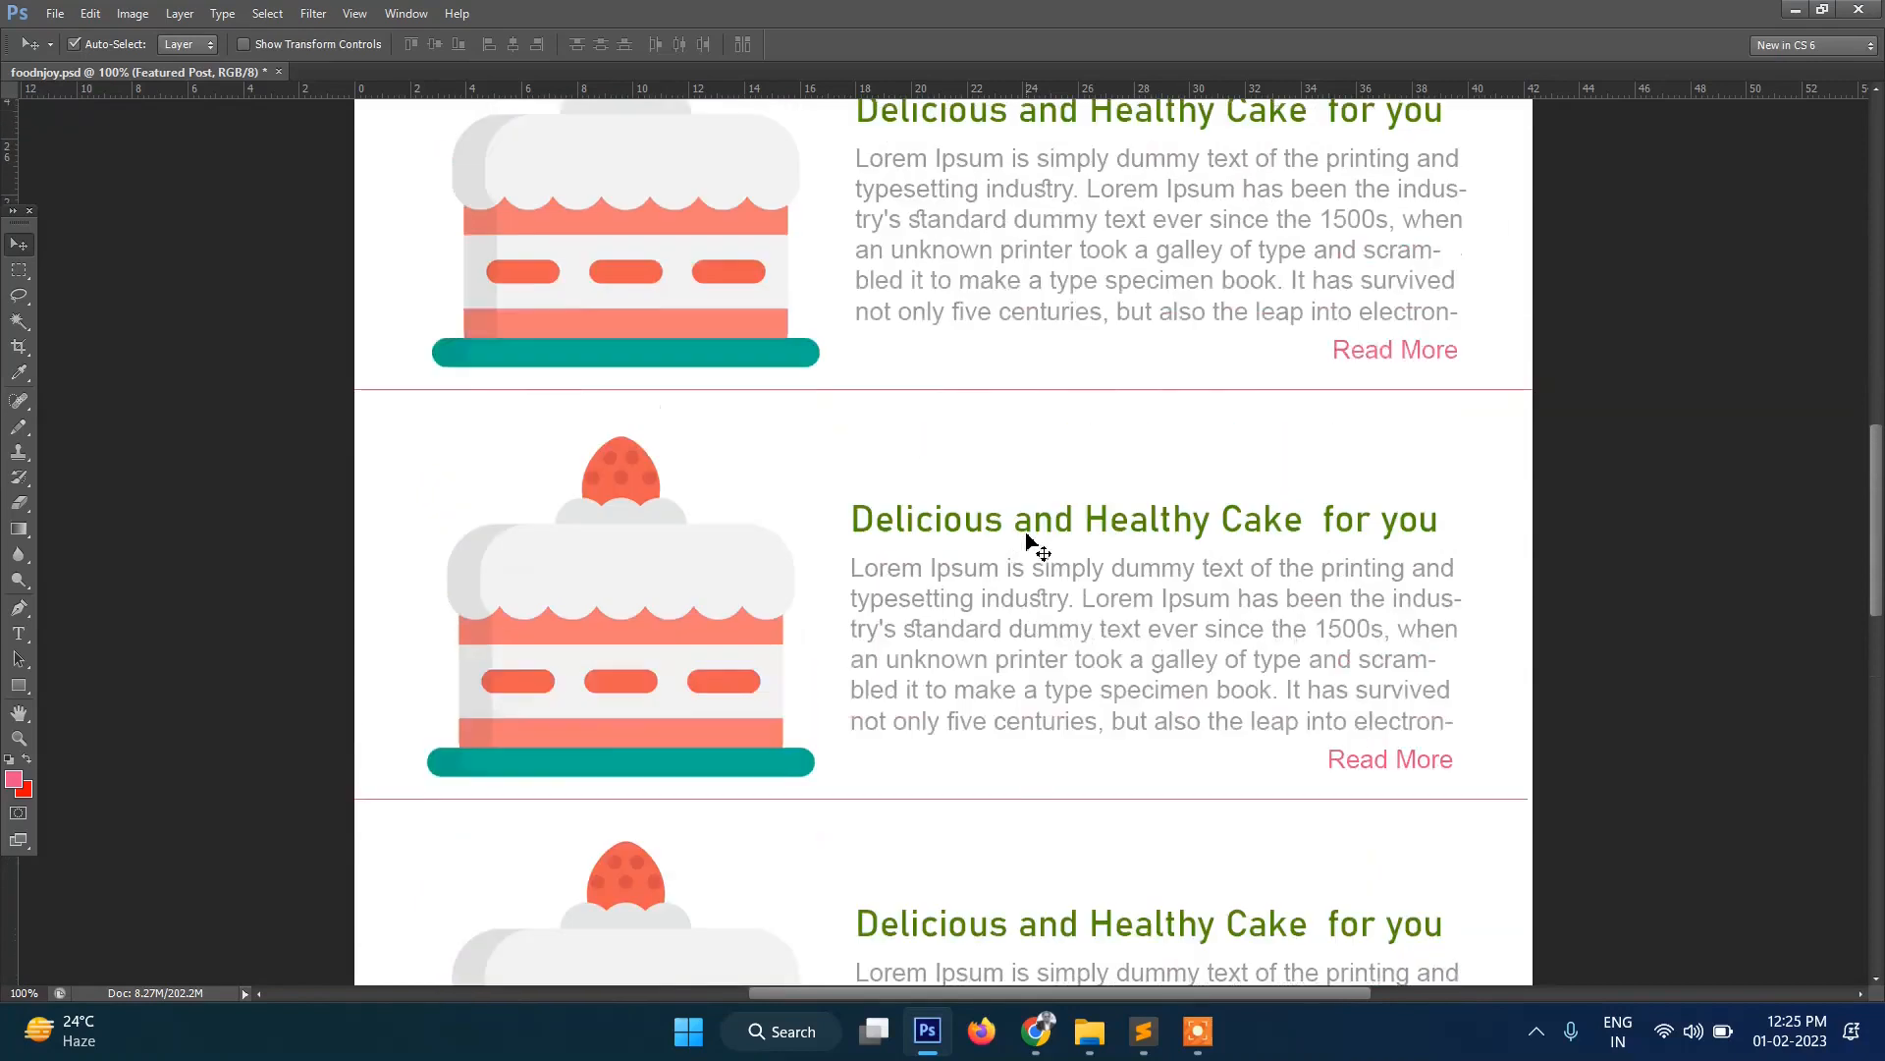
pyautogui.scroll(5, 1026, 541)
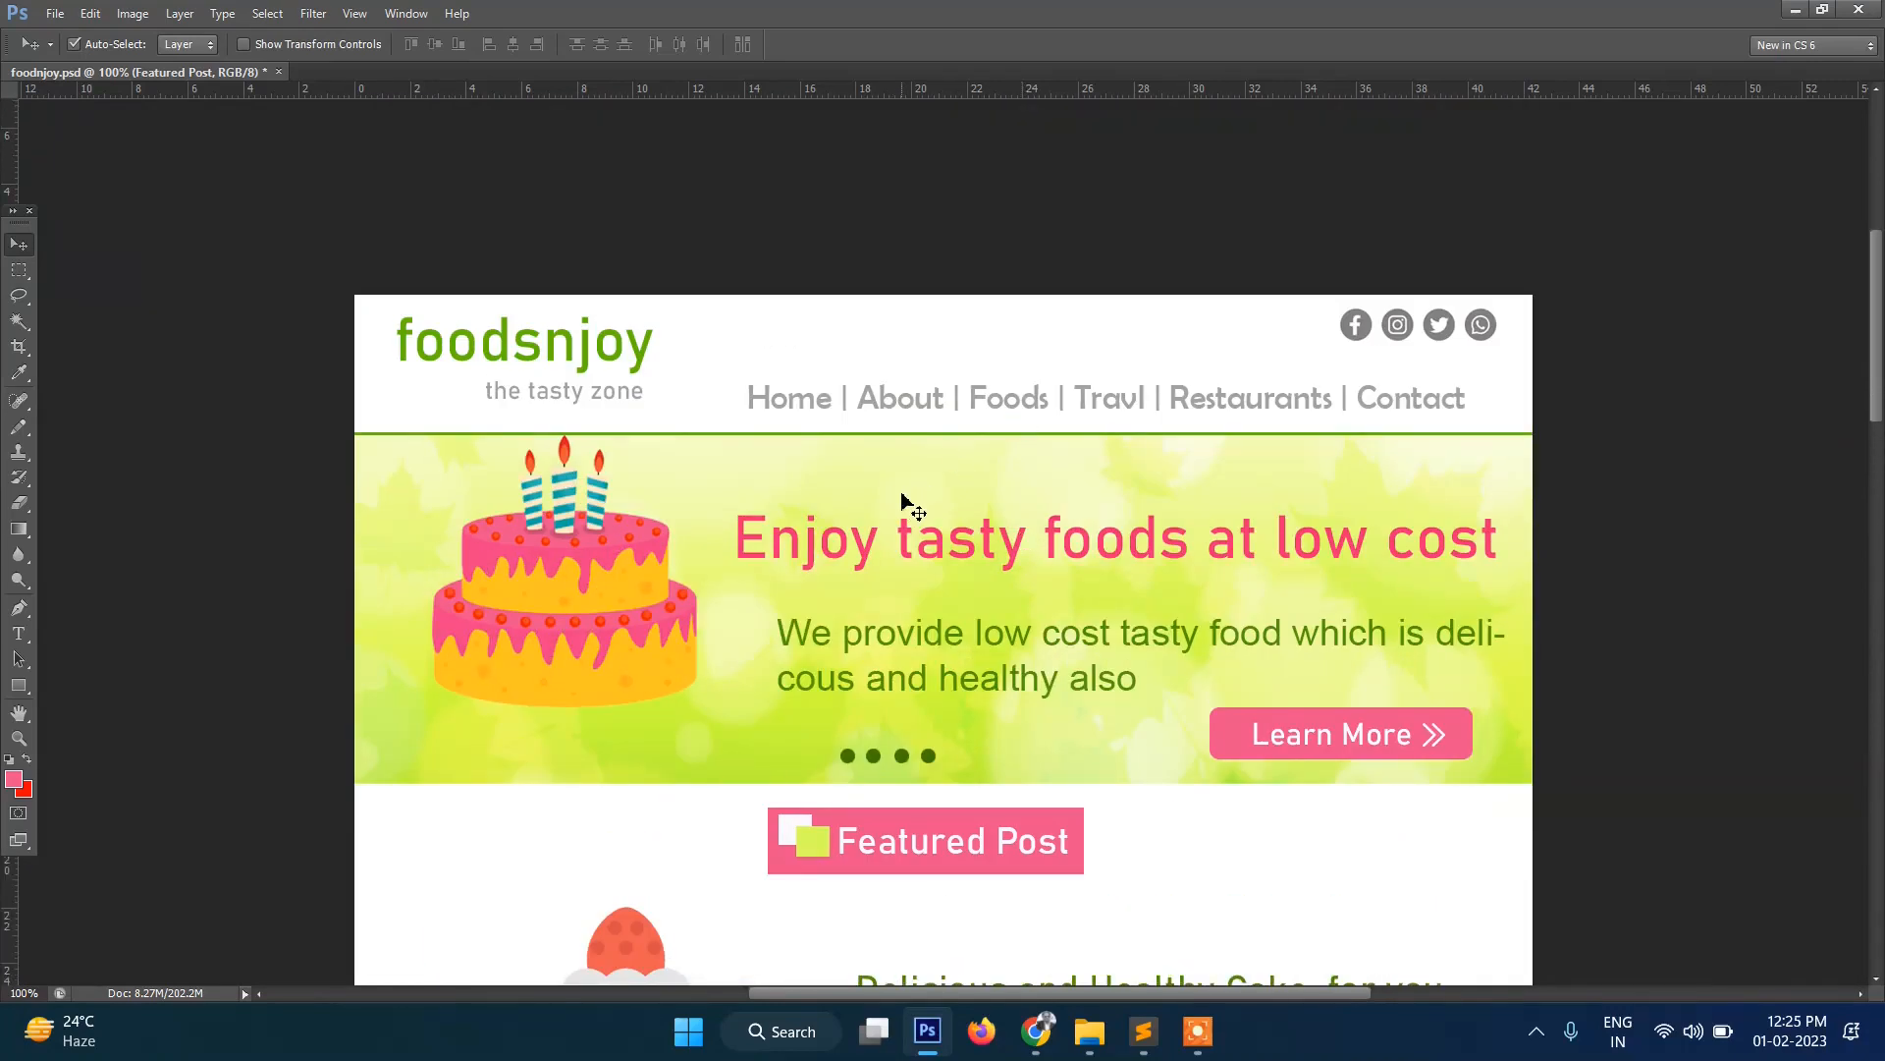
# Bring the live foodsnjoy site to the front and highlight its logo and Home-to-Contact menu.
pyautogui.scroll(-1, 1036, 424)
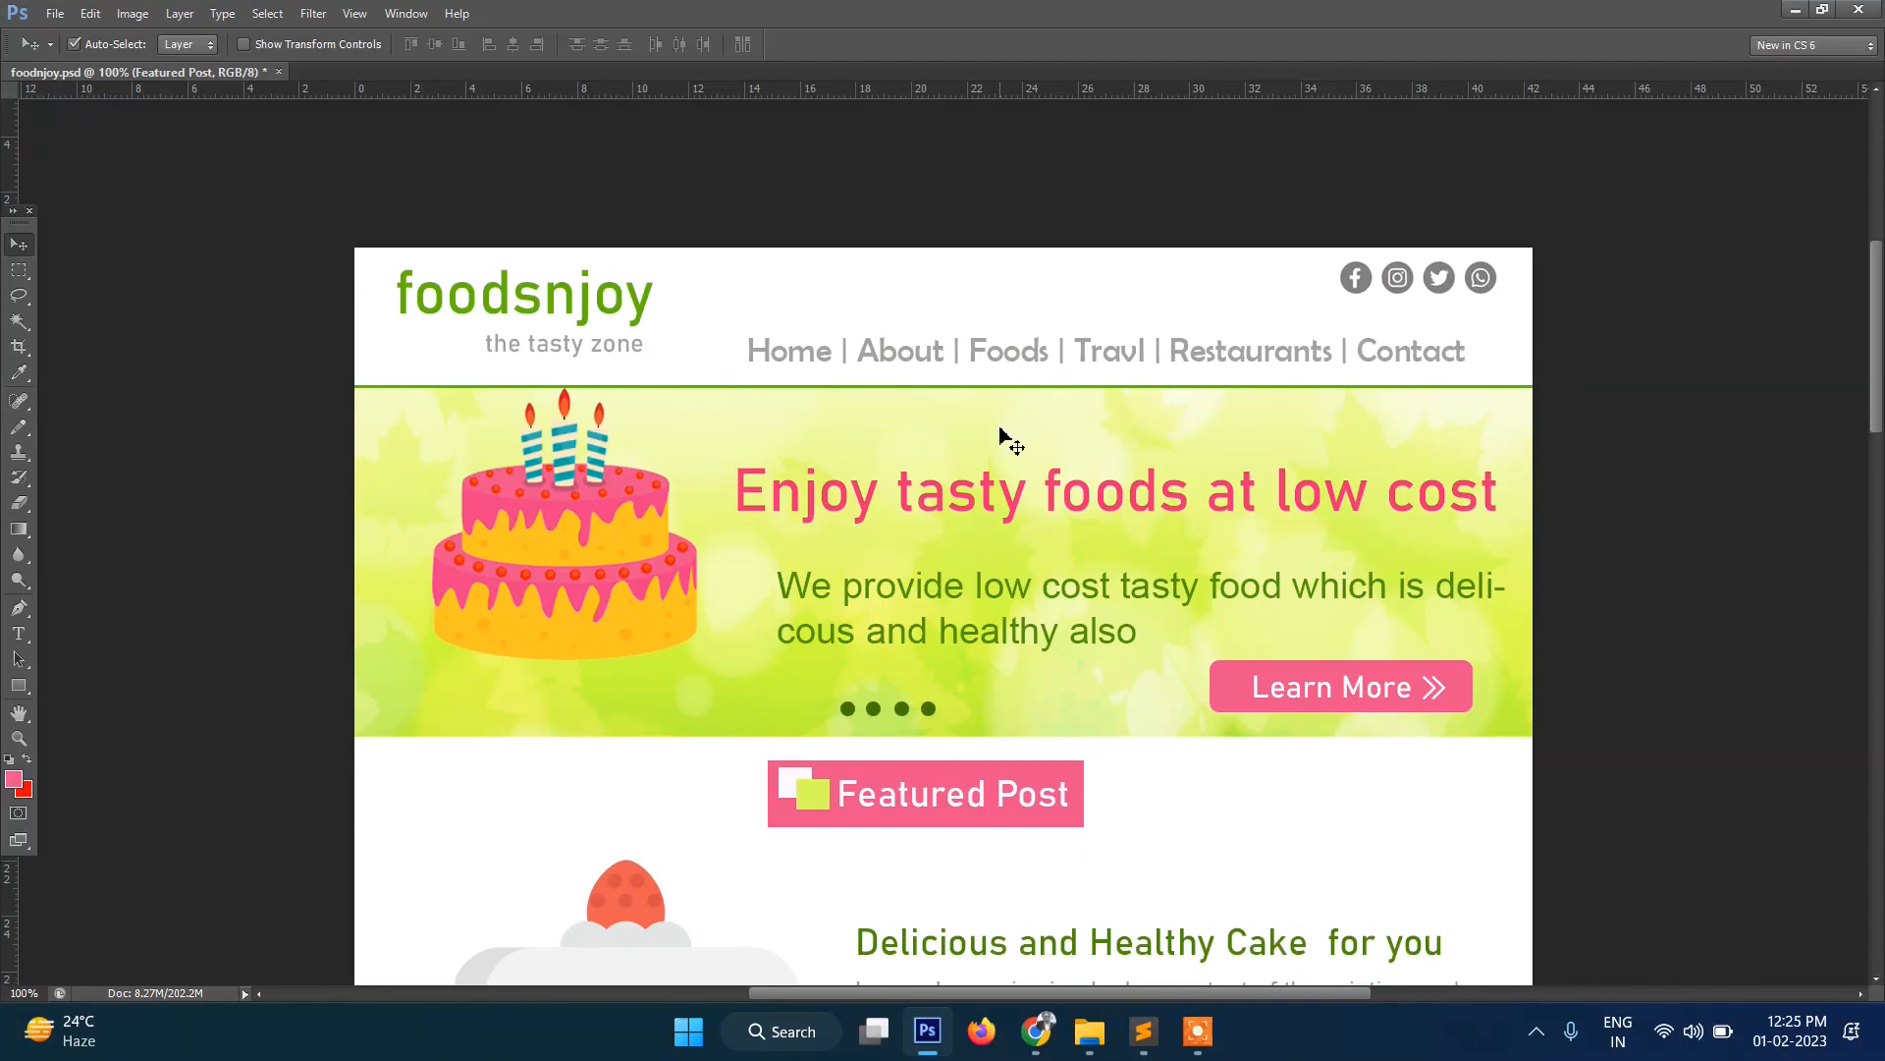
pyautogui.scroll(-3, 1000, 427)
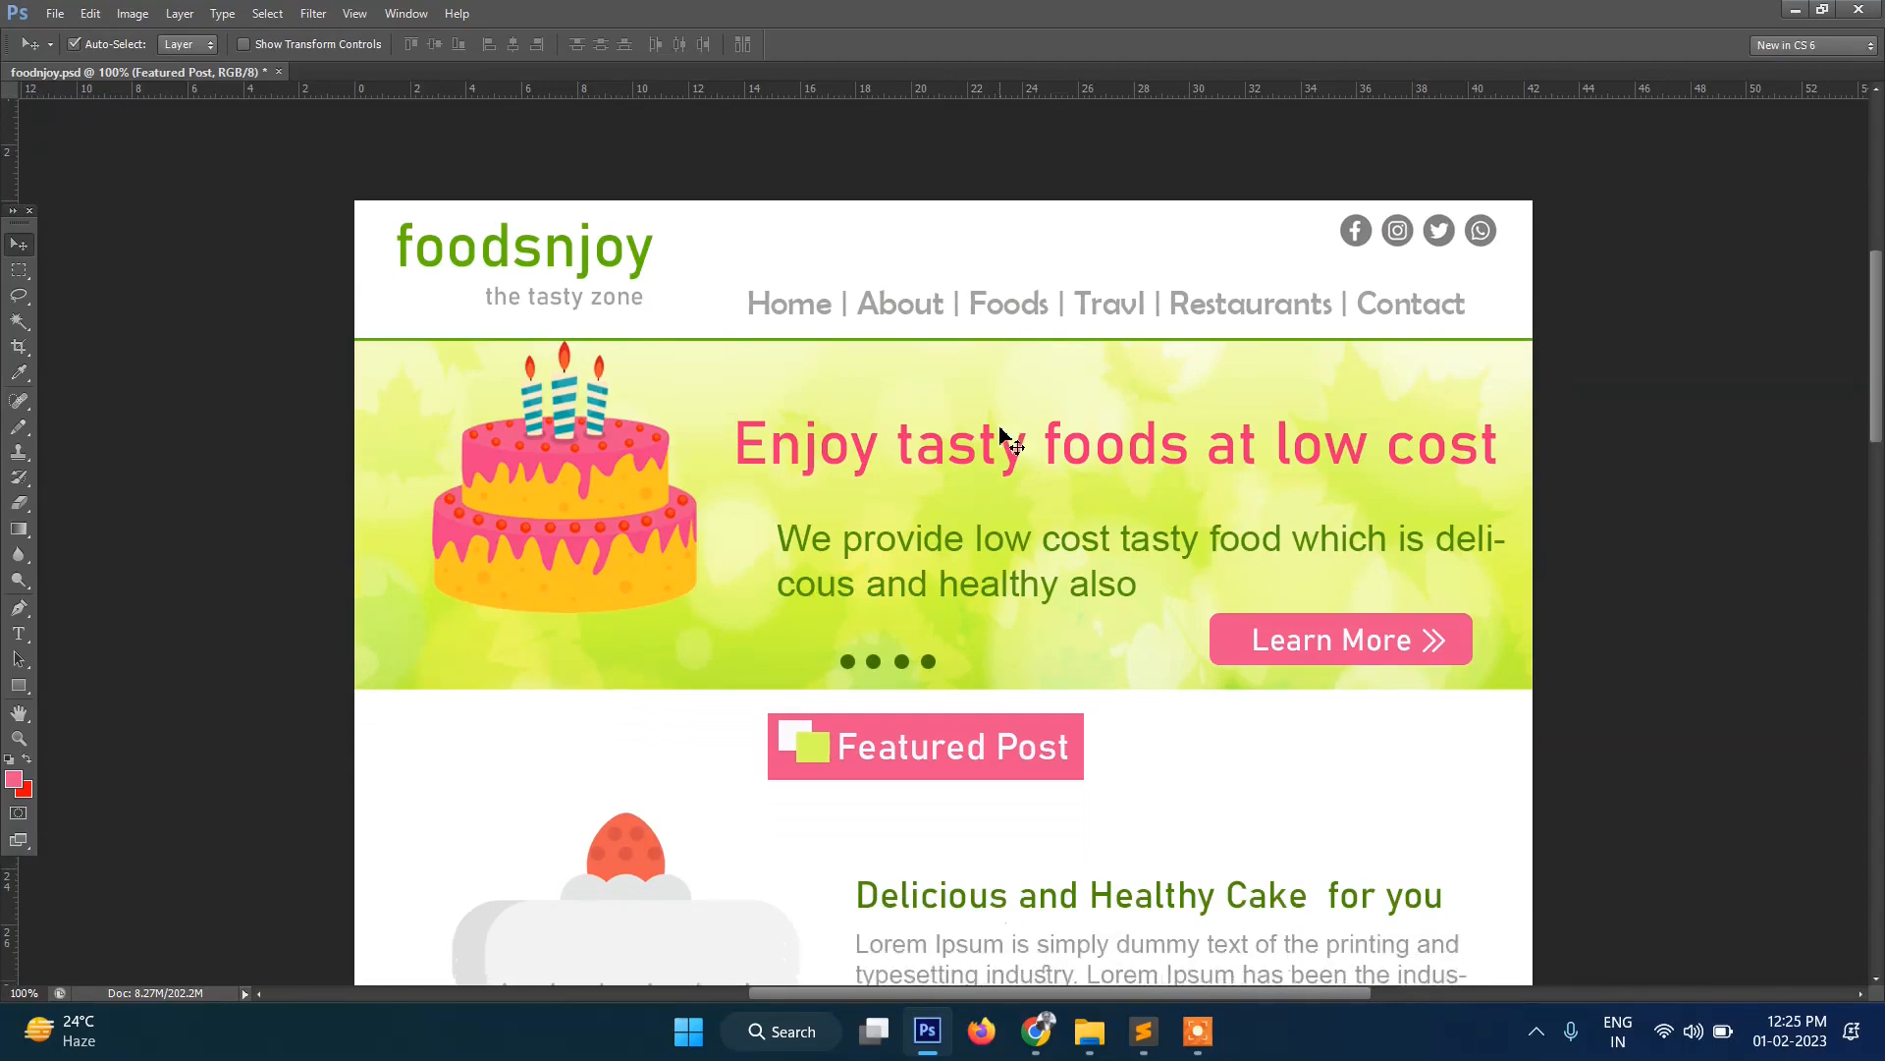
pyautogui.scroll(4, 1000, 427)
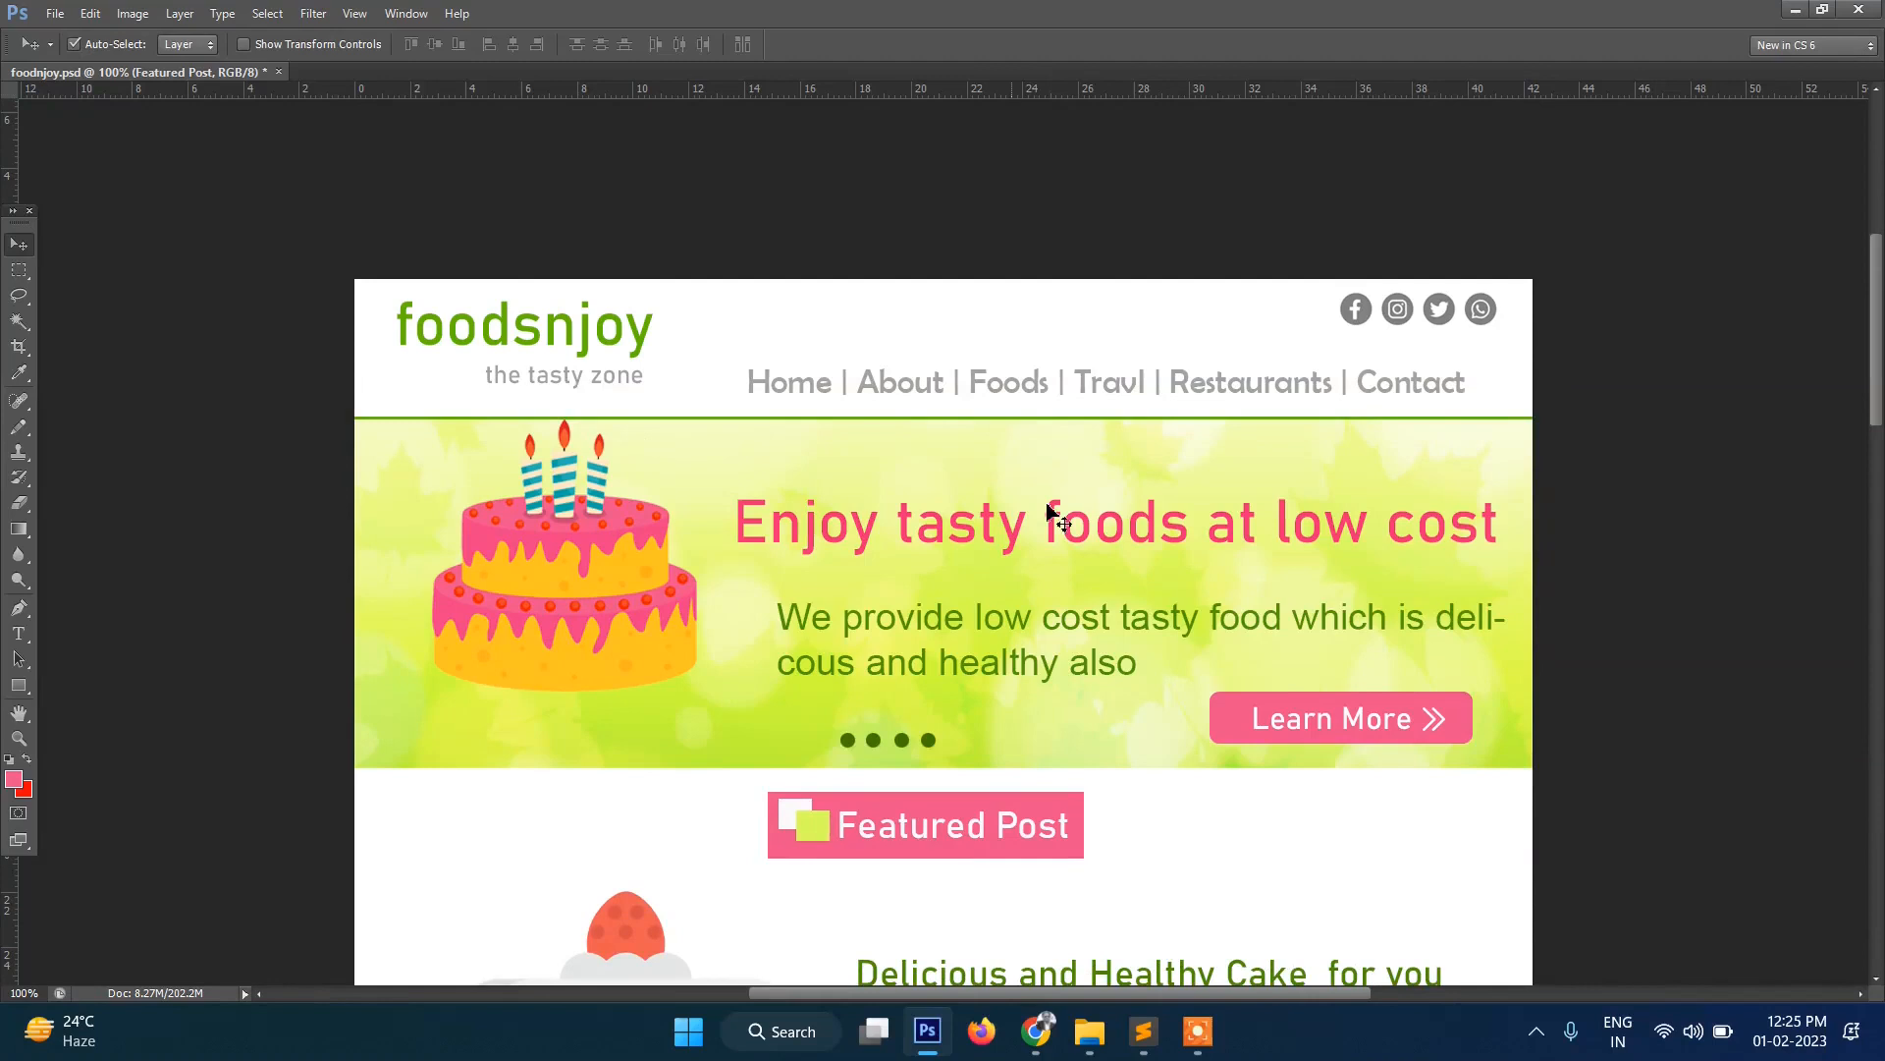
pyautogui.scroll(-5, 894, 550)
pyautogui.scroll(-12, 893, 557)
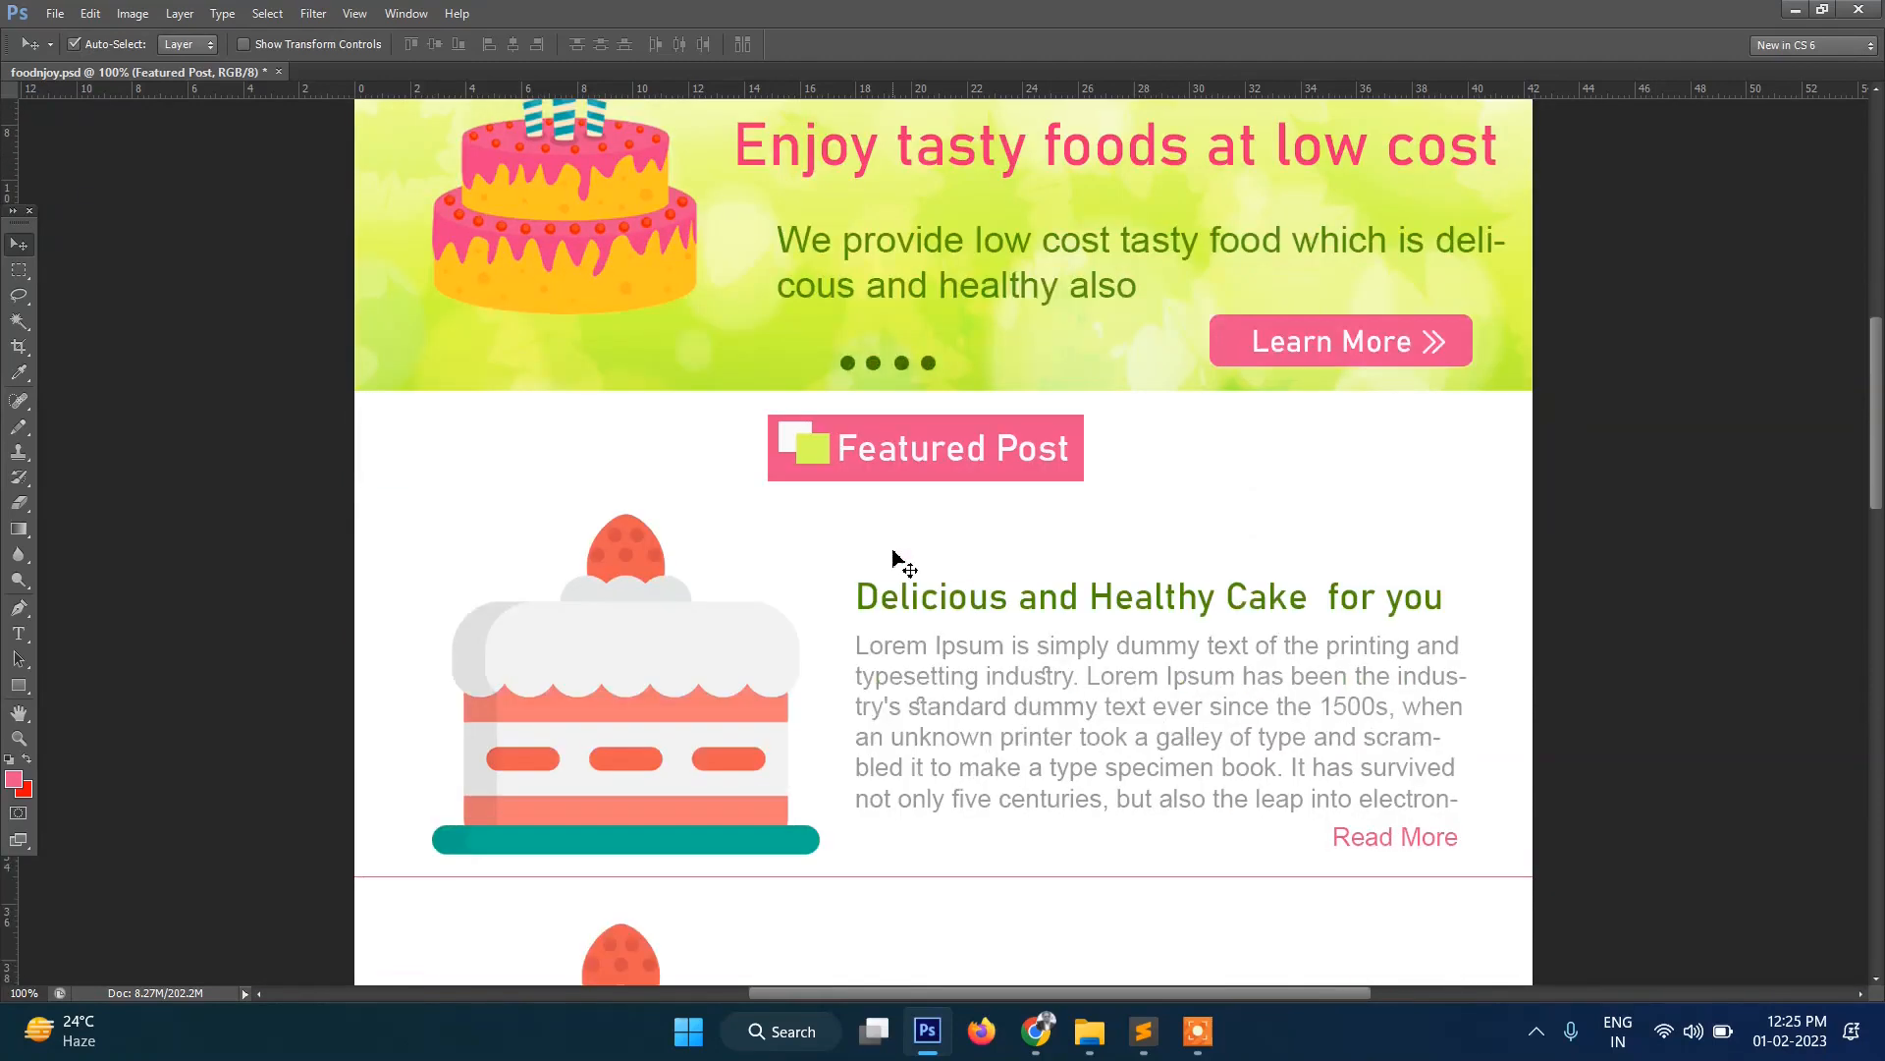
pyautogui.scroll(-4, 893, 558)
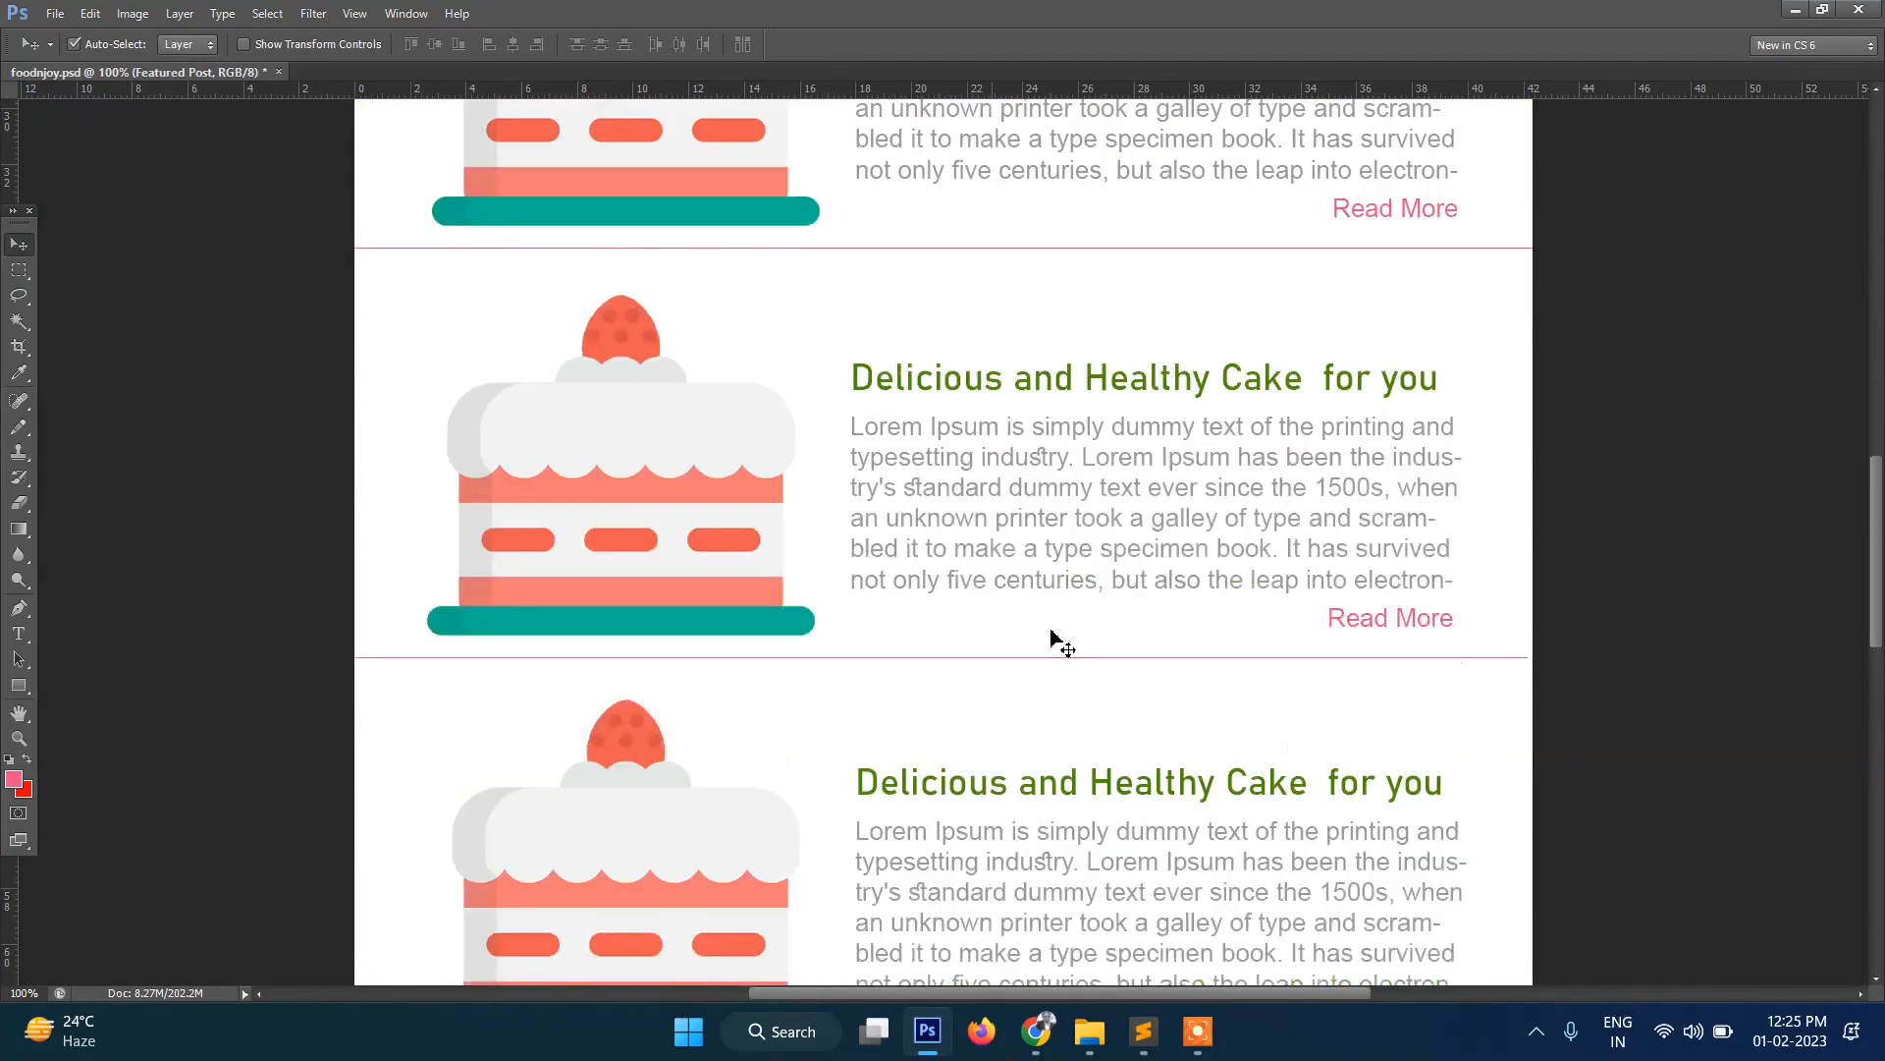
pyautogui.moveTo(1049, 1043)
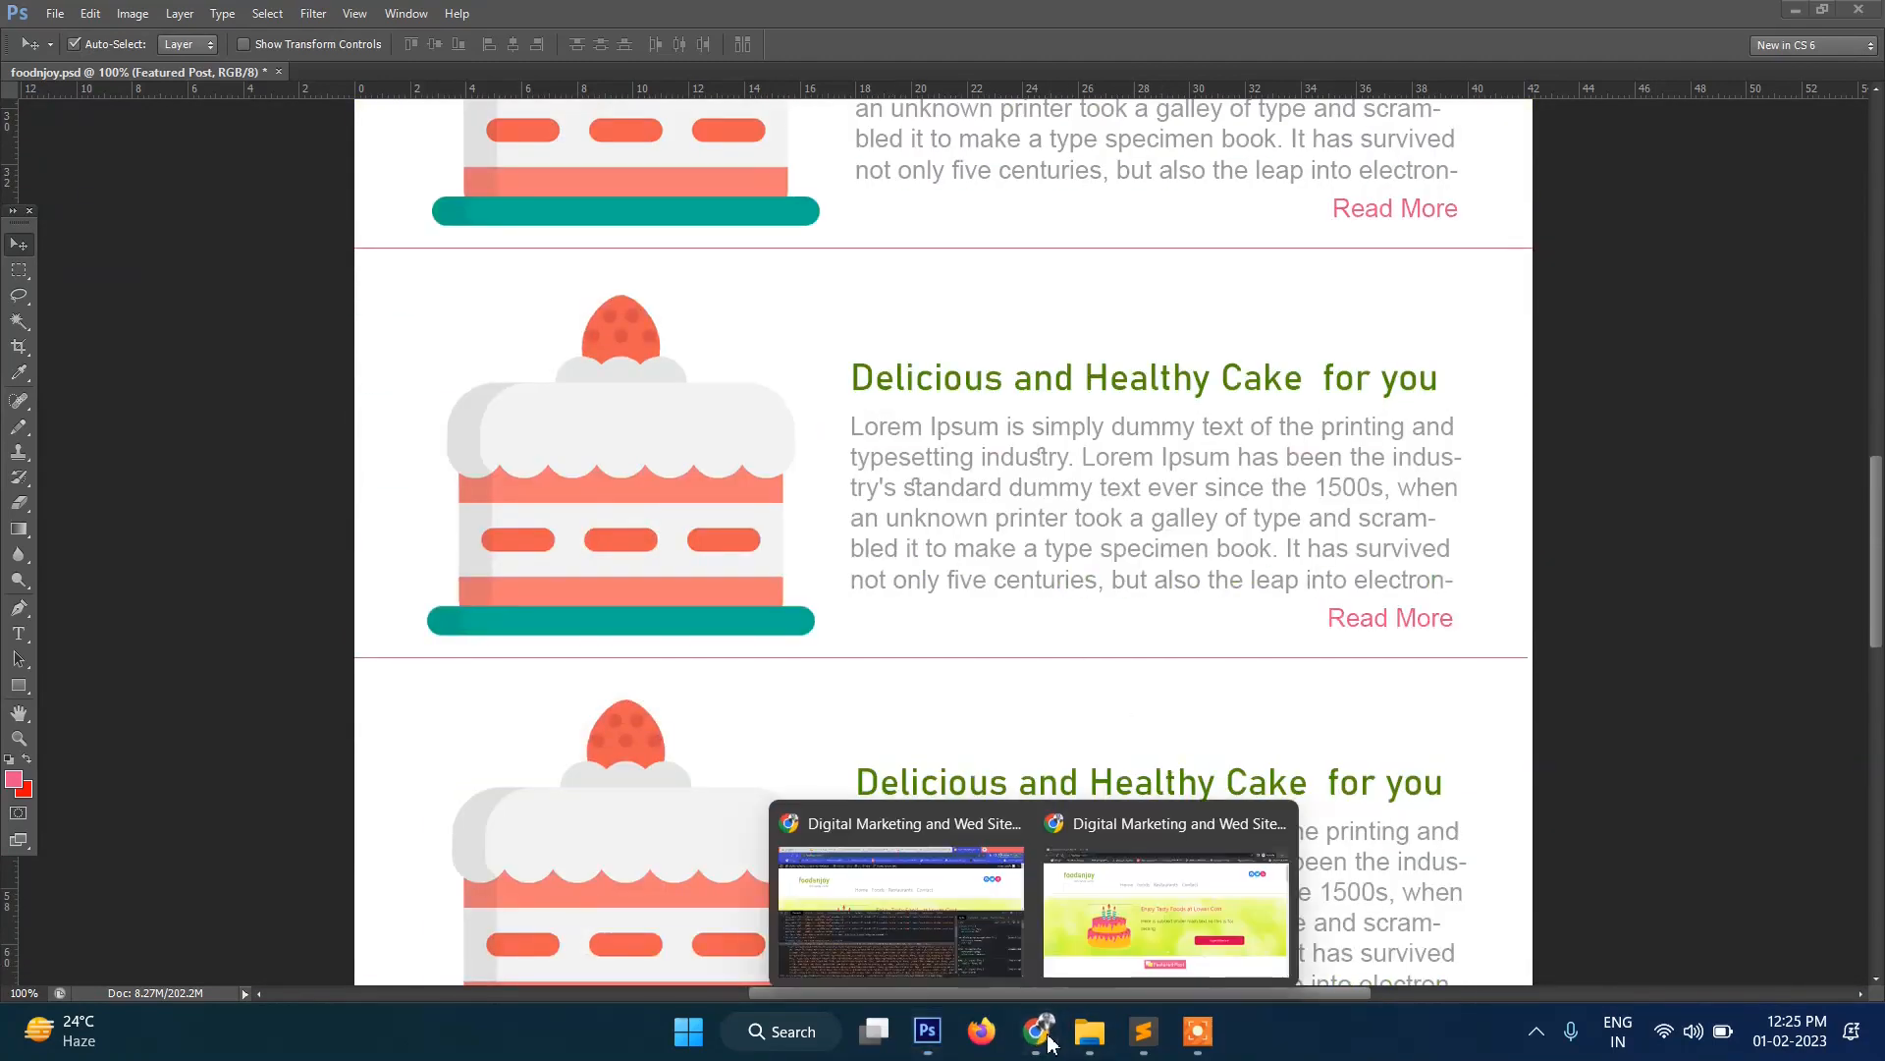
pyautogui.click(1126, 931)
pyautogui.scroll(-2, 853, 510)
pyautogui.scroll(2, 808, 491)
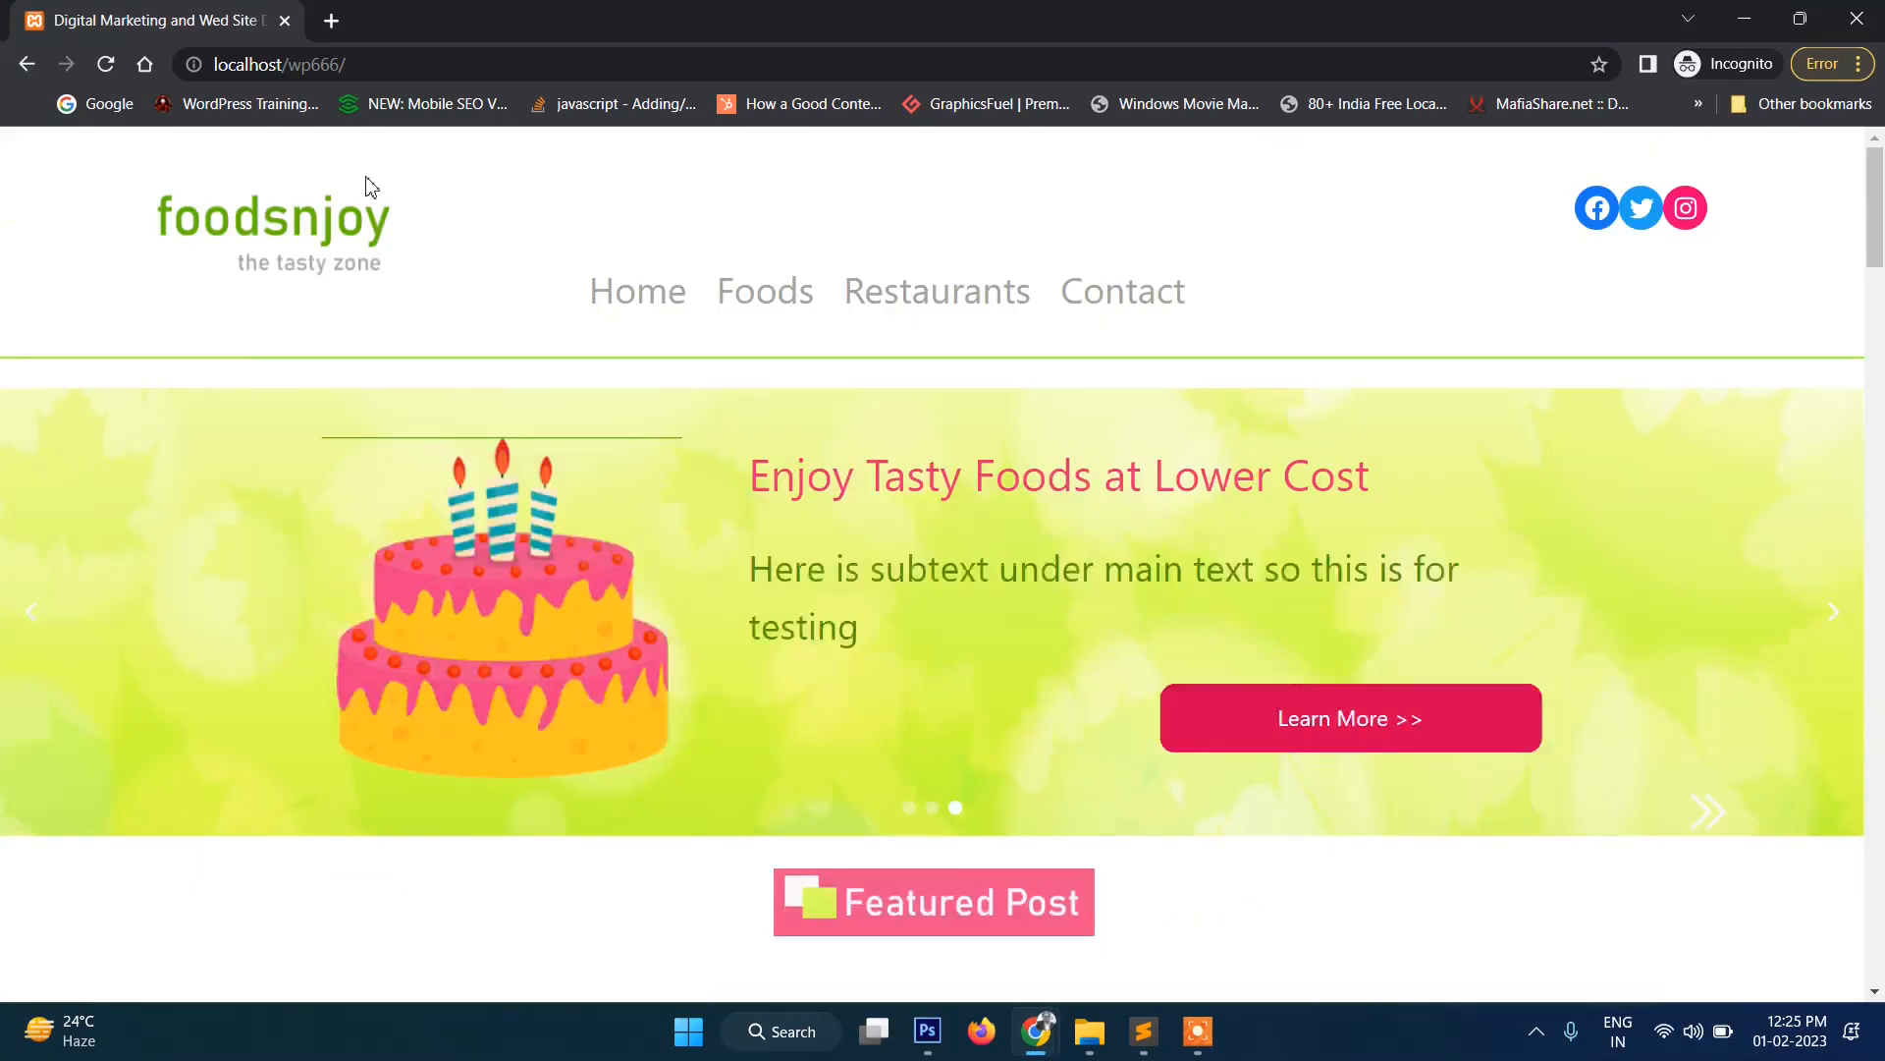
pyautogui.moveTo(108, 209); pyautogui.dragTo(413, 255)
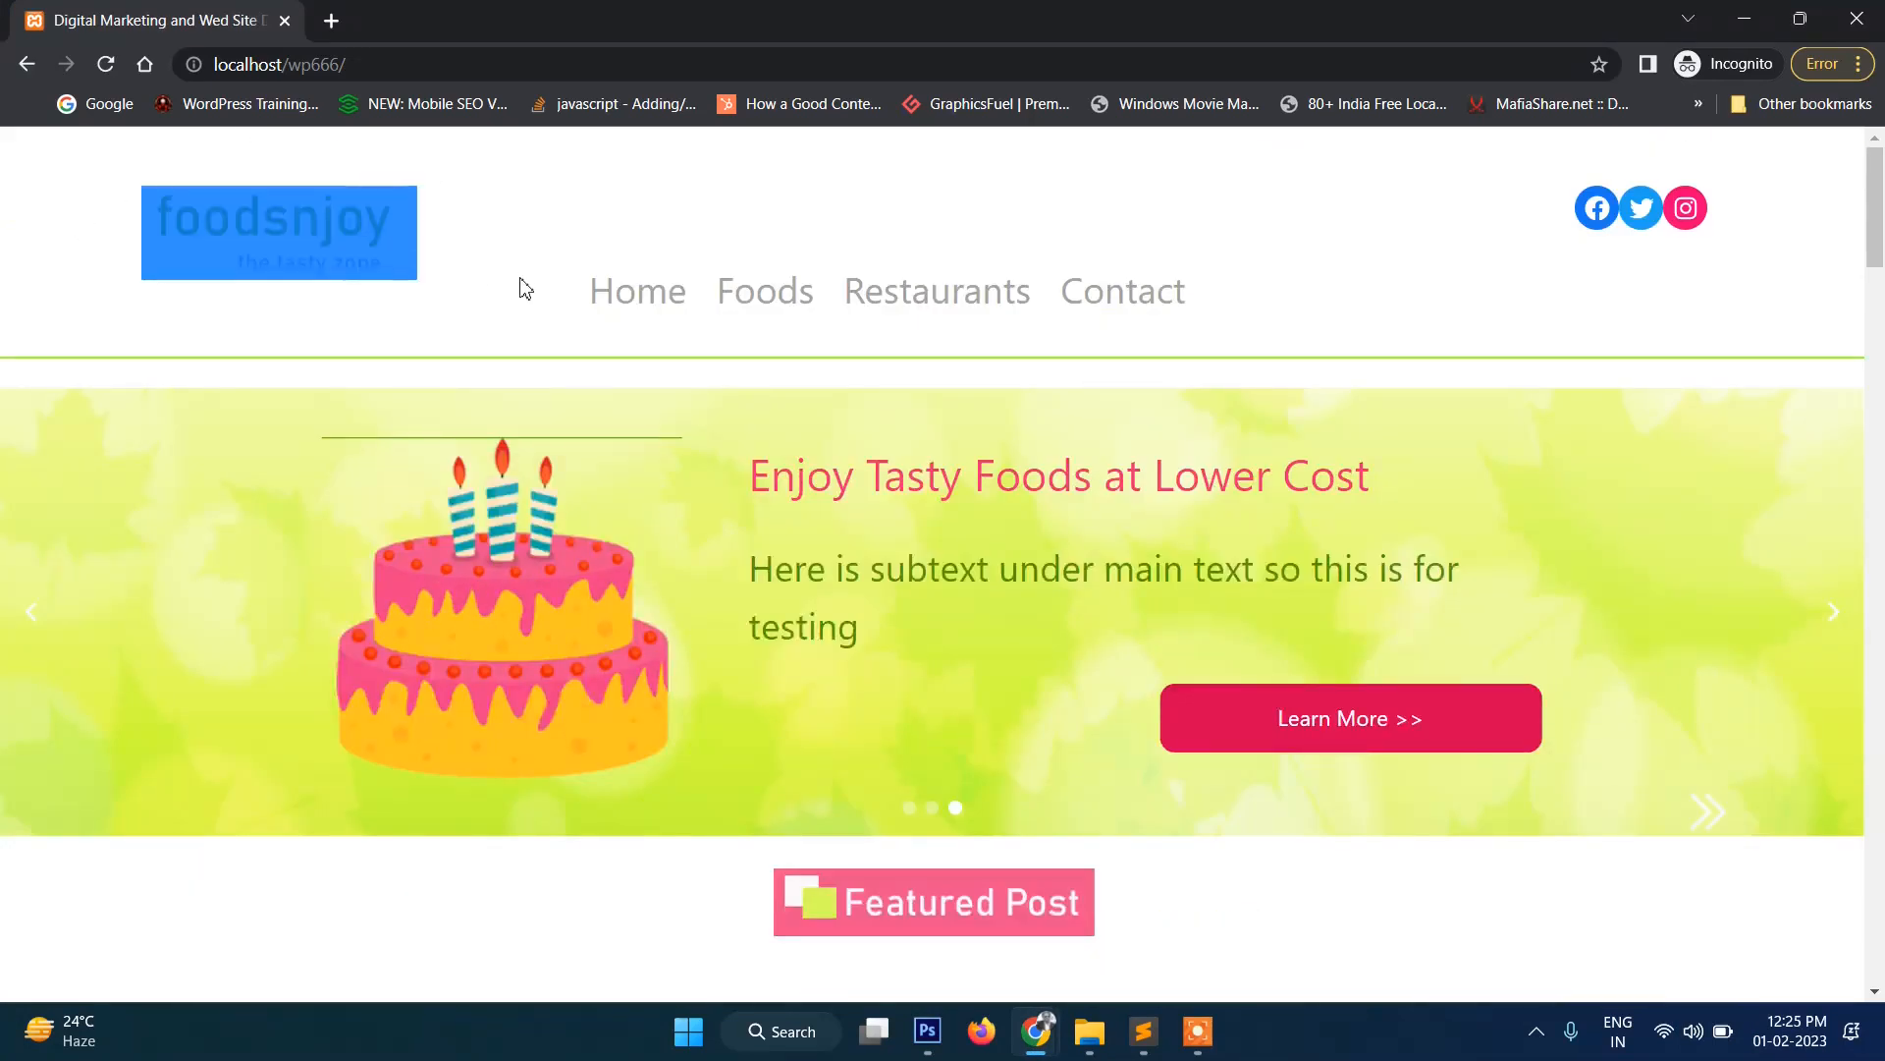
pyautogui.moveTo(521, 279); pyautogui.dragTo(1256, 332)
pyautogui.click(1429, 279)
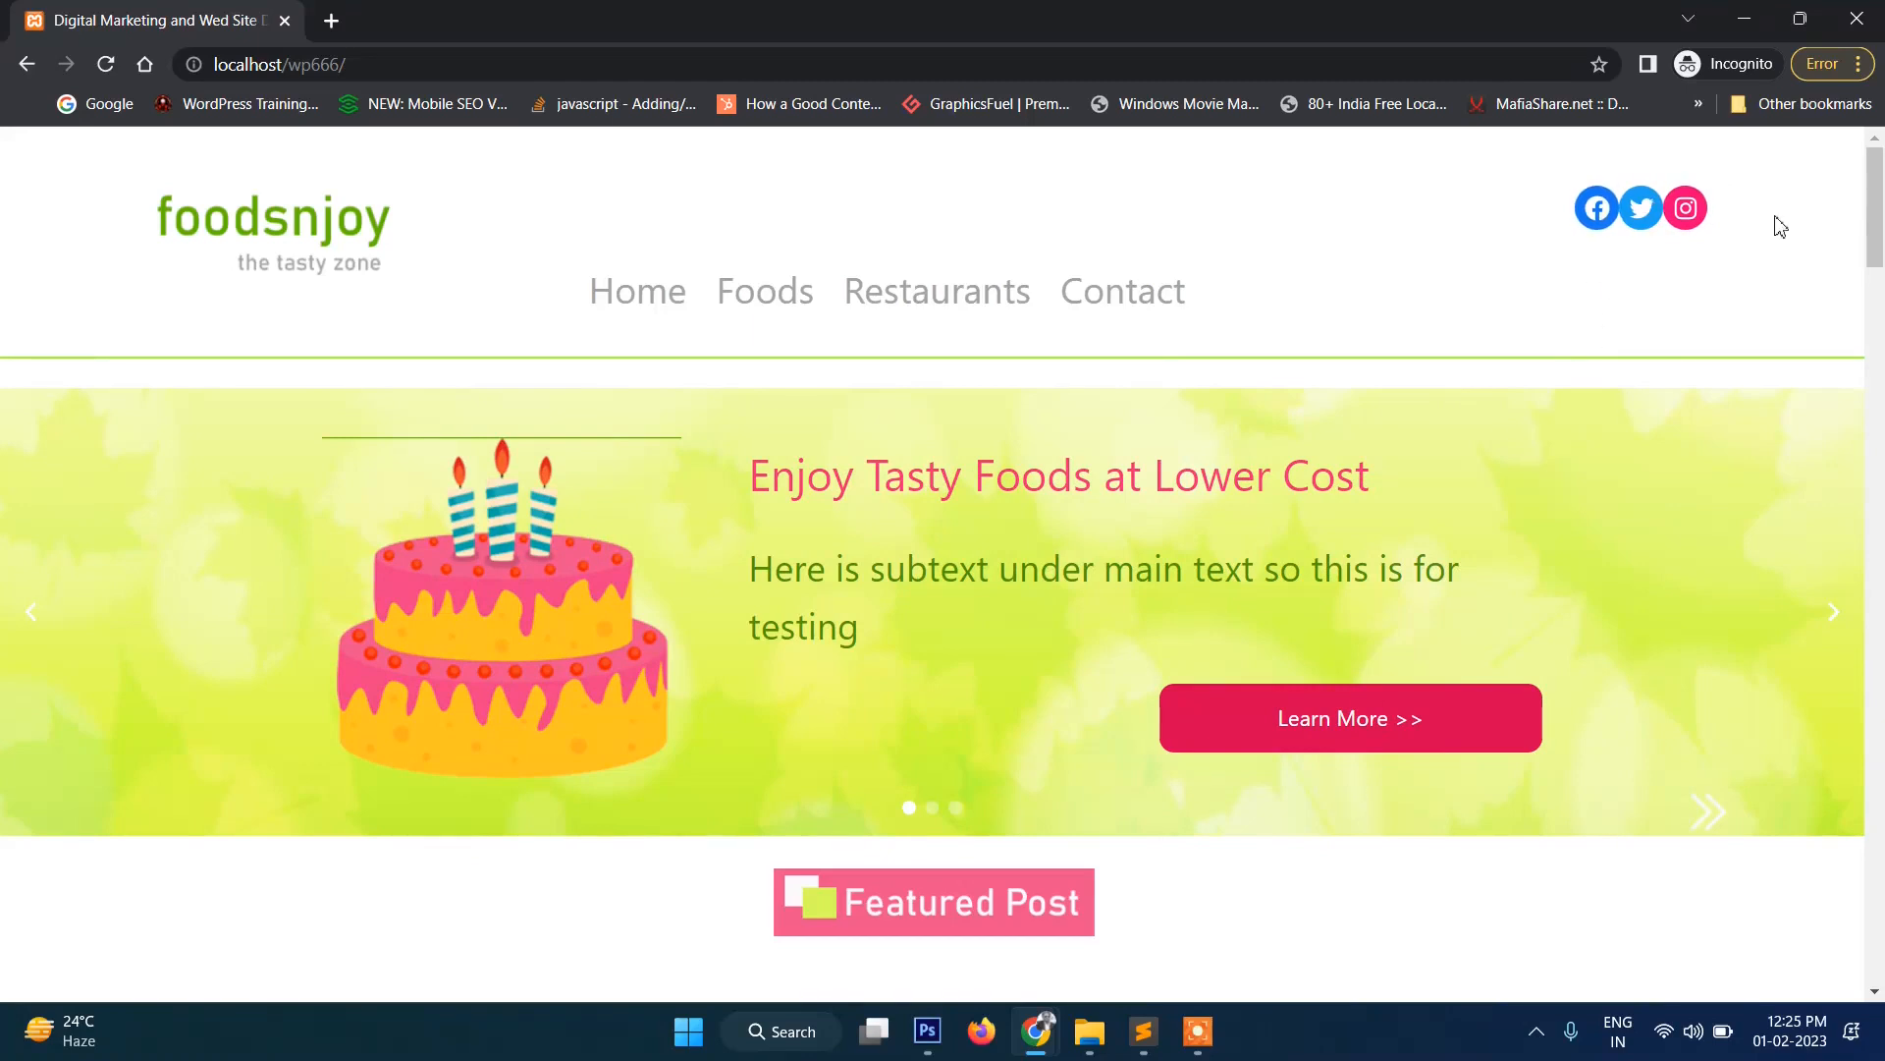
# Browse the homepage and open the post 'Qui voluptatem sit natus qui.'.
pyautogui.scroll(-2, 1611, 400)
pyautogui.scroll(3, 392, 534)
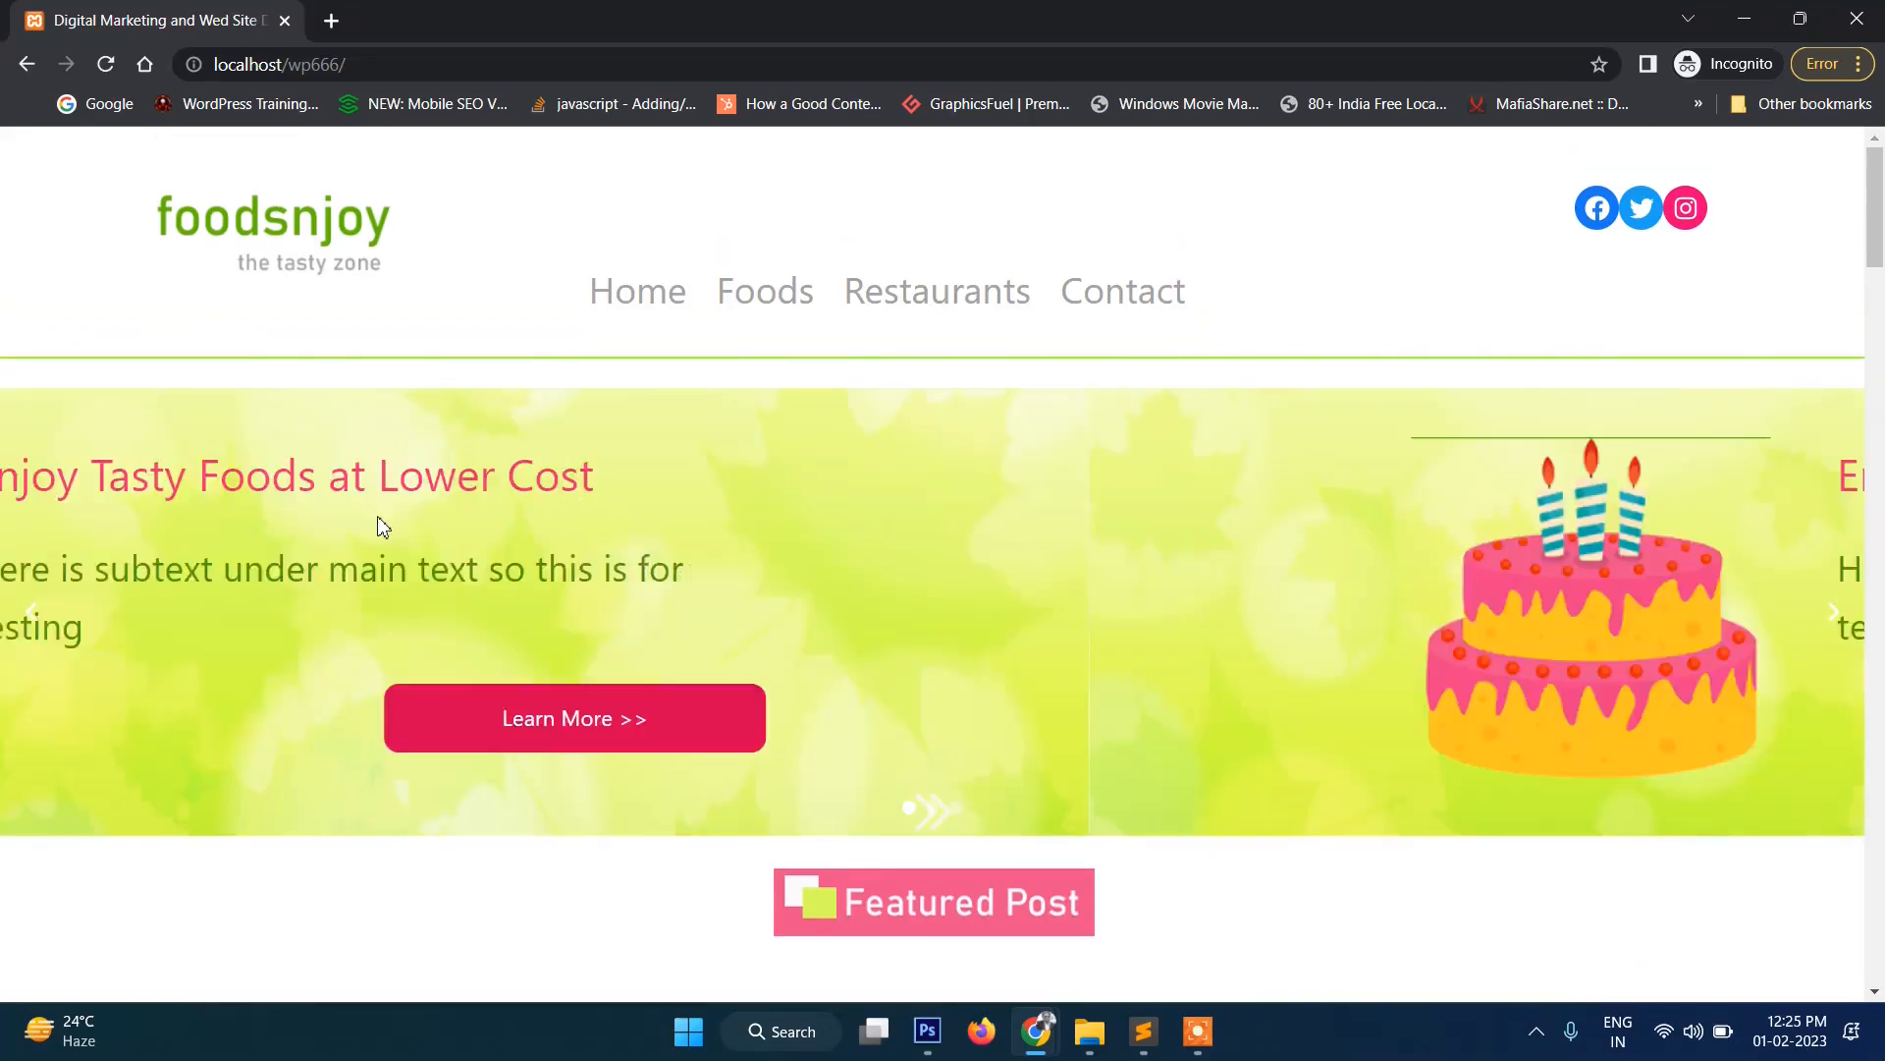
pyautogui.scroll(-15, 1007, 500)
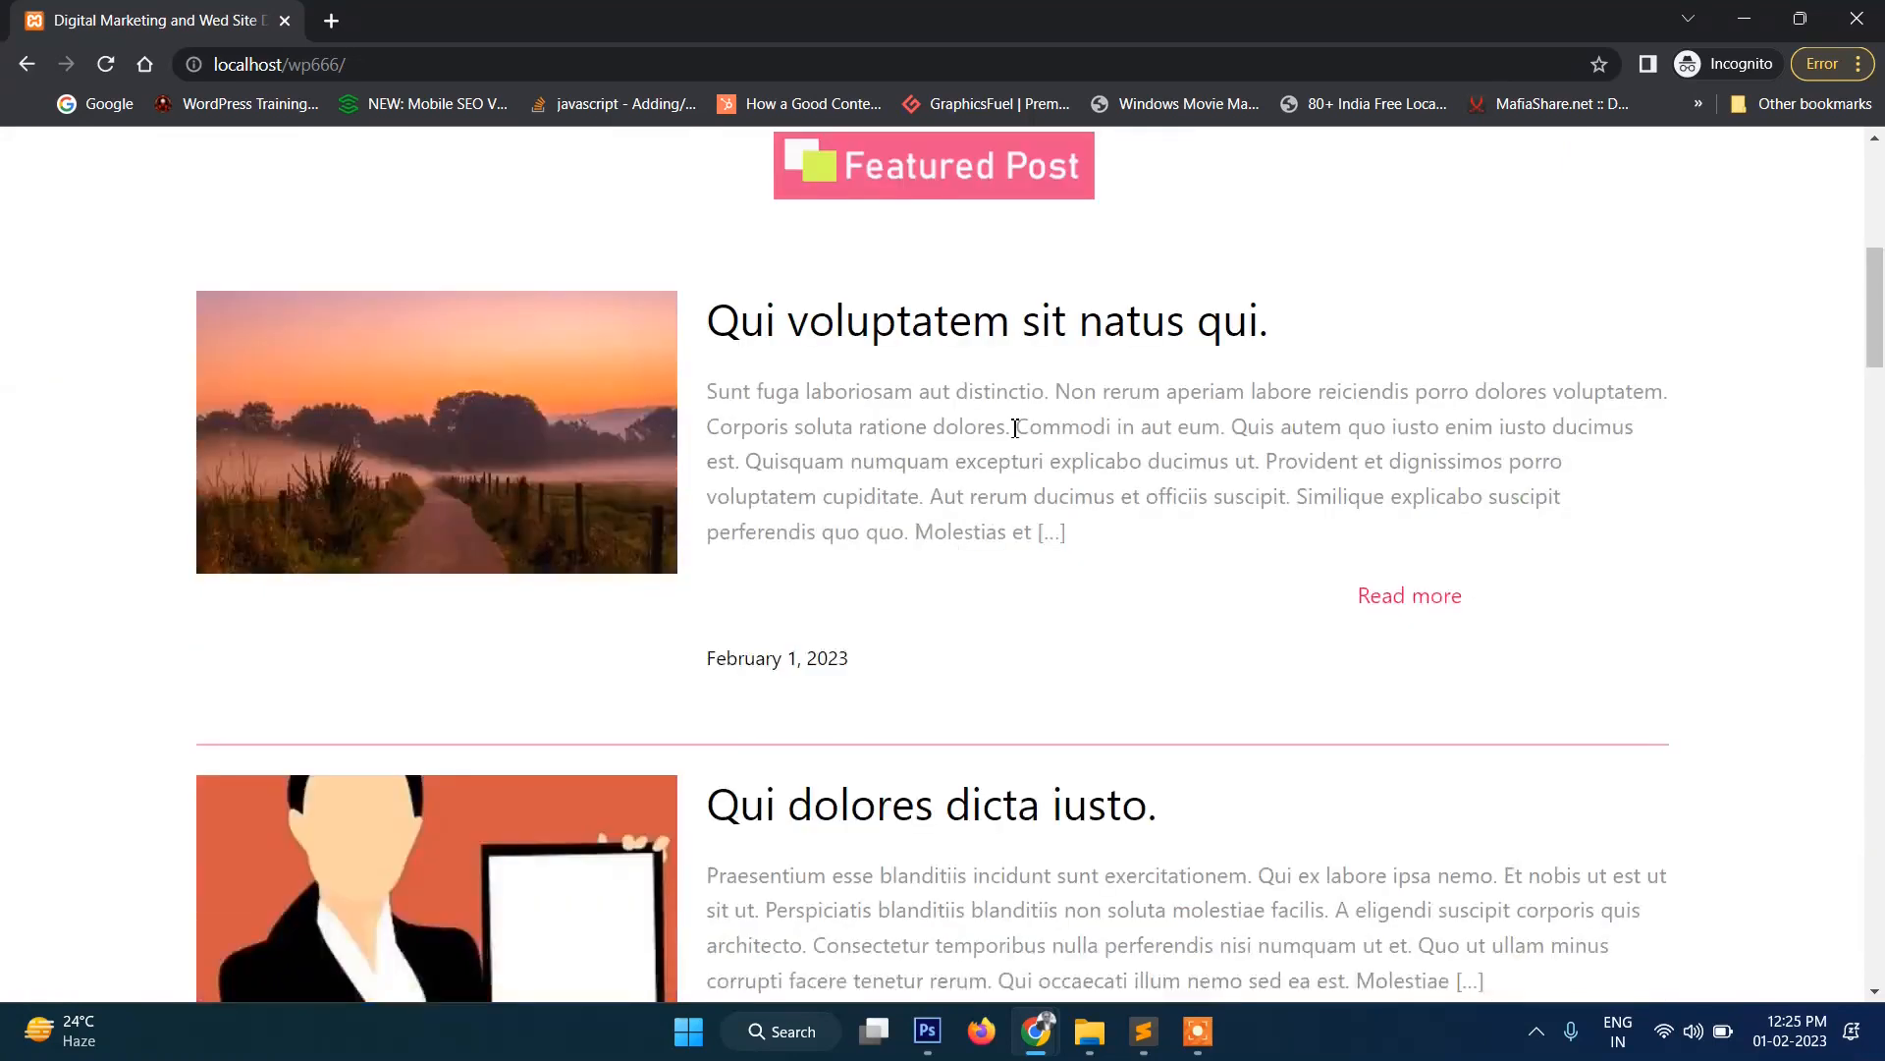
pyautogui.scroll(-15, 1007, 511)
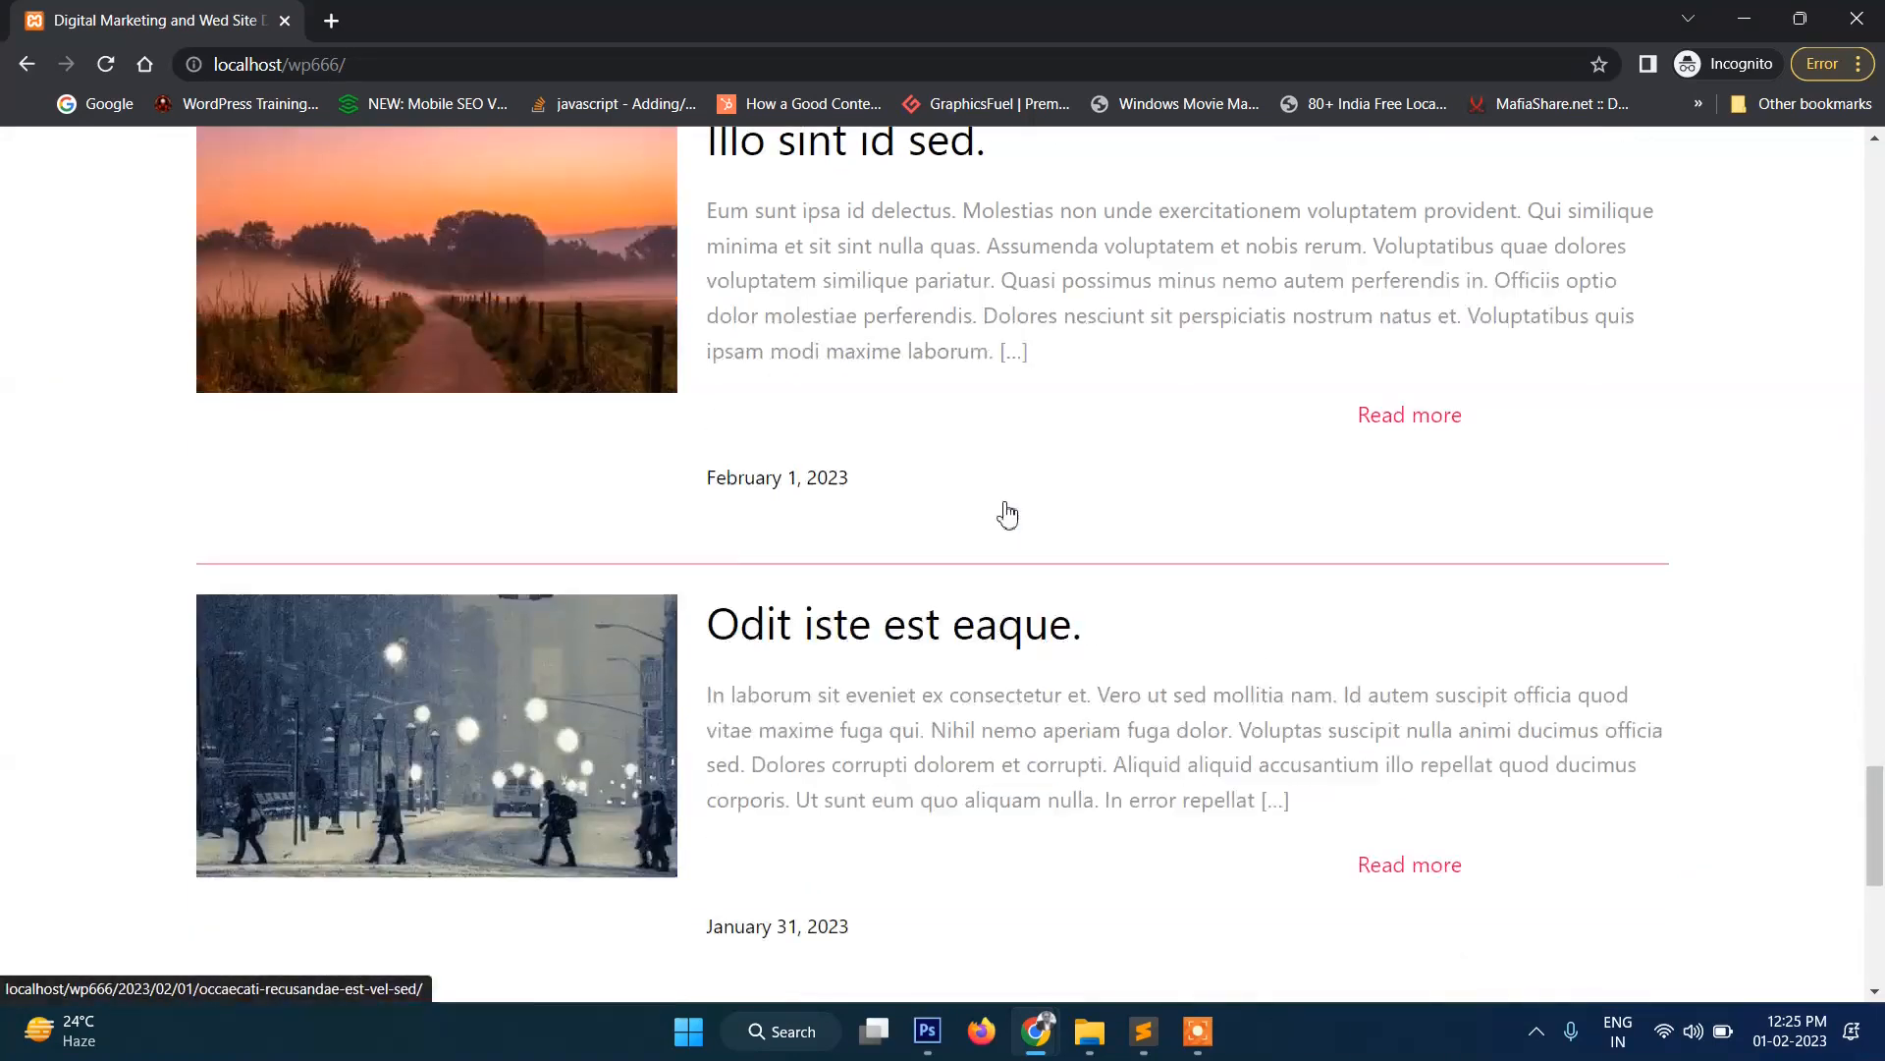
pyautogui.scroll(2, 1007, 510)
pyautogui.scroll(20, 1008, 510)
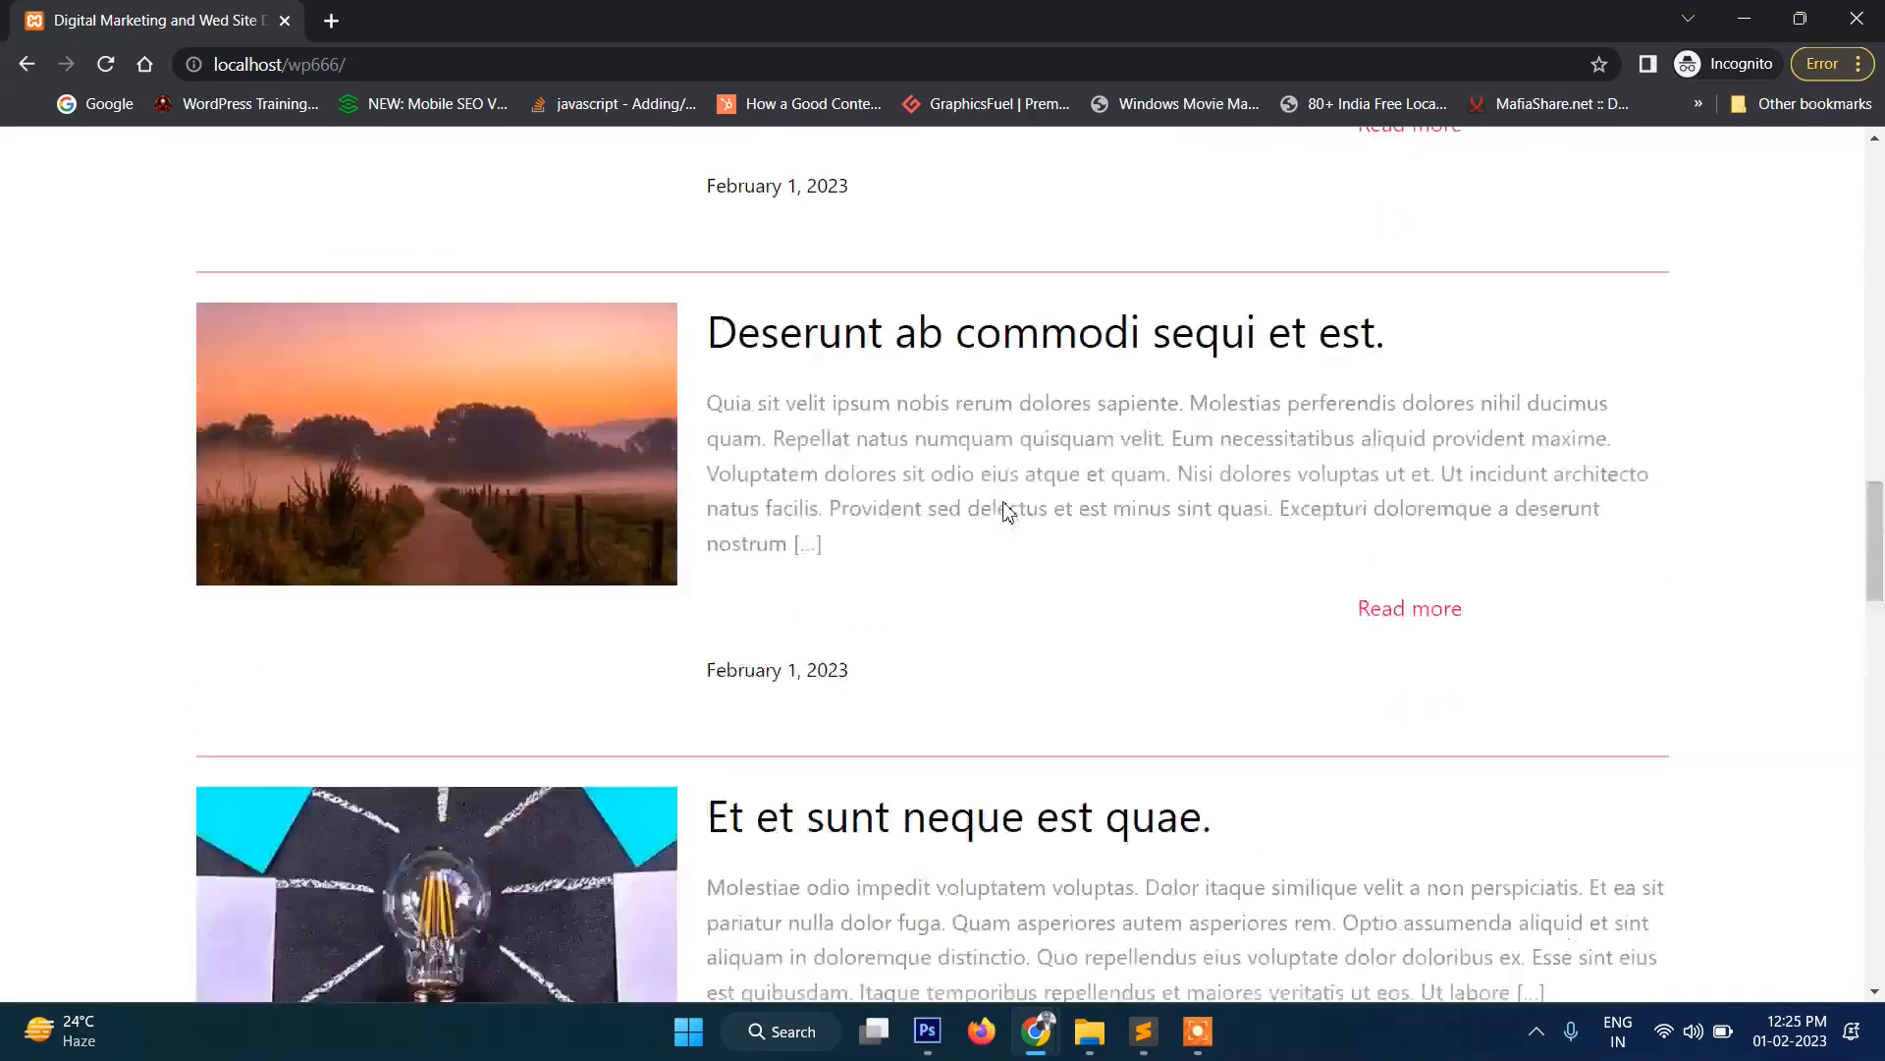
pyautogui.scroll(-5, 1006, 511)
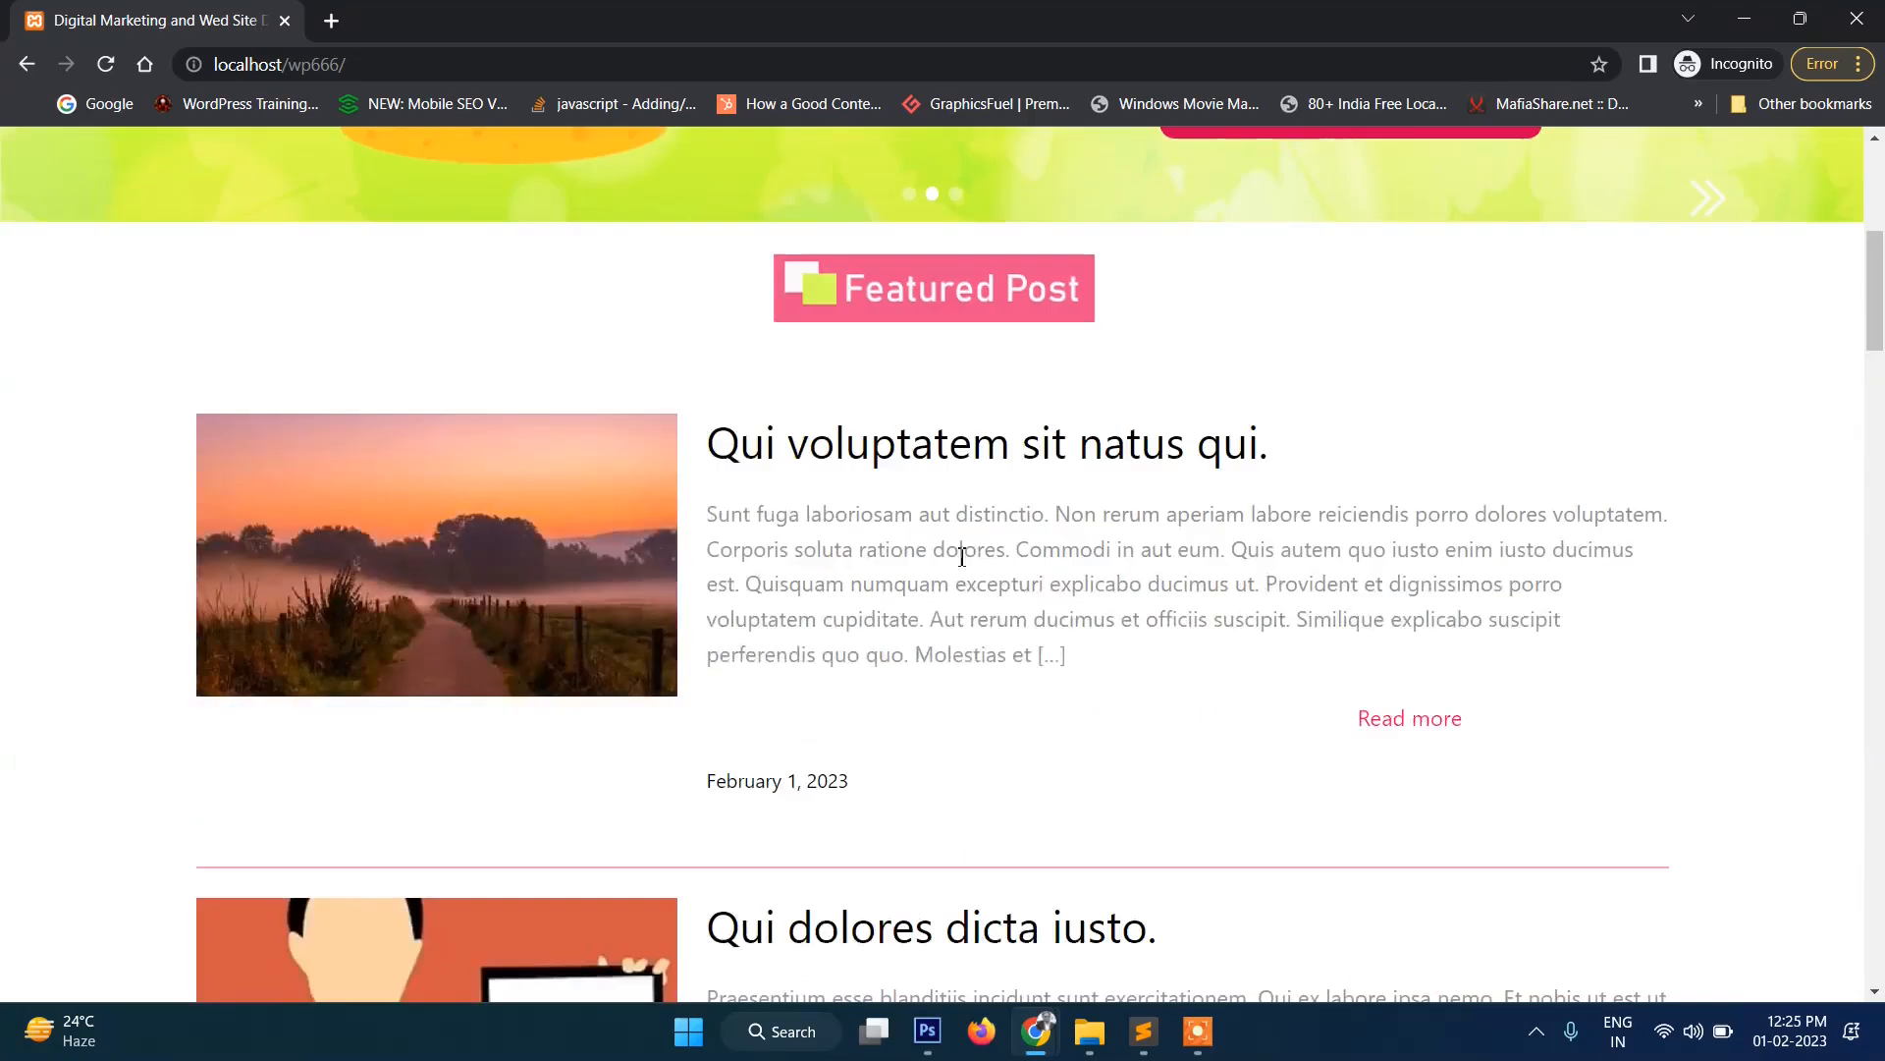
pyautogui.click(854, 449)
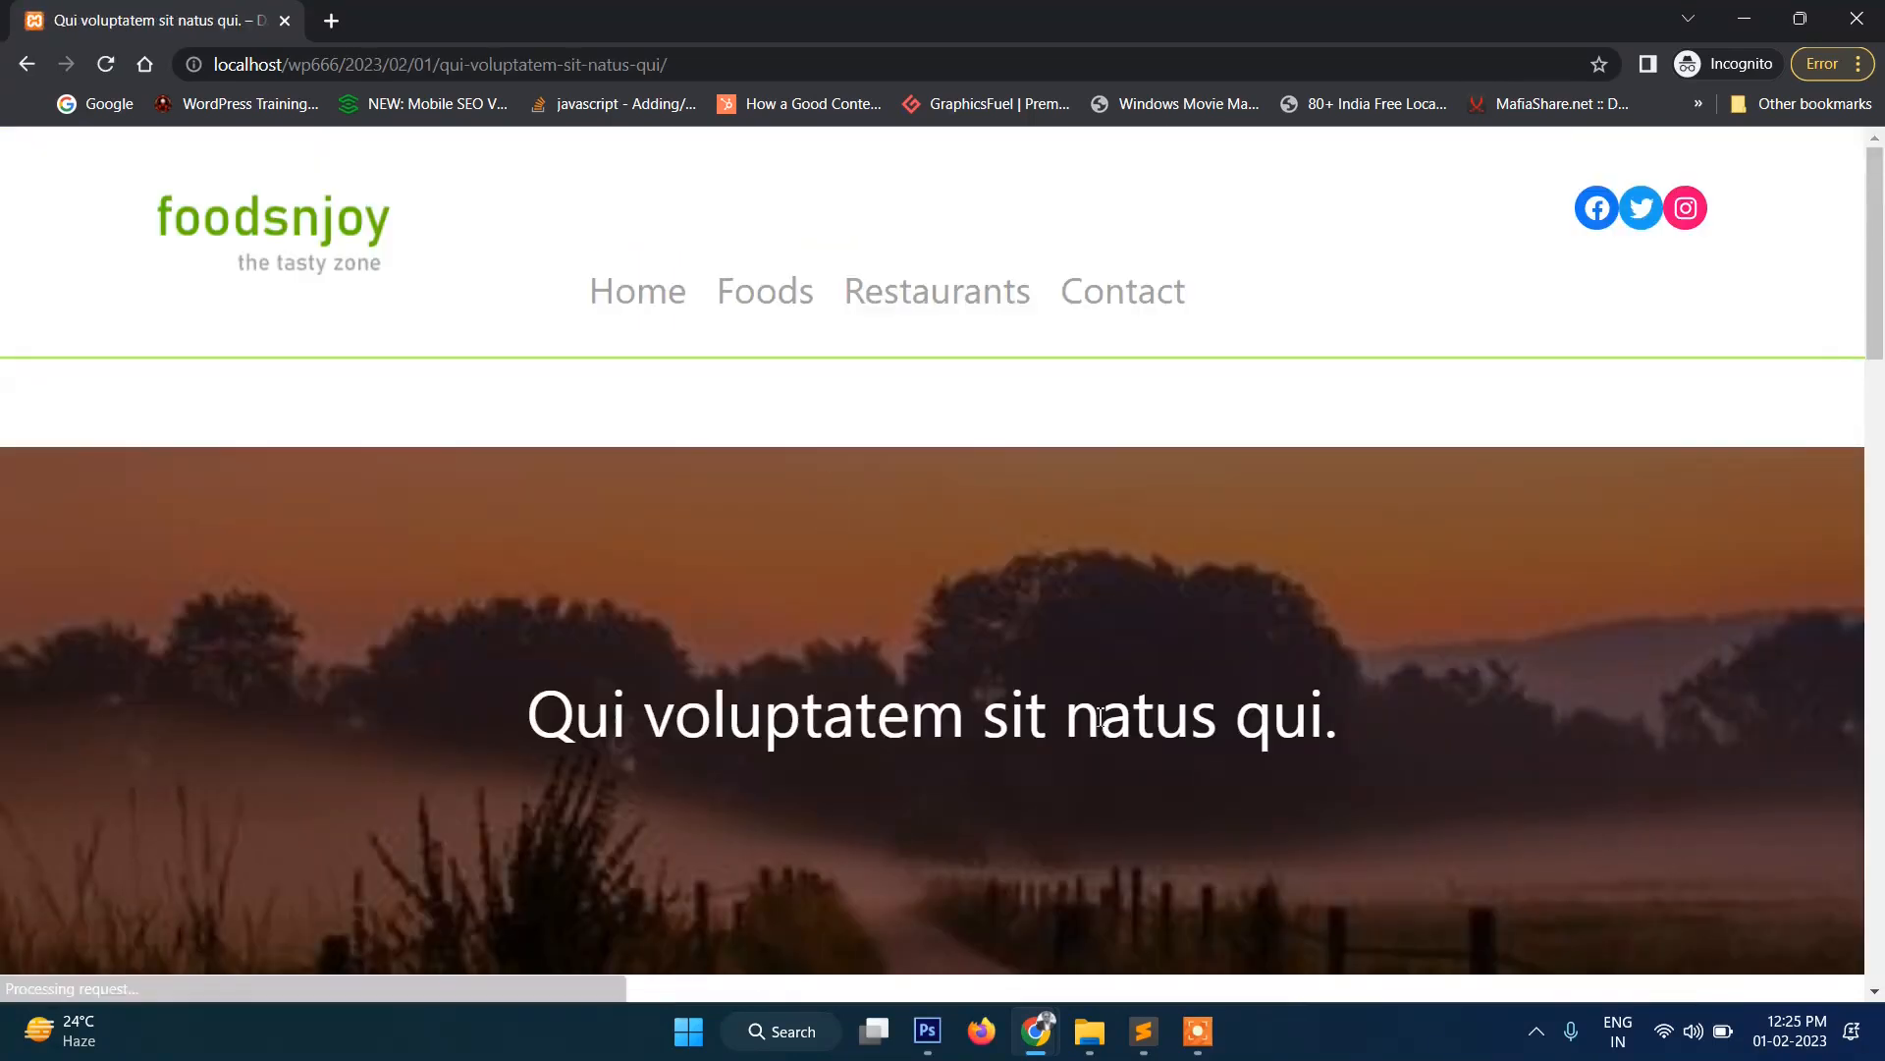
# Look through the post's headings, paragraph and Latest Post section, then return home via the logo.
pyautogui.scroll(-3, 1128, 707)
pyautogui.scroll(2, 761, 497)
pyautogui.moveTo(646, 577); pyautogui.dragTo(1431, 569)
pyautogui.click(1432, 569)
pyautogui.scroll(-2, 1375, 550)
pyautogui.moveTo(488, 334); pyautogui.dragTo(1481, 385)
pyautogui.click(1480, 385)
pyautogui.scroll(-3, 1481, 385)
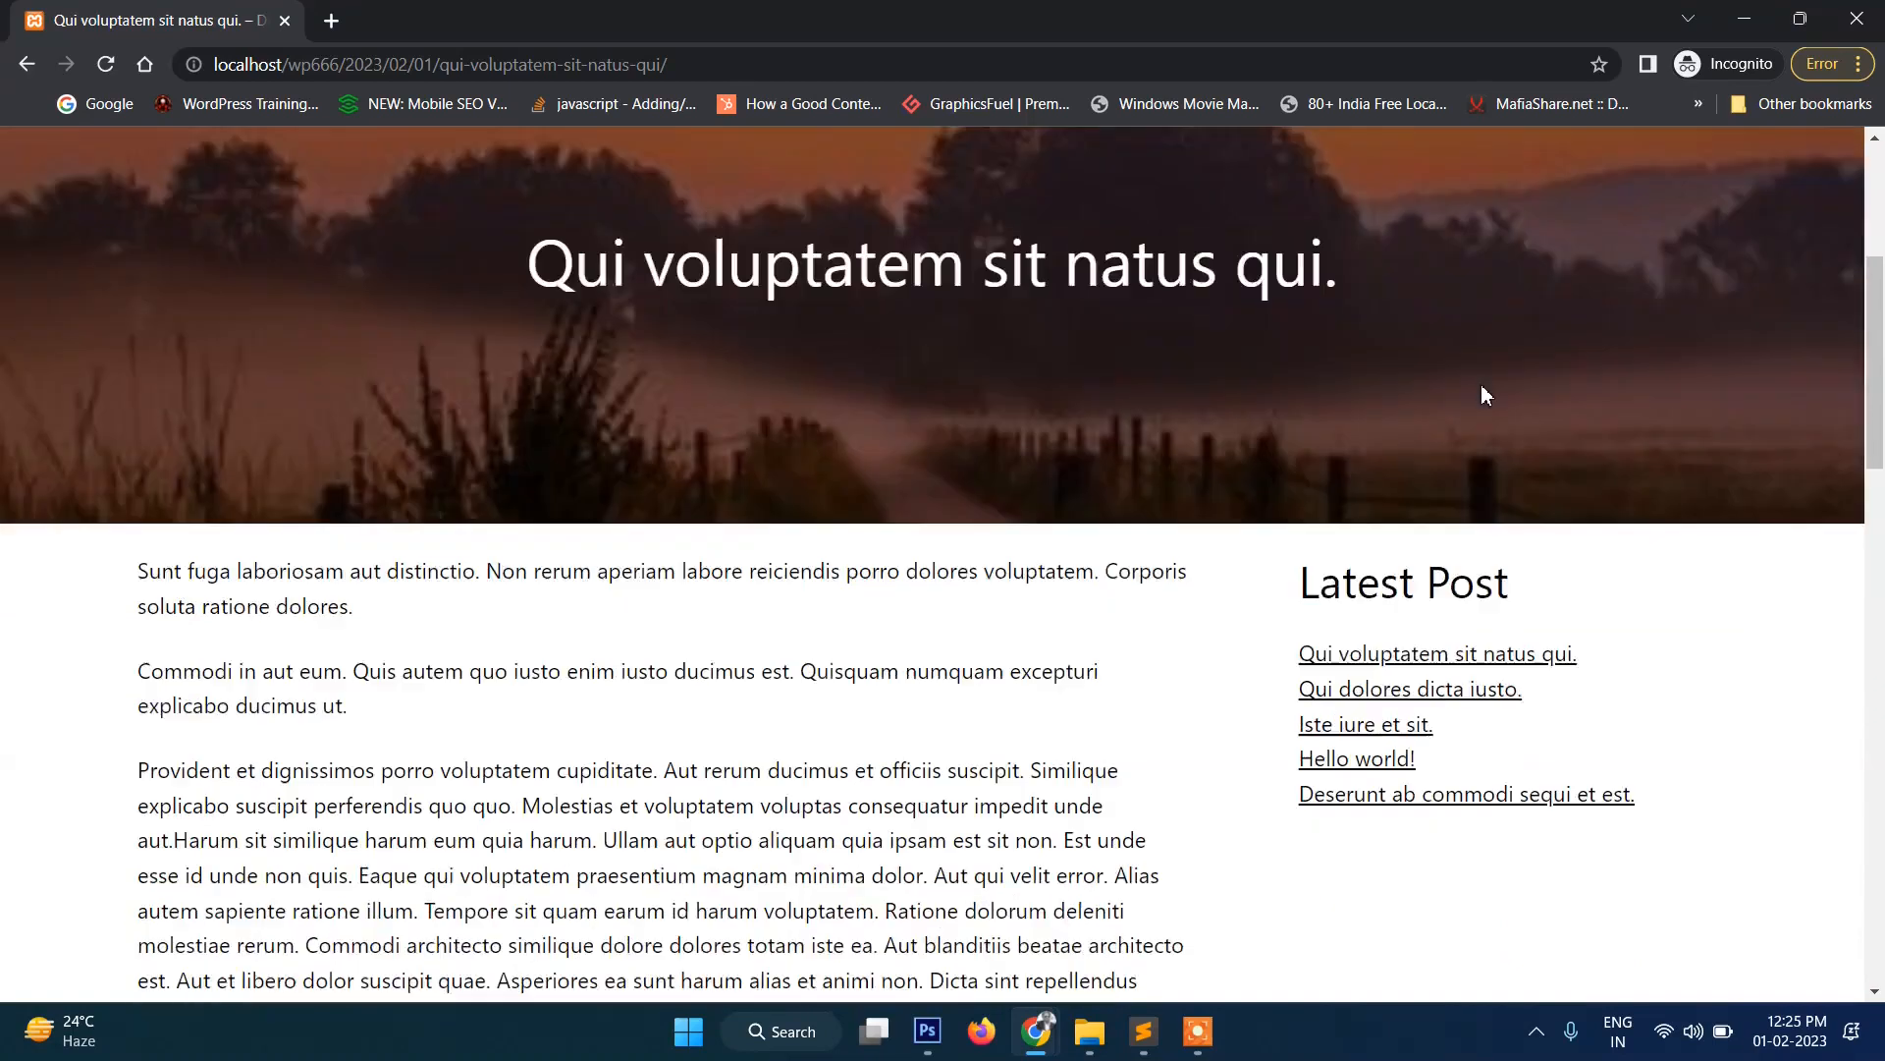
pyautogui.moveTo(565, 487); pyautogui.dragTo(723, 660)
pyautogui.click(724, 660)
pyautogui.moveTo(1315, 266); pyautogui.dragTo(1517, 300)
pyautogui.click(1704, 707)
pyautogui.scroll(-14, 1368, 660)
pyautogui.scroll(20, 1365, 656)
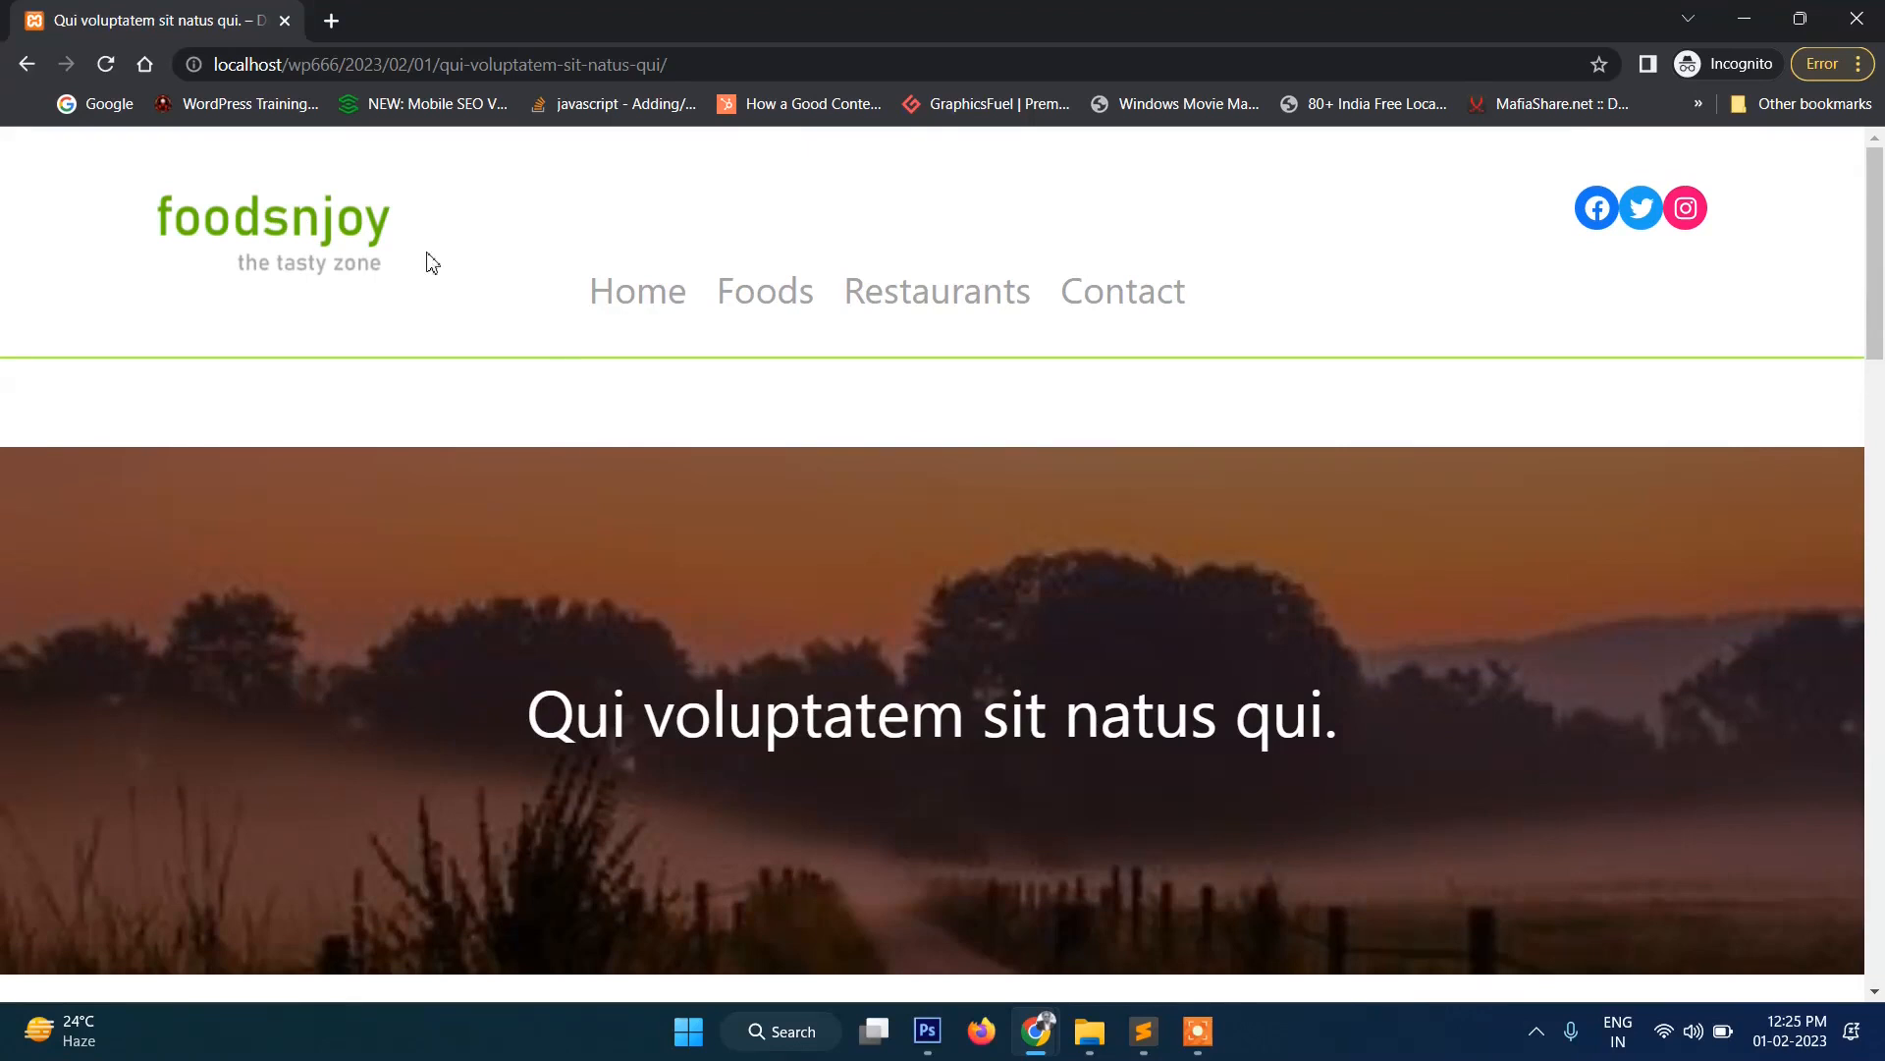
pyautogui.click(308, 243)
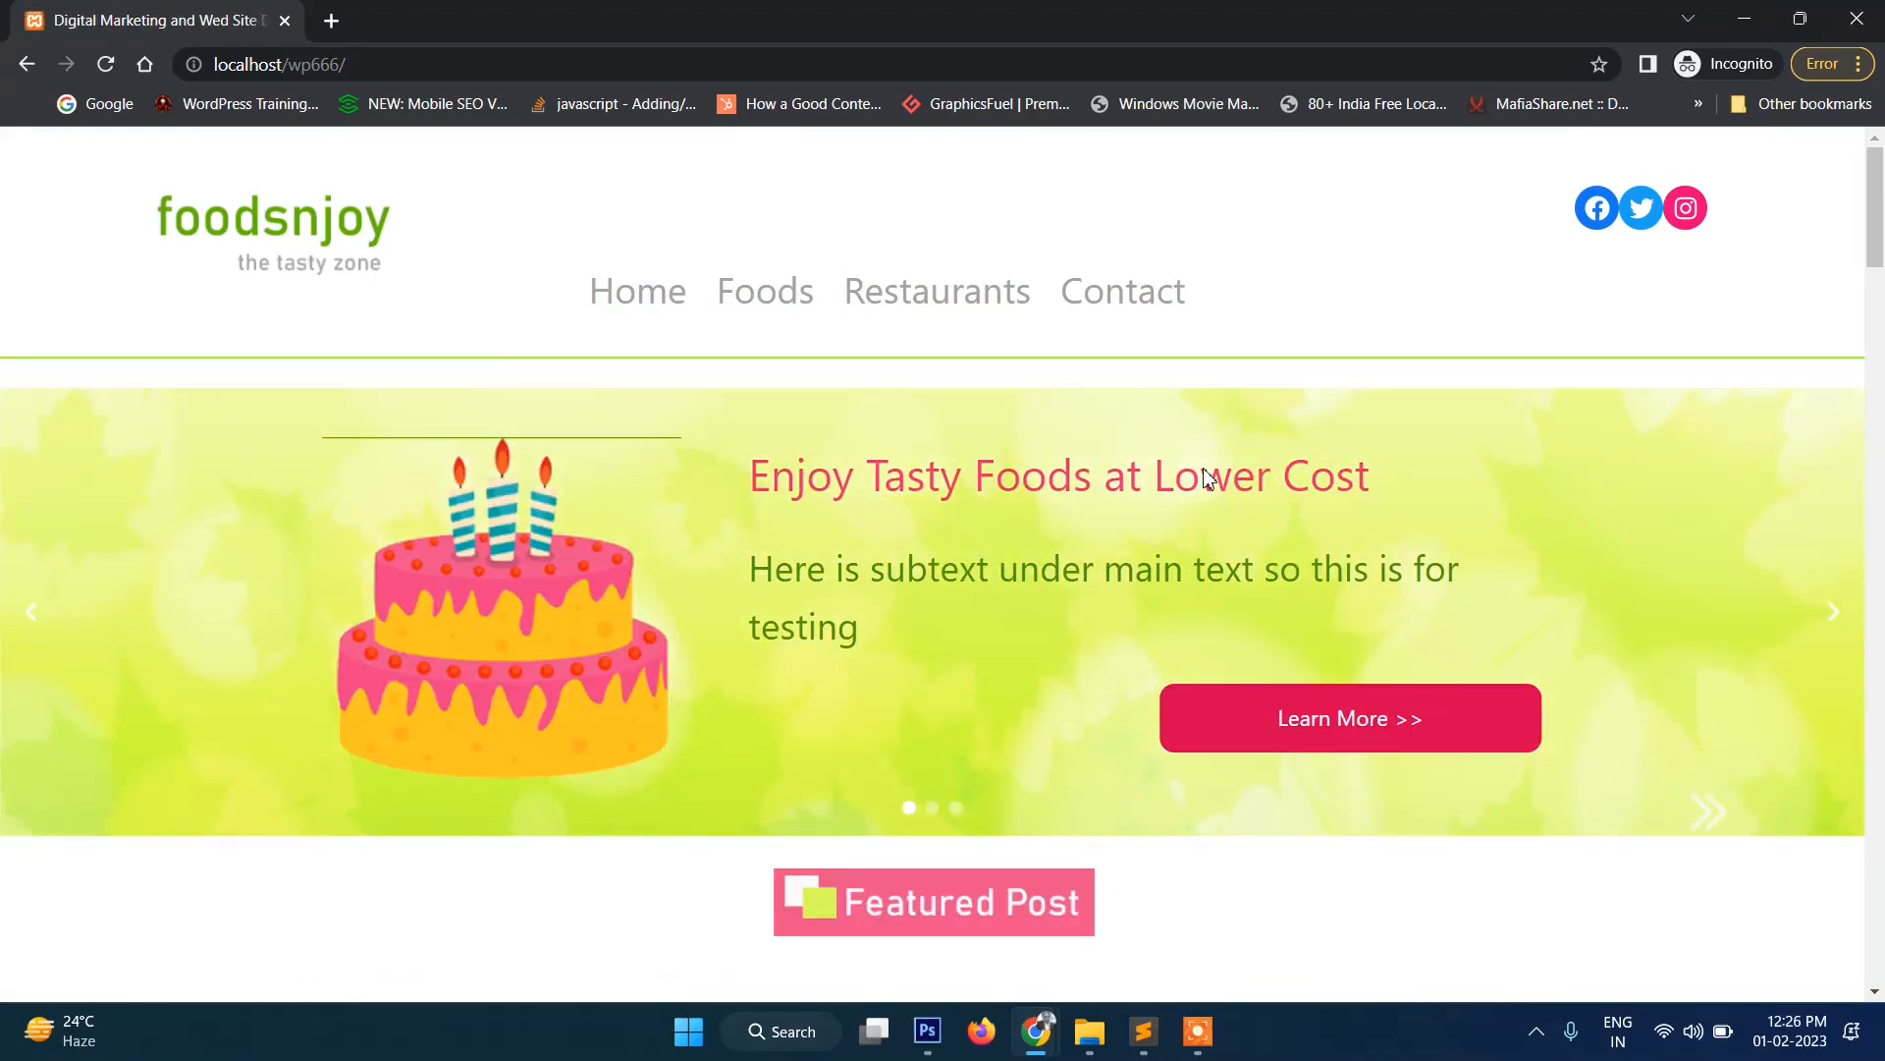
pyautogui.hotkey('alt', 'Tab')
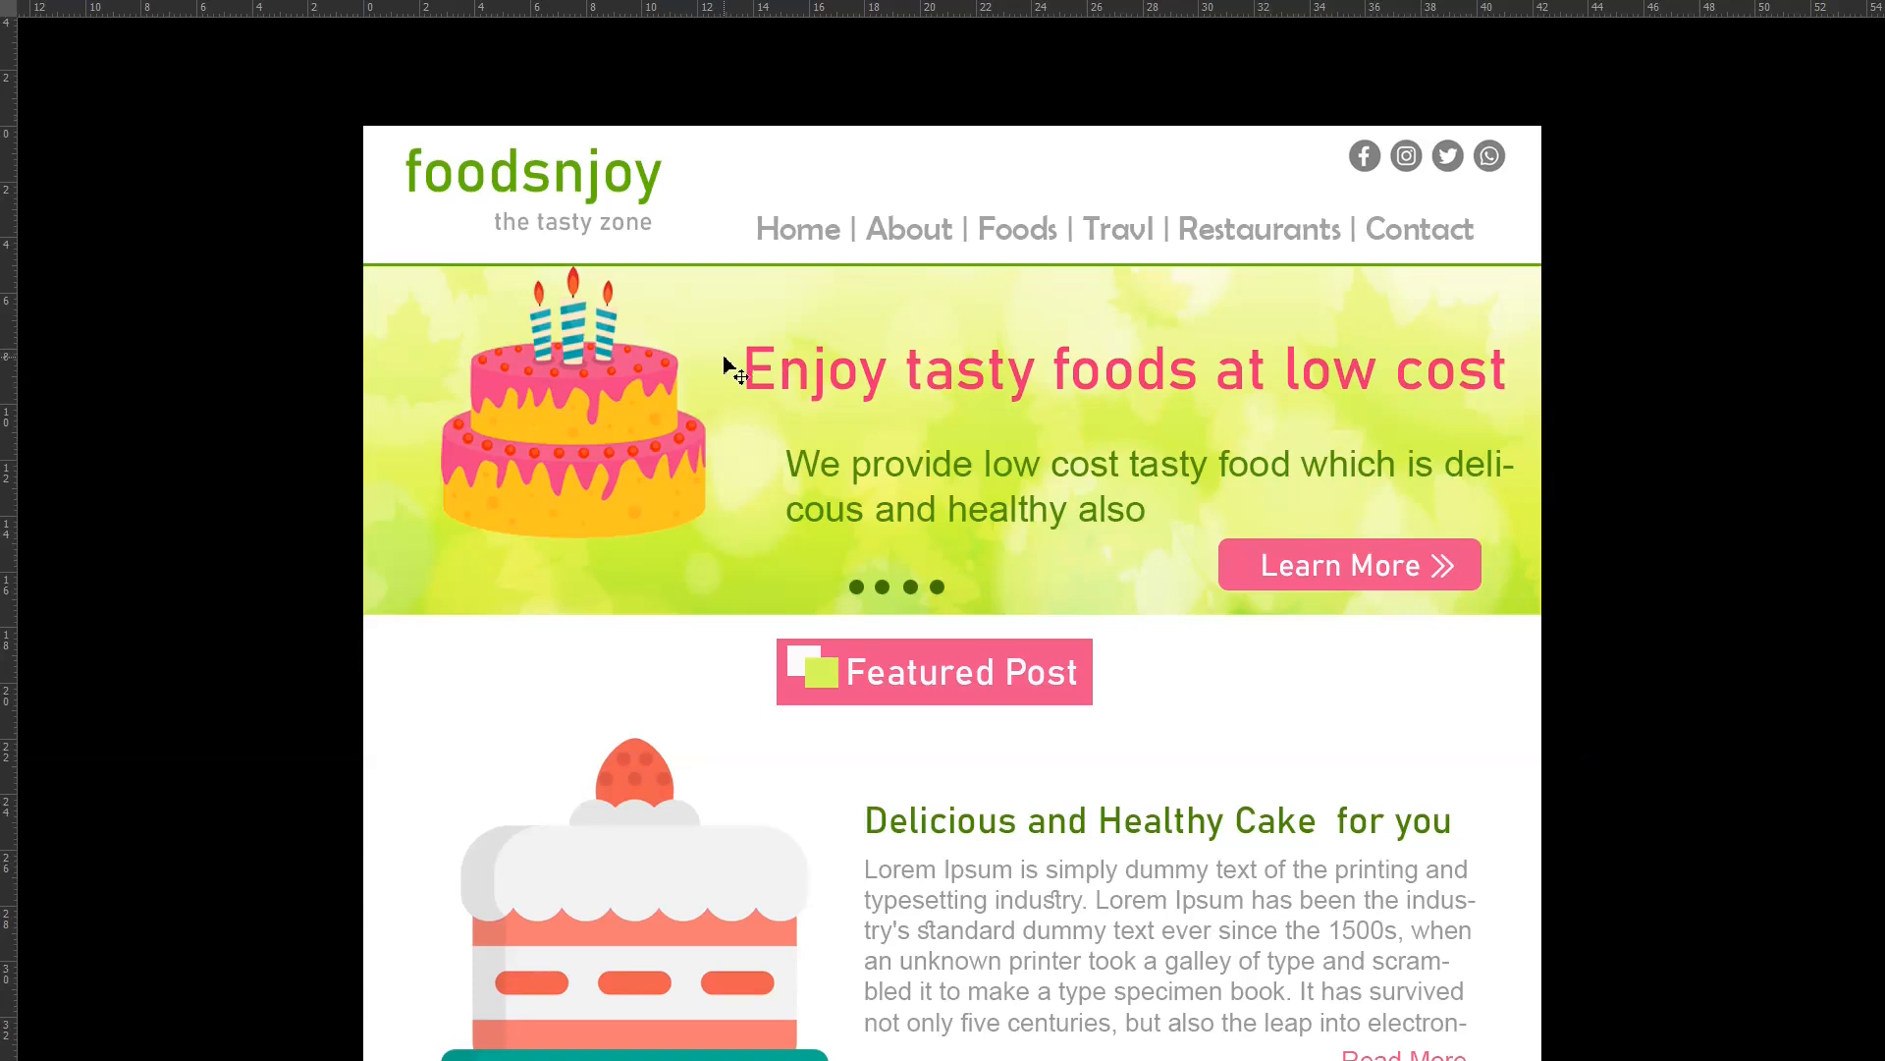
pyautogui.scroll(-3, 726, 369)
pyautogui.scroll(4, 727, 370)
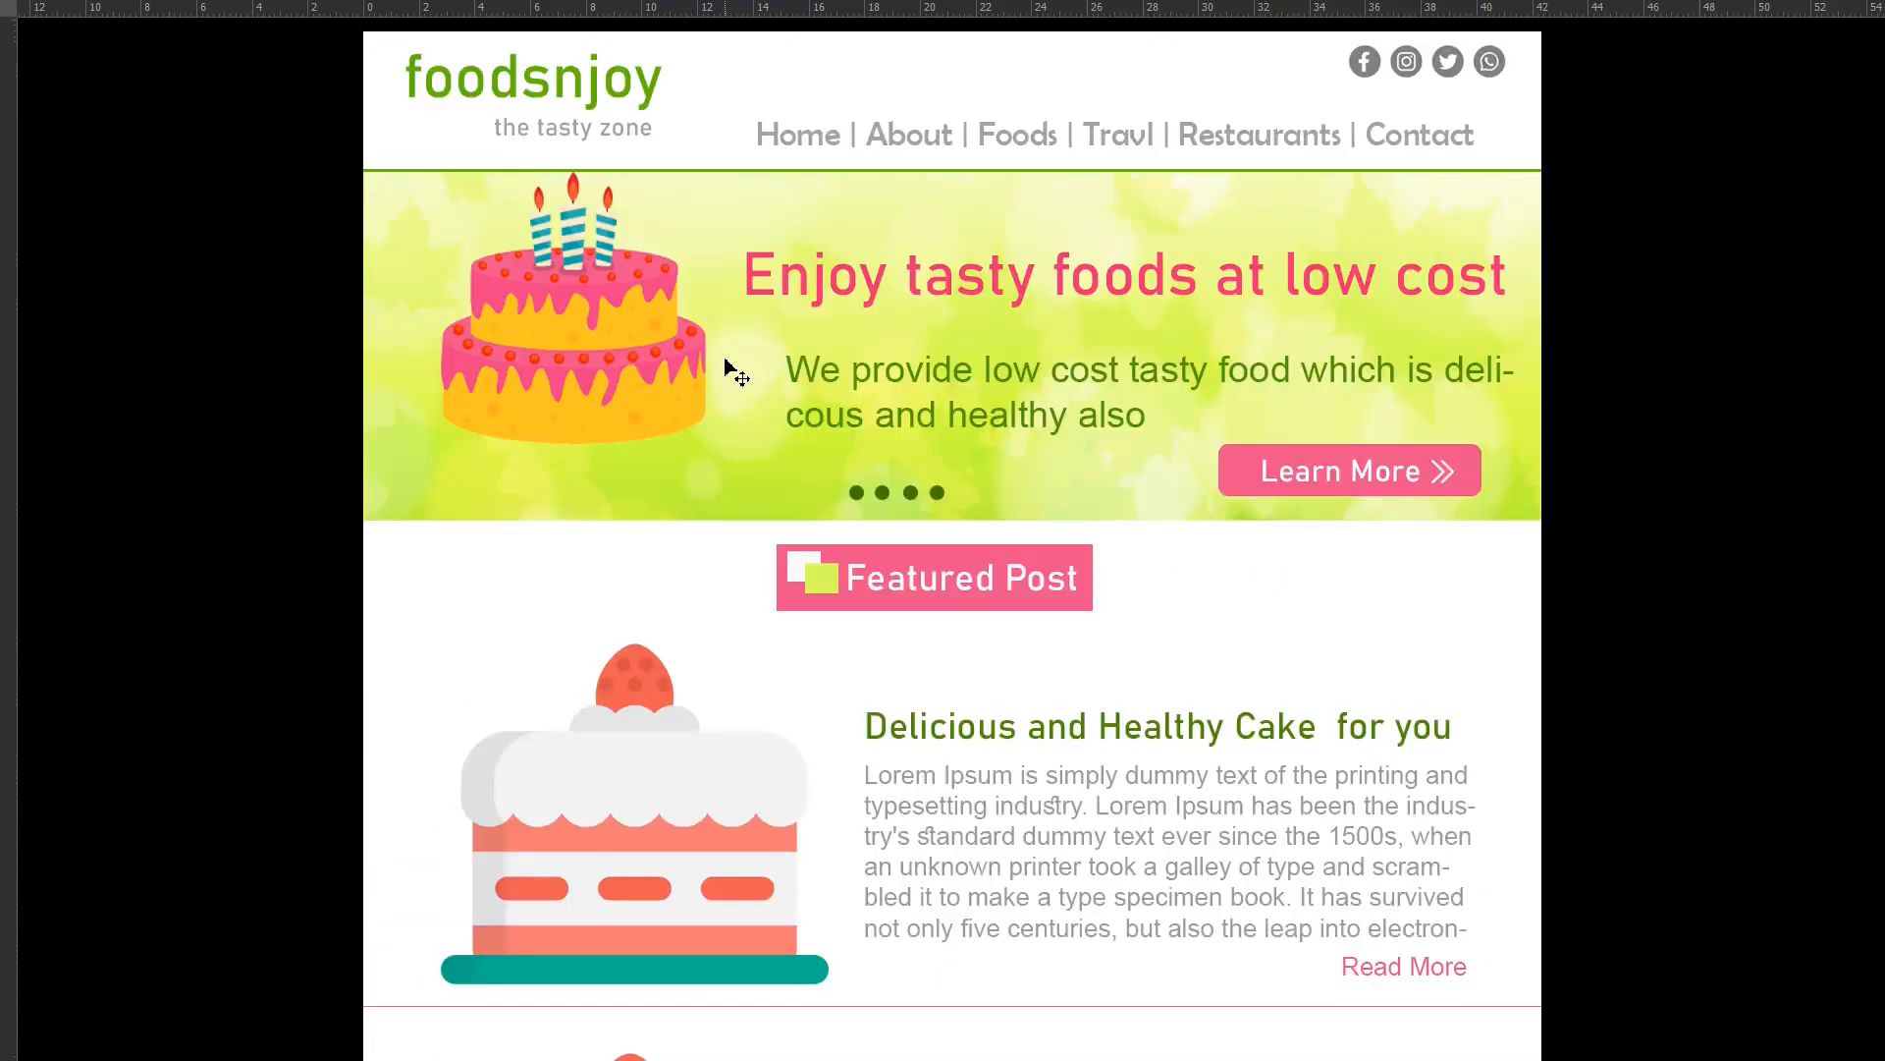
pyautogui.scroll(-1, 735, 372)
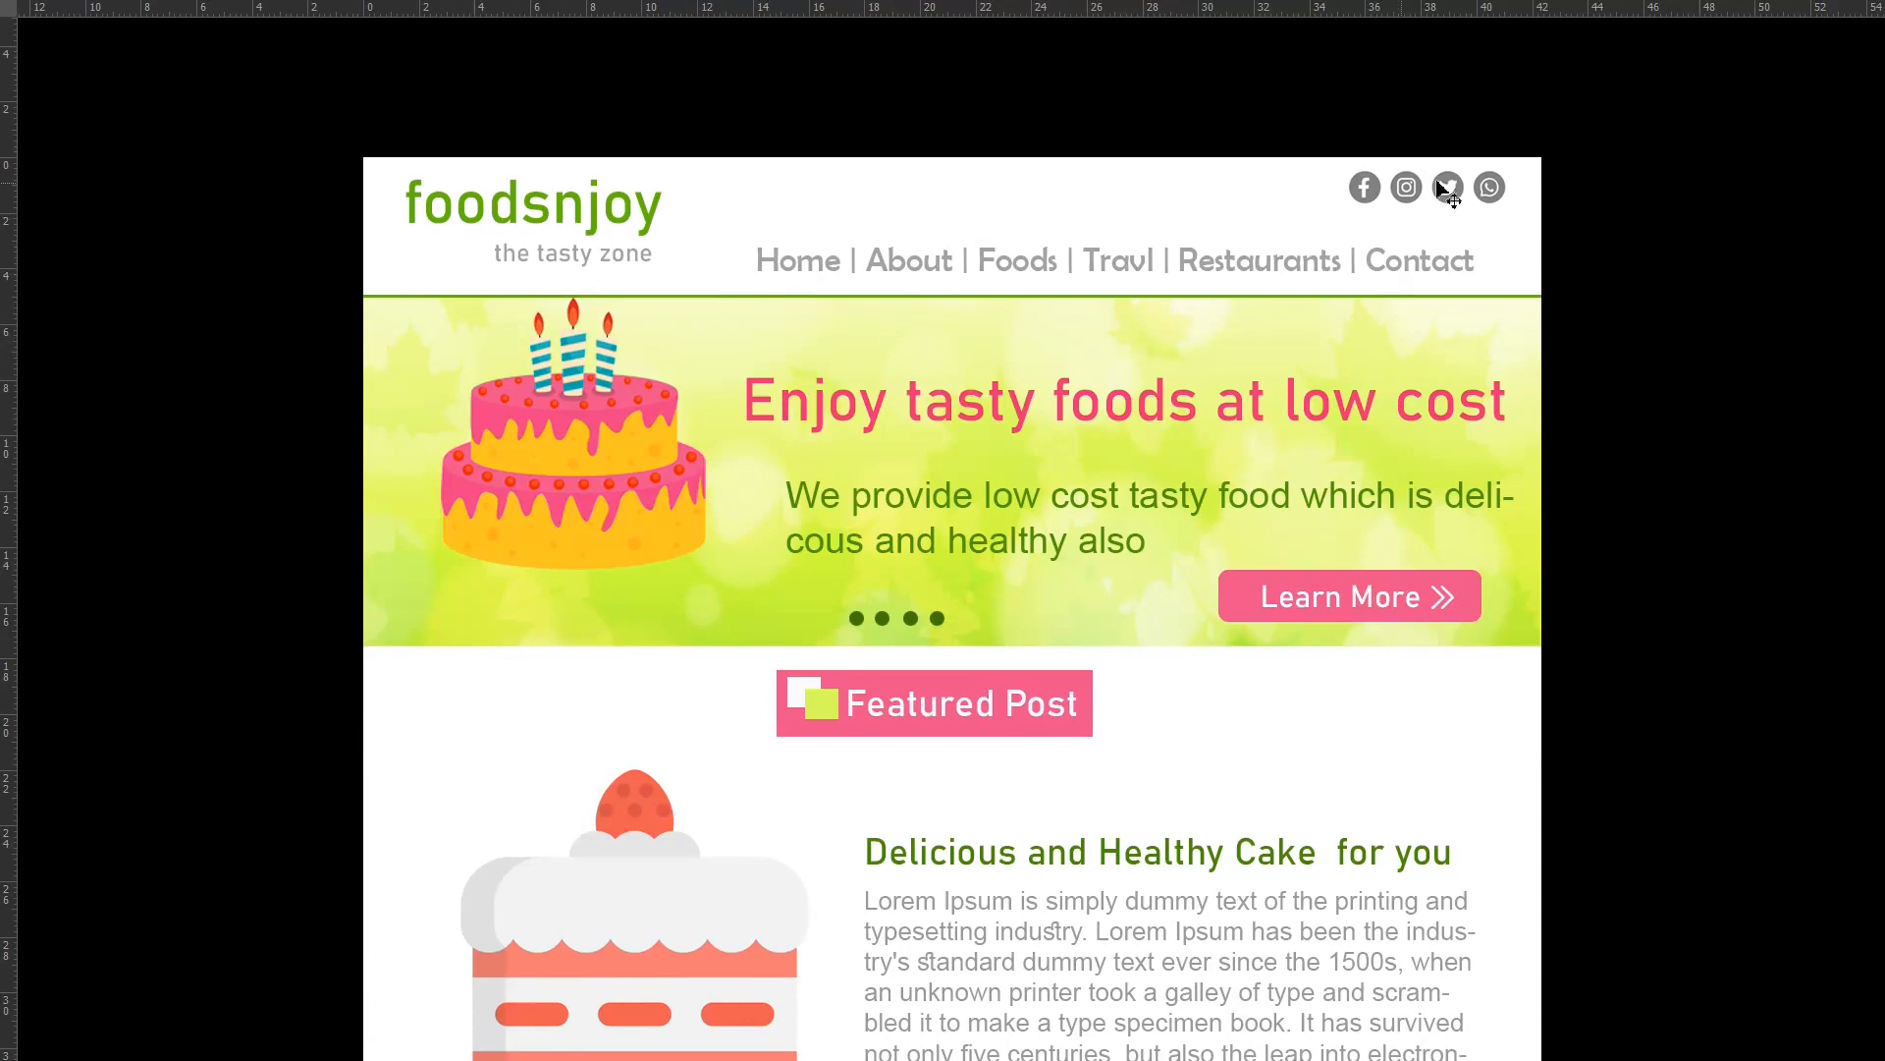
pyautogui.scroll(-10, 1129, 392)
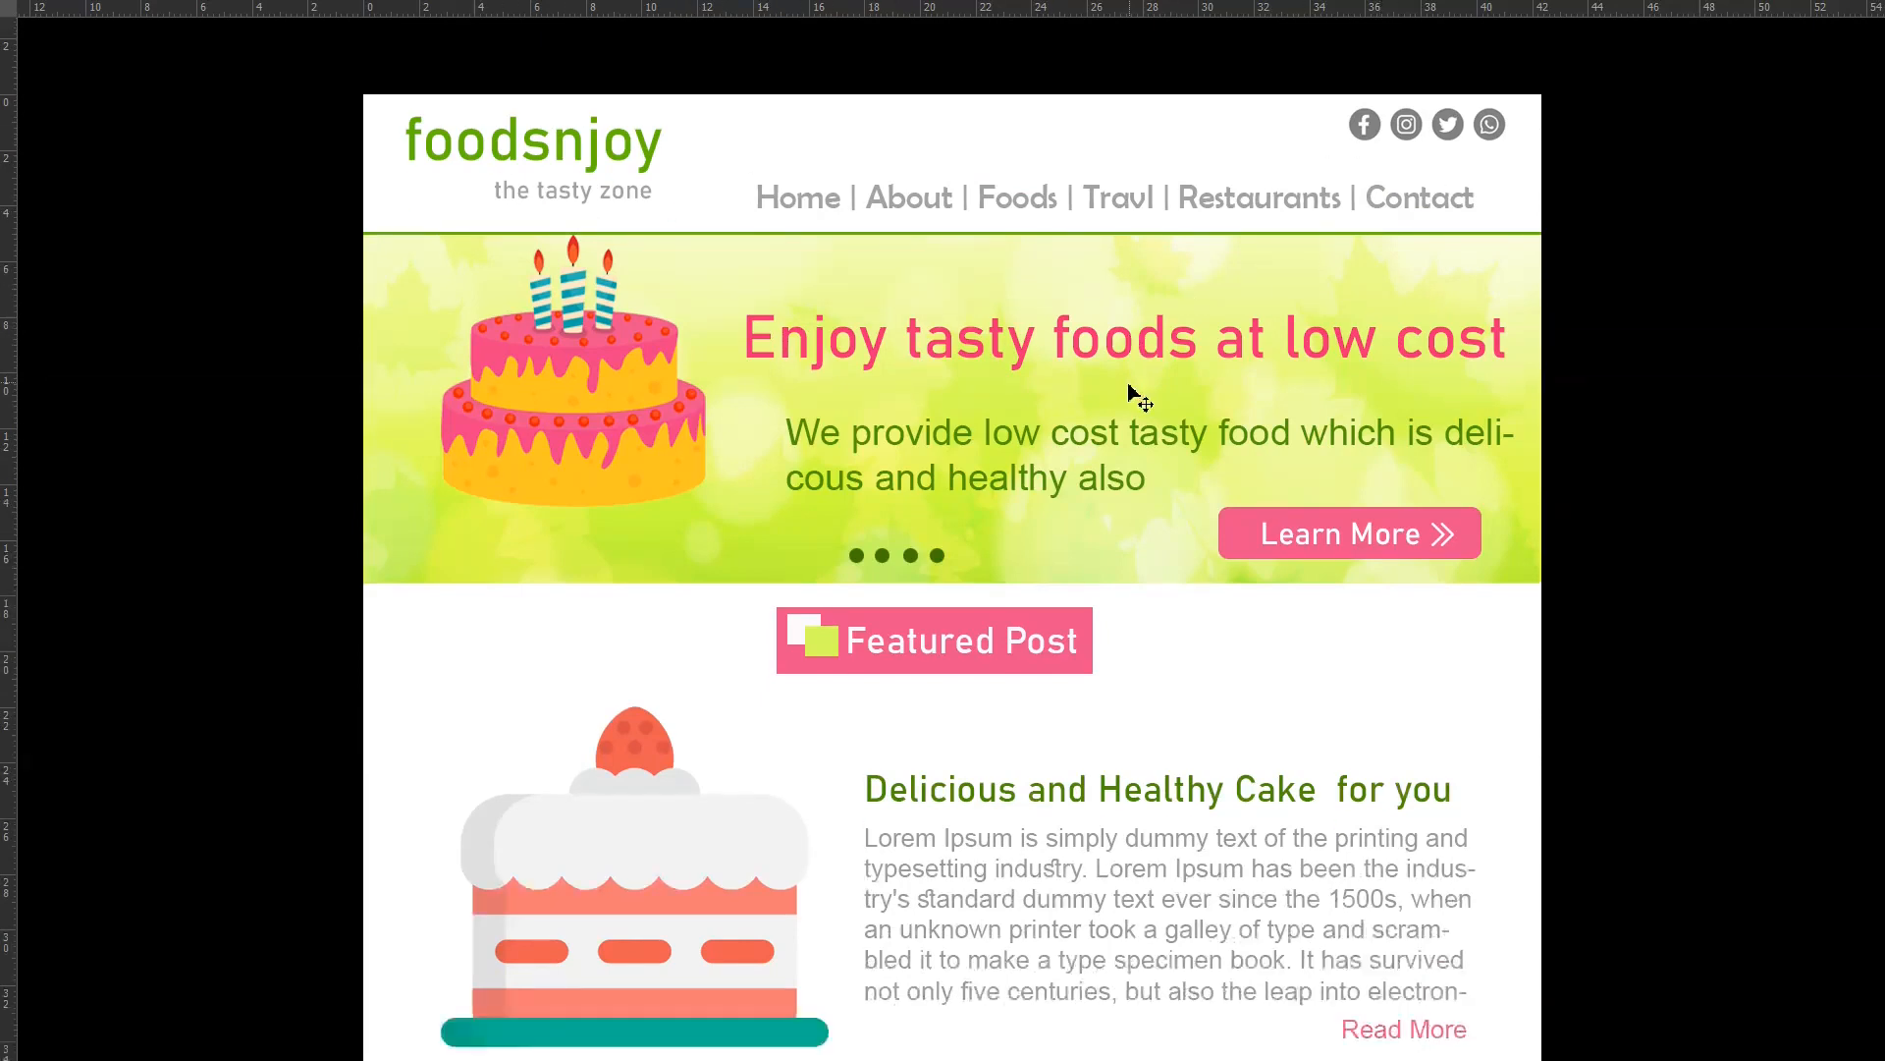
pyautogui.scroll(-9, 1126, 392)
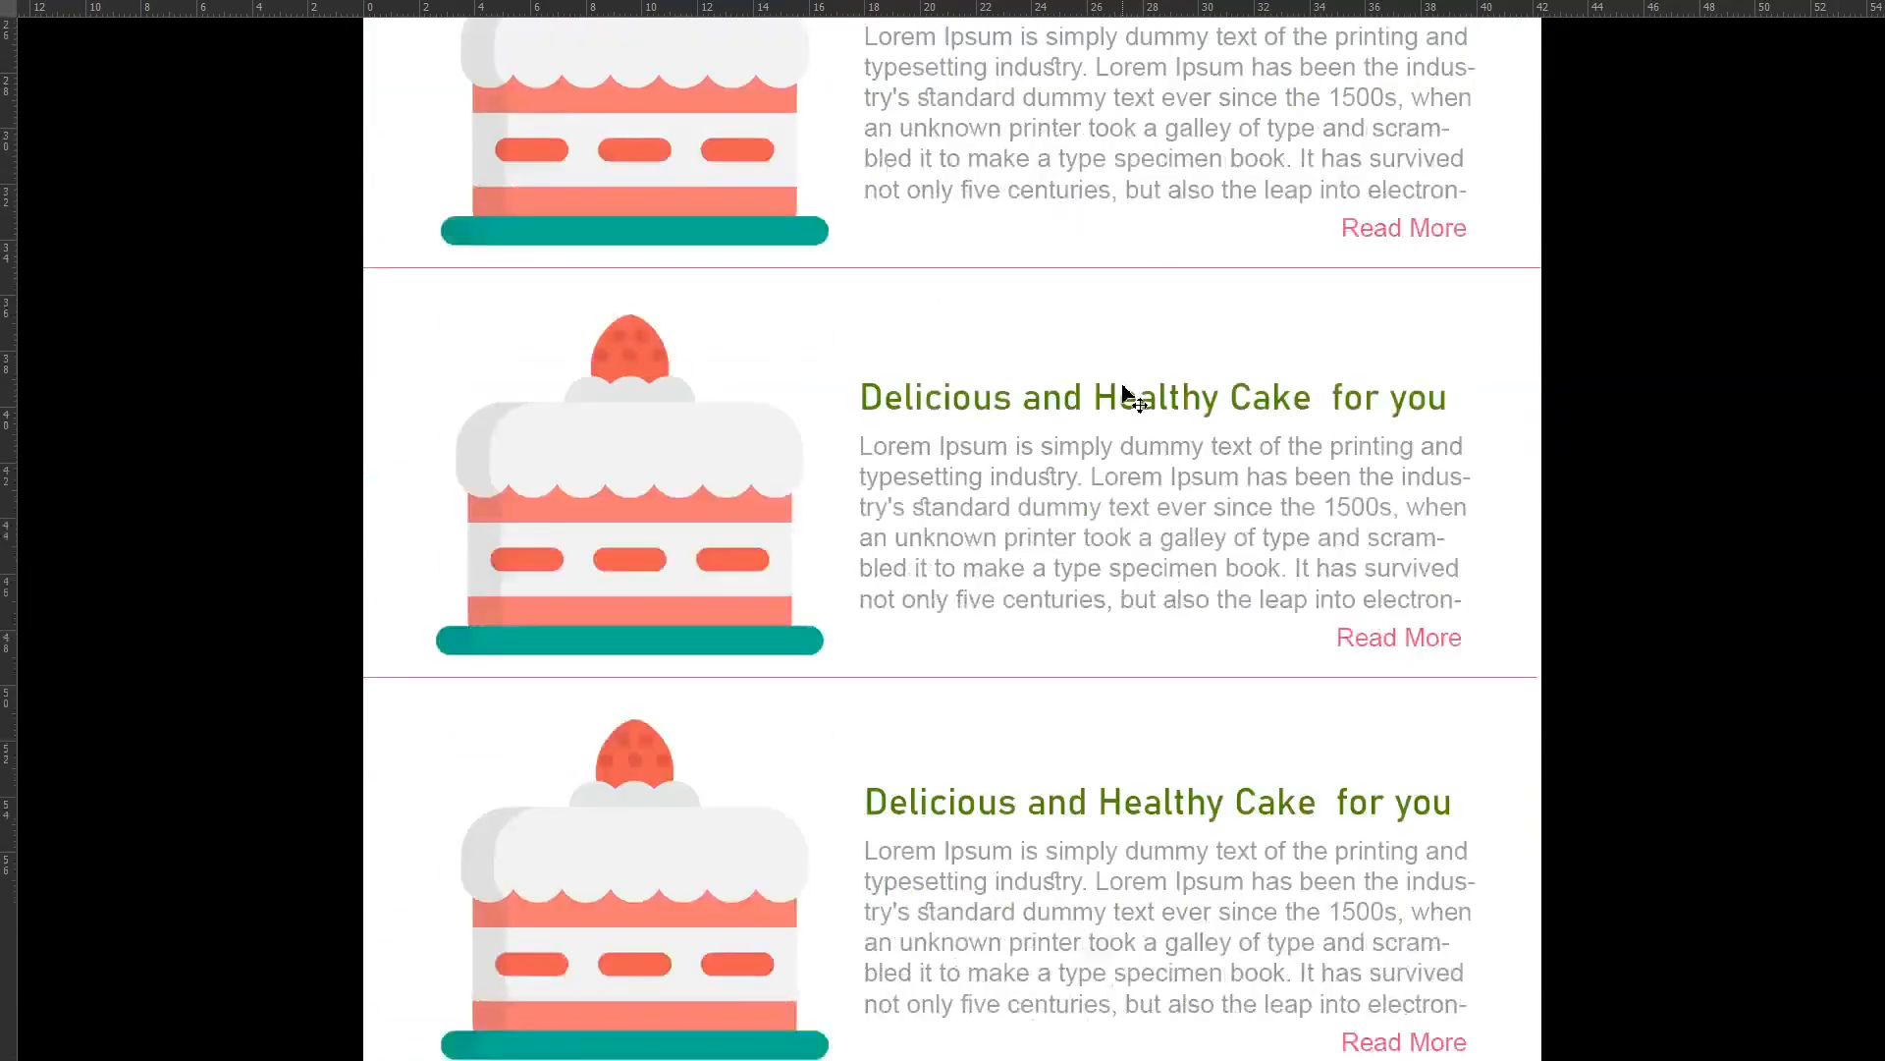
pyautogui.scroll(-4, 1130, 393)
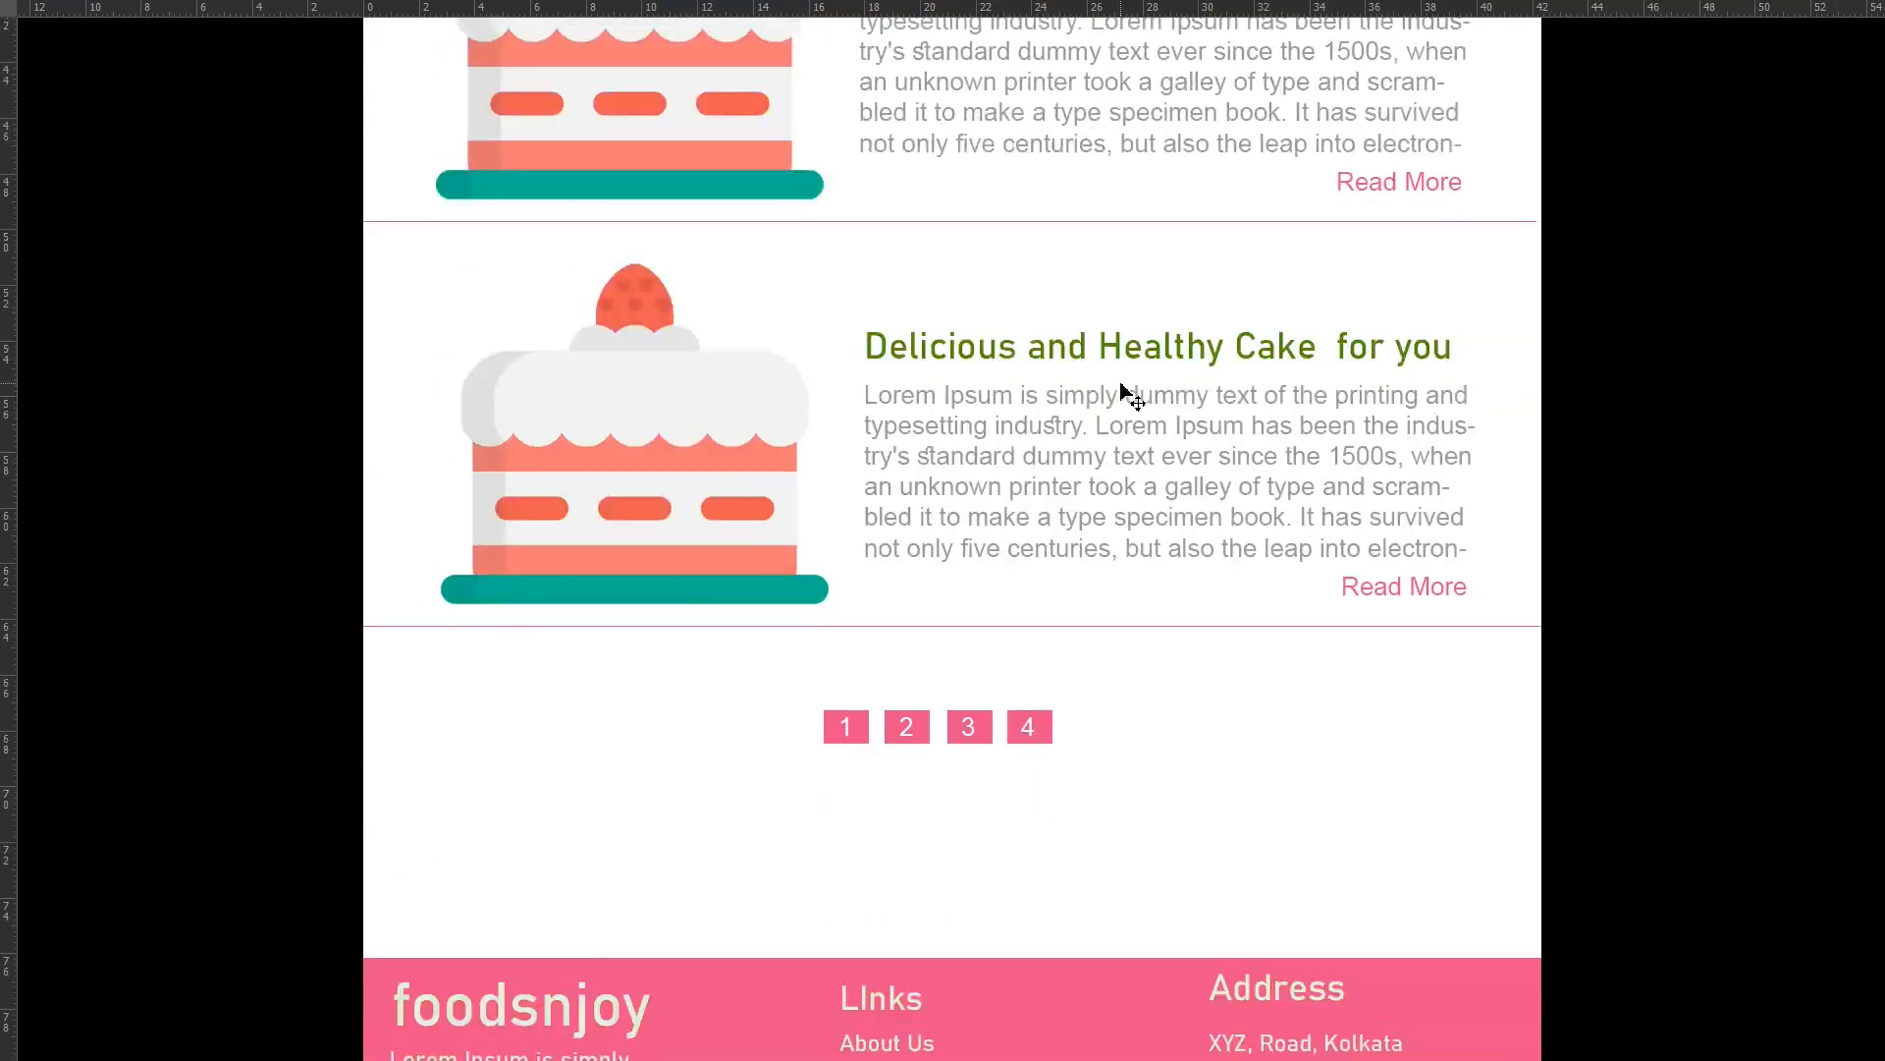
pyautogui.scroll(3, 1129, 392)
pyautogui.scroll(12, 1122, 390)
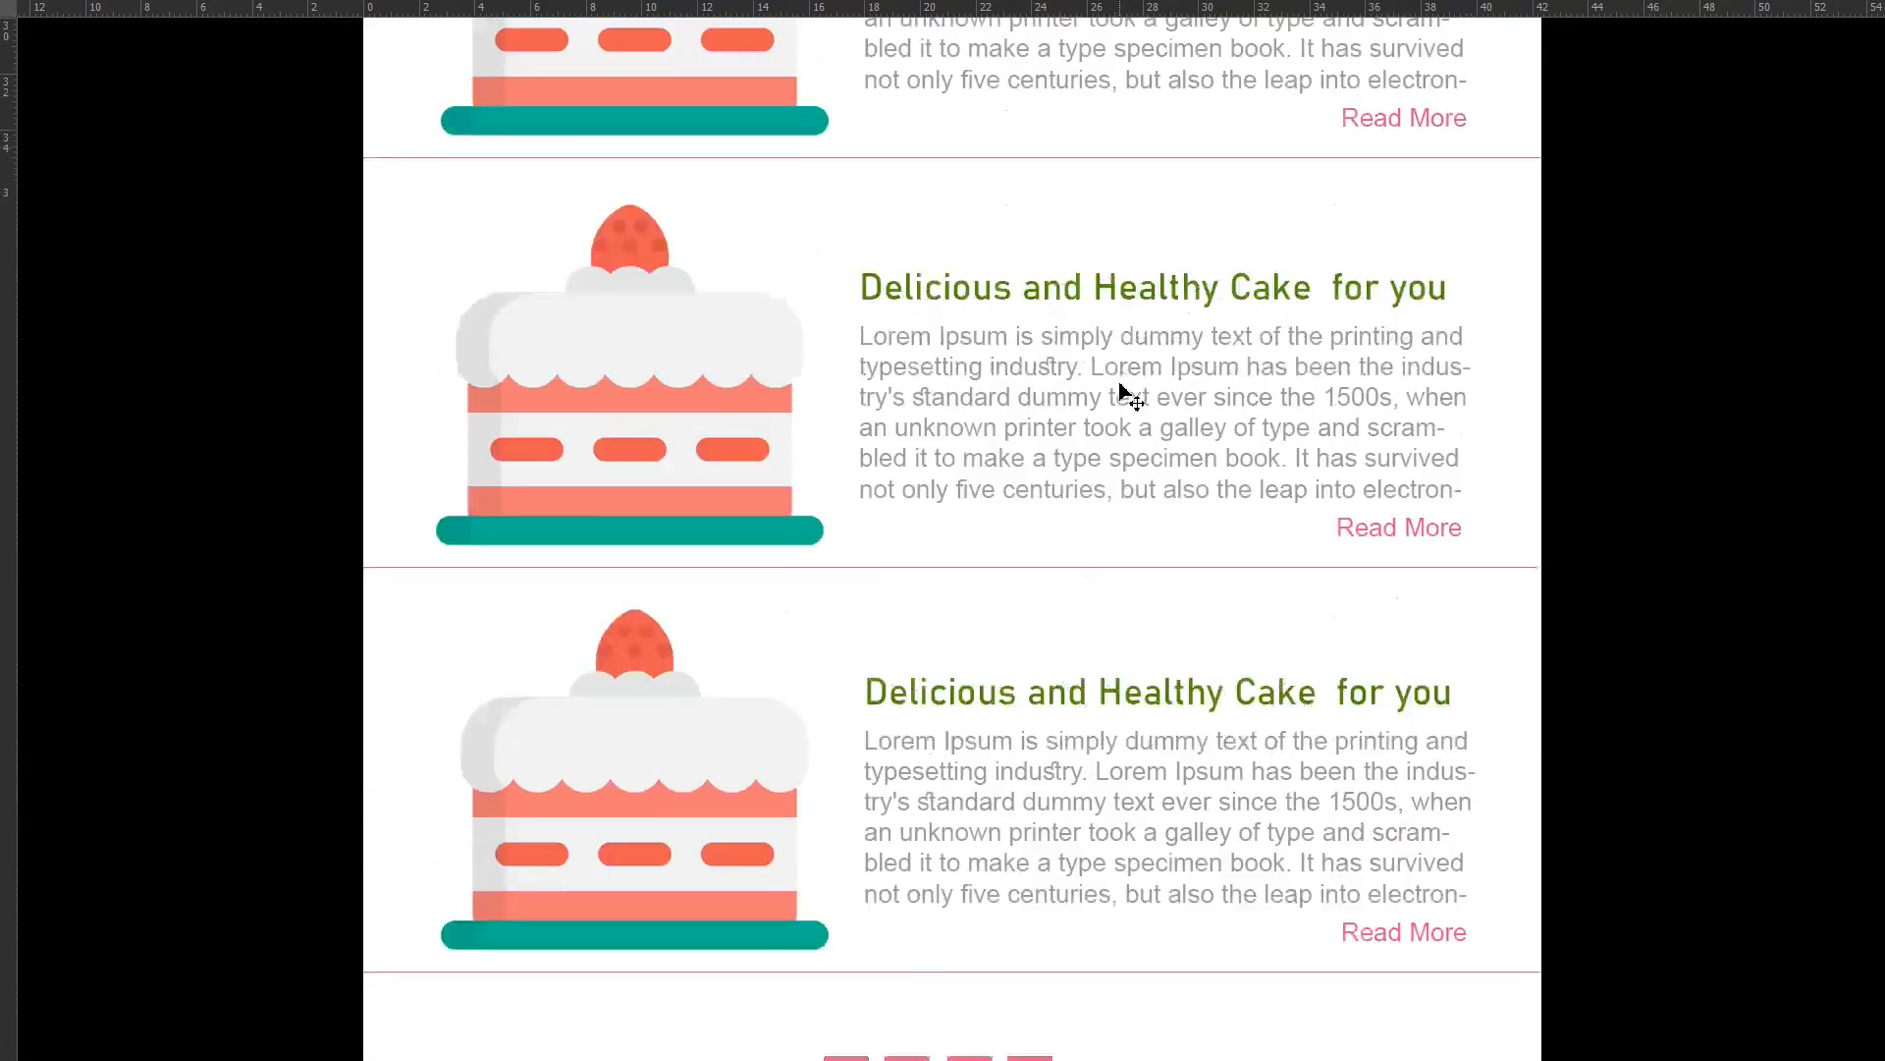
pyautogui.scroll(8, 1123, 390)
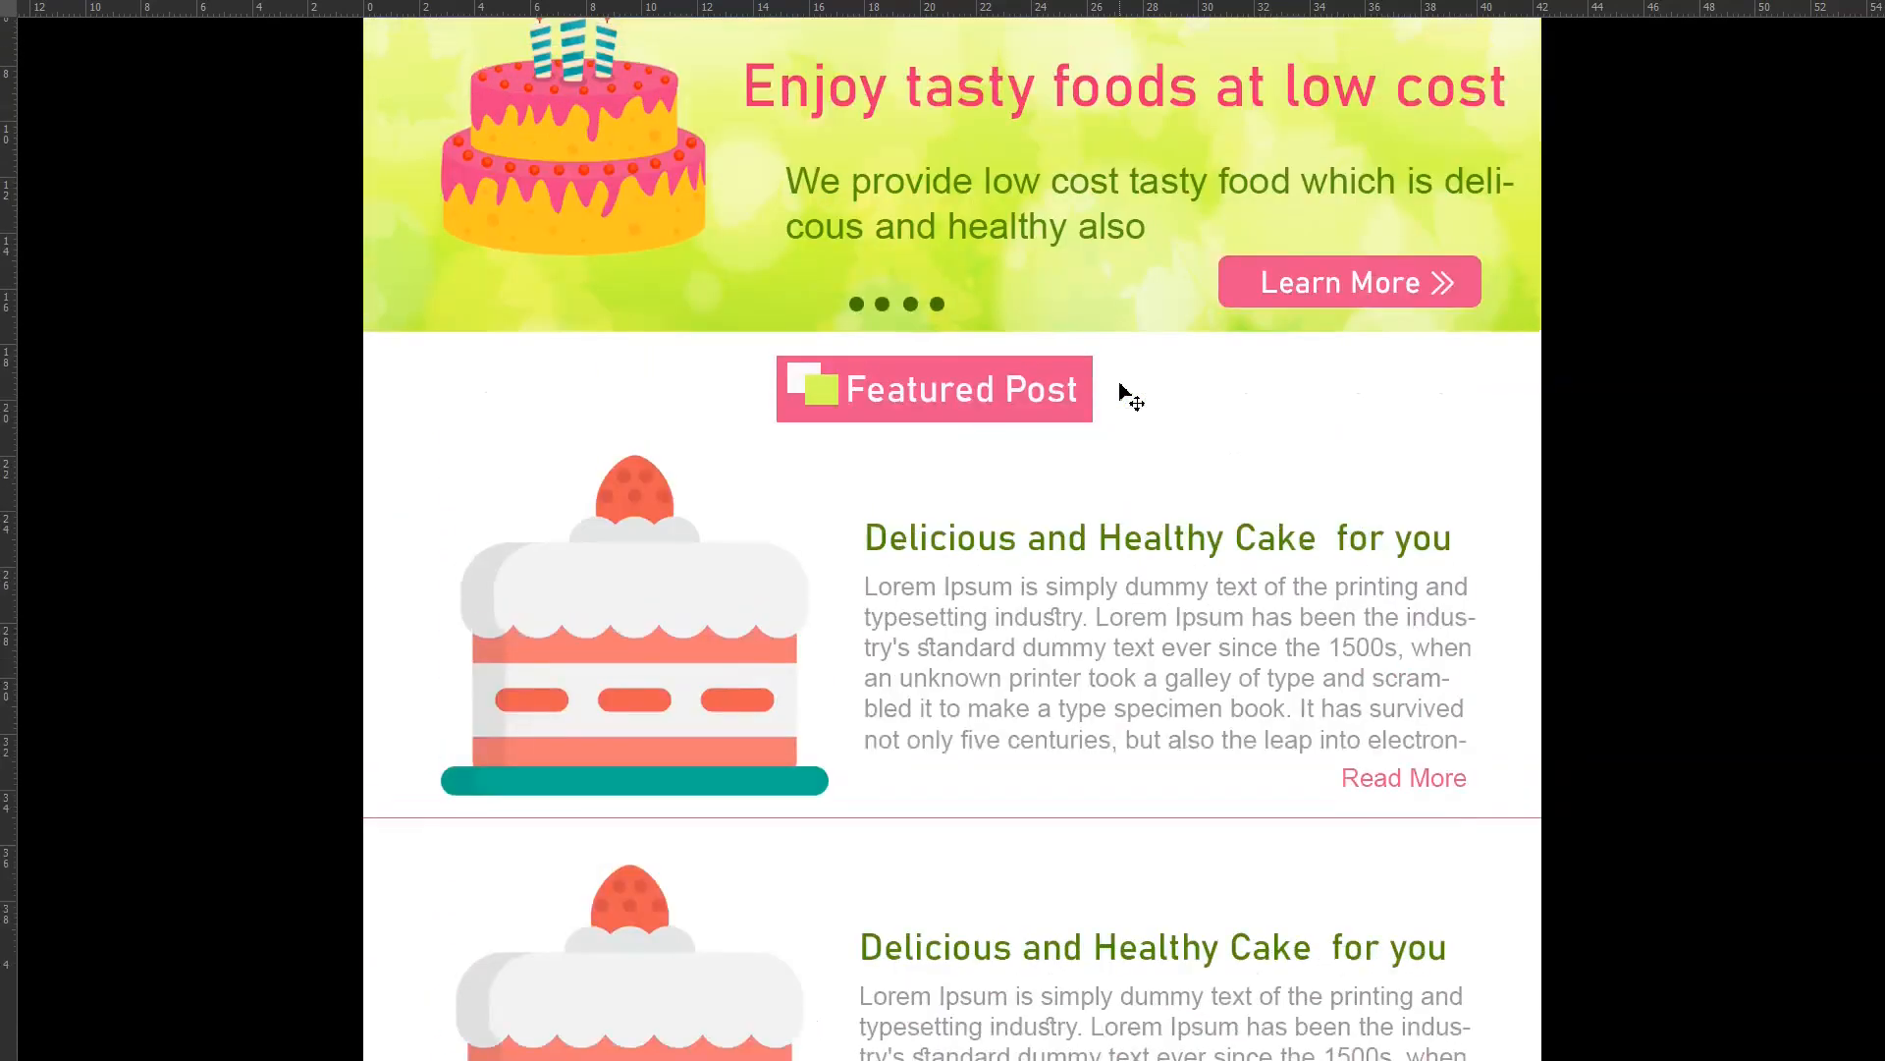
pyautogui.scroll(-2, 1119, 390)
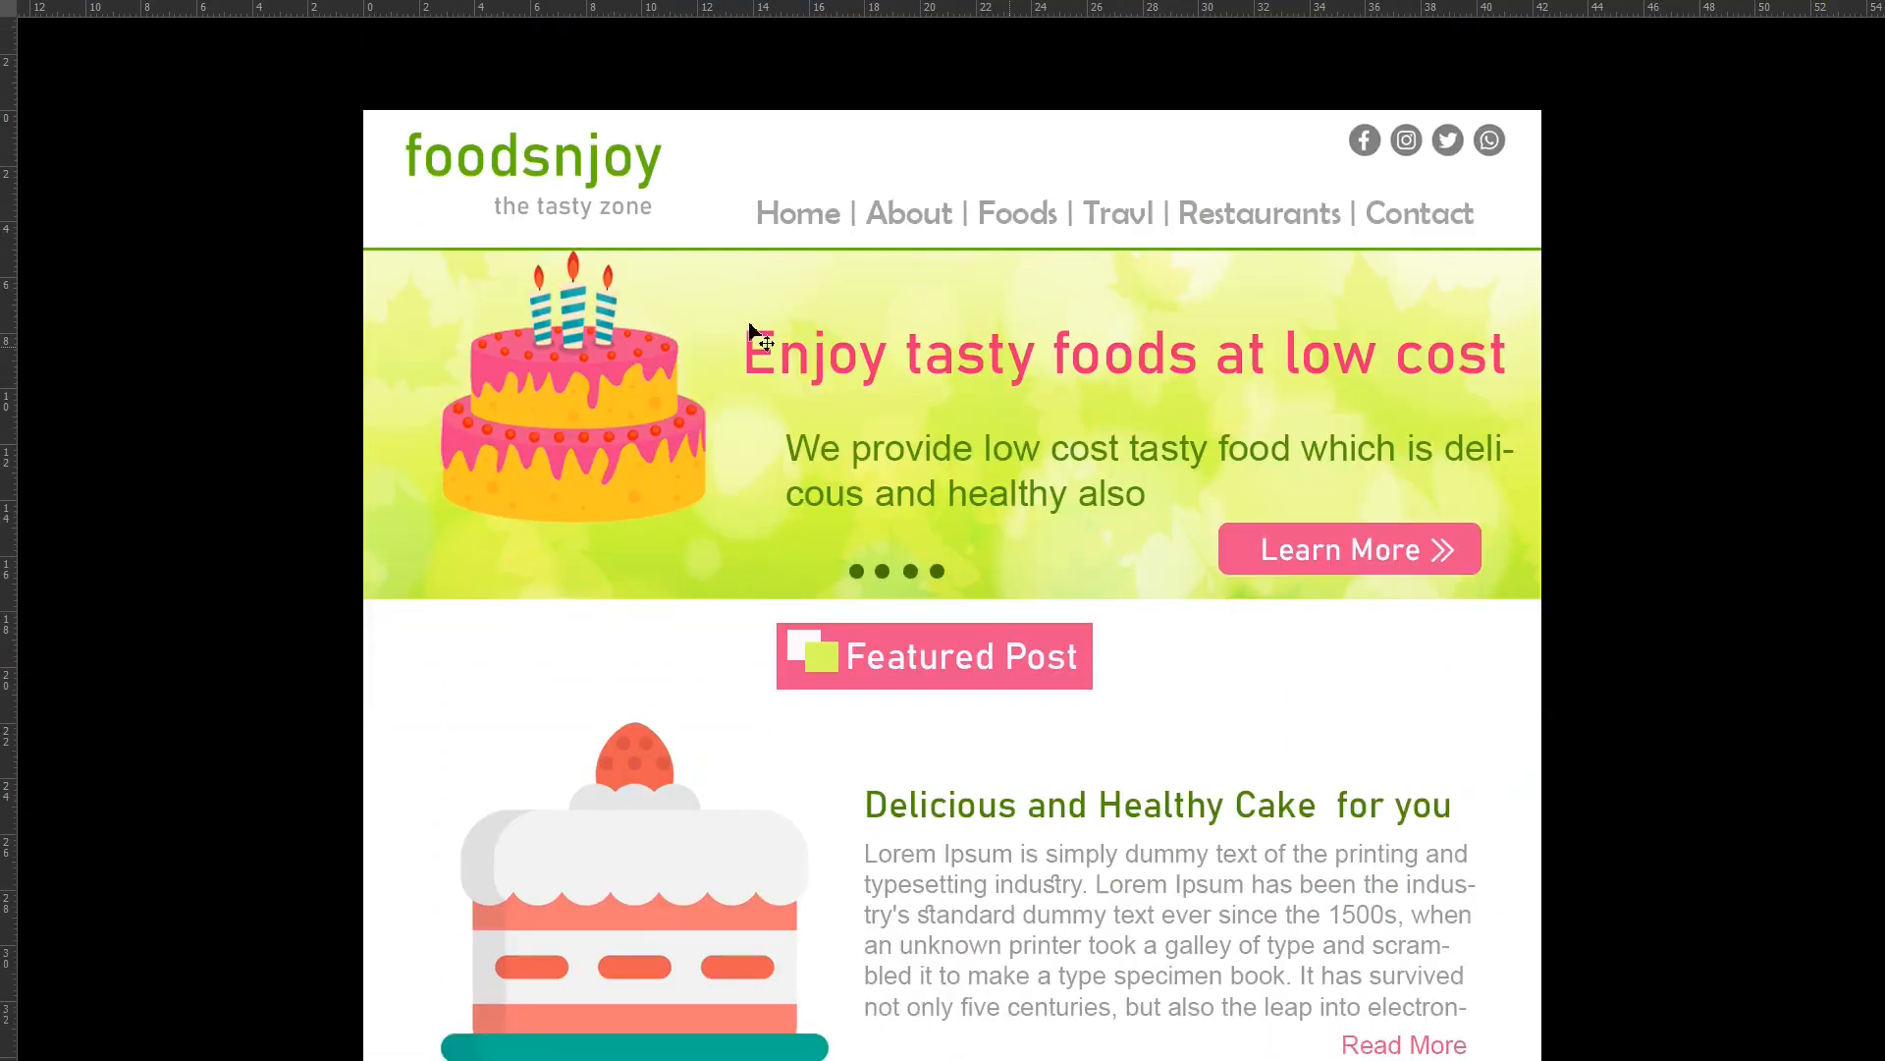
pyautogui.scroll(-5, 830, 479)
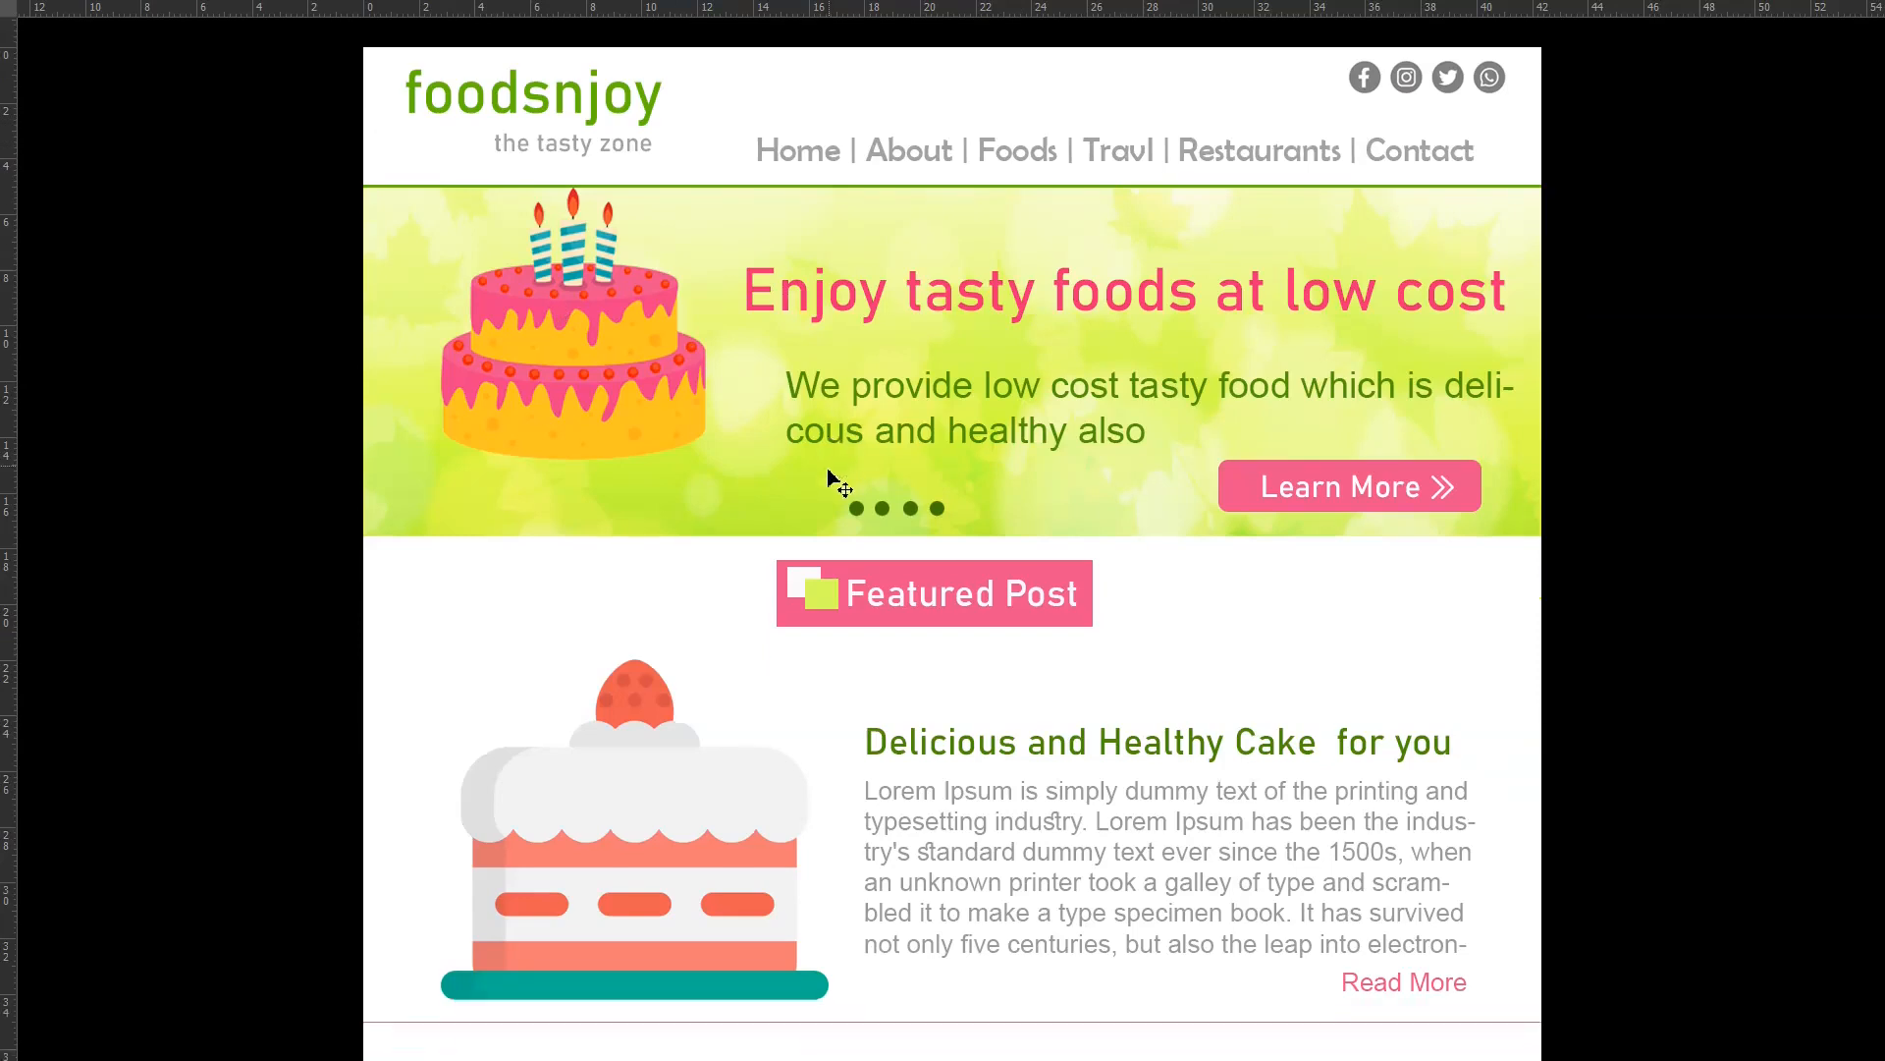
pyautogui.scroll(4, 828, 474)
pyautogui.scroll(4, 829, 481)
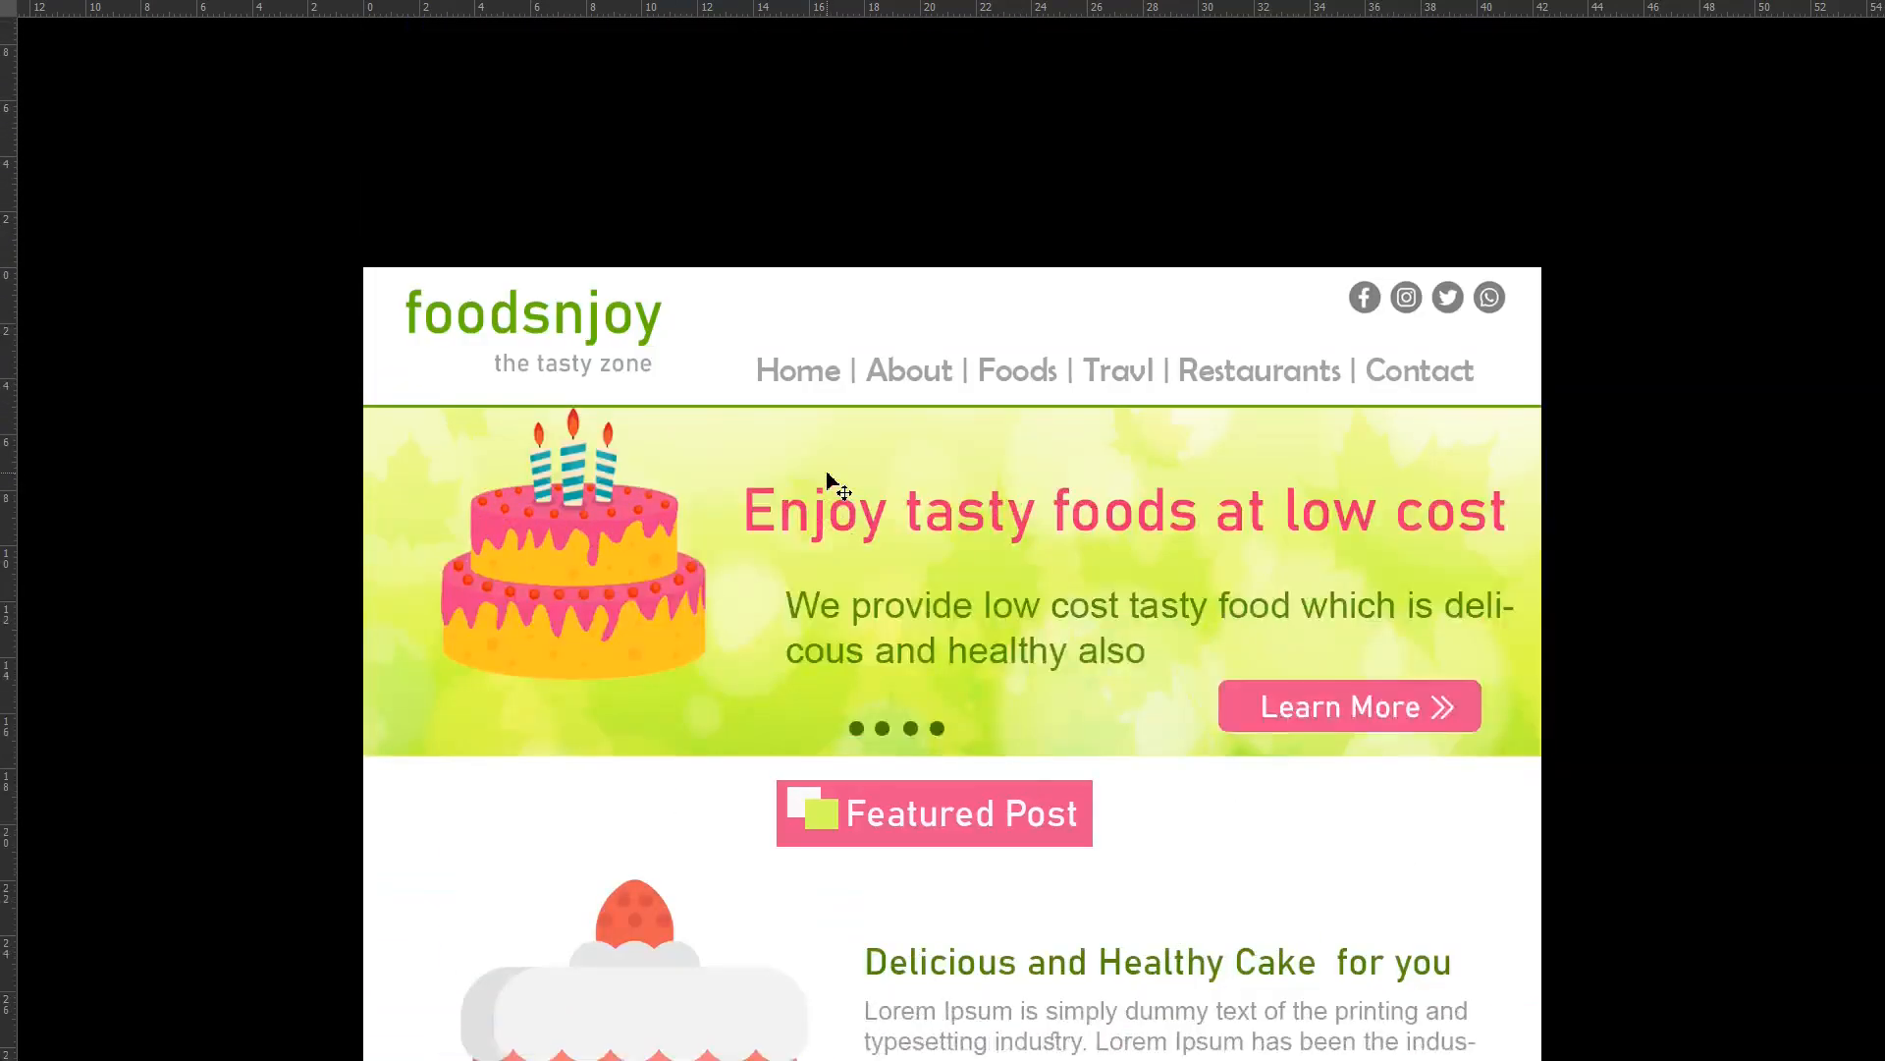
pyautogui.scroll(-3, 833, 485)
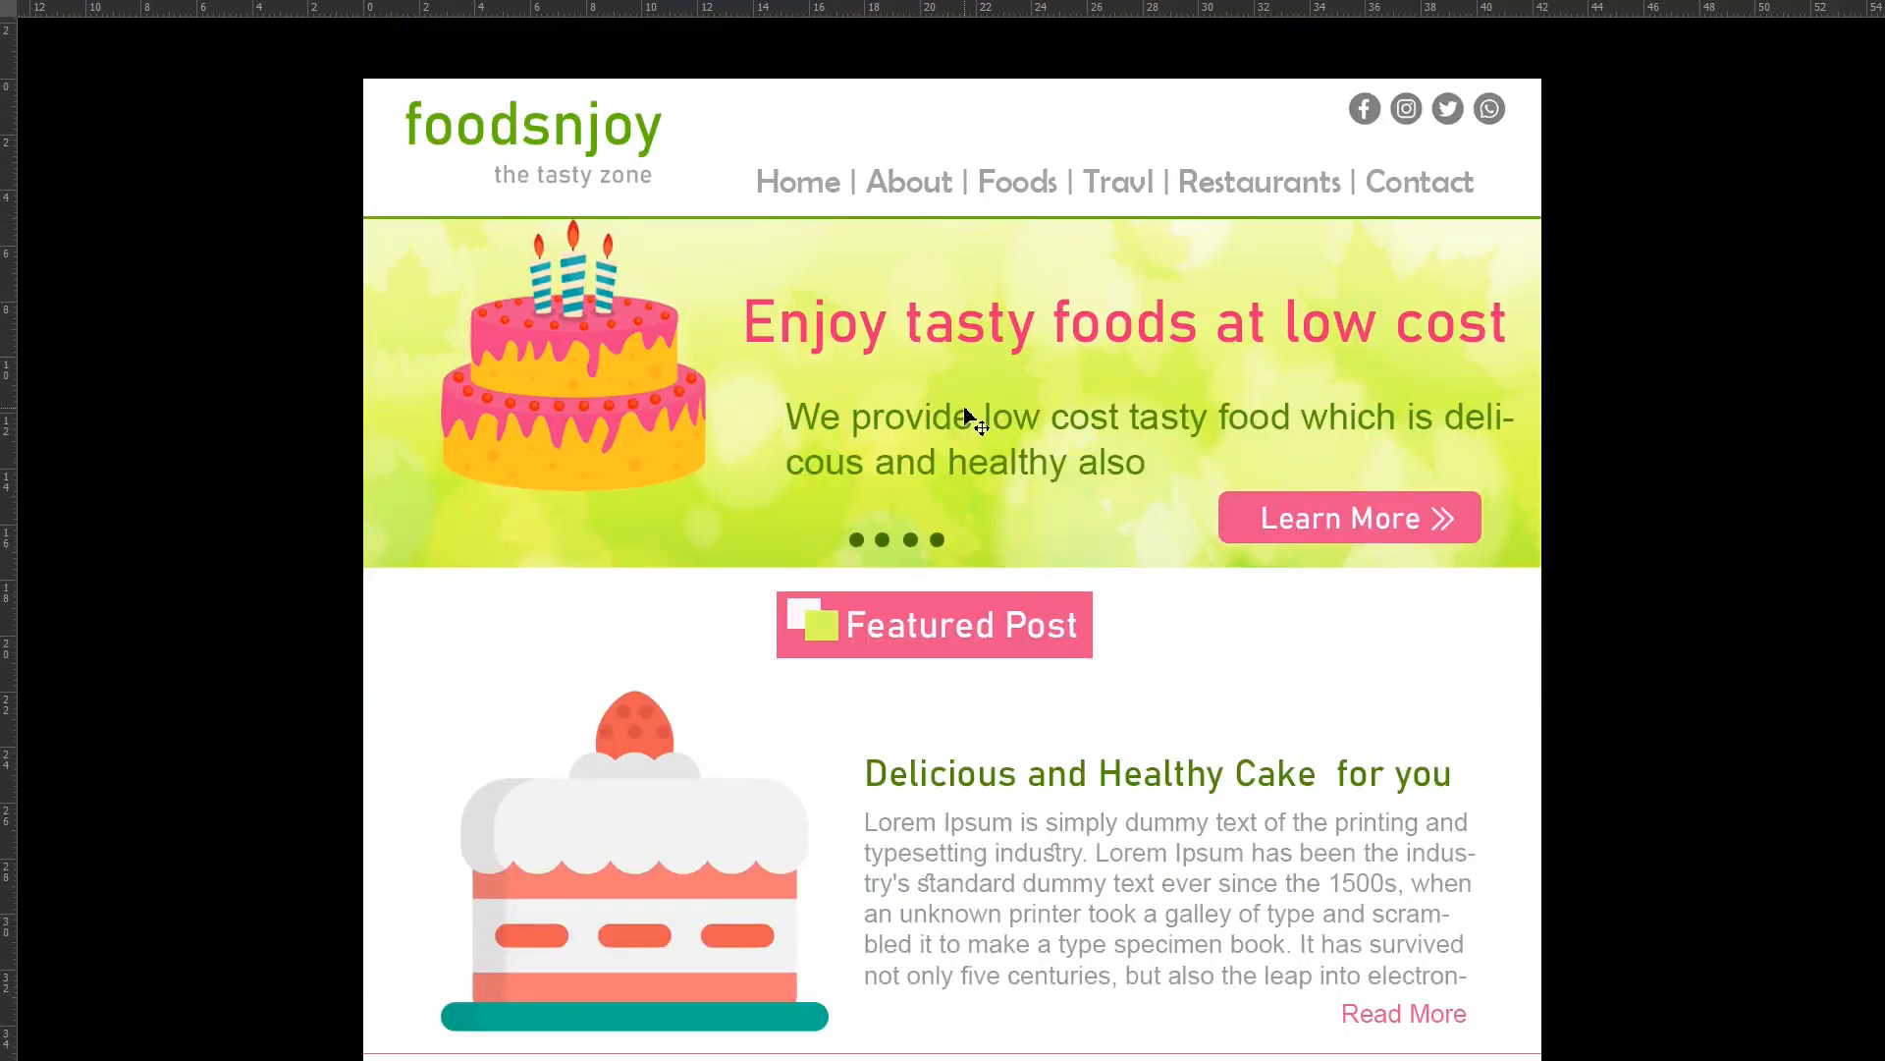
pyautogui.scroll(3, 967, 415)
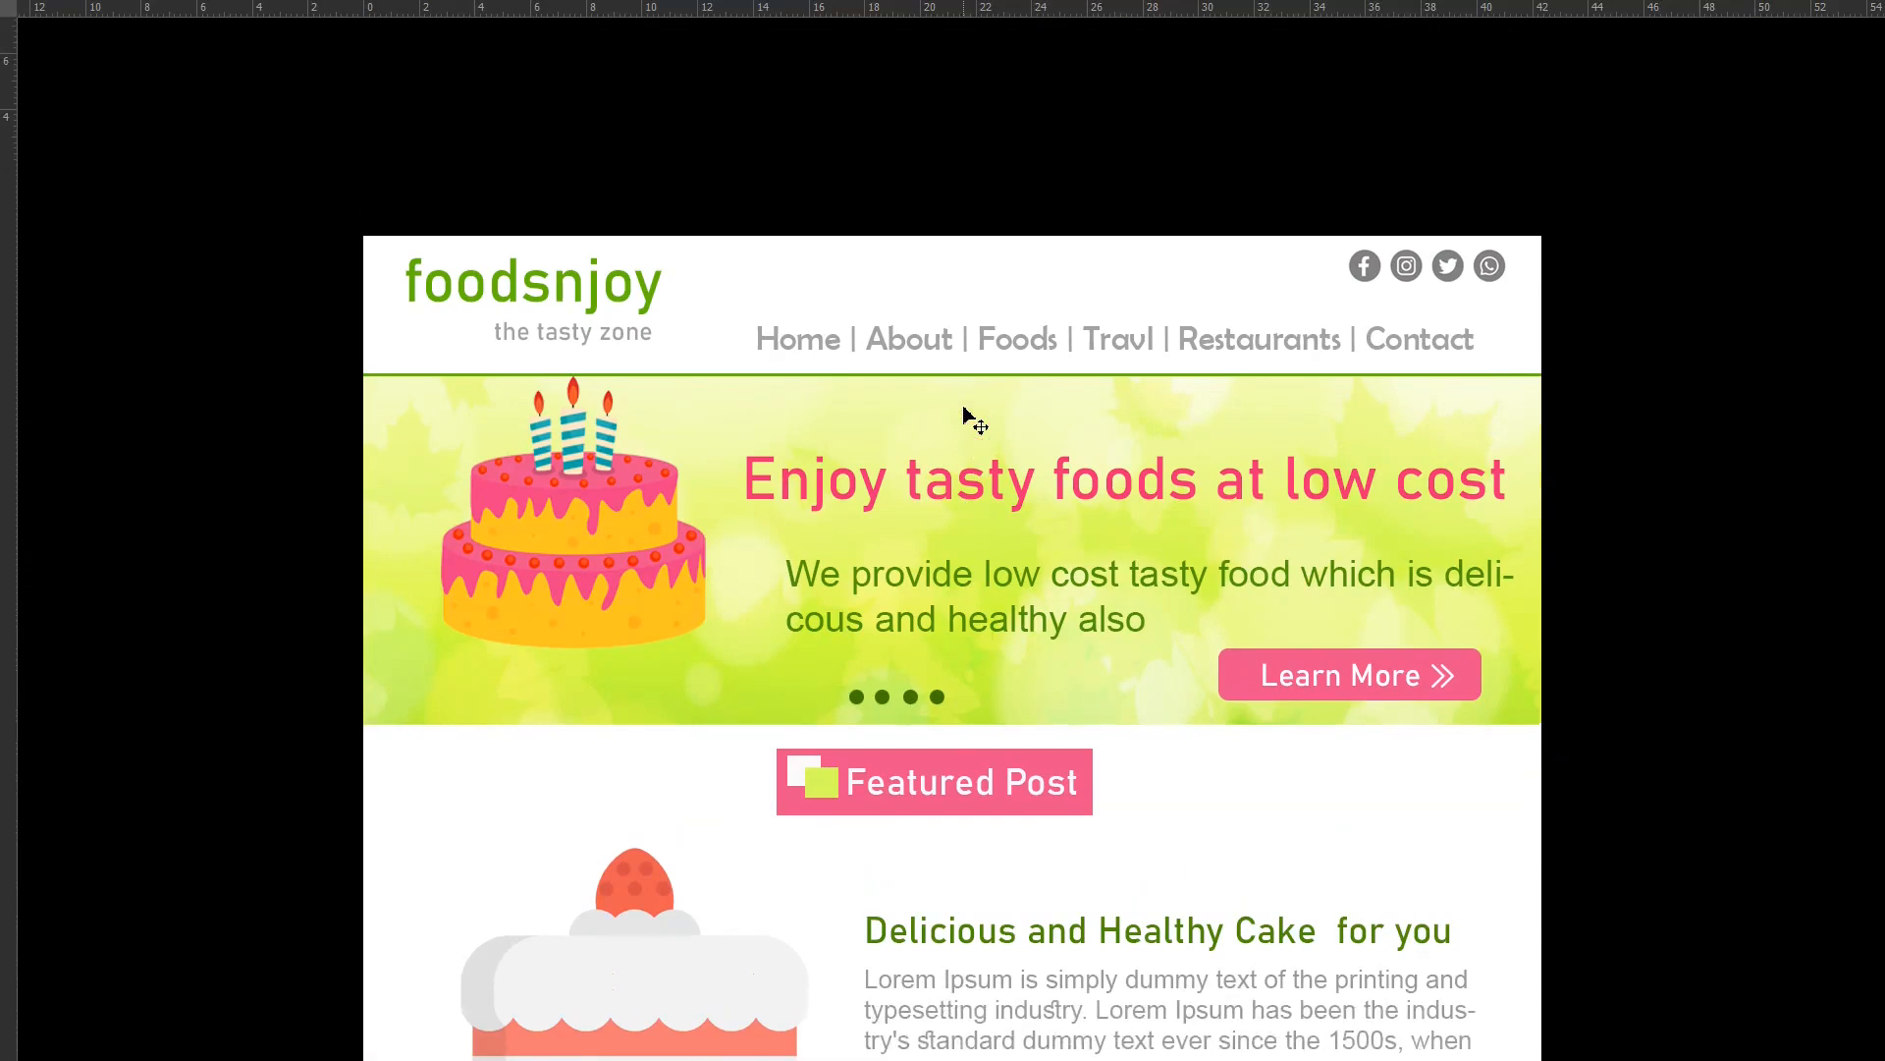
pyautogui.scroll(-2, 967, 418)
pyautogui.scroll(-1, 967, 414)
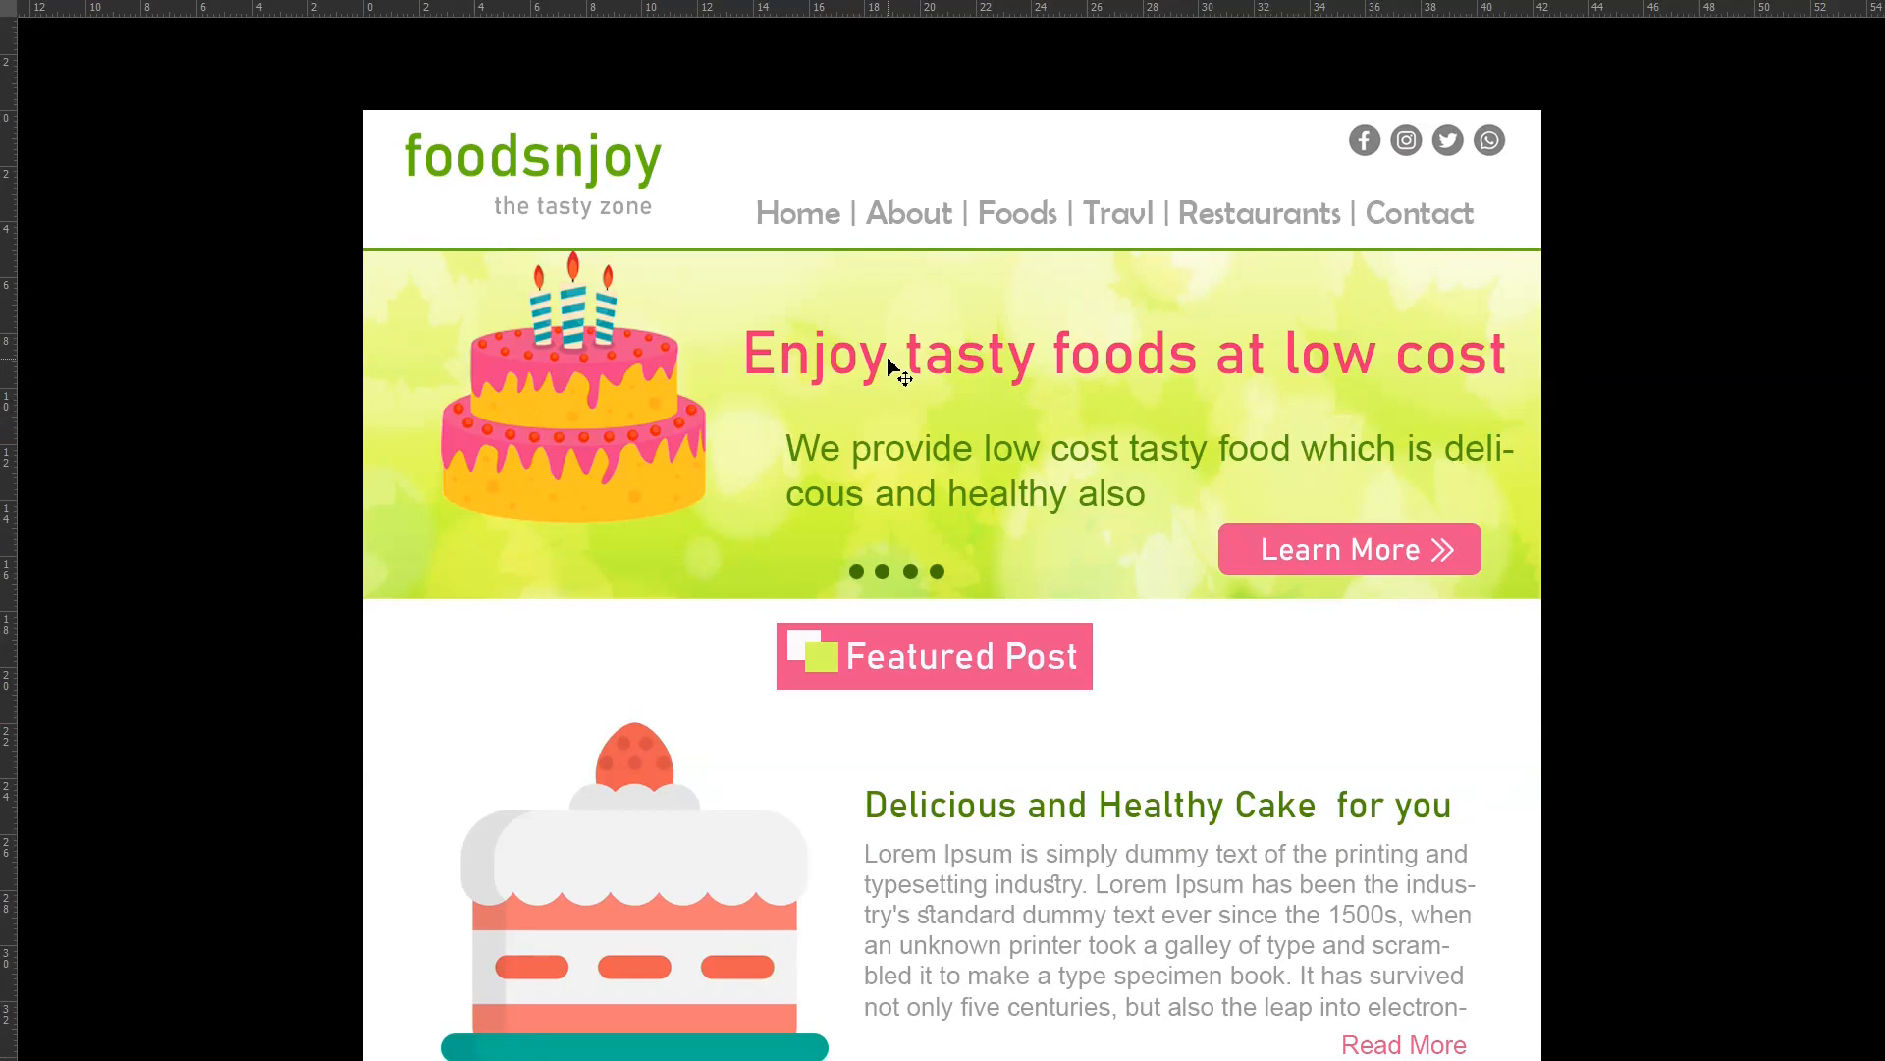
pyautogui.scroll(2, 891, 367)
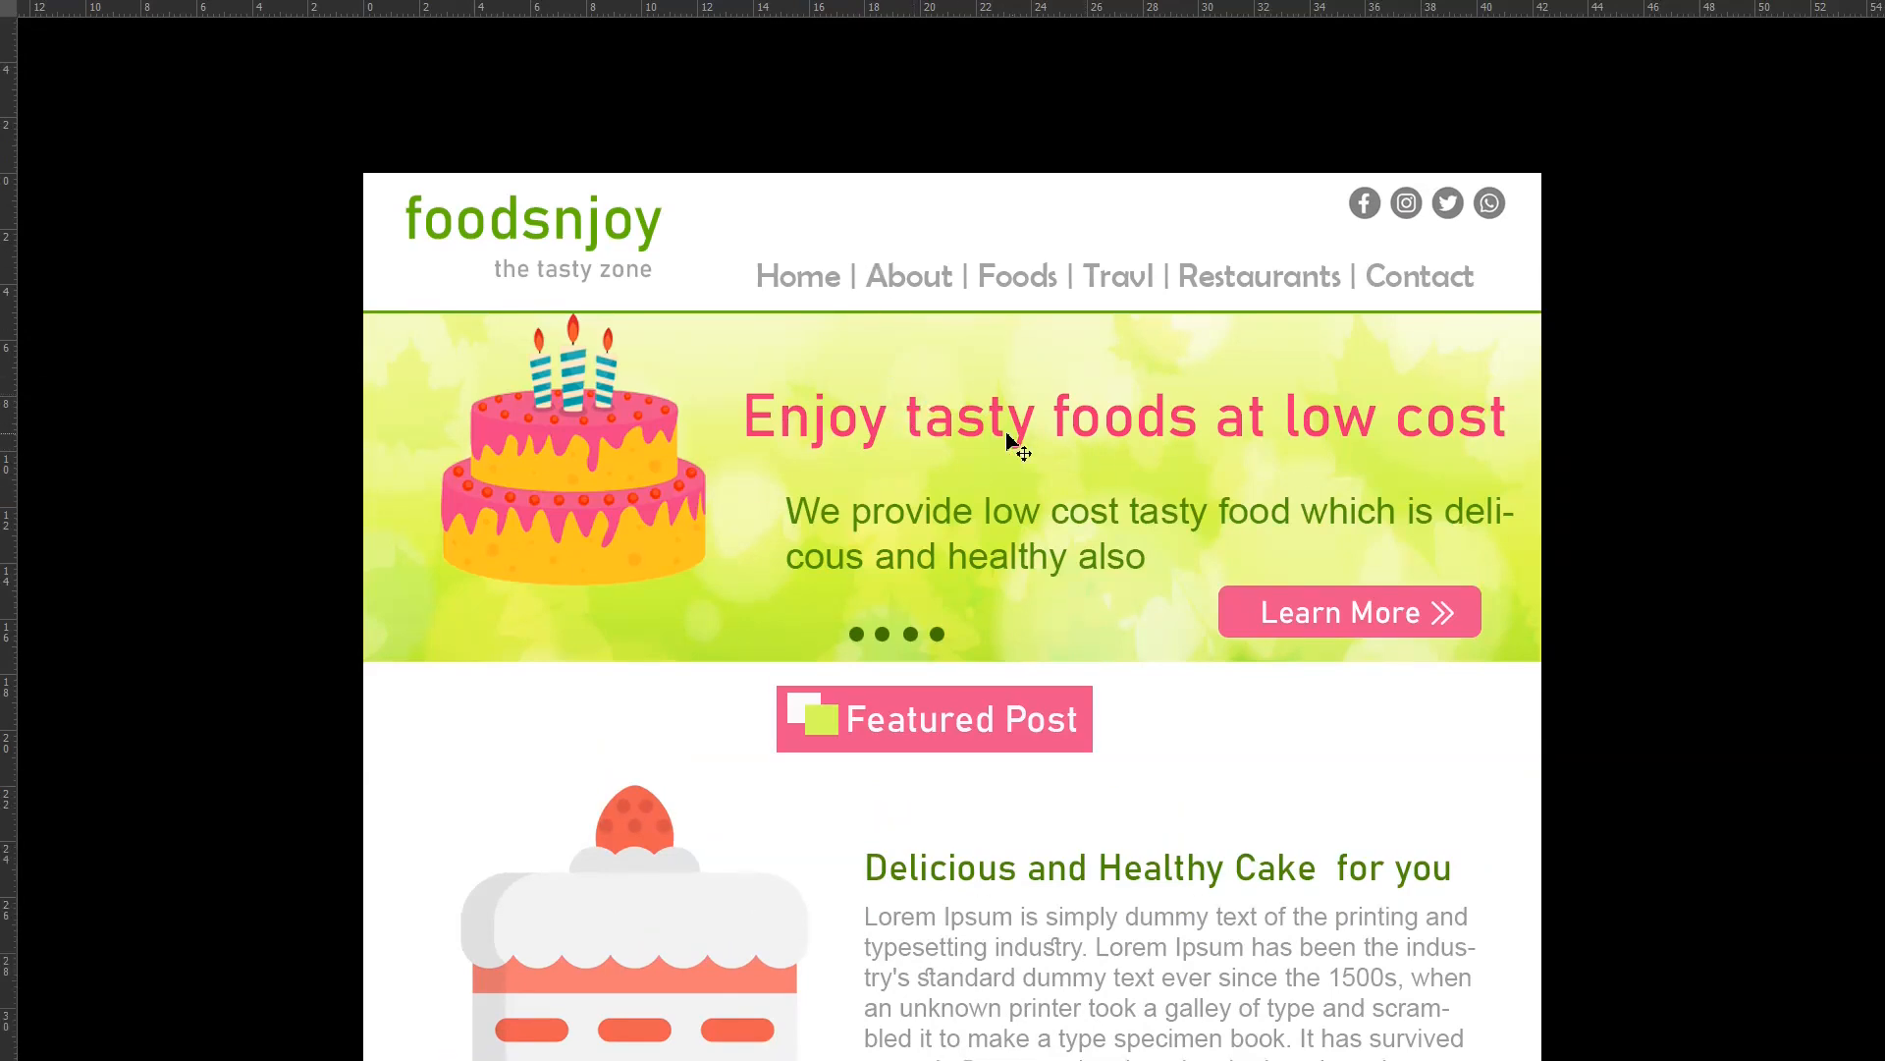
pyautogui.scroll(-4, 959, 433)
pyautogui.scroll(-2, 957, 434)
pyautogui.scroll(4, 960, 438)
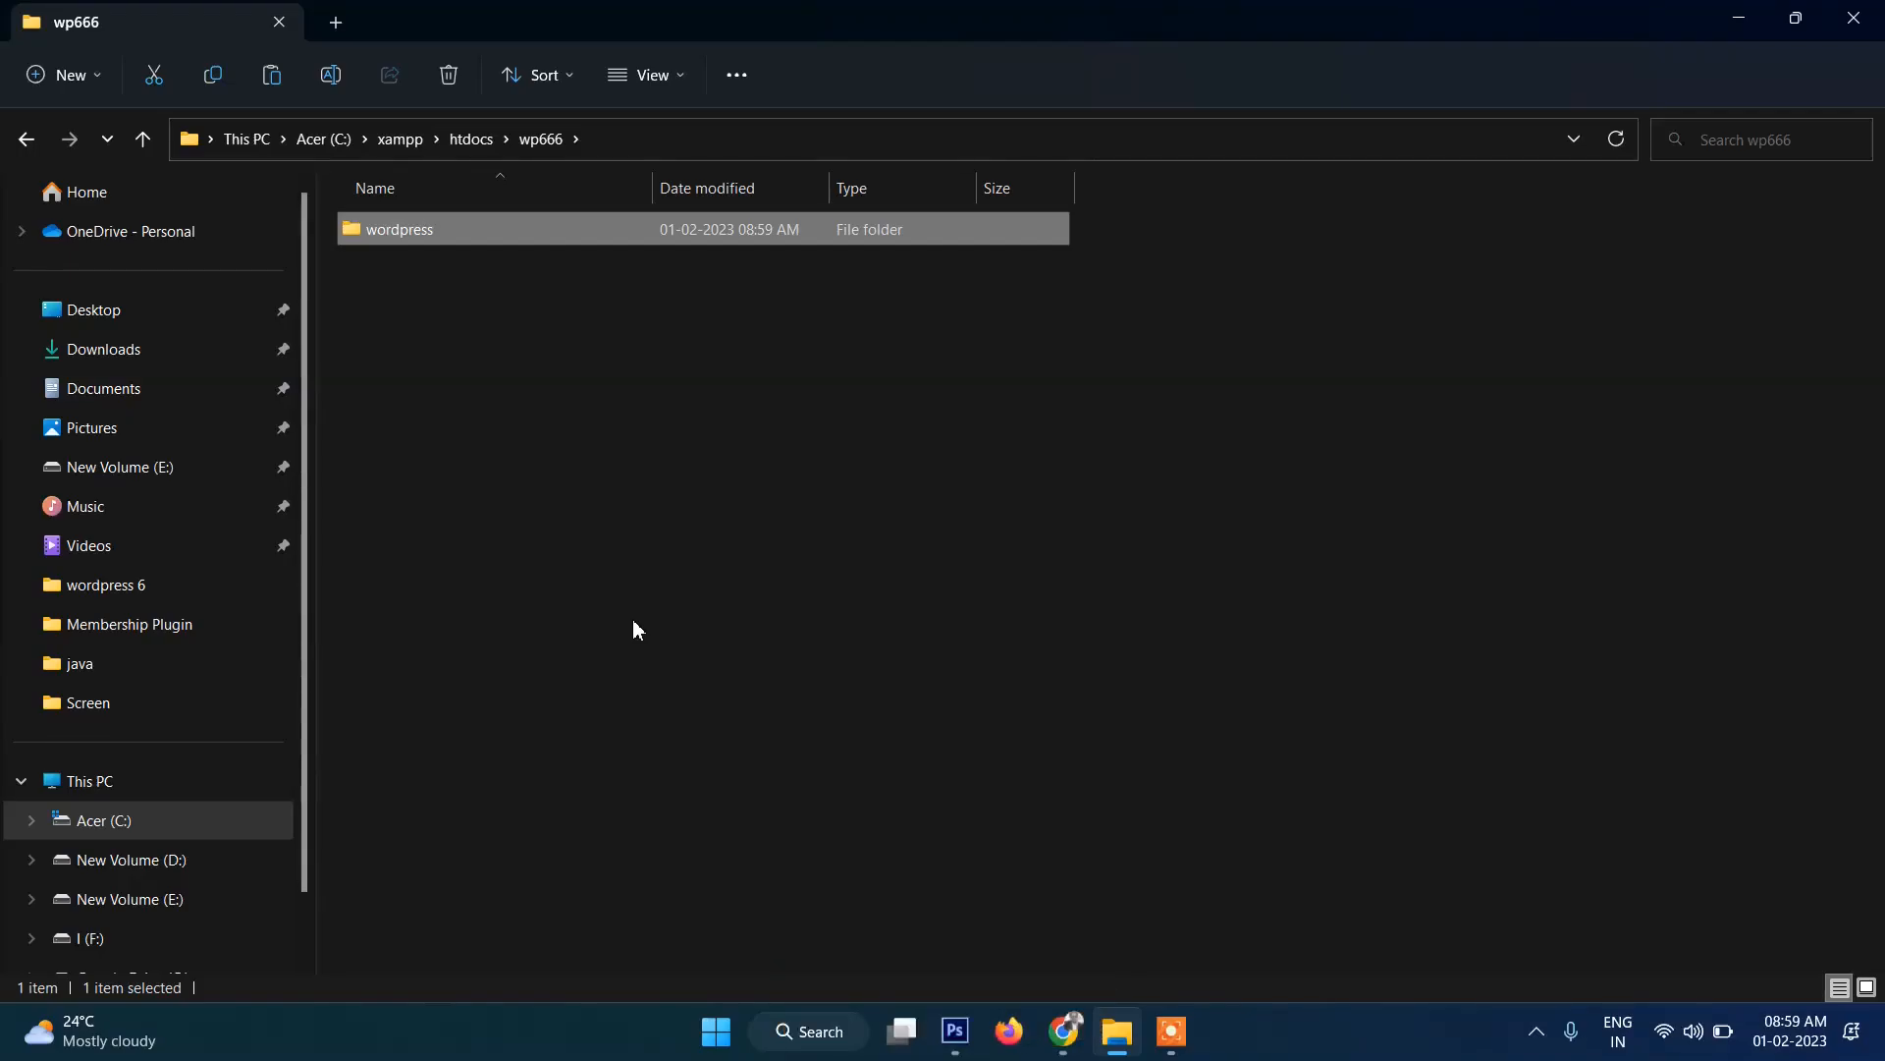
# Move every item from the wordpress subfolder directly into the wp666 folder.
pyautogui.click(603, 451)
pyautogui.doubleClick(378, 229)
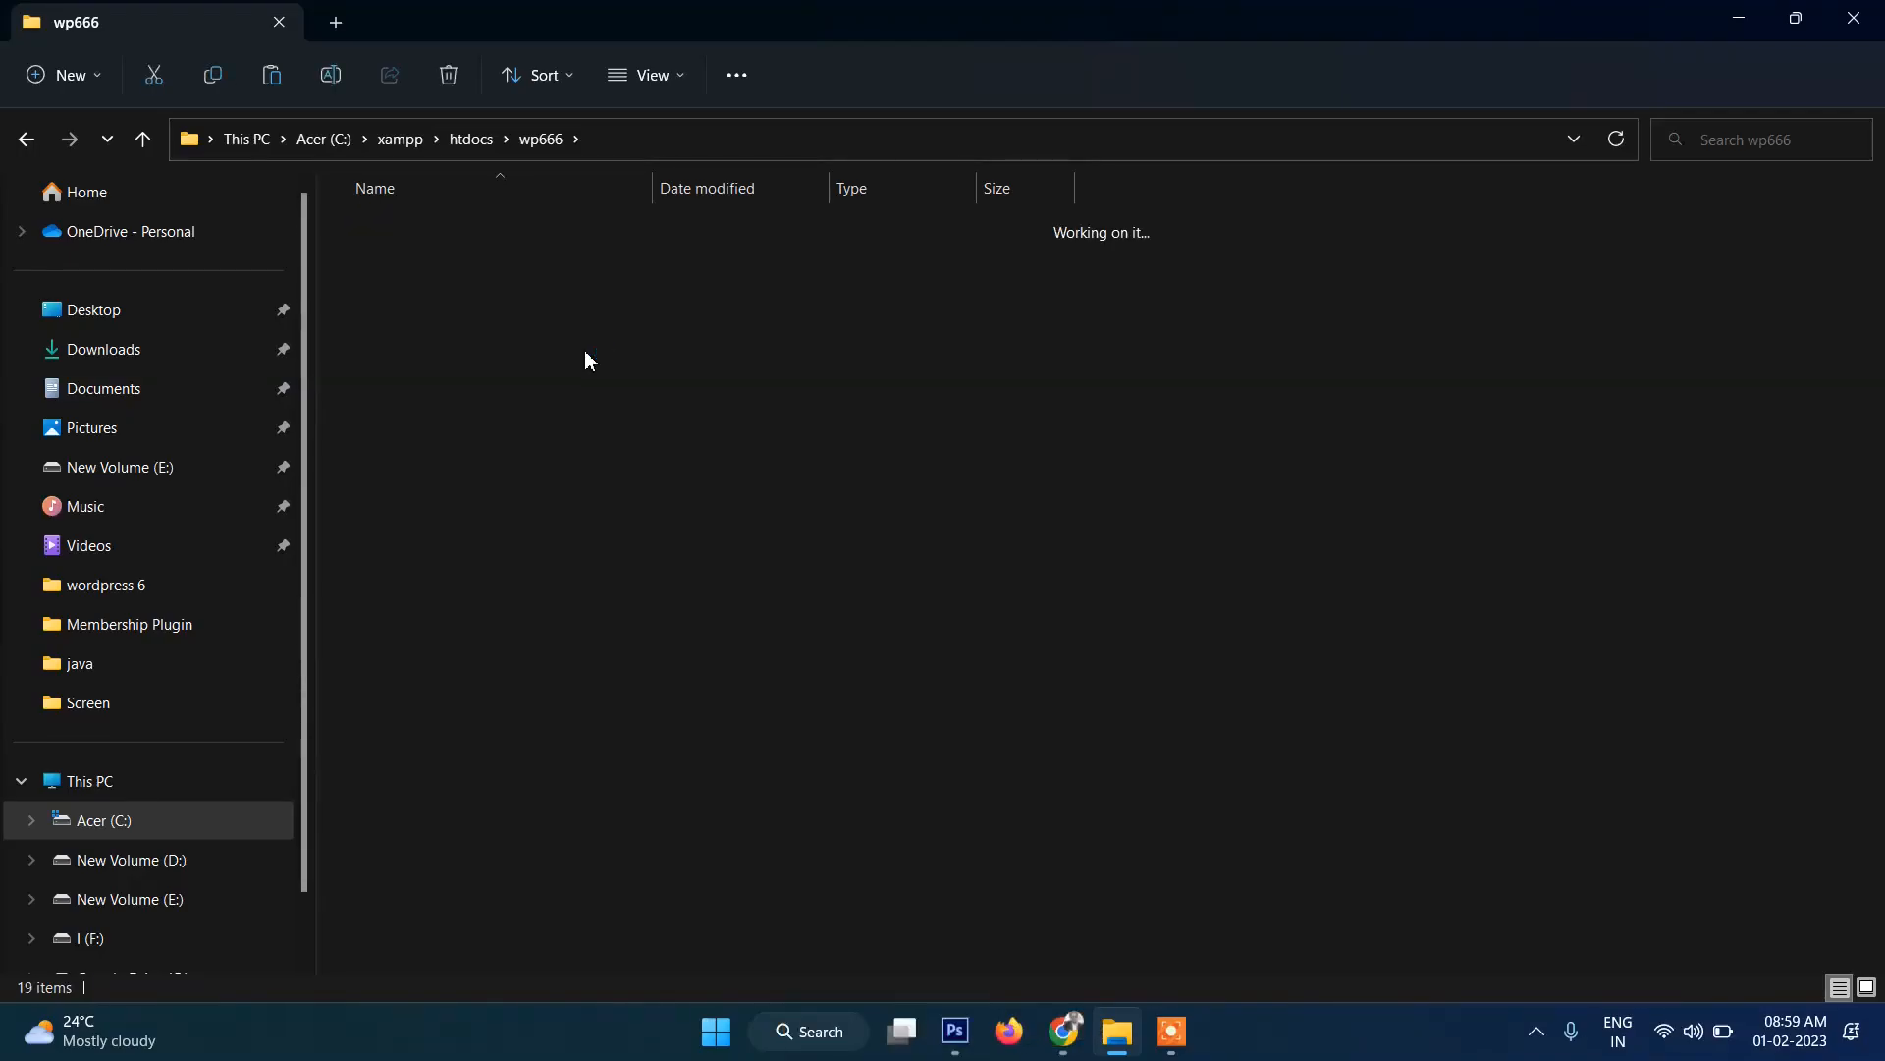
pyautogui.hotkey('ctrl', 'a')
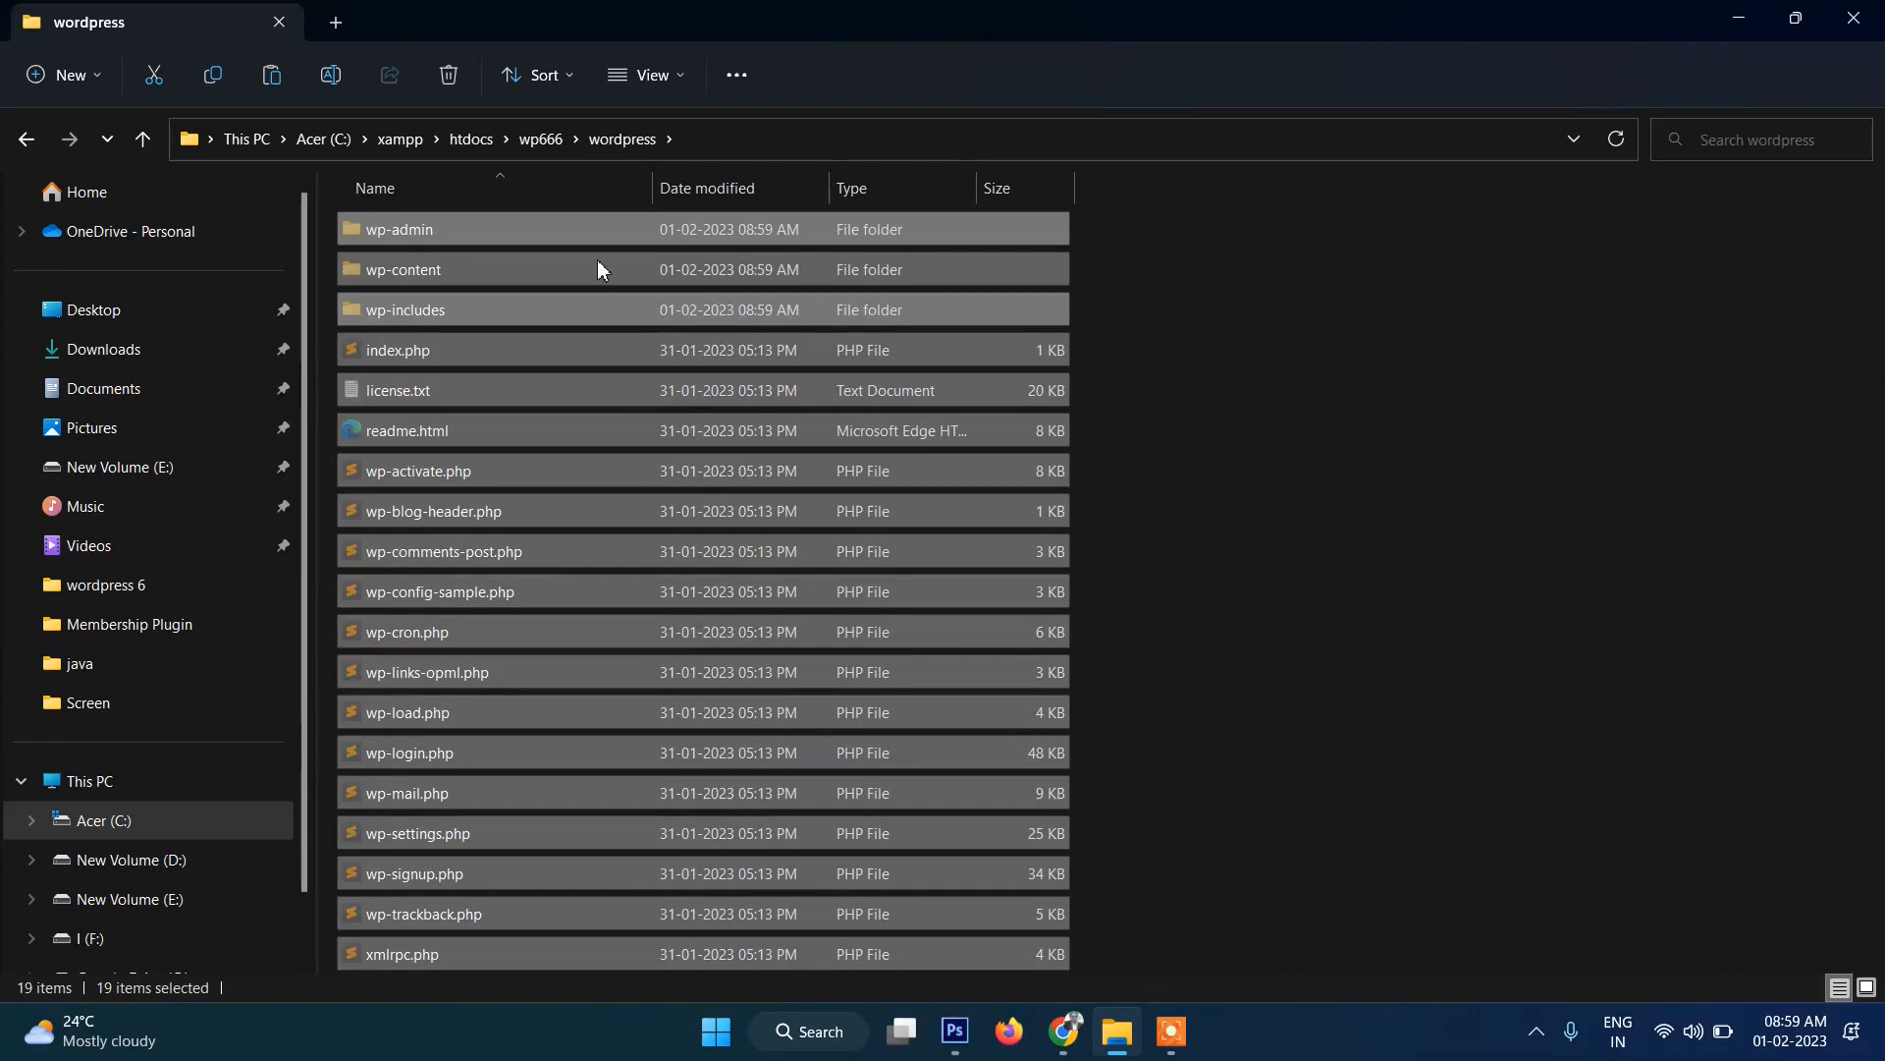
pyautogui.click(542, 139)
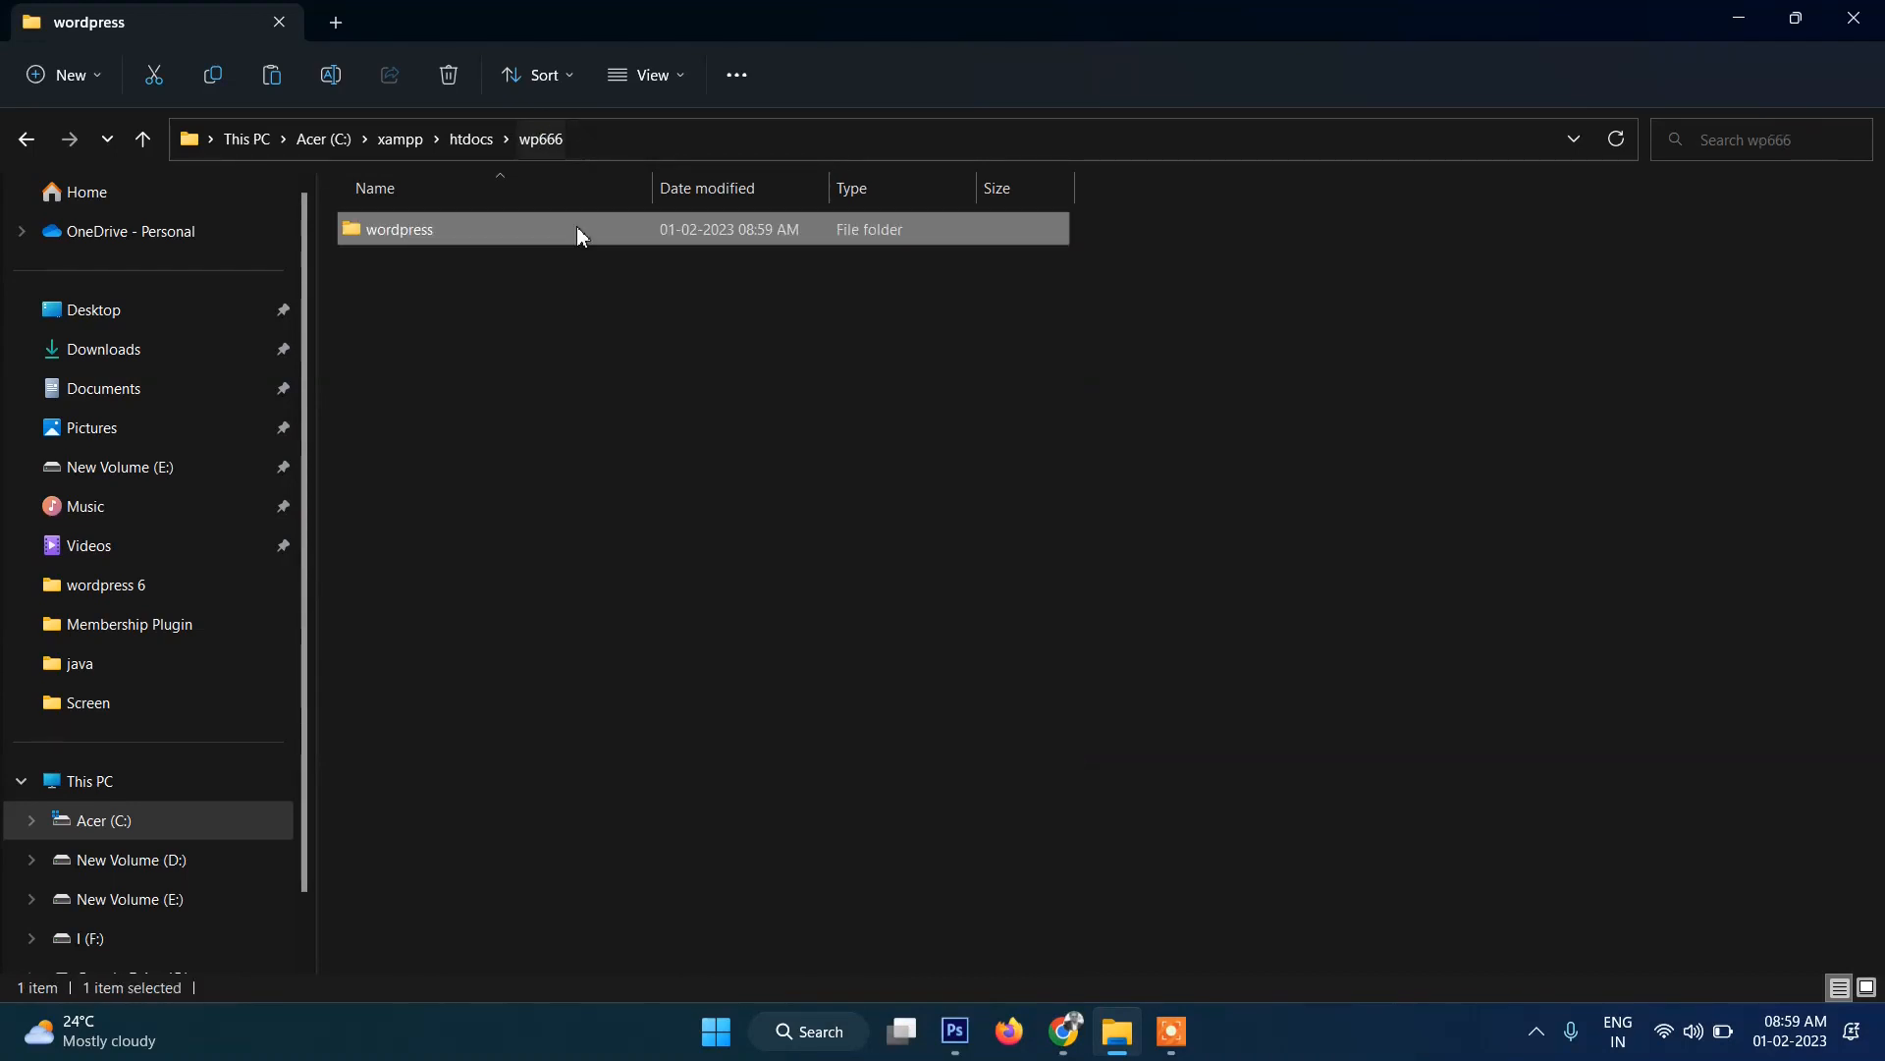
pyautogui.click(639, 495)
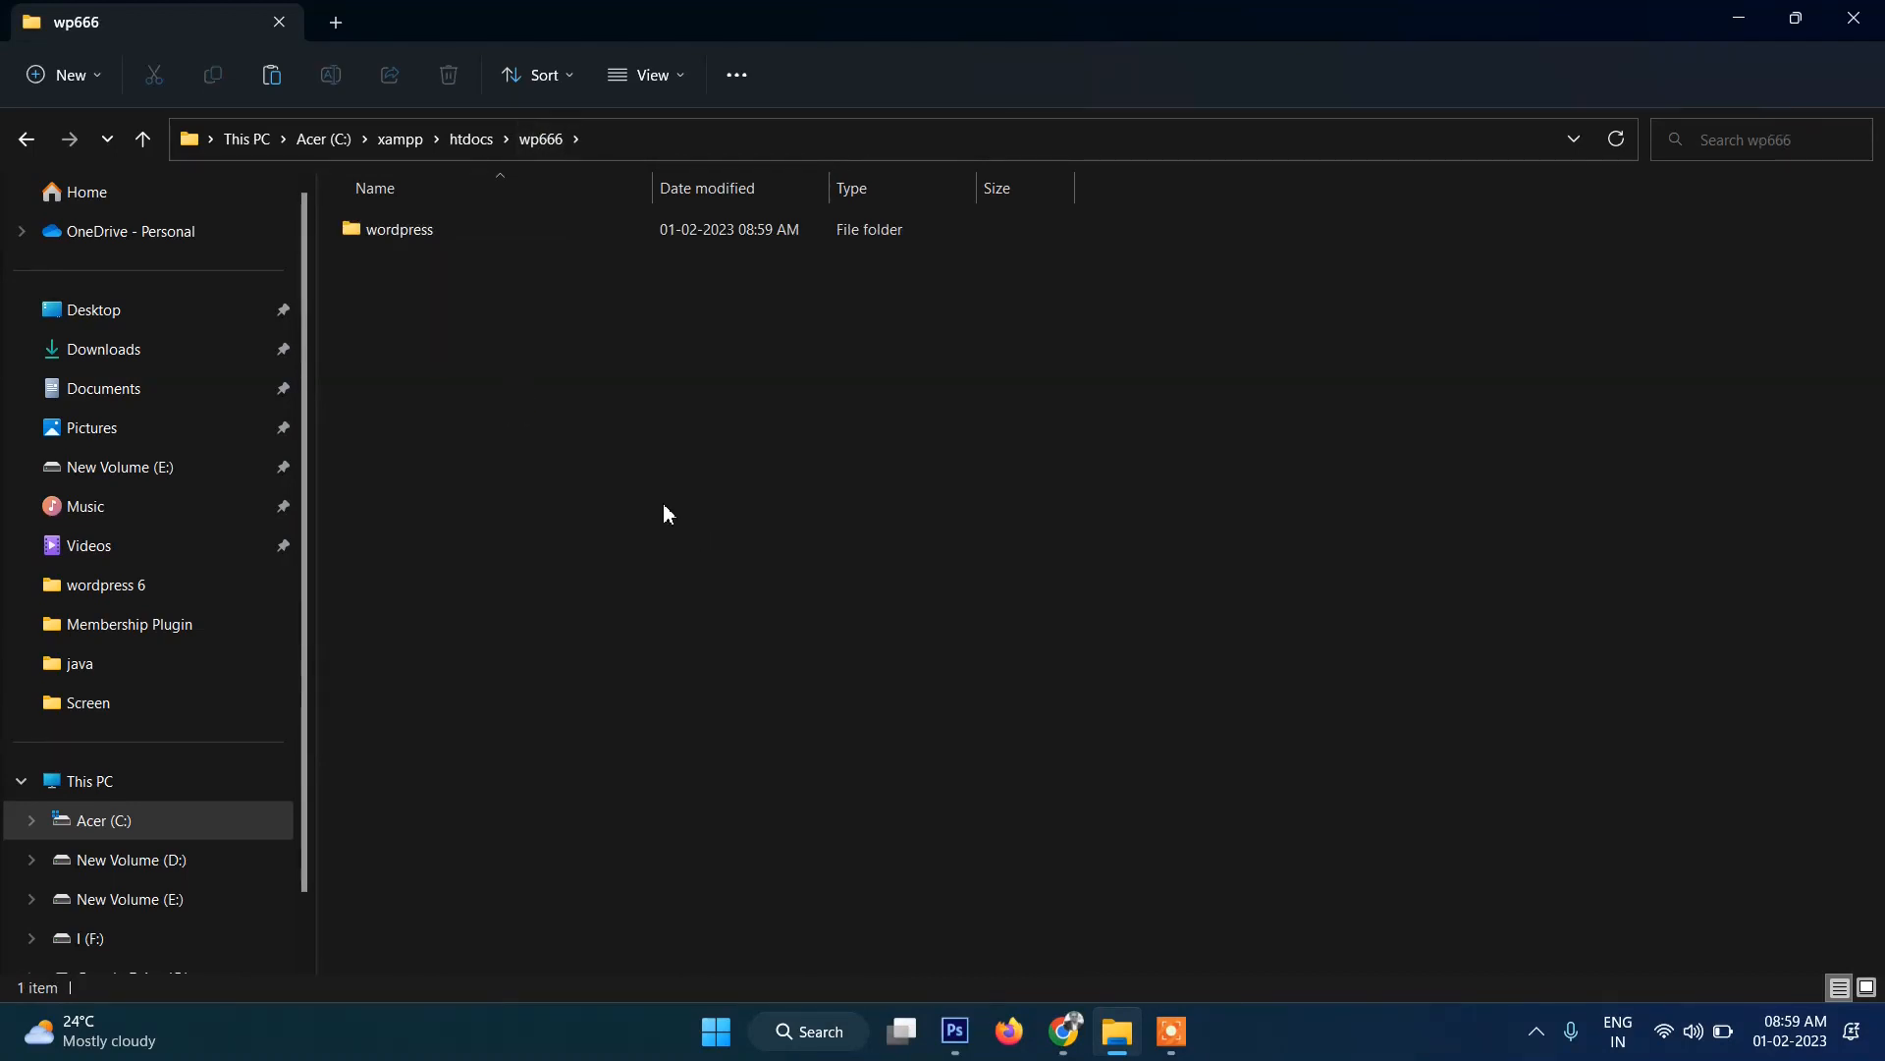
pyautogui.hotkey('ctrl', 'v')
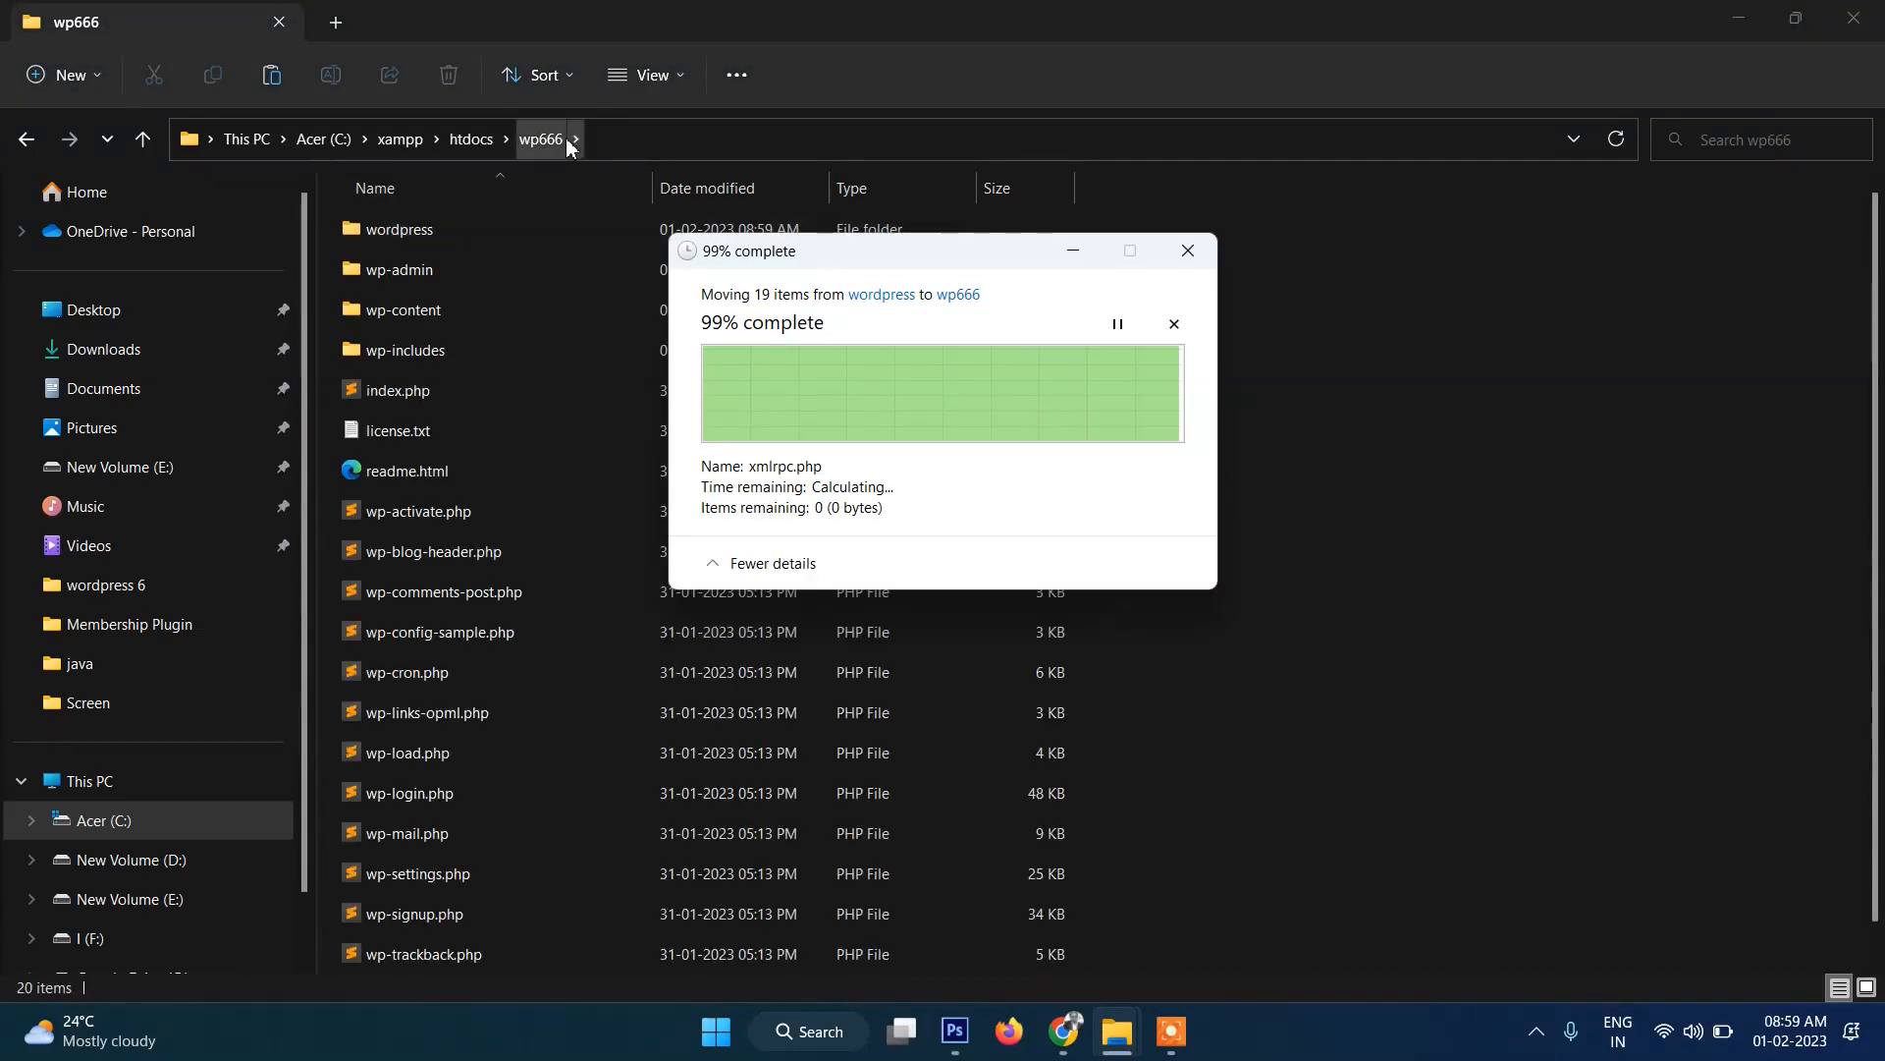
# Reveal and select the full wp666 folder path, then clear the selection.
pyautogui.click(646, 138)
pyautogui.click(481, 144)
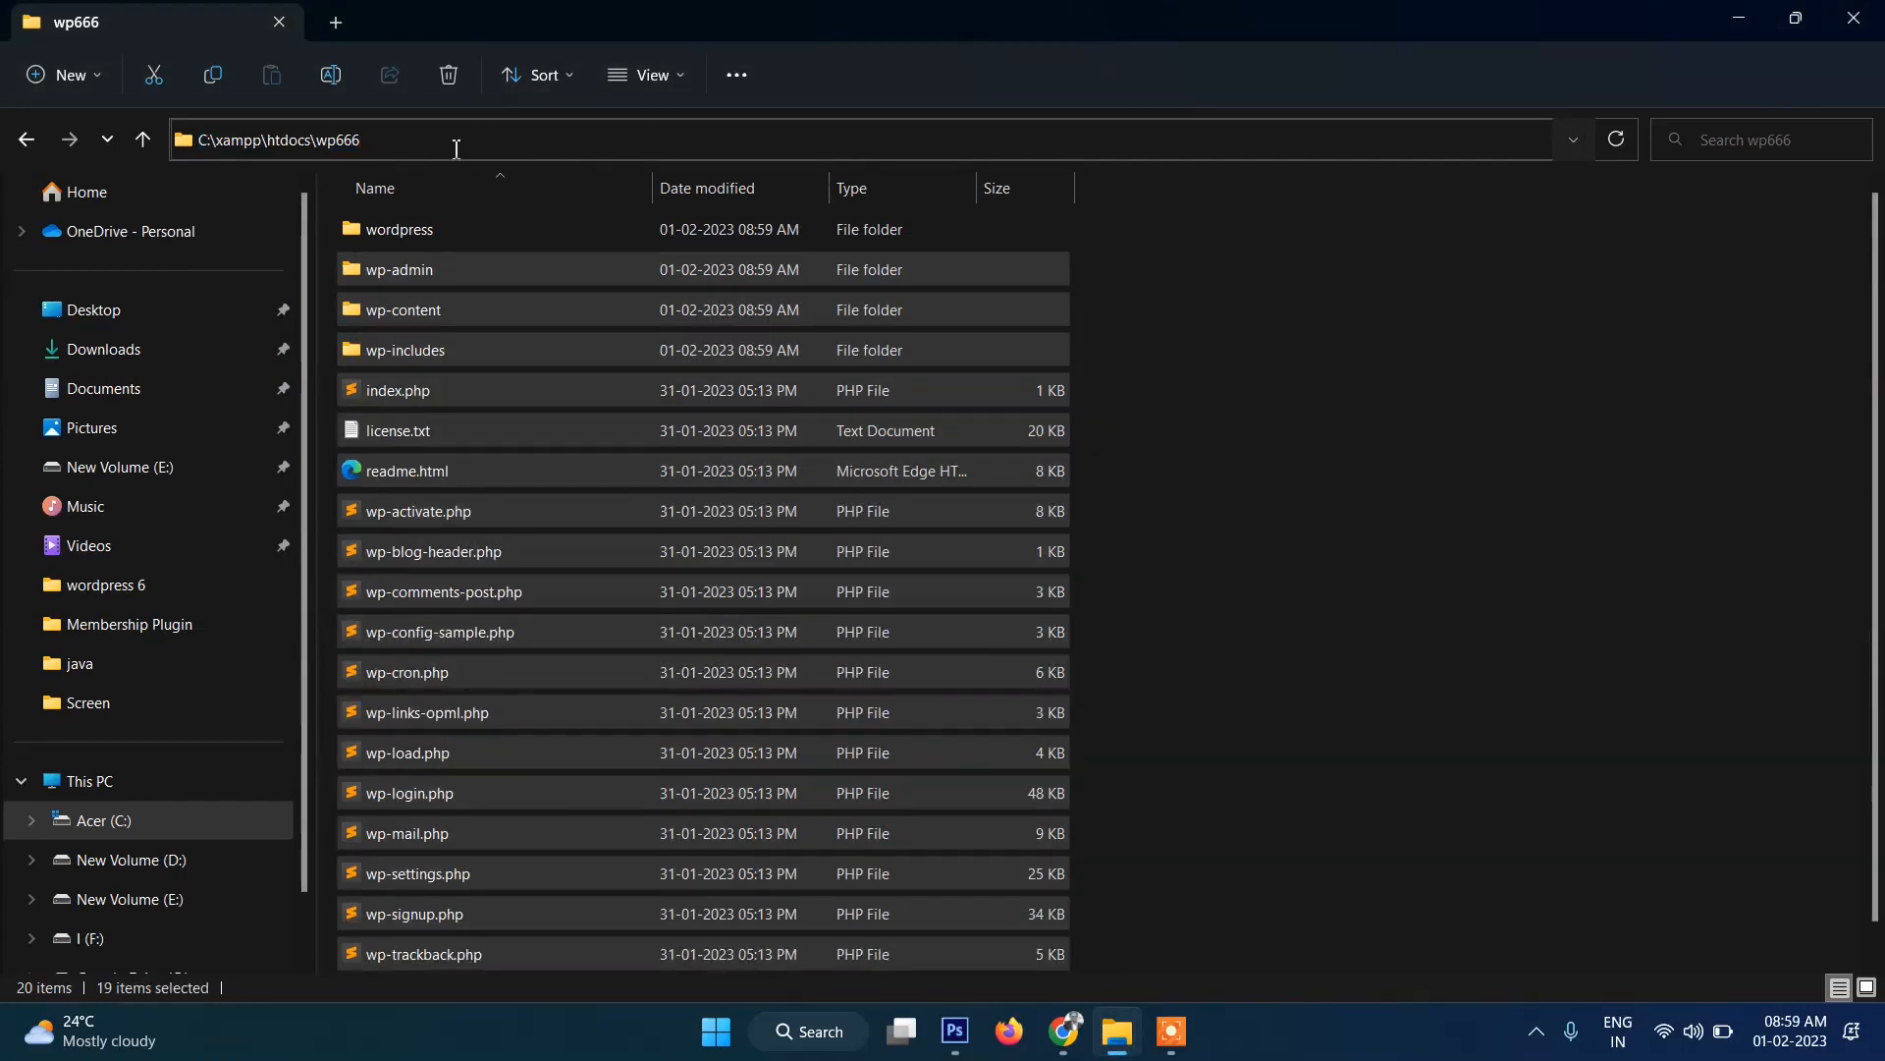
pyautogui.click(1191, 536)
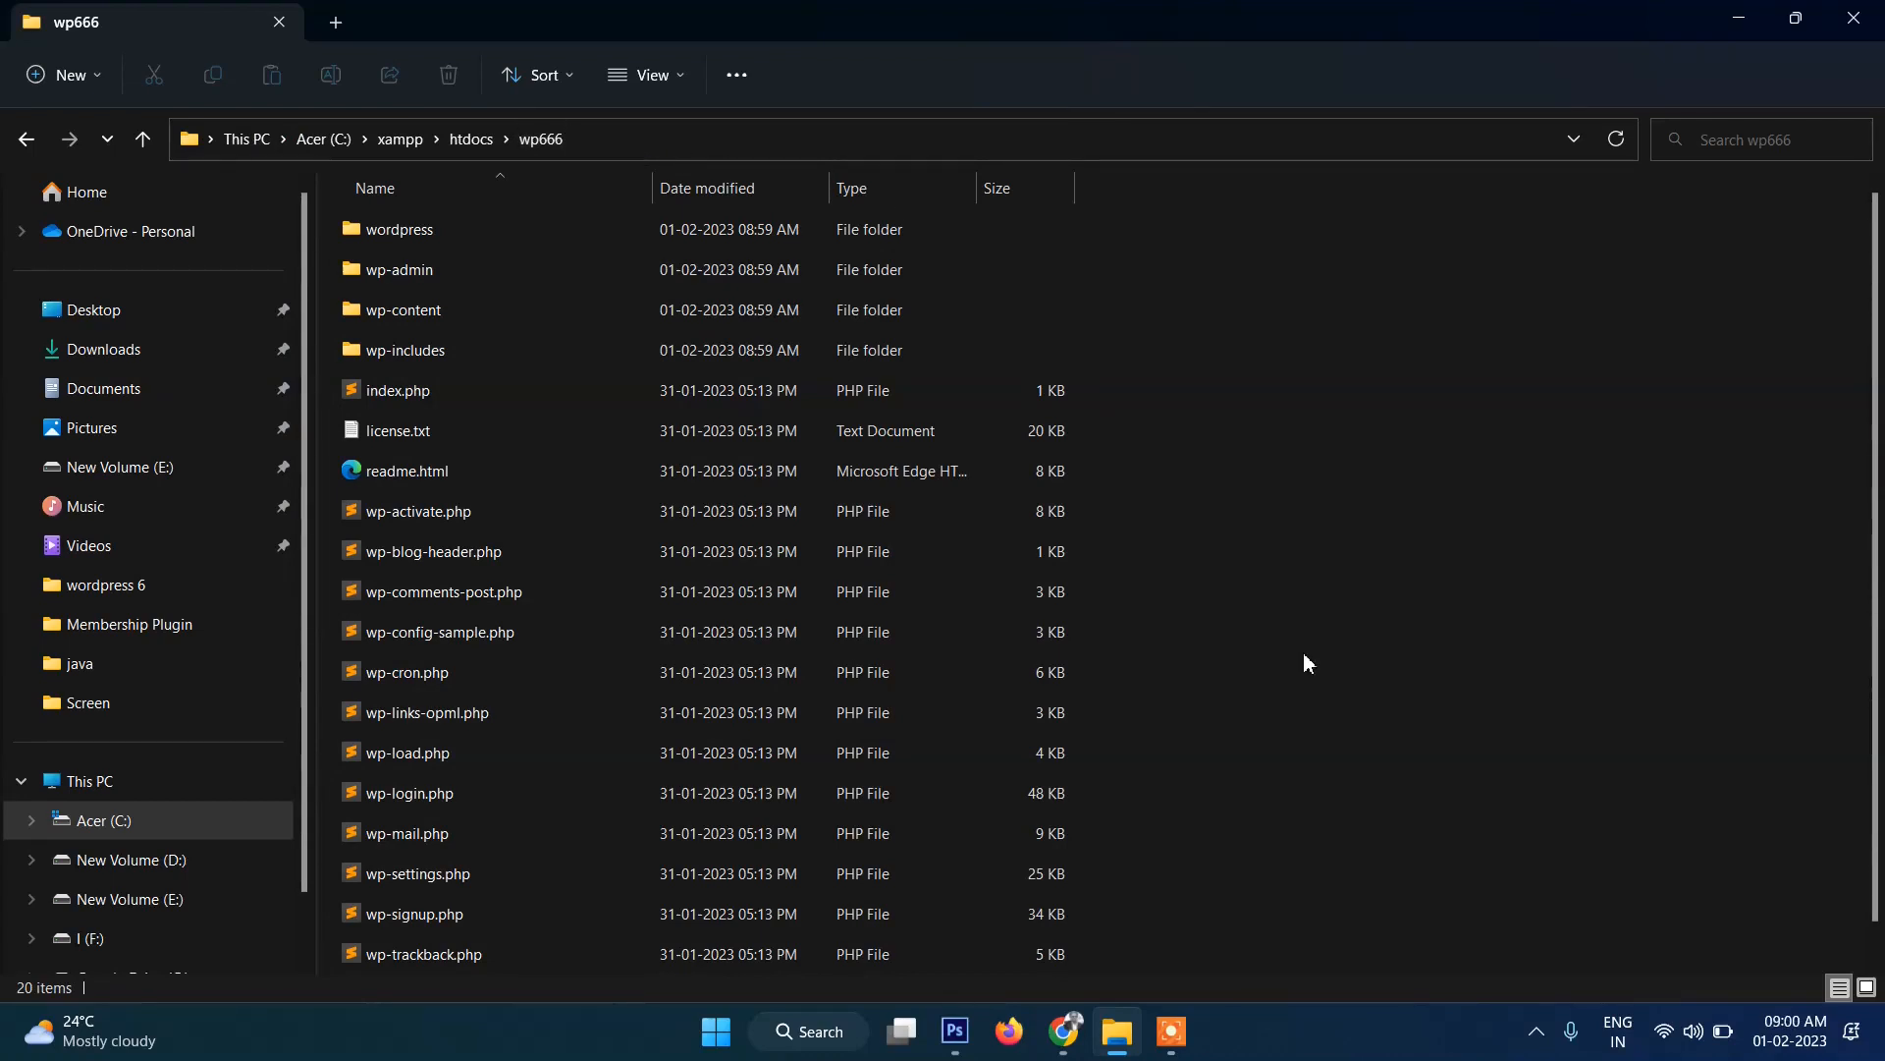
# Switch to Chrome and enter localhost/phpmyadmin in the address bar.
pyautogui.click(1064, 1031)
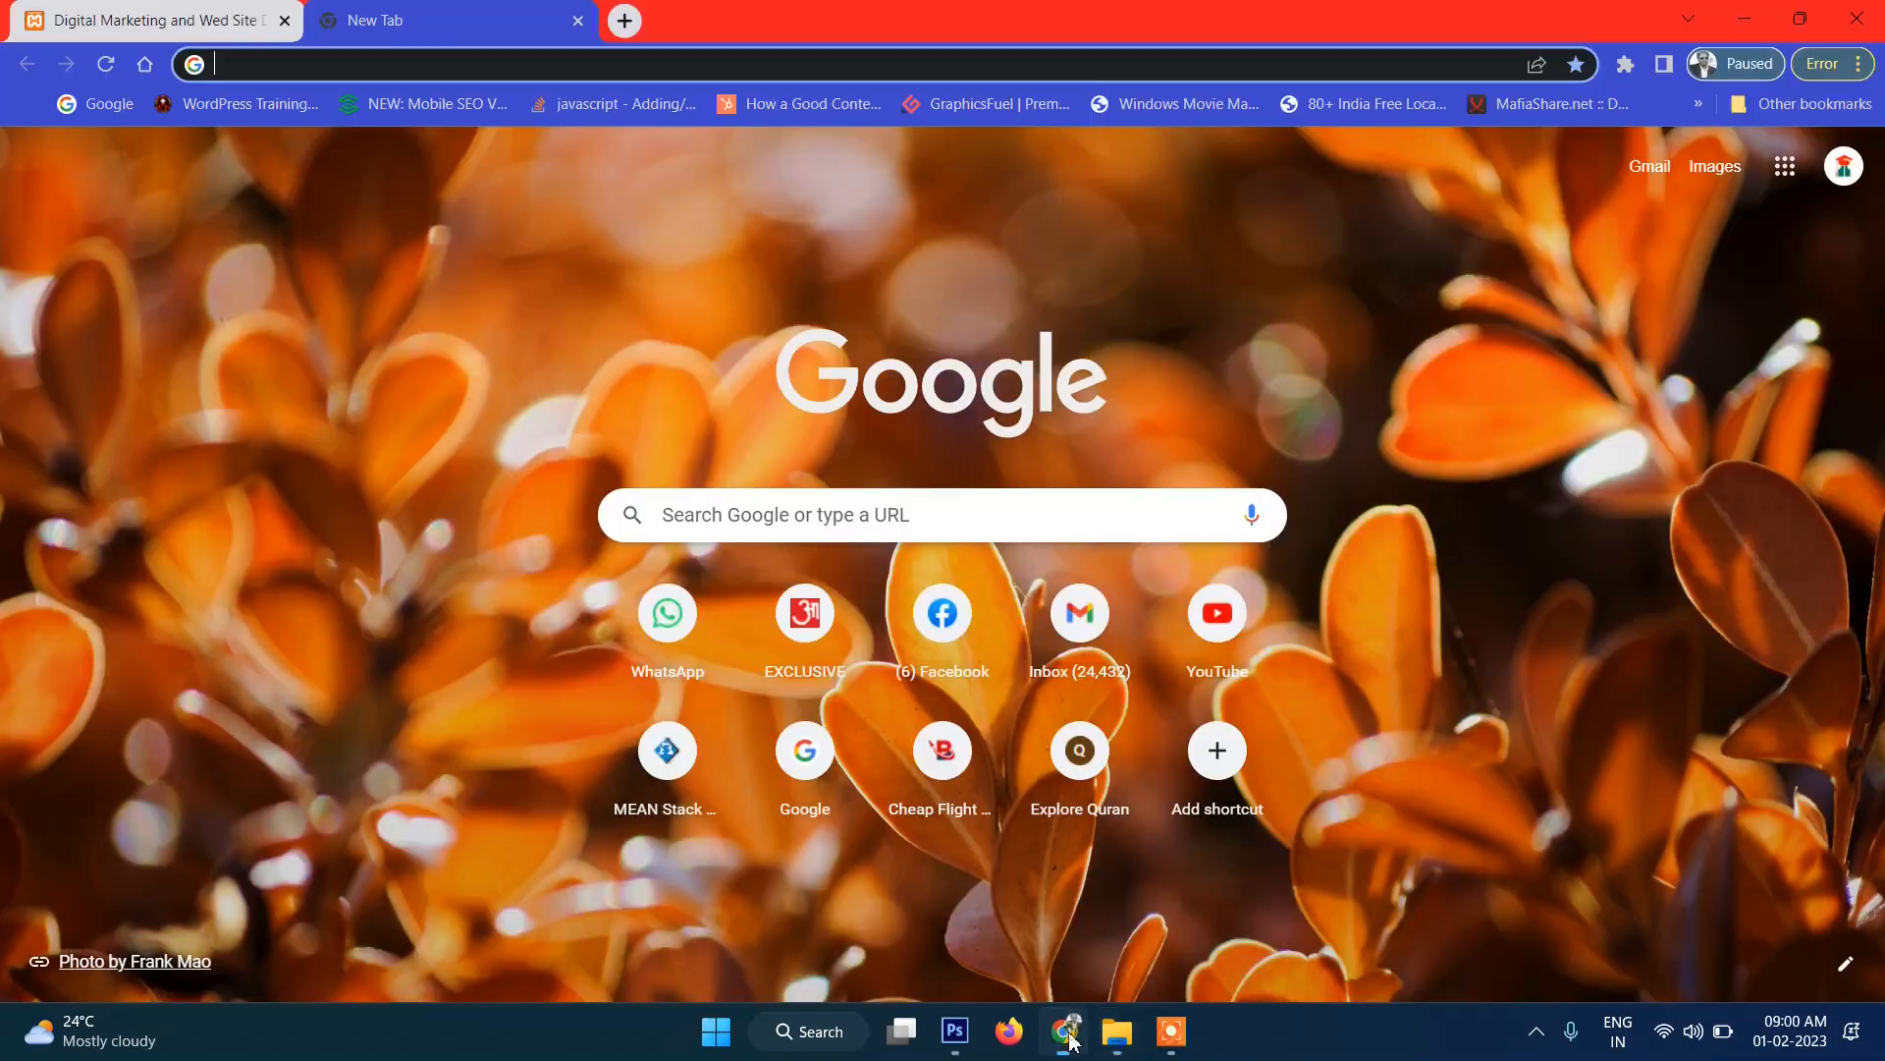
pyautogui.click(504, 66)
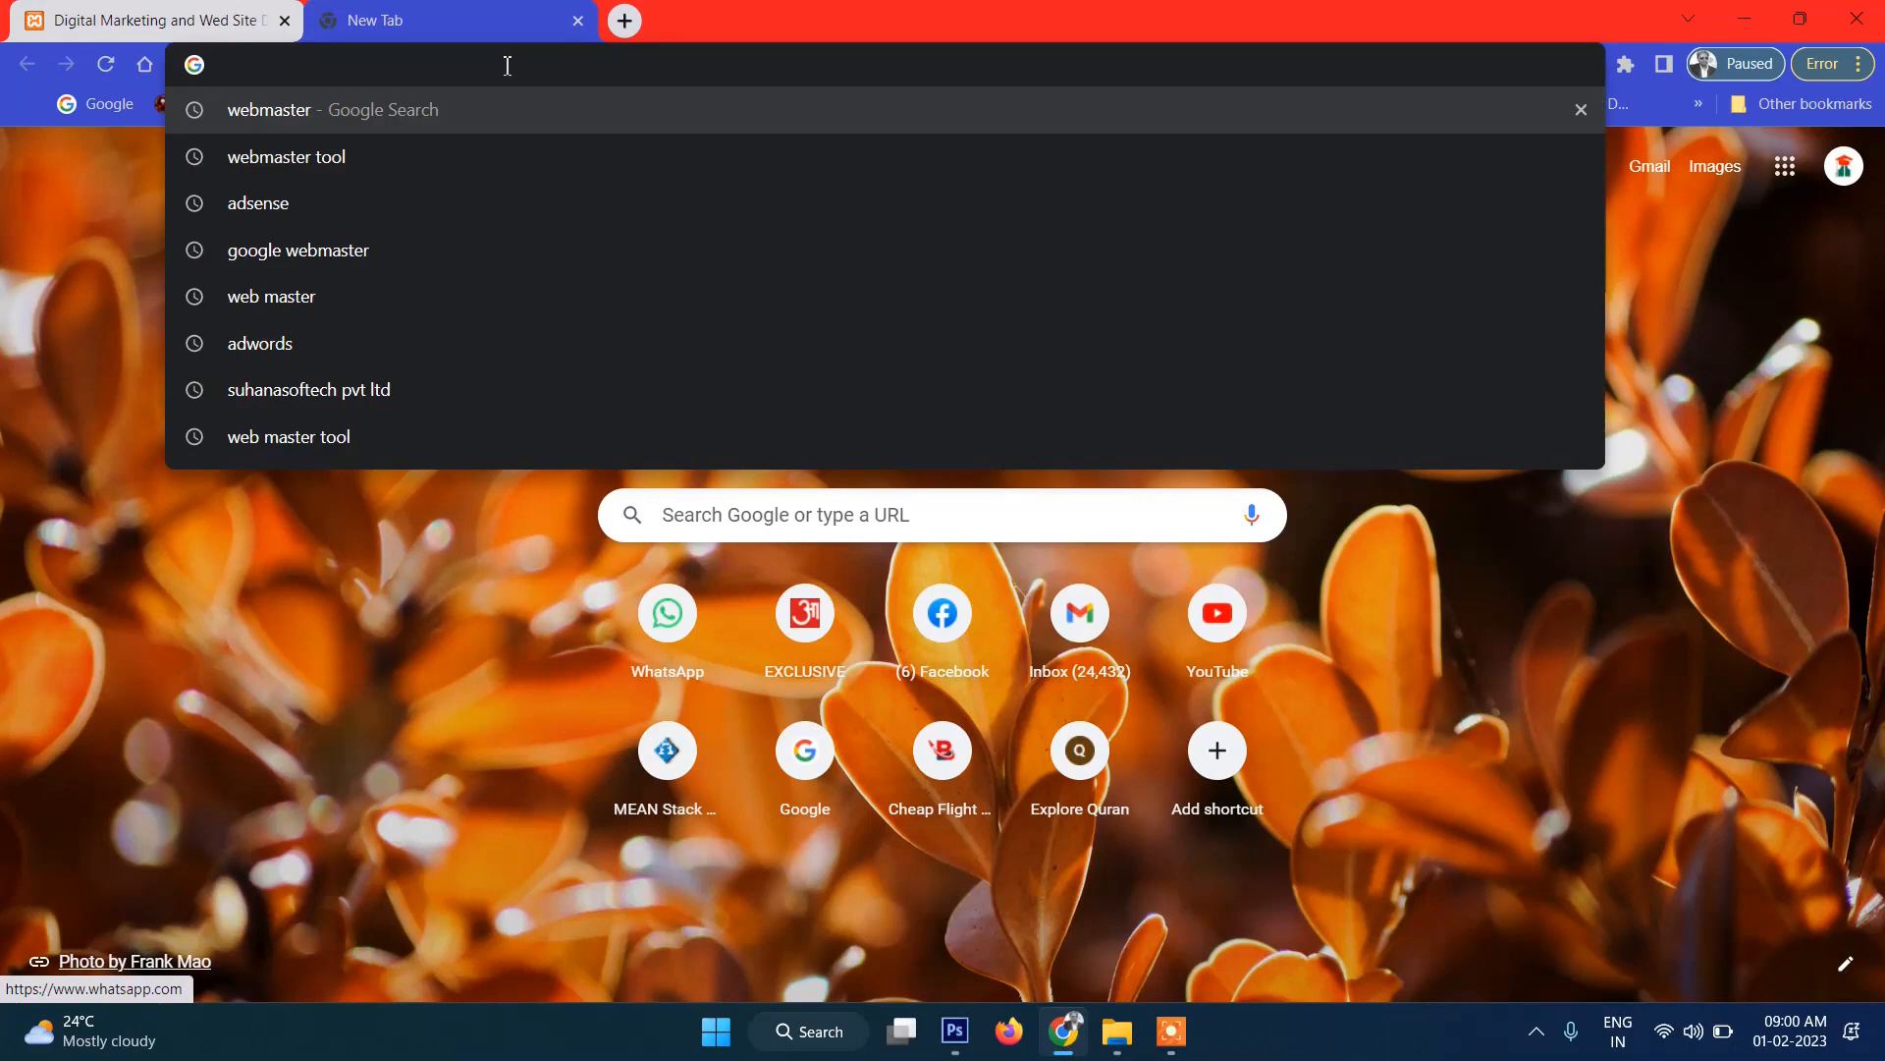
pyautogui.write('localhost/wp-e')
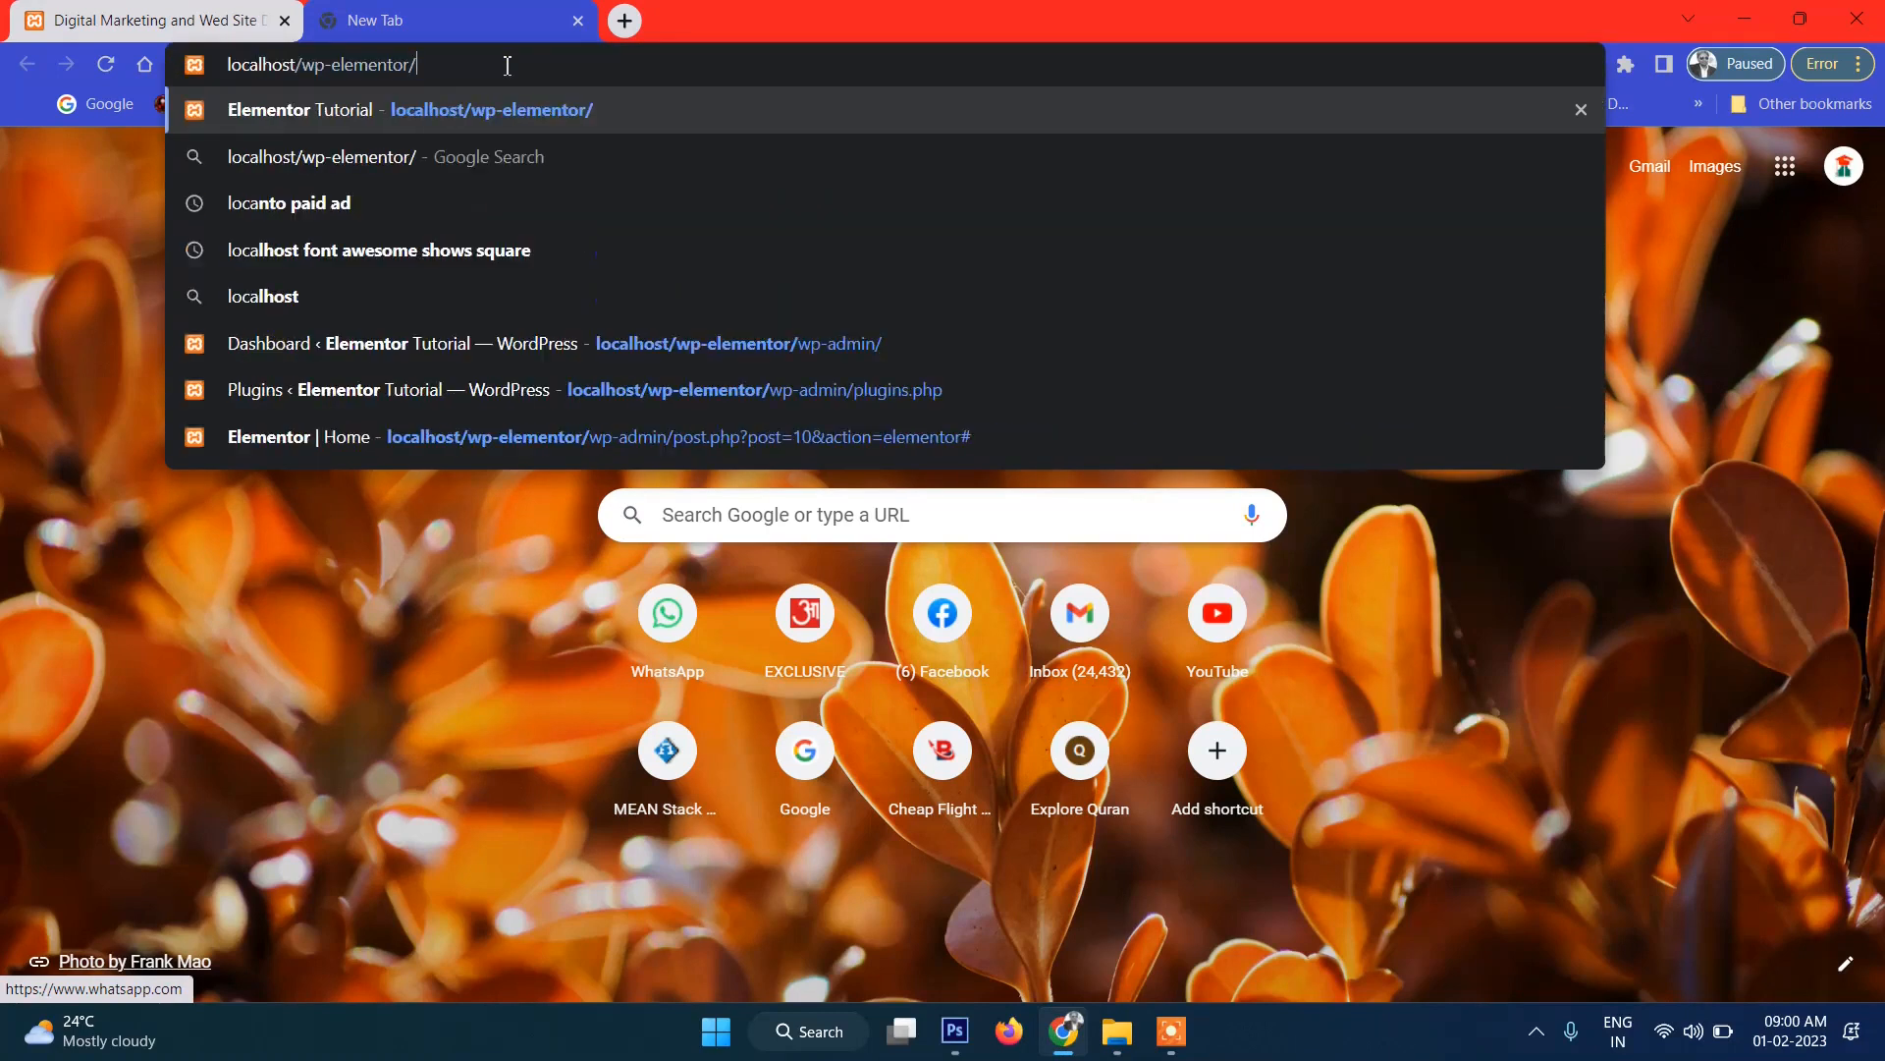
pyautogui.press('BackSpace')
pyautogui.press('BackSpace')
pyautogui.press('BackSpace')
pyautogui.press('BackSpace')
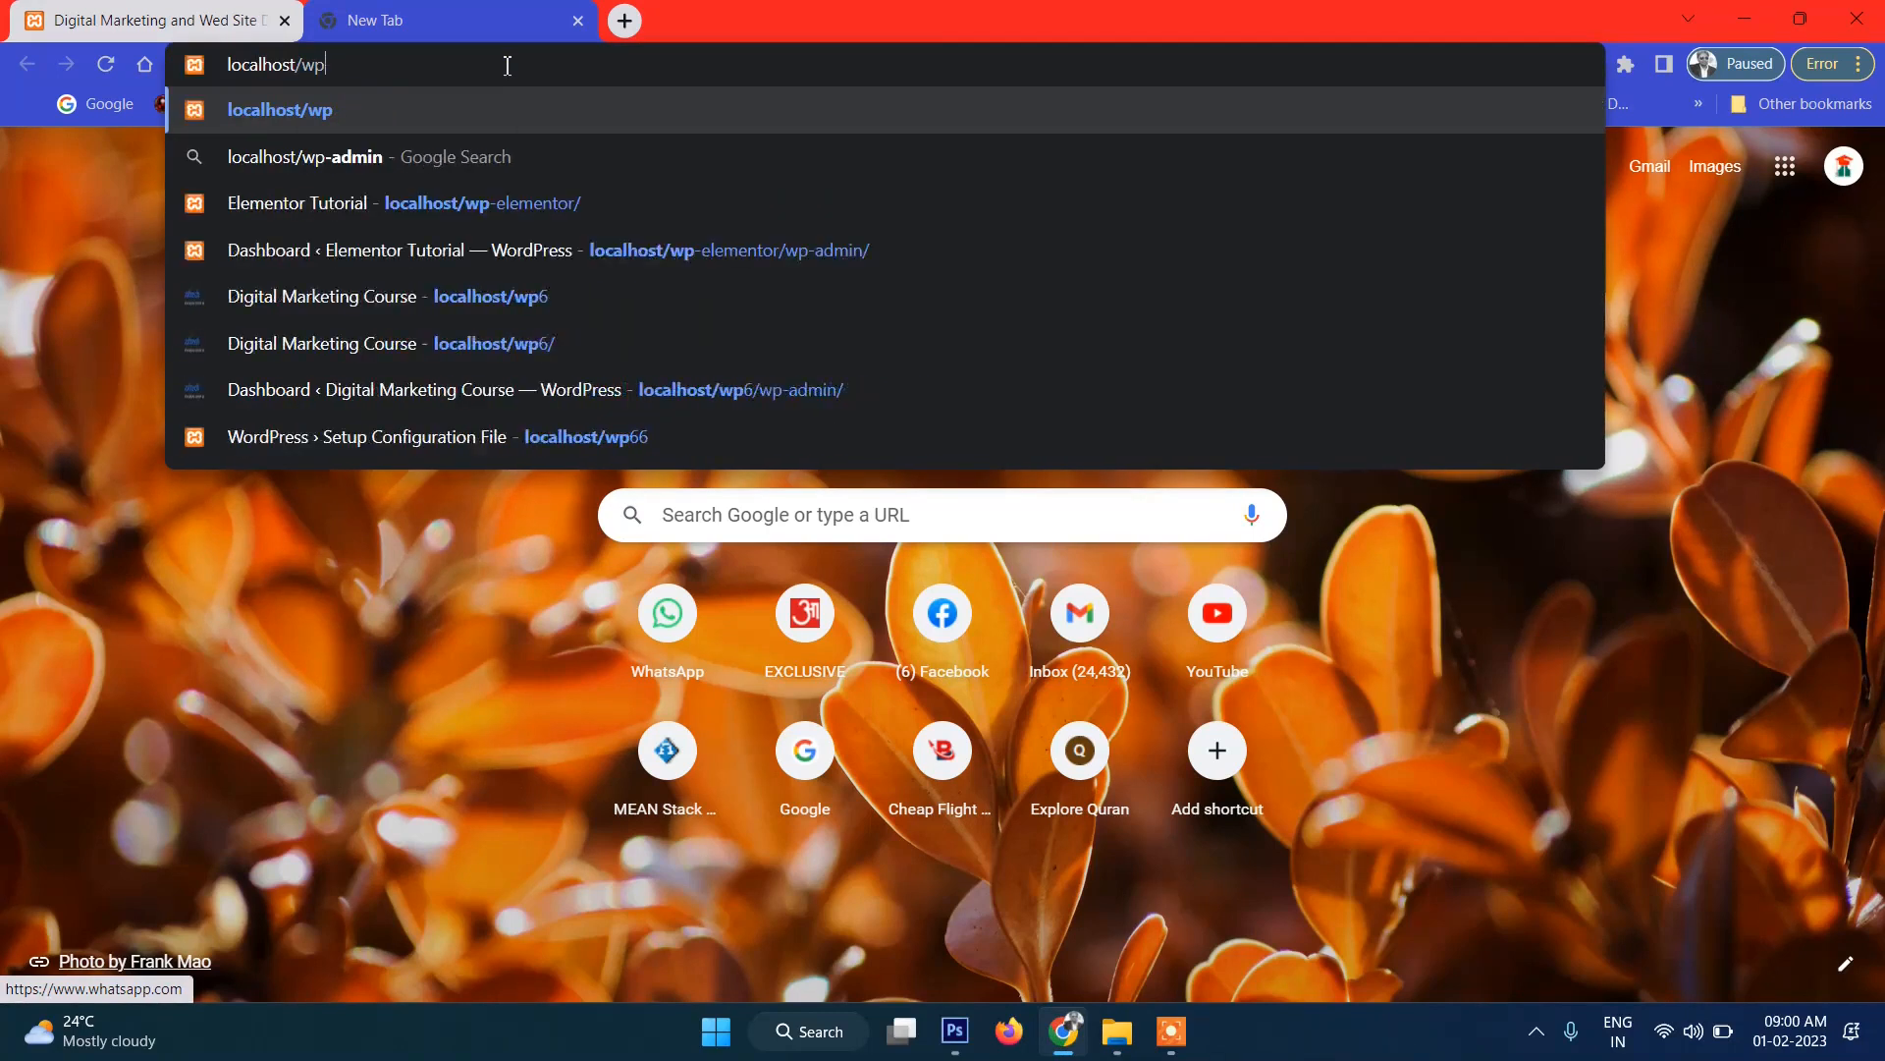
pyautogui.write('p')
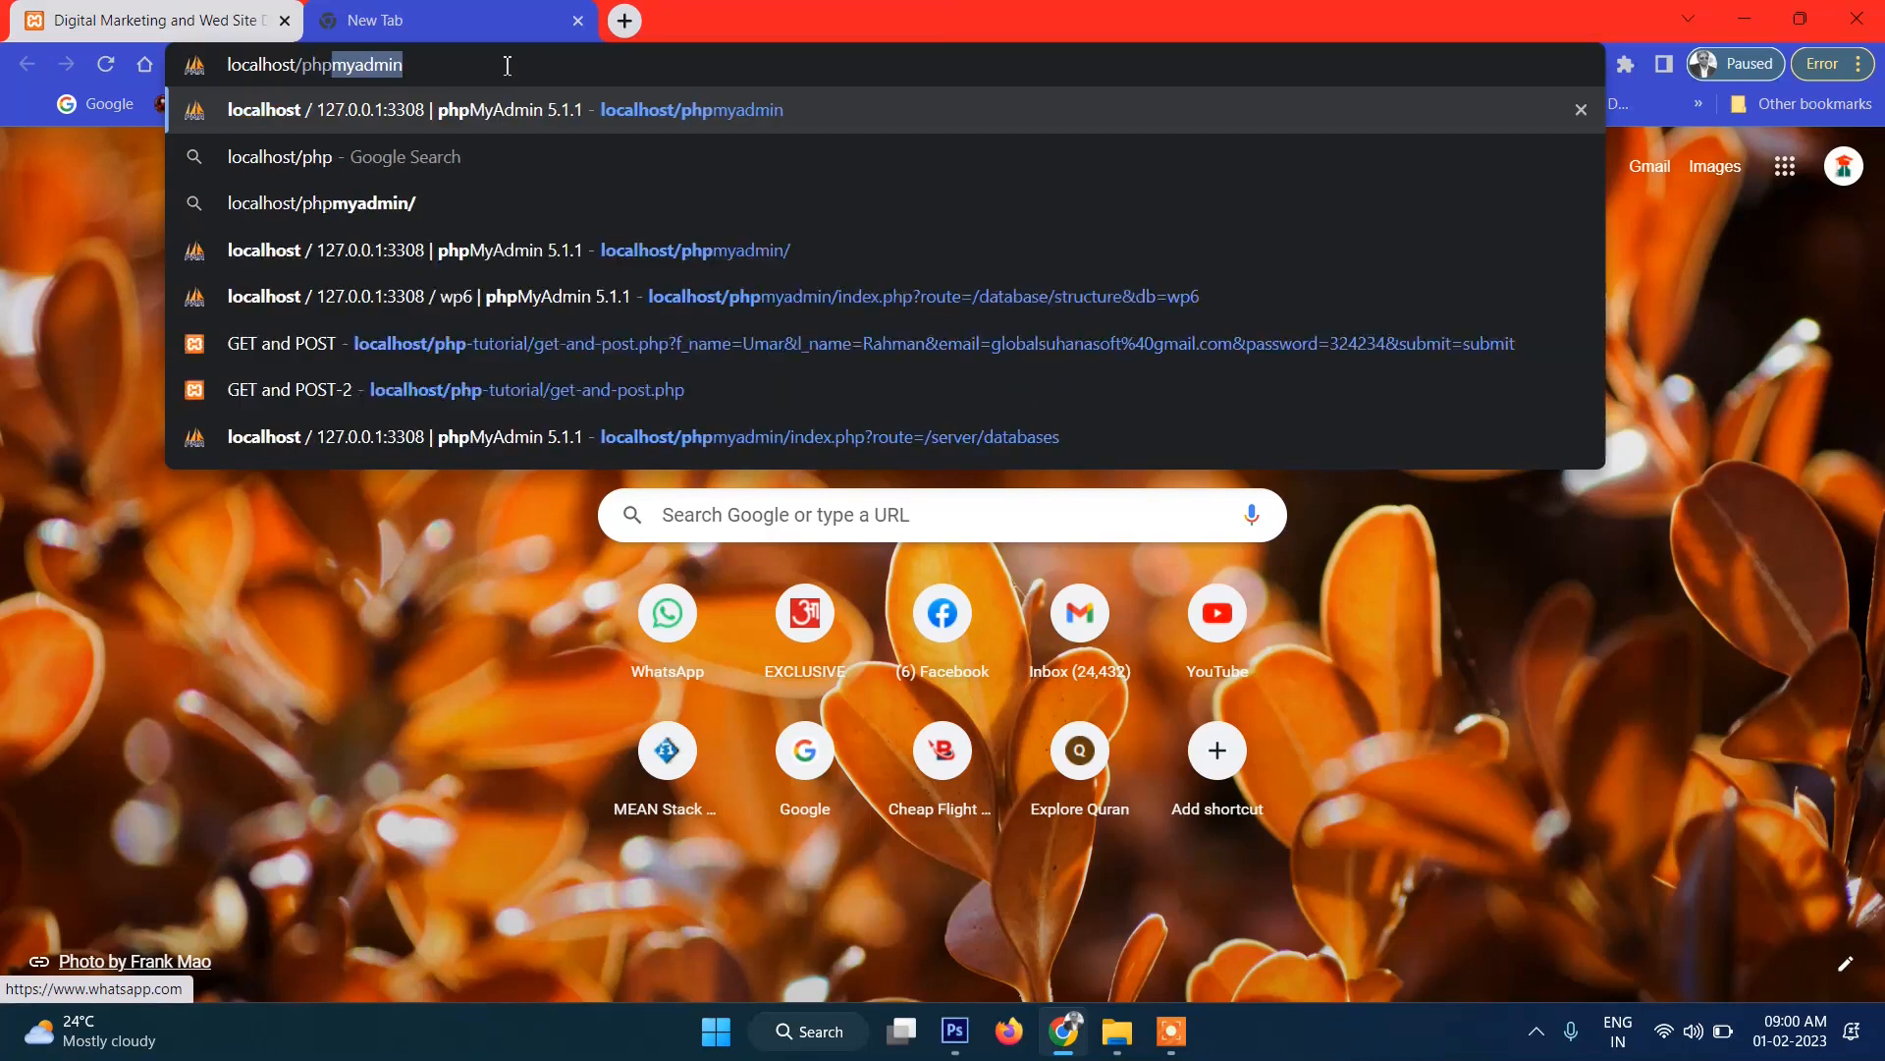
pyautogui.press('Return')
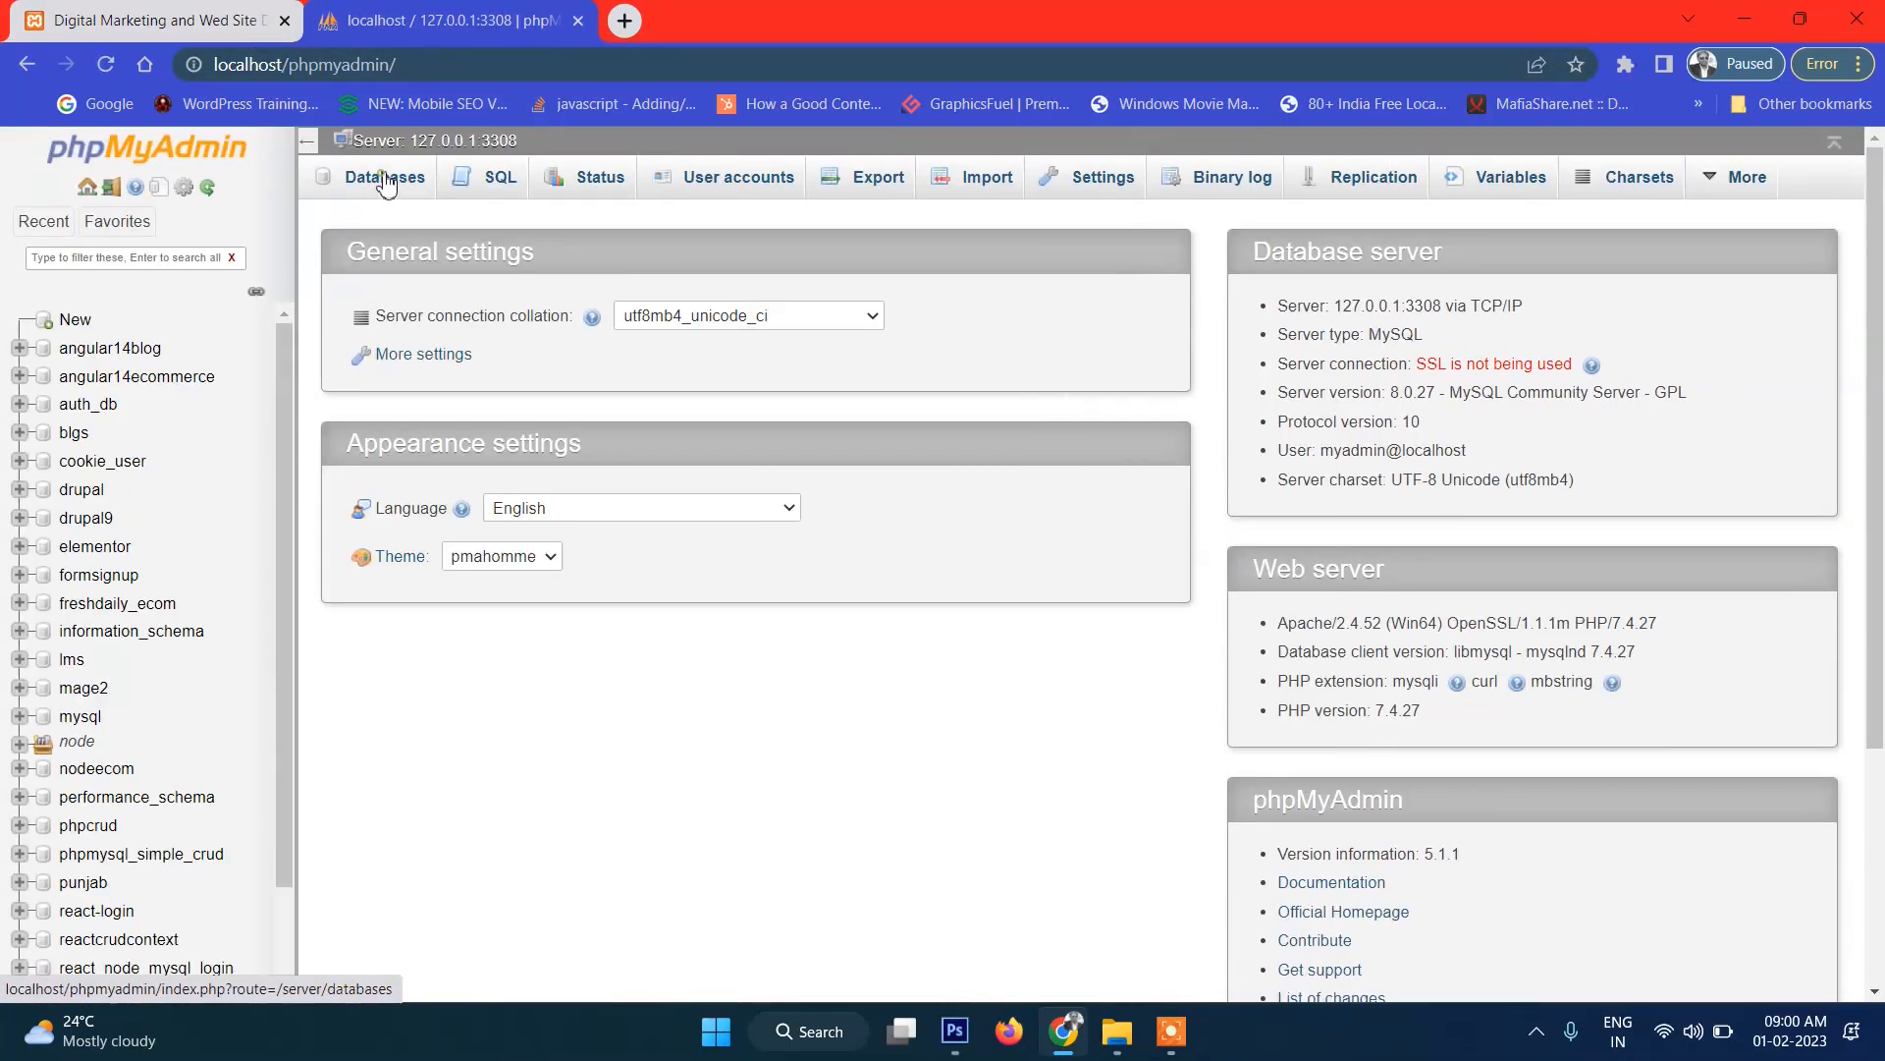
# Create a database named wp666 from the Databases tab and open its empty structure page.
pyautogui.click(388, 181)
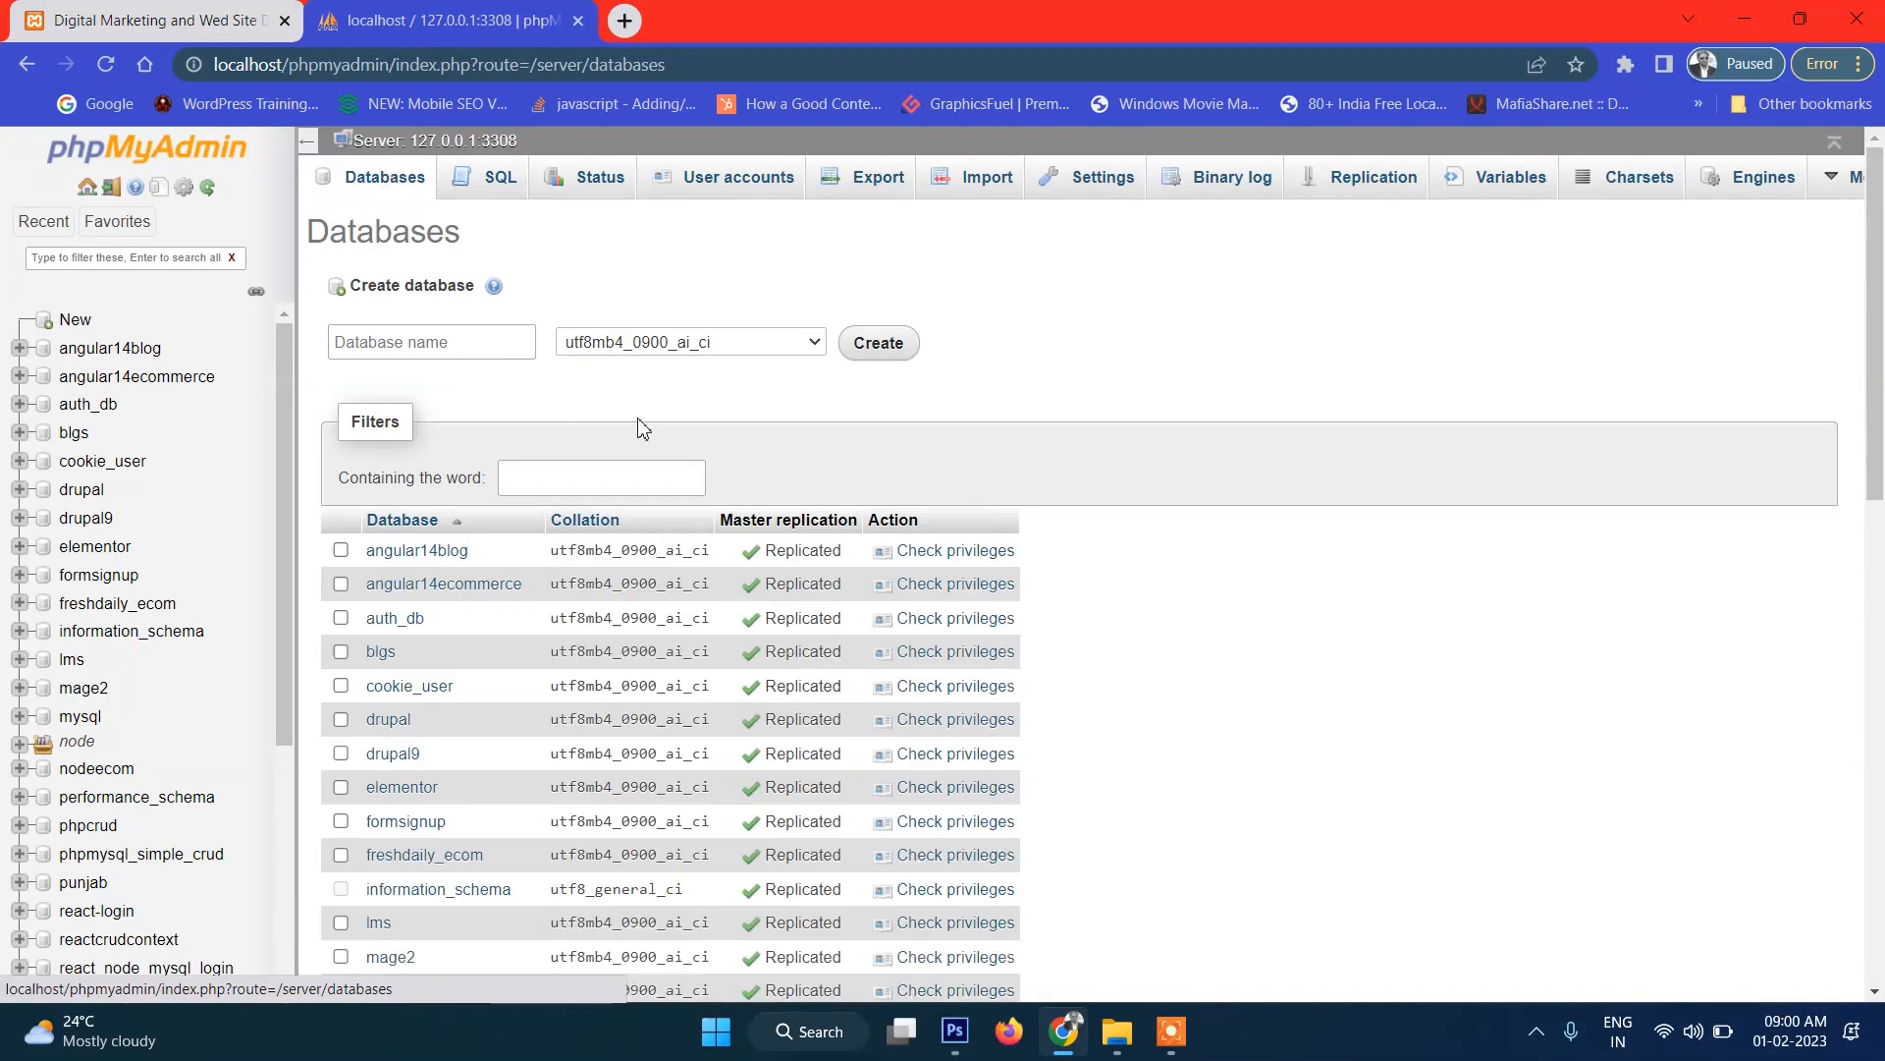
pyautogui.click(452, 341)
pyautogui.write('wp666')
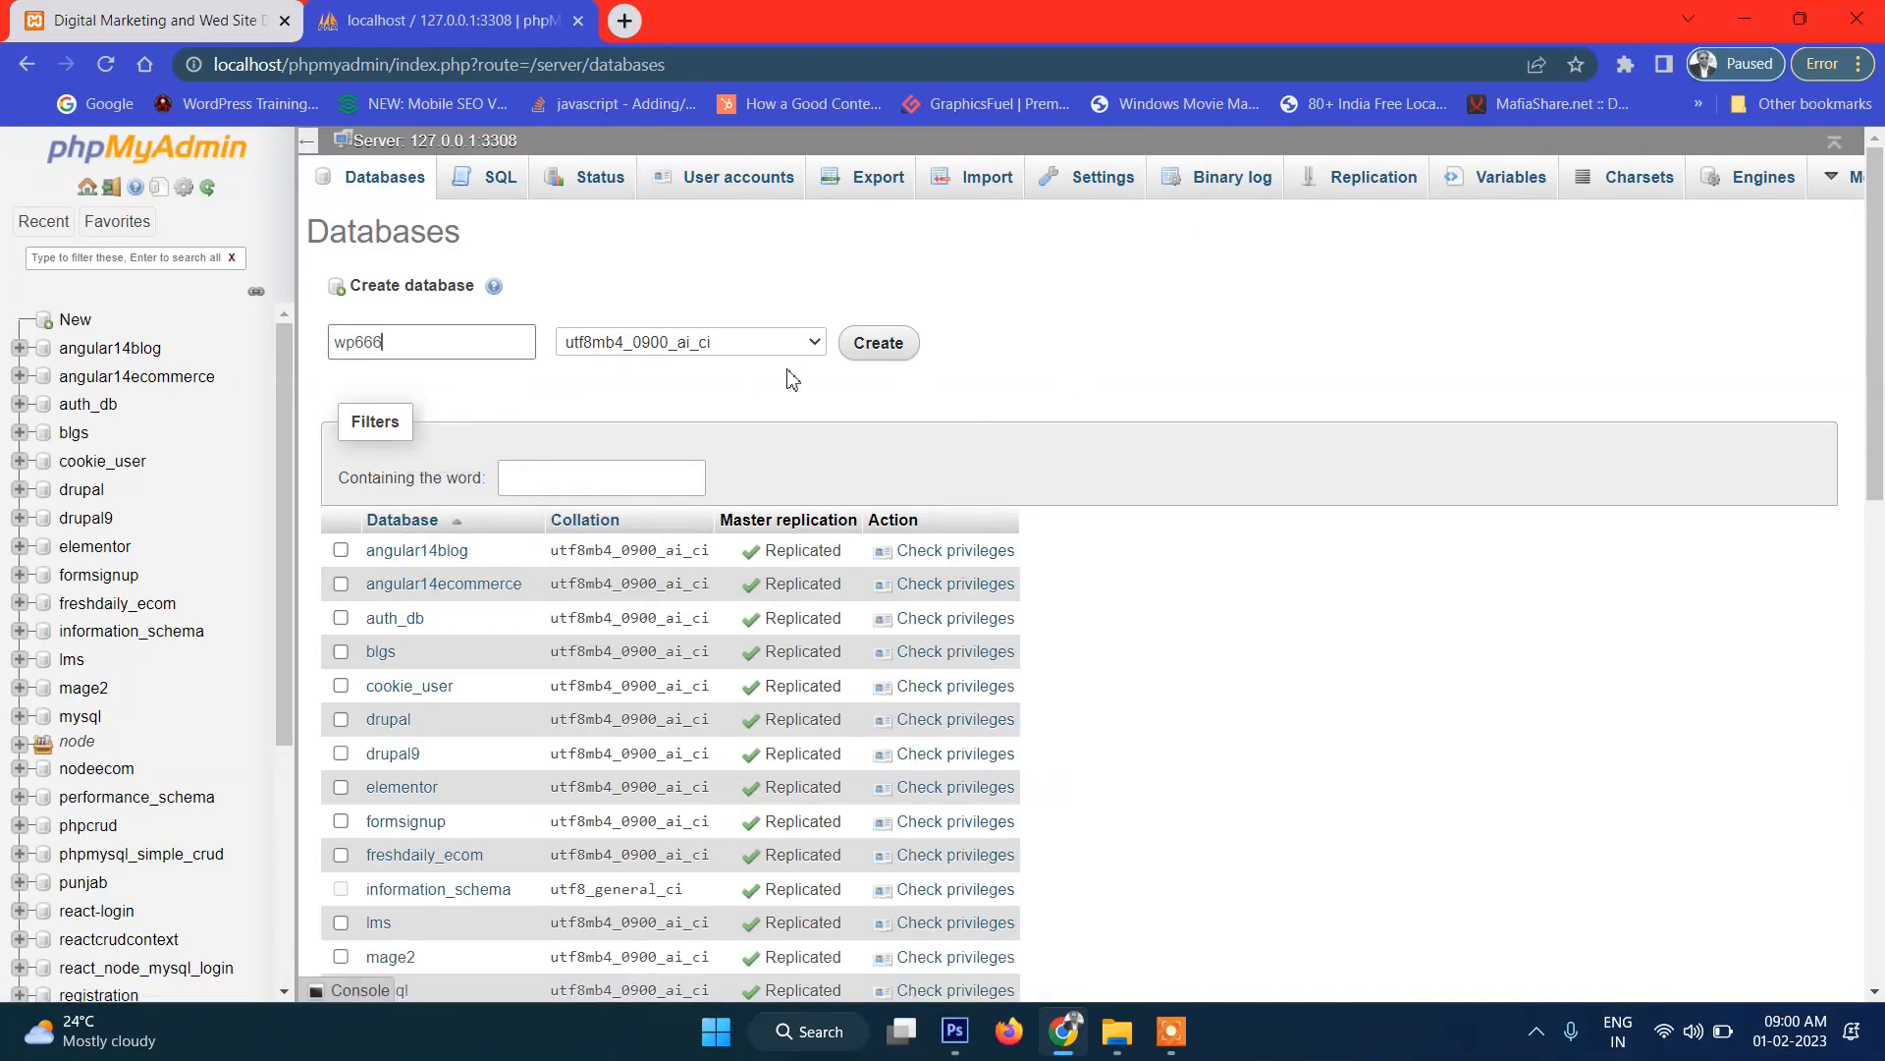
pyautogui.click(852, 354)
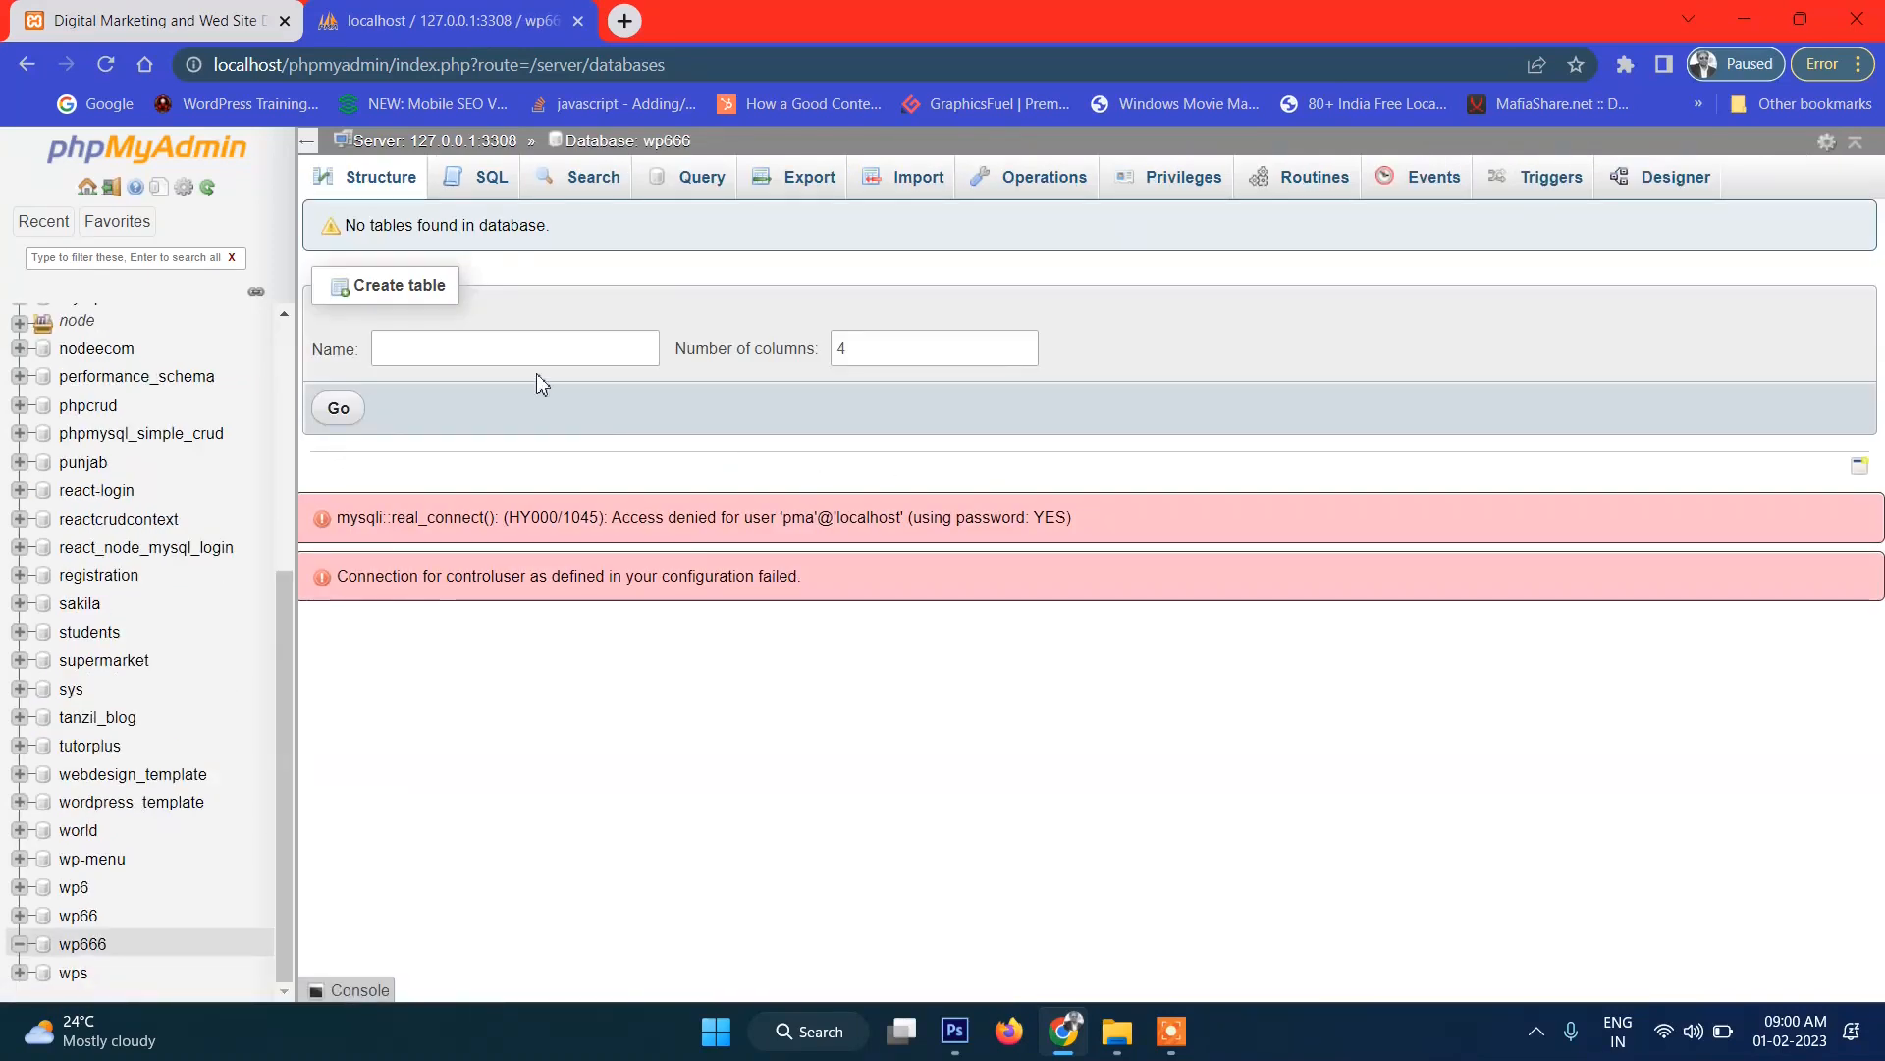
pyautogui.click(644, 146)
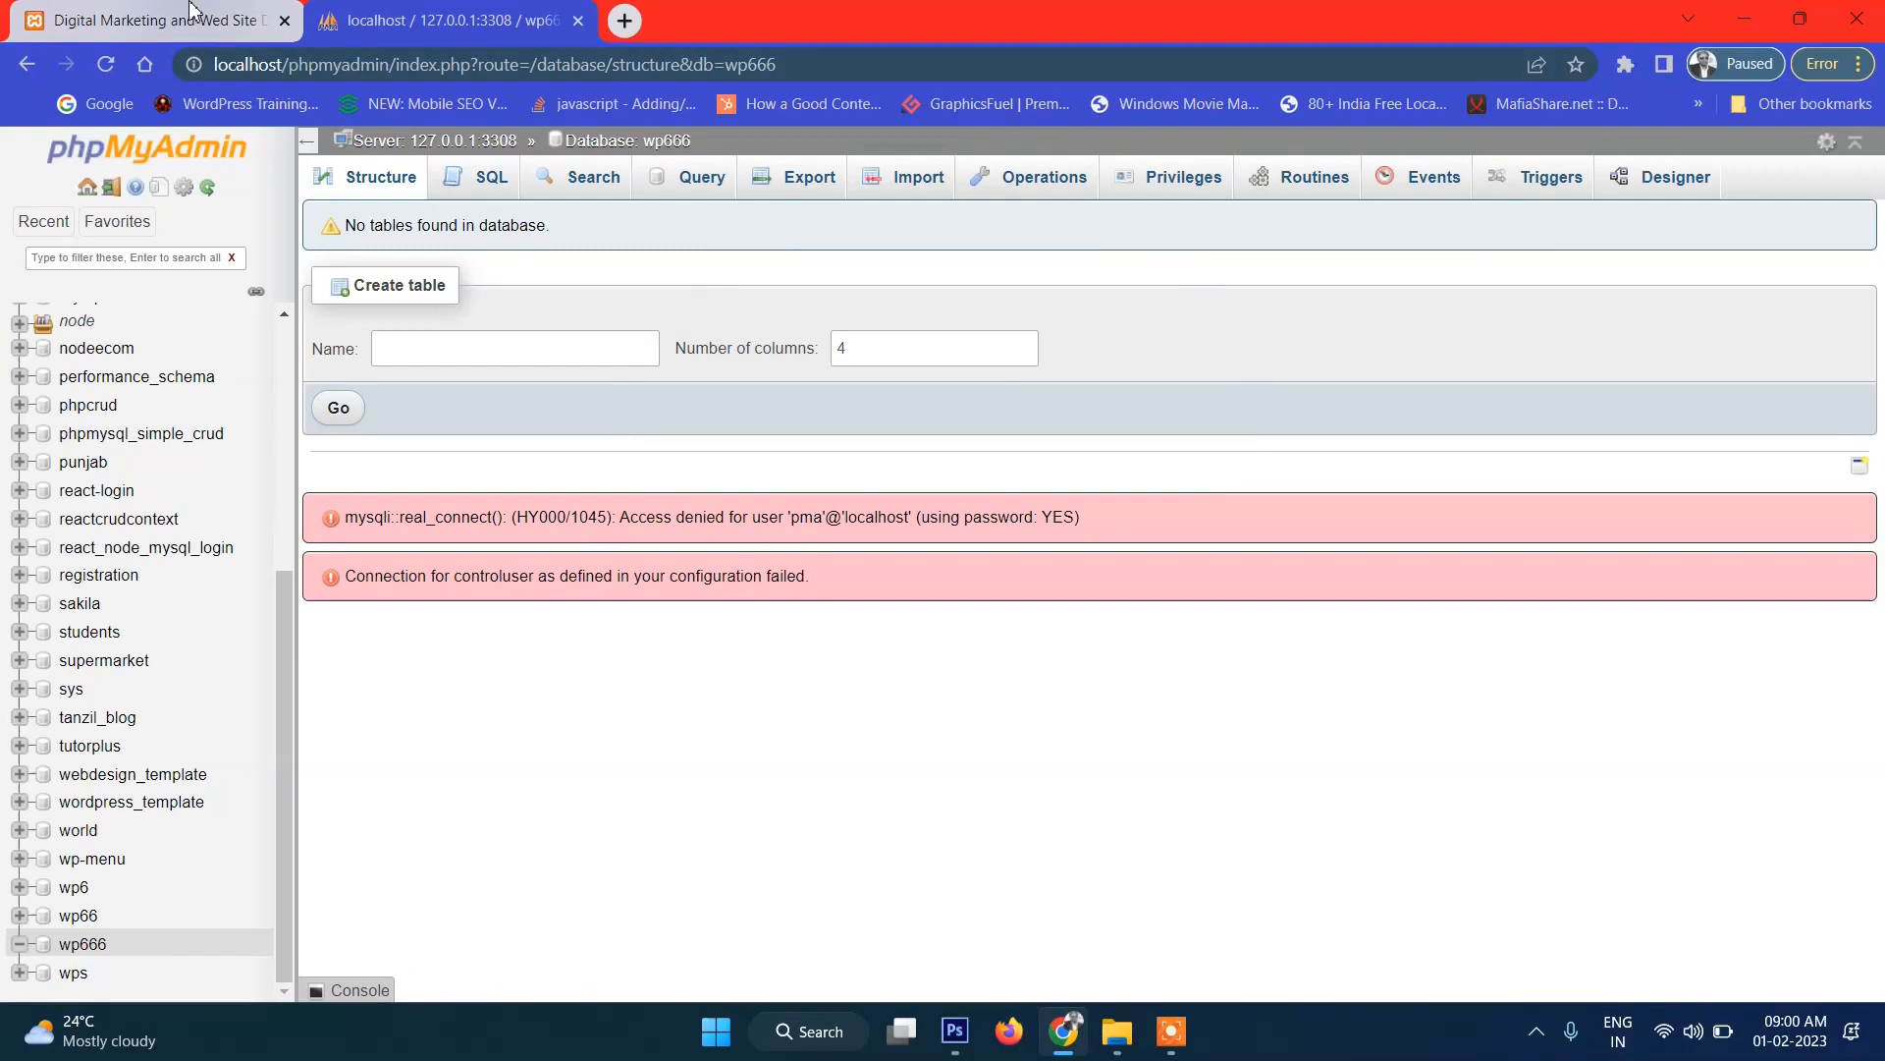
# Load localhost/wp666 in a new tab and continue setup in English (United States).
pyautogui.click(622, 20)
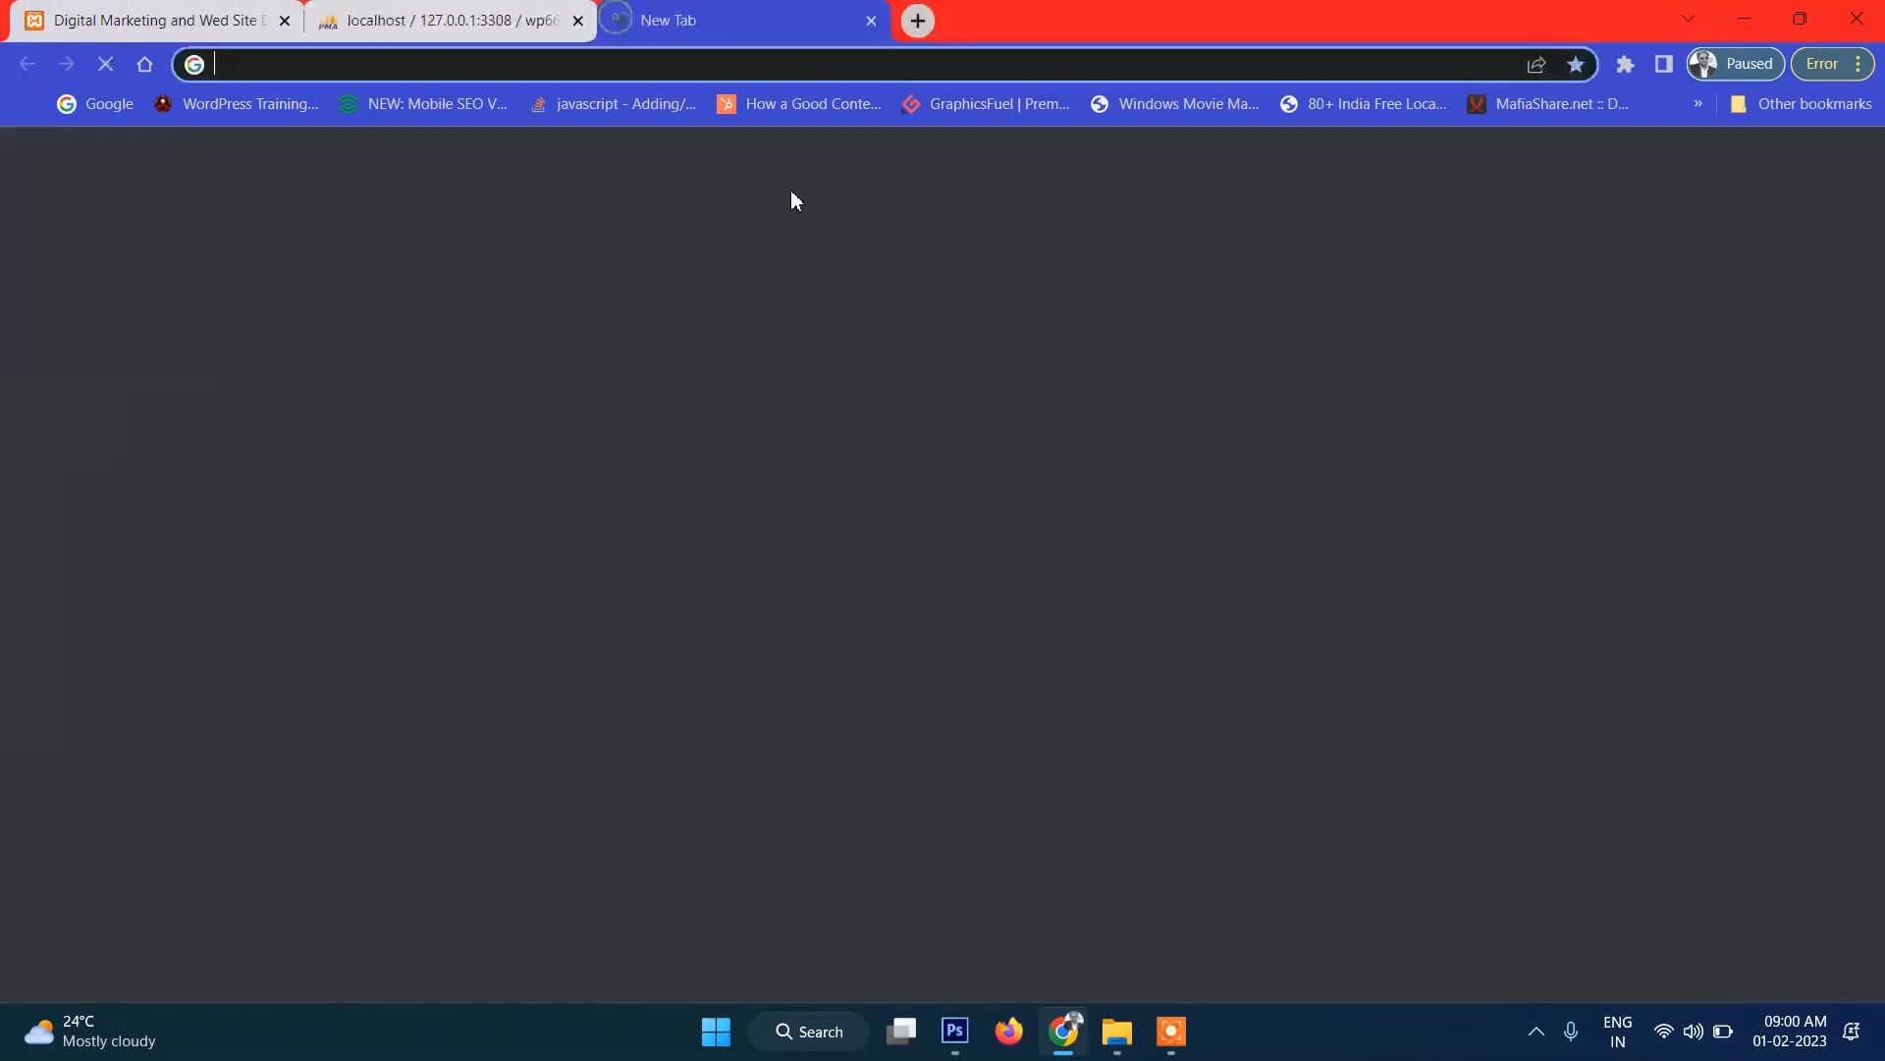
pyautogui.write('loca')
pyautogui.press('Right')
pyautogui.press('BackSpace')
pyautogui.press('BackSpace')
pyautogui.press('BackSpace')
pyautogui.press('BackSpace')
pyautogui.press('BackSpace')
pyautogui.press('BackSpace')
pyautogui.press('BackSpace')
pyautogui.press('BackSpace')
pyautogui.press('BackSpace')
pyautogui.press('BackSpace')
pyautogui.press('BackSpace')
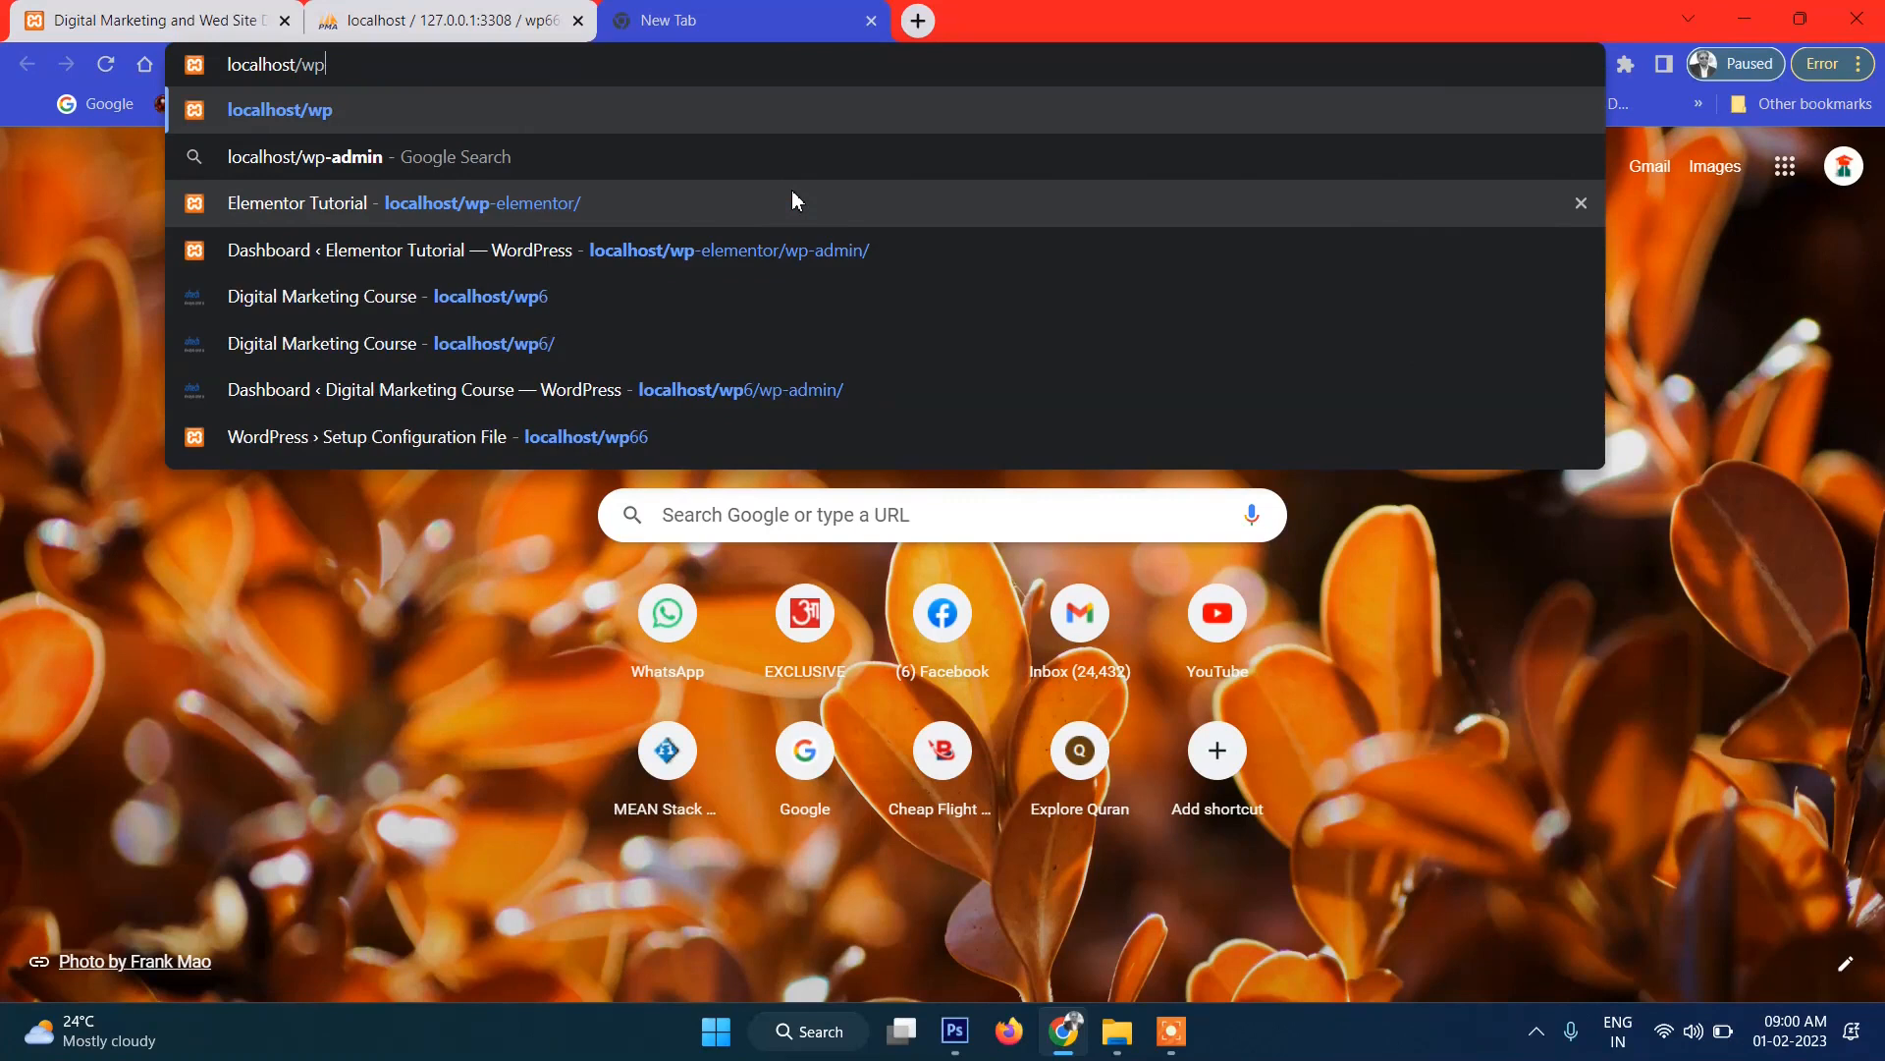
pyautogui.press('BackSpace')
pyautogui.press('BackSpace')
pyautogui.write('wp')
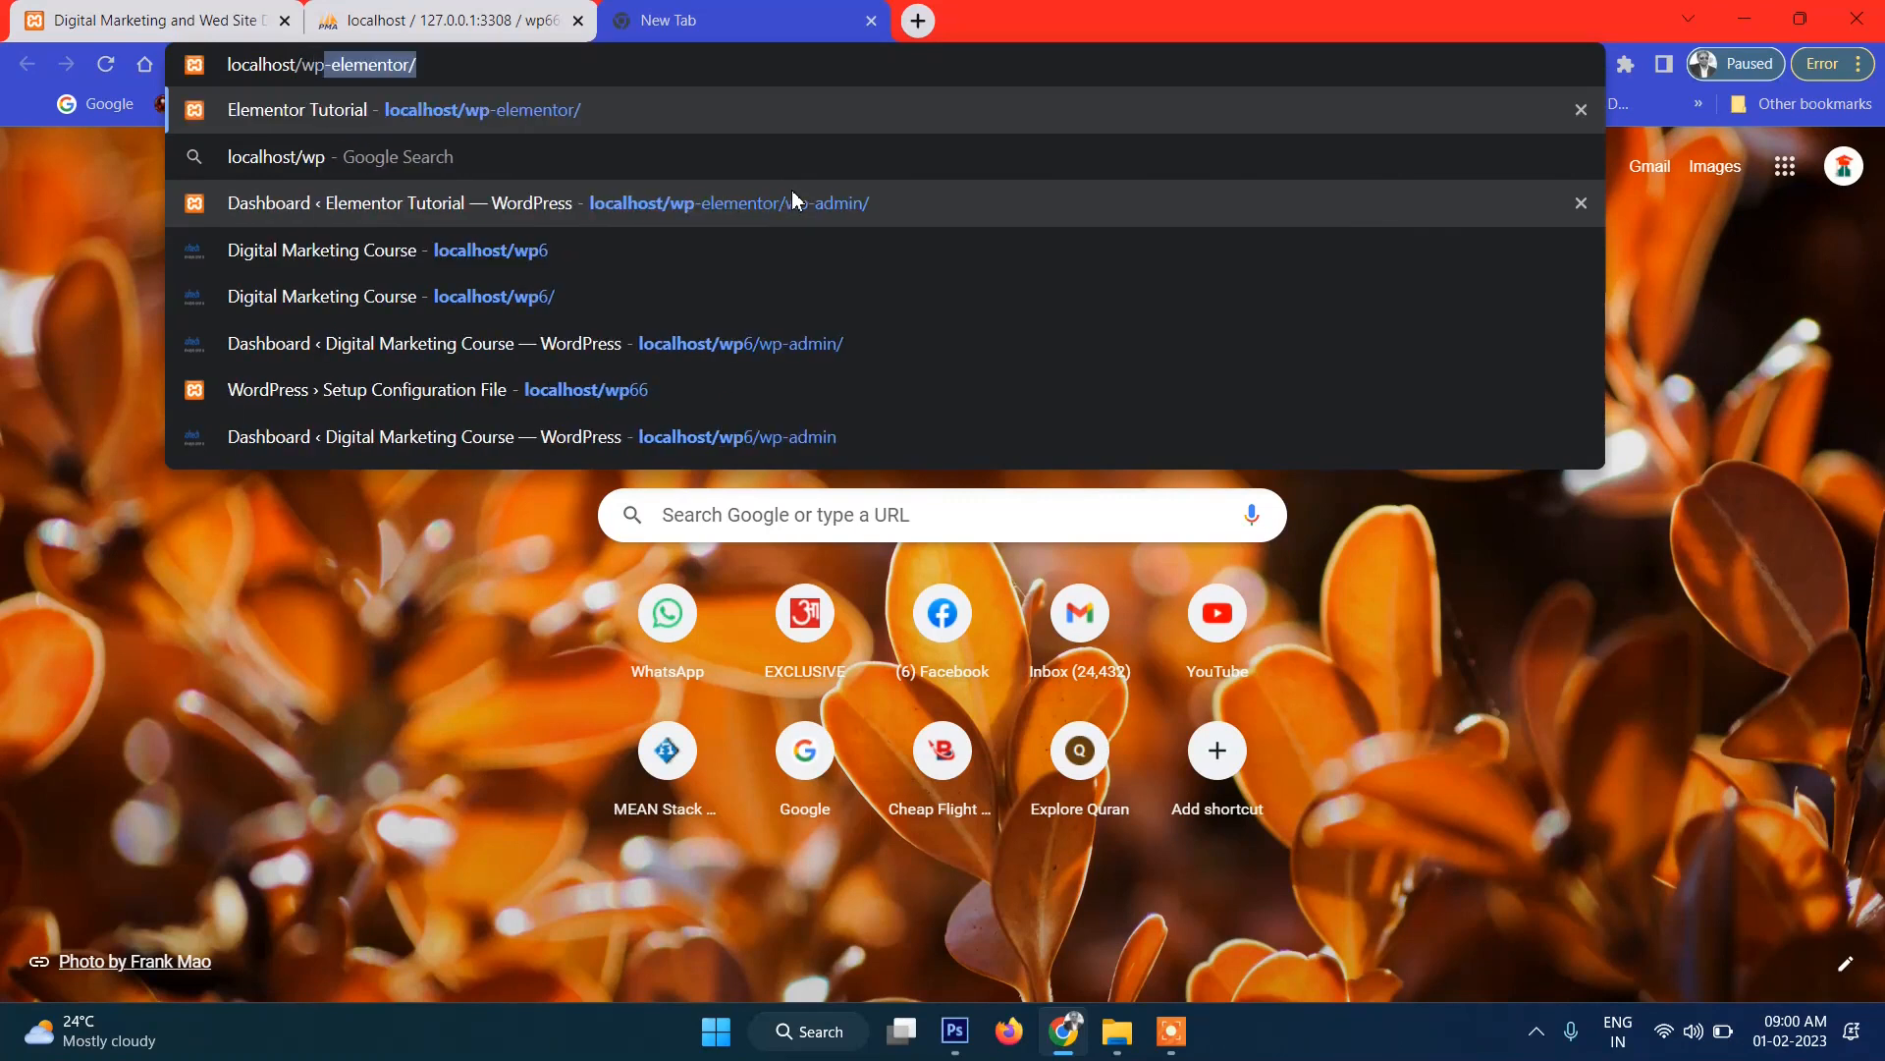
pyautogui.write('666')
pyautogui.press('Return')
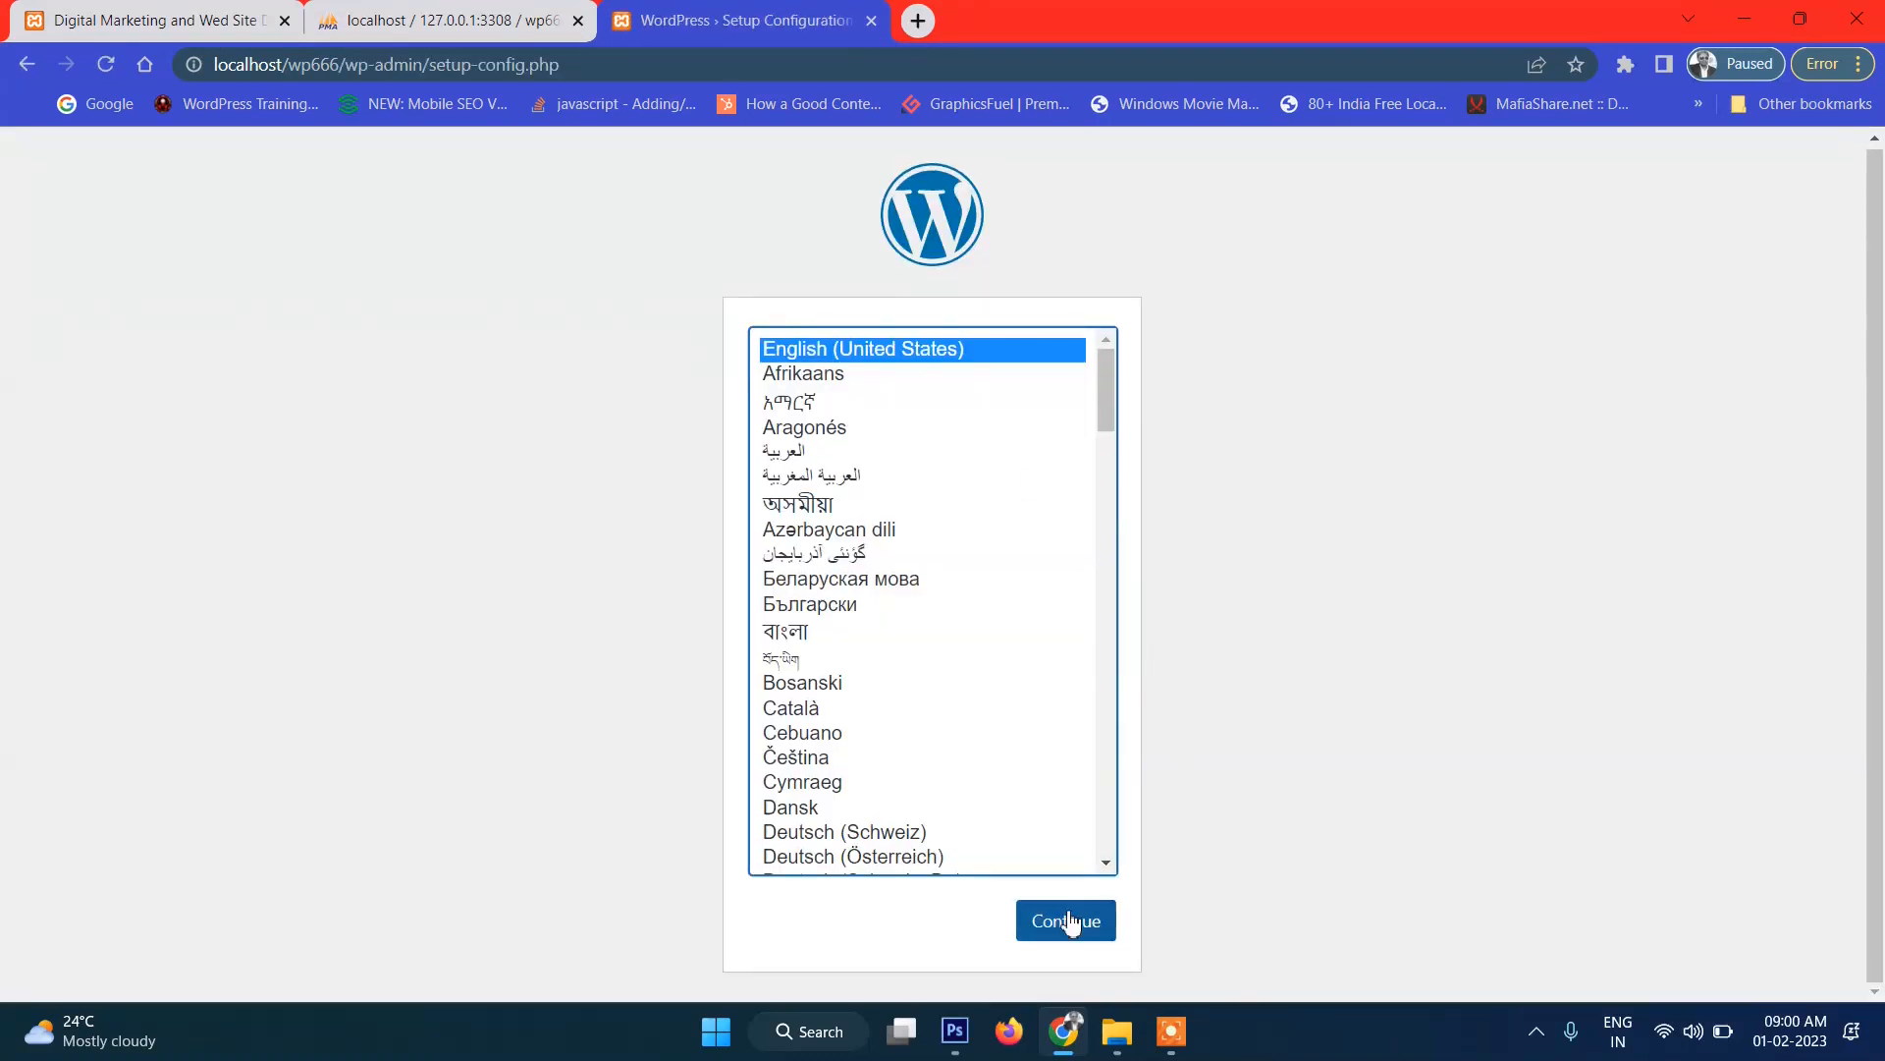
pyautogui.click(1070, 921)
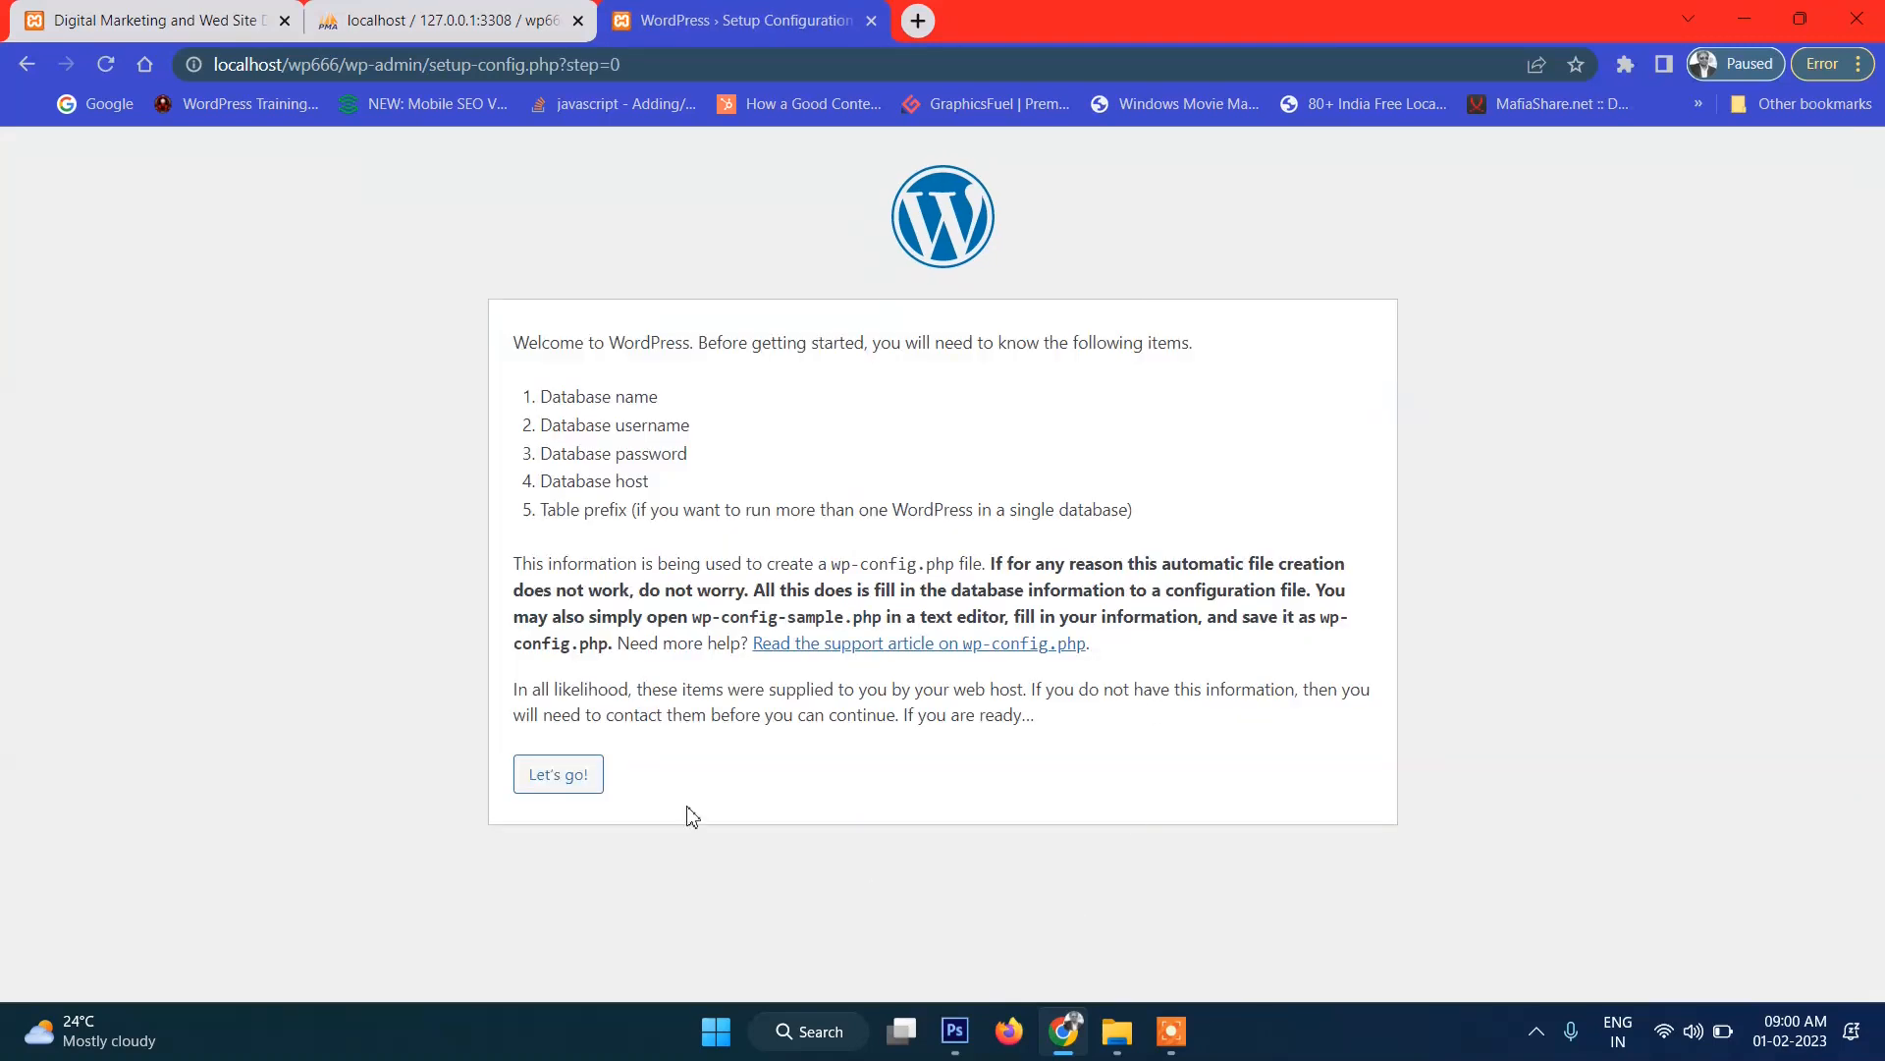
# Enter wp666 as the database name, plus the database username and password.
pyautogui.click(542, 774)
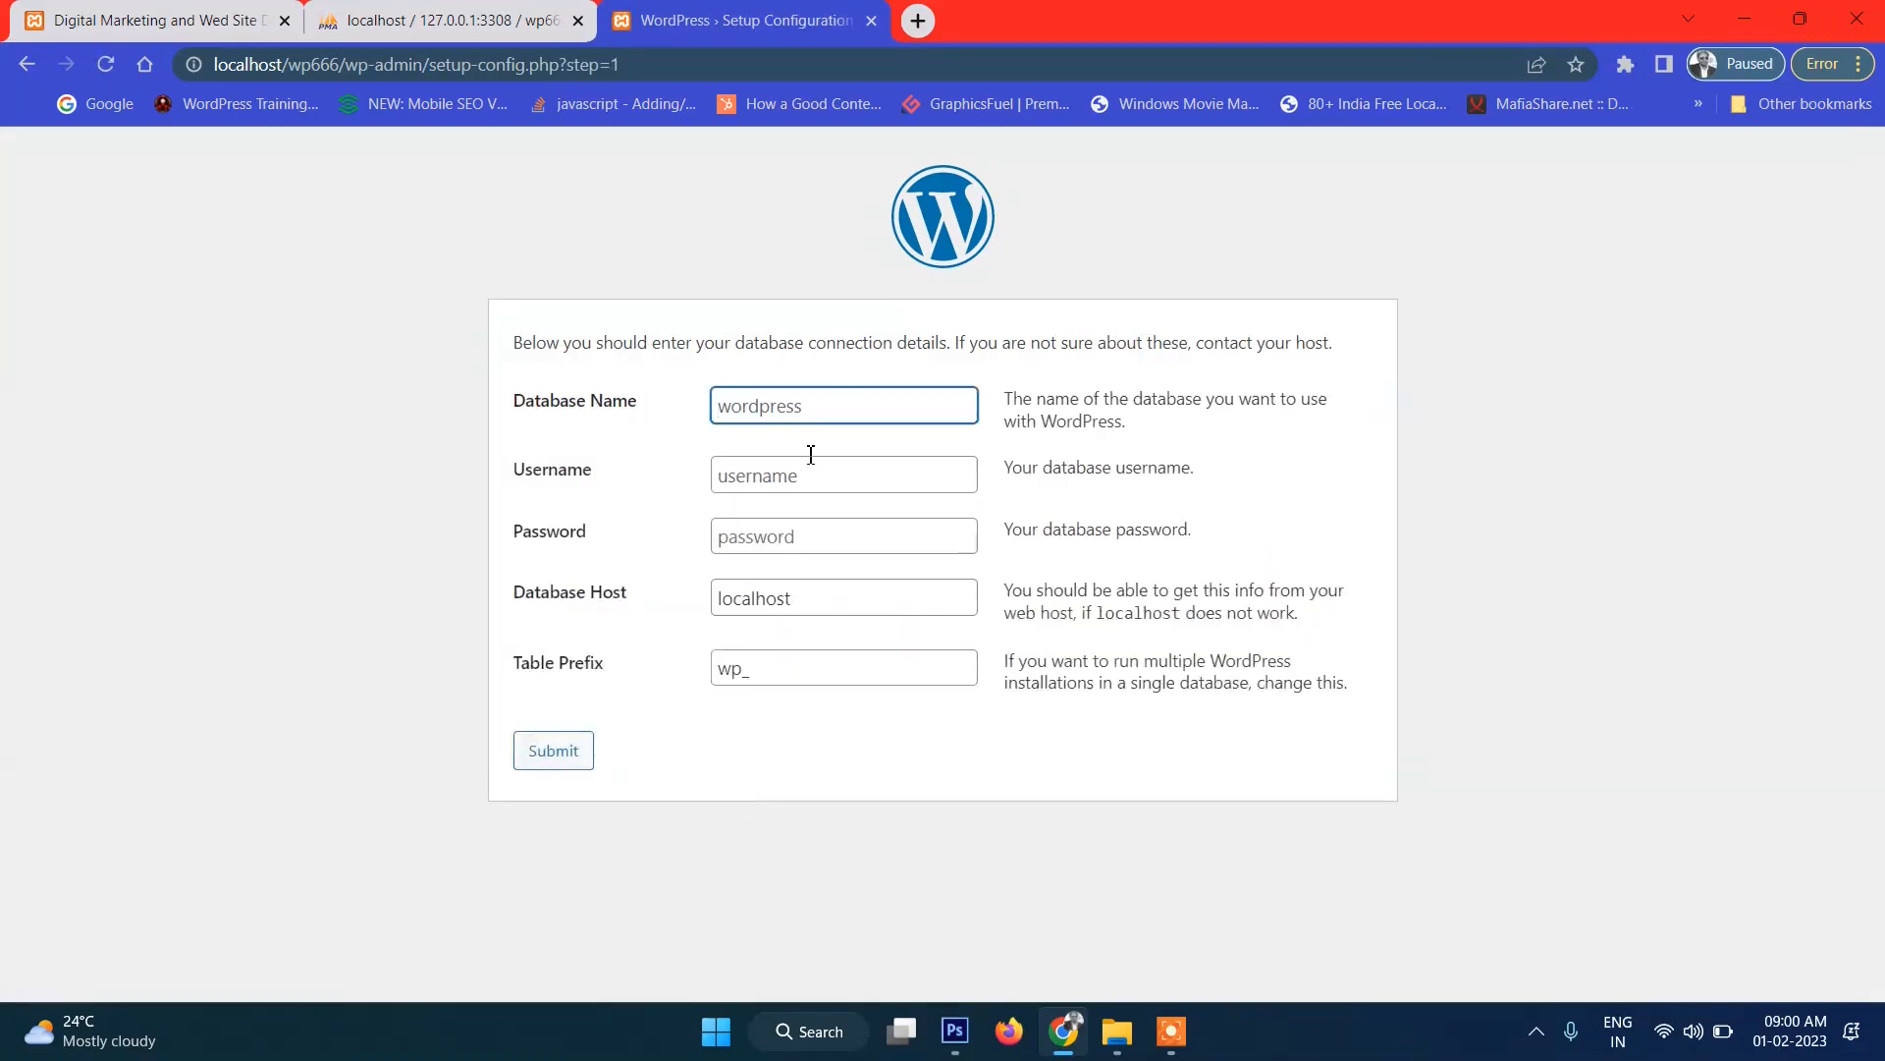
pyautogui.click(799, 418)
pyautogui.write('wp666')
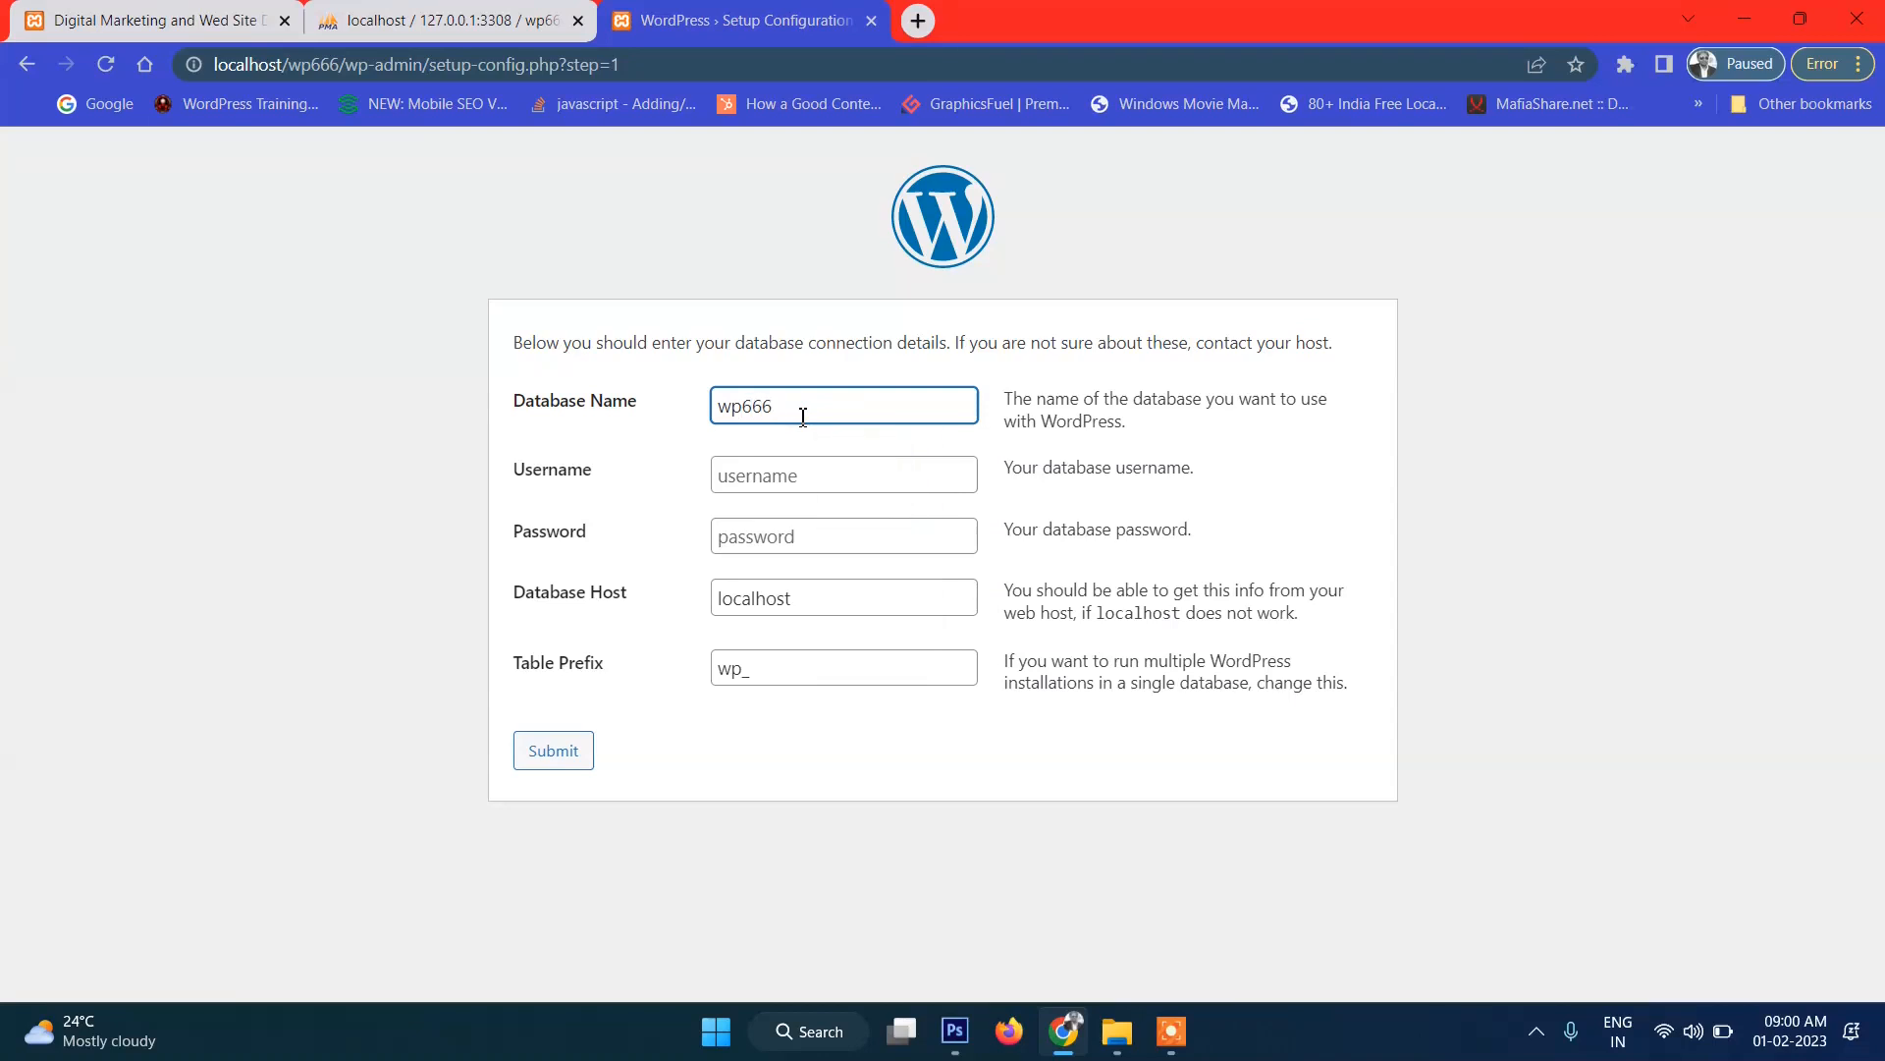
pyautogui.click(803, 476)
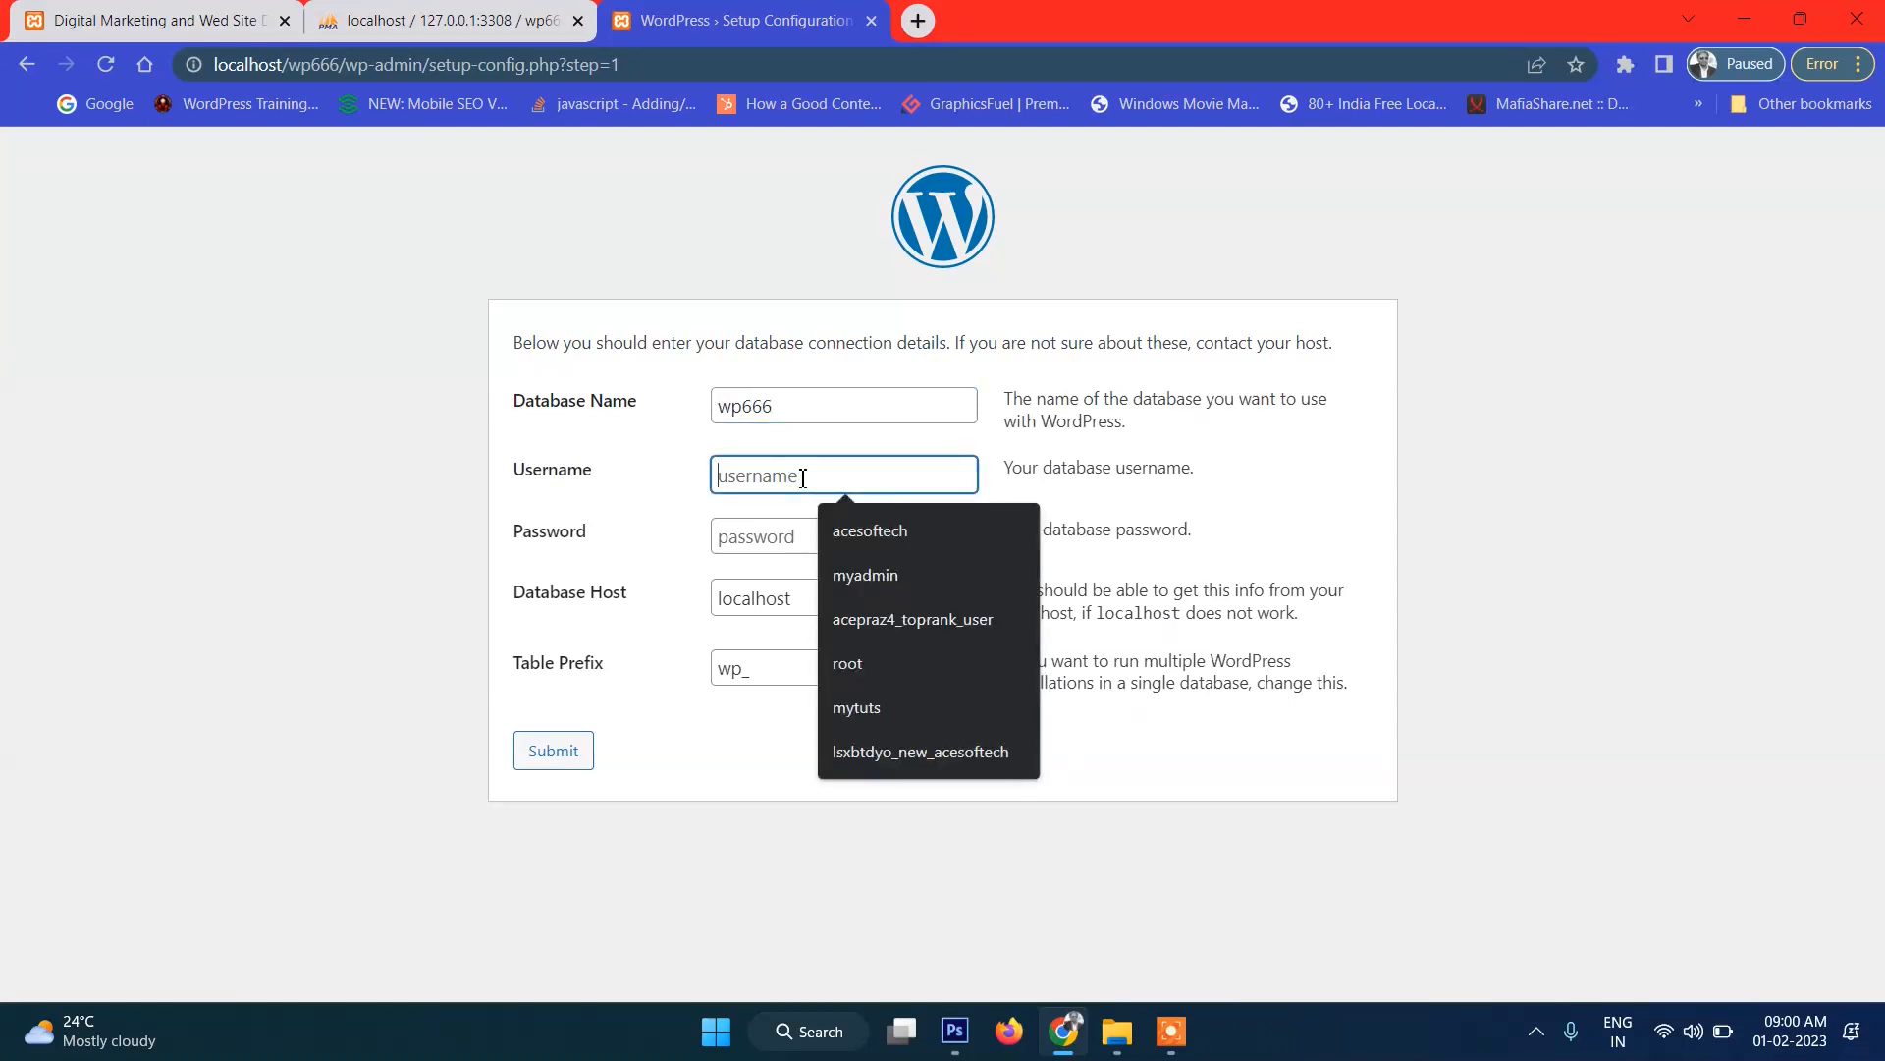
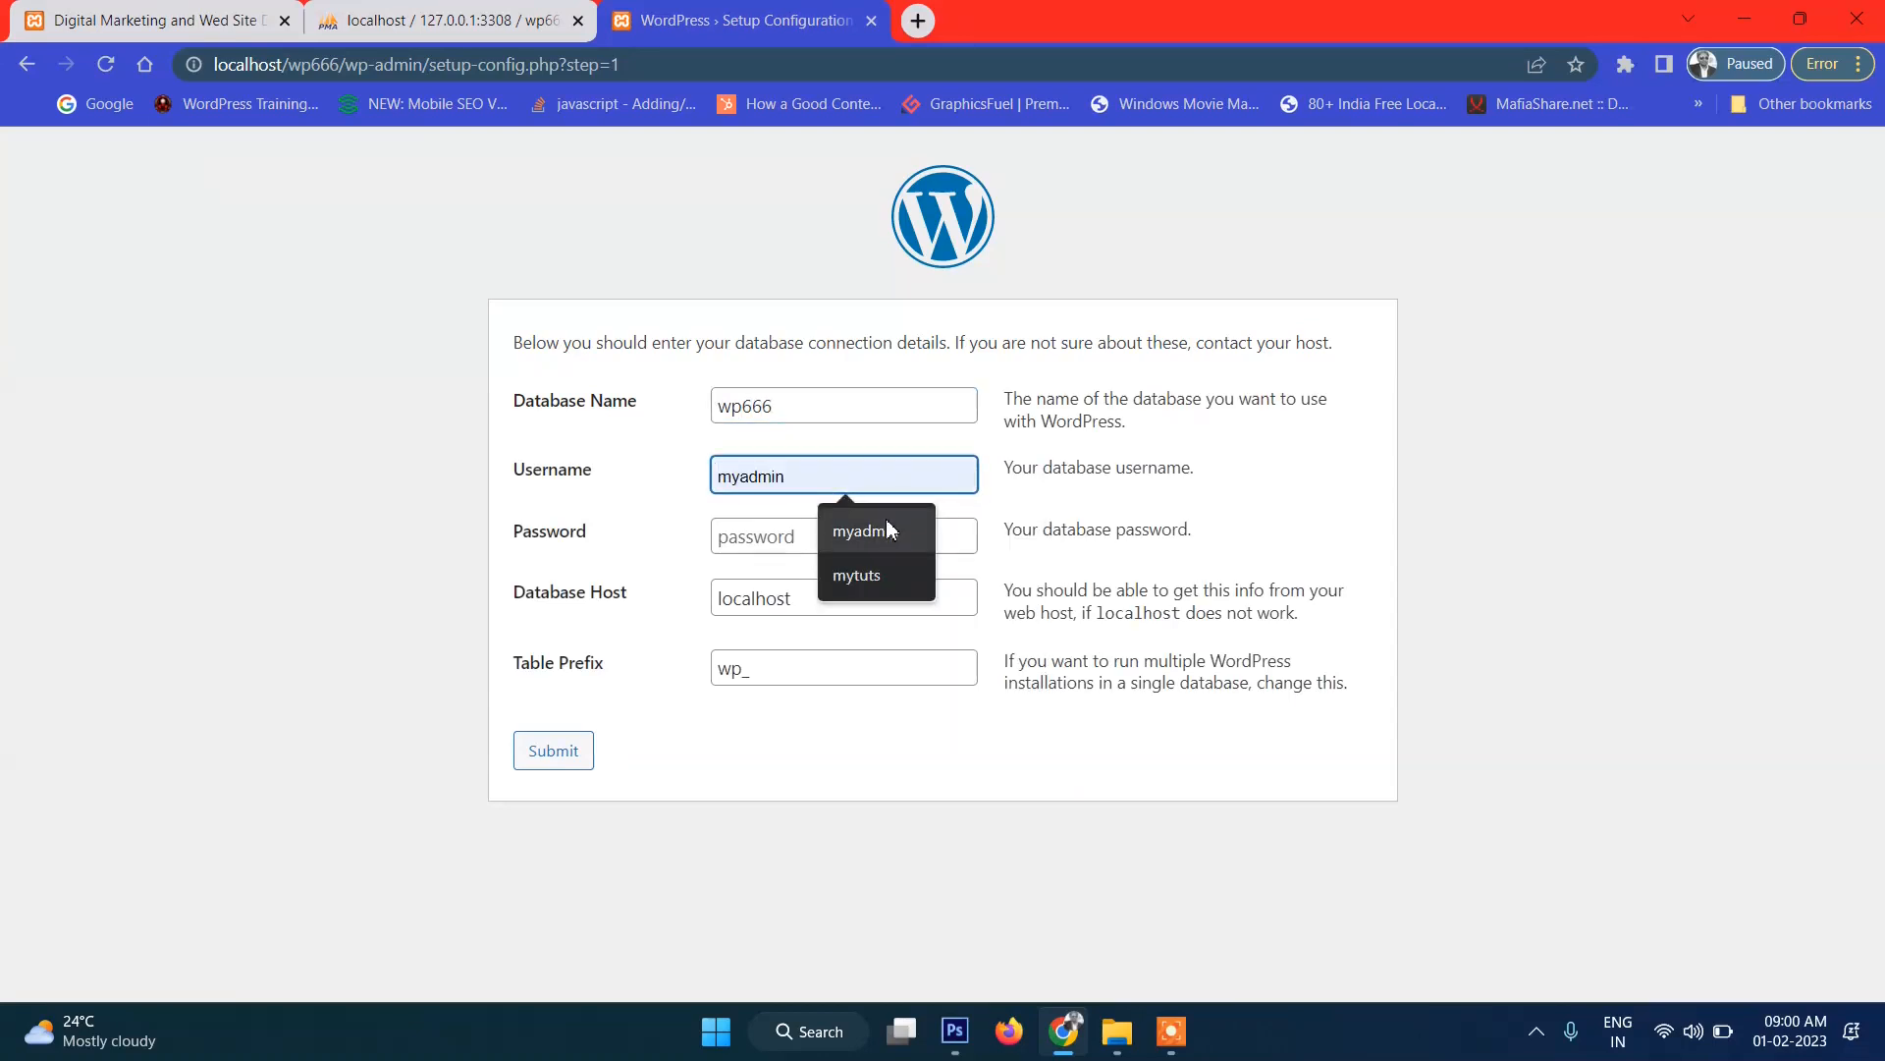
pyautogui.click(866, 529)
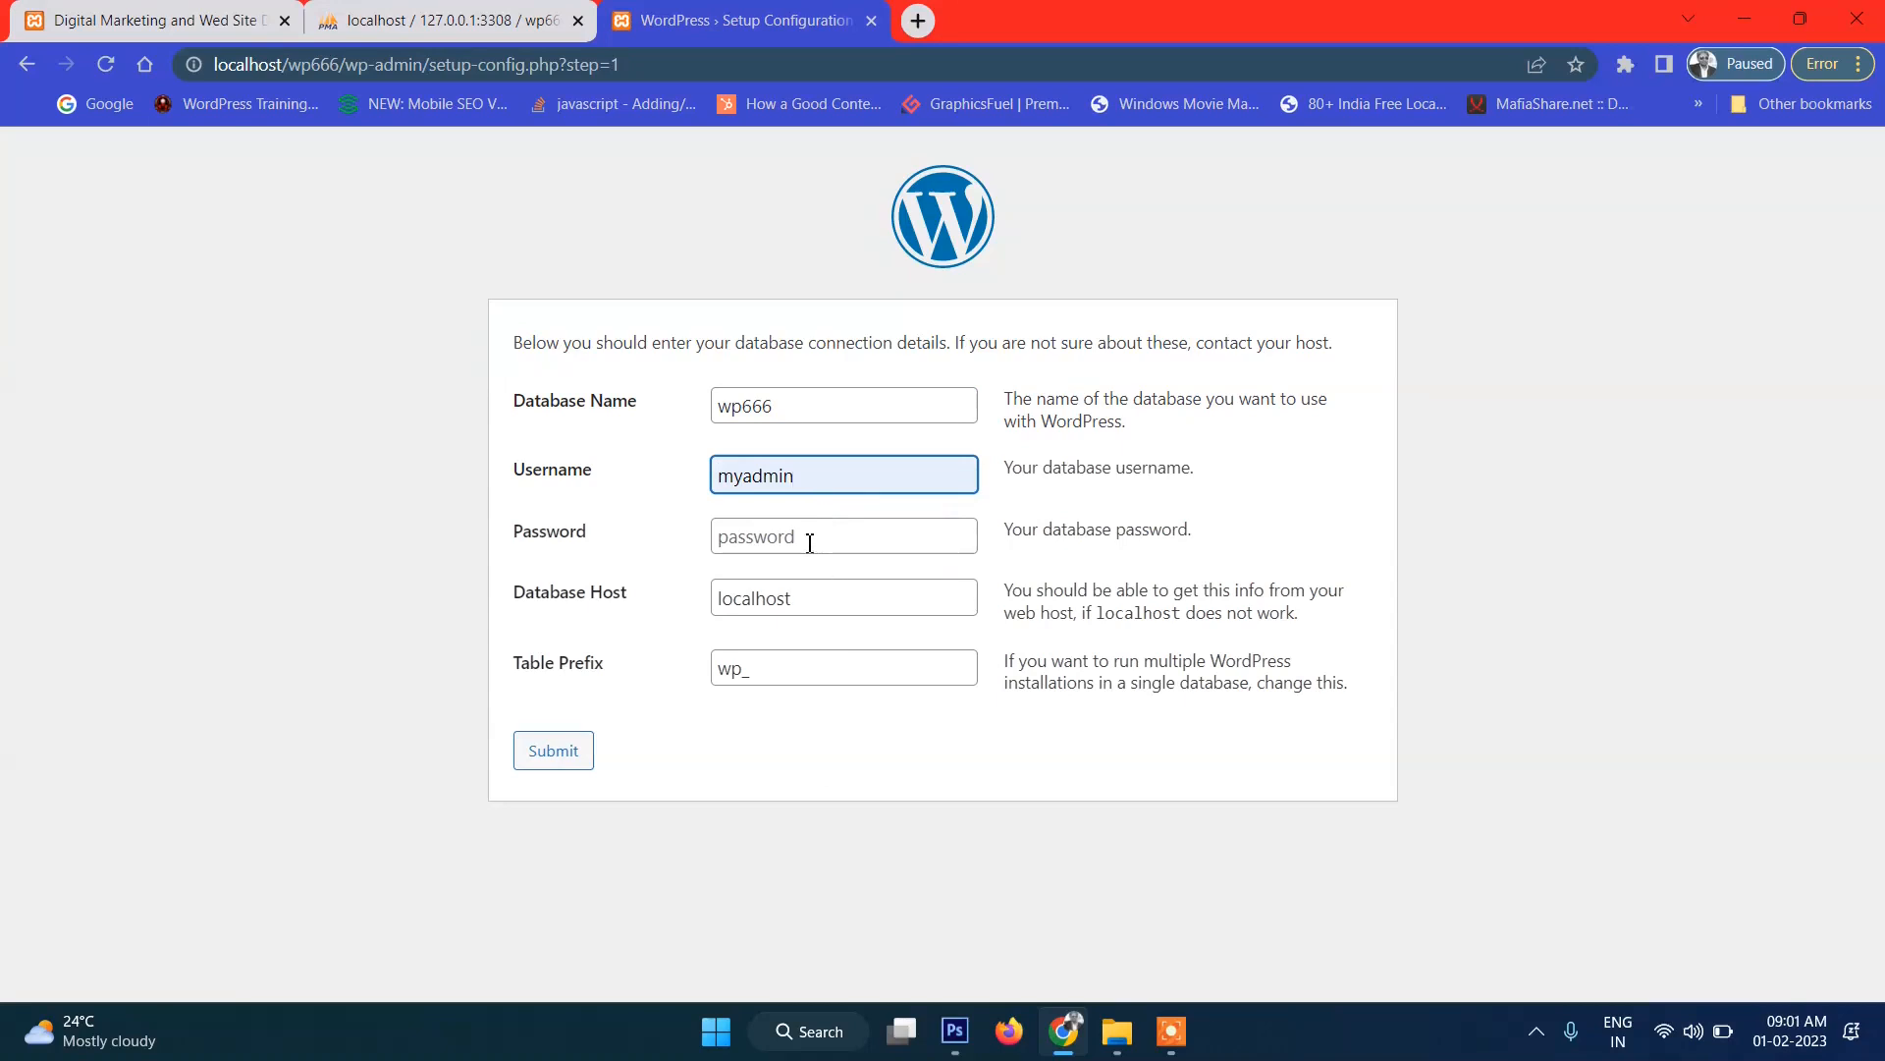
pyautogui.click(808, 538)
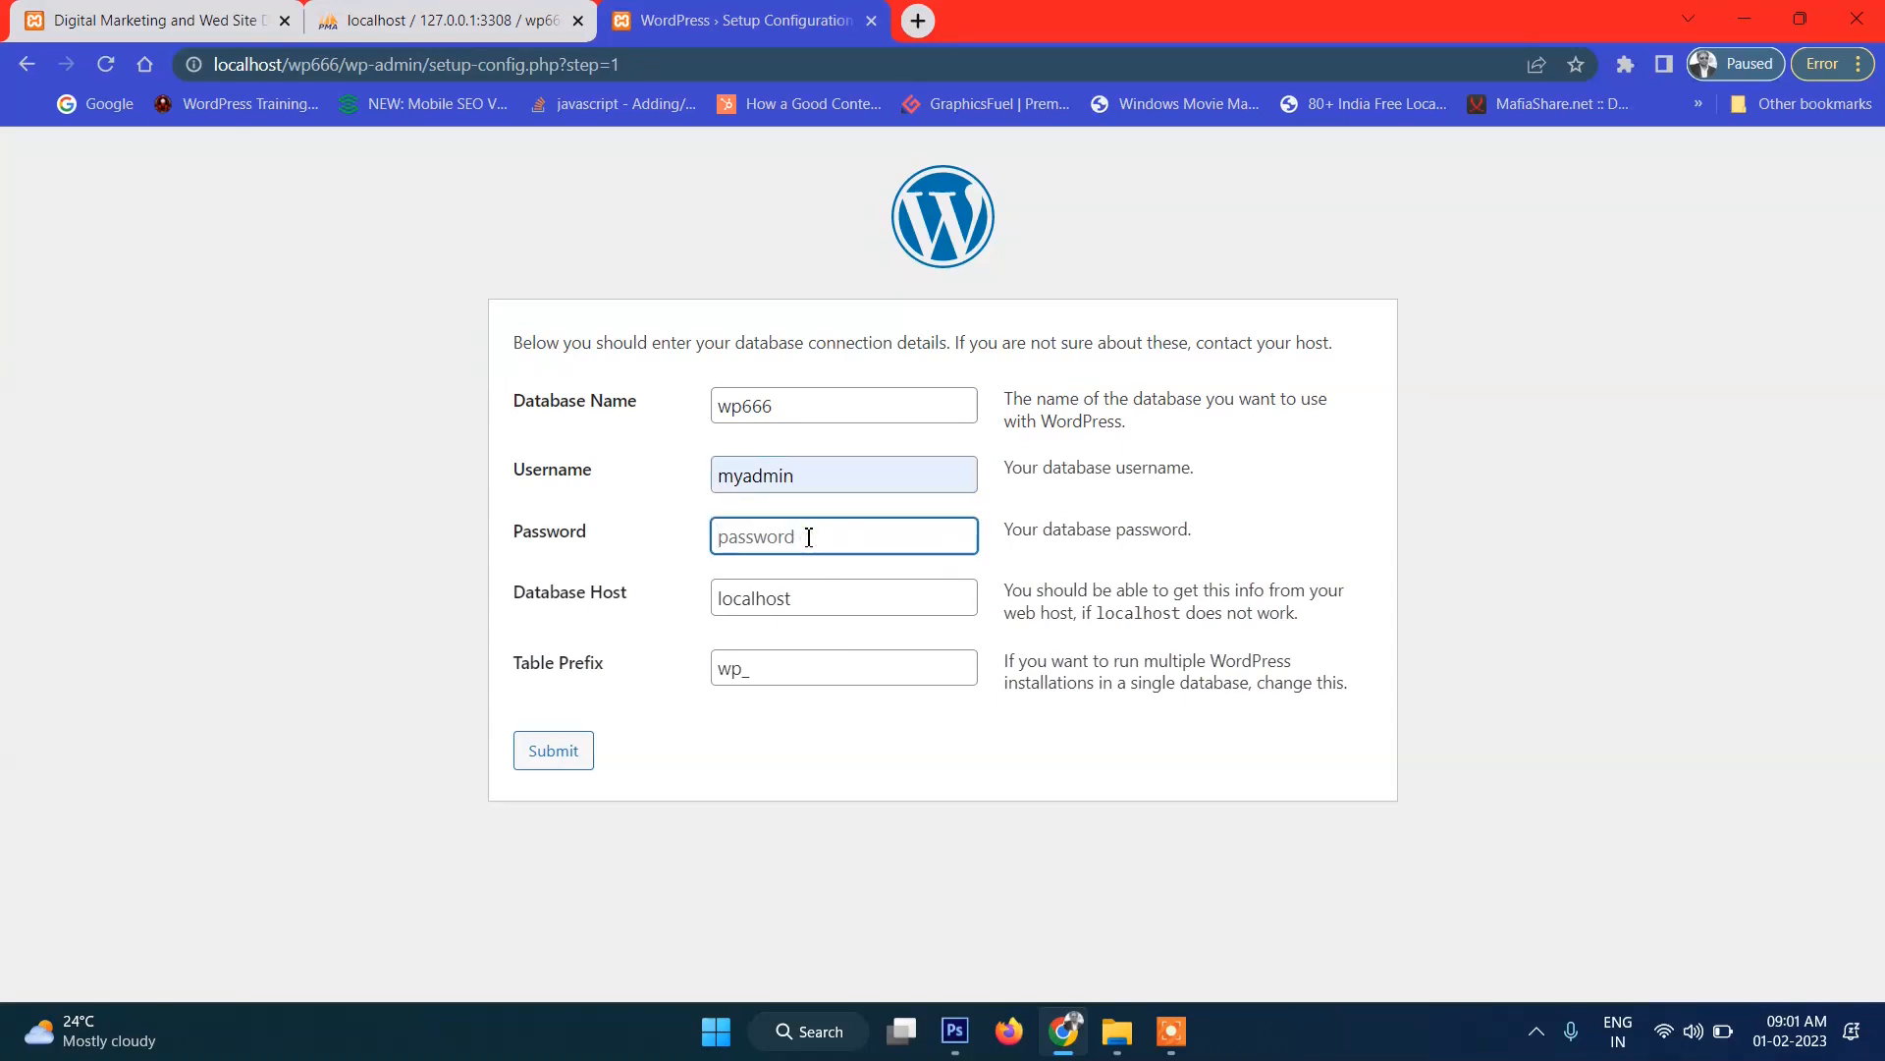
pyautogui.moveTo(826, 530); pyautogui.dragTo(663, 556)
pyautogui.moveTo(814, 543); pyautogui.dragTo(656, 538)
# Set the database host to localhost:3308, submit, and run the installation.
pyautogui.click(821, 600)
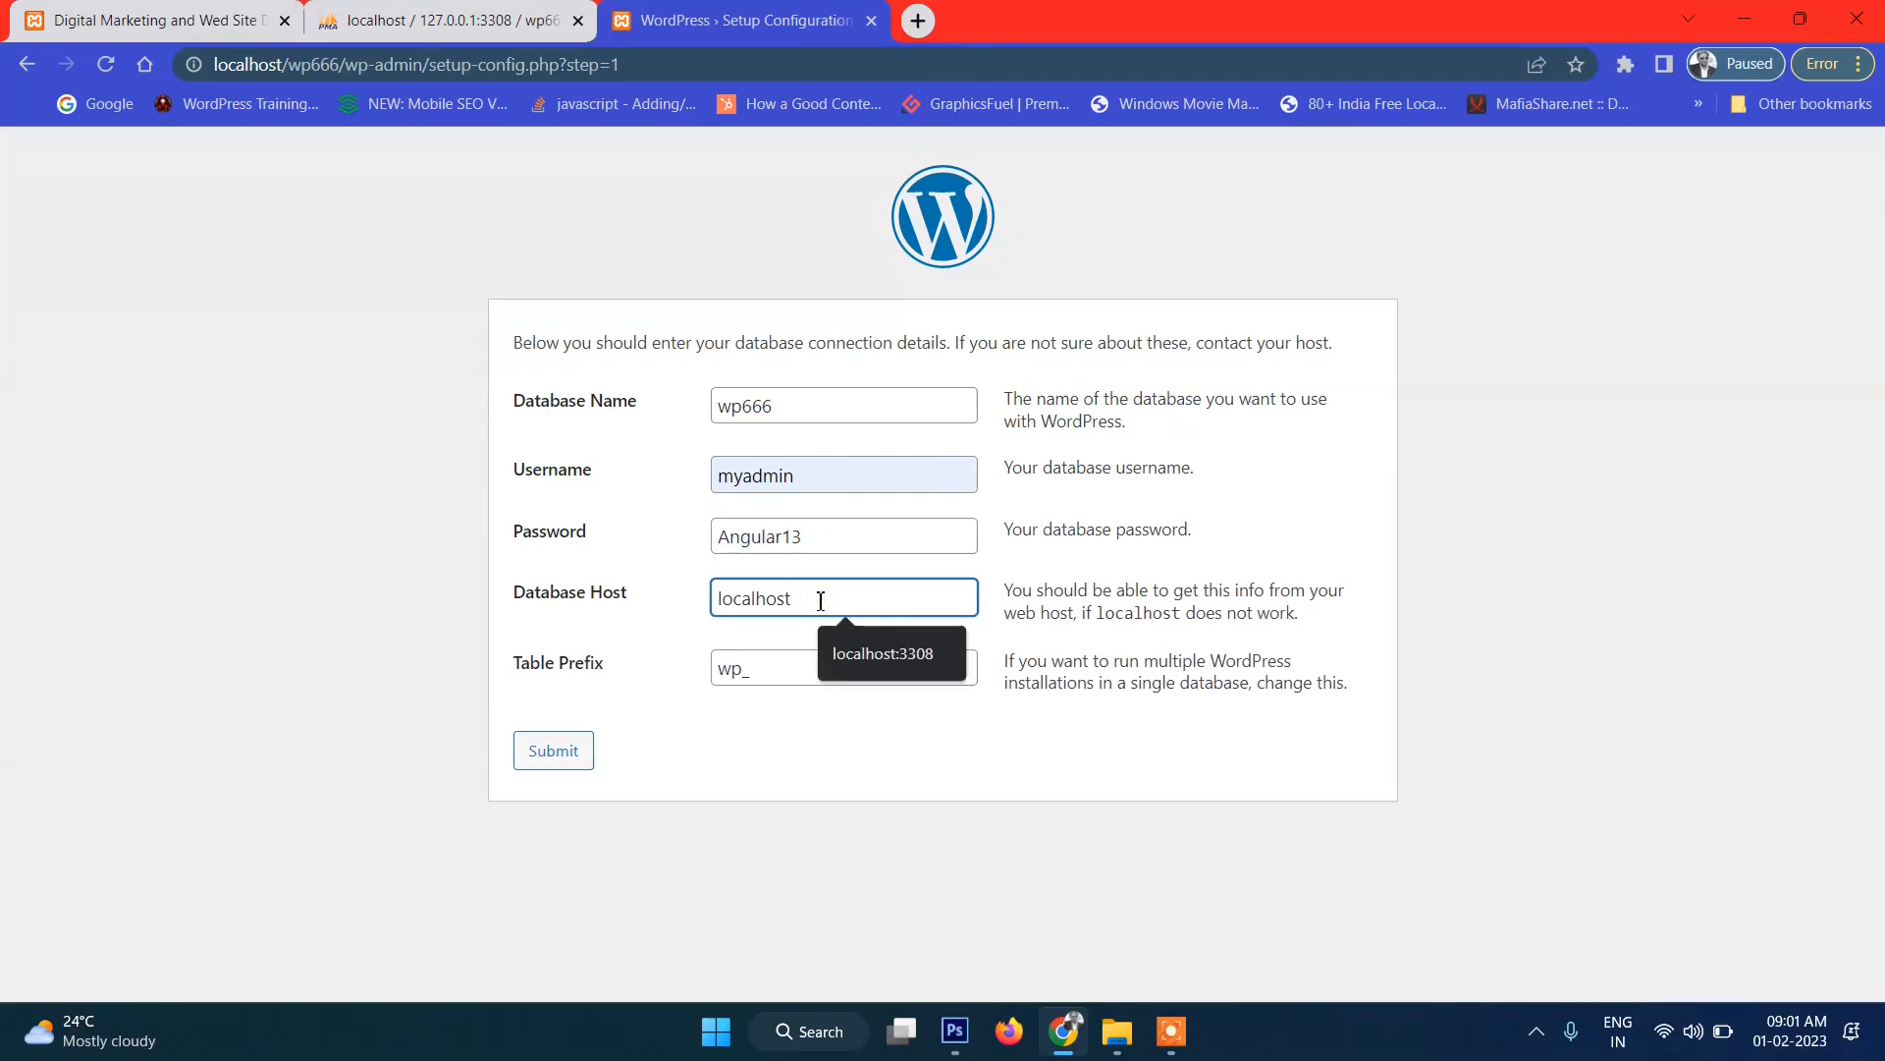
pyautogui.click(916, 656)
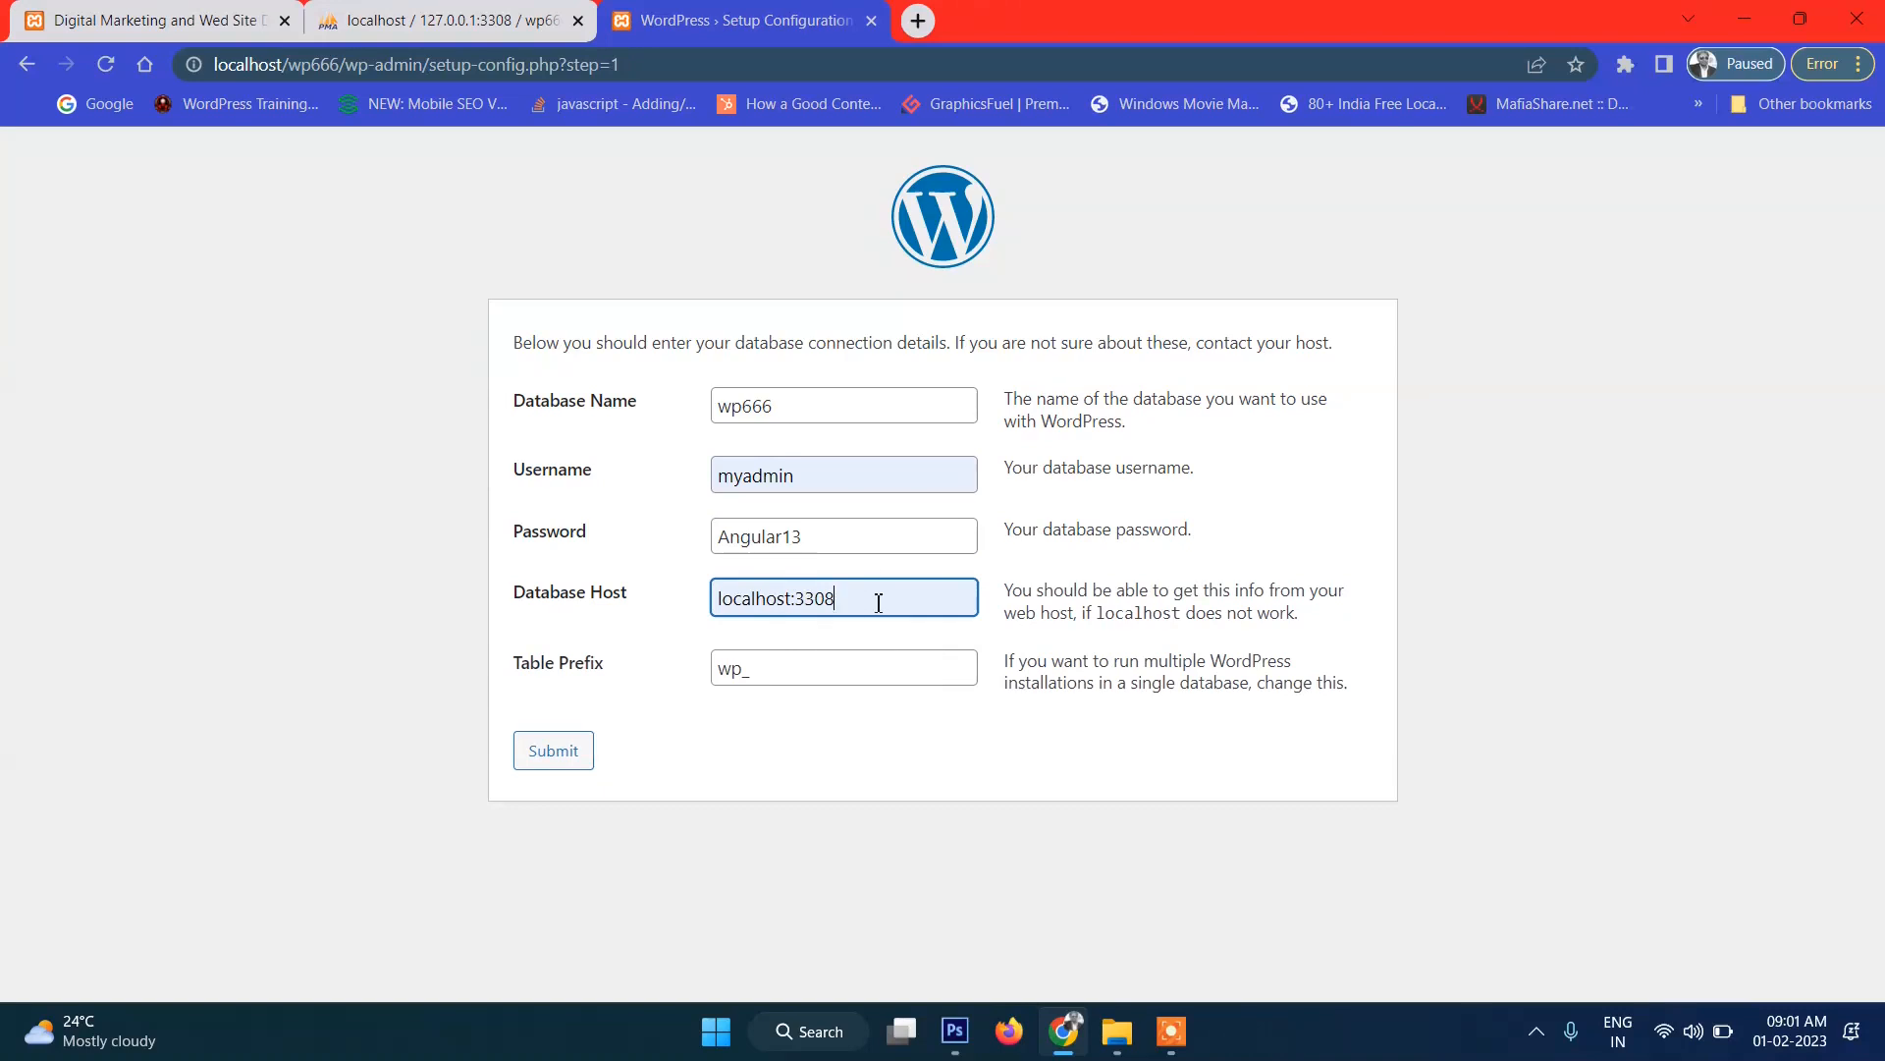
pyautogui.click(560, 756)
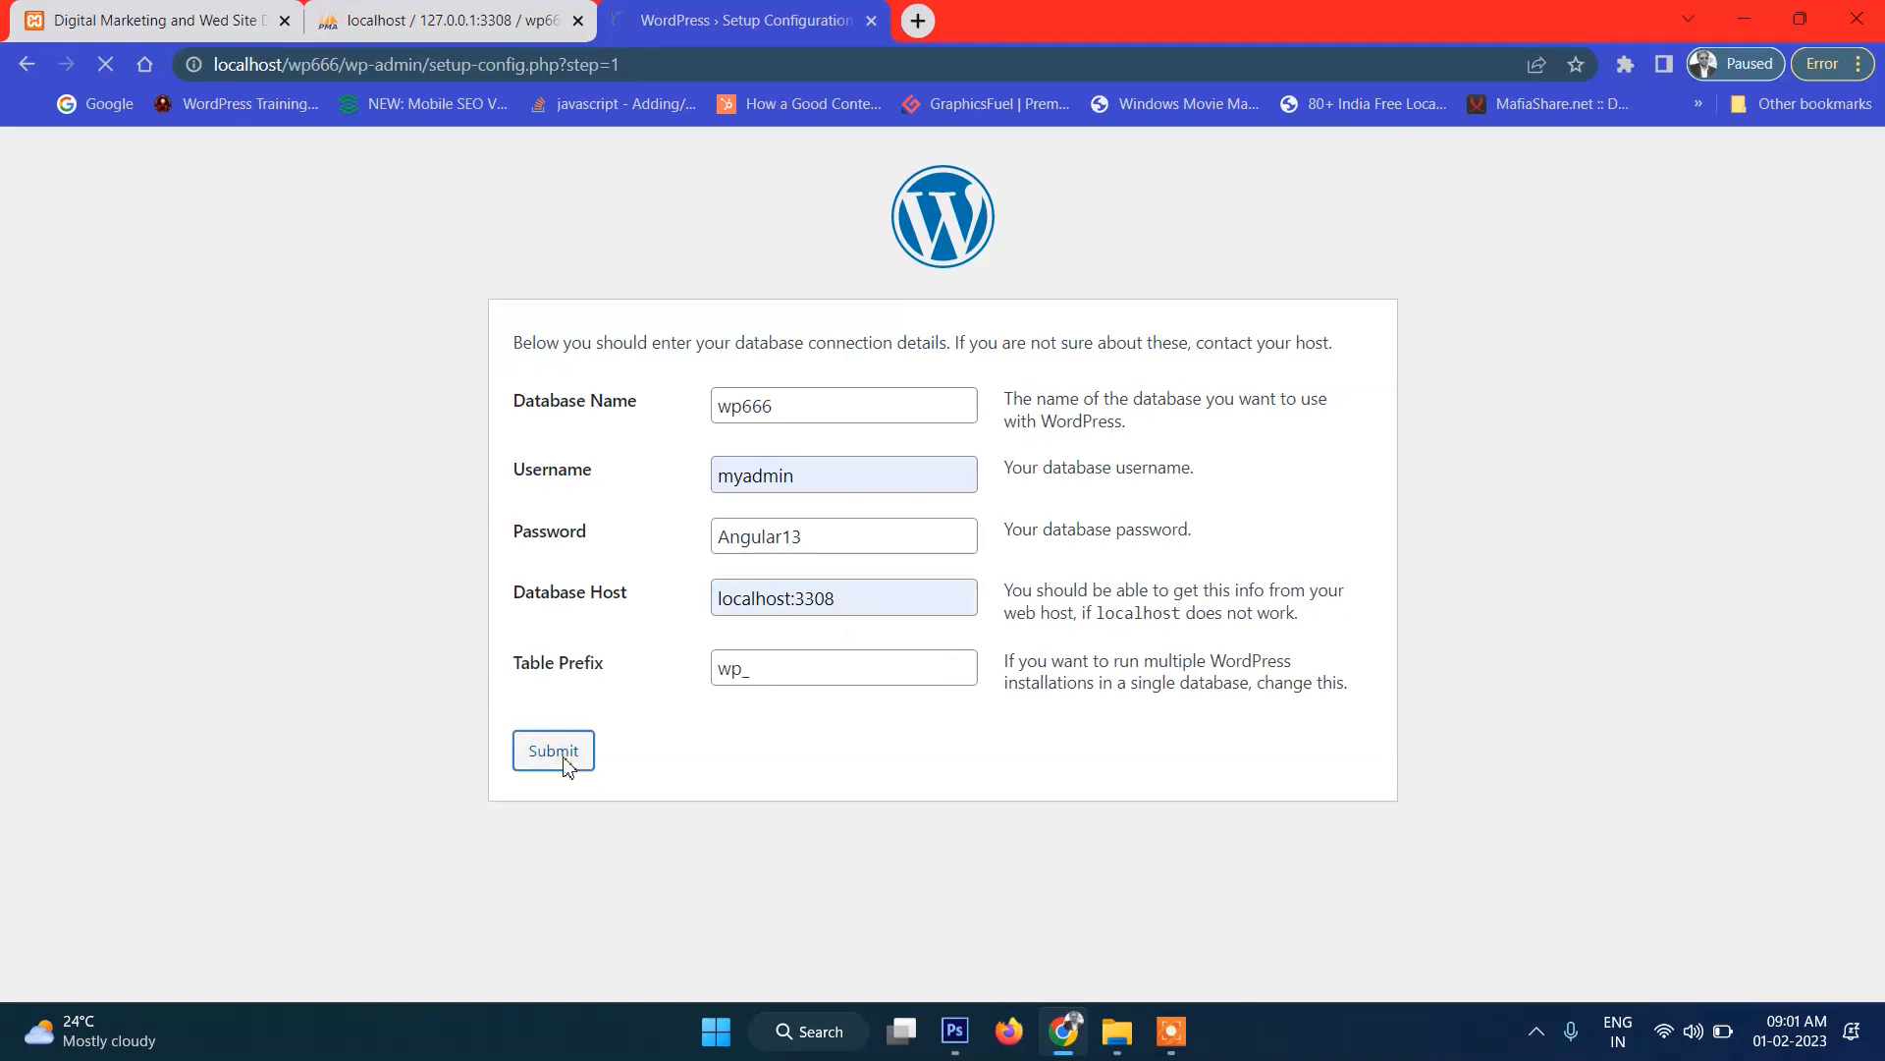
pyautogui.click(590, 436)
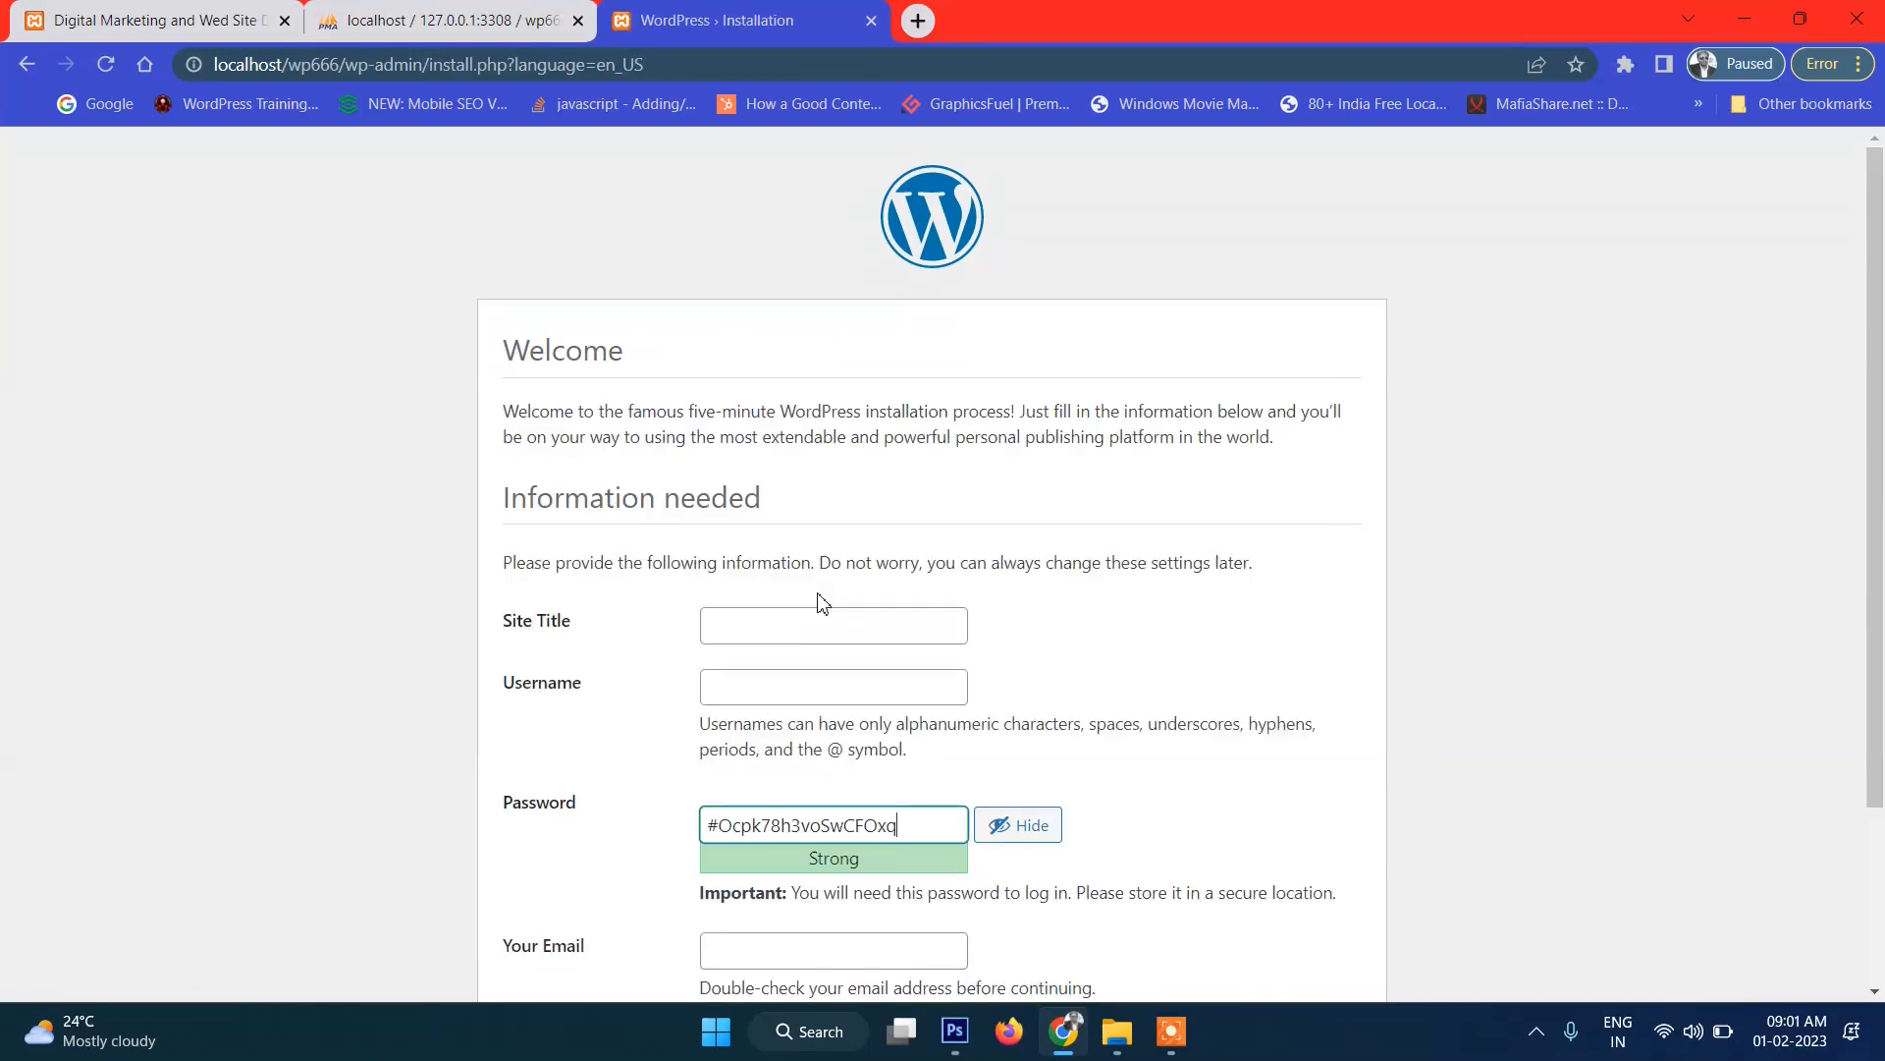
# Fill in the saved site title, username admin, and a weak password, confirming its use.
pyautogui.click(803, 623)
pyautogui.click(940, 693)
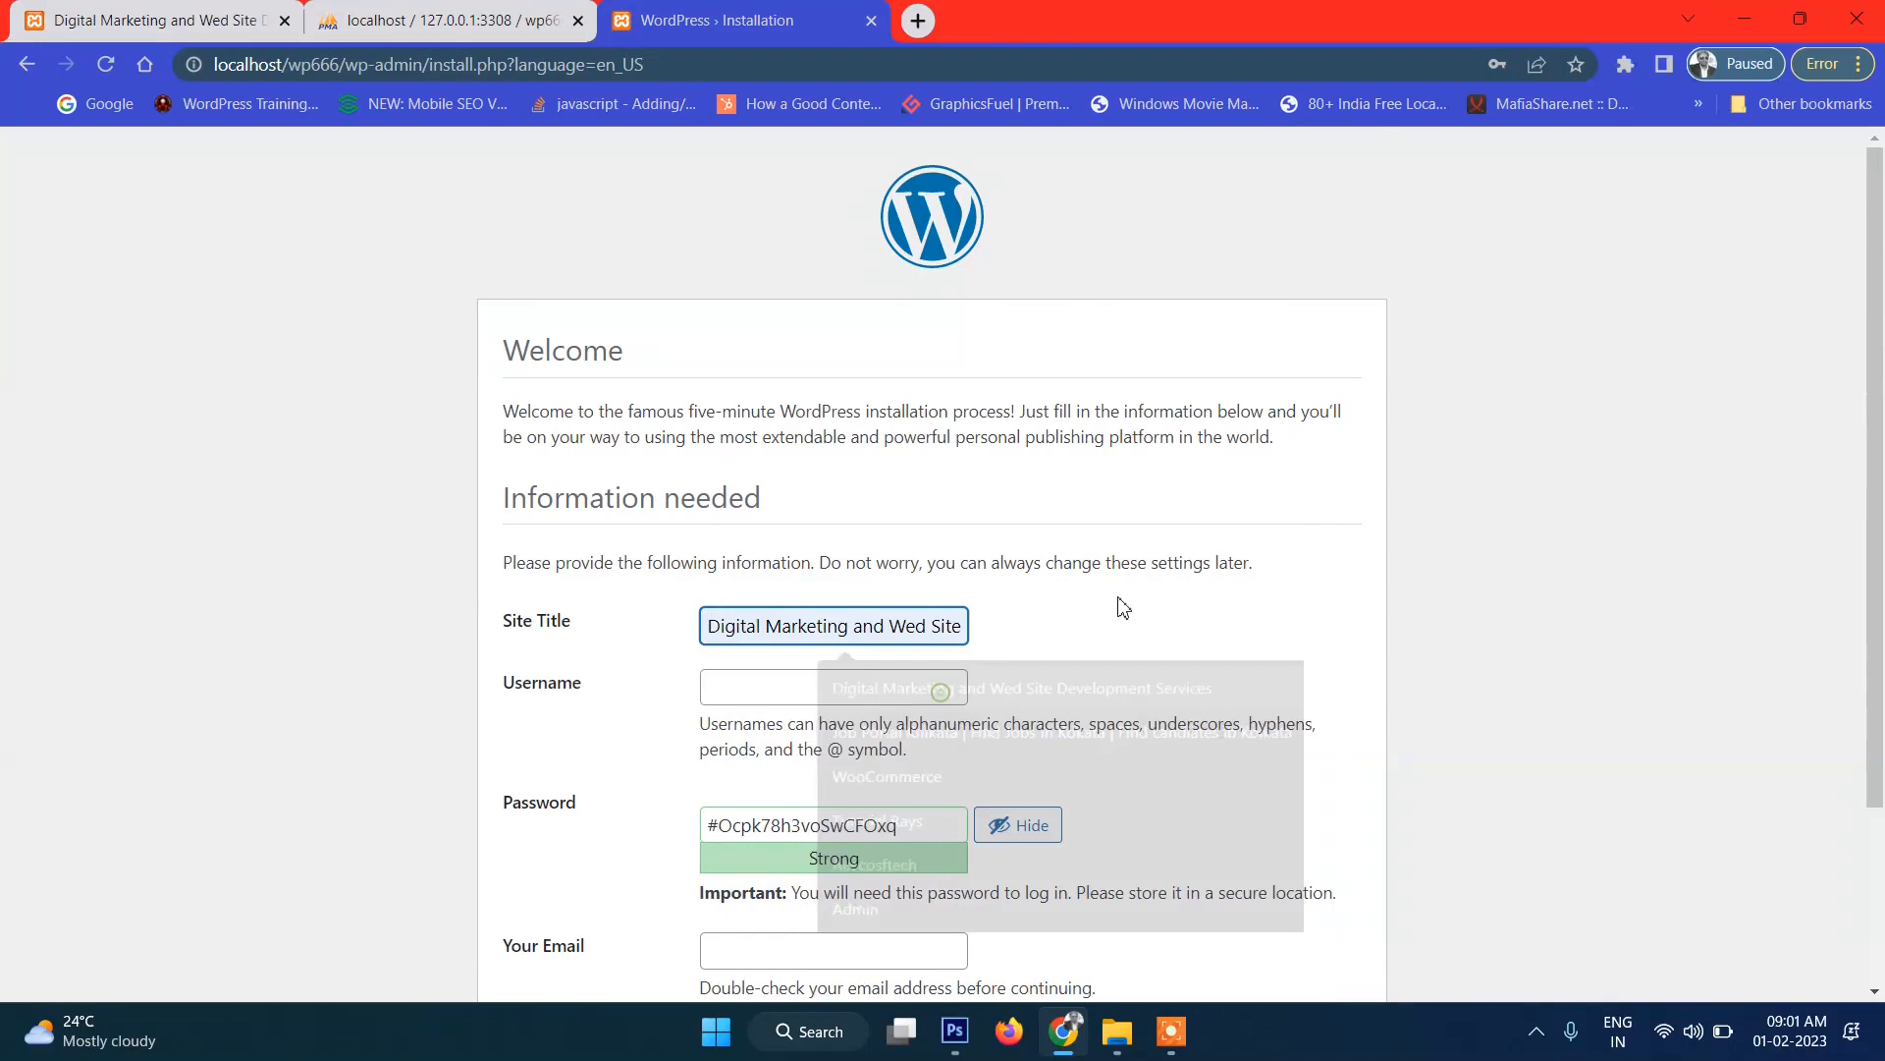
pyautogui.scroll(-3, 1076, 599)
pyautogui.click(789, 471)
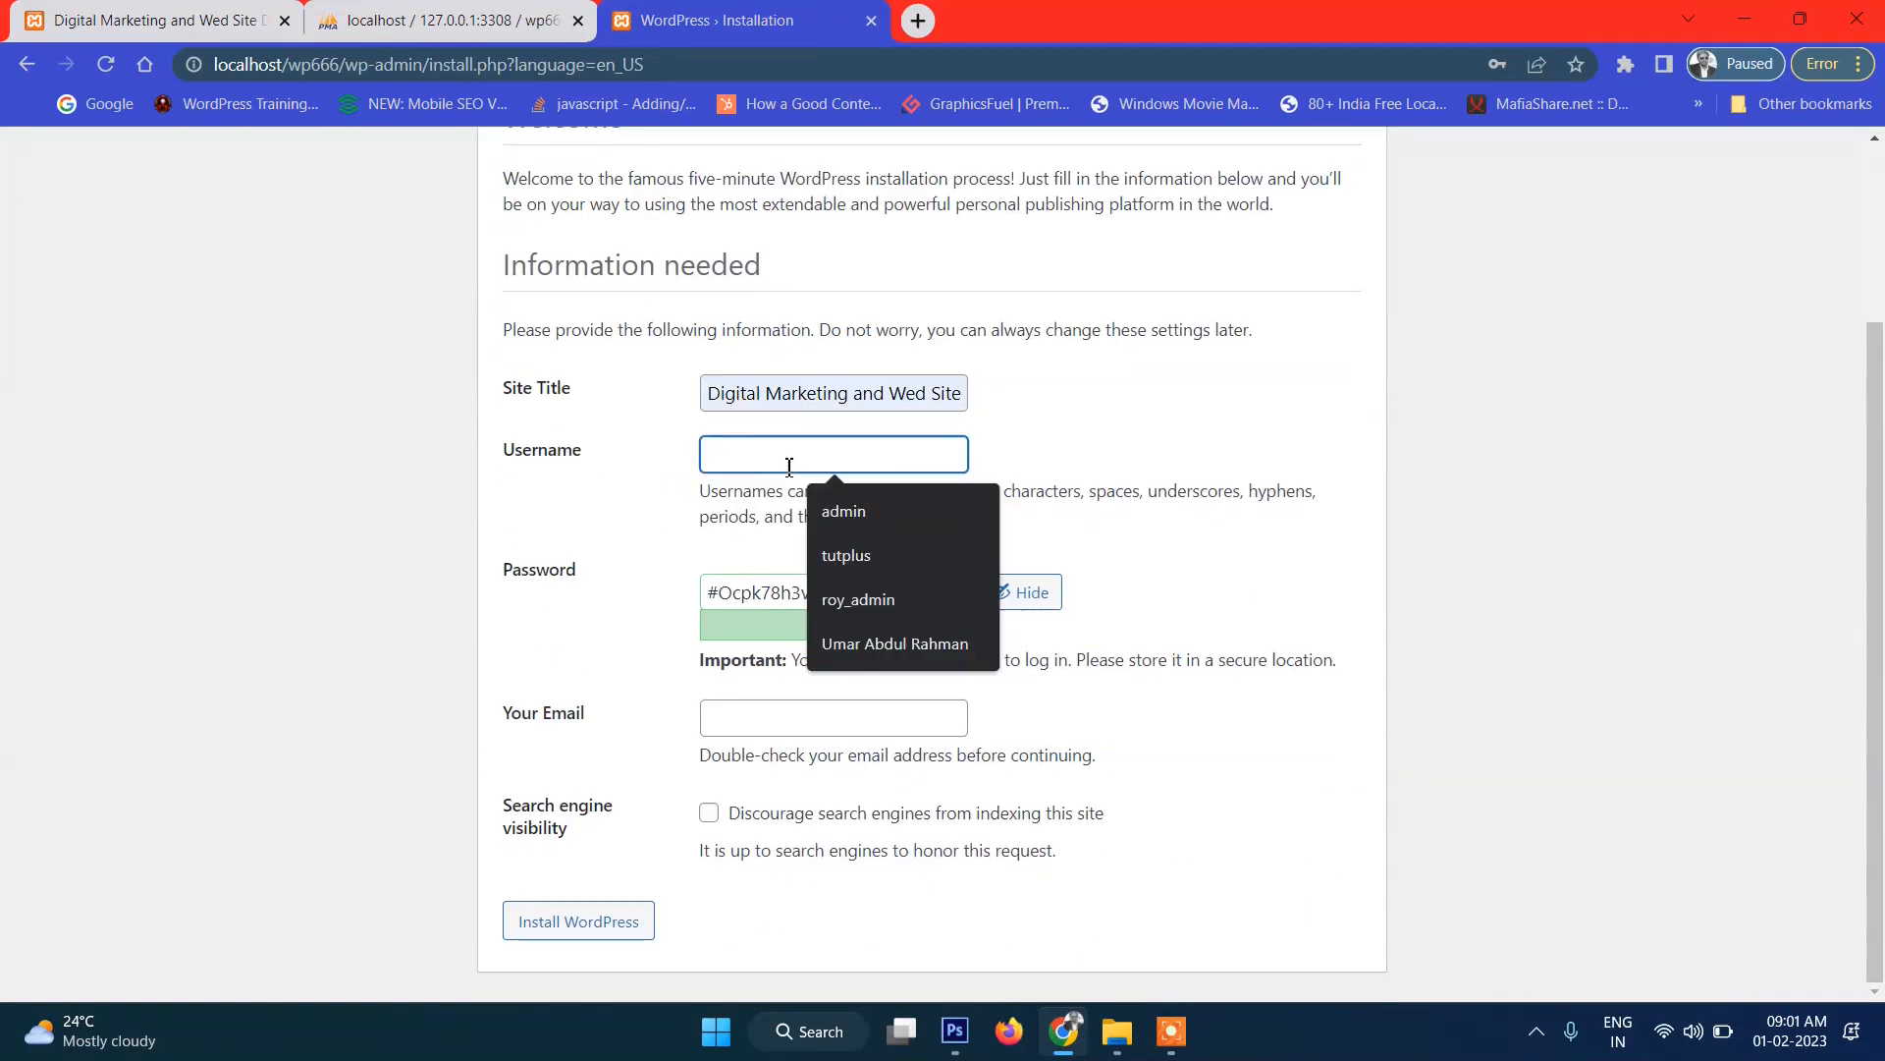
pyautogui.write('admin')
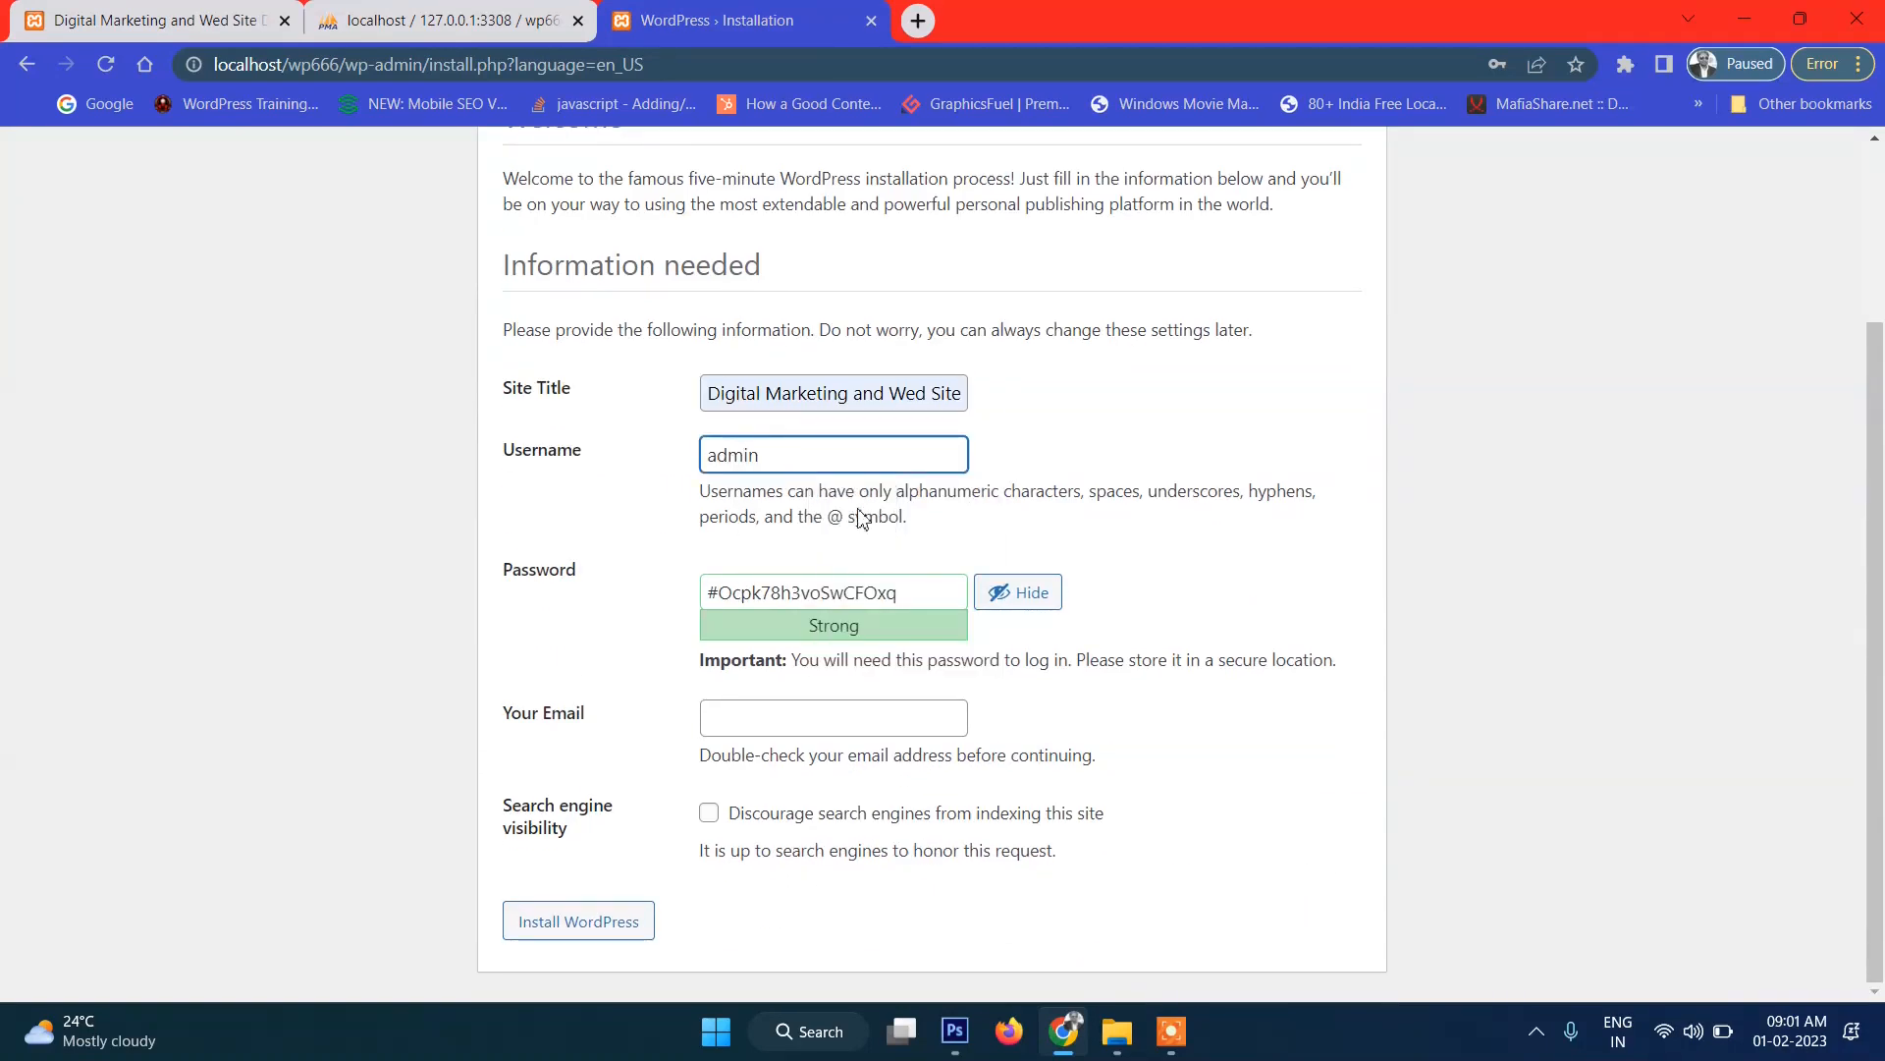
pyautogui.click(934, 594)
pyautogui.write('admin')
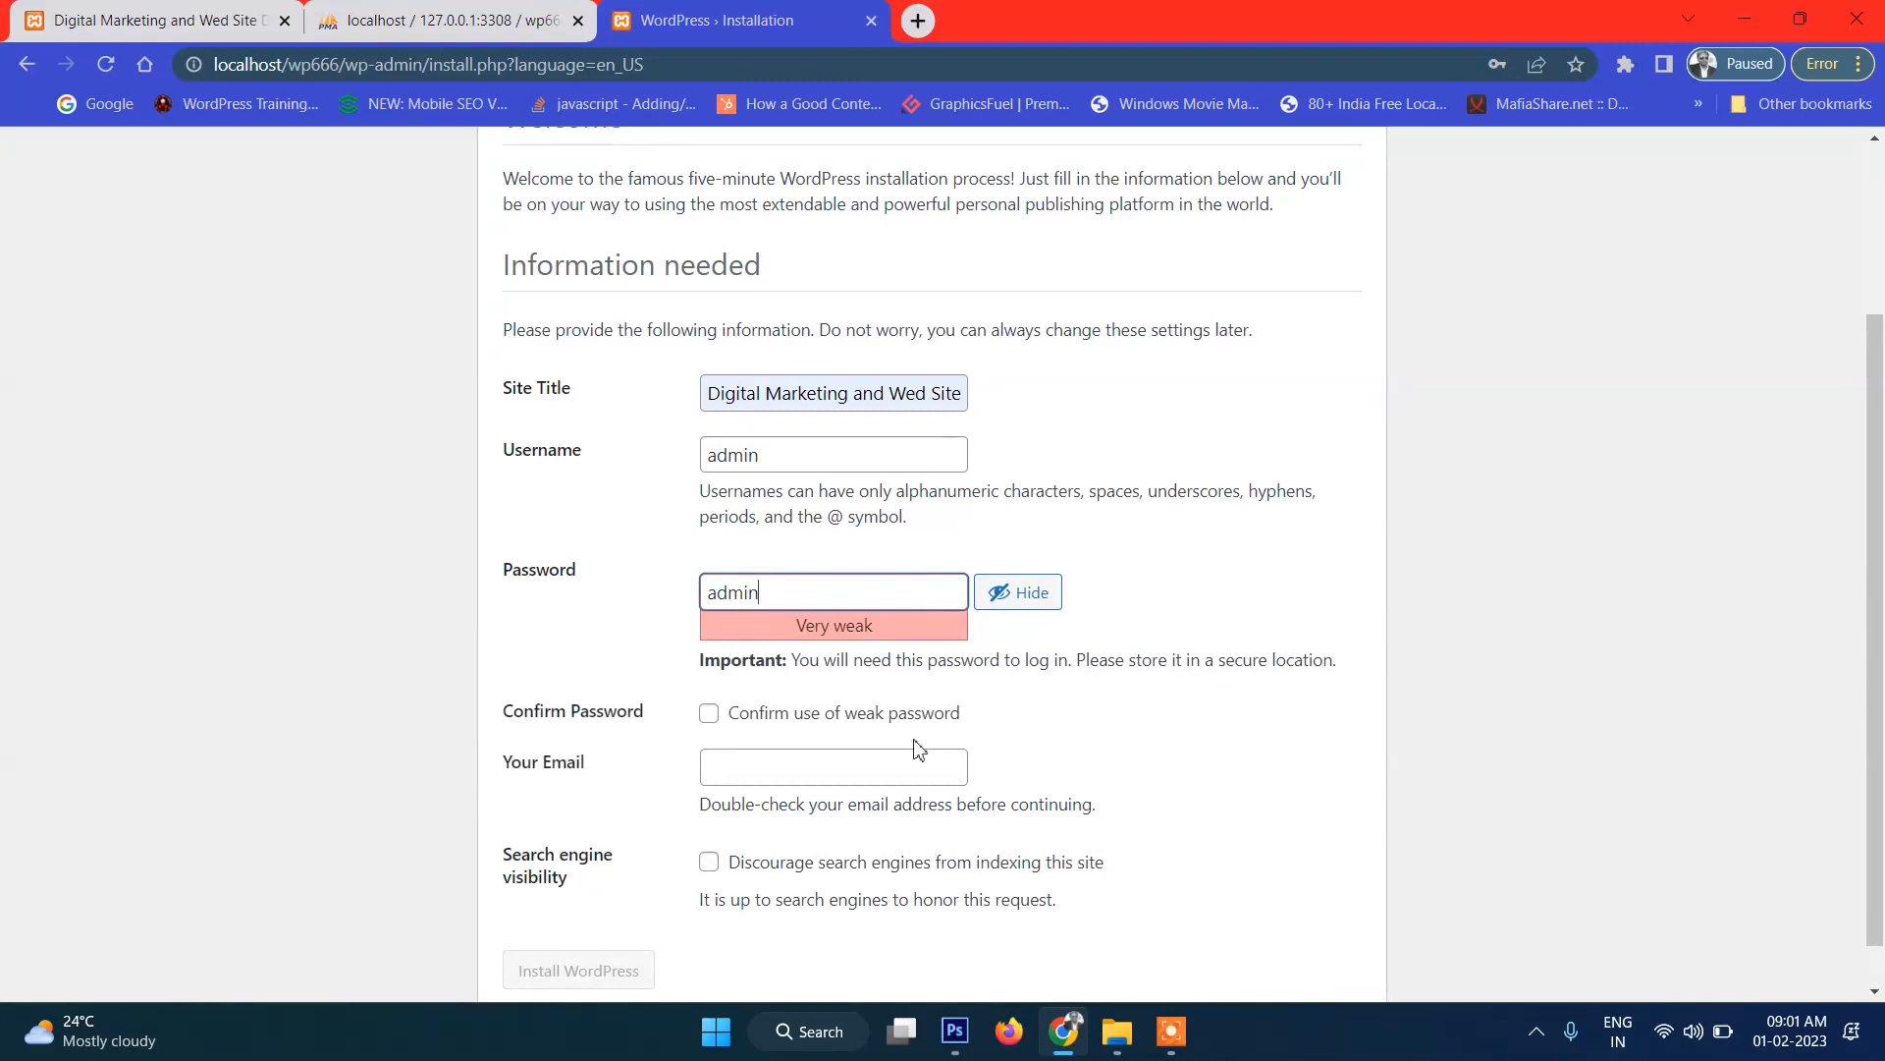
pyautogui.click(709, 713)
# Enter the saved admin e-mail address and install WordPress.
pyautogui.scroll(-1, 799, 517)
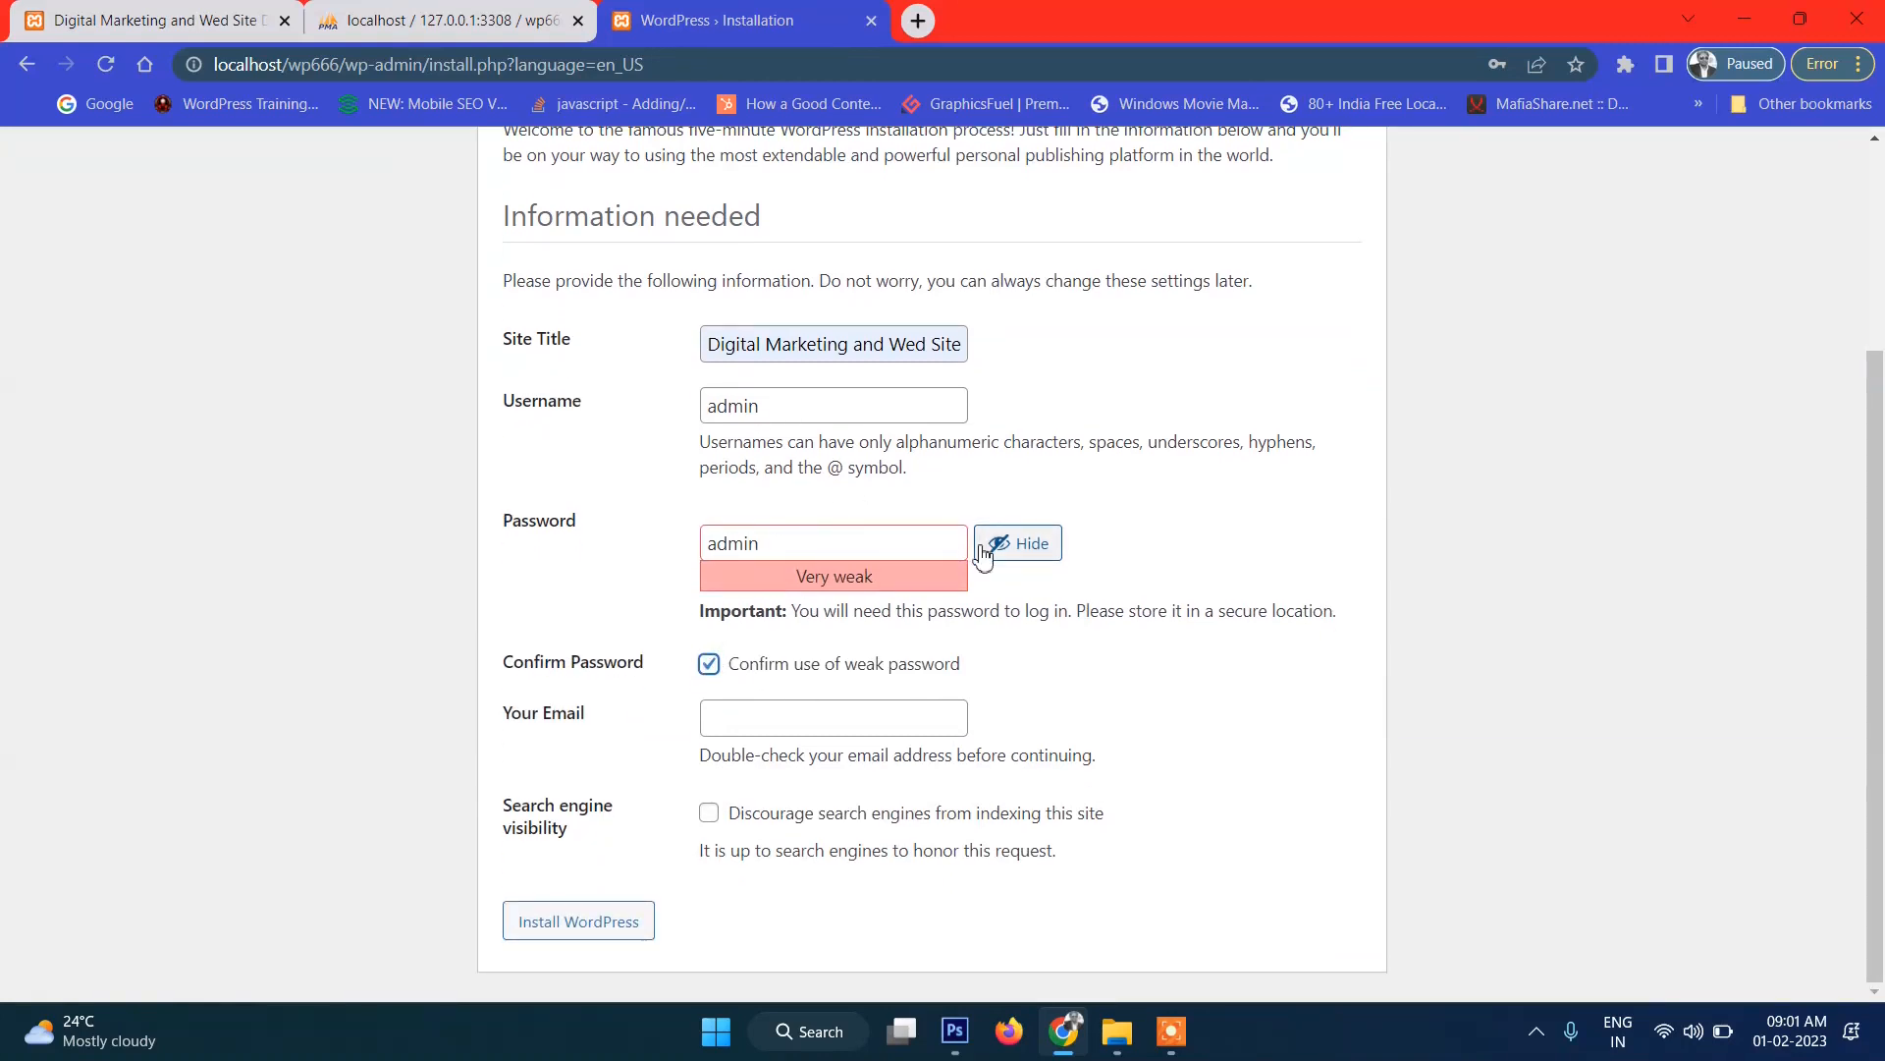
pyautogui.click(808, 715)
pyautogui.click(872, 773)
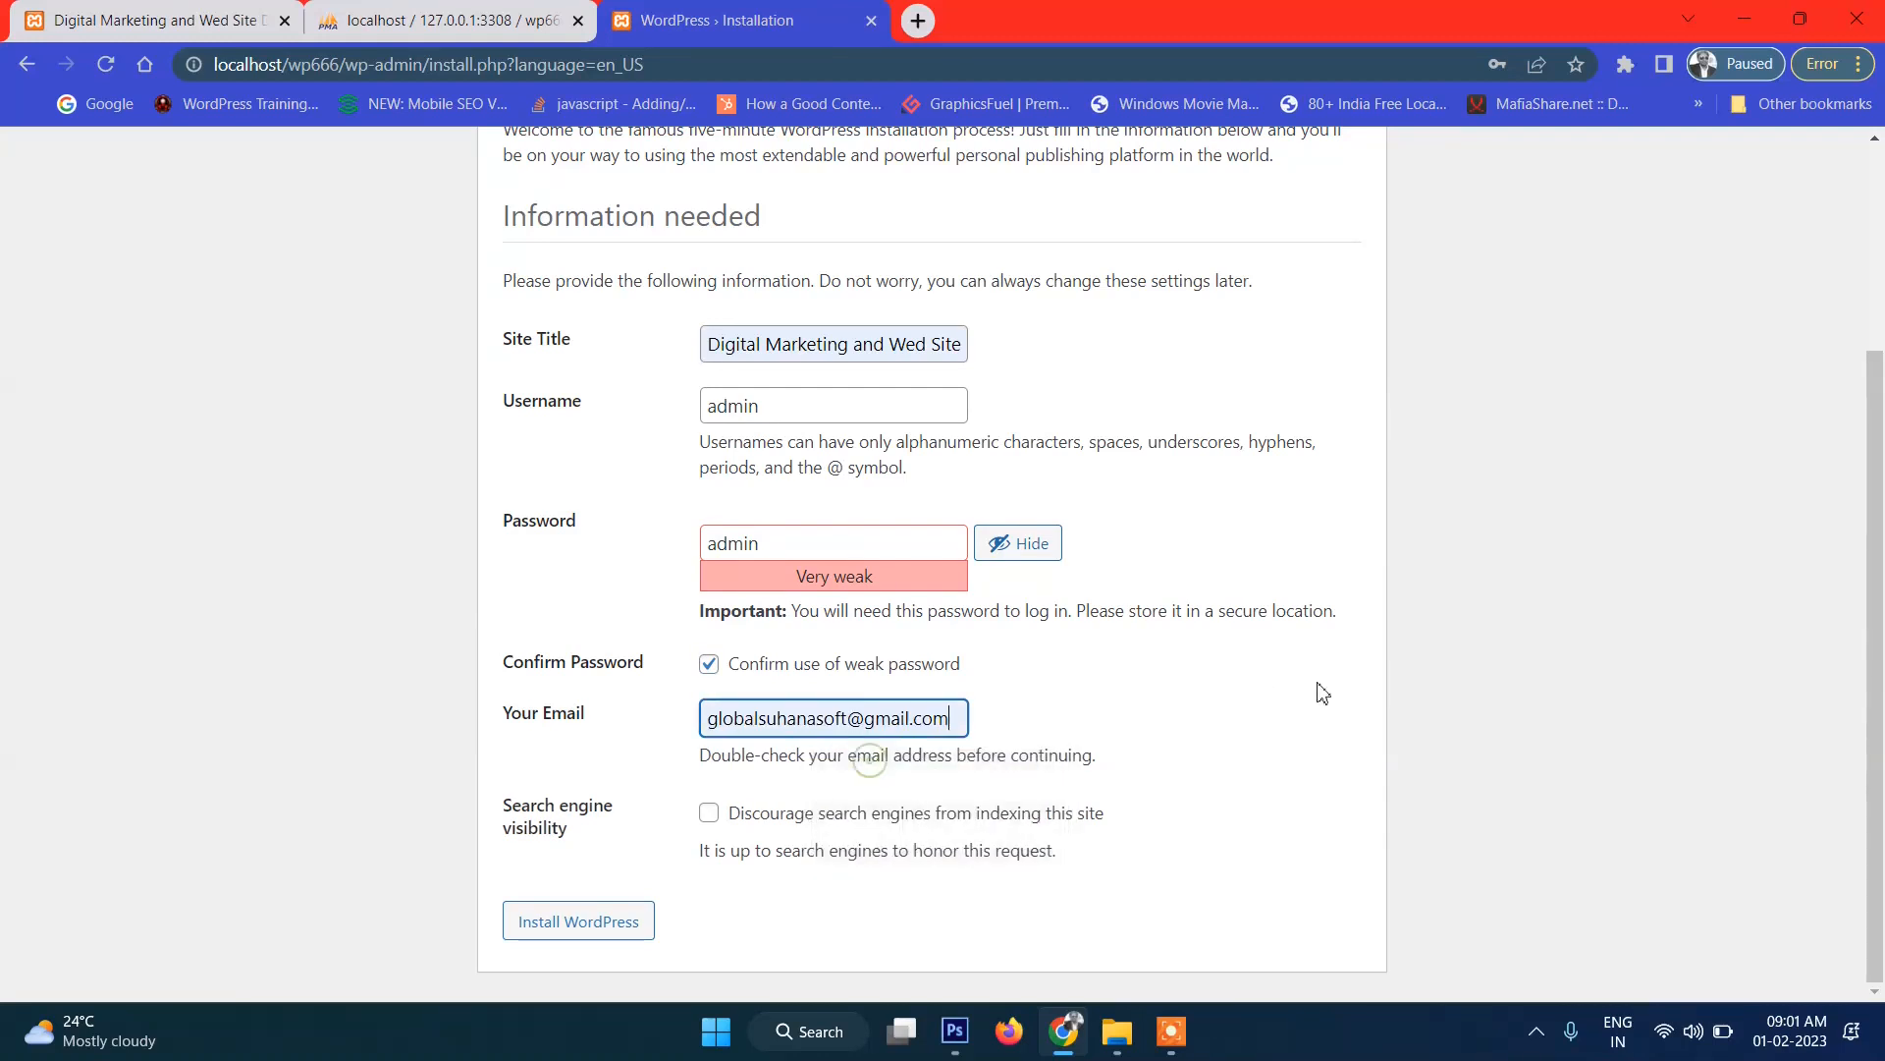
pyautogui.click(592, 929)
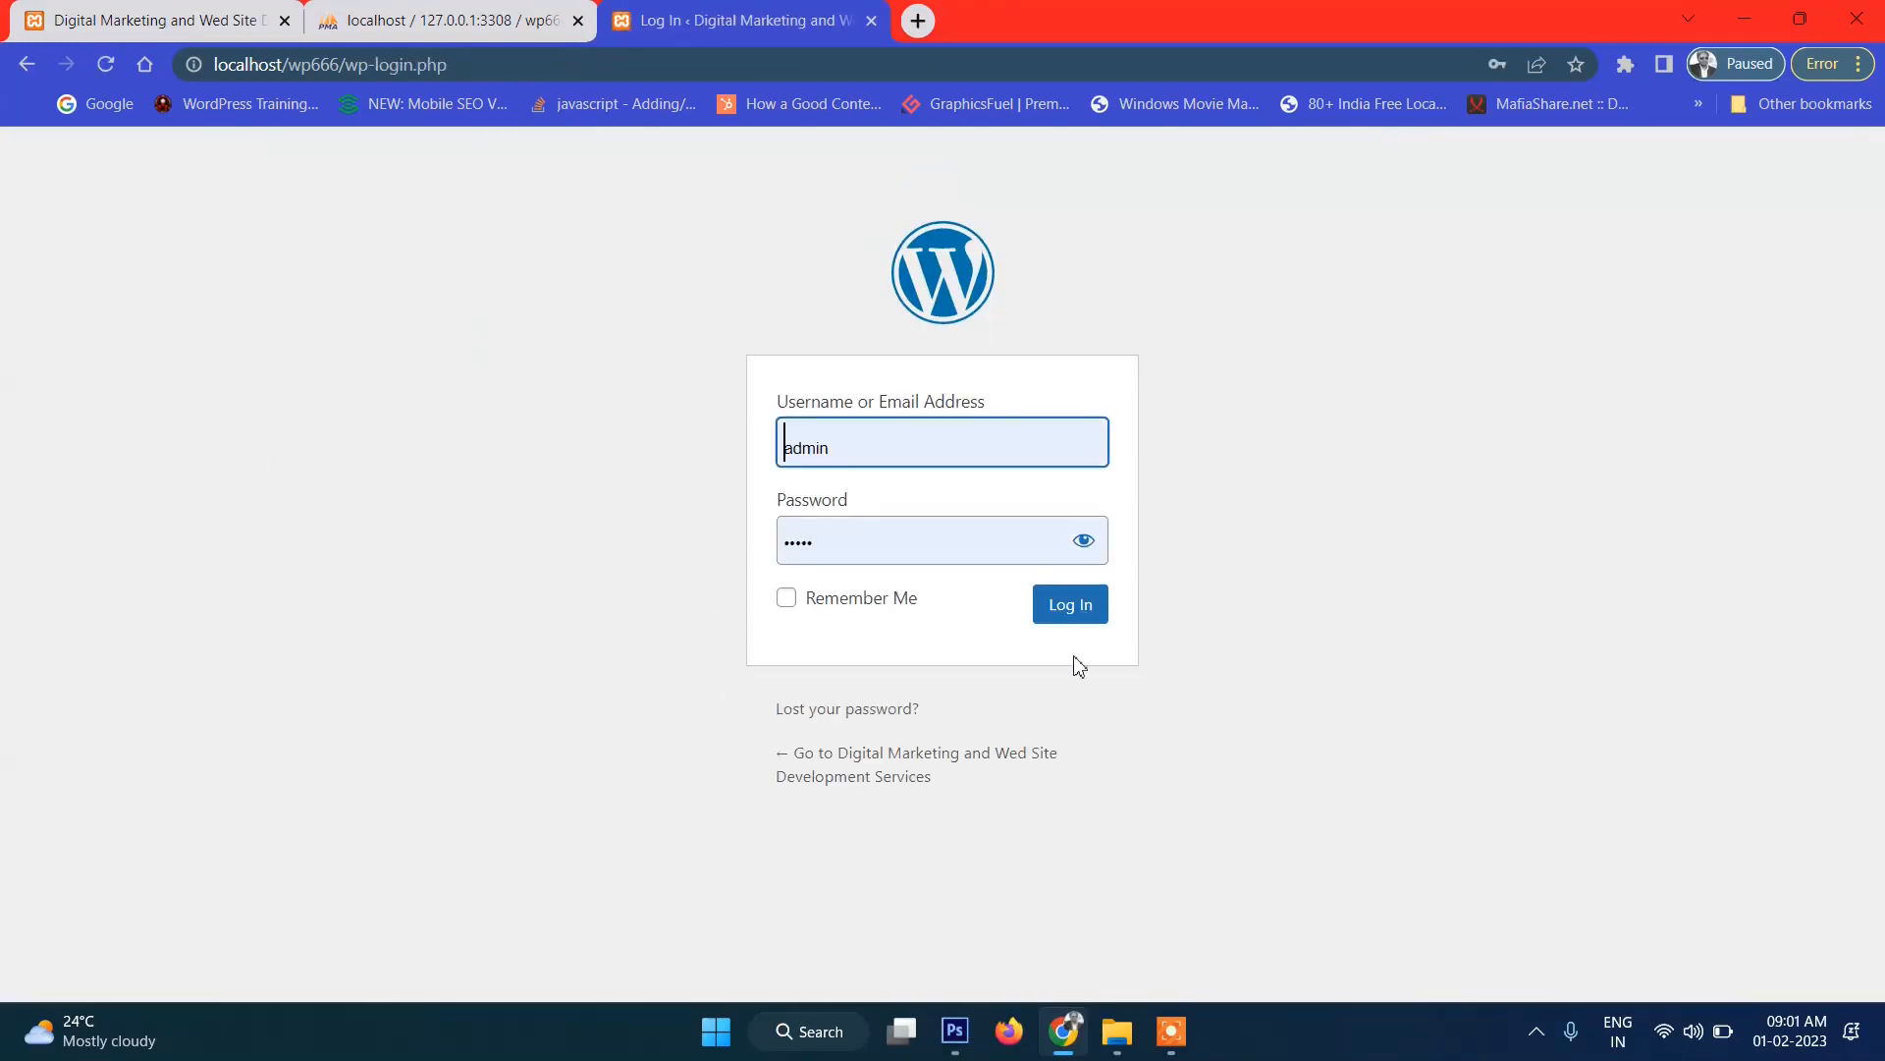
# Log in and open the live site in a new tab from the site-name menu.
pyautogui.click(1070, 617)
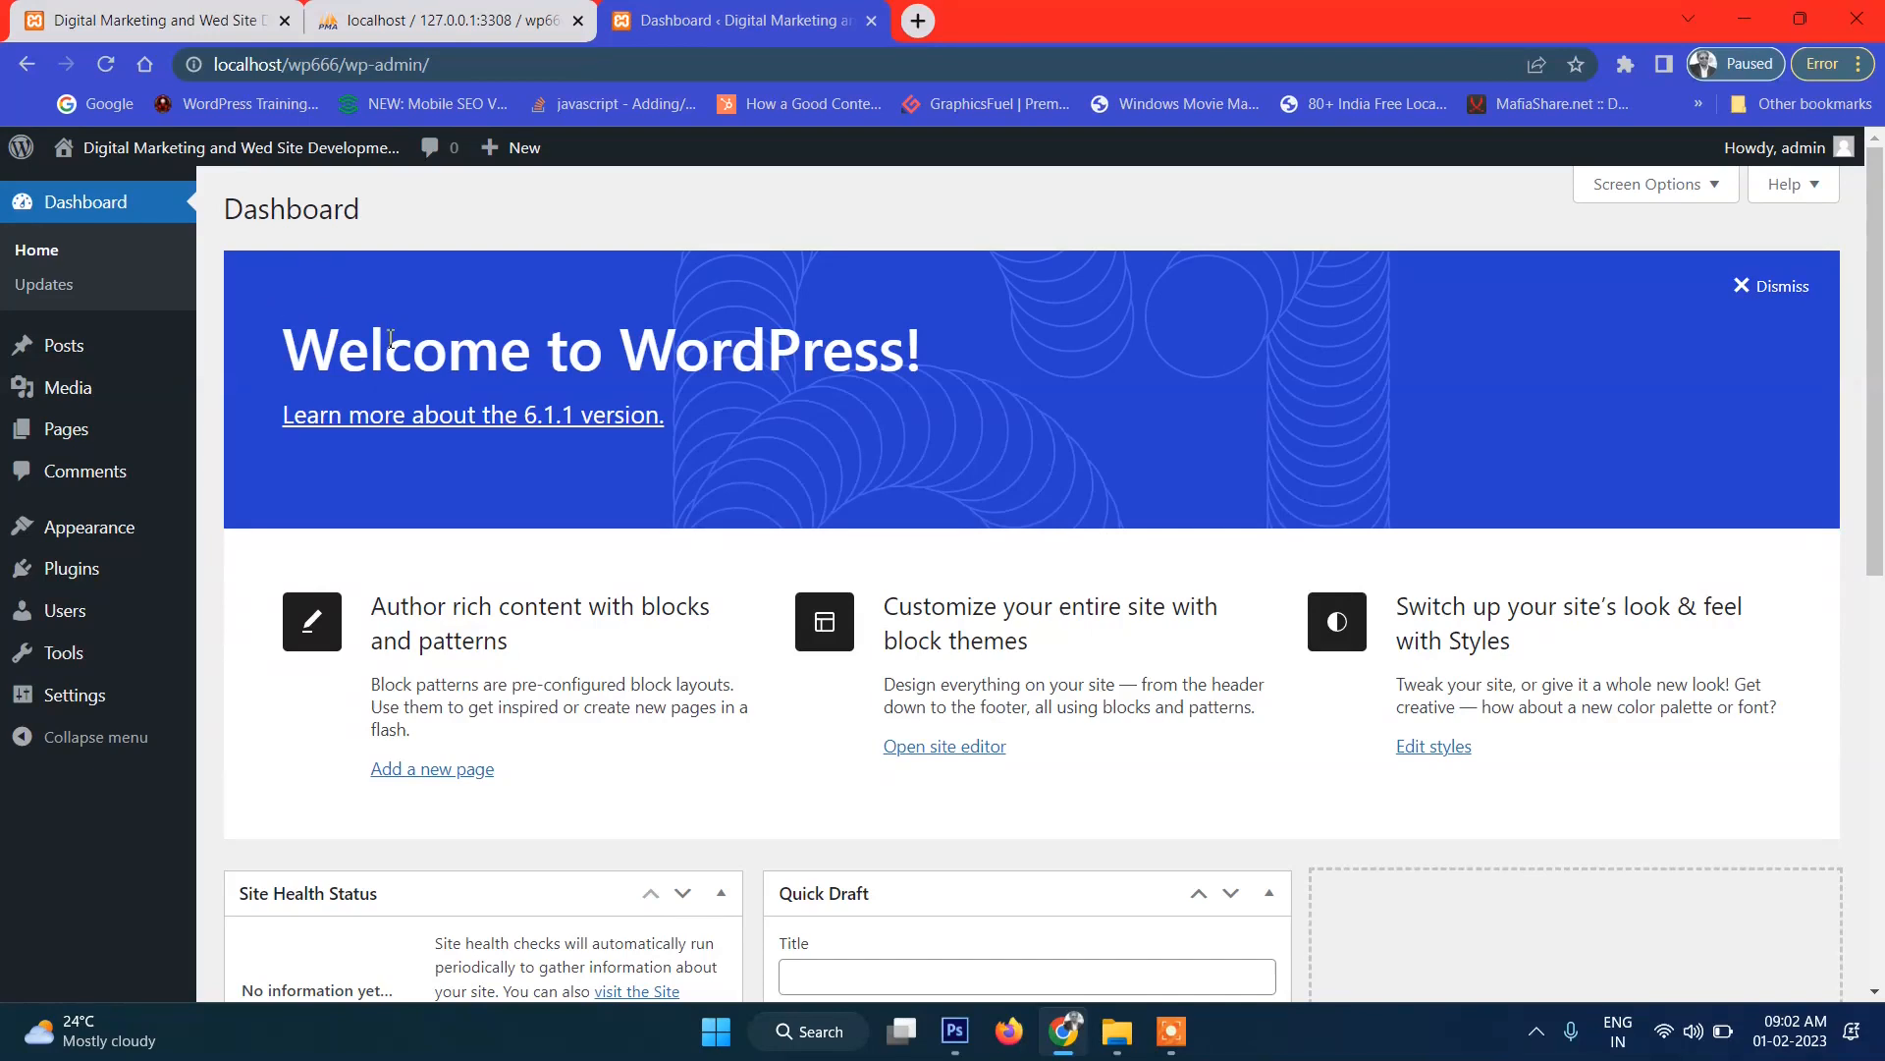
pyautogui.scroll(-7, 480, 491)
pyautogui.scroll(7, 480, 491)
pyautogui.moveTo(182, 163)
pyautogui.click(128, 189)
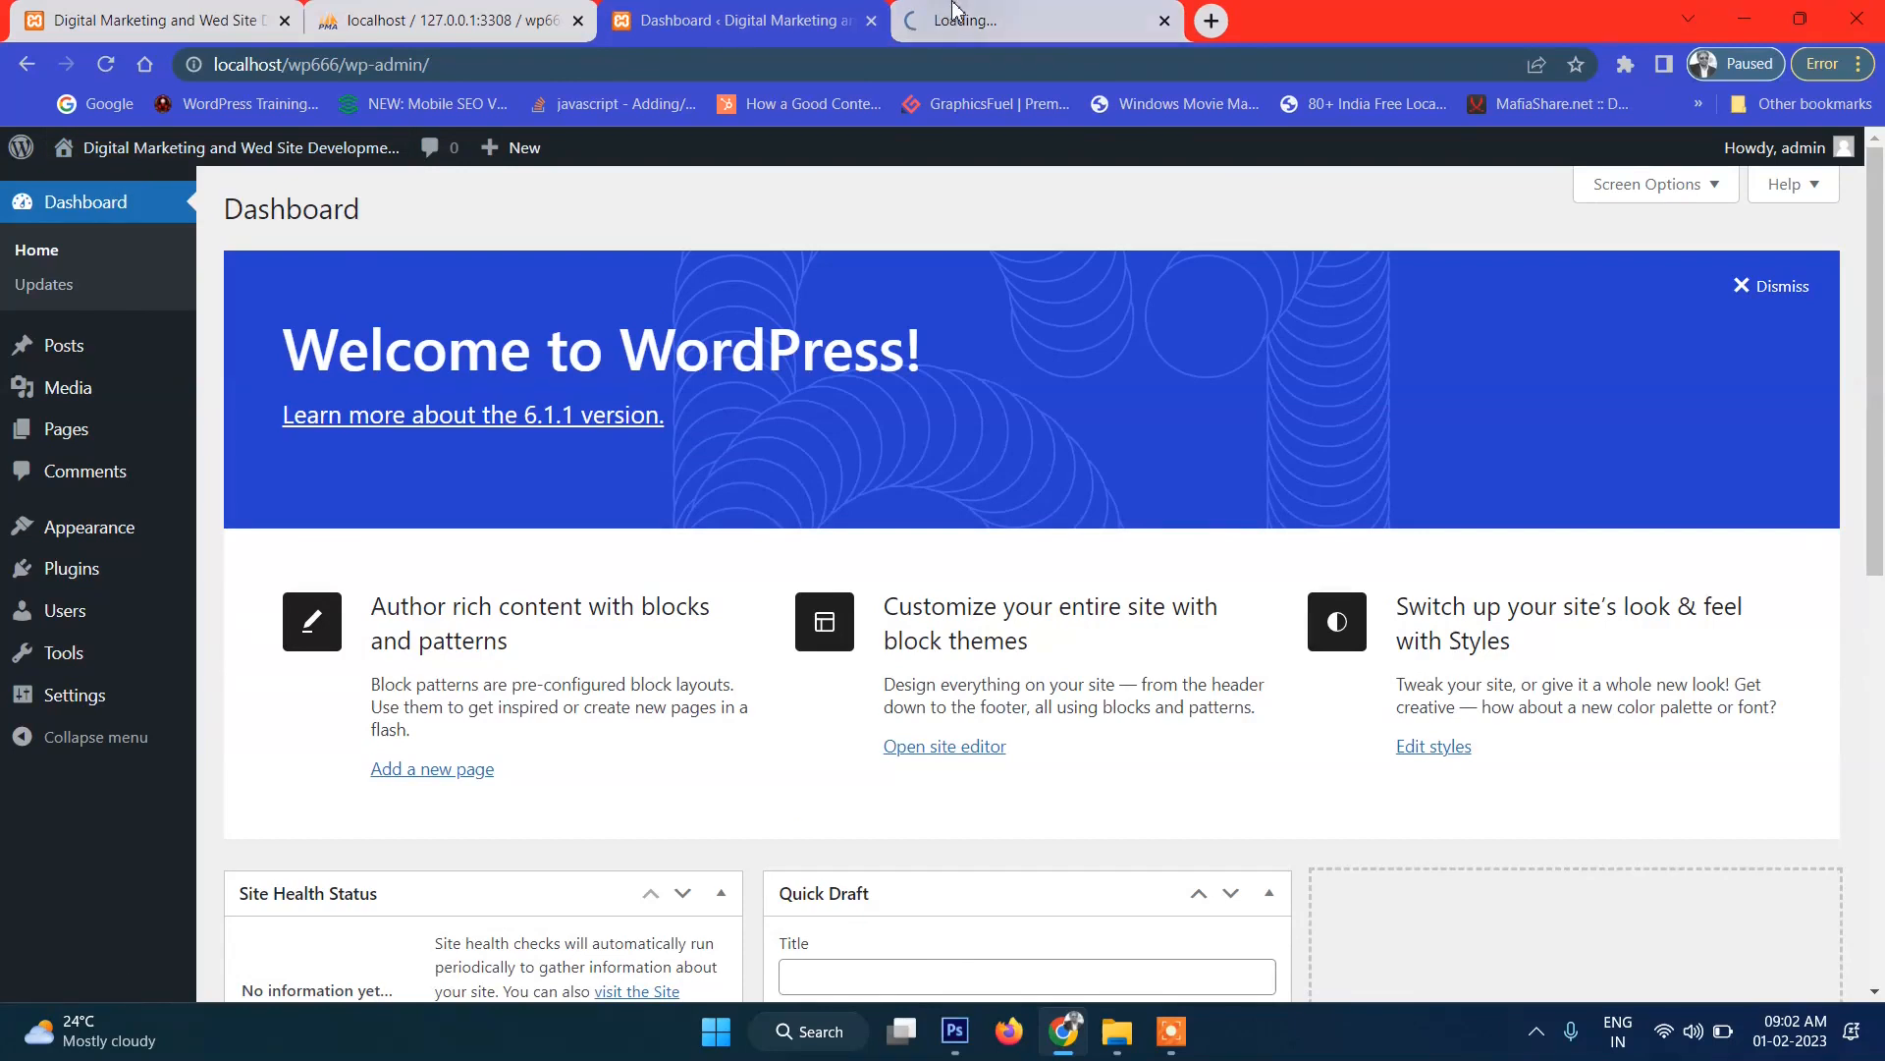
# Look over the default front page, compare it with the foodsnjoy mockup, and return to the Dashboard.
pyautogui.scroll(-5, 895, 439)
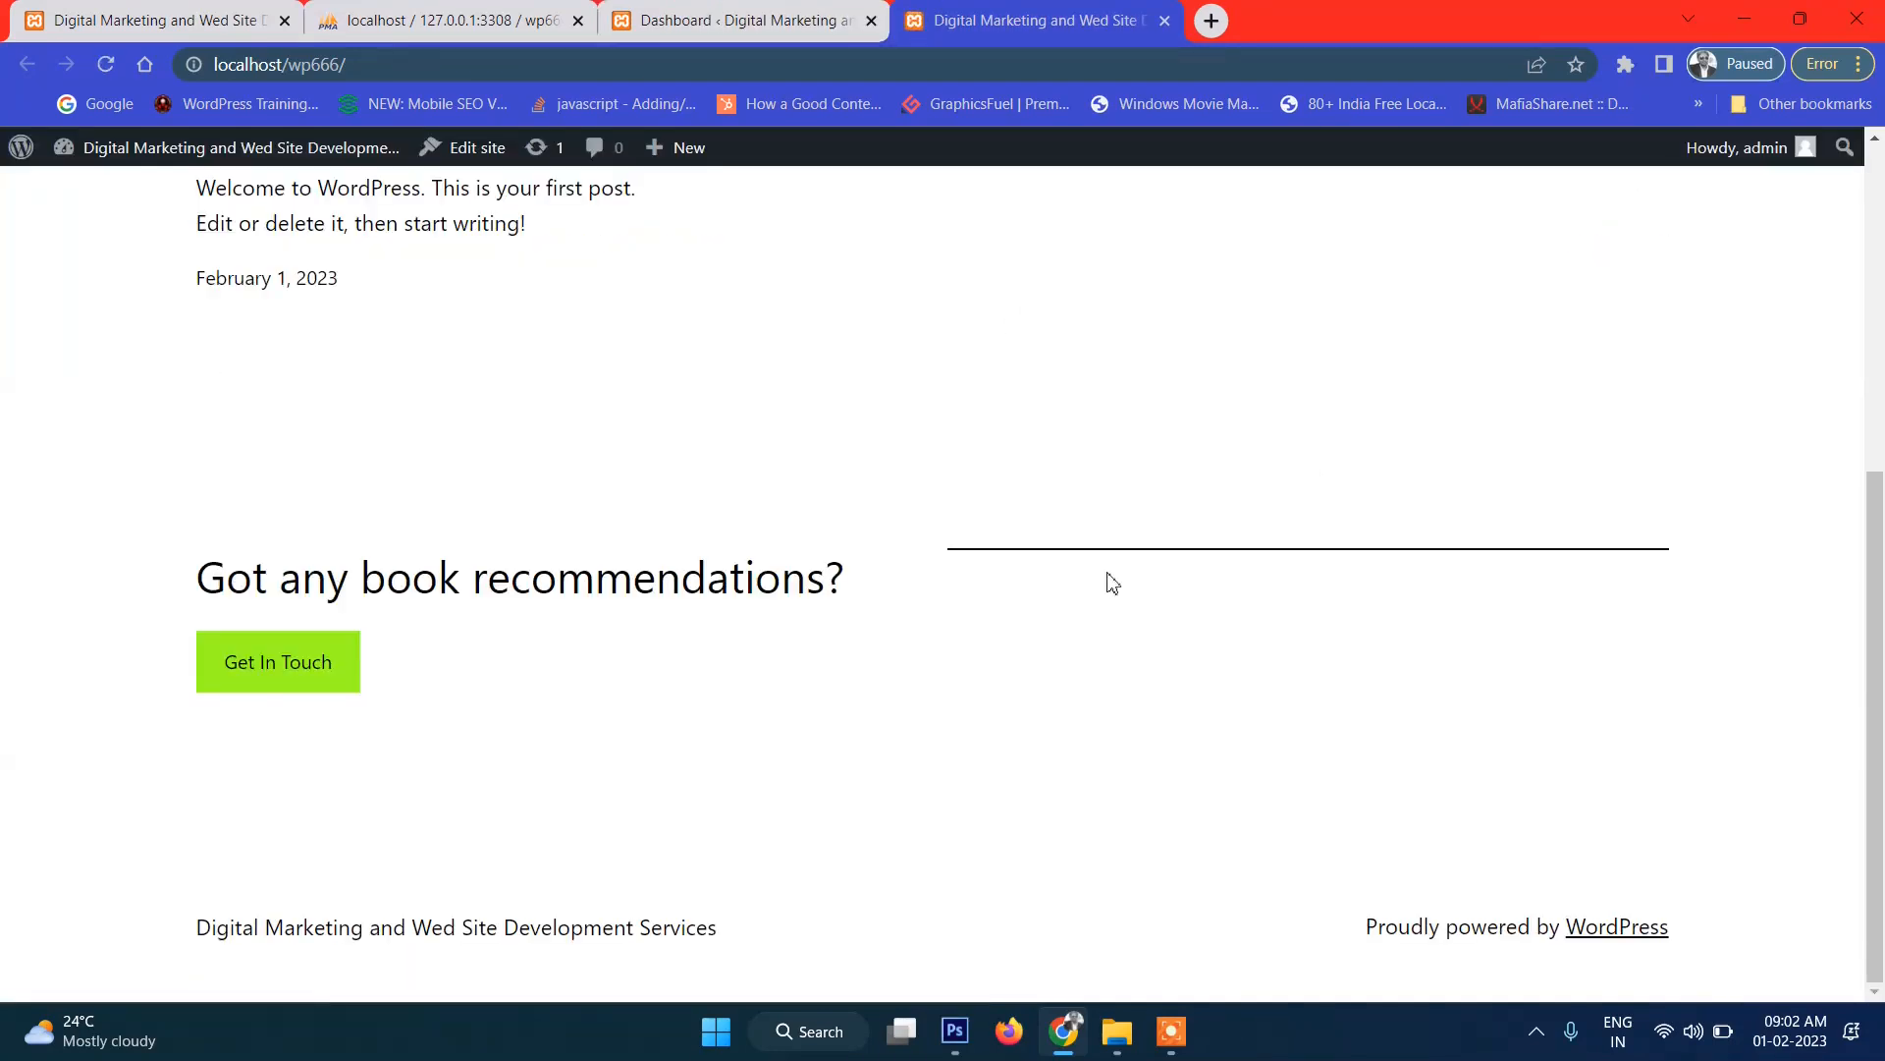
pyautogui.scroll(5, 1109, 583)
pyautogui.scroll(-5, 888, 475)
pyautogui.scroll(5, 1221, 459)
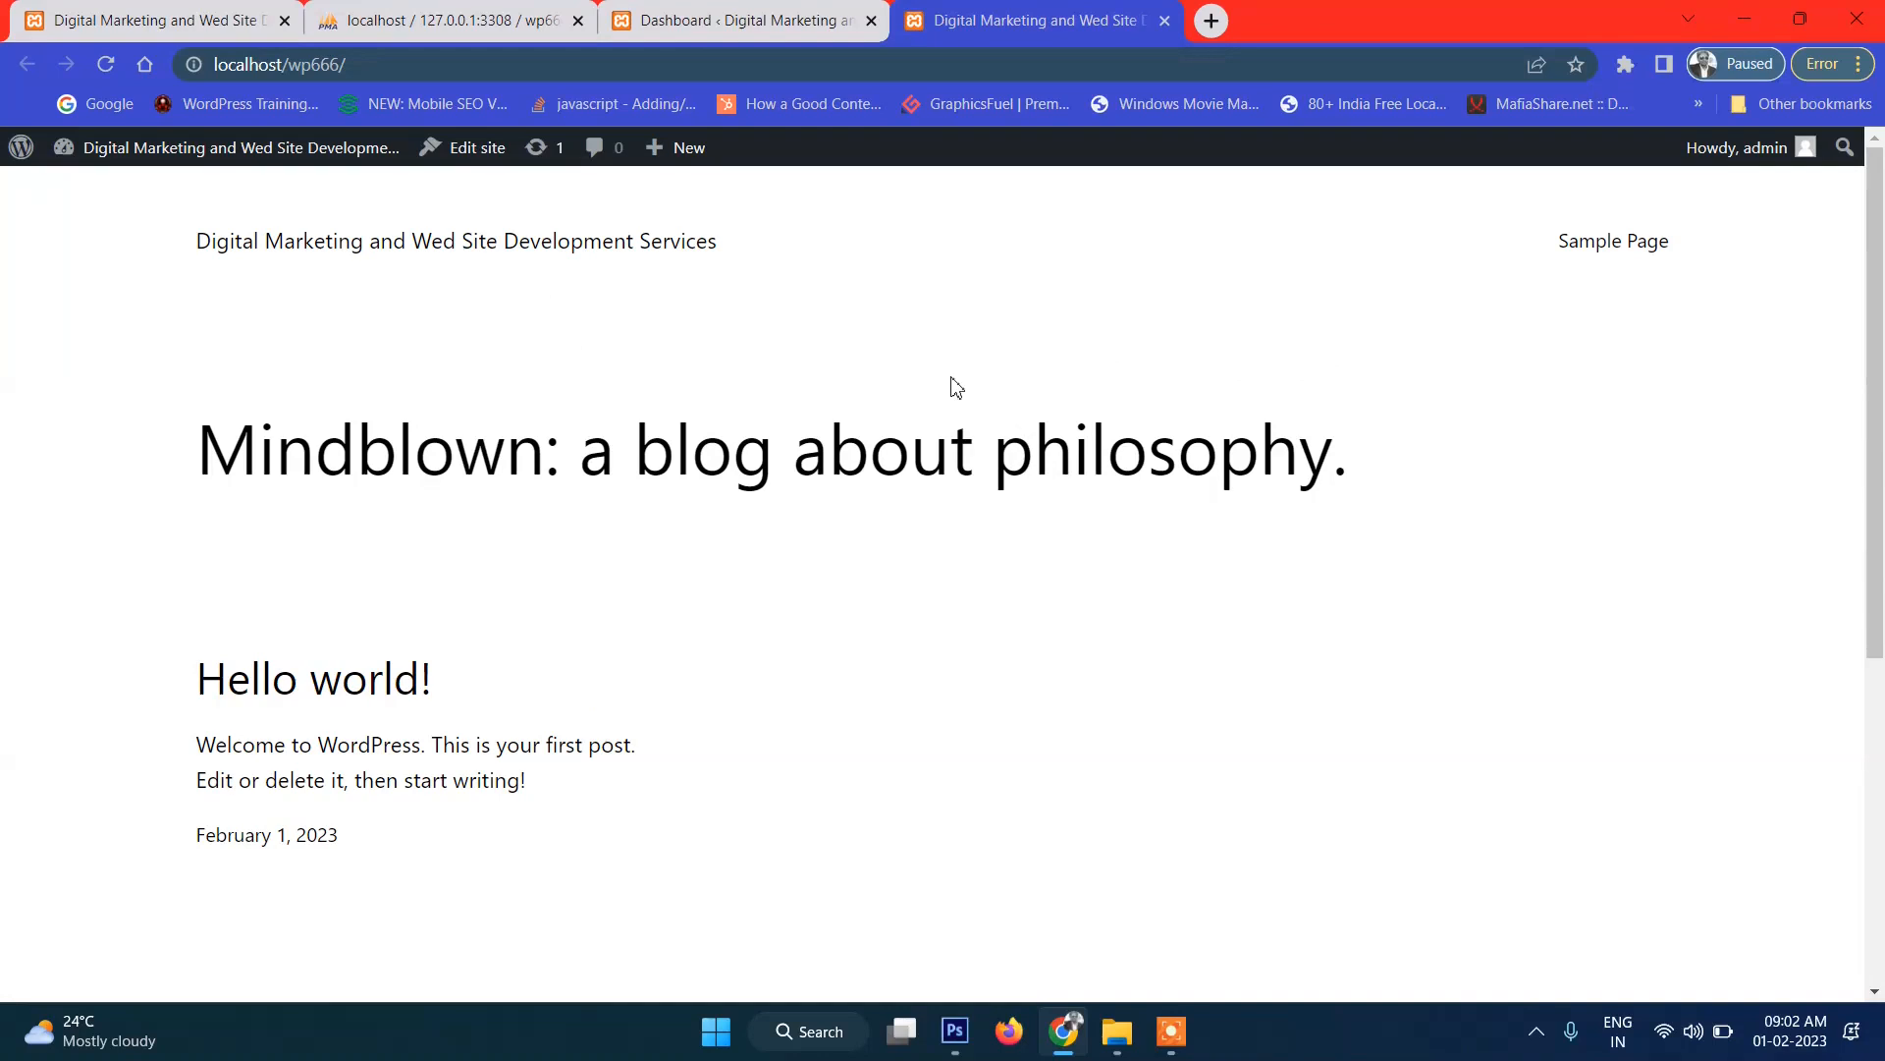
pyautogui.scroll(-5, 890, 397)
pyautogui.scroll(5, 960, 425)
pyautogui.scroll(-5, 894, 387)
pyautogui.scroll(5, 894, 387)
pyautogui.moveTo(150, 324); pyautogui.dragTo(1355, 677)
pyautogui.click(1355, 677)
pyautogui.click(957, 1030)
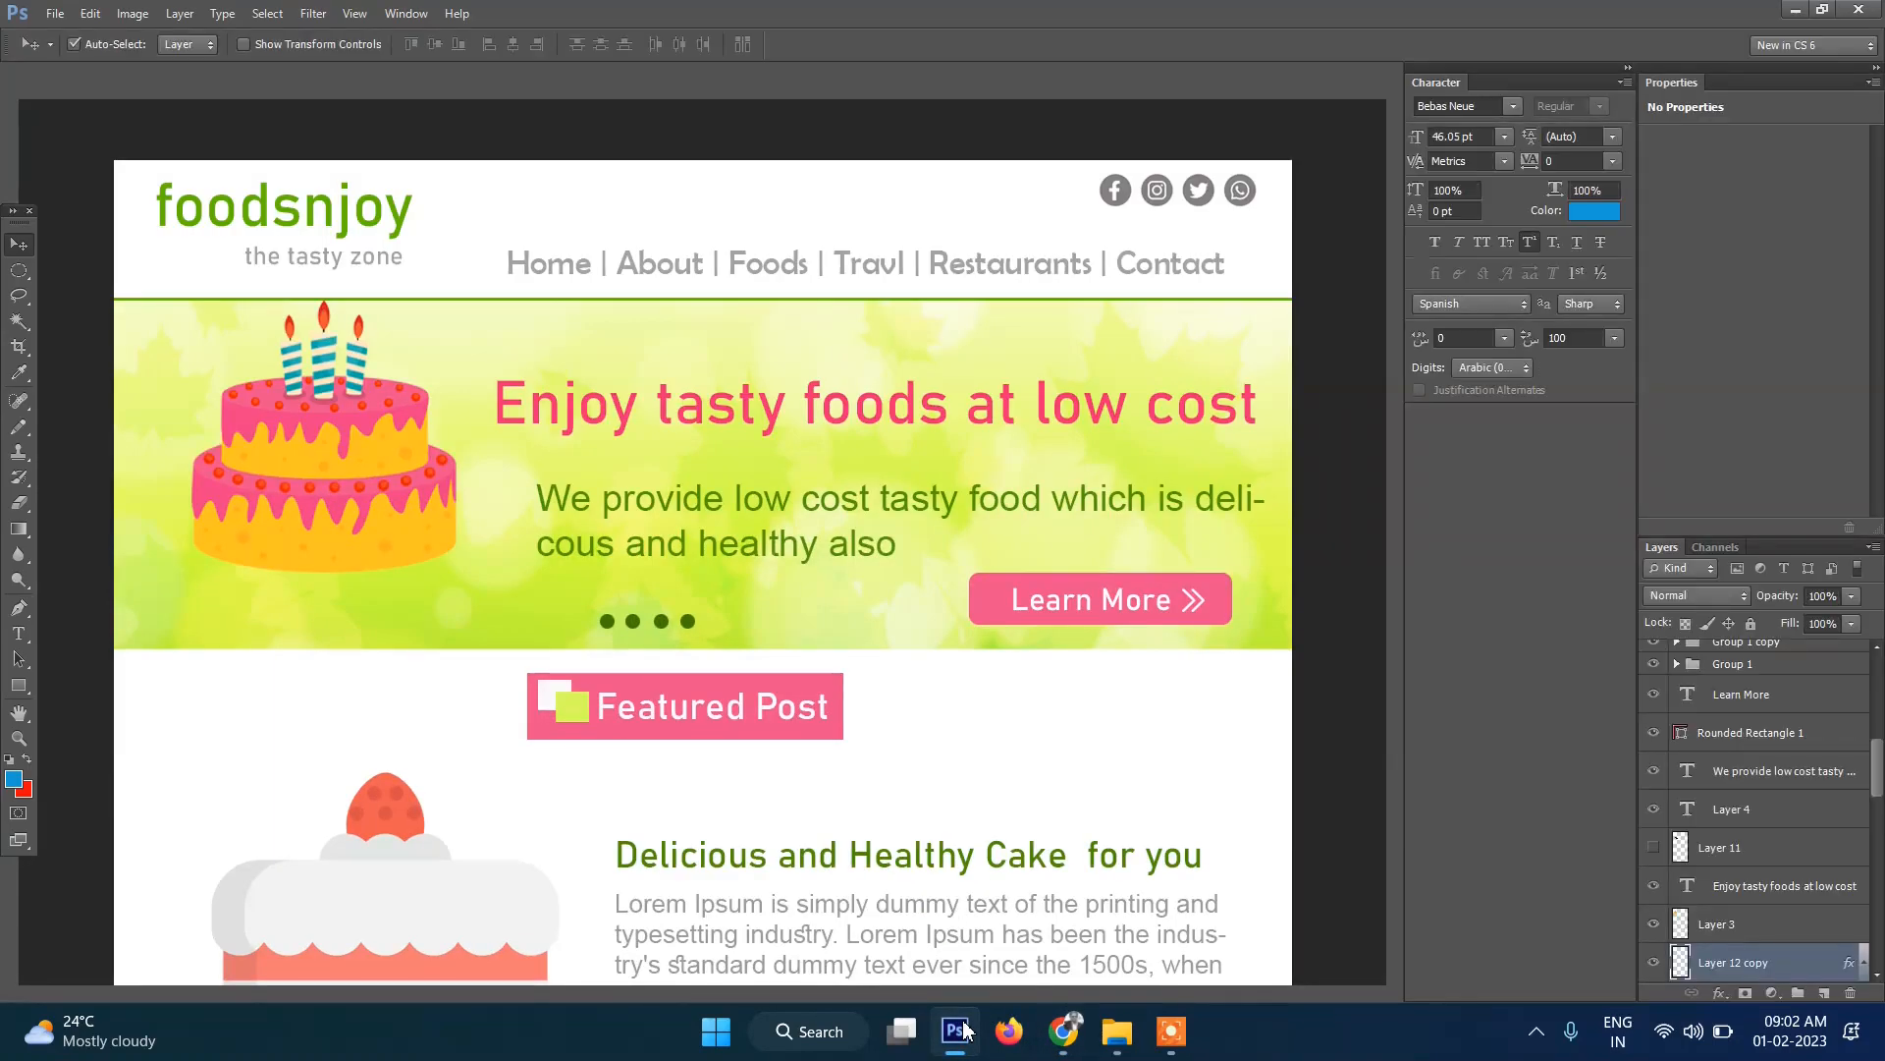
pyautogui.click(958, 1029)
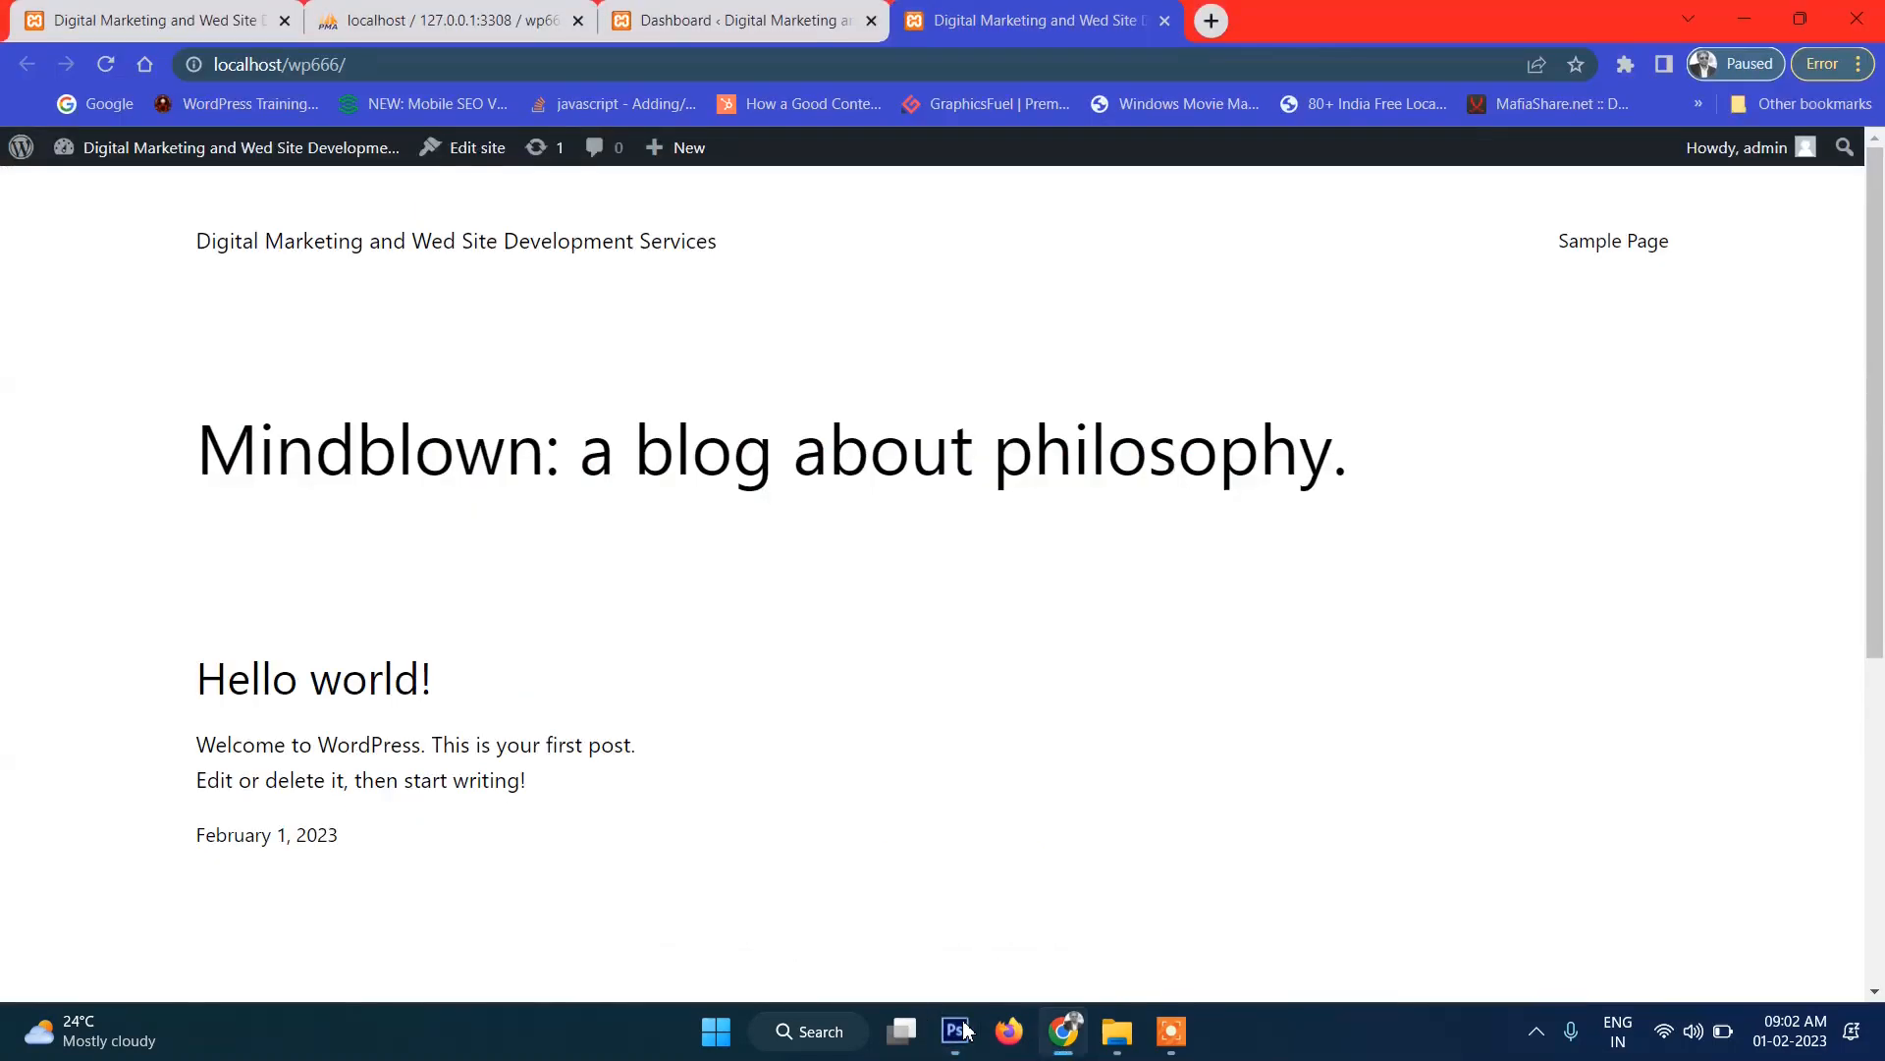
pyautogui.scroll(-5, 1080, 677)
pyautogui.scroll(5, 1103, 681)
pyautogui.moveTo(88, 157)
pyautogui.click(666, 20)
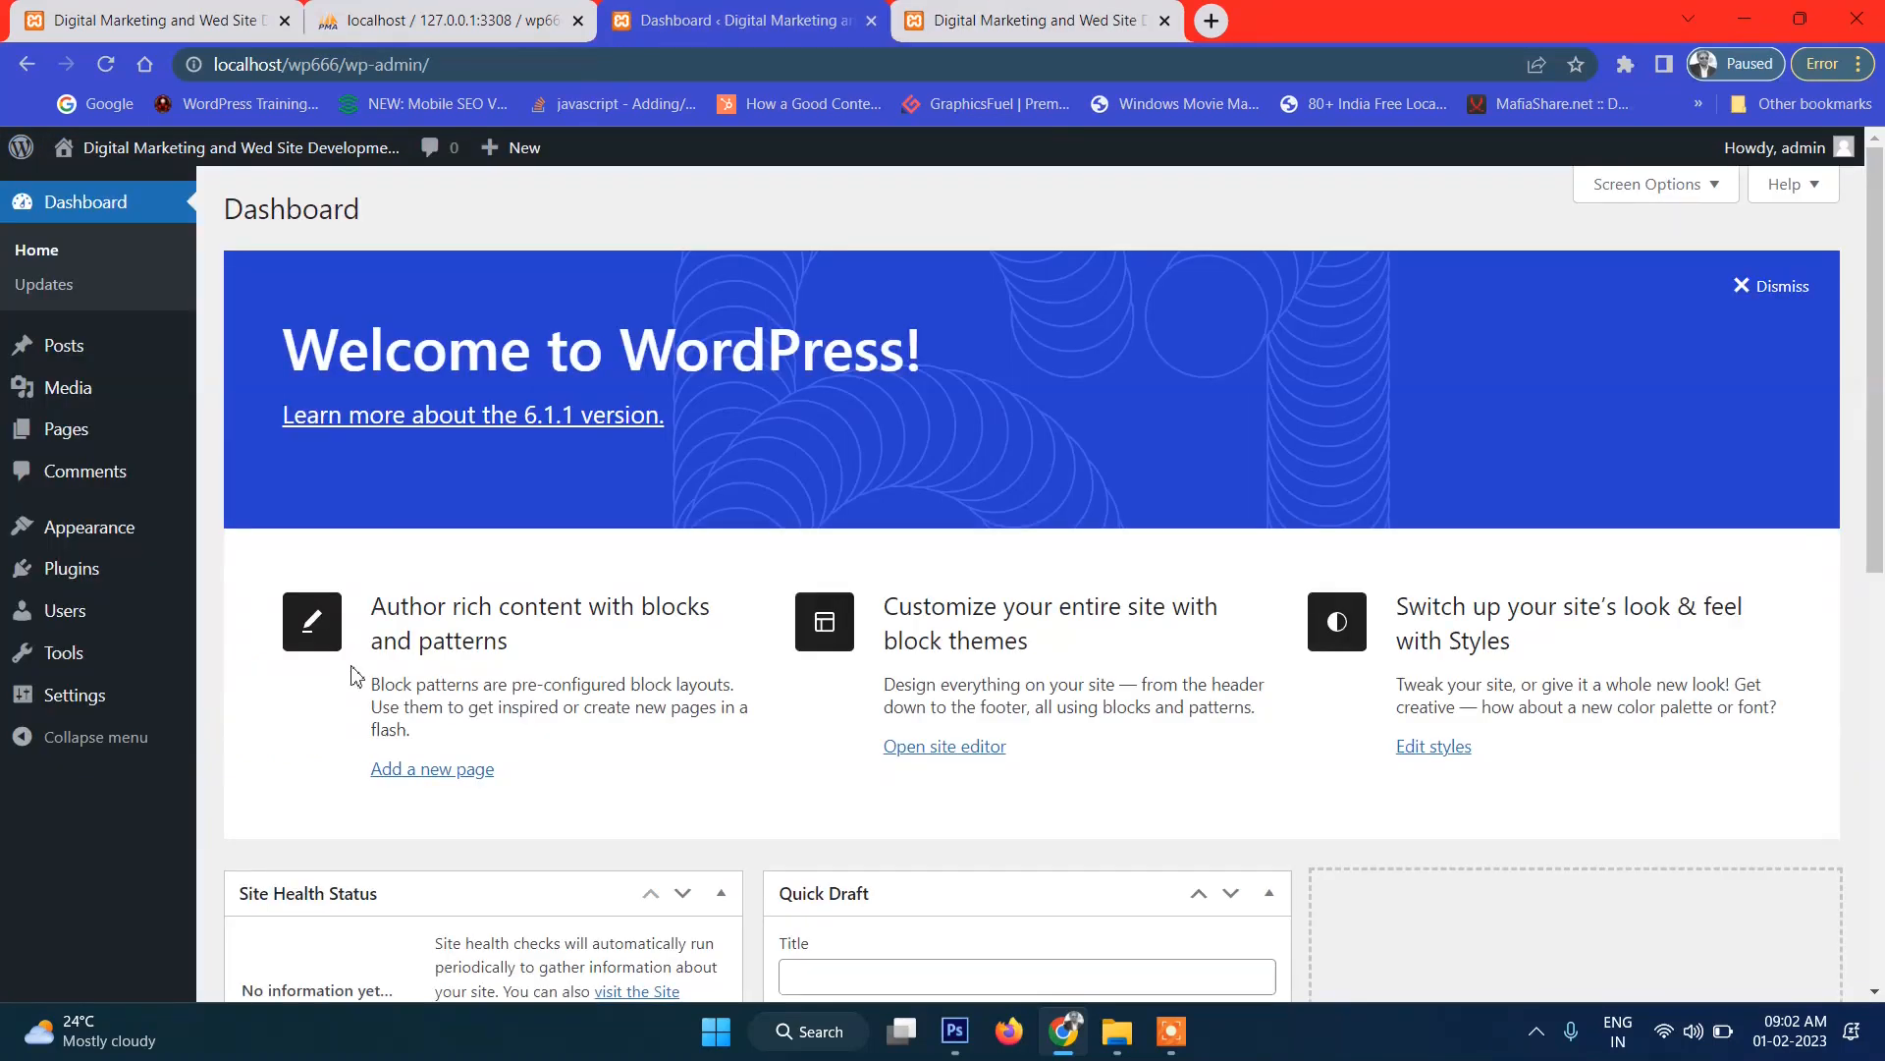
# Go to Installed Plugins > Add New and search for ultimate blocks.
pyautogui.moveTo(110, 534)
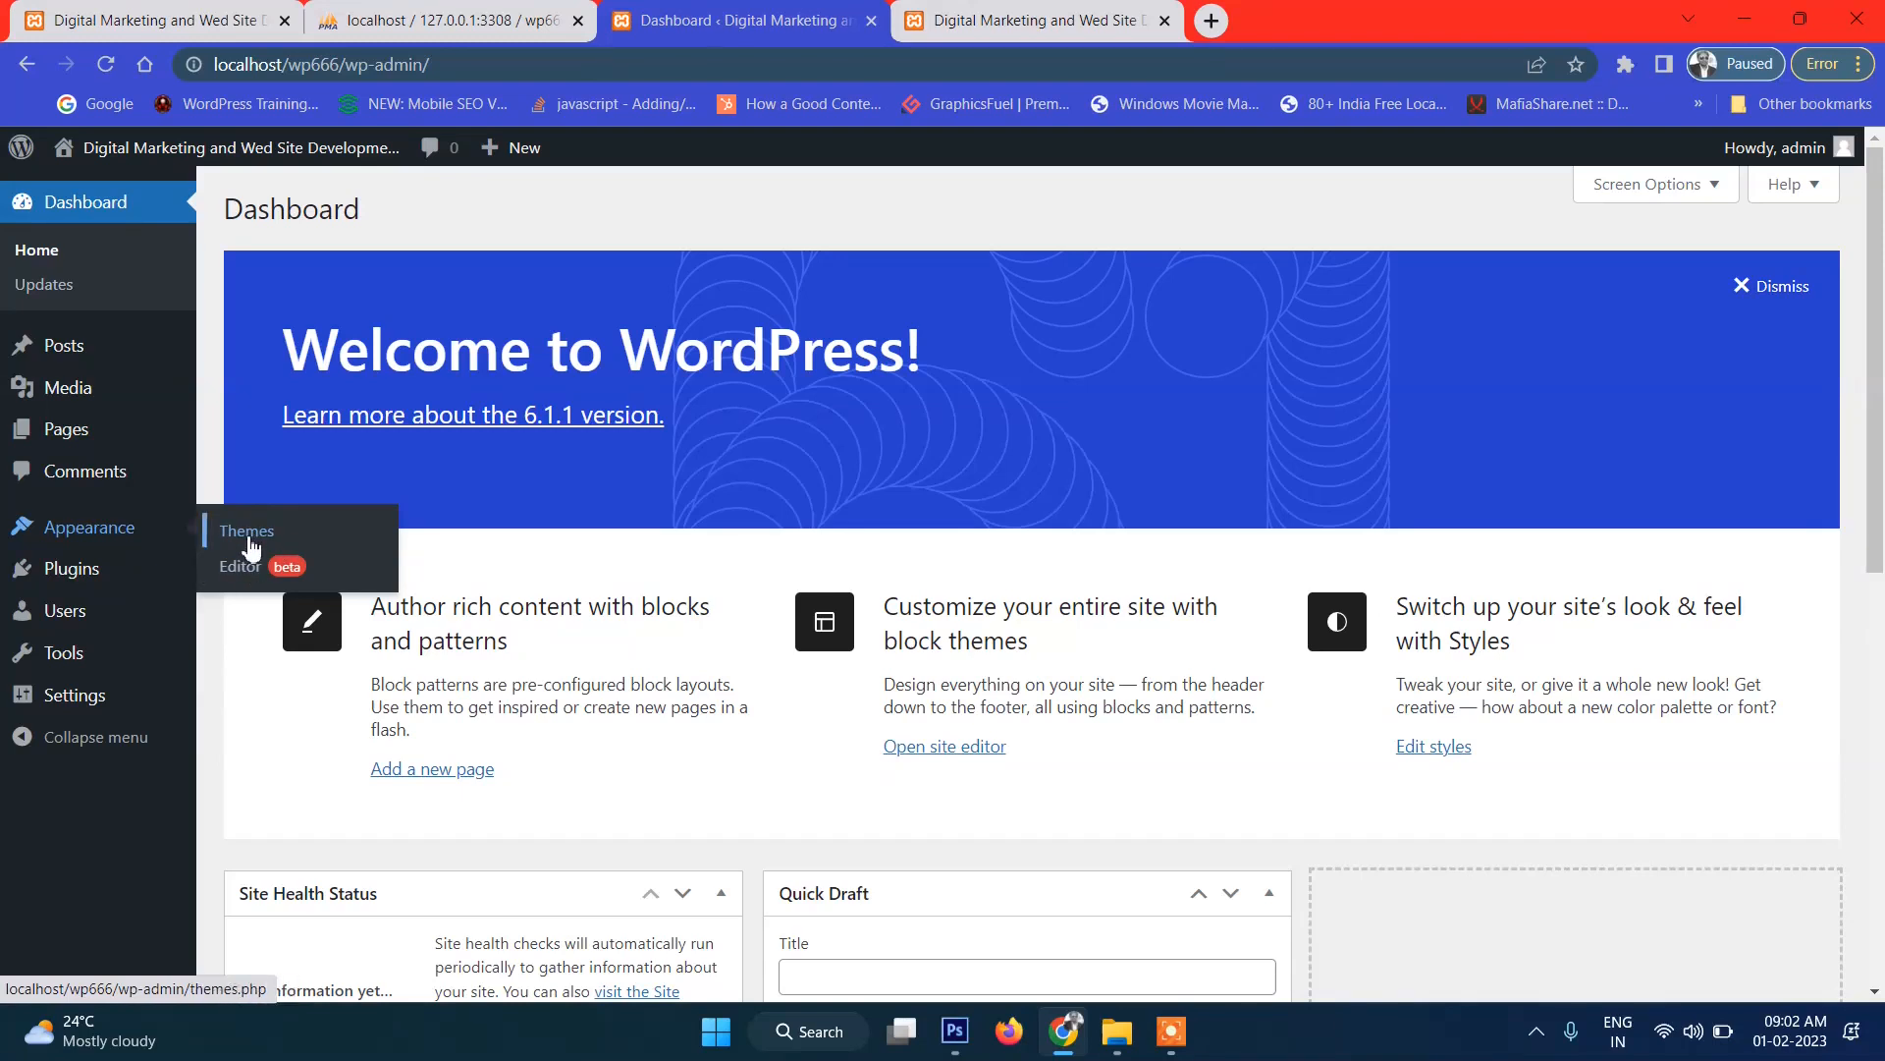
pyautogui.moveTo(120, 592)
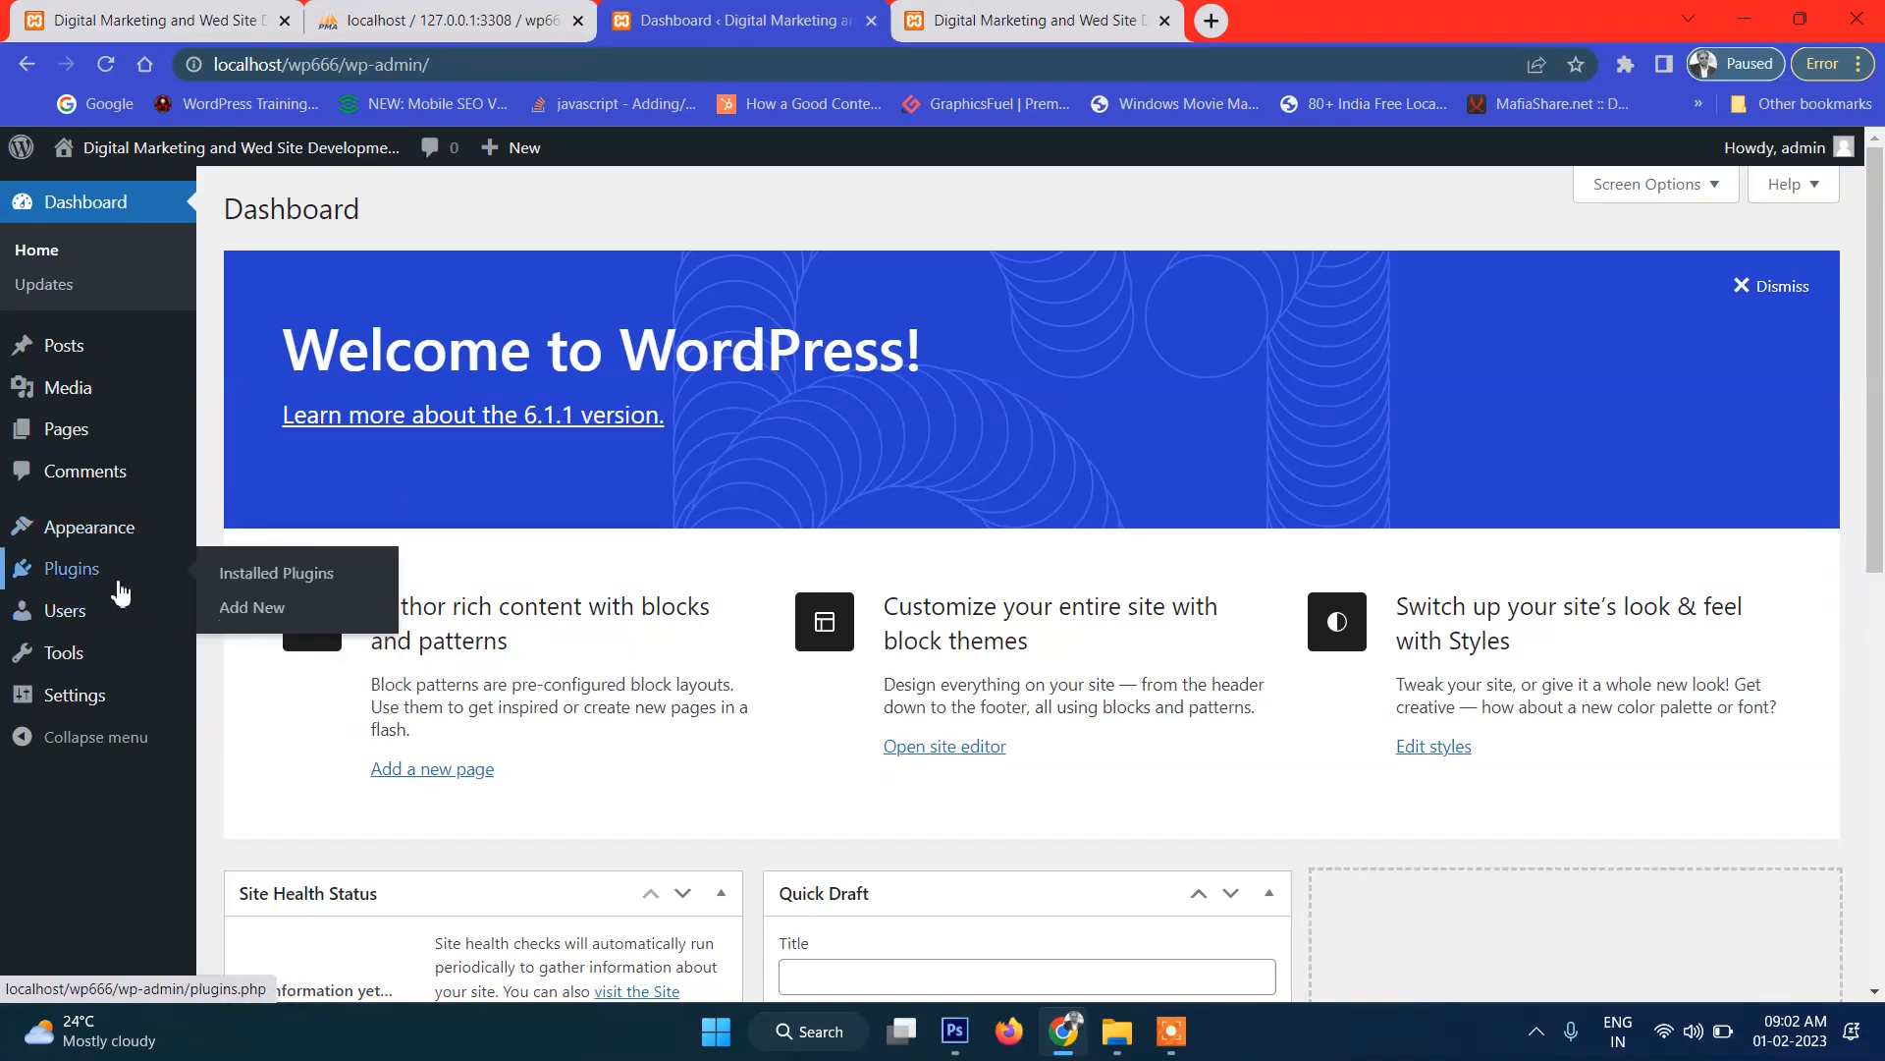
pyautogui.click(282, 574)
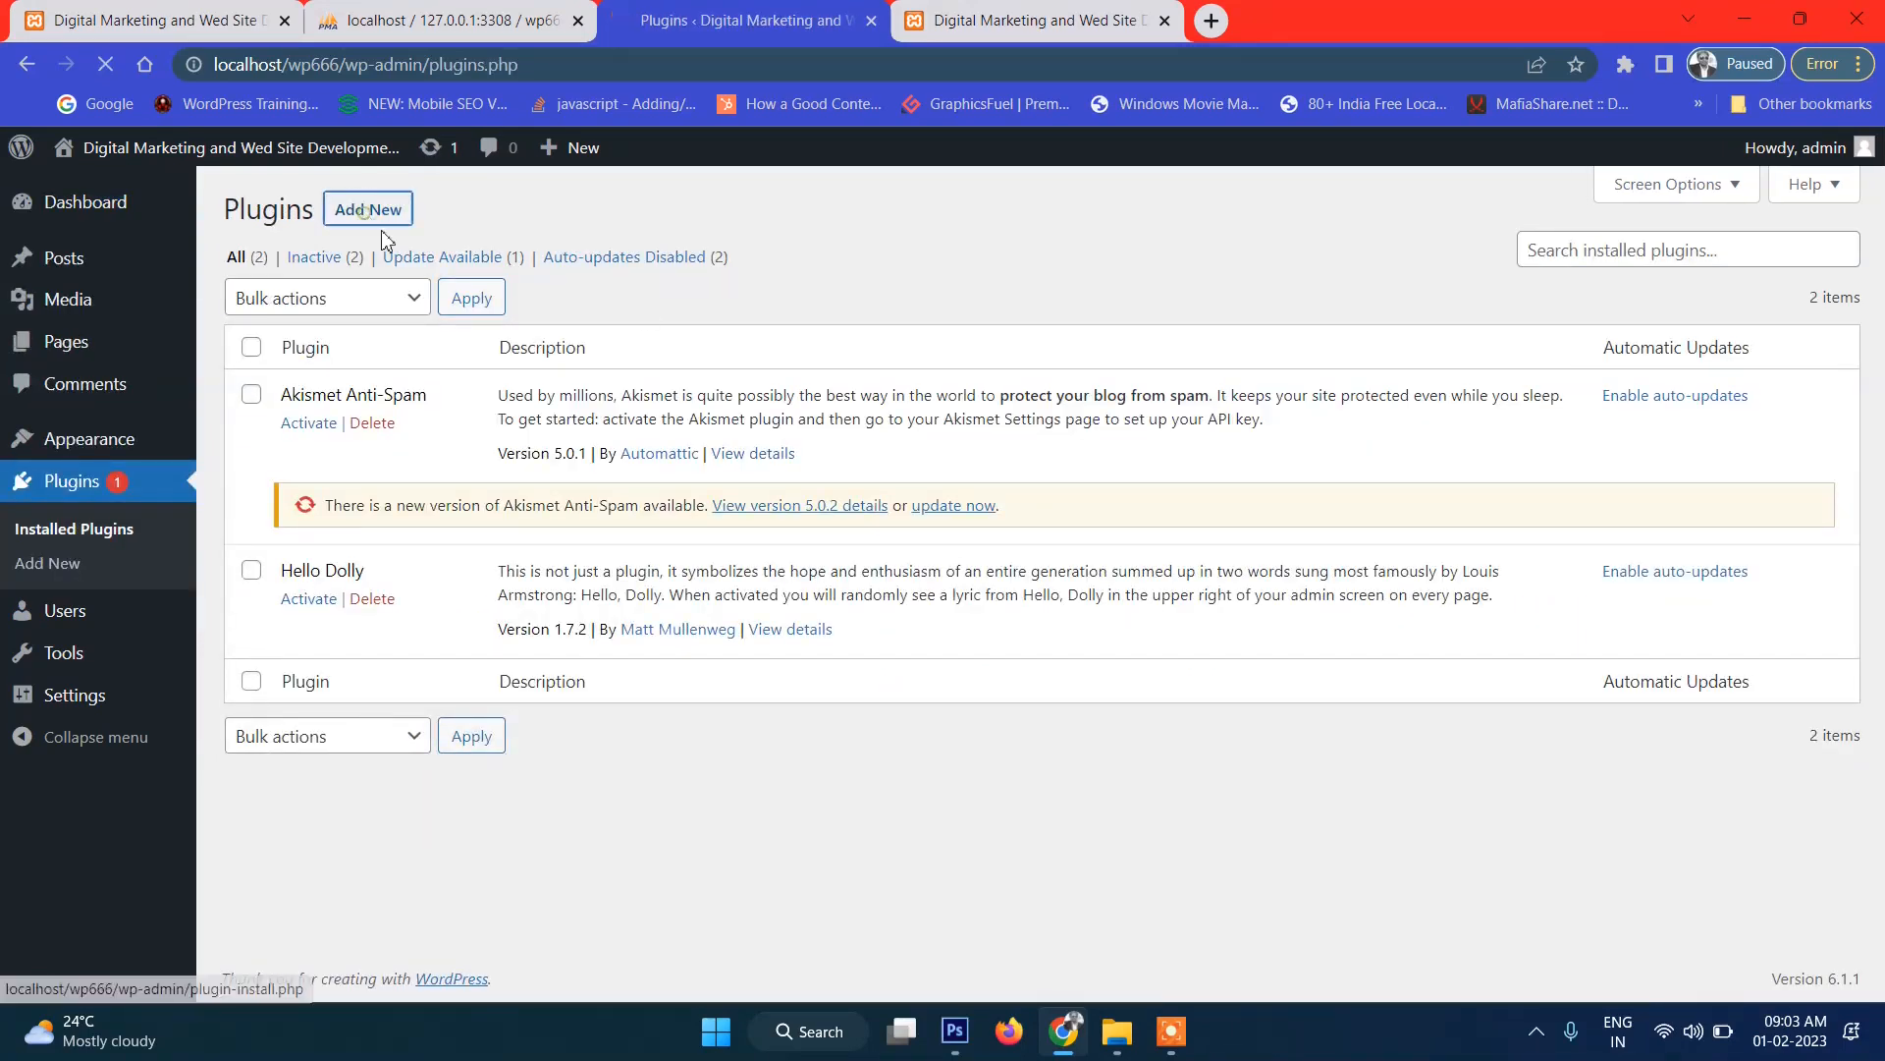
pyautogui.click(369, 208)
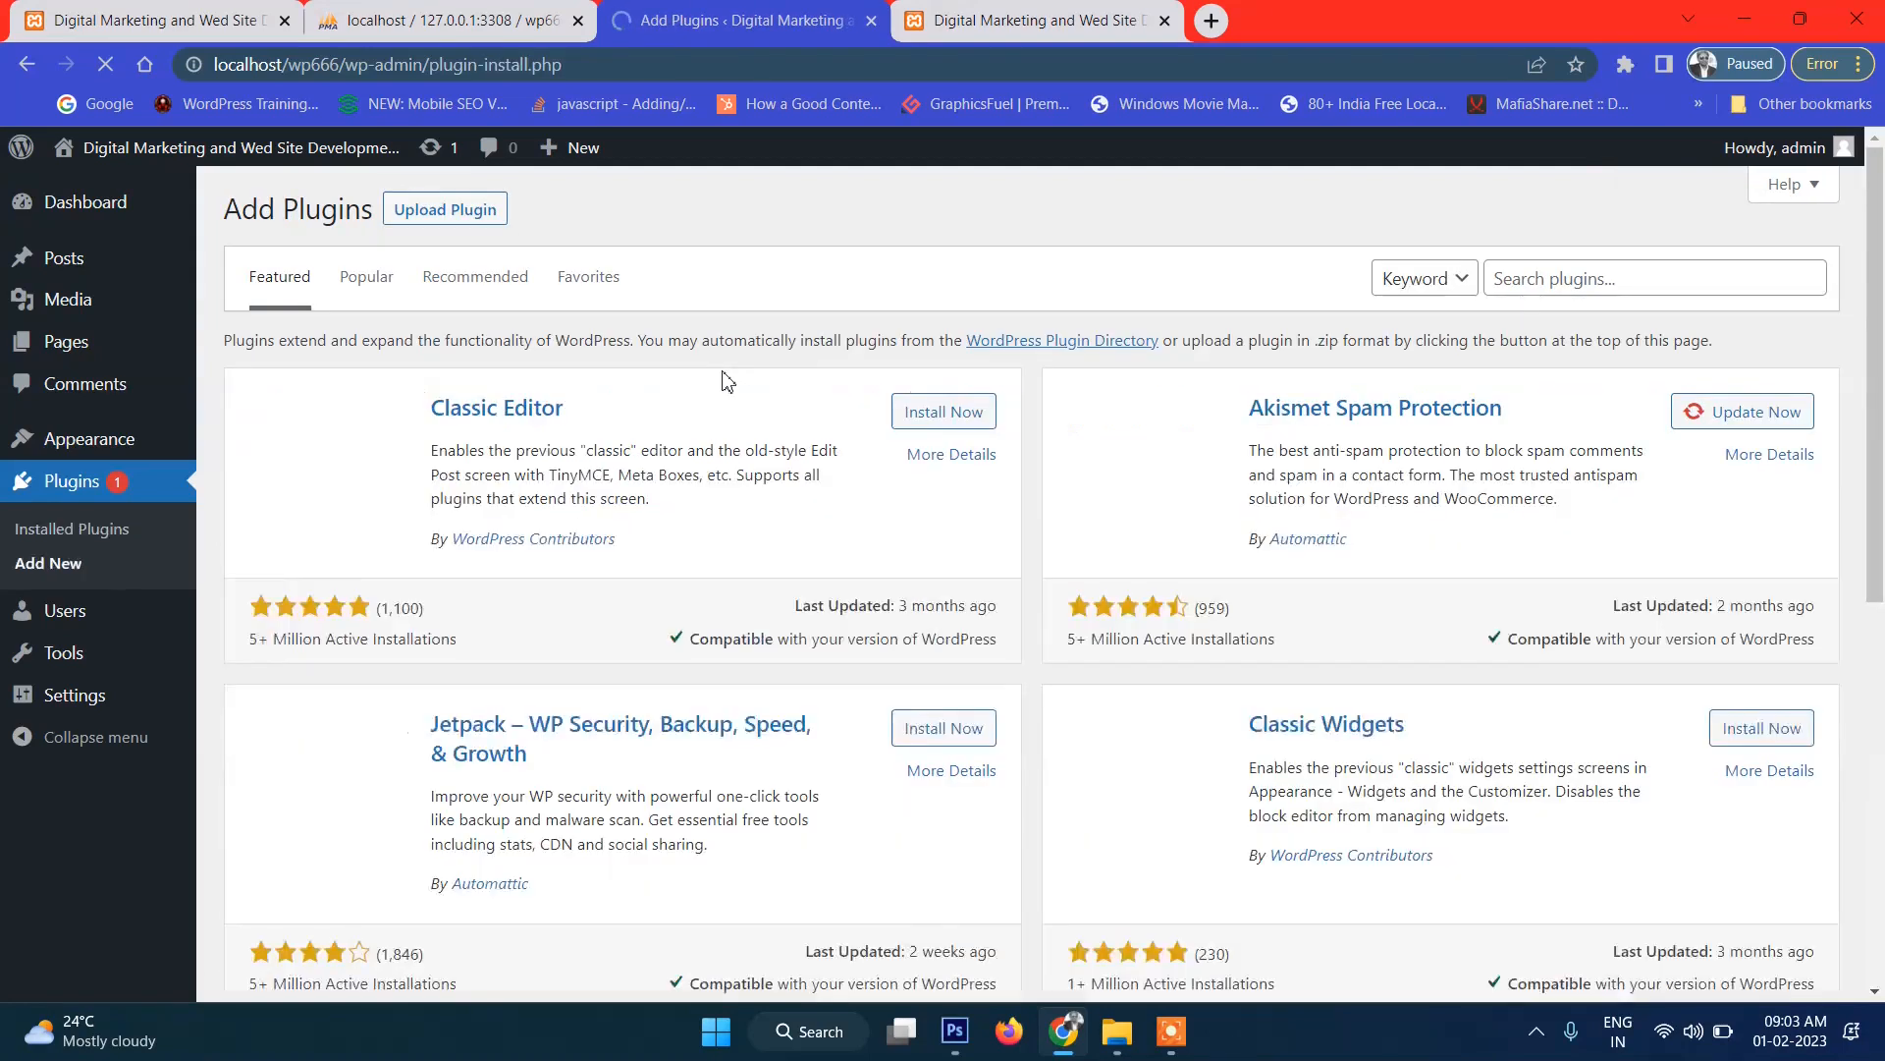
pyautogui.click(1535, 278)
pyautogui.click(1535, 277)
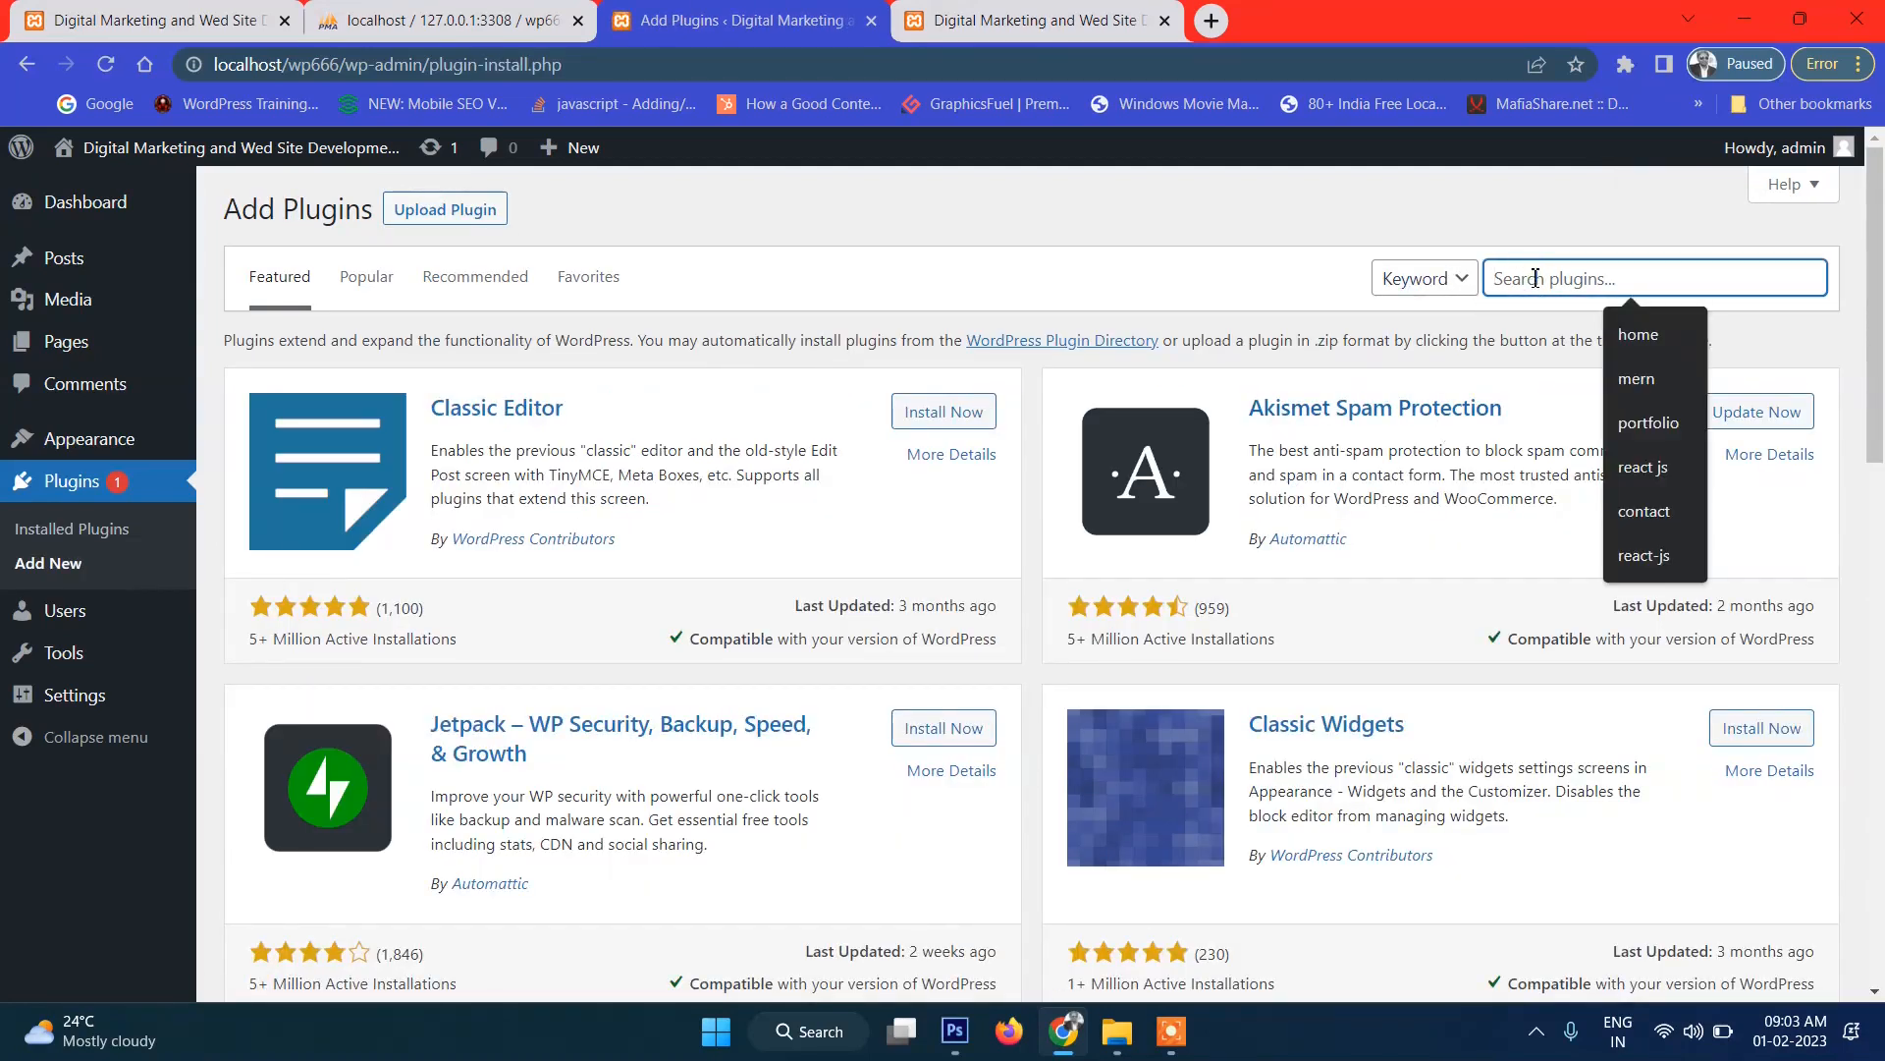
pyautogui.write('ultimate blocks')
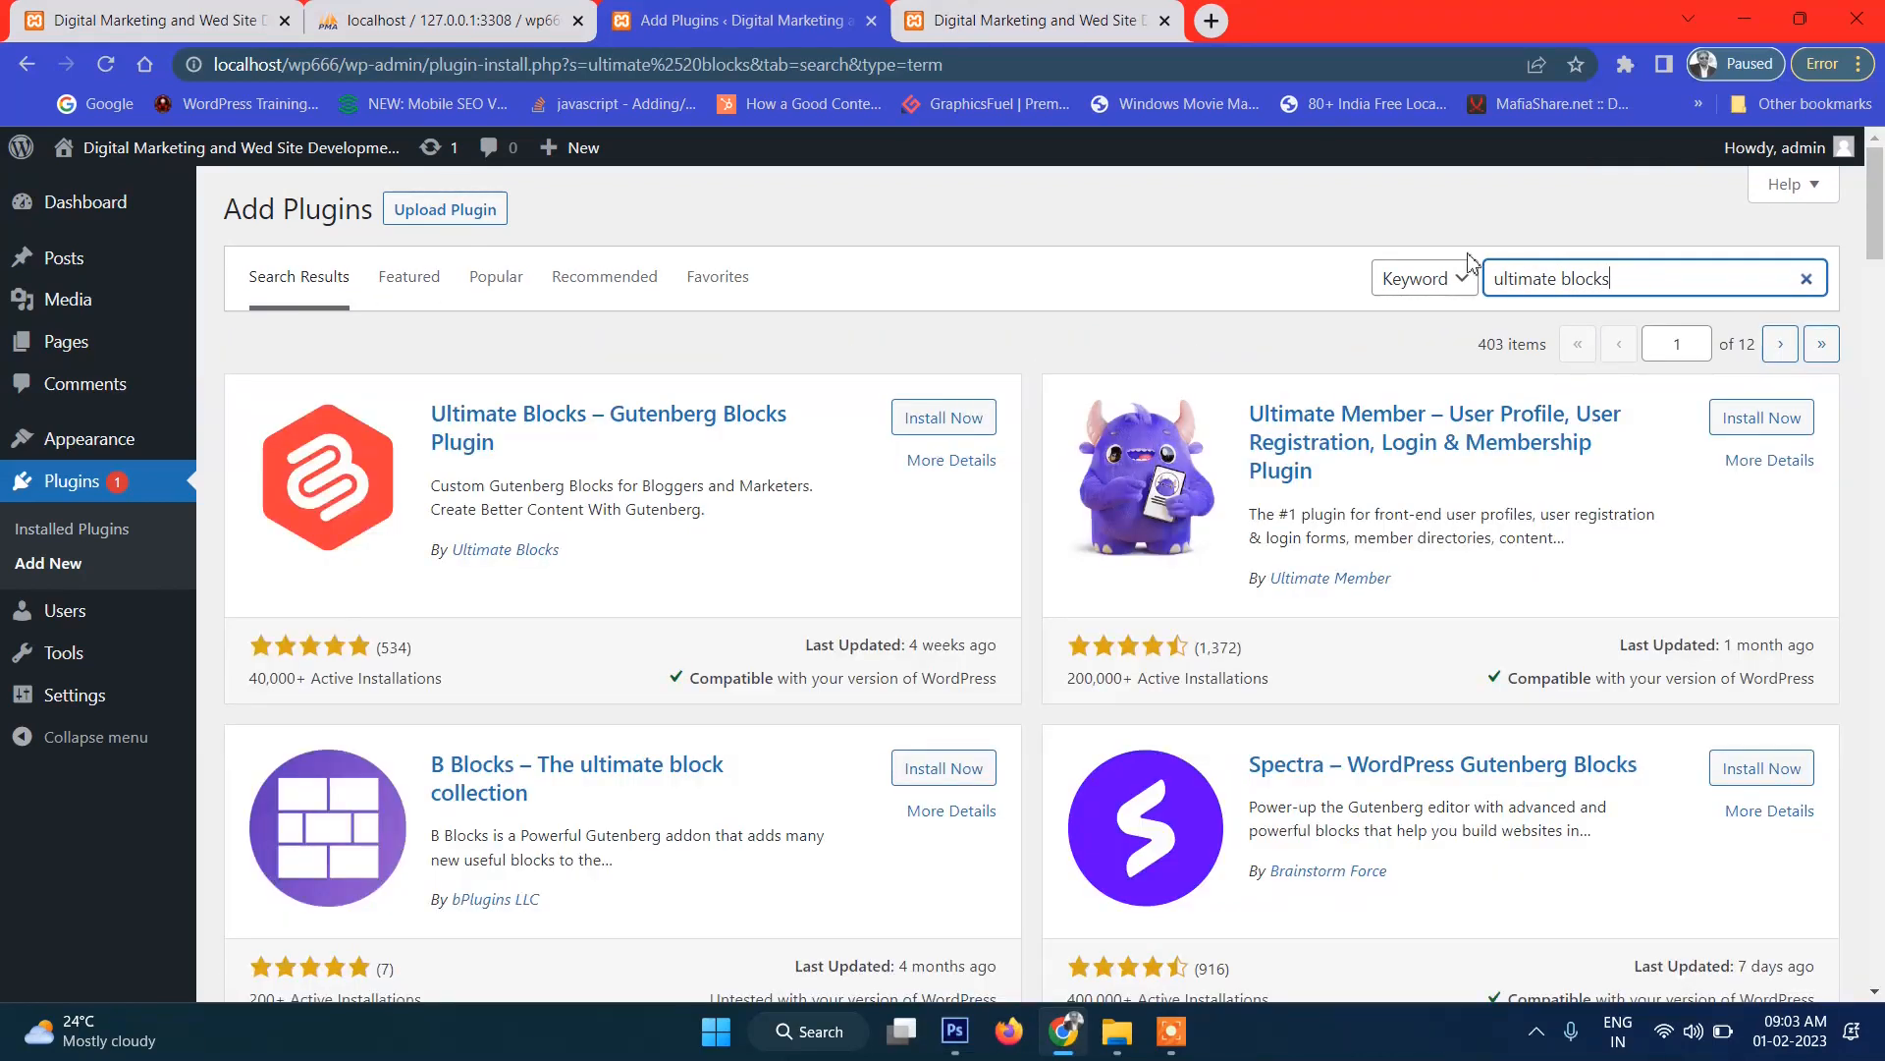
# Install and activate Ultimate Blocks – Gutenberg Blocks.
pyautogui.click(902, 419)
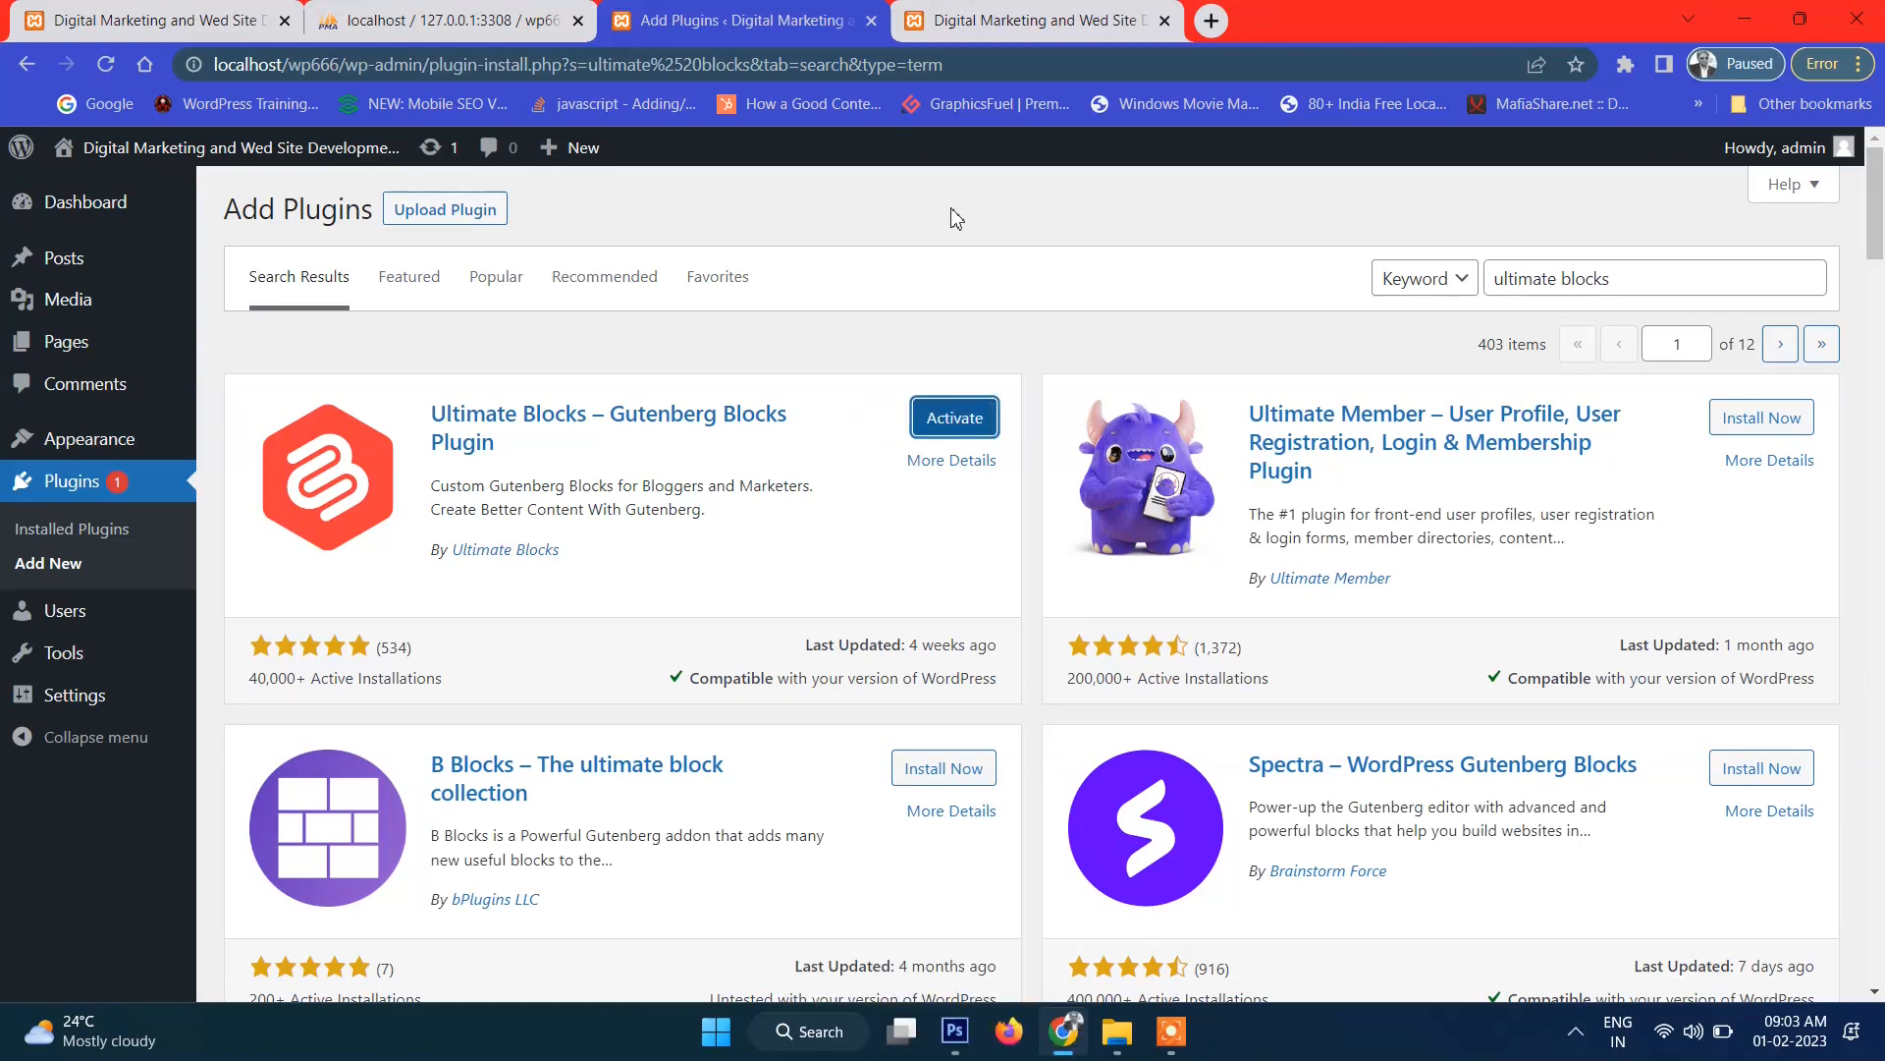
pyautogui.click(960, 426)
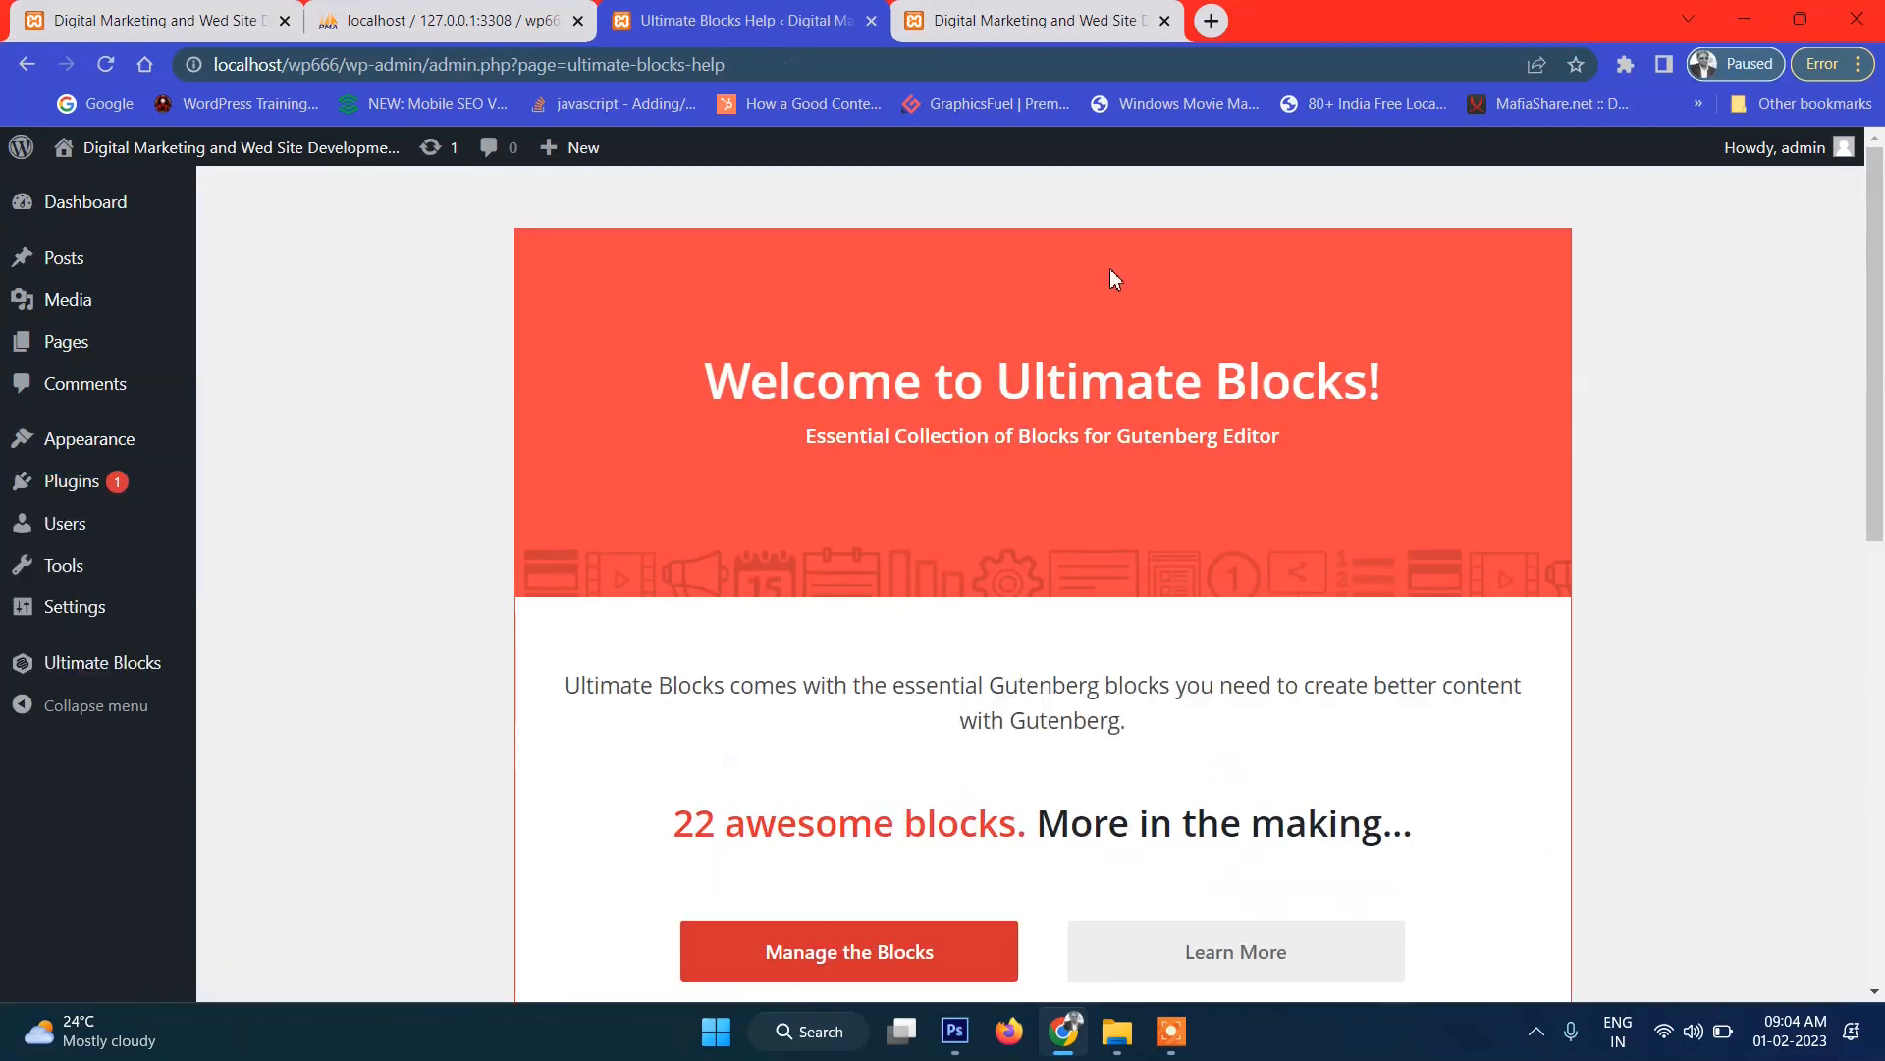
pyautogui.scroll(-5, 1109, 275)
# Open the Ultimate Blocks enabled-blocks list and scroll through it.
pyautogui.click(834, 328)
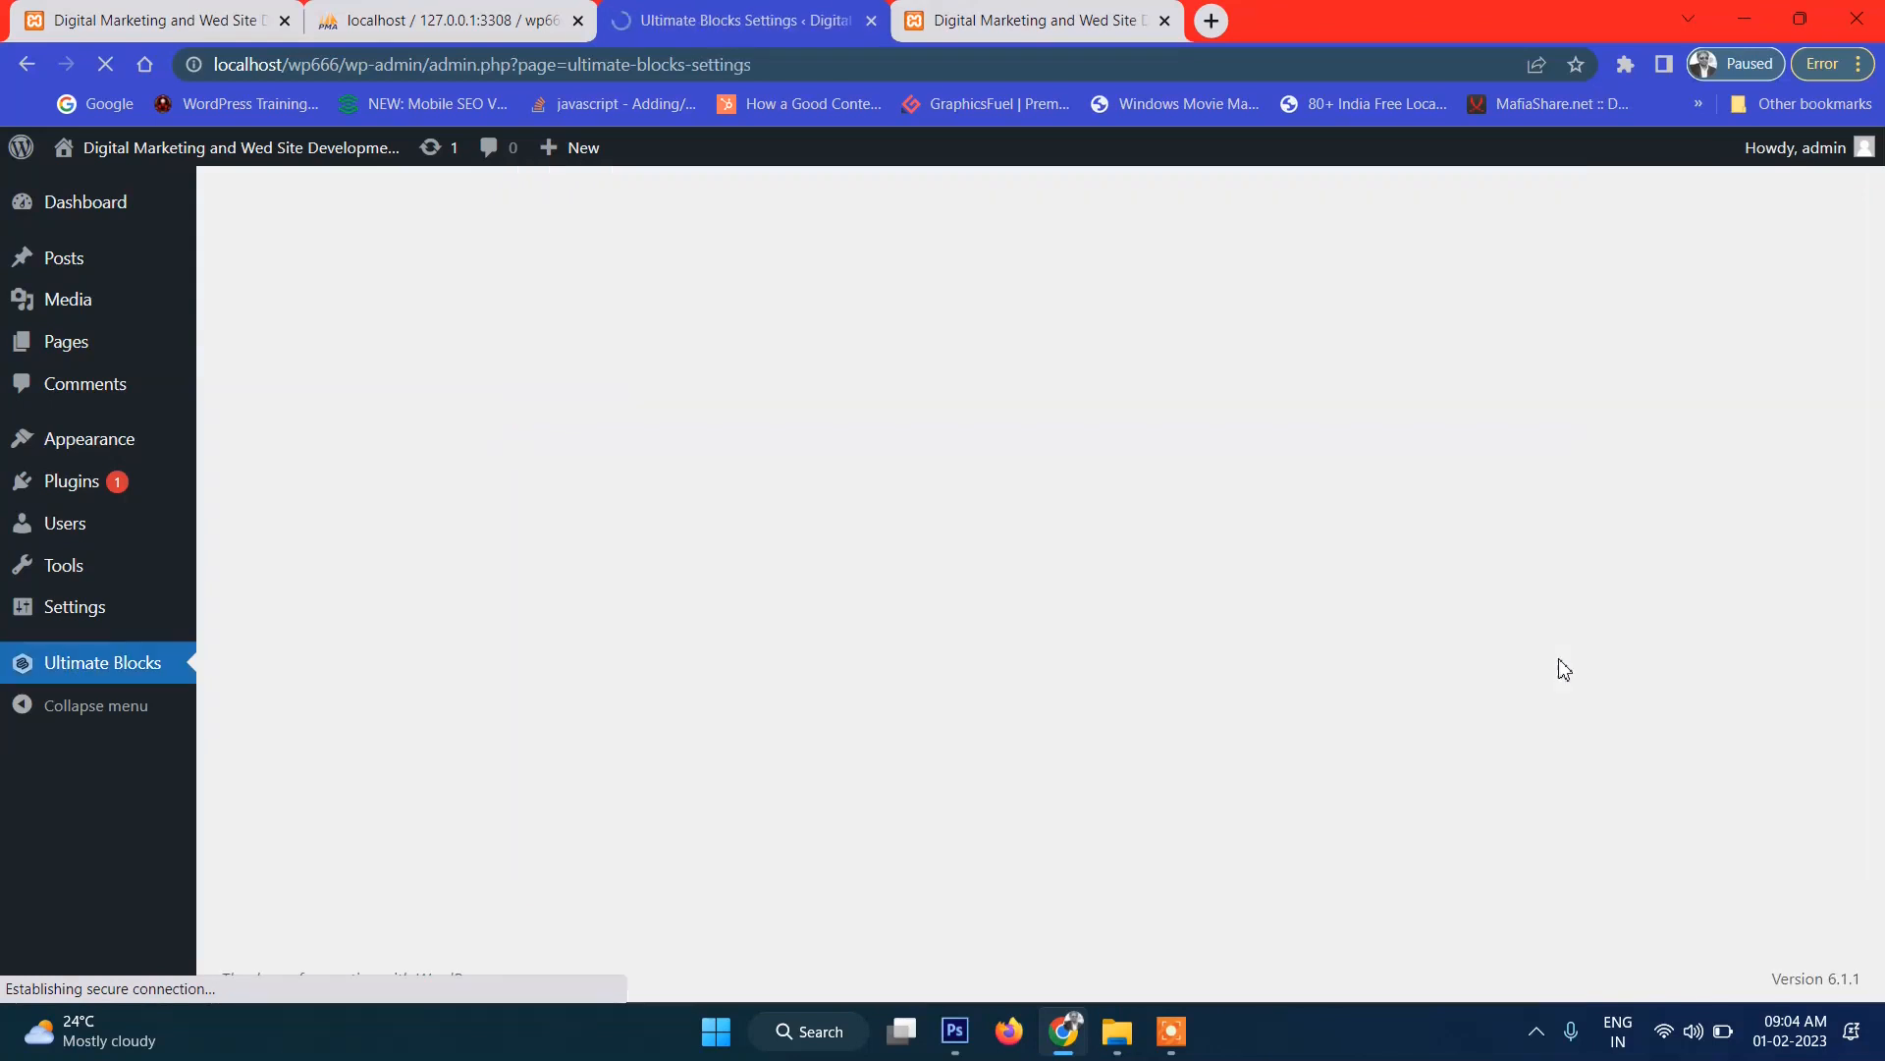
pyautogui.scroll(-4, 877, 391)
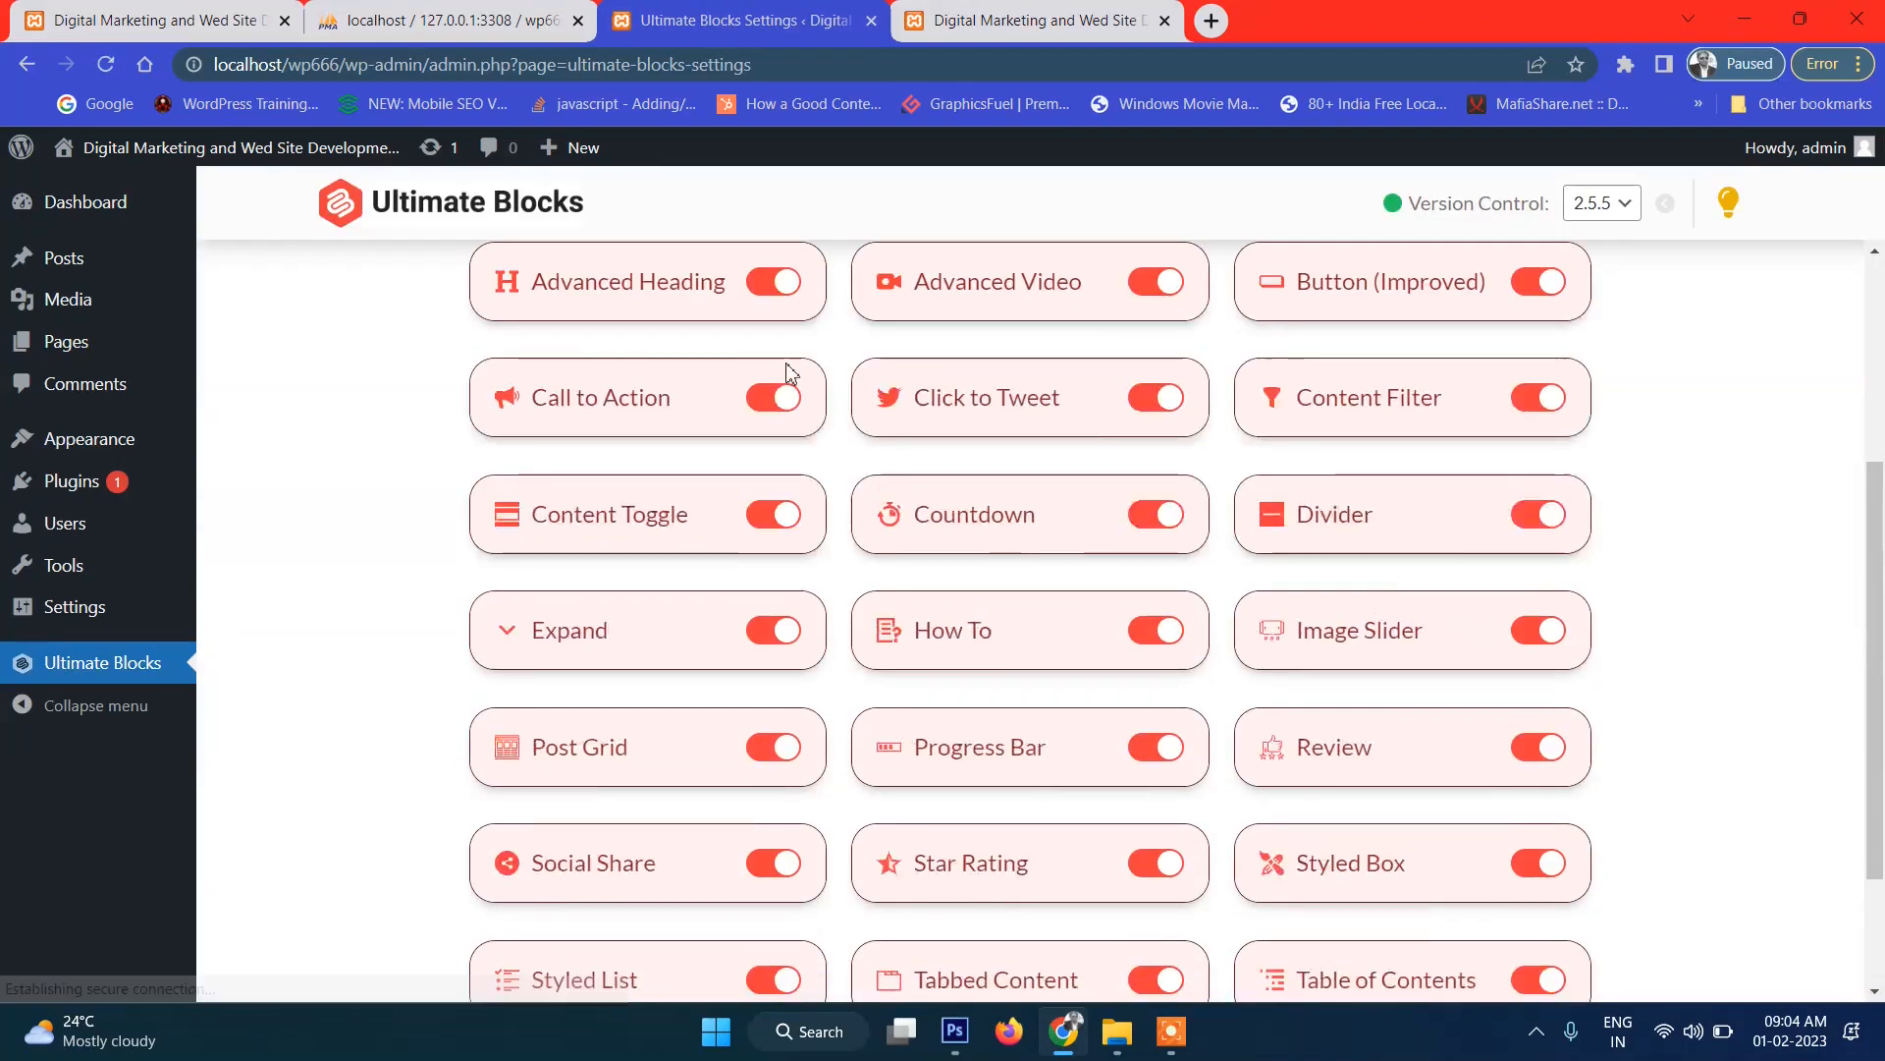
pyautogui.scroll(-2, 1074, 442)
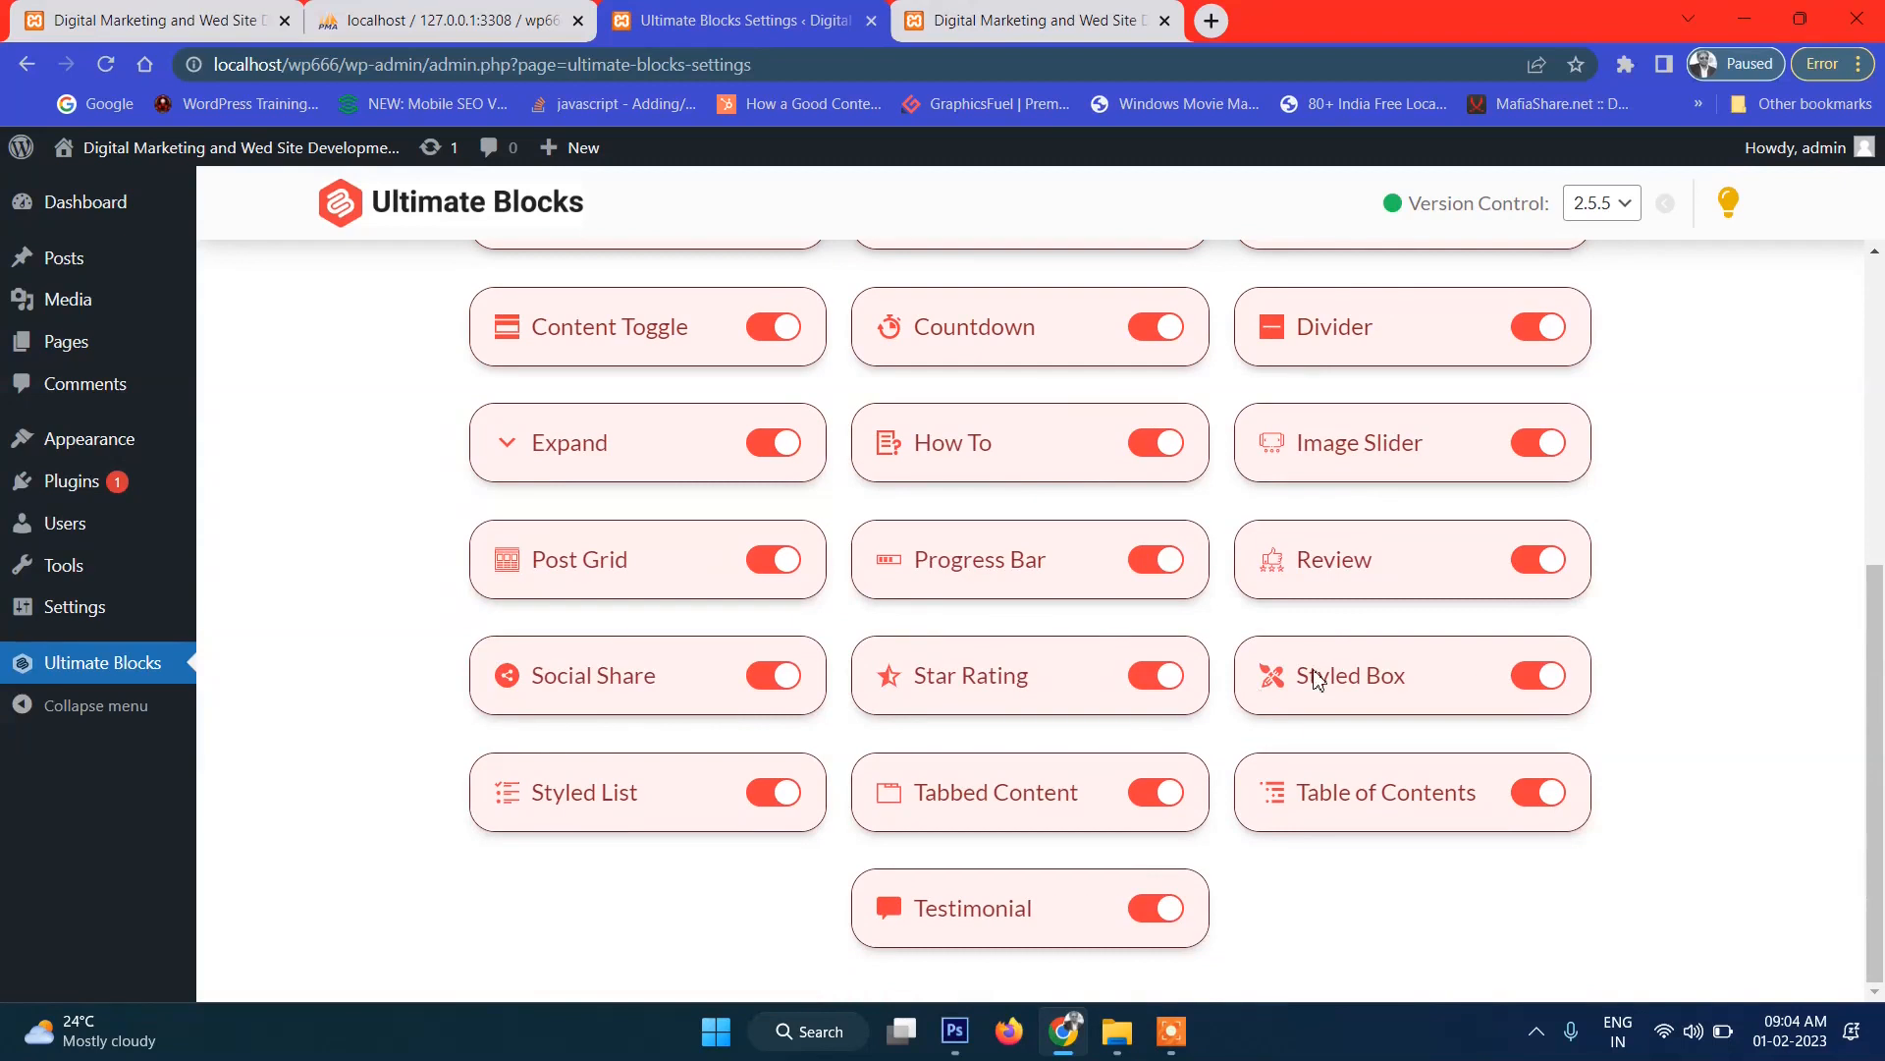
pyautogui.scroll(6, 632, 573)
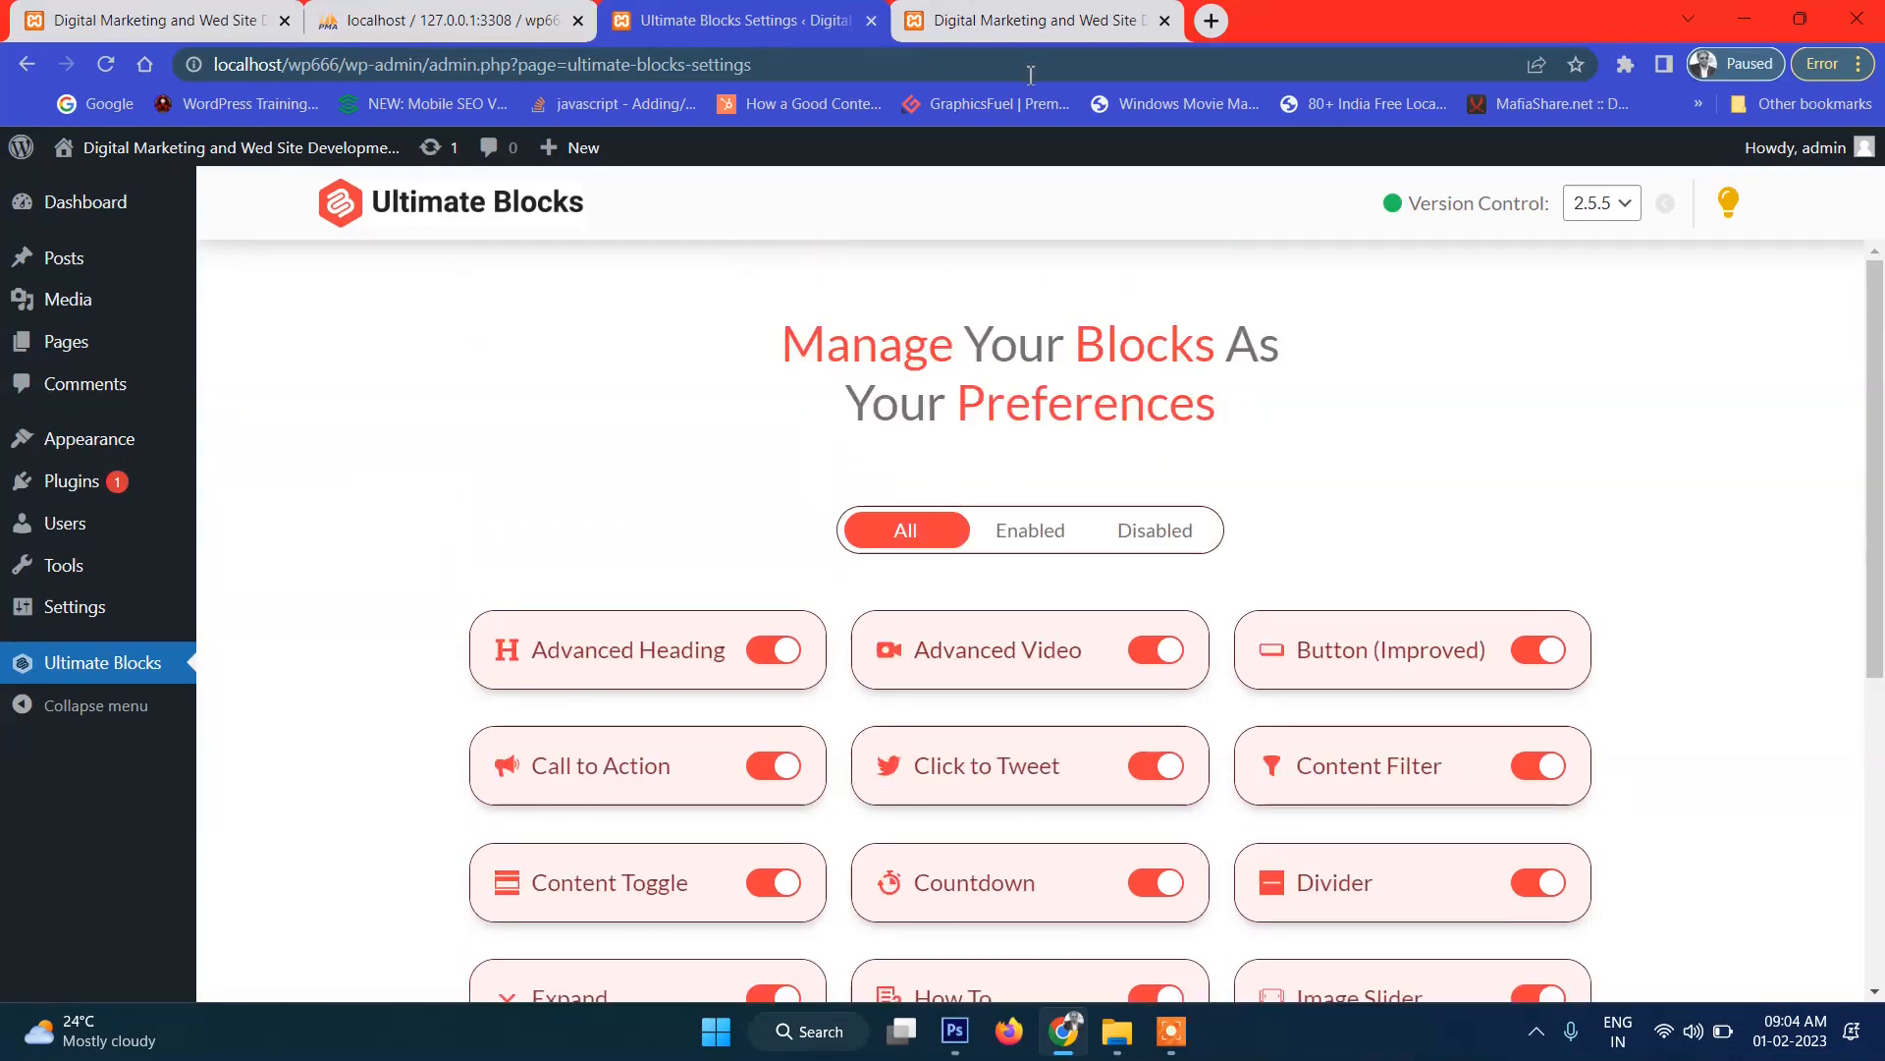
# Reload the site's front page, then bring up the foodsnjoy mockup in Photoshop.
pyautogui.click(1011, 10)
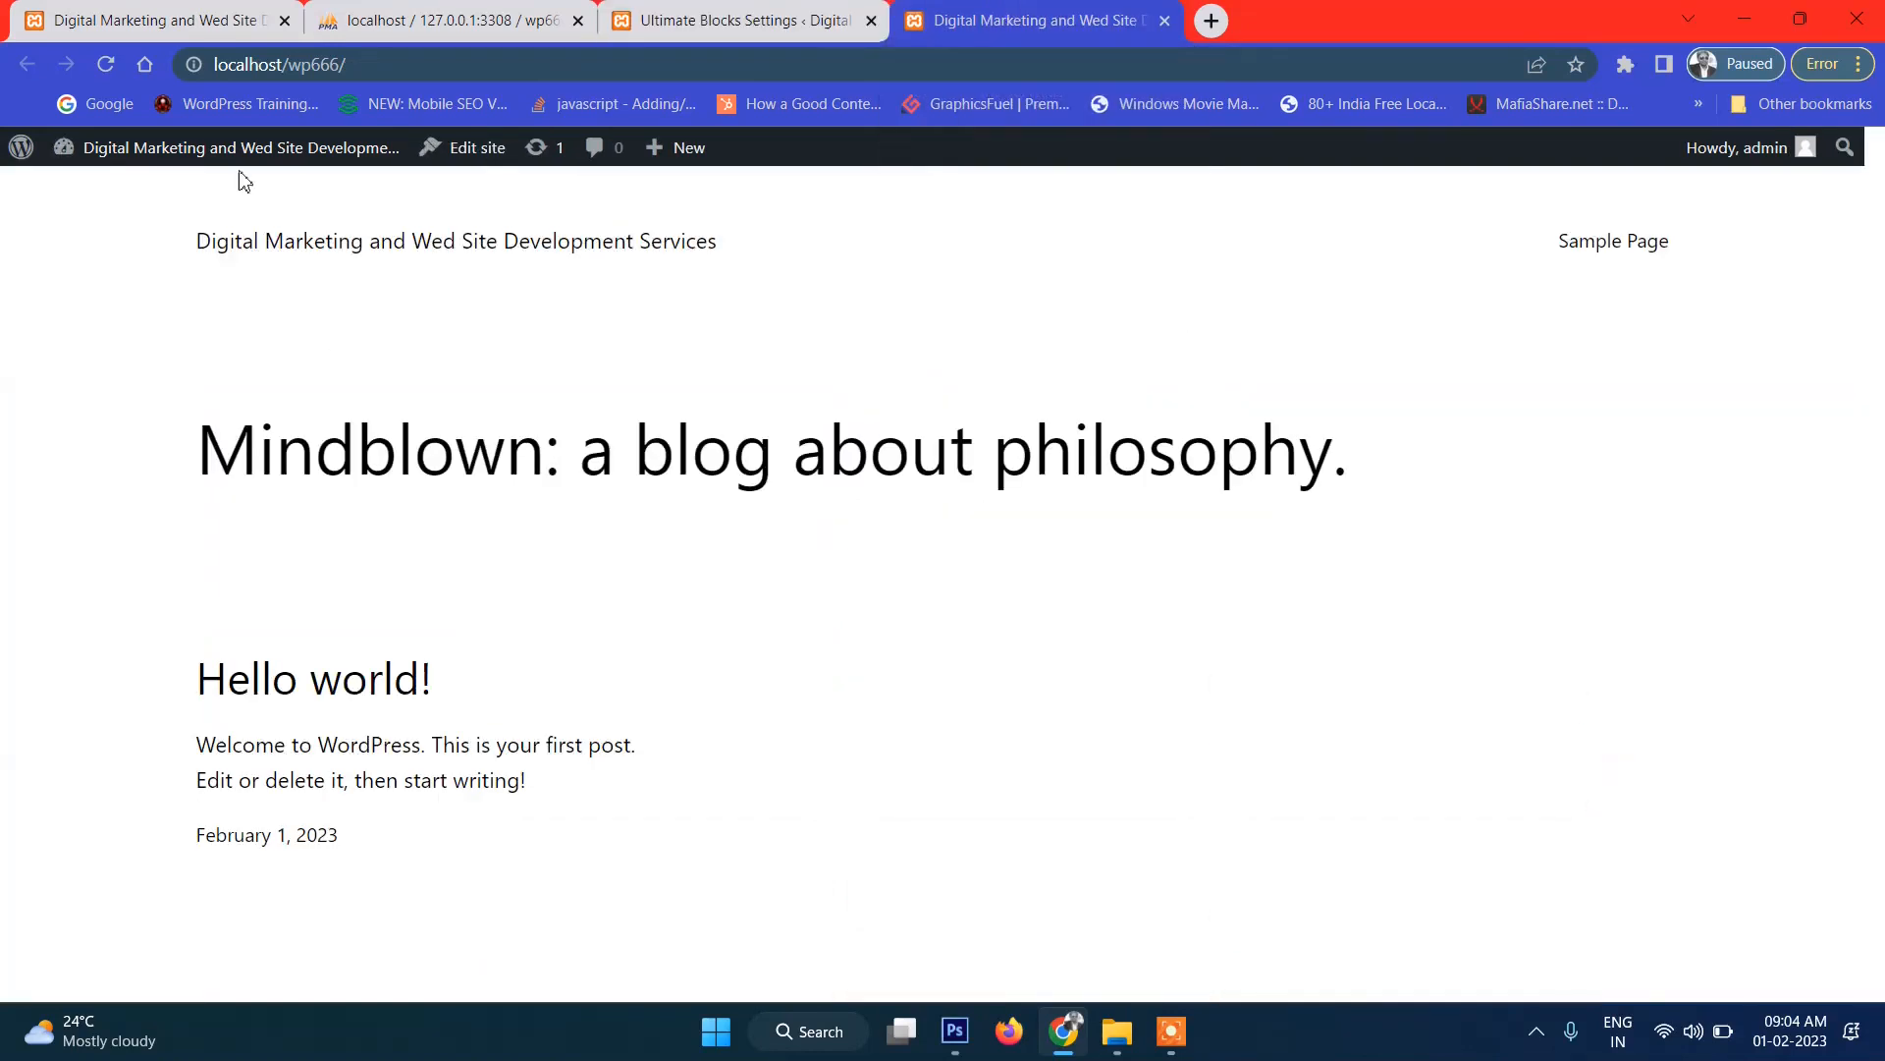
pyautogui.click(103, 64)
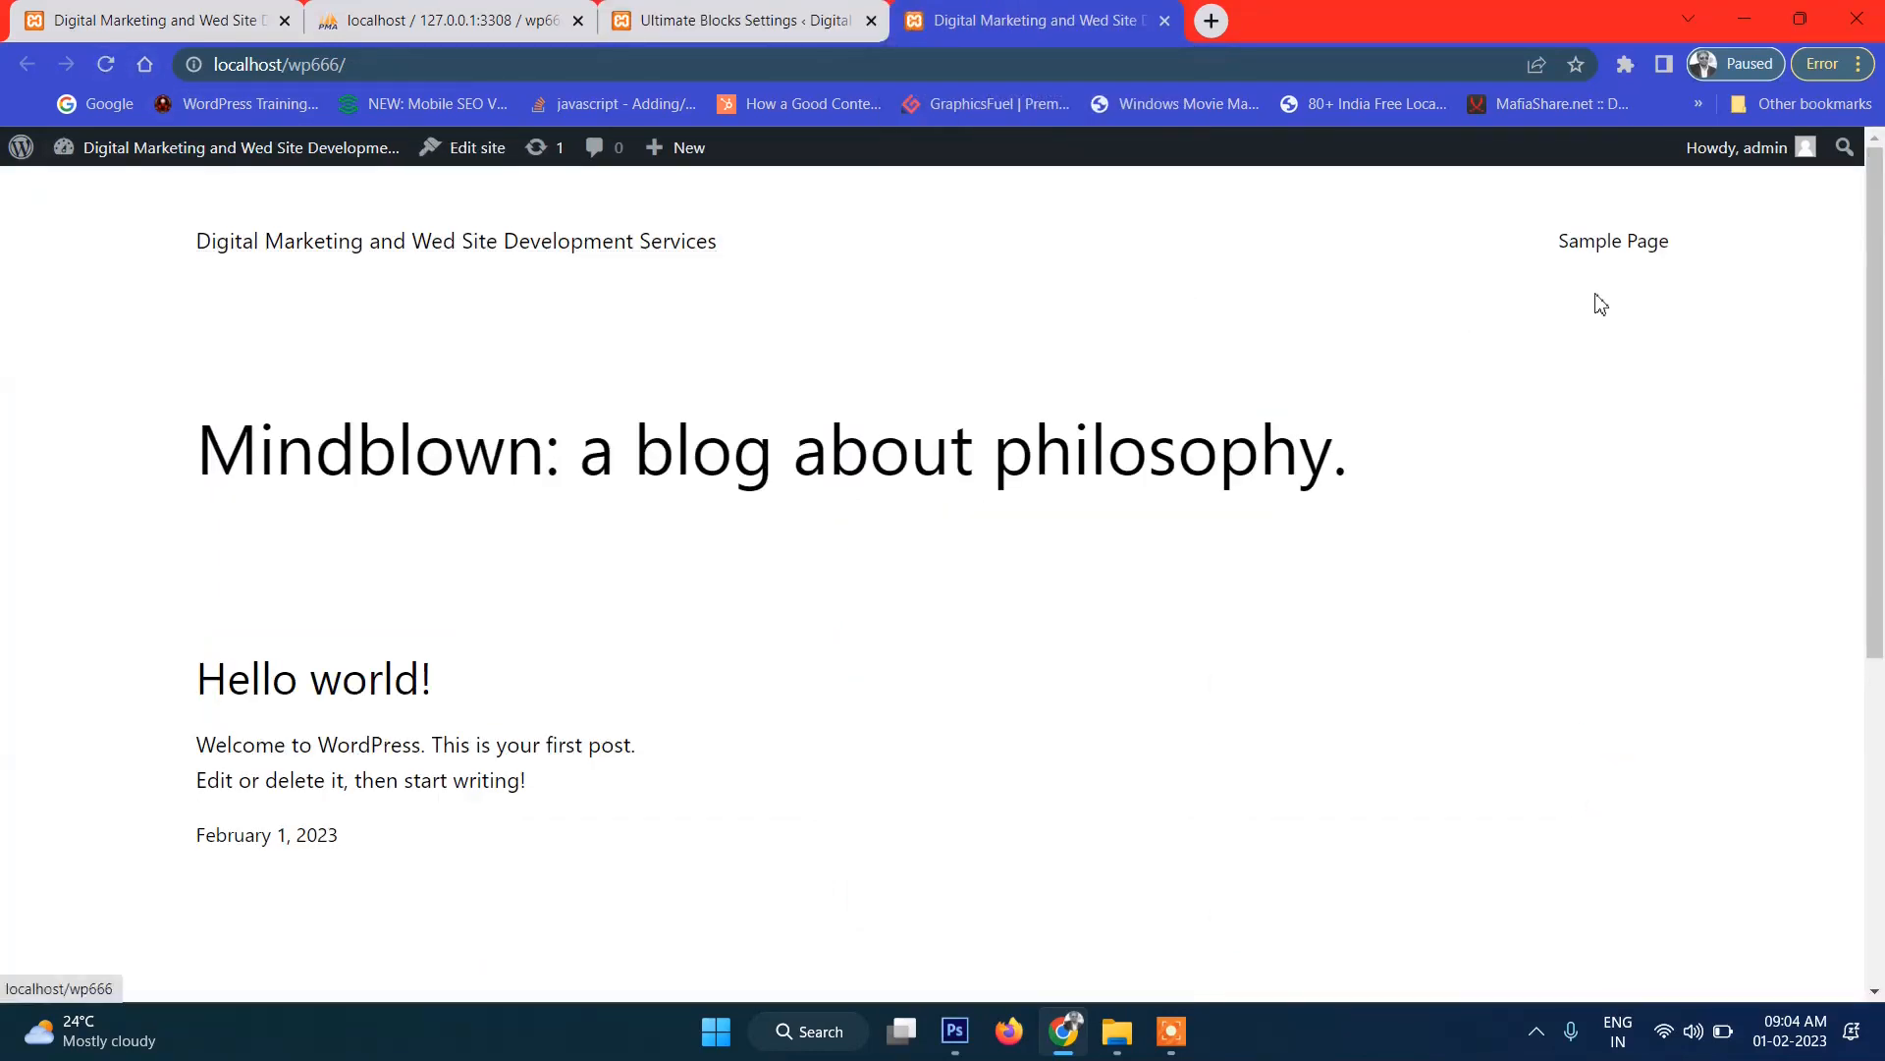
pyautogui.click(954, 1033)
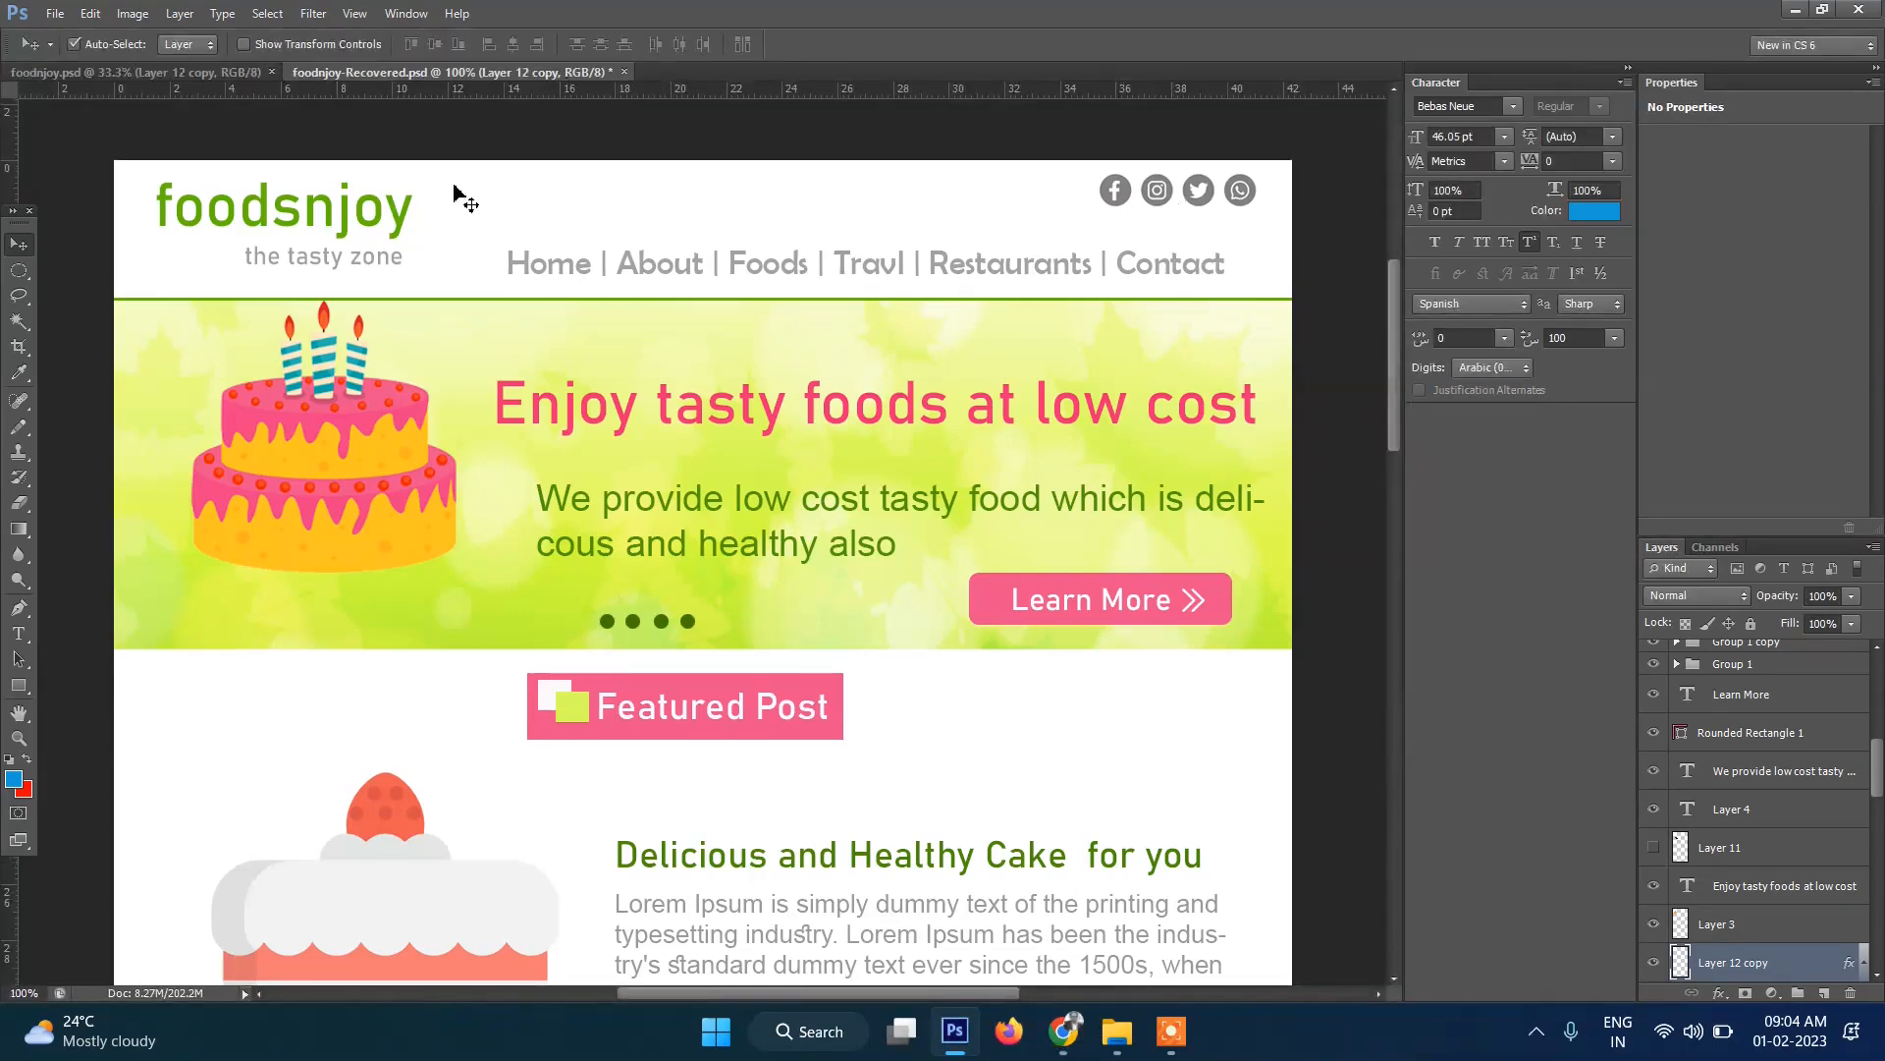
# Crop the foodsnjoy mockup to a rectangular selection around the logo, deselect, and return to Chrome.
pyautogui.click(22, 272)
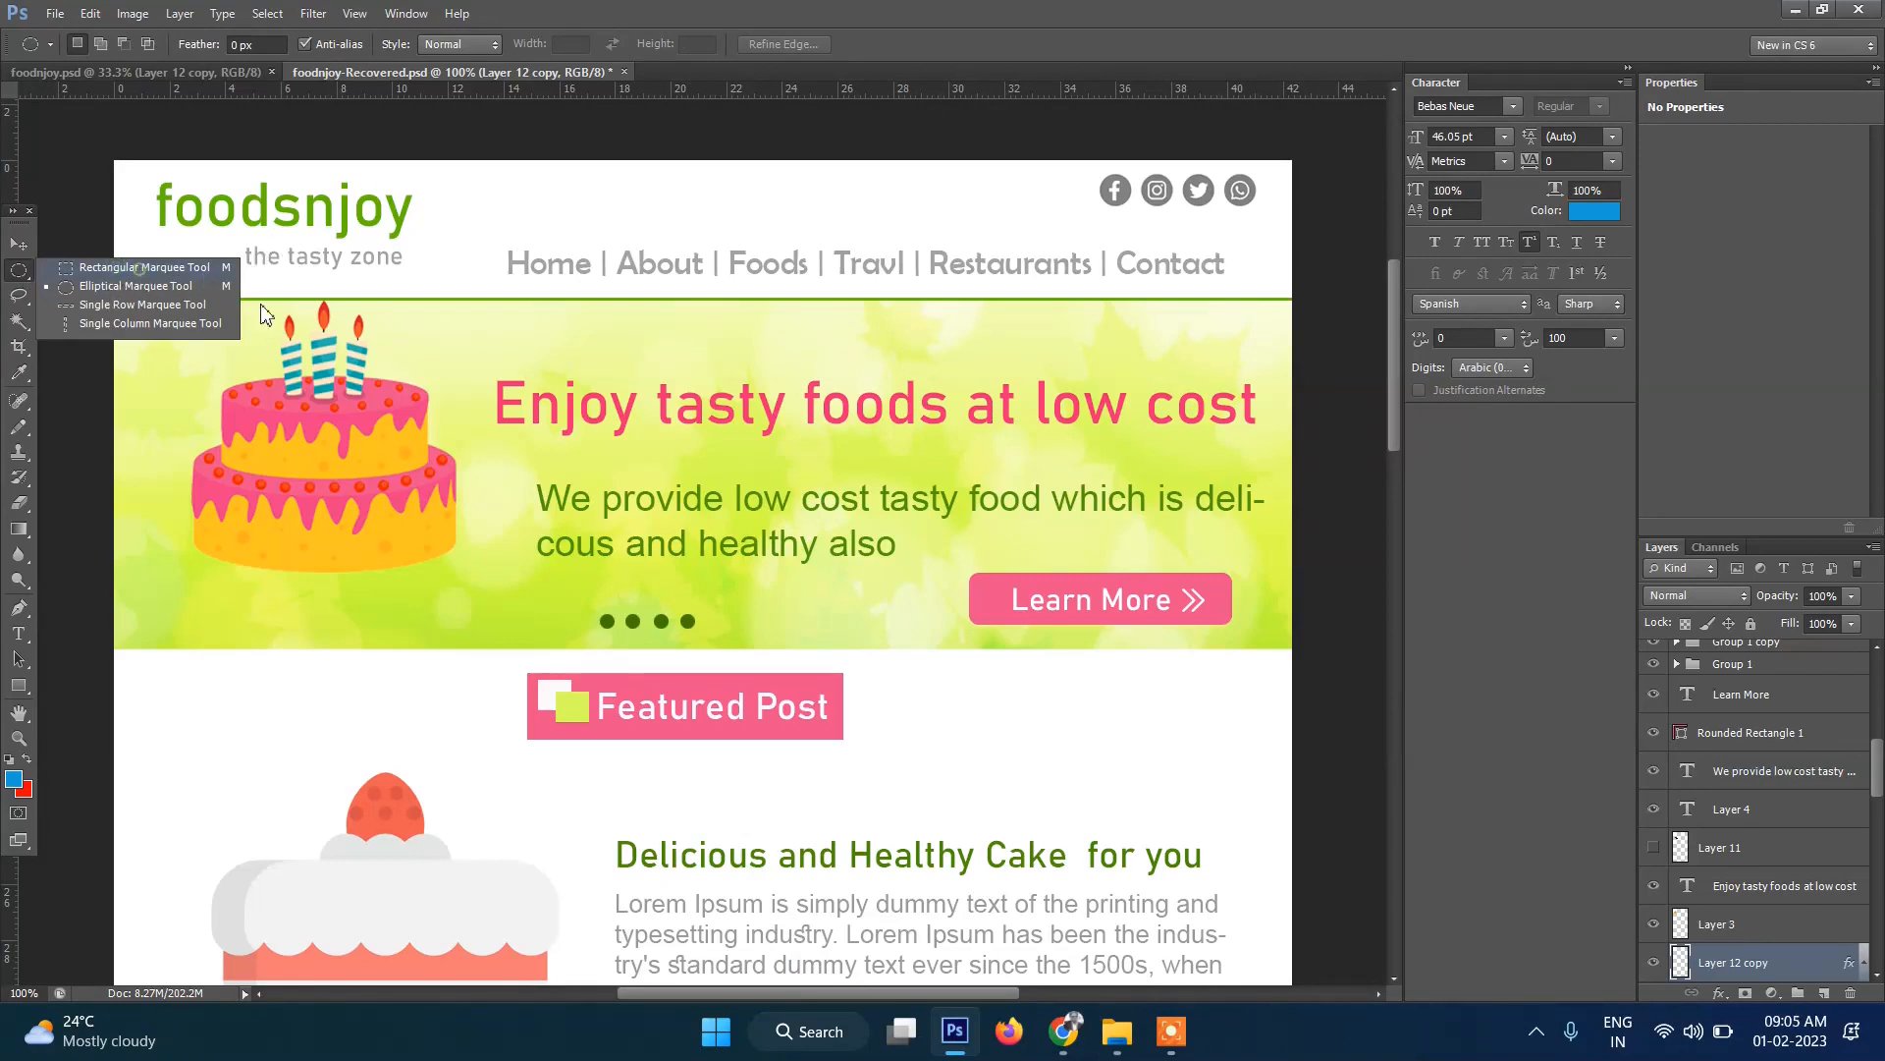
pyautogui.click(76, 268)
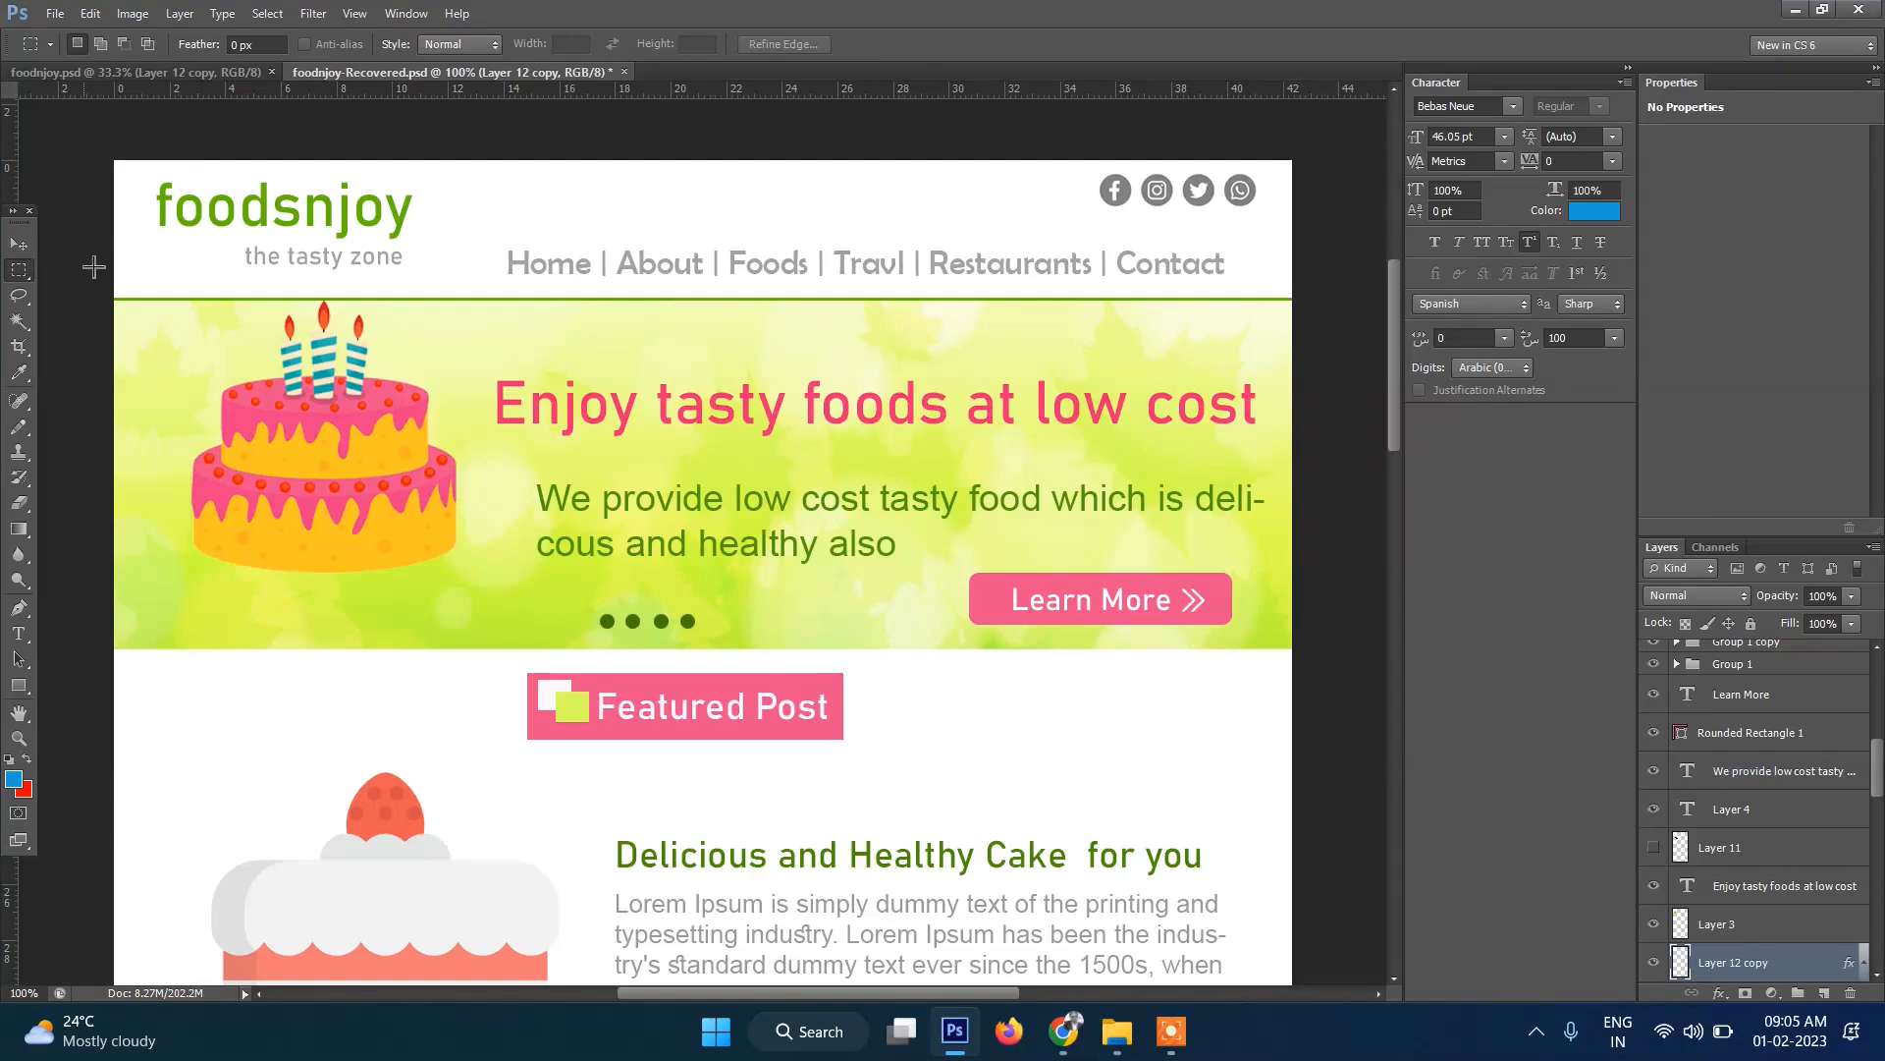
pyautogui.moveTo(140, 174); pyautogui.dragTo(449, 276)
pyautogui.moveTo(448, 276); pyautogui.dragTo(442, 275)
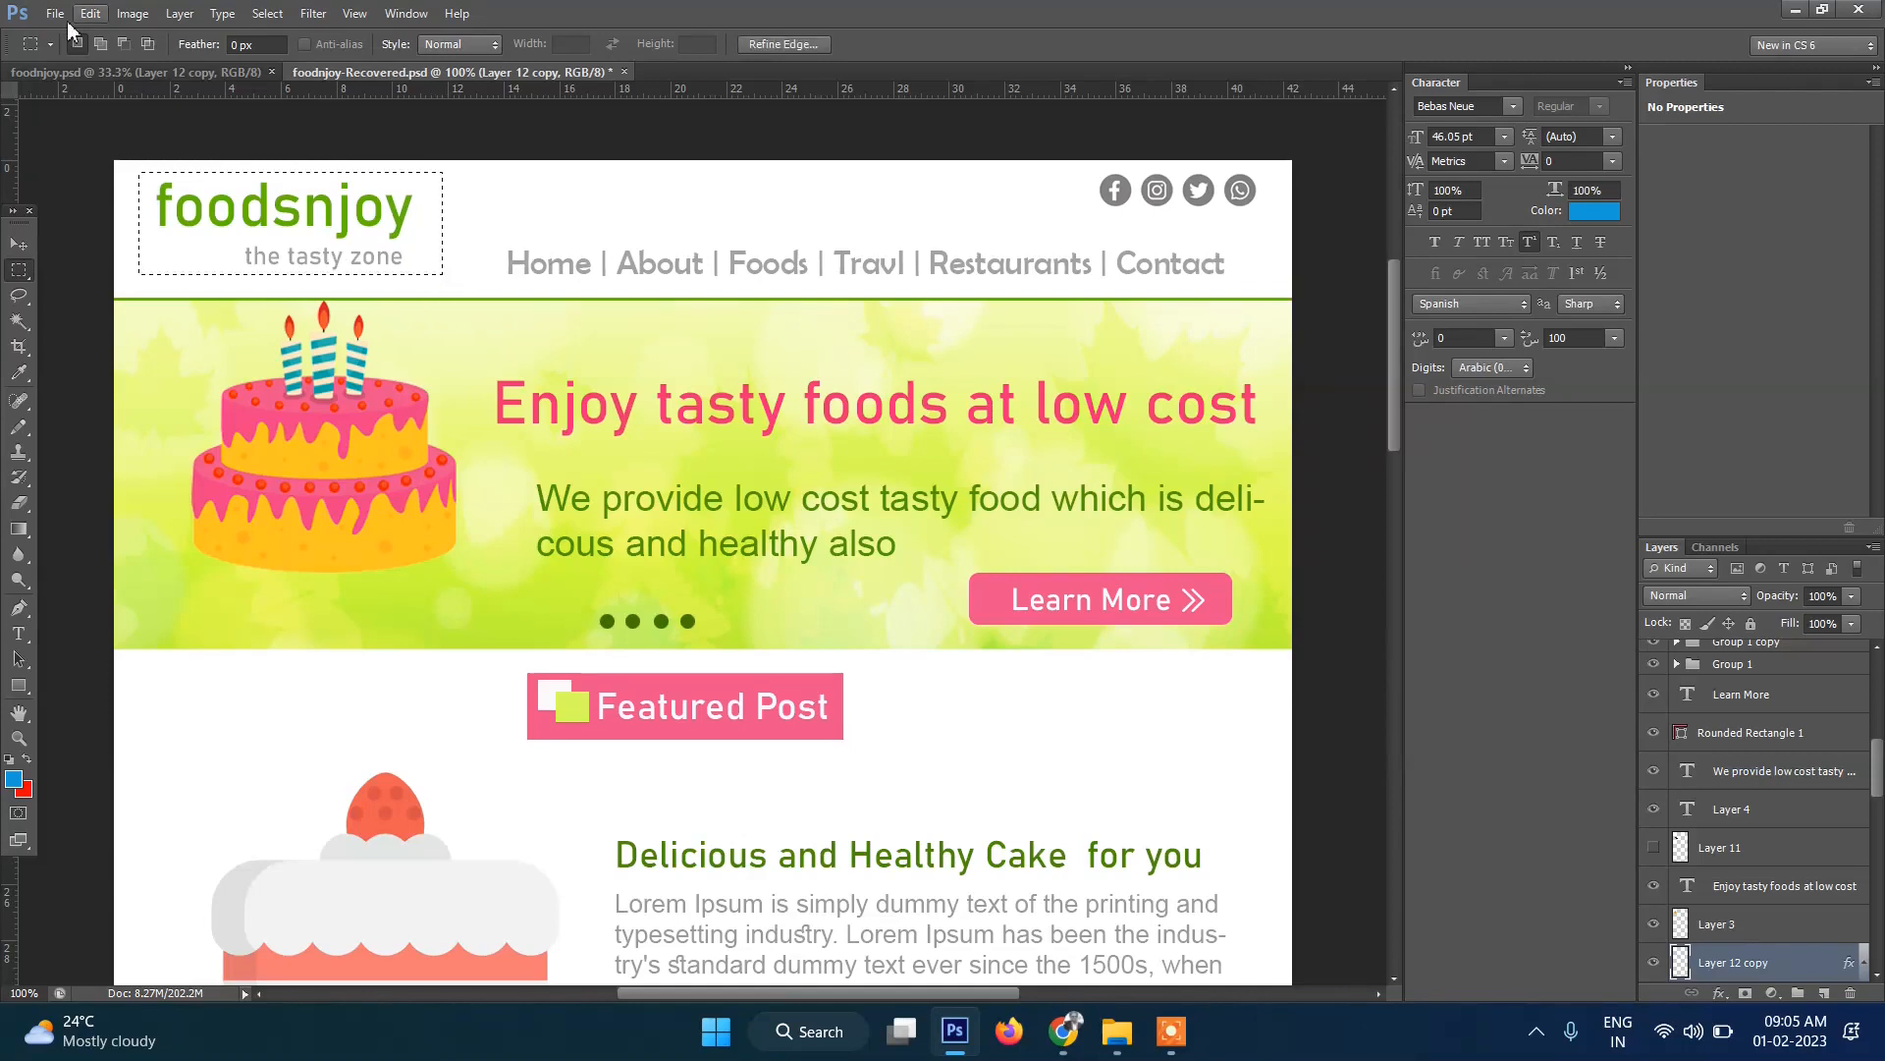
pyautogui.click(133, 14)
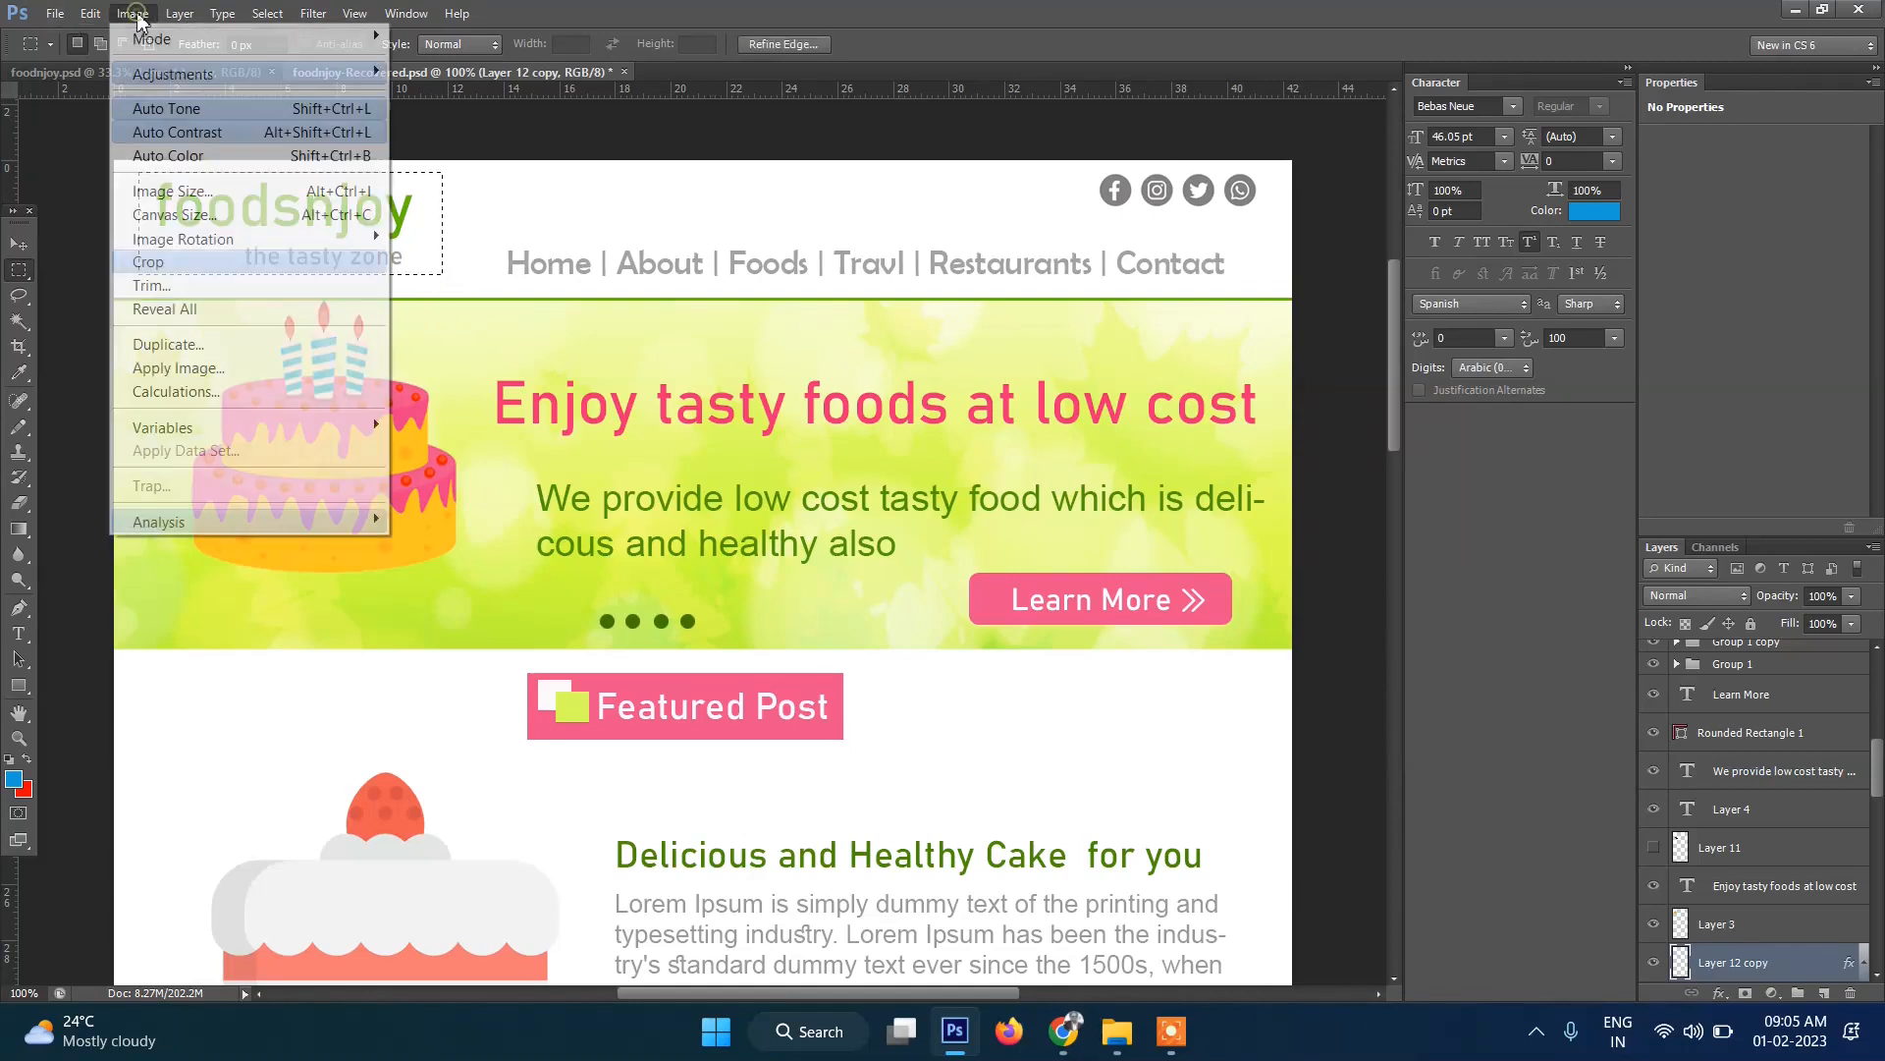
pyautogui.click(187, 262)
pyautogui.hotkey('ctrl', 'd')
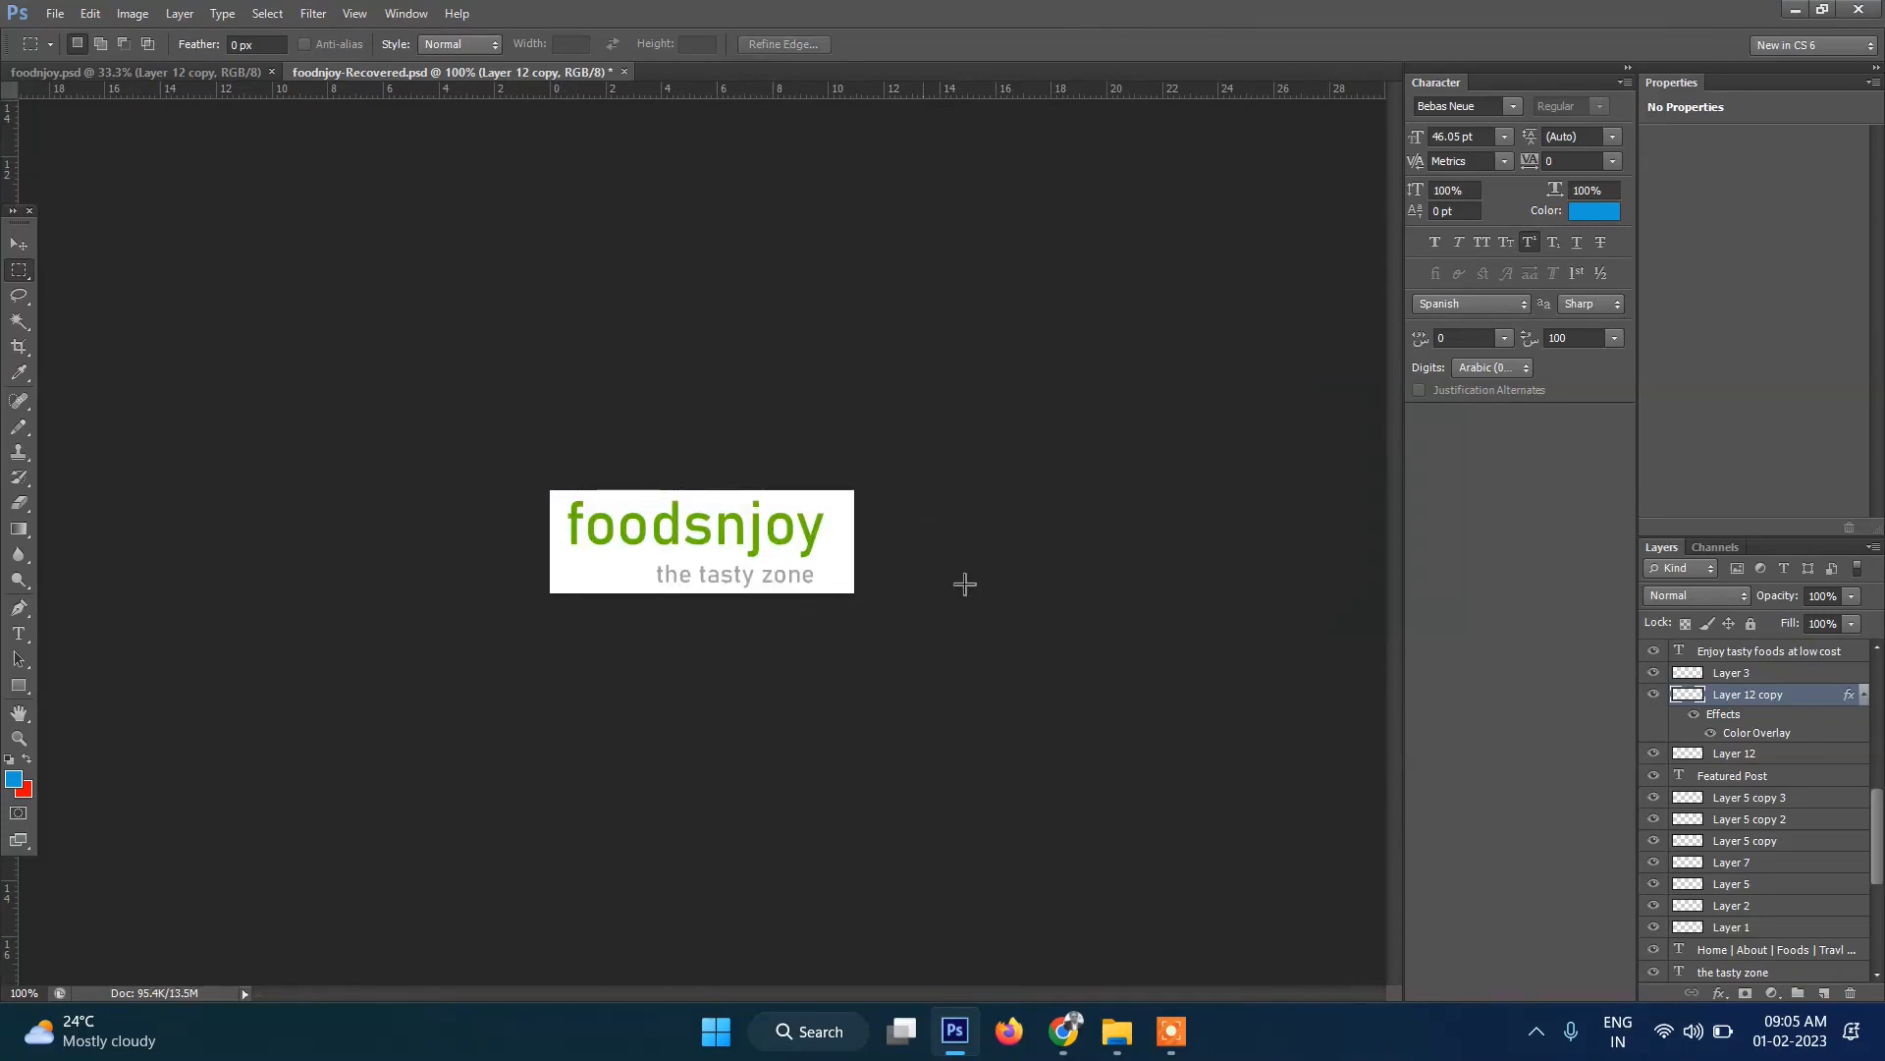
pyautogui.click(1069, 1049)
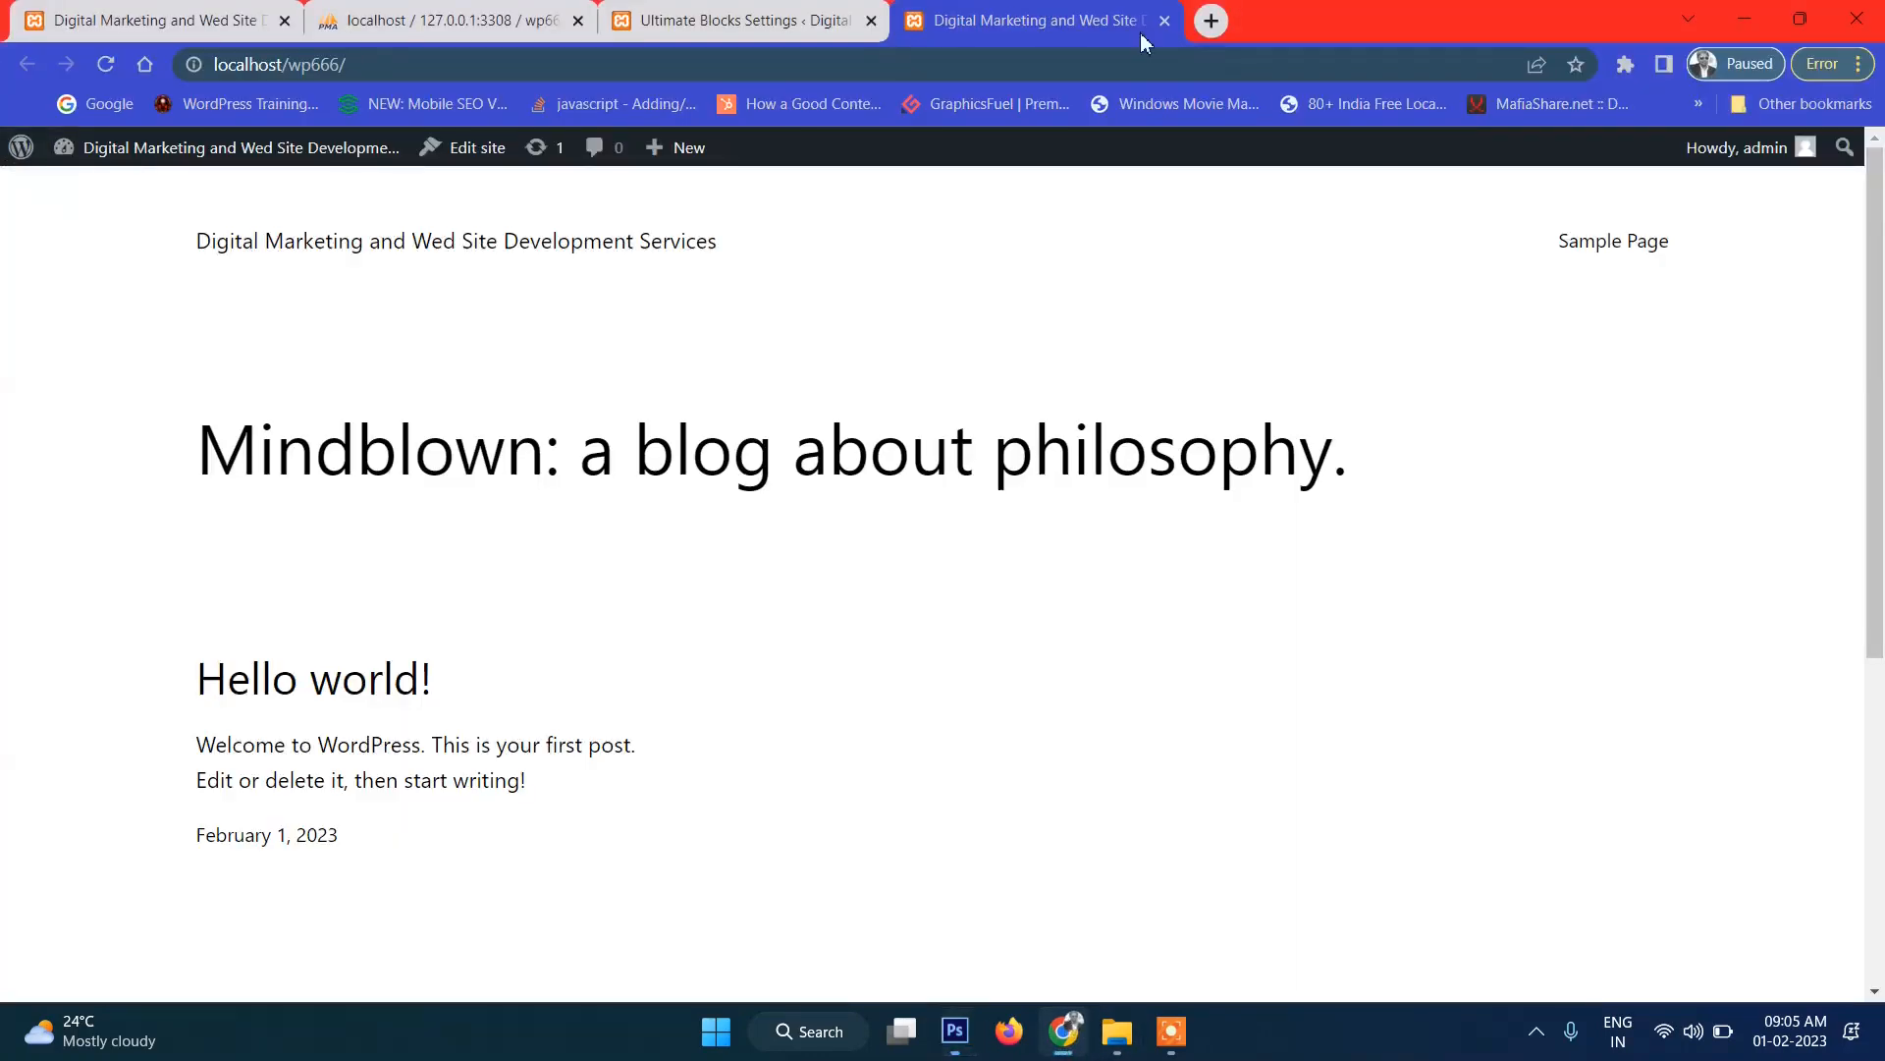
# Search Google for pixlr, browse pixlr.com, then close it and return to Photoshop's cropped logo.
pyautogui.click(1210, 21)
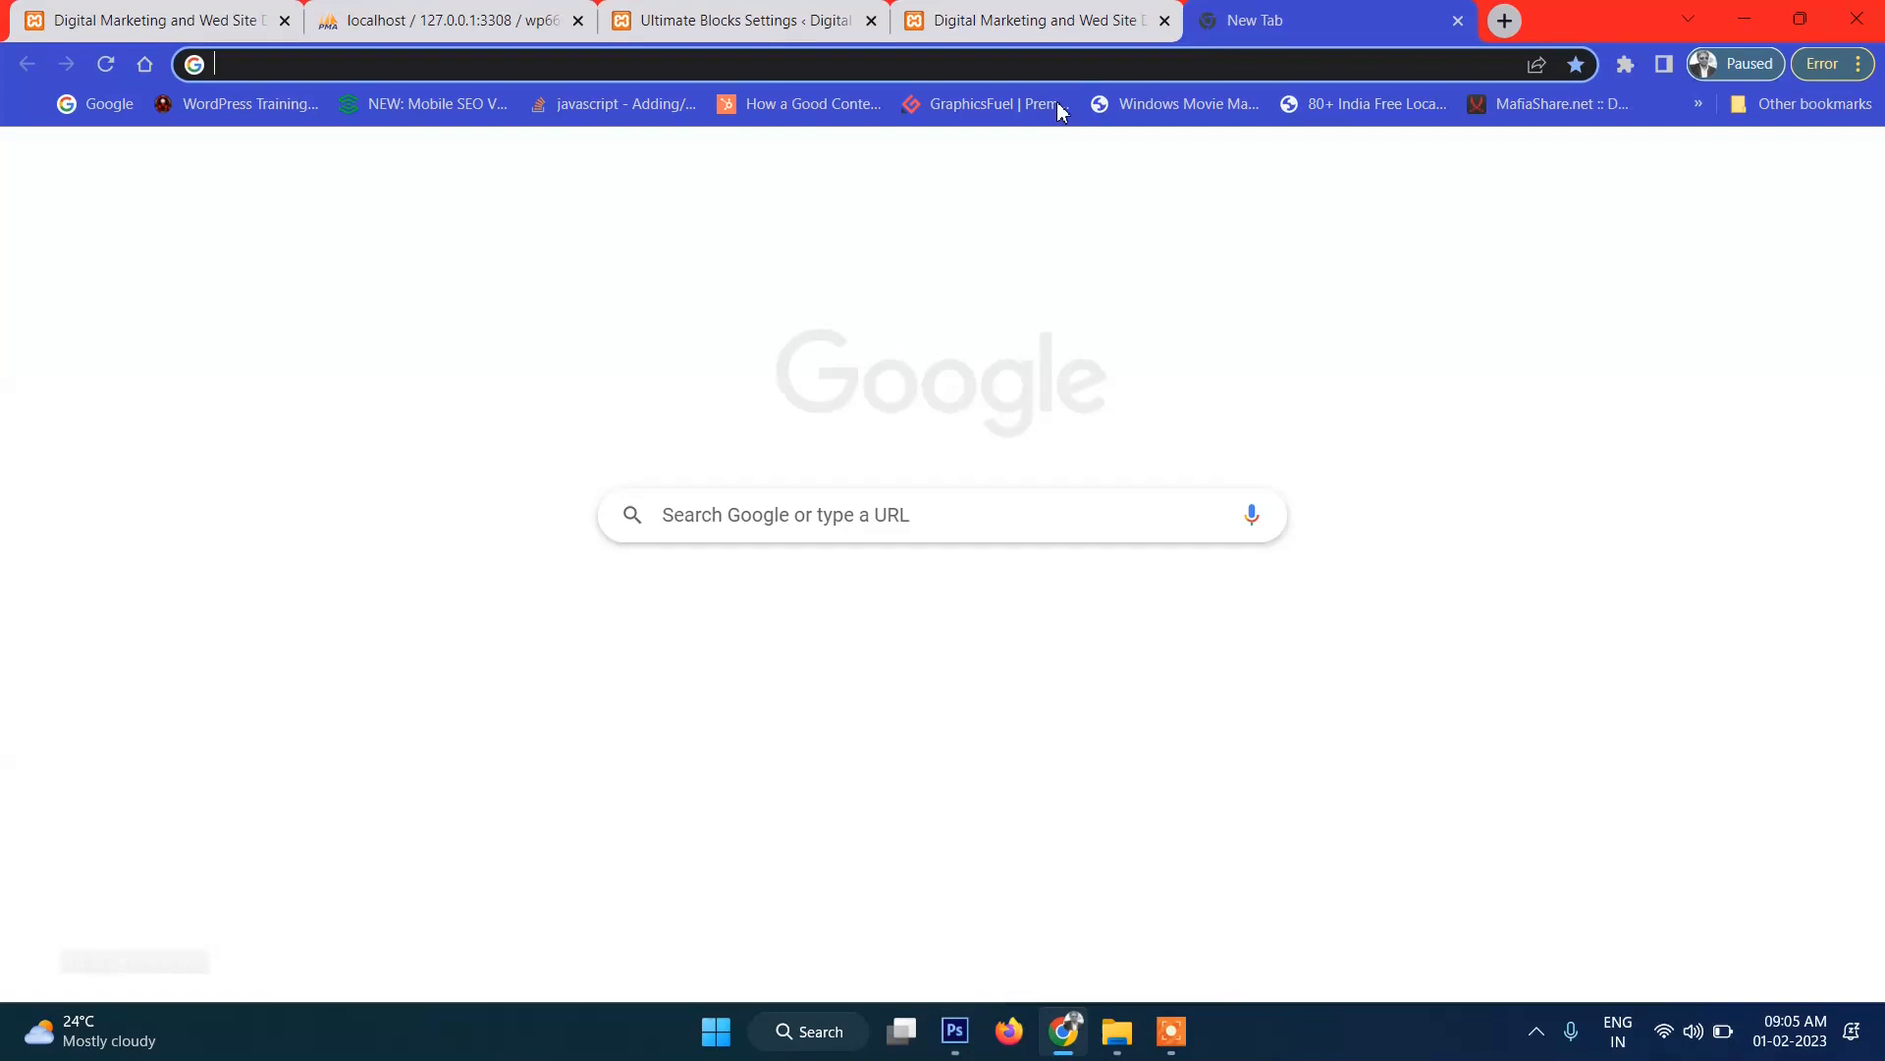
pyautogui.write('p')
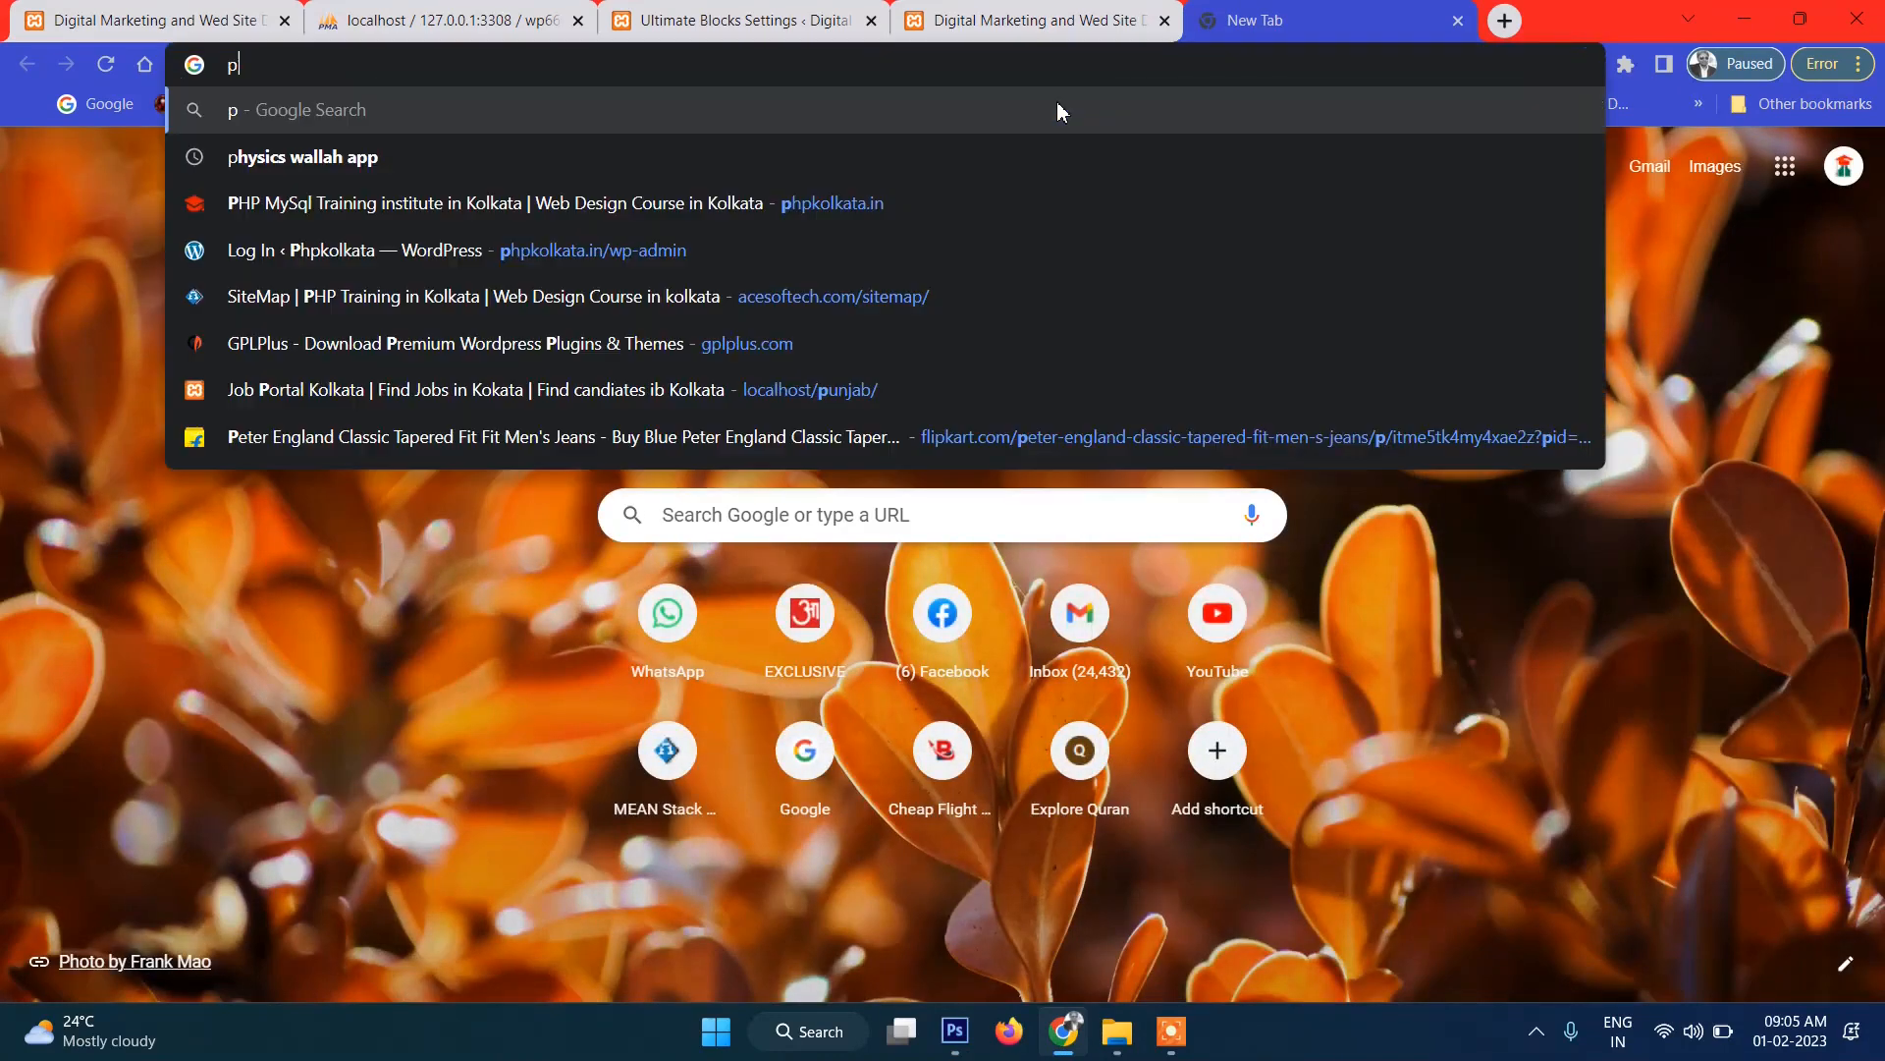
pyautogui.write('ixlr')
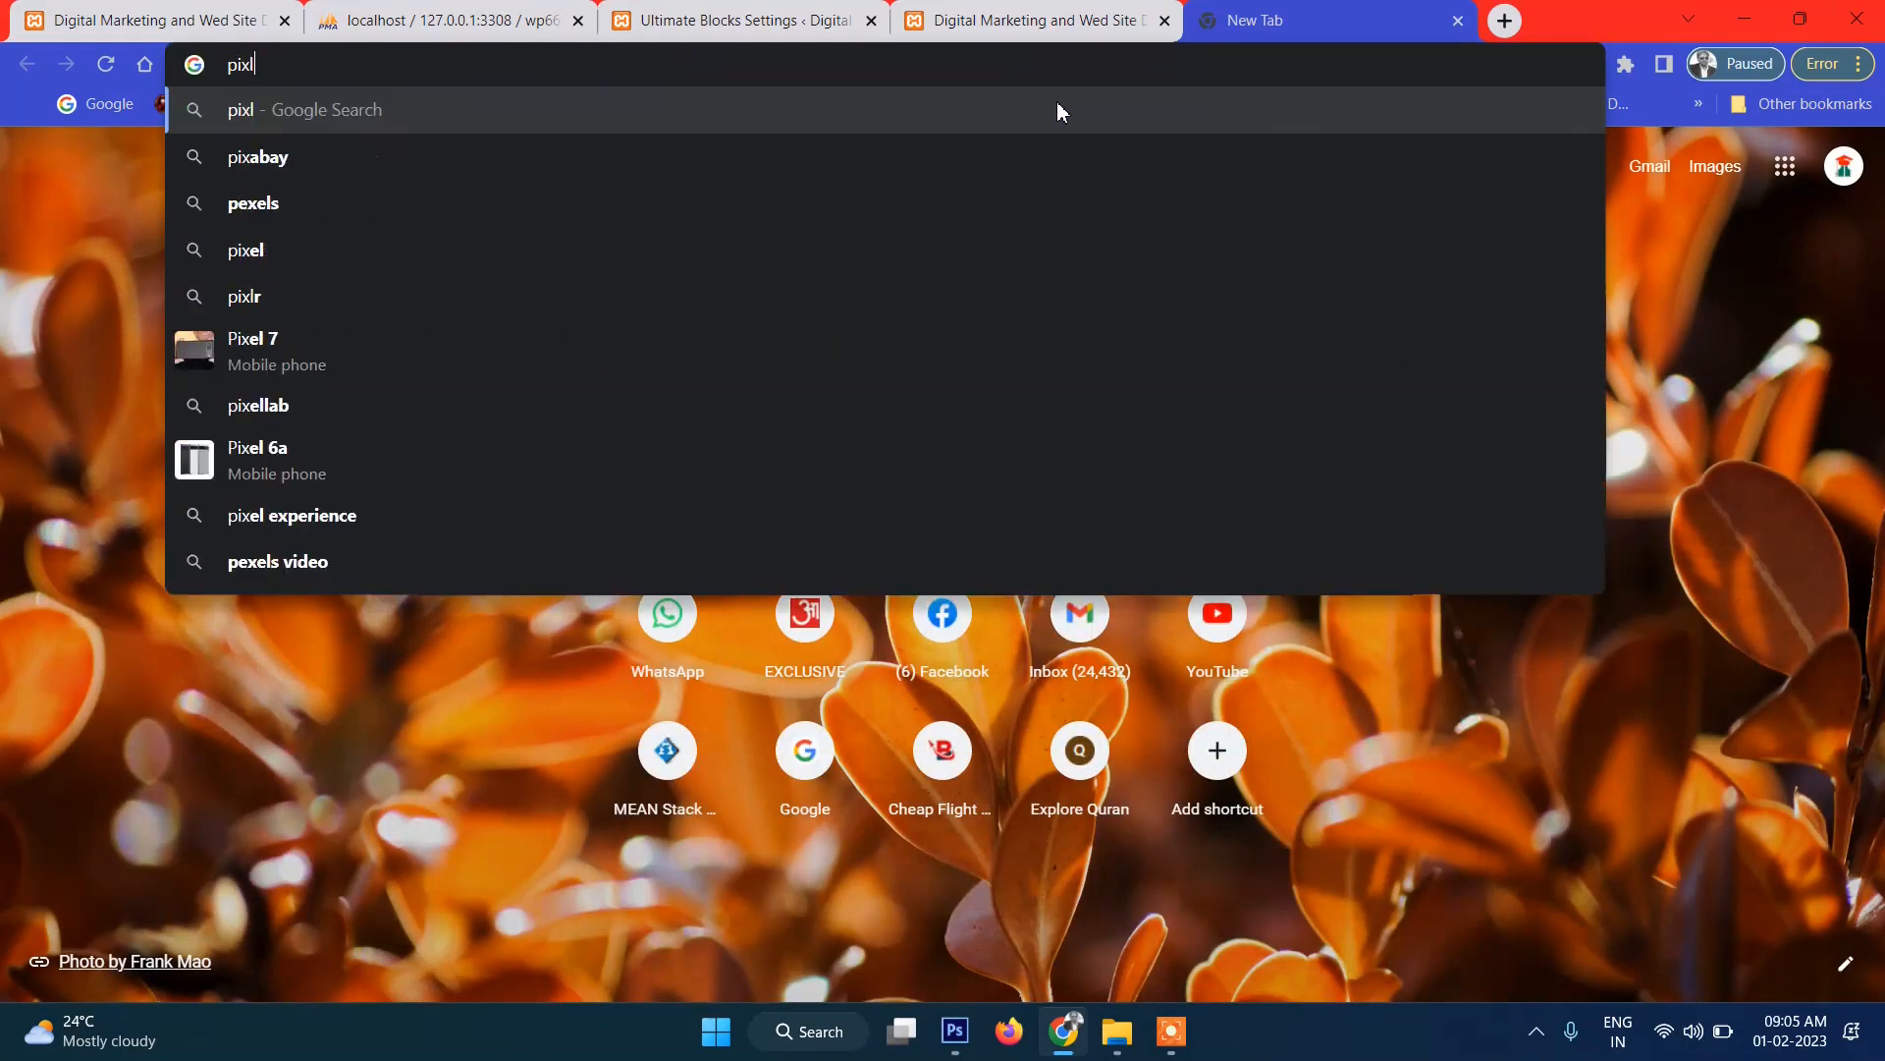
pyautogui.press('Return')
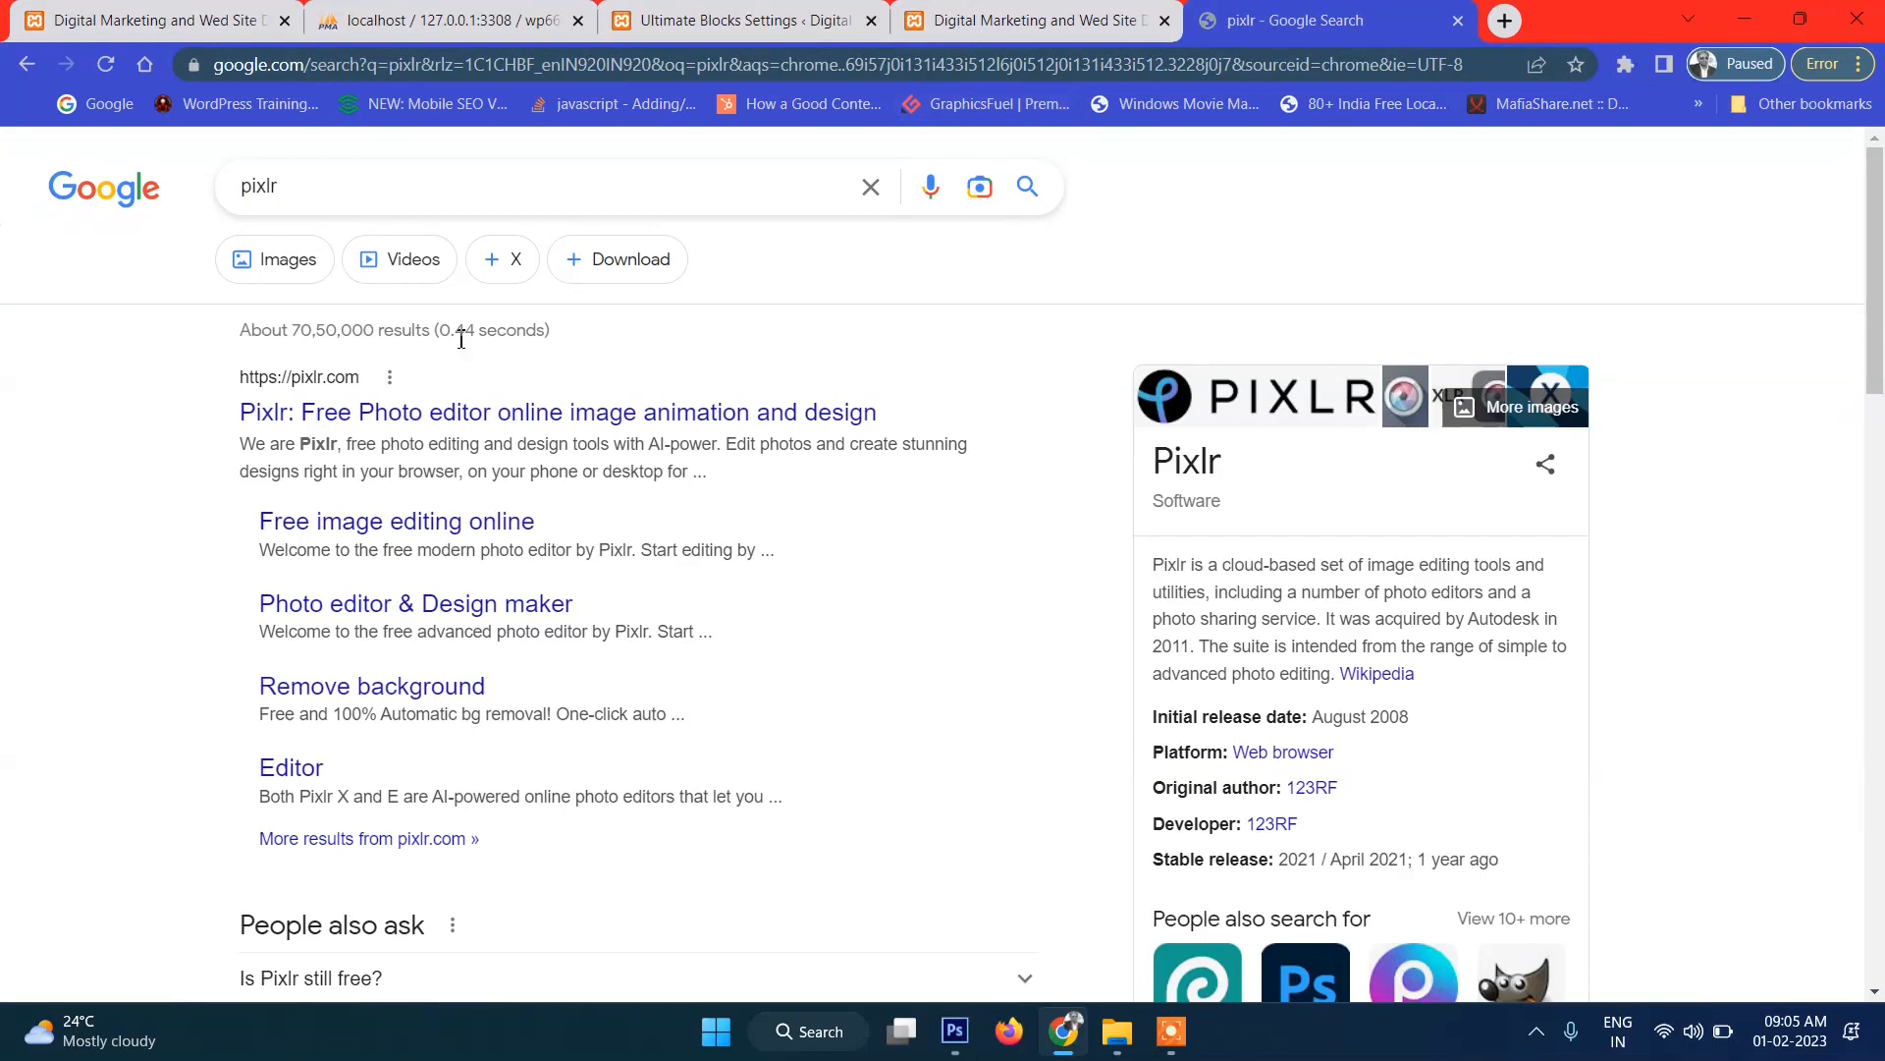
pyautogui.click(363, 414)
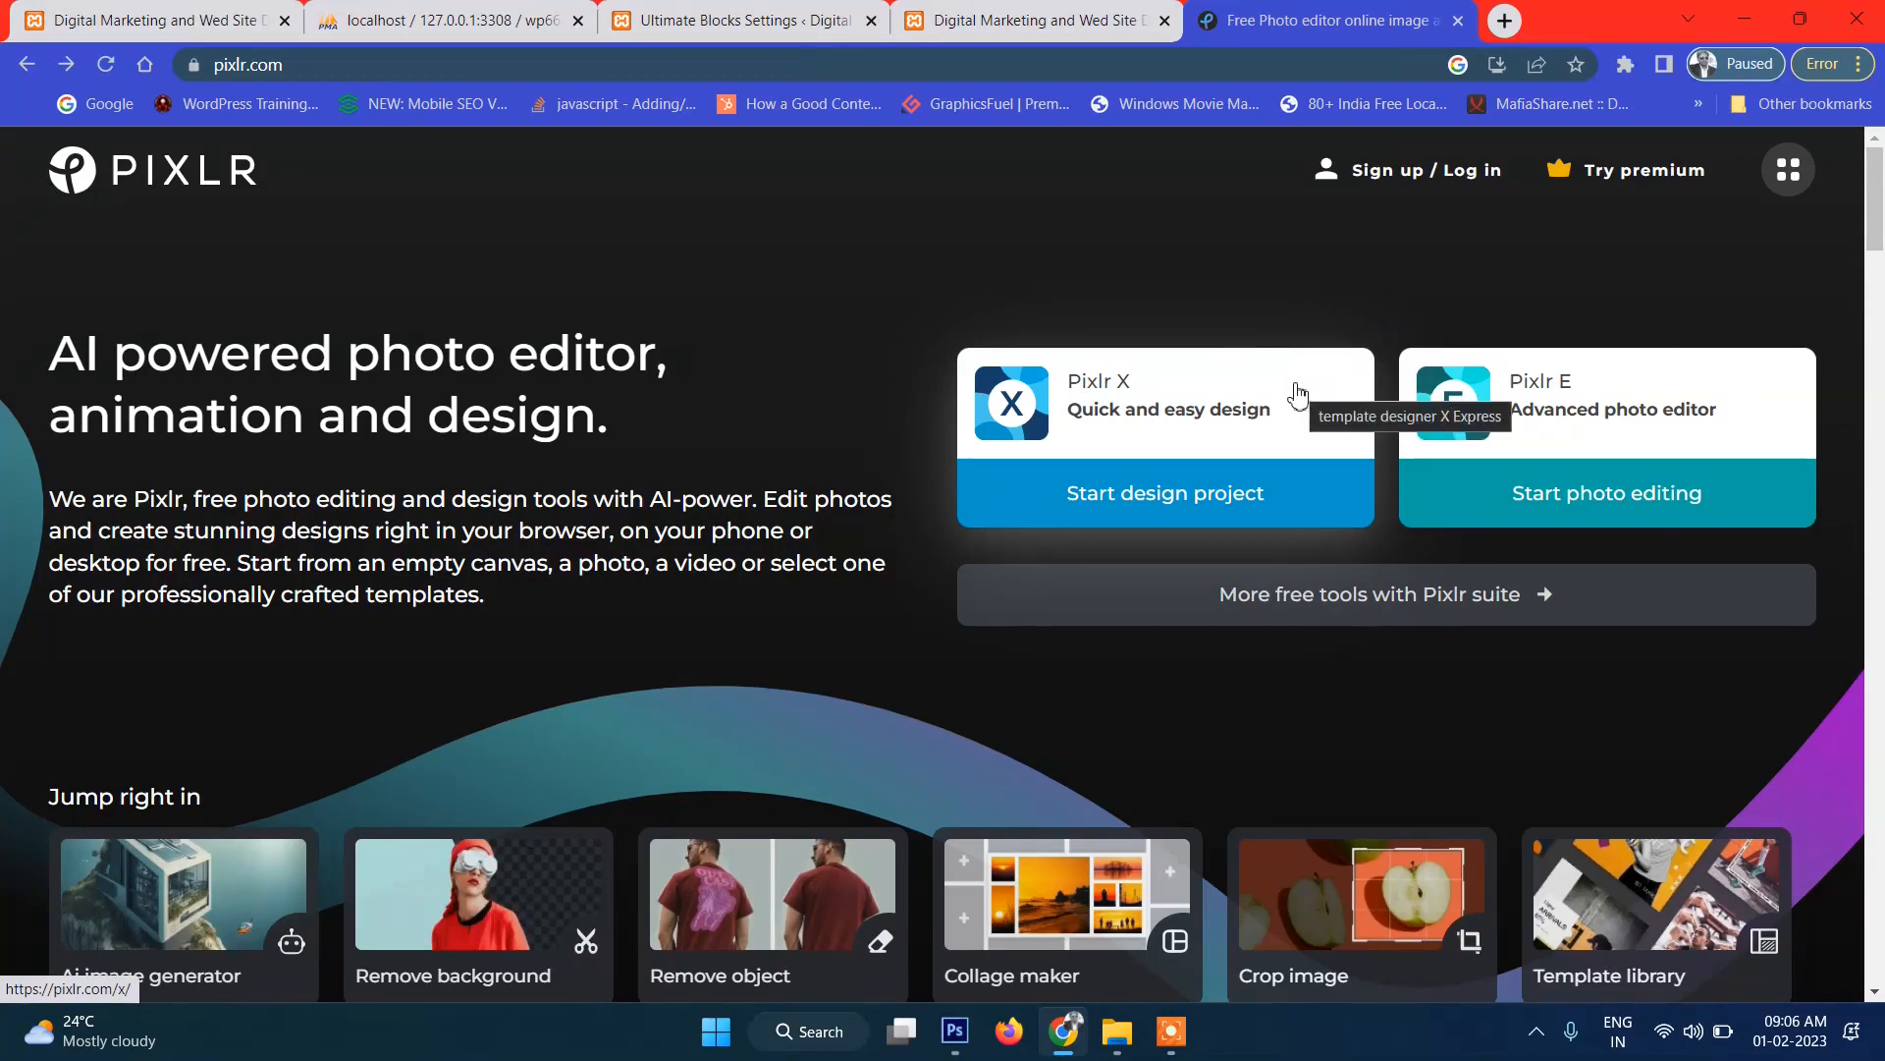
pyautogui.scroll(-10, 731, 343)
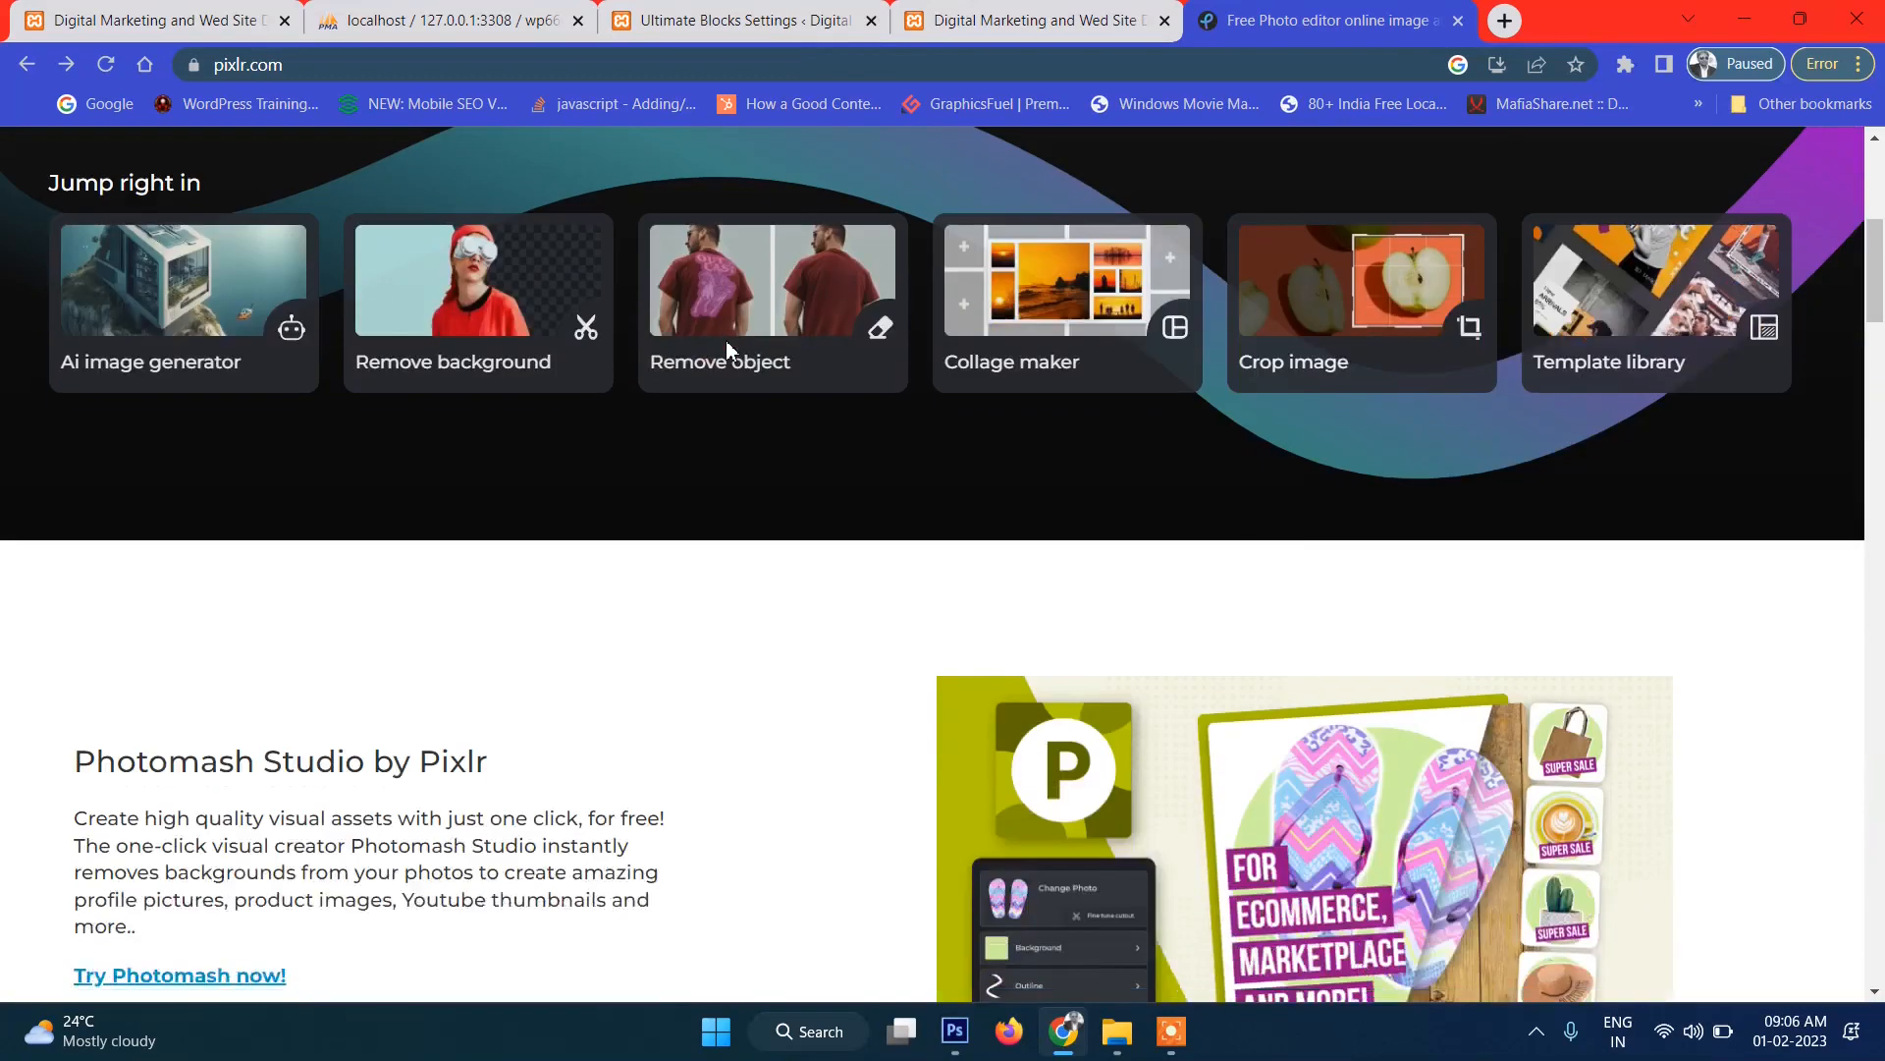
pyautogui.scroll(10, 729, 351)
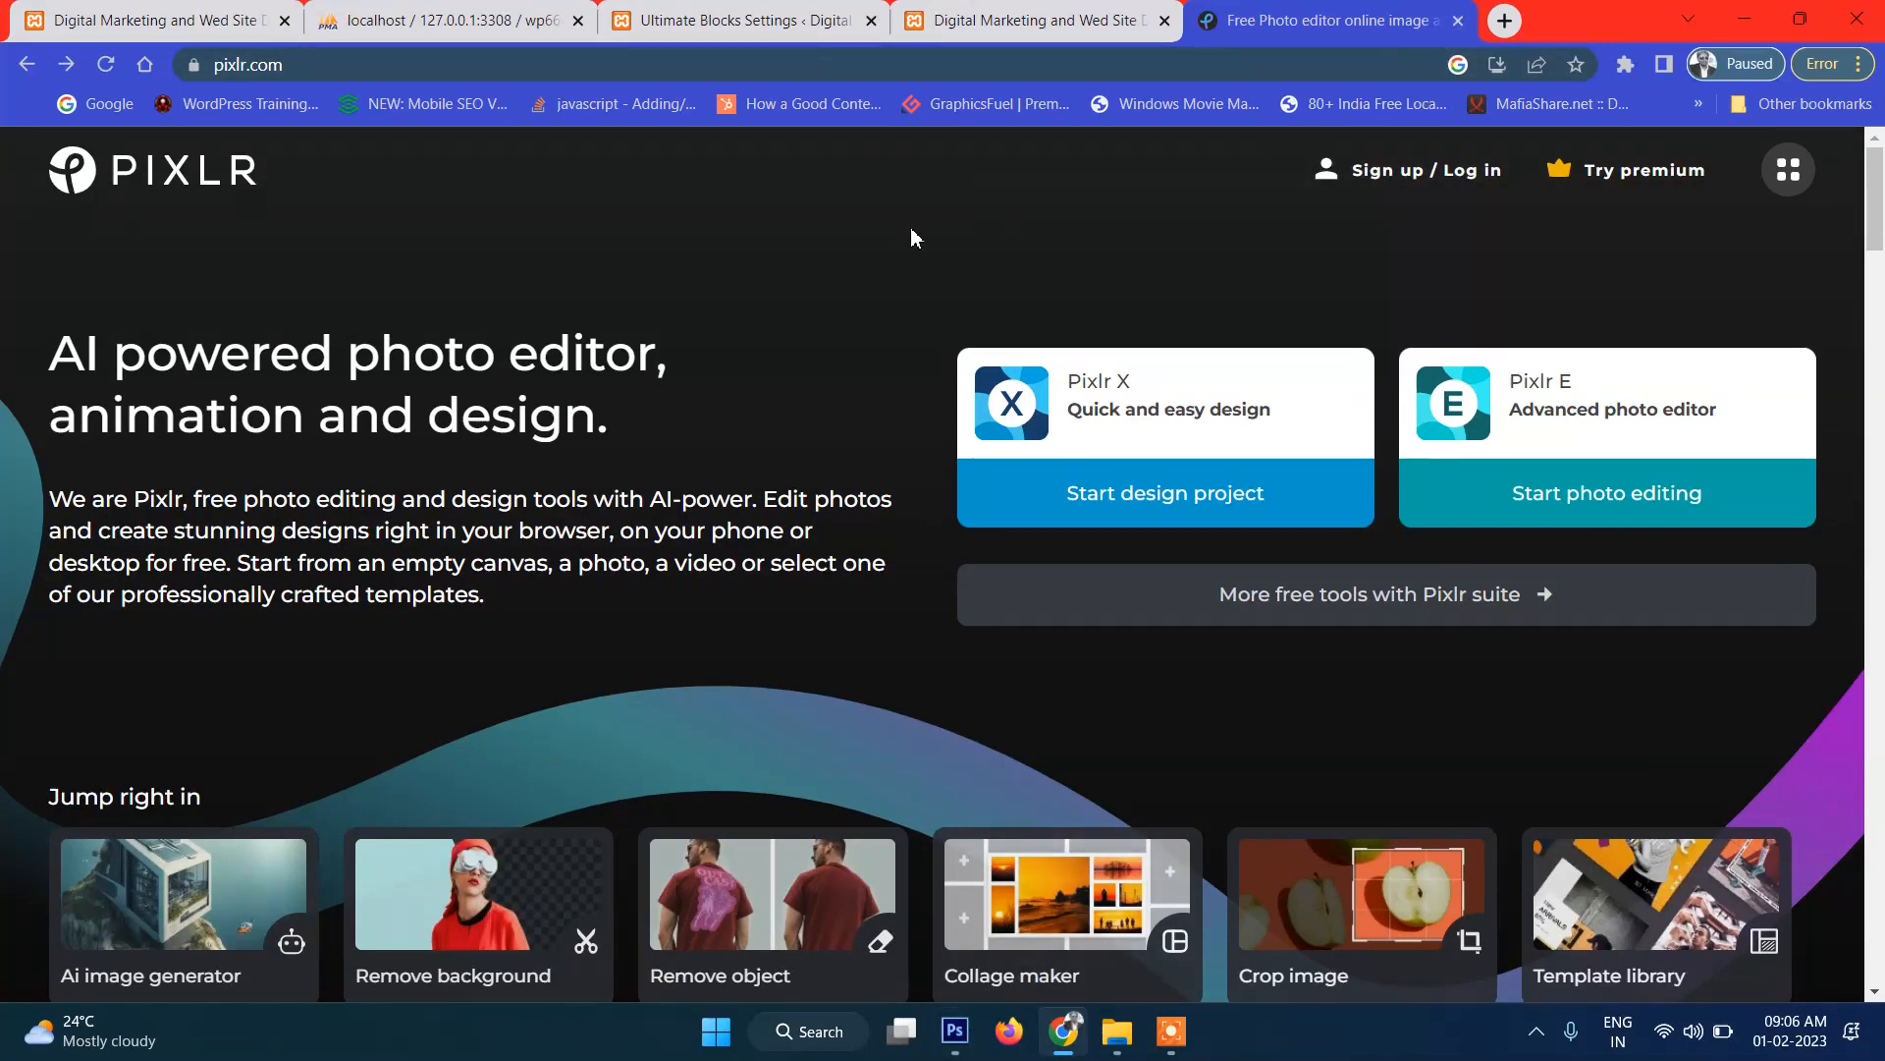
pyautogui.click(1458, 24)
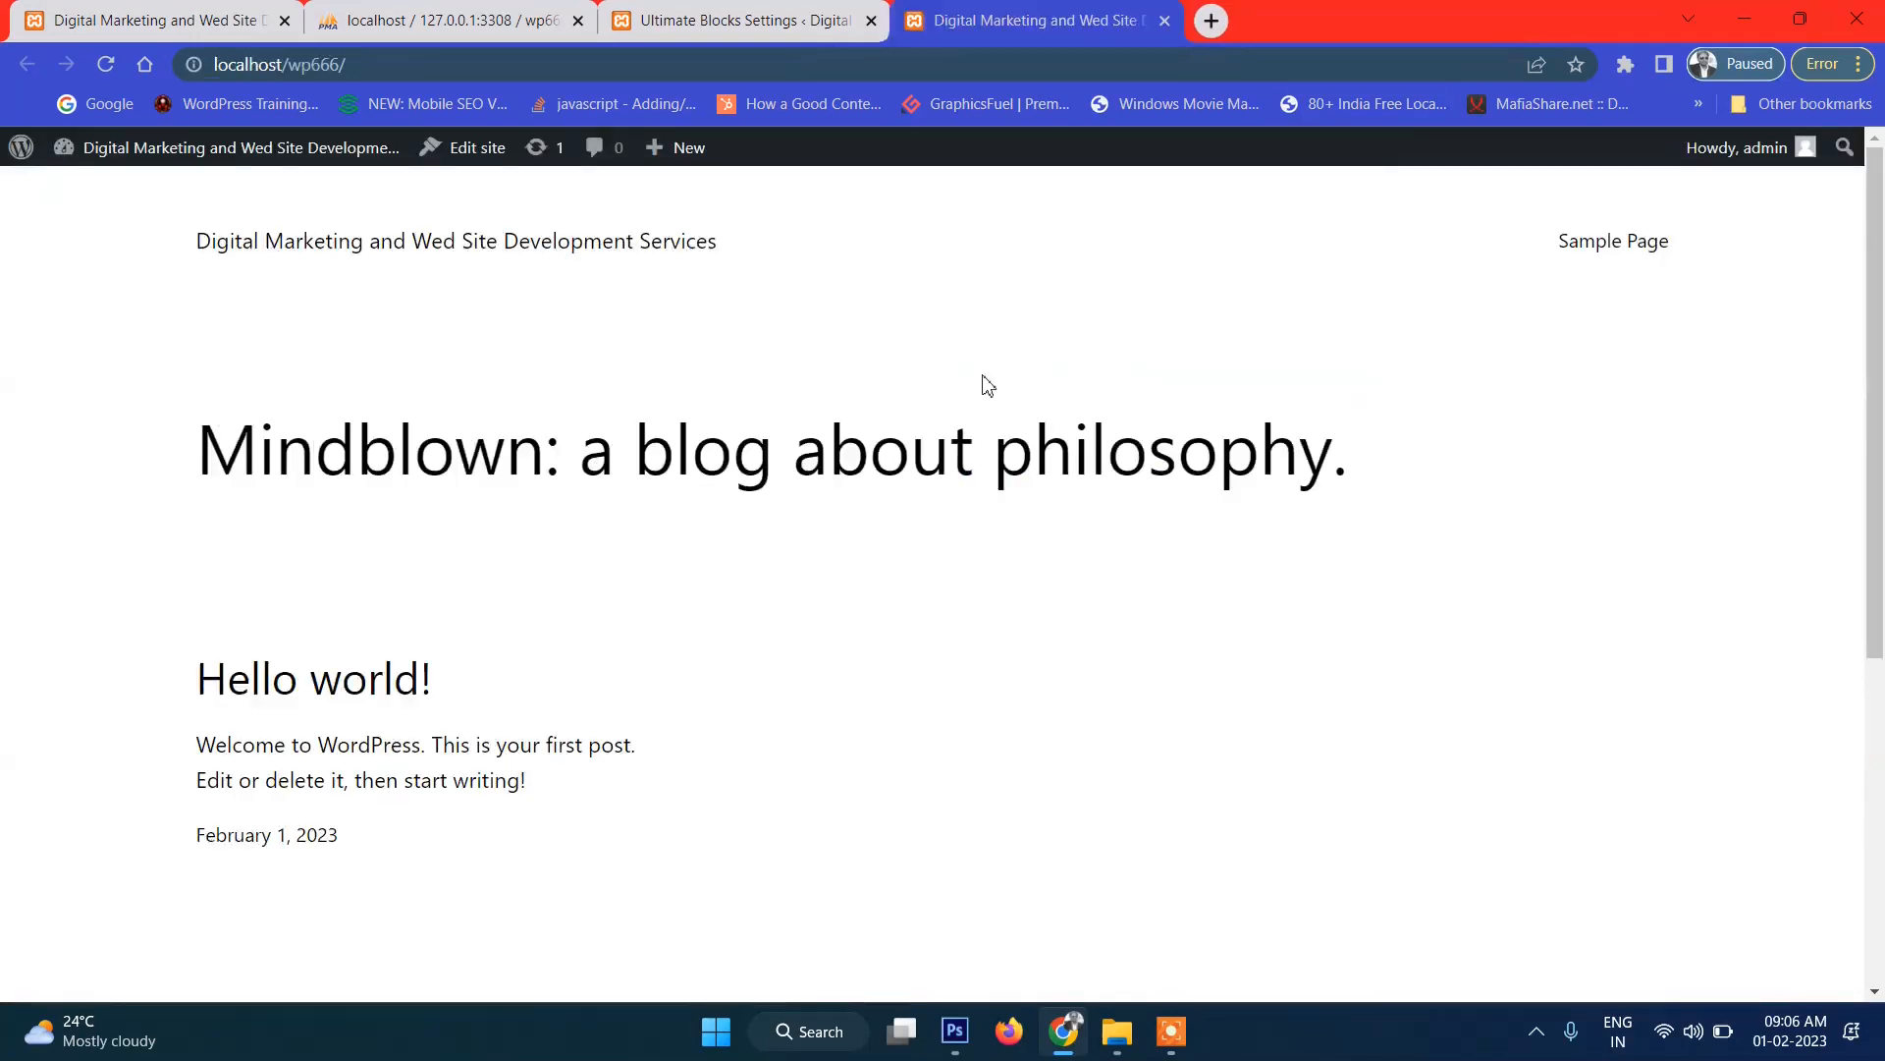
pyautogui.click(955, 1030)
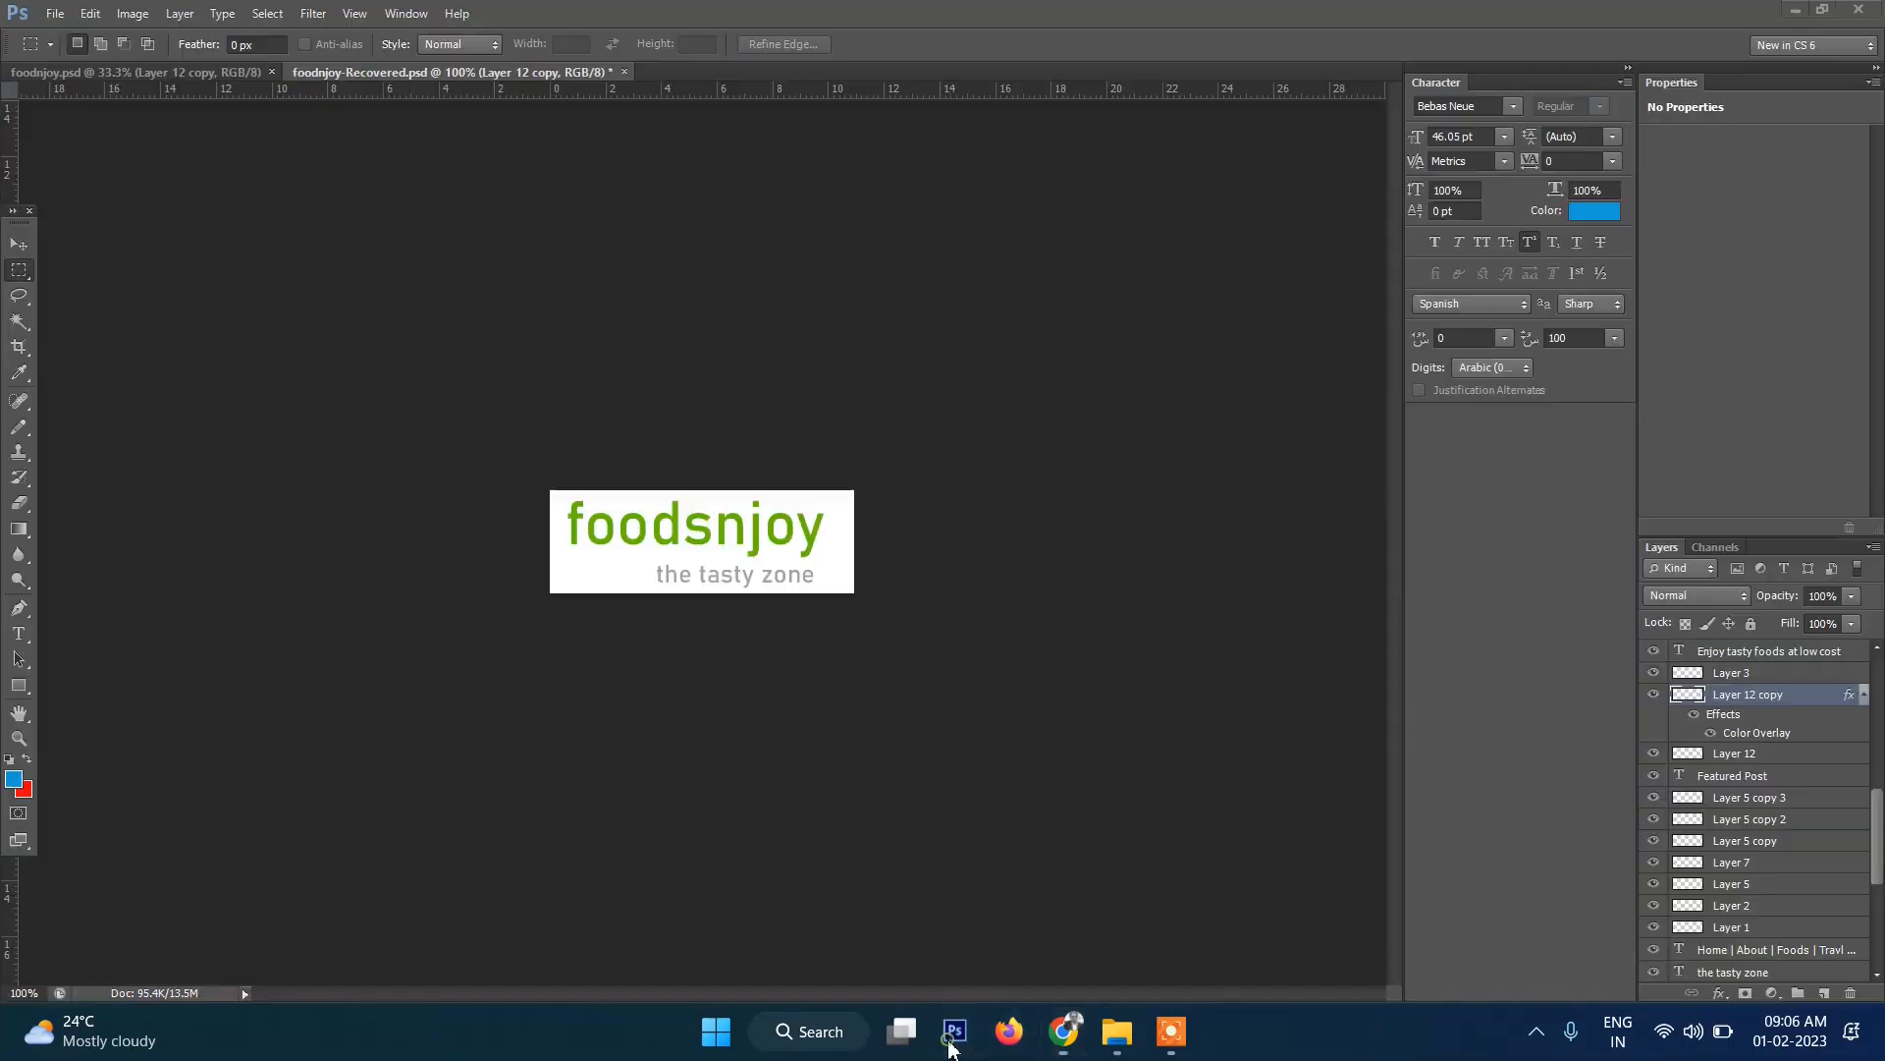
# Export the 310×105 px logo via Save for Web as PNG-24, browsing This PC for a location.
pyautogui.click(56, 17)
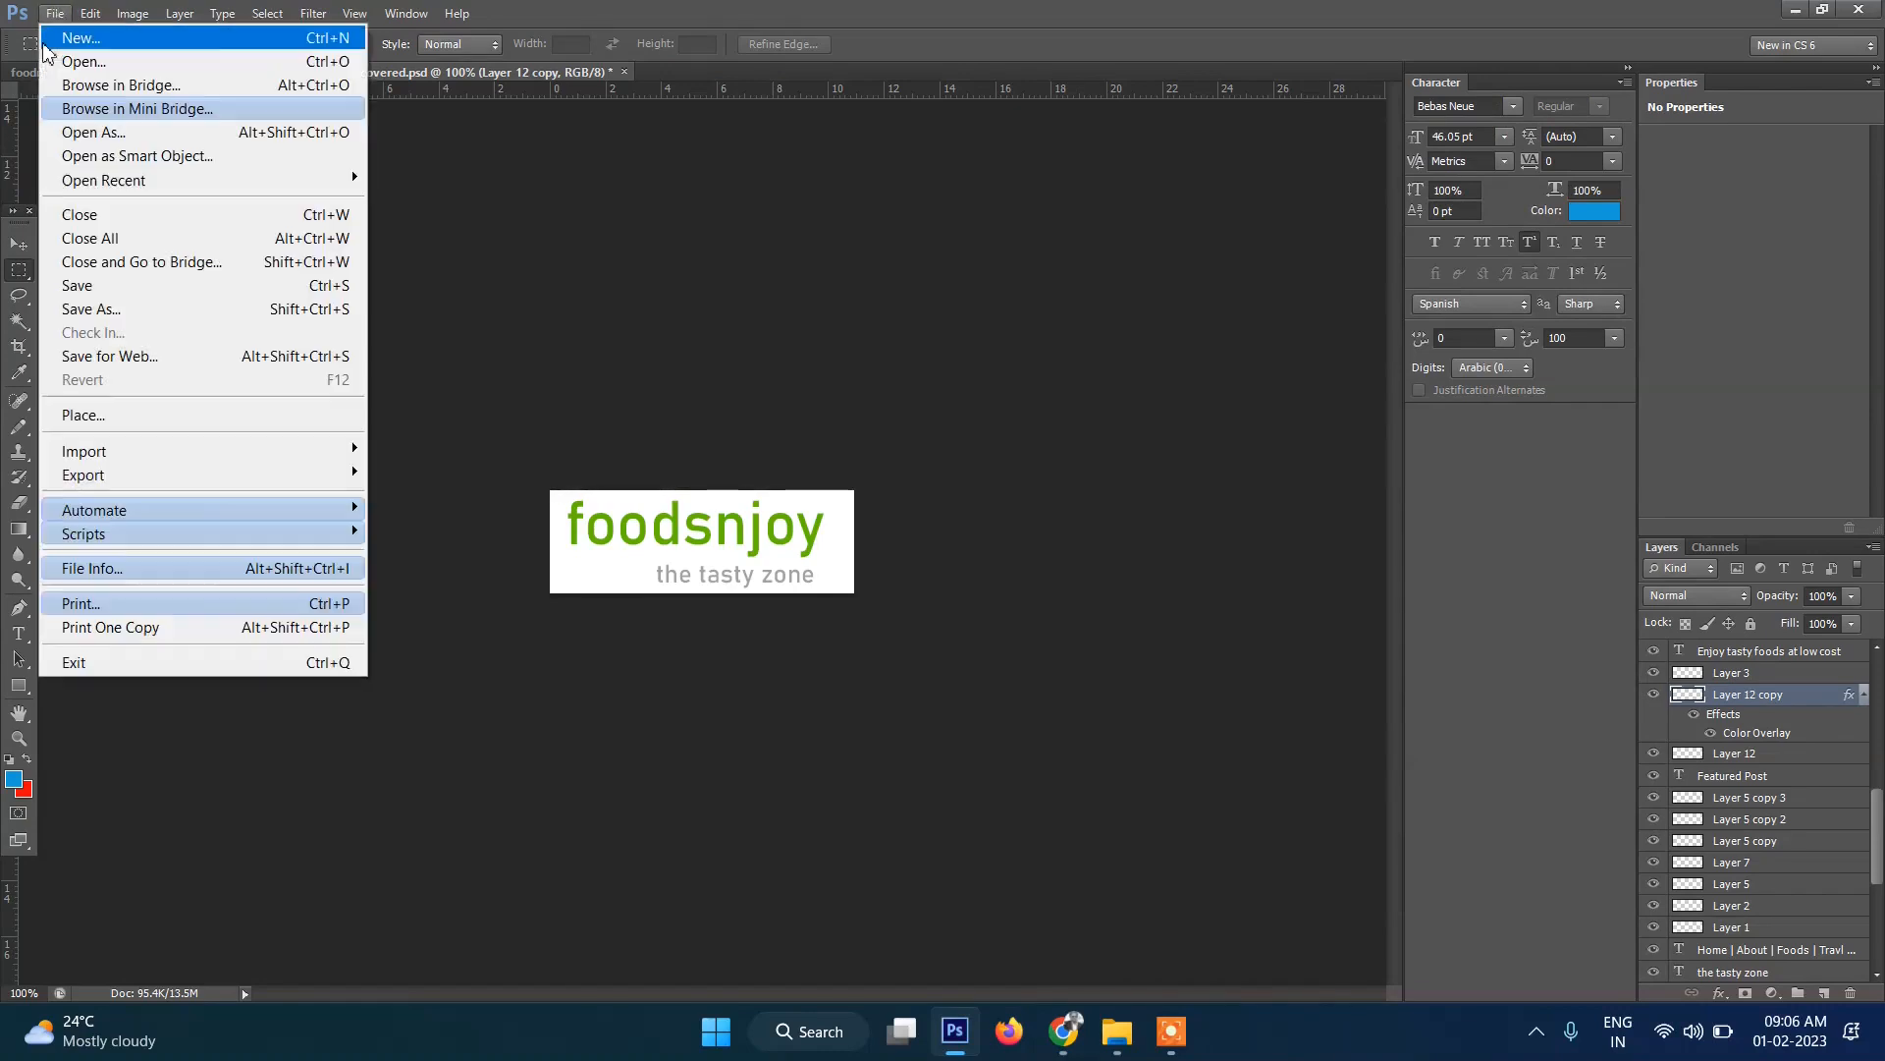
pyautogui.click(167, 360)
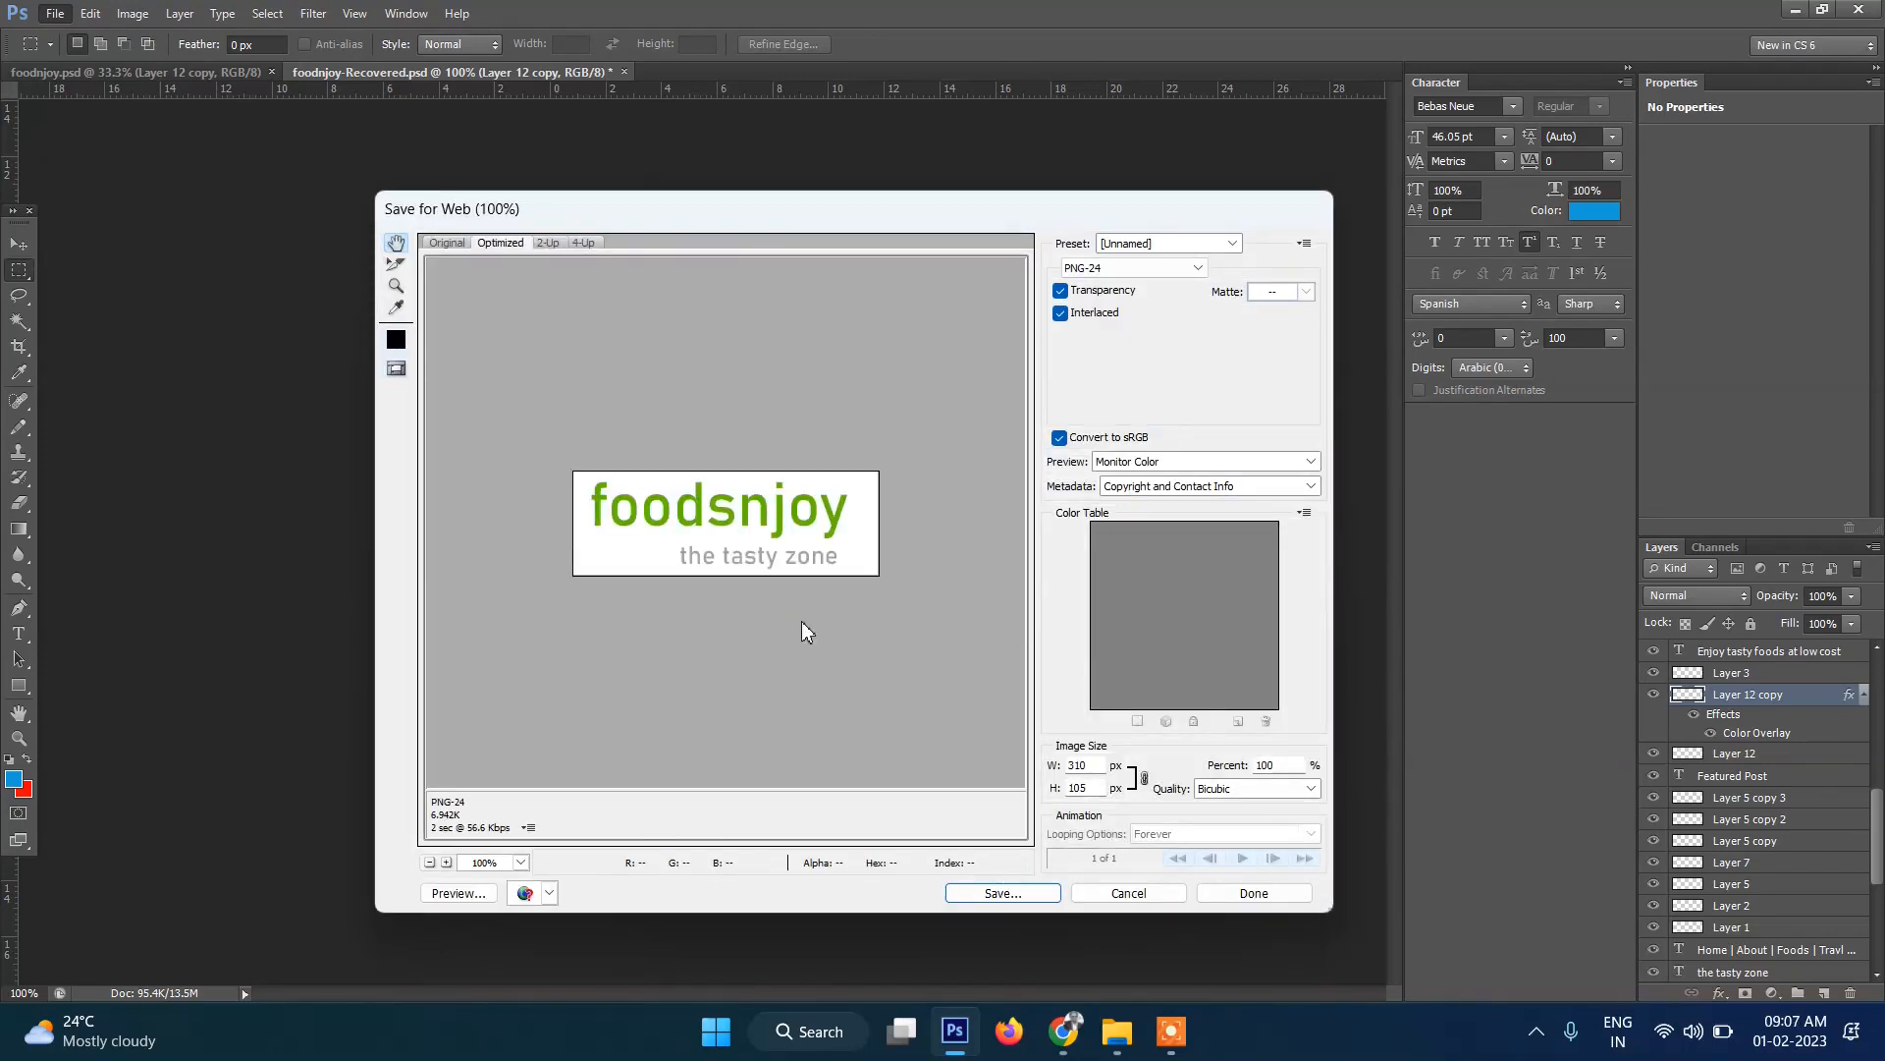
pyautogui.click(998, 893)
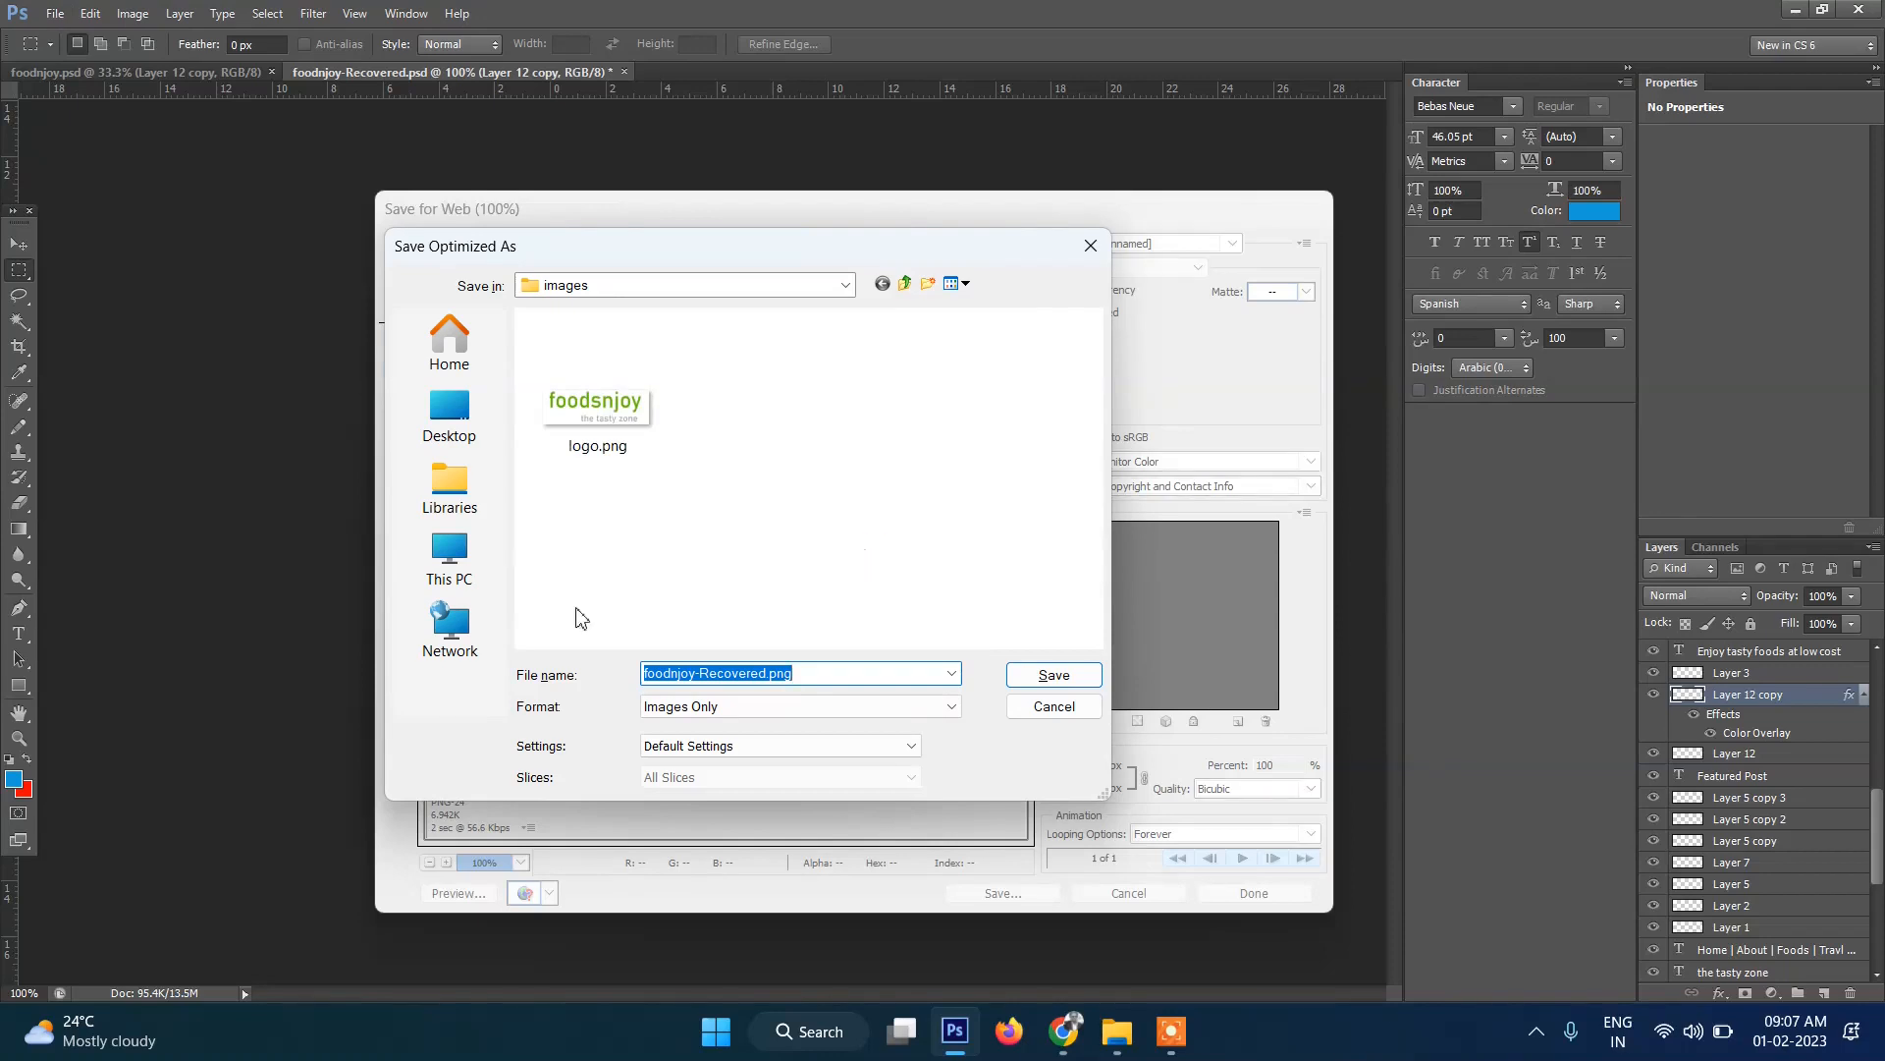
pyautogui.click(451, 565)
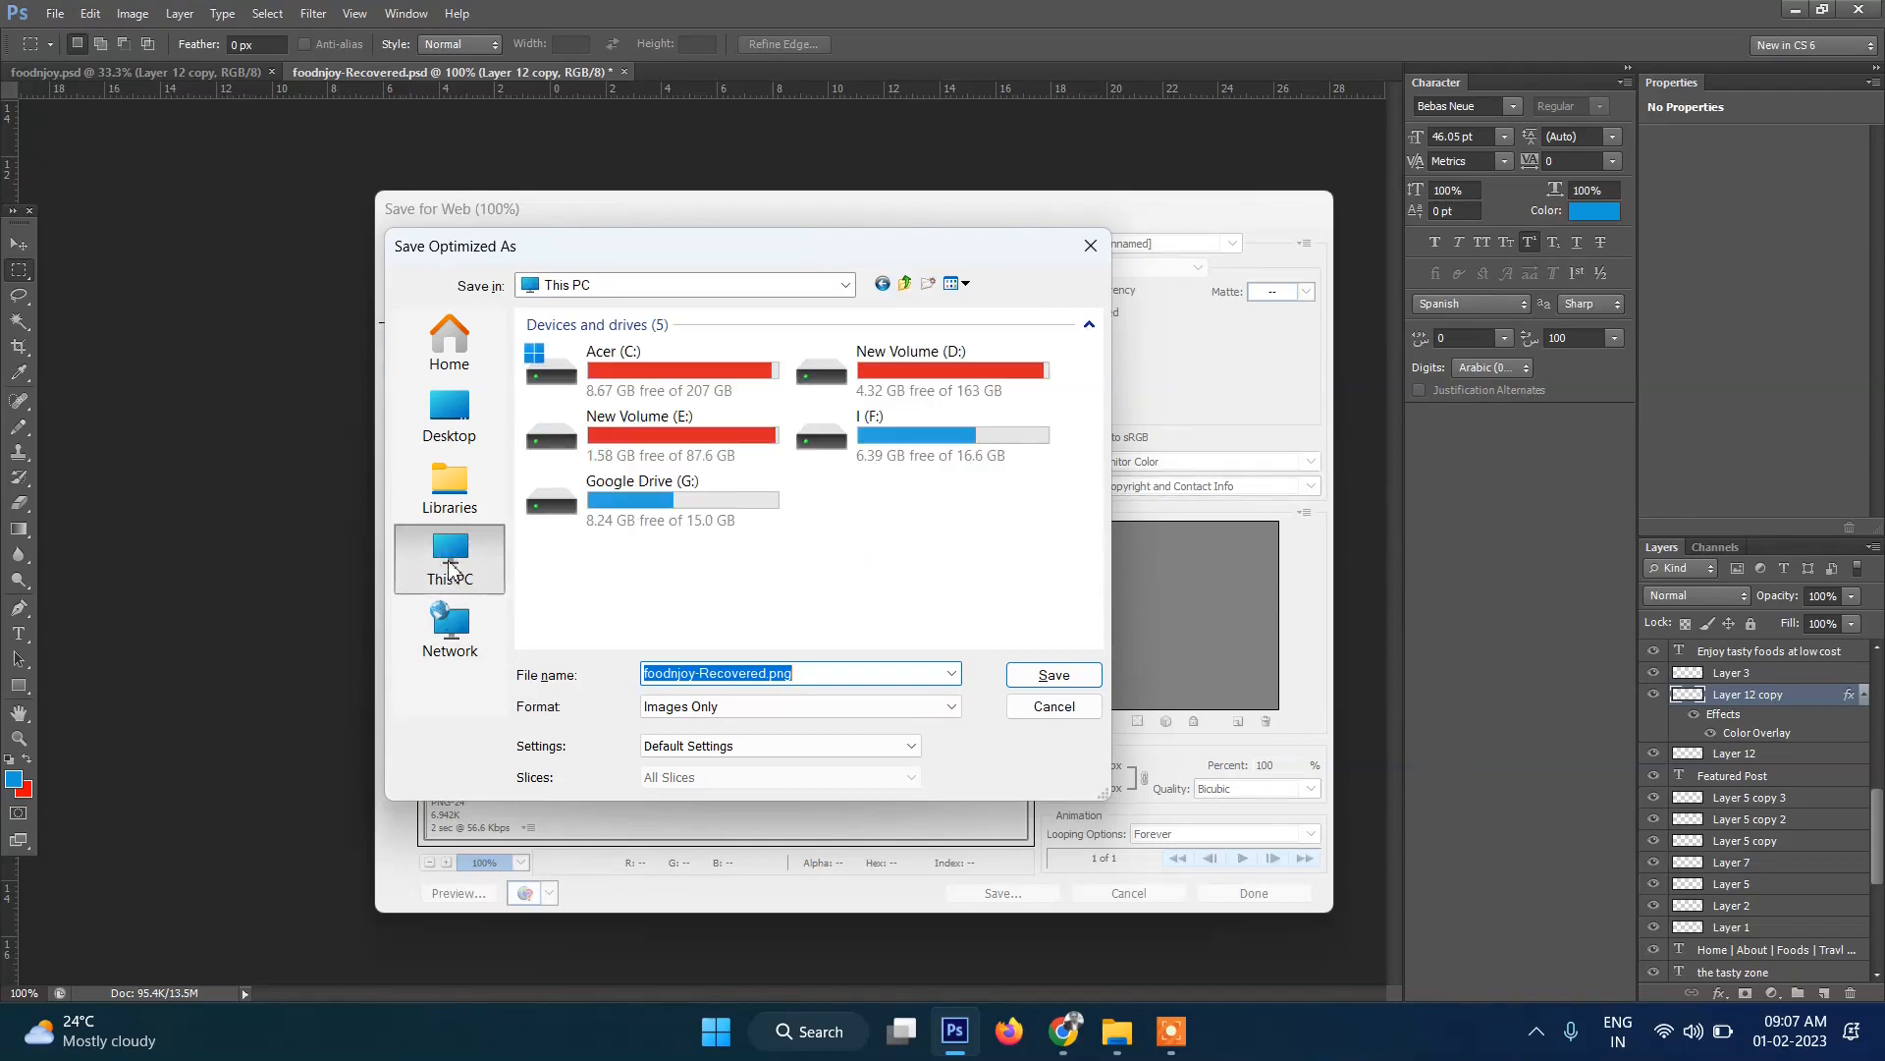
# Navigate the save dialog to C:\xampp\htdocs\wp666\wp-content\themes\twentytwentythree.
pyautogui.doubleClick(690, 380)
pyautogui.click(610, 534)
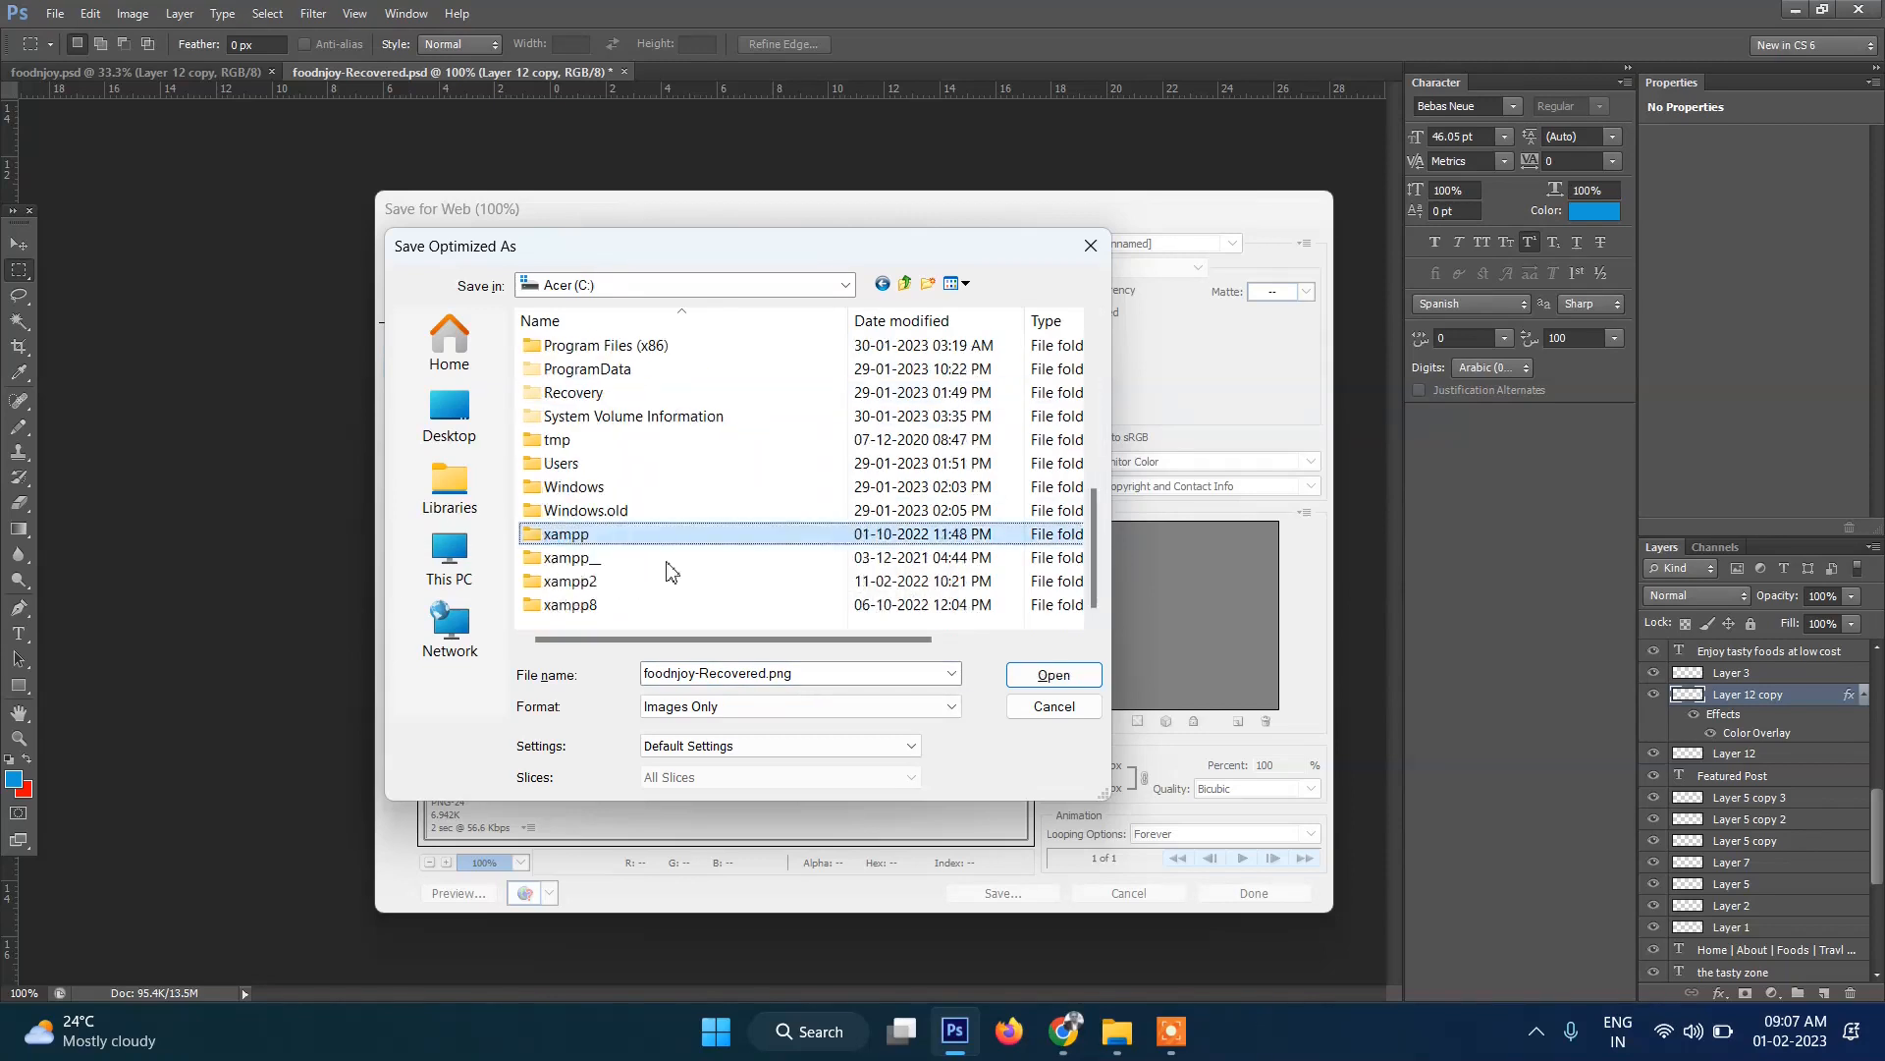
pyautogui.doubleClick(565, 534)
pyautogui.doubleClick(567, 463)
pyautogui.click(609, 444)
pyautogui.press('w')
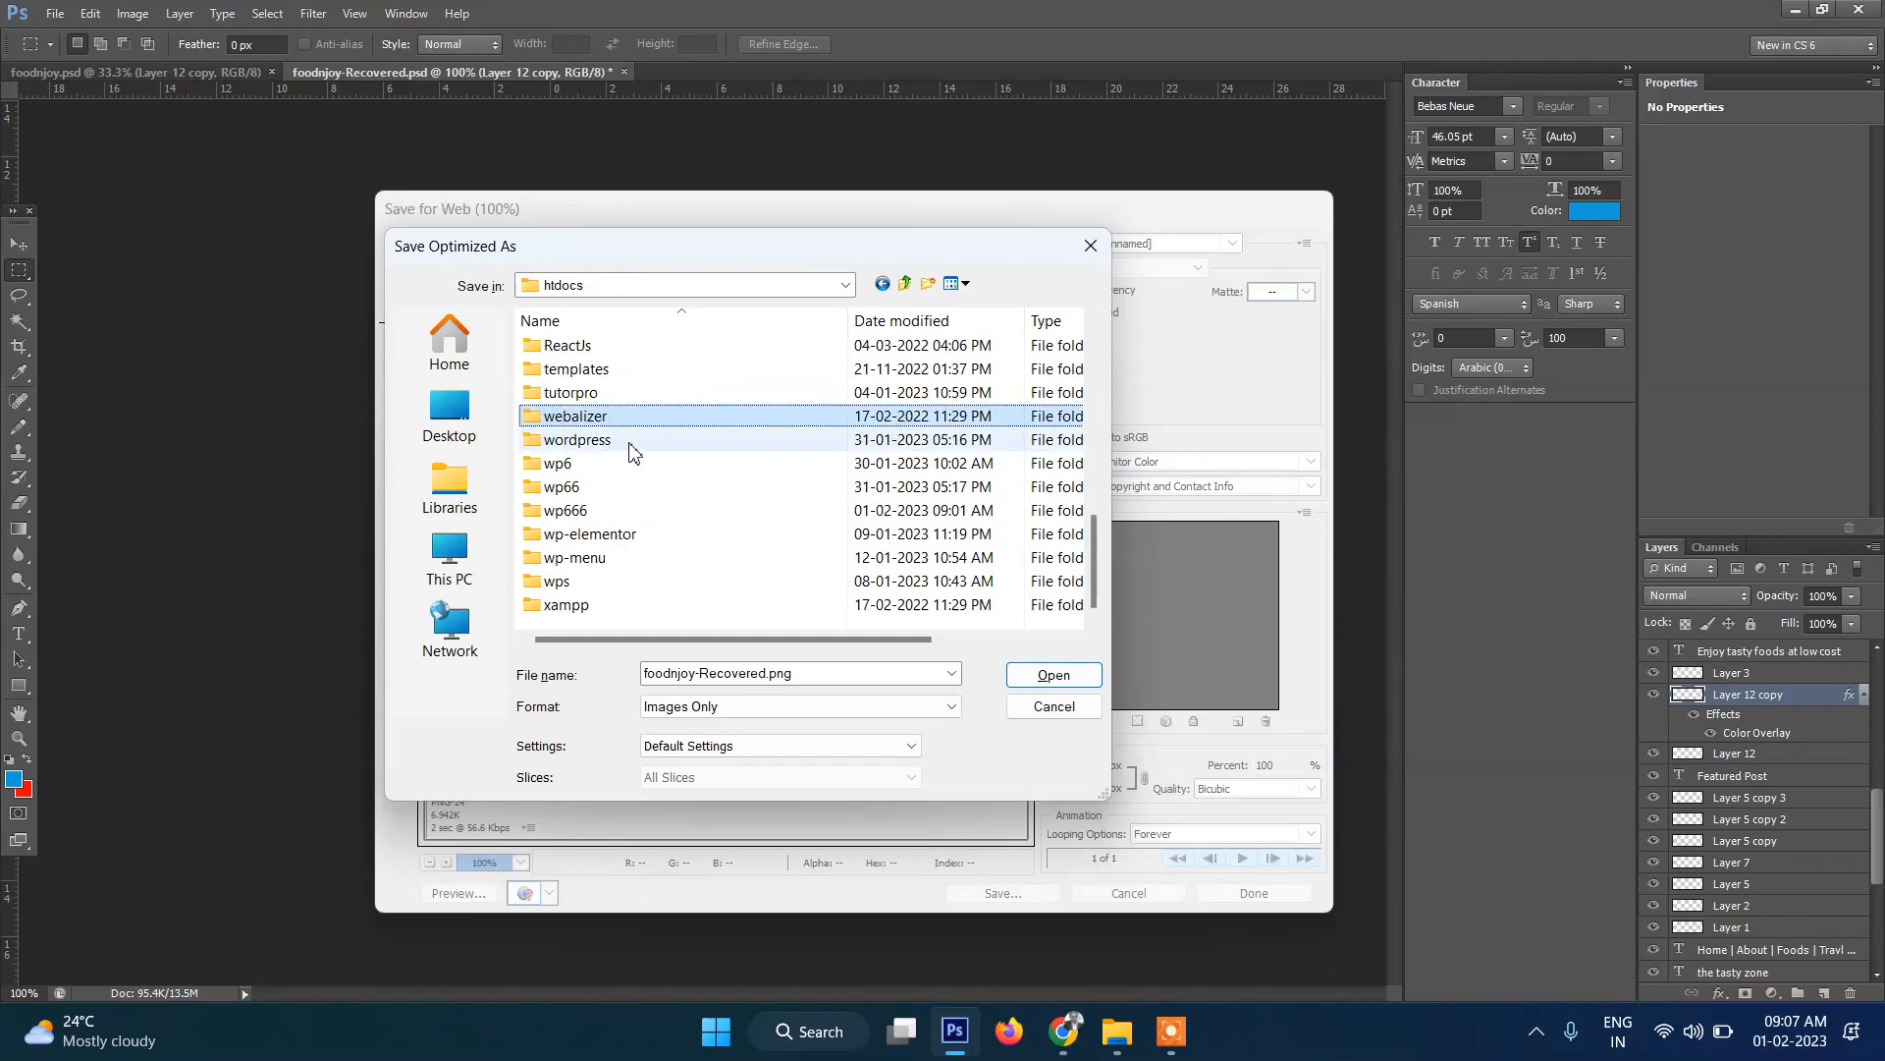
pyautogui.doubleClick(587, 509)
pyautogui.doubleClick(599, 392)
pyautogui.click(594, 371)
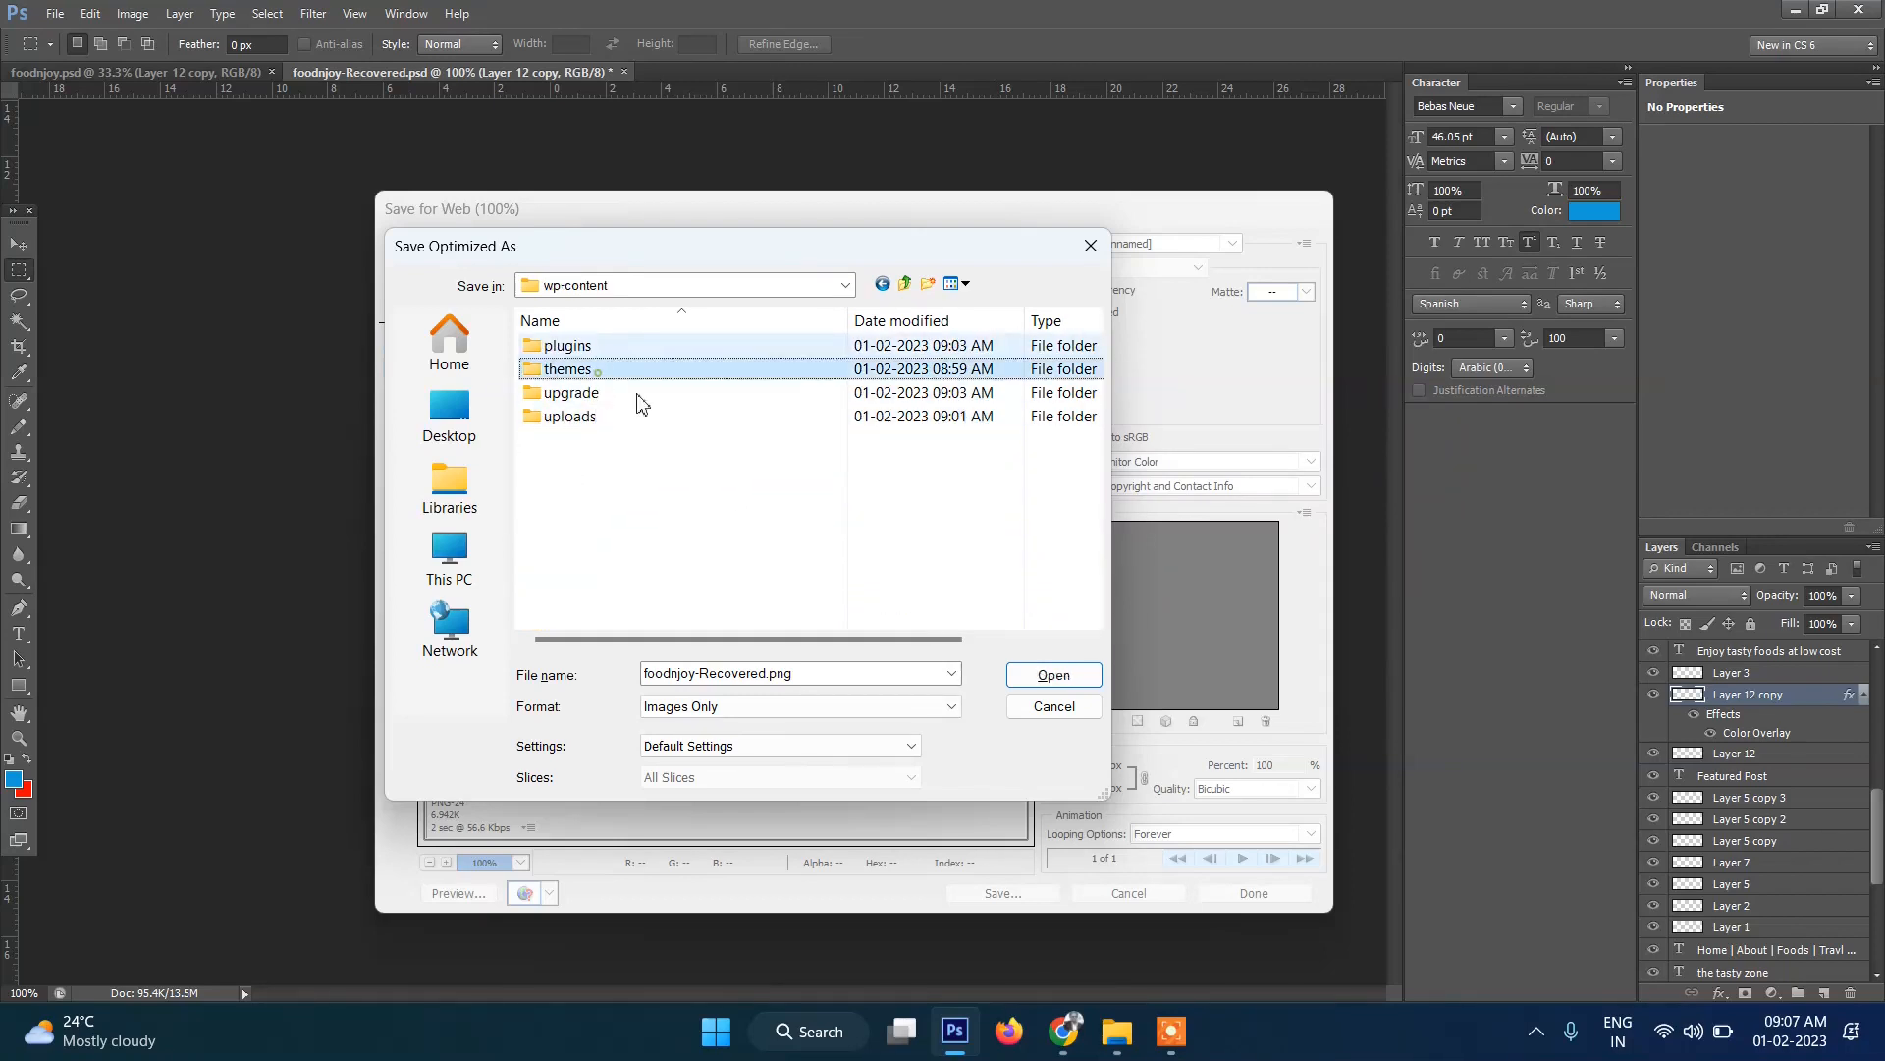
pyautogui.press('Return')
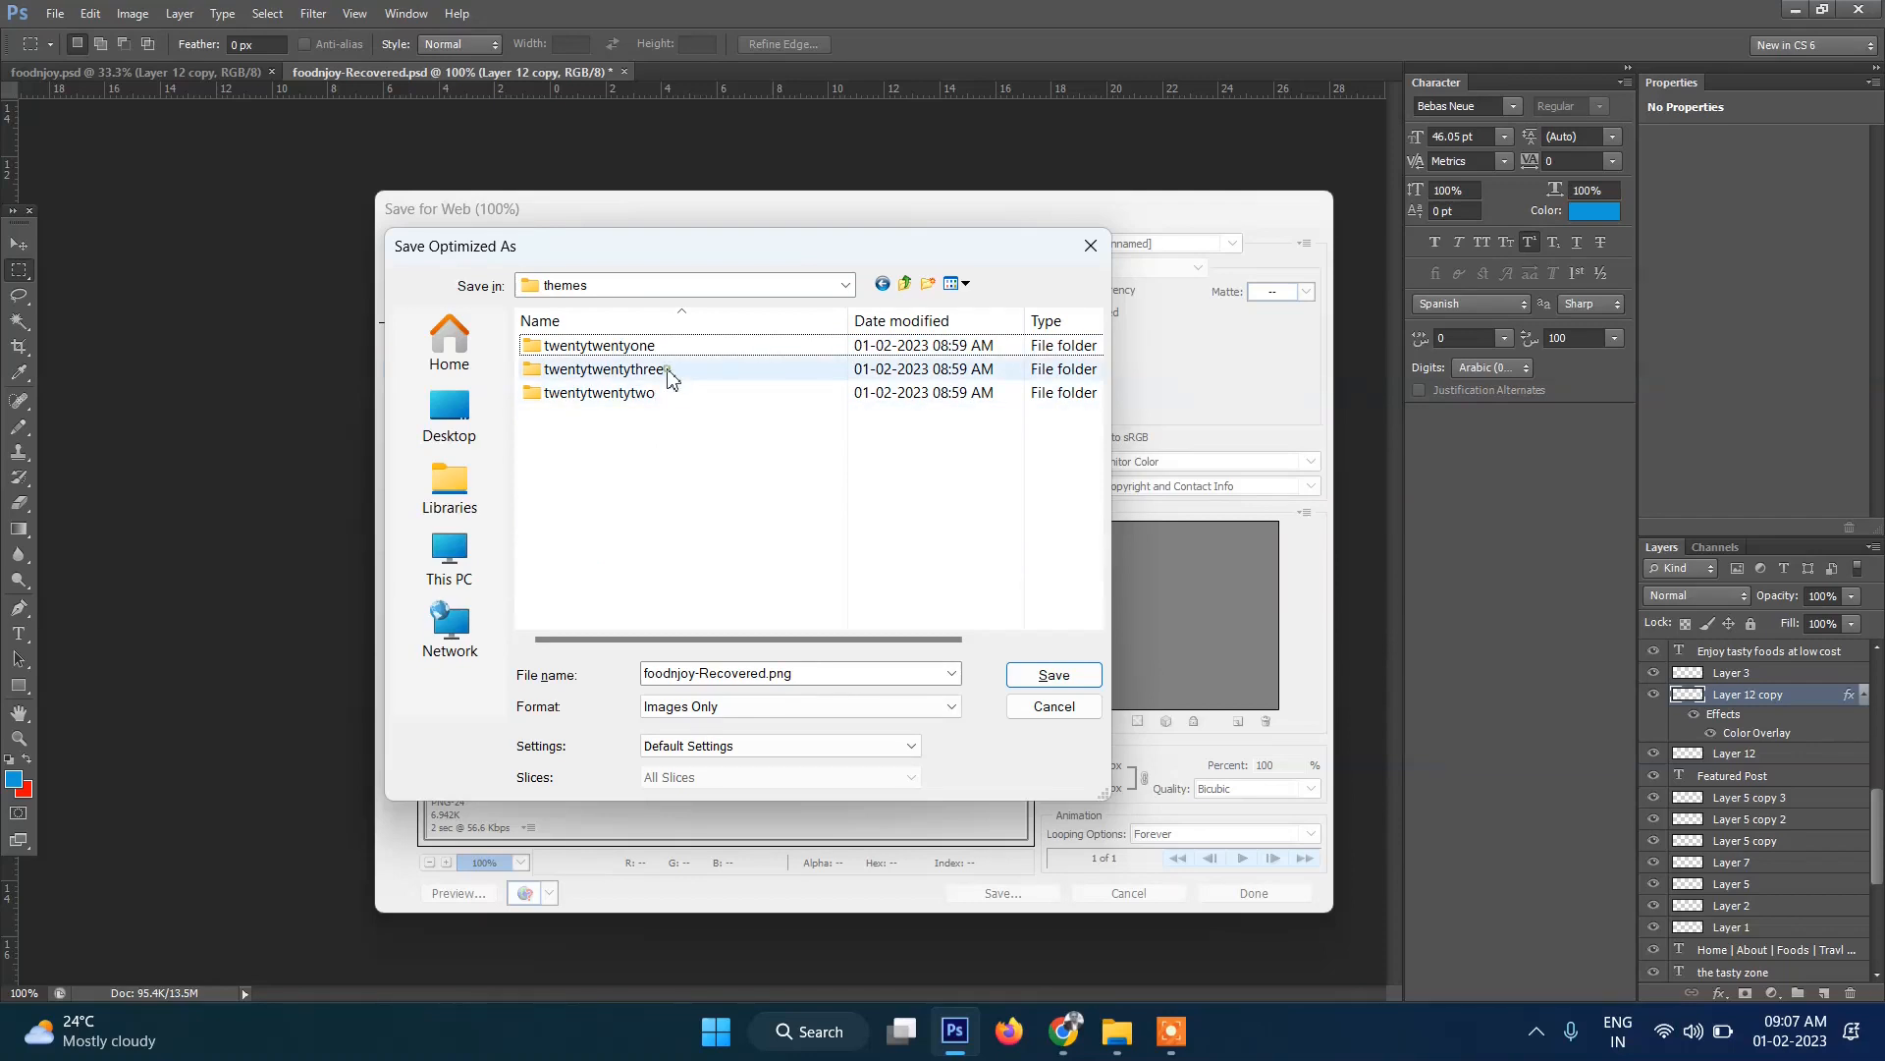
pyautogui.doubleClick(667, 373)
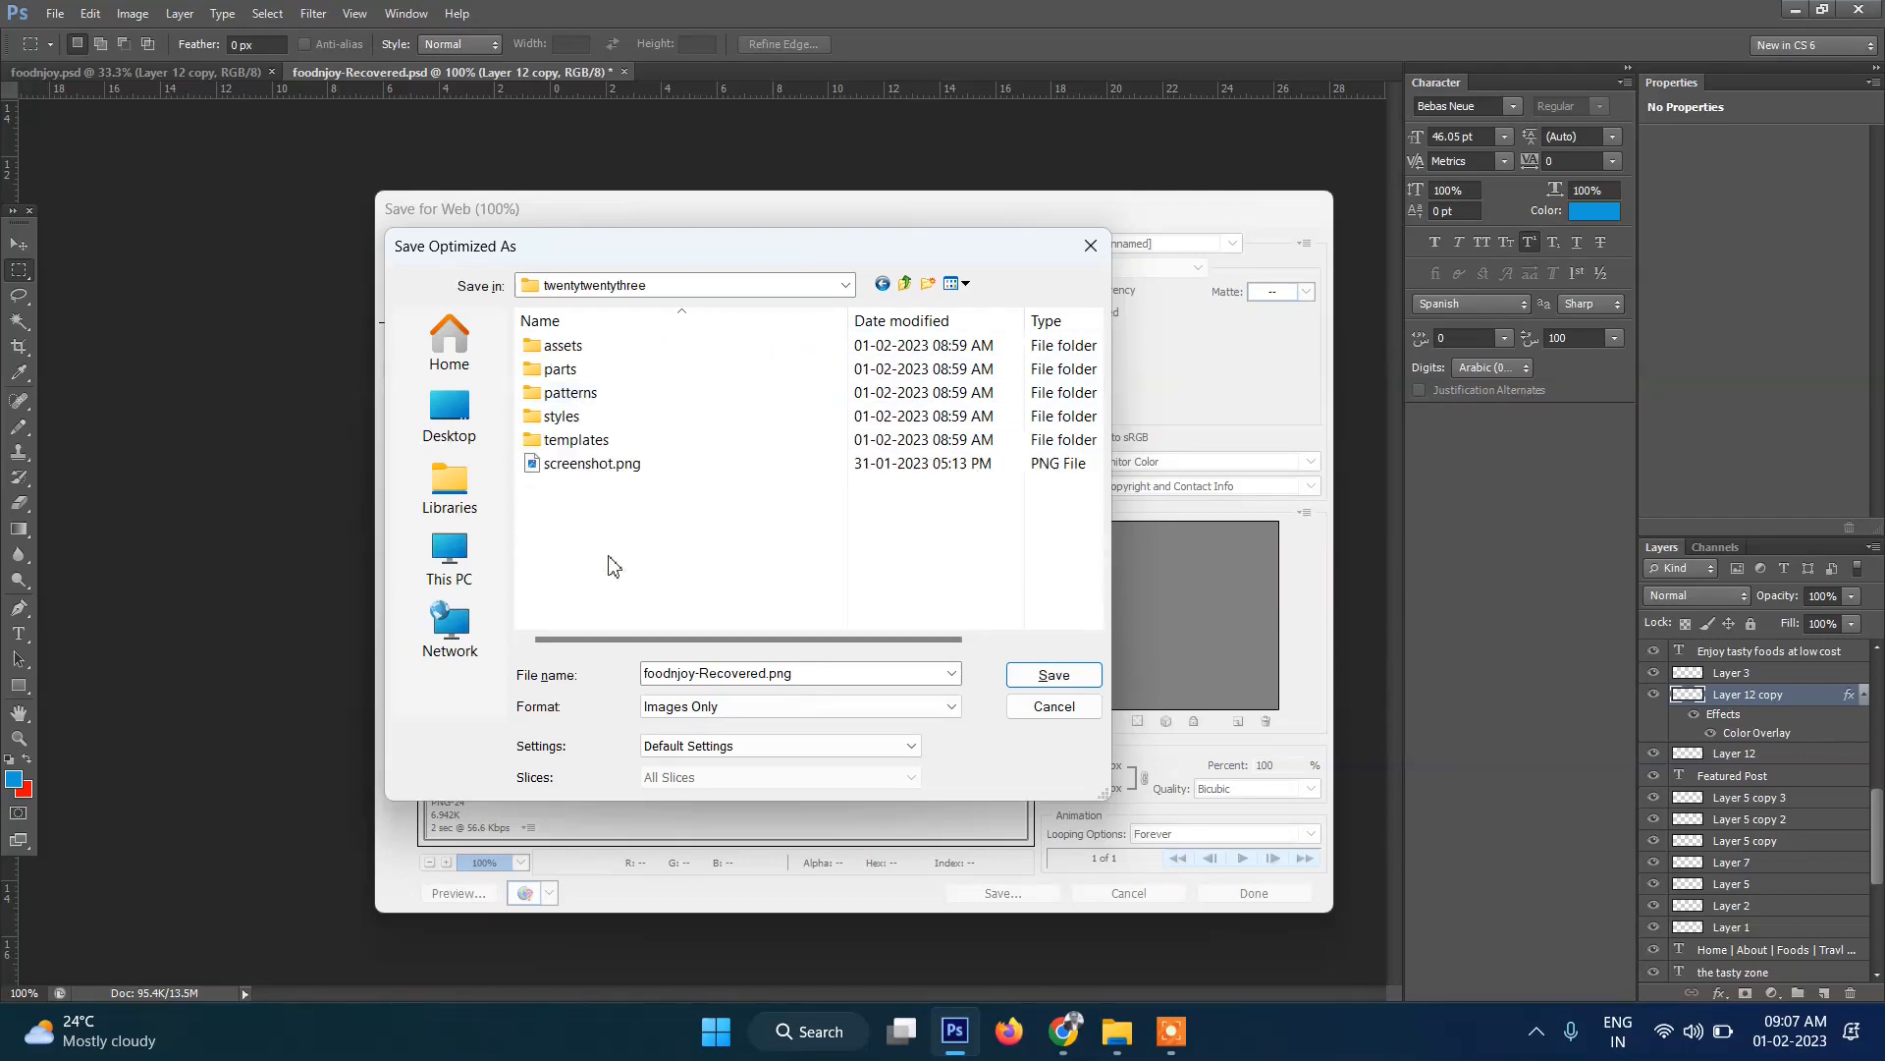
# Create a new folder named images there and save the image inside it as logo.
pyautogui.rightClick(549, 542)
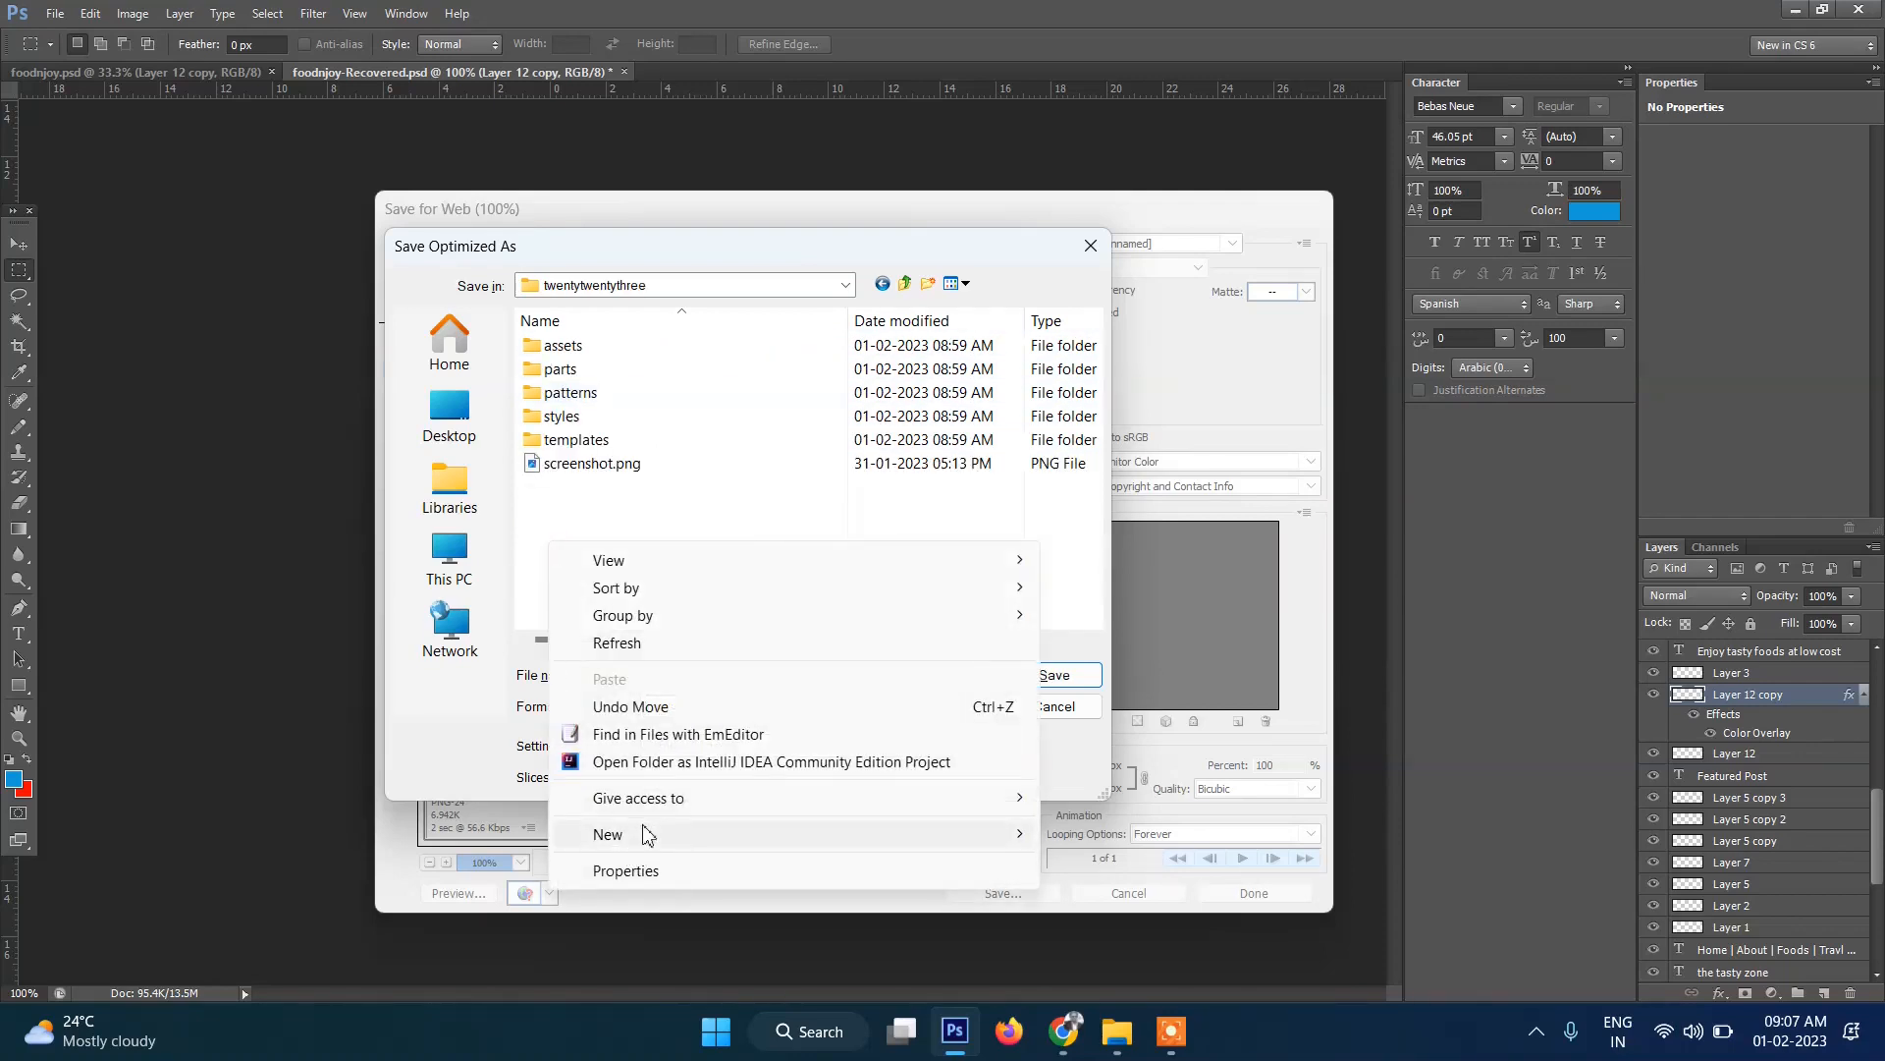
pyautogui.moveTo(648, 842)
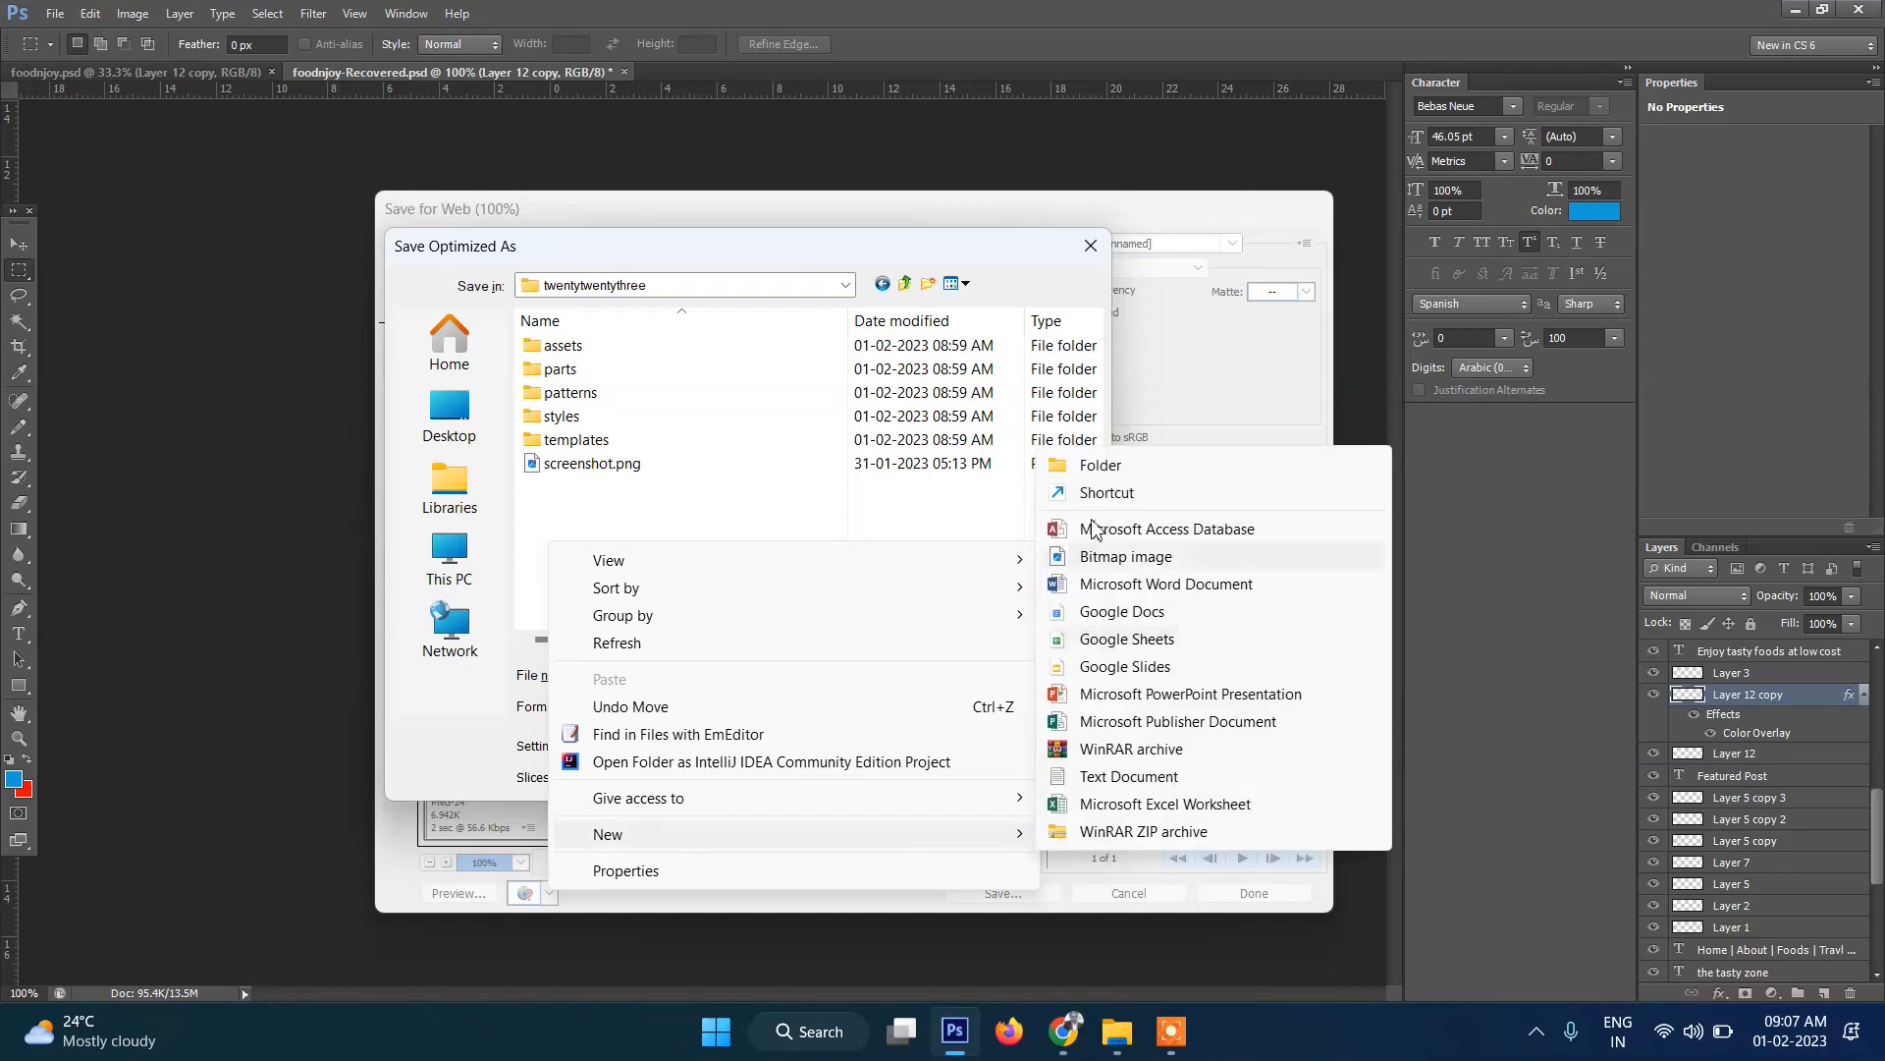
pyautogui.click(1101, 467)
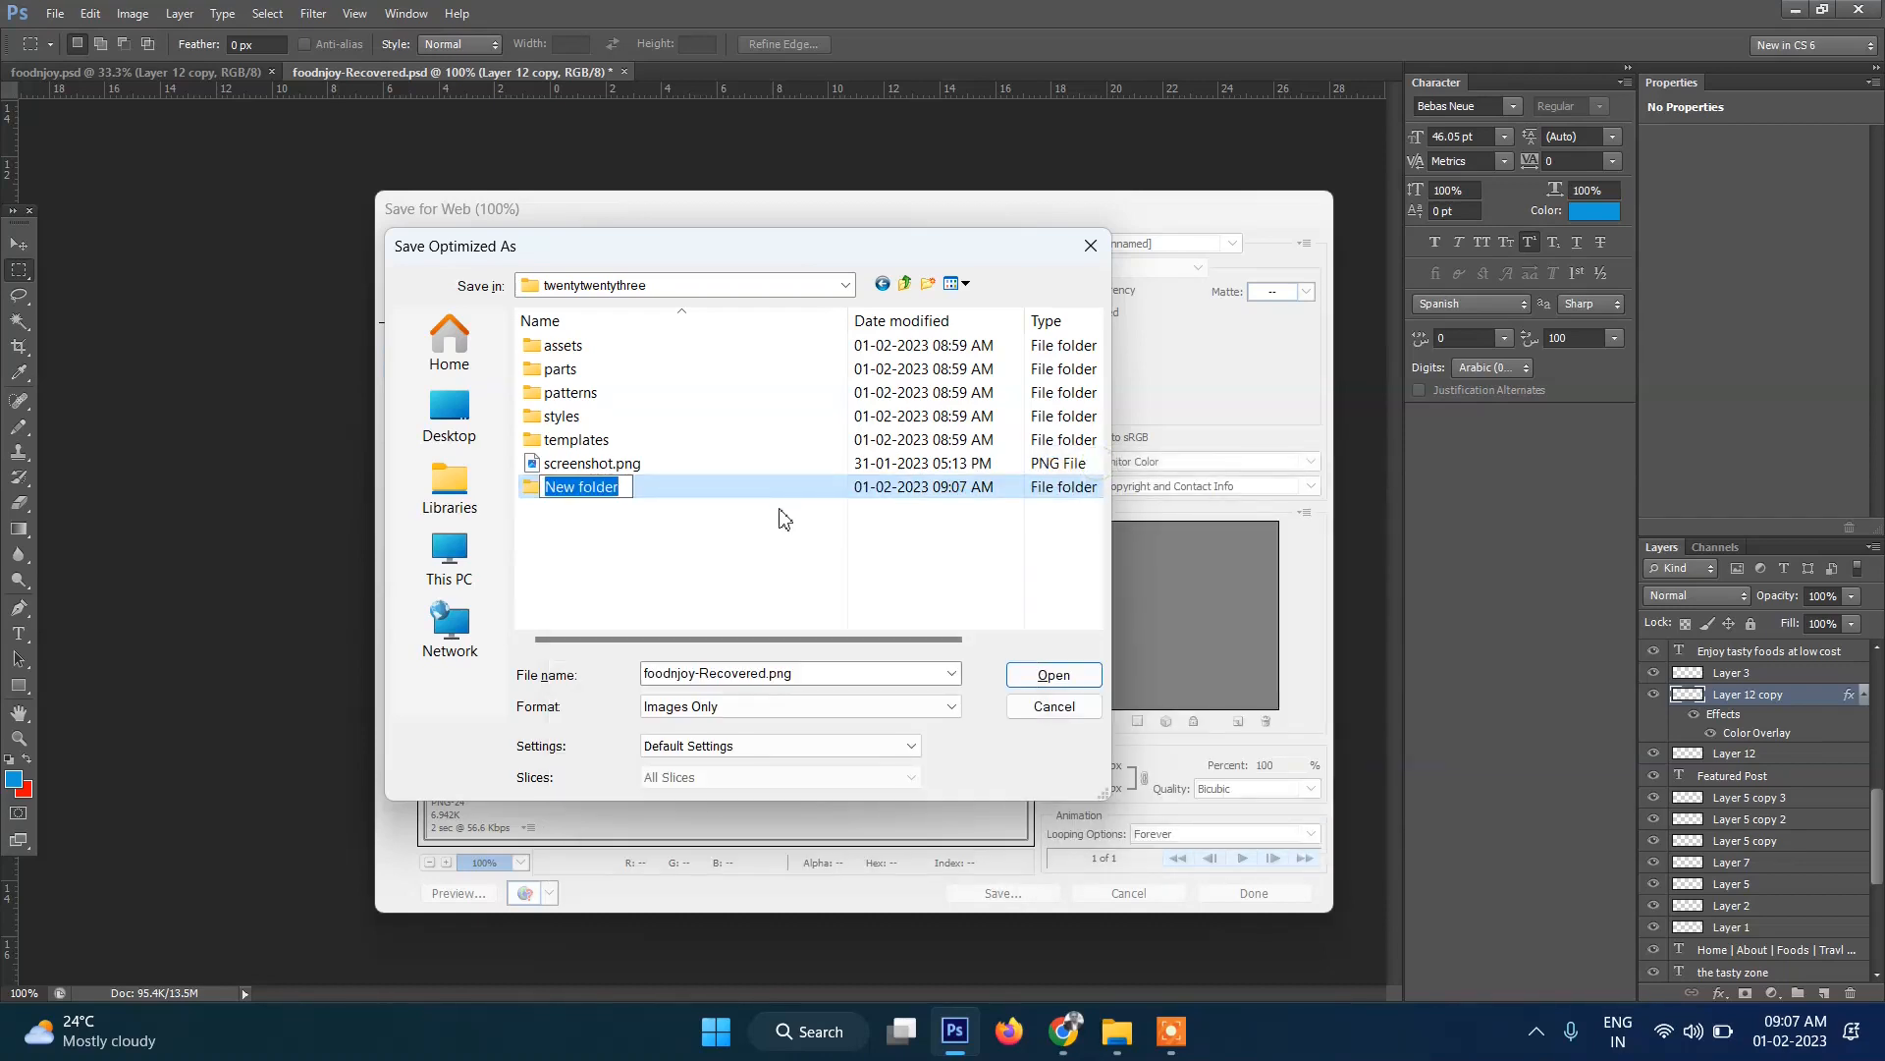
pyautogui.write('images')
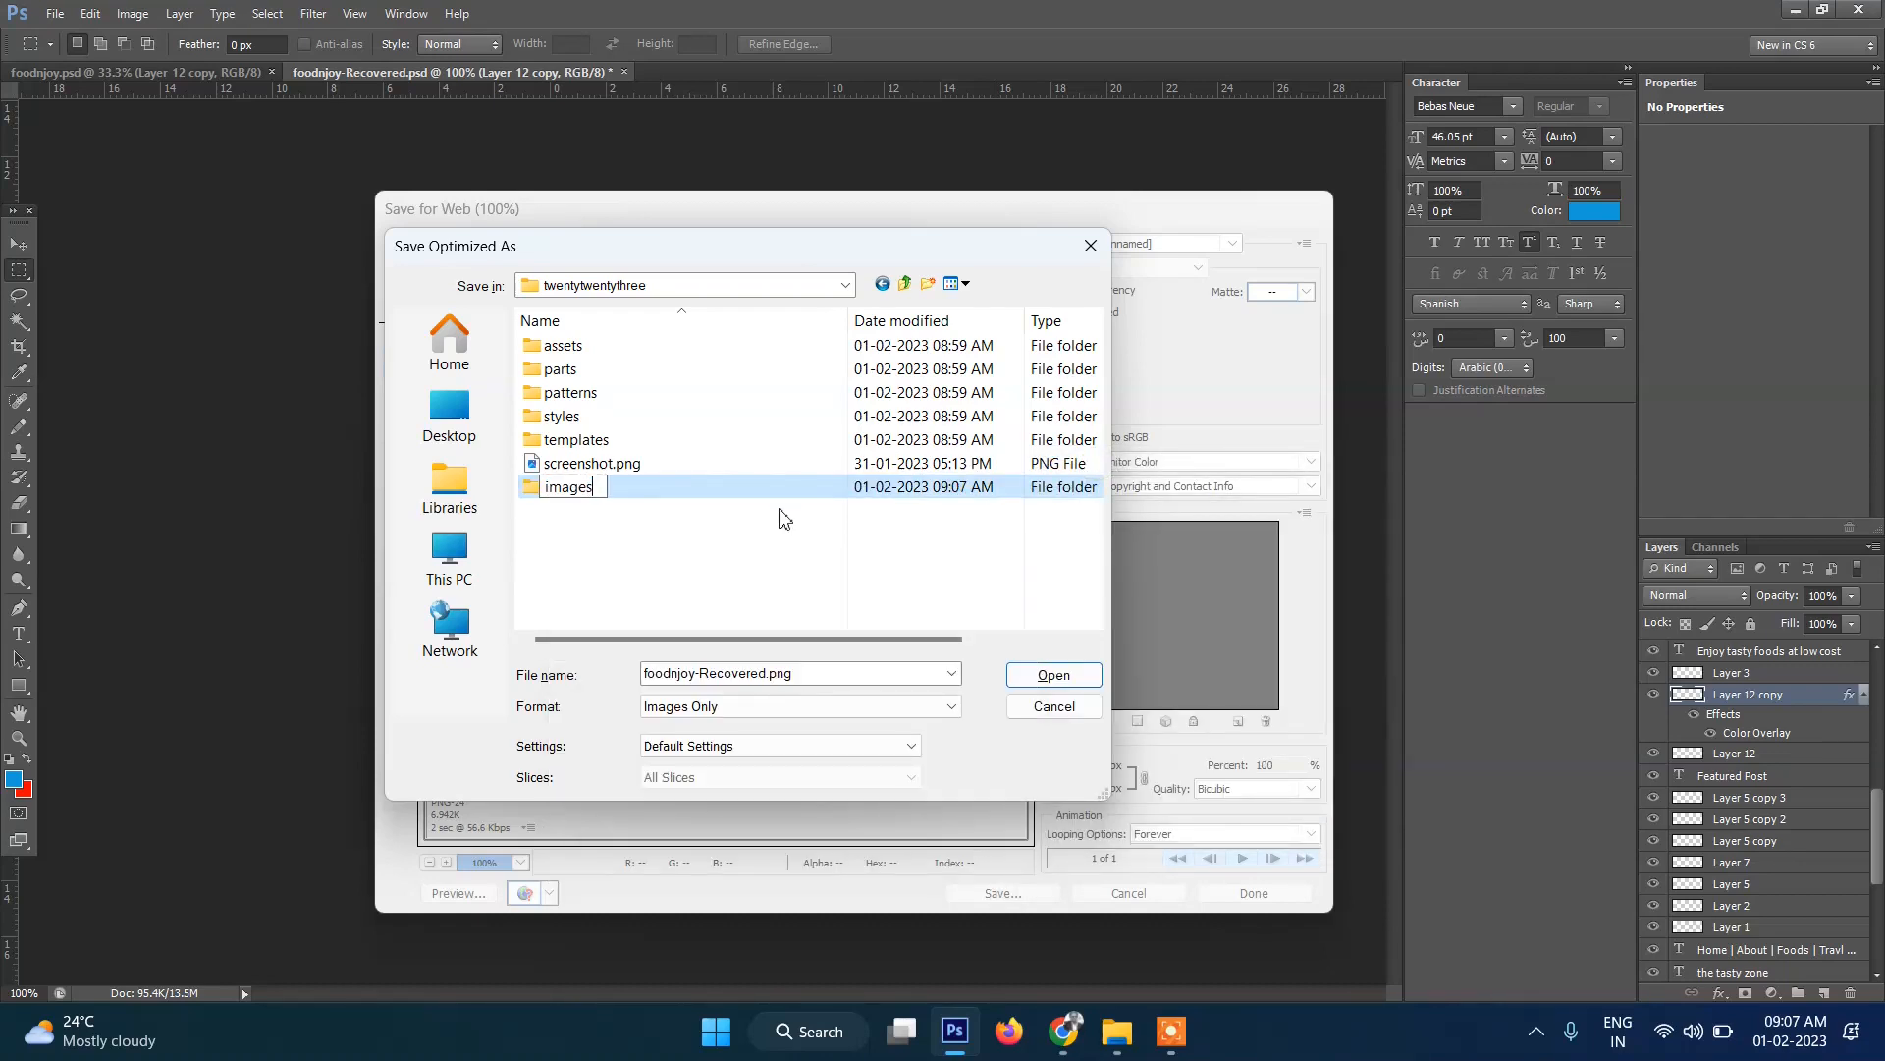
pyautogui.press('Return')
pyautogui.press('Return')
pyautogui.doubleClick(781, 675)
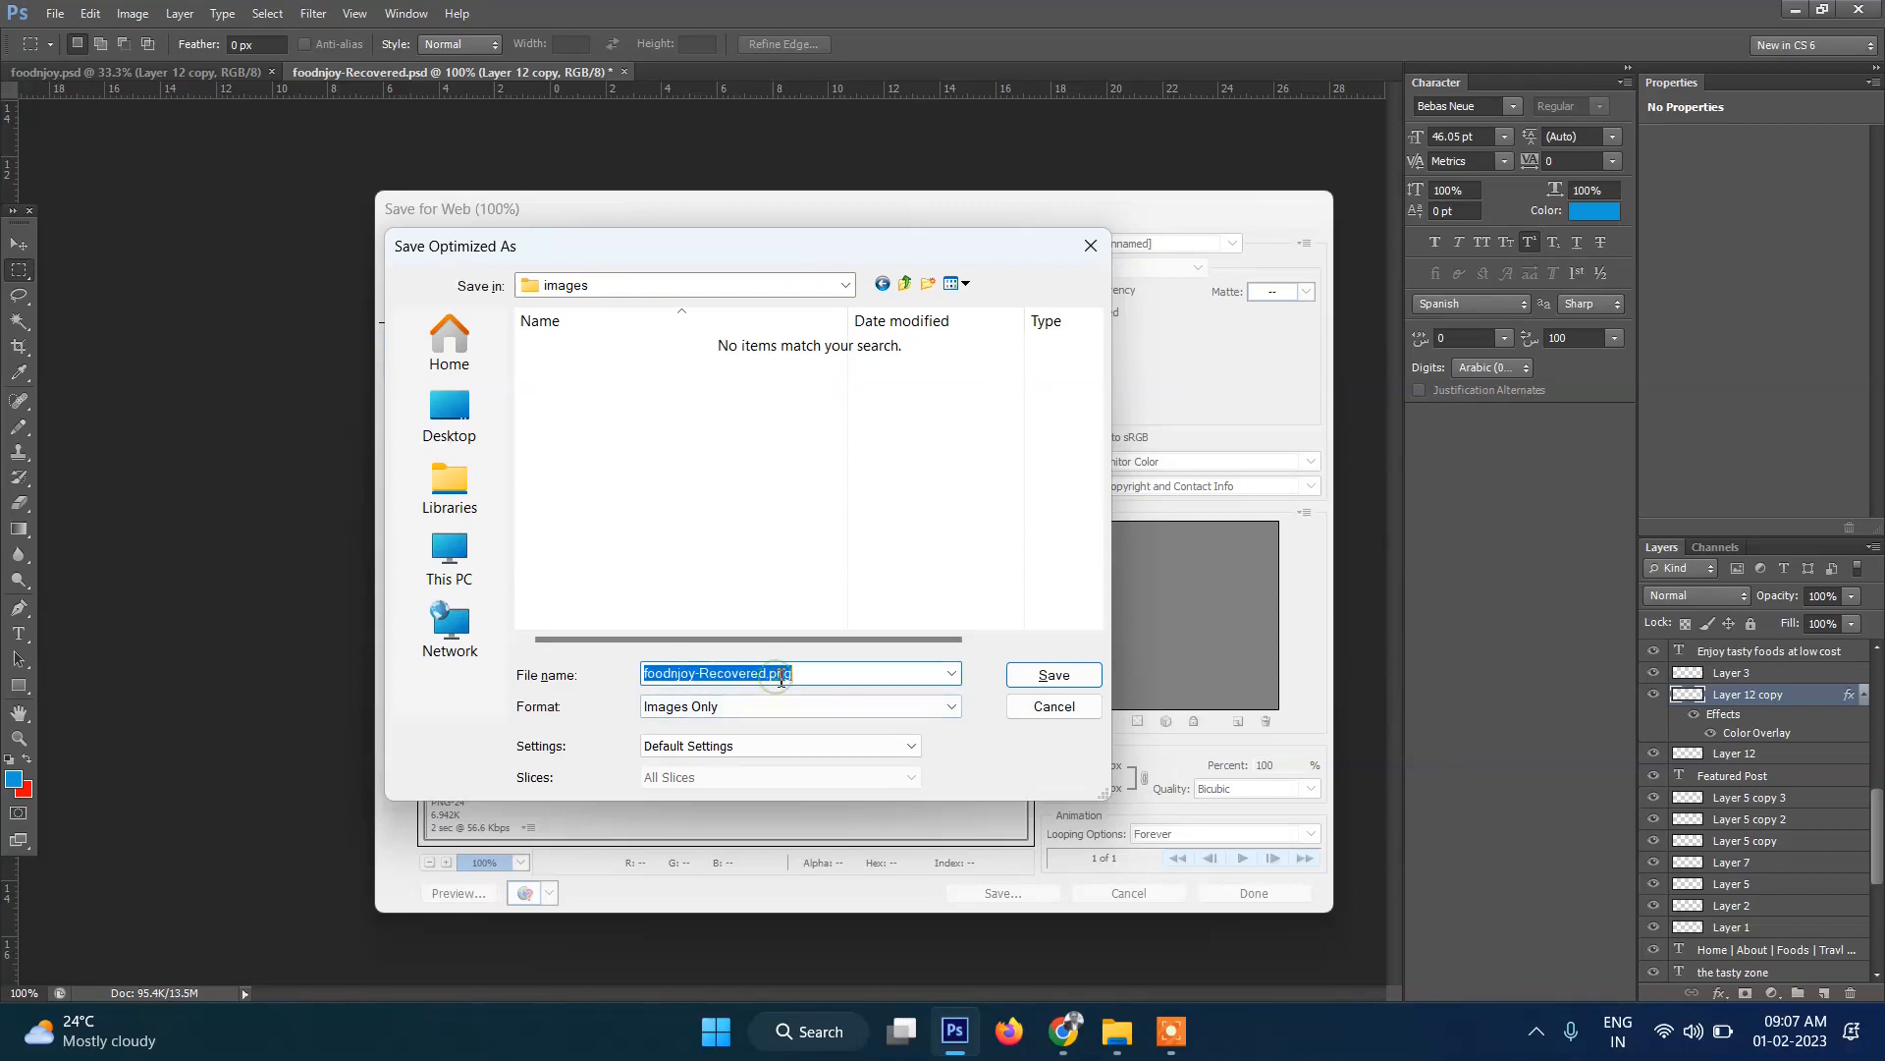
pyautogui.write('logo')
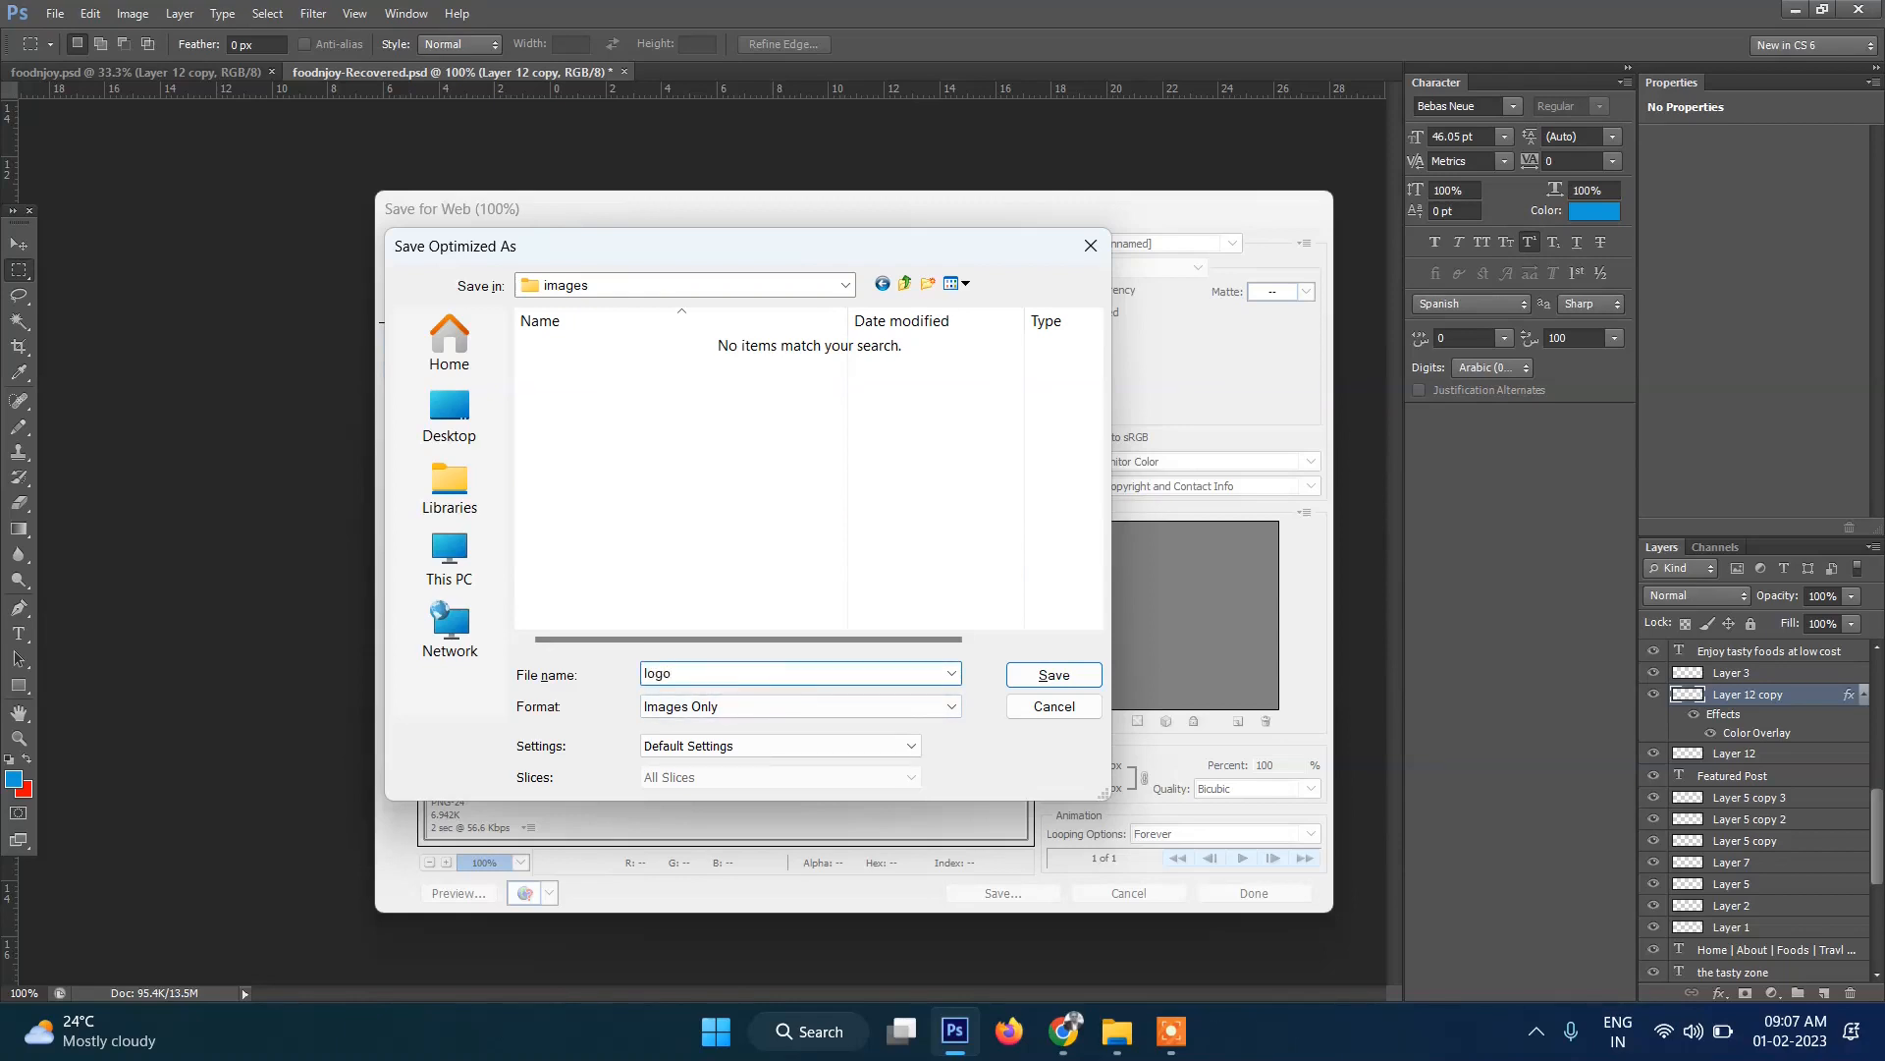
pyautogui.press('Return')
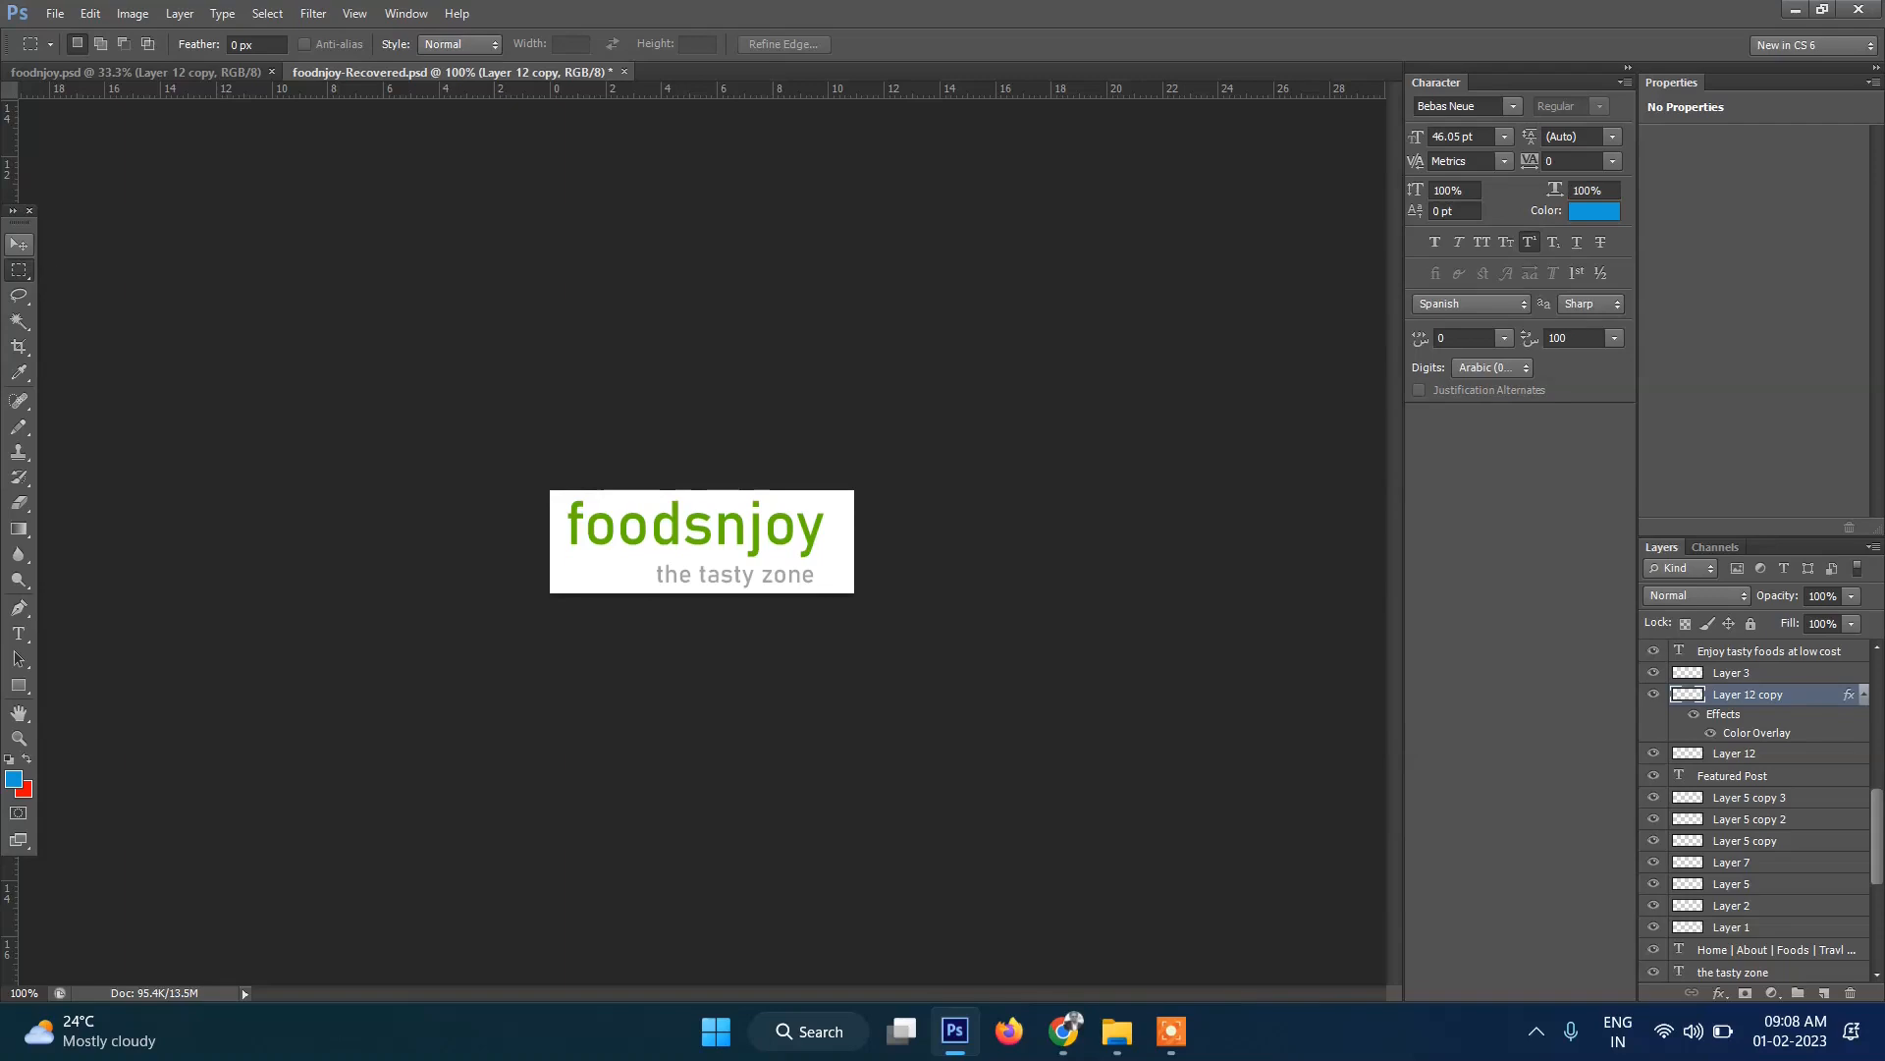
# Scroll the foodsnjoy mockup back up with the Move tool, then load the finished foodsnjoy site in Chrome.
pyautogui.click(20, 245)
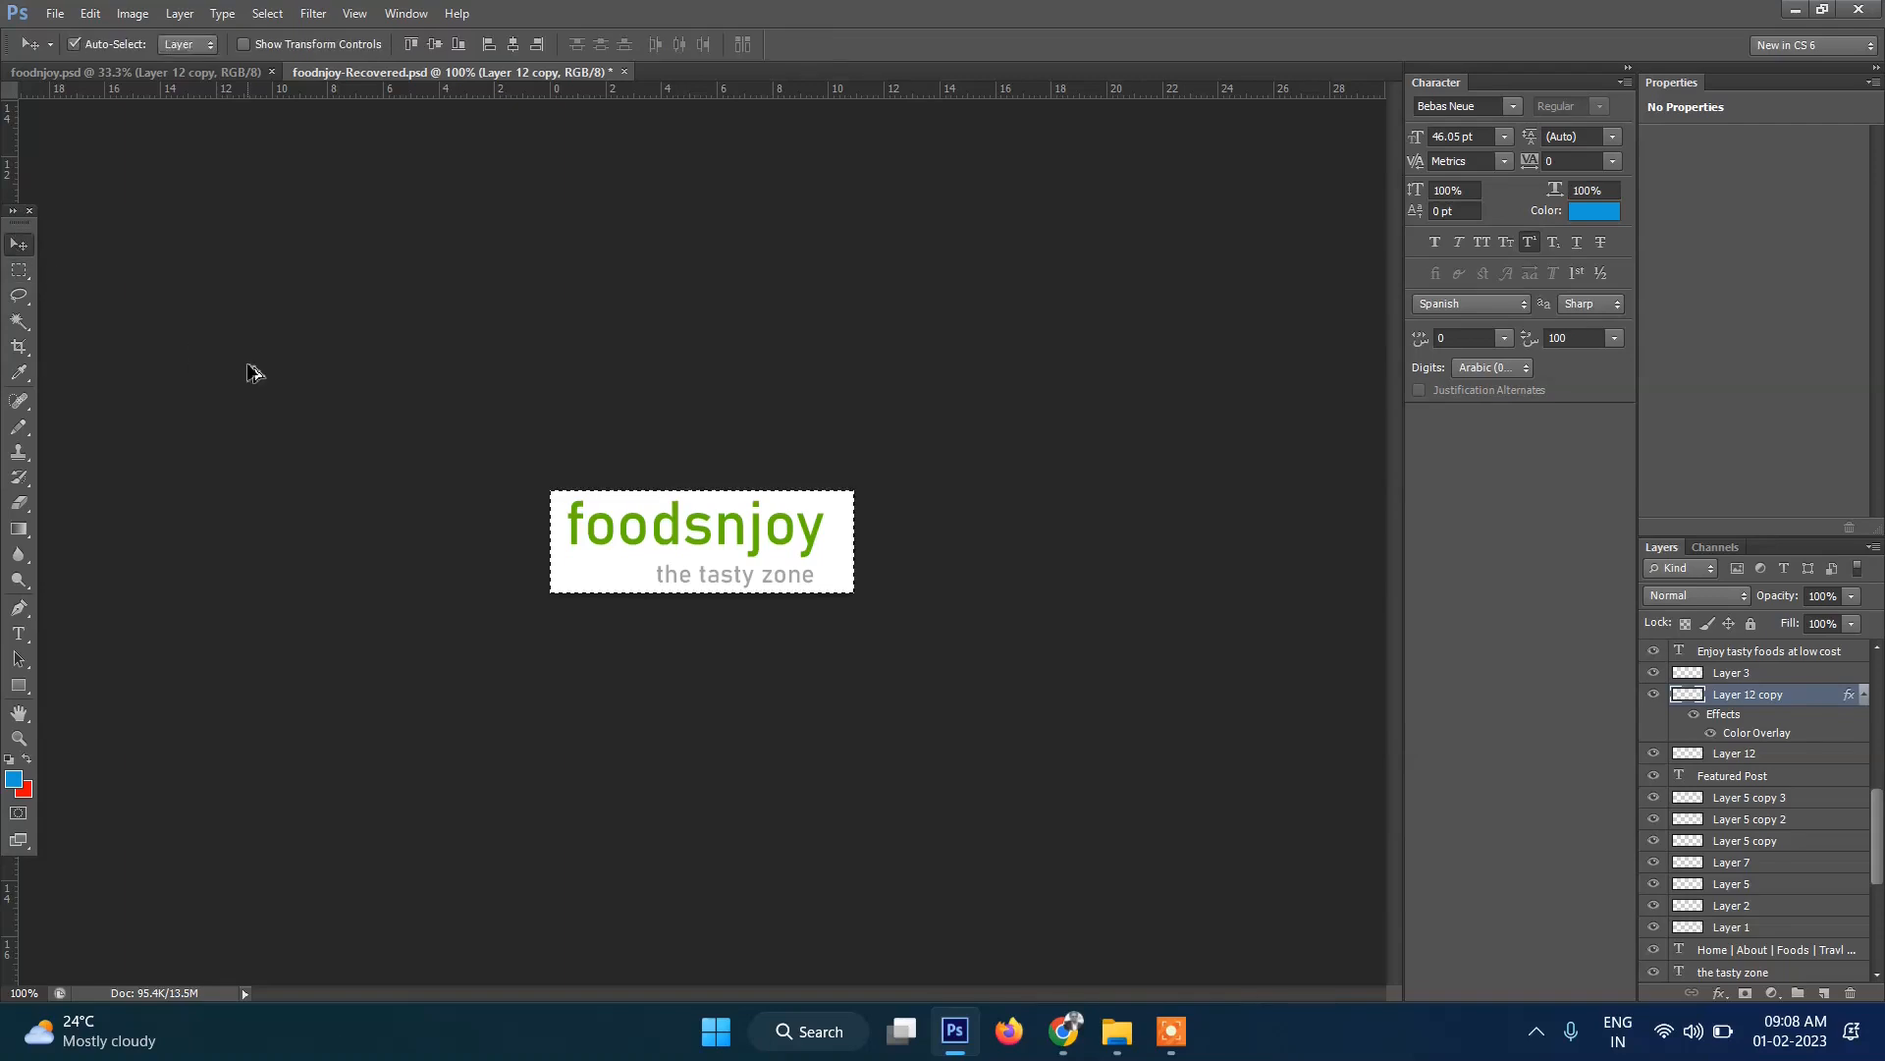
pyautogui.scroll(5, 616, 454)
pyautogui.scroll(3, 616, 454)
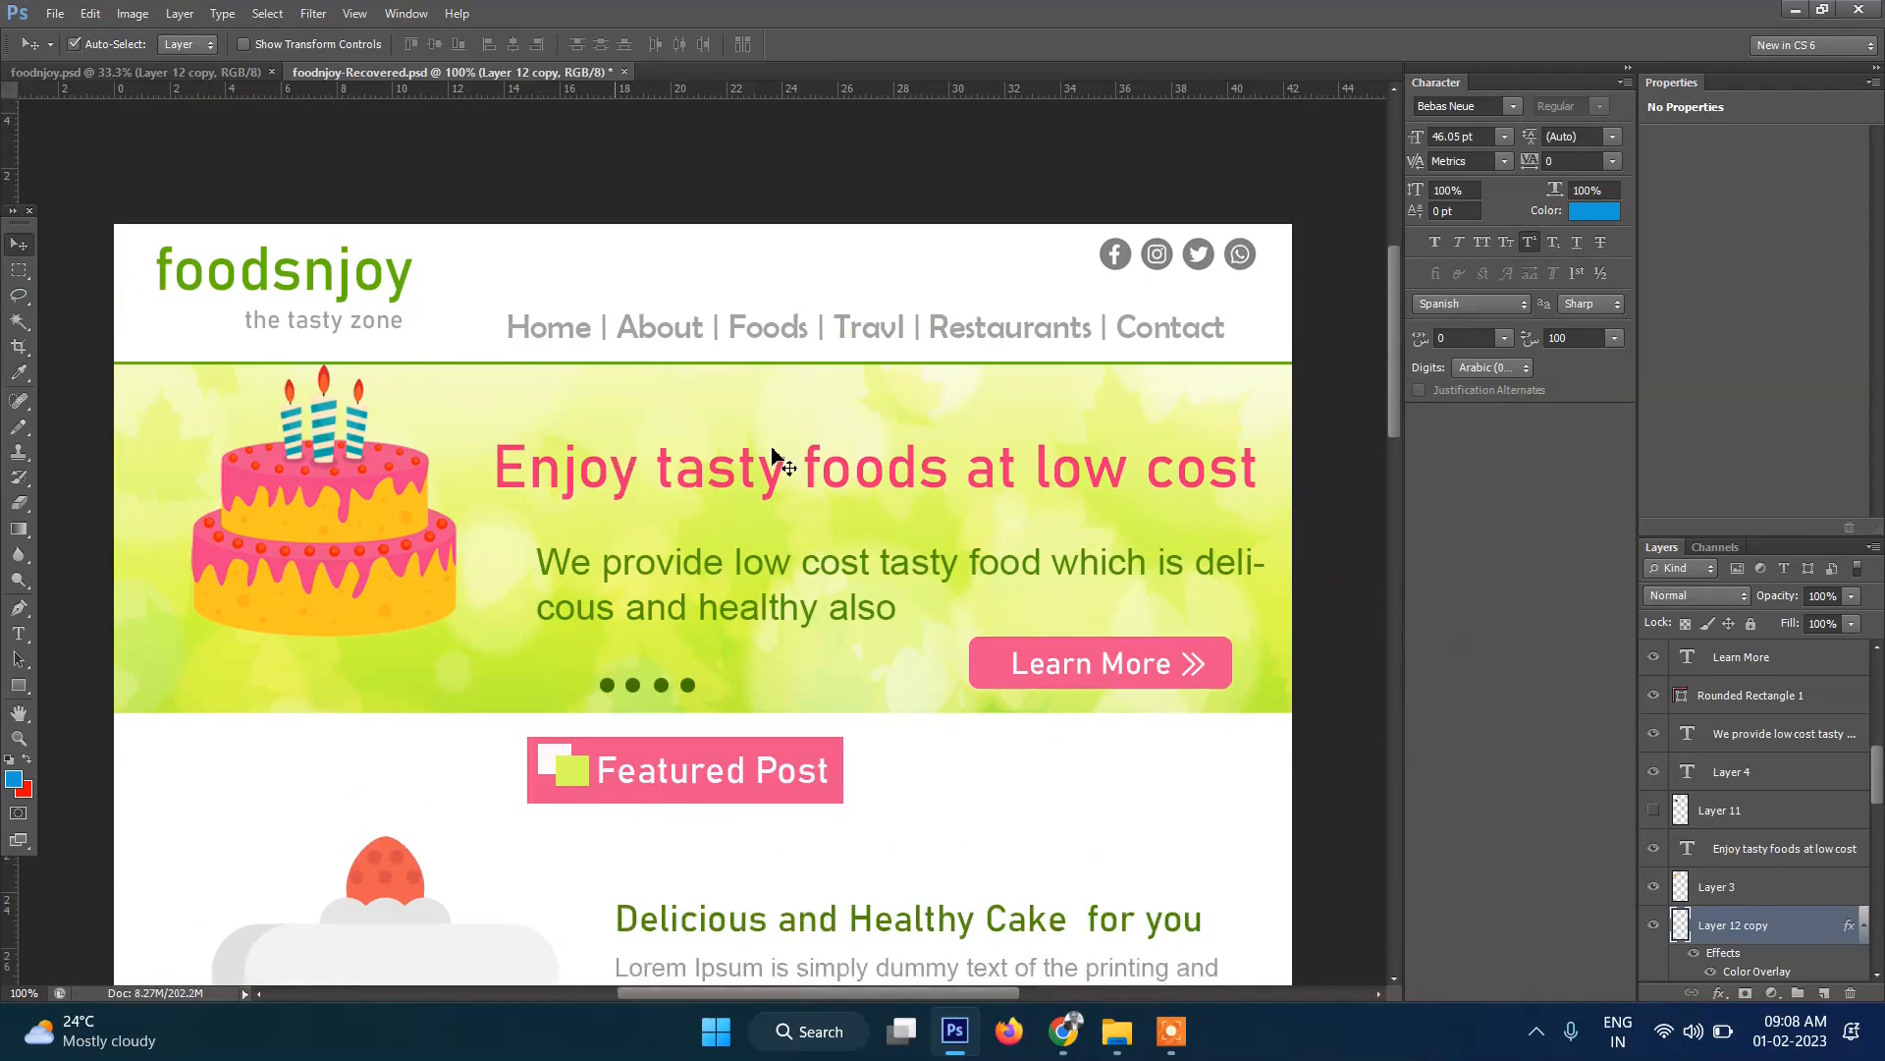
pyautogui.click(1066, 1032)
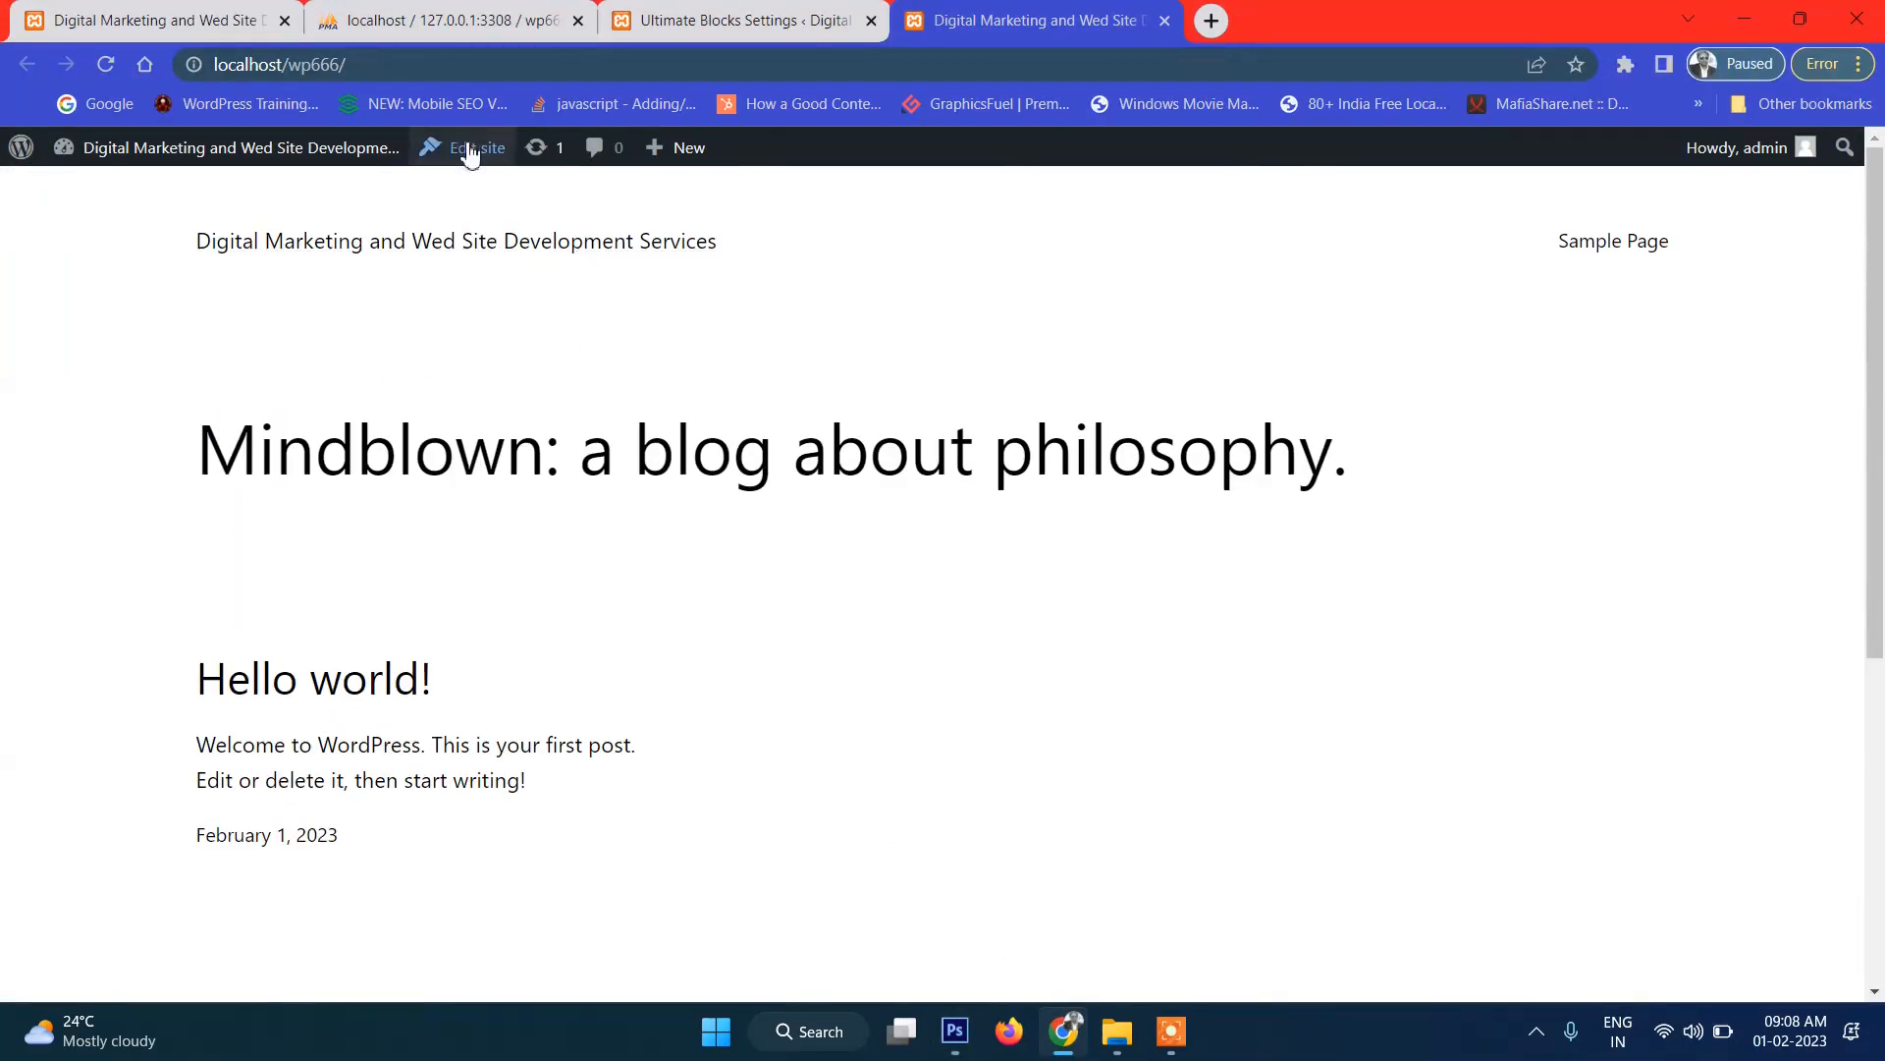
pyautogui.click(461, 245)
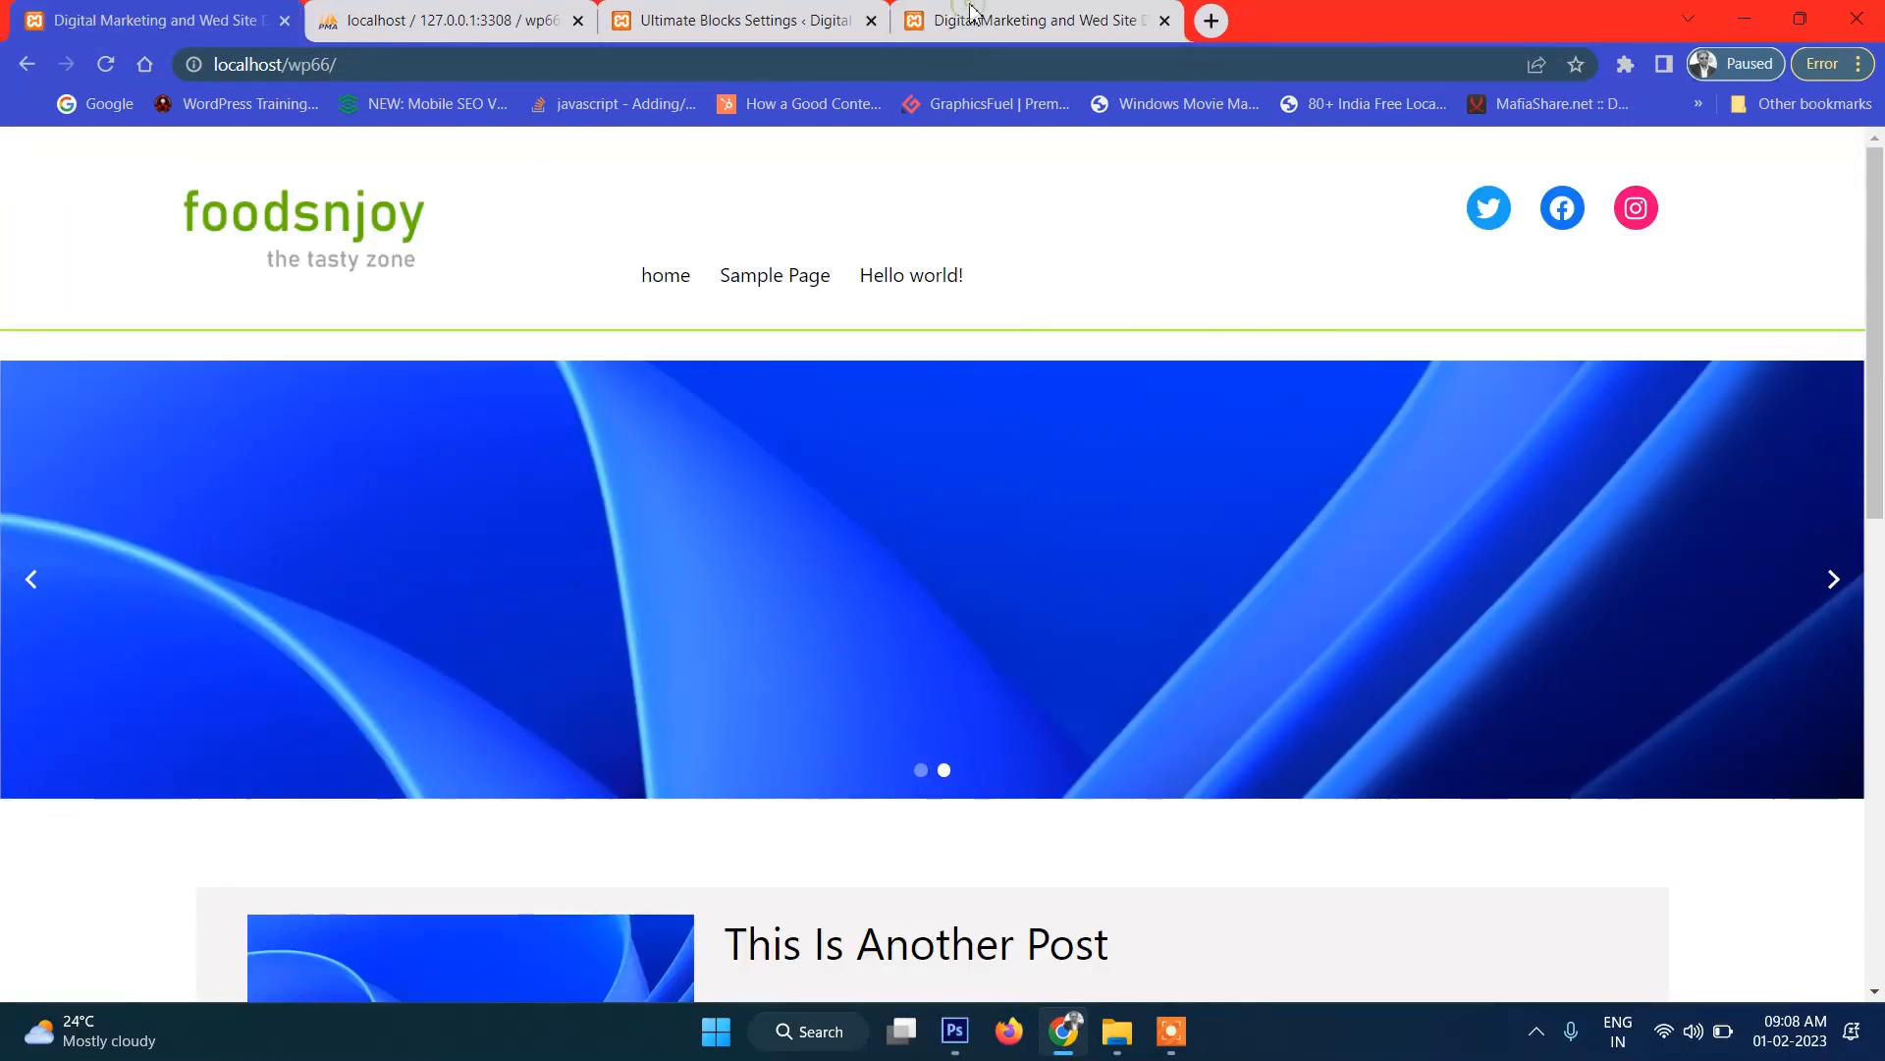
# Go back from the foodsnjoy site to the Mindblown blog tab and choose Edit site.
pyautogui.hotkey('alt', 'Left')
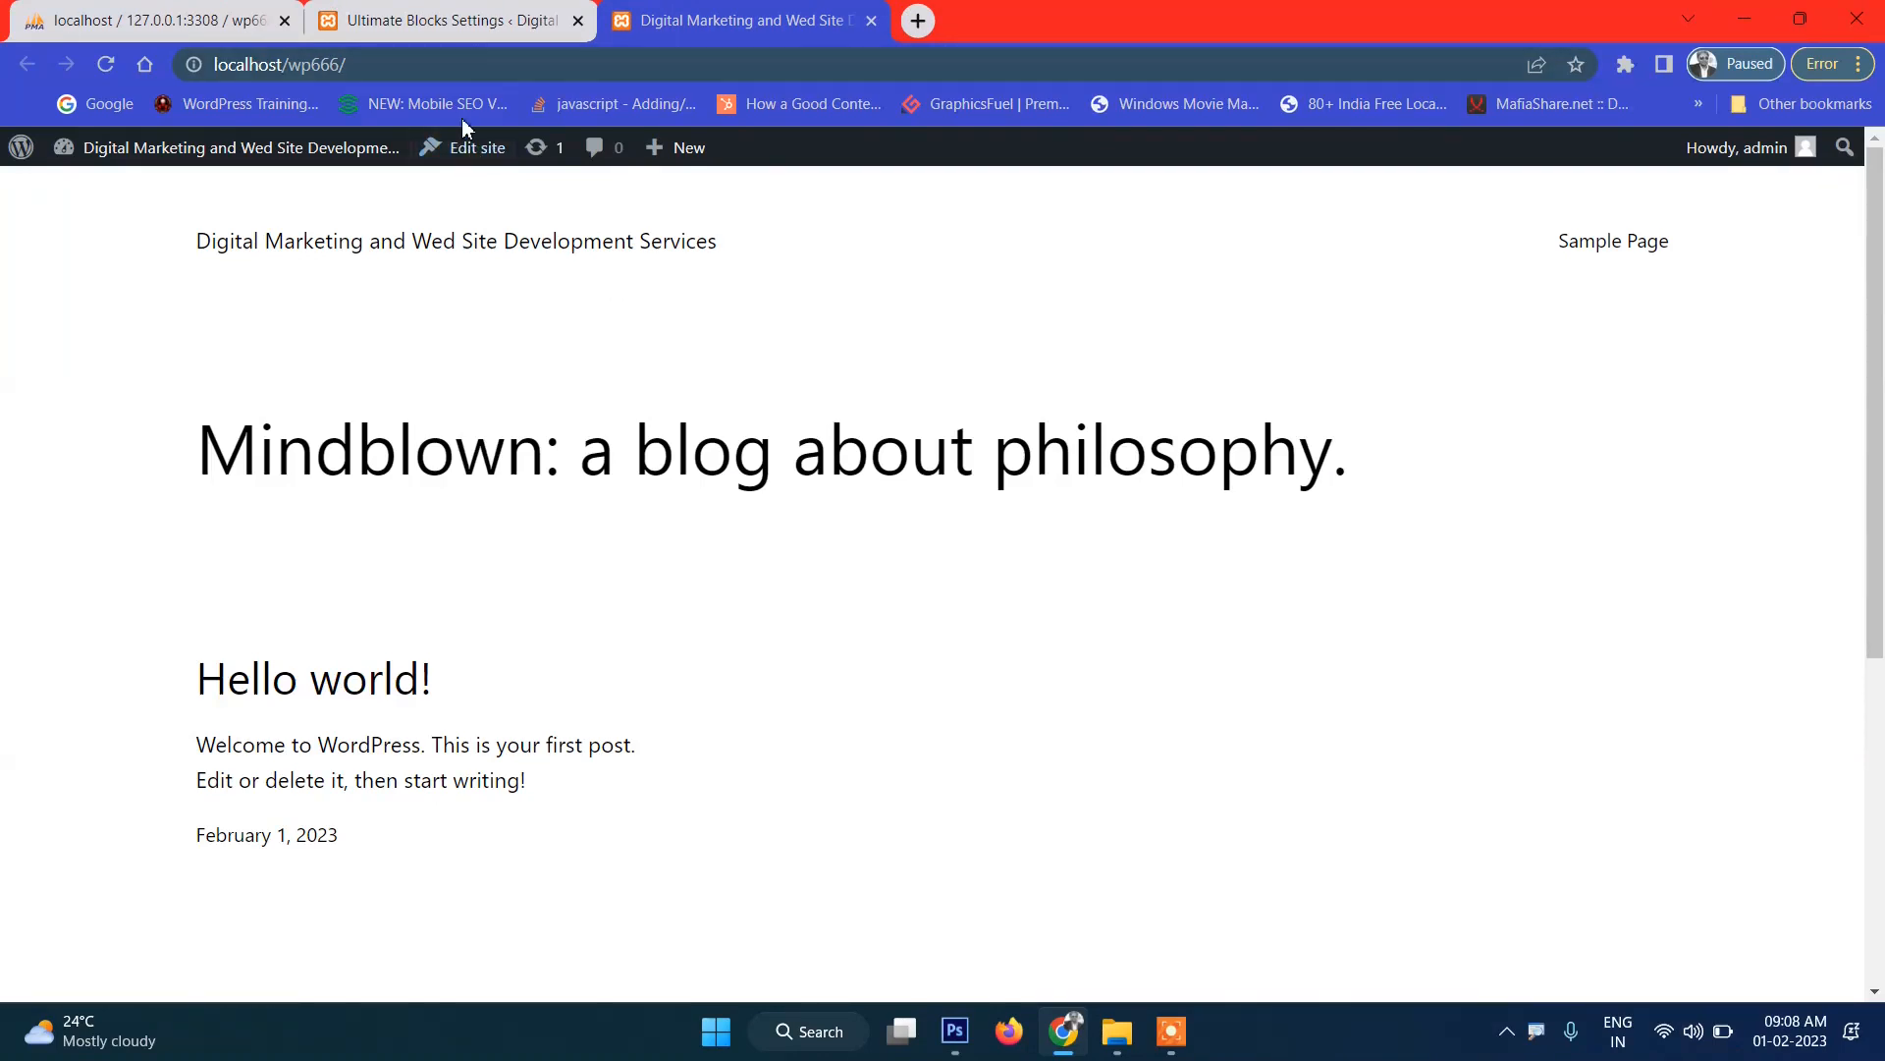
pyautogui.click(447, 20)
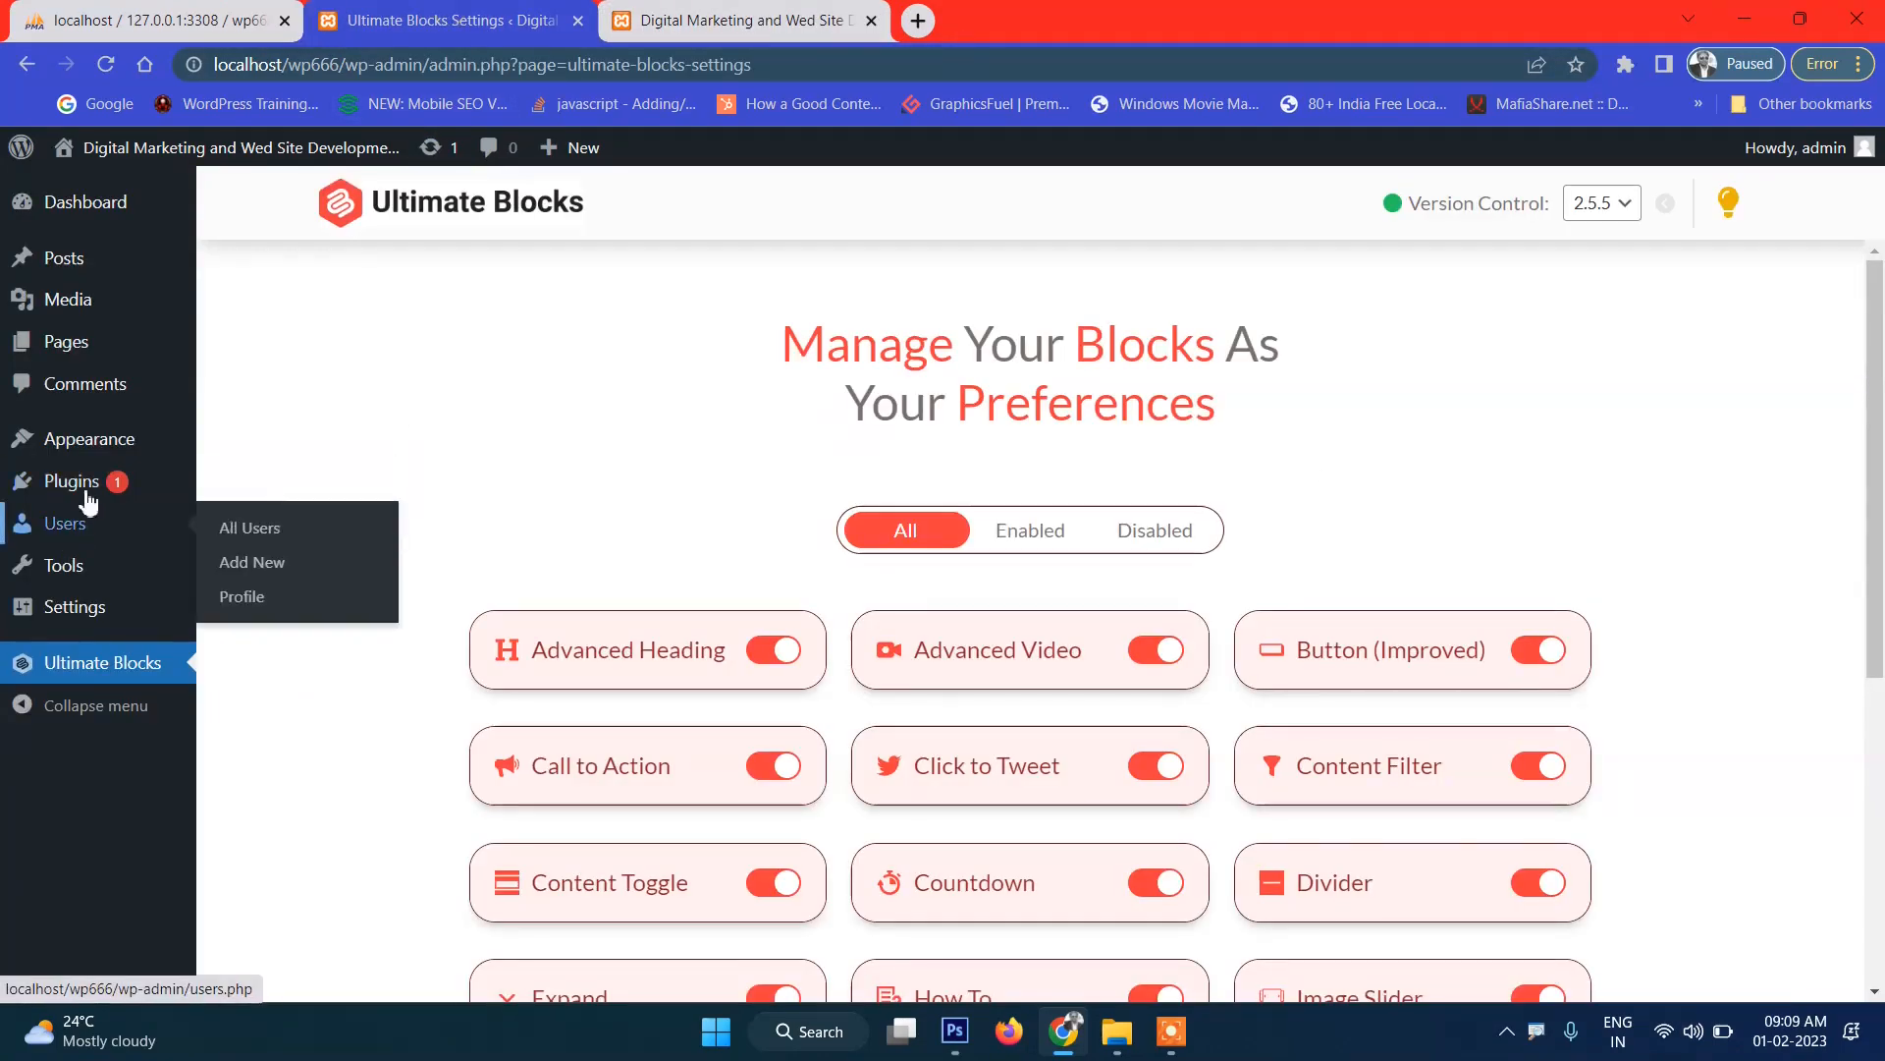
pyautogui.moveTo(148, 439)
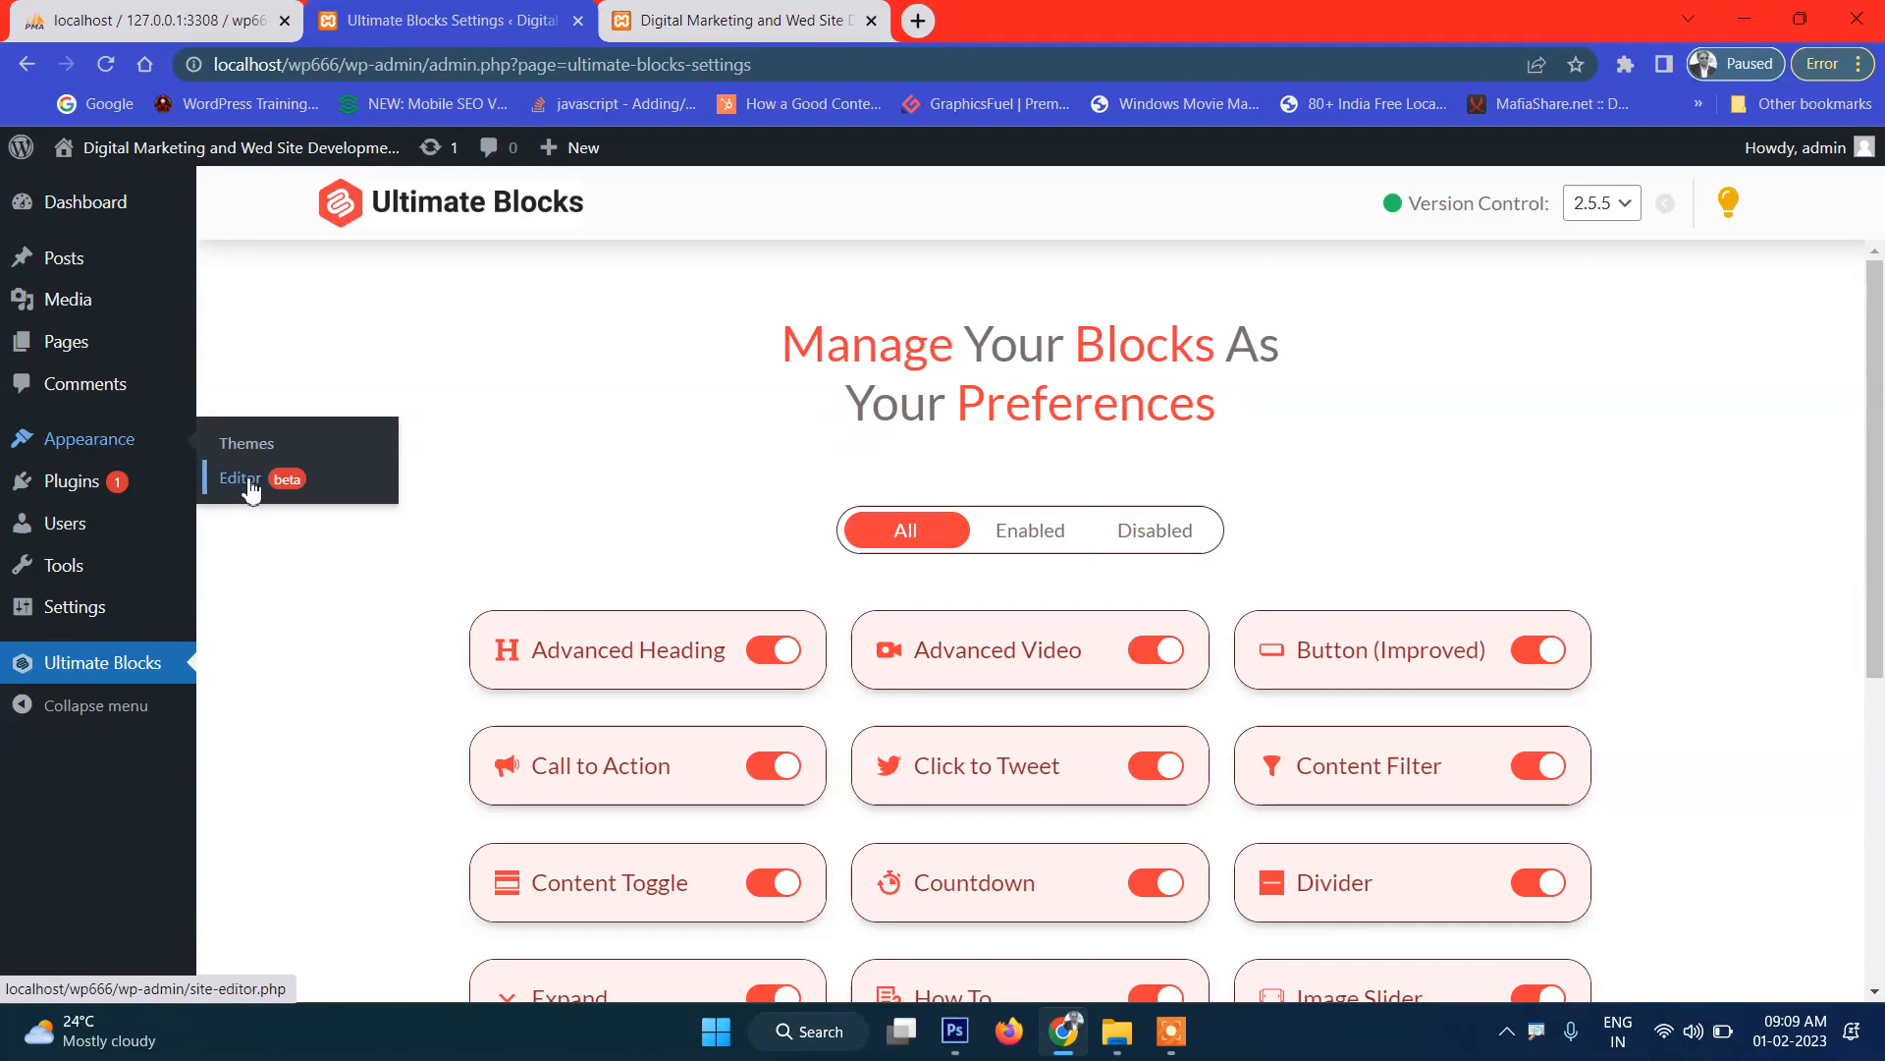
pyautogui.click(646, 14)
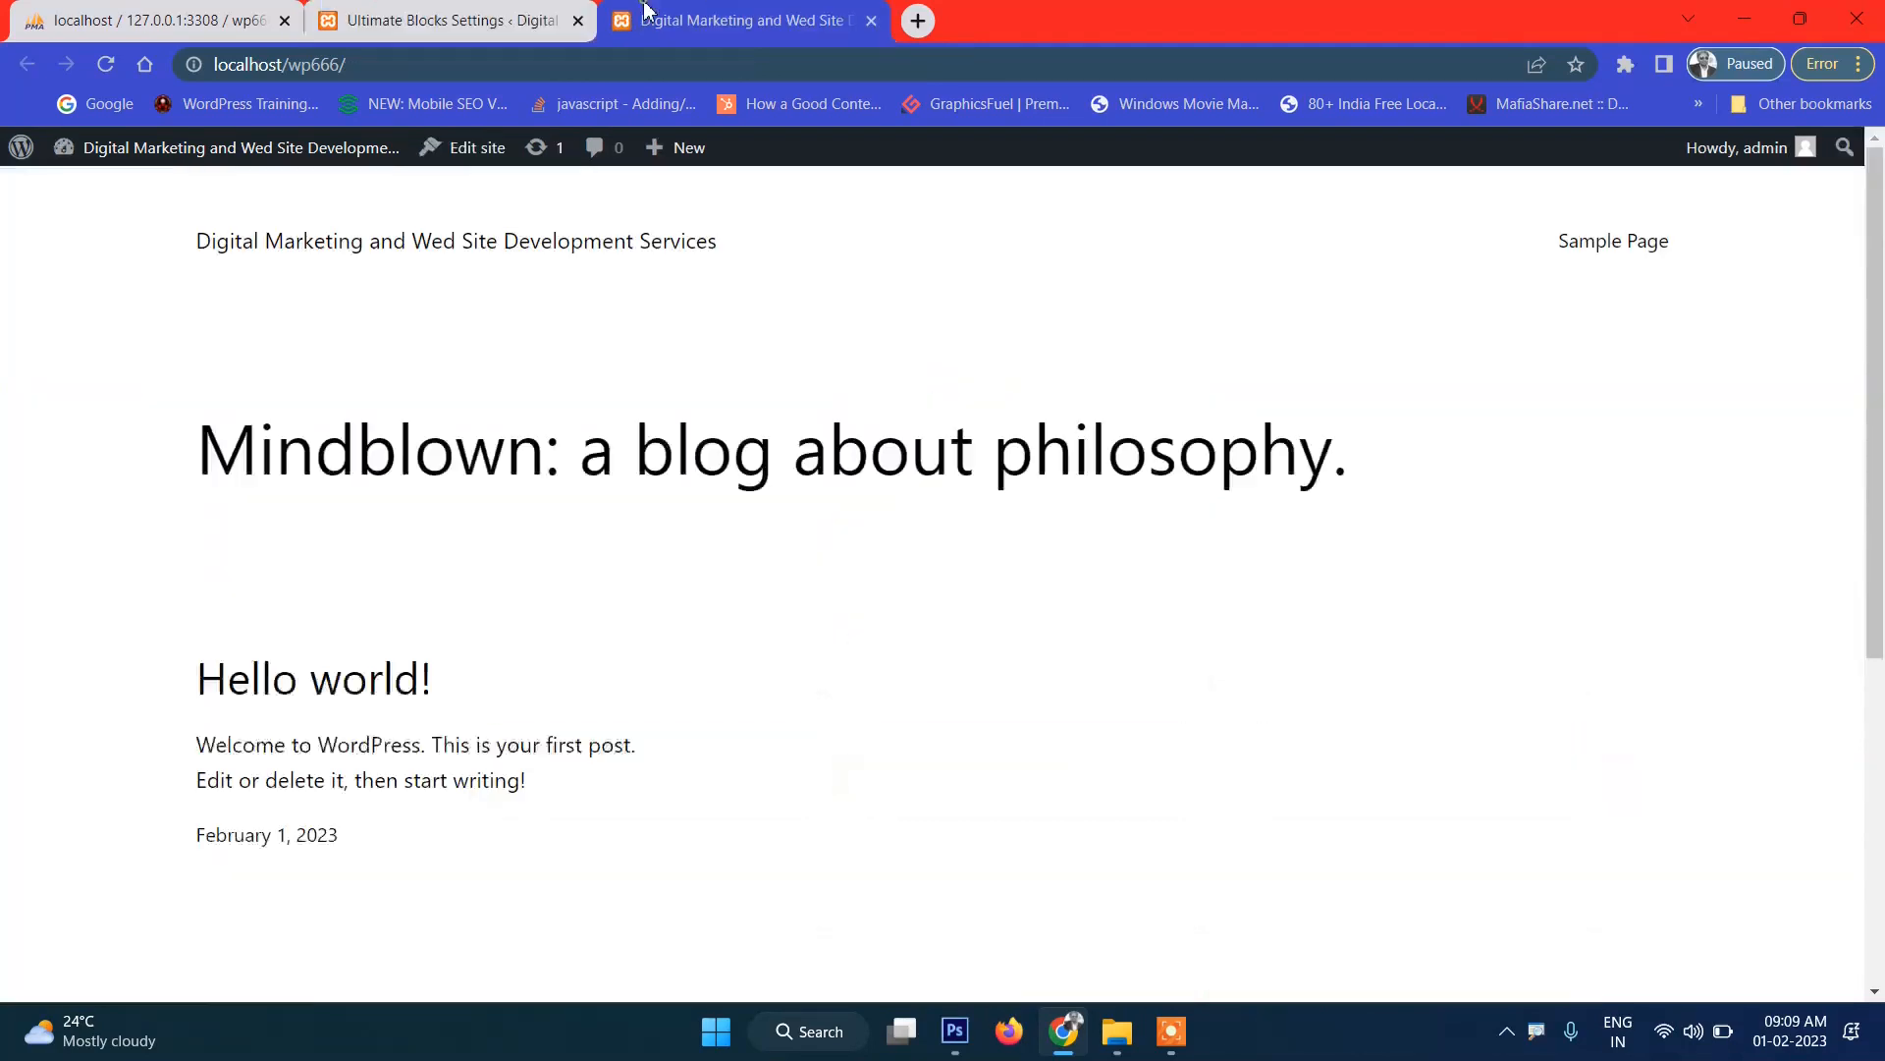
pyautogui.click(453, 148)
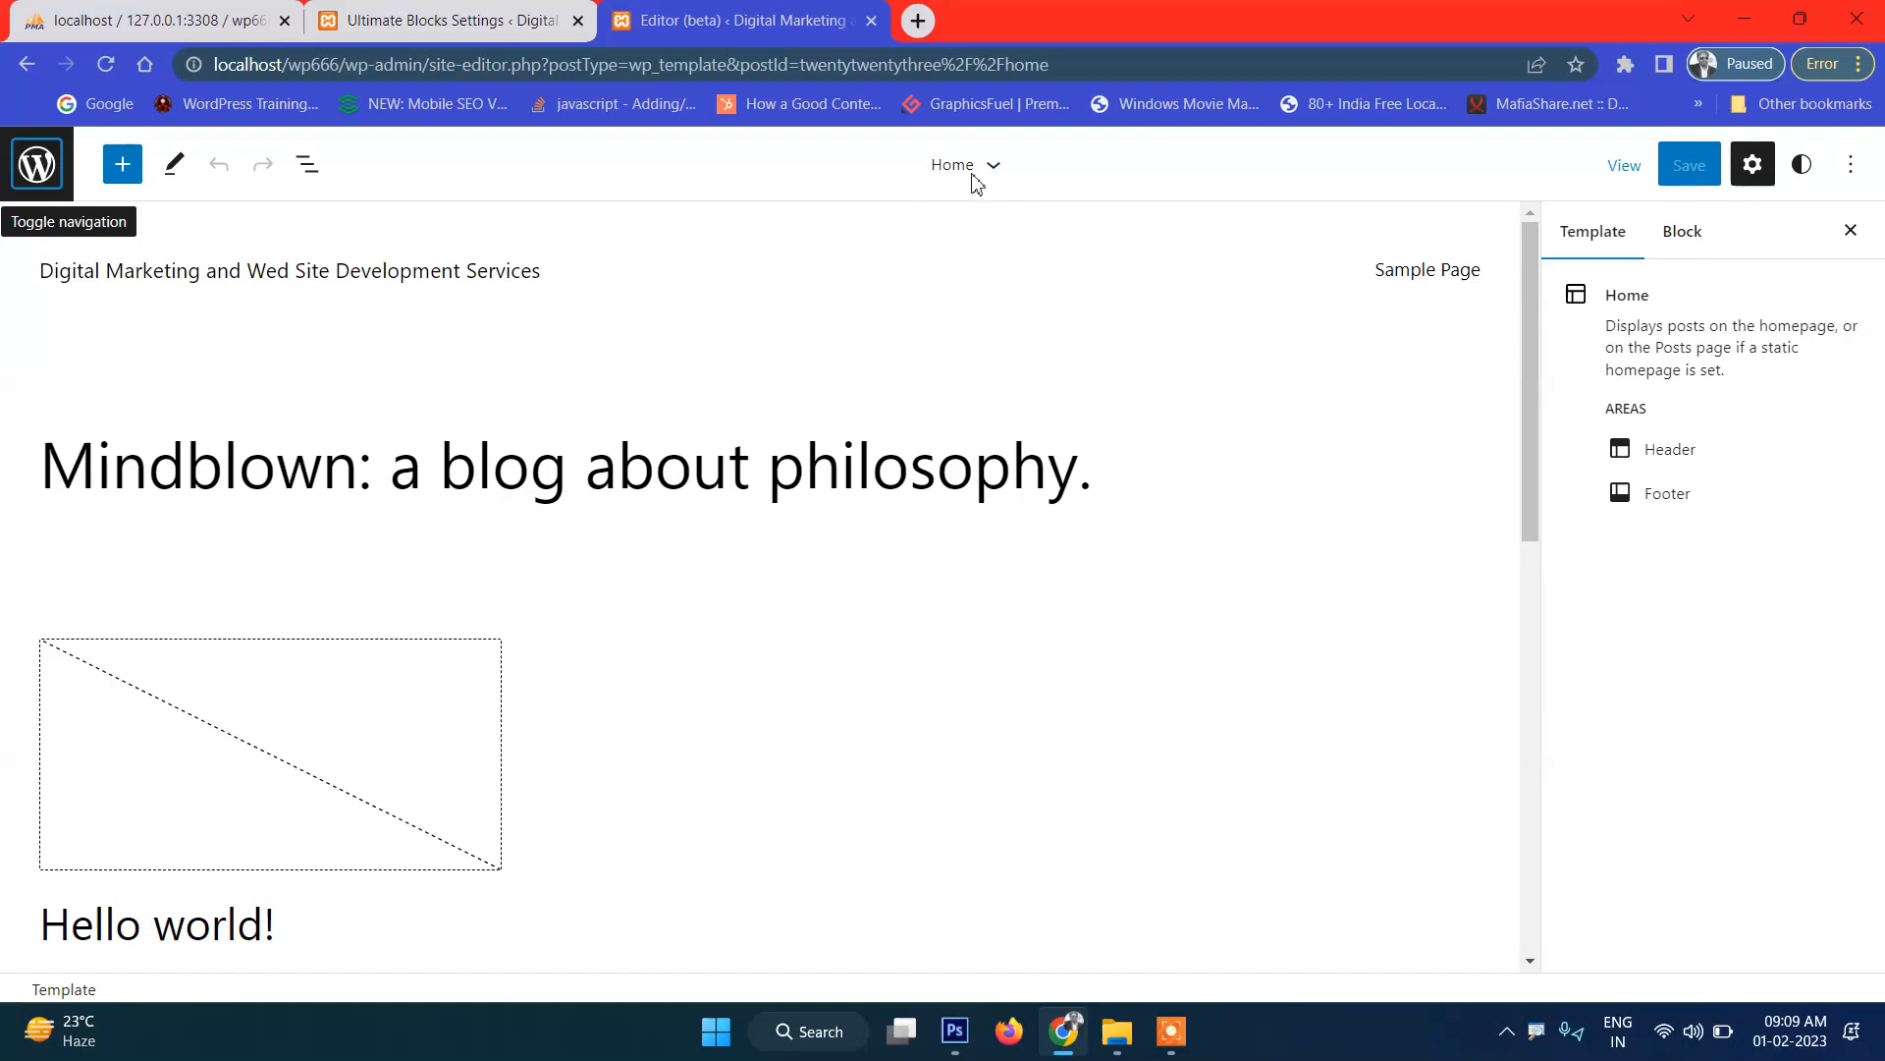
# Glance over the loaded Home template, then switch to the wp666 folder in File Explorer.
pyautogui.scroll(-2, 1036, 261)
pyautogui.scroll(2, 1036, 261)
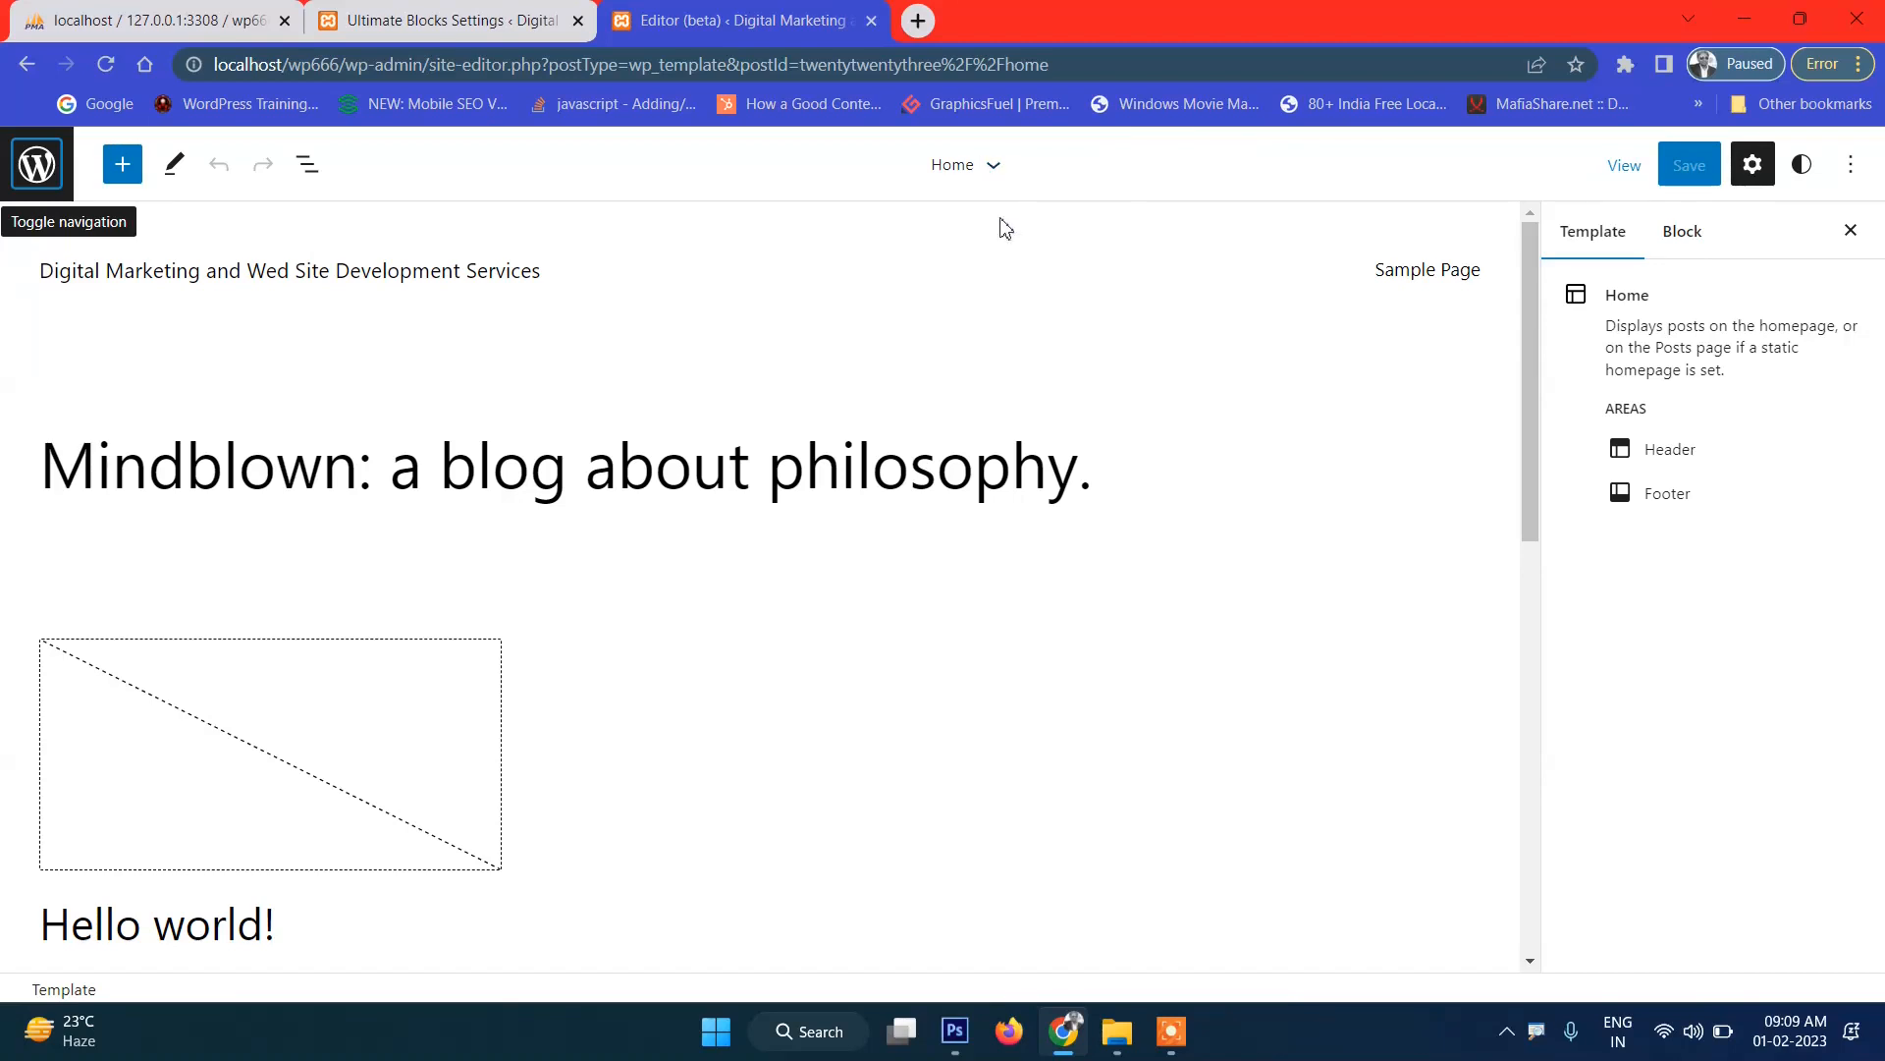
pyautogui.click(1116, 1031)
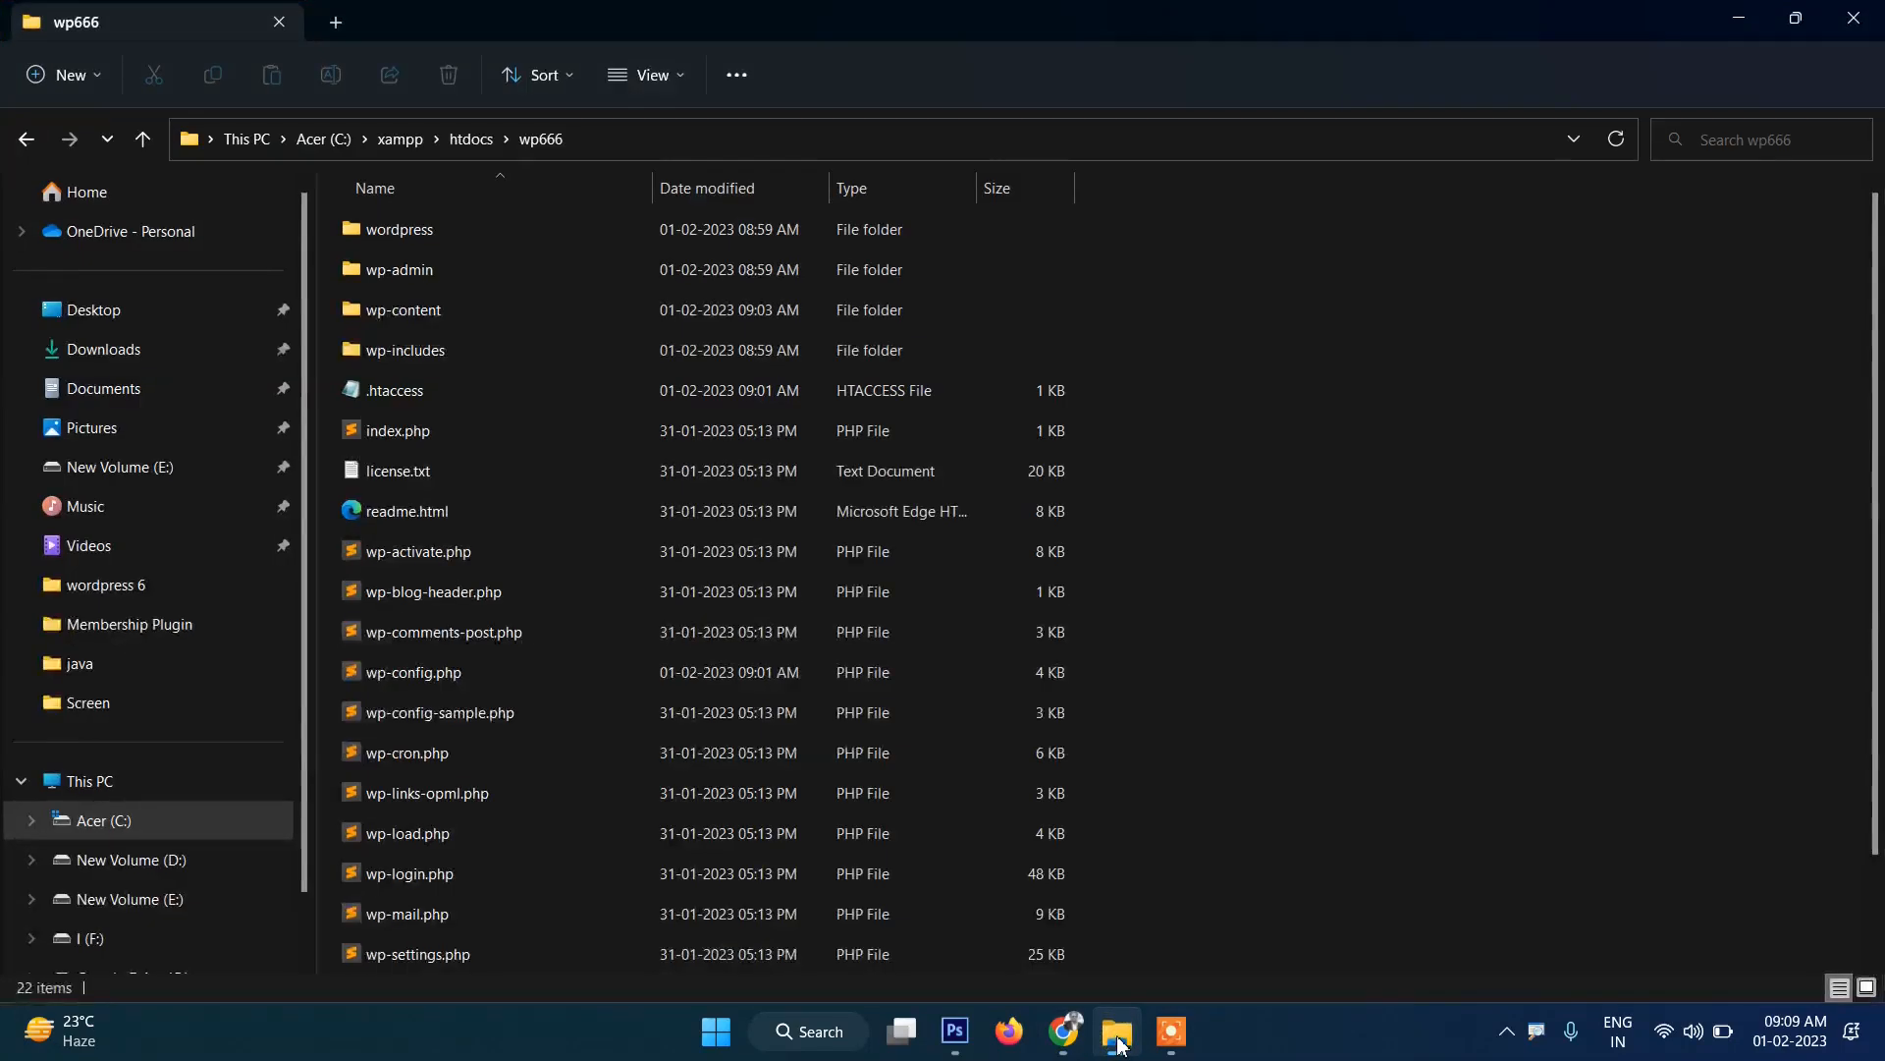
# Browse wp-content > themes > twentytwentythree > templates, step back to twentytwentythree, then return to Chrome.
pyautogui.doubleClick(410, 310)
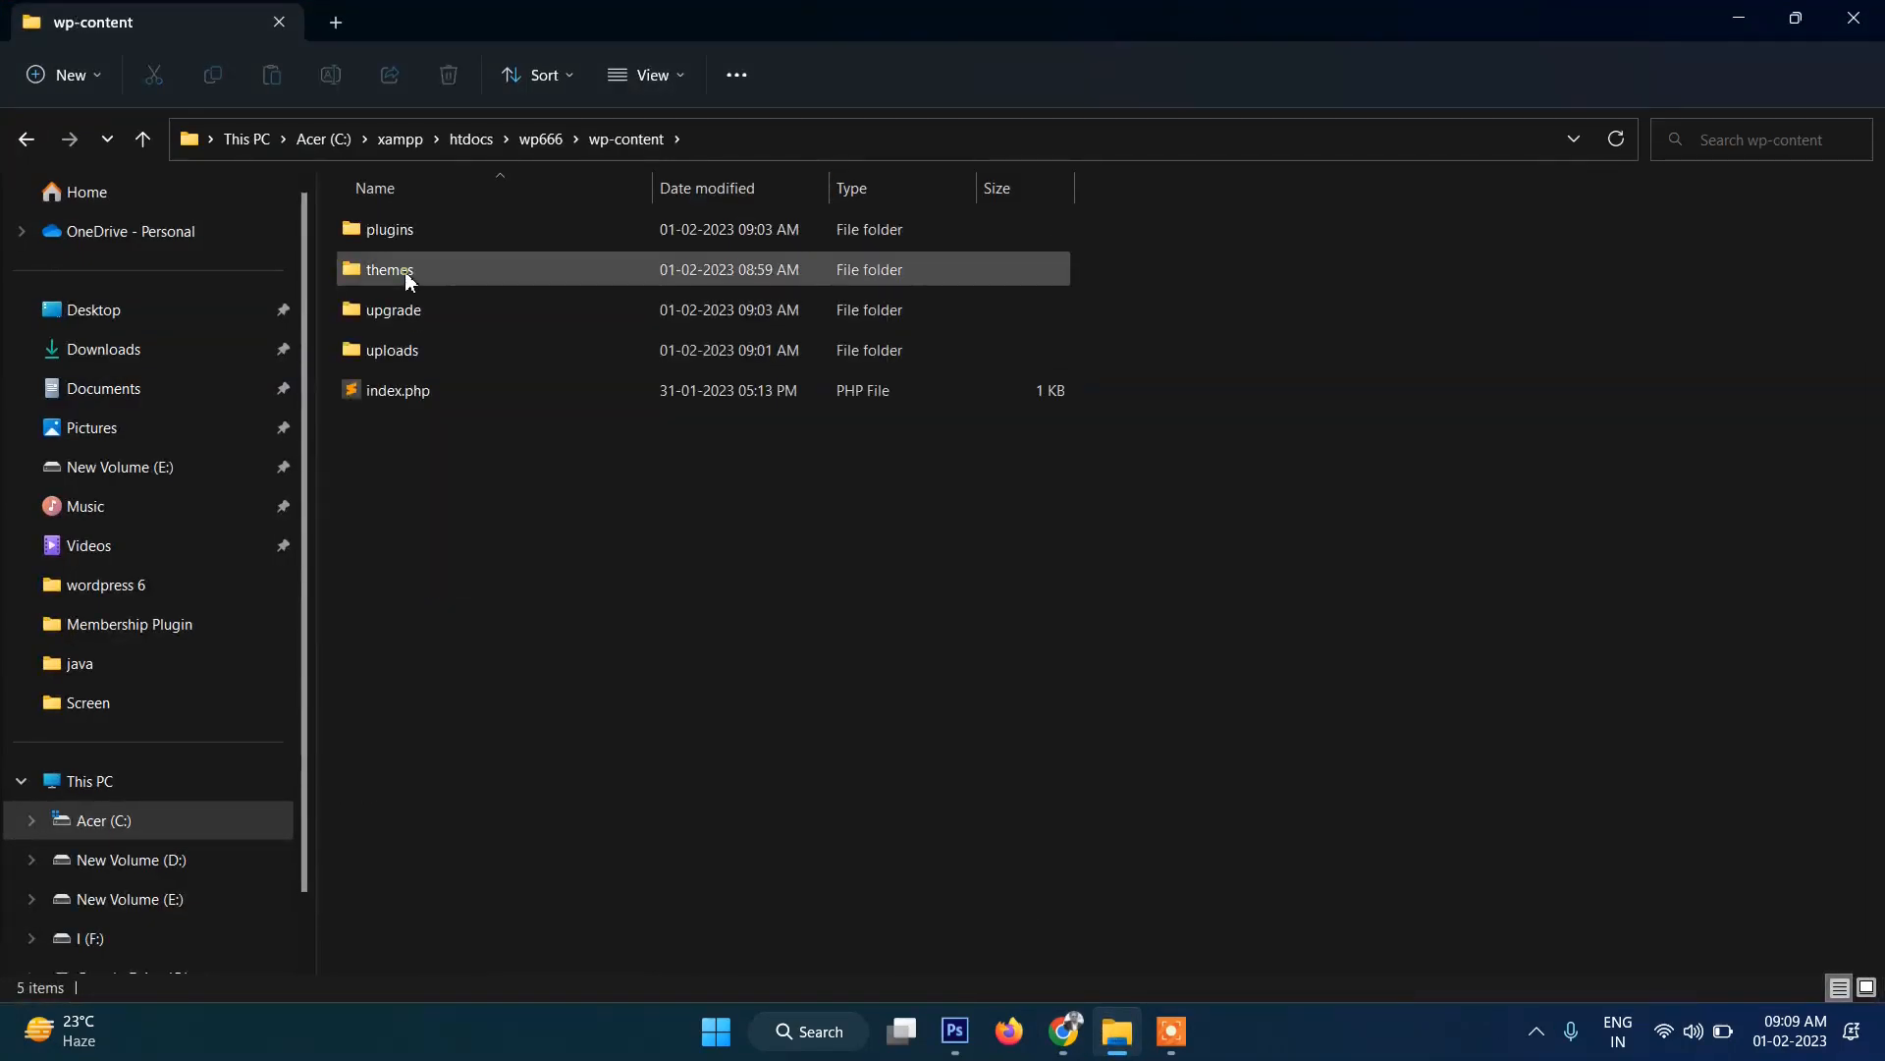
pyautogui.doubleClick(410, 280)
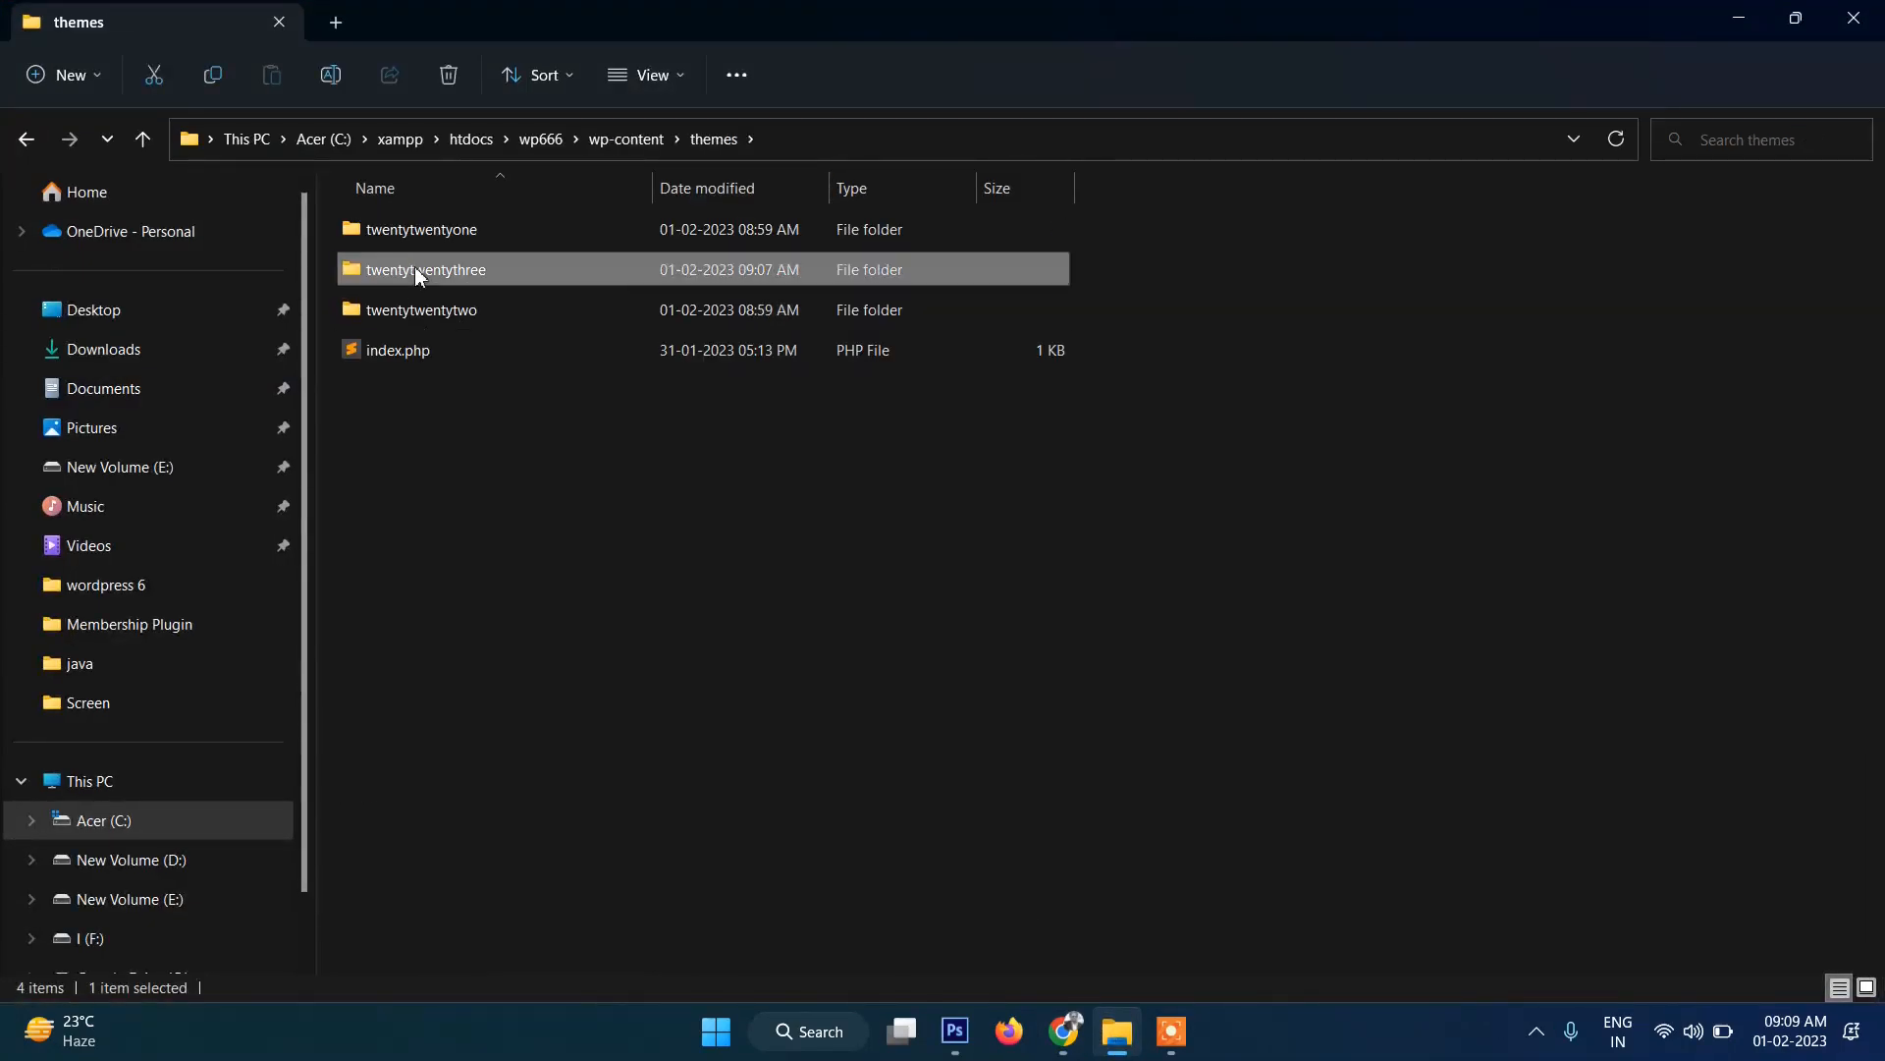
pyautogui.doubleClick(414, 269)
pyautogui.doubleClick(496, 429)
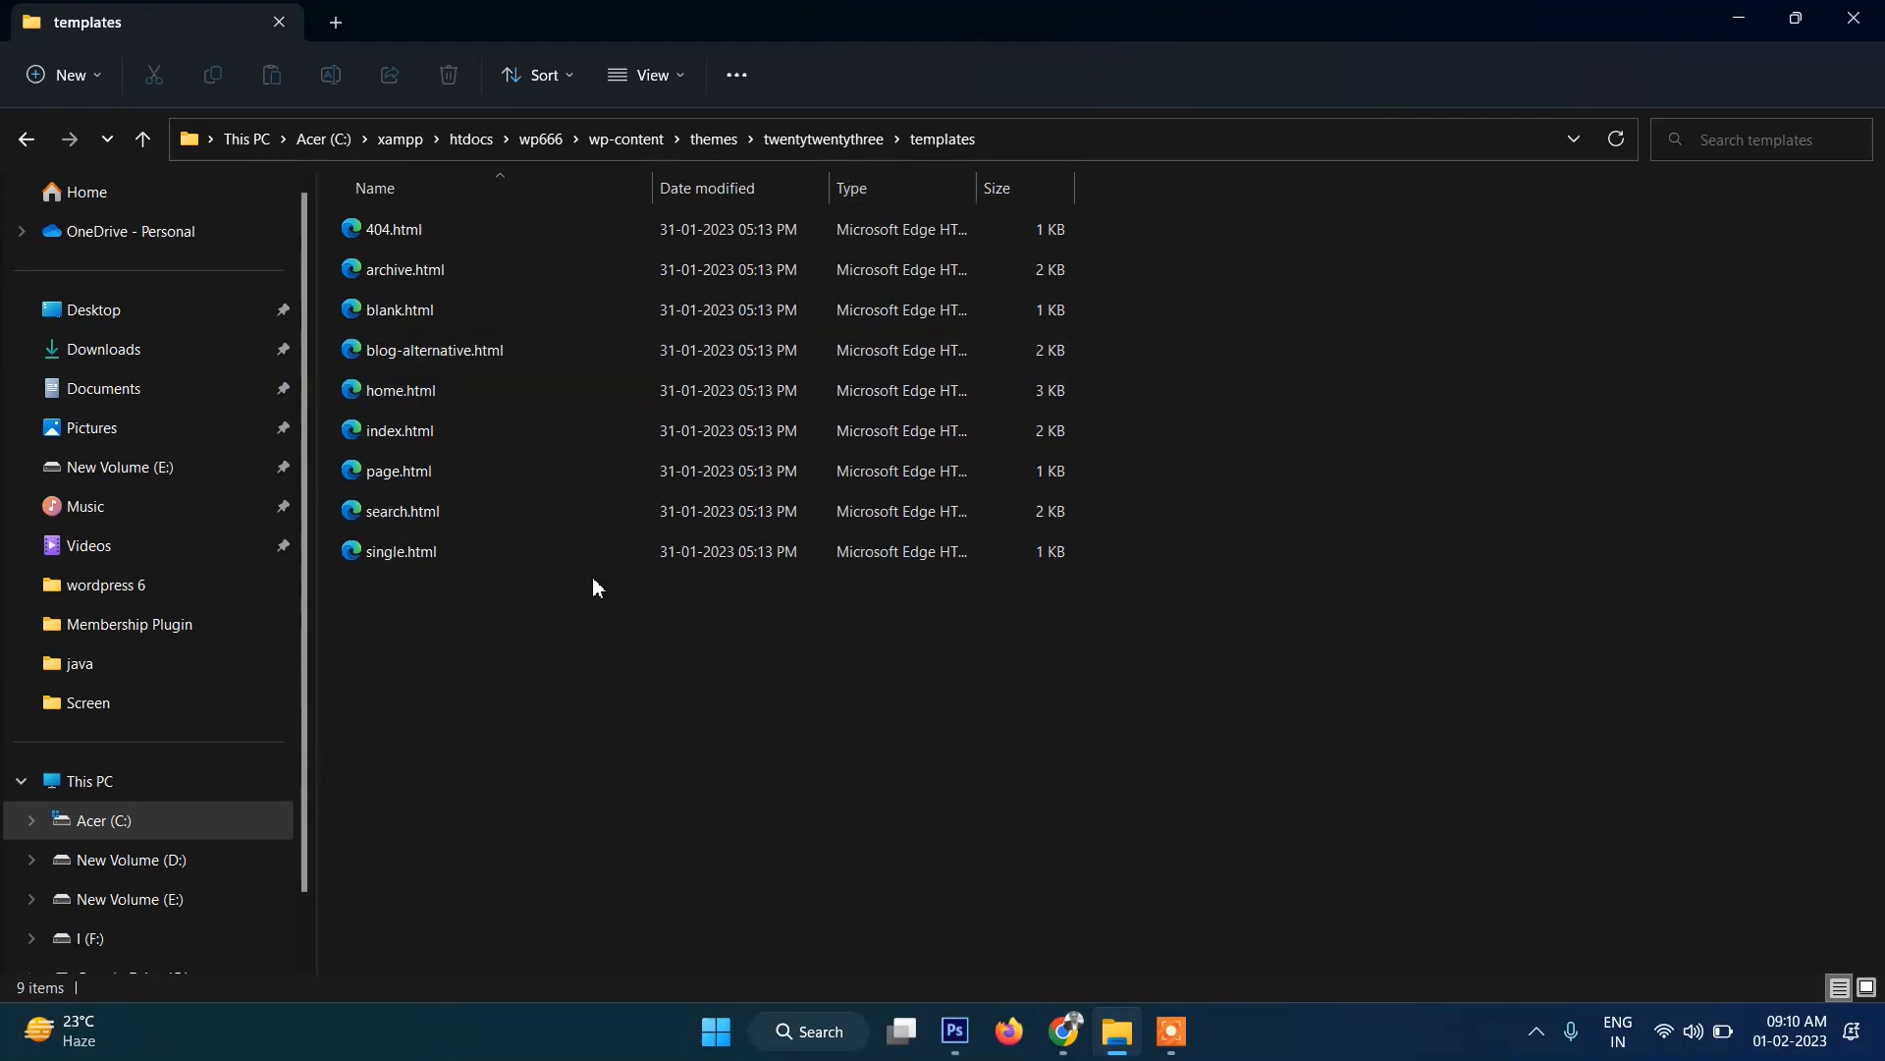
pyautogui.click(805, 142)
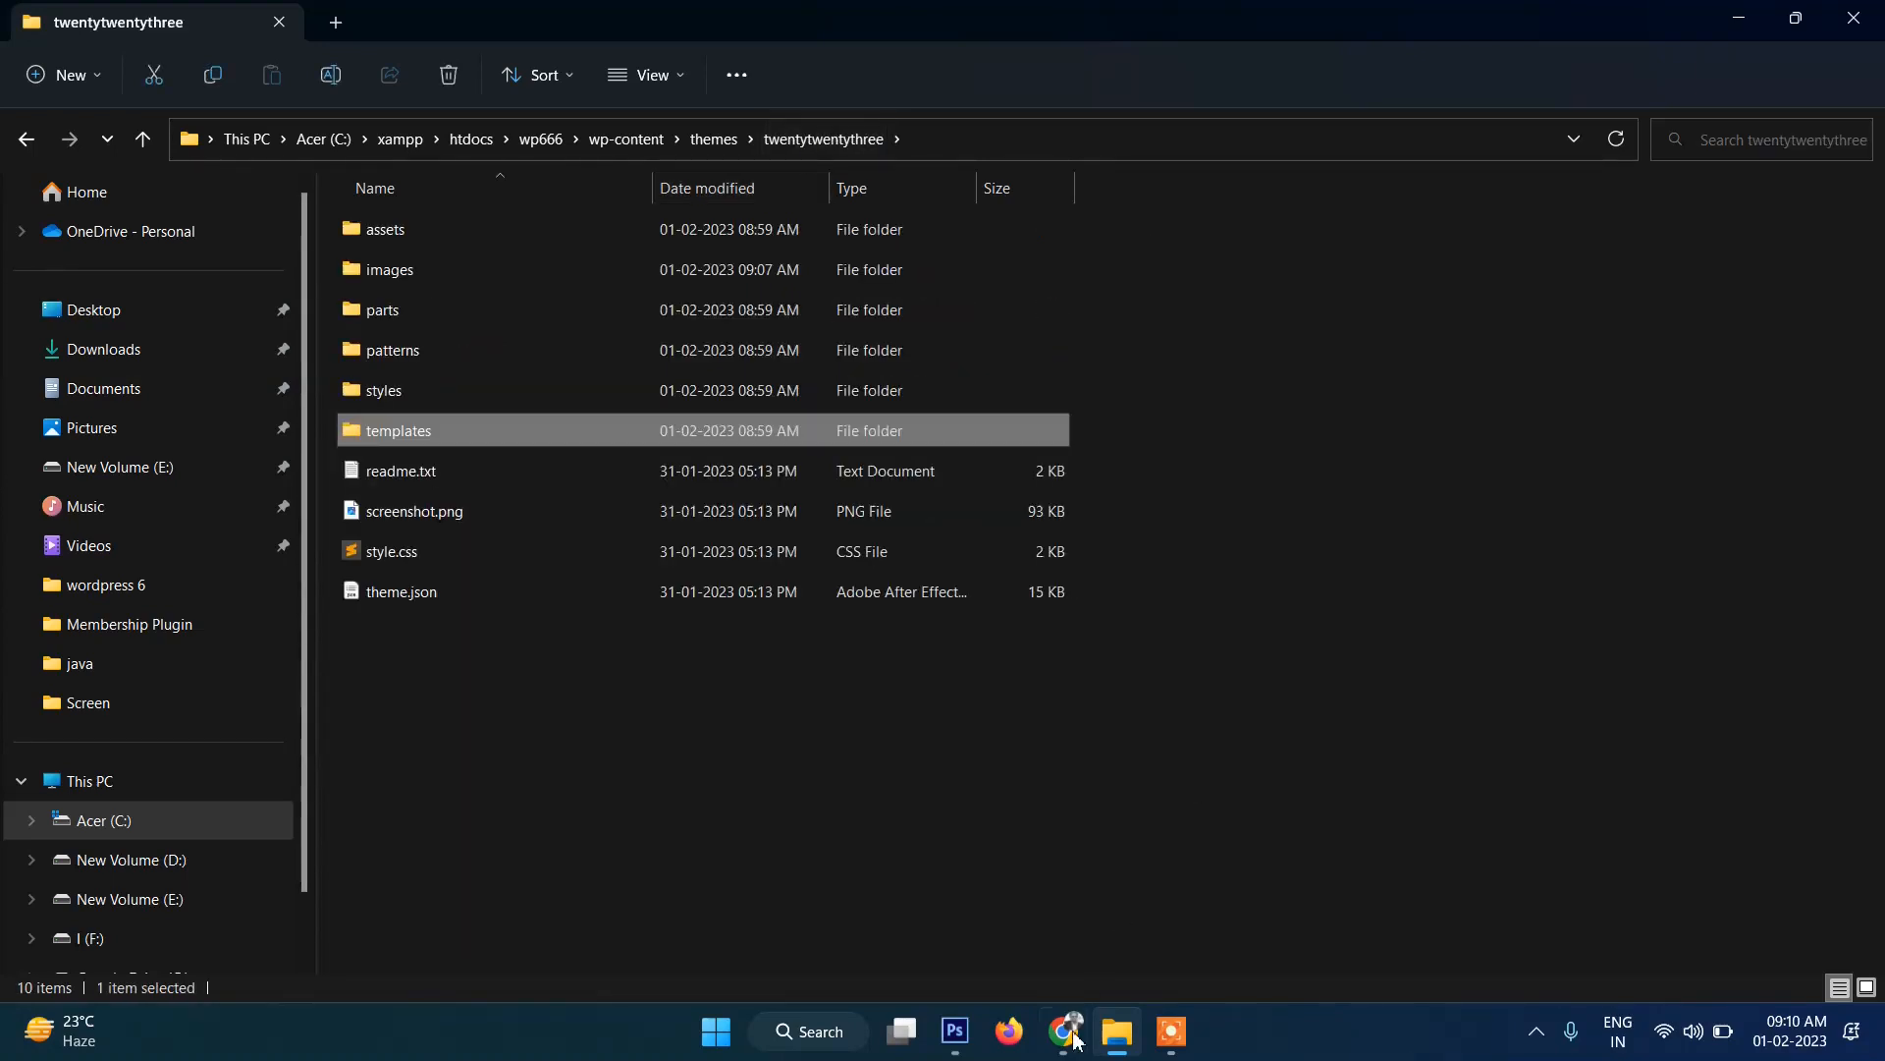
pyautogui.click(1073, 1031)
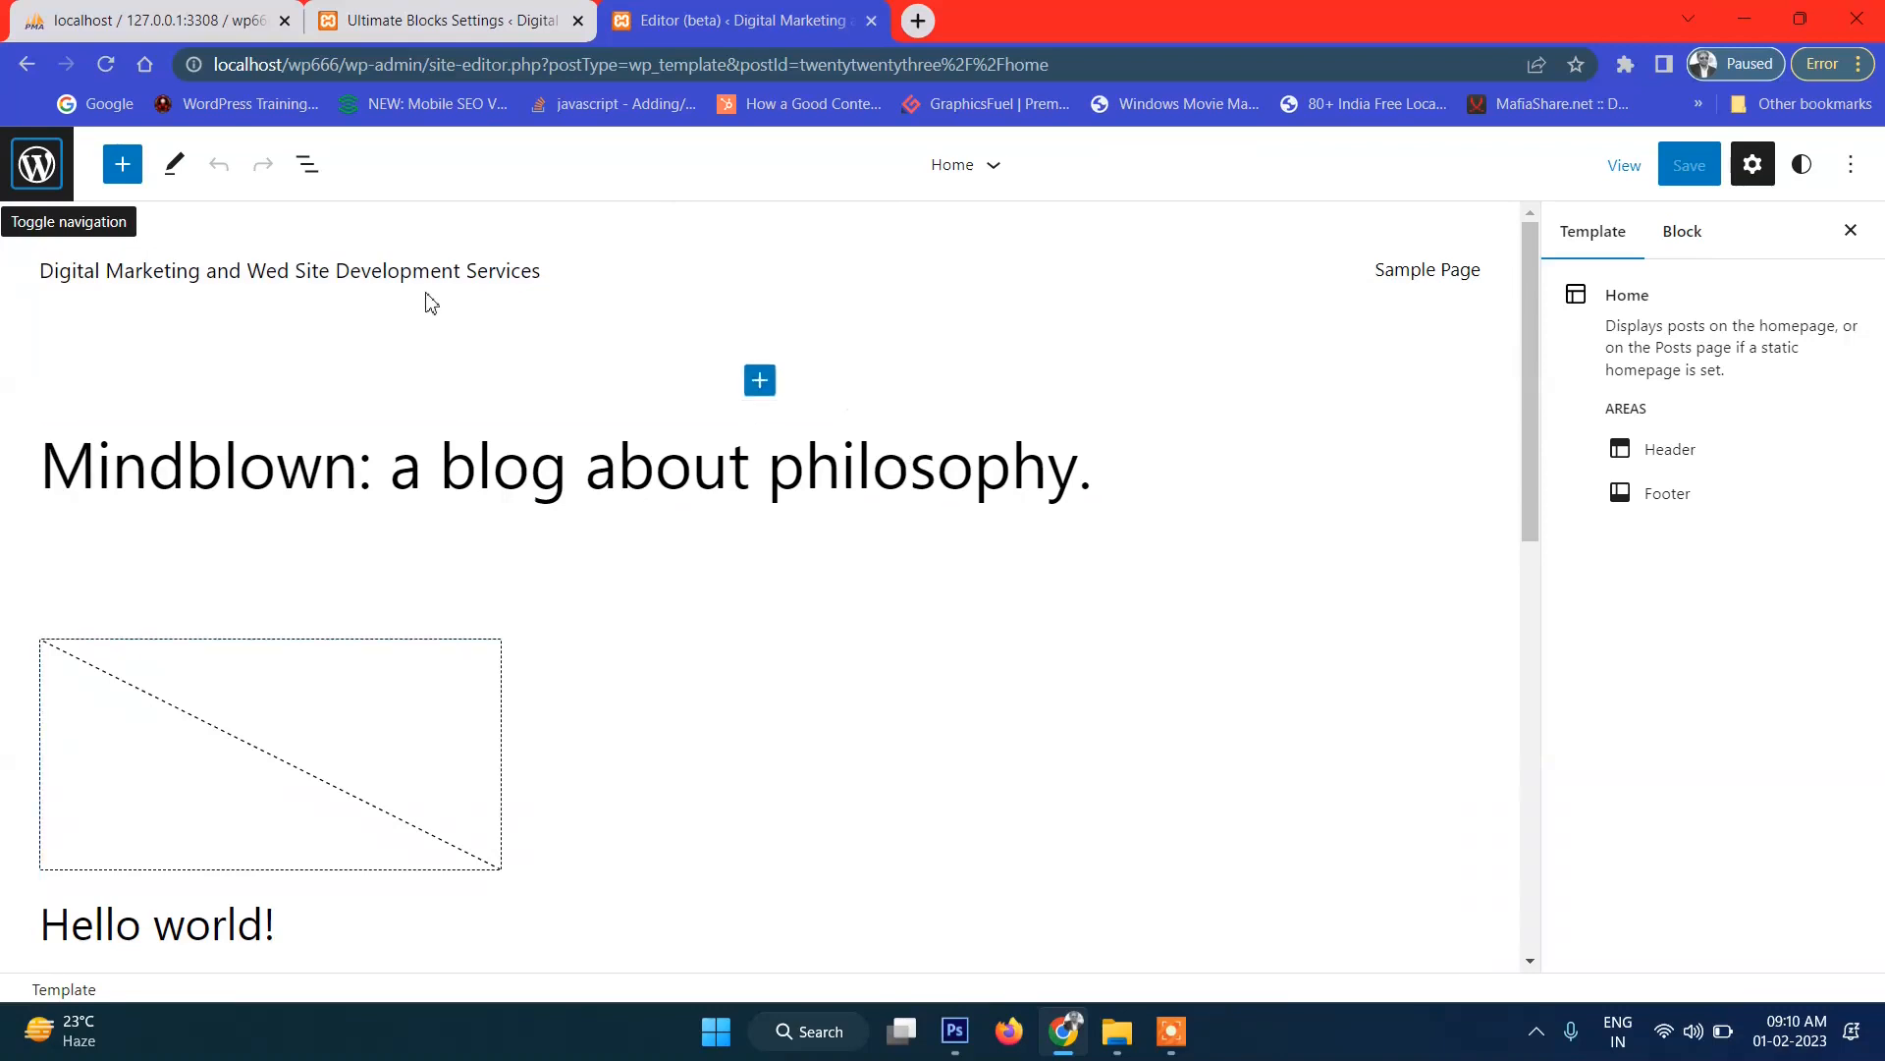
# Open the site editor's navigation panel and show the Twenty Twenty-Three Templates list.
pyautogui.click(39, 173)
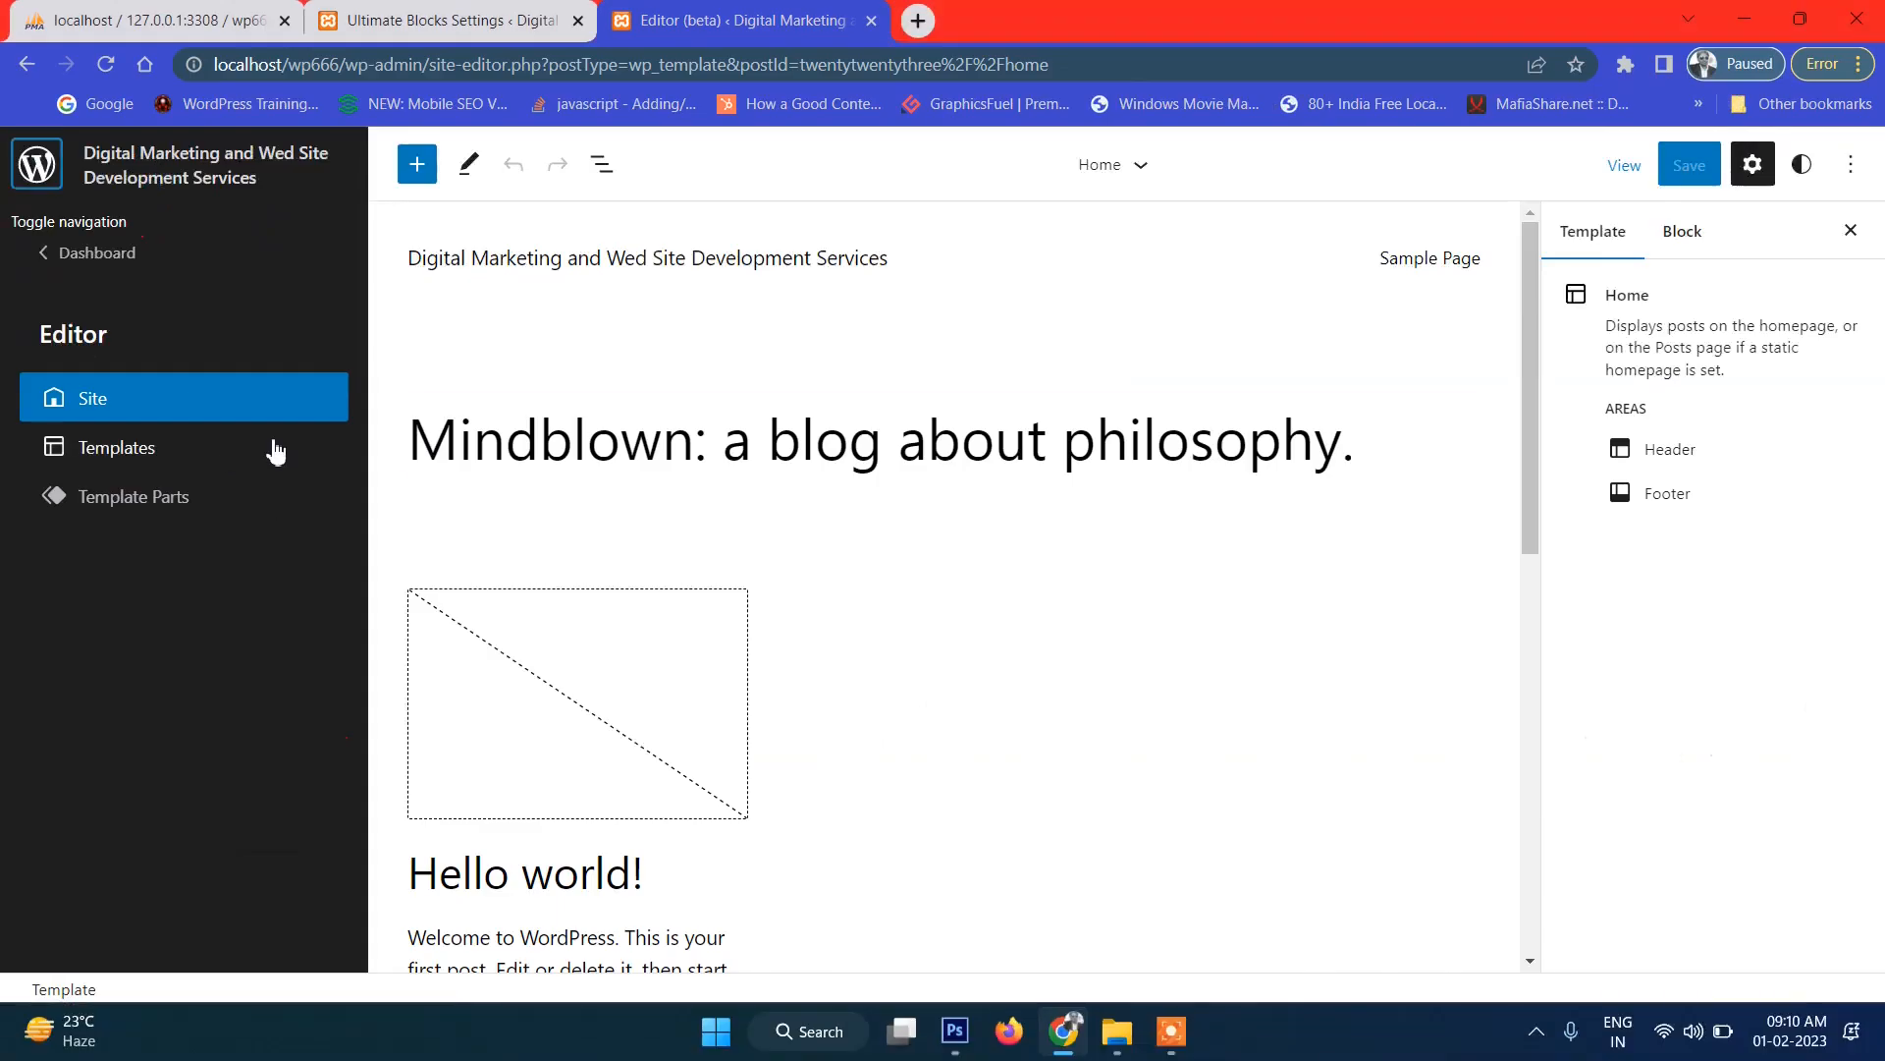
pyautogui.click(270, 741)
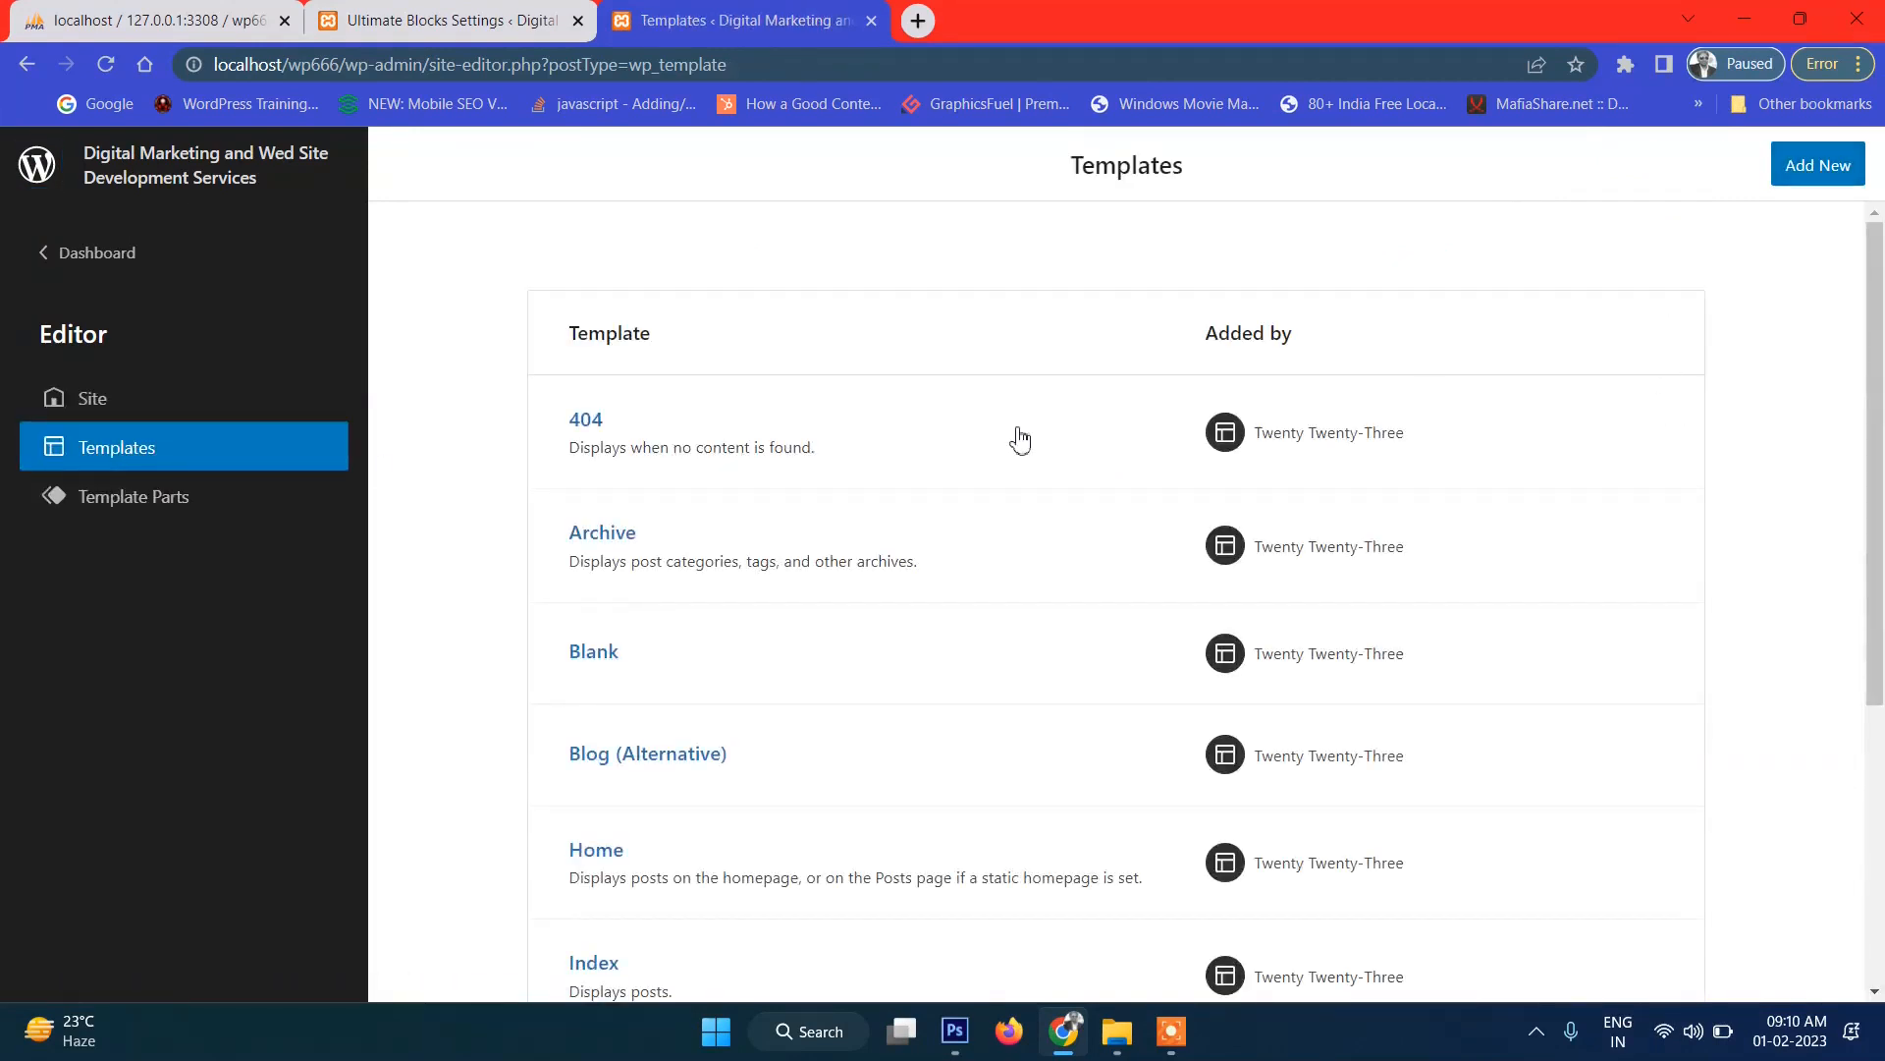
# Scroll through the Twenty Twenty-Three templates list and briefly highlight the 404 template's description.
pyautogui.scroll(-3, 905, 492)
pyautogui.scroll(3, 1435, 526)
pyautogui.scroll(-2, 1061, 530)
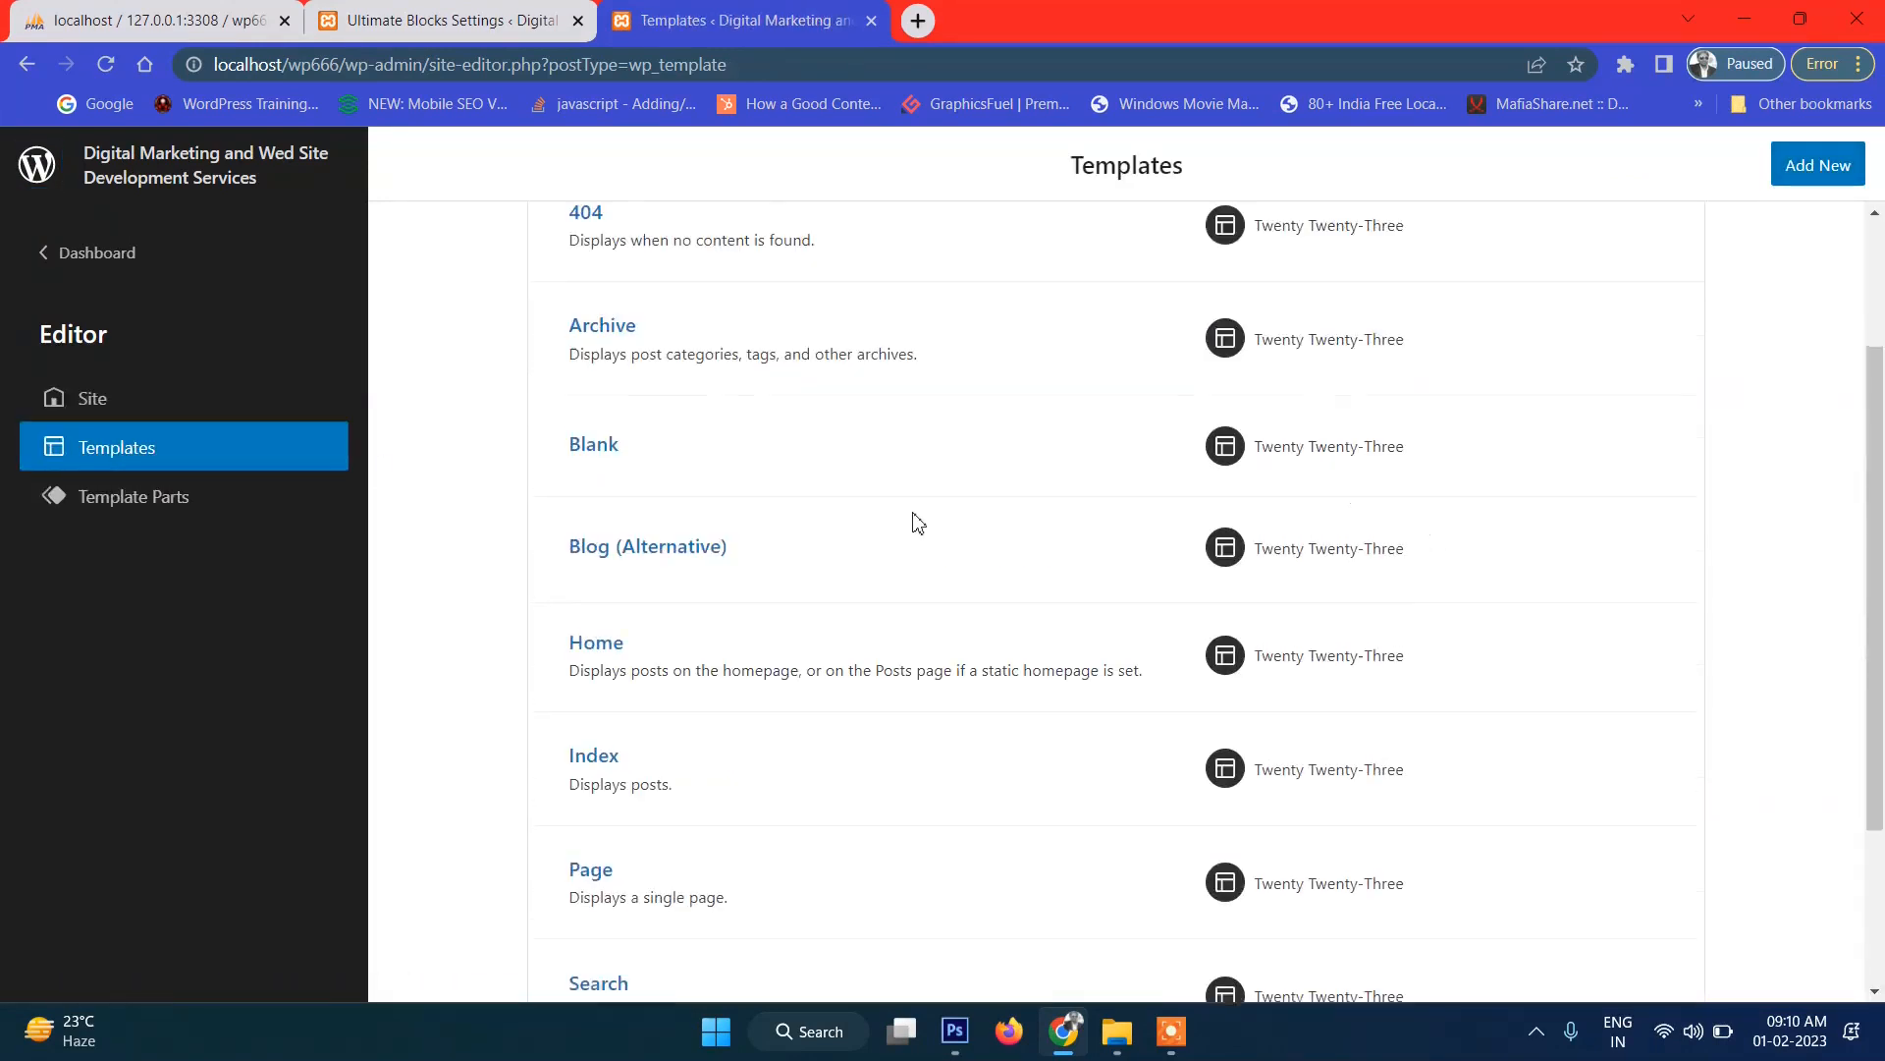
pyautogui.scroll(-3, 1309, 550)
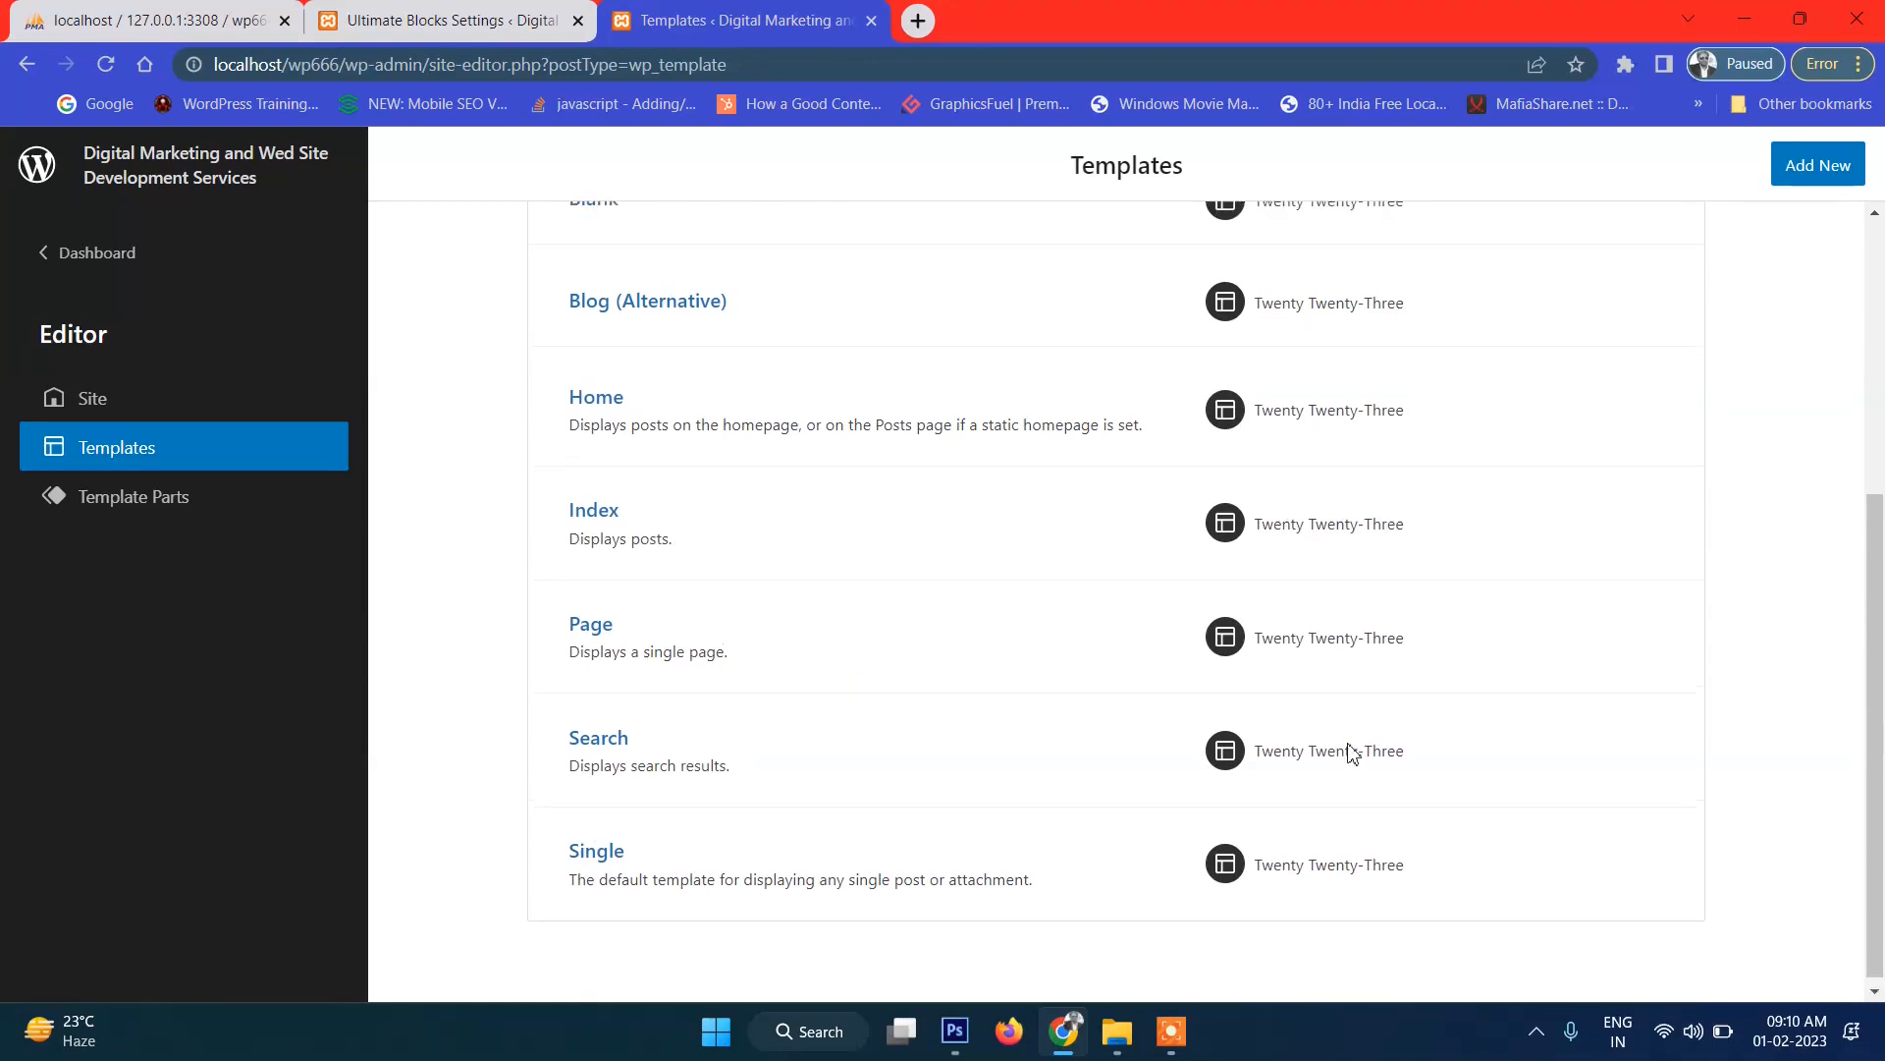
pyautogui.scroll(5, 1346, 750)
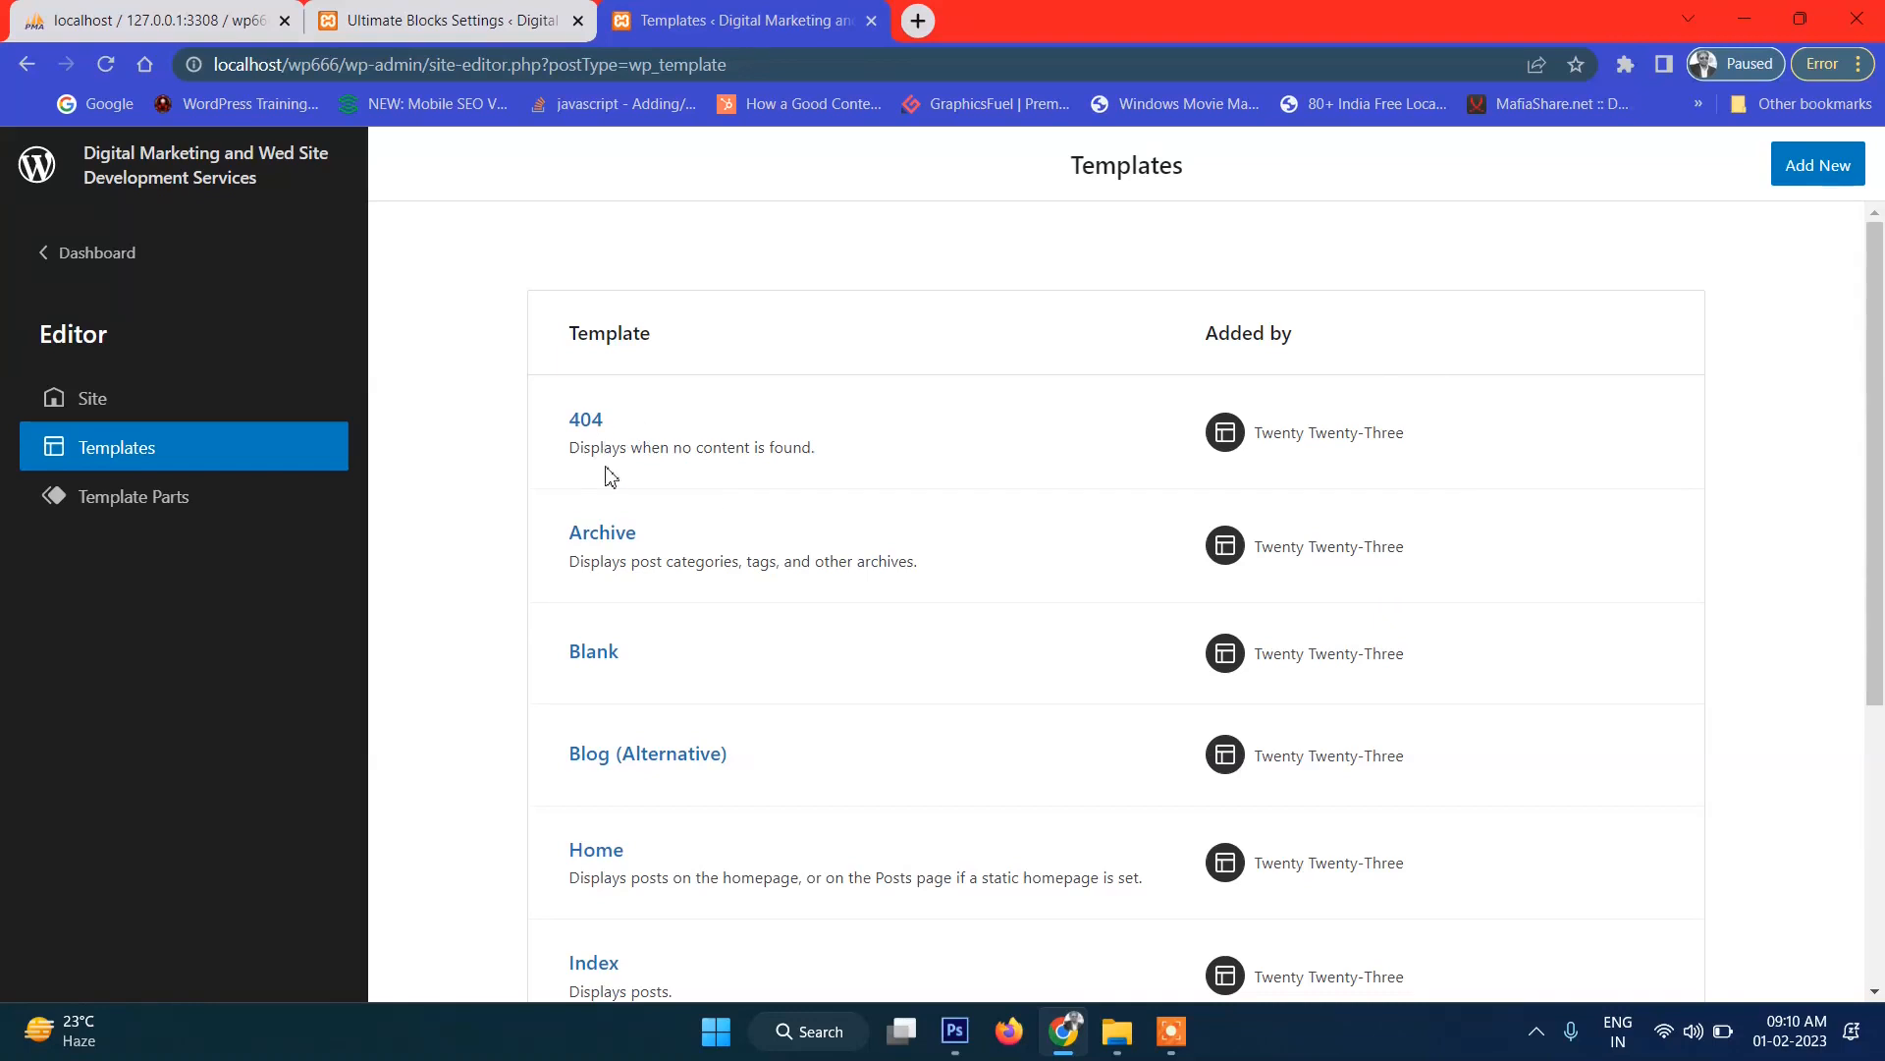
pyautogui.moveTo(586, 453); pyautogui.dragTo(816, 457)
pyautogui.click(816, 454)
# Open the theme's templates folder in File Explorer, then bring the Templates list back.
pyautogui.click(1113, 1039)
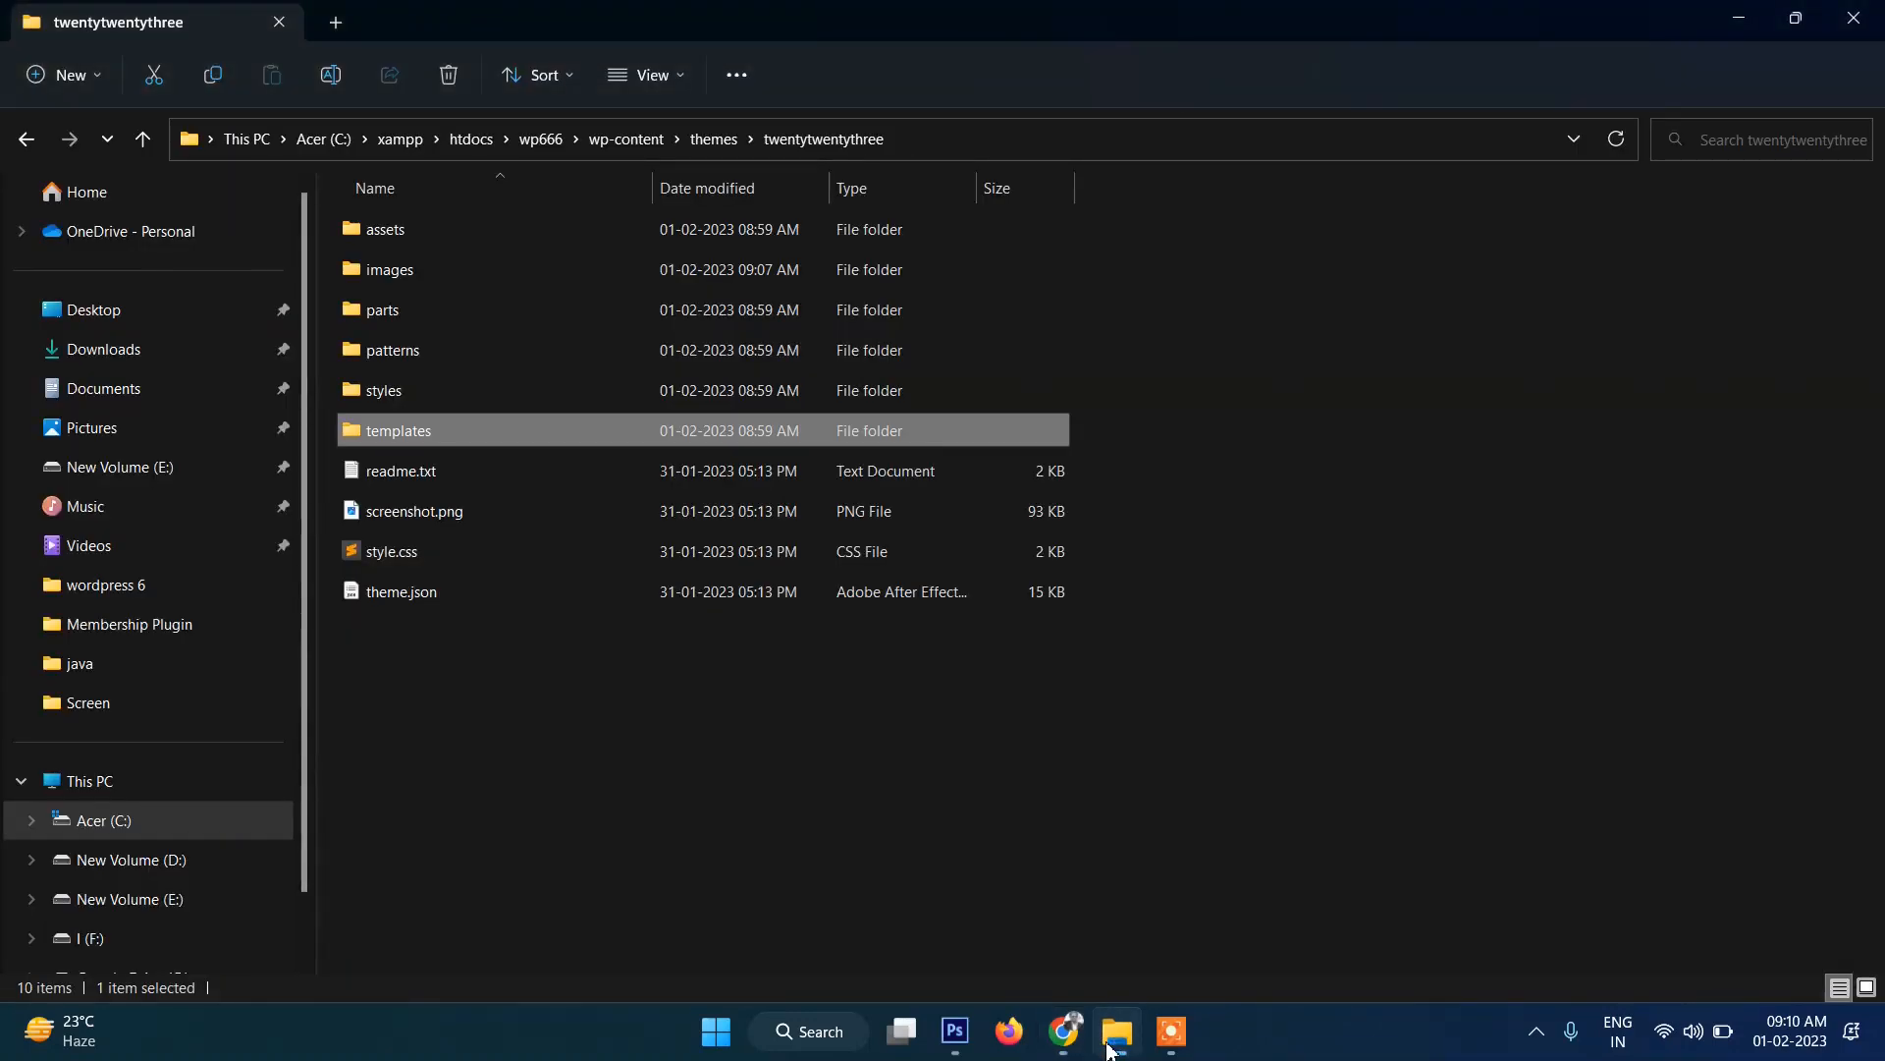
pyautogui.doubleClick(377, 432)
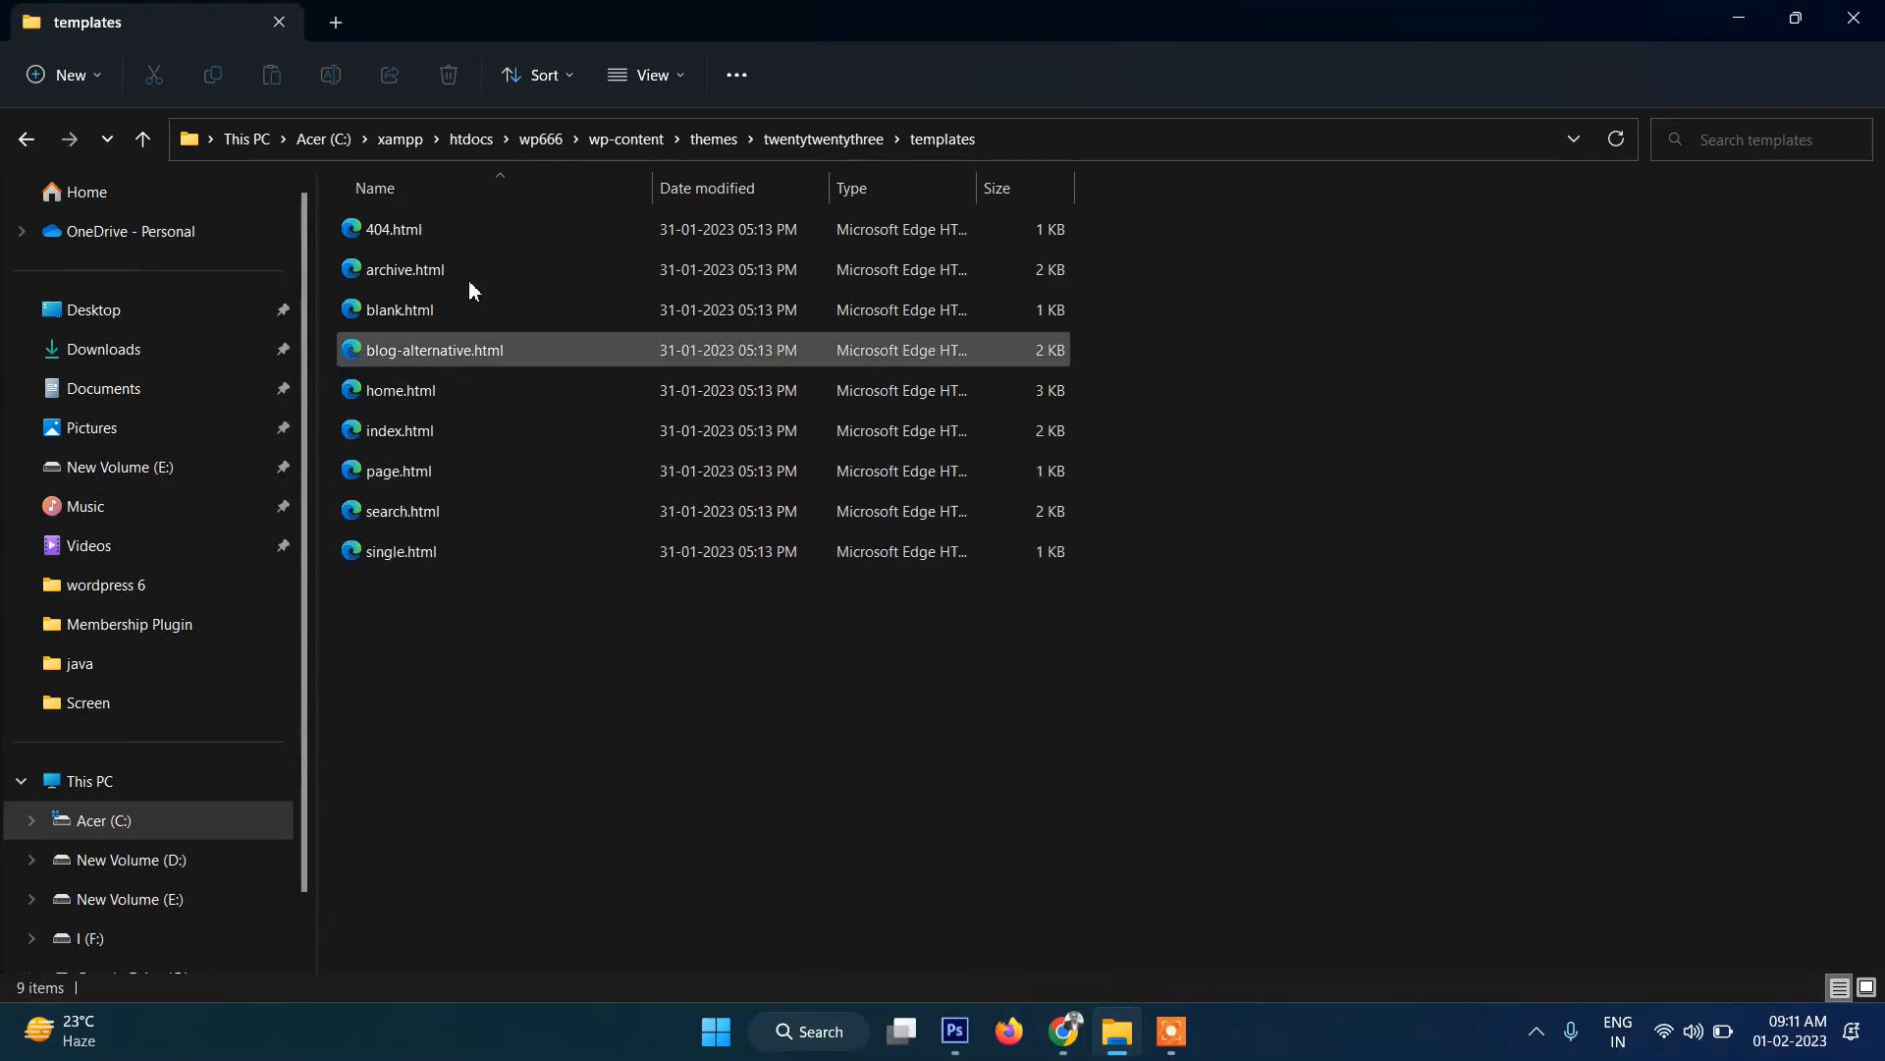
pyautogui.click(1060, 1051)
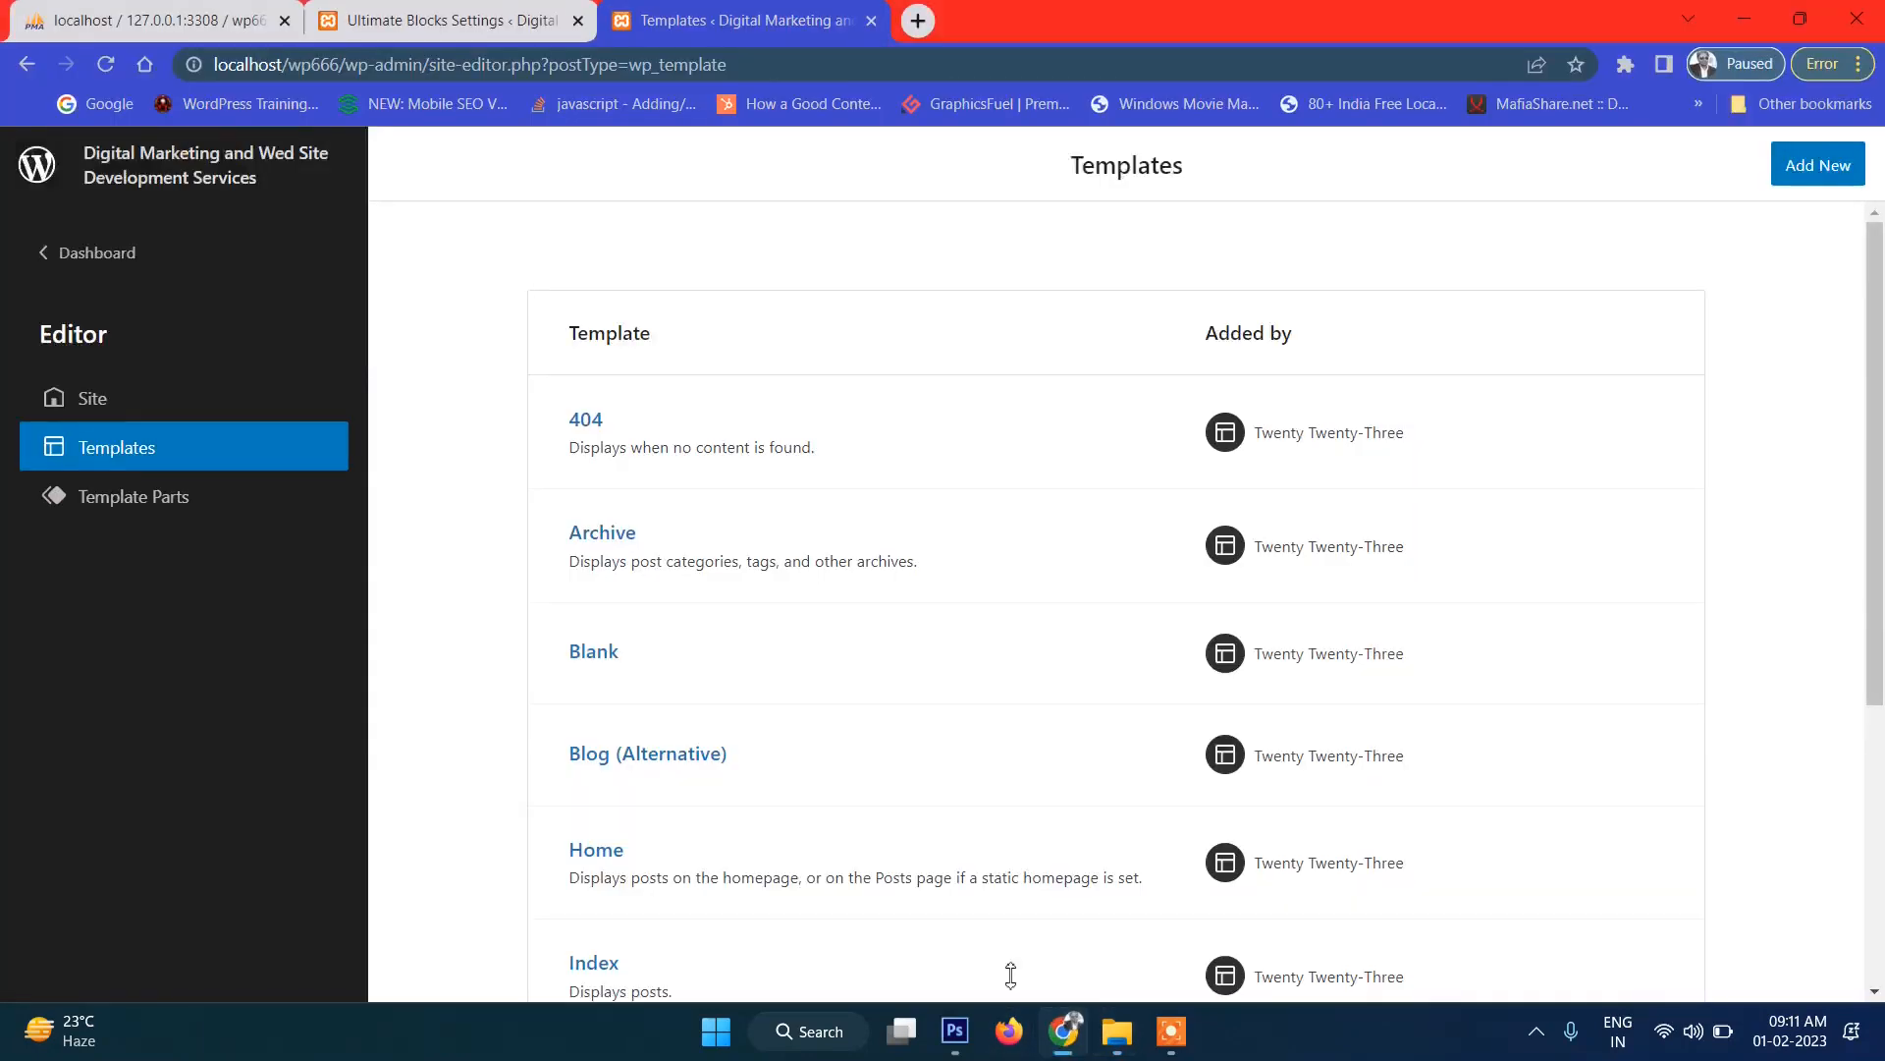
pyautogui.moveTo(569, 339); pyautogui.dragTo(674, 340)
pyautogui.click(674, 341)
pyautogui.scroll(-5, 723, 484)
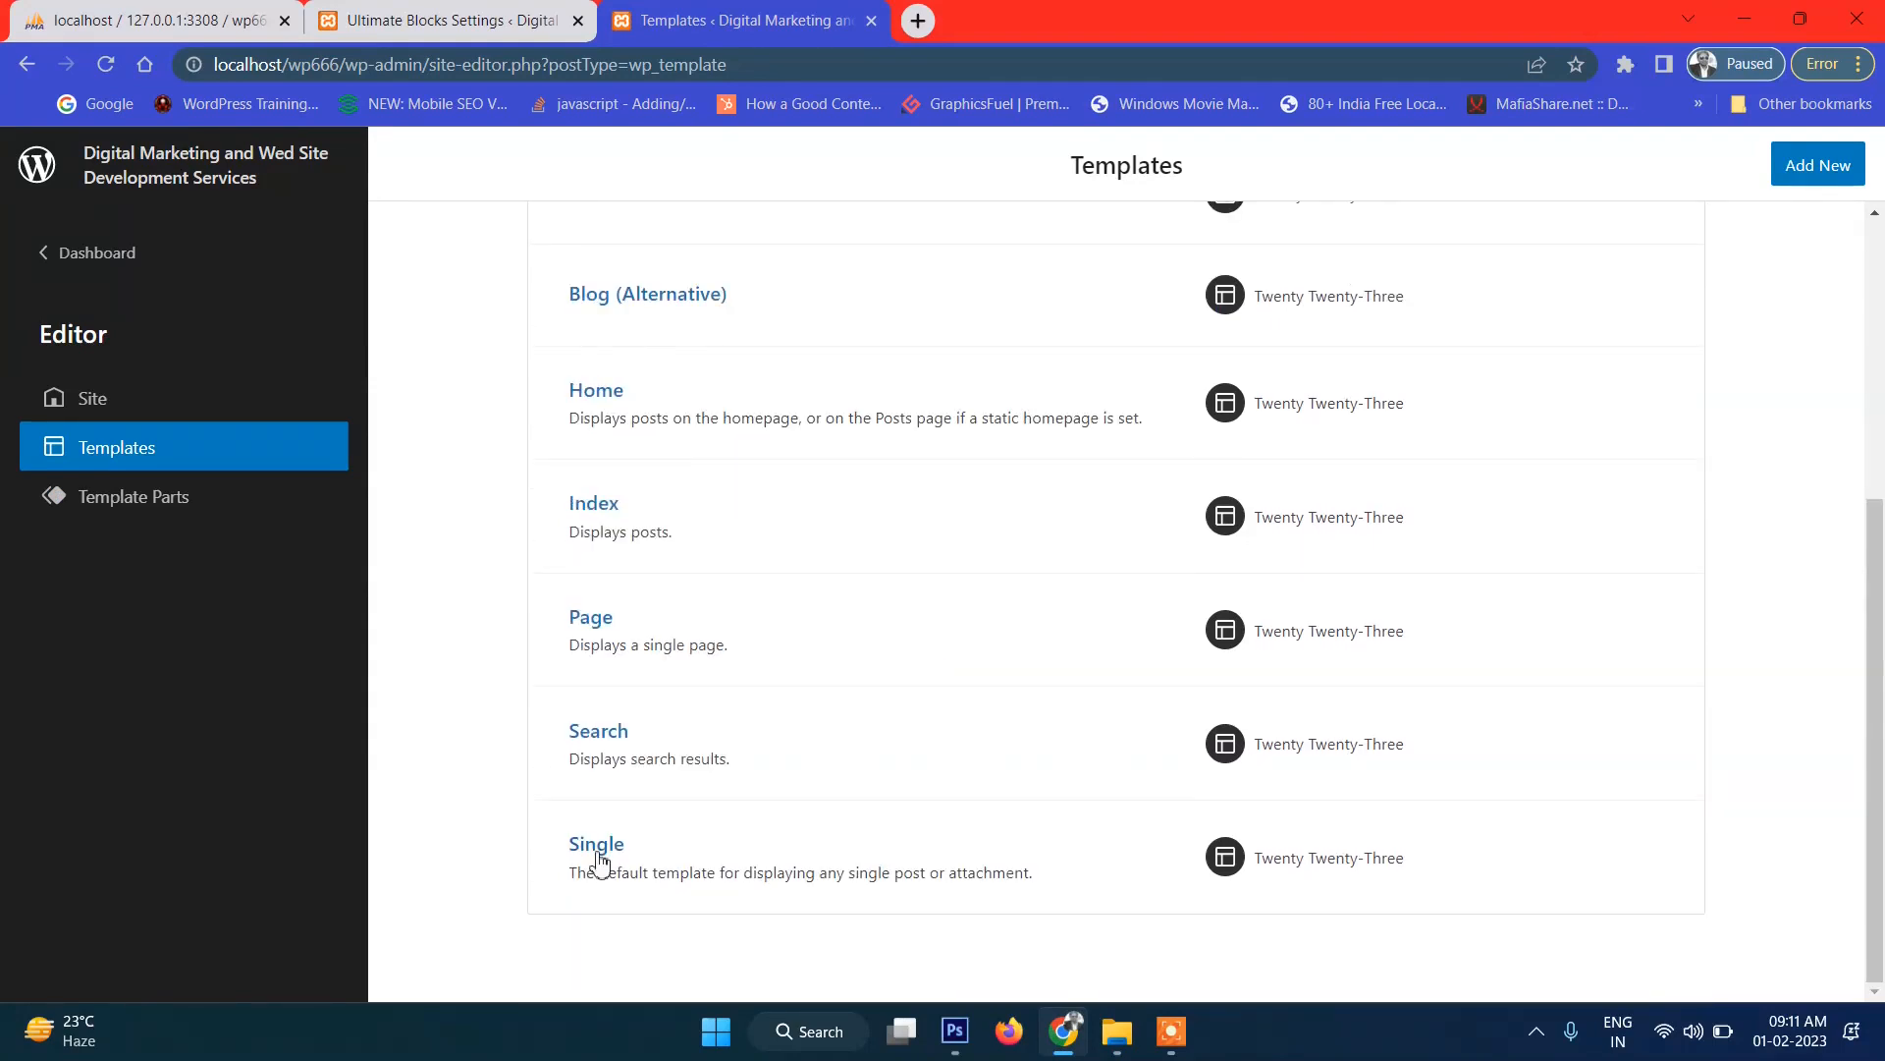
pyautogui.scroll(3, 601, 860)
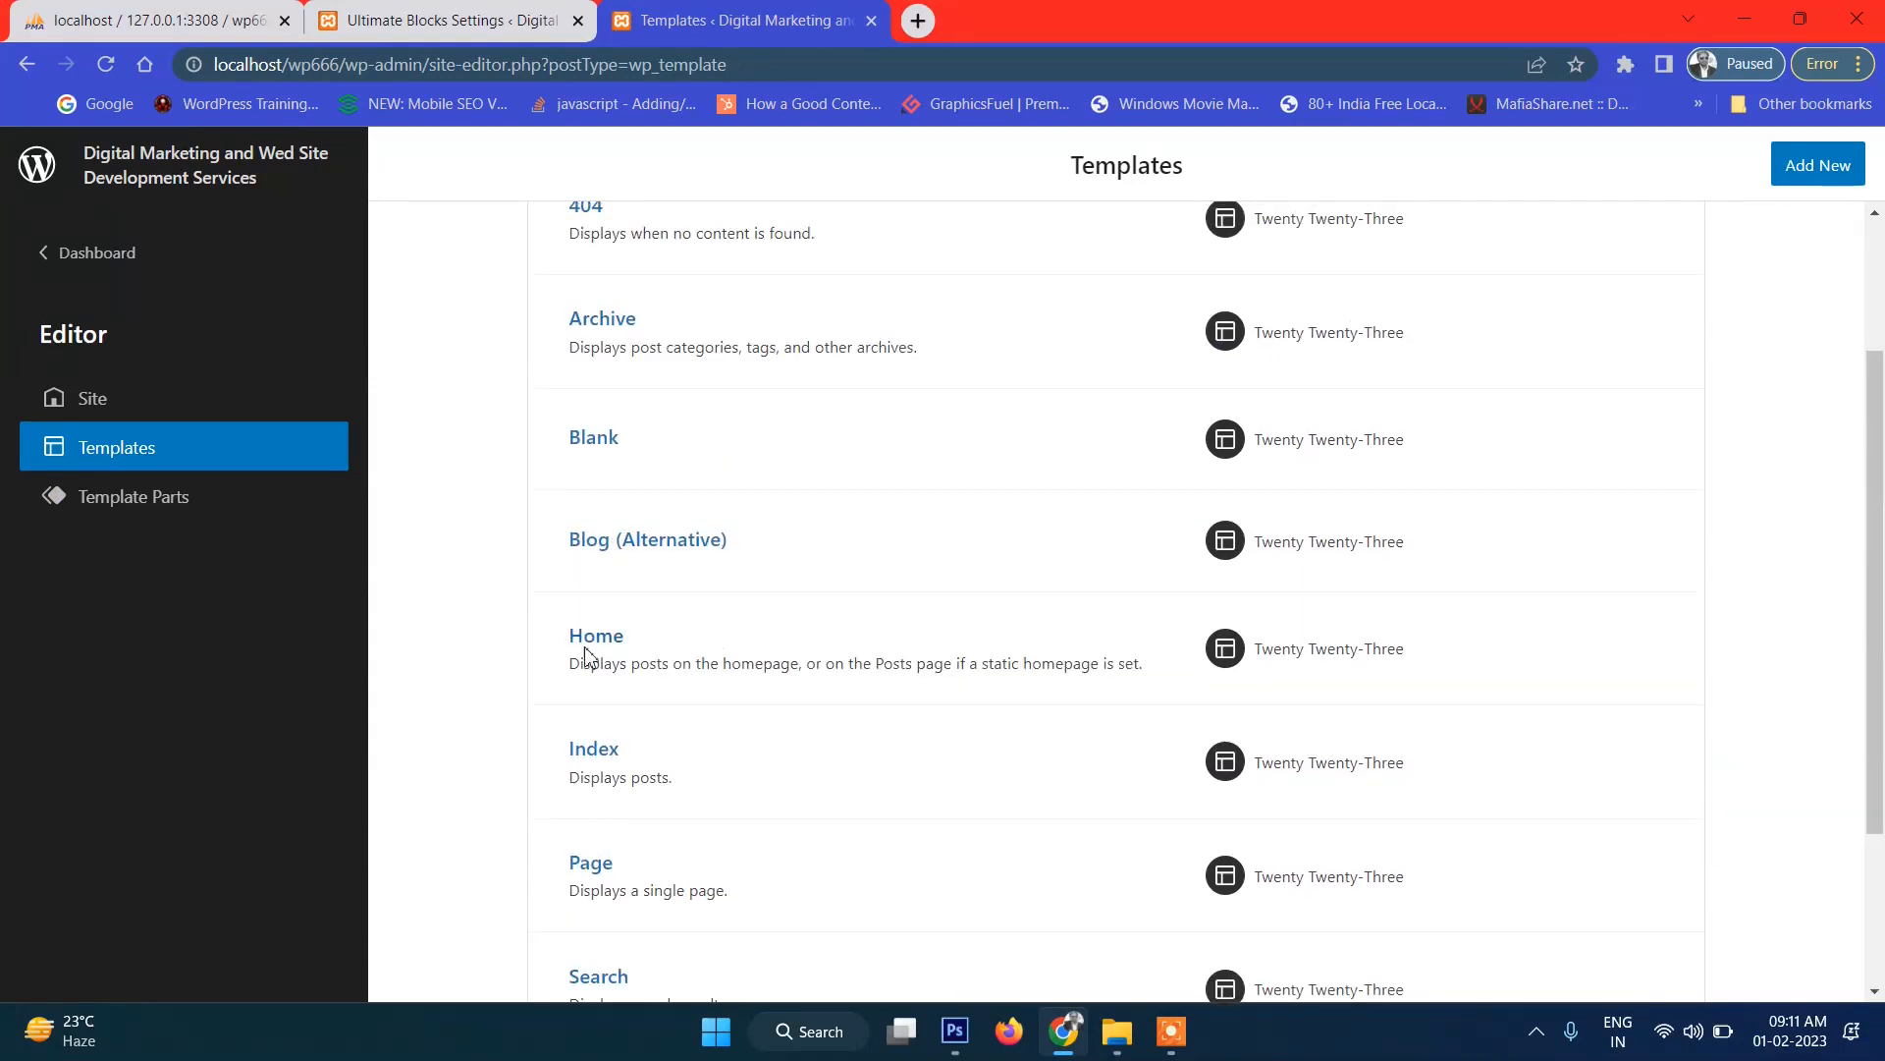
pyautogui.click(481, 18)
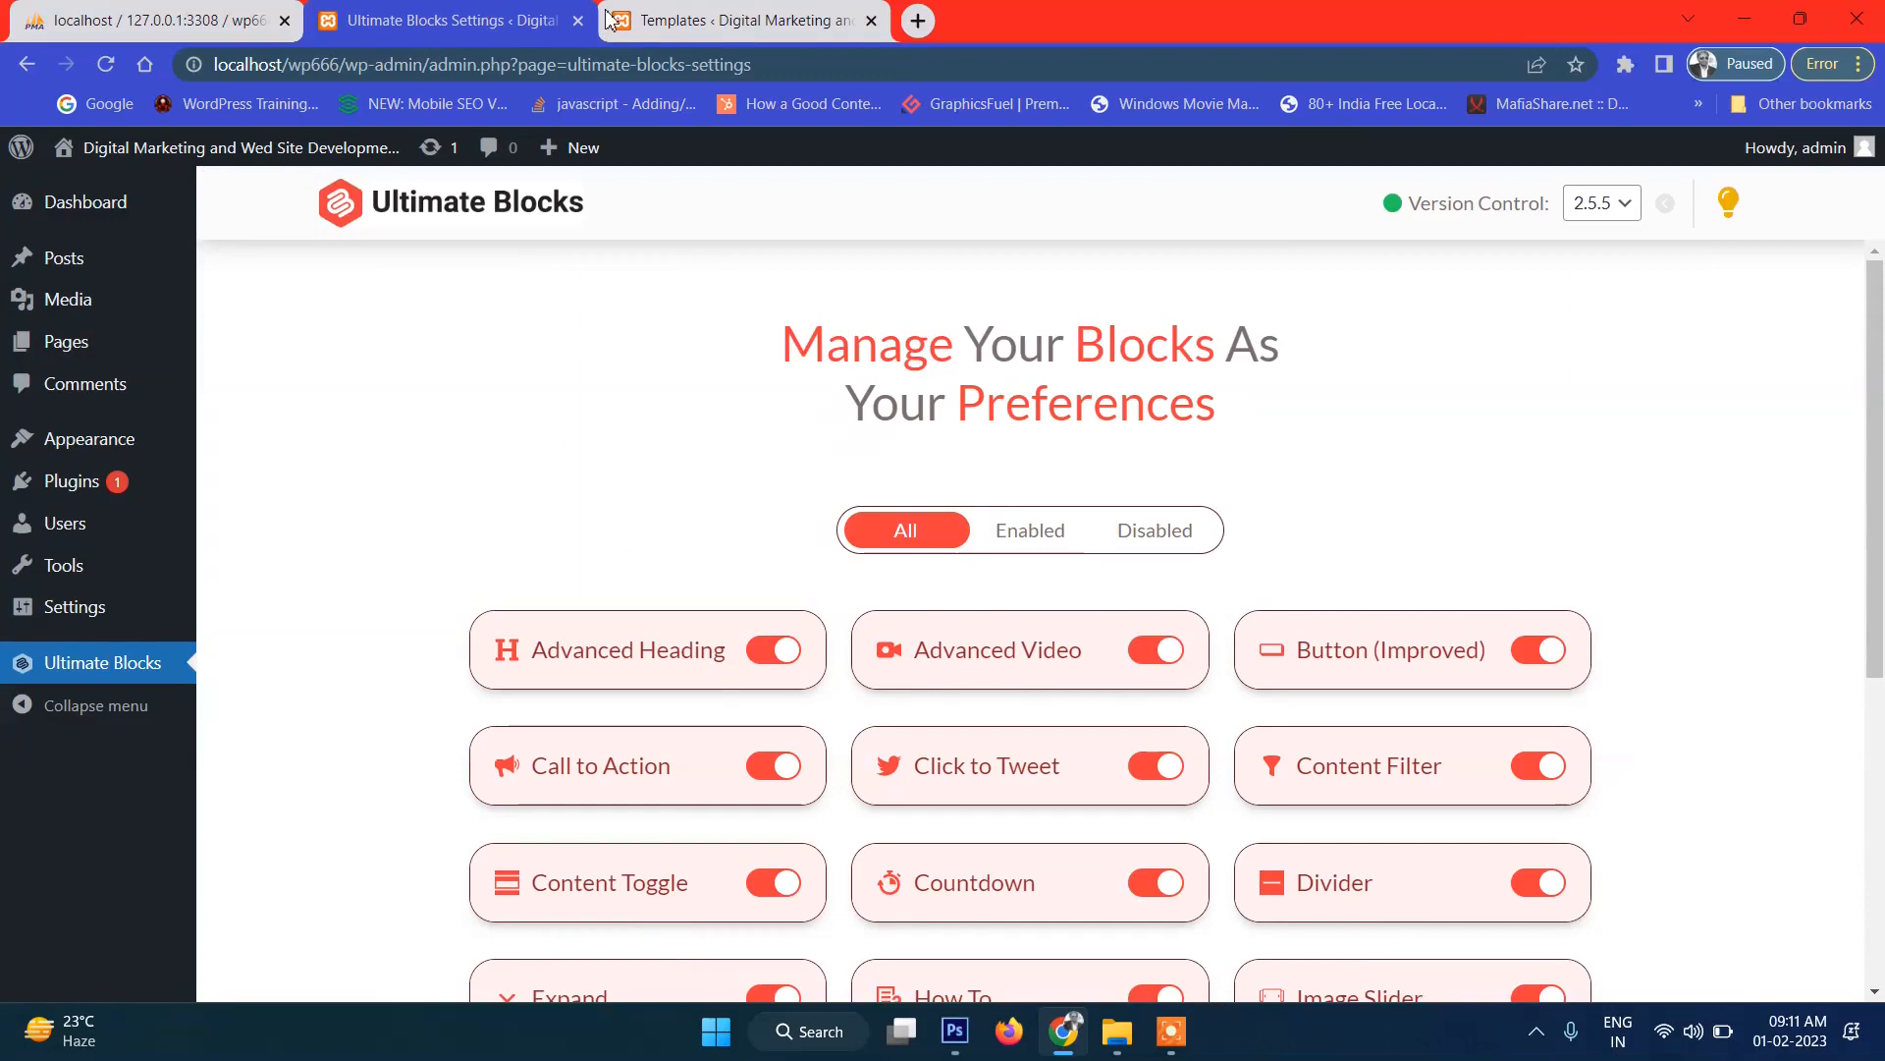
pyautogui.click(691, 12)
pyautogui.scroll(2, 783, 337)
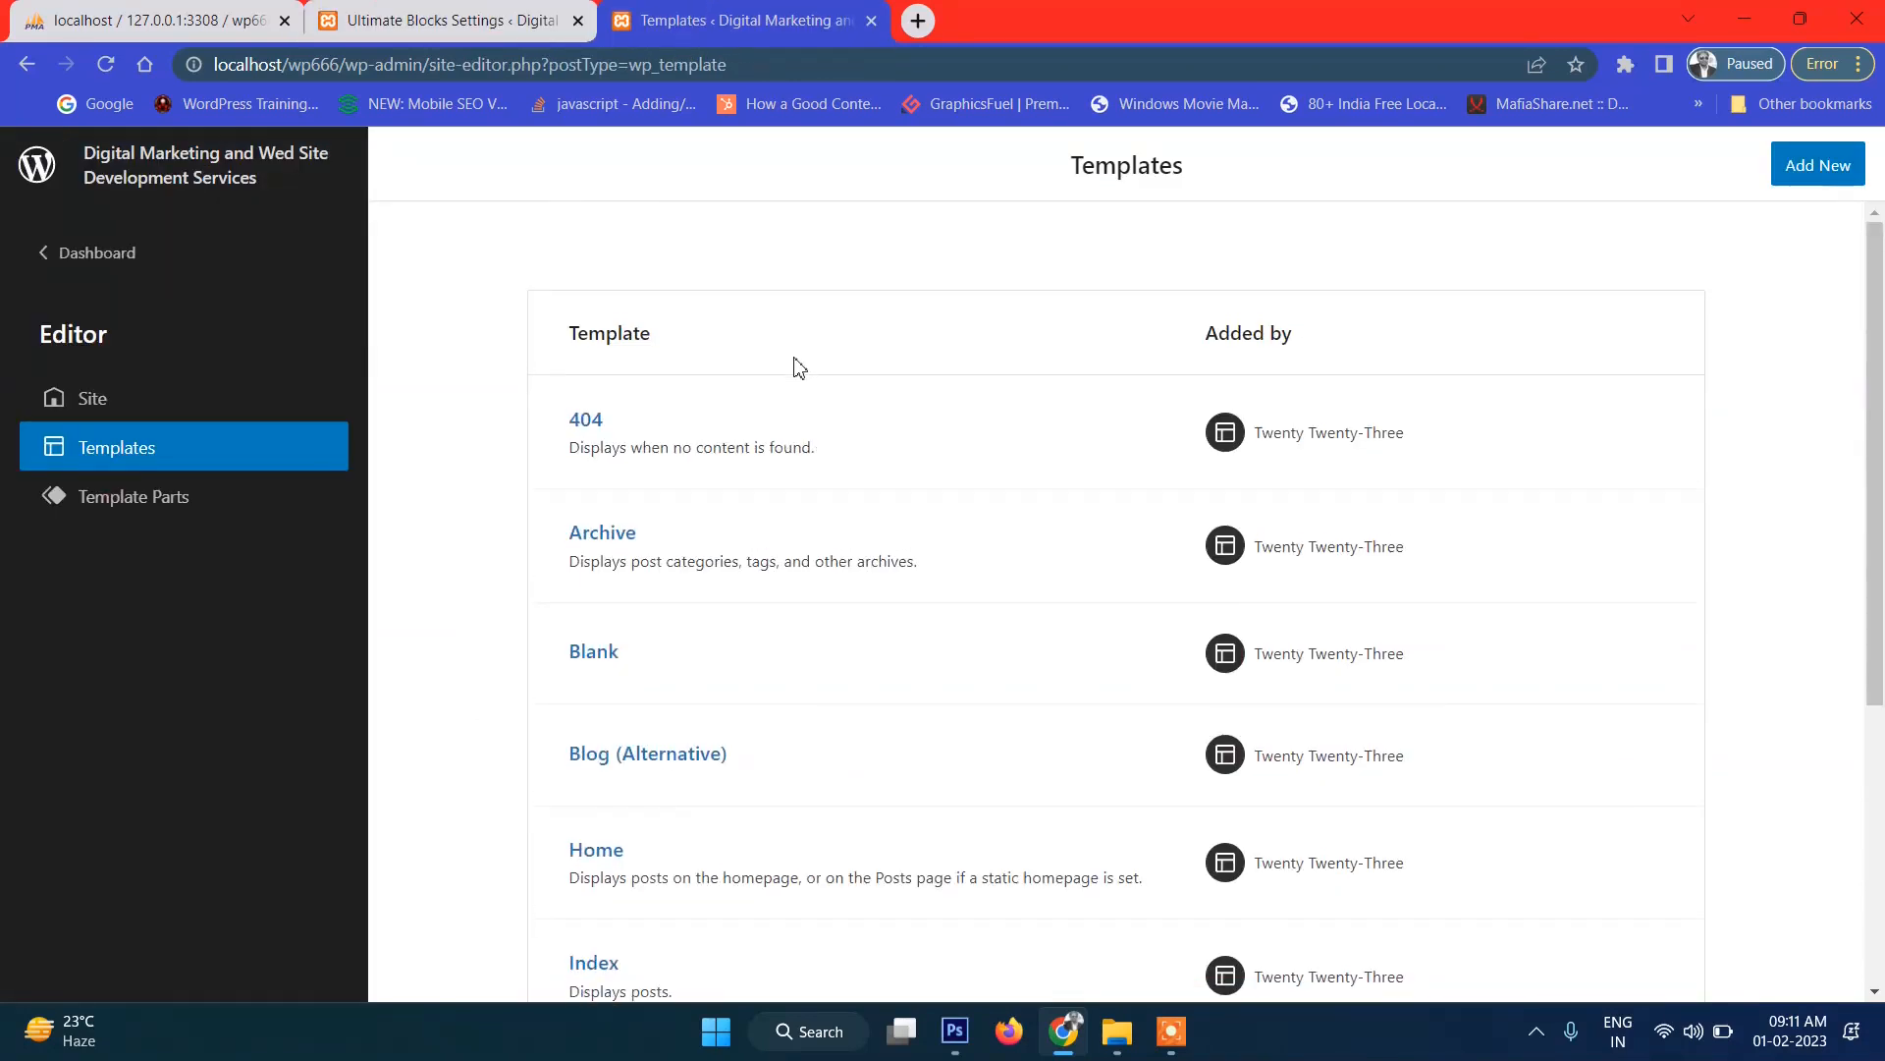
pyautogui.scroll(-5, 800, 432)
pyautogui.scroll(5, 970, 482)
# Add a new Front Page template from the Add New menu and look it over in the editor.
pyautogui.click(1802, 167)
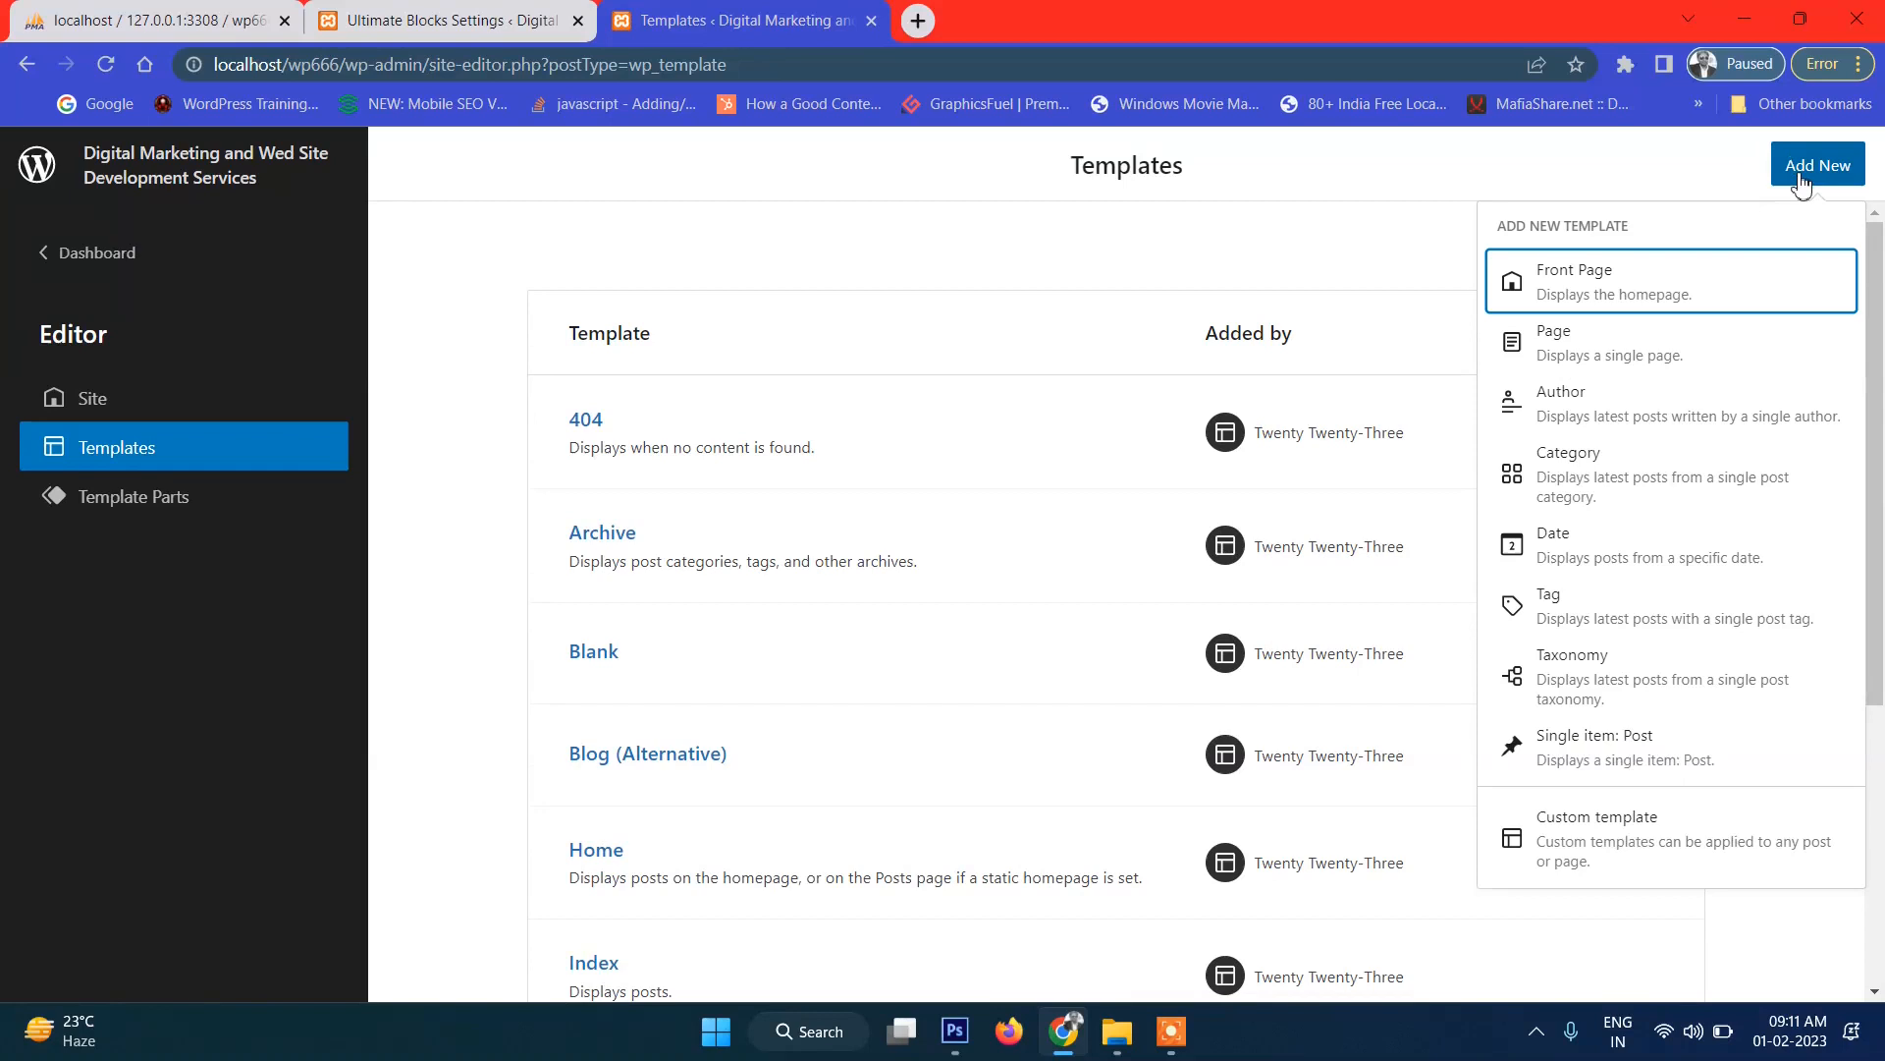
pyautogui.click(1590, 284)
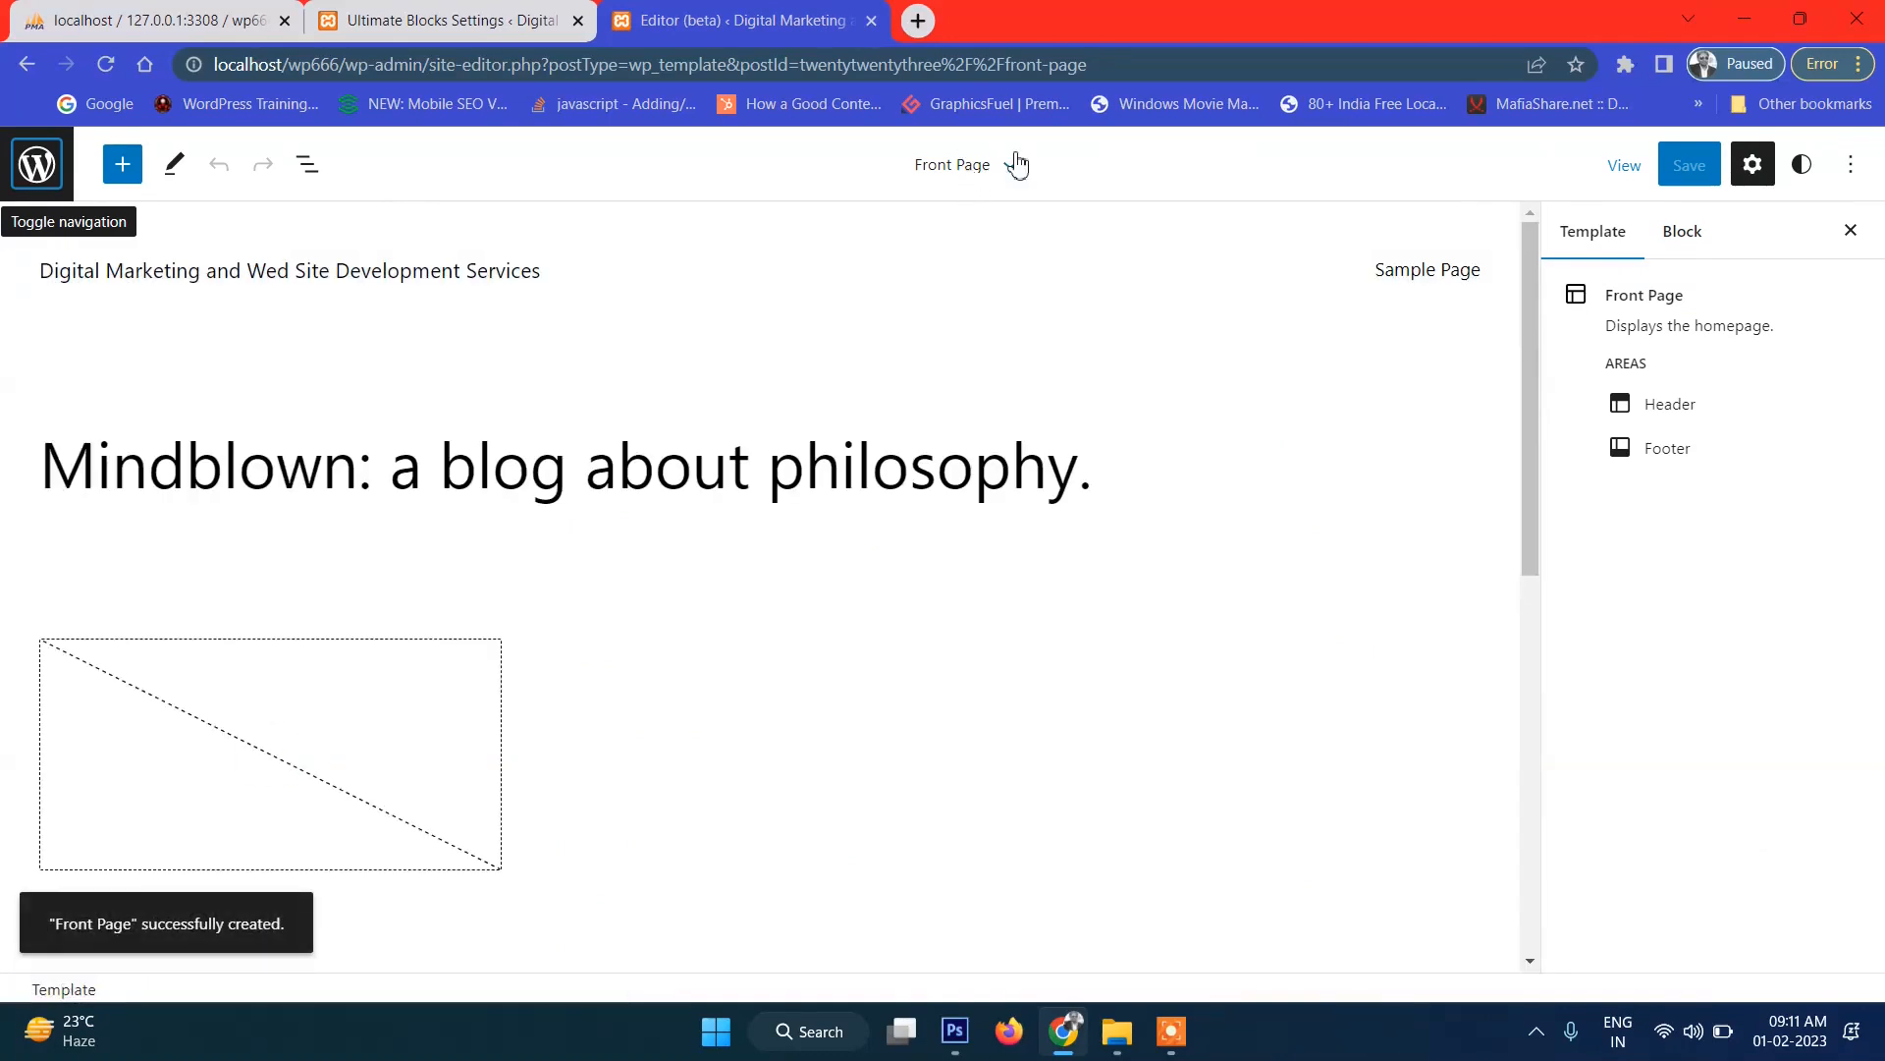
pyautogui.scroll(-3, 867, 442)
pyautogui.scroll(3, 862, 429)
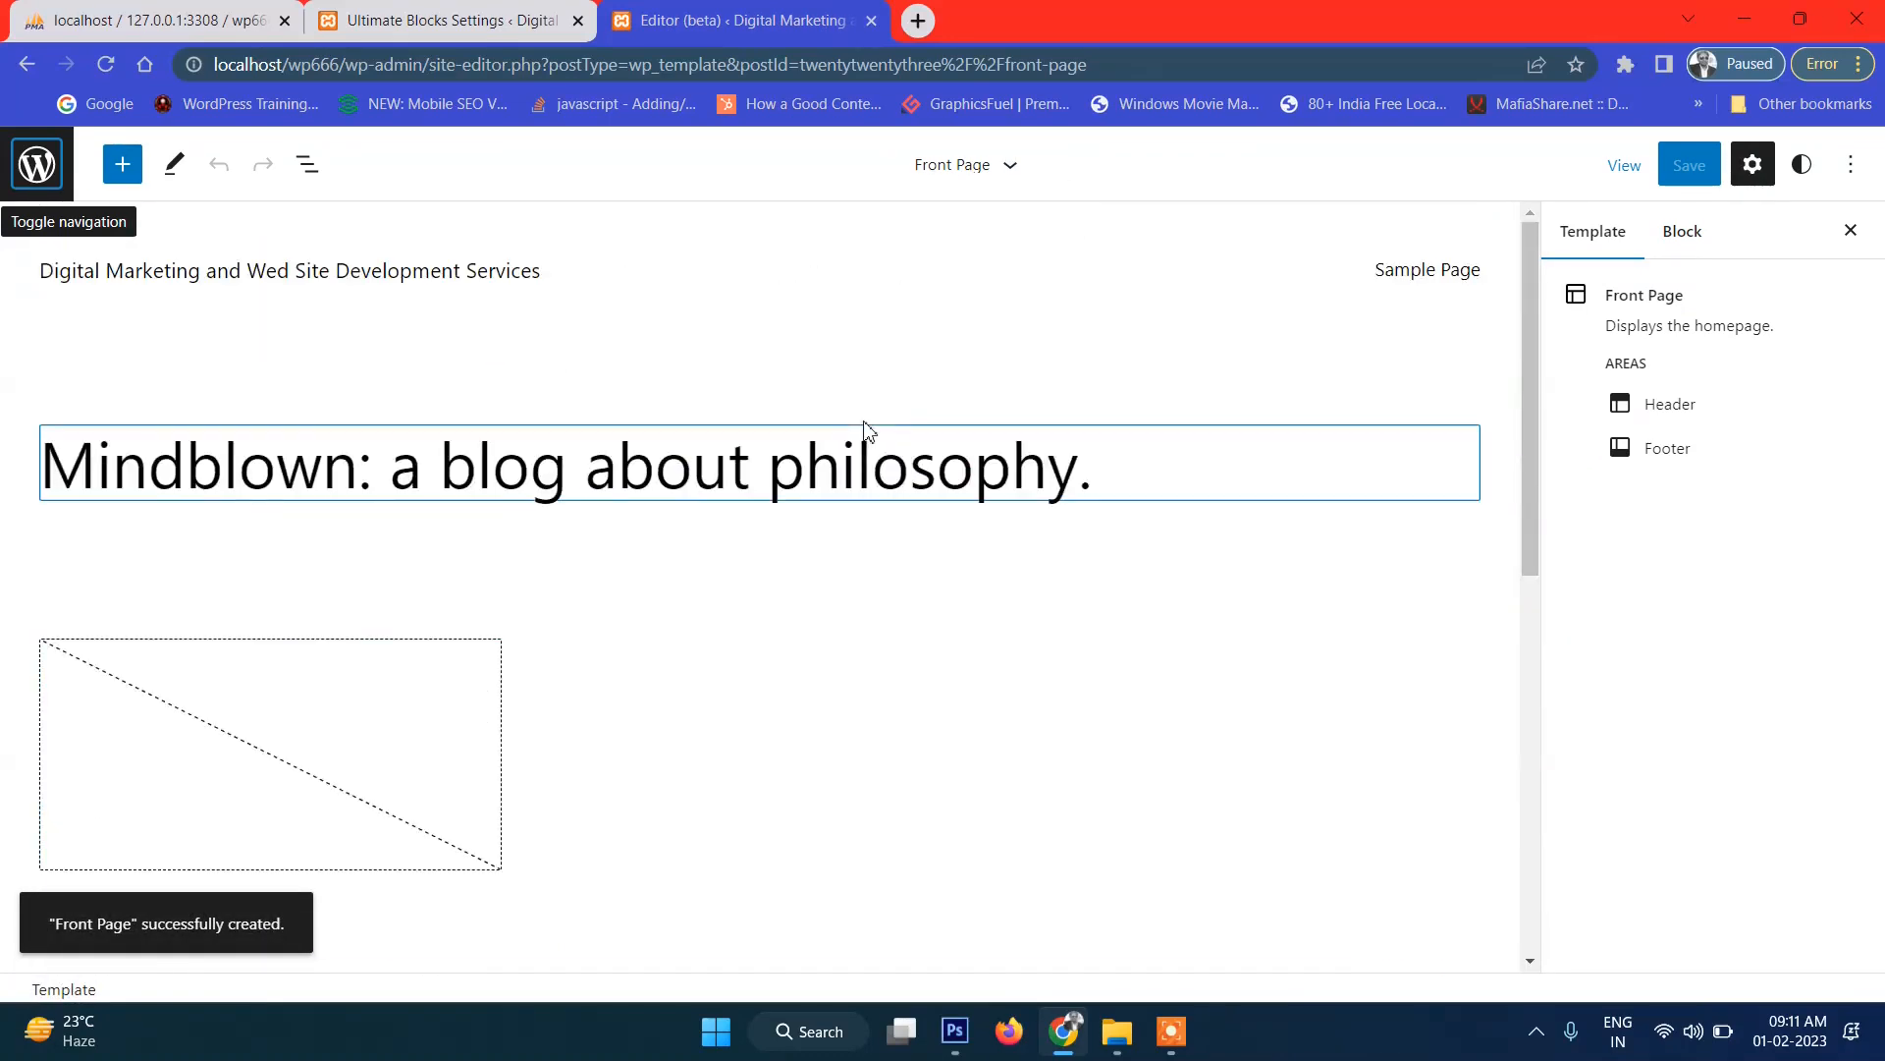
pyautogui.moveTo(946, 362)
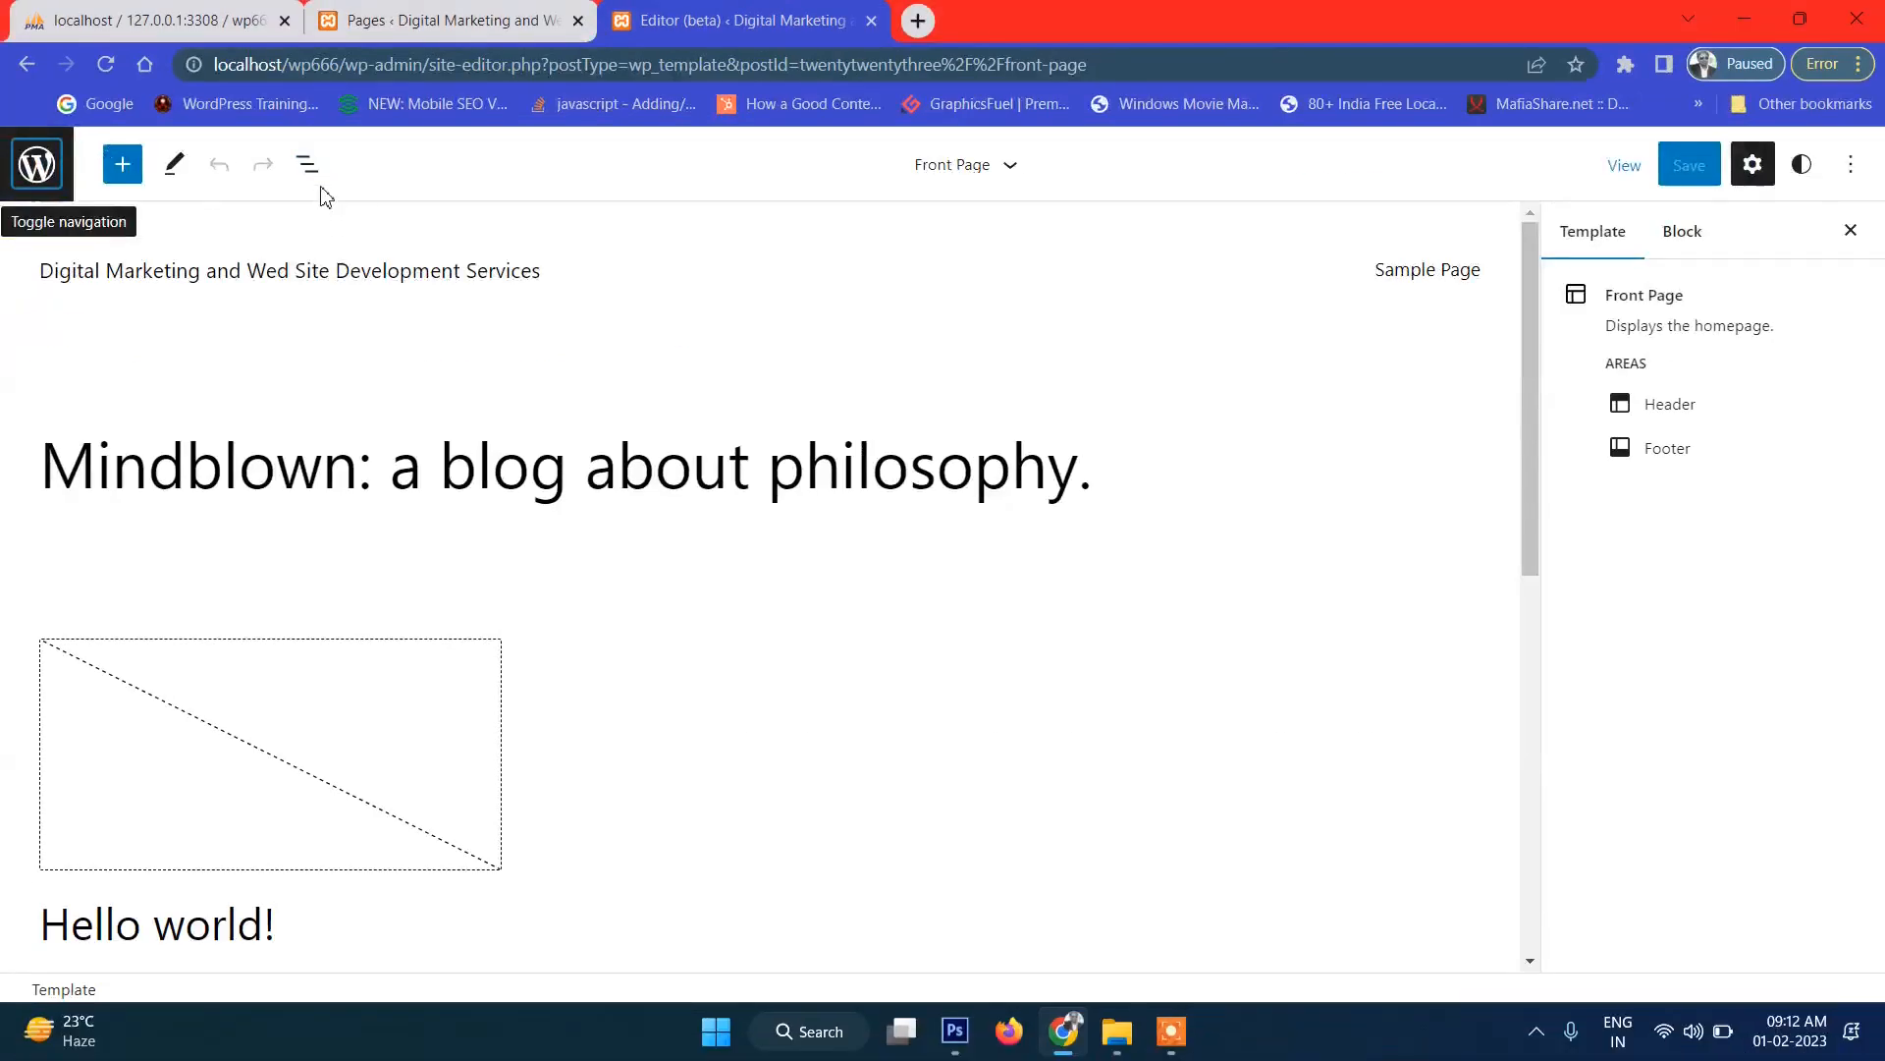
# Show the List View outline and expand Header > Group > Row to reveal Site Title and Navigation.
pyautogui.click(313, 176)
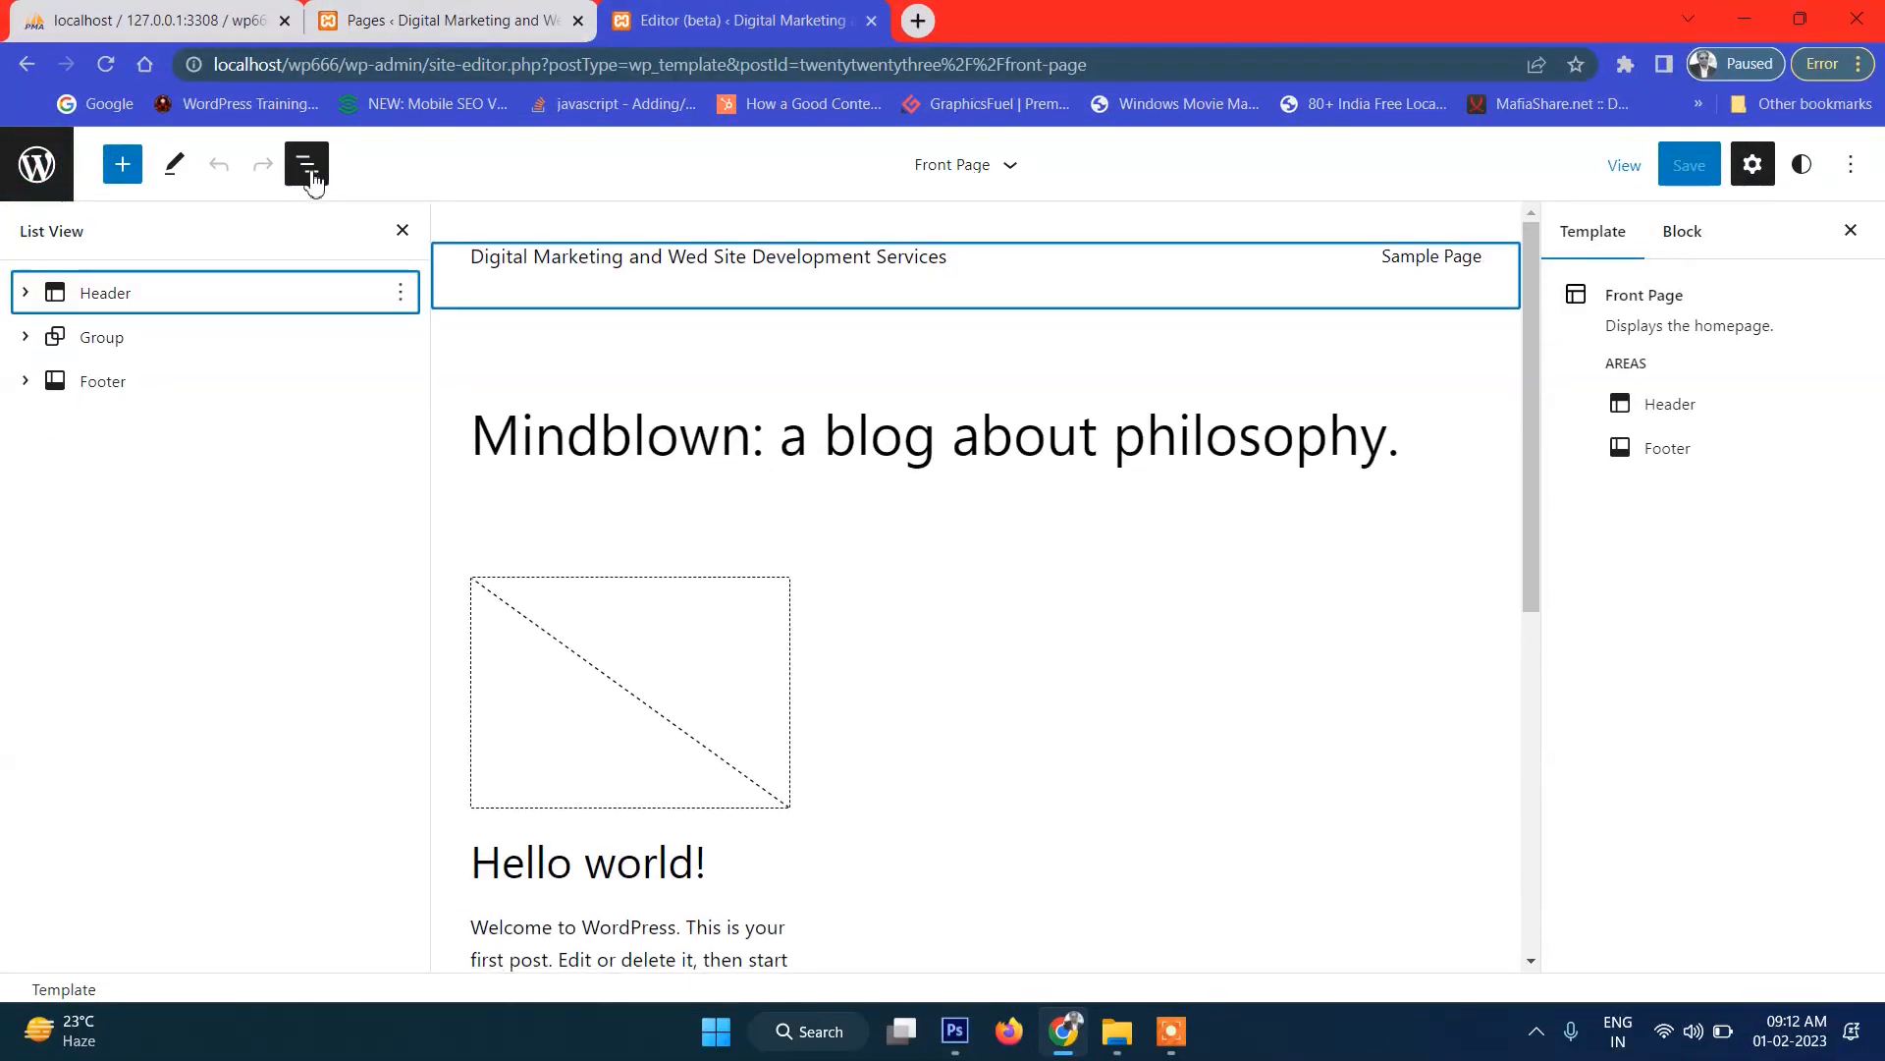
pyautogui.click(111, 294)
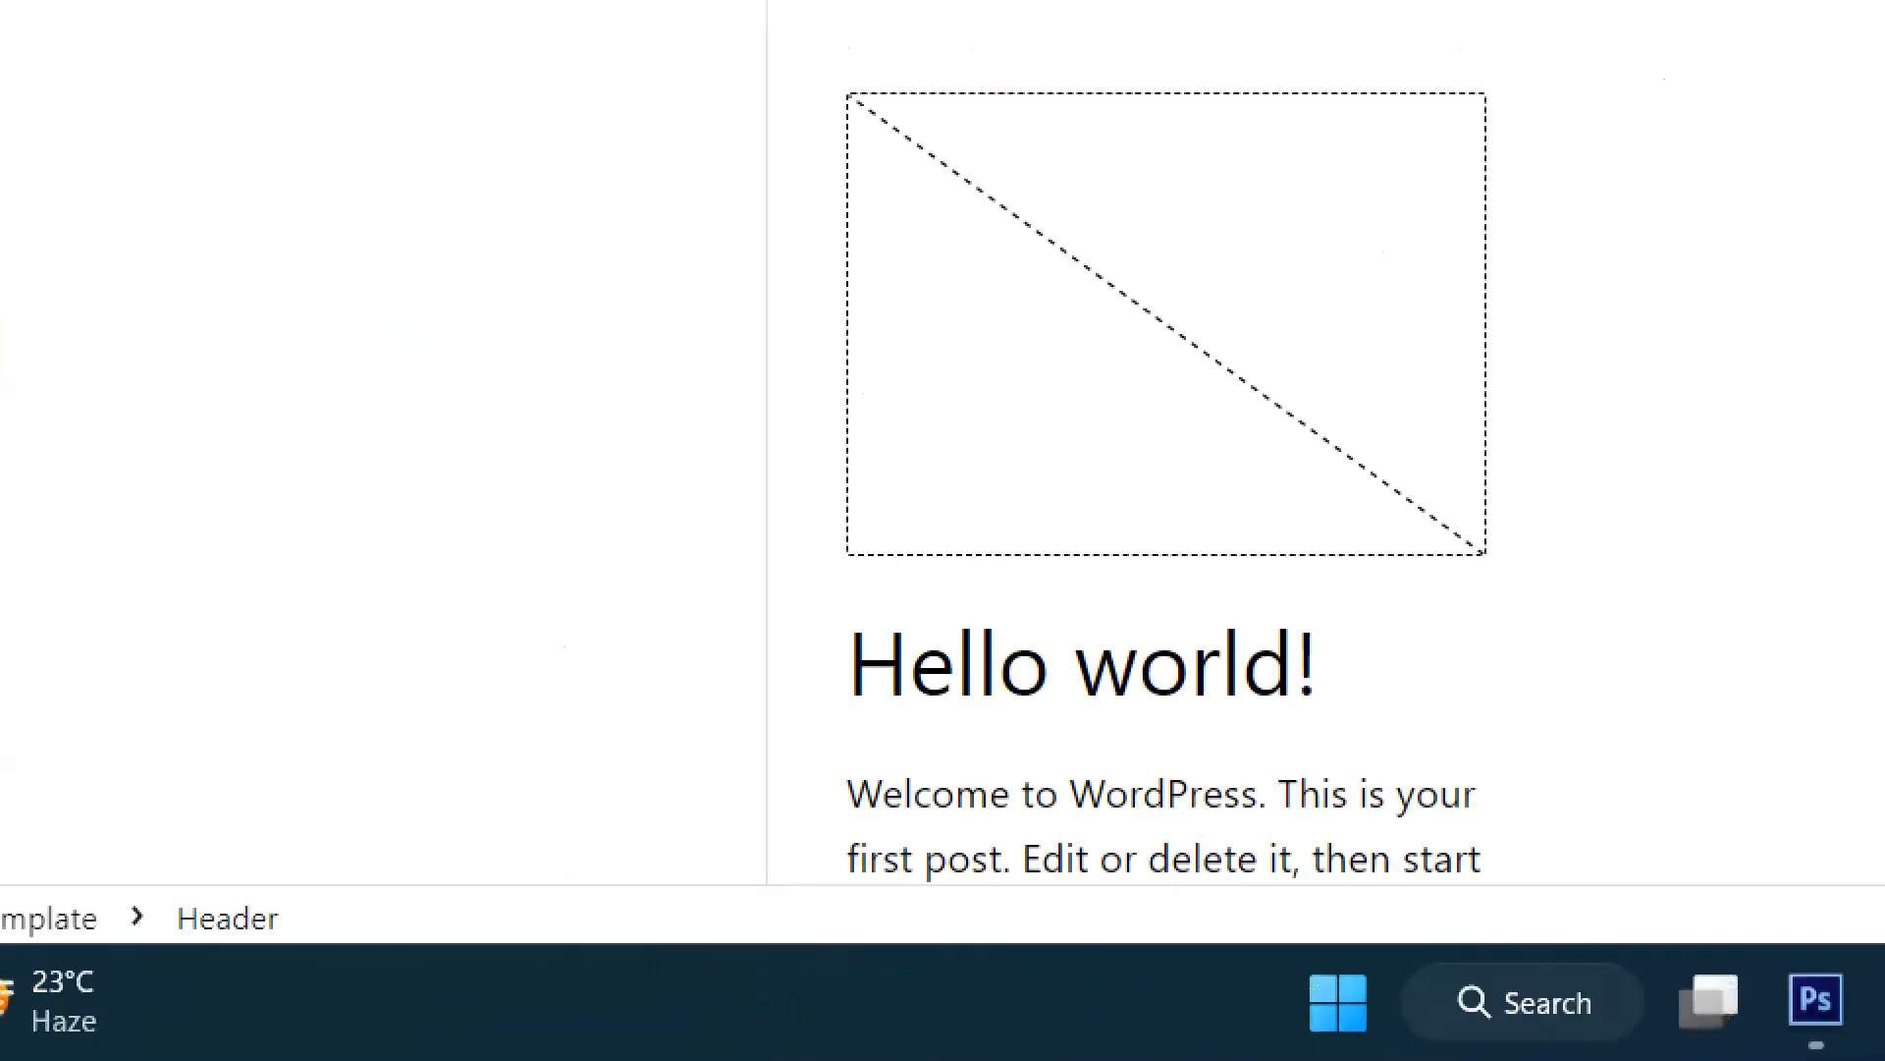
pyautogui.moveTo(295, 926); pyautogui.dragTo(367, 899)
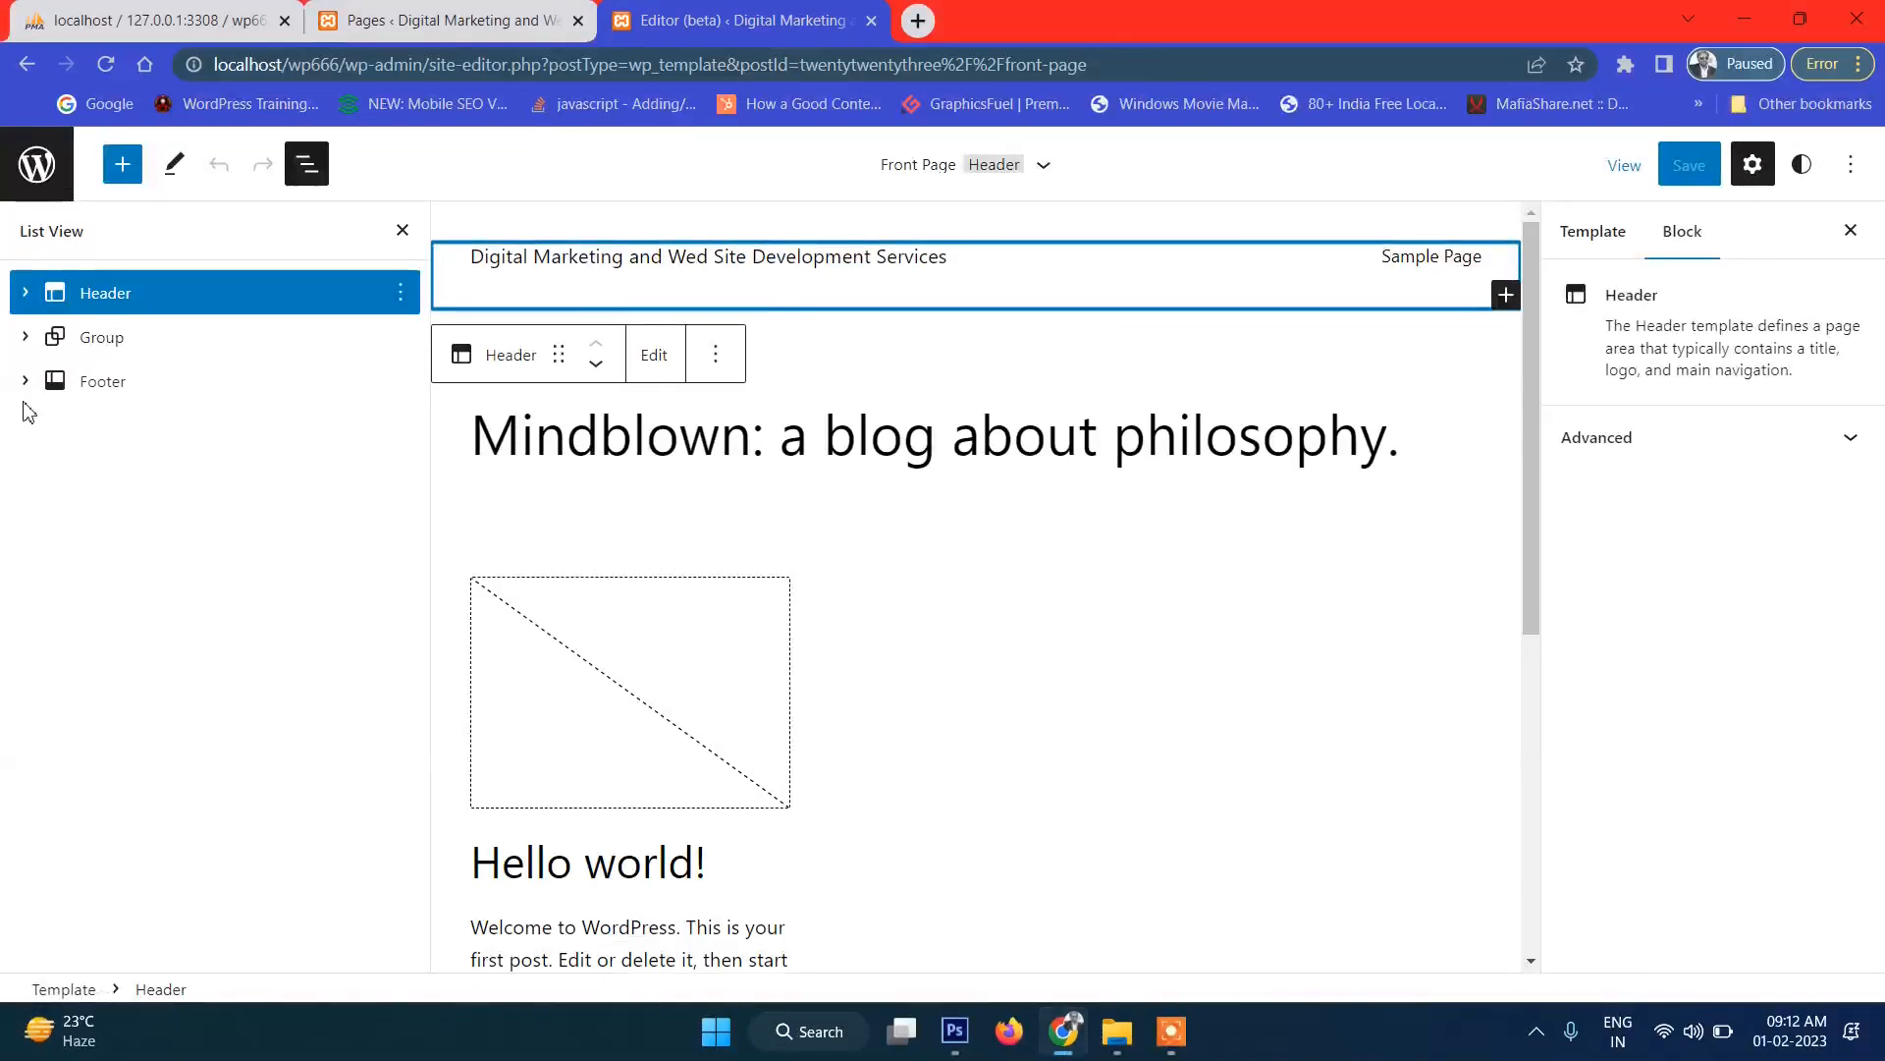
pyautogui.click(24, 292)
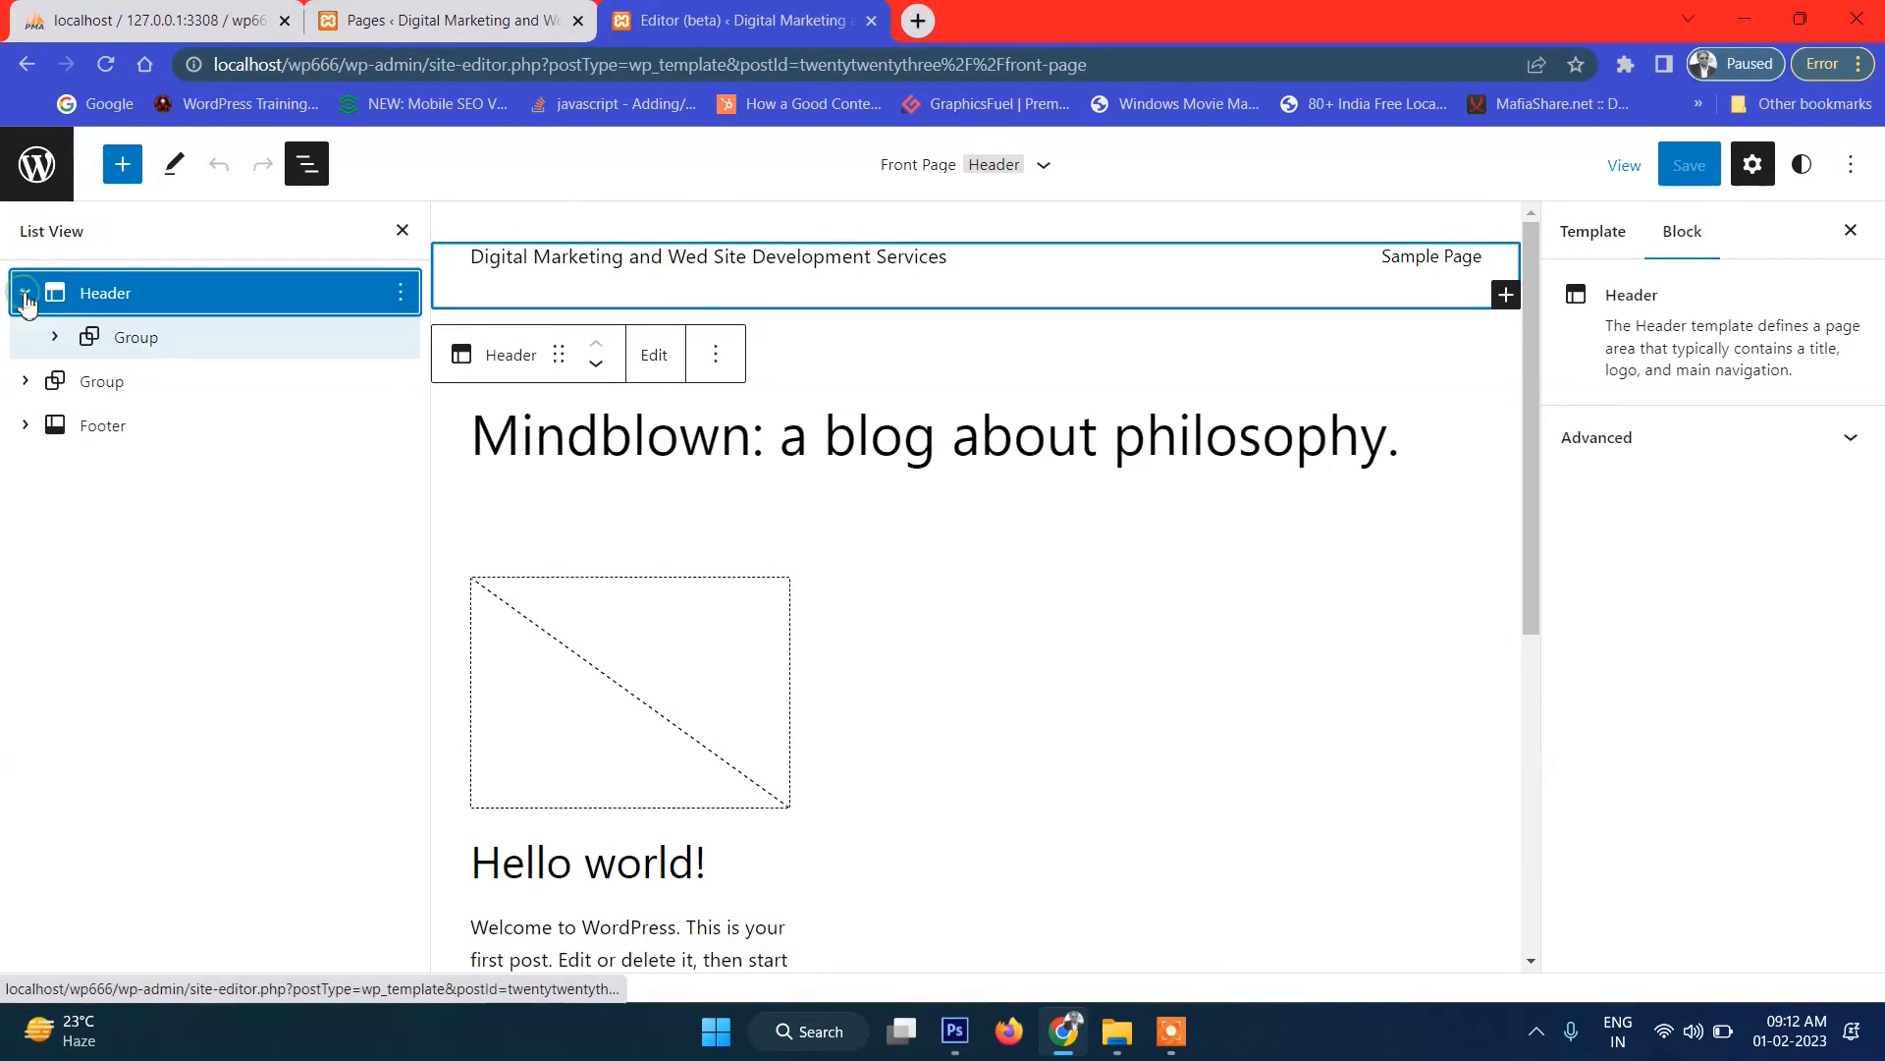
pyautogui.click(148, 345)
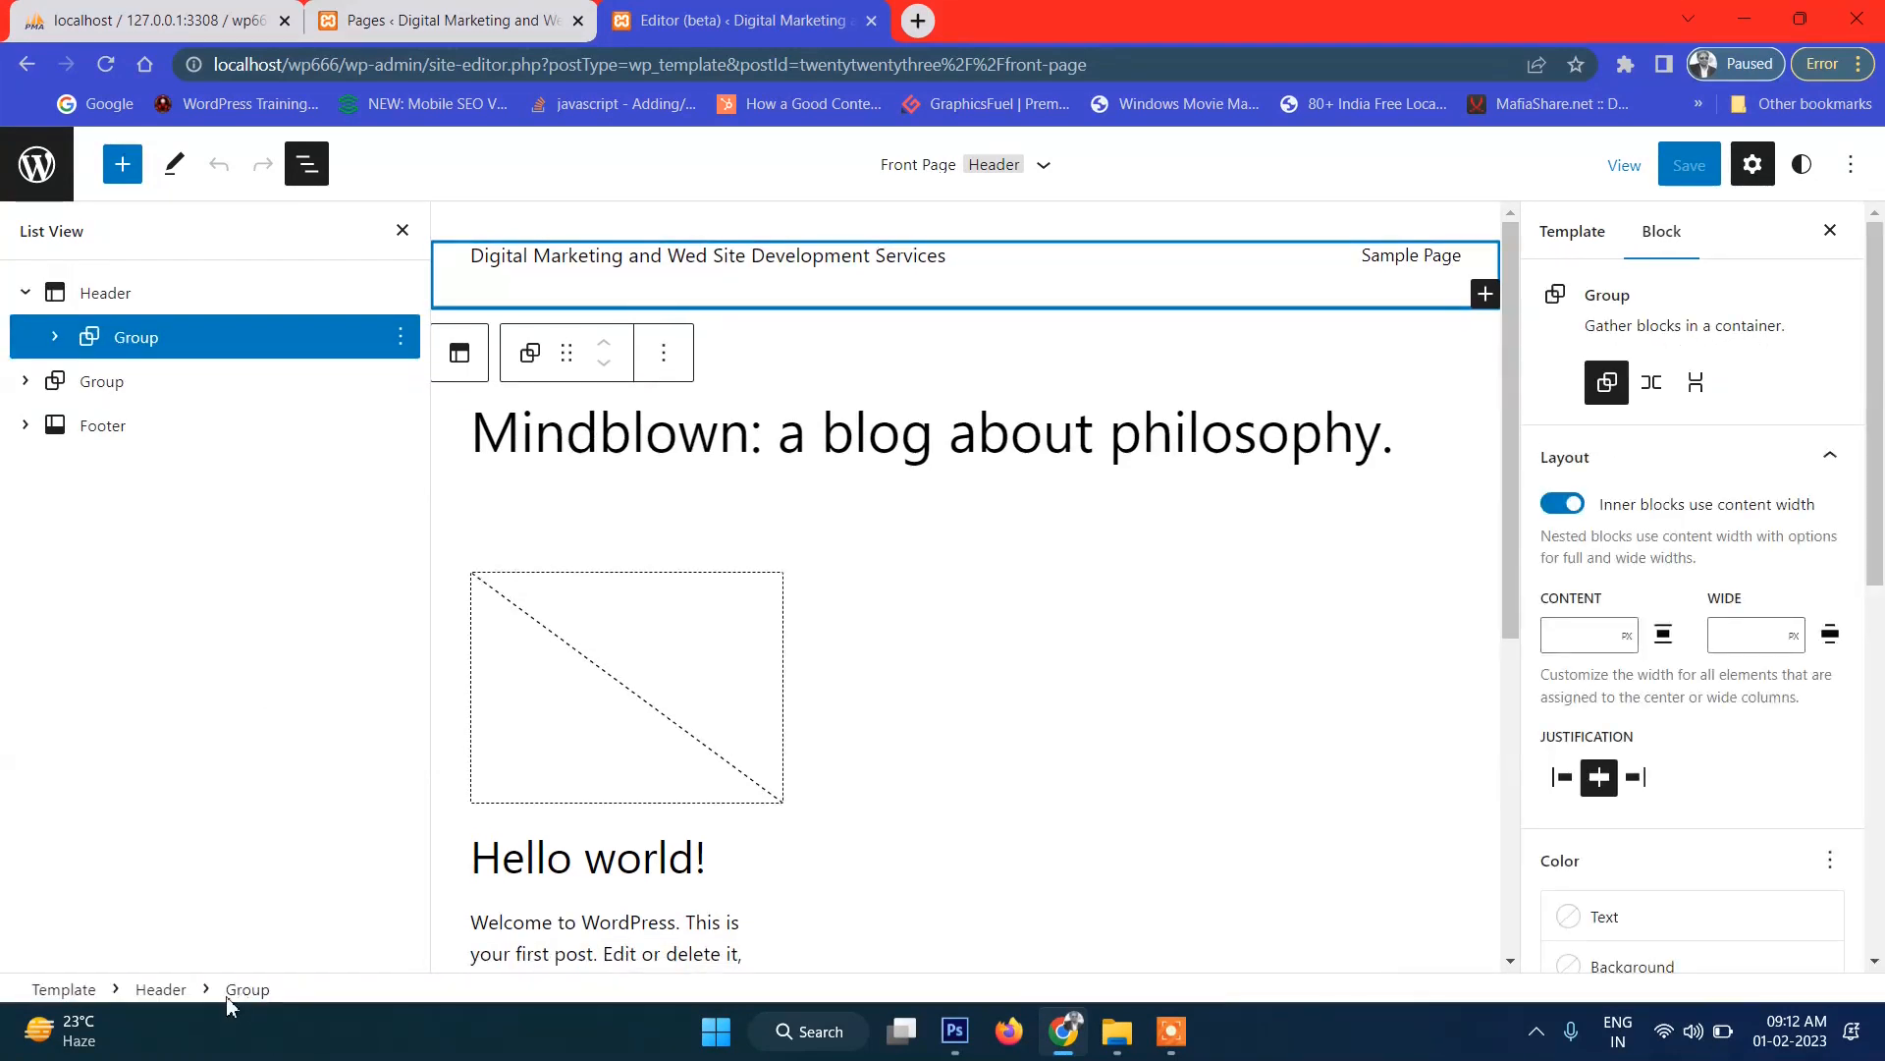
pyautogui.click(54, 337)
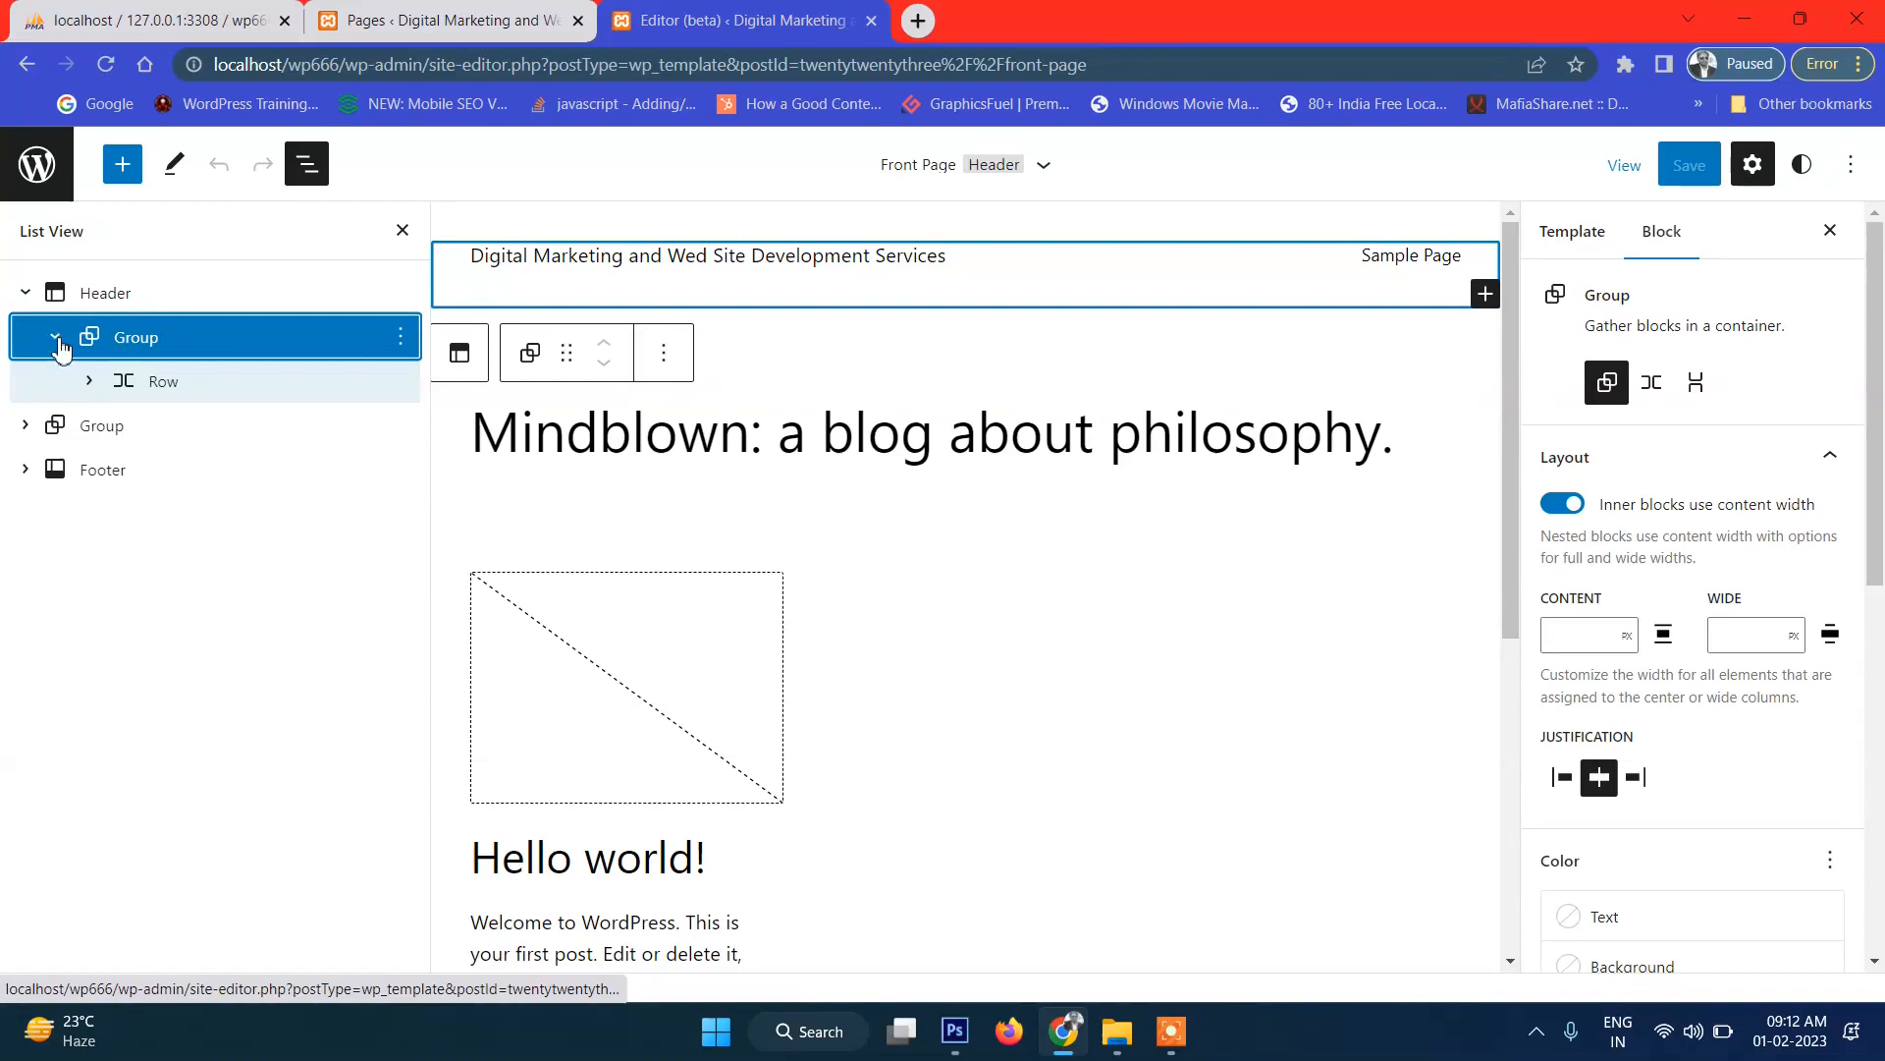
pyautogui.click(90, 381)
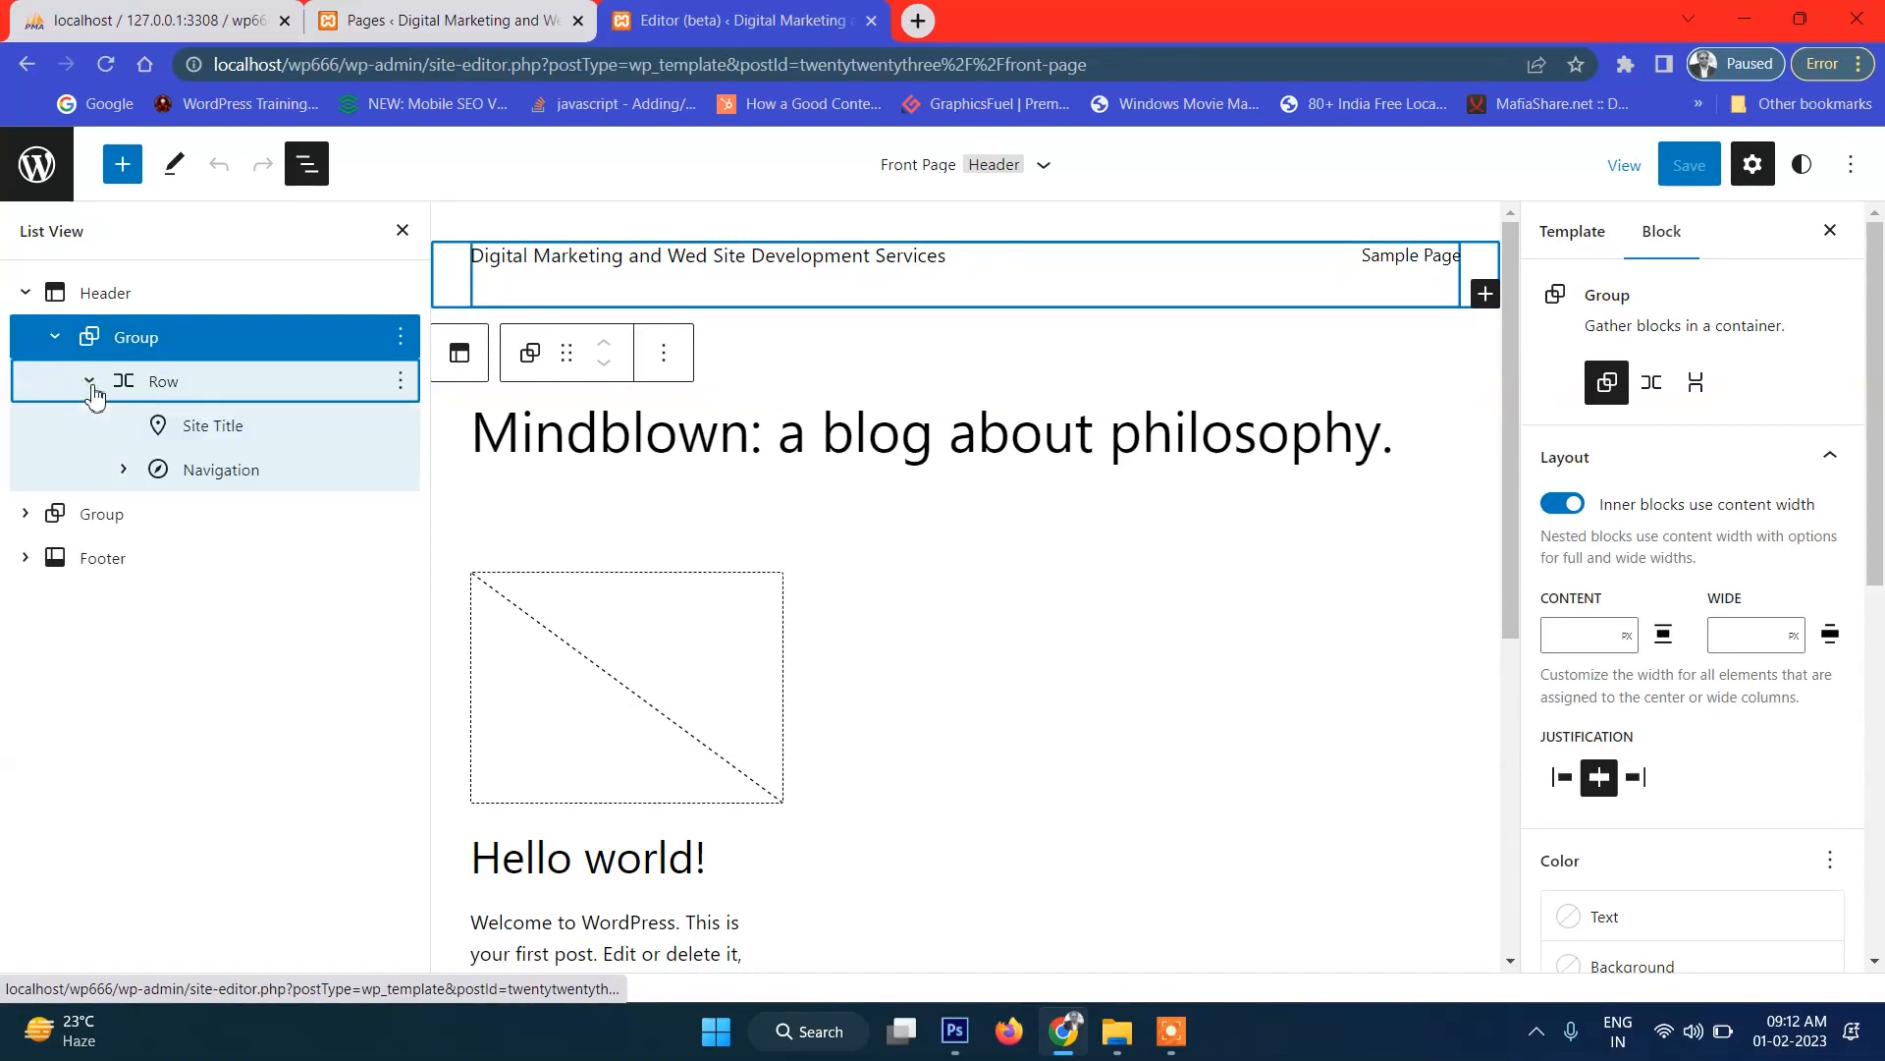
# Inspect the Site Title and Navigation blocks, then open the Header template part on its own.
pyautogui.click(245, 432)
pyautogui.click(245, 470)
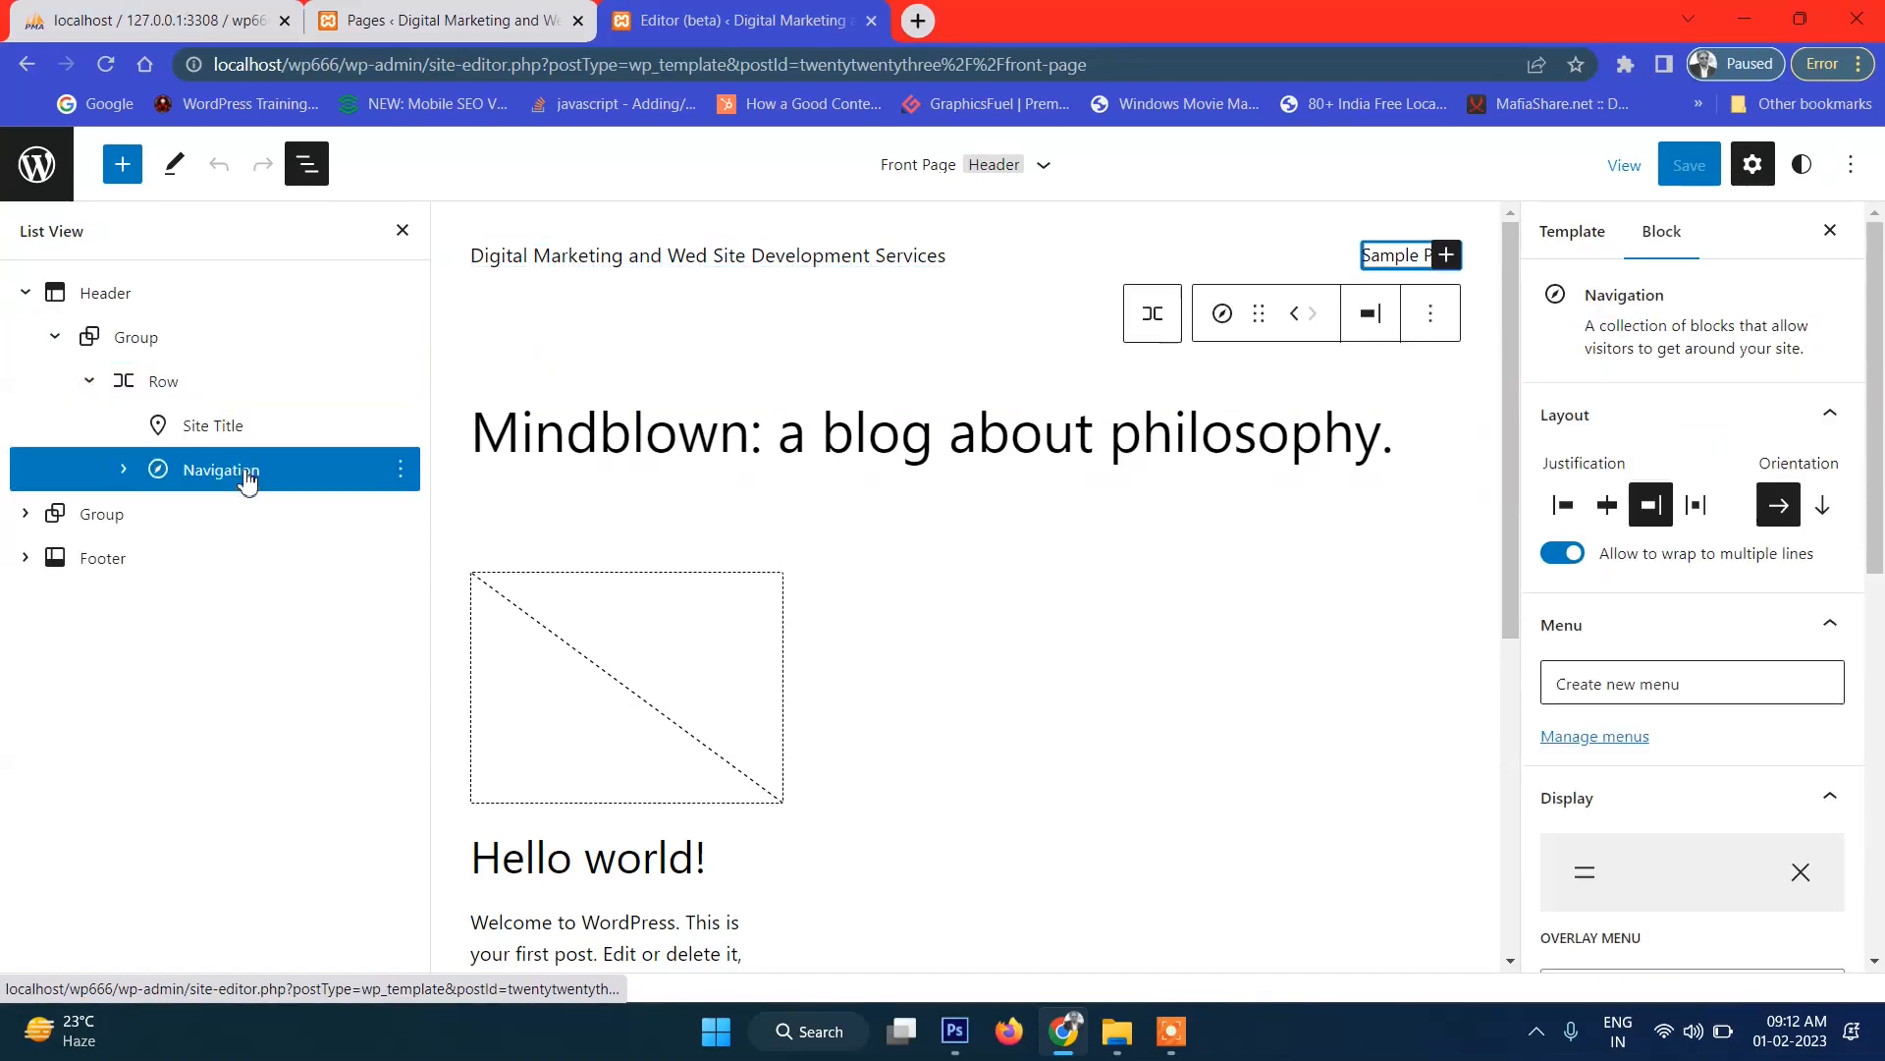
pyautogui.click(243, 432)
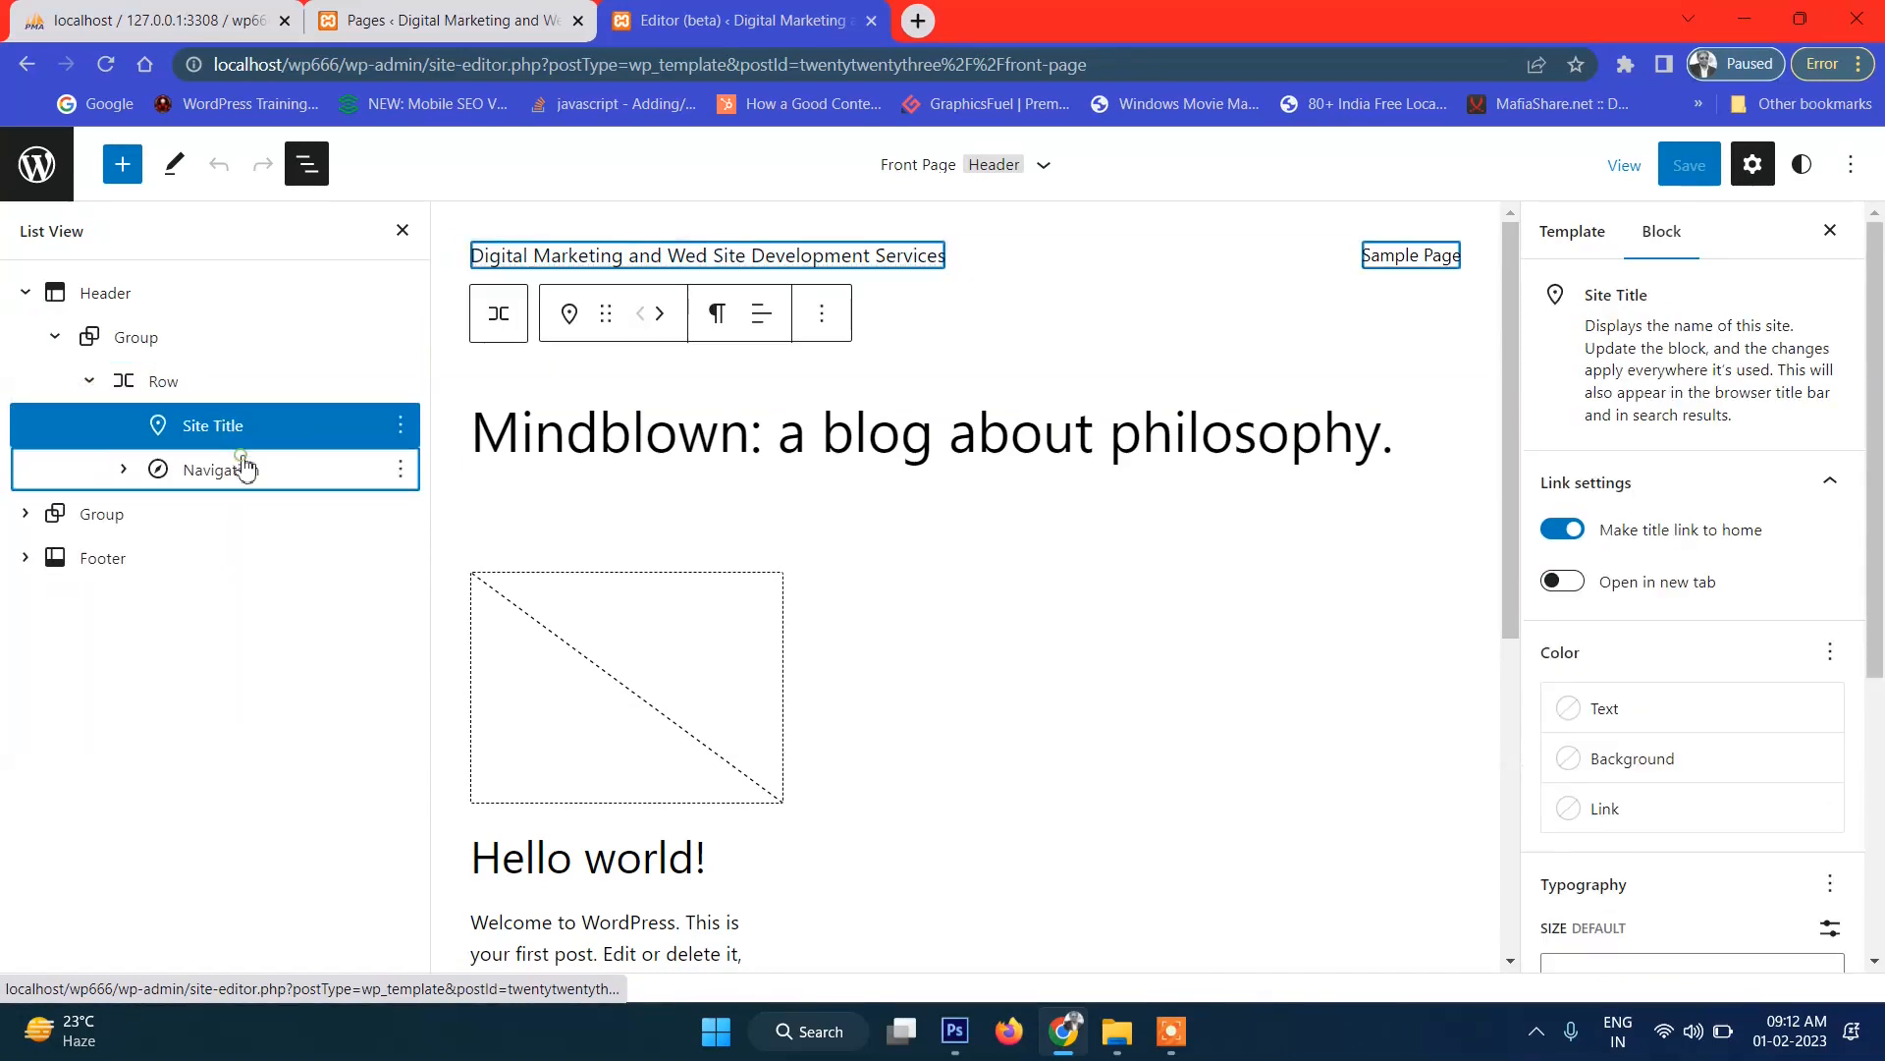
pyautogui.click(247, 467)
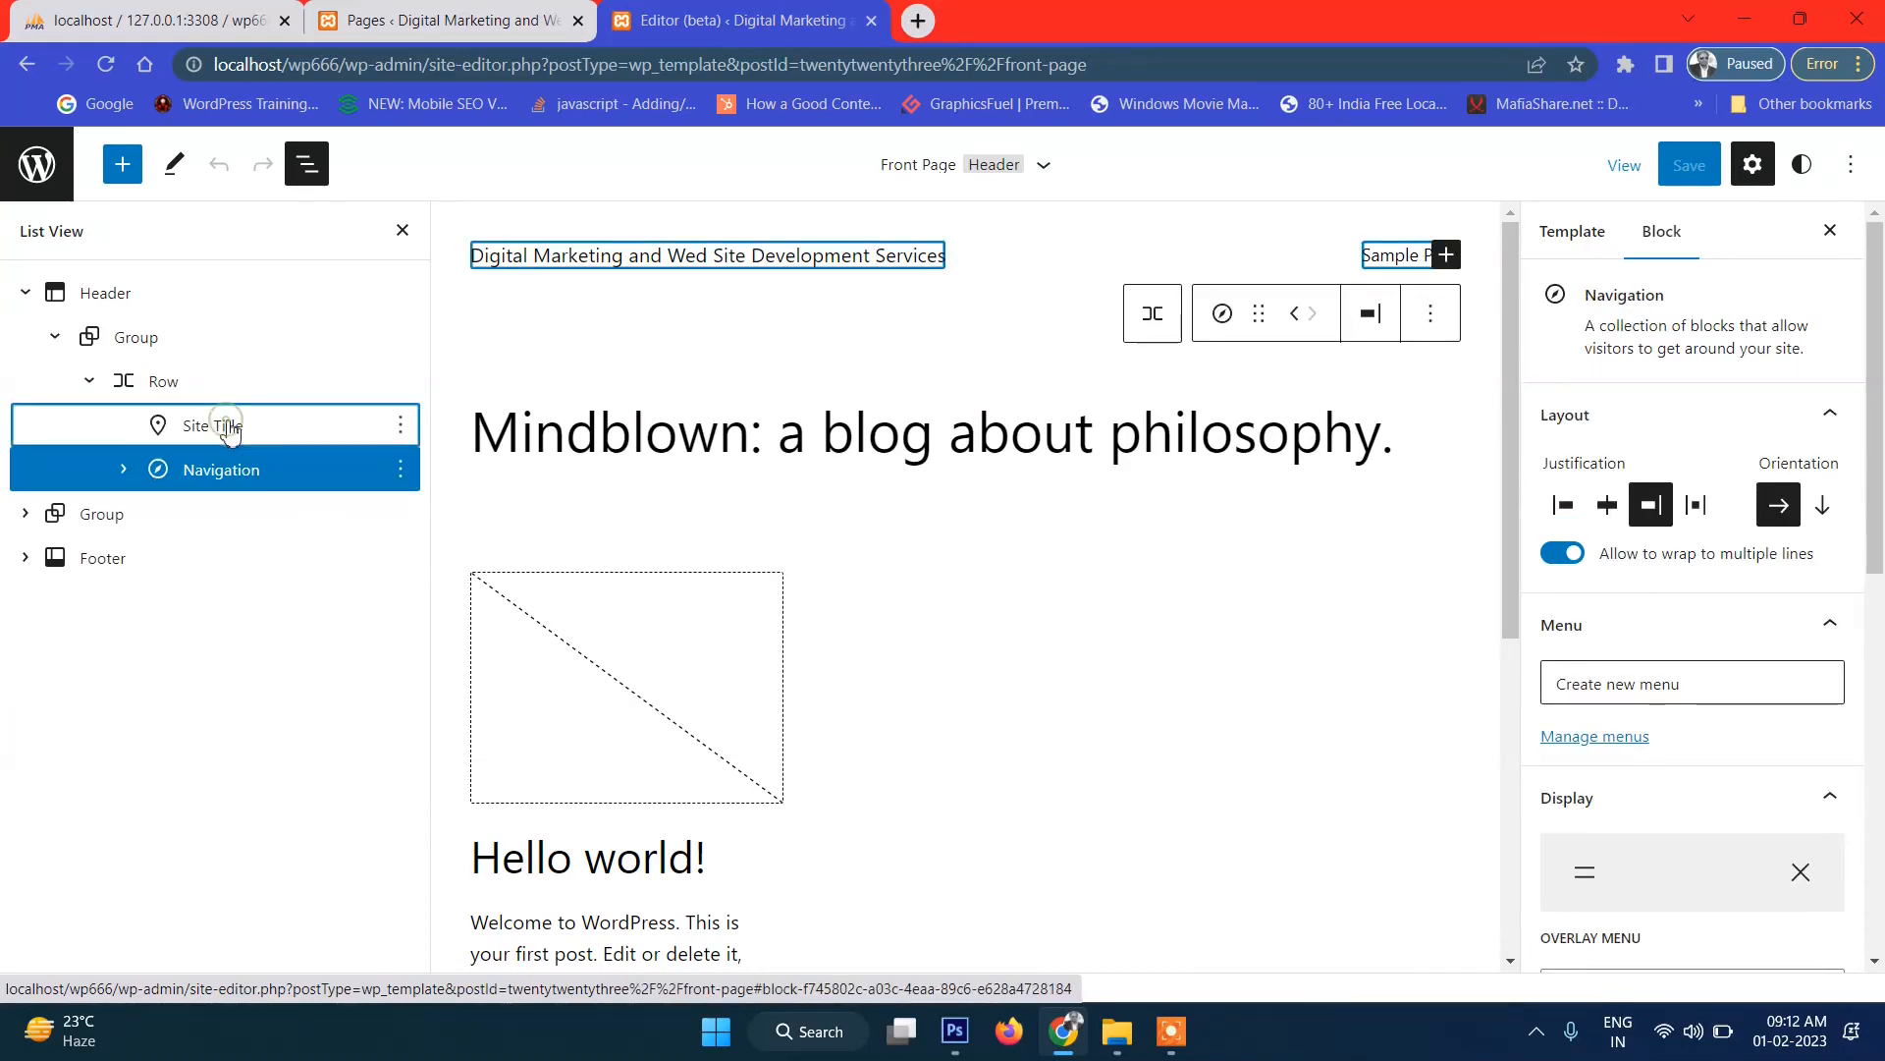
pyautogui.click(226, 427)
pyautogui.click(176, 294)
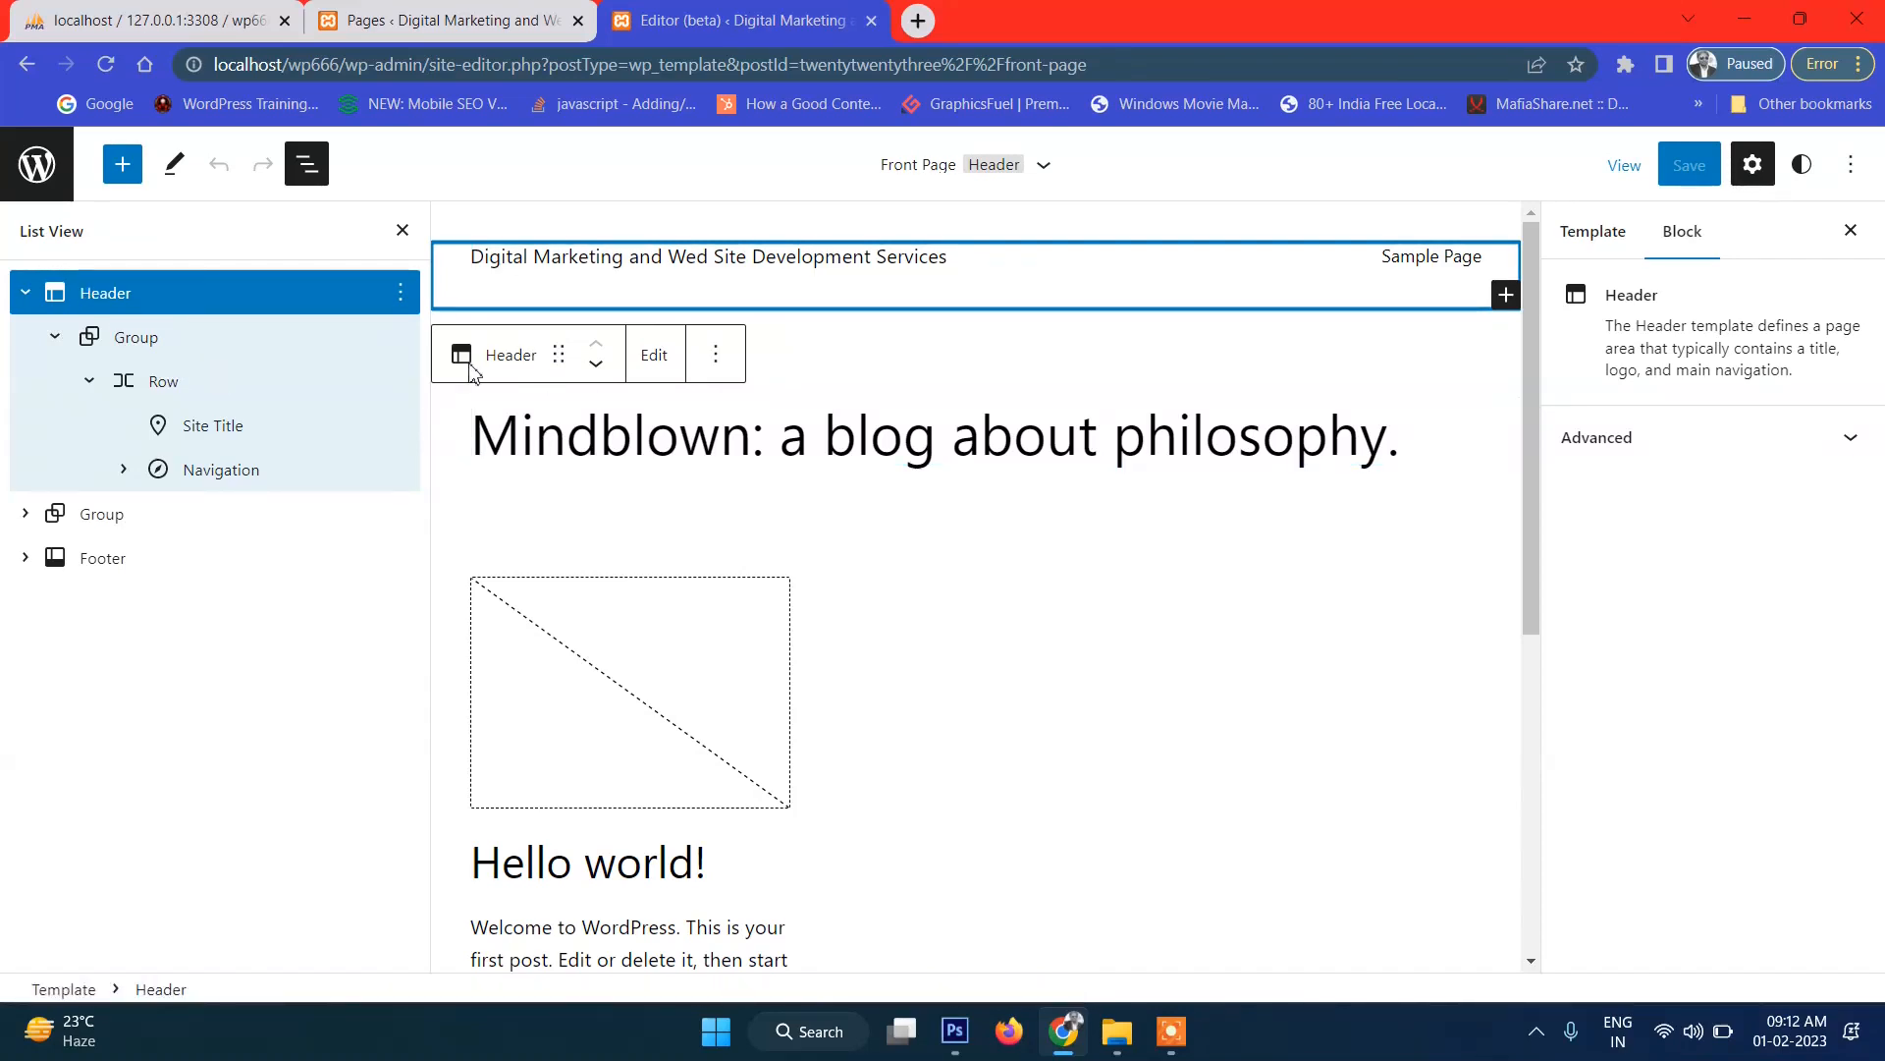
pyautogui.click(655, 365)
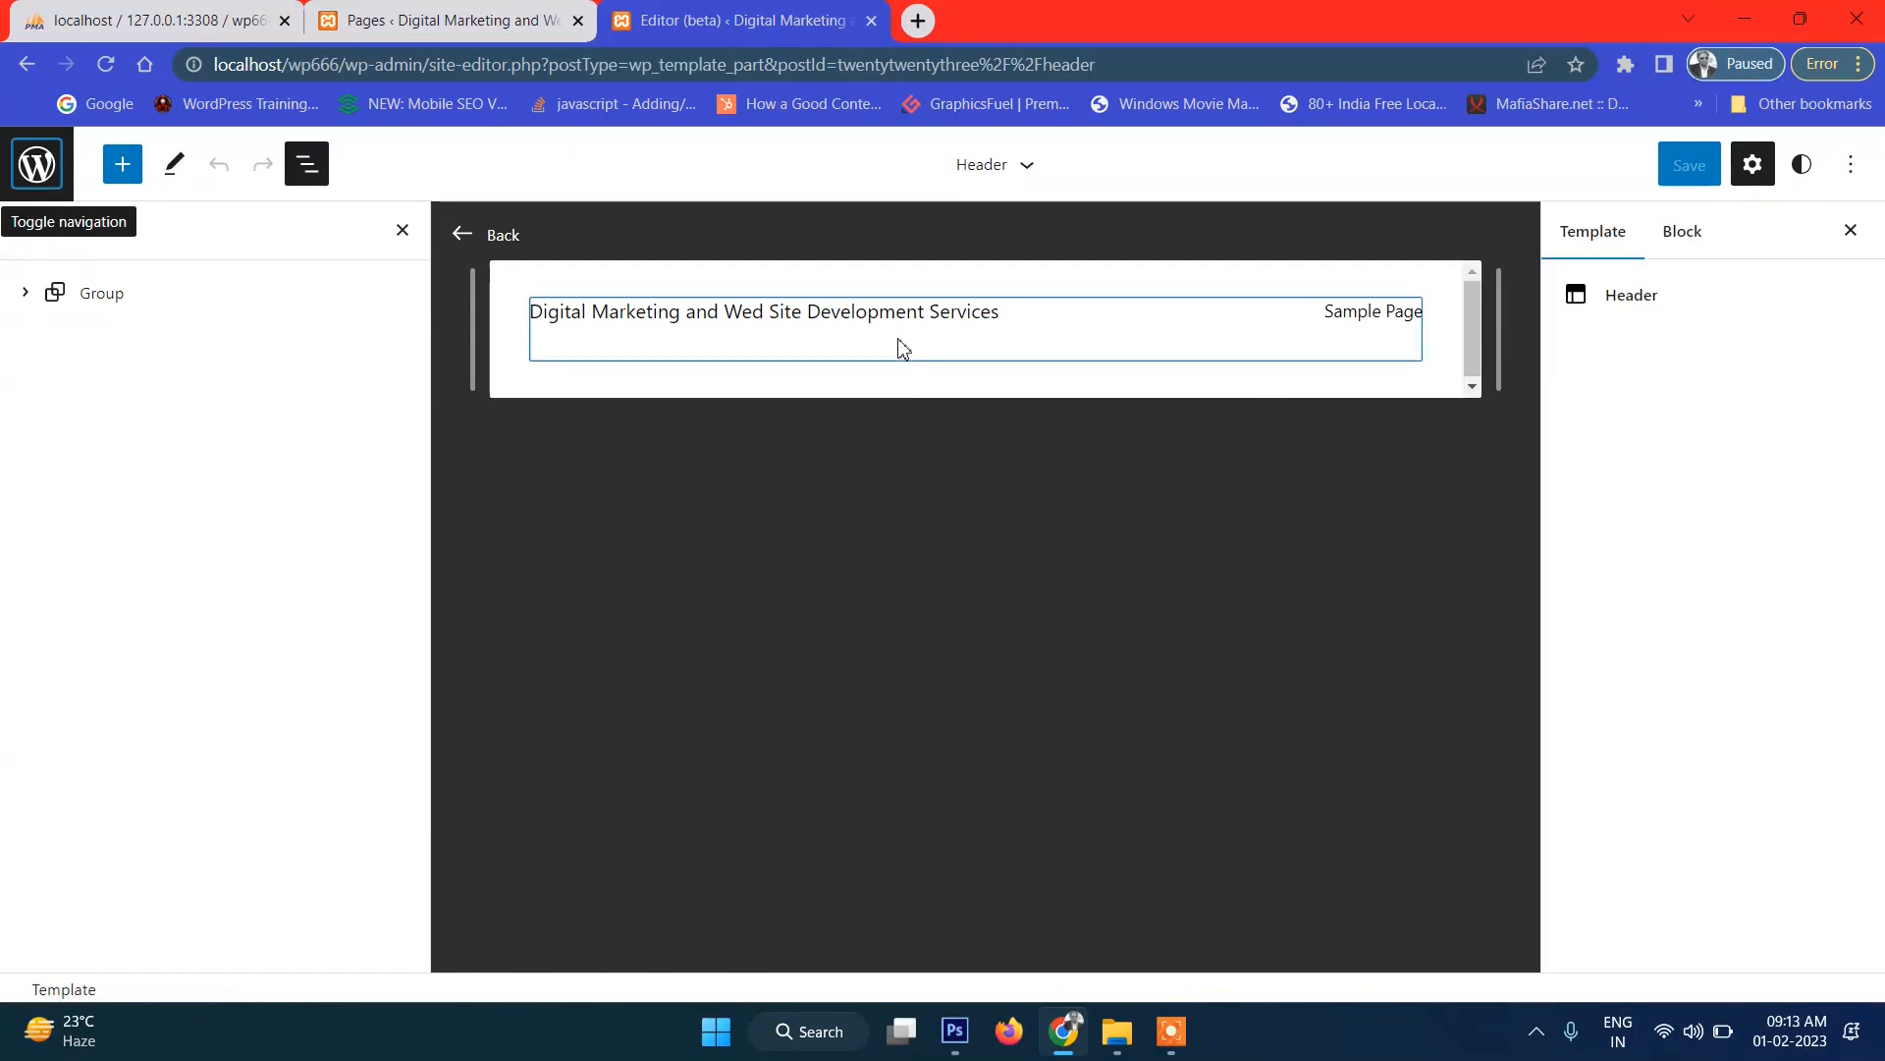
# Remove the Header's Group holding the site title and Navigation, keeping the empty paragraph.
pyautogui.click(1045, 323)
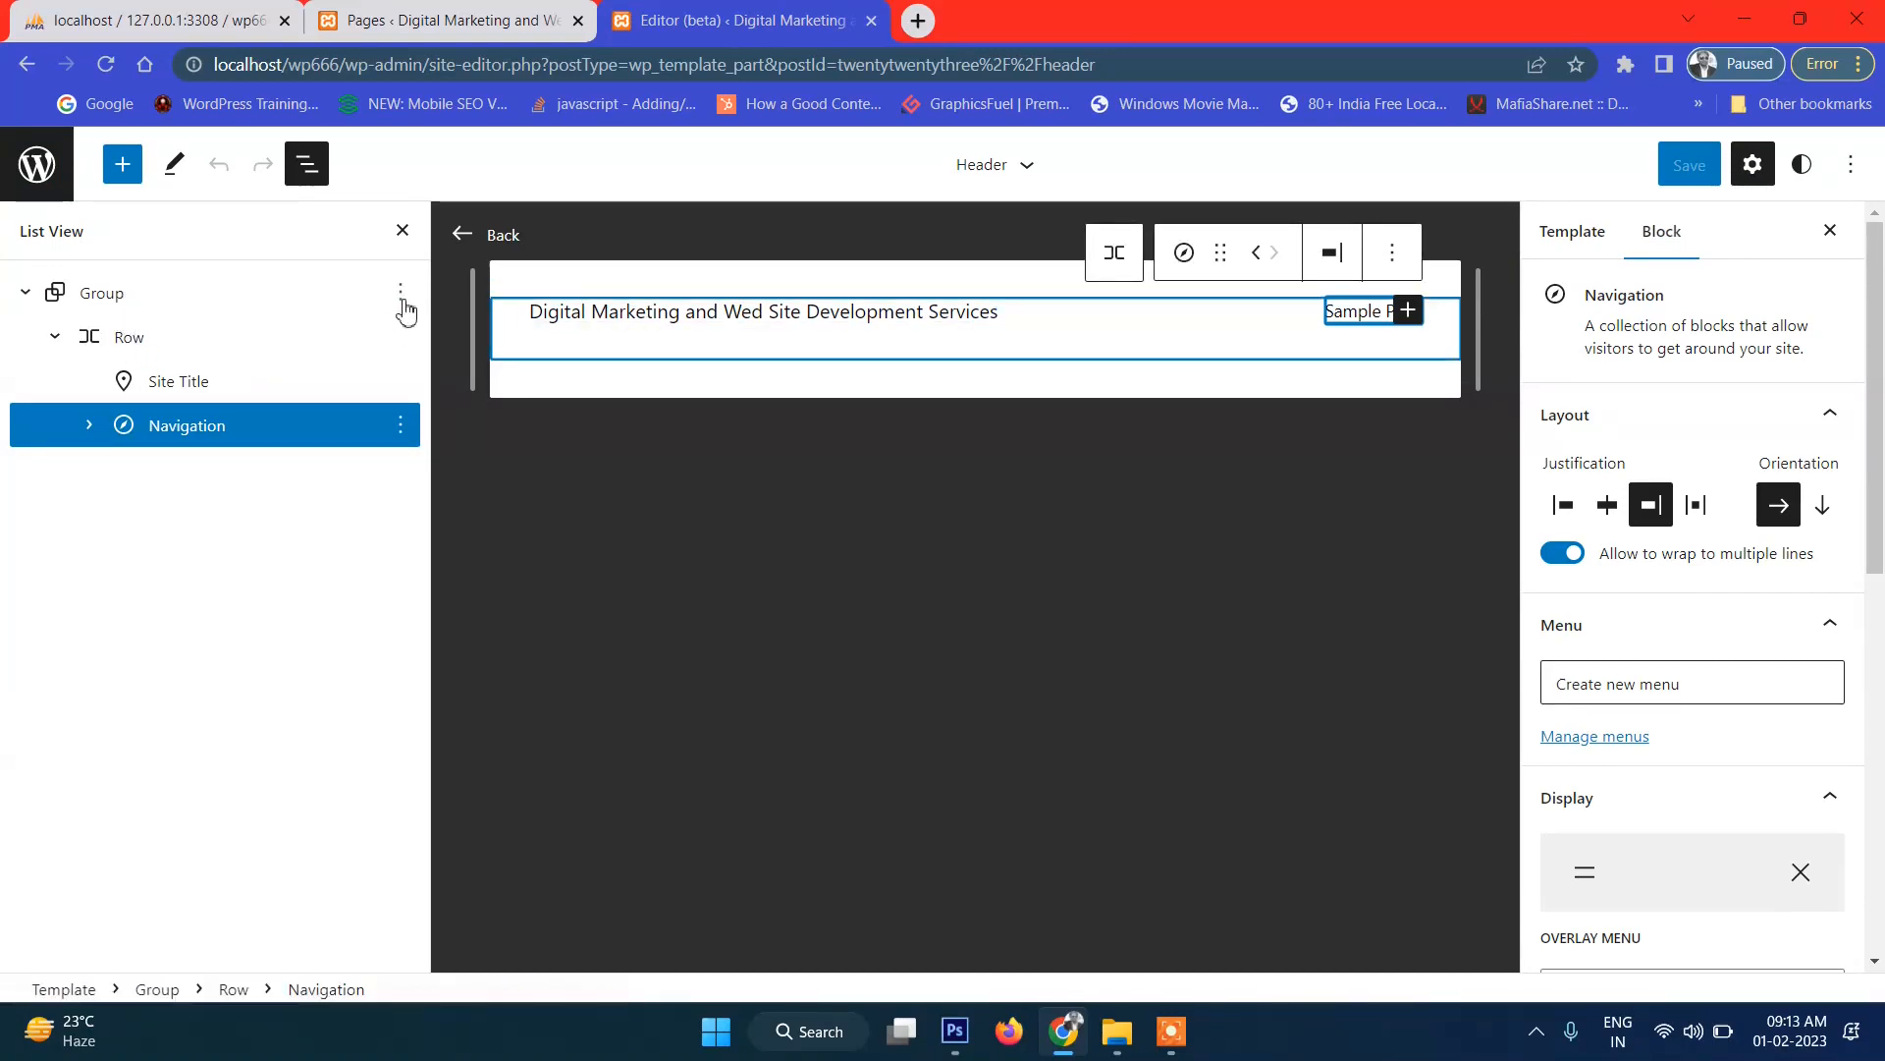
pyautogui.click(400, 293)
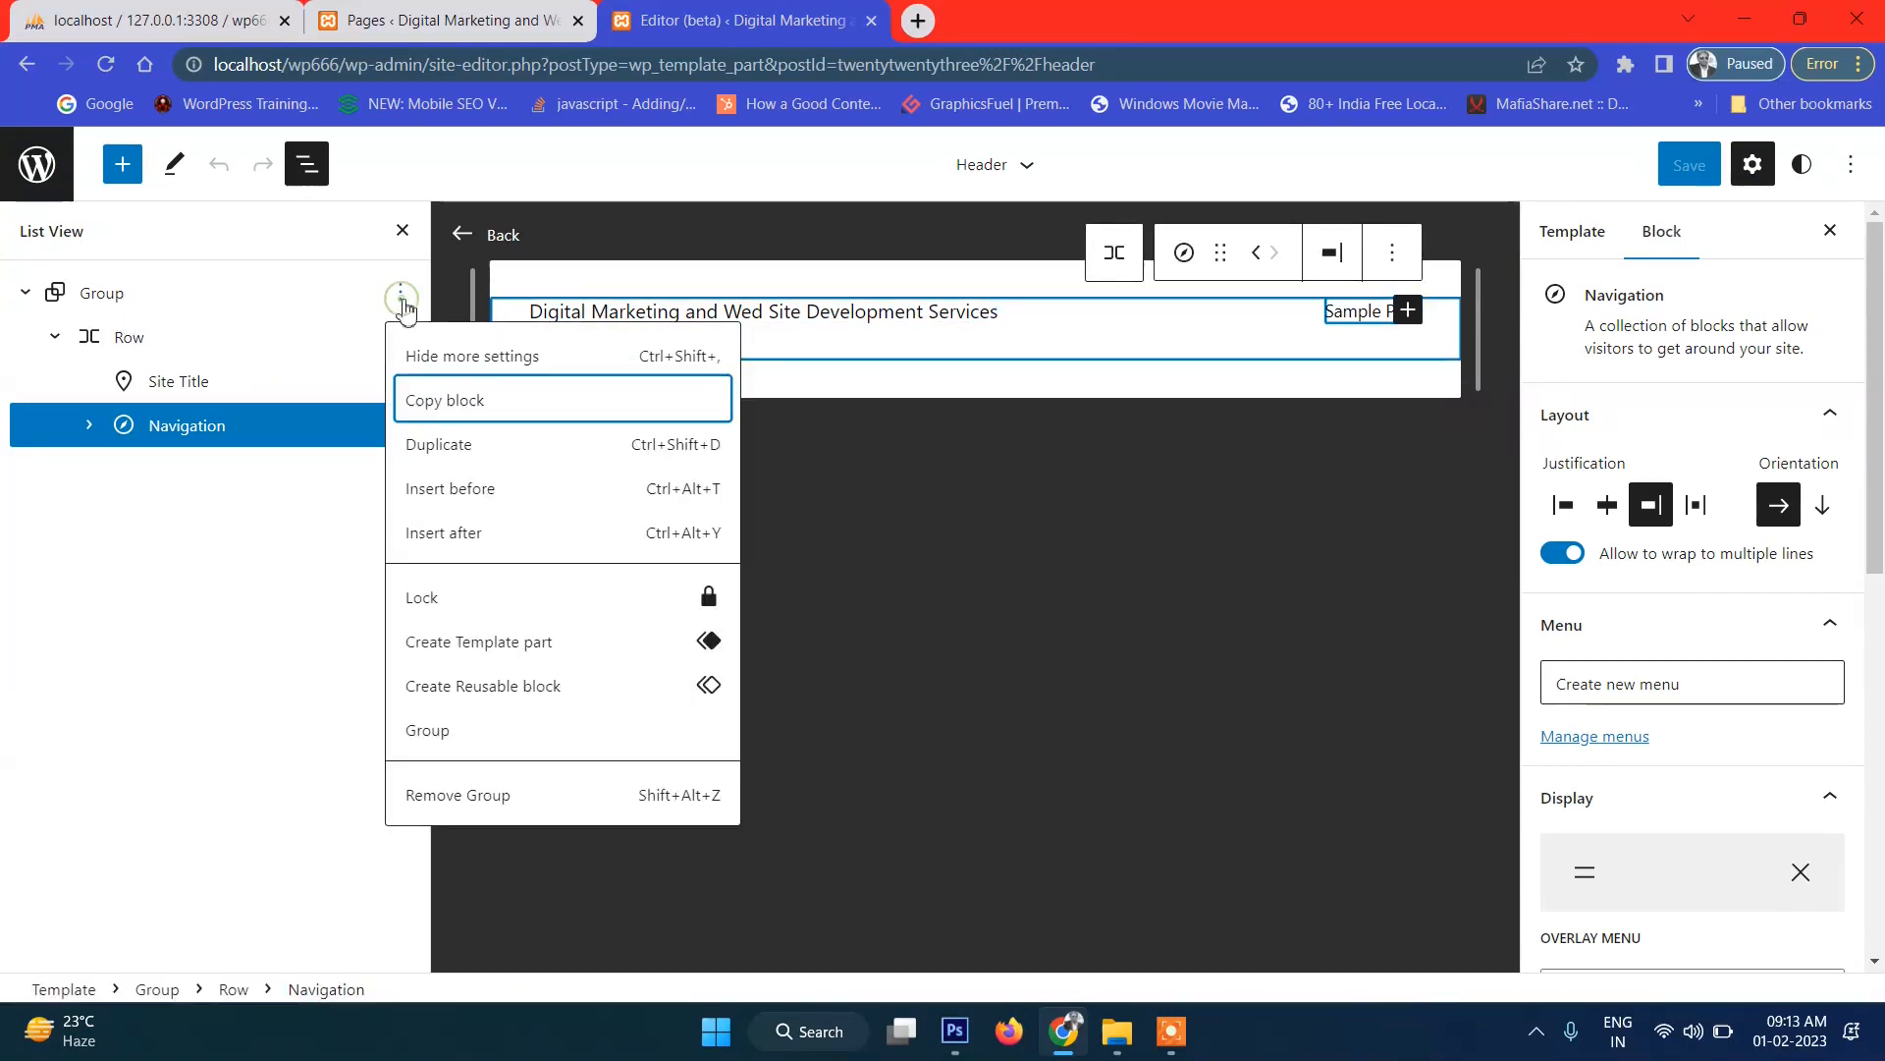
pyautogui.click(514, 791)
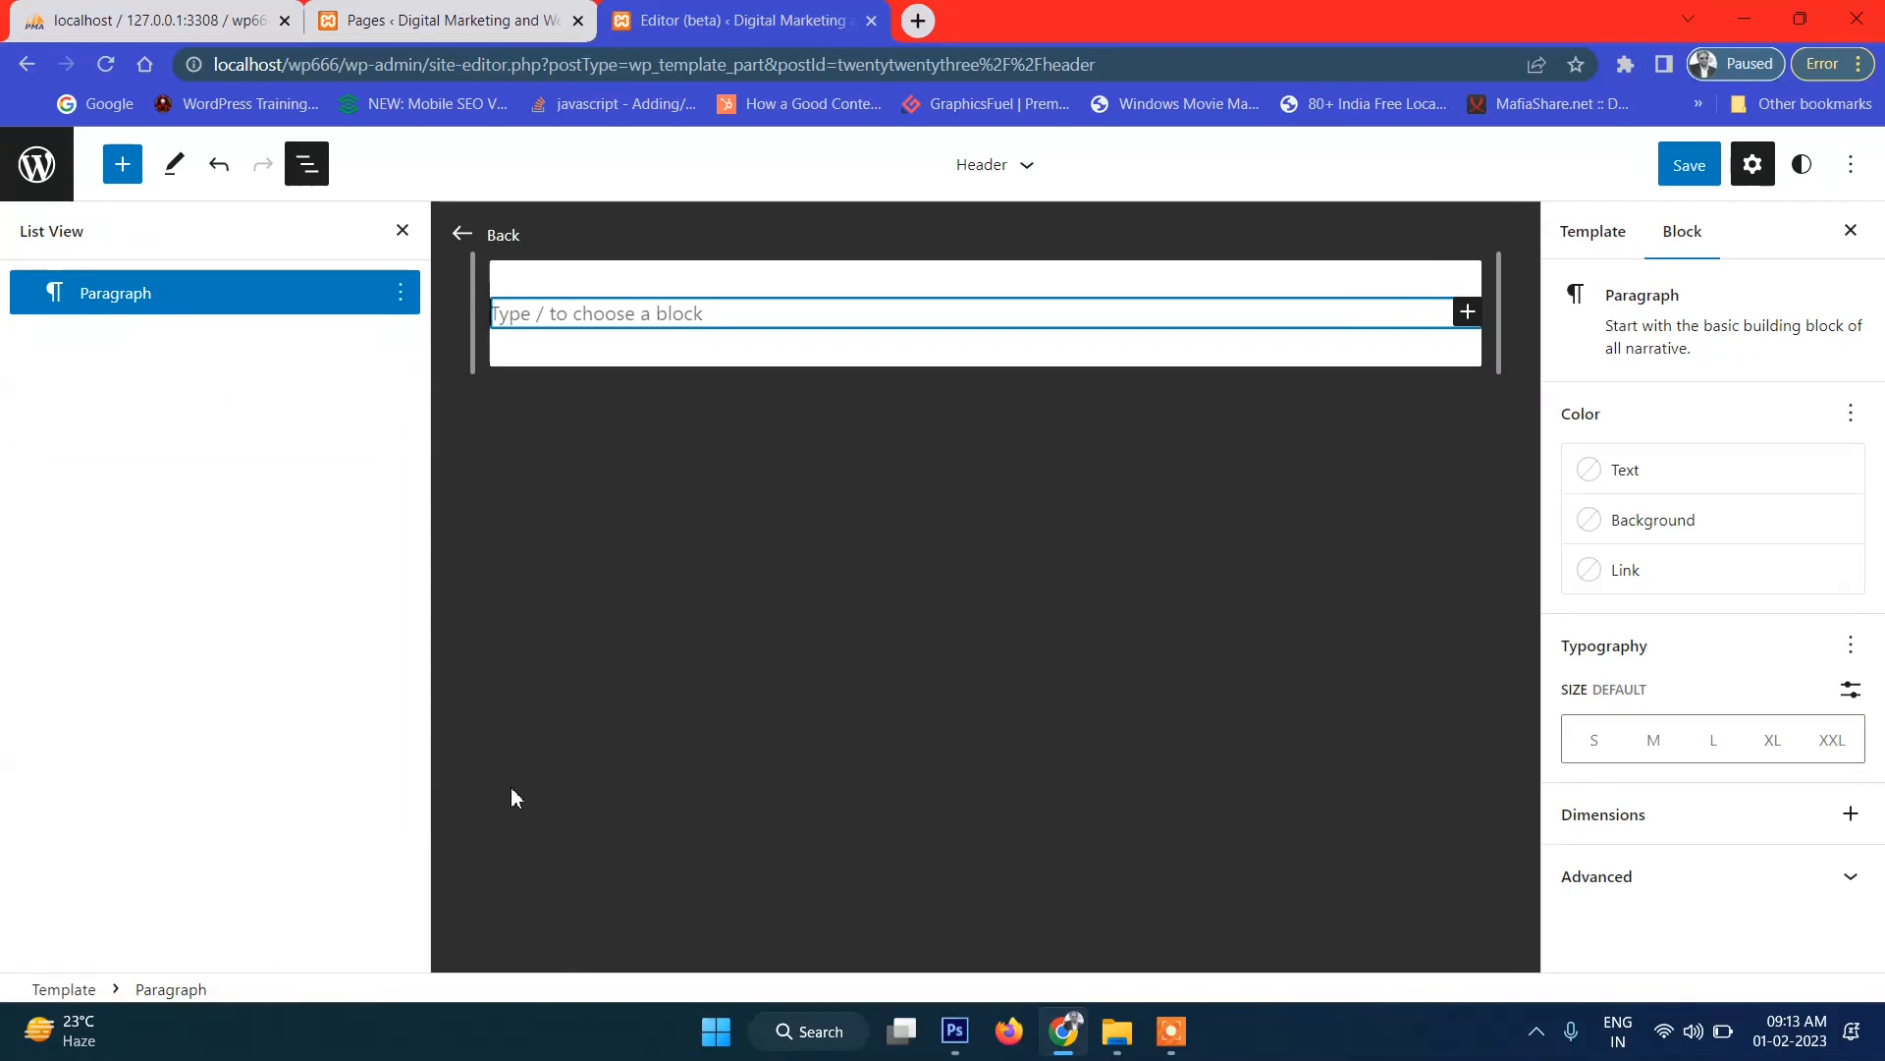
pyautogui.click(403, 299)
pyautogui.click(518, 845)
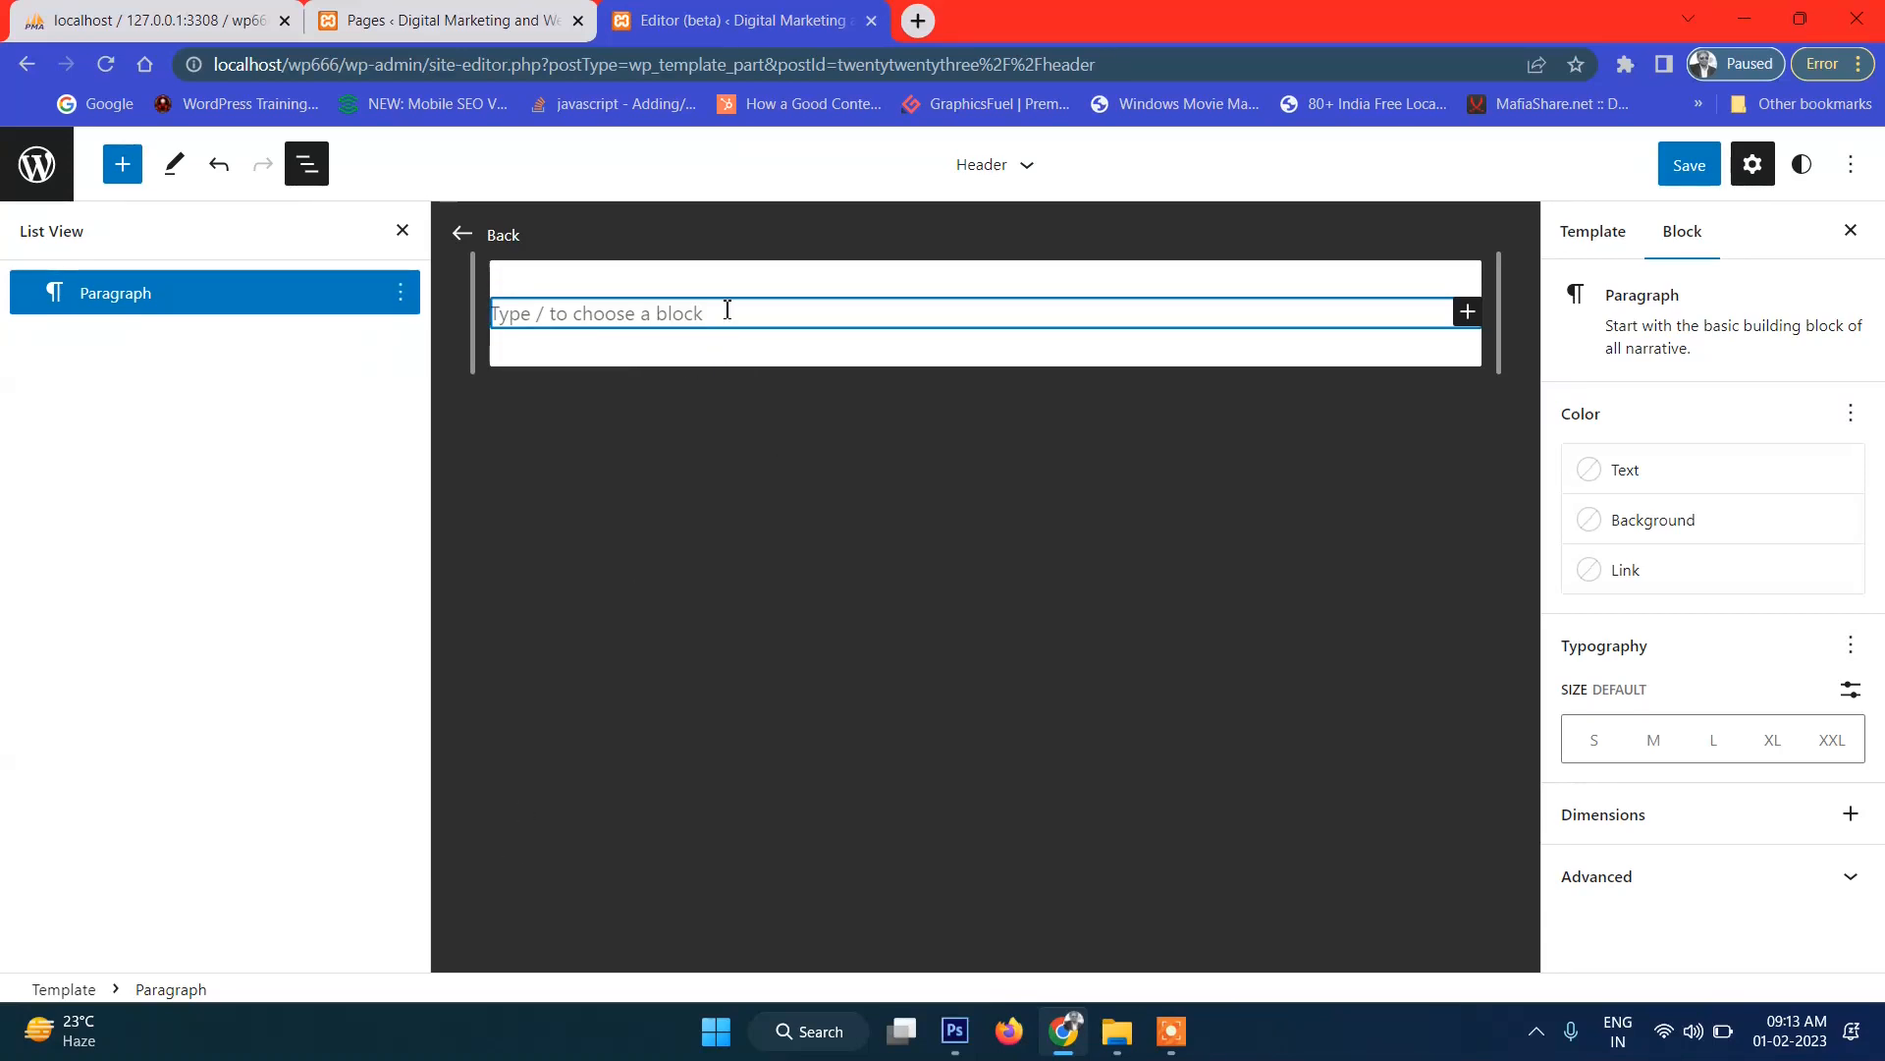
# Insert a Columns block in the header using the 33 / 66 two-column variation.
pyautogui.click(1470, 314)
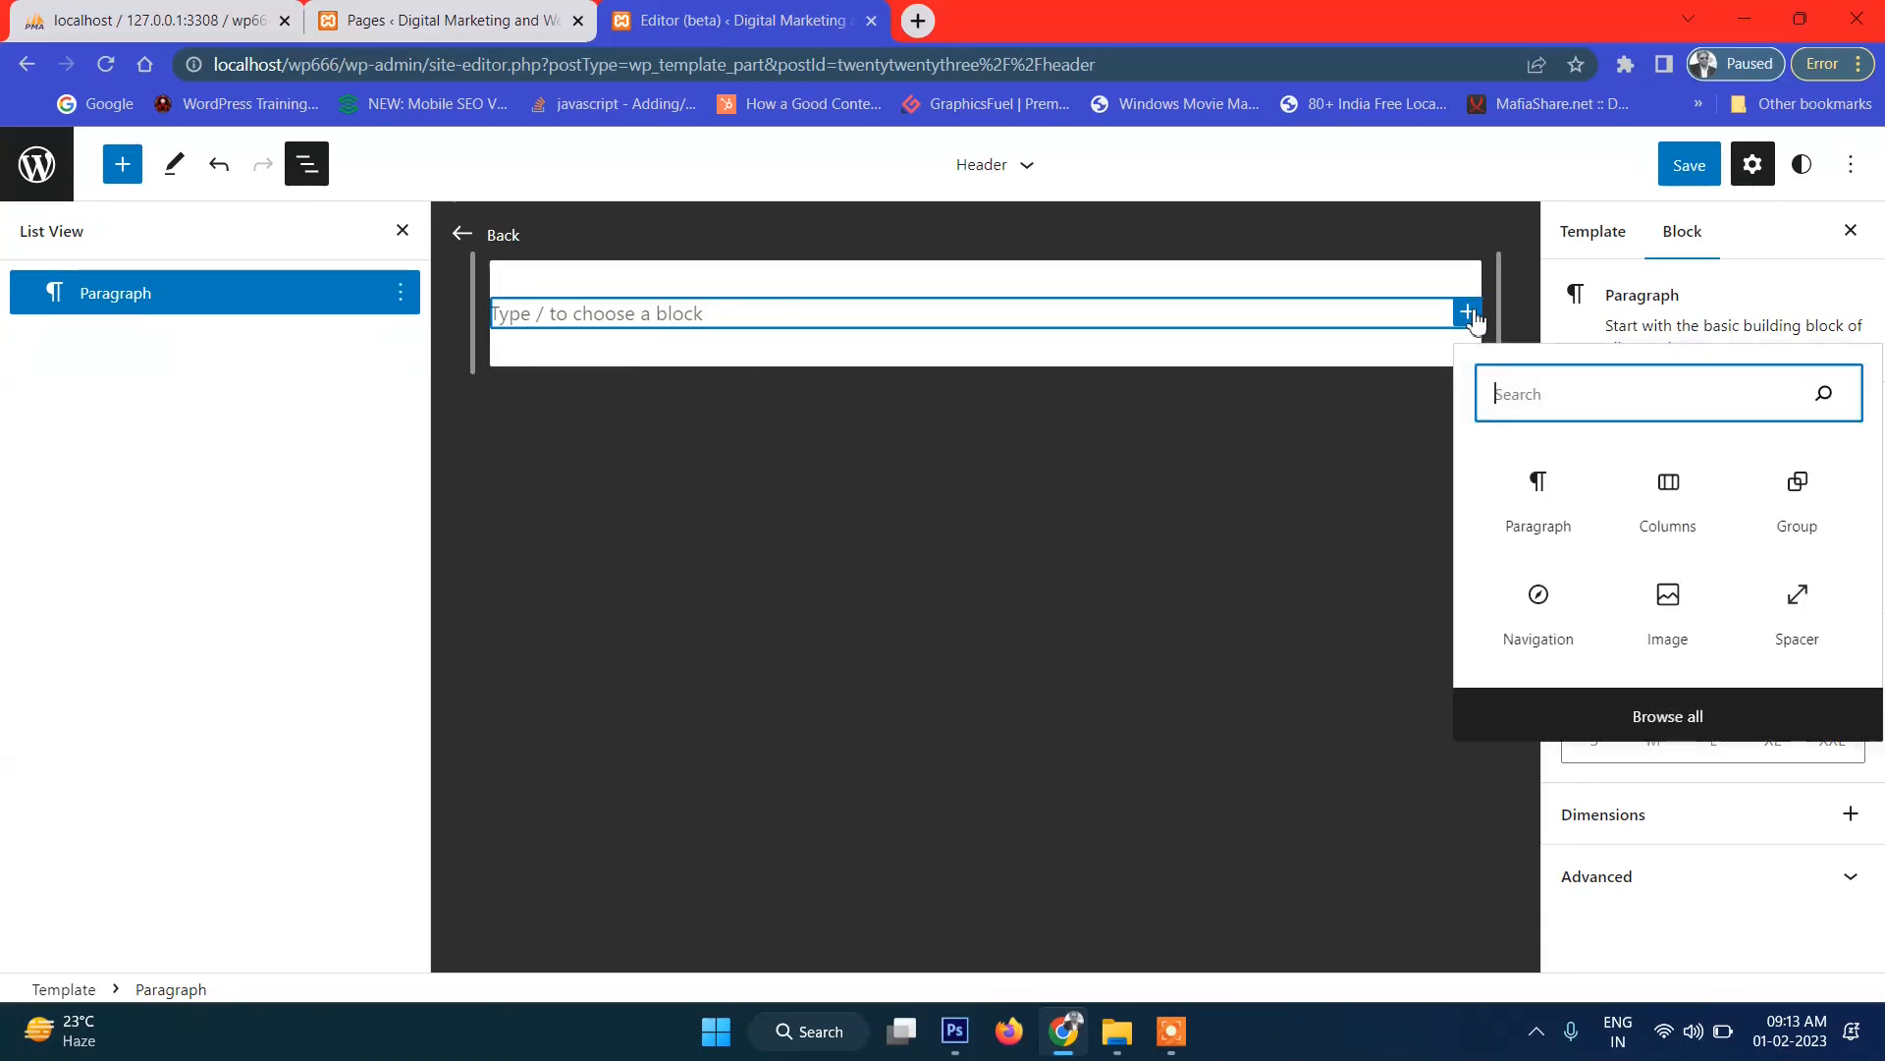
pyautogui.click(1685, 499)
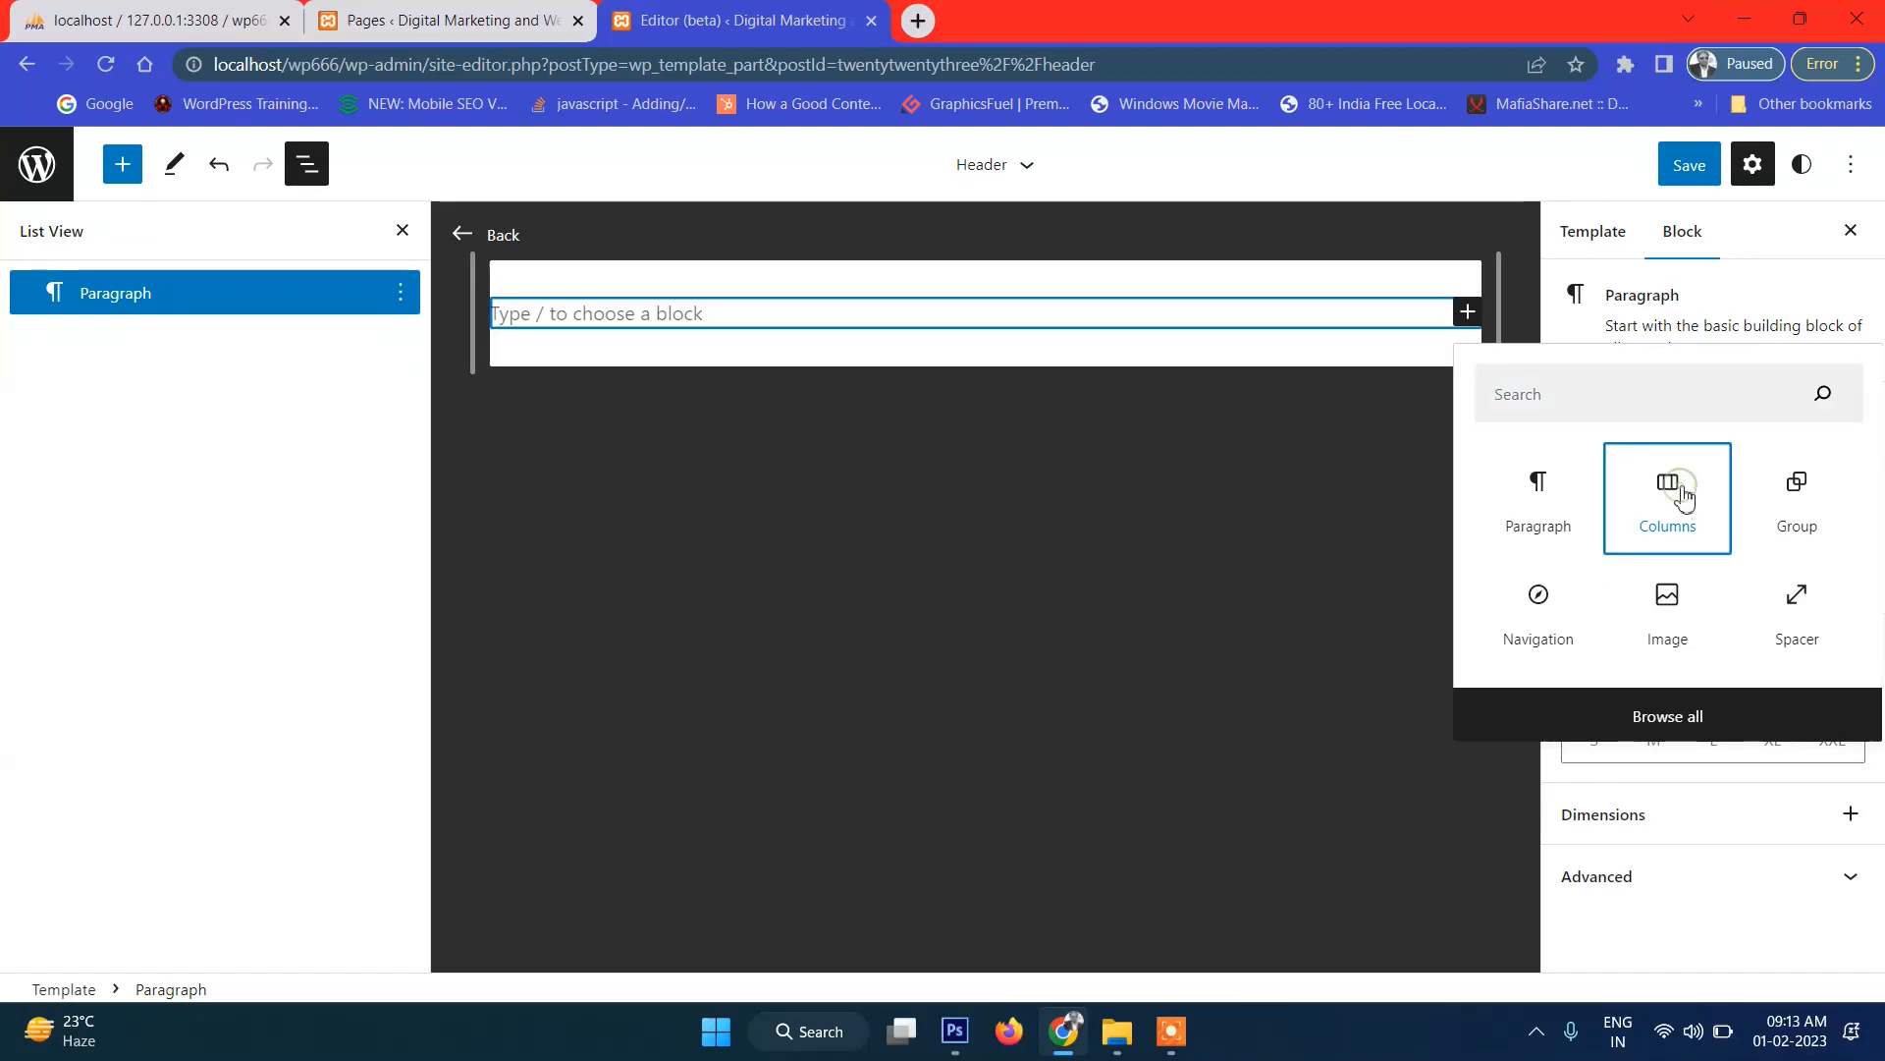
pyautogui.click(958, 1036)
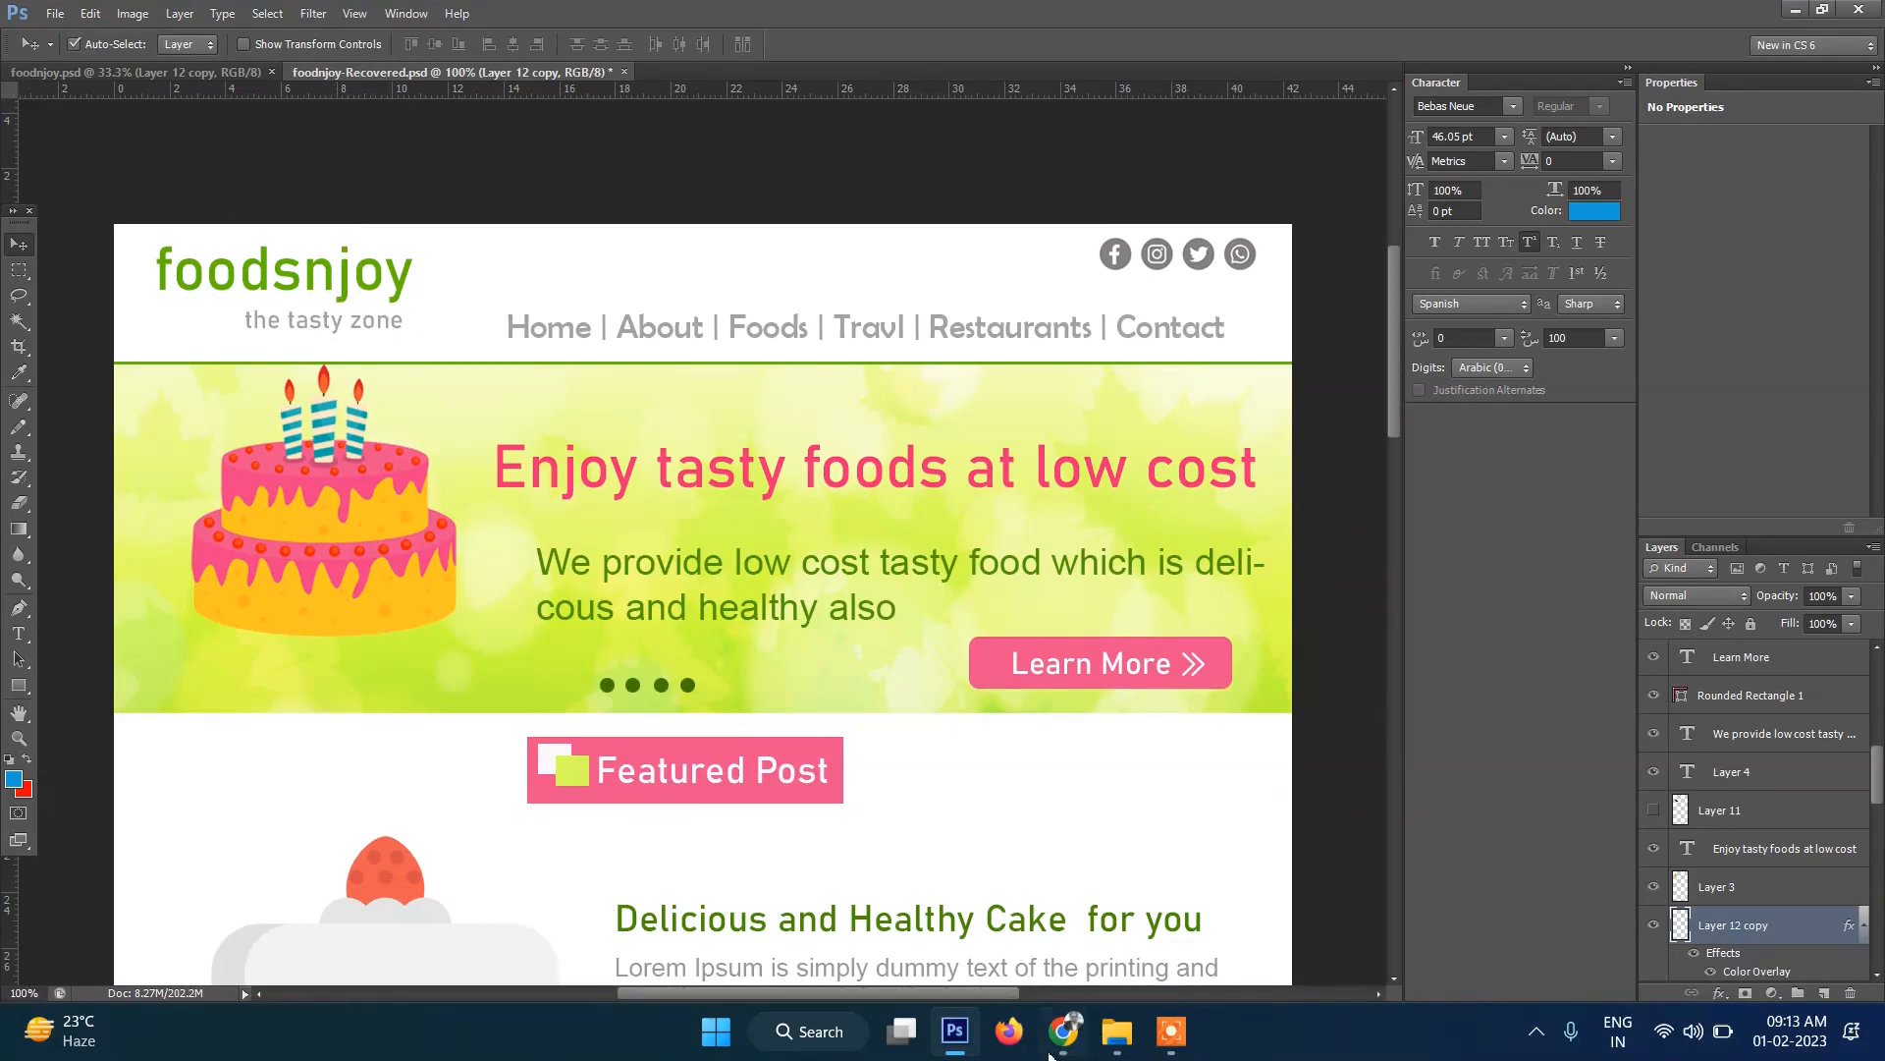
pyautogui.click(1064, 1031)
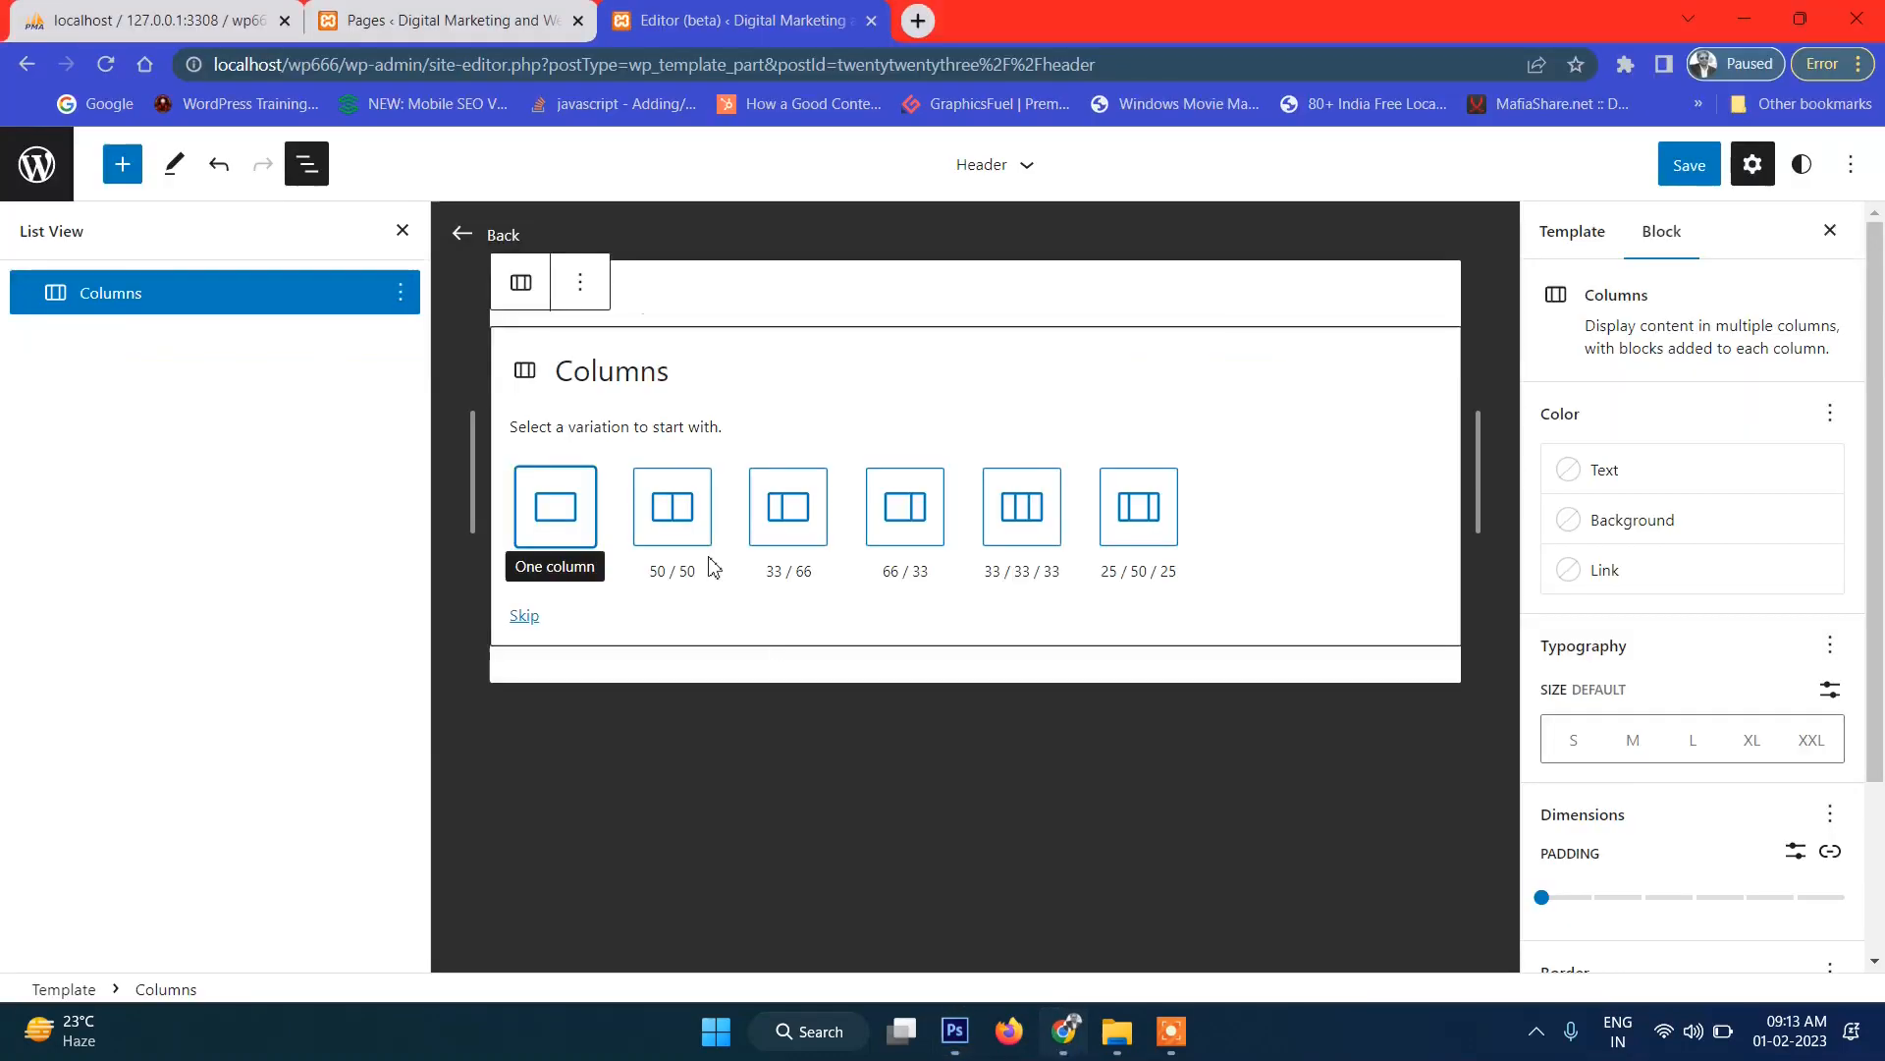
pyautogui.click(790, 527)
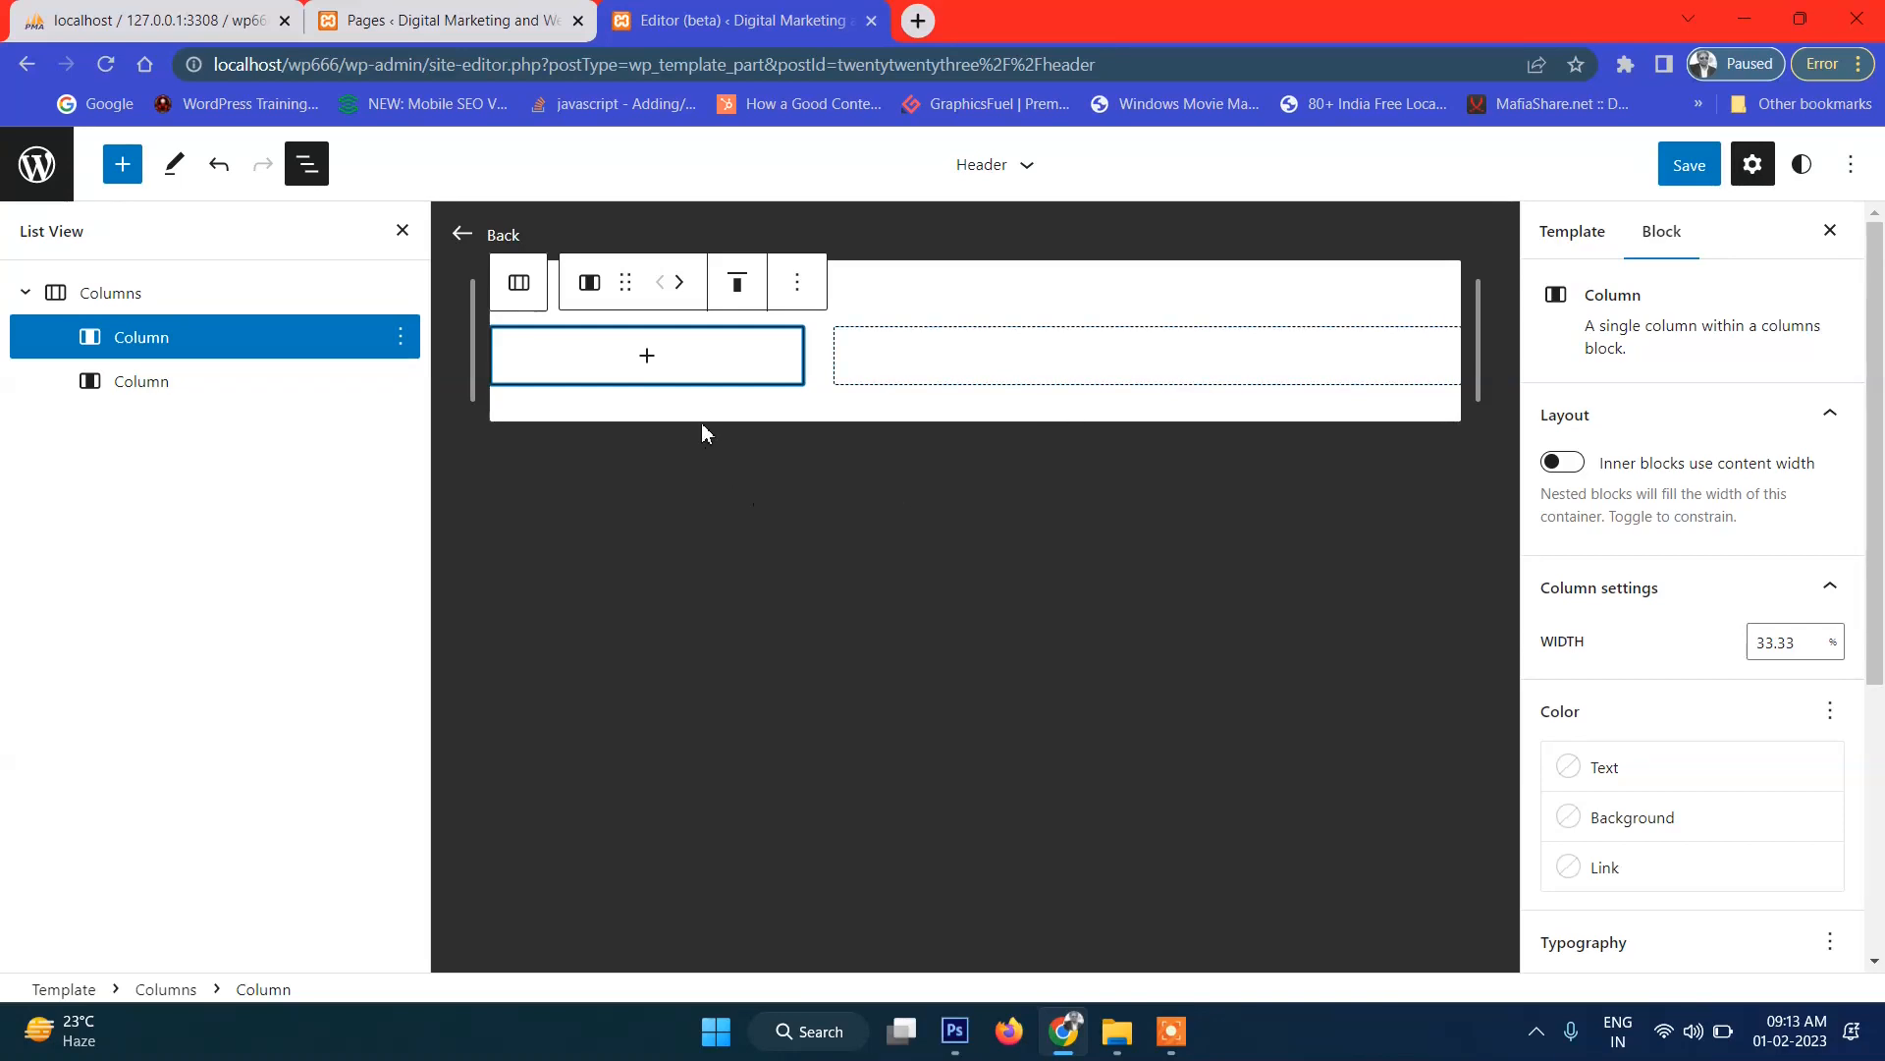
# Add an Image block to the left header column and start an upload from the computer.
pyautogui.click(642, 365)
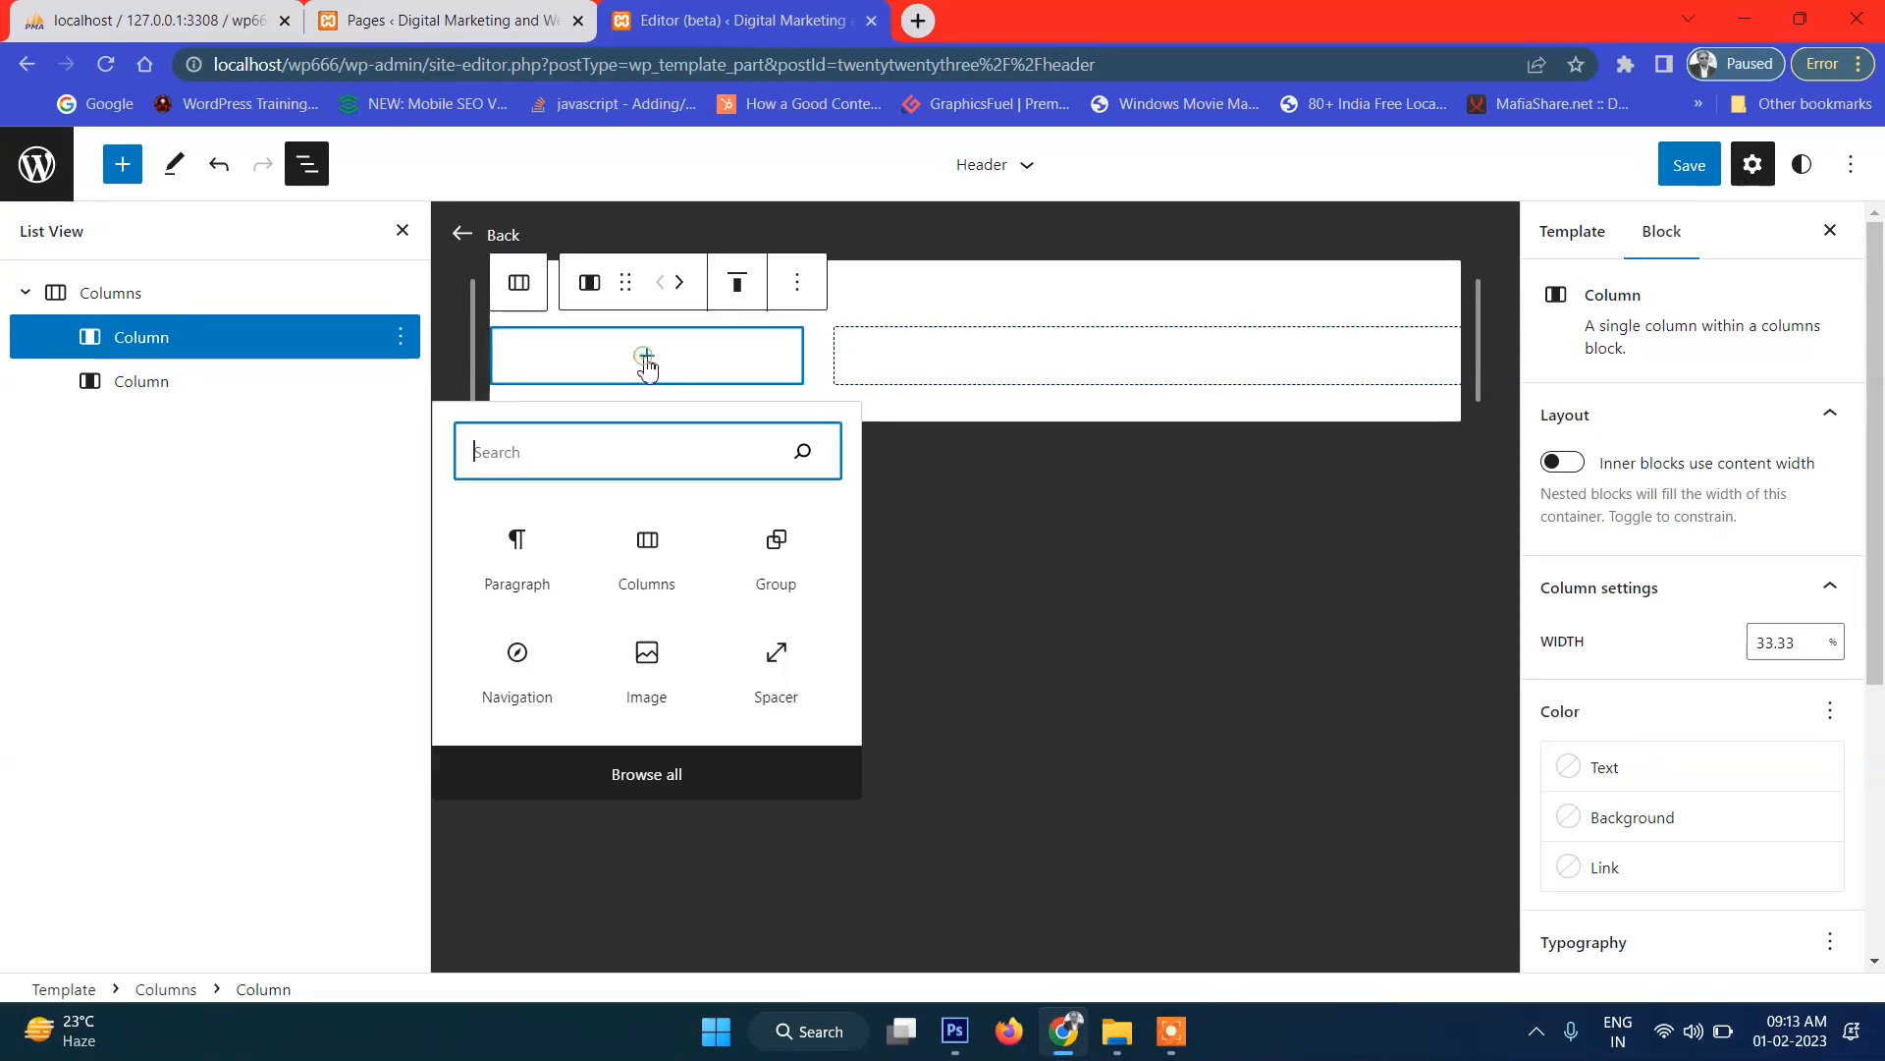
pyautogui.click(647, 658)
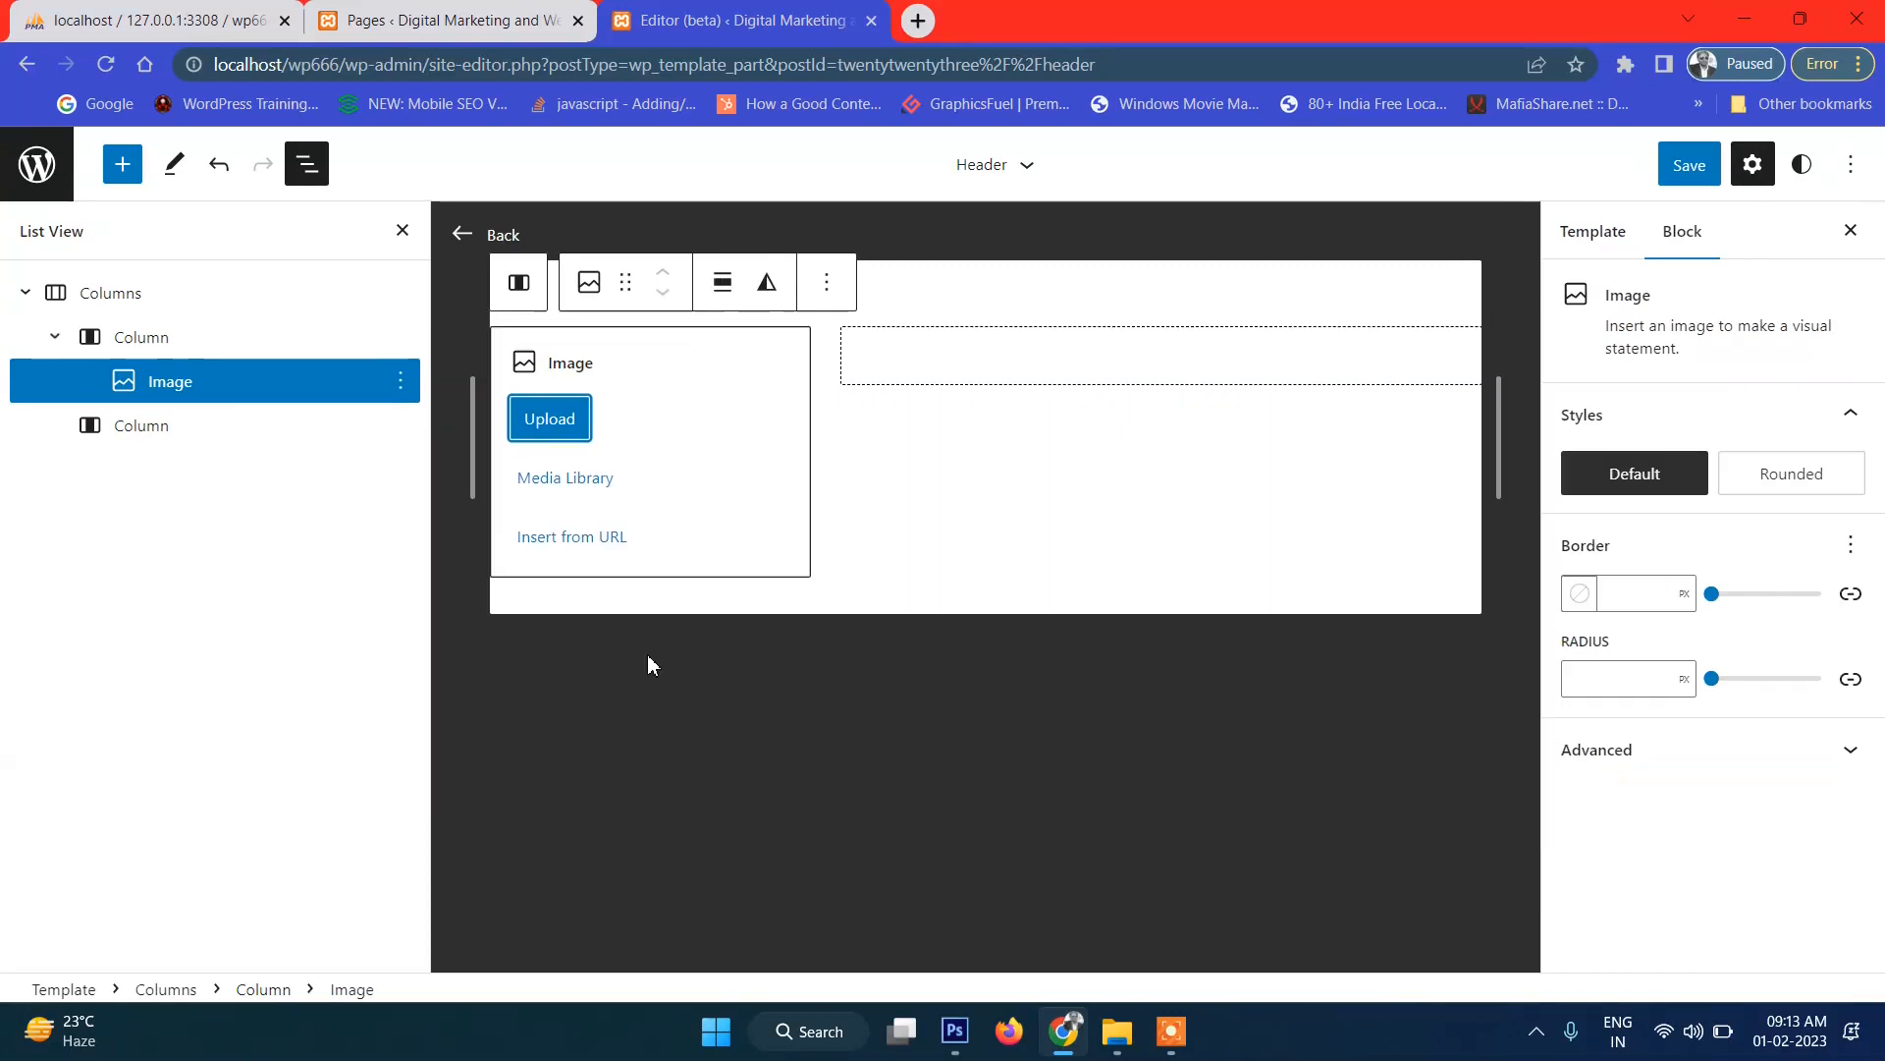
pyautogui.click(557, 432)
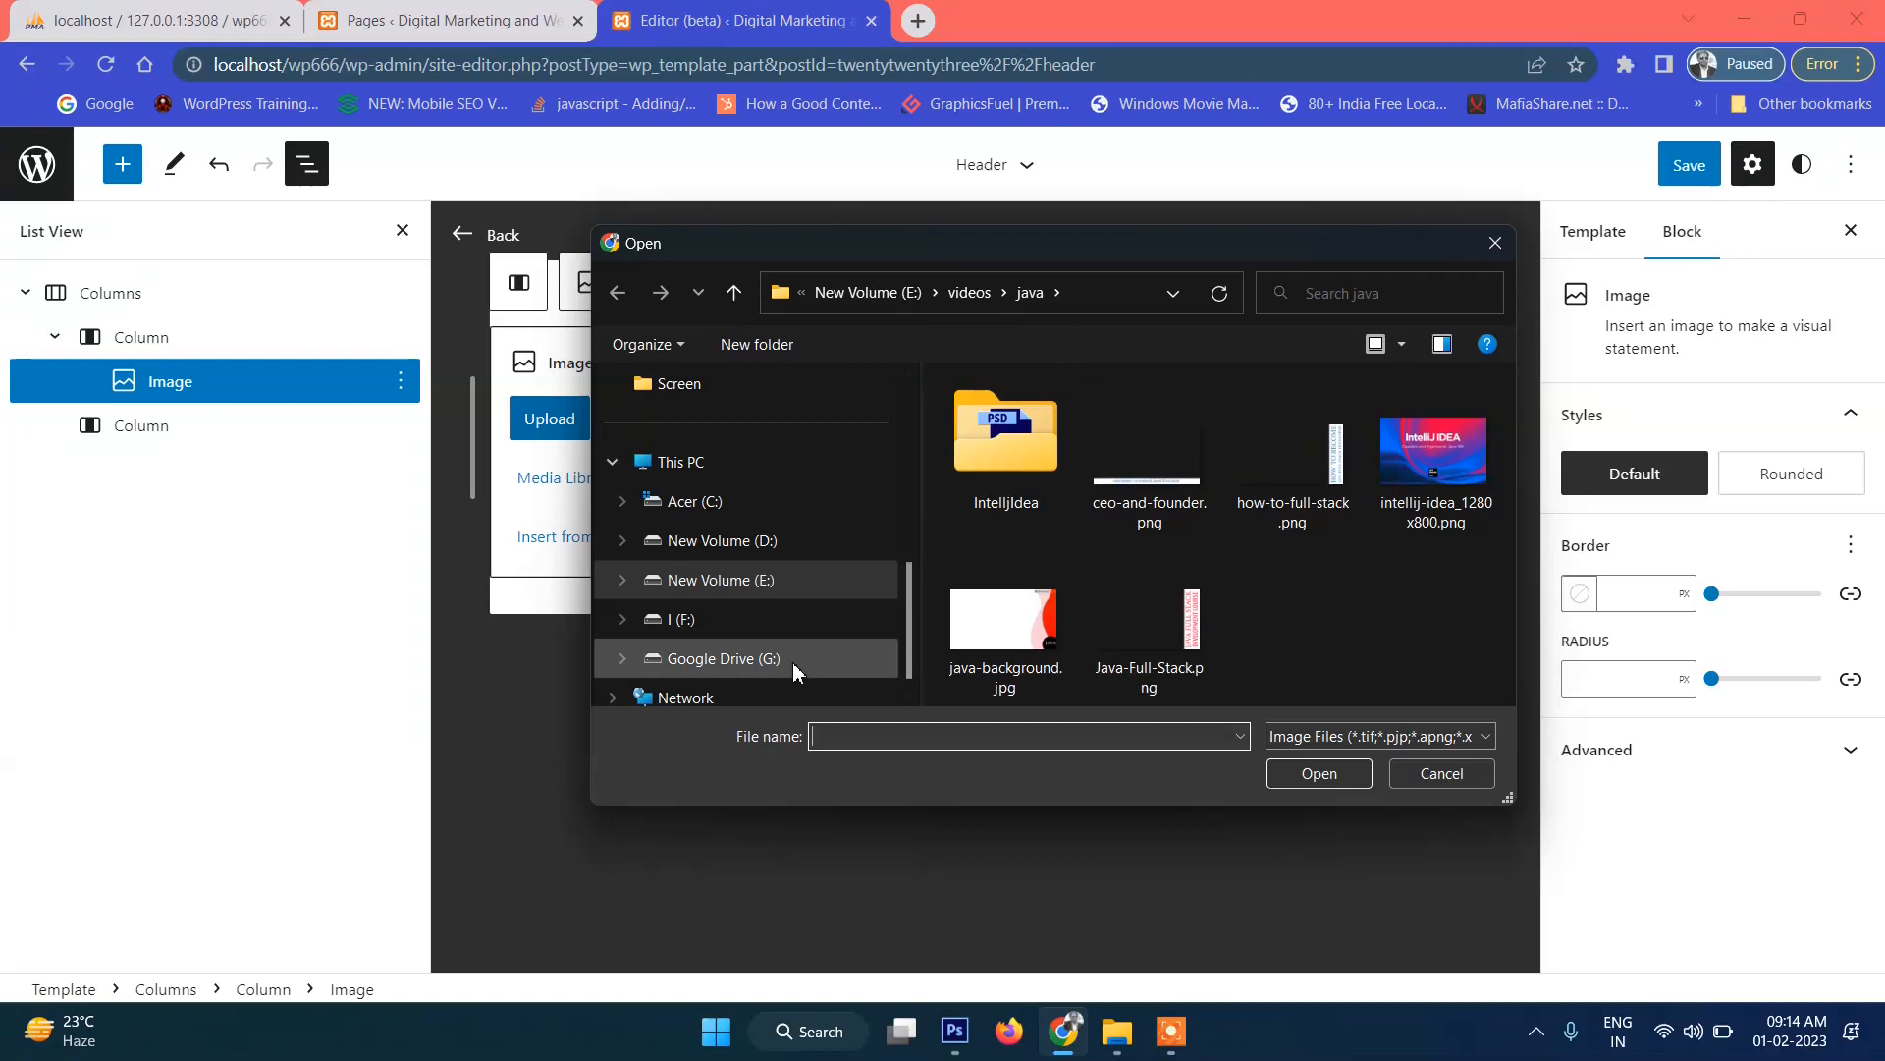
# Browse in the Open dialog from the E: drive to the C:\xampp\htdocs folder.
pyautogui.scroll(-1, 791, 668)
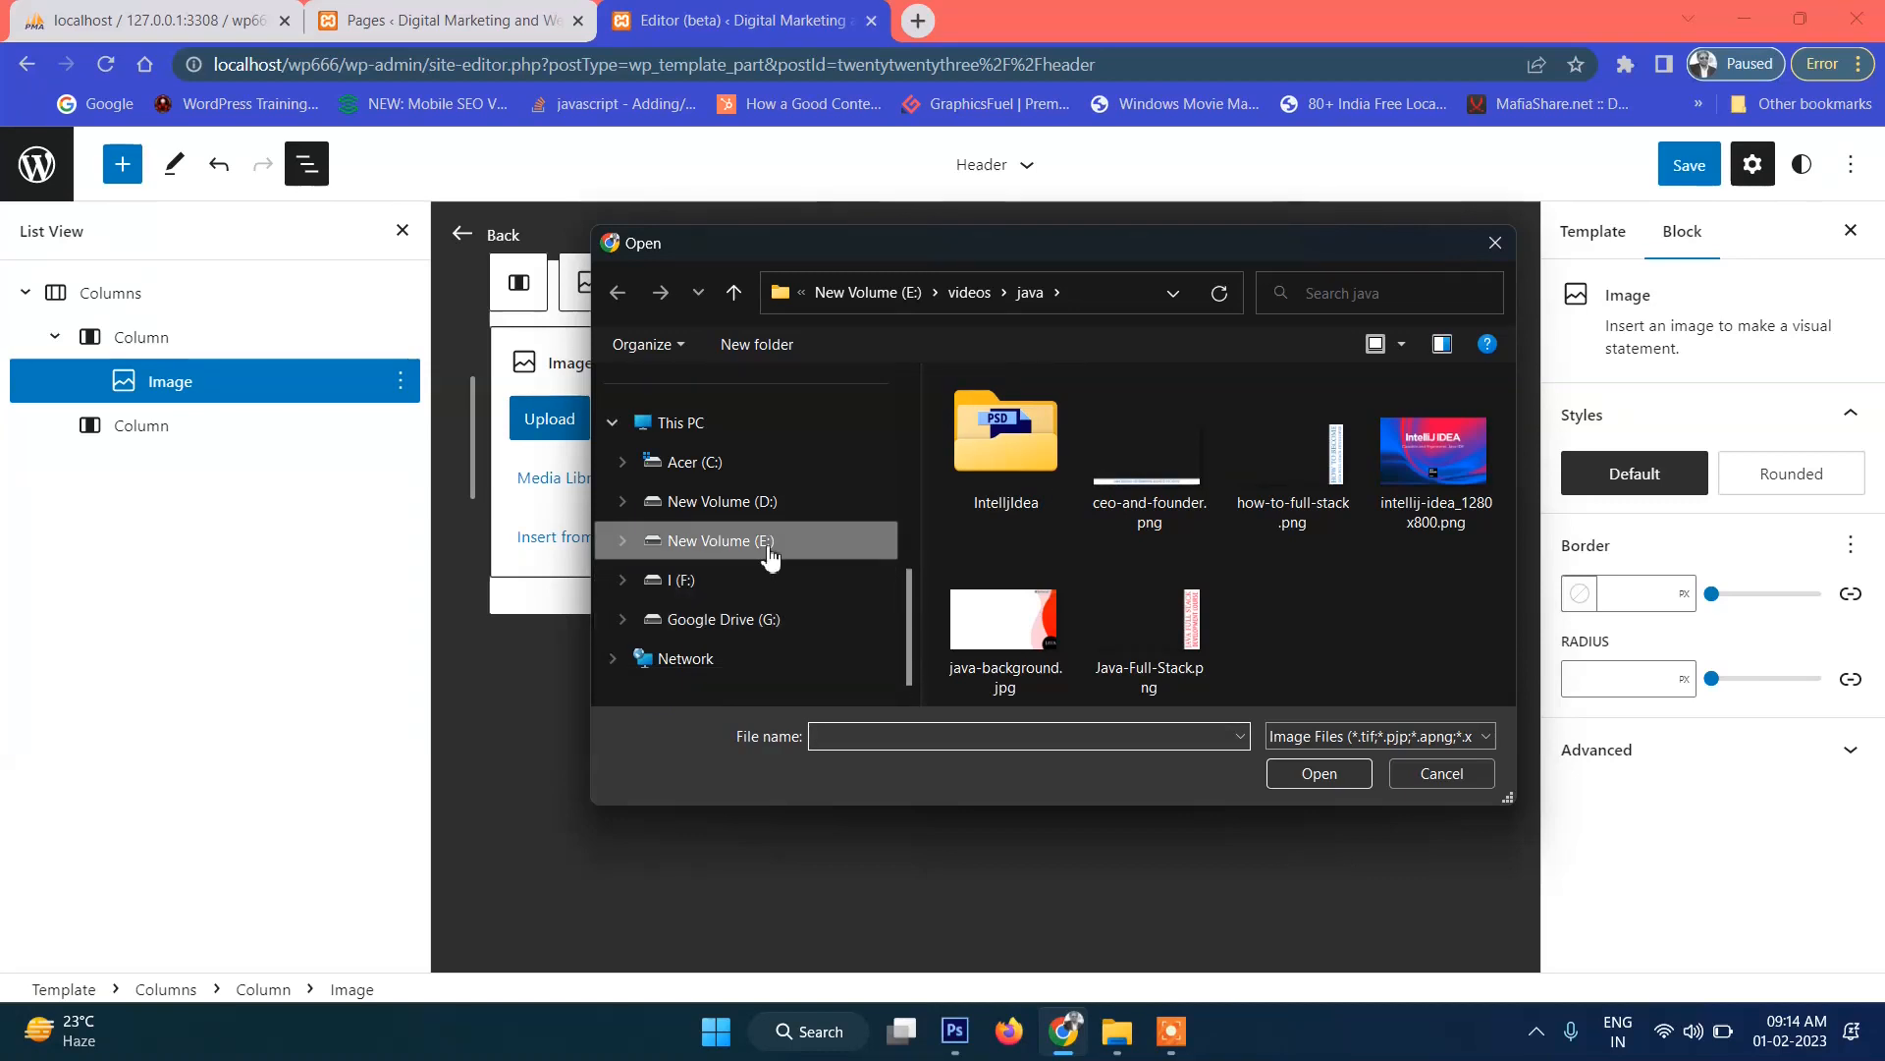
pyautogui.click(886, 558)
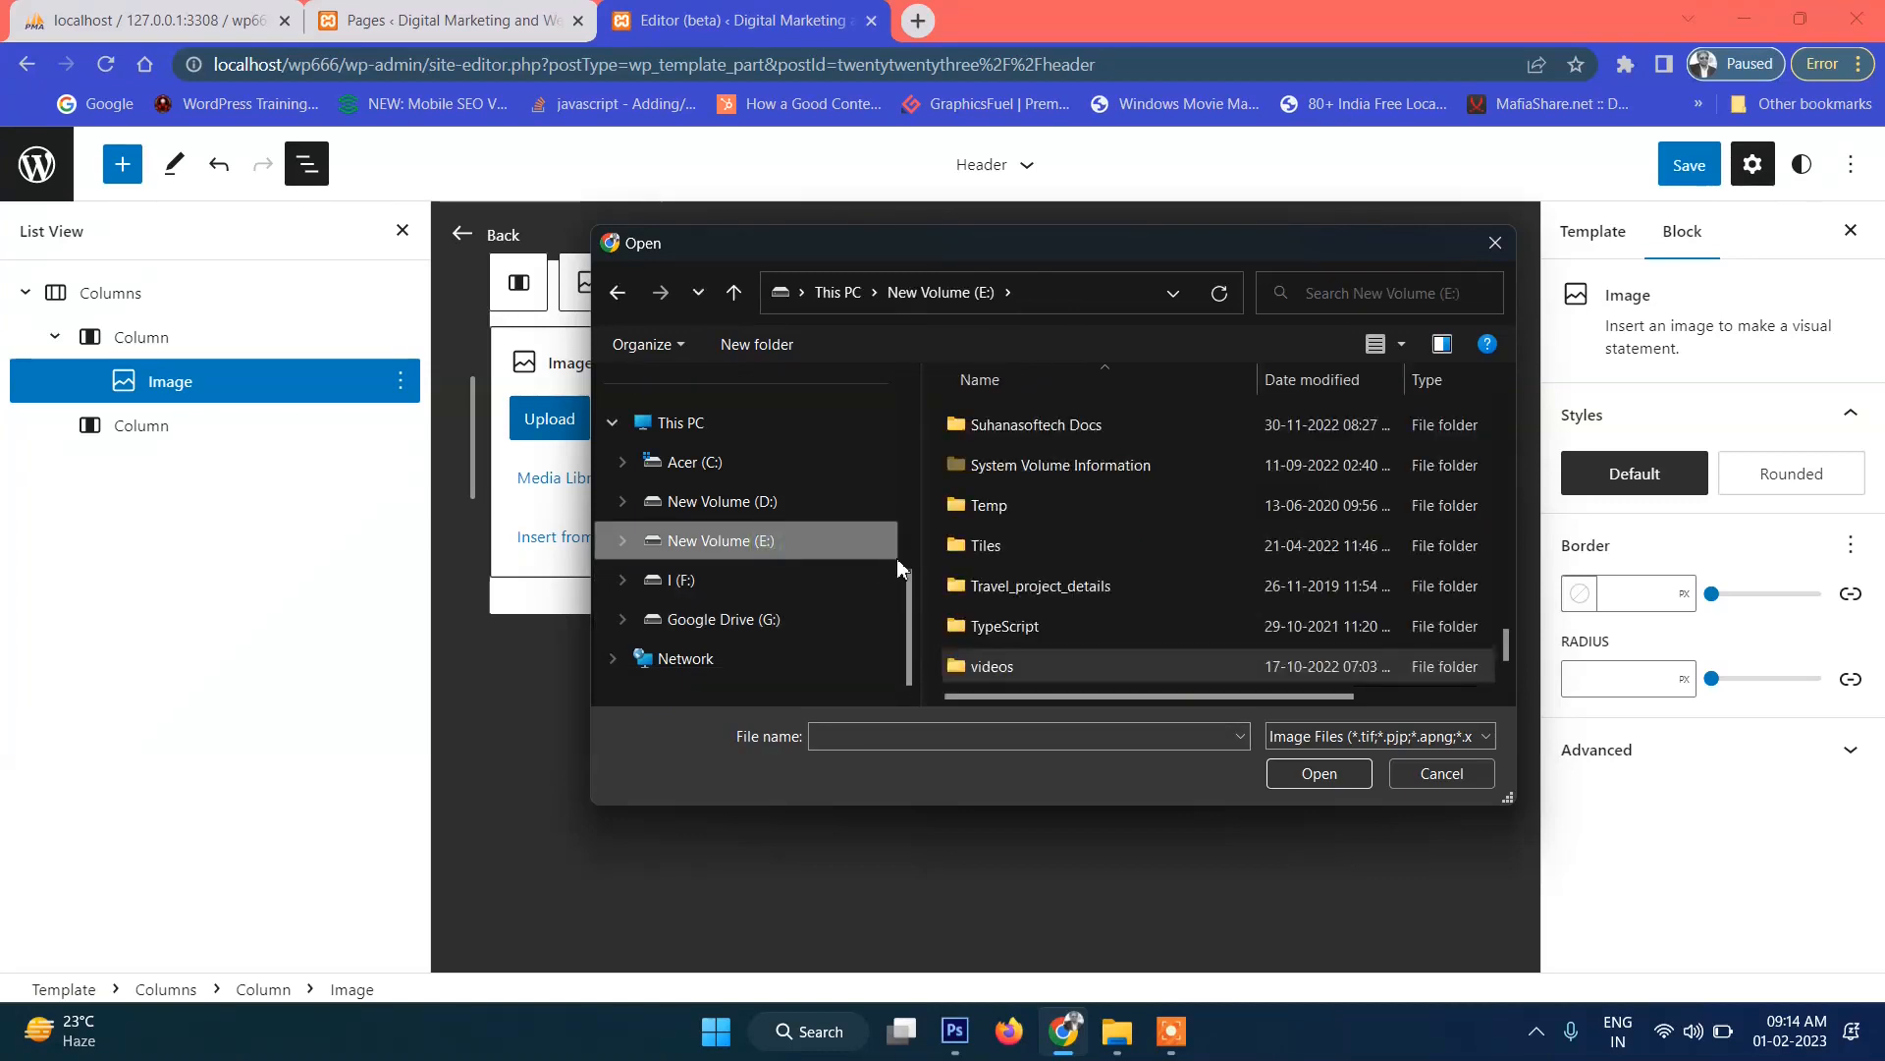
pyautogui.doubleClick(959, 545)
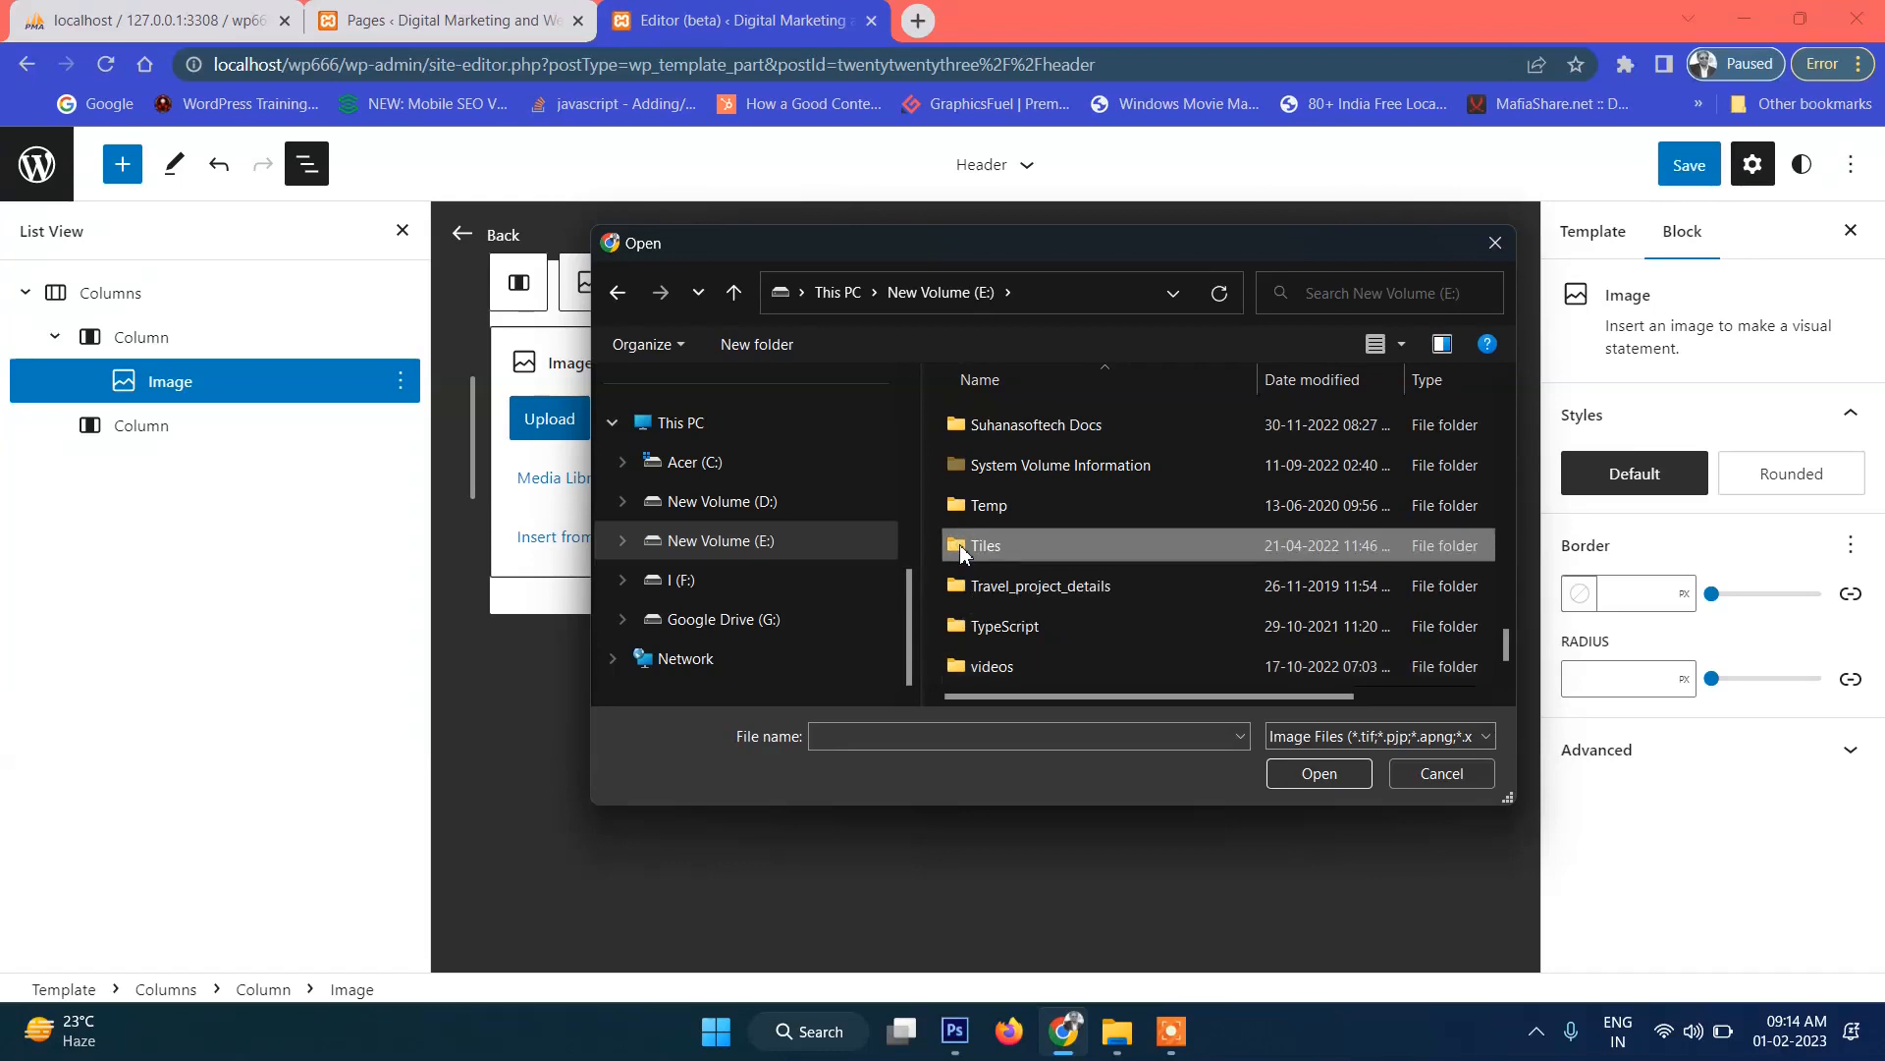
pyautogui.click(694, 461)
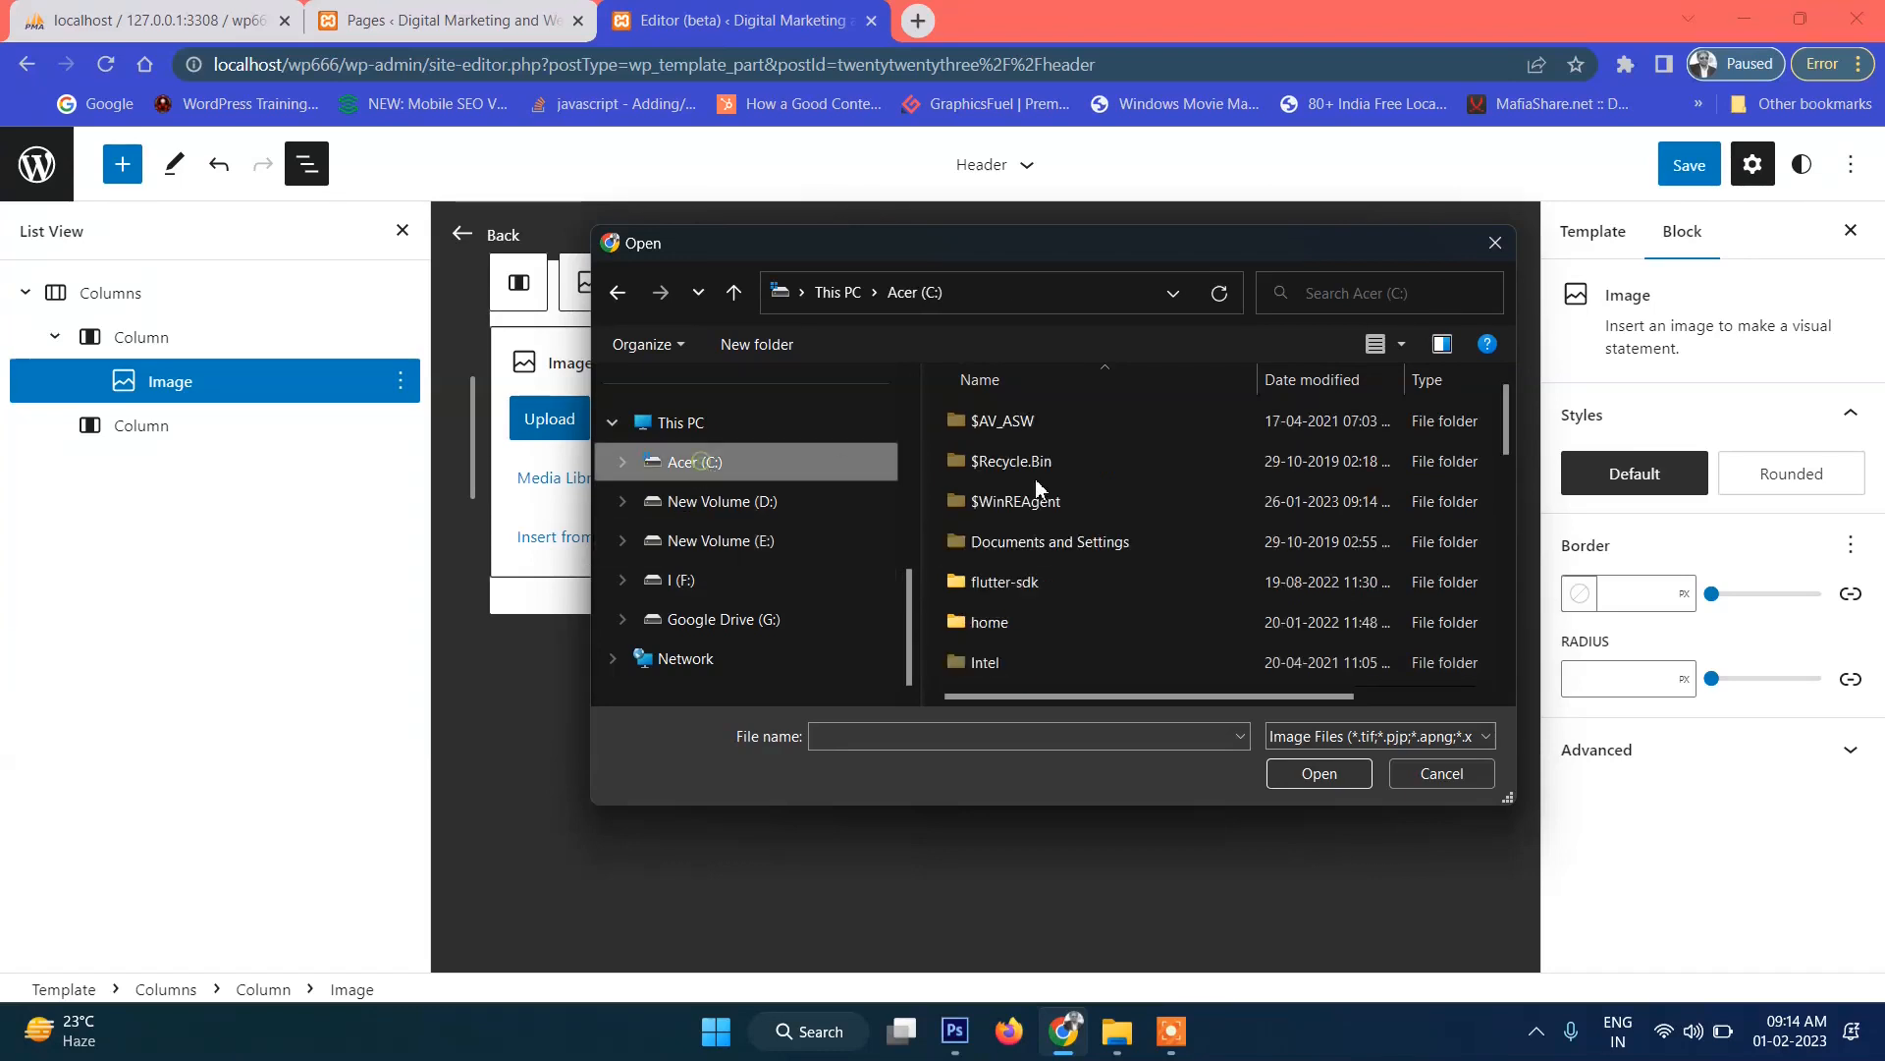
pyautogui.scroll(-5, 987, 553)
pyautogui.doubleClick(997, 547)
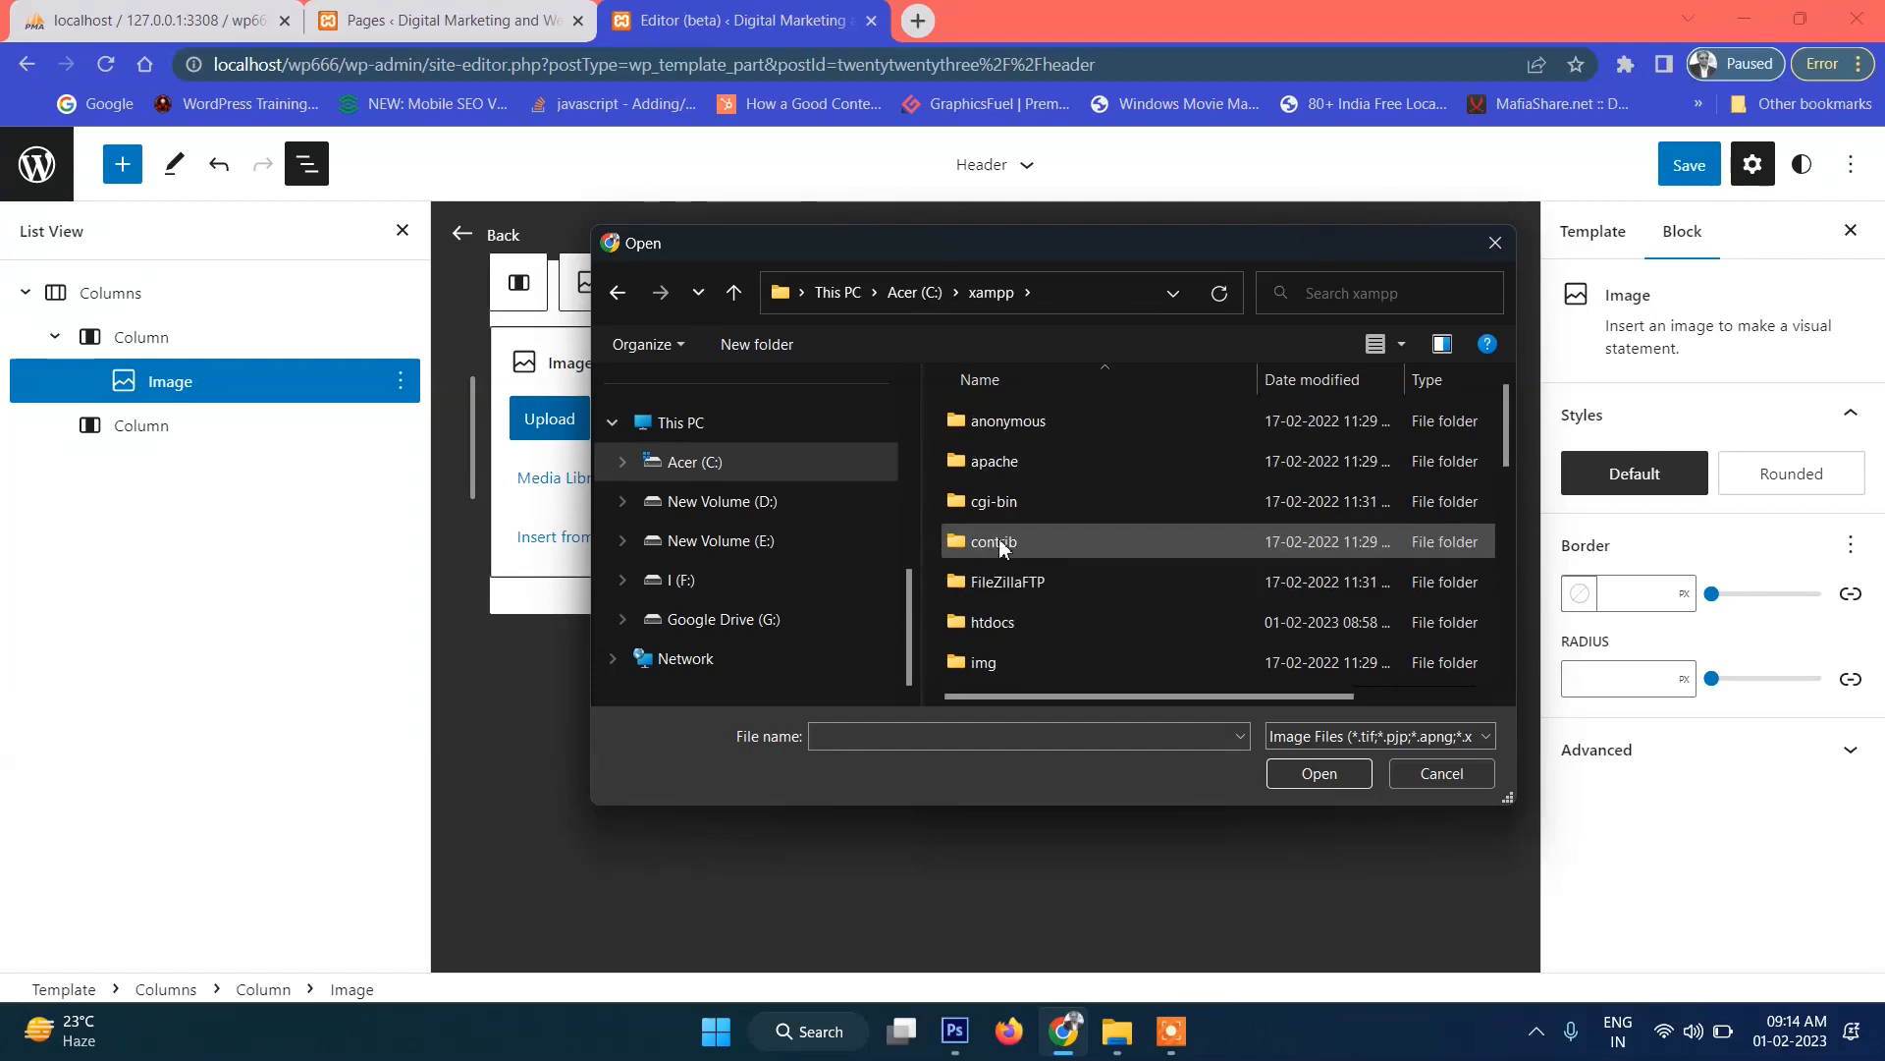
pyautogui.doubleClick(1060, 625)
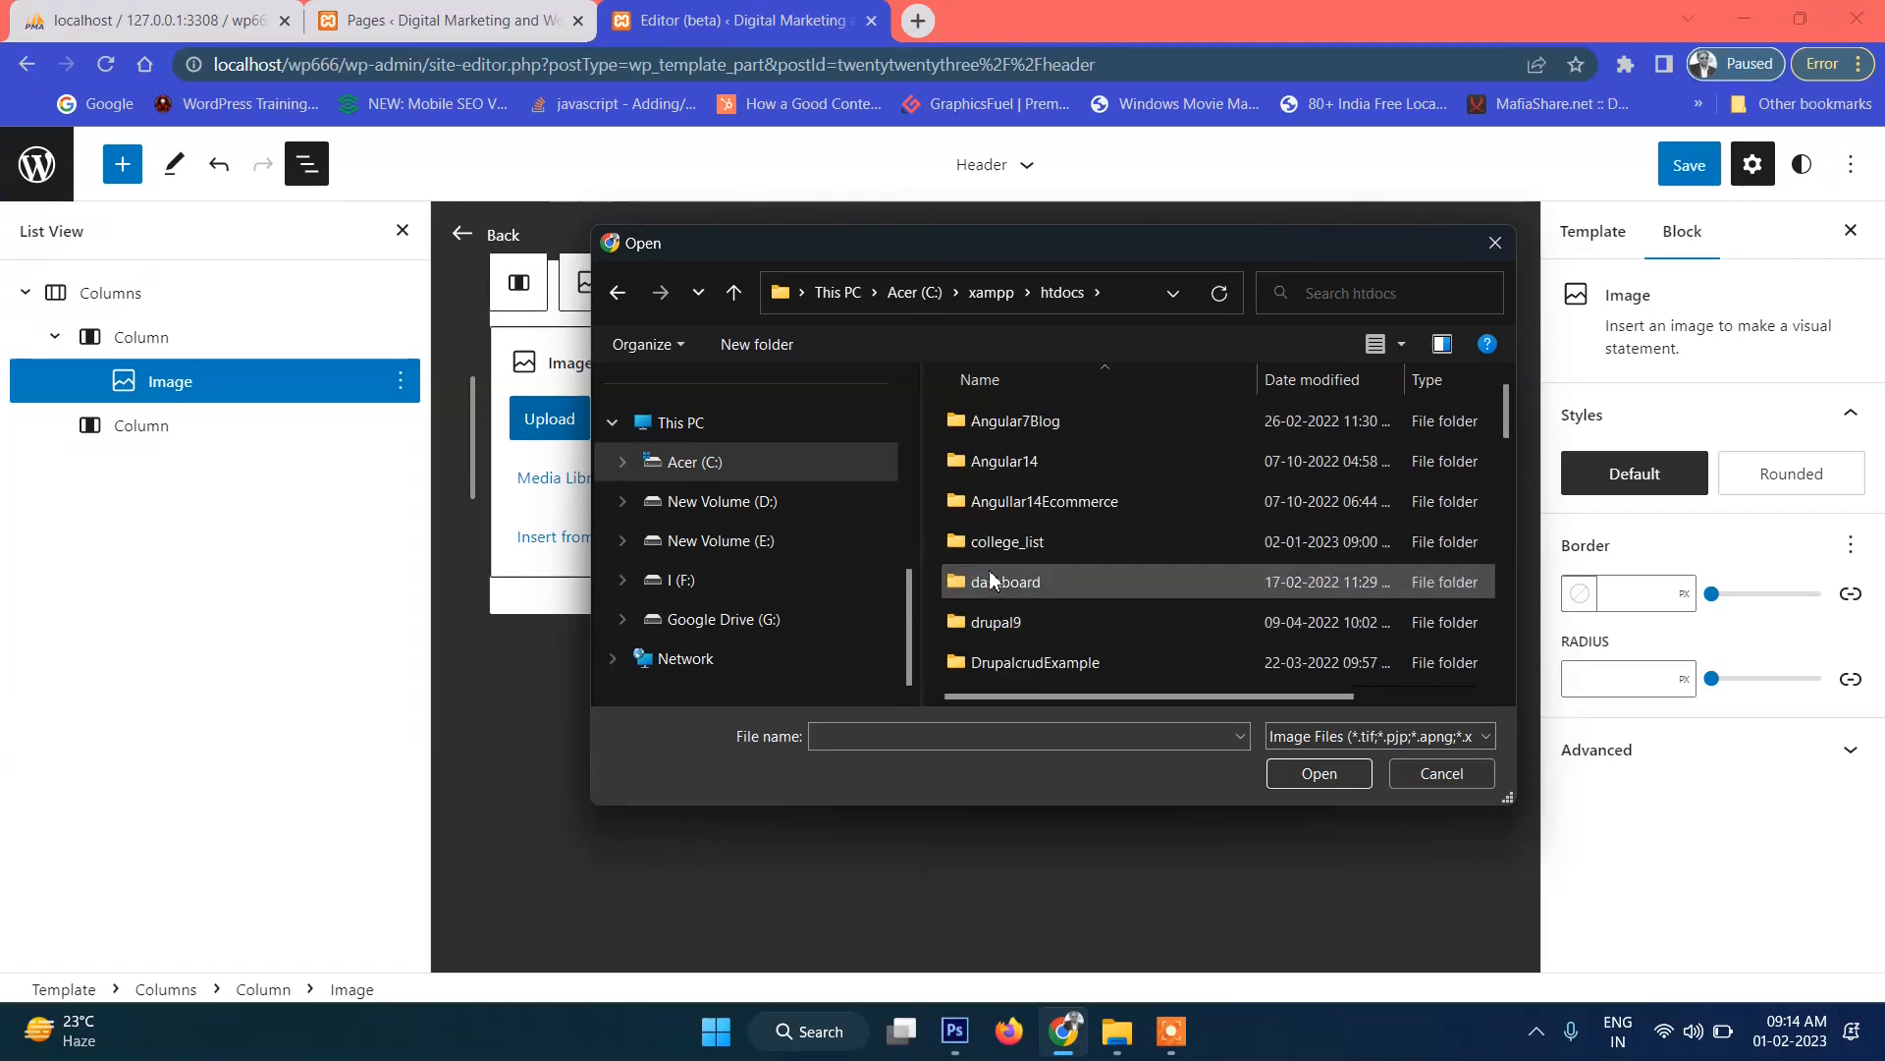
# Upload logo.png from wp666\wp-content\themes\twentytwentythree\images.
pyautogui.press('w')
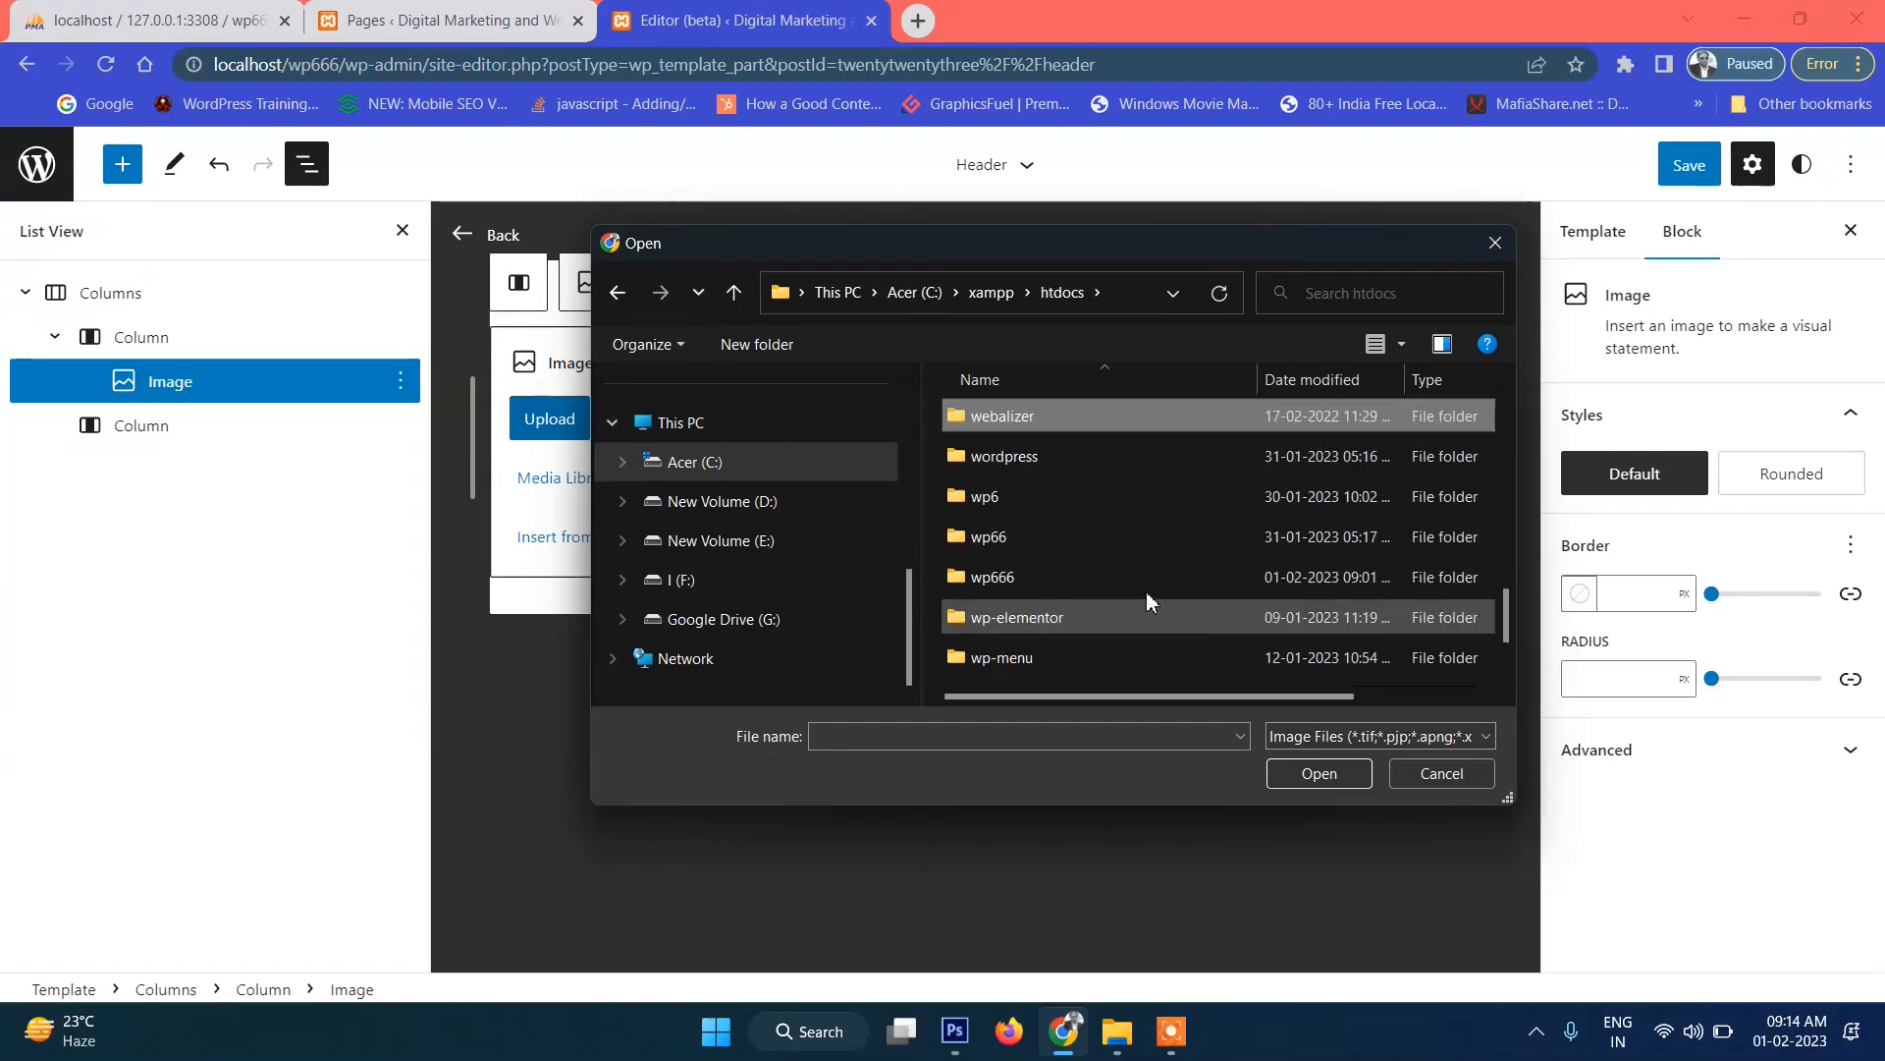
pyautogui.doubleClick(1005, 585)
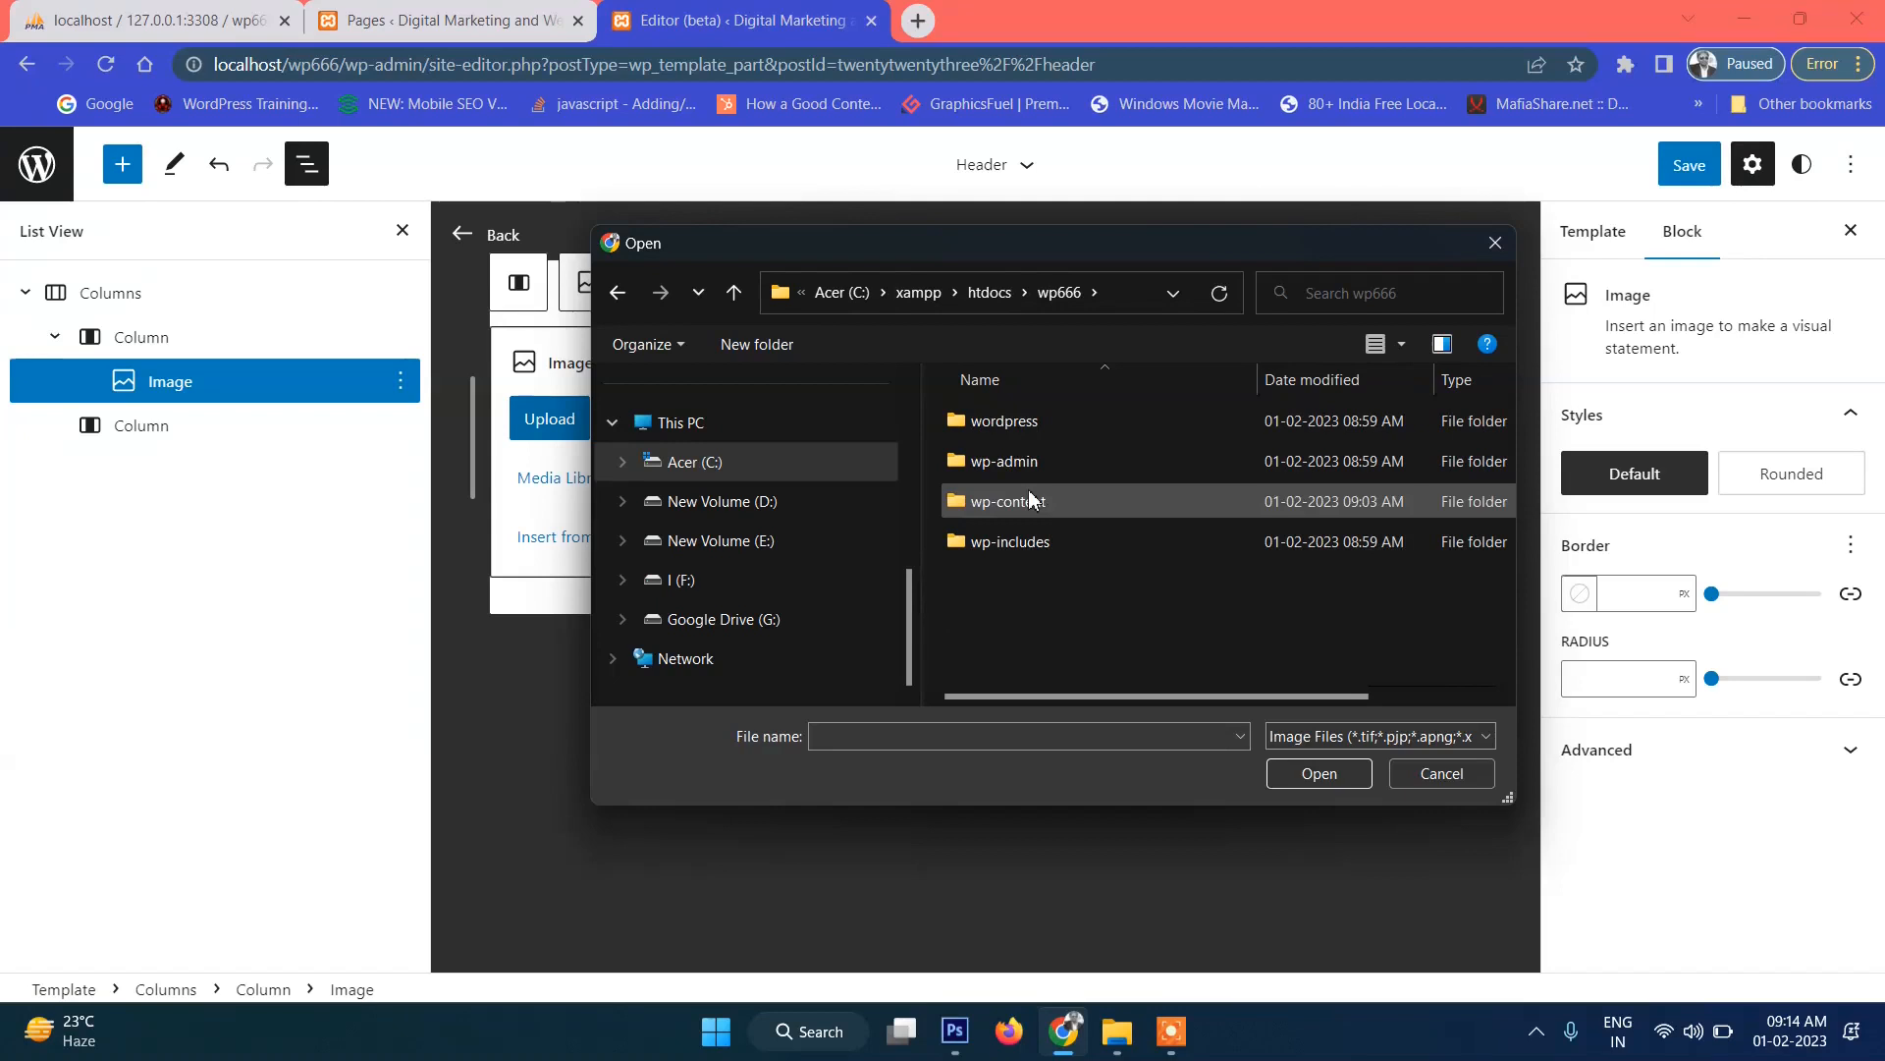
pyautogui.doubleClick(1070, 503)
pyautogui.doubleClick(1012, 461)
pyautogui.doubleClick(1070, 464)
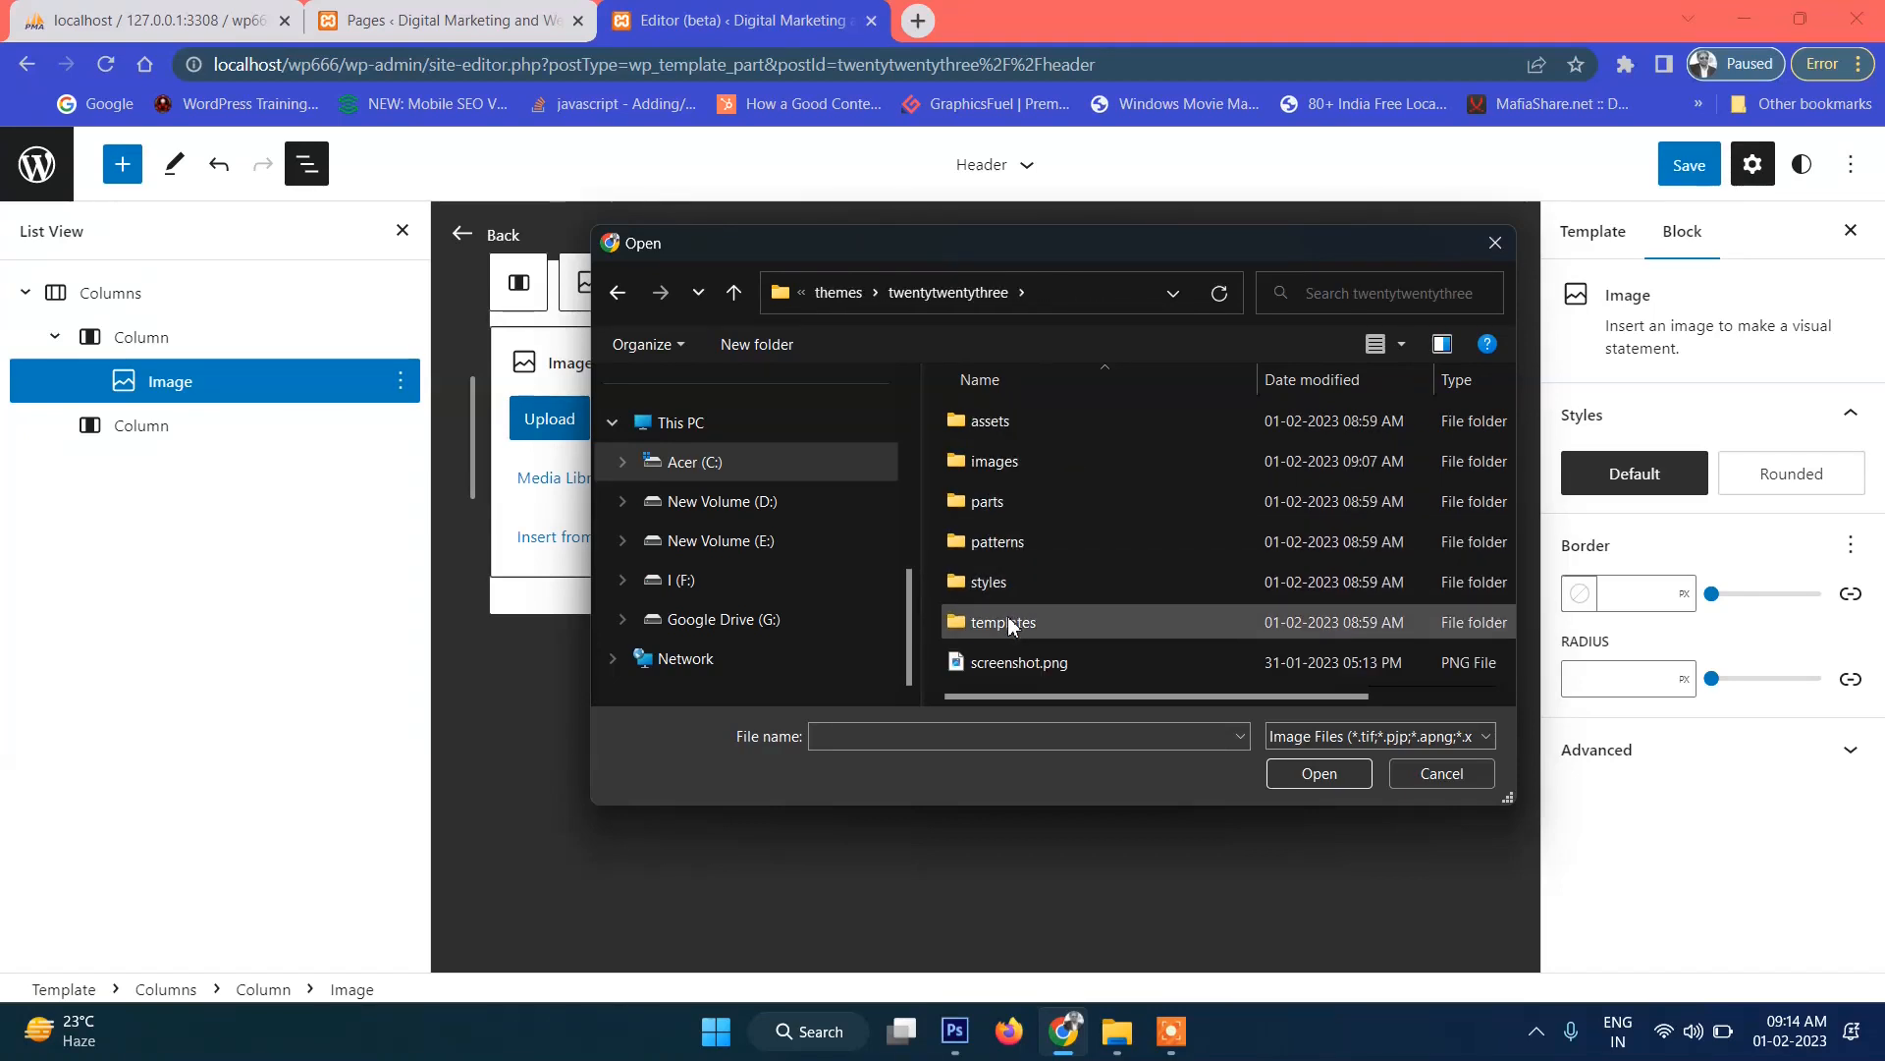
pyautogui.doubleClick(1011, 462)
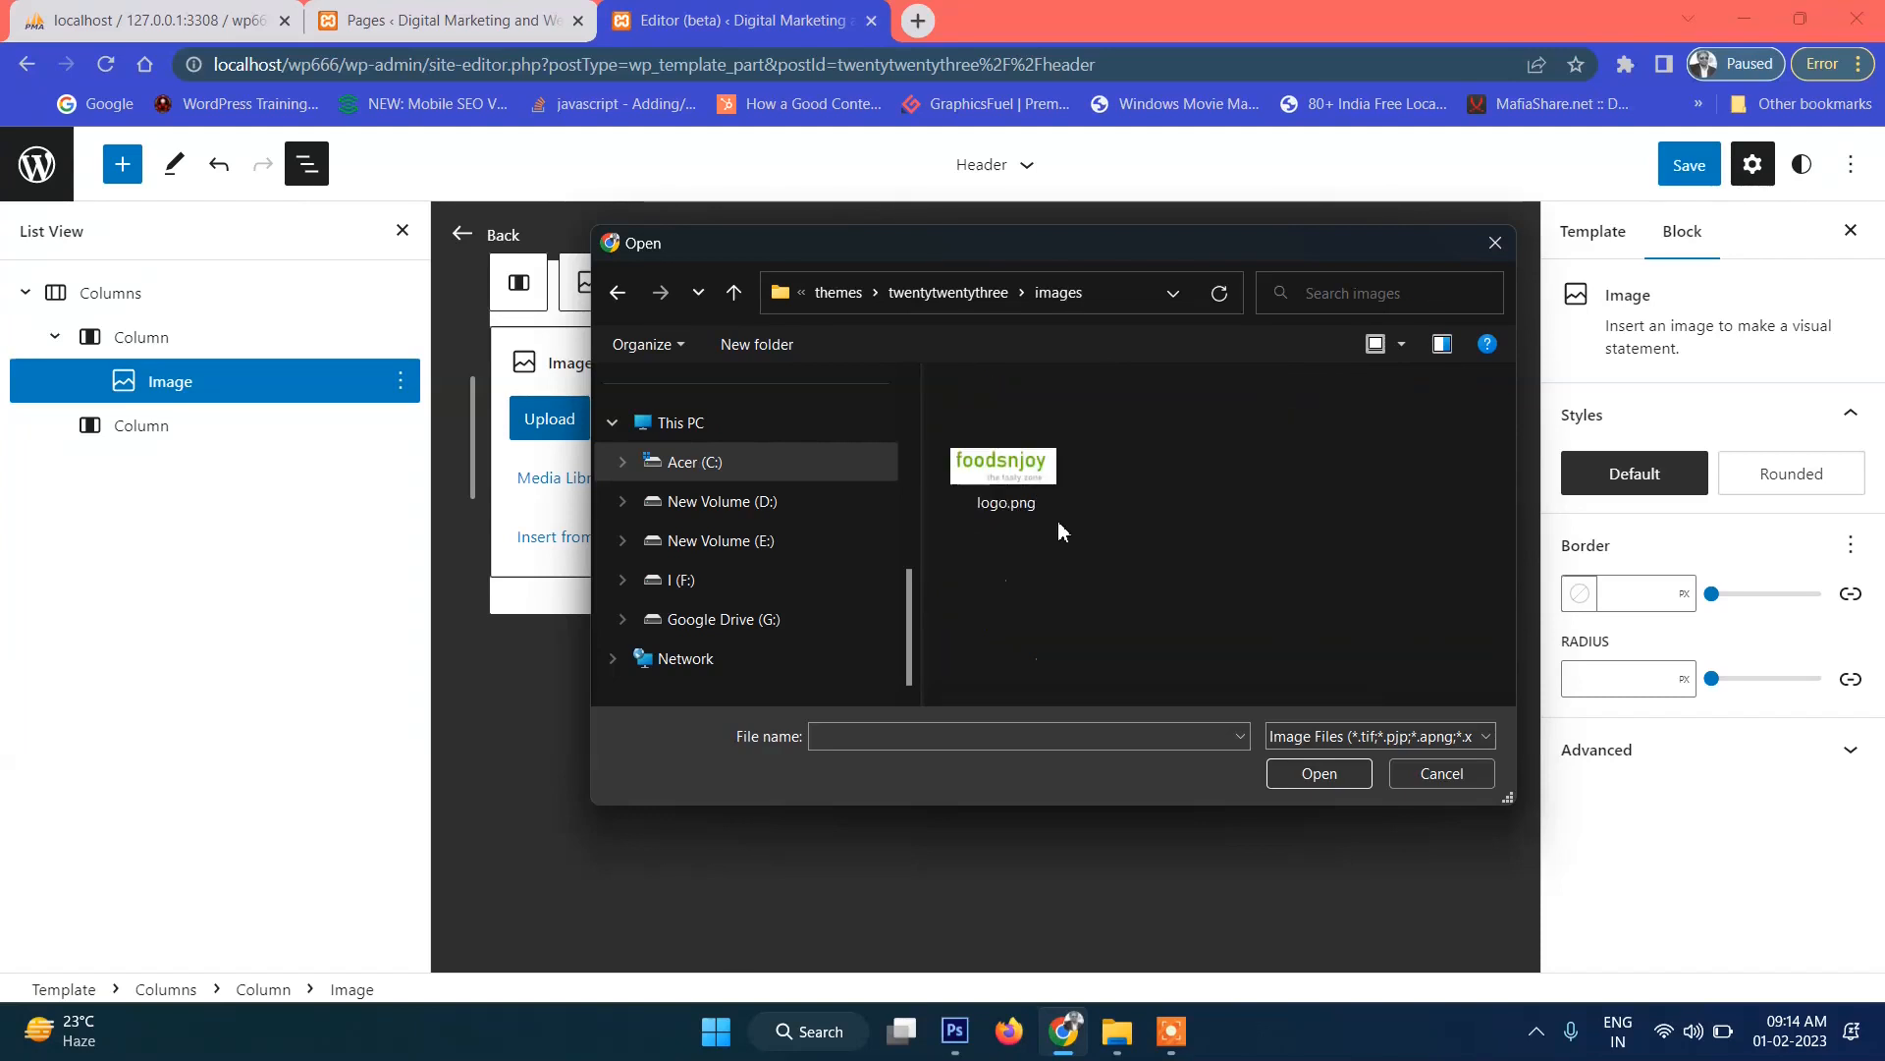
pyautogui.click(1021, 482)
pyautogui.click(1289, 768)
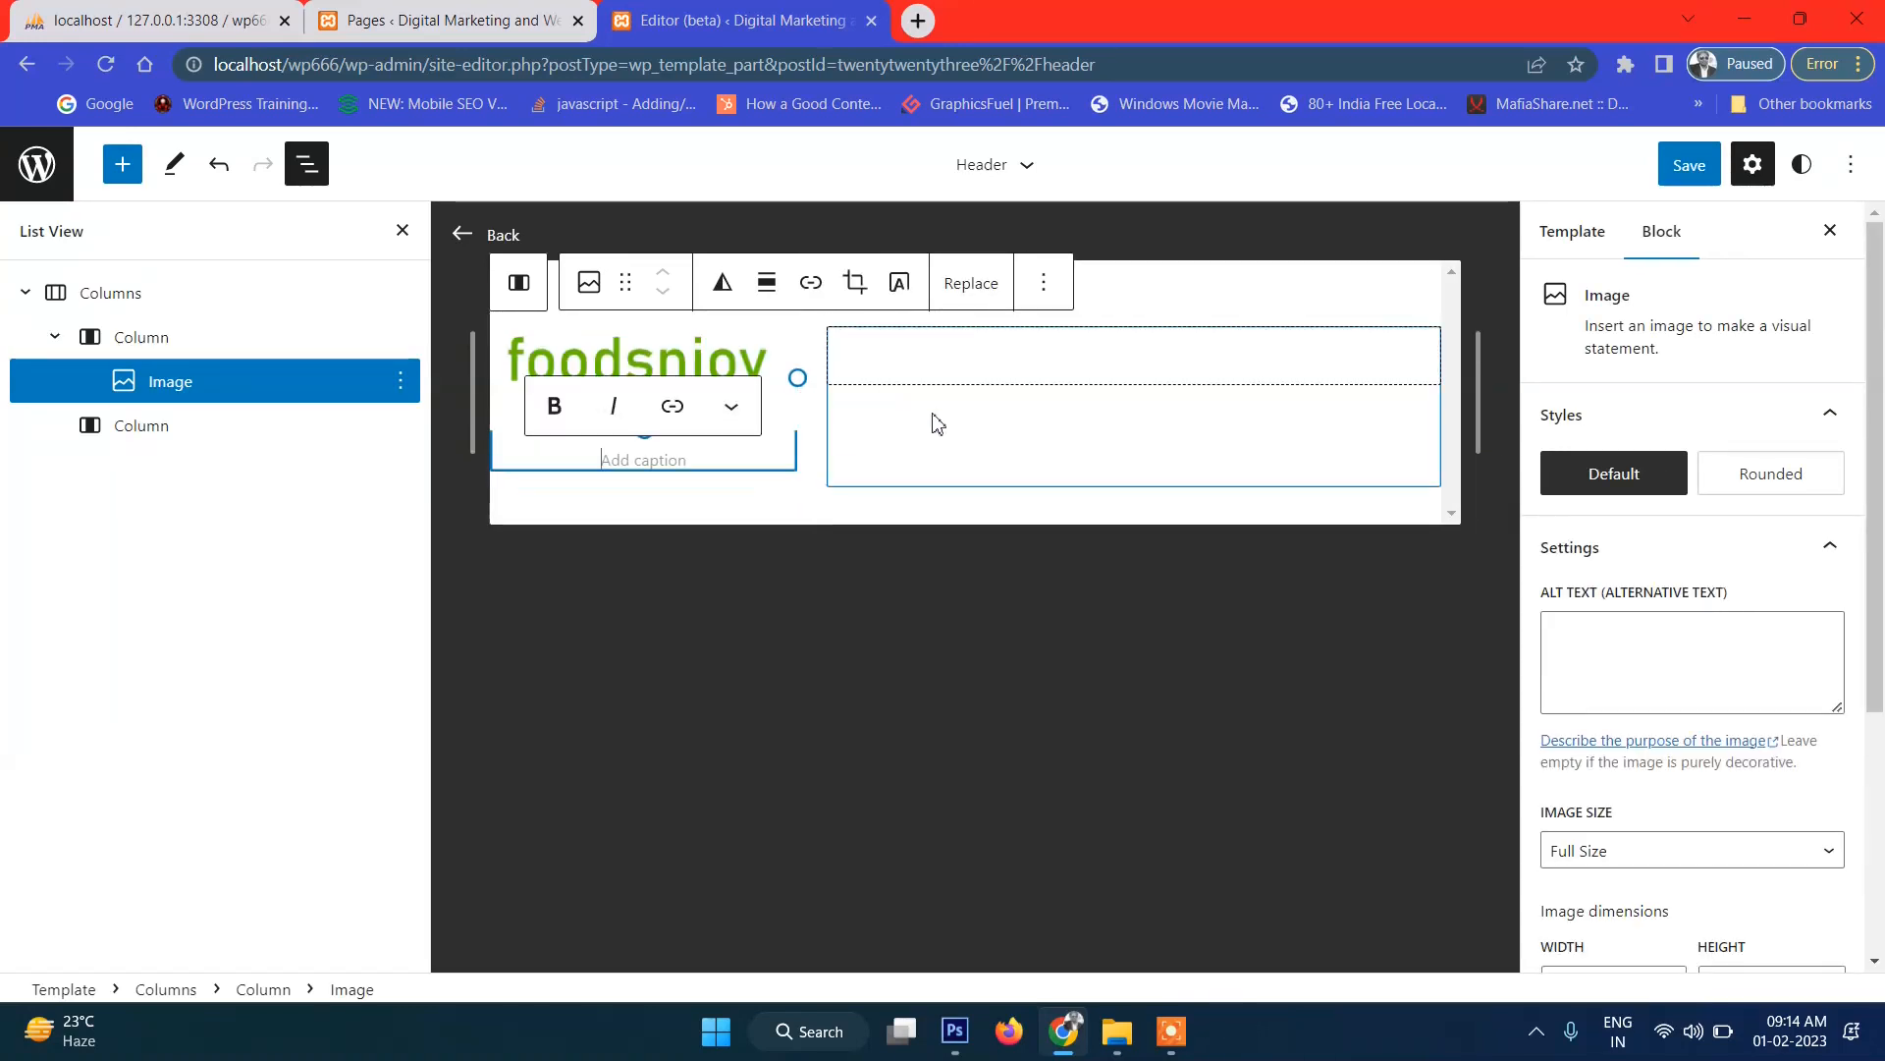
# Set the logo's Image Size to Medium and scale it to 75% (225 × 77 px).
pyautogui.click(628, 361)
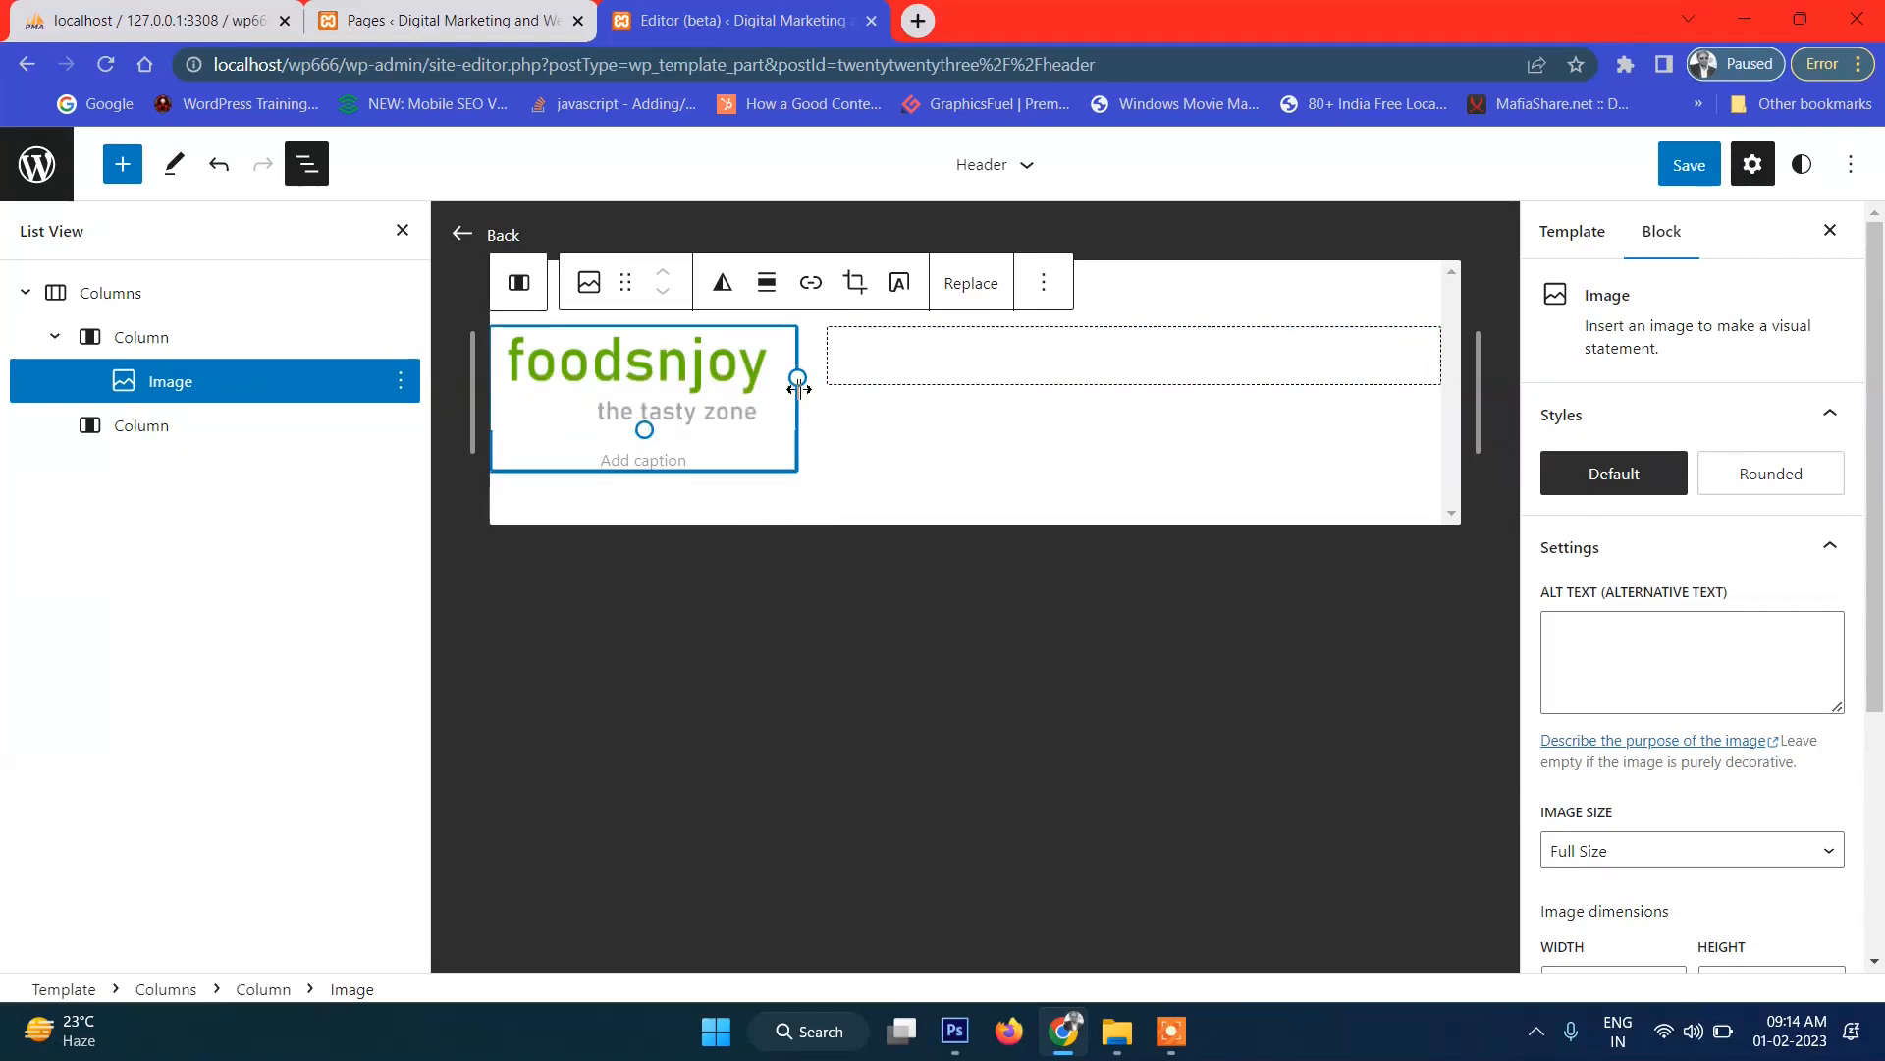
pyautogui.moveTo(799, 388); pyautogui.dragTo(805, 388)
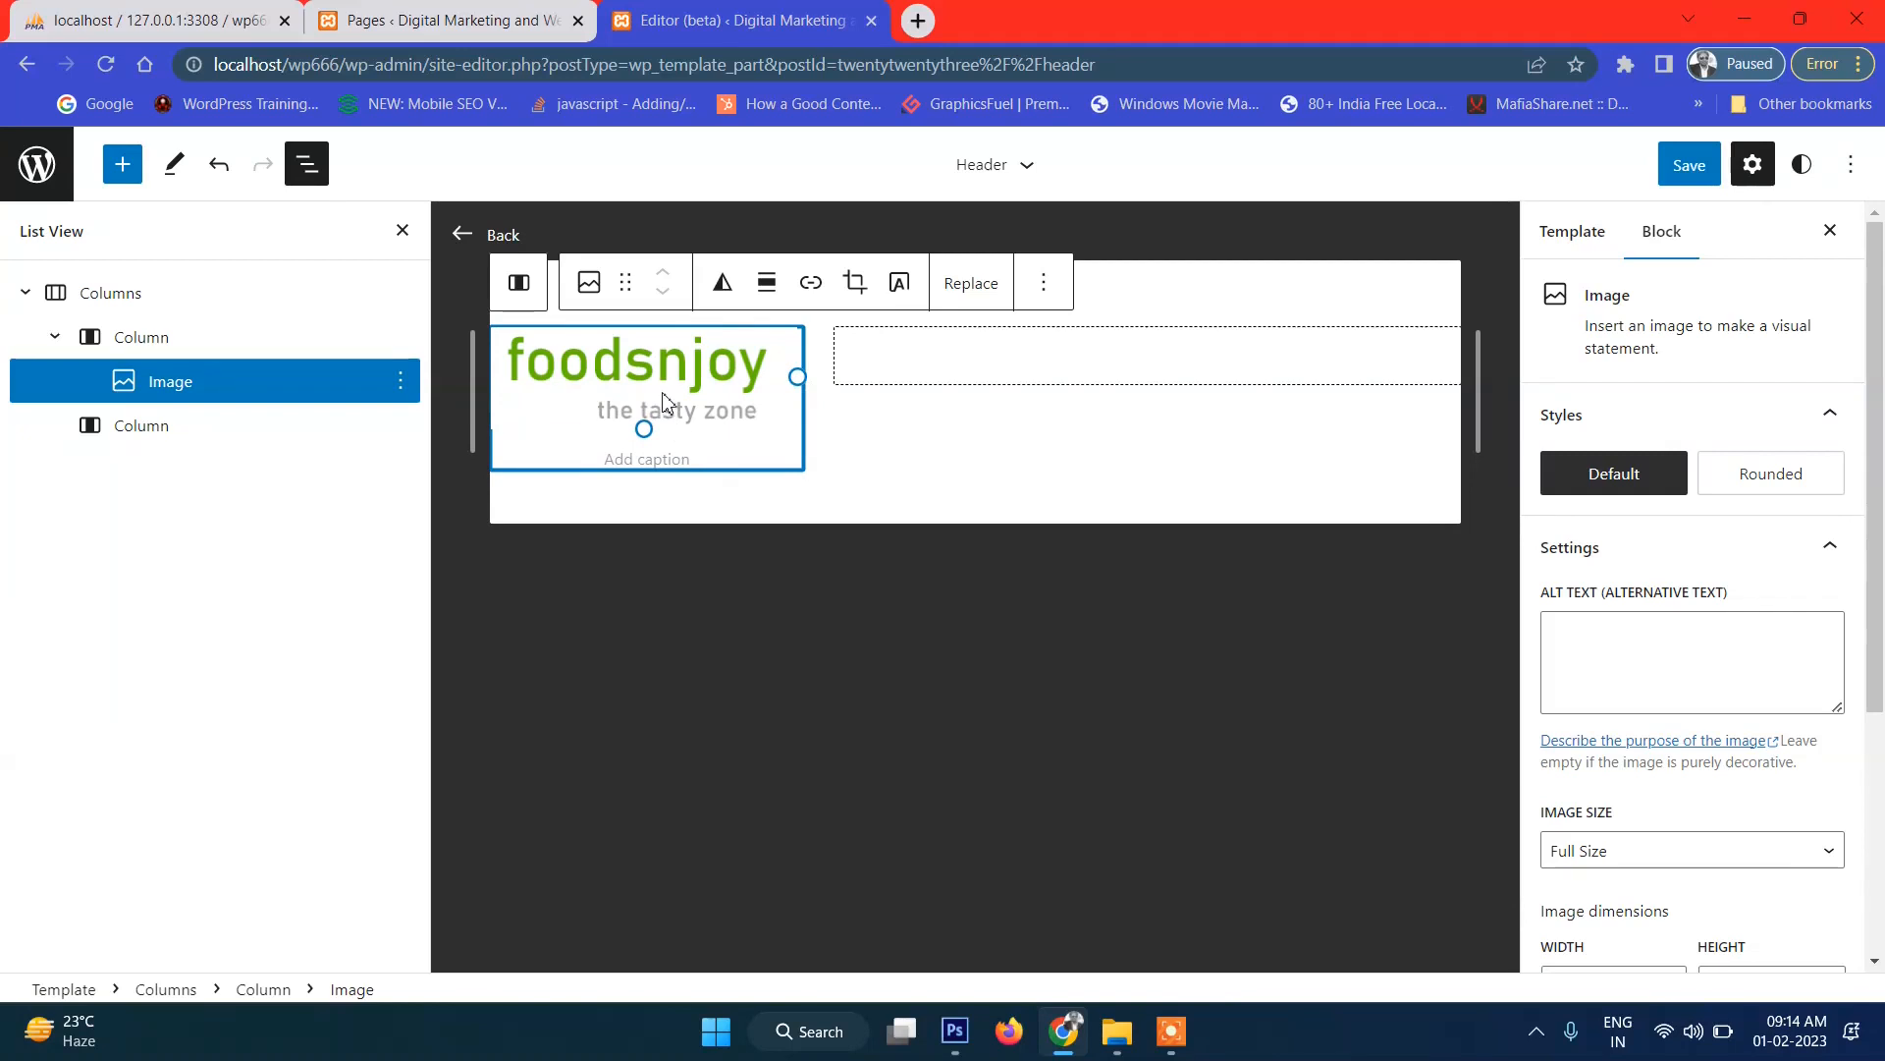
pyautogui.scroll(-1, 1723, 800)
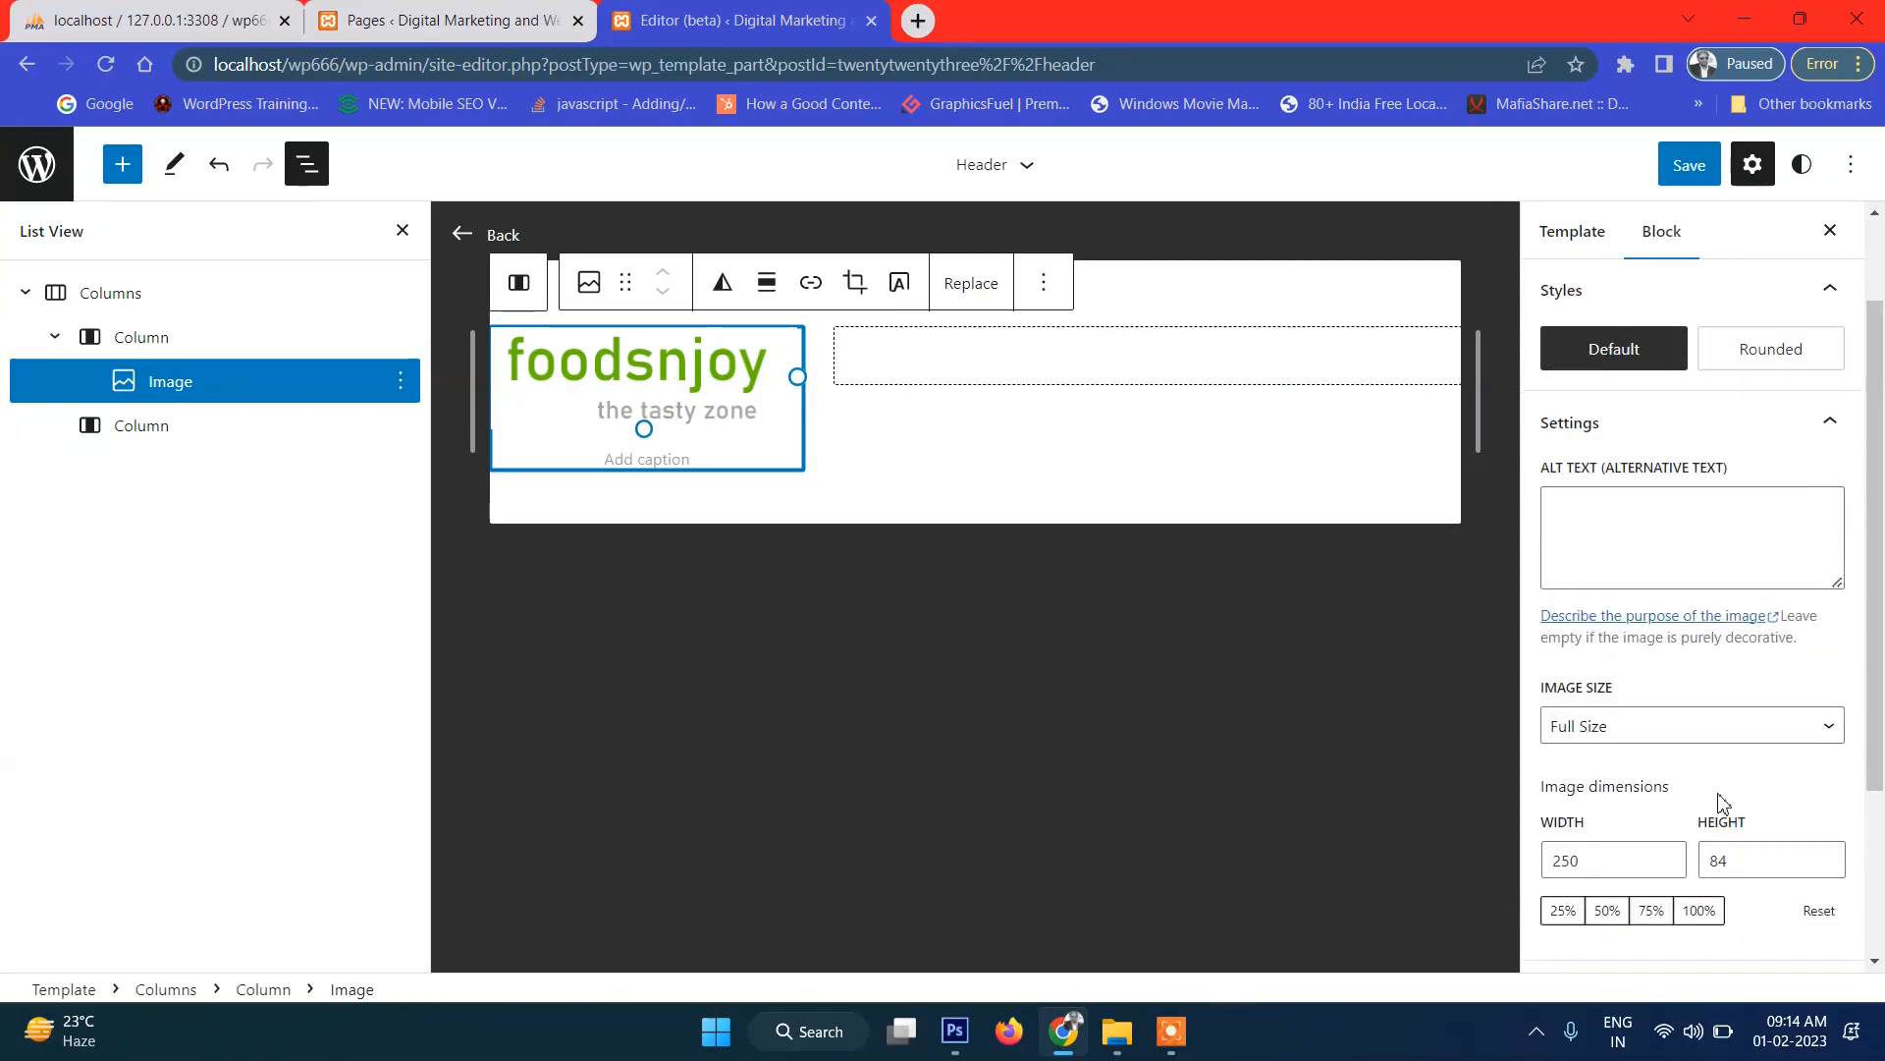
pyautogui.scroll(-2, 1720, 800)
pyautogui.click(1606, 486)
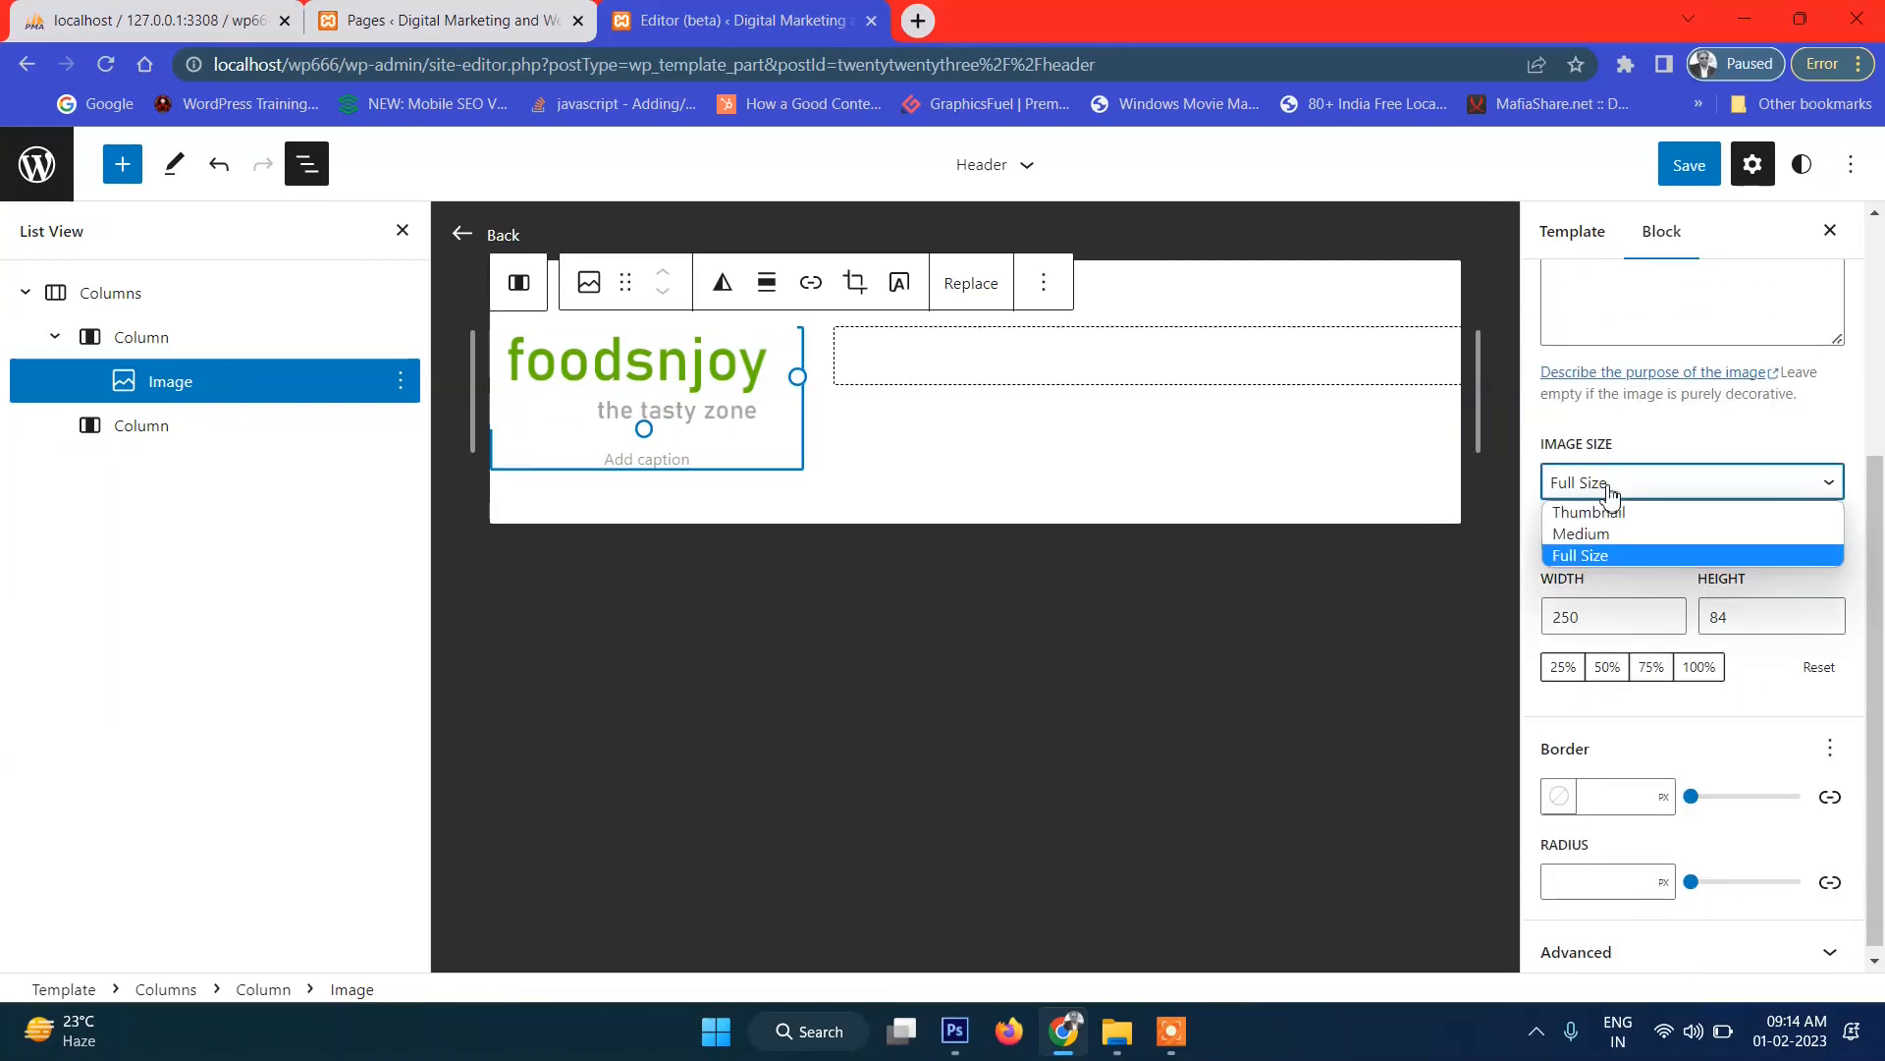
pyautogui.click(1622, 533)
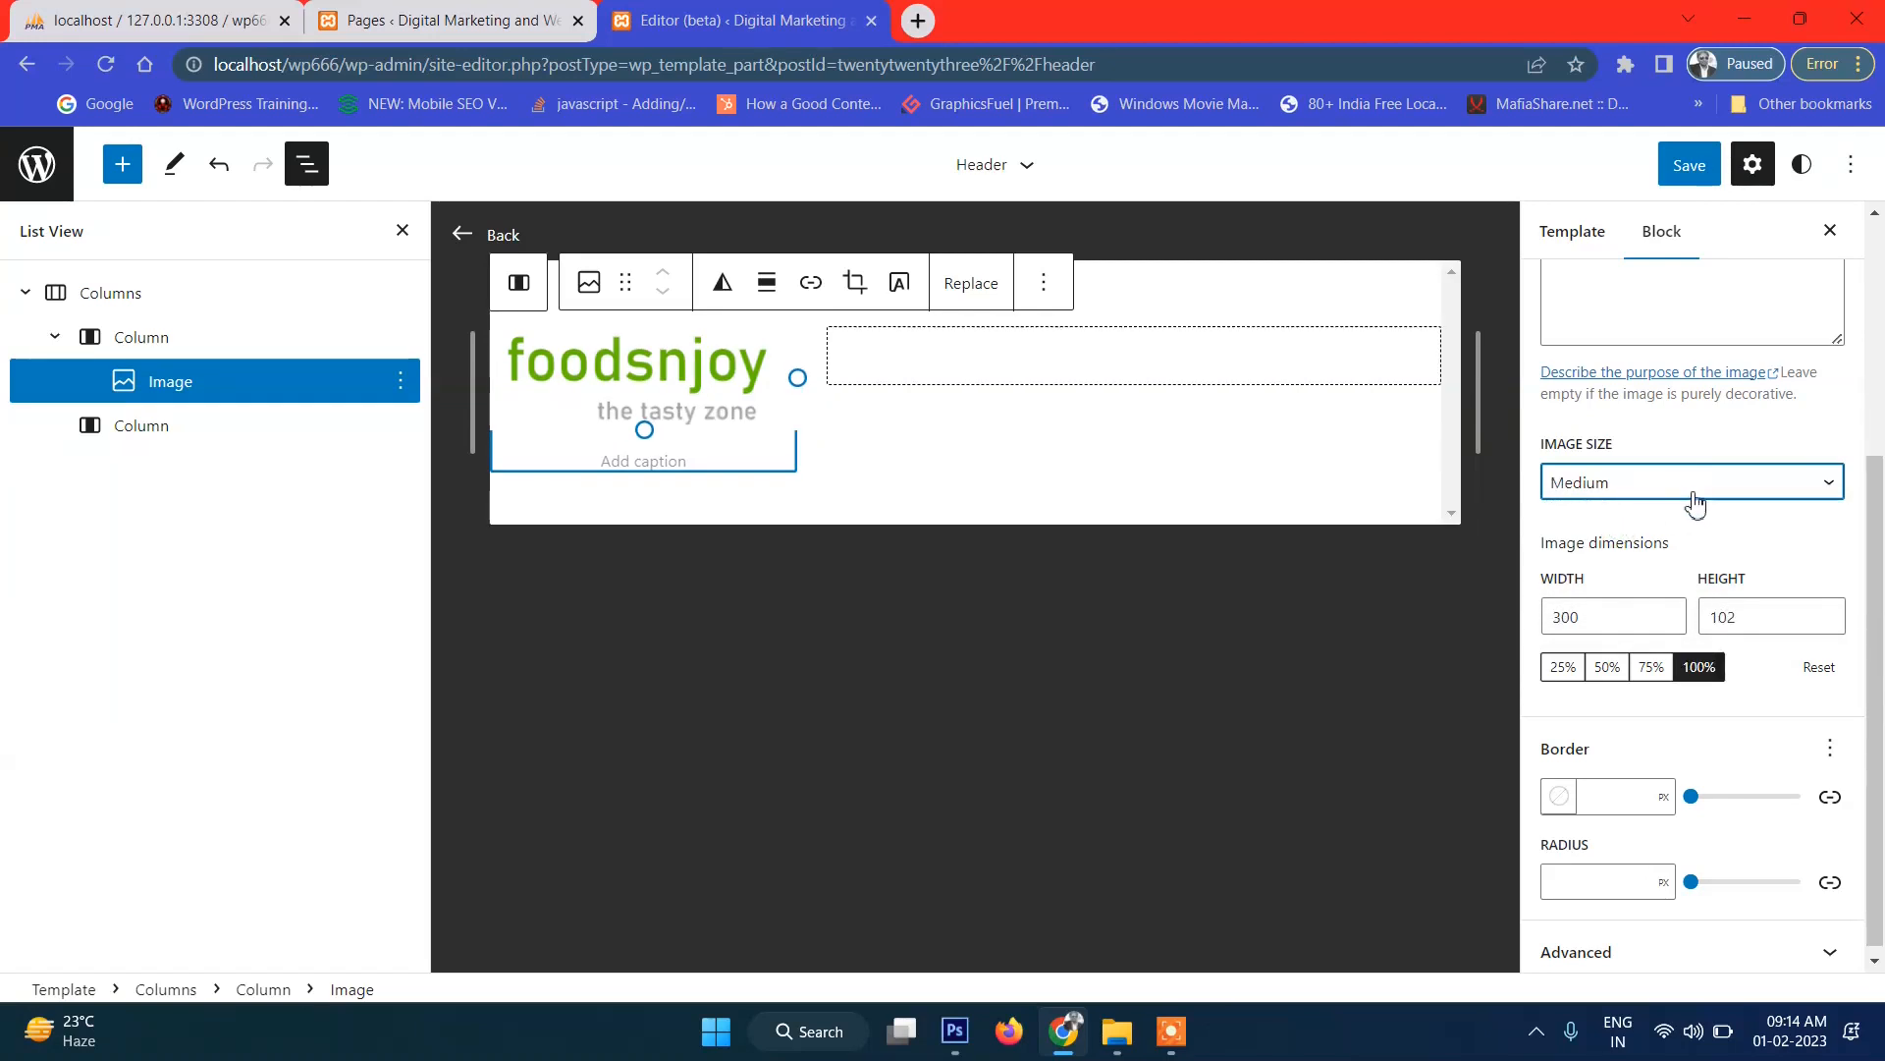
pyautogui.click(1651, 669)
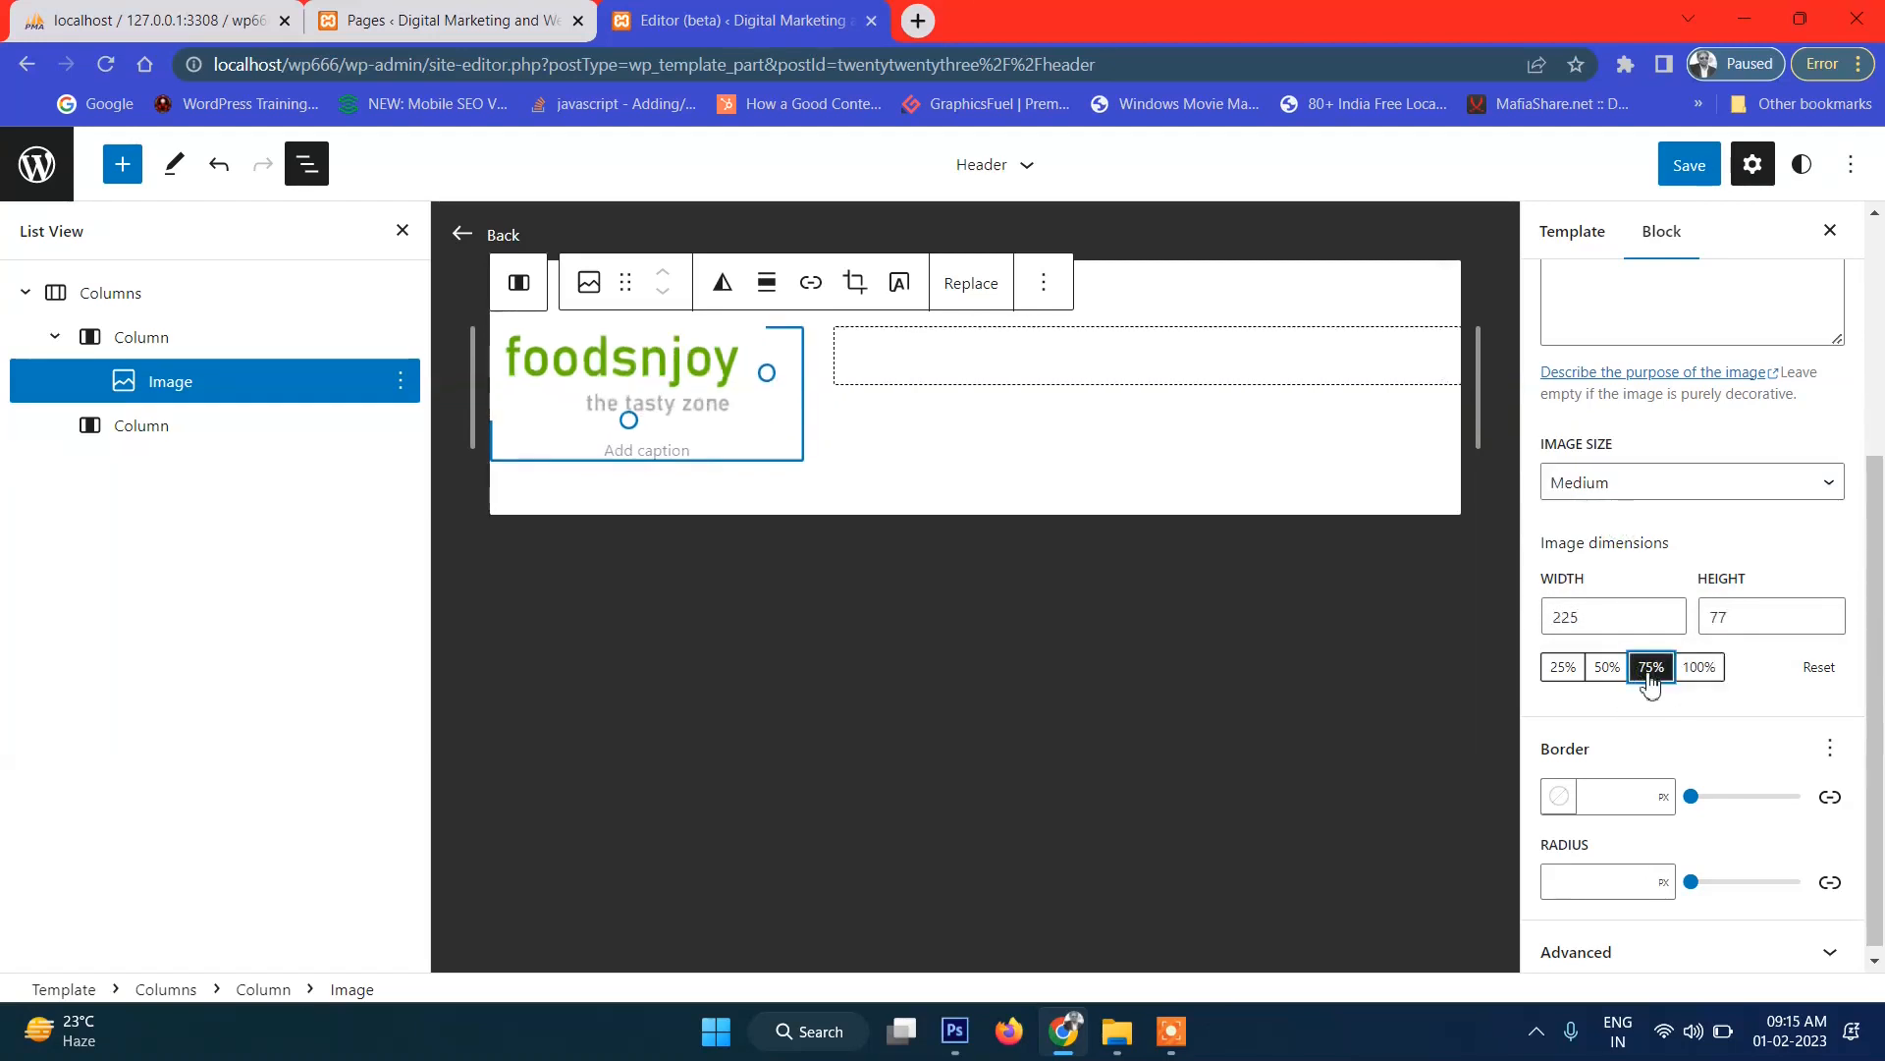
pyautogui.click(1607, 669)
pyautogui.click(1651, 677)
pyautogui.click(165, 352)
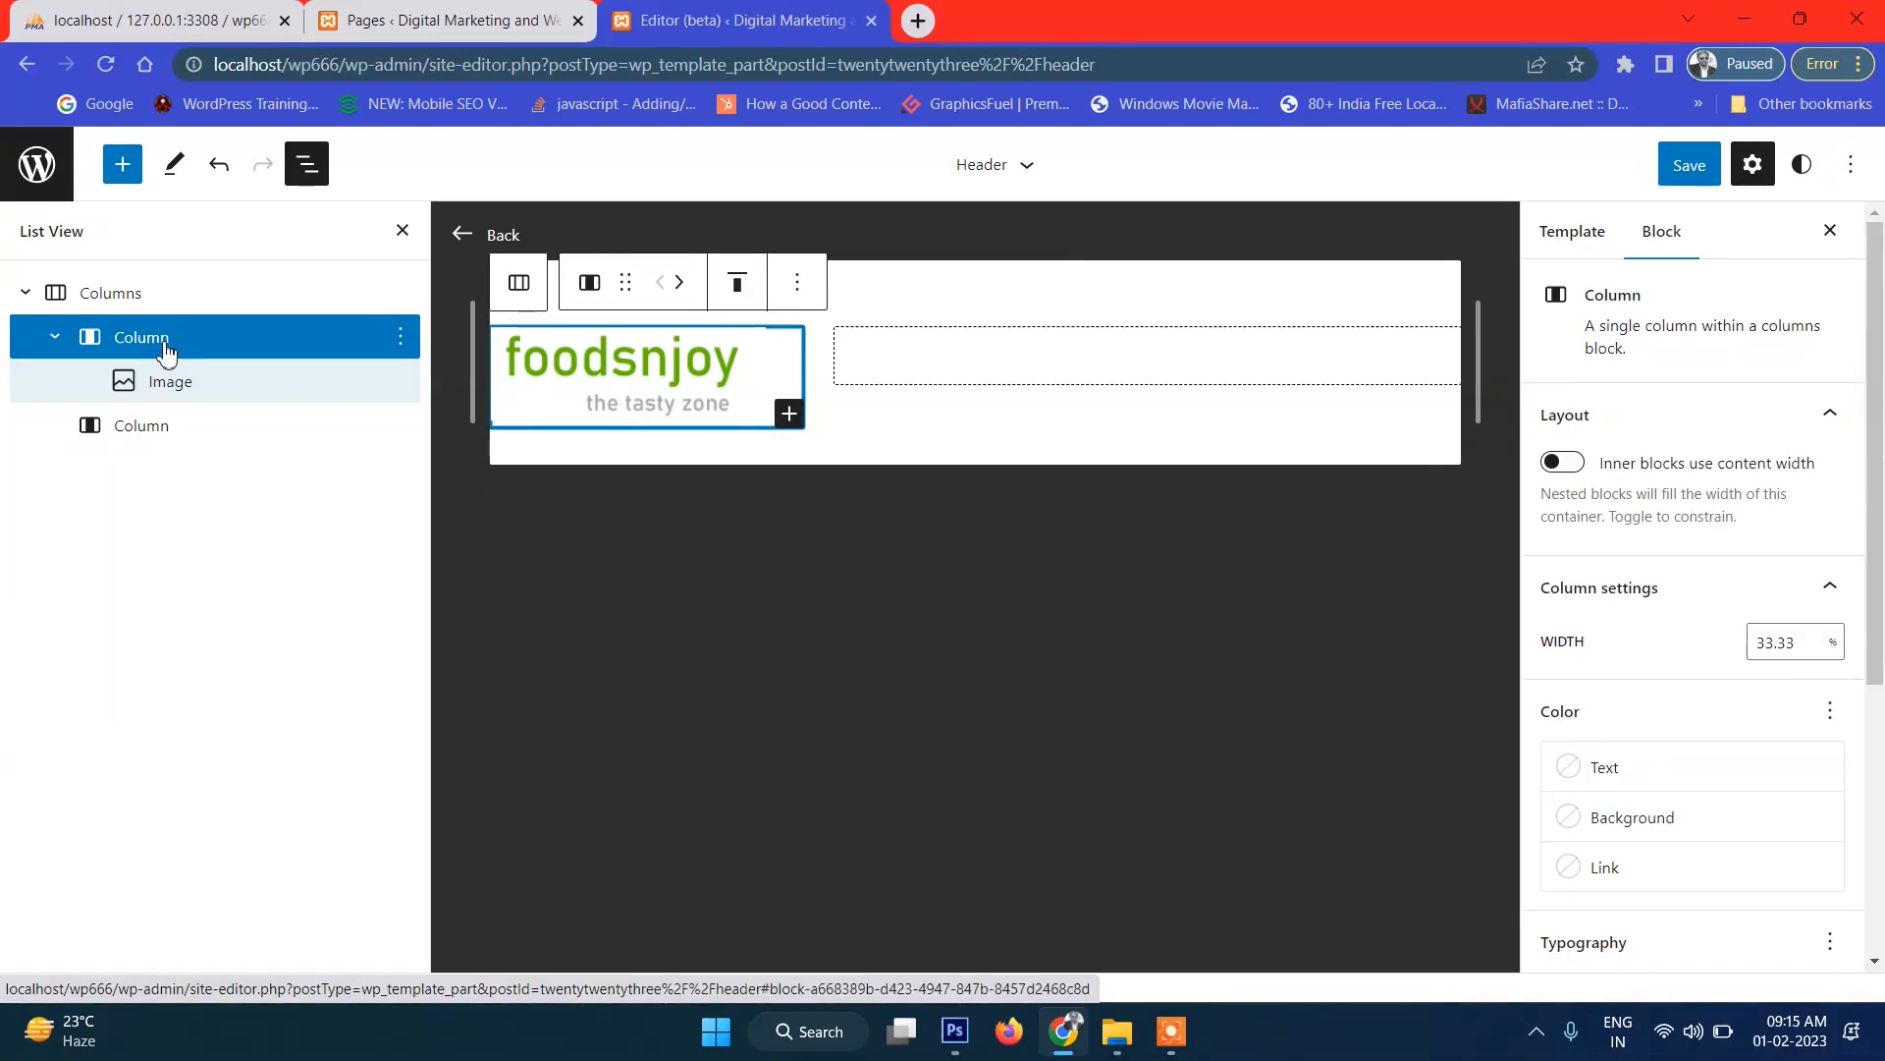
# Right-align the logo image within its column and begin saving the header.
pyautogui.scroll(-5, 1807, 776)
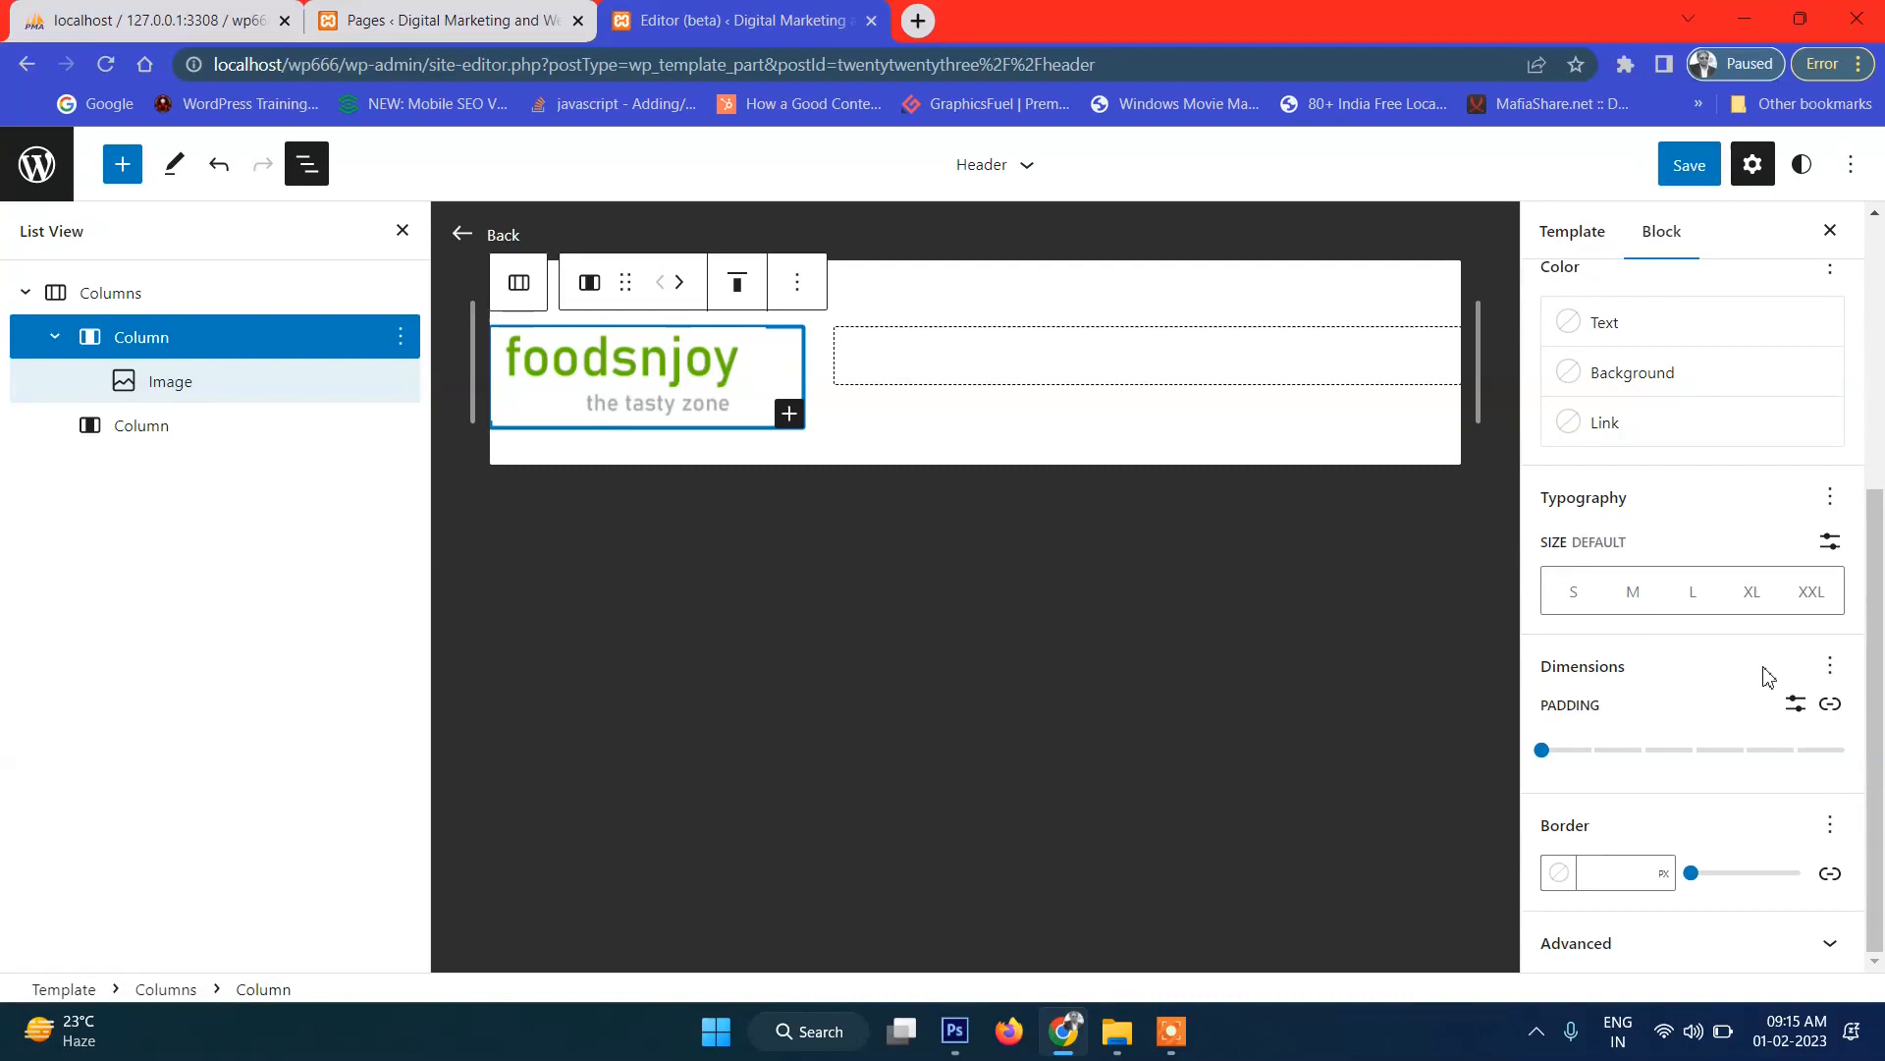
pyautogui.scroll(5, 1748, 618)
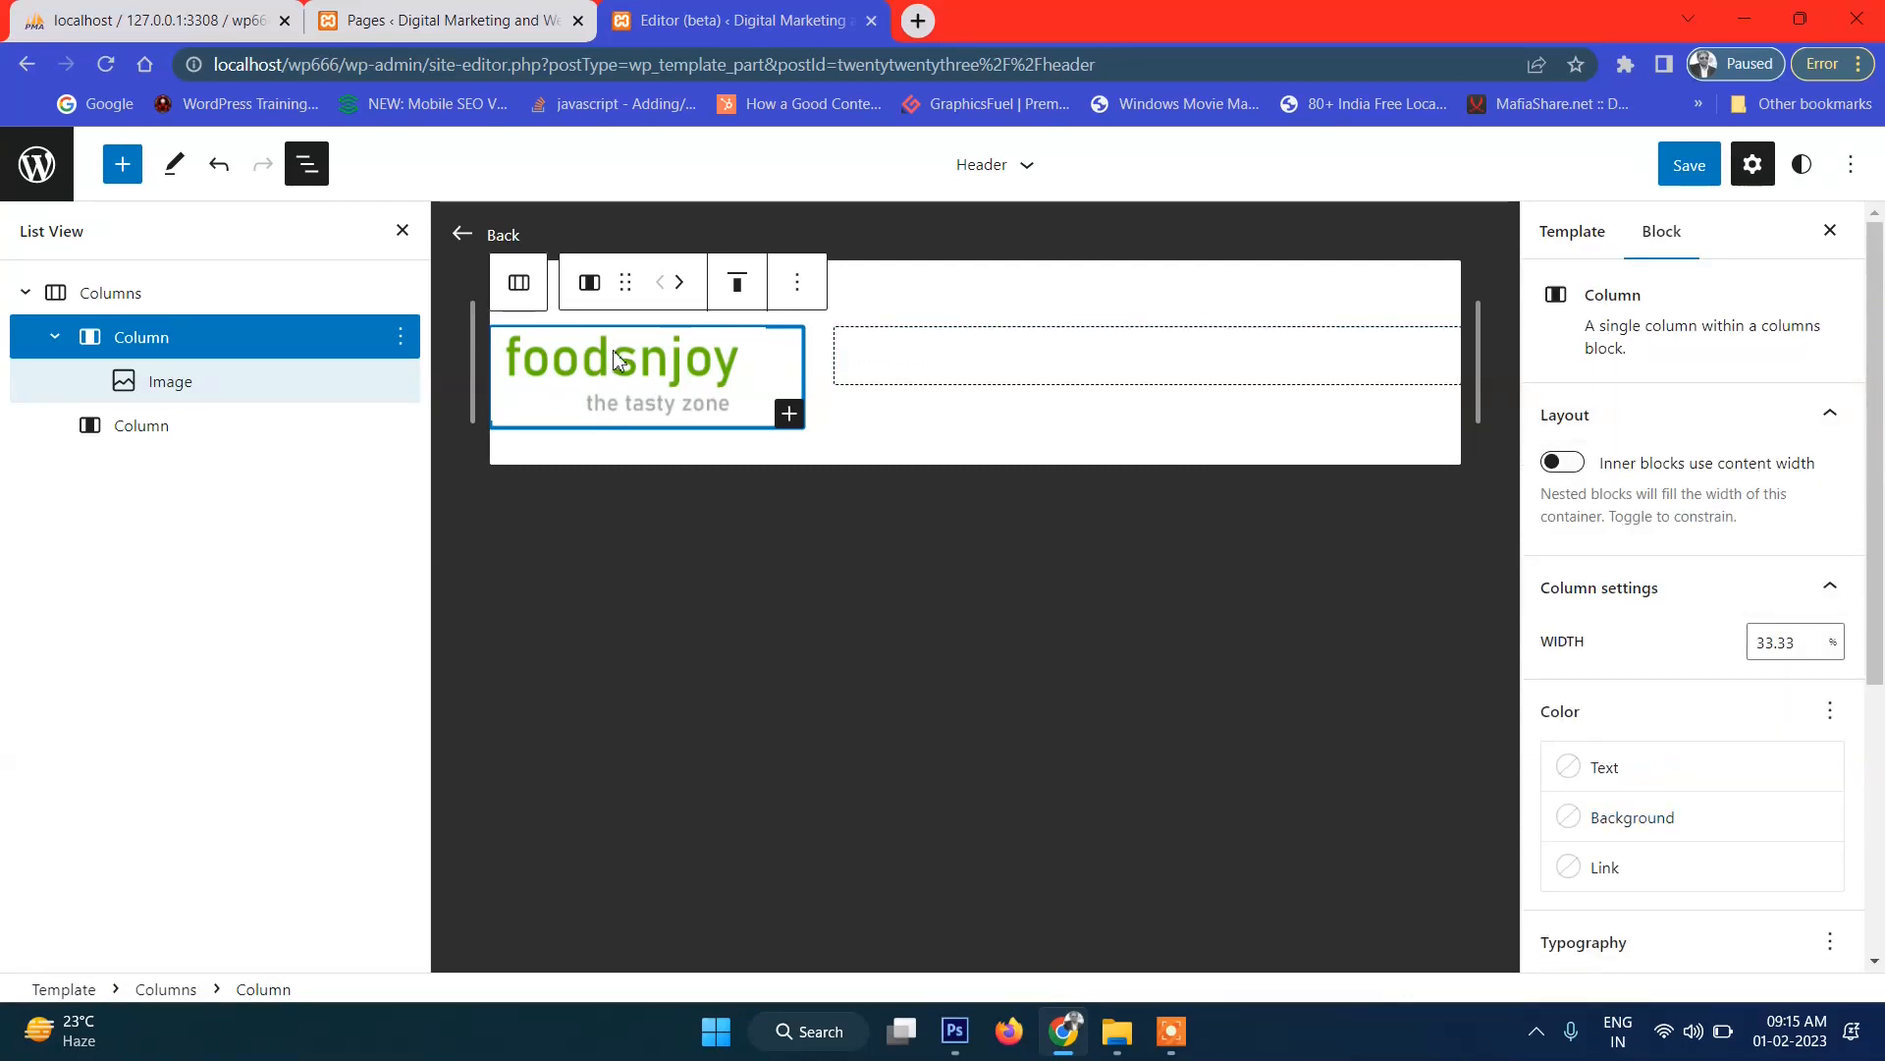
pyautogui.click(738, 293)
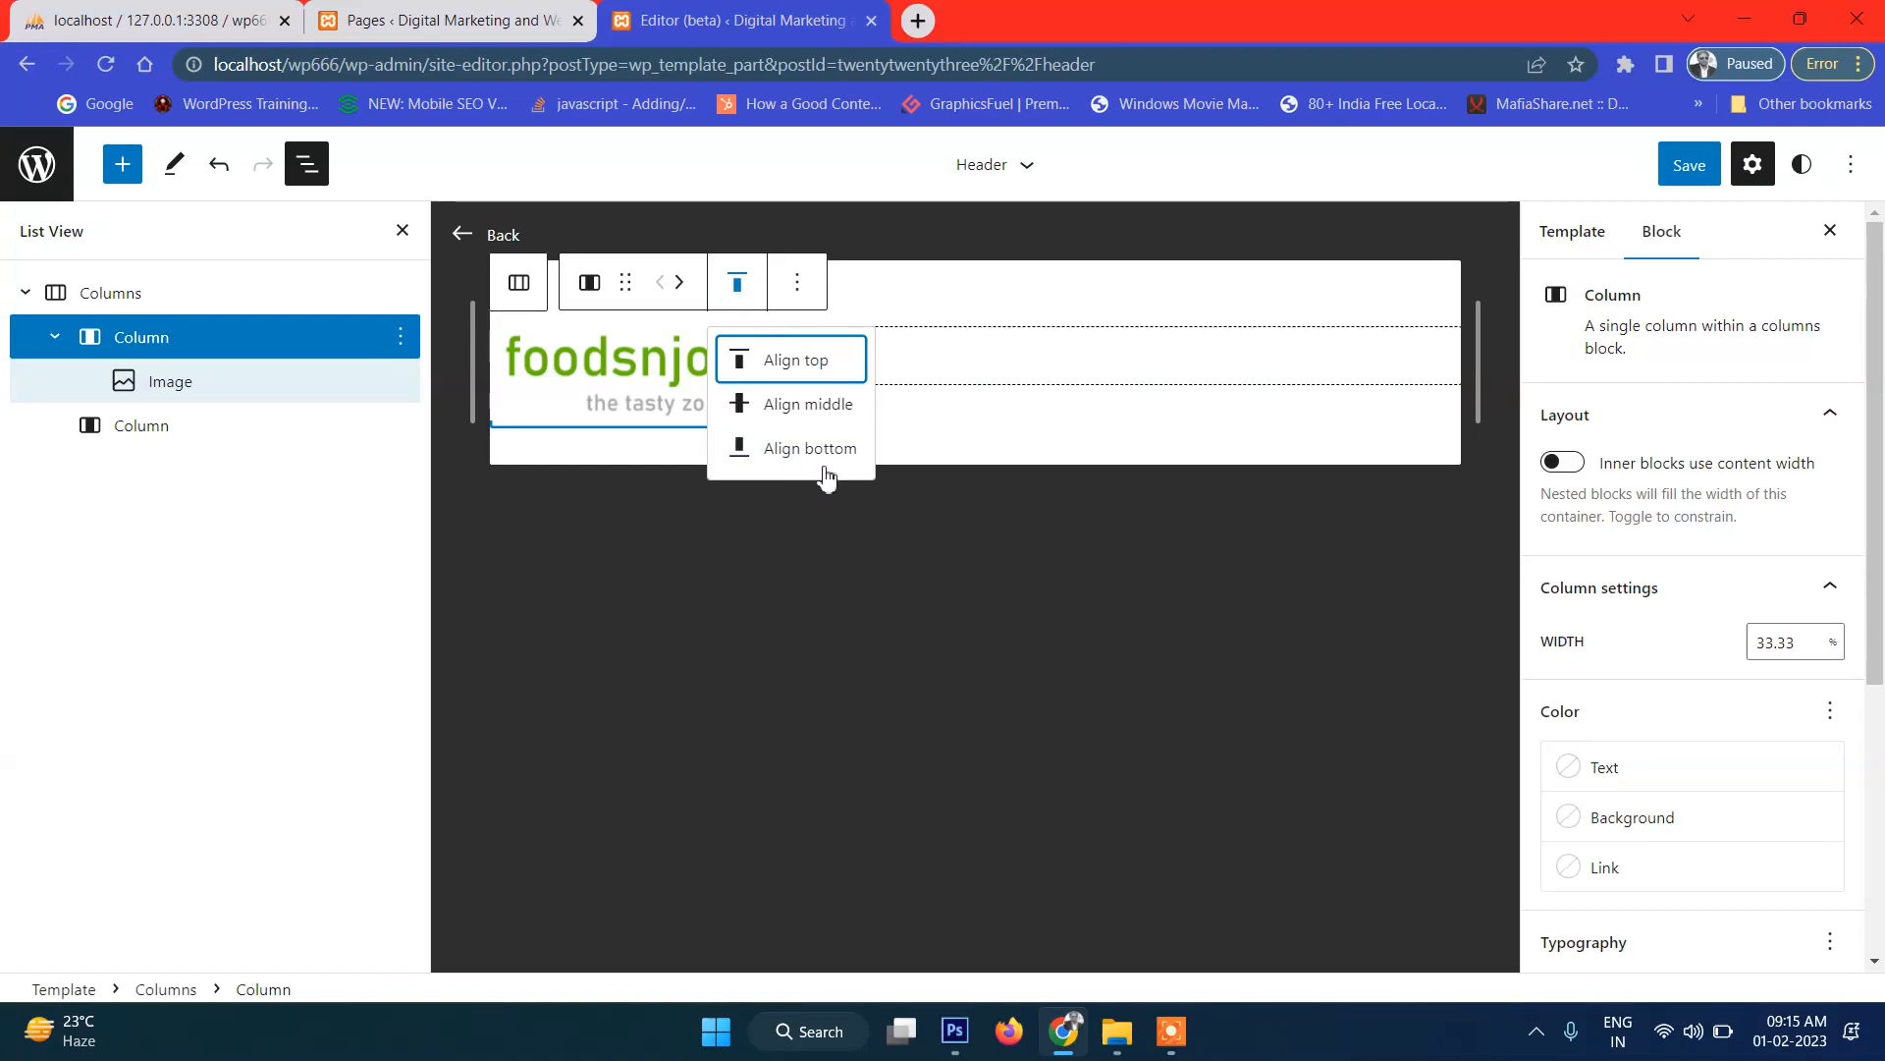
pyautogui.click(737, 285)
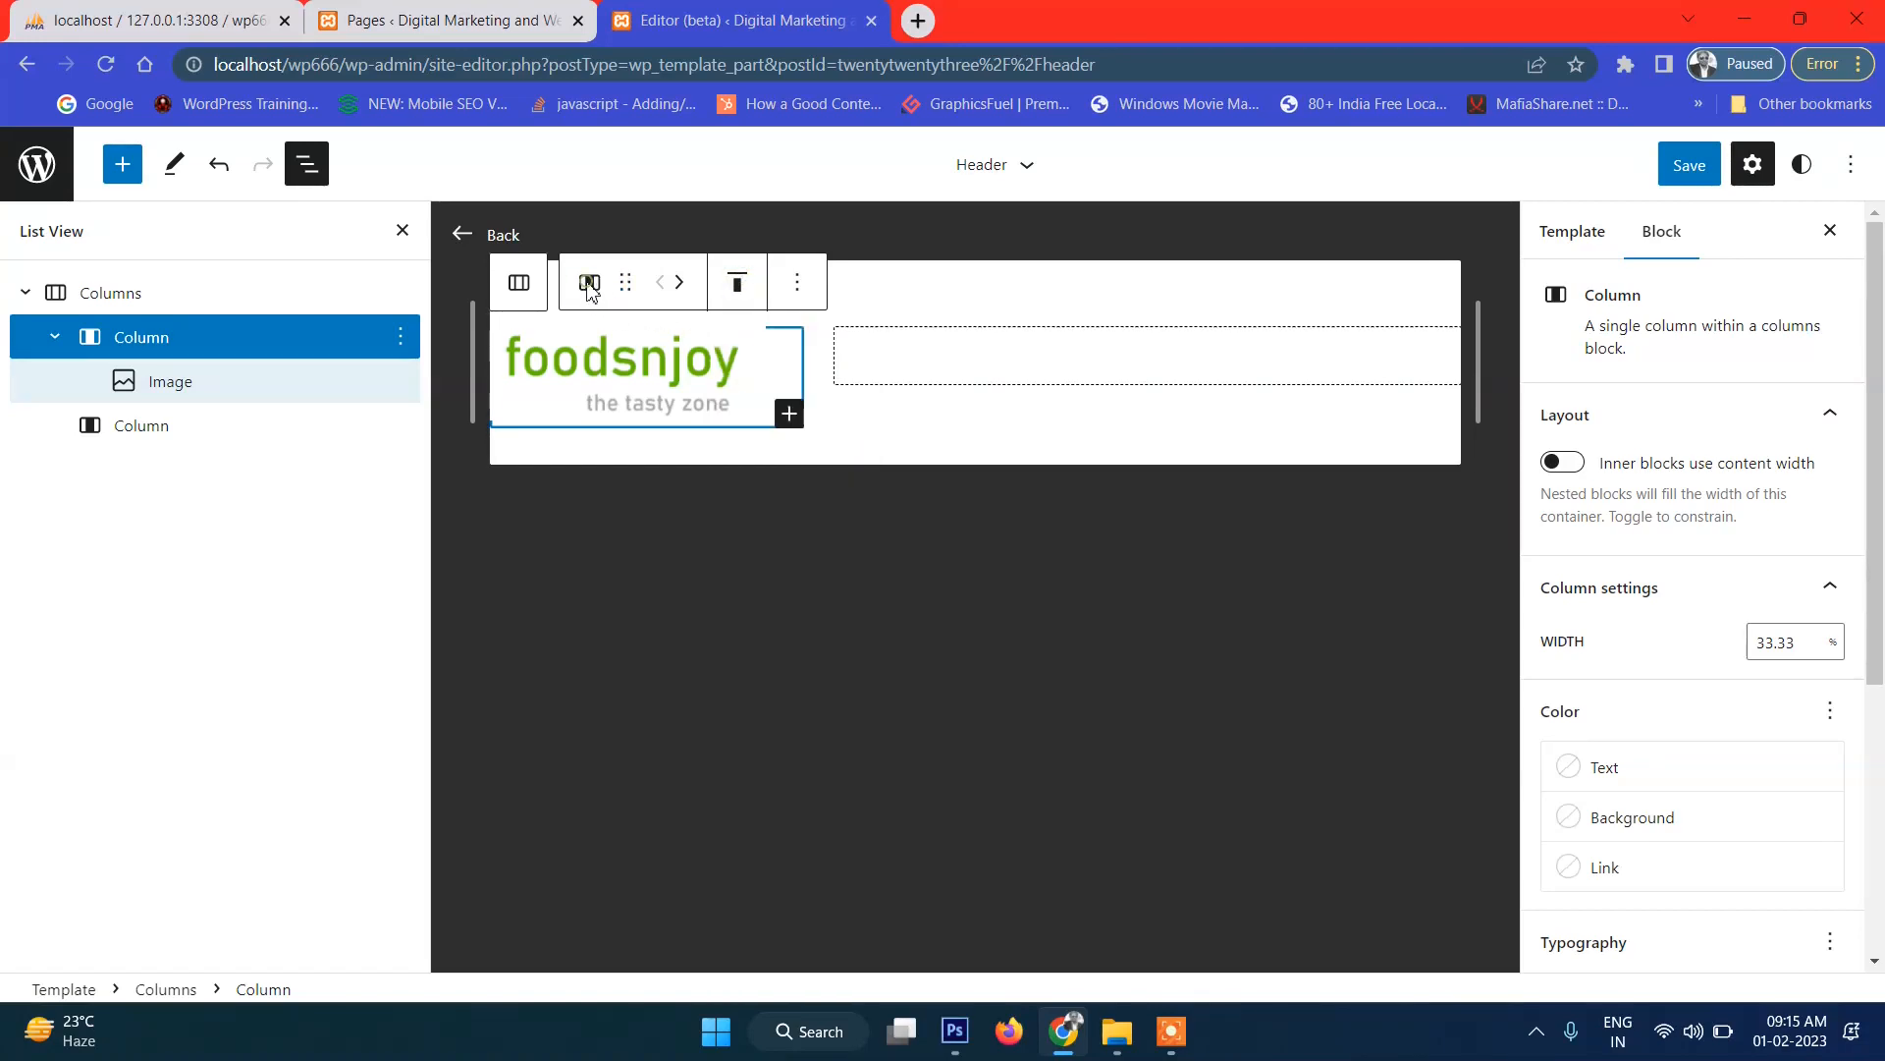
pyautogui.click(634, 383)
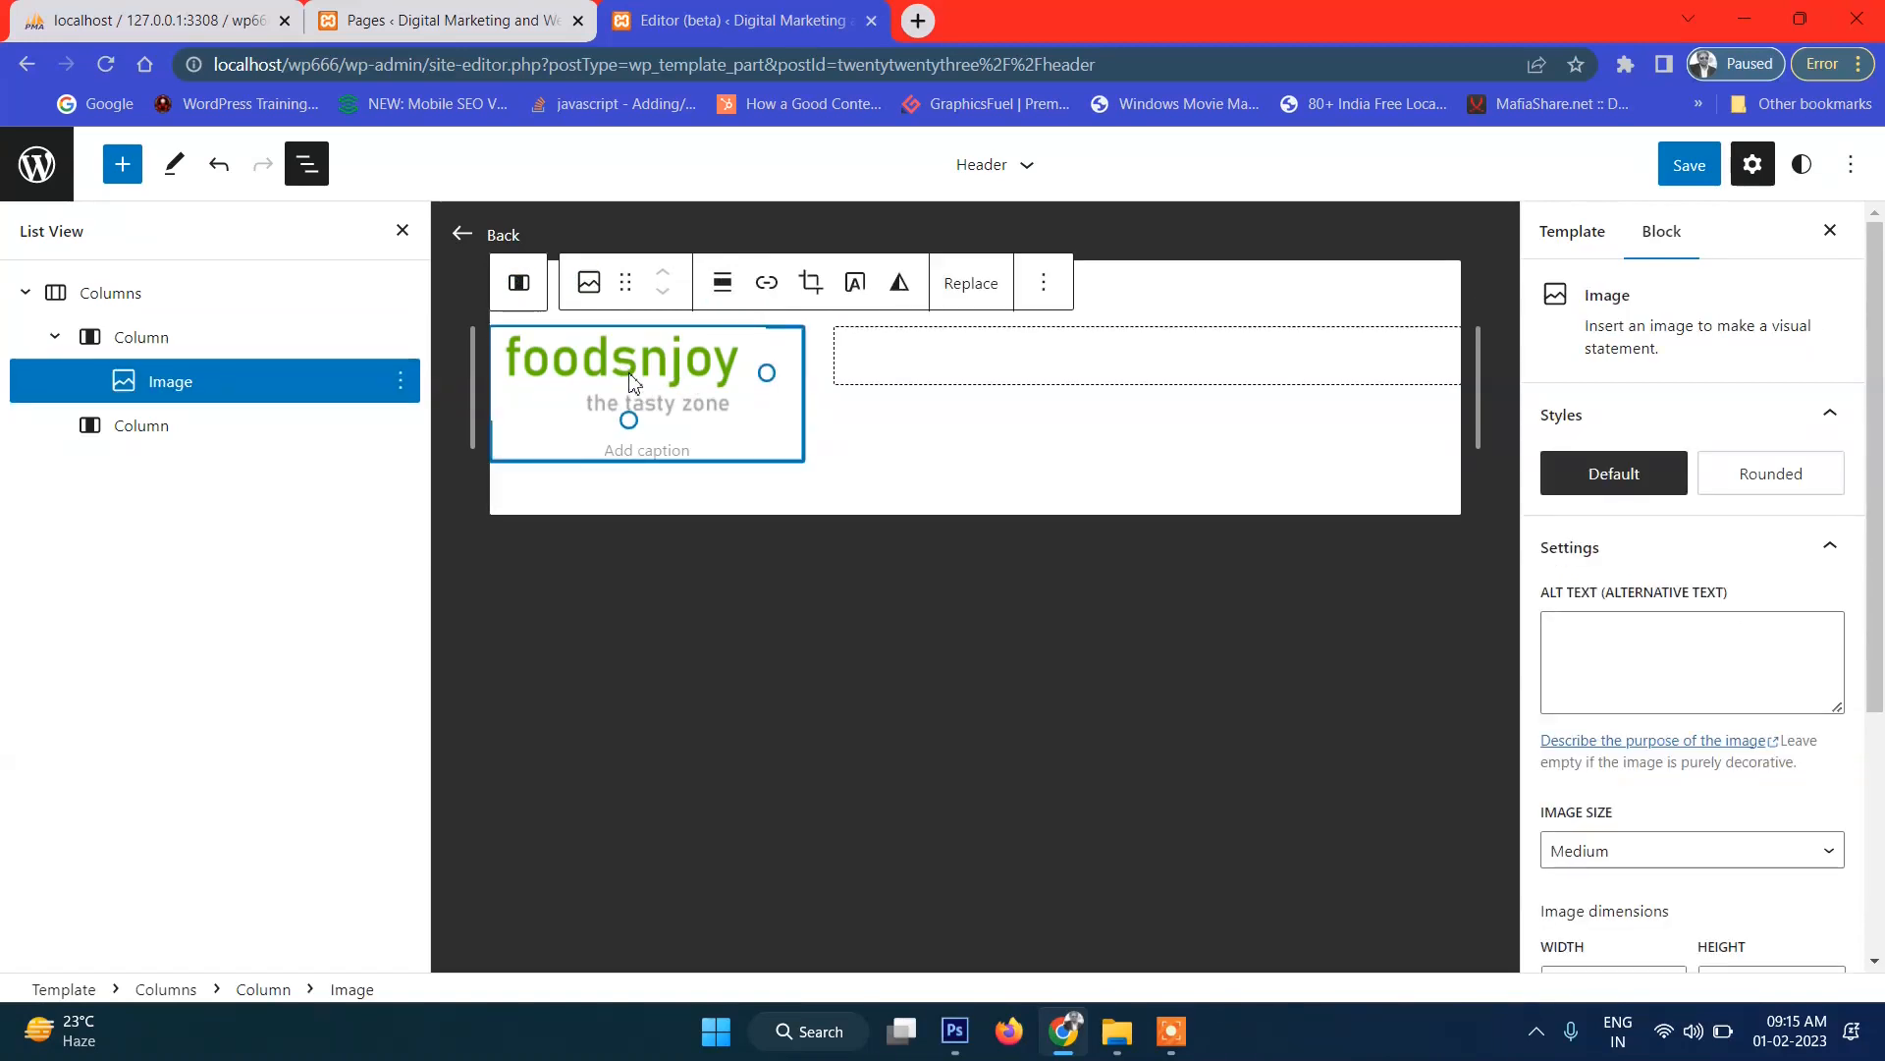
pyautogui.click(724, 285)
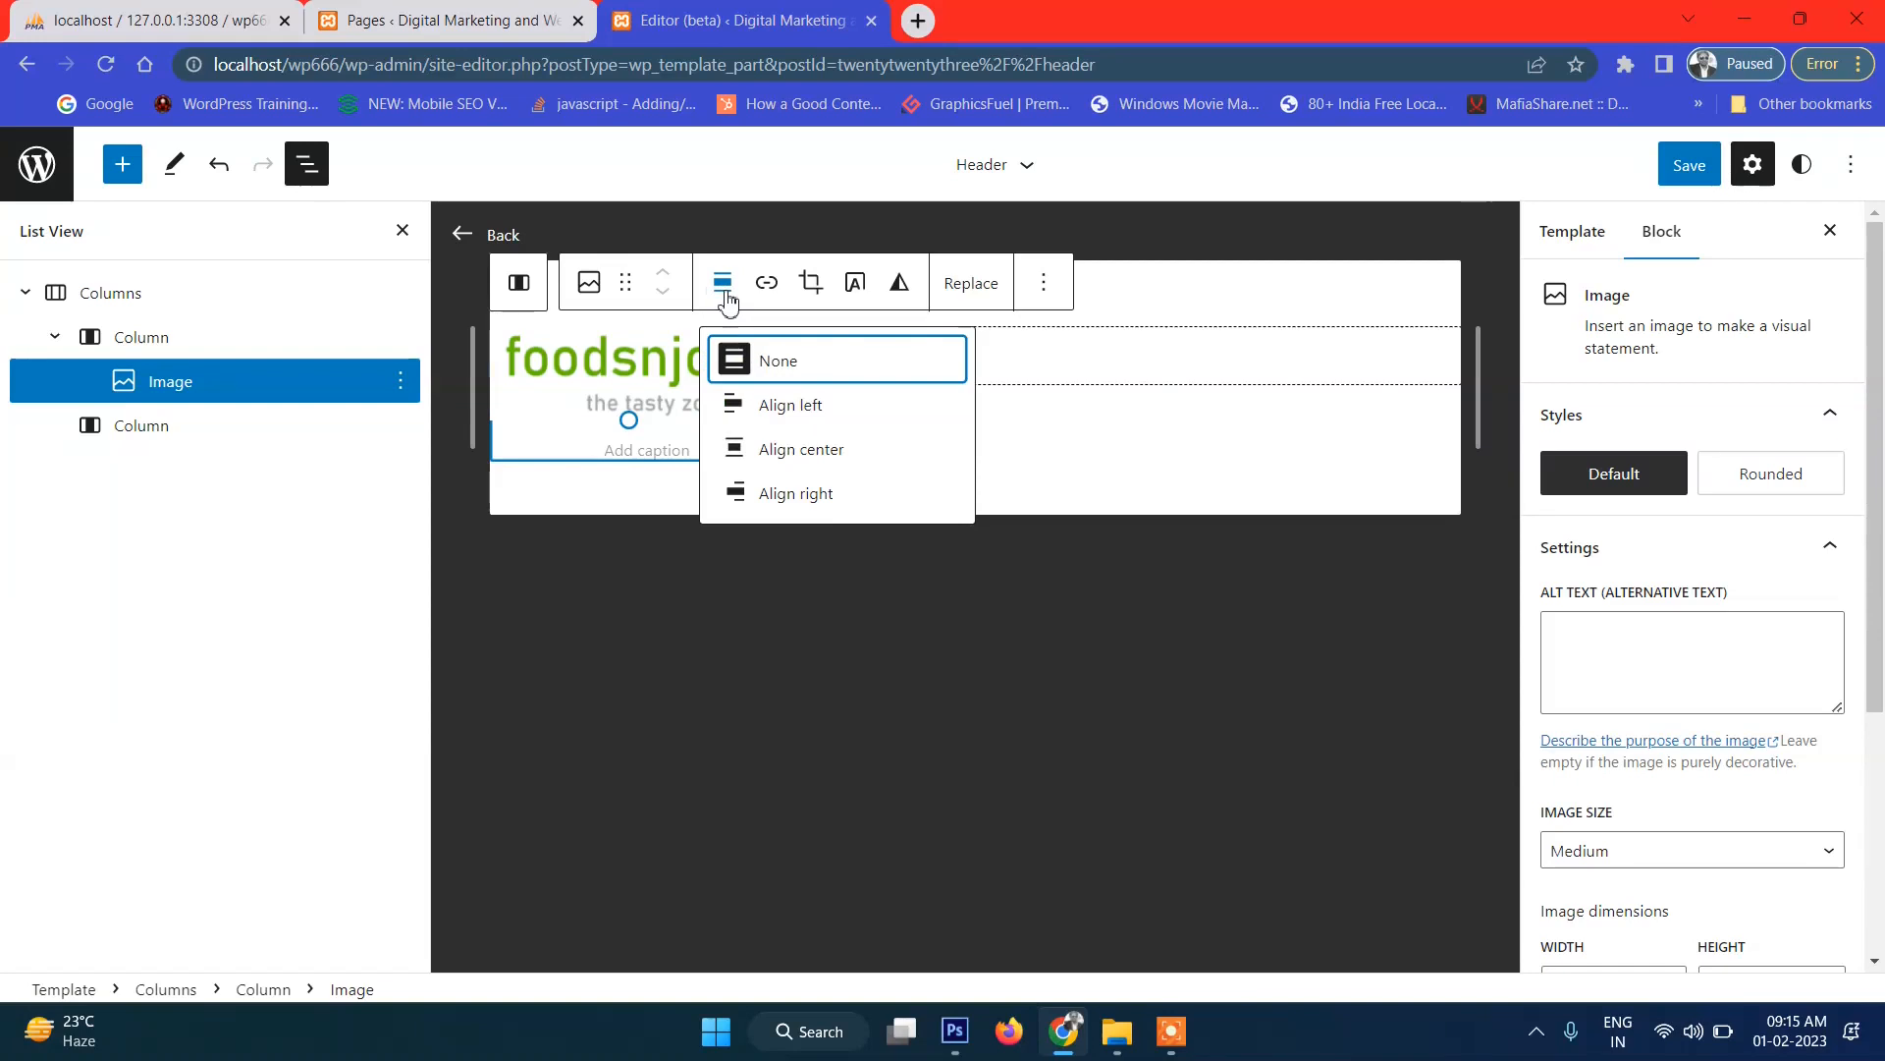
pyautogui.click(846, 501)
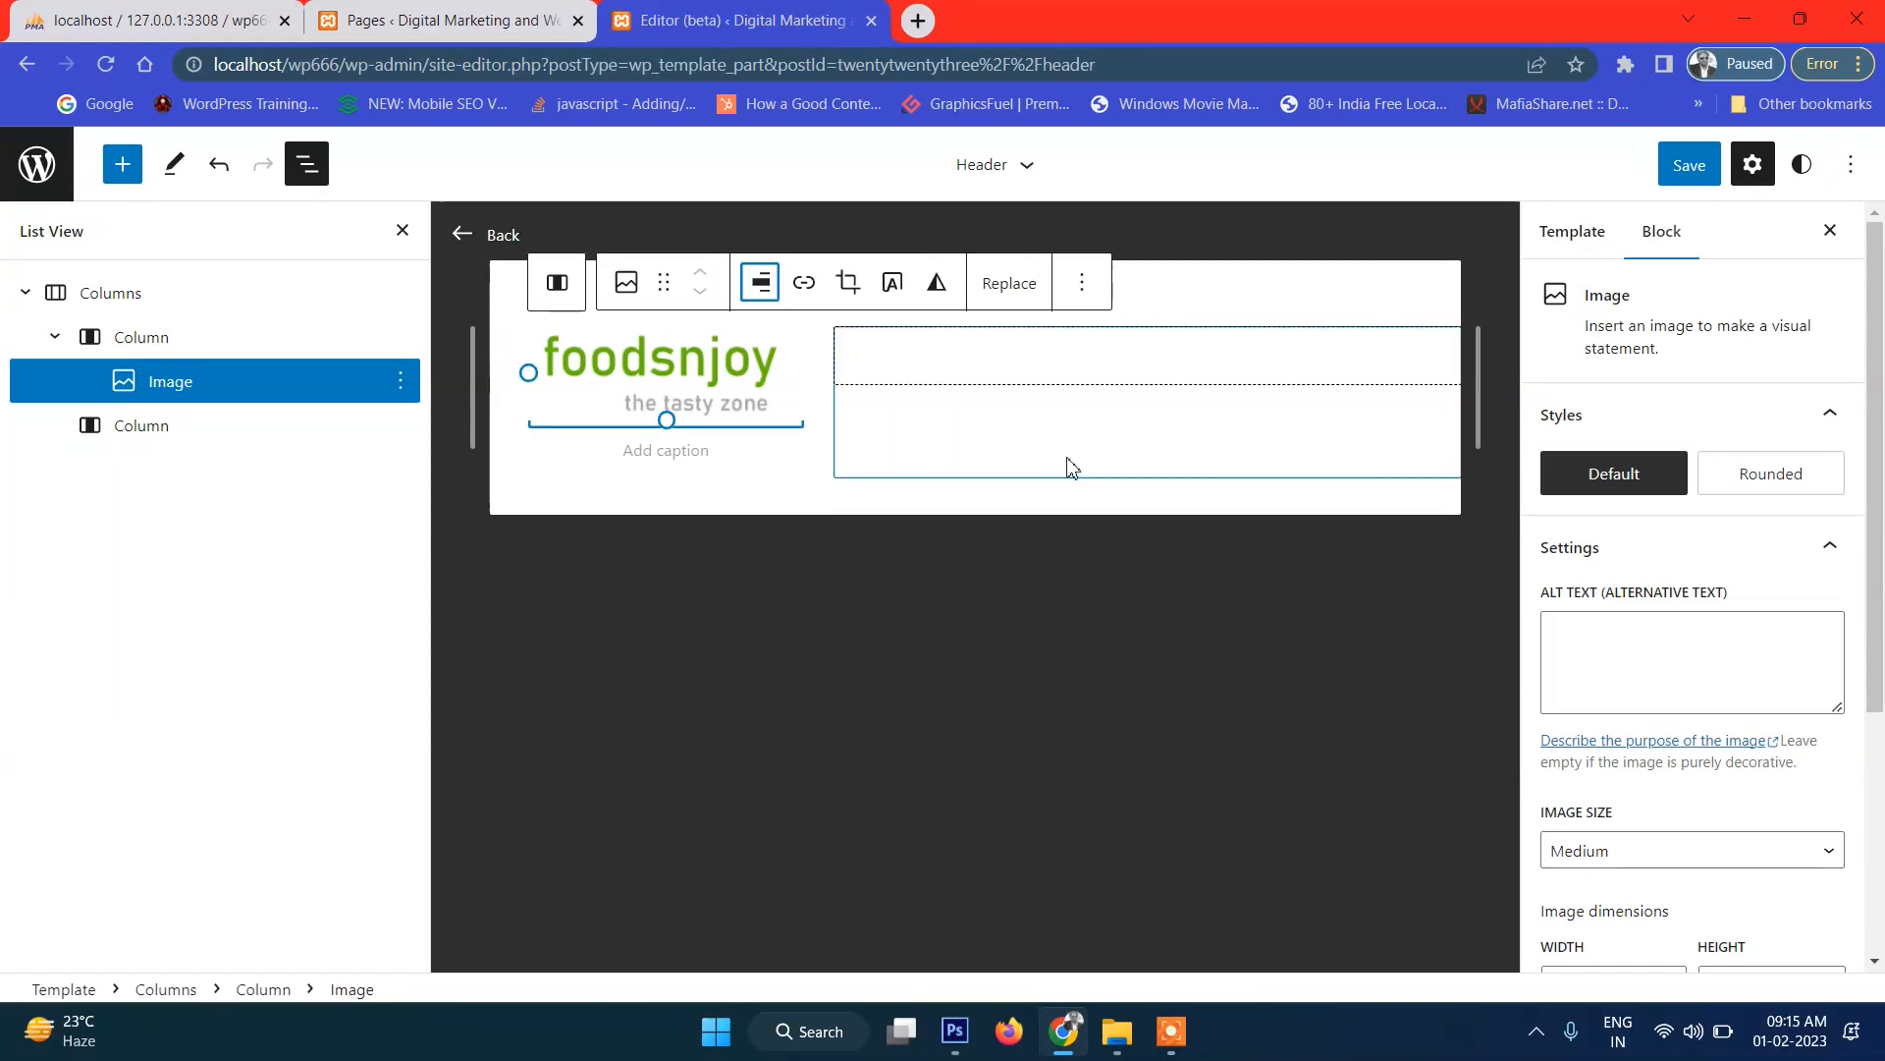
pyautogui.click(1693, 169)
# Confirm the header save and open localhost/wp666/ in a new browser tab.
pyautogui.click(1672, 185)
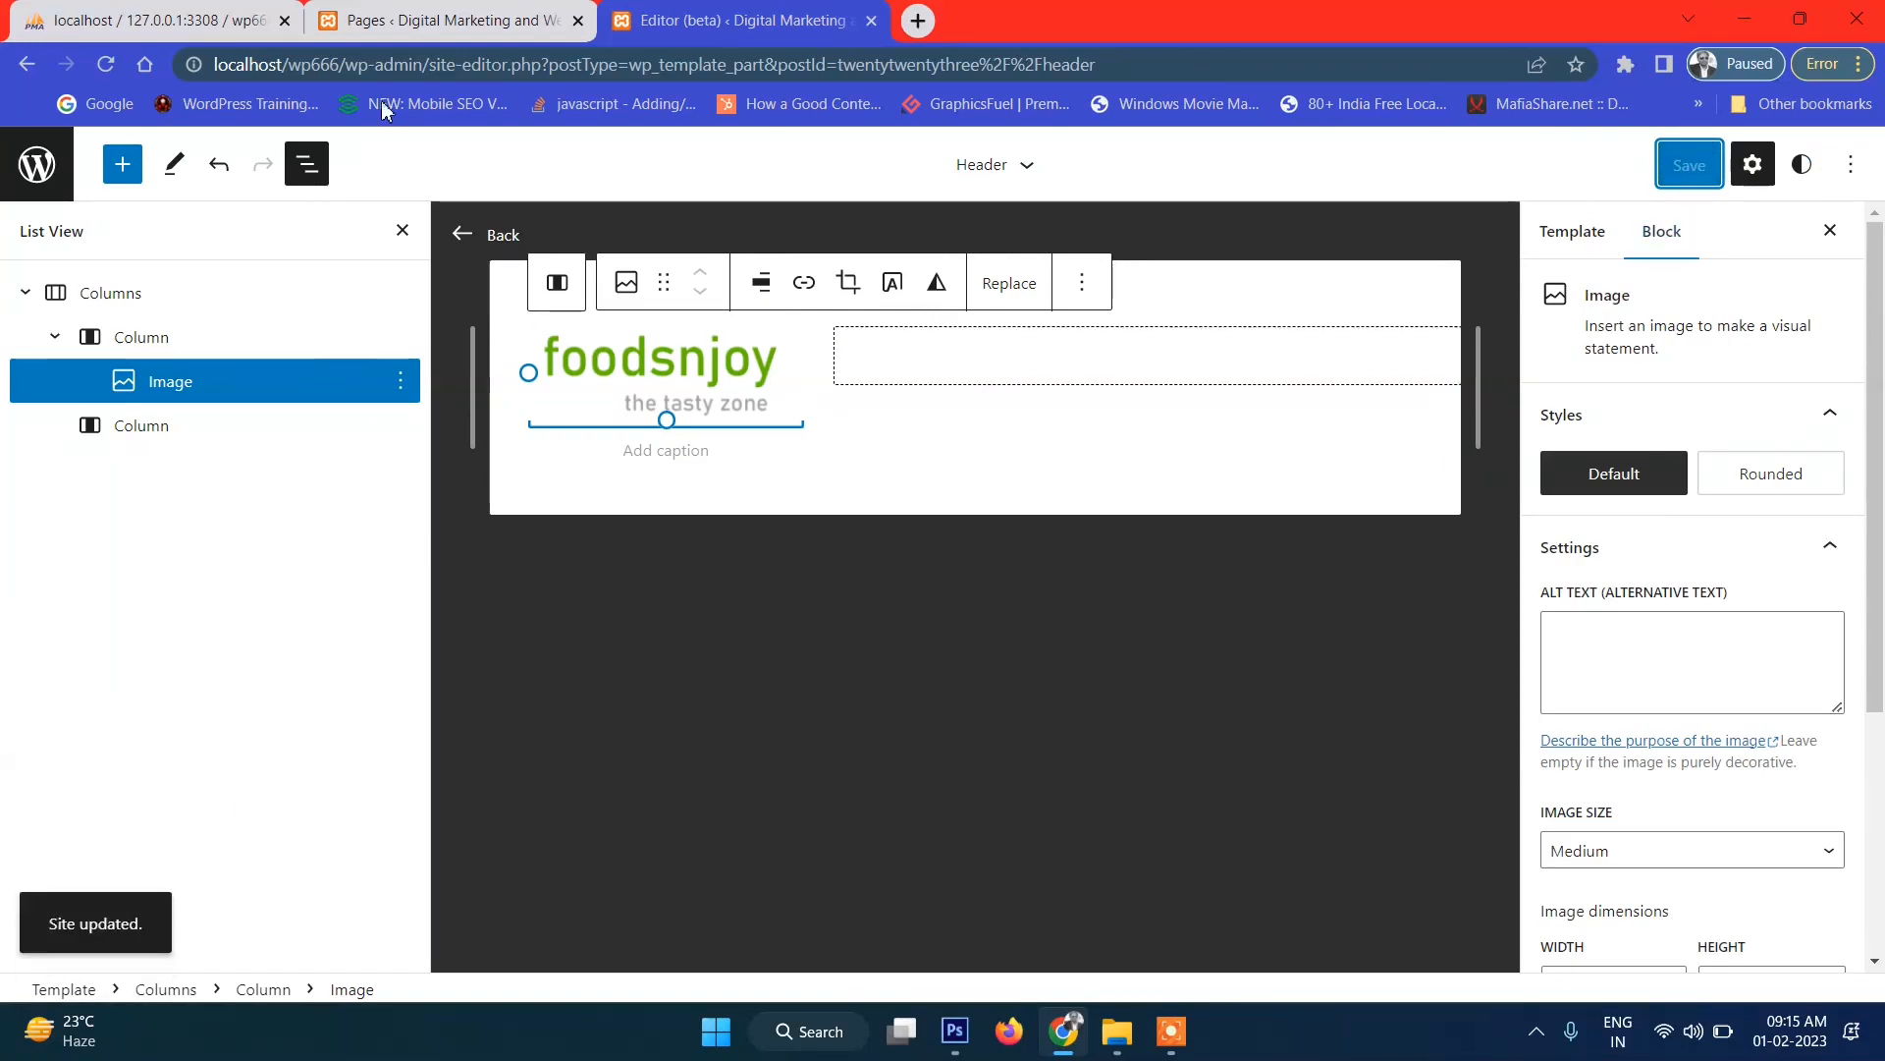
pyautogui.click(347, 65)
pyautogui.moveTo(348, 65); pyautogui.dragTo(143, 61)
pyautogui.hotkey('ctrl', 'c')
pyautogui.click(919, 21)
pyautogui.hotkey('ctrl', 'v')
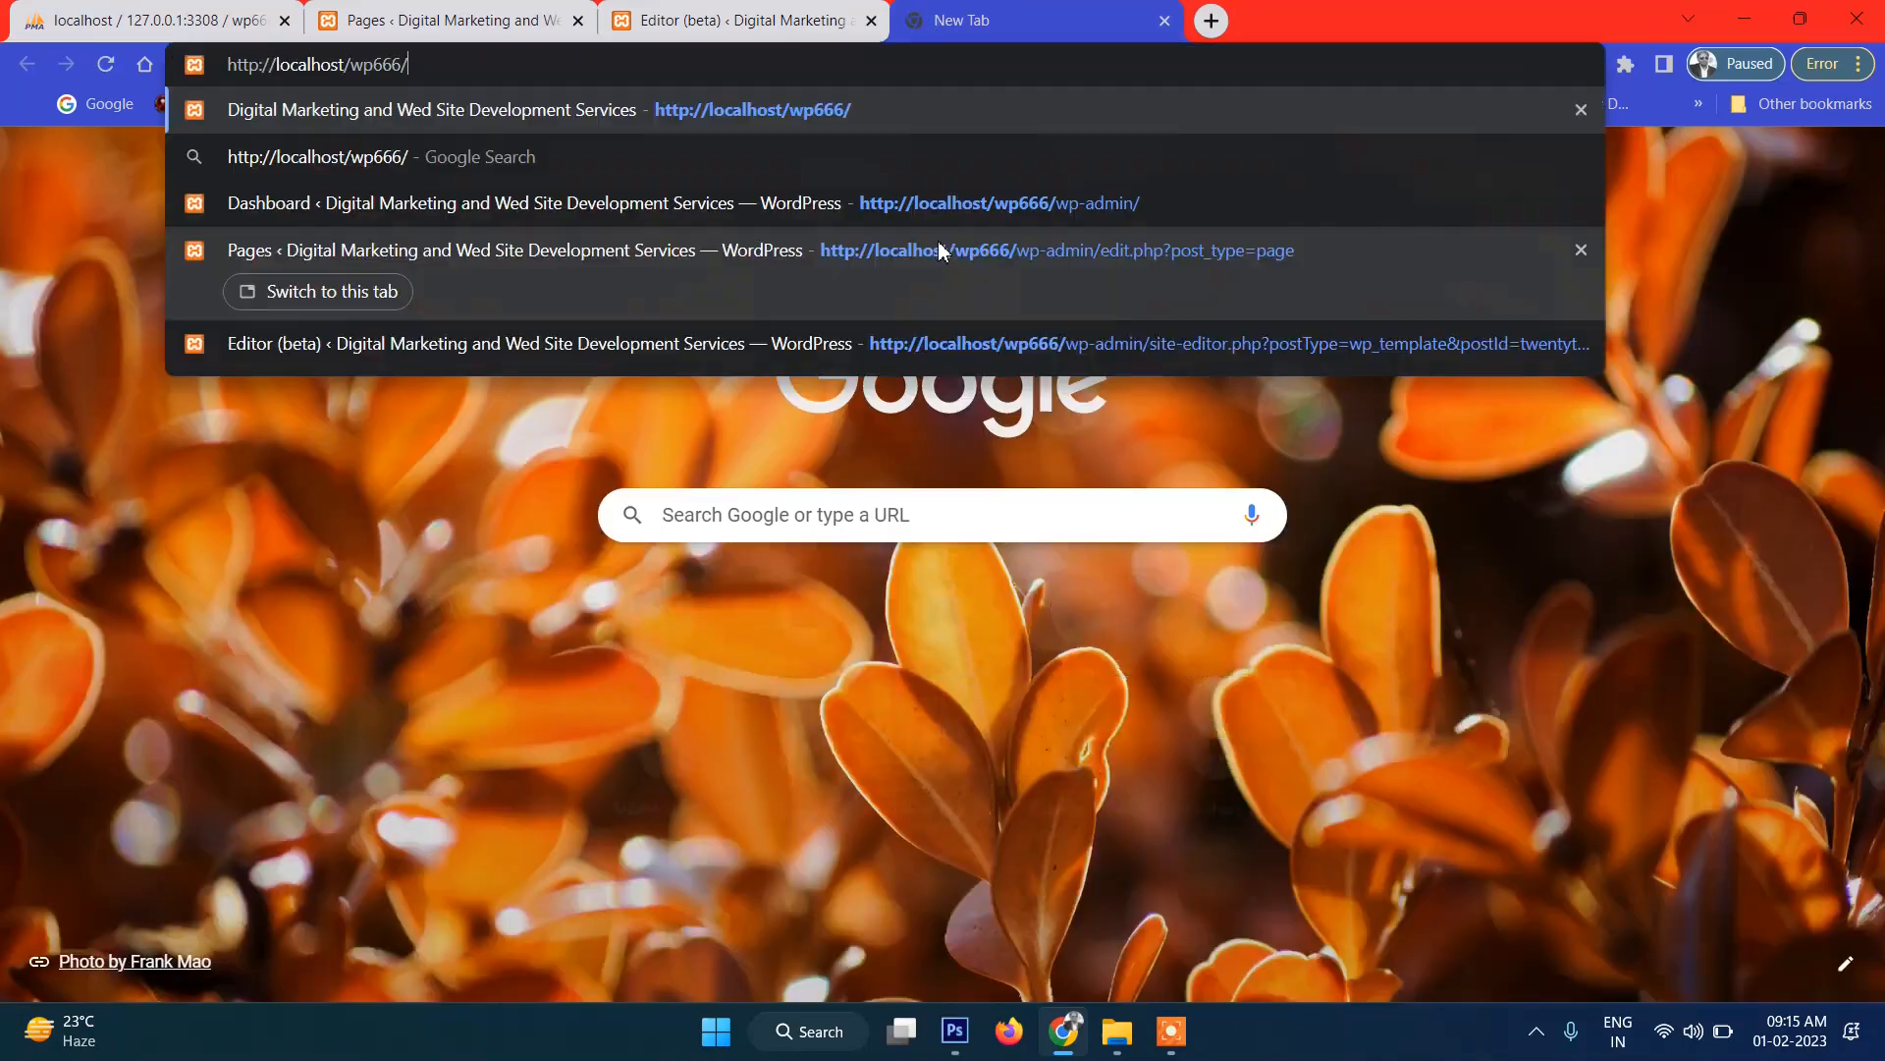
pyautogui.press('Return')
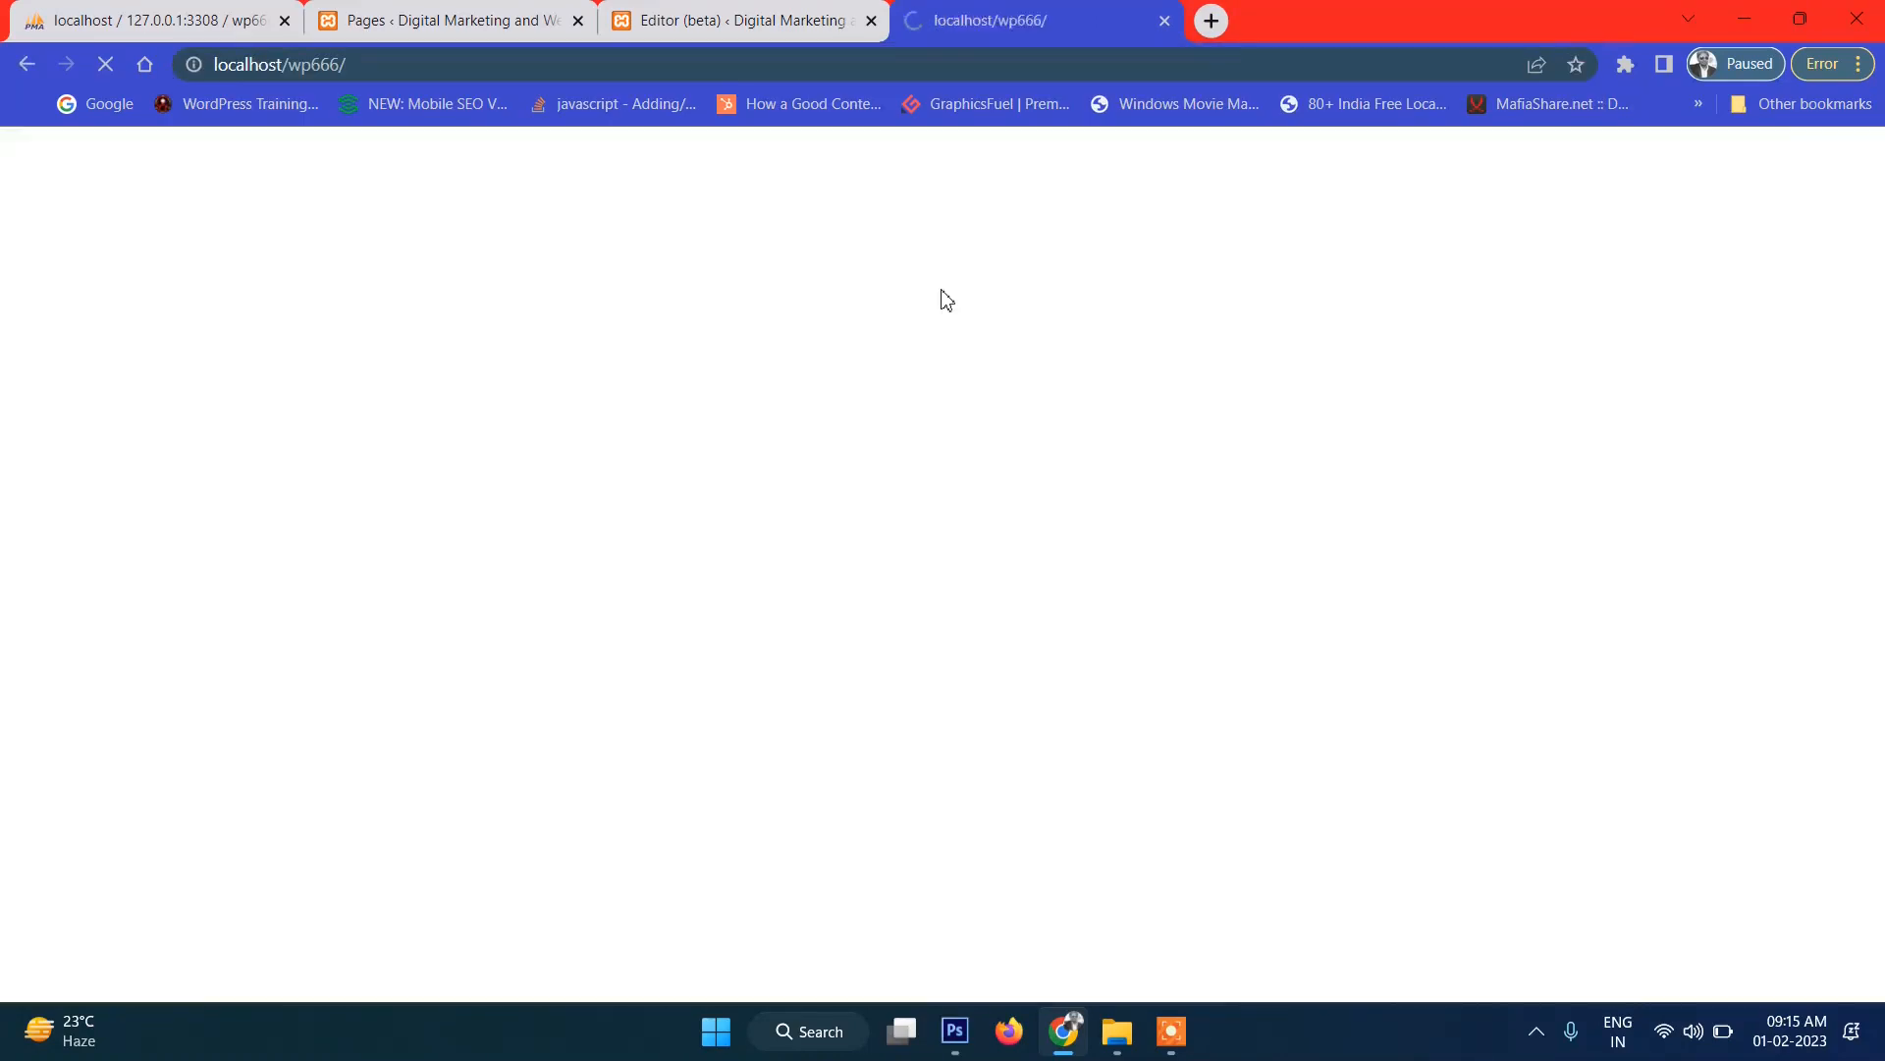
# Check the foodsnjoy logo on the live home page, then return to the site editor.
pyautogui.moveTo(629, 262); pyautogui.dragTo(718, 262)
pyautogui.click(718, 262)
pyautogui.moveTo(214, 255); pyautogui.dragTo(667, 251)
pyautogui.click(669, 252)
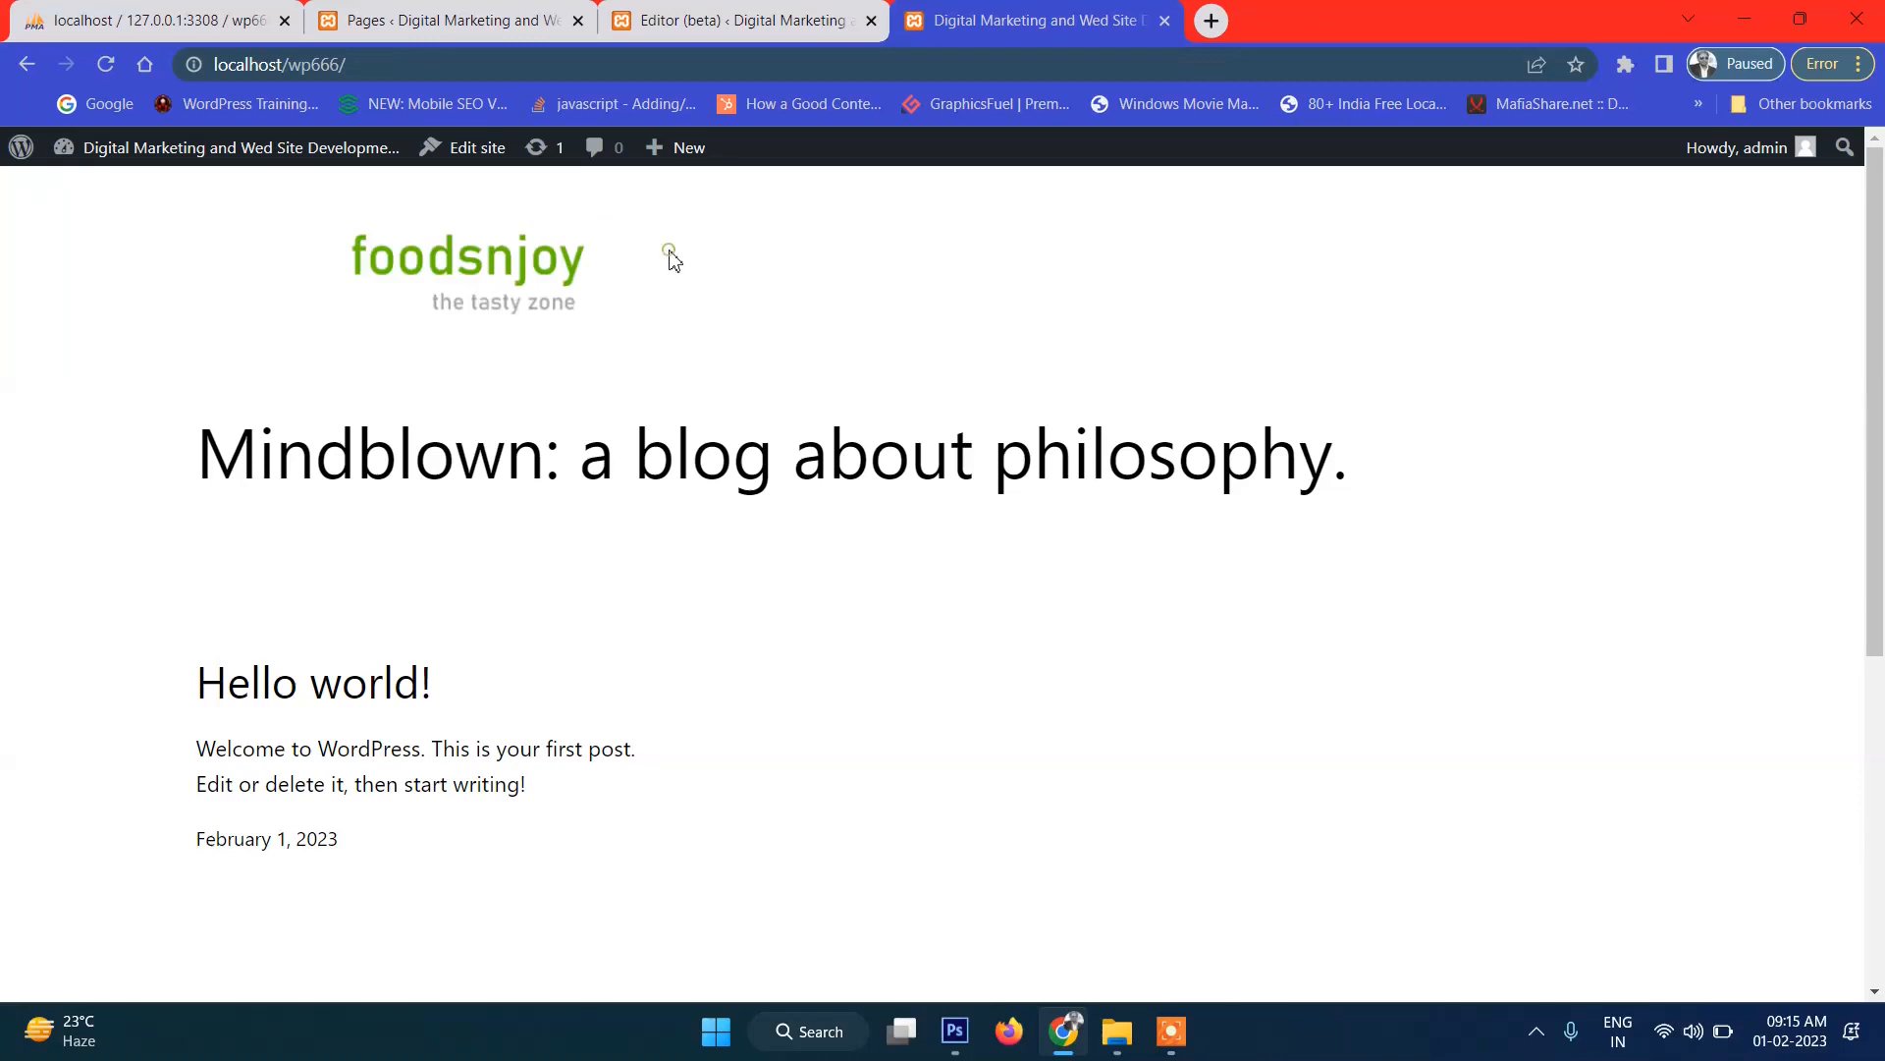
pyautogui.moveTo(259, 292); pyautogui.dragTo(703, 295)
pyautogui.click(698, 295)
pyautogui.click(699, 21)
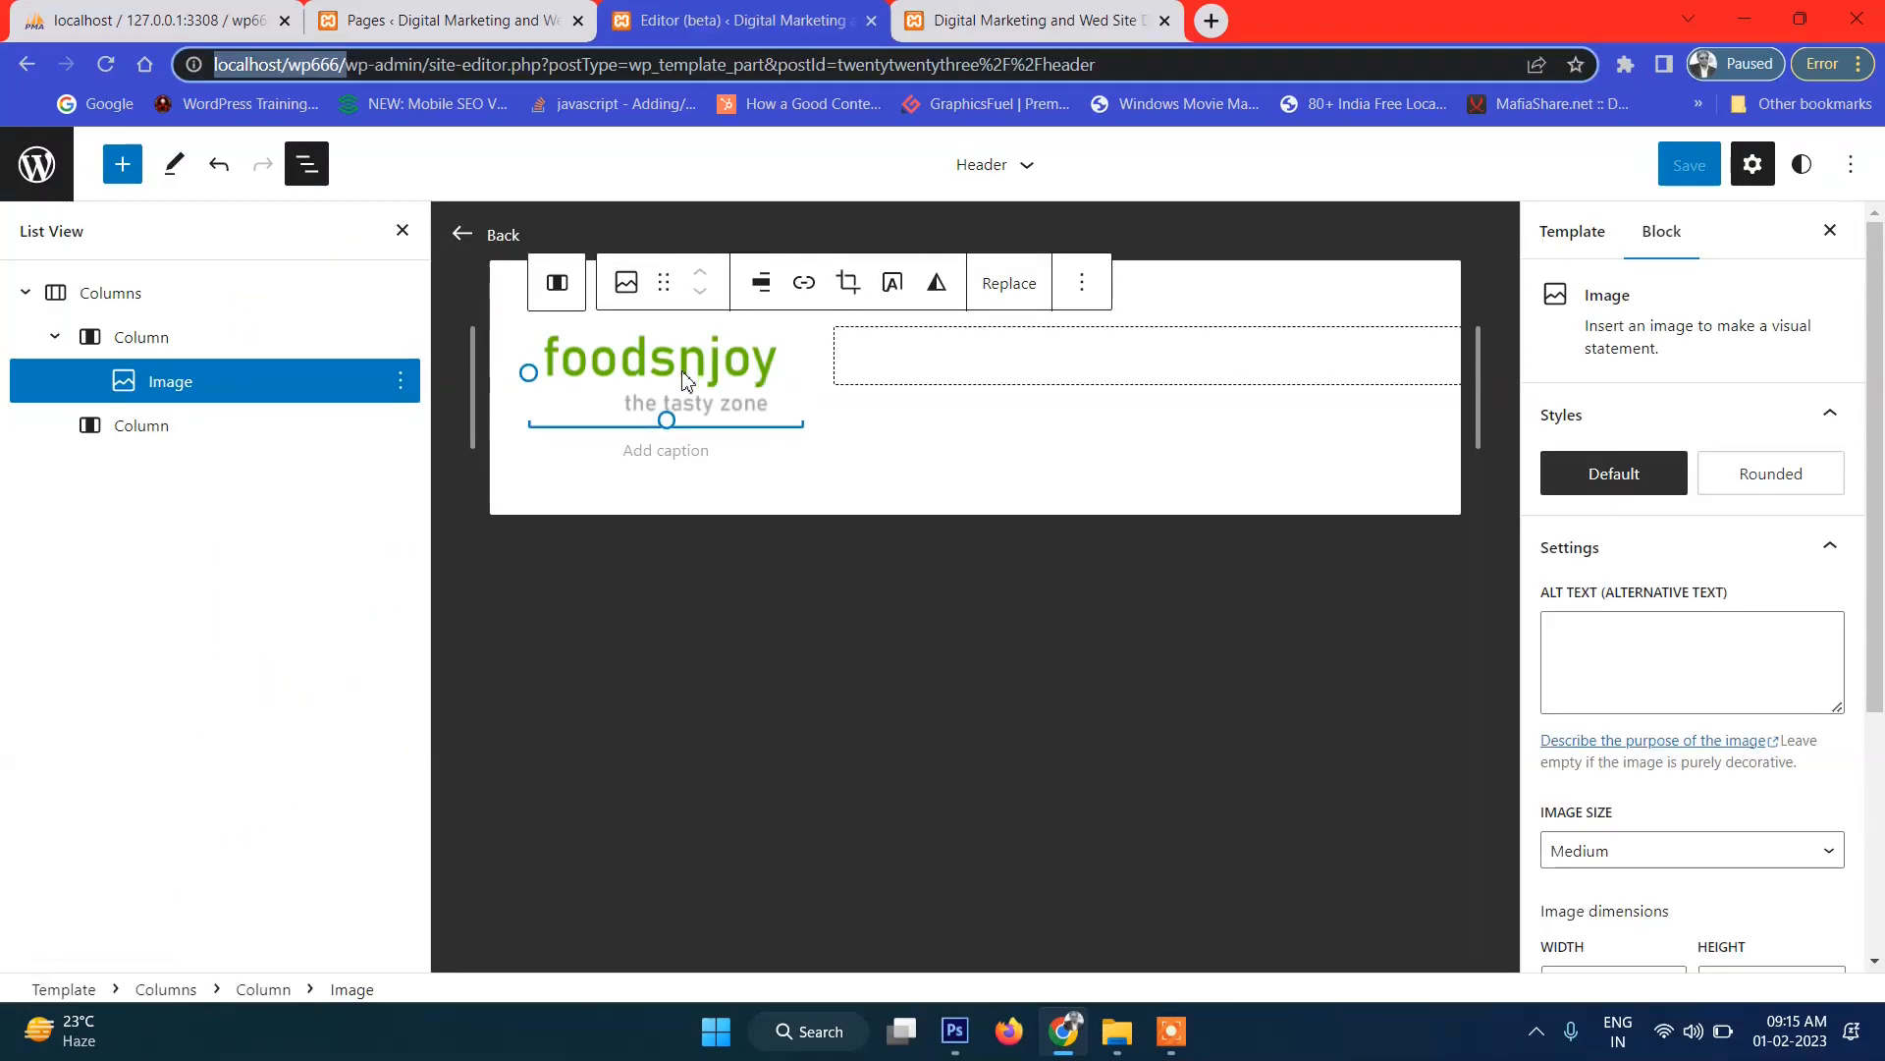
# Center the logo in its column and save the Header template part.
pyautogui.click(761, 284)
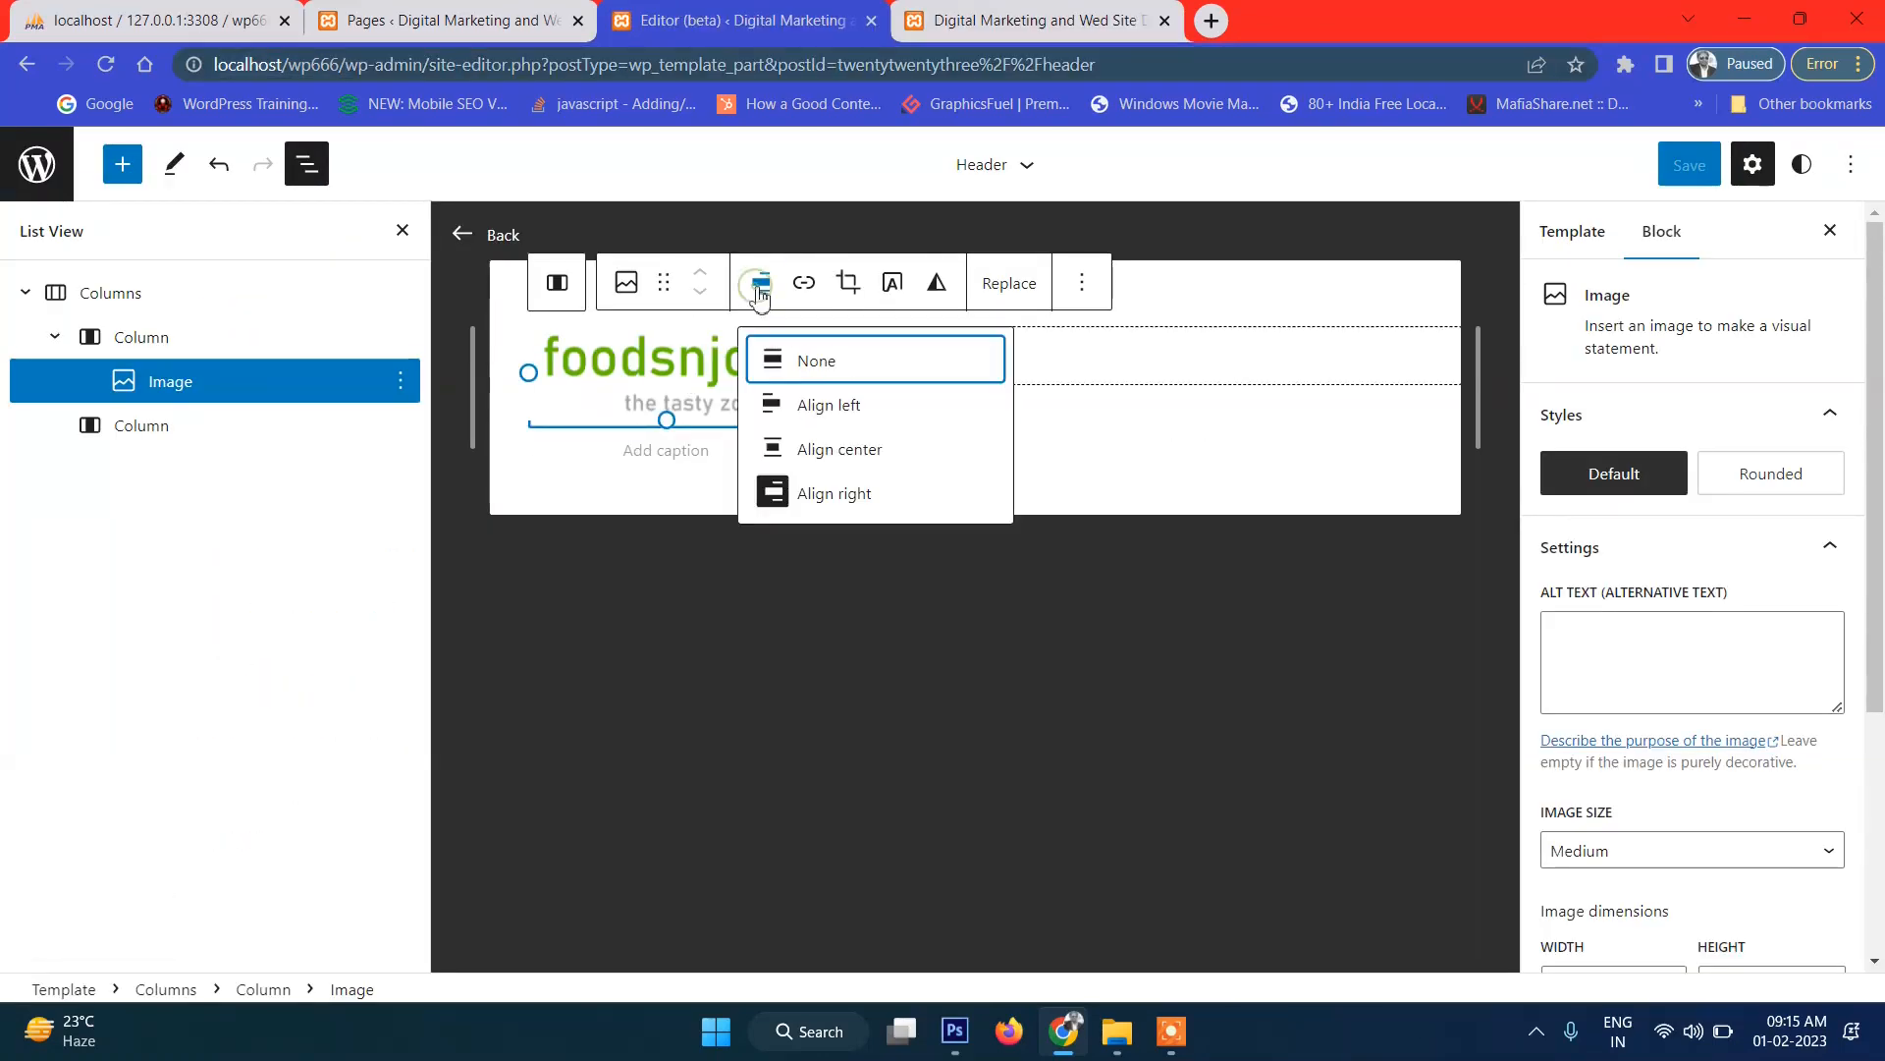
pyautogui.click(825, 453)
pyautogui.click(1696, 179)
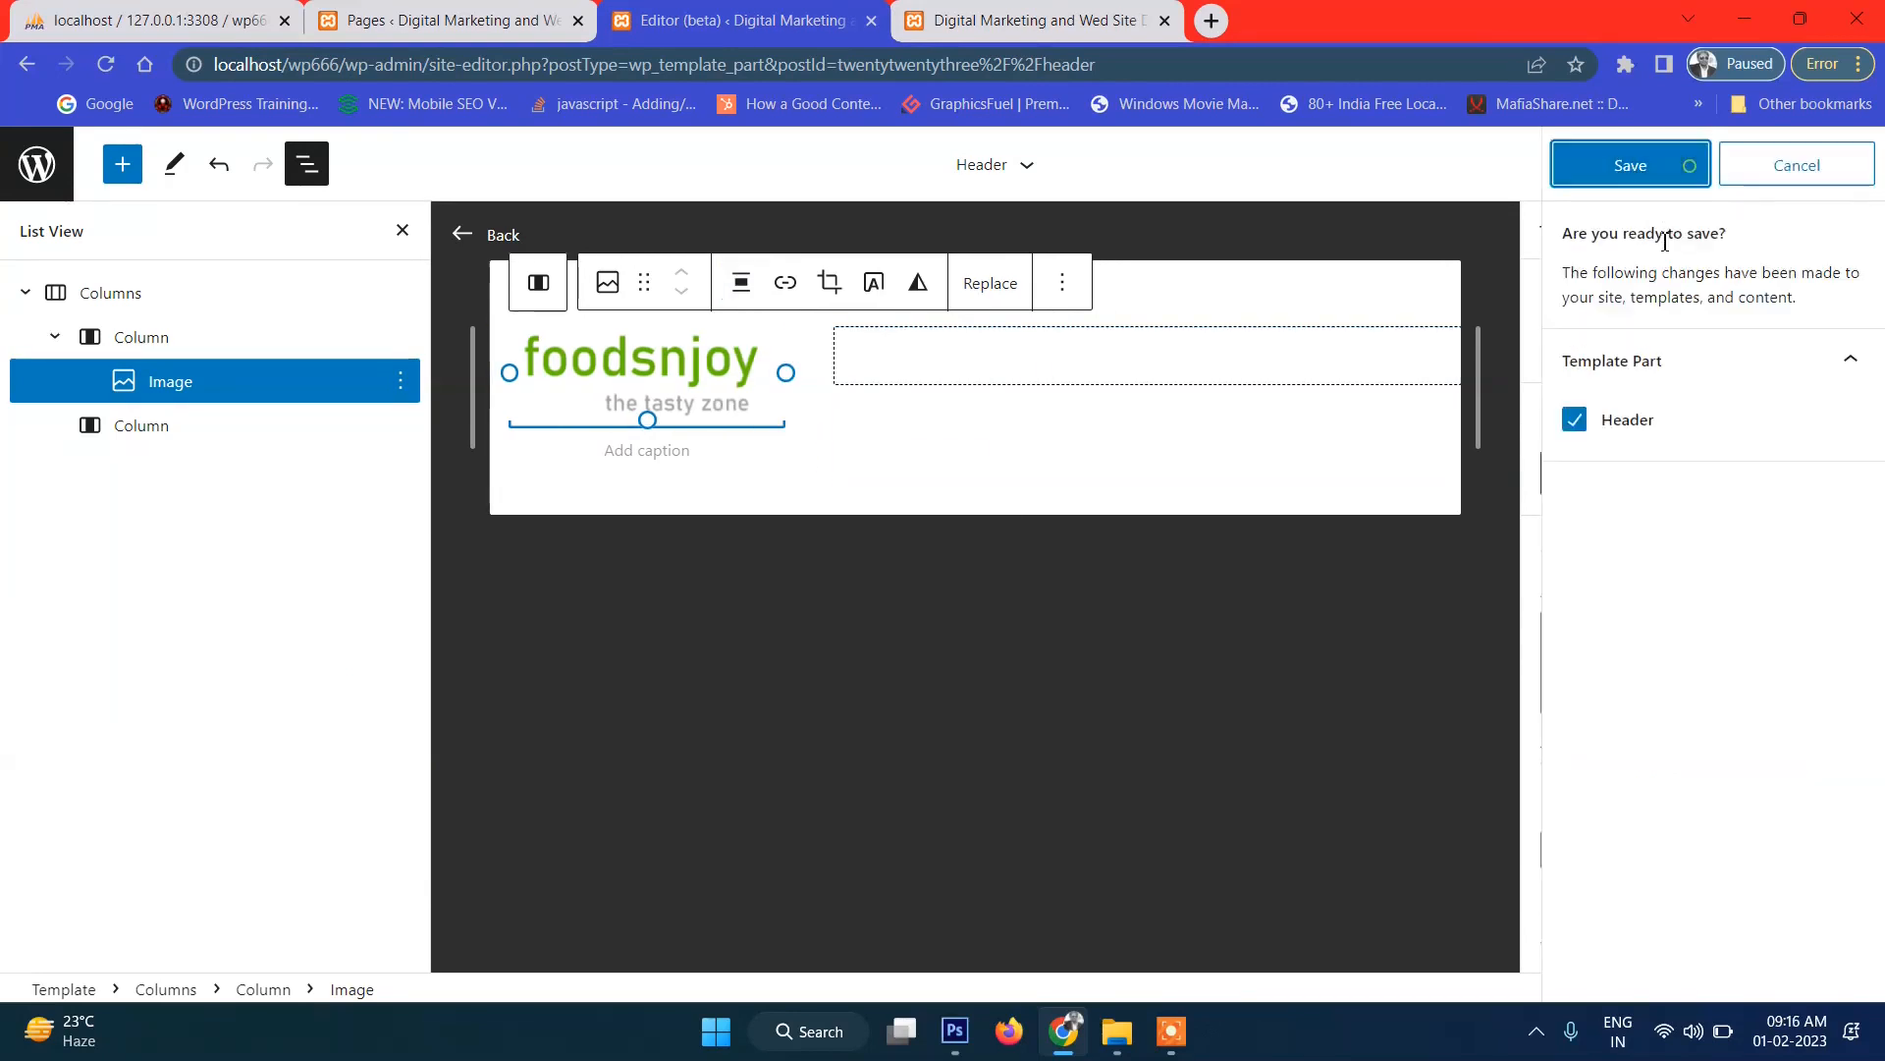
pyautogui.click(1660, 163)
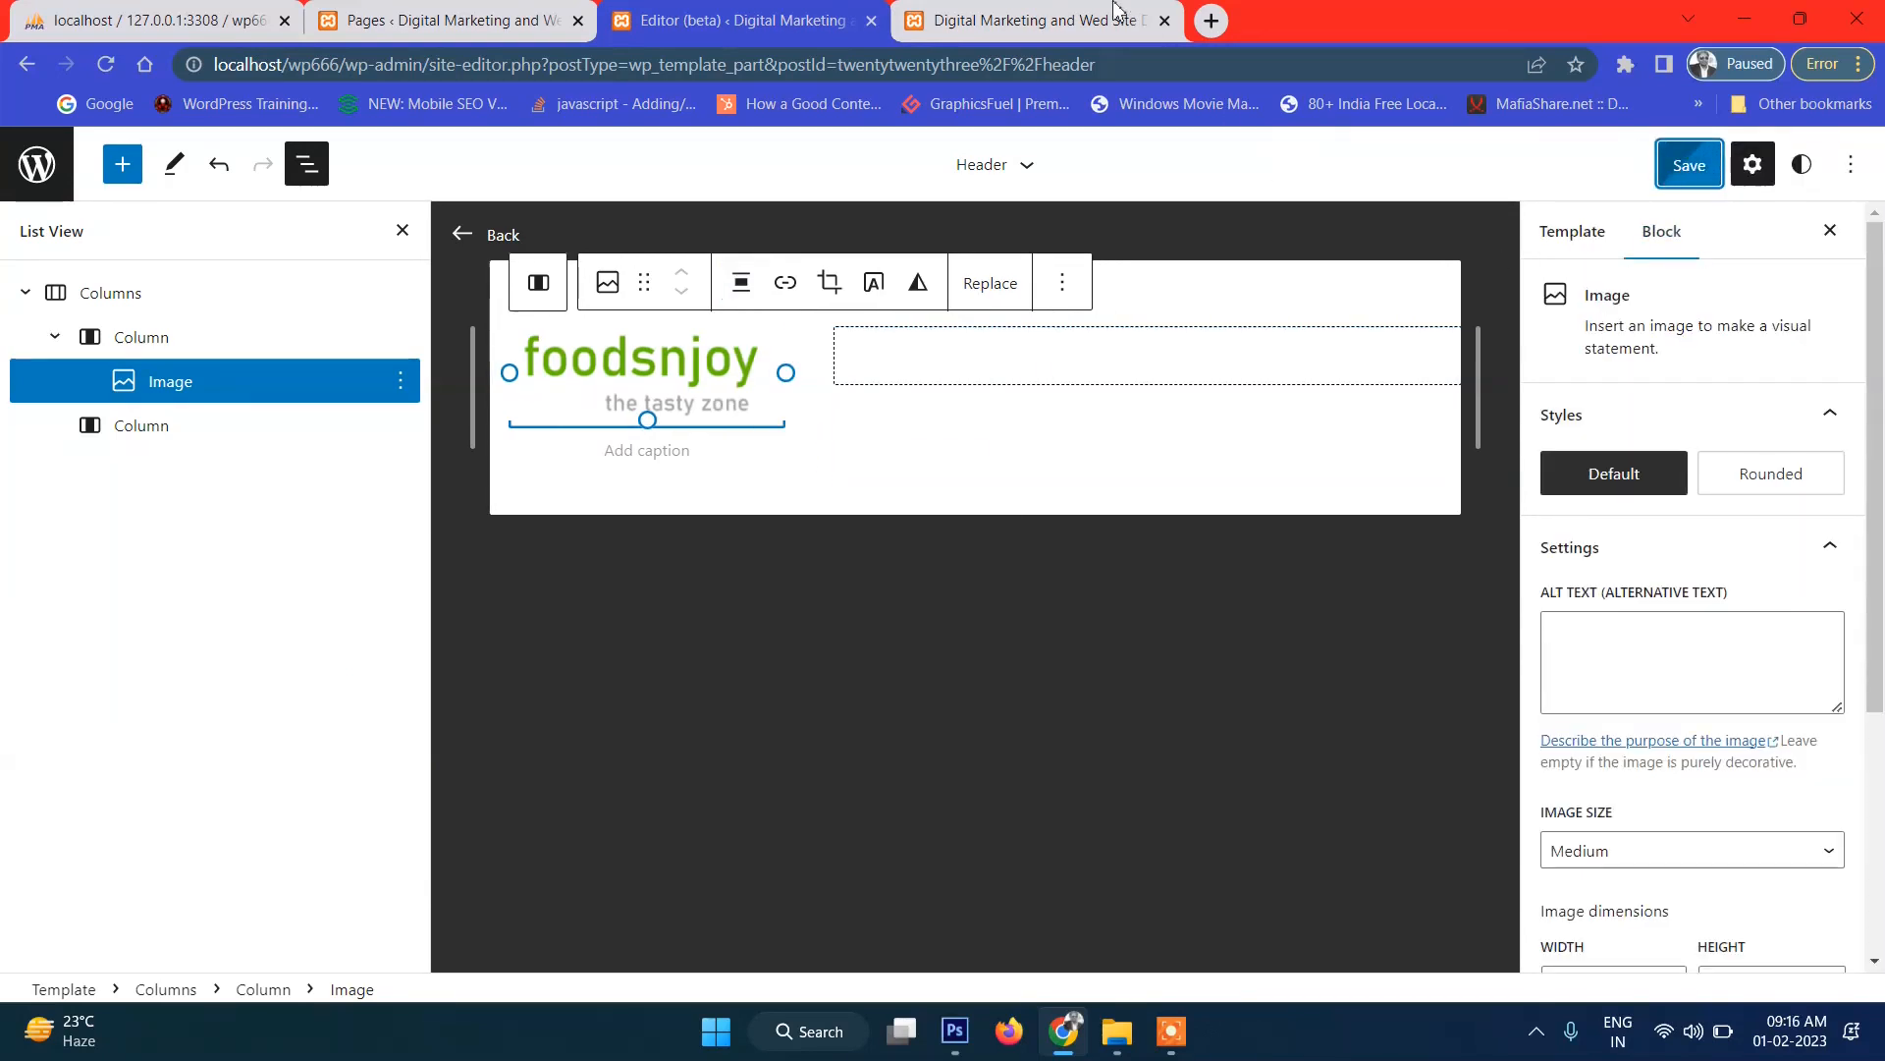
# Check the updated logo on the live site and select the site's address.
pyautogui.click(1031, 20)
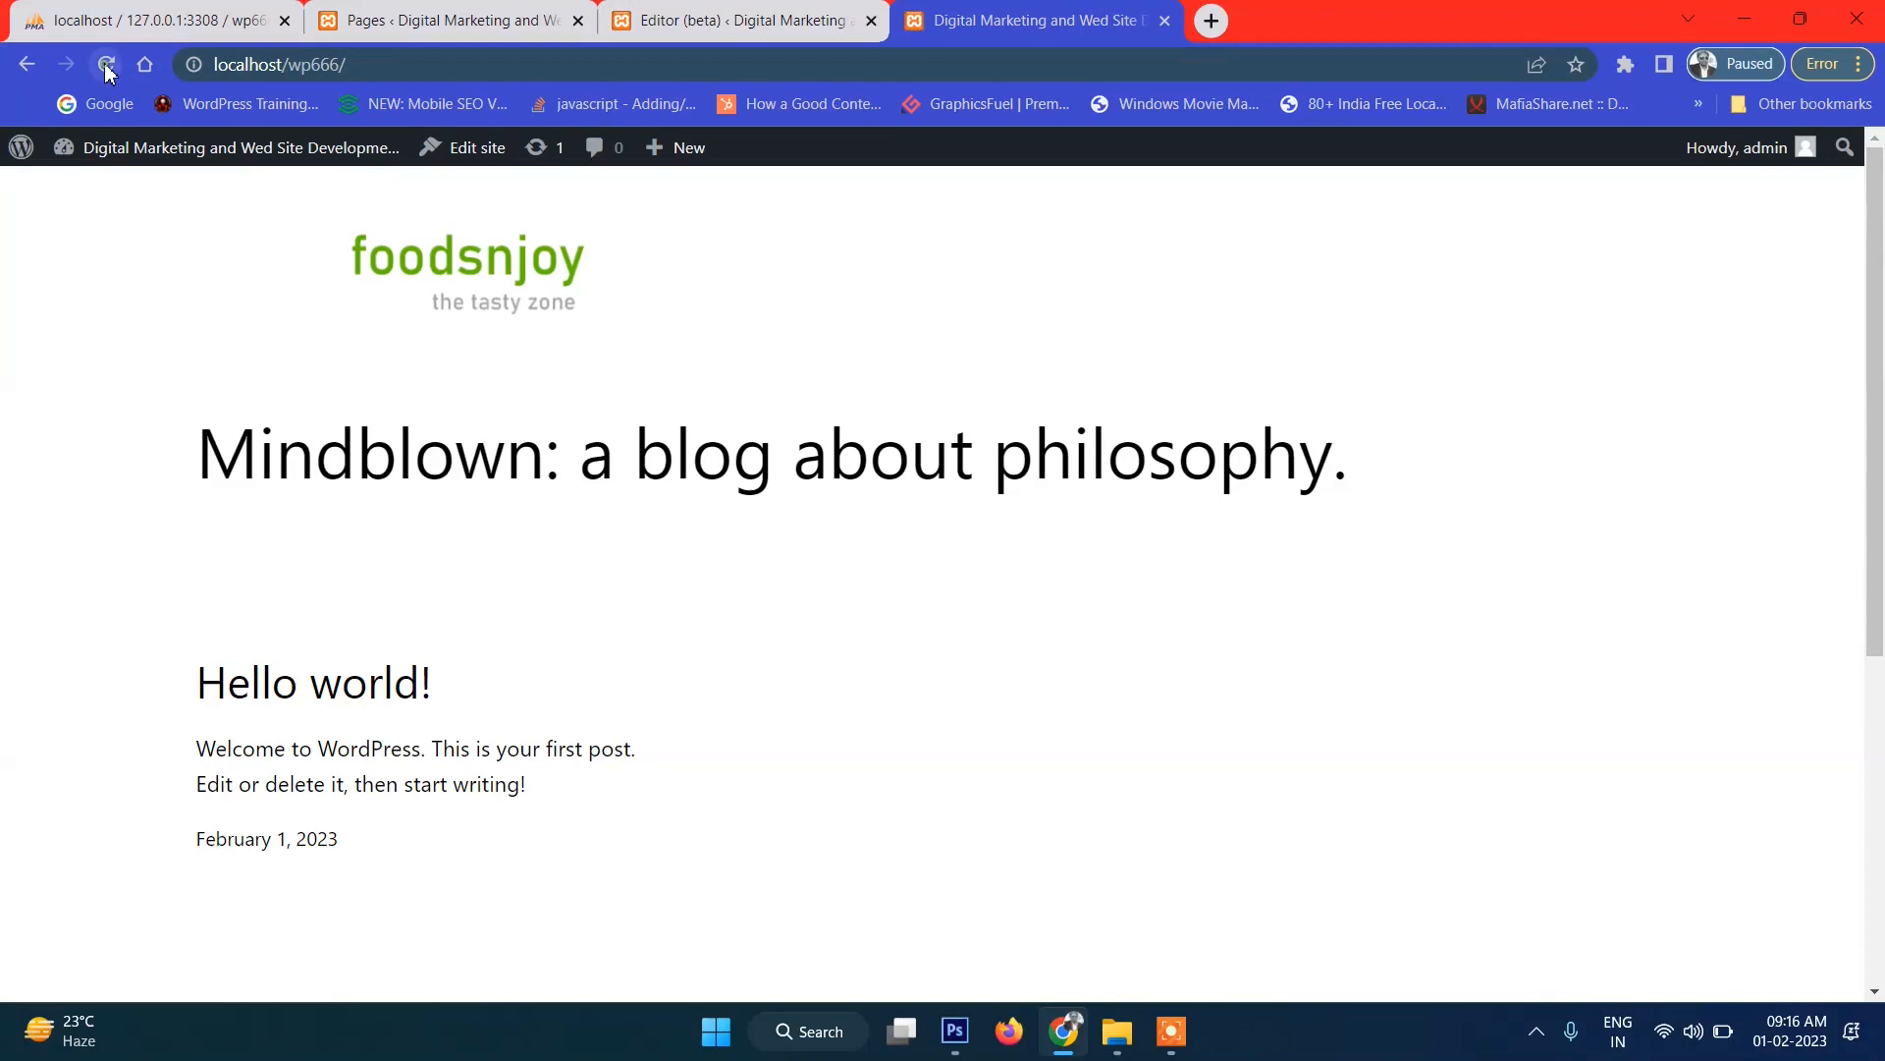
pyautogui.scroll(-3, 242, 354)
pyautogui.scroll(3, 113, 304)
pyautogui.moveTo(104, 285); pyautogui.dragTo(498, 301)
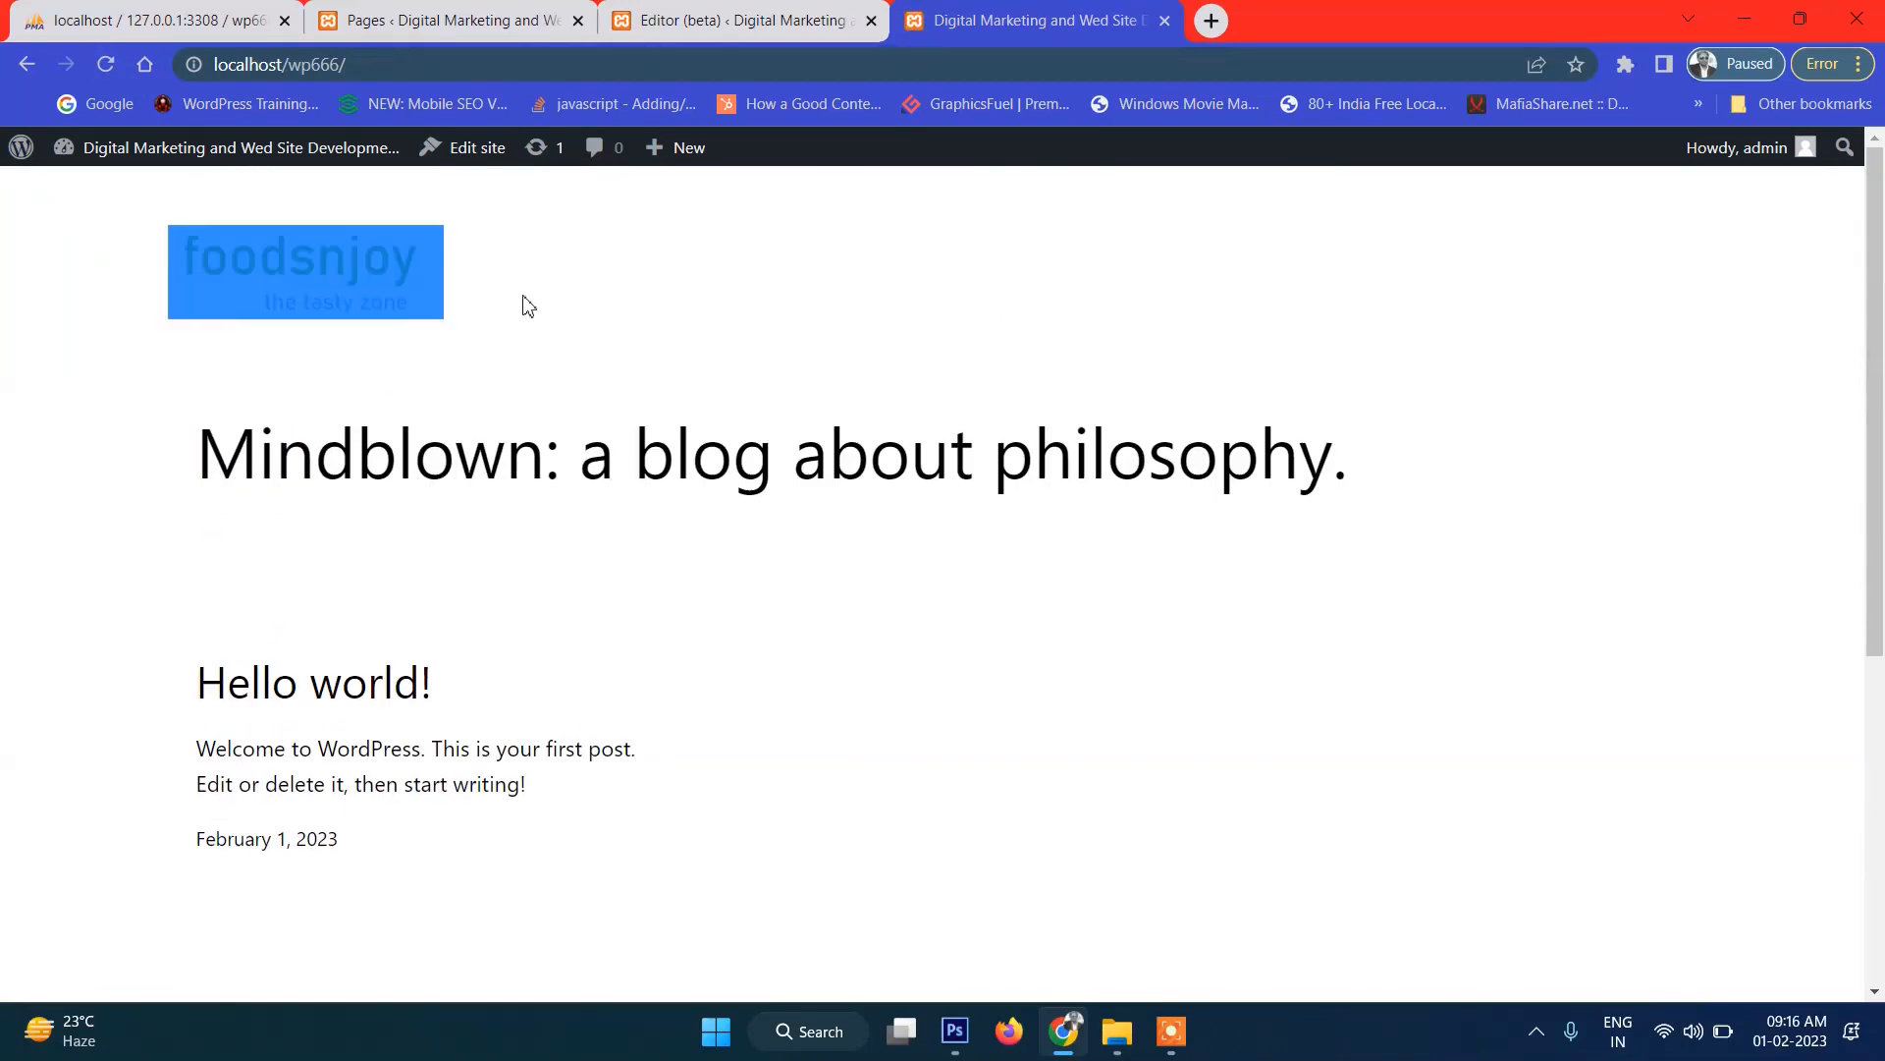
pyautogui.click(527, 306)
pyautogui.click(731, 20)
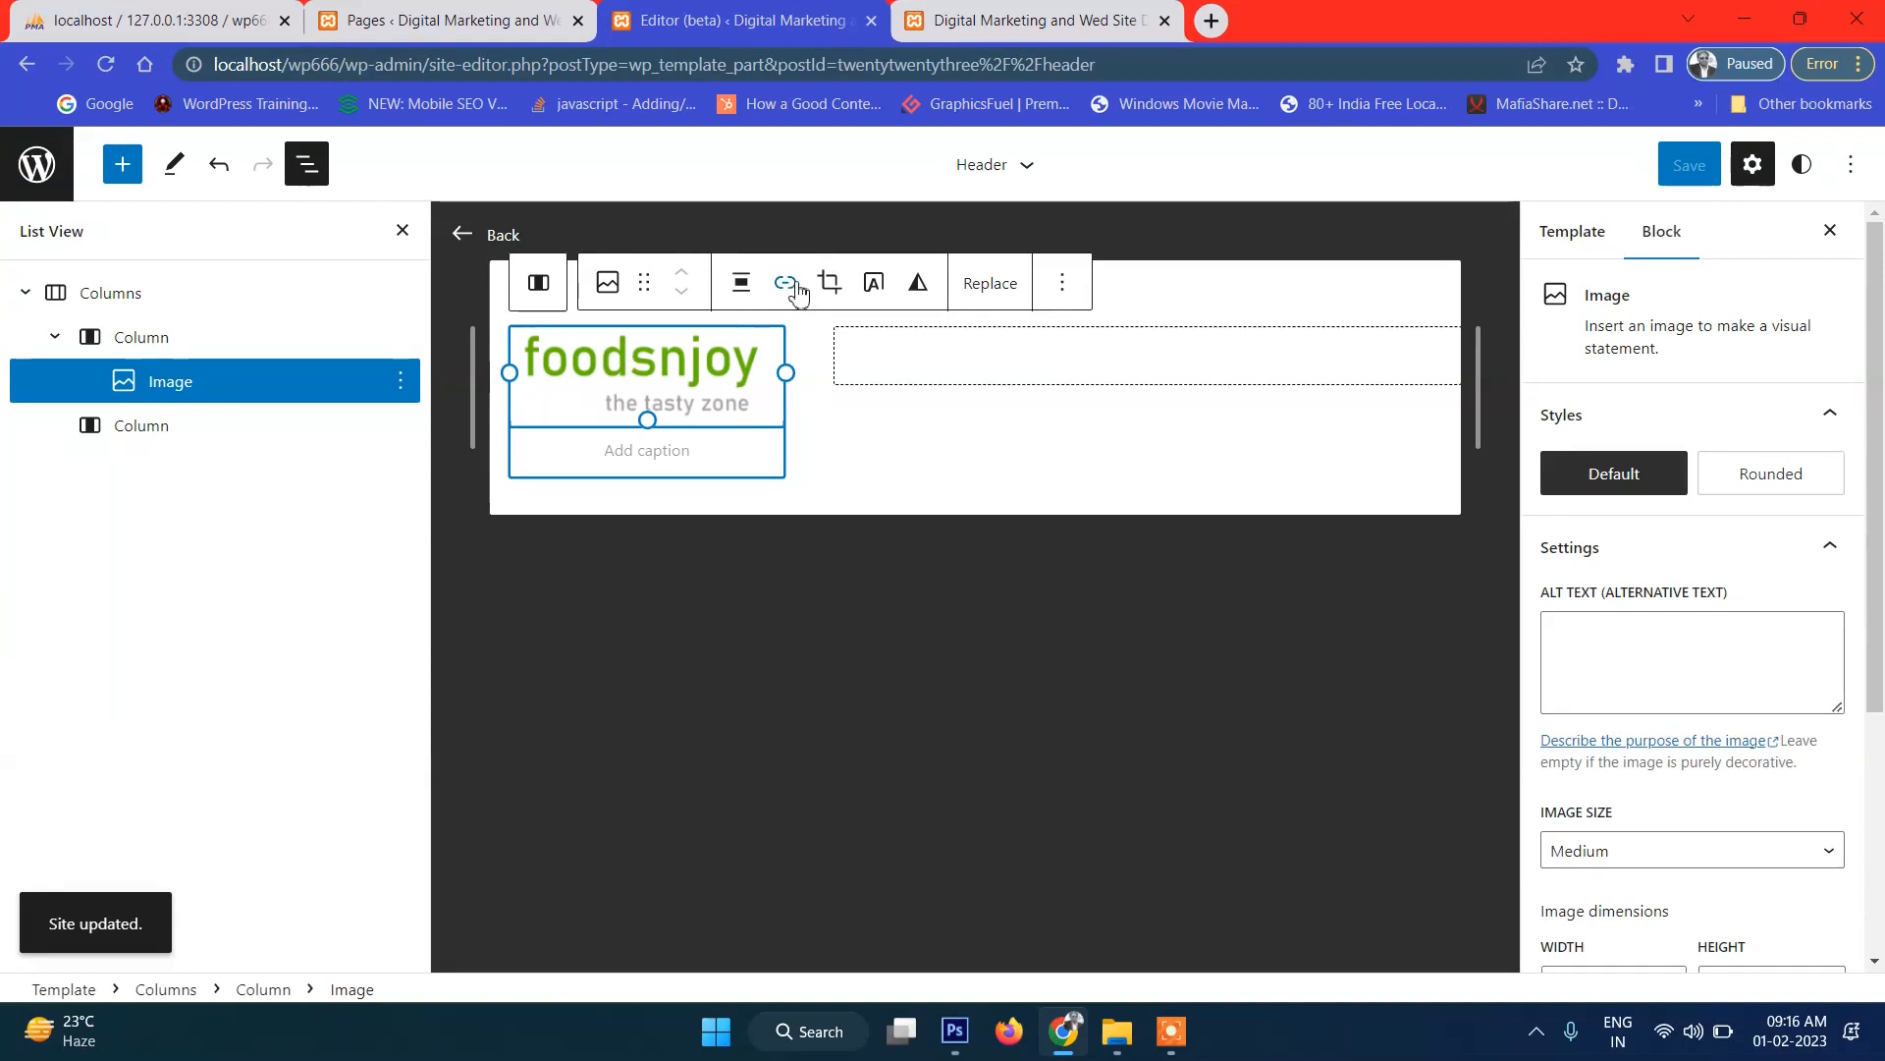
pyautogui.hotkey('ctrl', 'Tab')
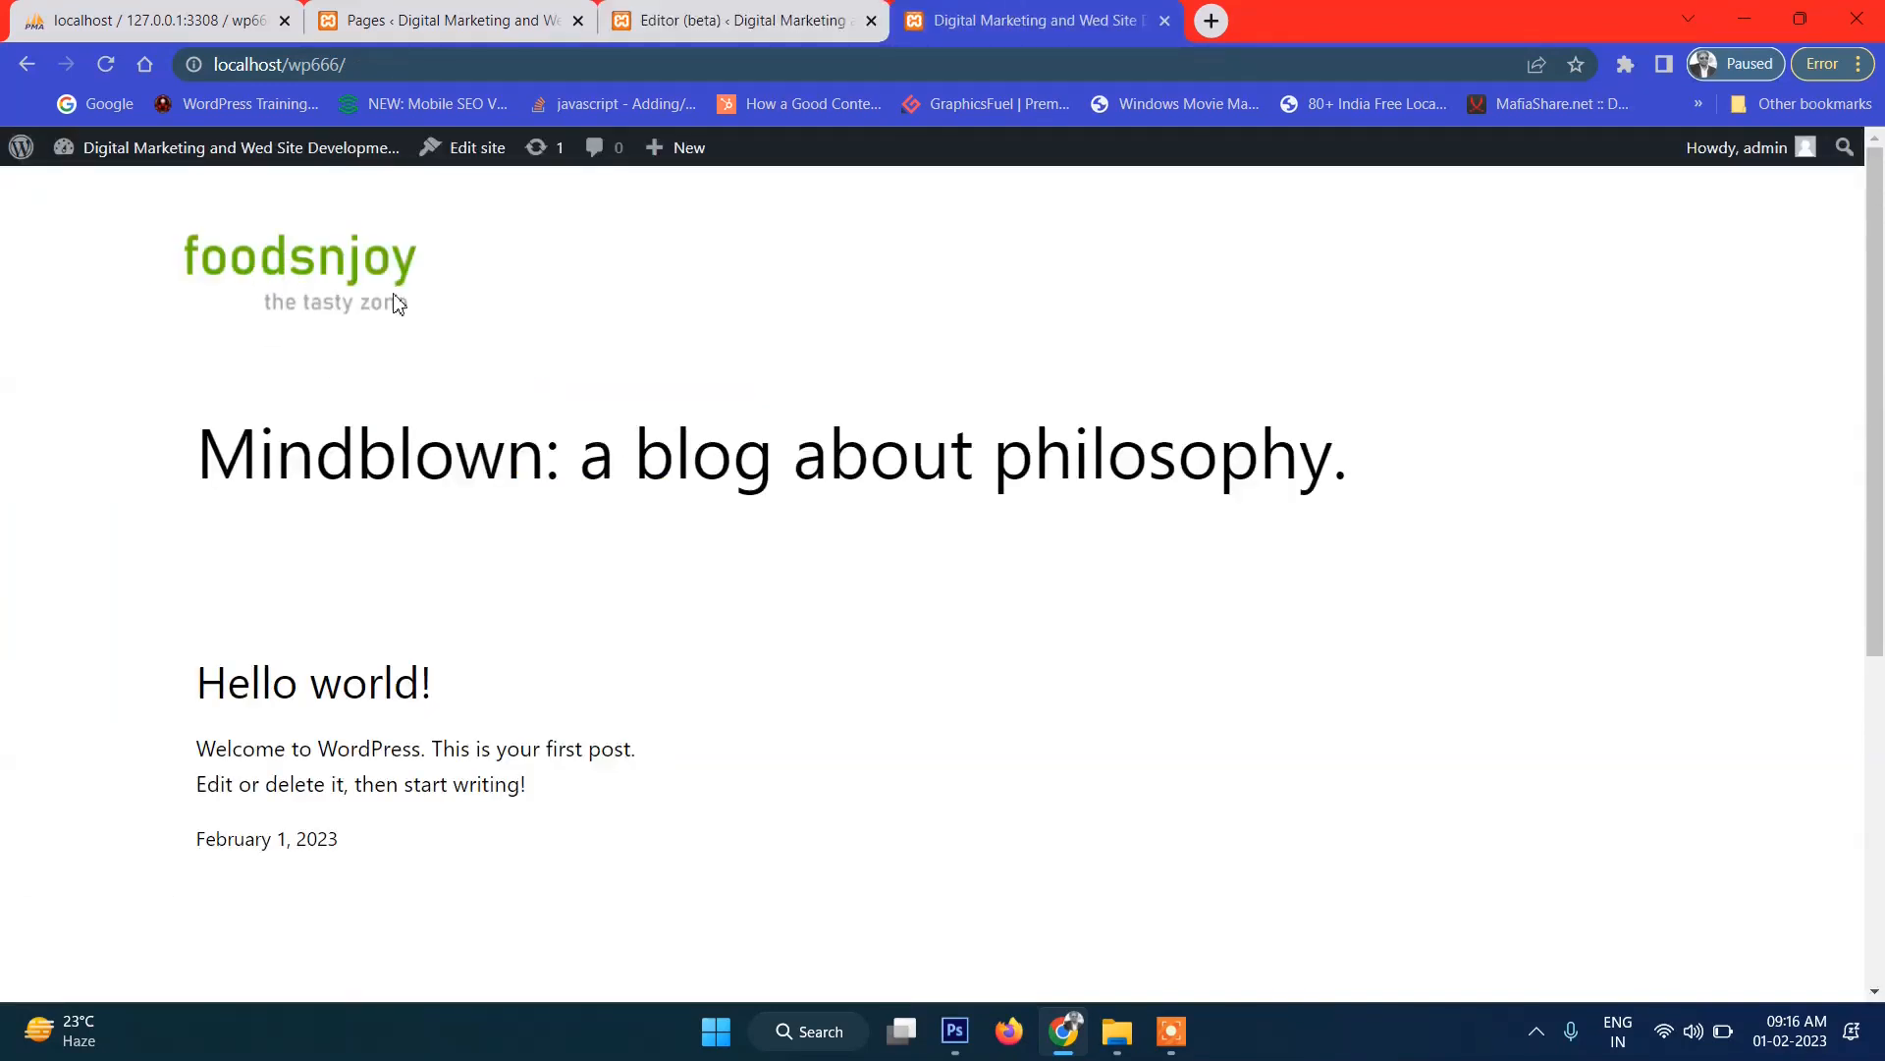
pyautogui.click(385, 70)
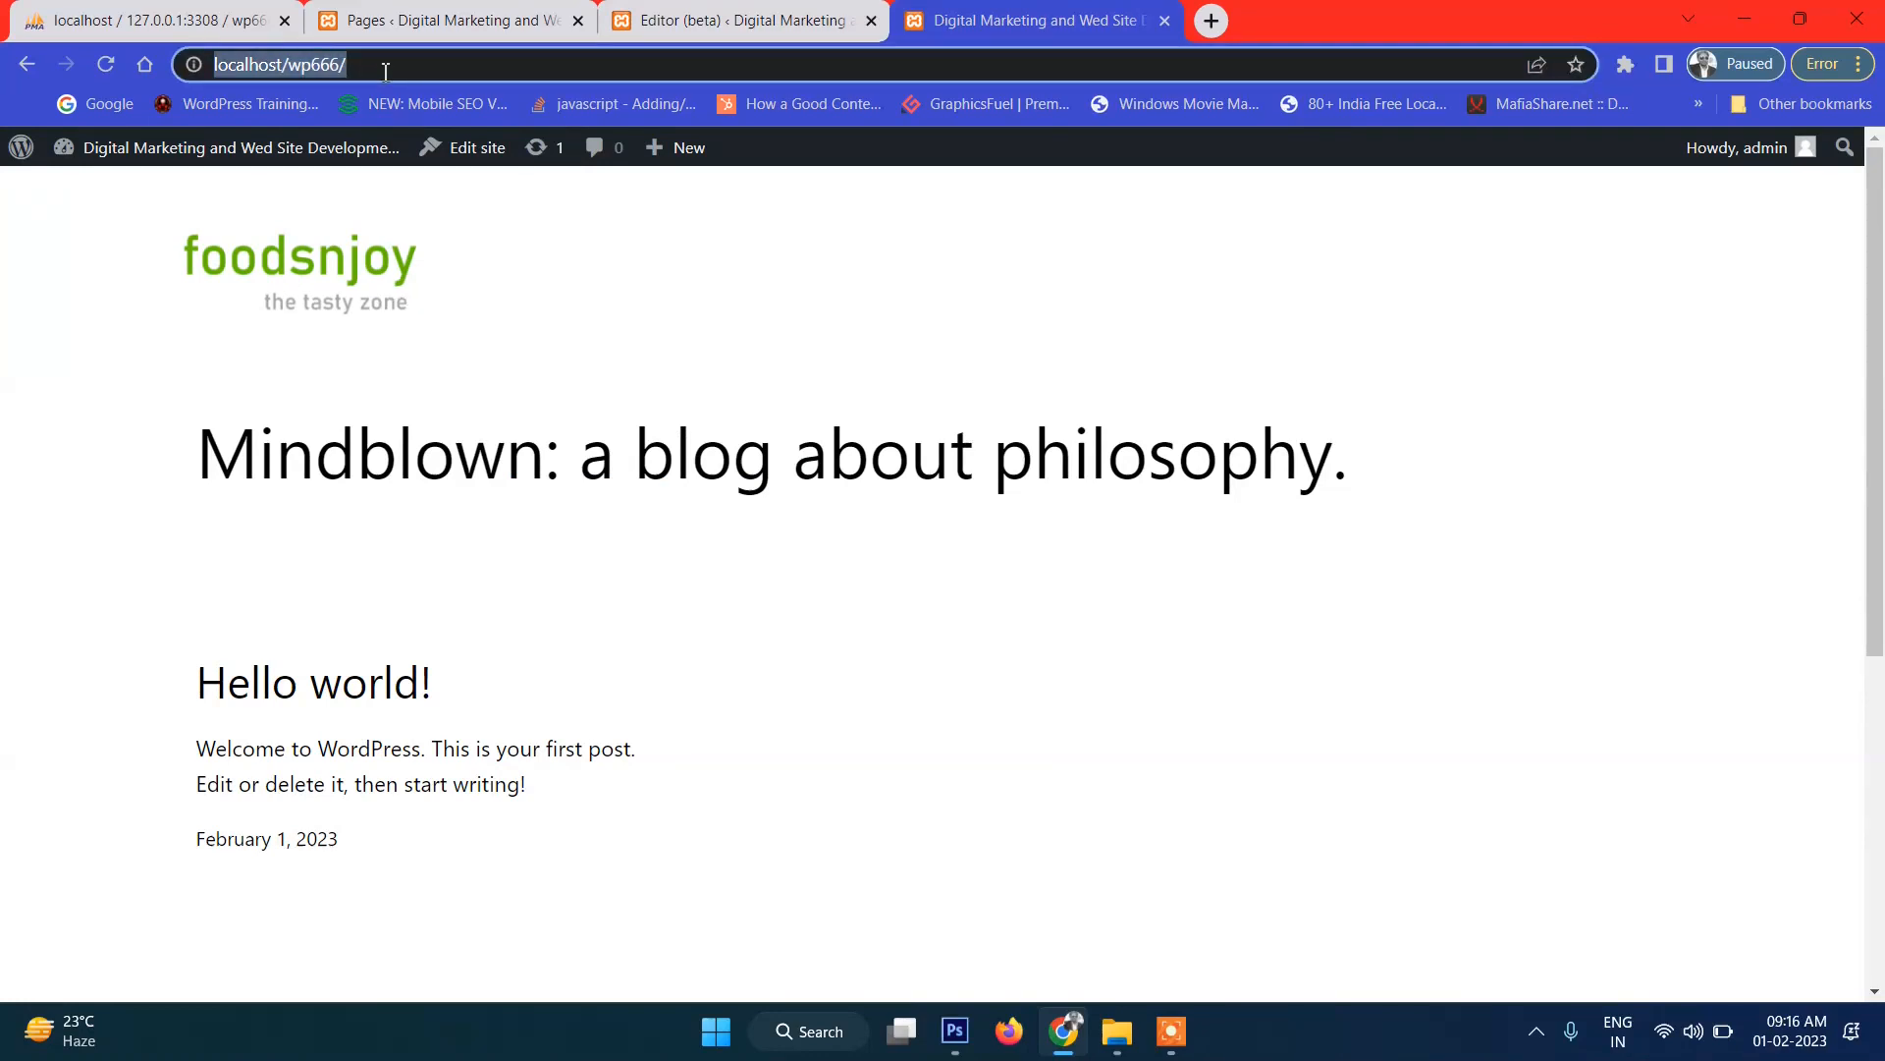
pyautogui.click(701, 32)
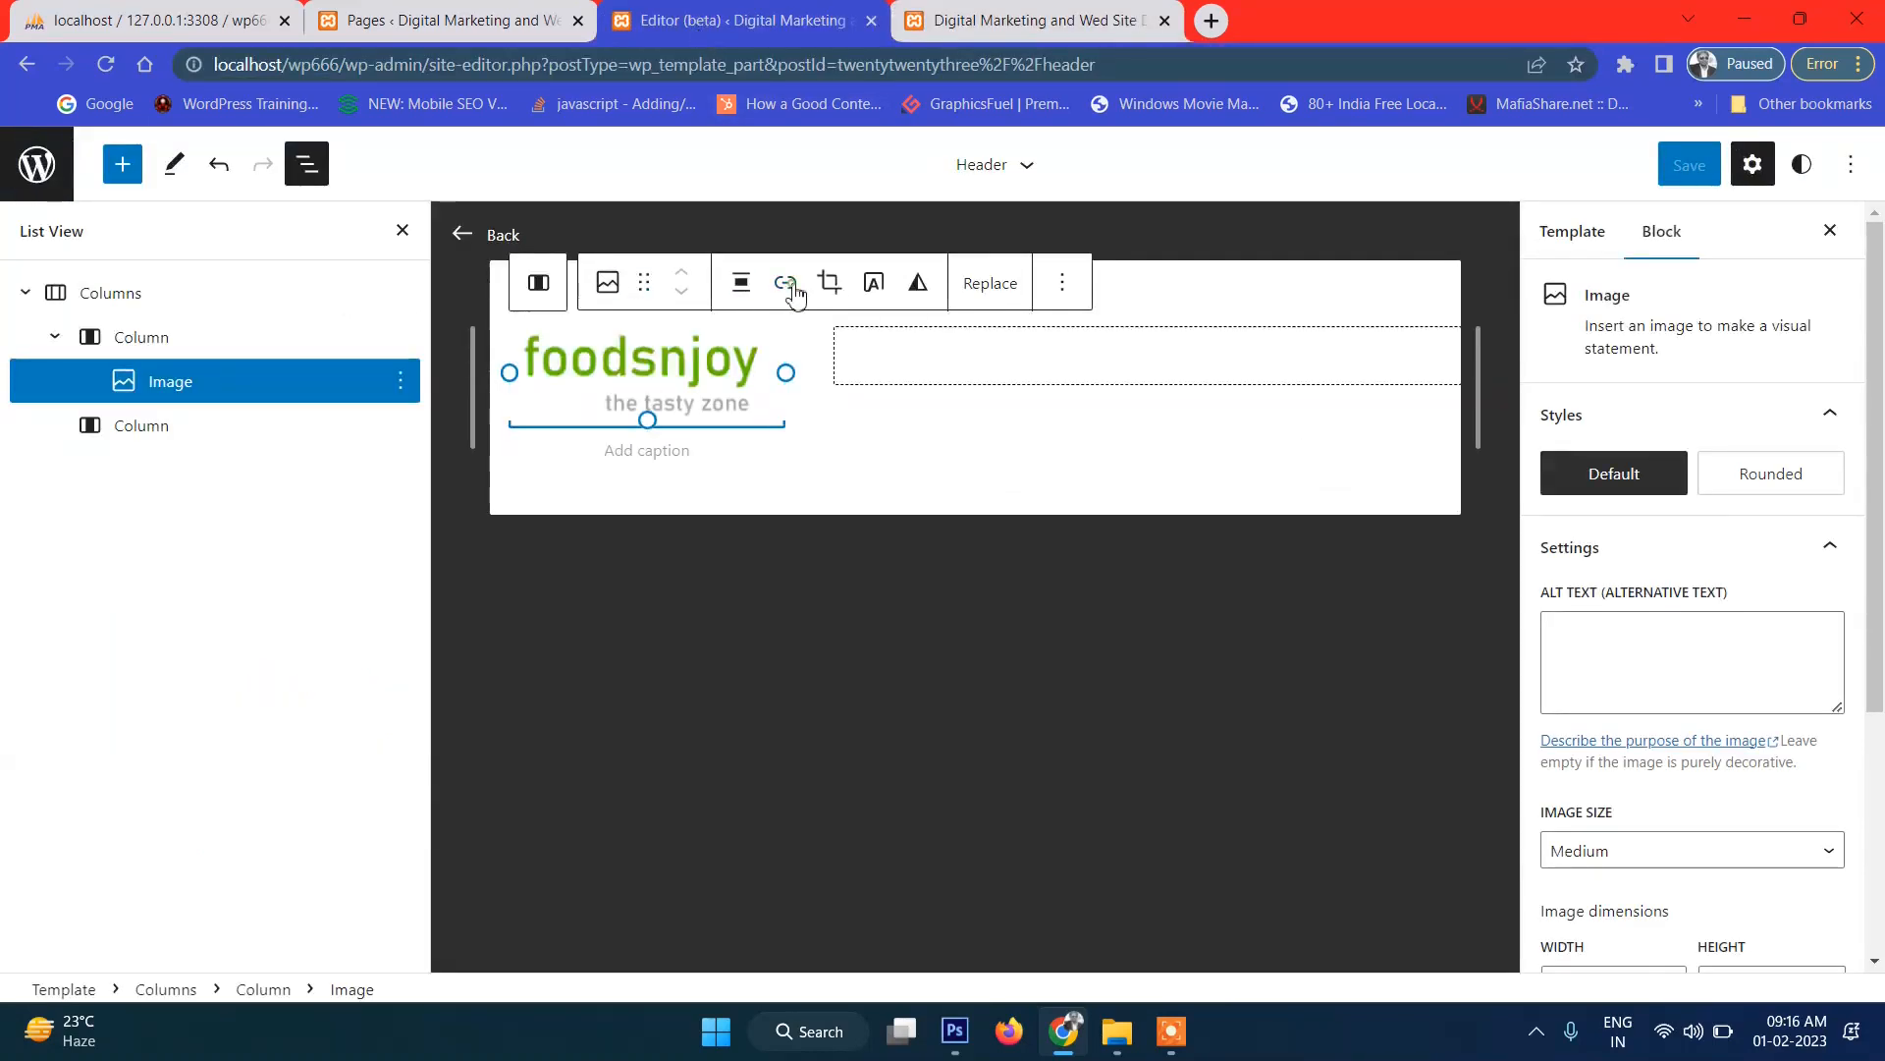
pyautogui.click(785, 282)
pyautogui.hotkey('ctrl', 'v')
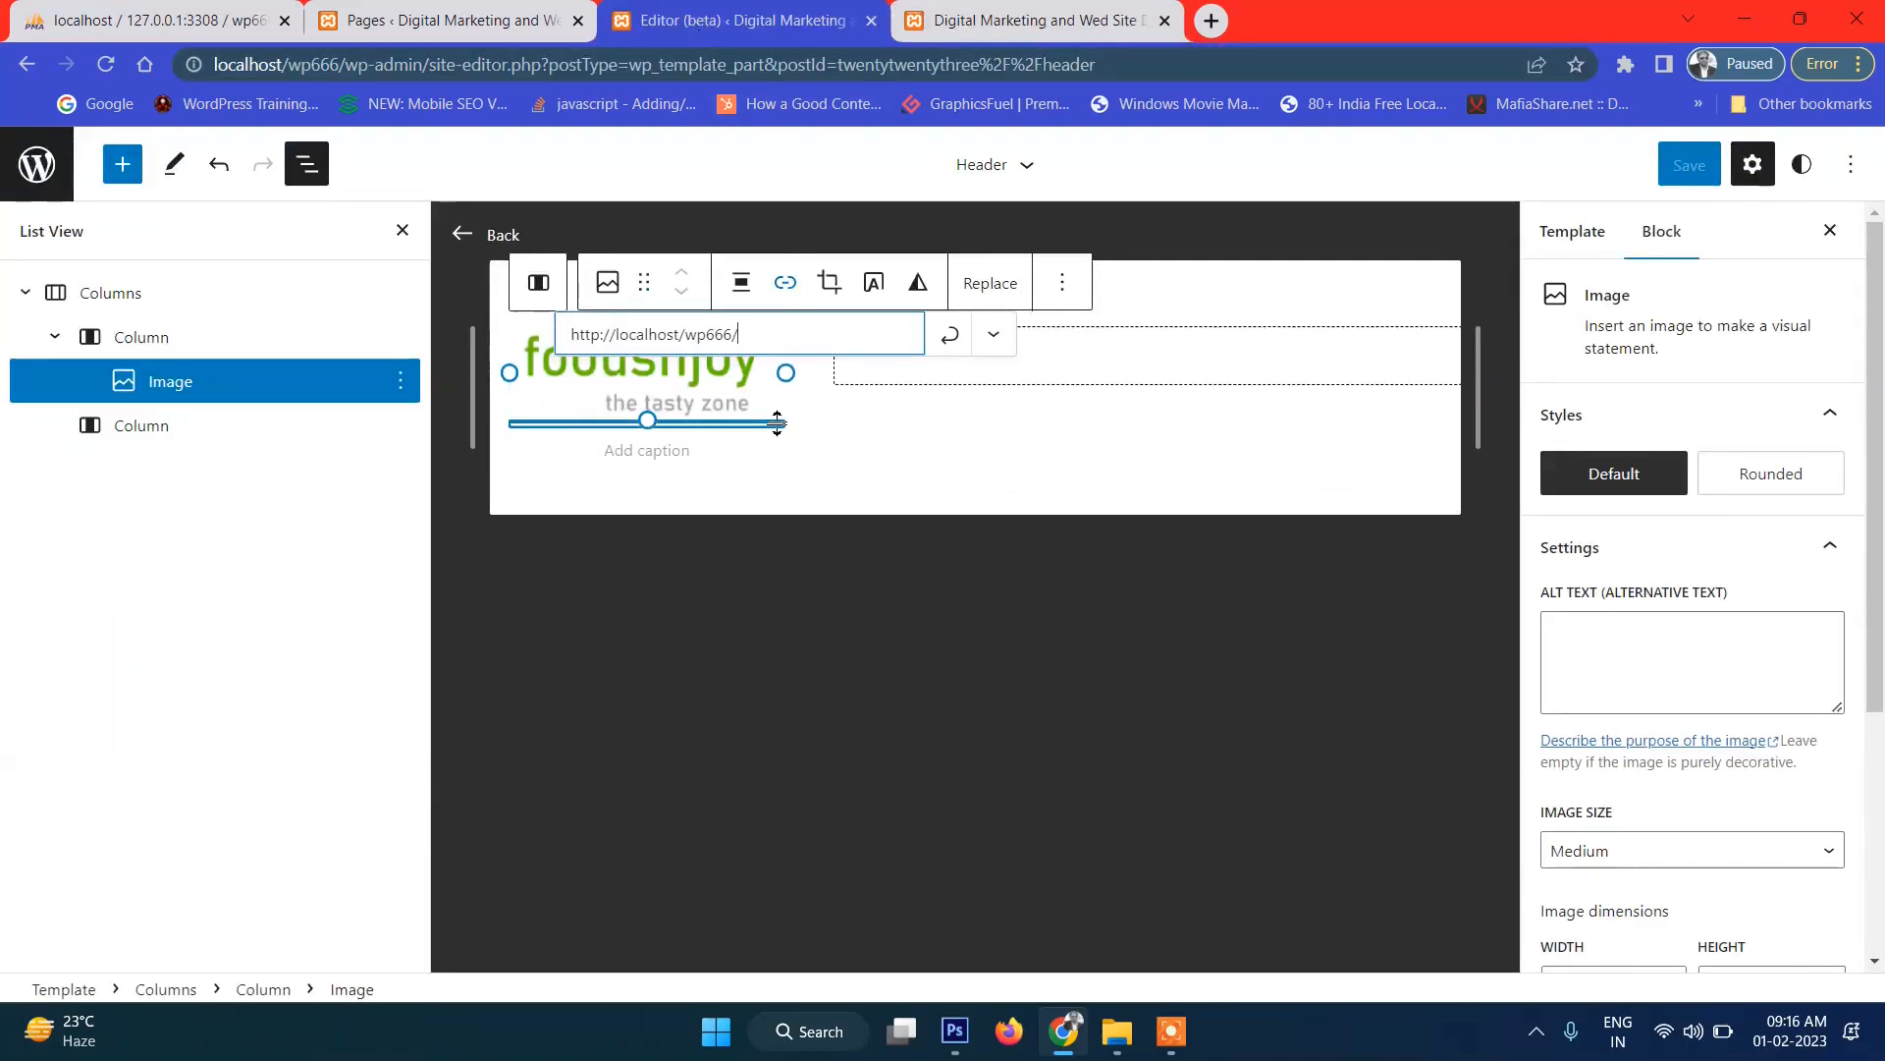
pyautogui.click(850, 444)
pyautogui.click(660, 393)
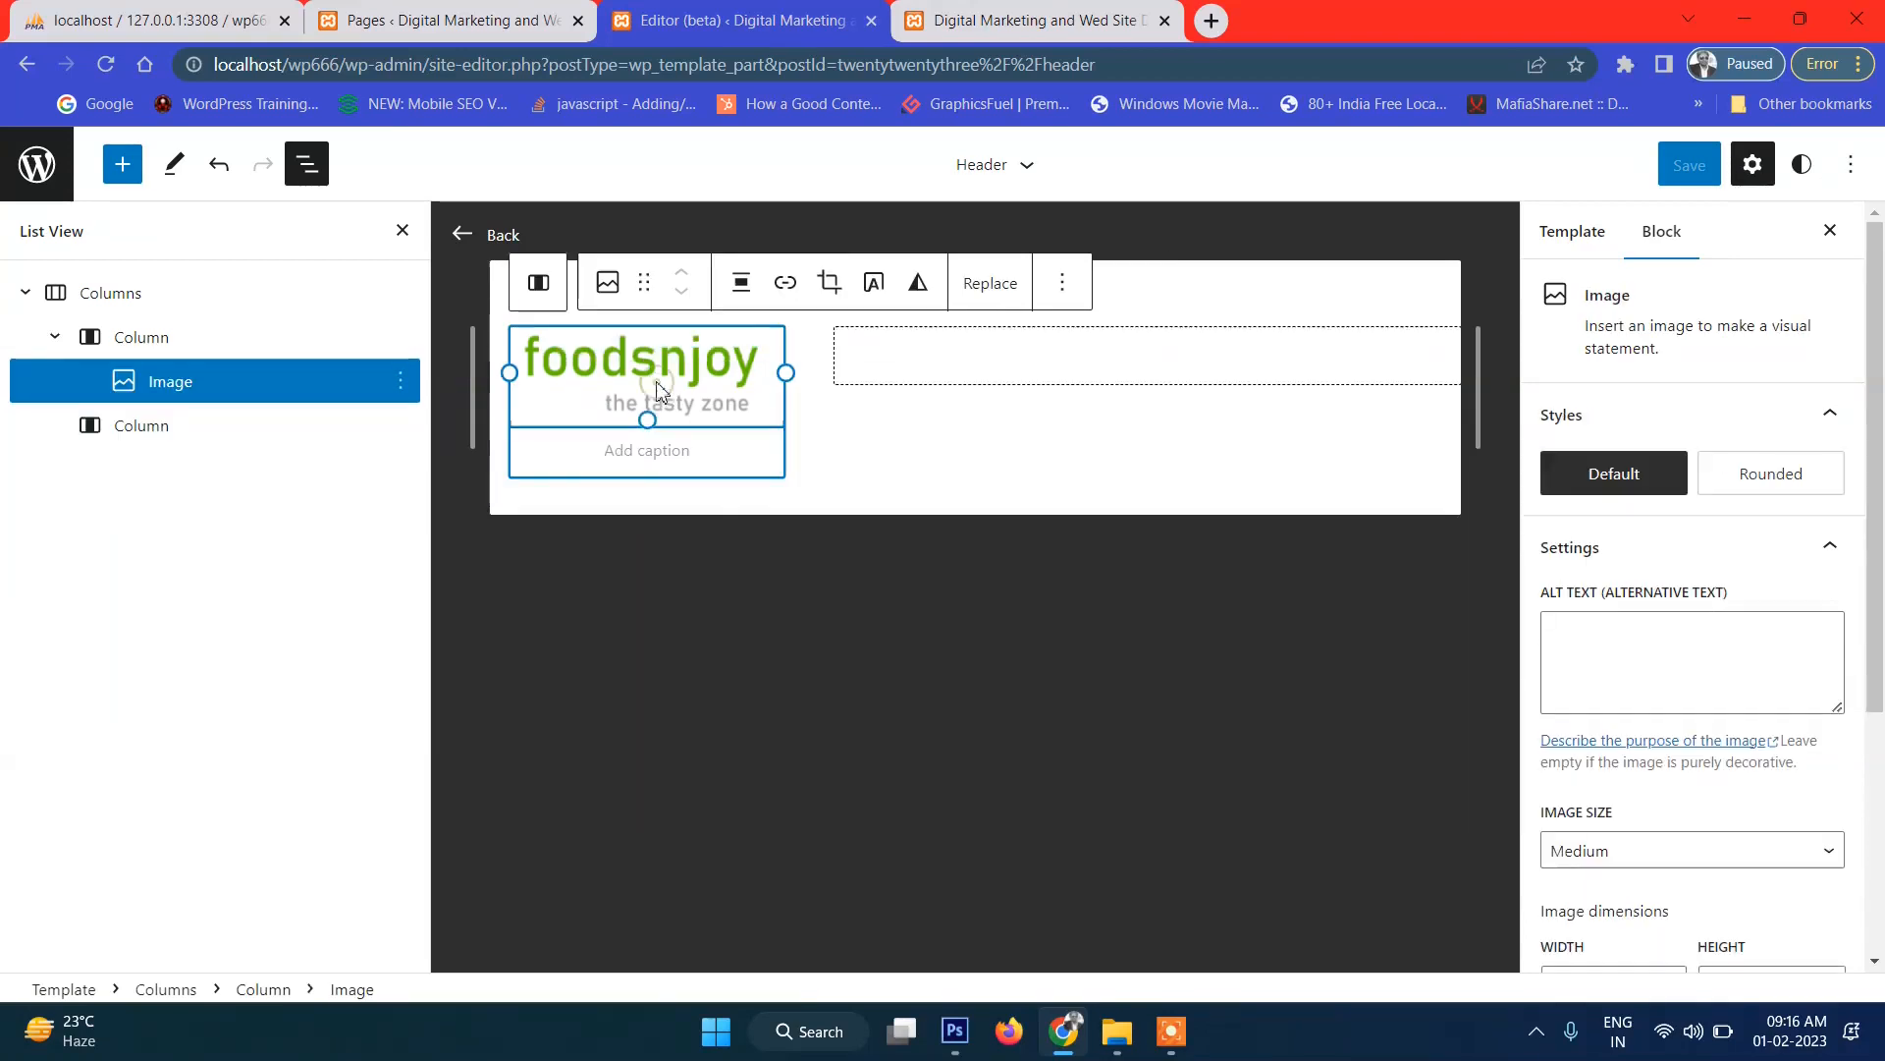
pyautogui.click(784, 283)
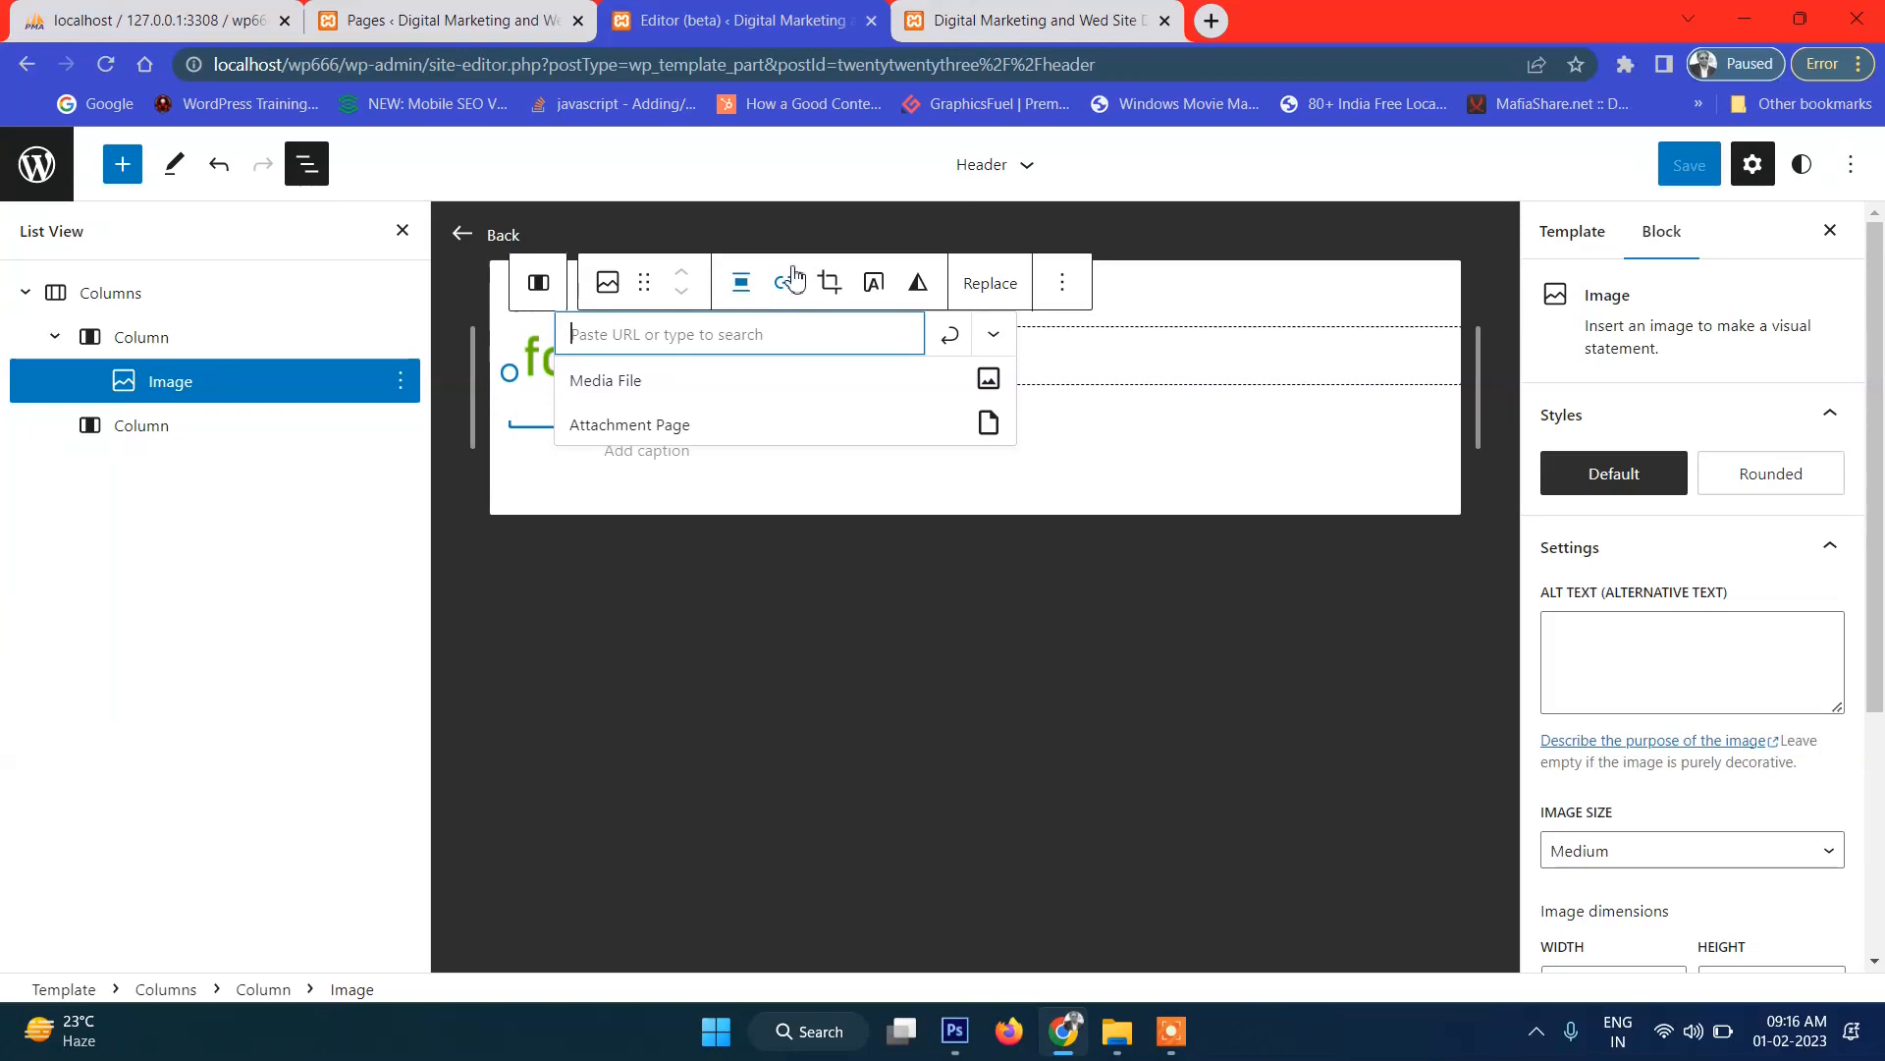
pyautogui.click(814, 599)
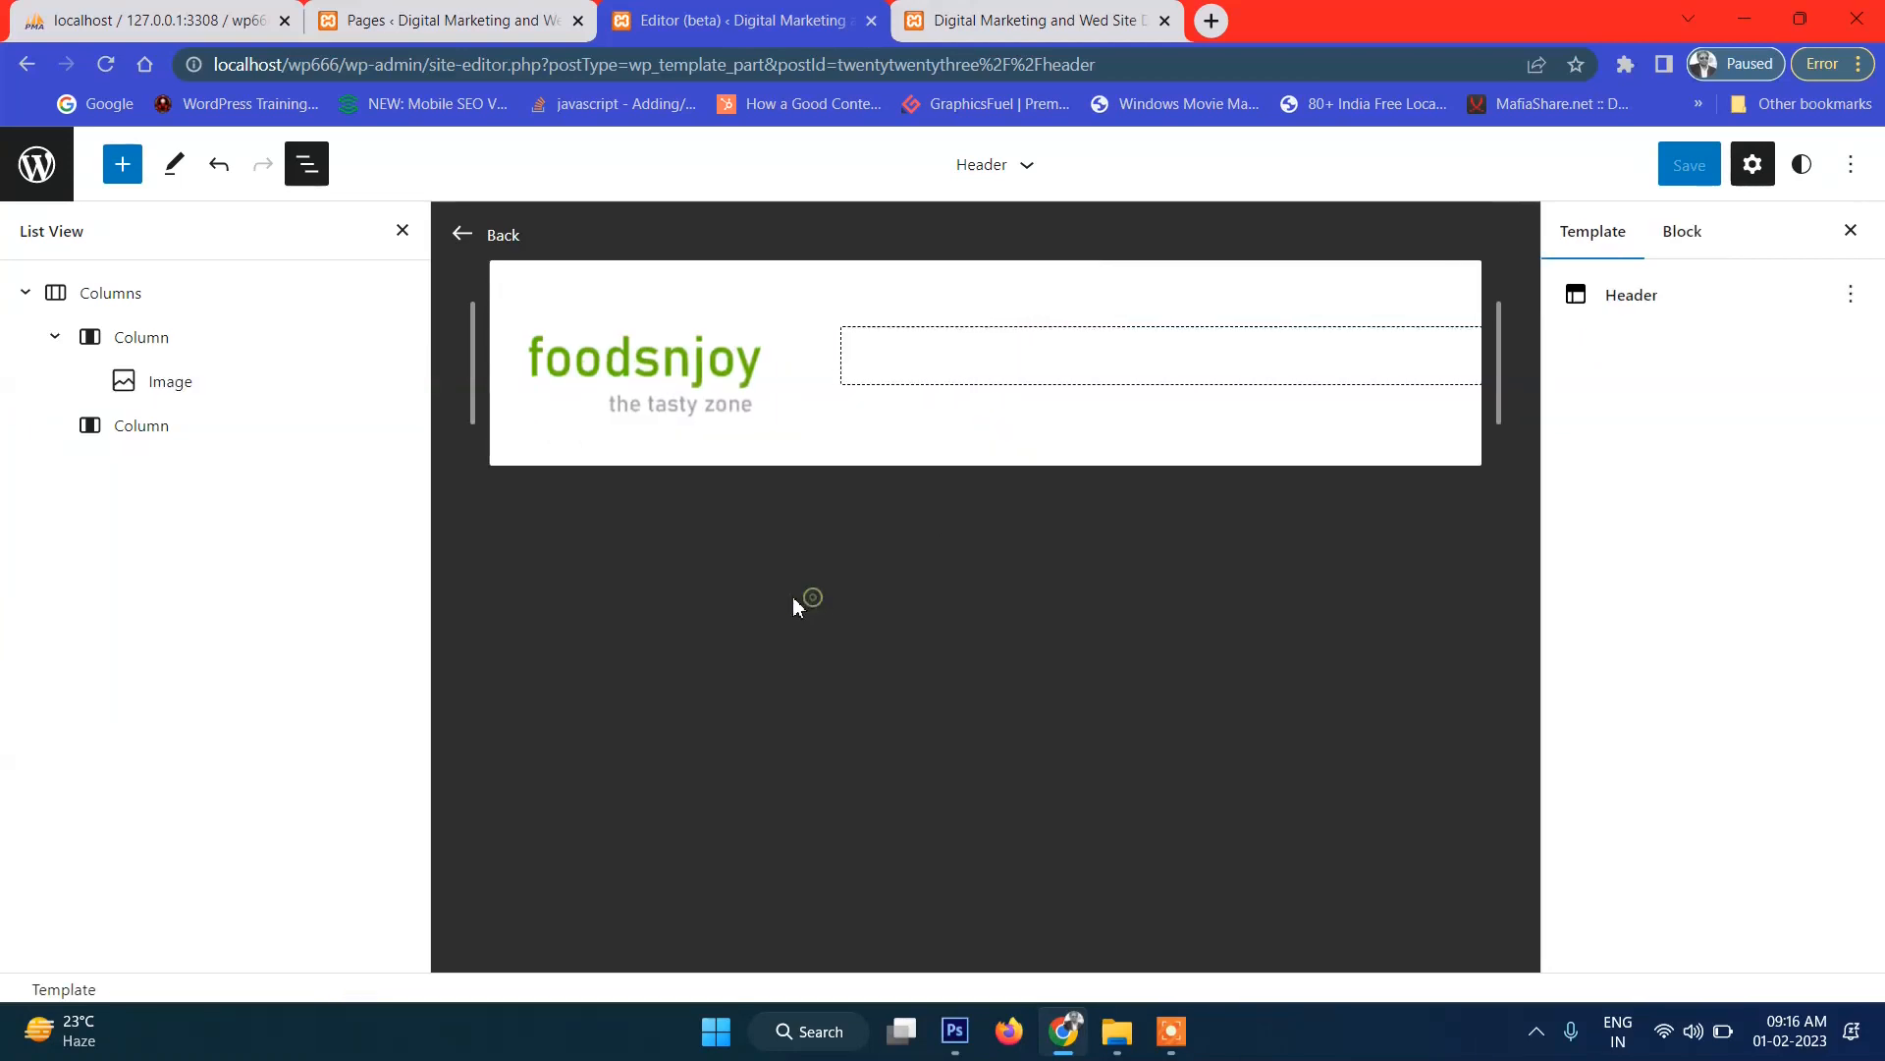
pyautogui.click(656, 407)
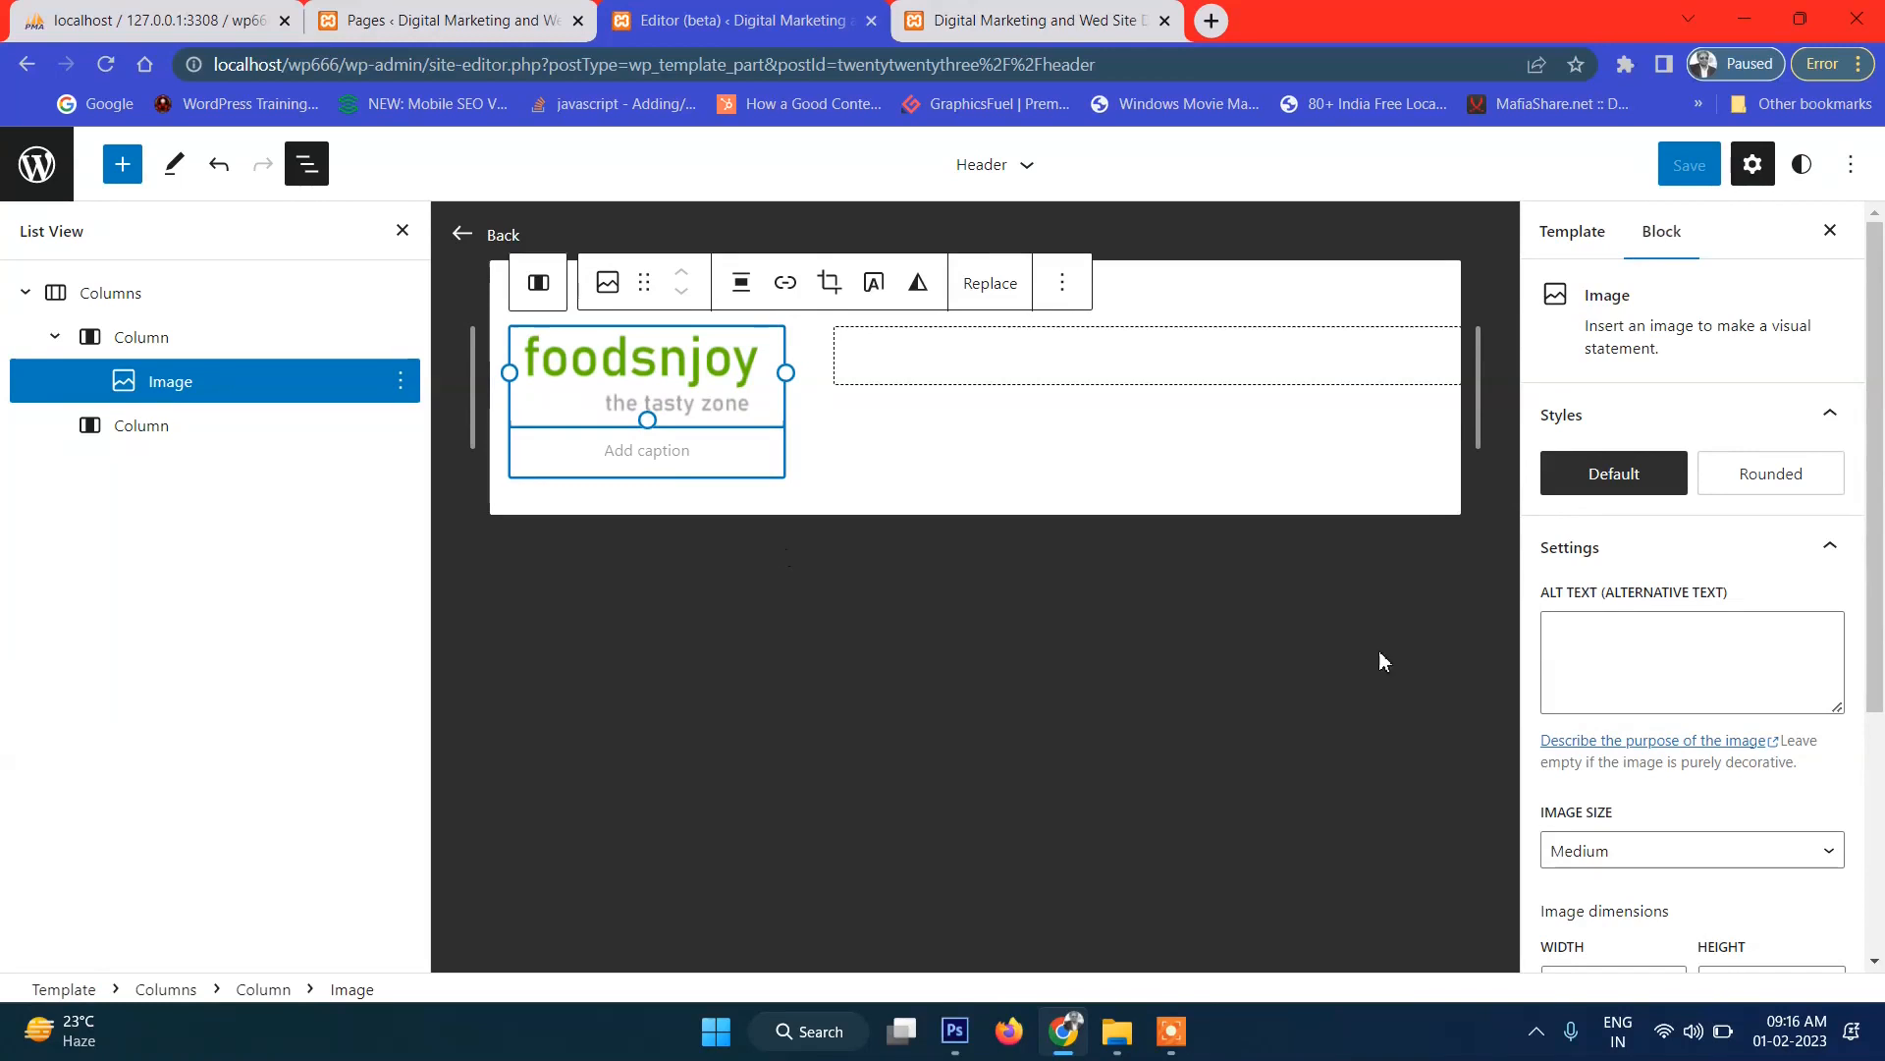
pyautogui.scroll(-4, 1770, 843)
pyautogui.scroll(4, 1726, 724)
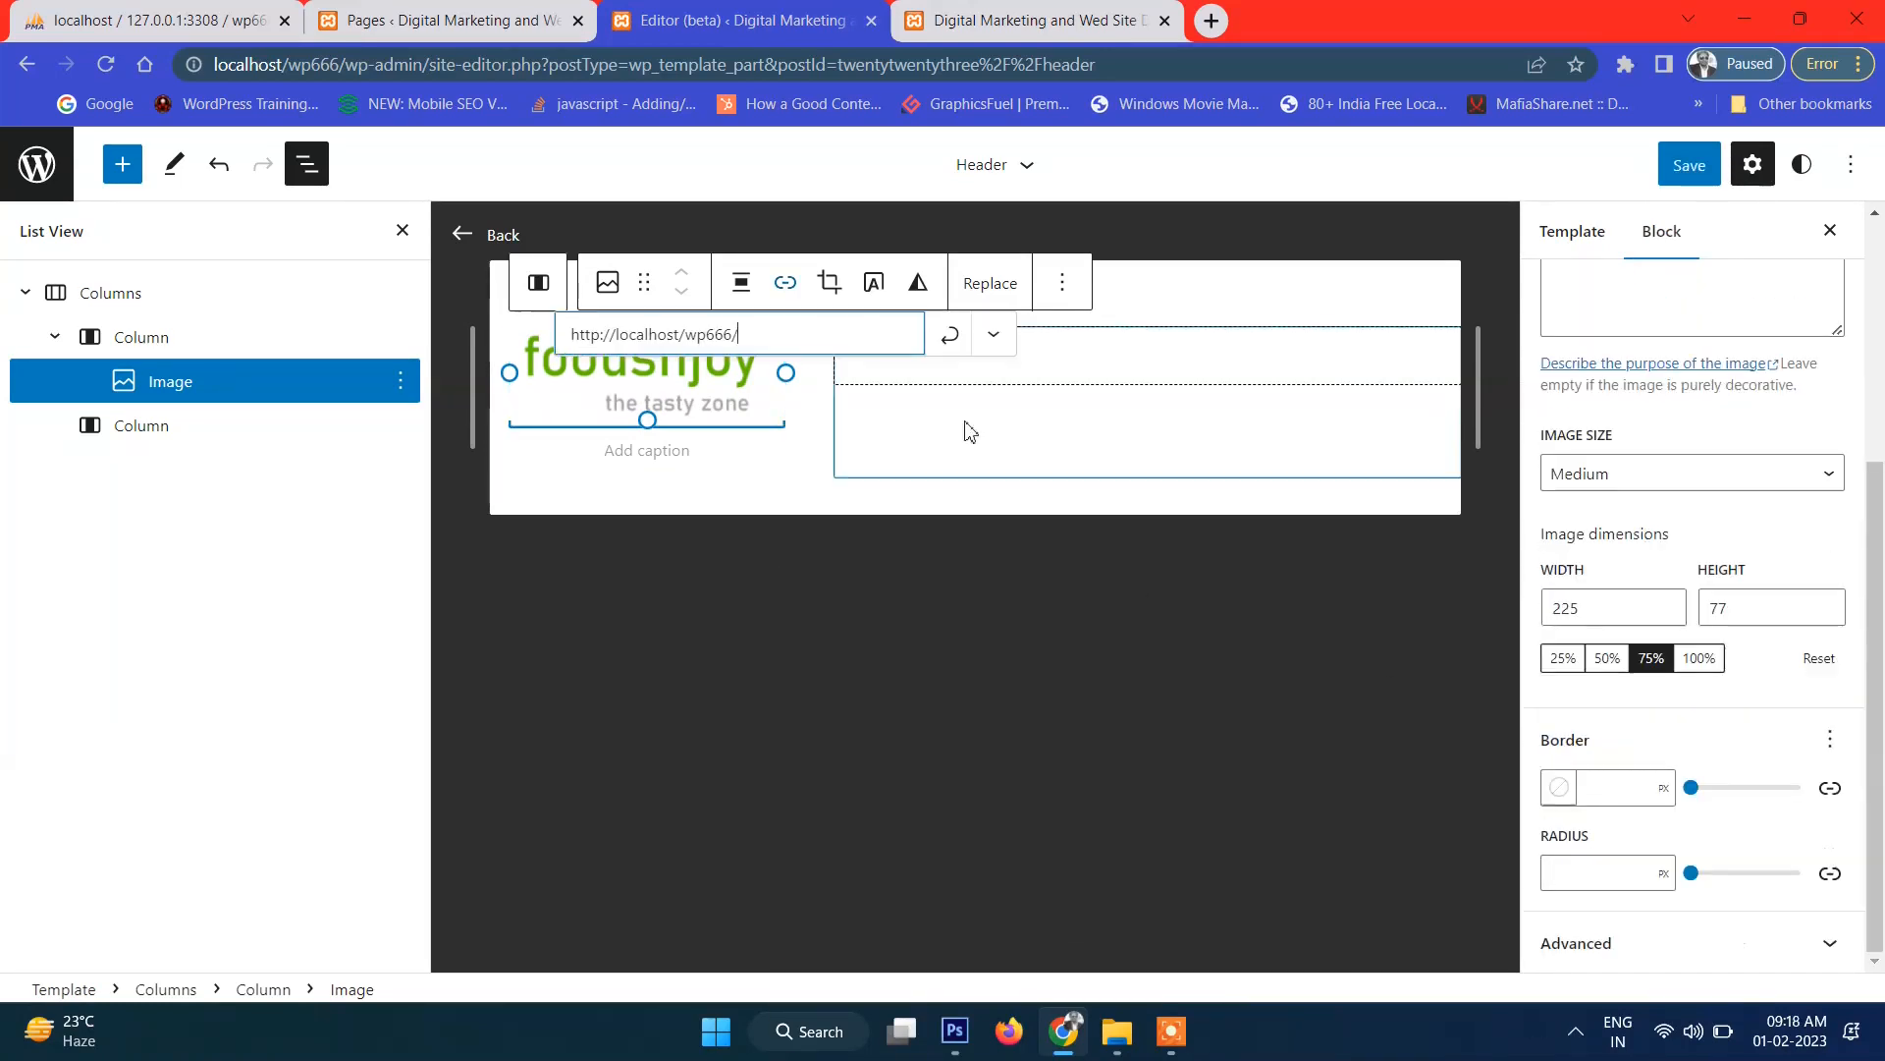
pyautogui.click(949, 334)
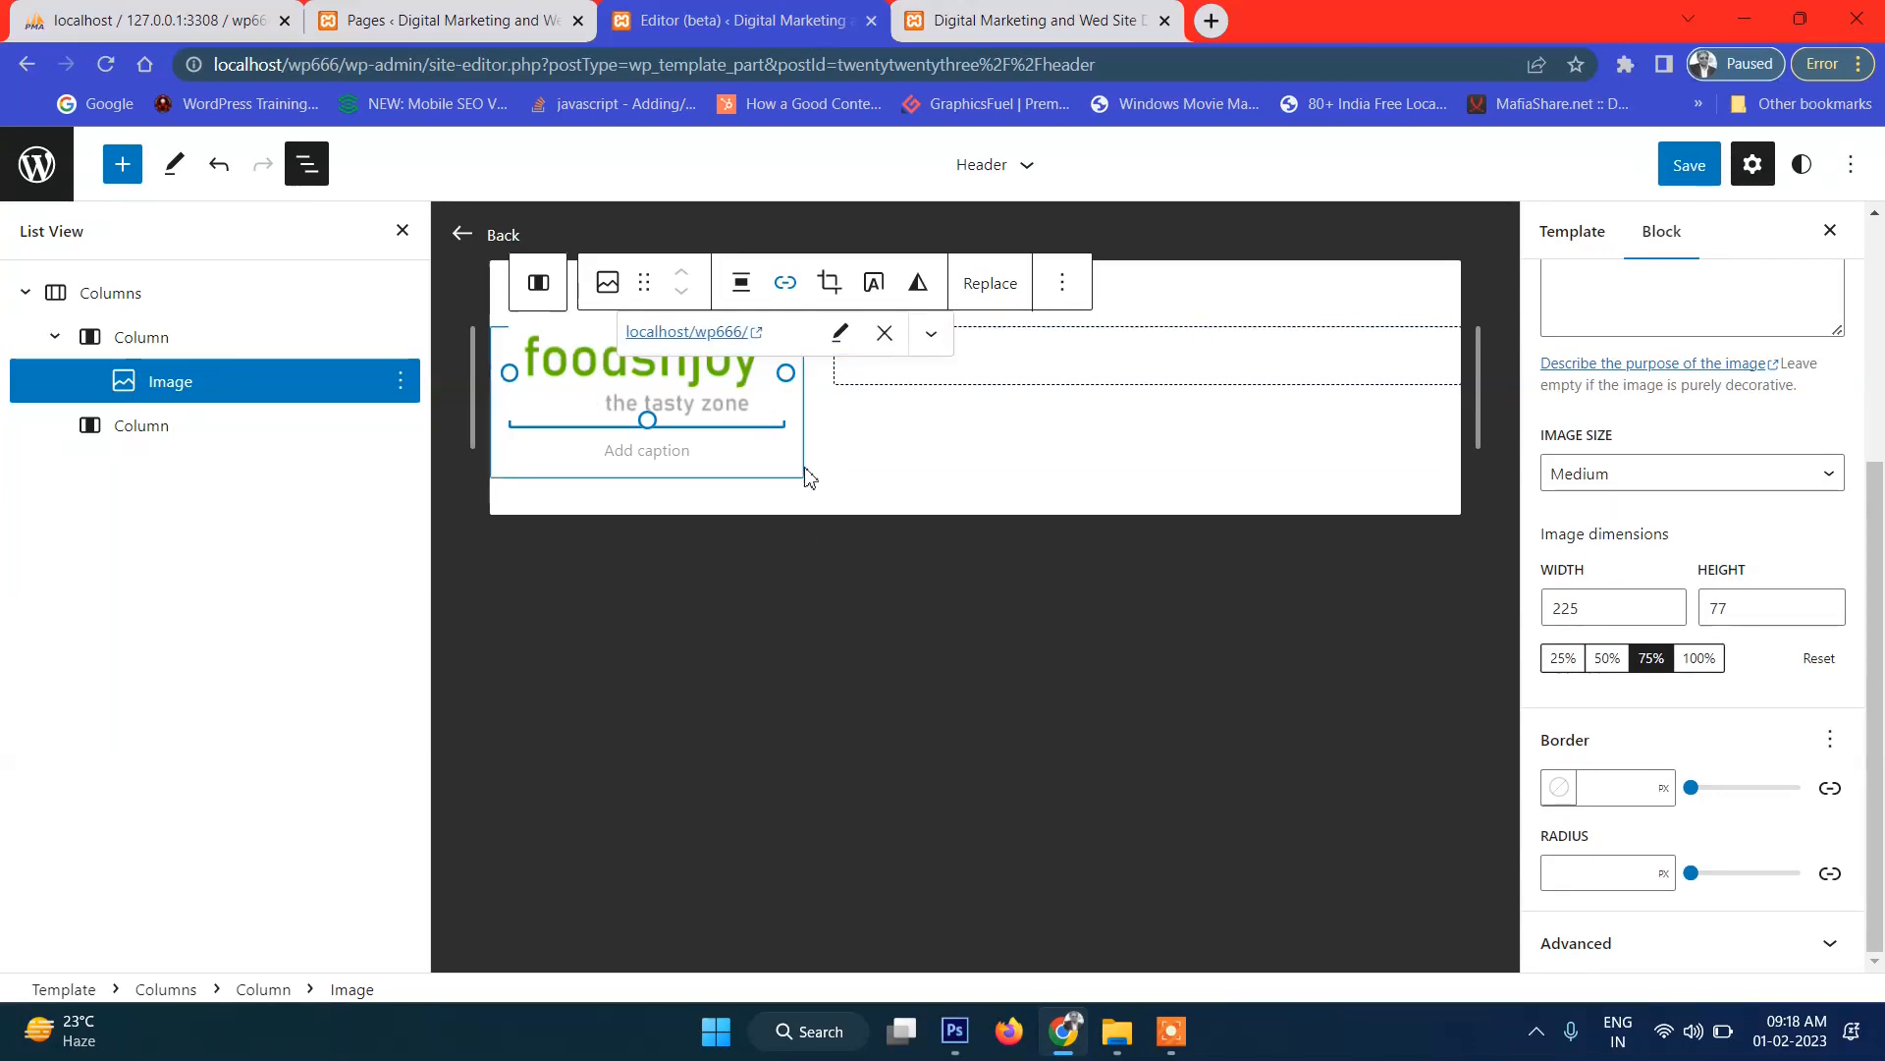
# Save the Header template part and reload the live site to see the change.
pyautogui.click(1689, 167)
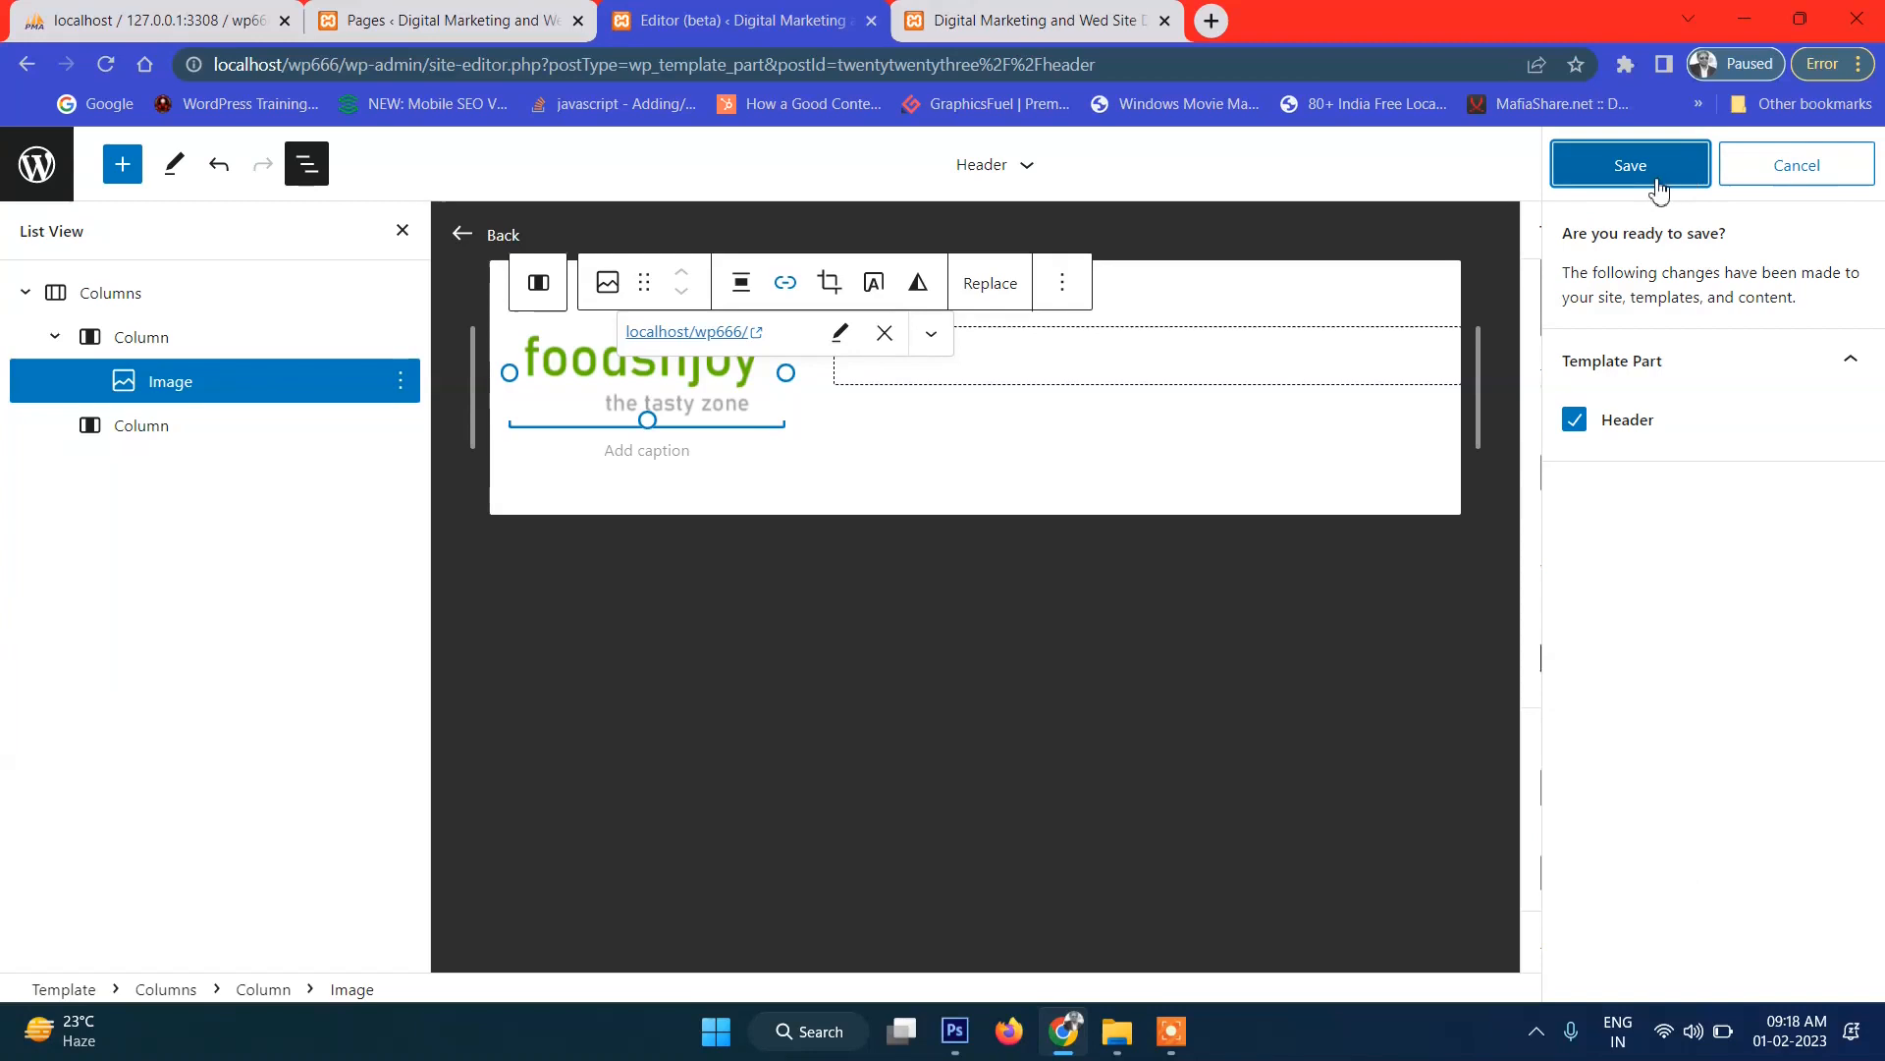
pyautogui.click(1689, 185)
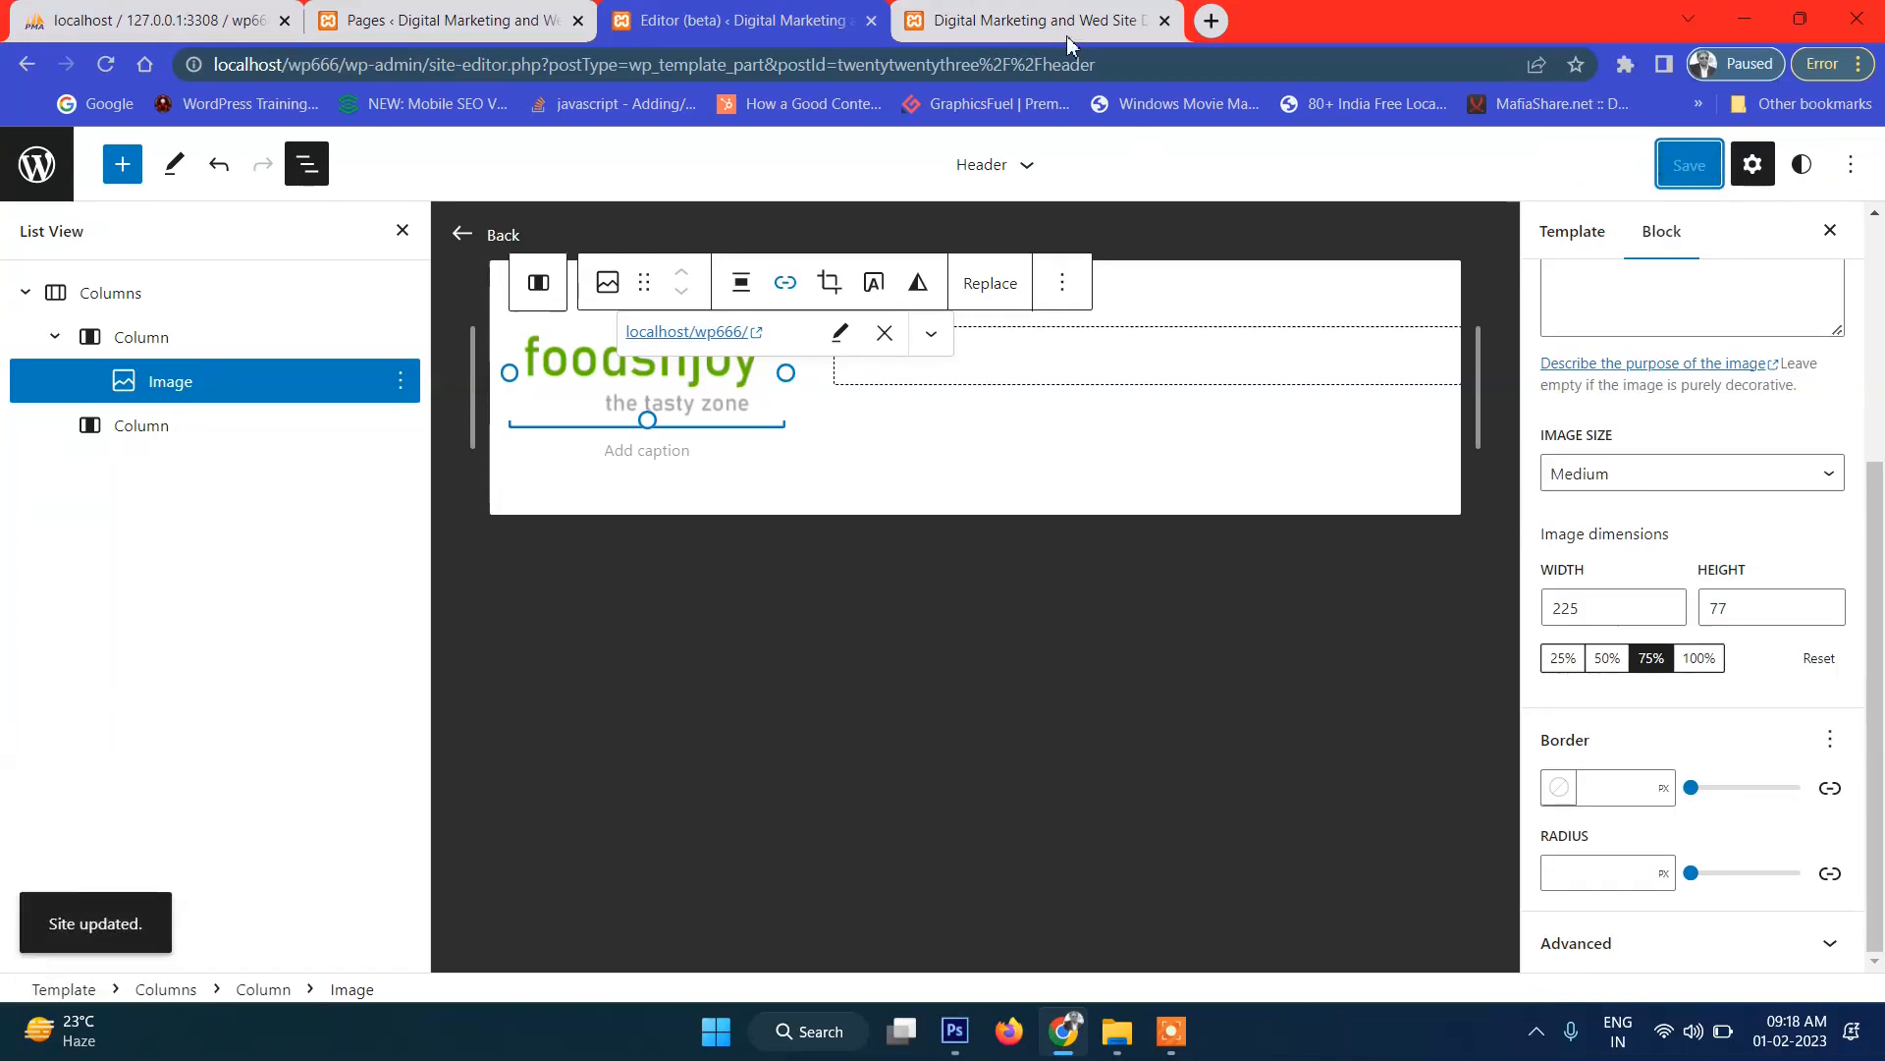
pyautogui.click(1017, 22)
pyautogui.click(106, 65)
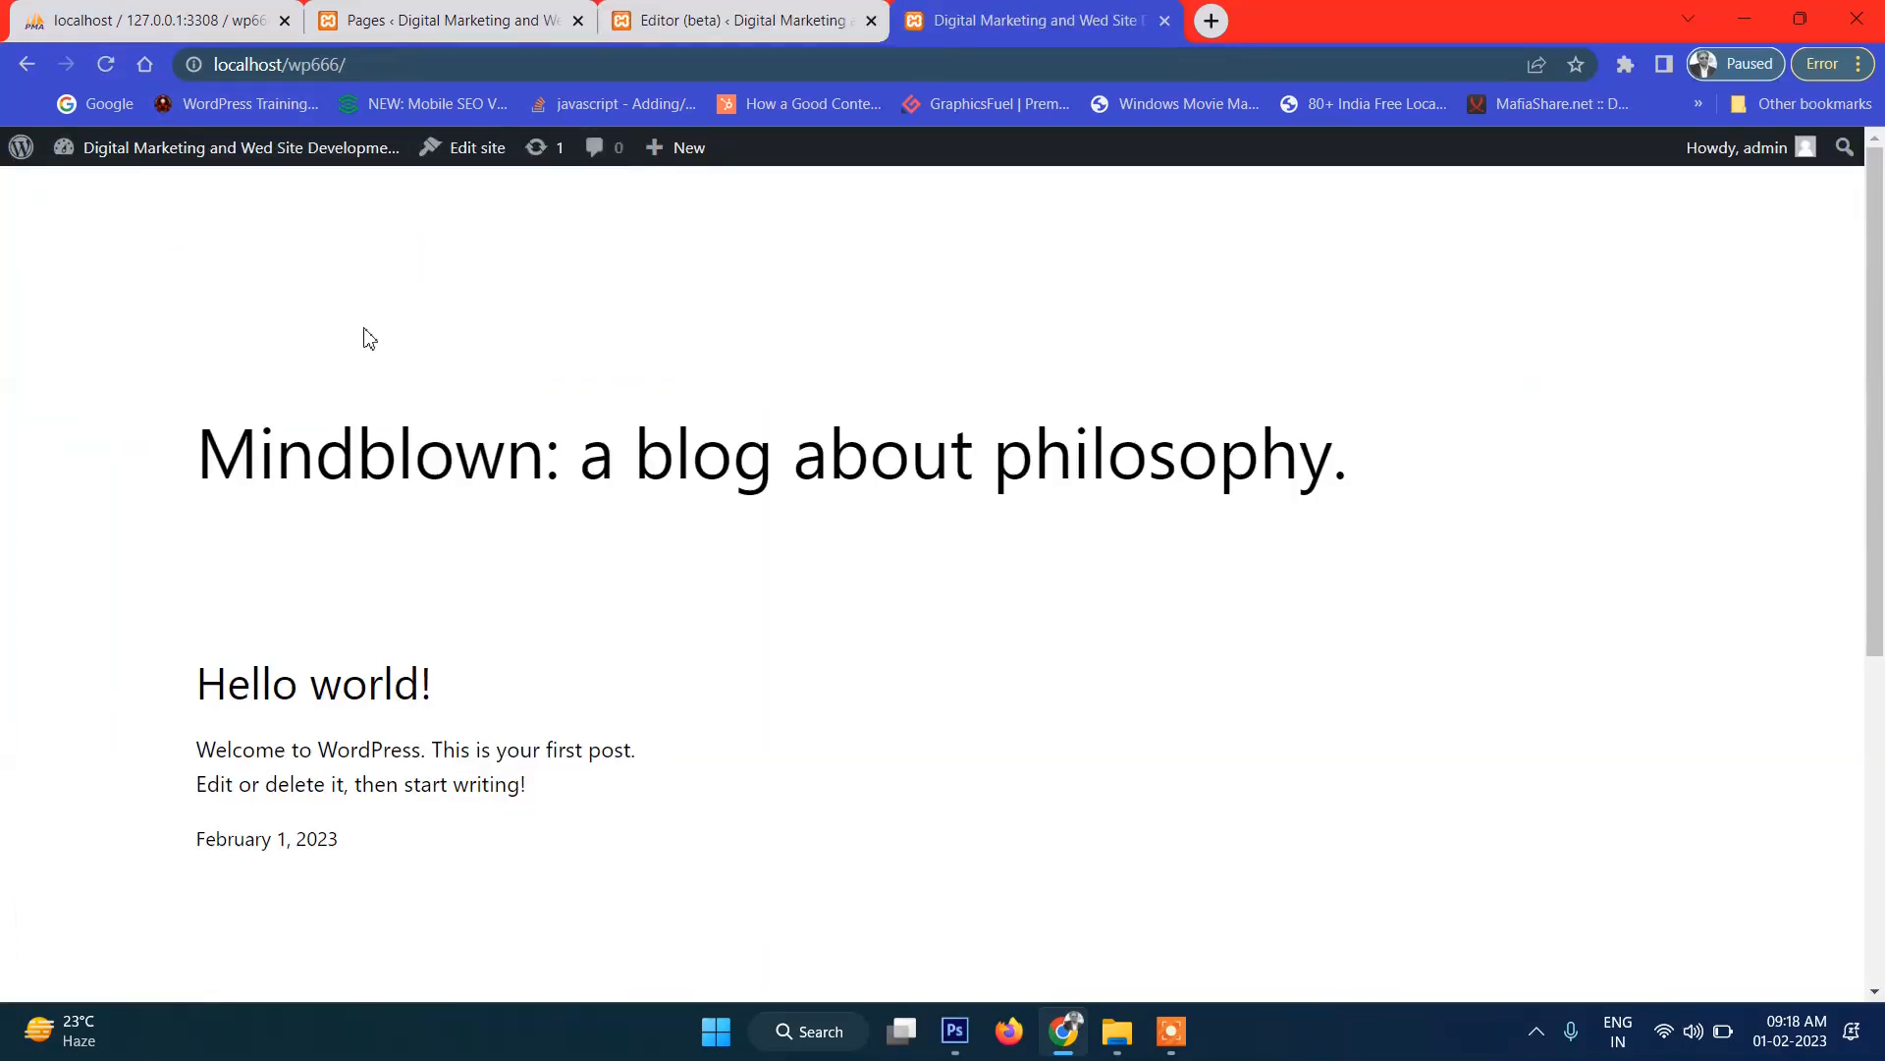
# On the live site, confirm the foodsnjoy logo links to the home page.
pyautogui.click(347, 267)
pyautogui.scroll(-5, 229, 268)
pyautogui.scroll(5, 315, 289)
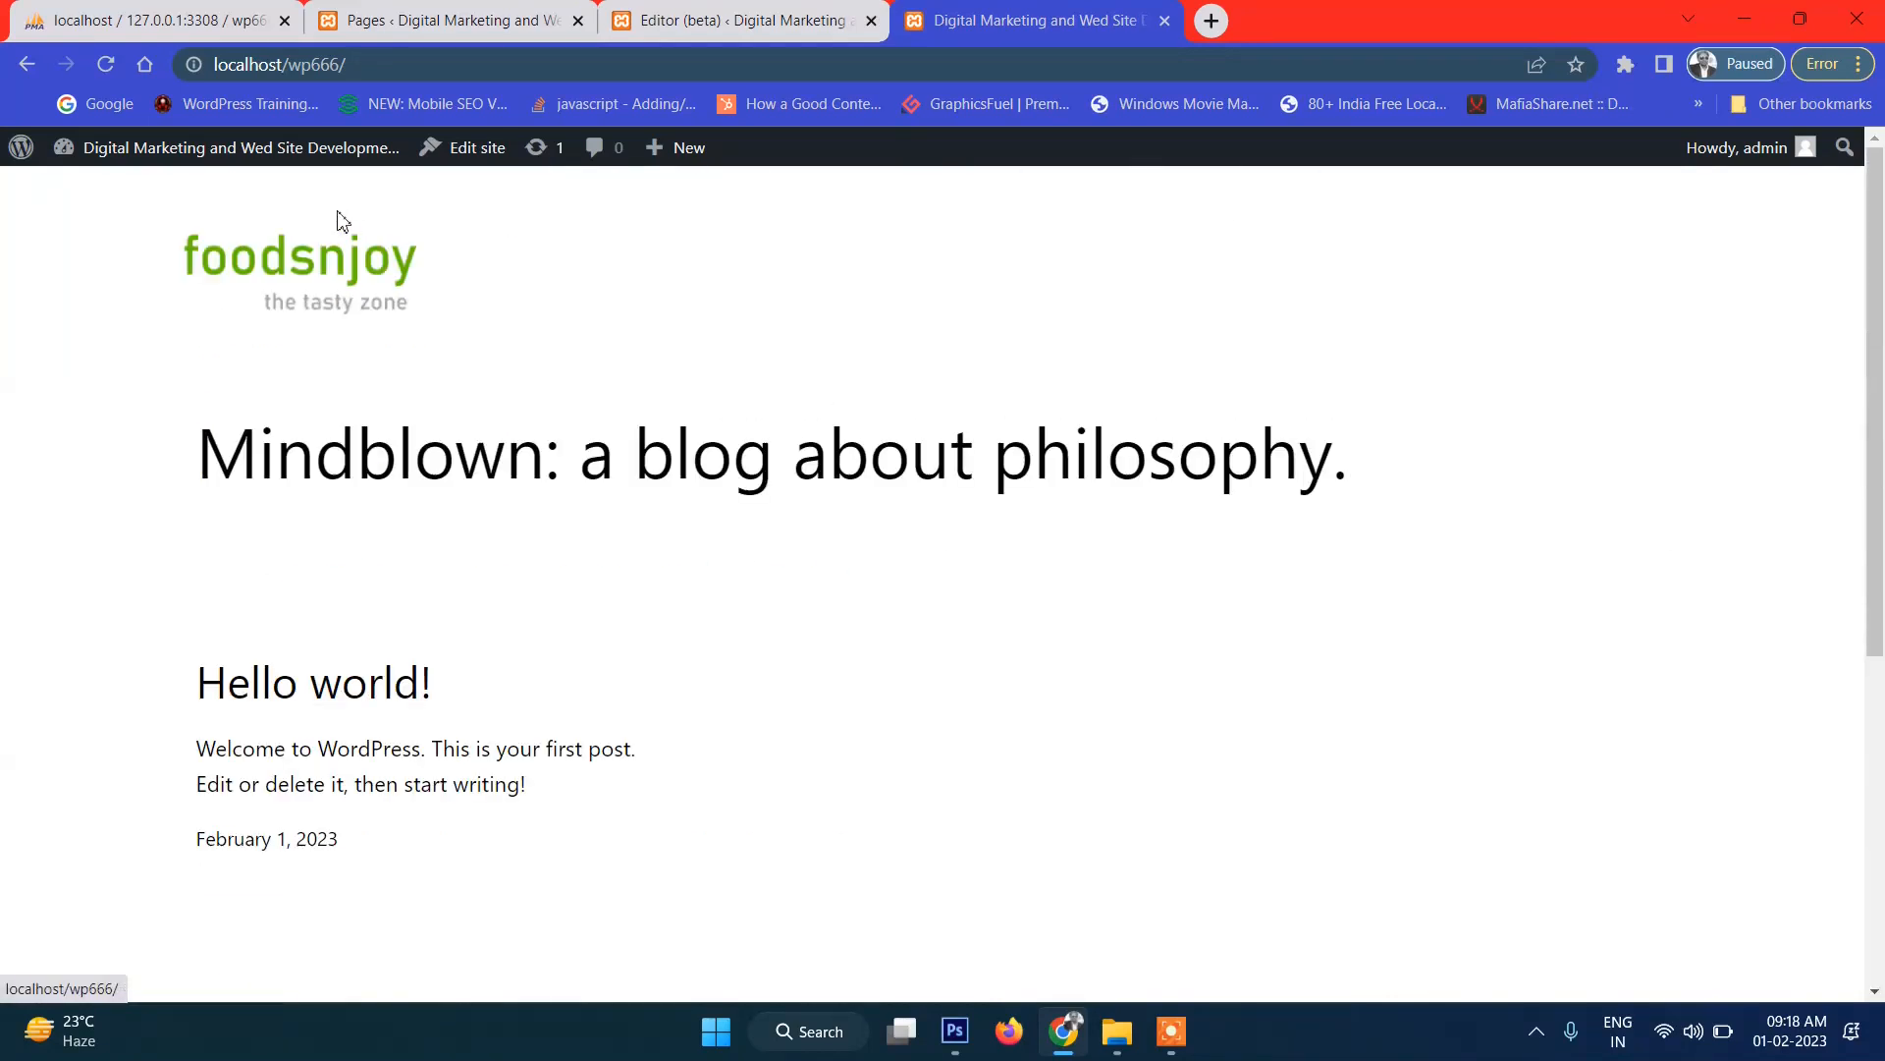
pyautogui.click(306, 280)
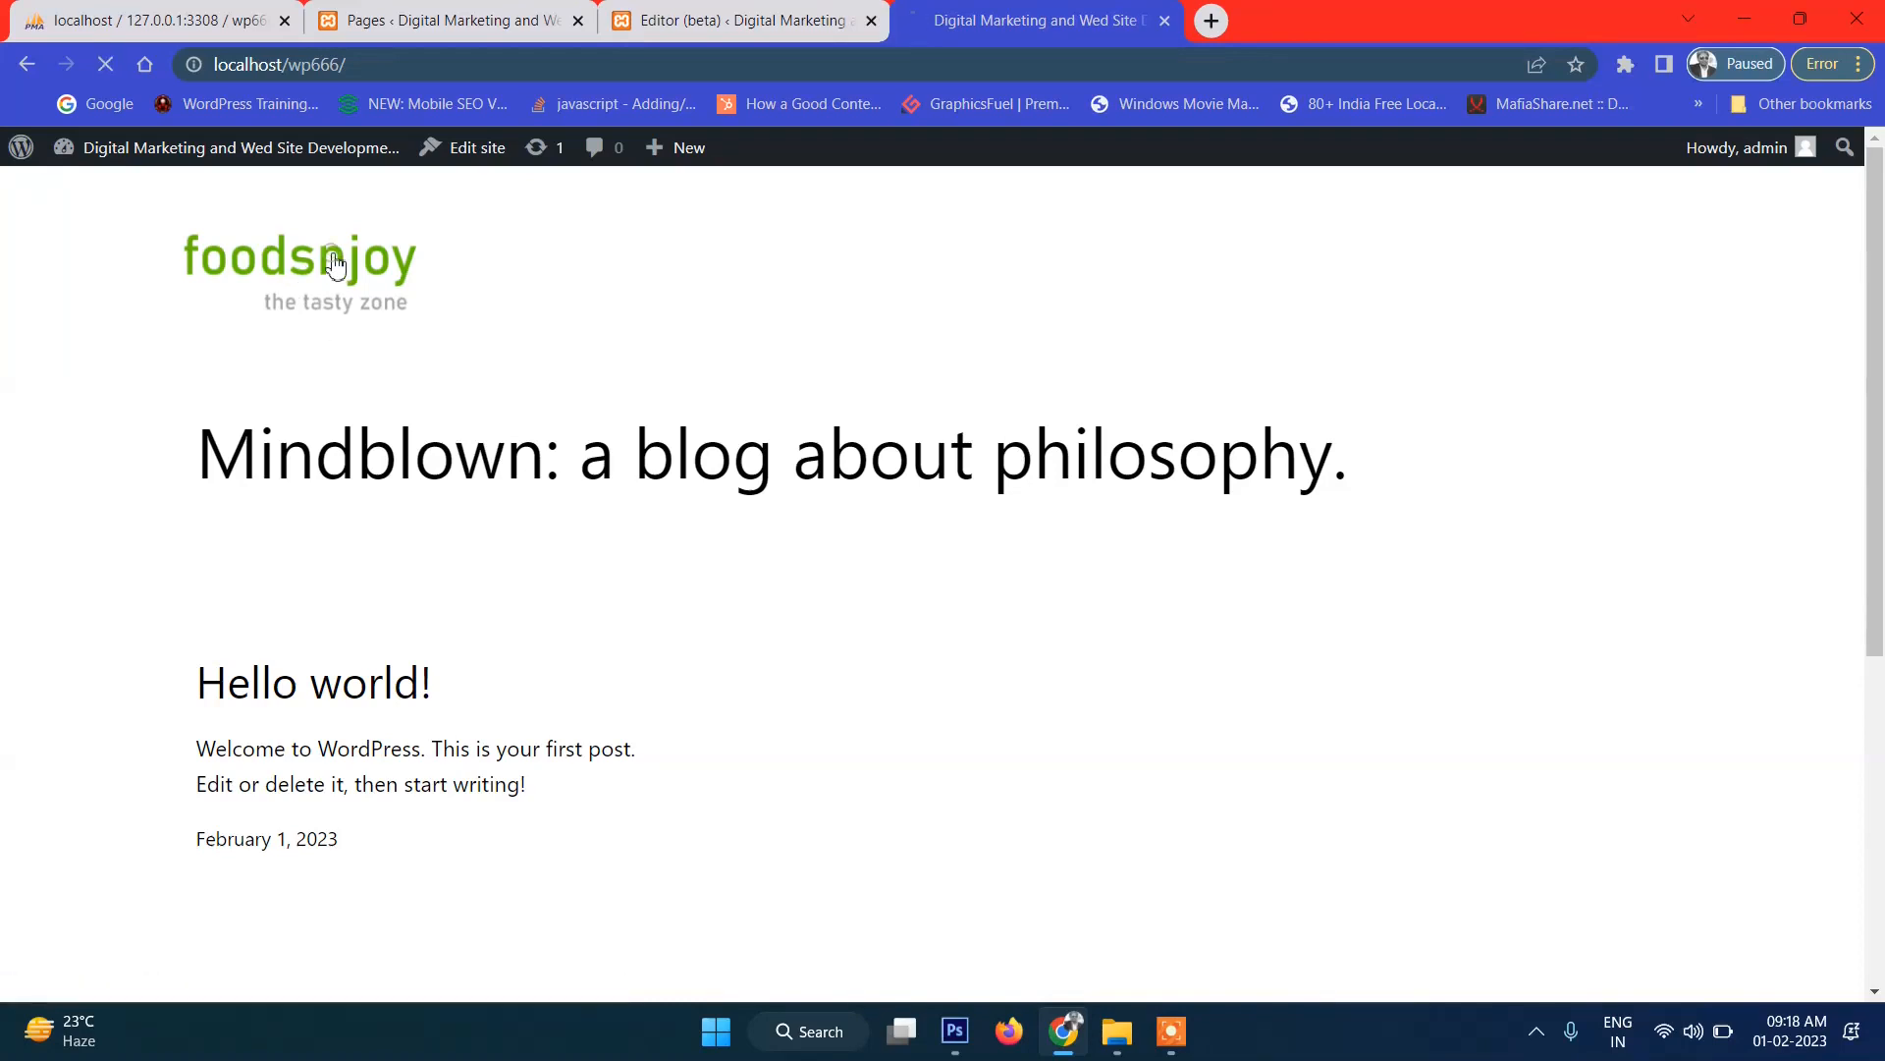
# Bring the full foodsnjoy website mockup in Photoshop back to the front.
pyautogui.scroll(-5, 543, 429)
pyautogui.scroll(5, 546, 421)
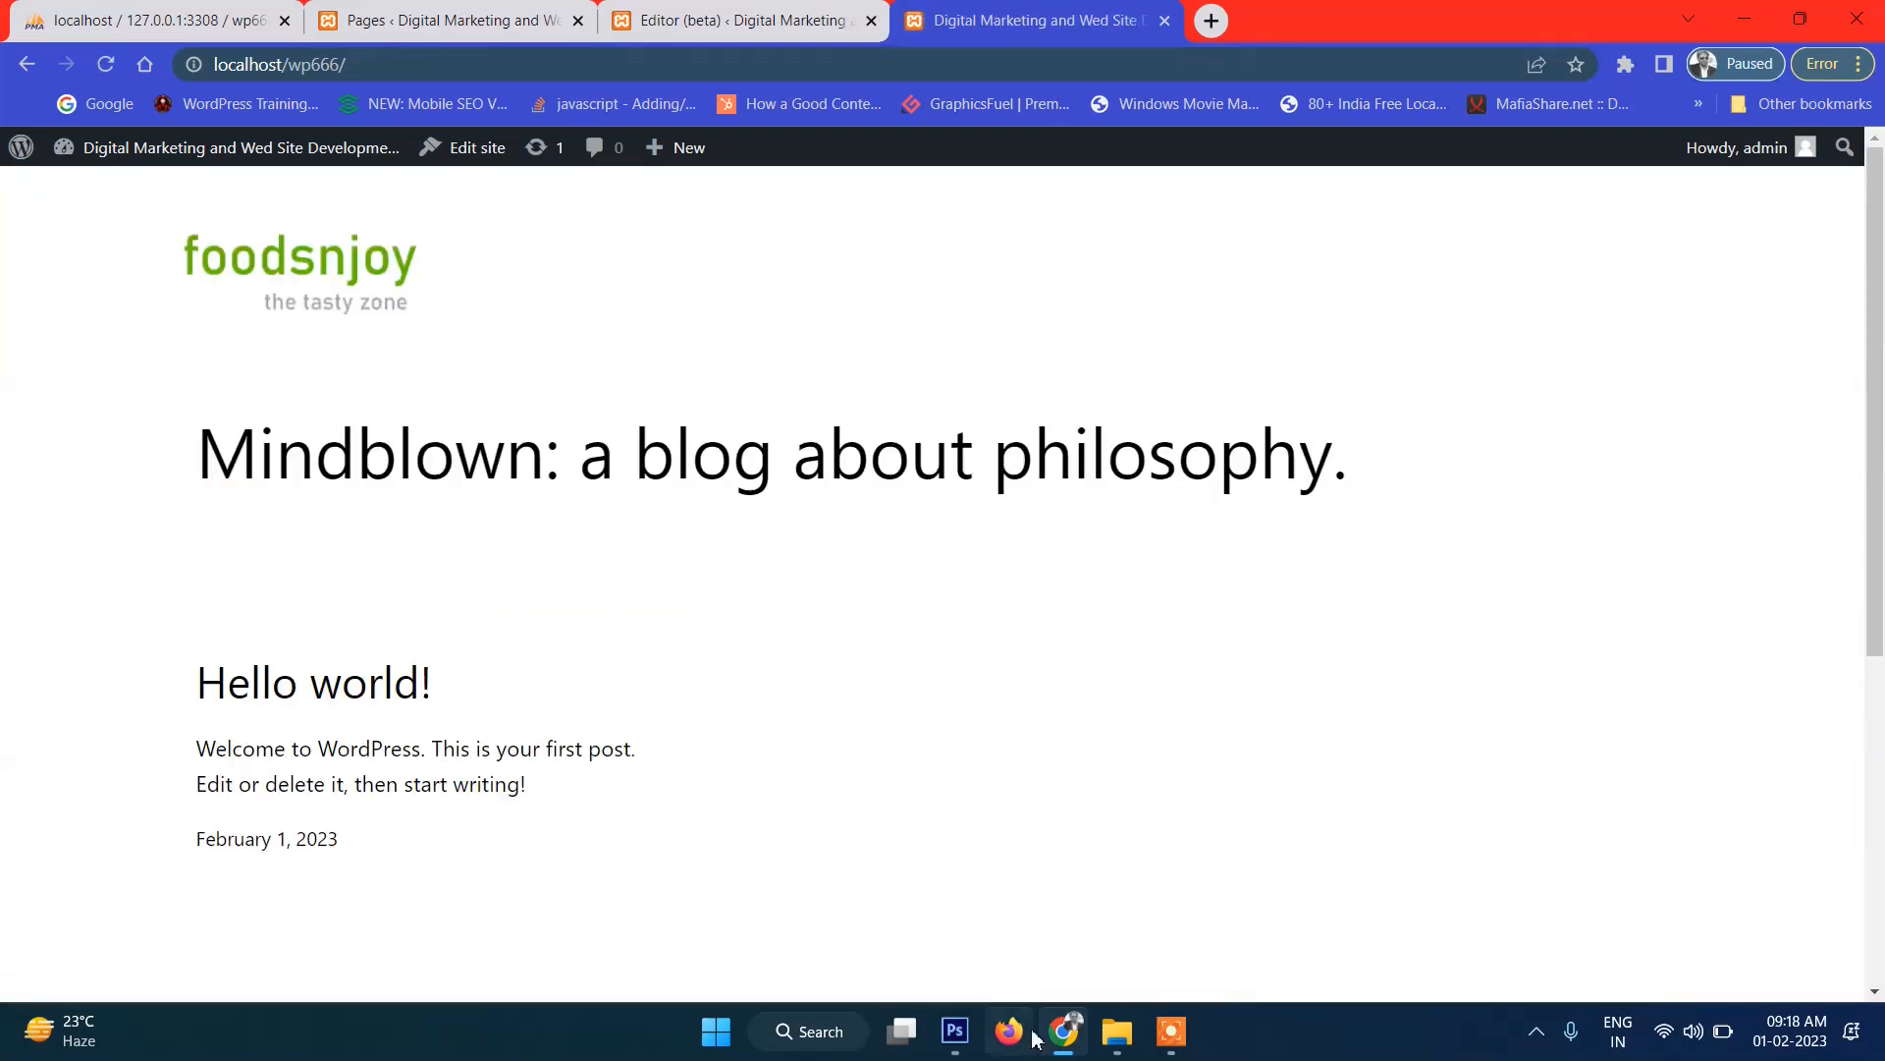
pyautogui.click(952, 1043)
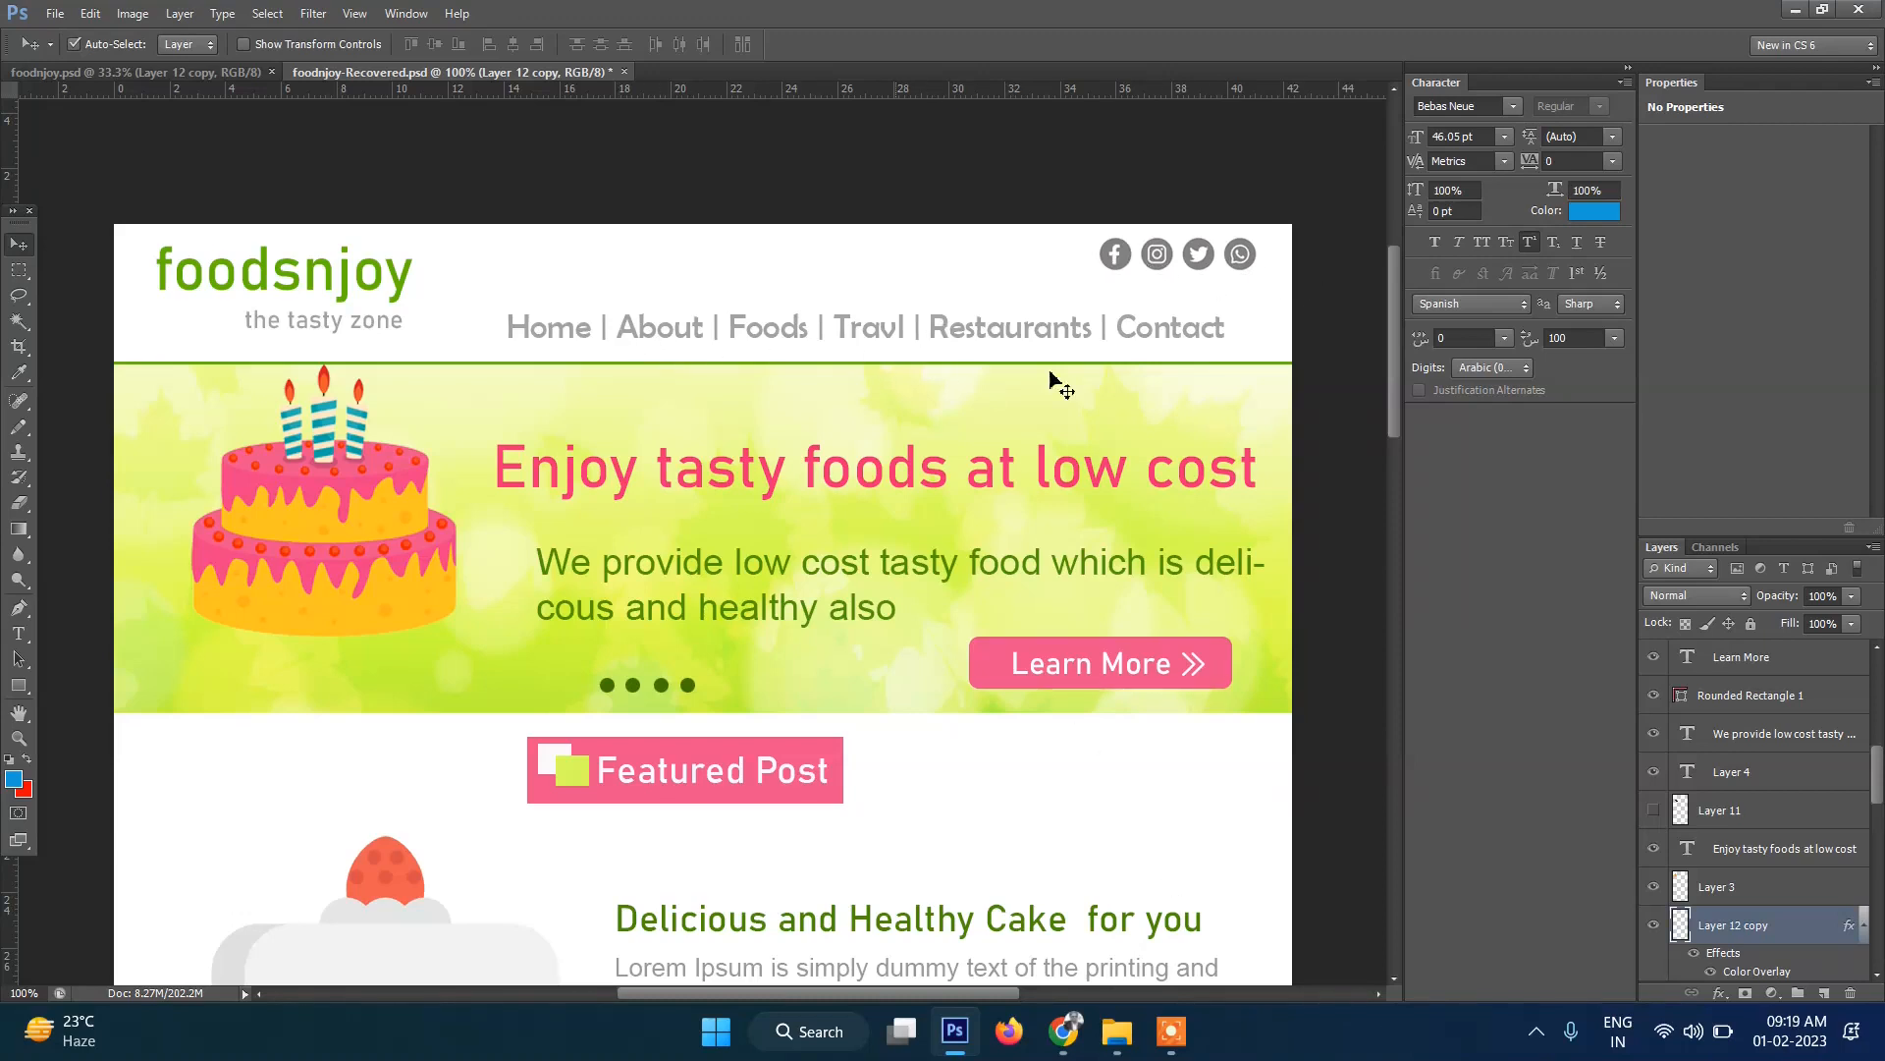
# Return from the Photoshop mockup to the site editor and select the Header's empty right column.
pyautogui.click(1064, 1031)
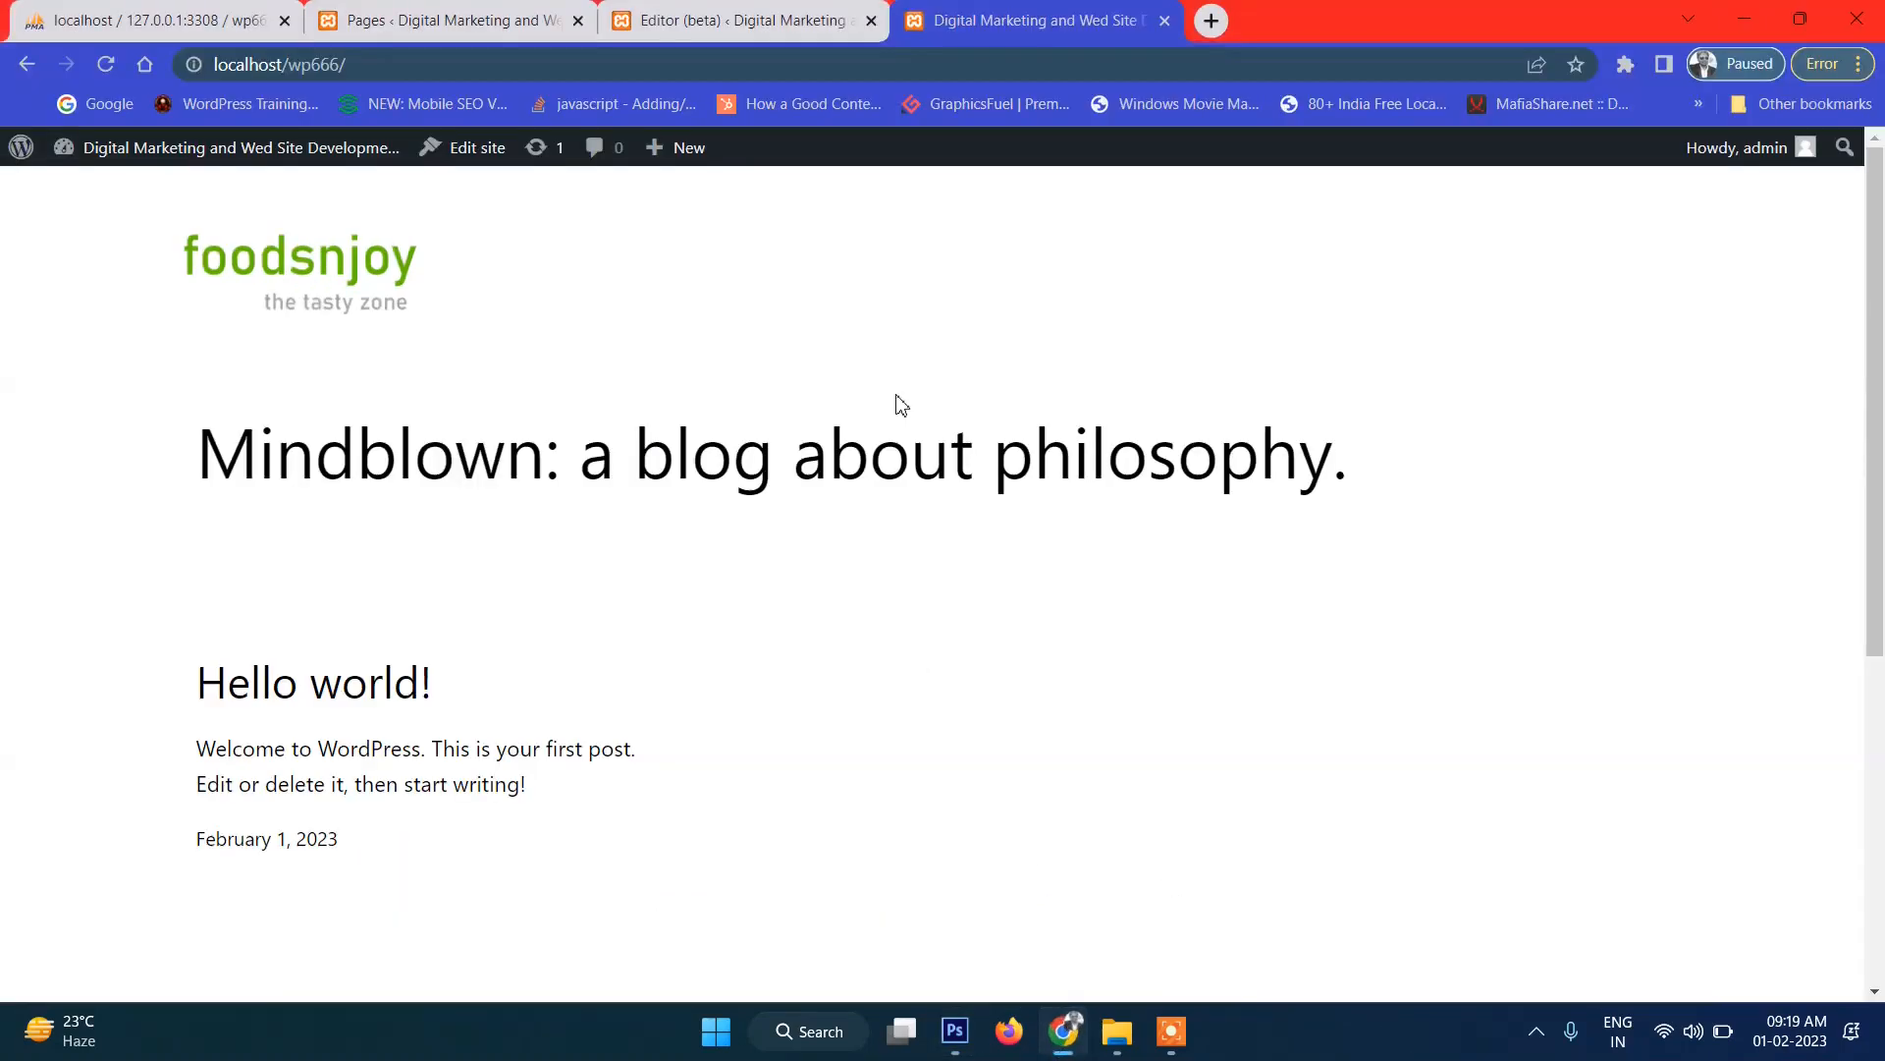
pyautogui.click(732, 9)
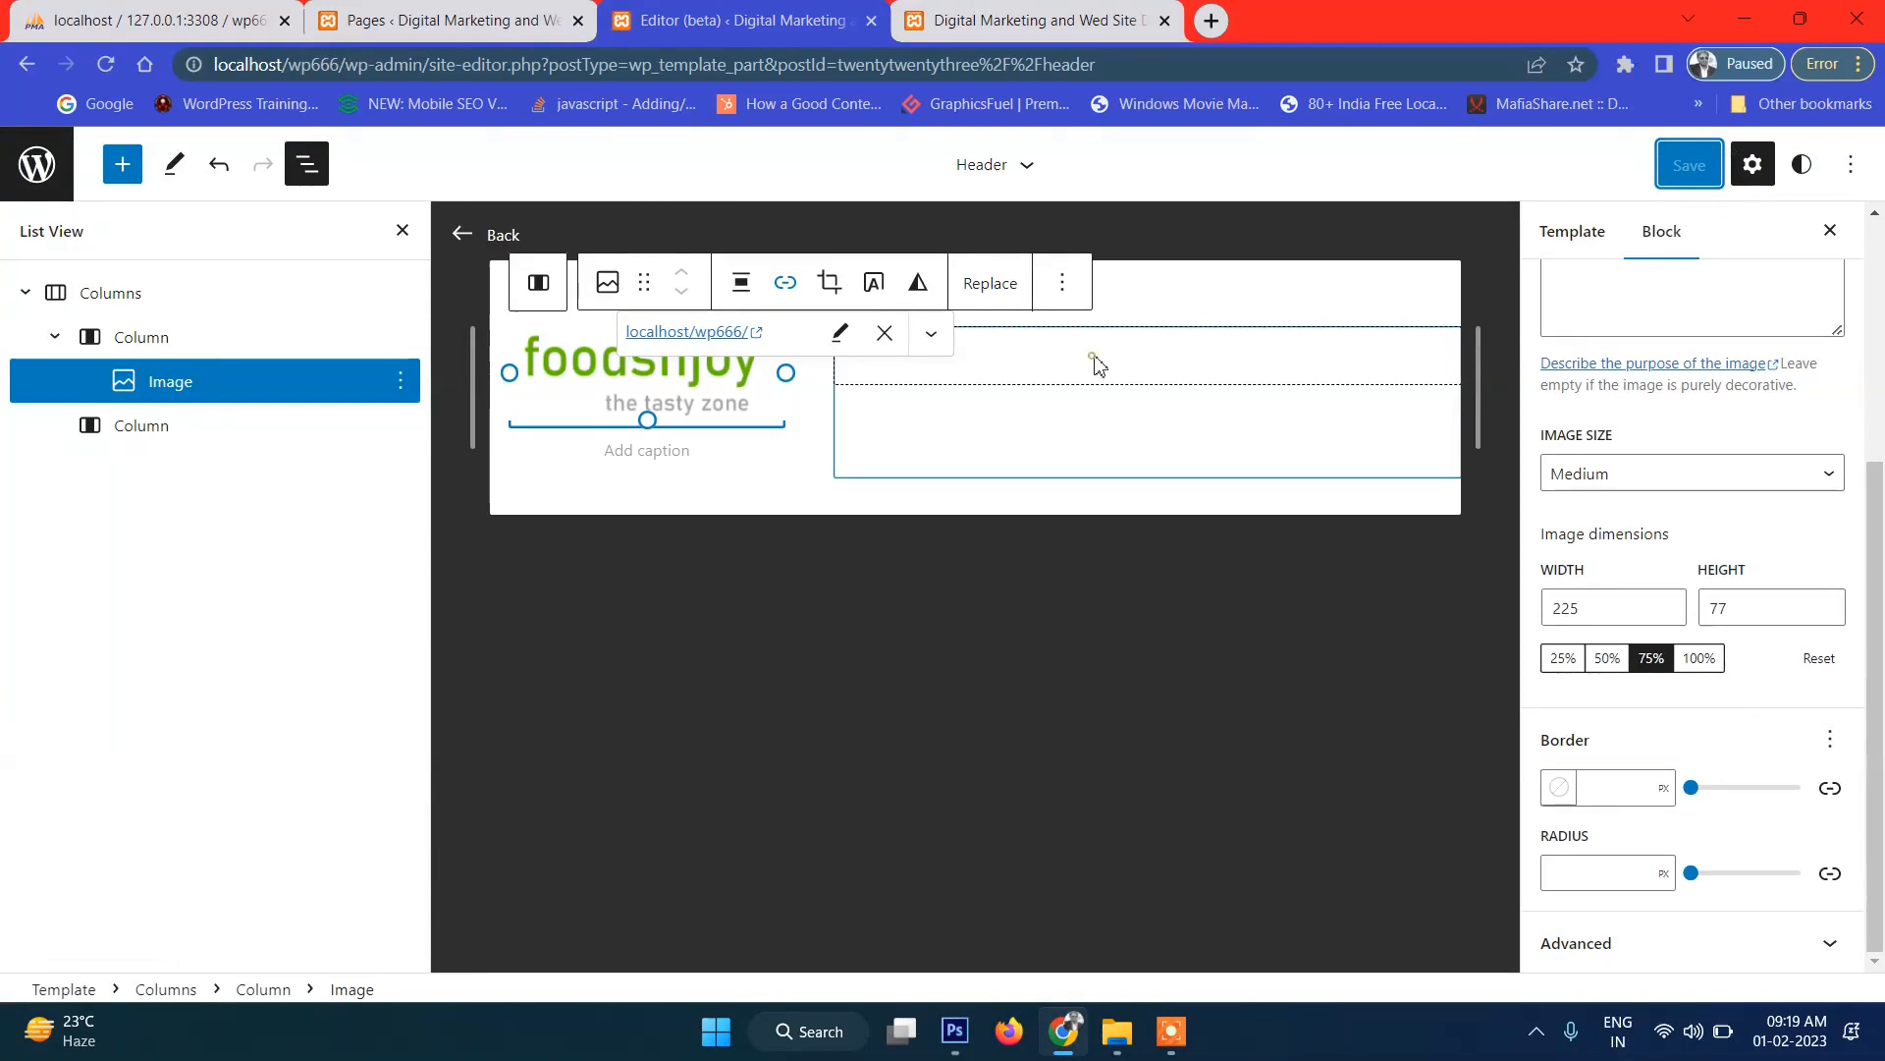
pyautogui.click(1174, 378)
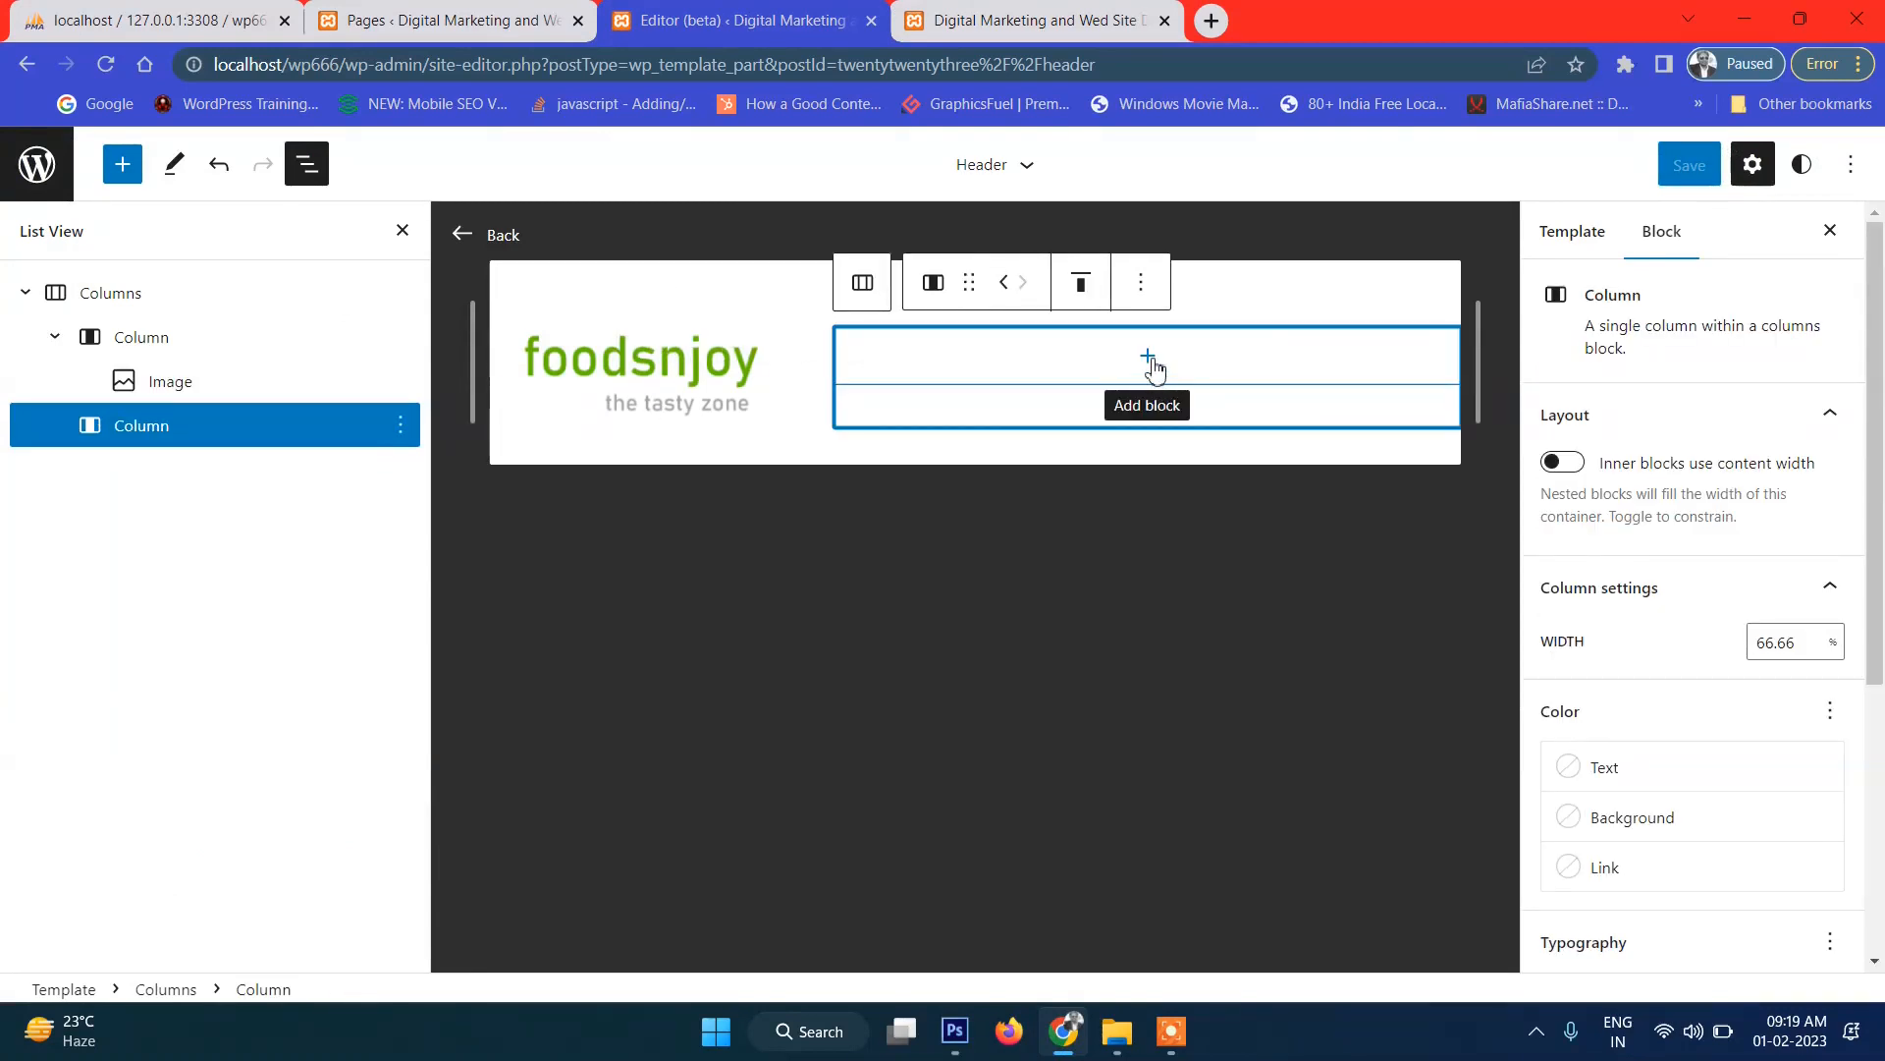
# Insert a Social Icons block, found by searching 'soc', into the empty right header column.
pyautogui.click(1149, 358)
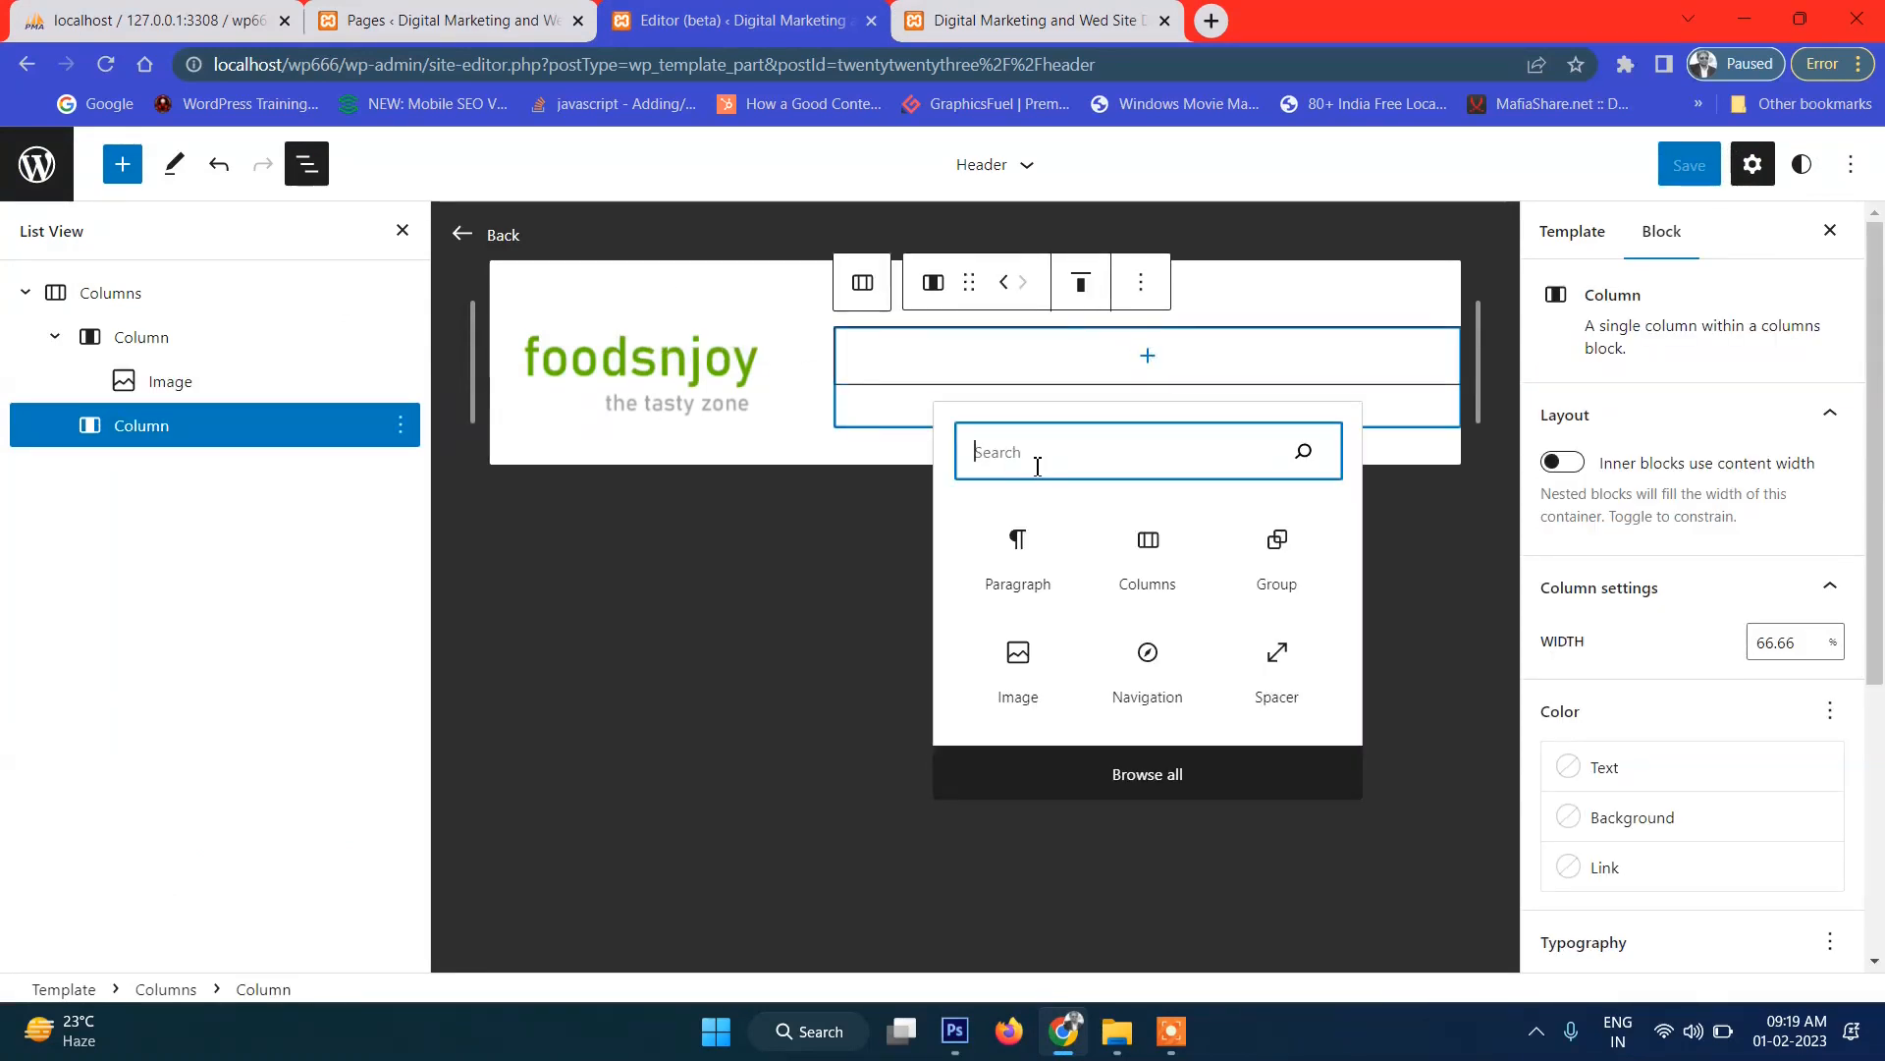
pyautogui.write('soci')
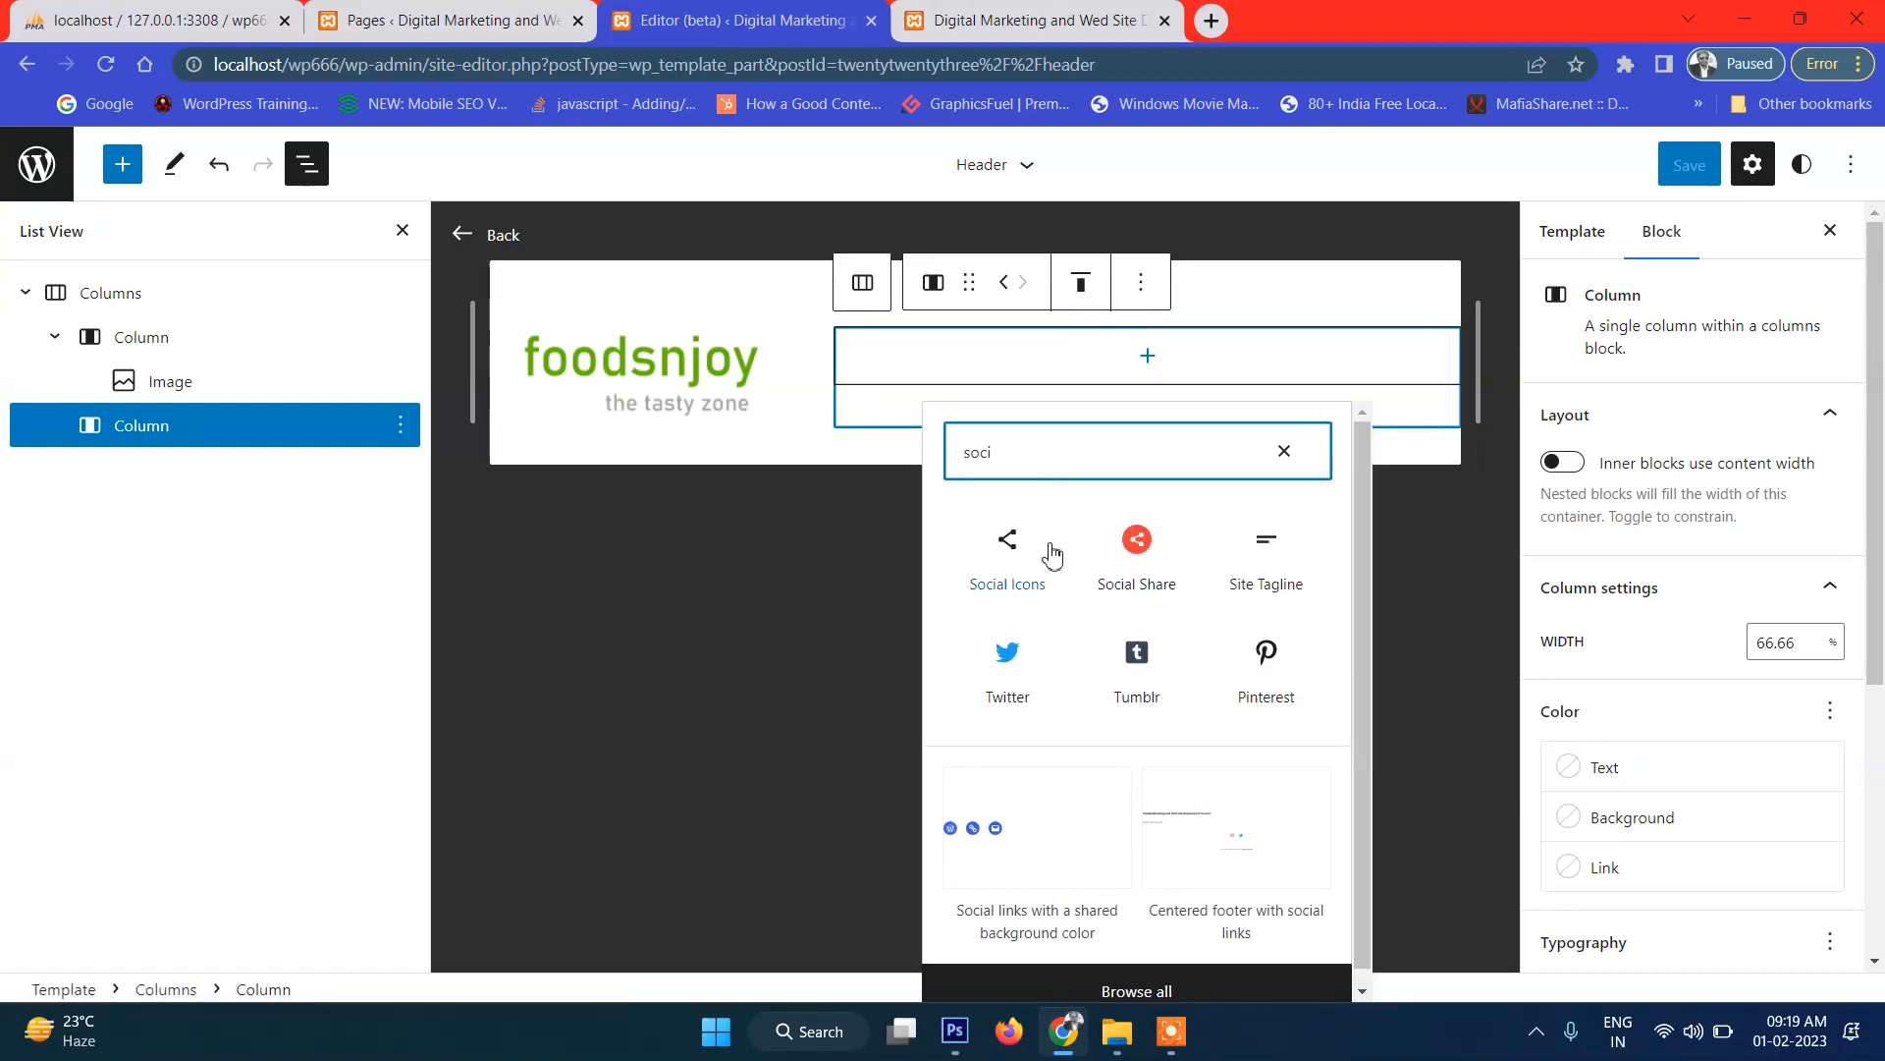
pyautogui.click(1009, 547)
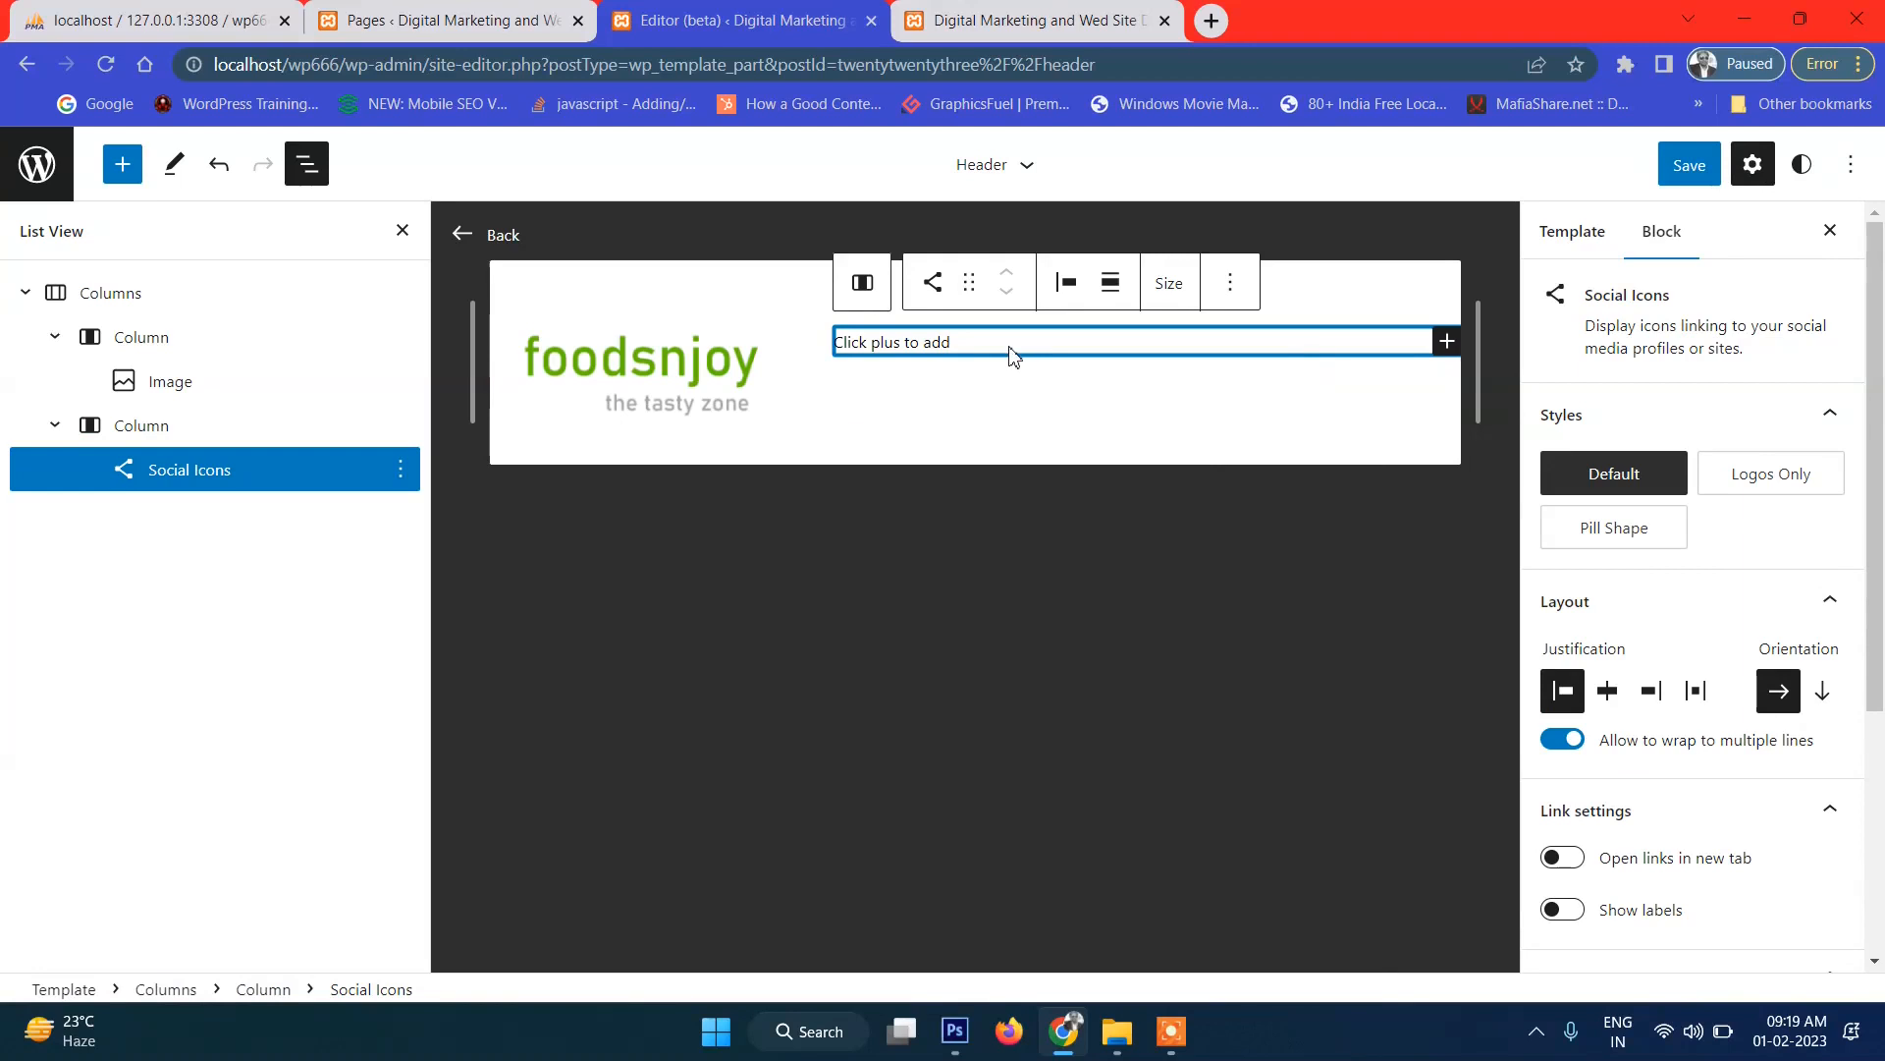
# Justify the social icons to the right and add a Facebook icon.
pyautogui.click(1067, 286)
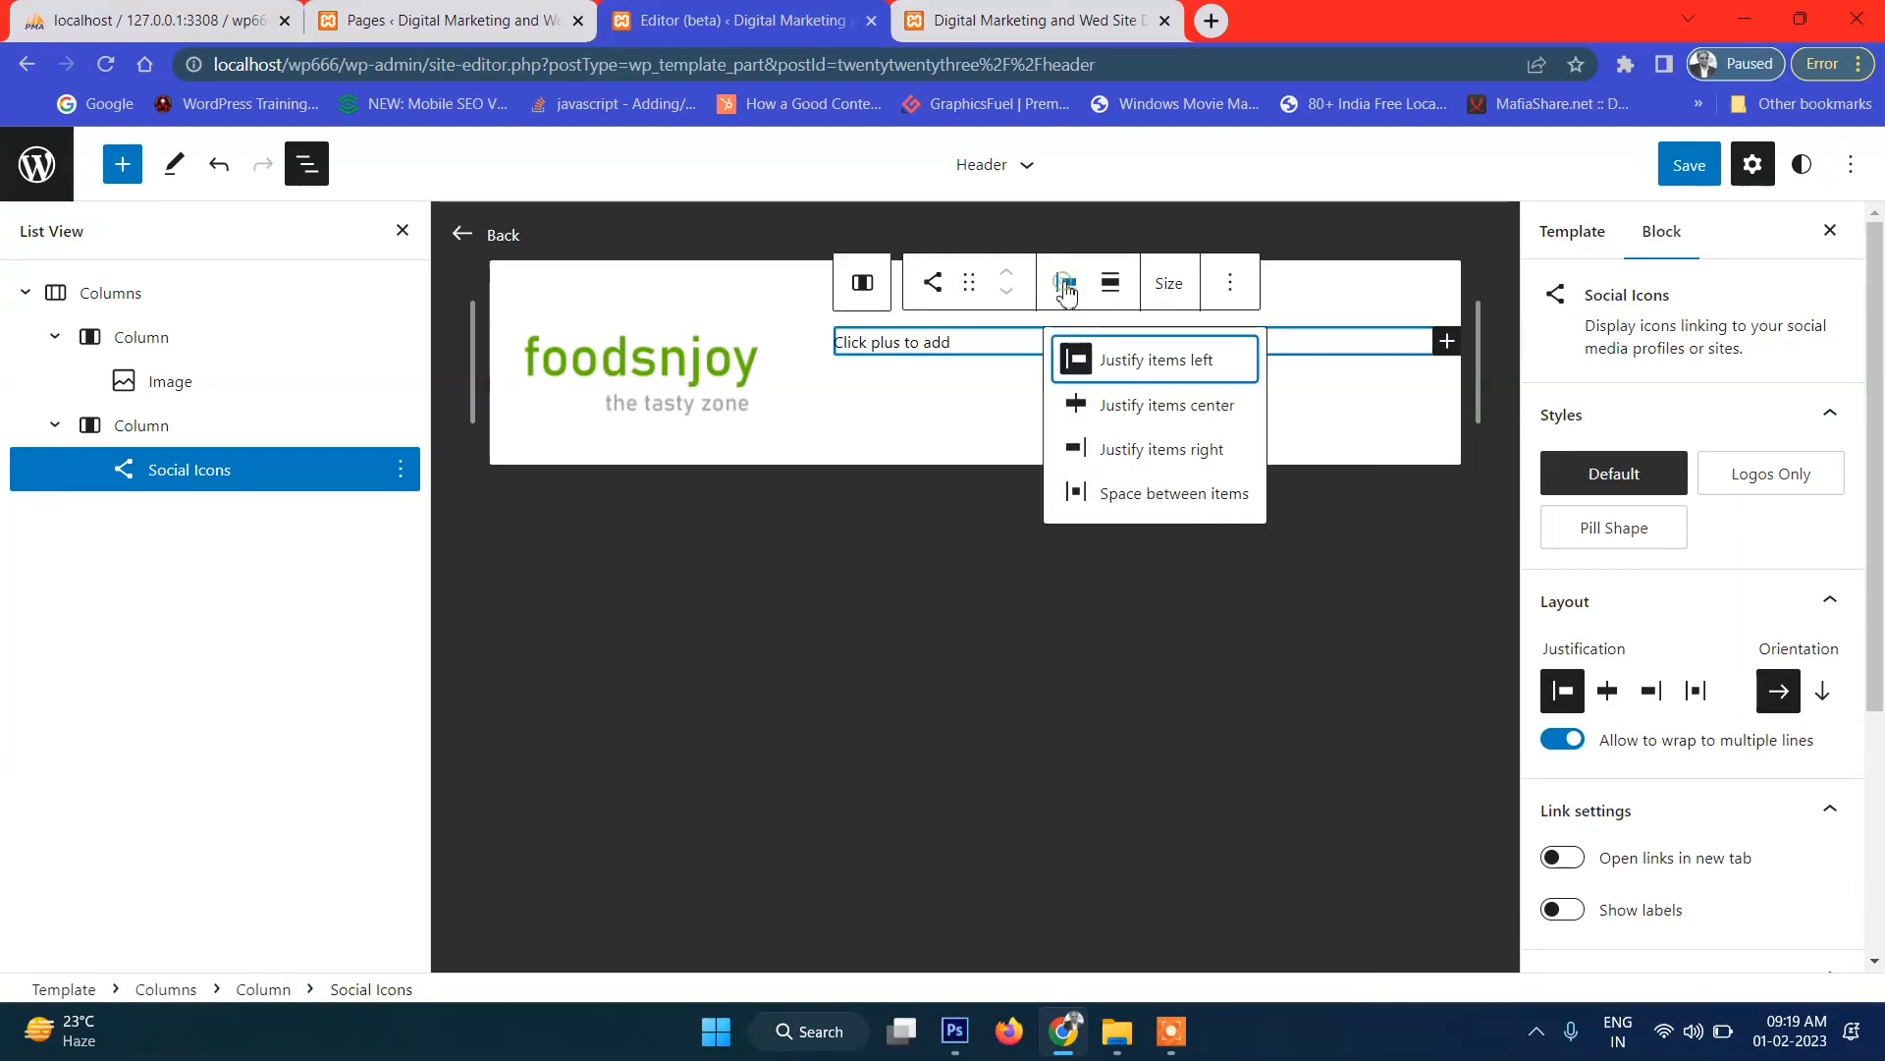
pyautogui.click(1230, 472)
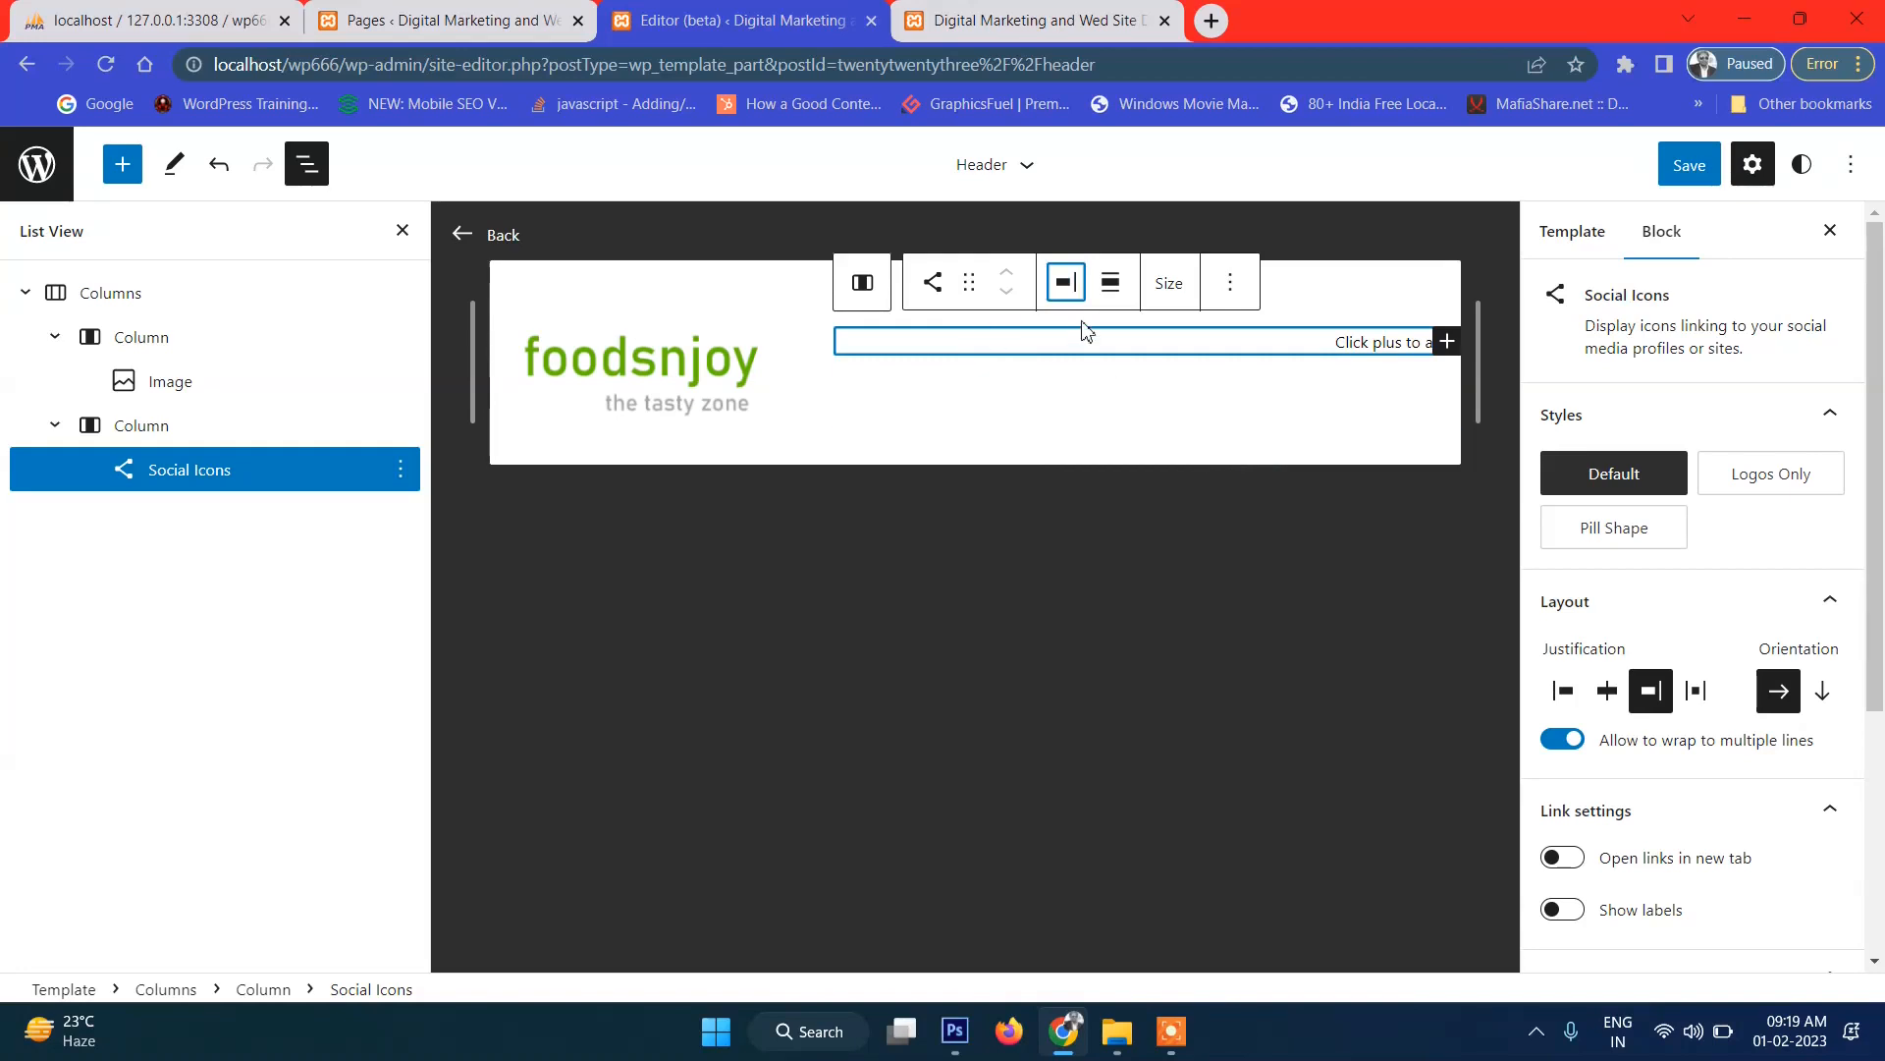
pyautogui.click(1446, 341)
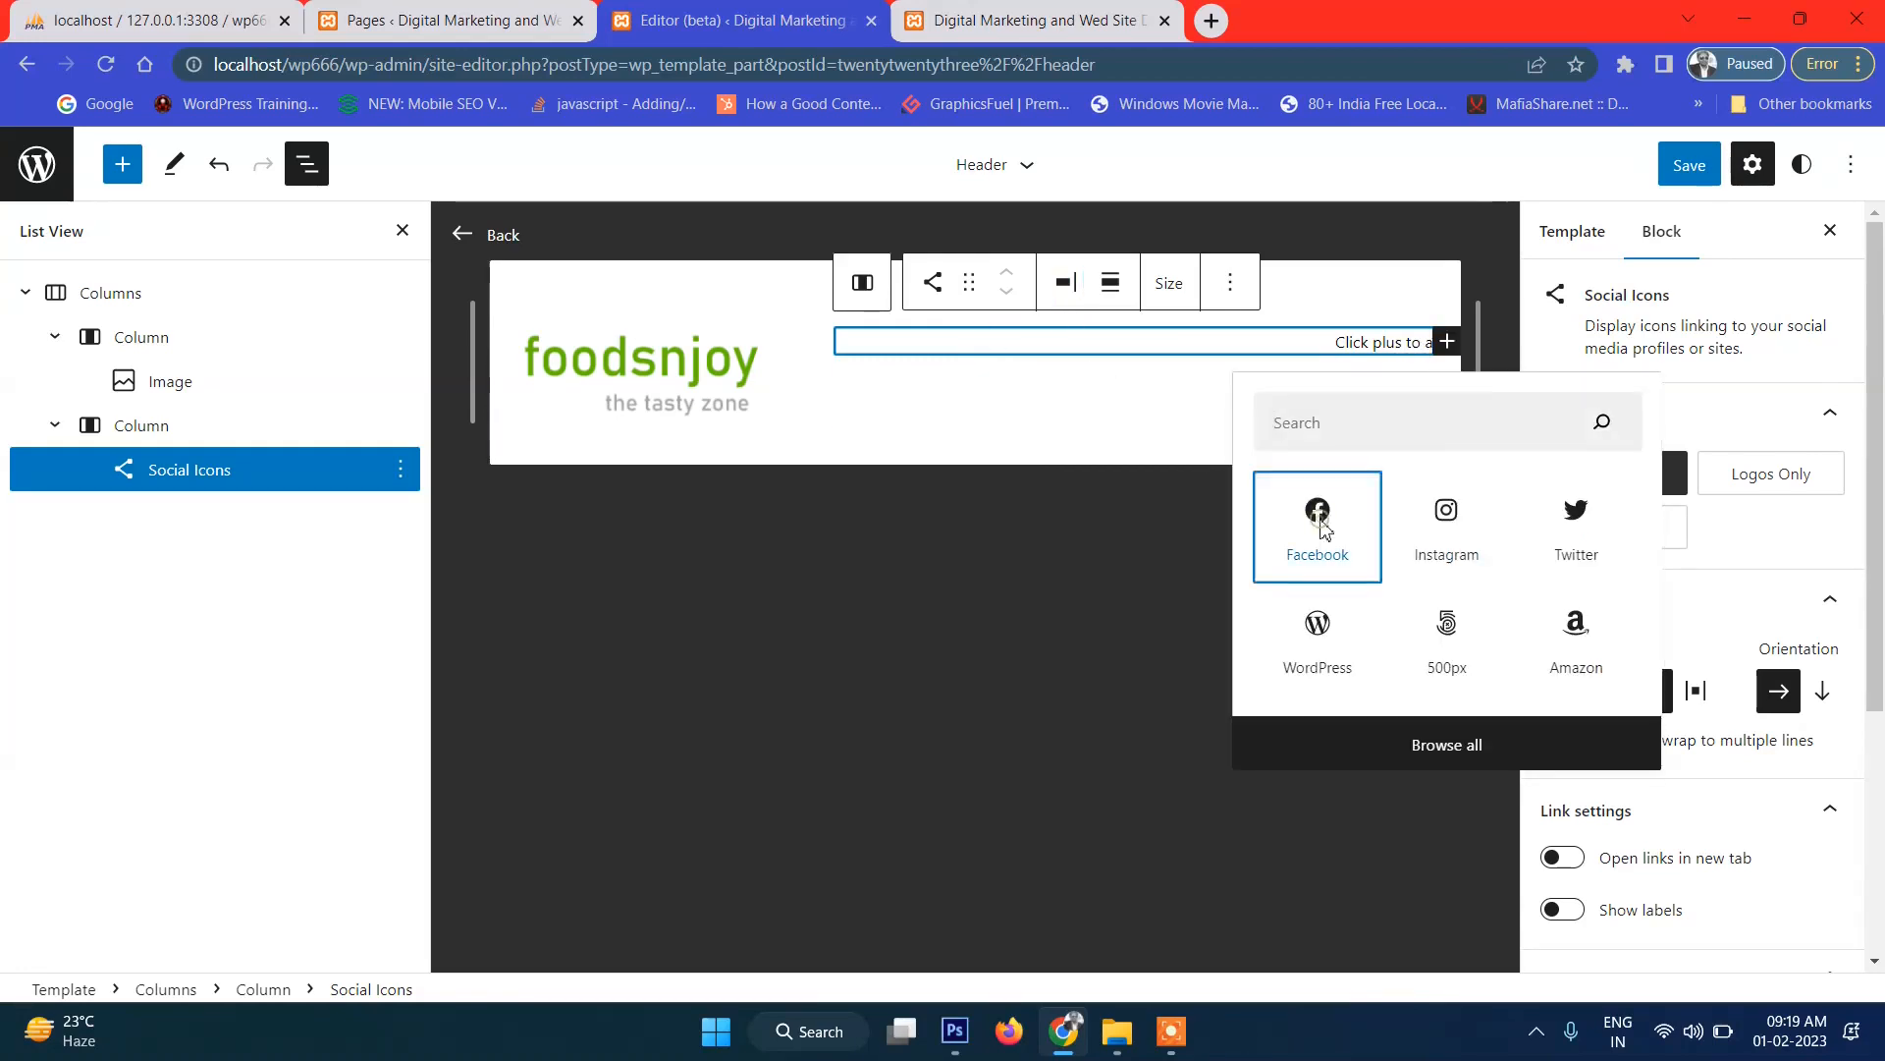
pyautogui.click(1319, 521)
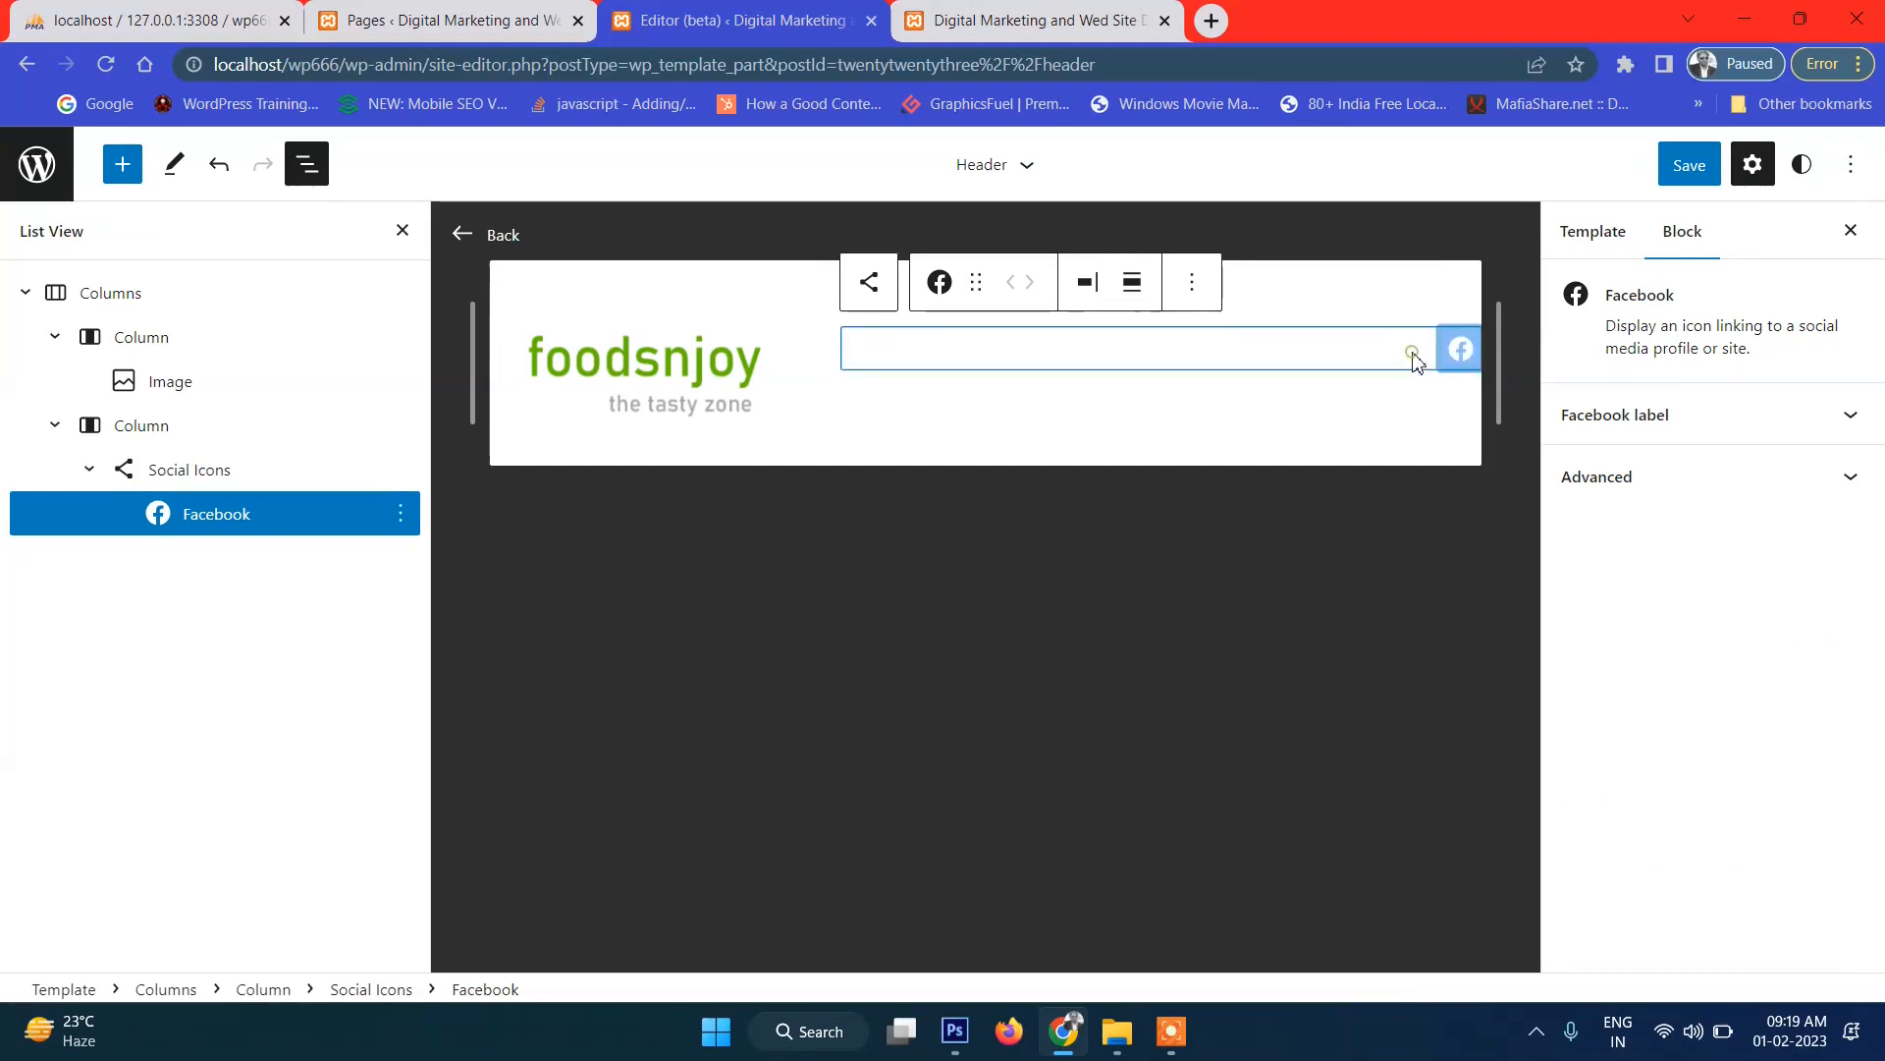
# Add Twitter and Instagram icons to the Social Icons block.
pyautogui.click(1417, 353)
pyautogui.click(1445, 355)
pyautogui.click(1577, 530)
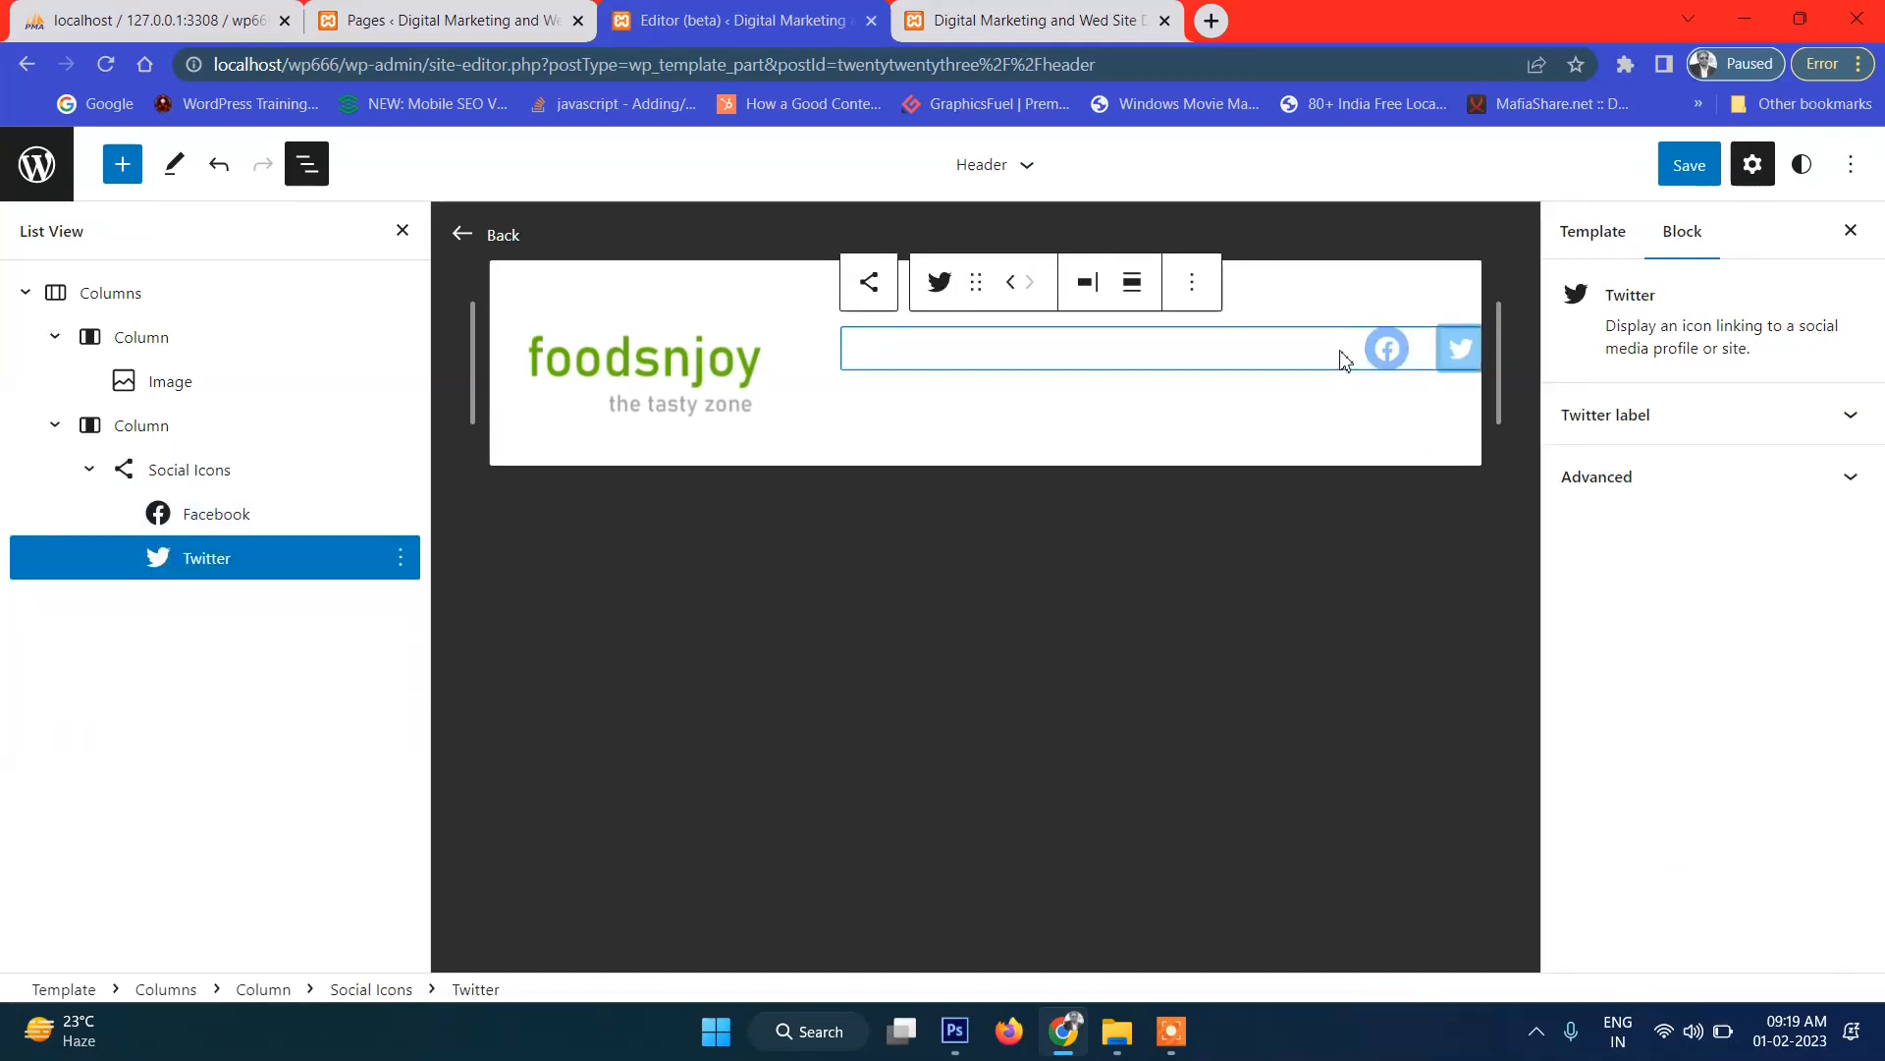
pyautogui.click(1347, 354)
pyautogui.click(1448, 355)
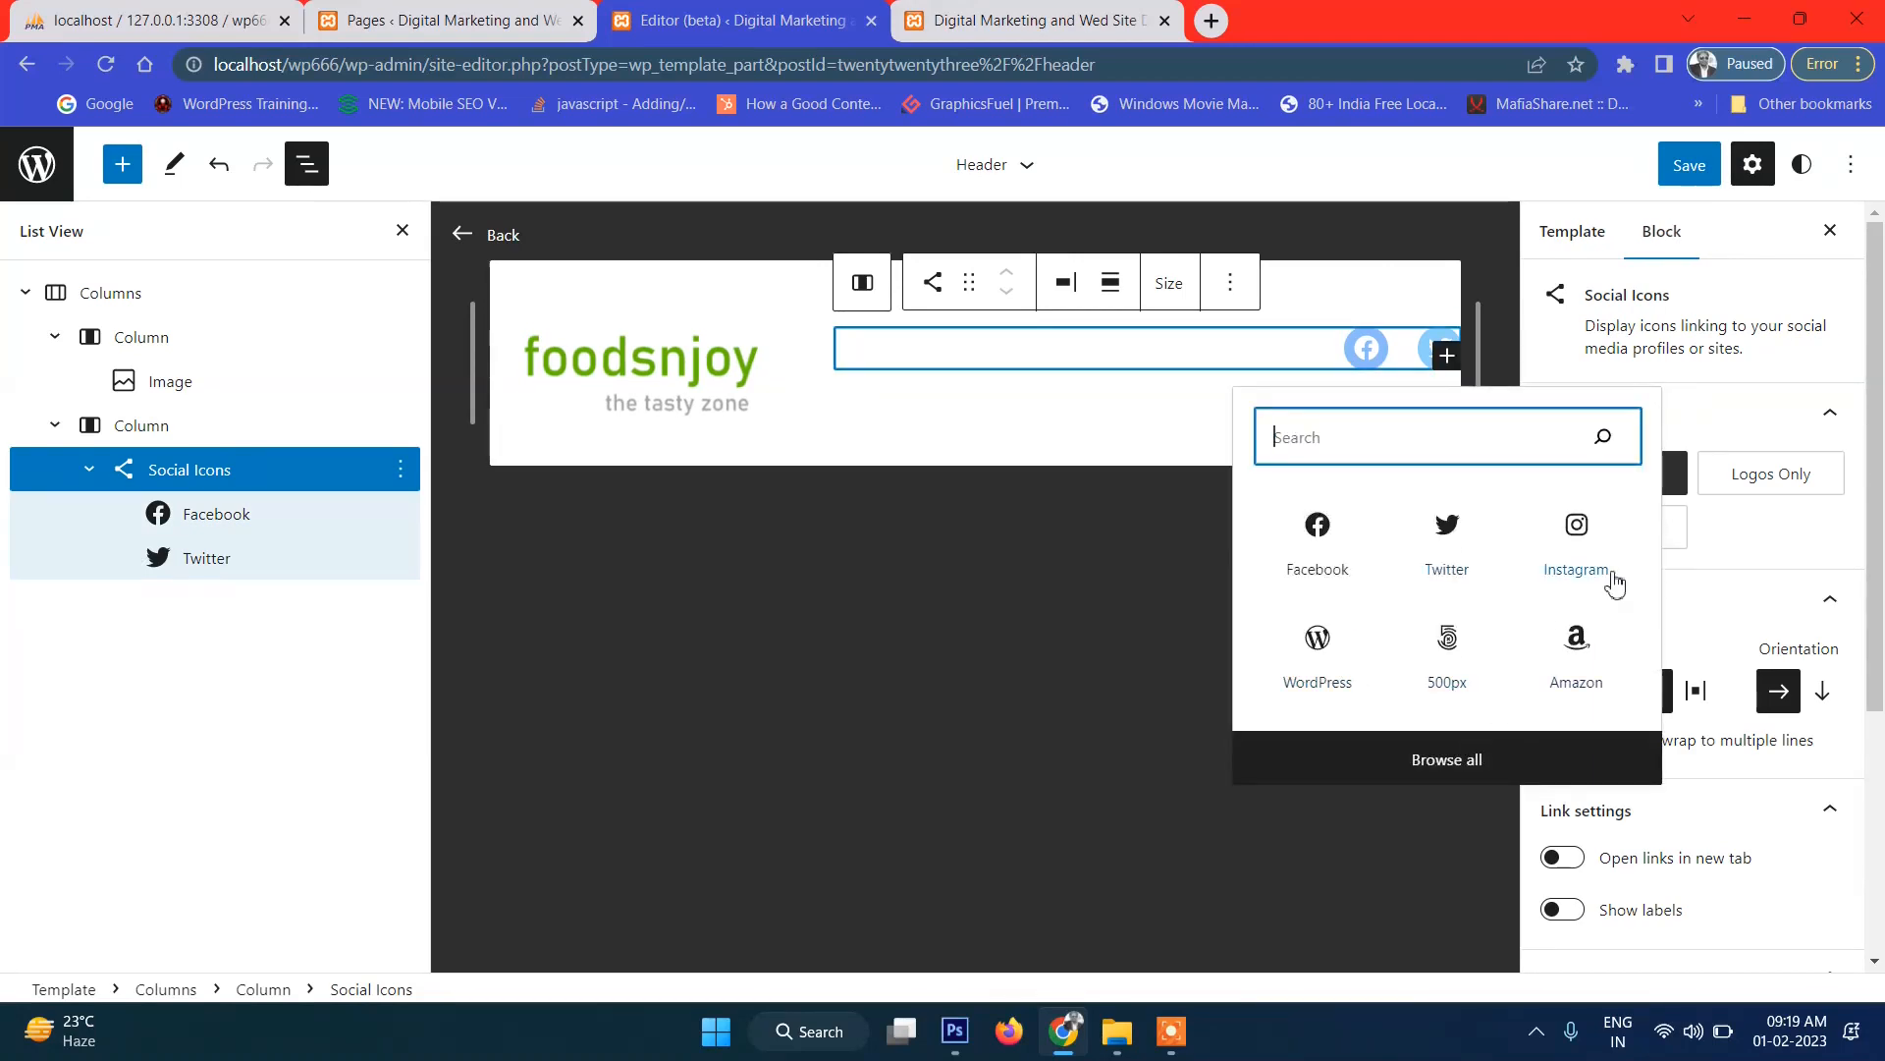
pyautogui.click(1574, 532)
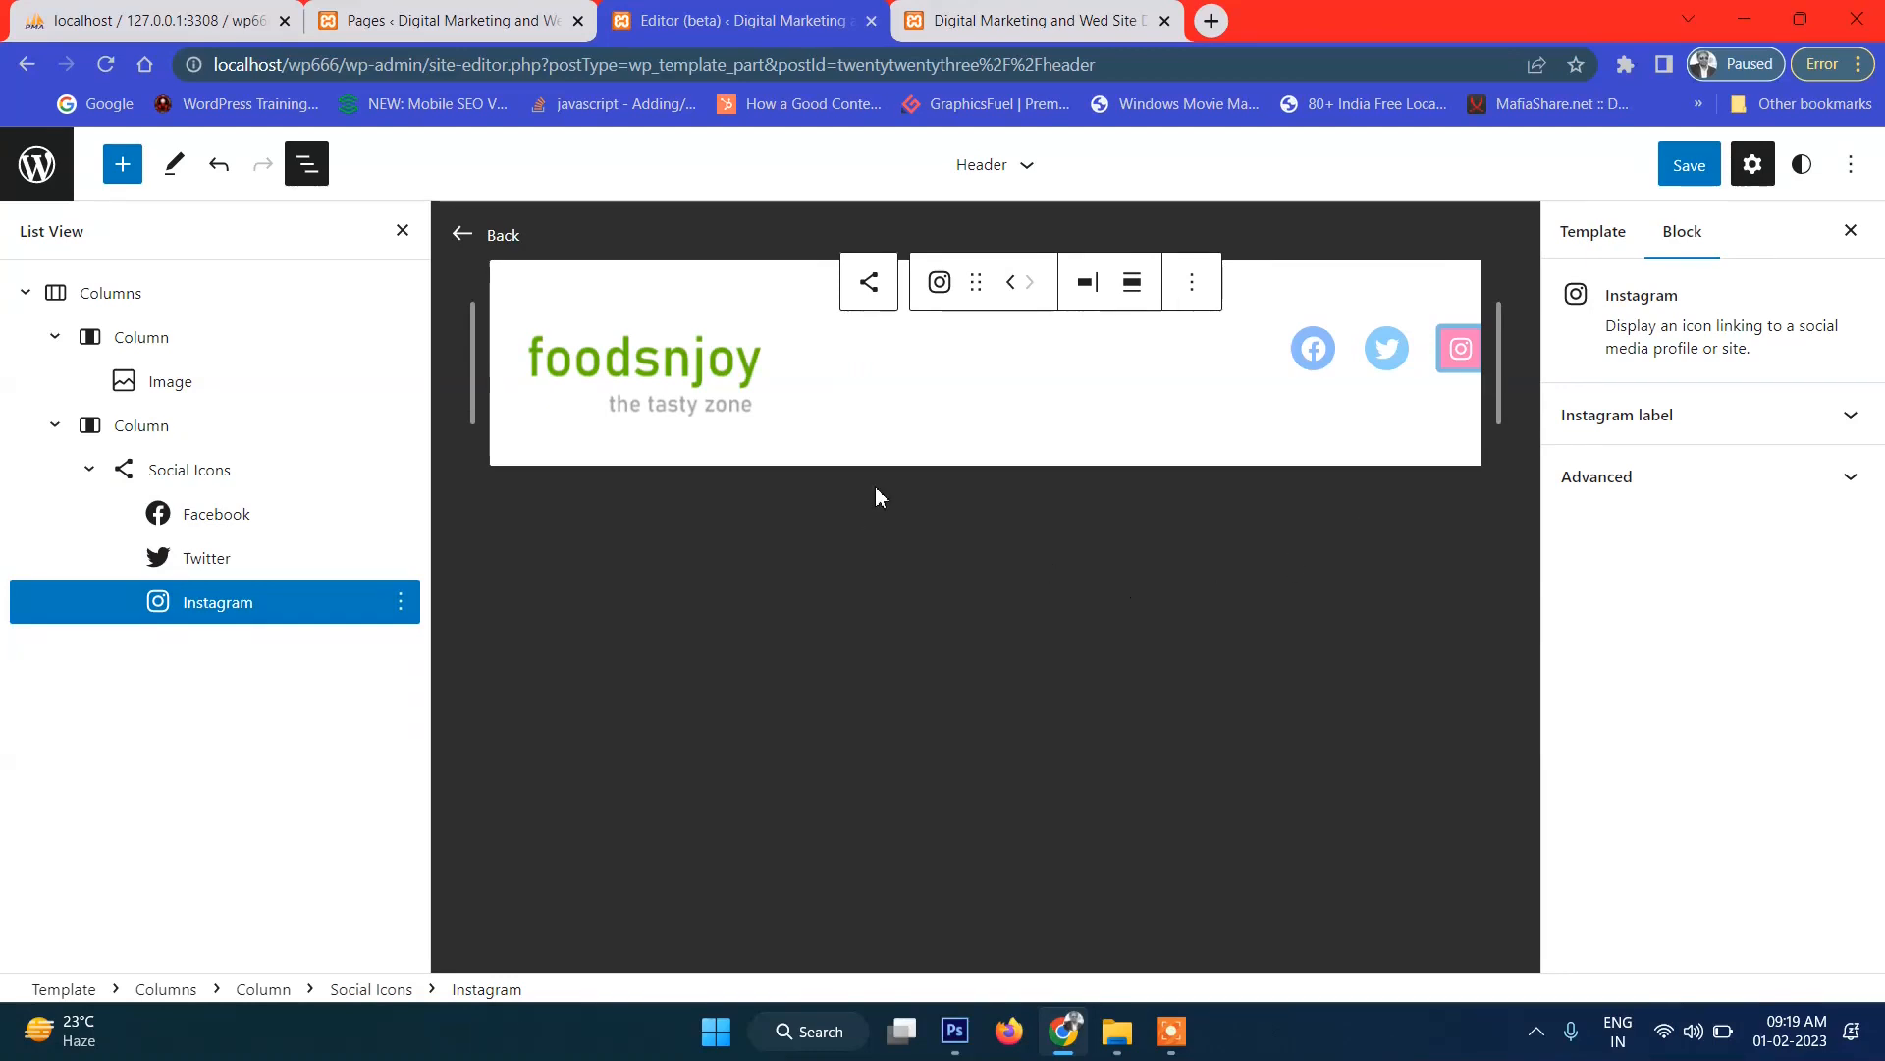
# Save the Header template and switch to the live site.
pyautogui.click(1691, 167)
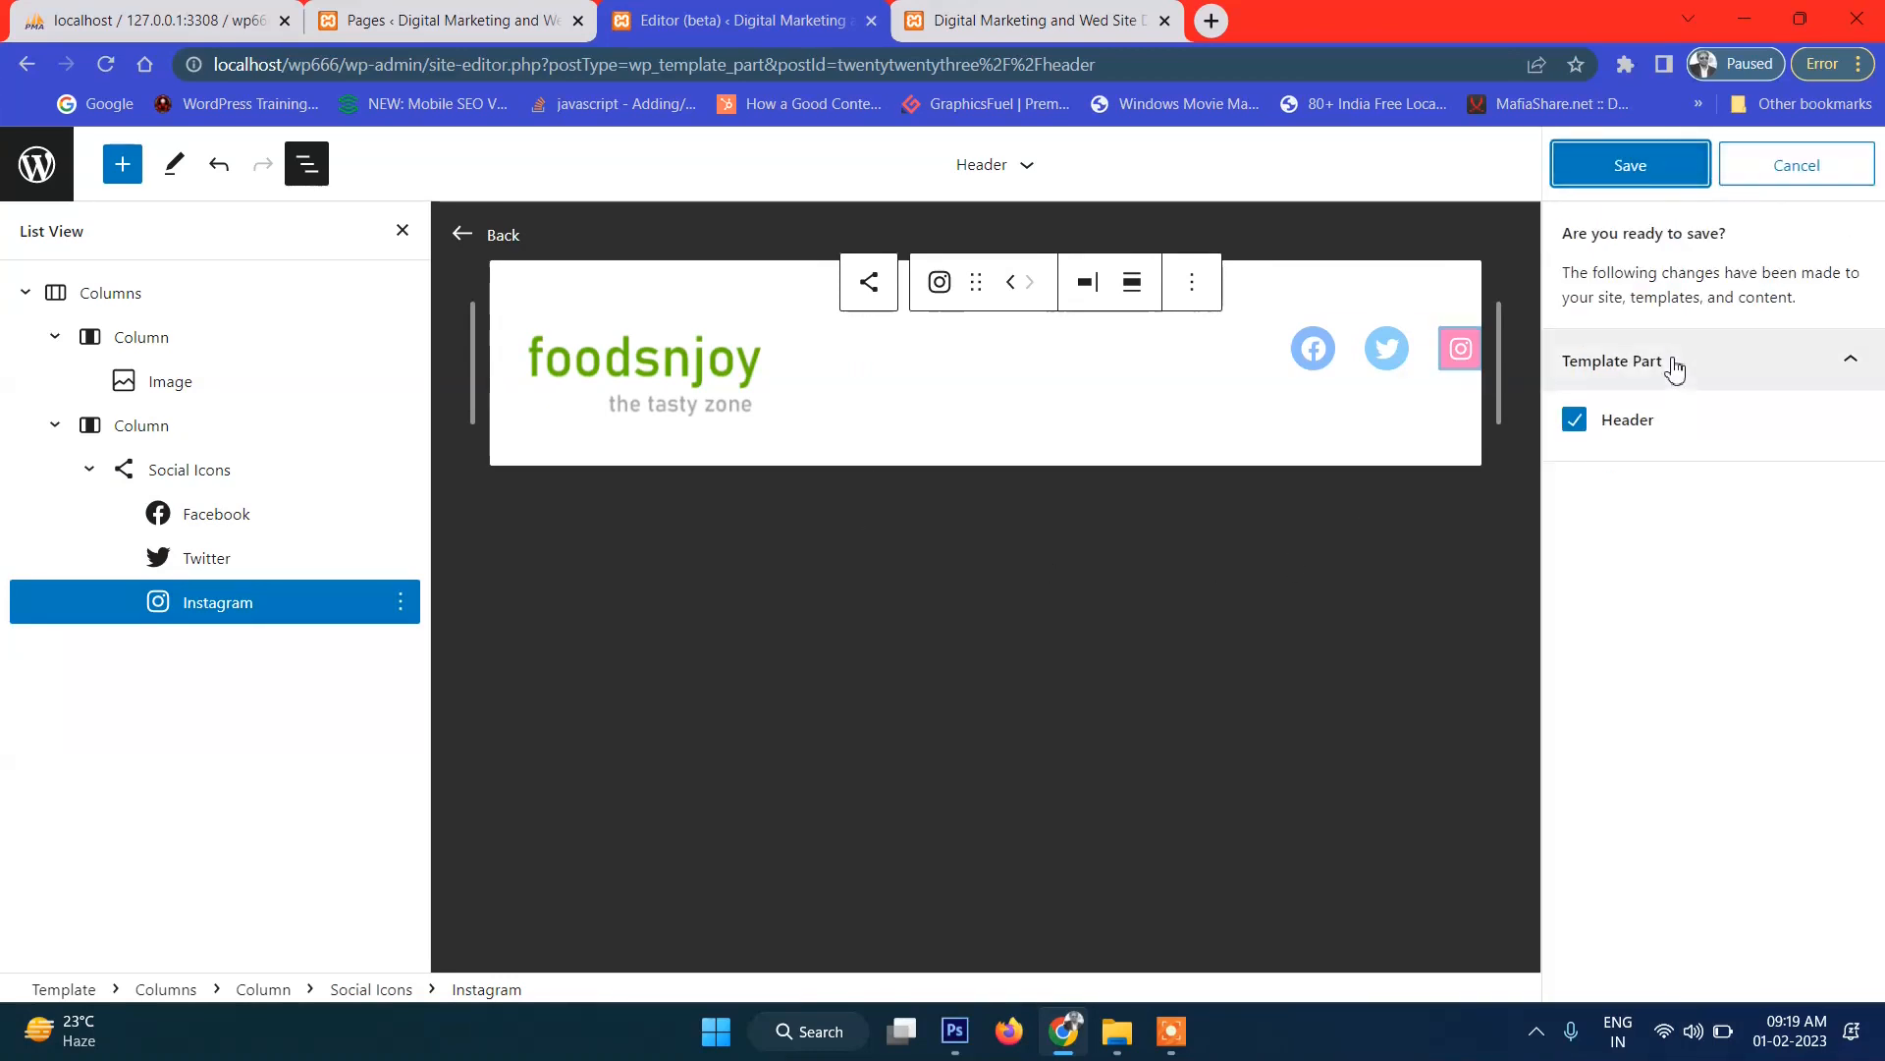
pyautogui.click(1638, 169)
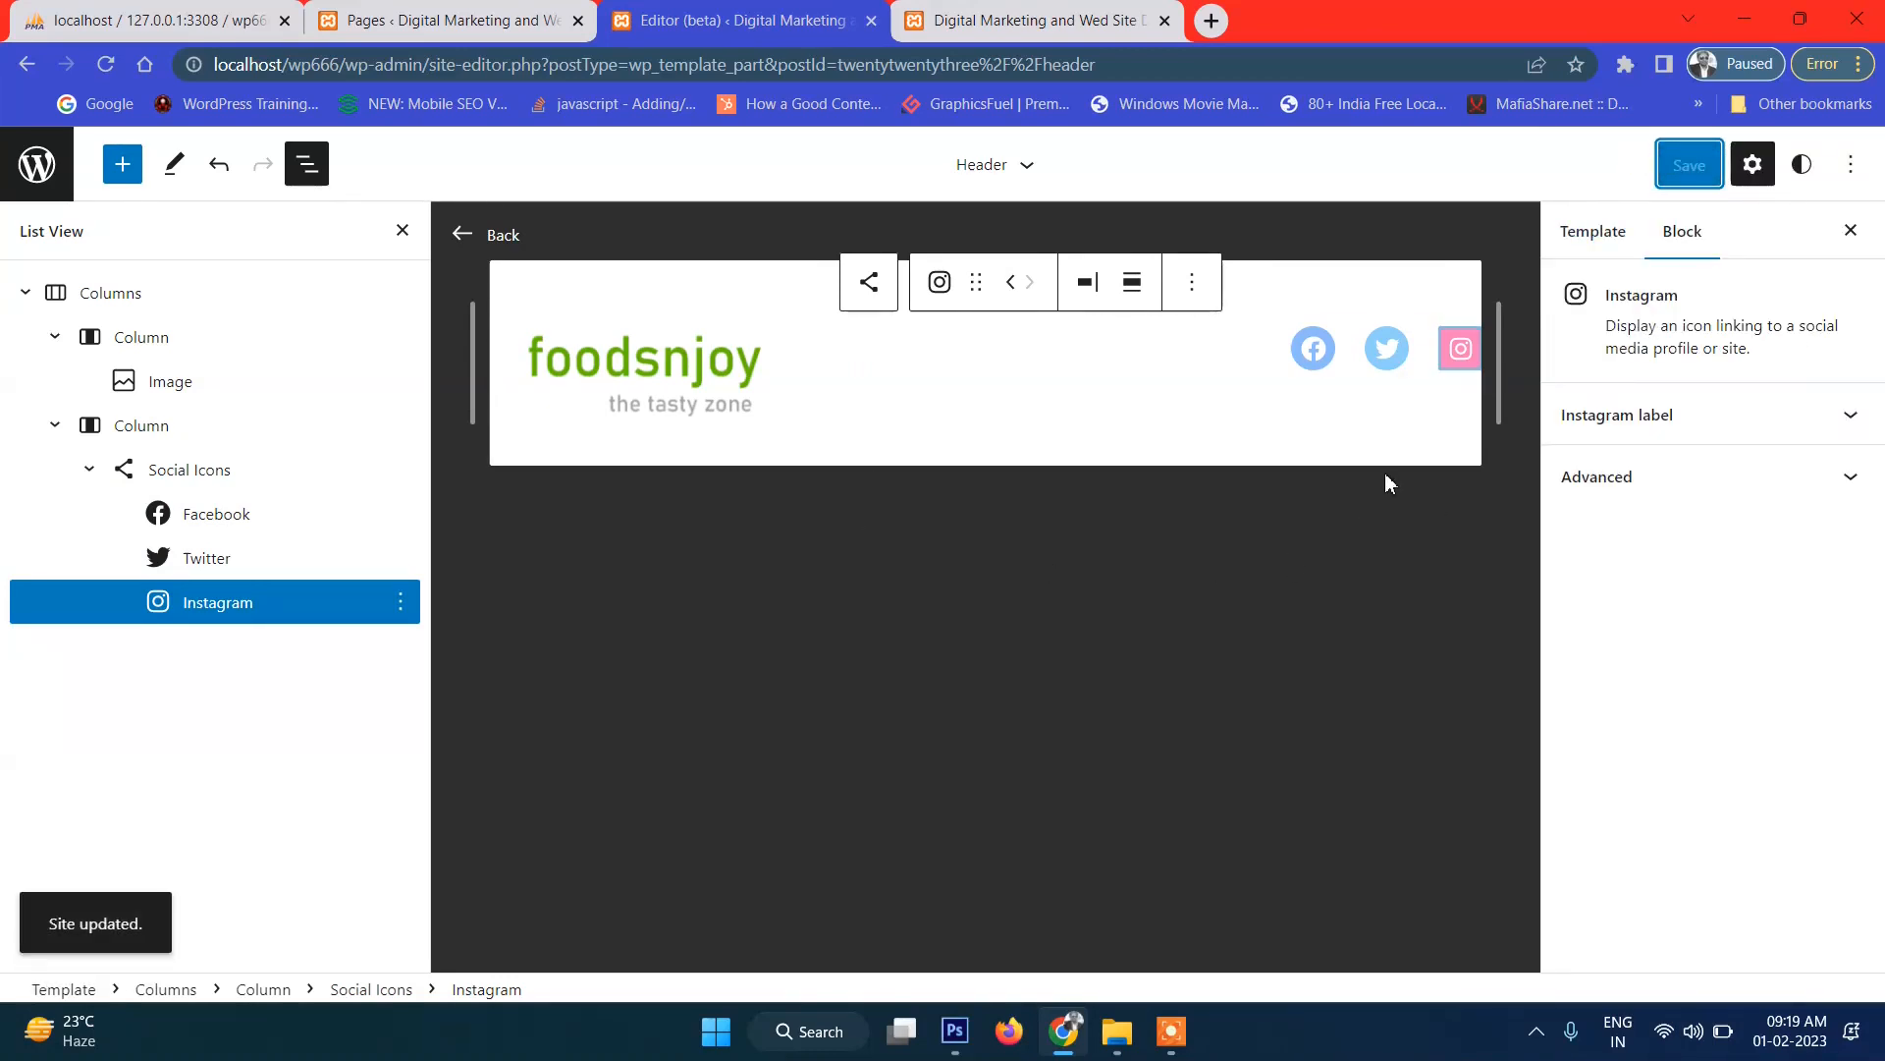
pyautogui.click(1079, 35)
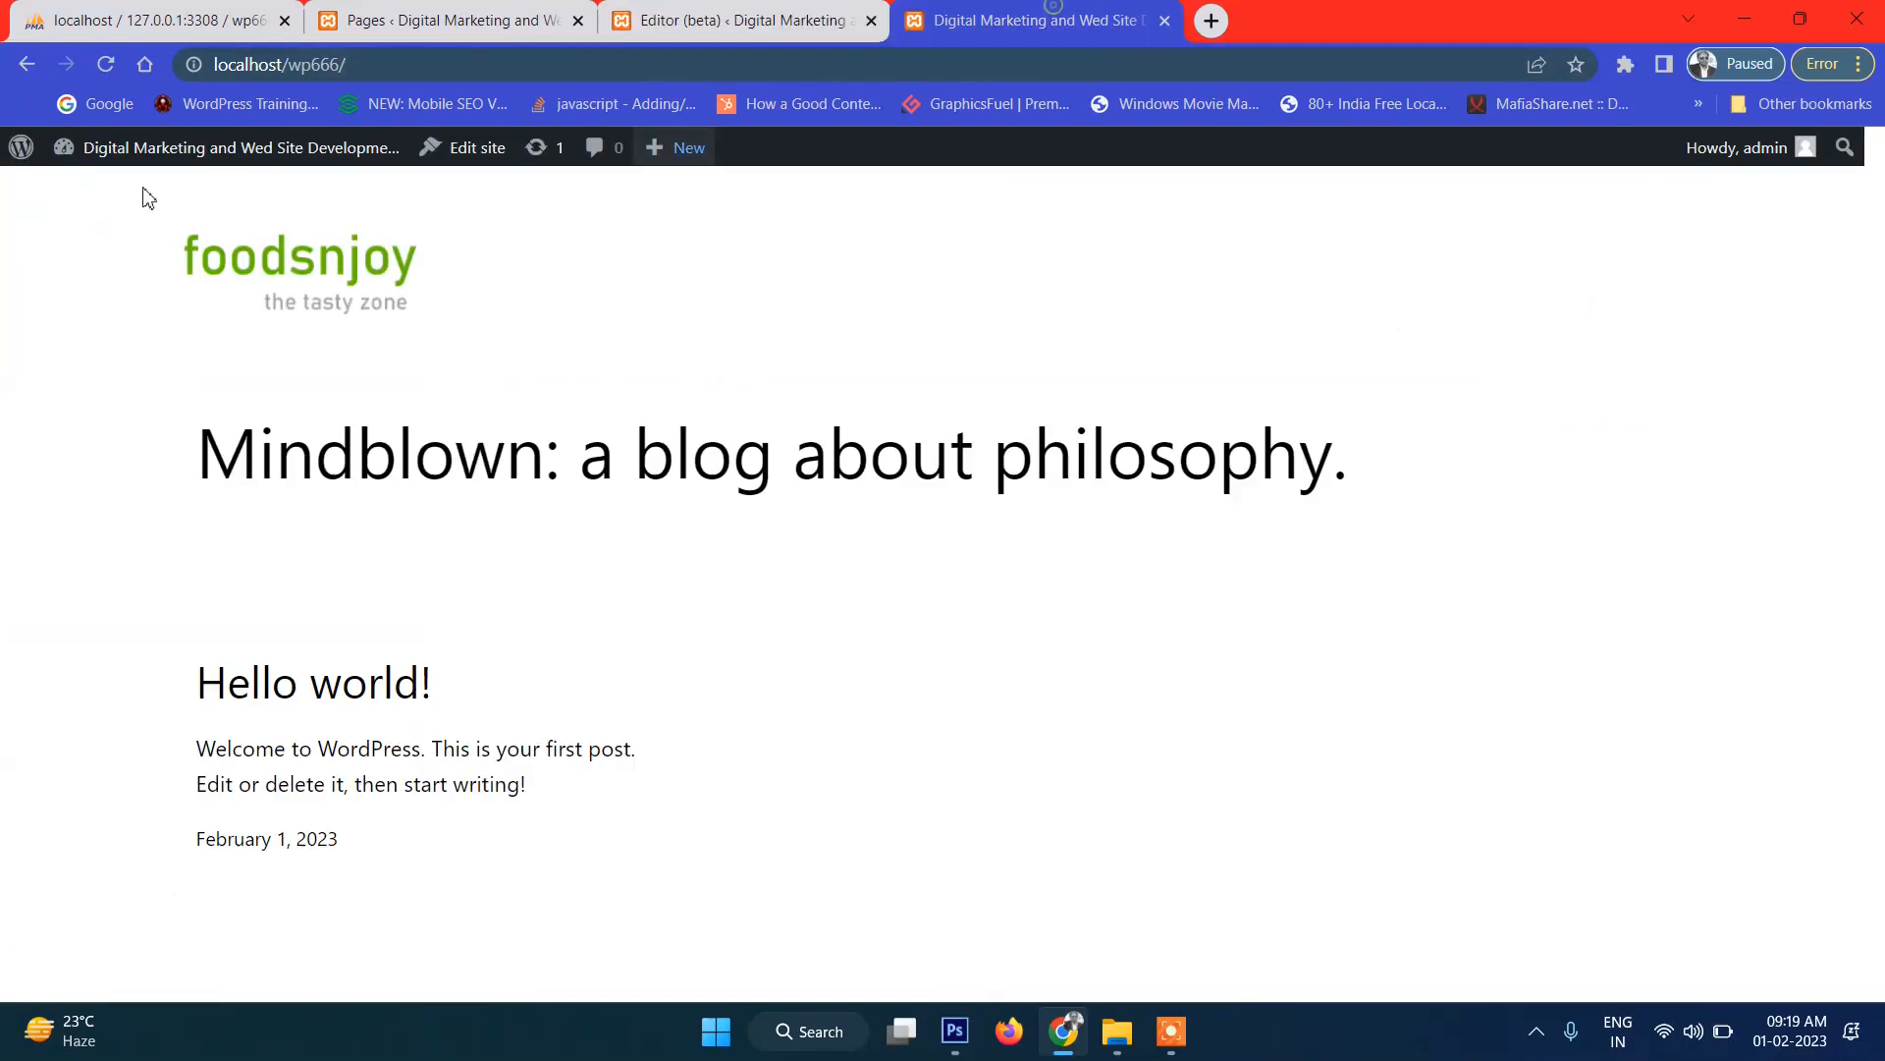
# Reload the live site, then look over the Social Icons block's settings in the editor.
pyautogui.click(105, 66)
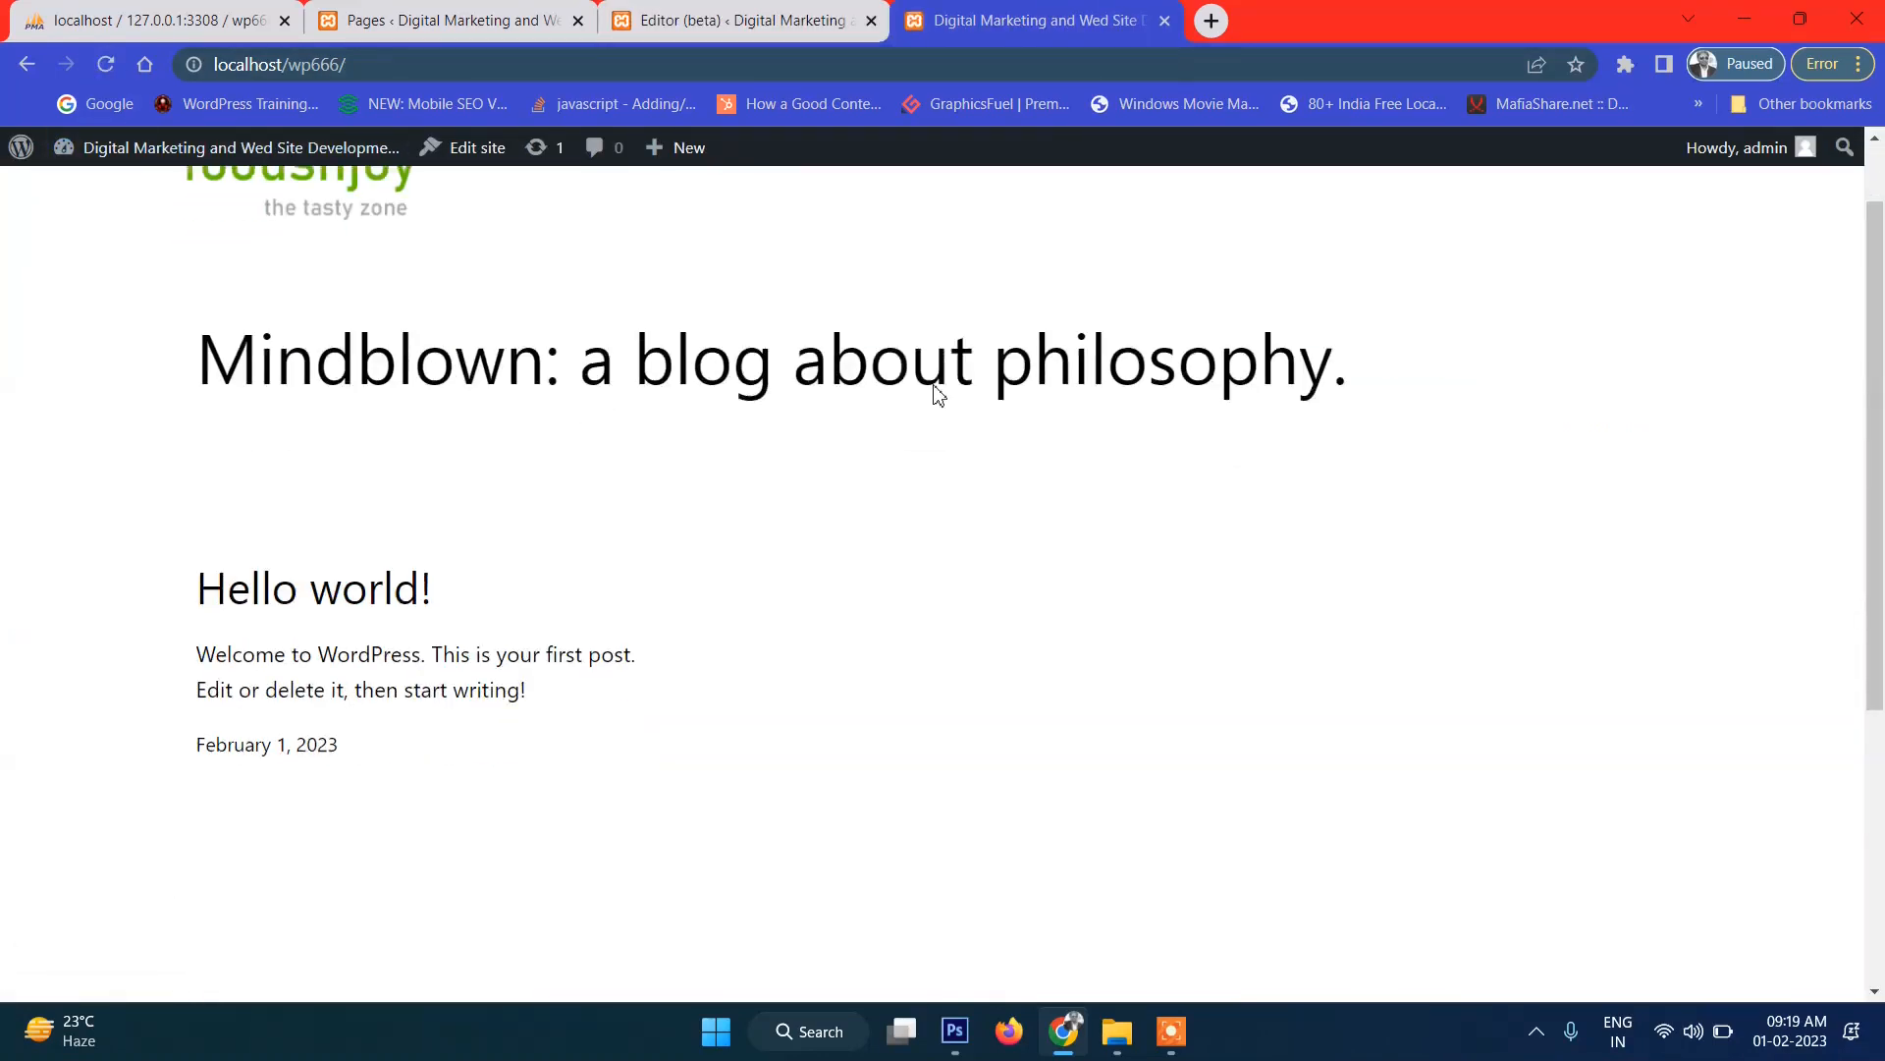
pyautogui.click(727, 17)
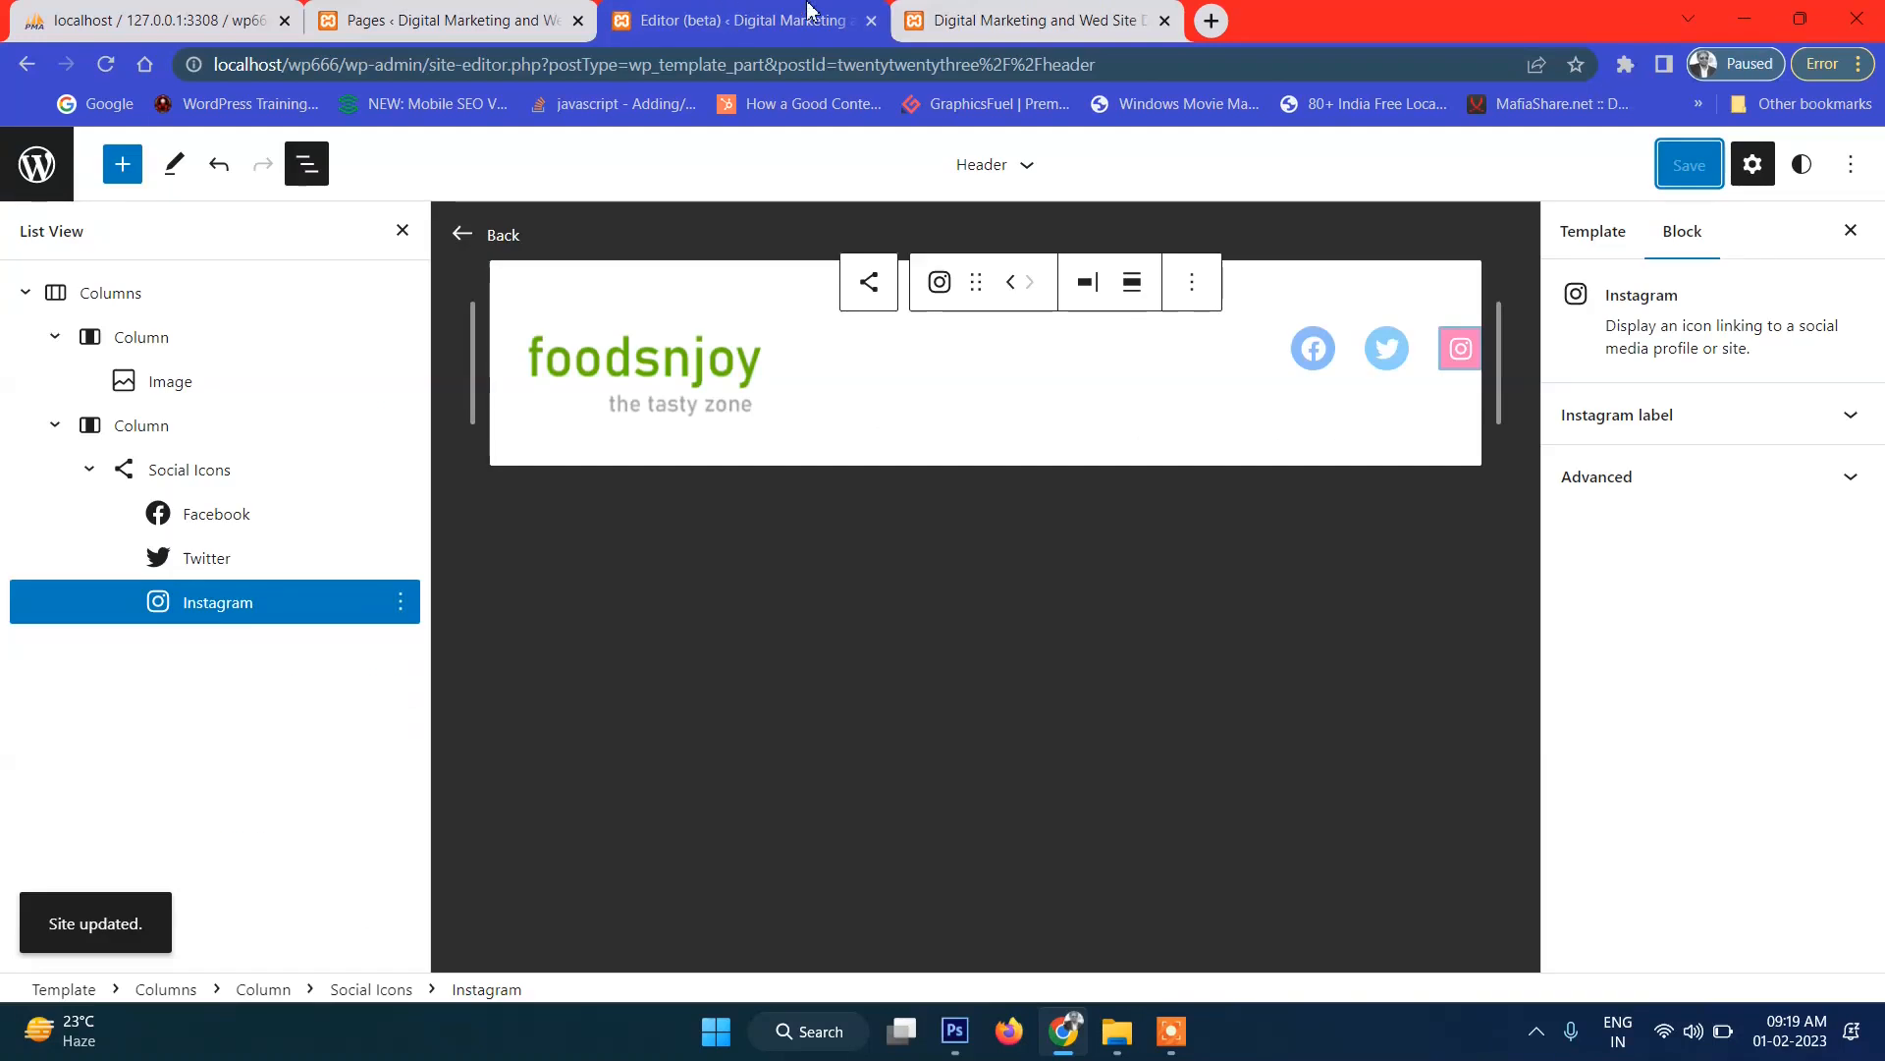
pyautogui.click(1315, 352)
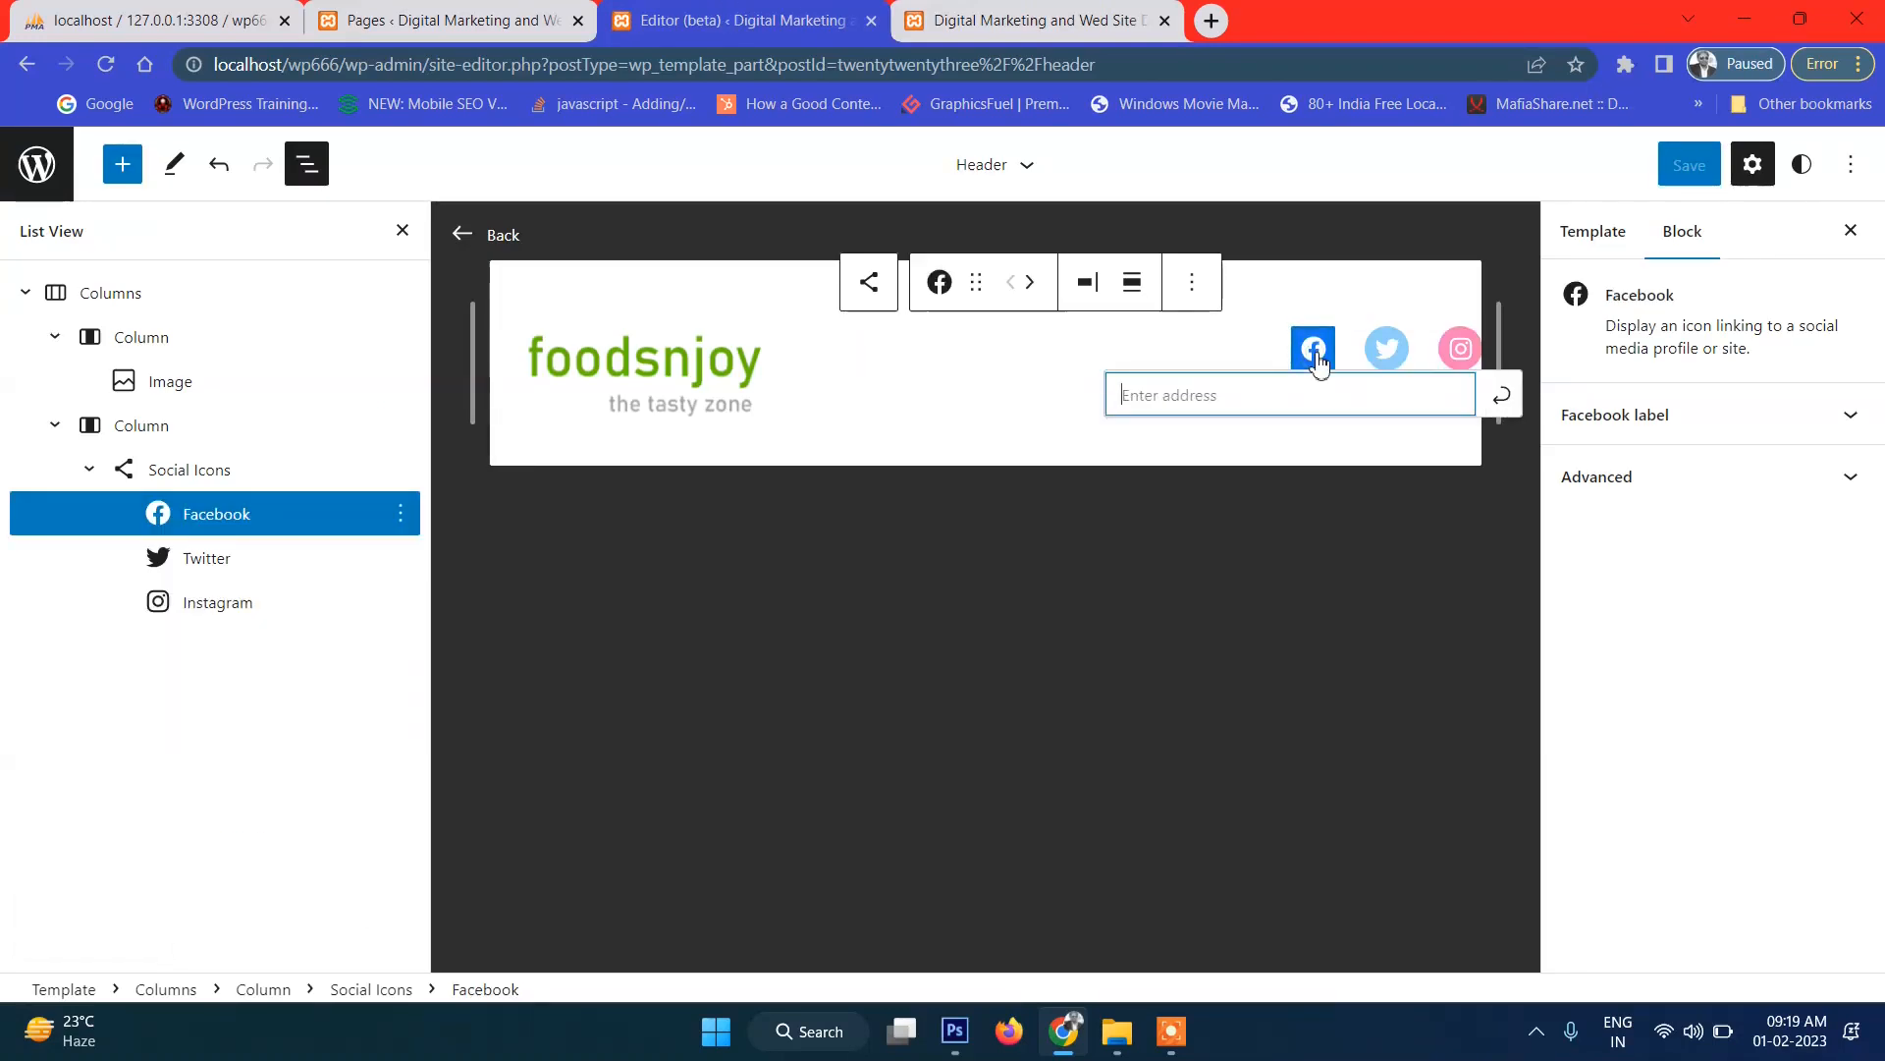
pyautogui.click(1234, 351)
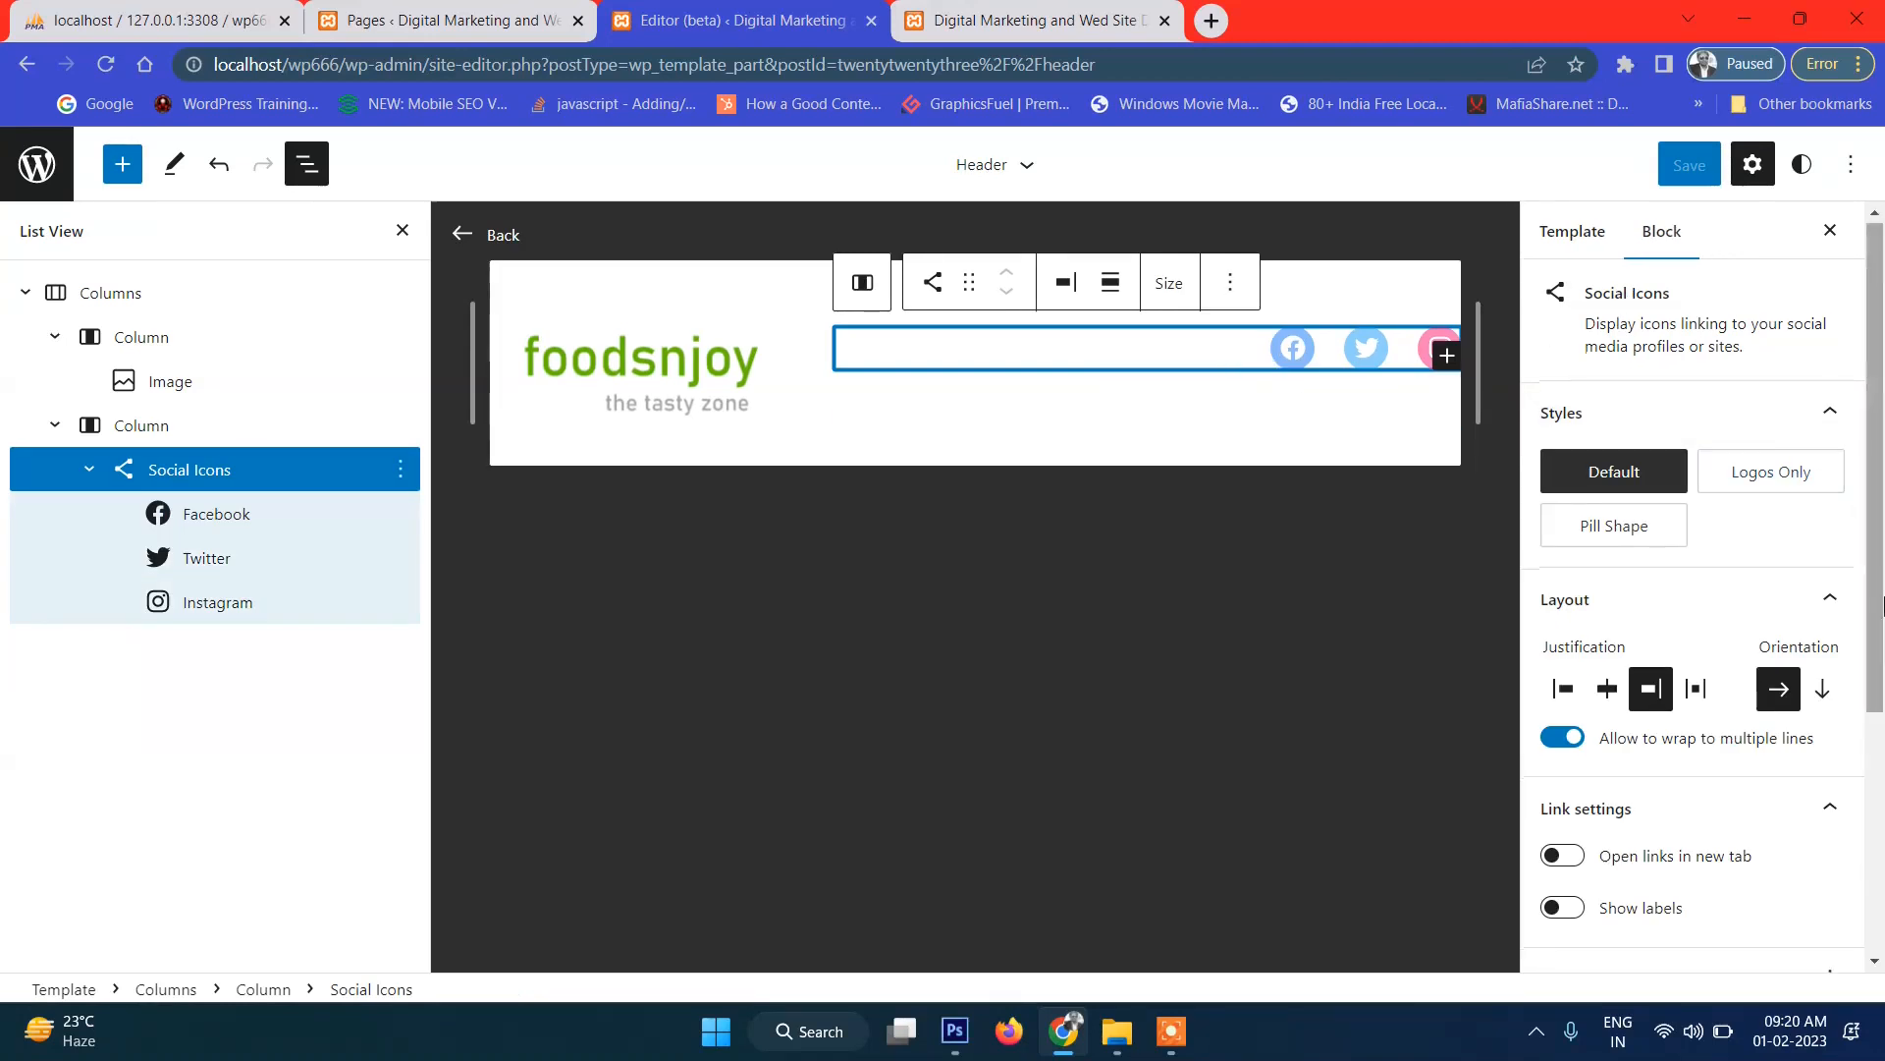
pyautogui.moveTo(1877, 540); pyautogui.dragTo(1883, 618)
pyautogui.scroll(-3, 1884, 619)
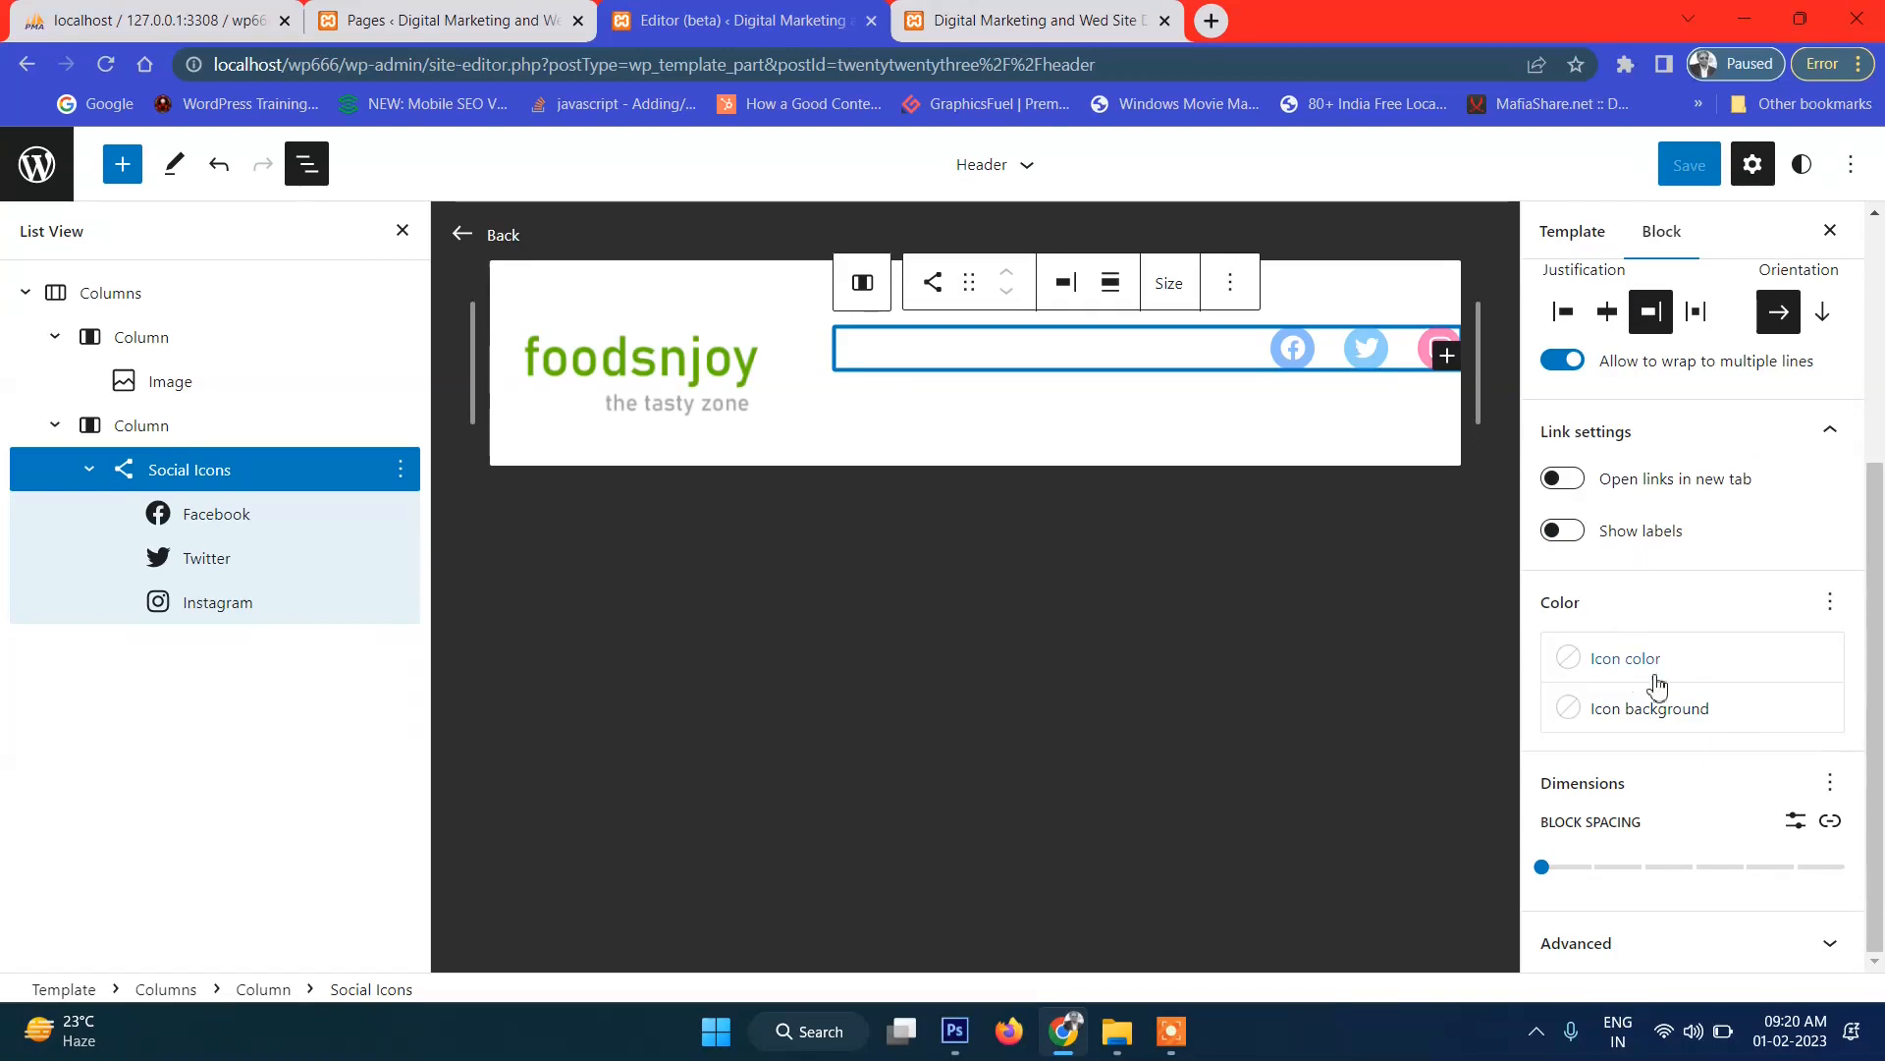
pyautogui.scroll(5, 1638, 771)
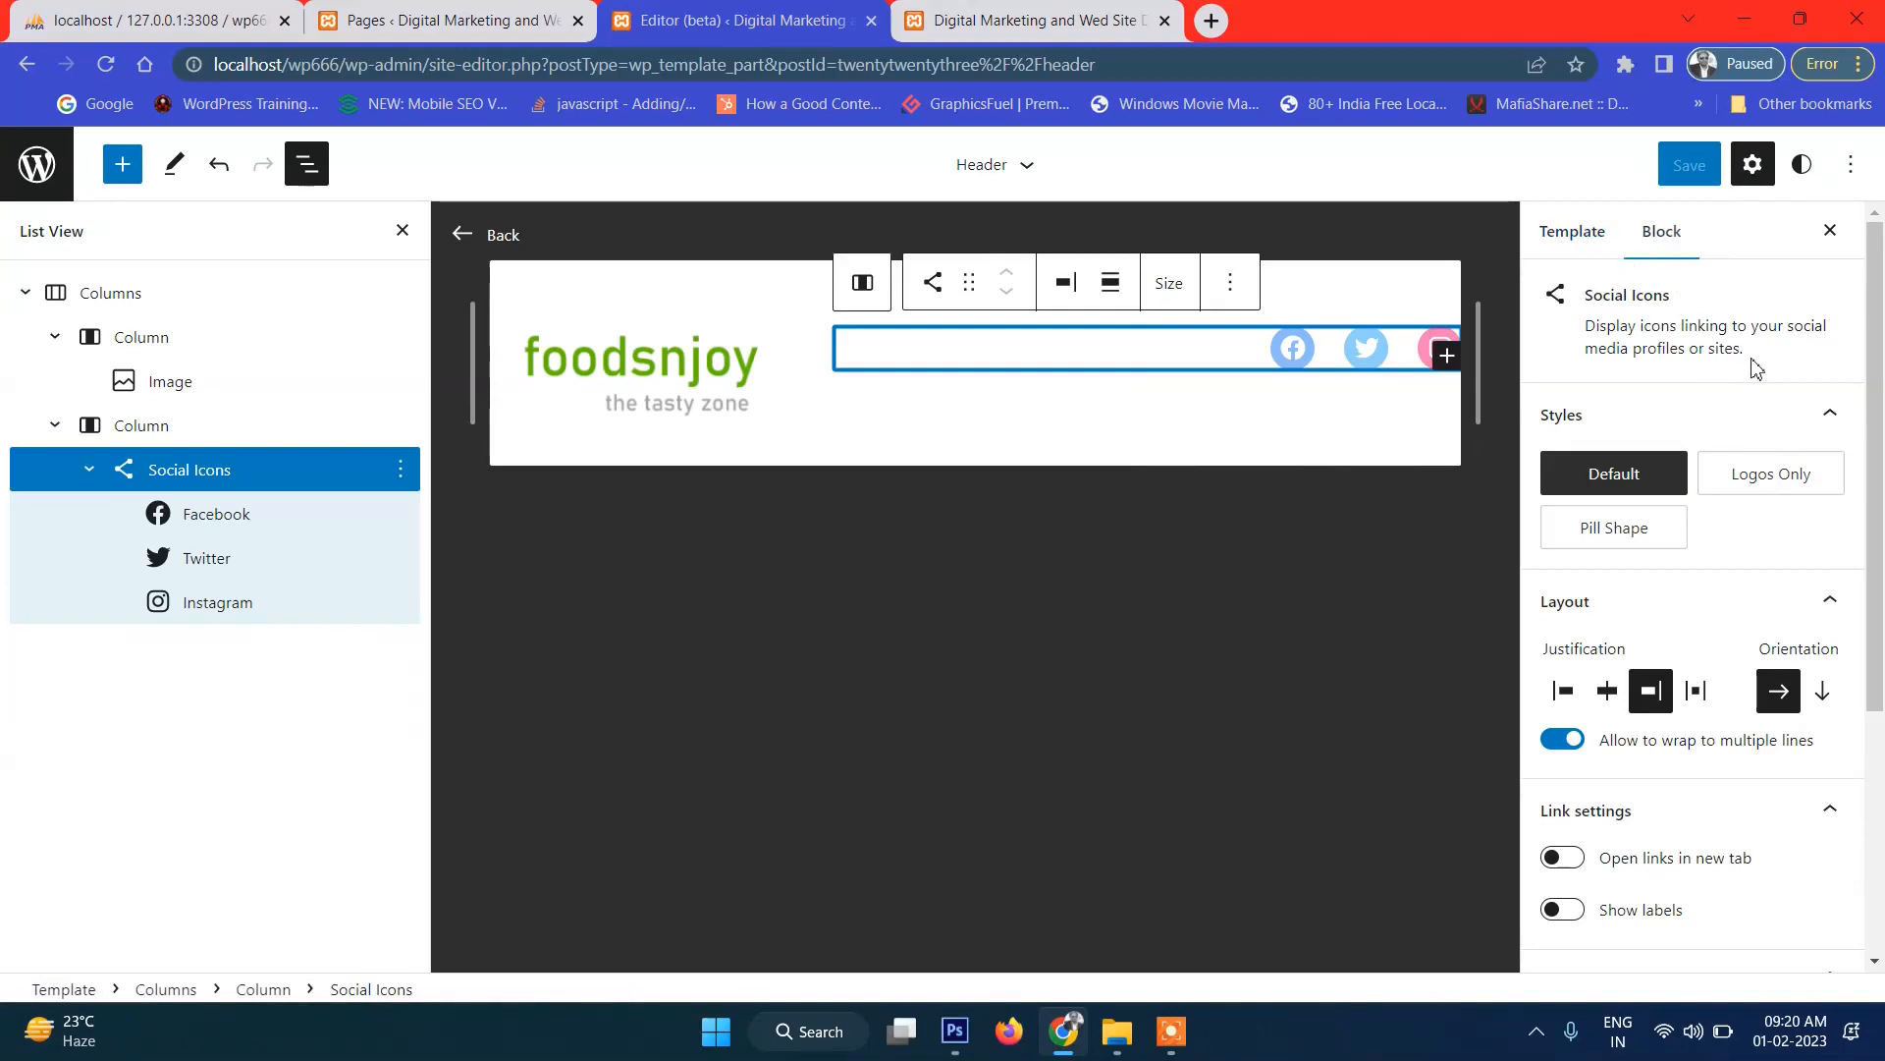
pyautogui.click(1251, 544)
# Reload the live site again, then open the Facebook icon's link address field in the editor.
pyautogui.click(1119, 6)
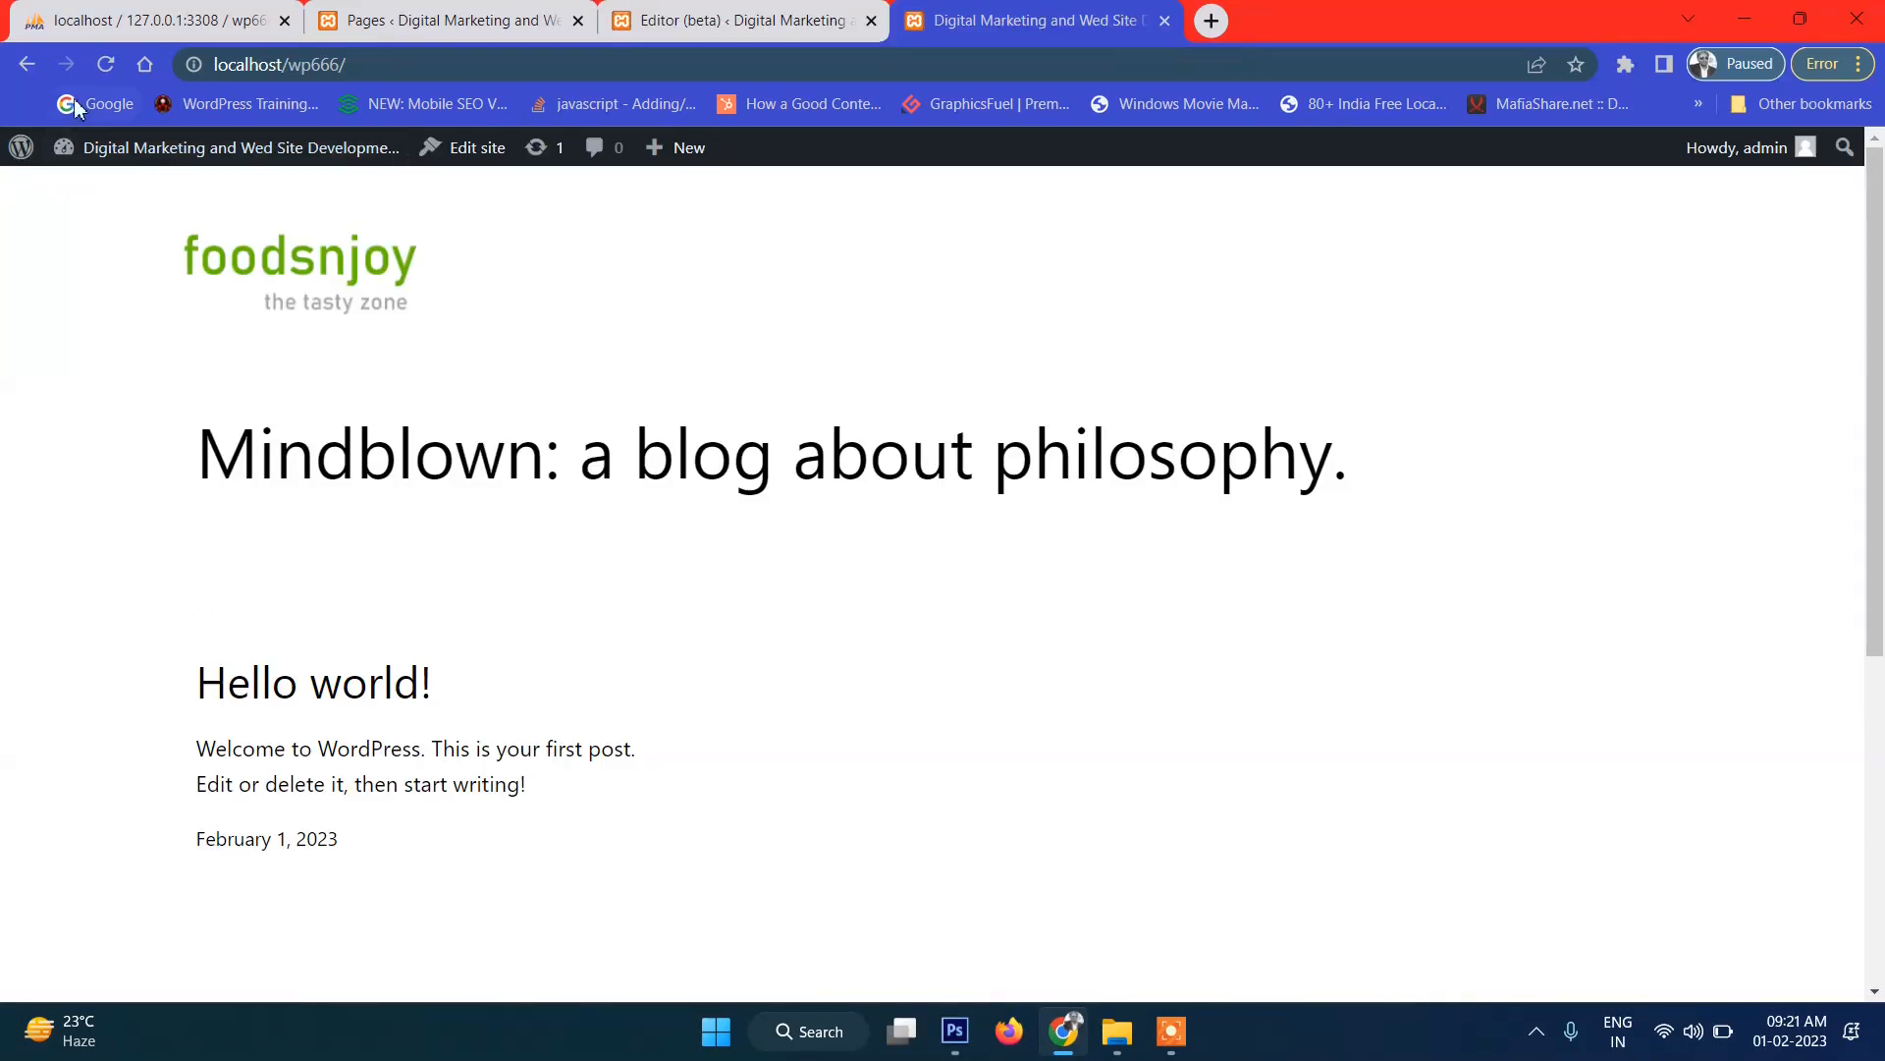
pyautogui.click(105, 64)
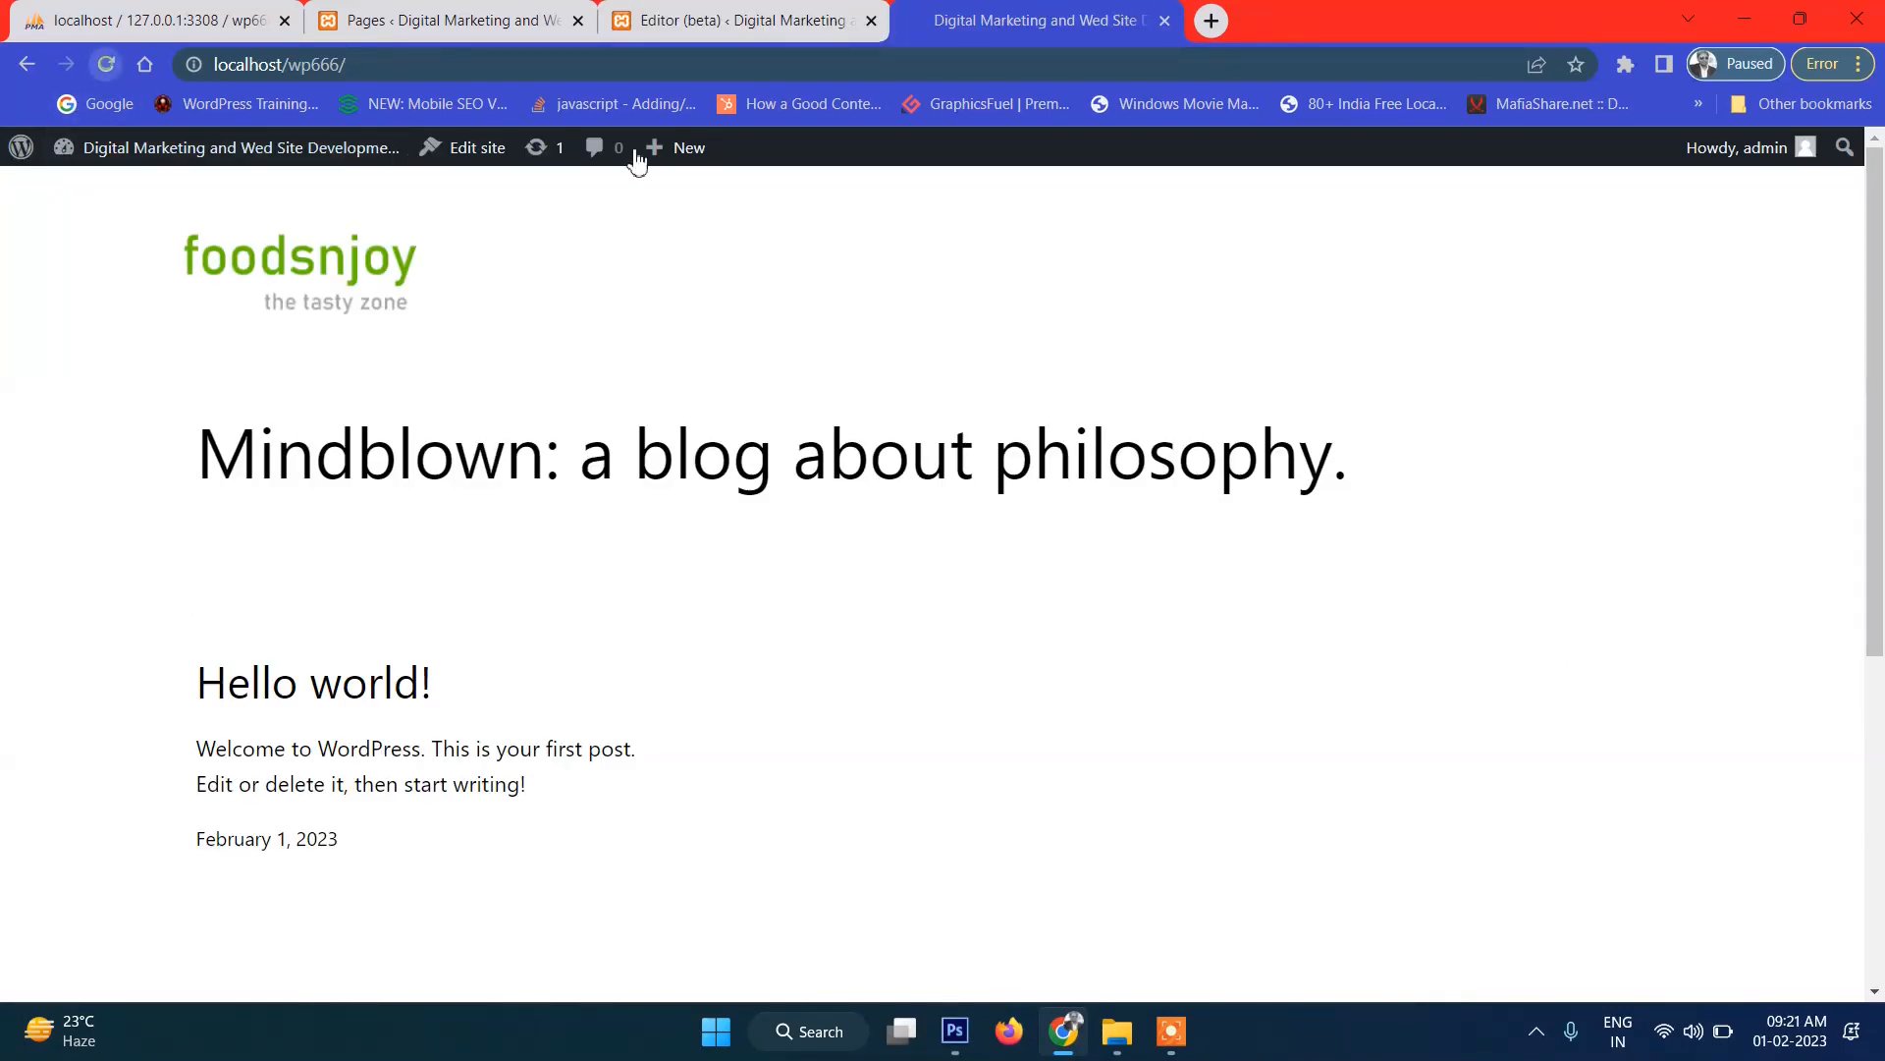
pyautogui.click(775, 14)
pyautogui.click(1372, 354)
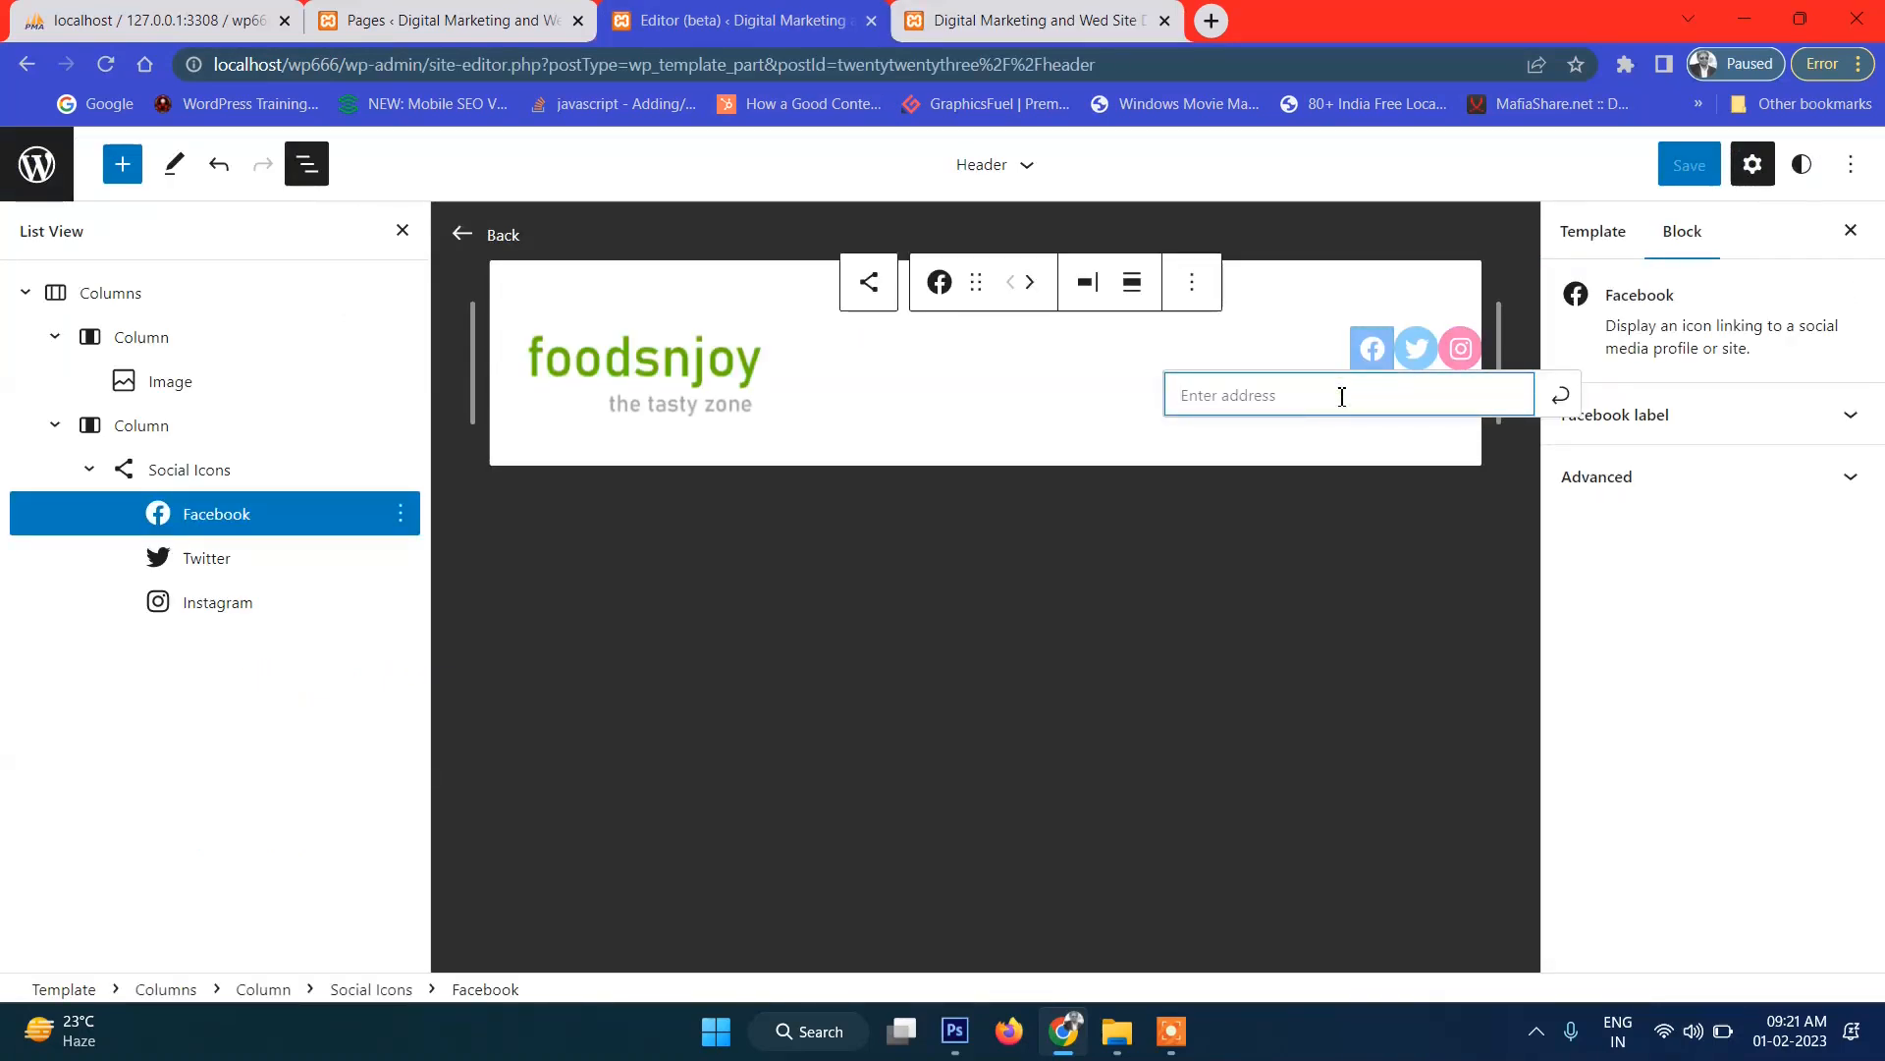
# Give the Facebook and Twitter icons a # placeholder link.
pyautogui.write('#')
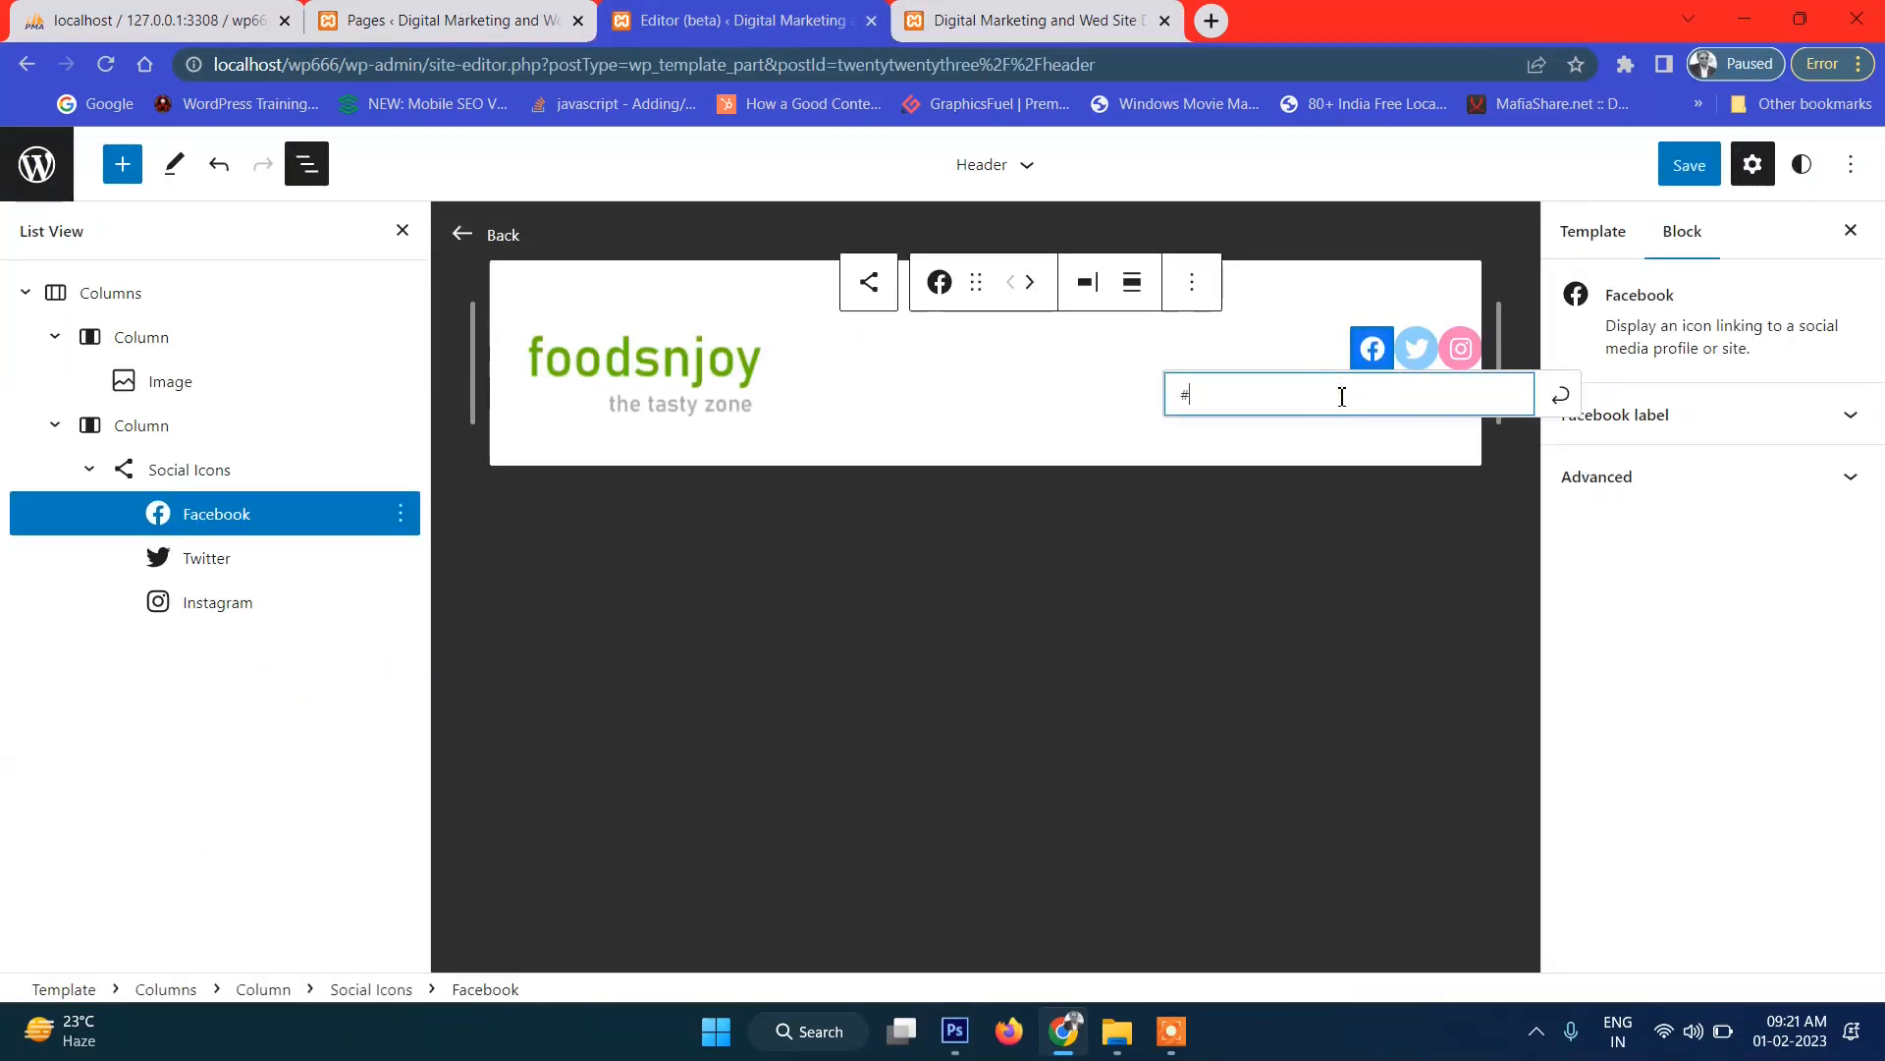
pyautogui.click(1559, 395)
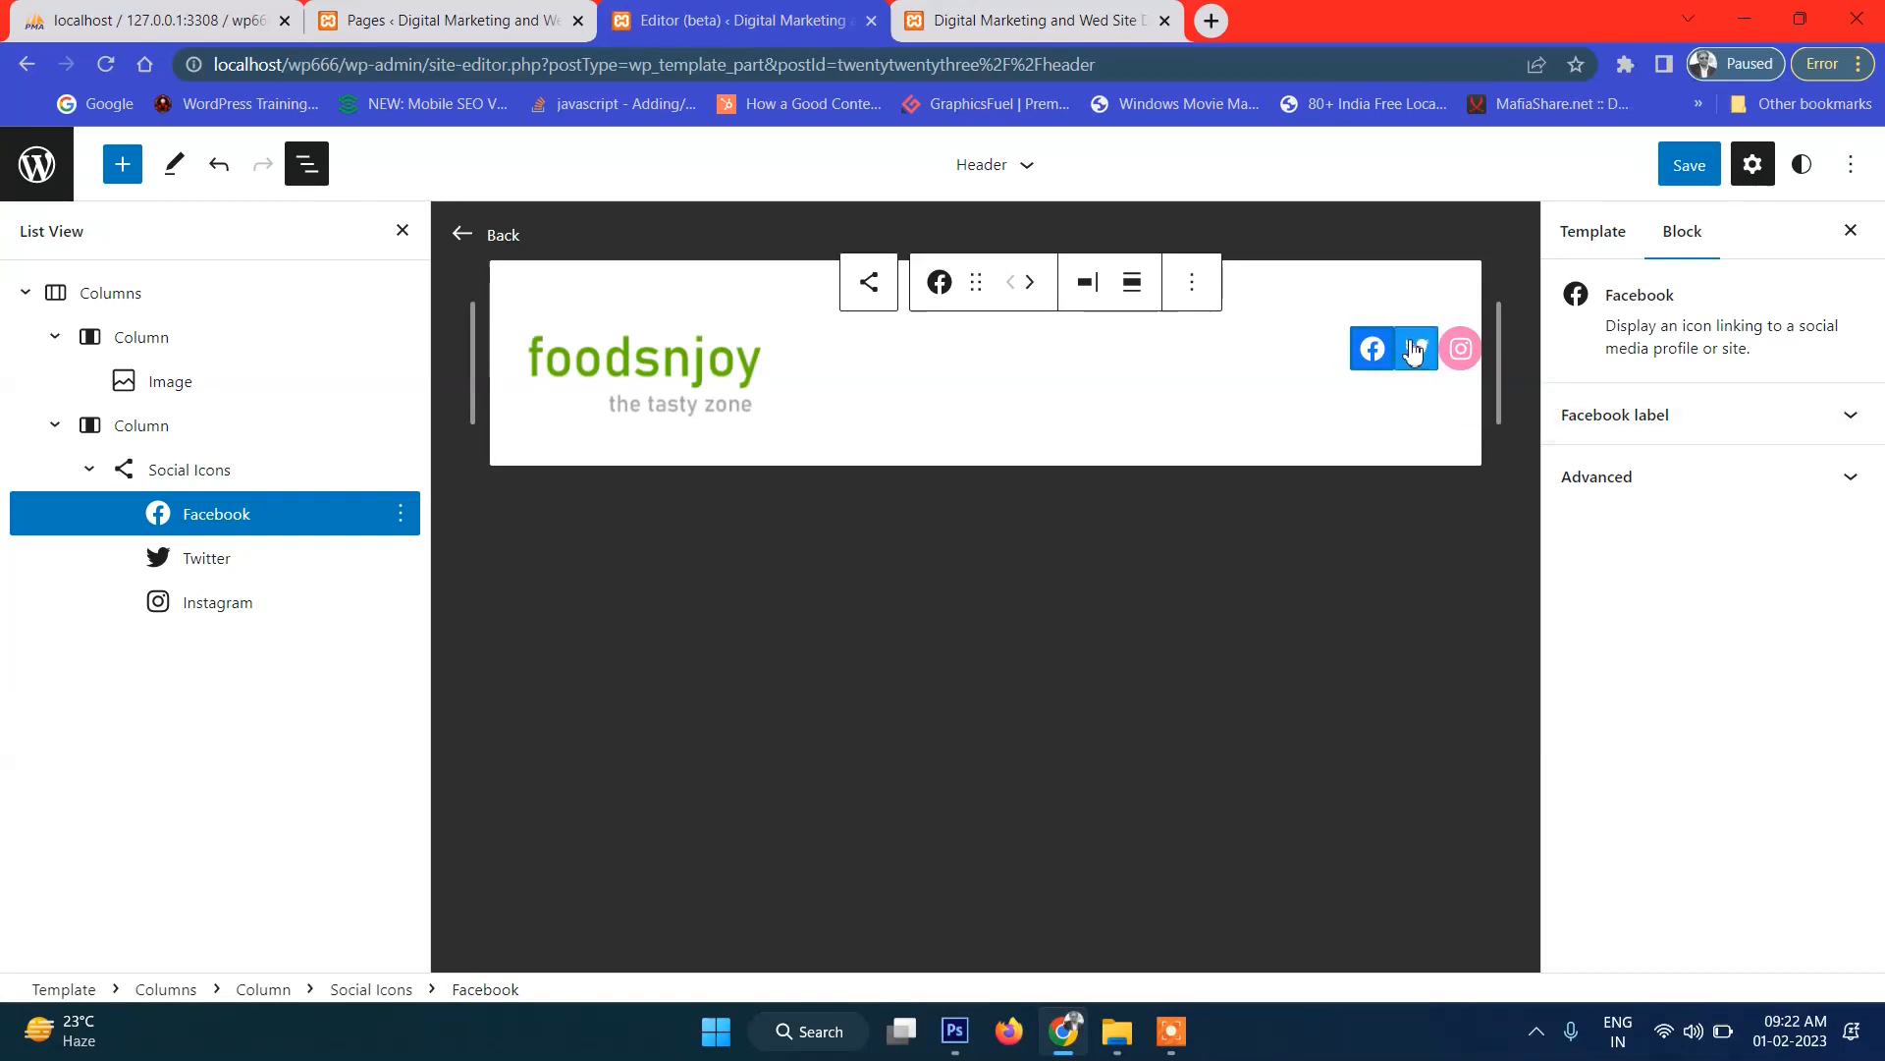
pyautogui.click(1415, 350)
pyautogui.click(1417, 350)
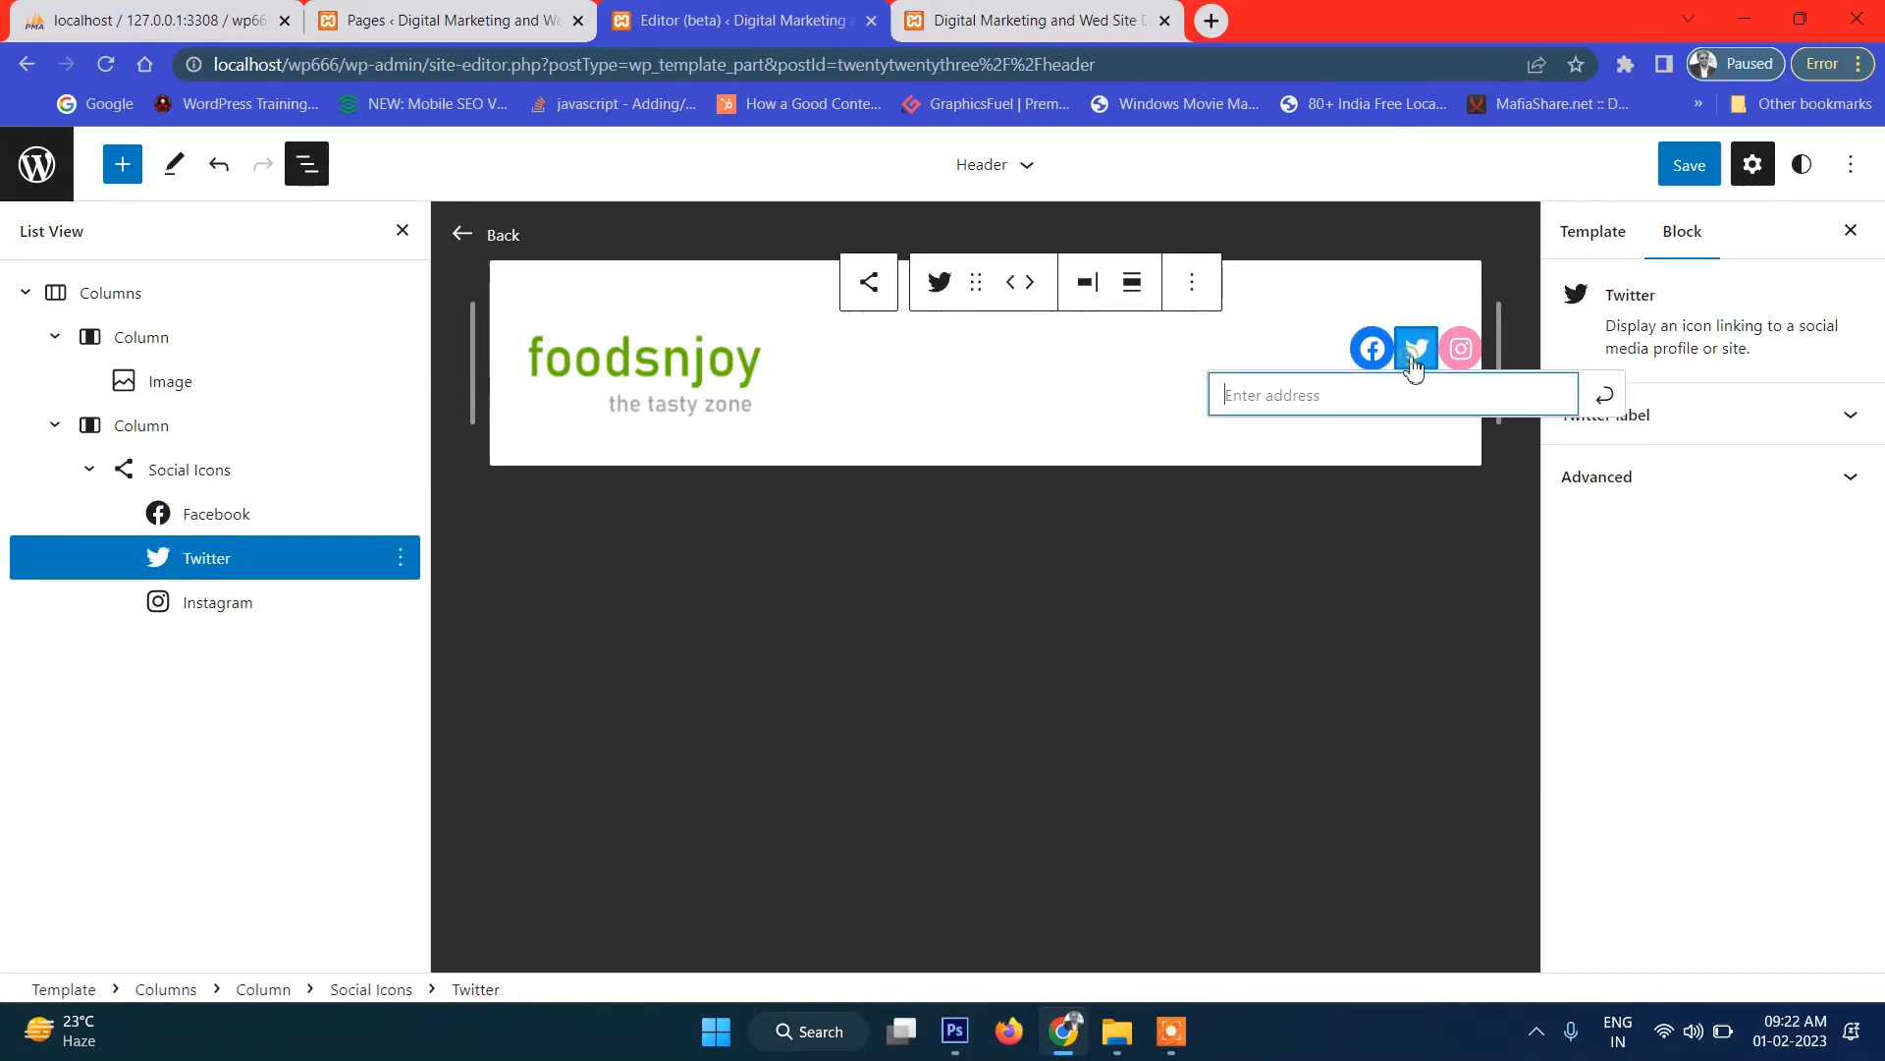
pyautogui.write('#')
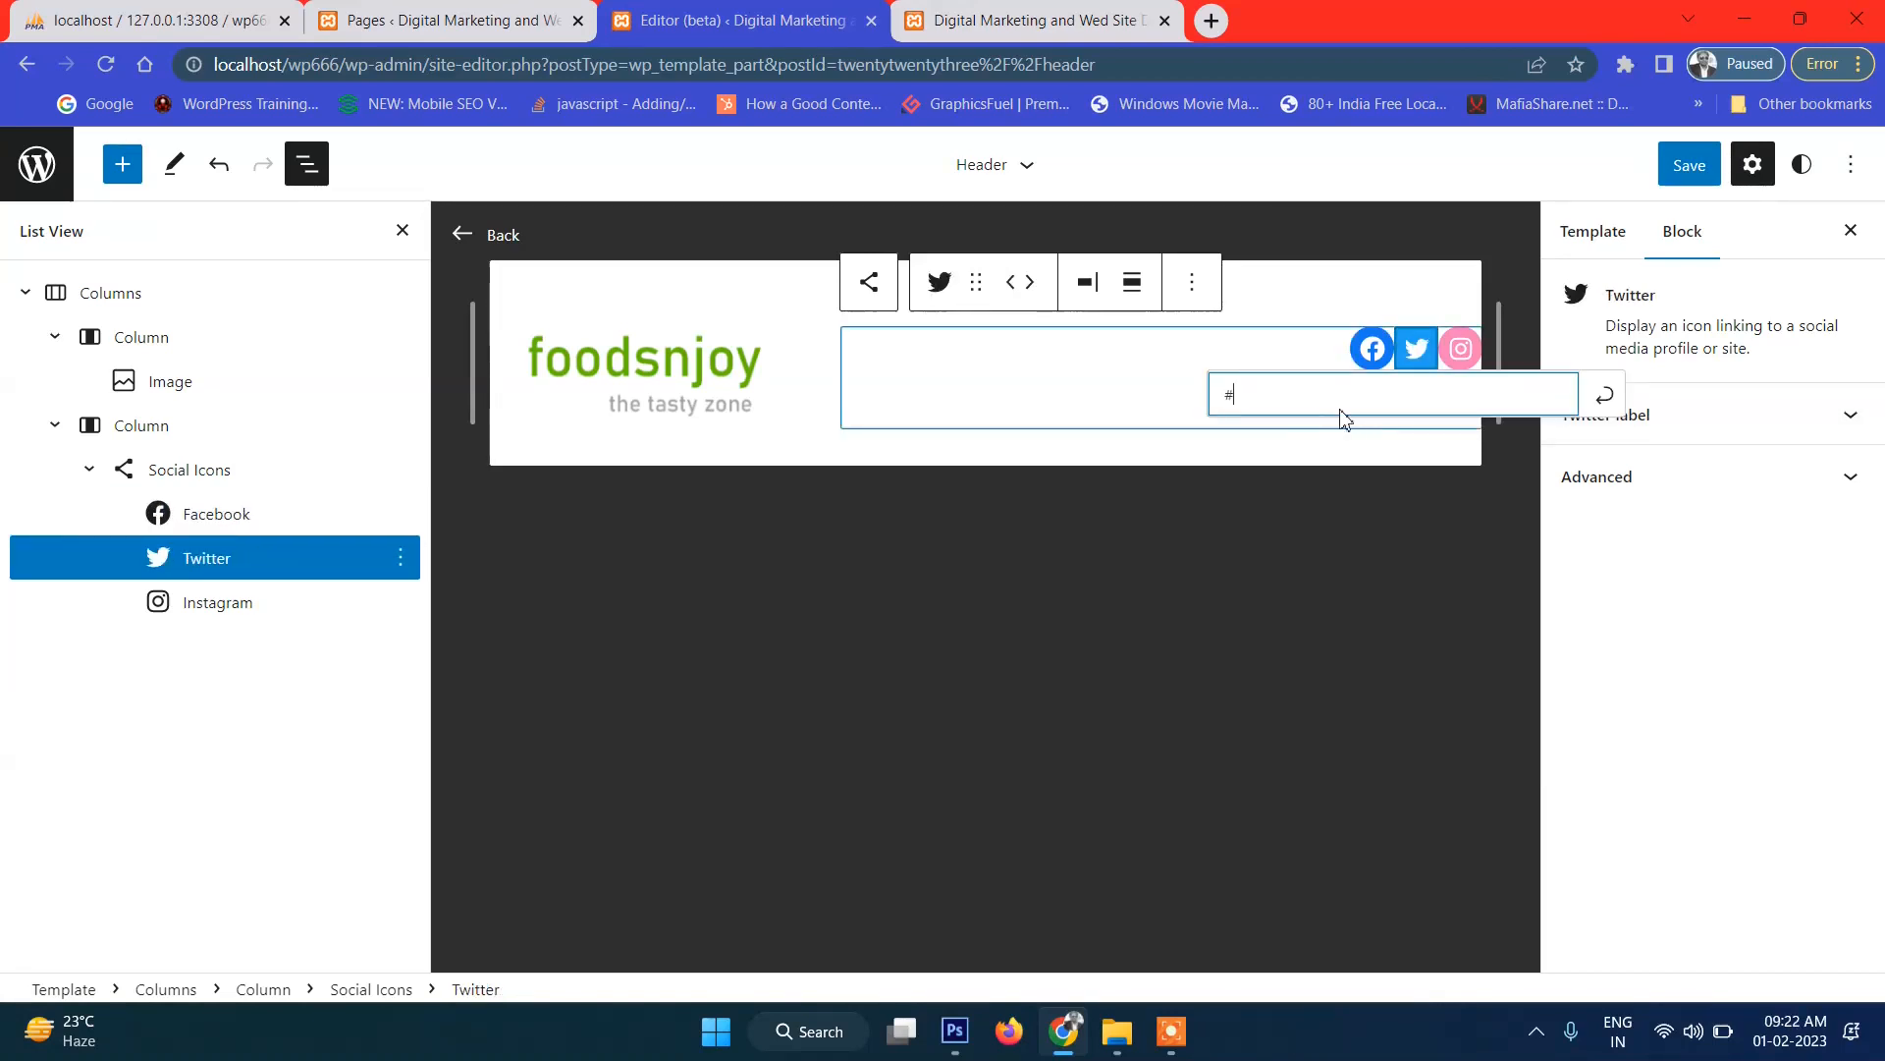
pyautogui.click(1606, 401)
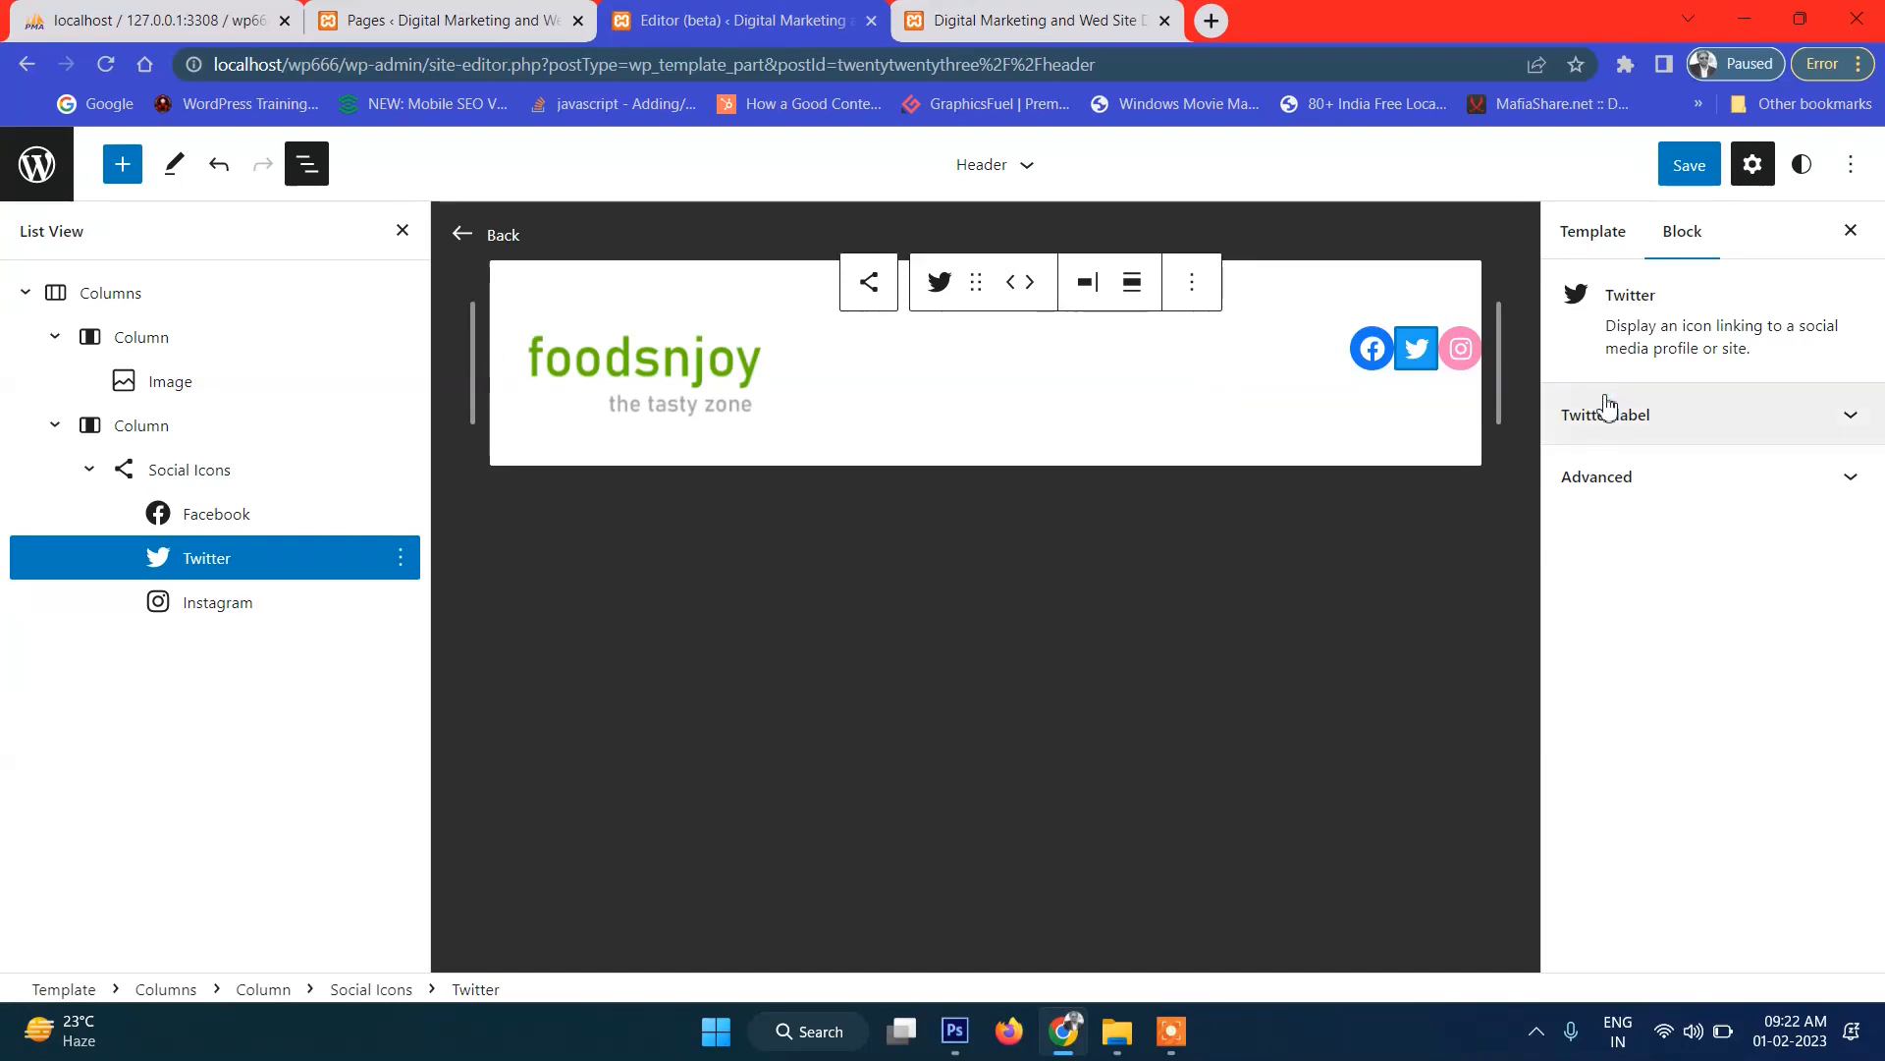
# Give the Instagram icon a # placeholder link, then select the whole Social Icons block.
pyautogui.click(1462, 356)
pyautogui.click(1462, 358)
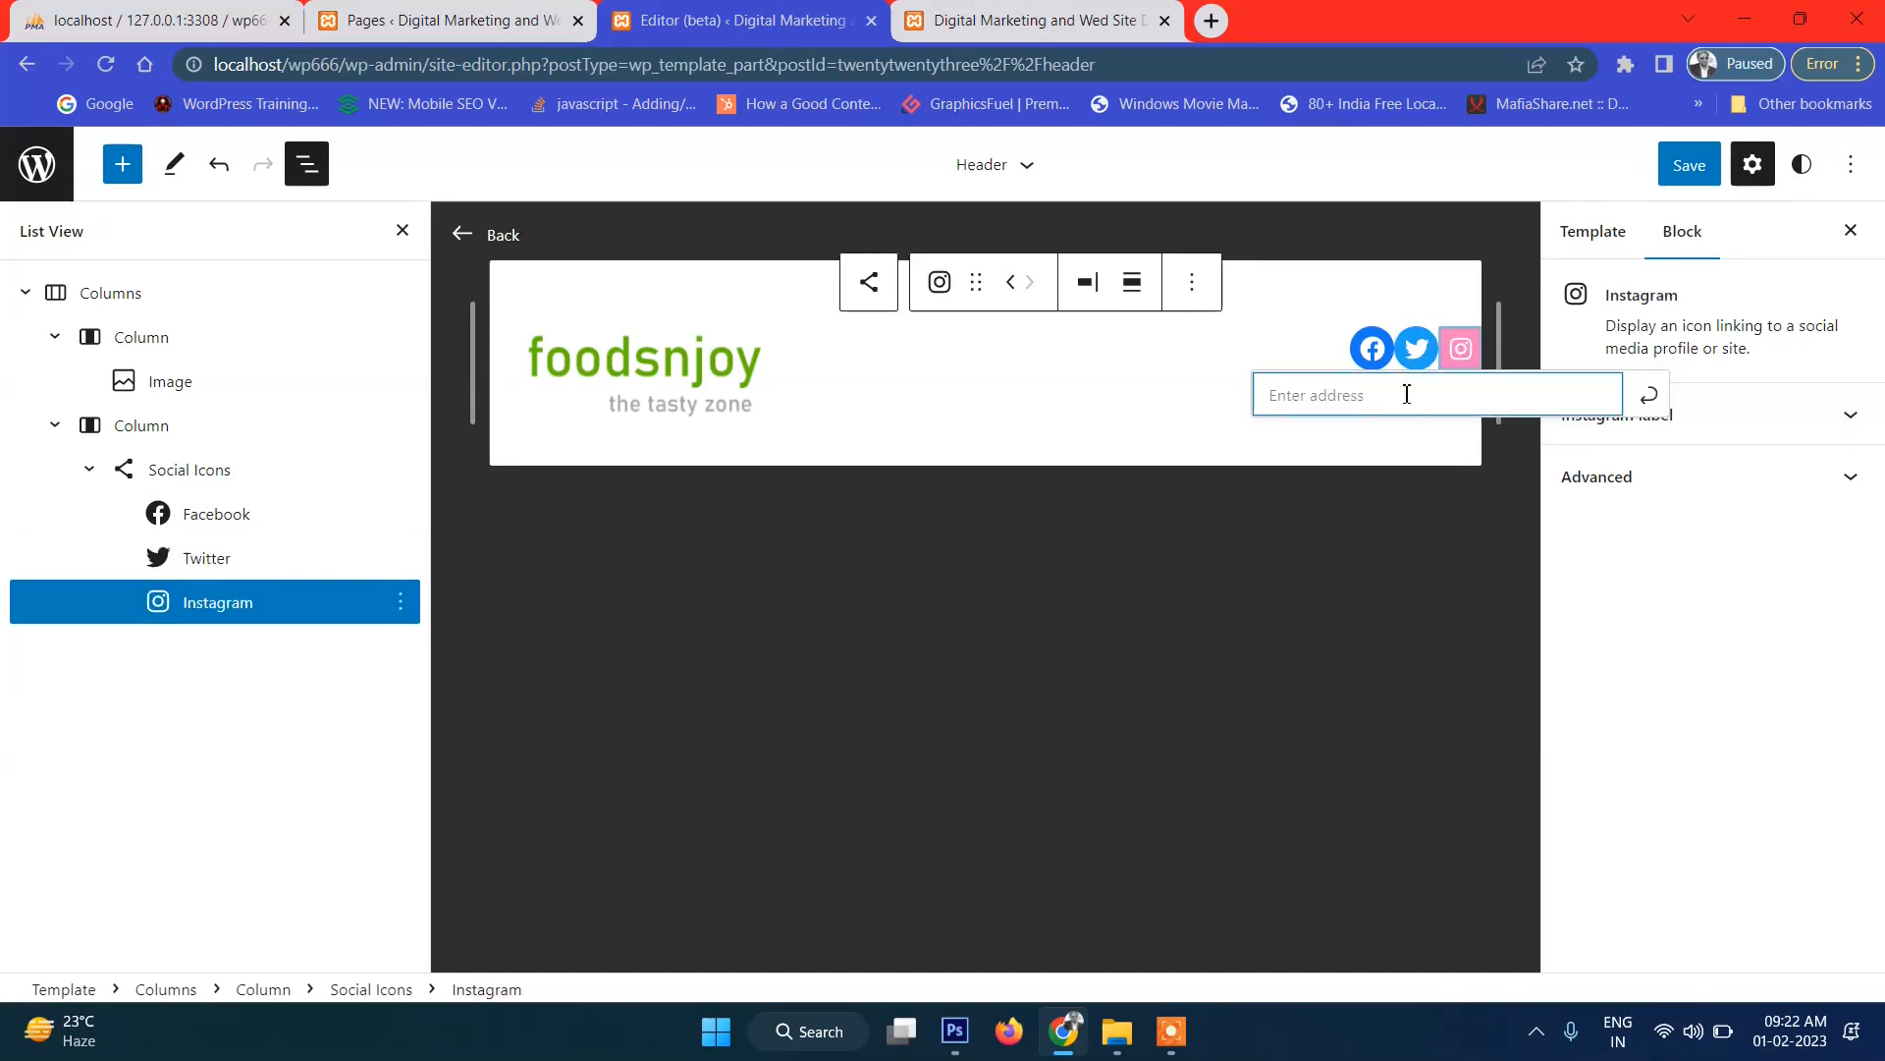
pyautogui.write('#')
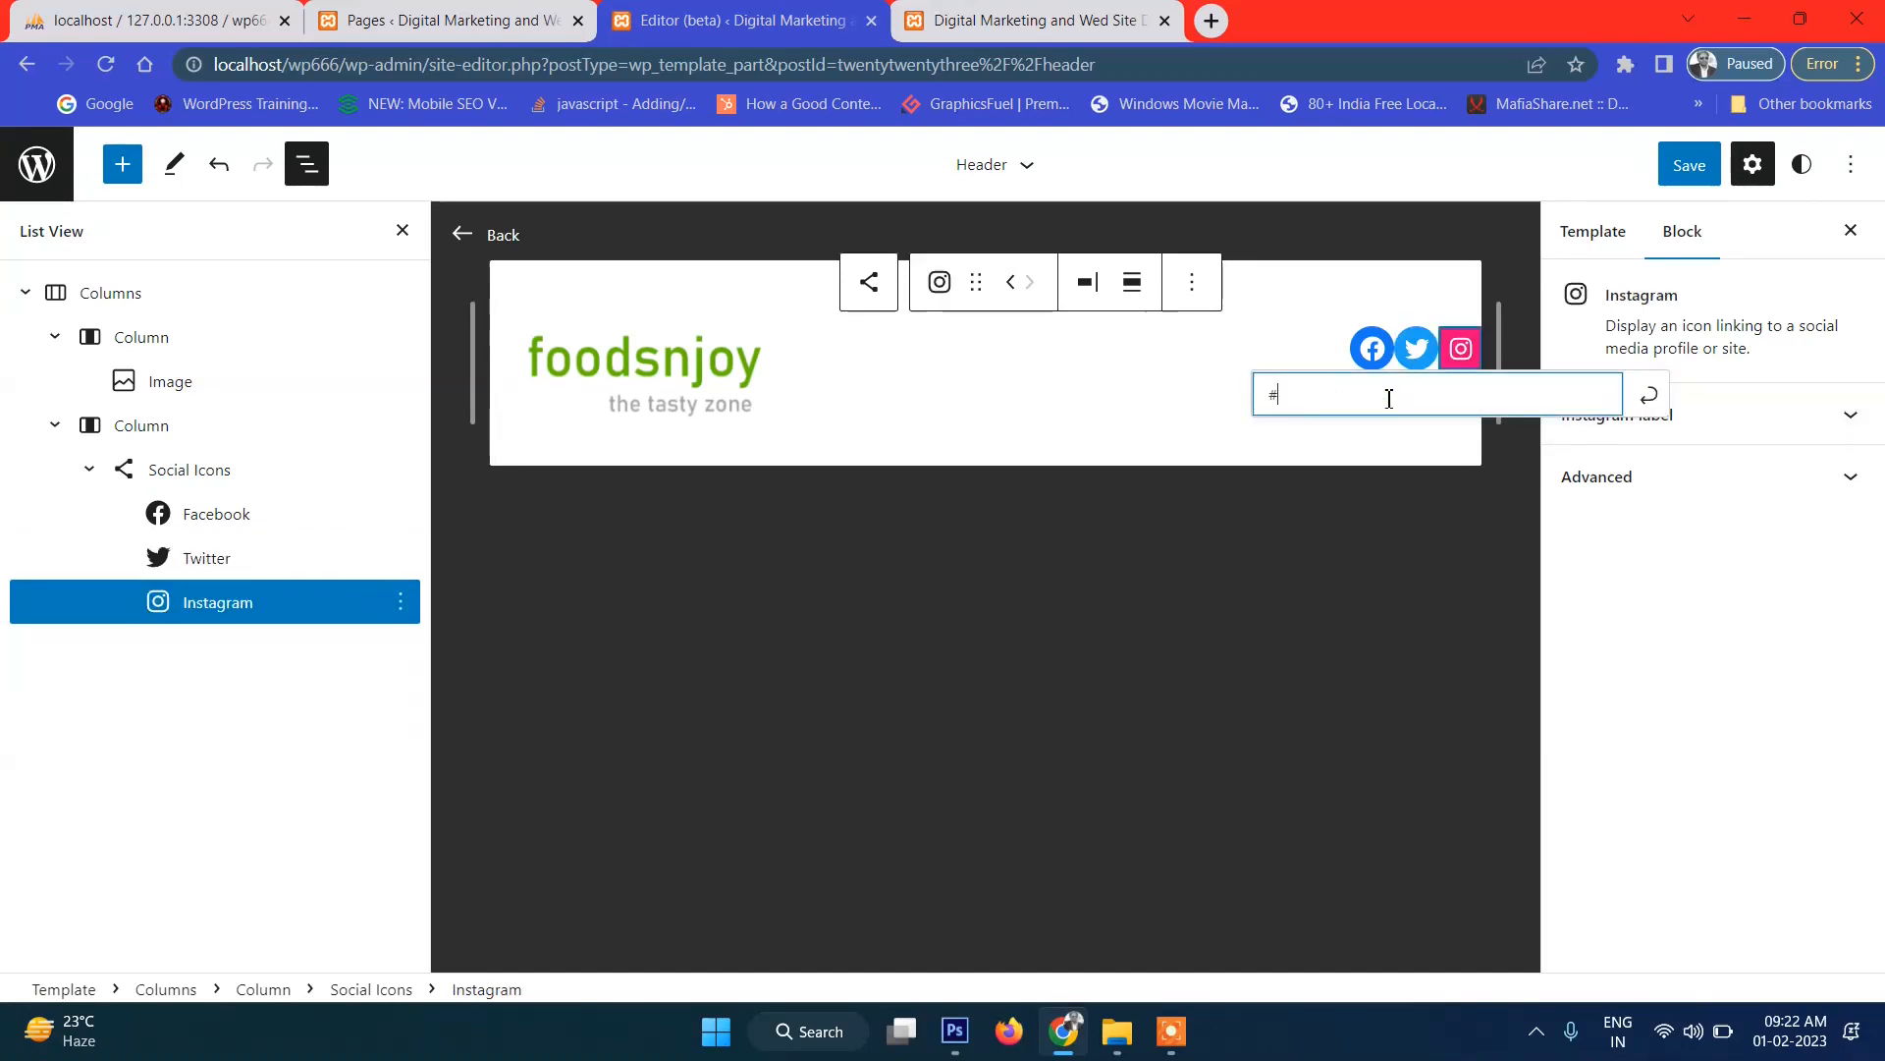
pyautogui.click(1653, 394)
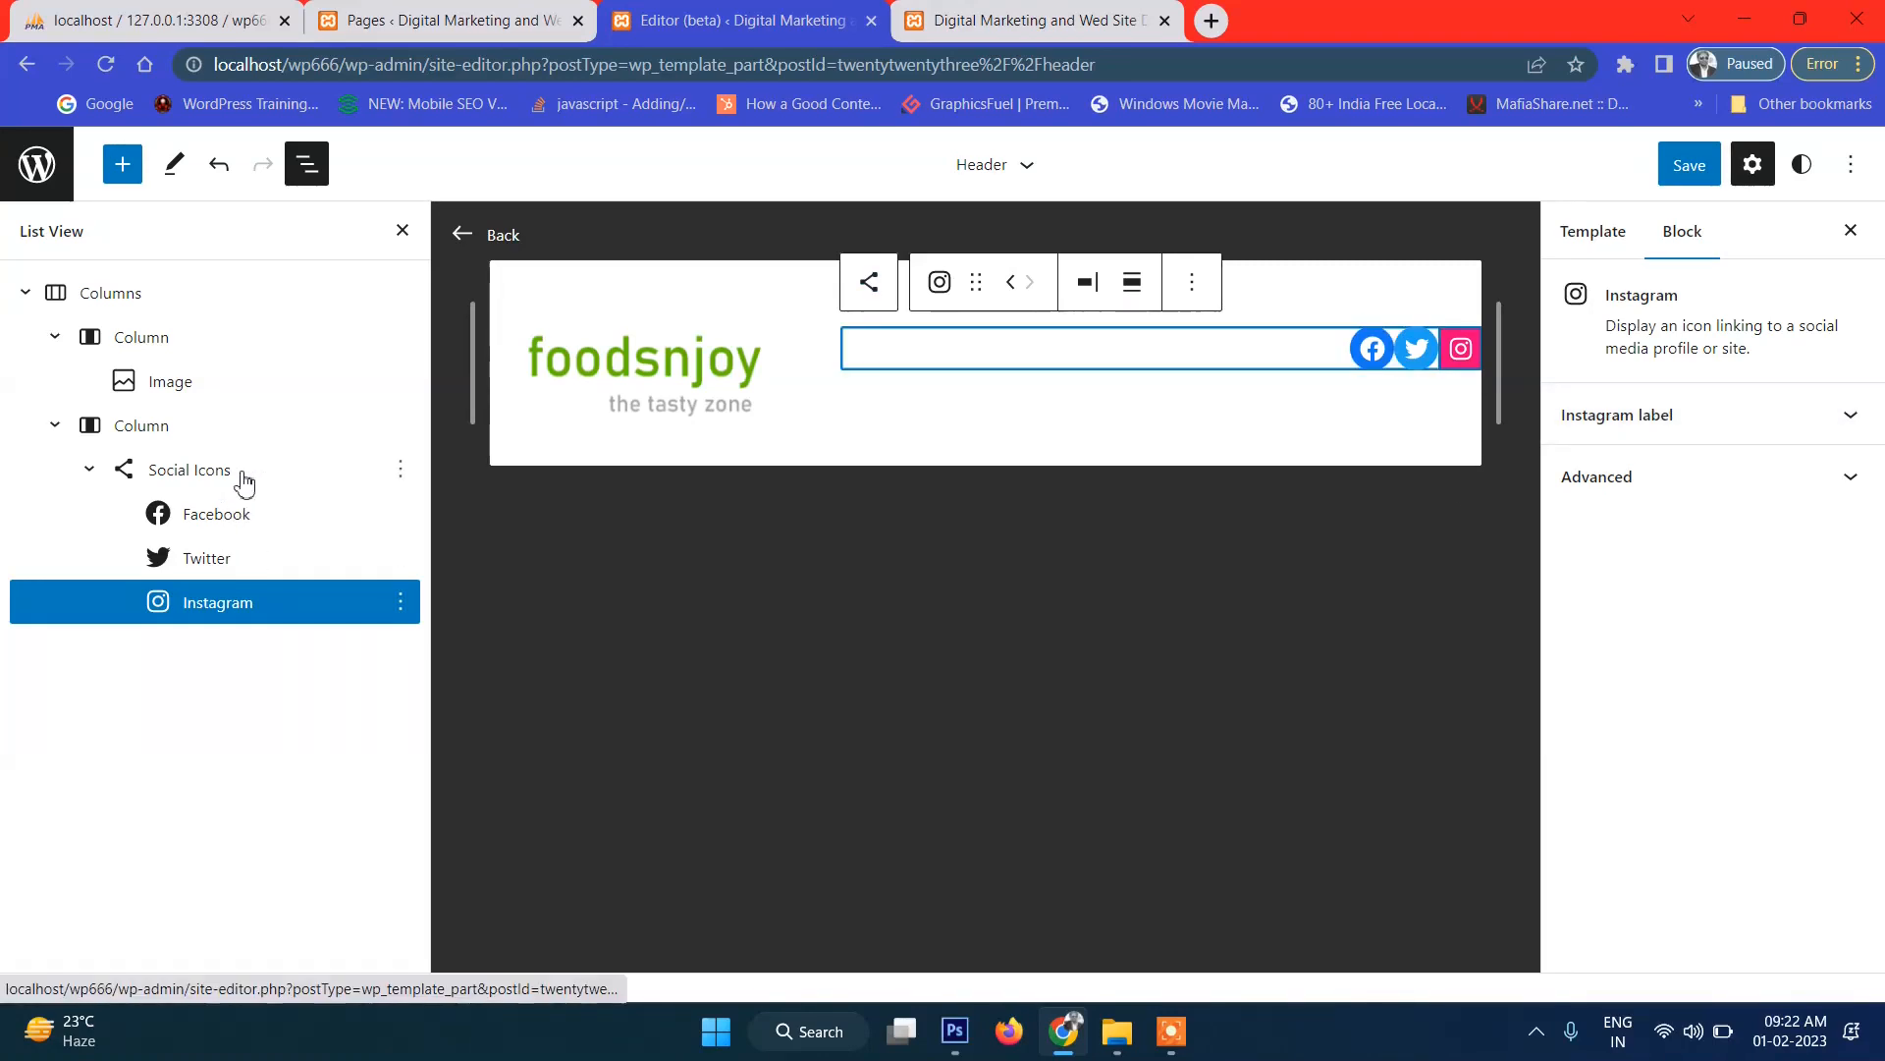
pyautogui.click(172, 469)
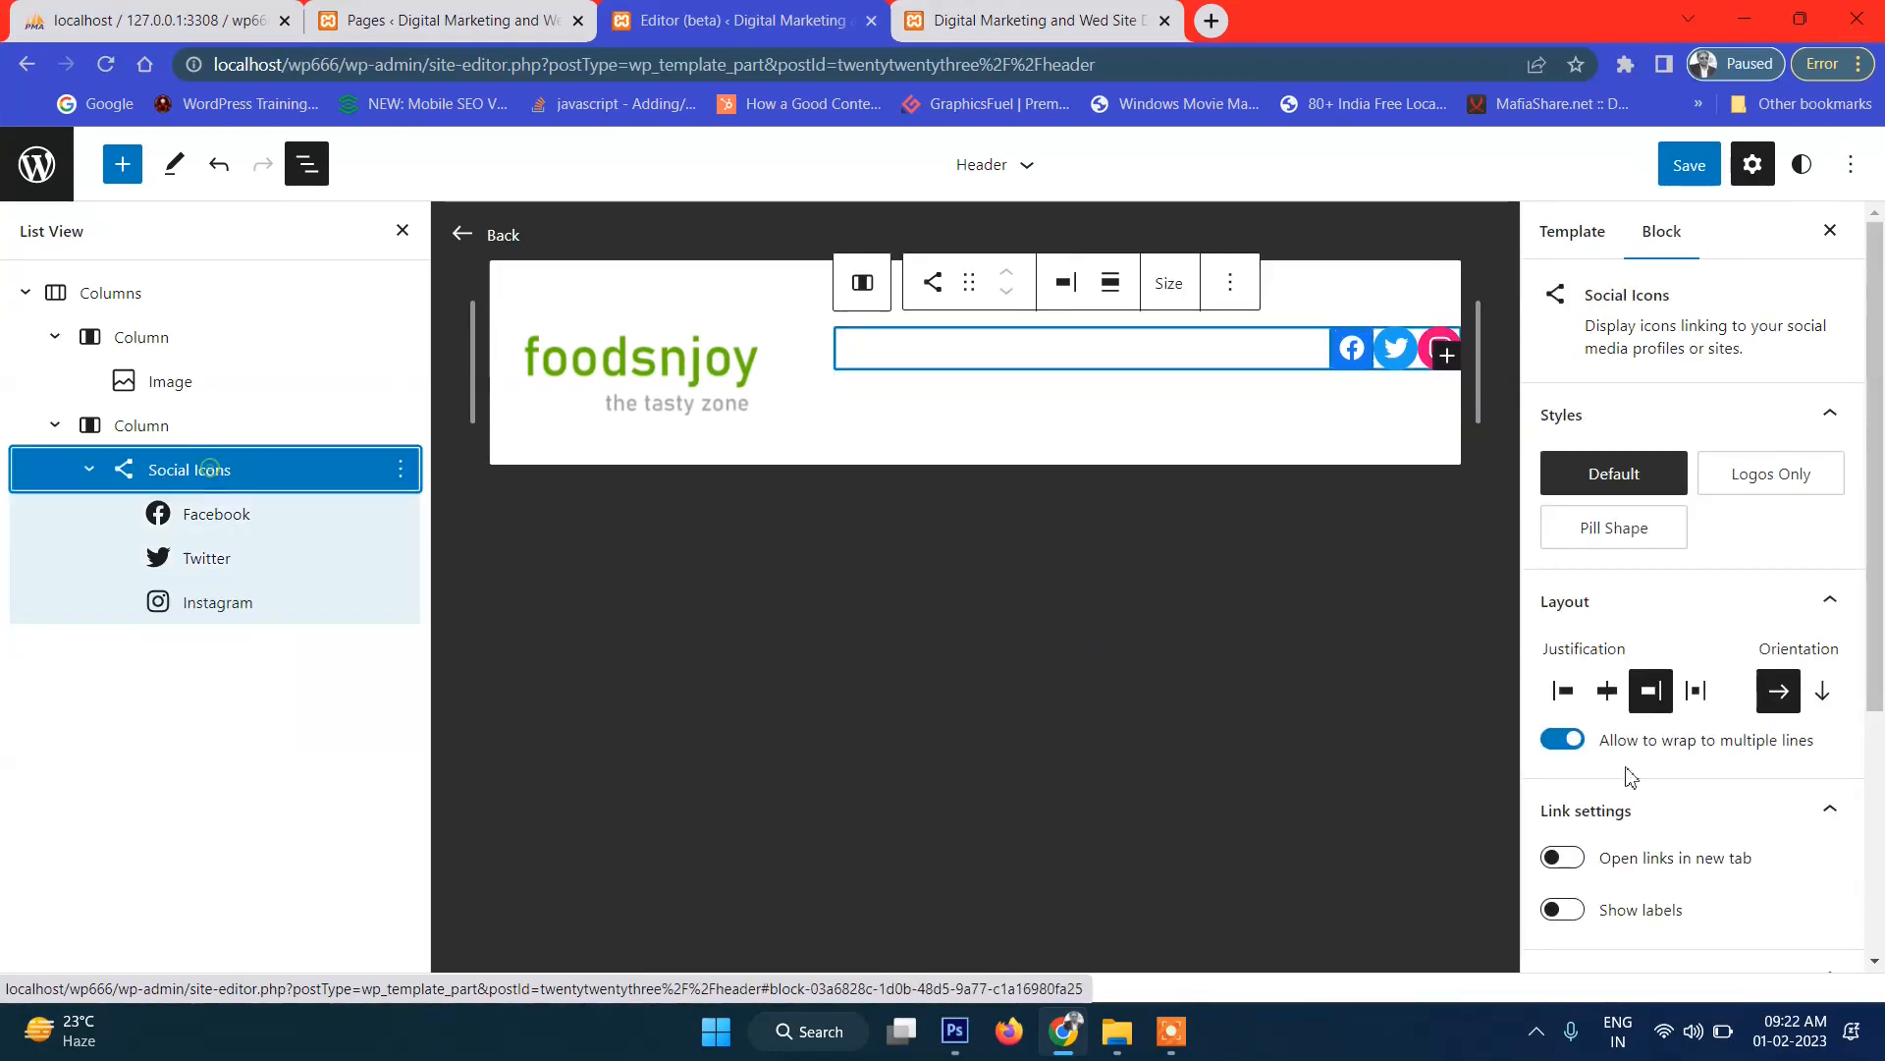
# Try a block spacing of 1 between the social icons, then set it back to 0.
pyautogui.scroll(-4, 1801, 749)
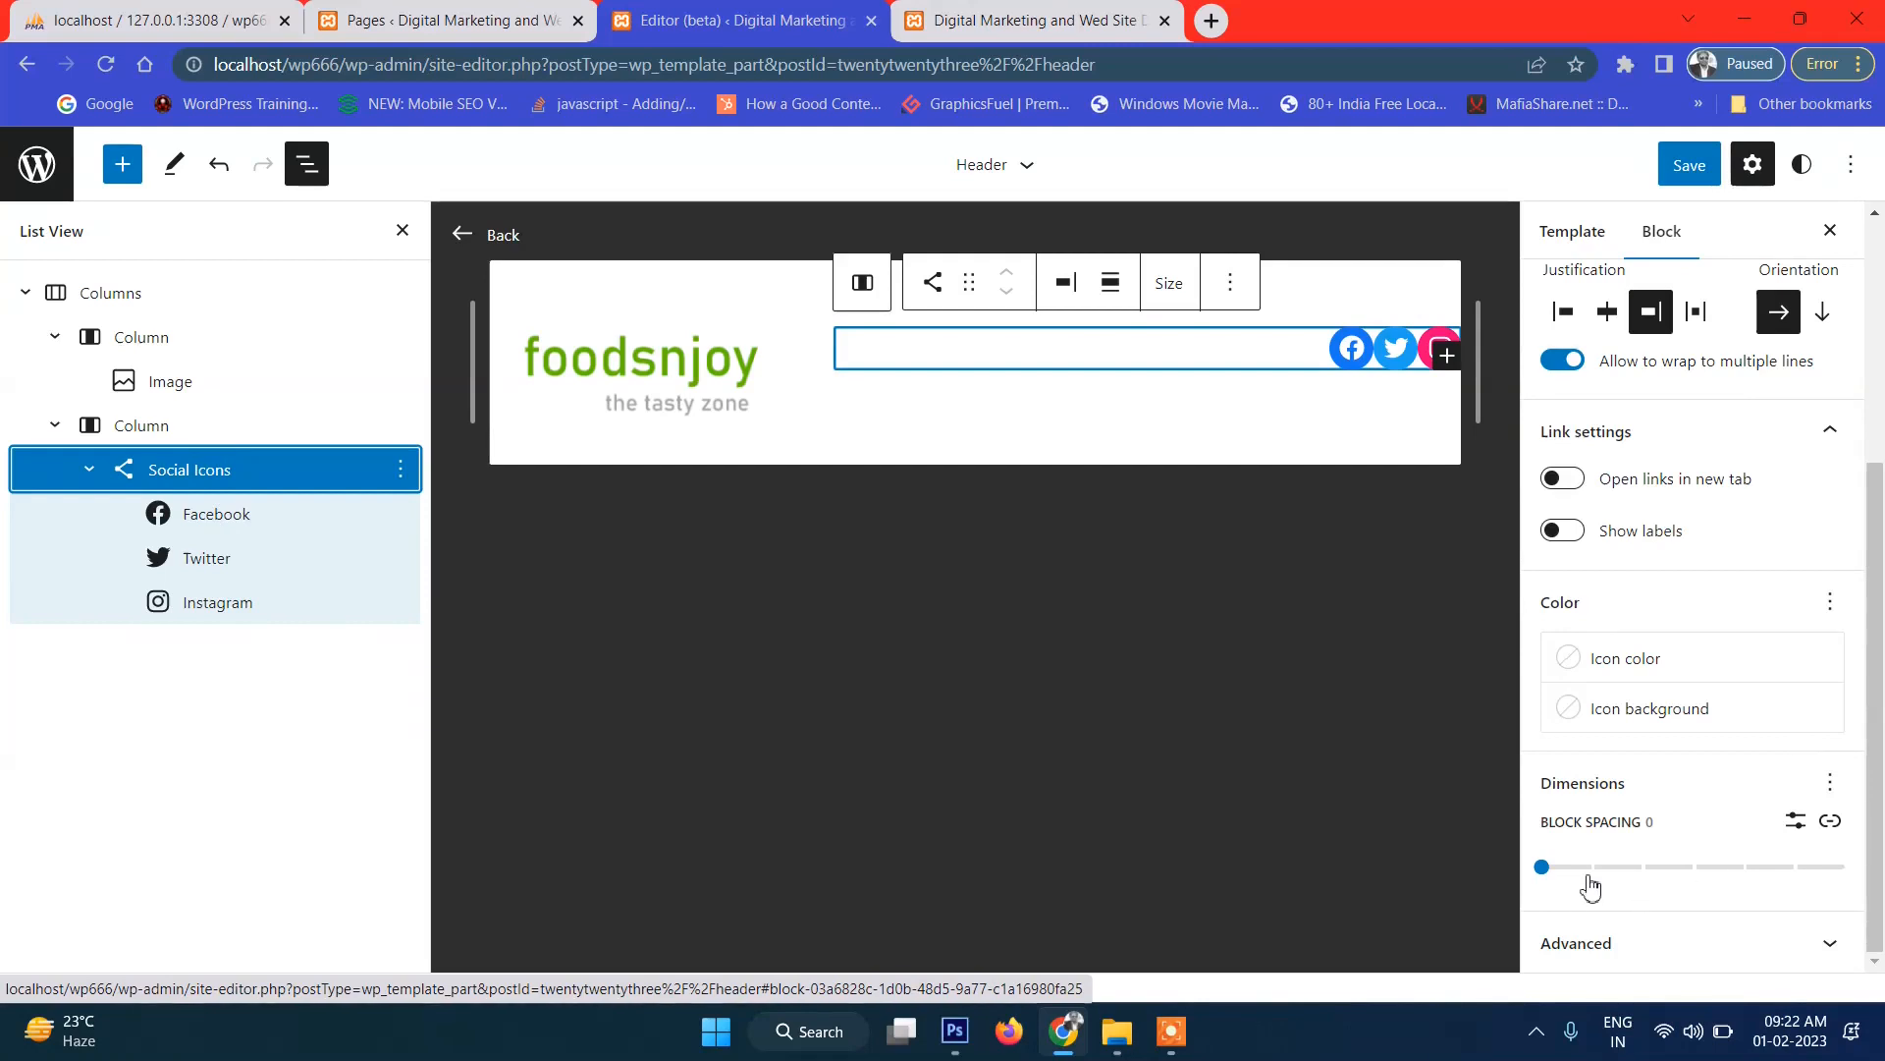
pyautogui.click(1541, 867)
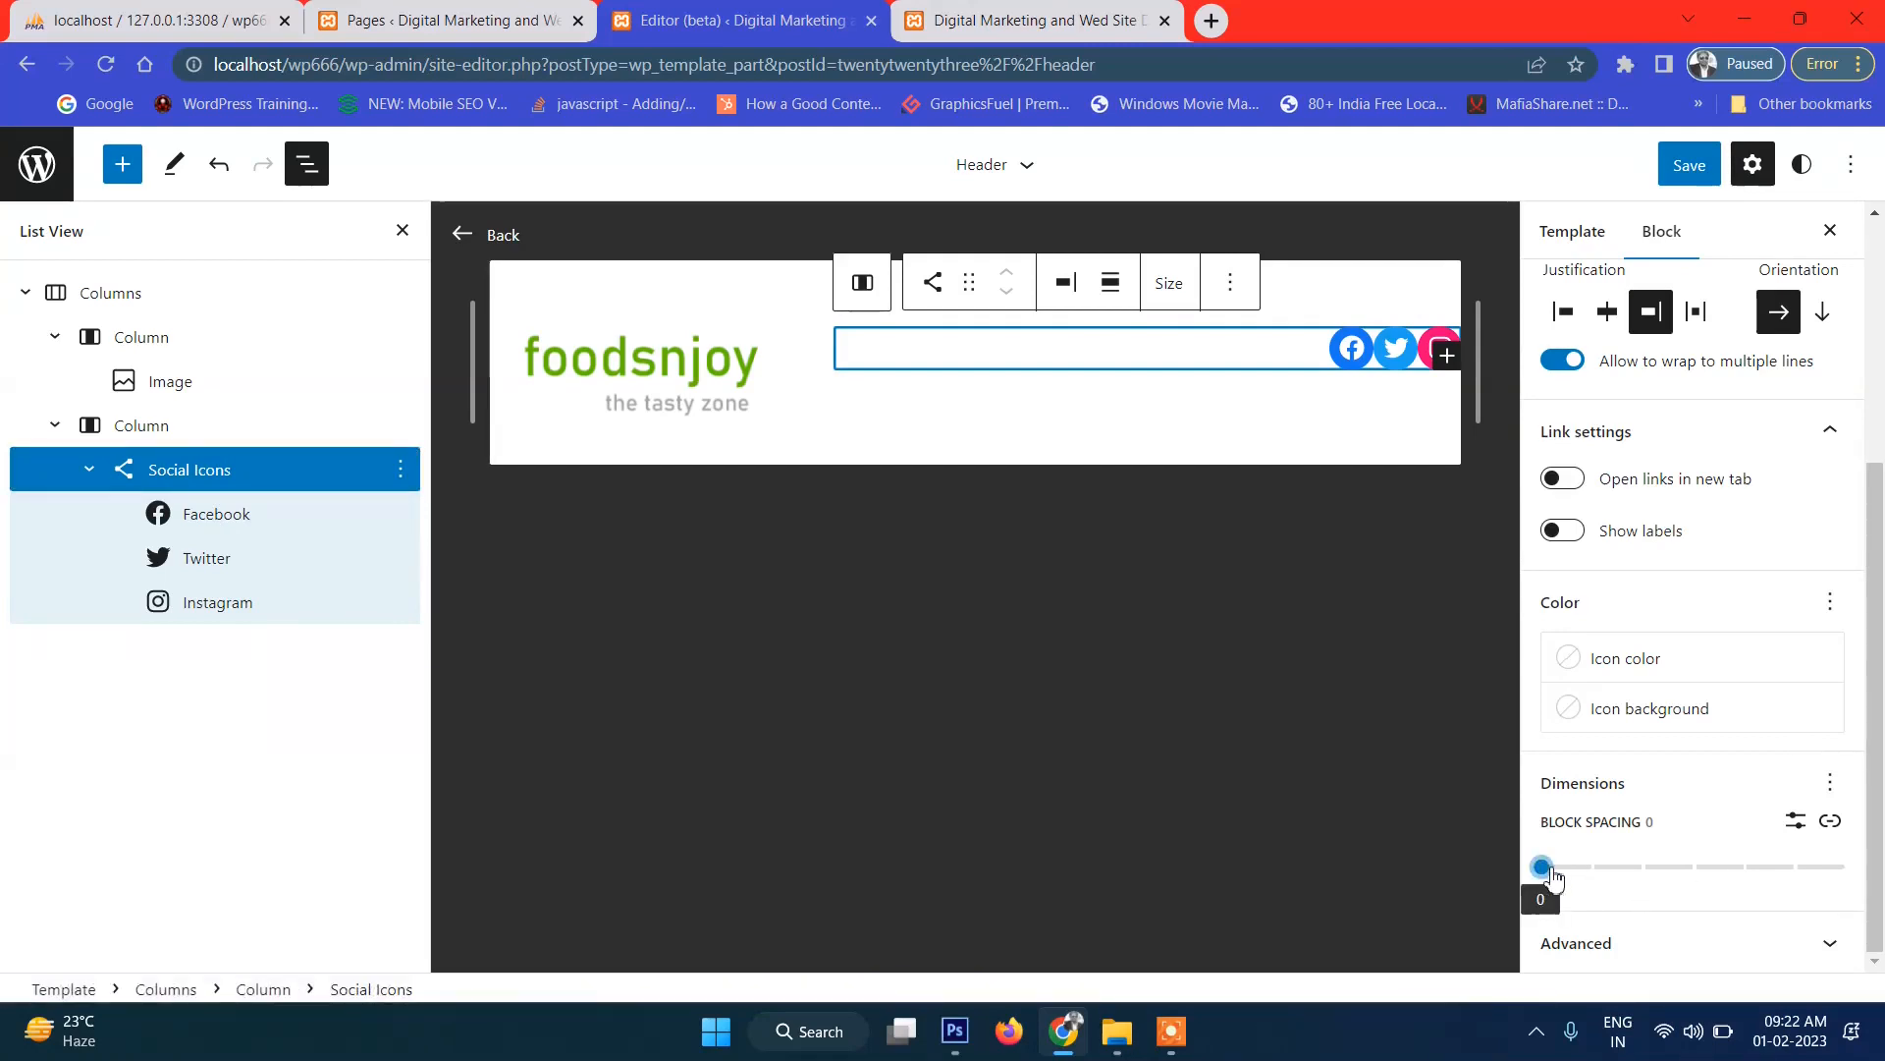
pyautogui.click(1581, 870)
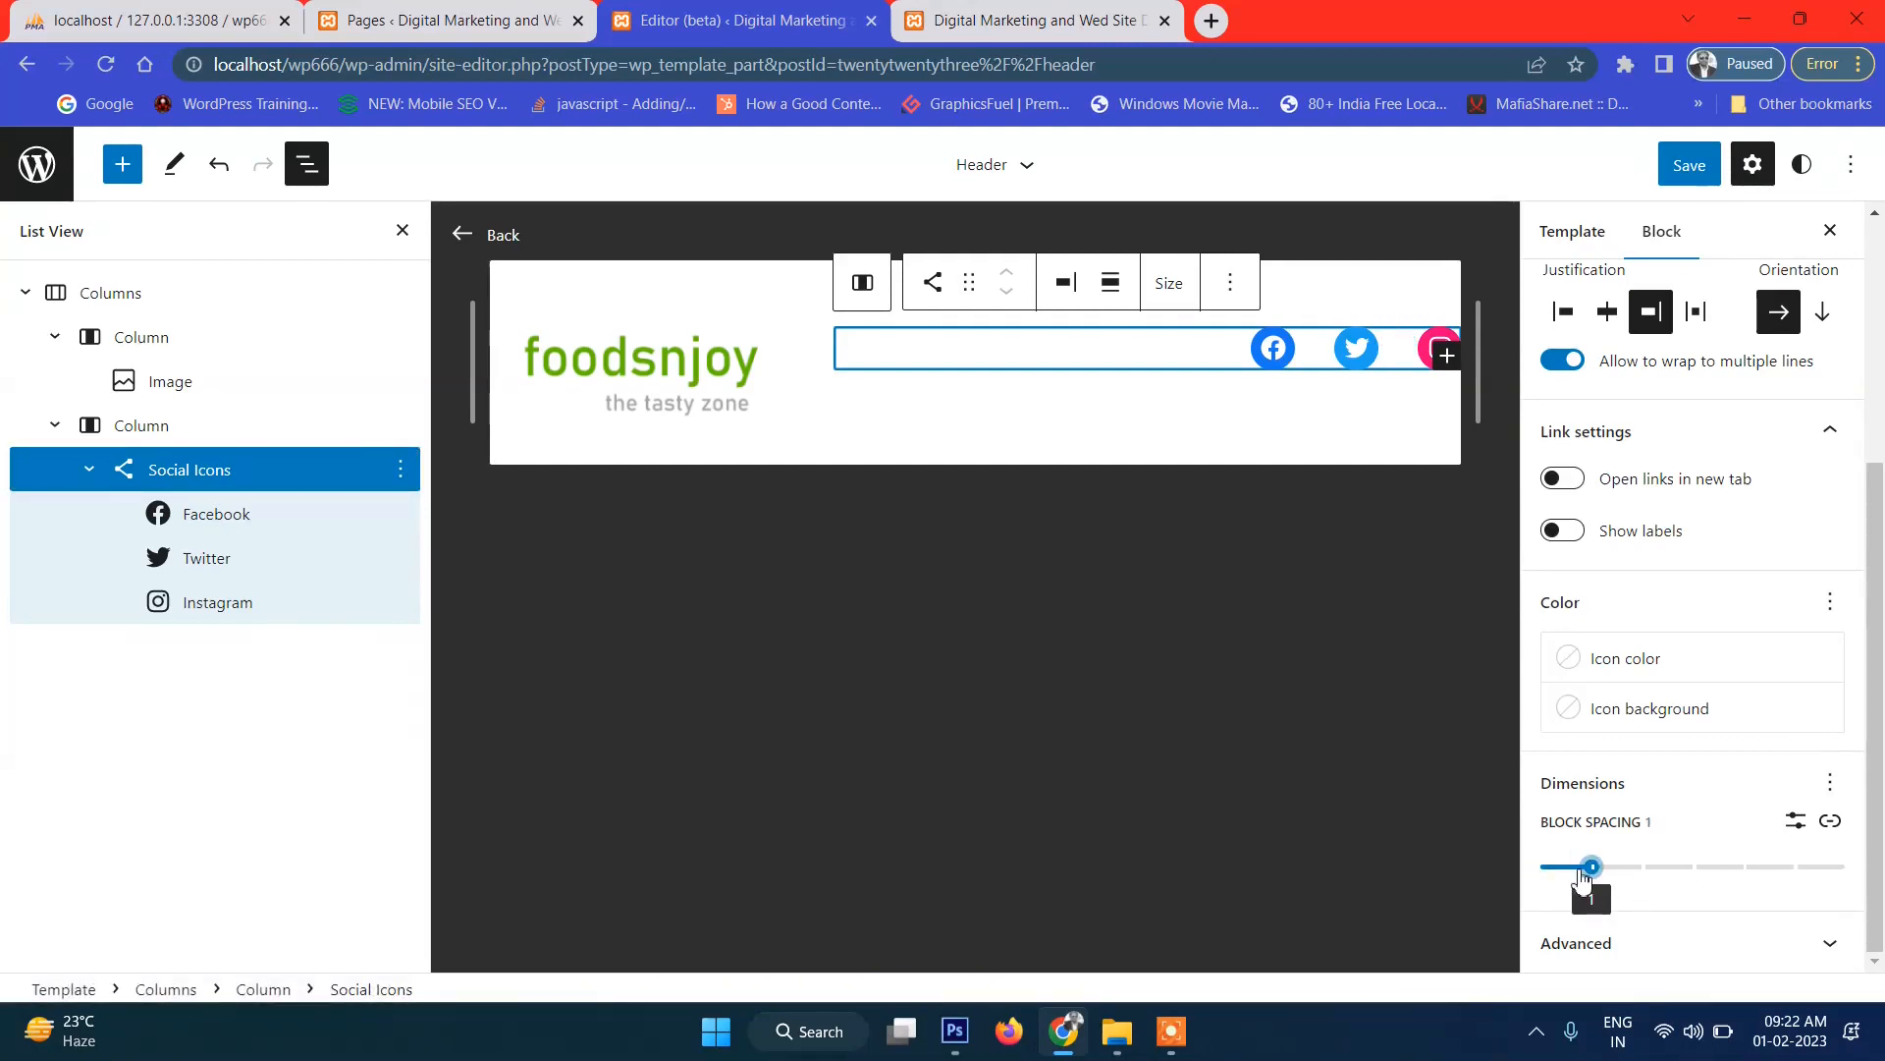
pyautogui.moveTo(1581, 871); pyautogui.dragTo(1565, 880)
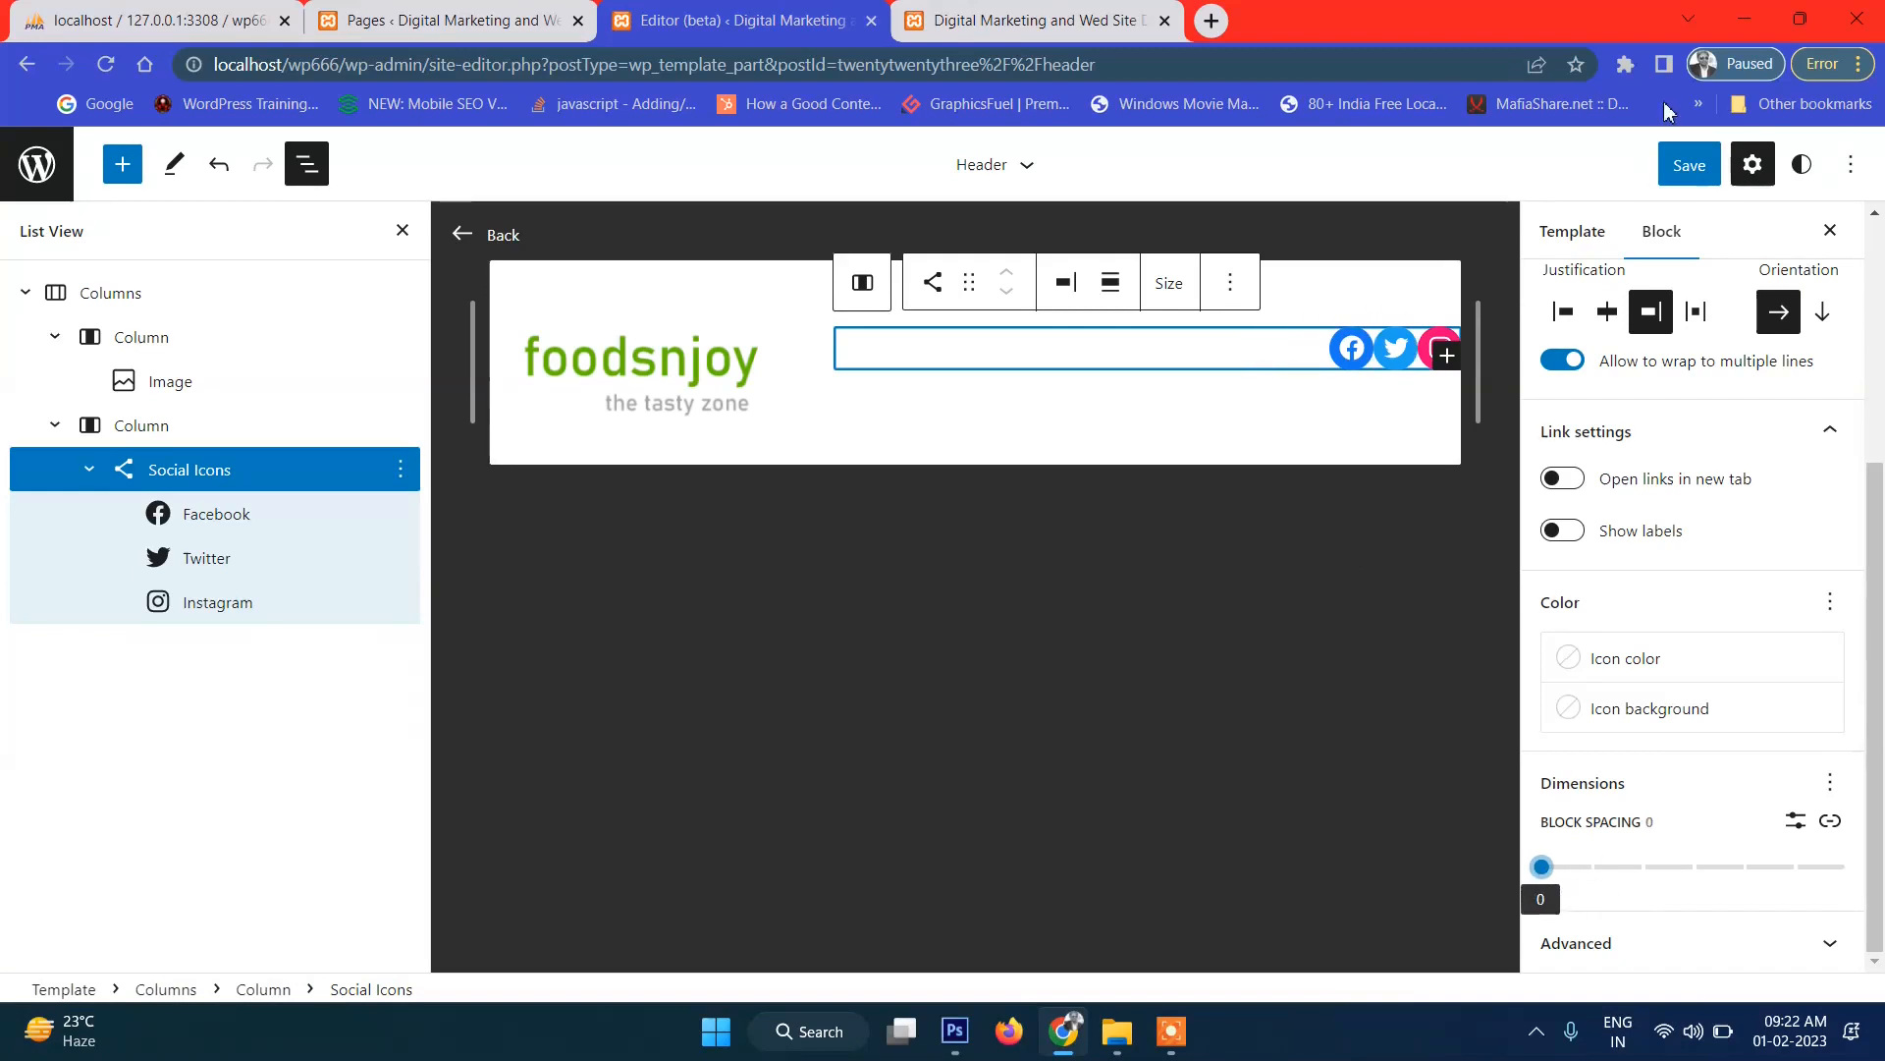
# Save the Header template and switch to the live site's front page.
pyautogui.click(1689, 165)
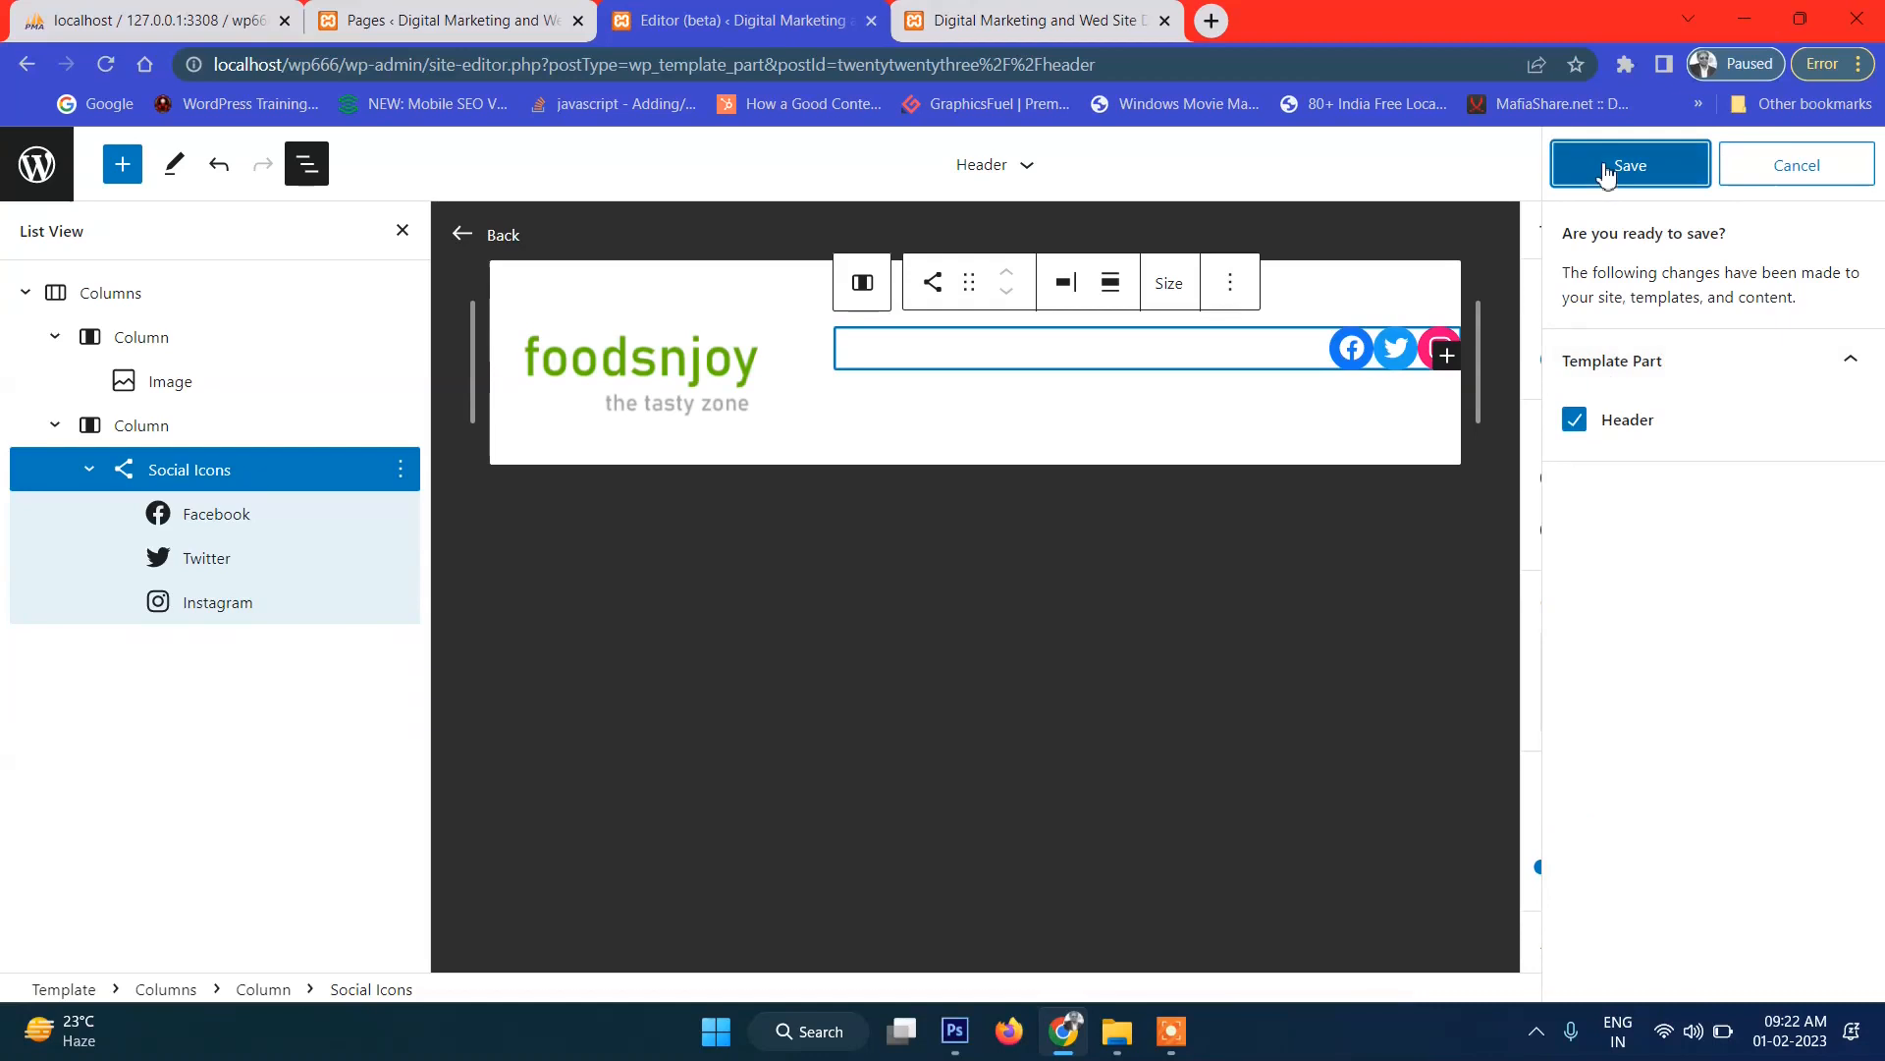
pyautogui.click(1567, 167)
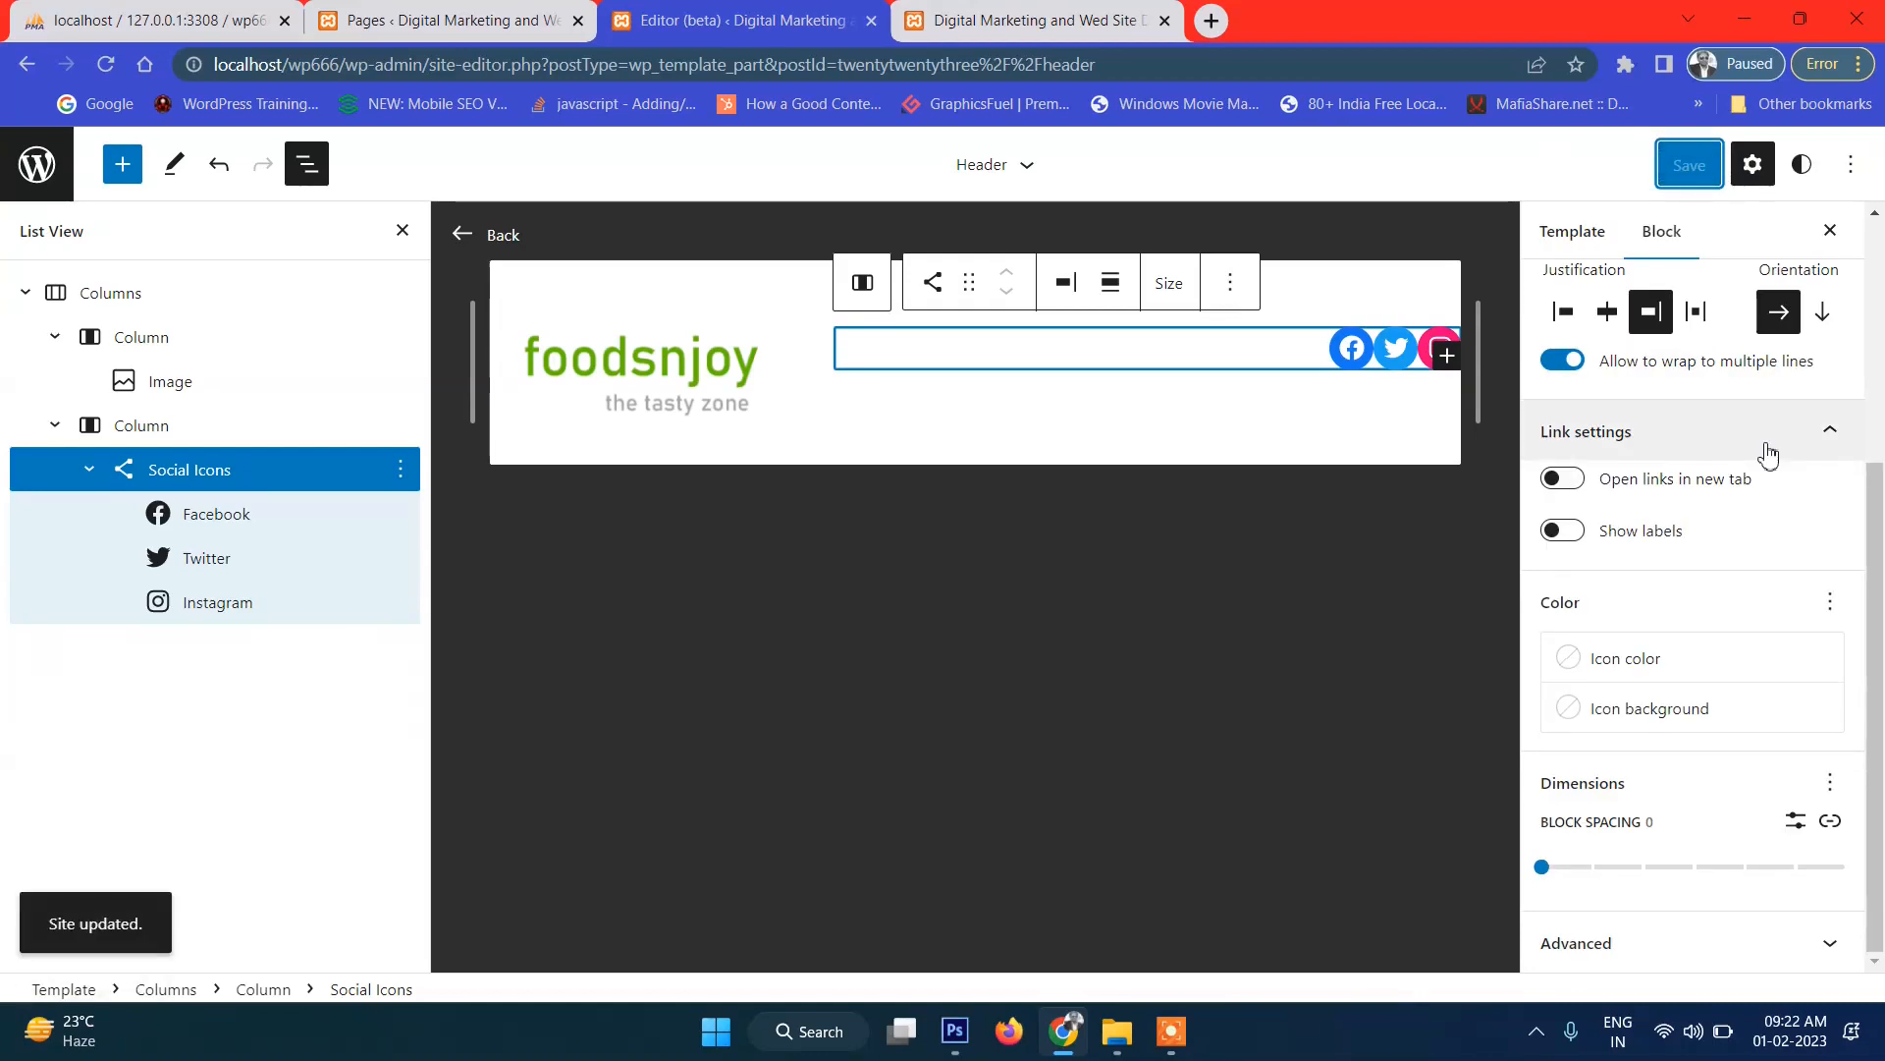
pyautogui.click(1071, 17)
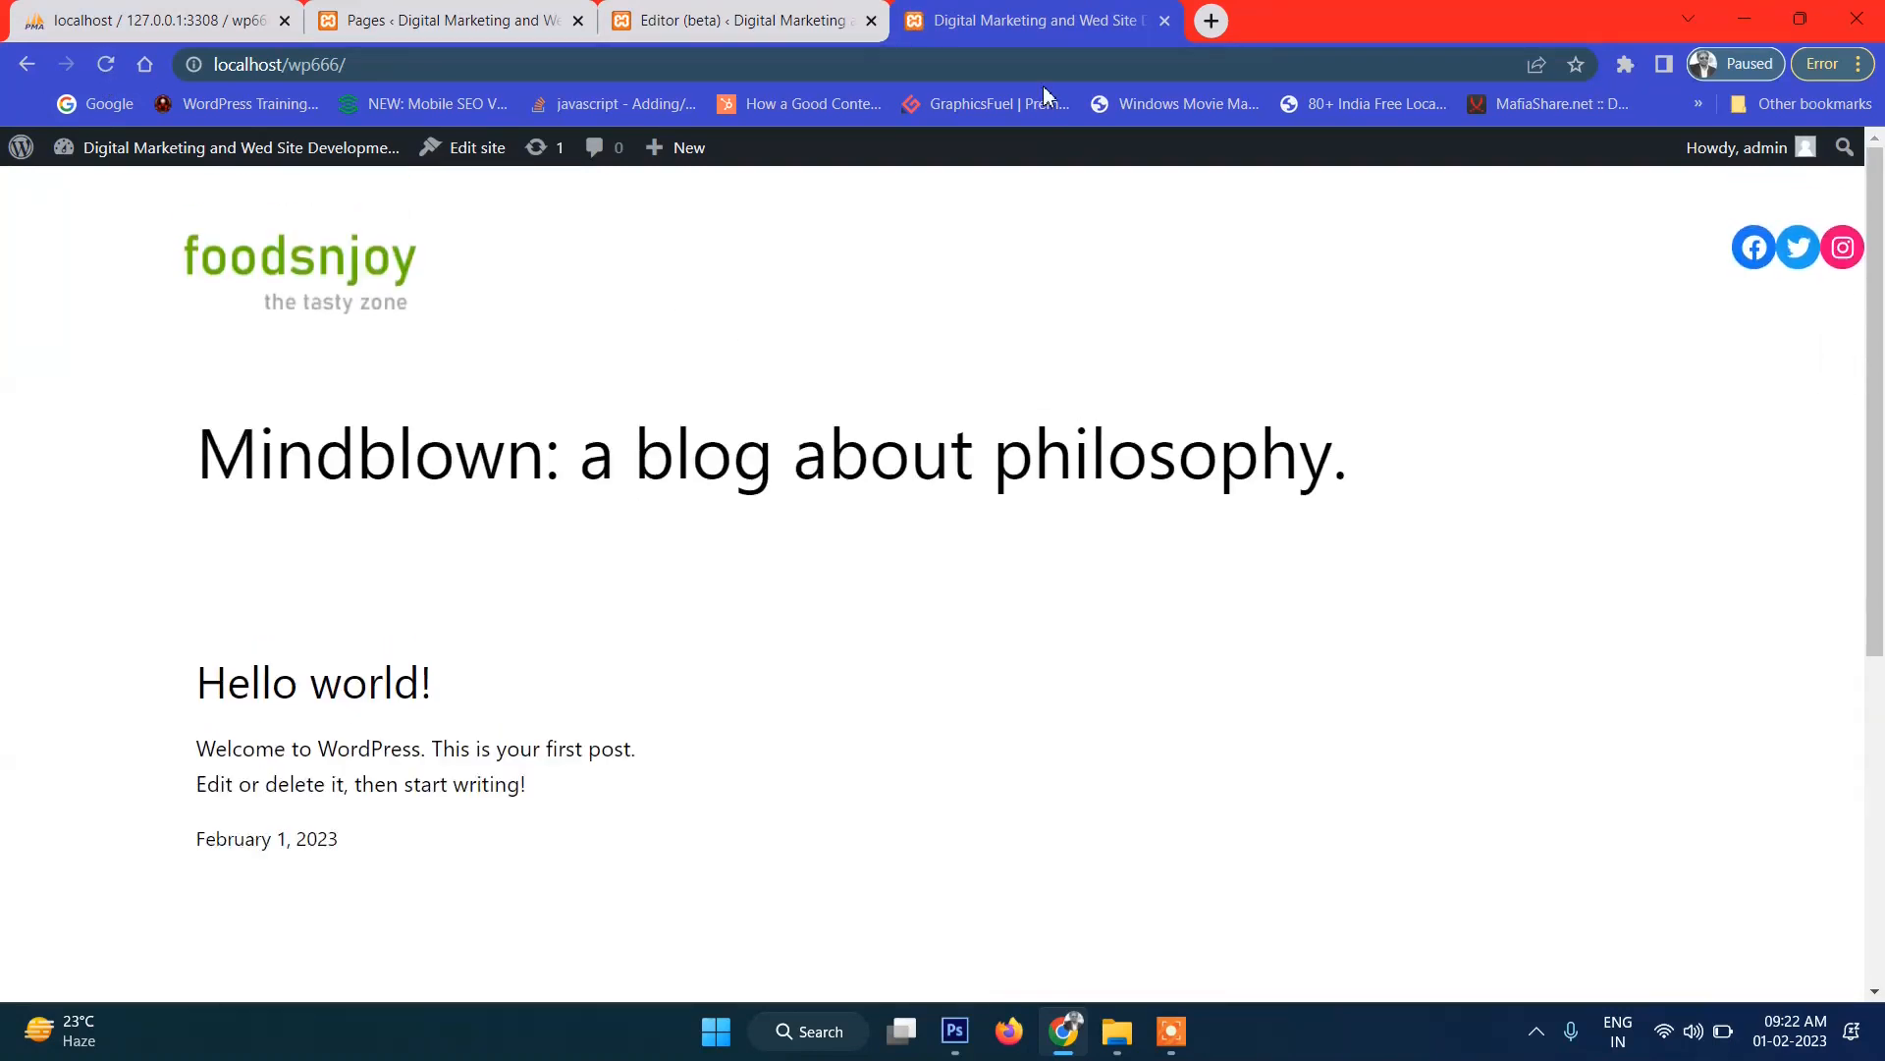
# Set the Social Icons block's alignment to center, after briefly trying left alignment.
pyautogui.click(746, 17)
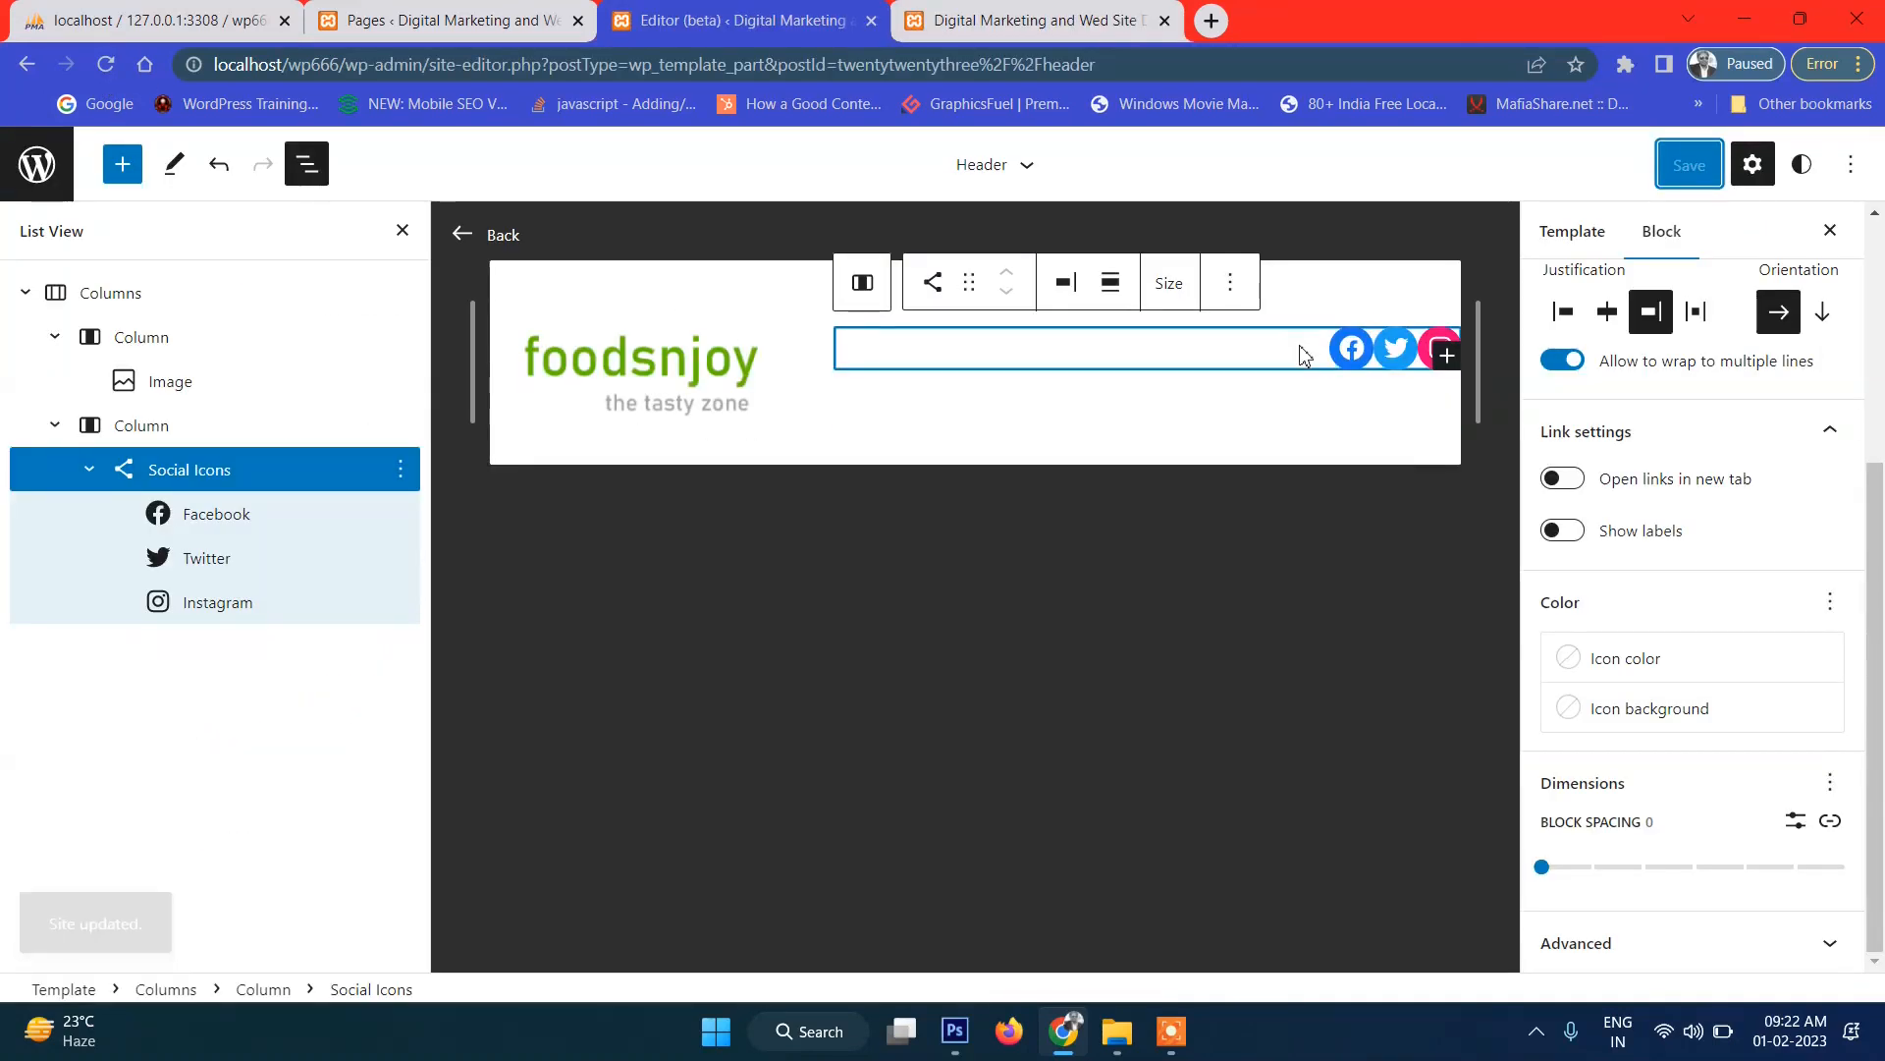
pyautogui.click(1108, 287)
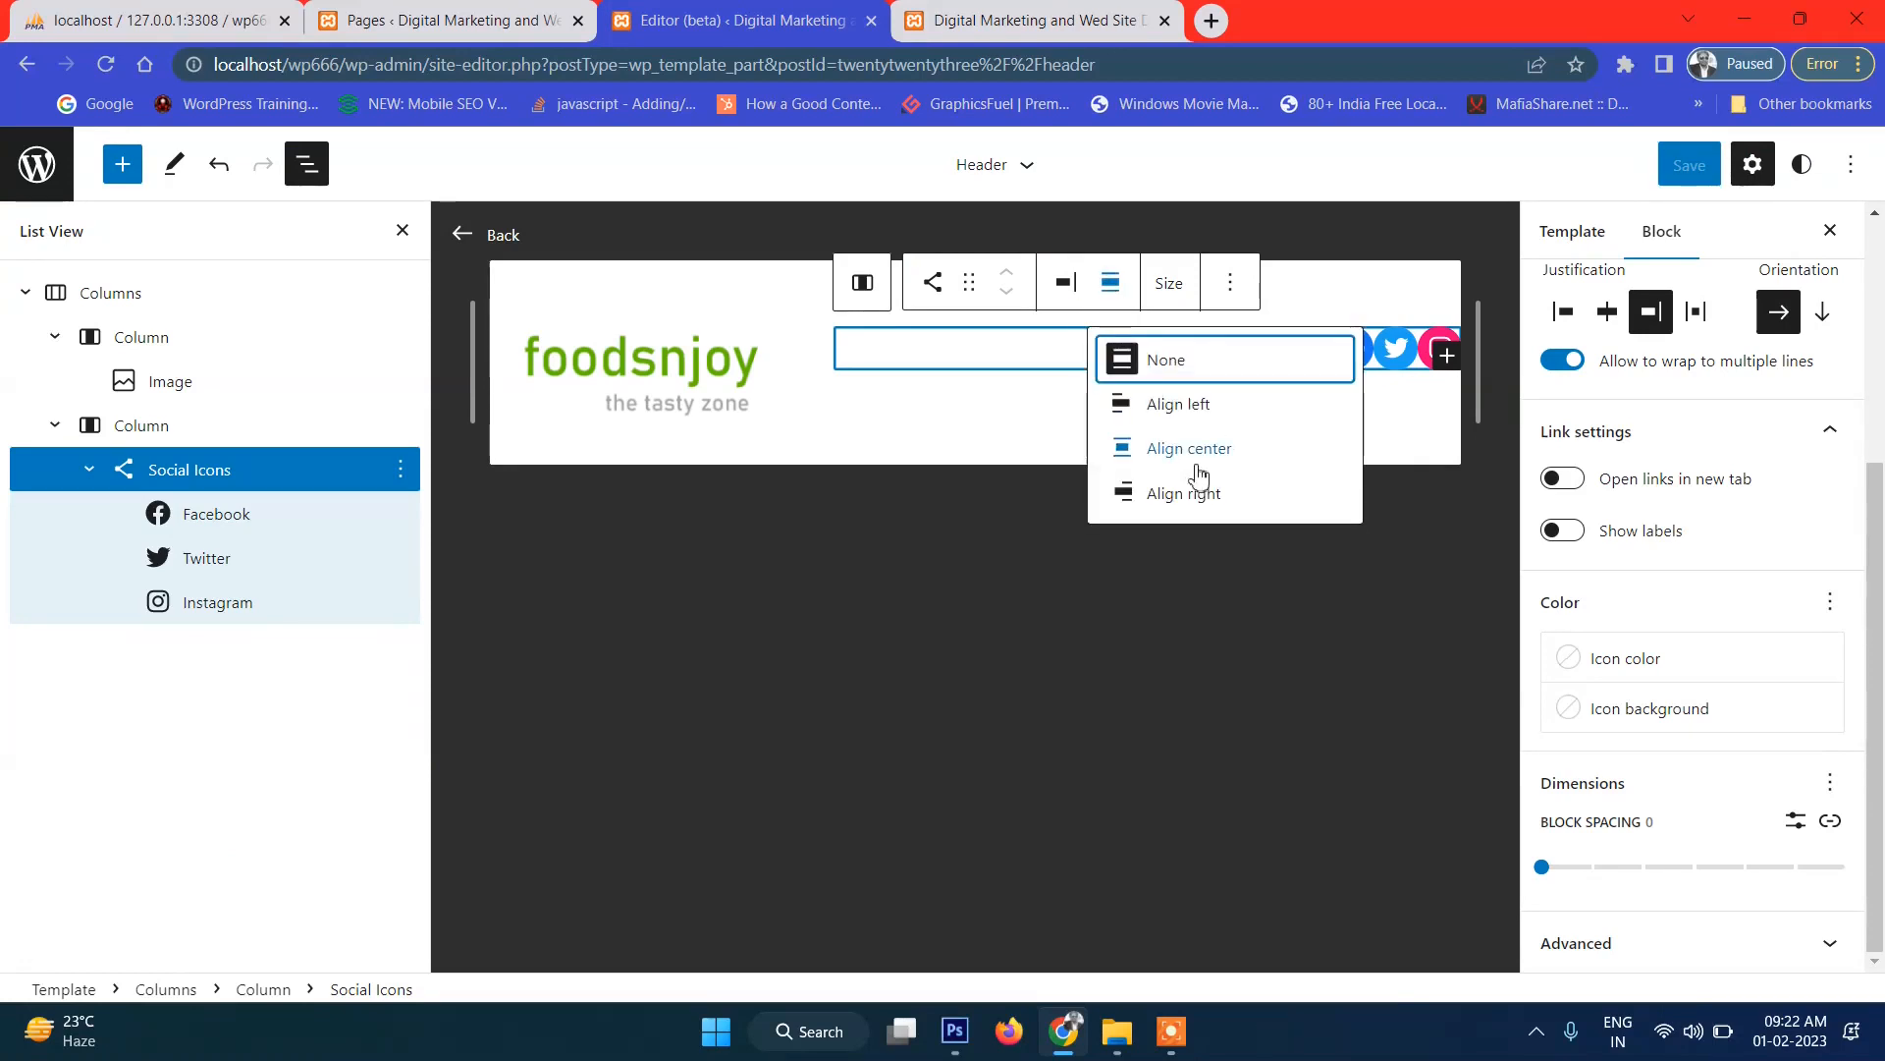
pyautogui.click(1245, 452)
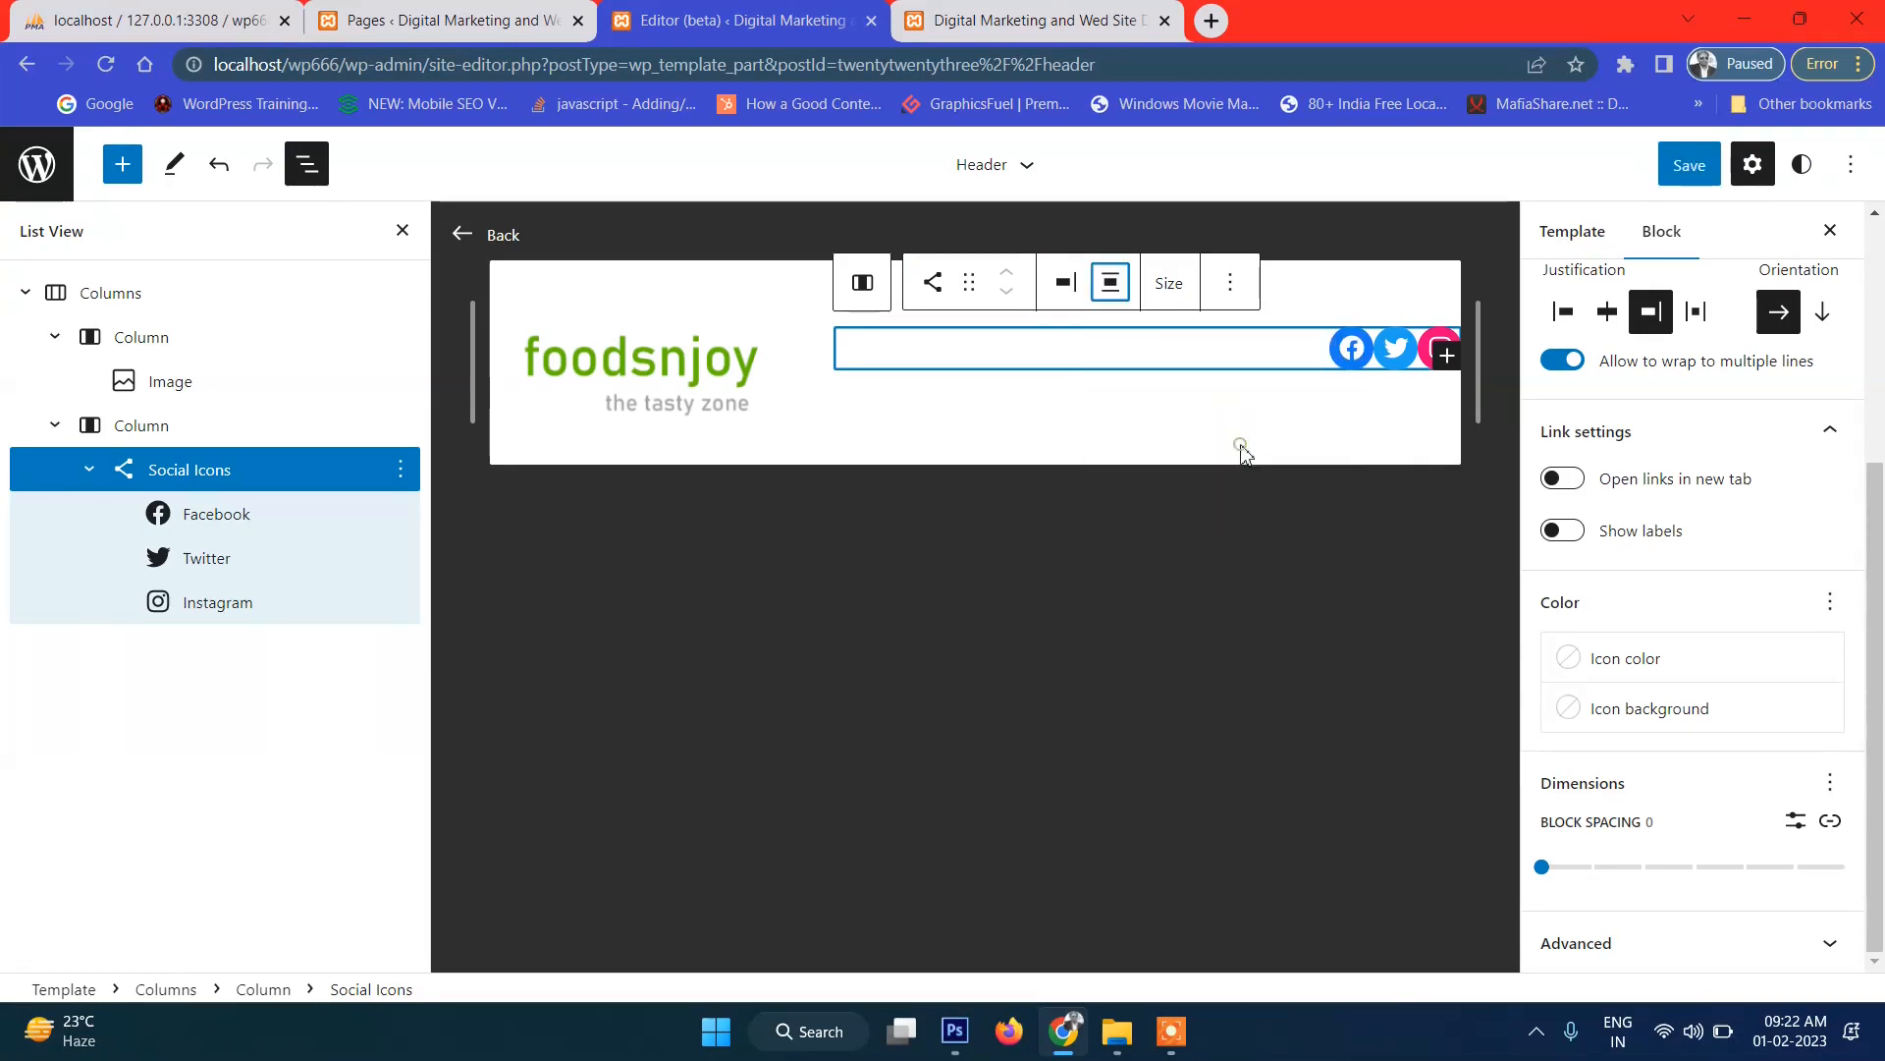
pyautogui.click(1682, 170)
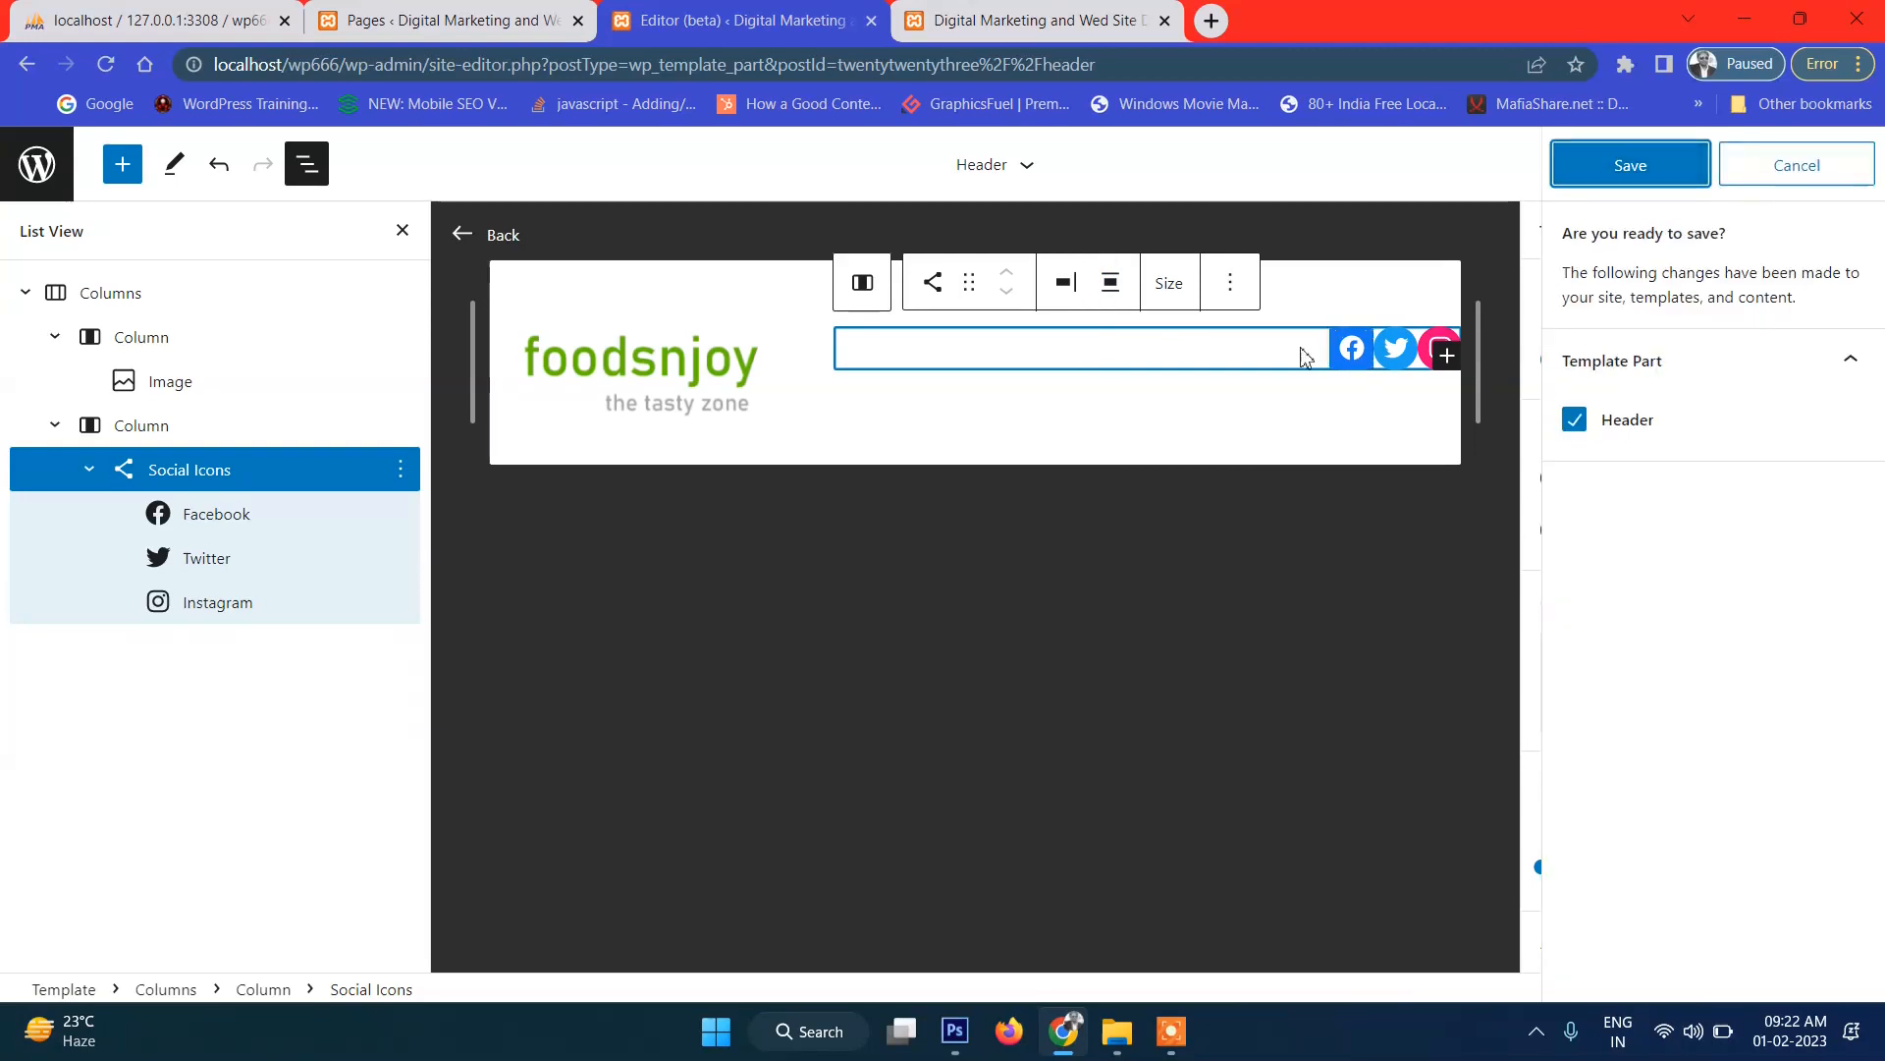
pyautogui.click(1112, 284)
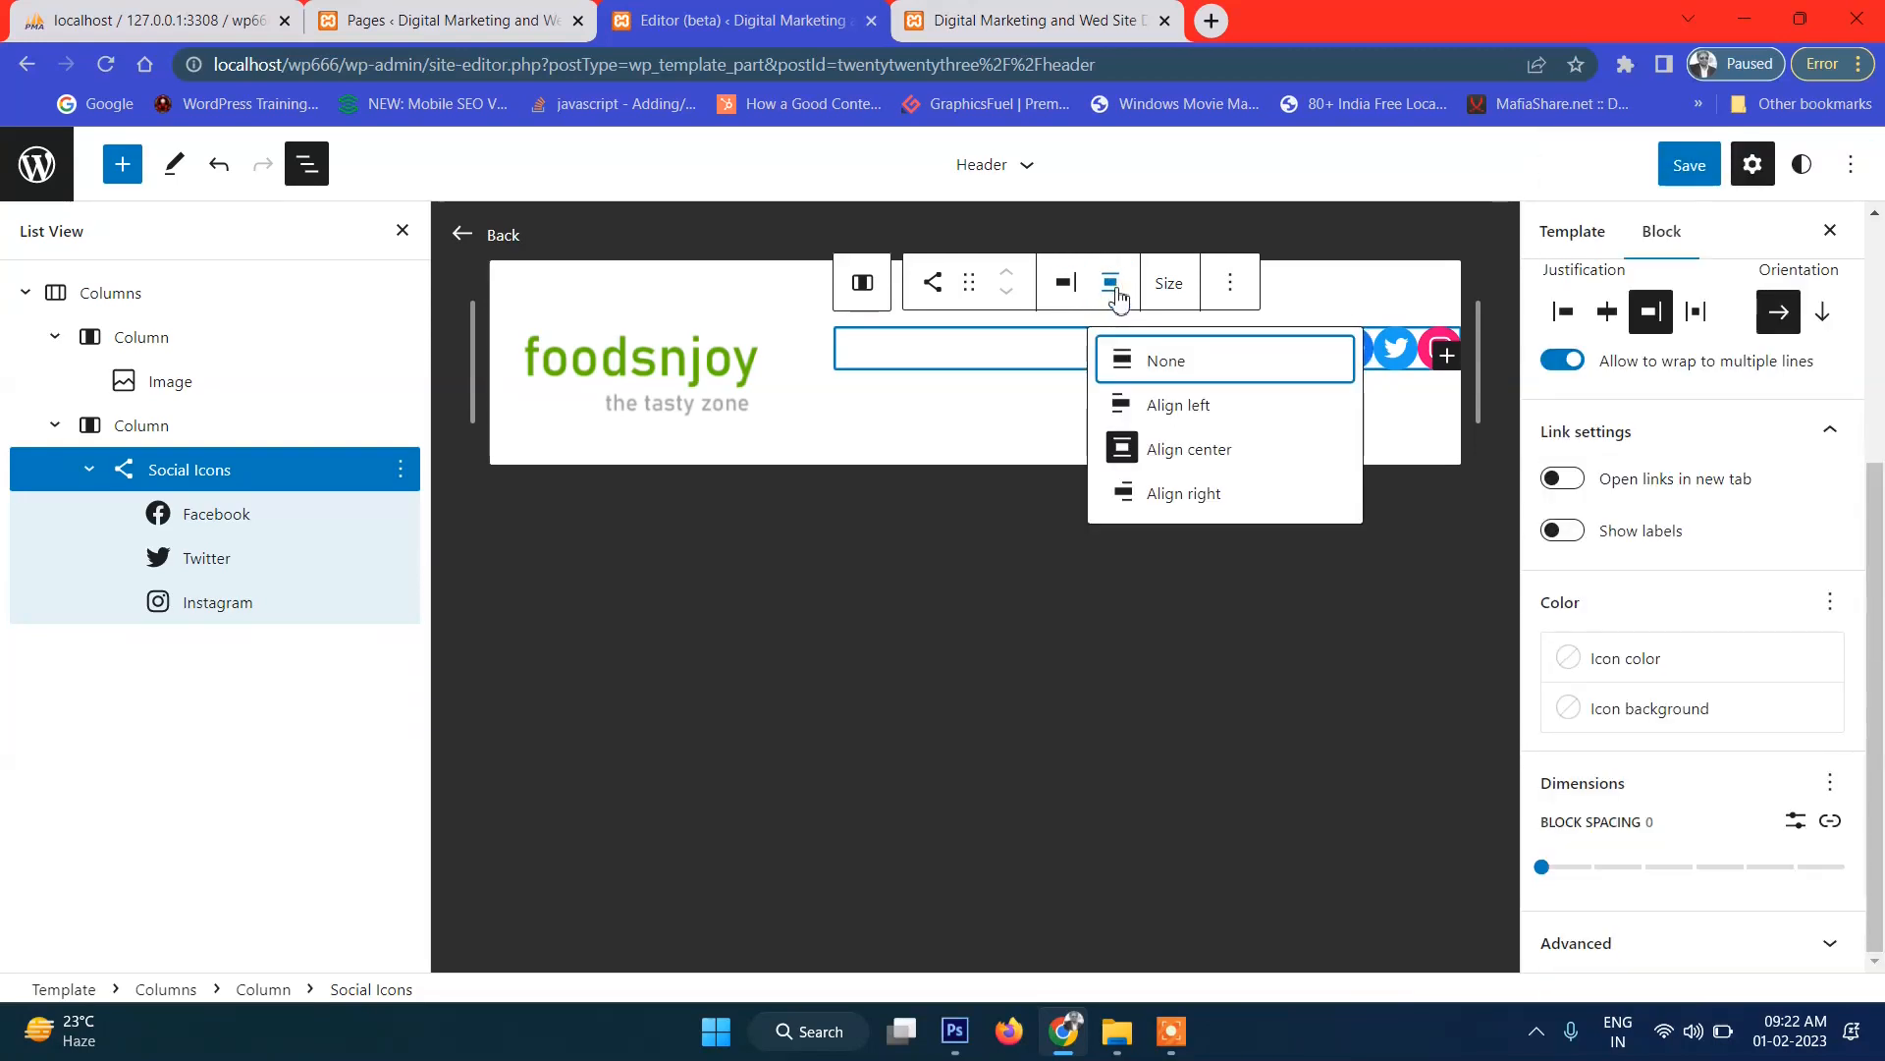
pyautogui.click(1222, 456)
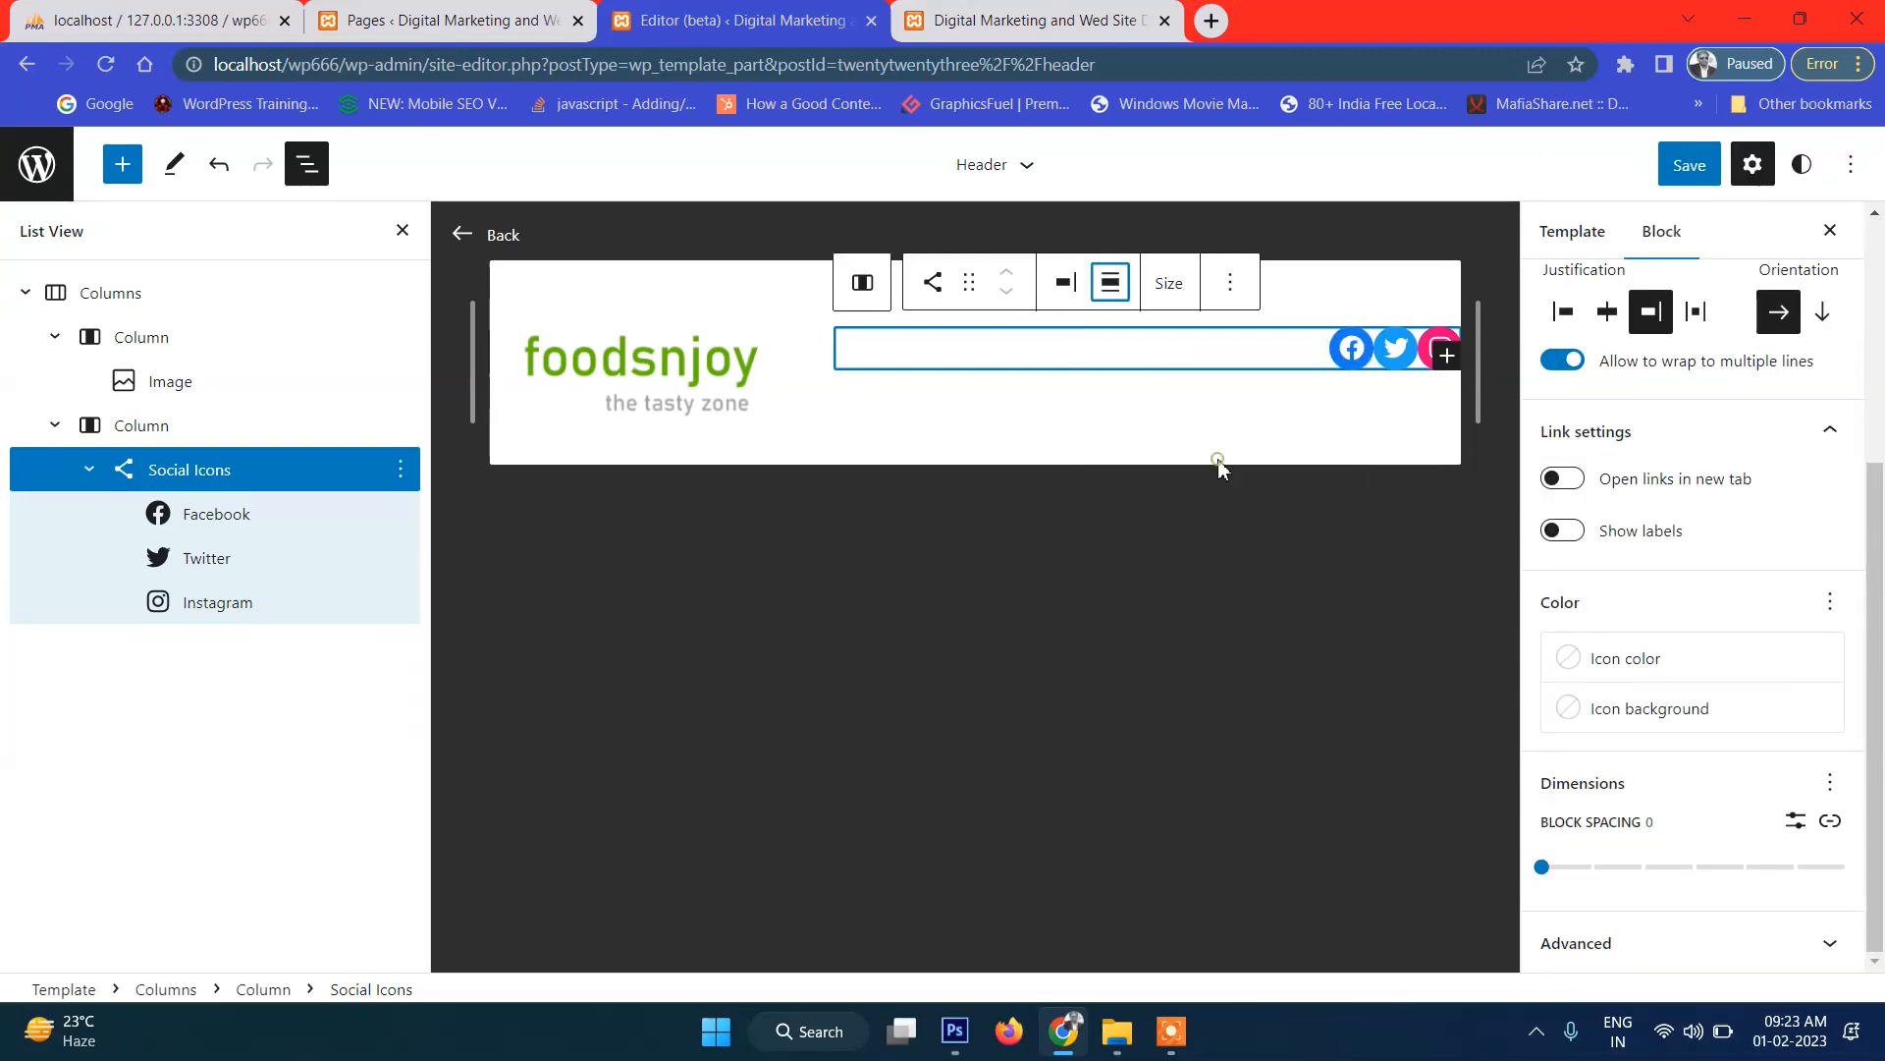
pyautogui.click(1124, 294)
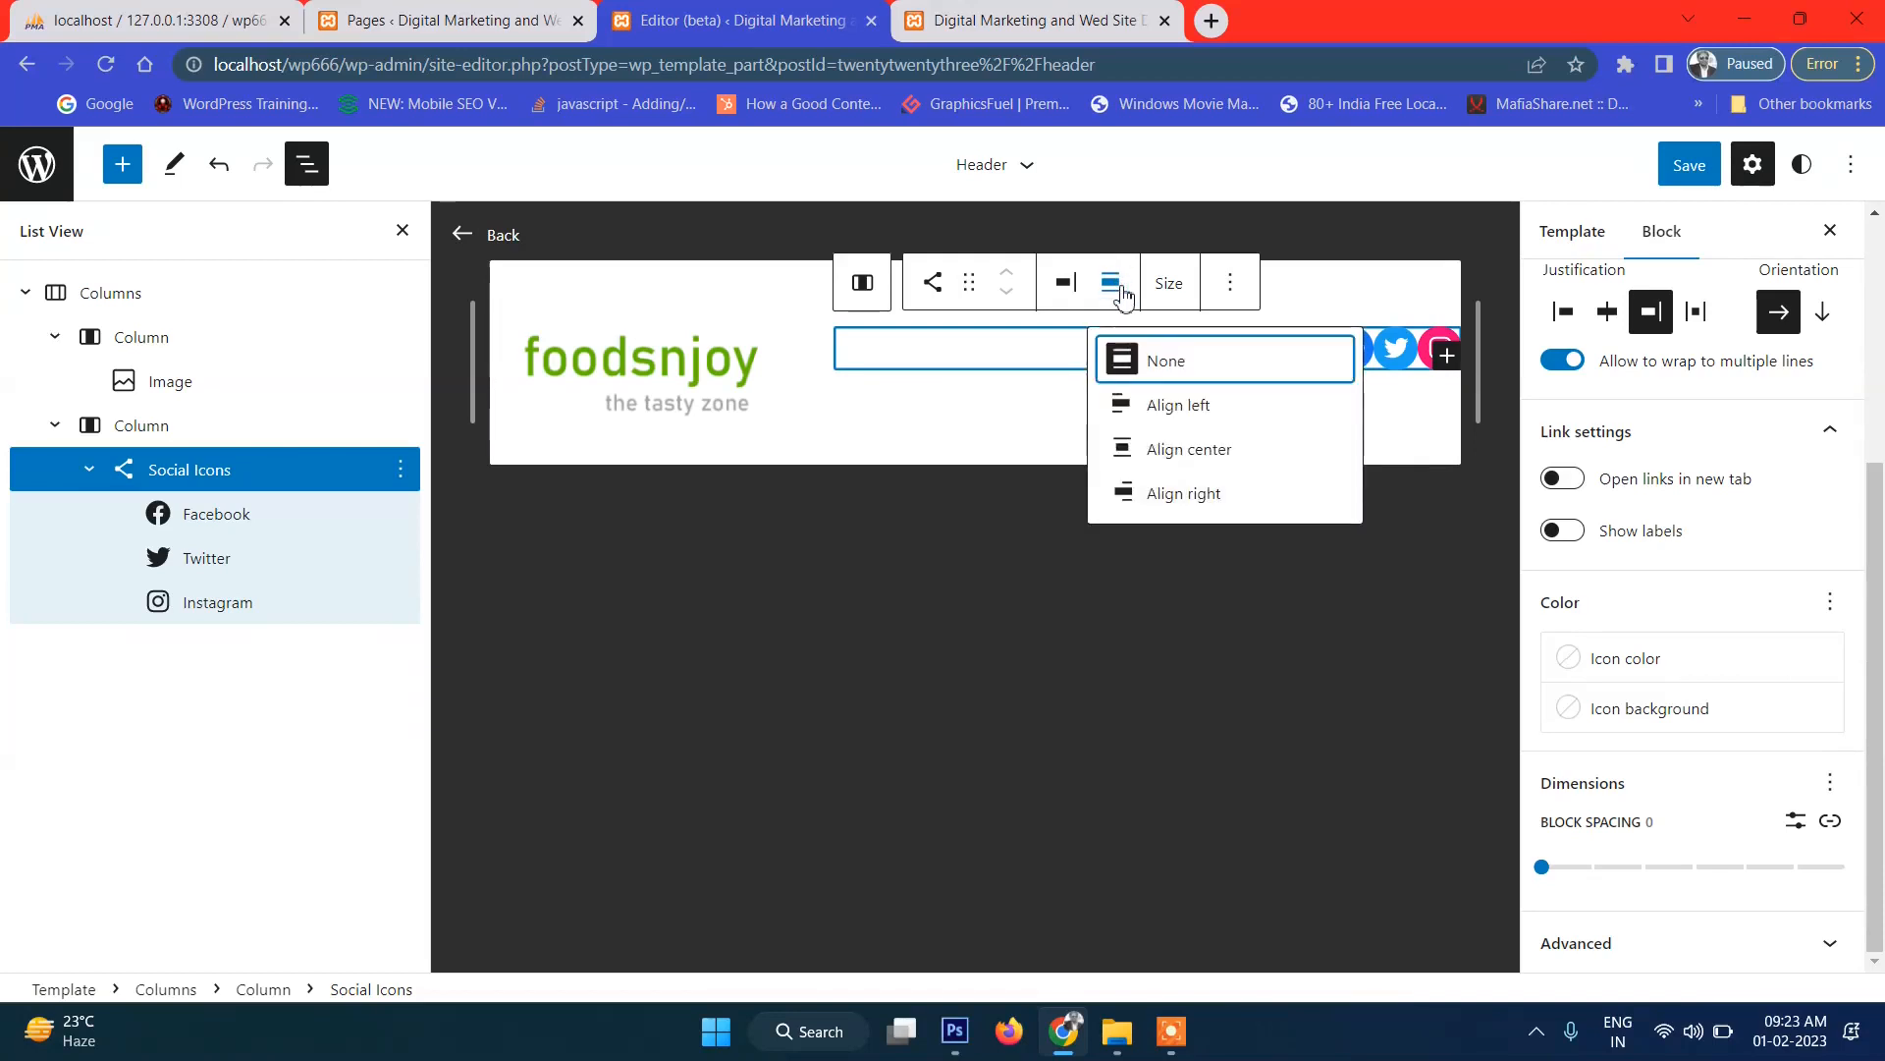
pyautogui.click(1196, 407)
pyautogui.click(1111, 284)
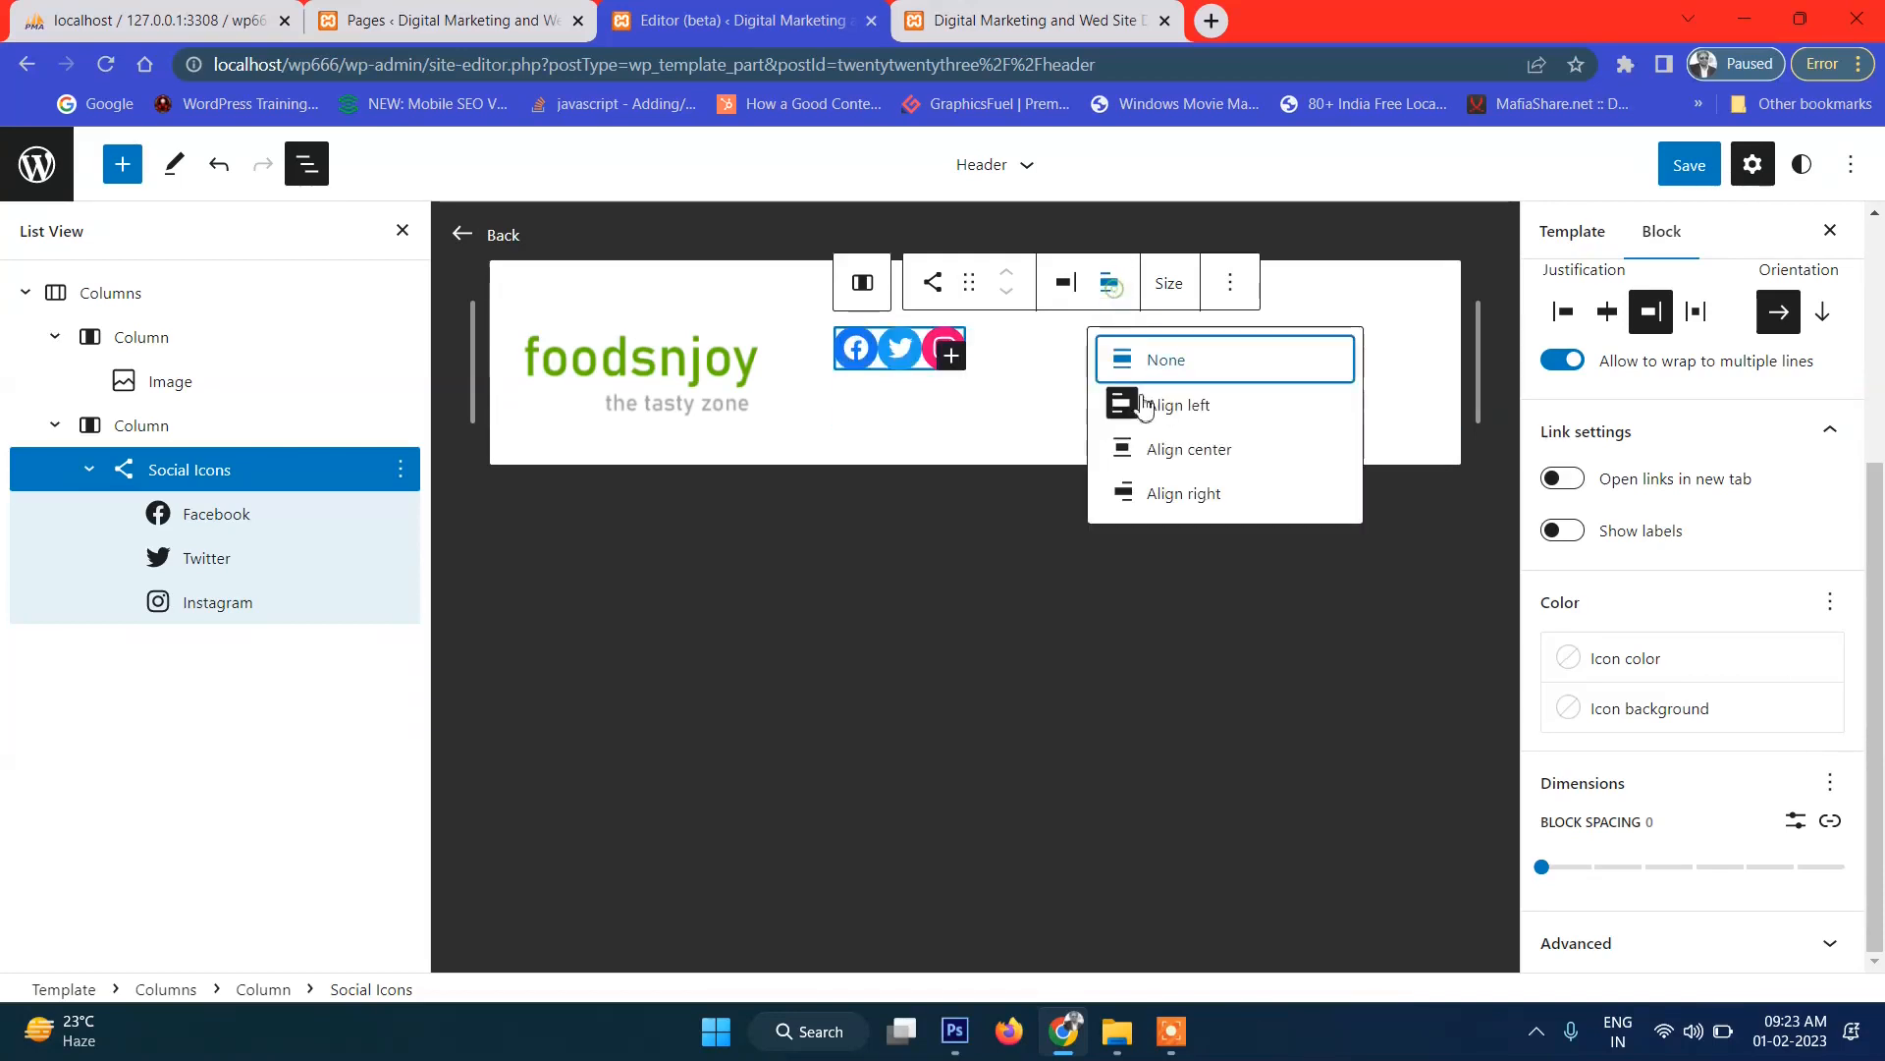
pyautogui.click(1228, 448)
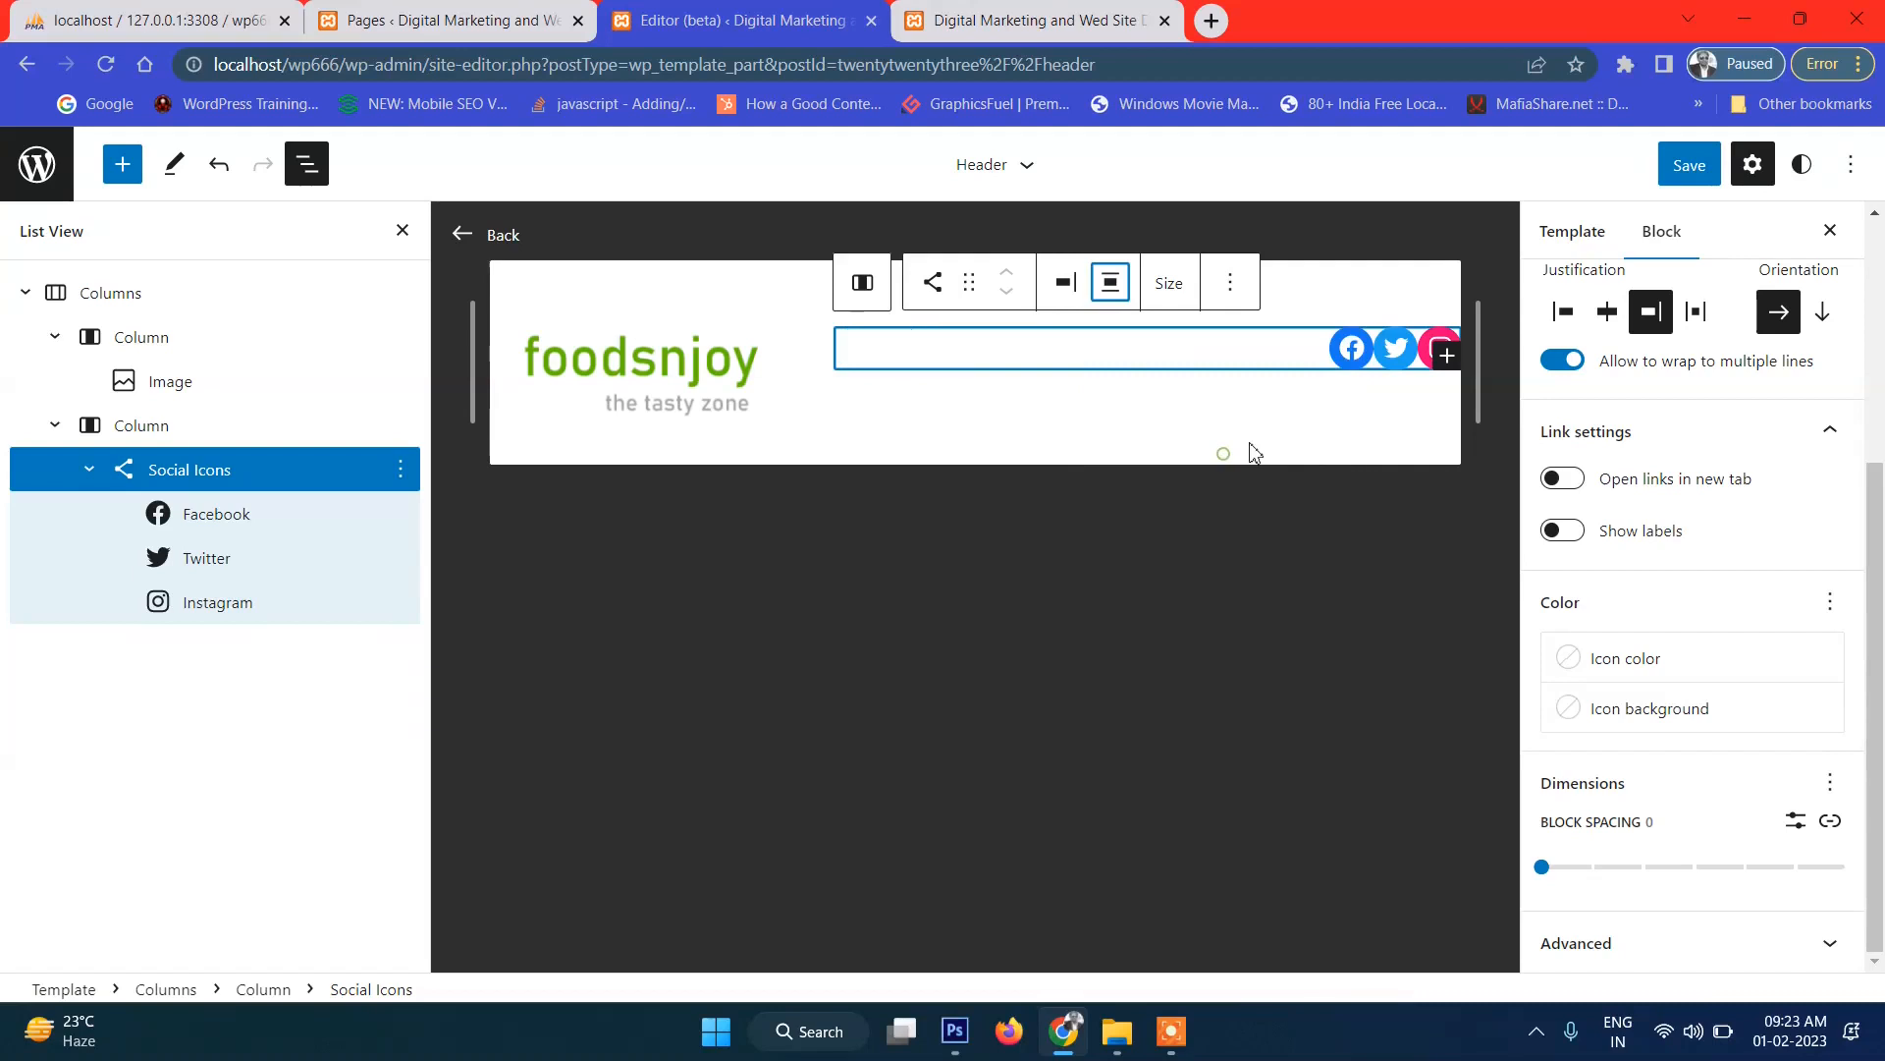
# Save the Header and reload the front page to view the centered icons.
pyautogui.click(1693, 169)
pyautogui.click(1628, 174)
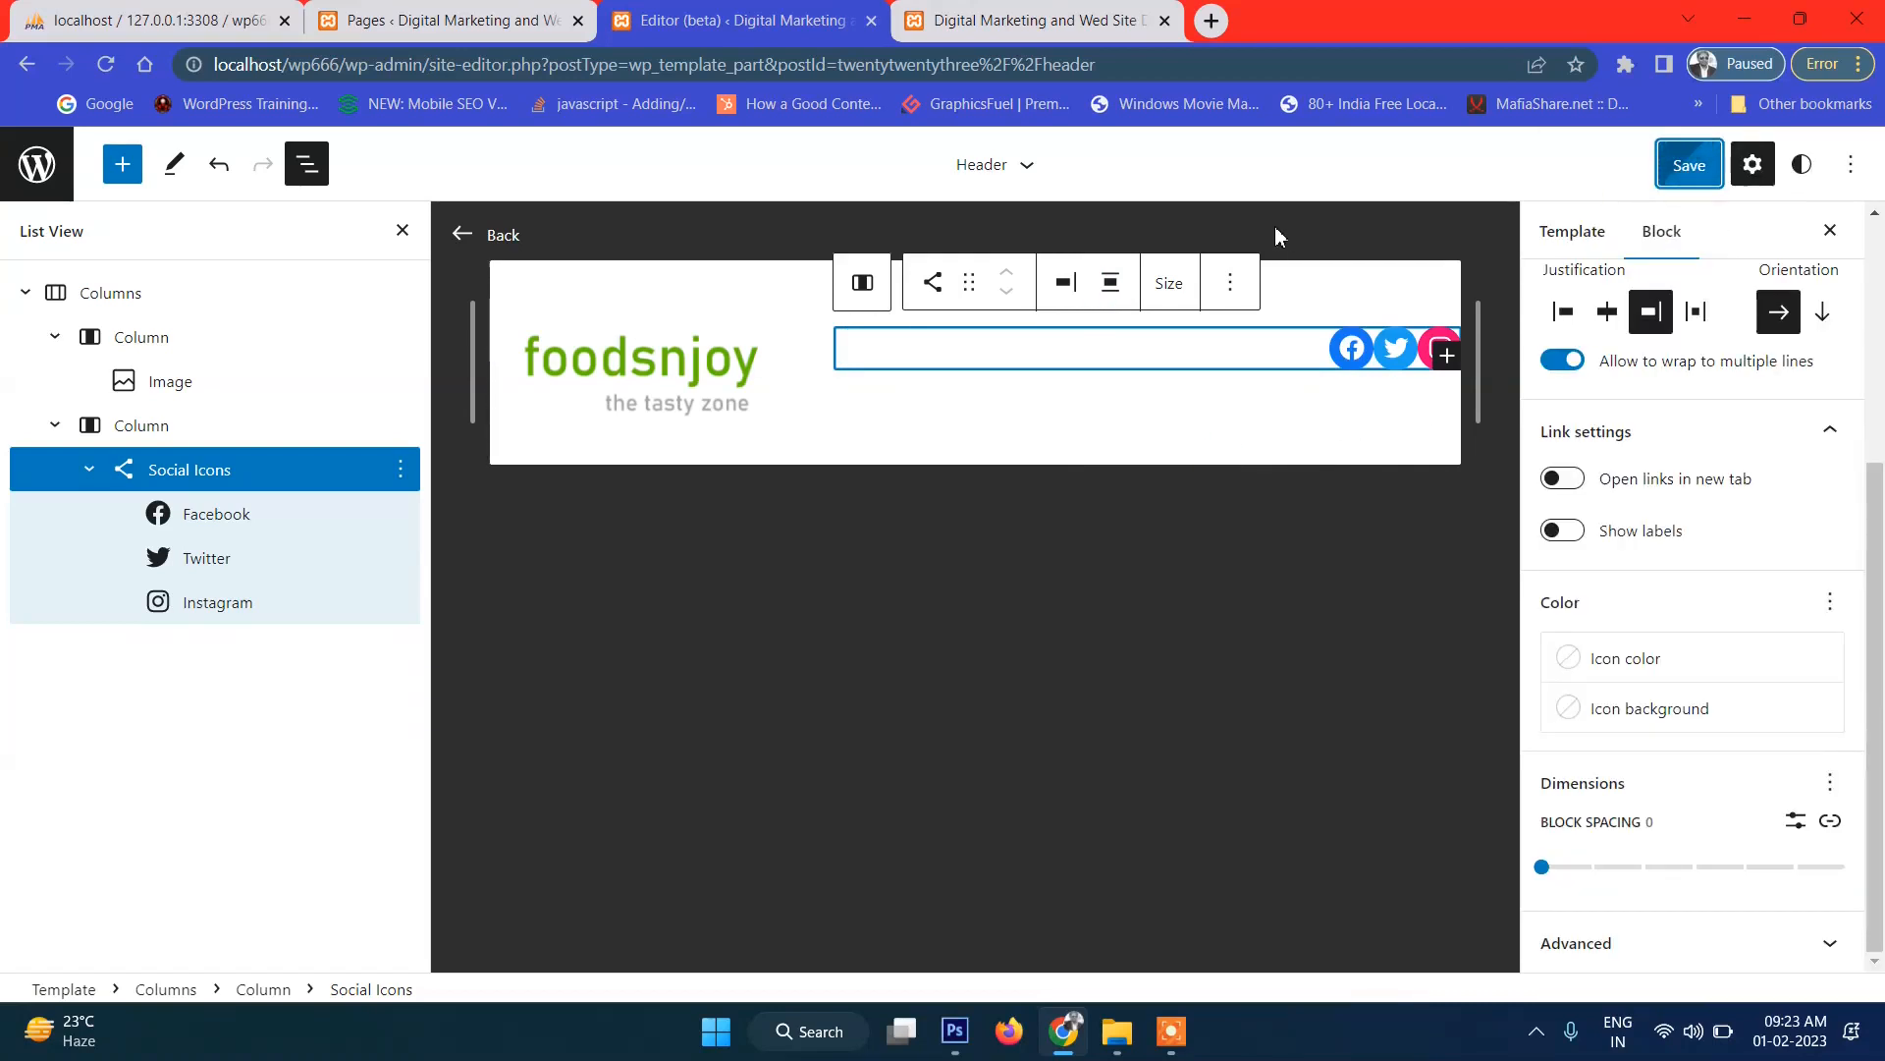
pyautogui.click(998, 20)
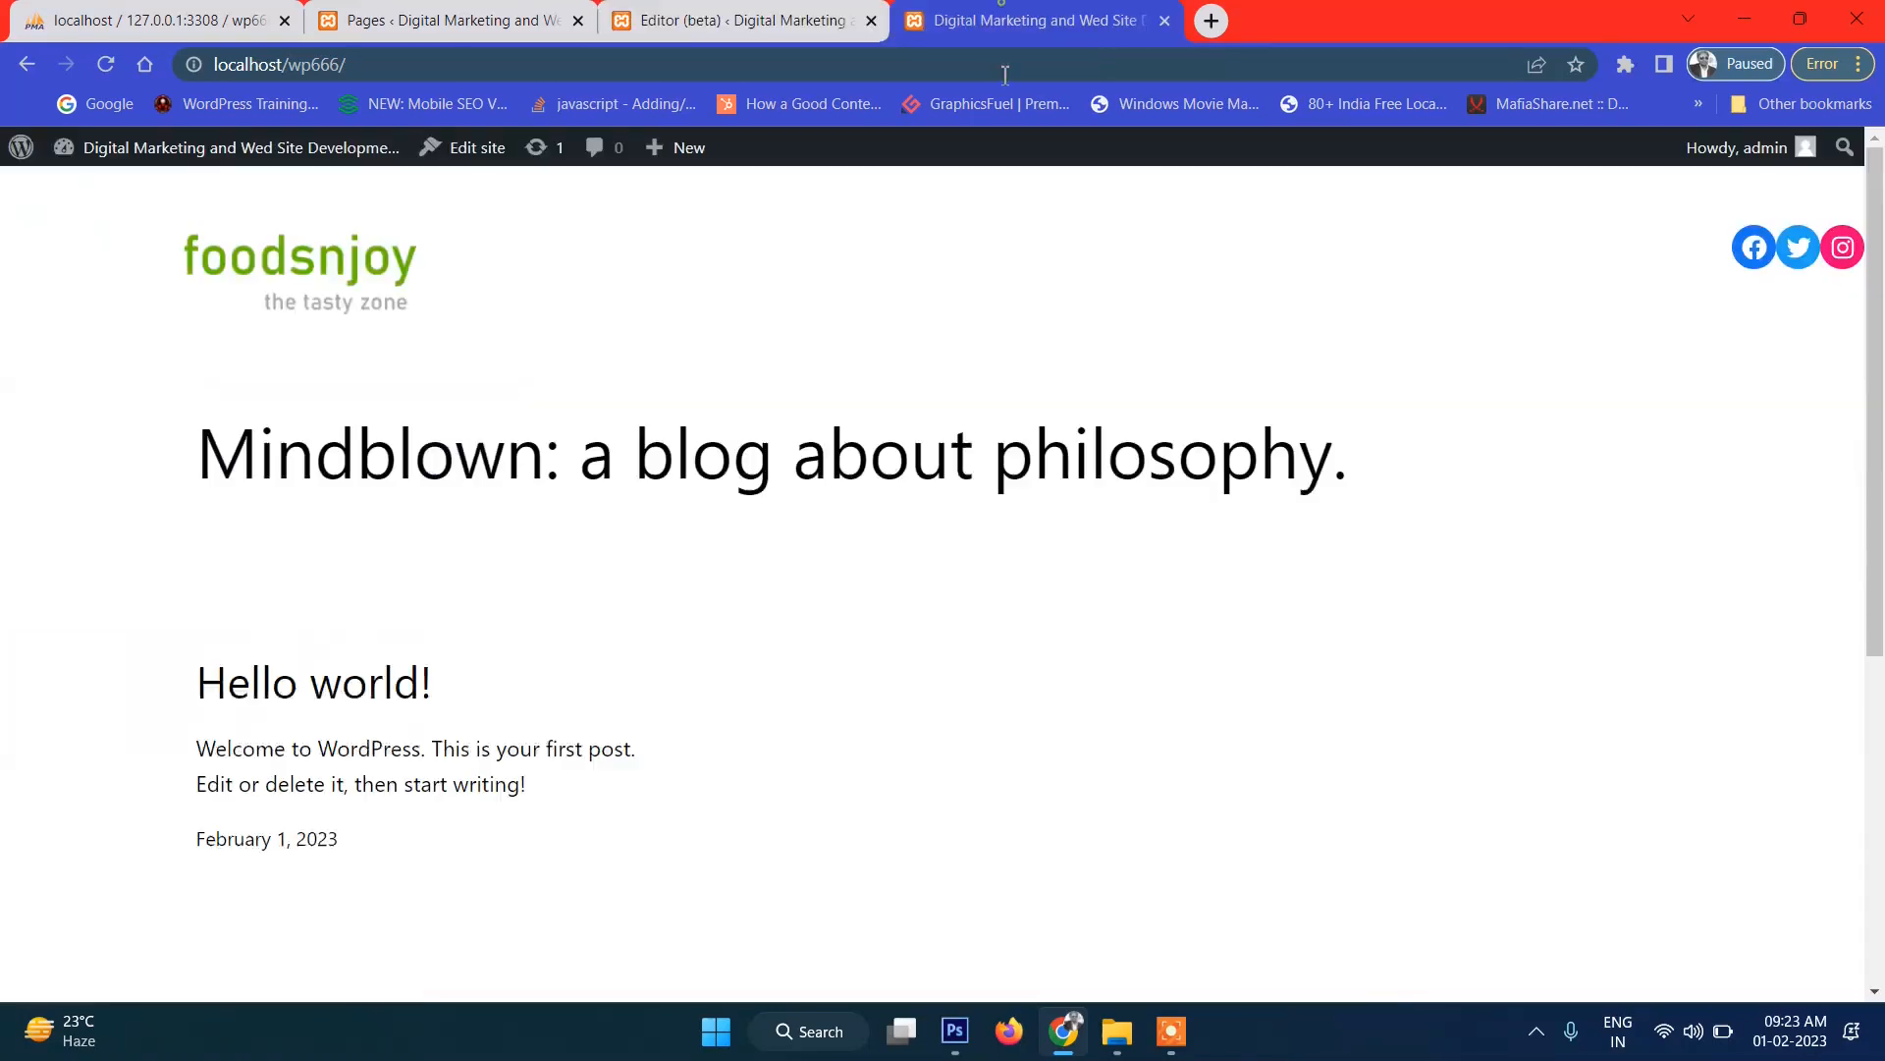
pyautogui.click(105, 65)
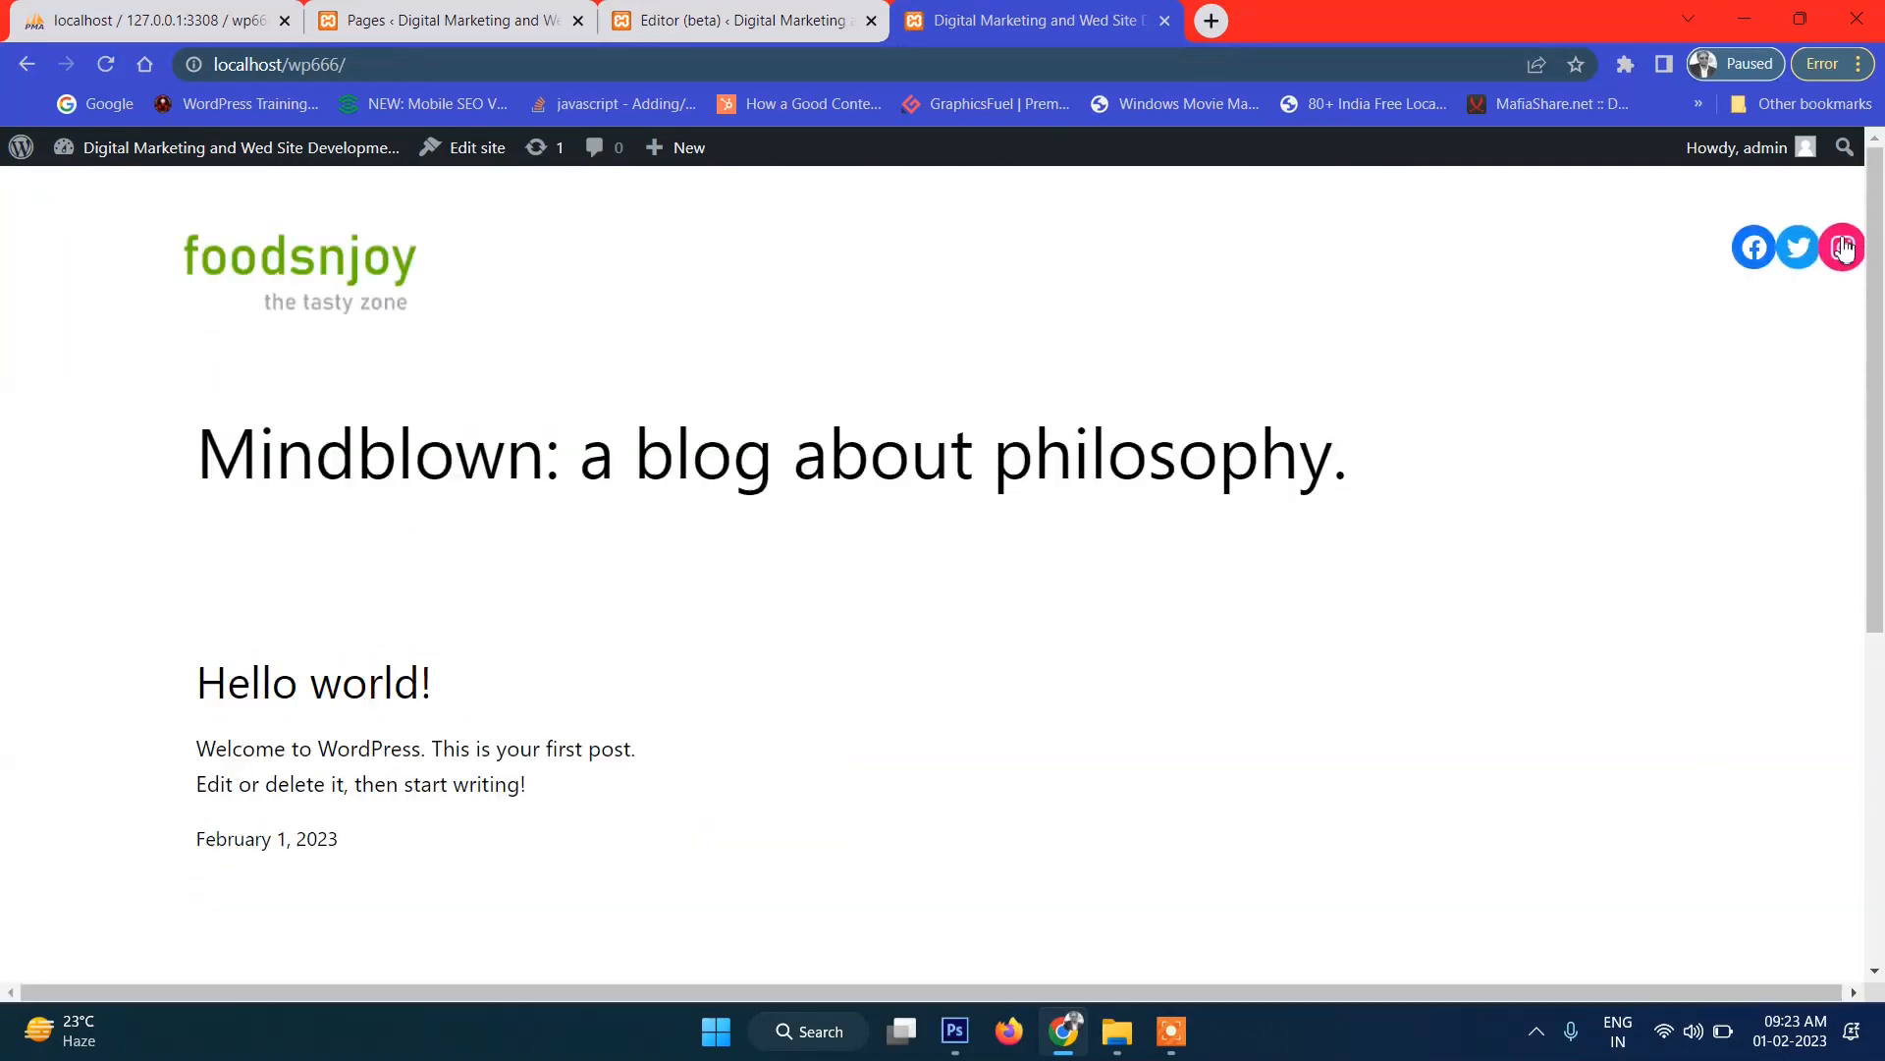
# Return to the site editor and select the Social Icons block in List View.
pyautogui.click(884, 24)
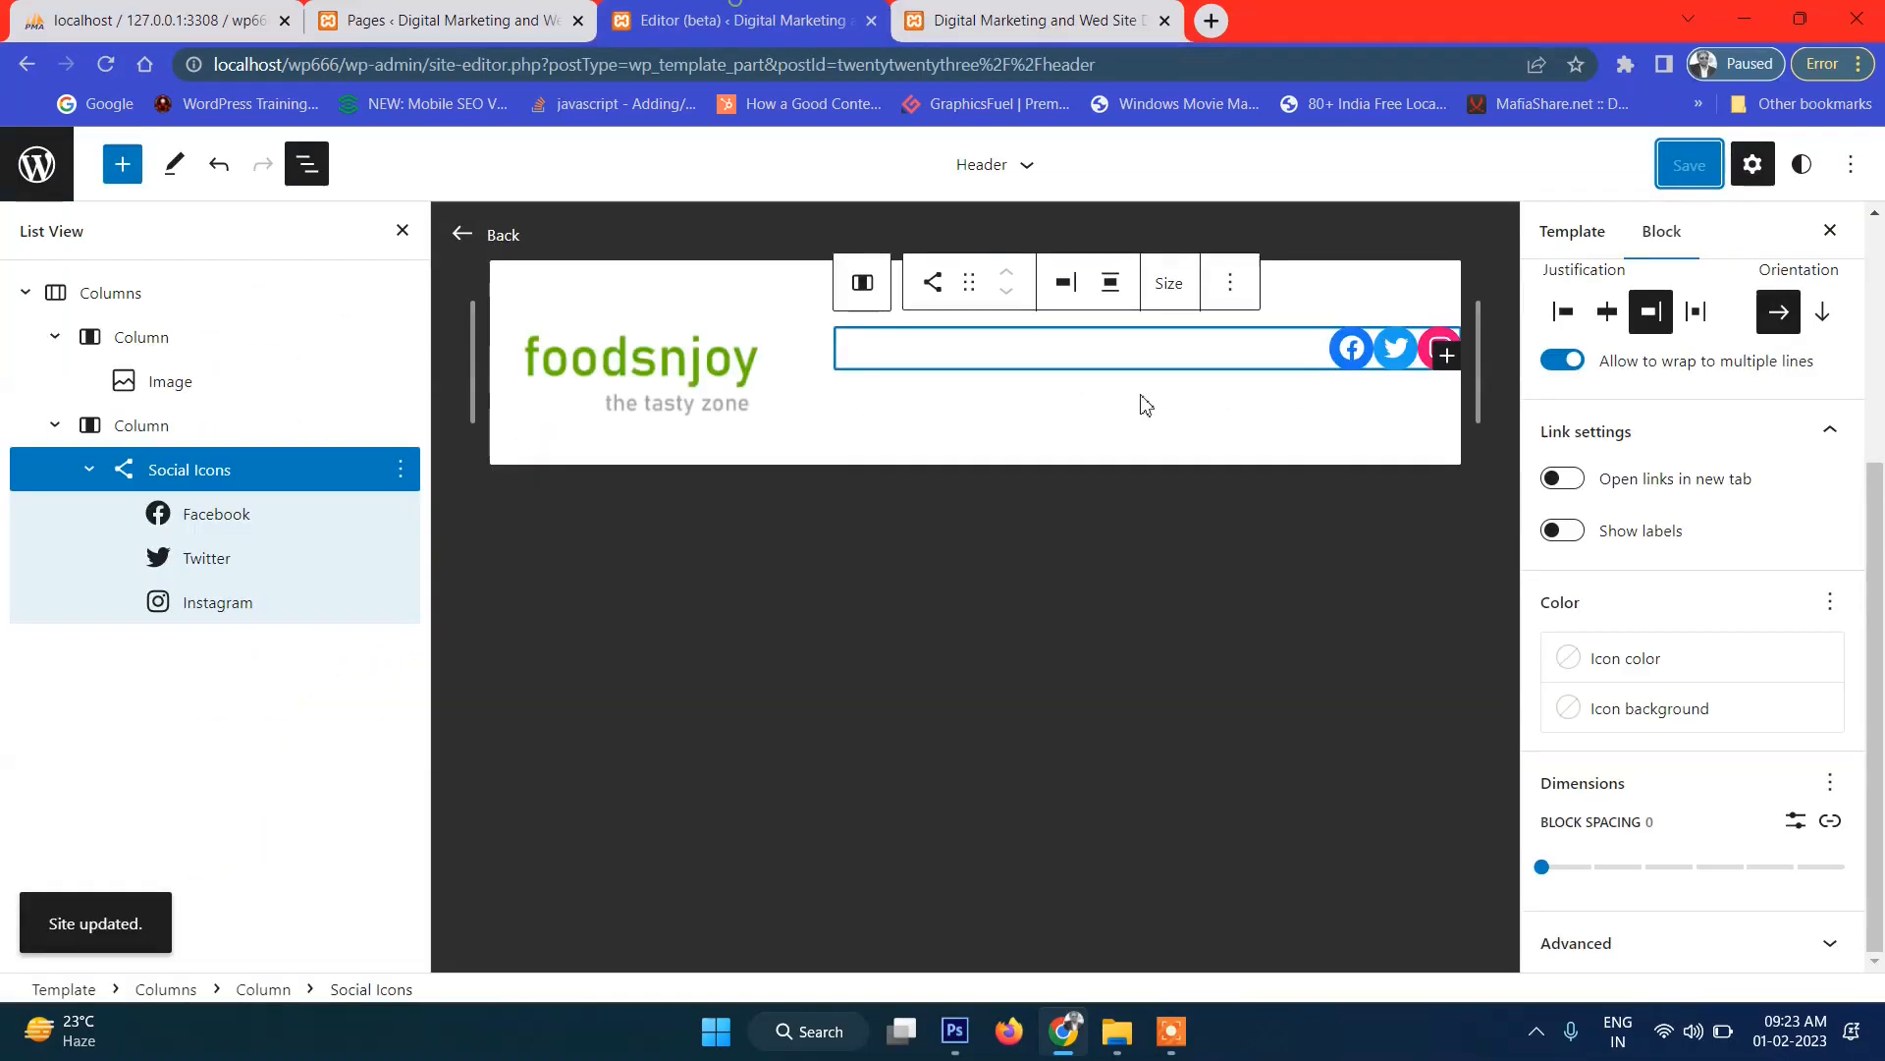
pyautogui.click(199, 474)
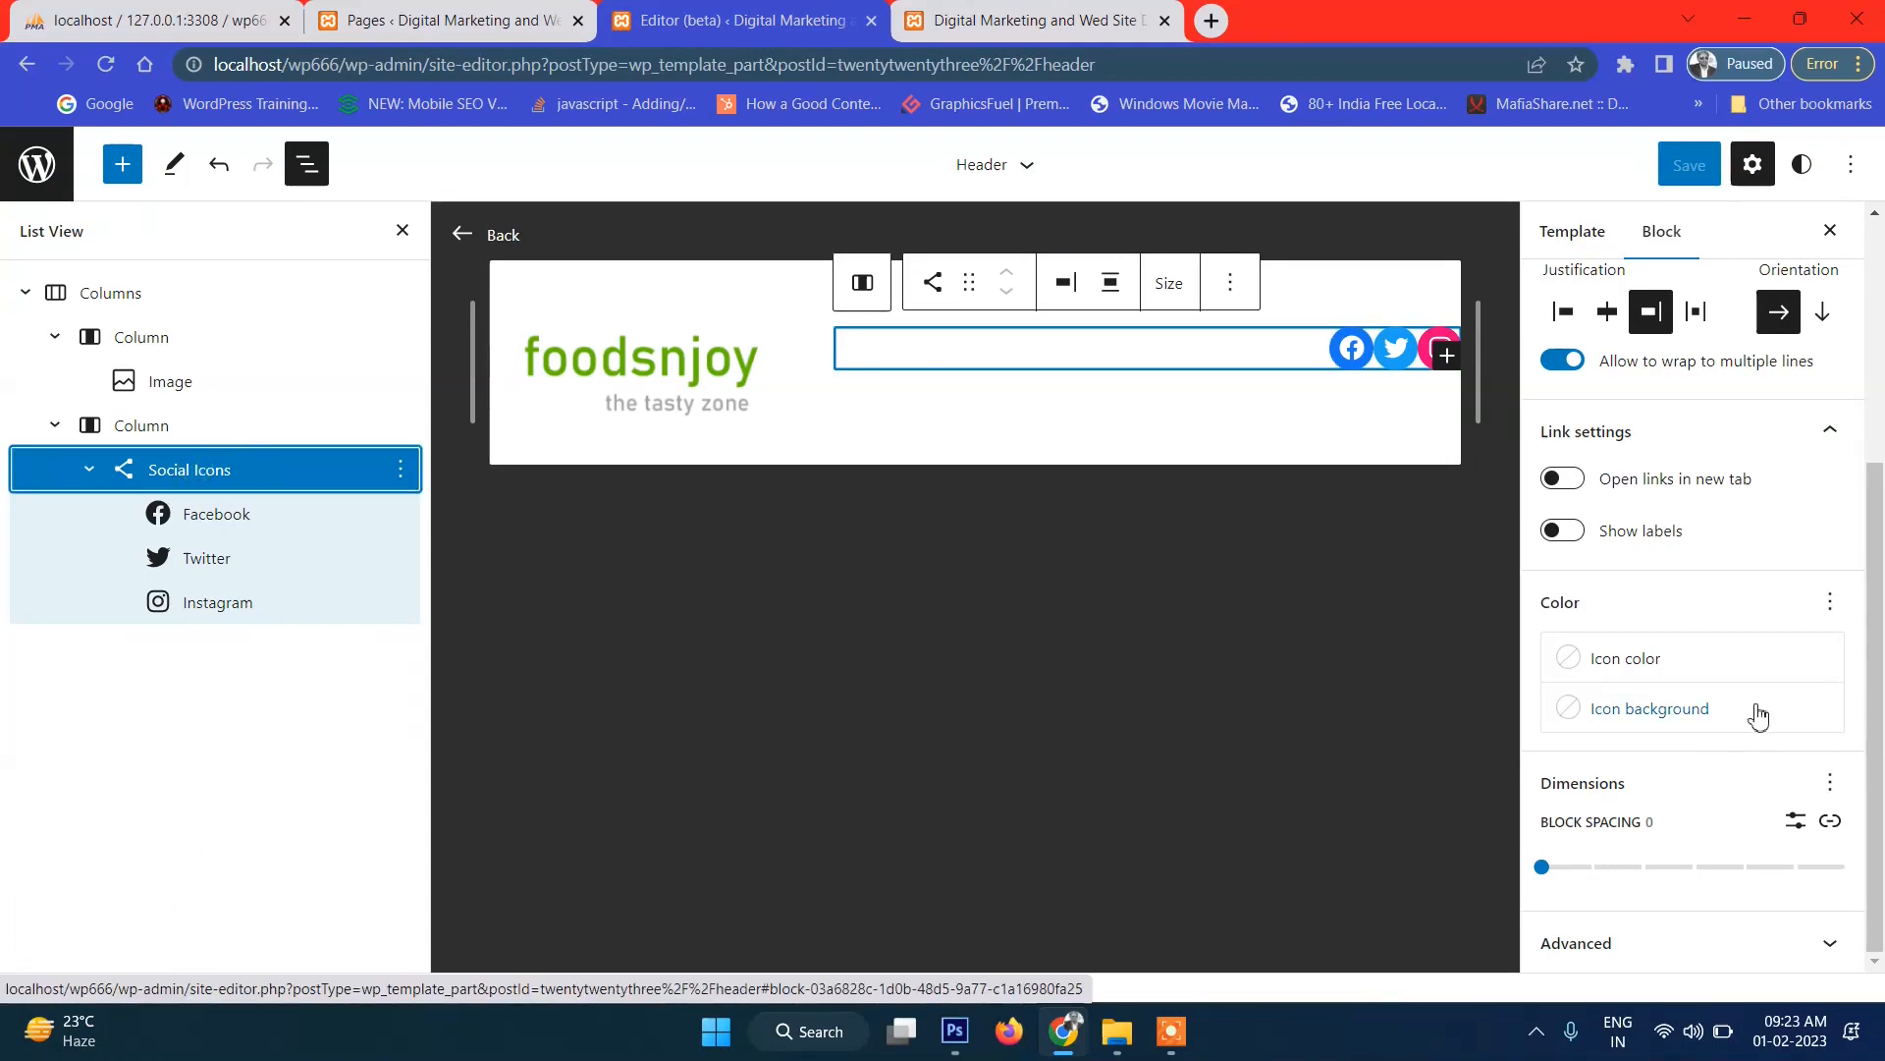
pyautogui.scroll(4, 1812, 656)
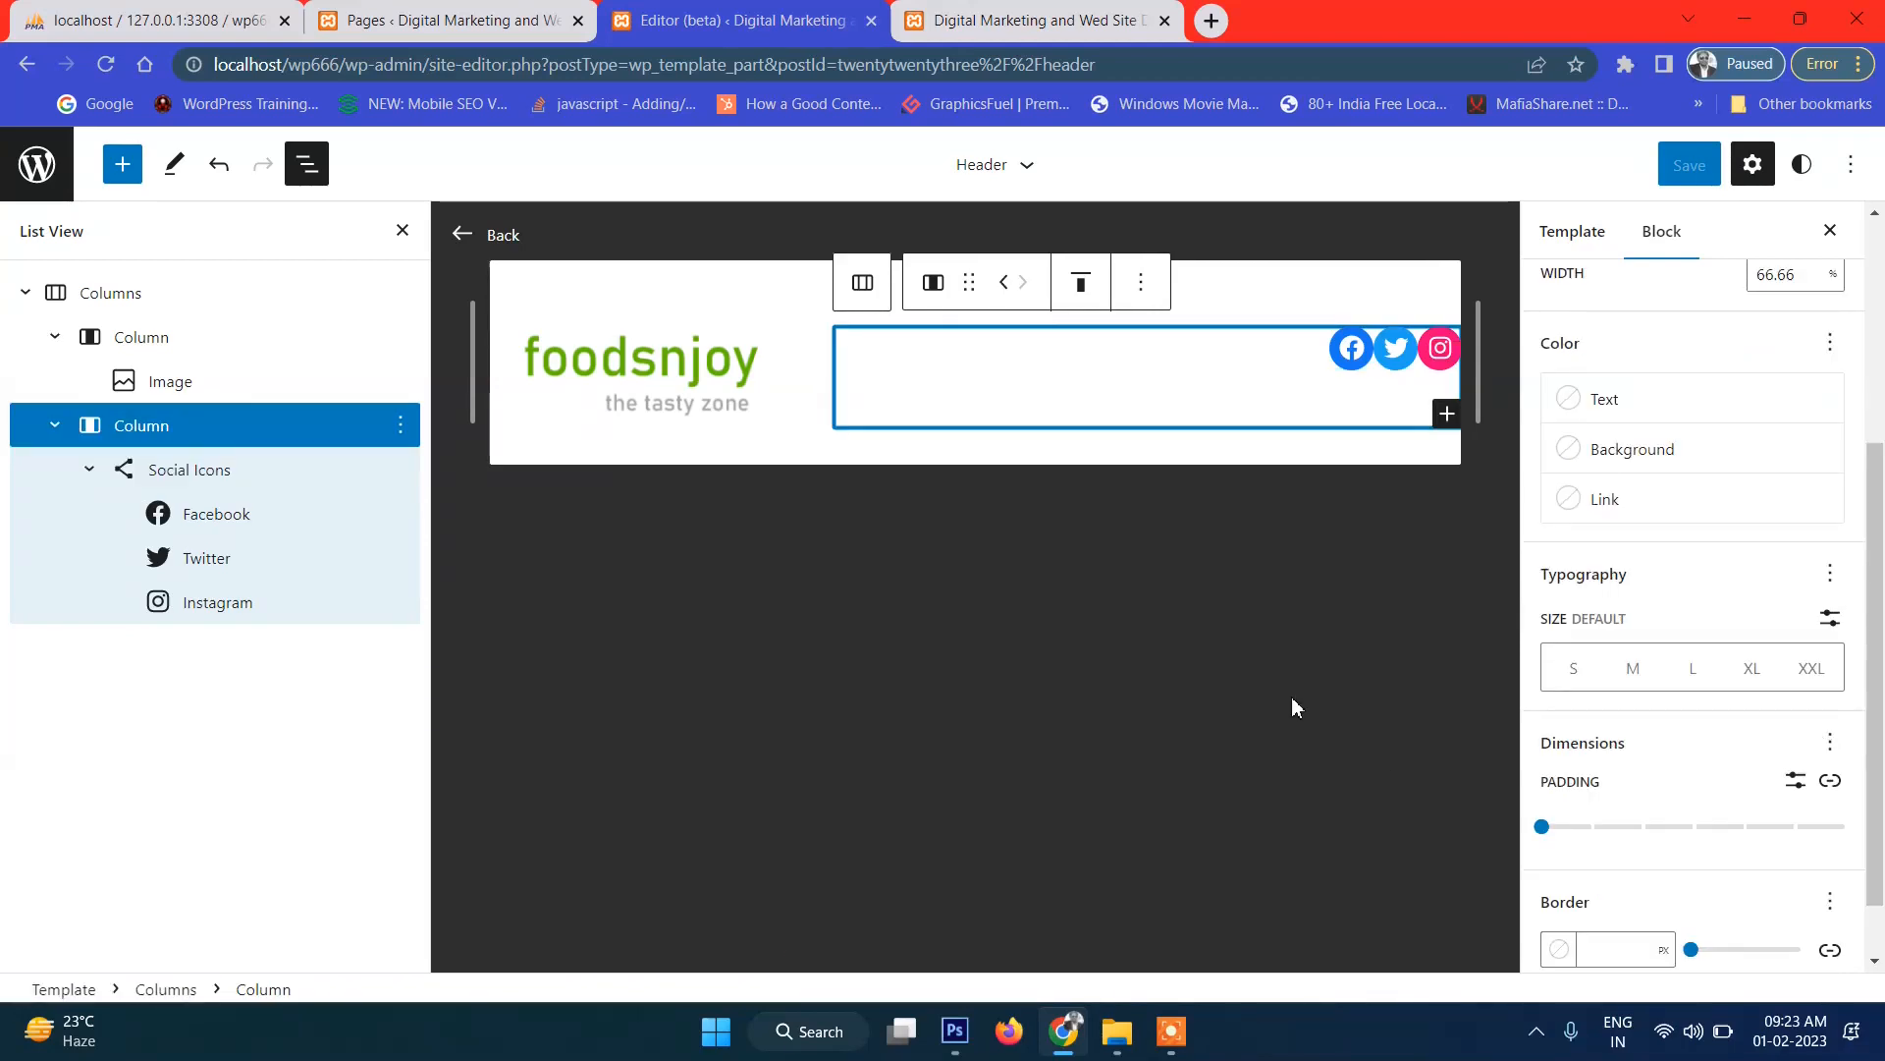
# Unlink the social icons column's padding sides and set its right padding to 2.
pyautogui.click(261, 429)
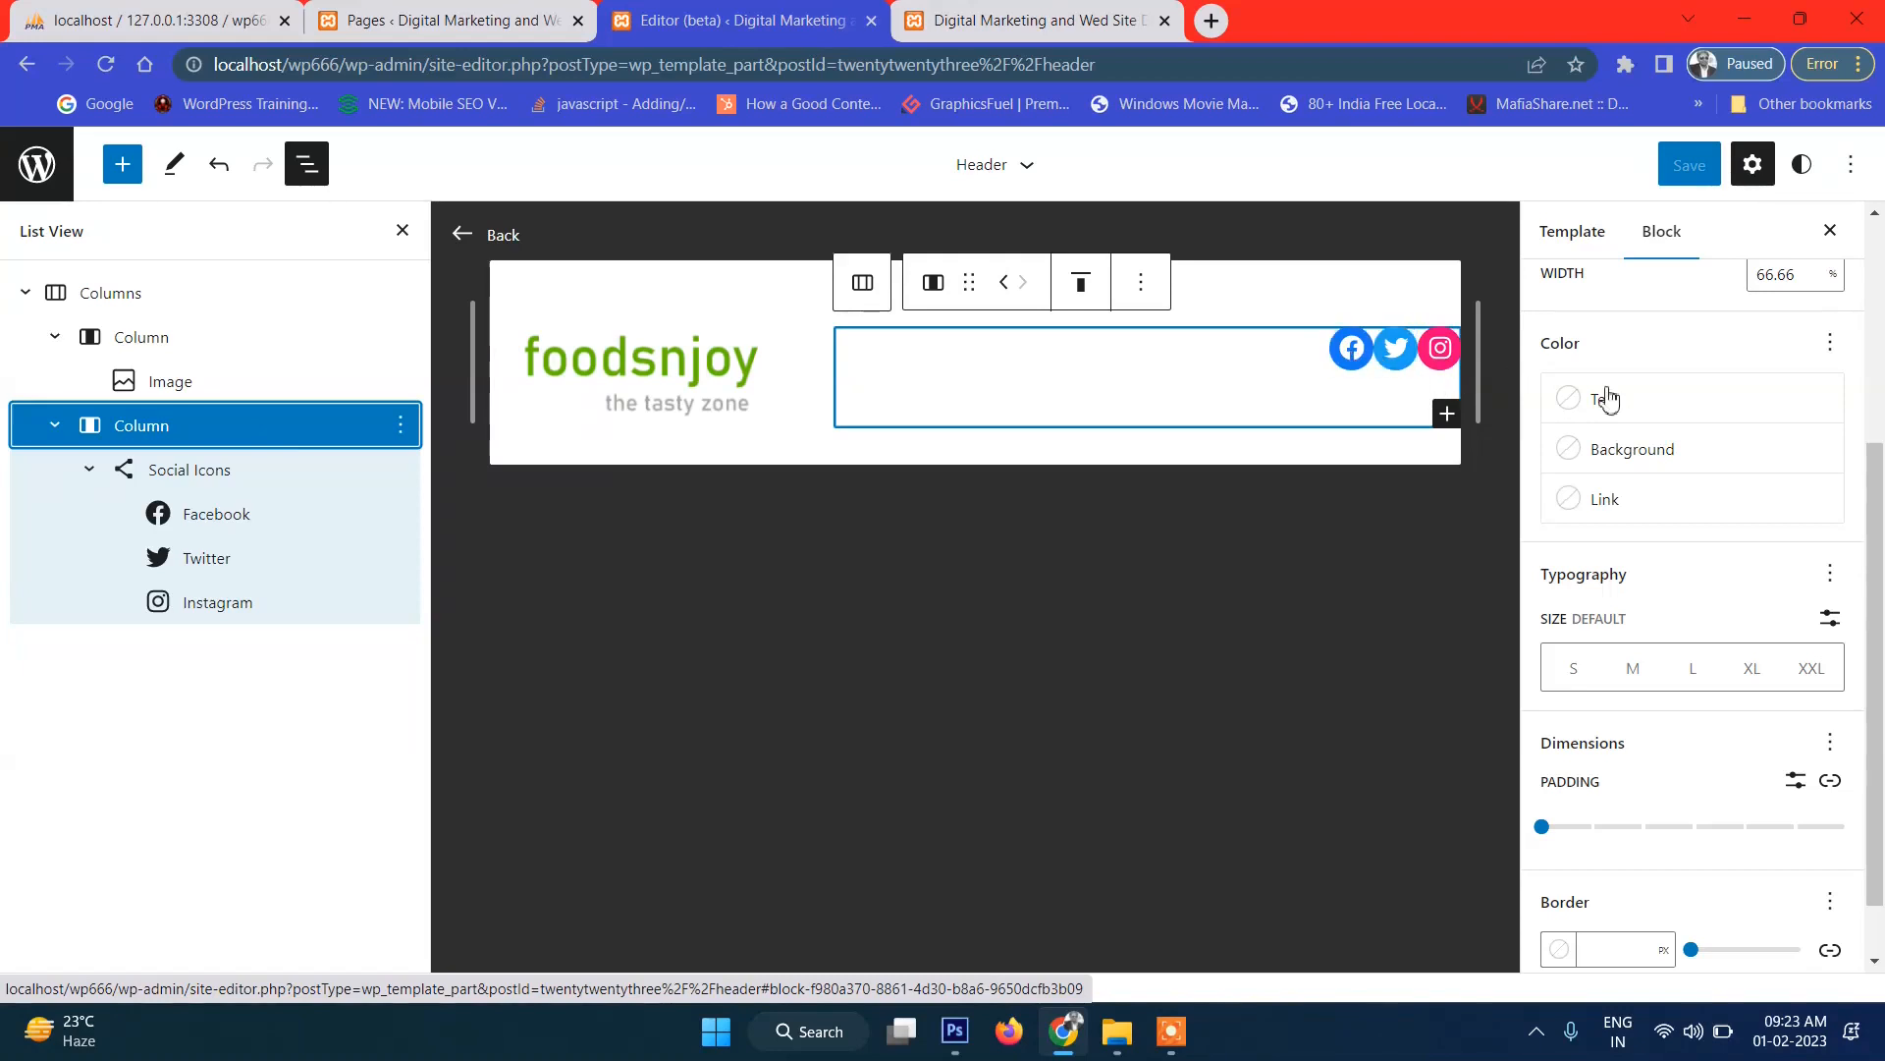
pyautogui.scroll(-1, 1722, 794)
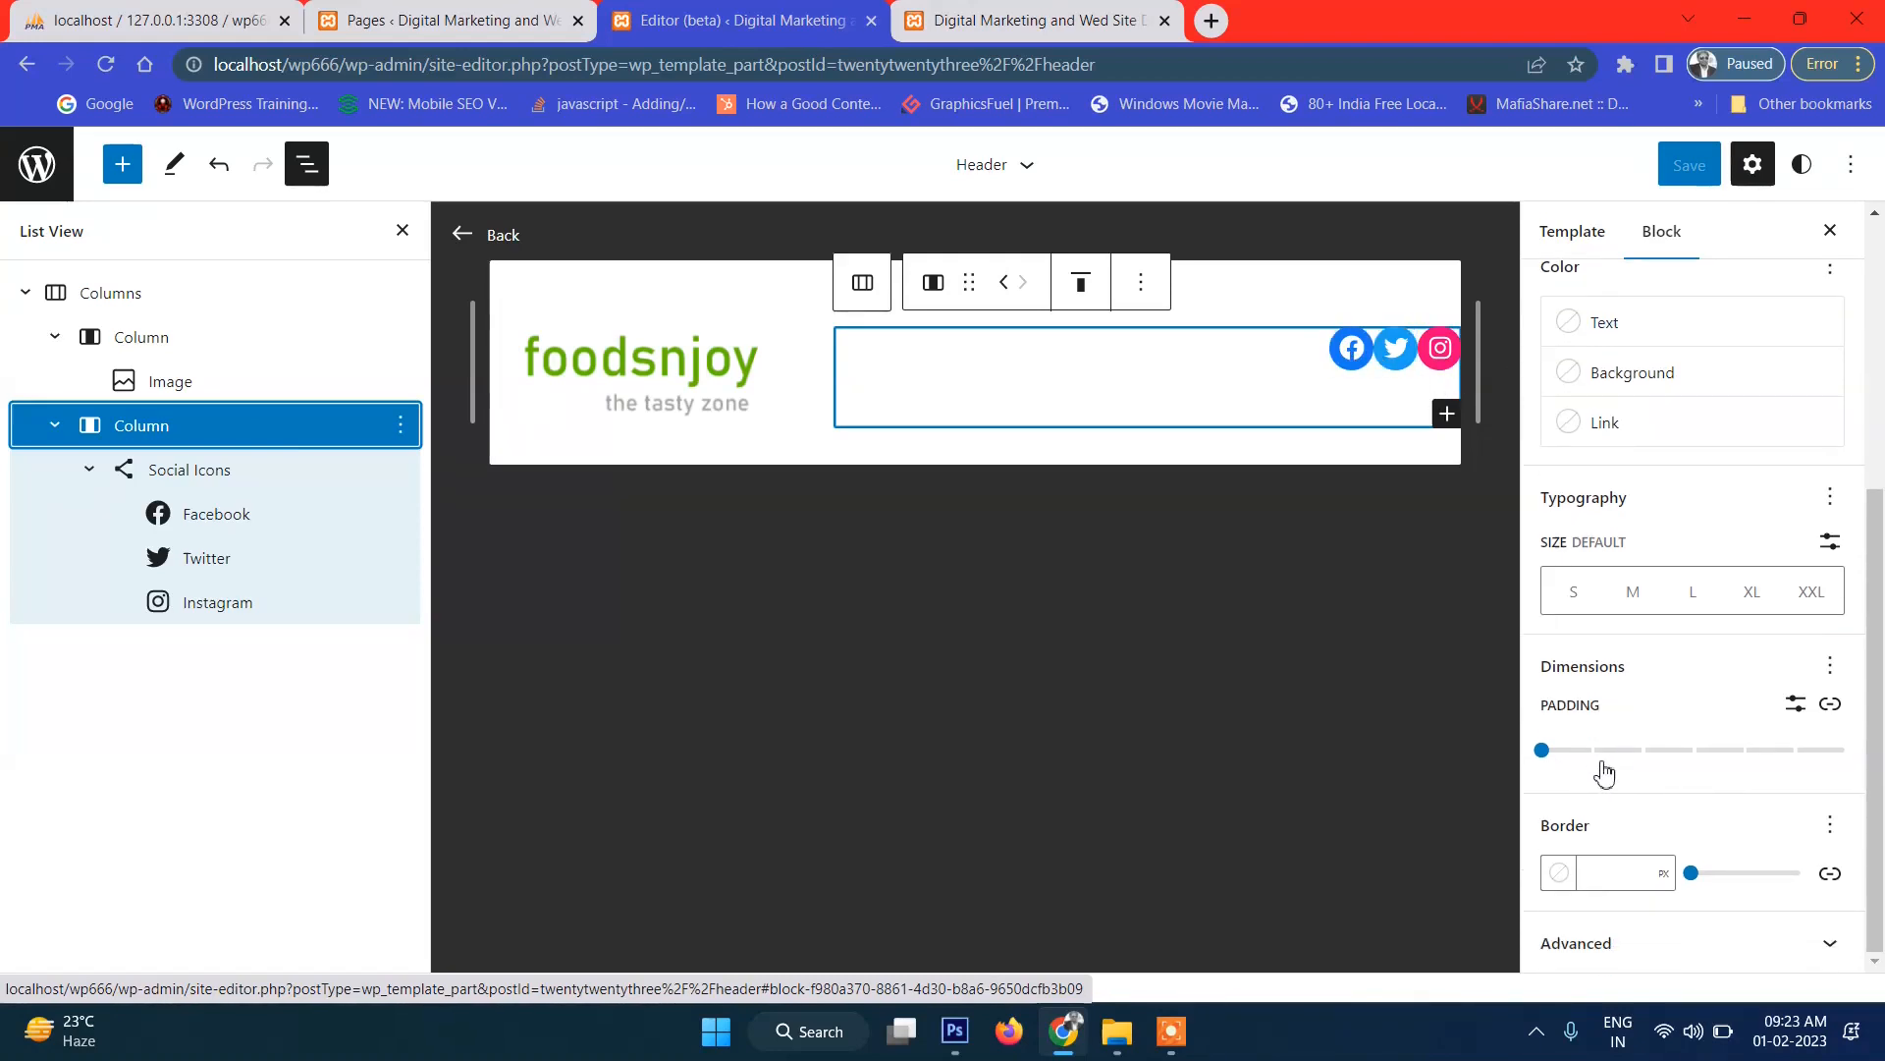
pyautogui.click(1833, 706)
pyautogui.scroll(-1, 1657, 859)
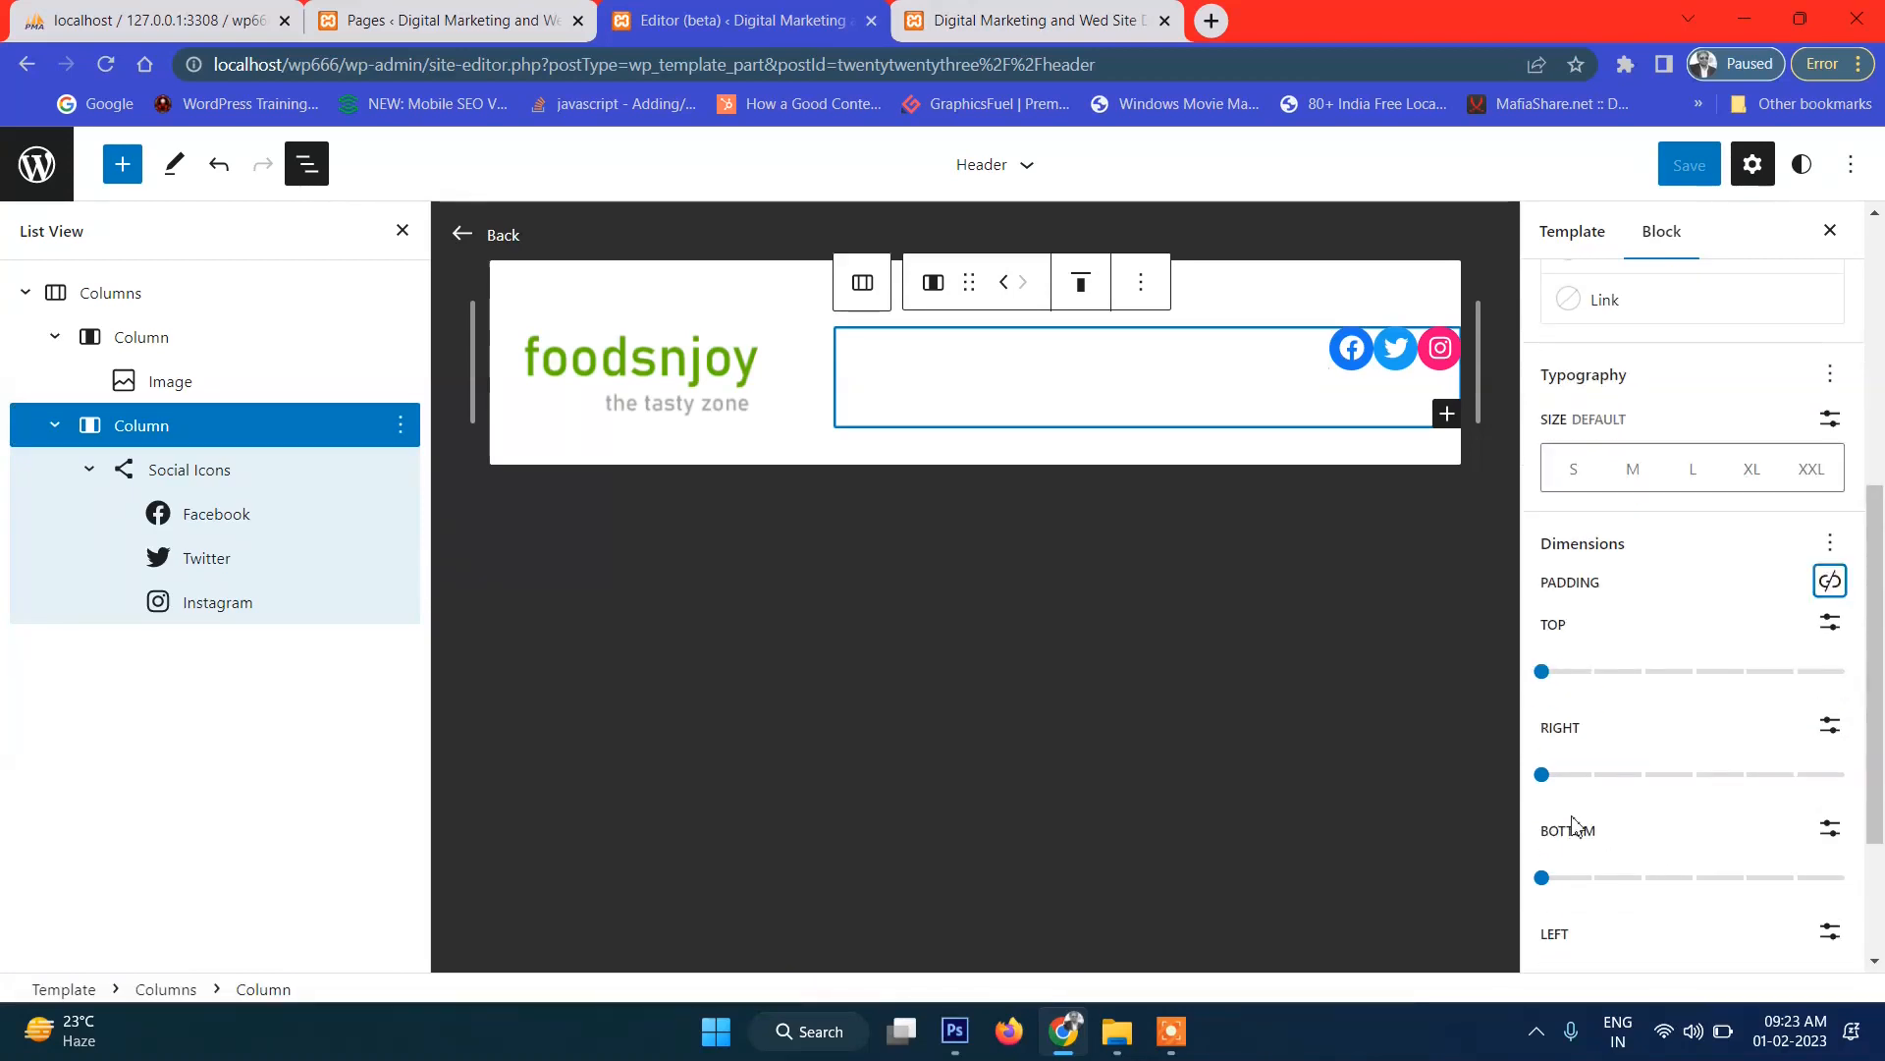
pyautogui.click(1542, 775)
pyautogui.moveTo(1579, 796); pyautogui.dragTo(1638, 800)
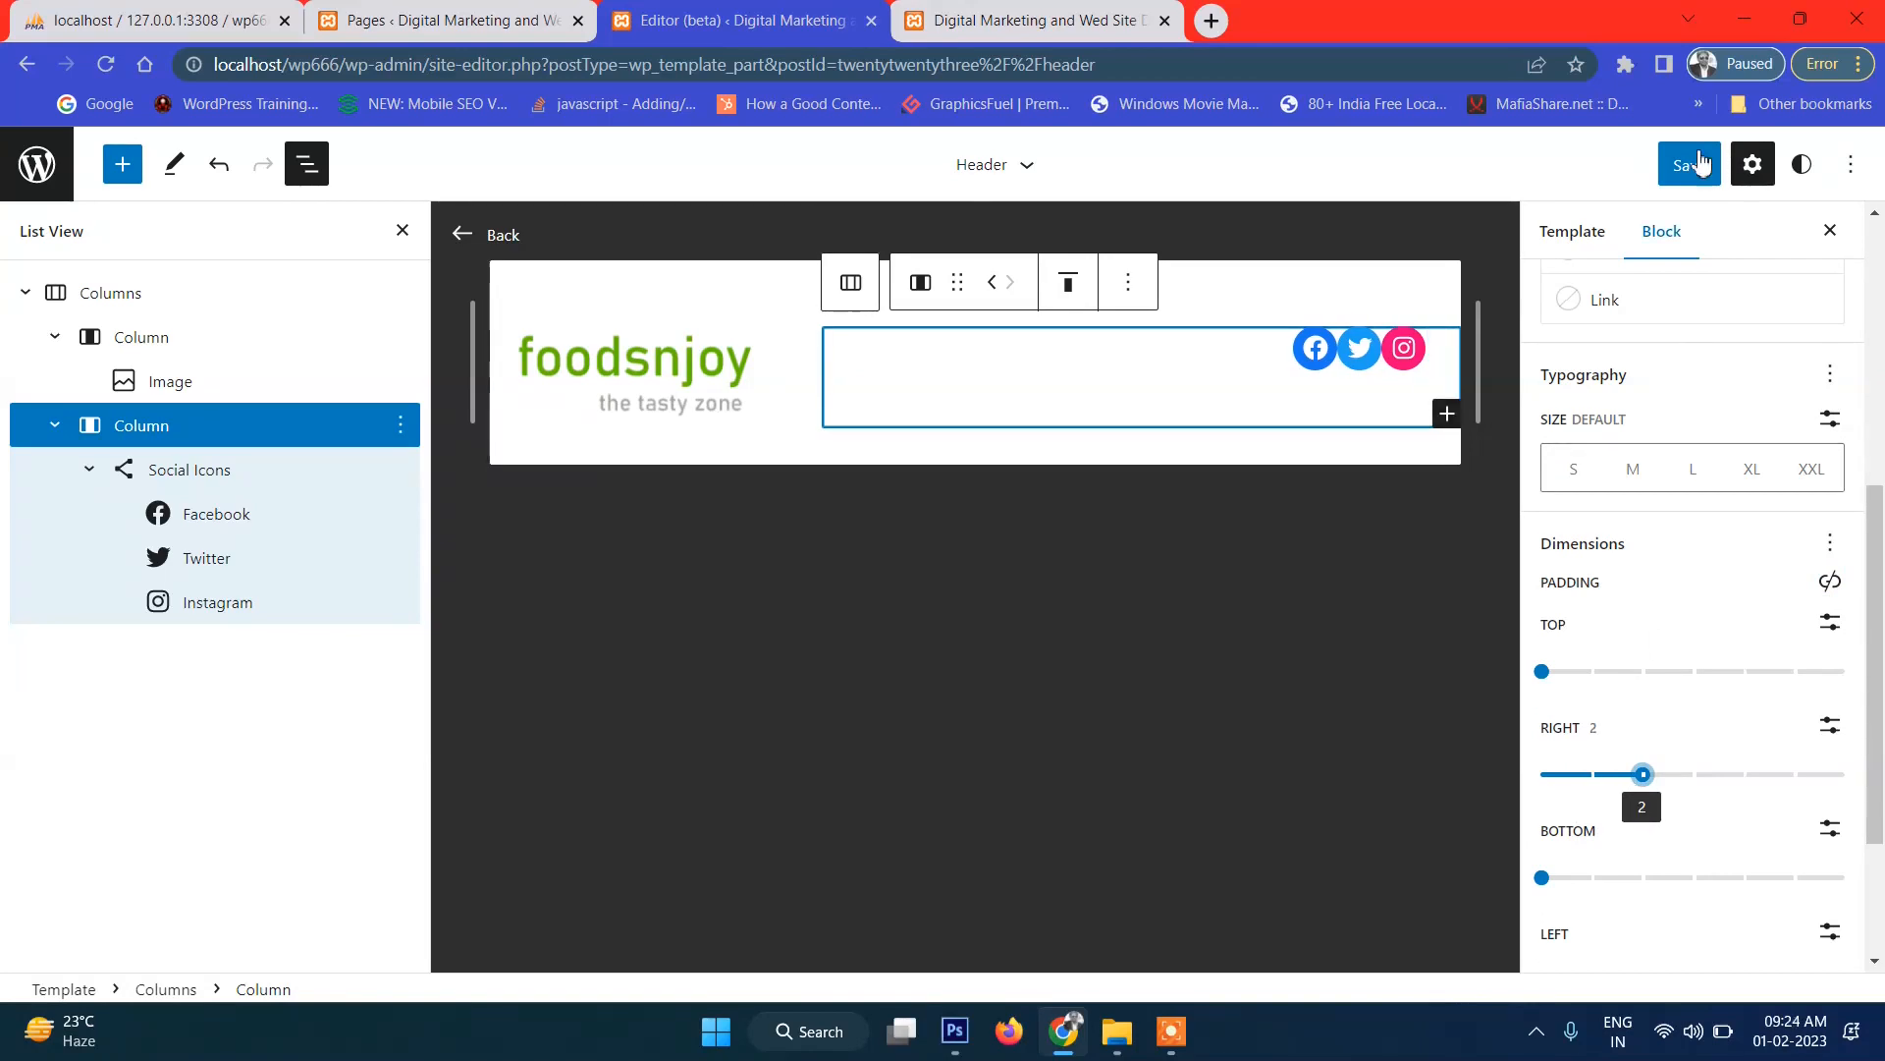
# Save the Header, preview it on the reloaded live site, then raise right padding to 3.
pyautogui.click(1685, 175)
pyautogui.click(1667, 183)
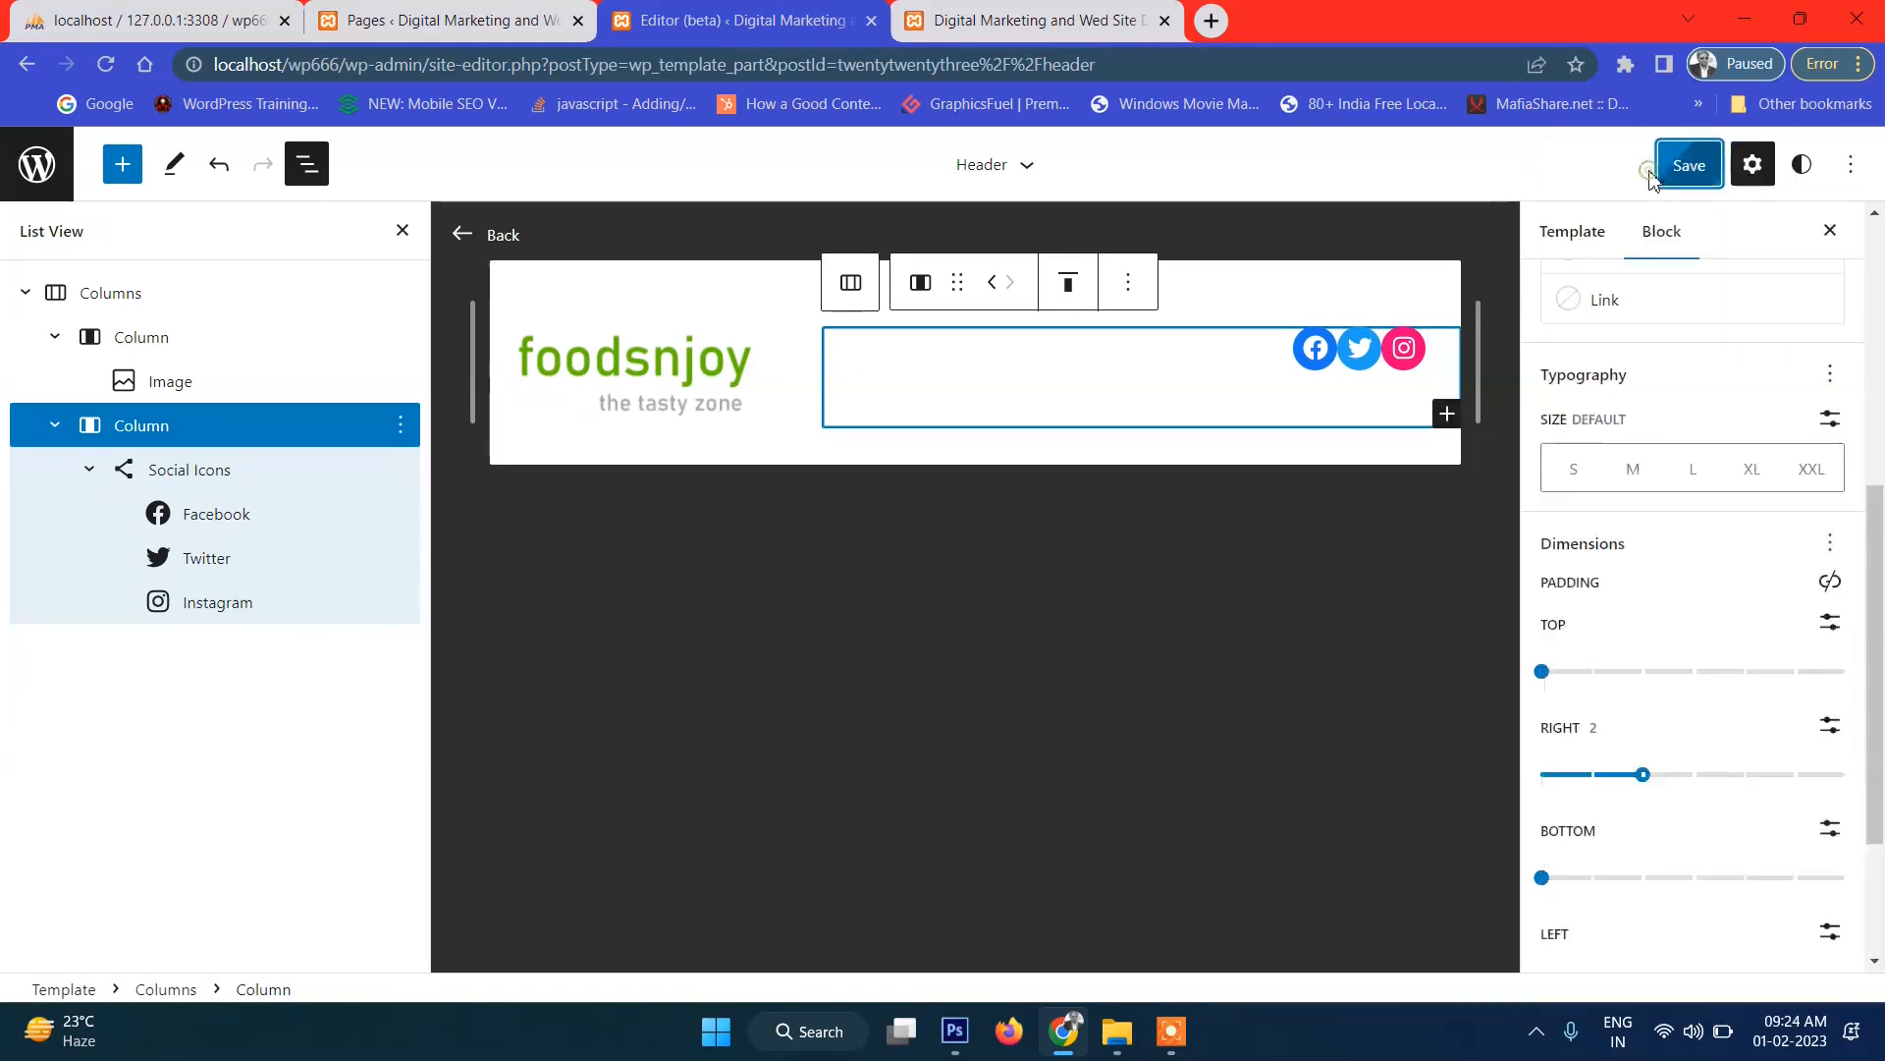
pyautogui.click(1126, 14)
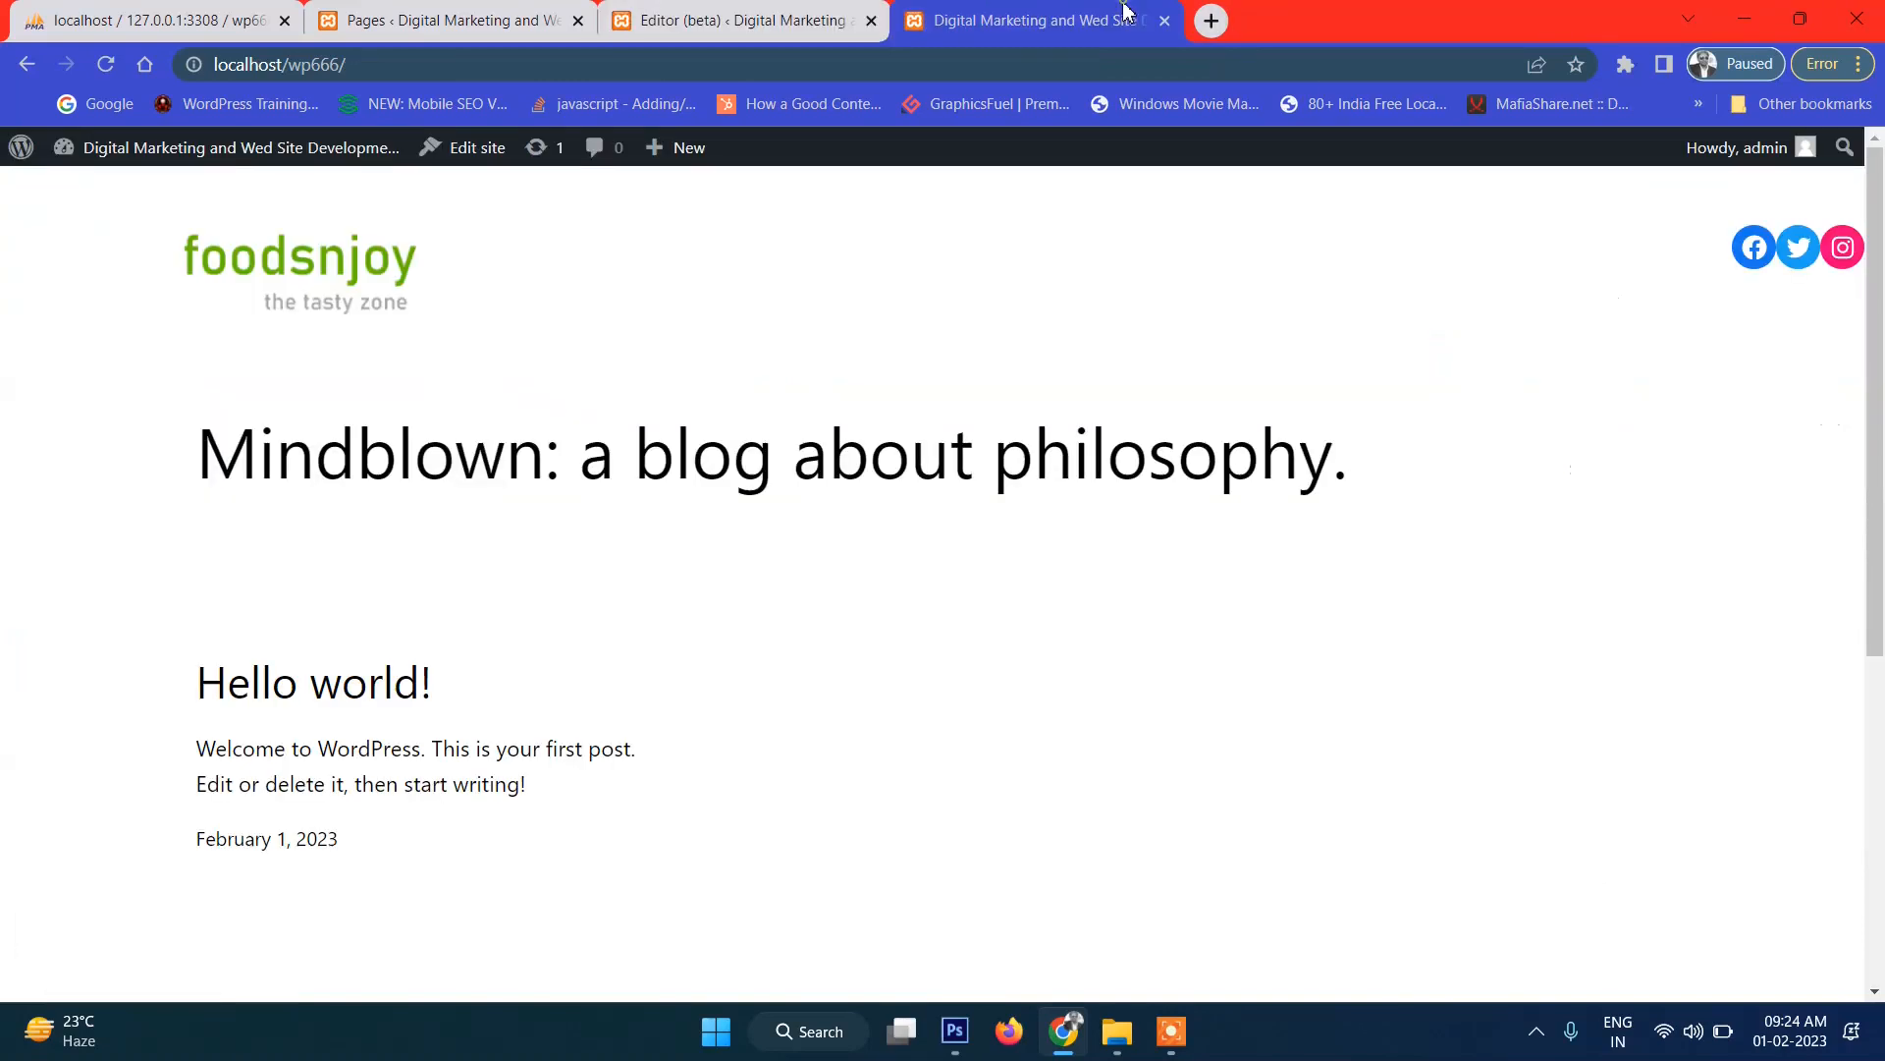
pyautogui.click(106, 64)
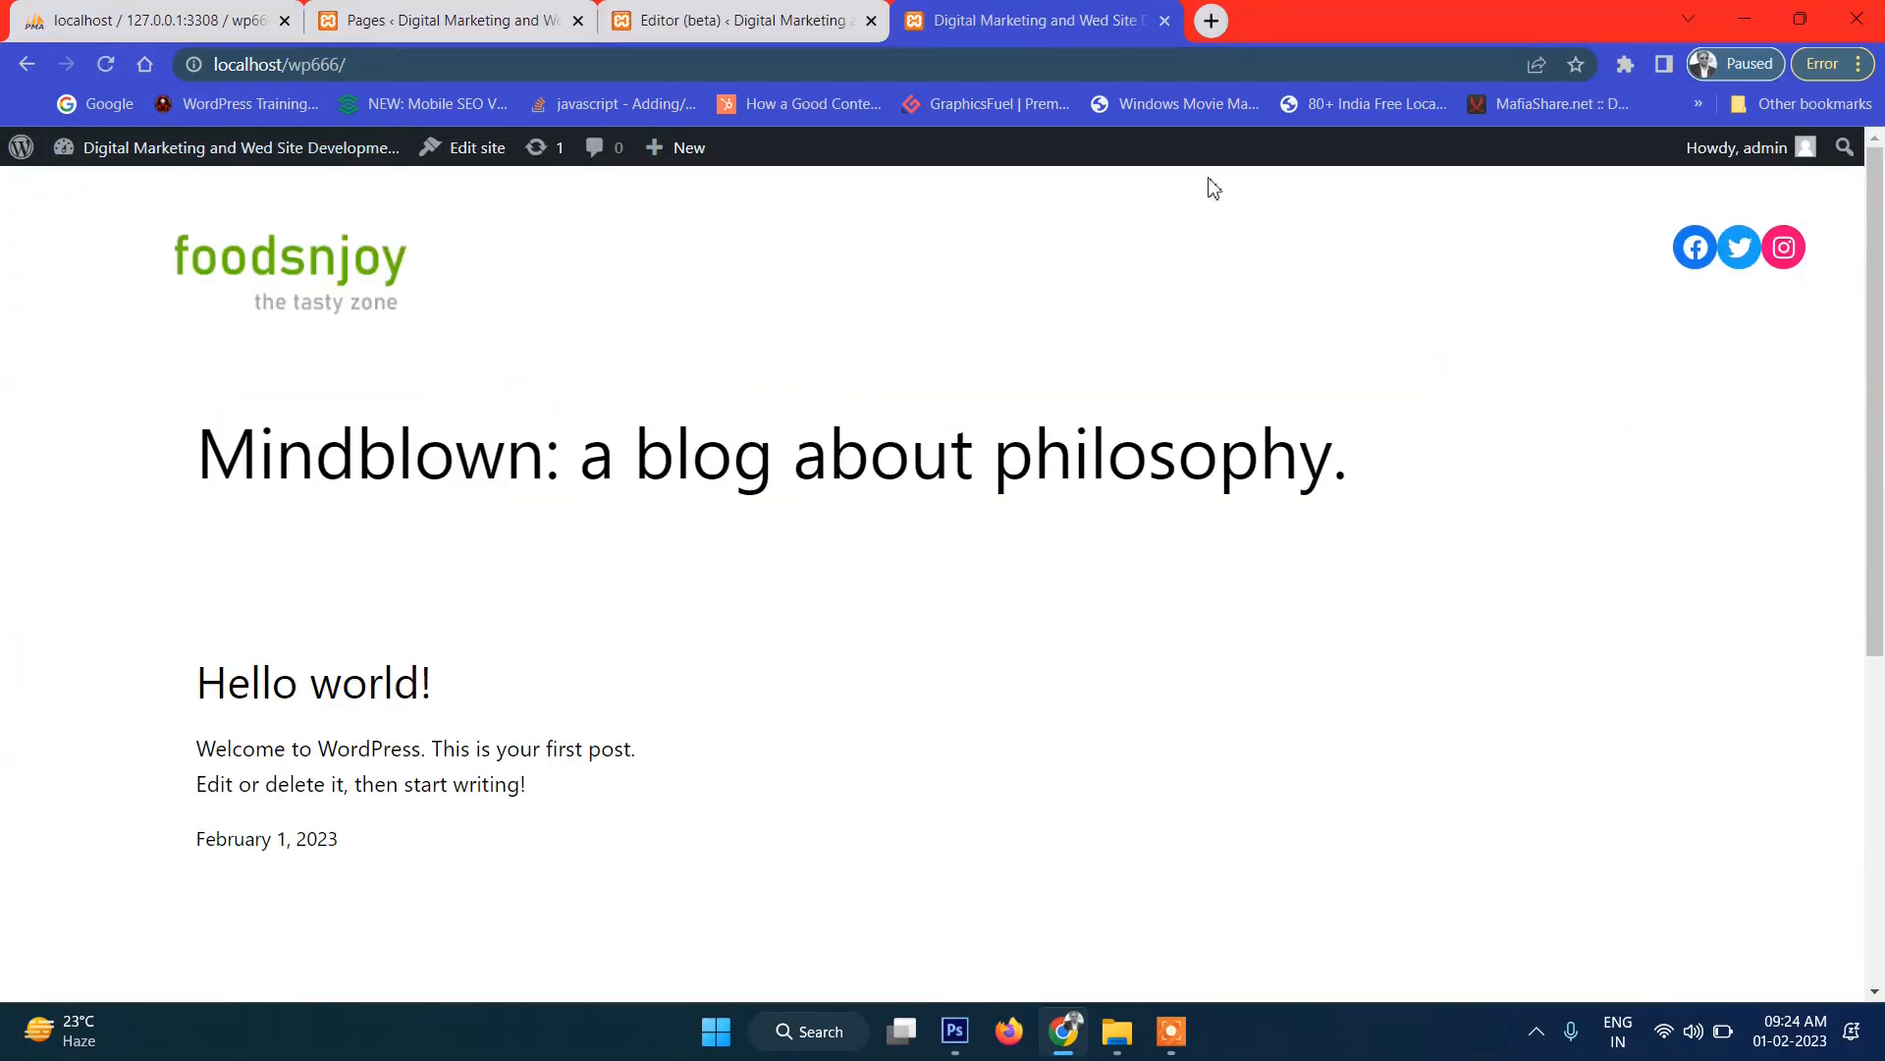
pyautogui.click(756, 20)
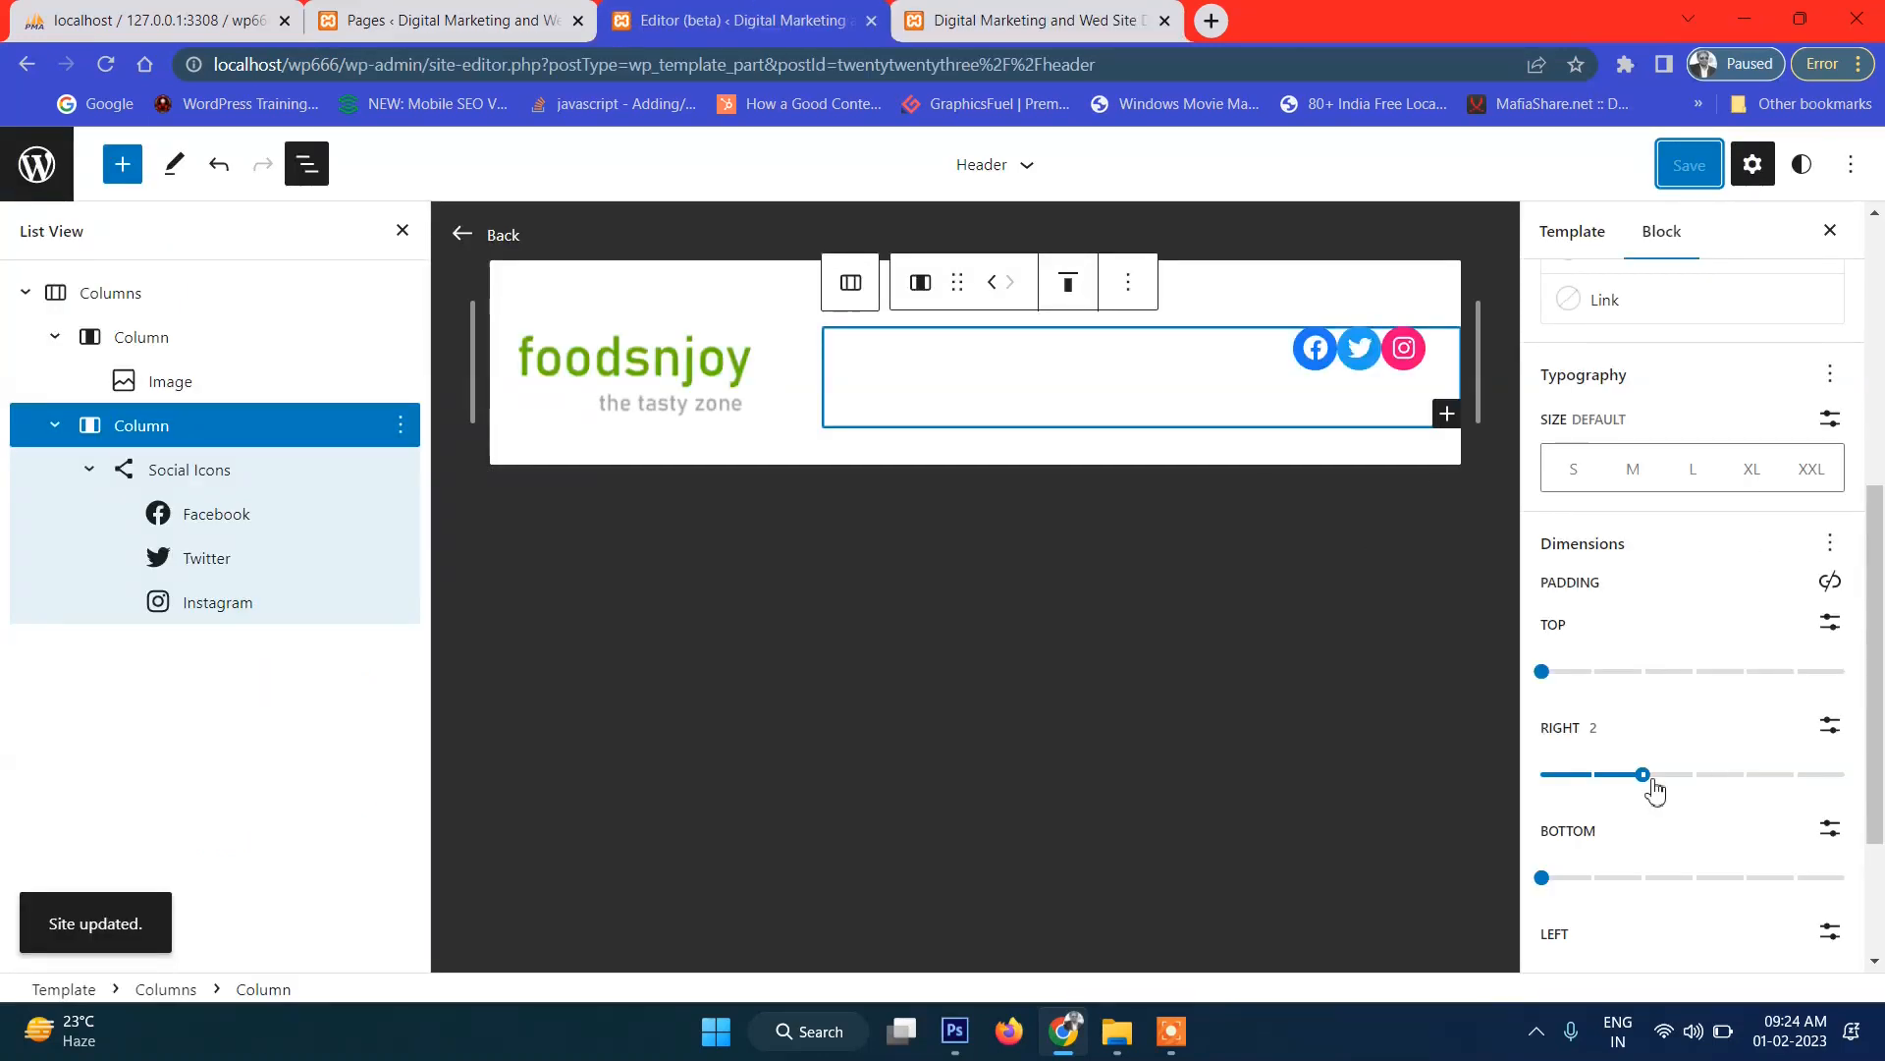
pyautogui.click(1685, 778)
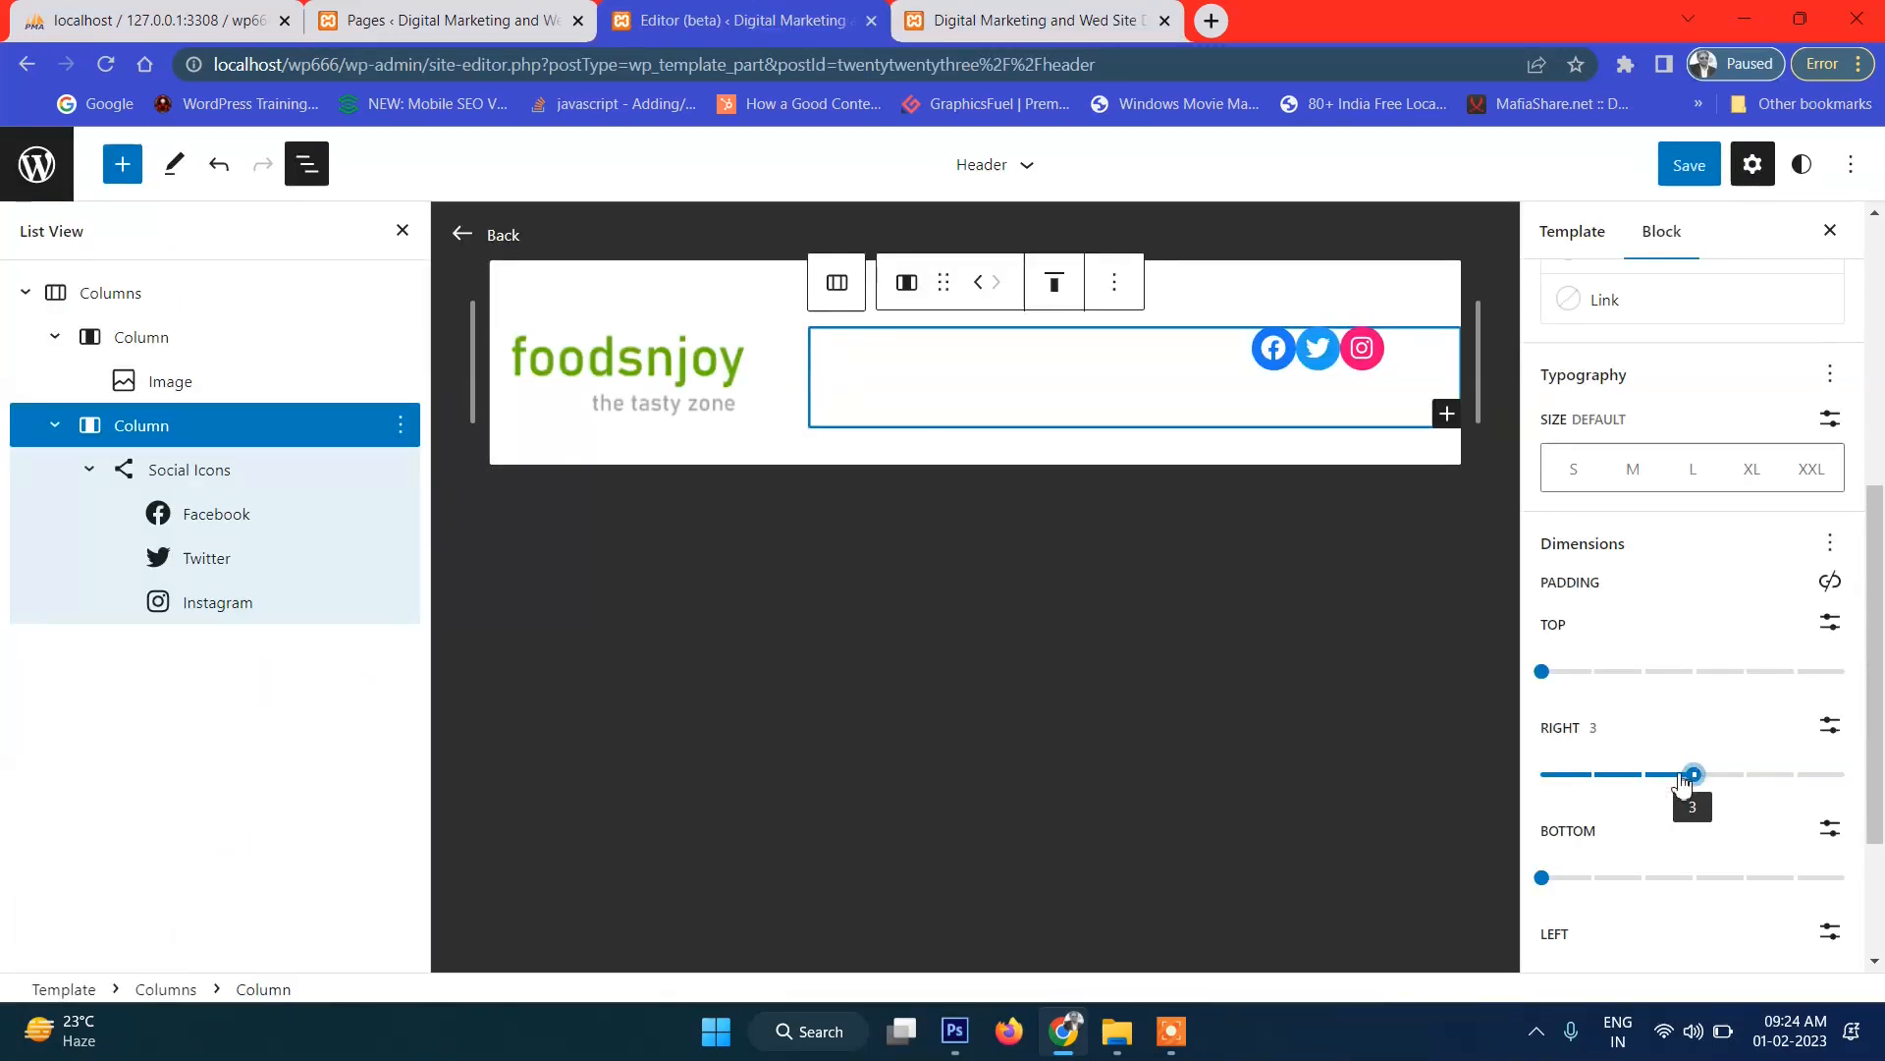
# Raise the column's right padding to 4, save, and check it on the reloaded front page.
pyautogui.click(1716, 776)
pyautogui.click(1689, 165)
pyautogui.click(1688, 169)
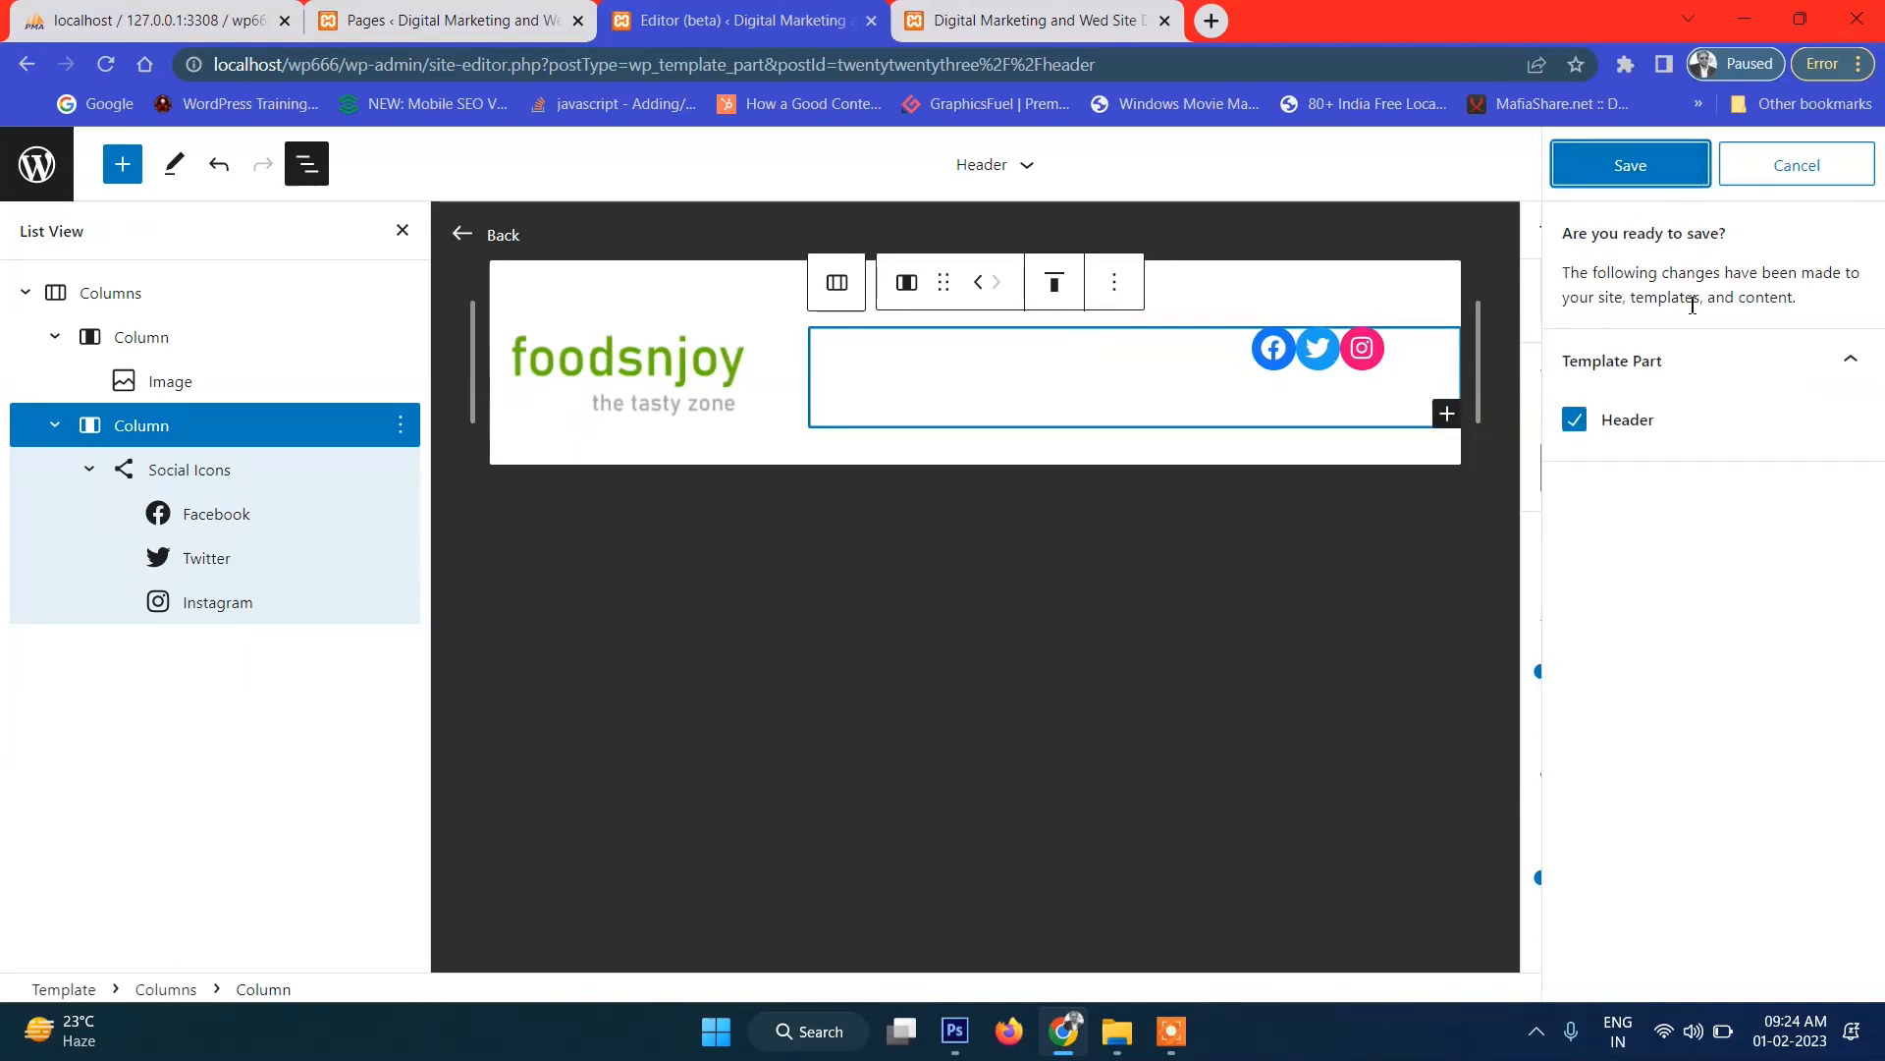
pyautogui.click(1036, 20)
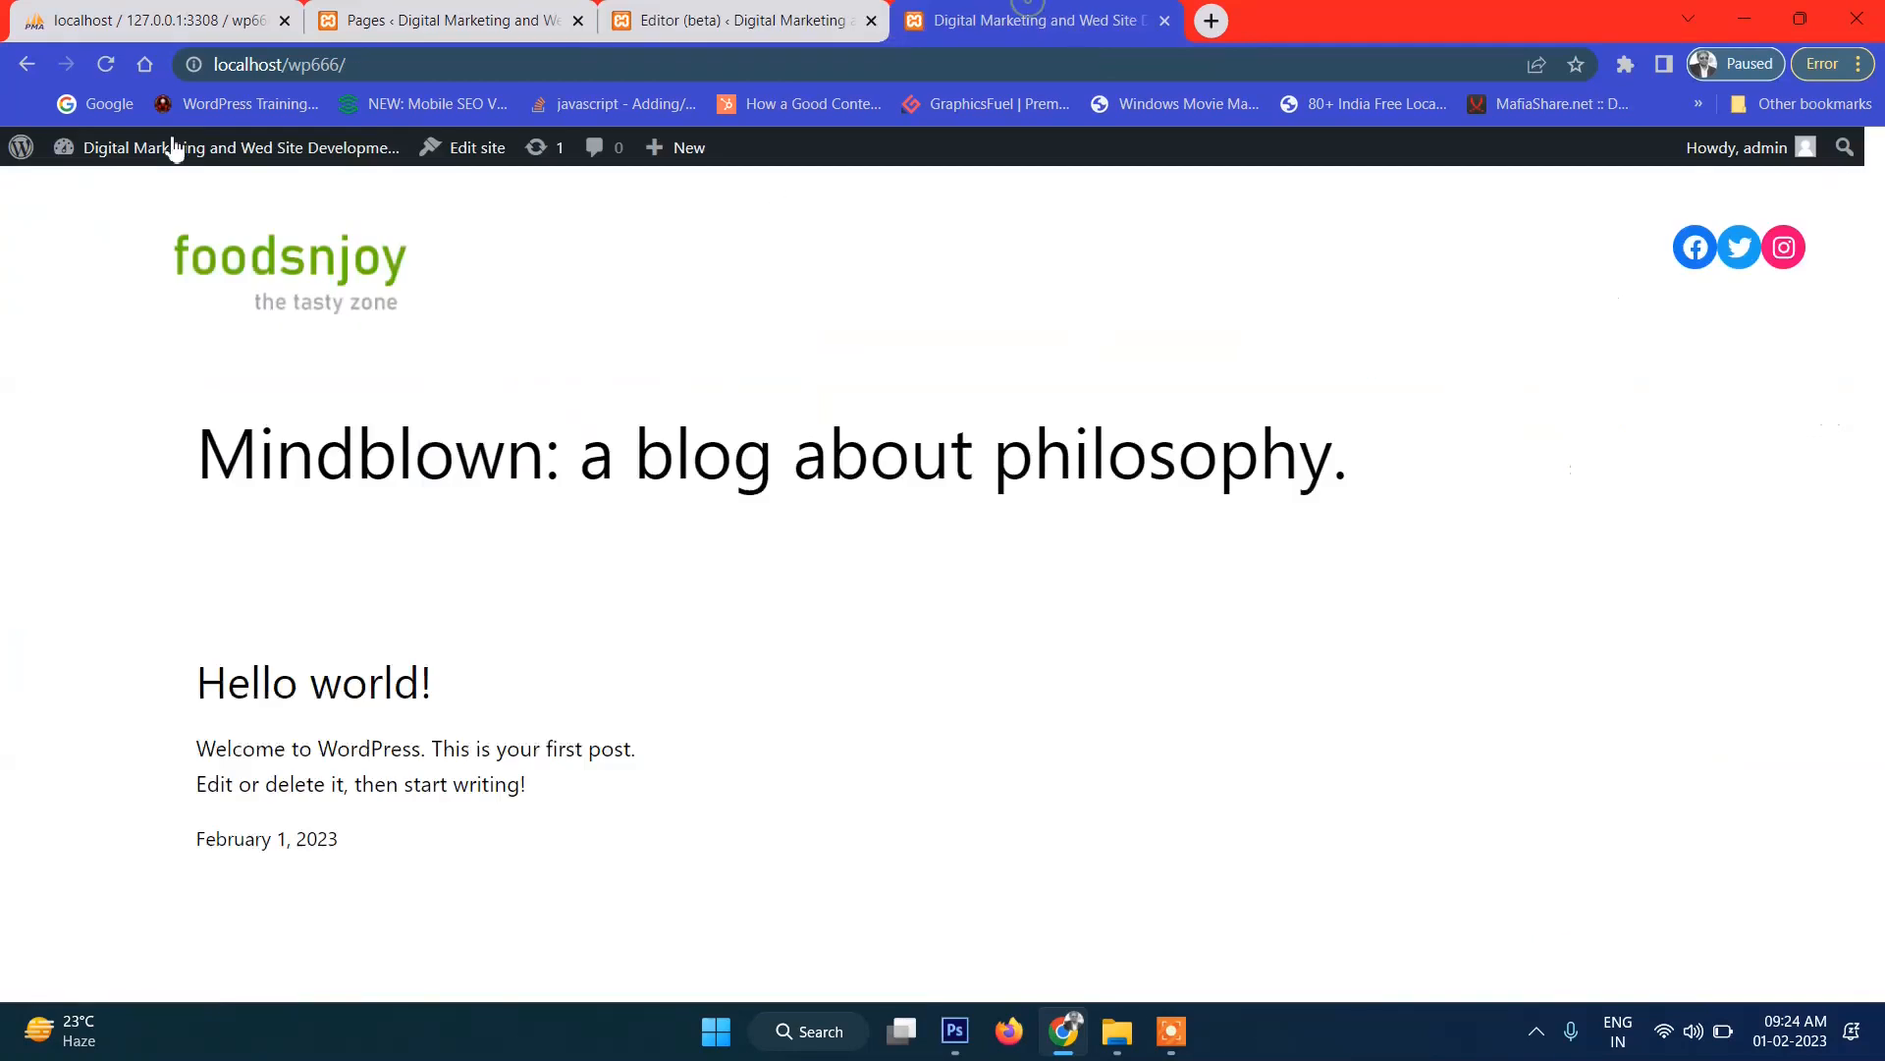
pyautogui.click(106, 71)
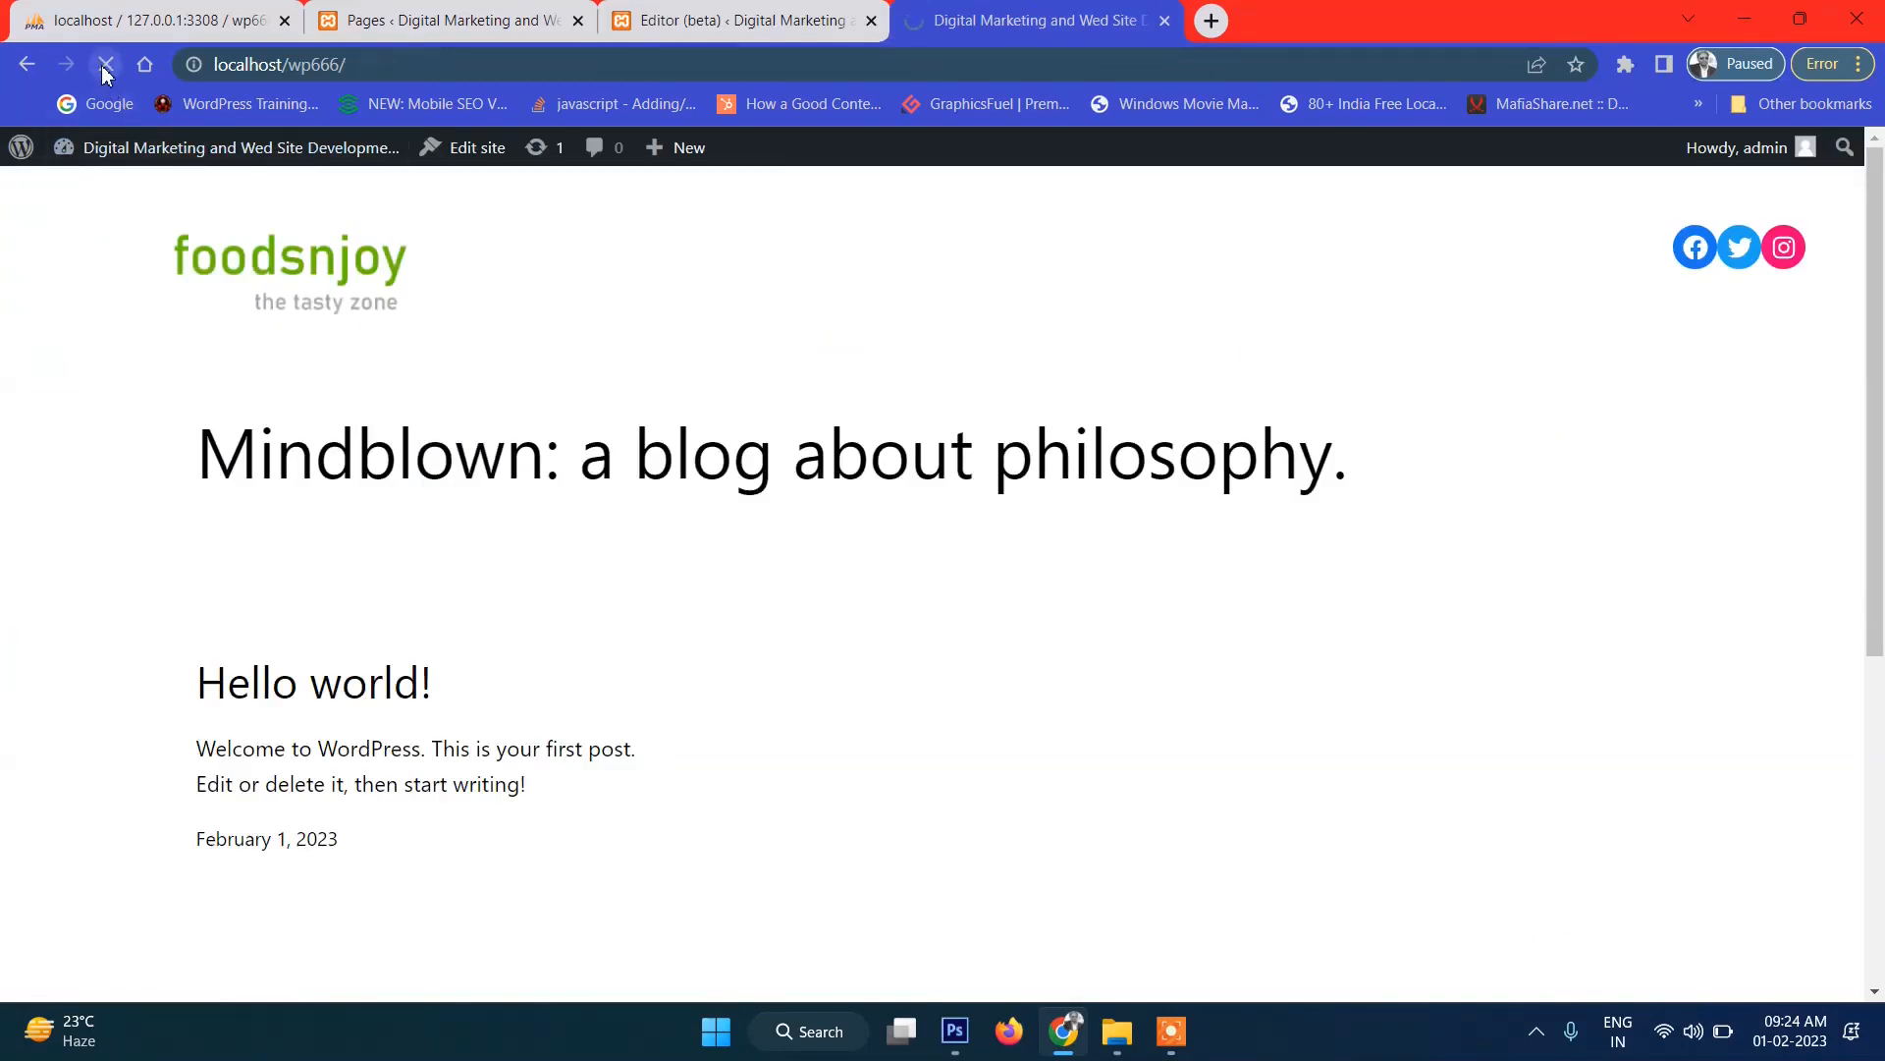
pyautogui.scroll(-3, 1487, 463)
pyautogui.scroll(3, 1493, 464)
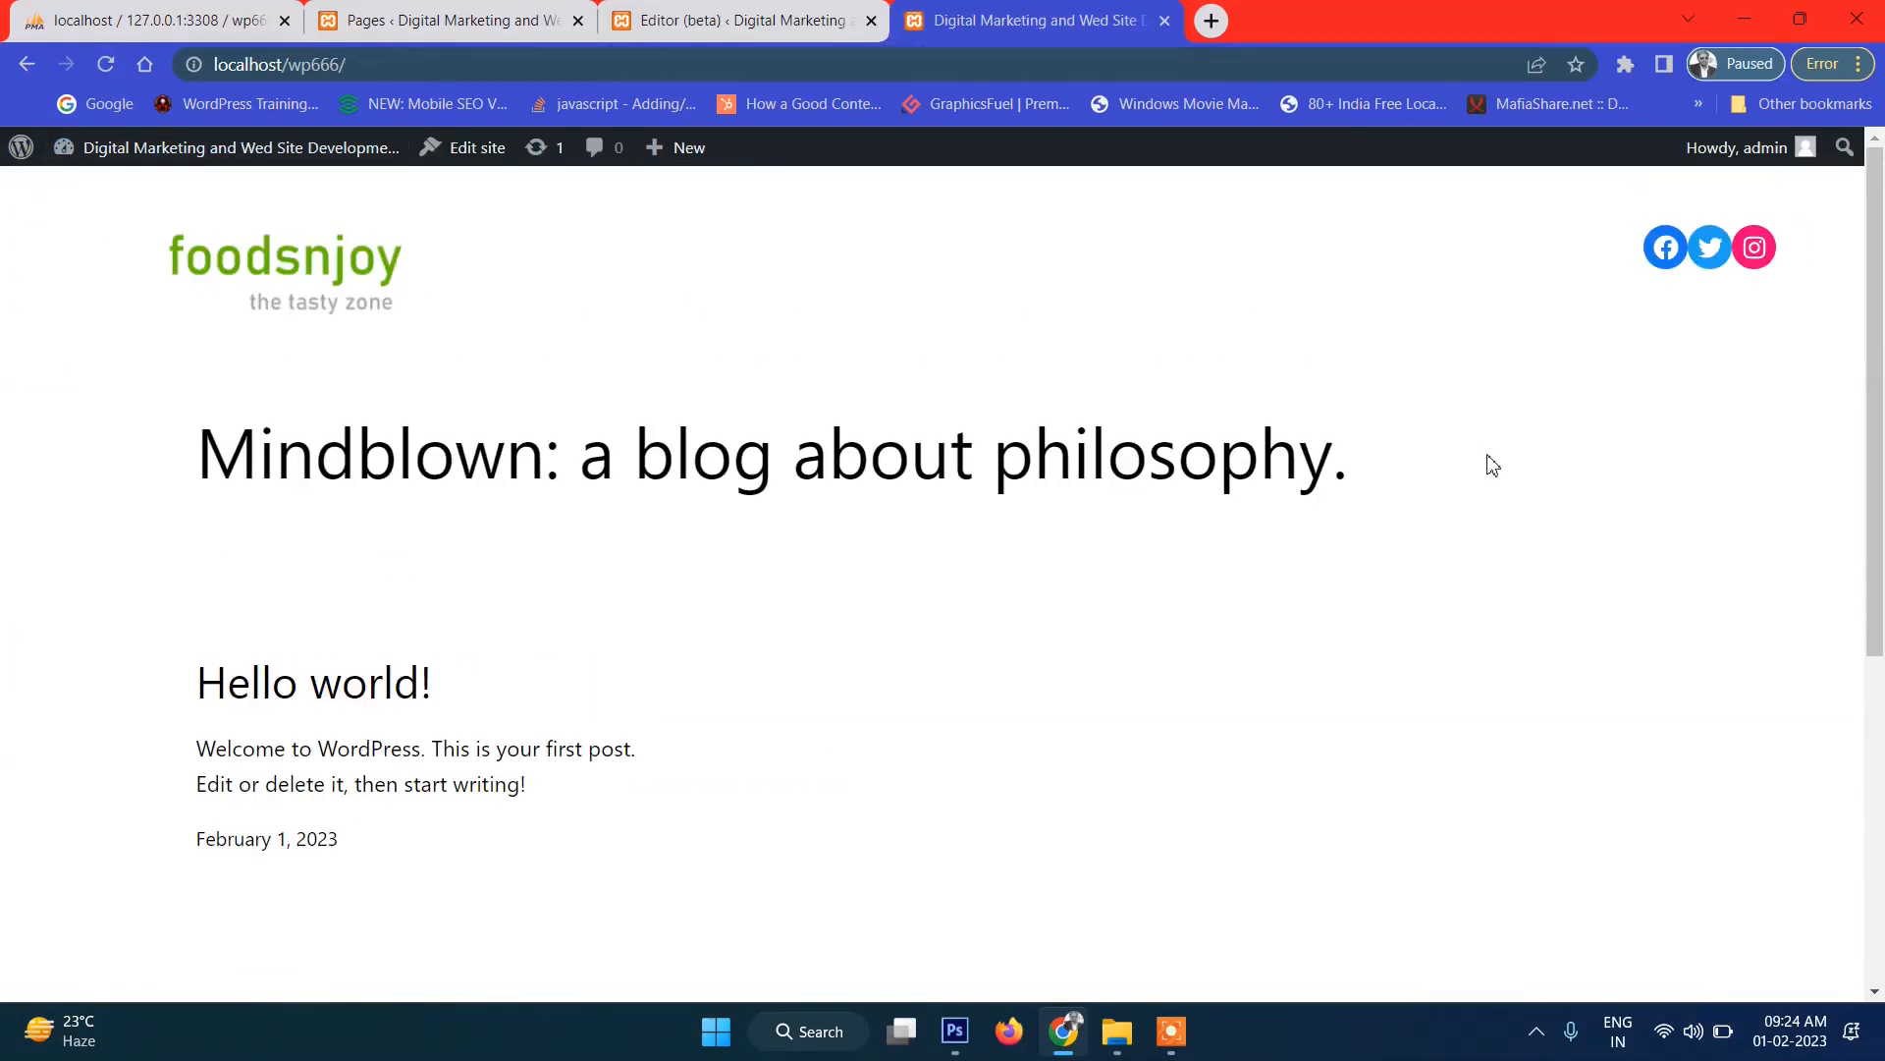
pyautogui.click(663, 18)
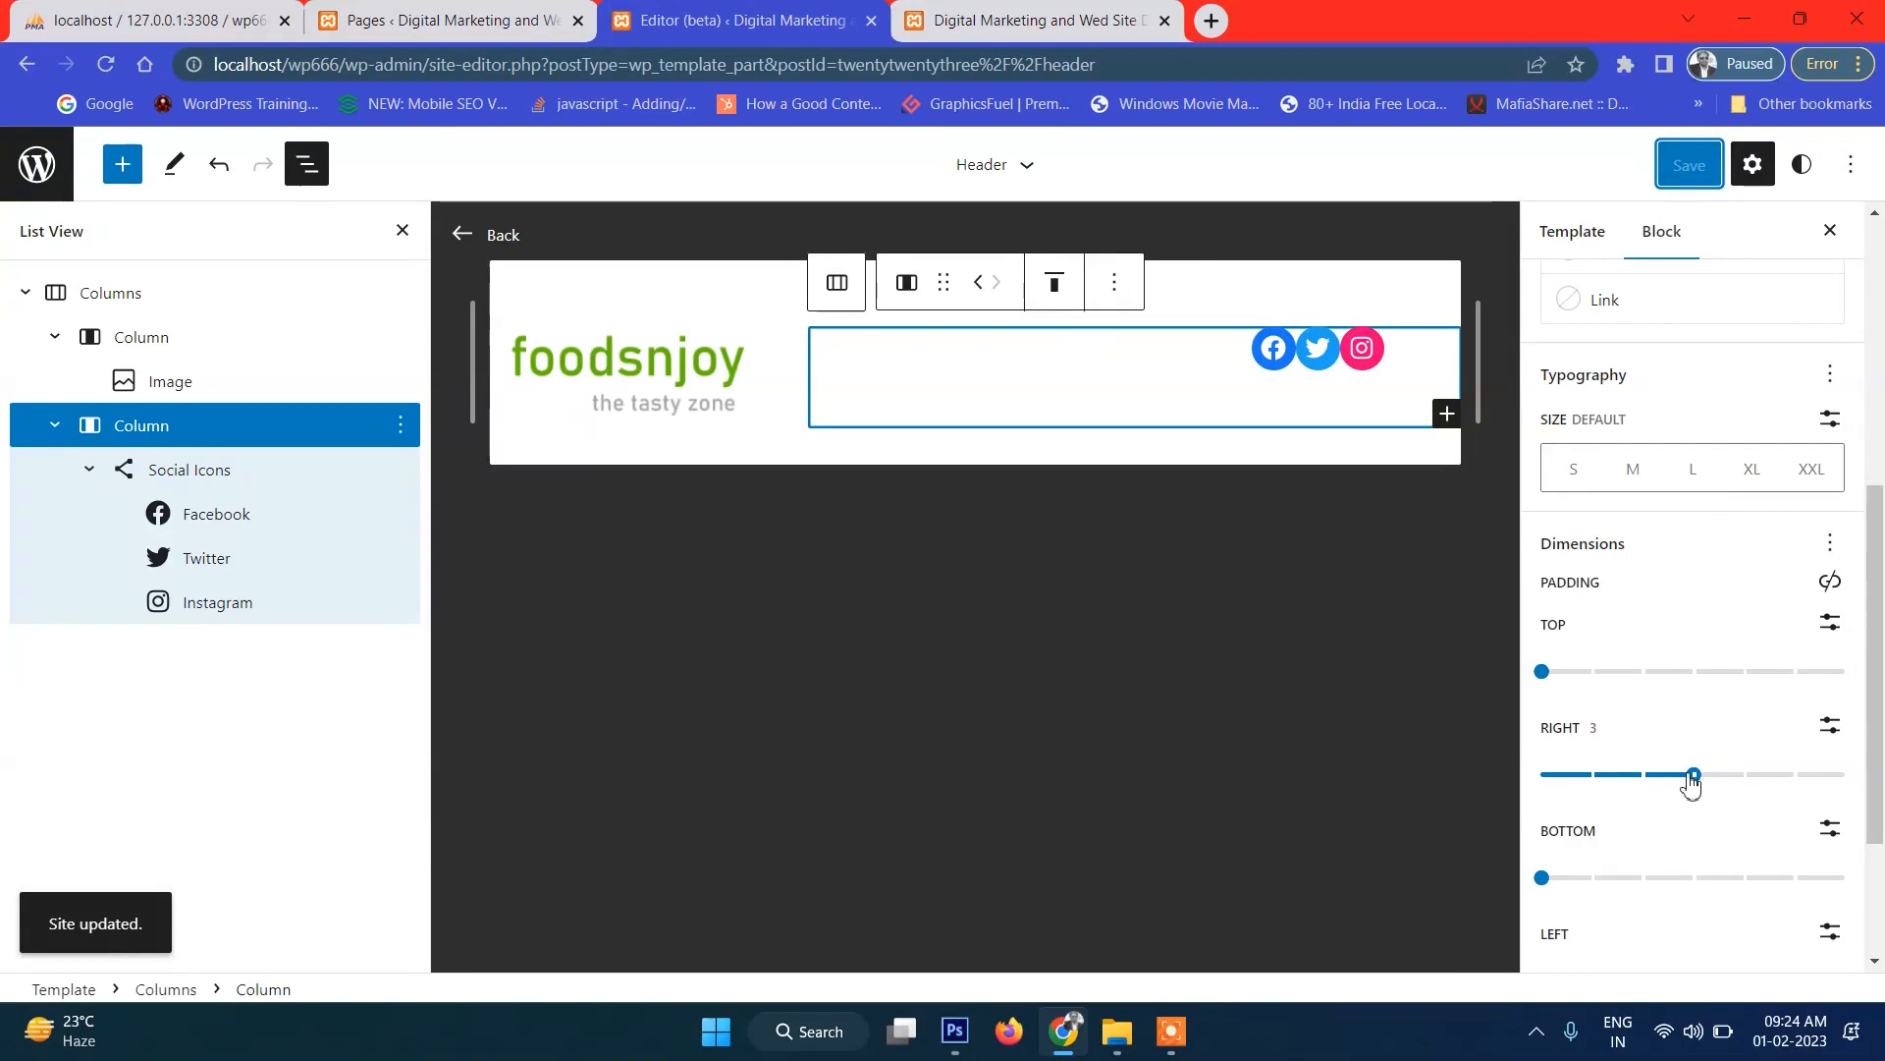
# Raise the right padding to 5, save the Header, and reload the live site to check it.
pyautogui.moveTo(1696, 791); pyautogui.dragTo(1781, 794)
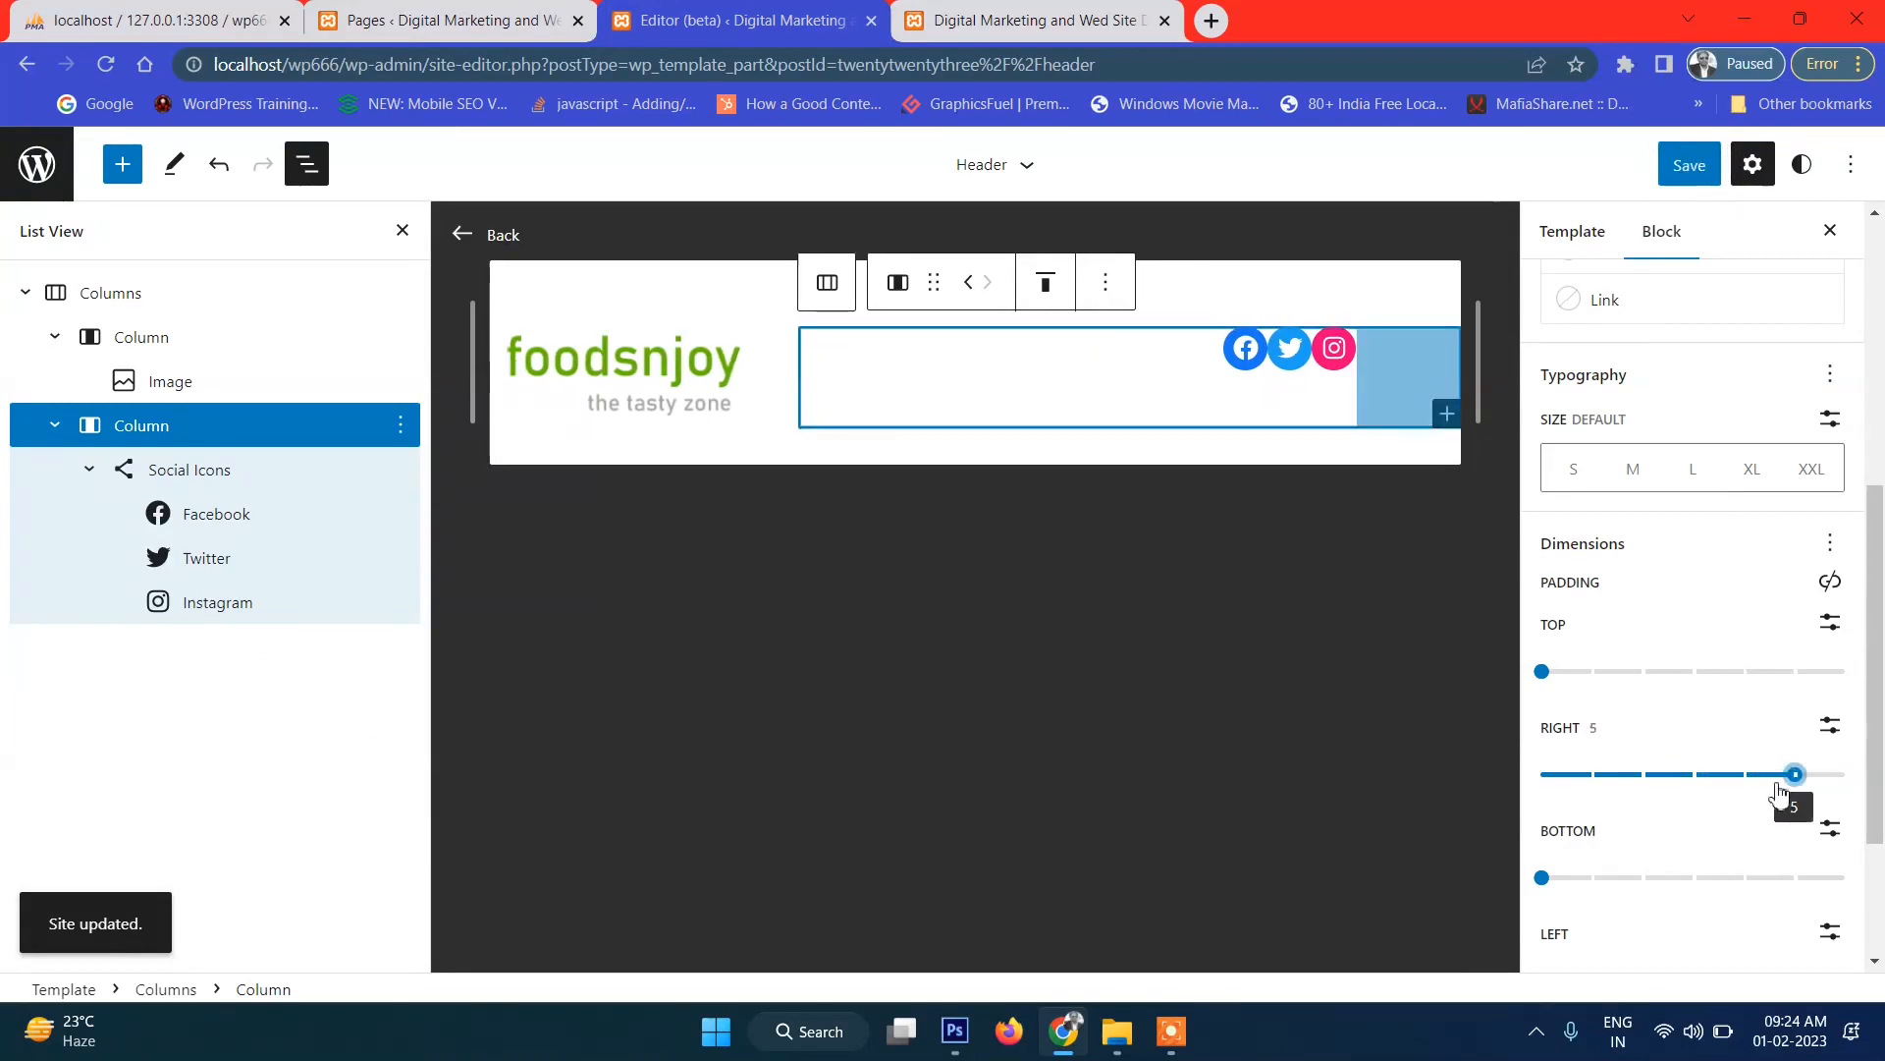
pyautogui.click(1683, 166)
pyautogui.click(1681, 173)
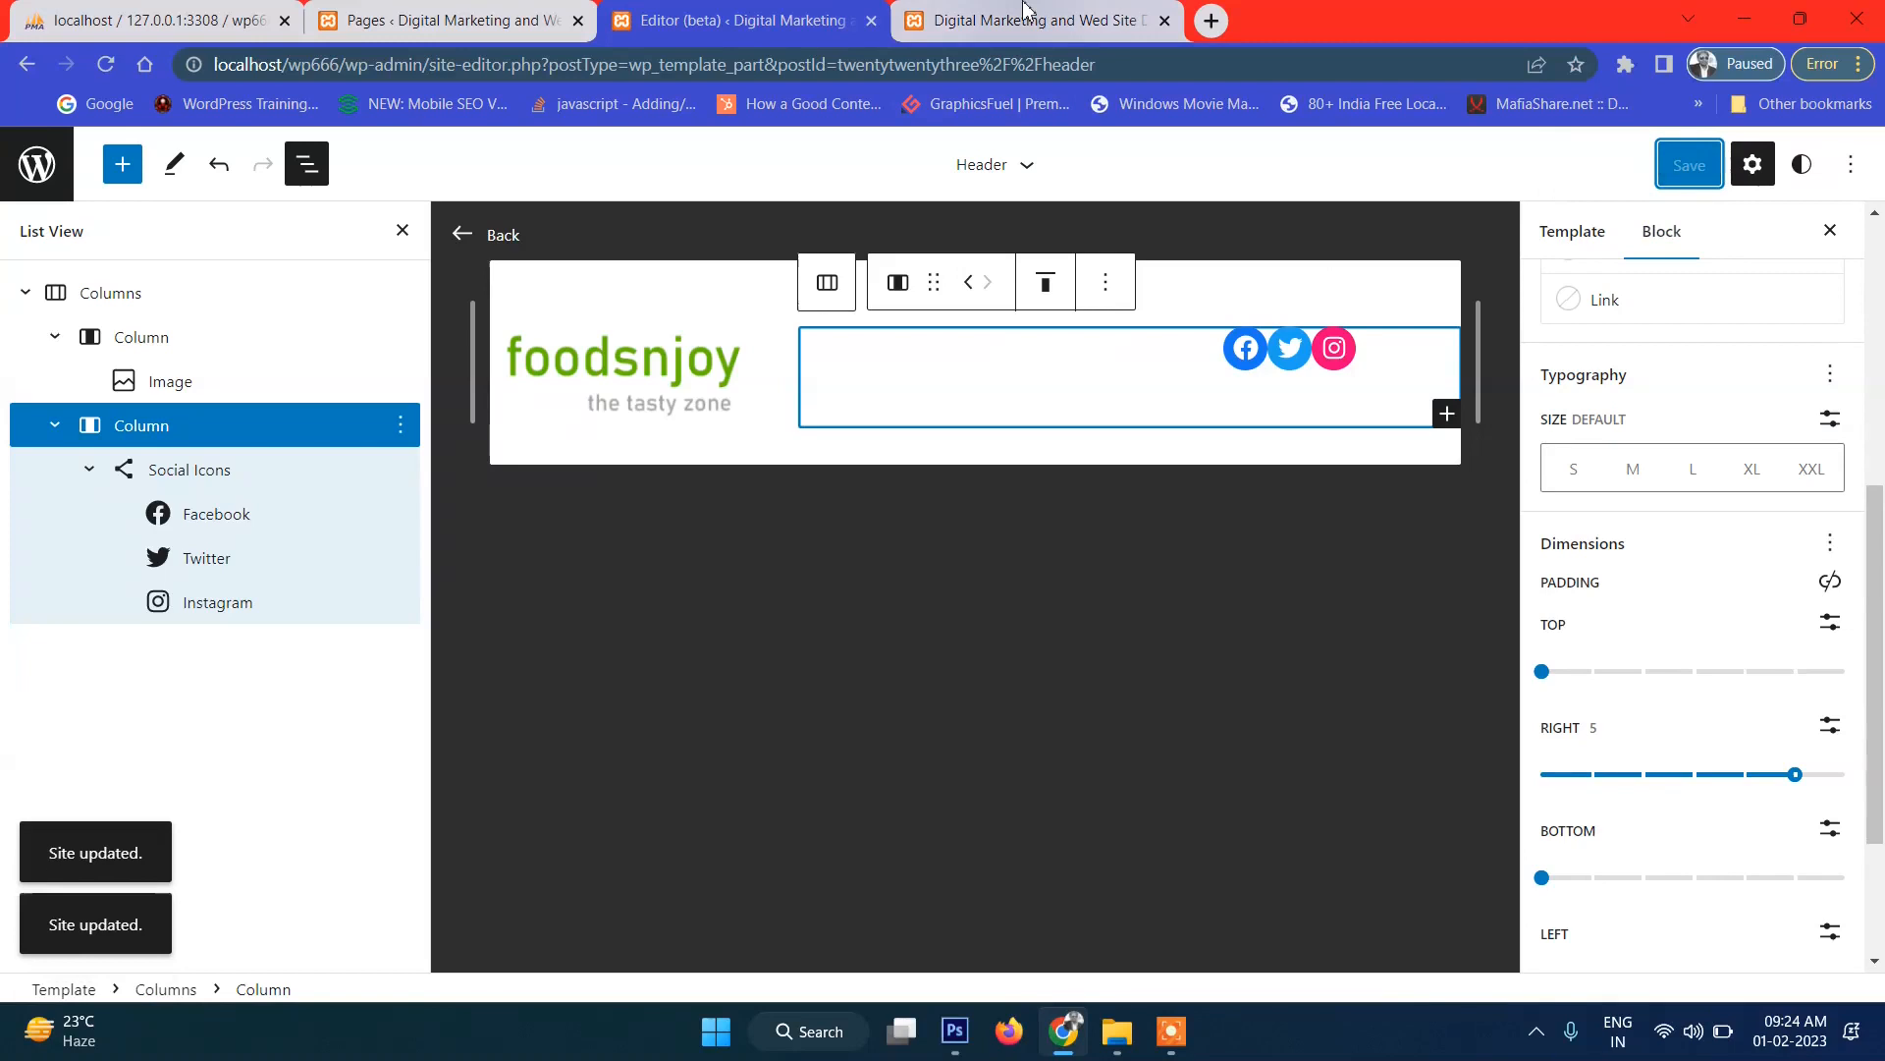
pyautogui.click(1024, 12)
pyautogui.click(102, 67)
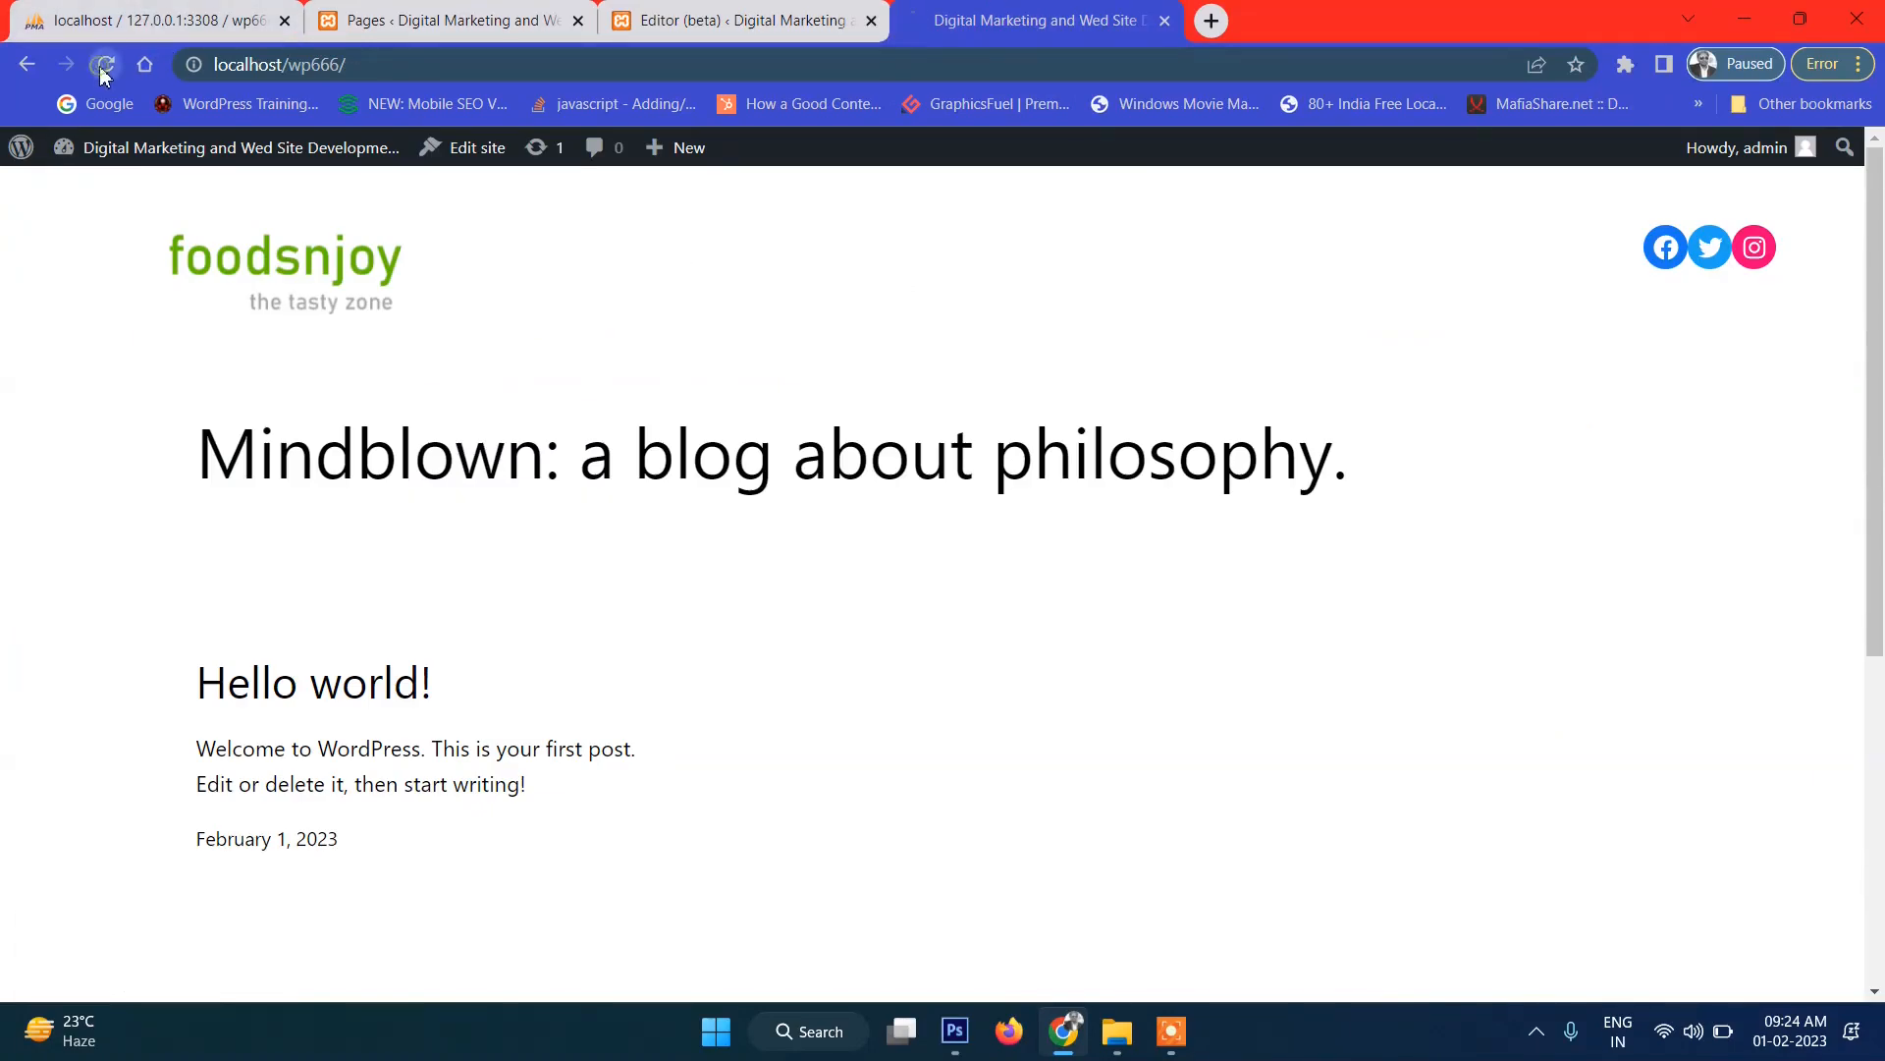
pyautogui.scroll(-2, 1443, 417)
pyautogui.scroll(2, 1444, 416)
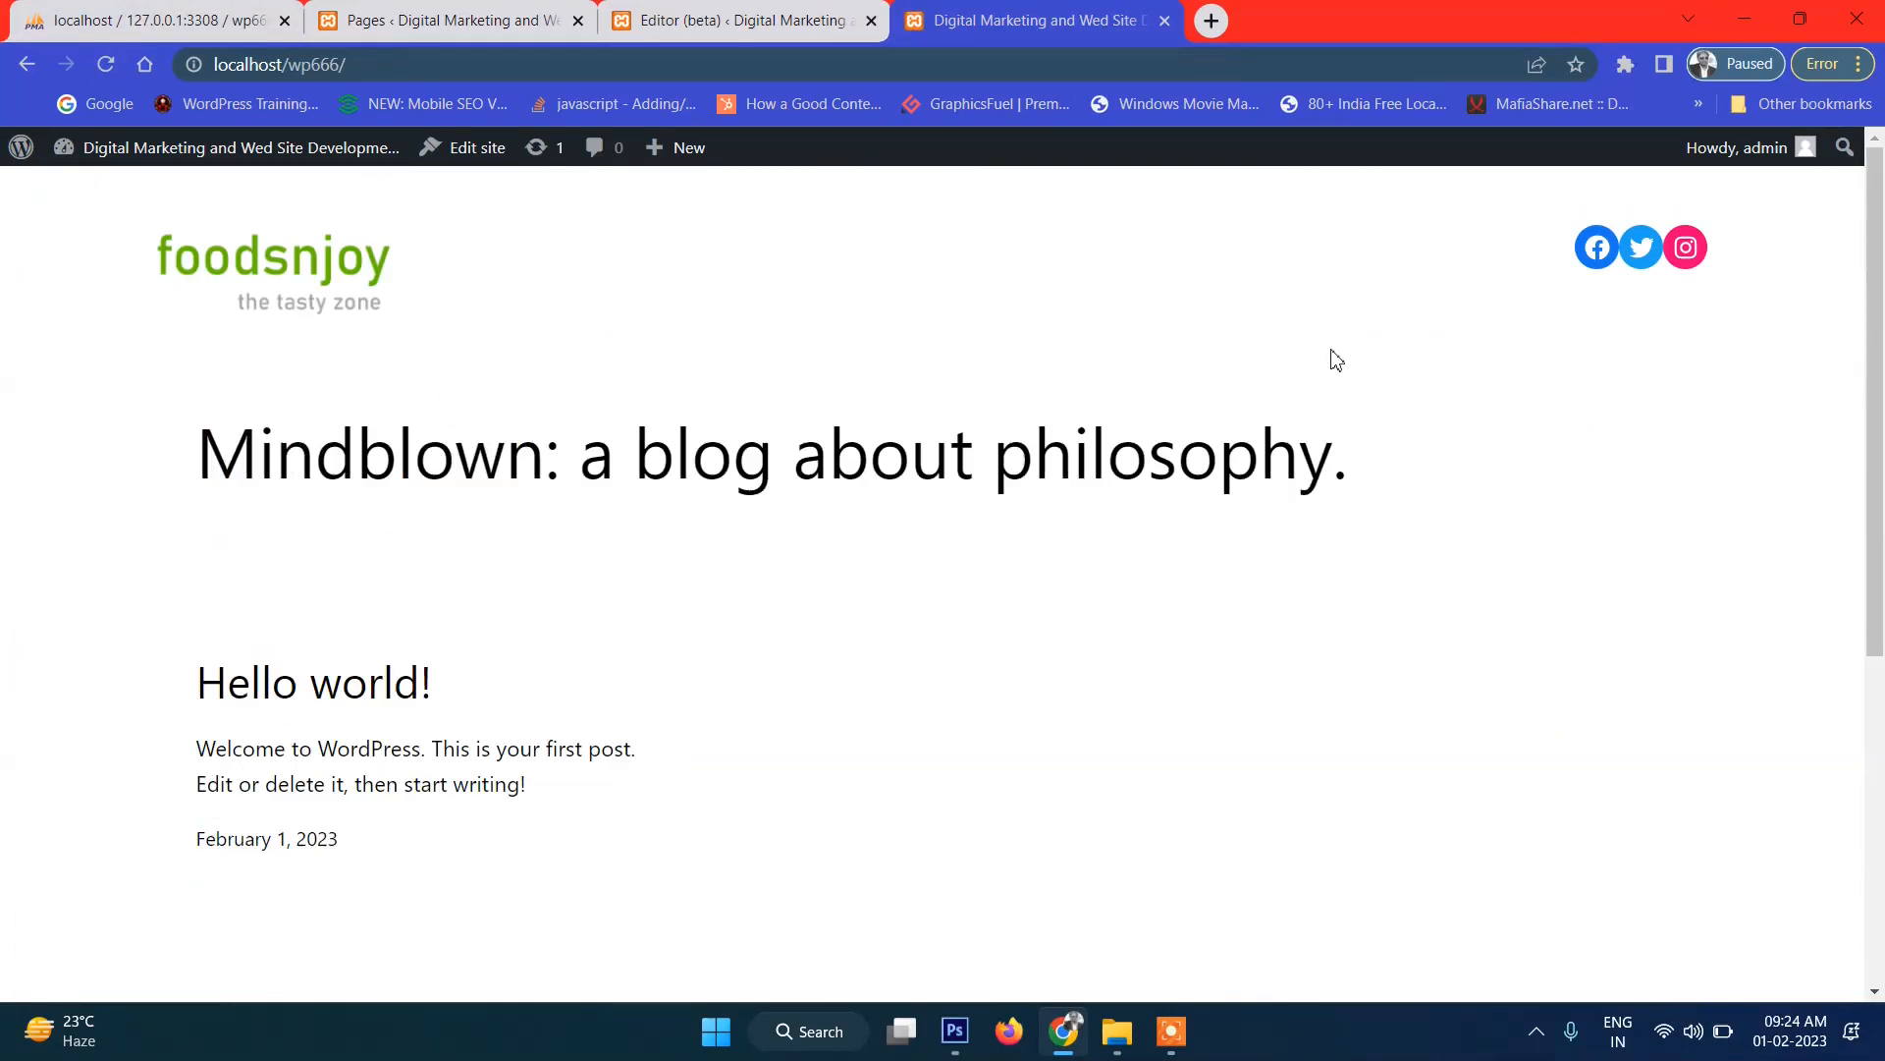
# Review the foodsnjoy header mockup in Photoshop, then return to the Header template in the site editor.
pyautogui.click(962, 1043)
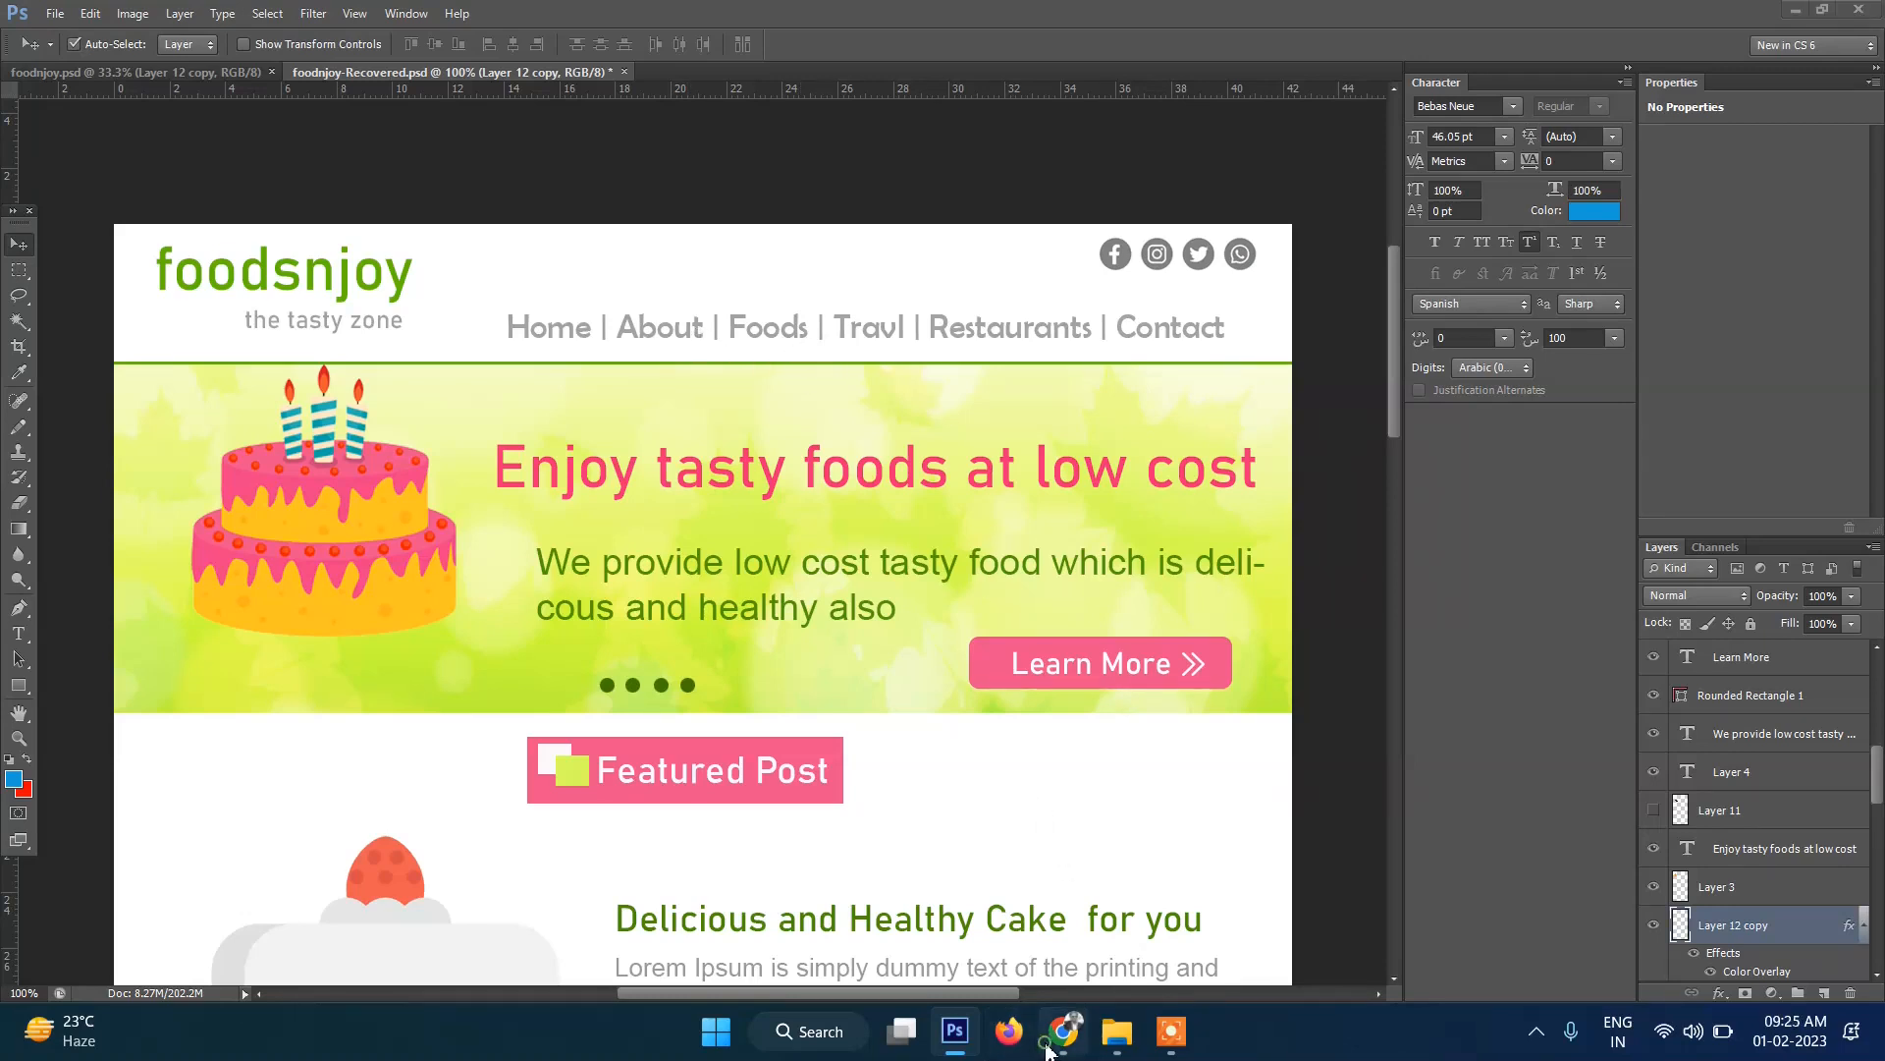
pyautogui.click(1061, 1031)
pyautogui.click(691, 19)
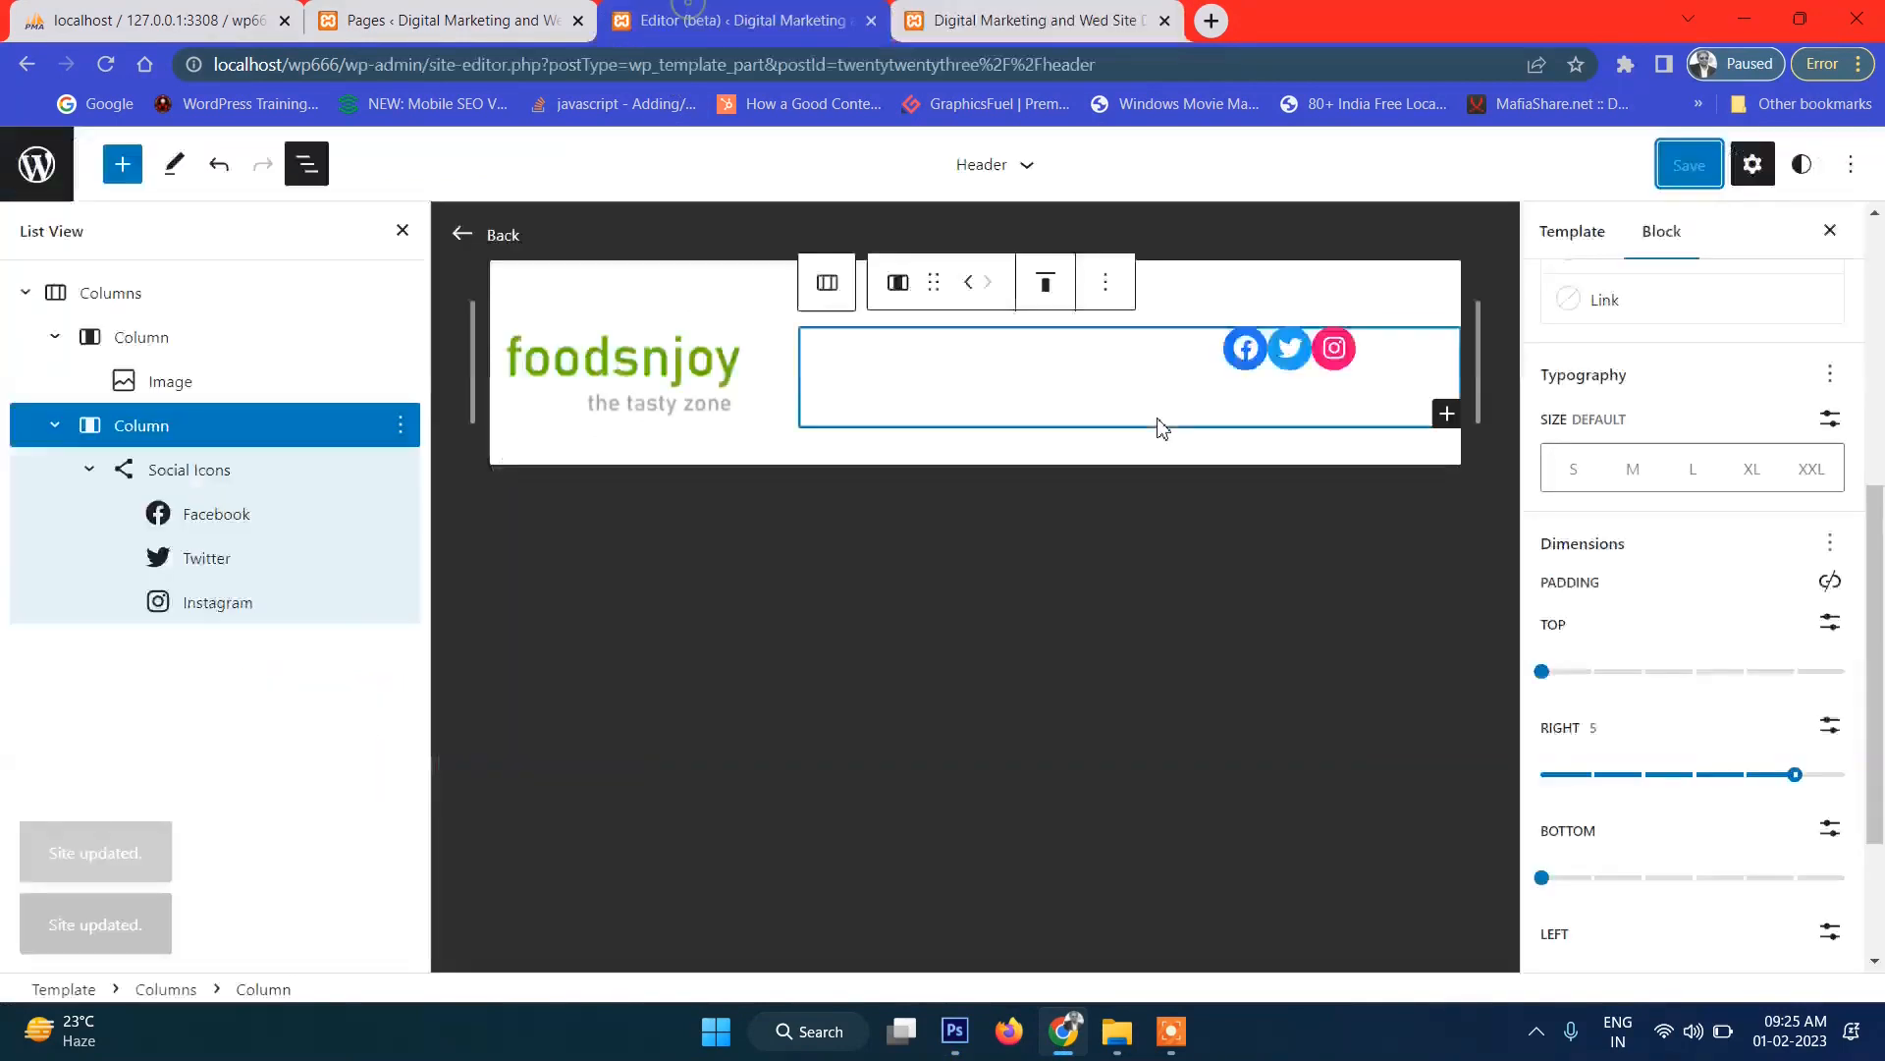
pyautogui.click(1447, 413)
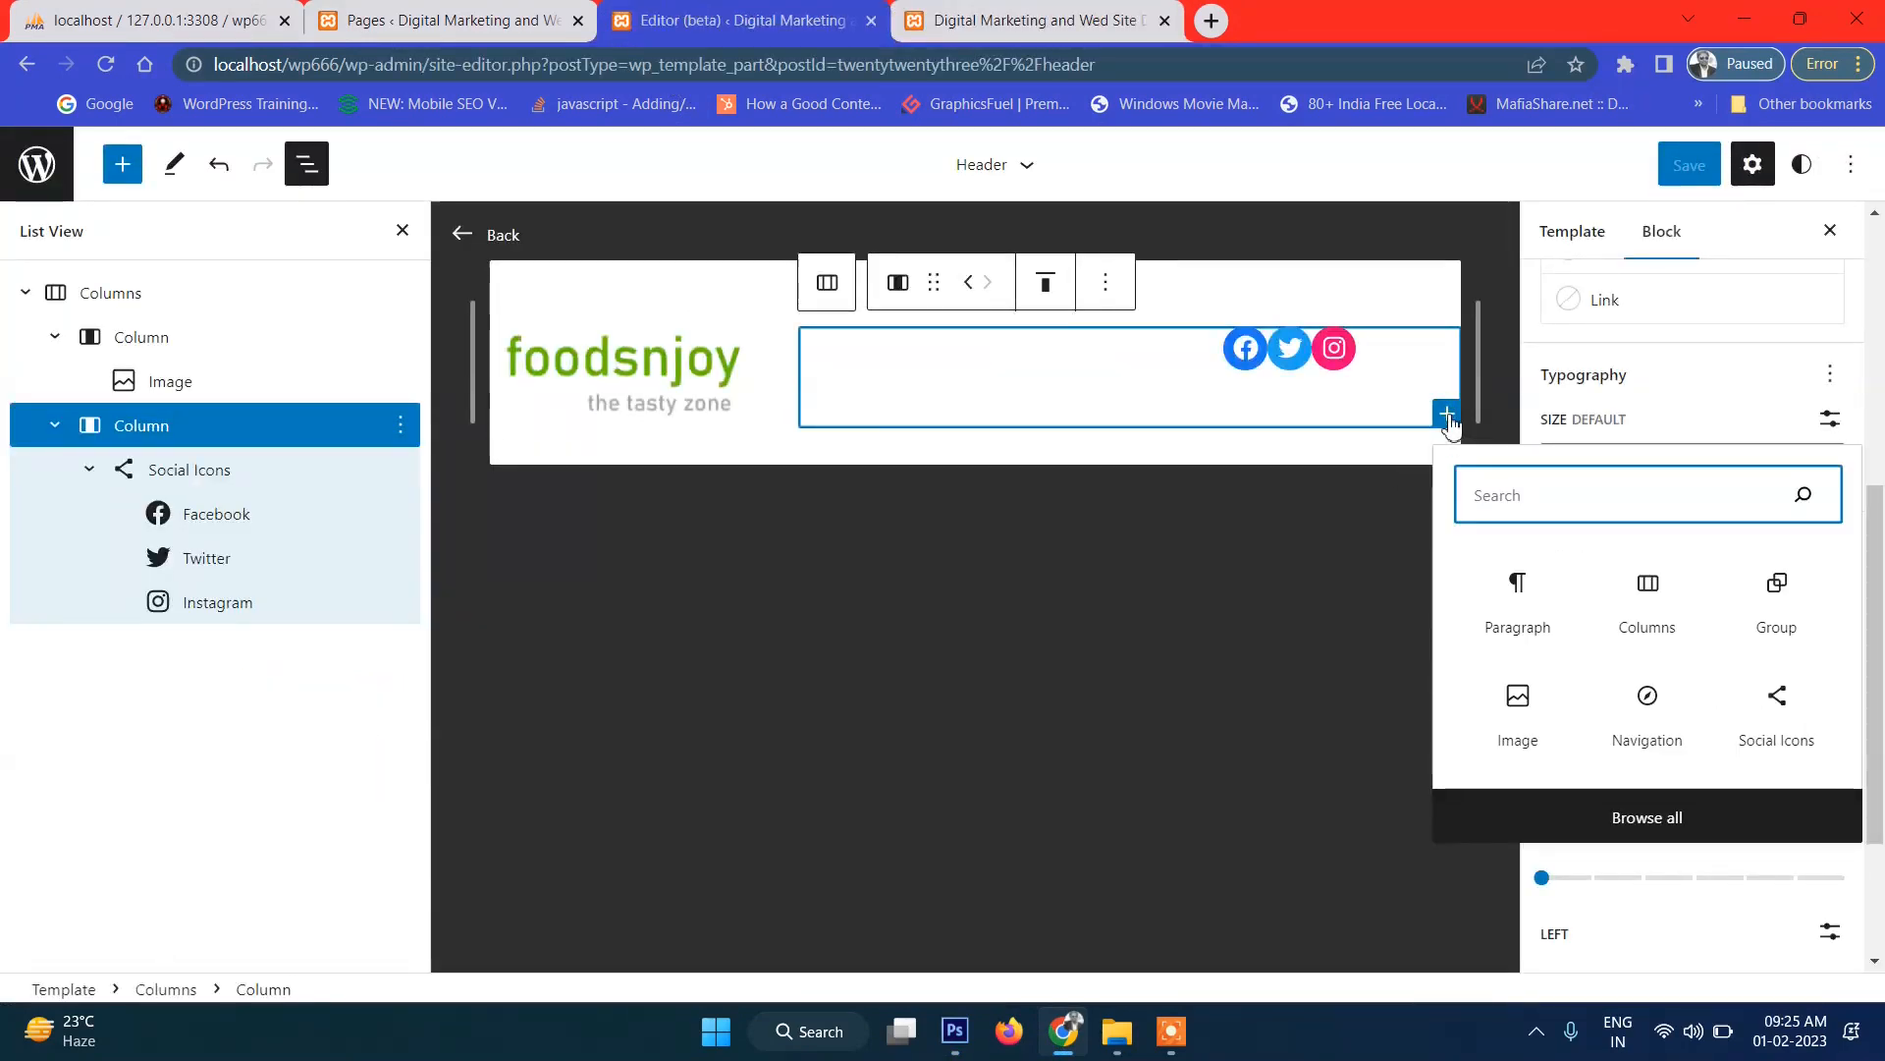
# Insert a Navigation block, showing a Sample Page link, beneath the header's social icons.
pyautogui.click(1516, 592)
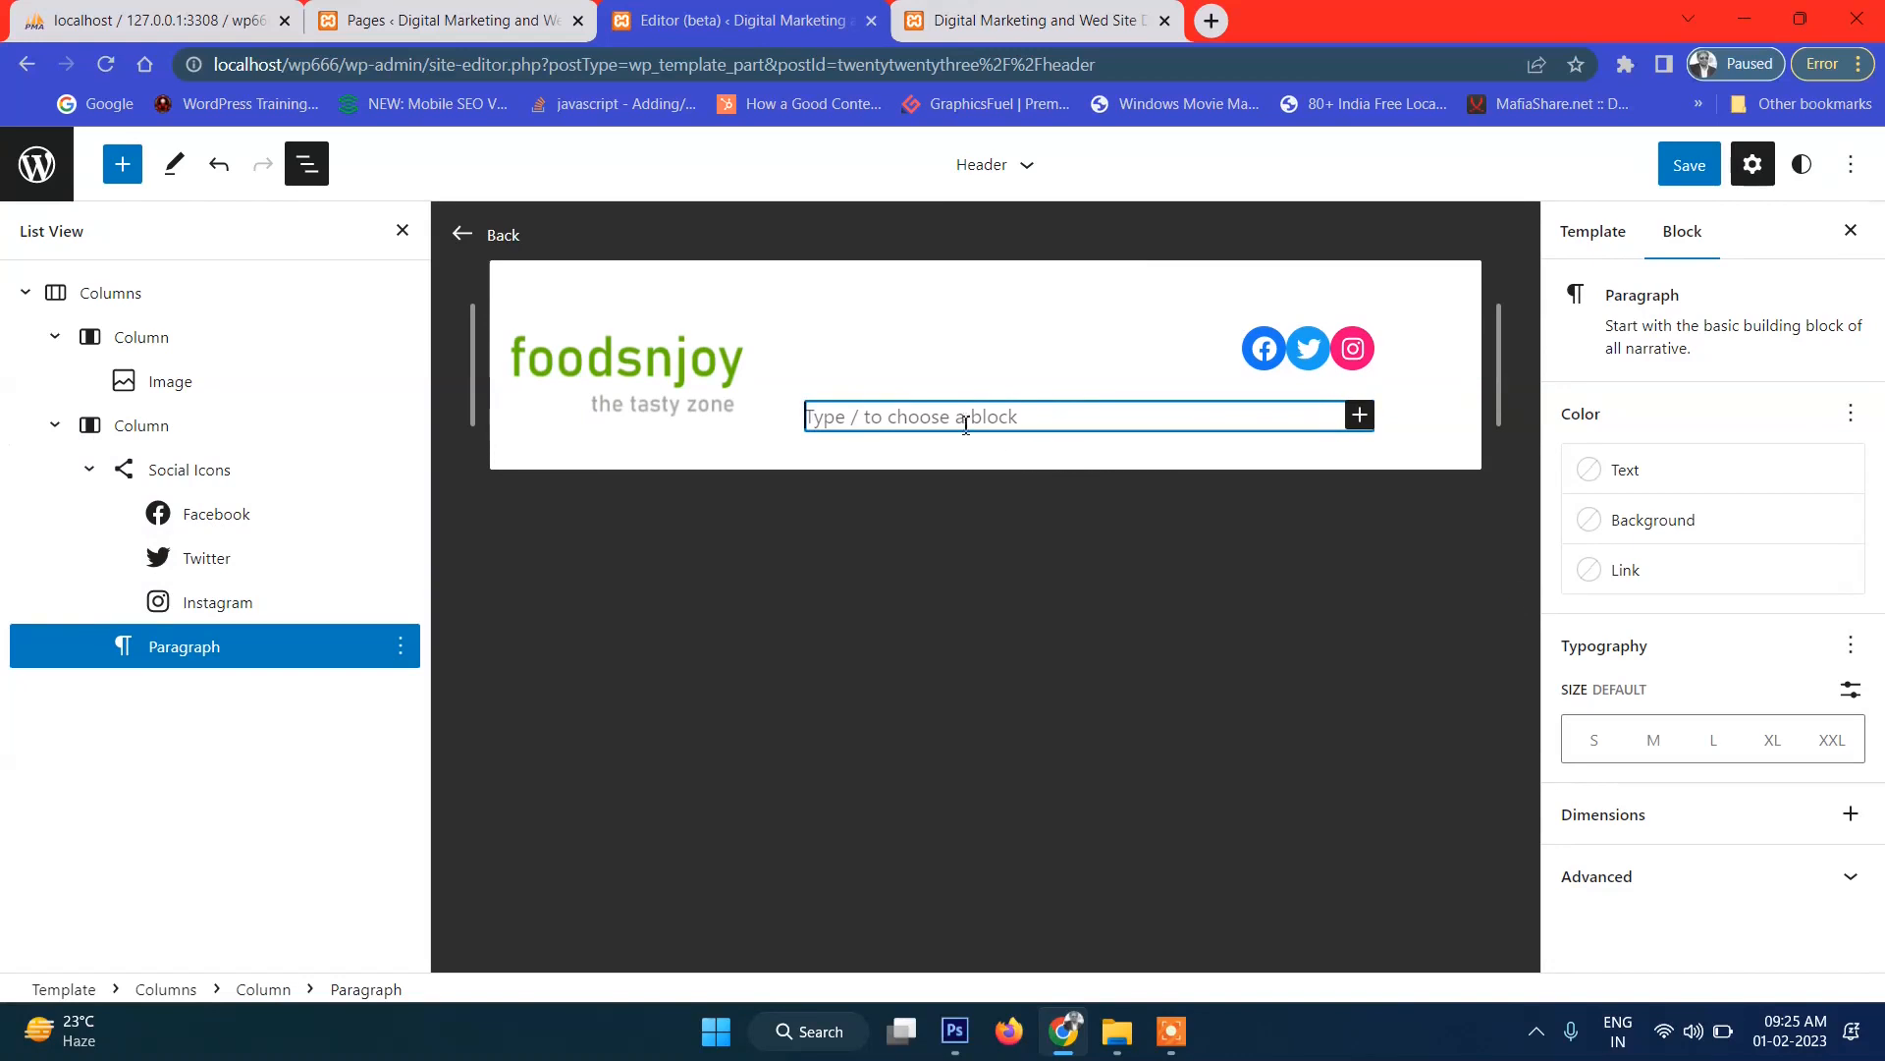
pyautogui.click(1360, 418)
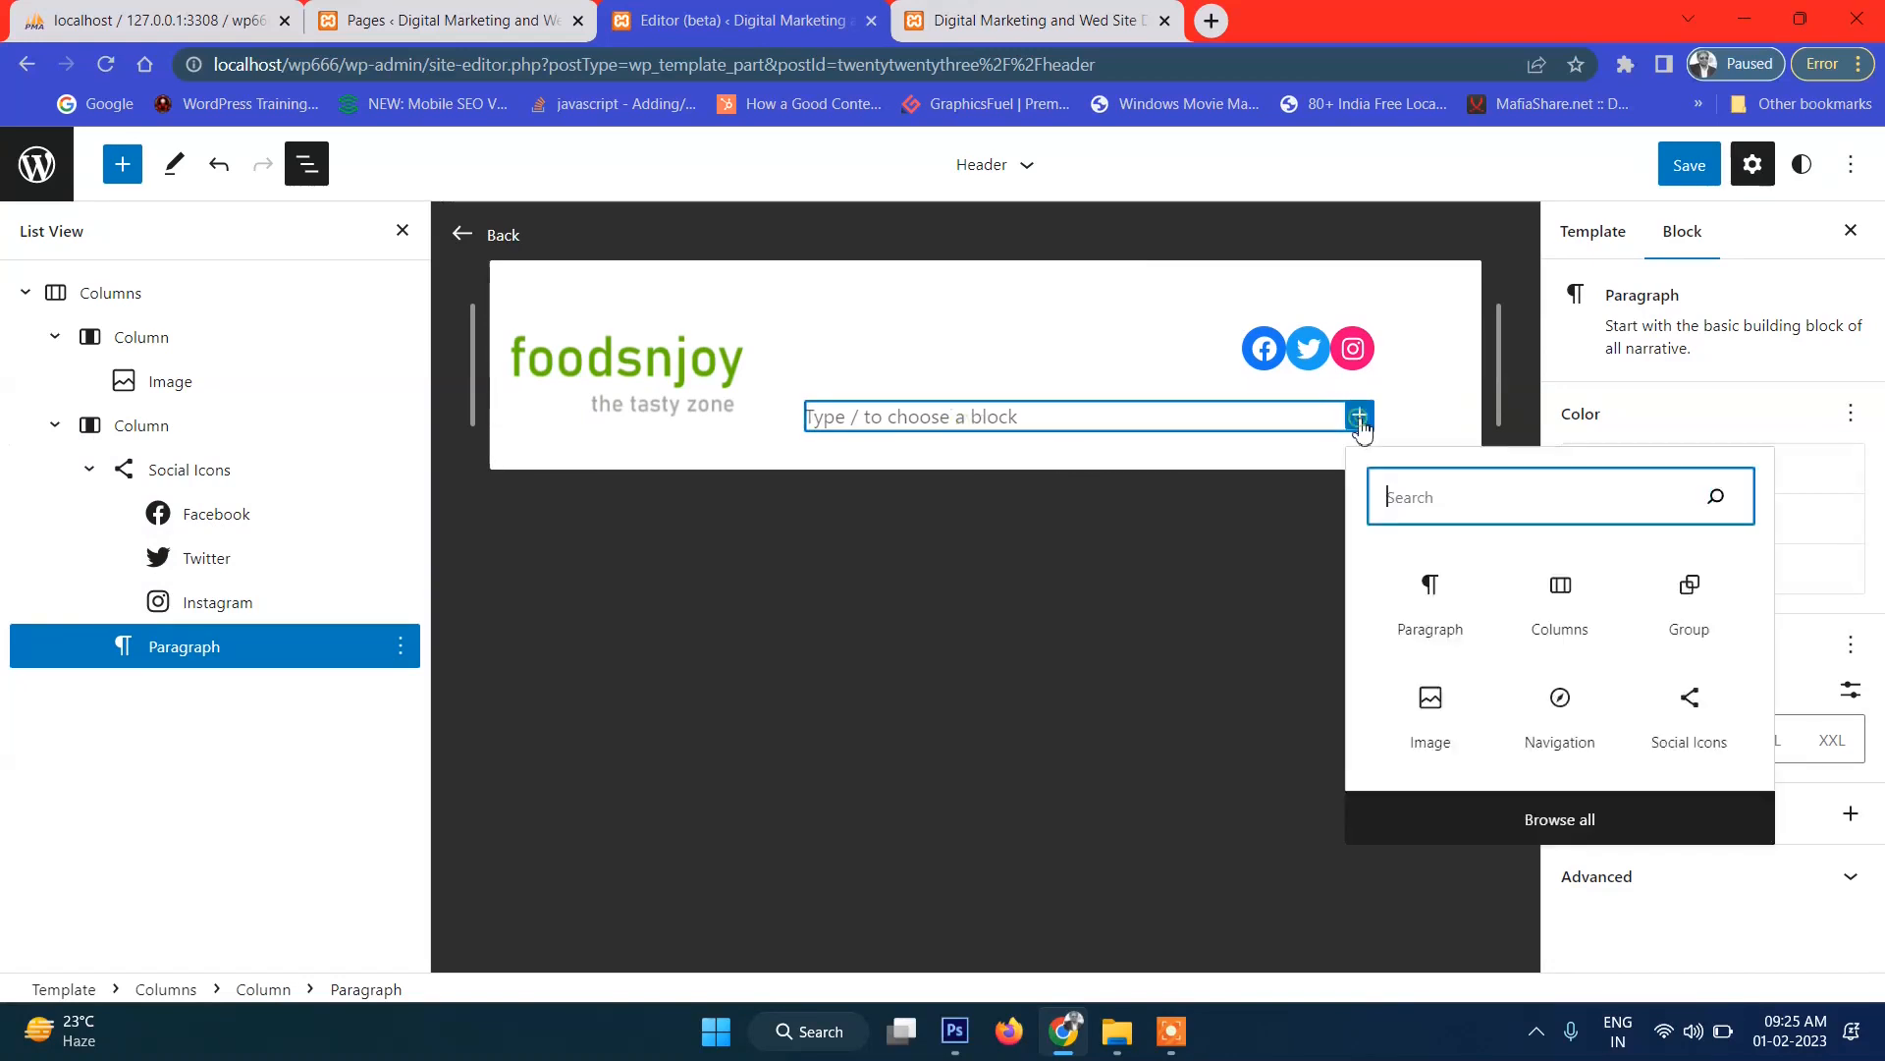
pyautogui.click(1578, 718)
pyautogui.click(1578, 717)
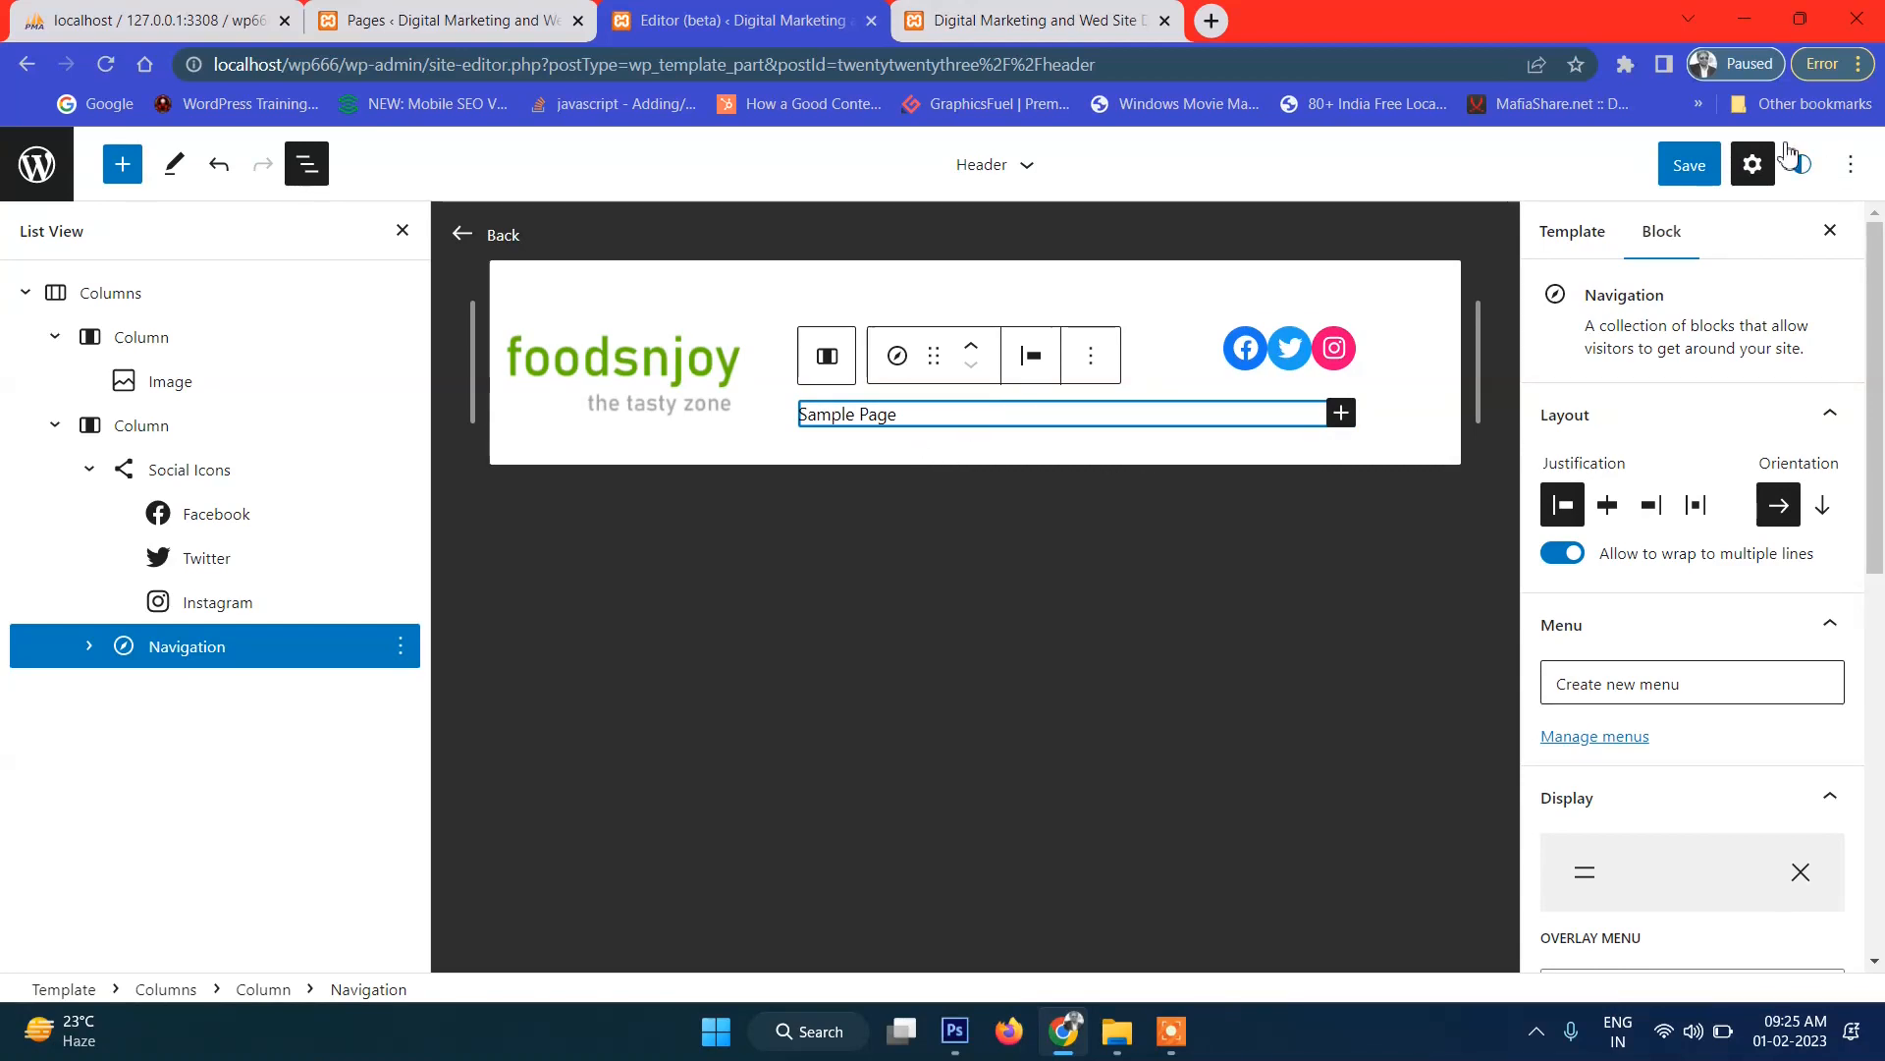
# Save the header and reload the live site to see the Sample Page link.
pyautogui.click(1696, 169)
pyautogui.click(1660, 175)
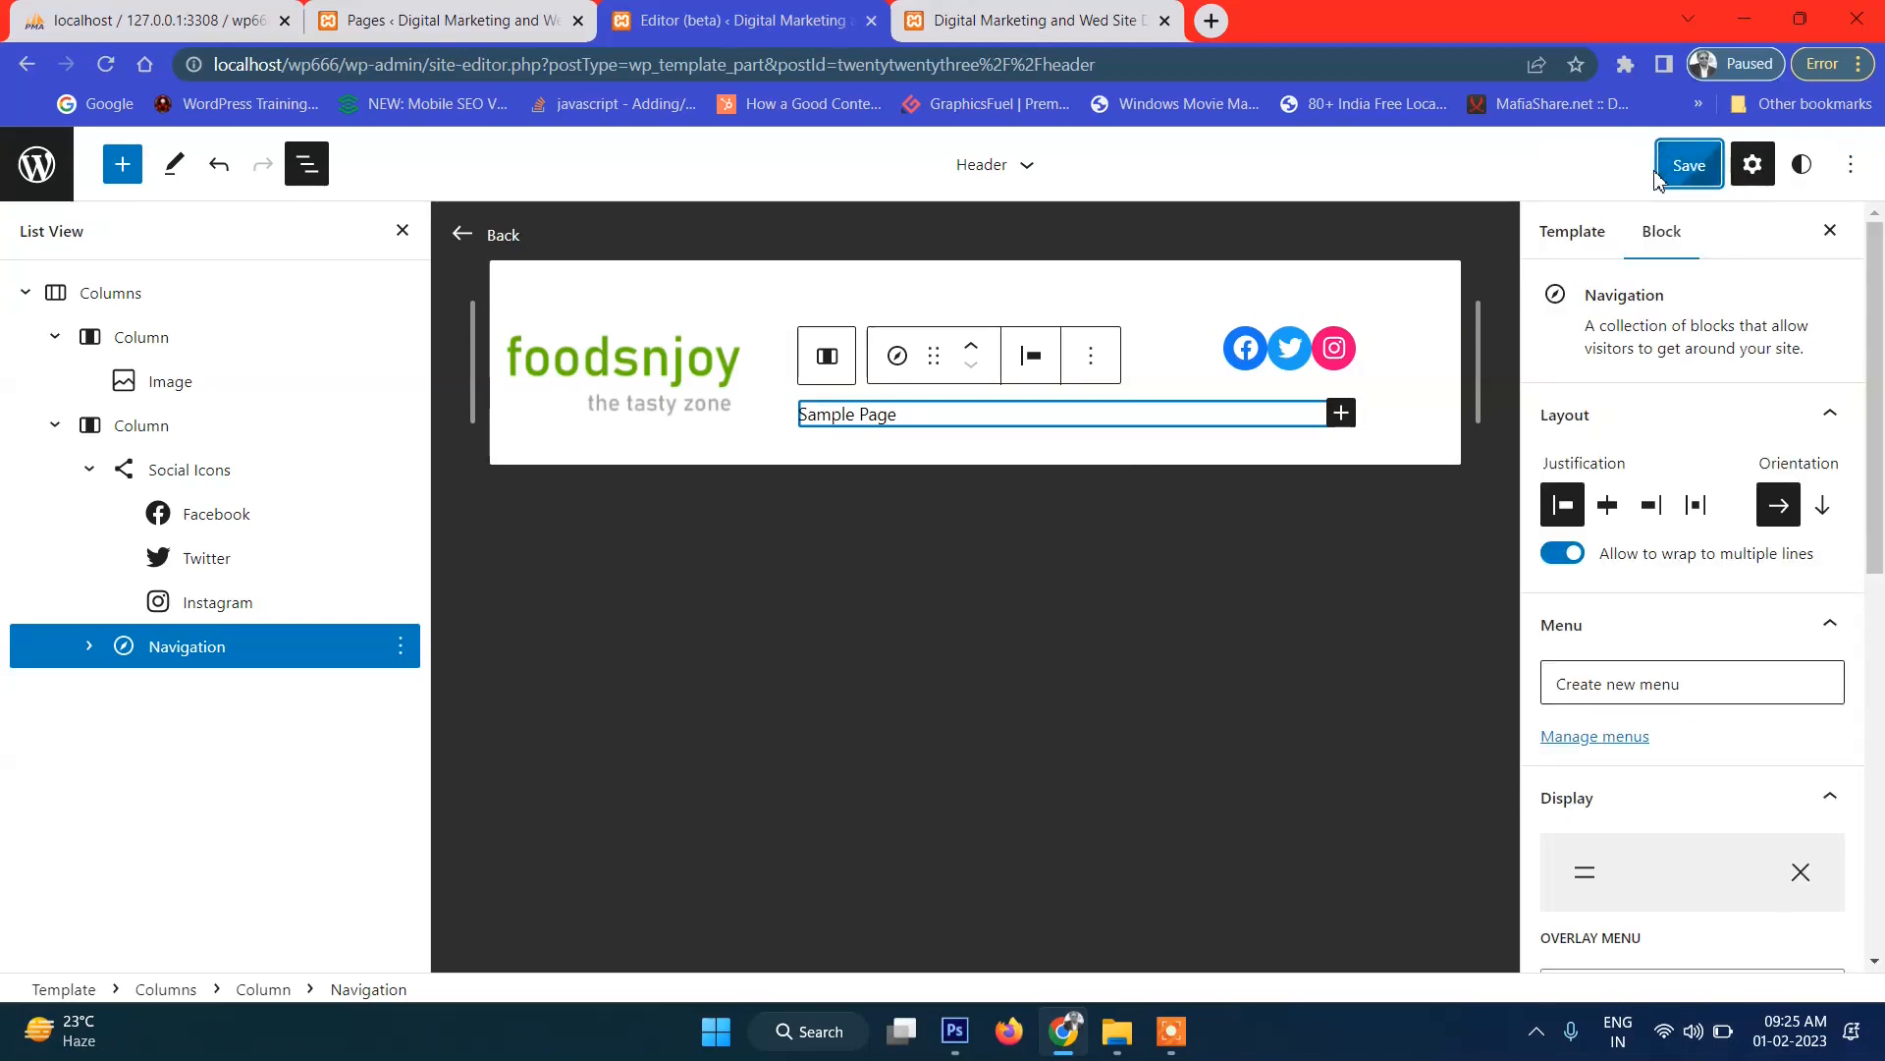
pyautogui.click(994, 10)
pyautogui.click(107, 65)
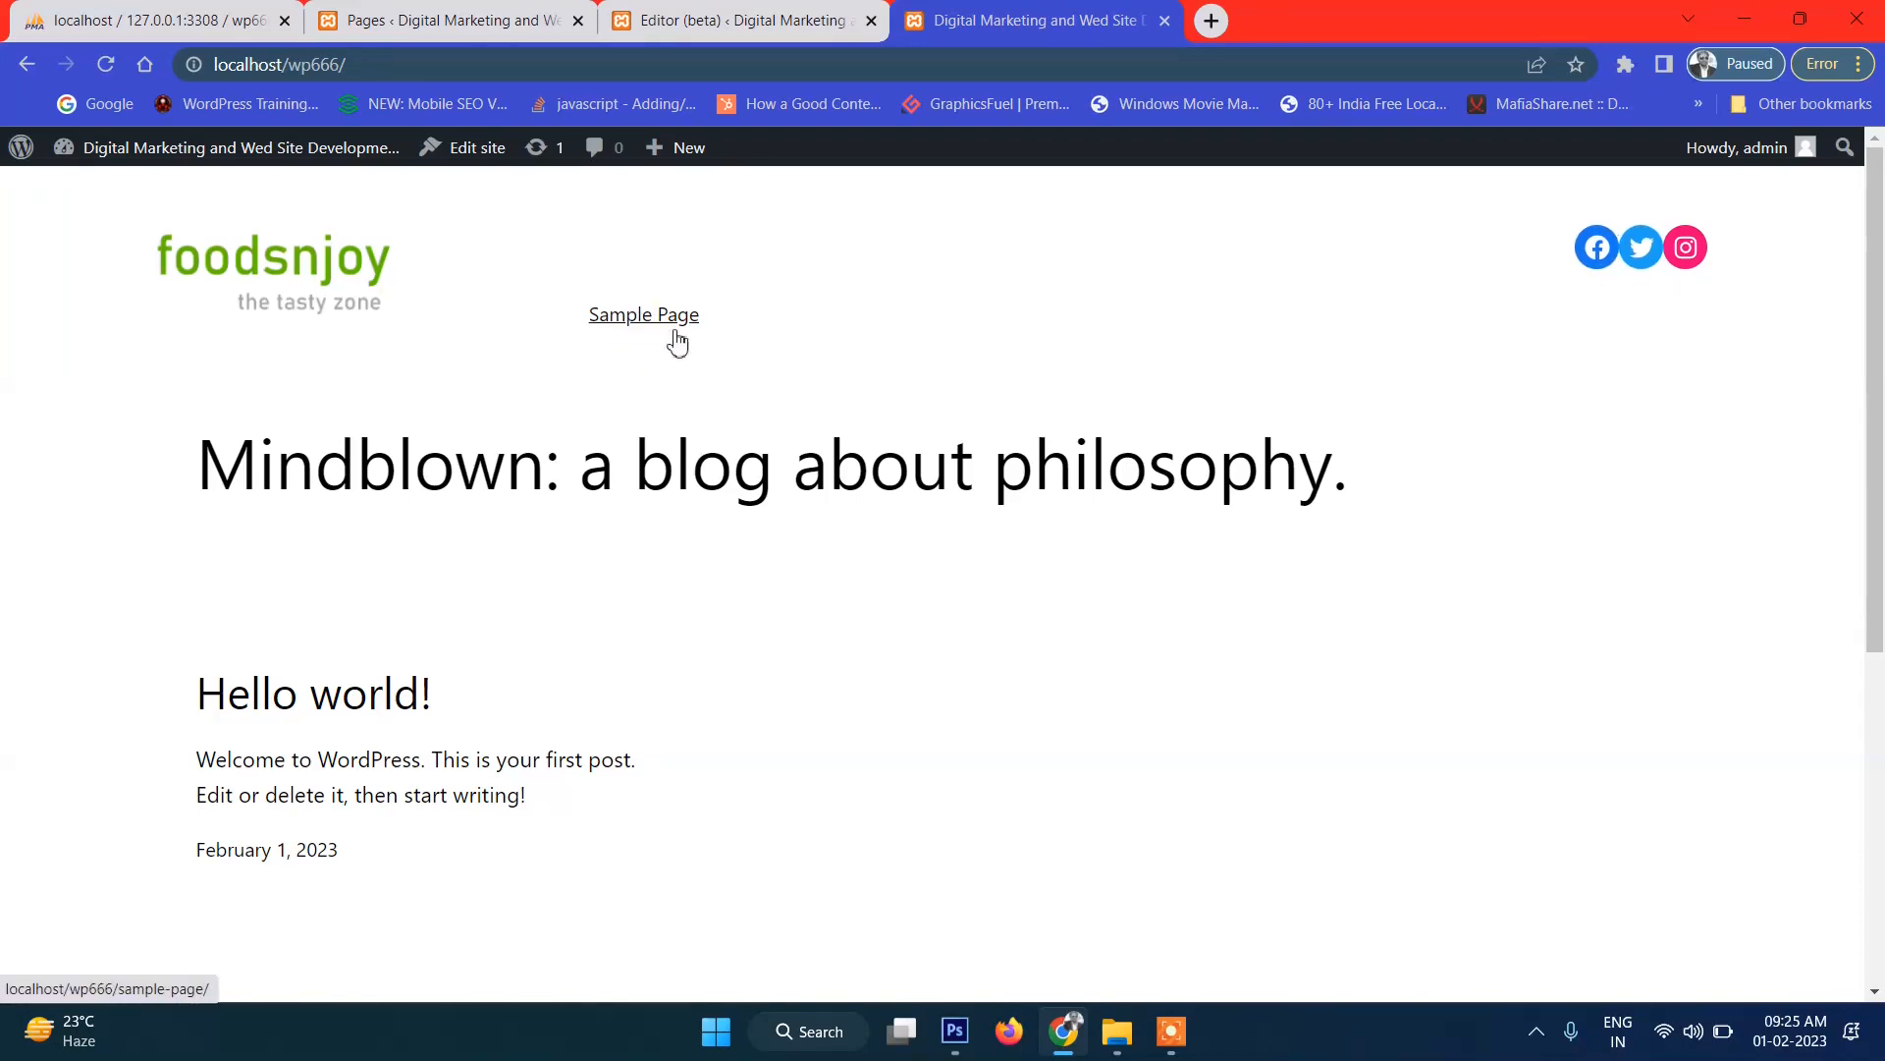
pyautogui.click(953, 1031)
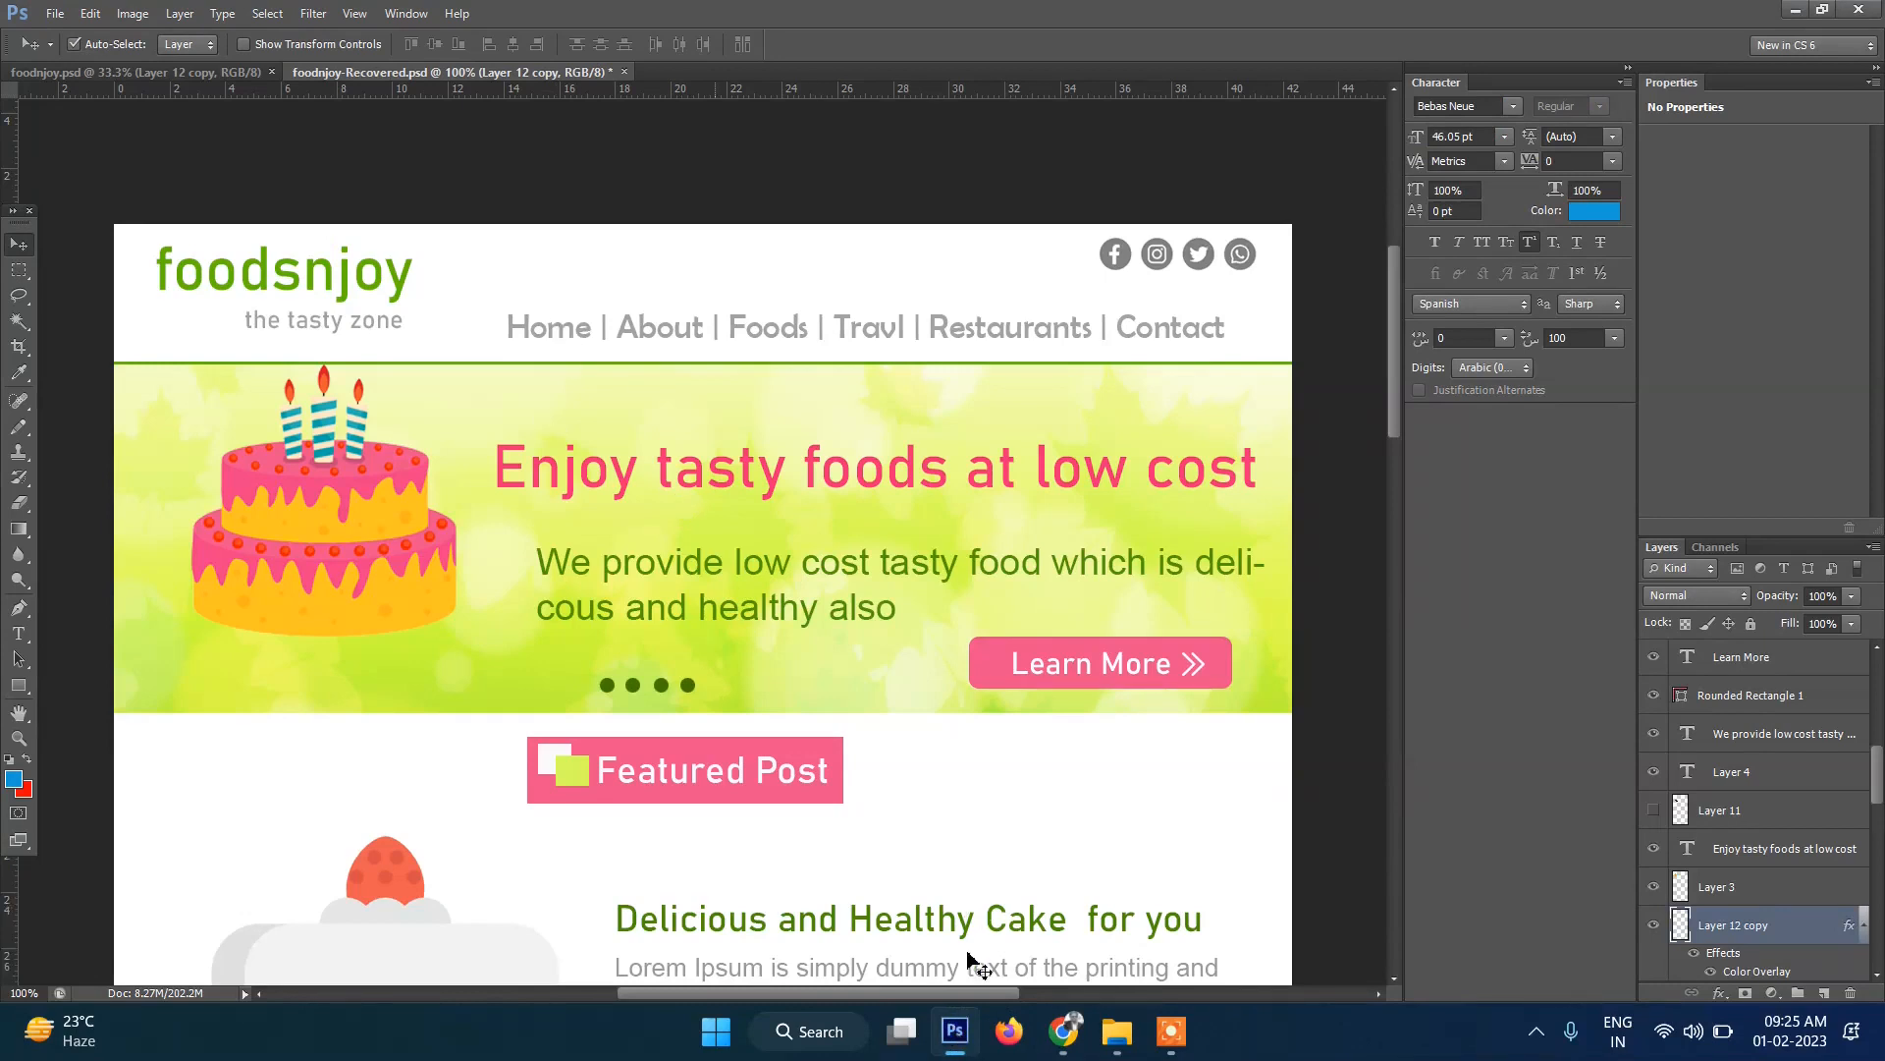
pyautogui.click(954, 1049)
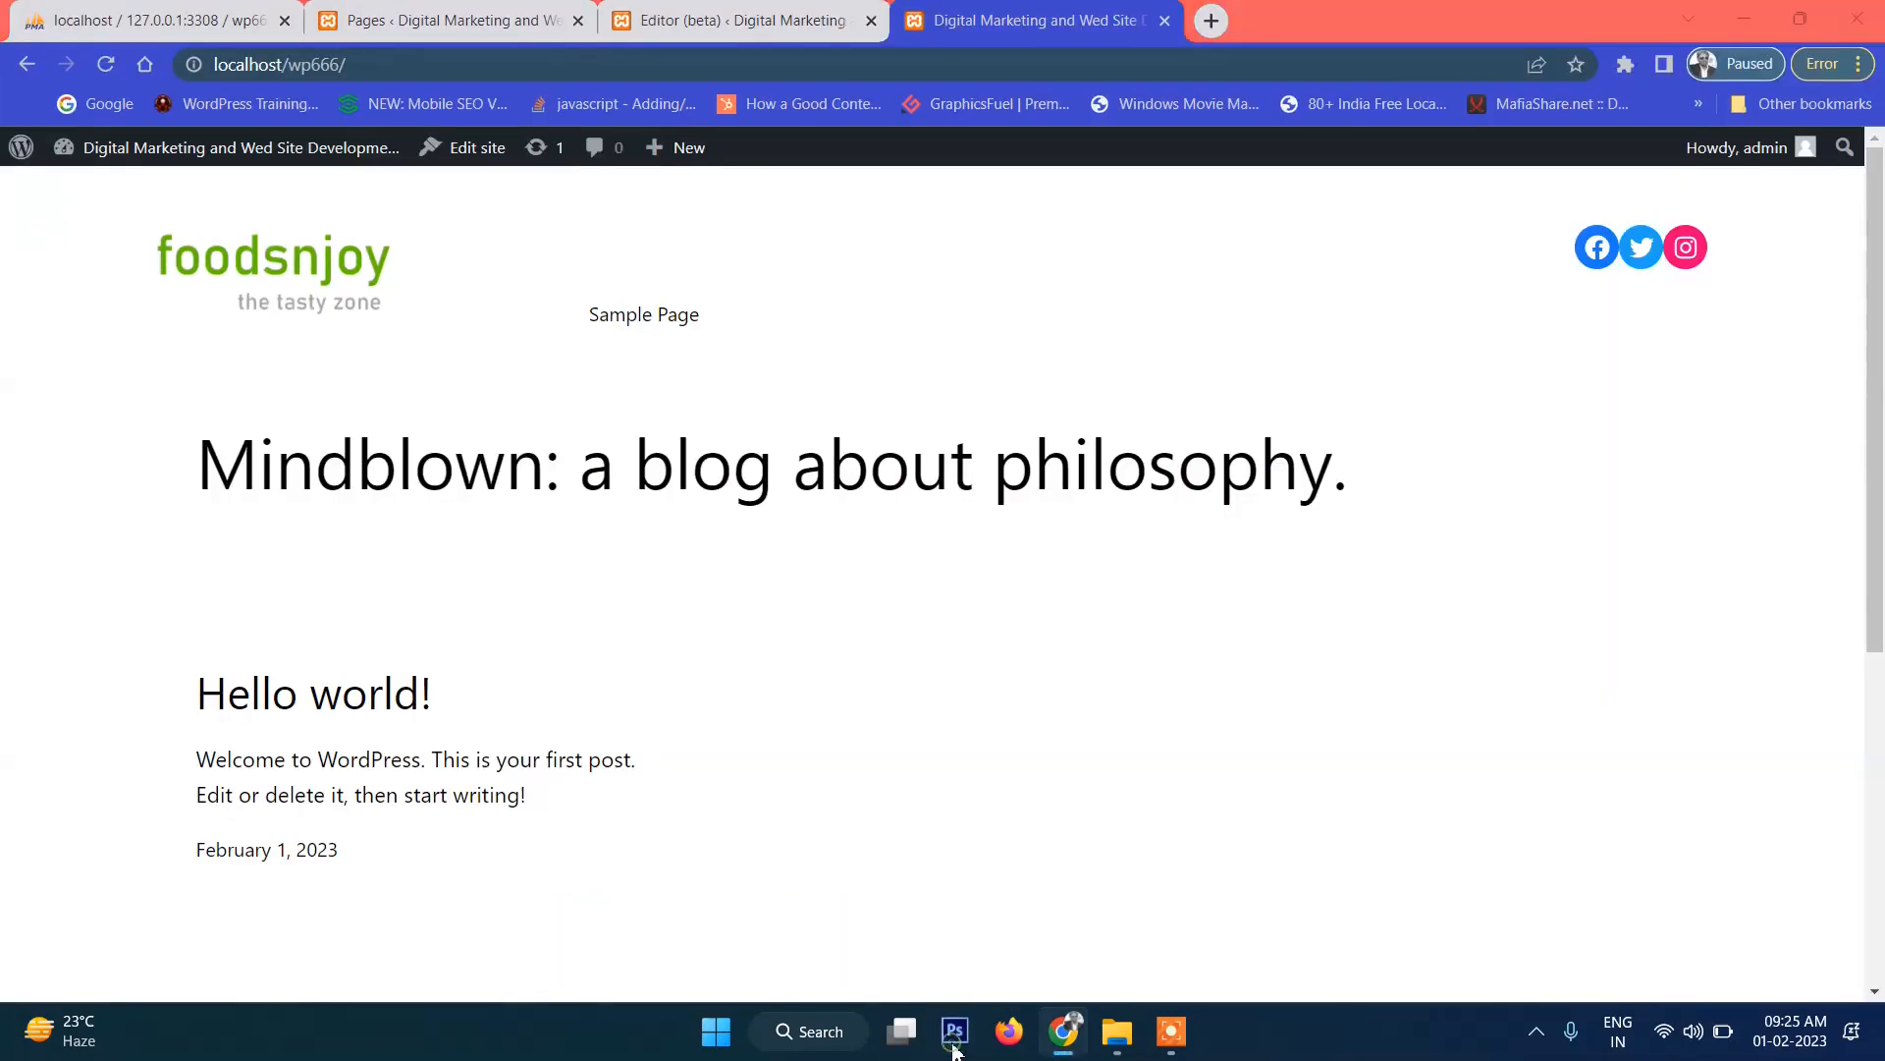
pyautogui.click(953, 1046)
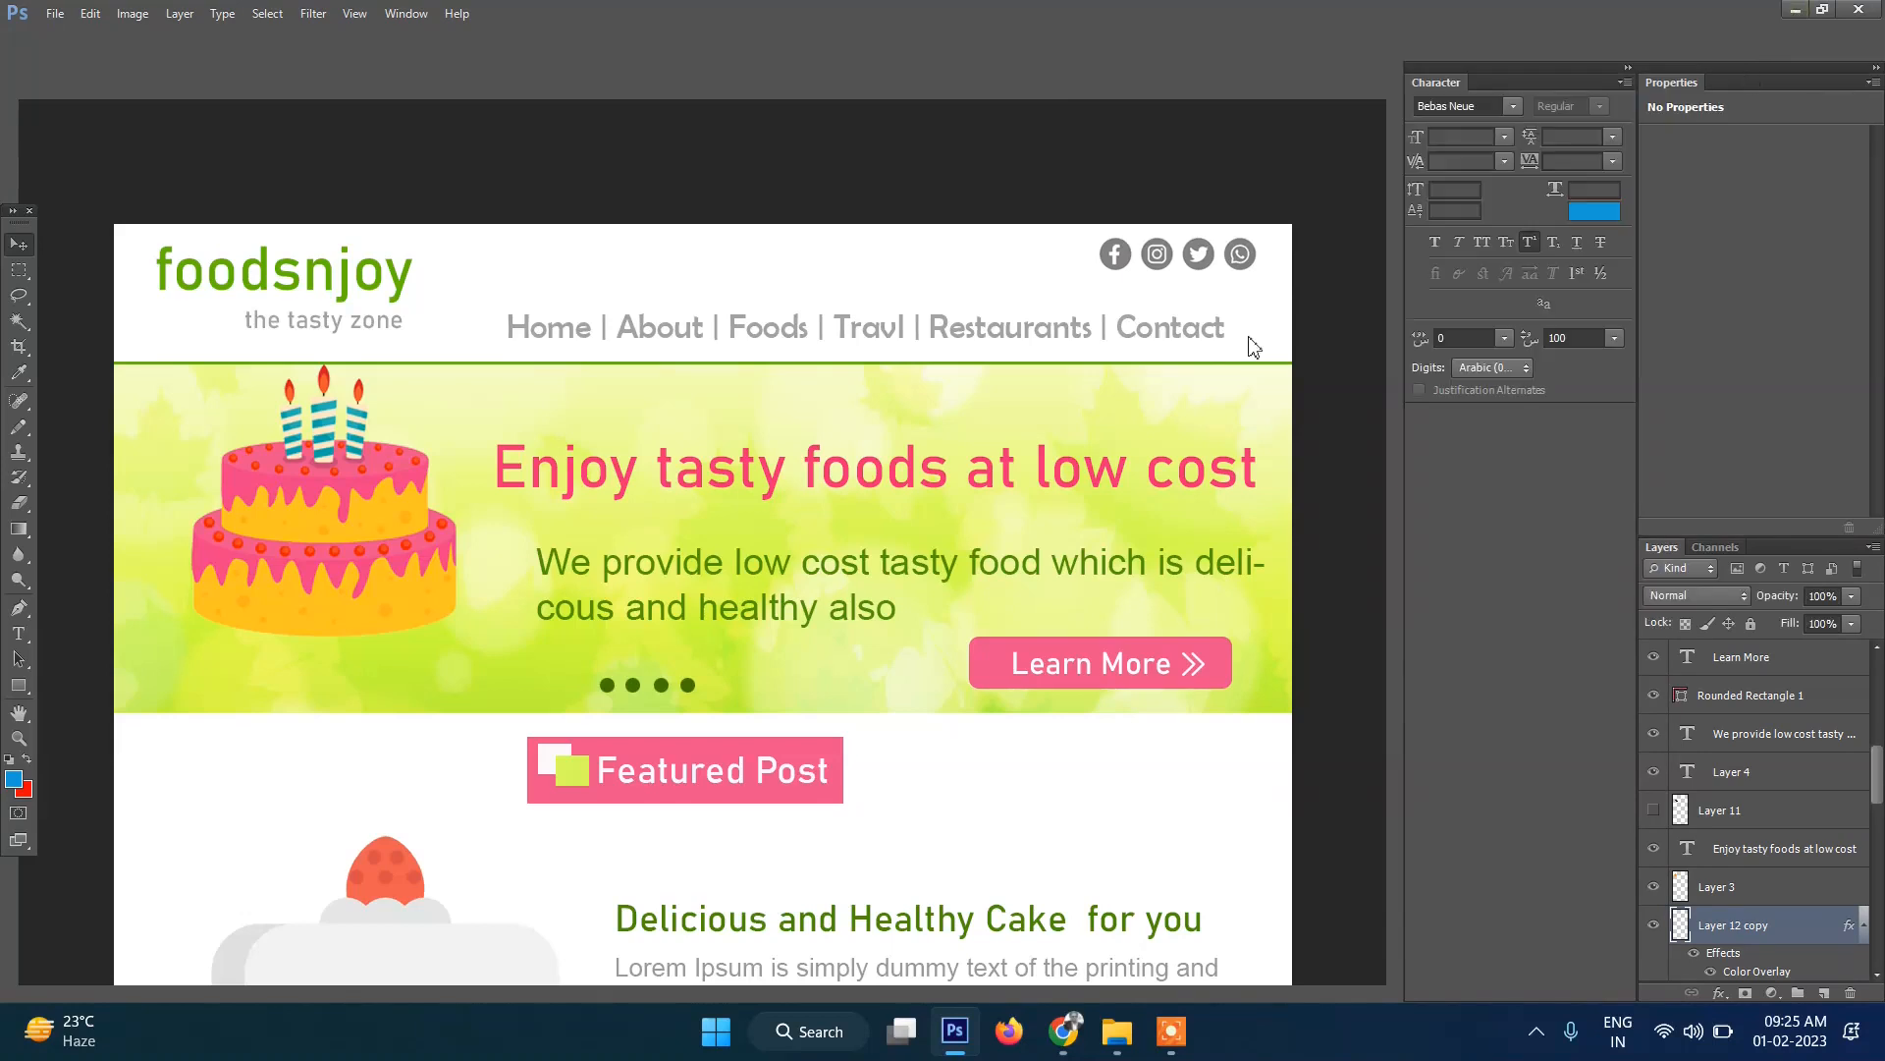
pyautogui.hotkey('alt', 'Tab')
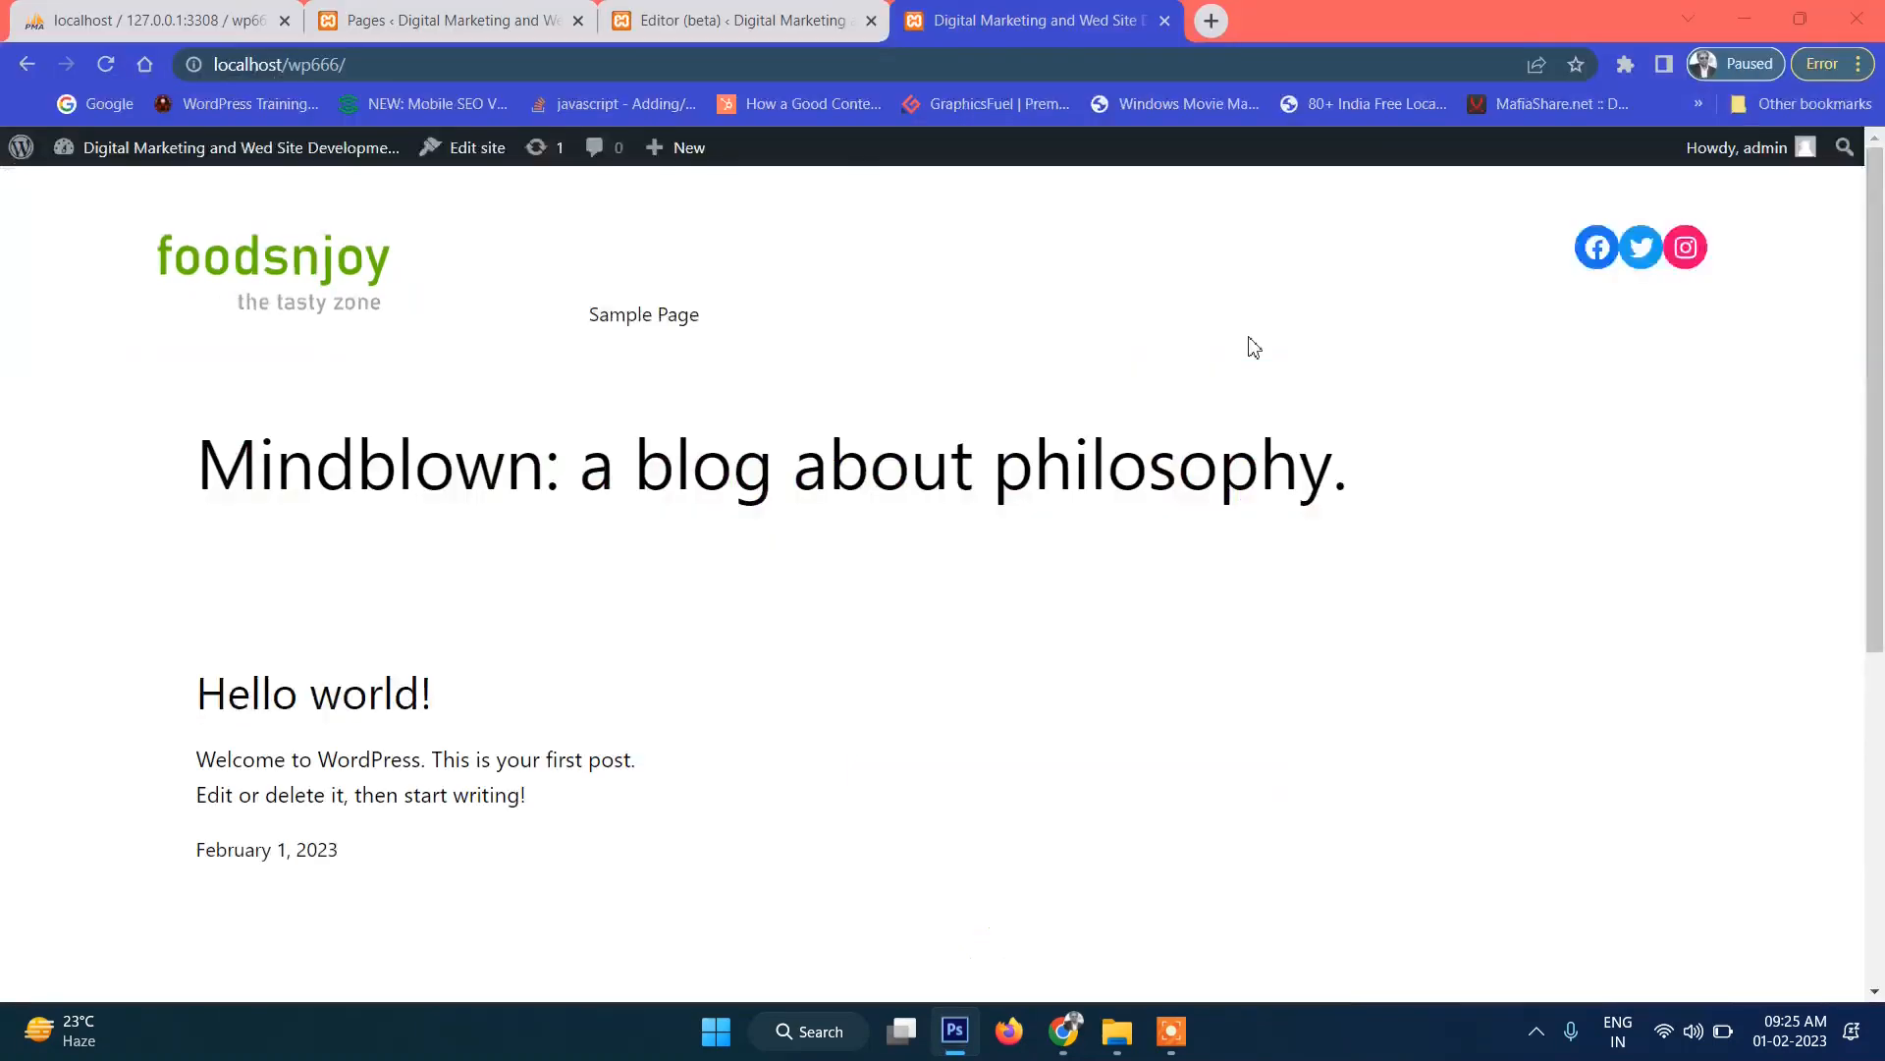
# Create a new page titled About with the body text 'This is About us page'.
pyautogui.click(481, 24)
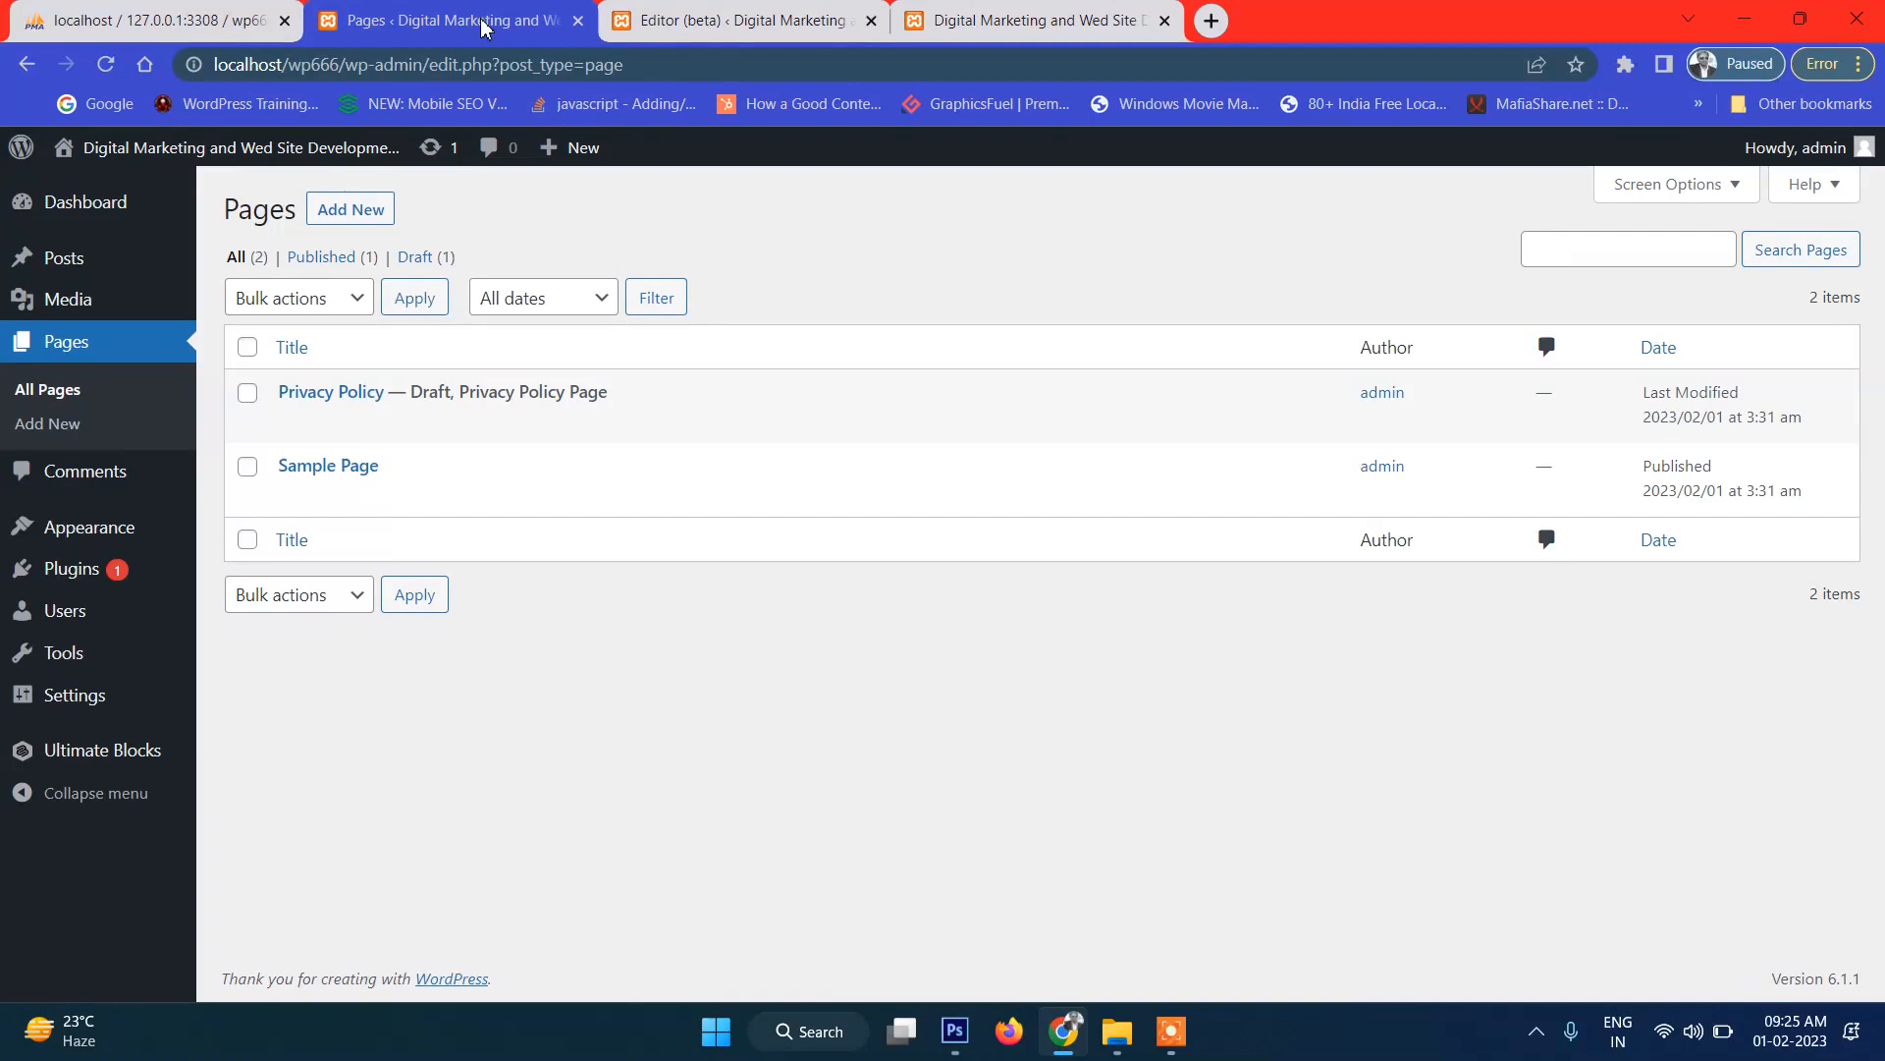
pyautogui.click(350, 215)
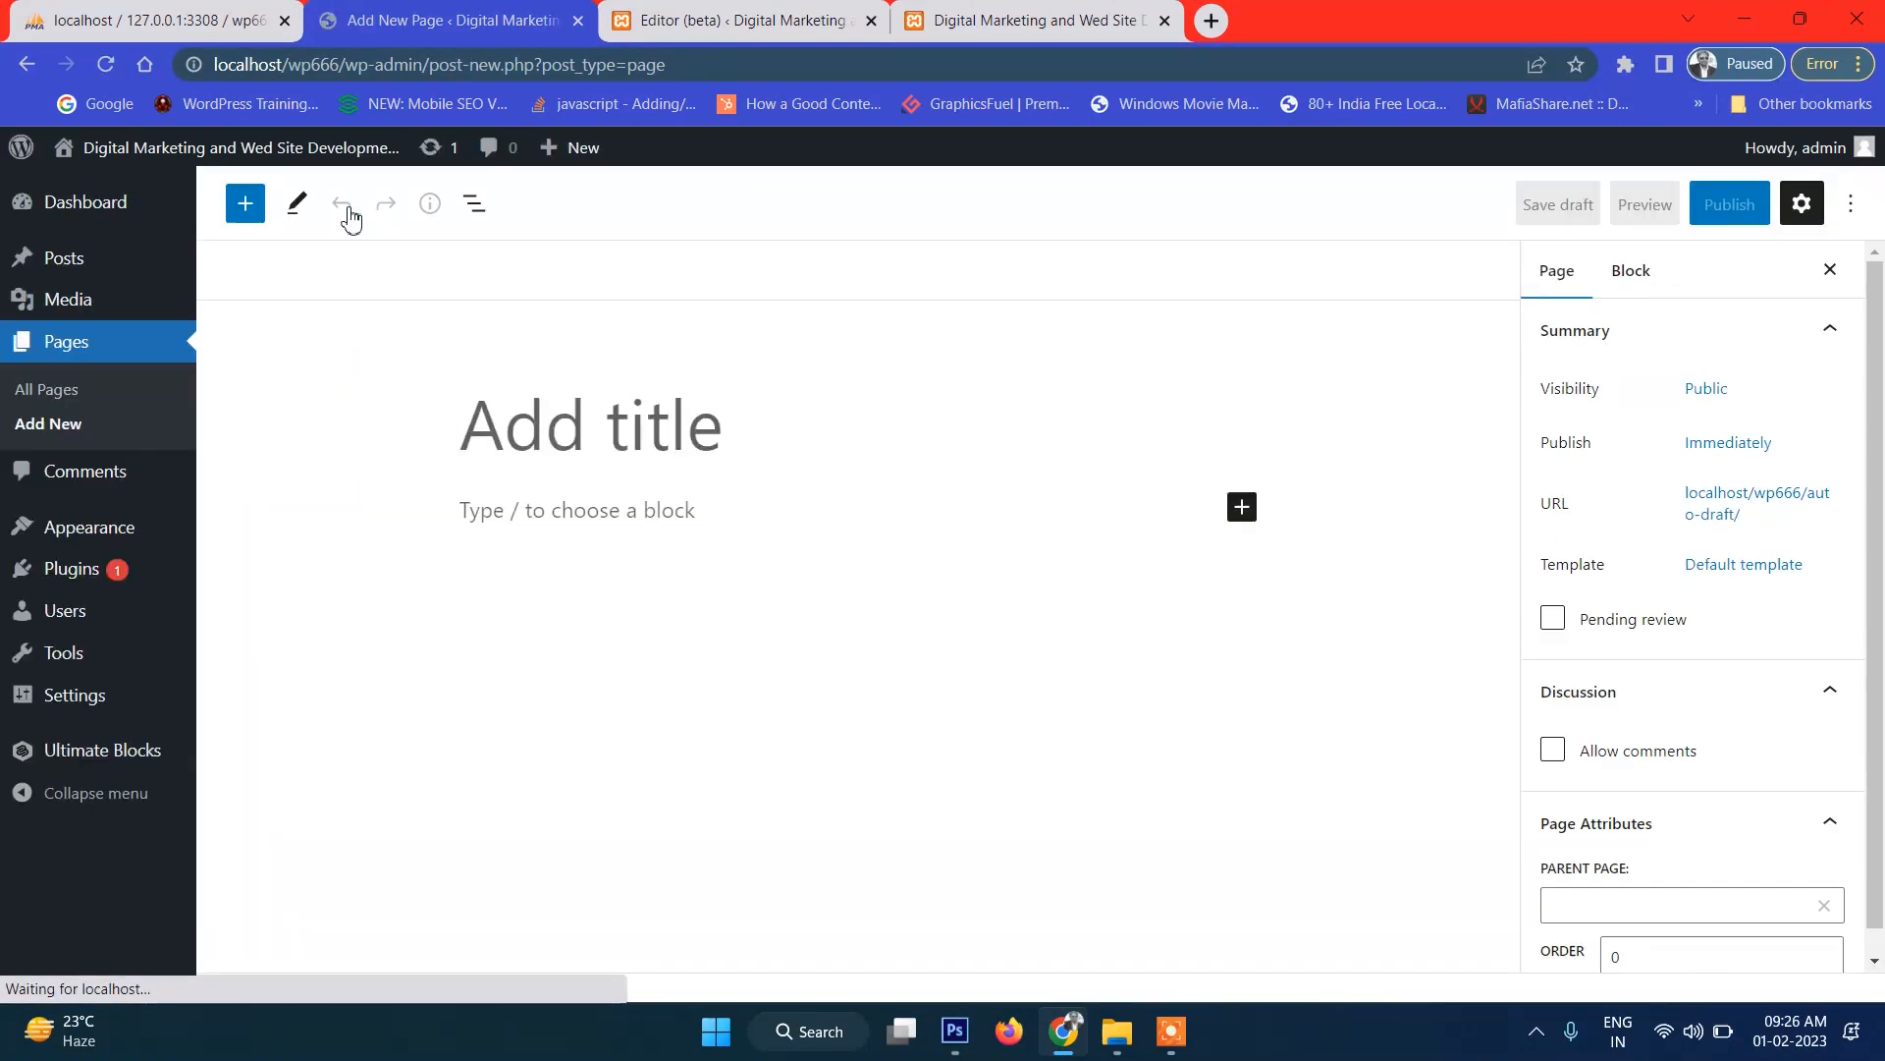
pyautogui.write('About')
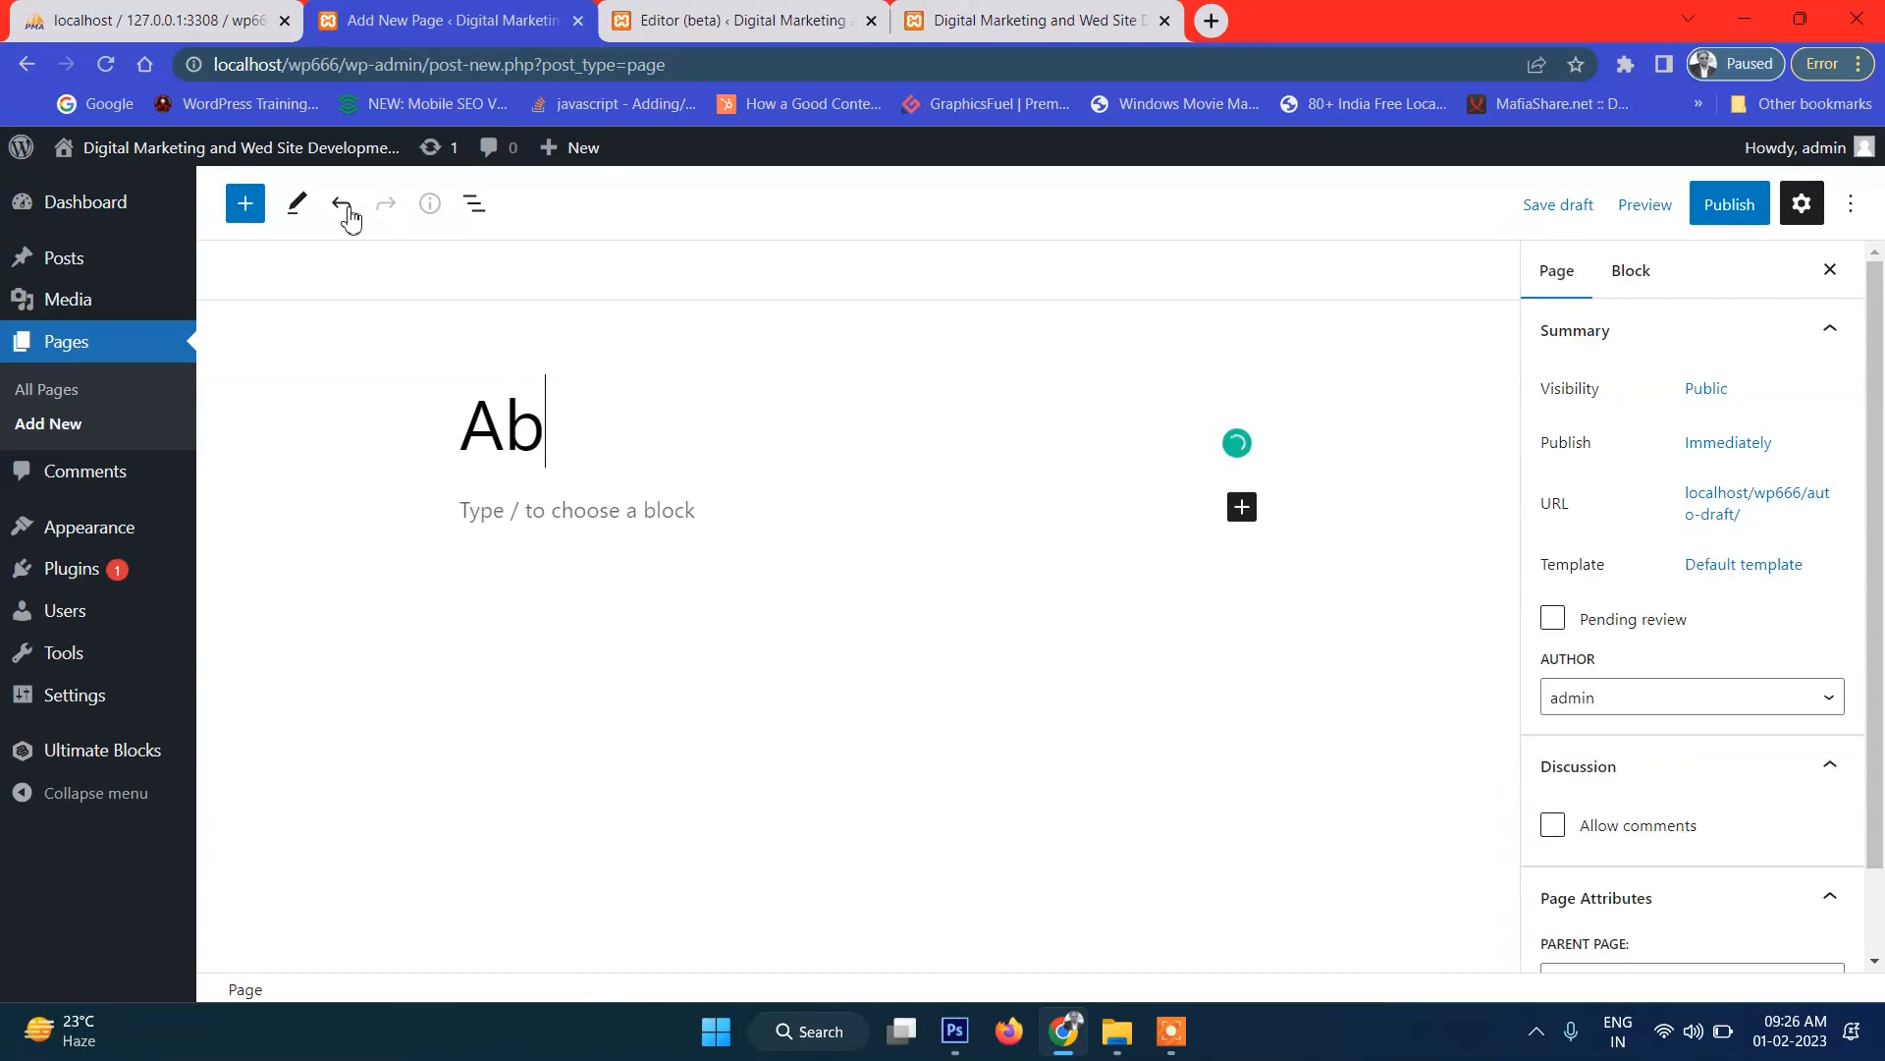
pyautogui.click(627, 512)
pyautogui.write('This is About us page')
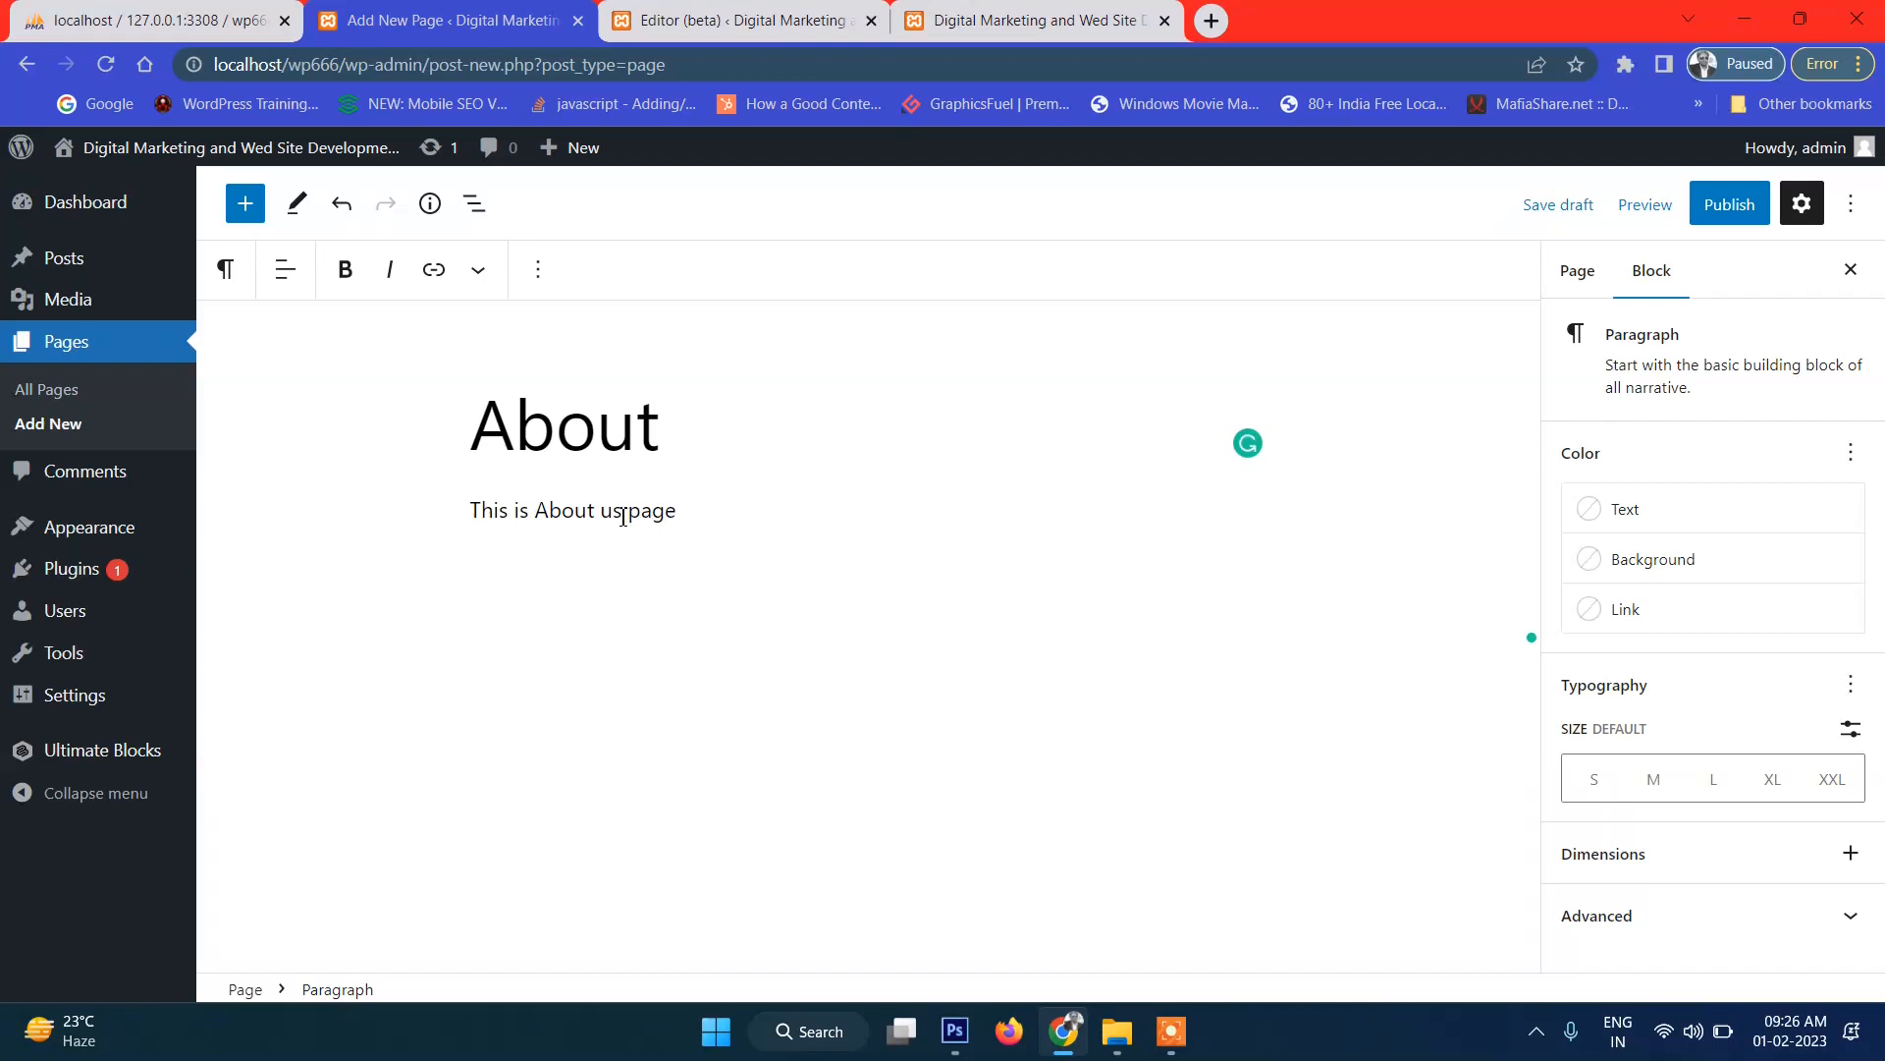
# Publish the About page and return to the list of pages.
pyautogui.click(1730, 204)
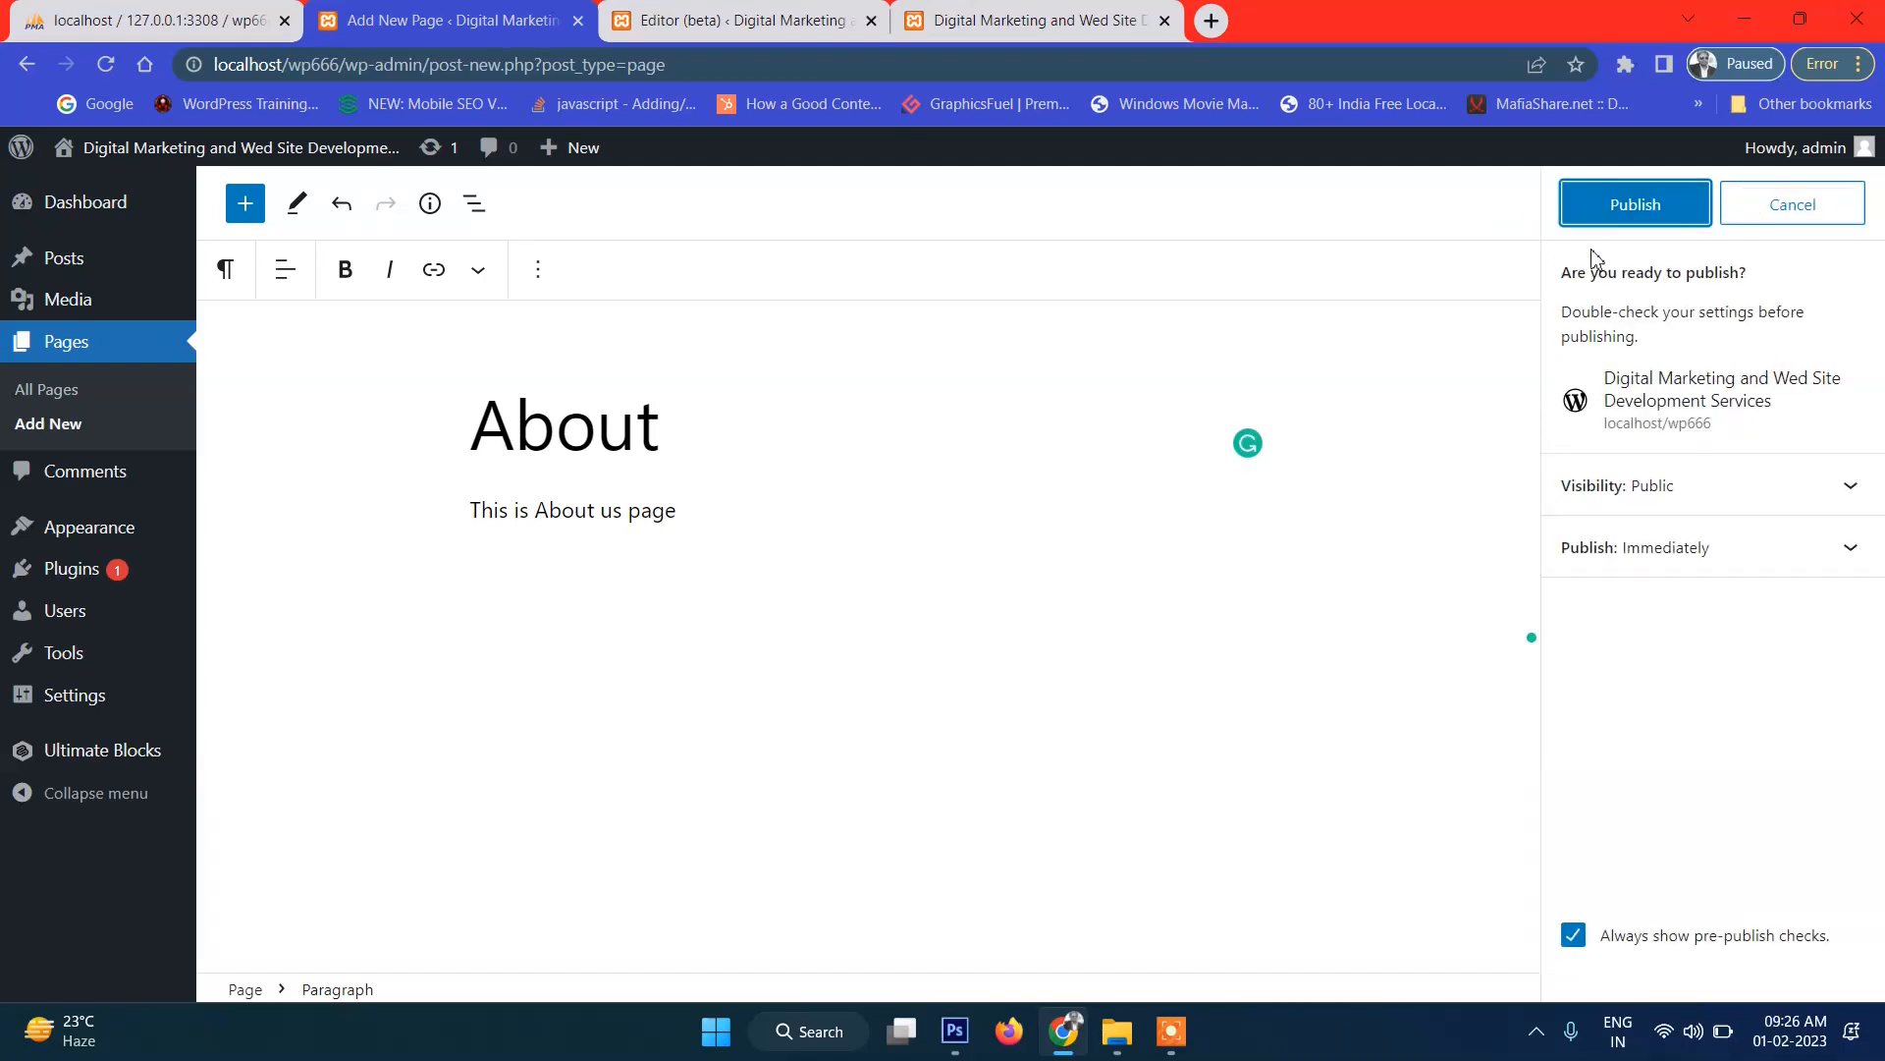
pyautogui.click(1603, 212)
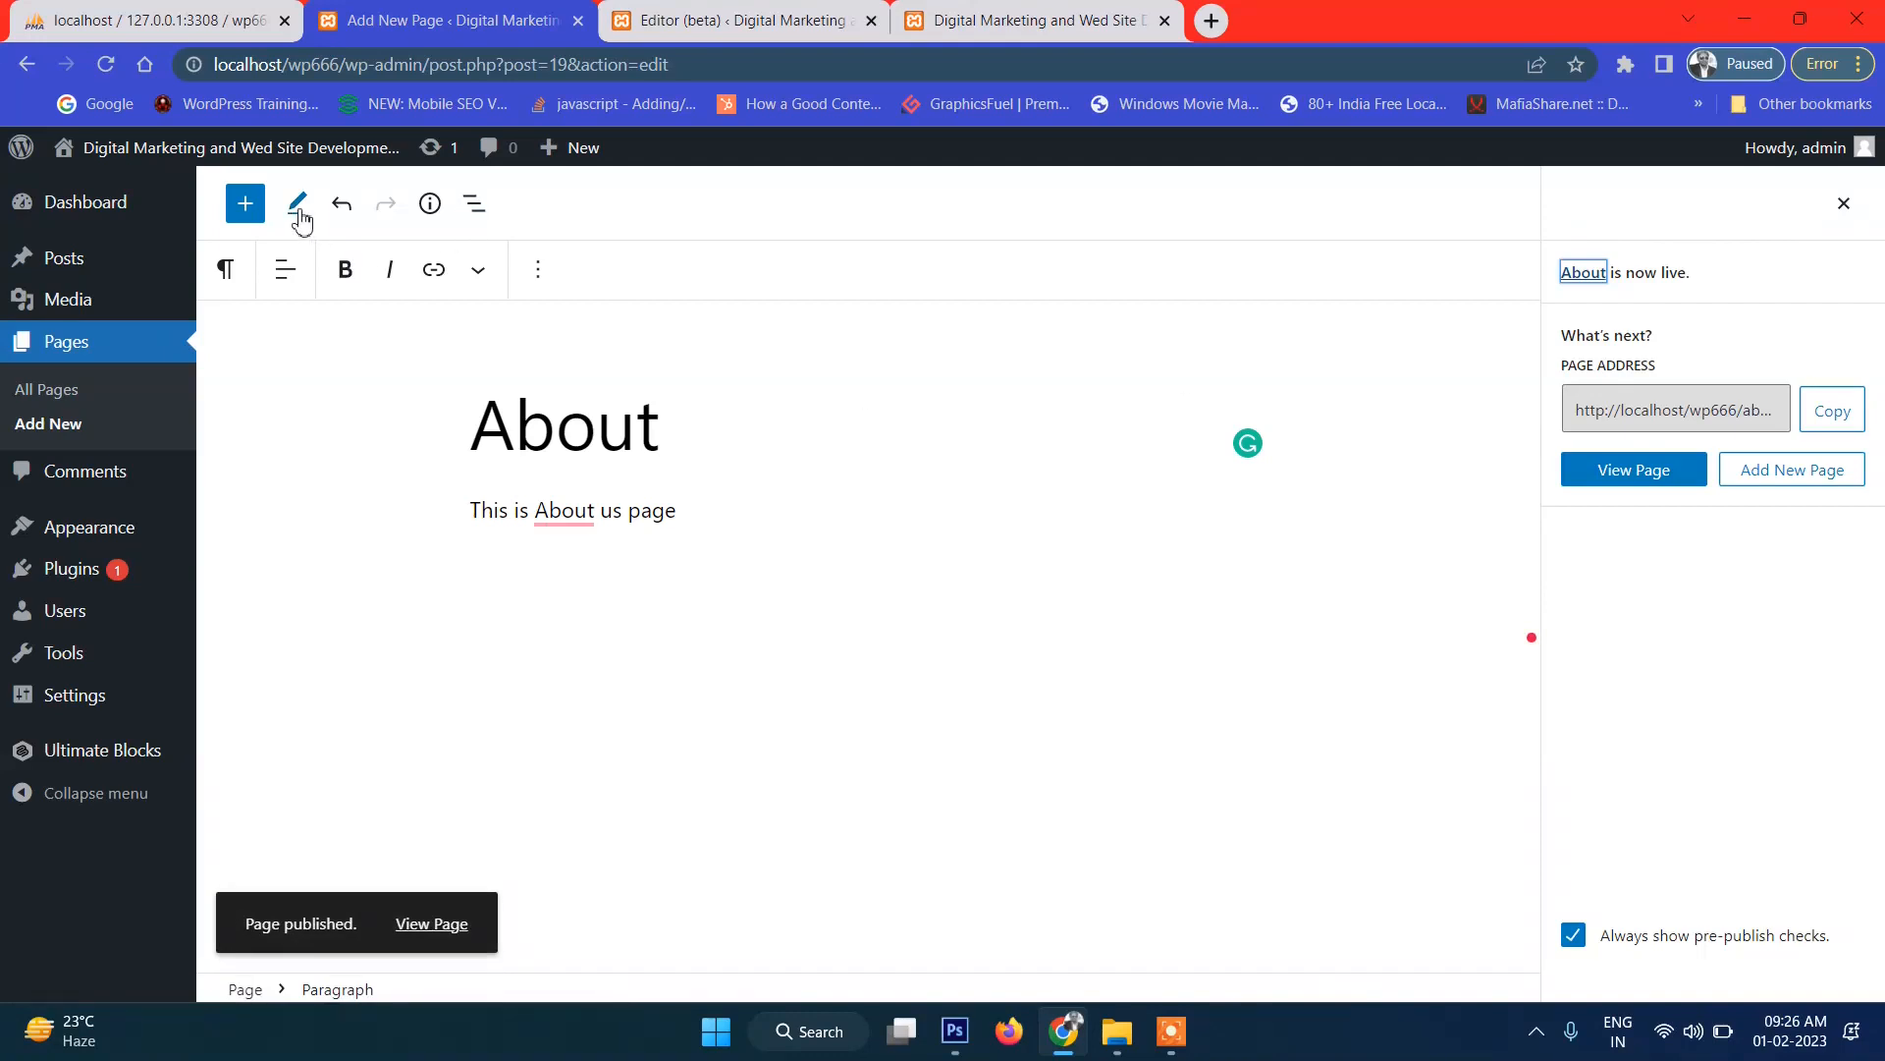
pyautogui.click(245, 204)
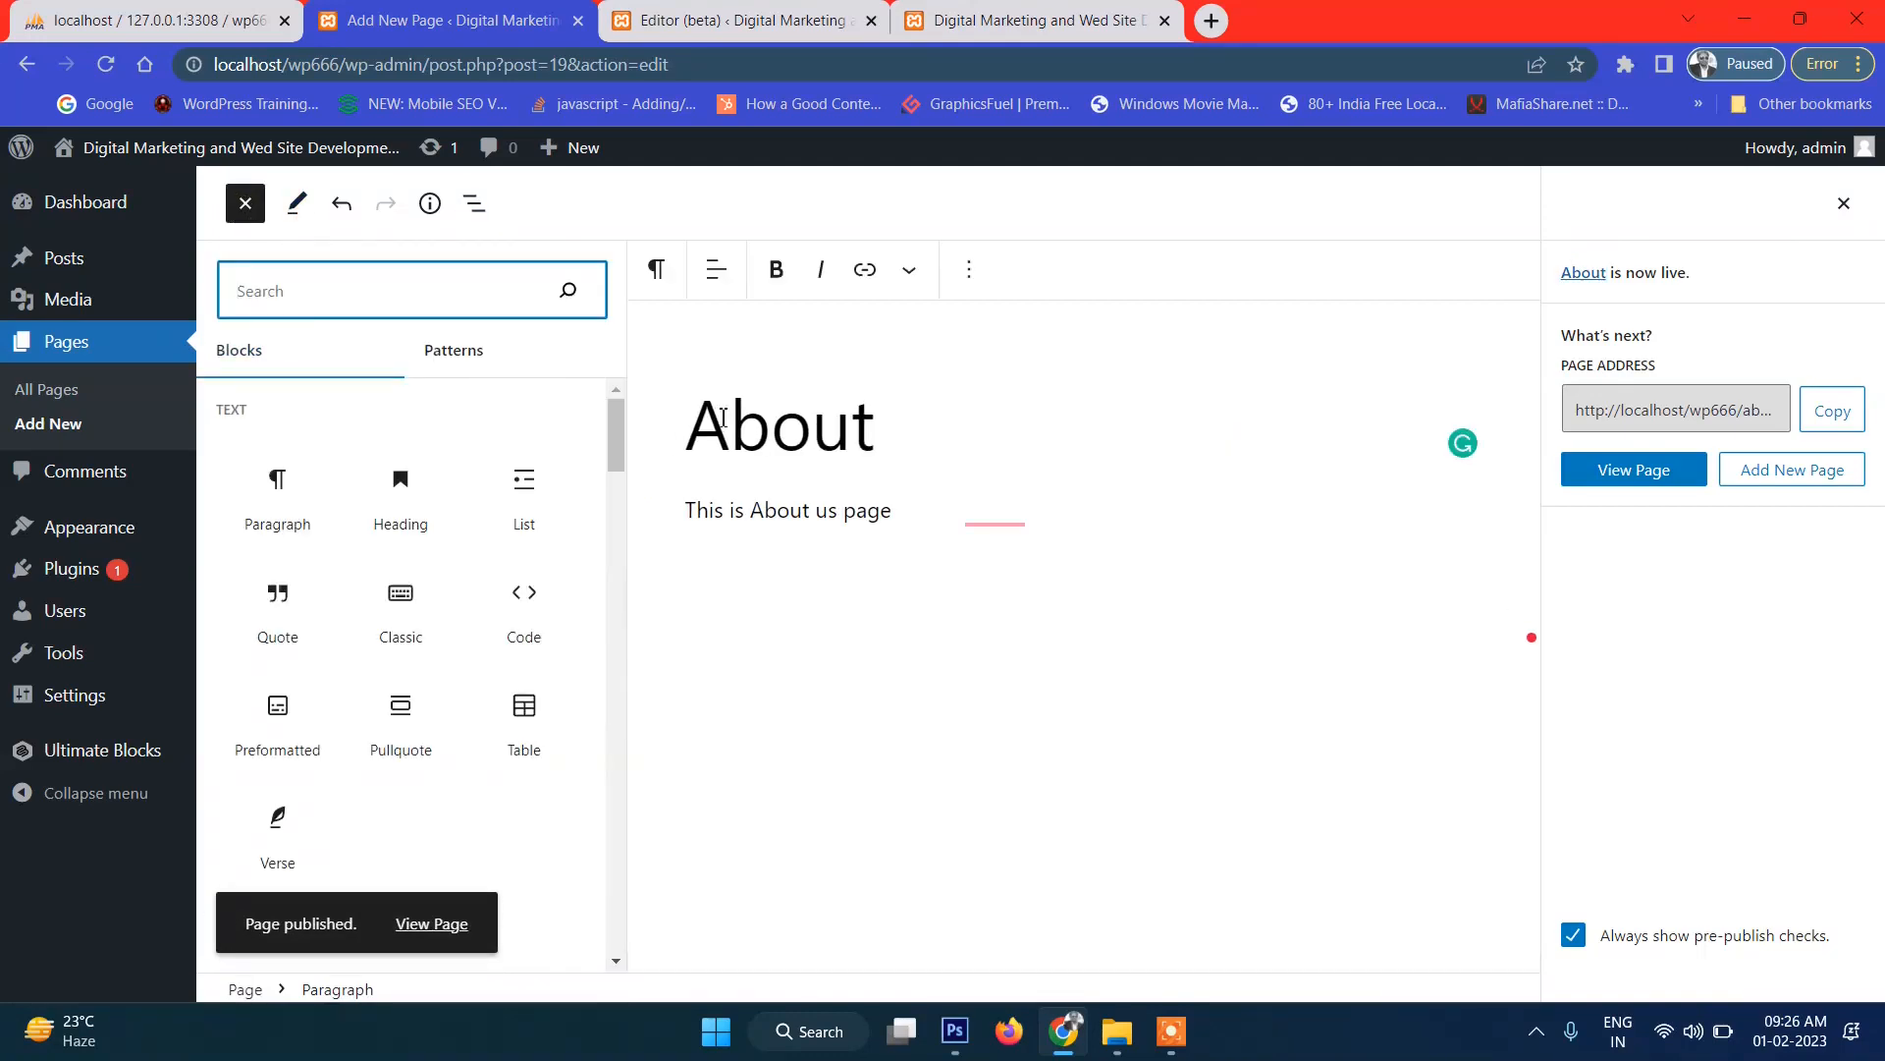
pyautogui.click(258, 216)
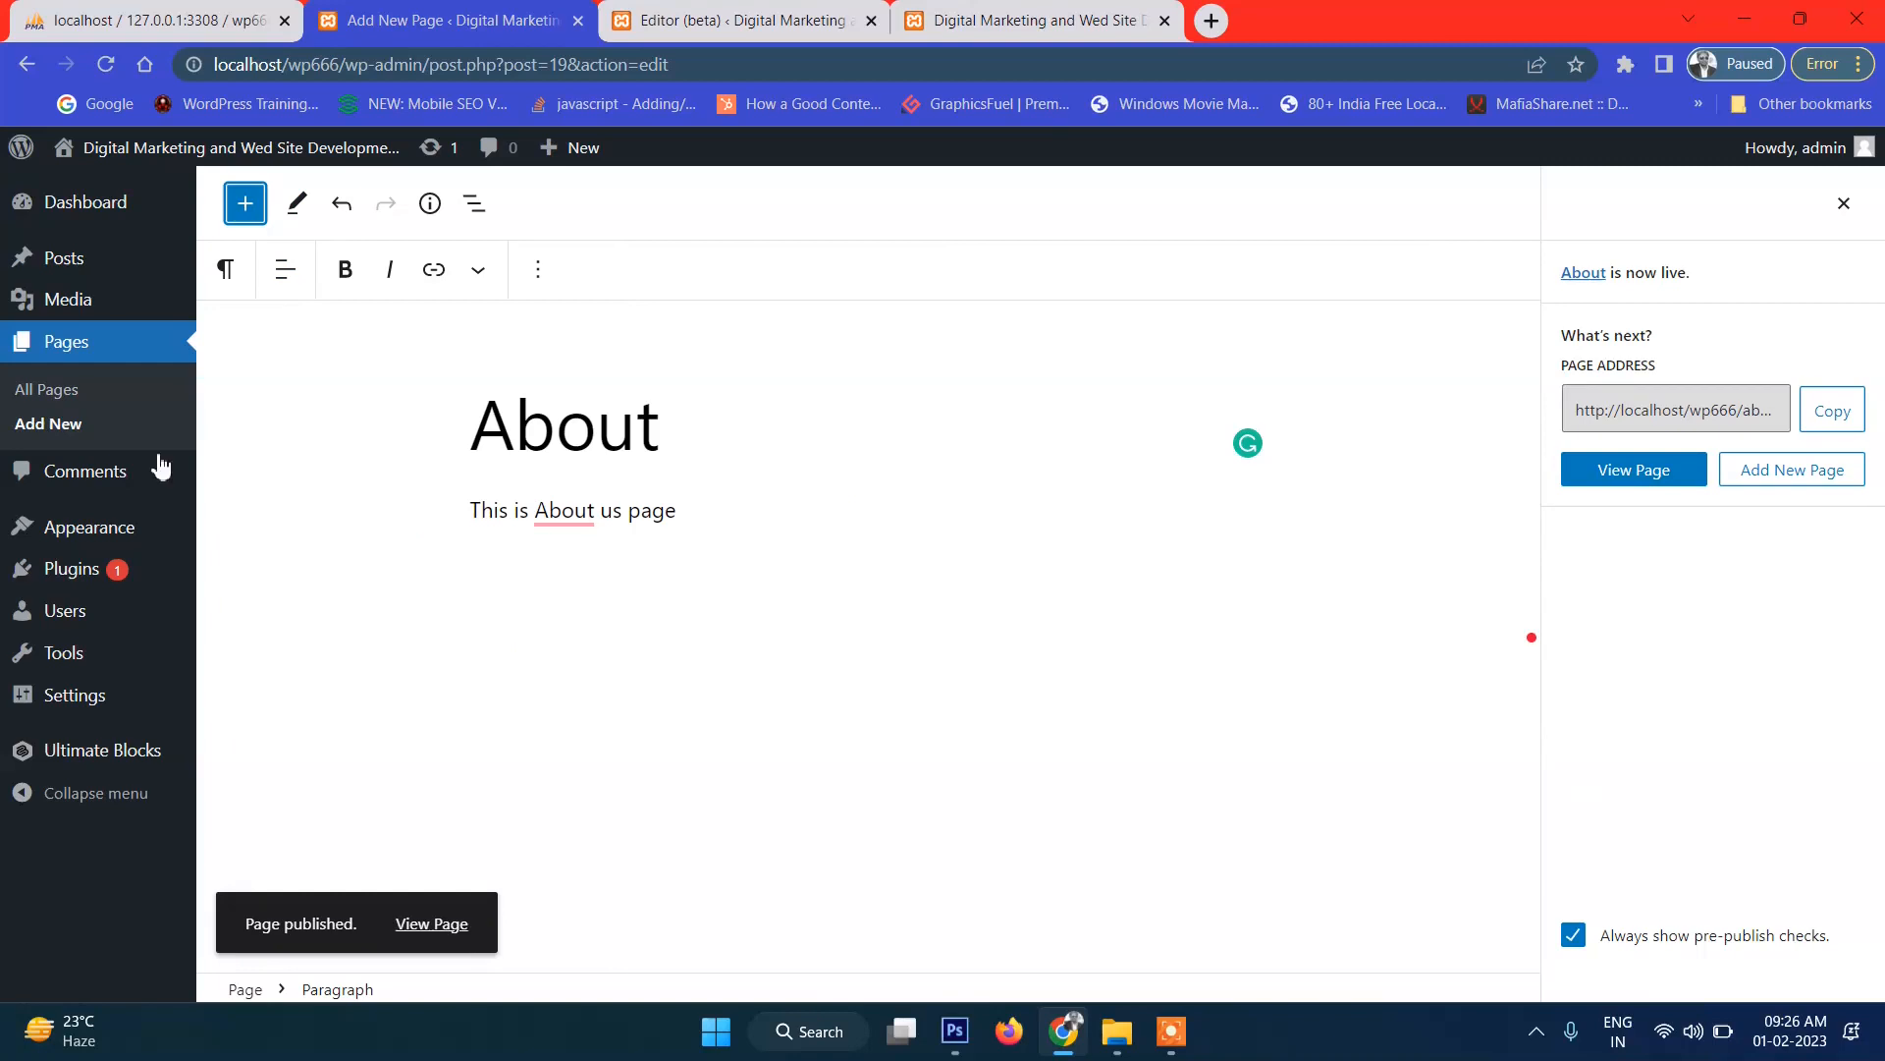
pyautogui.click(86, 349)
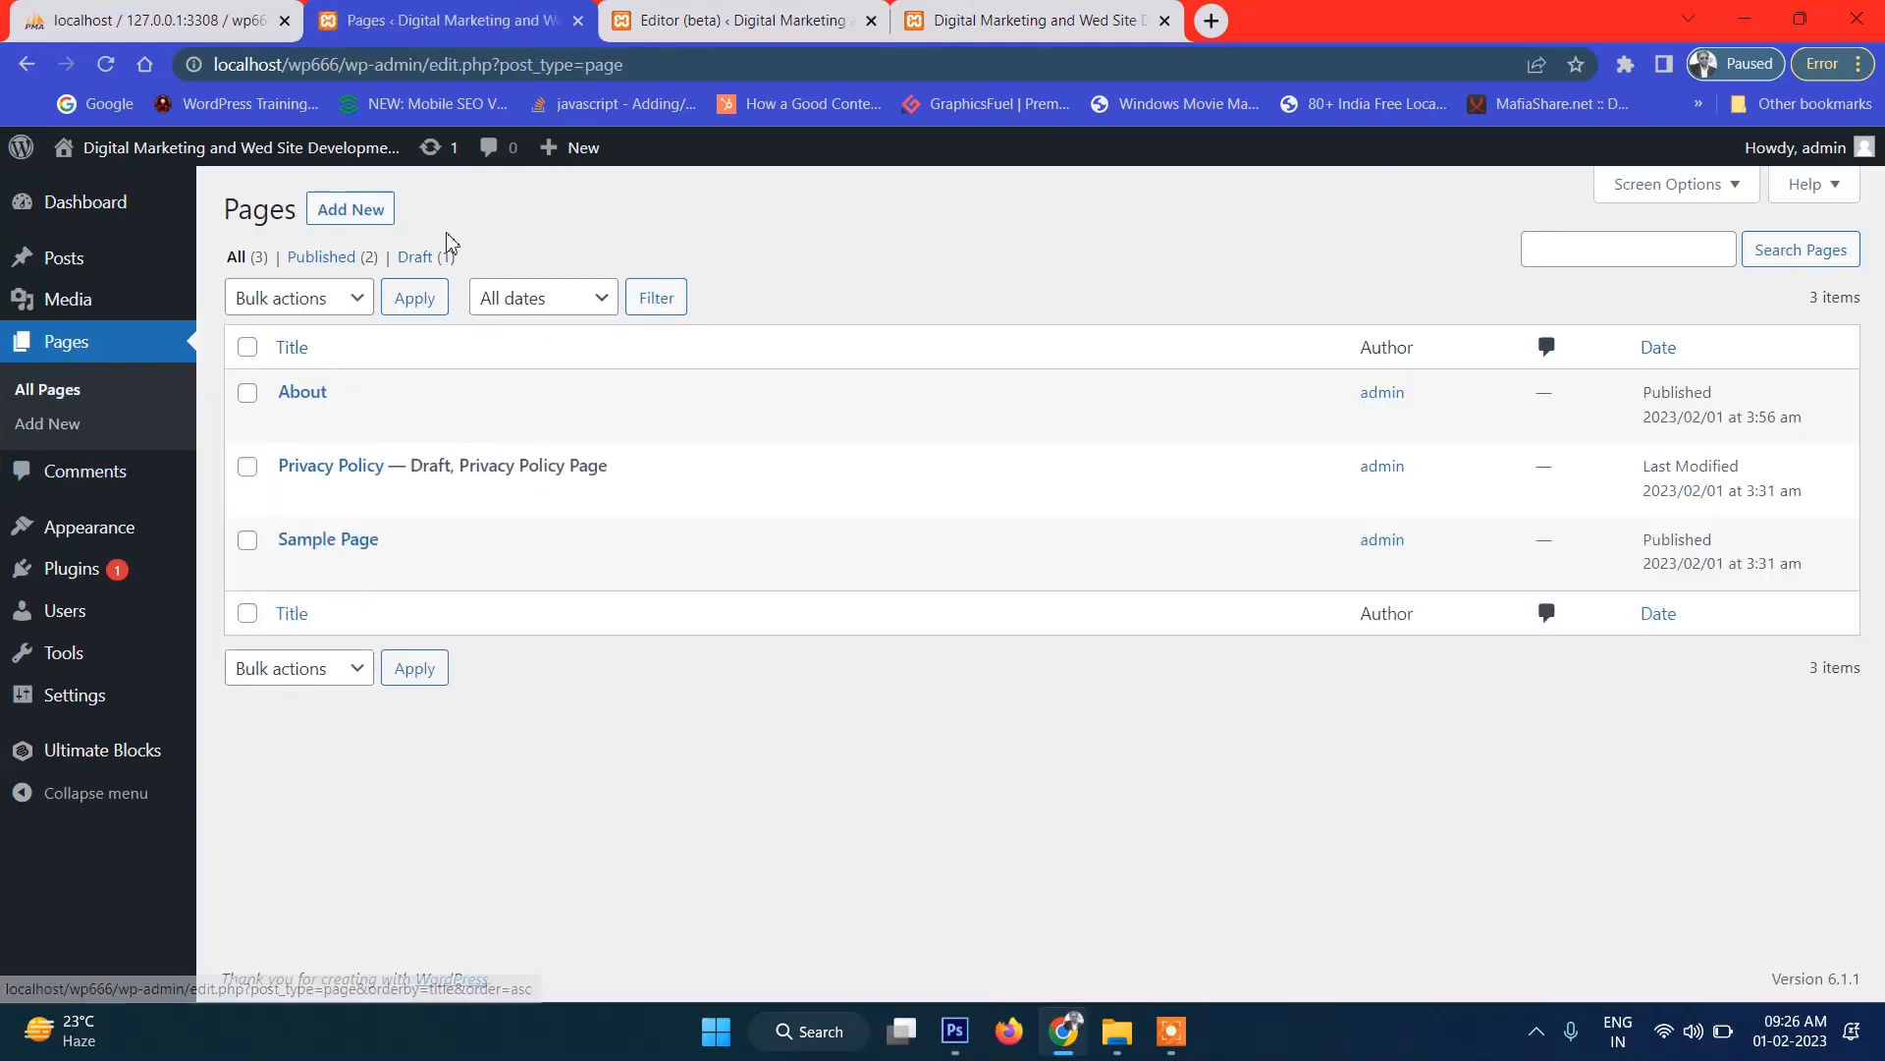
# Create a Foods page with the body text 'you can find Foods Here', fixing the 'herre' typo.
pyautogui.click(348, 223)
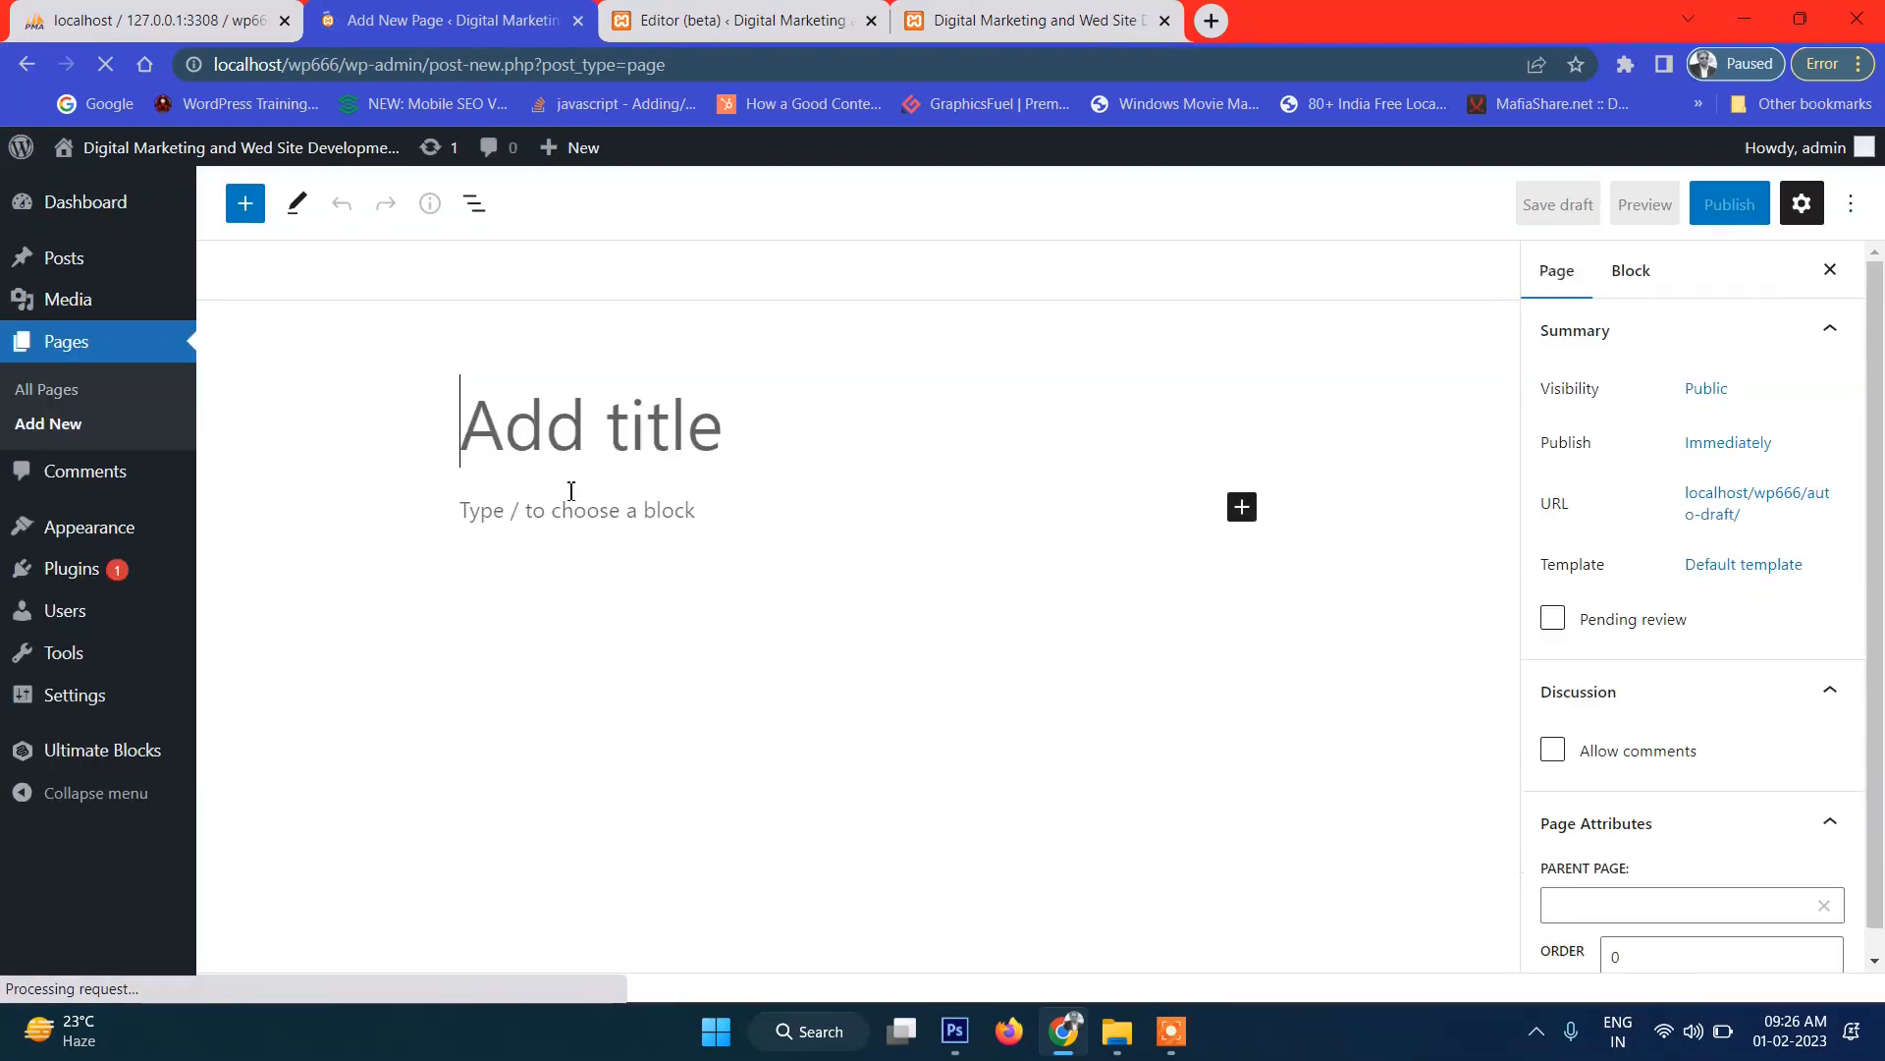
pyautogui.write('G')
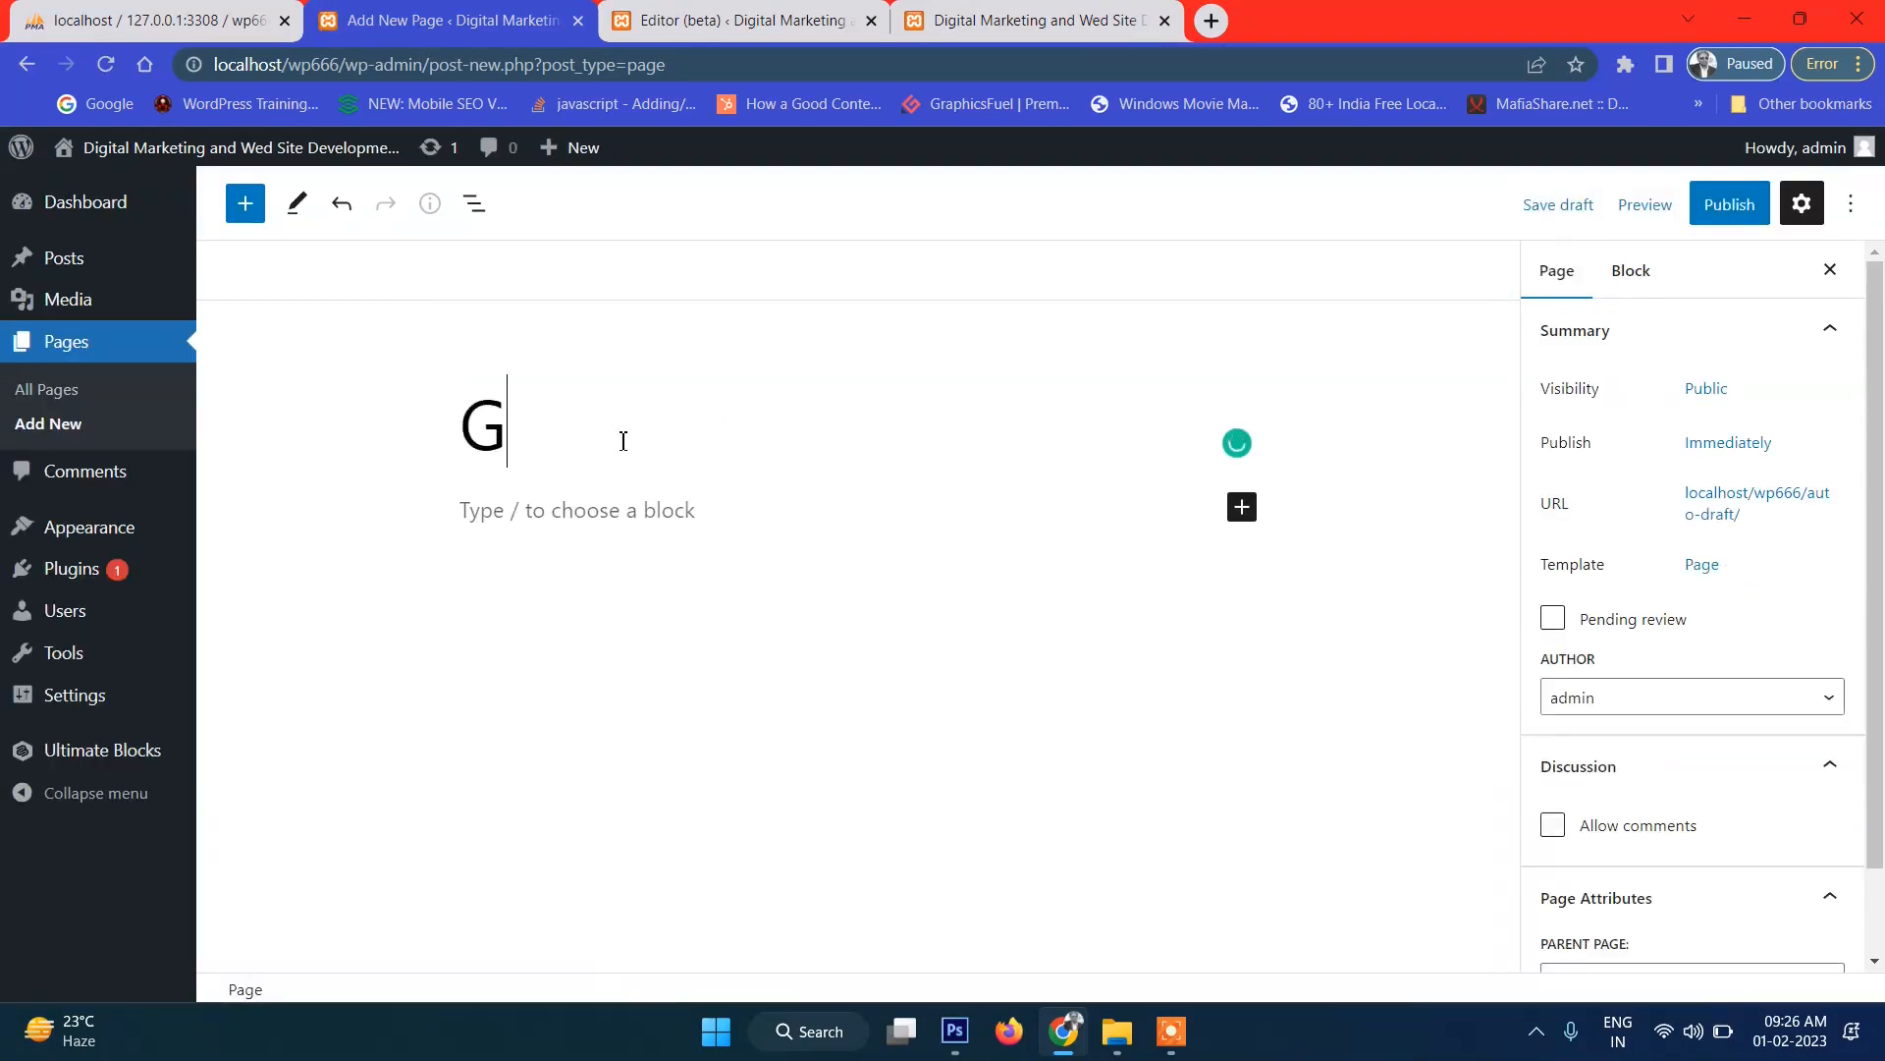
pyautogui.press('BackSpace')
pyautogui.write('Foods')
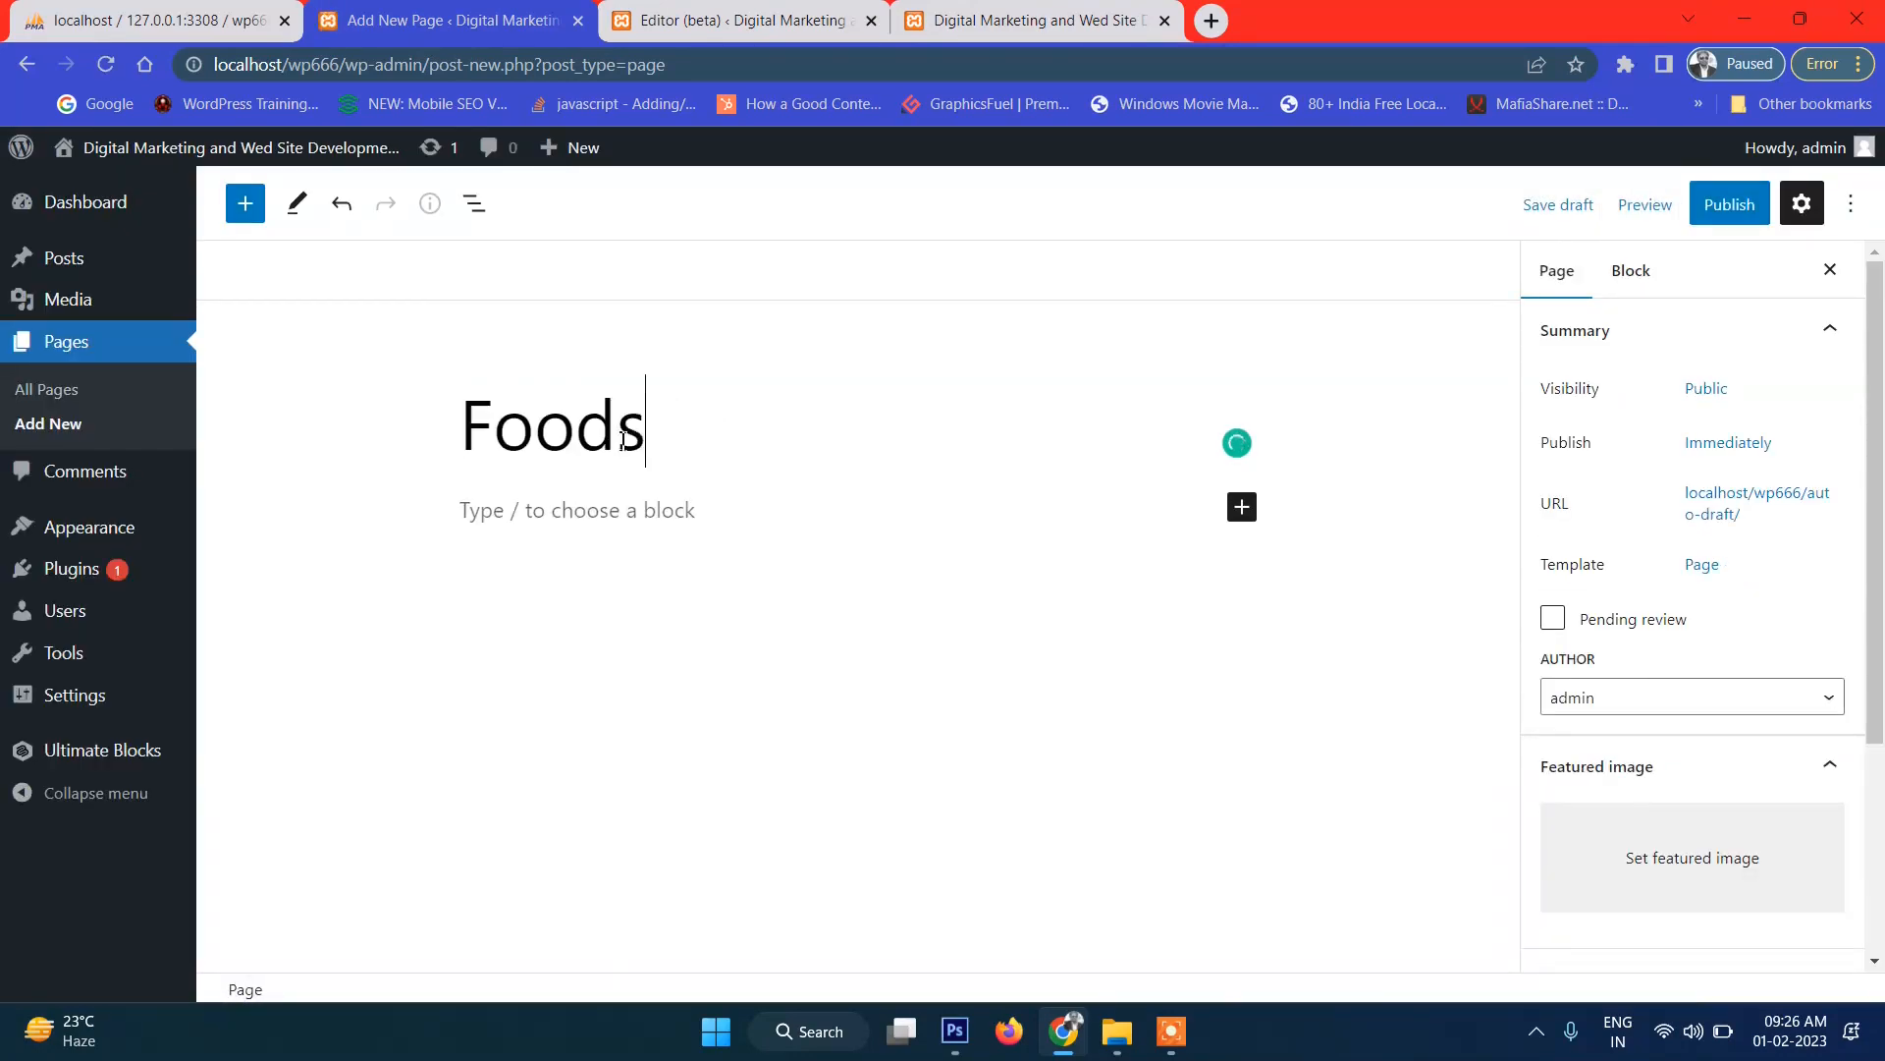
pyautogui.click(631, 524)
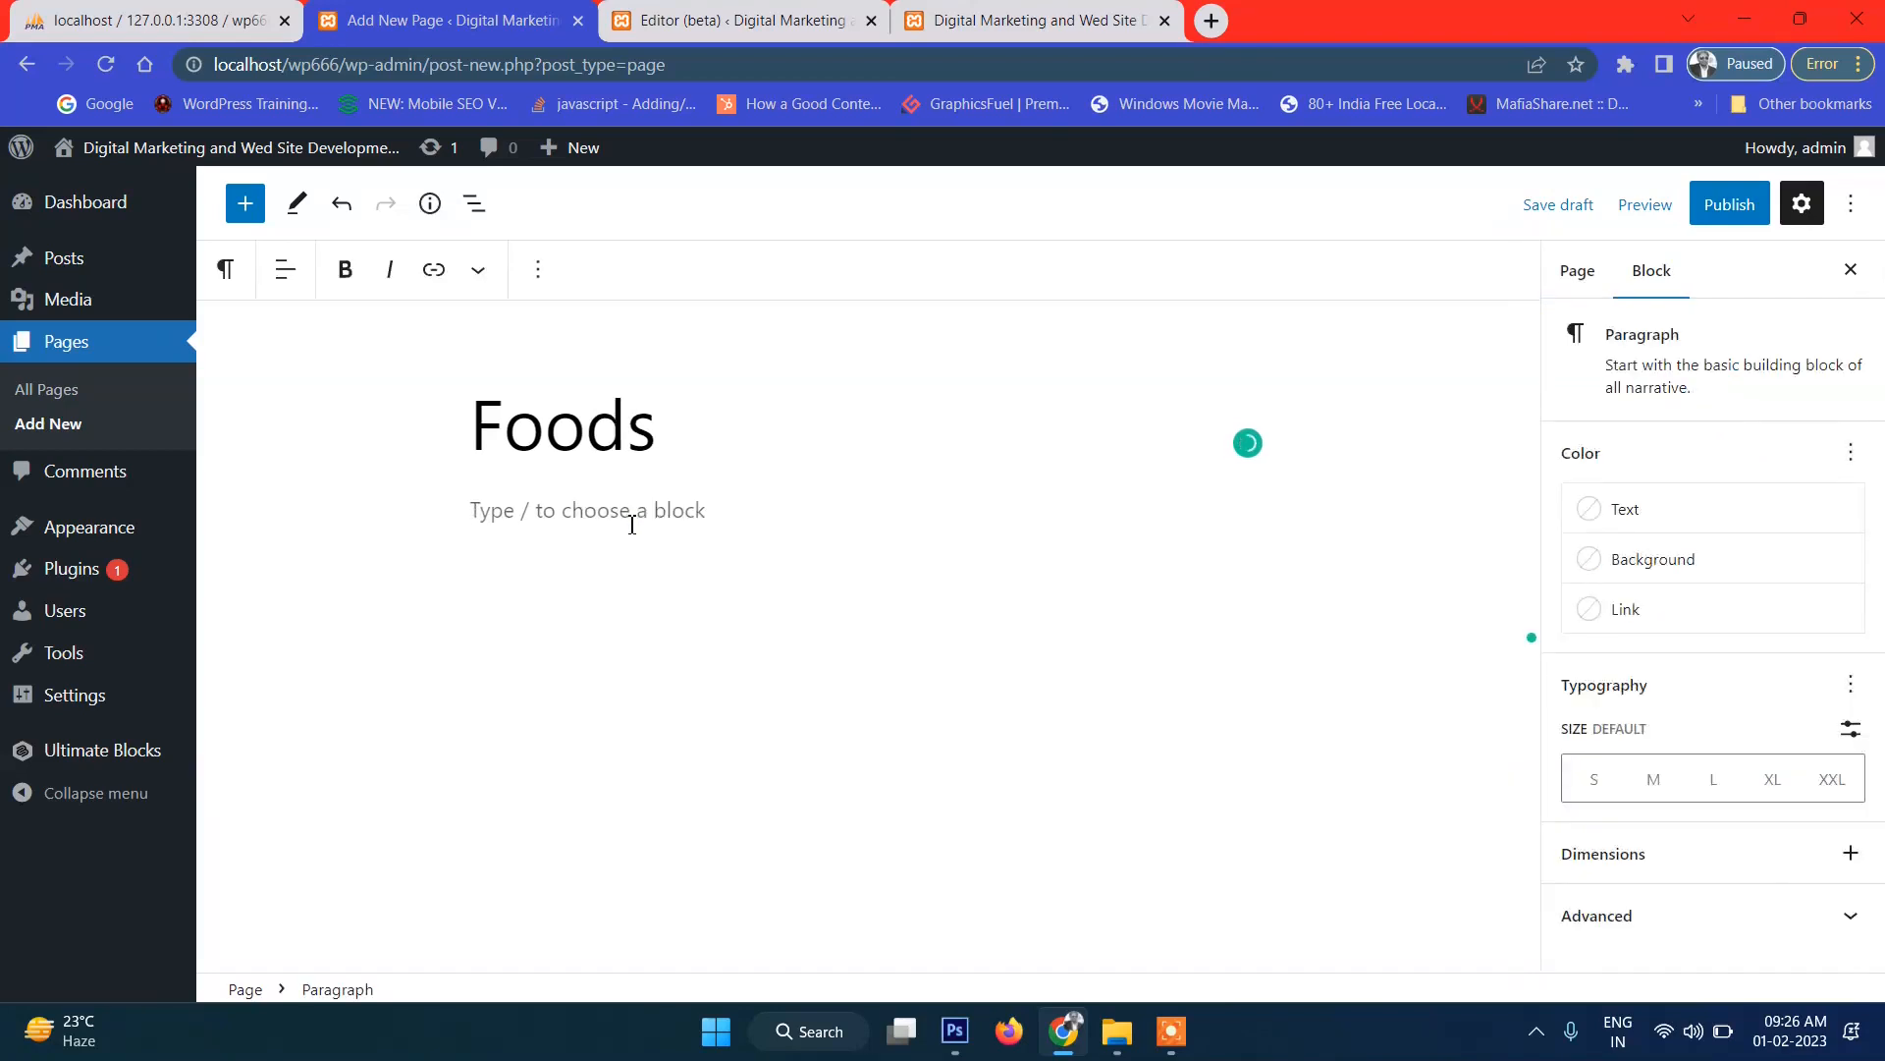
pyautogui.write('you can find Foods herre')
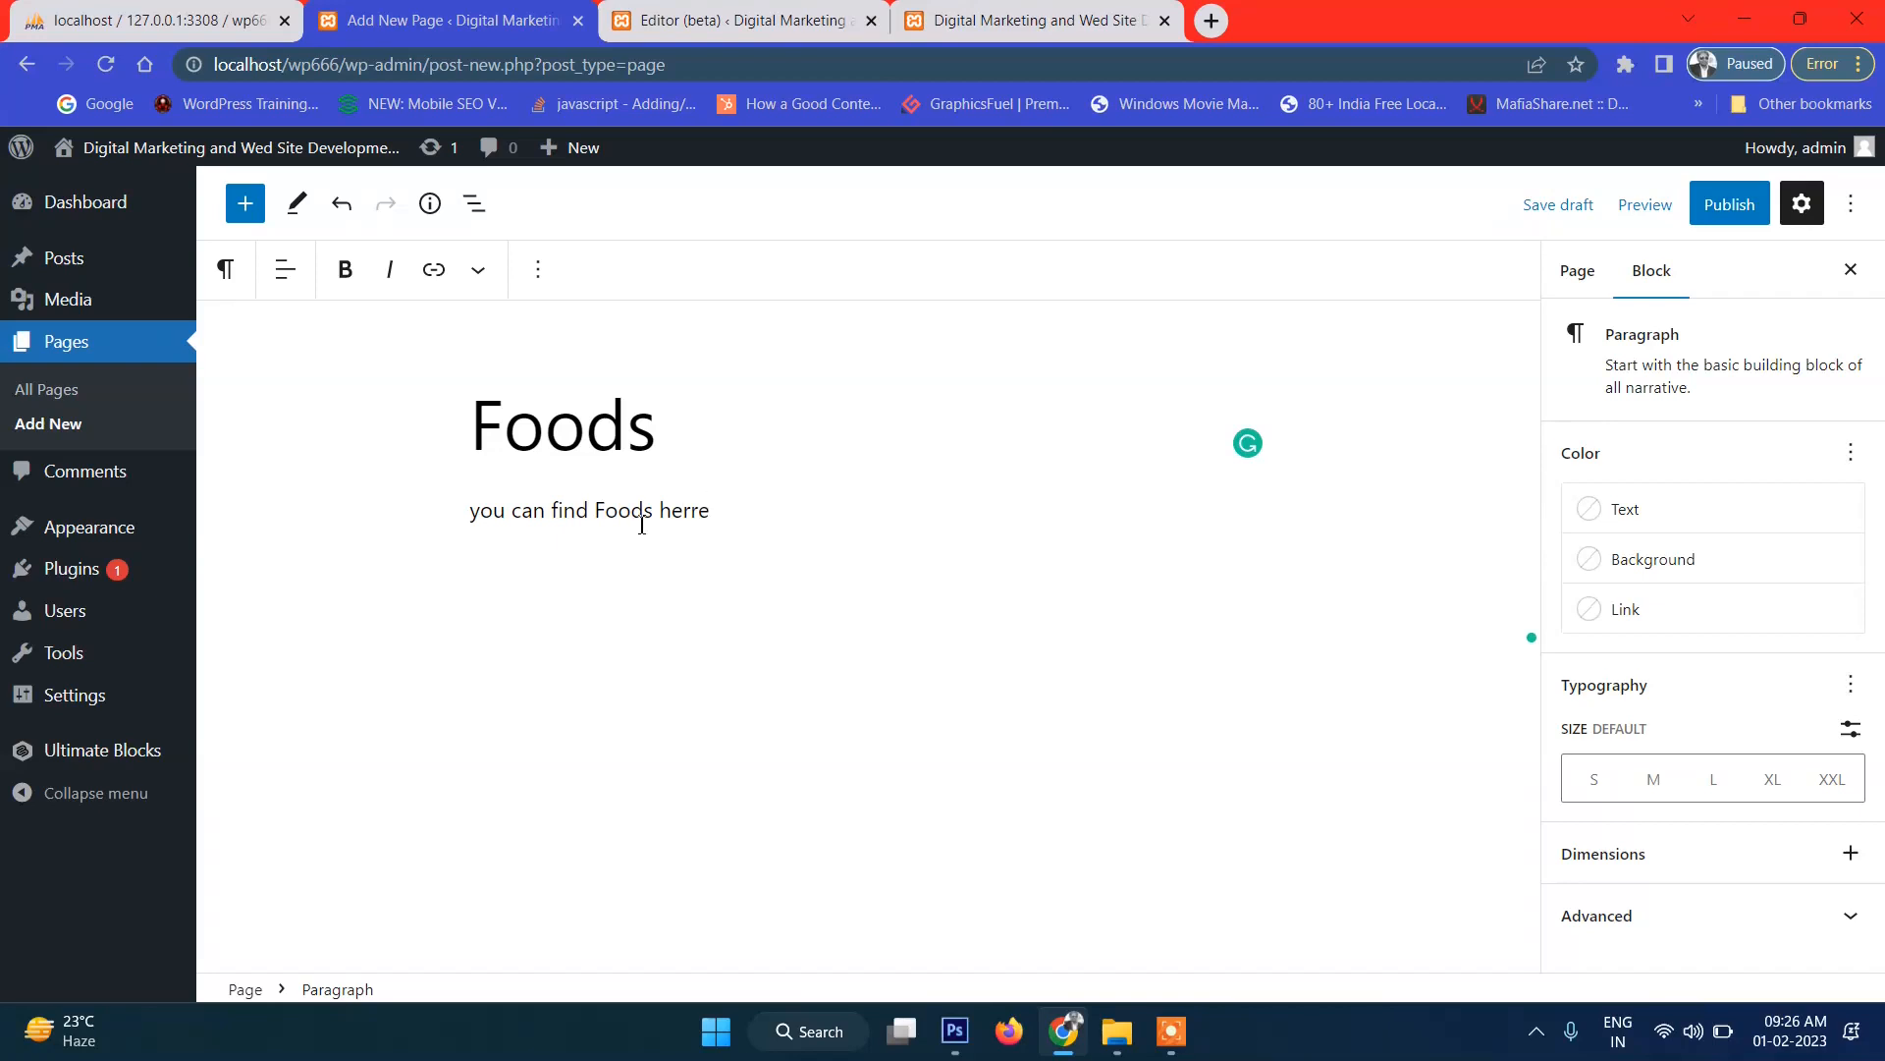
pyautogui.doubleClick(703, 505)
pyautogui.write('H')
# Publish the Foods page and go back to the pages list.
pyautogui.click(1713, 228)
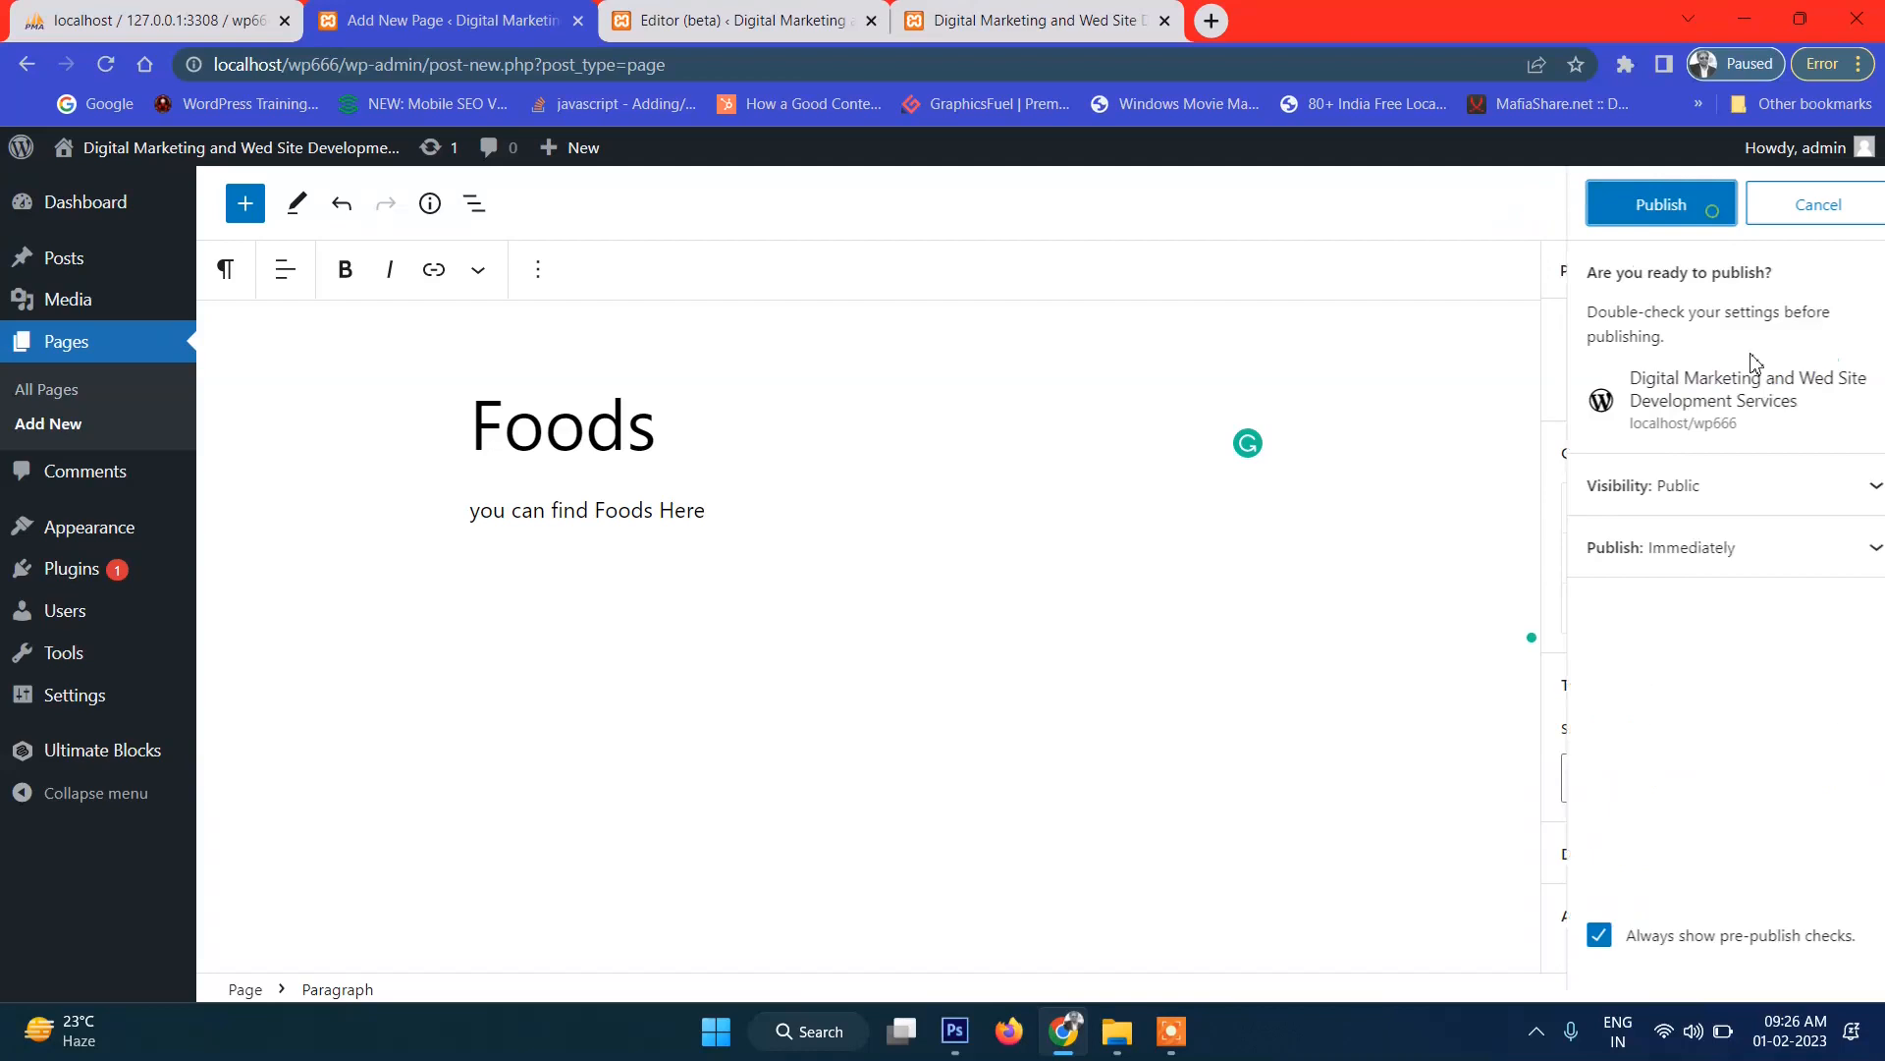
pyautogui.click(1647, 218)
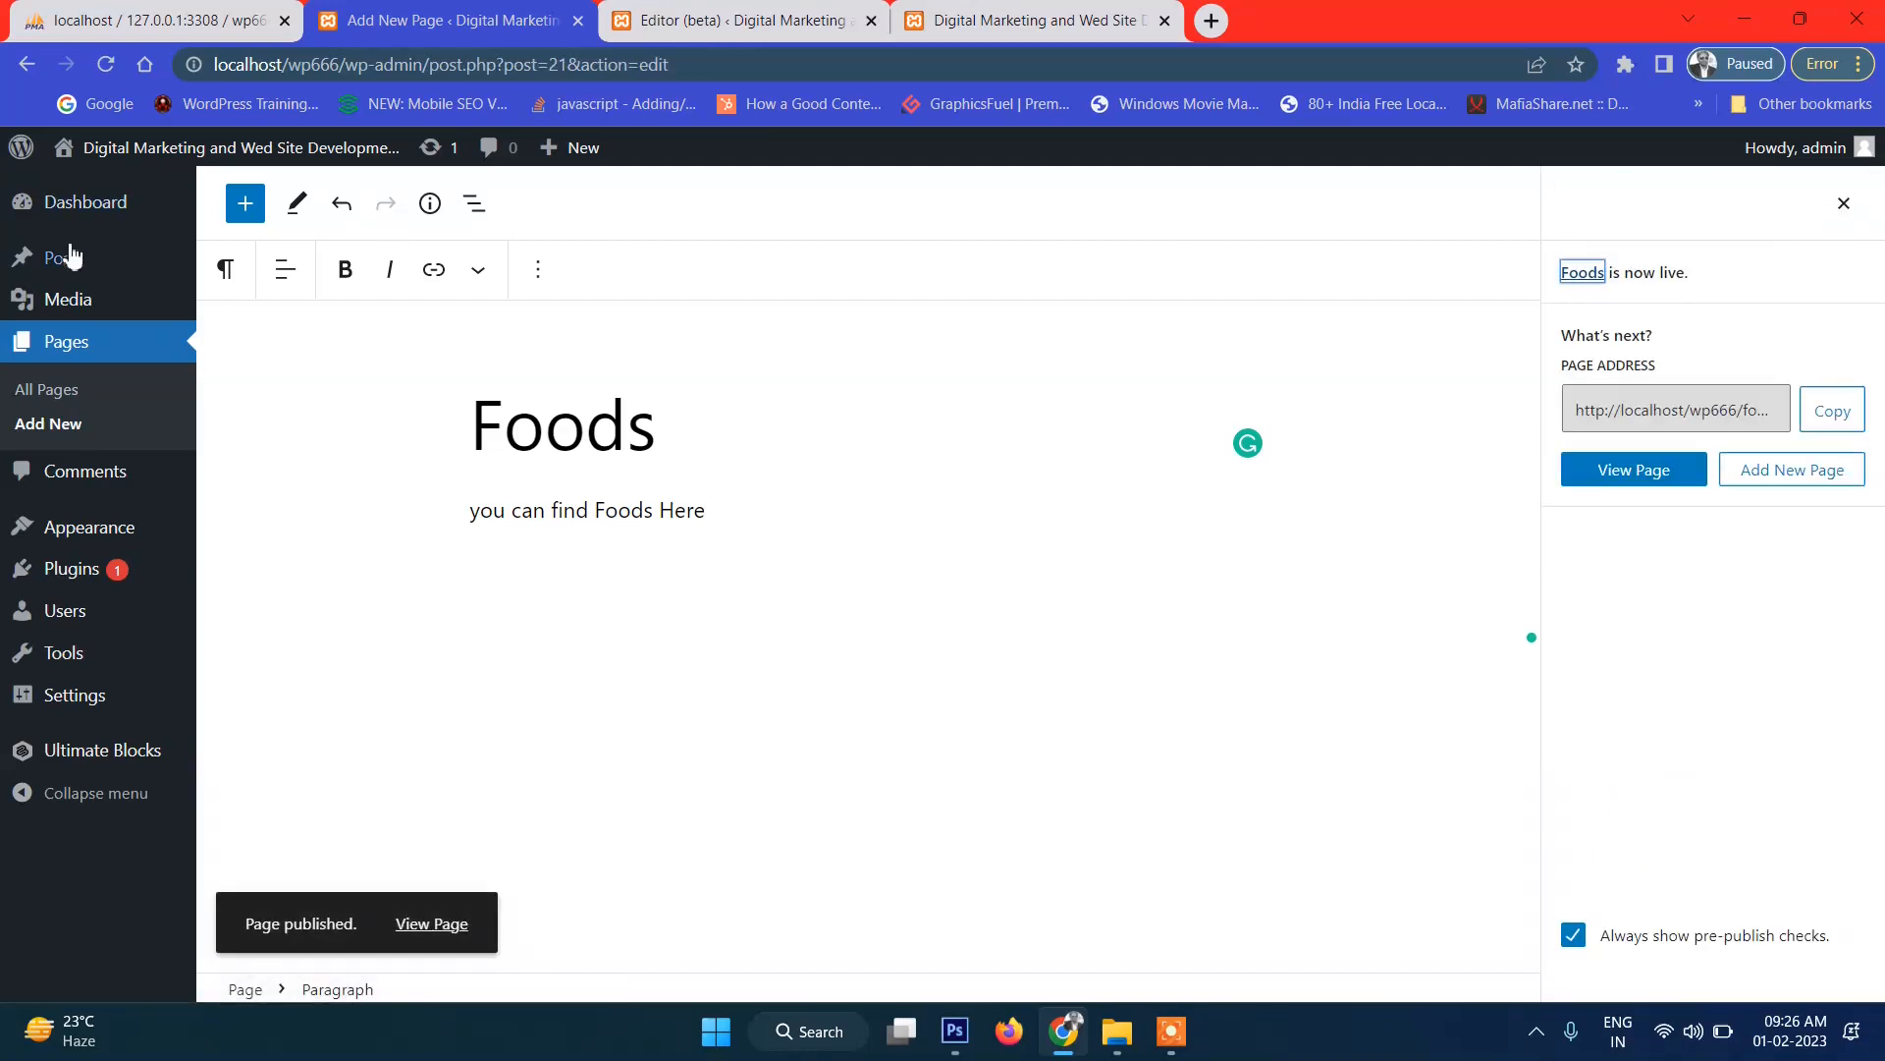
pyautogui.click(65, 360)
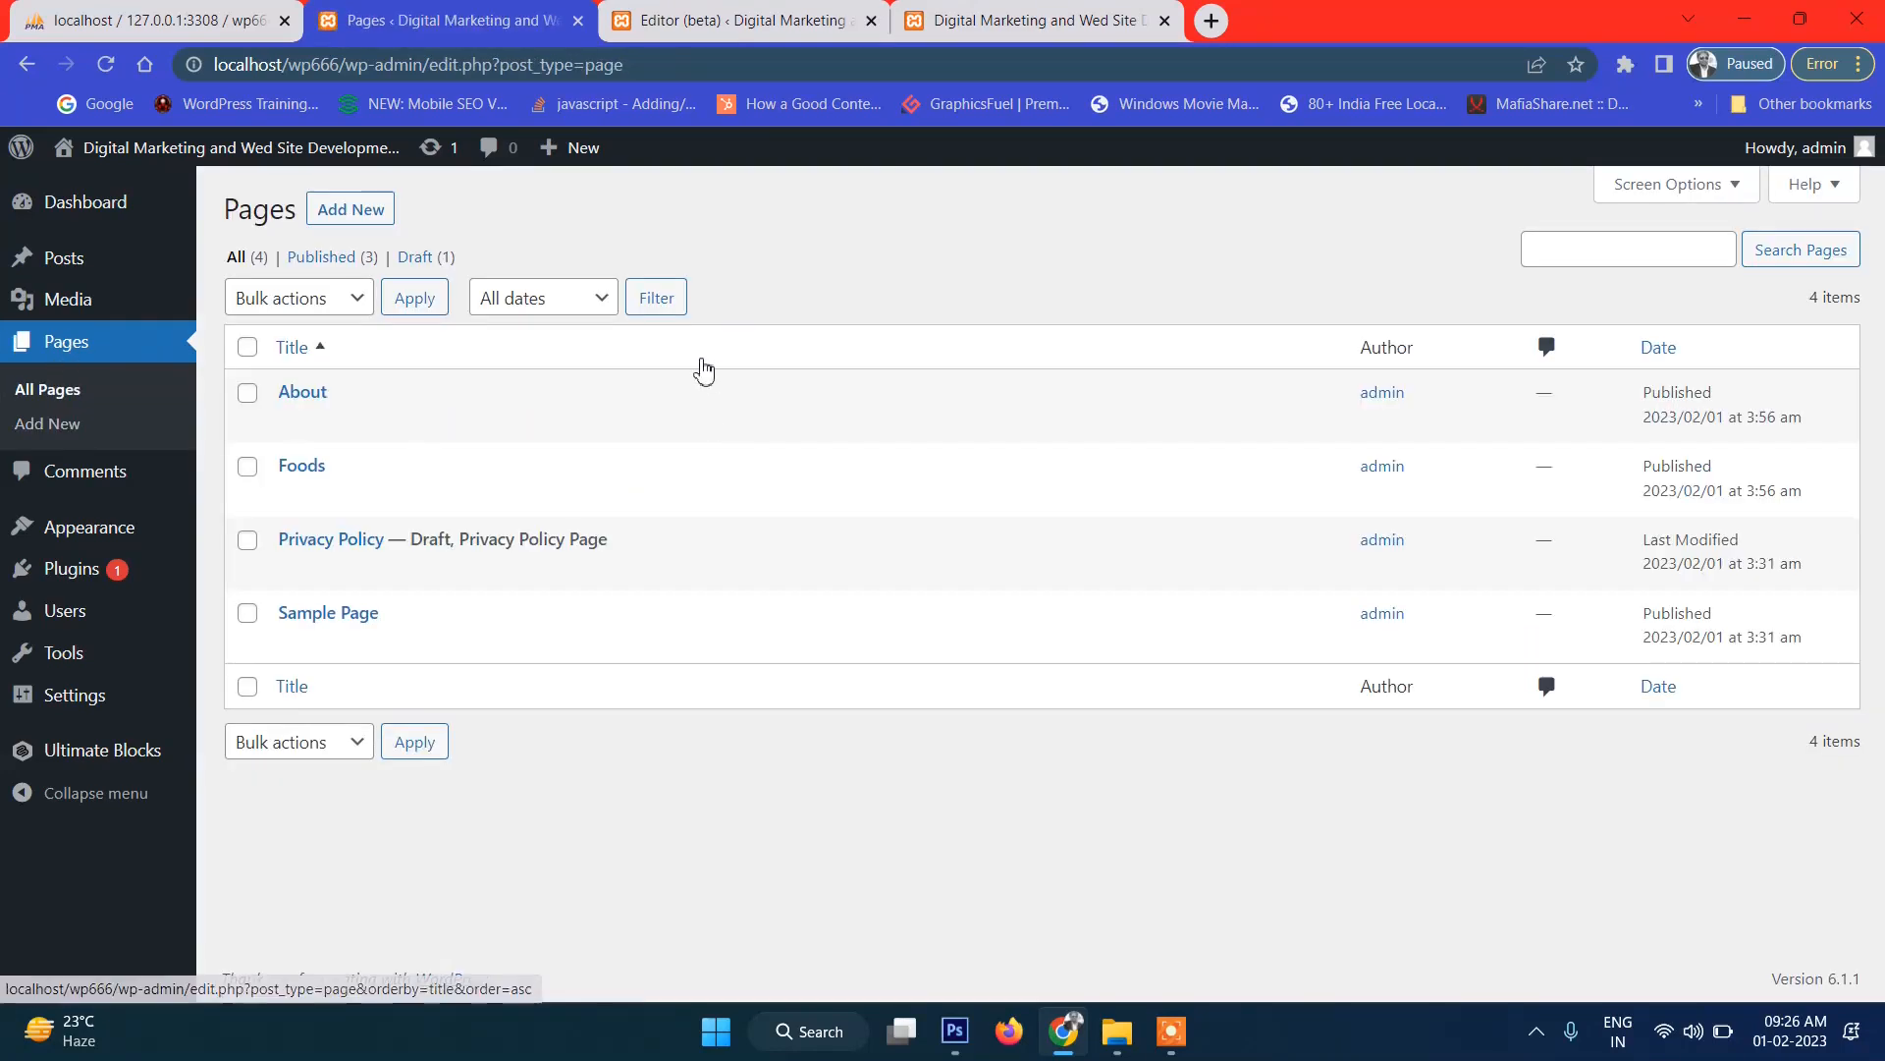
pyautogui.click(369, 218)
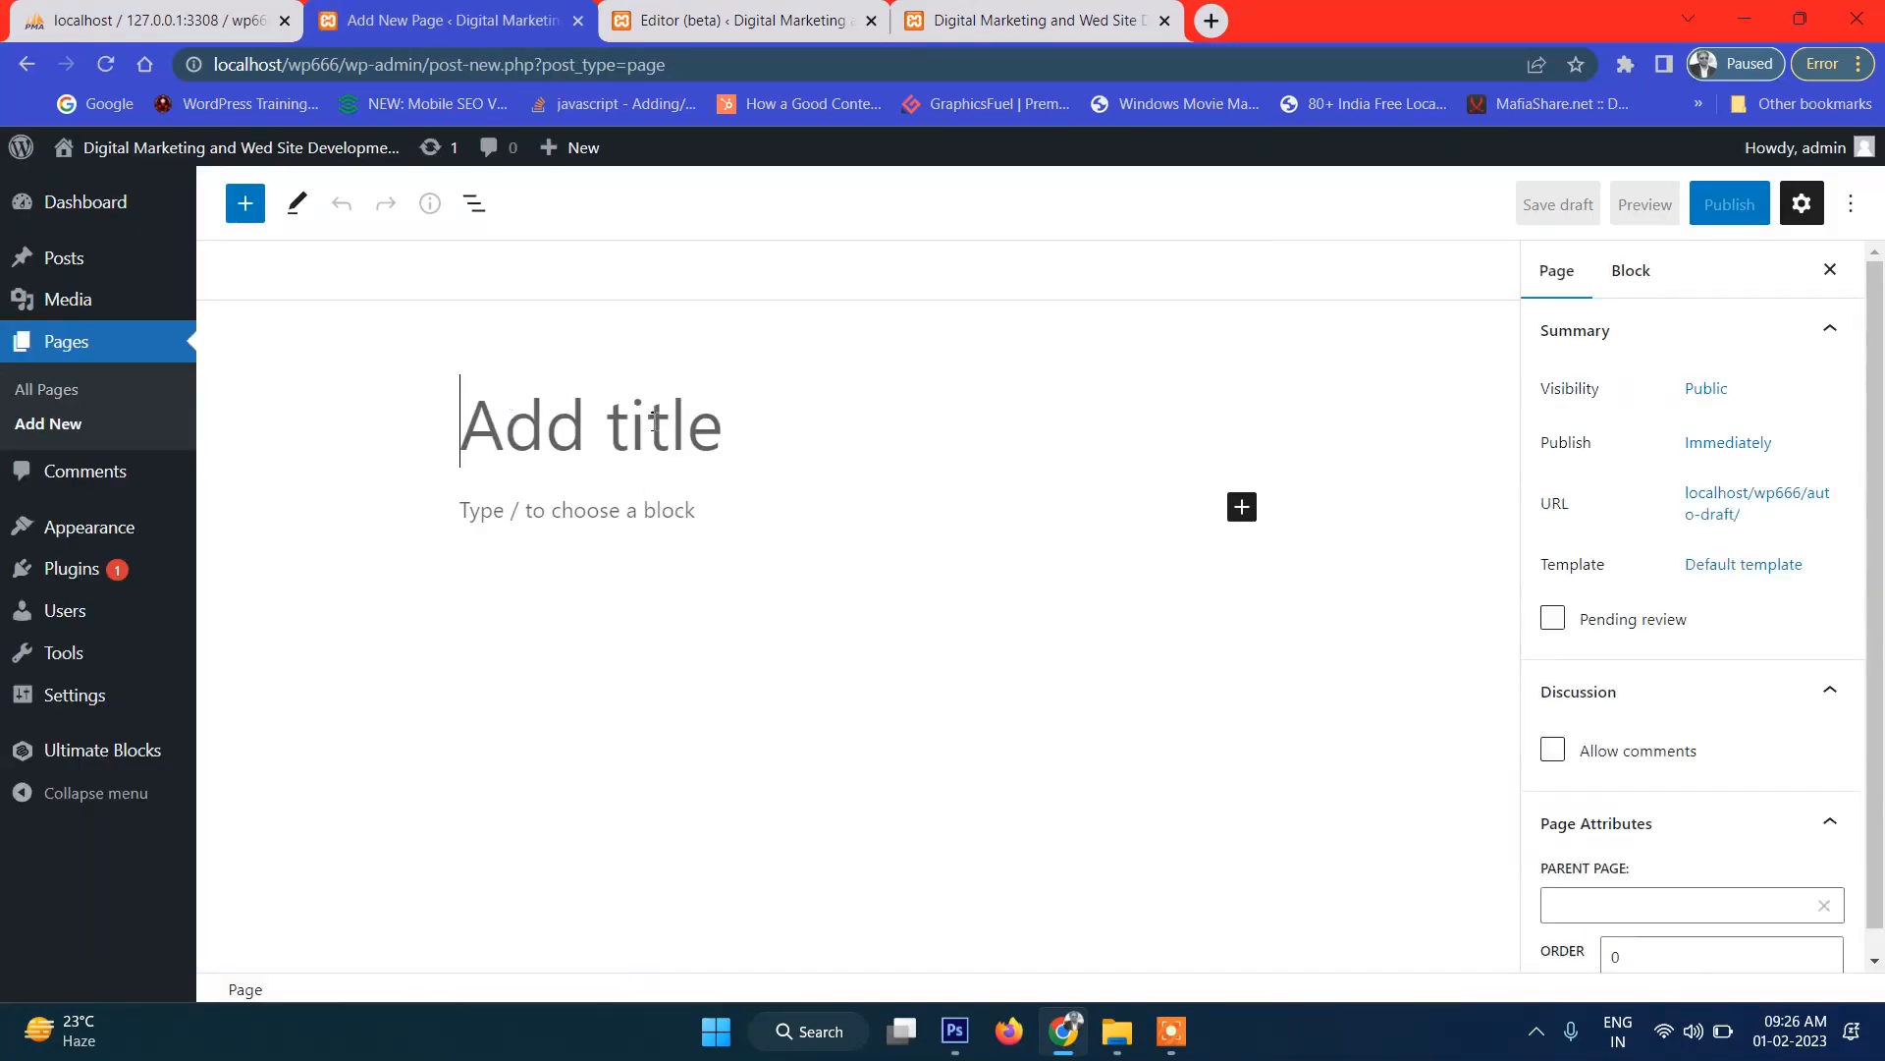
# Publish a Restaurants page reading 'You can find list of Restaurants', then open a blank new post.
pyautogui.write('Resta')
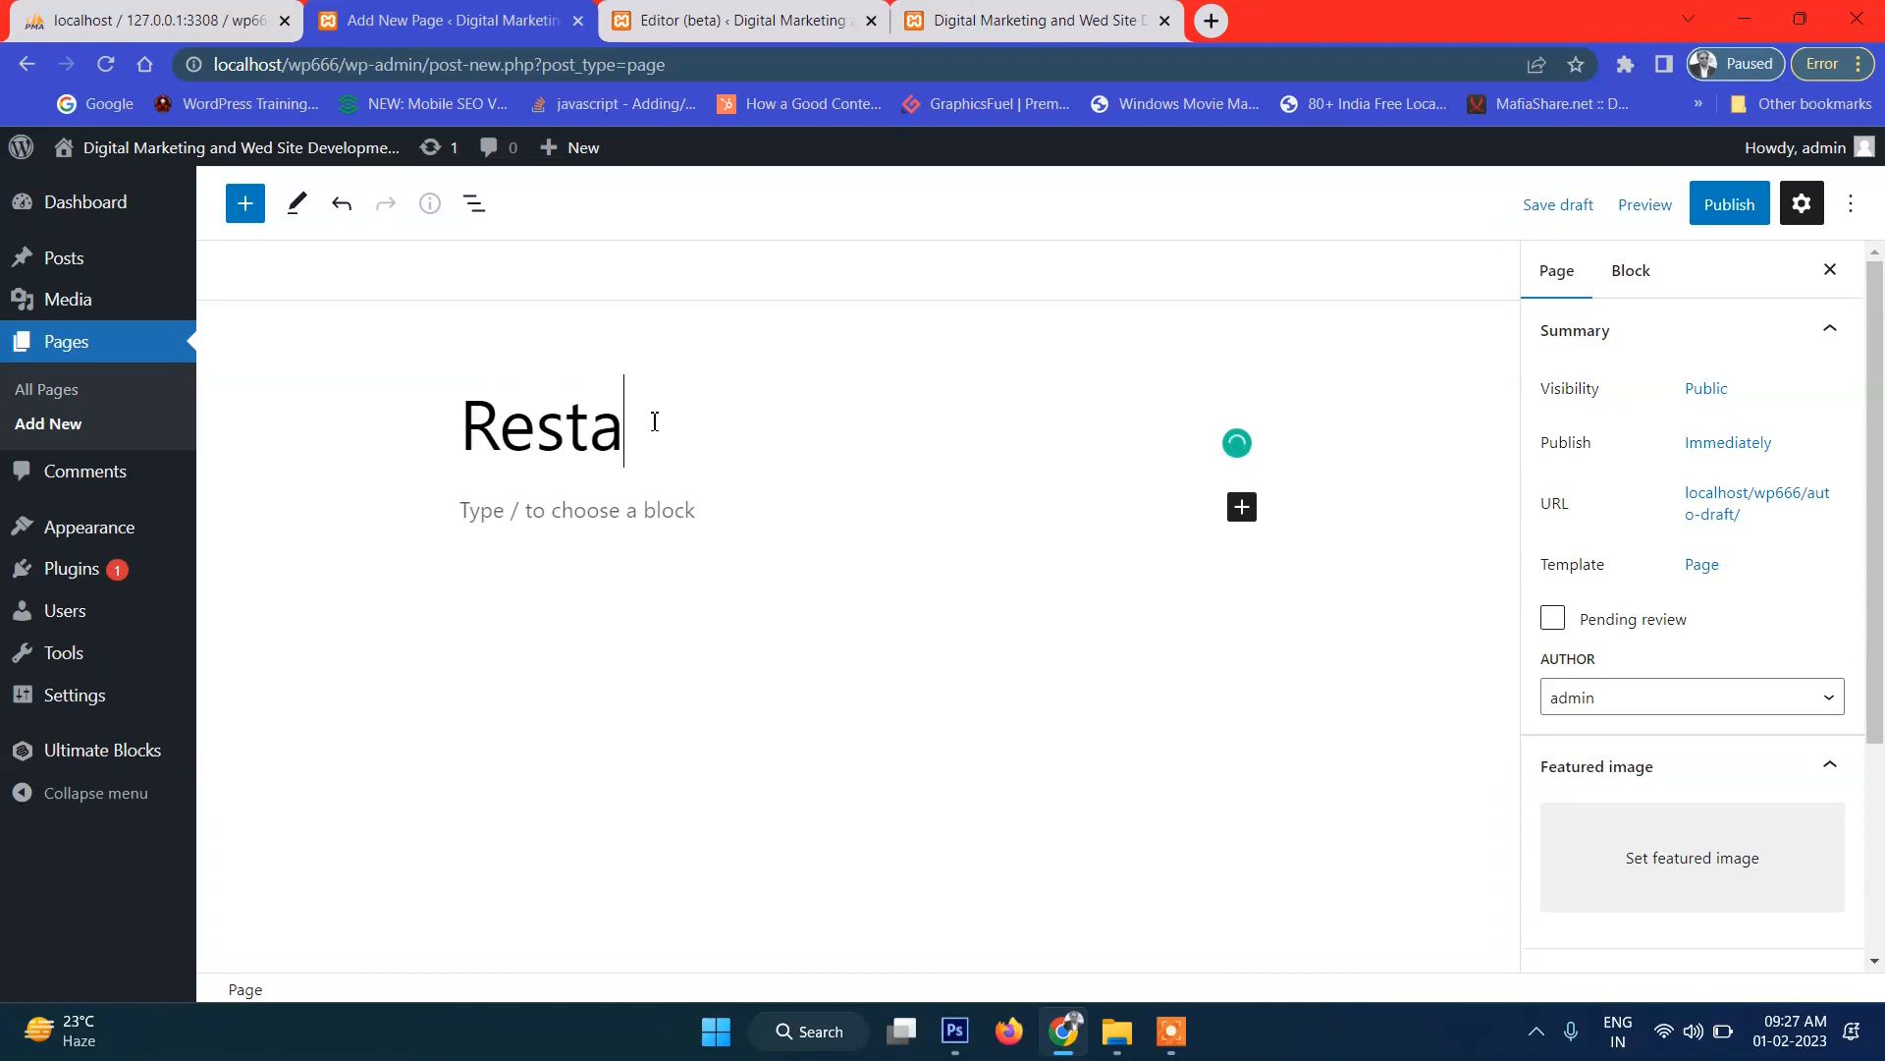
pyautogui.write('urants')
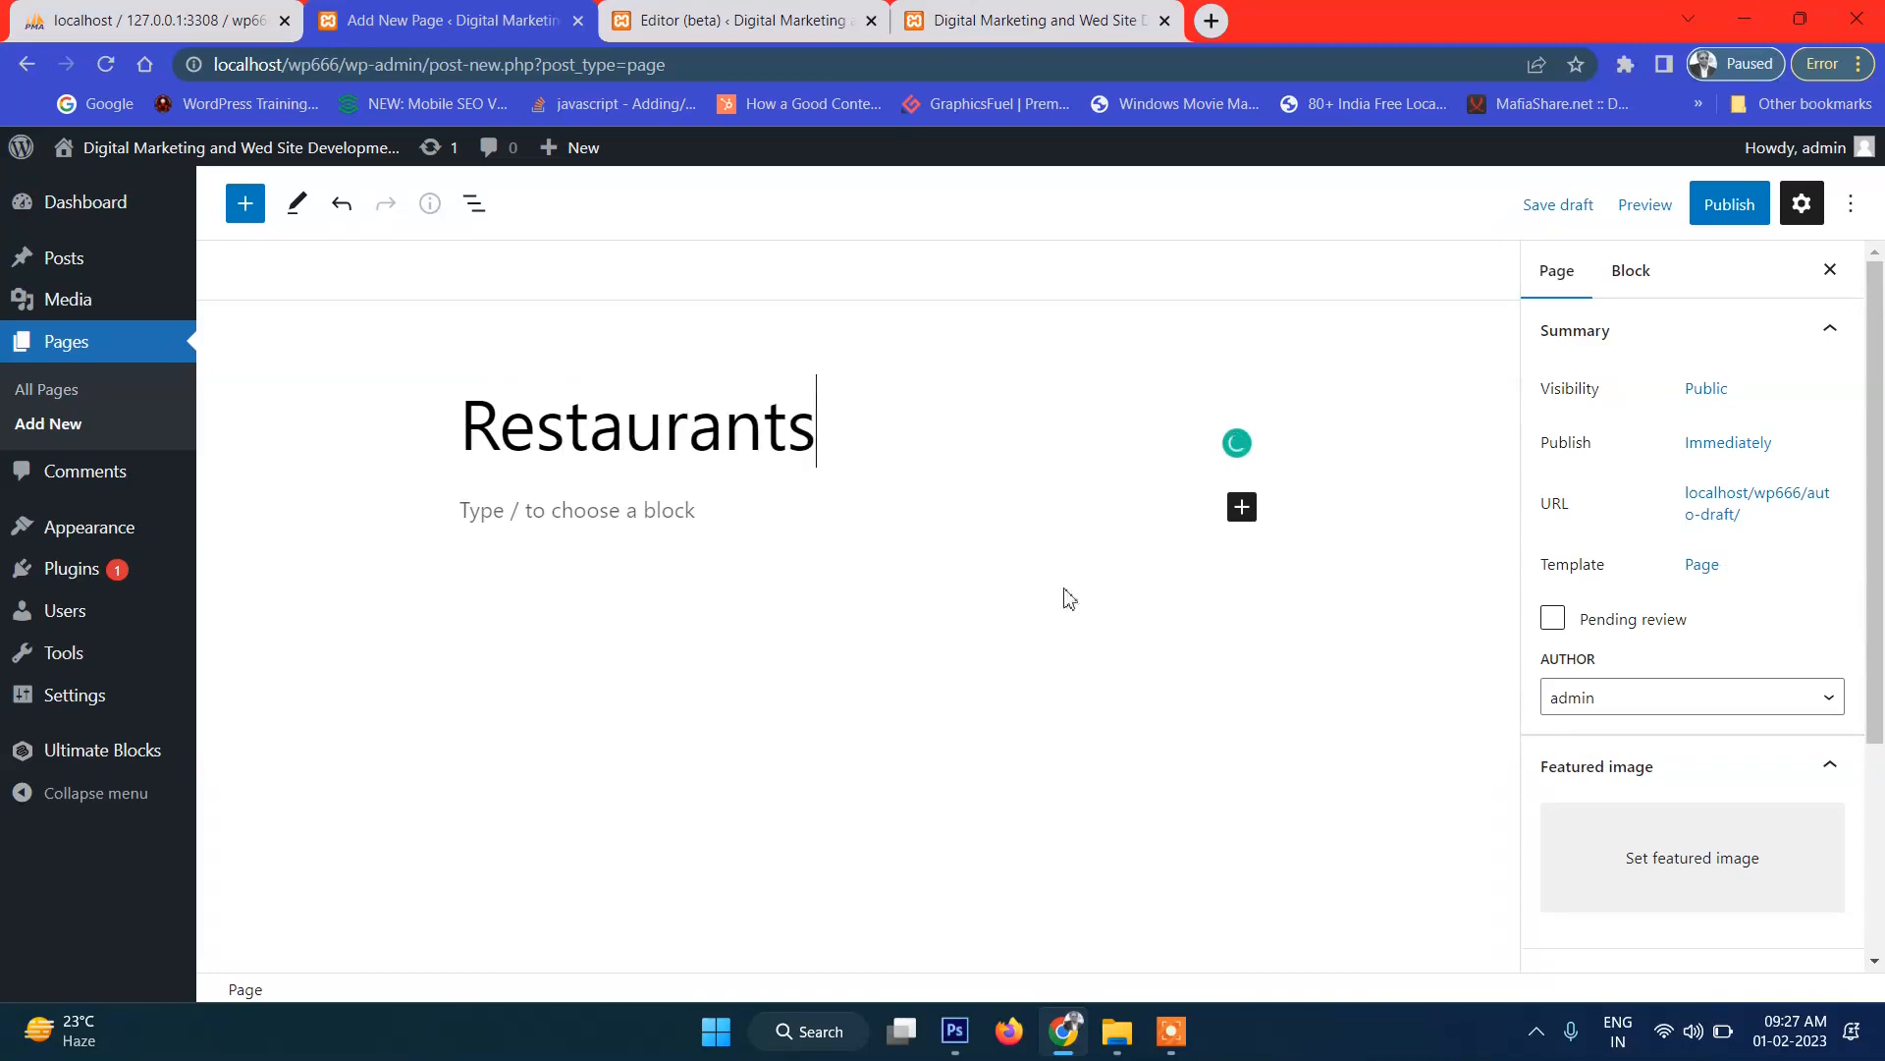
pyautogui.click(622, 519)
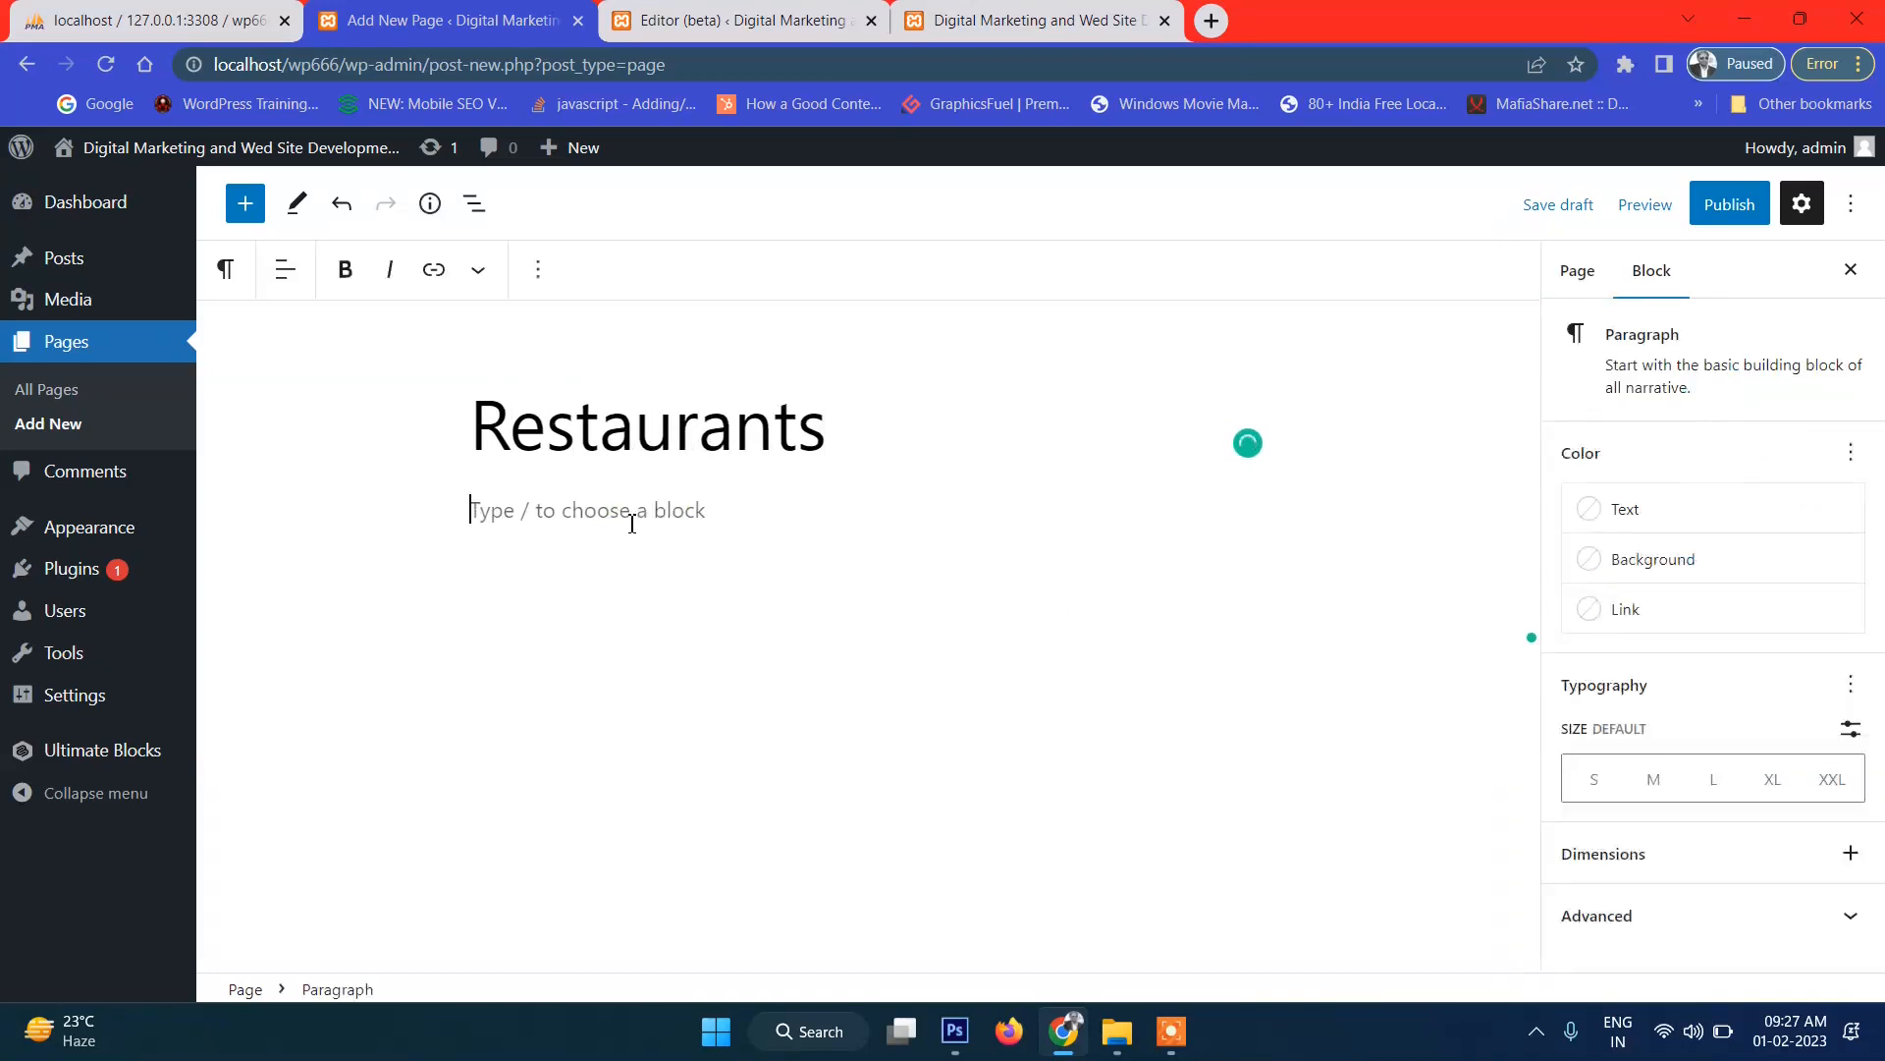
pyautogui.write('You can find list of Restaurants')
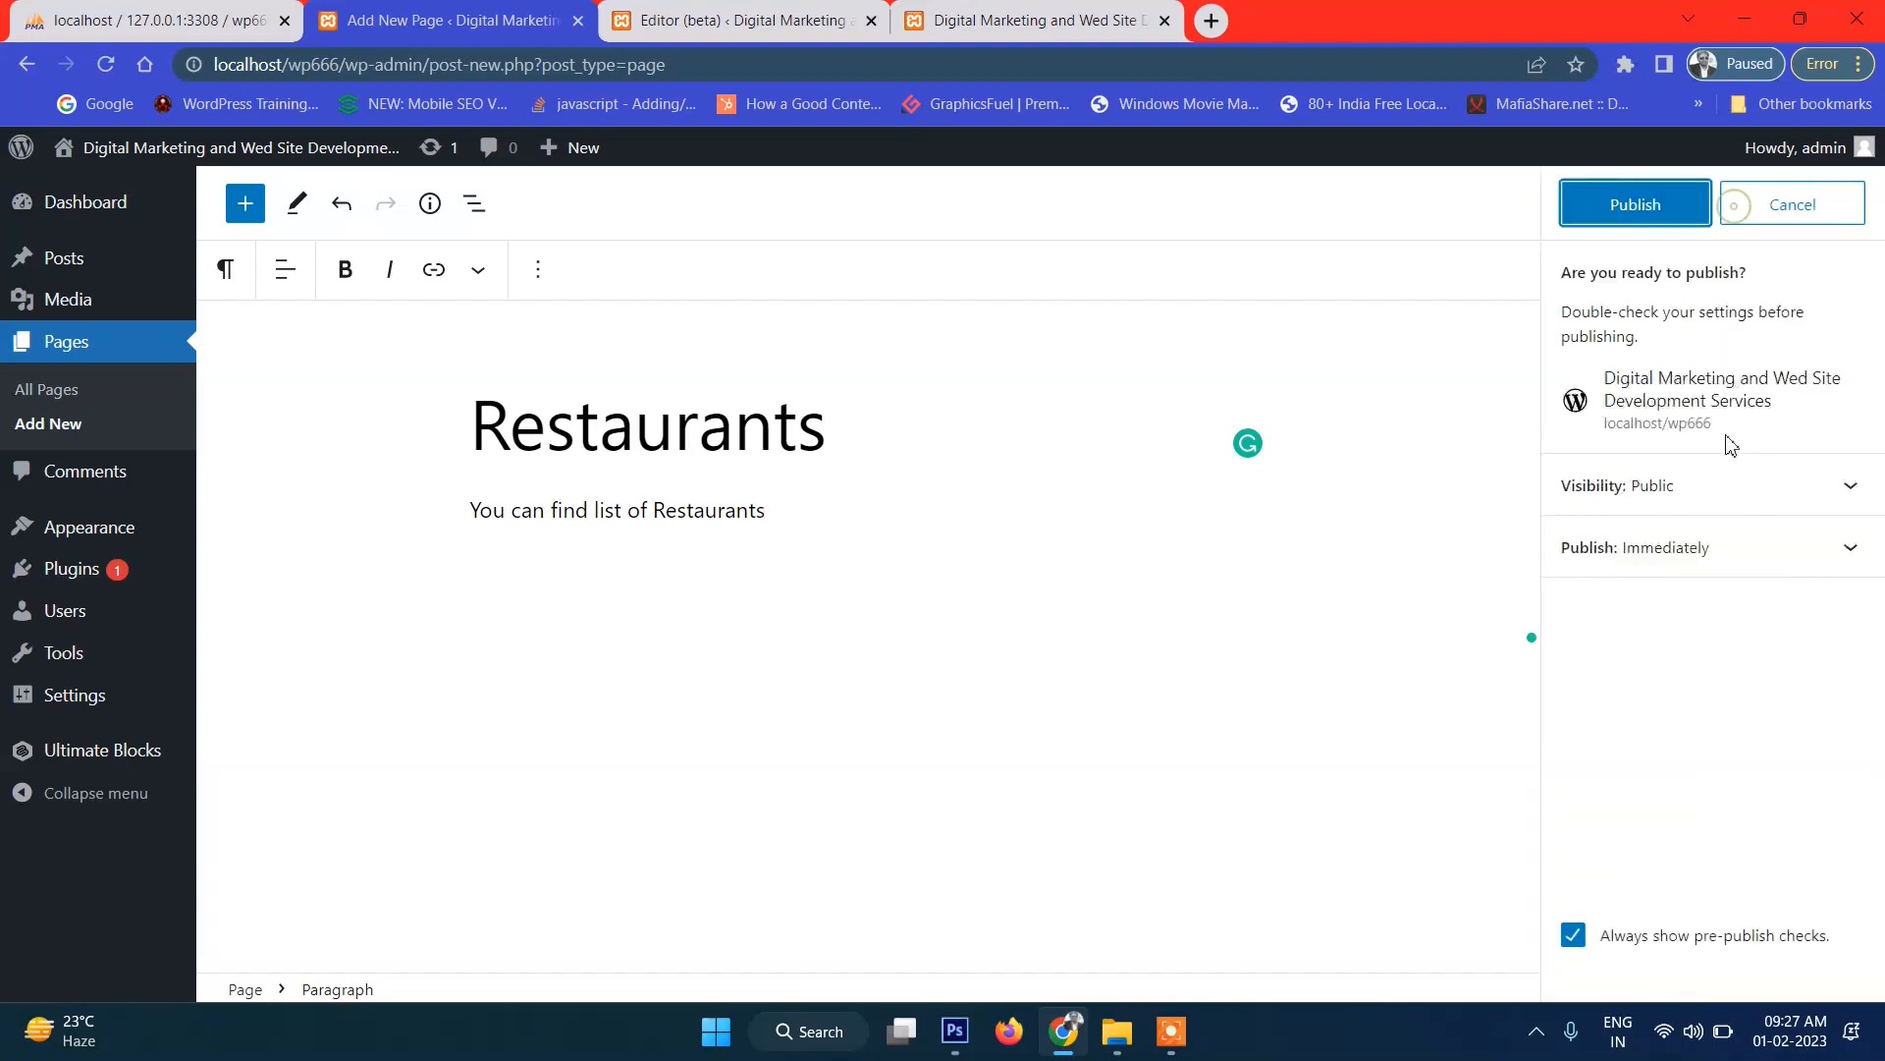
pyautogui.click(1610, 206)
pyautogui.click(580, 159)
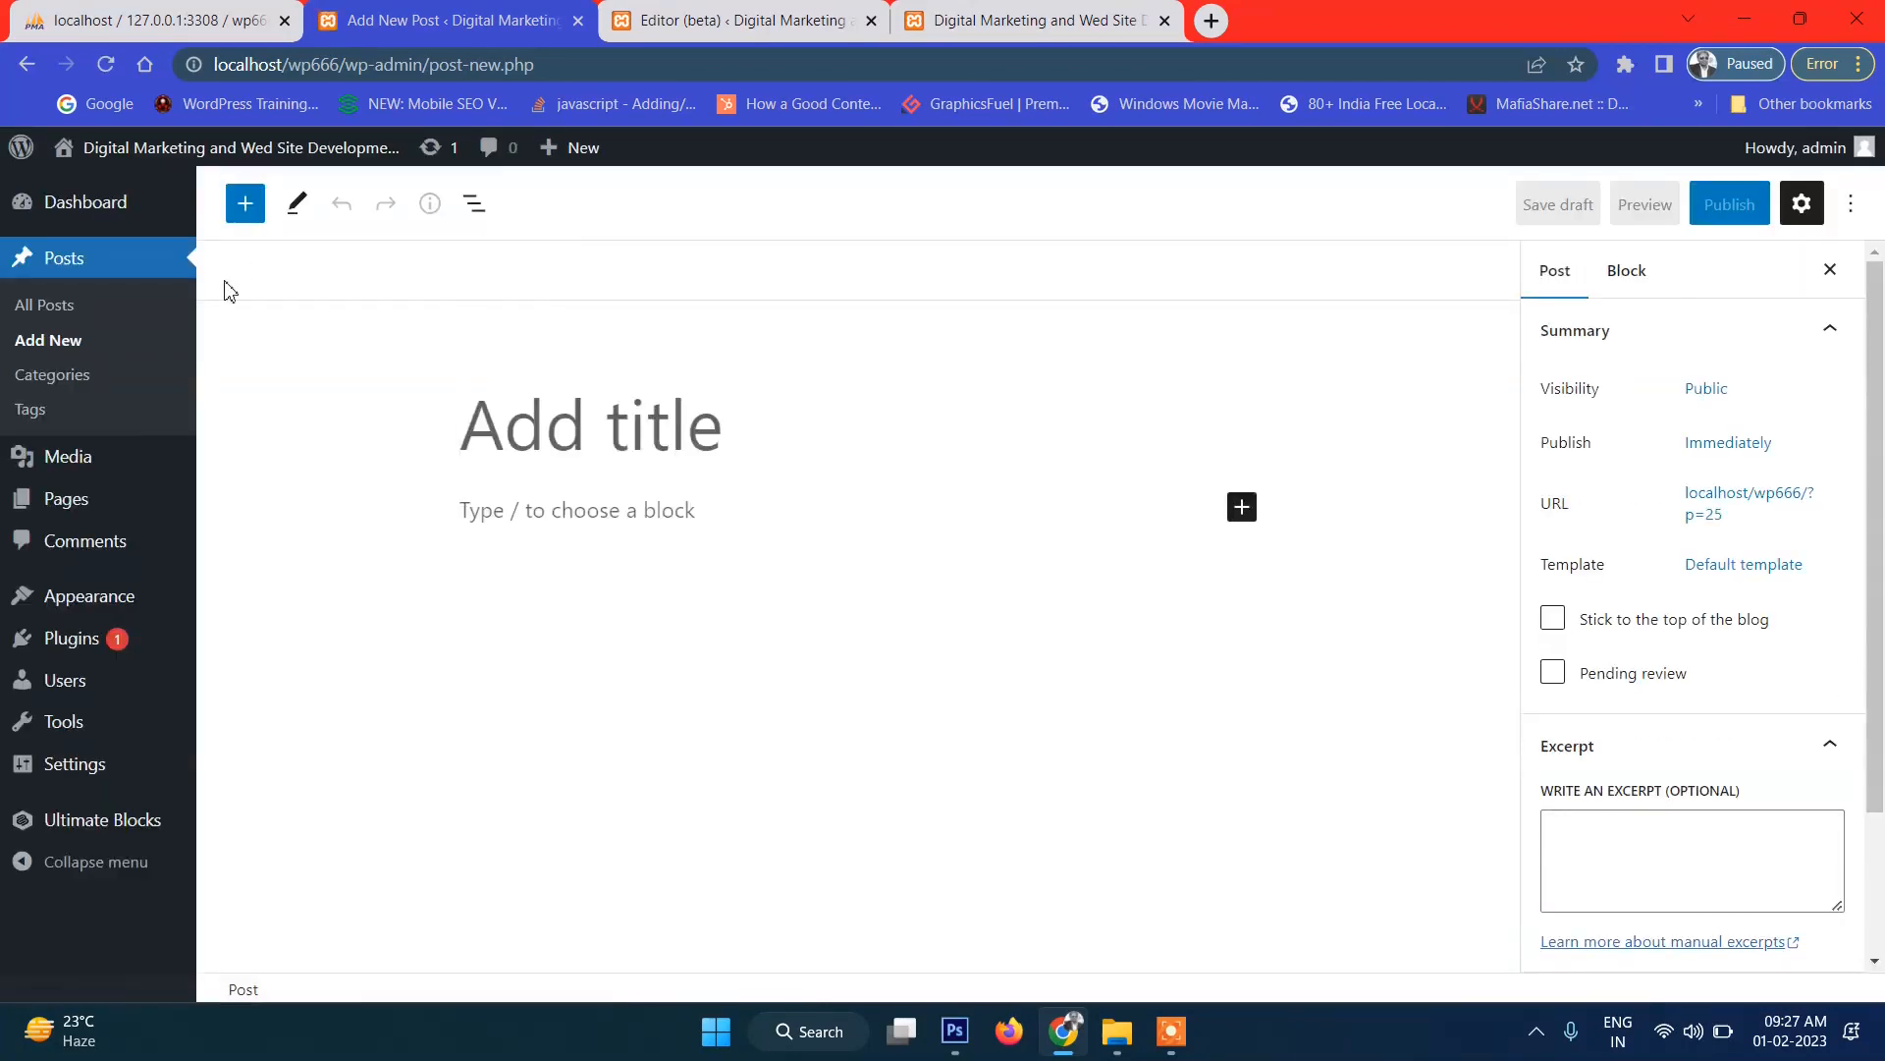
# Create a new page titled Contact with the body text 'Contact here', correcting 'hehre'.
pyautogui.moveTo(98, 503)
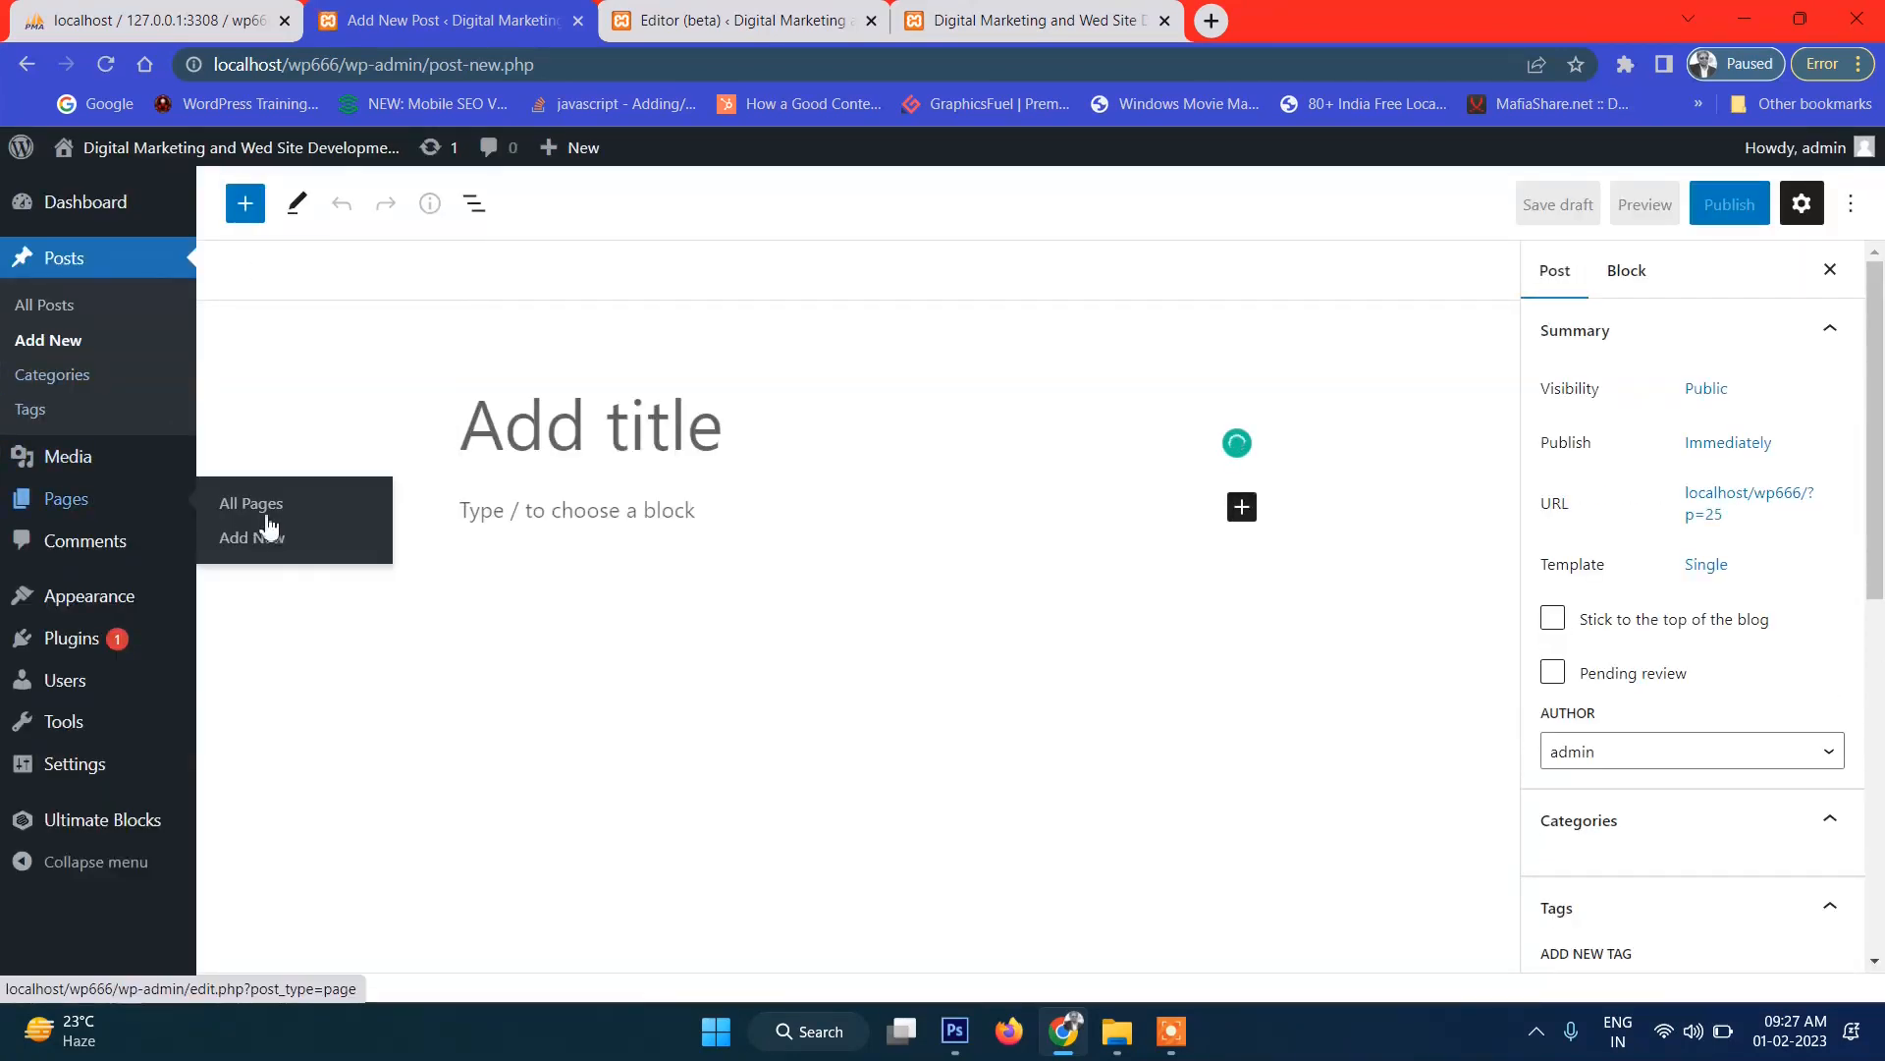
pyautogui.click(286, 546)
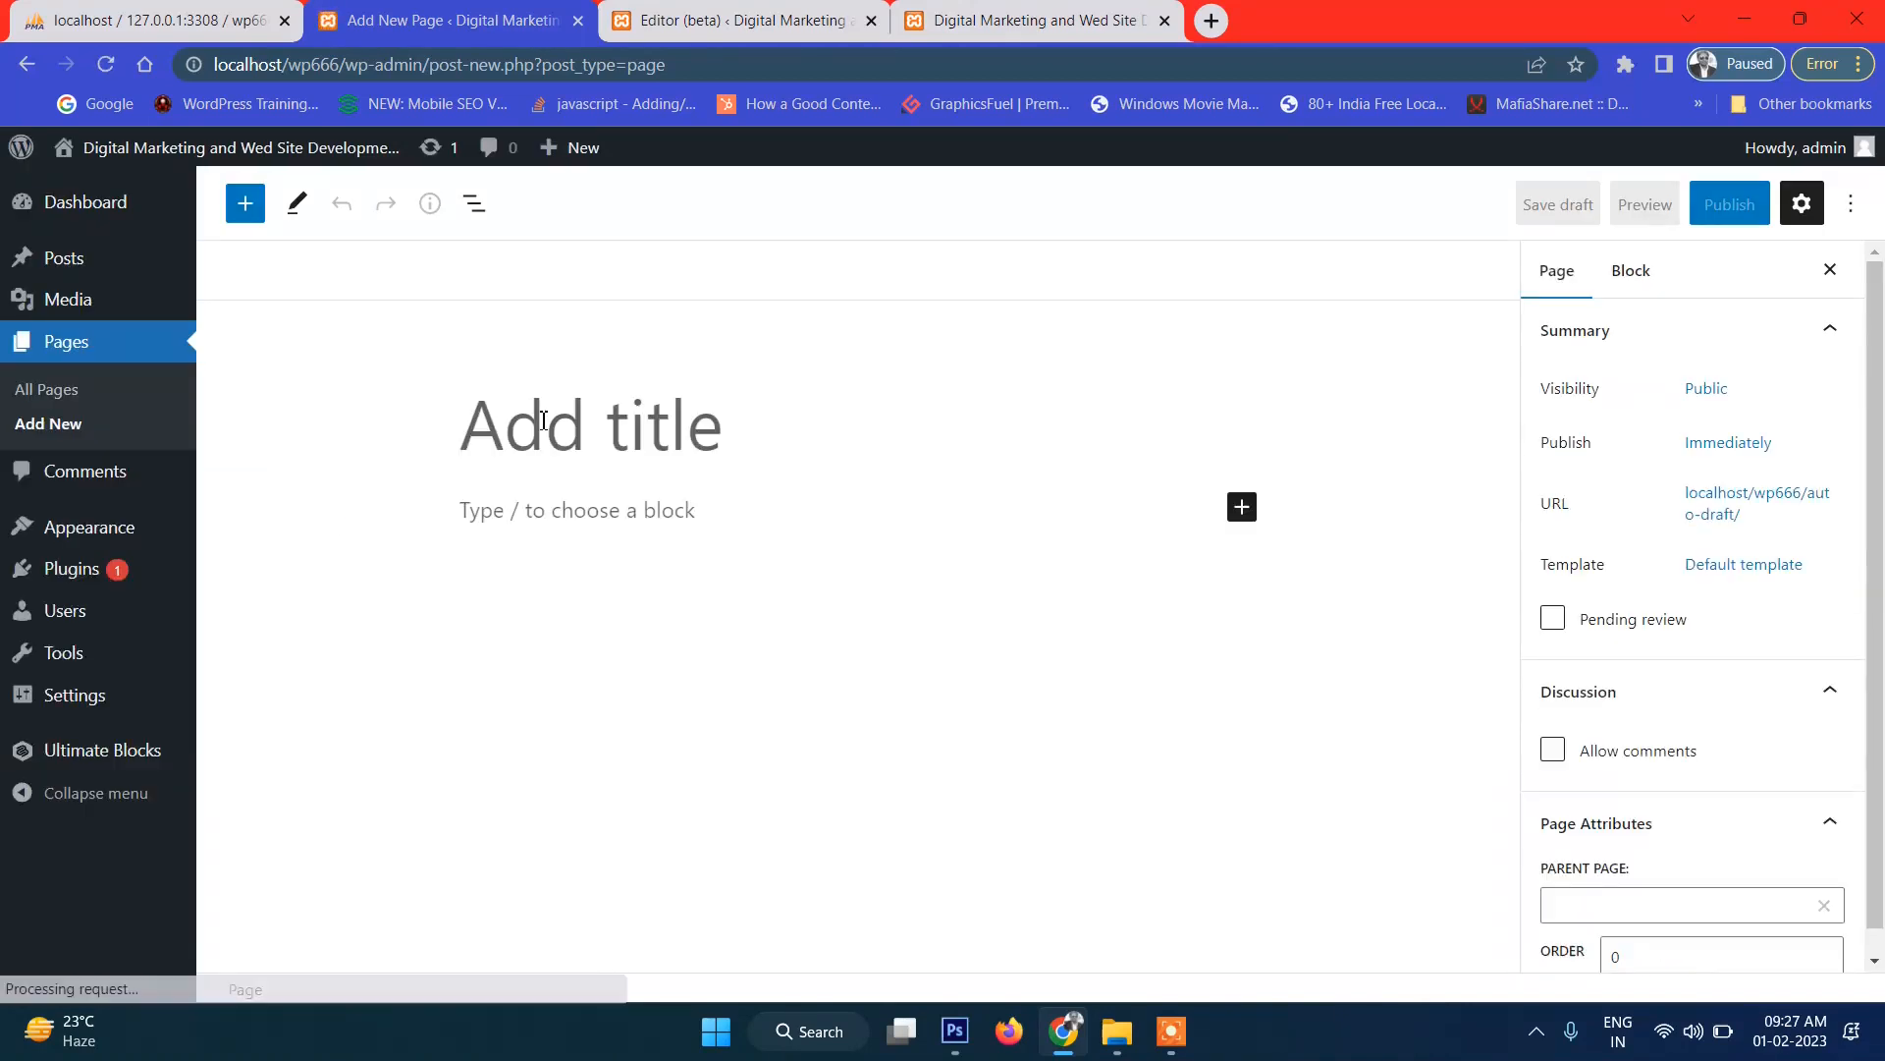
pyautogui.write('Contact')
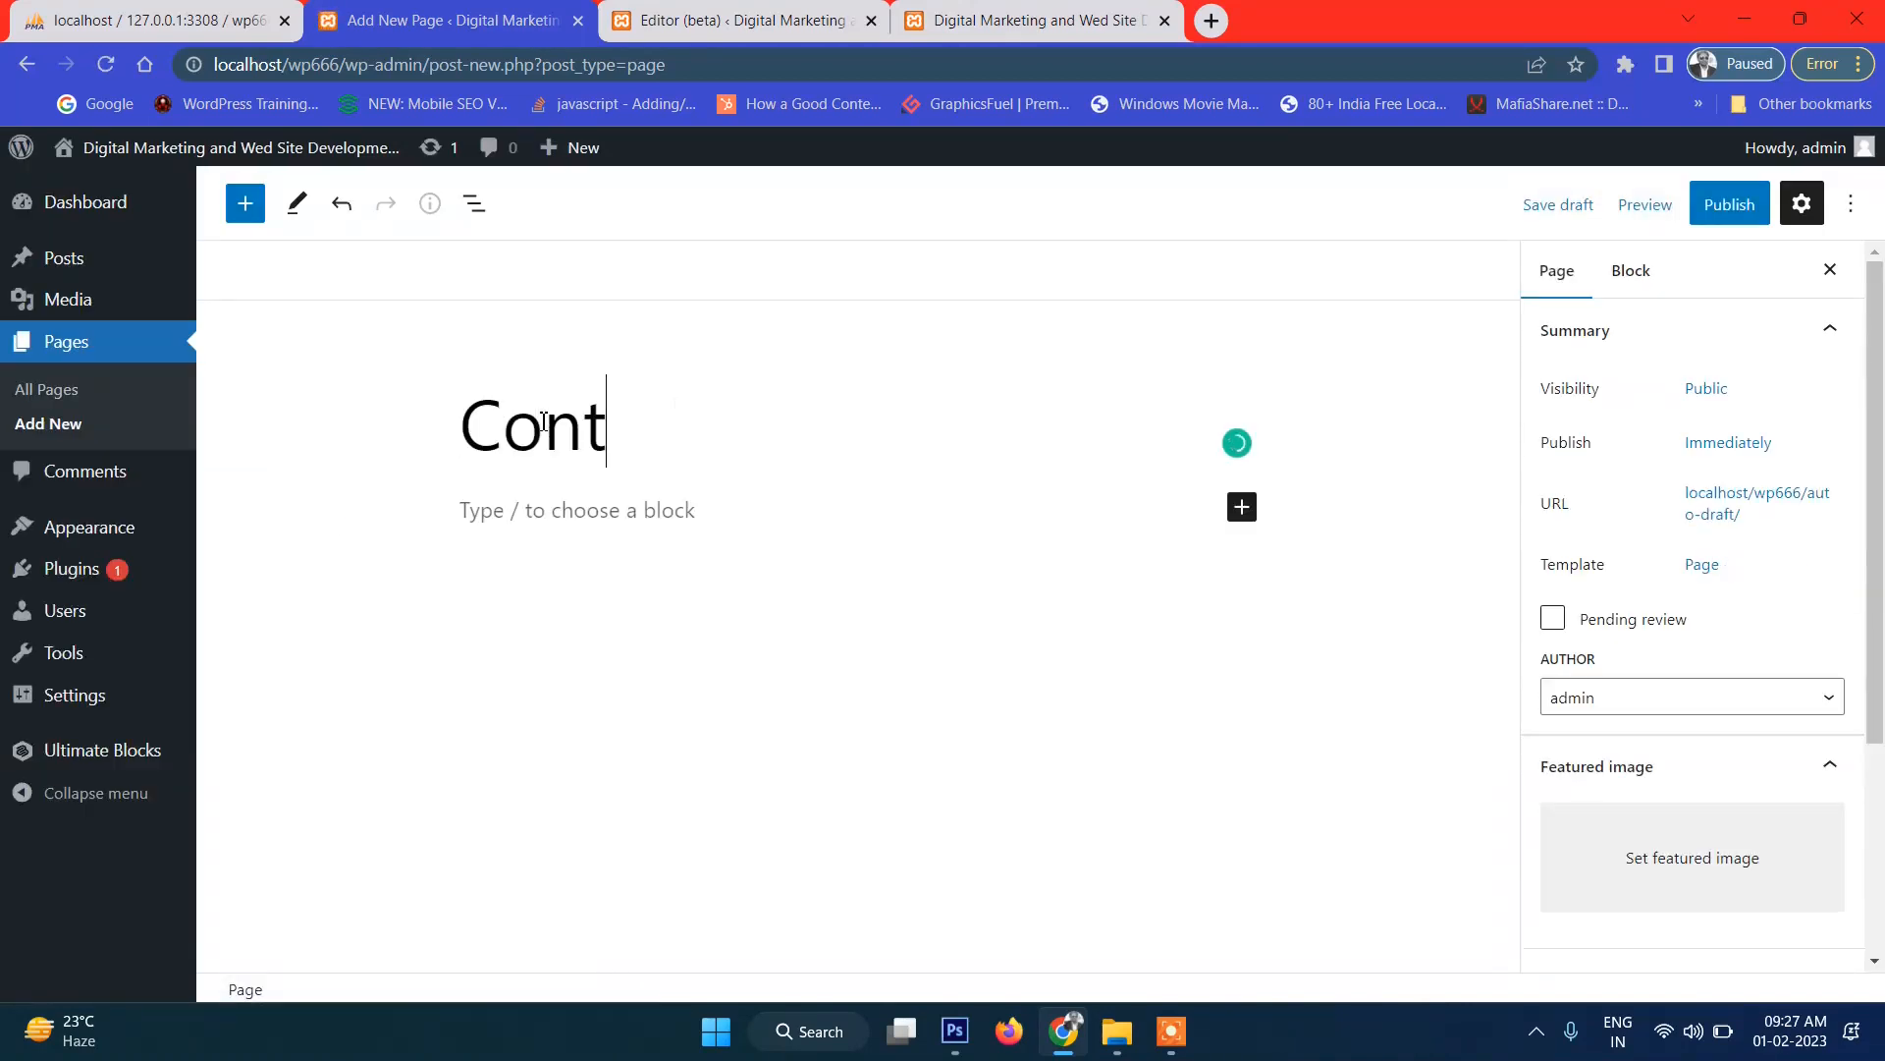
pyautogui.click(629, 517)
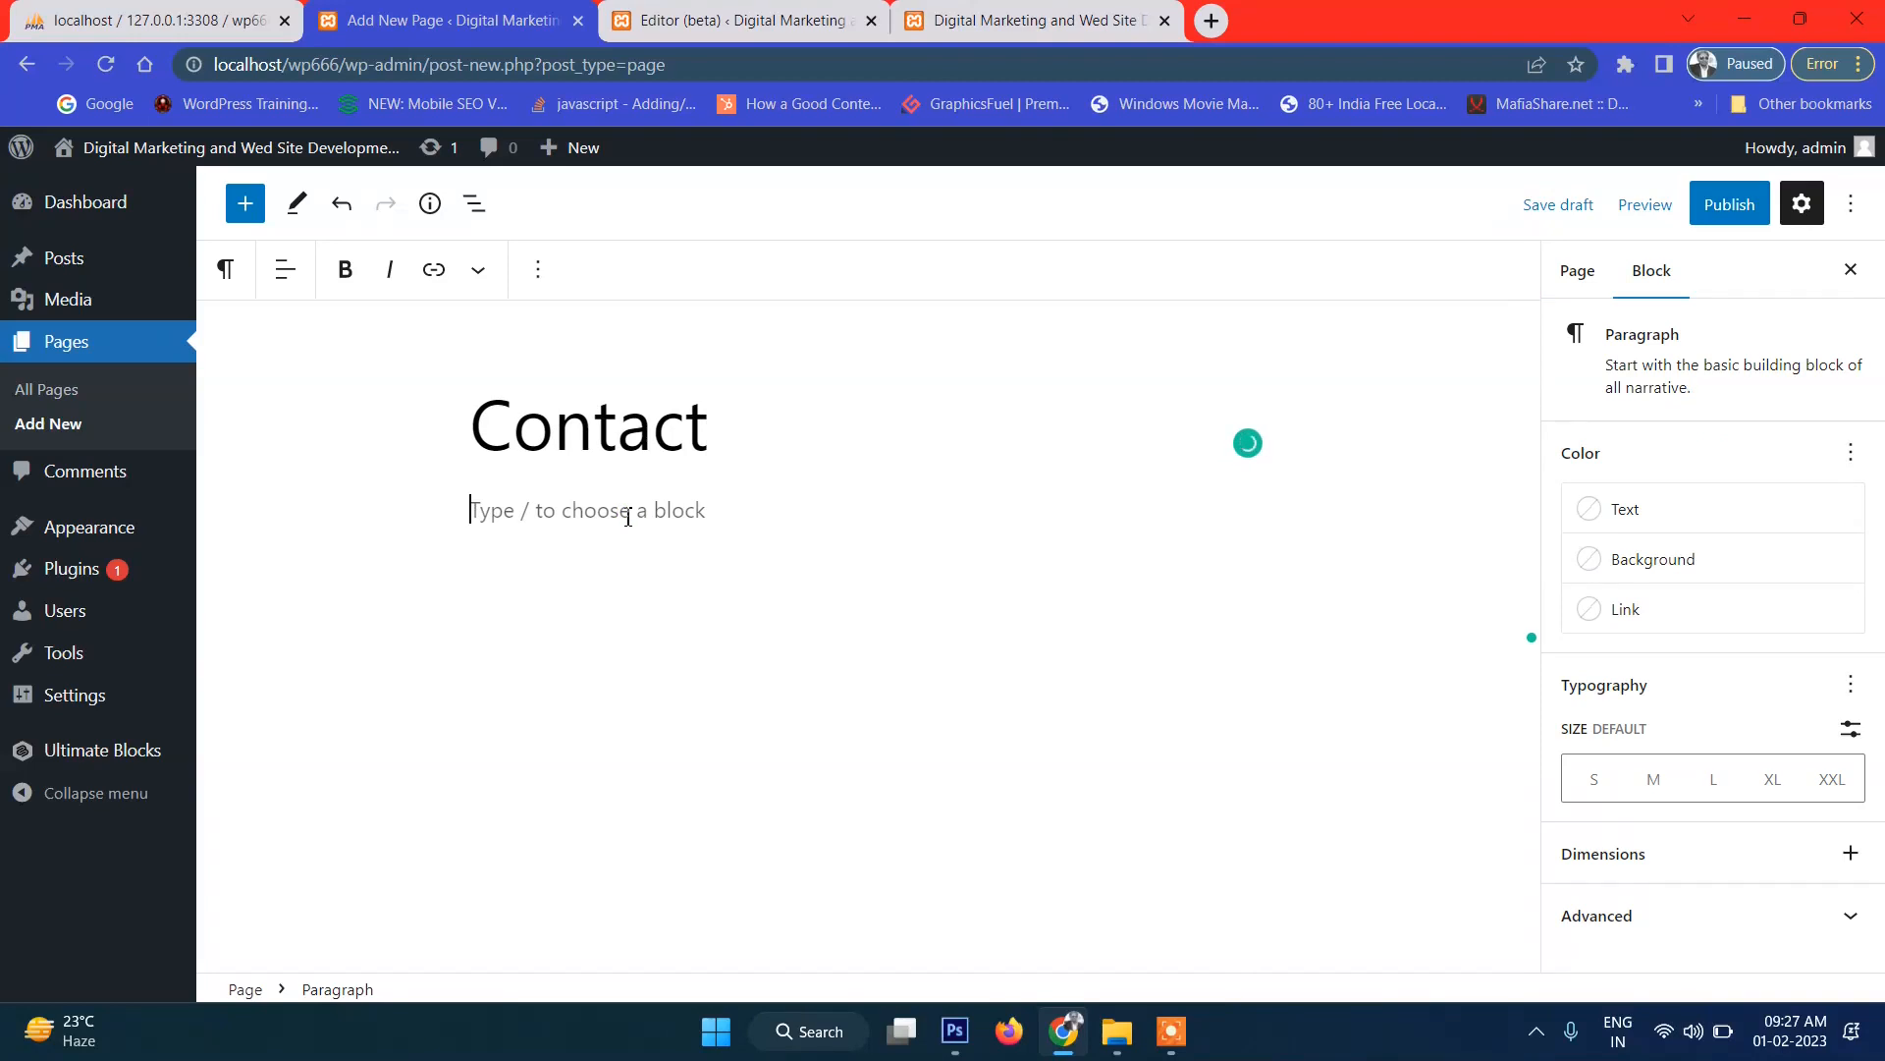
pyautogui.write('Contact hehre')
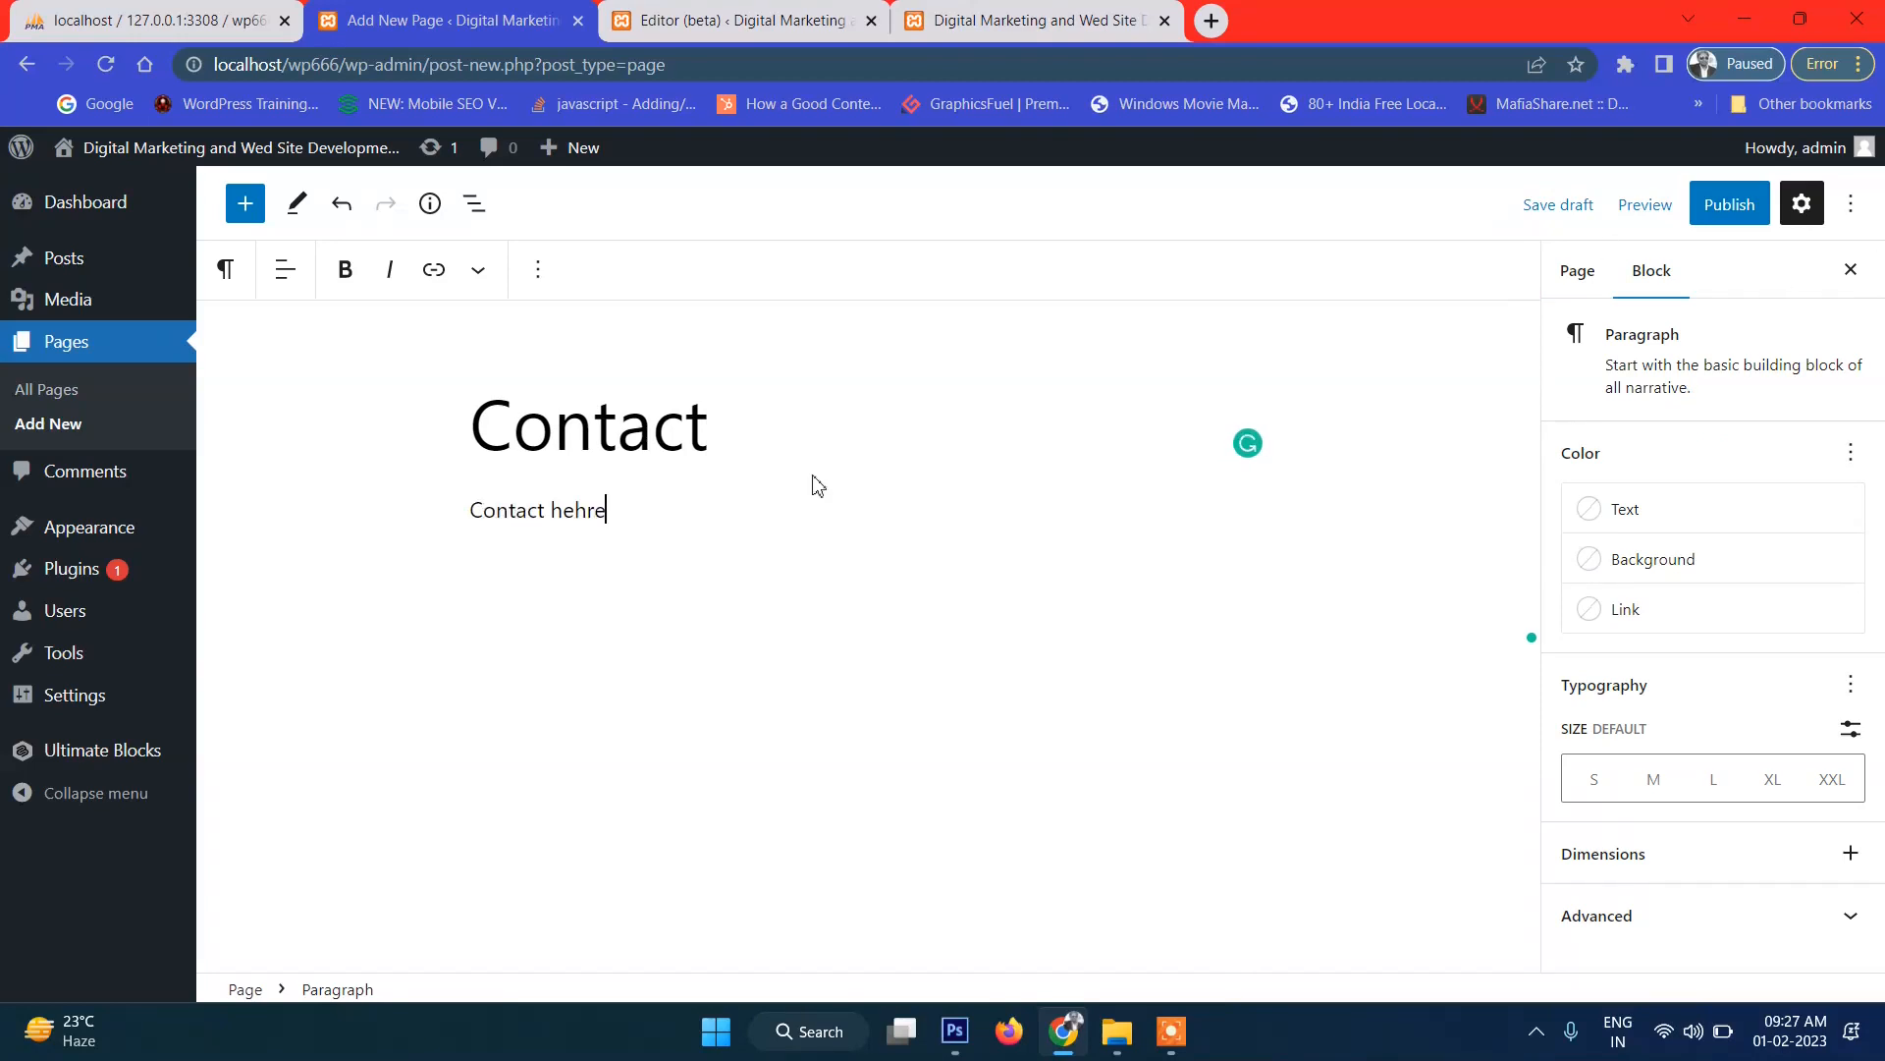
pyautogui.doubleClick(566, 514)
pyautogui.write('here')
# Publish the Contact page and view the site's front page.
pyautogui.click(1730, 204)
pyautogui.click(1635, 203)
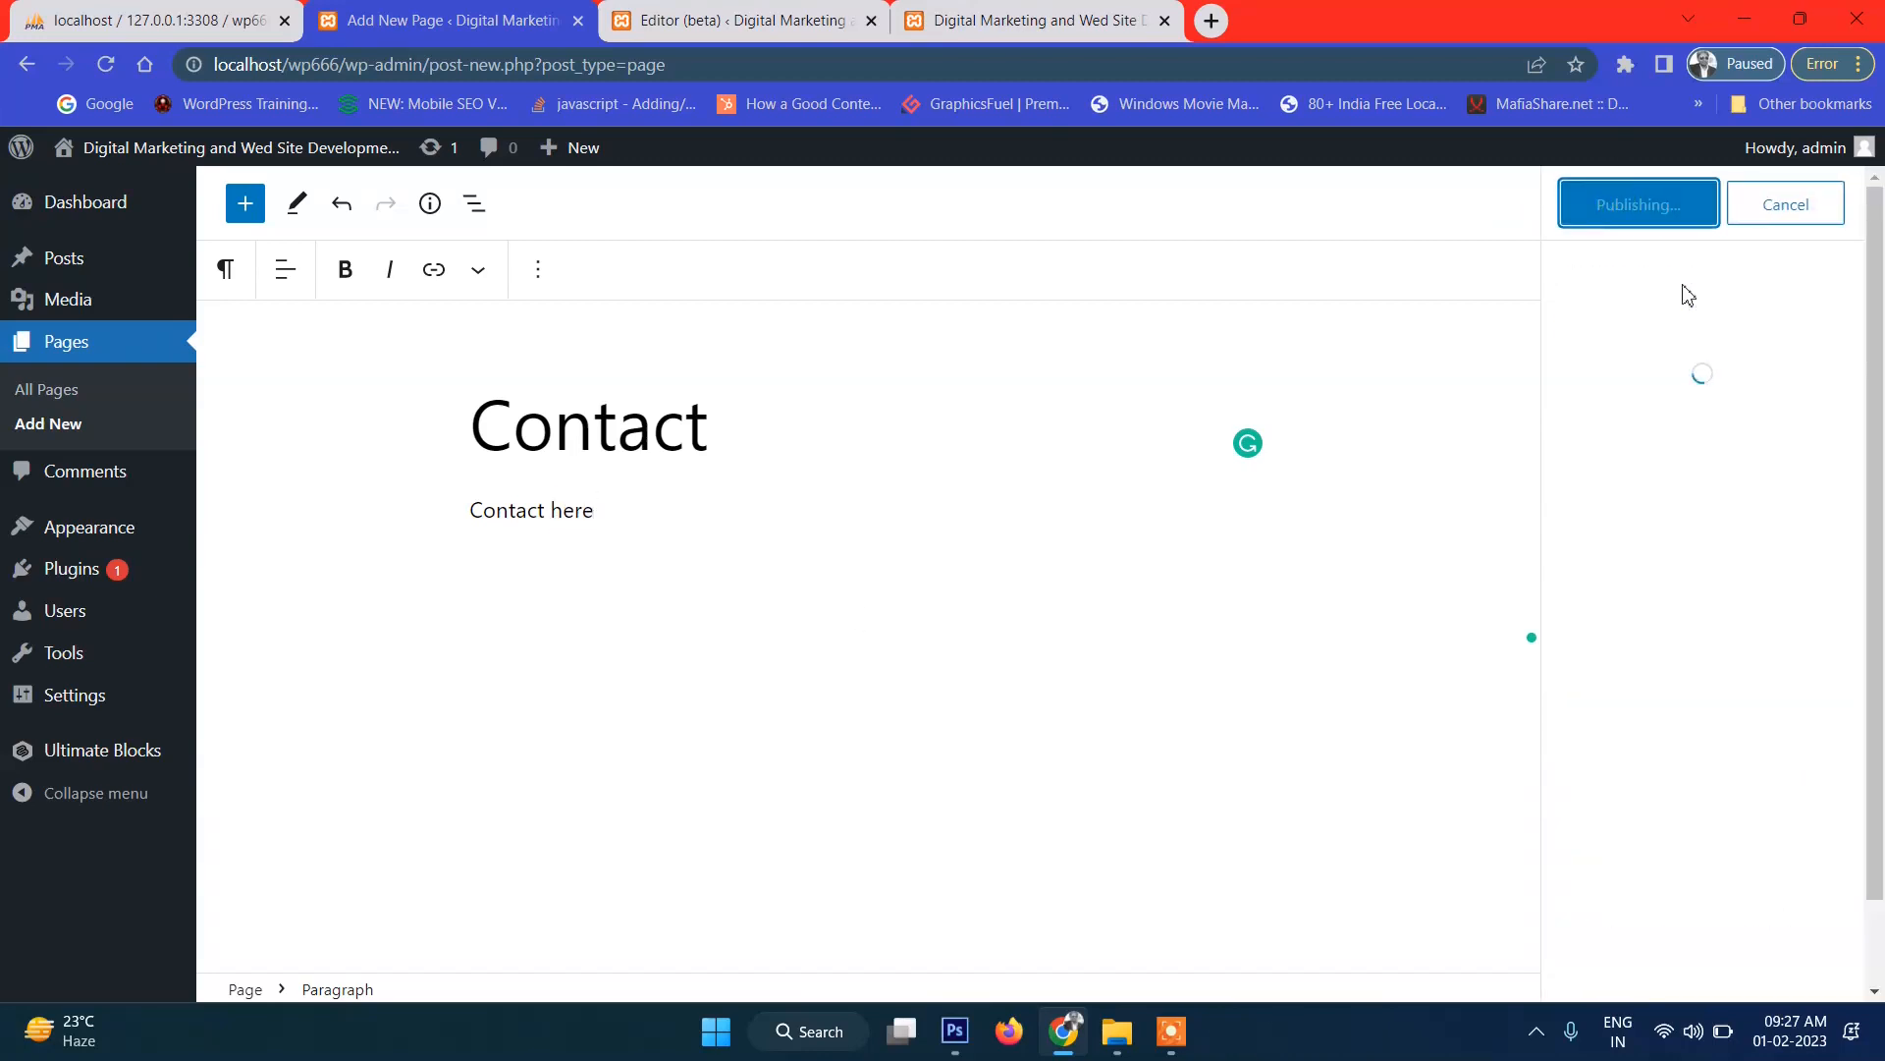
pyautogui.click(982, 20)
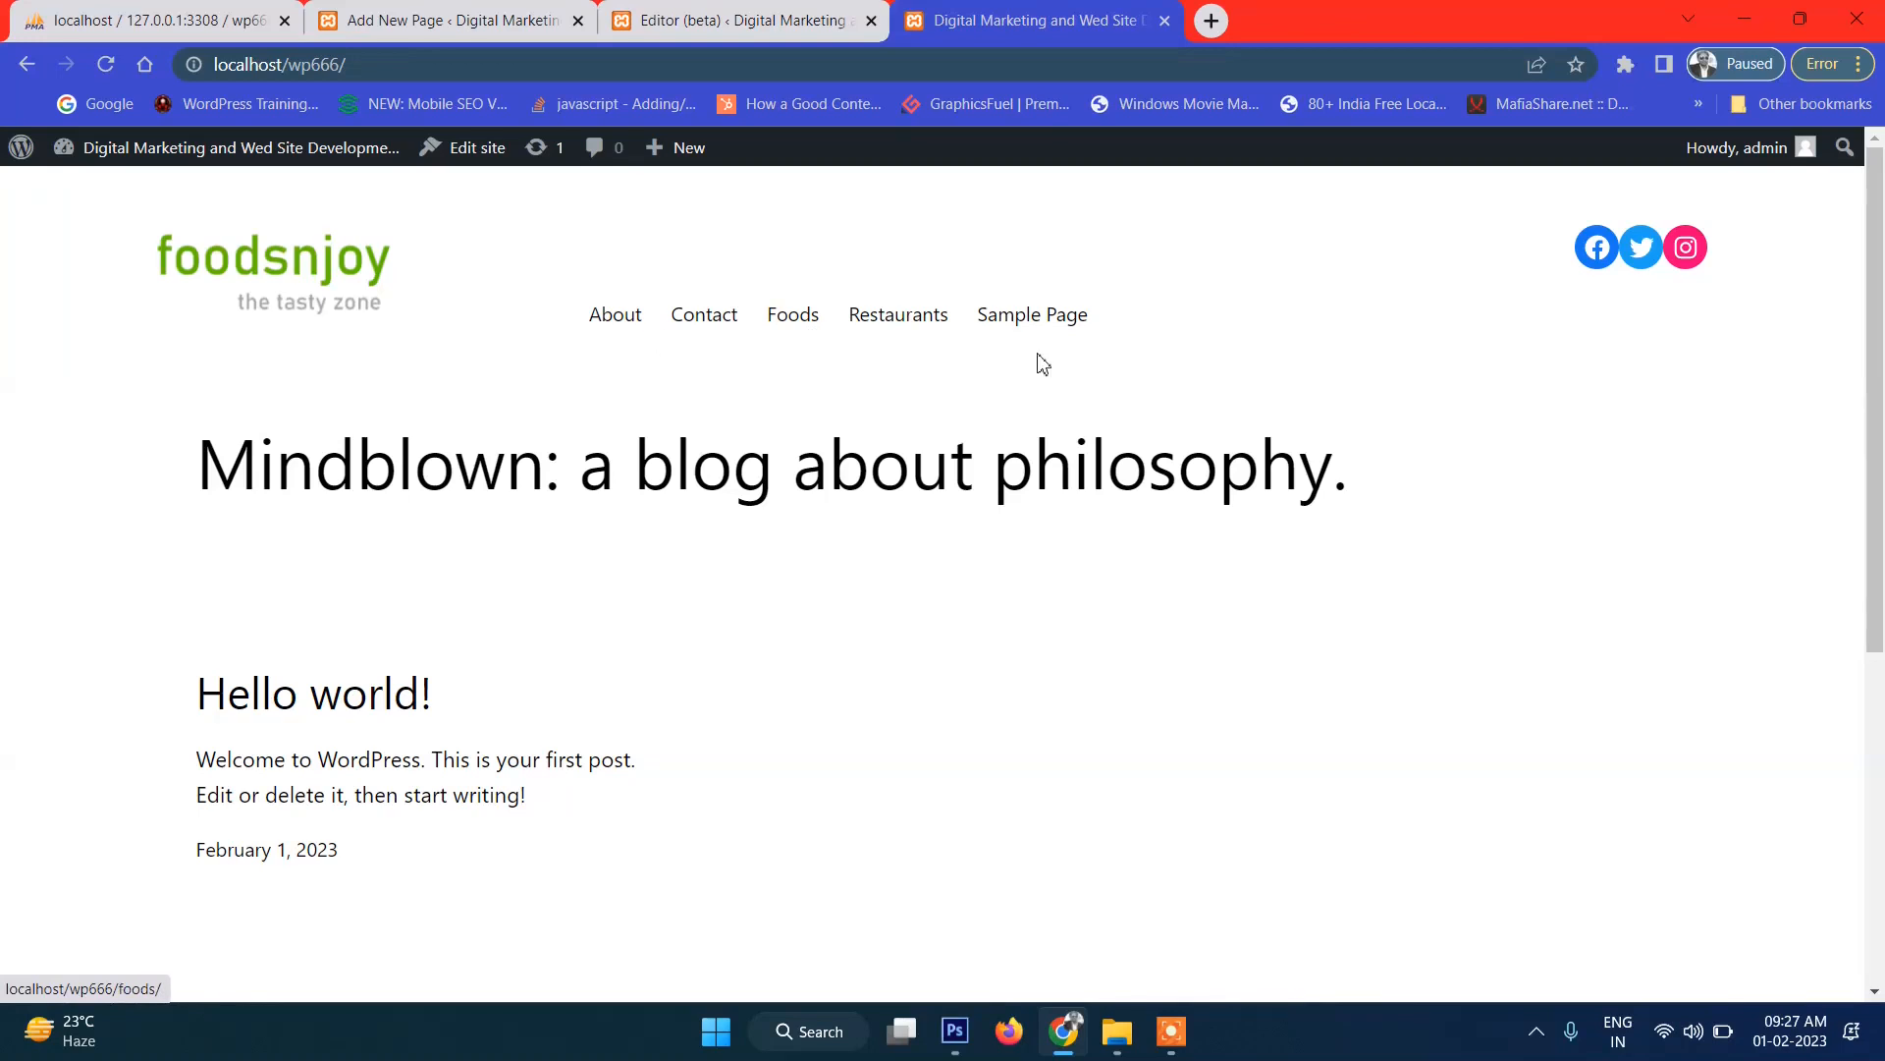
# Return from the live foodsnjoy front page to the Header template in the site editor.
pyautogui.scroll(-5, 1075, 354)
pyautogui.scroll(5, 1073, 294)
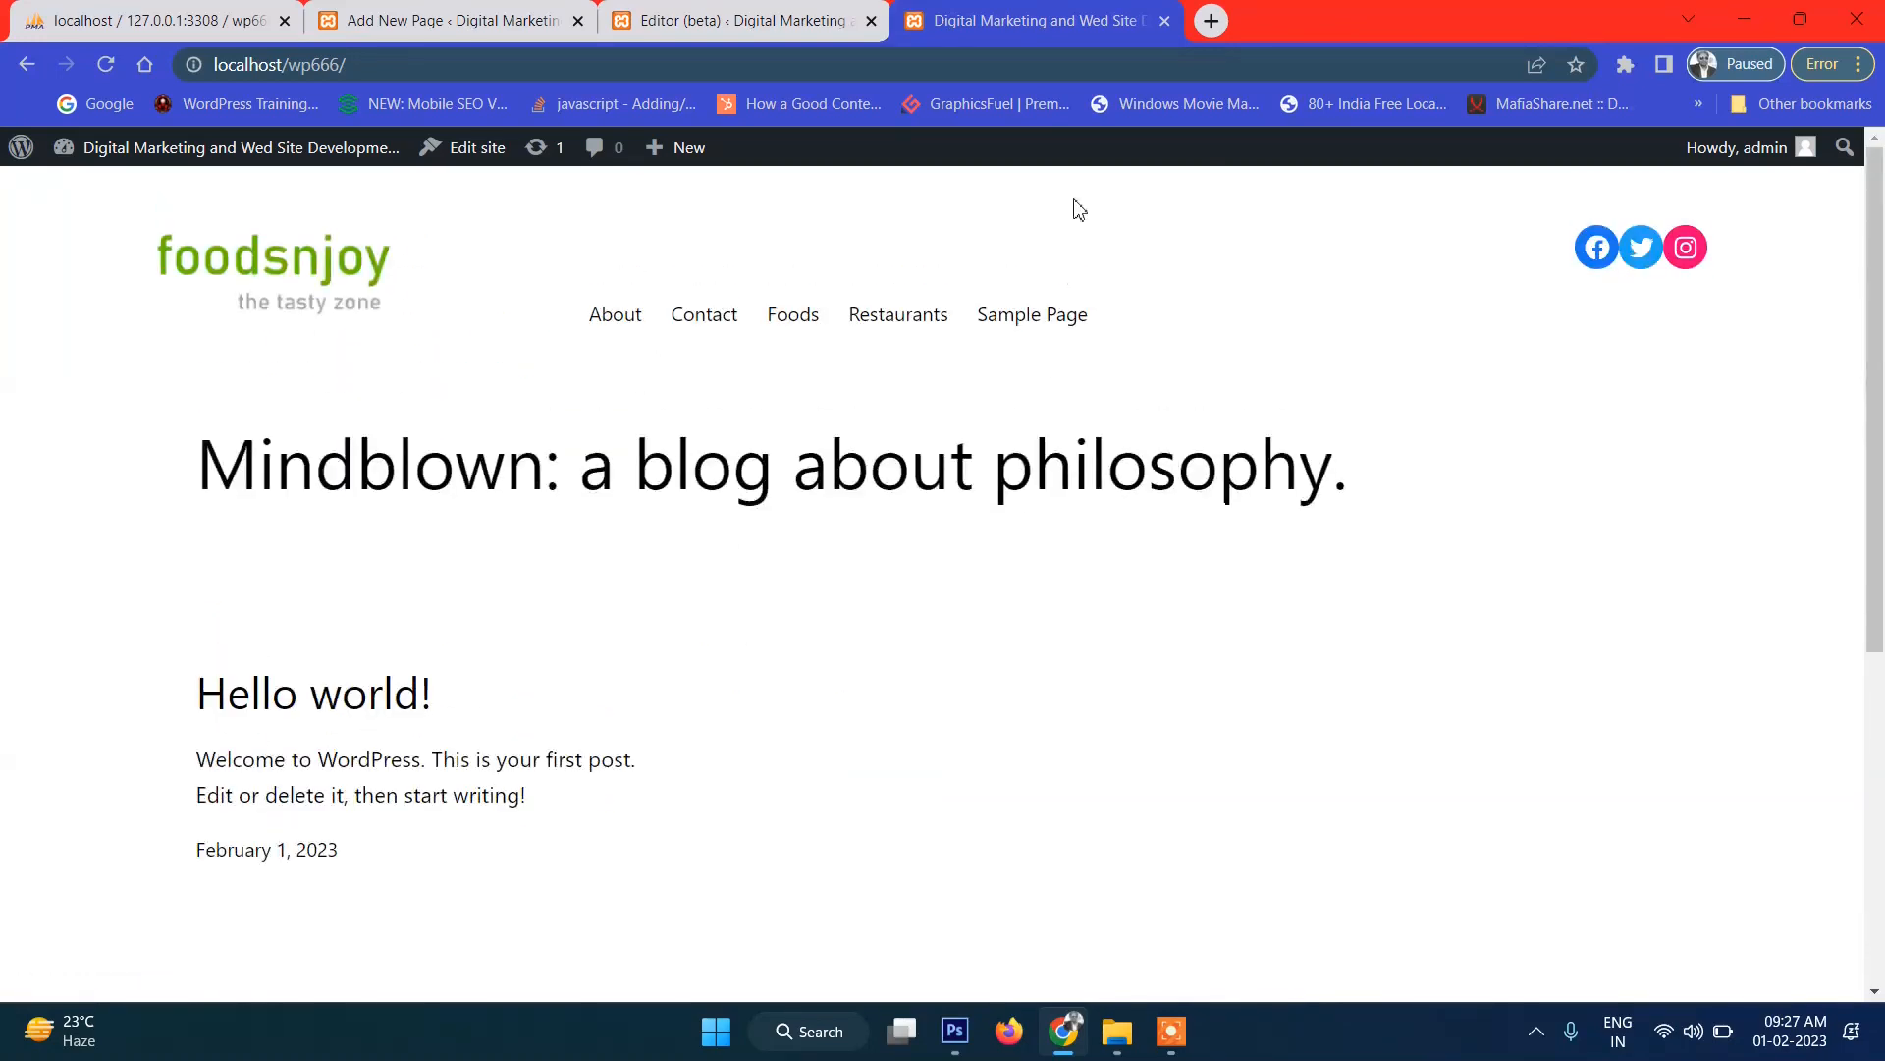
pyautogui.click(786, 21)
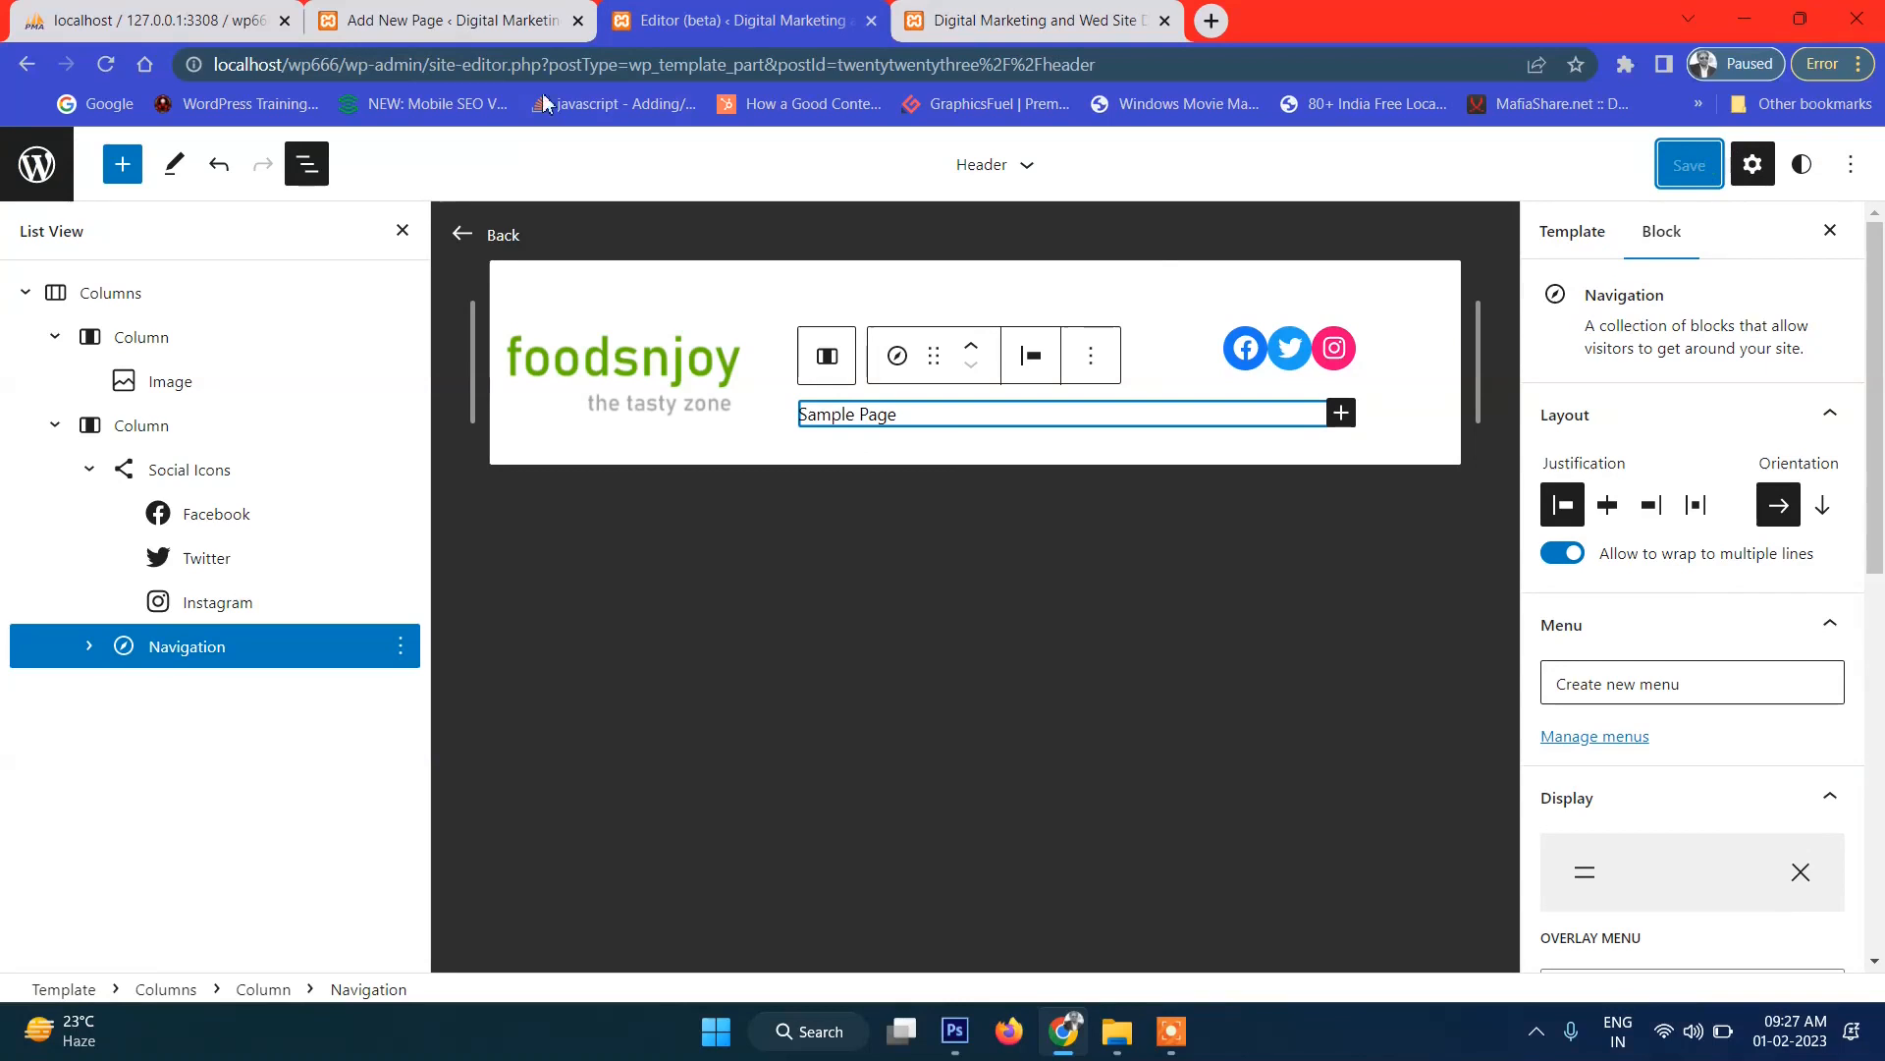
# Reload the site editor and try selecting items in the header's page list.
pyautogui.click(739, 69)
pyautogui.press('Return')
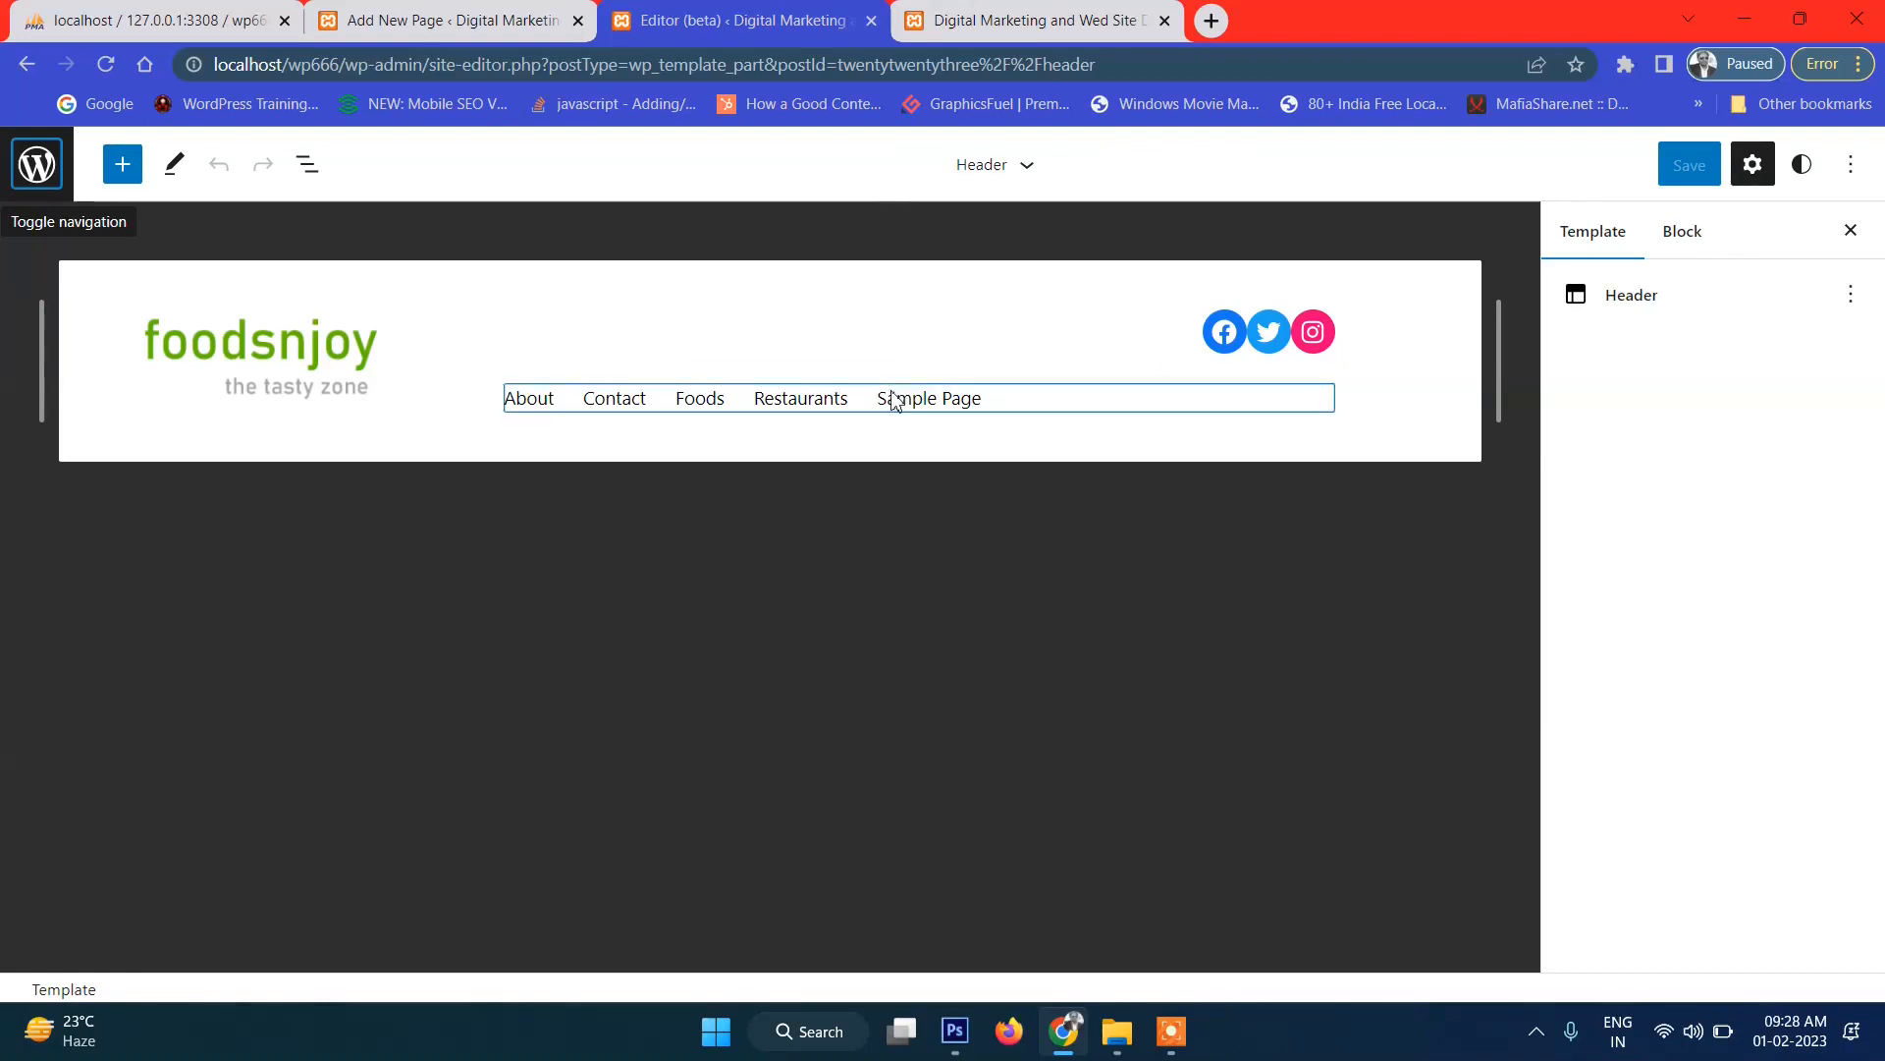
pyautogui.click(611, 402)
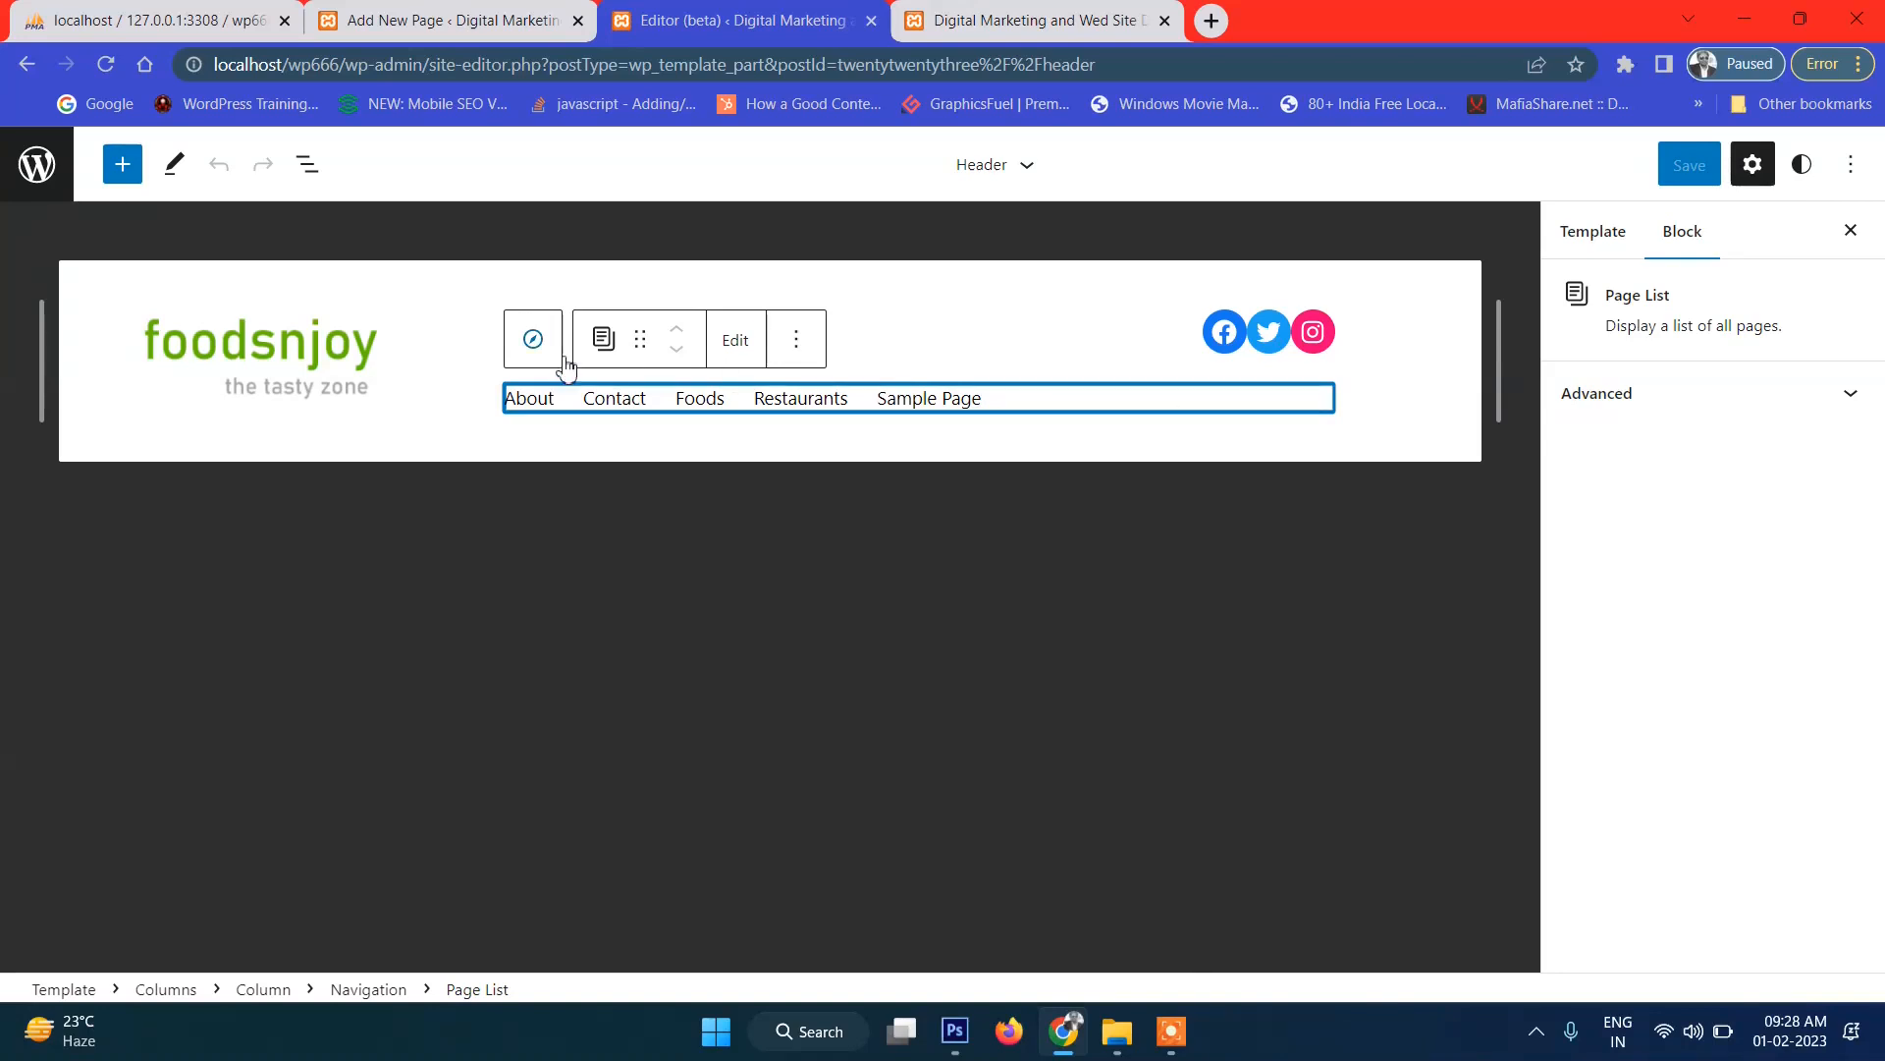
pyautogui.click(531, 346)
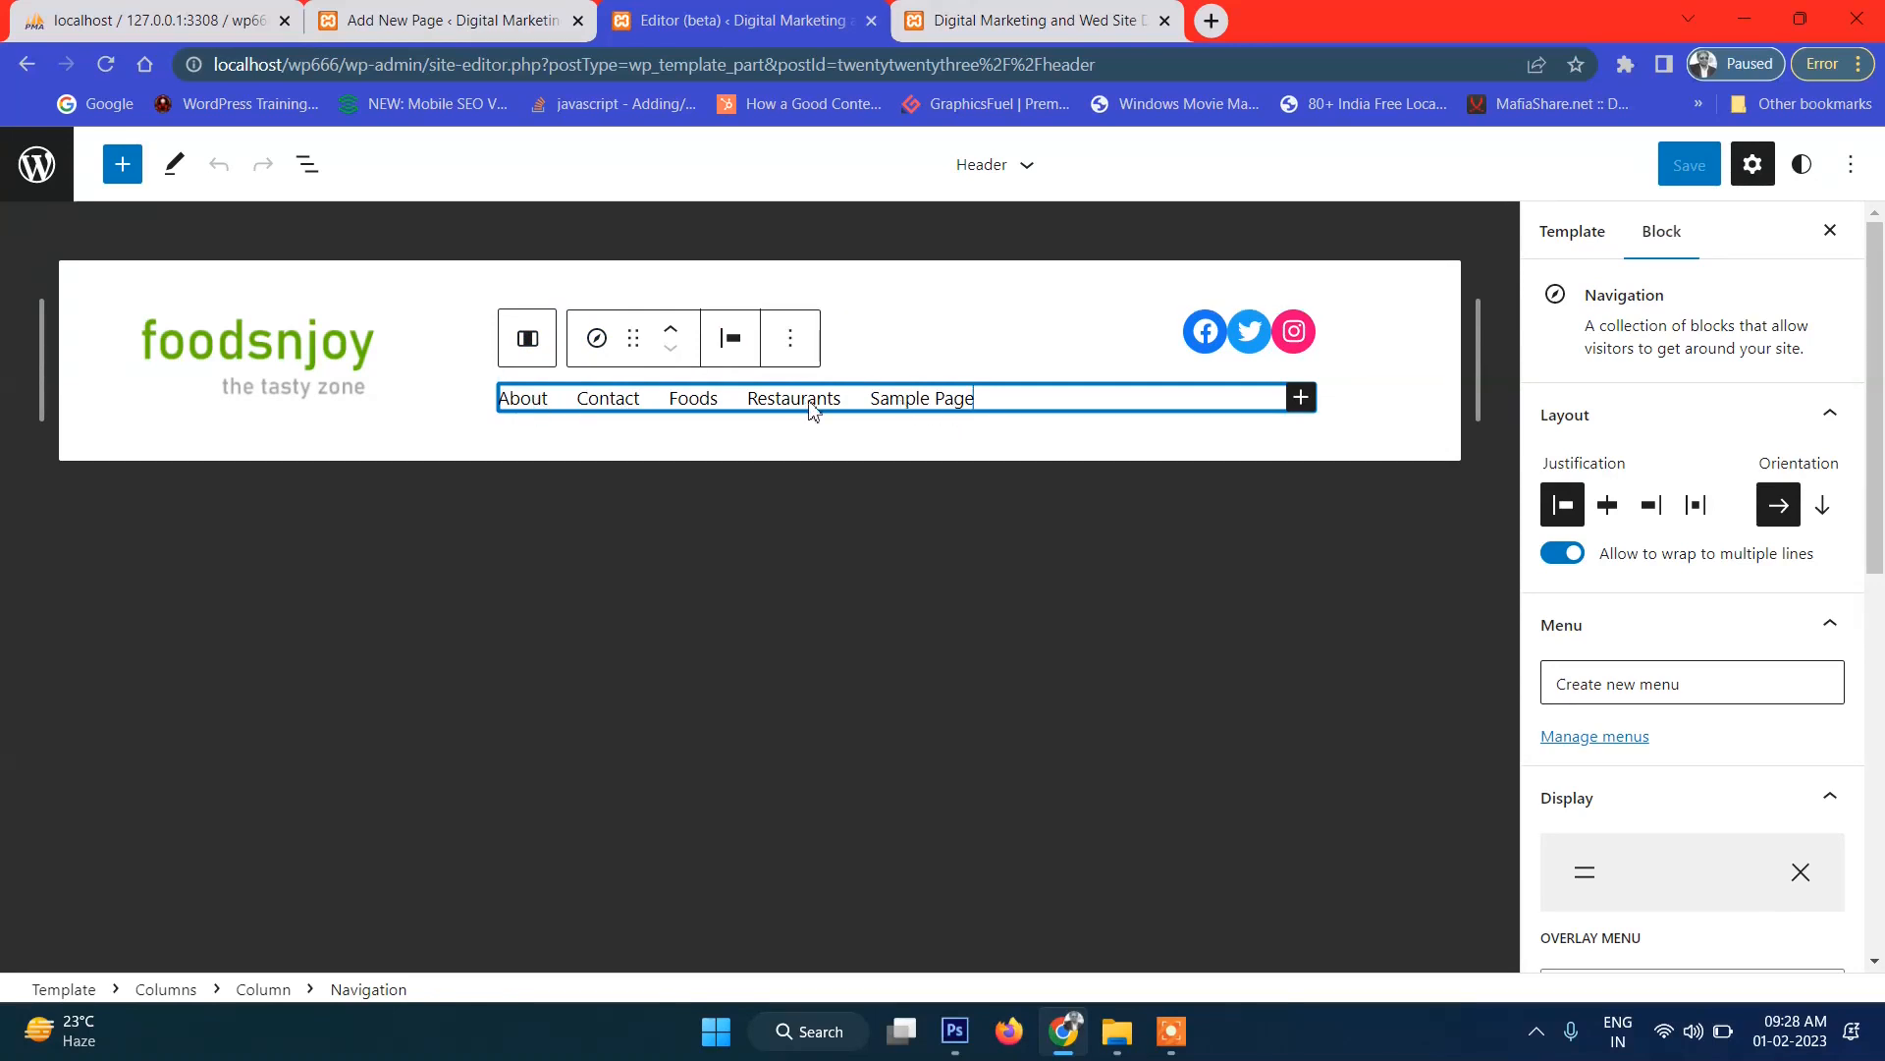
pyautogui.moveTo(533, 411); pyautogui.dragTo(583, 403)
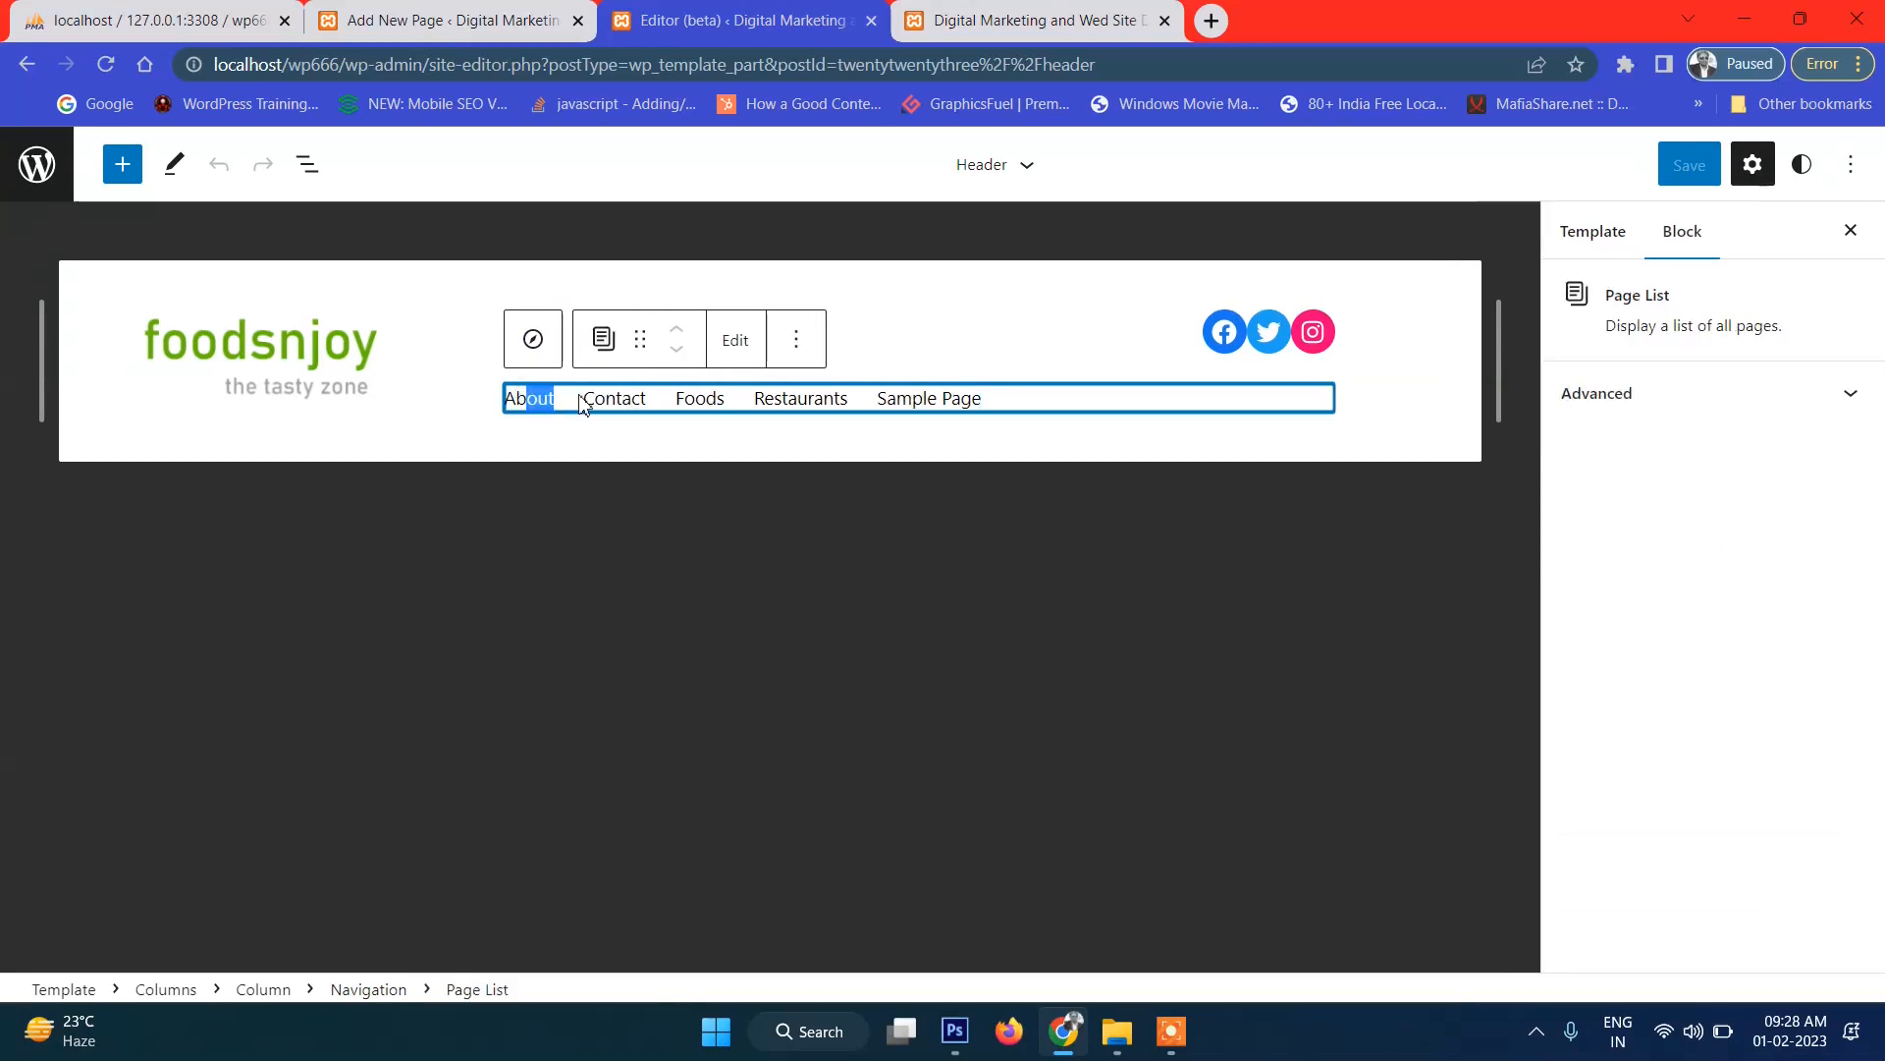
pyautogui.click(627, 401)
pyautogui.click(958, 402)
pyautogui.click(1064, 397)
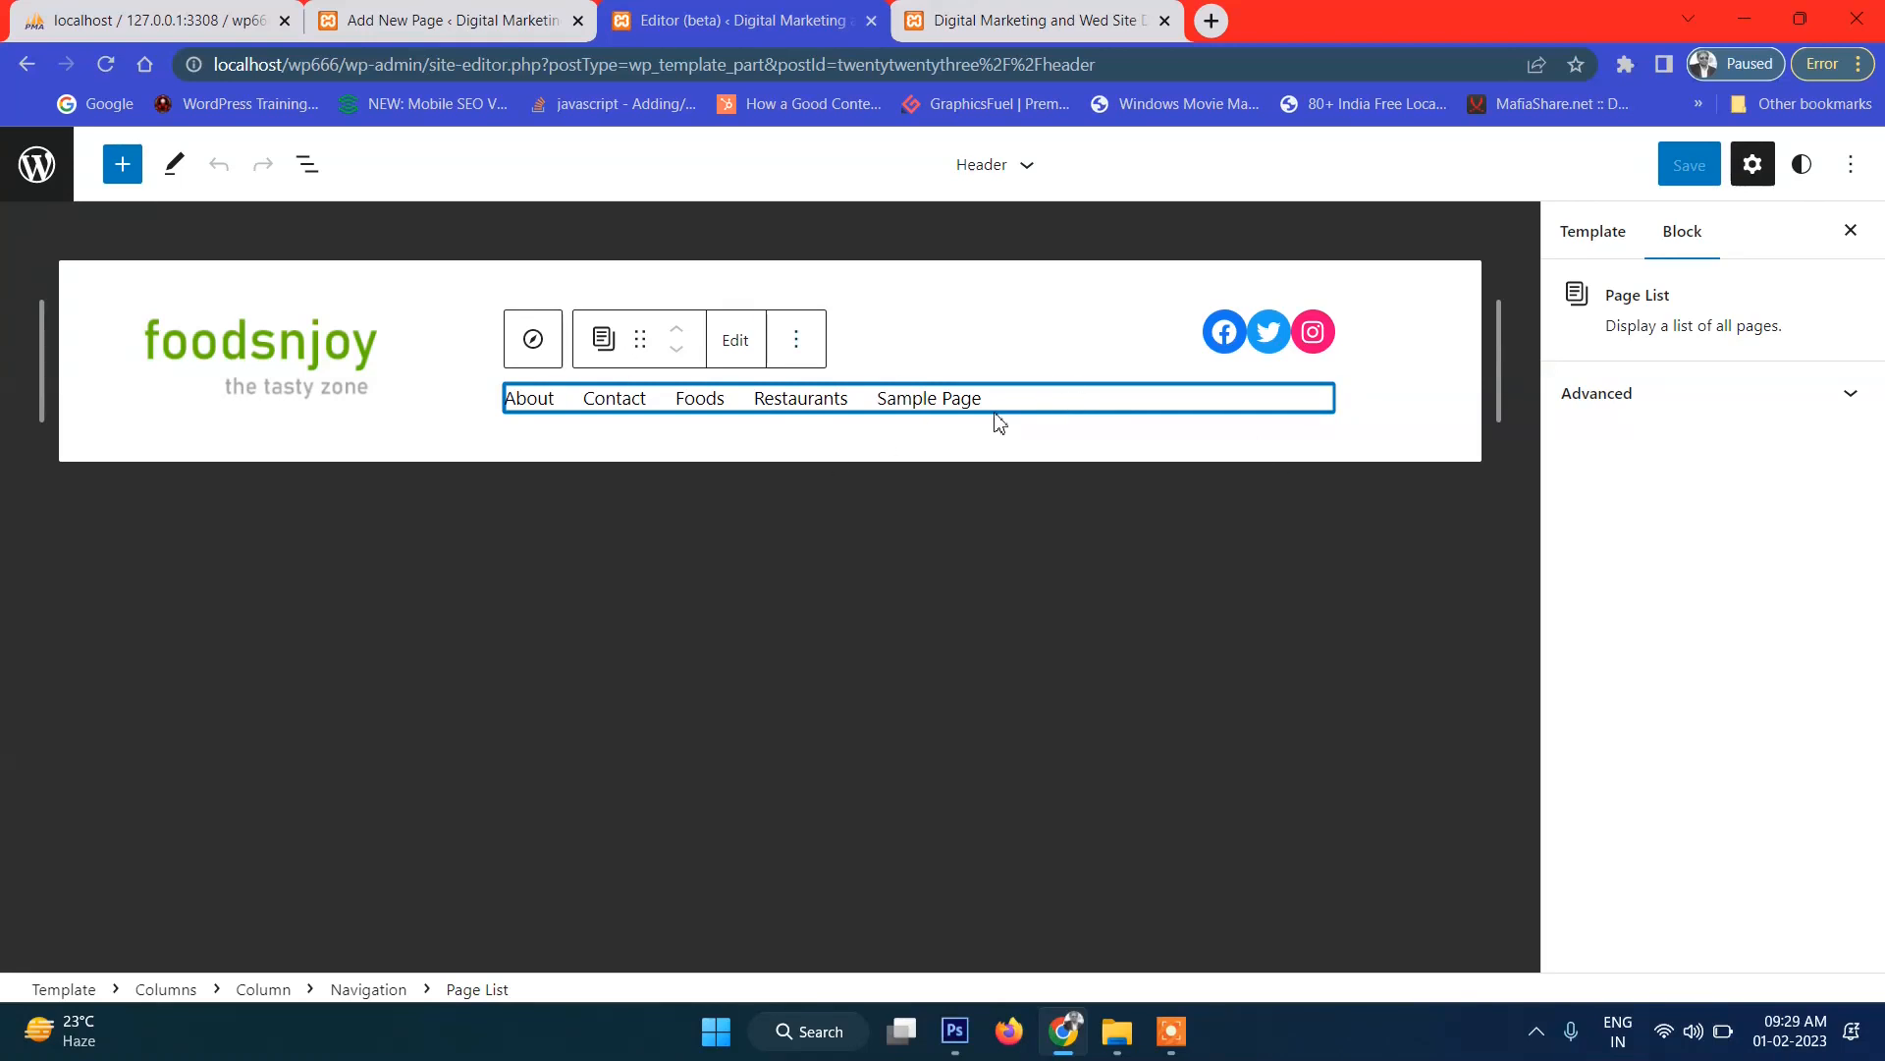
pyautogui.moveTo(508, 399); pyautogui.dragTo(713, 408)
pyautogui.click(713, 407)
# Dismiss the convert-to-links prompt, select Navigation in List View, and create a new menu.
pyautogui.click(738, 344)
pyautogui.click(1186, 459)
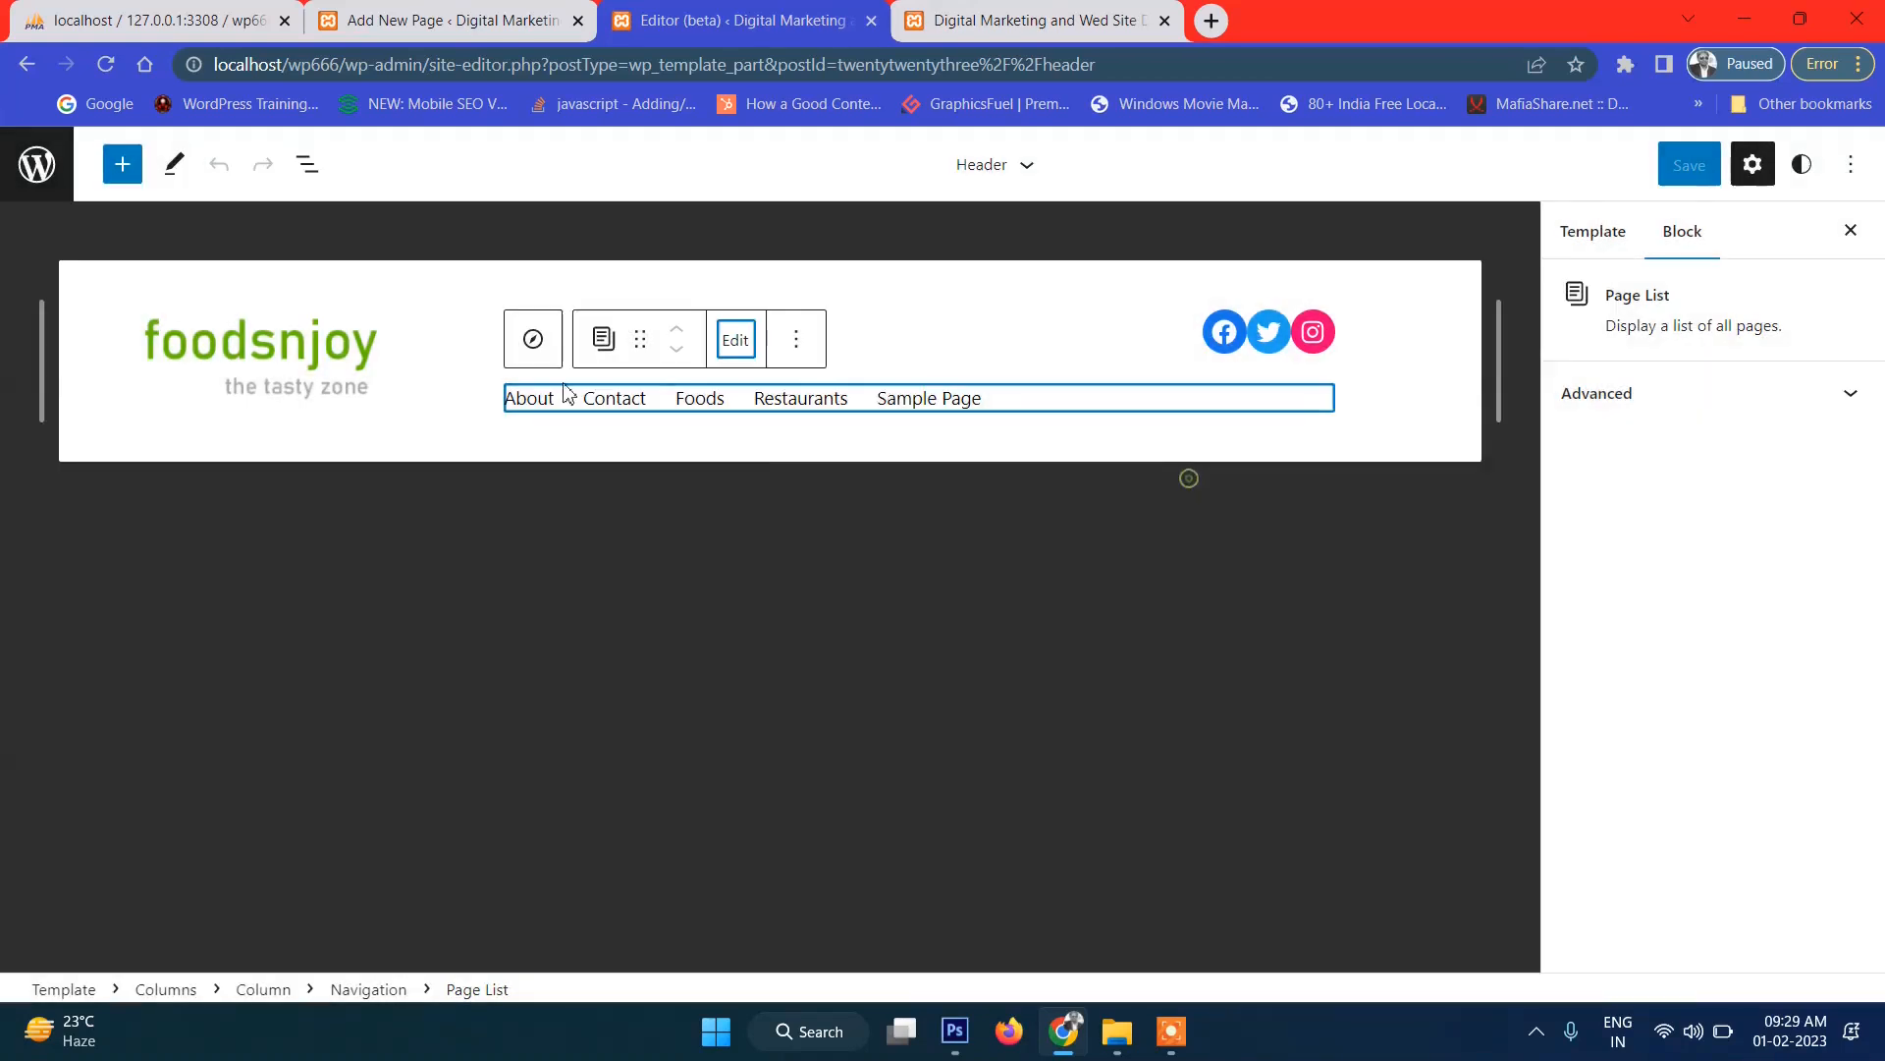
pyautogui.click(308, 165)
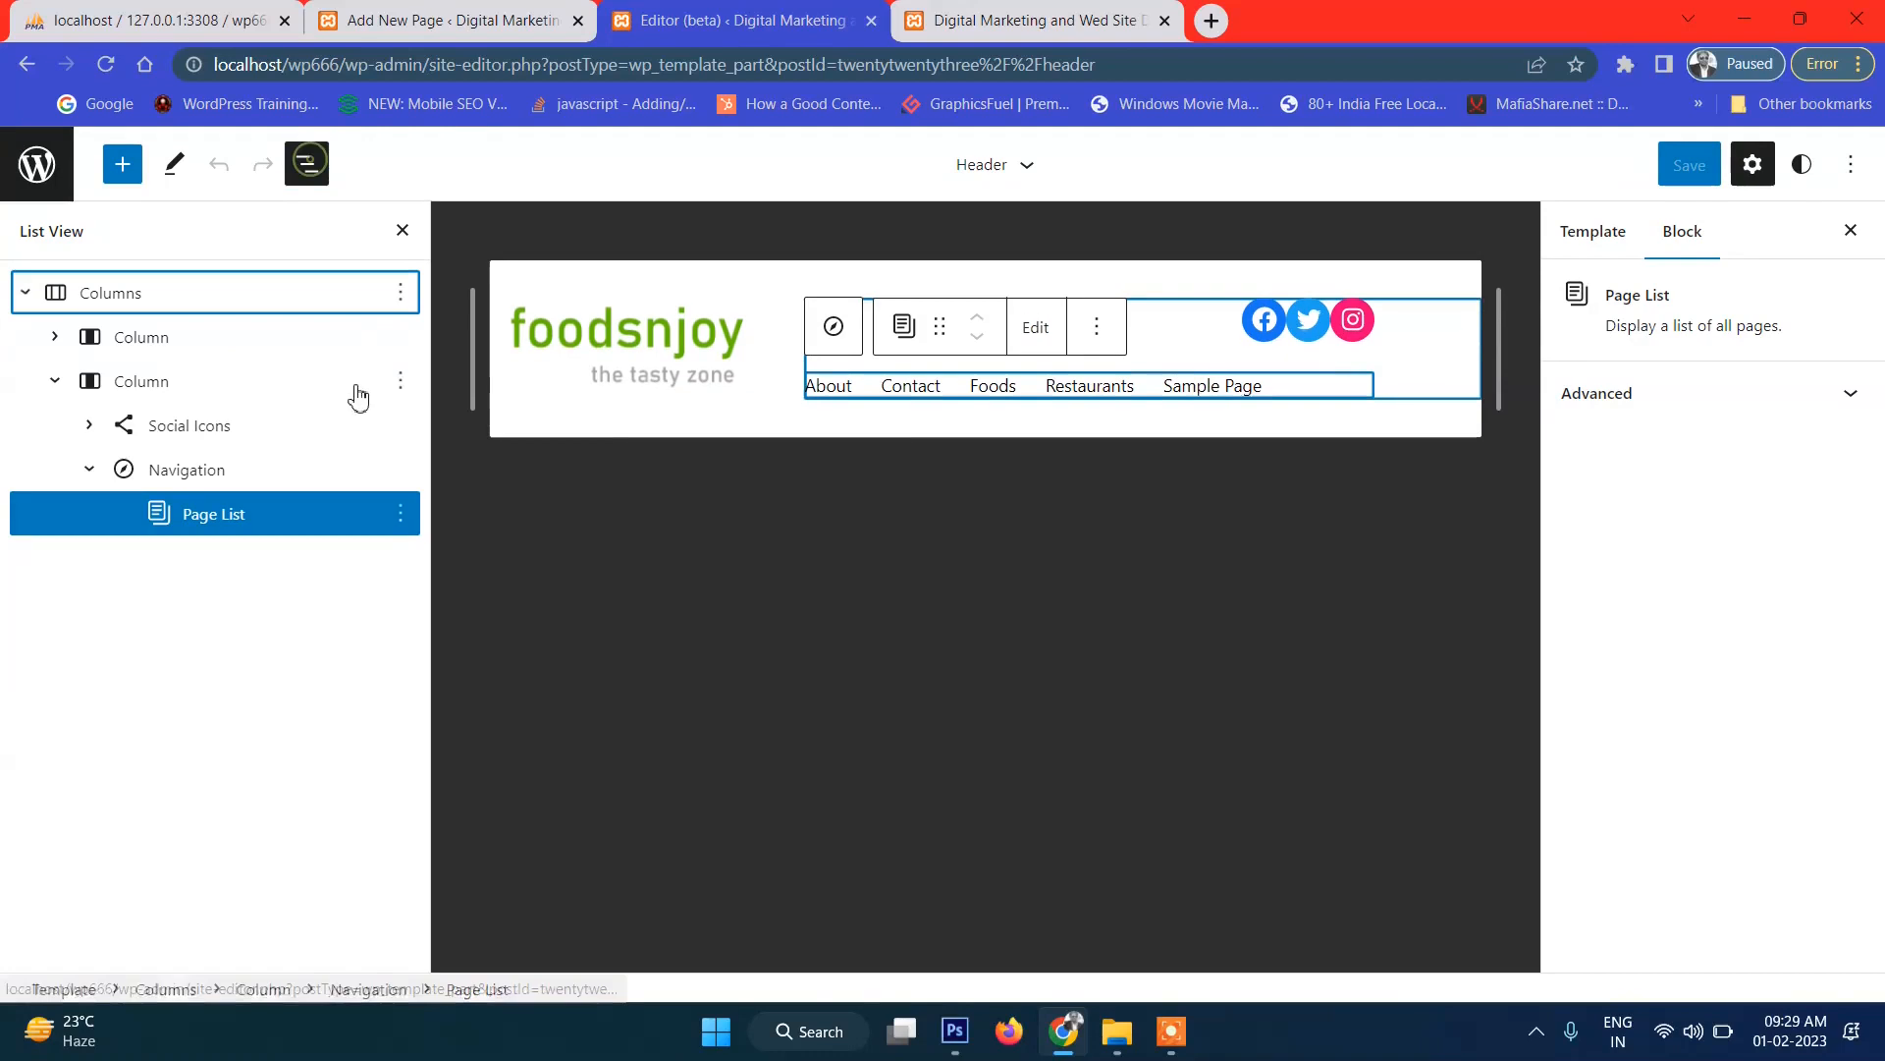
pyautogui.click(186, 475)
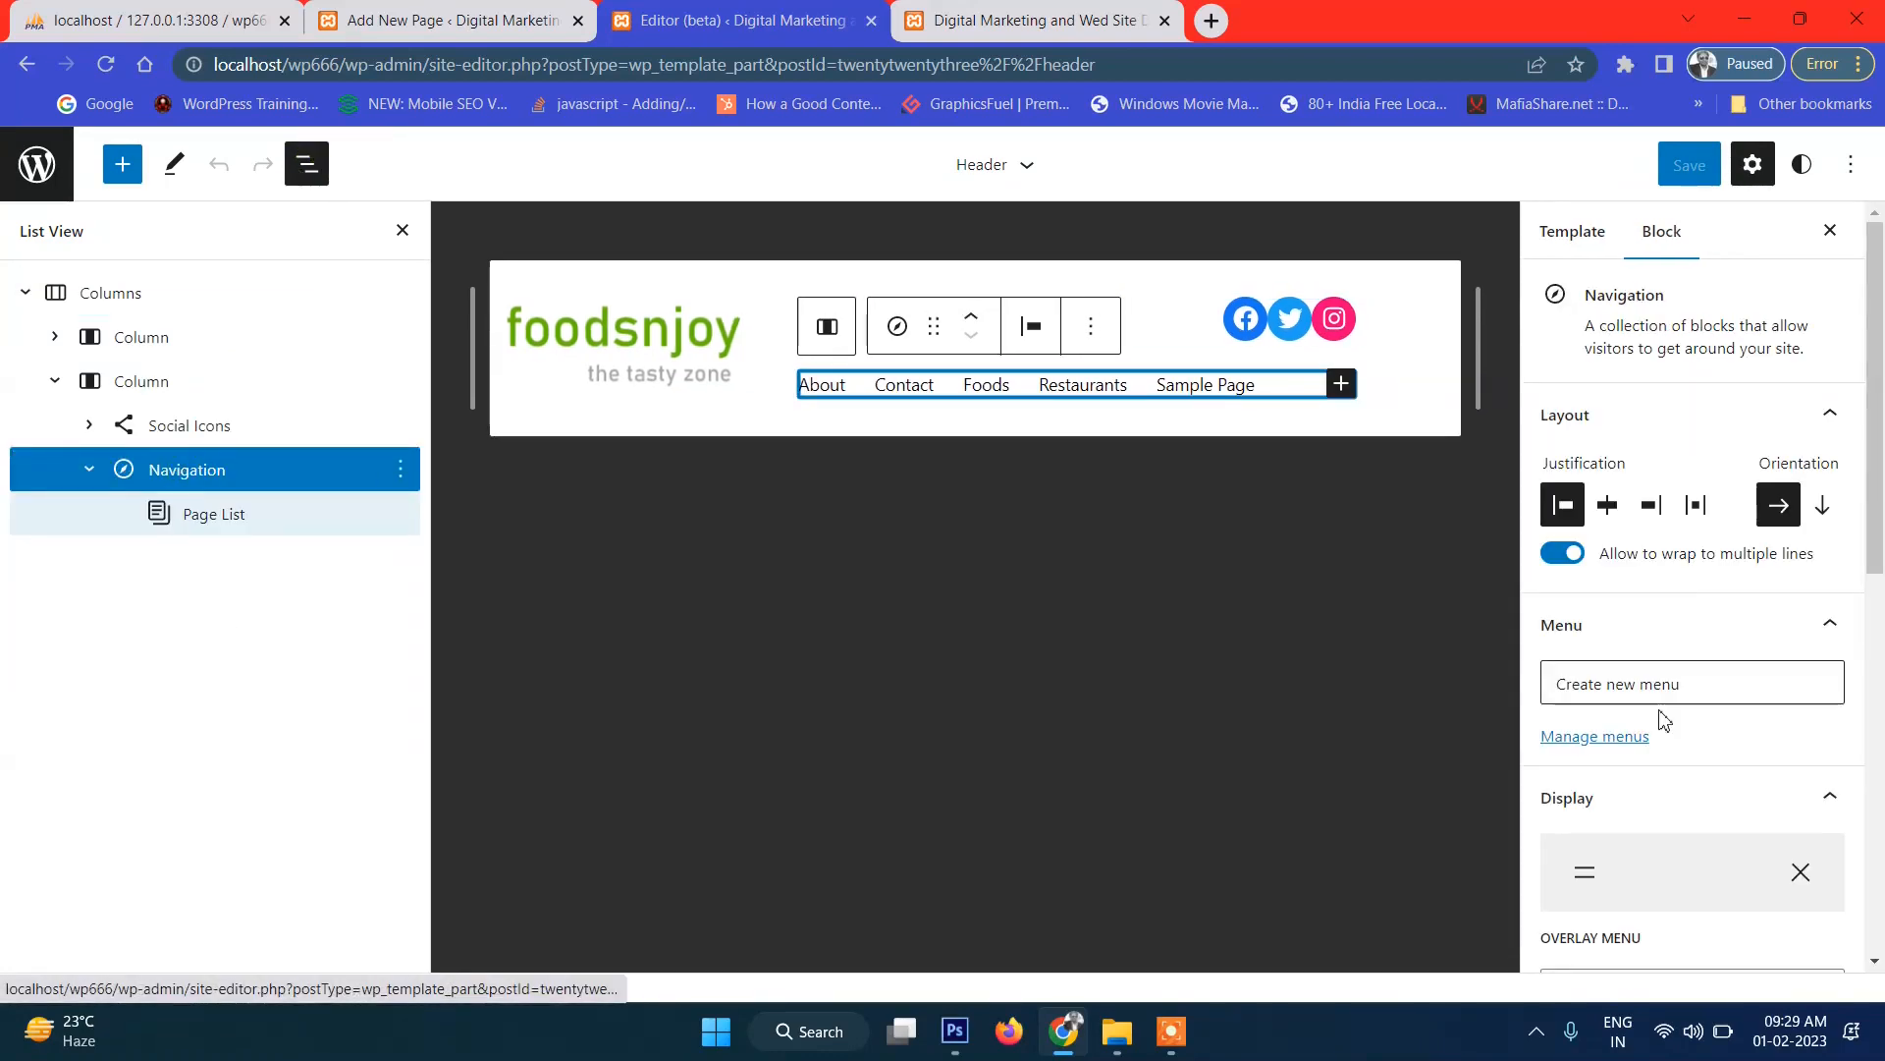
pyautogui.scroll(-1, 1728, 688)
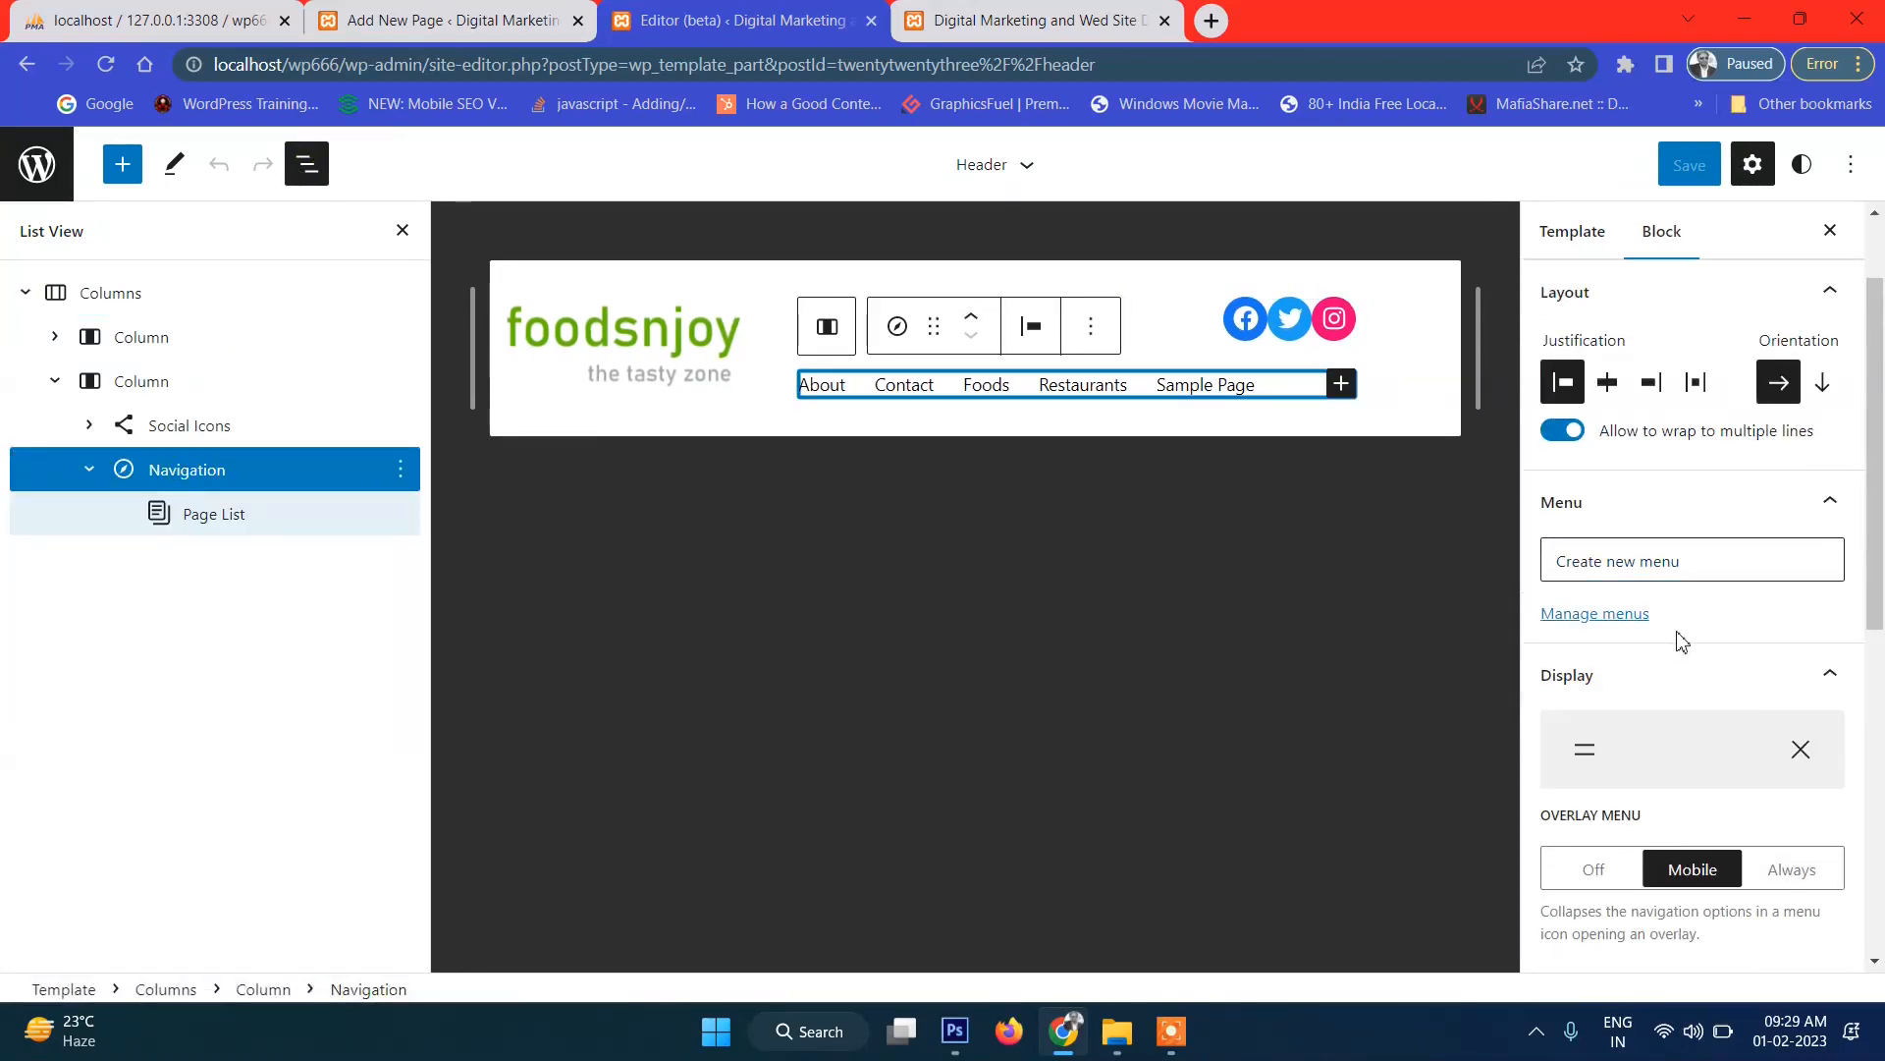
pyautogui.click(1638, 572)
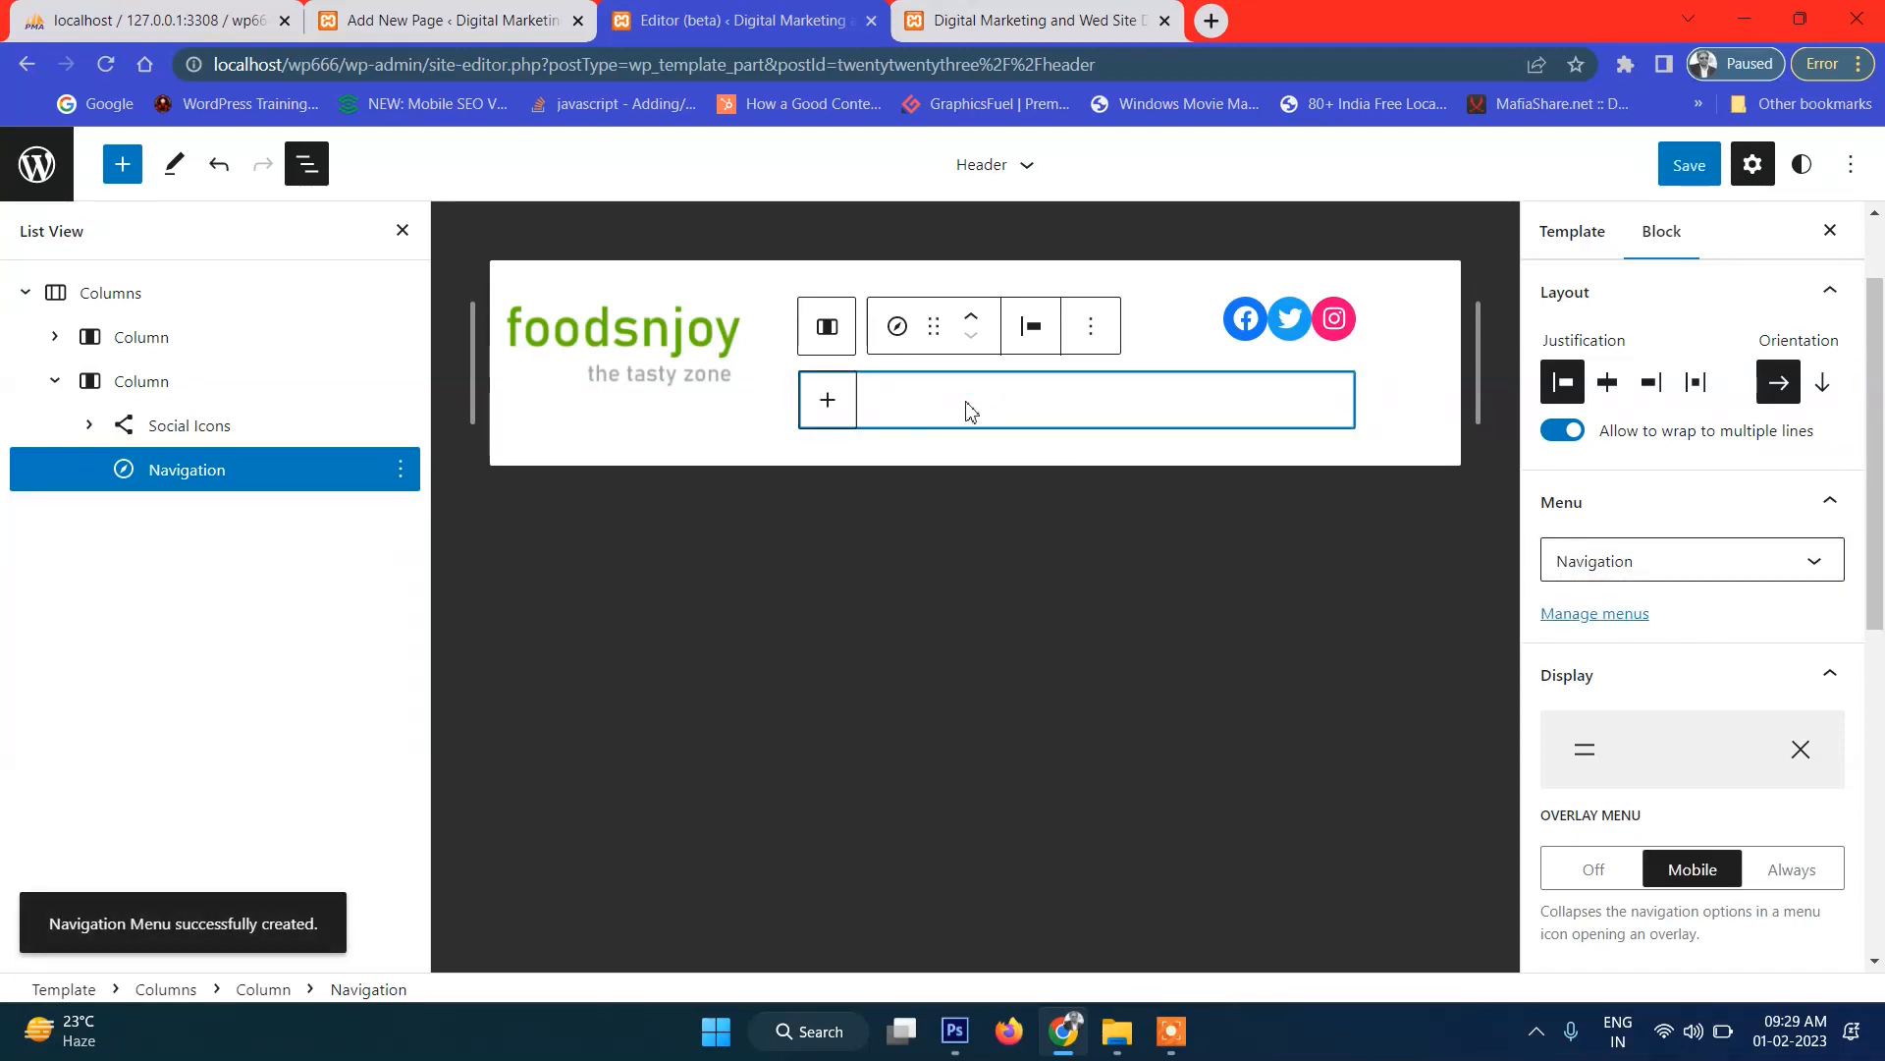
# Reselect the Navigation block and confirm its Menu list shows only the empty Navigation menu.
pyautogui.click(952, 530)
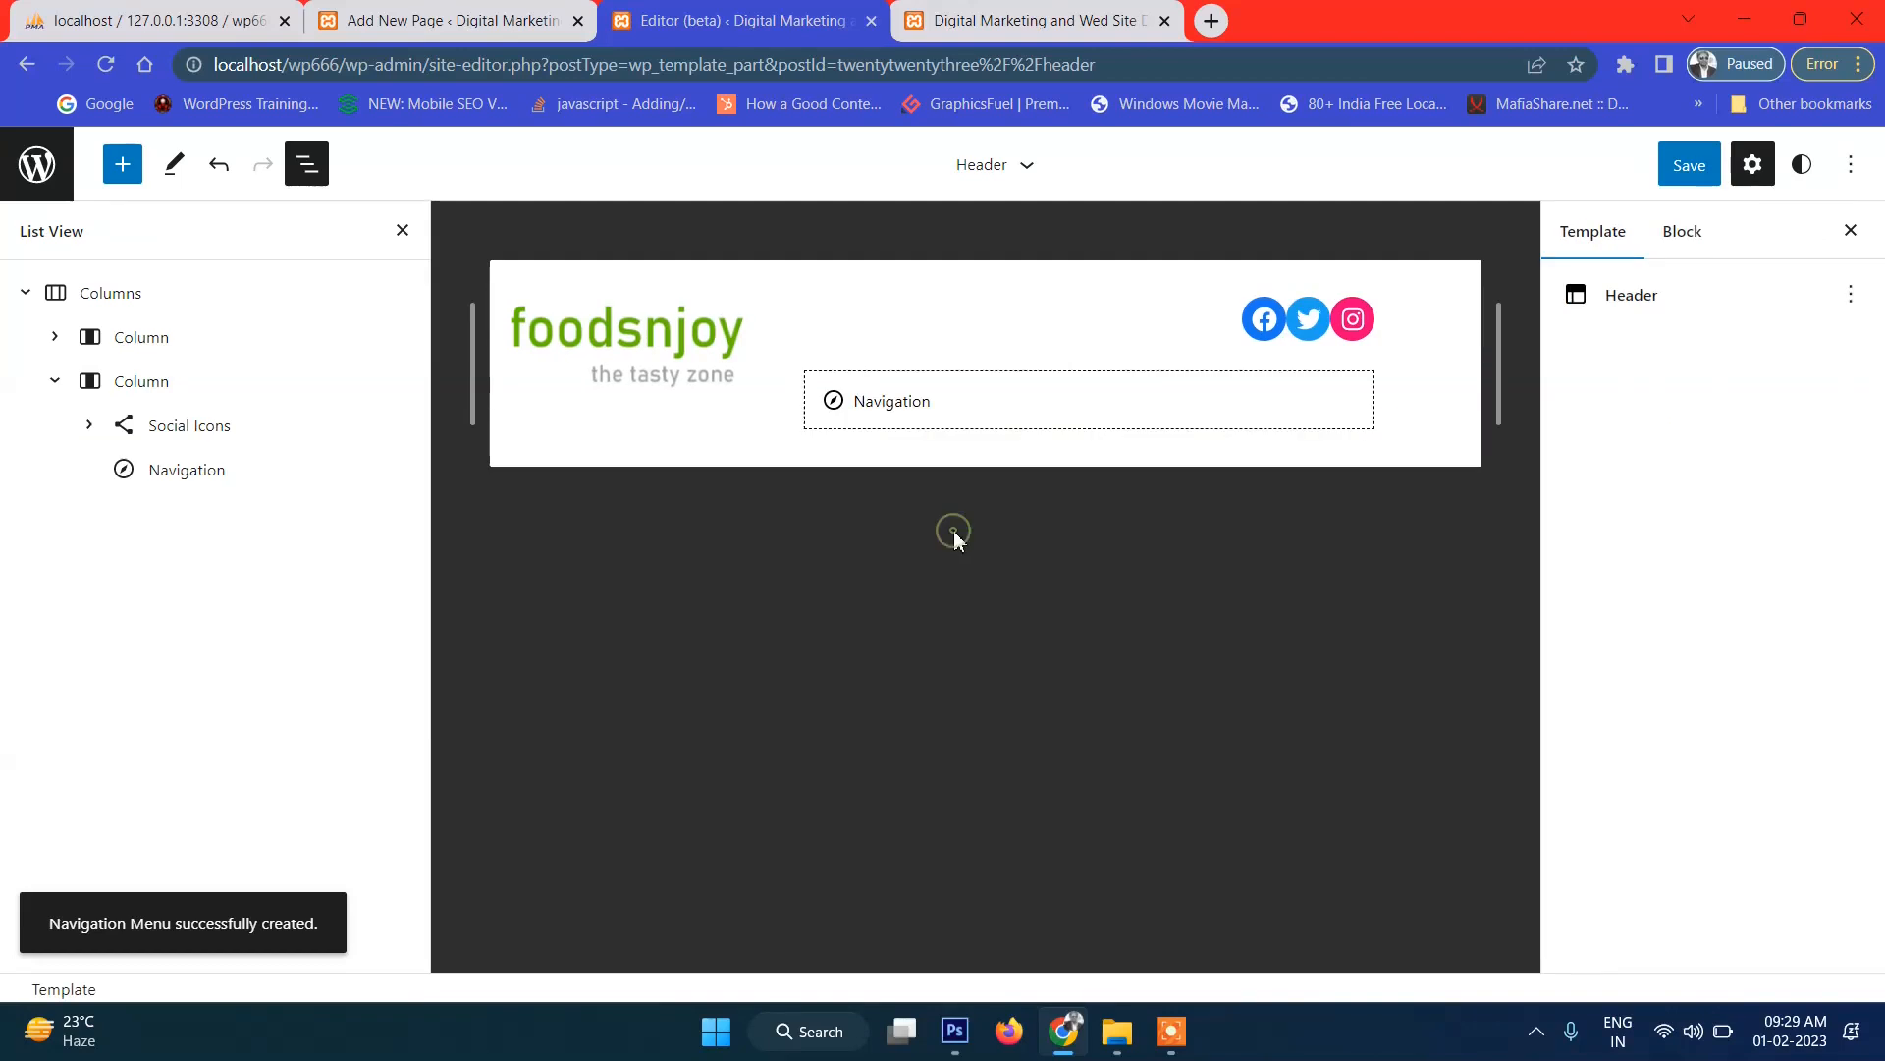
pyautogui.click(876, 411)
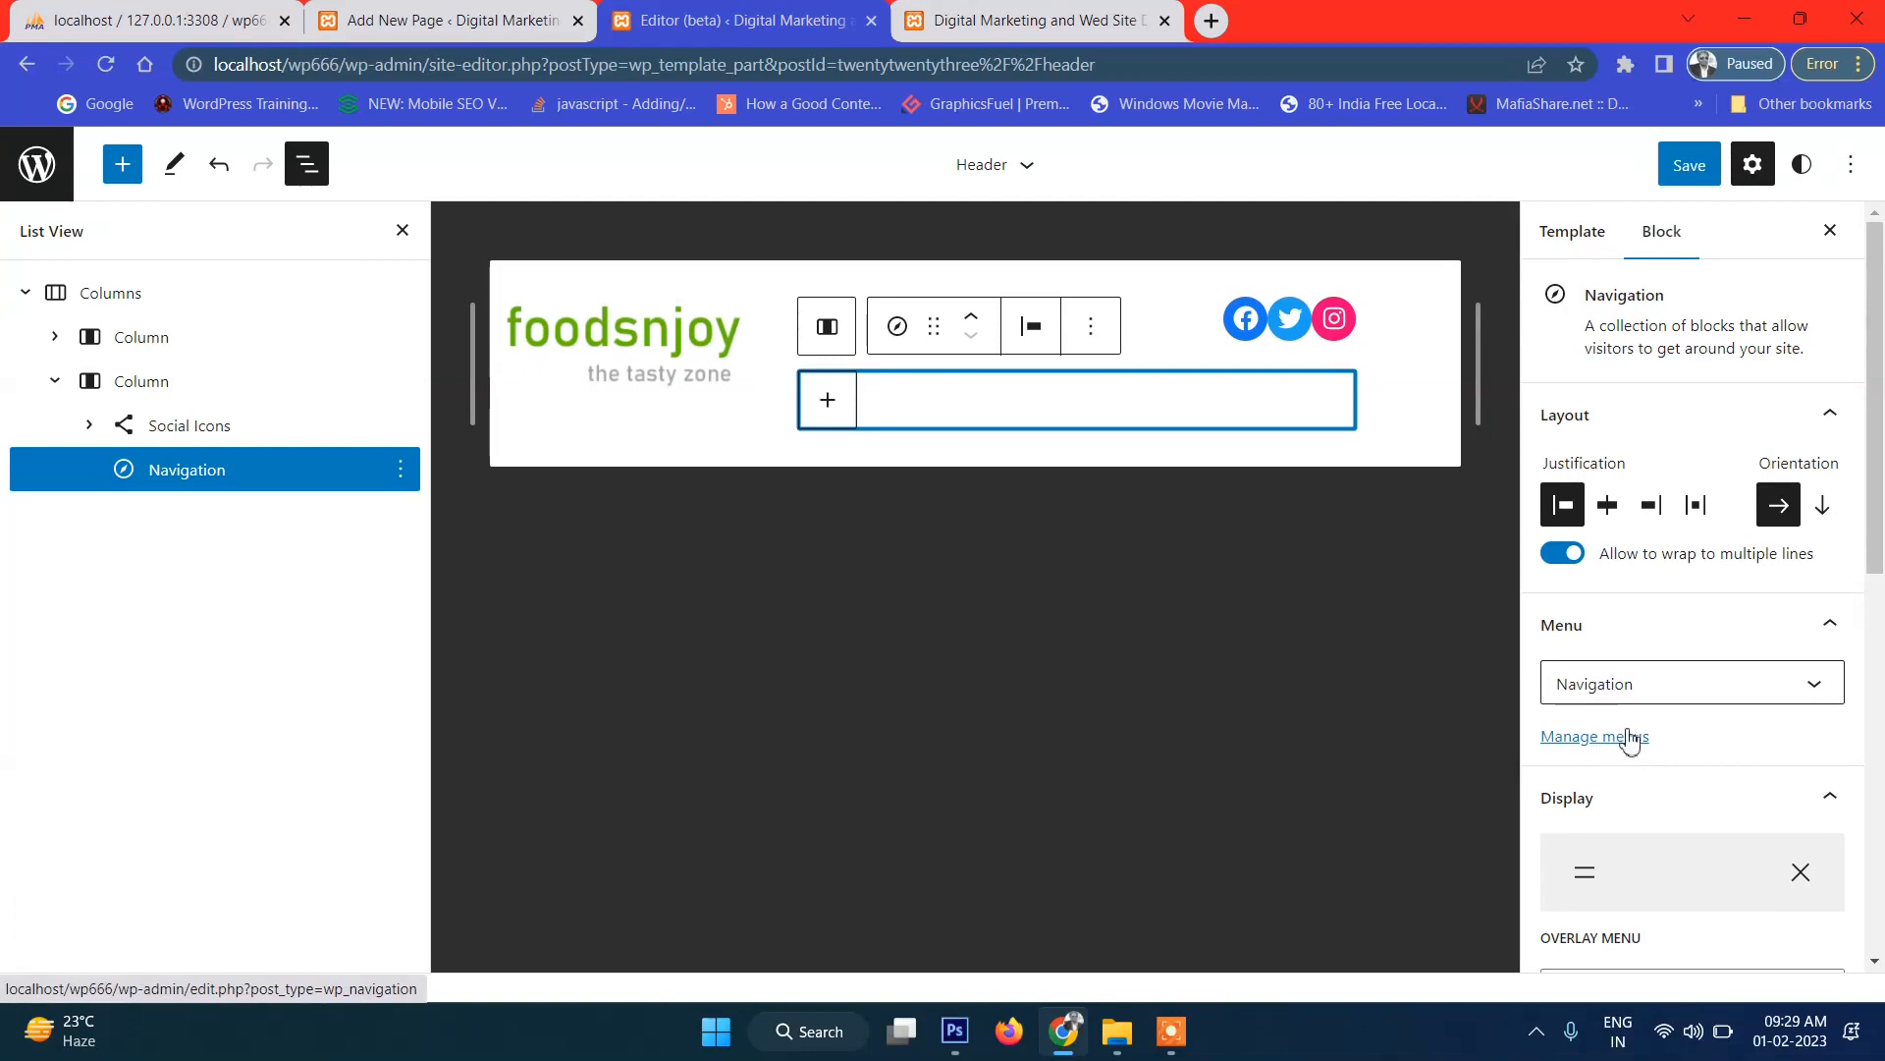
pyautogui.click(1645, 692)
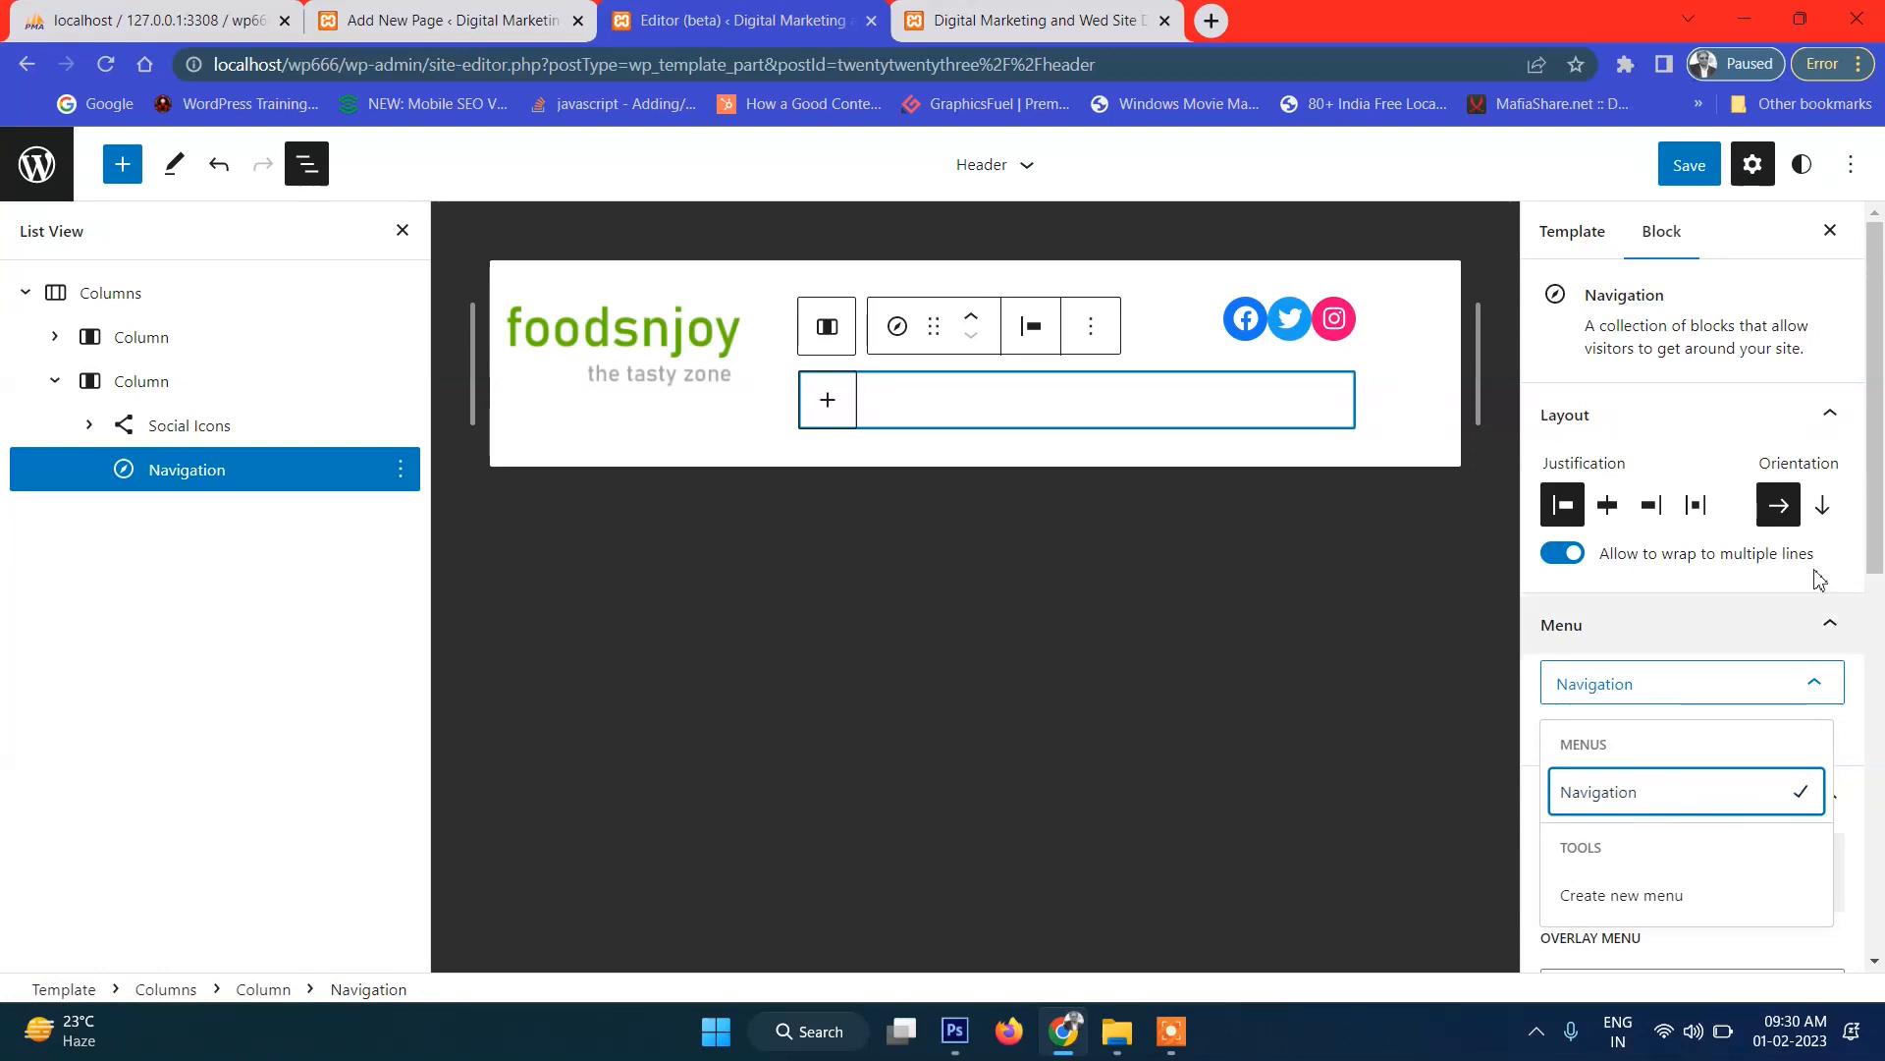
pyautogui.click(1458, 766)
pyautogui.click(825, 402)
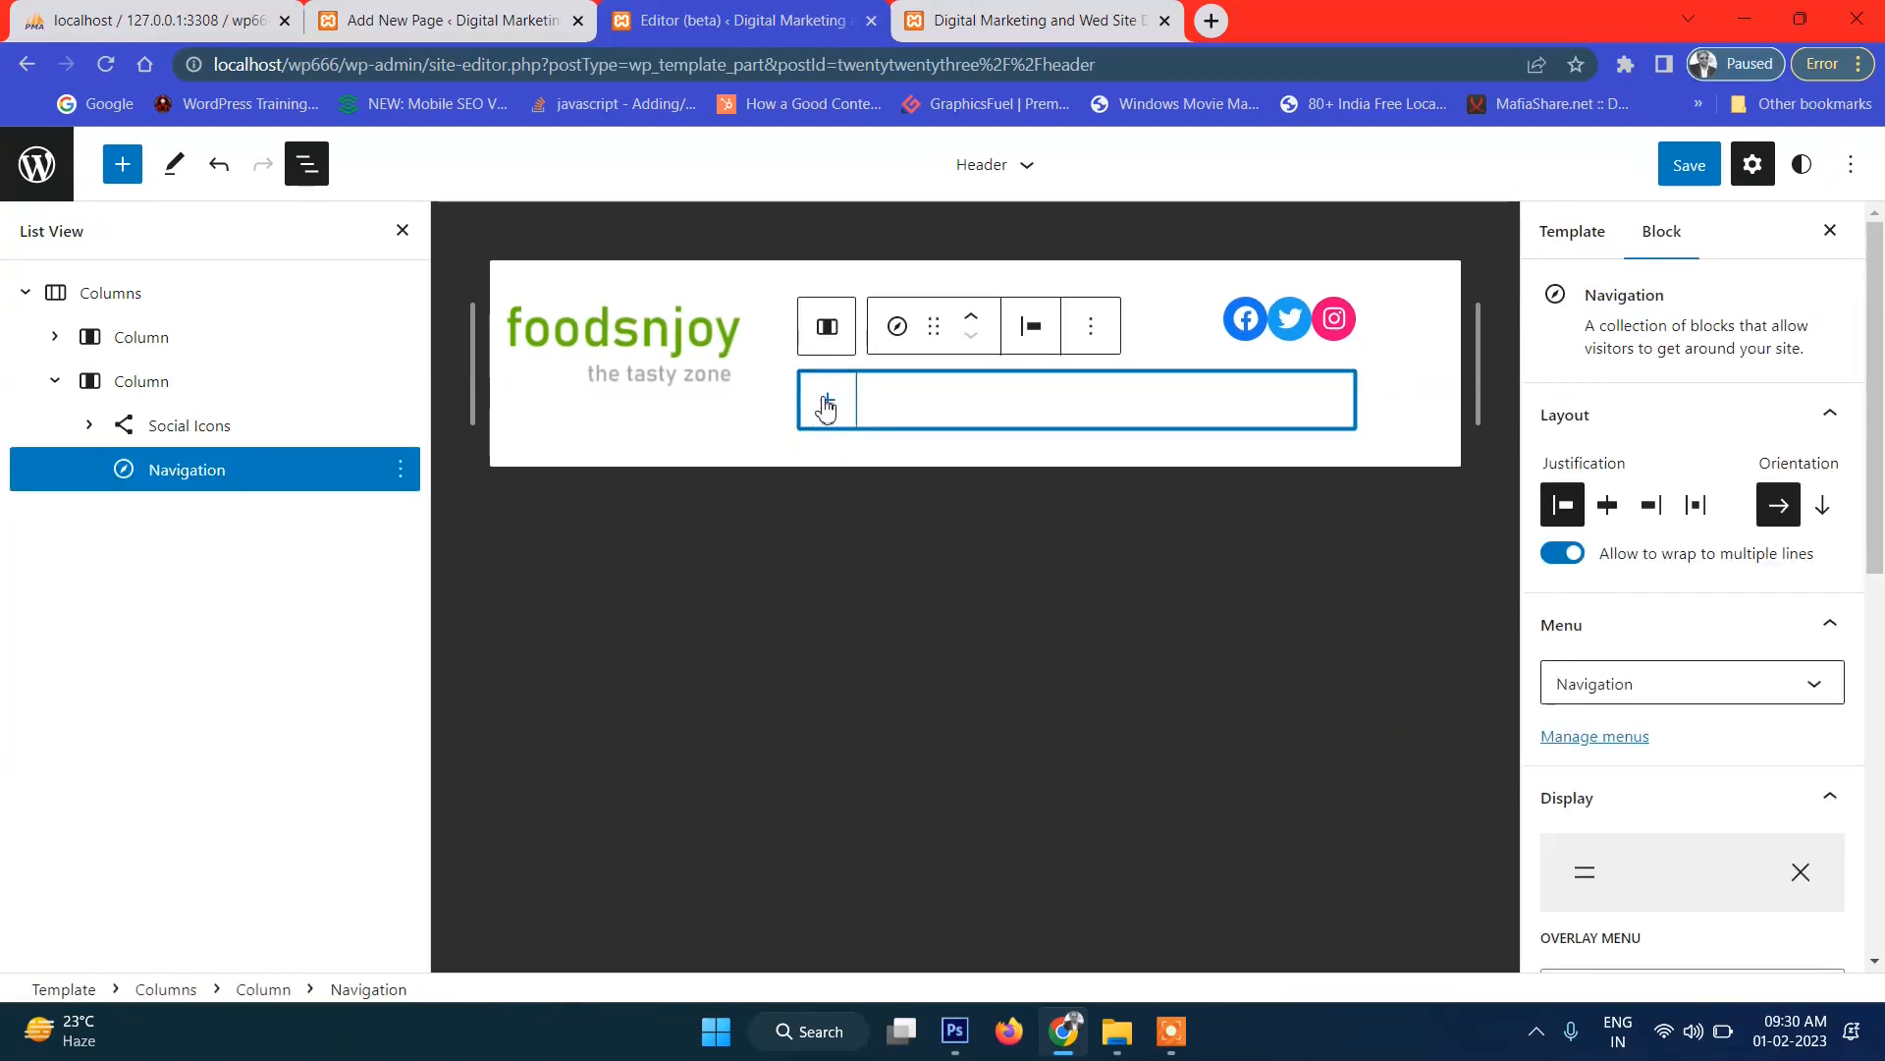
# Add a Custom Link item to the header menu and give it the Link Title Home.
pyautogui.click(825, 403)
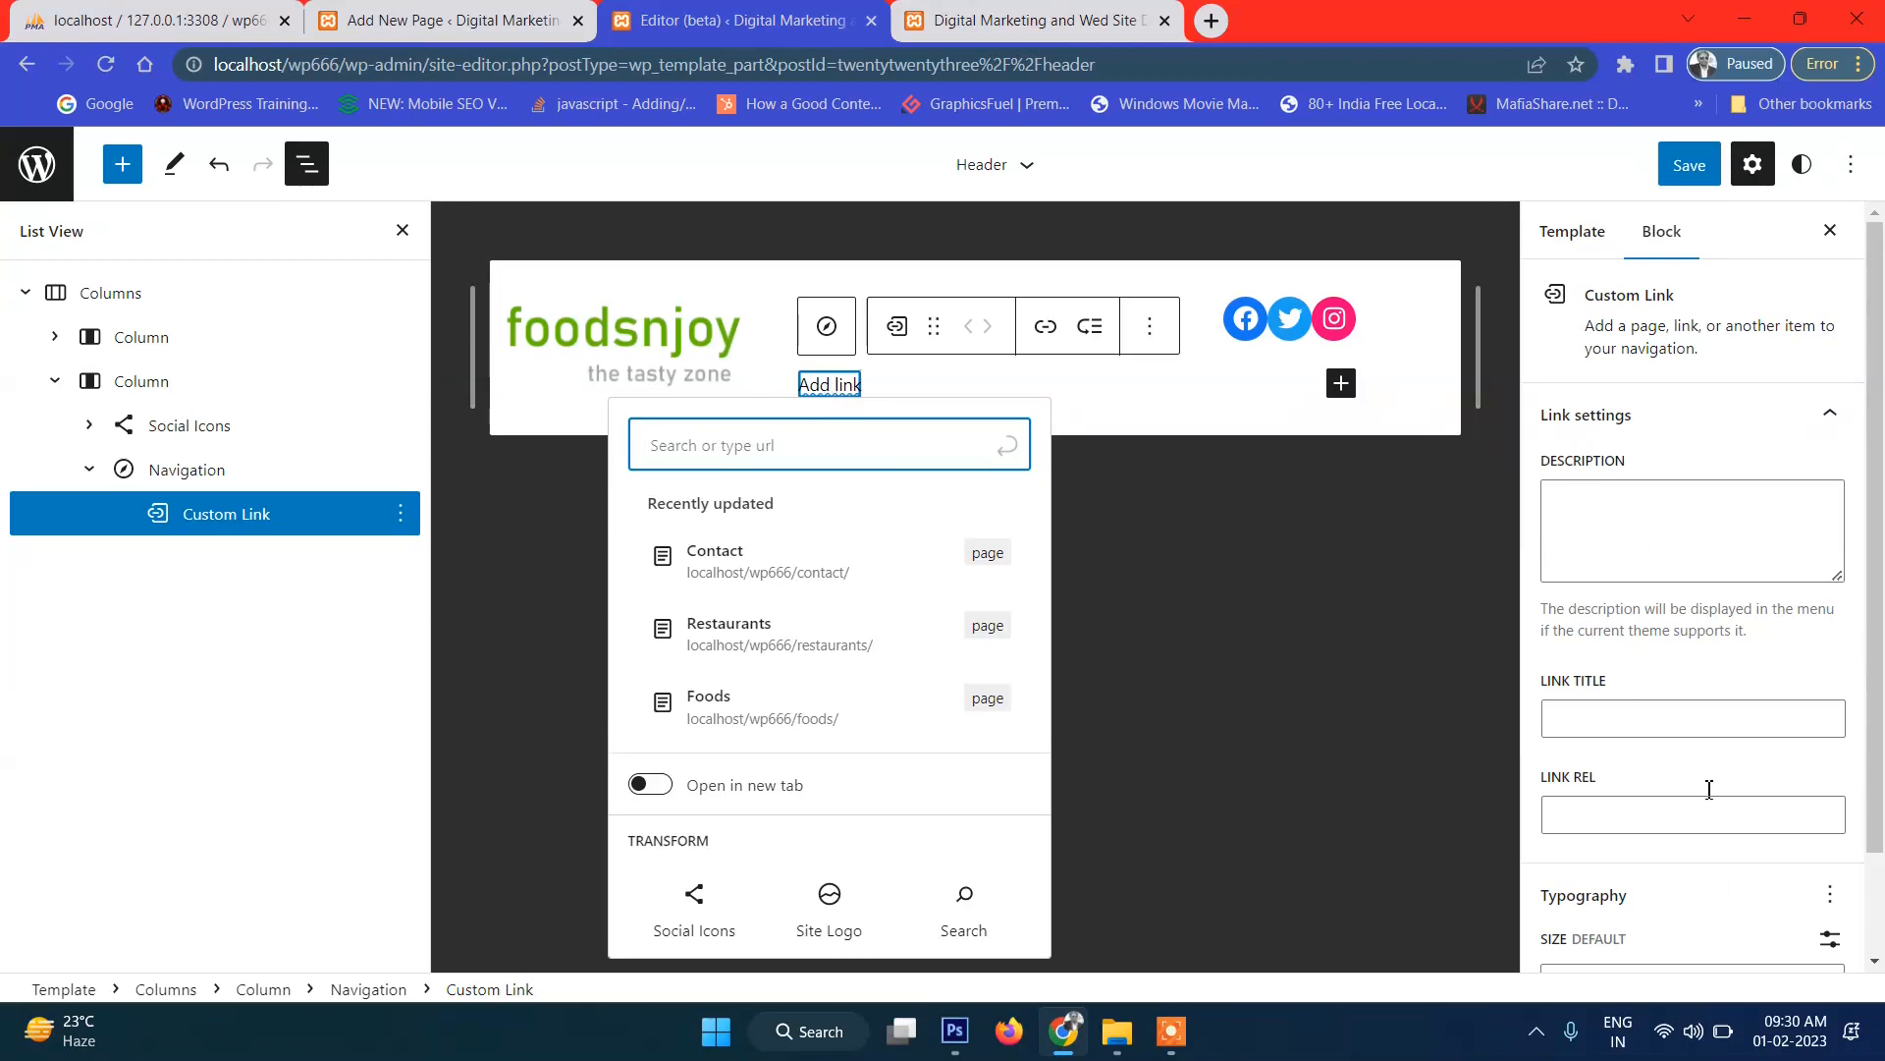
pyautogui.click(1632, 731)
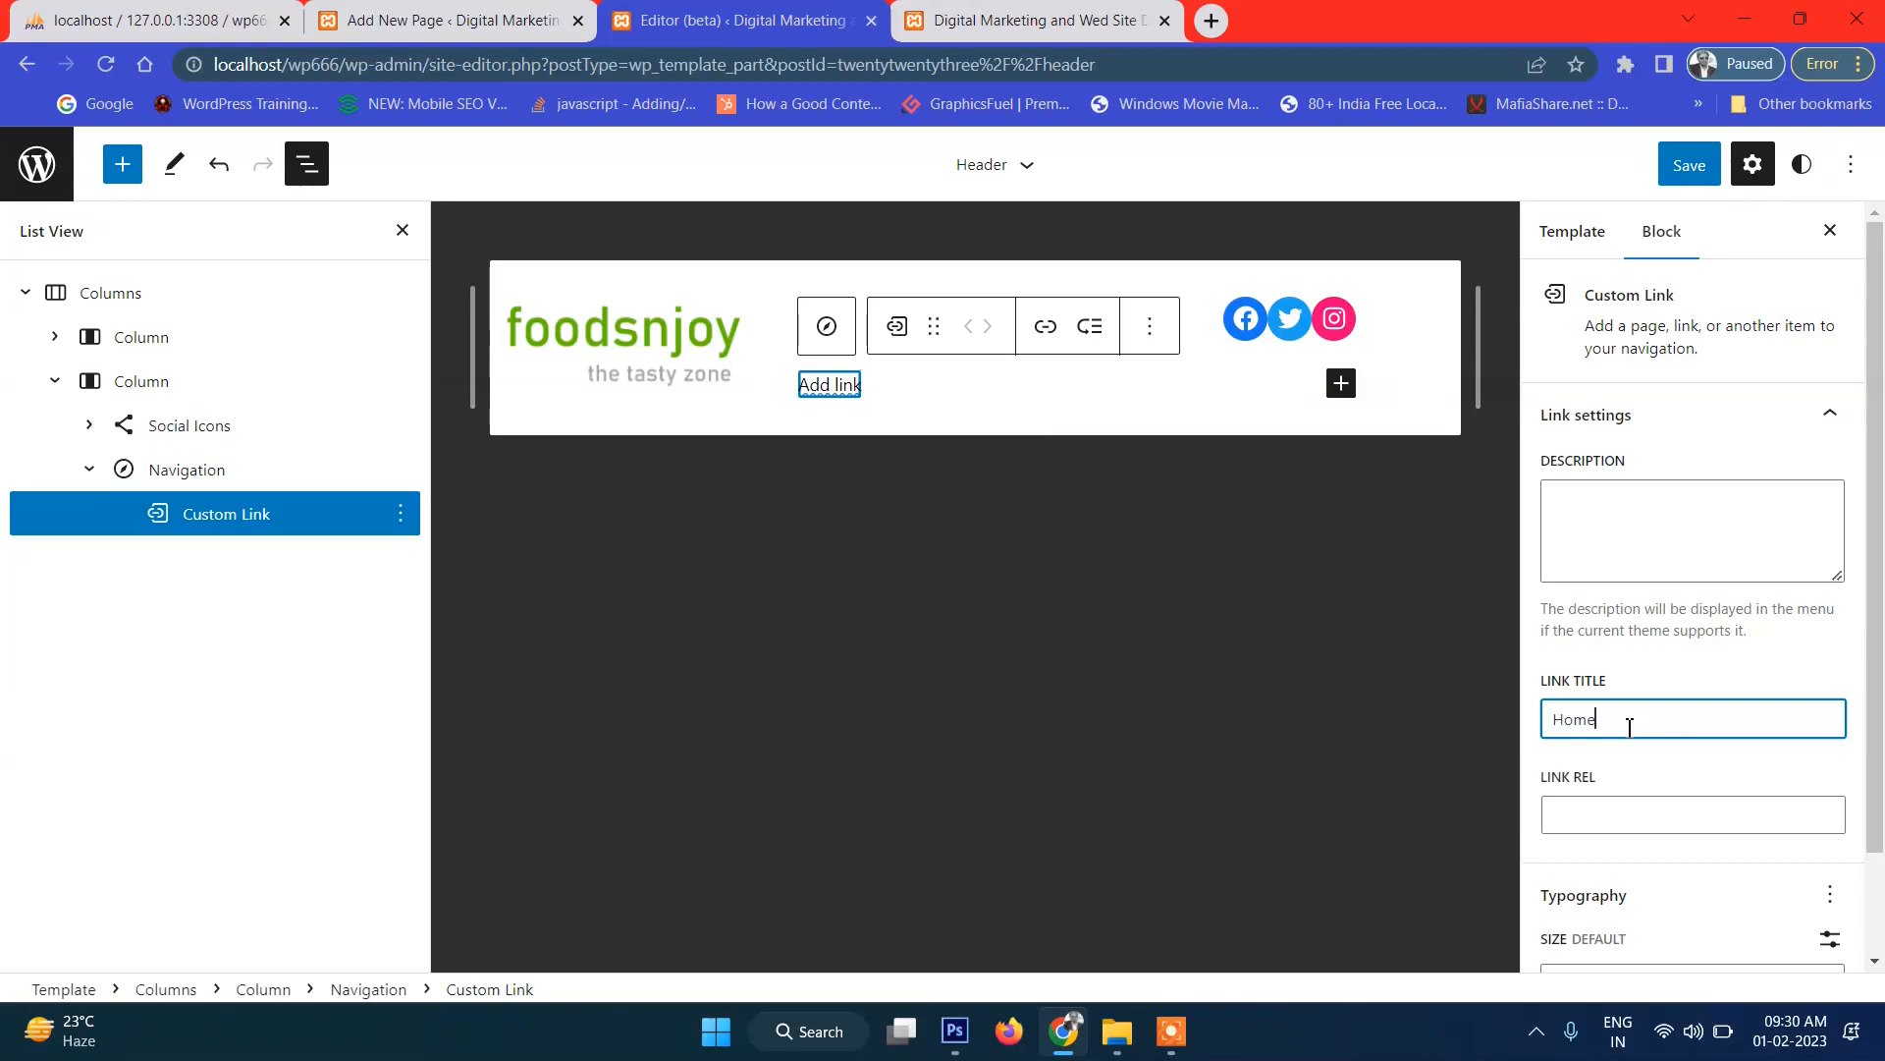
pyautogui.click(1602, 806)
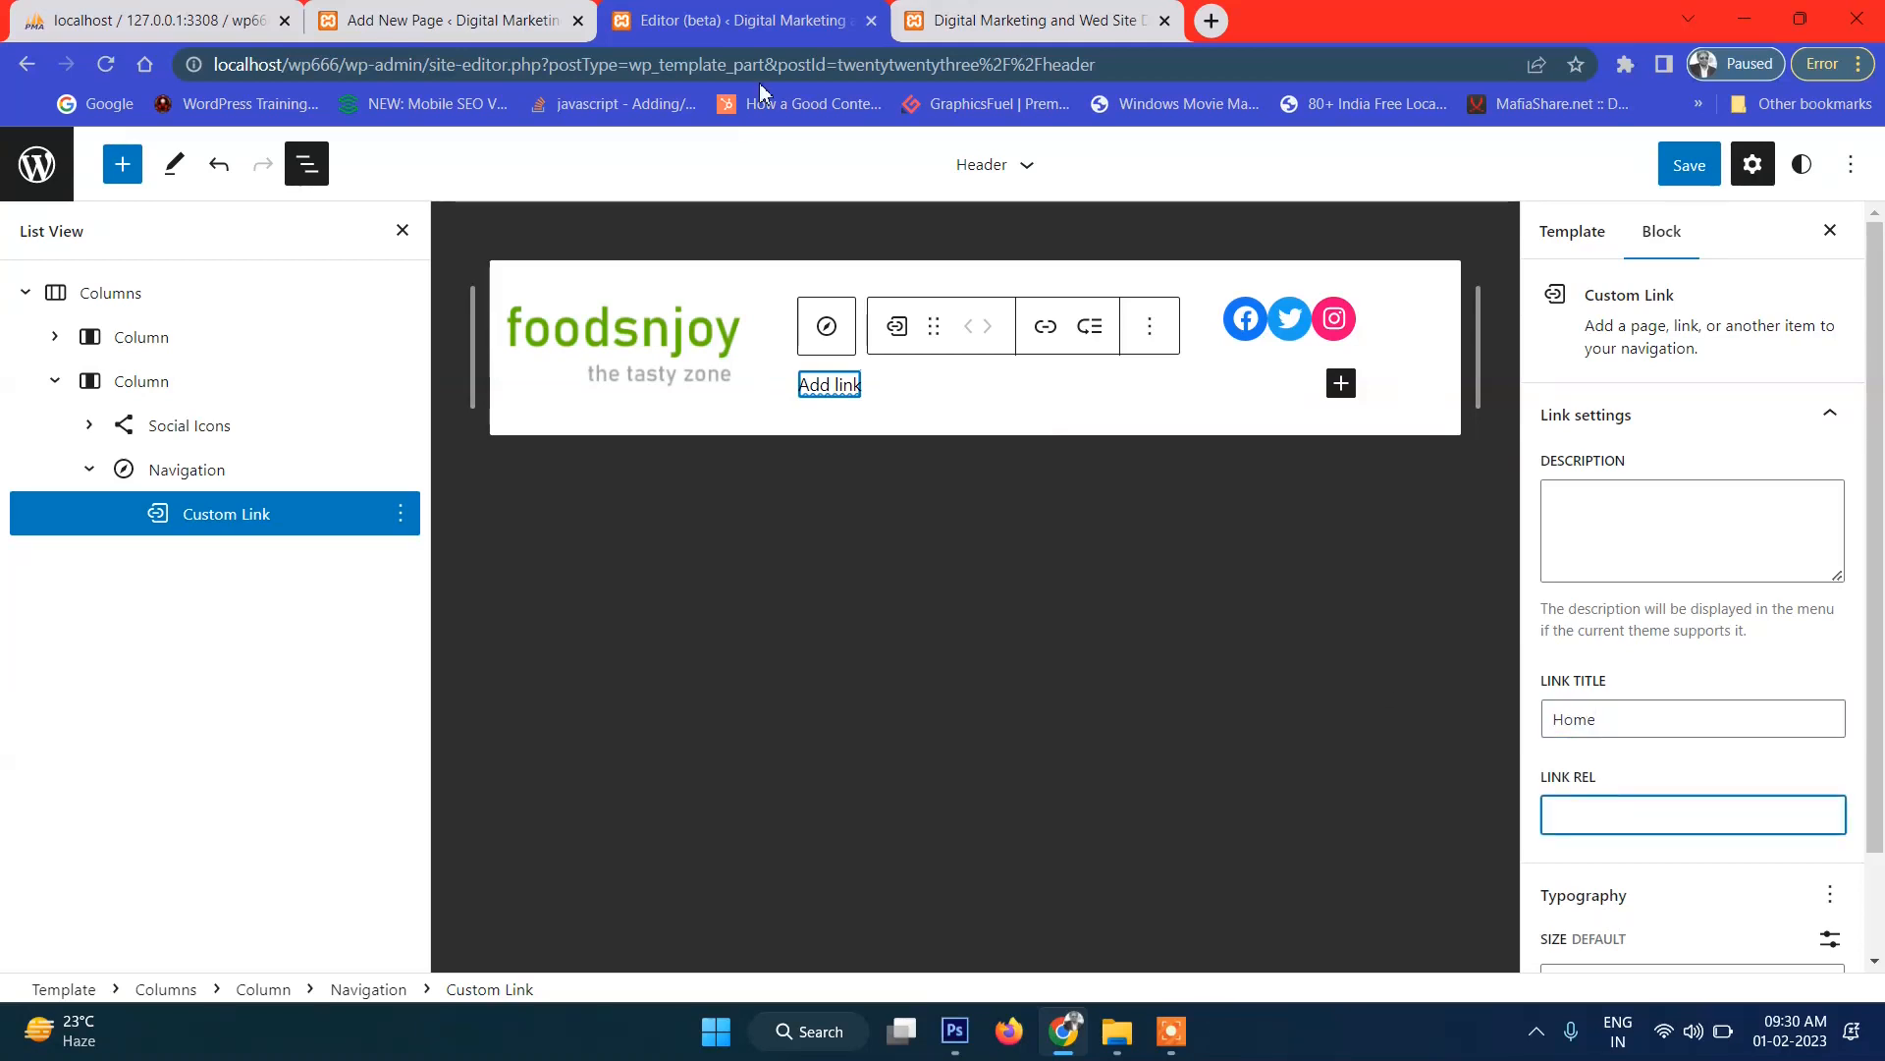
pyautogui.click(920, 10)
pyautogui.click(353, 61)
pyautogui.hotkey('ctrl', 'c')
pyautogui.click(648, 19)
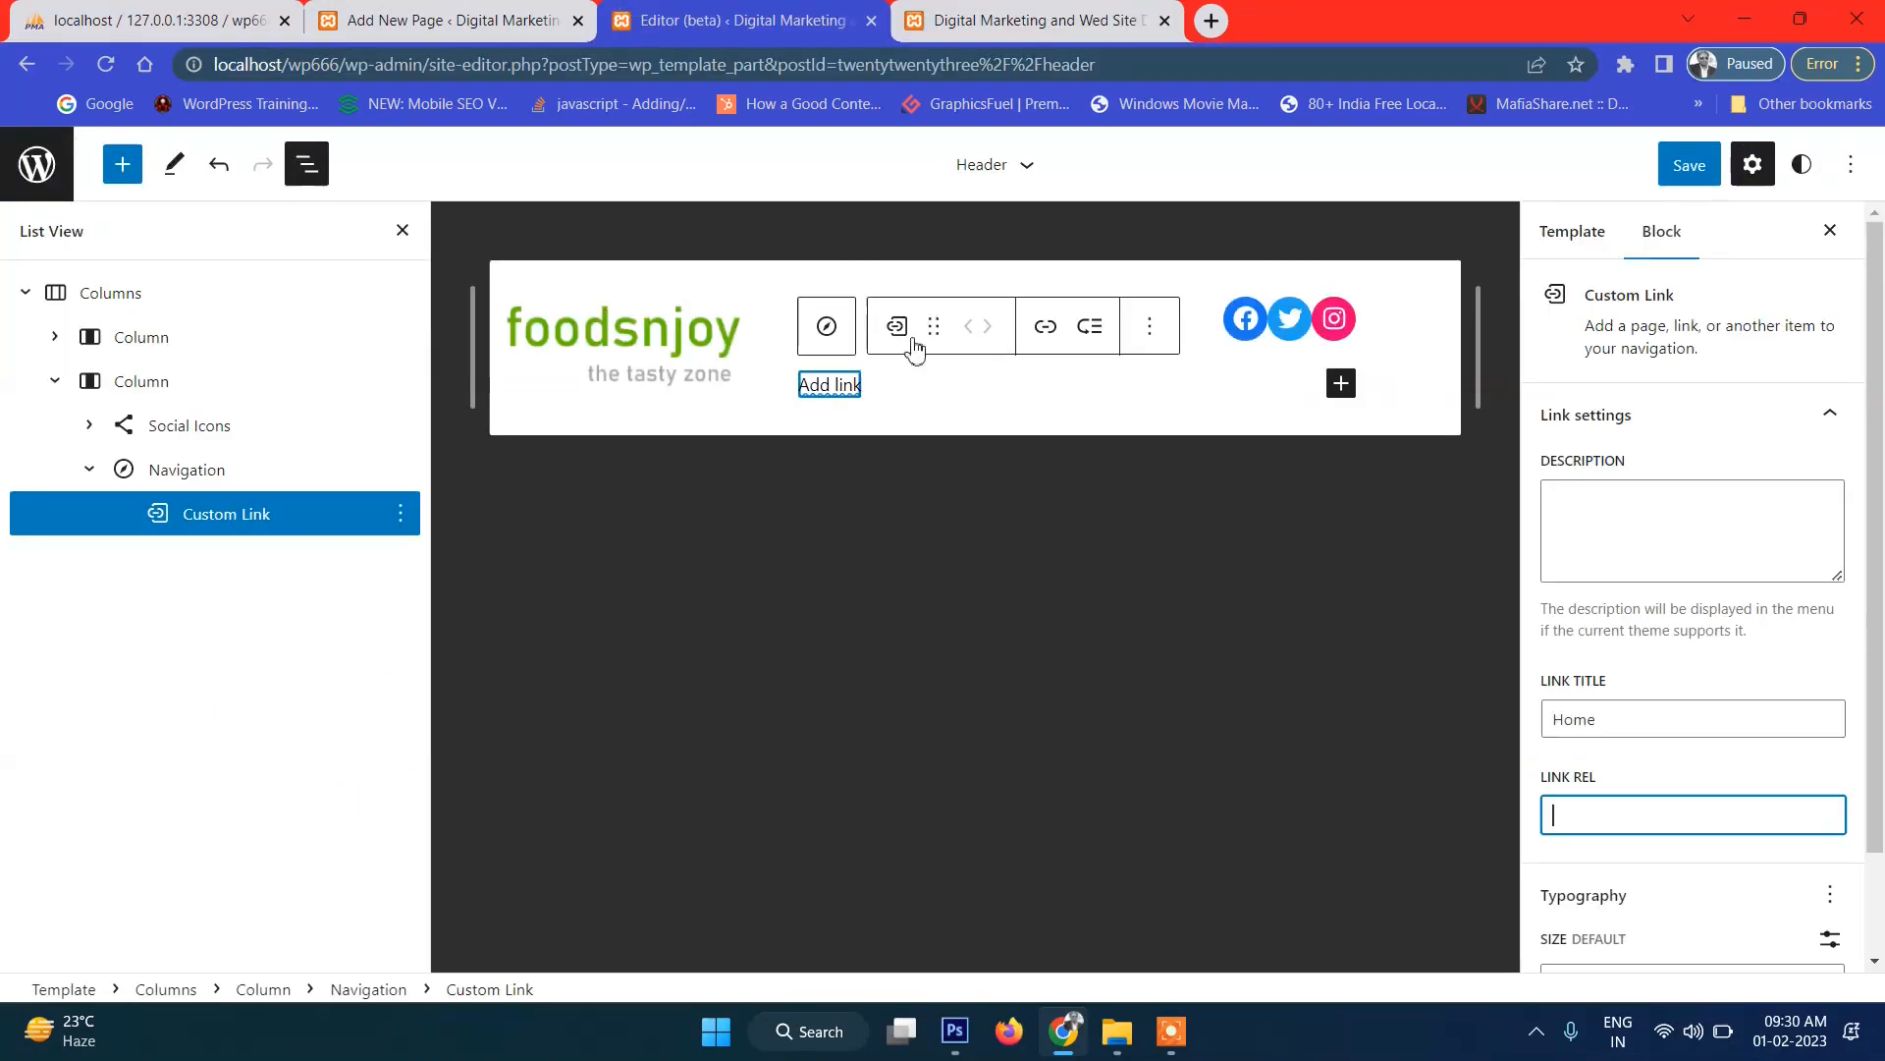
pyautogui.hotkey('ctrl', 'v')
# Reselect the Navigation block and open the link search for the new item.
pyautogui.scroll(-2, 1719, 842)
pyautogui.scroll(2, 1769, 396)
pyautogui.click(916, 408)
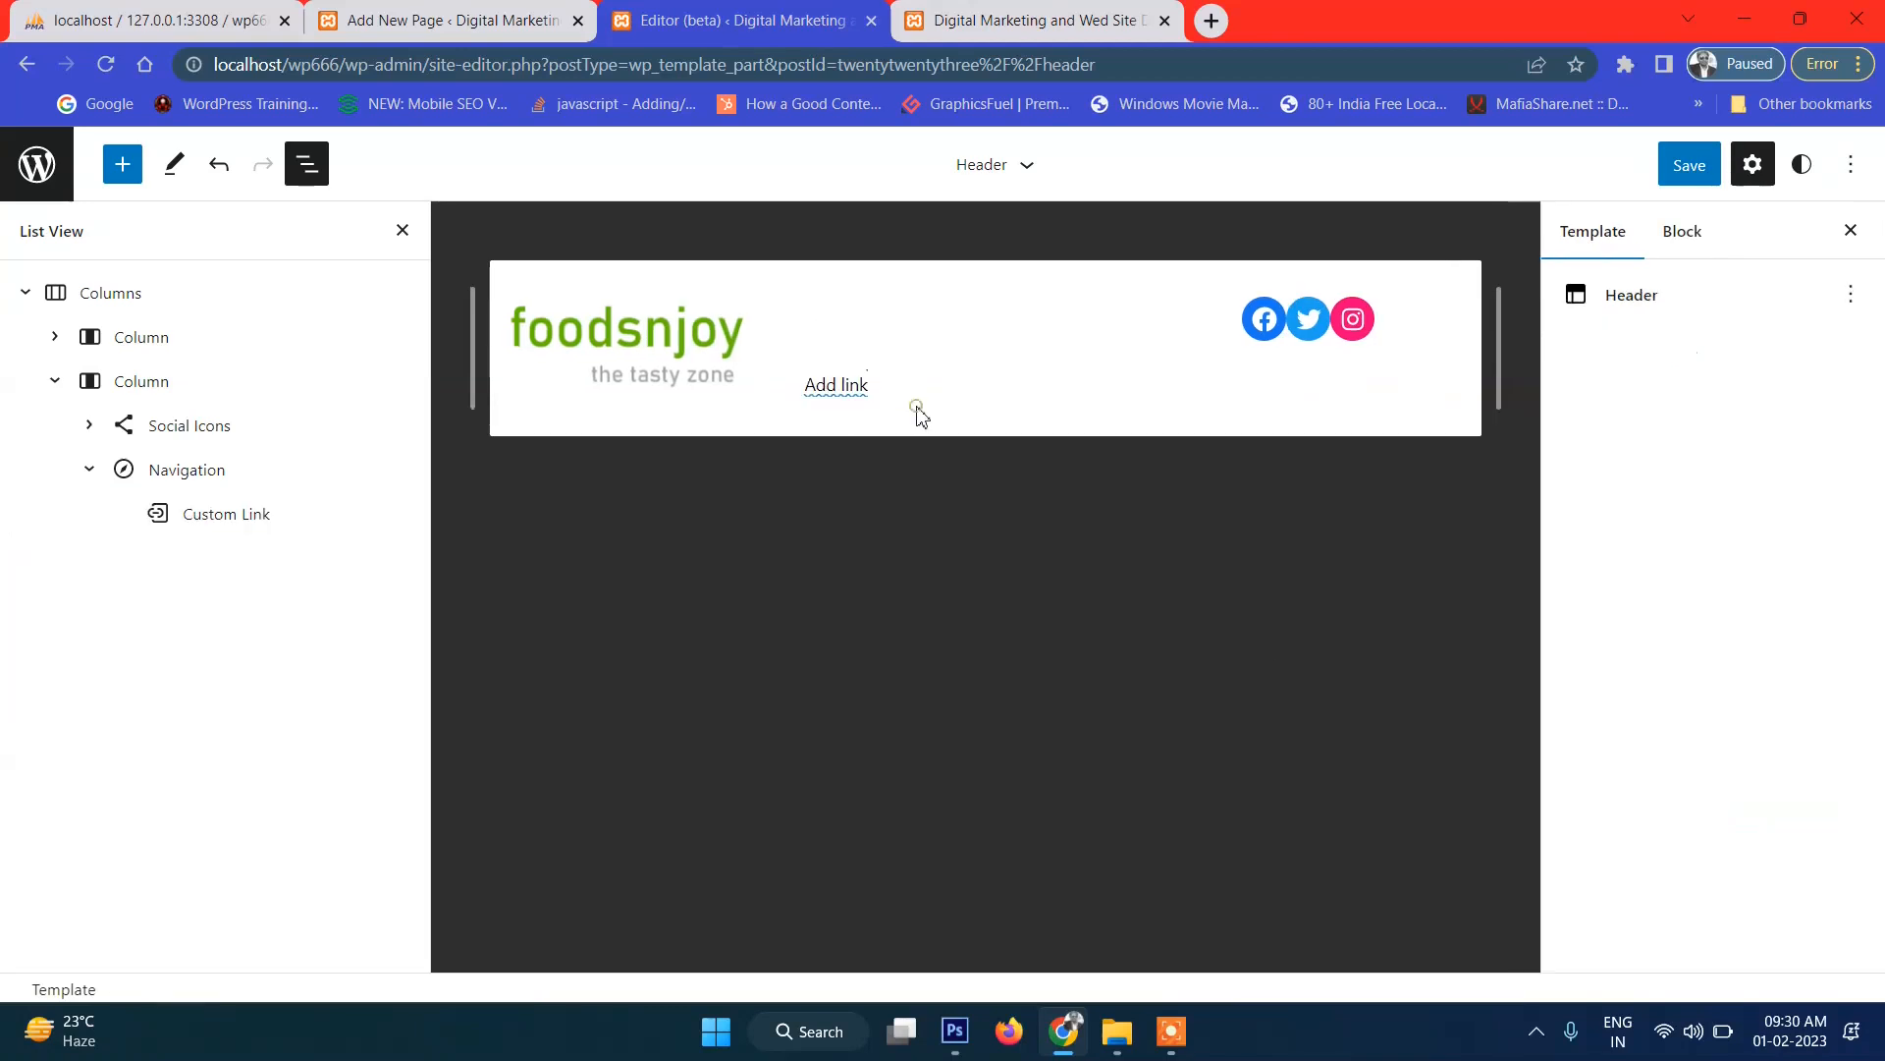
pyautogui.click(833, 397)
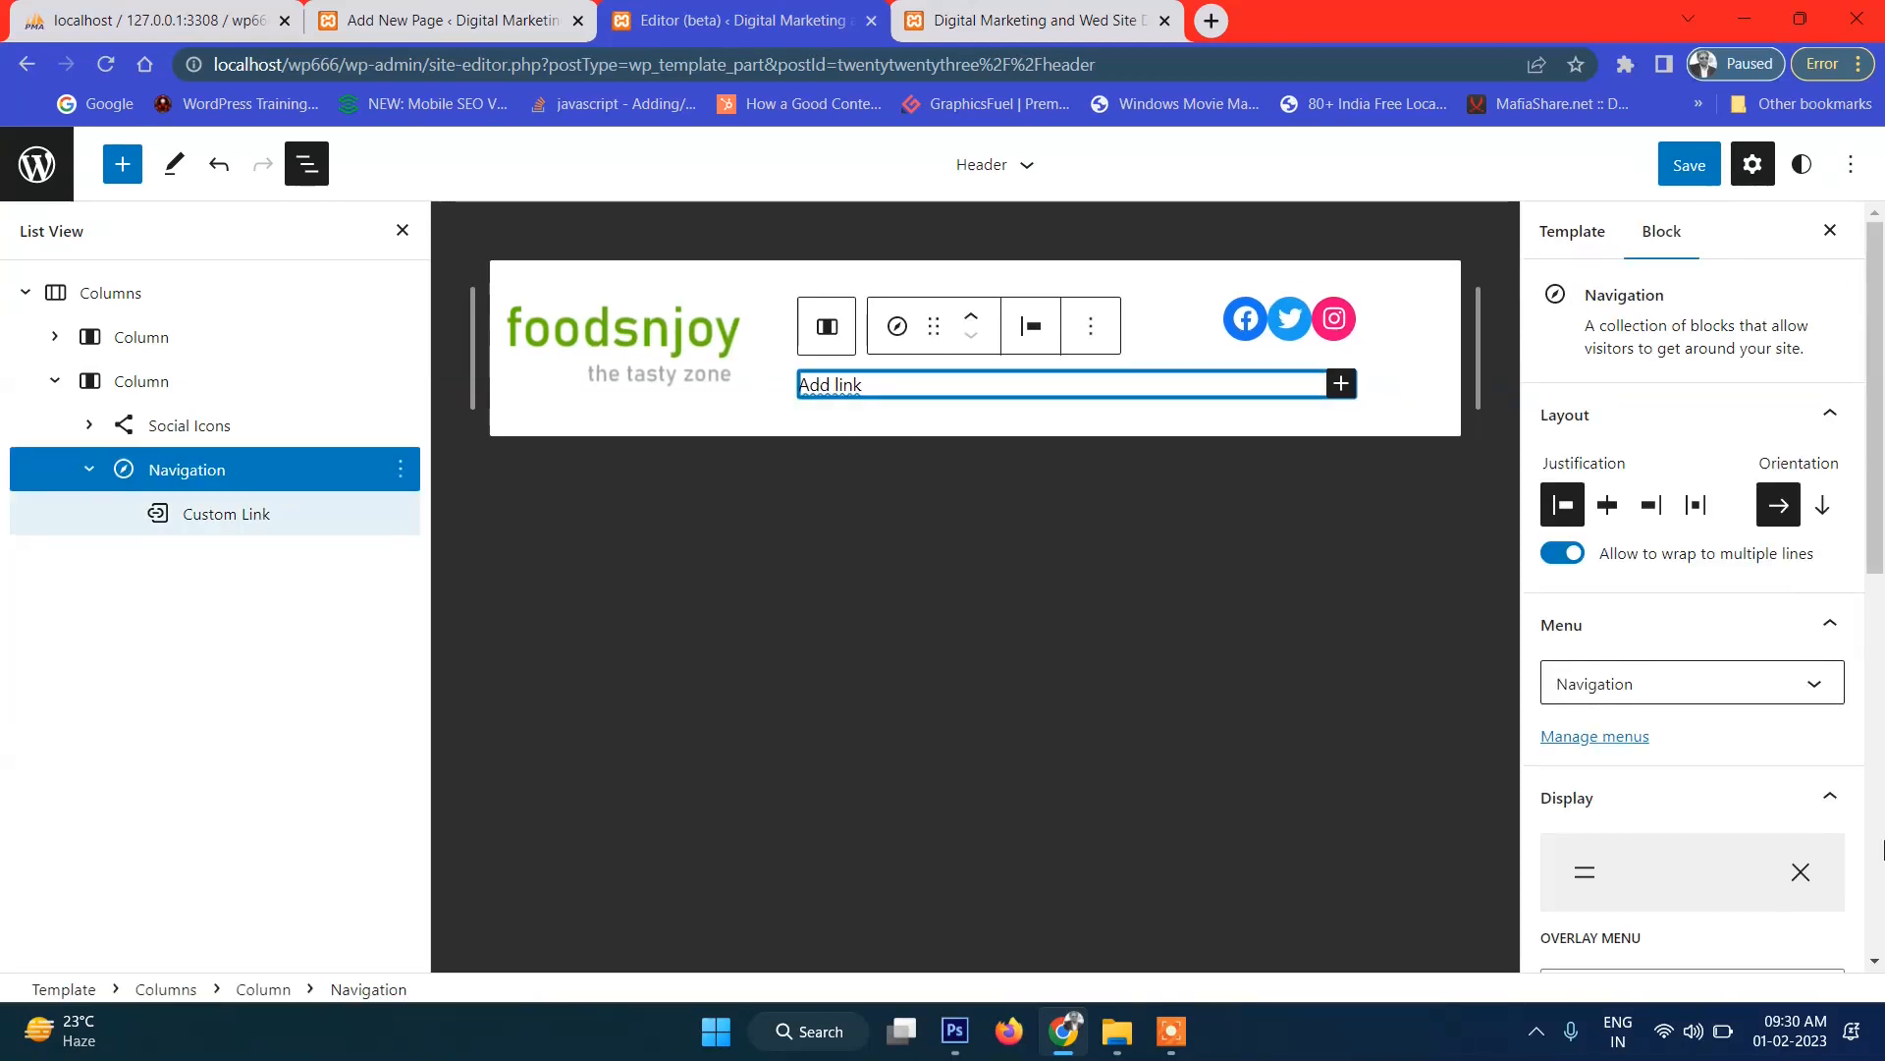
pyautogui.scroll(-3, 1685, 687)
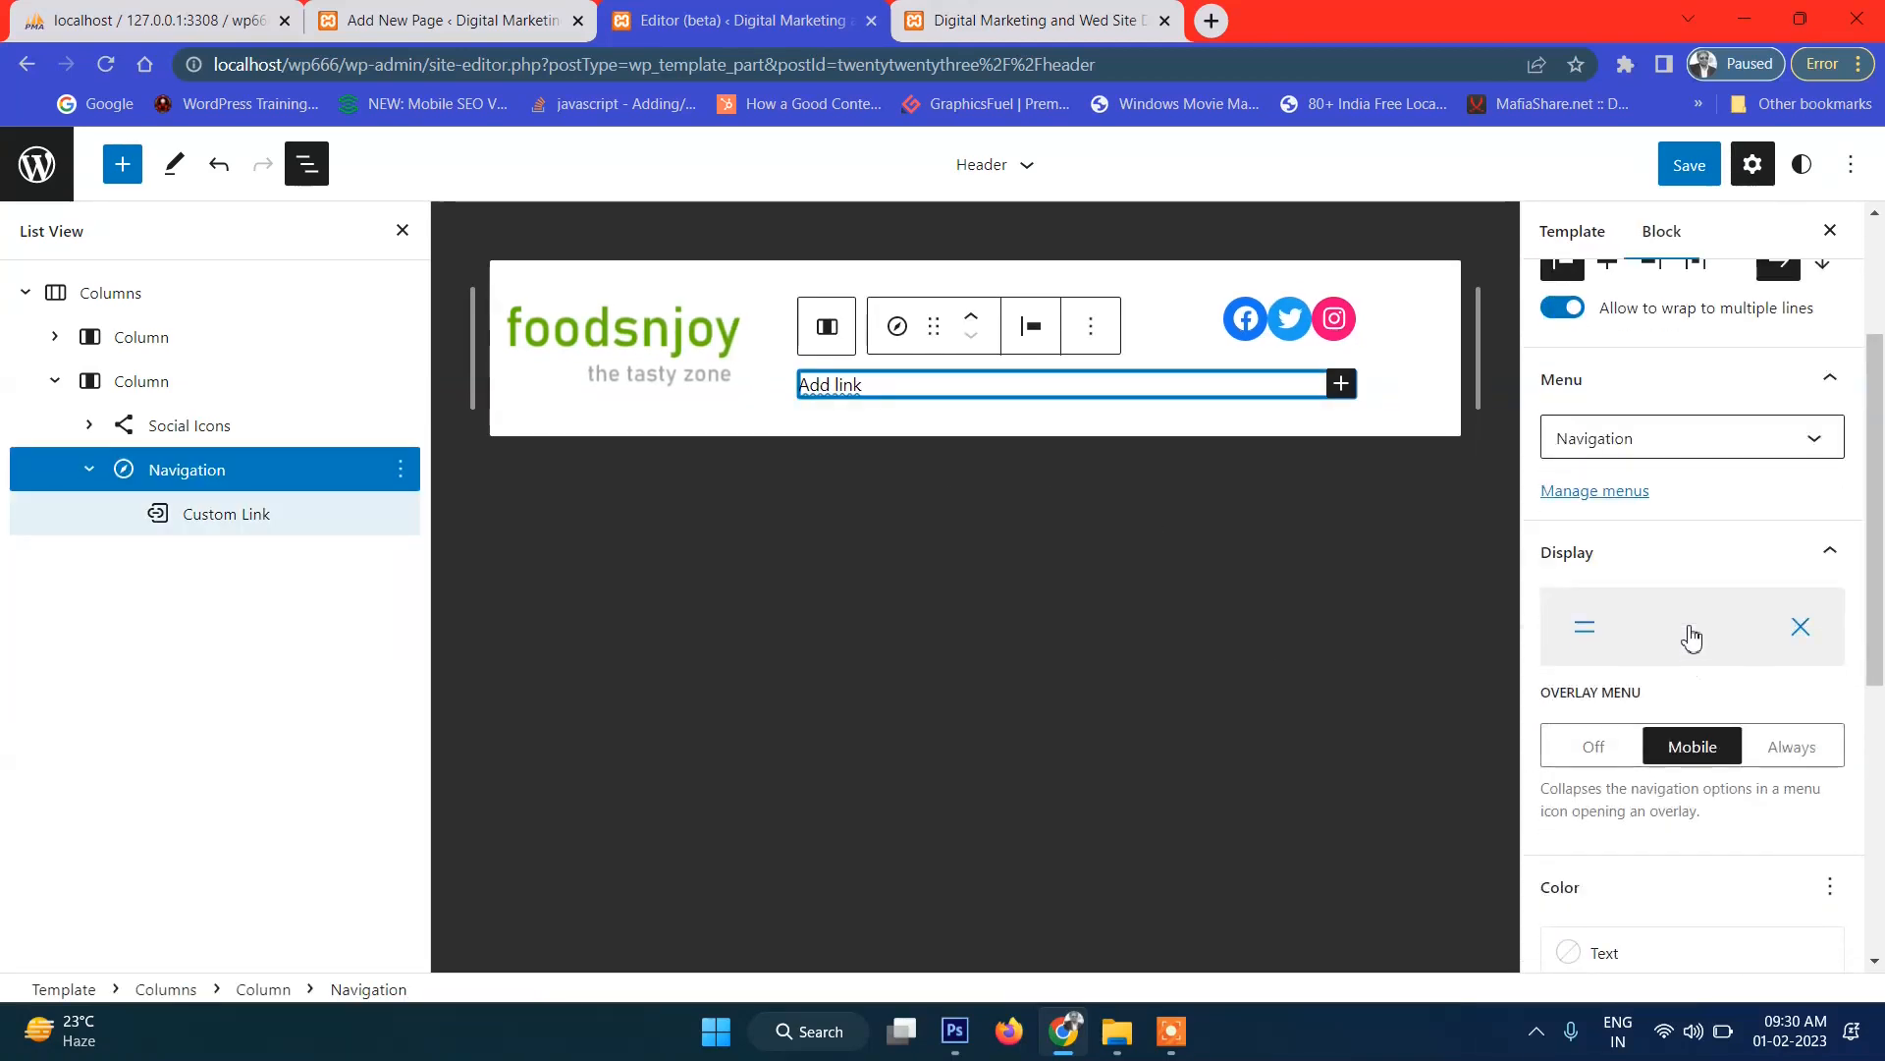
pyautogui.scroll(-4, 1691, 636)
pyautogui.scroll(6, 1709, 648)
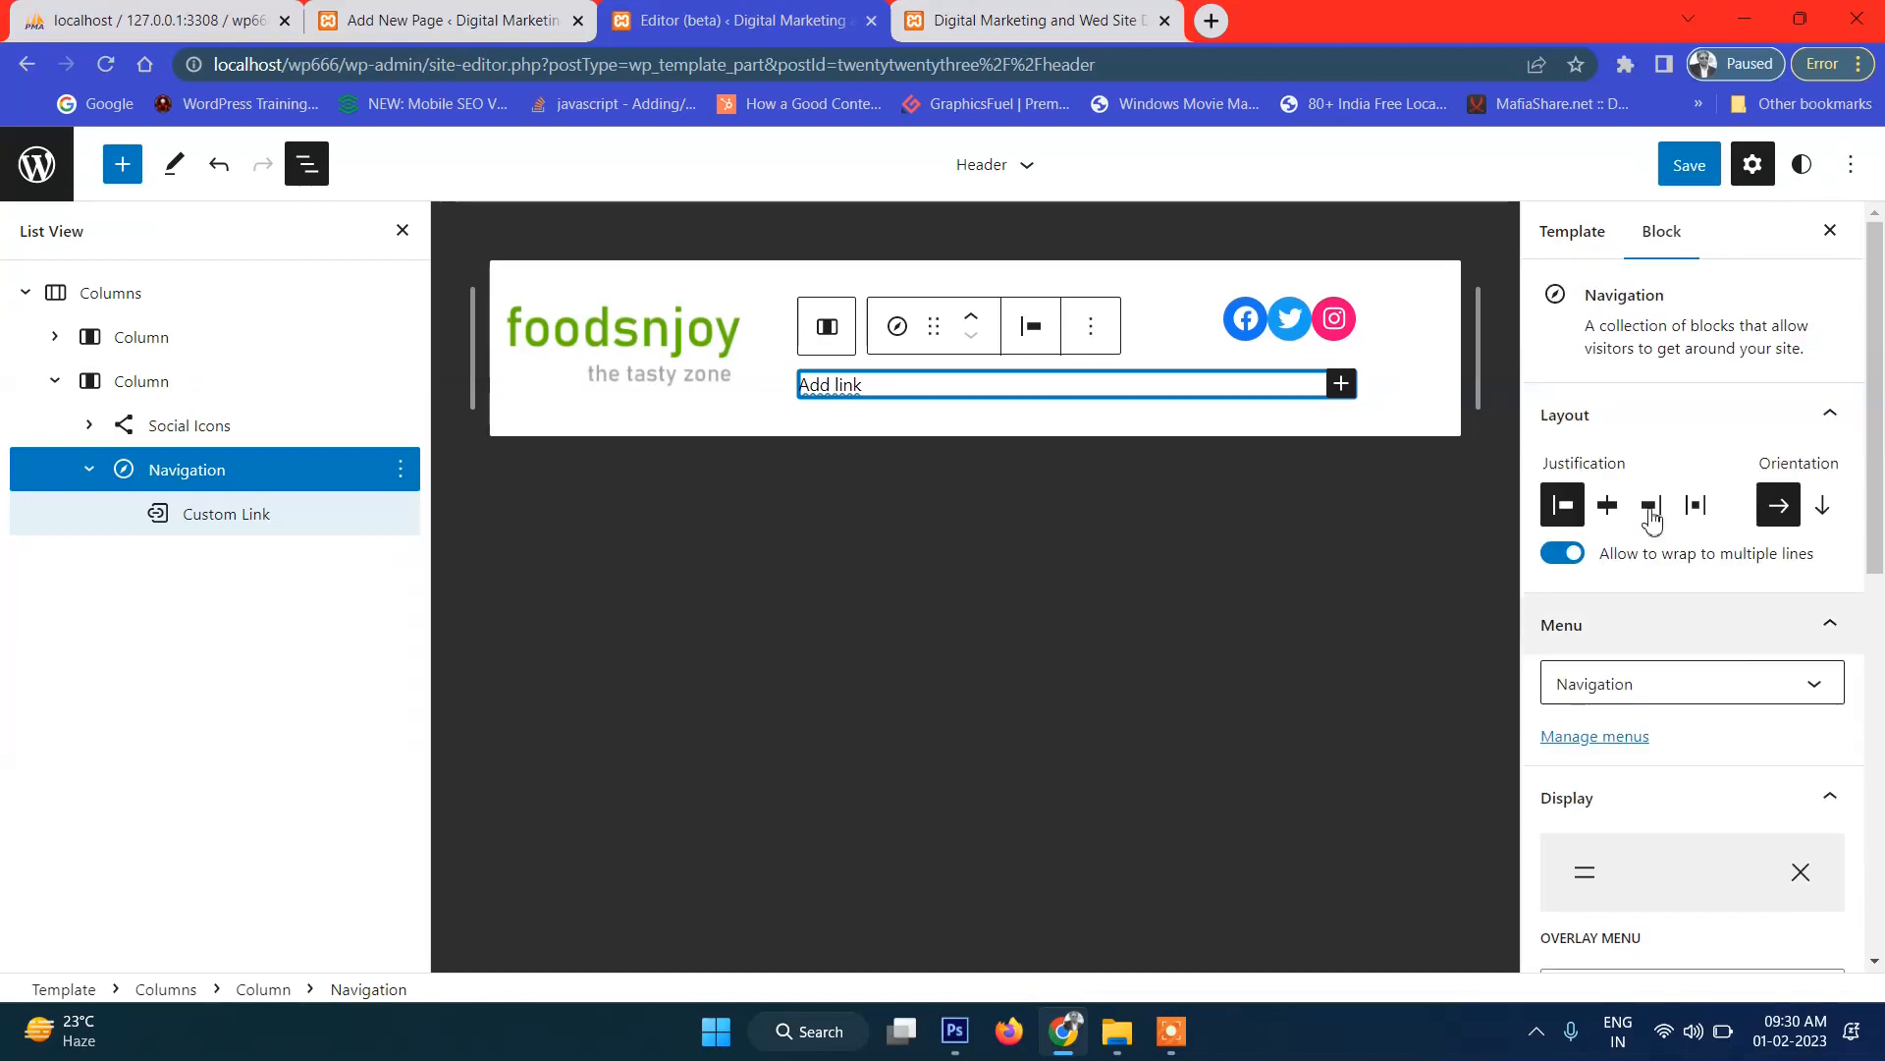
pyautogui.click(823, 388)
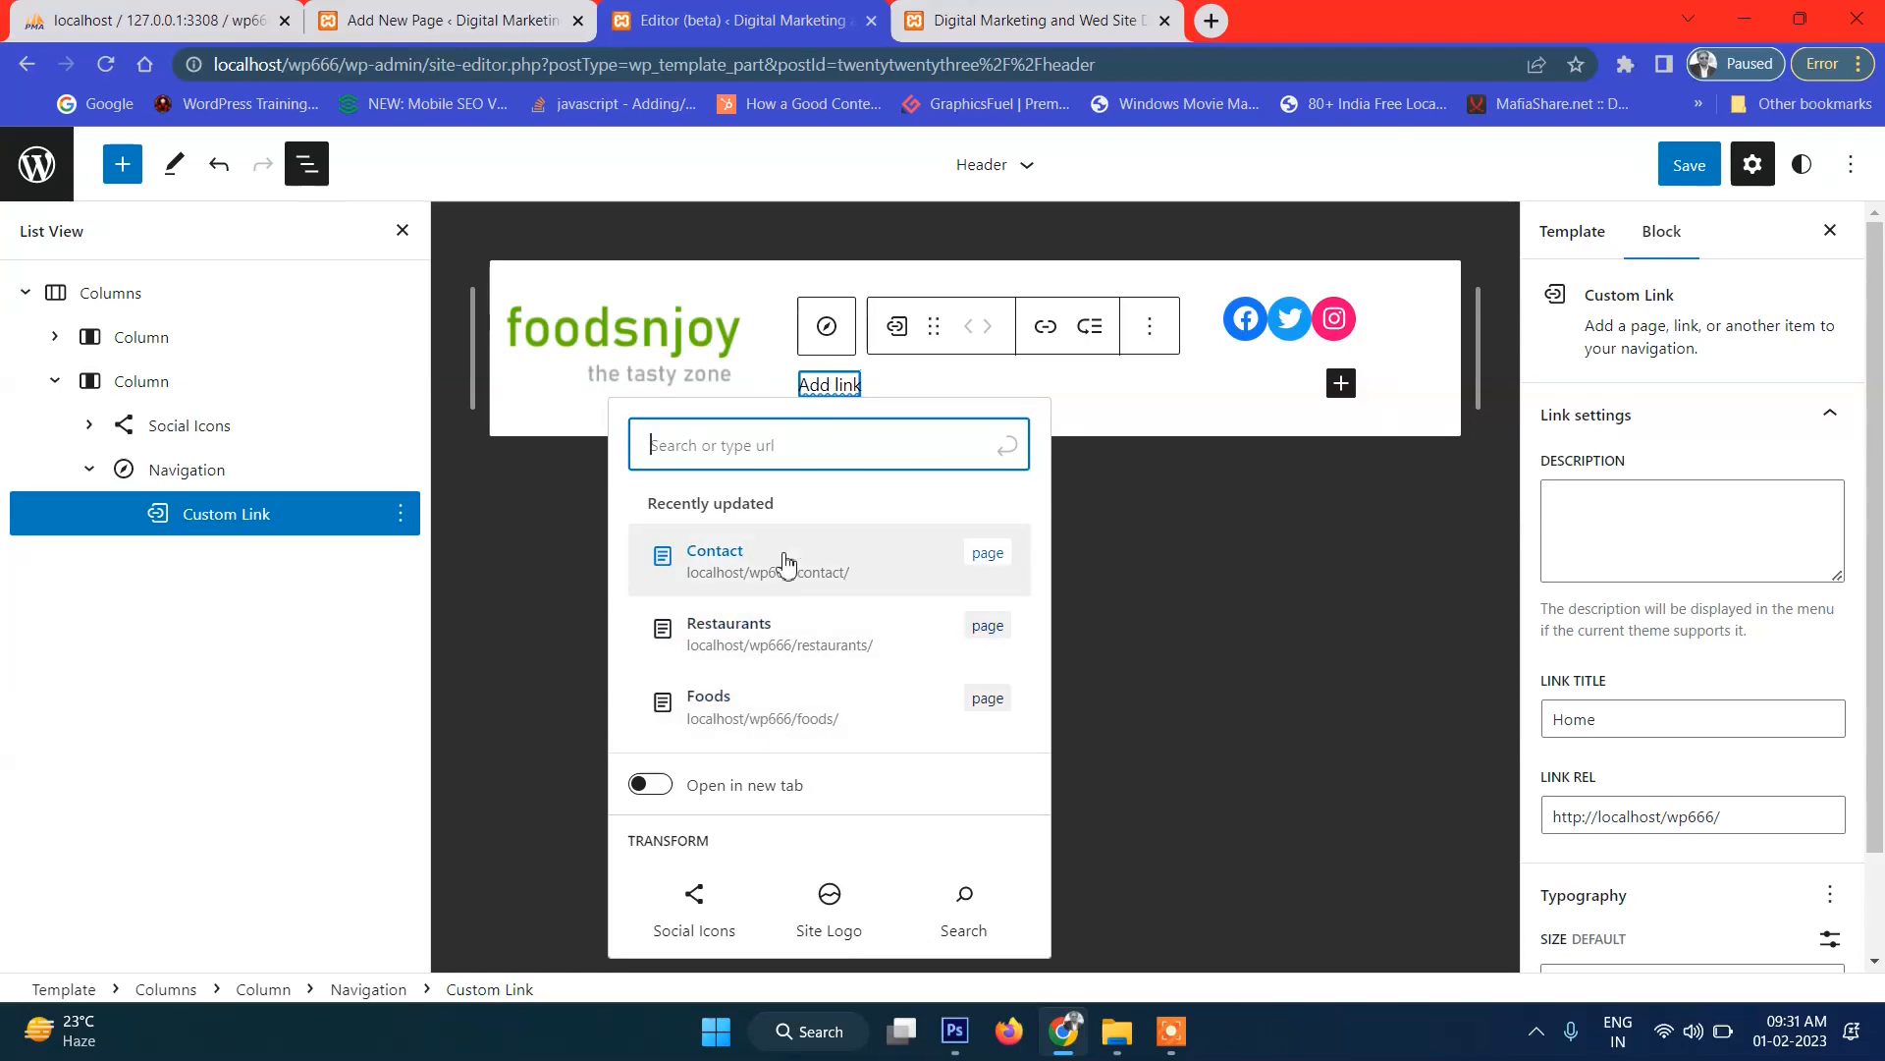
# Link the new item to home and add a second item linking to the Foods page.
pyautogui.write('home')
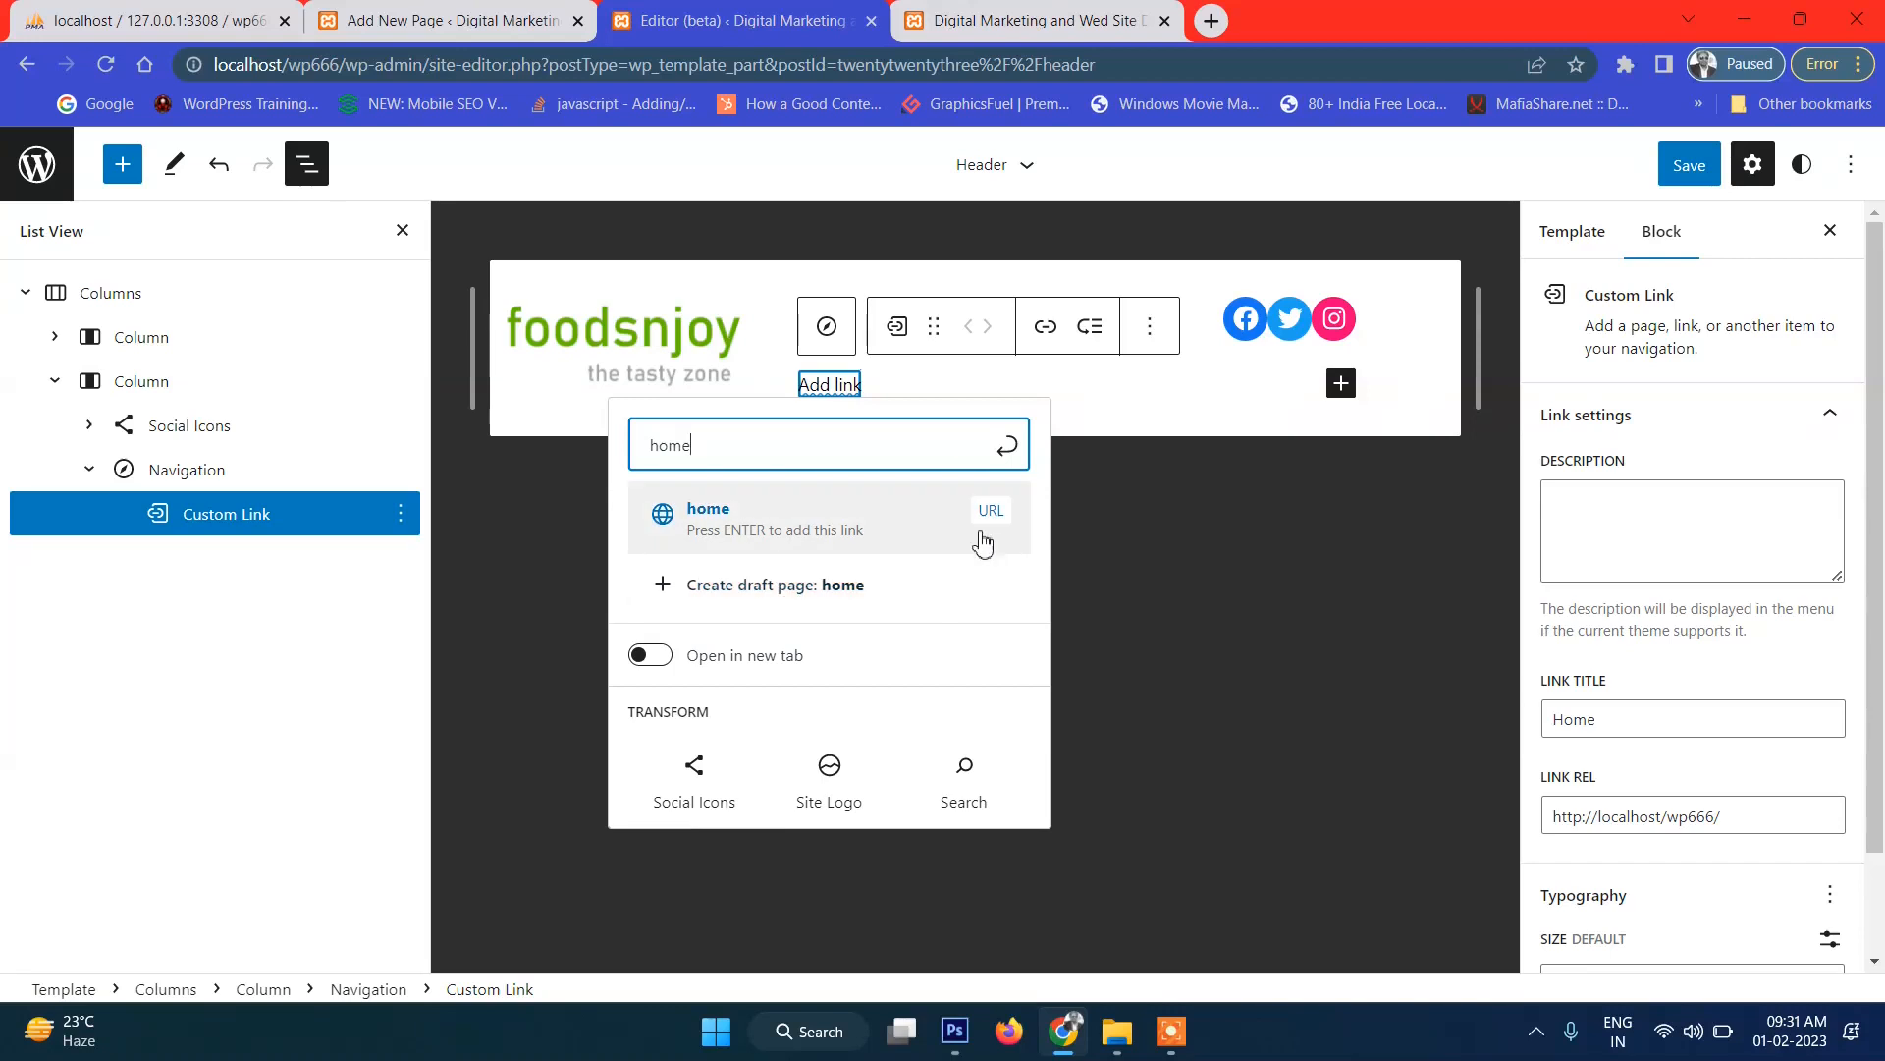
pyautogui.click(791, 530)
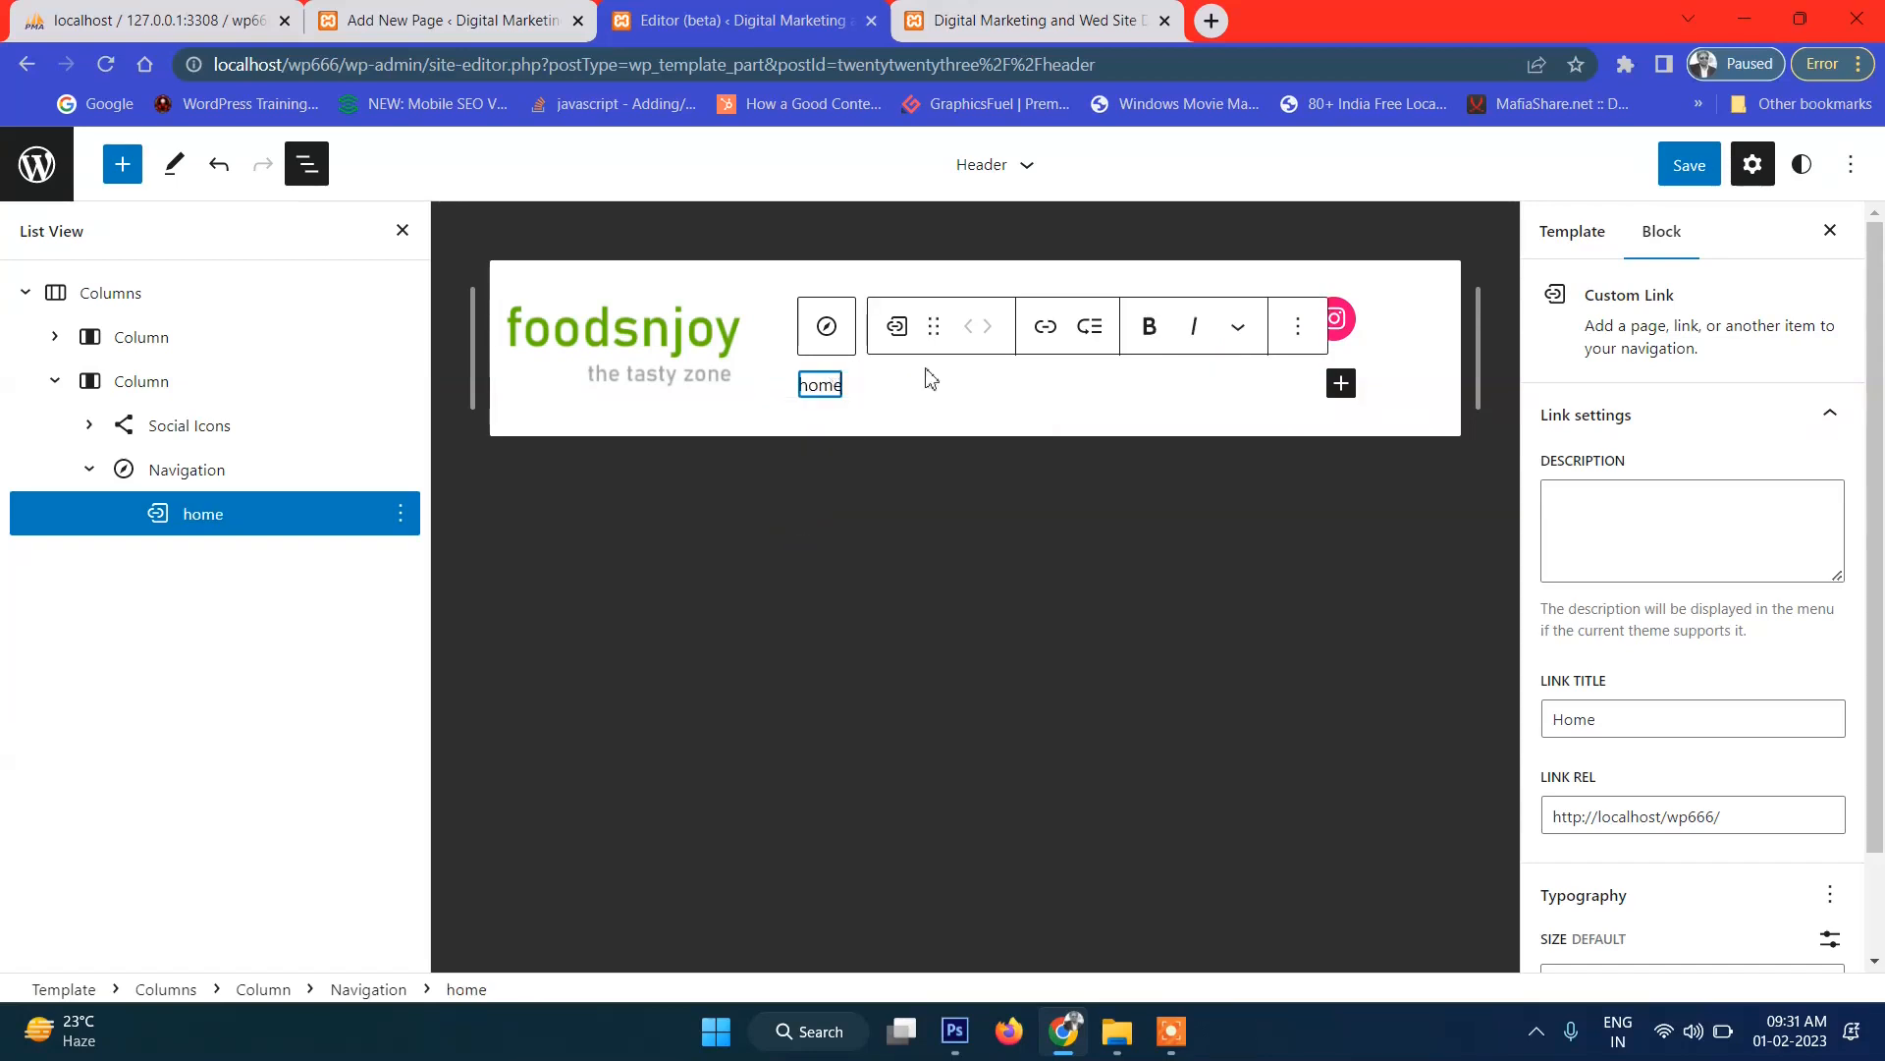
pyautogui.click(1343, 388)
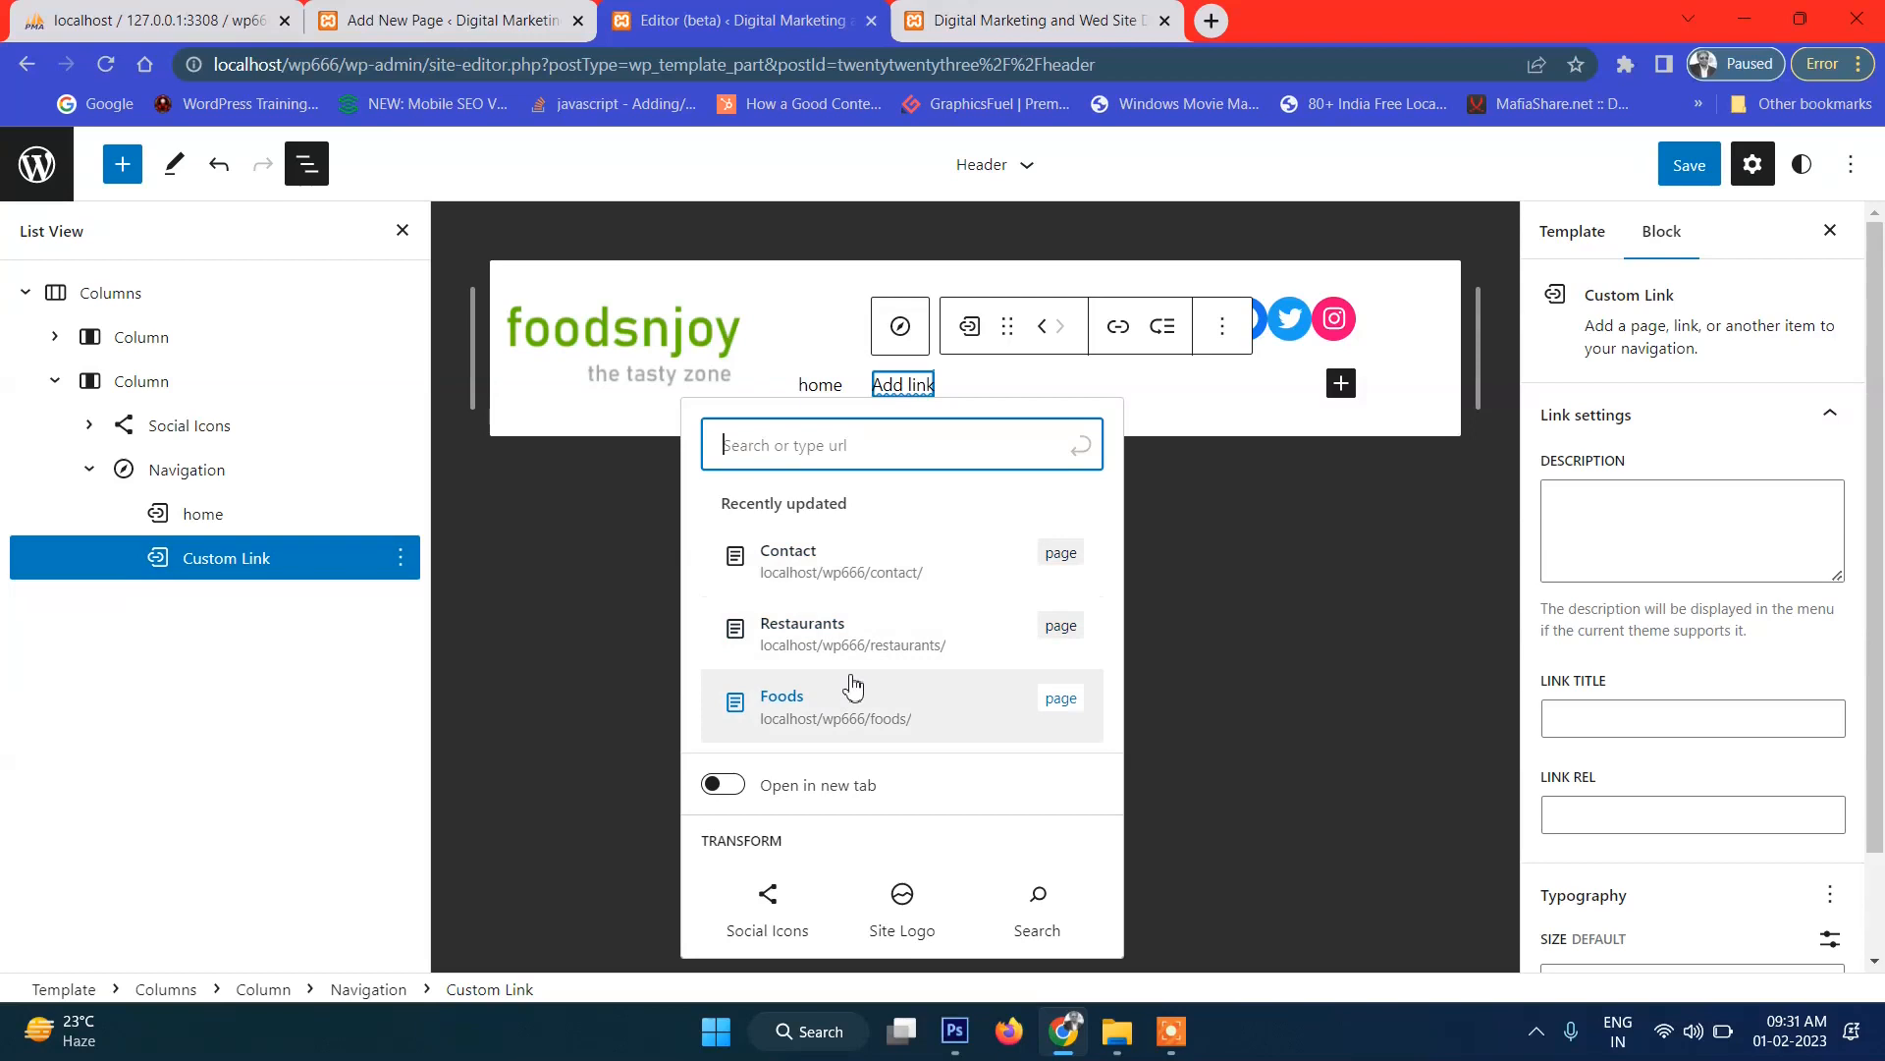
pyautogui.click(1061, 721)
# Add Restaurants and Contact page links to the header menu and begin saving.
pyautogui.click(1341, 387)
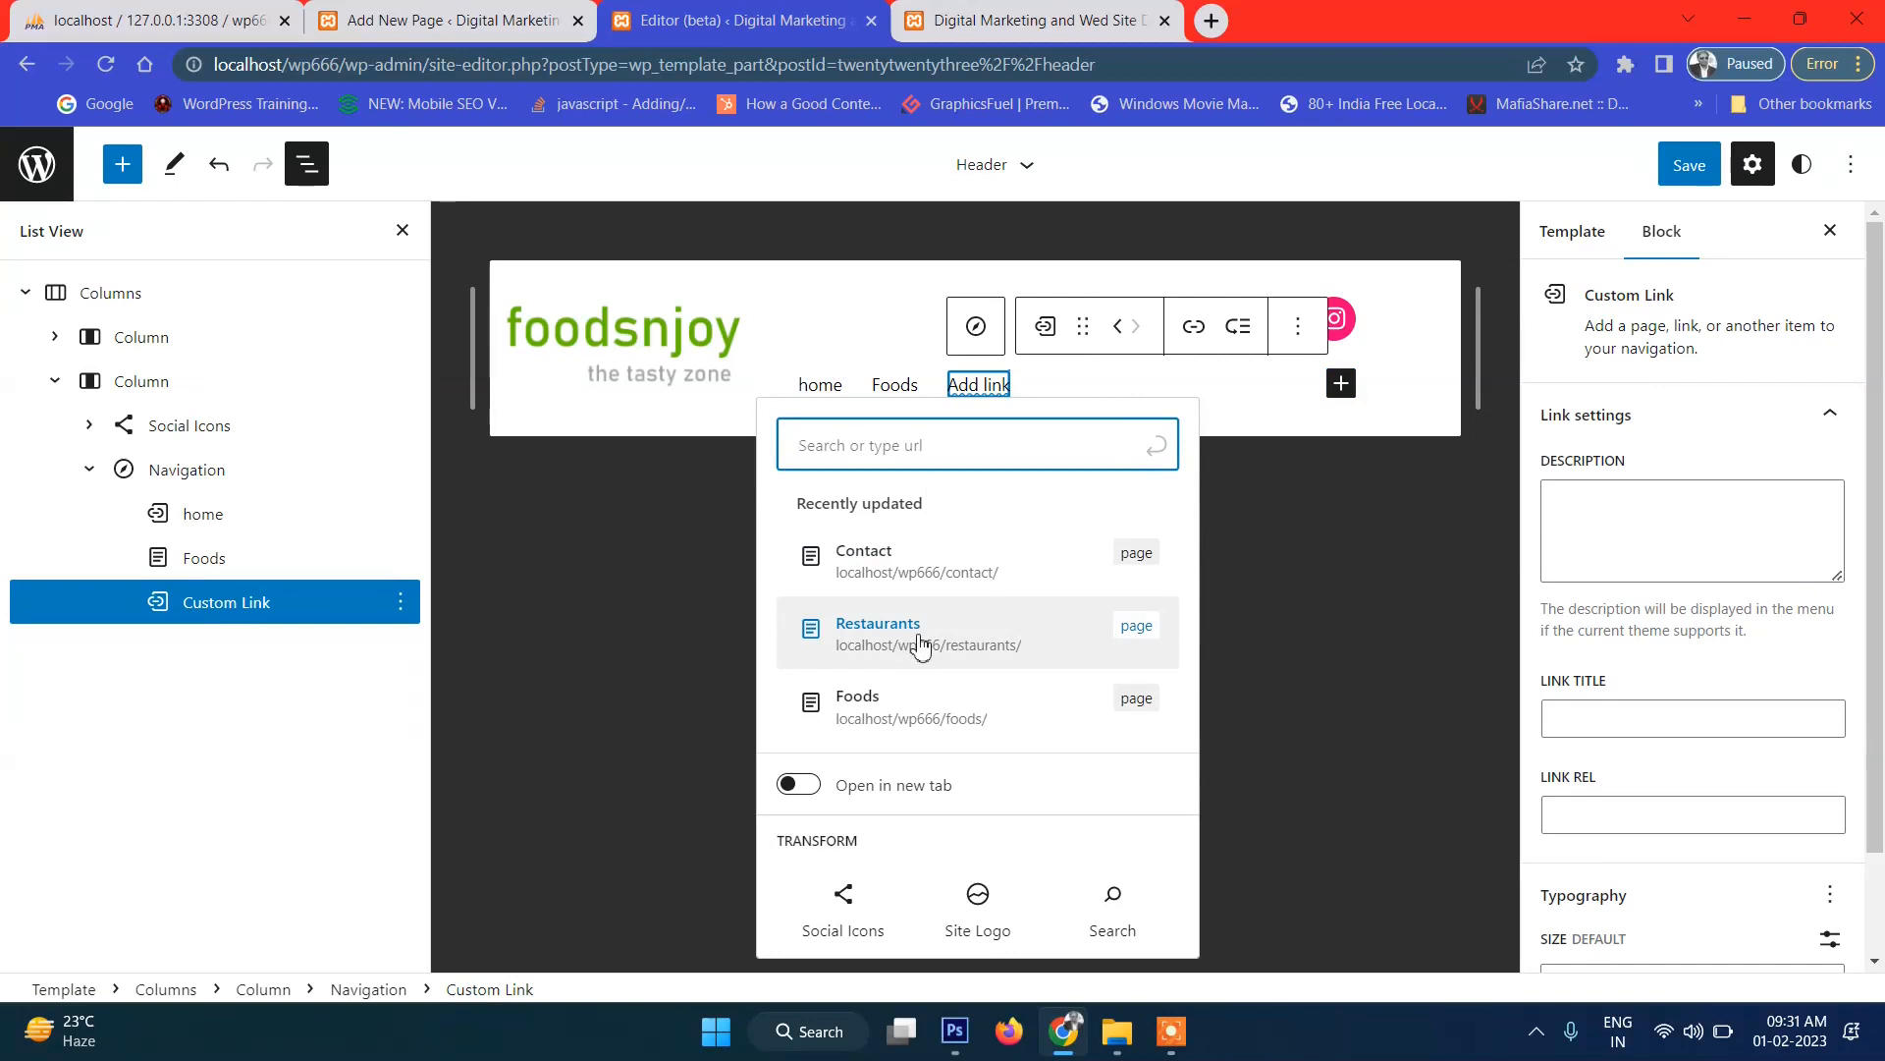
pyautogui.click(420, 20)
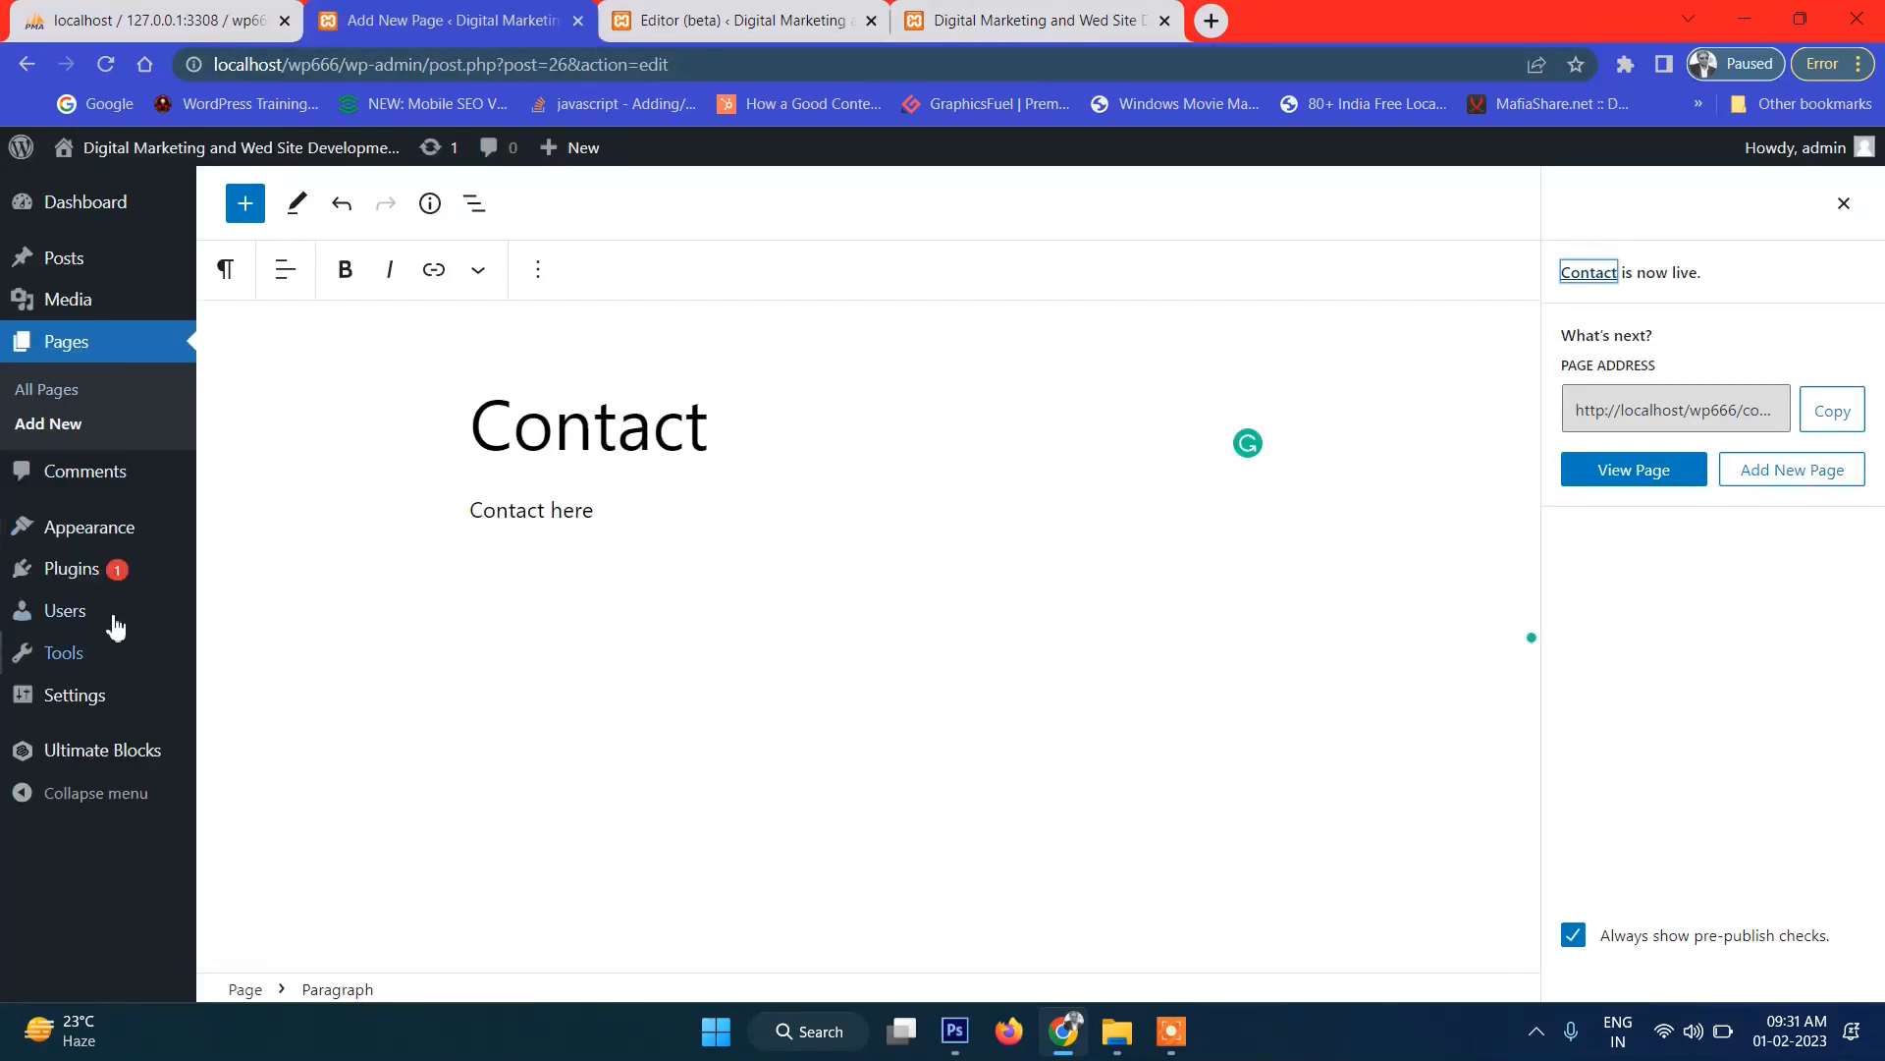
pyautogui.moveTo(127, 535)
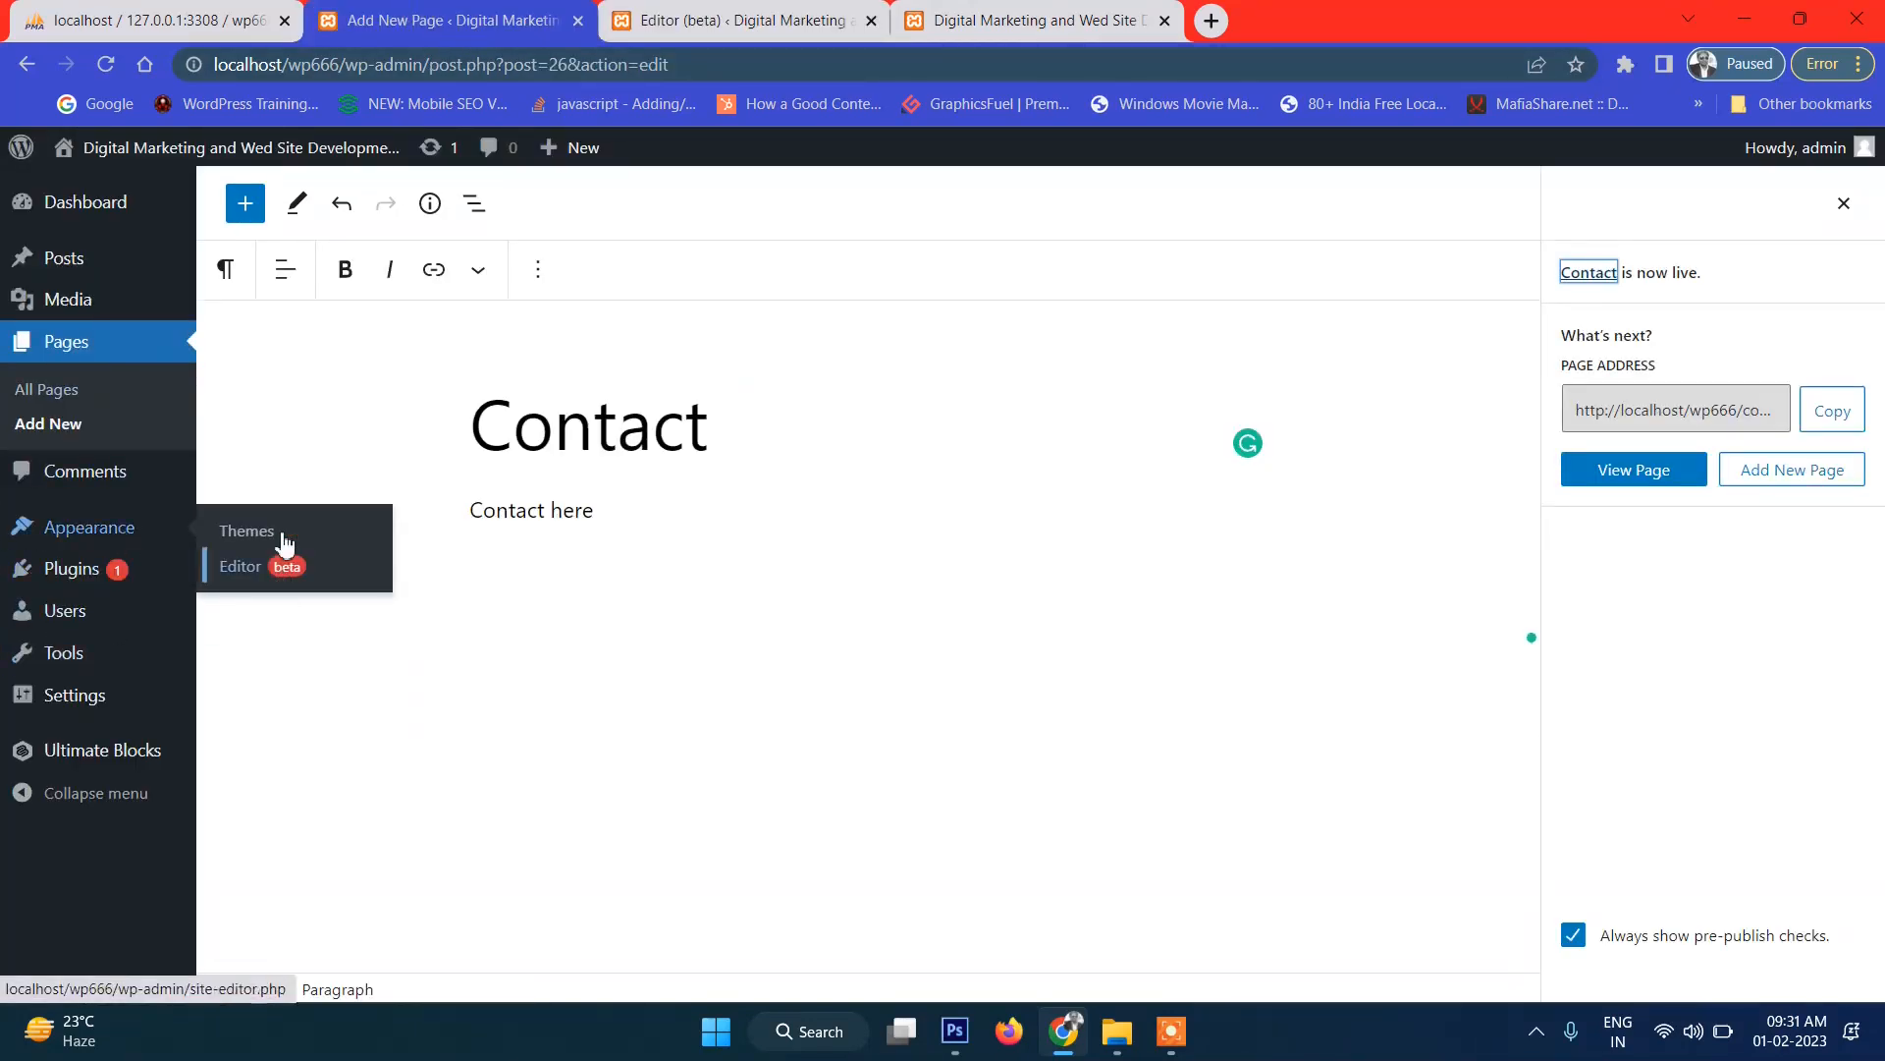
pyautogui.click(778, 19)
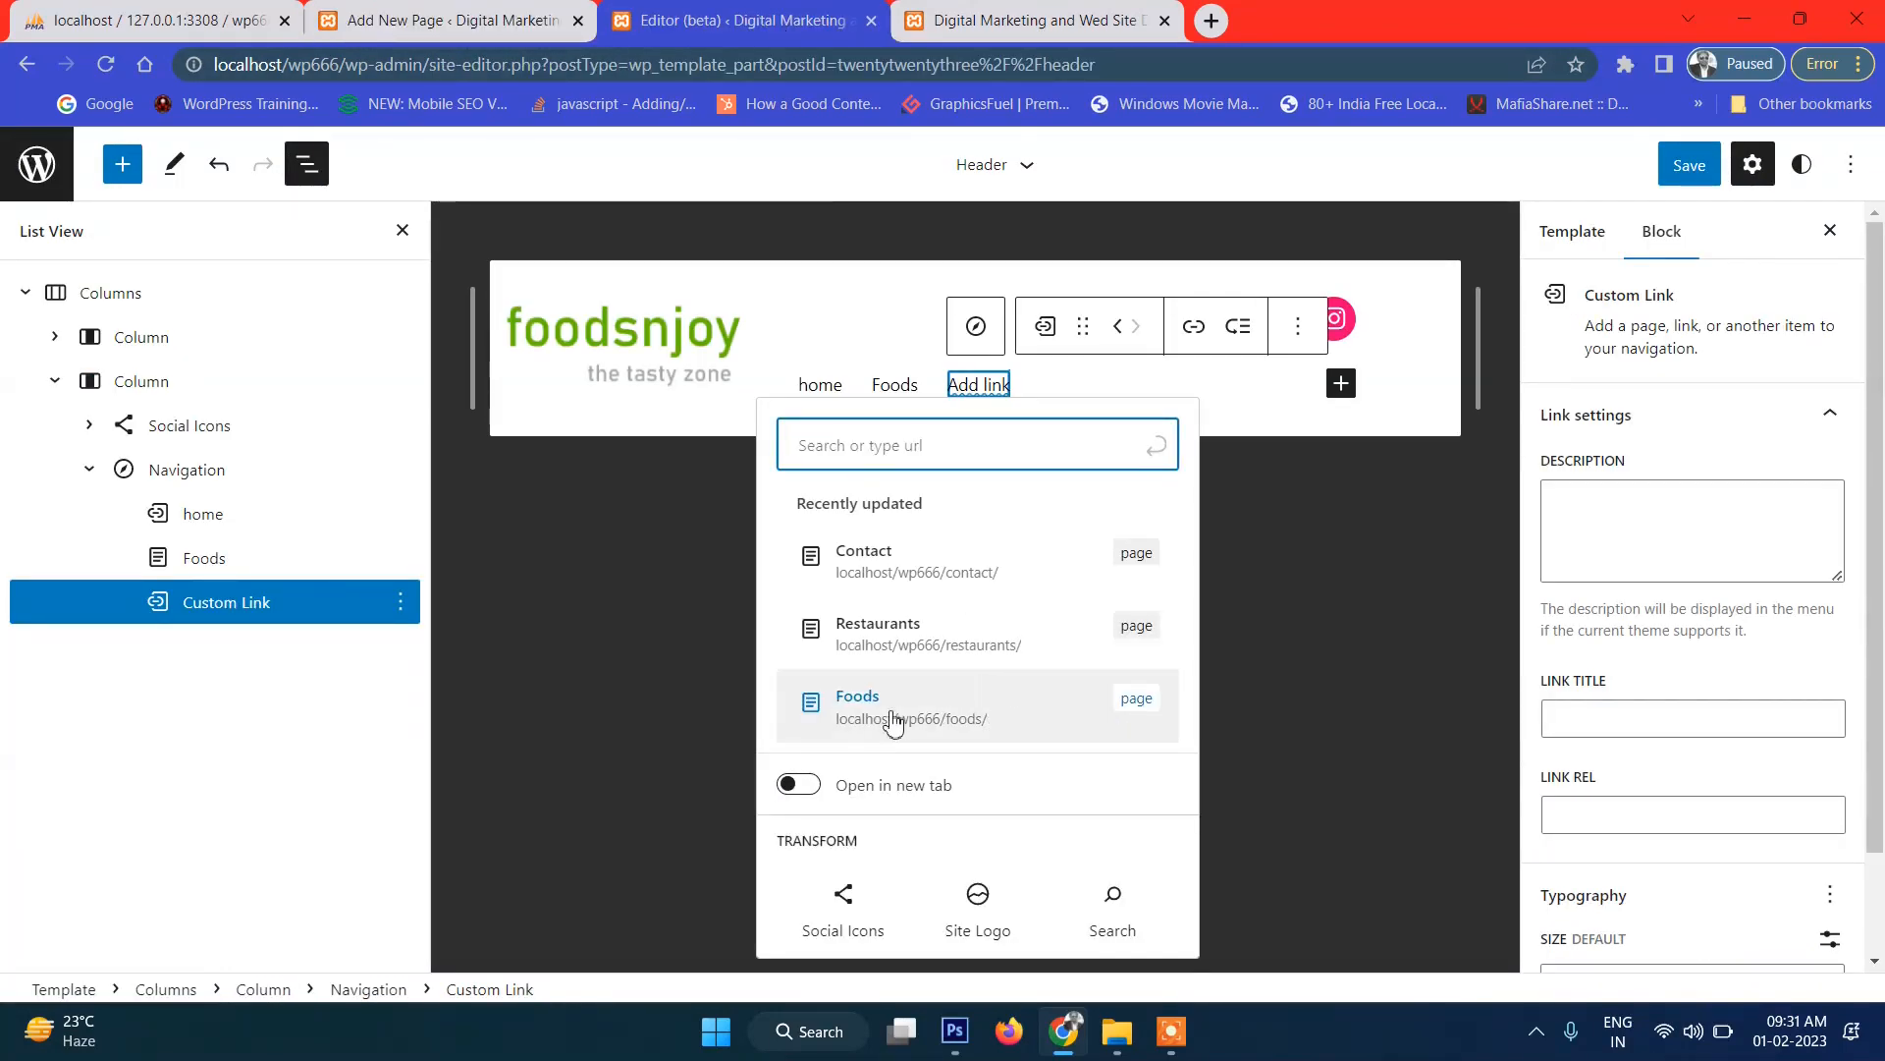
pyautogui.click(892, 648)
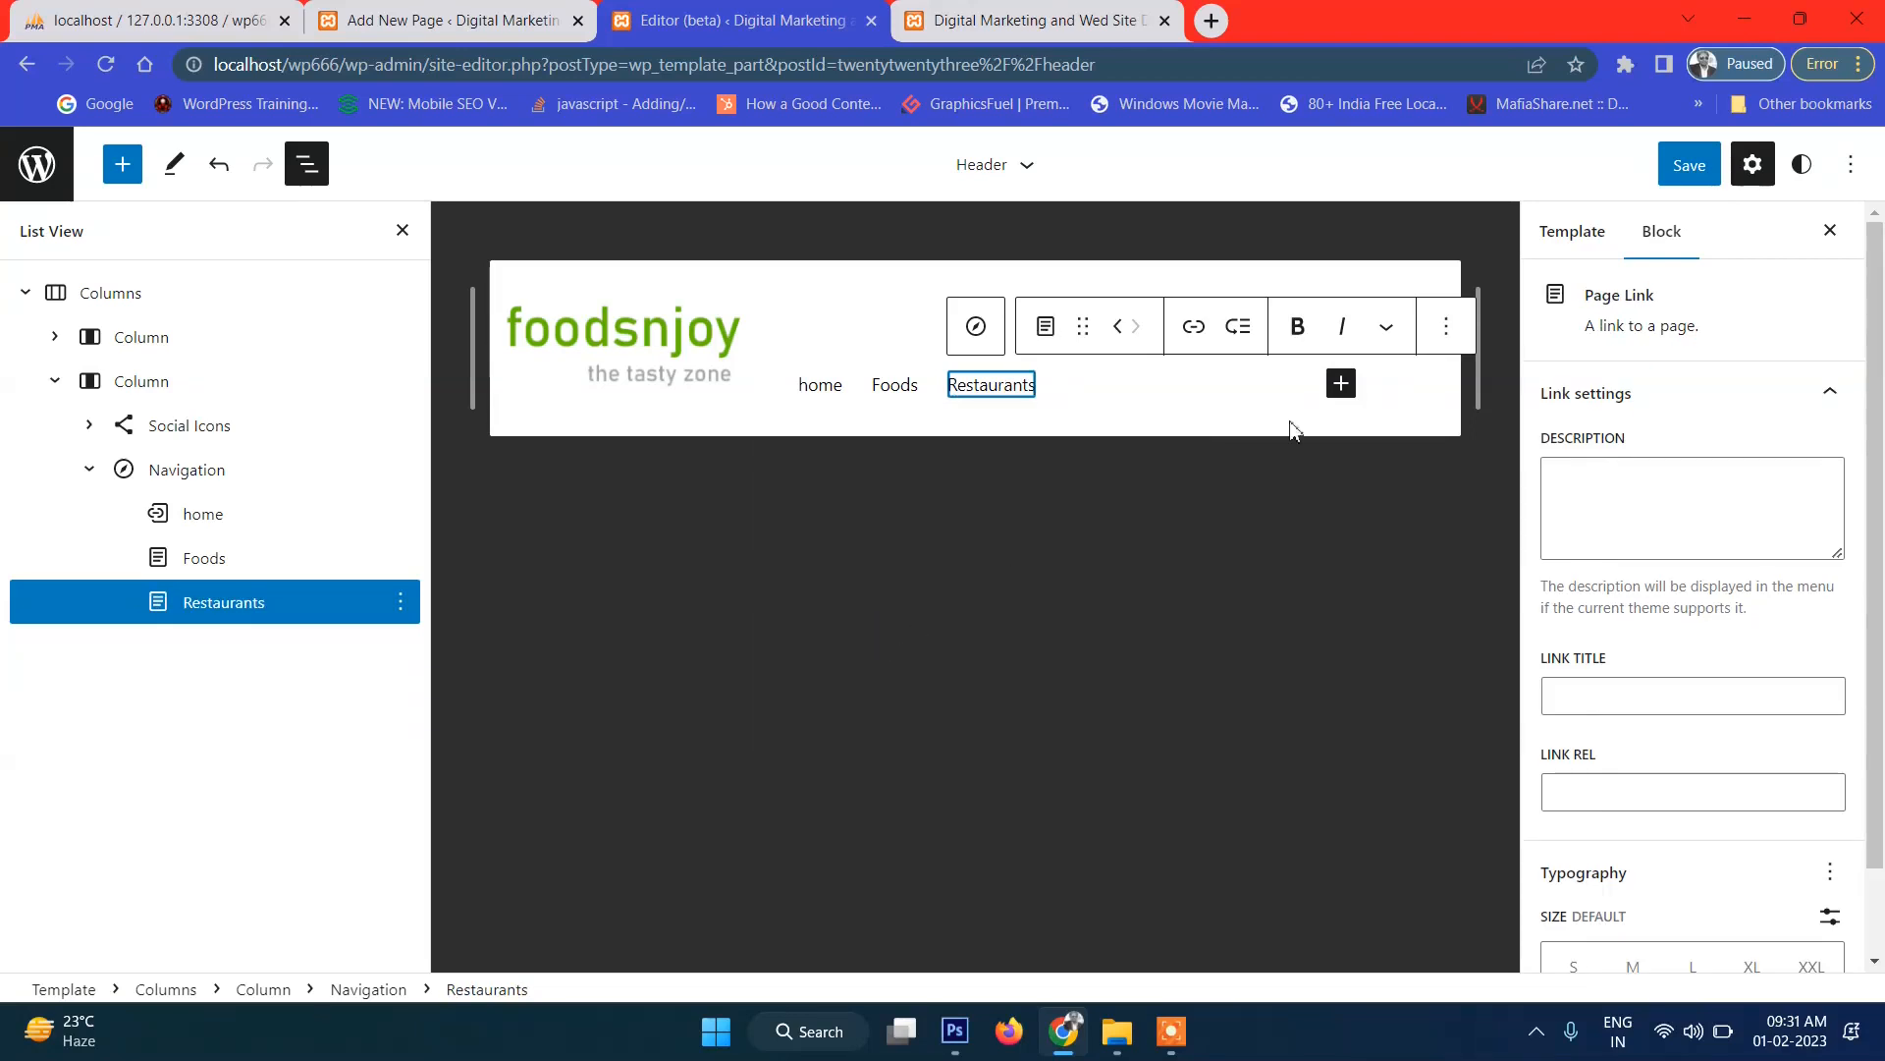
pyautogui.click(1341, 383)
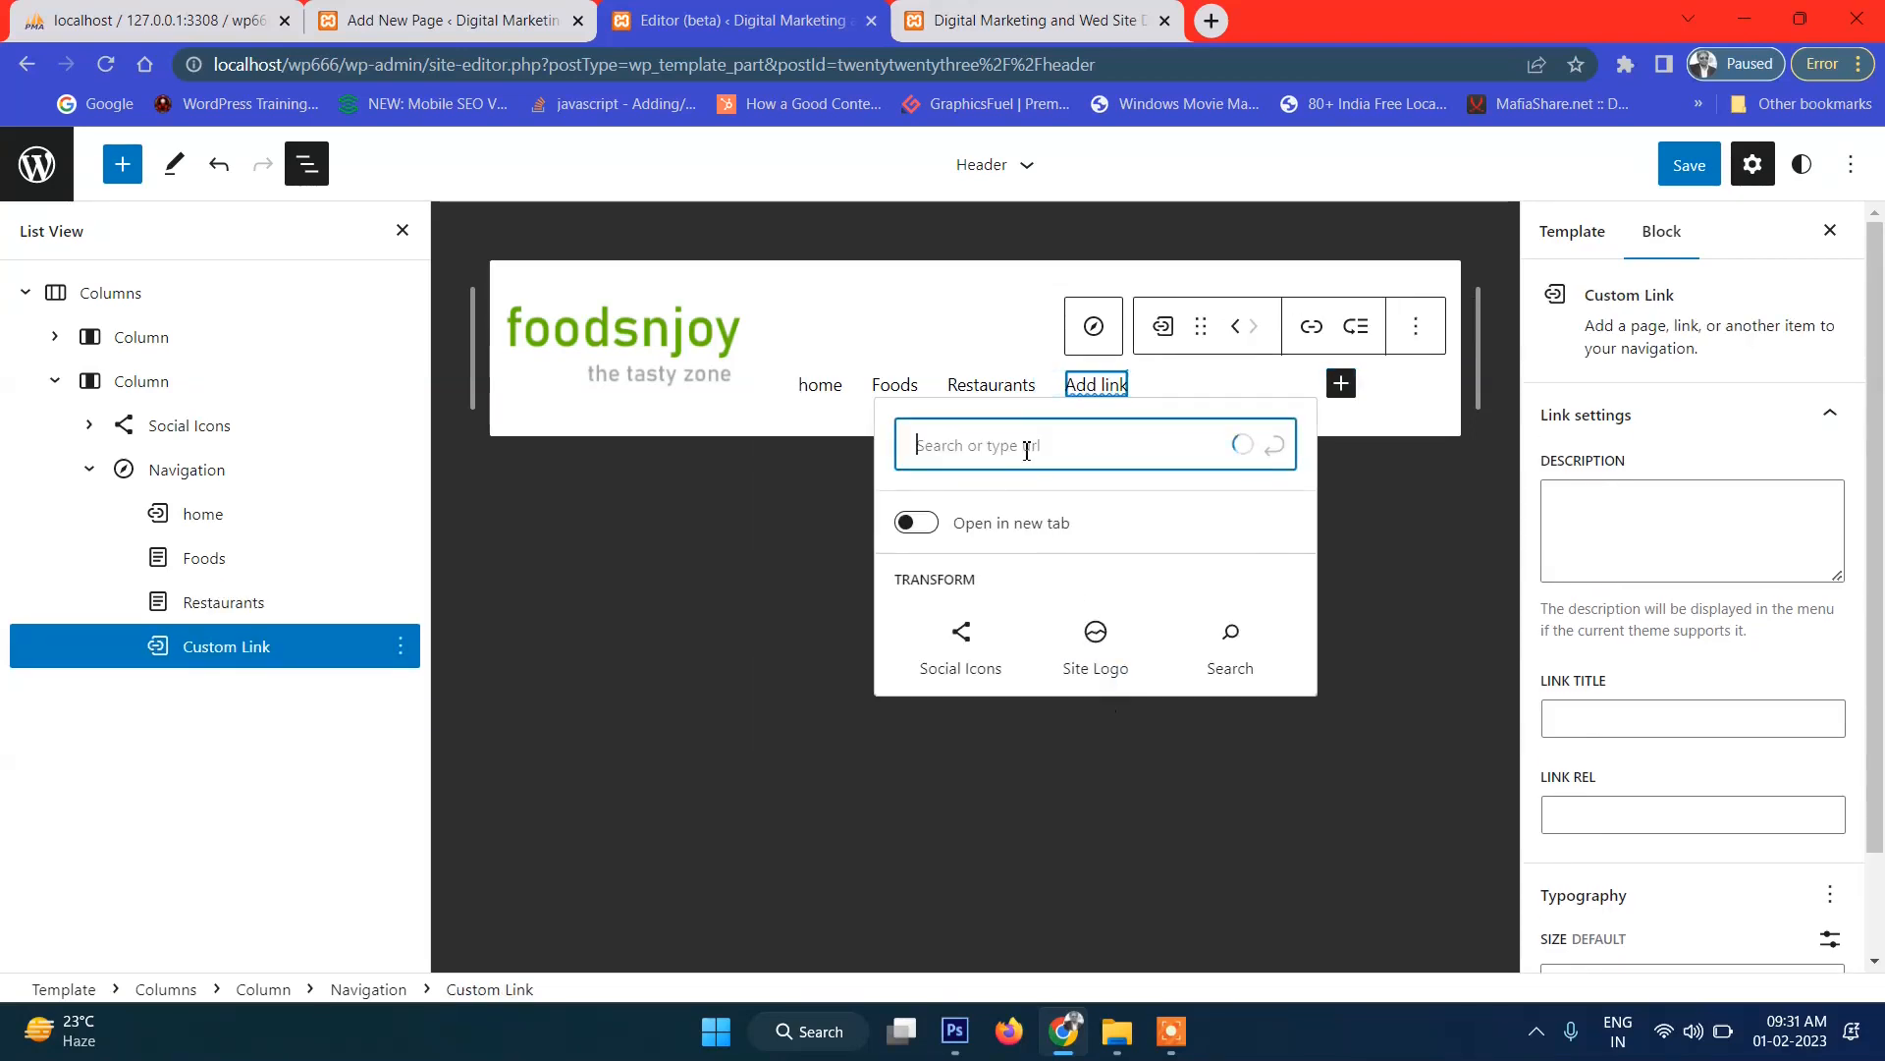
pyautogui.click(999, 556)
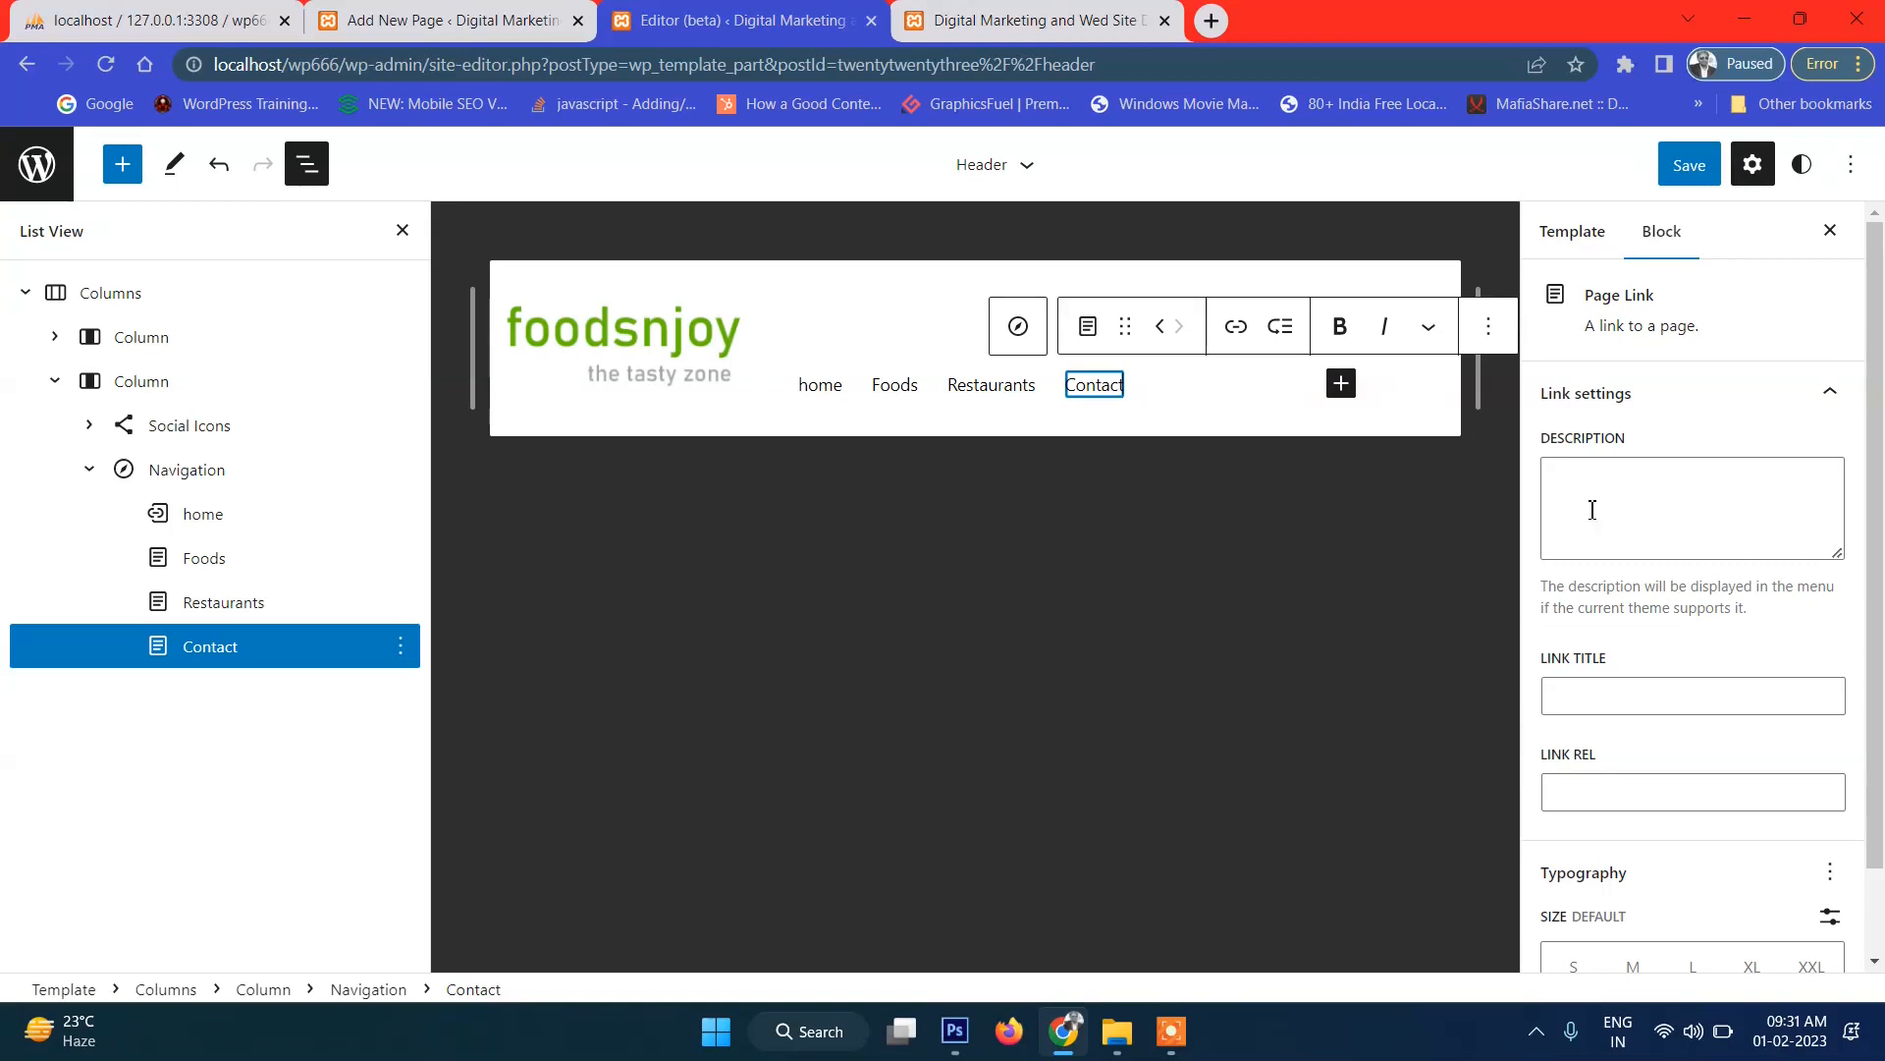
pyautogui.click(1688, 165)
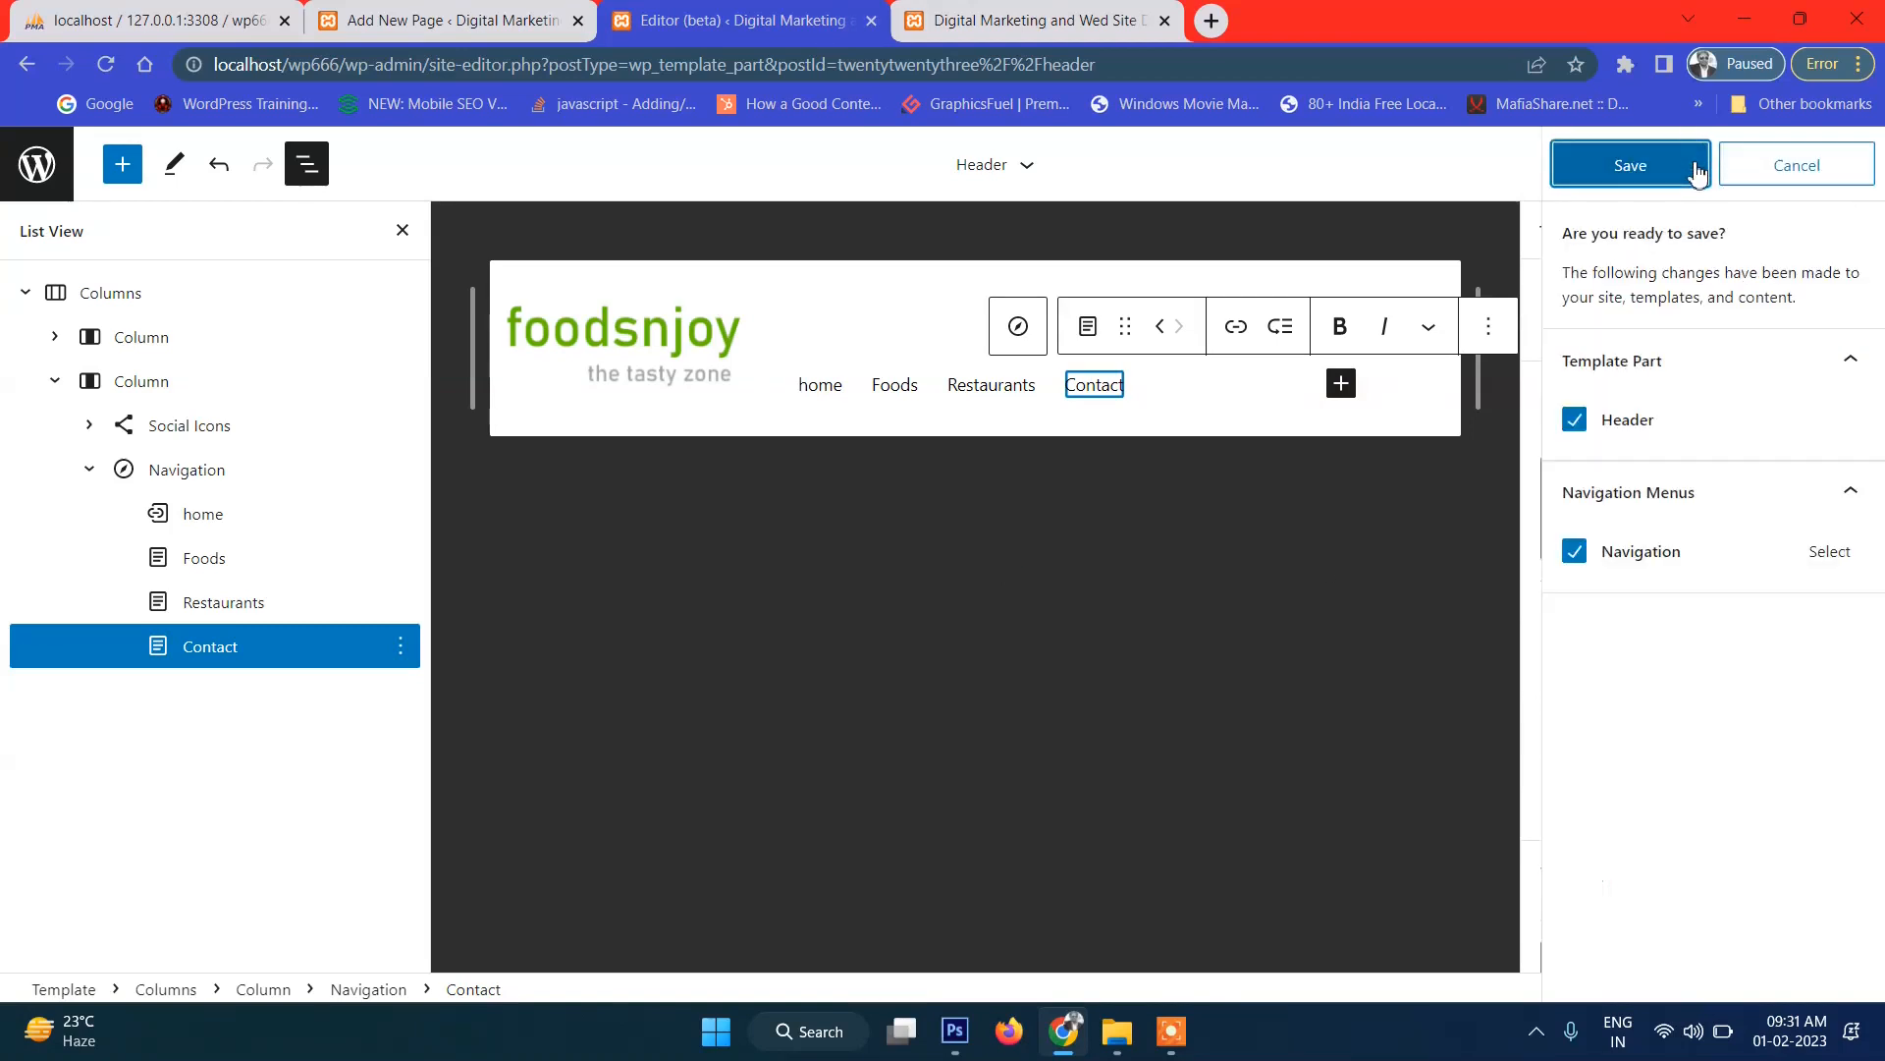
# Save the header, then capitalise the first menu link from 'home' to 'Home'.
pyautogui.click(1630, 166)
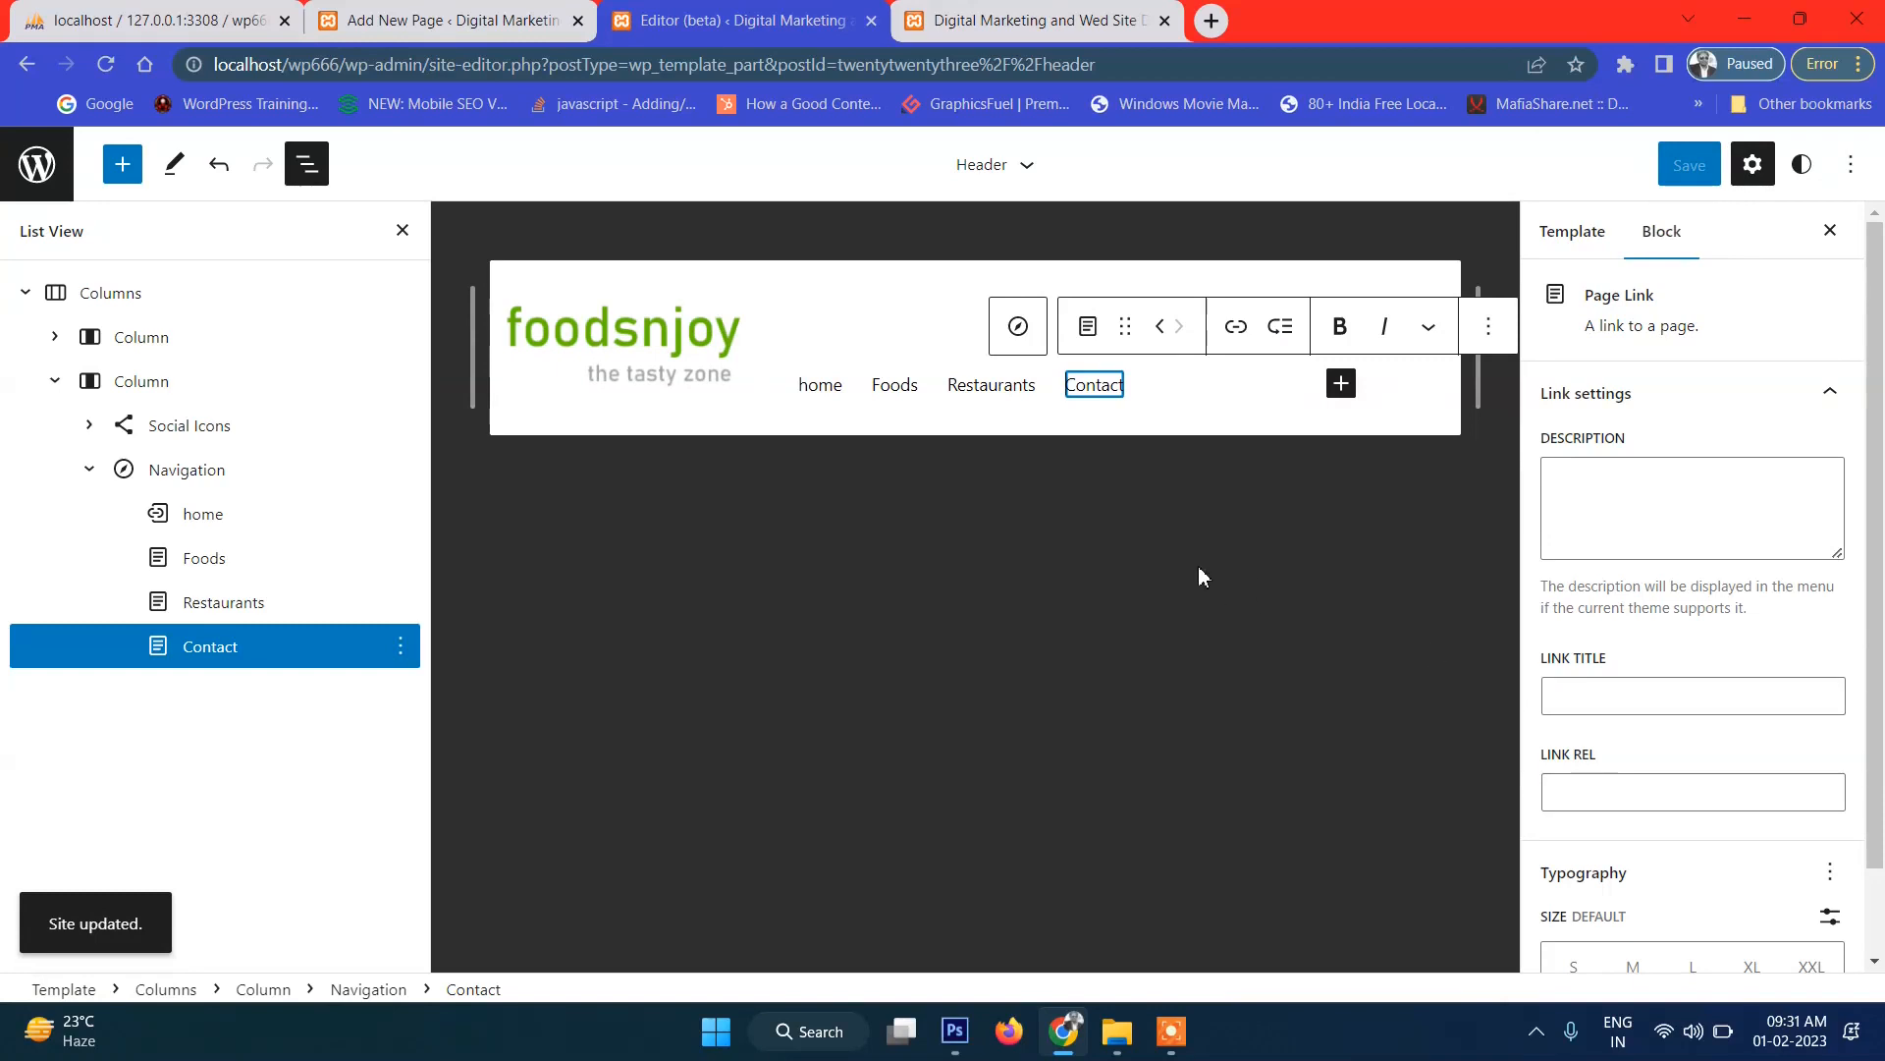
pyautogui.click(805, 384)
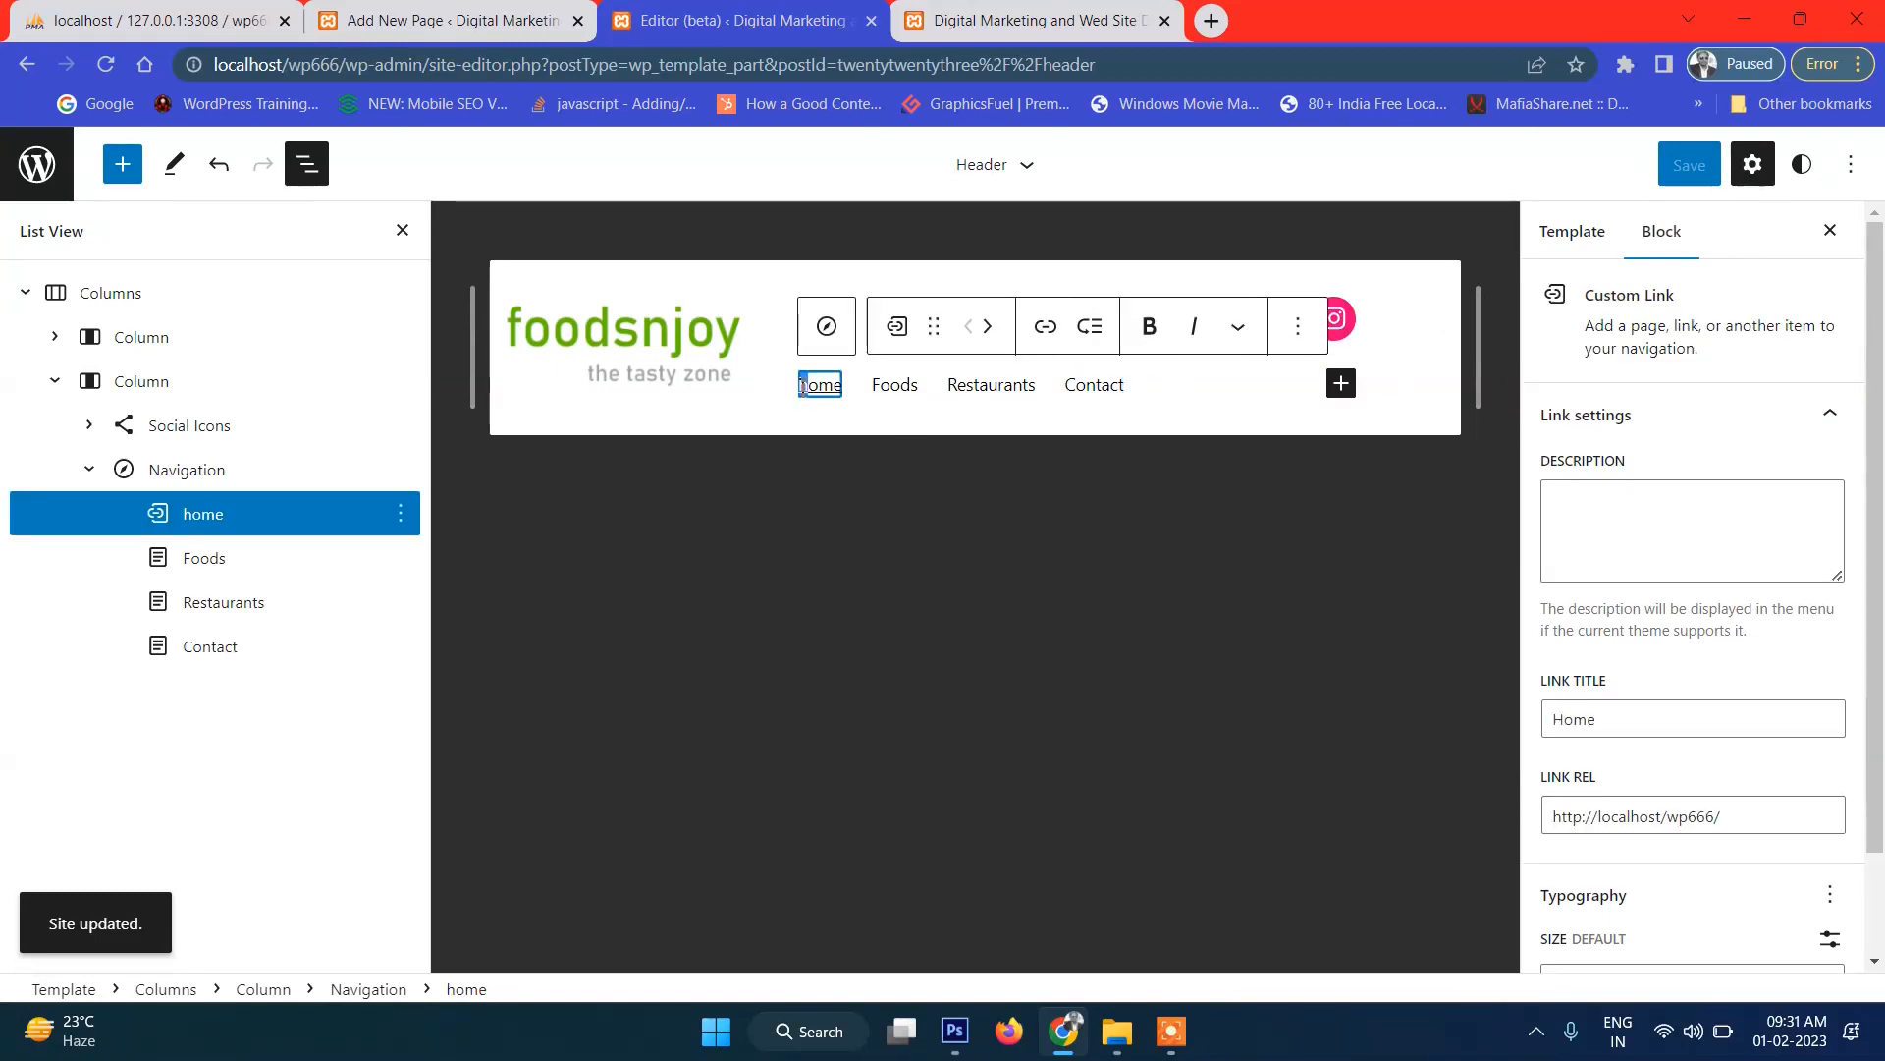
pyautogui.write('H')
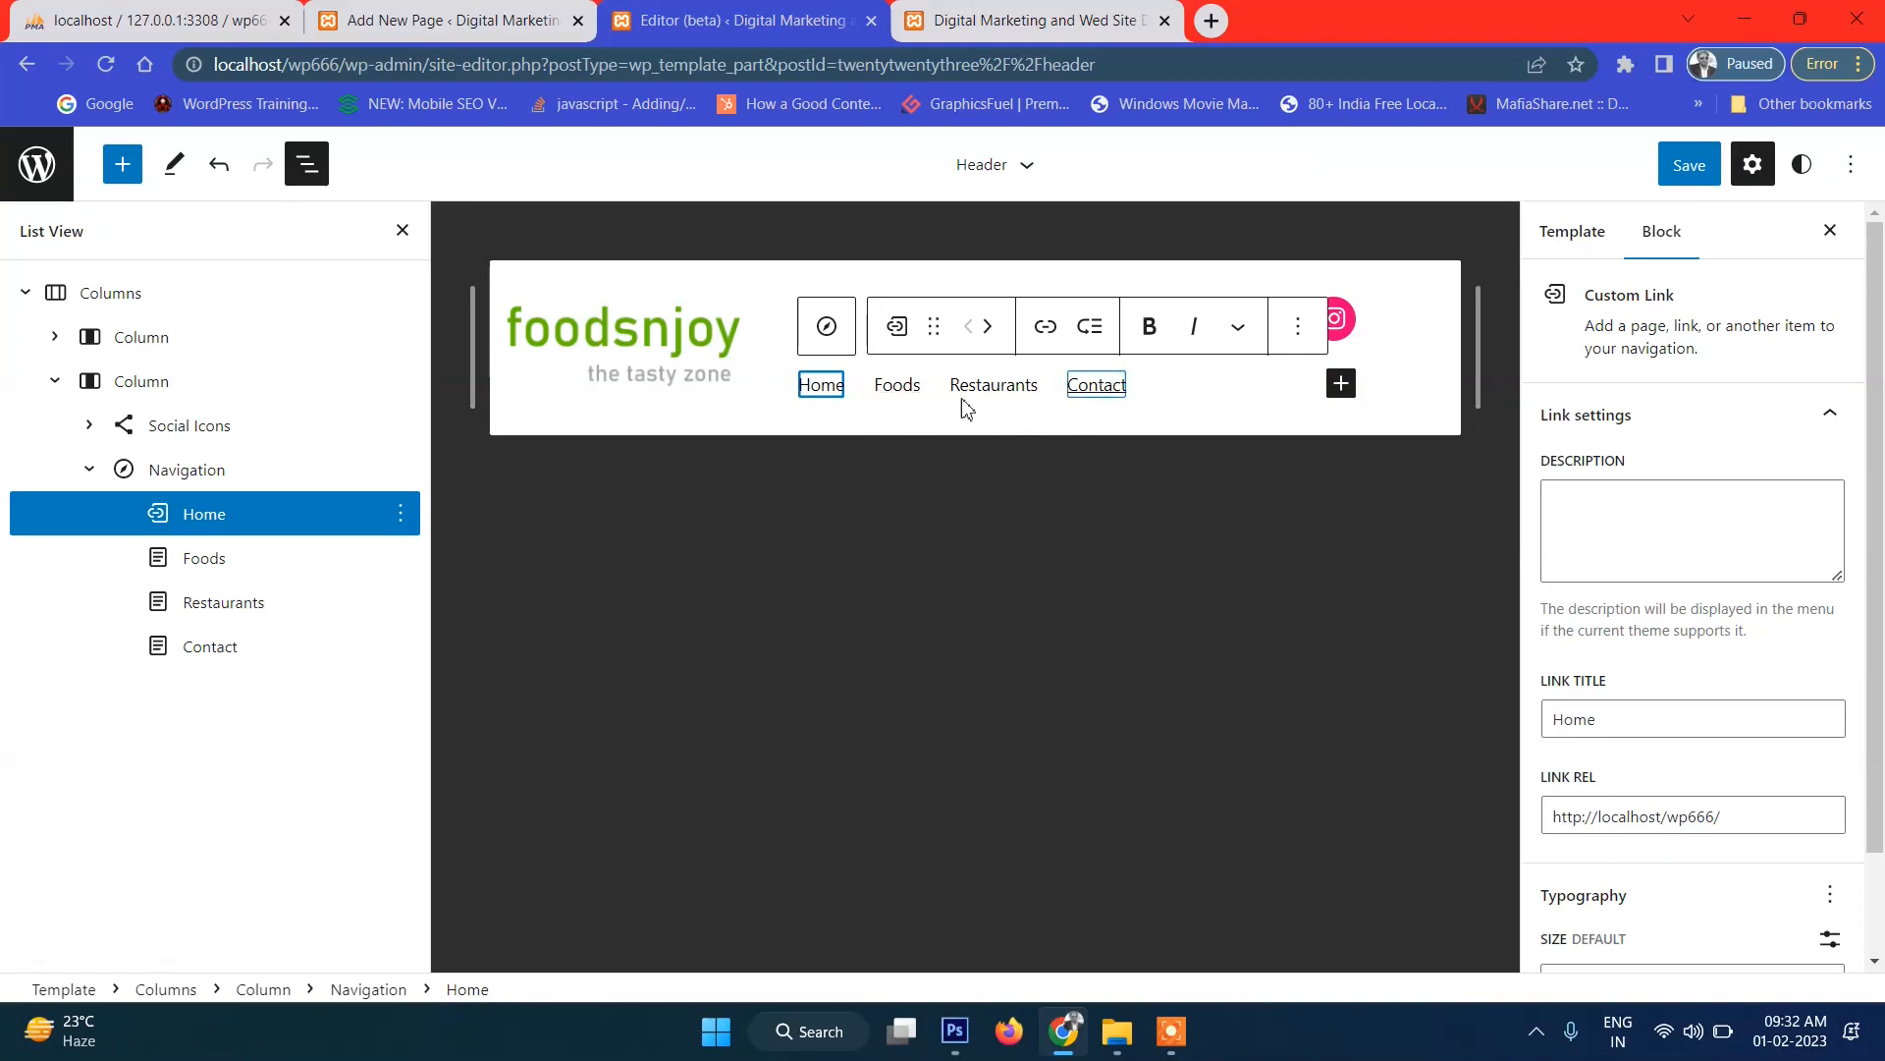
# Keep Home as the first menu item and save the navigation.
pyautogui.click(990, 328)
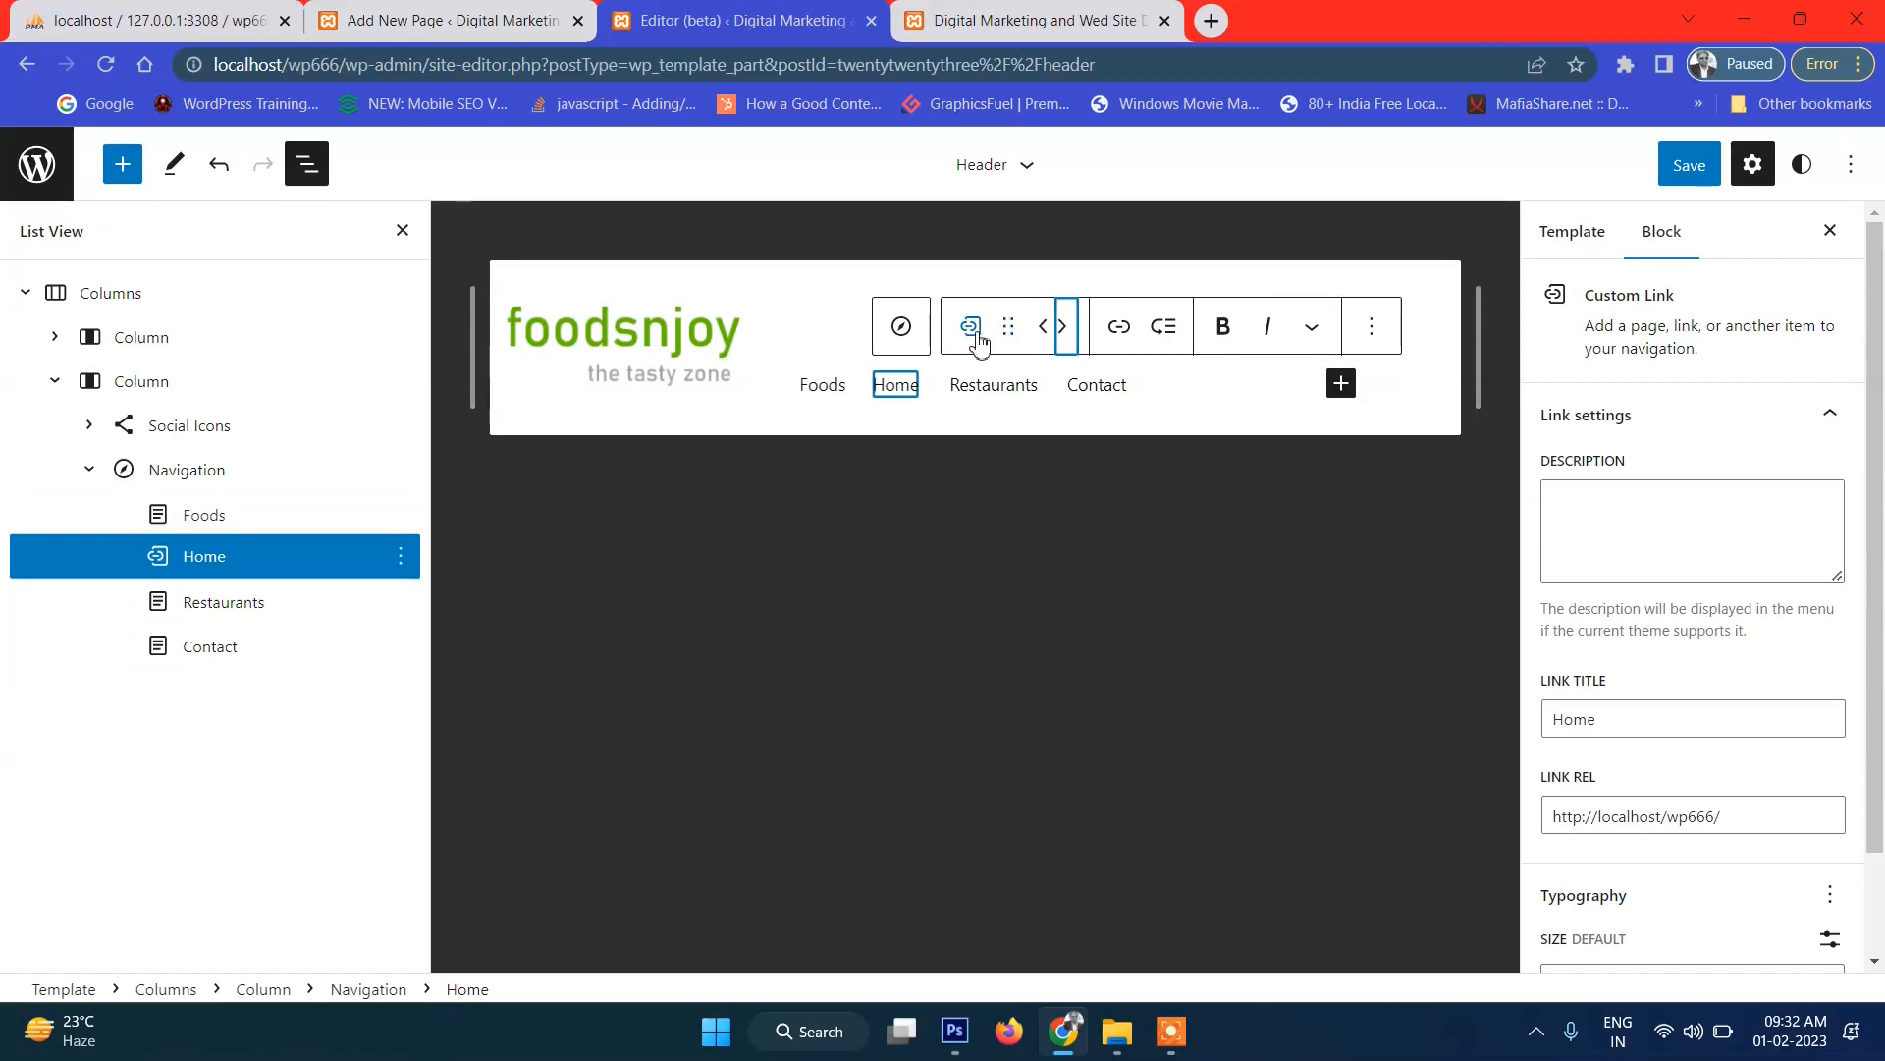
pyautogui.click(1043, 327)
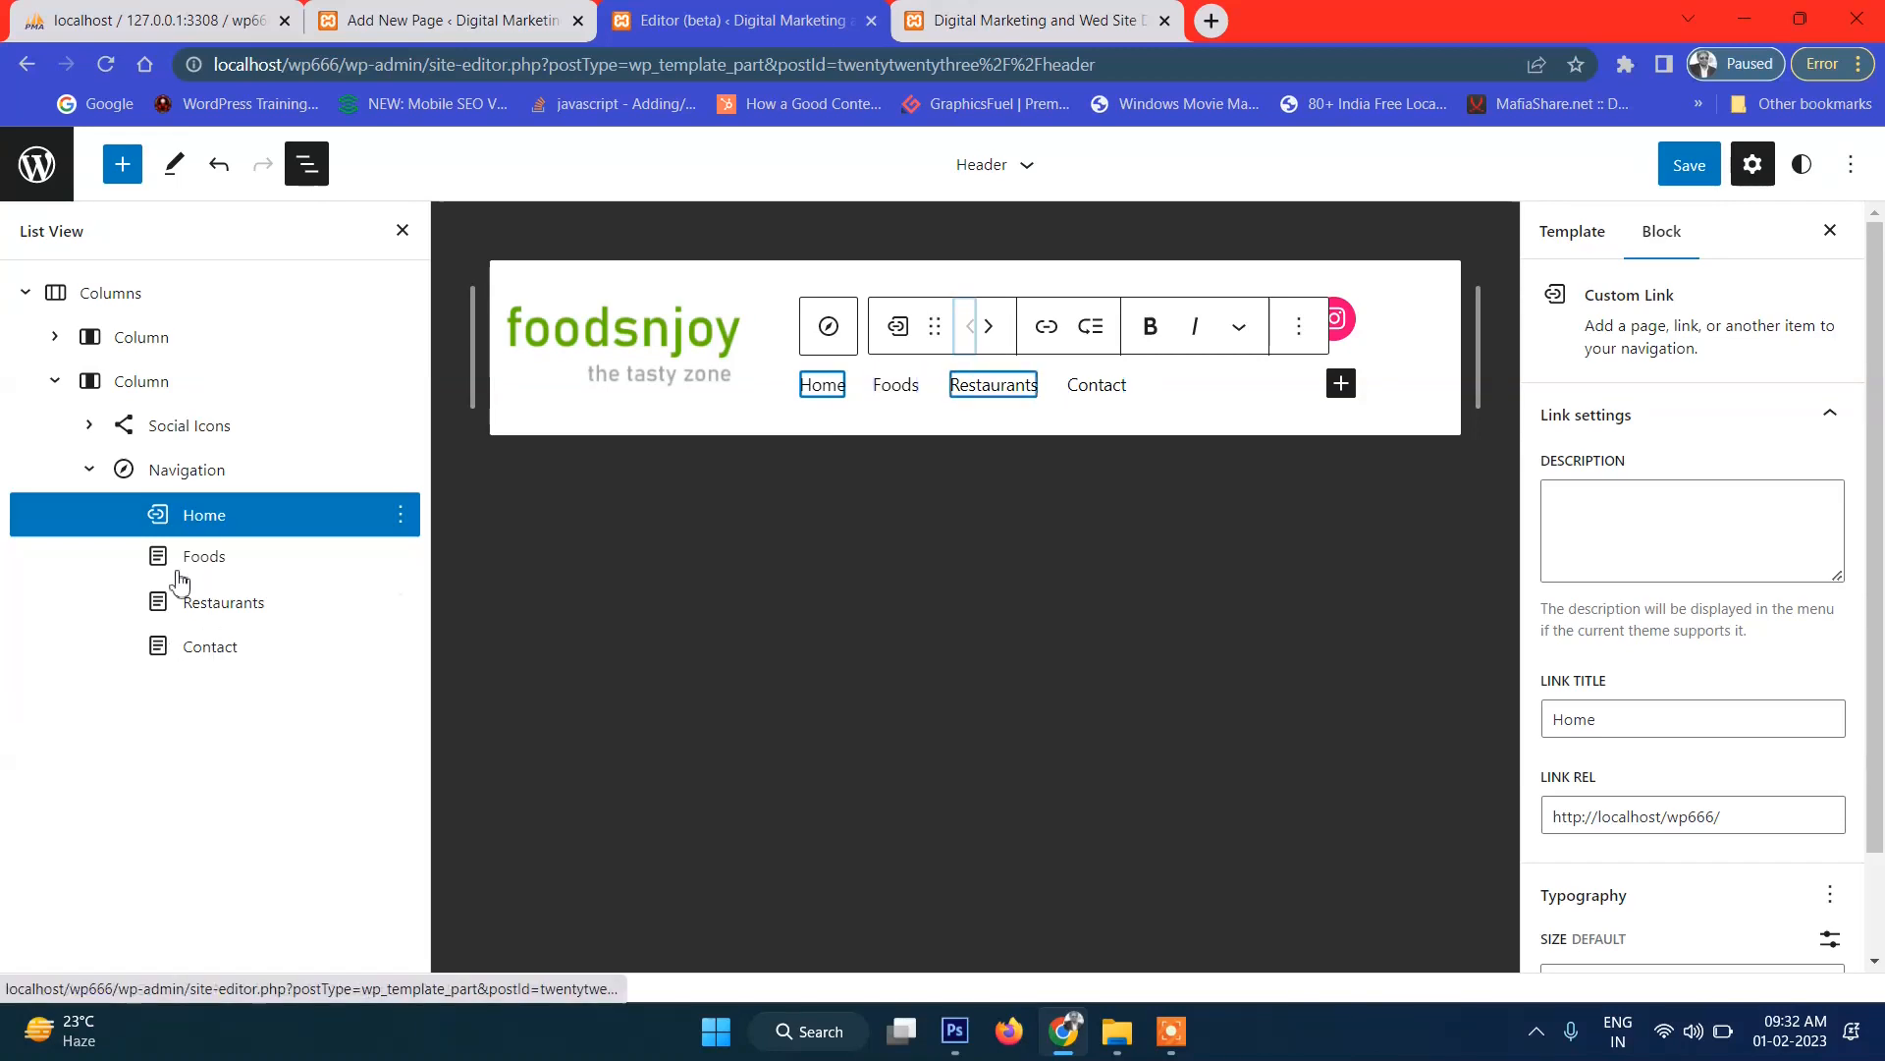
pyautogui.click(1689, 165)
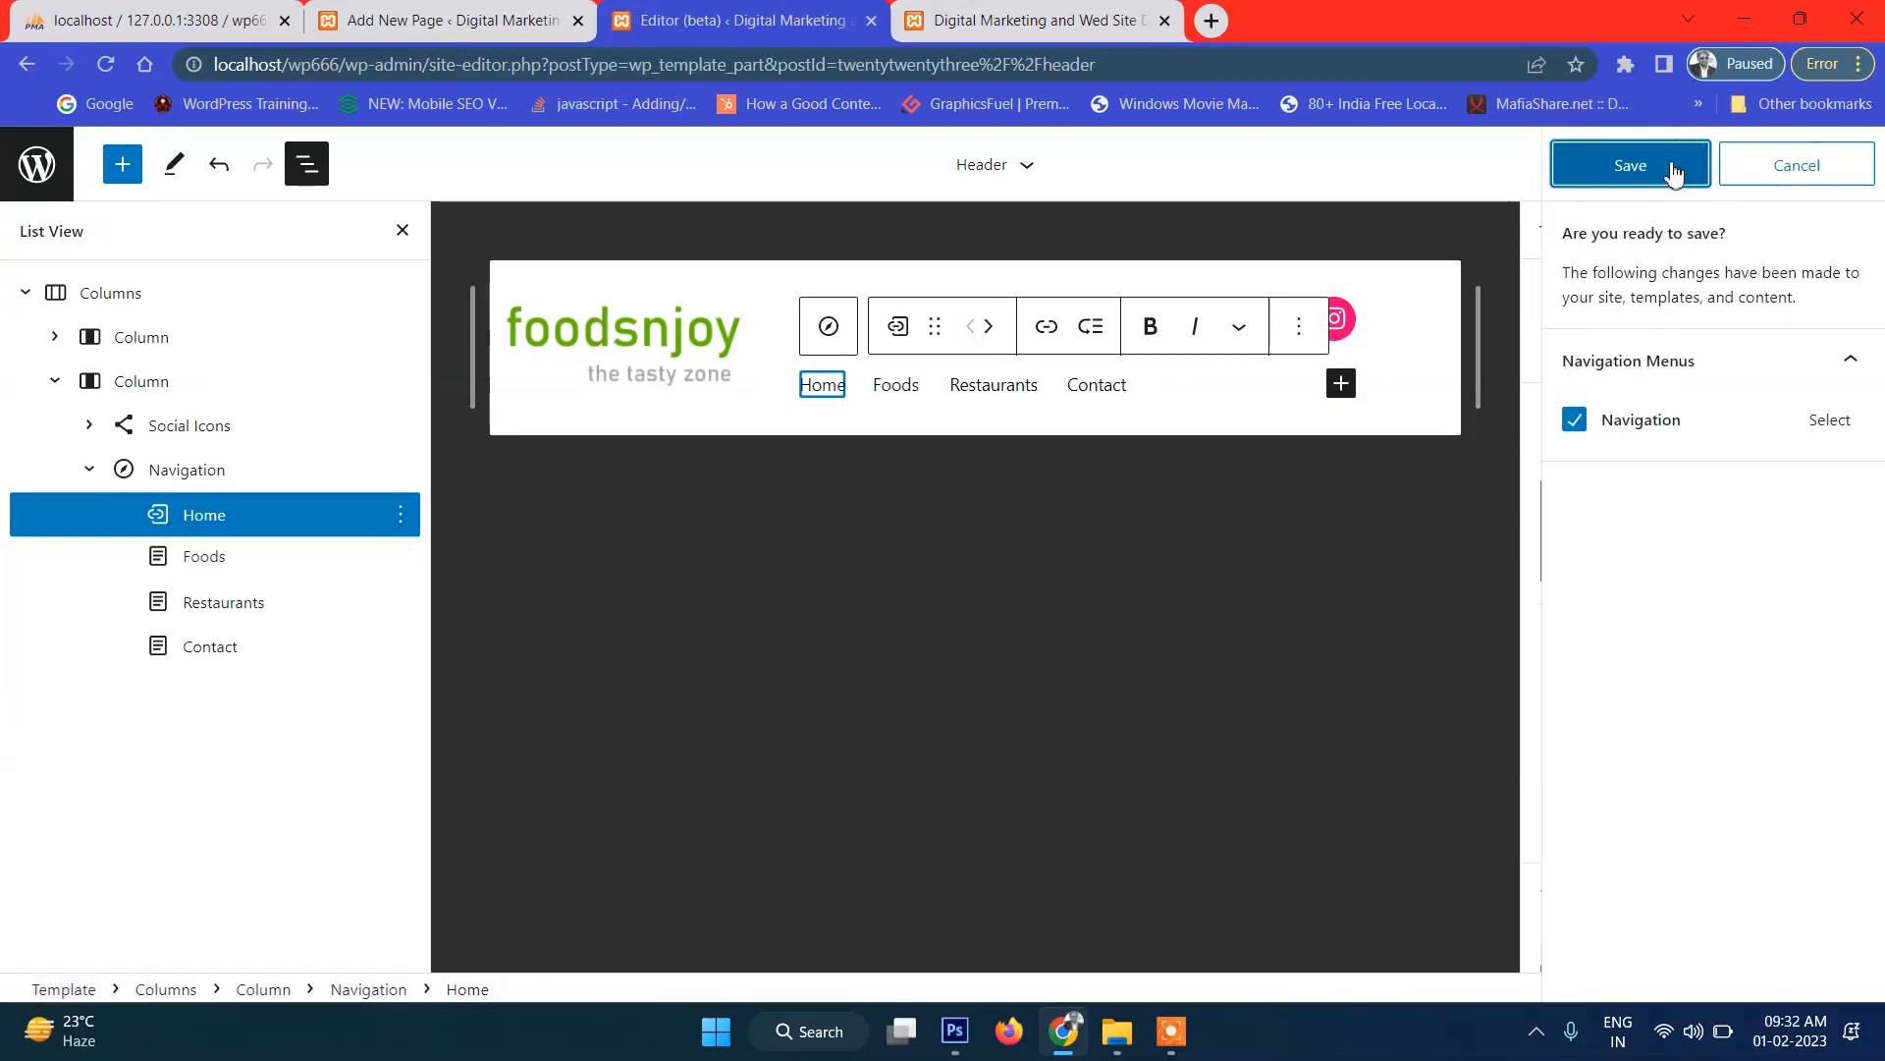
pyautogui.click(1689, 167)
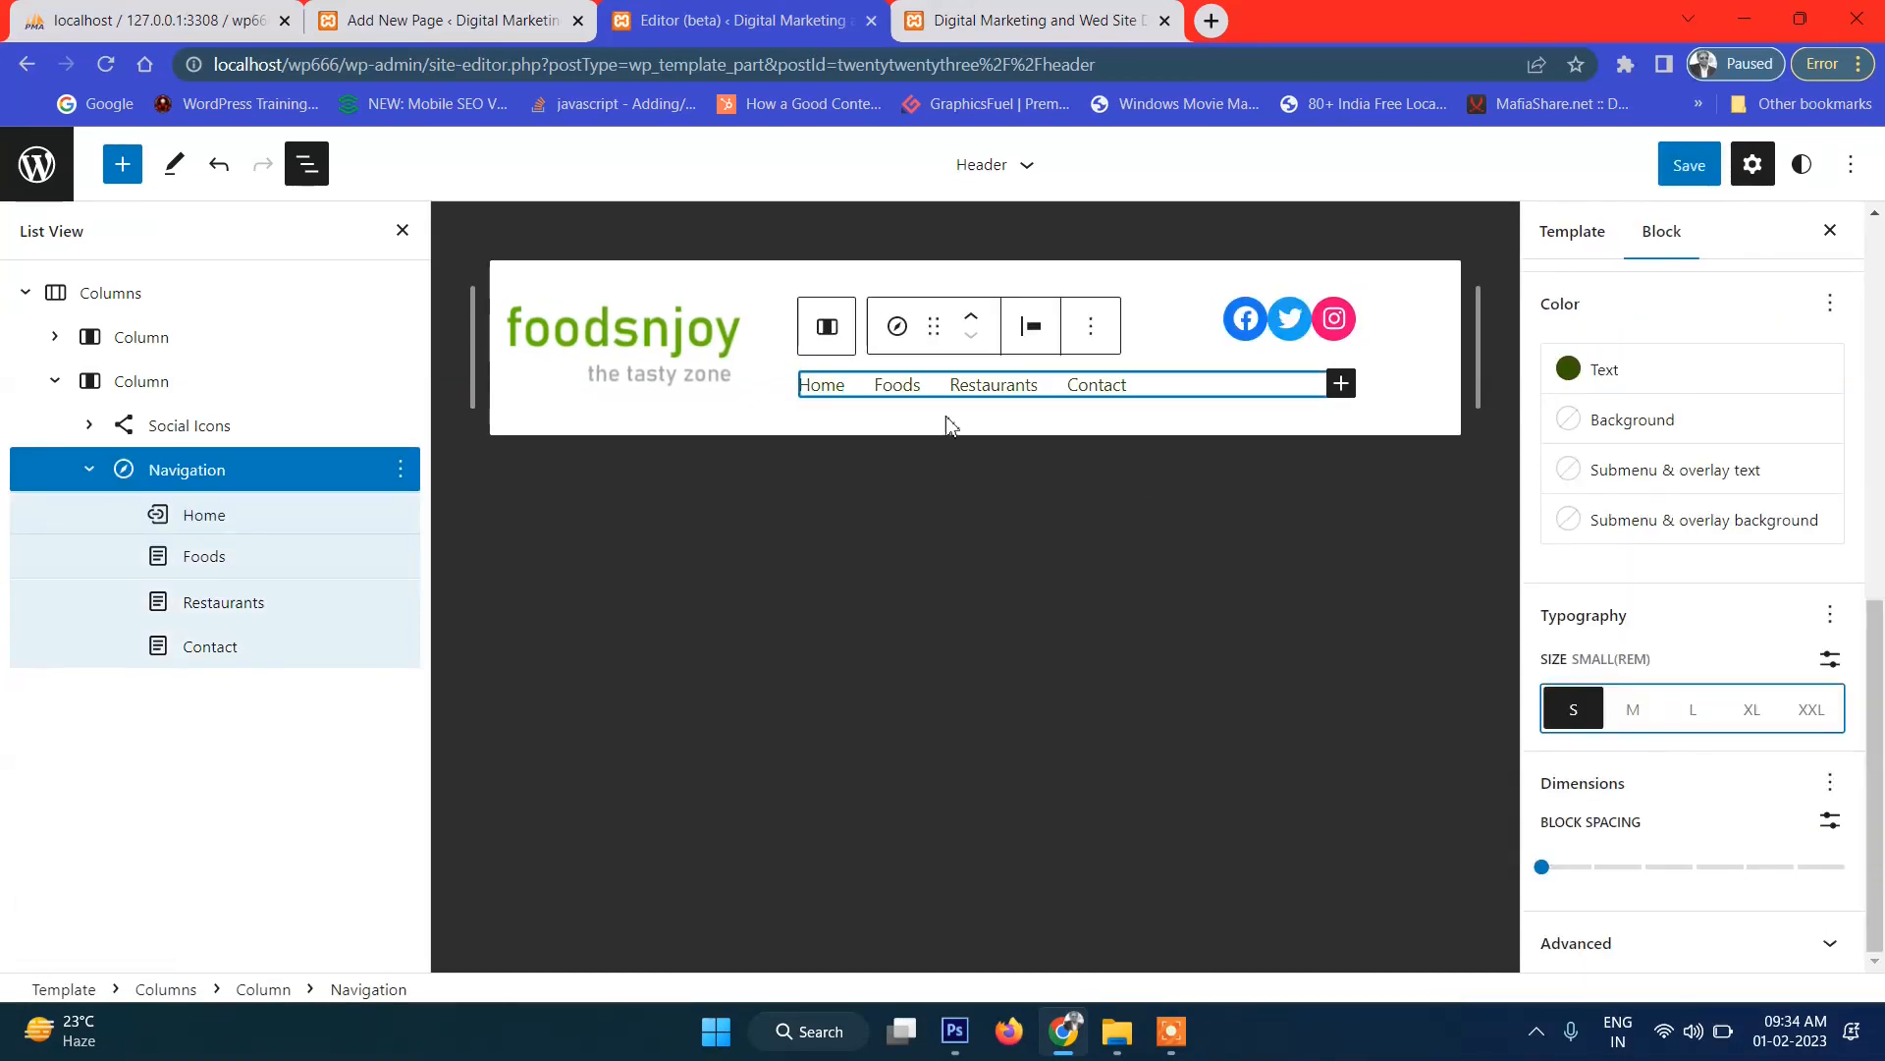
# Set the navigation text size to Medium (M).
pyautogui.click(1645, 722)
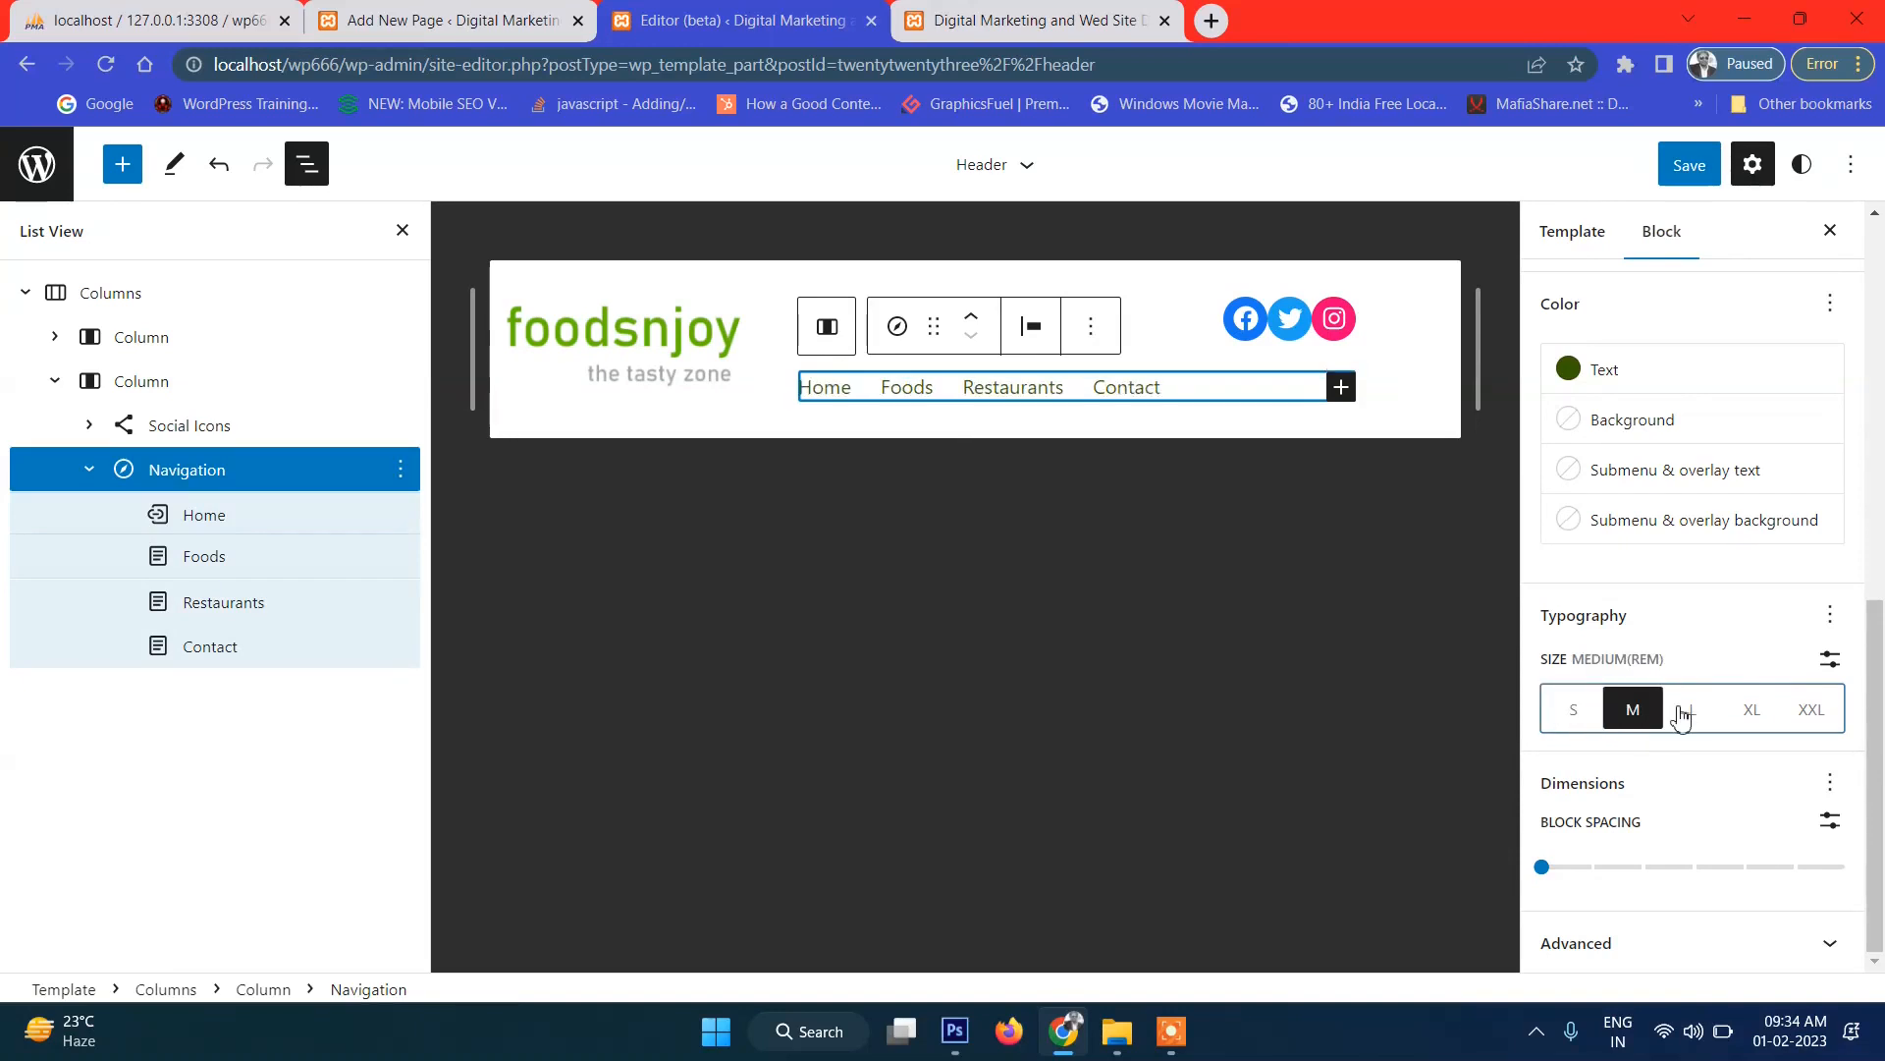
pyautogui.click(1691, 712)
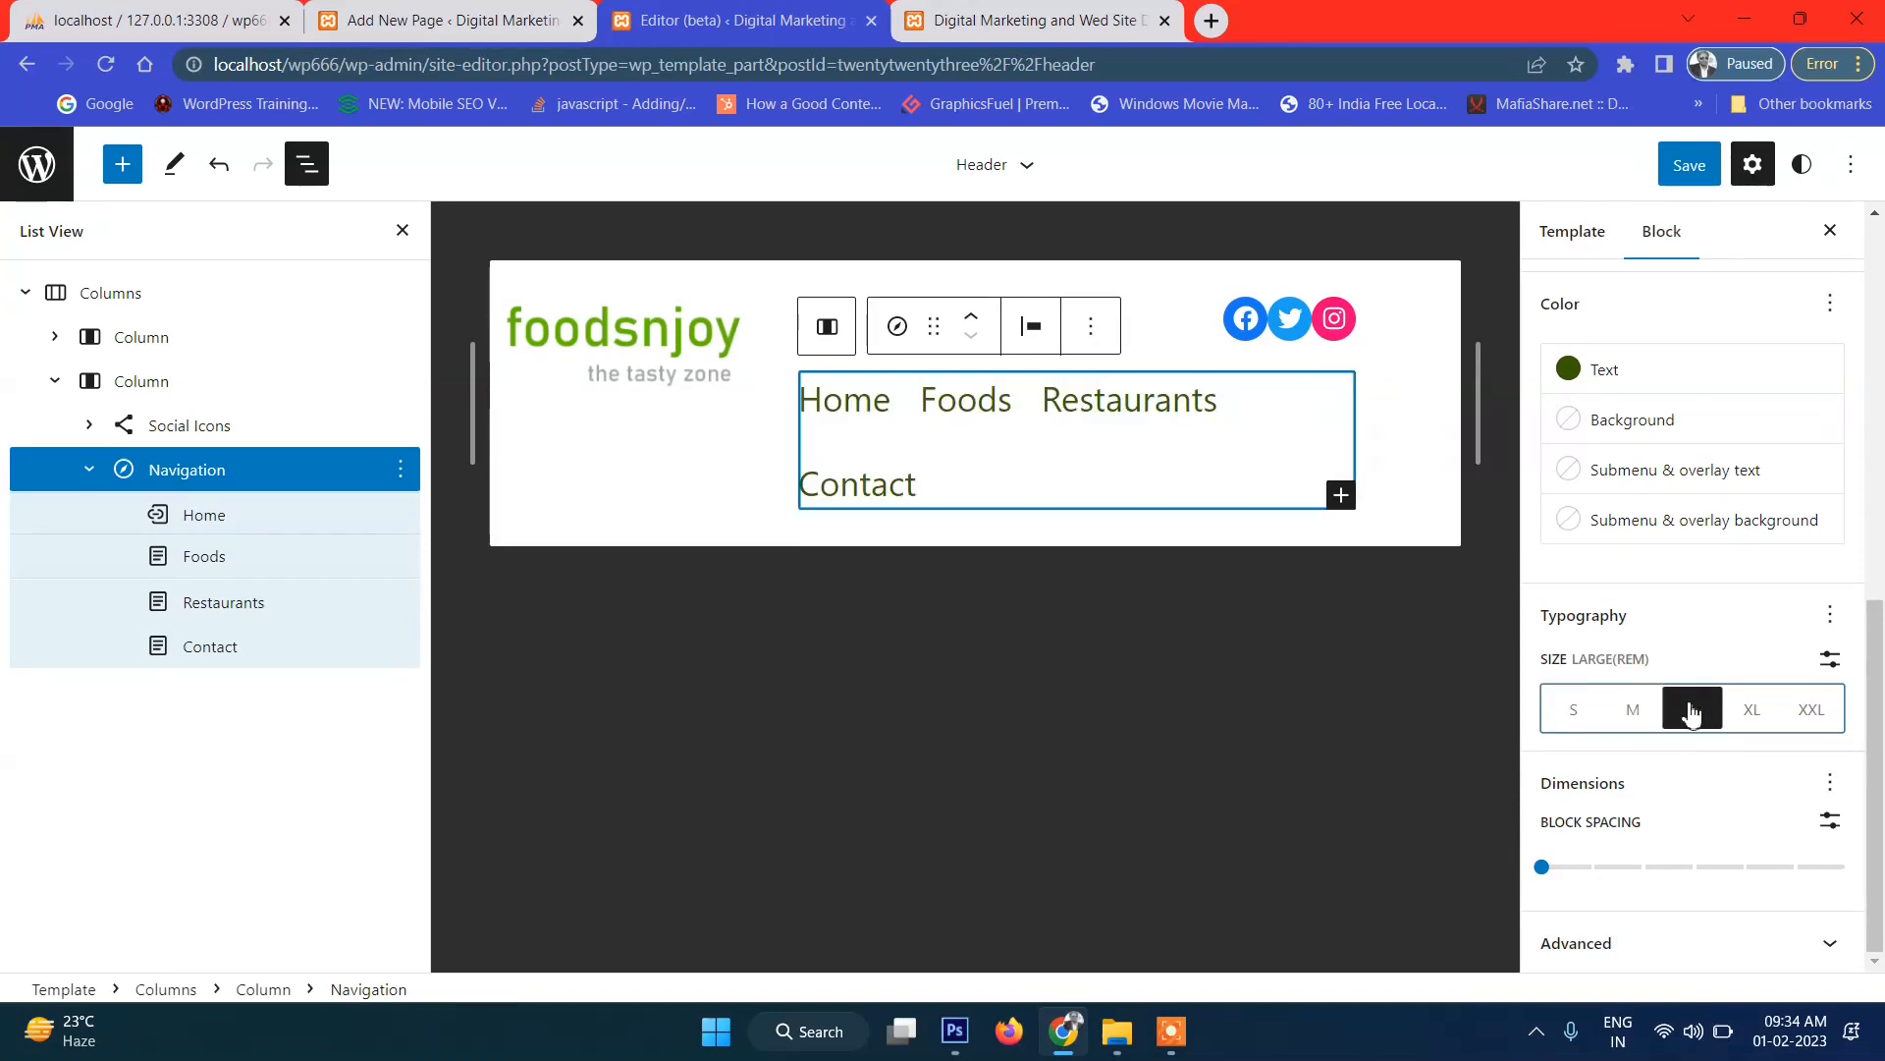
pyautogui.click(1635, 724)
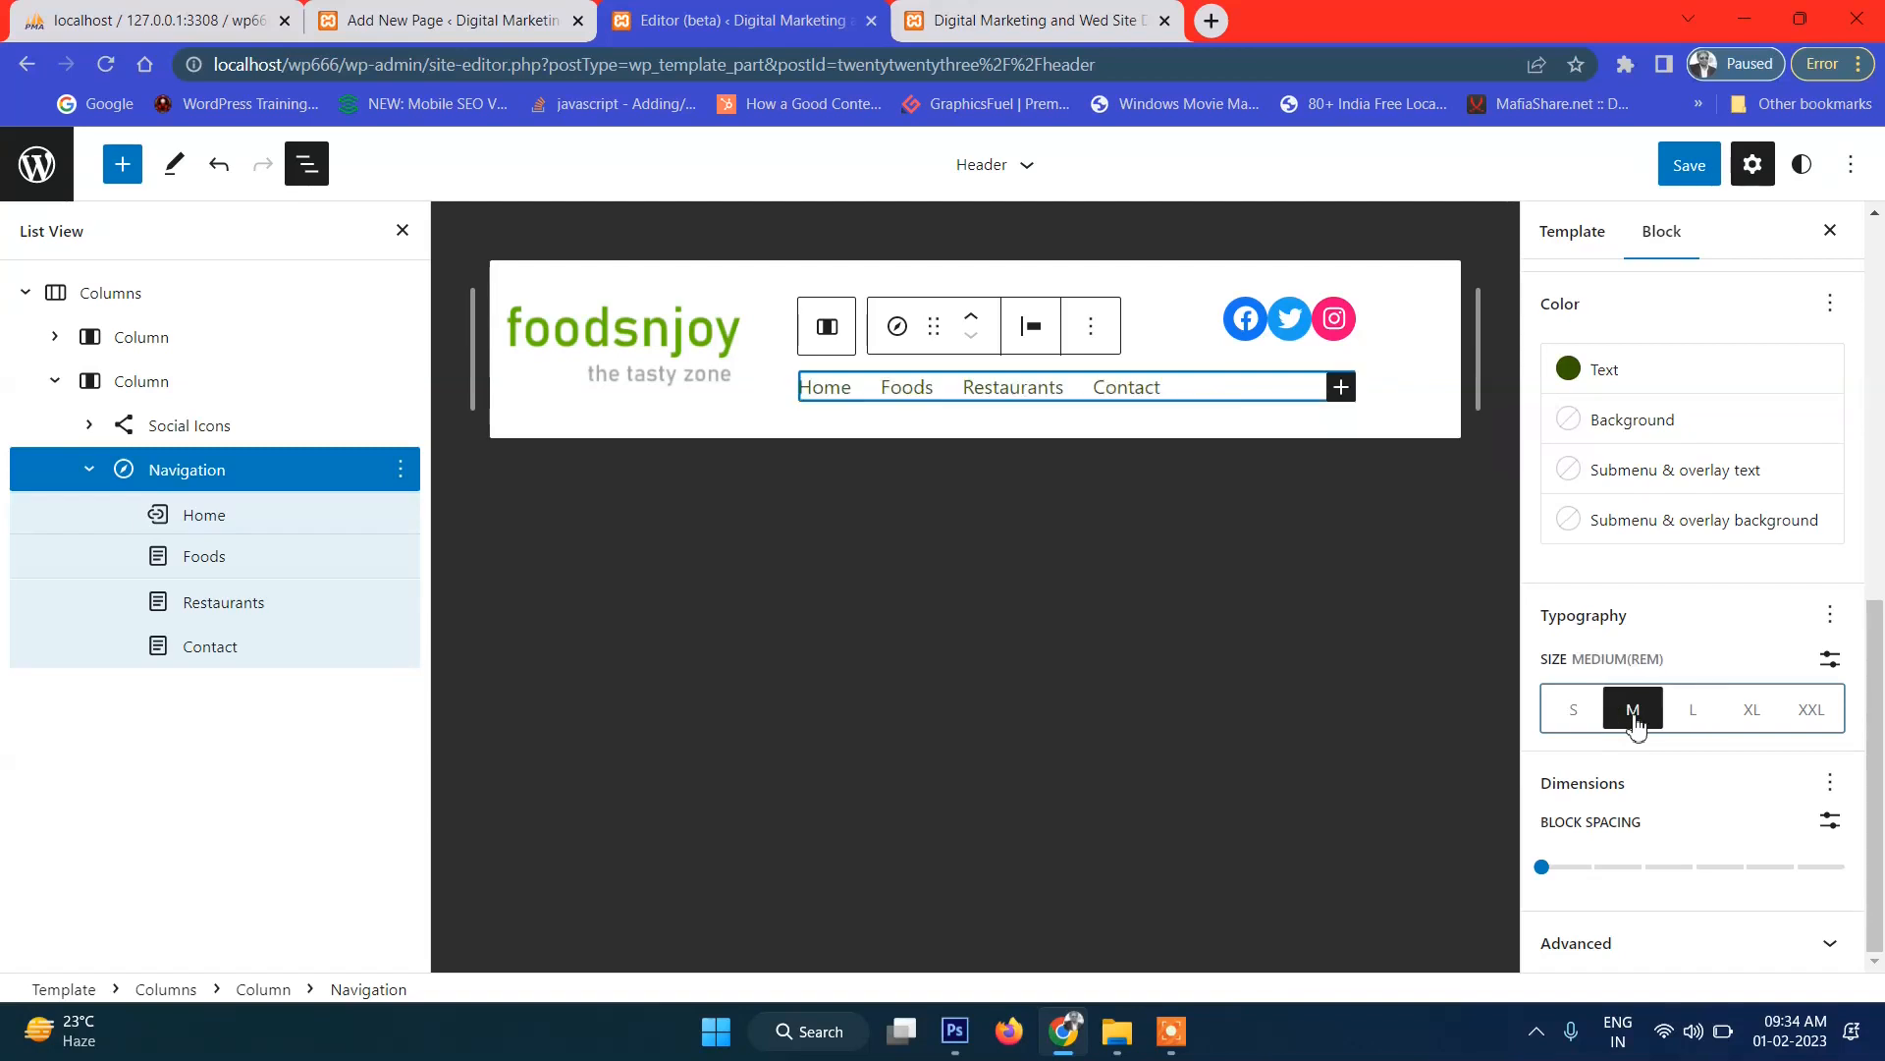
# Save the text size change and reload the live homepage to view the menu.
pyautogui.click(1689, 186)
pyautogui.click(1674, 169)
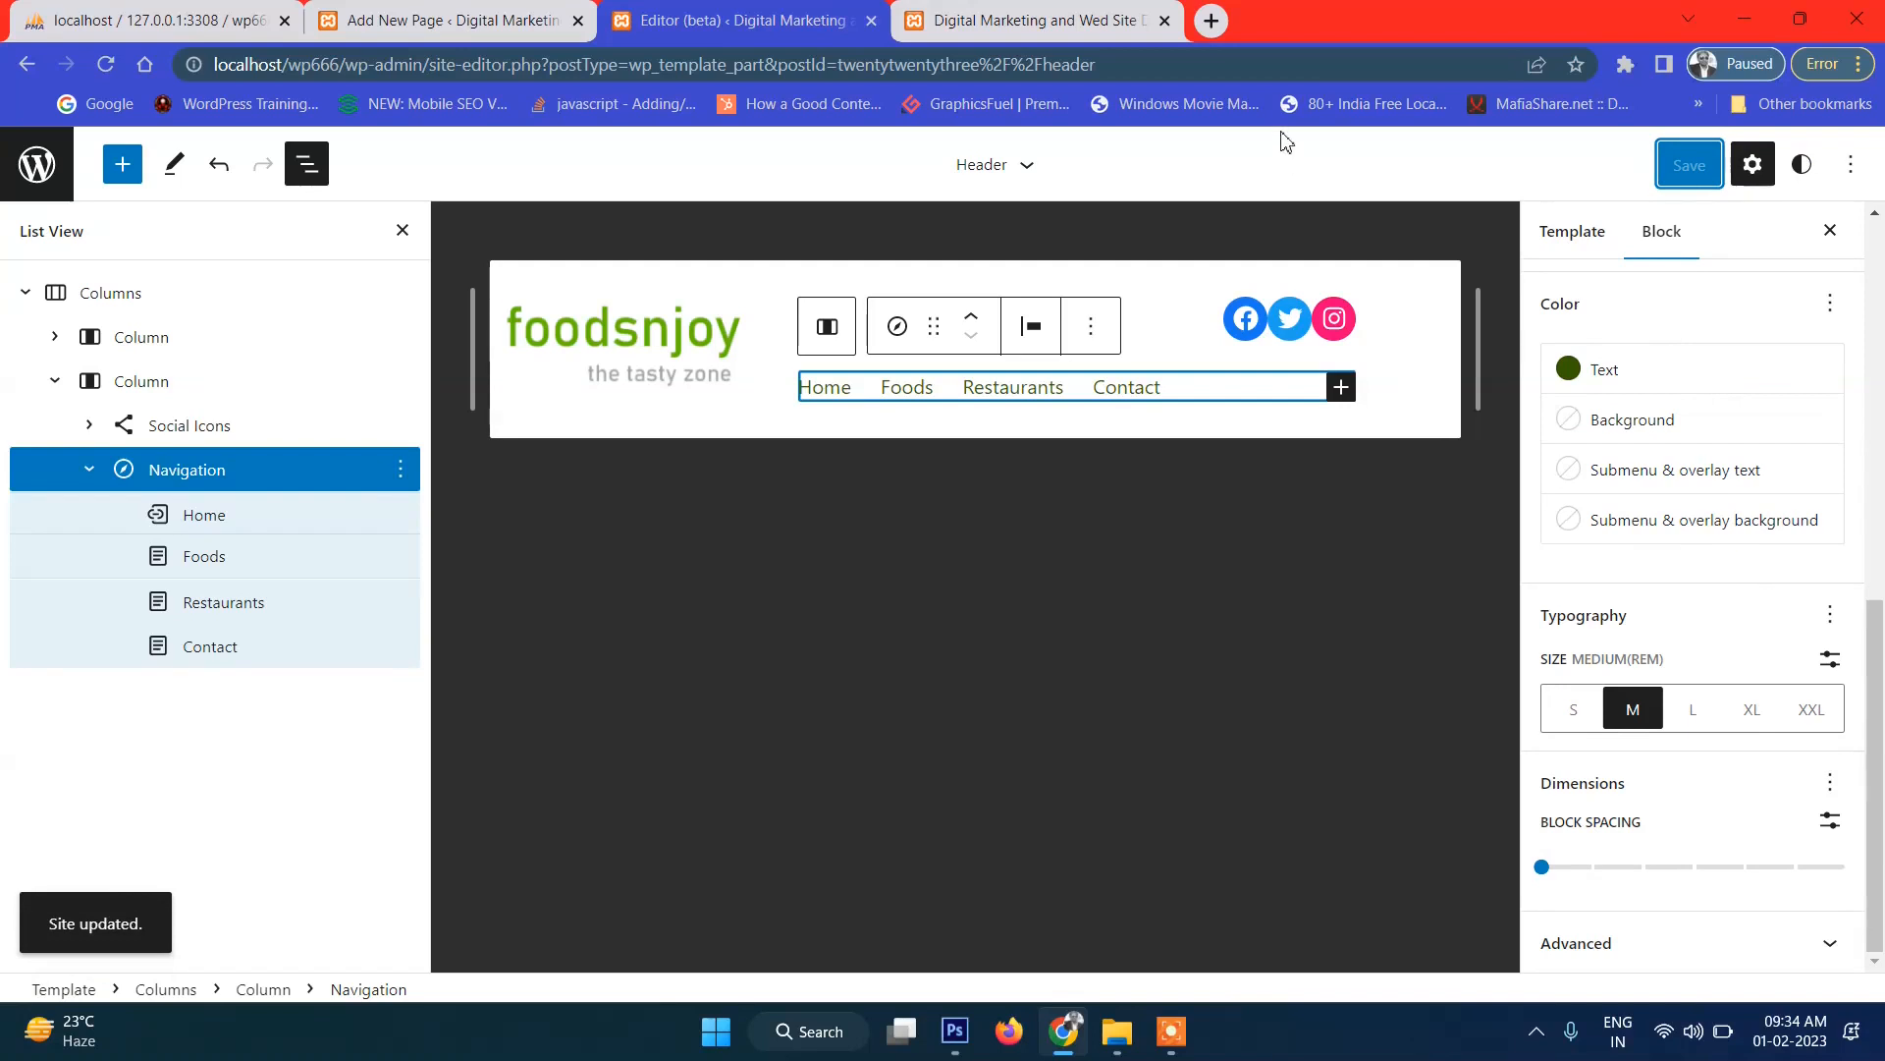
pyautogui.click(1001, 14)
pyautogui.click(106, 64)
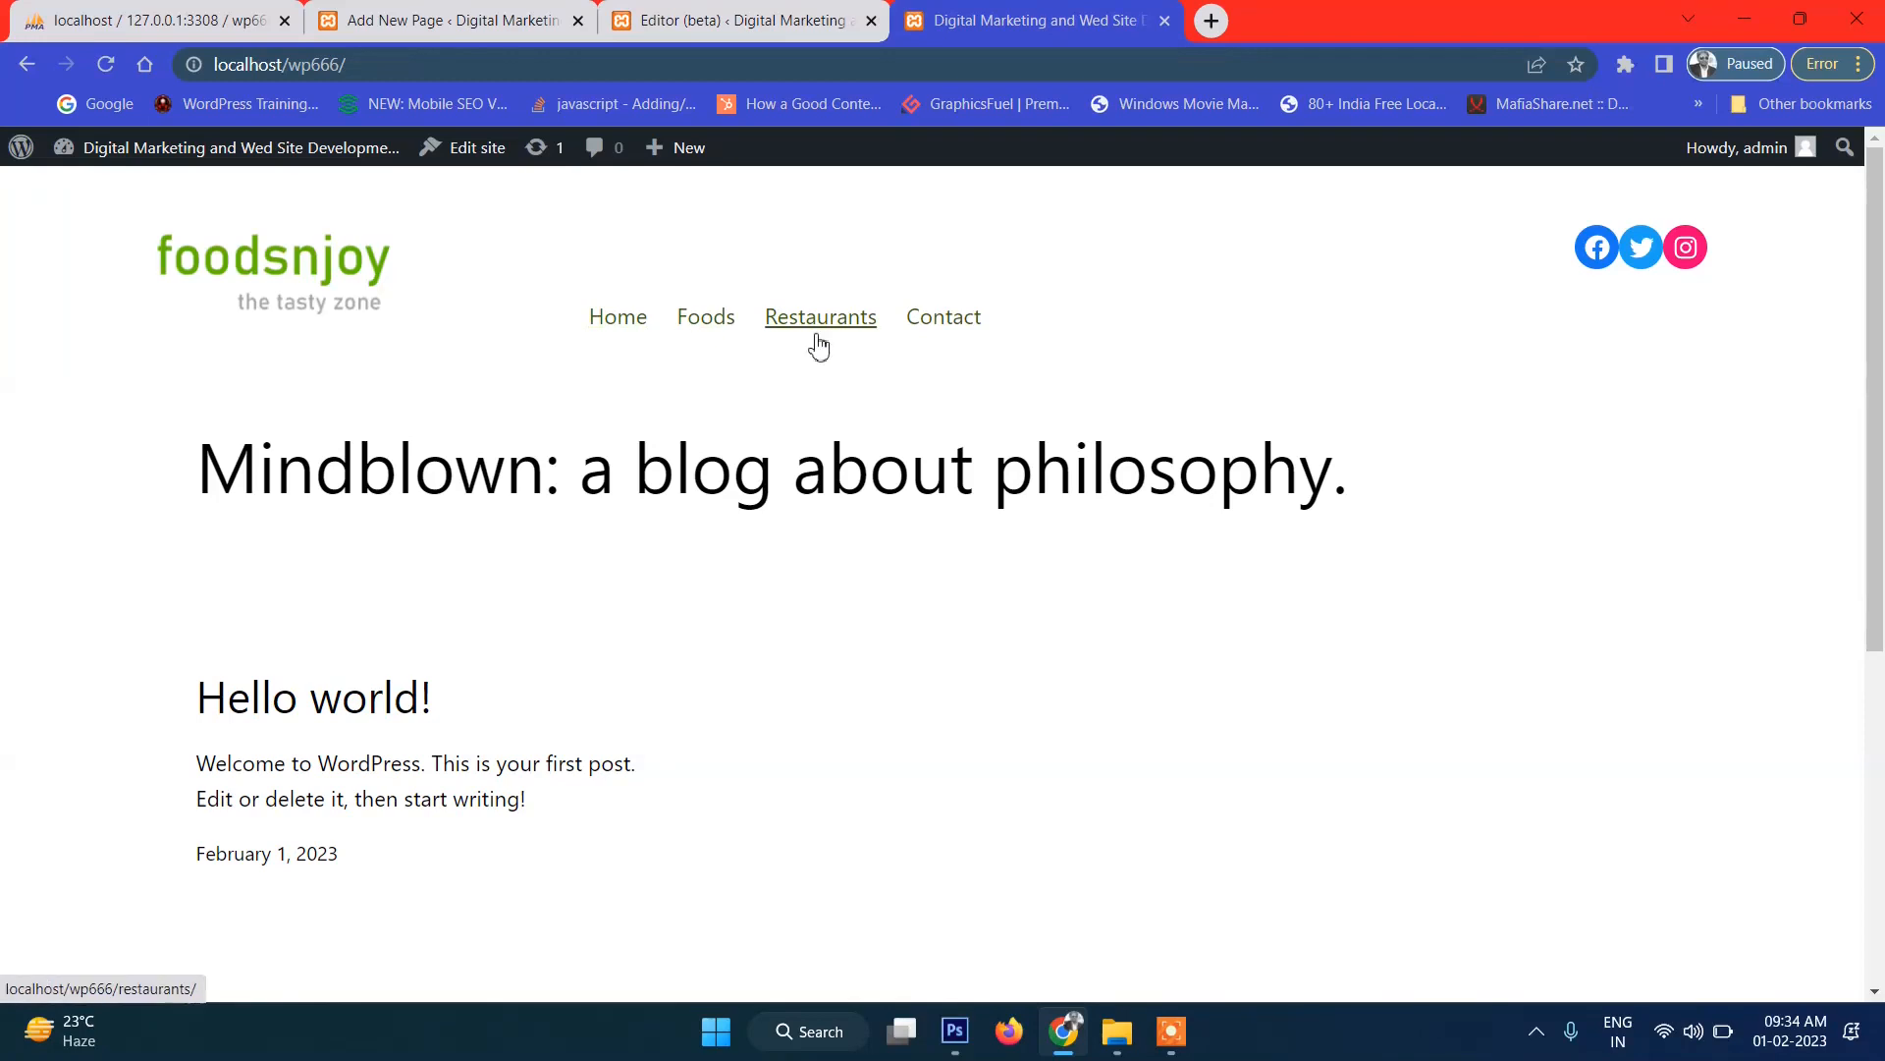
# Set the navigation text size to Large and open its text colour options, then bring up the Photoshop mockup.
pyautogui.click(752, 25)
pyautogui.click(1697, 715)
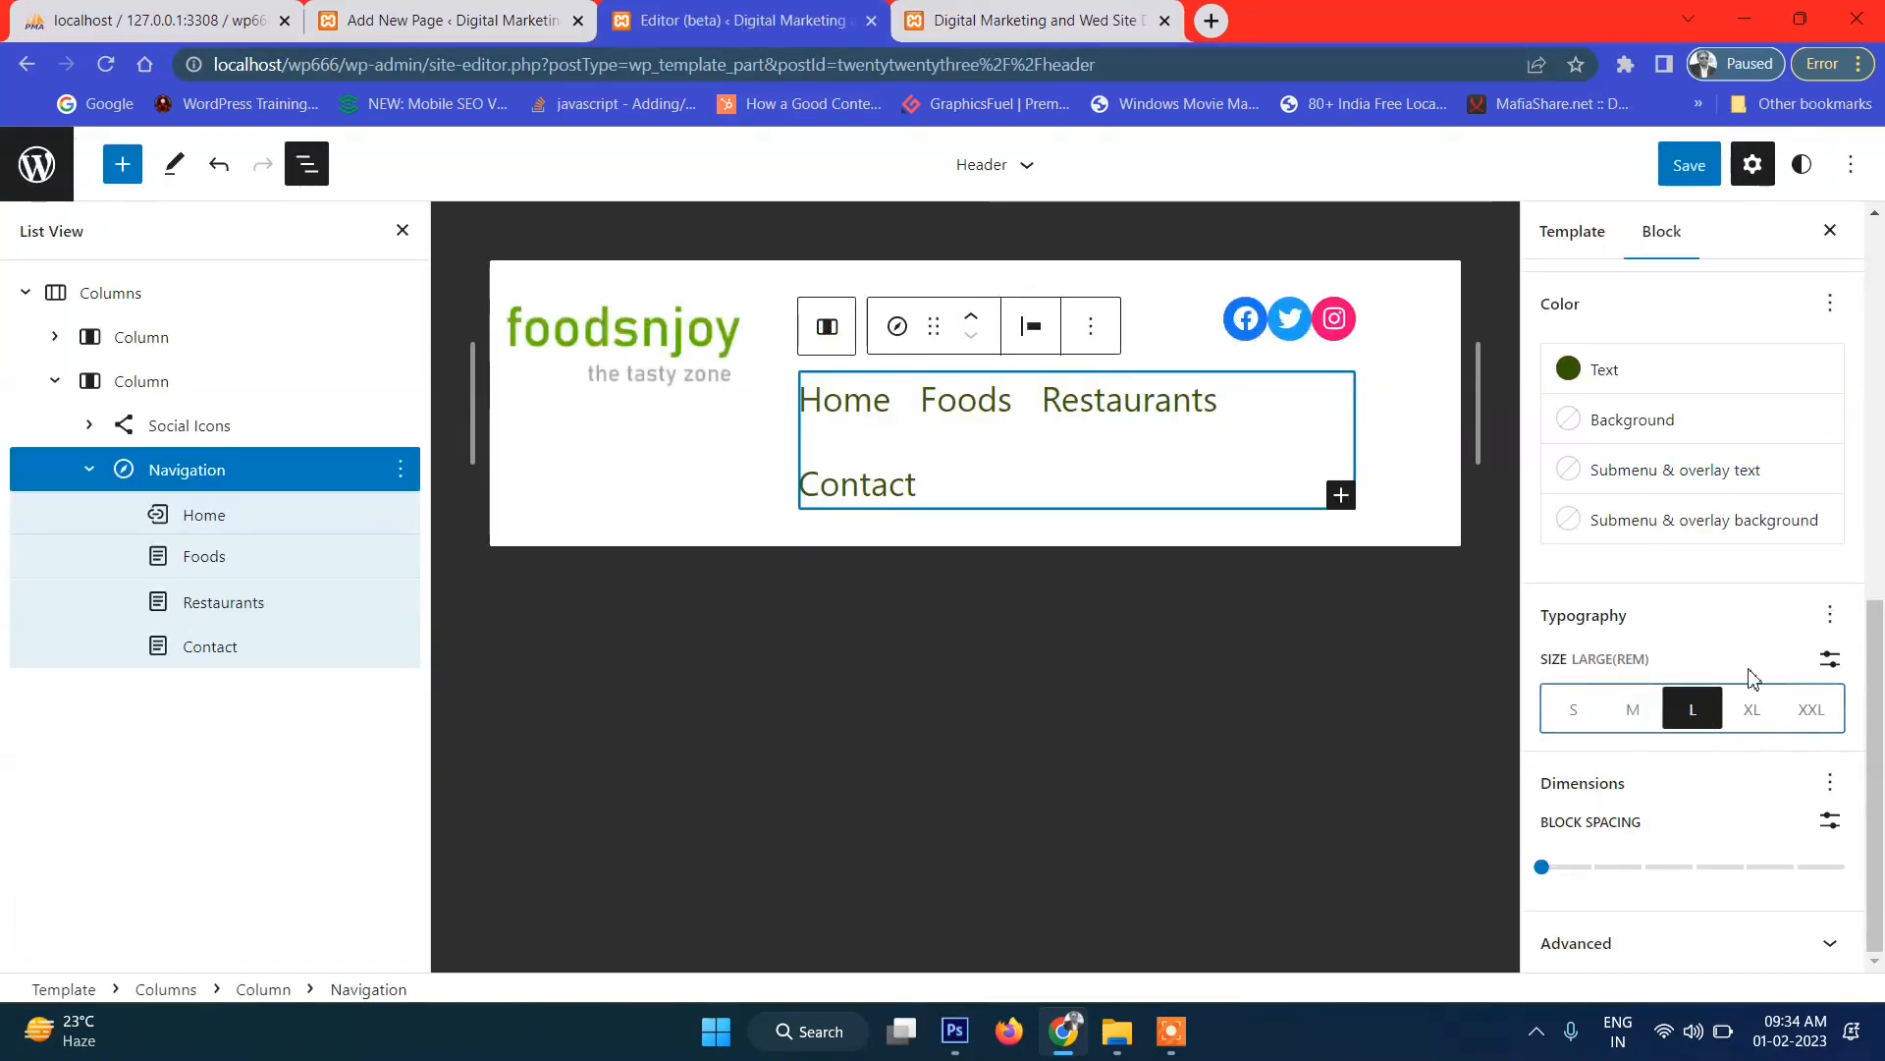
pyautogui.scroll(5, 1679, 472)
pyautogui.click(1621, 616)
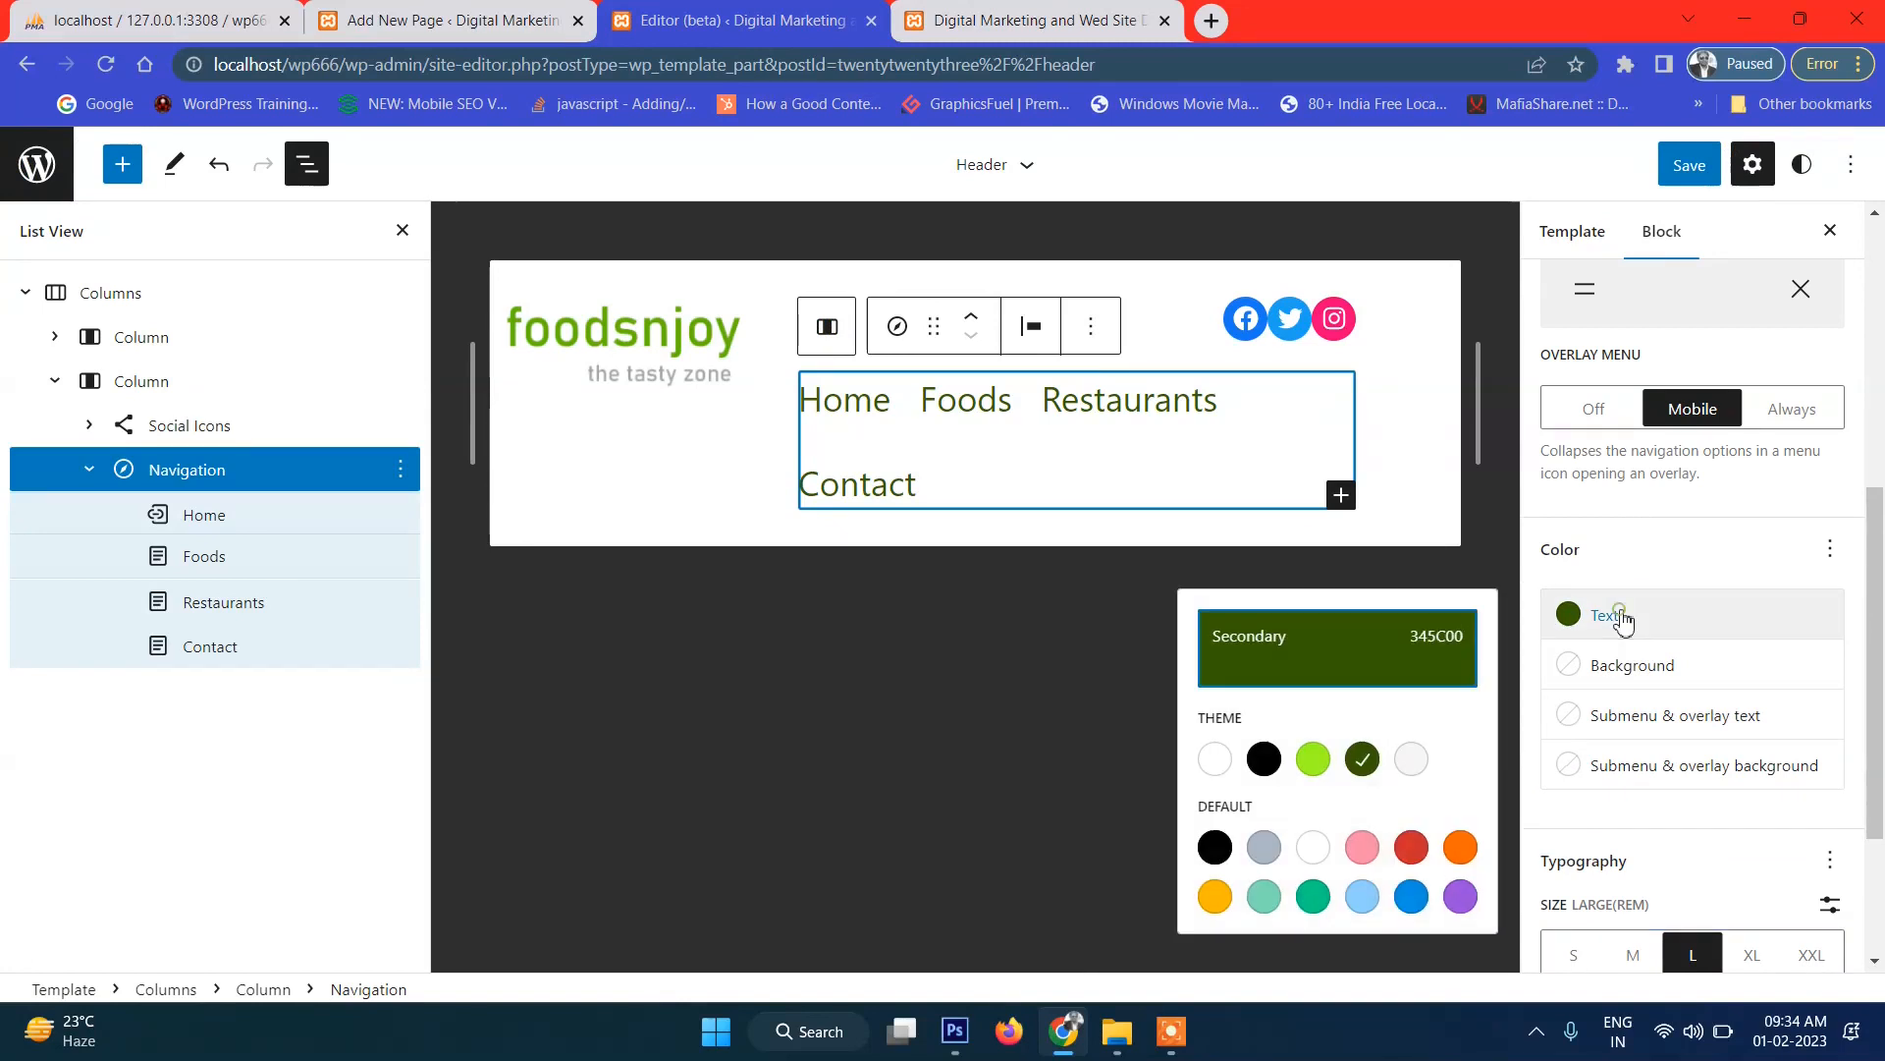
pyautogui.click(958, 1031)
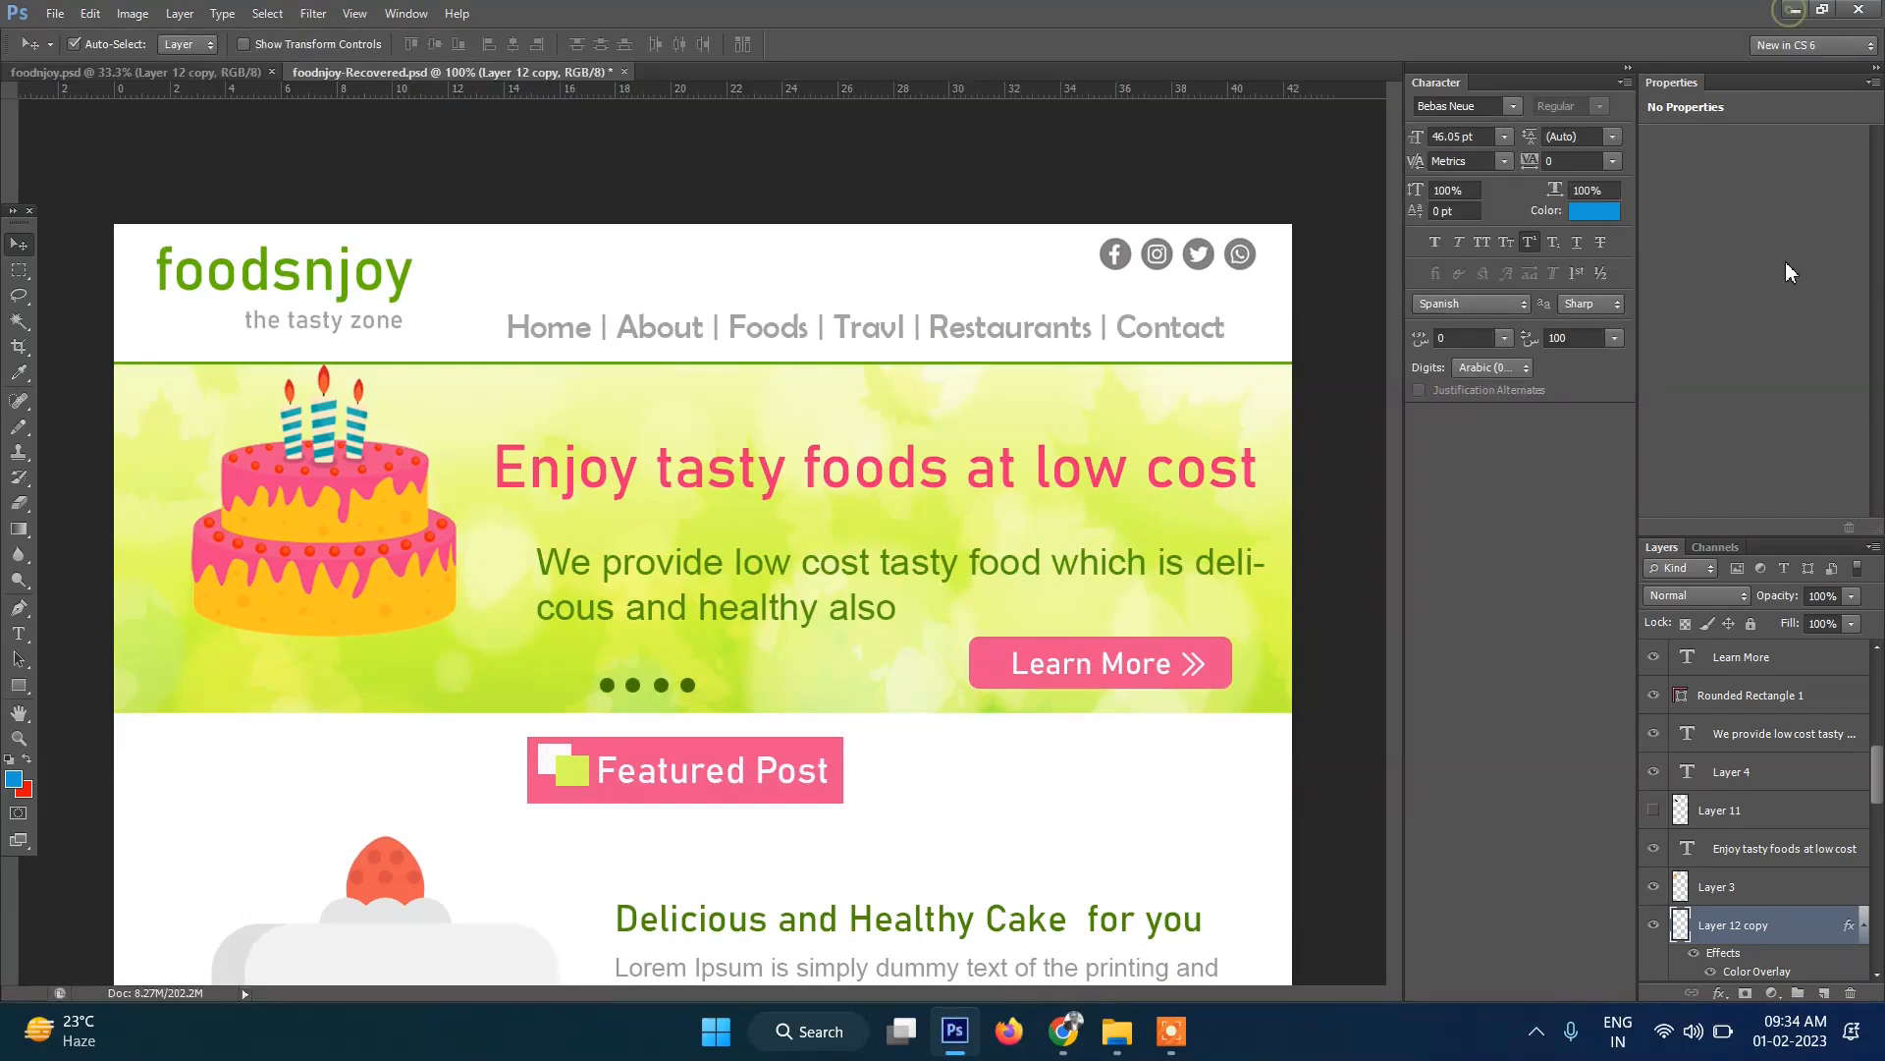
# Read the mockup nav text colour as #a1a2a0 (RGB 161, 162, 160) in Photoshop.
pyautogui.click(1795, 12)
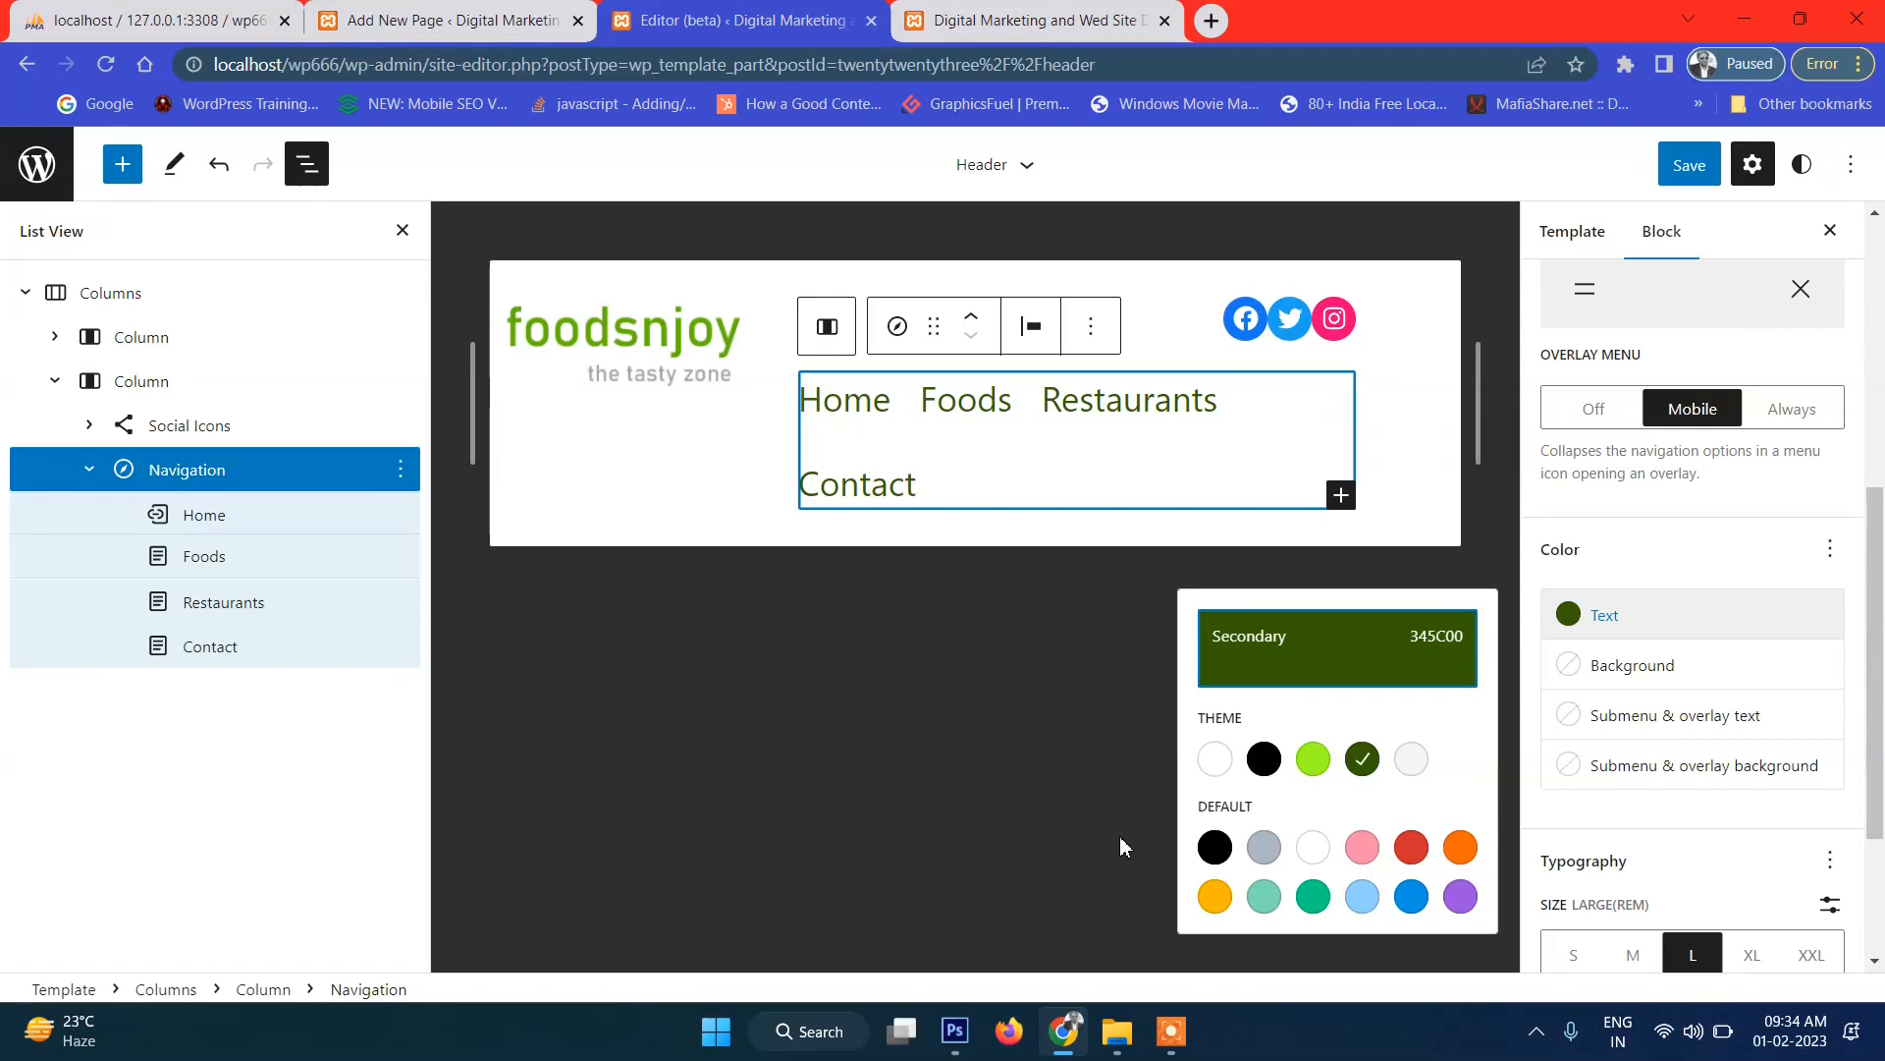
pyautogui.click(958, 1031)
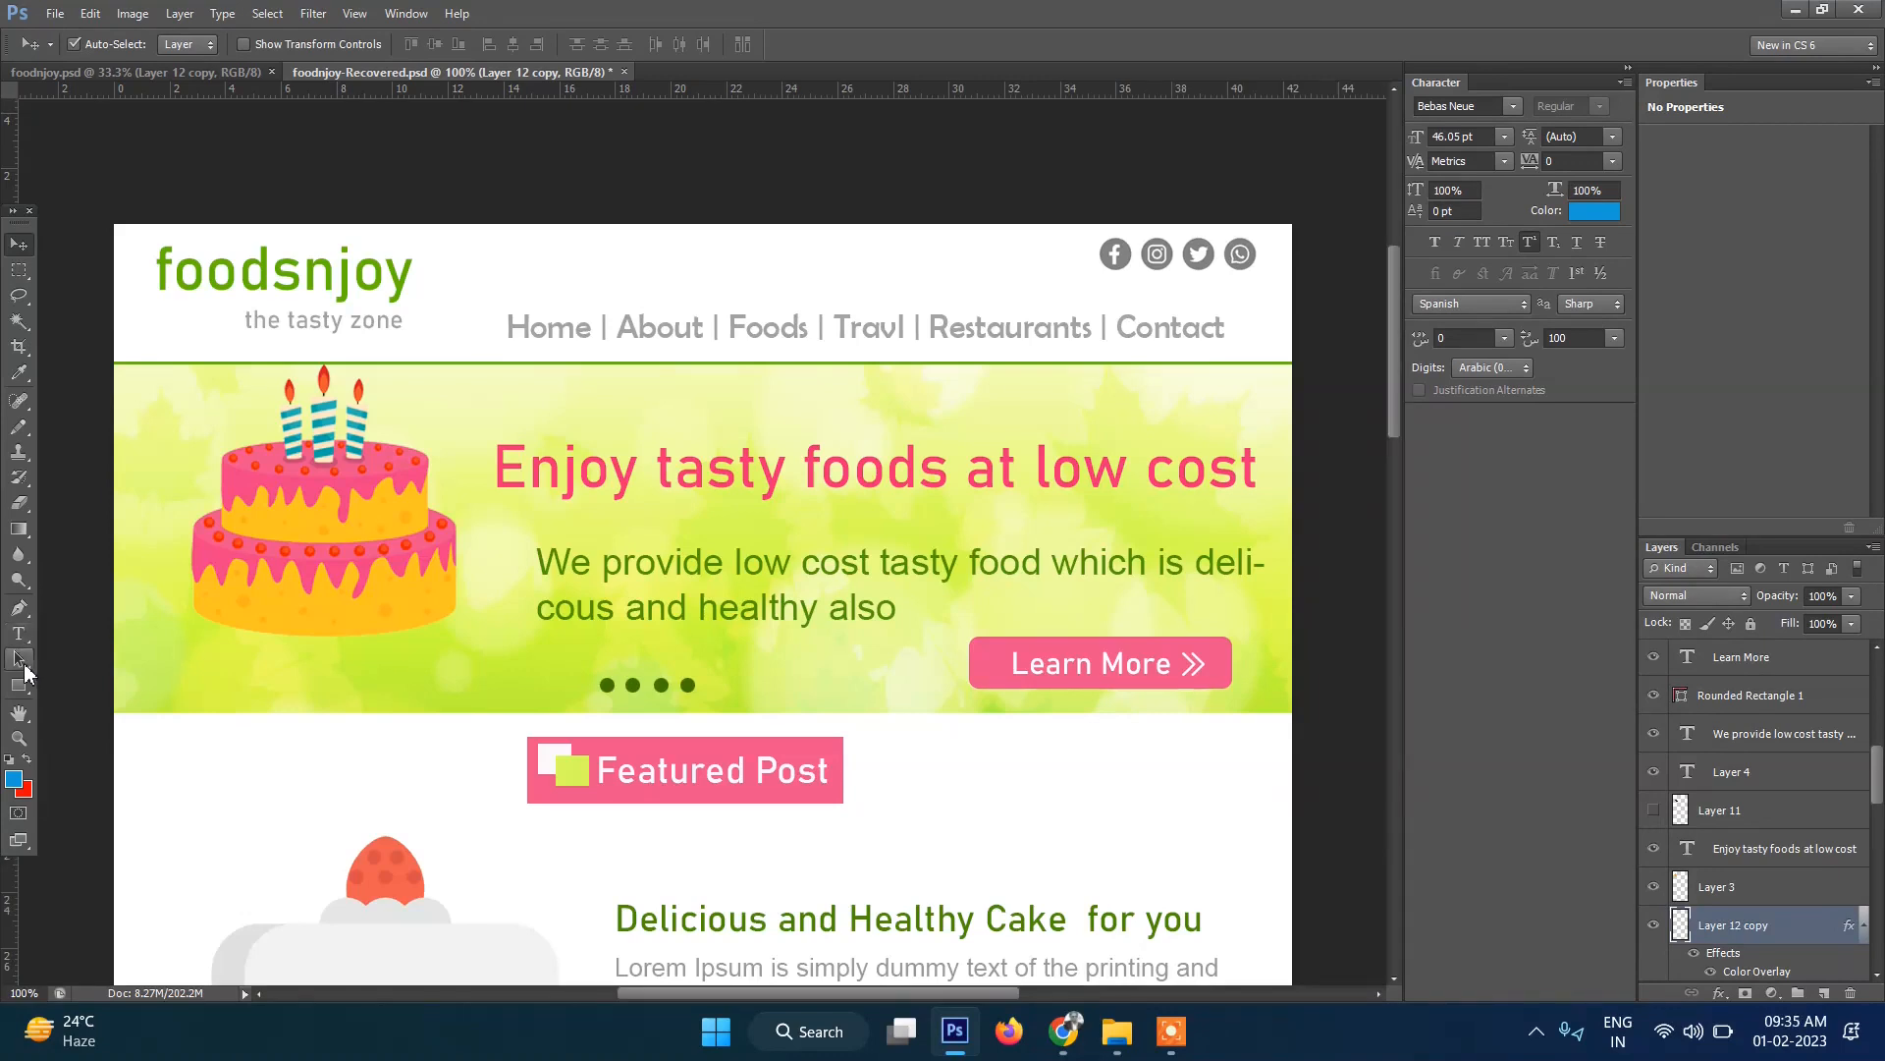
pyautogui.click(19, 634)
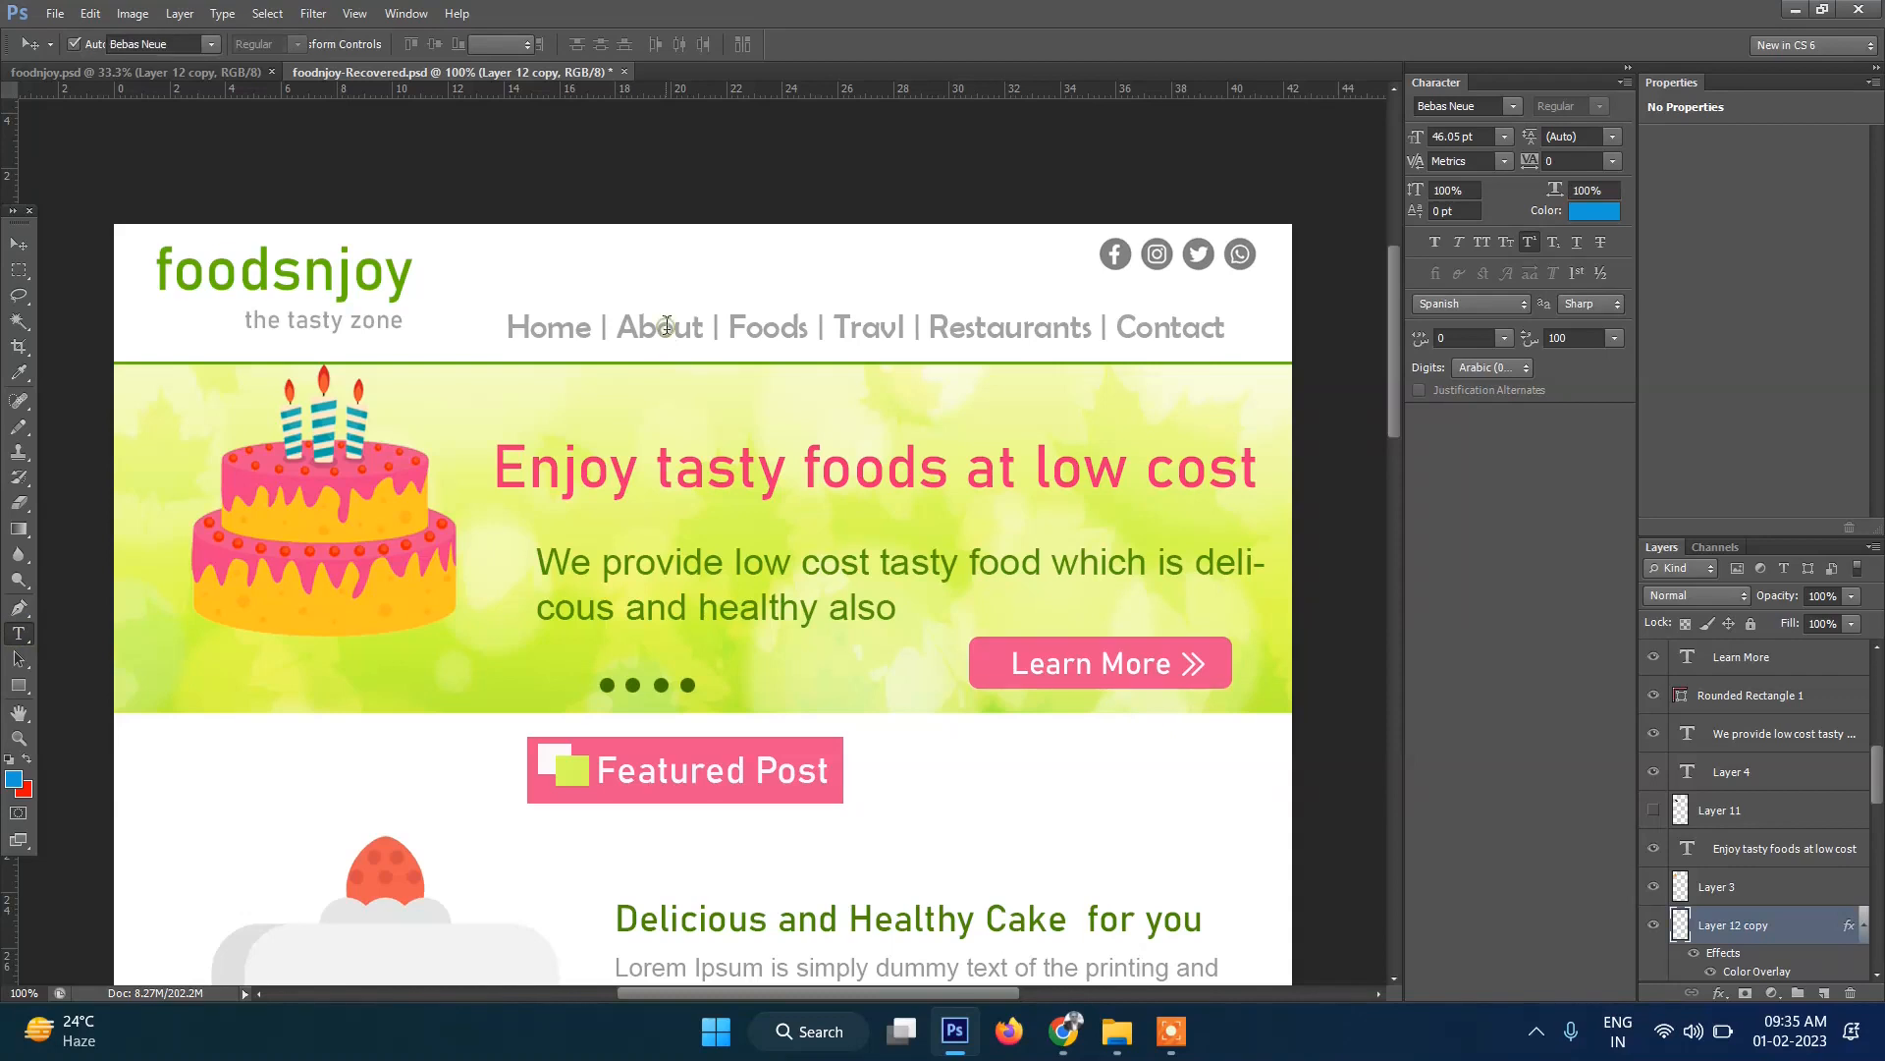
pyautogui.click(669, 328)
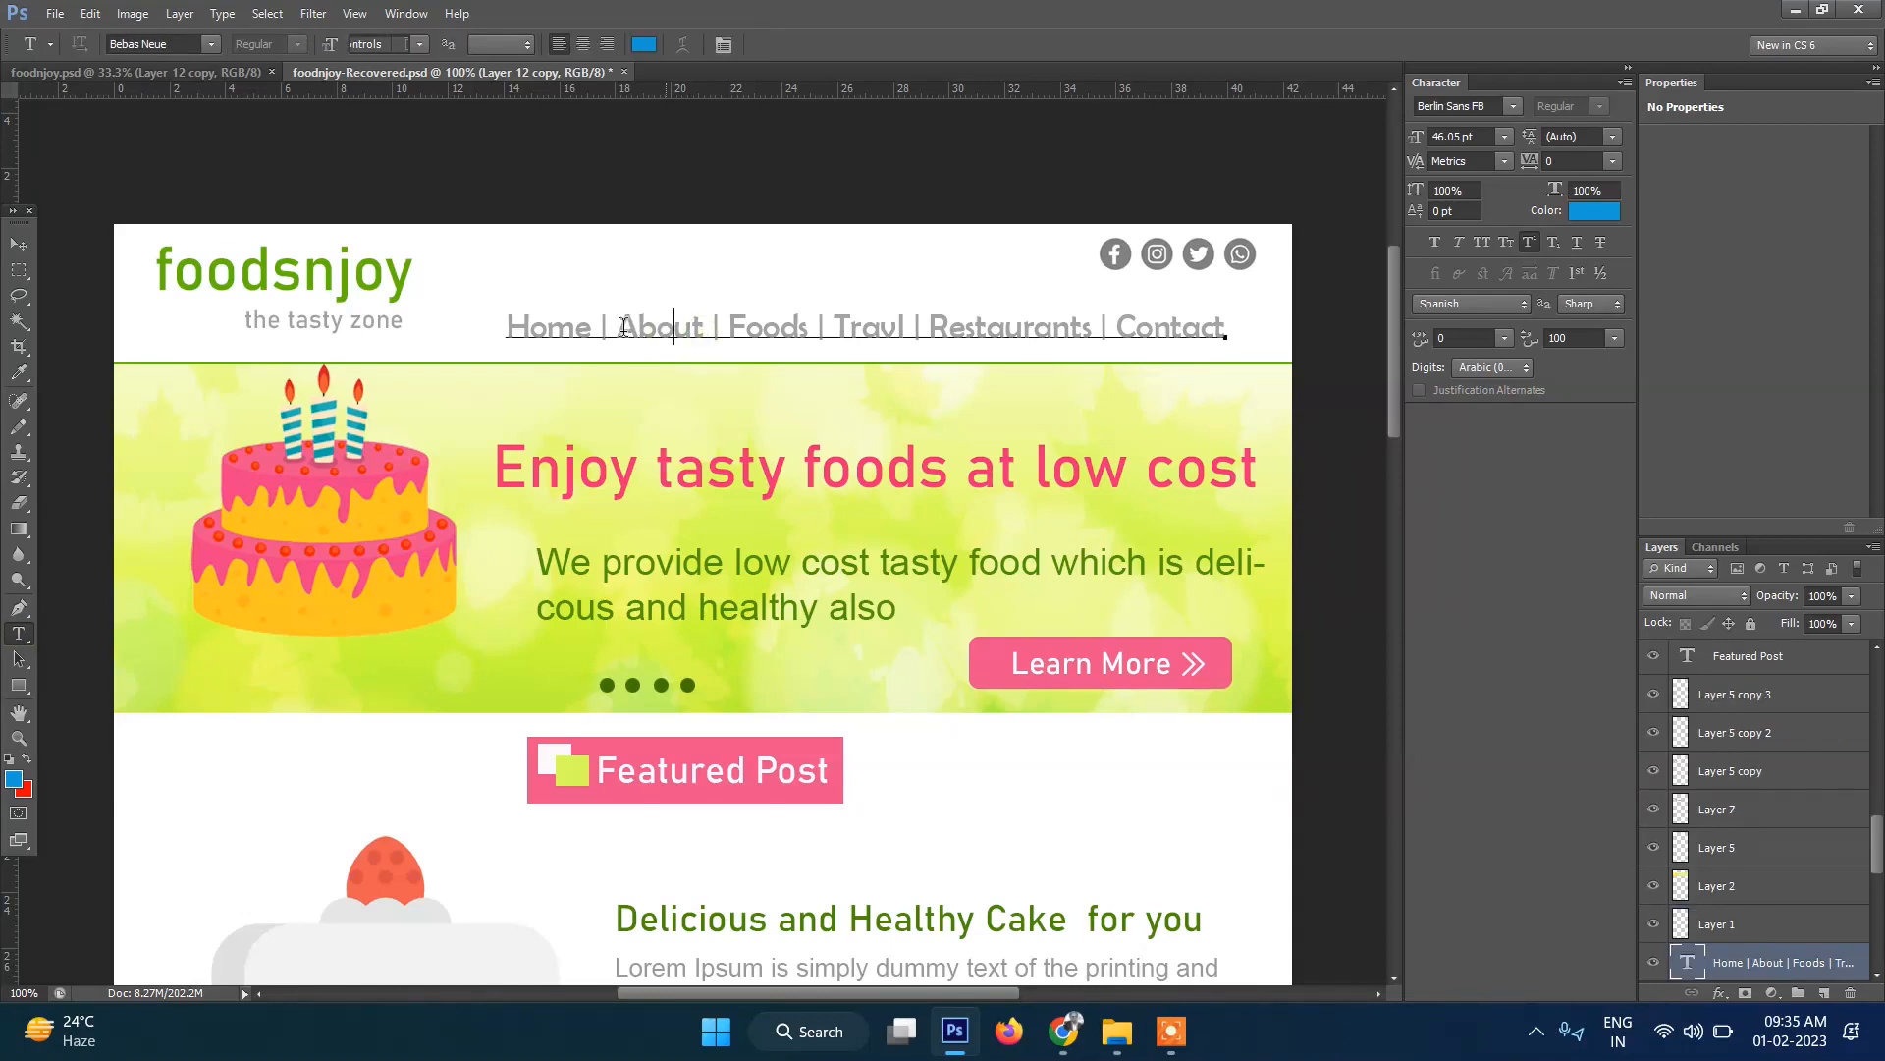
pyautogui.doubleClick(611, 327)
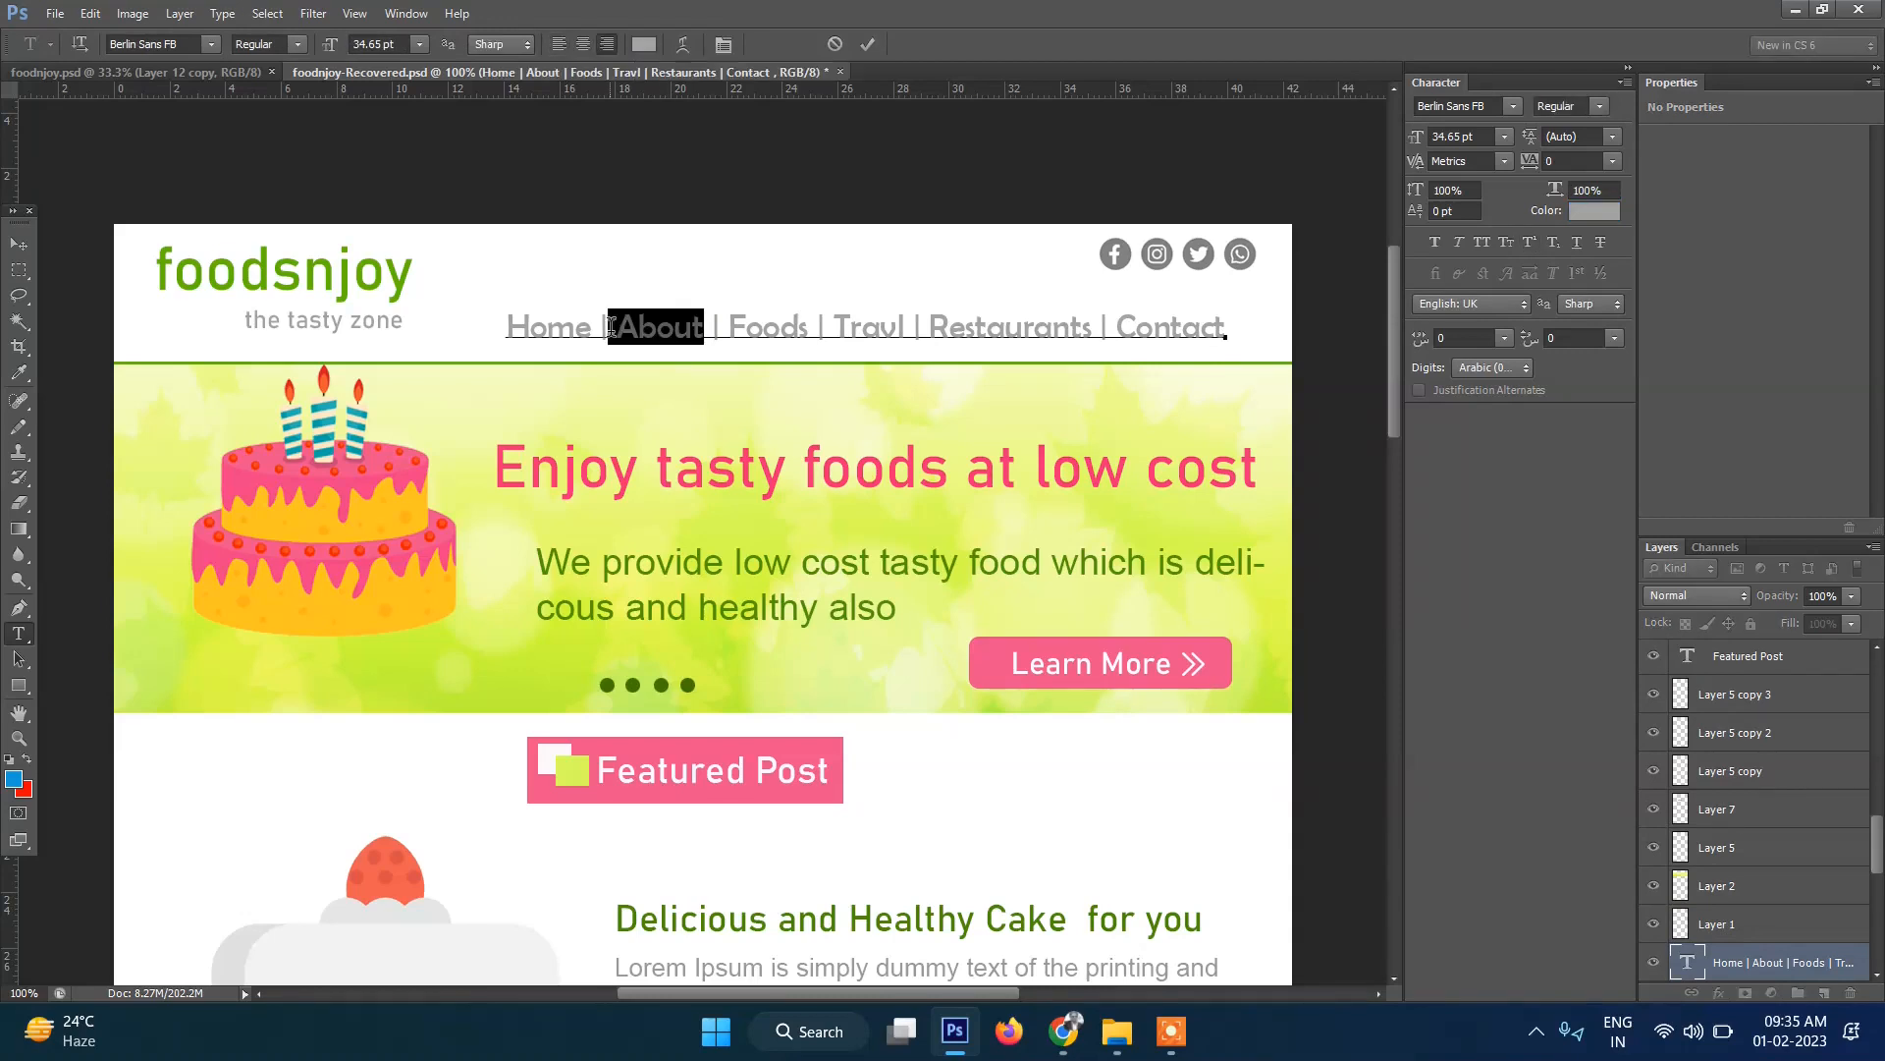
pyautogui.click(644, 46)
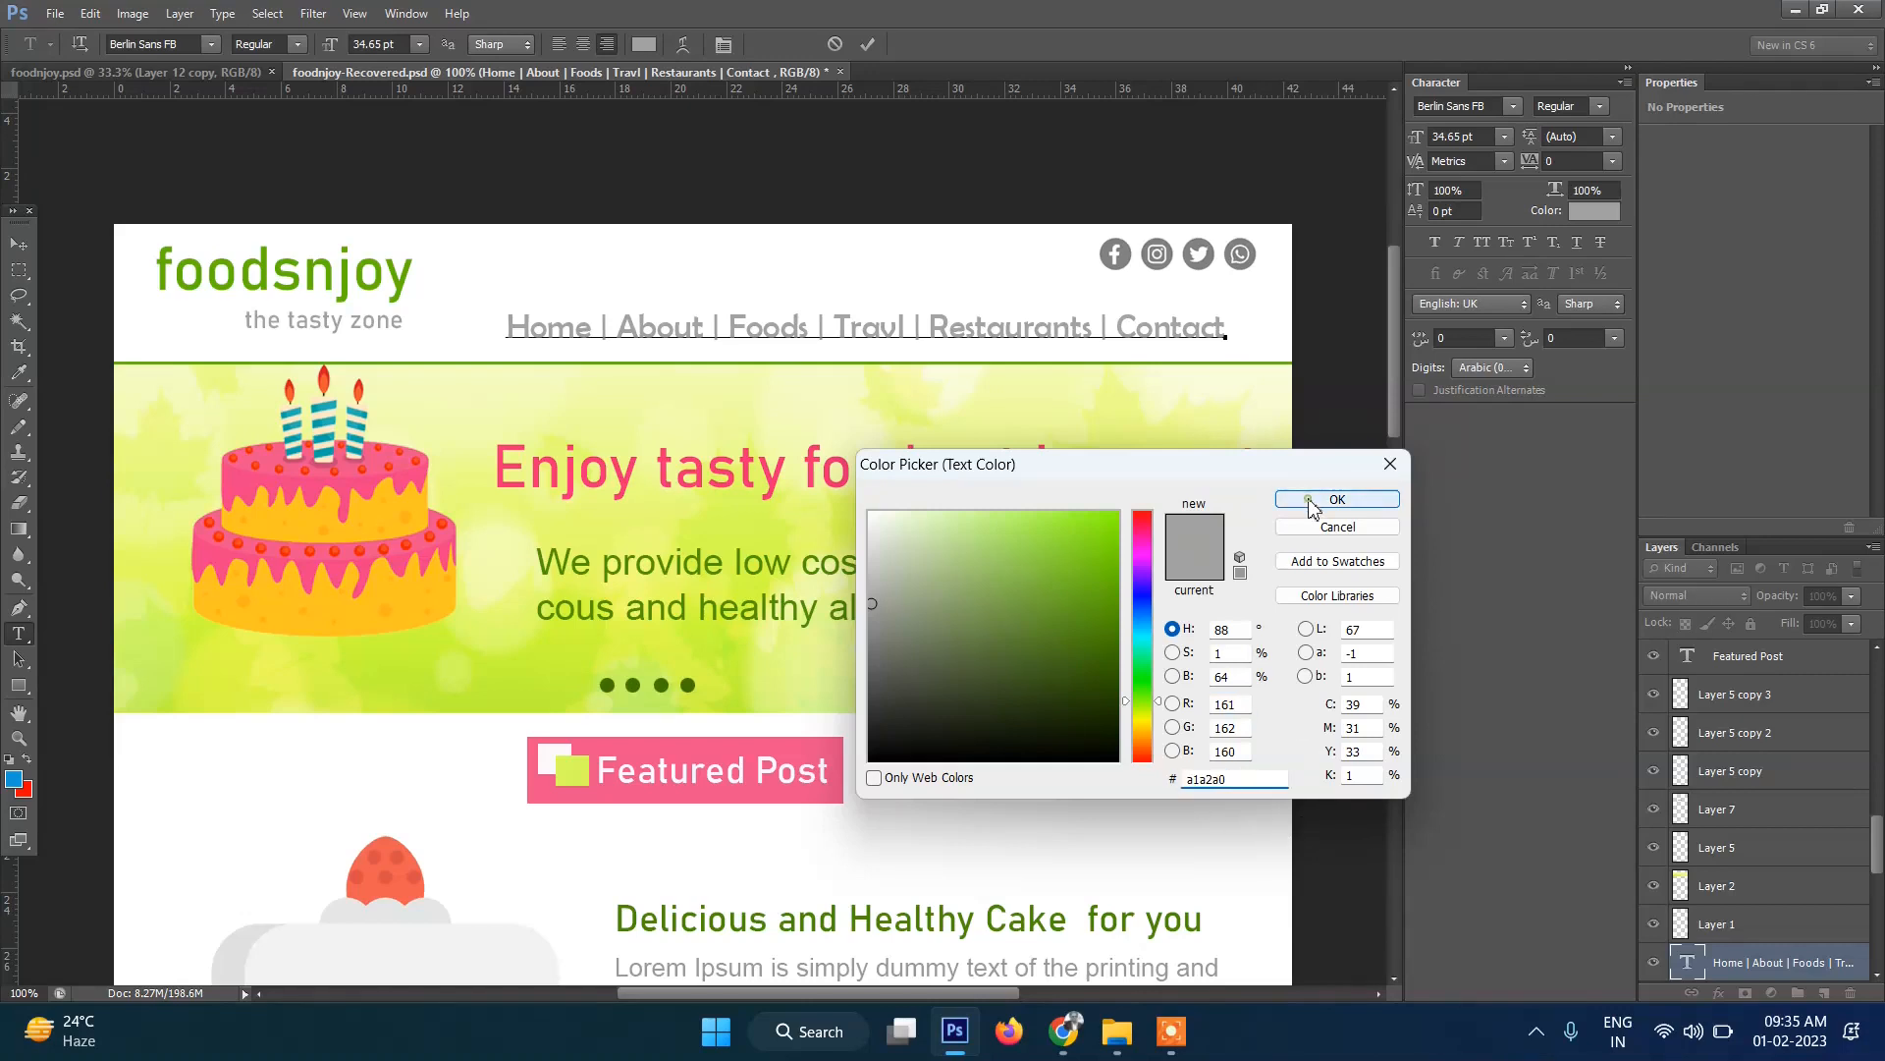
pyautogui.click(1336, 499)
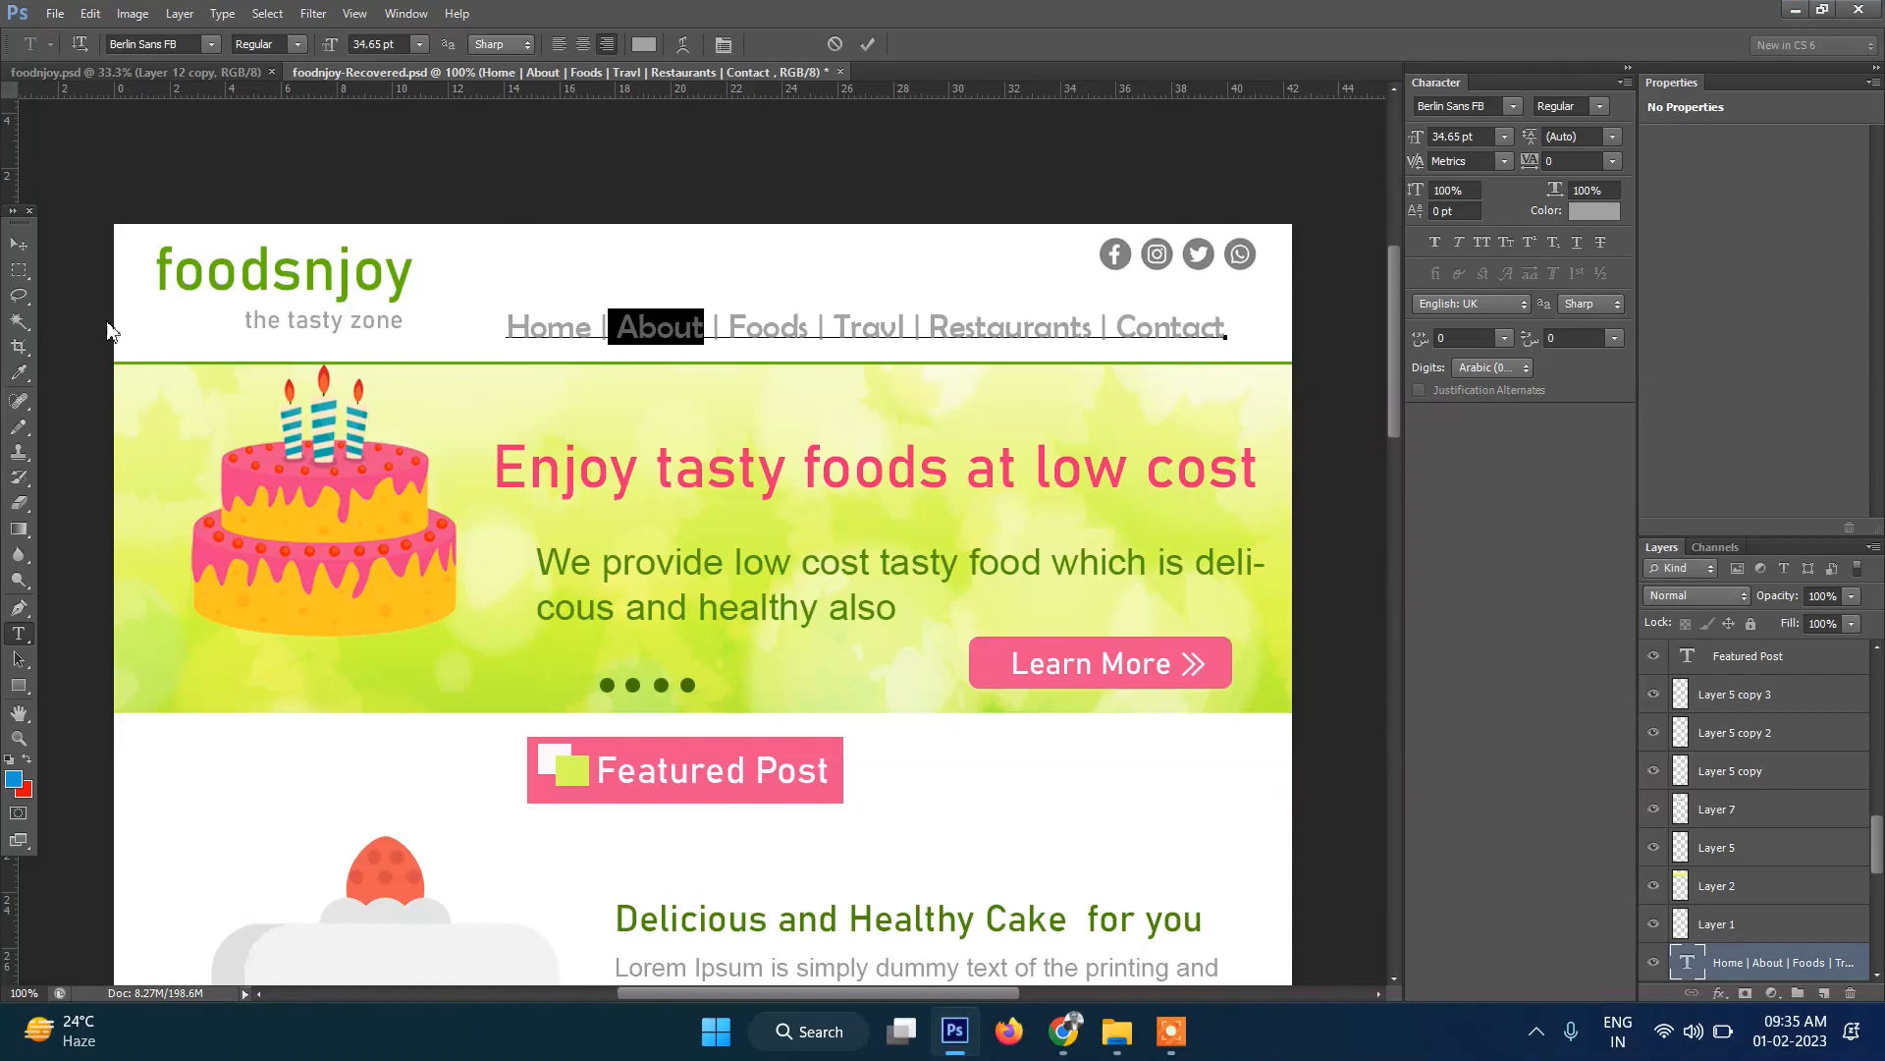
pyautogui.hotkey('alt', 'Tab')
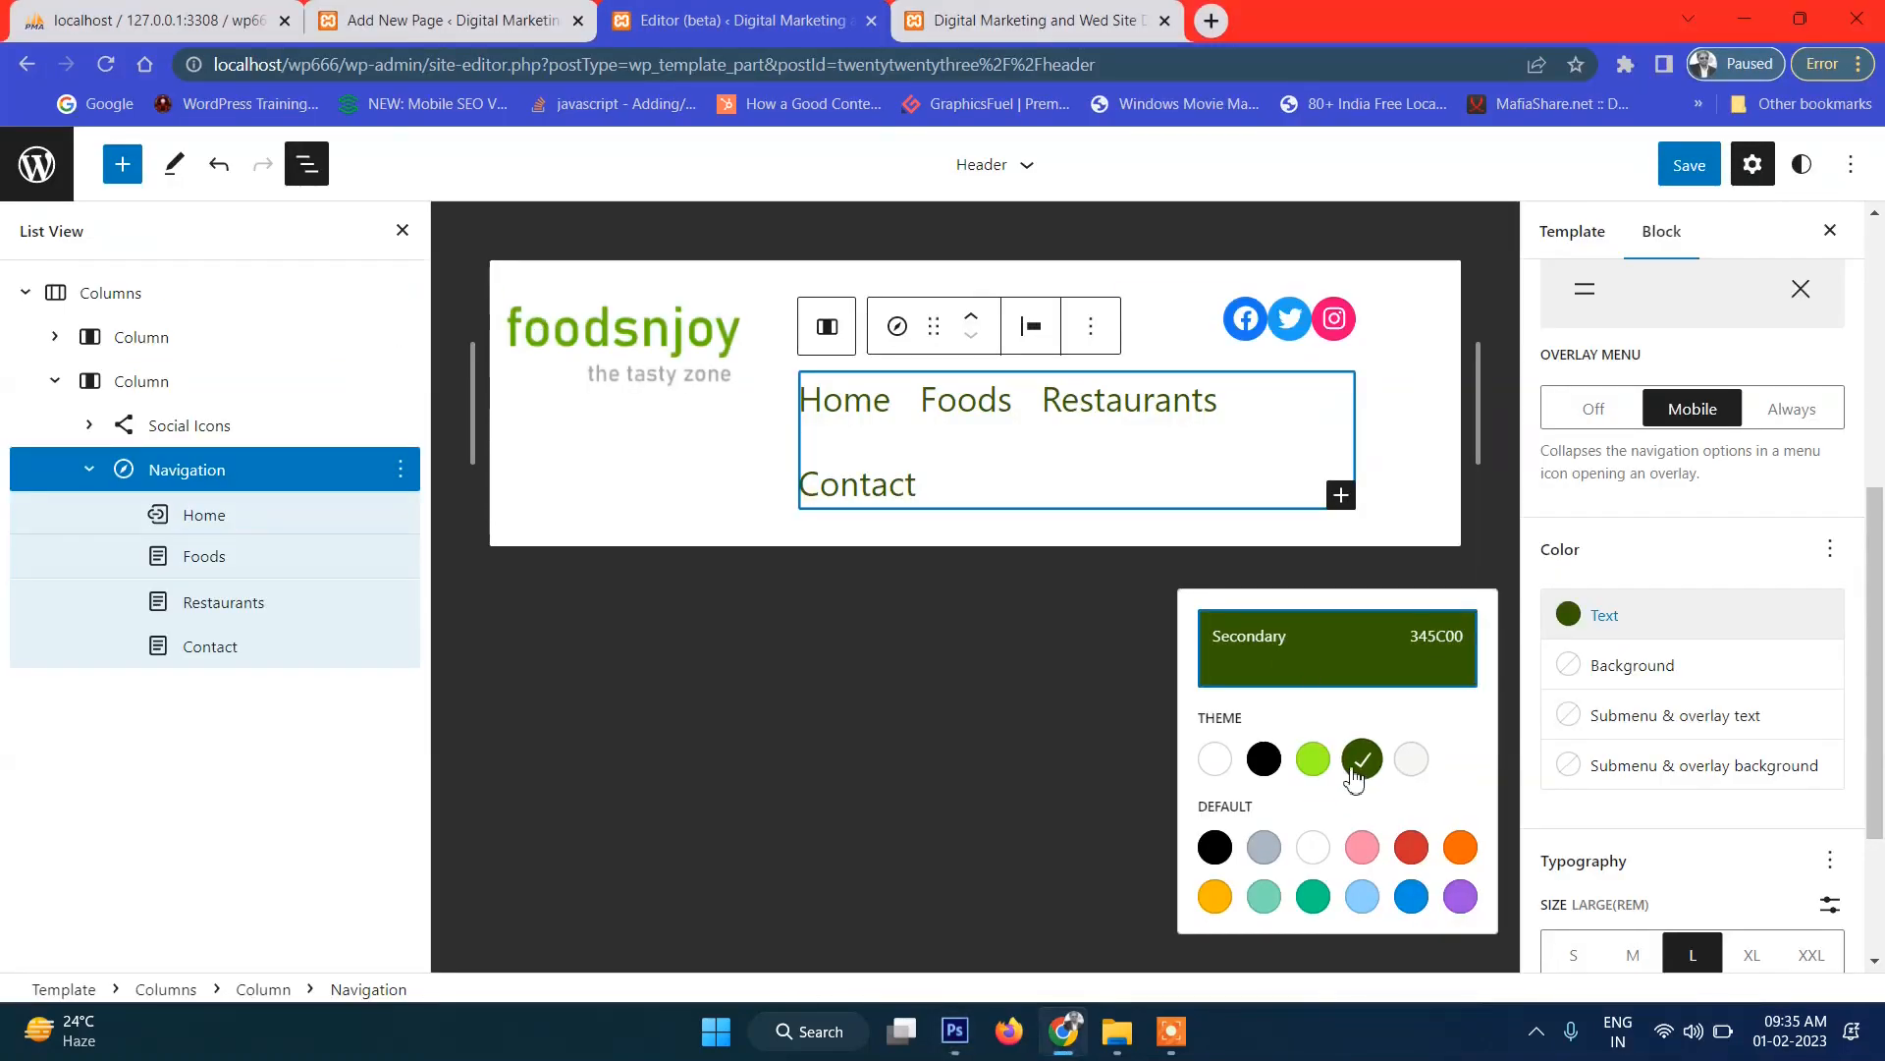
# Change the navigation link text colour from hex 345C00 to grey A1A2A0.
pyautogui.click(1659, 619)
pyautogui.click(1659, 619)
pyautogui.click(1263, 638)
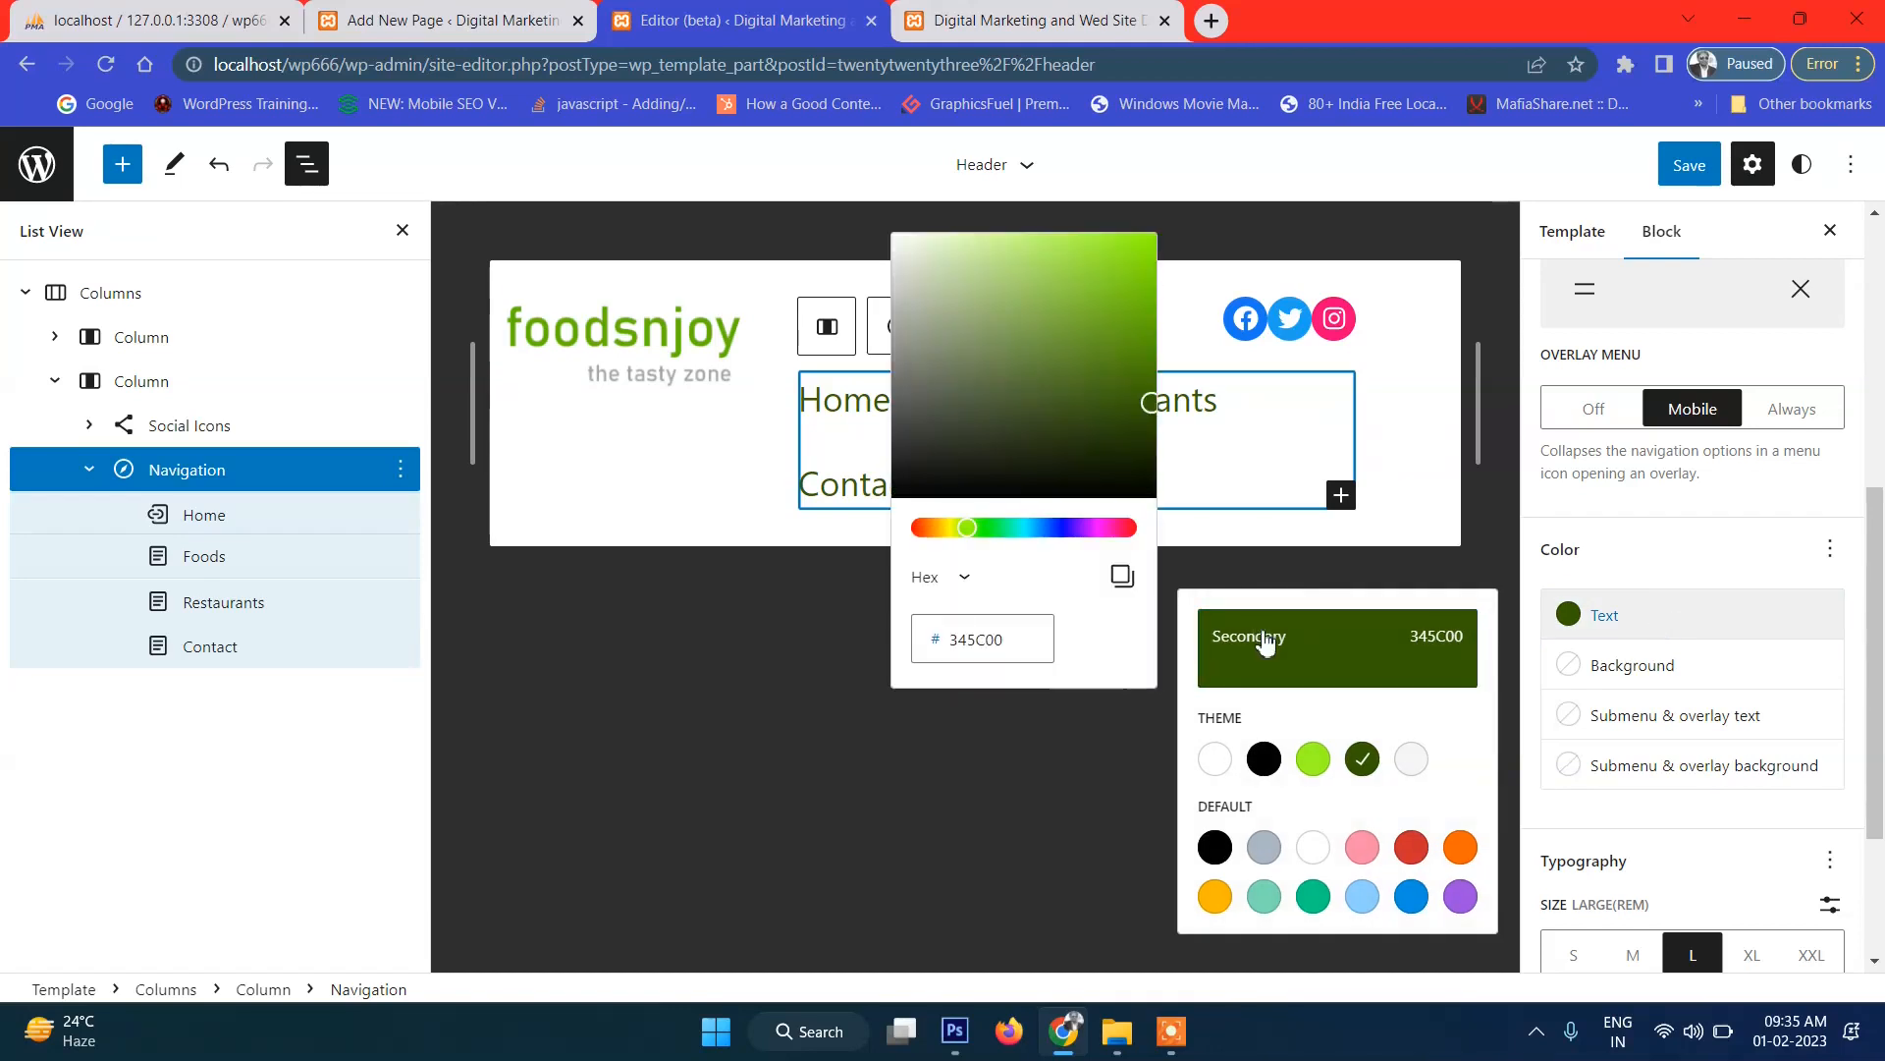
pyautogui.click(1016, 643)
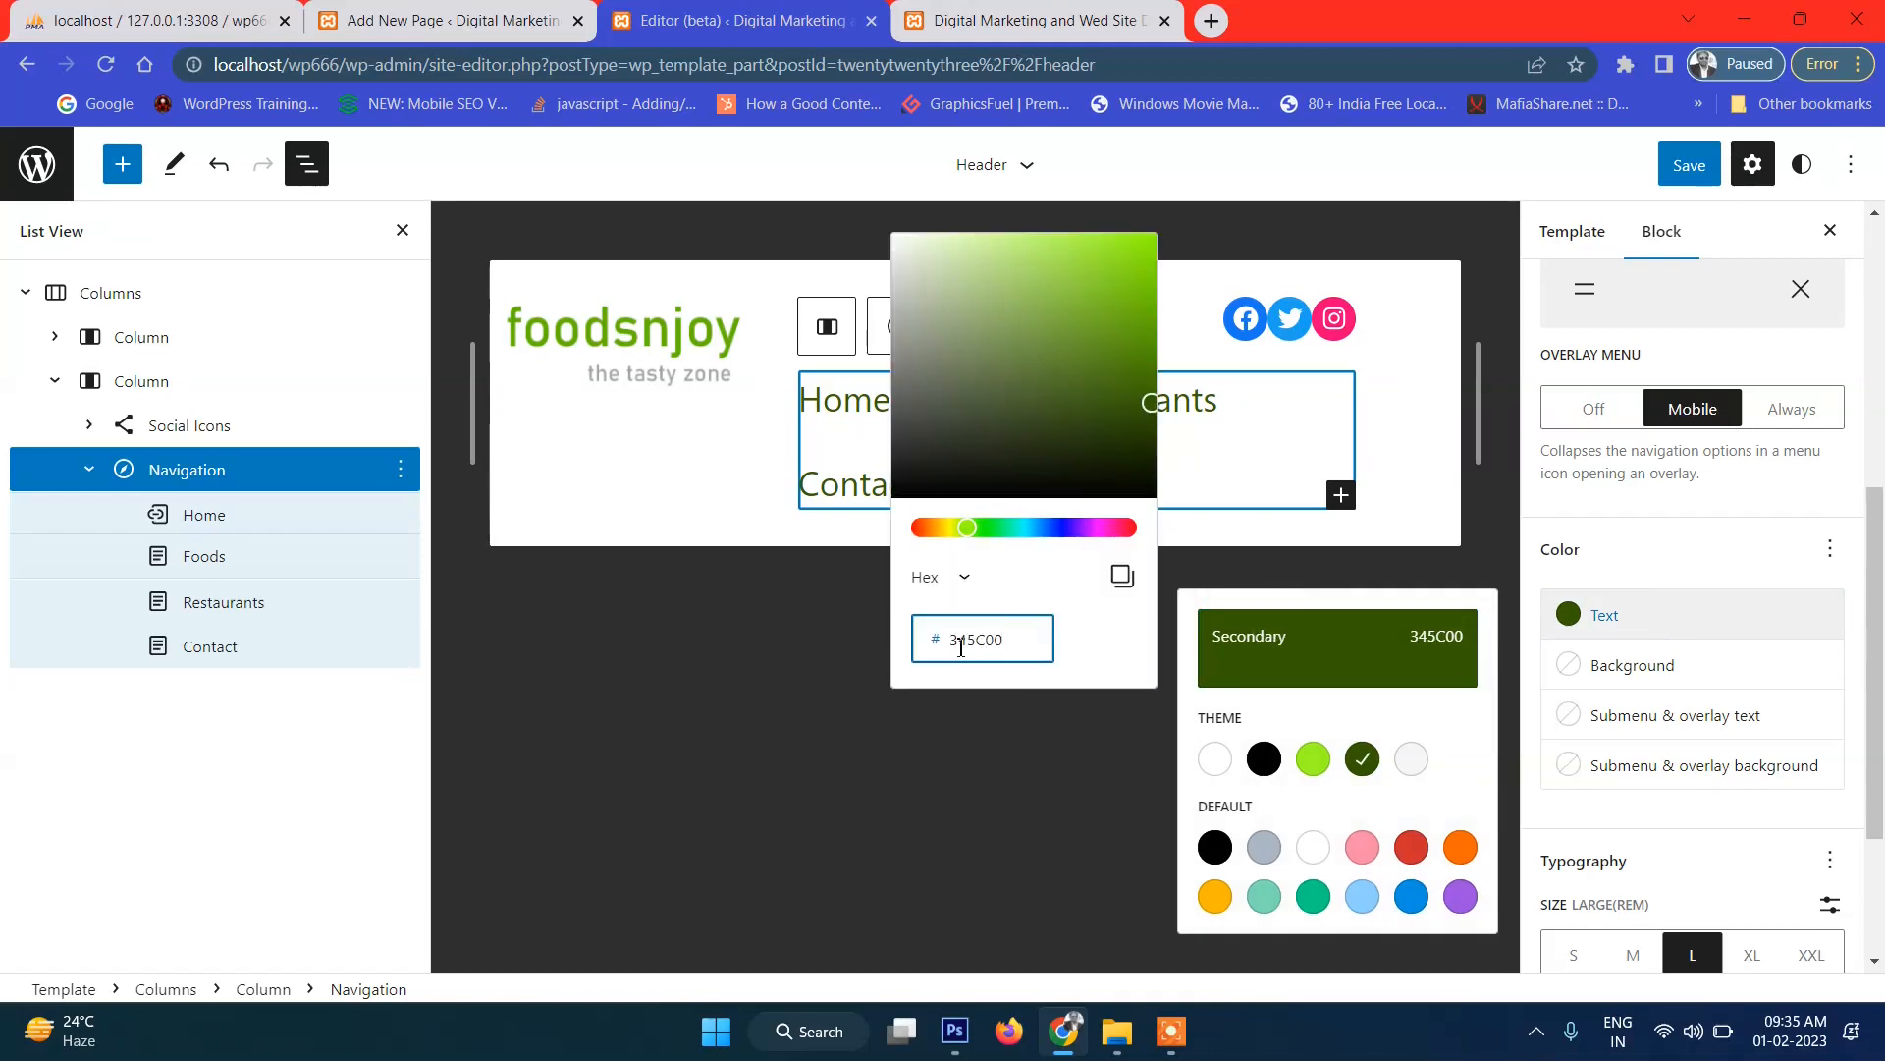
pyautogui.moveTo(951, 643); pyautogui.dragTo(1016, 643)
pyautogui.write('A1A2A0')
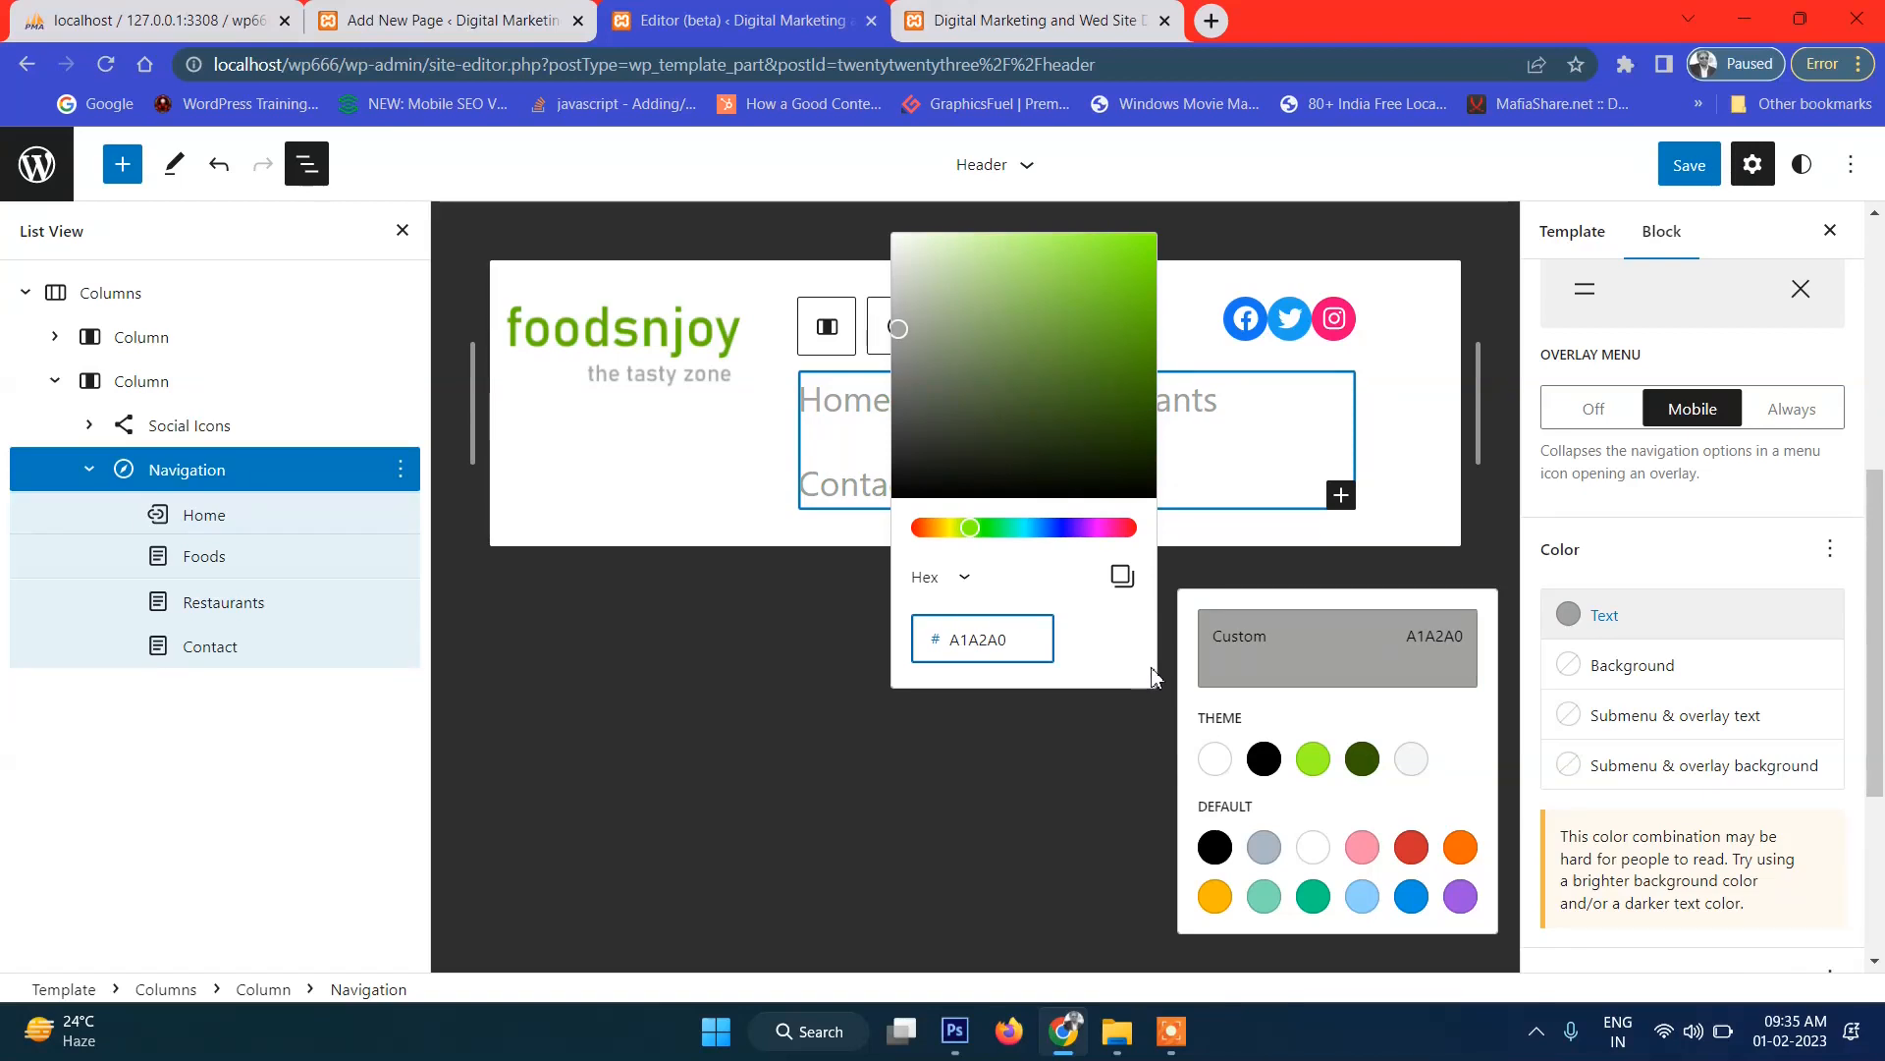
pyautogui.click(1080, 752)
pyautogui.click(1081, 751)
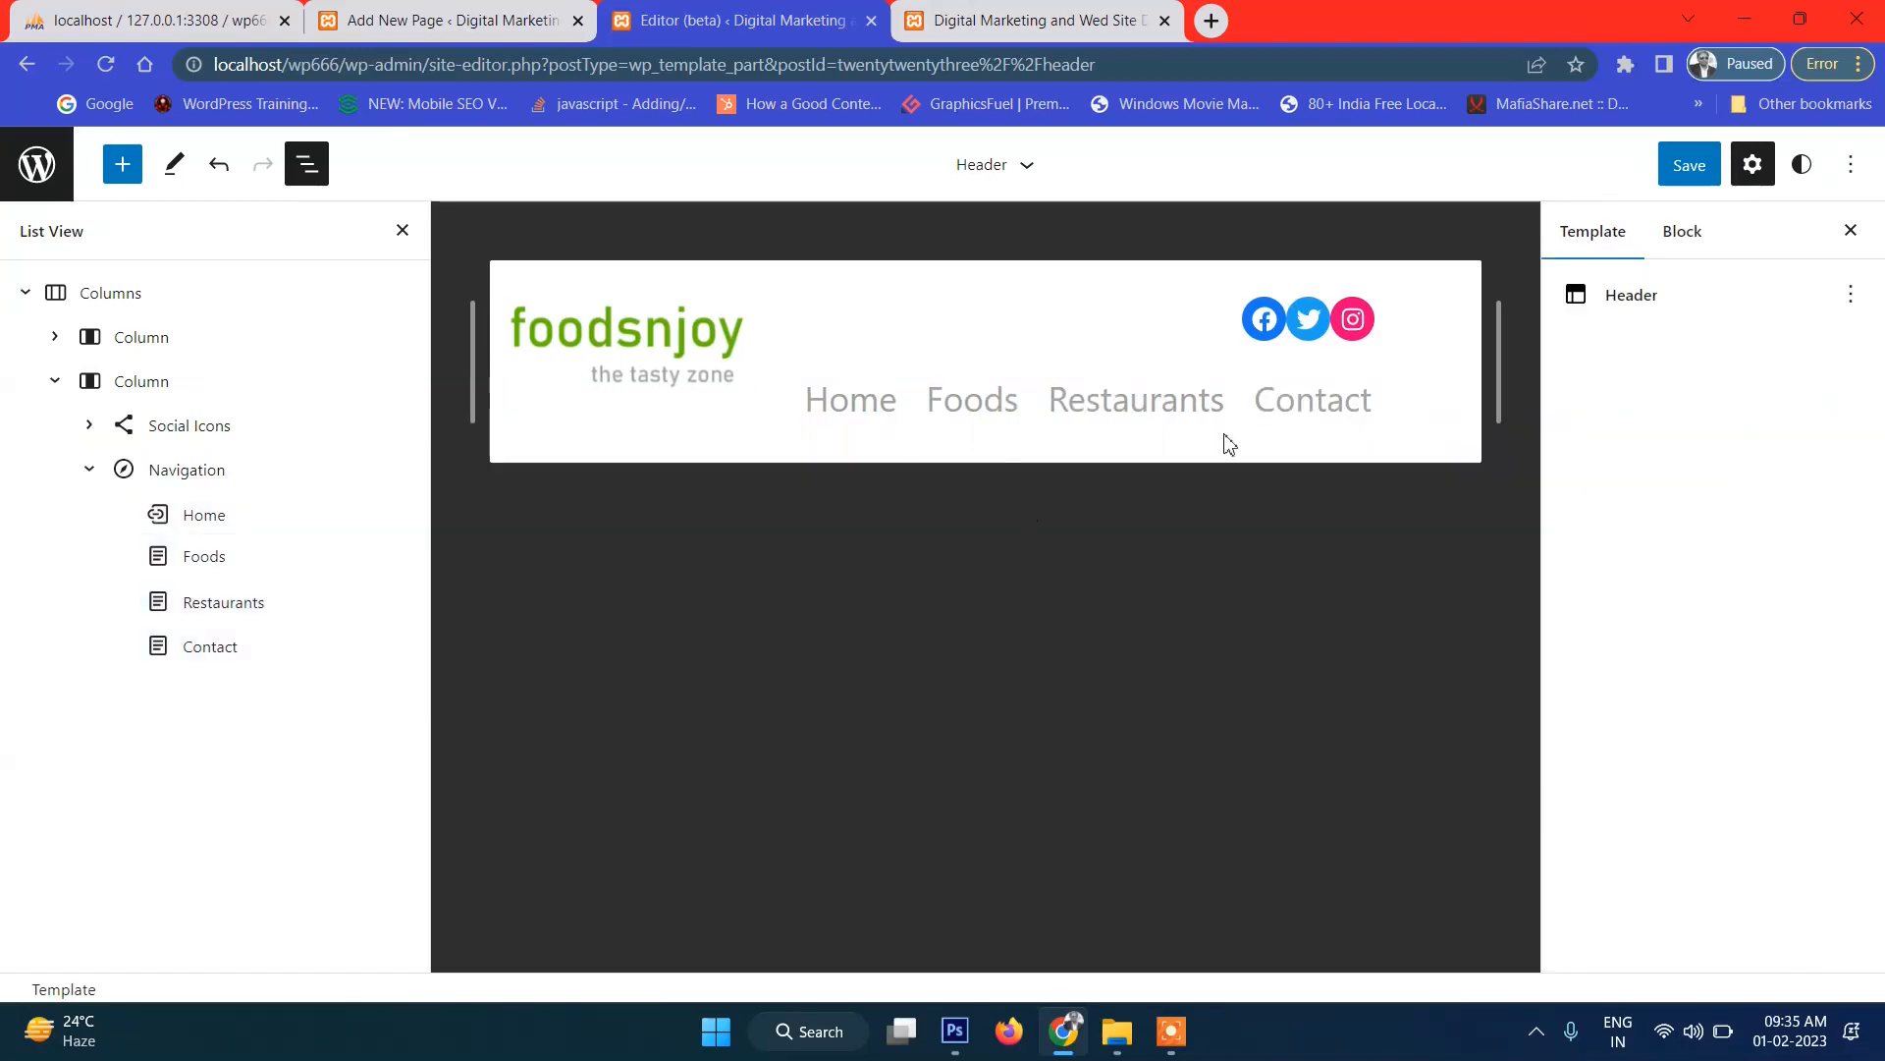
# Save the header changes to the site.
pyautogui.click(1689, 165)
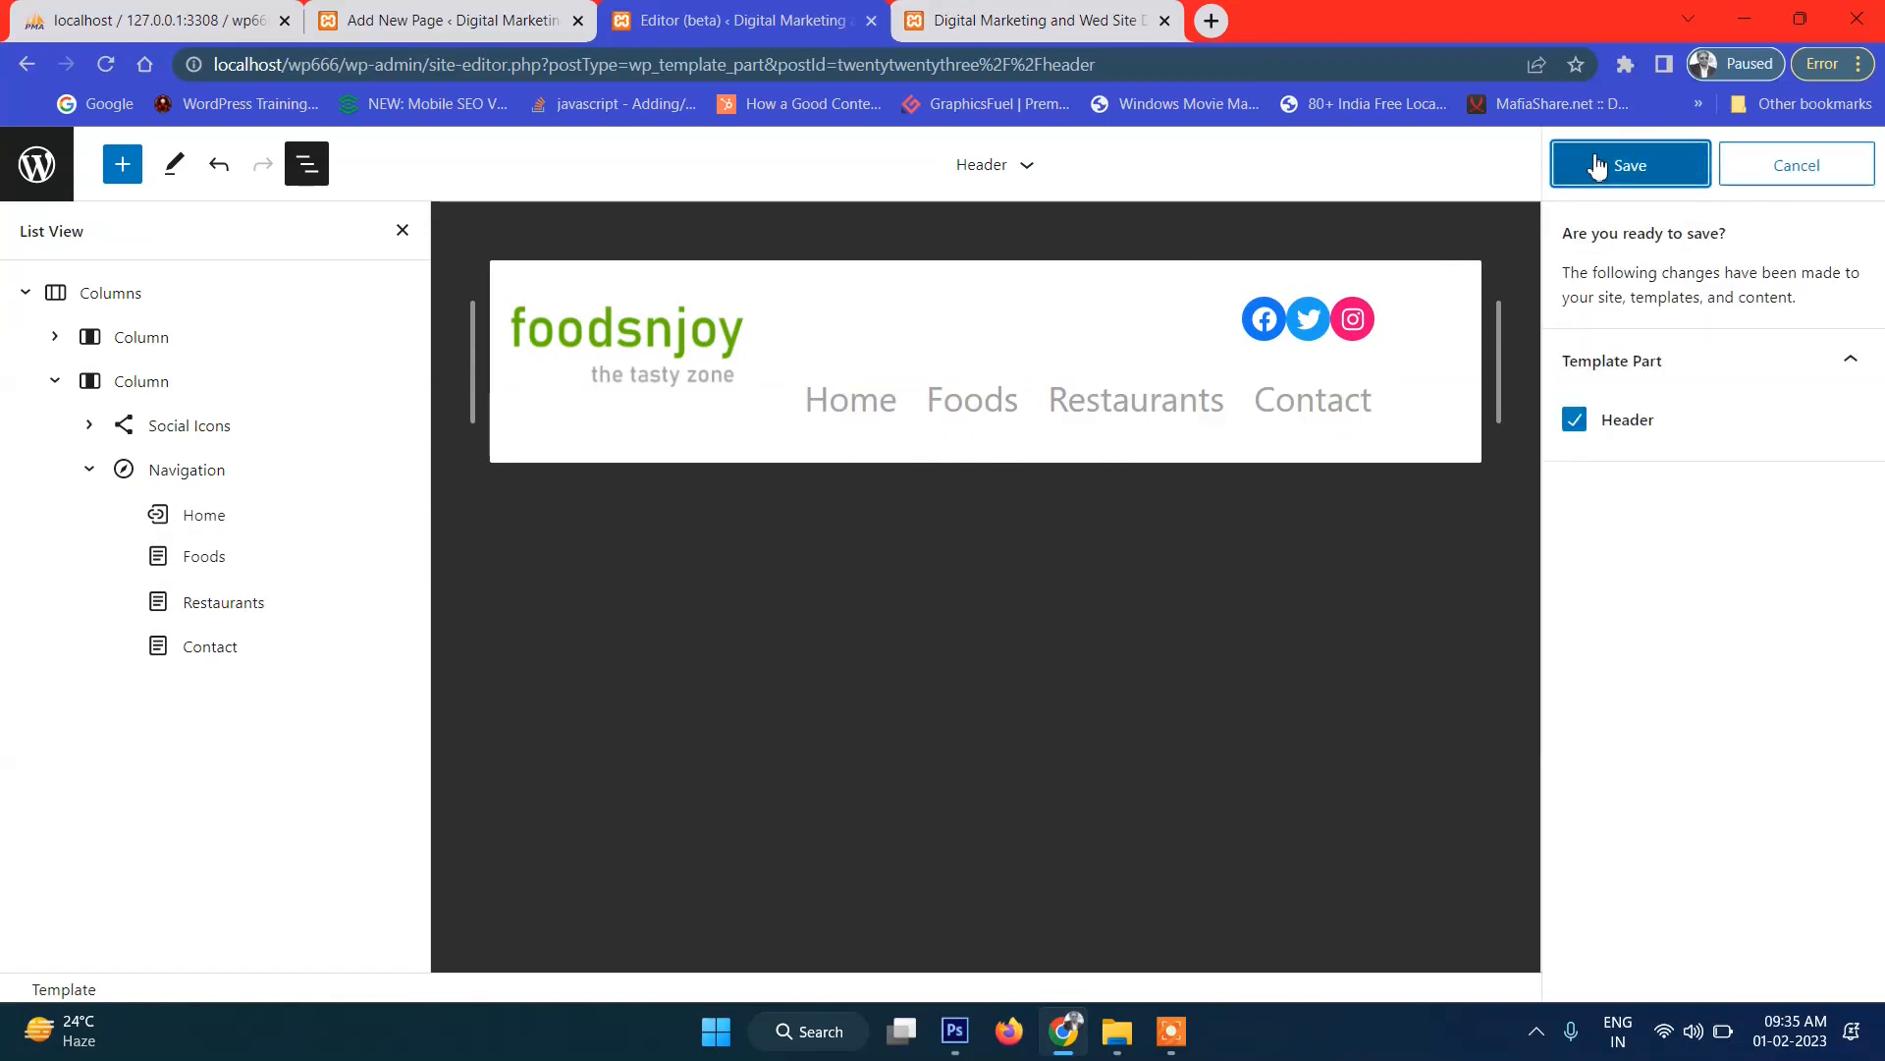
pyautogui.click(1607, 167)
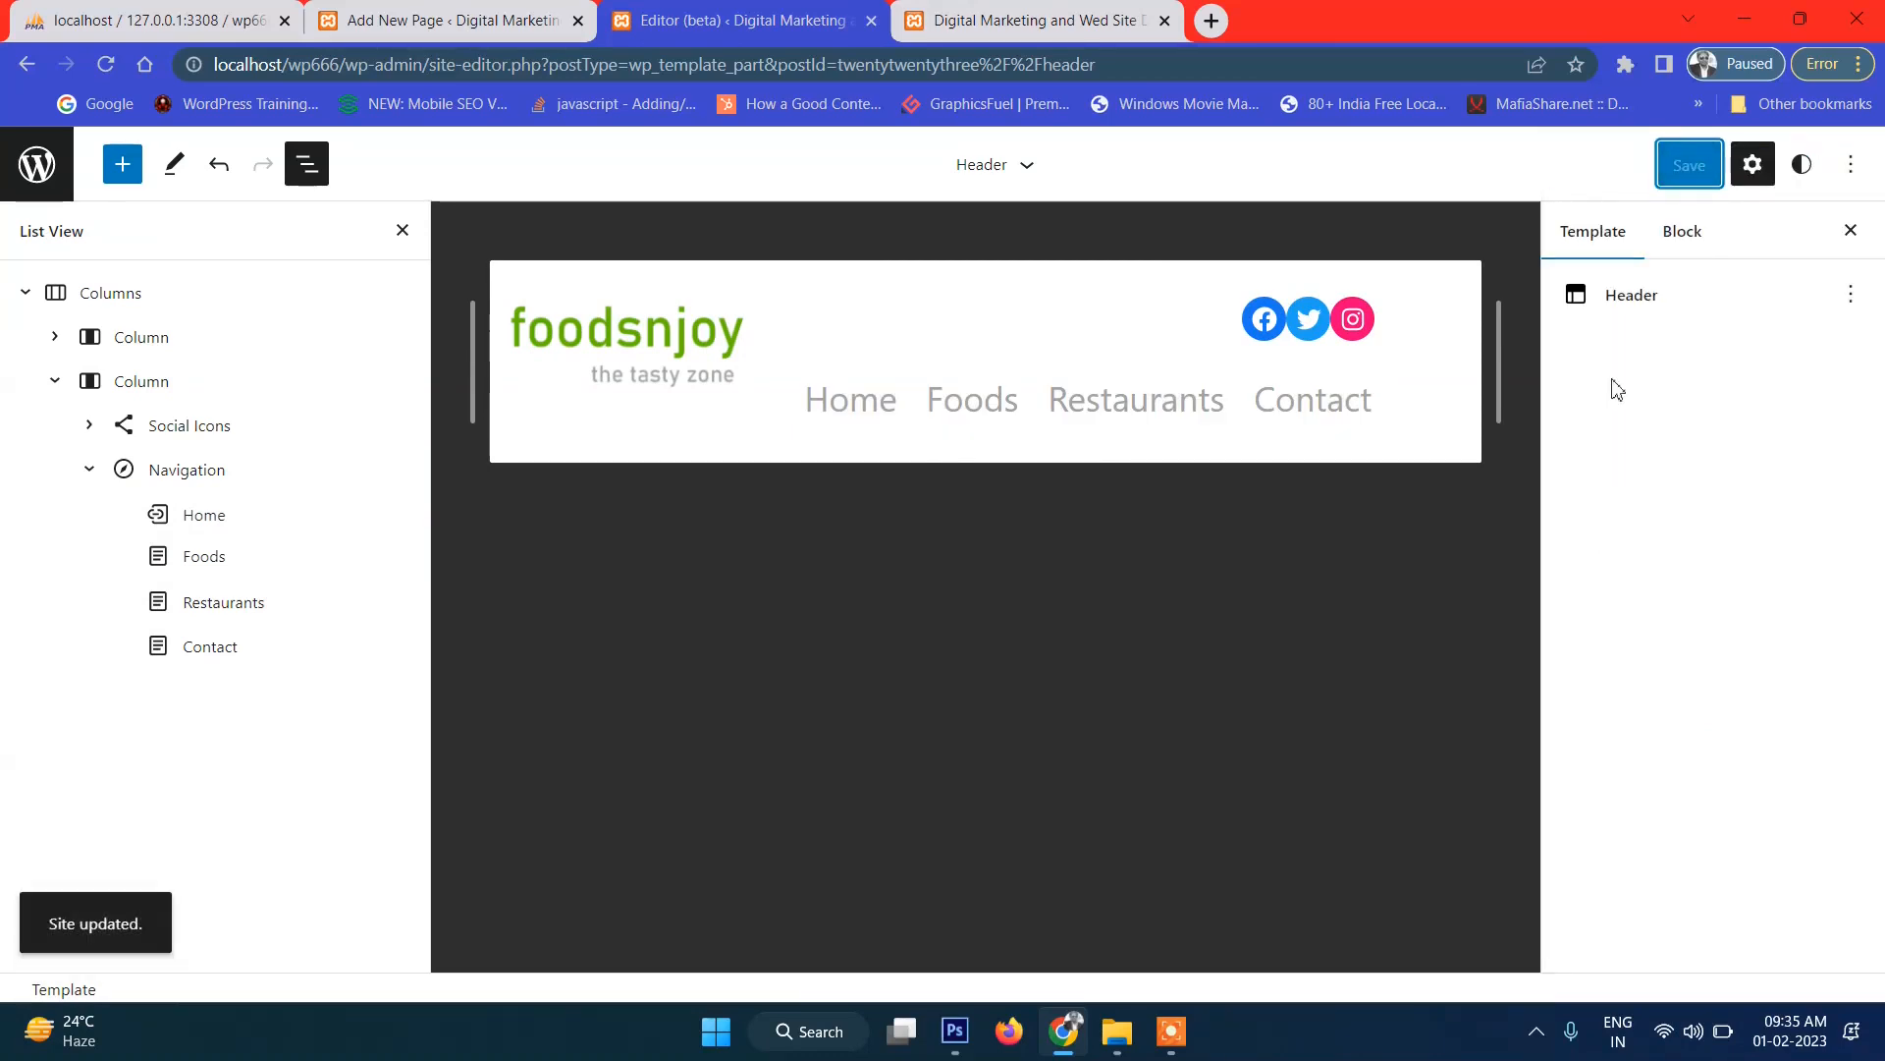
pyautogui.click(1021, 10)
# Reload the live foodsnjoy site and scroll to check the grey header menu links.
pyautogui.press('F5')
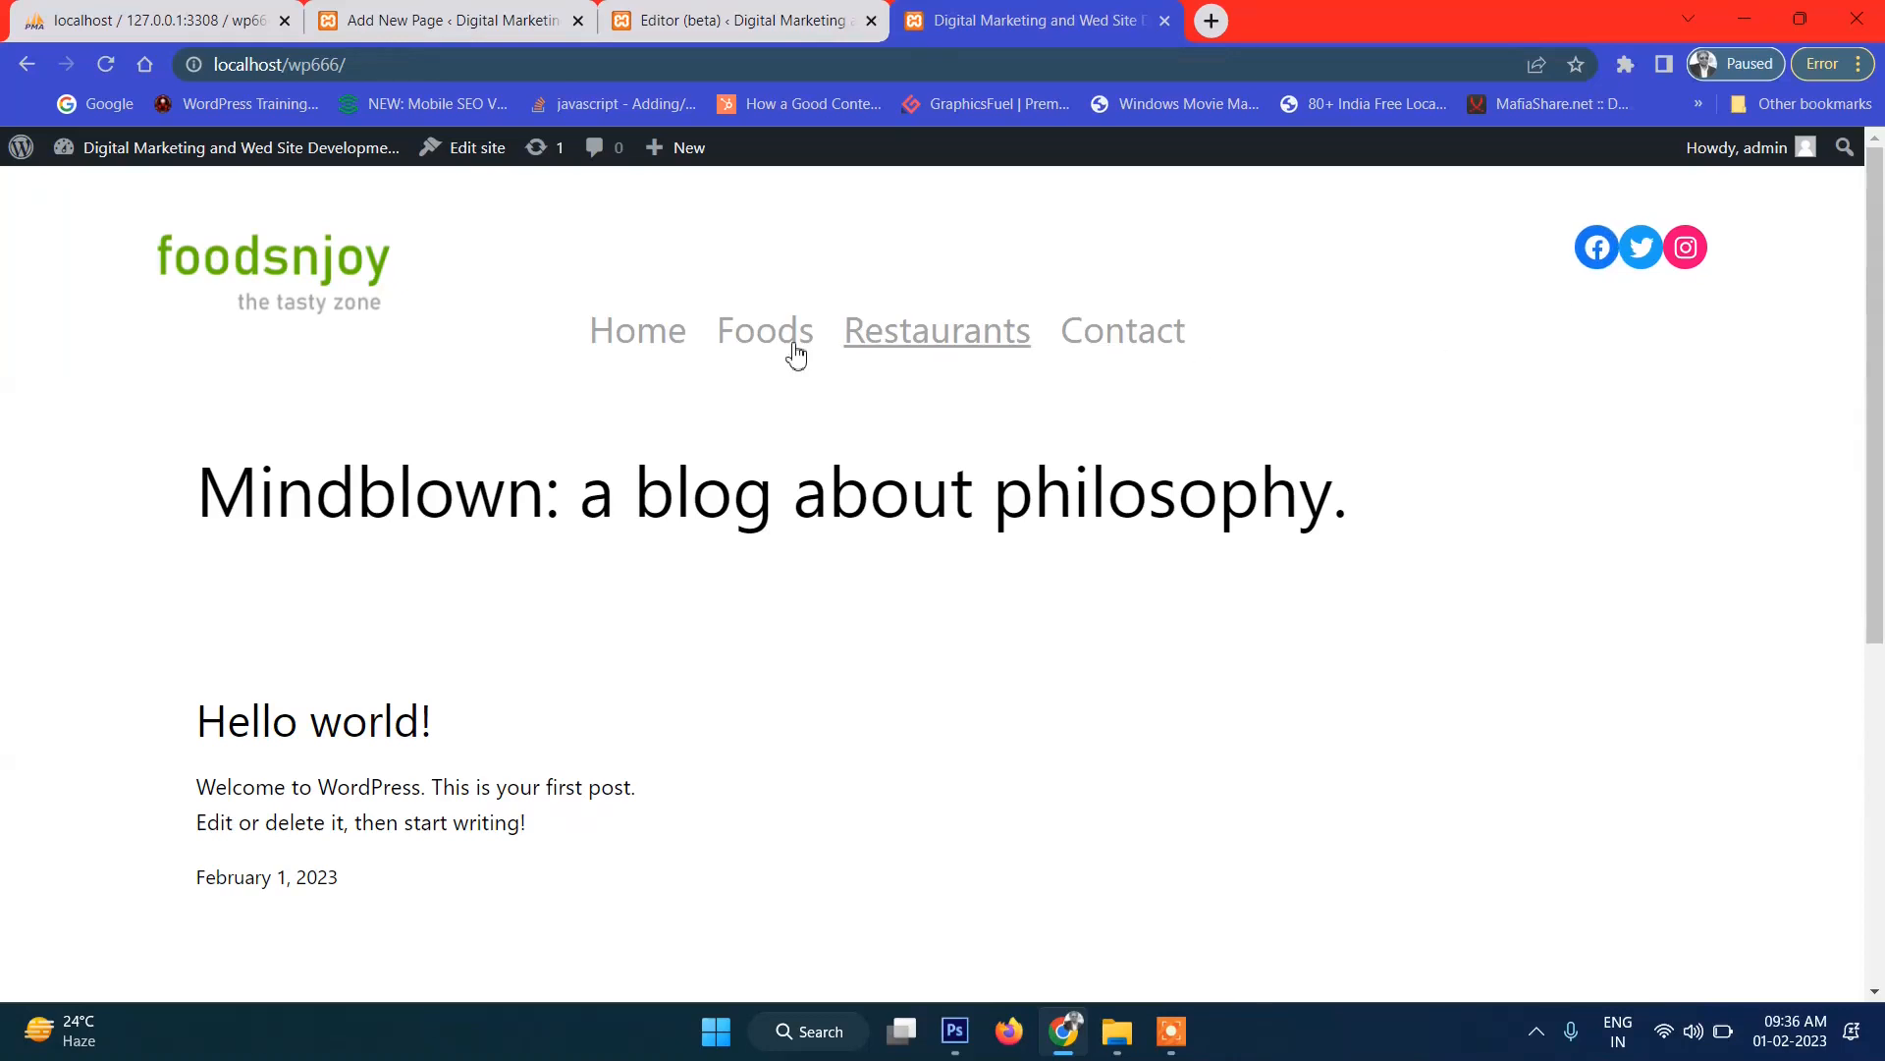
pyautogui.scroll(-2, 1365, 359)
pyautogui.scroll(2, 1365, 359)
pyautogui.scroll(-1, 1594, 344)
pyautogui.scroll(1, 1601, 350)
pyautogui.click(952, 1033)
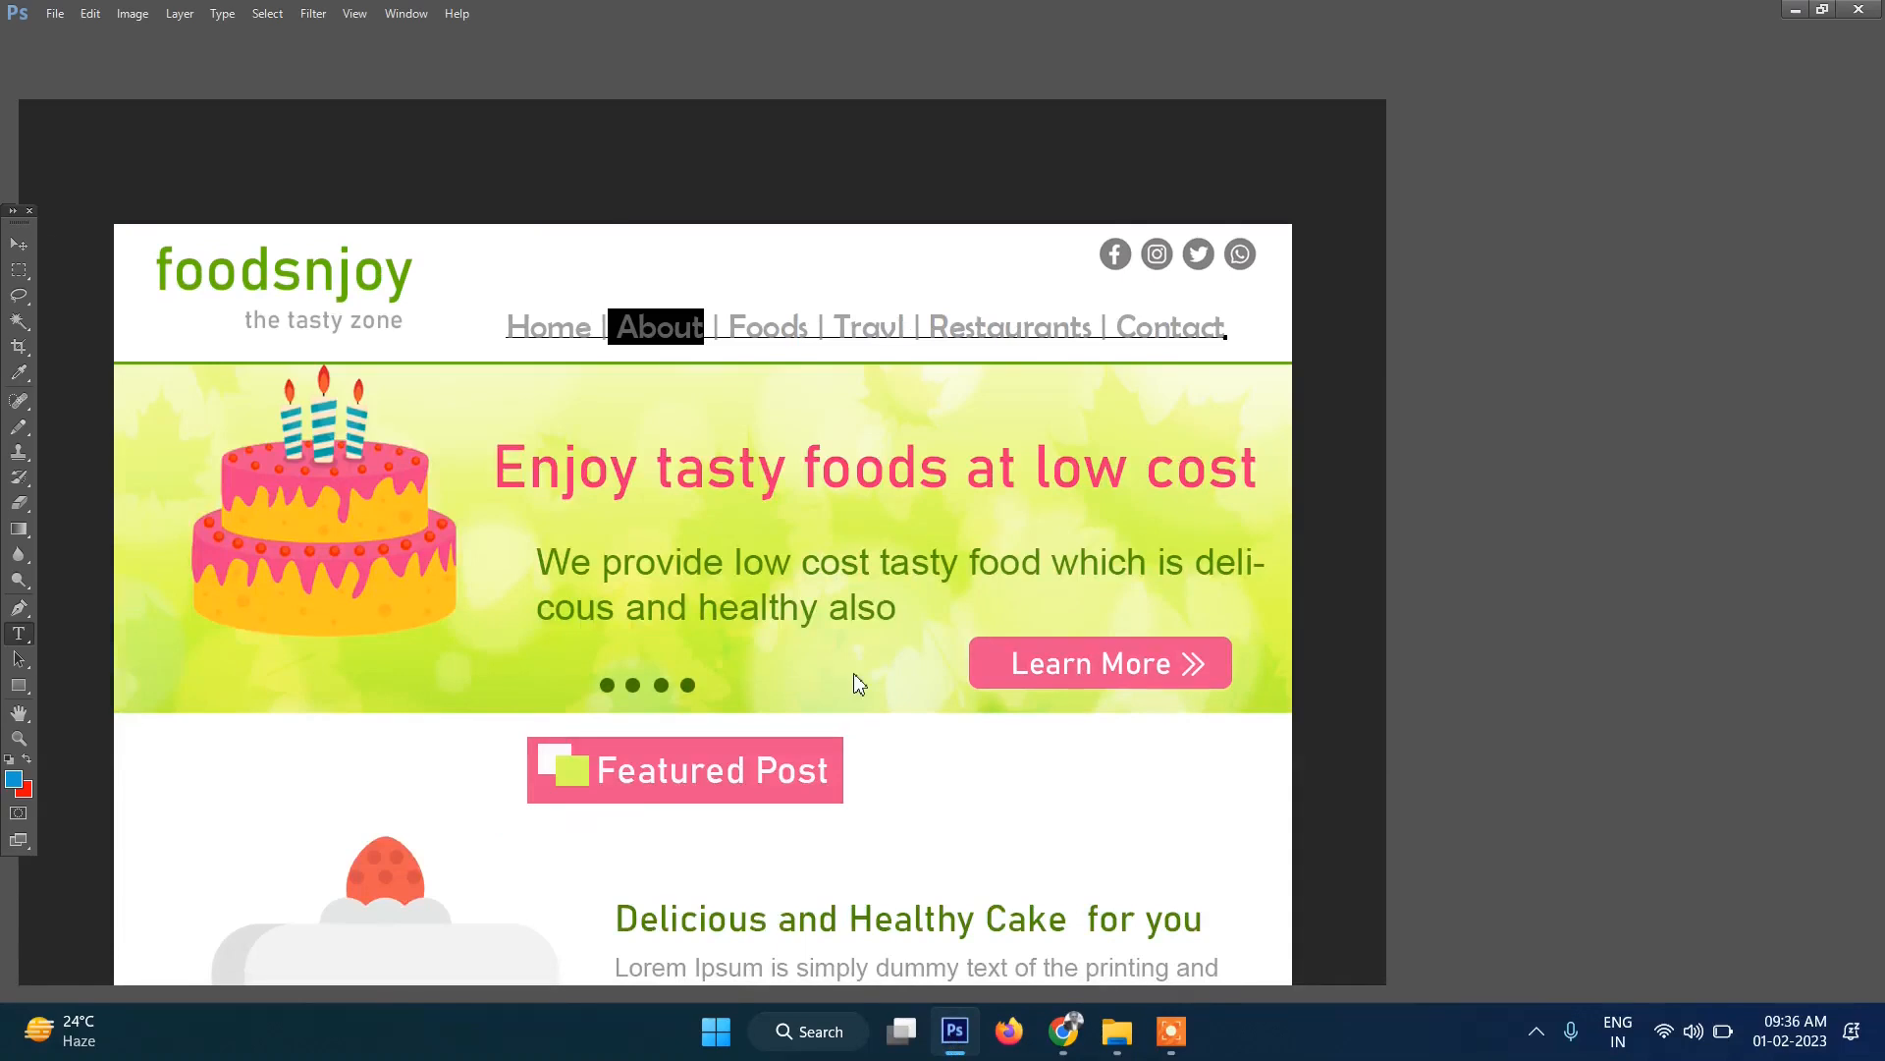
# Commit the nav text edit with Photoshop's Move tool and return to the browser's site editor.
pyautogui.click(20, 246)
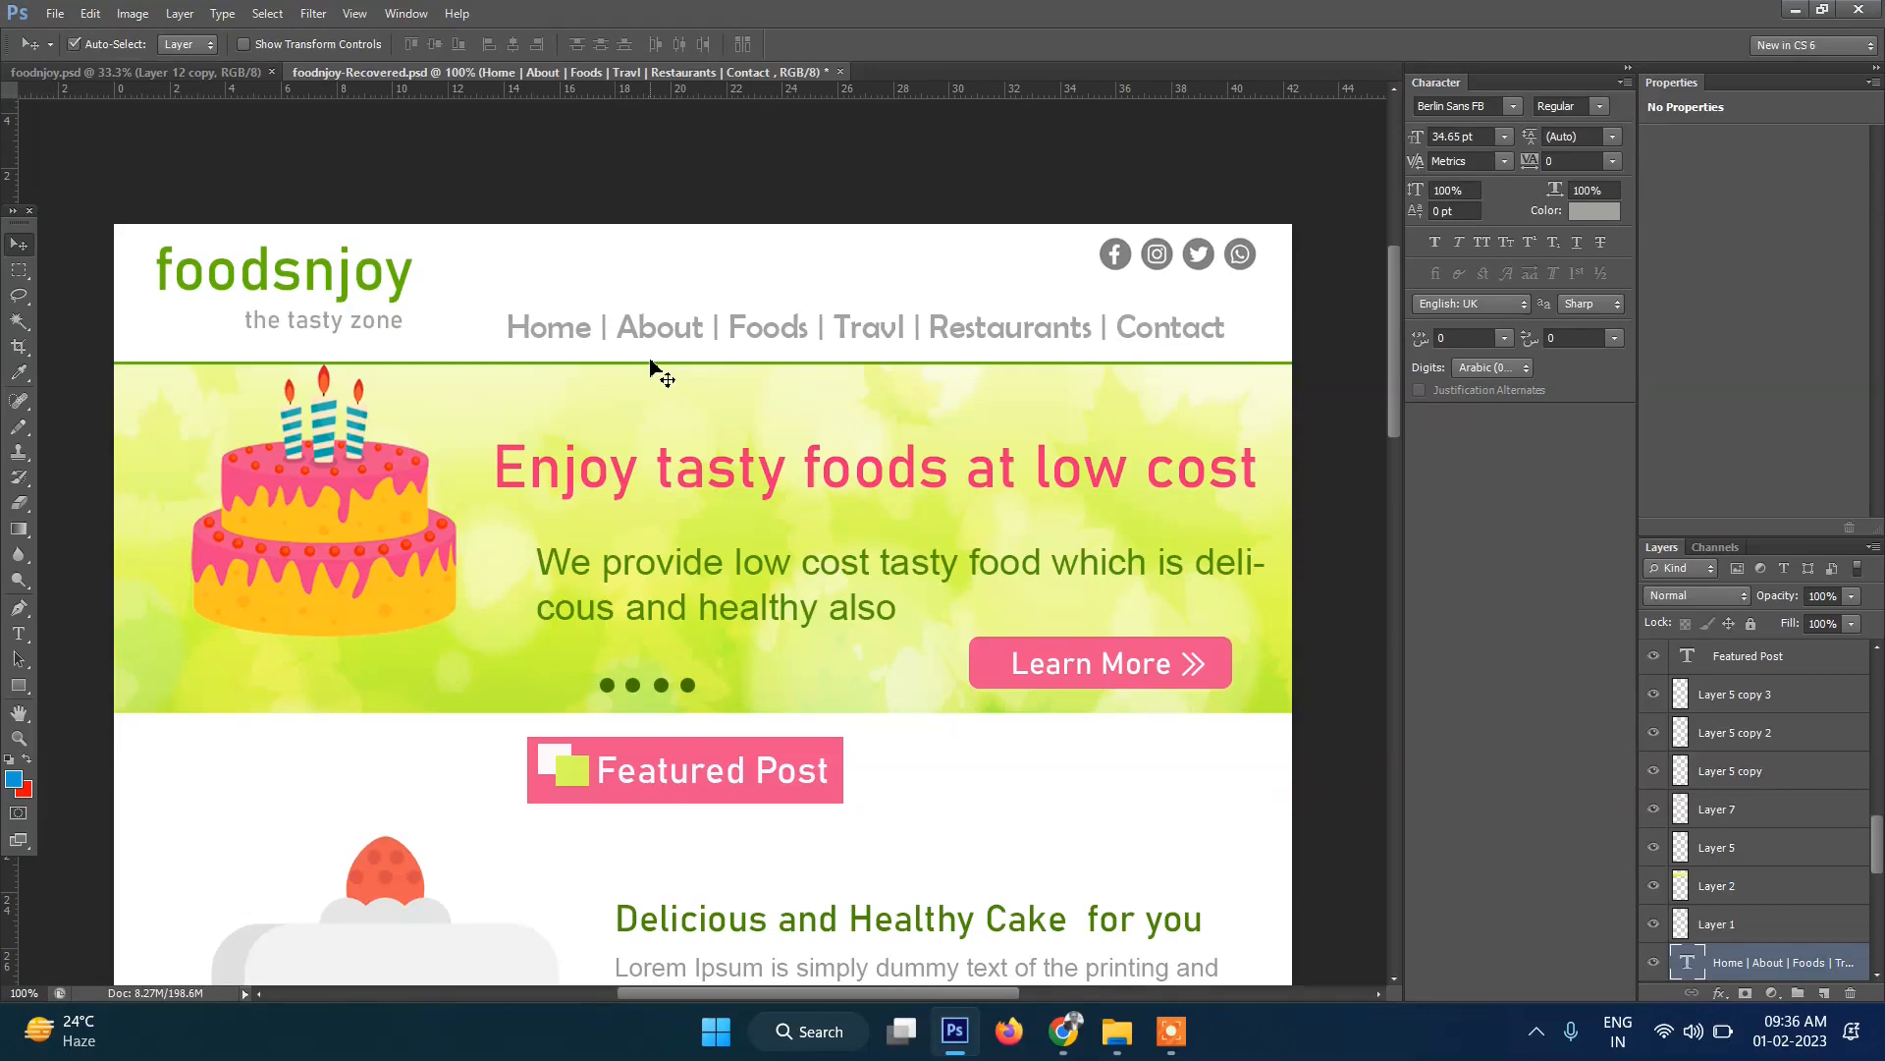
pyautogui.click(1063, 1034)
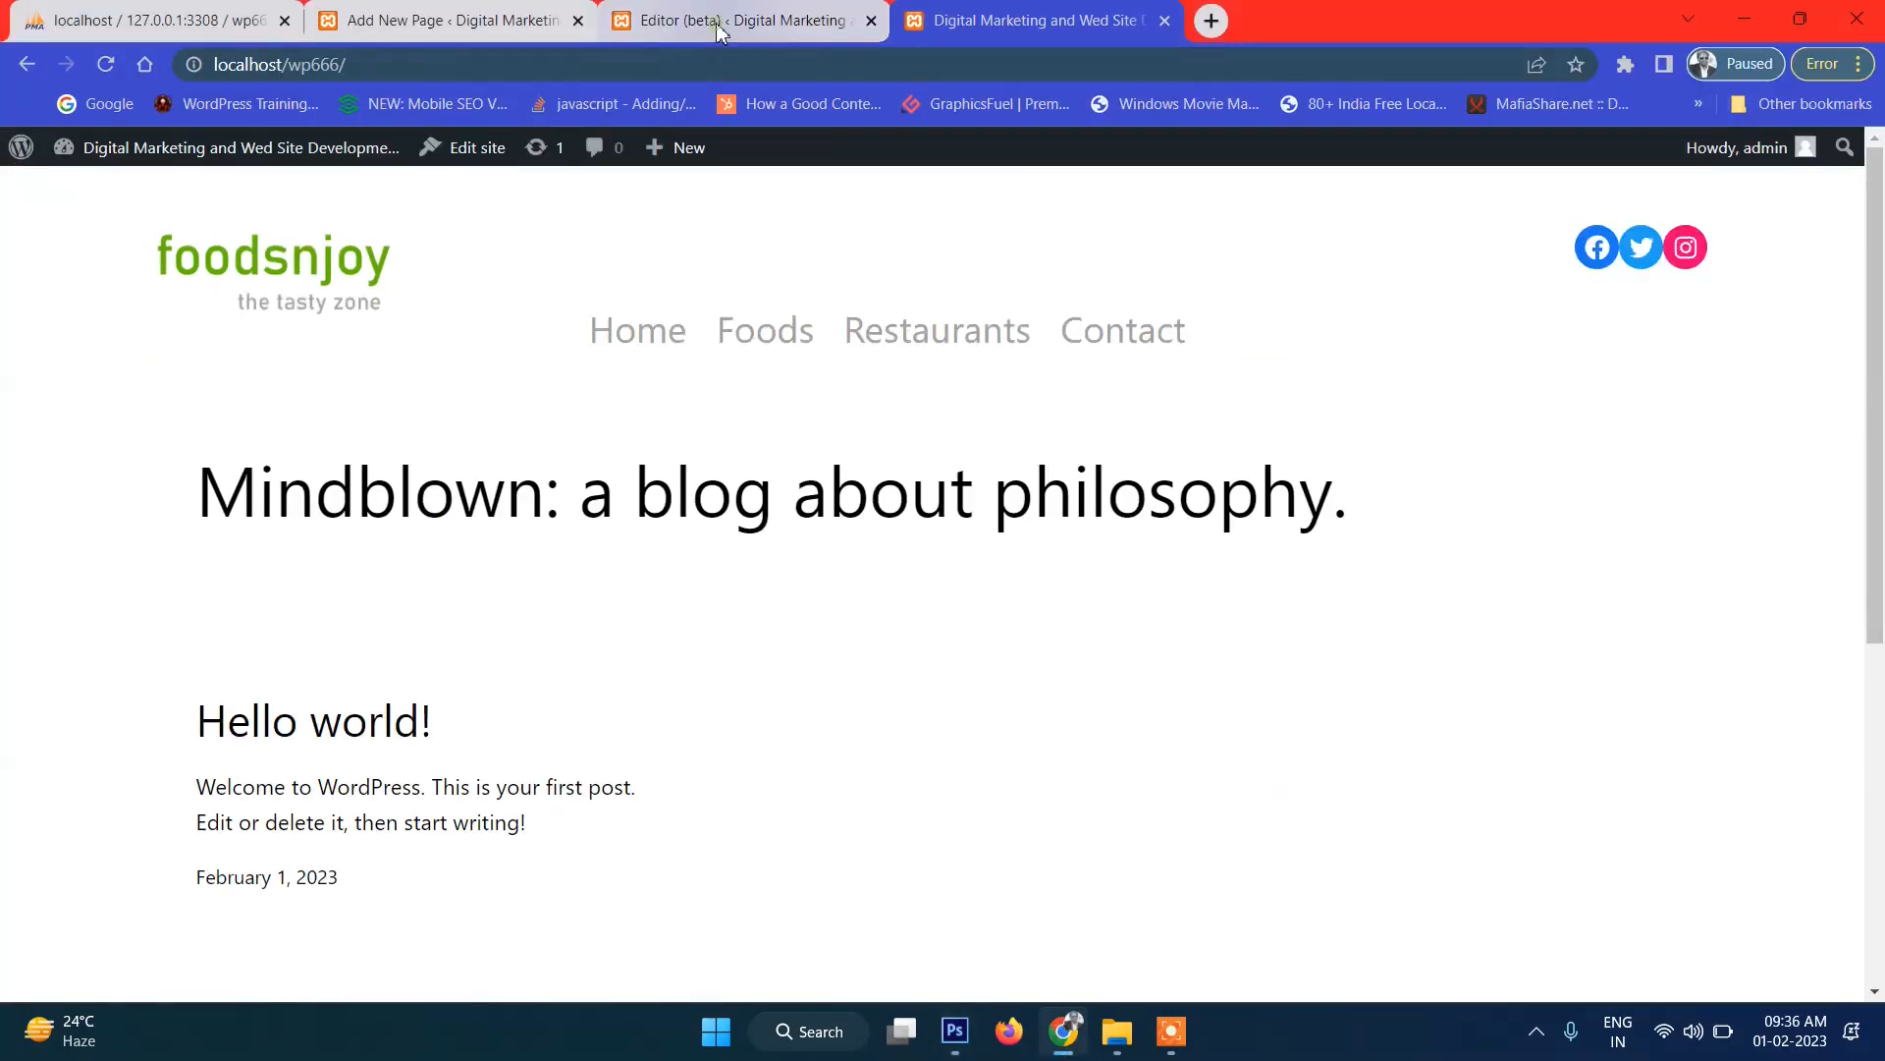
pyautogui.click(716, 22)
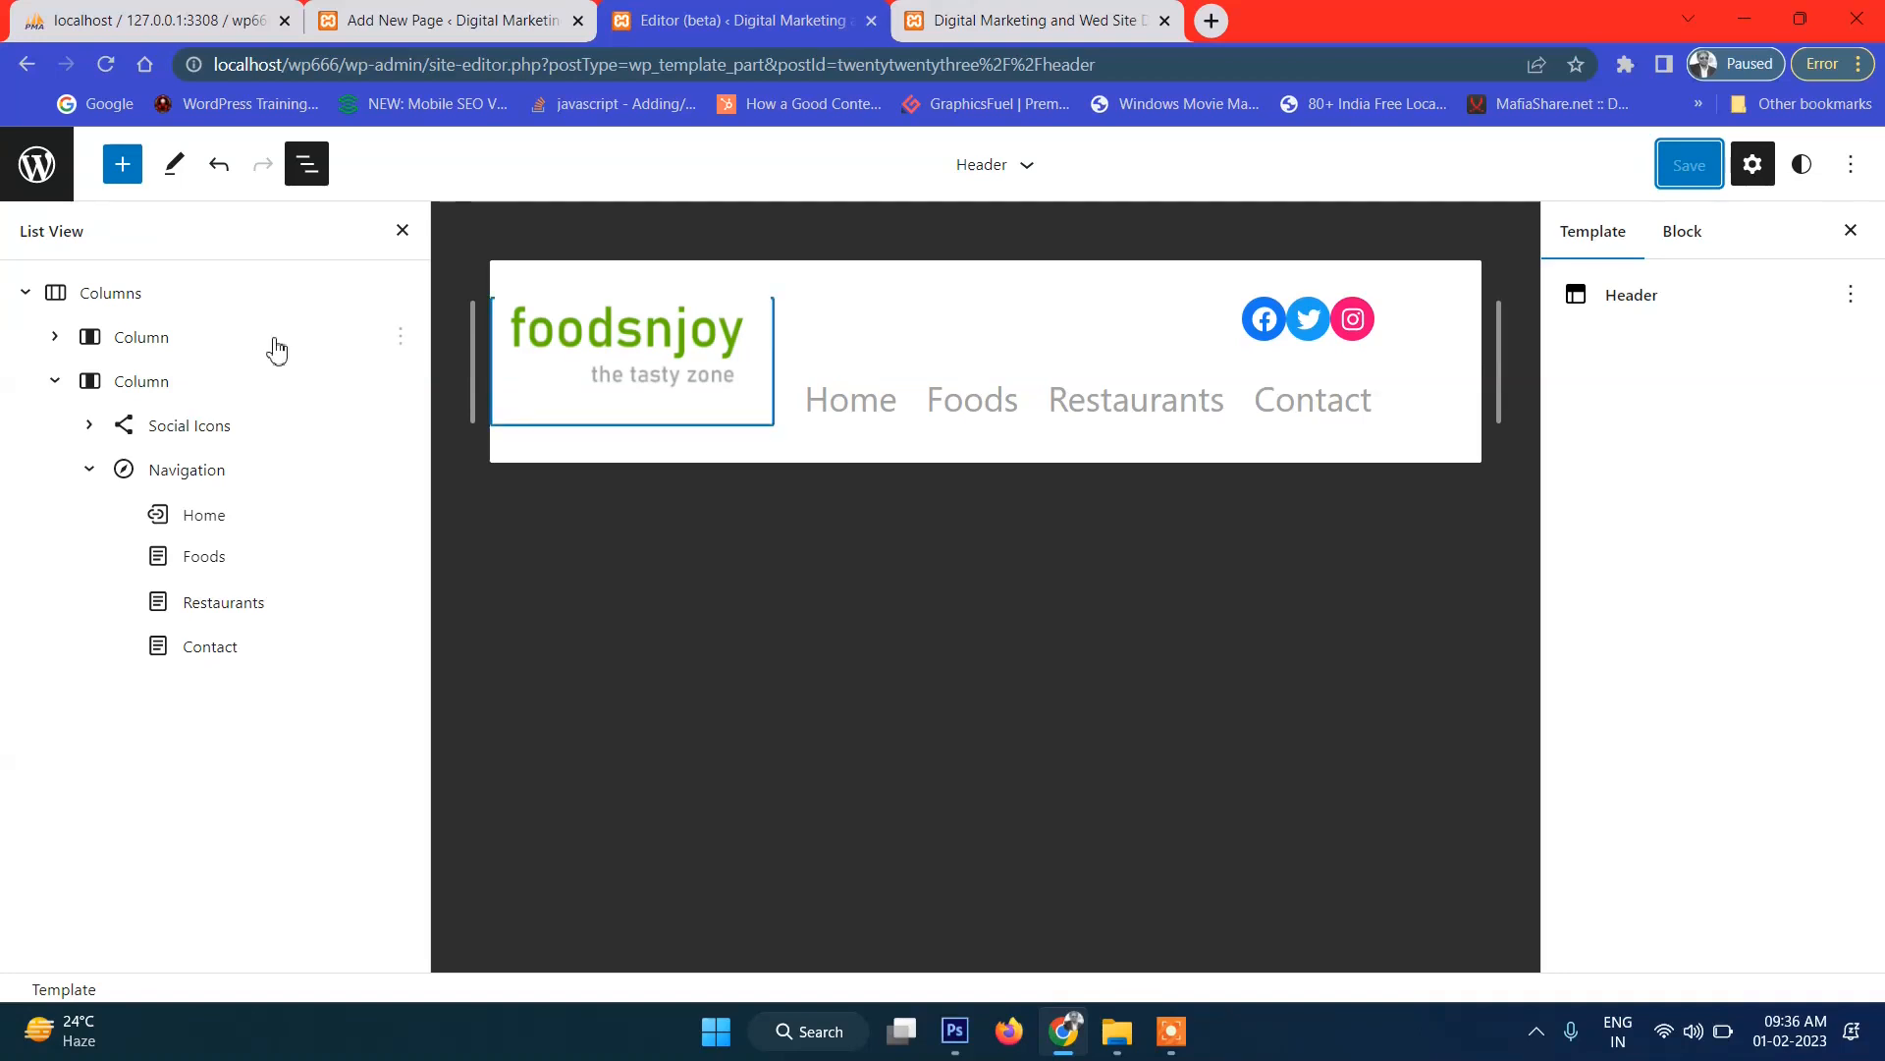
# Select the header's Columns block in List View and insert a new block after it.
pyautogui.click(193, 393)
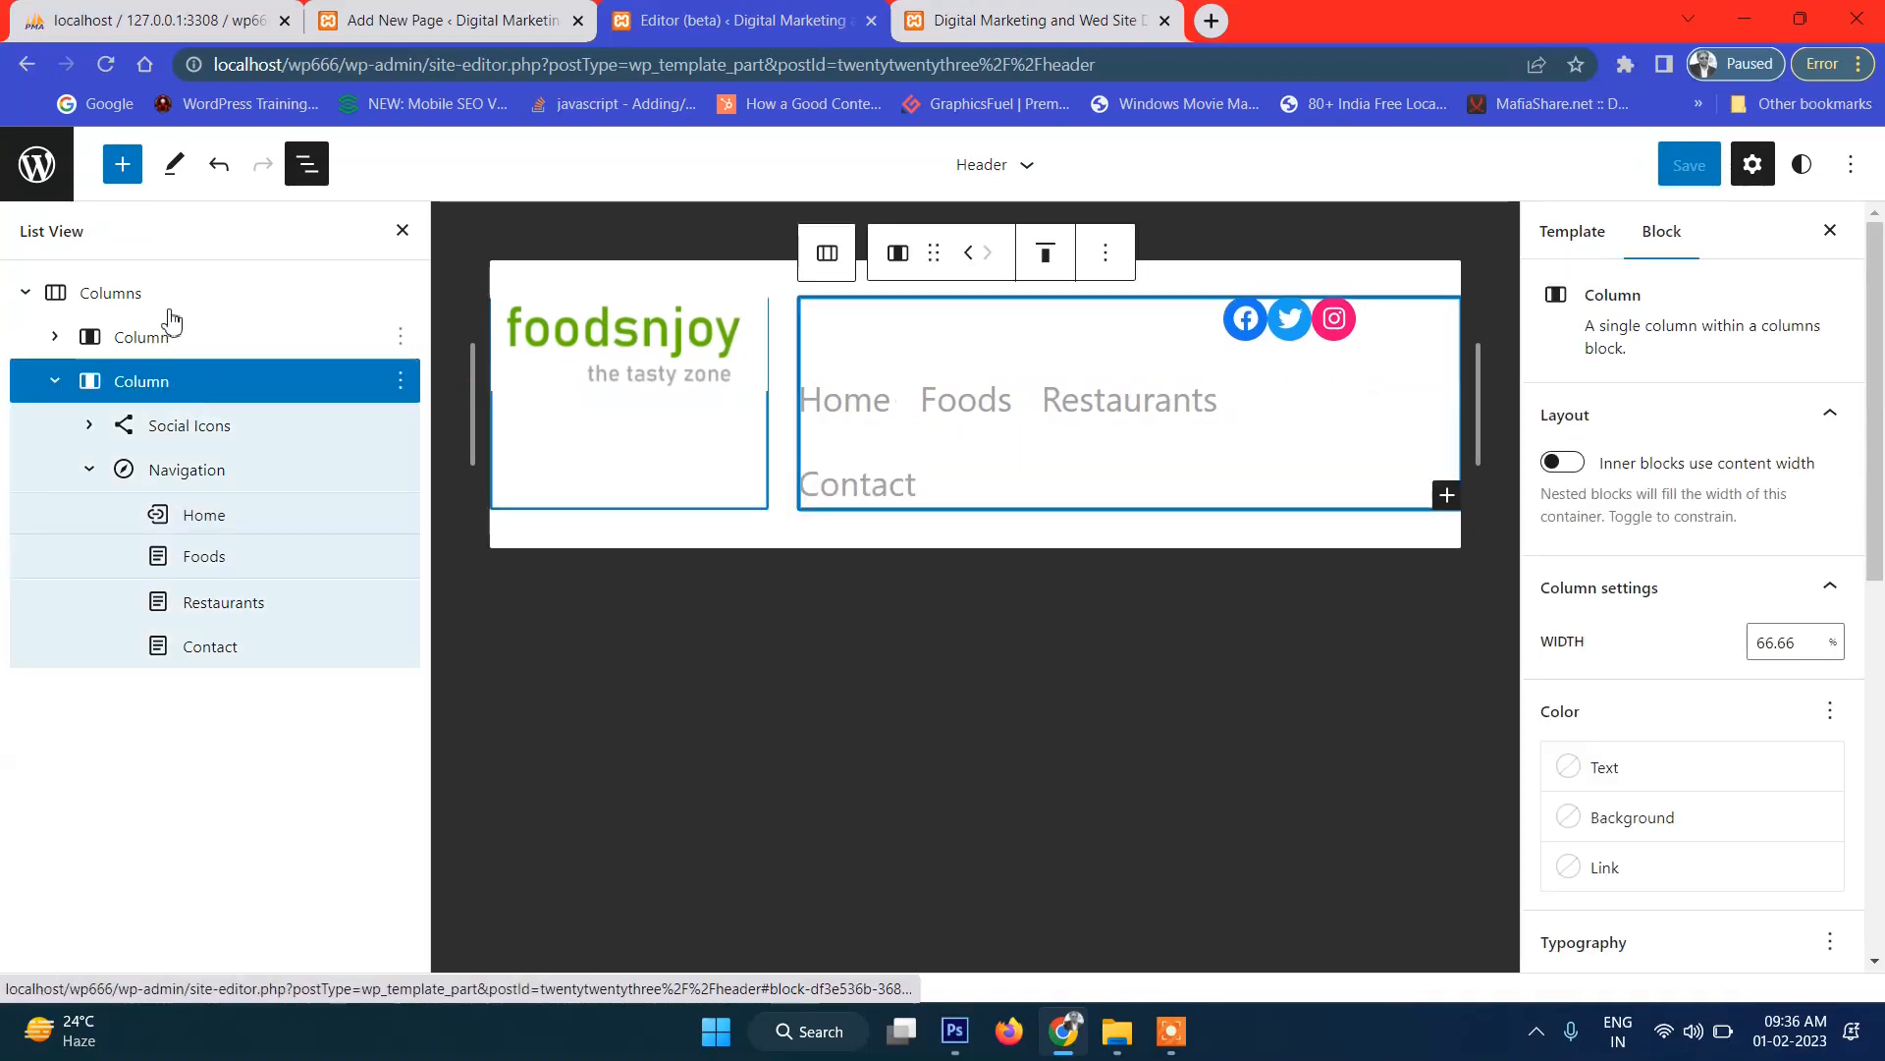
pyautogui.click(168, 304)
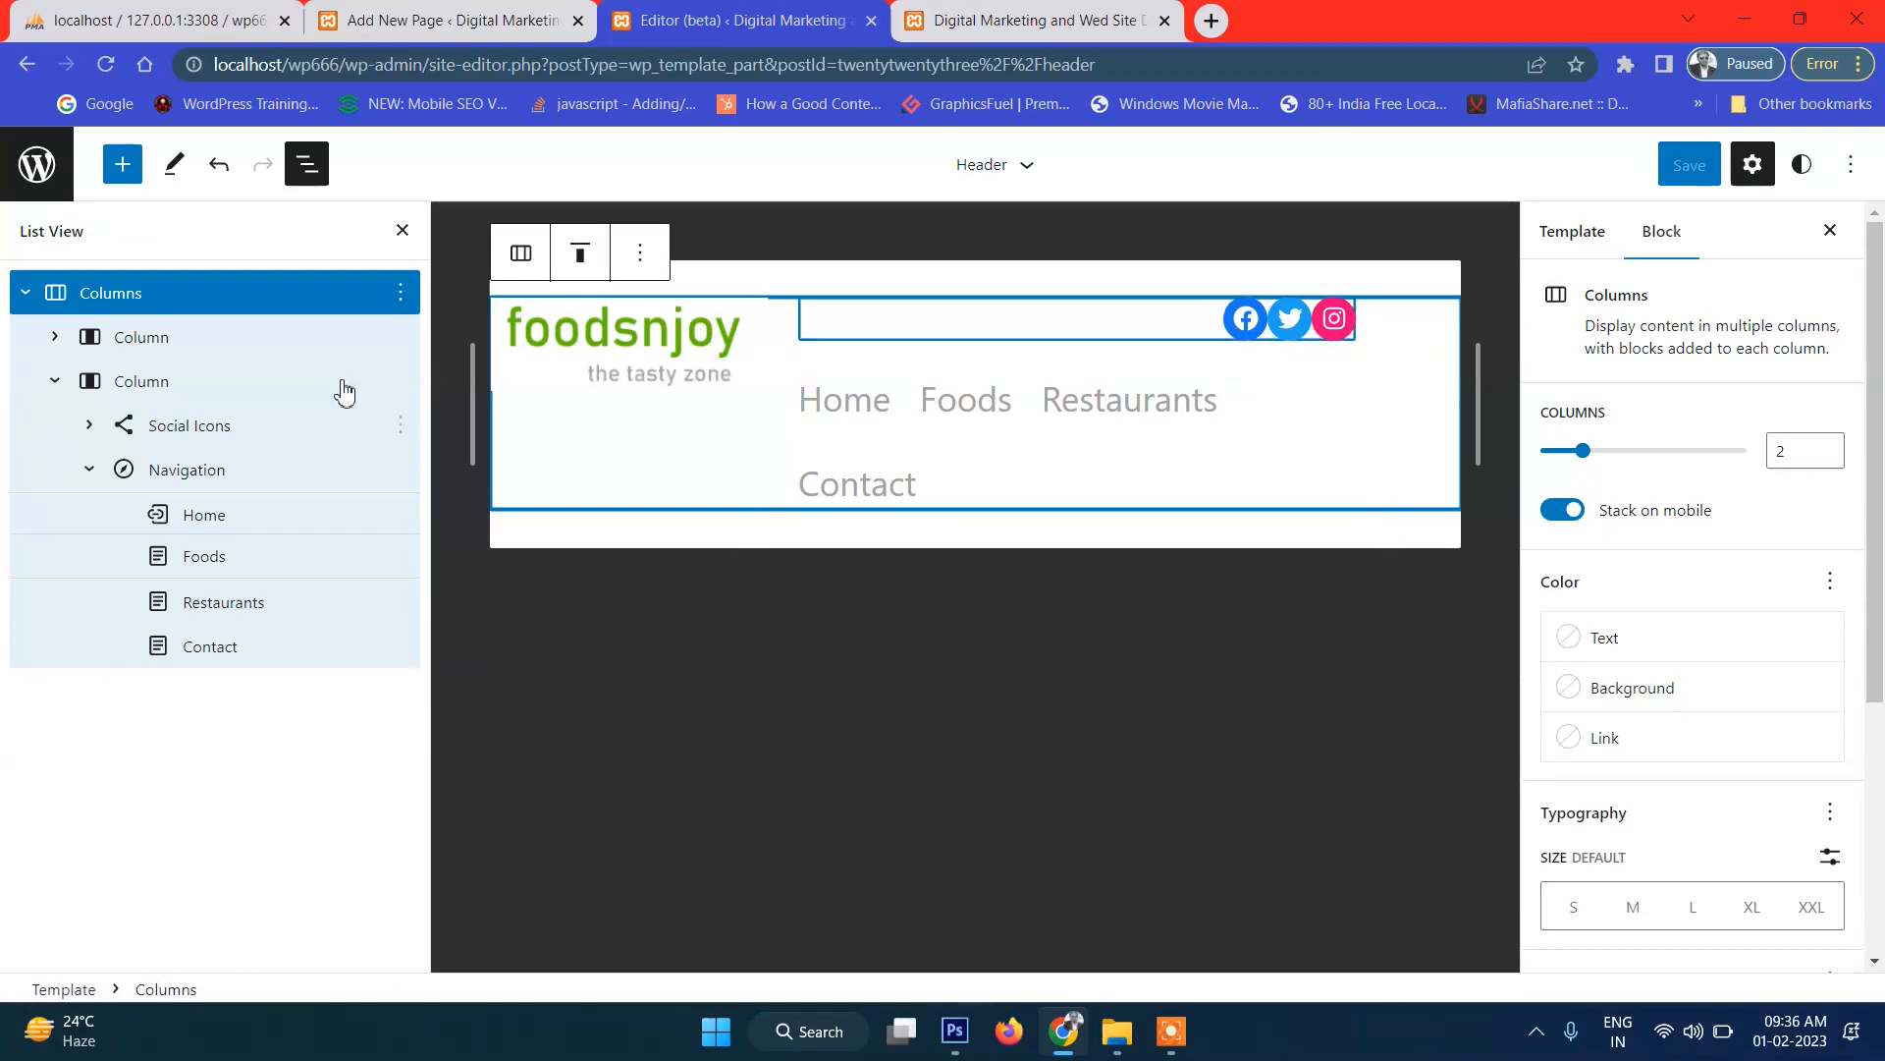
pyautogui.click(400, 293)
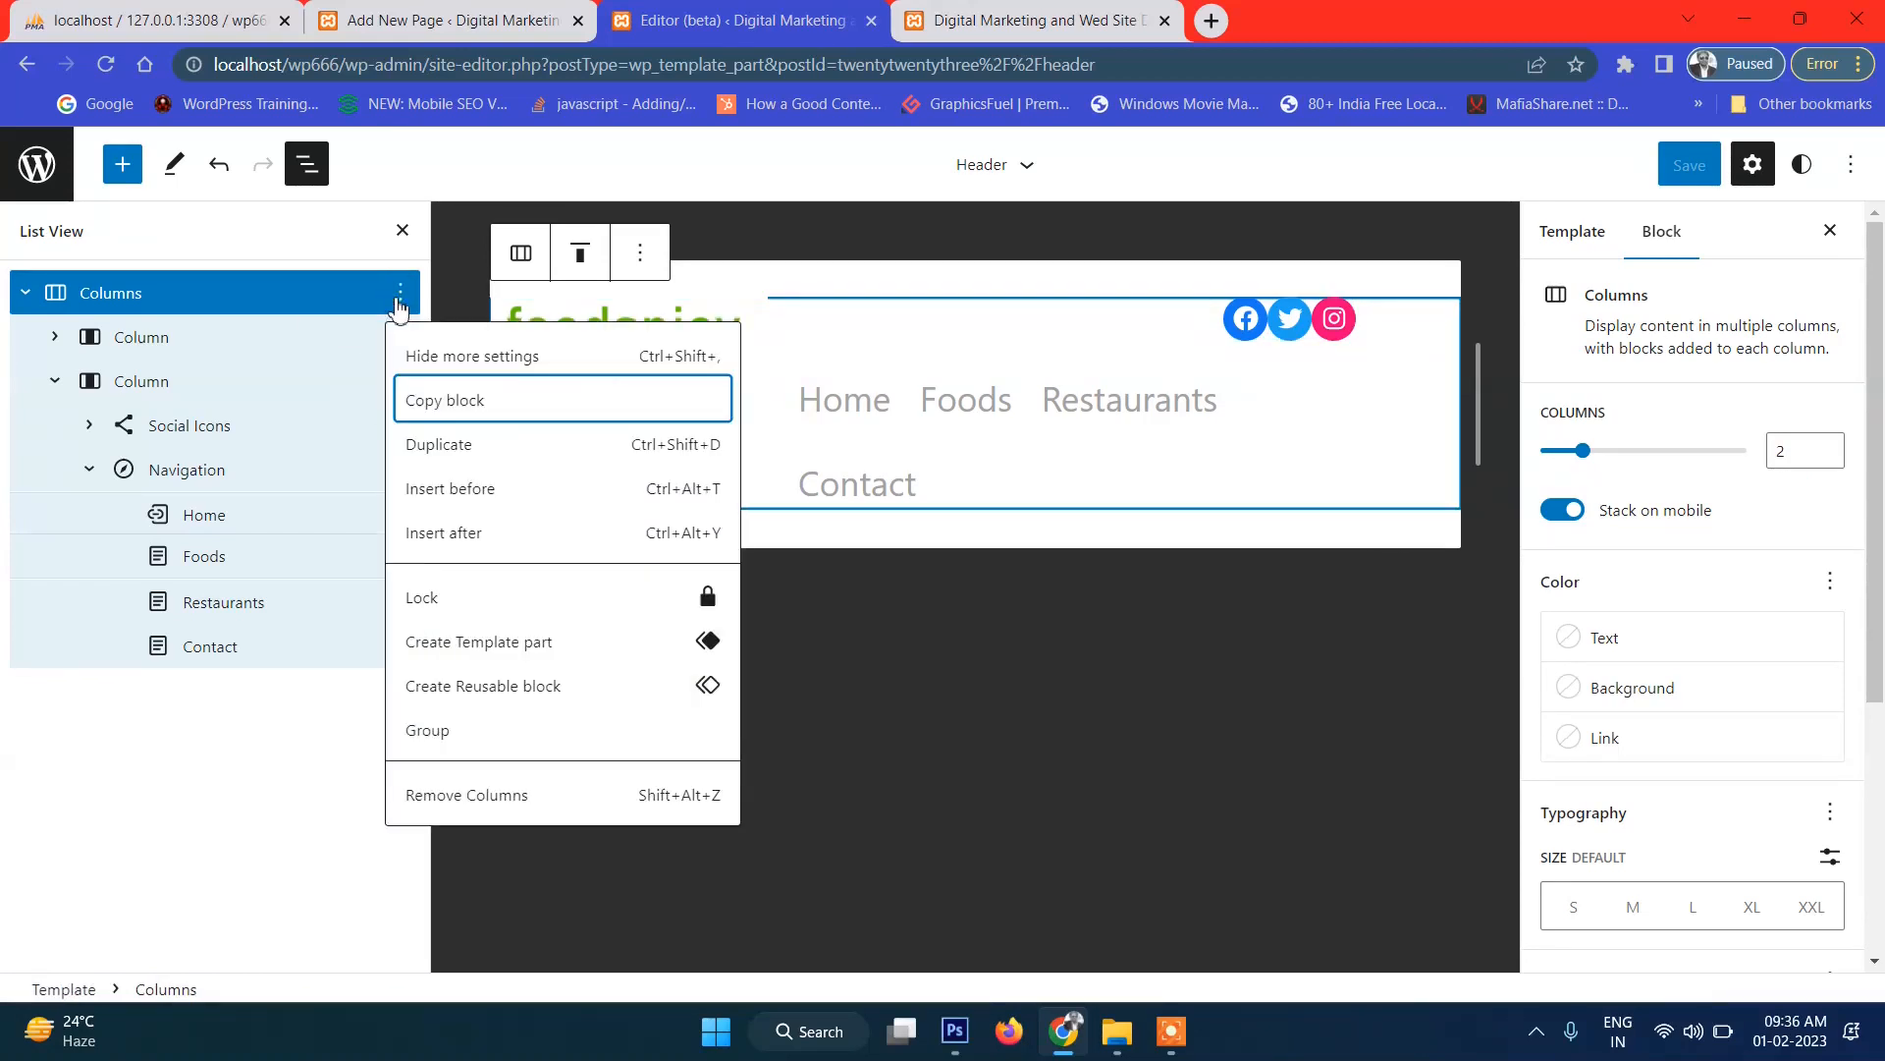
pyautogui.click(469, 540)
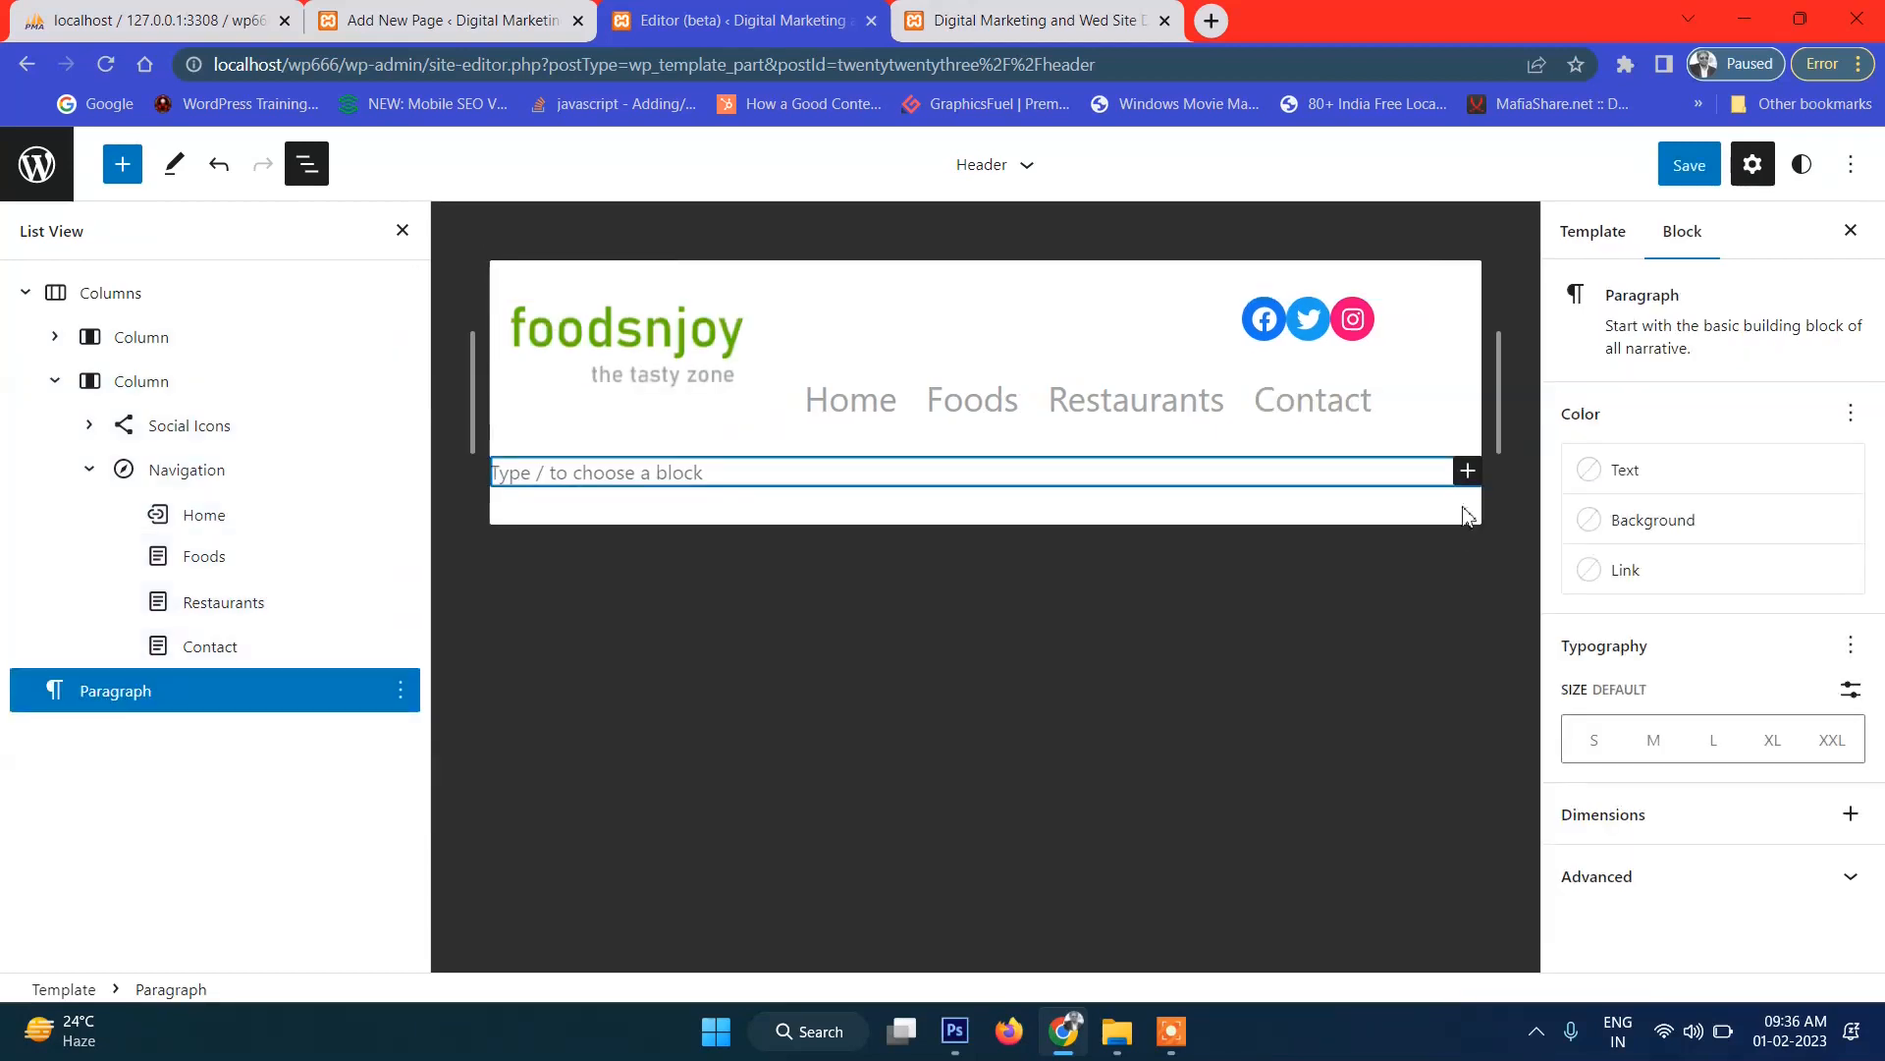
# Replace the empty block with a Divider block found by searching 'divi'.
pyautogui.click(1467, 471)
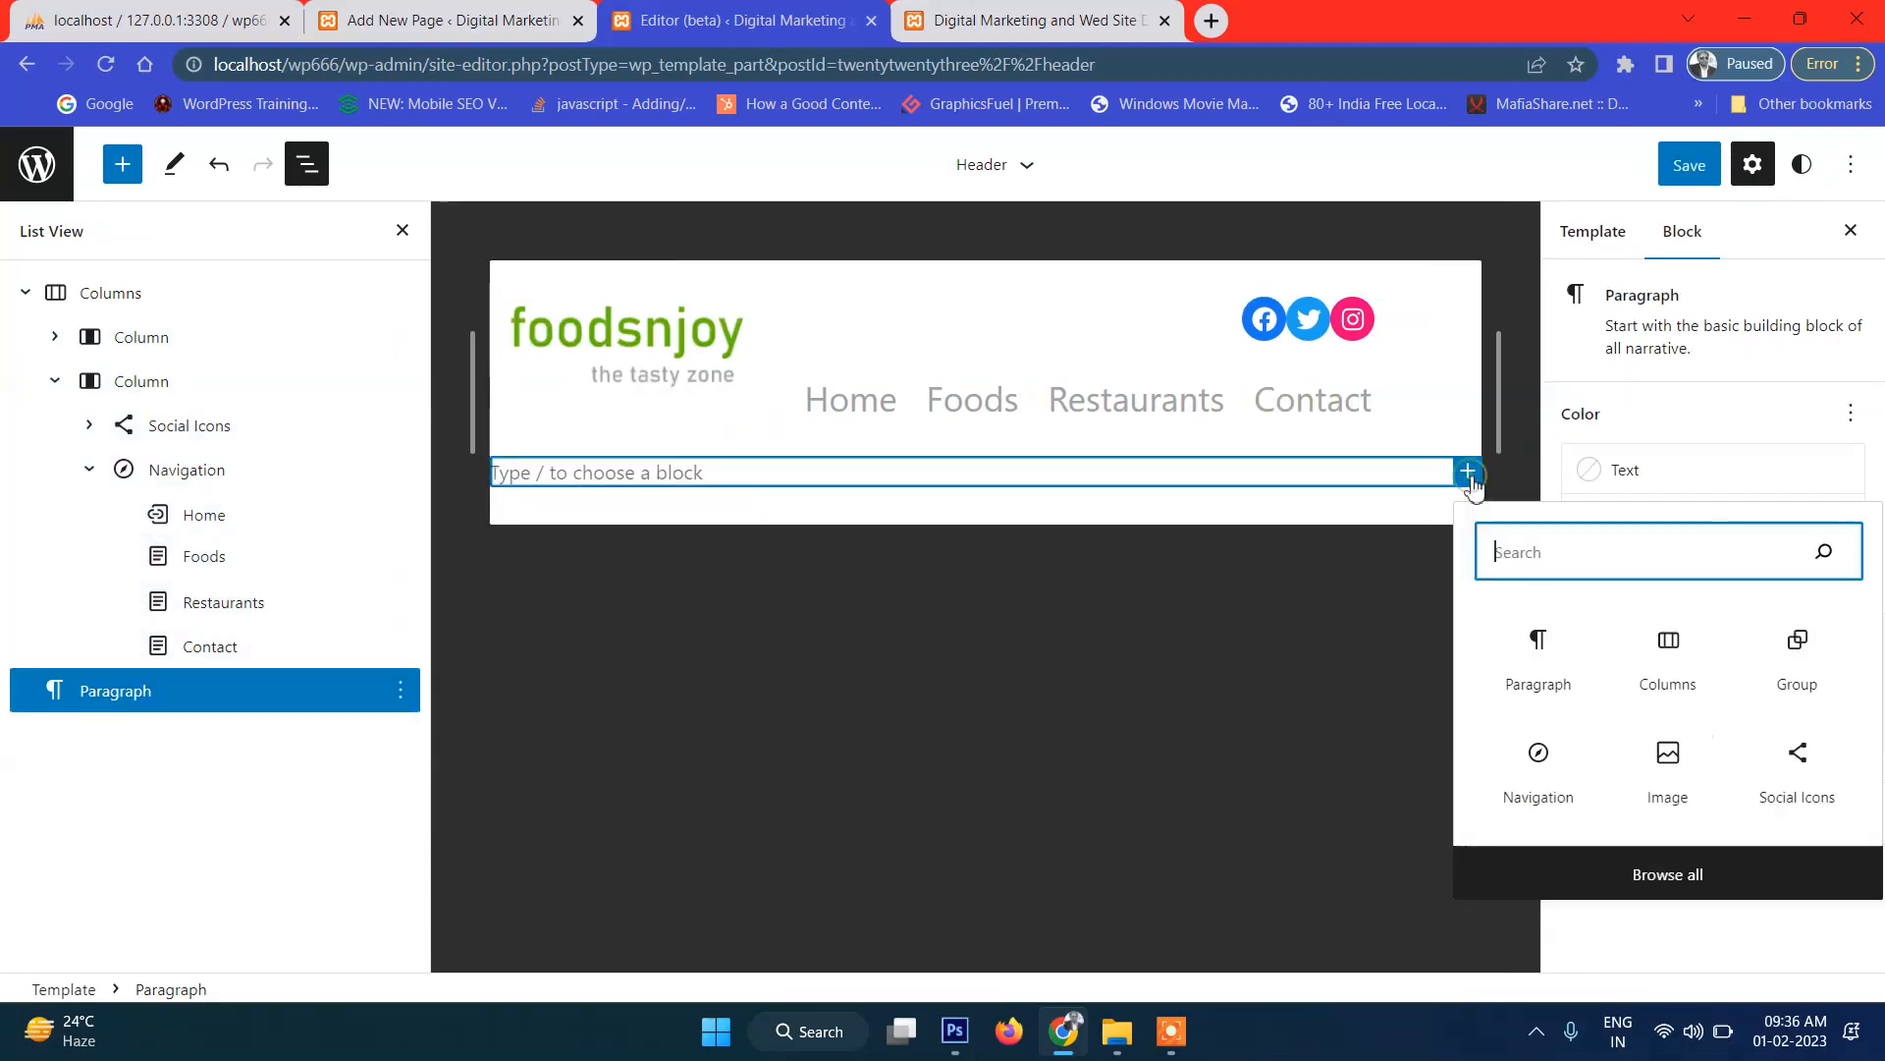
pyautogui.click(1534, 541)
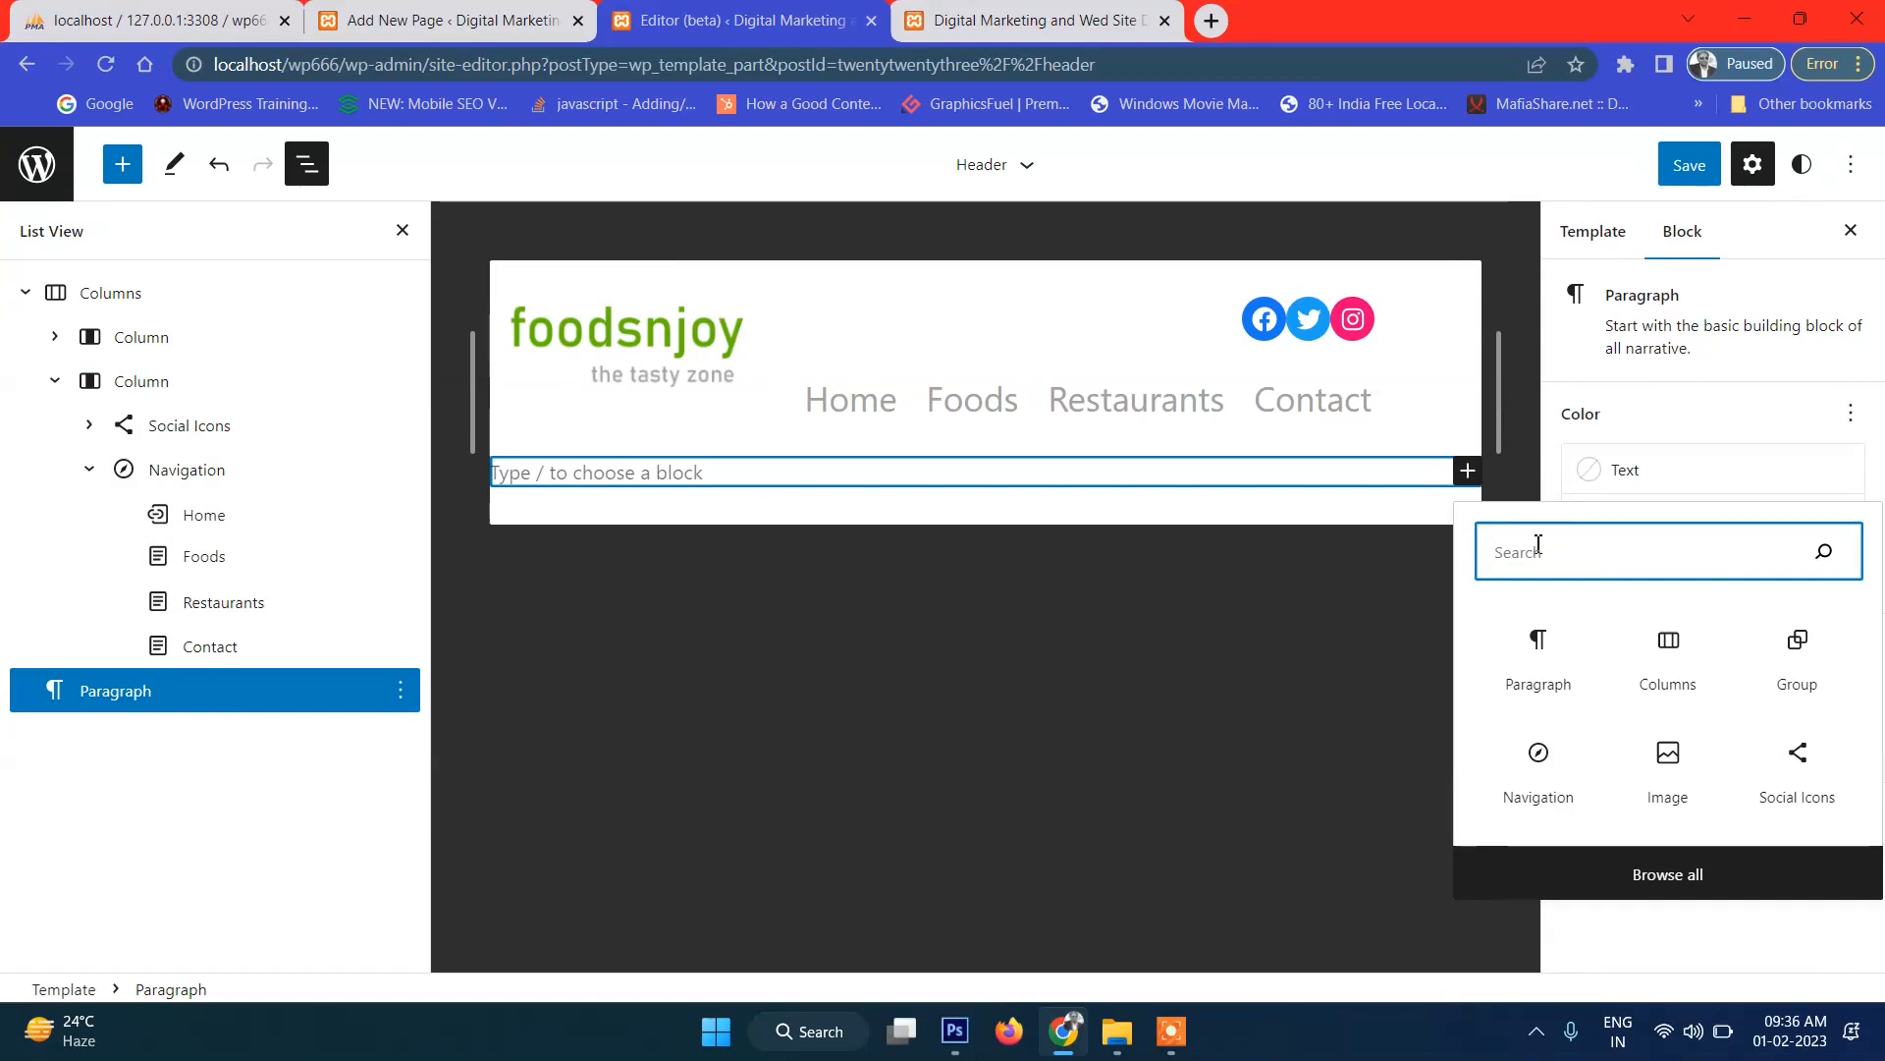
pyautogui.write('divi')
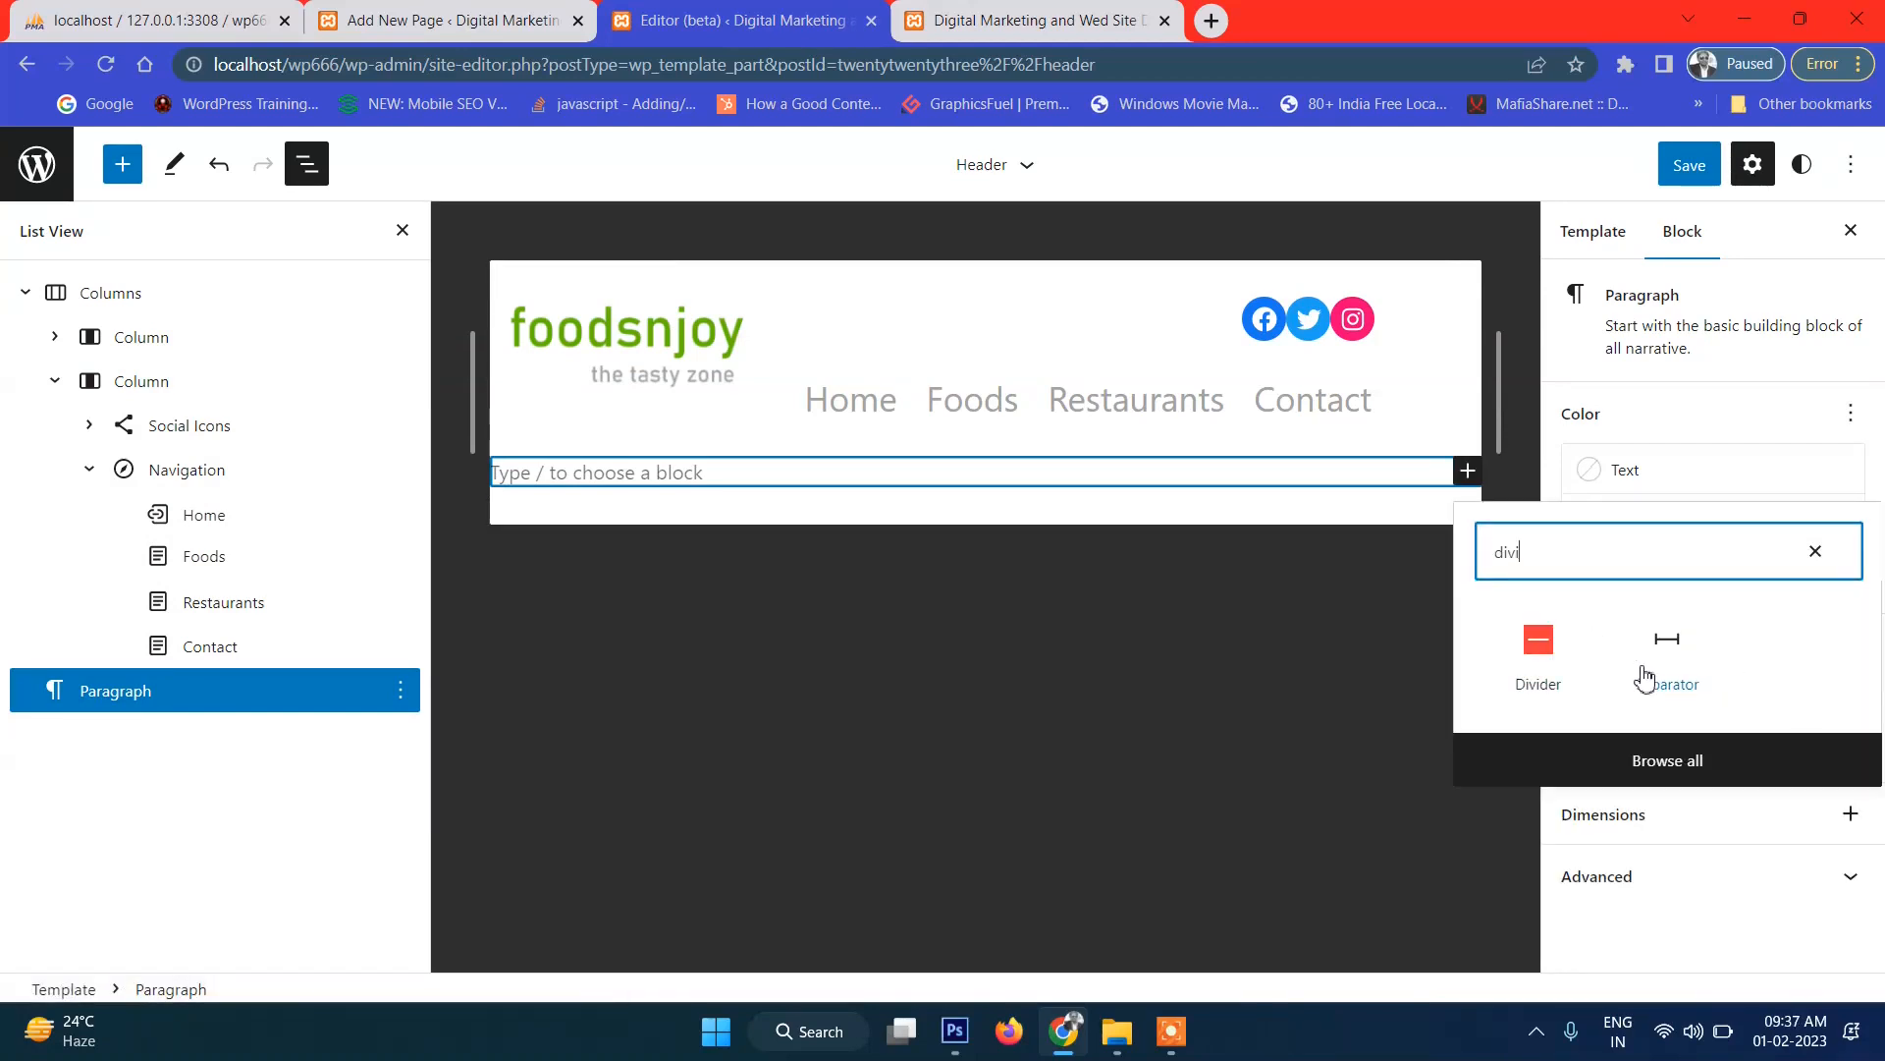
pyautogui.click(1540, 650)
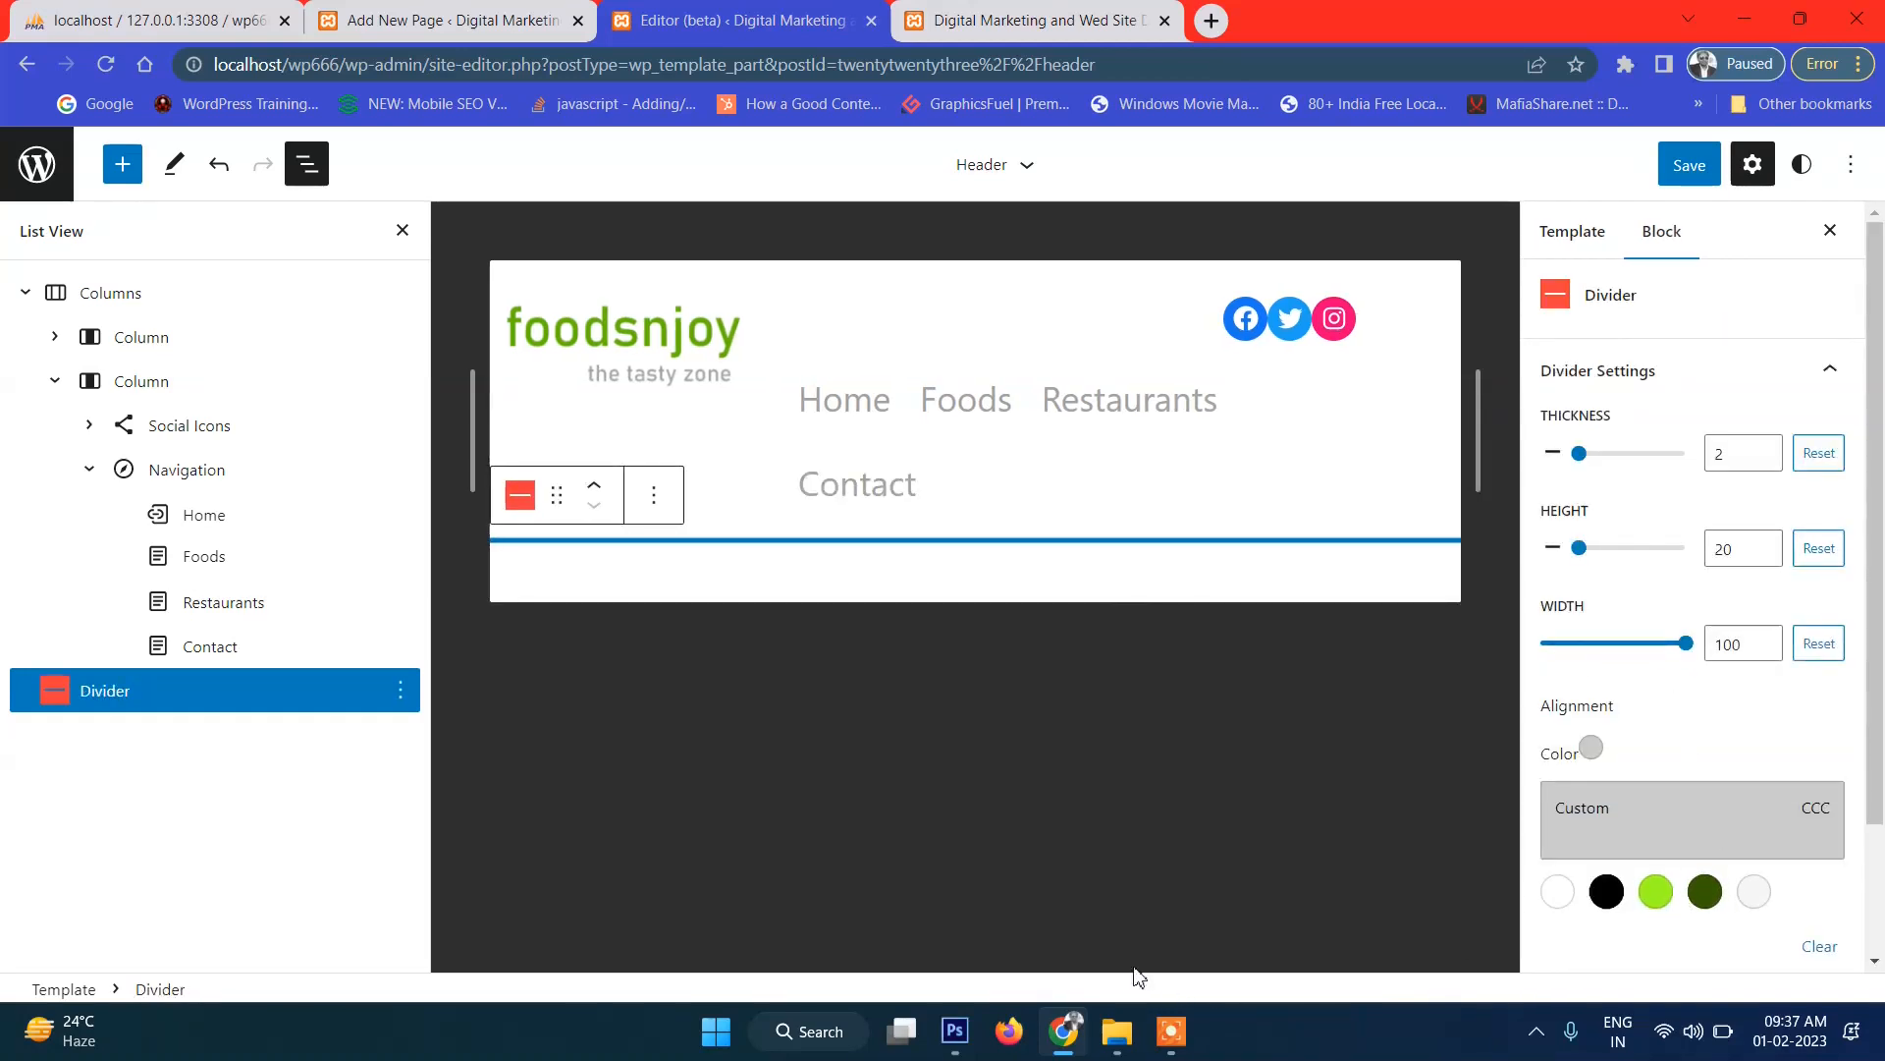
# Compare against the Photoshop separator and colour the divider Primary green 9DFF20.
pyautogui.click(956, 1033)
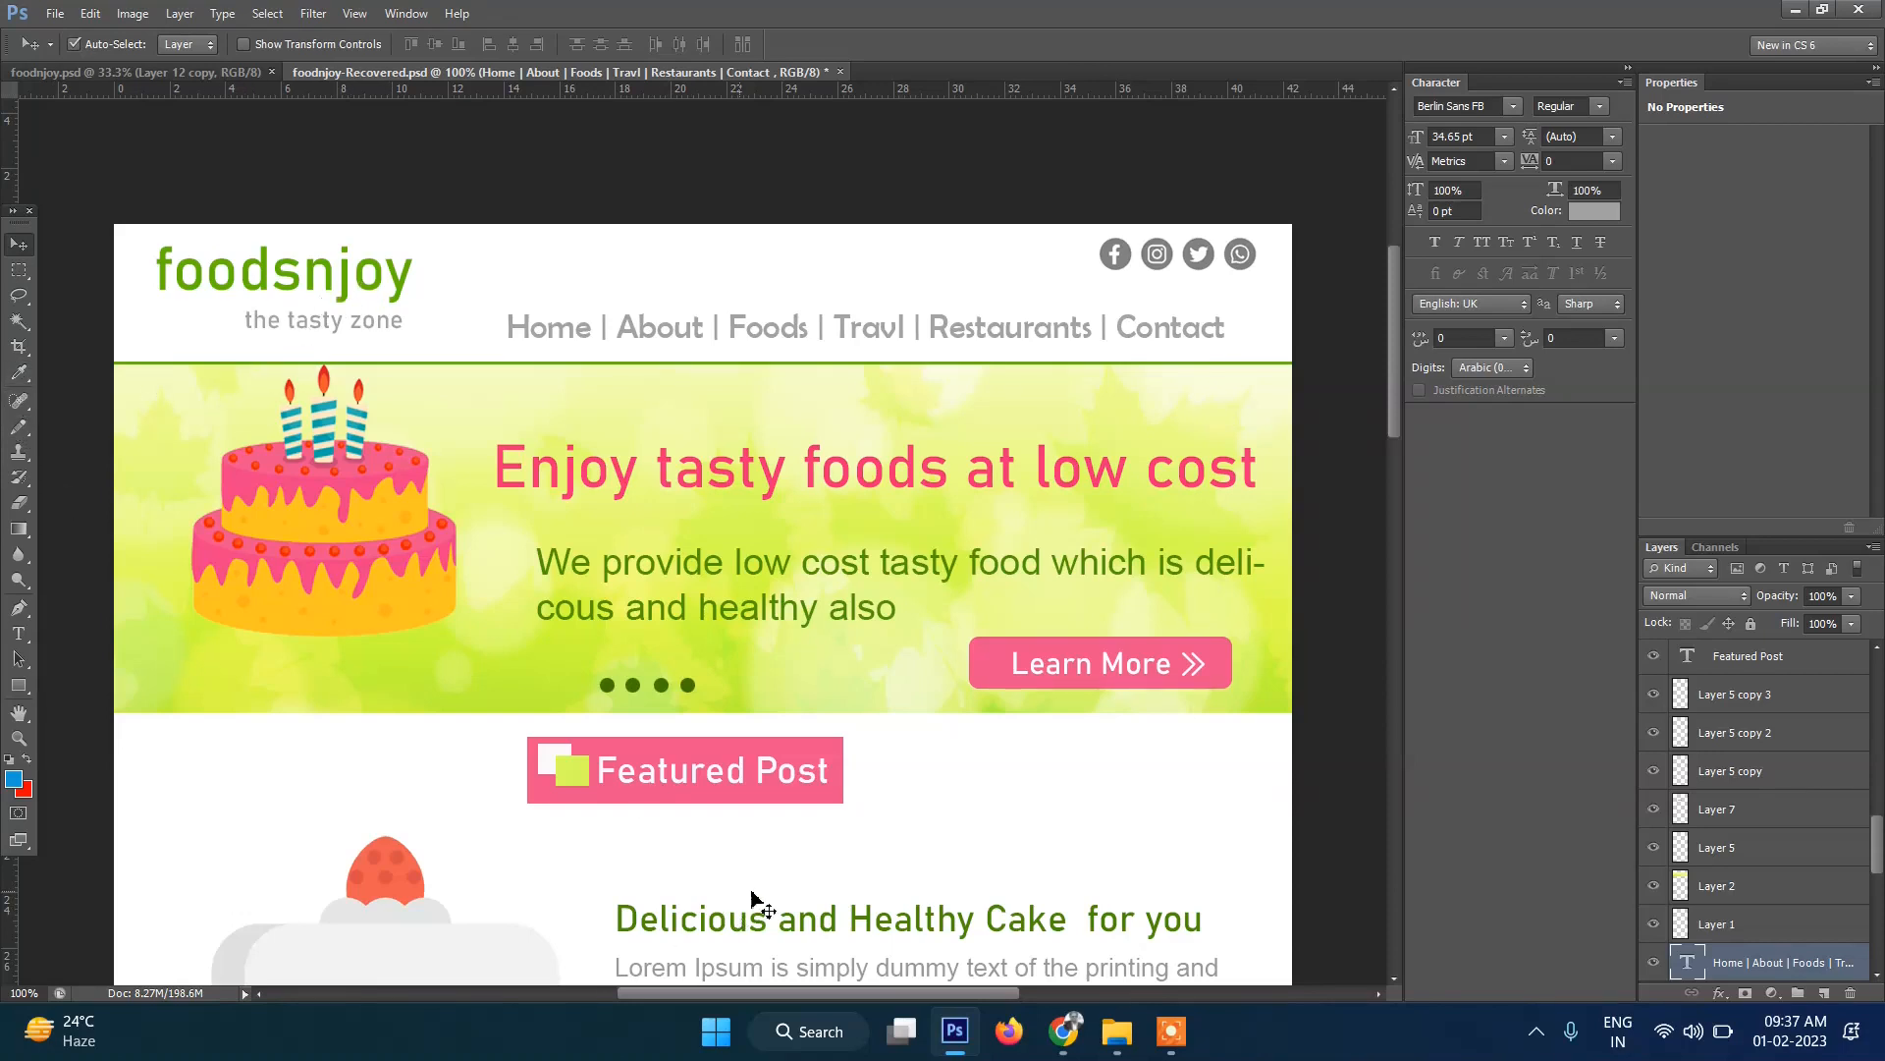
pyautogui.click(1058, 1032)
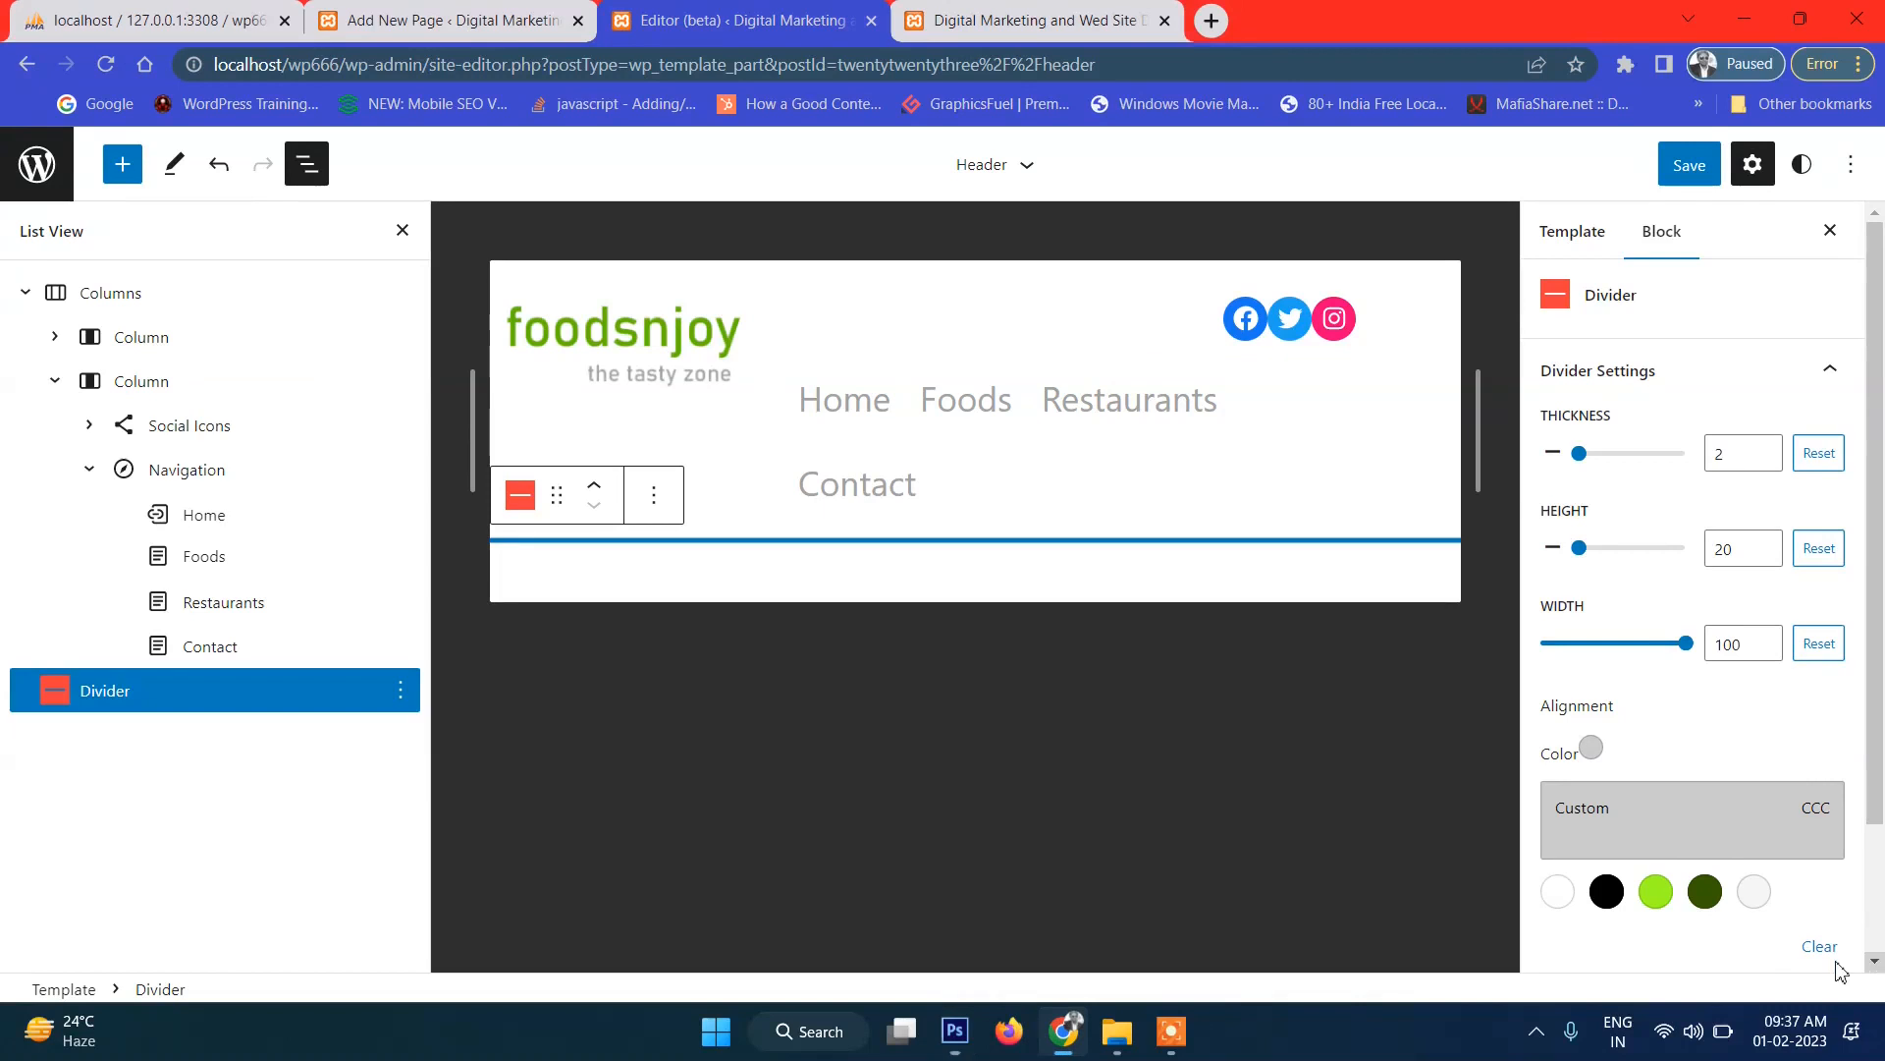
pyautogui.click(1655, 891)
pyautogui.click(1706, 898)
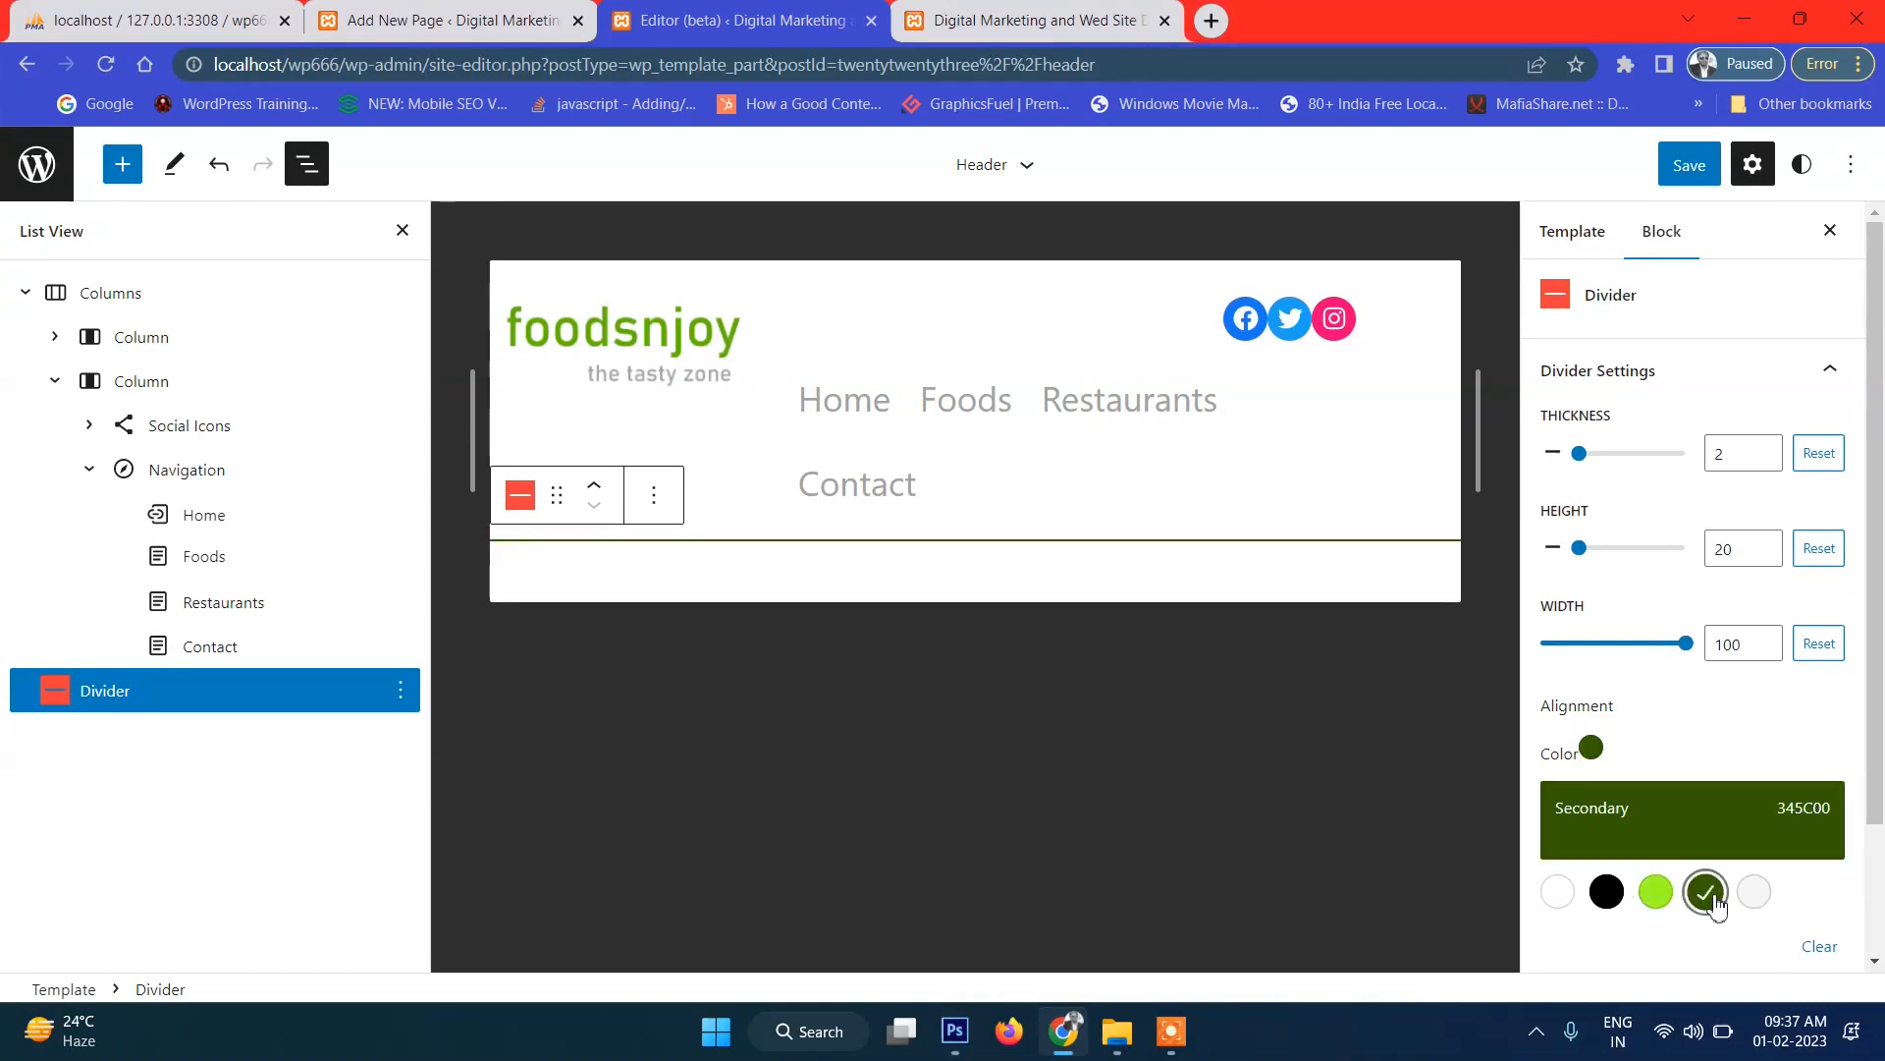
pyautogui.click(1644, 898)
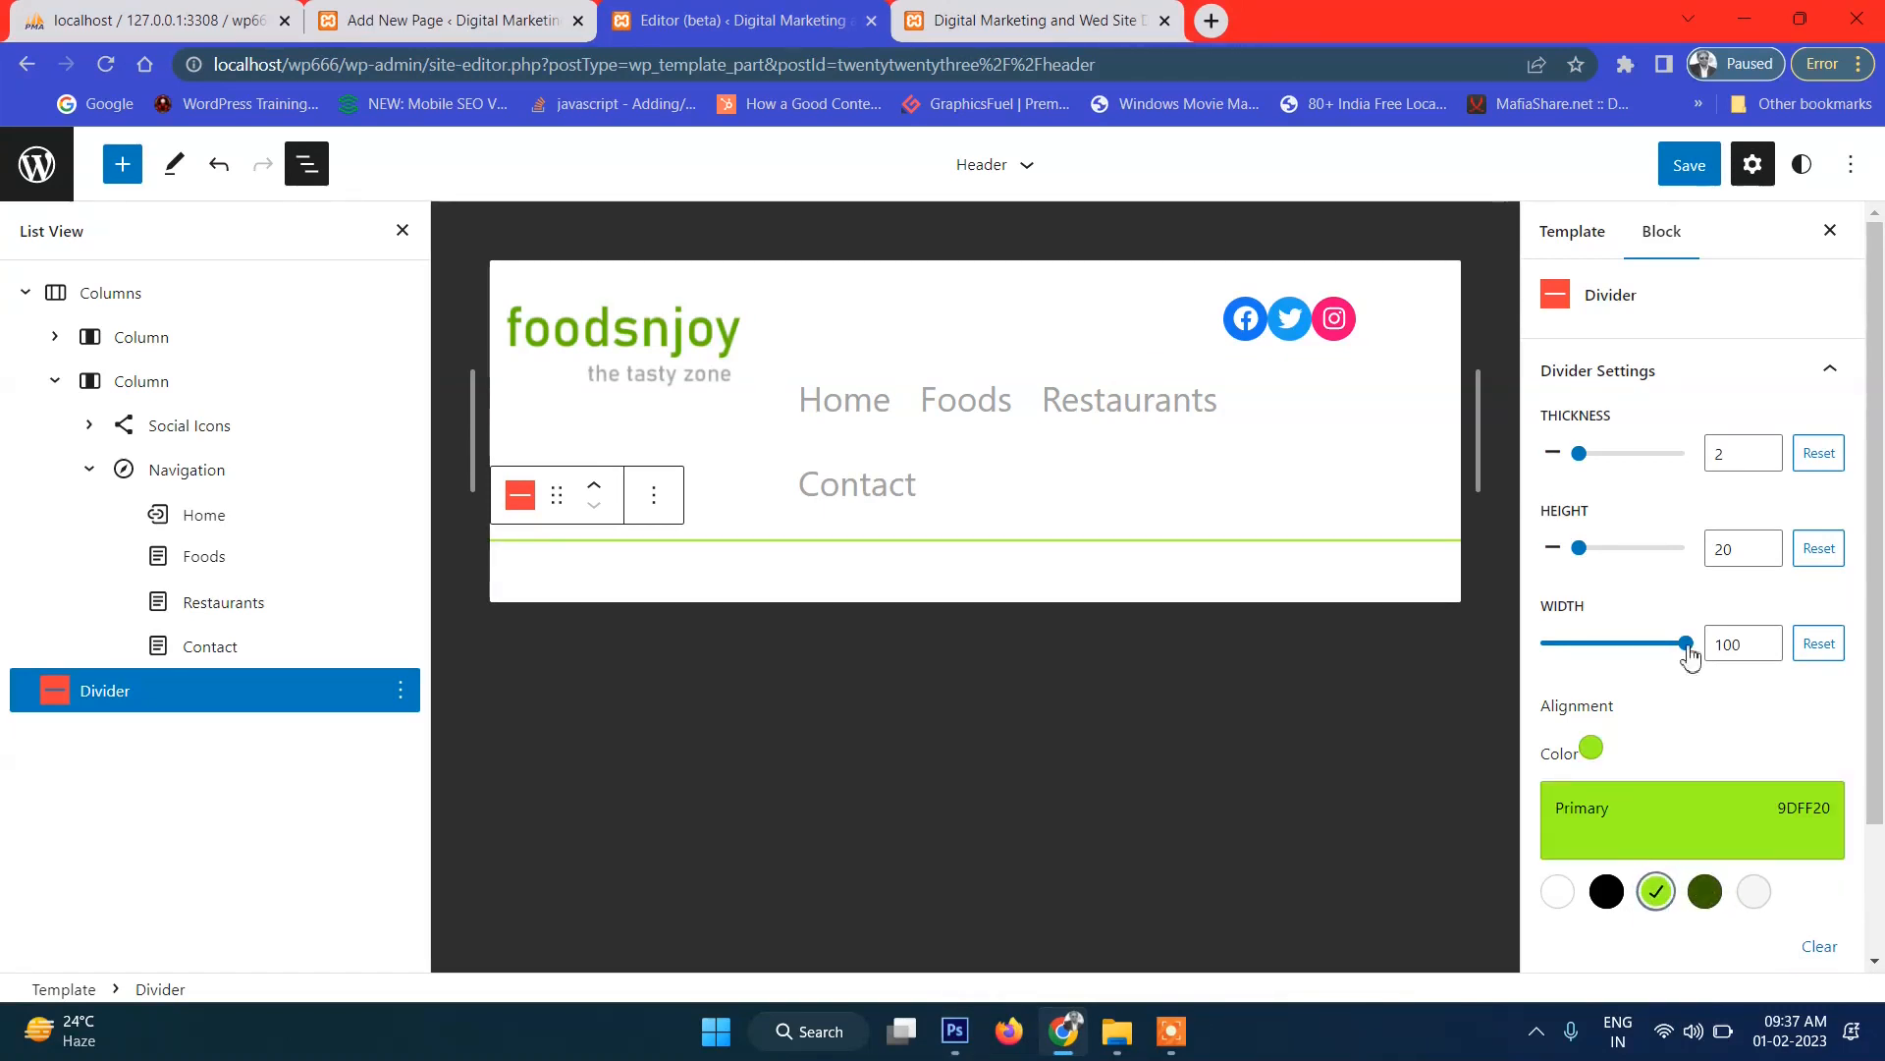
# Save the site and reload the live front page to see the divider.
pyautogui.click(1694, 169)
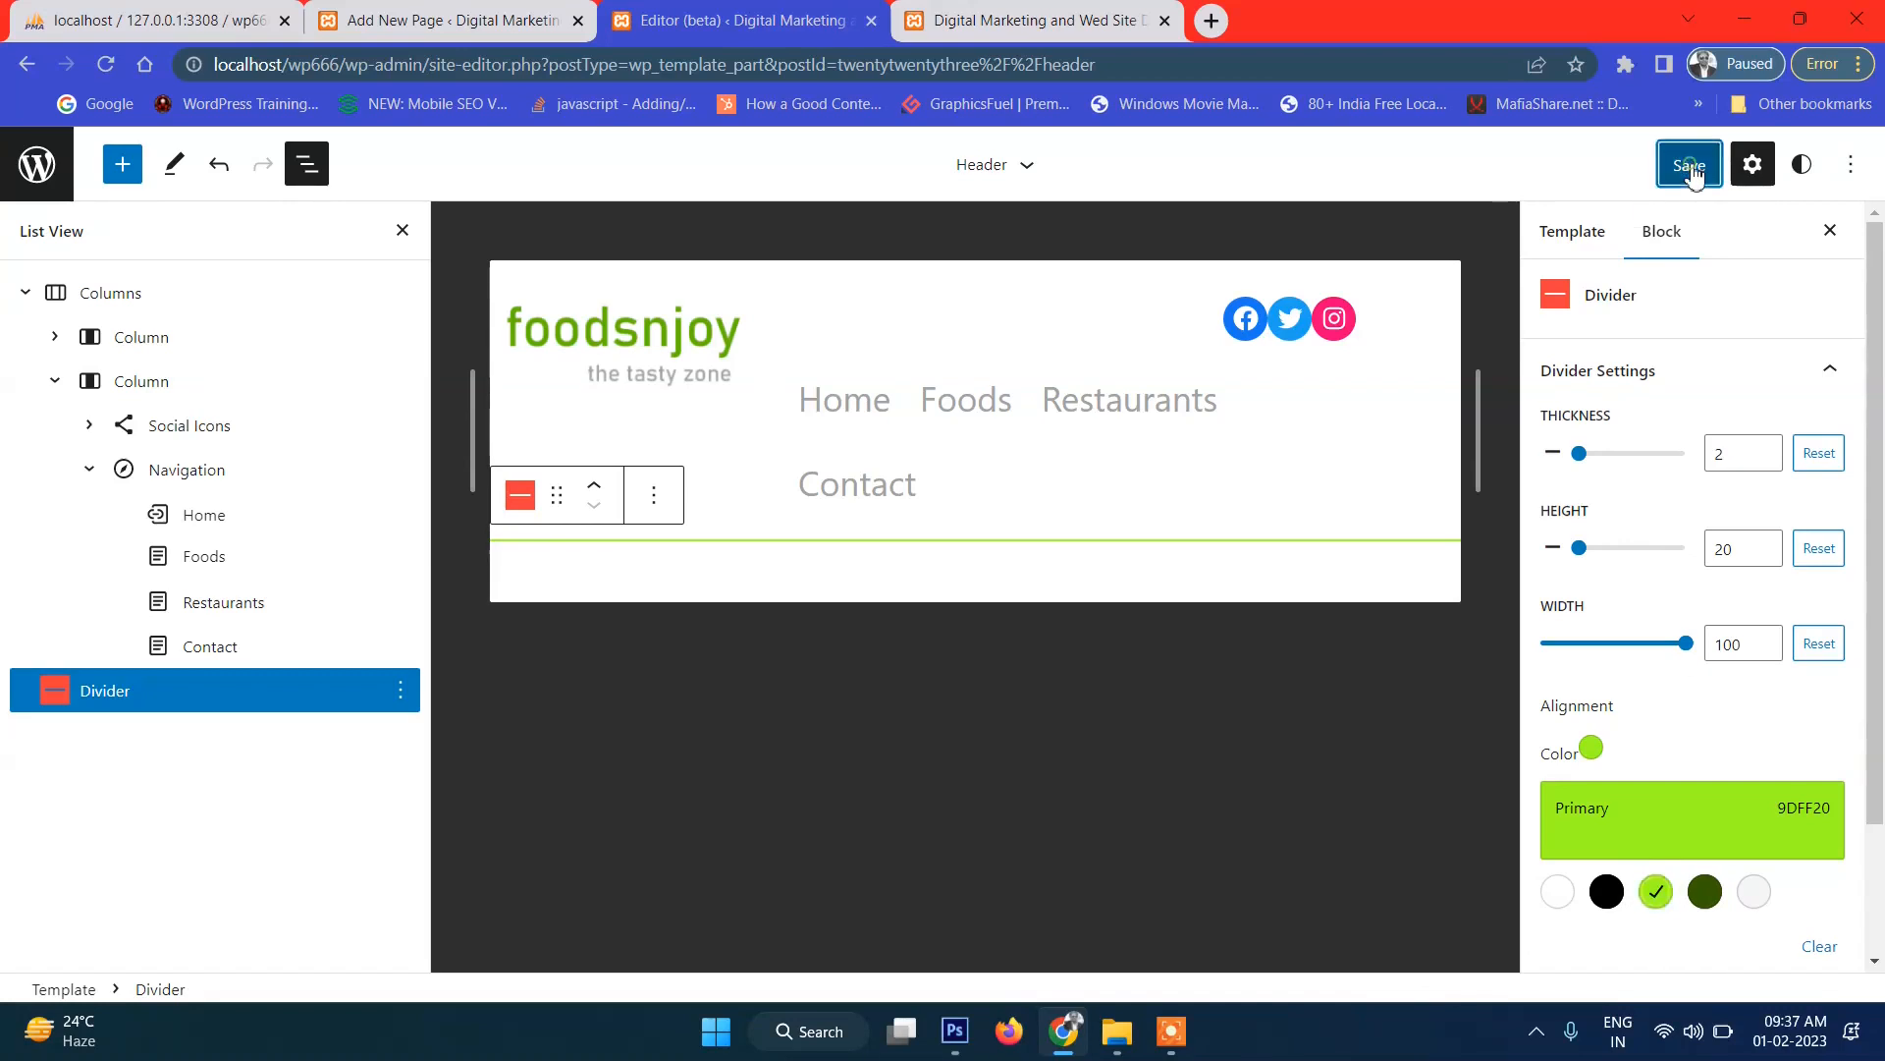
pyautogui.click(1676, 173)
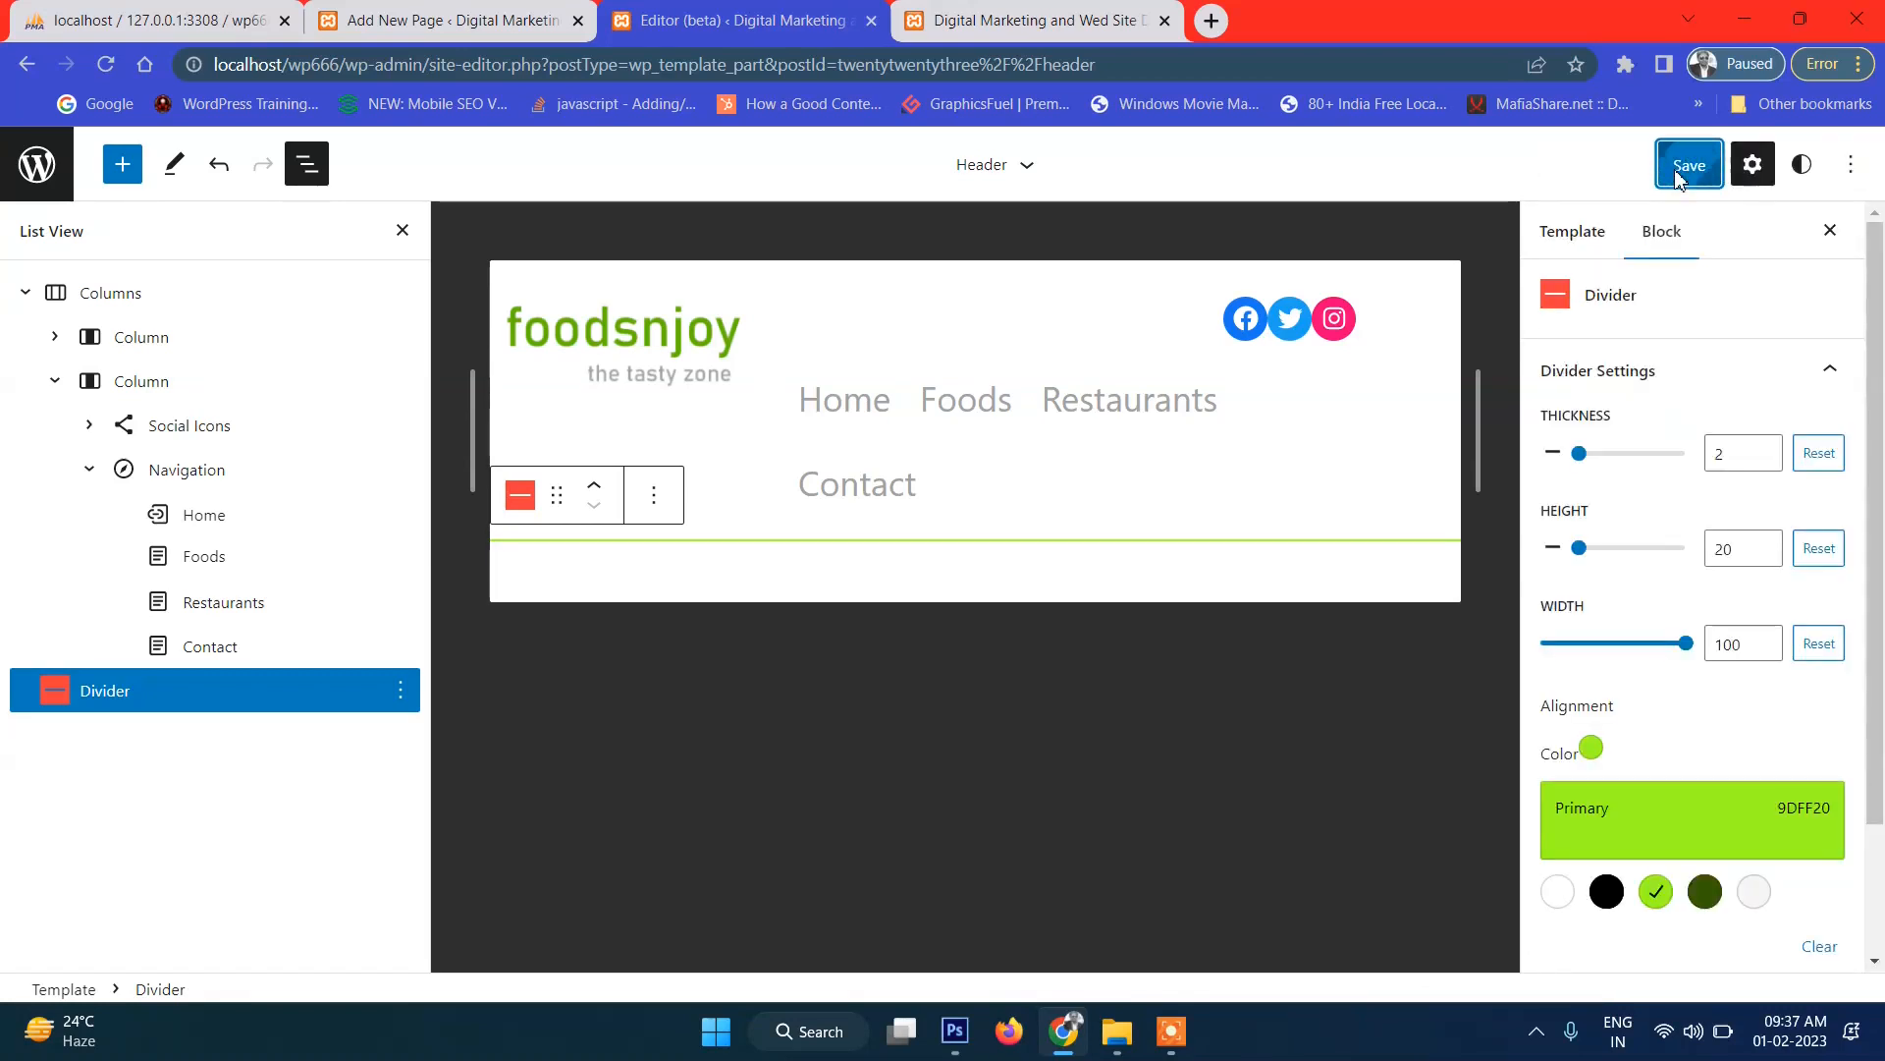
pyautogui.click(1031, 20)
pyautogui.click(105, 63)
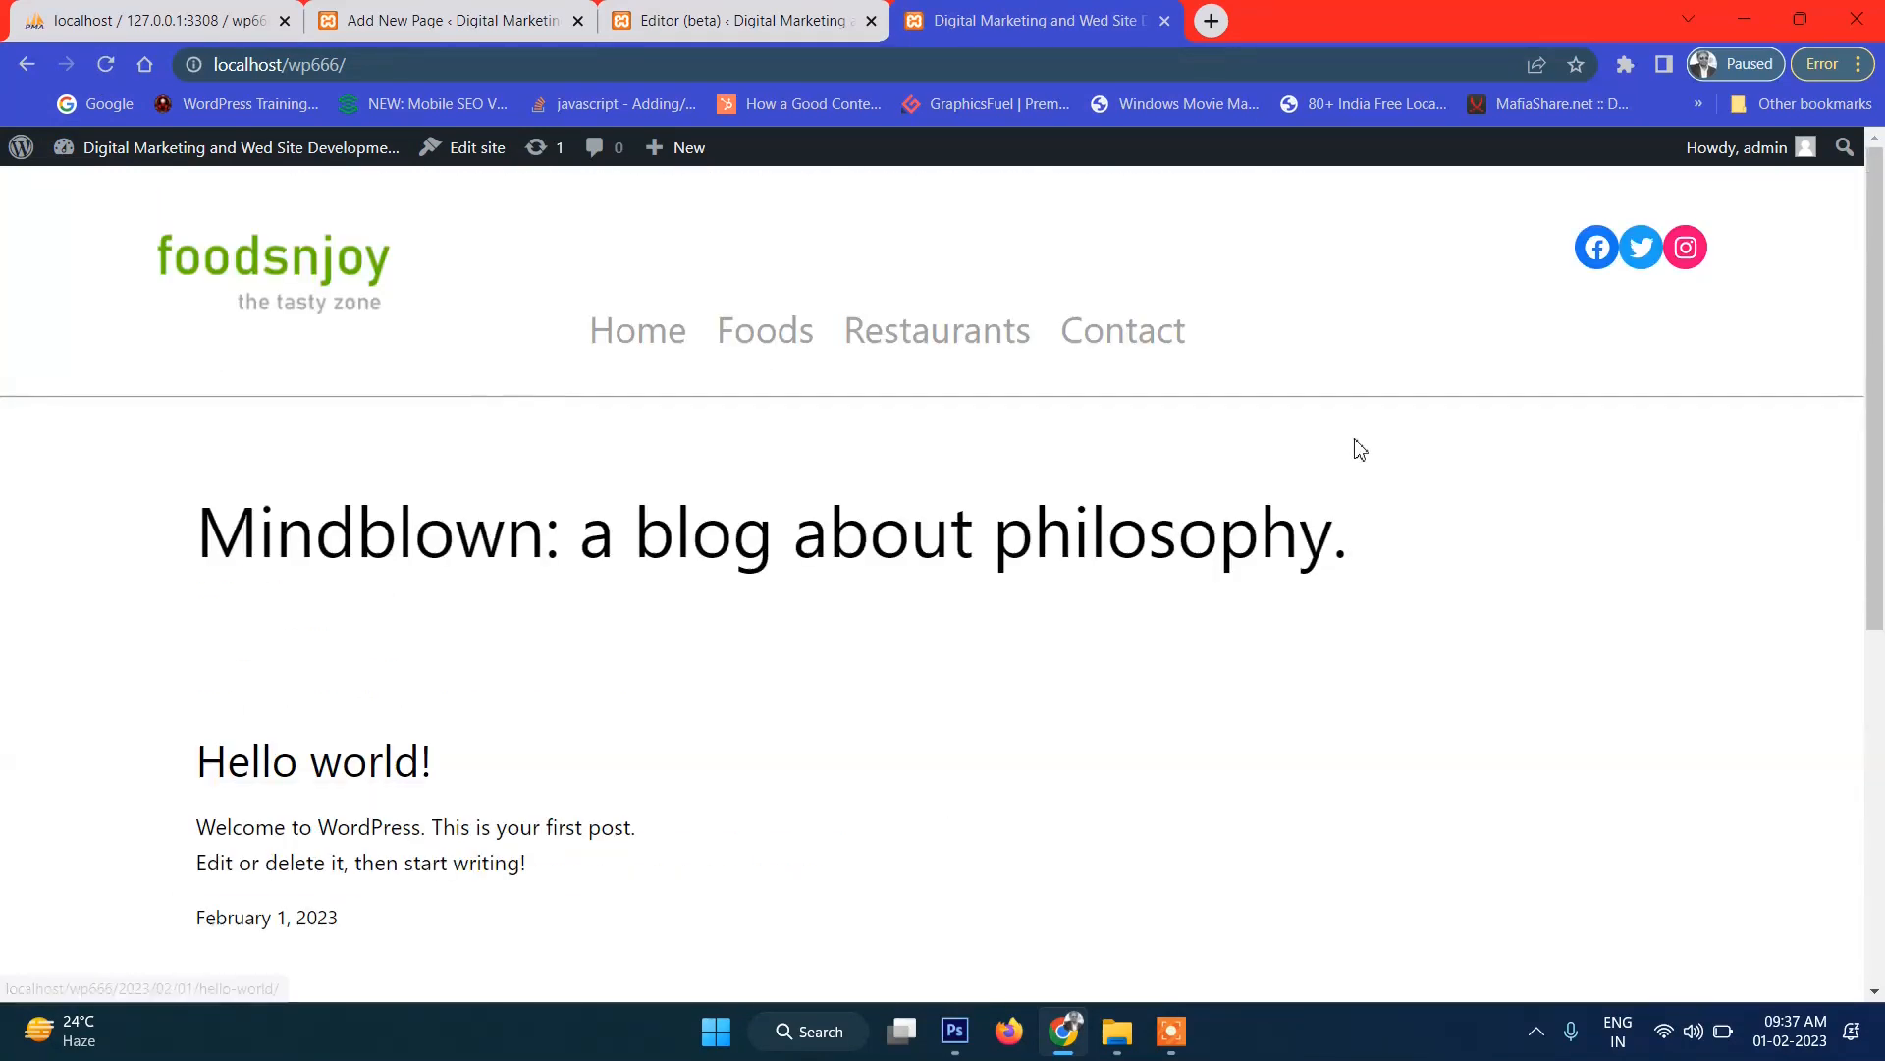
# Back in the site editor, raise the header divider's thickness from 2 to 5.
pyautogui.click(764, 24)
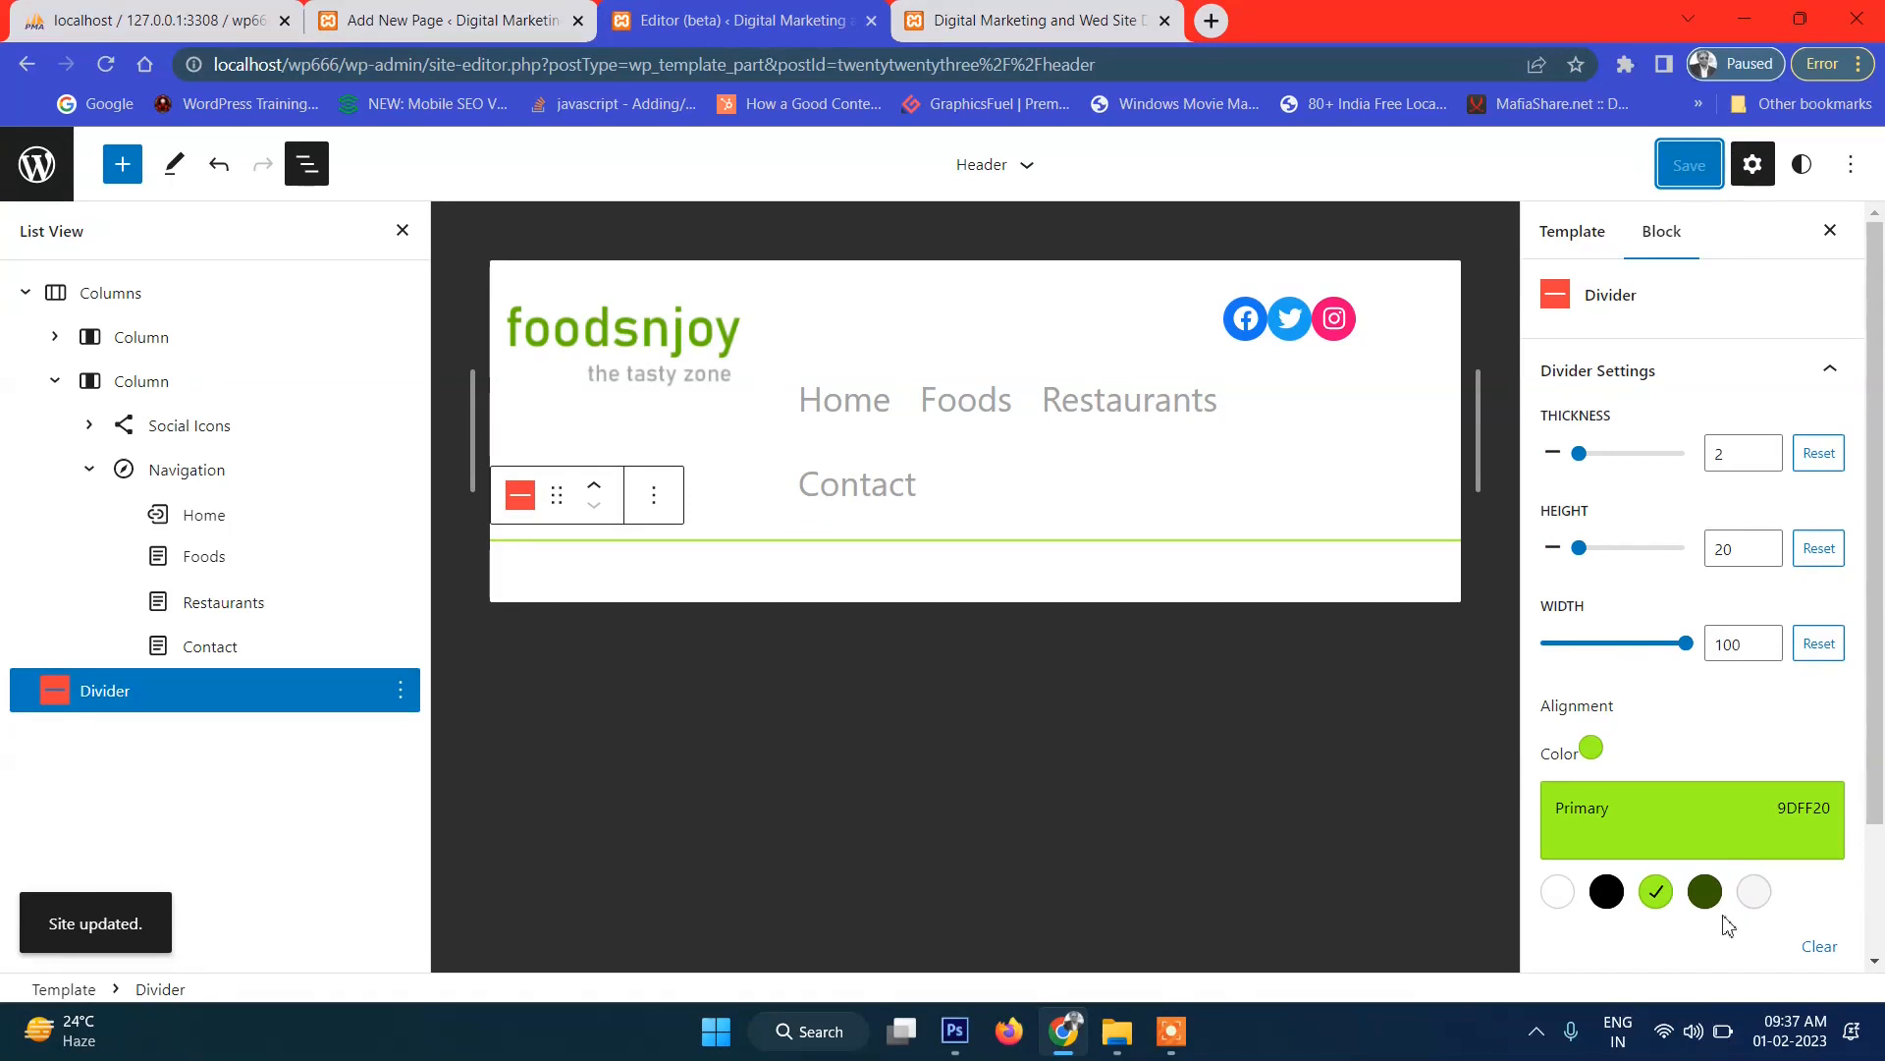
pyautogui.scroll(-1, 1702, 709)
pyautogui.scroll(-1, 1667, 658)
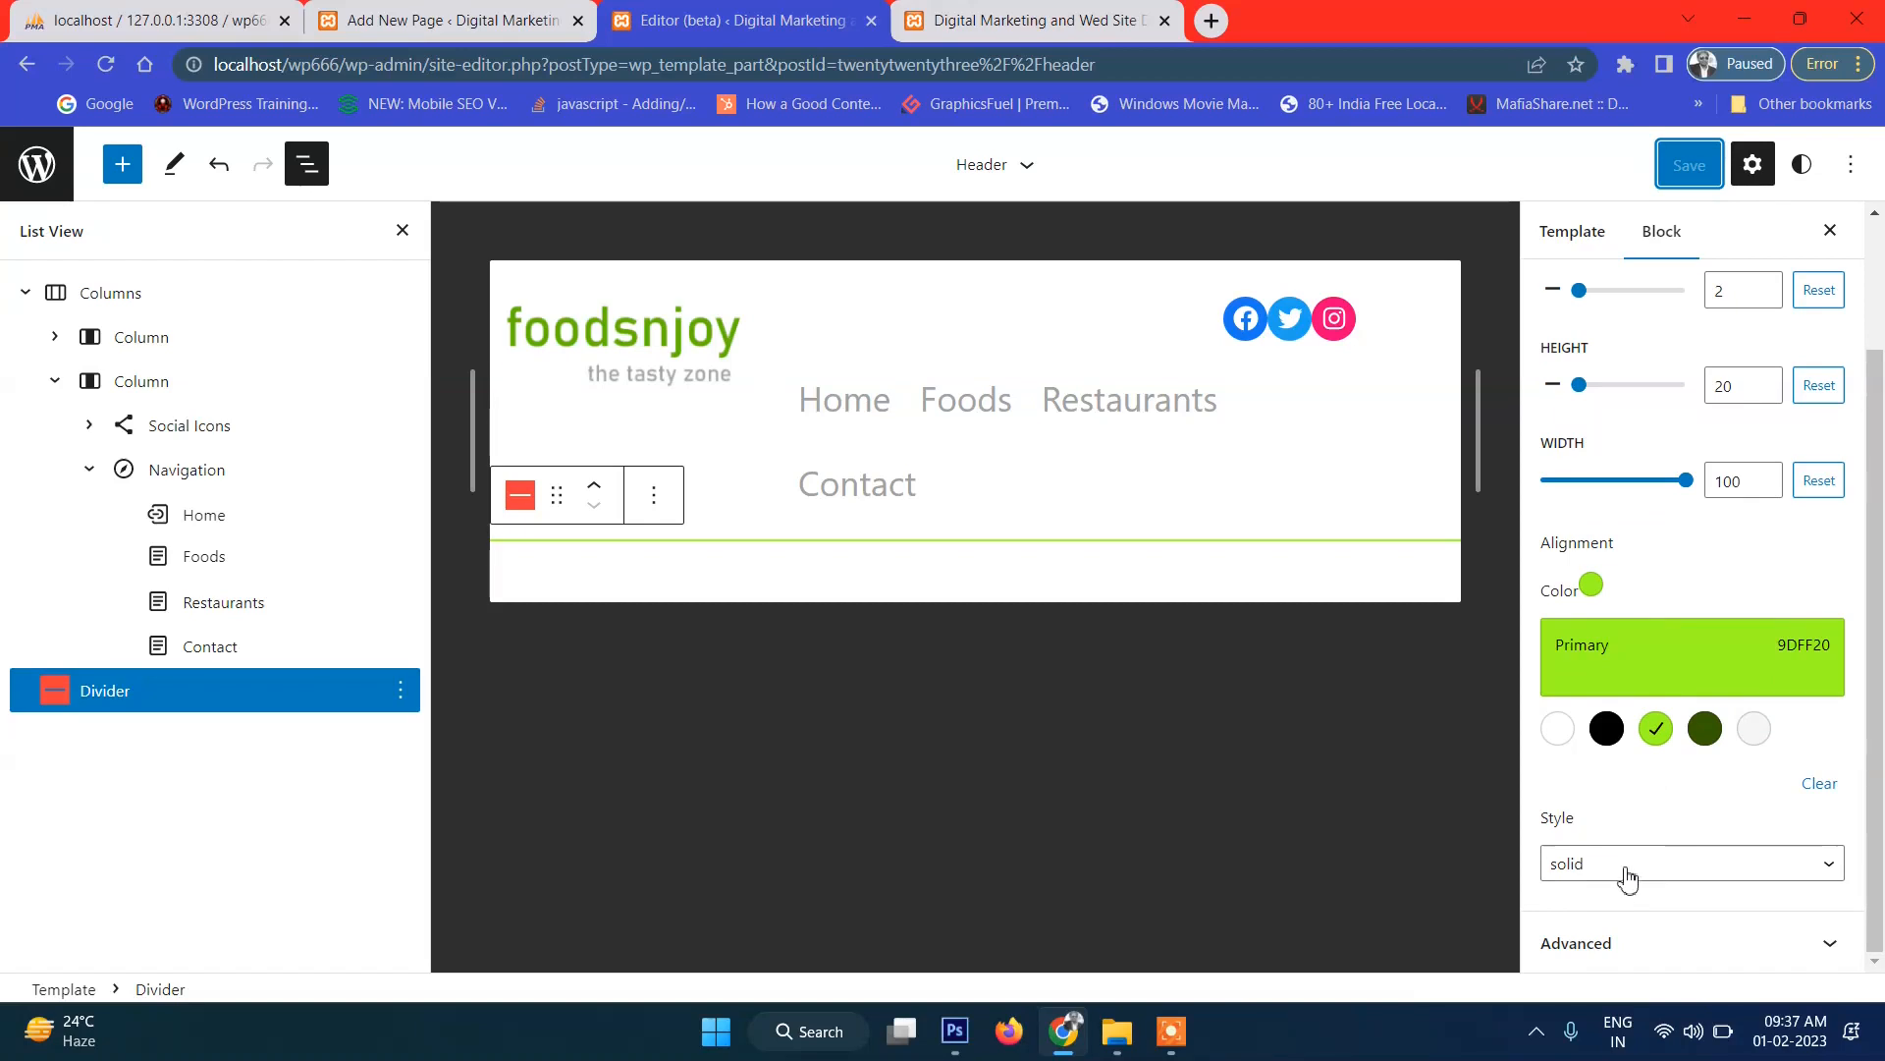
pyautogui.scroll(2, 1646, 823)
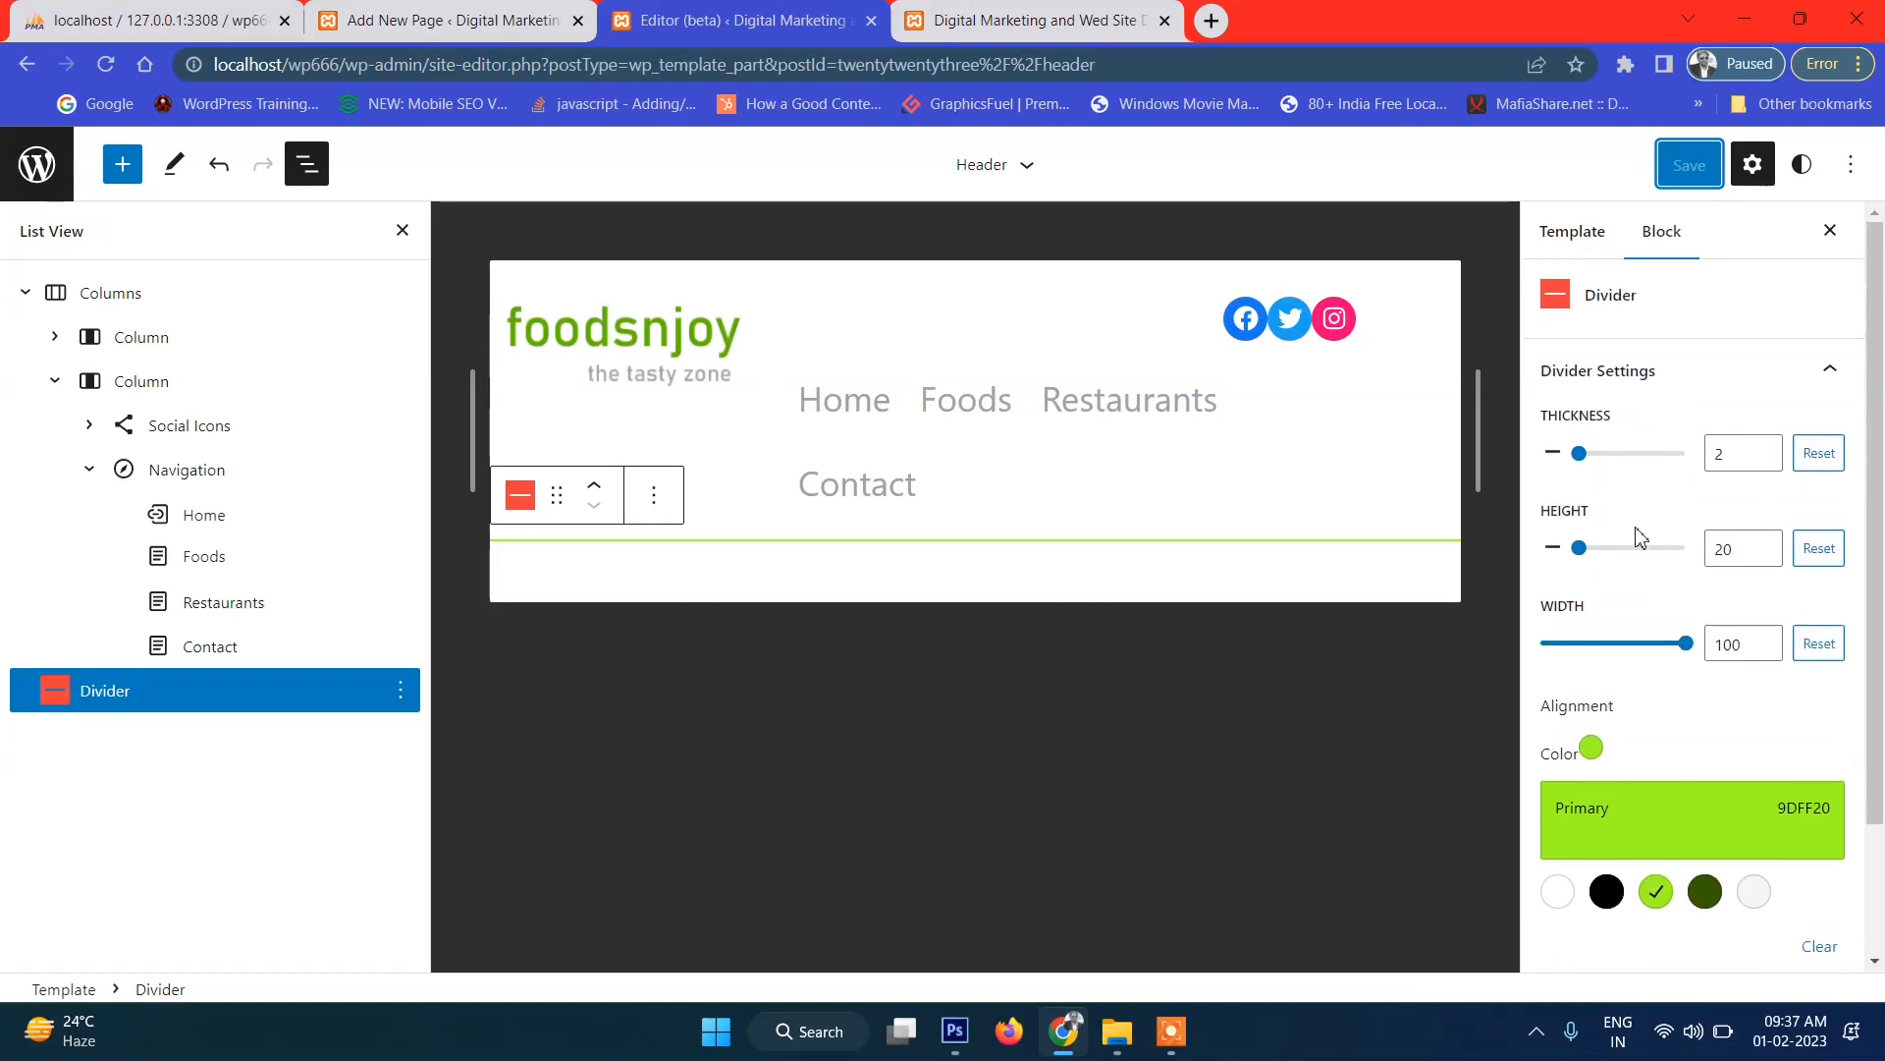
pyautogui.click(1585, 454)
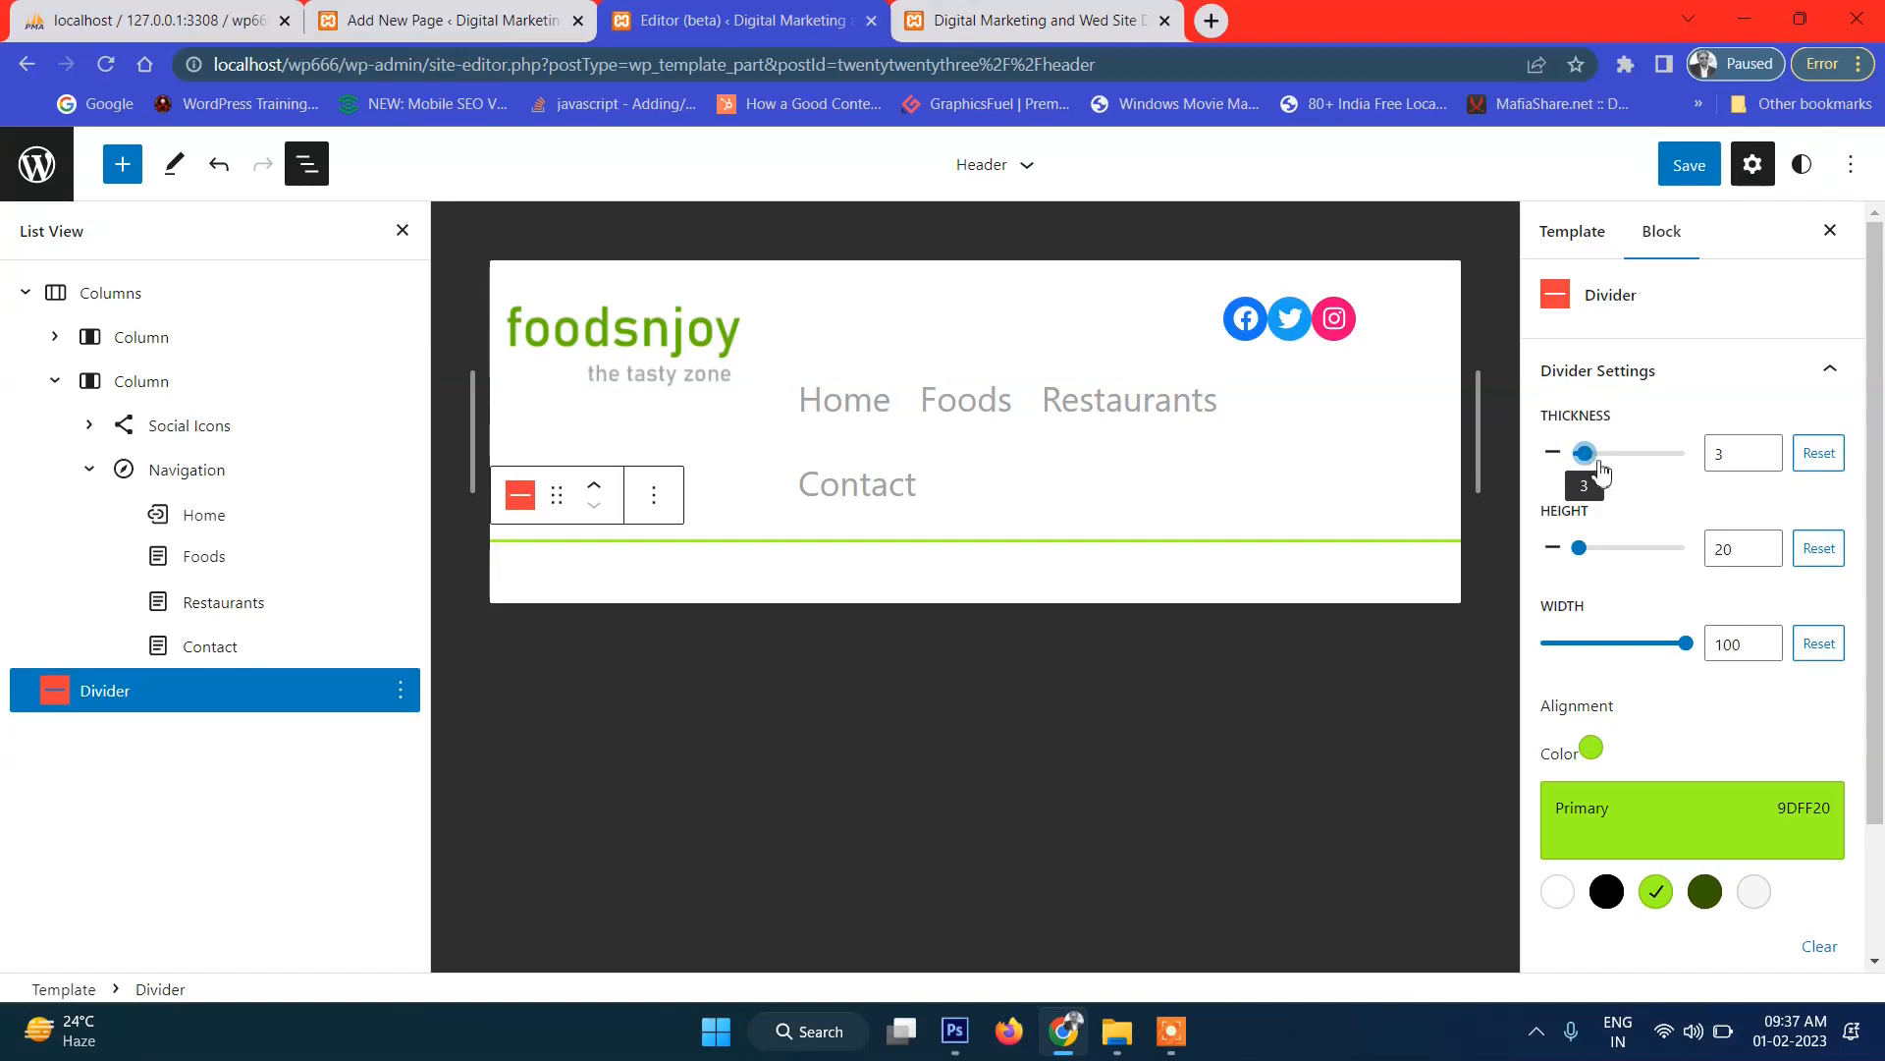
pyautogui.moveTo(1593, 468); pyautogui.dragTo(1603, 471)
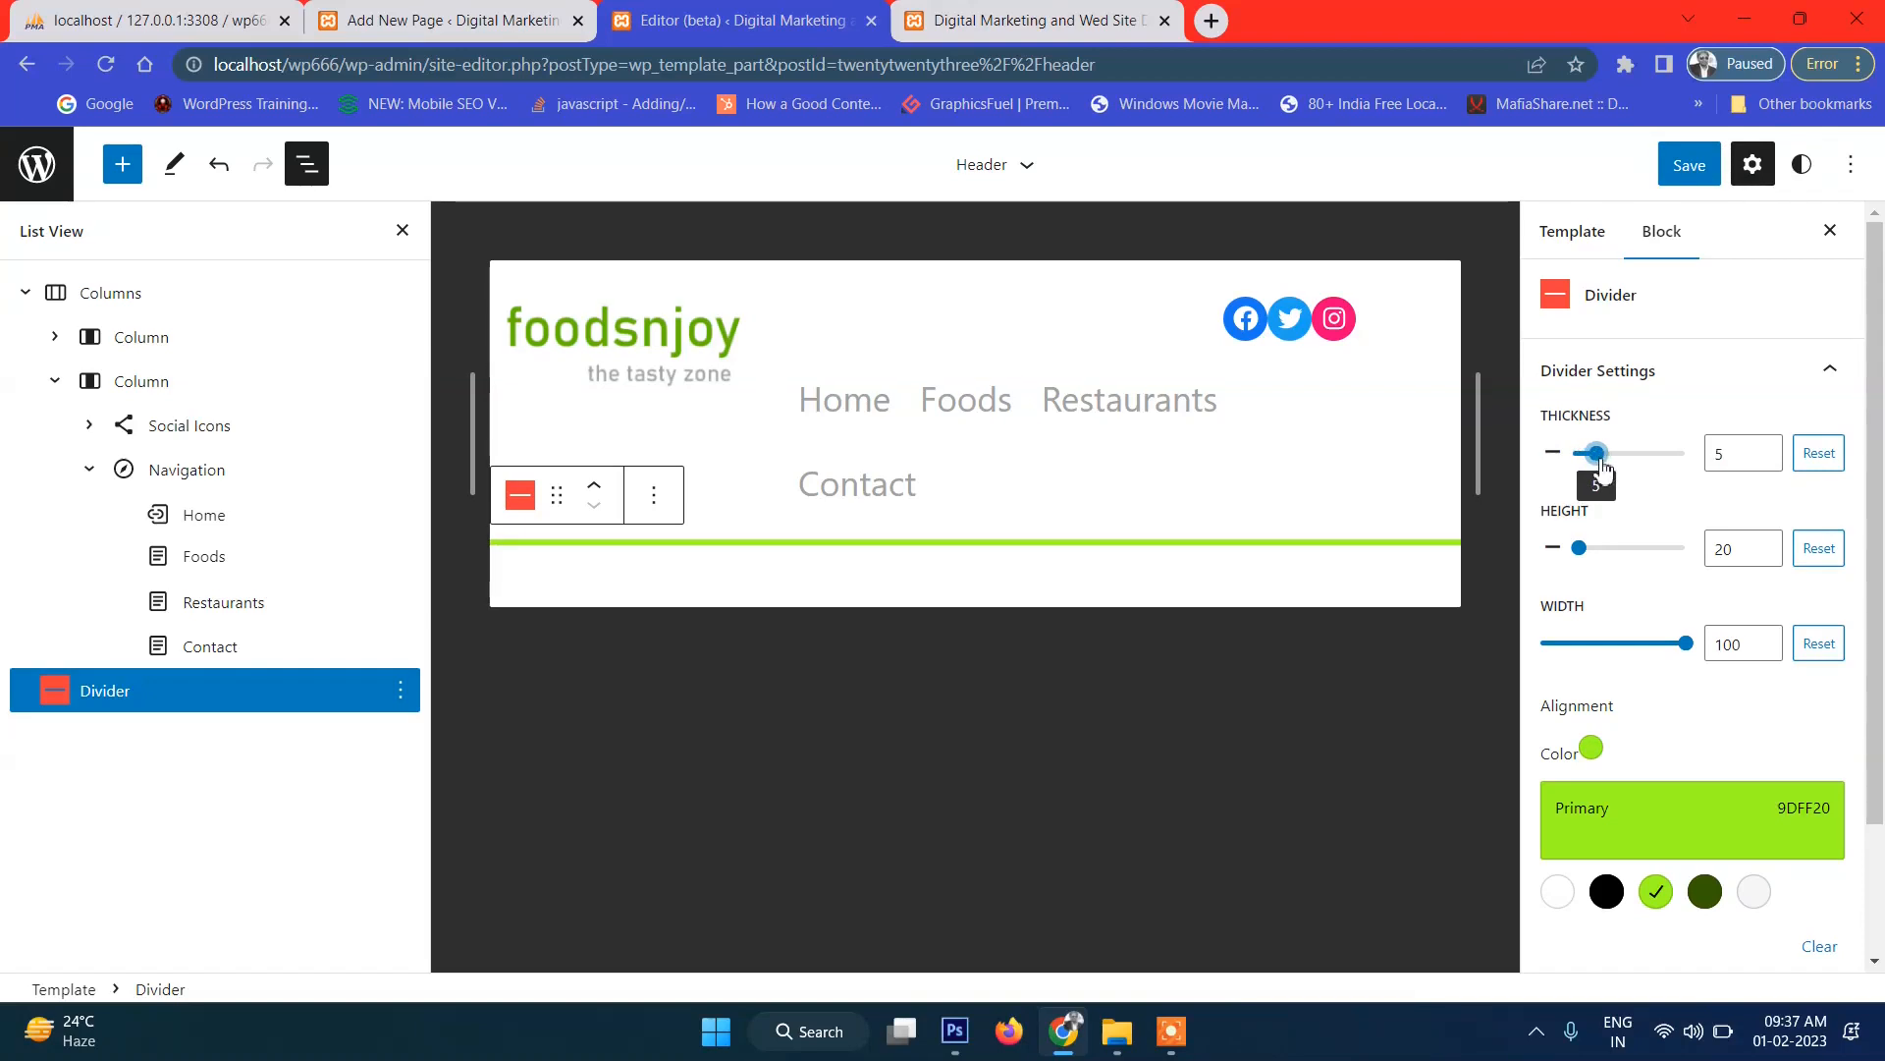
pyautogui.scroll(-2, 1731, 716)
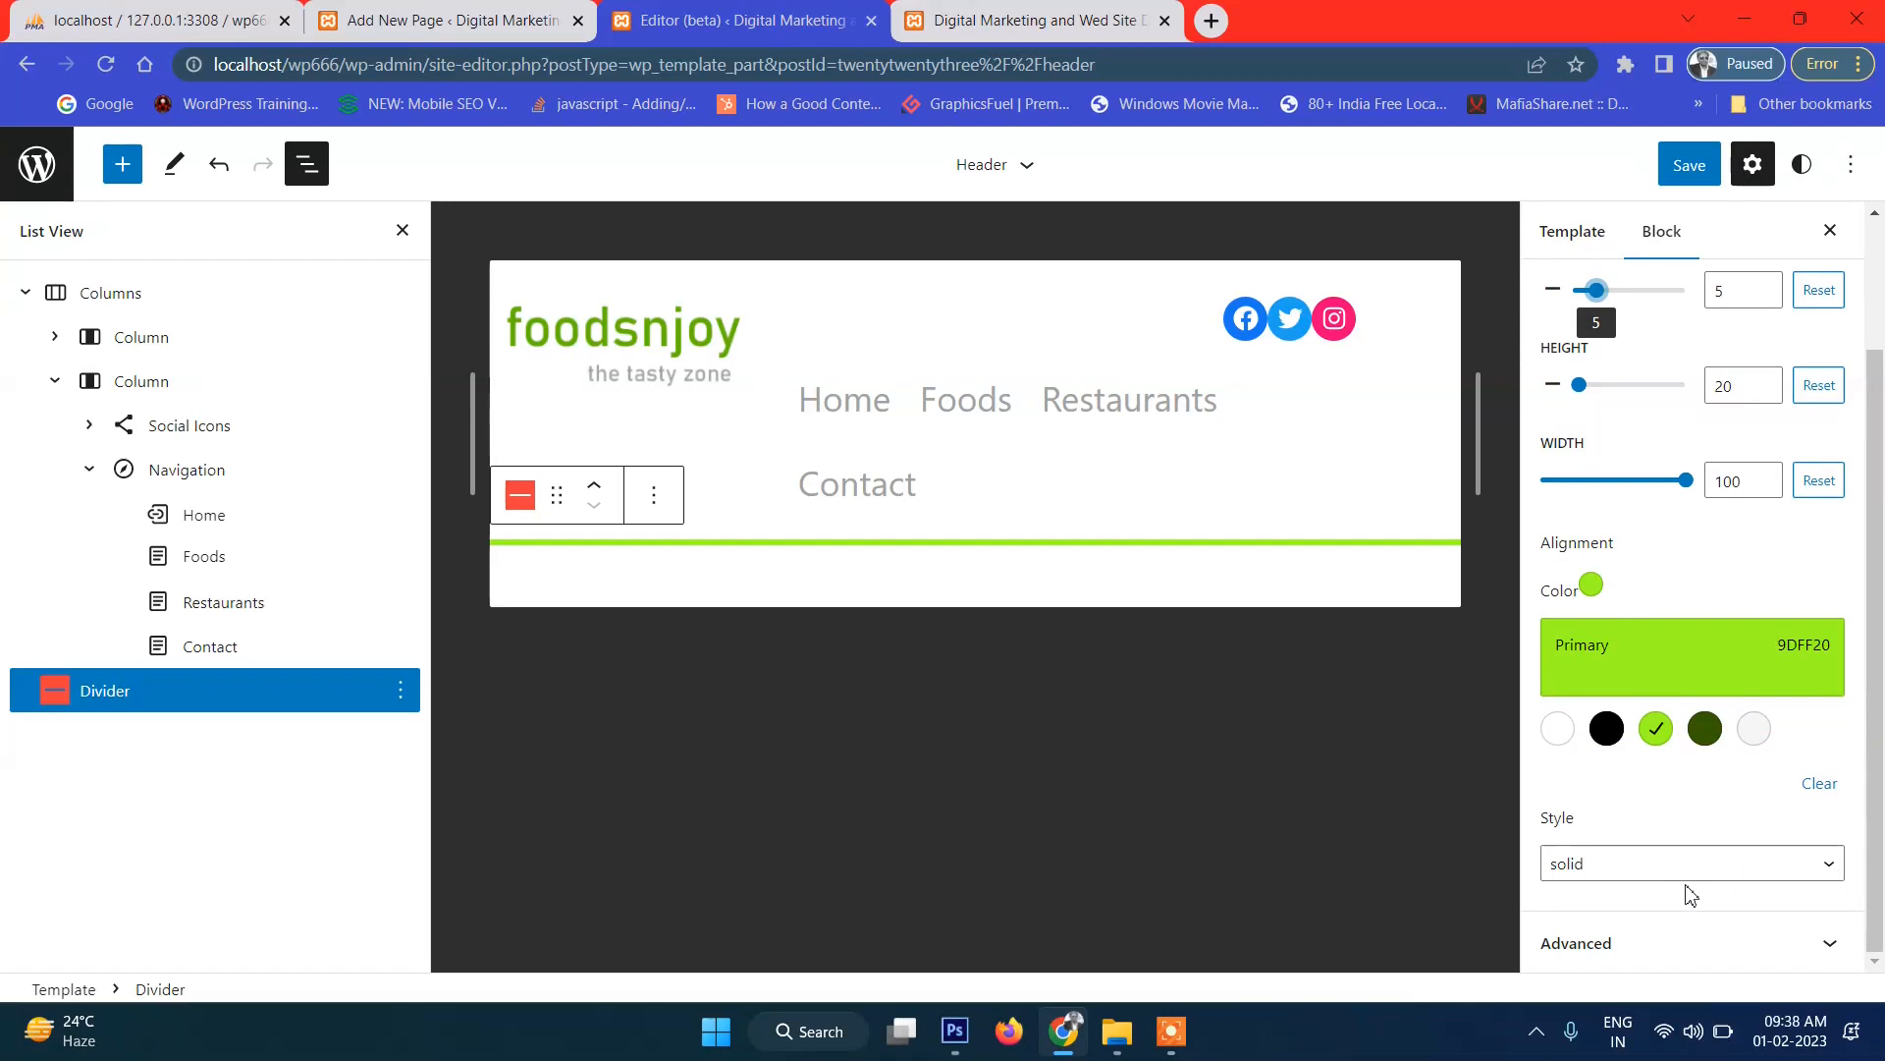
pyautogui.scroll(2, 1713, 348)
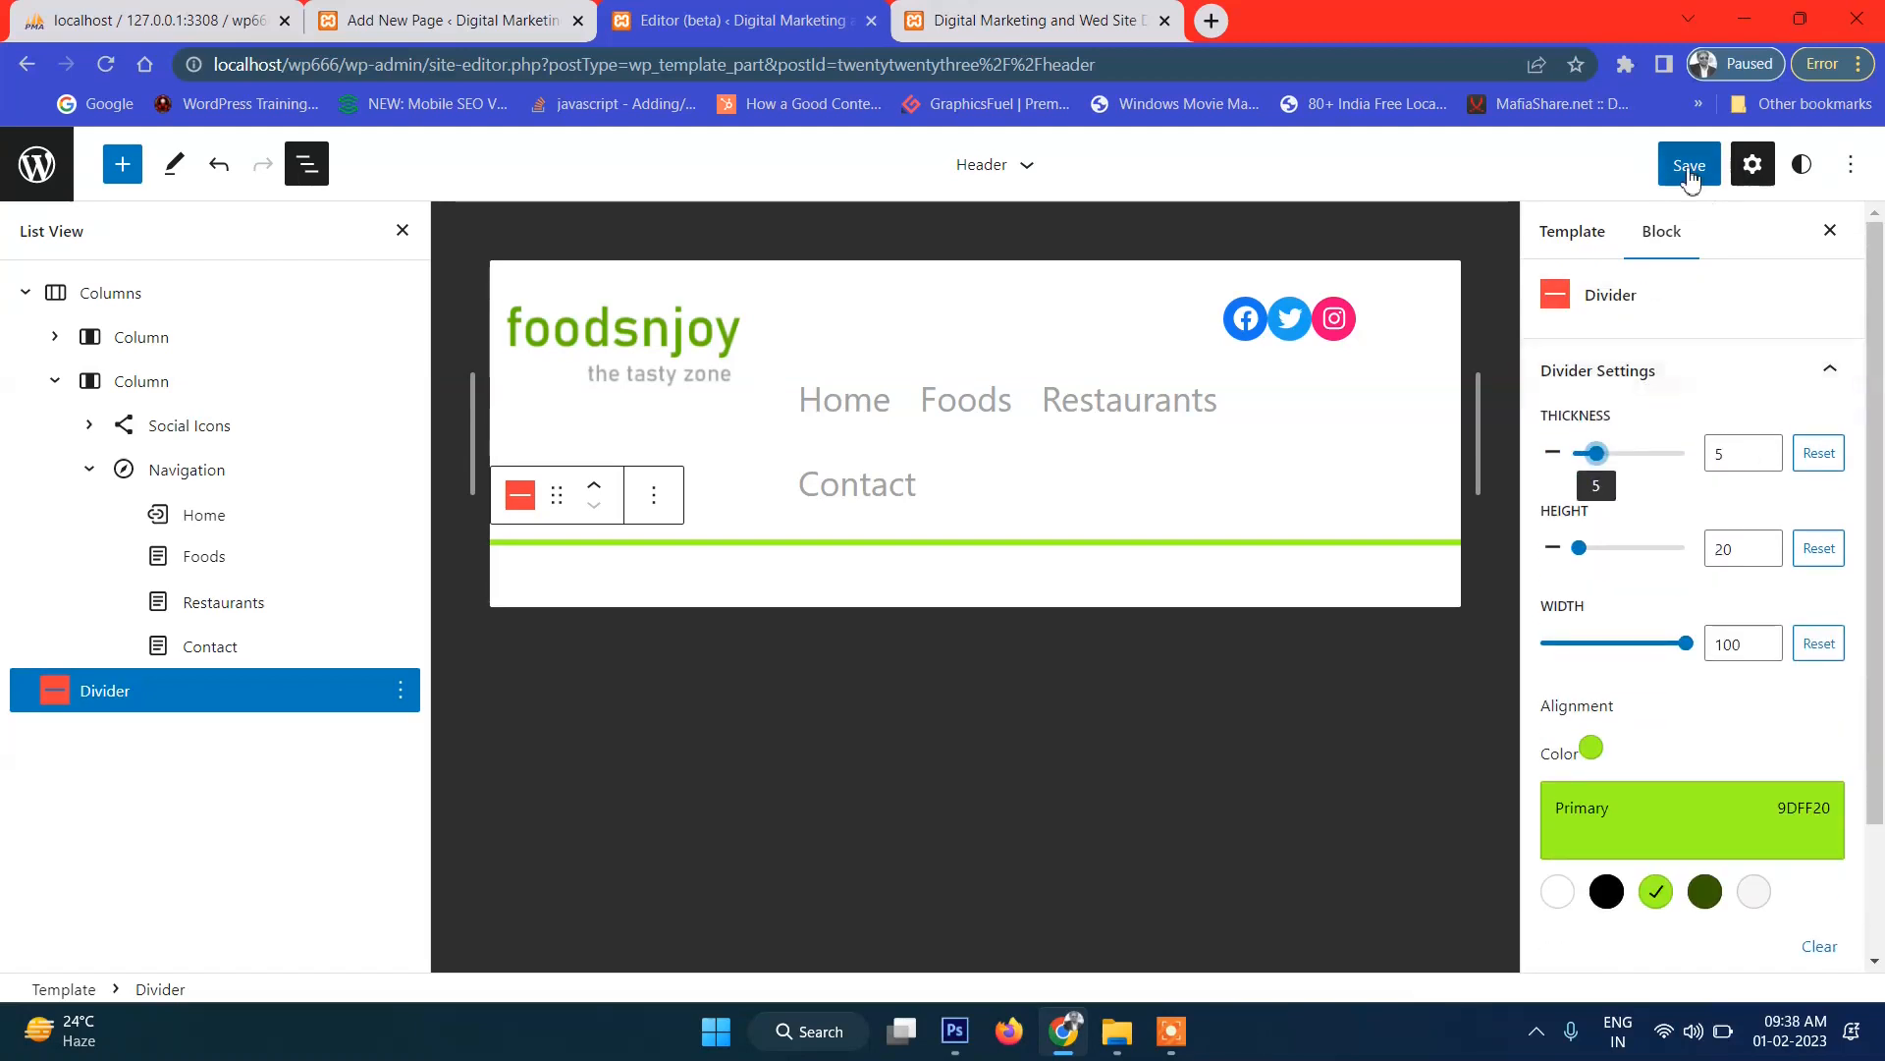
# Save the header template, then switch the divider colour to black.
pyautogui.click(1689, 167)
pyautogui.click(1635, 169)
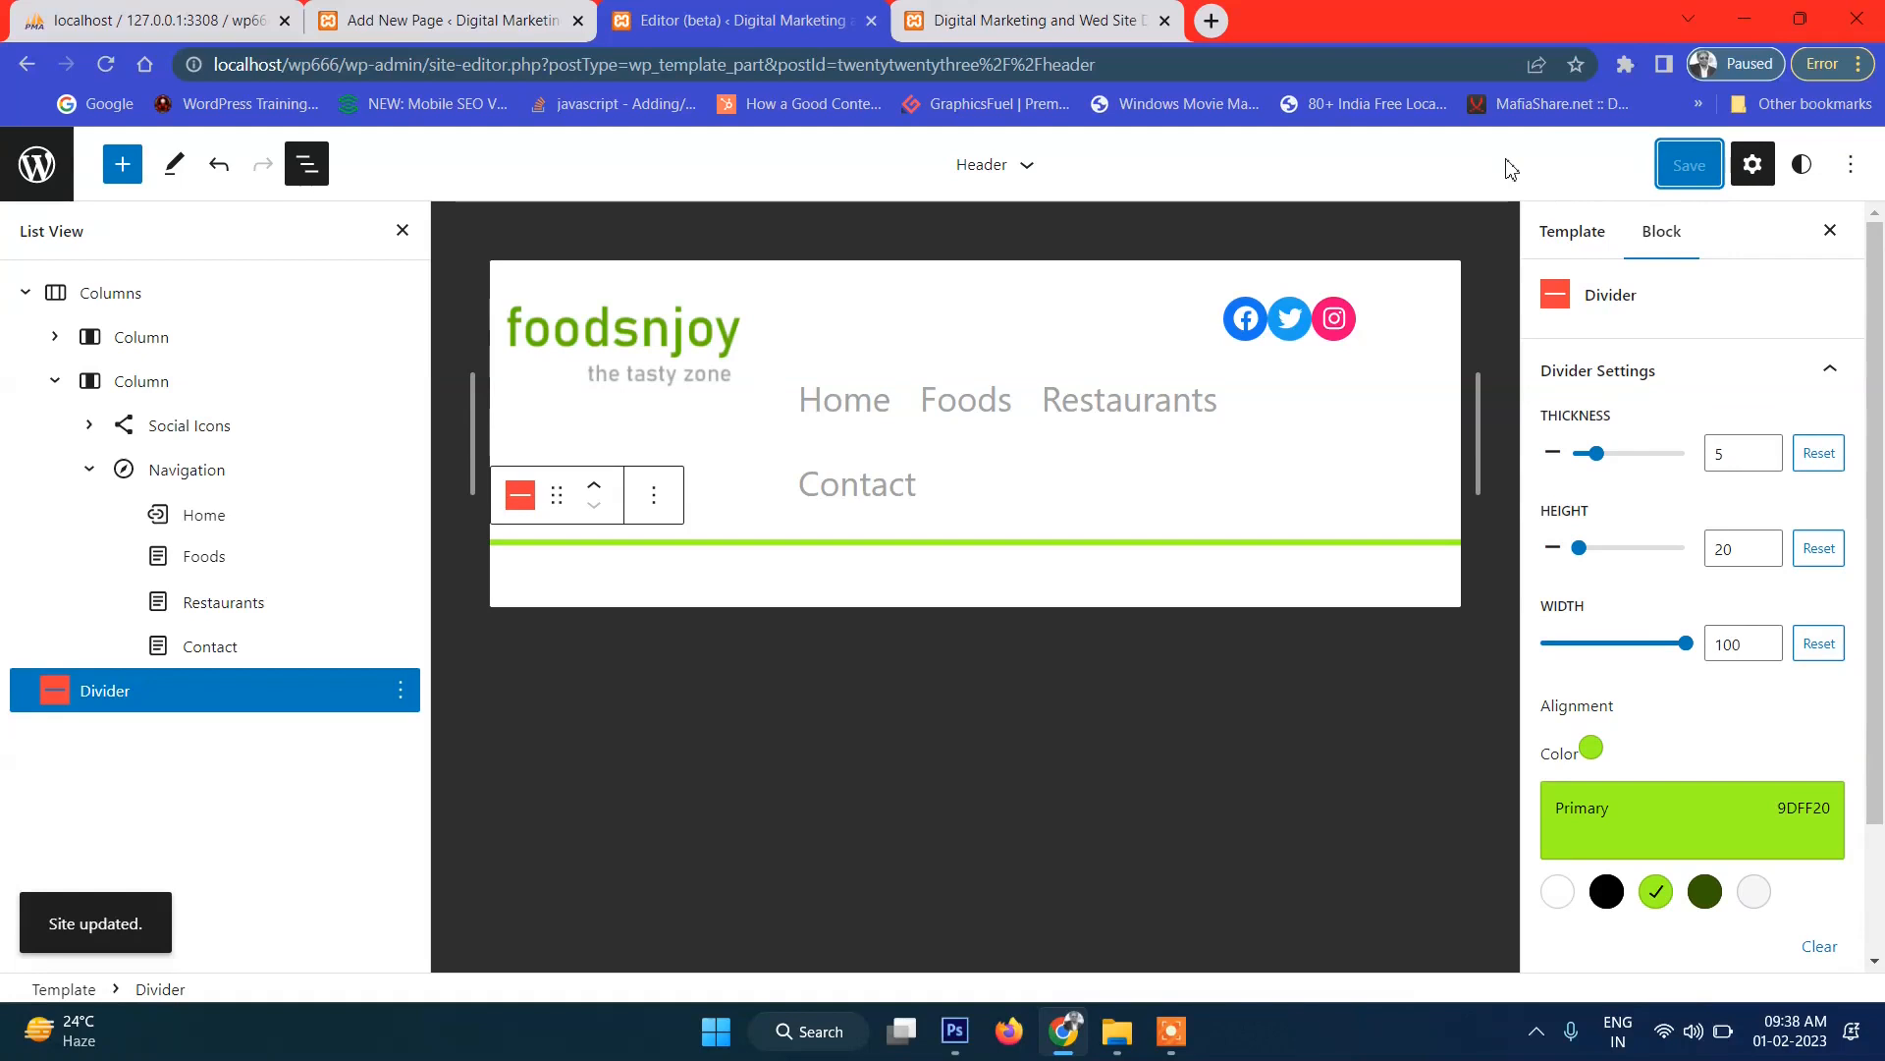
pyautogui.click(1606, 892)
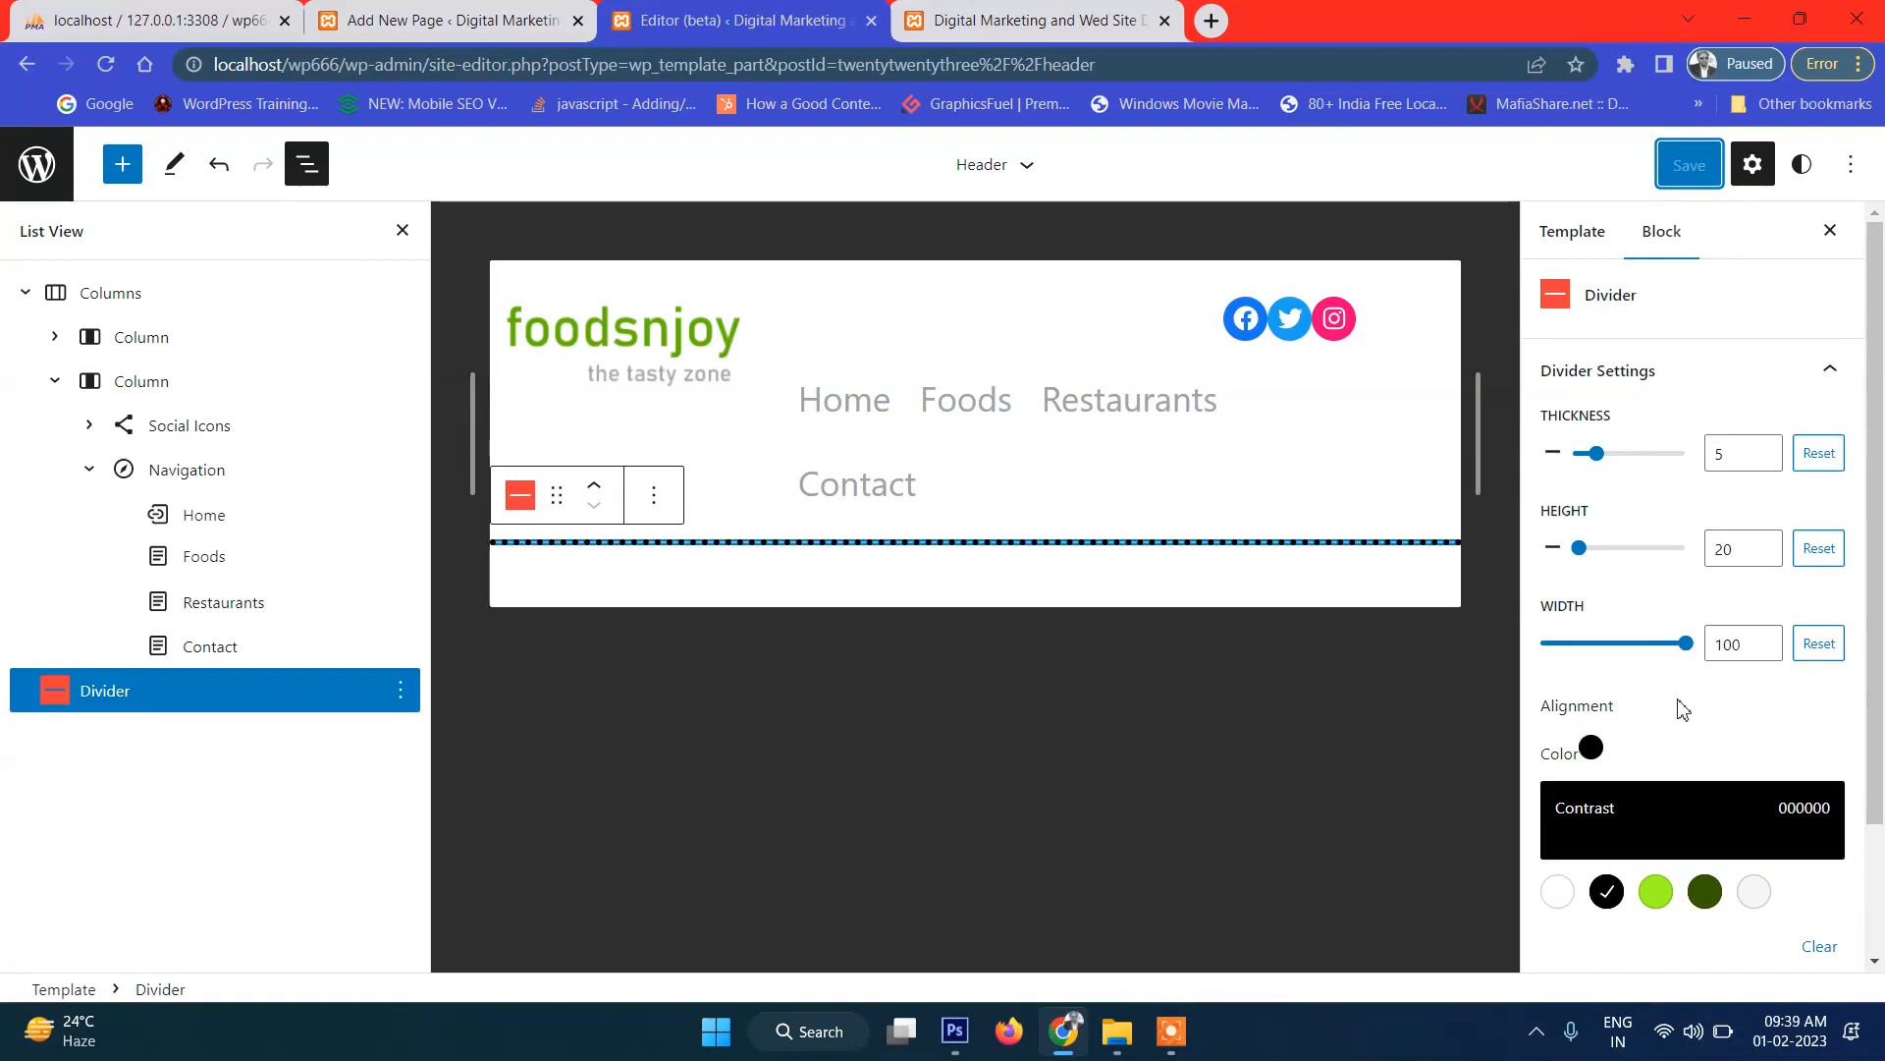
# Make the divider a solid line coloured Secondary dark green 345C00.
pyautogui.scroll(-2, 1729, 661)
pyautogui.scroll(2, 1729, 661)
pyautogui.scroll(-2, 1734, 875)
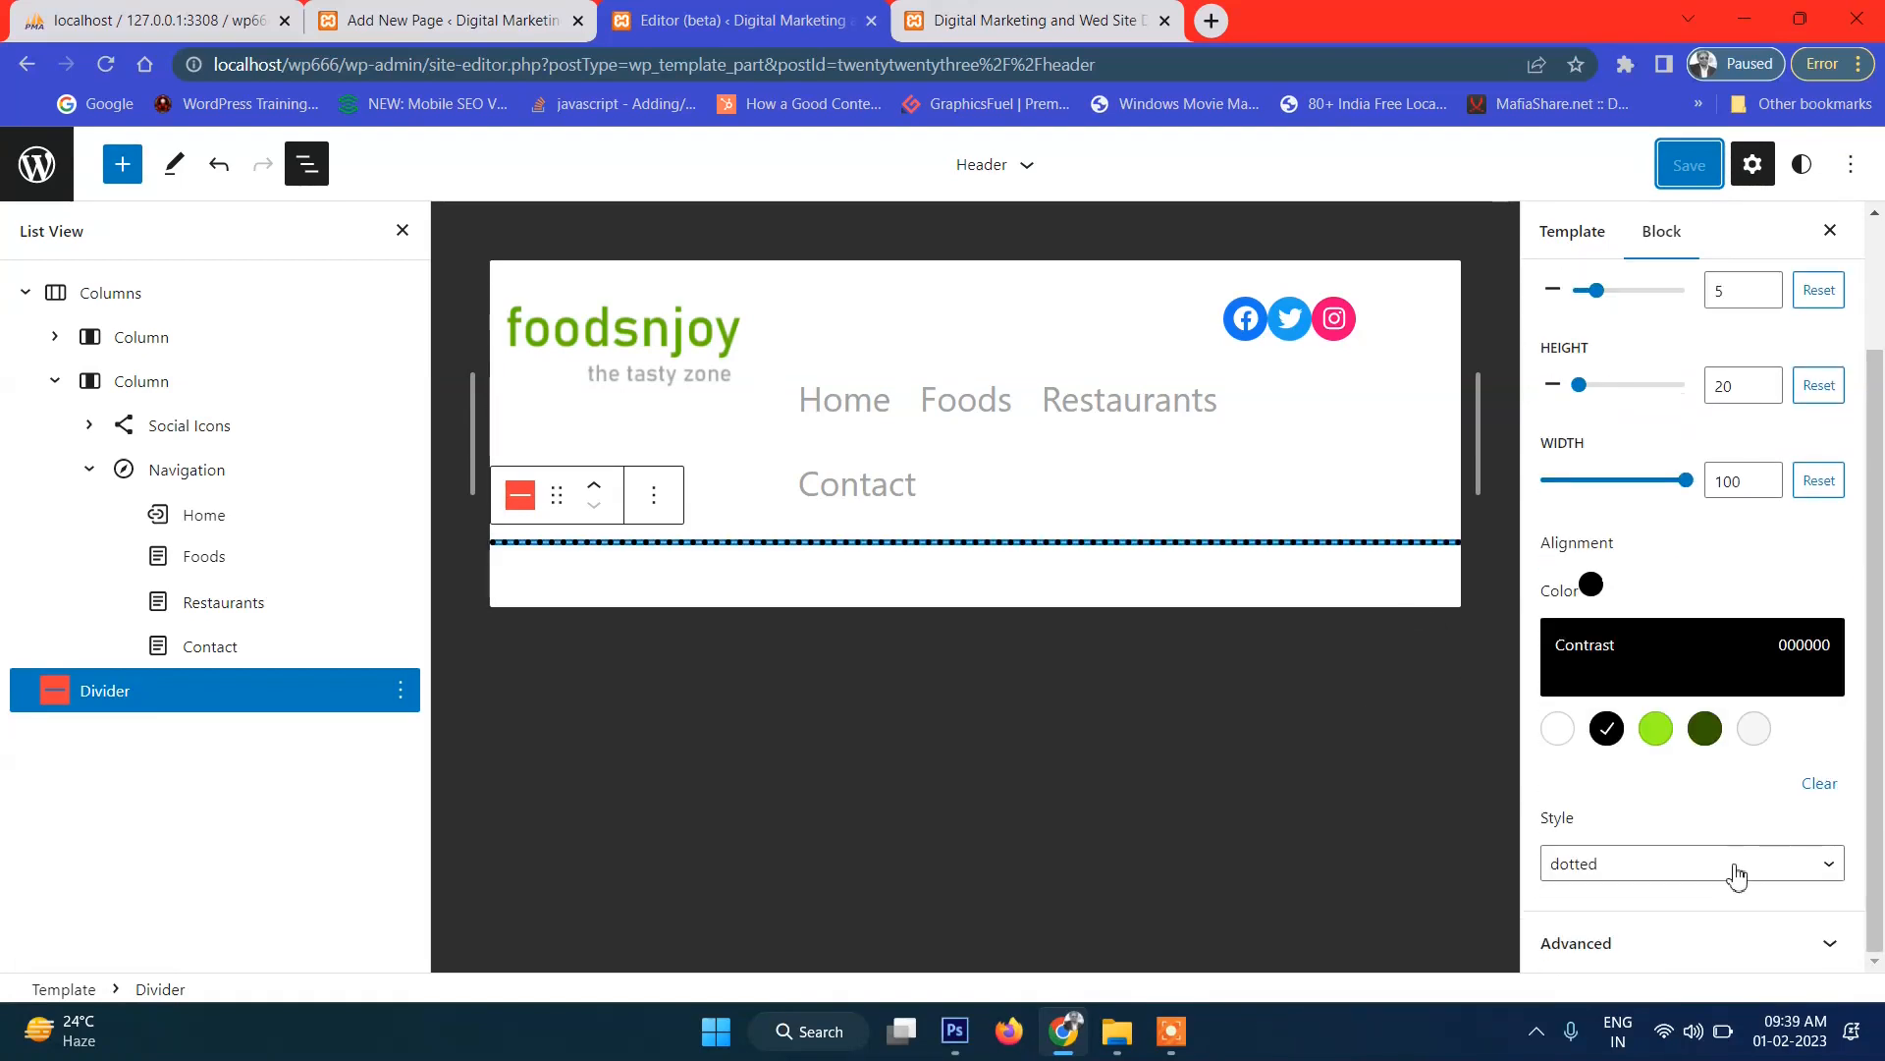
pyautogui.click(1667, 866)
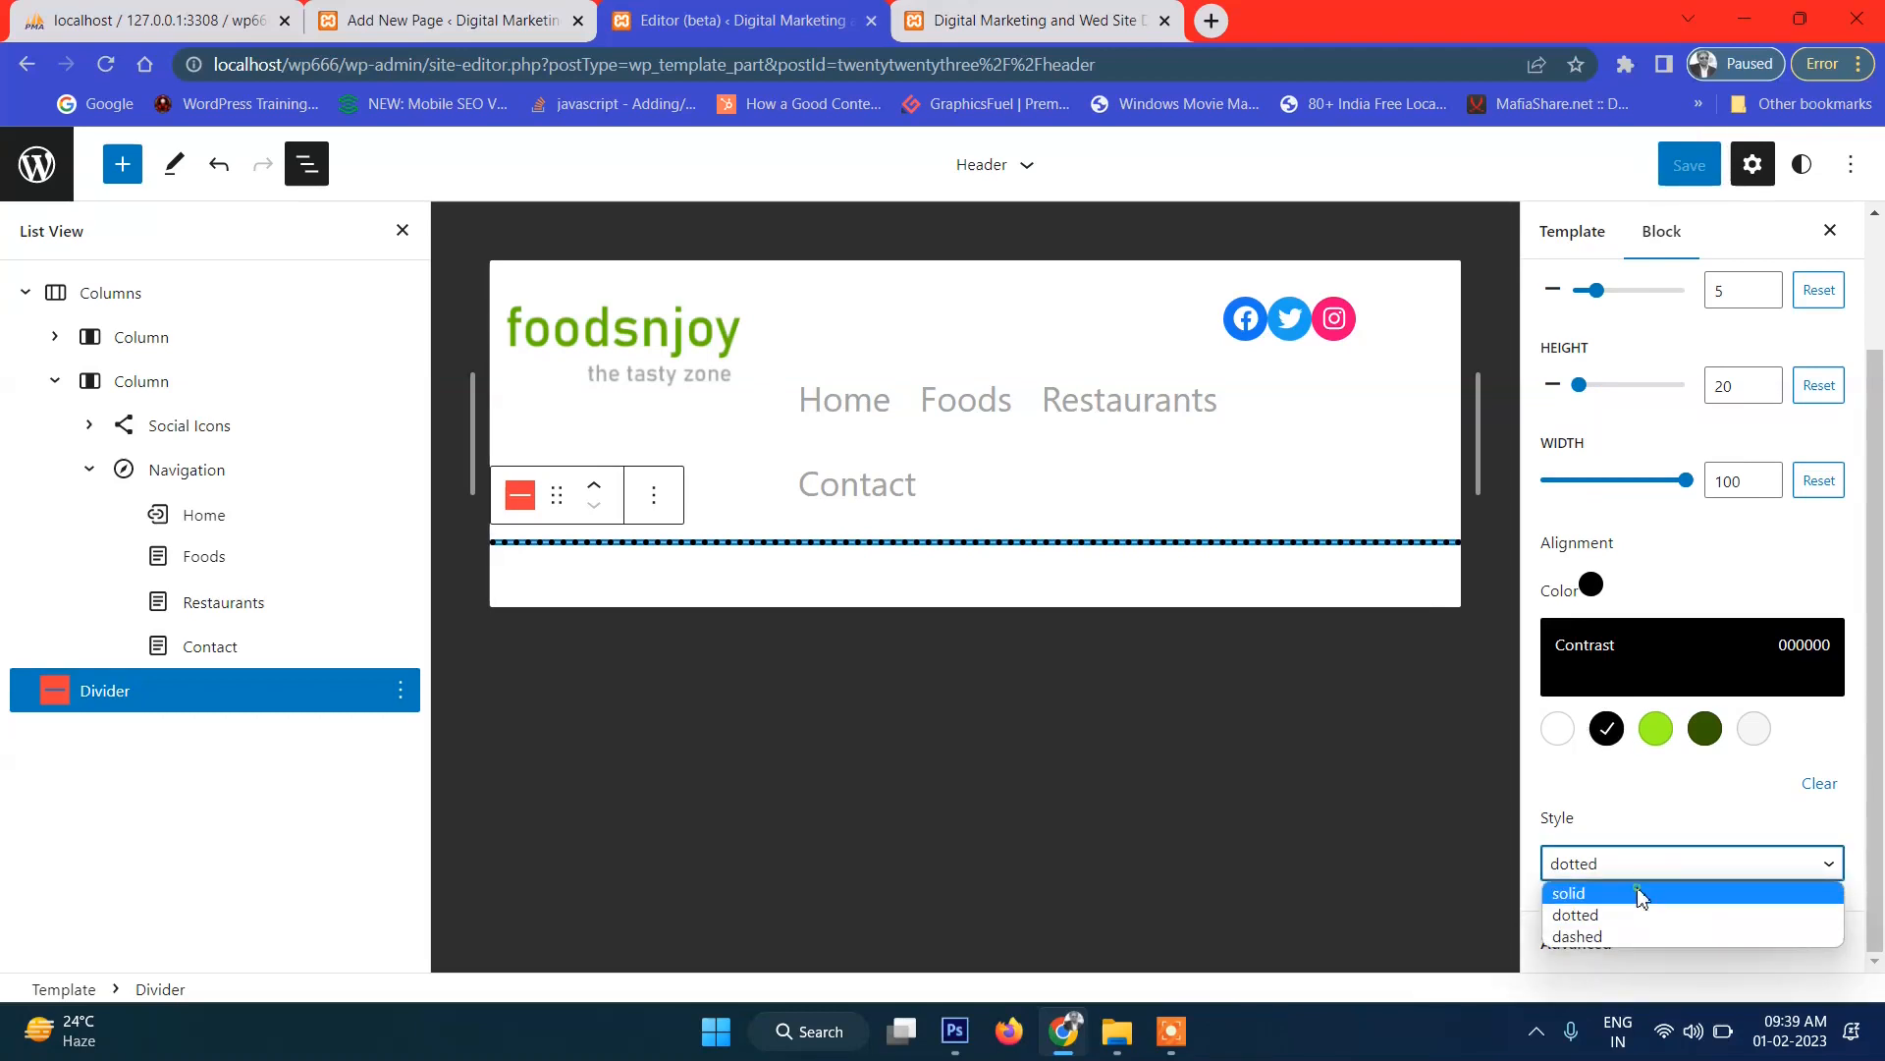
pyautogui.click(1641, 894)
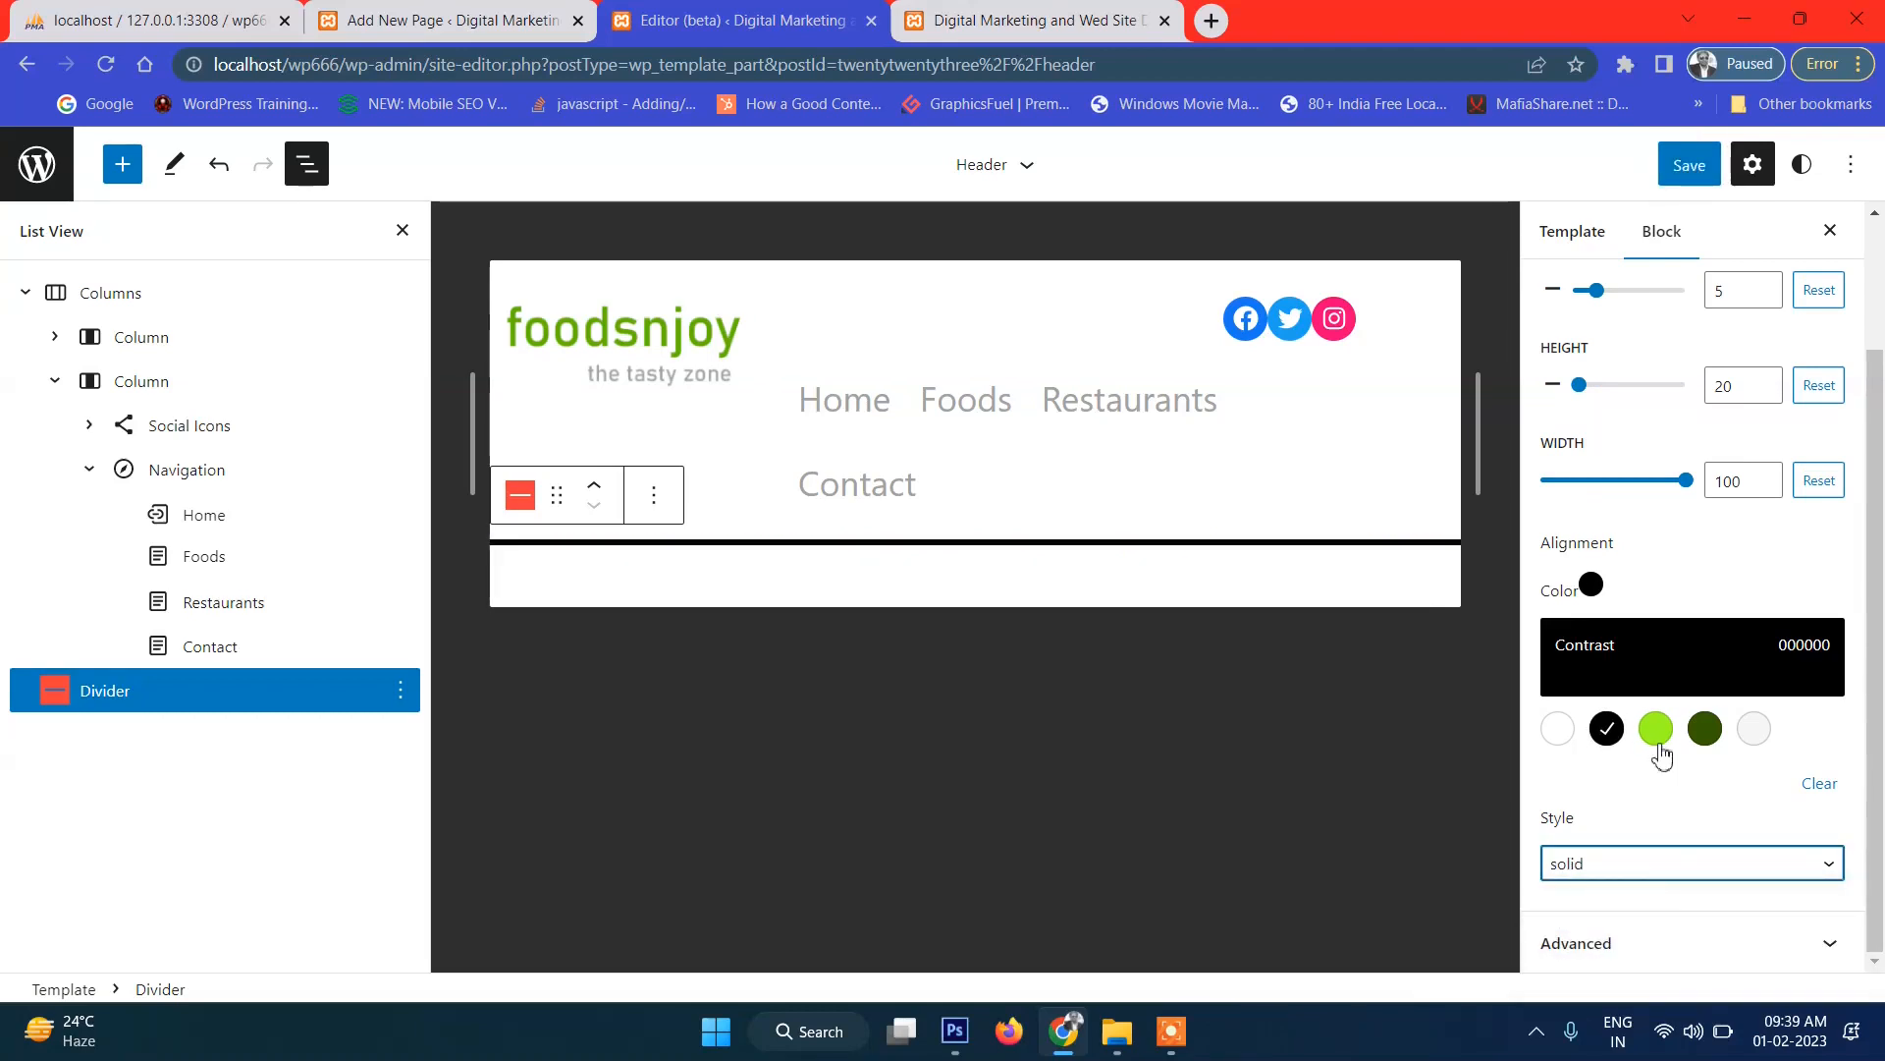
pyautogui.click(1704, 727)
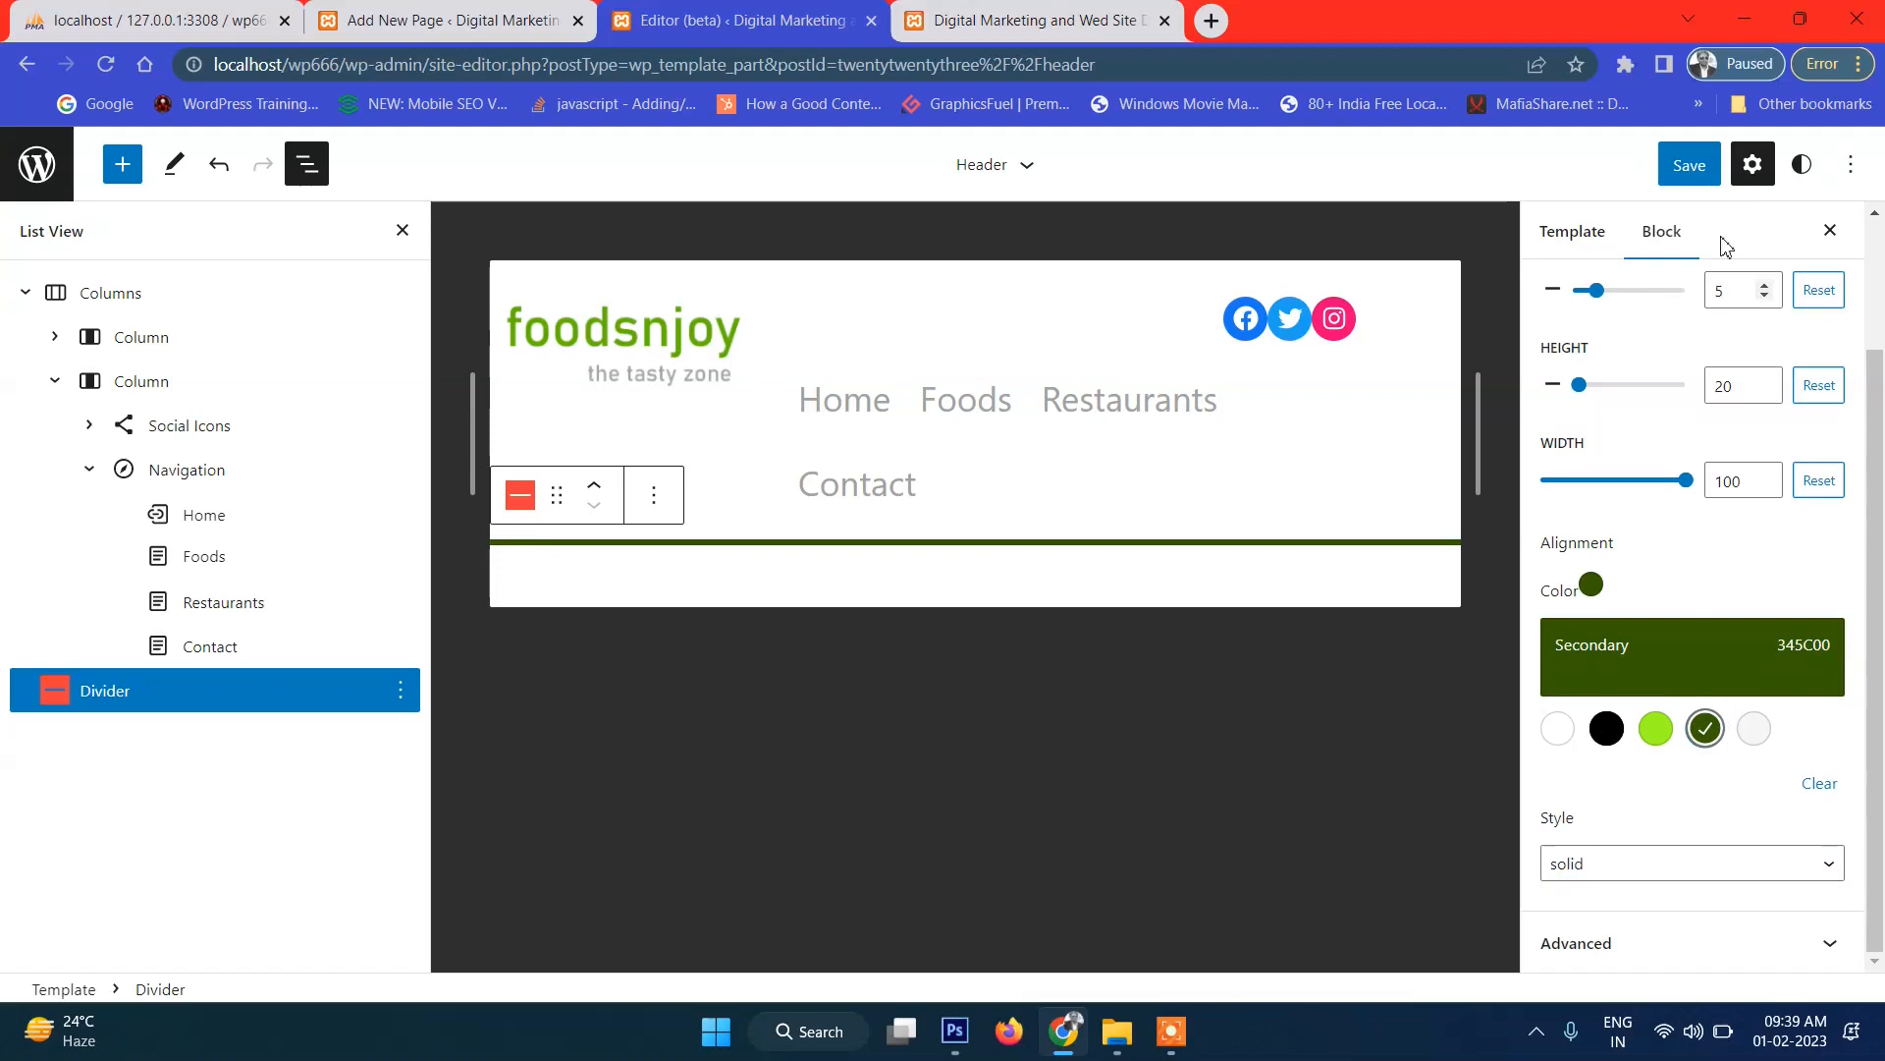
# Save the header template, reload the live site to check it, and return to the editor.
pyautogui.click(1689, 167)
pyautogui.click(1657, 169)
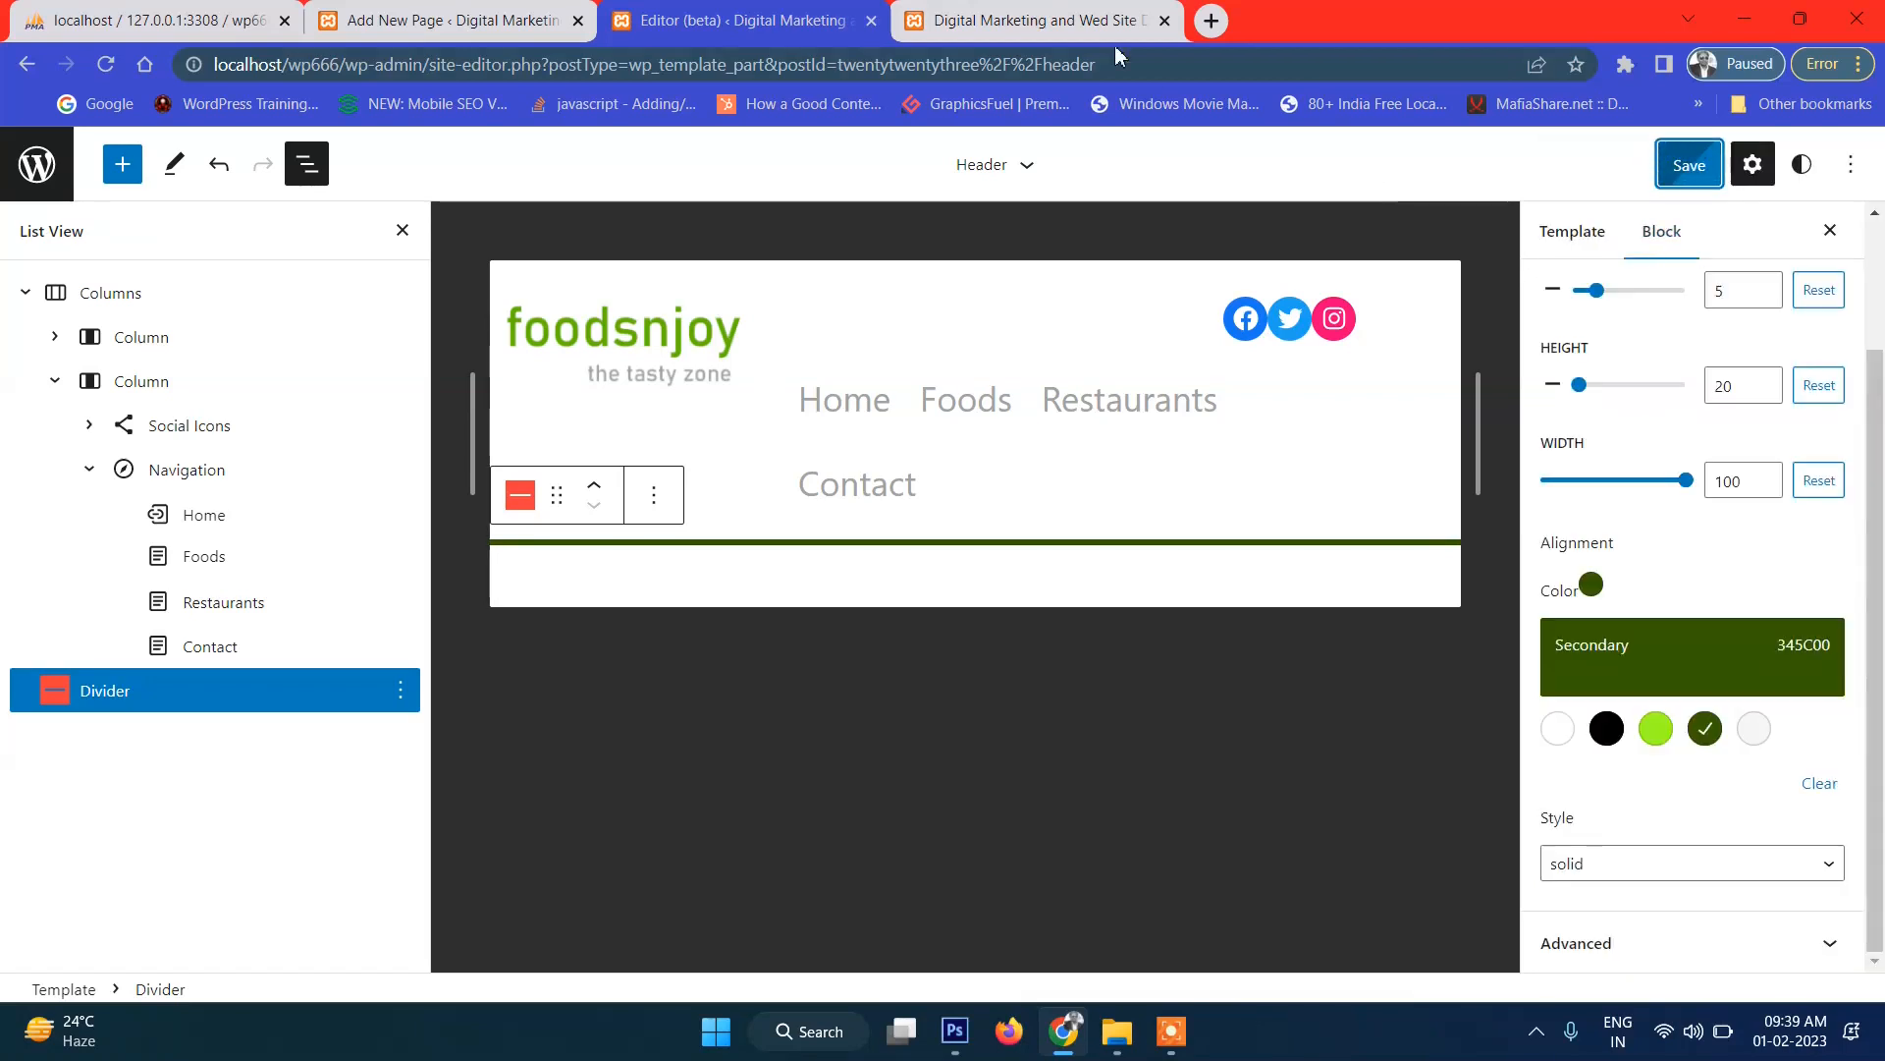
pyautogui.click(1057, 12)
pyautogui.click(108, 64)
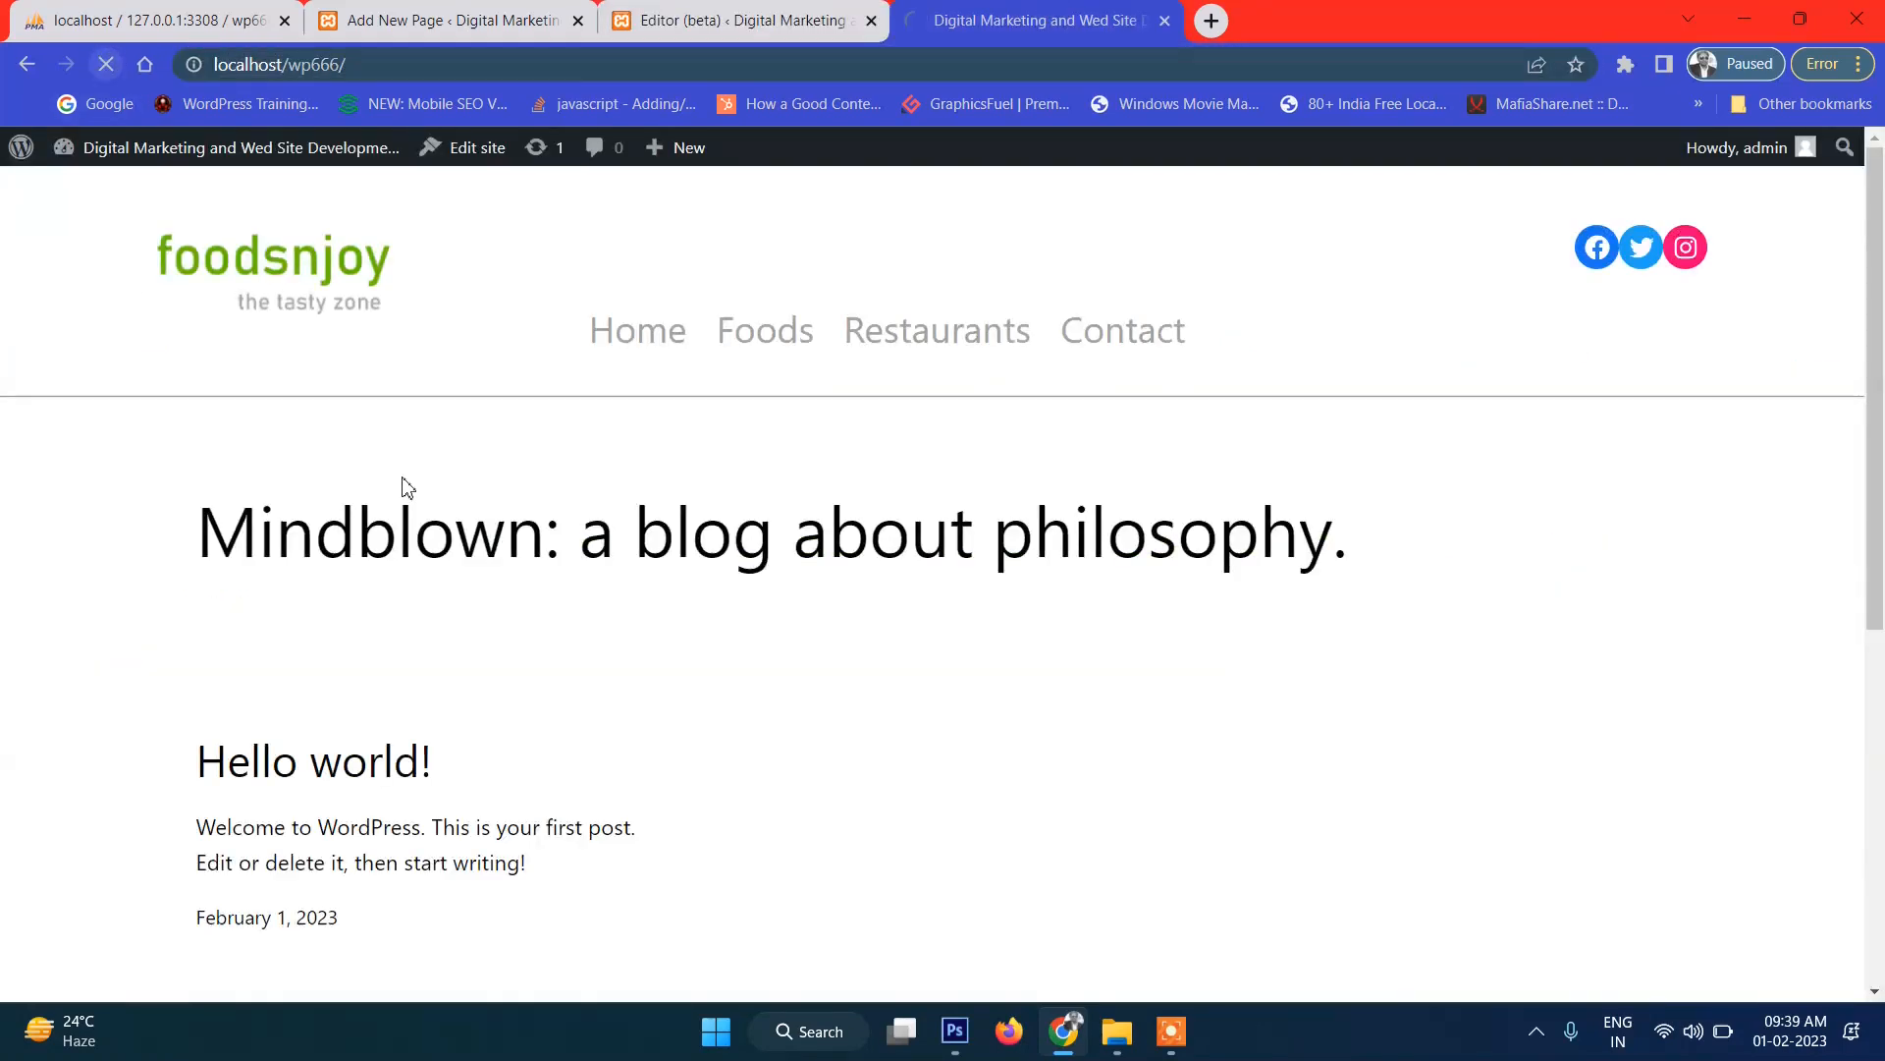
pyautogui.click(675, 22)
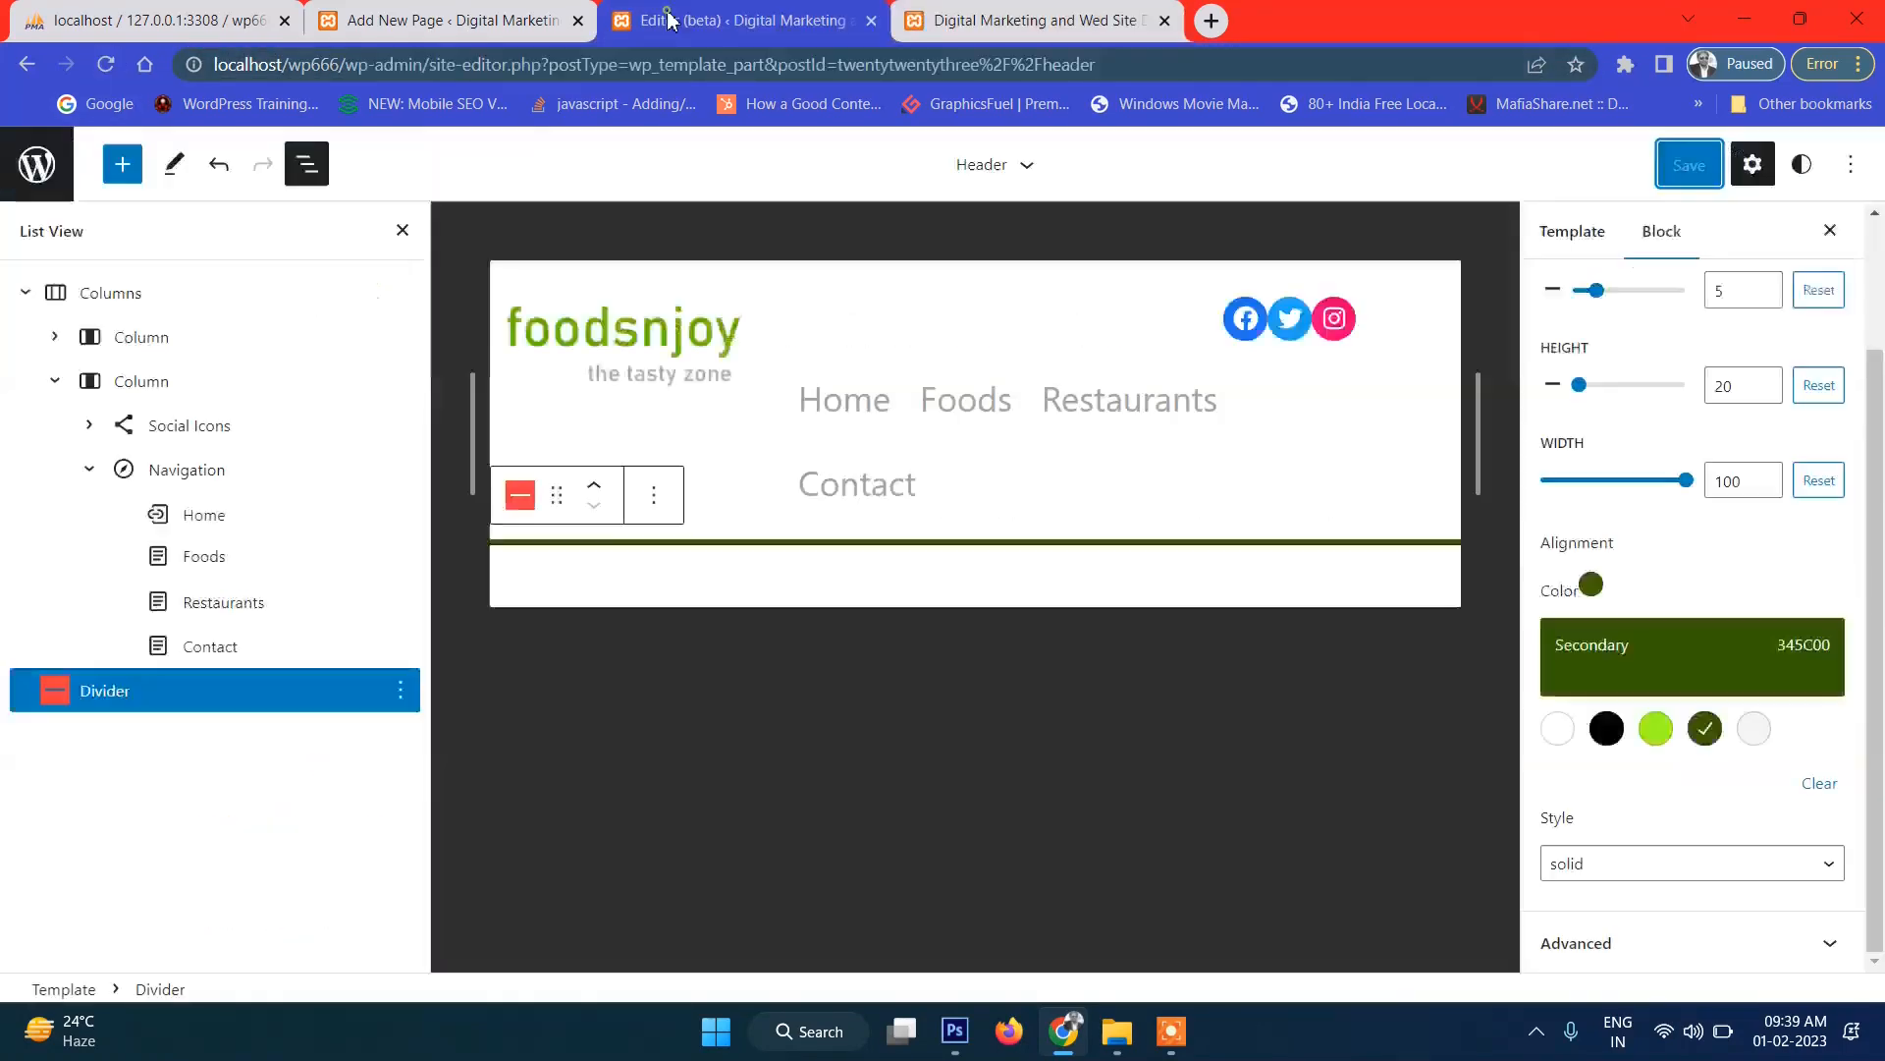
# Delete the Divider block in List View and insert an empty block before the Columns block.
pyautogui.click(400, 690)
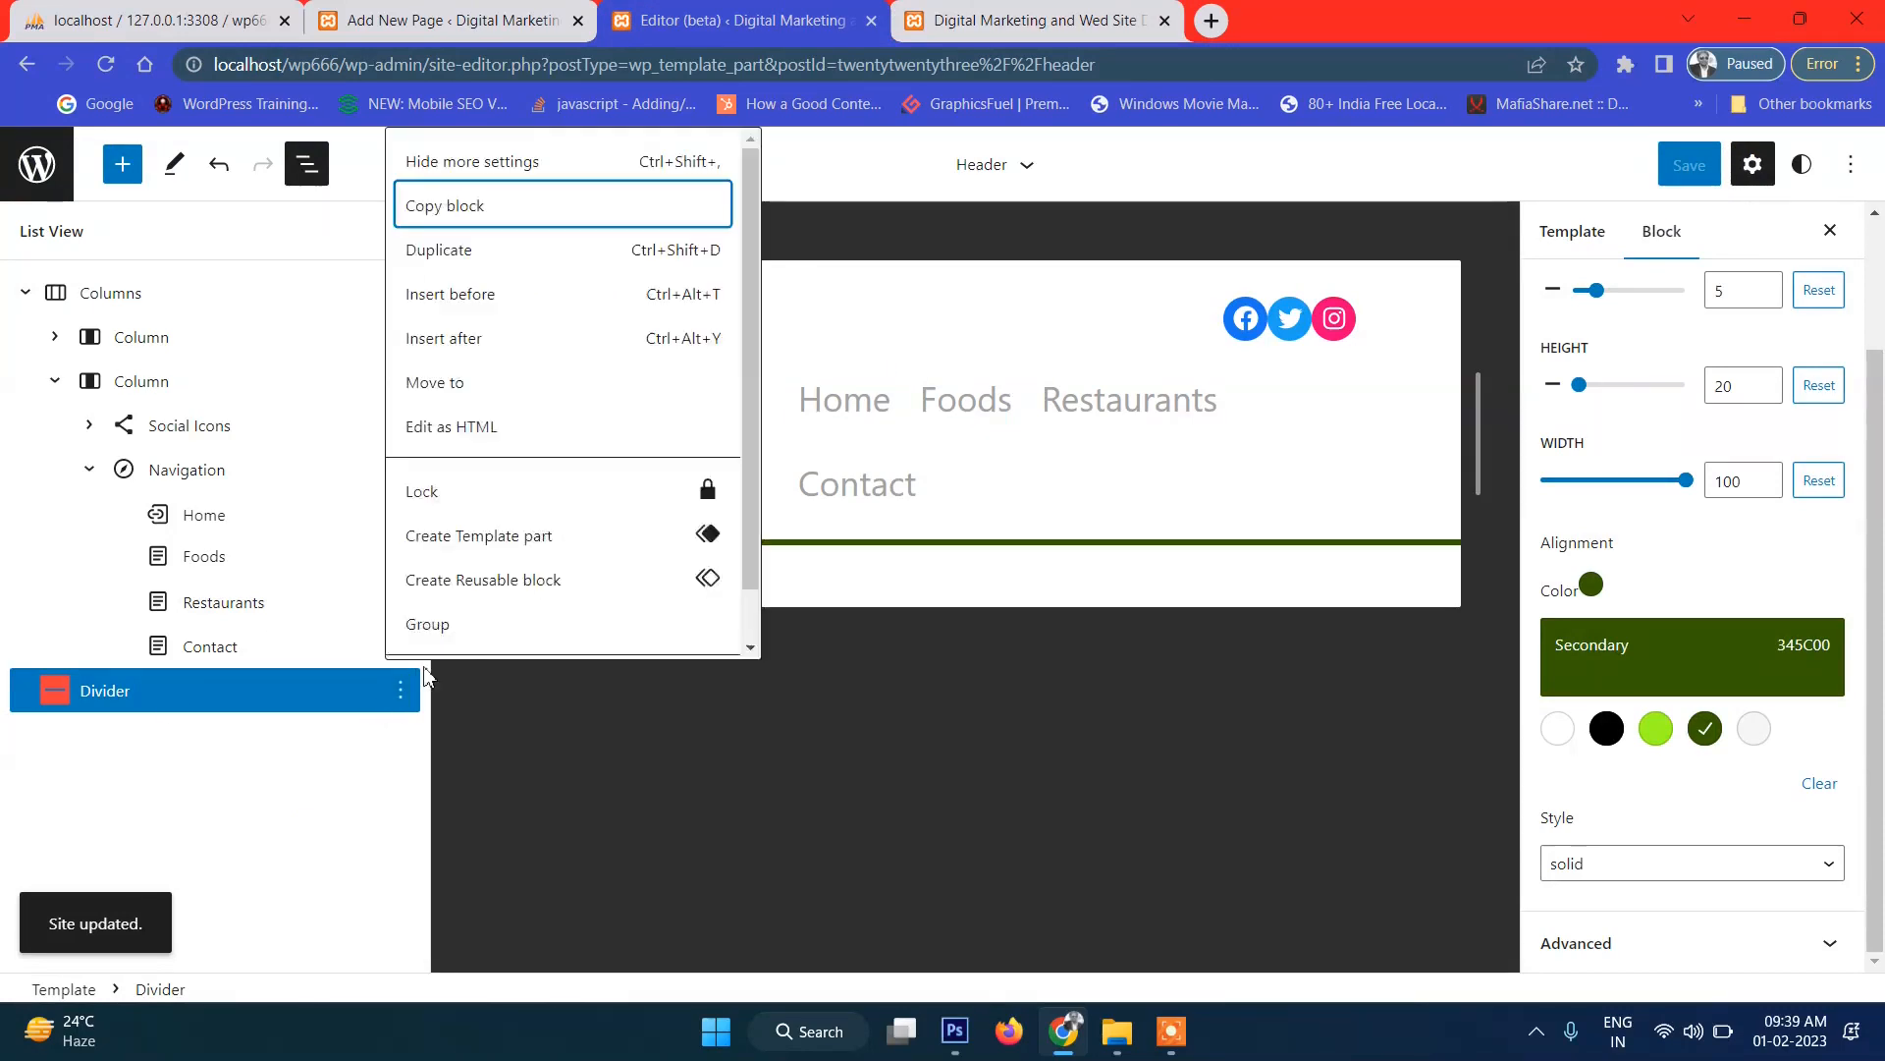
pyautogui.scroll(-2, 442, 633)
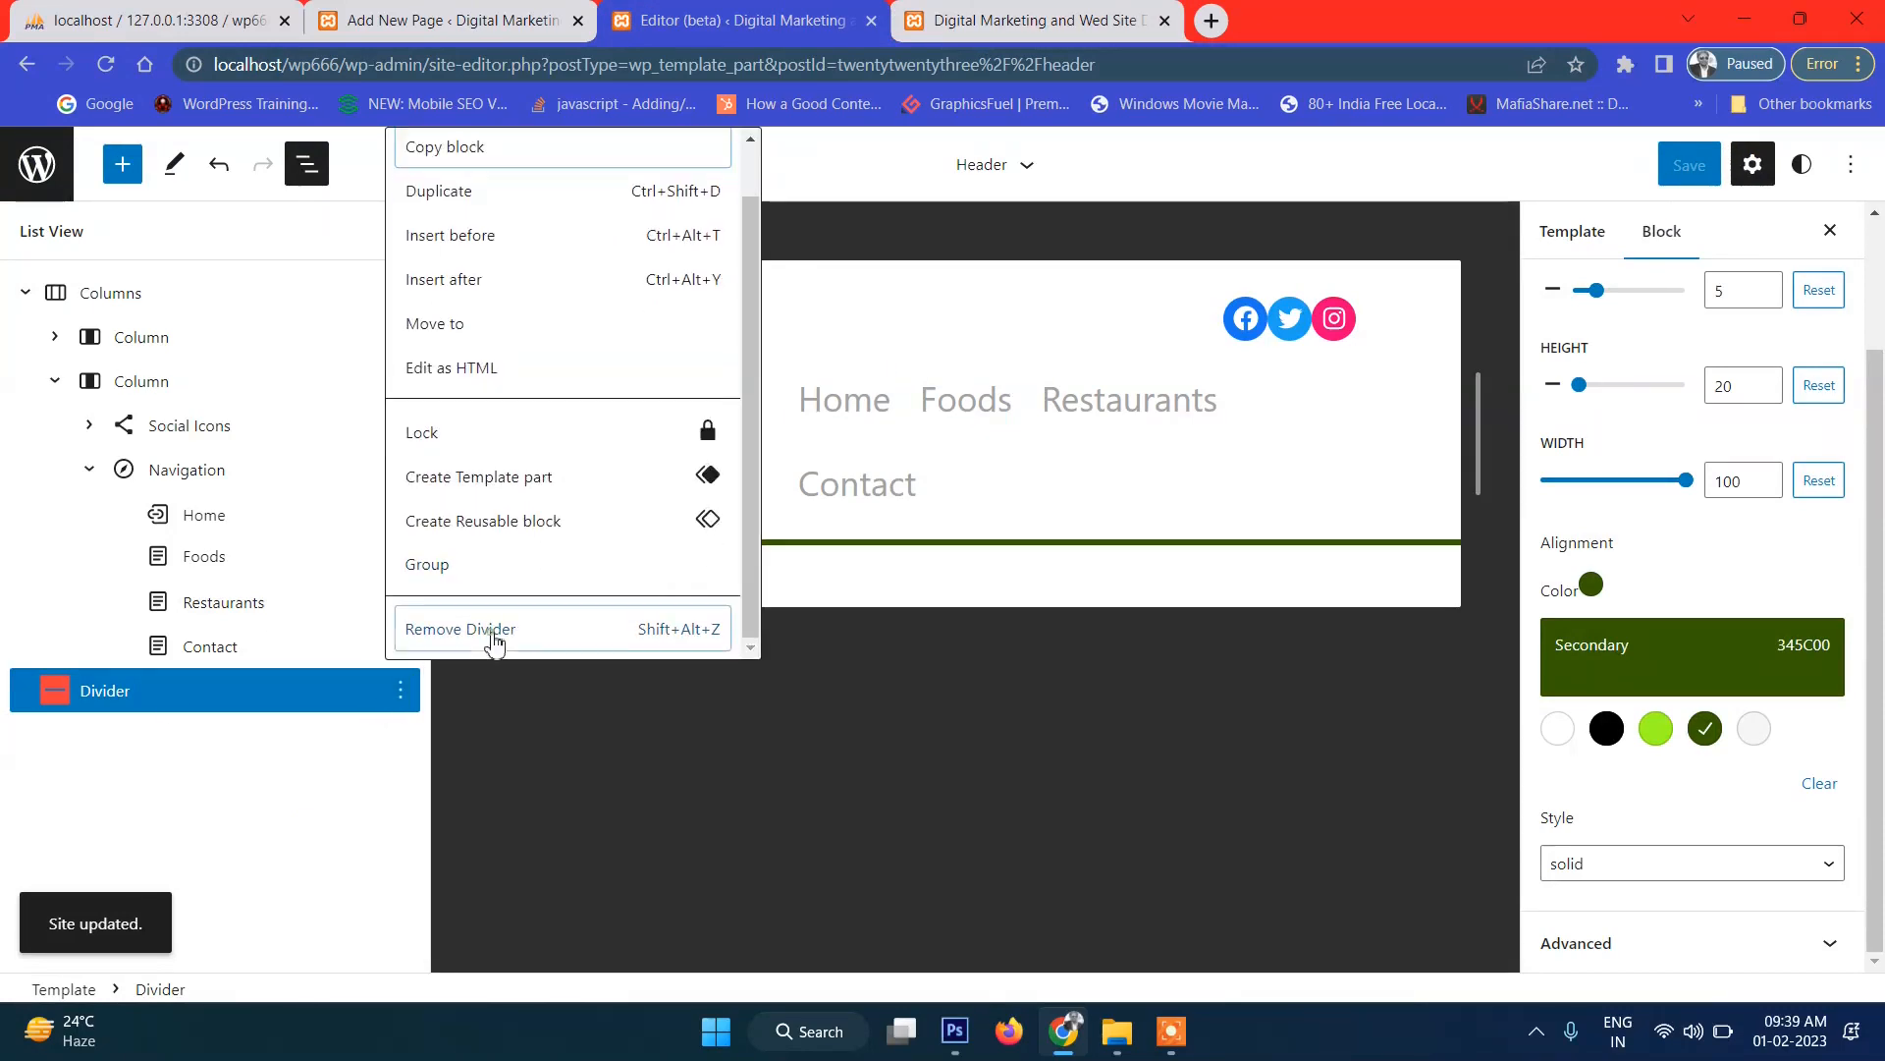
pyautogui.click(492, 640)
pyautogui.click(399, 293)
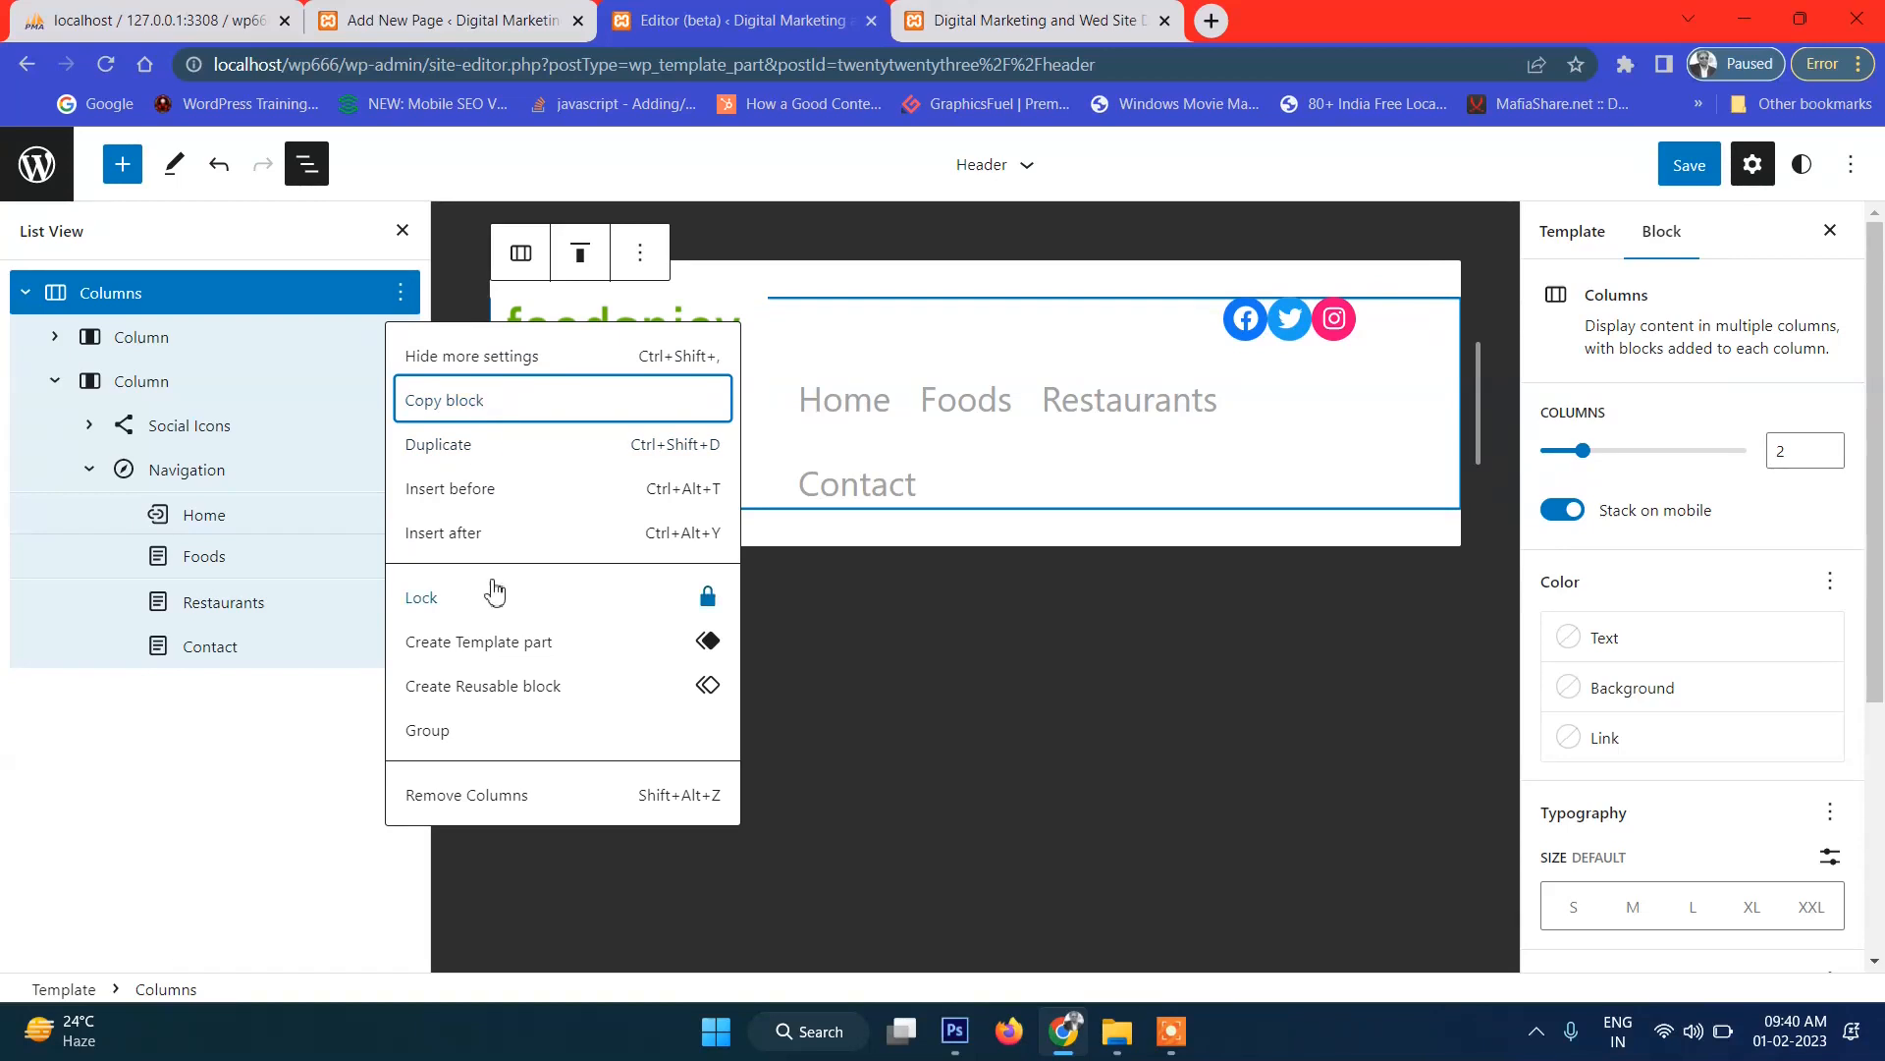
pyautogui.click(500, 505)
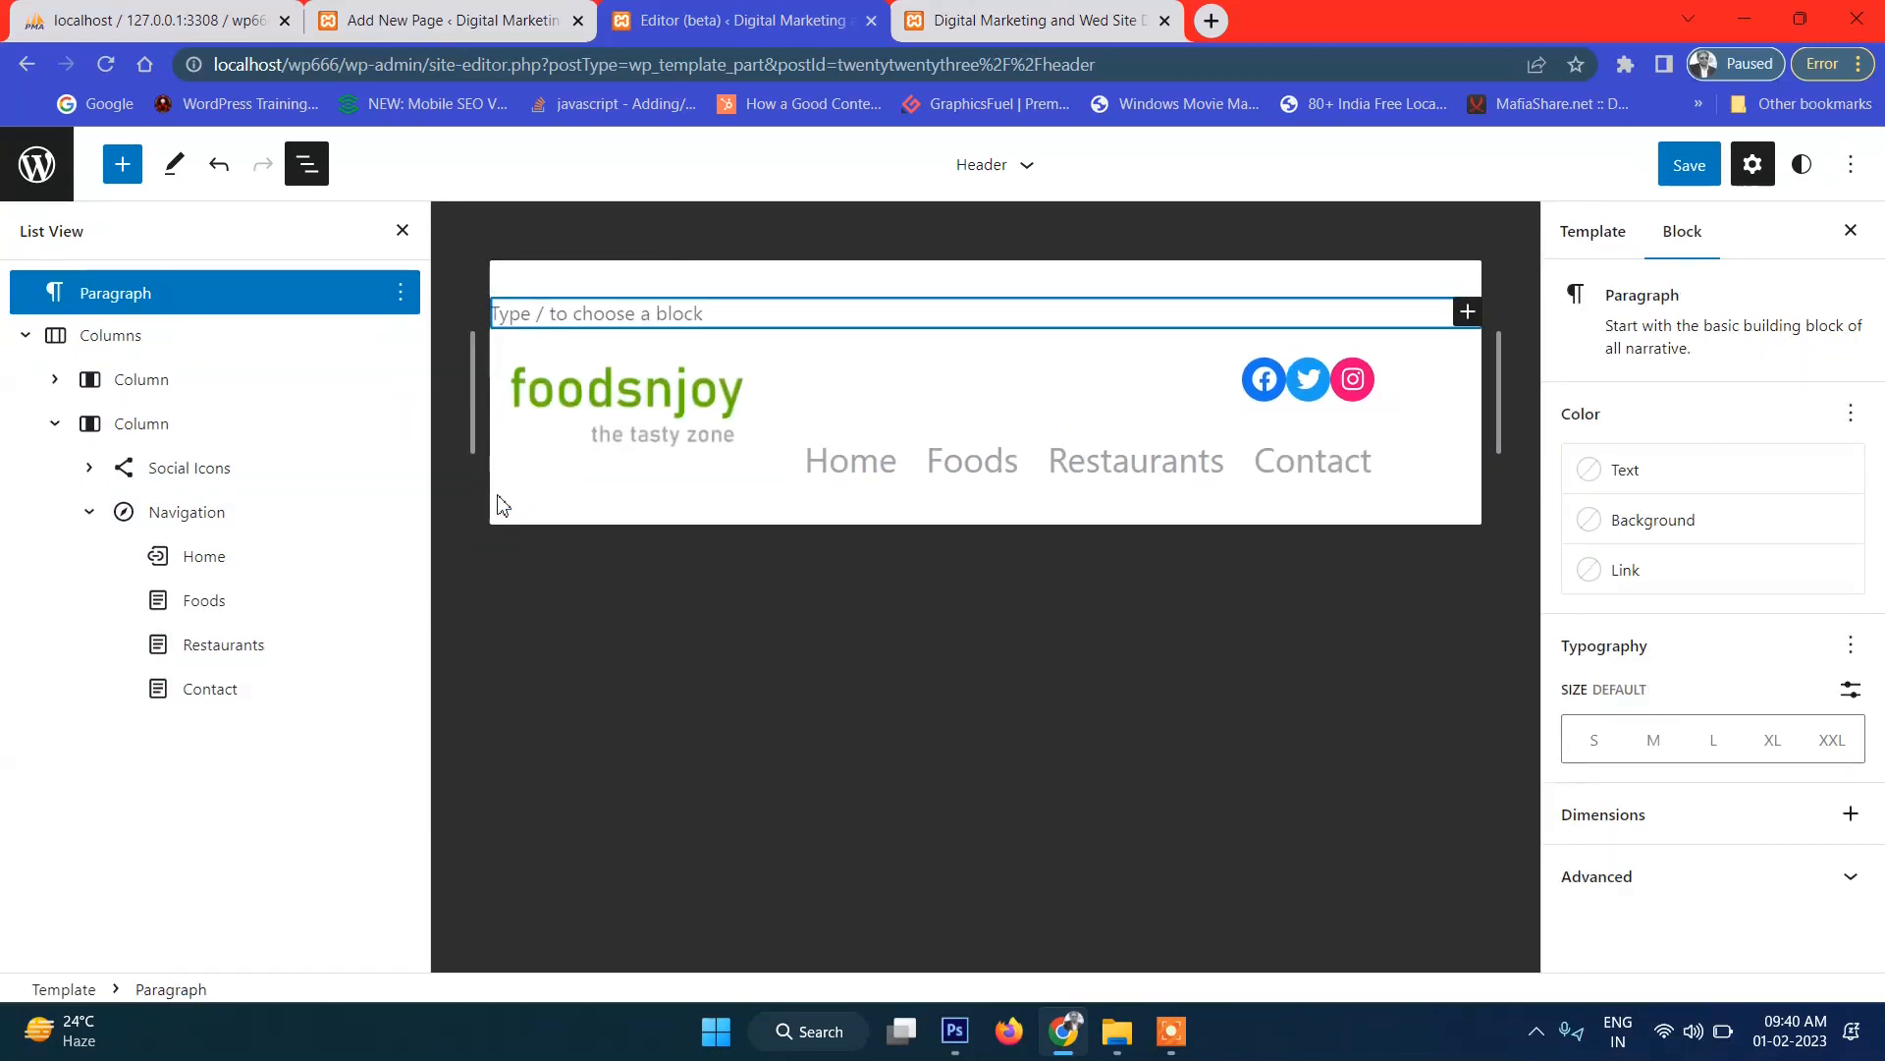
# Move the empty paragraph below the header columns and add a Separator block there via 'divi'.
pyautogui.moveTo(131, 301); pyautogui.dragTo(101, 724)
pyautogui.moveTo(98, 293); pyautogui.dragTo(18, 515)
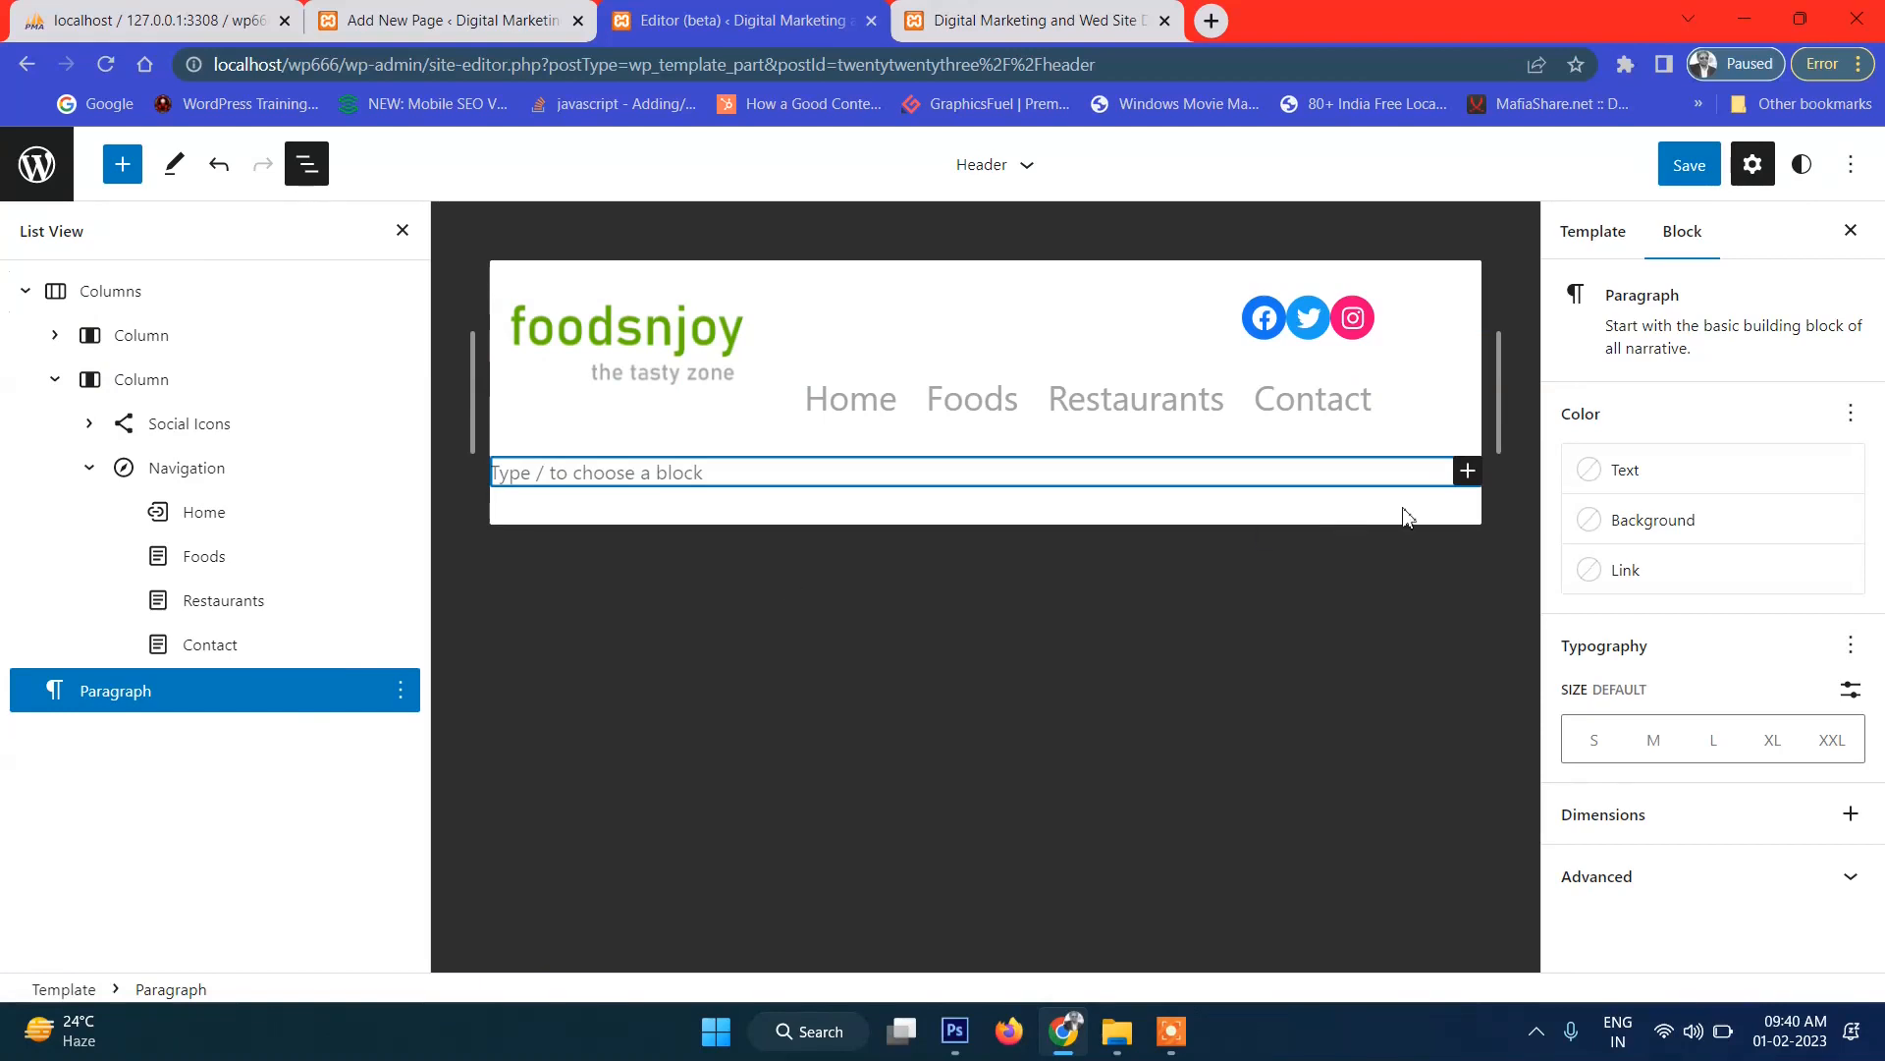
pyautogui.click(1467, 470)
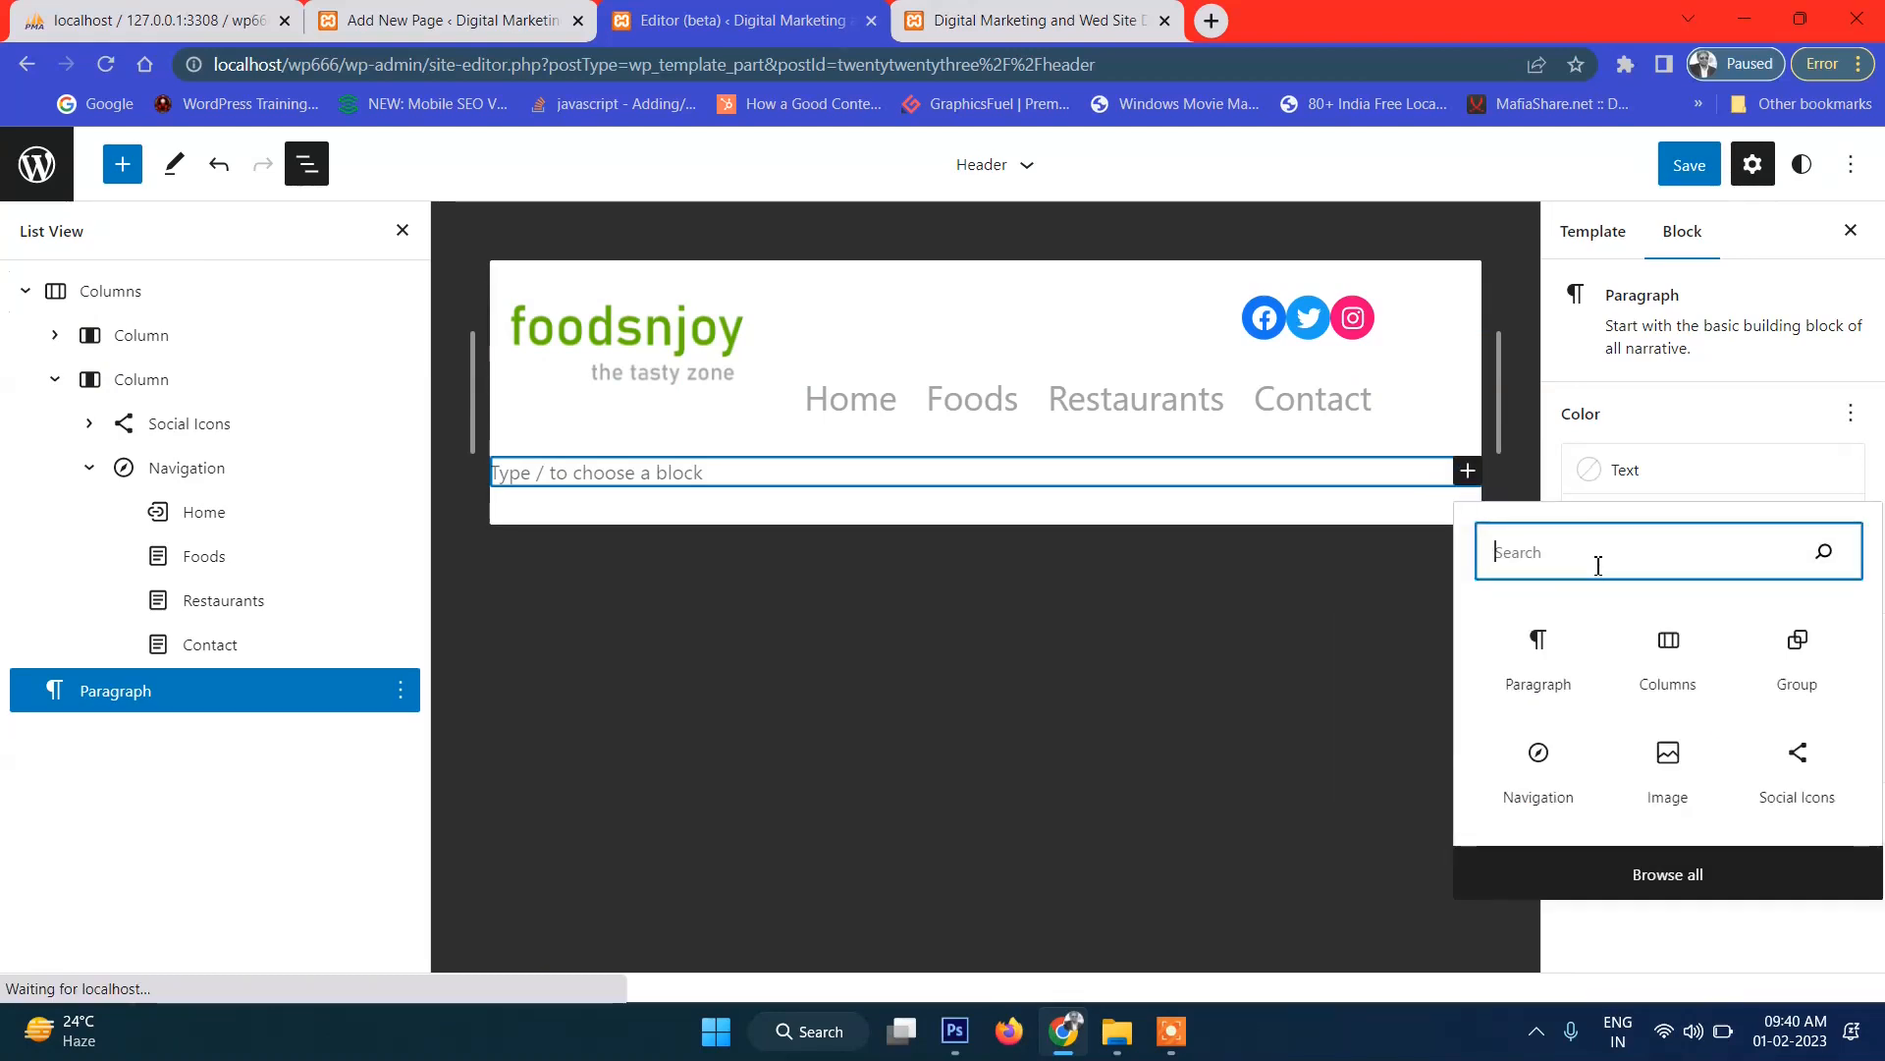
pyautogui.write('divi')
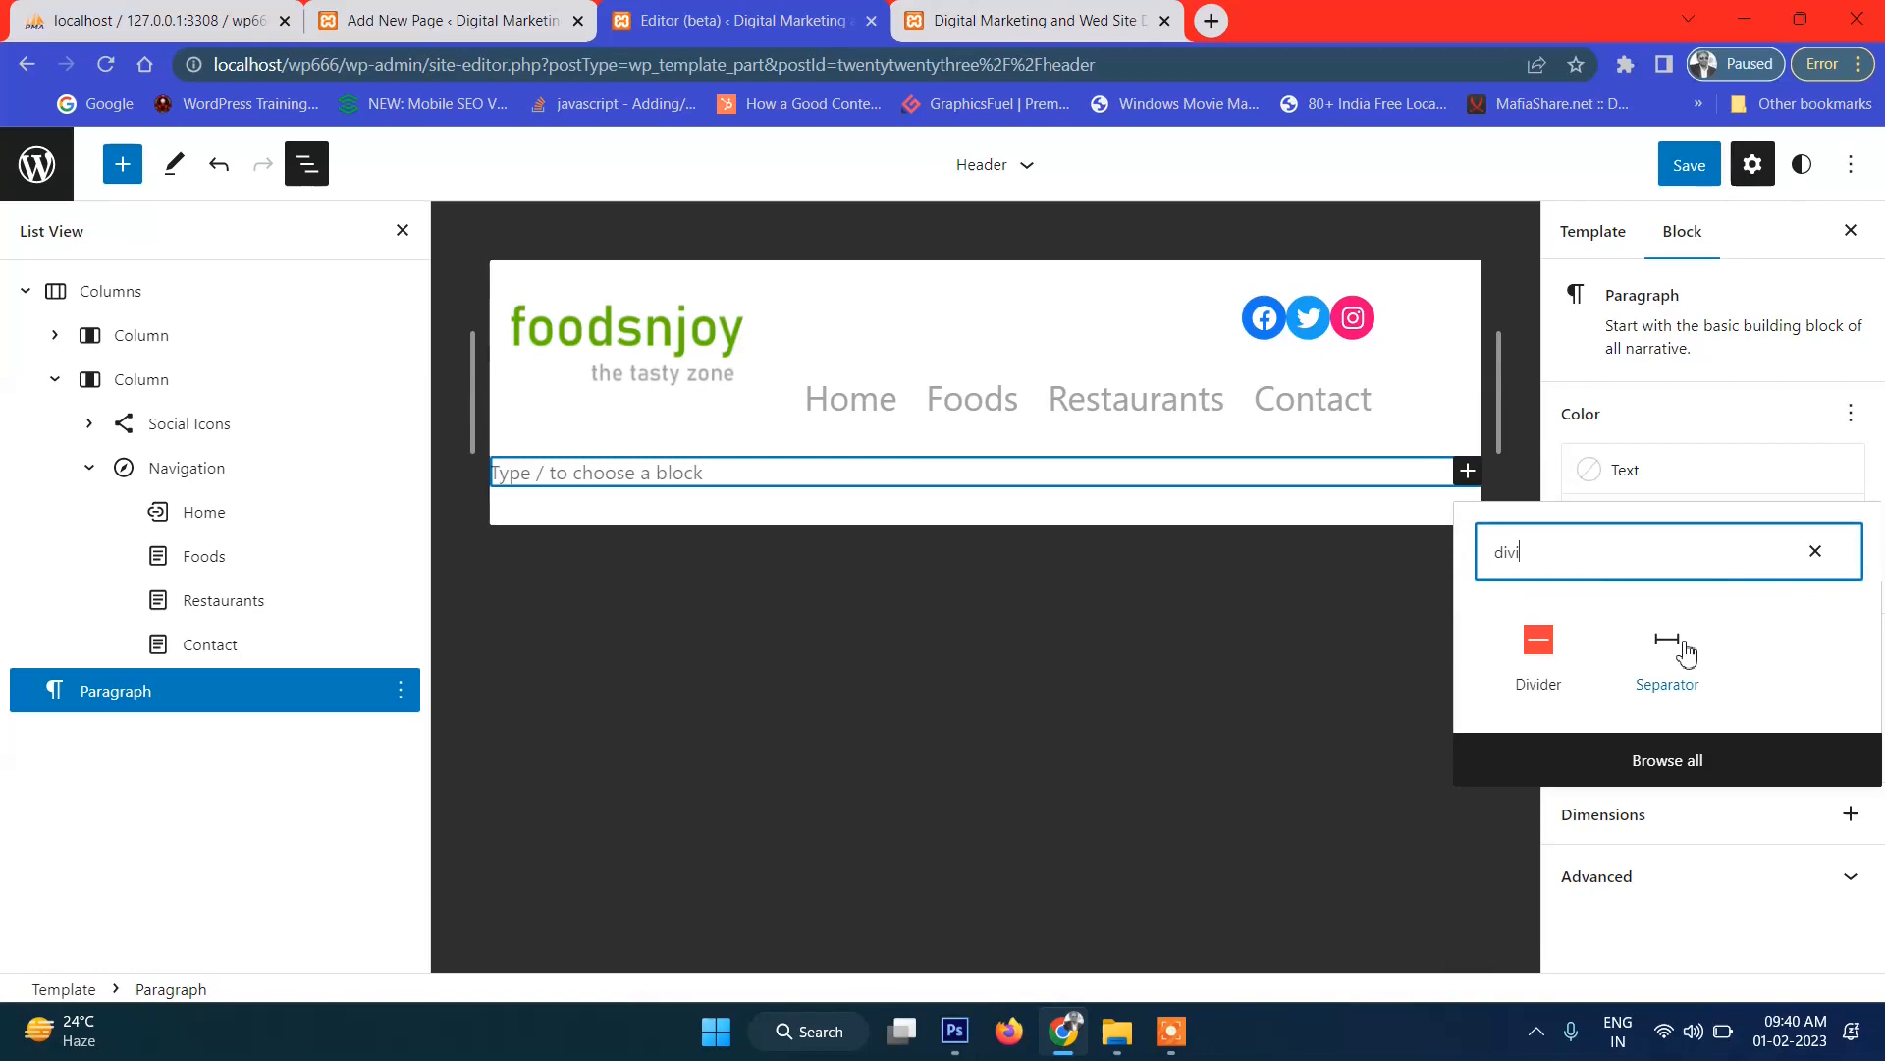
pyautogui.click(1686, 651)
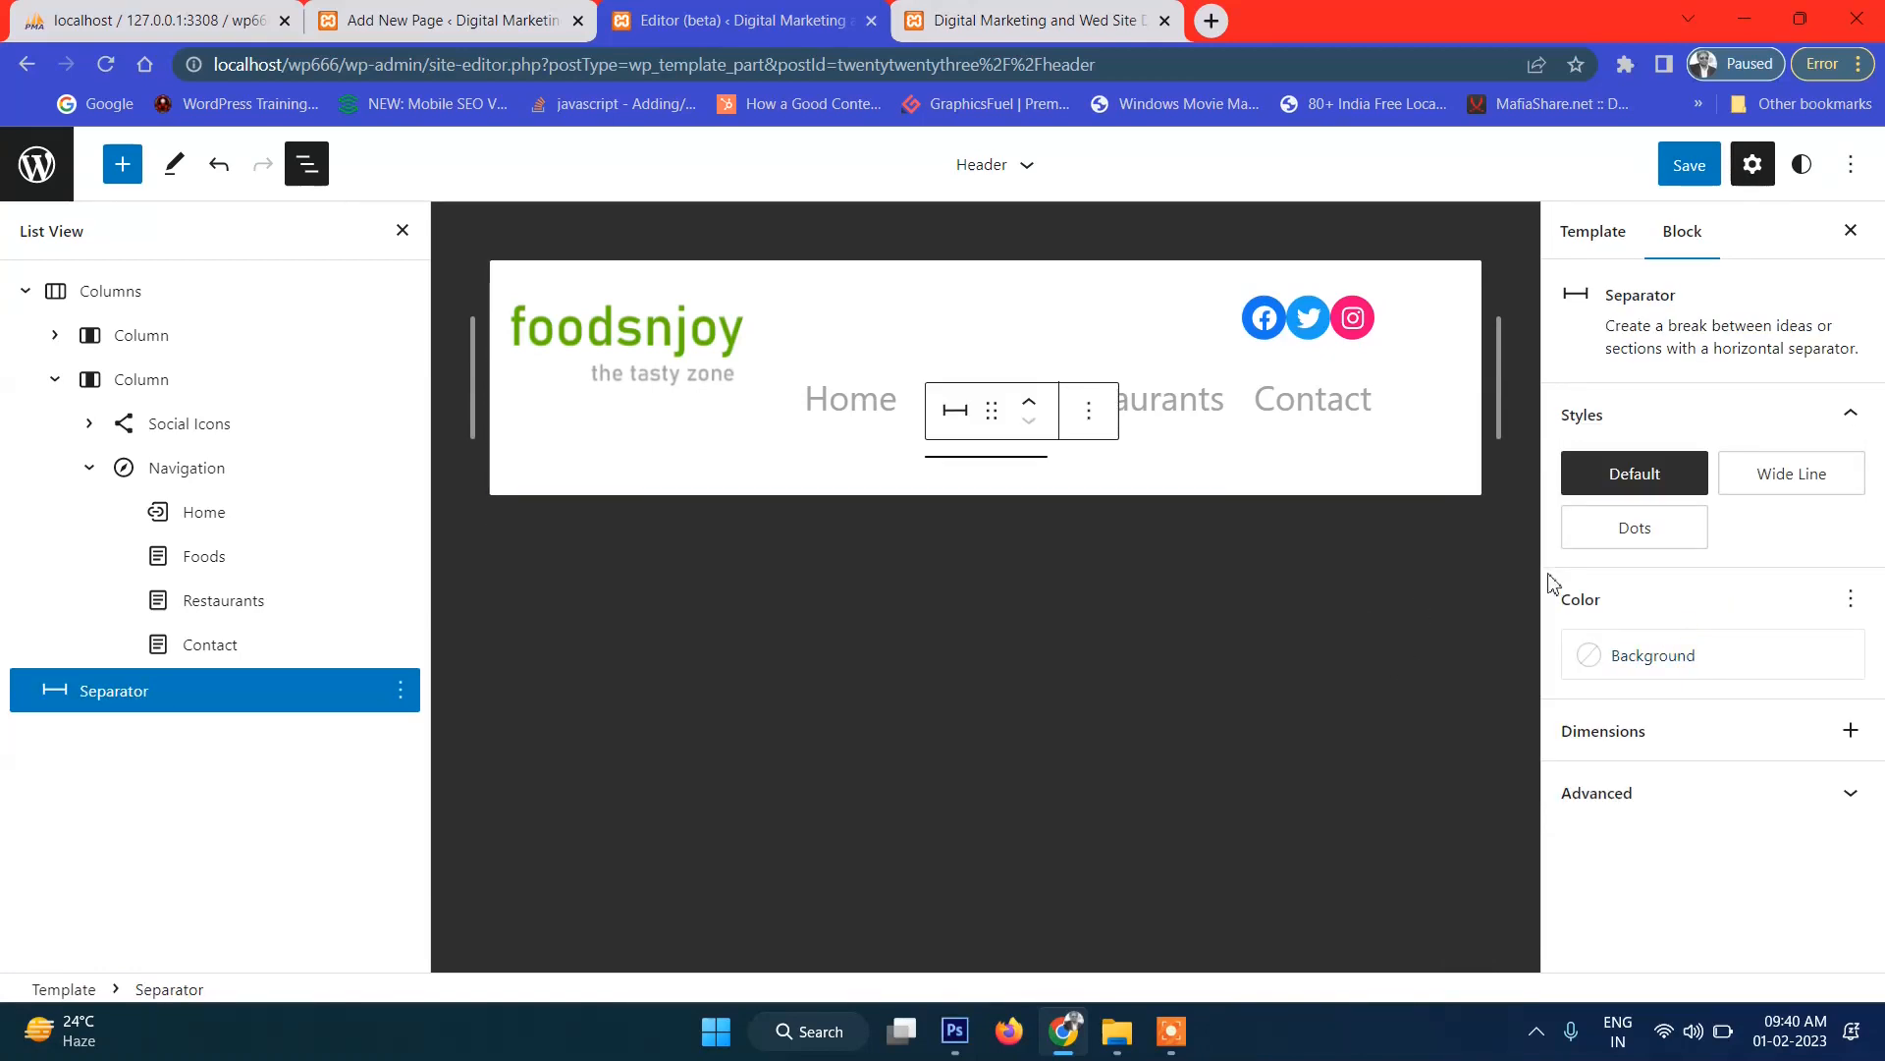
# Give the separator the Wide Line style and Primary lime green background, then save the header.
pyautogui.click(955, 412)
pyautogui.click(958, 412)
pyautogui.click(959, 414)
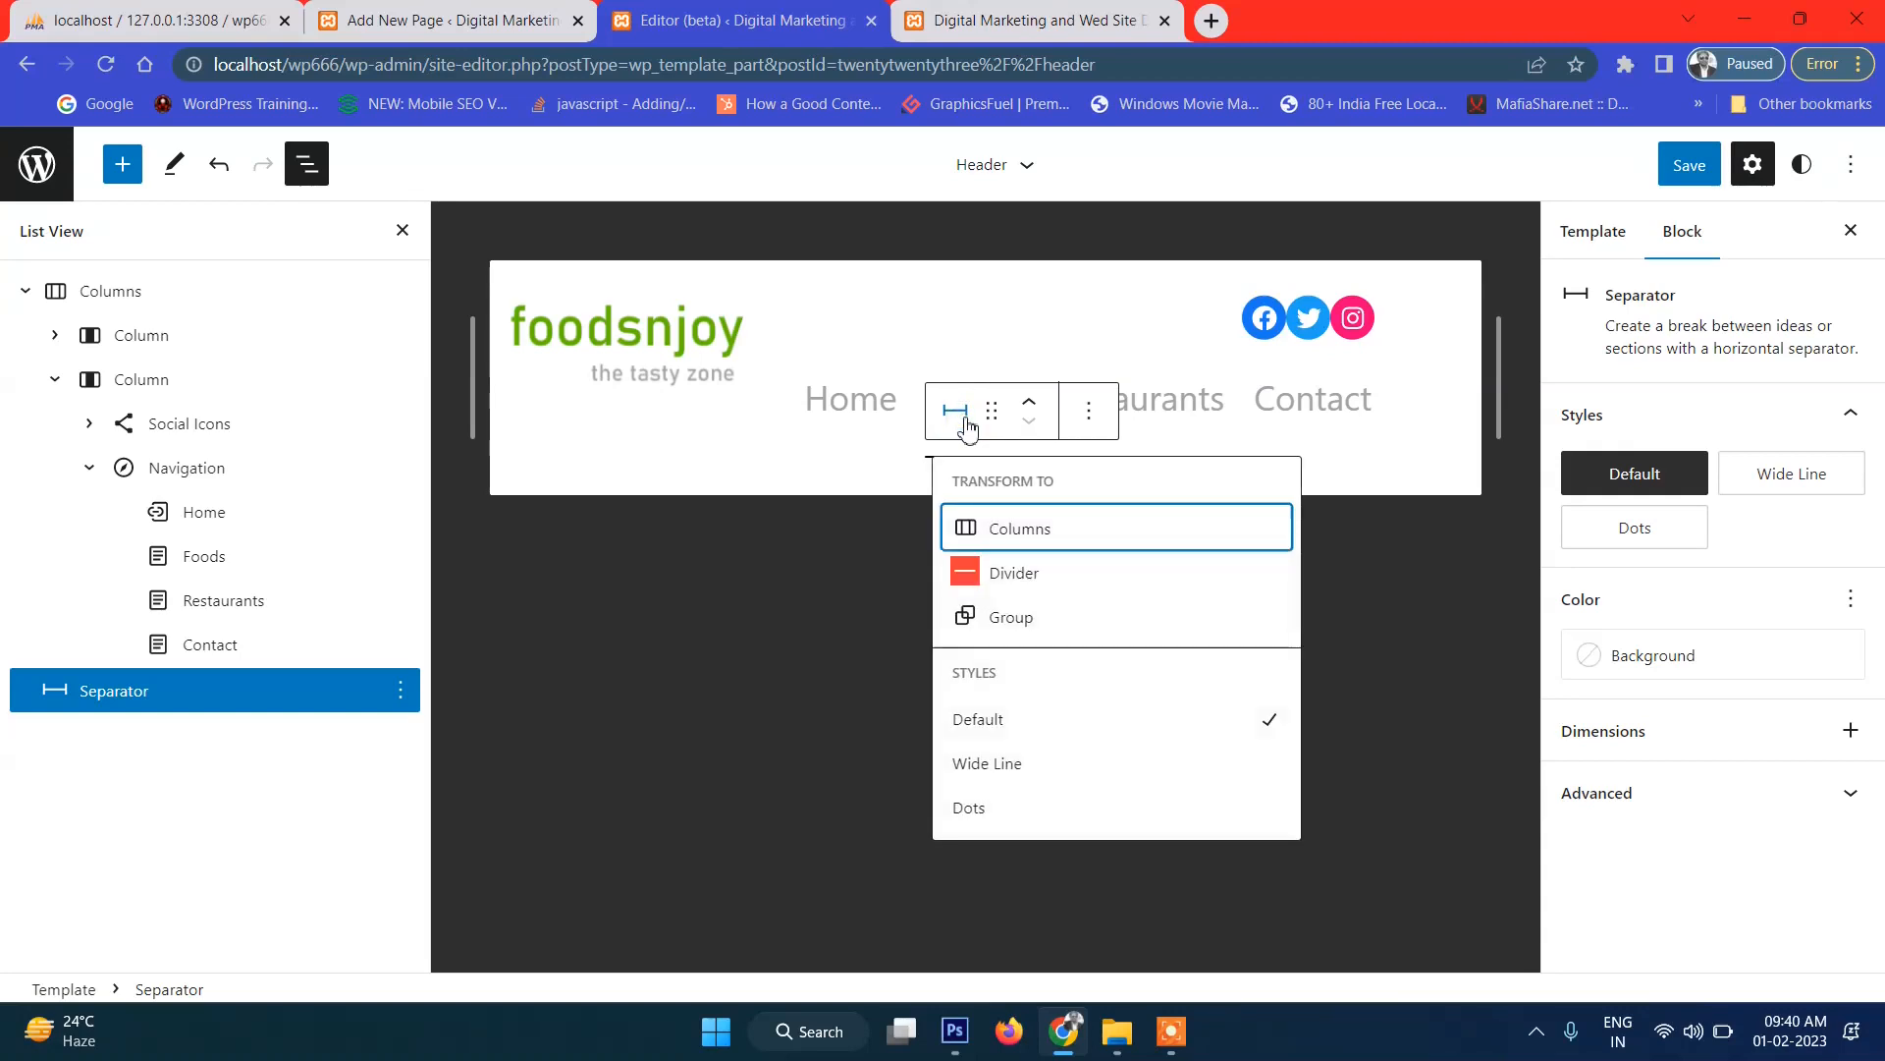
pyautogui.click(1032, 769)
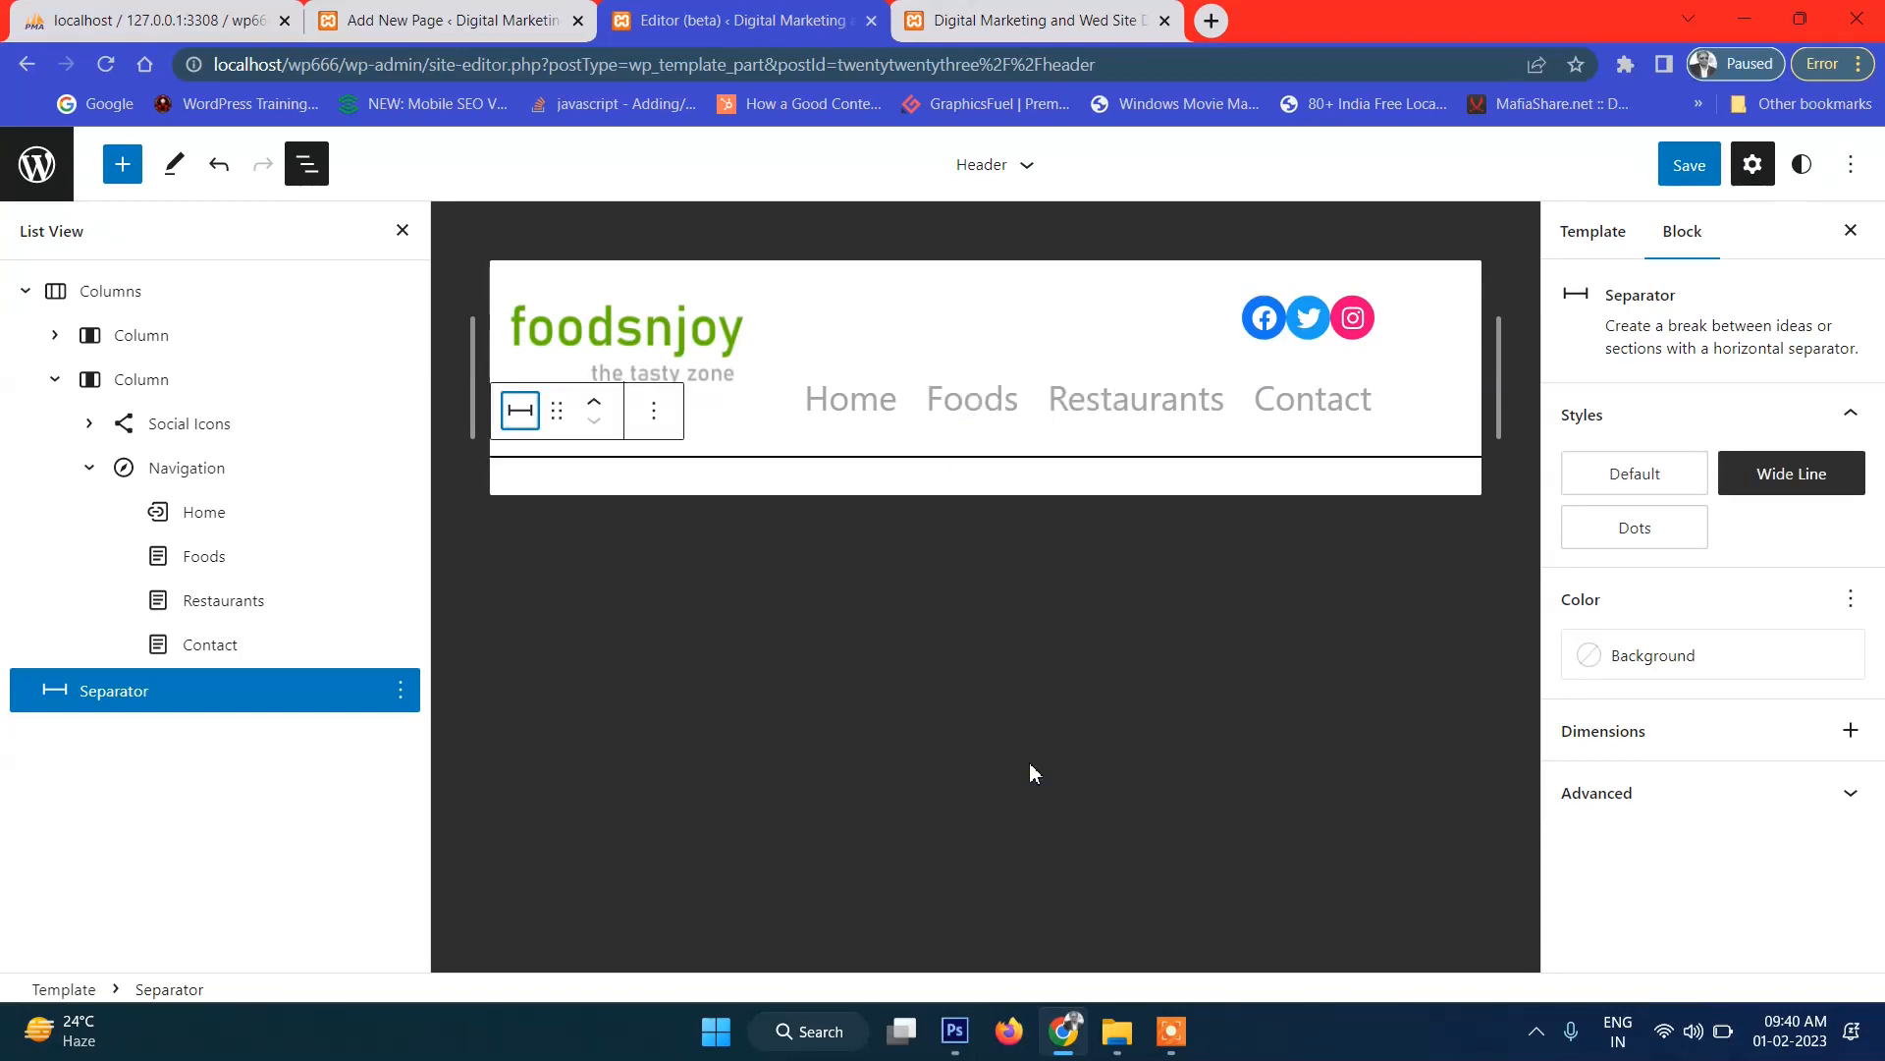
pyautogui.click(1675, 668)
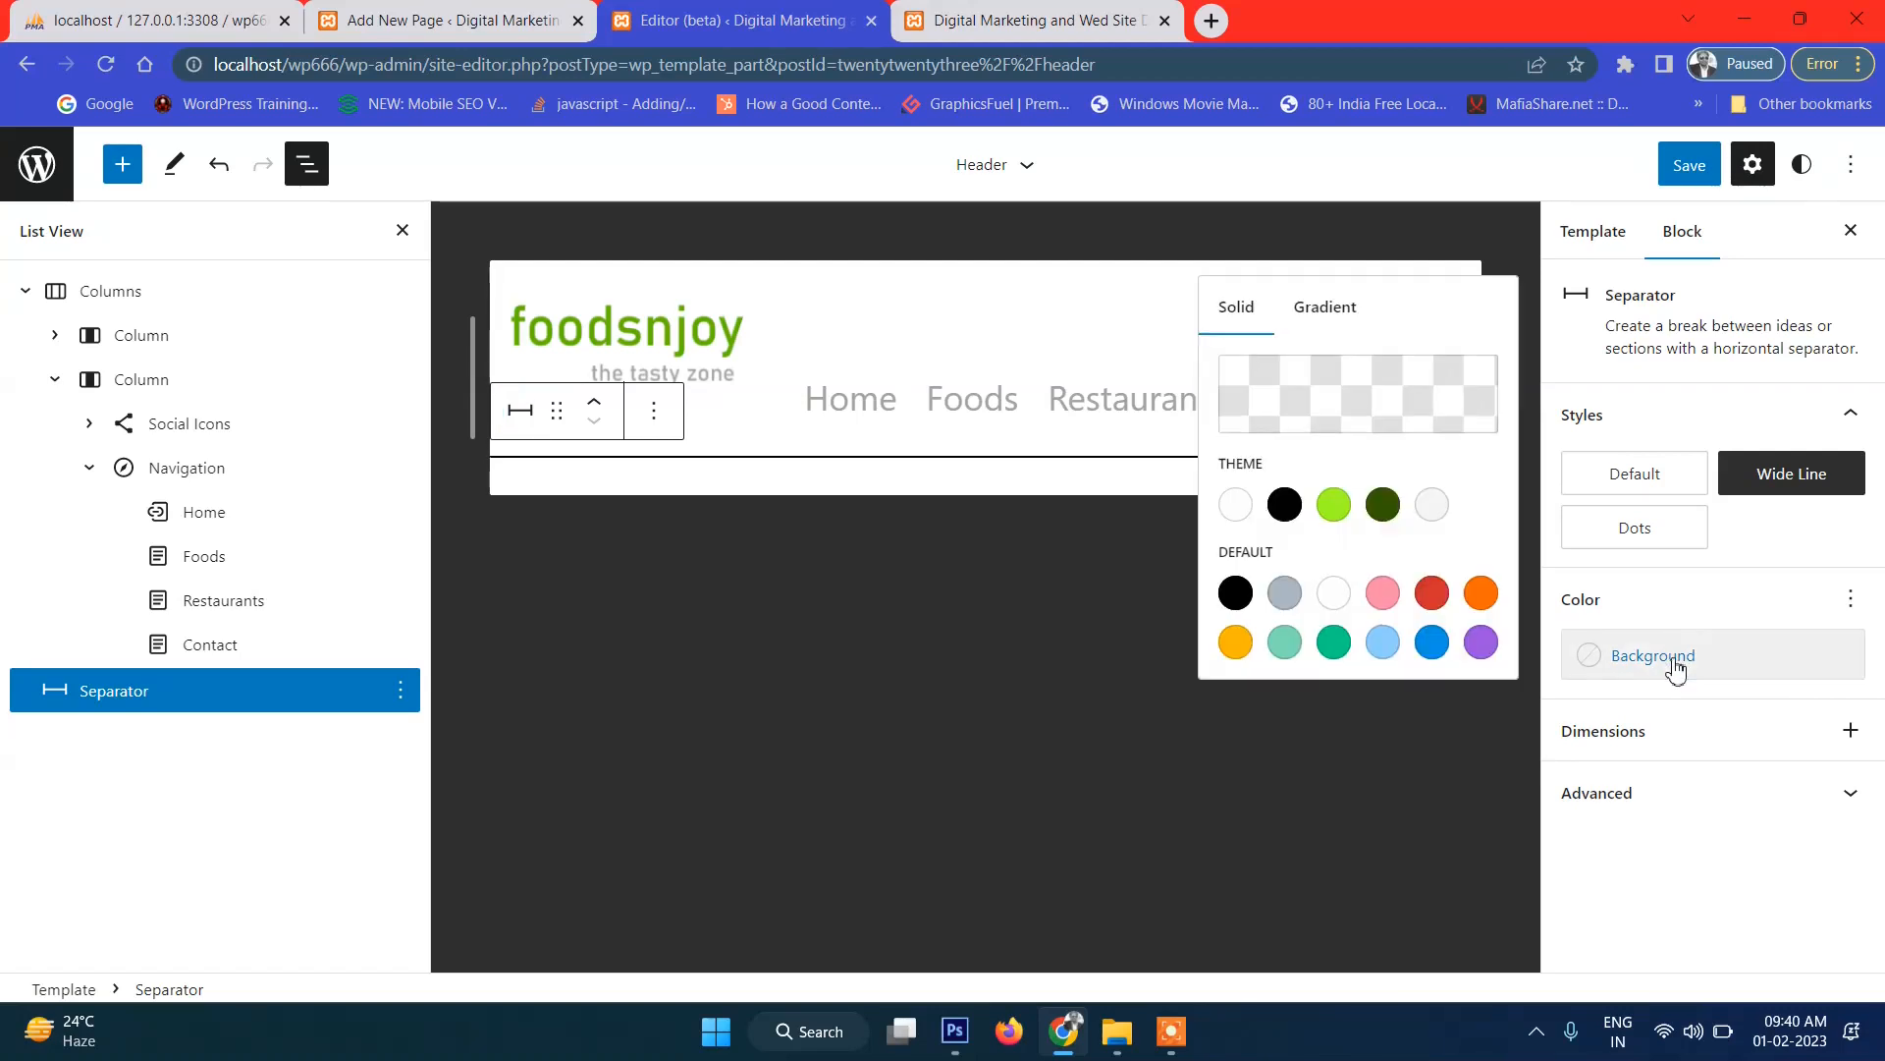
pyautogui.click(1387, 513)
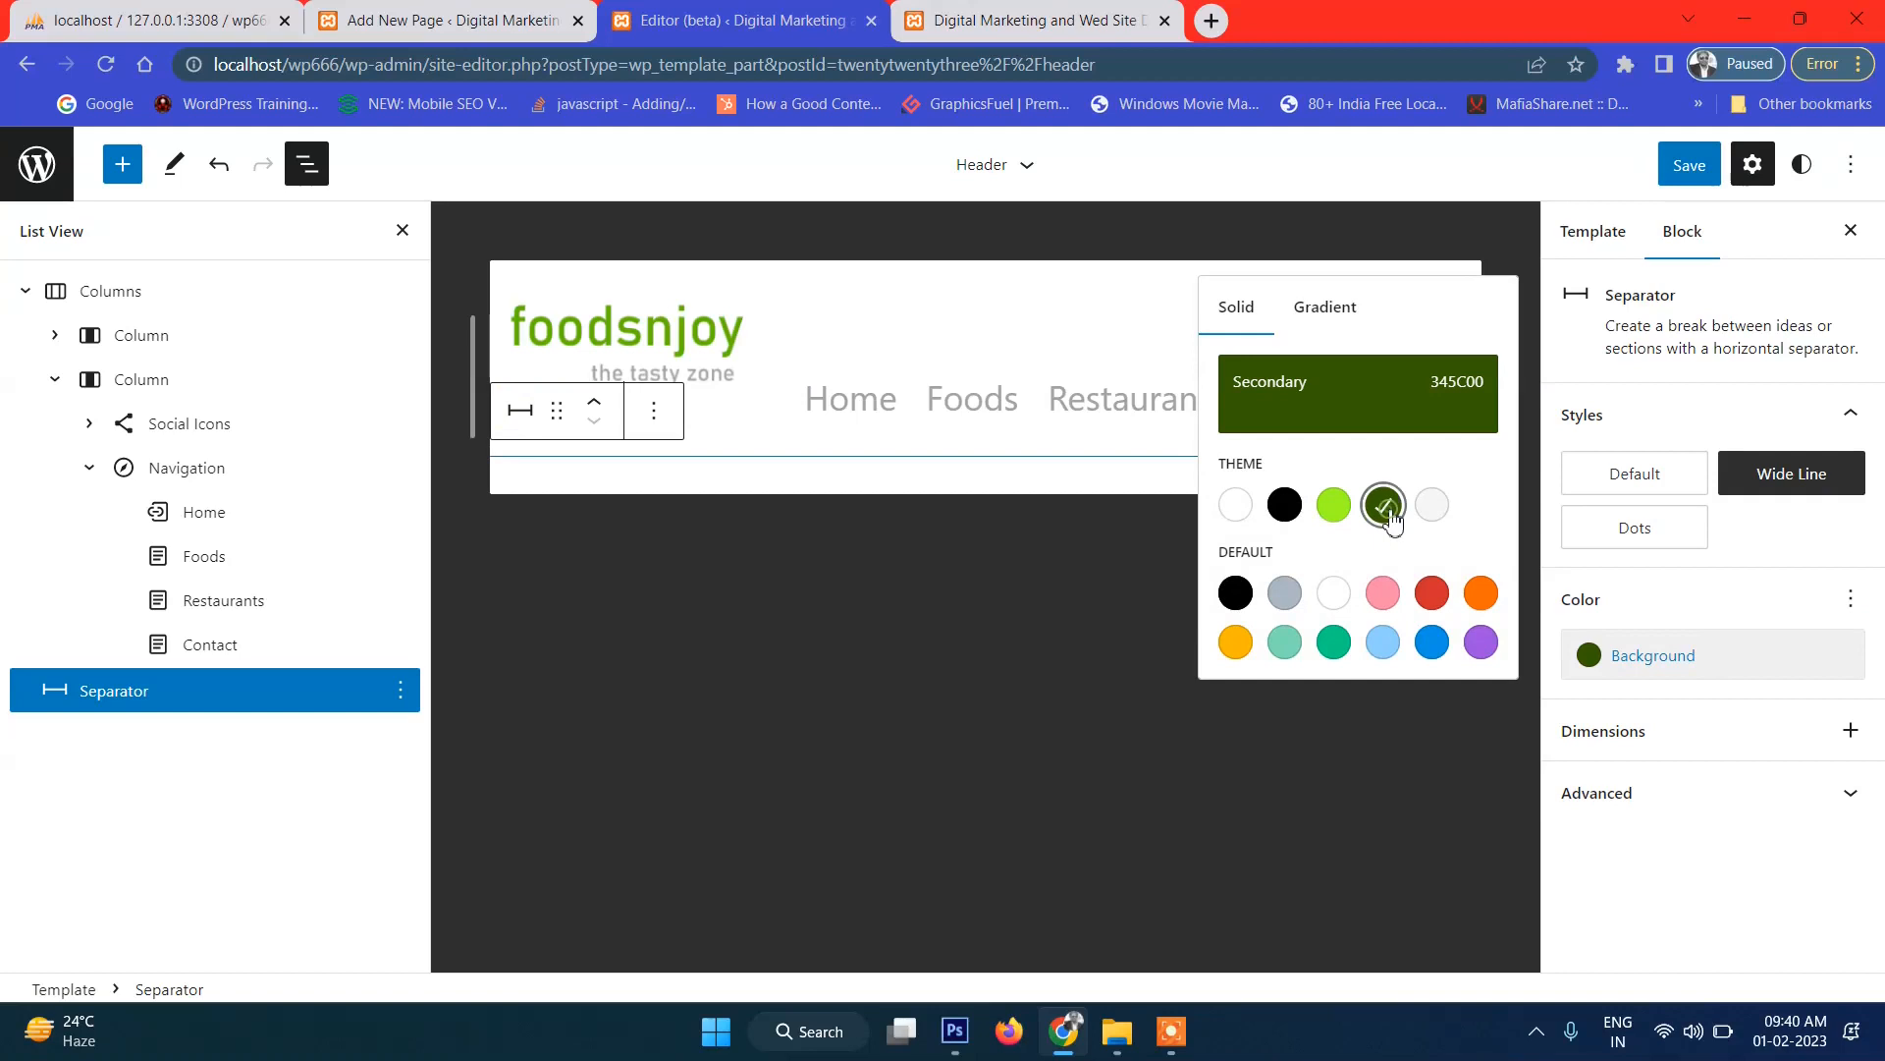
pyautogui.click(1336, 511)
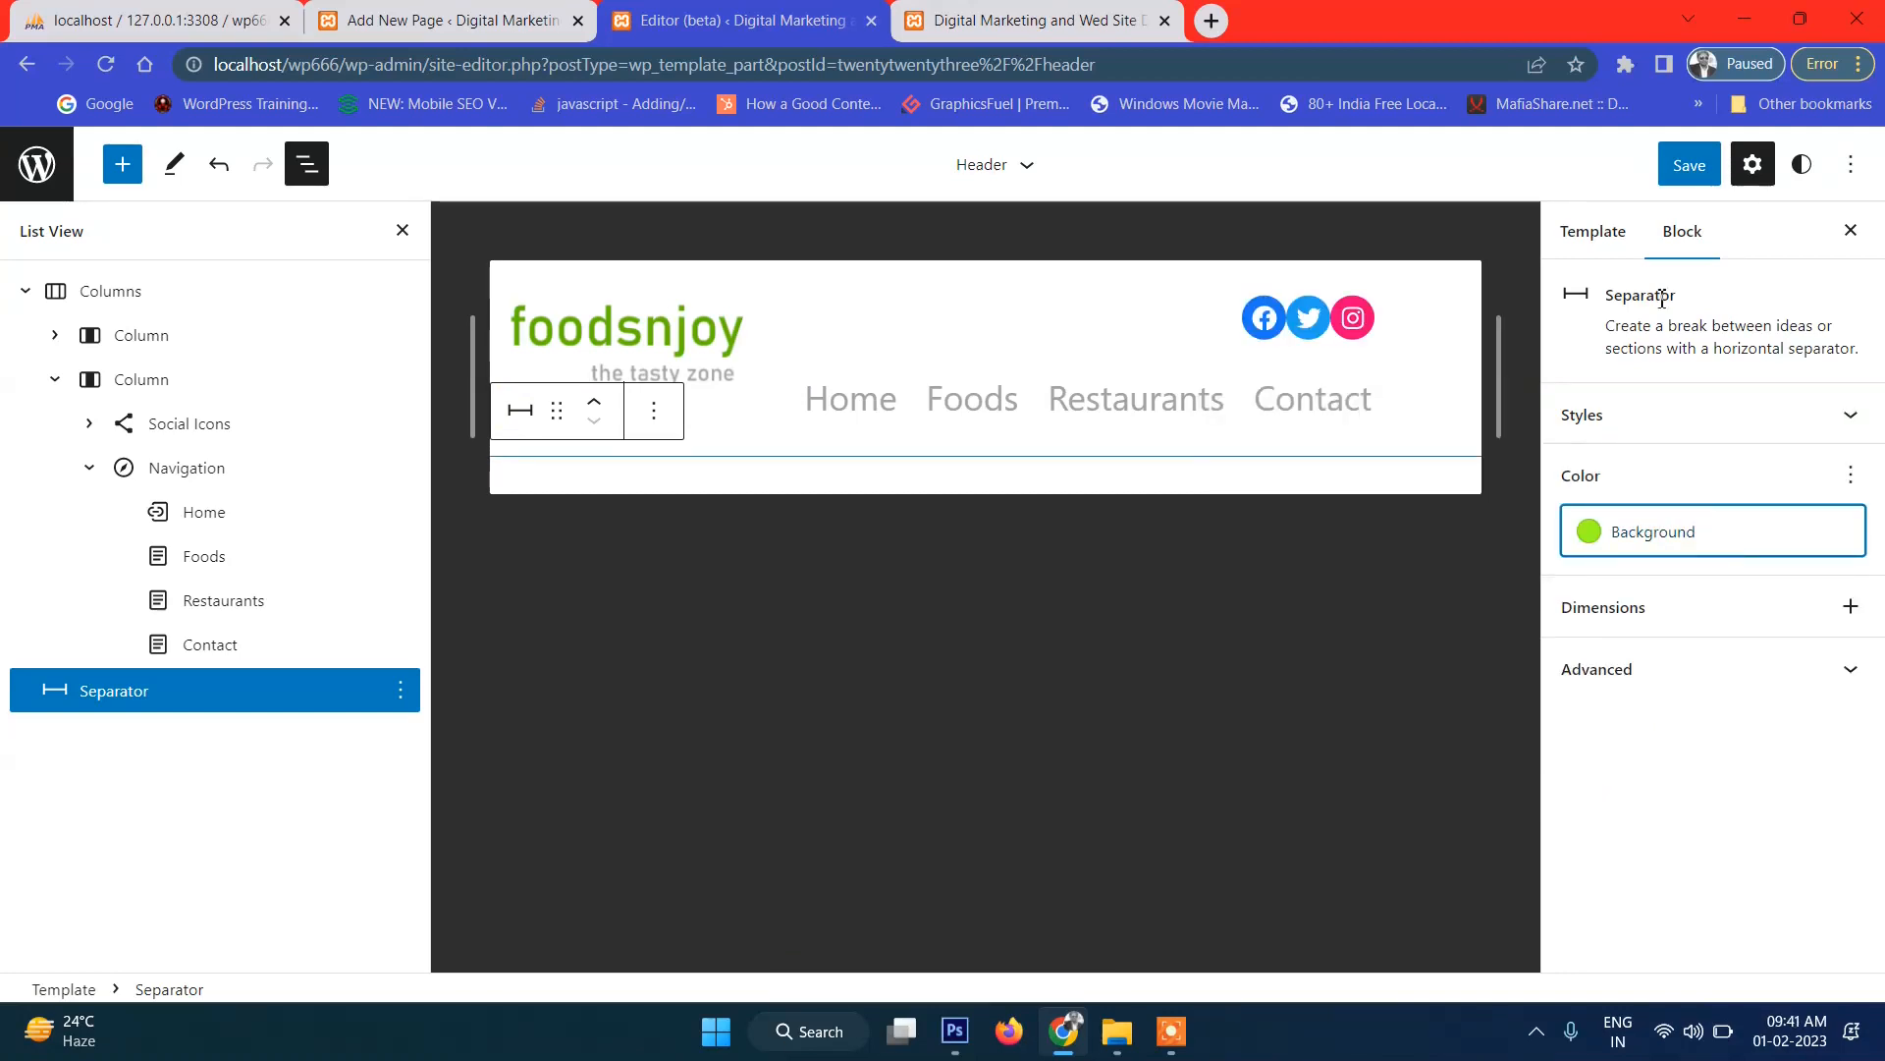
pyautogui.click(1709, 173)
pyautogui.click(1625, 162)
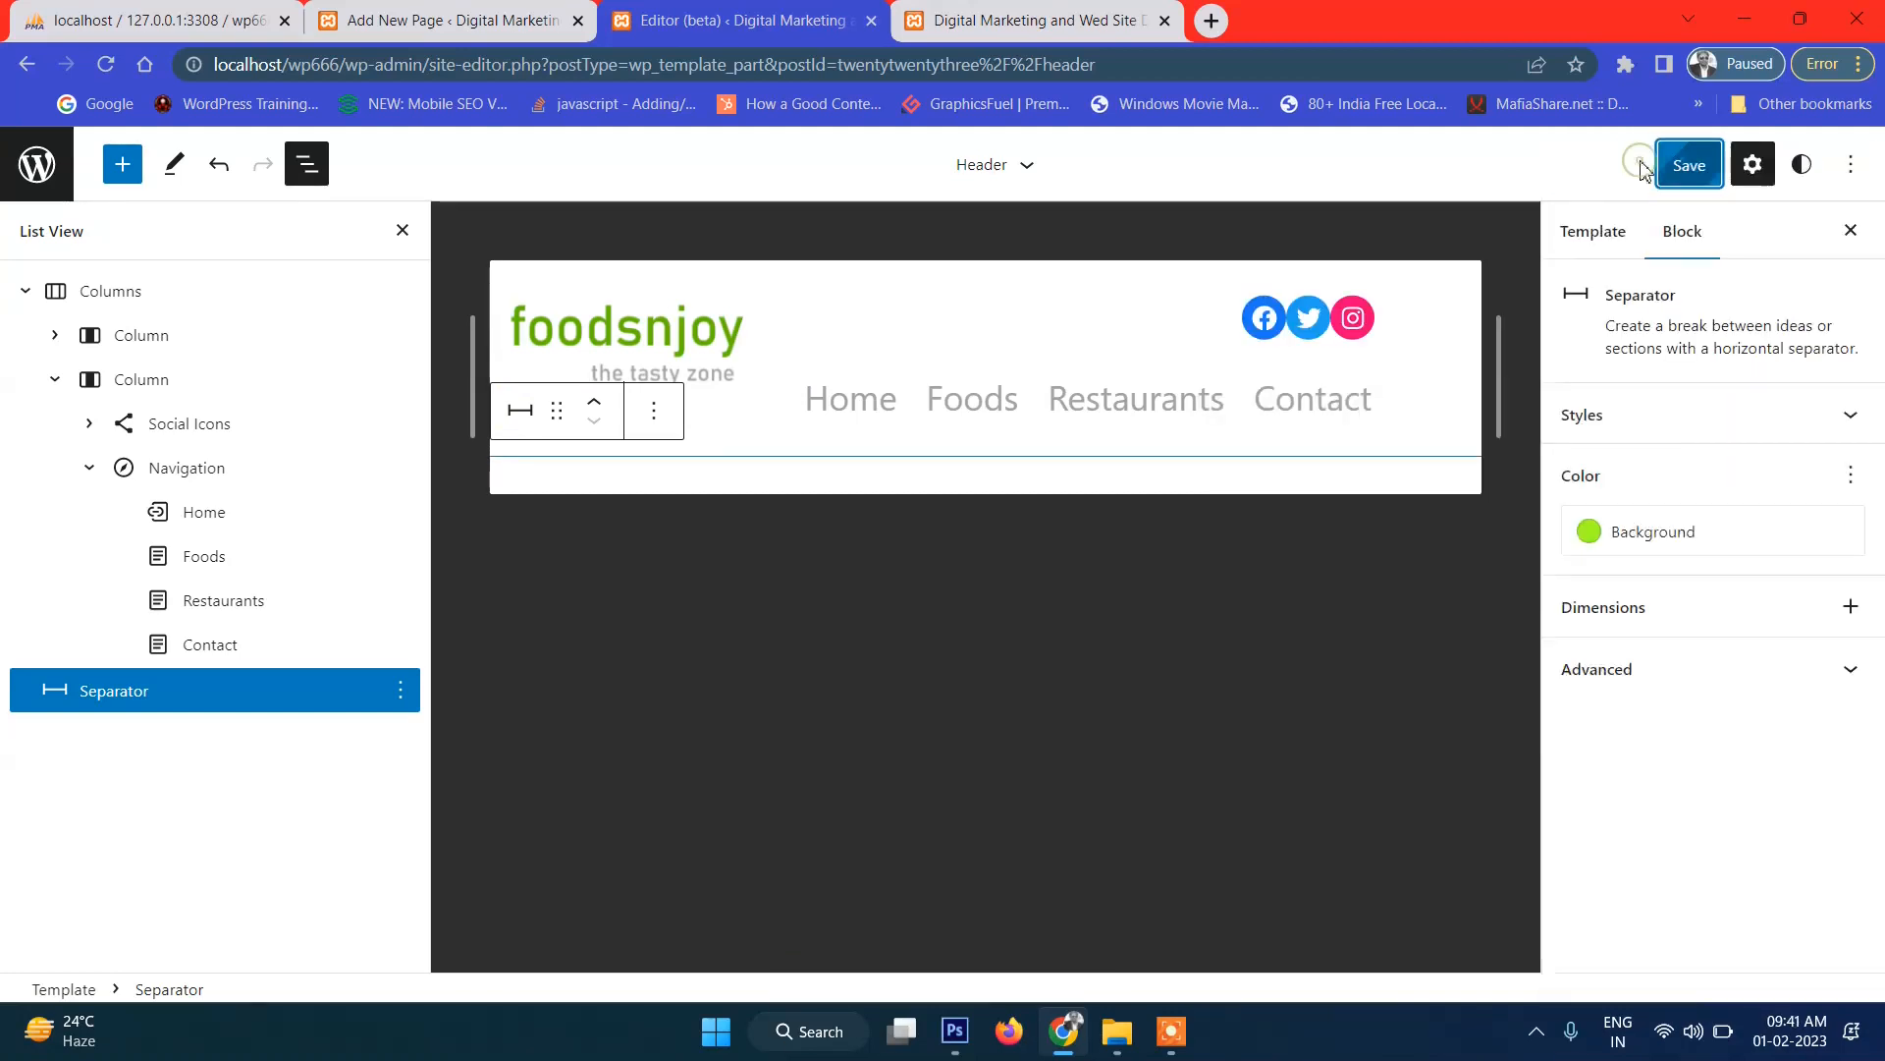
# Reload the live home page and compare its green separator with the header in the editor.
pyautogui.click(1032, 21)
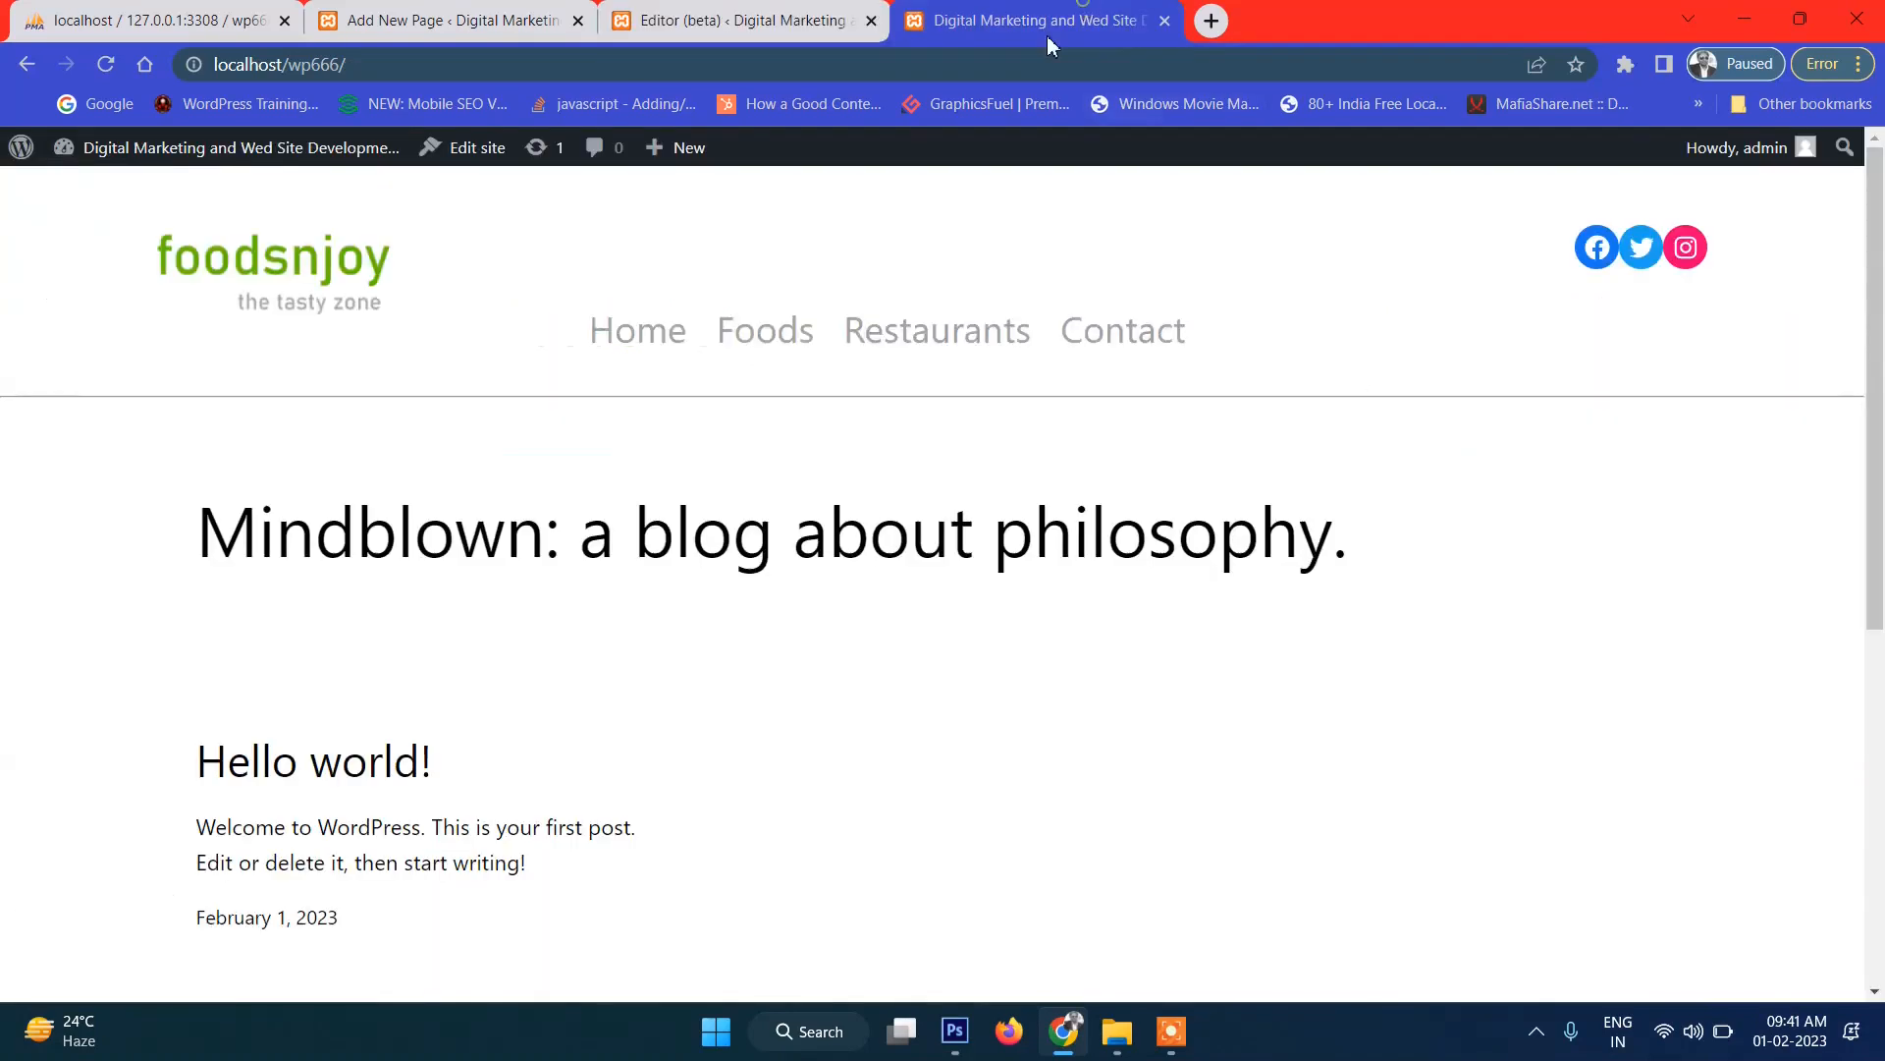
pyautogui.click(794, 338)
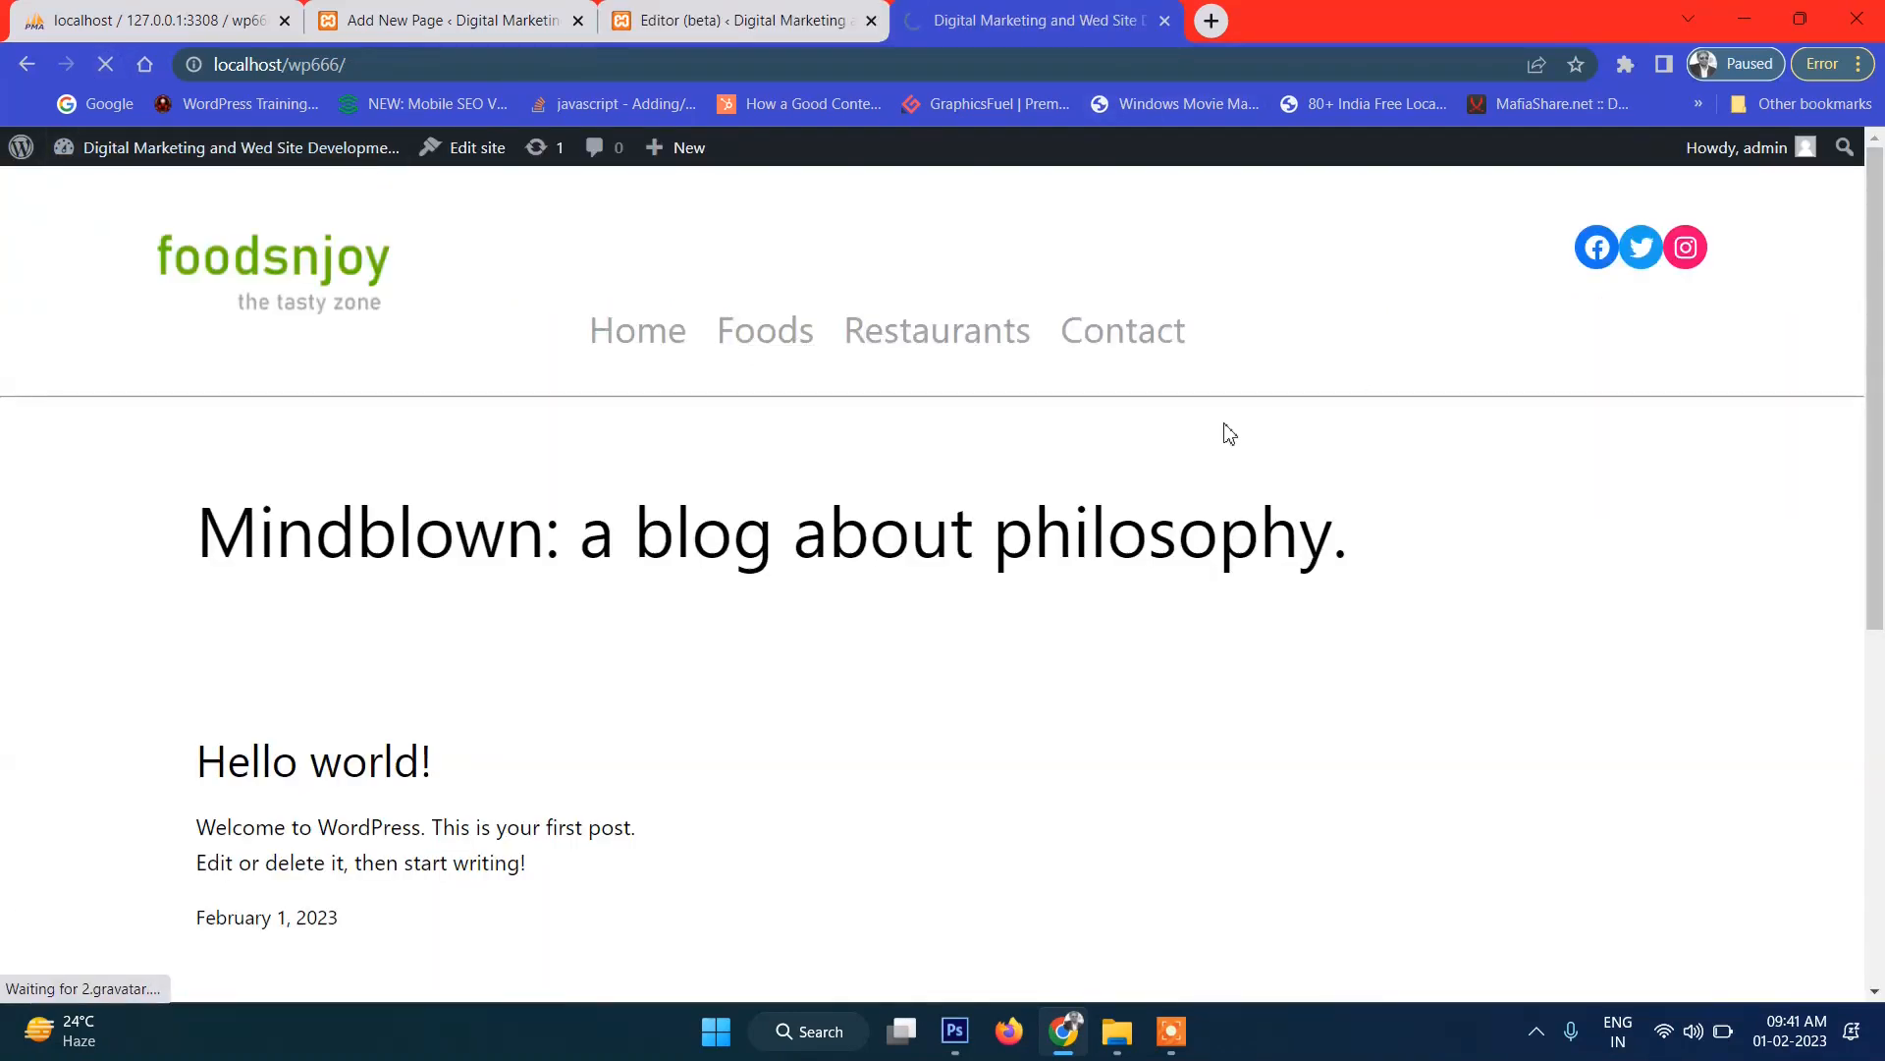
pyautogui.scroll(-3, 1250, 491)
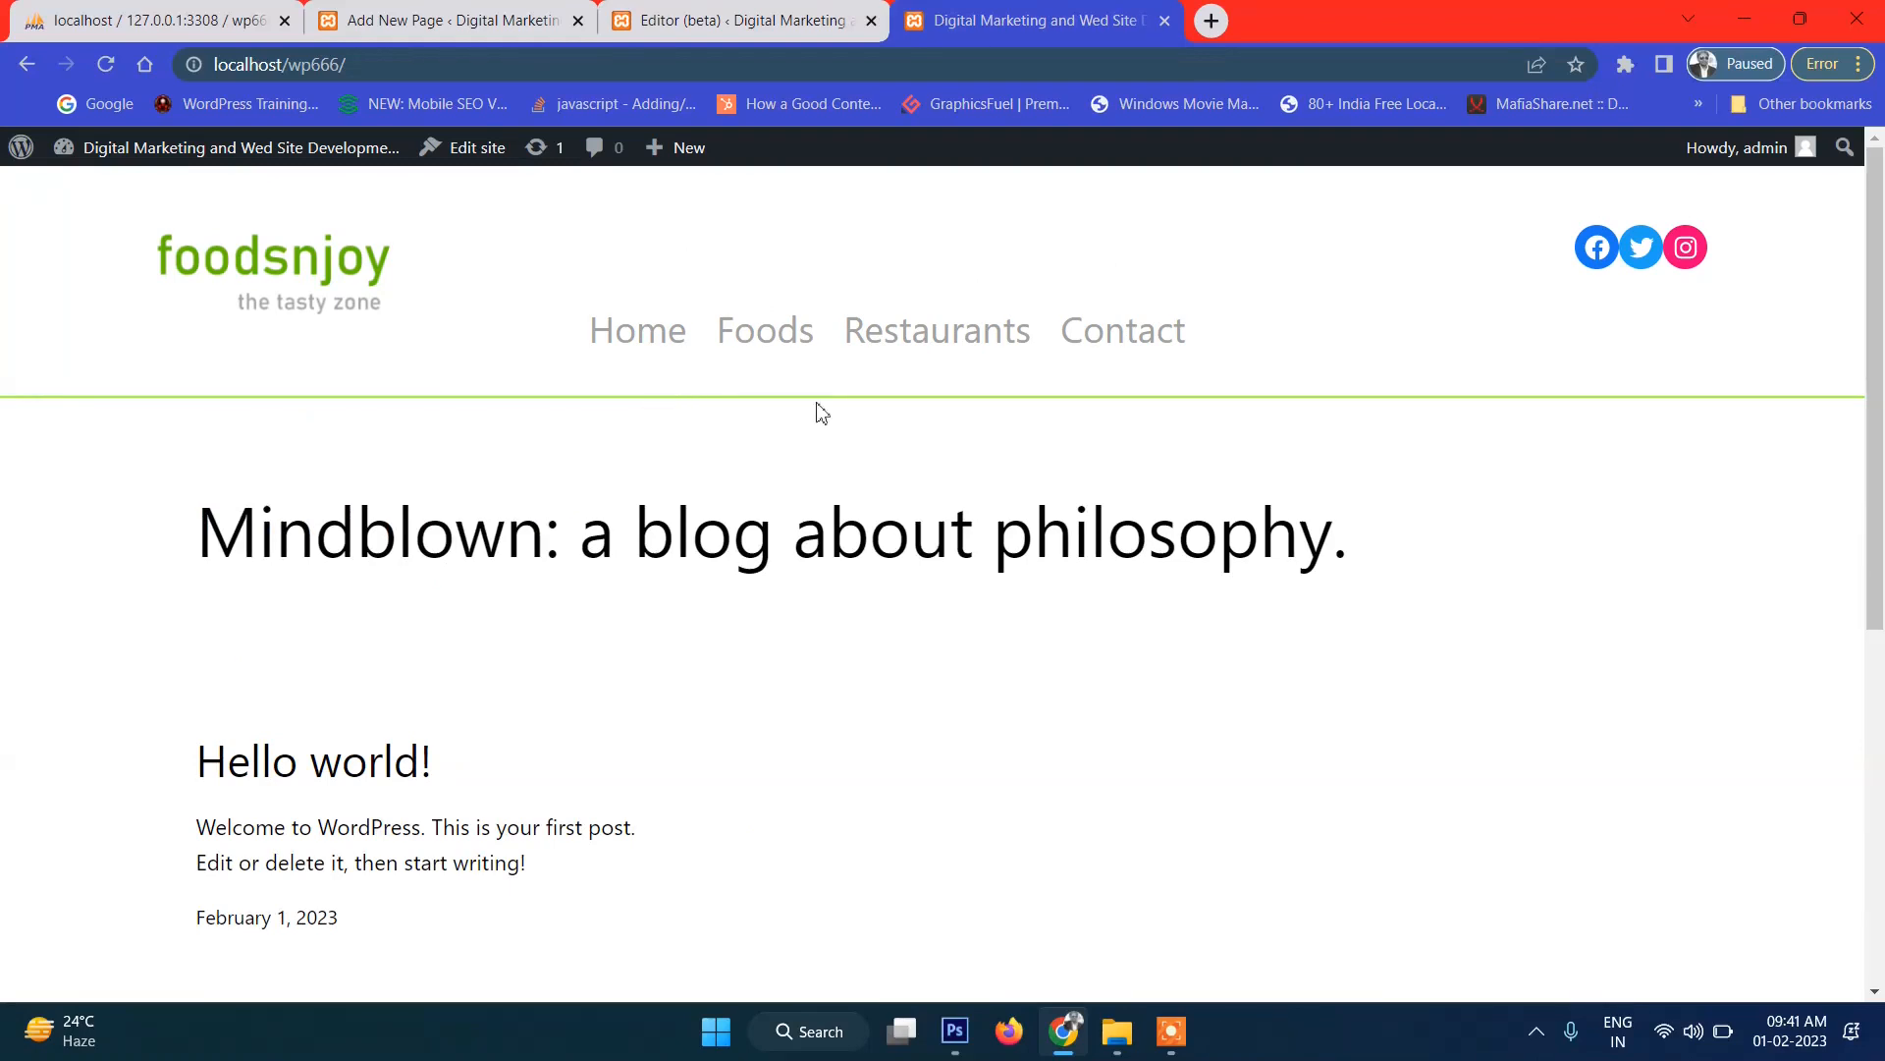
pyautogui.click(692, 24)
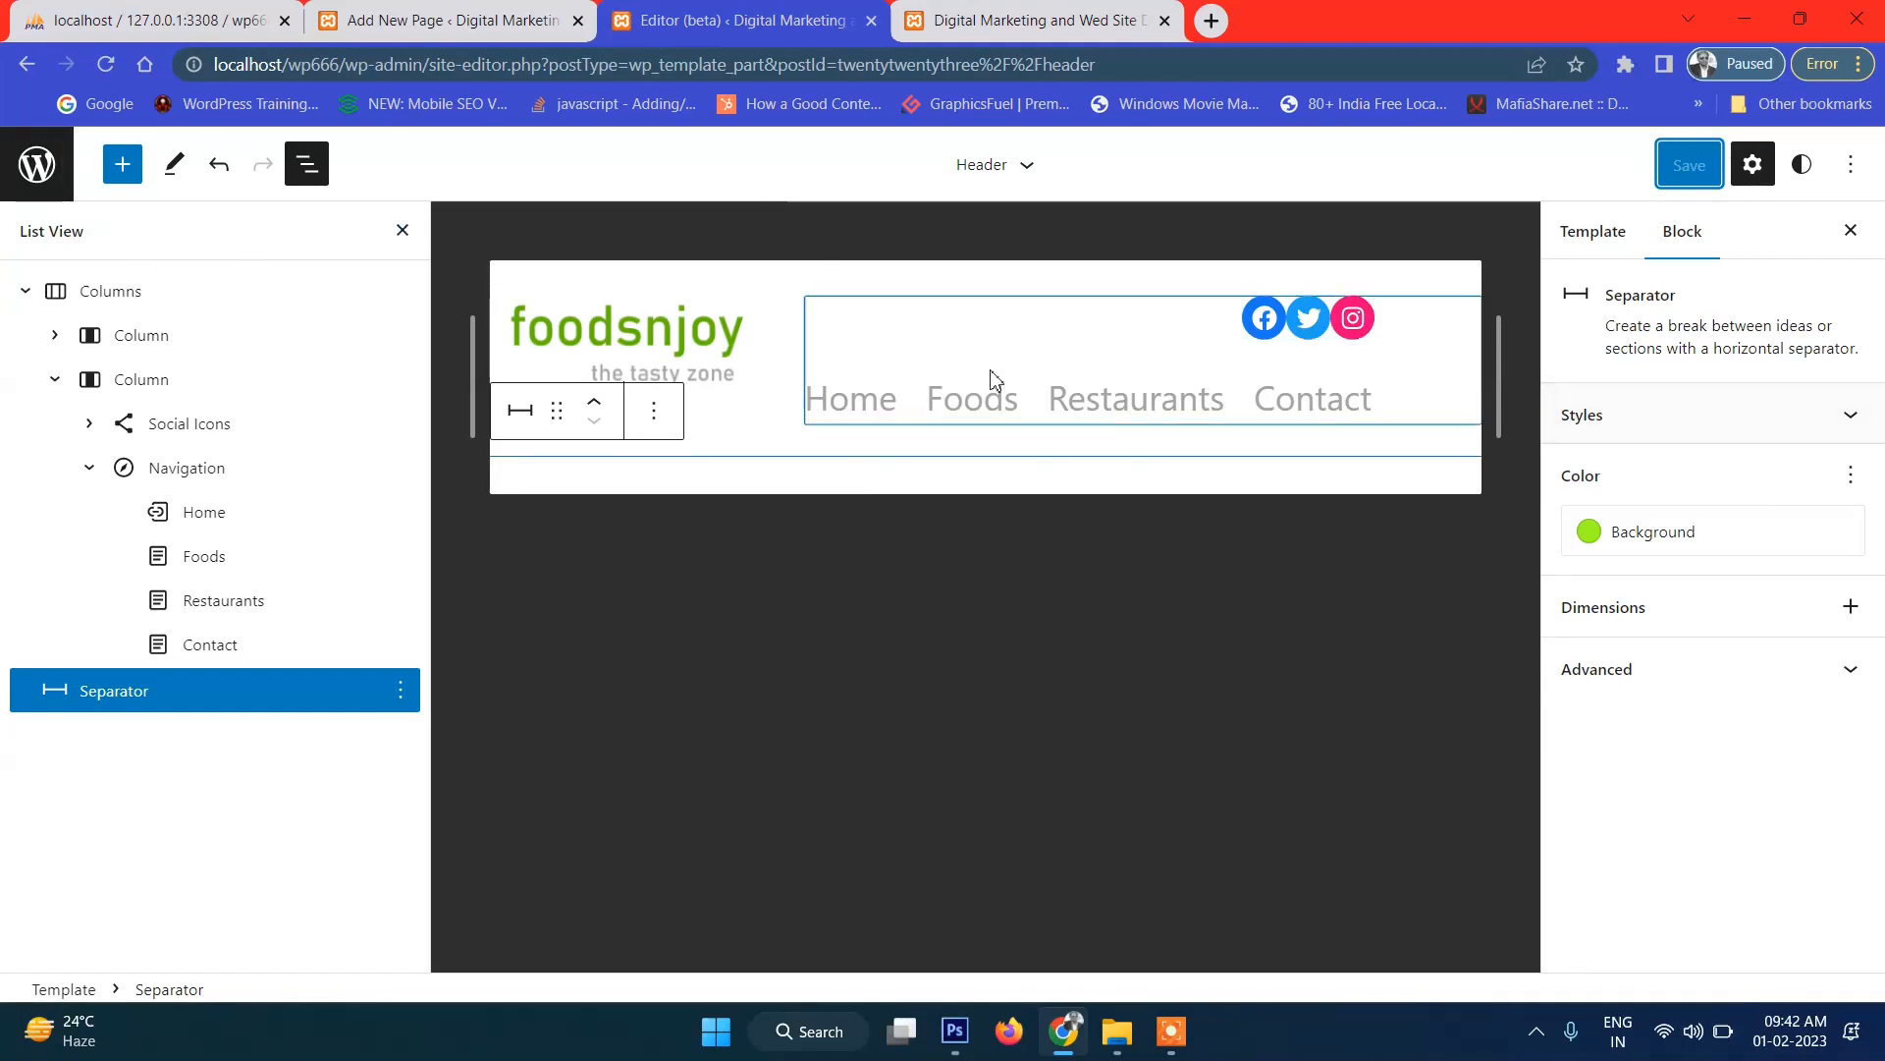
pyautogui.click(979, 19)
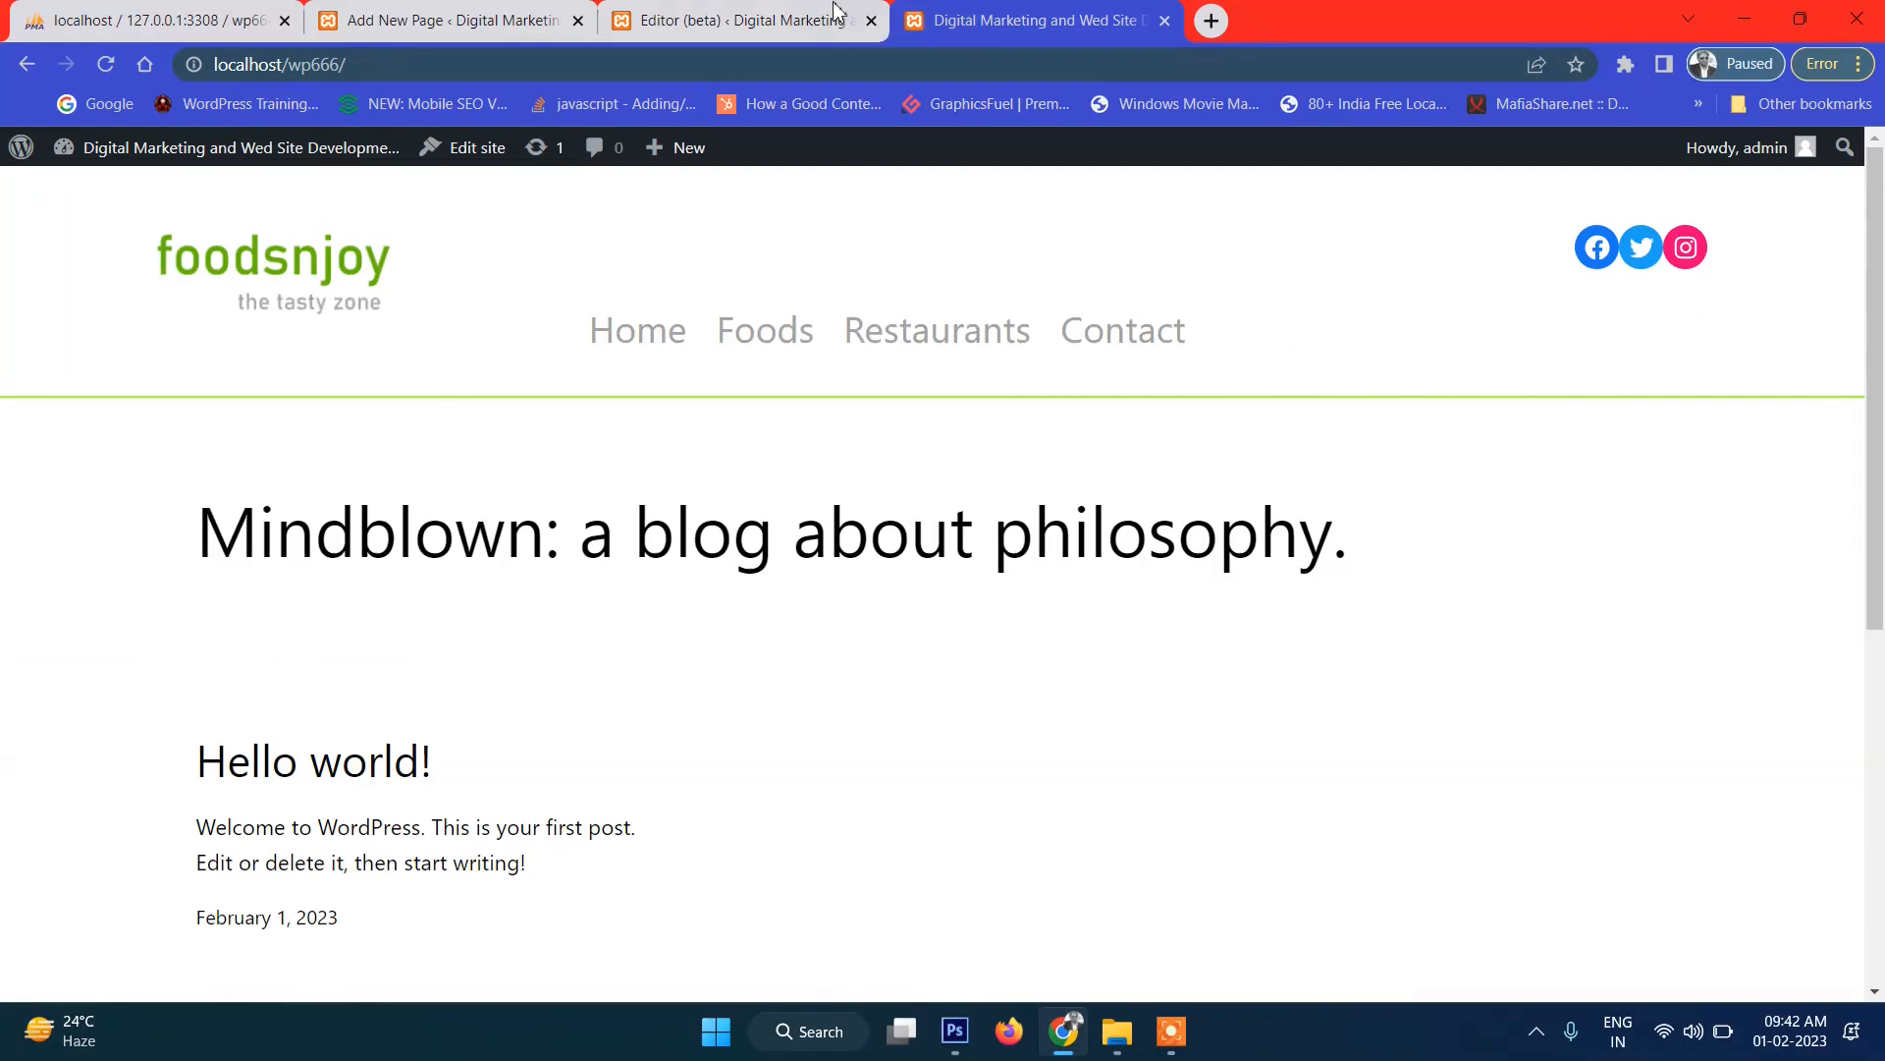
pyautogui.scroll(-2, 1389, 451)
pyautogui.click(755, 18)
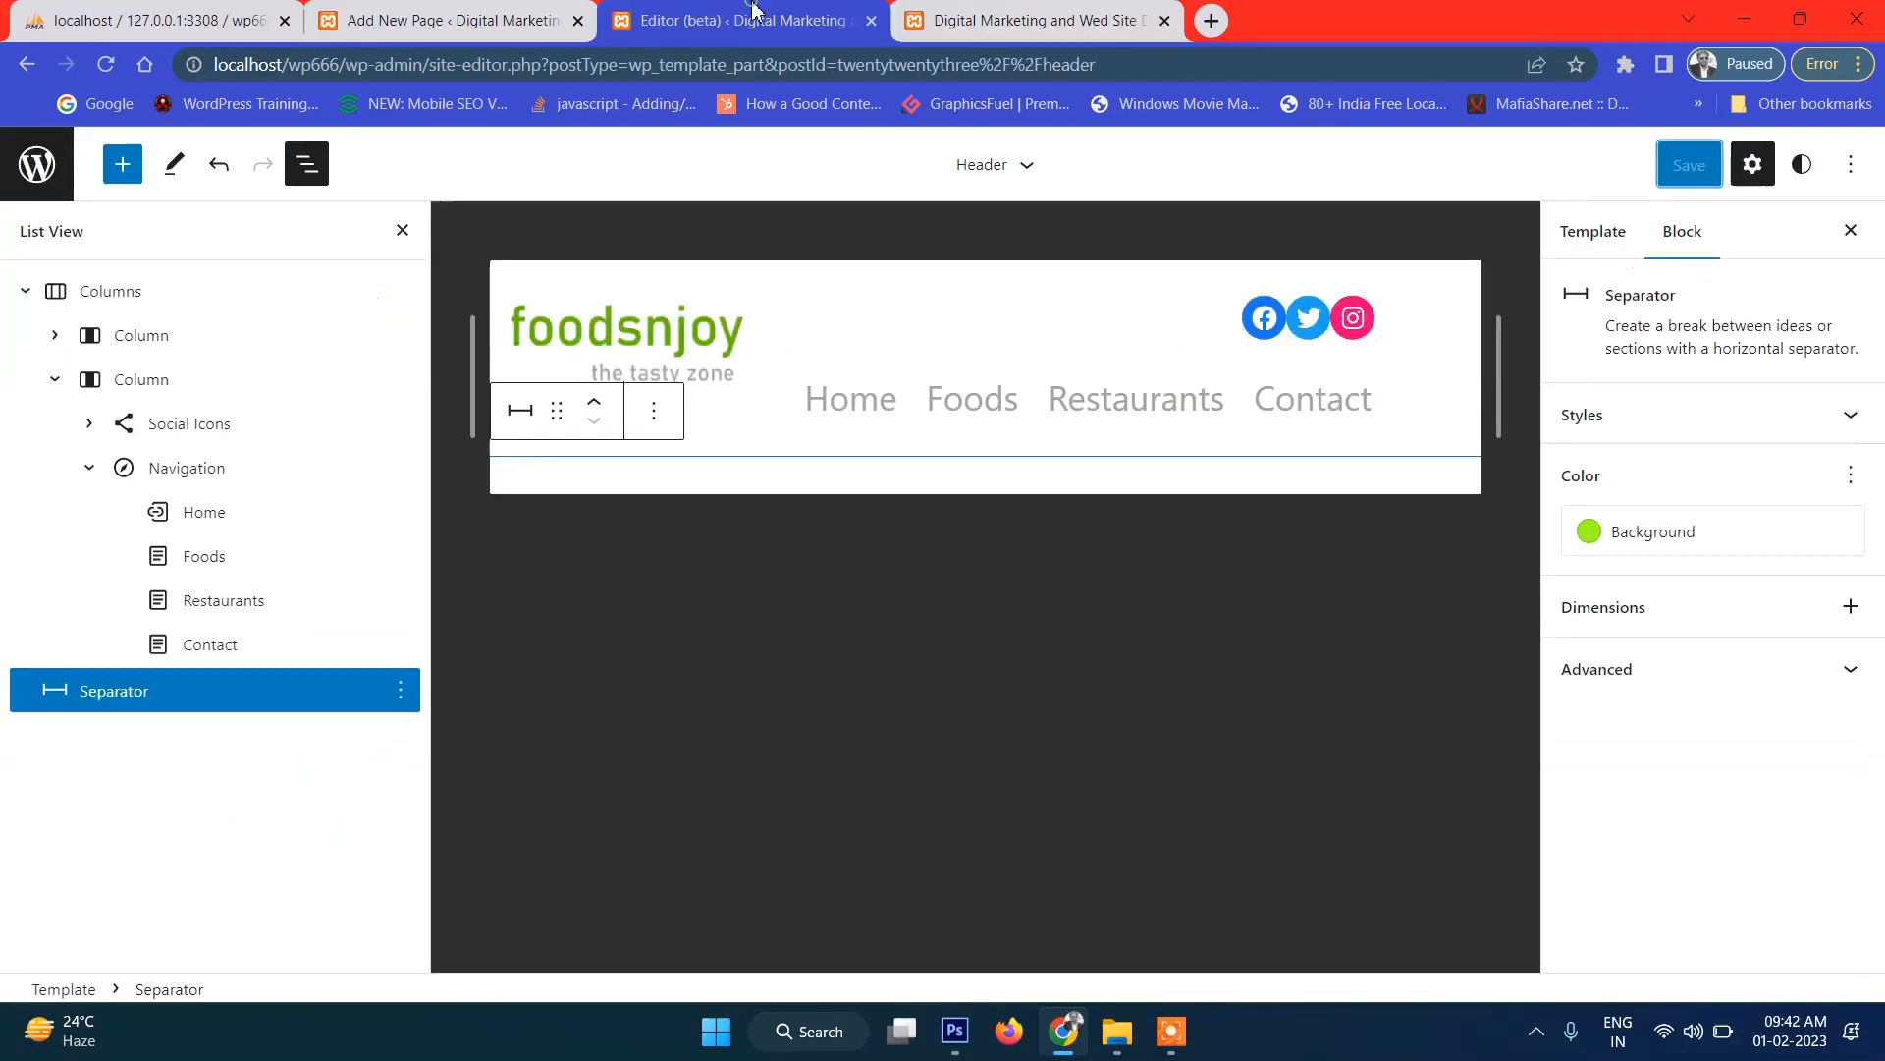
# Check the live header's logo and menu links Home through Contact, then open the editor's navigation panel.
pyautogui.hotkey('ctrl', 'Tab')
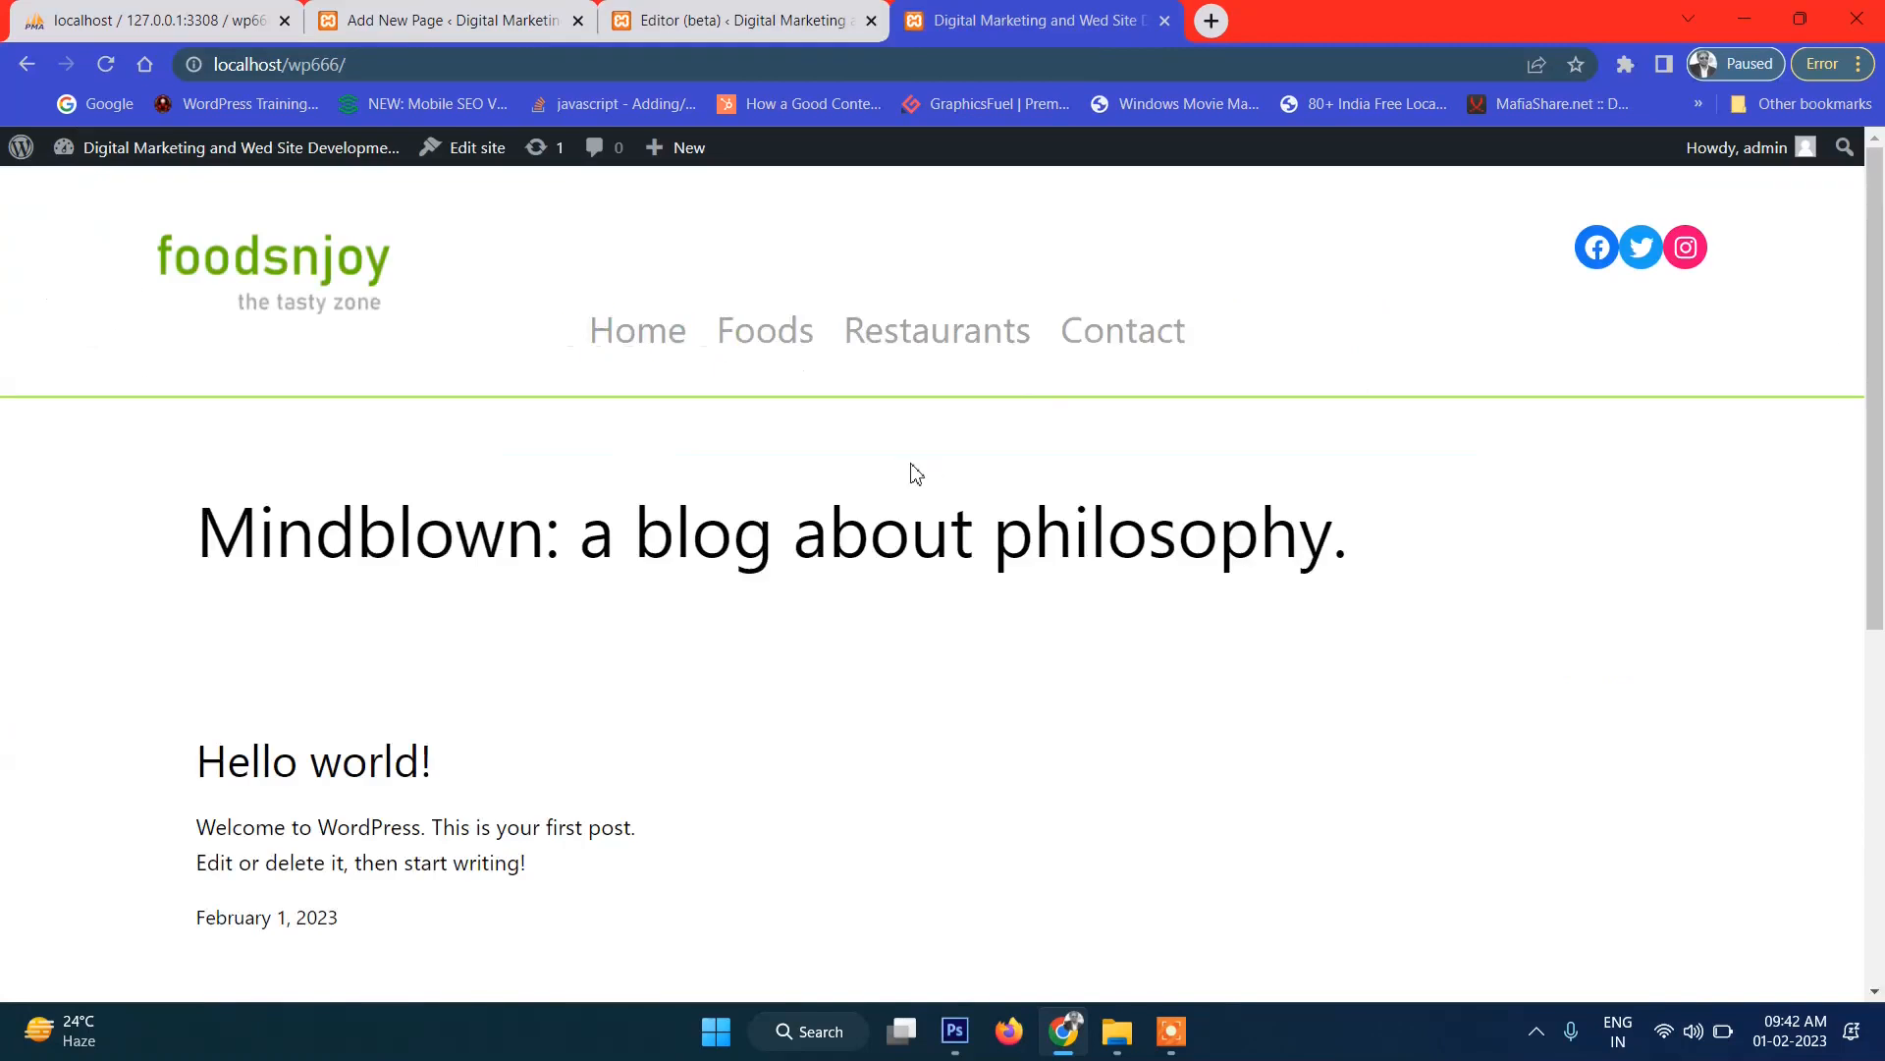
pyautogui.moveTo(102, 285); pyautogui.dragTo(419, 286)
pyautogui.moveTo(547, 329); pyautogui.dragTo(1291, 381)
pyautogui.click(1361, 377)
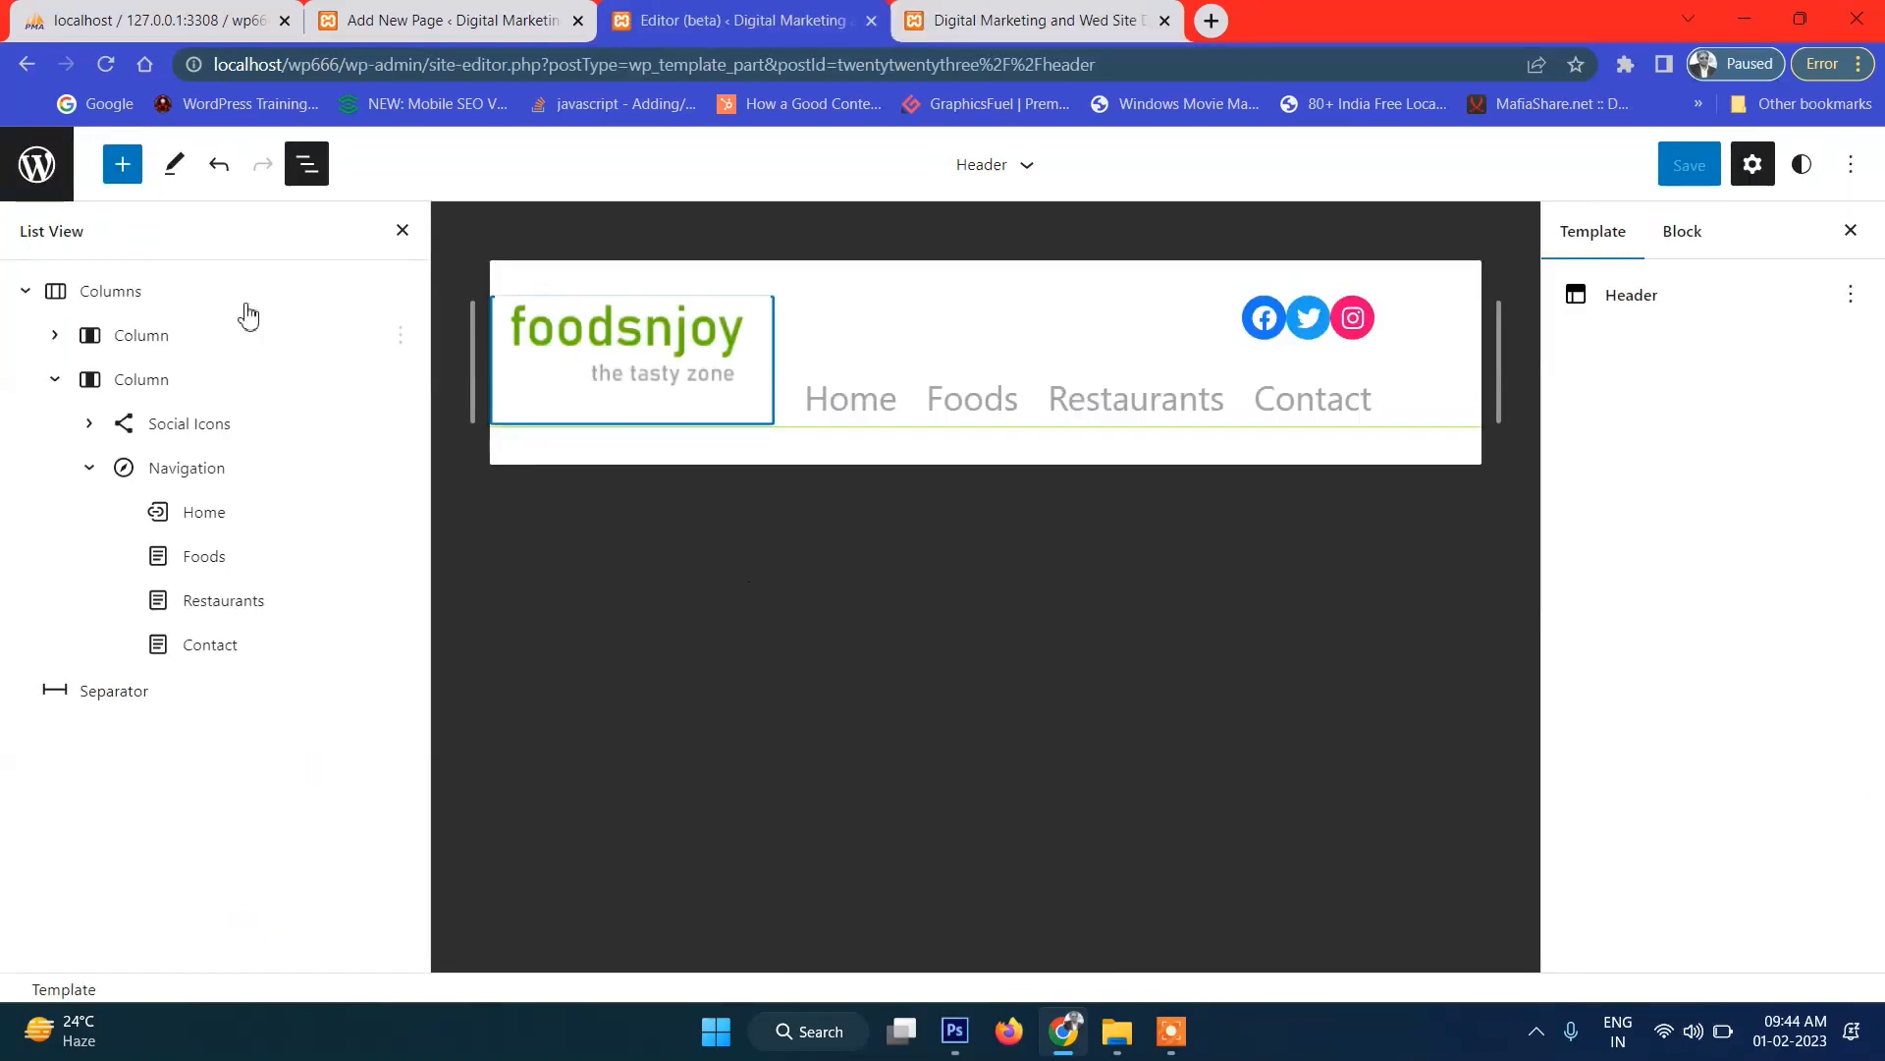
pyautogui.click(47, 192)
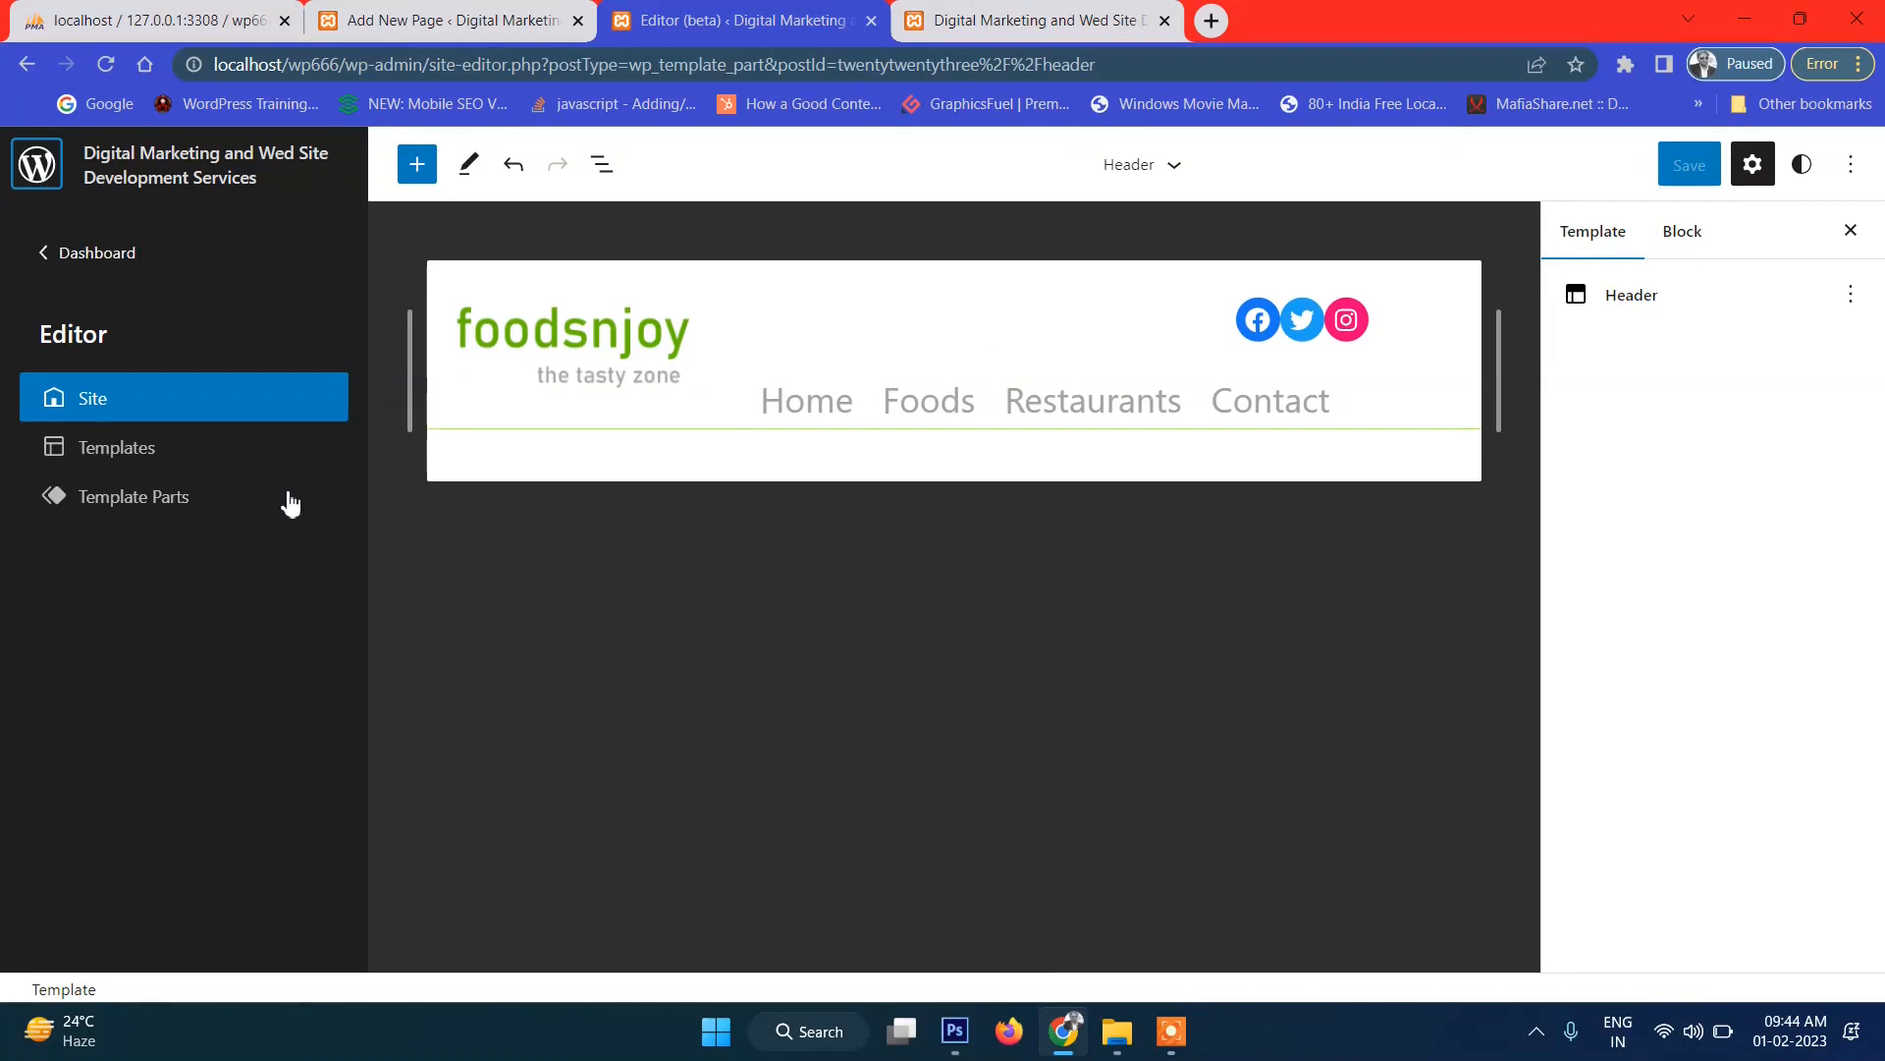
# From the dashboard, open the live site via Visit Site in a new tab and view its header.
pyautogui.click(49, 259)
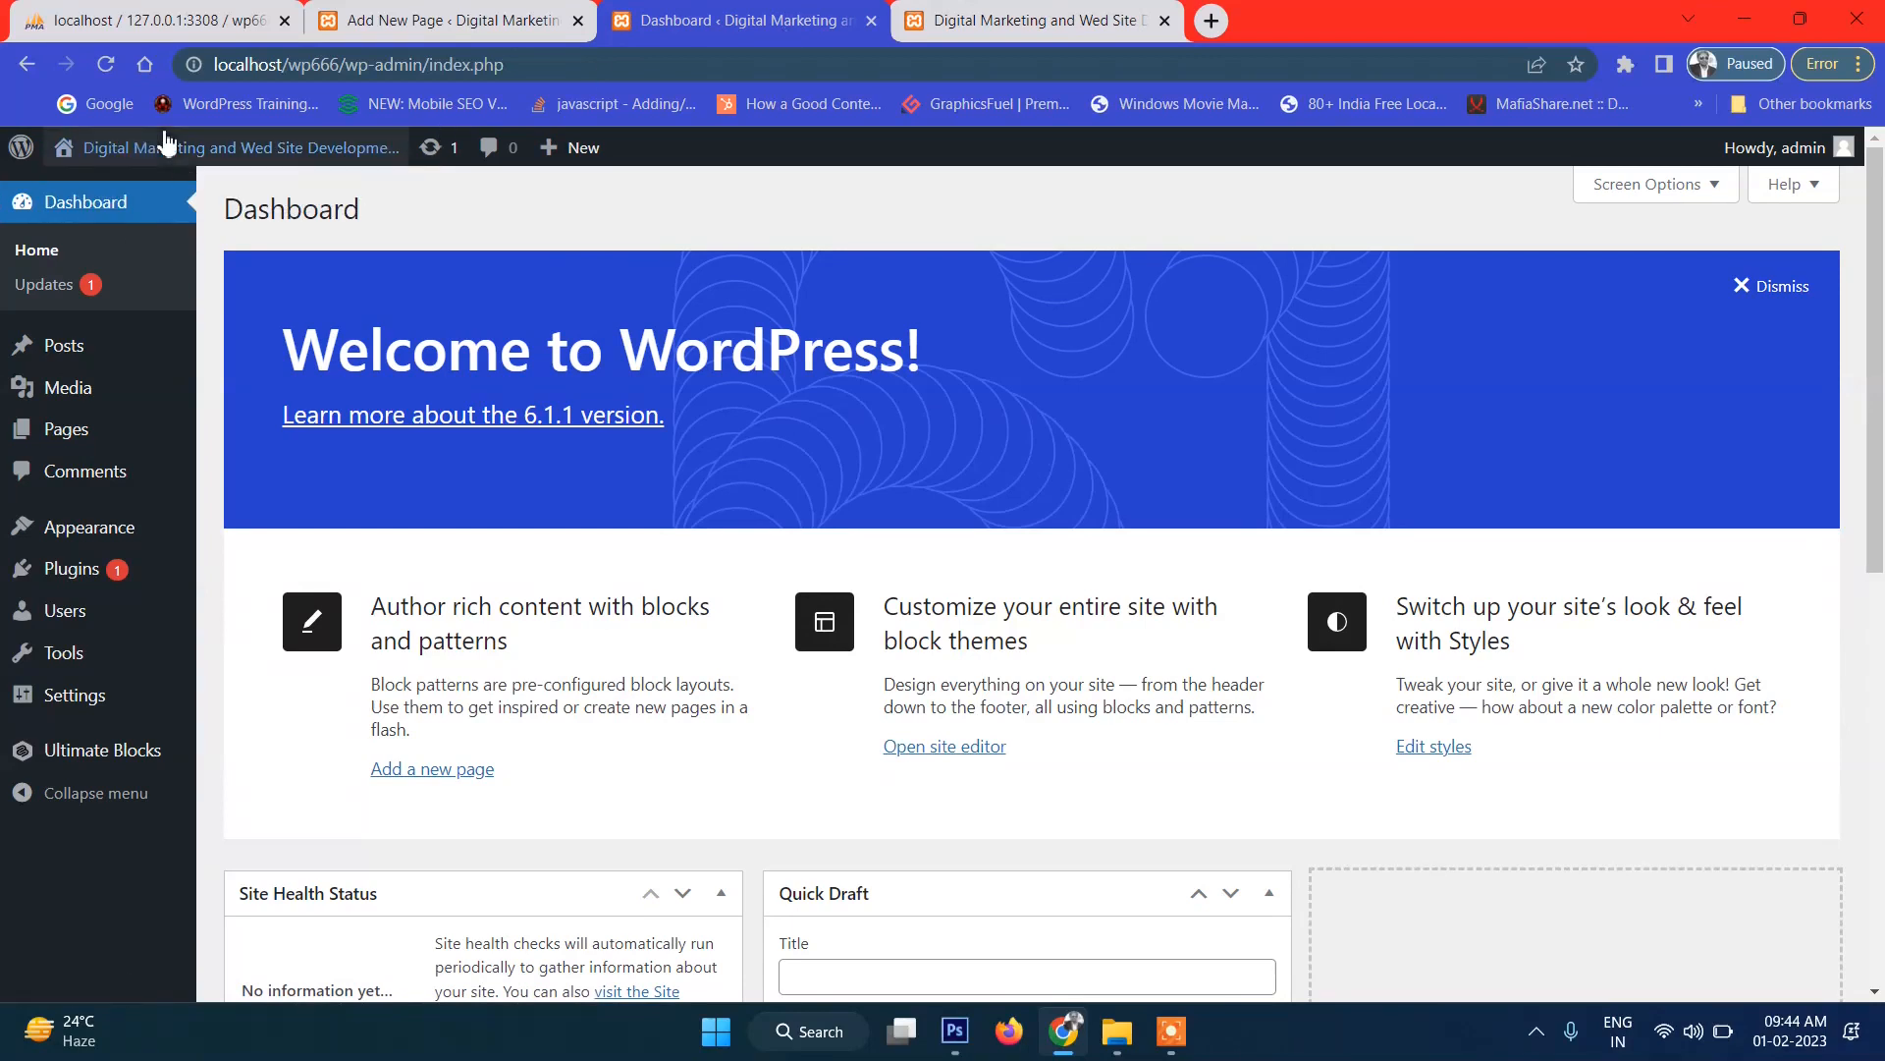
pyautogui.moveTo(167, 147)
pyautogui.keyDown('ctrl'); pyautogui.click(118, 196); pyautogui.keyUp('ctrl')
pyautogui.click(1038, 7)
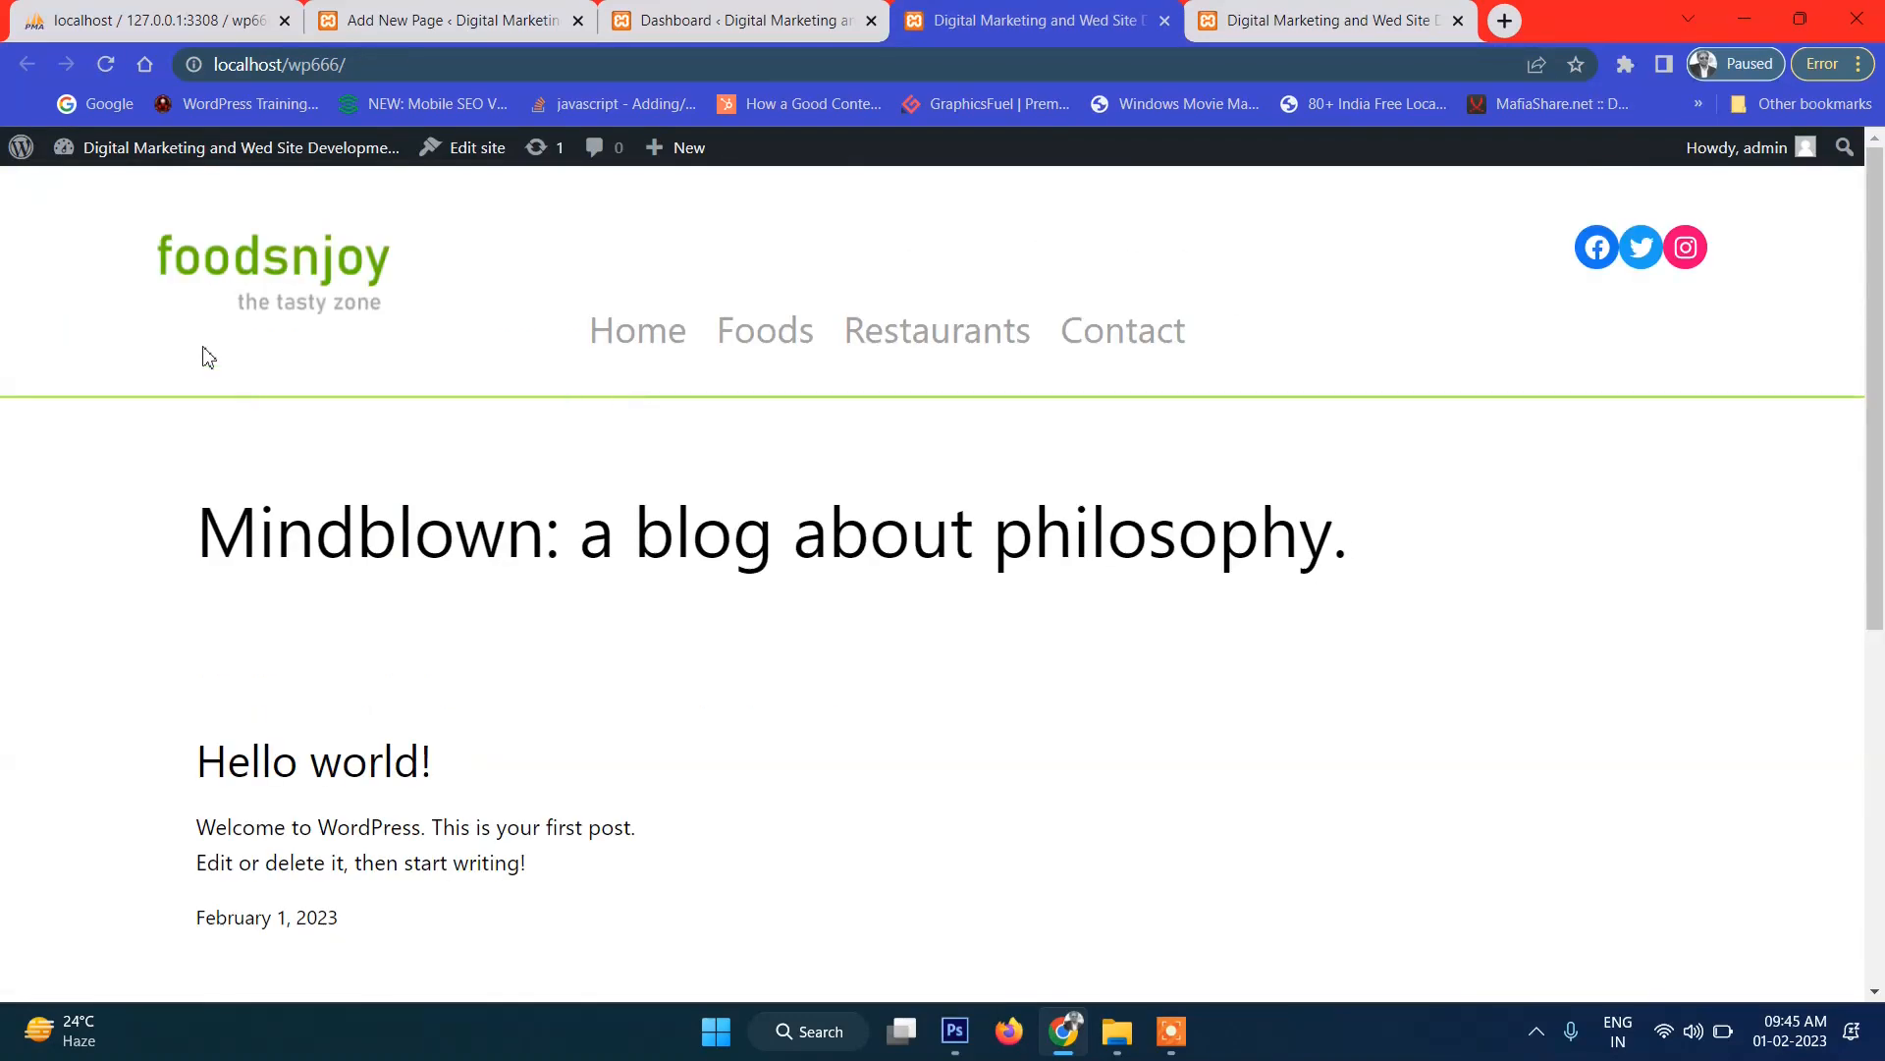
pyautogui.moveTo(305, 288); pyautogui.dragTo(1373, 299)
pyautogui.click(1372, 299)
# Open the site editor on the Front Page template and scroll through its canvas.
pyautogui.click(458, 154)
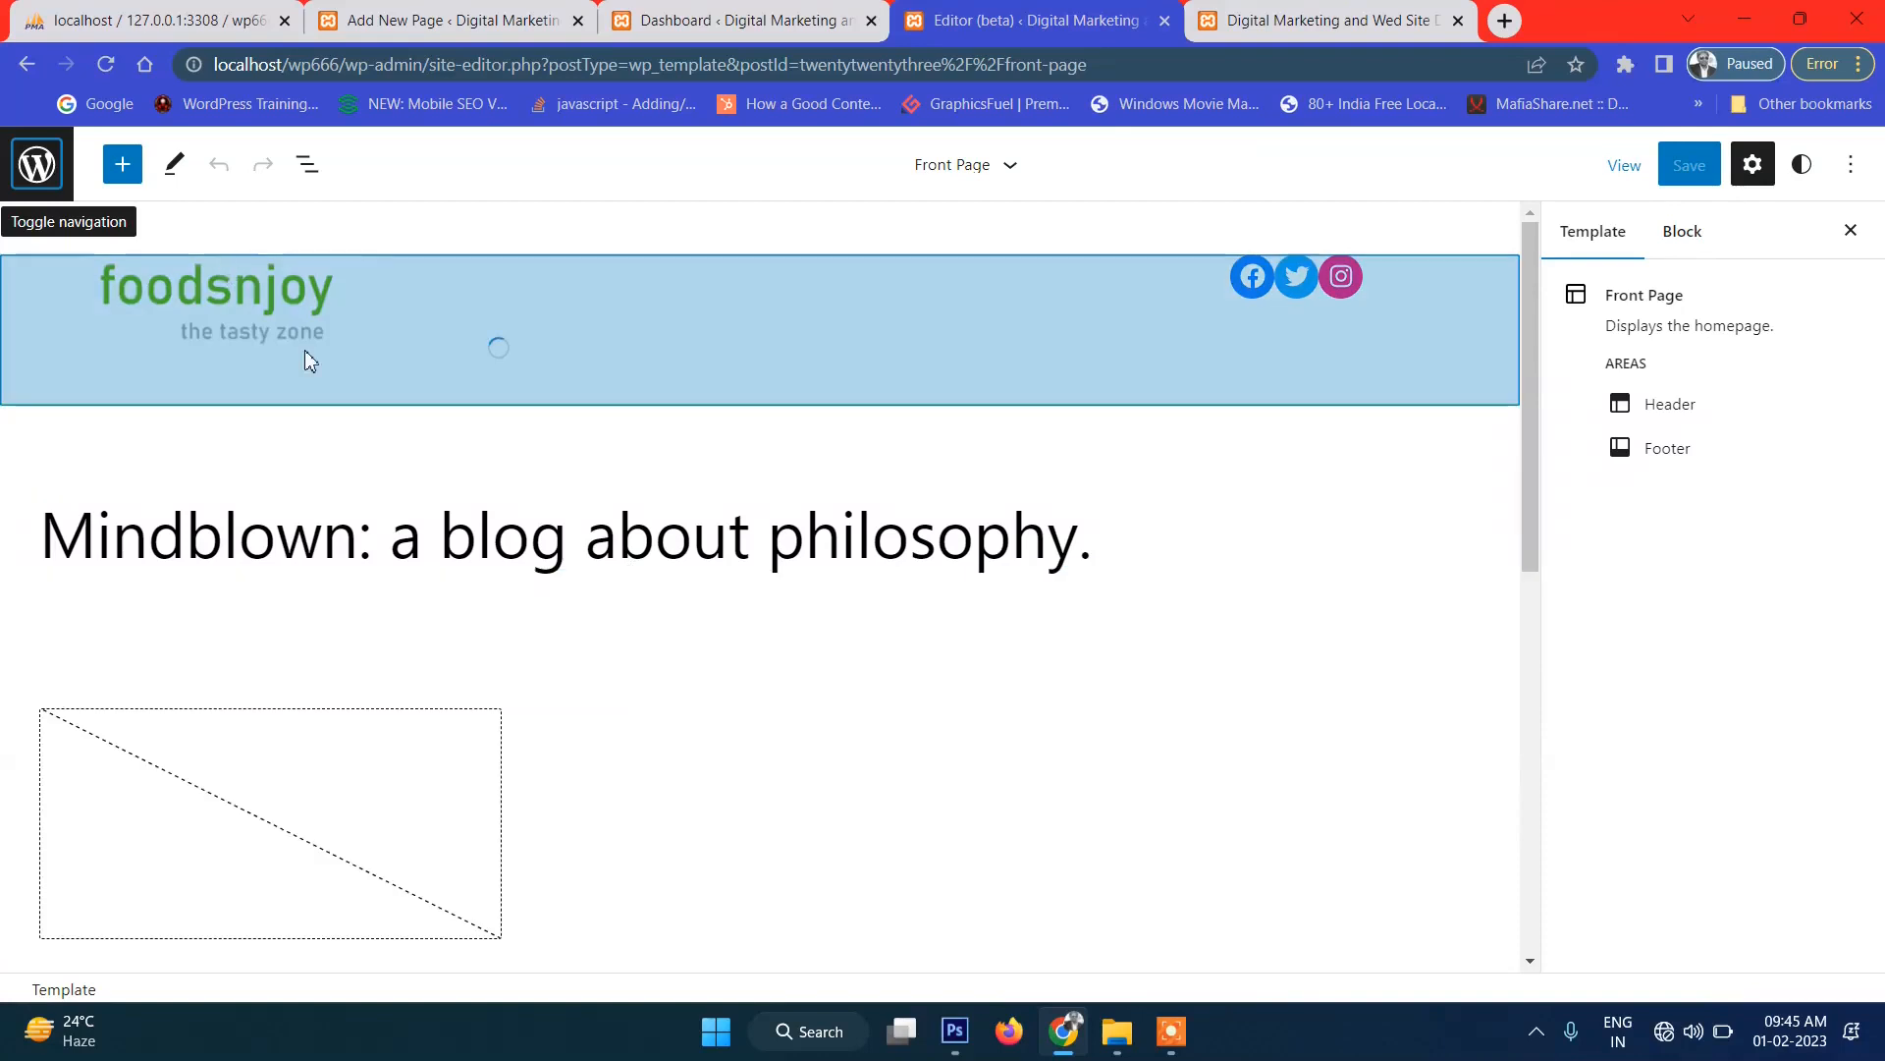
pyautogui.scroll(-10, 265, 543)
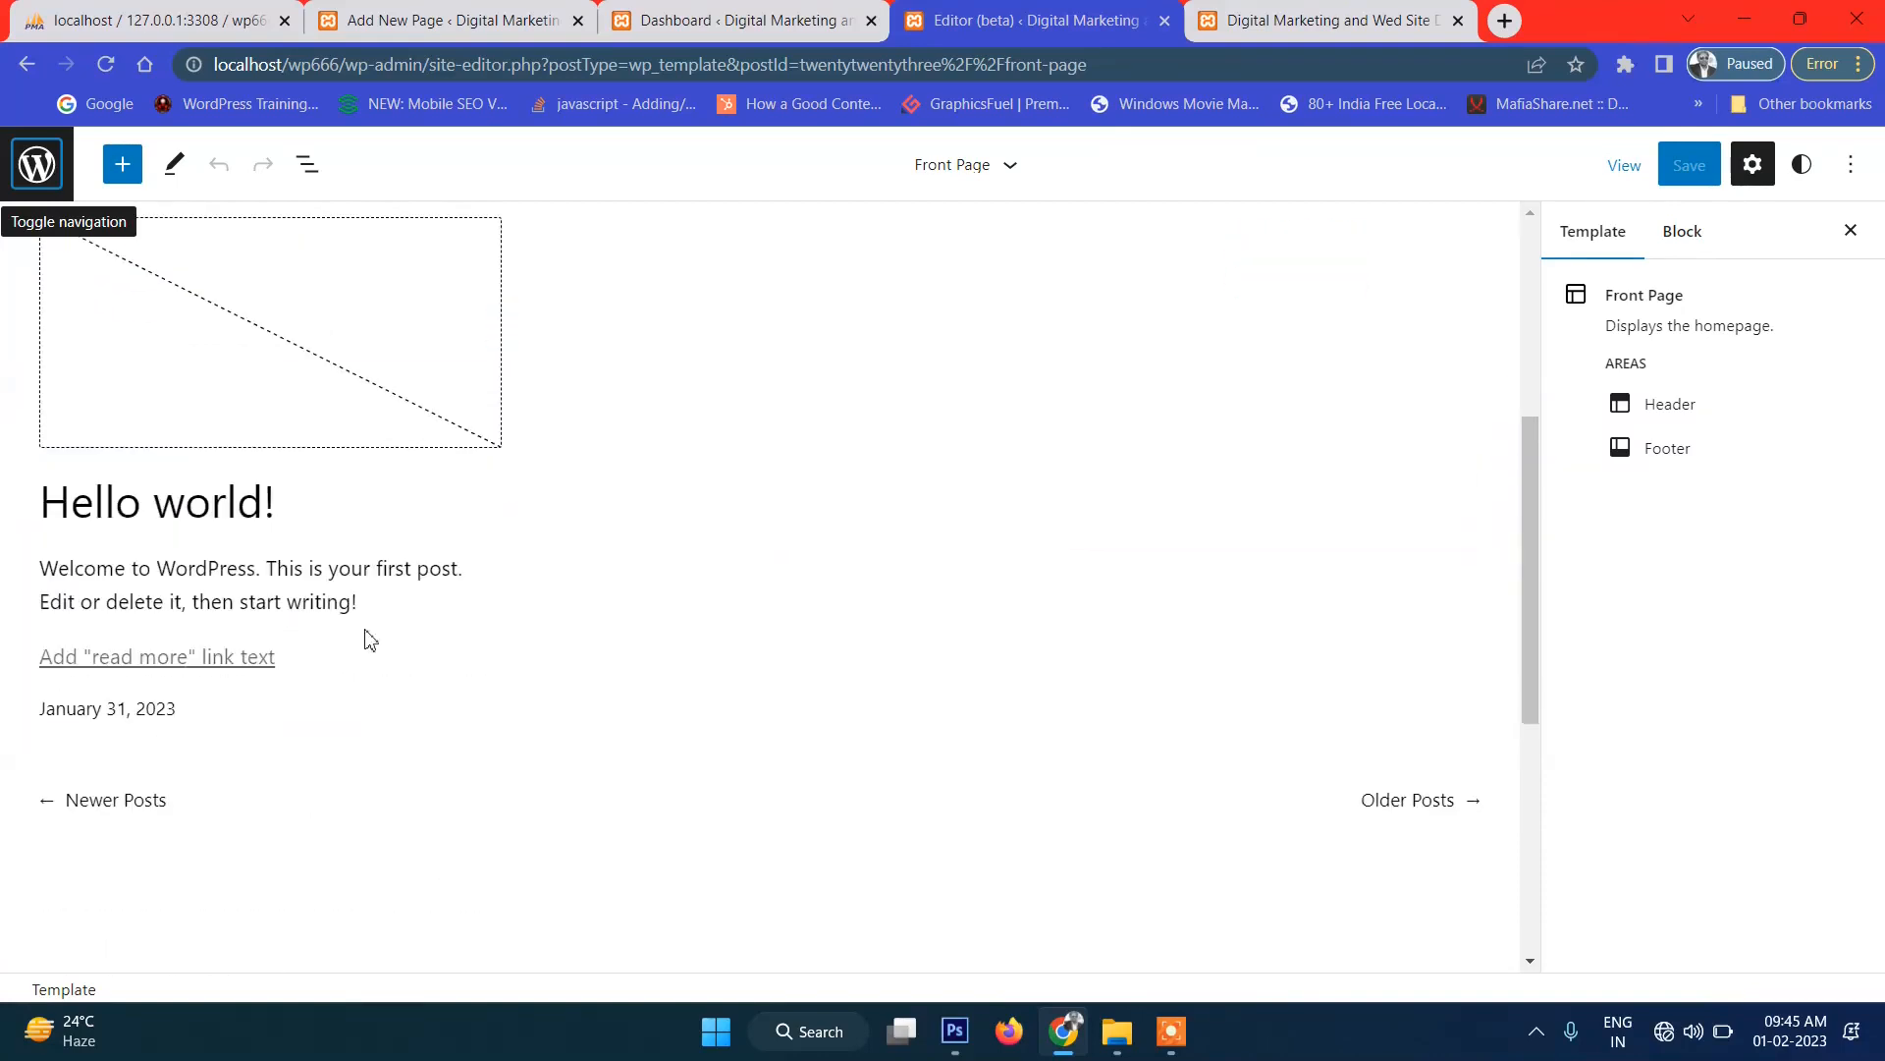
pyautogui.scroll(5, 370, 567)
pyautogui.scroll(4, 496, 424)
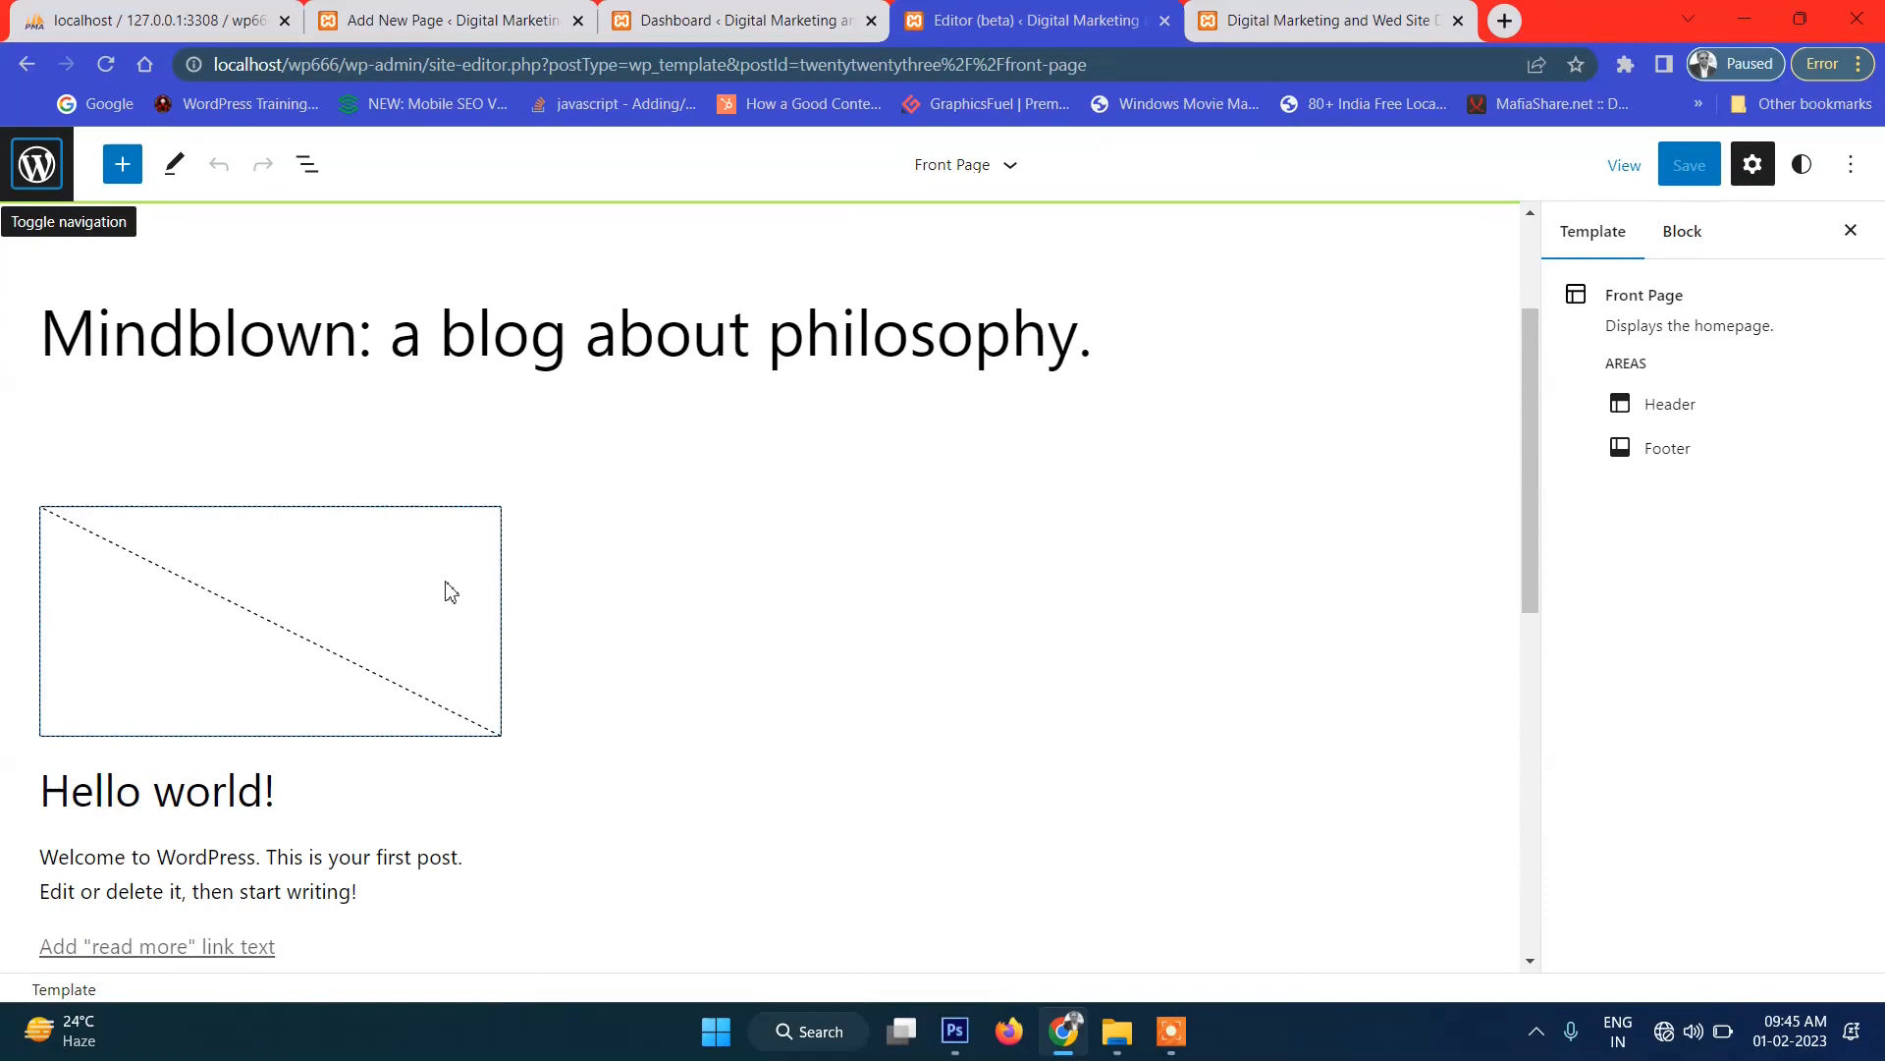
pyautogui.scroll(3, 450, 589)
pyautogui.click(965, 1029)
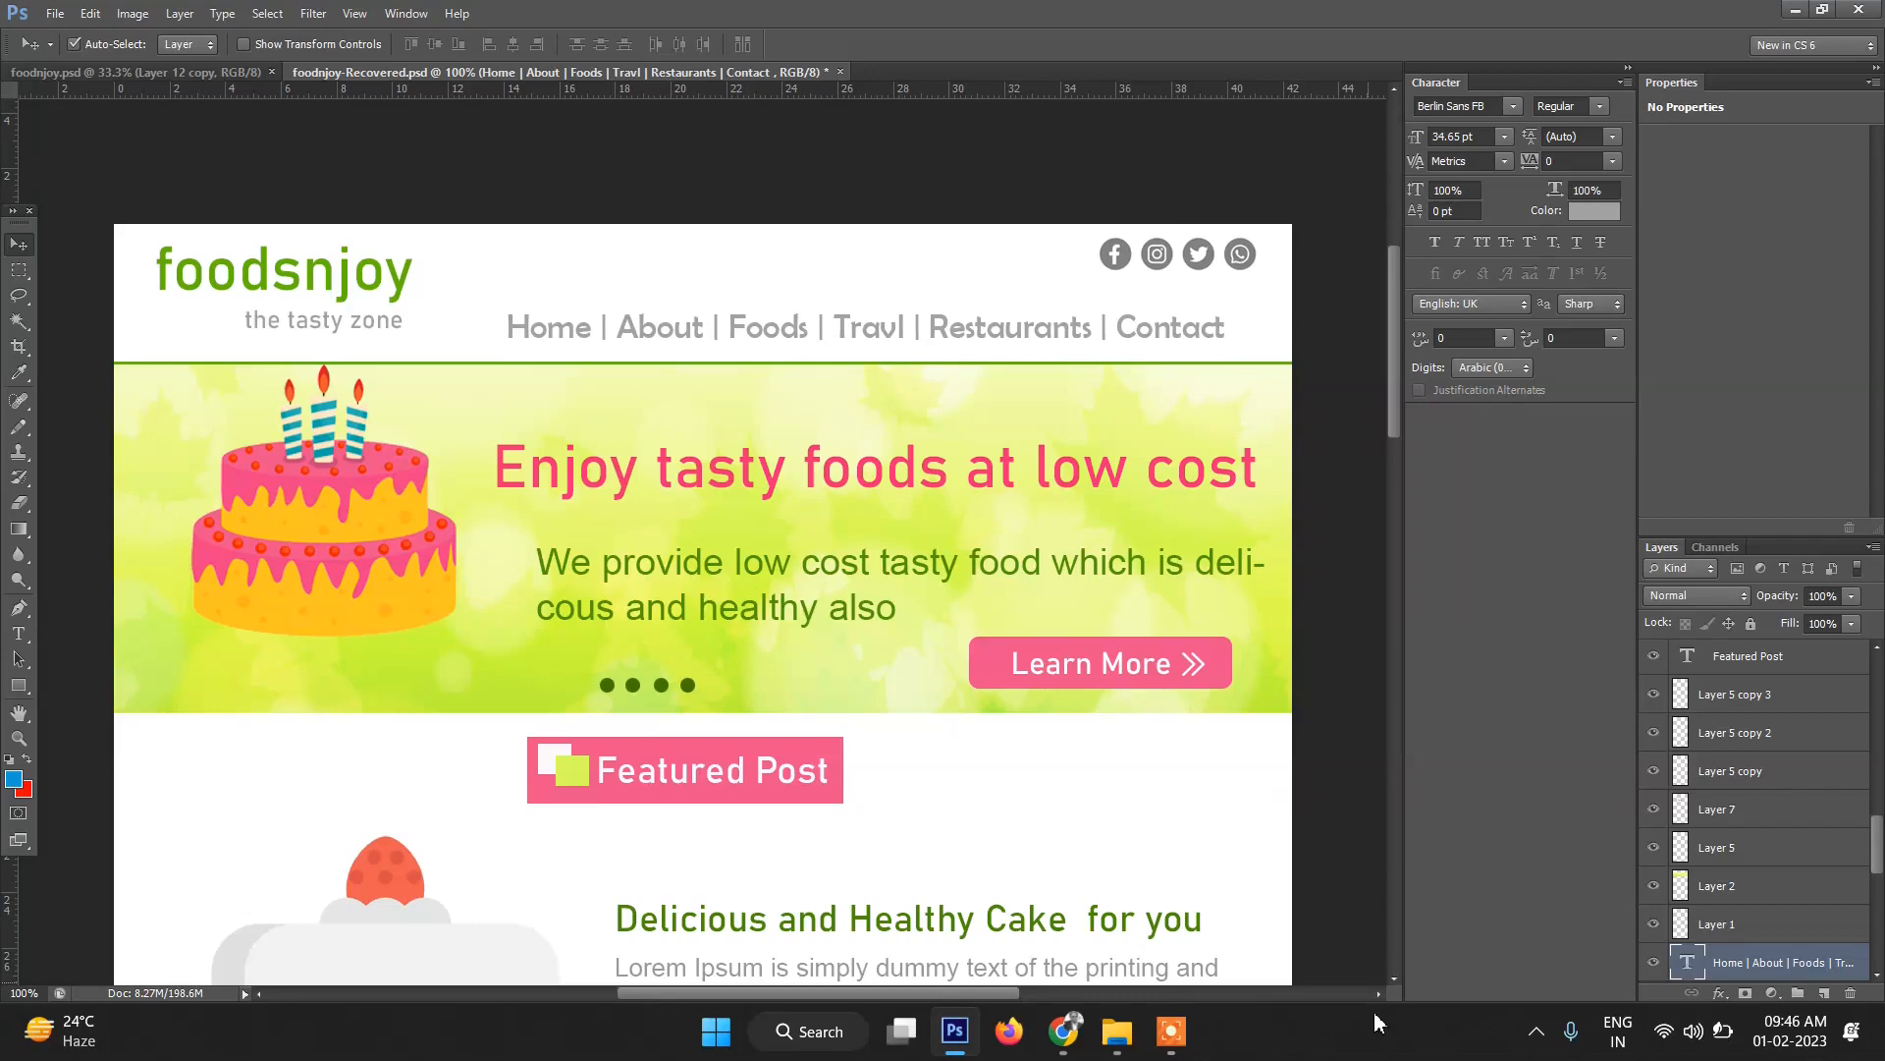
# After viewing the foodsnjoy PSD mockup, return to the WordPress Front Page editor in Chrome.
pyautogui.click(1062, 1044)
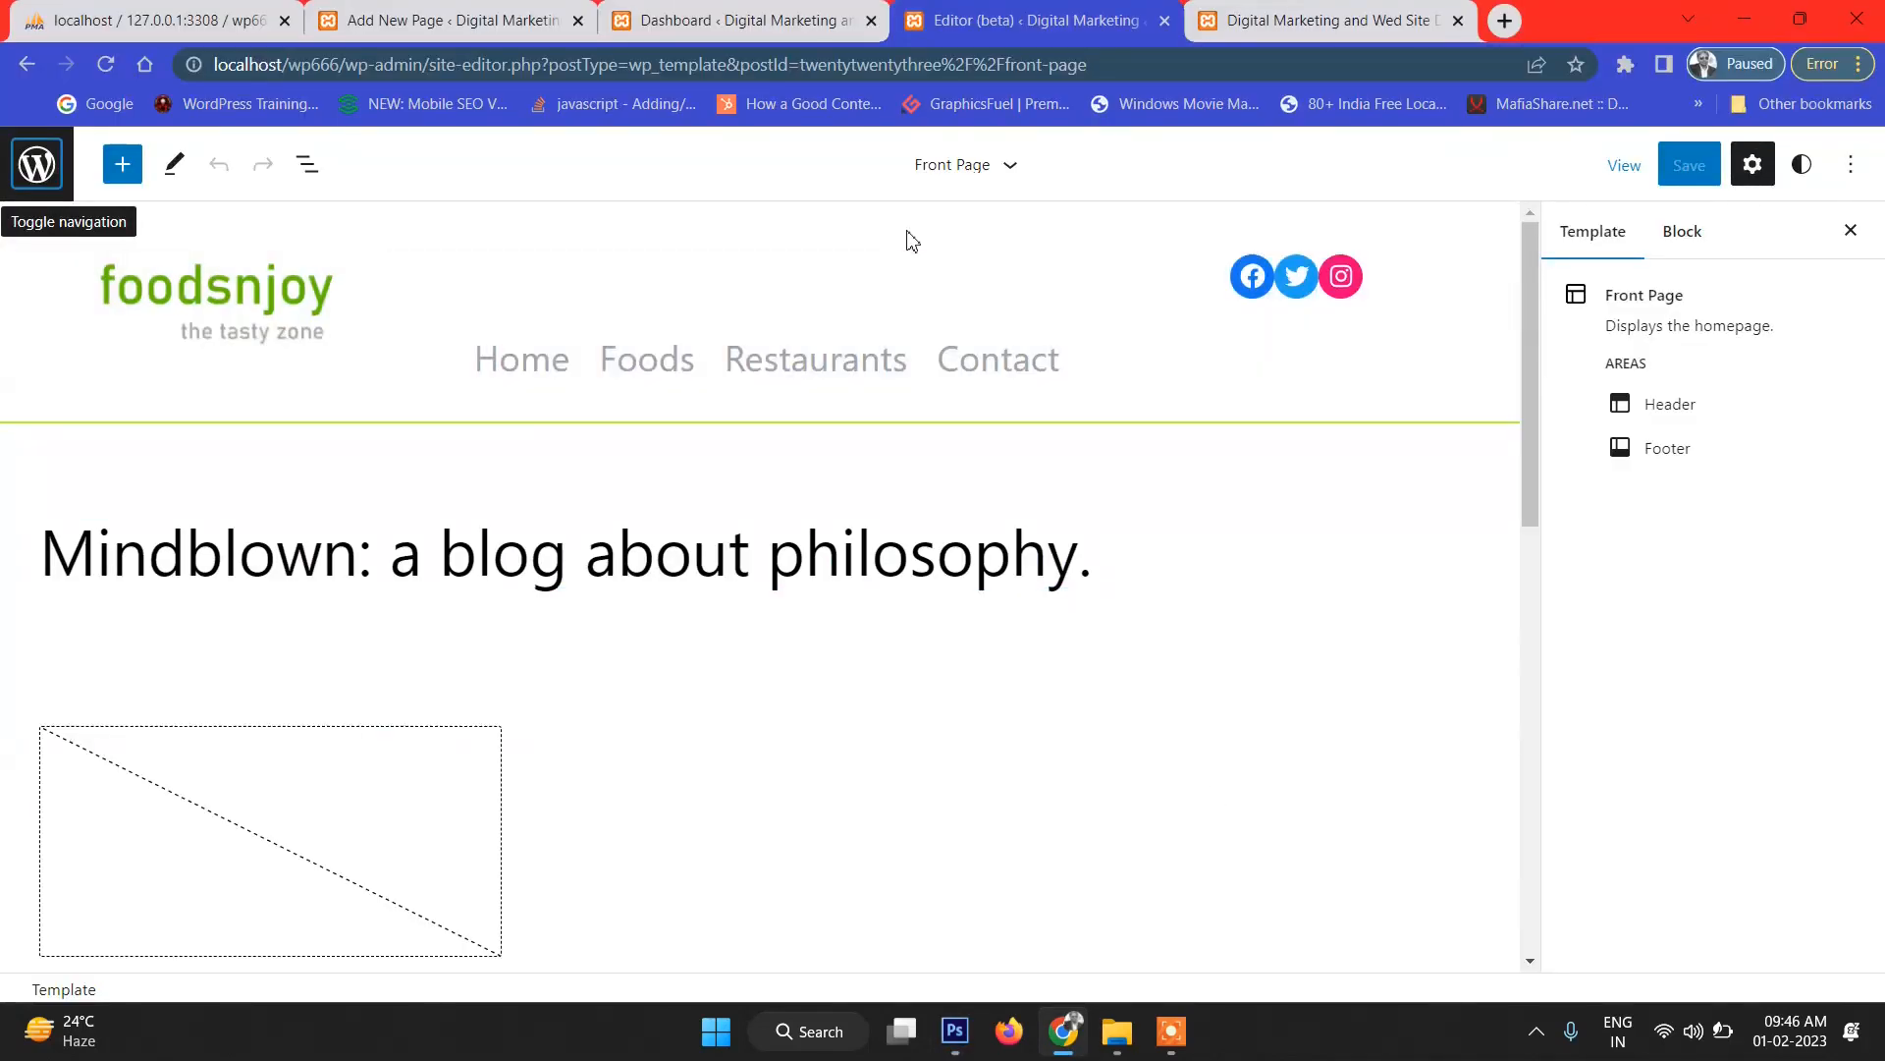
# Select the header's Navigation block and enter top_menu as its Additional CSS class.
pyautogui.click(492, 264)
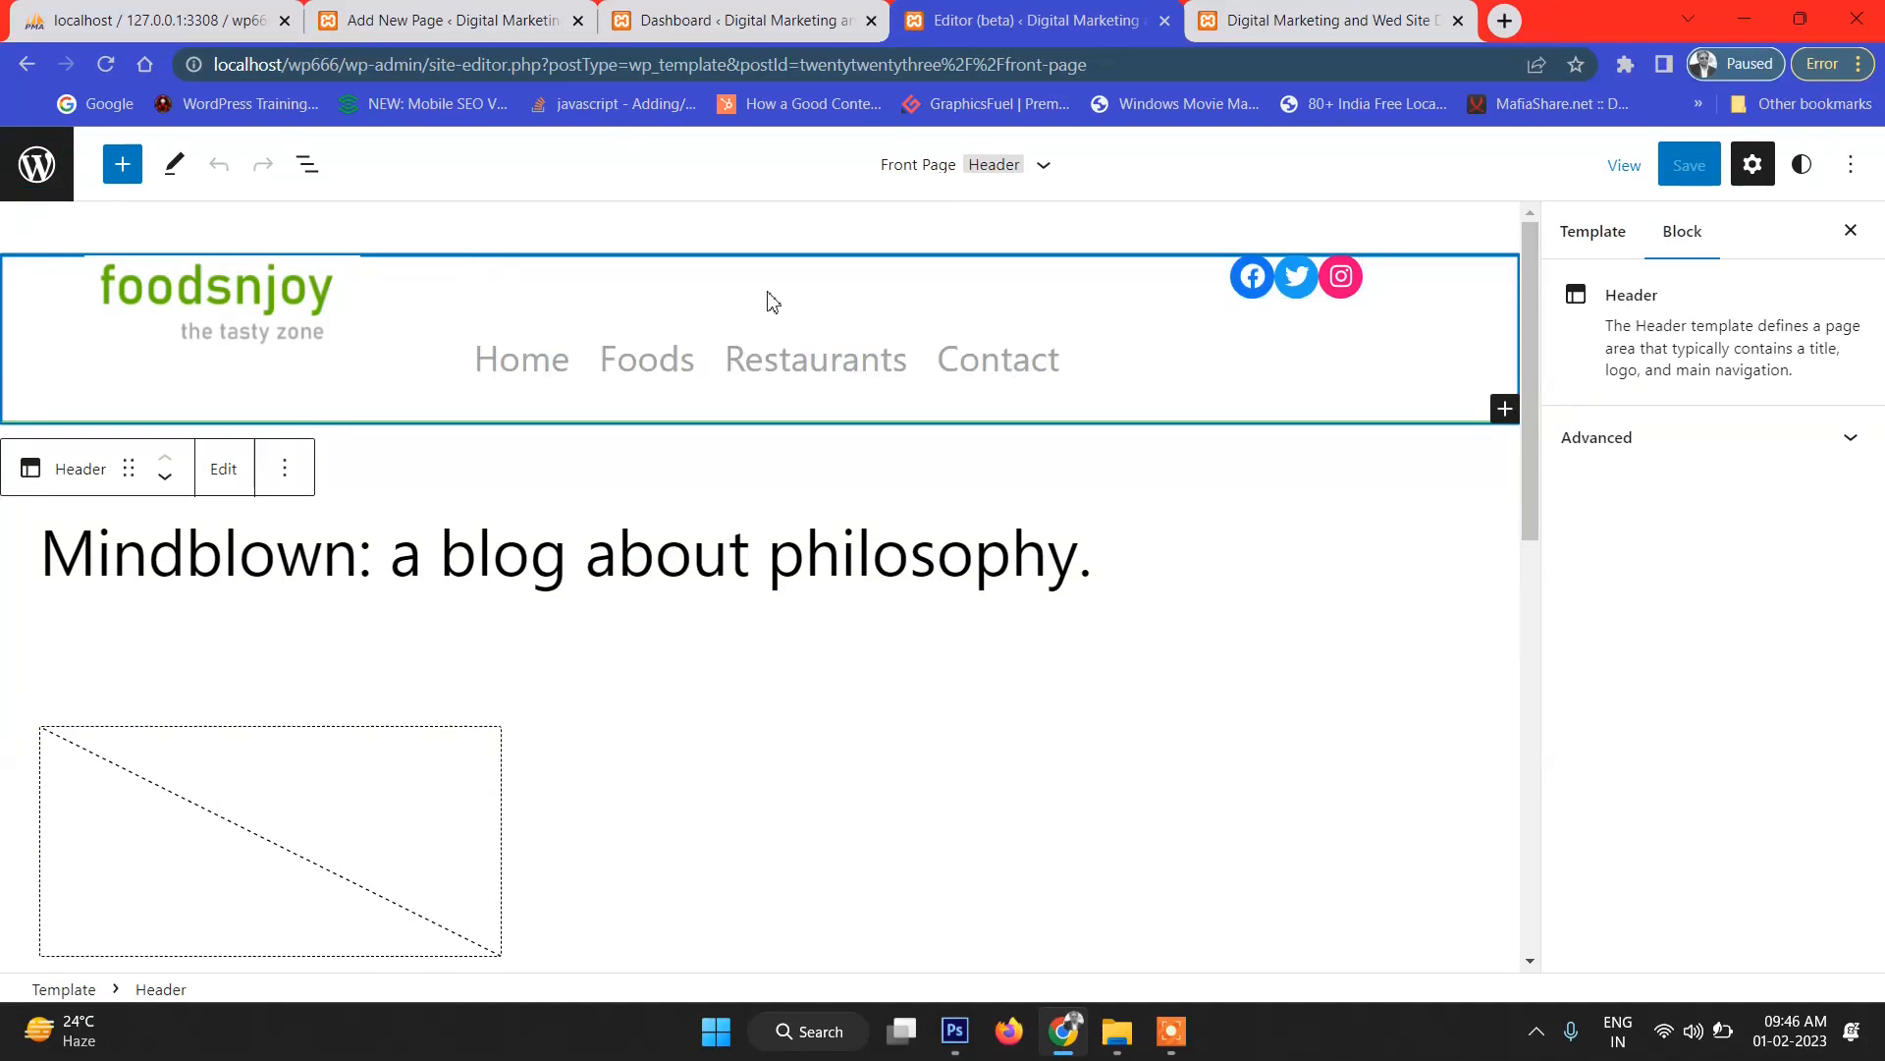
pyautogui.click(547, 334)
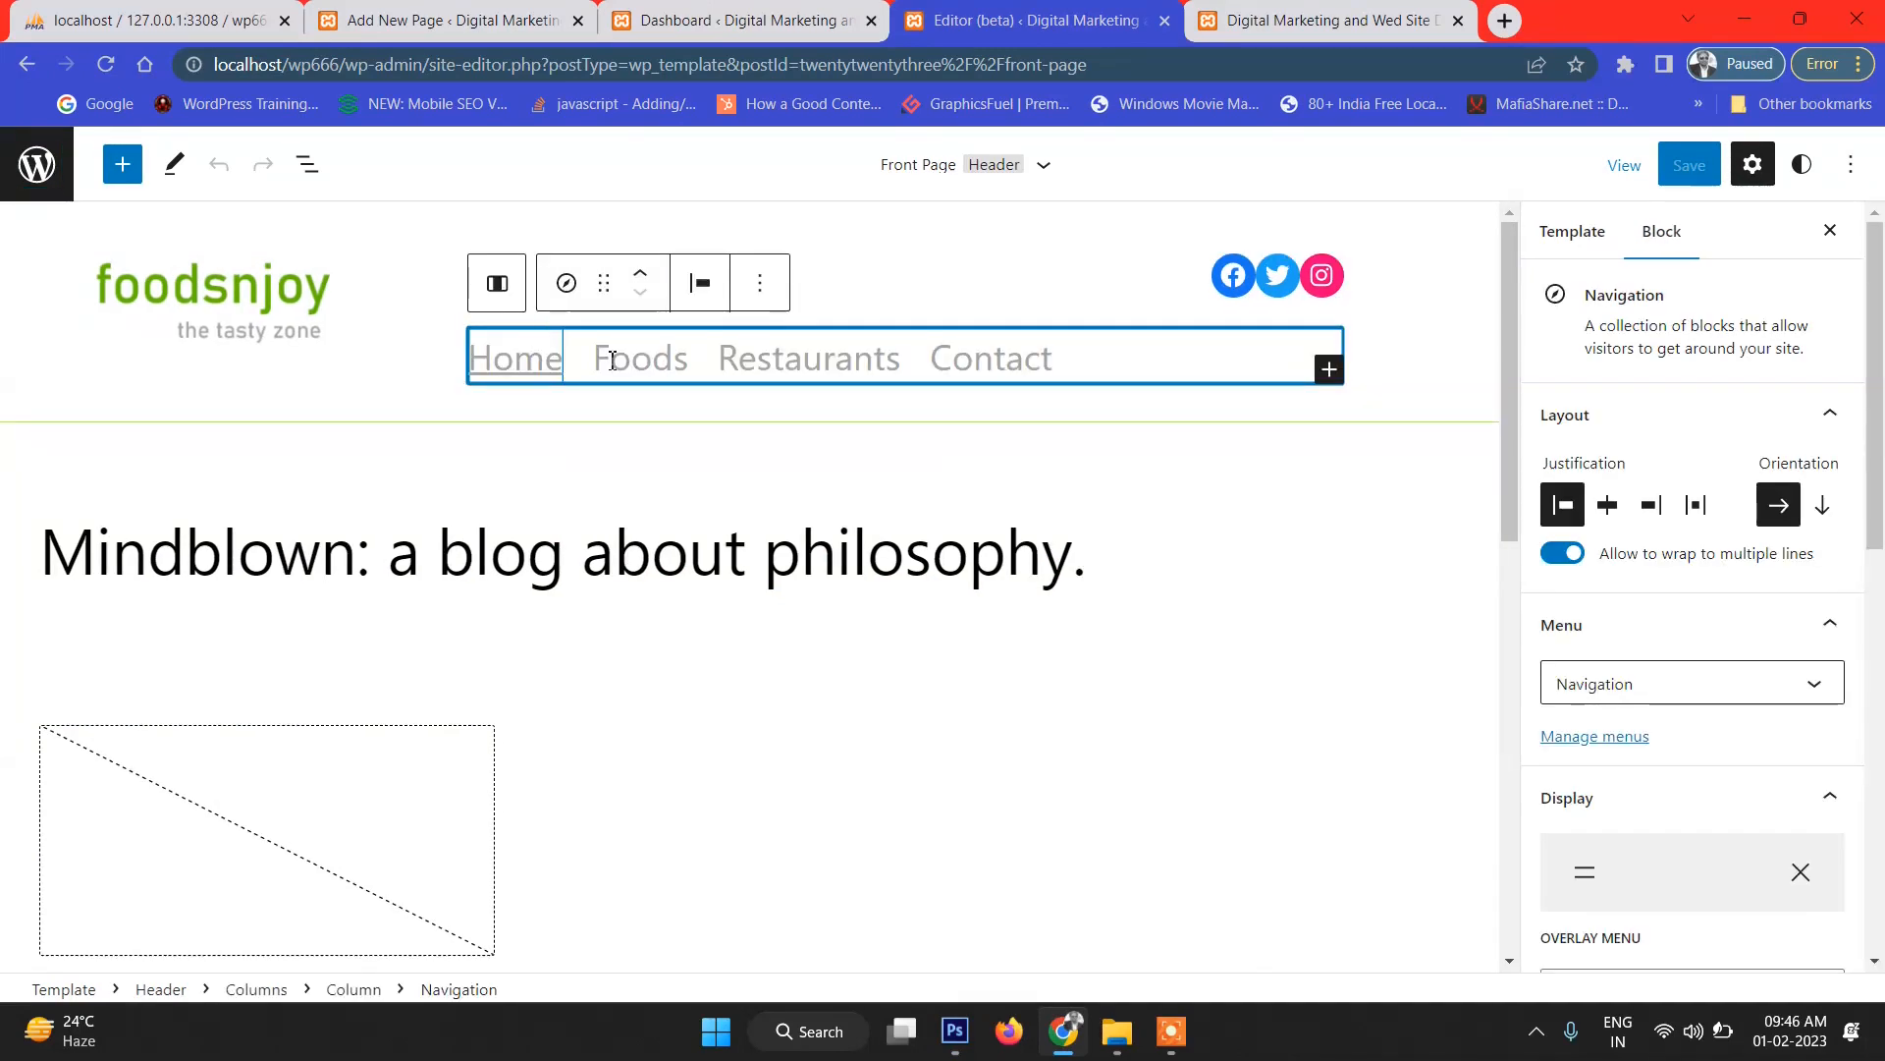
pyautogui.scroll(-8, 1767, 776)
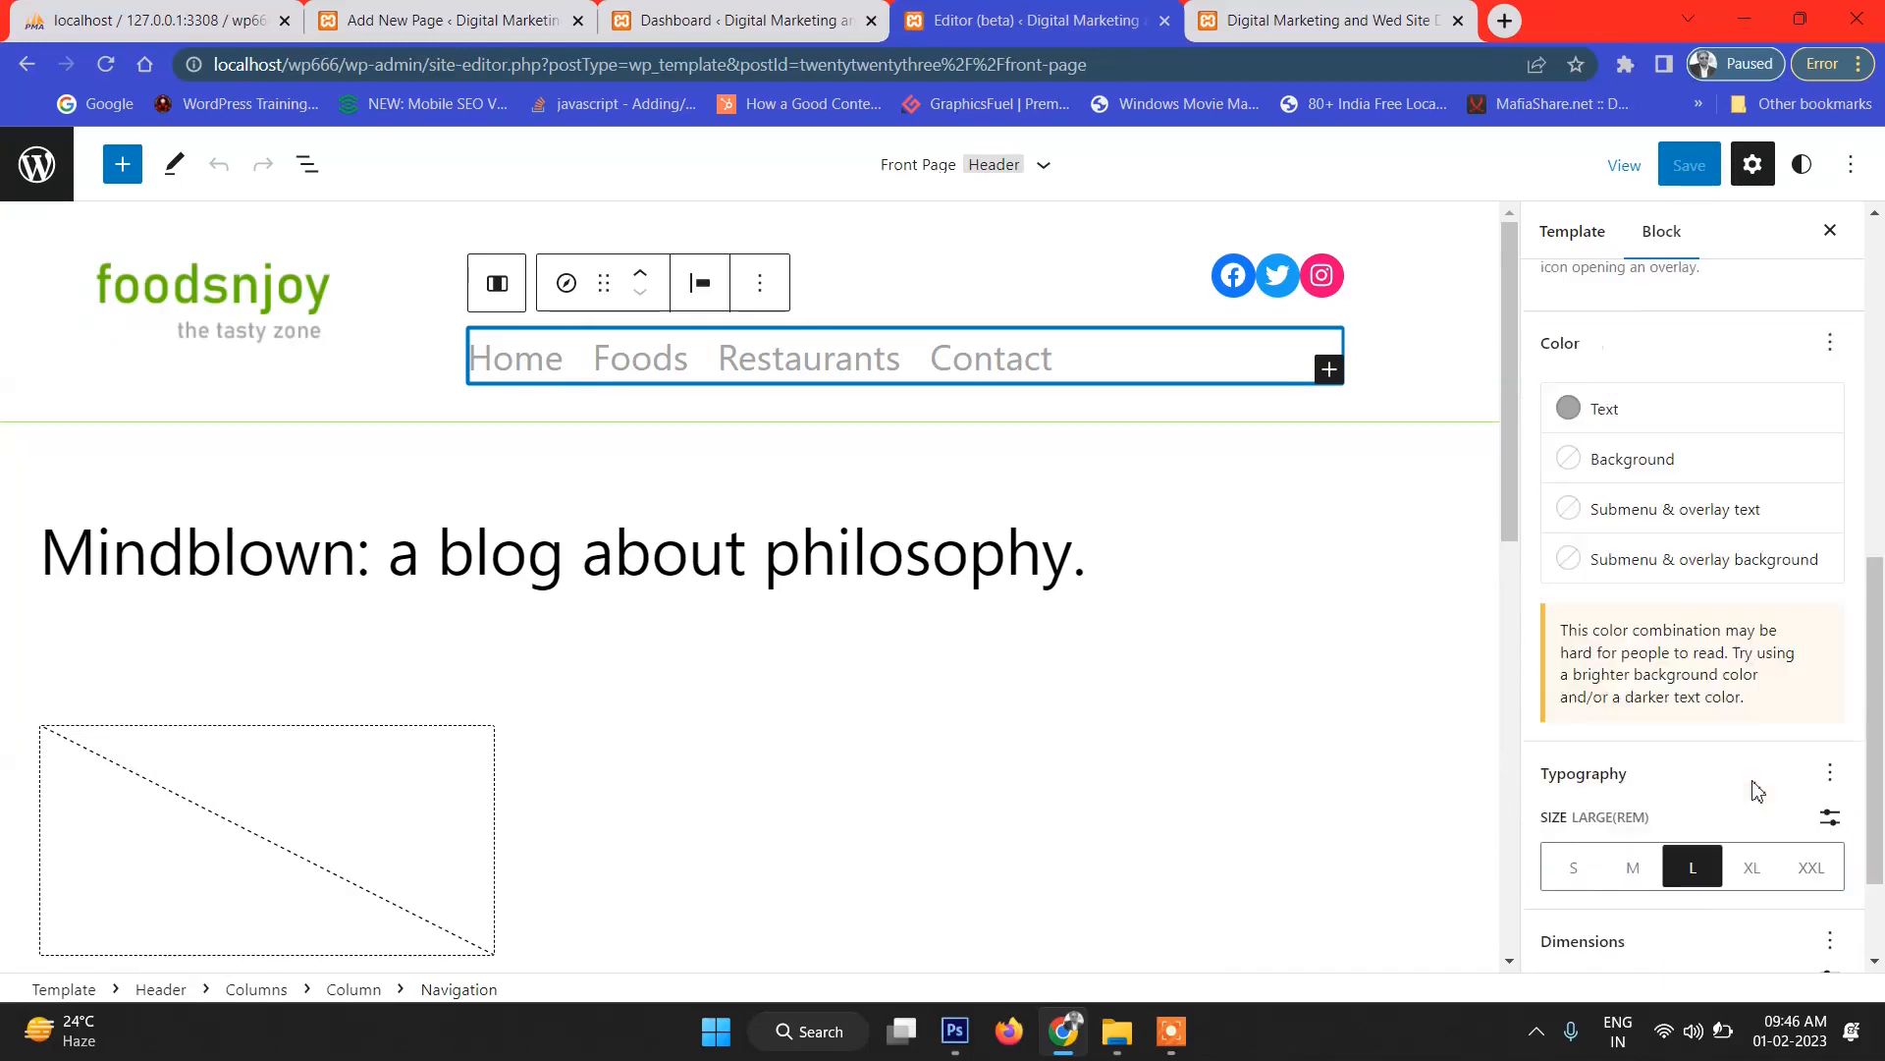
pyautogui.scroll(-3, 1758, 785)
pyautogui.click(1596, 943)
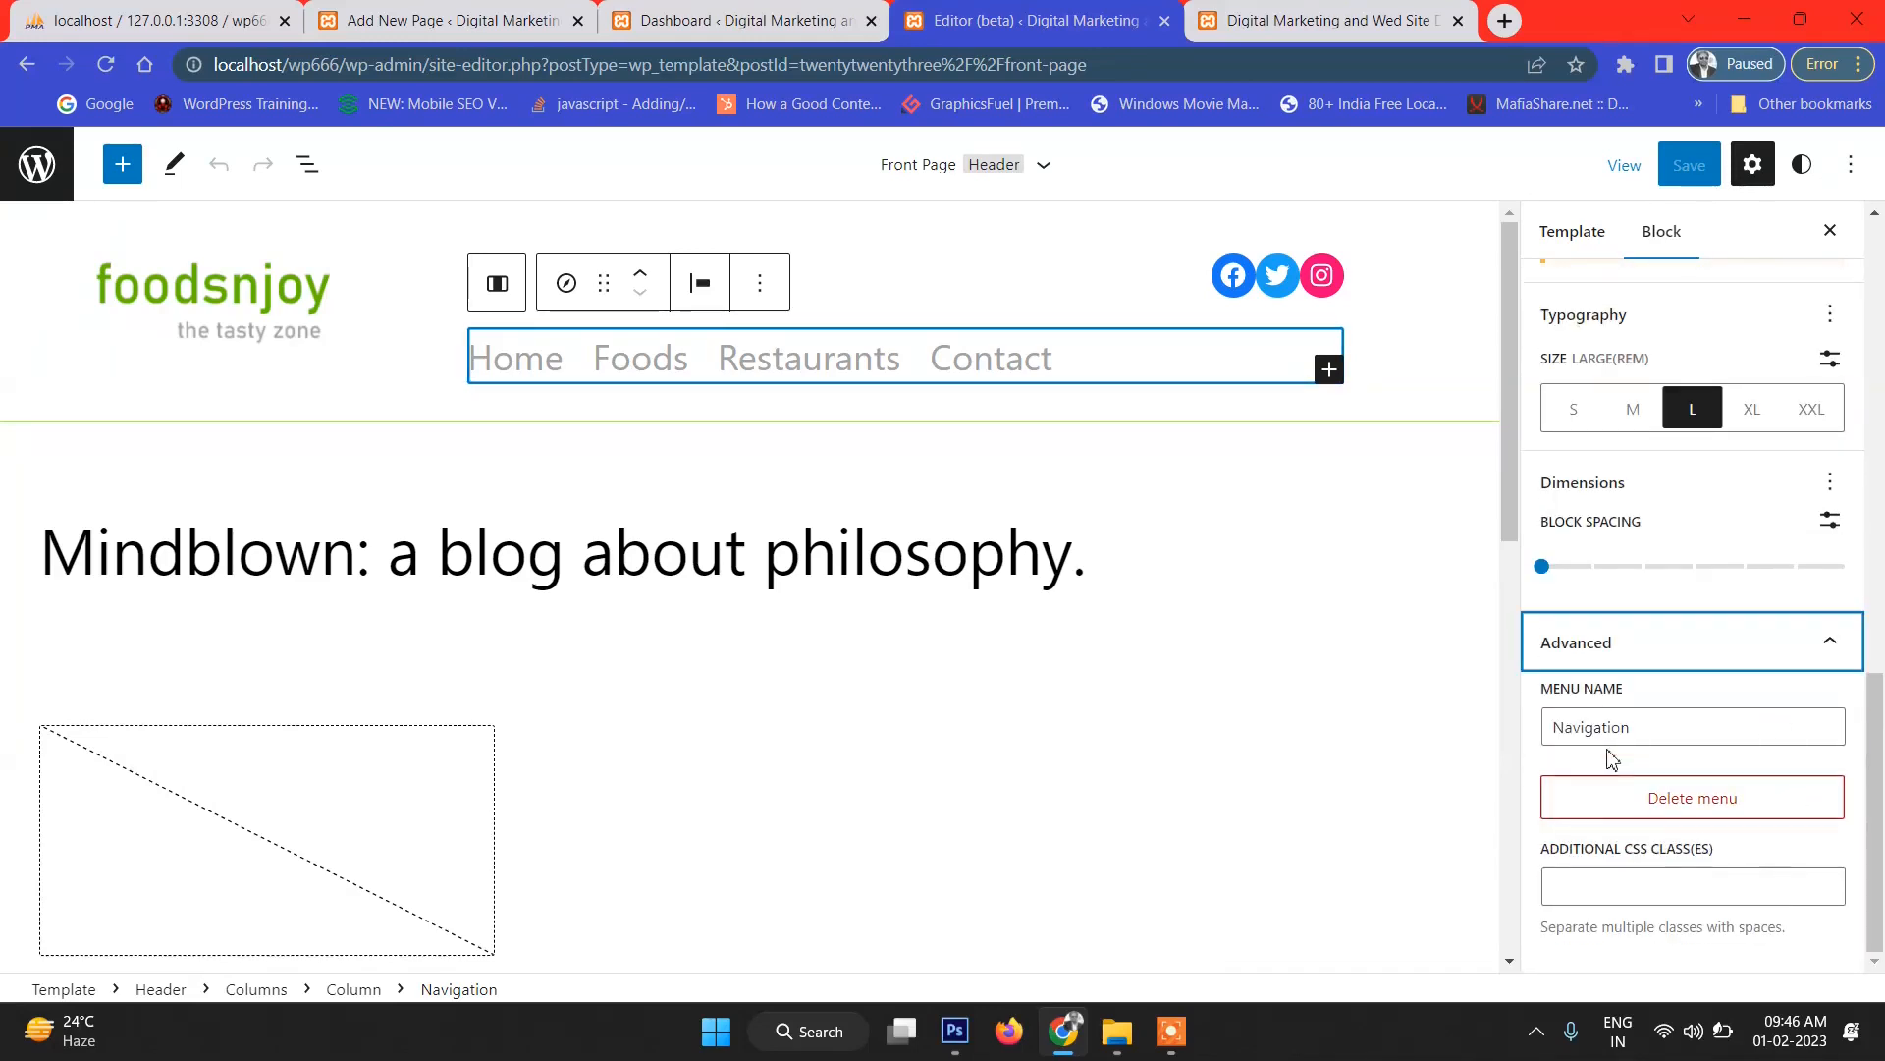
pyautogui.click(1637, 889)
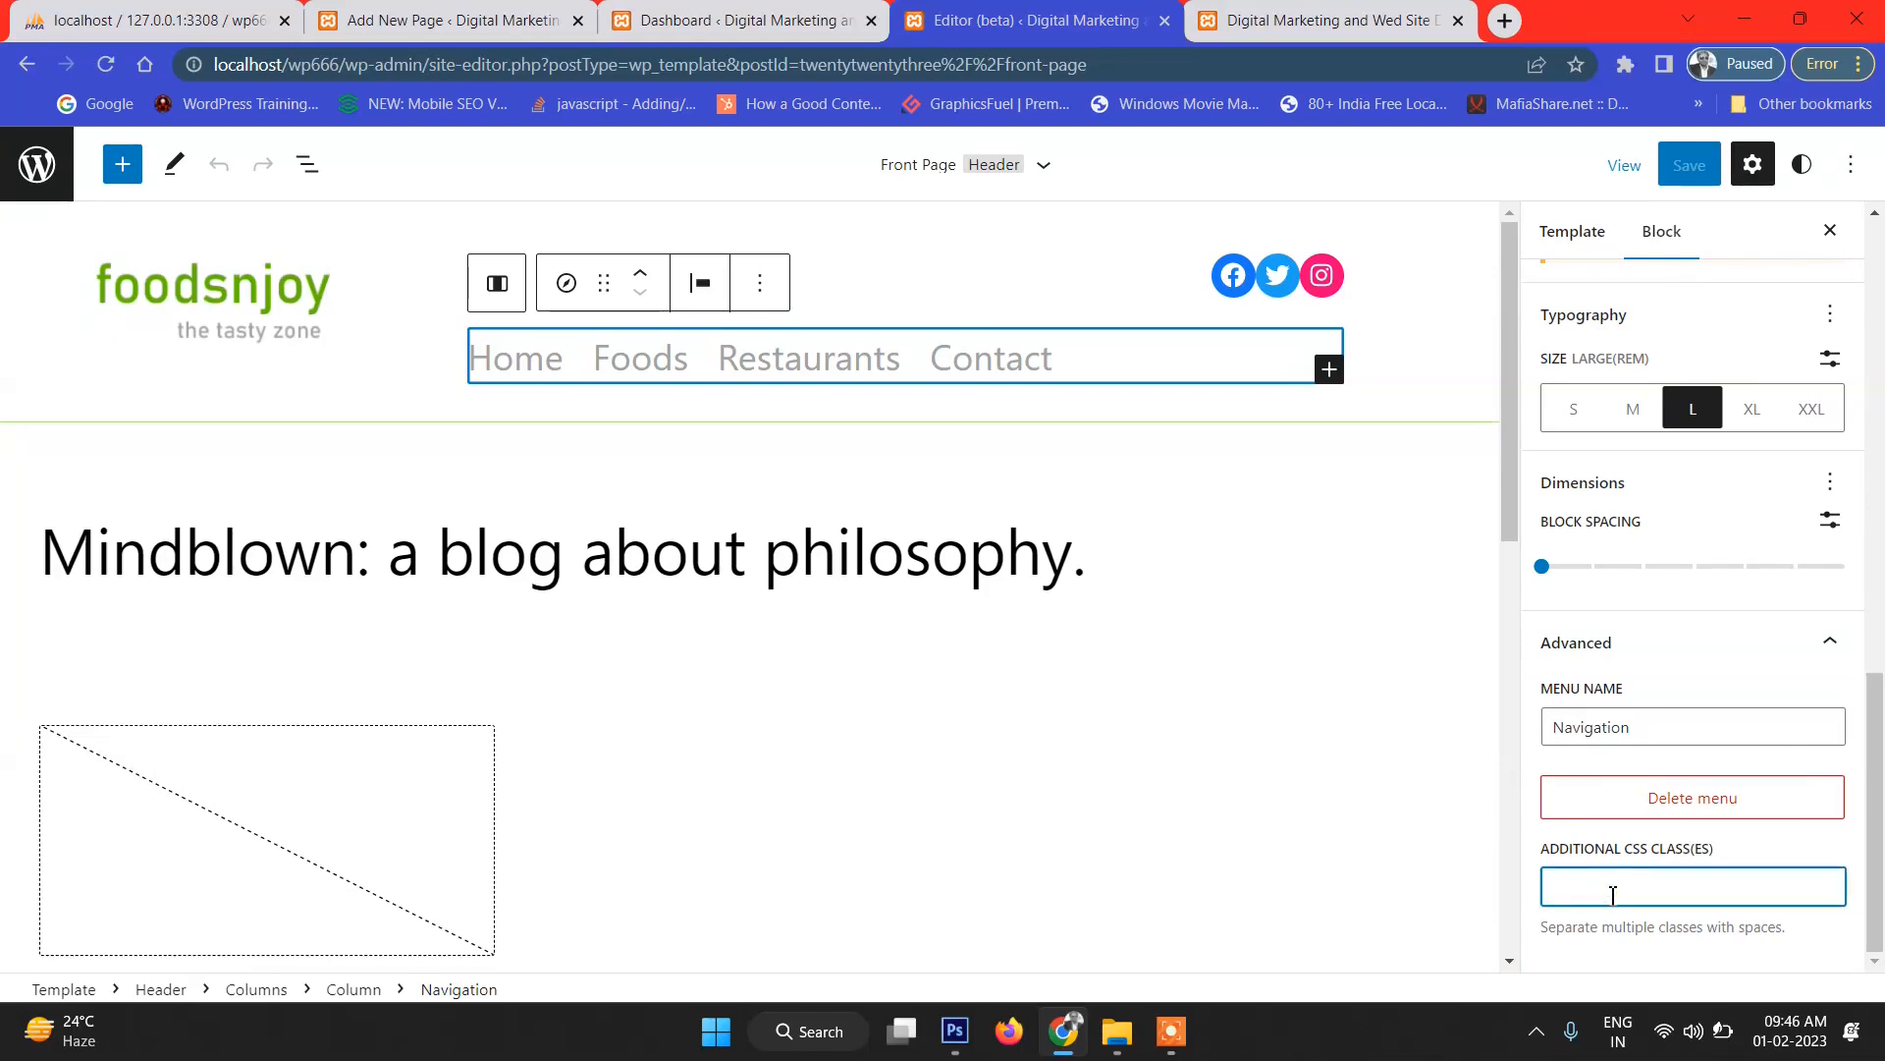
pyautogui.write('nav')
pyautogui.press('BackSpace')
pyautogui.press('BackSpace')
pyautogui.press('BackSpace')
pyautogui.write('top')
# Save the site changes and switch to the live site tab.
pyautogui.click(1687, 167)
pyautogui.click(1685, 177)
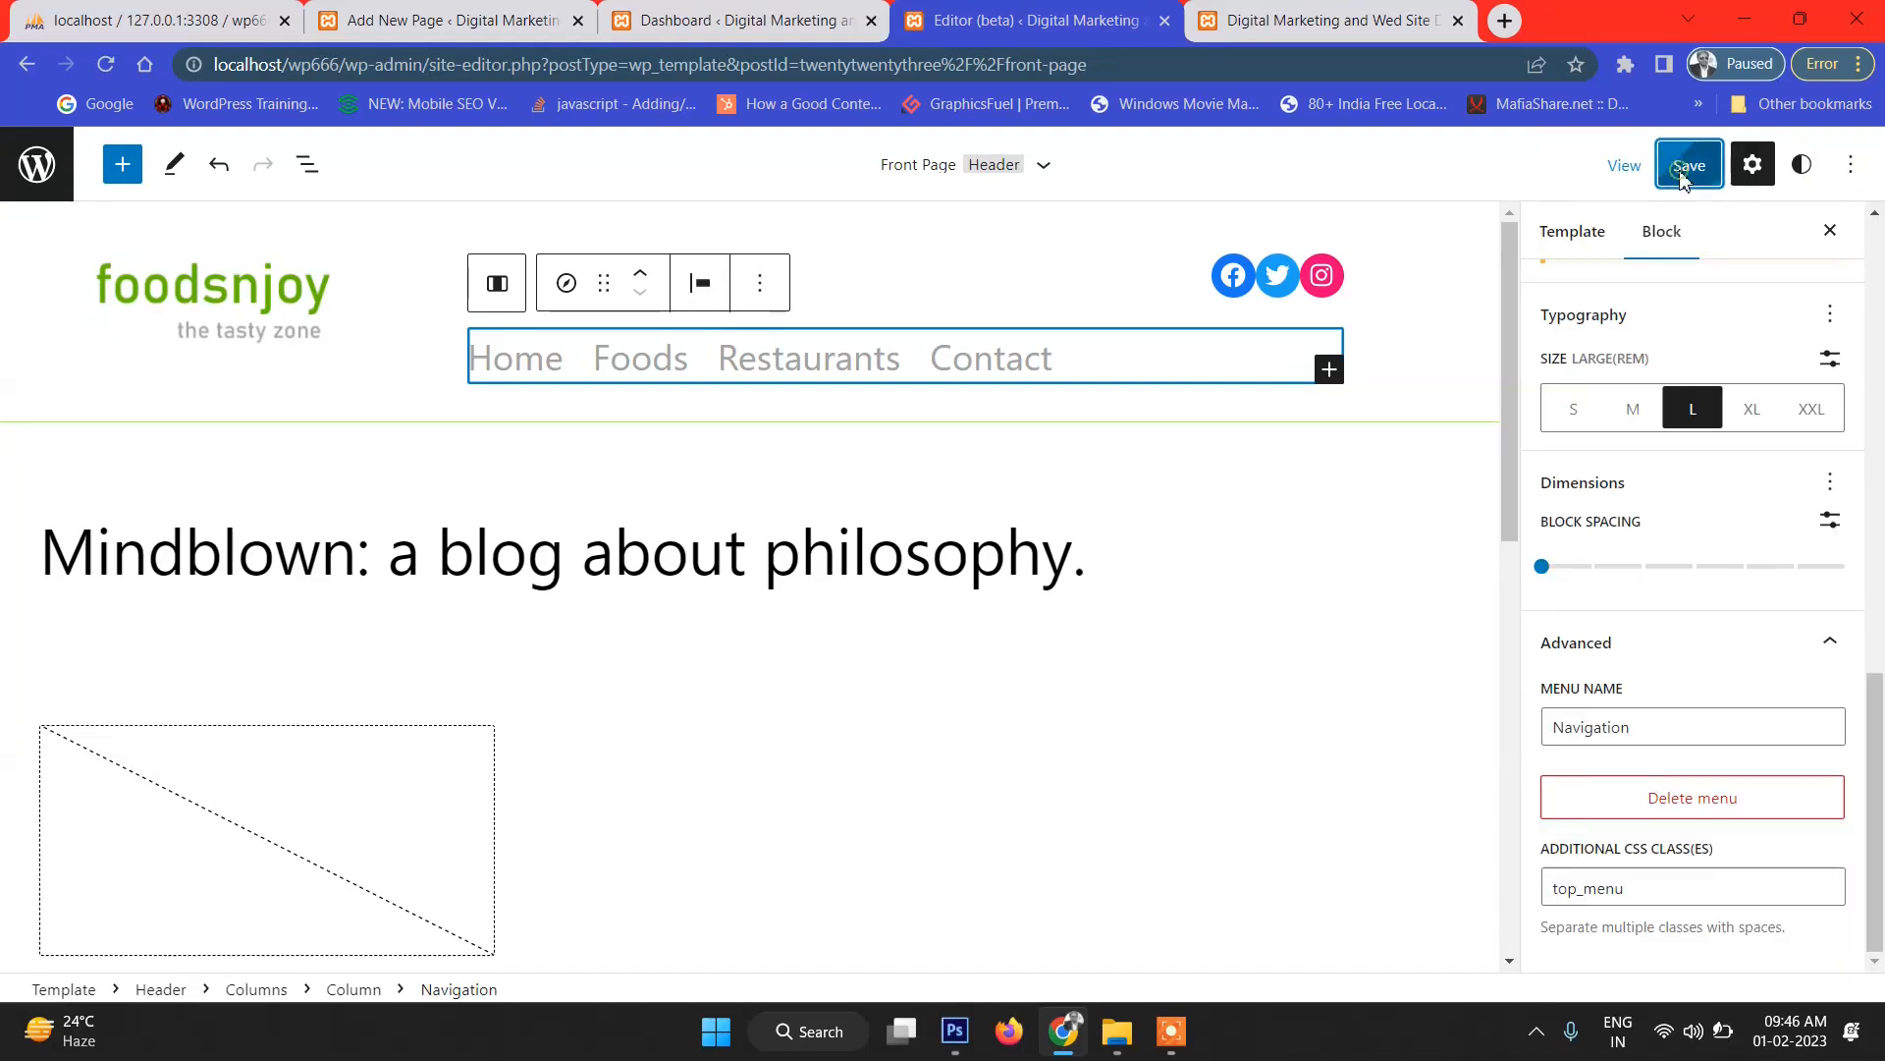
pyautogui.click(1274, 29)
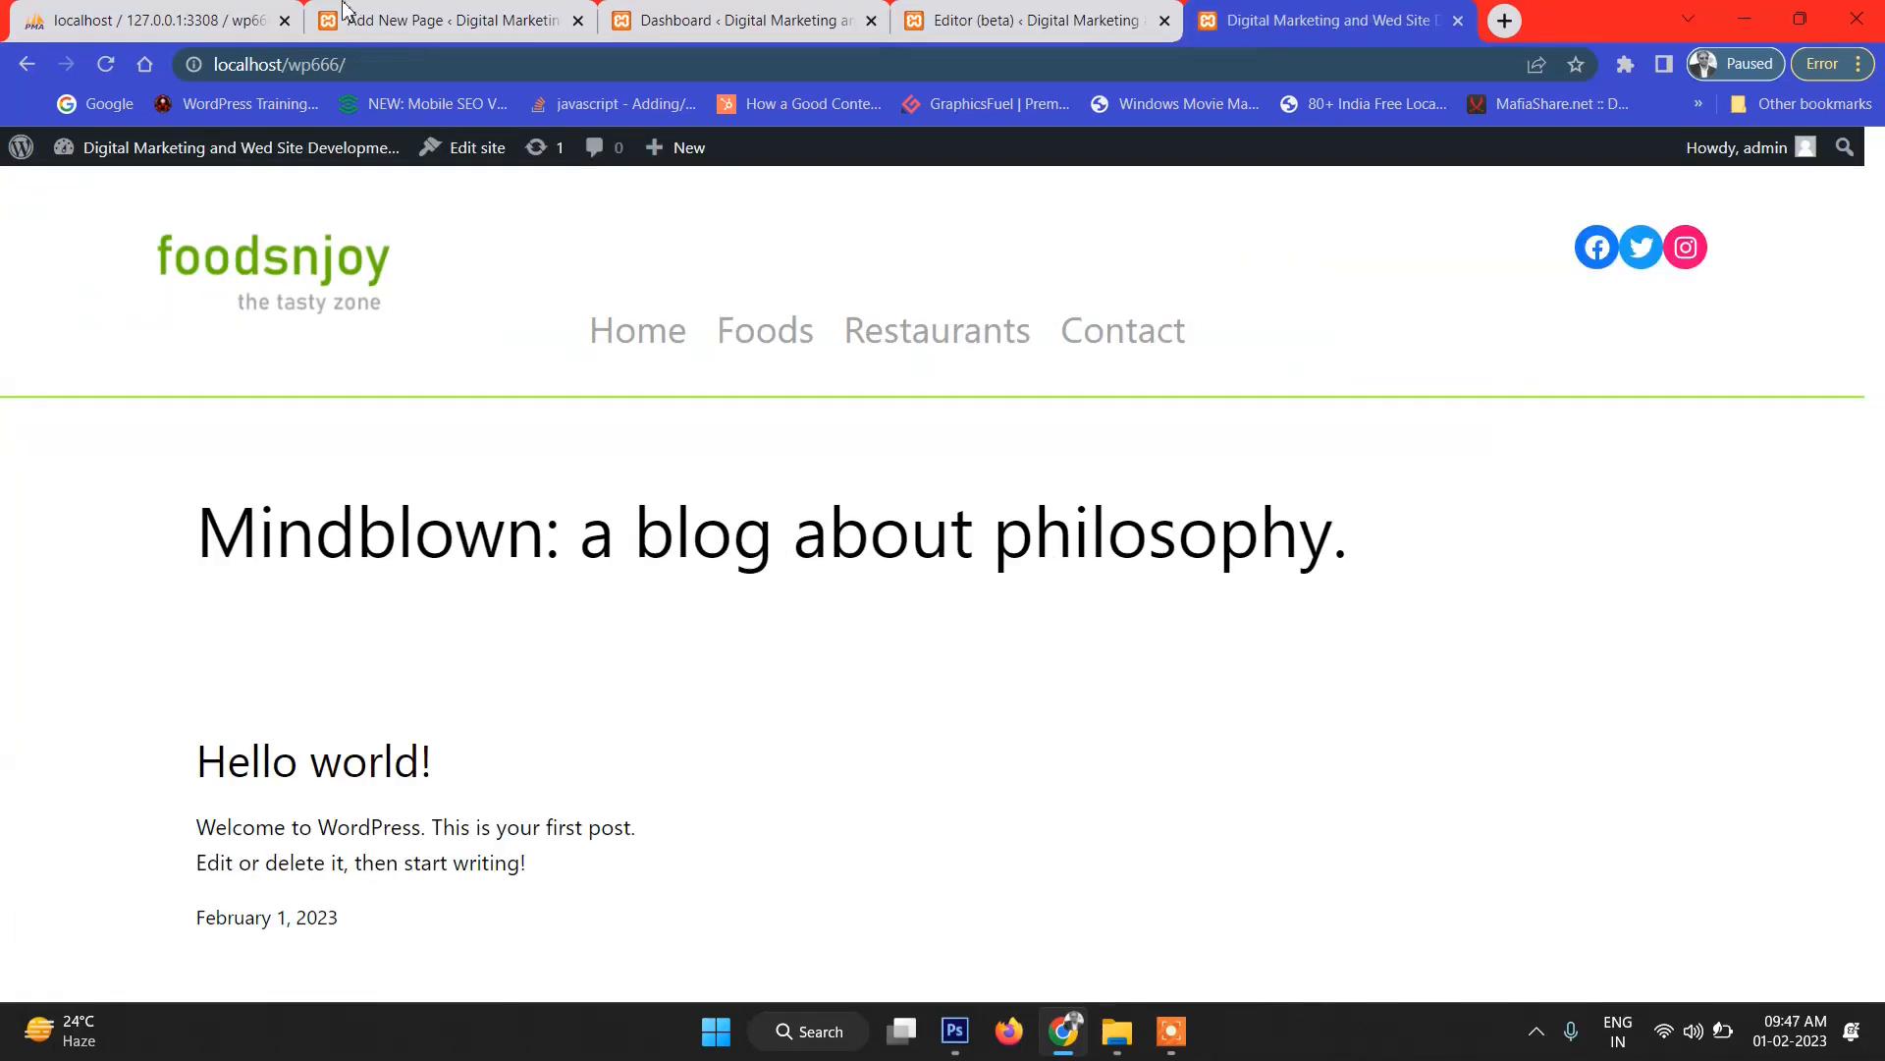
# Reload the home page, open DevTools enlarged, and select the <nav> element showing class top_menu.
pyautogui.click(105, 64)
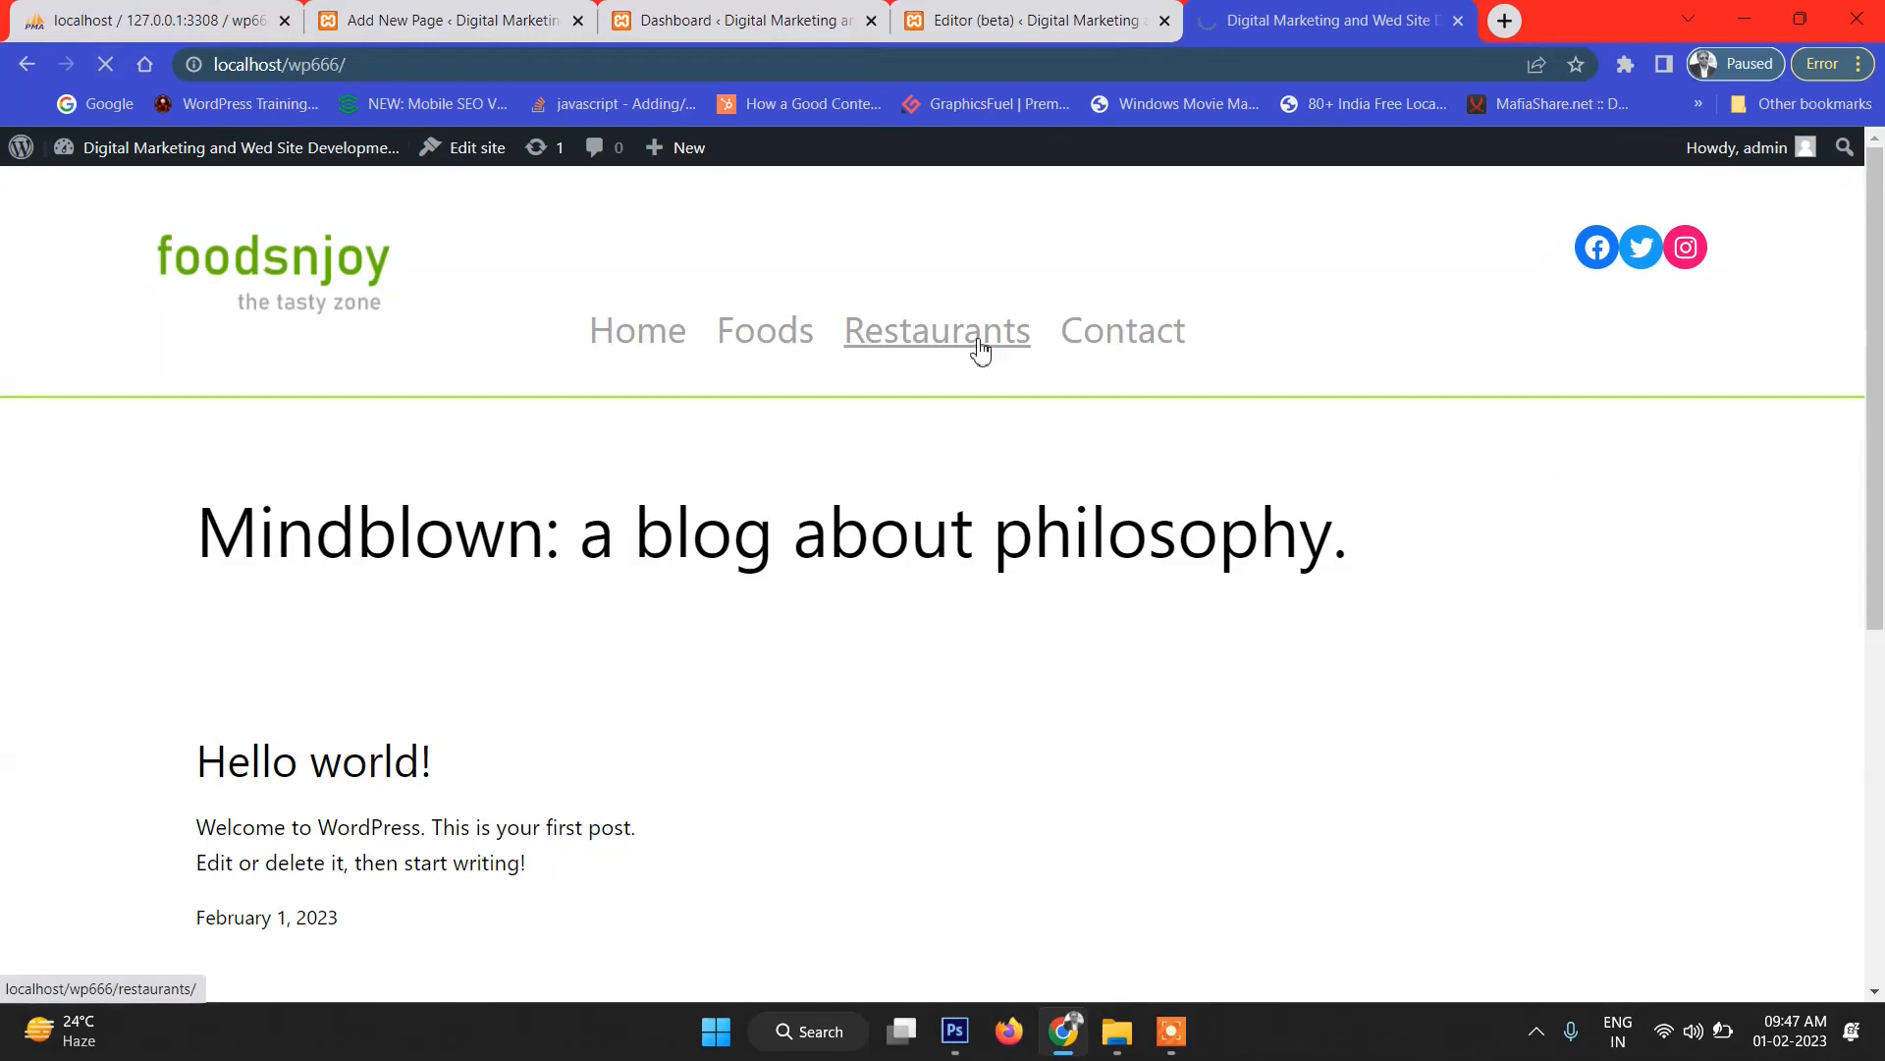
pyautogui.rightClick(636, 352)
pyautogui.click(934, 674)
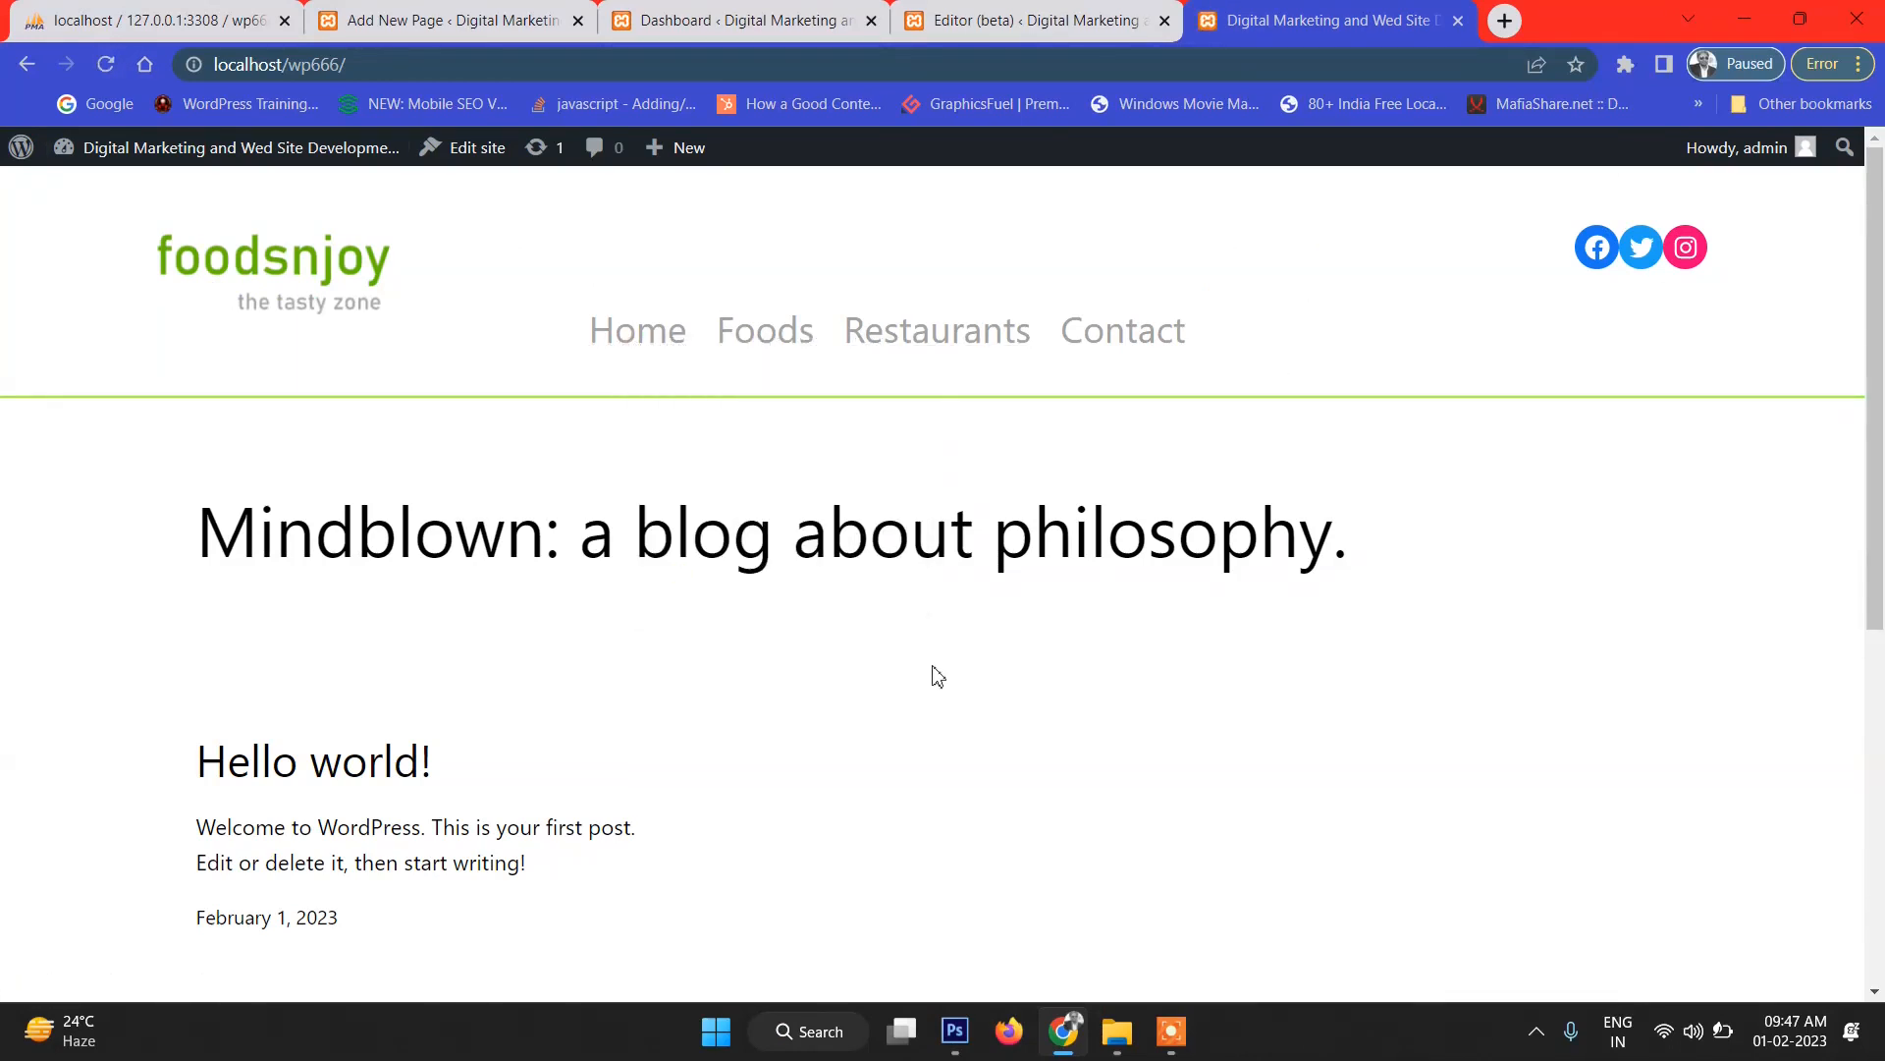
pyautogui.hotkey('ctrl', 'shift', 'i')
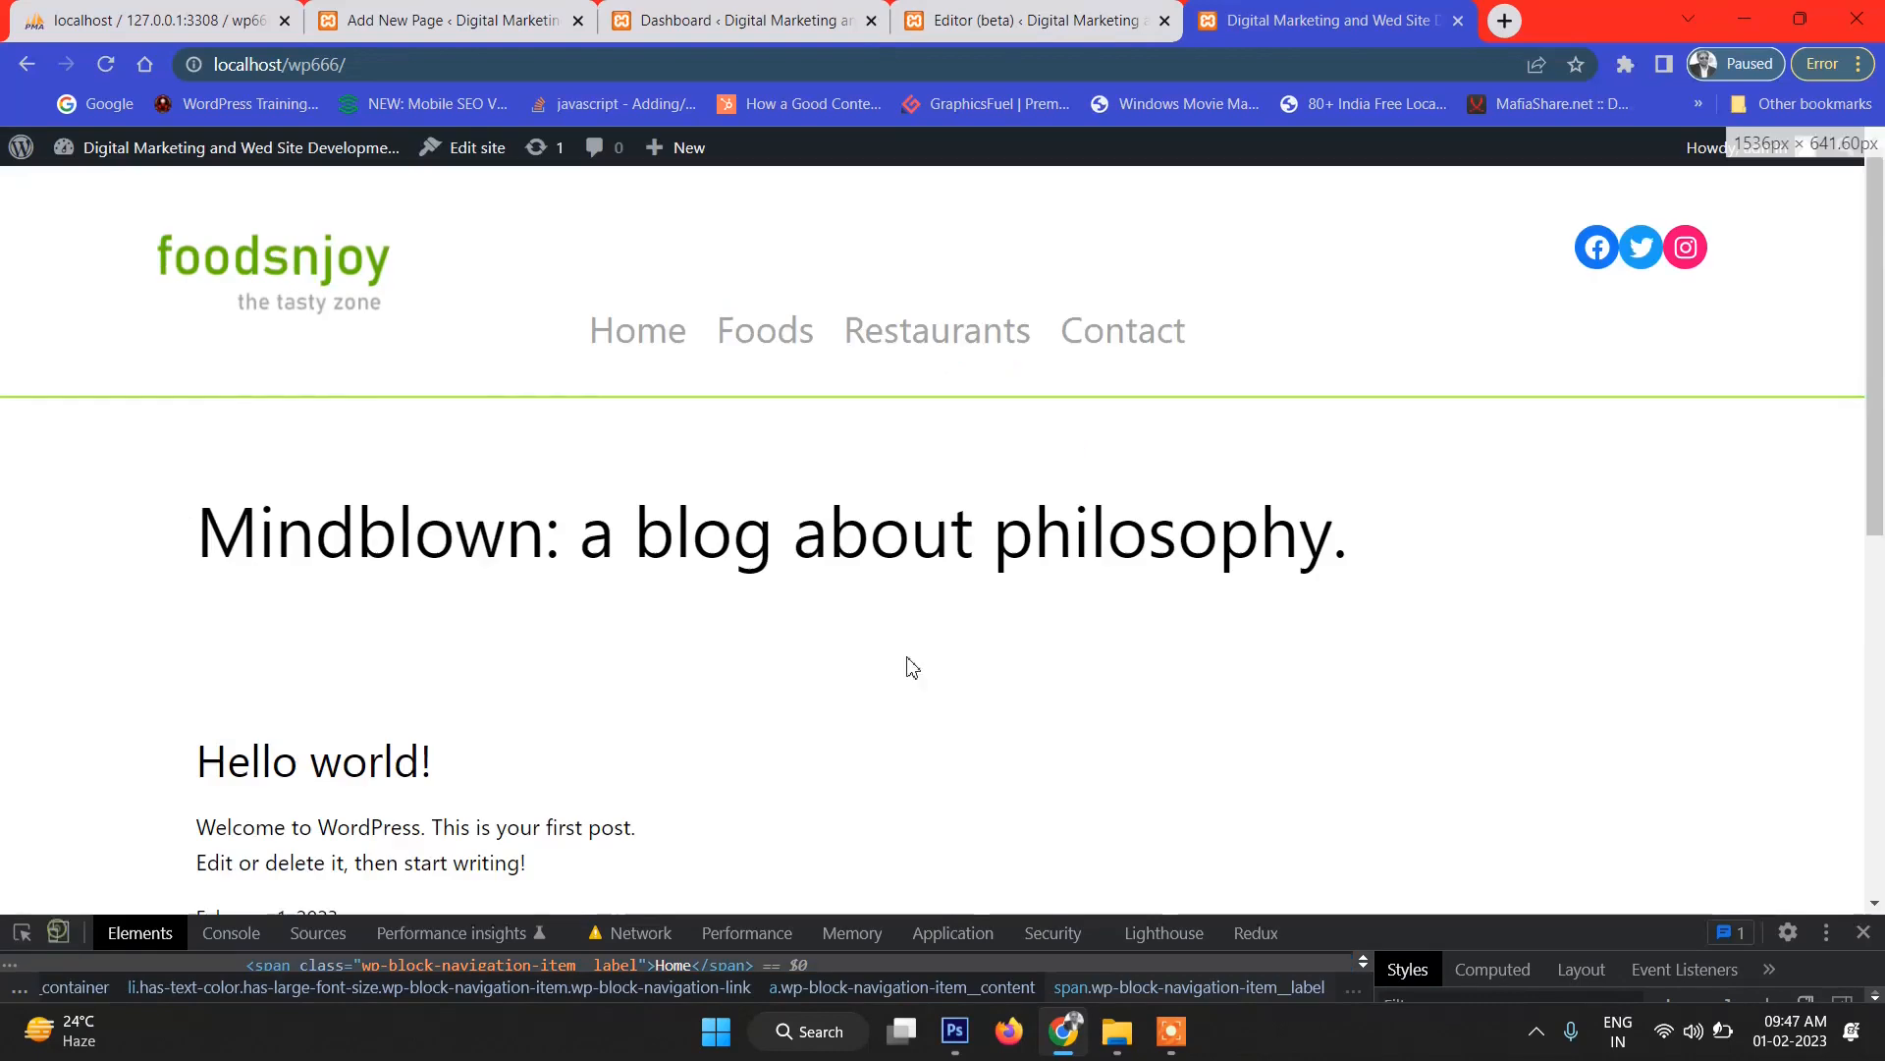
pyautogui.moveTo(1459, 915); pyautogui.dragTo(1404, 488)
pyautogui.scroll(2, 940, 638)
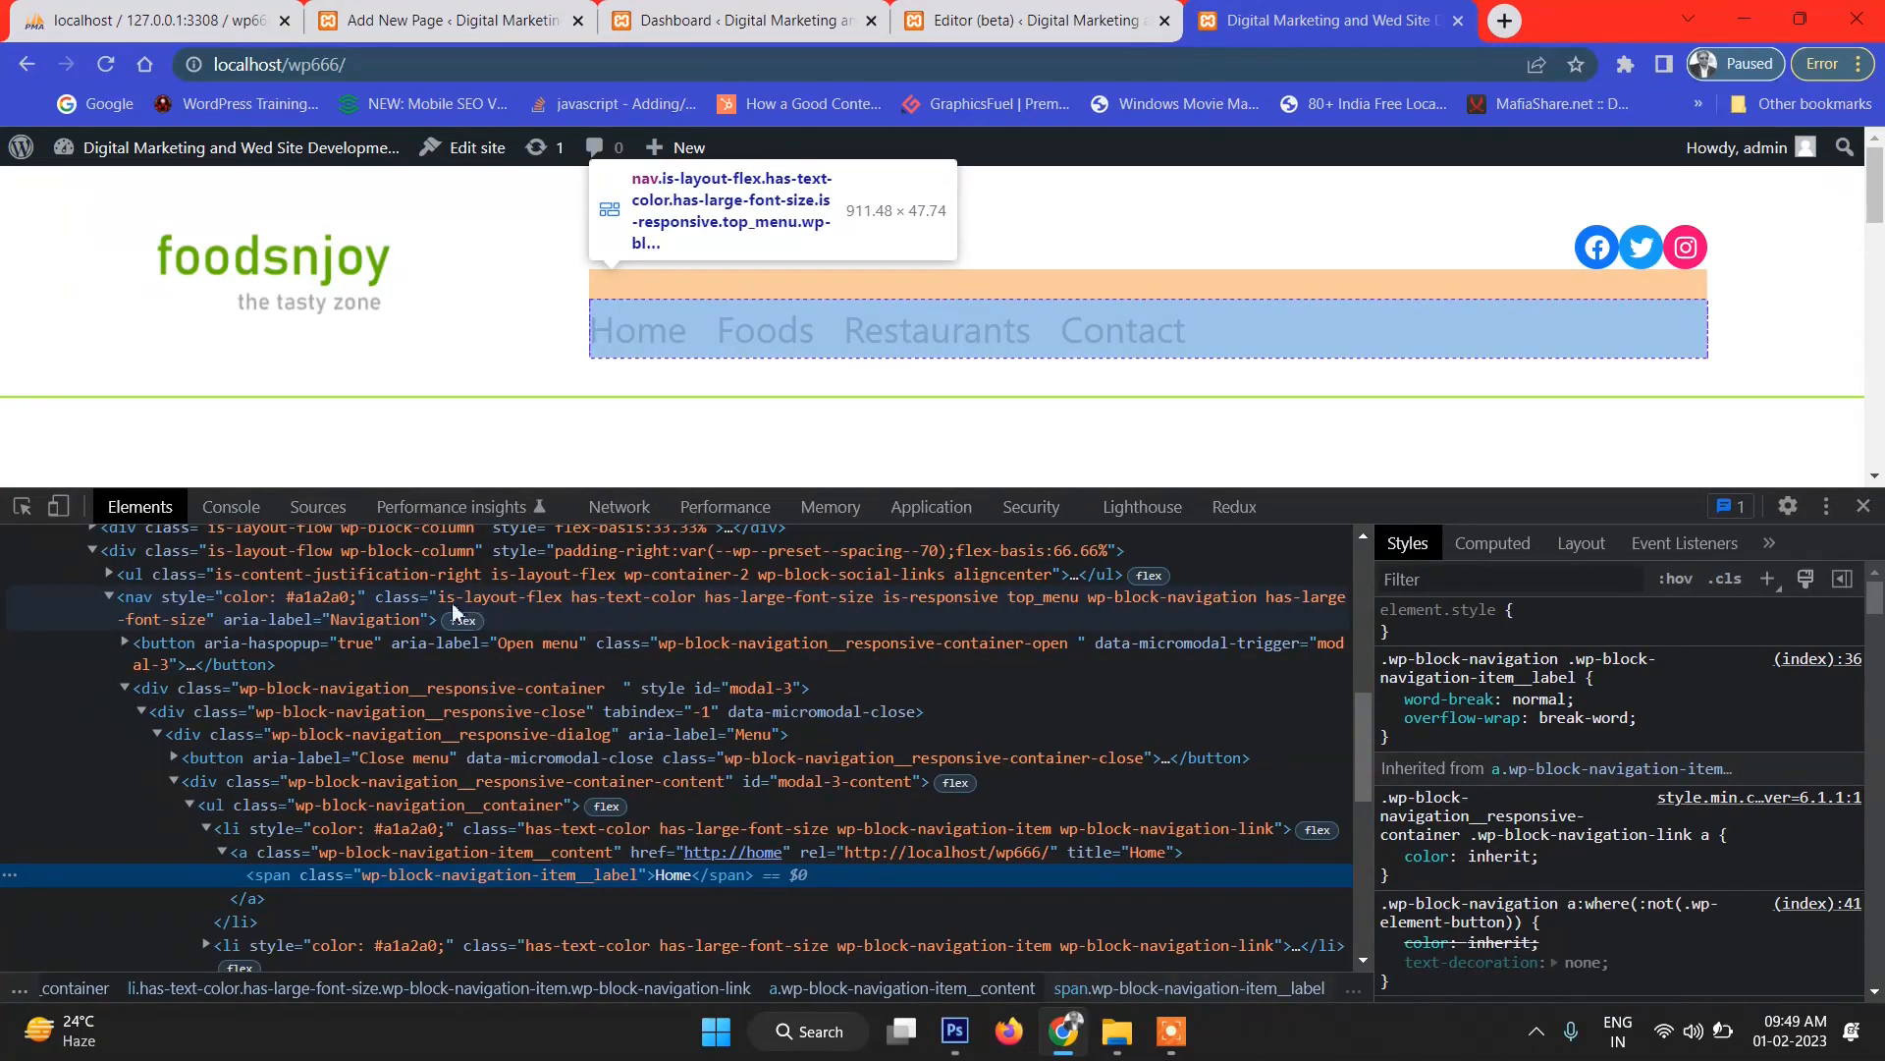
pyautogui.click(1051, 601)
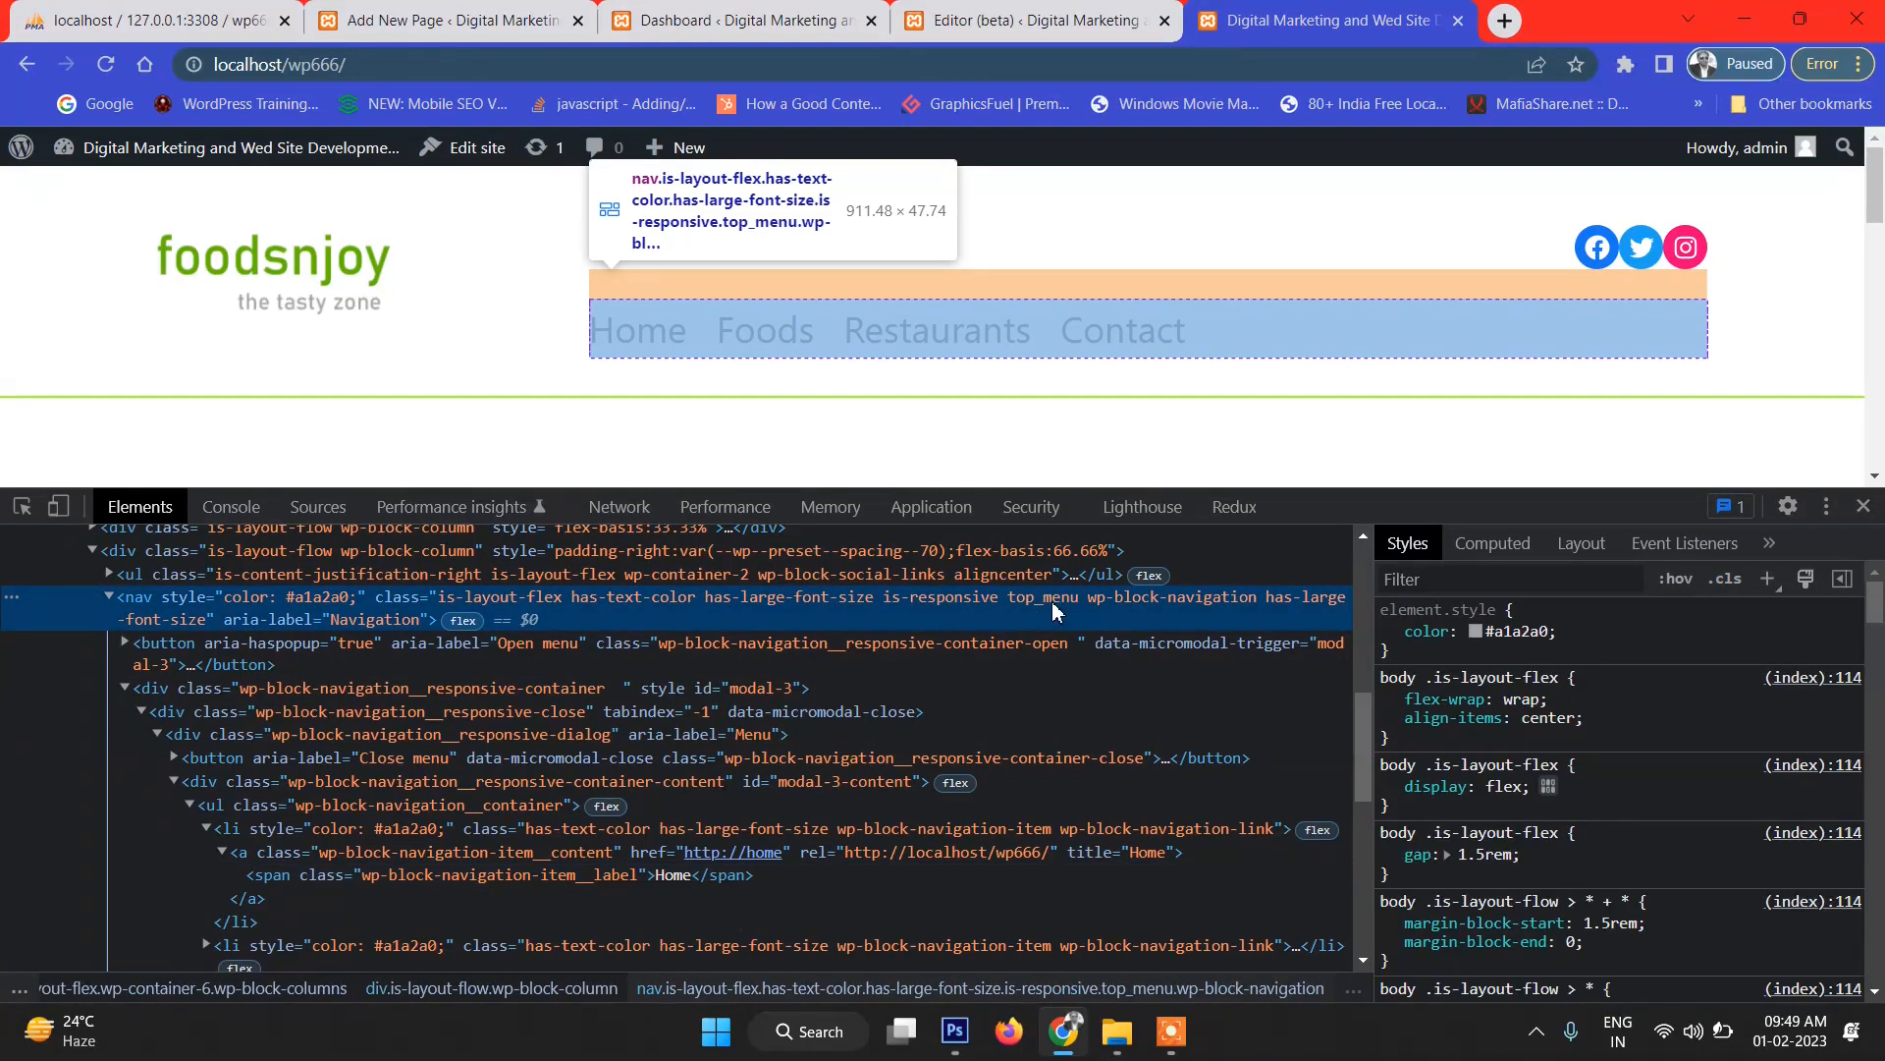
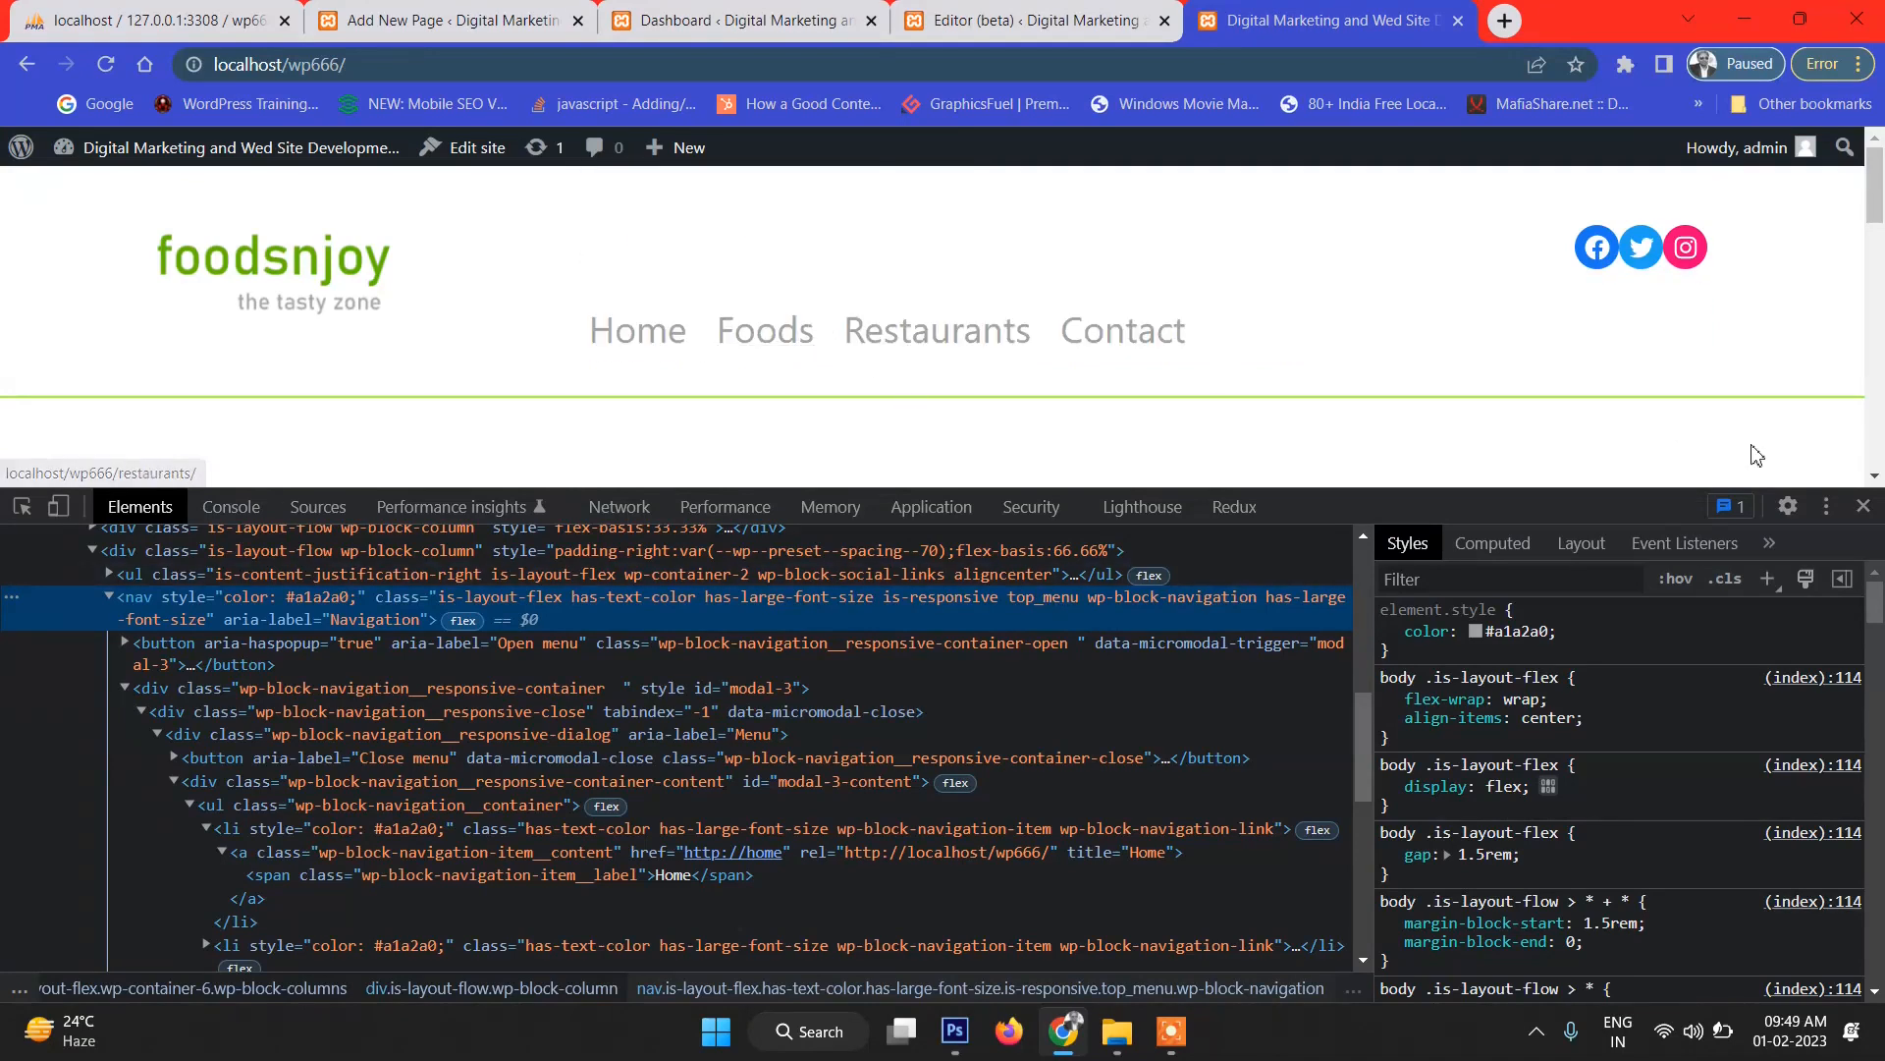
# Close DevTools, review the live page's blog title, then select the Featured Post layer in Photoshop.
pyautogui.click(1864, 506)
pyautogui.scroll(-5, 888, 290)
pyautogui.scroll(5, 888, 298)
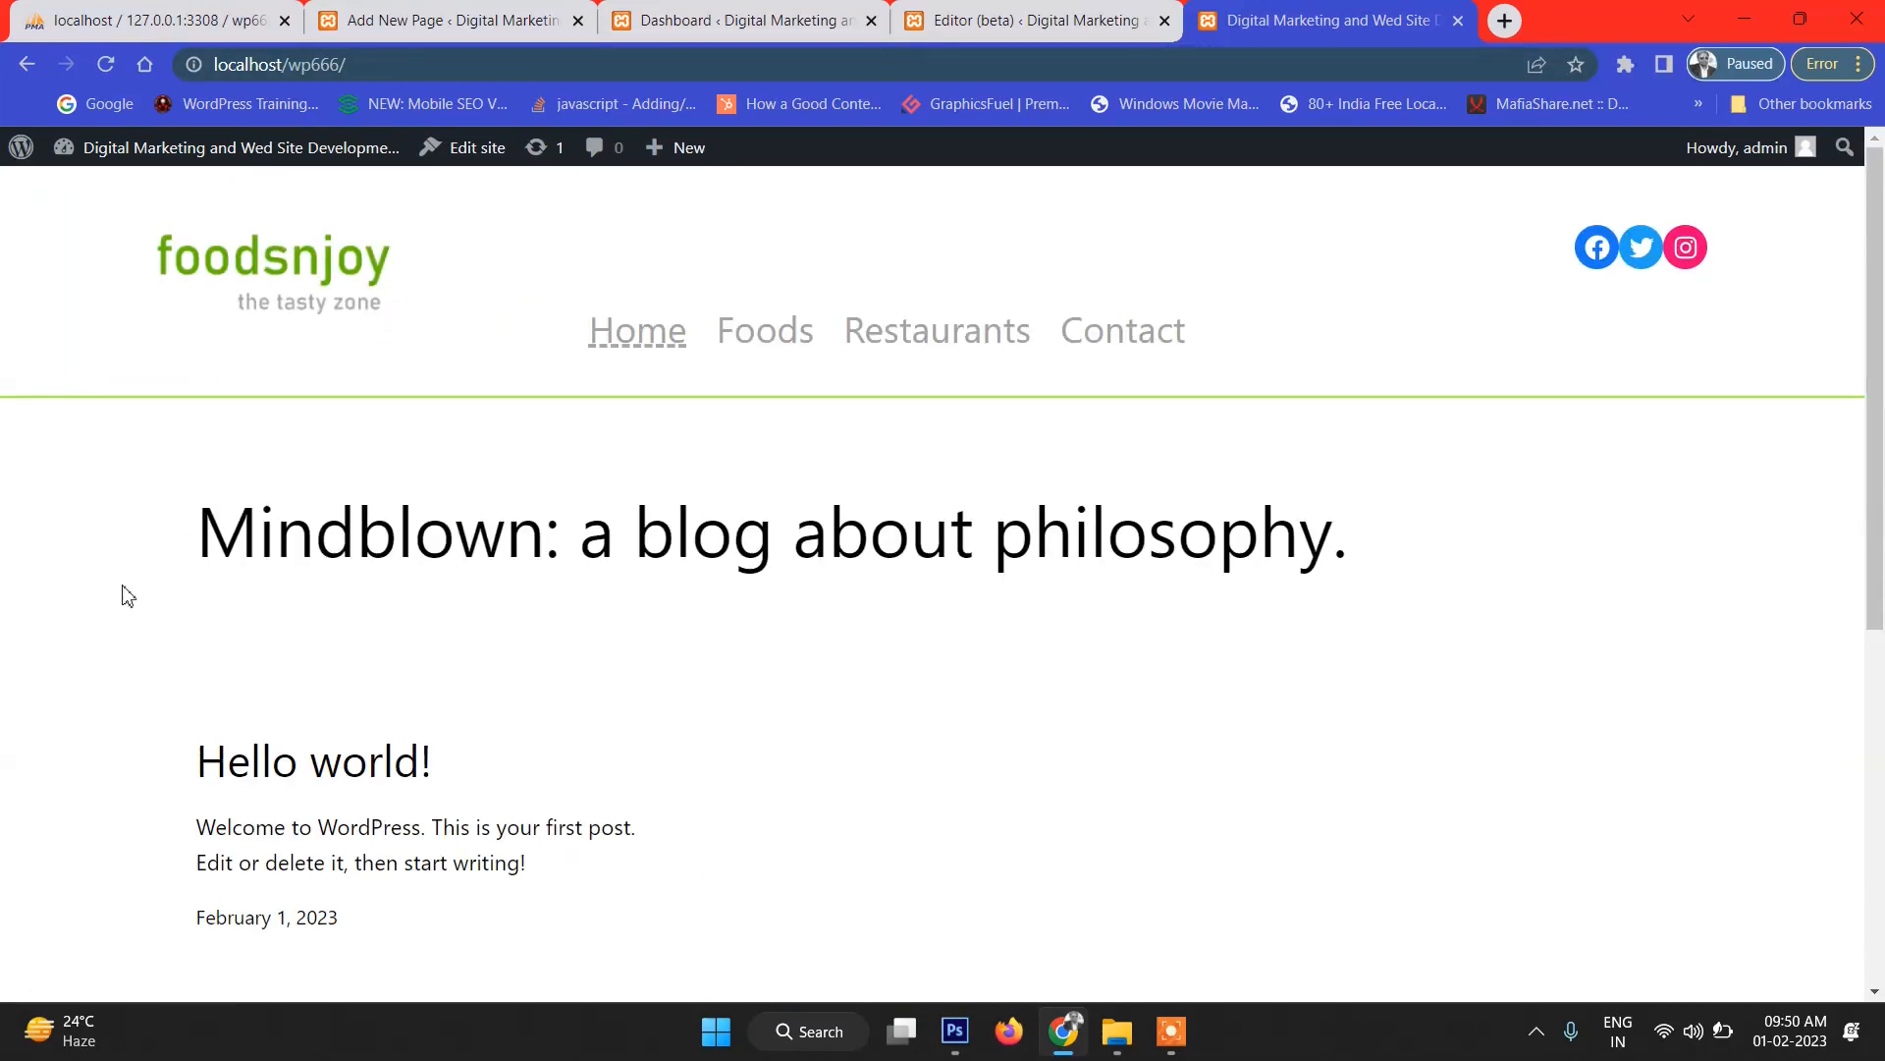
pyautogui.moveTo(160, 557); pyautogui.dragTo(1469, 619)
pyautogui.click(1389, 589)
pyautogui.moveTo(1380, 553); pyautogui.dragTo(205, 527)
pyautogui.click(207, 527)
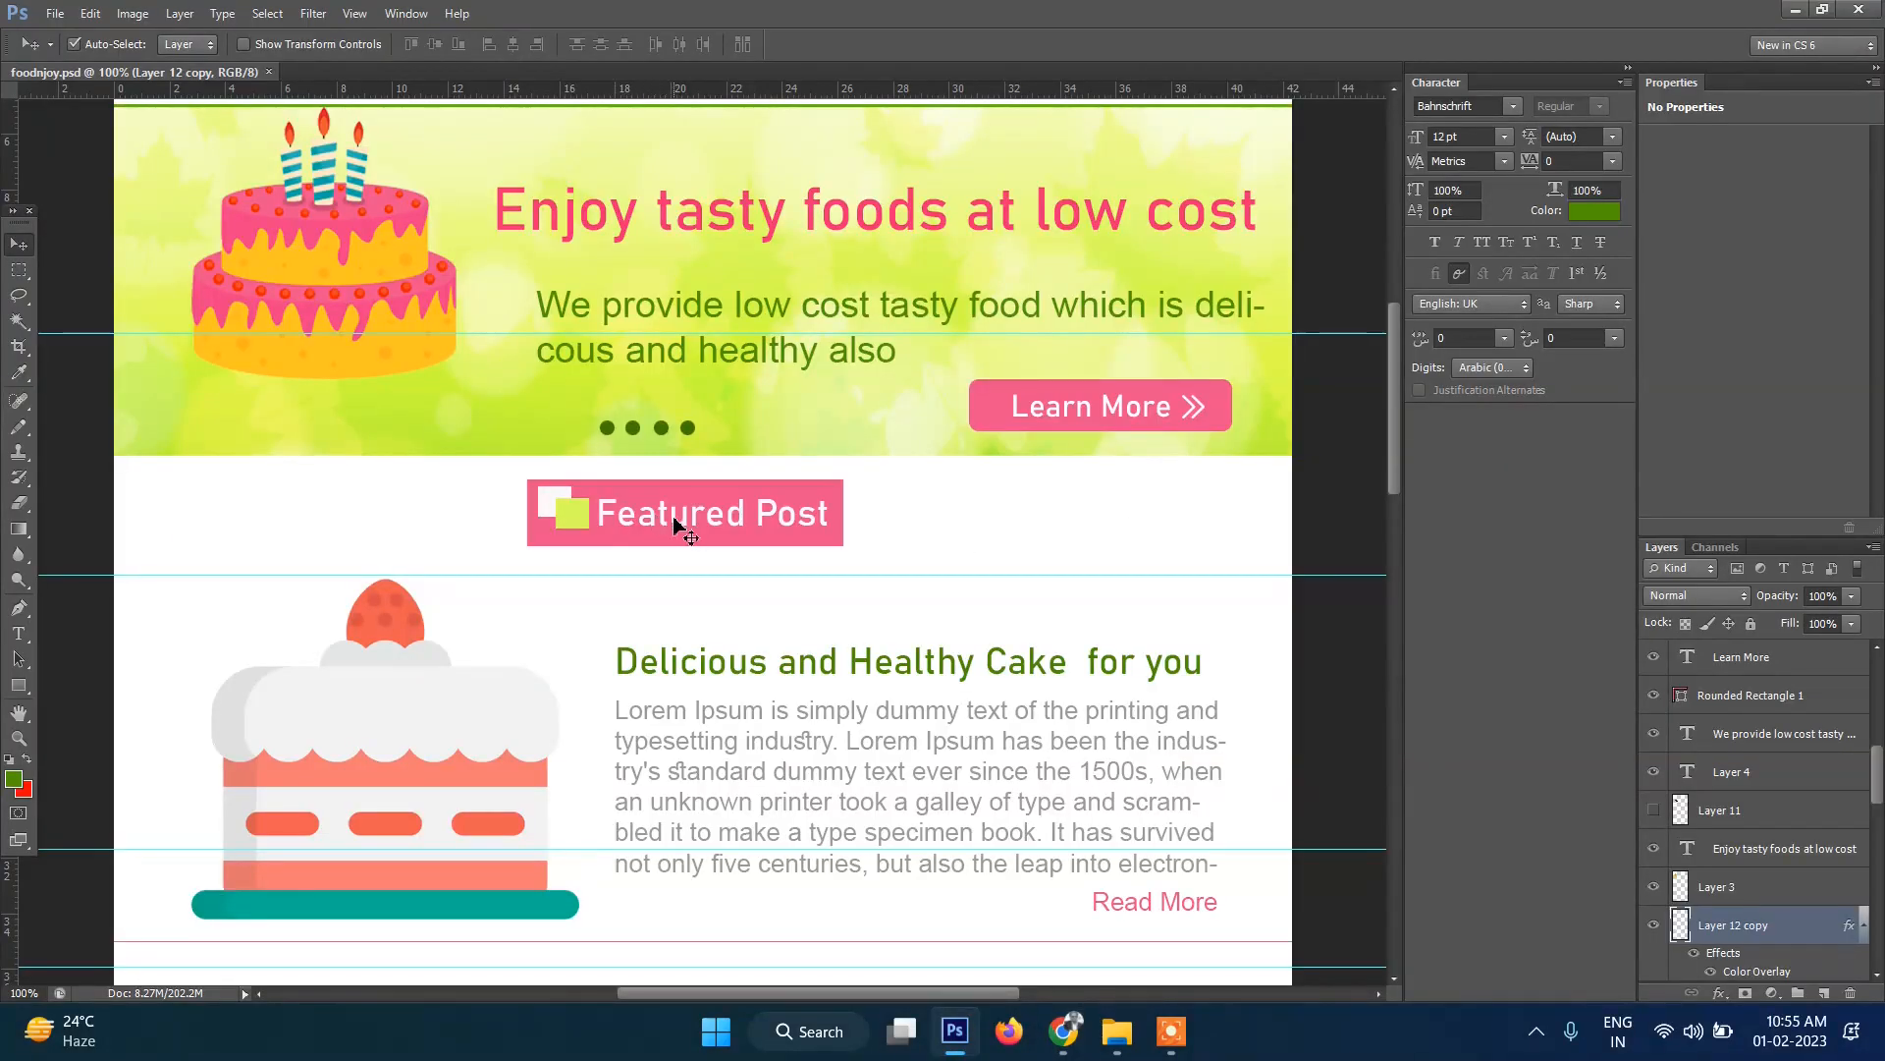
pyautogui.click(675, 521)
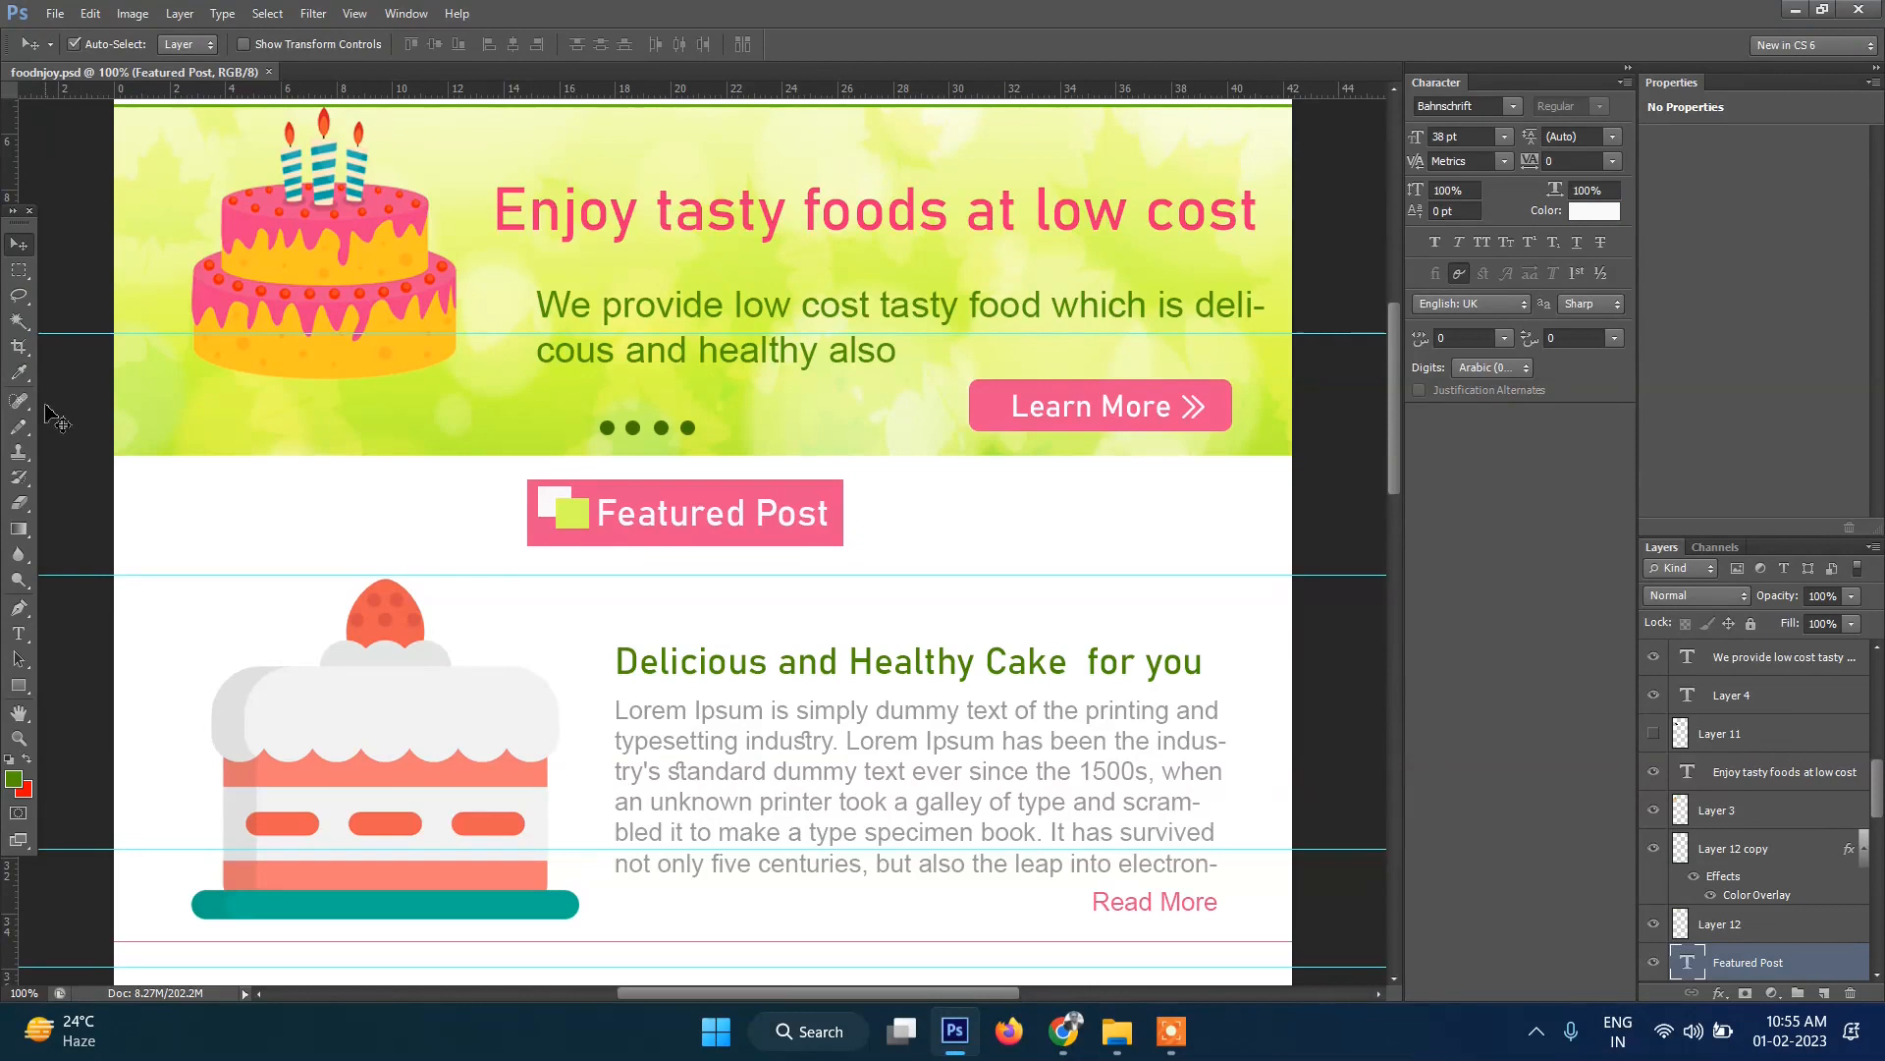
# Crop the mockup to a rectangular selection around the Featured Post heading box.
pyautogui.click(19, 269)
pyautogui.moveTo(520, 478); pyautogui.dragTo(849, 549)
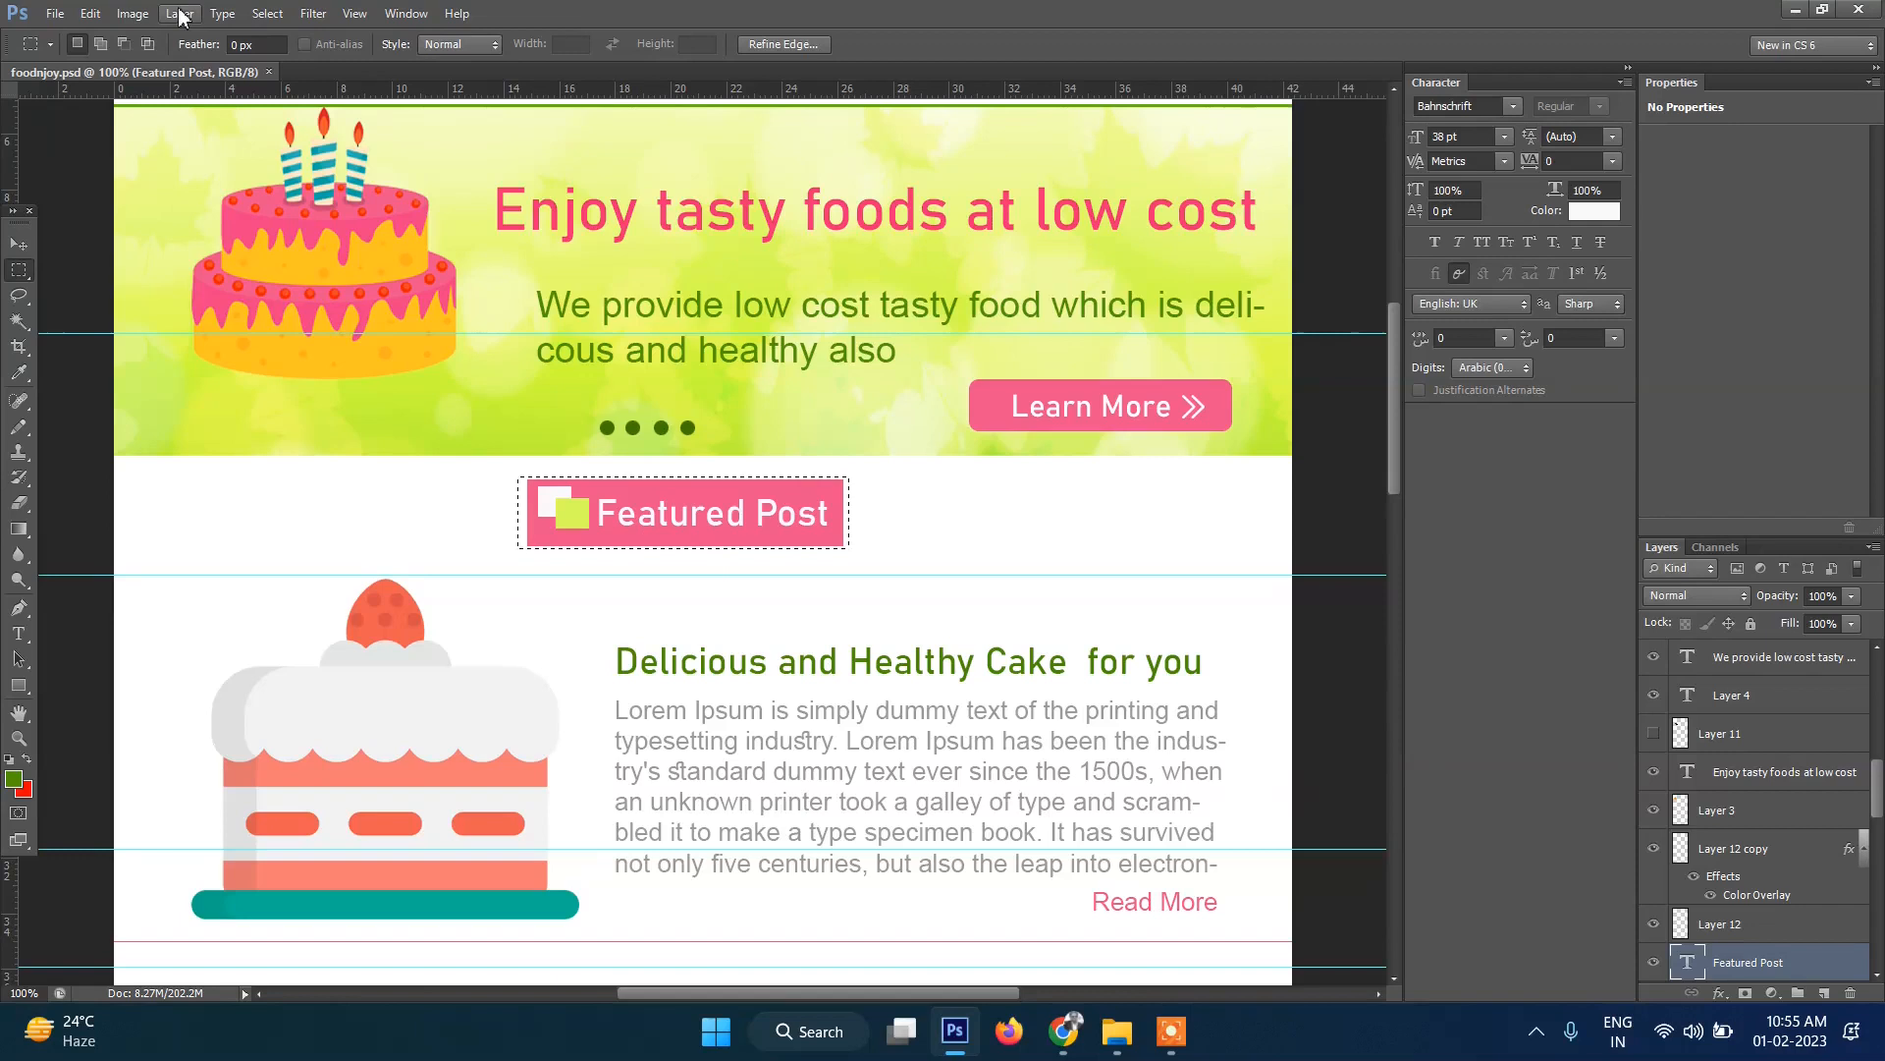
pyautogui.click(133, 13)
pyautogui.click(200, 267)
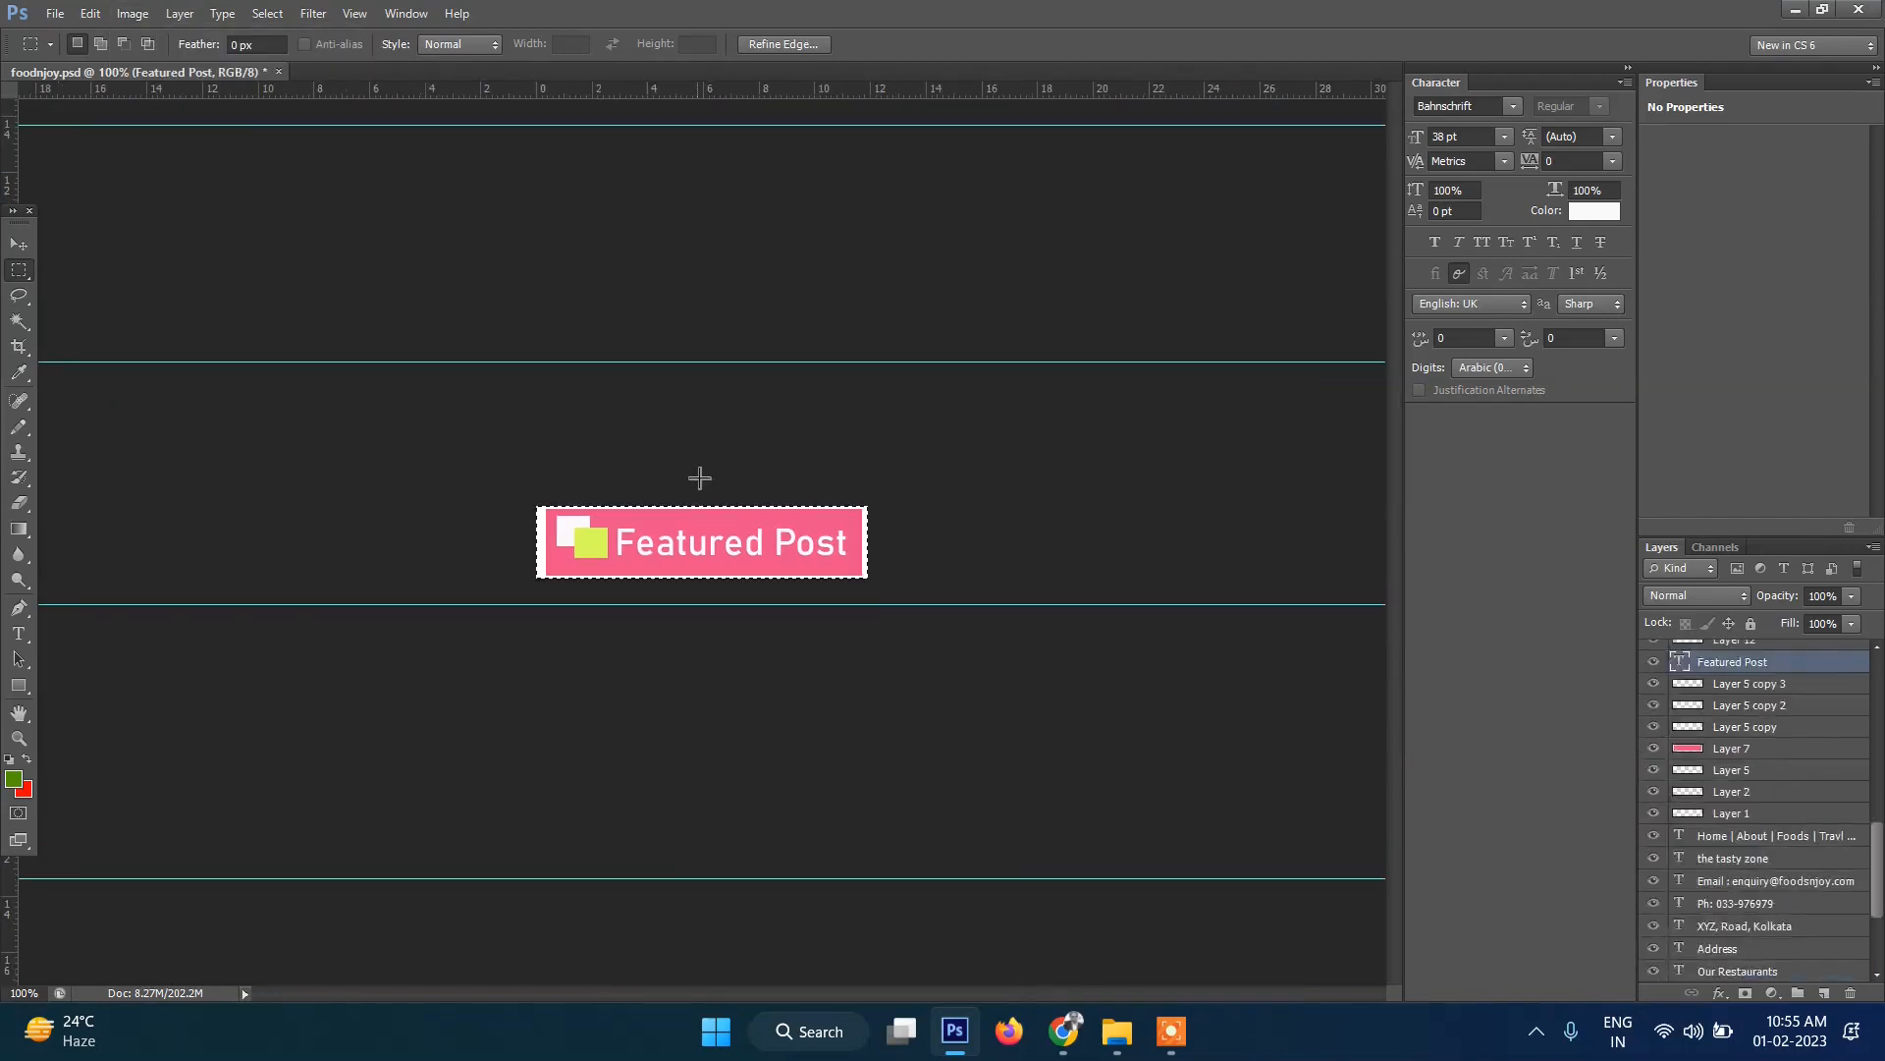
# Save the cropped badge for web as the PNG featured-post, then deselect.
pyautogui.click(54, 12)
pyautogui.click(133, 368)
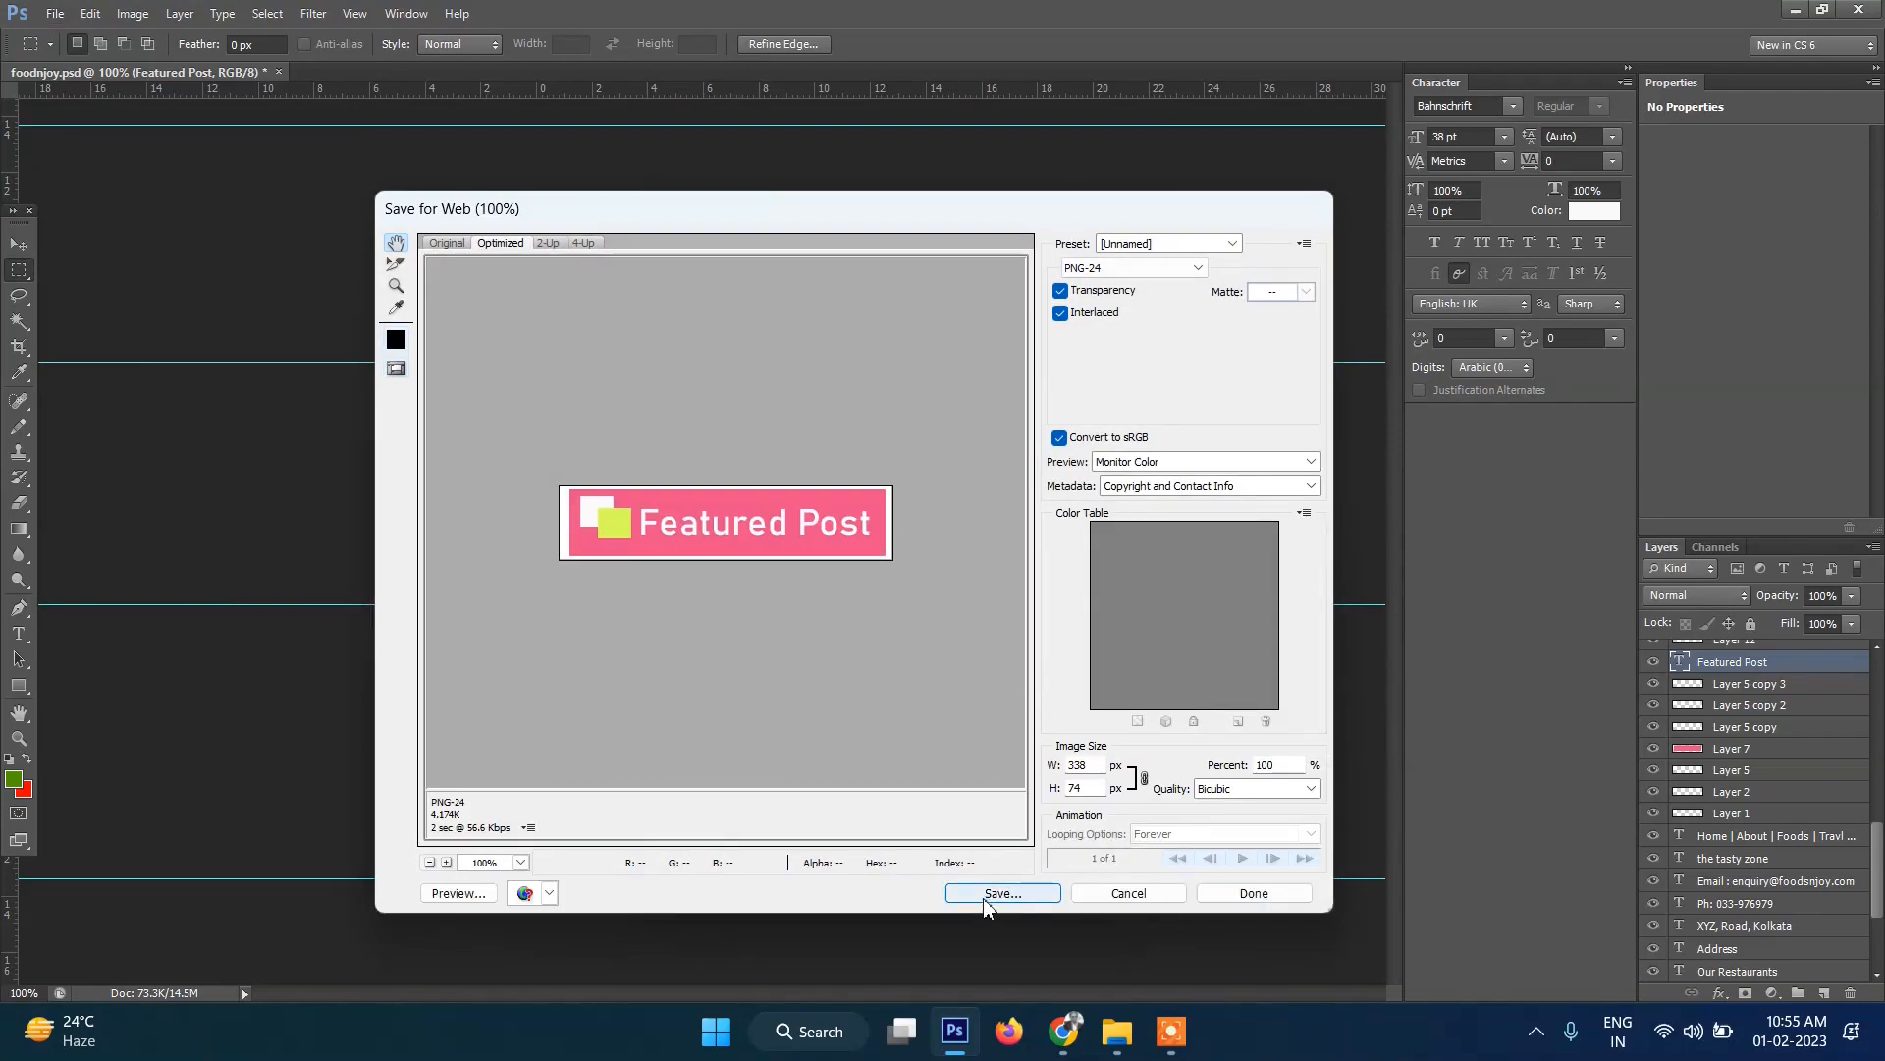
pyautogui.click(985, 895)
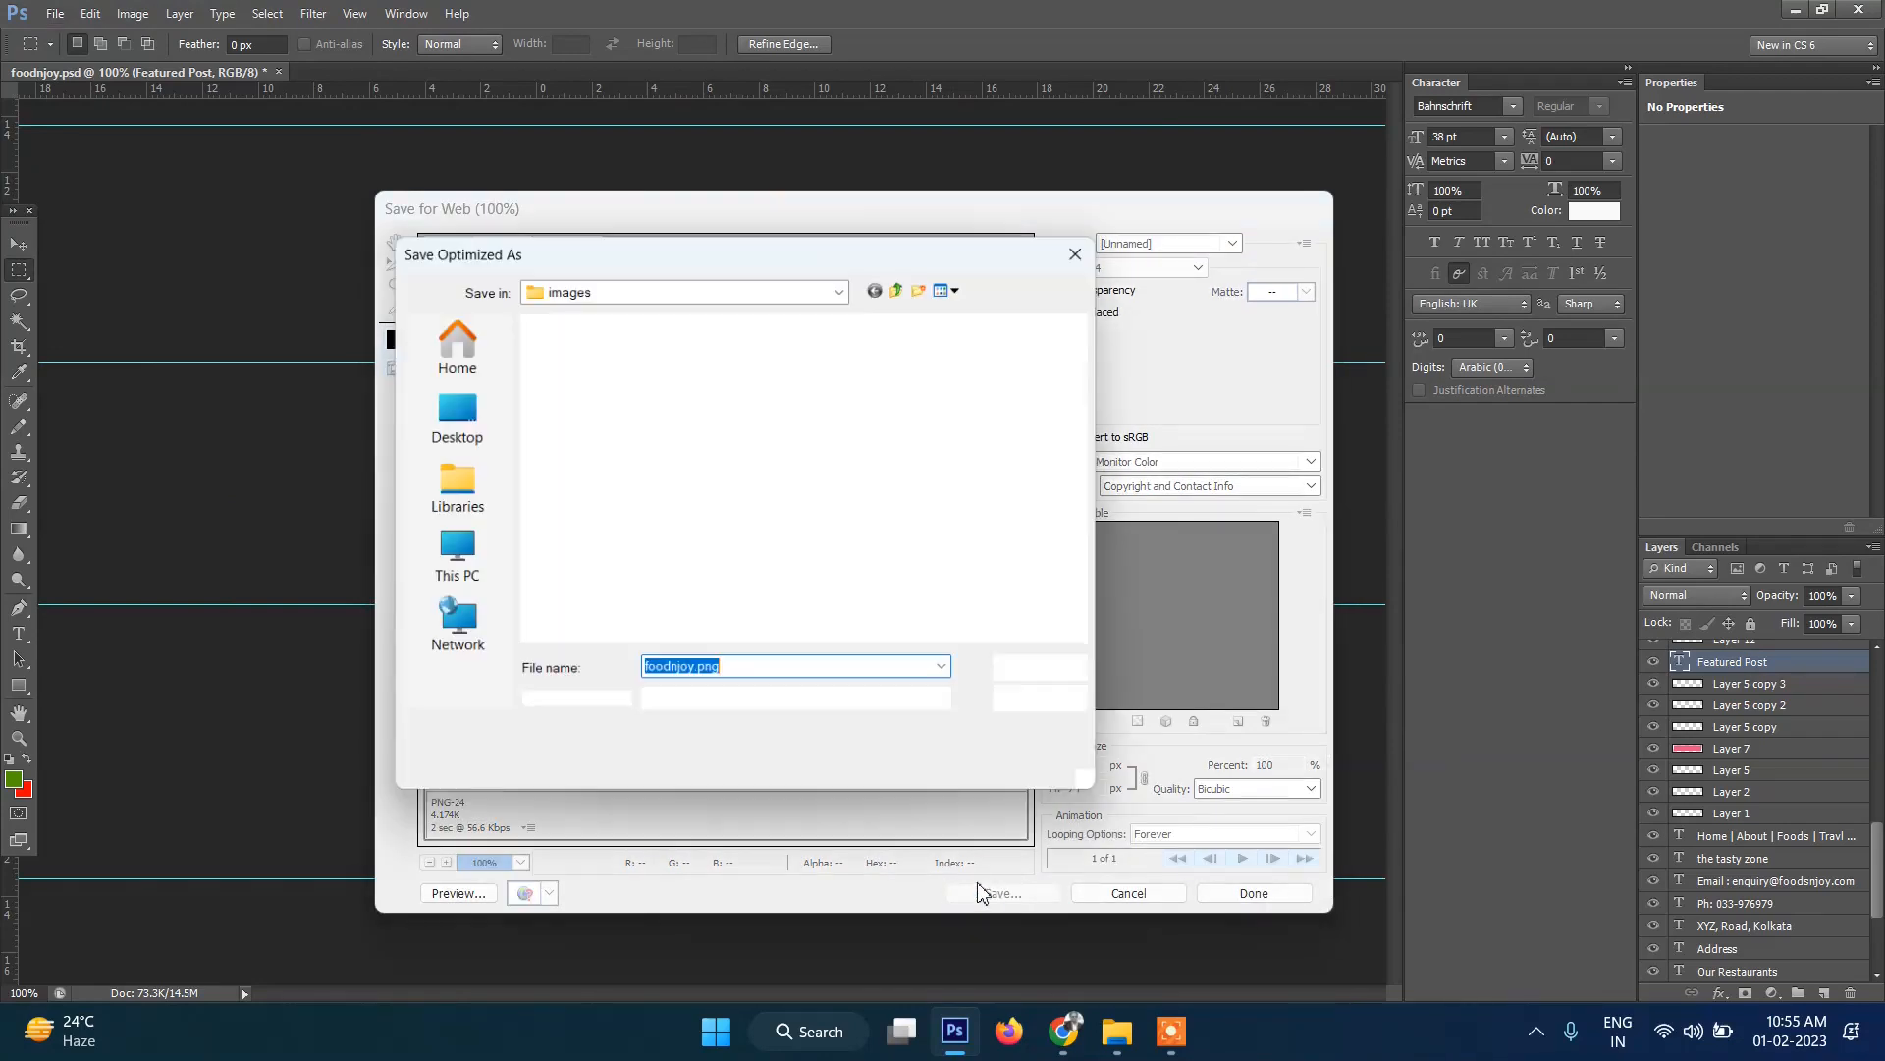
pyautogui.write('featured-')
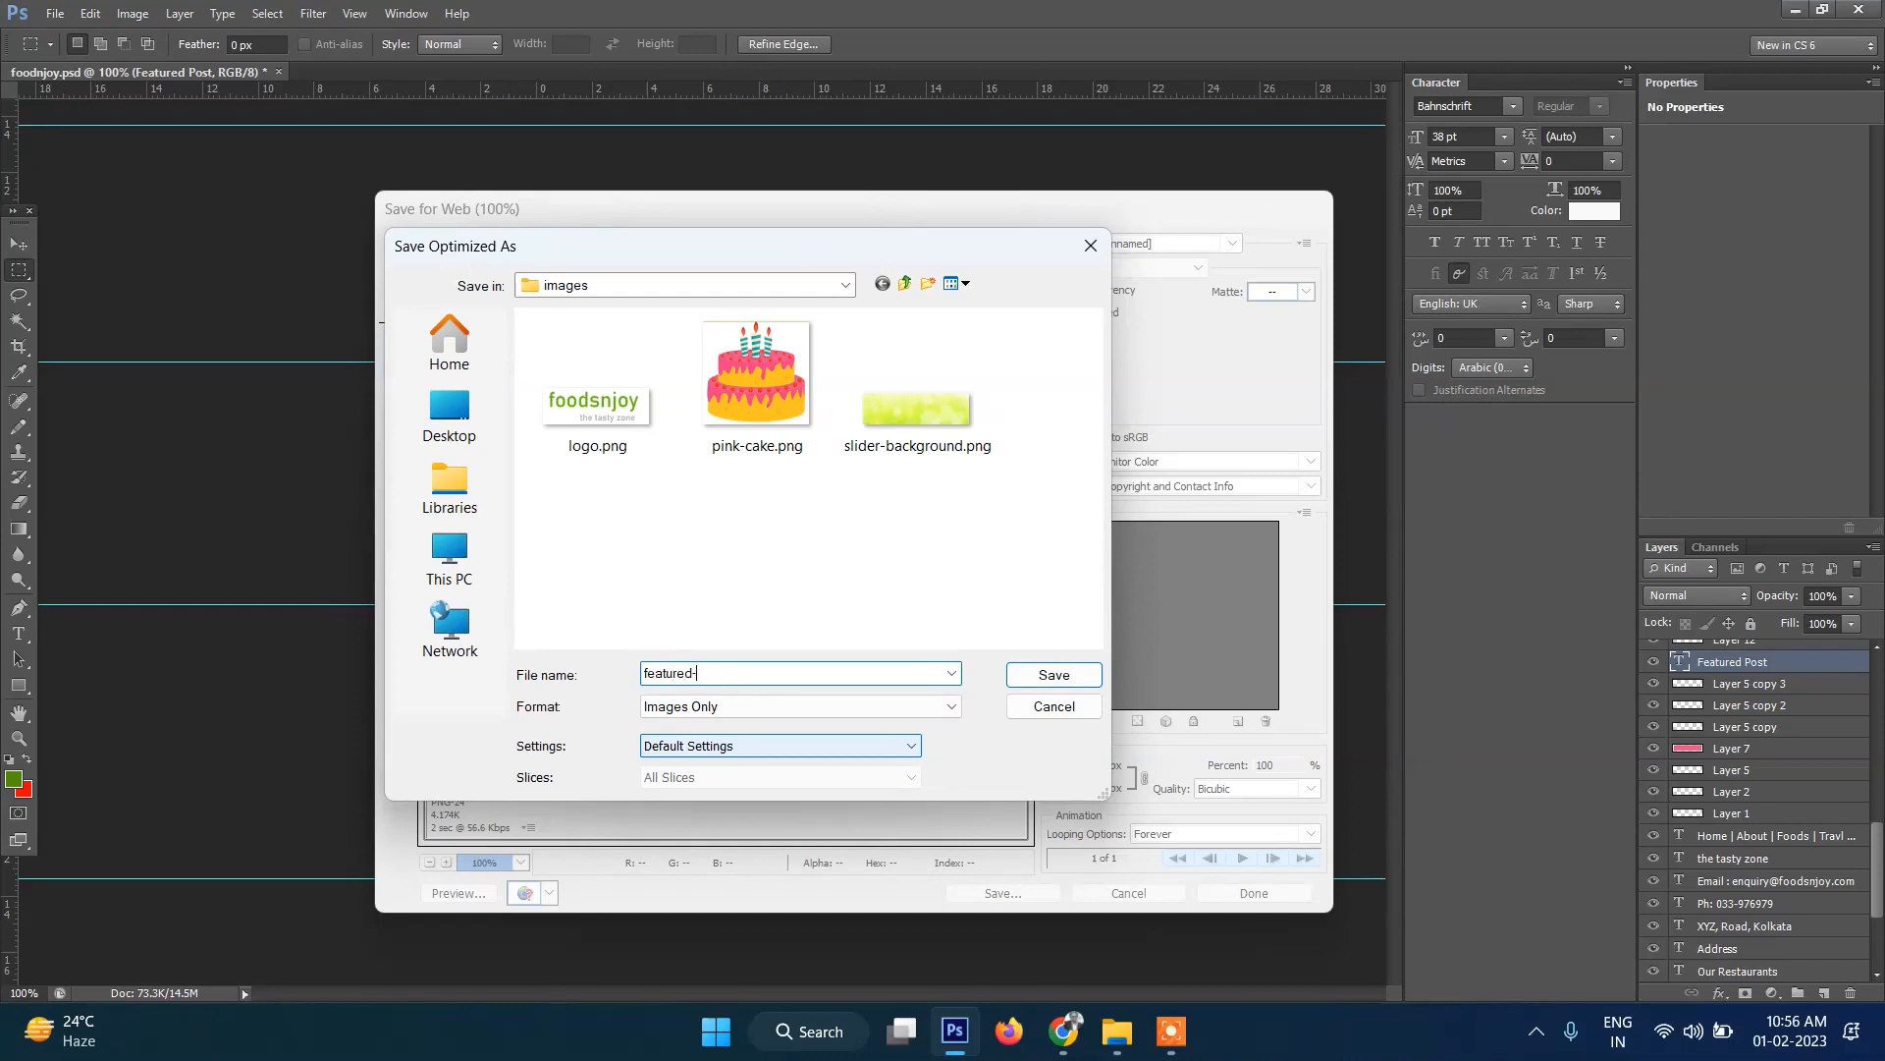
pyautogui.write('post')
pyautogui.press('Return')
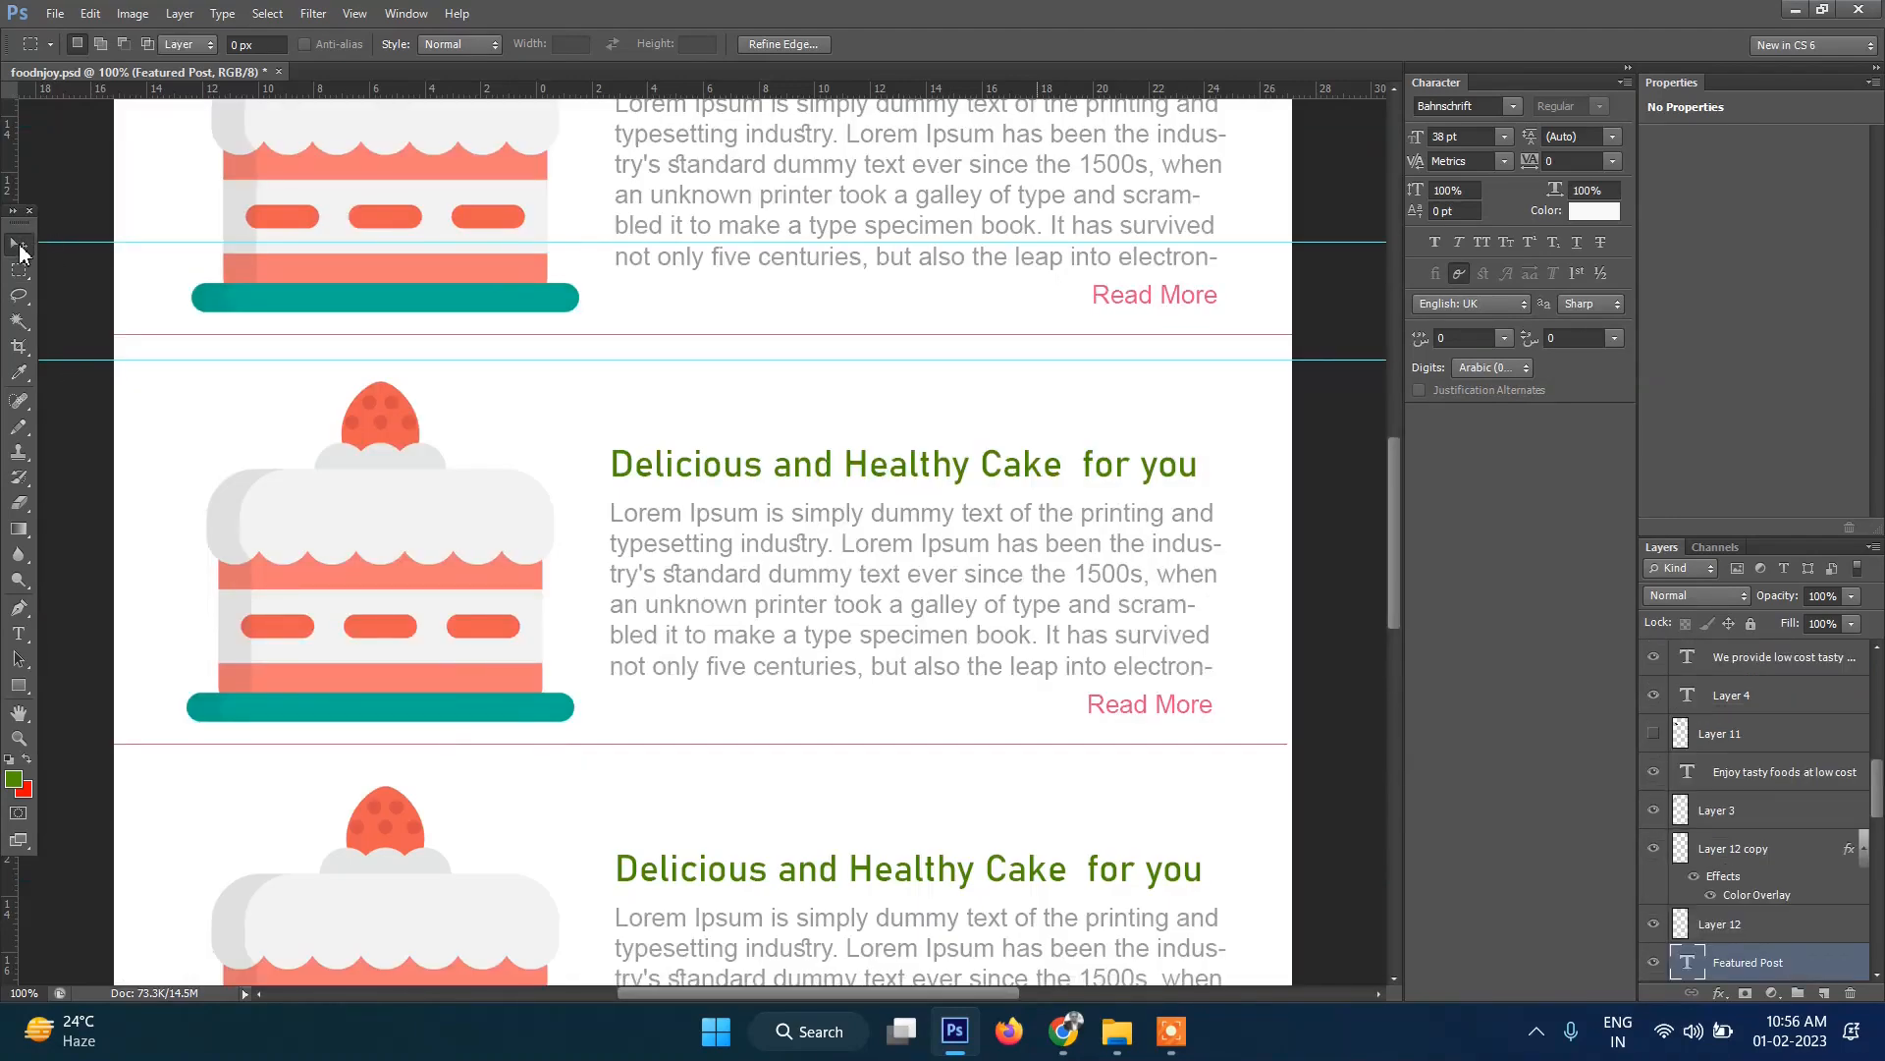
pyautogui.click(19, 243)
pyautogui.scroll(5, 530, 521)
pyautogui.scroll(2, 530, 535)
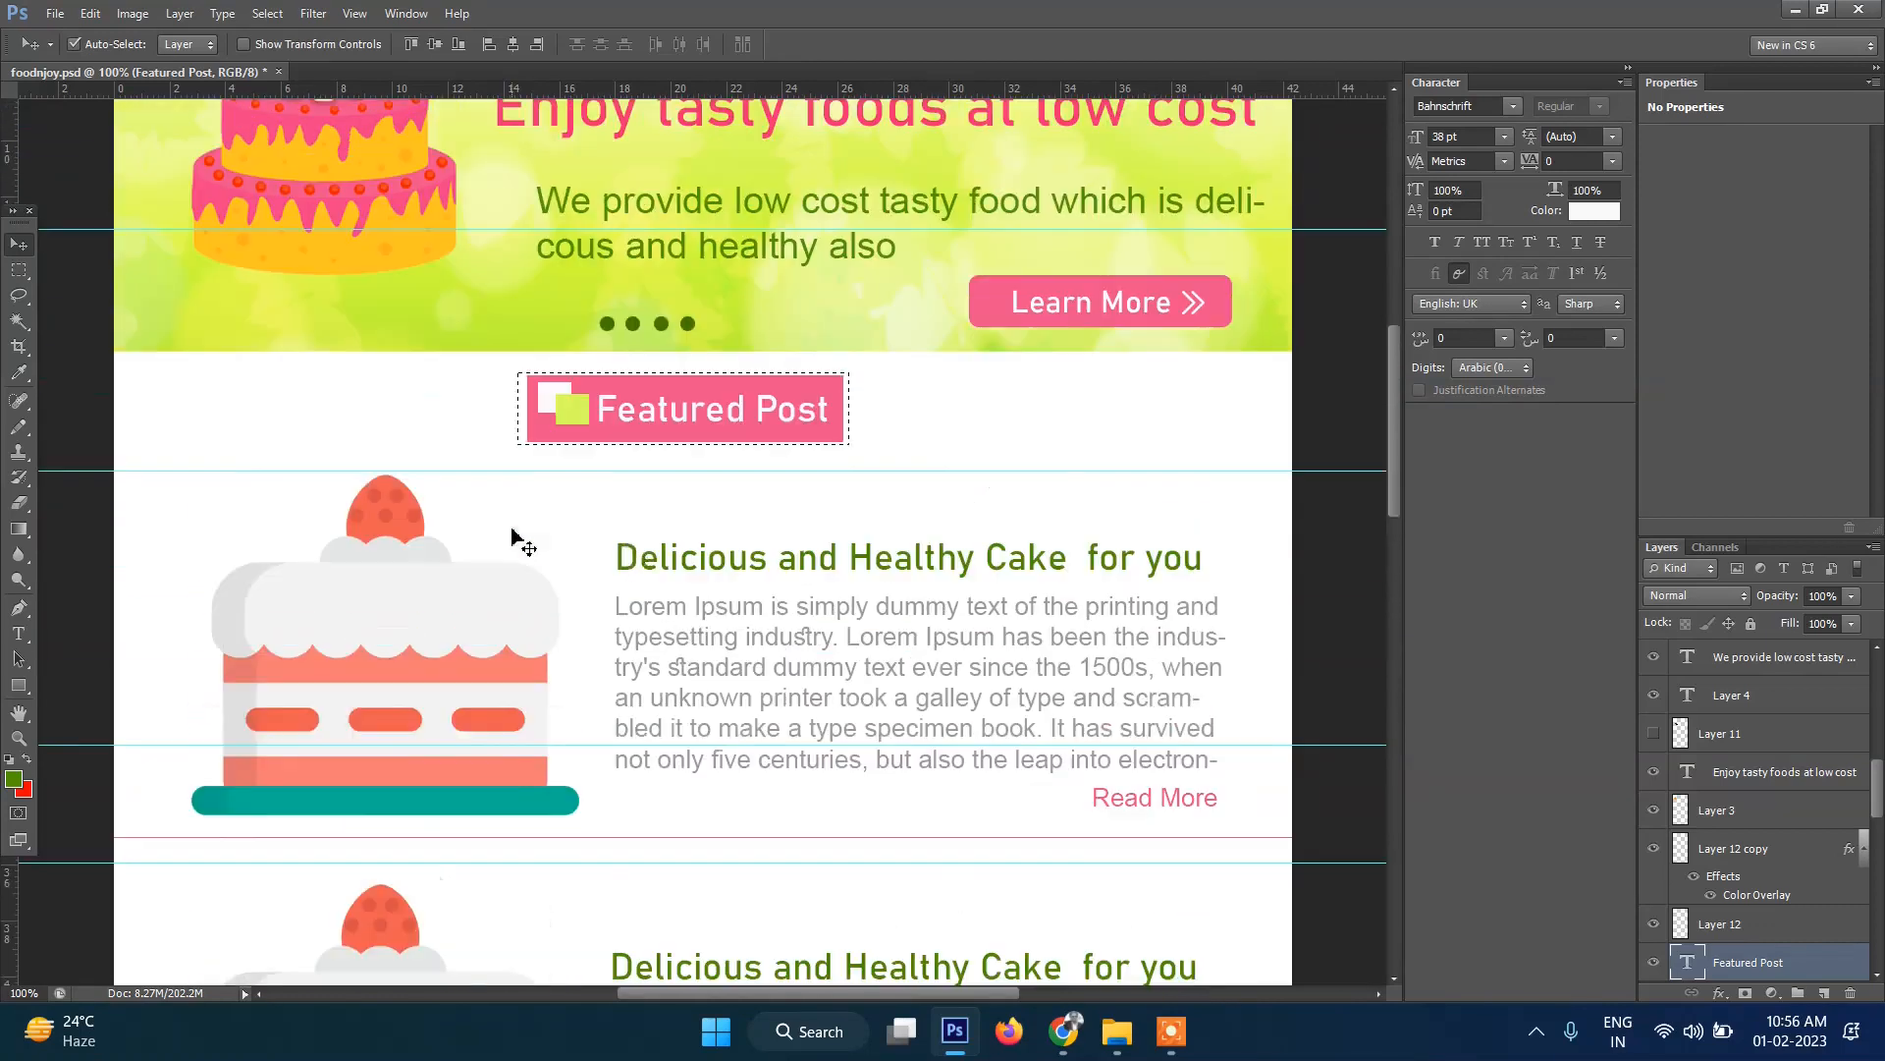
pyautogui.hotkey('ctrl', 'd')
# Switch to the site editor's Front Page template and locate the area below the slider.
pyautogui.click(1071, 1051)
pyautogui.scroll(-2, 872, 581)
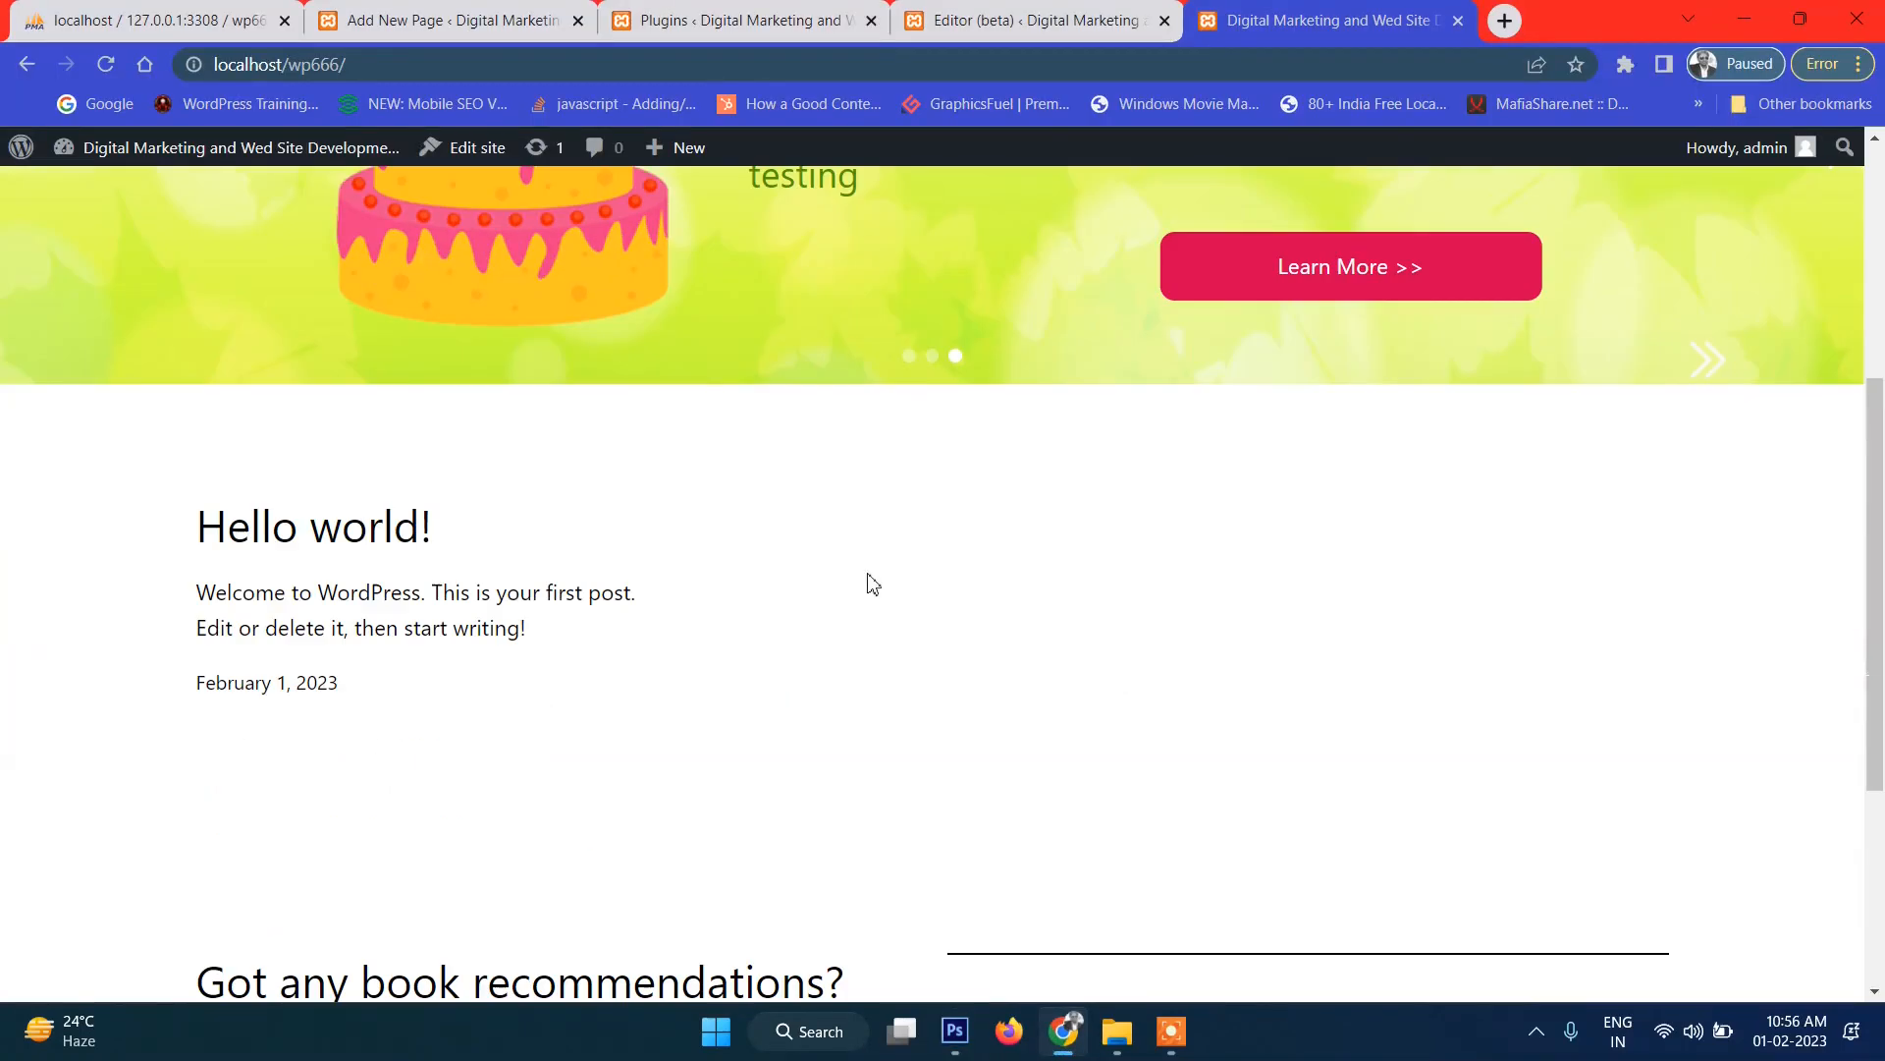
pyautogui.click(992, 30)
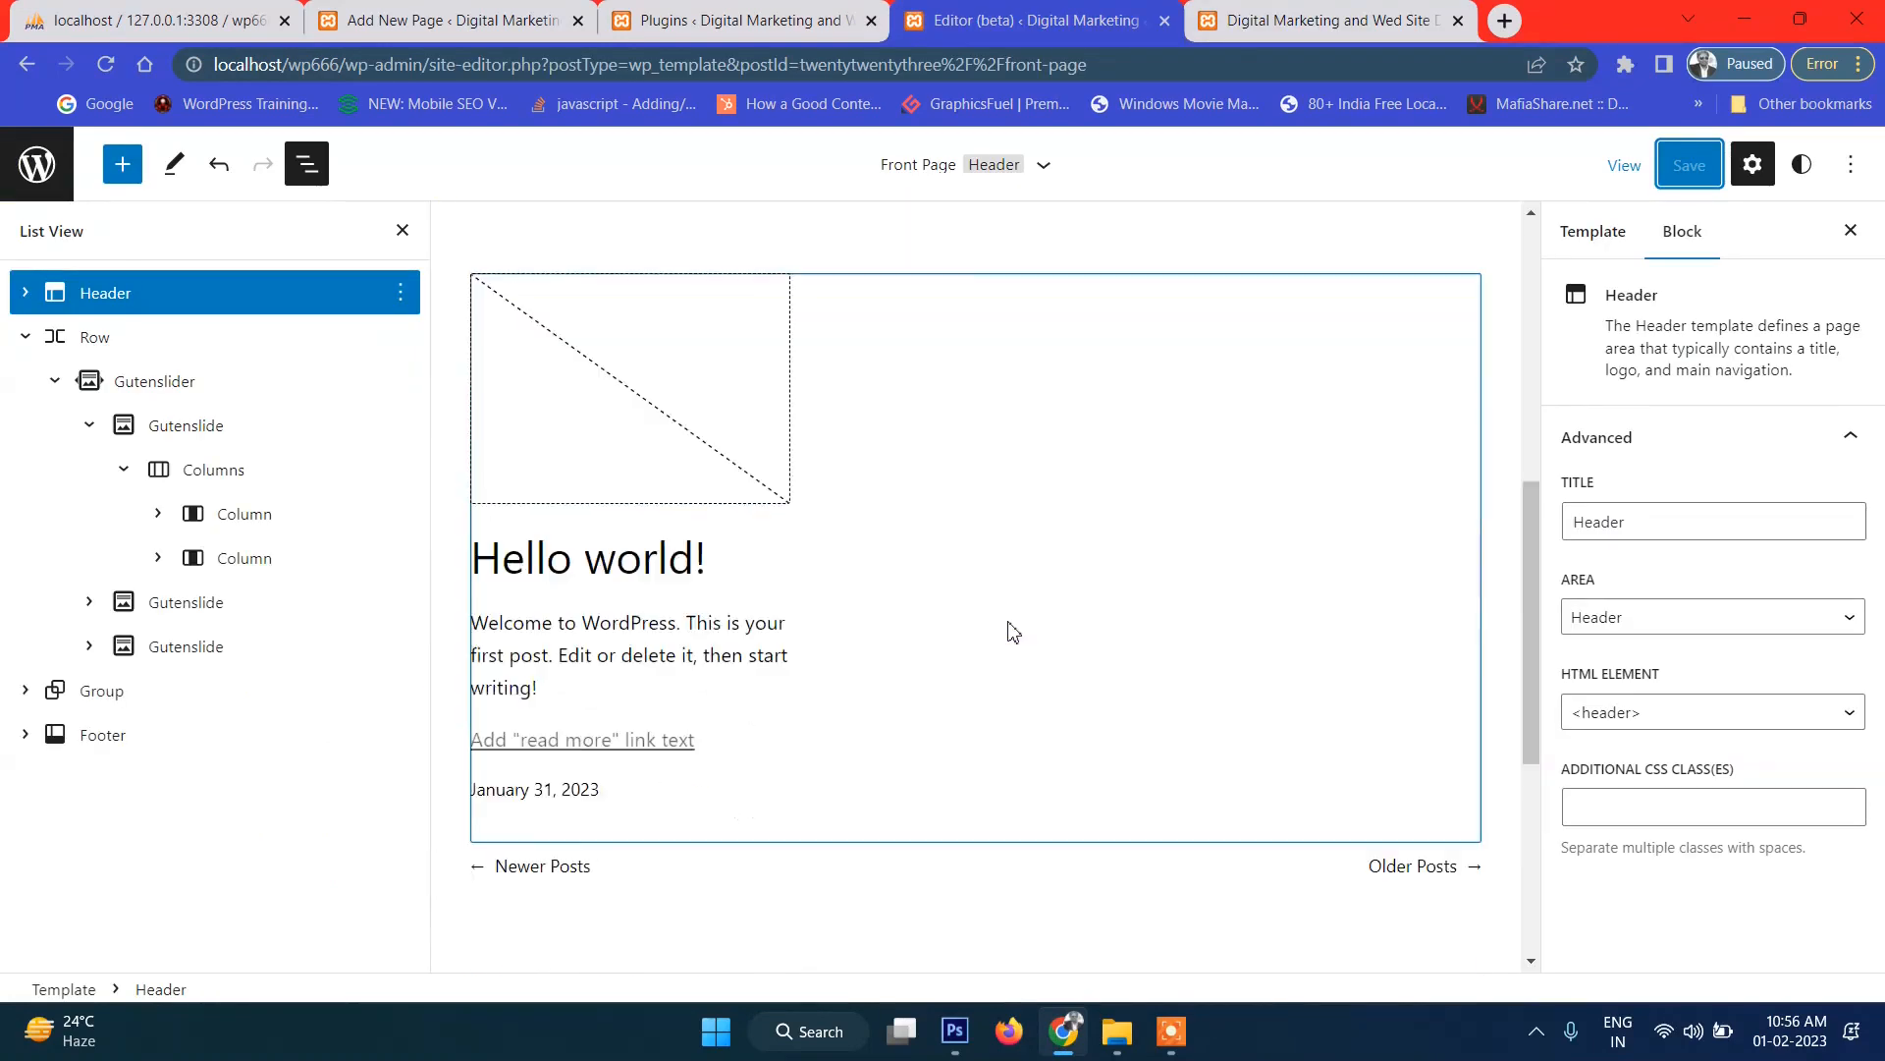
pyautogui.scroll(2, 1013, 631)
pyautogui.moveTo(897, 446)
pyautogui.click(978, 447)
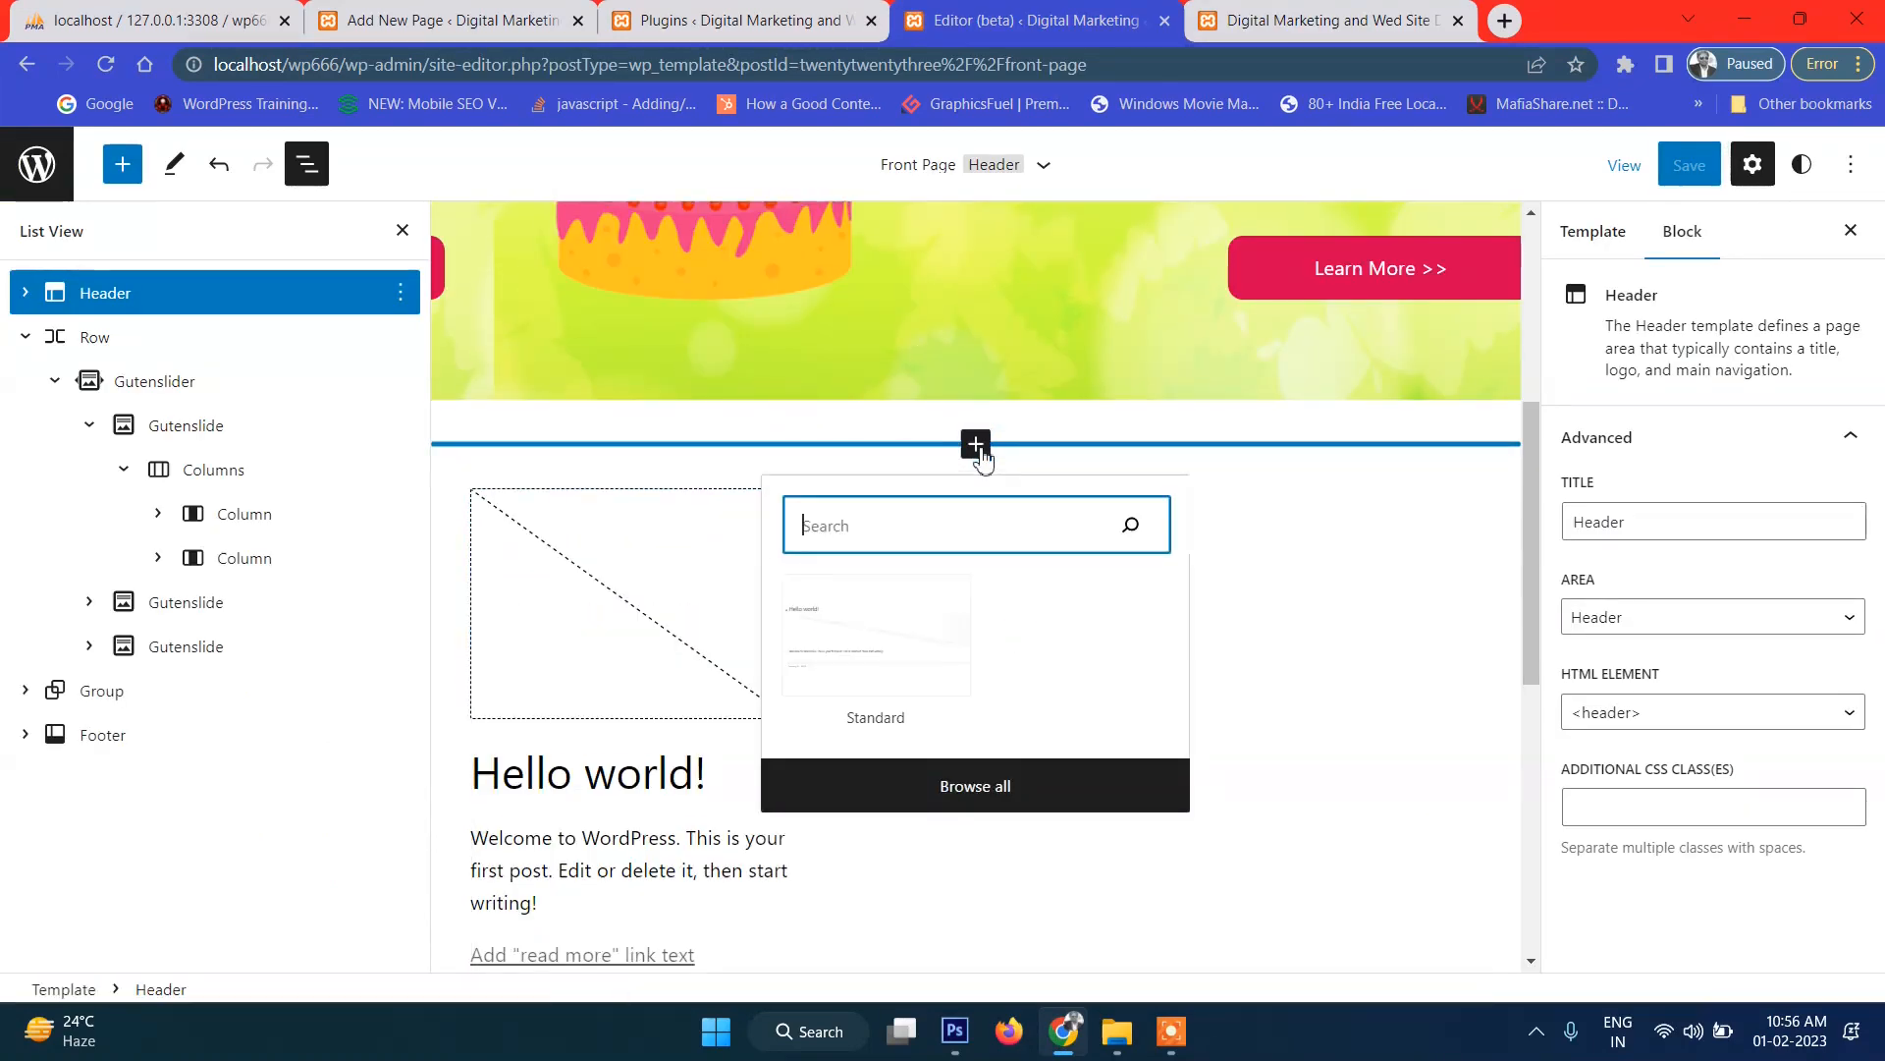
pyautogui.click(977, 447)
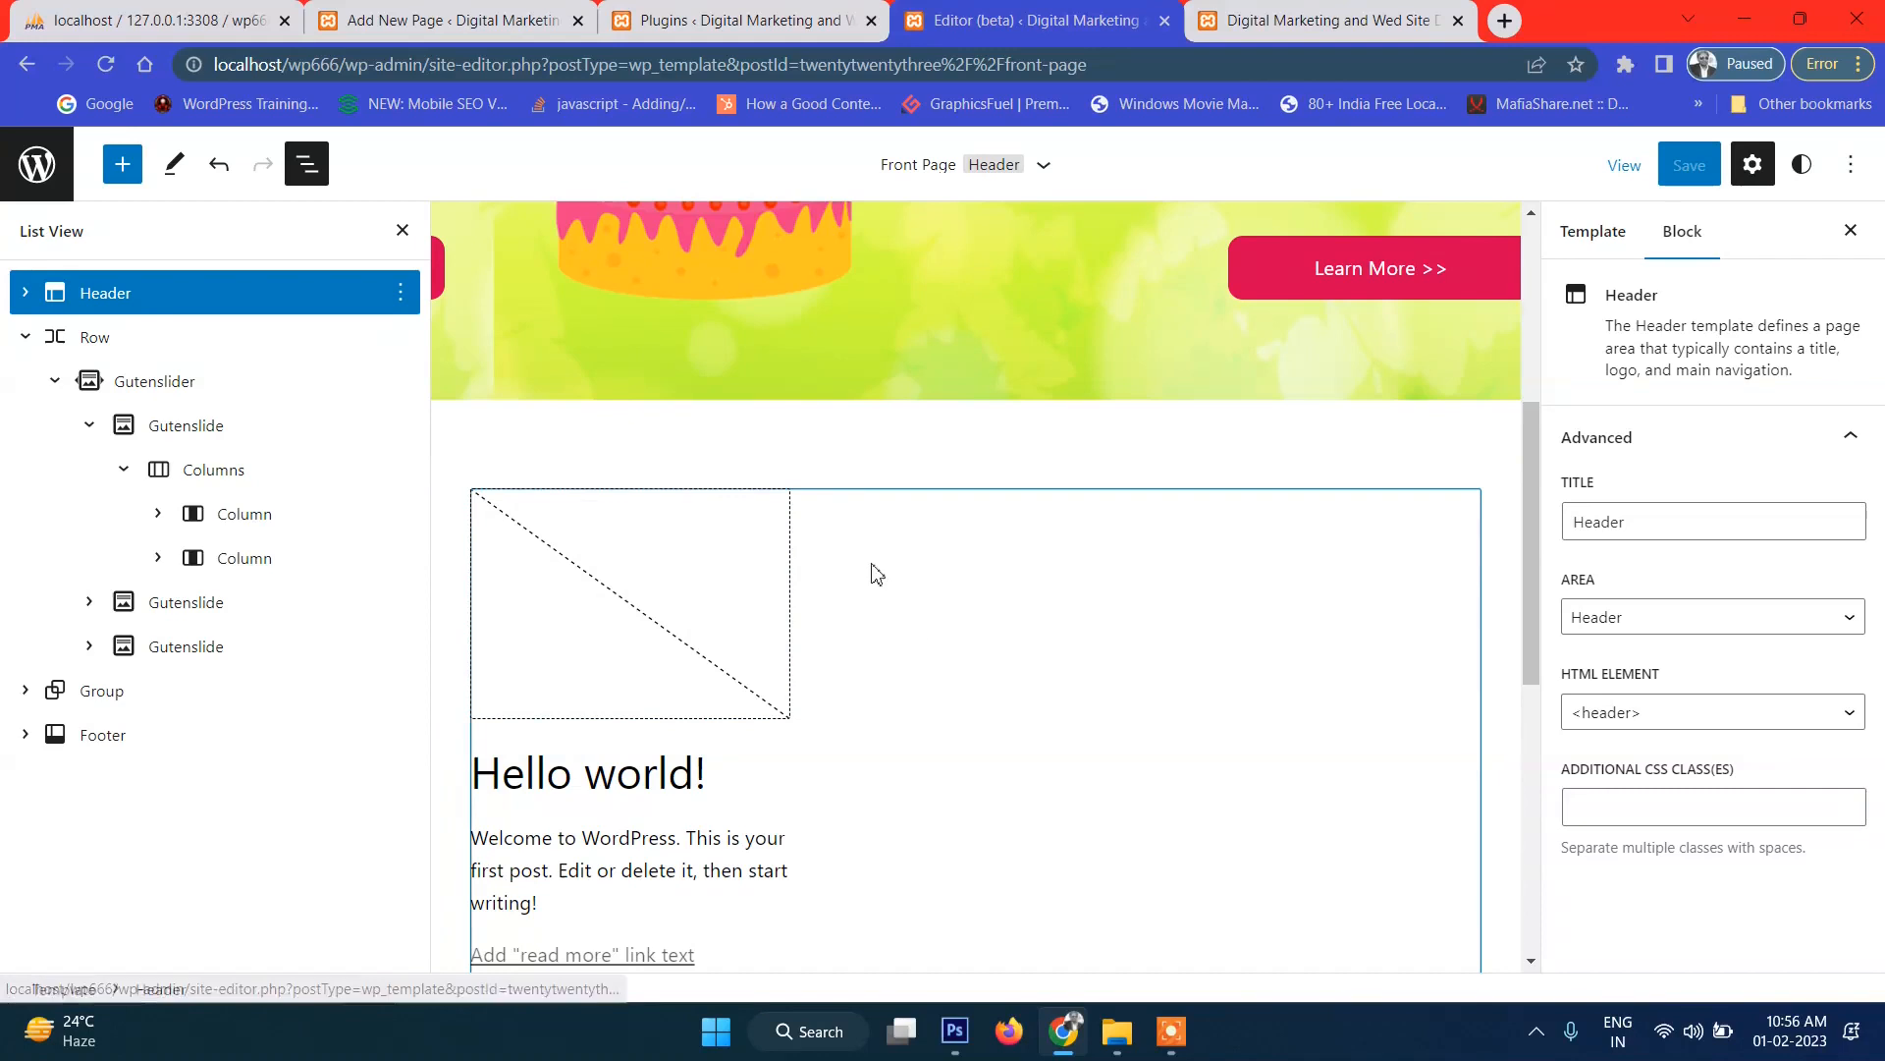
# Insert an empty block after the slider Row using List View's Insert after.
pyautogui.moveTo(952, 487)
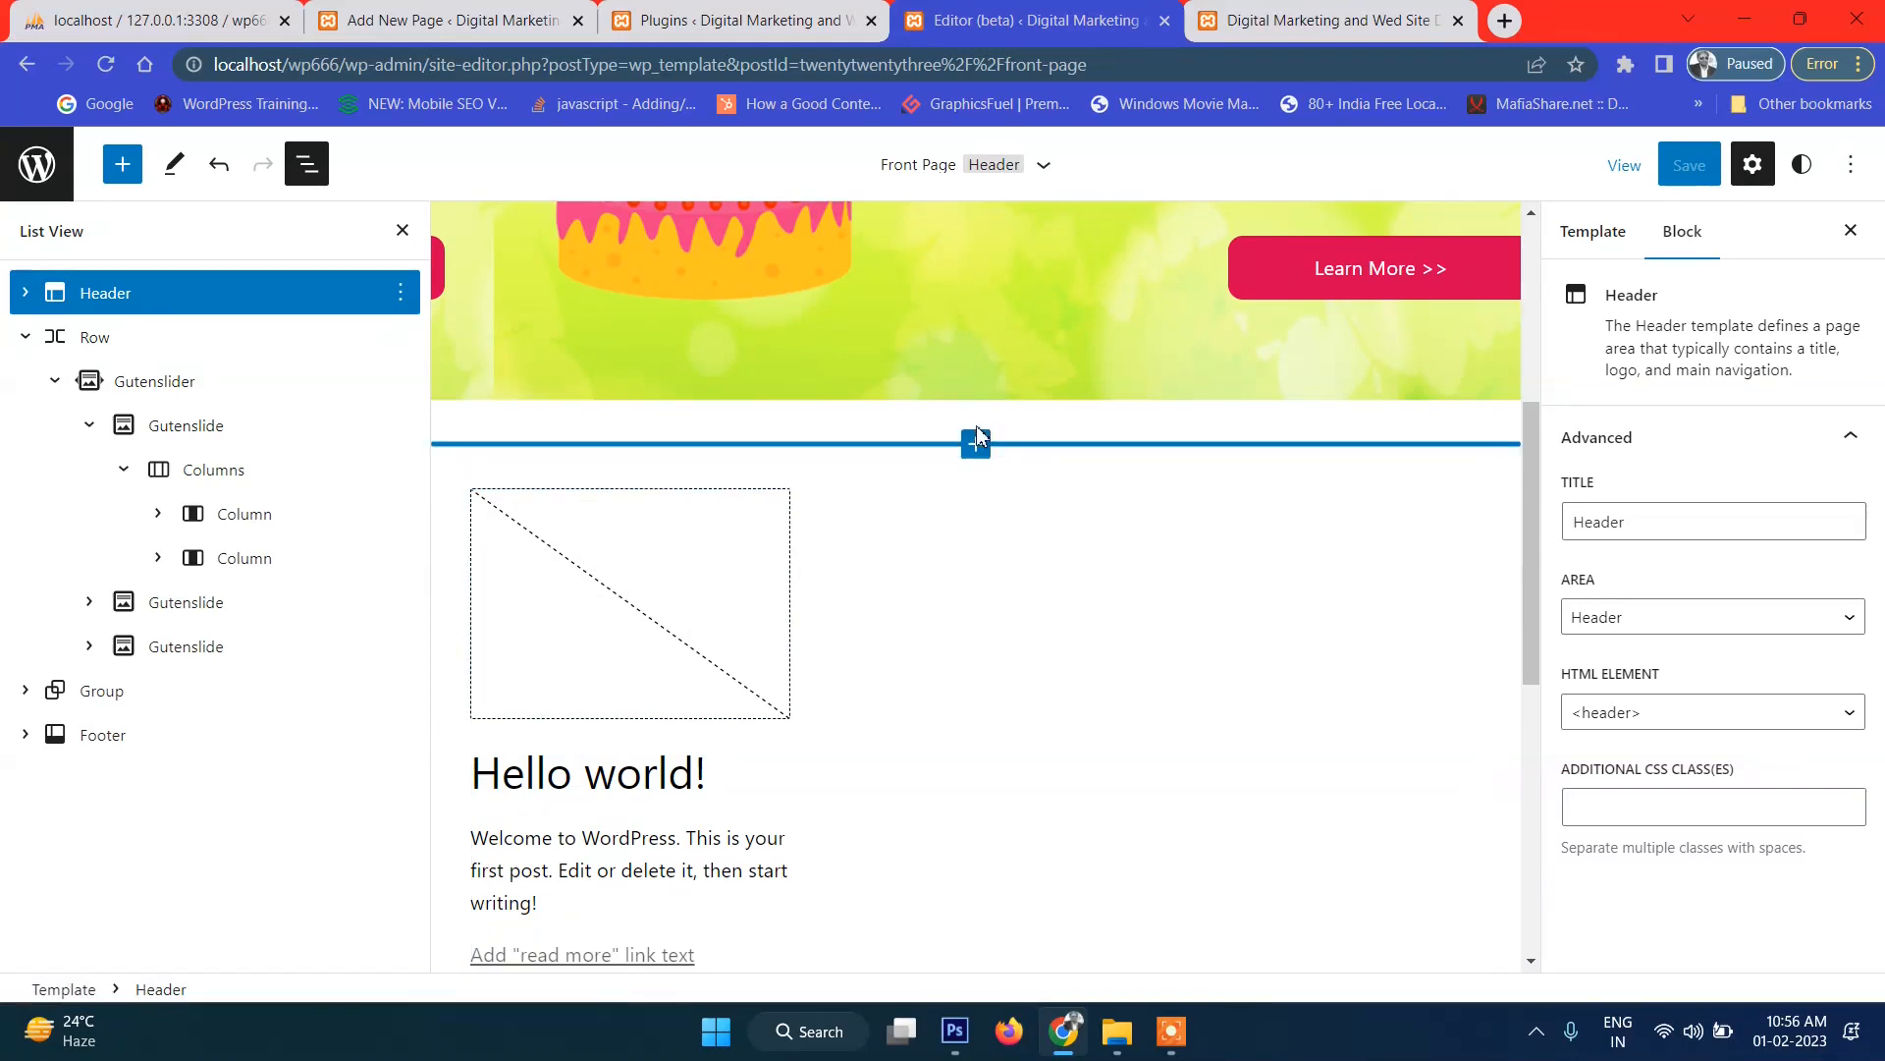
pyautogui.scroll(-7, 996, 658)
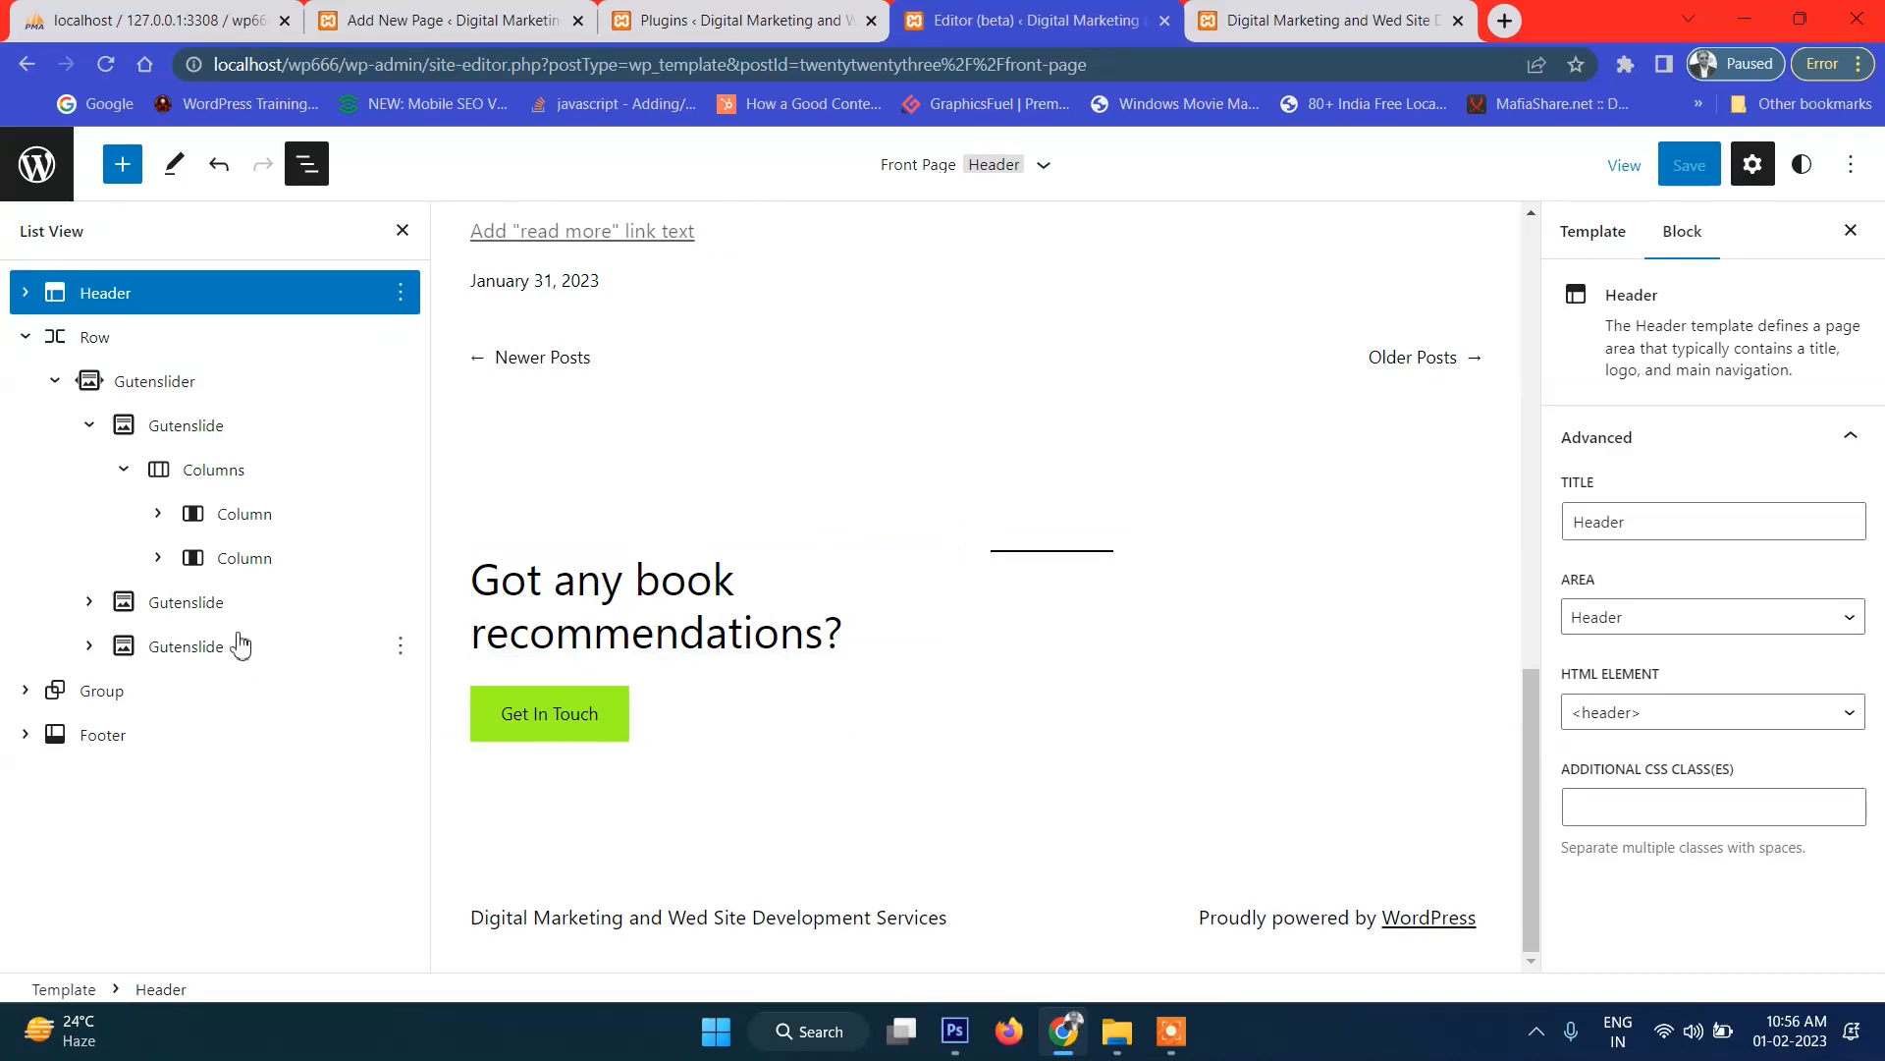
pyautogui.scroll(8, 1043, 559)
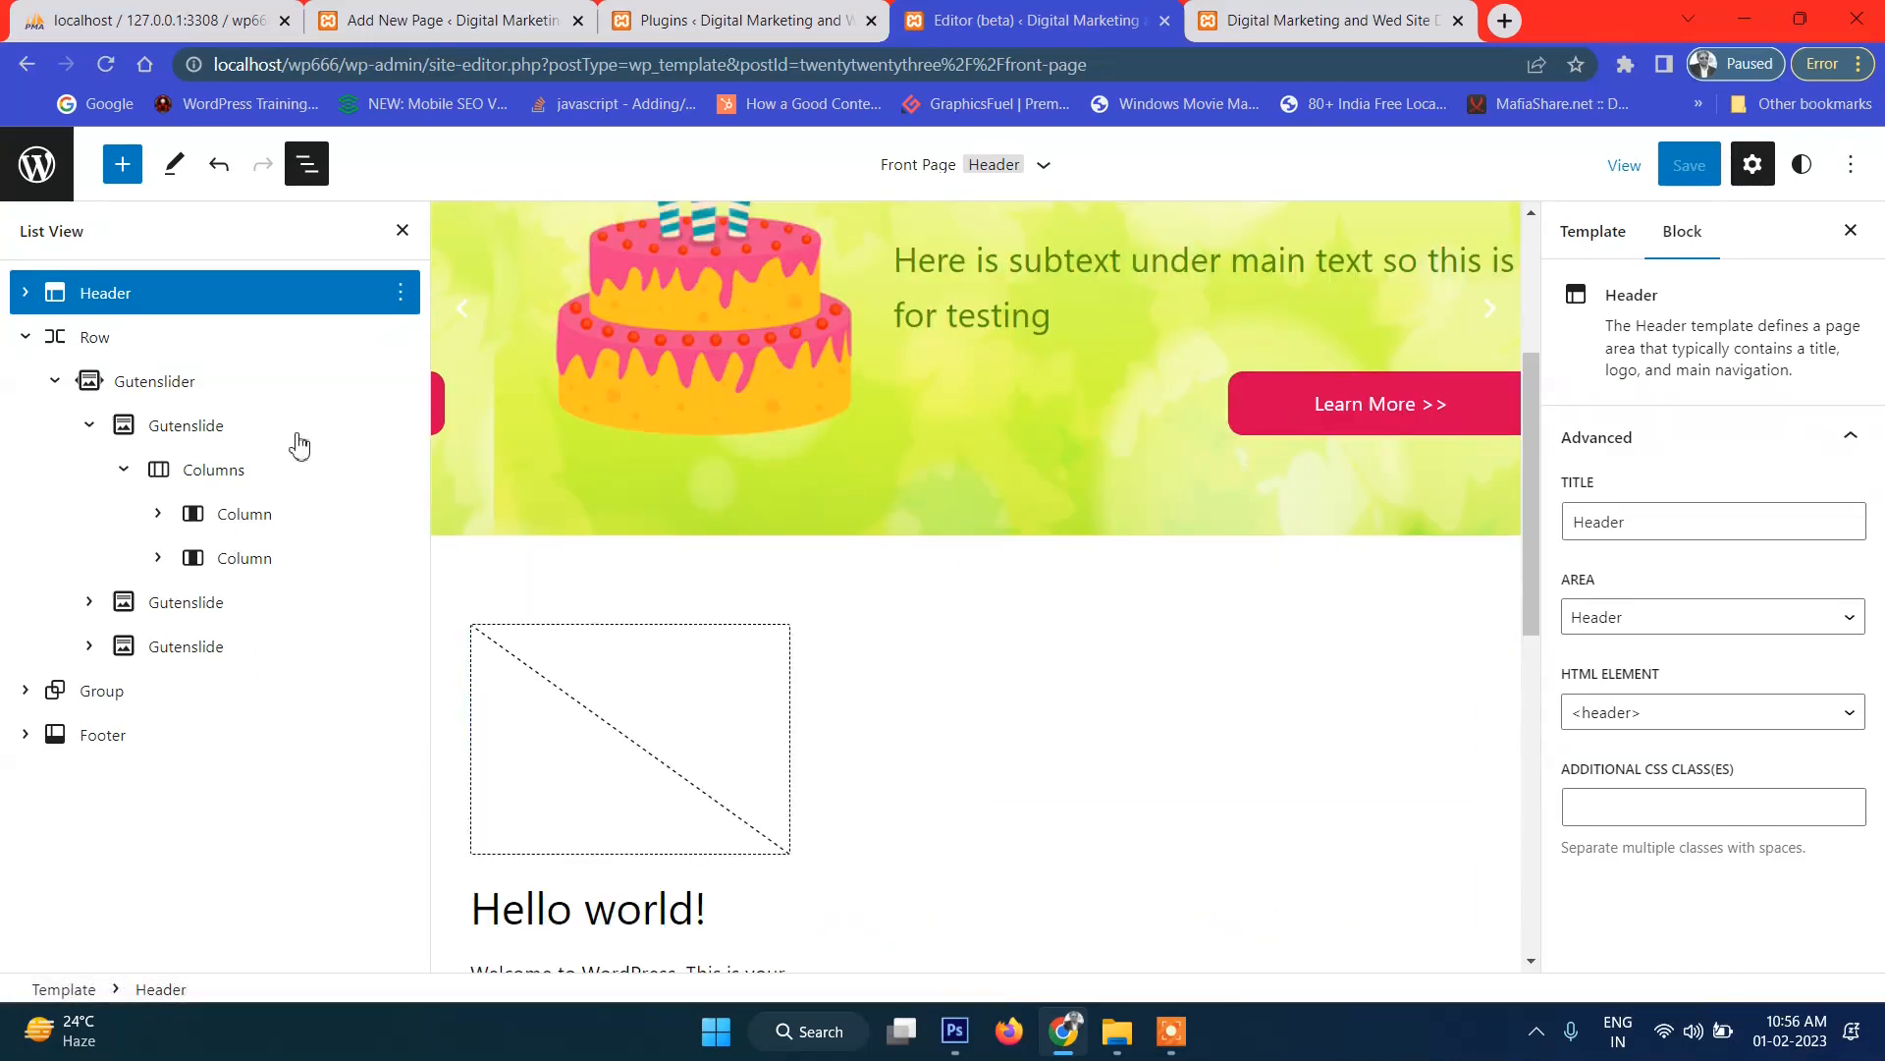
pyautogui.click(22, 338)
pyautogui.click(399, 338)
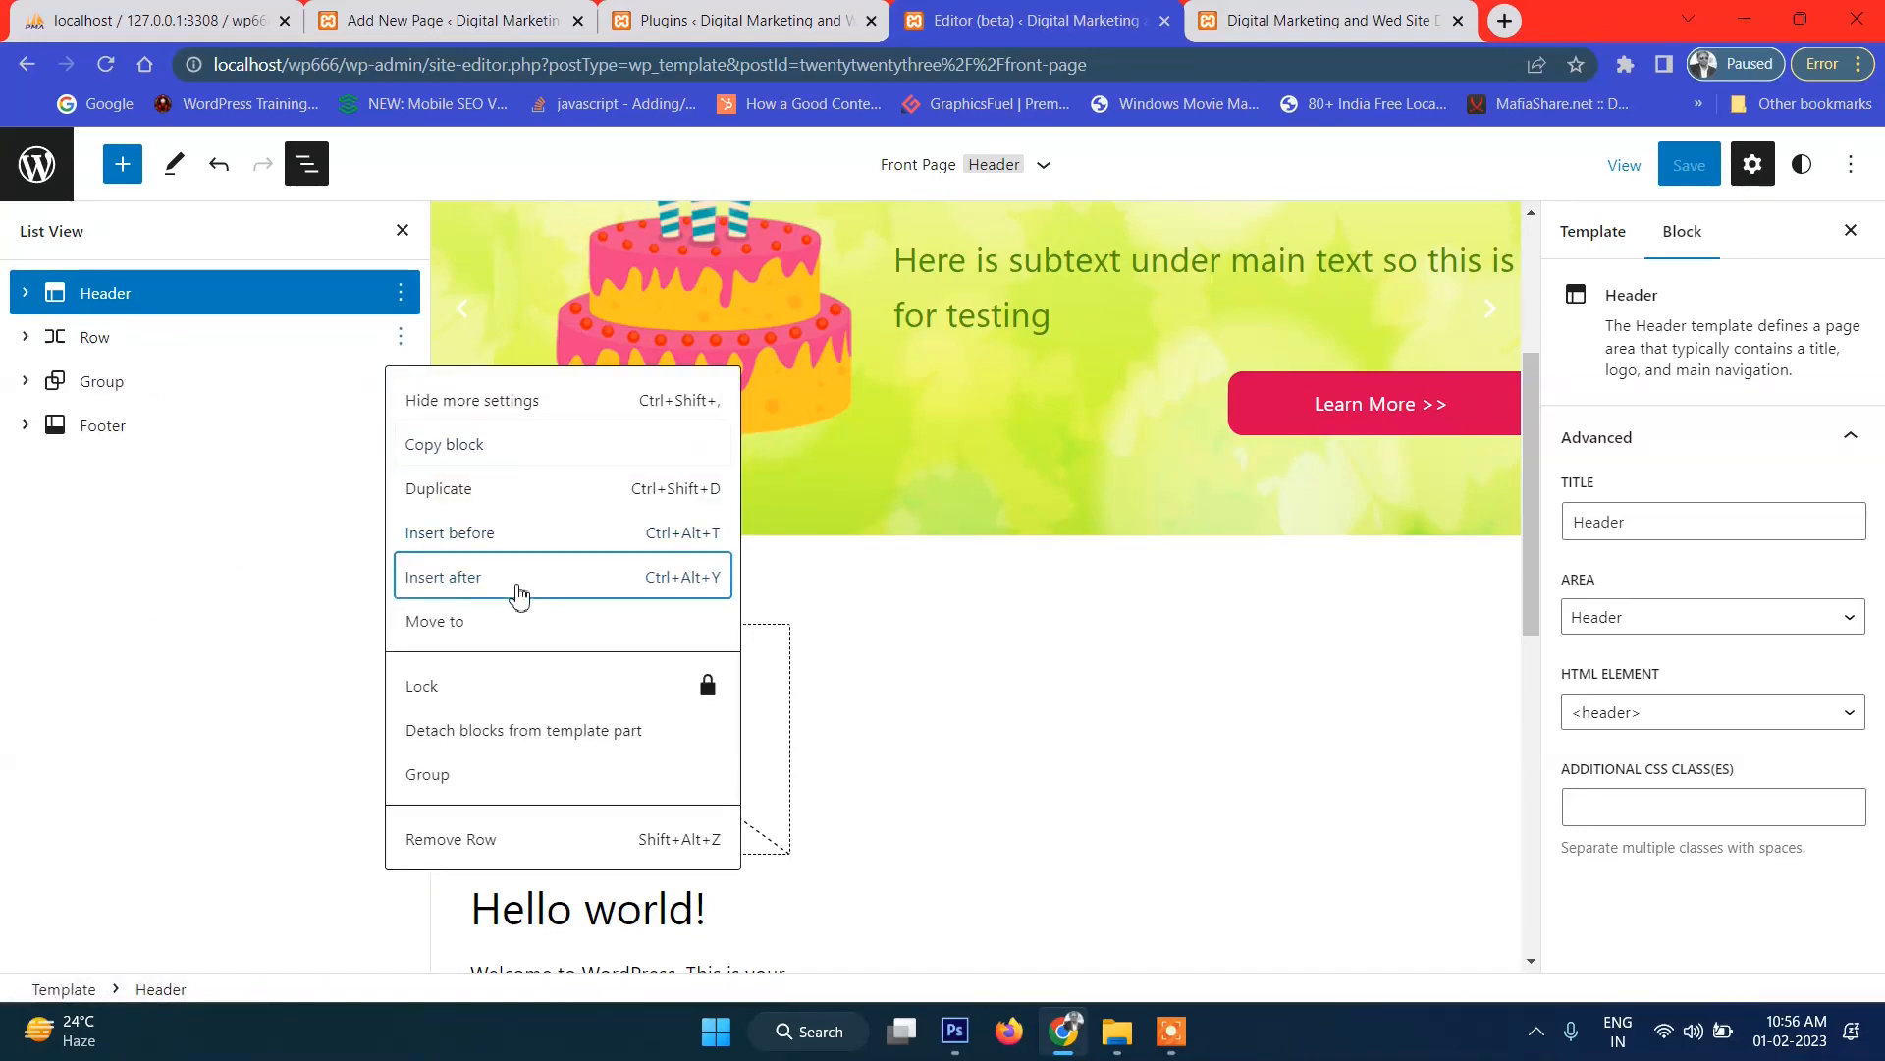
pyautogui.click(517, 587)
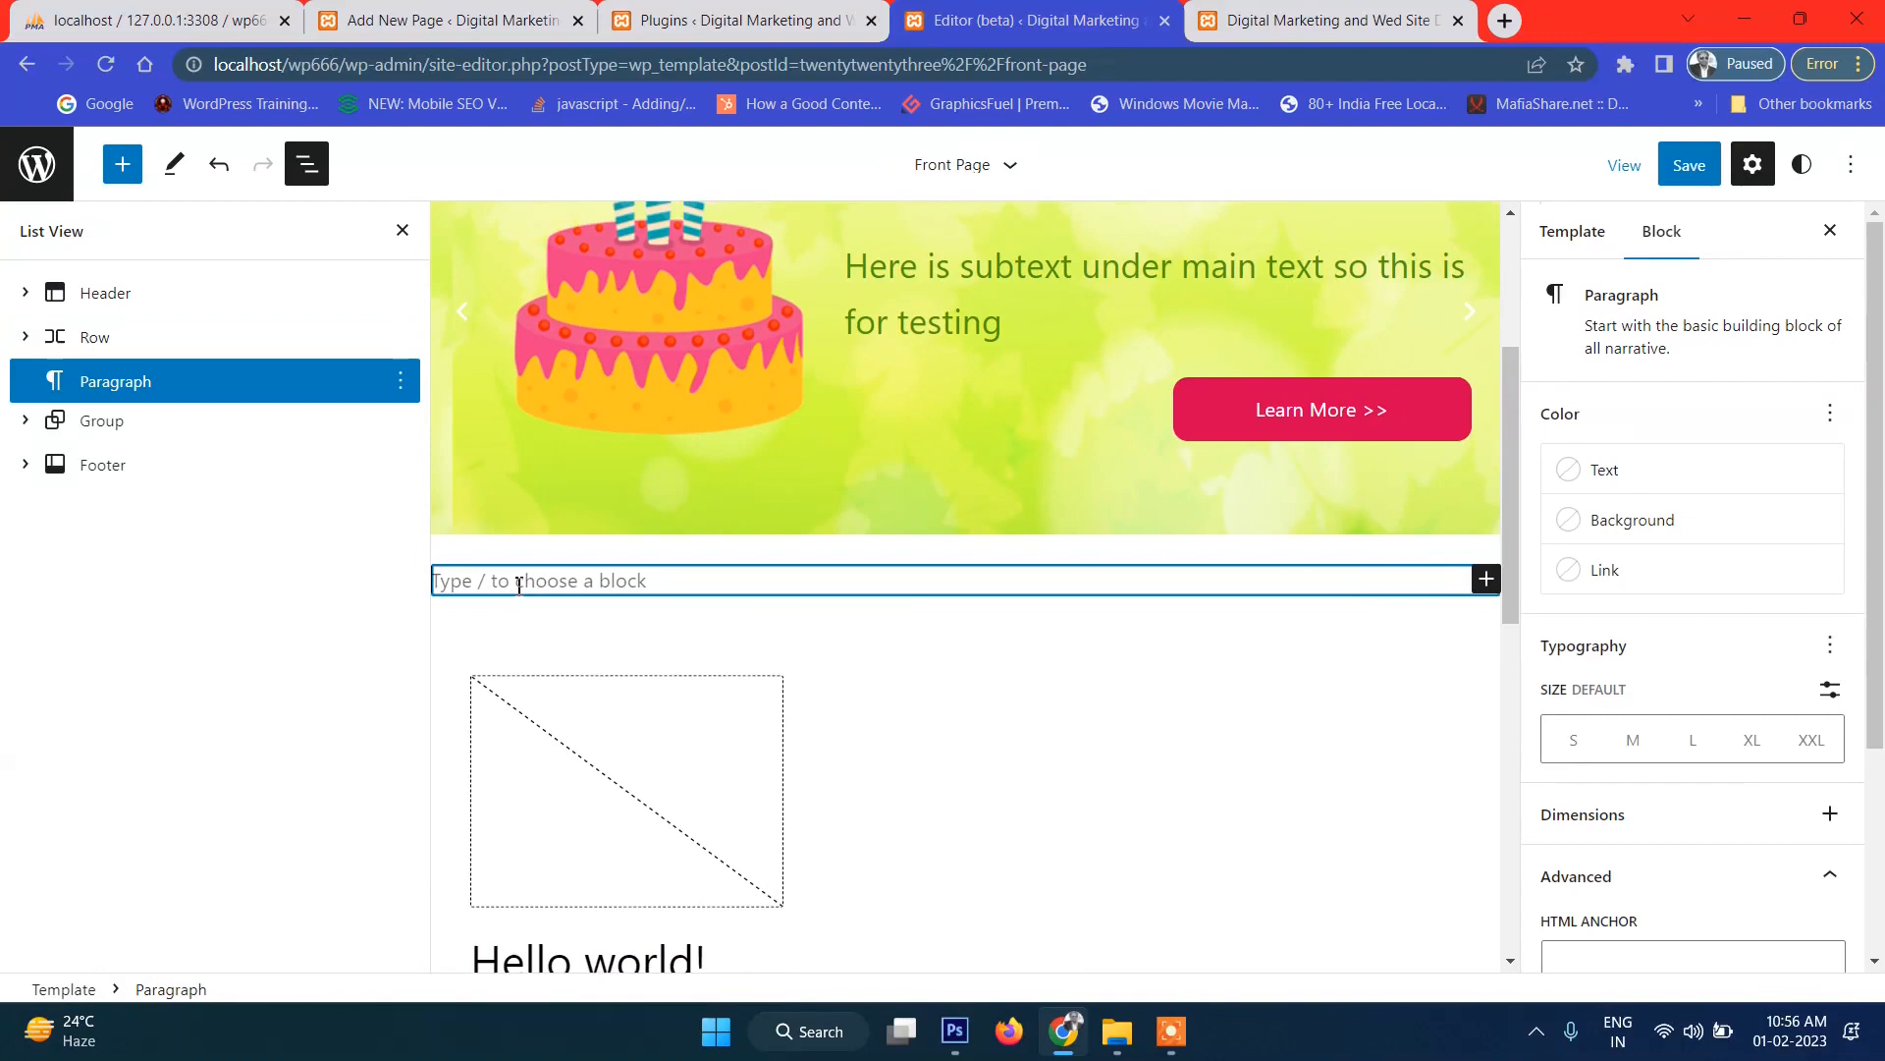
# Convert the new empty paragraph into a Group block.
pyautogui.click(1487, 581)
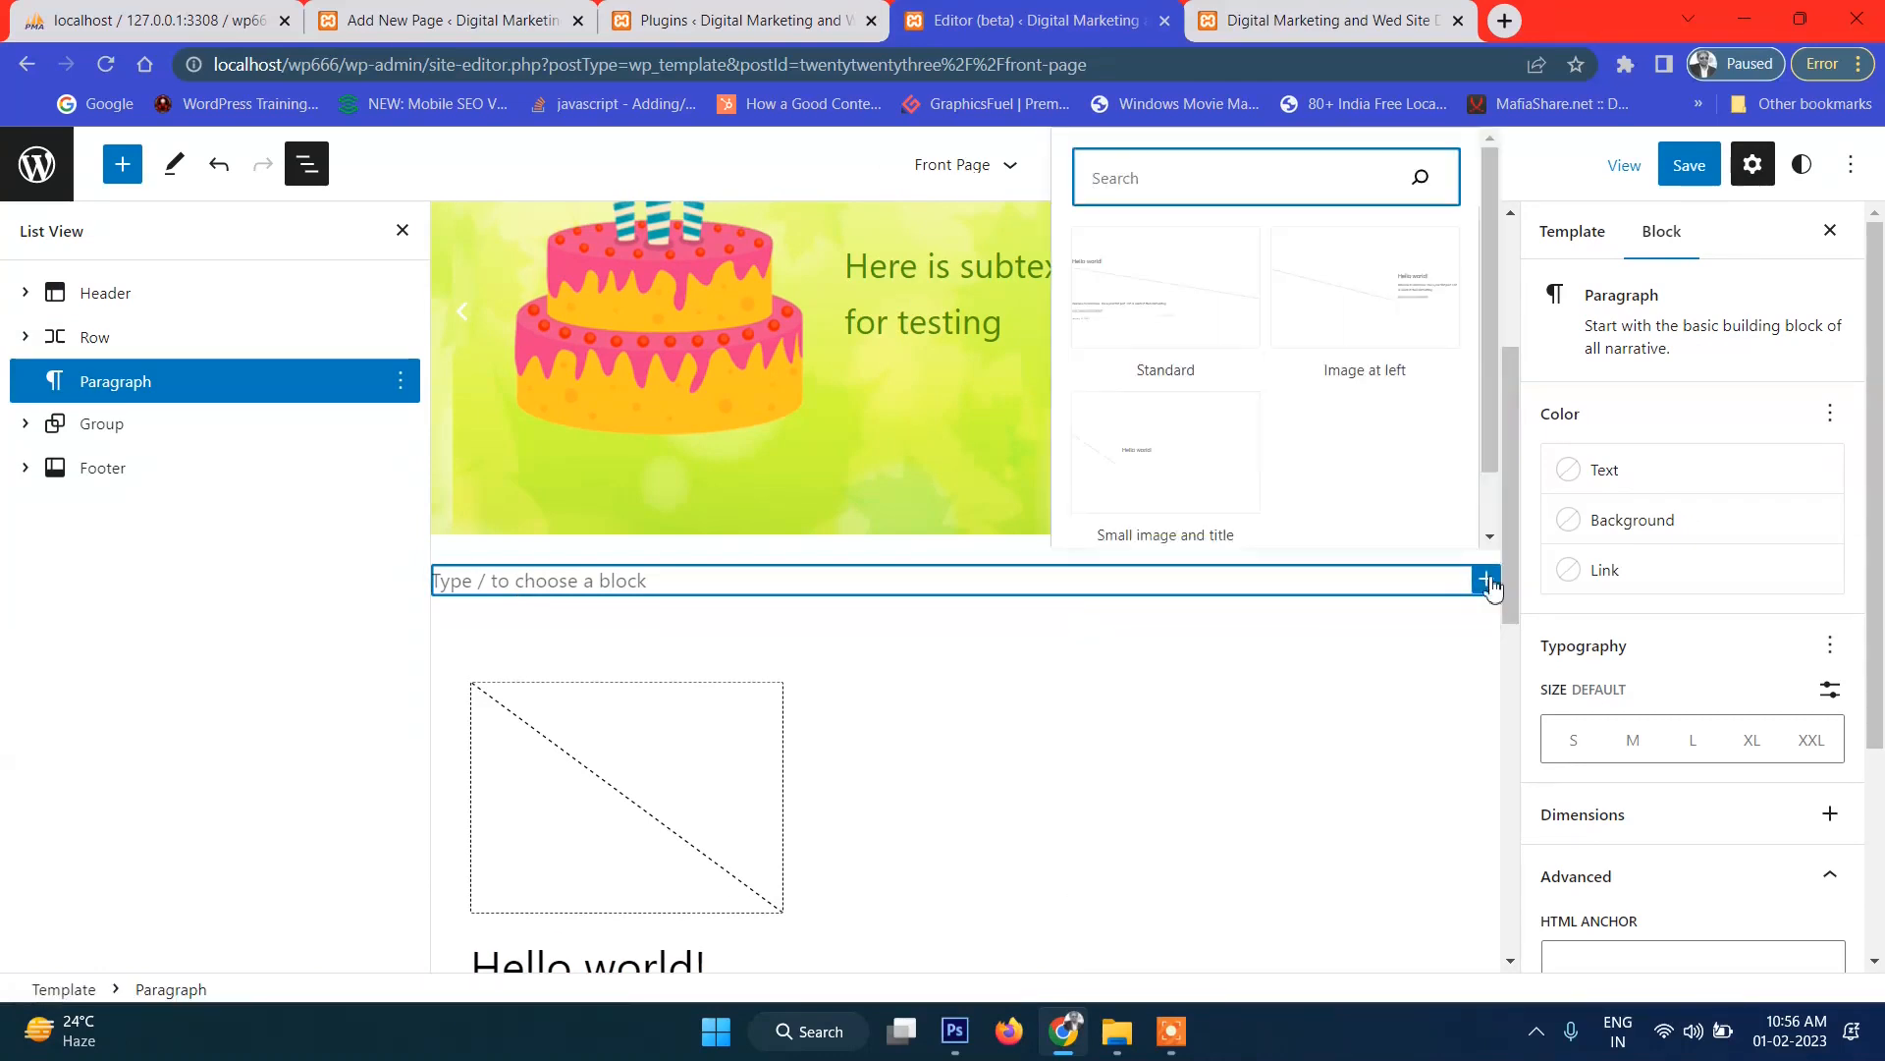
pyautogui.click(715, 580)
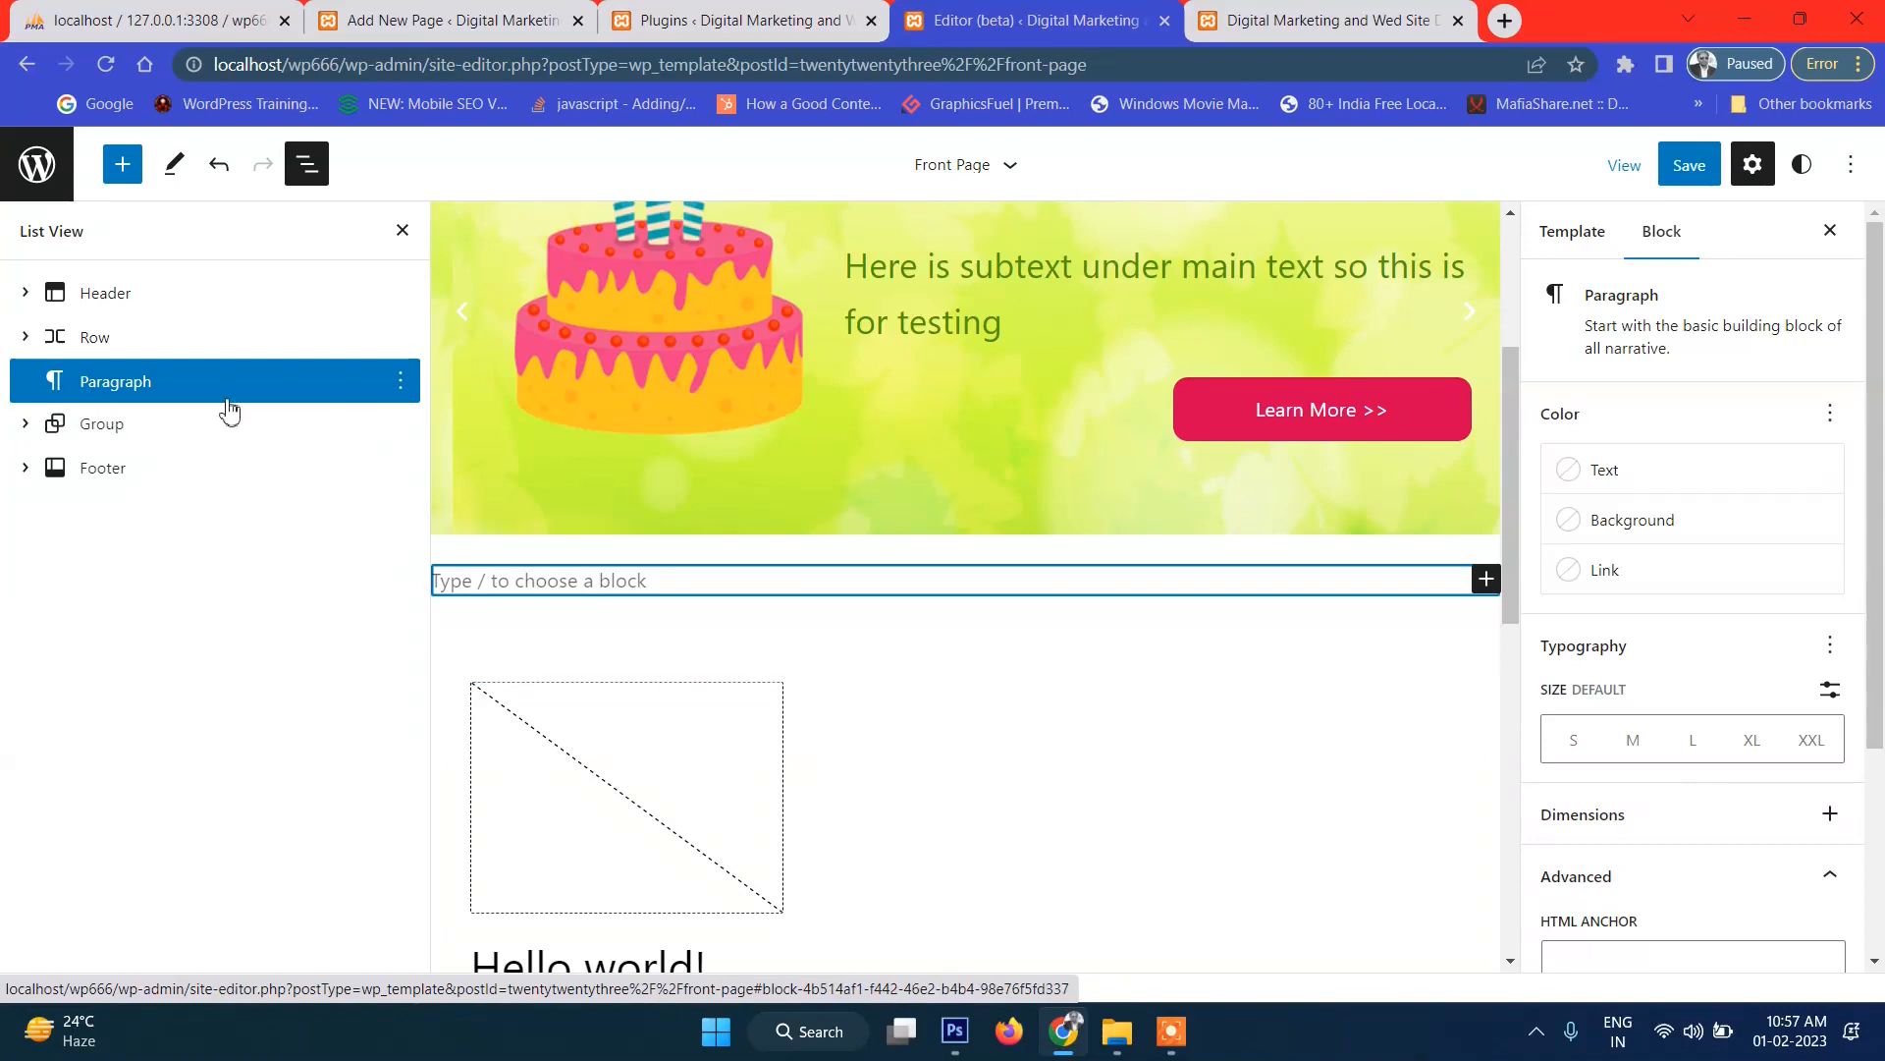
pyautogui.click(400, 381)
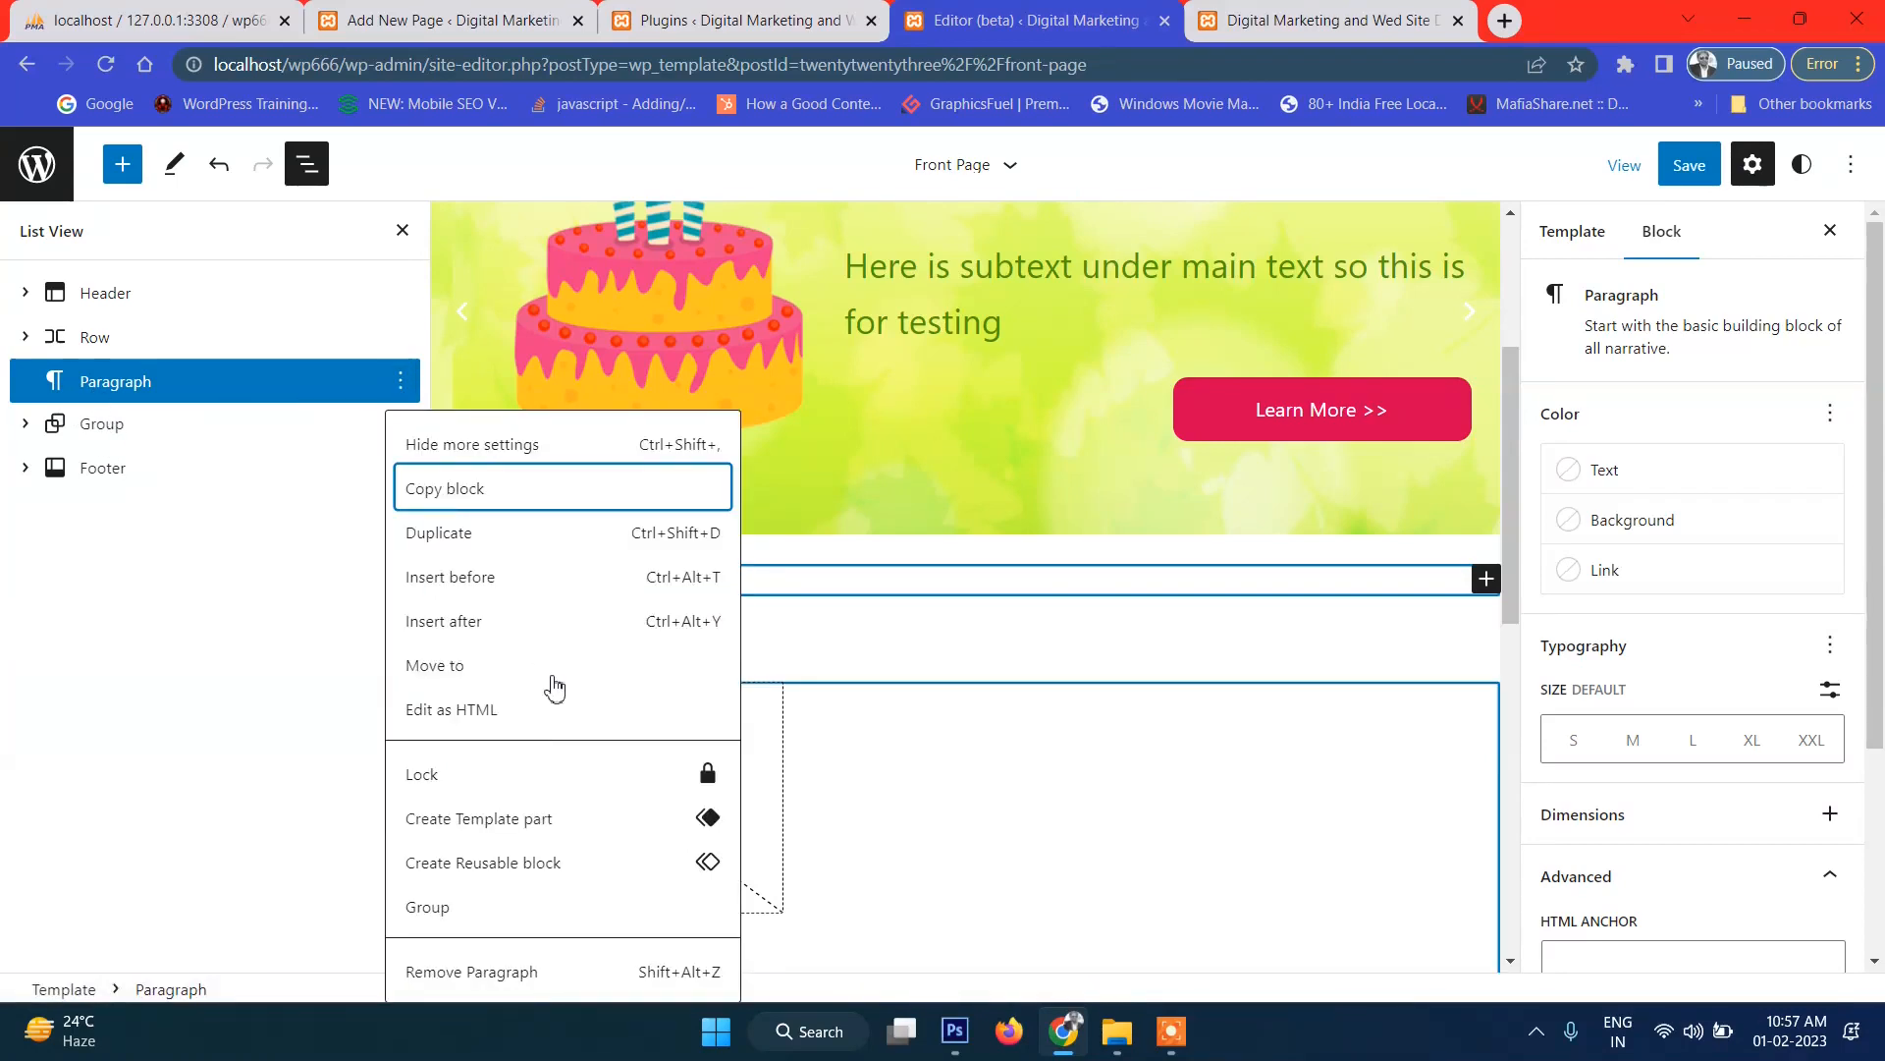
pyautogui.click(447, 909)
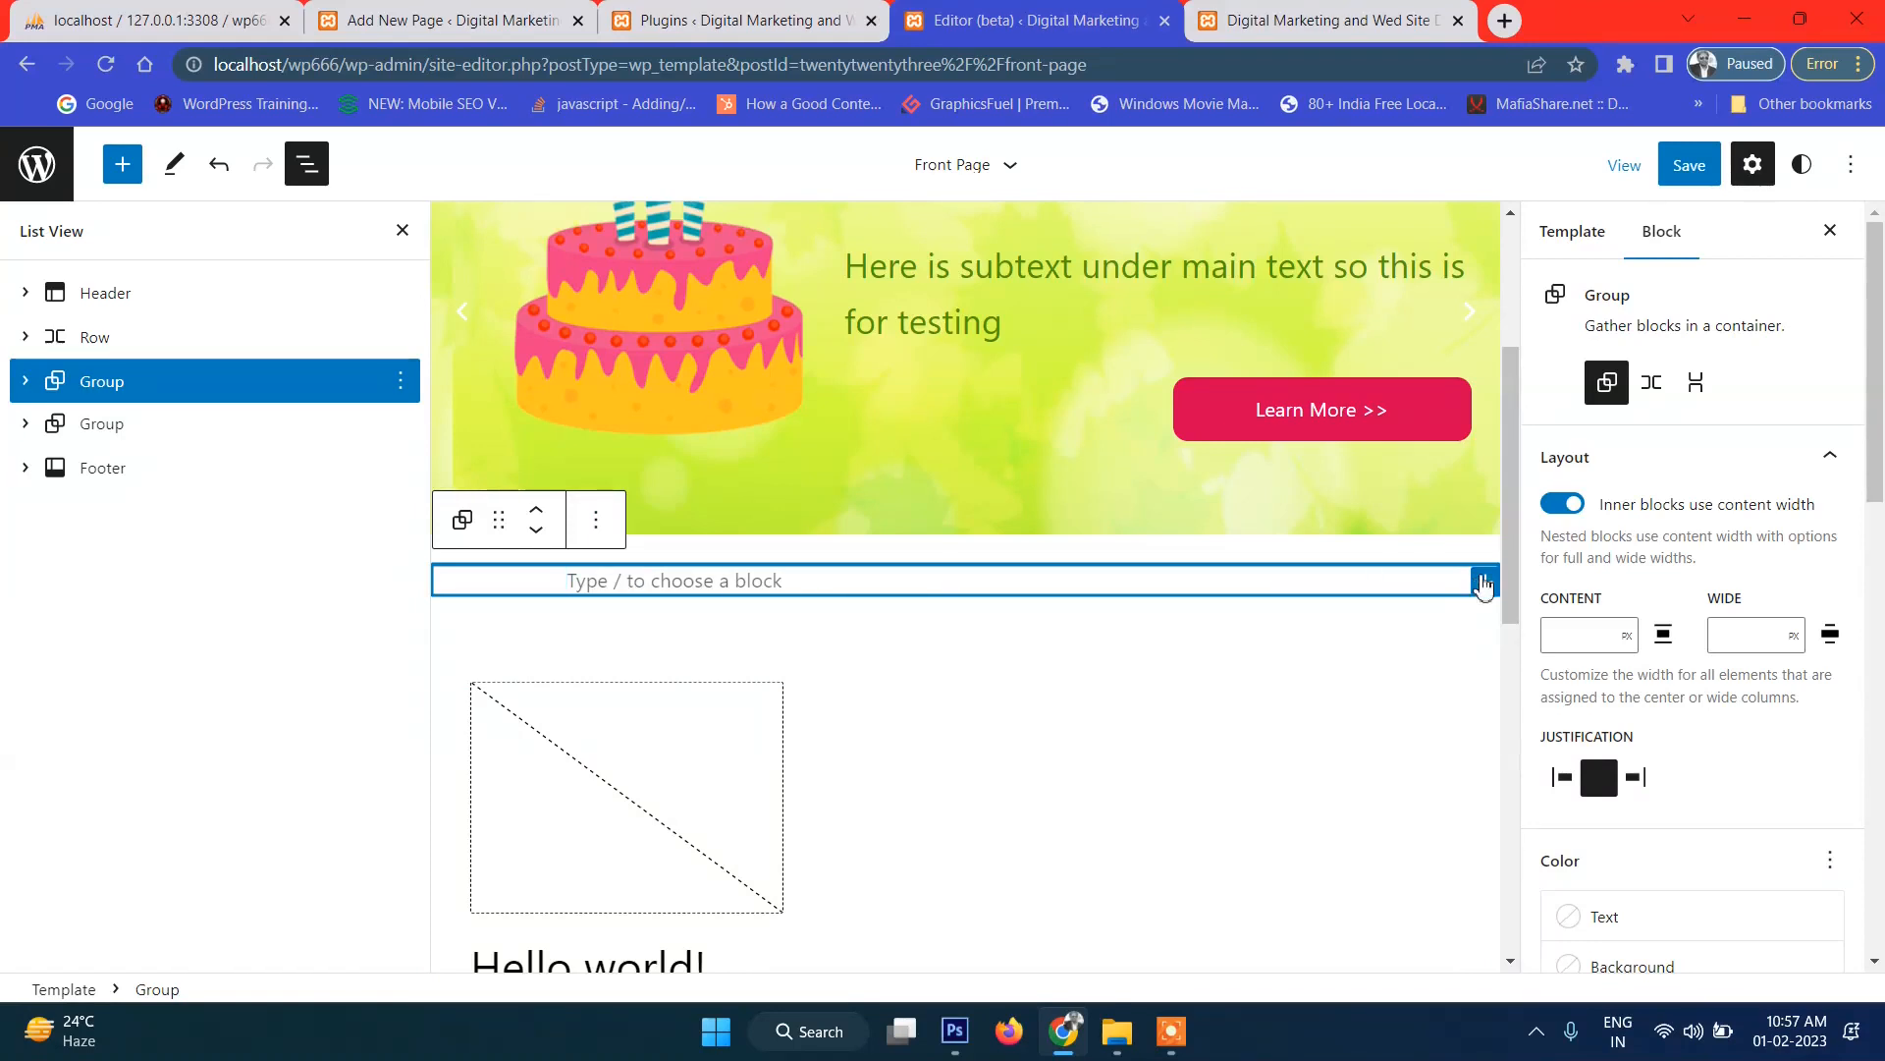
pyautogui.click(1486, 582)
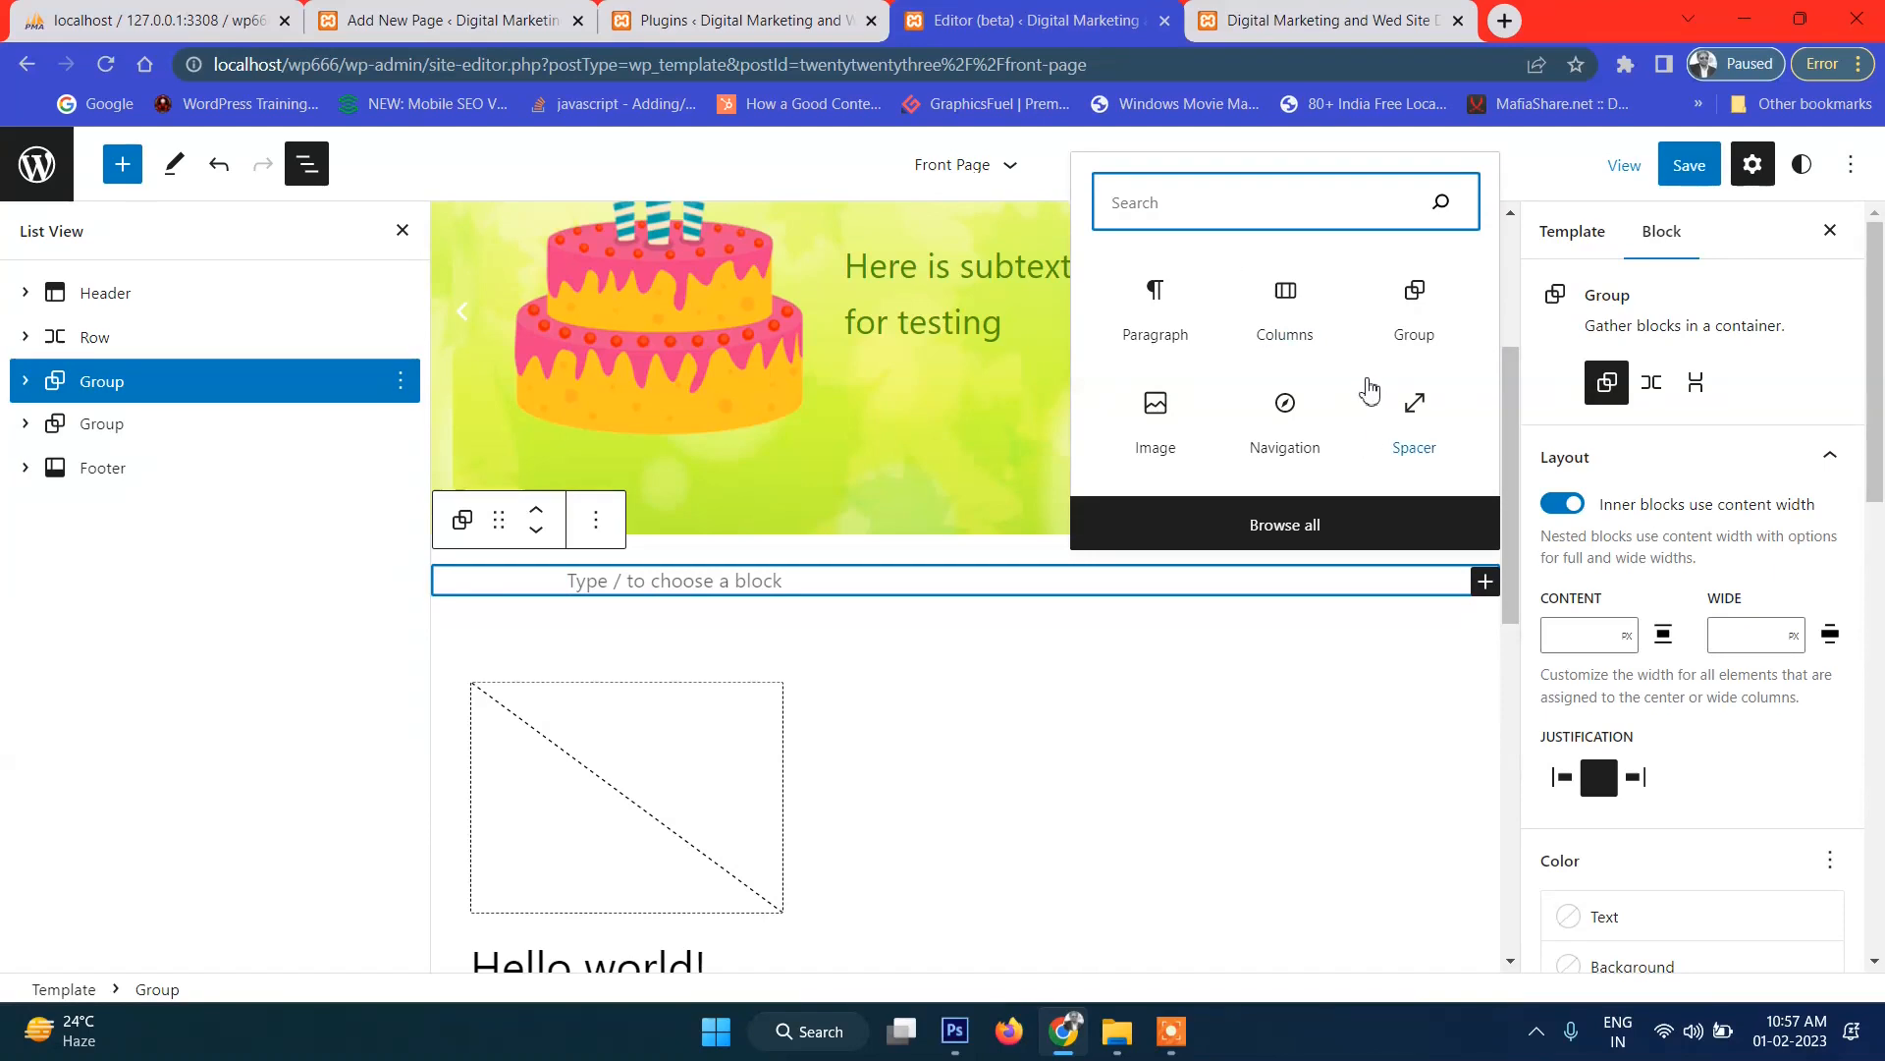
# Add an Image block with featured-post.png to the Group and centre it.
pyautogui.click(1156, 422)
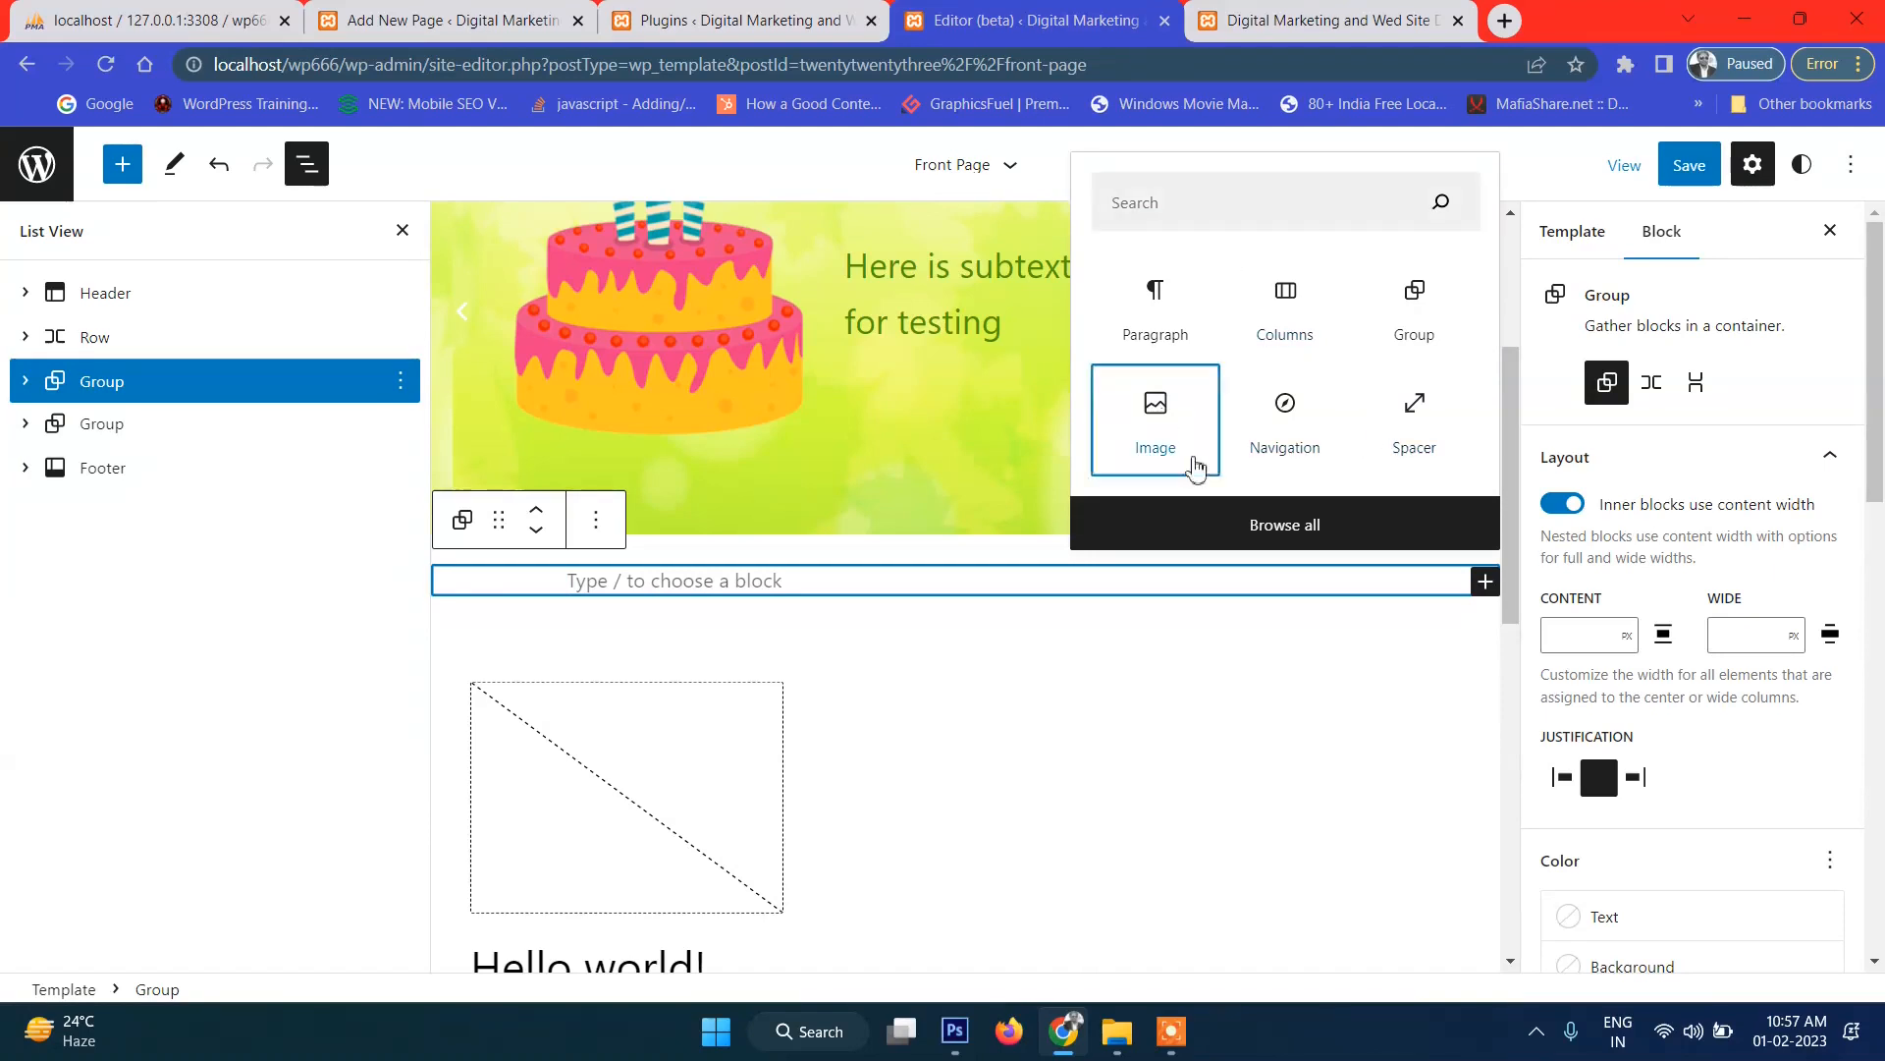
pyautogui.click(611, 801)
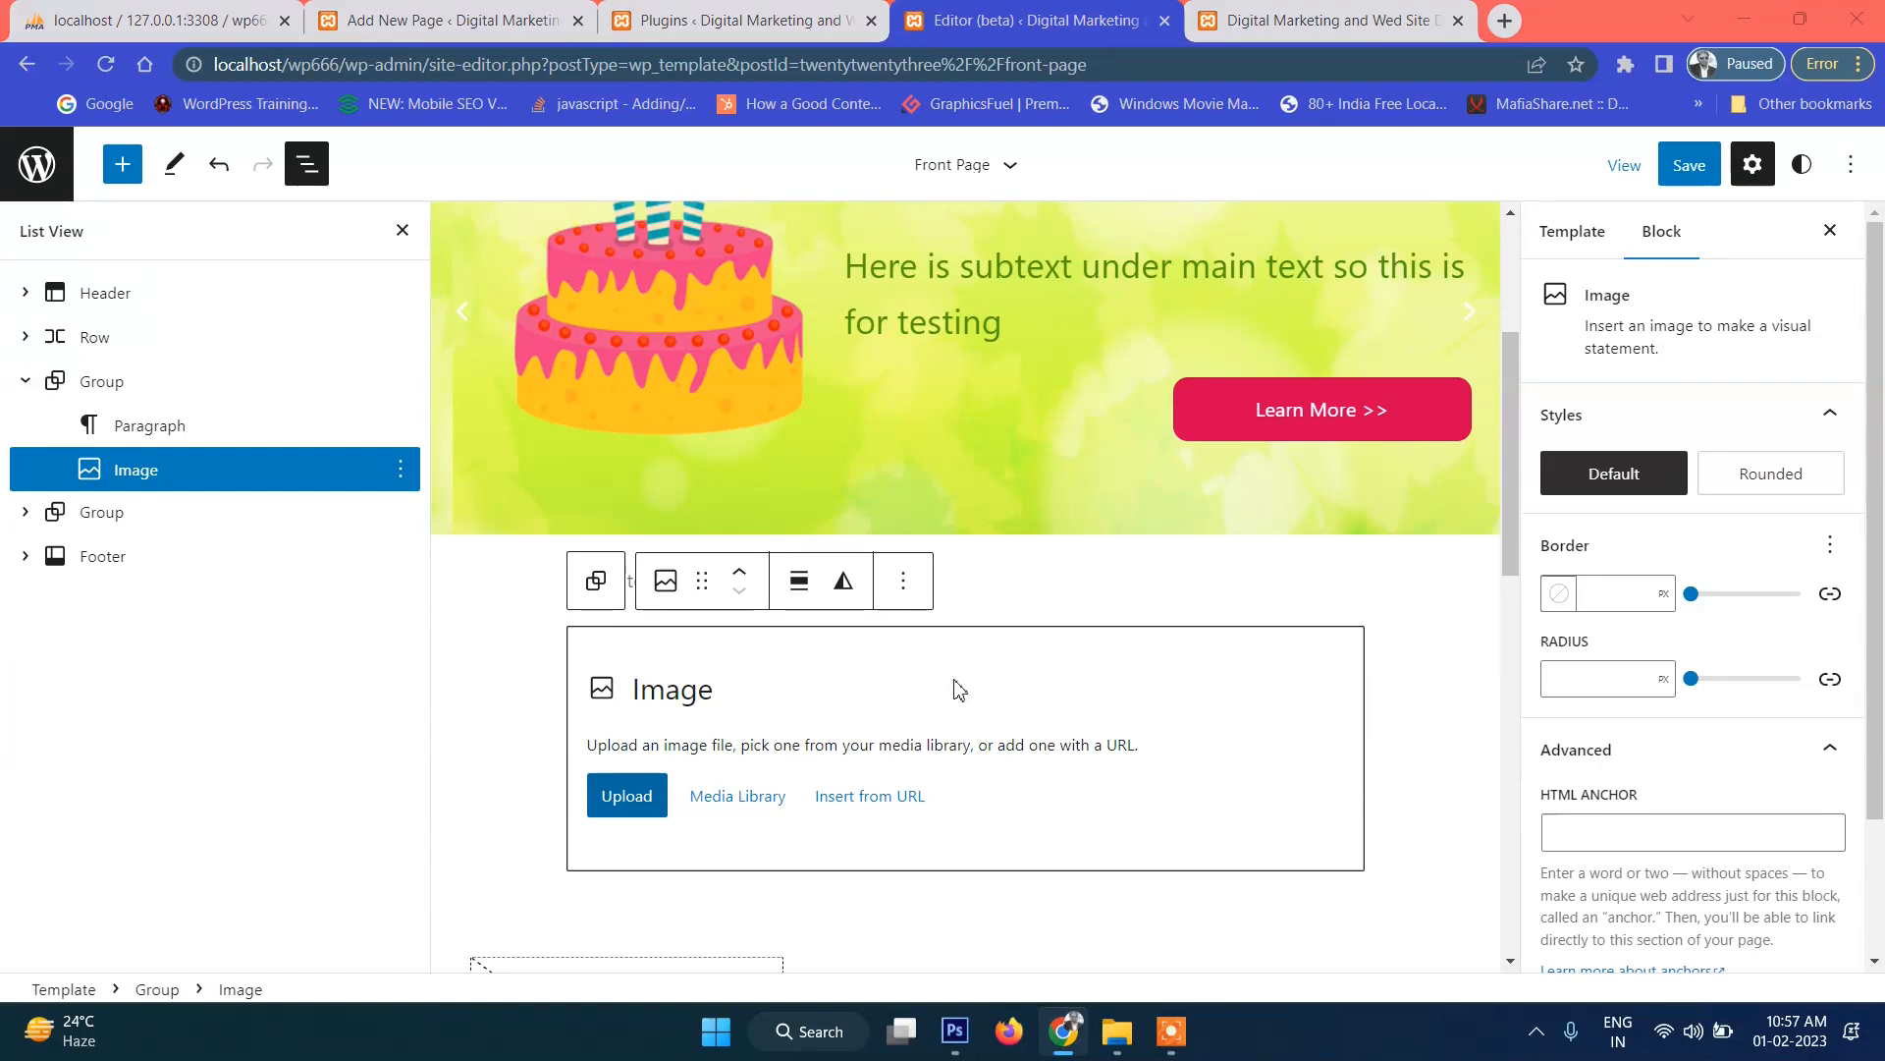
pyautogui.click(1021, 491)
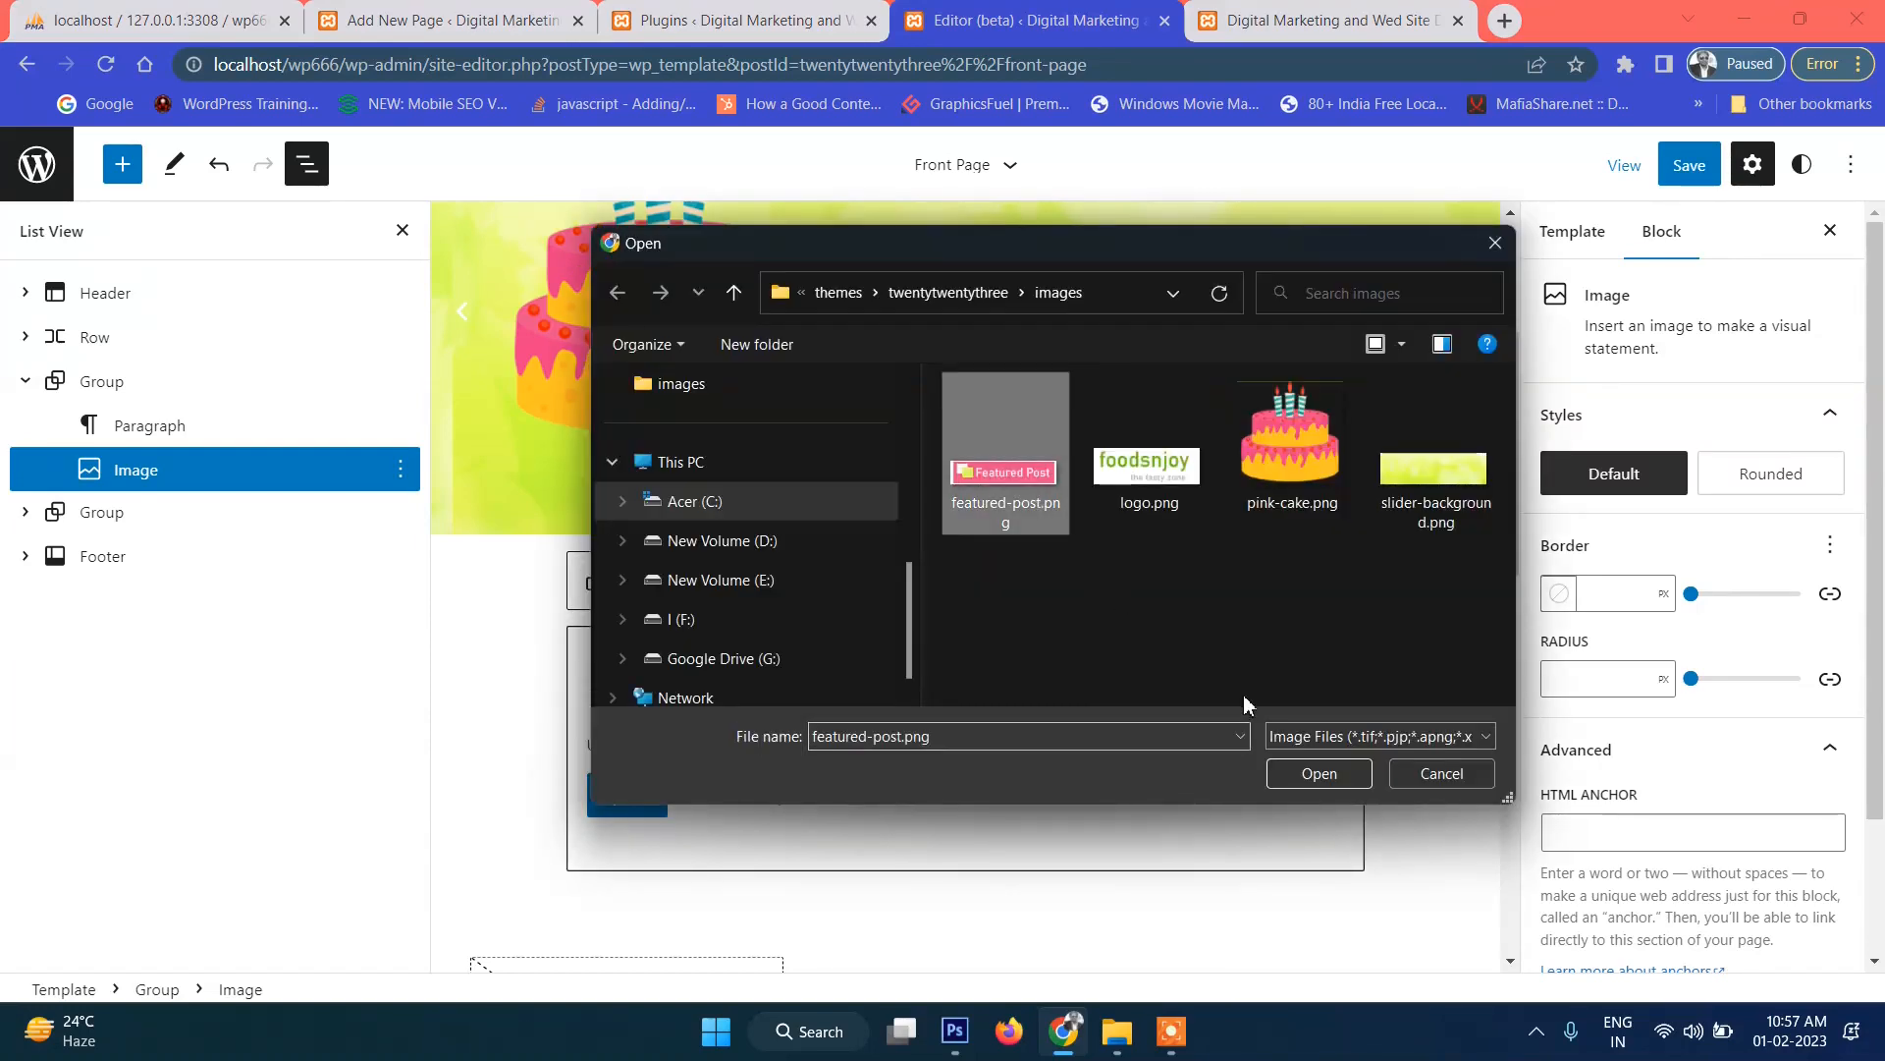
pyautogui.click(1306, 773)
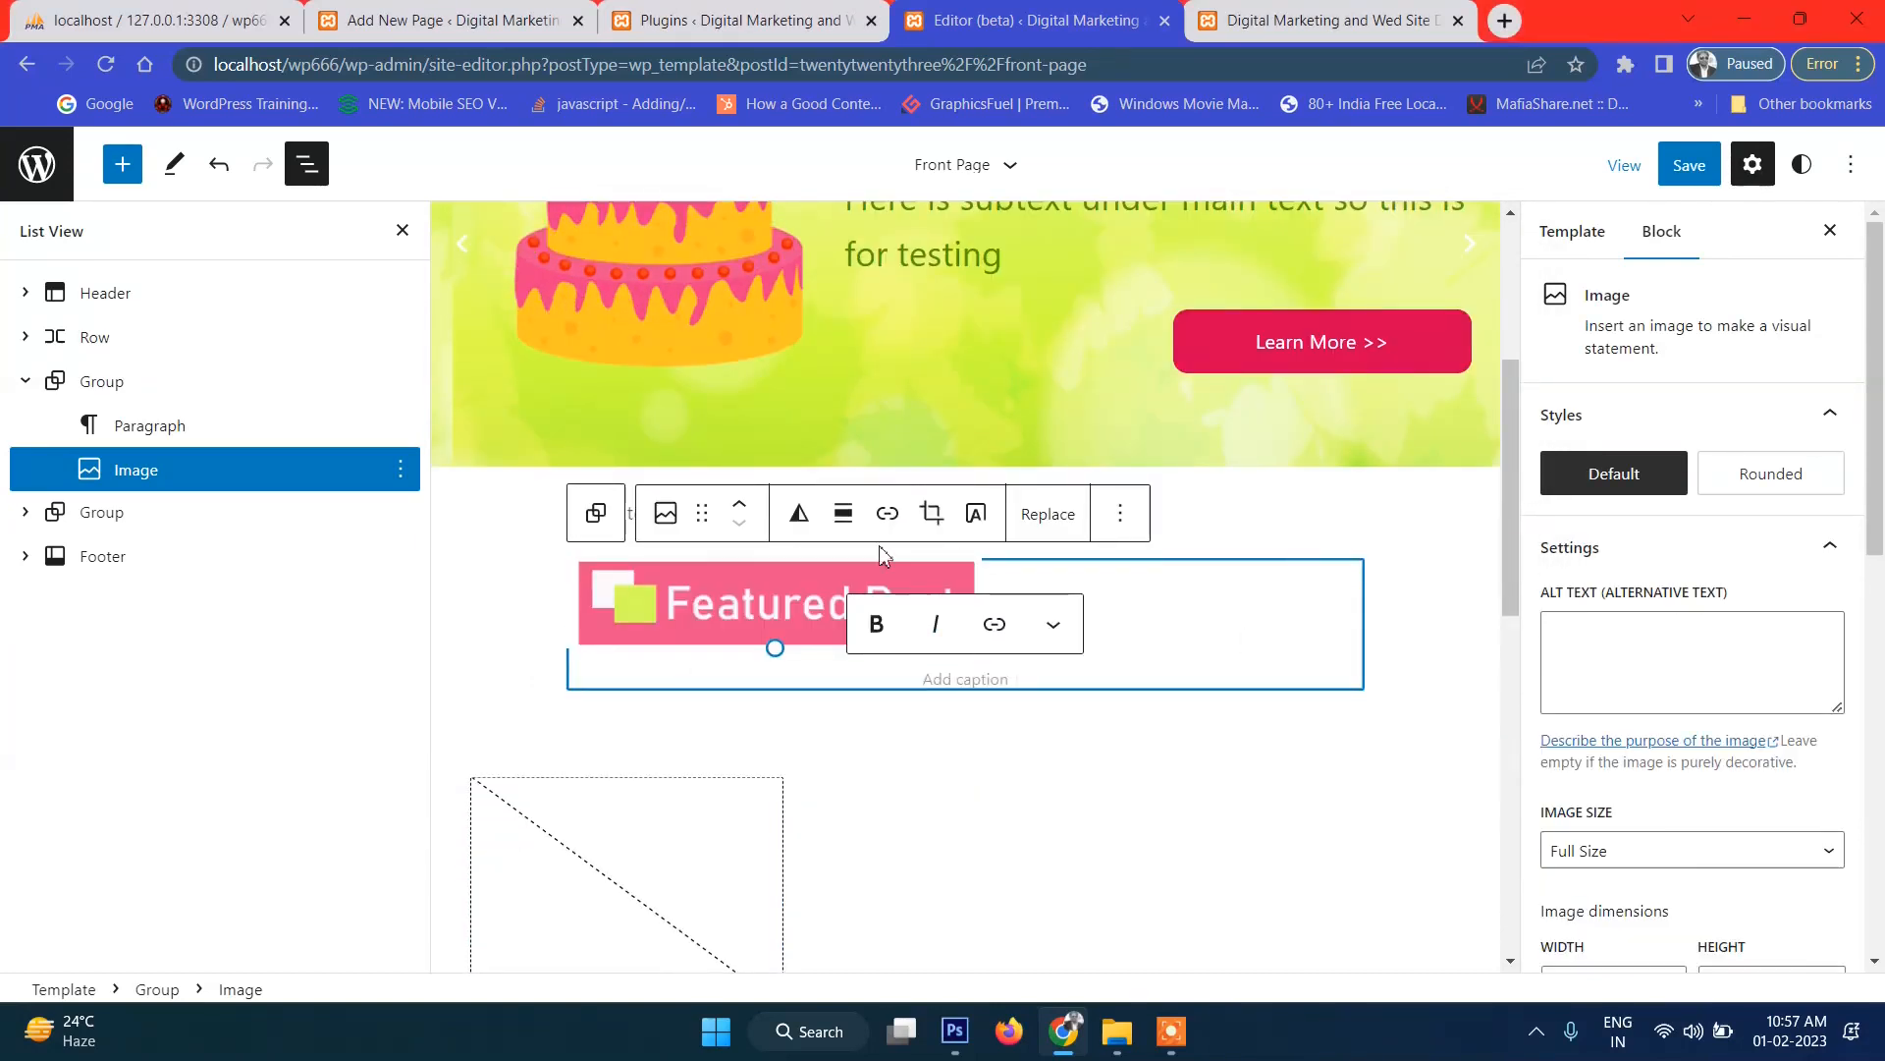
pyautogui.click(799, 512)
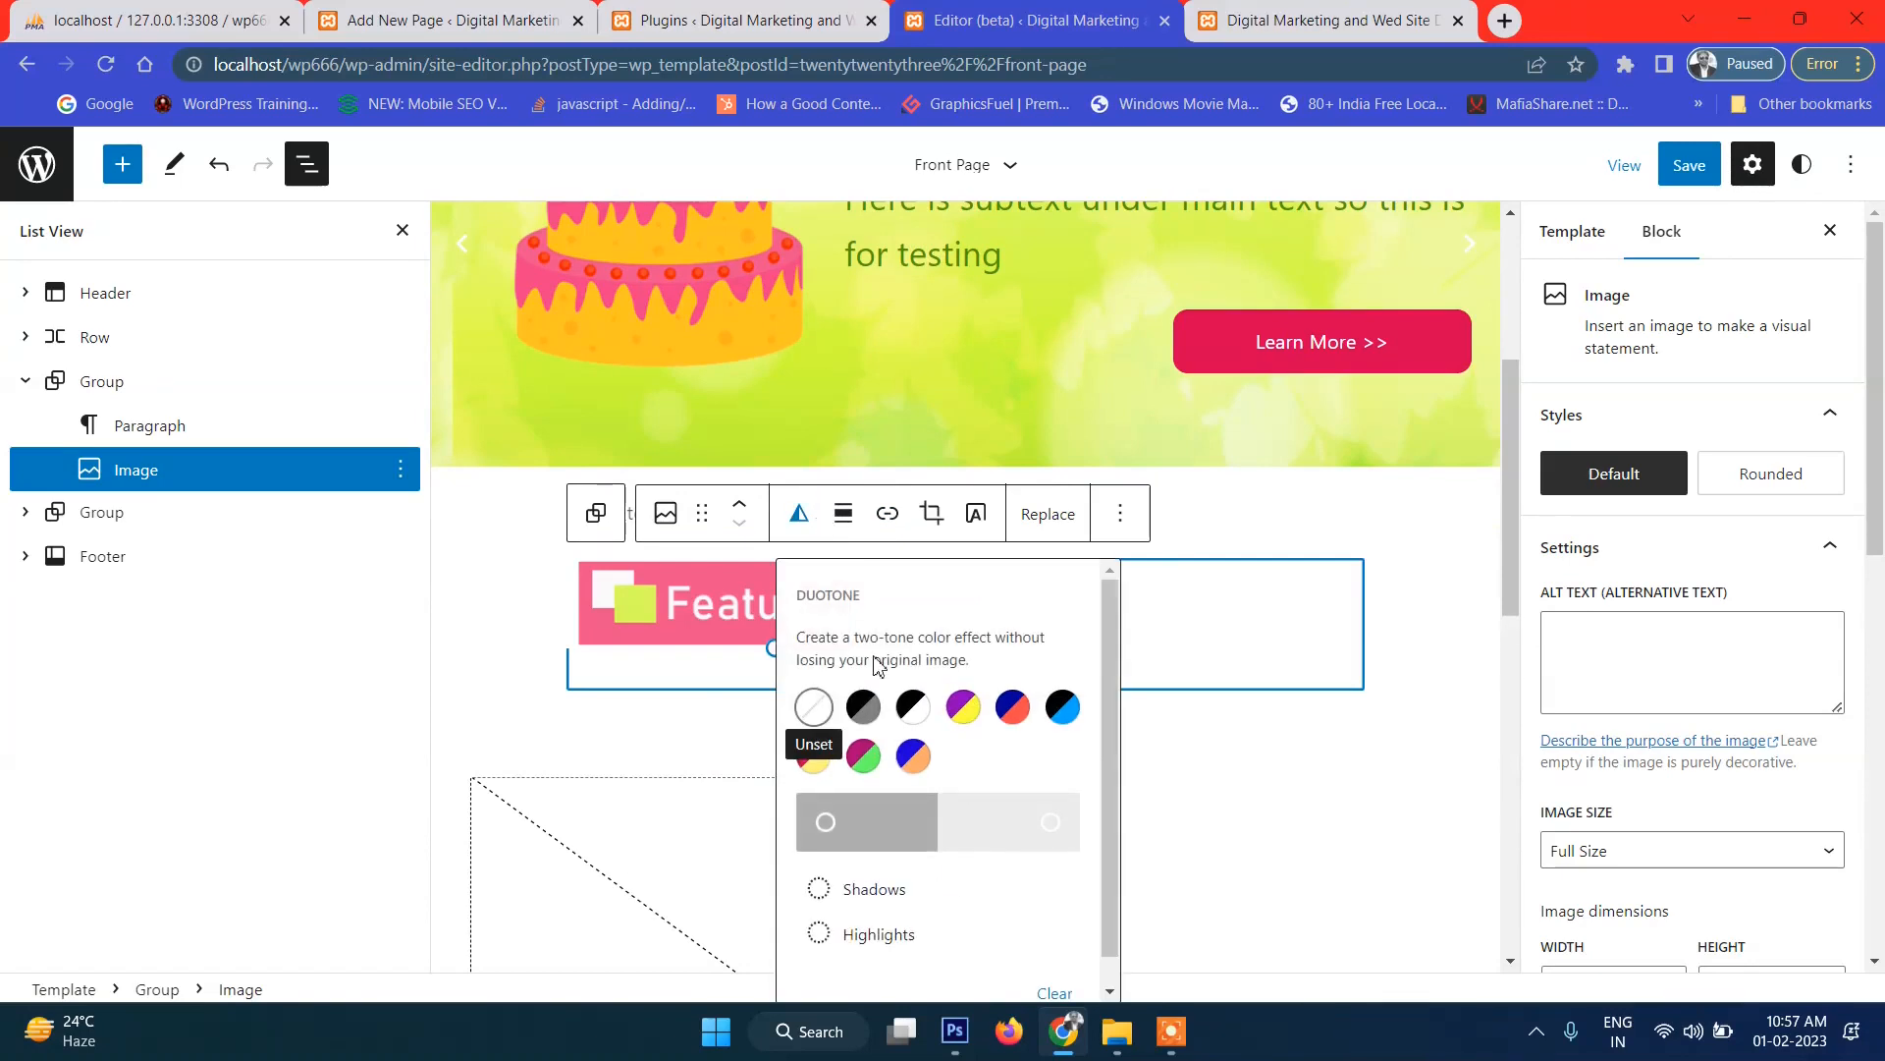
pyautogui.click(843, 513)
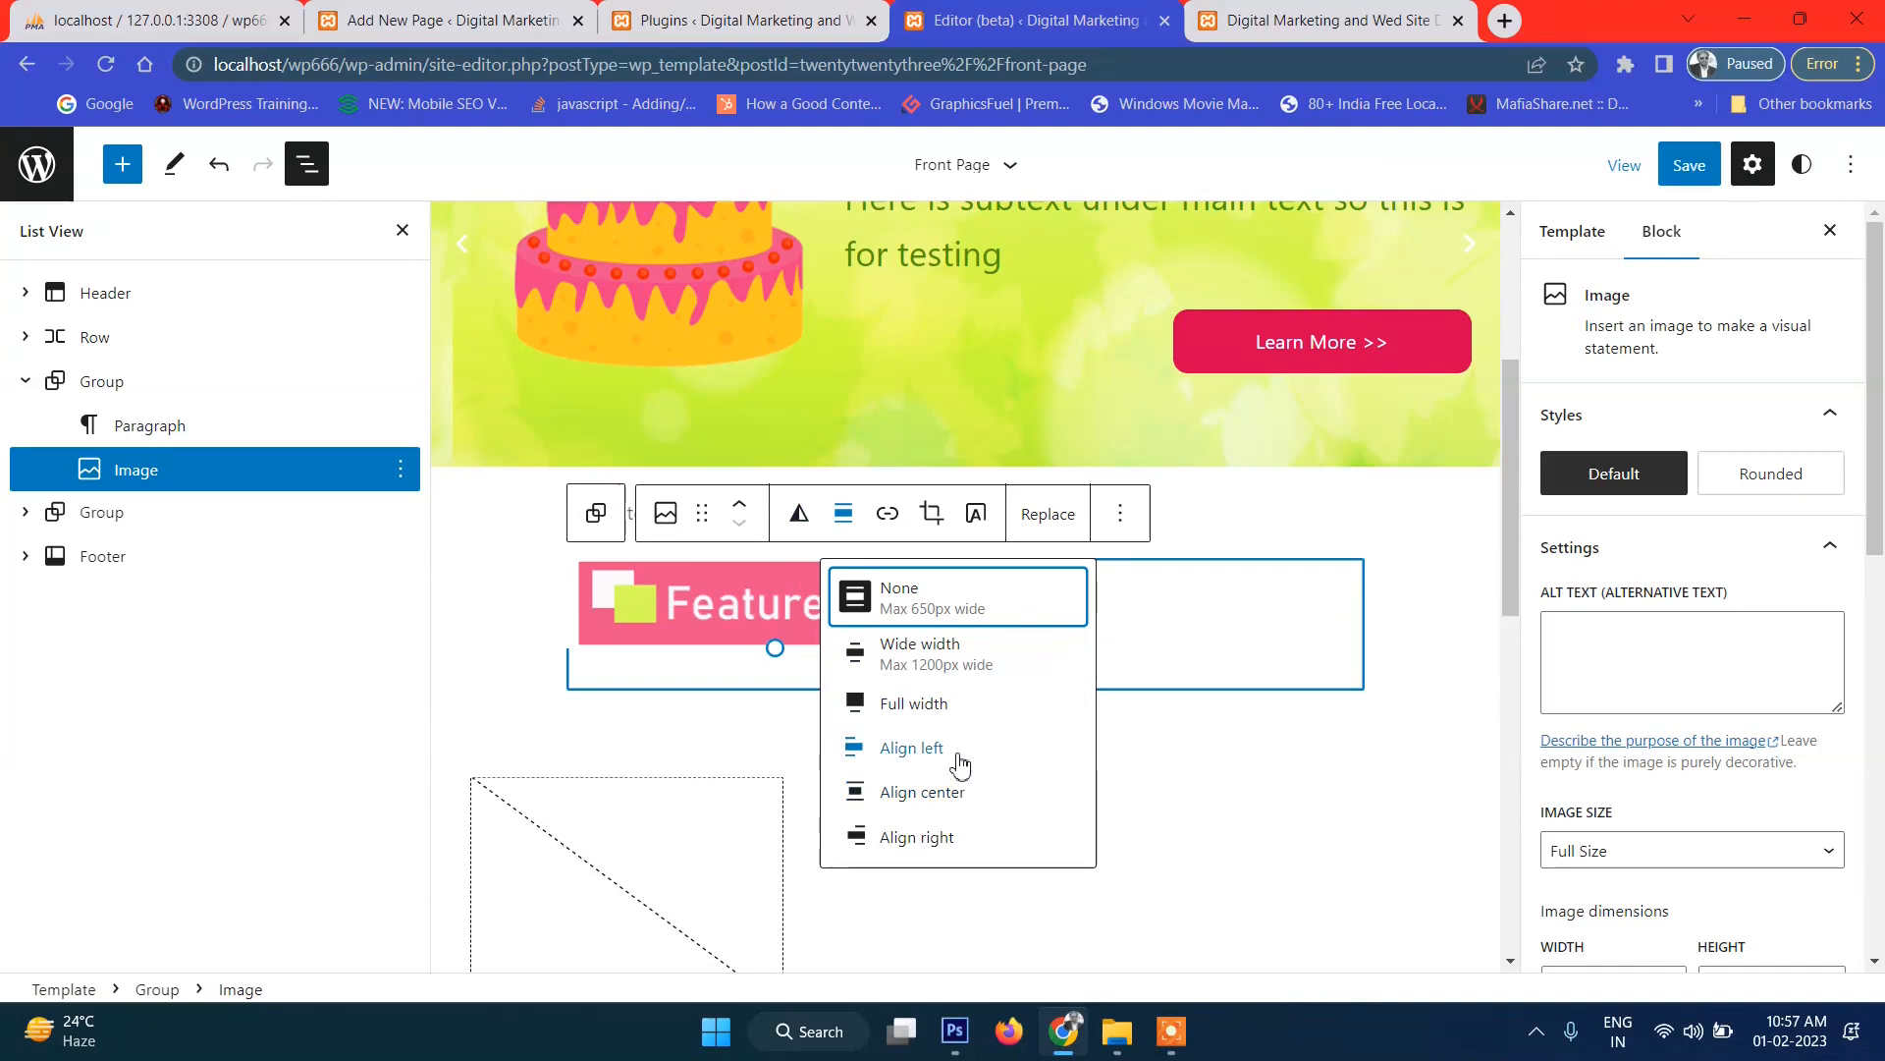
pyautogui.click(973, 797)
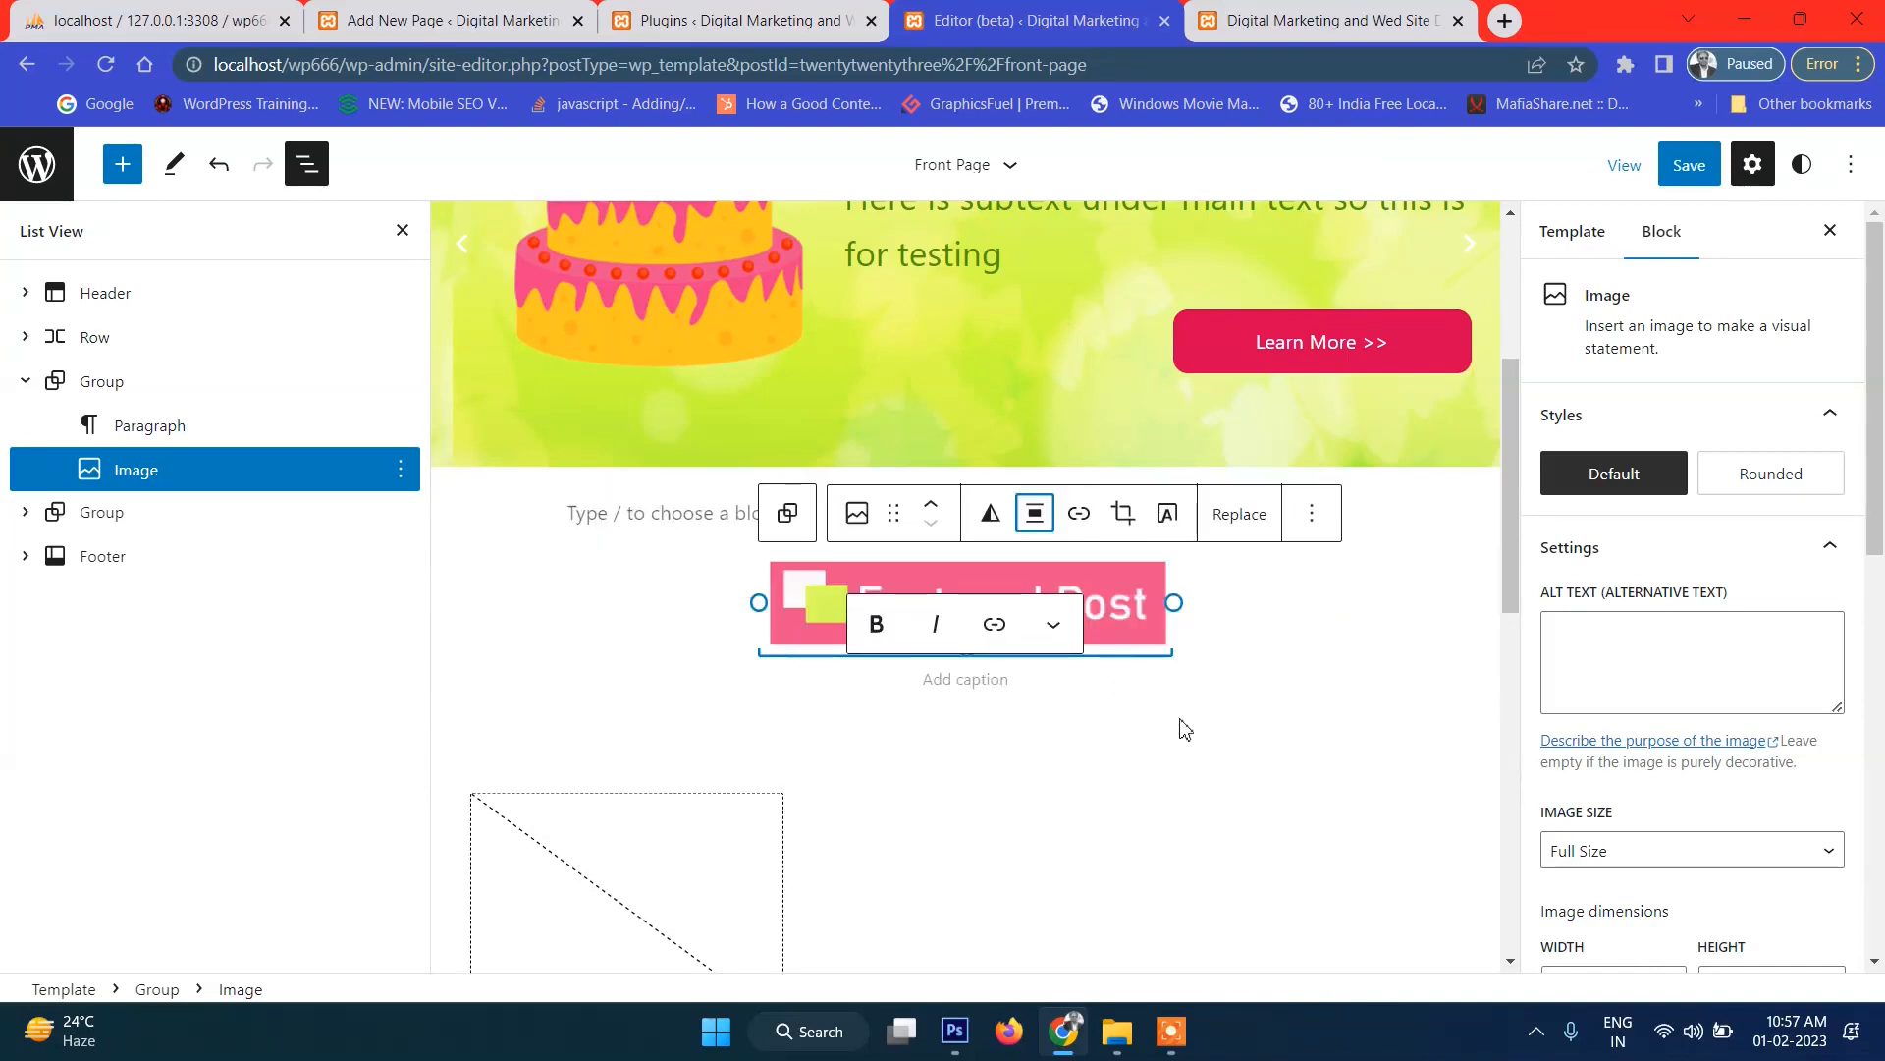
# Shrink the Featured Post image slightly and save the Front Page template.
pyautogui.click(1151, 617)
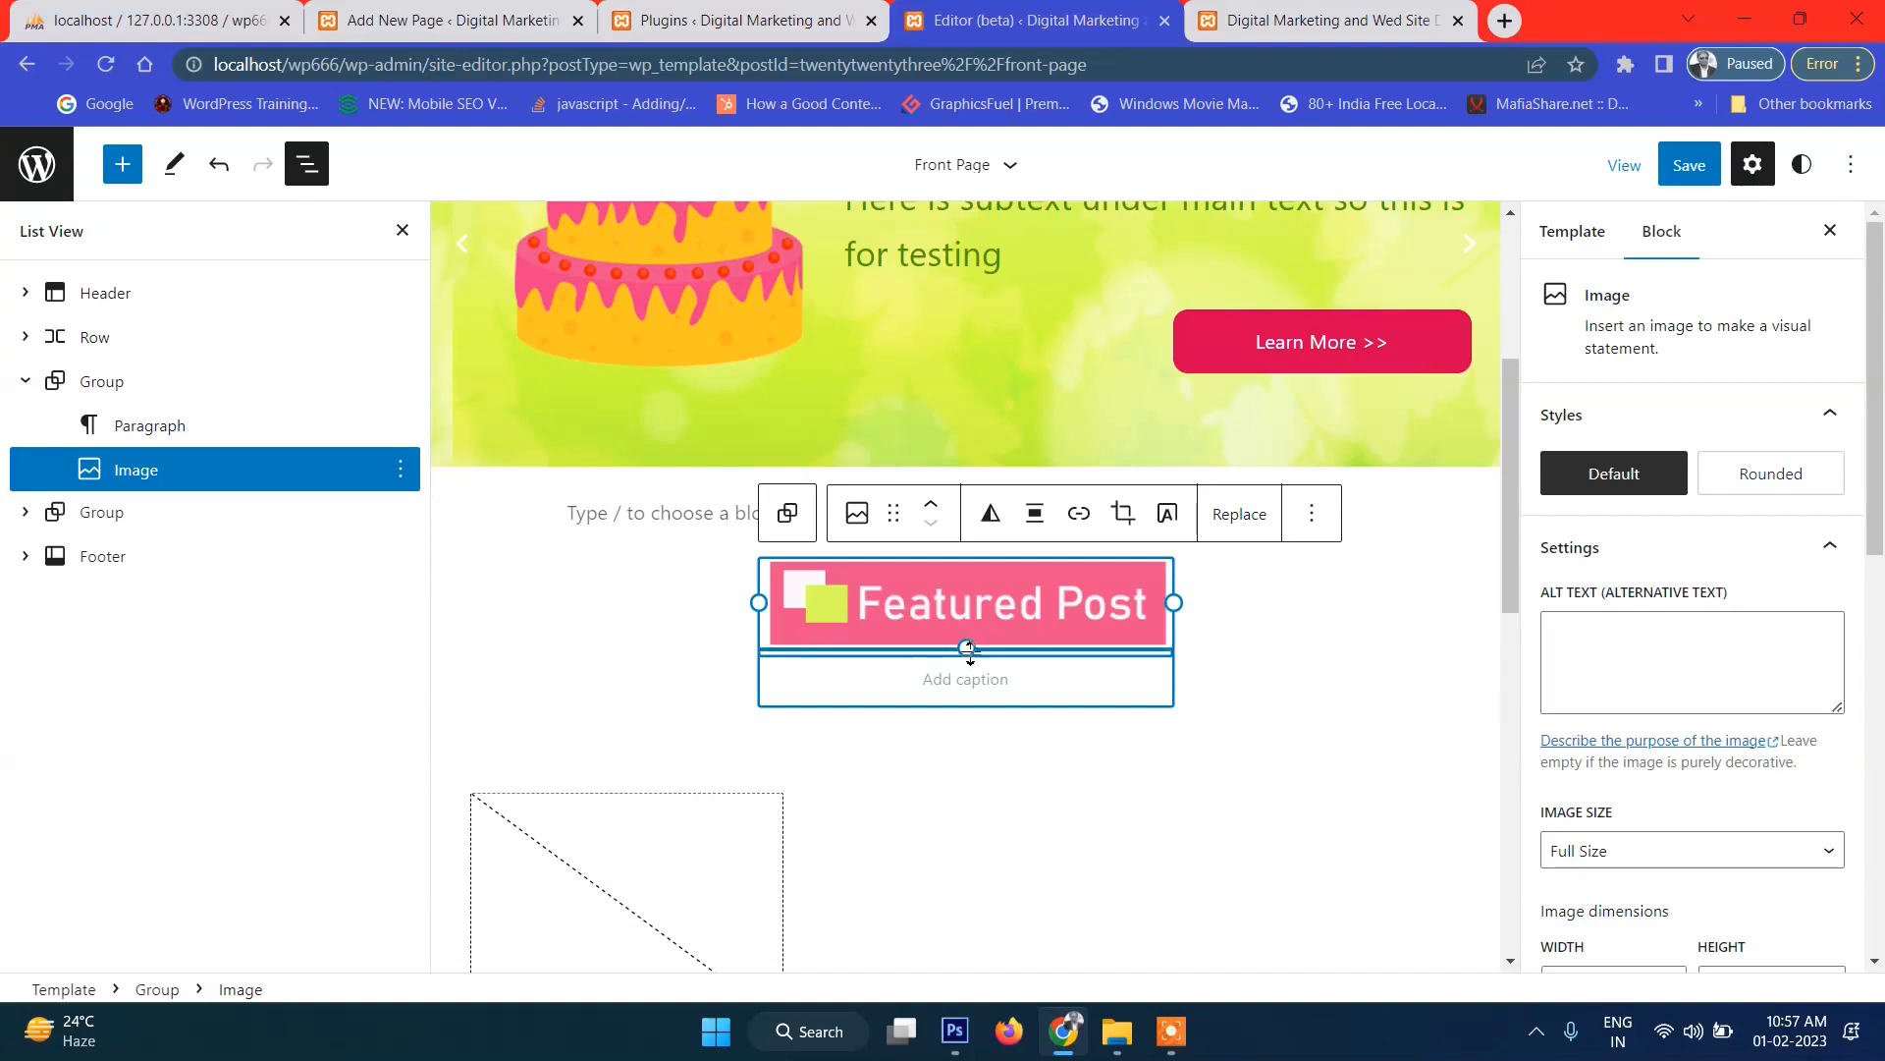
pyautogui.moveTo(968, 650); pyautogui.dragTo(967, 630)
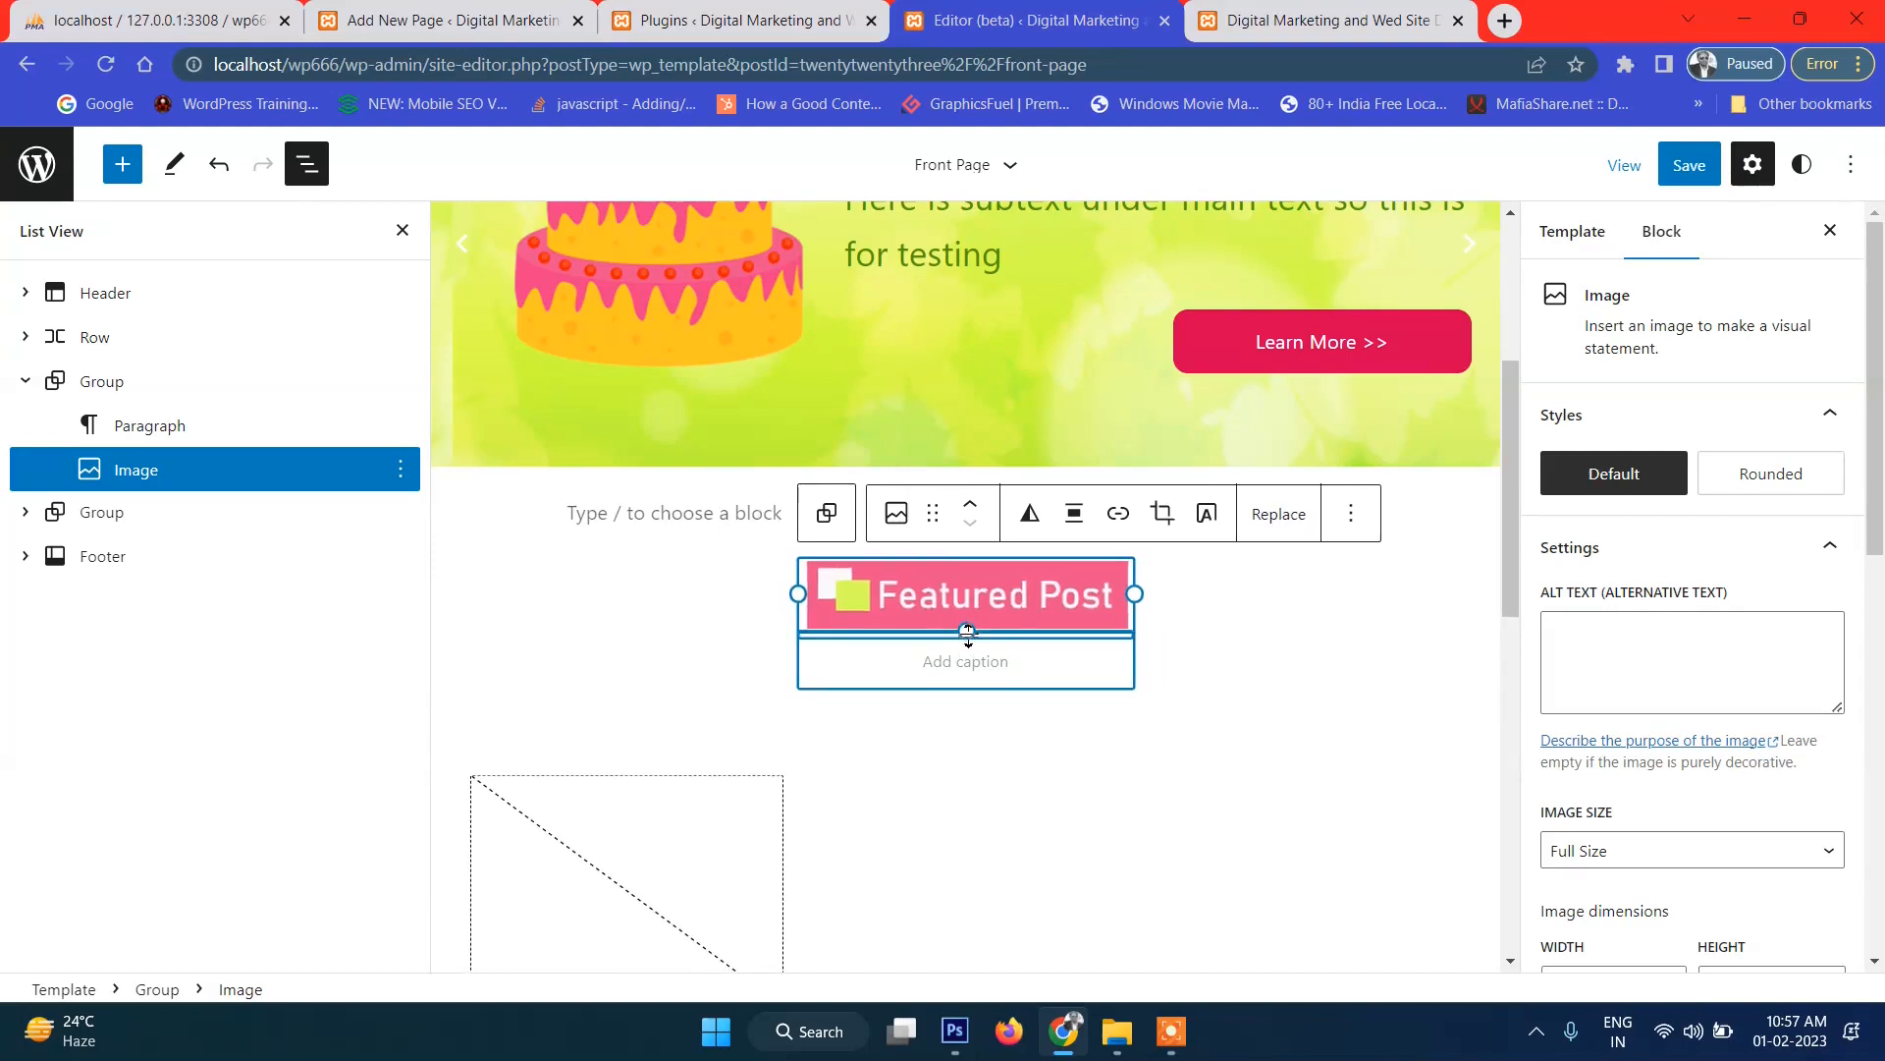
pyautogui.scroll(-3, 1275, 675)
pyautogui.scroll(3, 1274, 678)
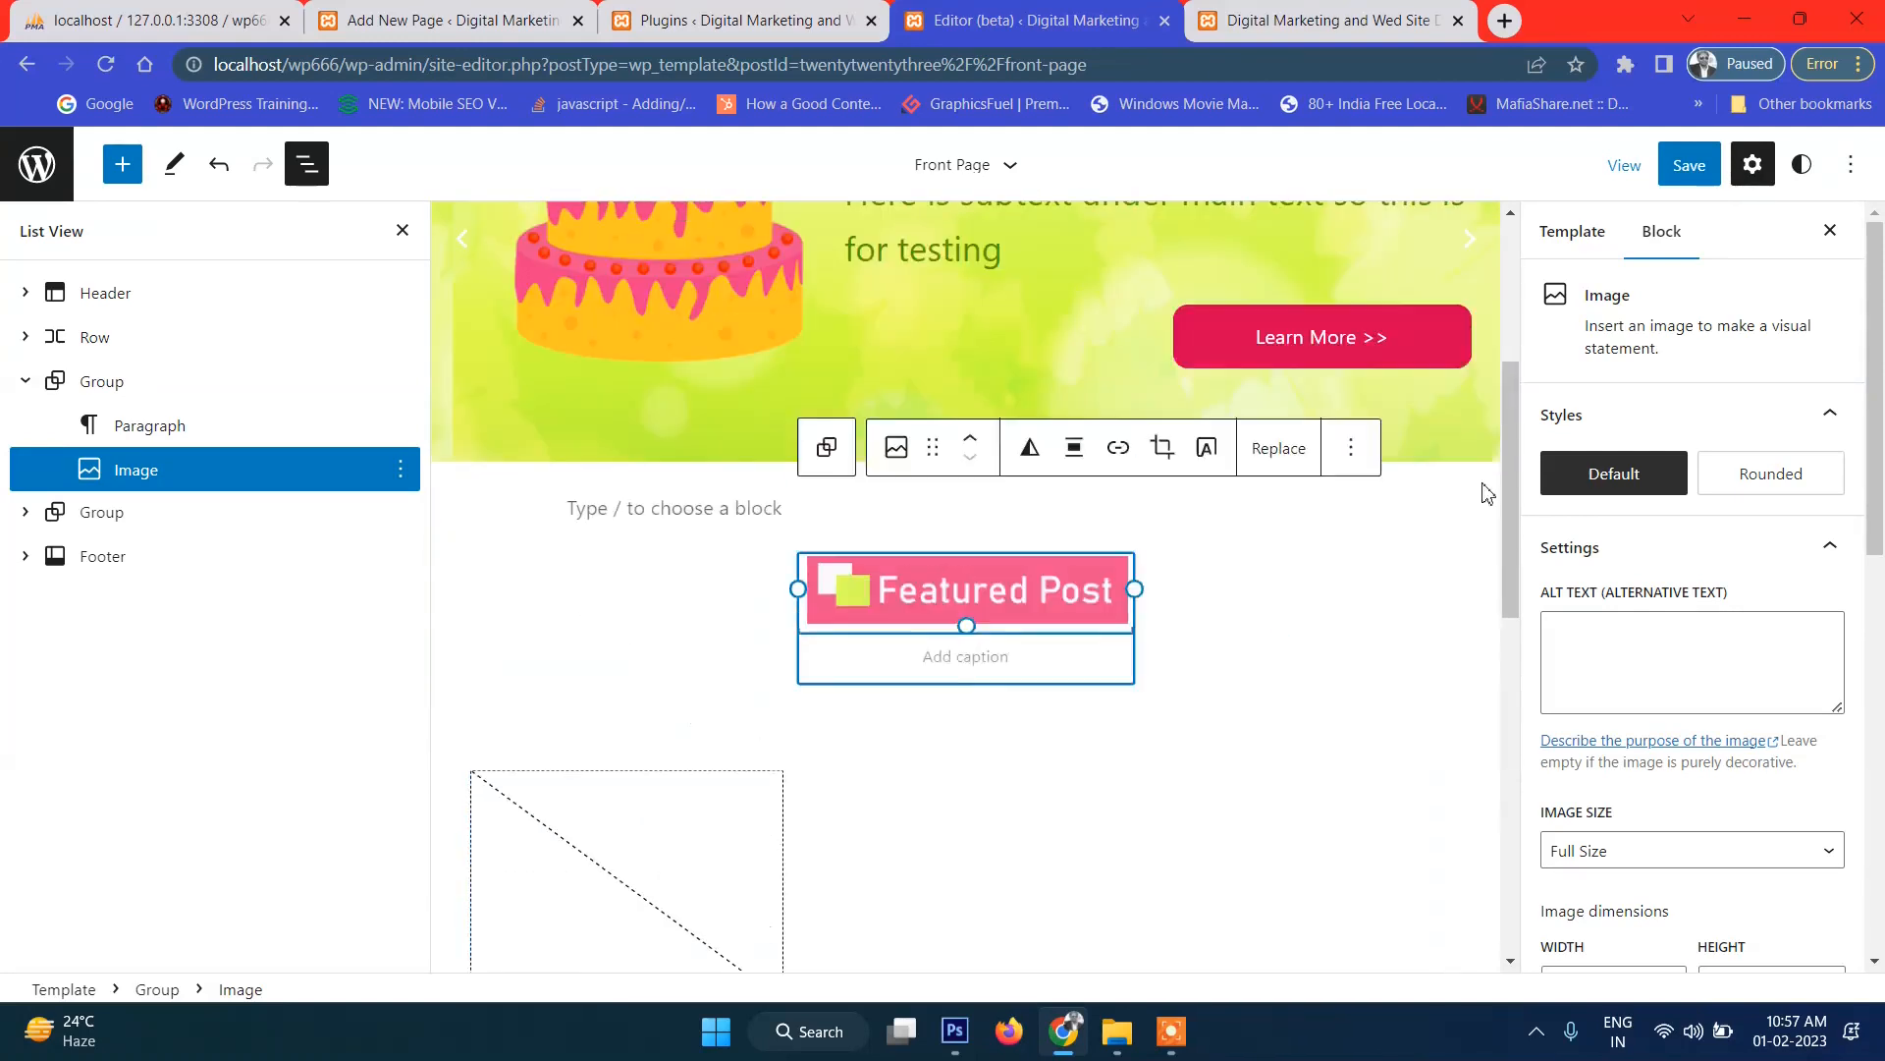
pyautogui.click(1682, 165)
pyautogui.click(1683, 165)
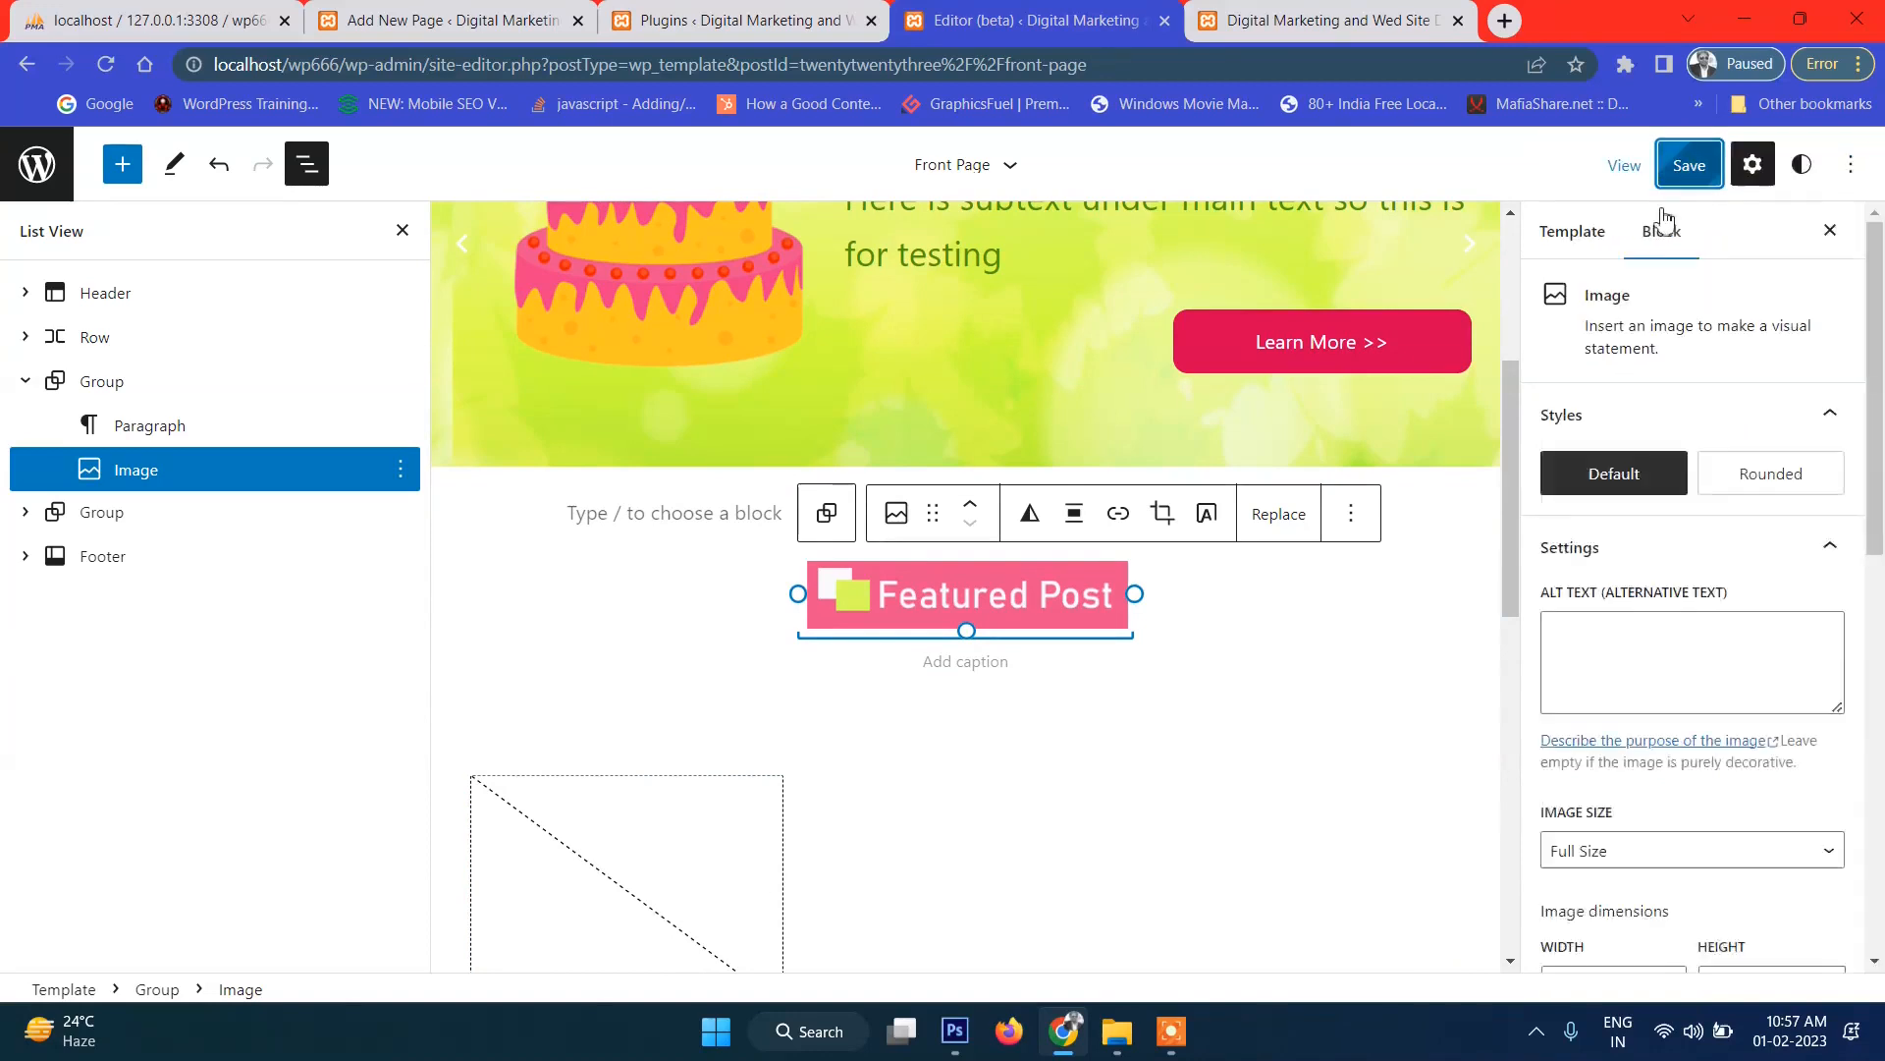
# Reload the live front page and check the centred Featured Post badge below the slider.
pyautogui.click(1333, 18)
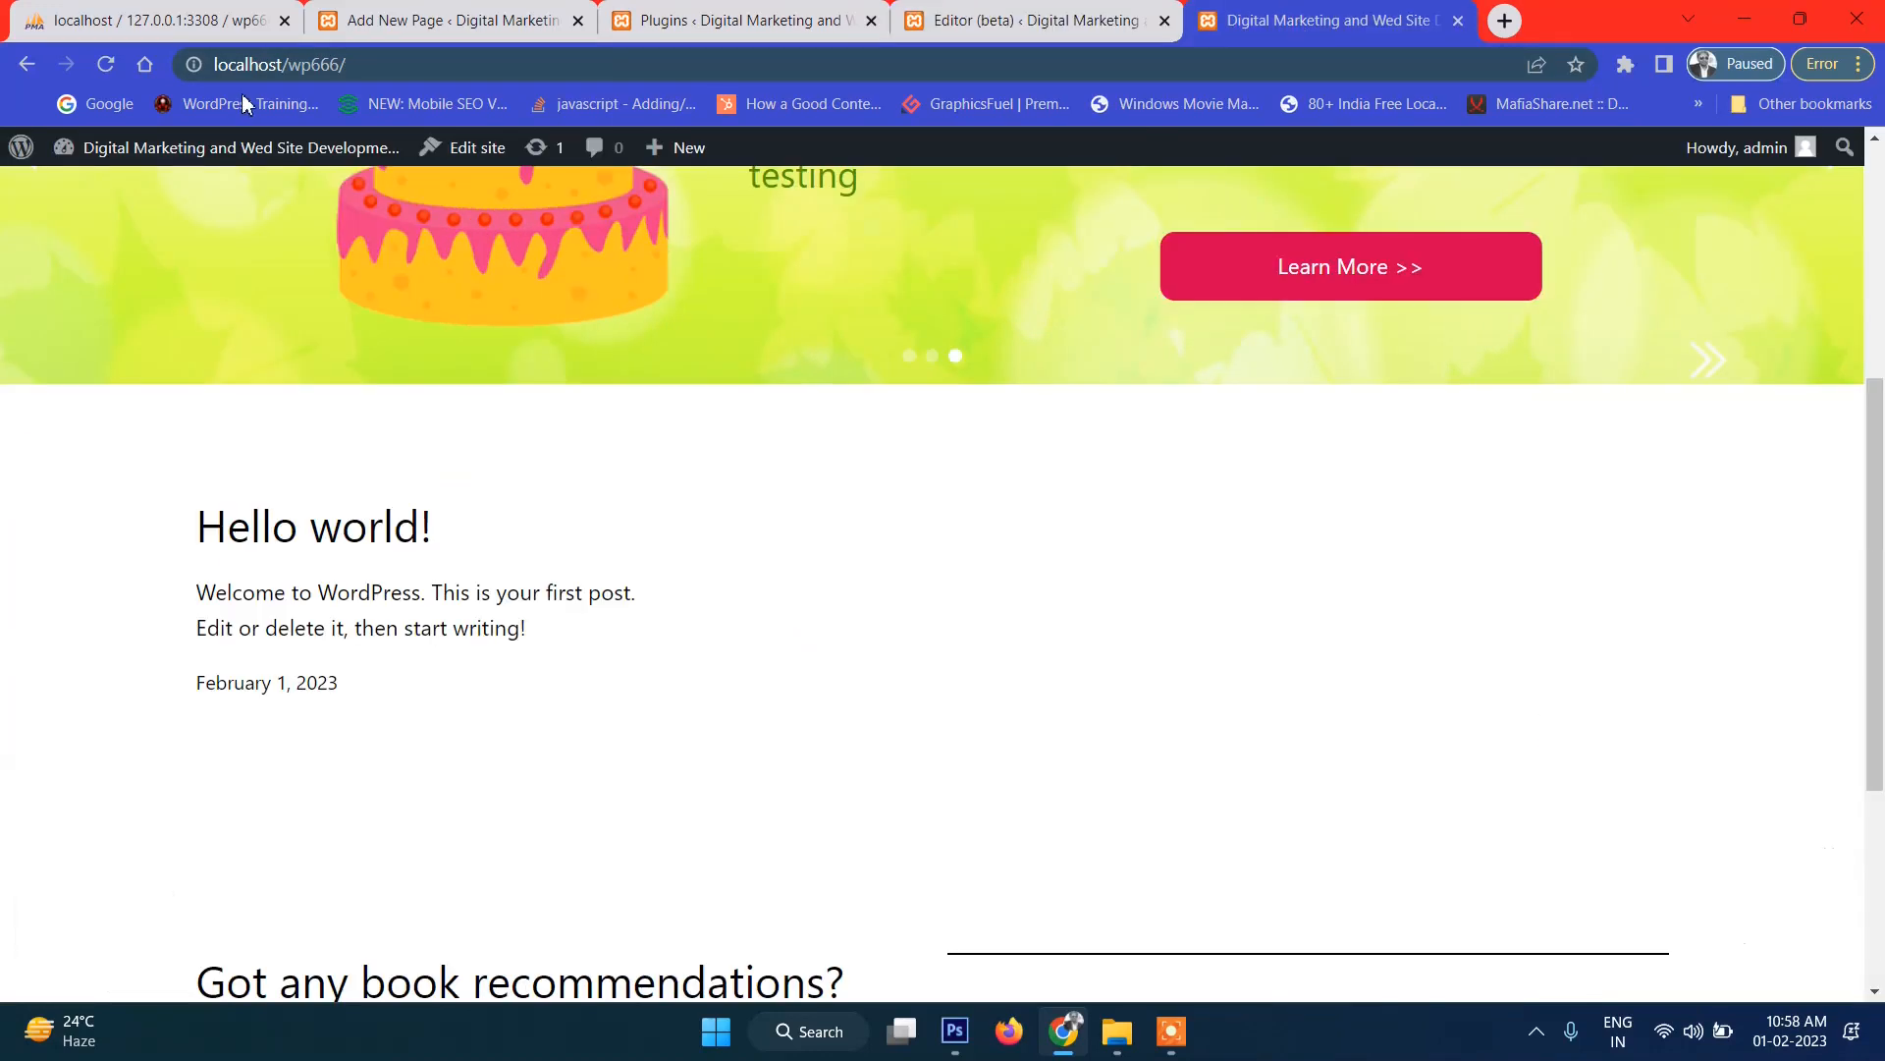
pyautogui.click(106, 64)
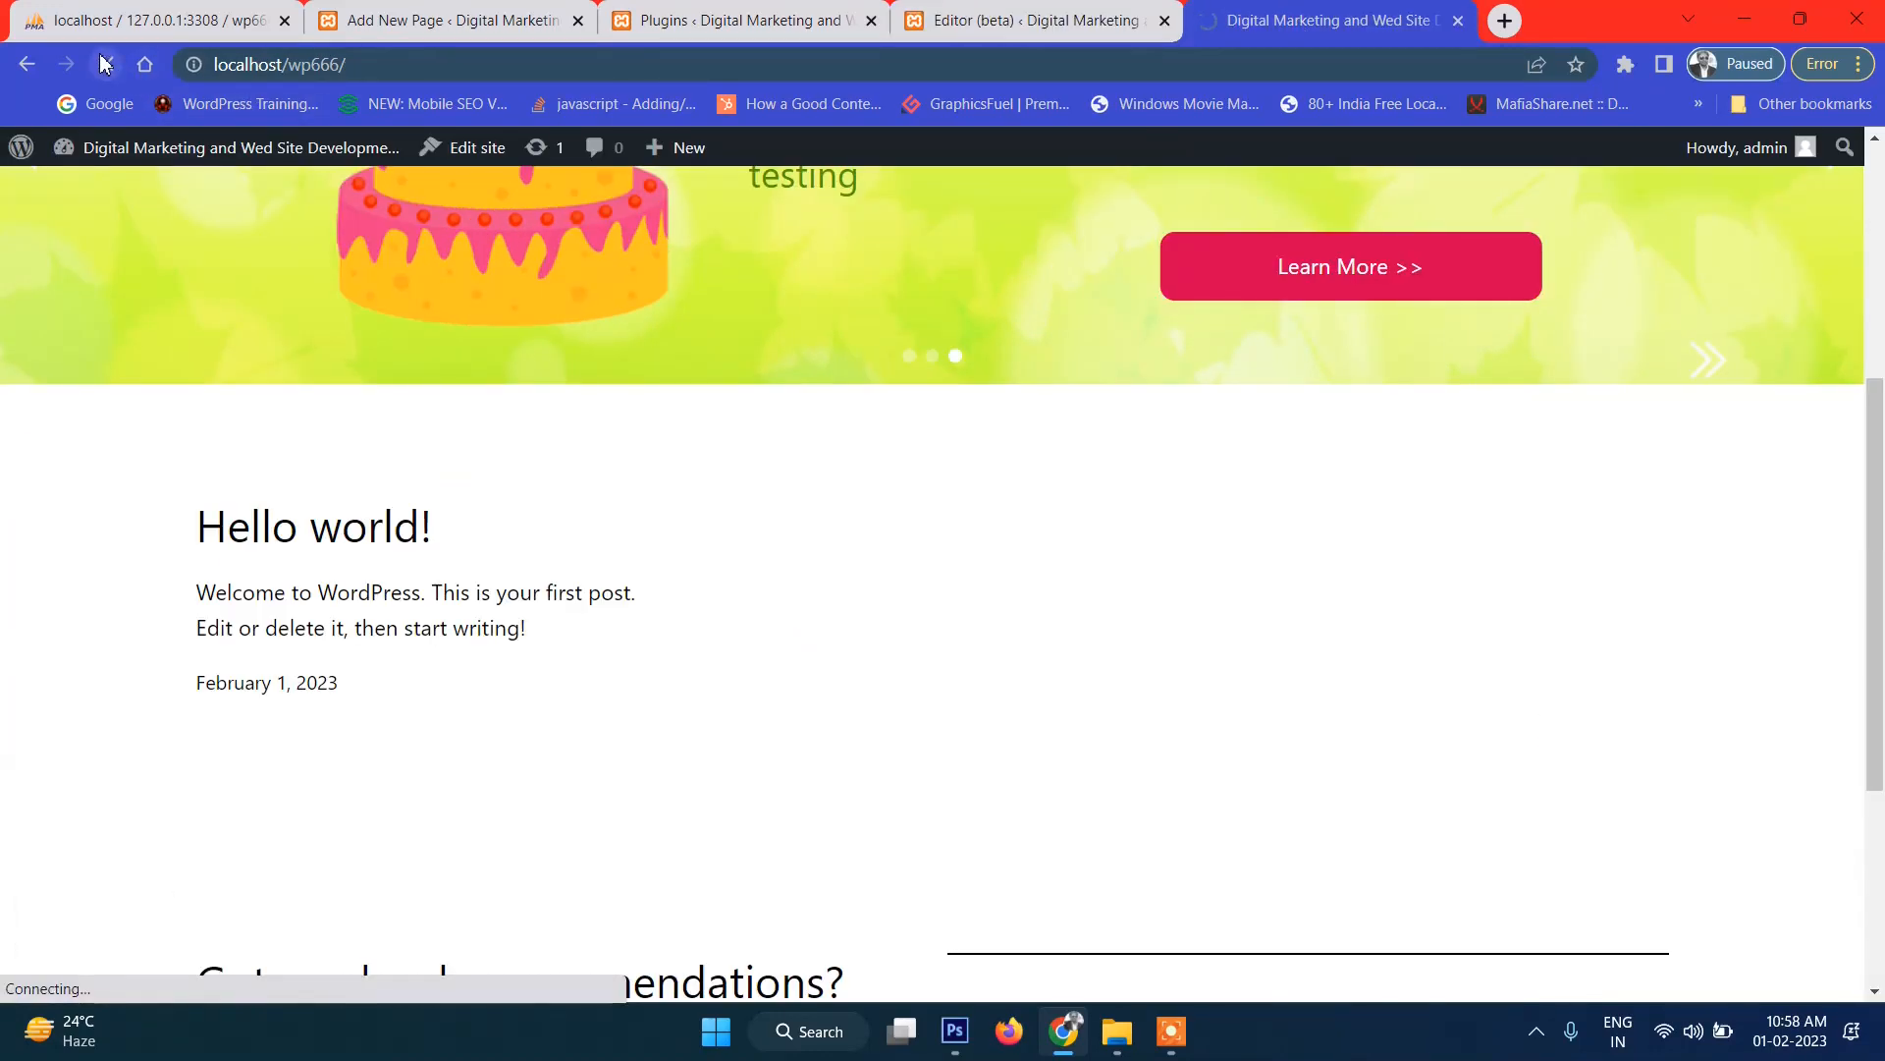
pyautogui.scroll(-3, 1001, 597)
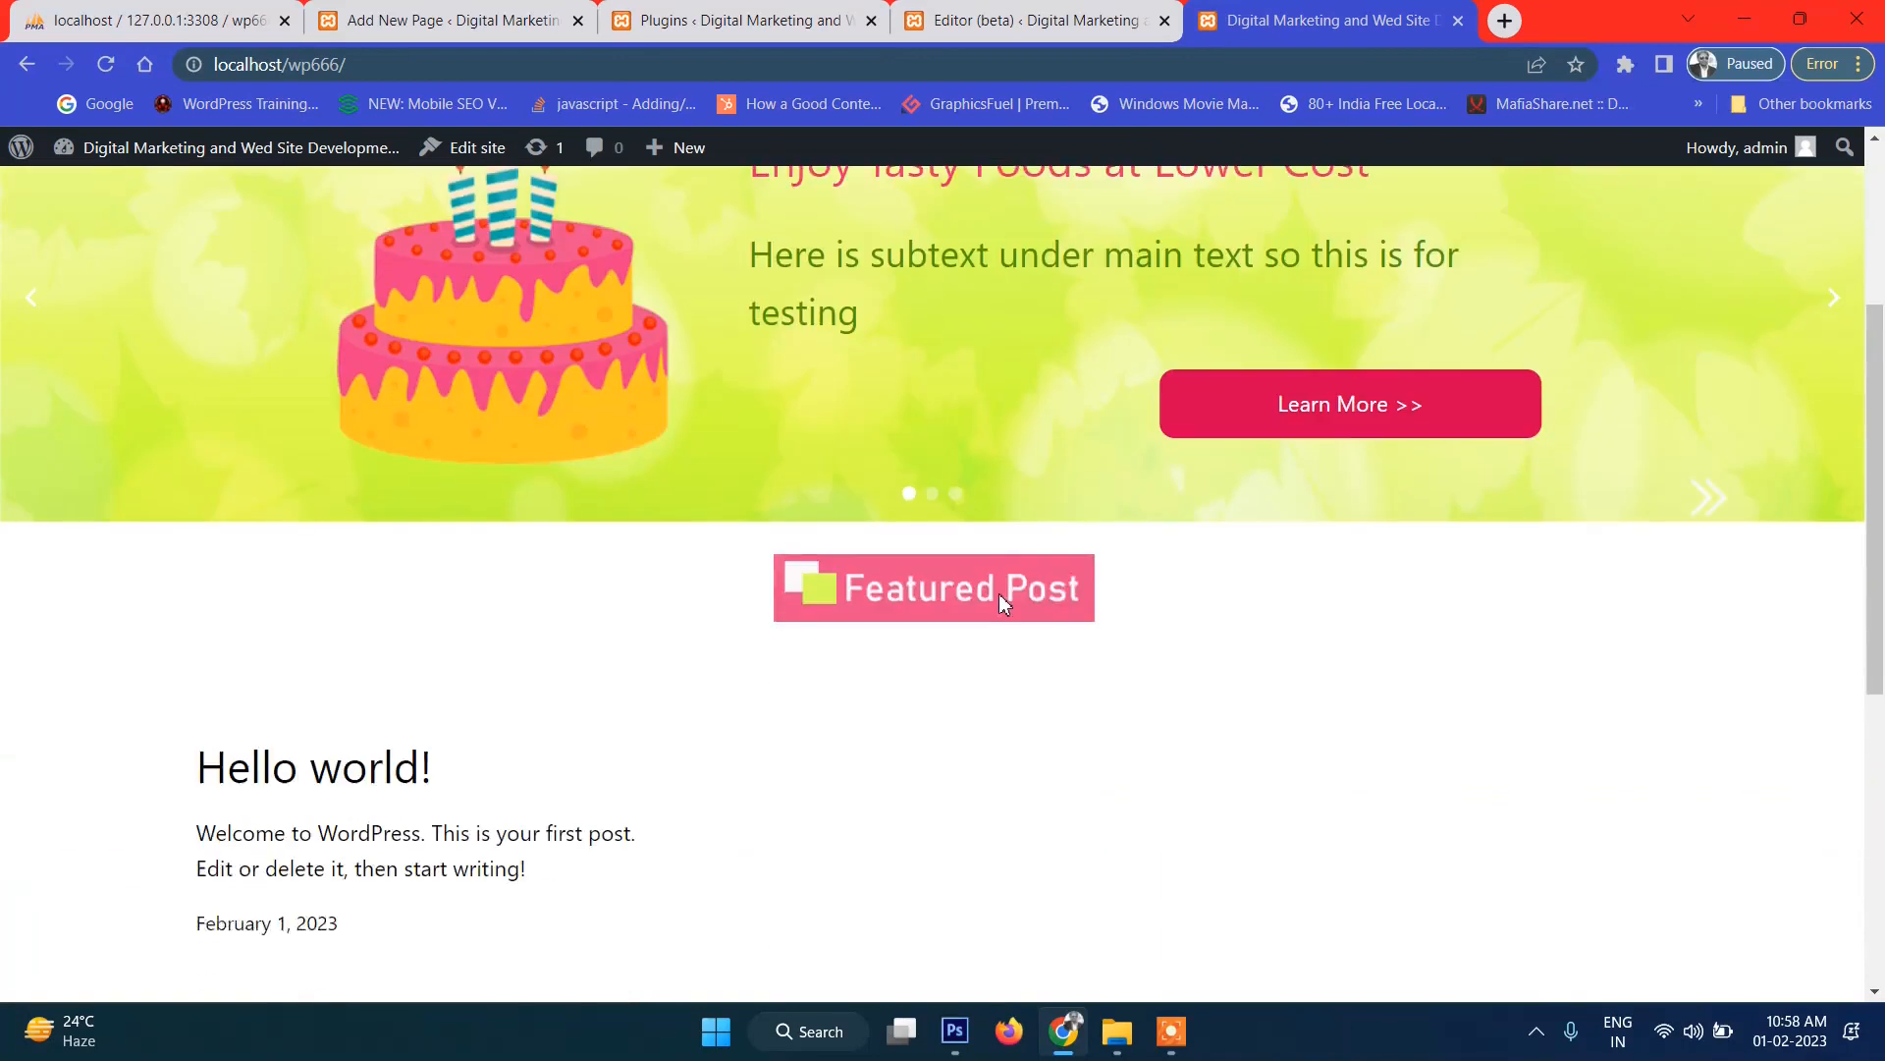
pyautogui.moveTo(1035, 656); pyautogui.dragTo(864, 576)
pyautogui.click(1178, 736)
pyautogui.scroll(-1, 1087, 544)
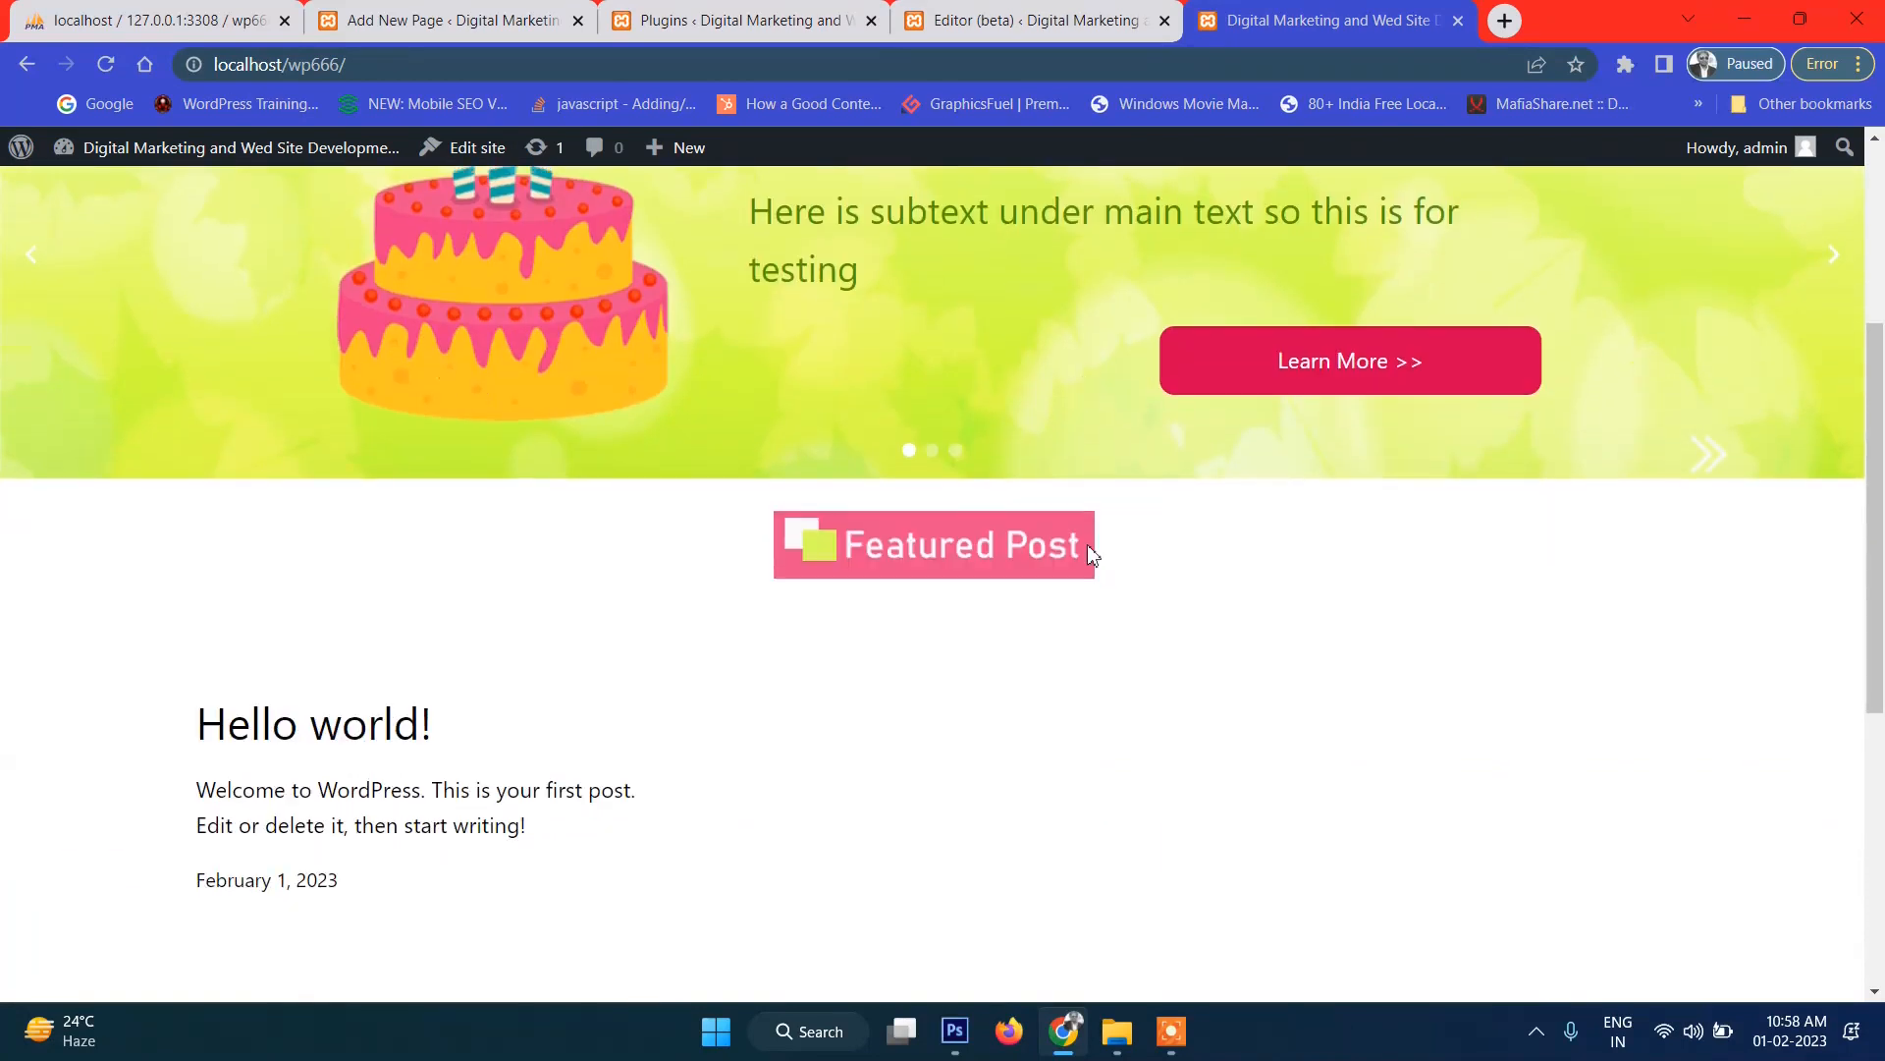
pyautogui.scroll(-4, 1087, 544)
pyautogui.scroll(4, 1090, 556)
pyautogui.scroll(-3, 1094, 559)
pyautogui.scroll(3, 539, 464)
pyautogui.scroll(-3, 600, 507)
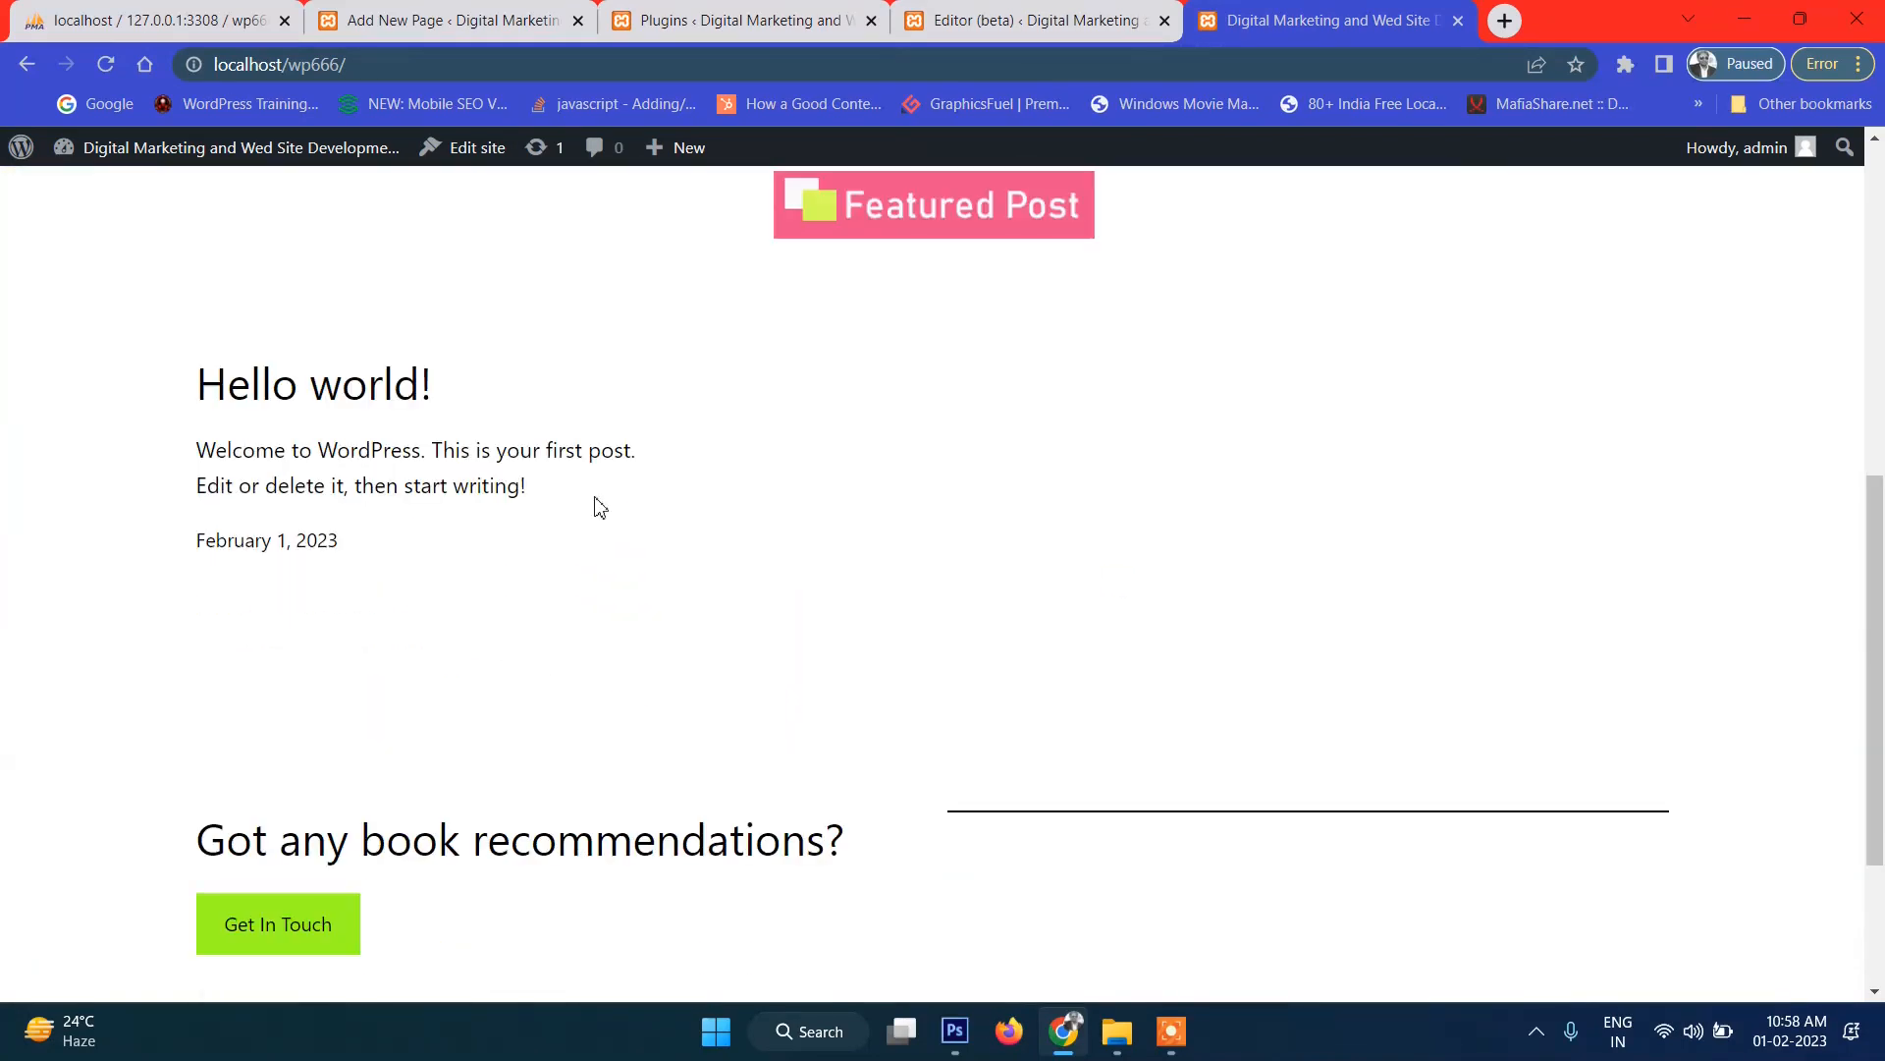
pyautogui.click(970, 1037)
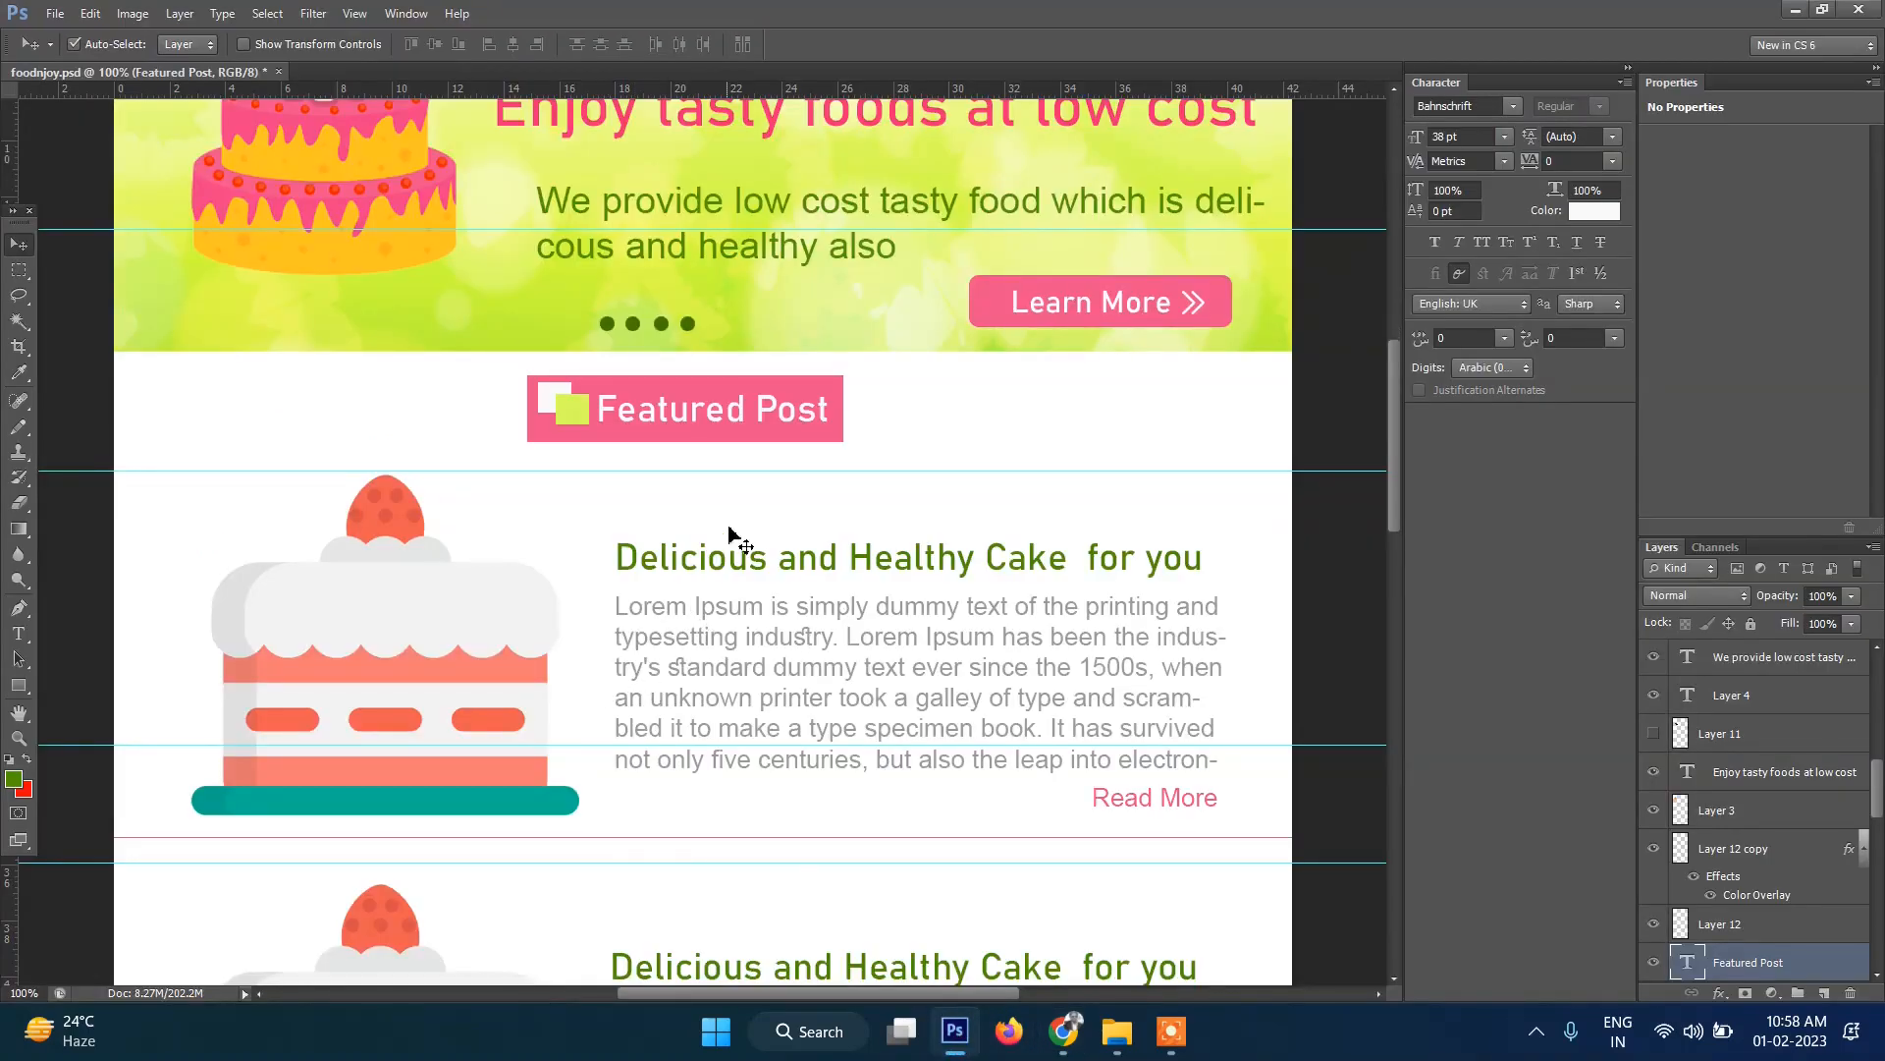
# Crop the mockup to the cake illustration, deselect, and hide the guides.
pyautogui.scroll(-1, 459, 656)
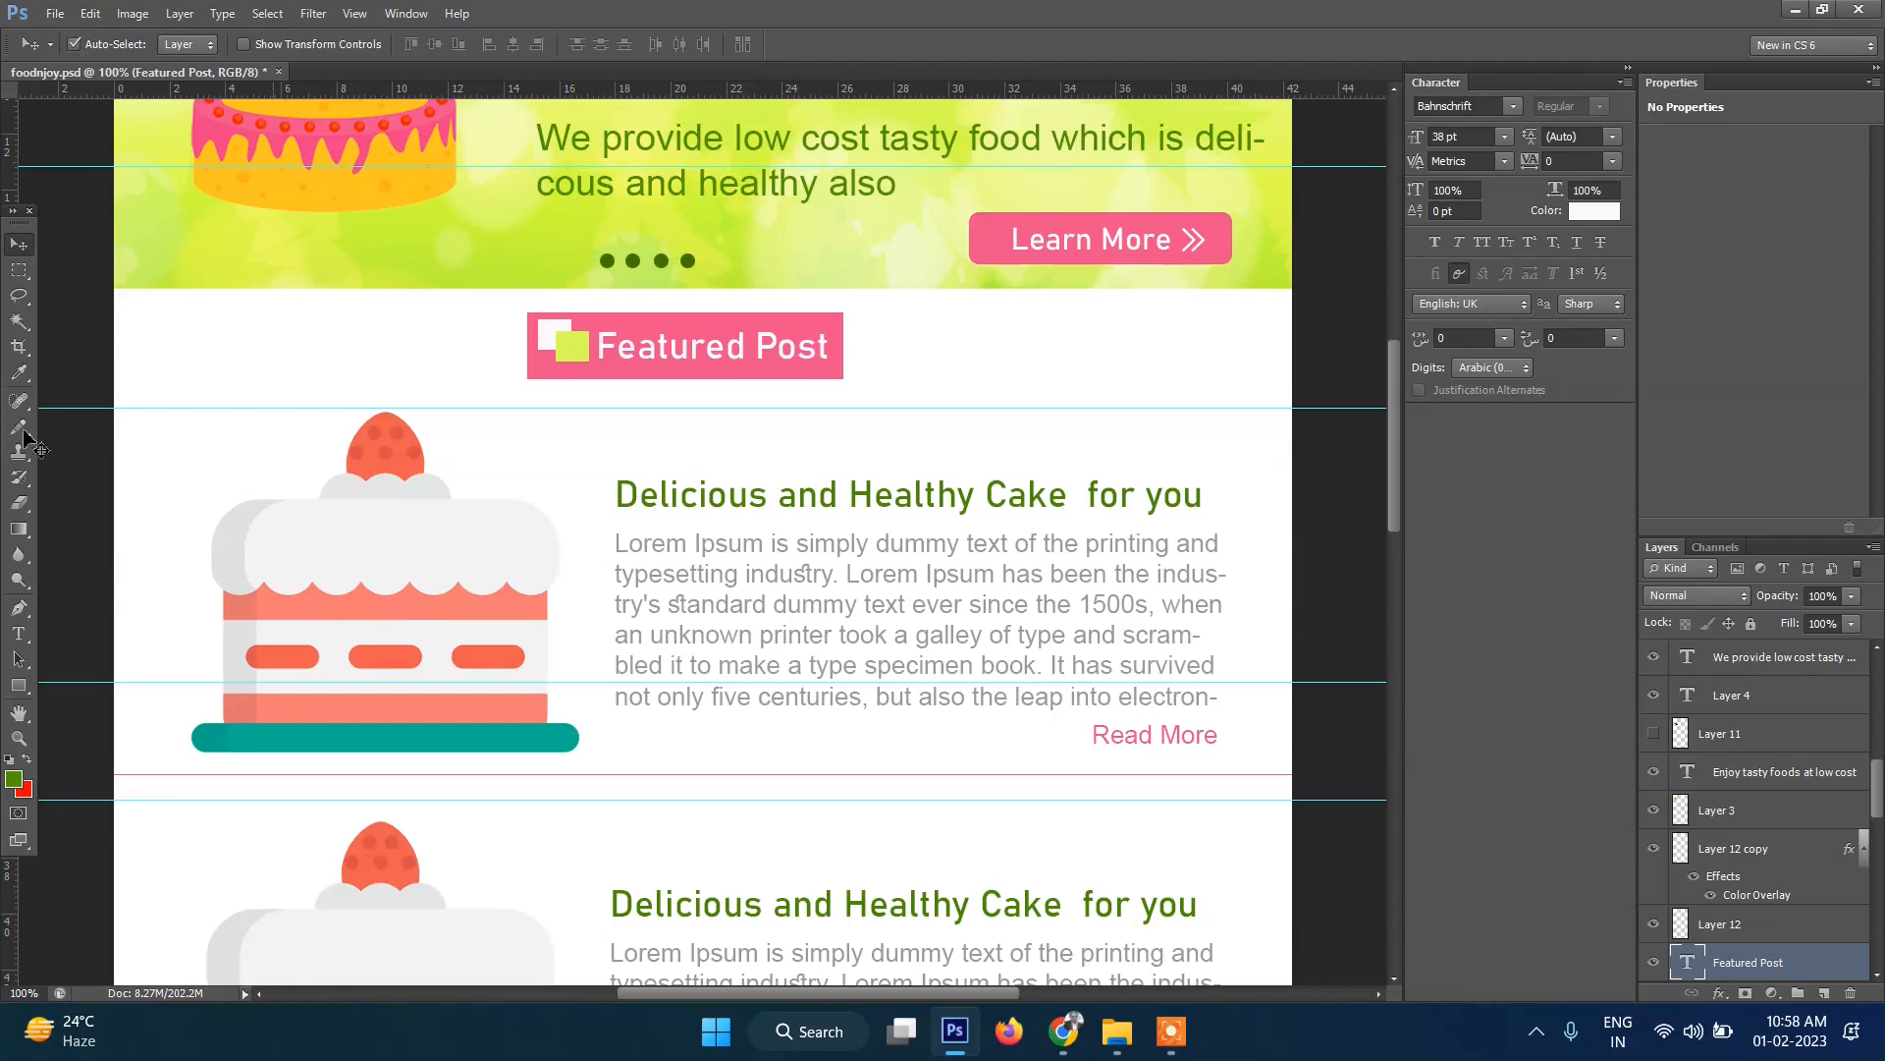
pyautogui.click(19, 274)
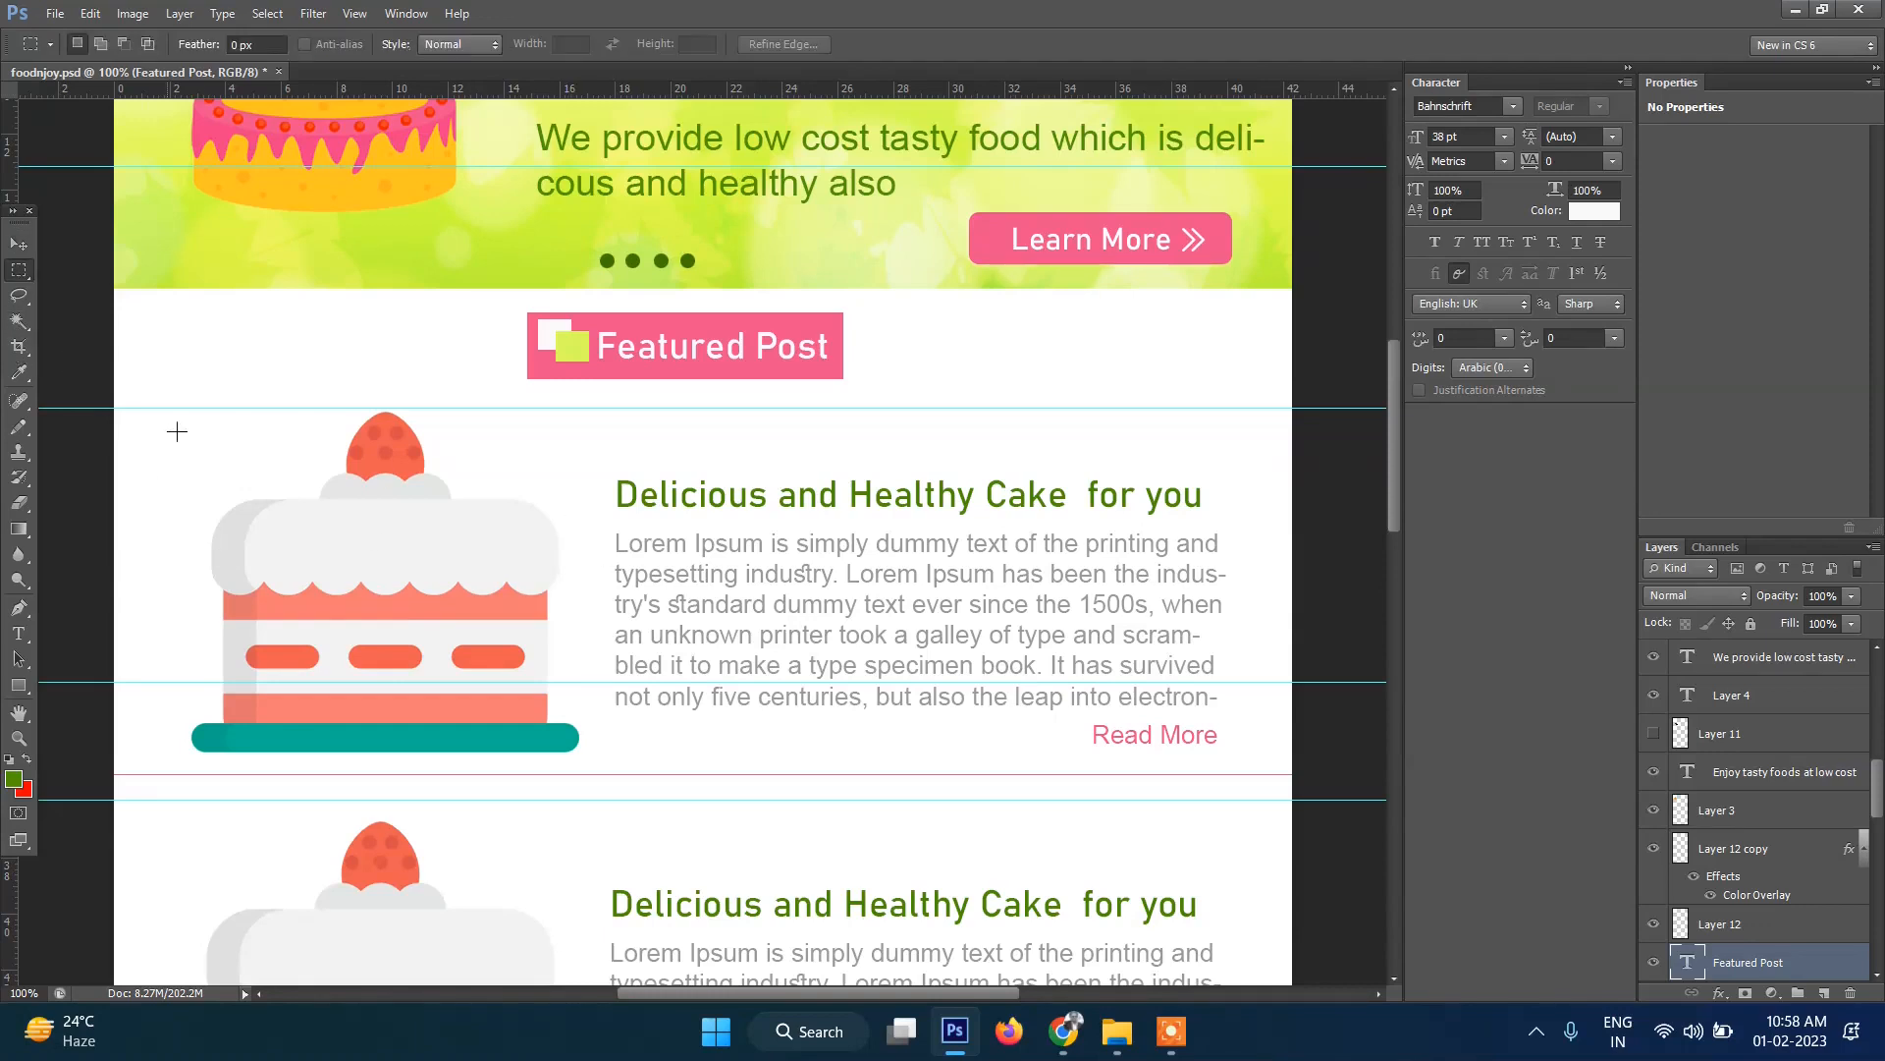
pyautogui.moveTo(189, 409); pyautogui.dragTo(580, 769)
pyautogui.click(132, 13)
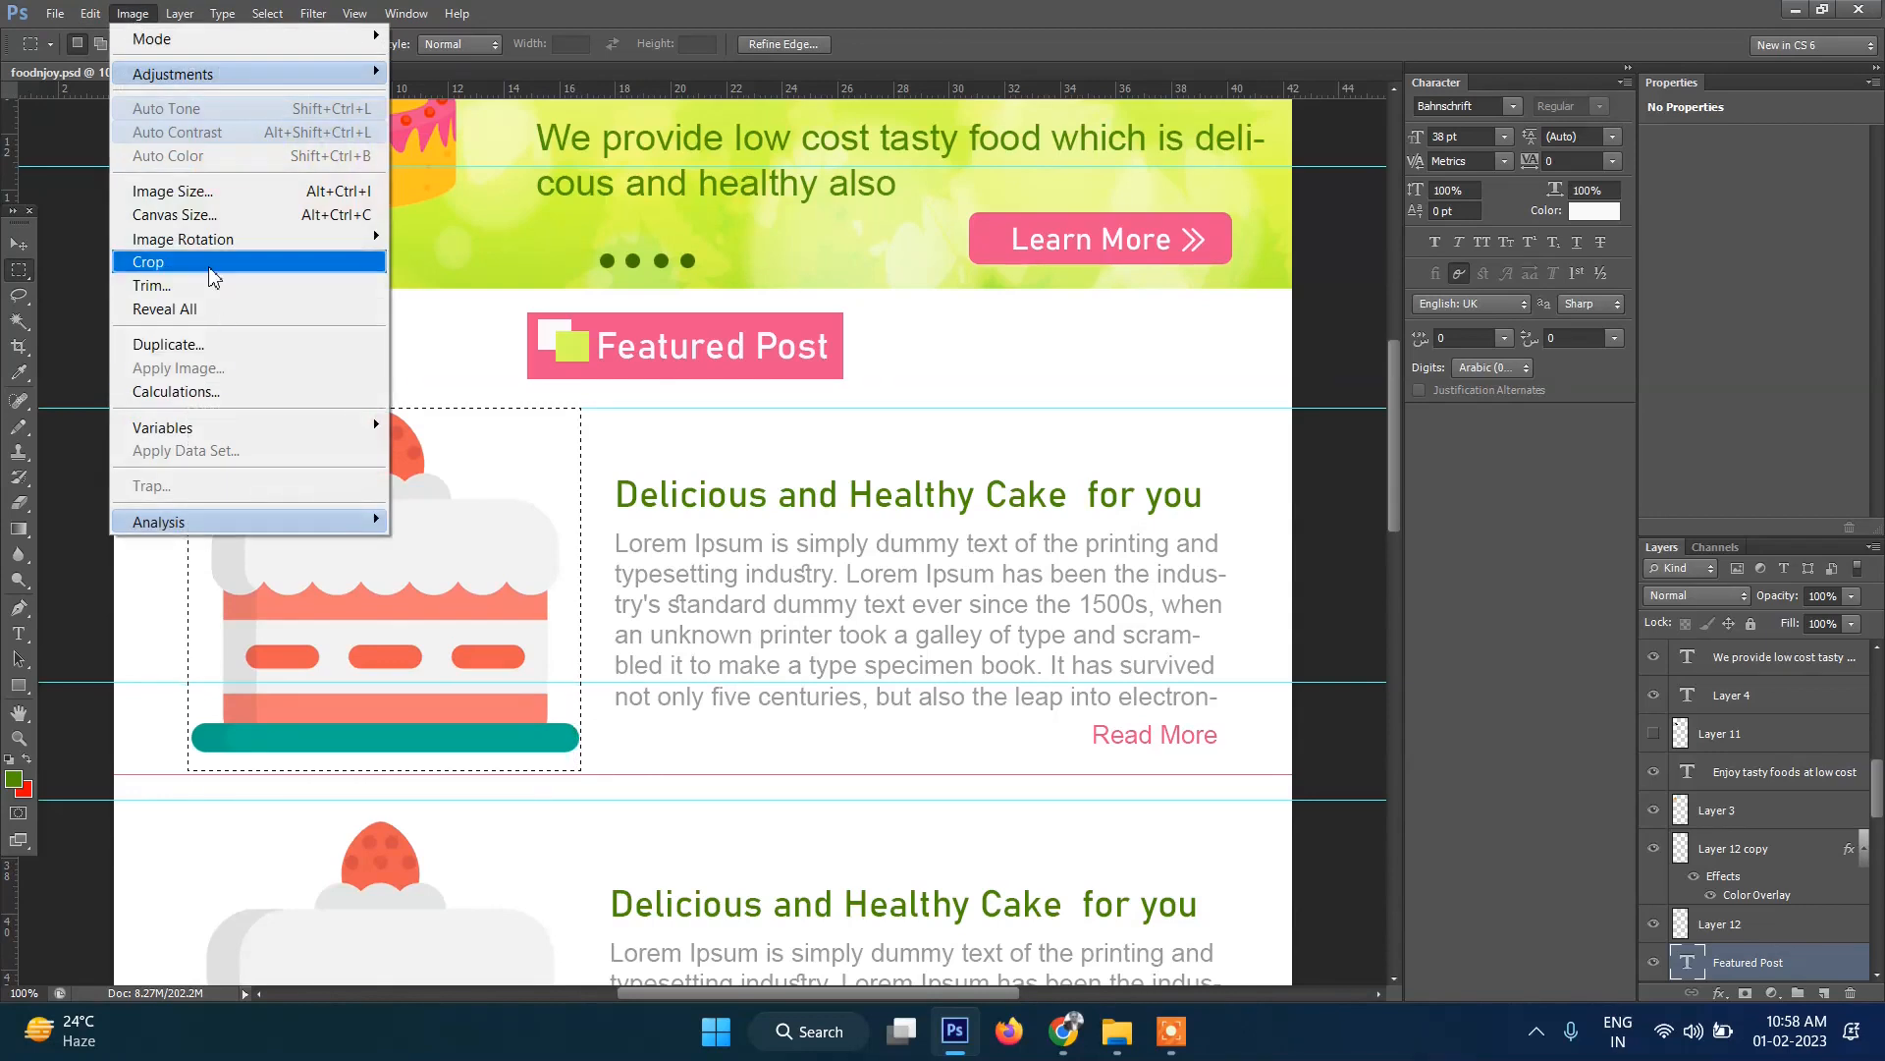
pyautogui.click(149, 261)
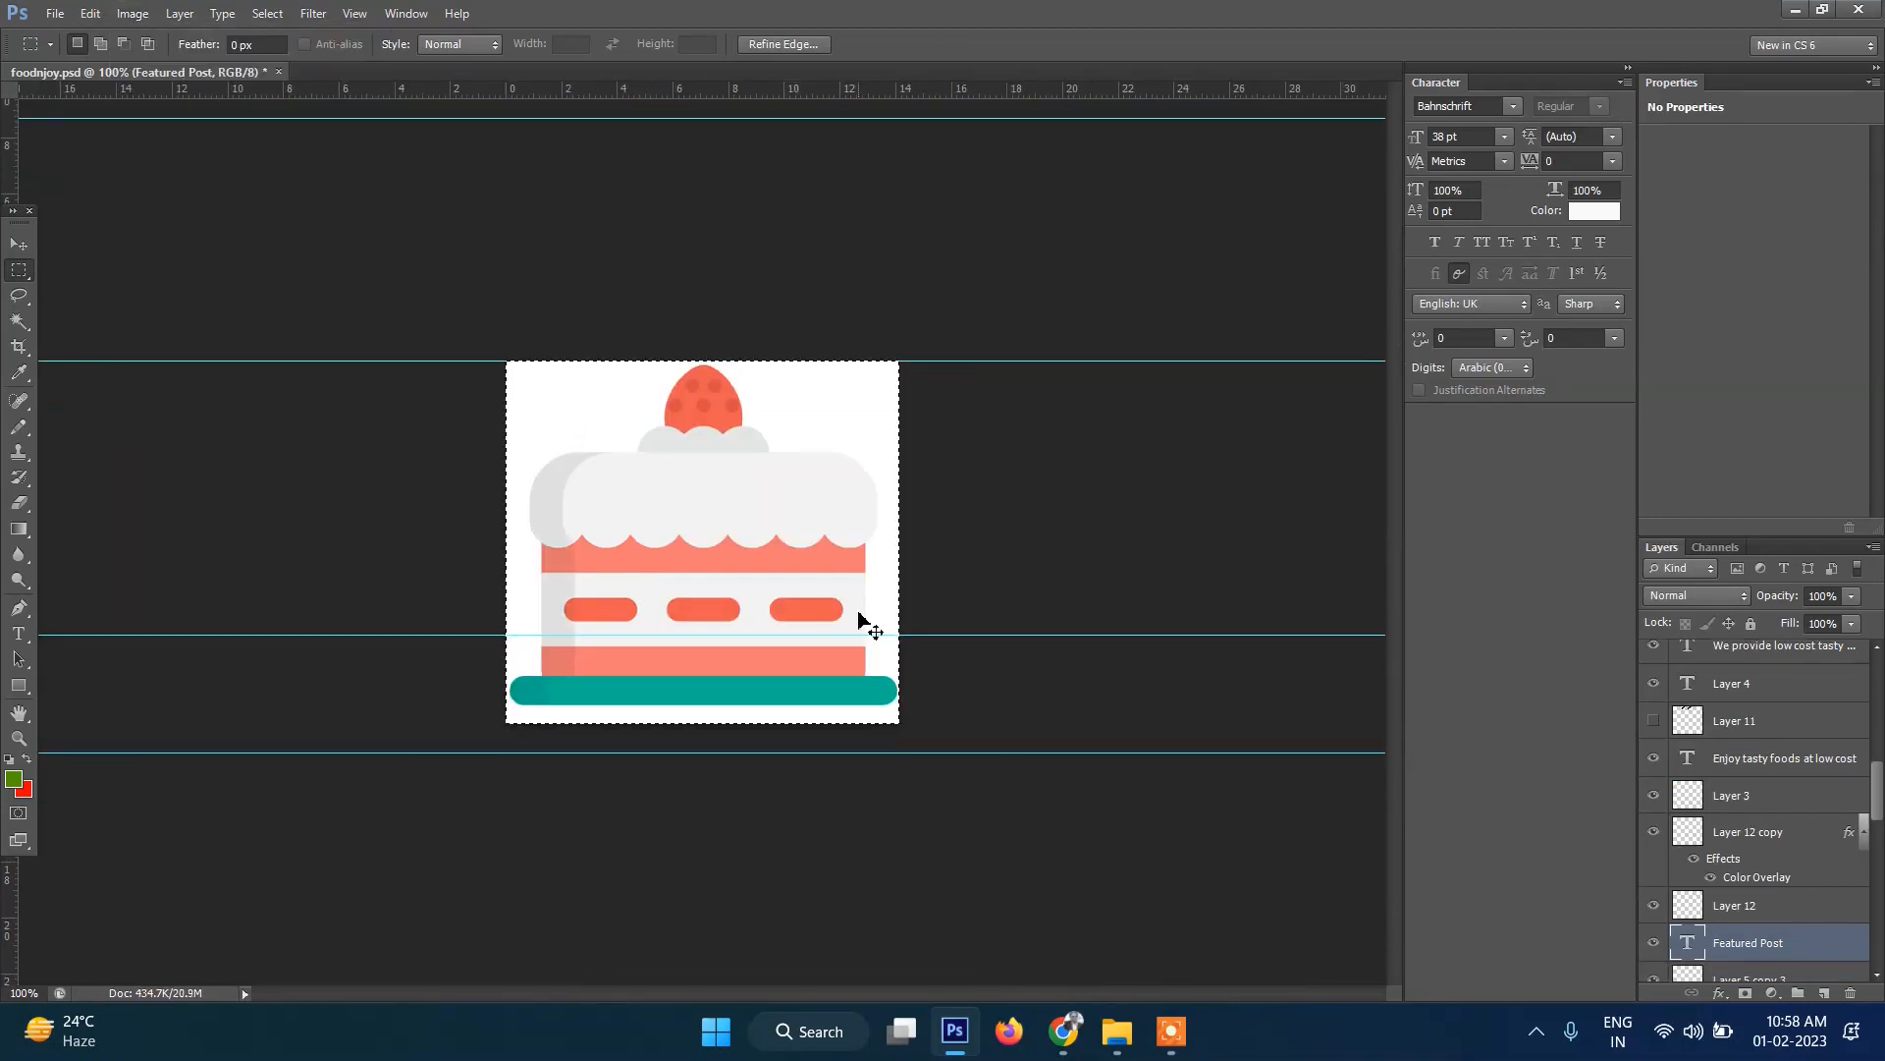
pyautogui.hotkey('ctrl', 'd')
pyautogui.hotkey('ctrl', ';')
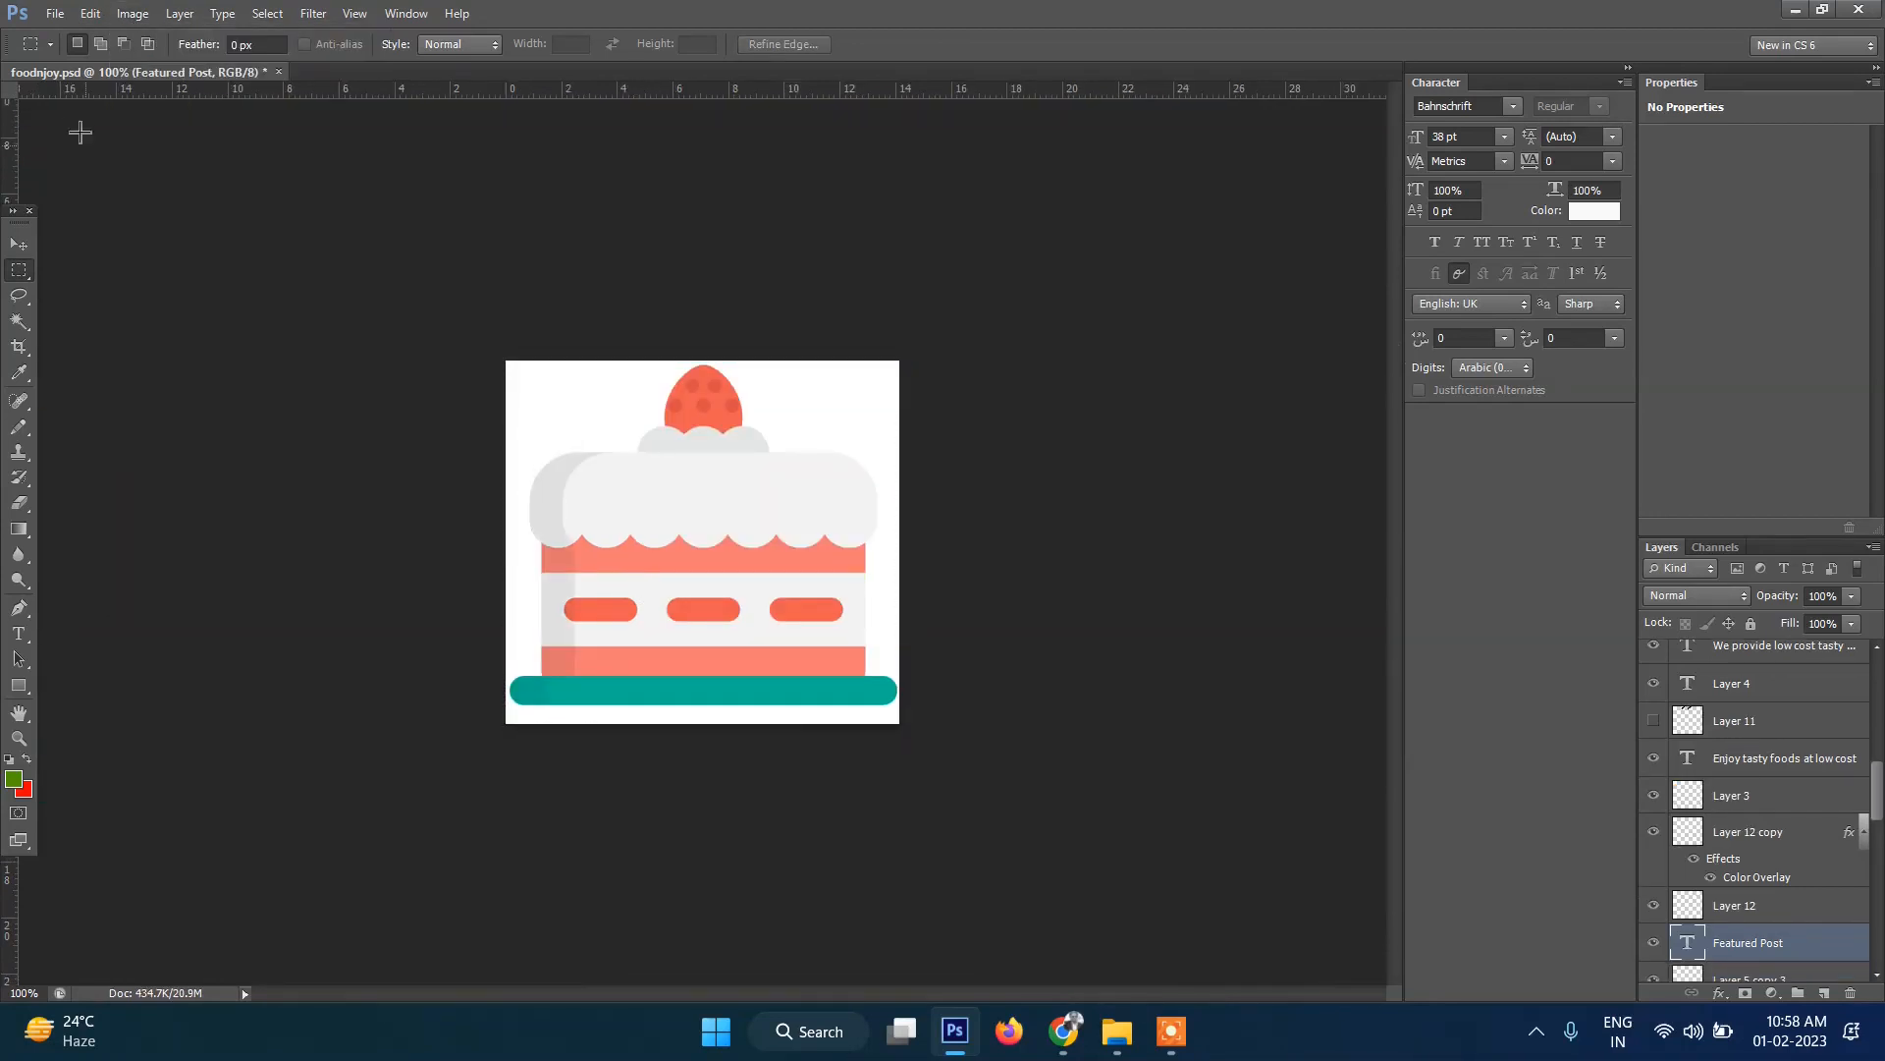
# Save the cropped cake for web as the PNG white-cake.
pyautogui.click(51, 16)
pyautogui.click(155, 354)
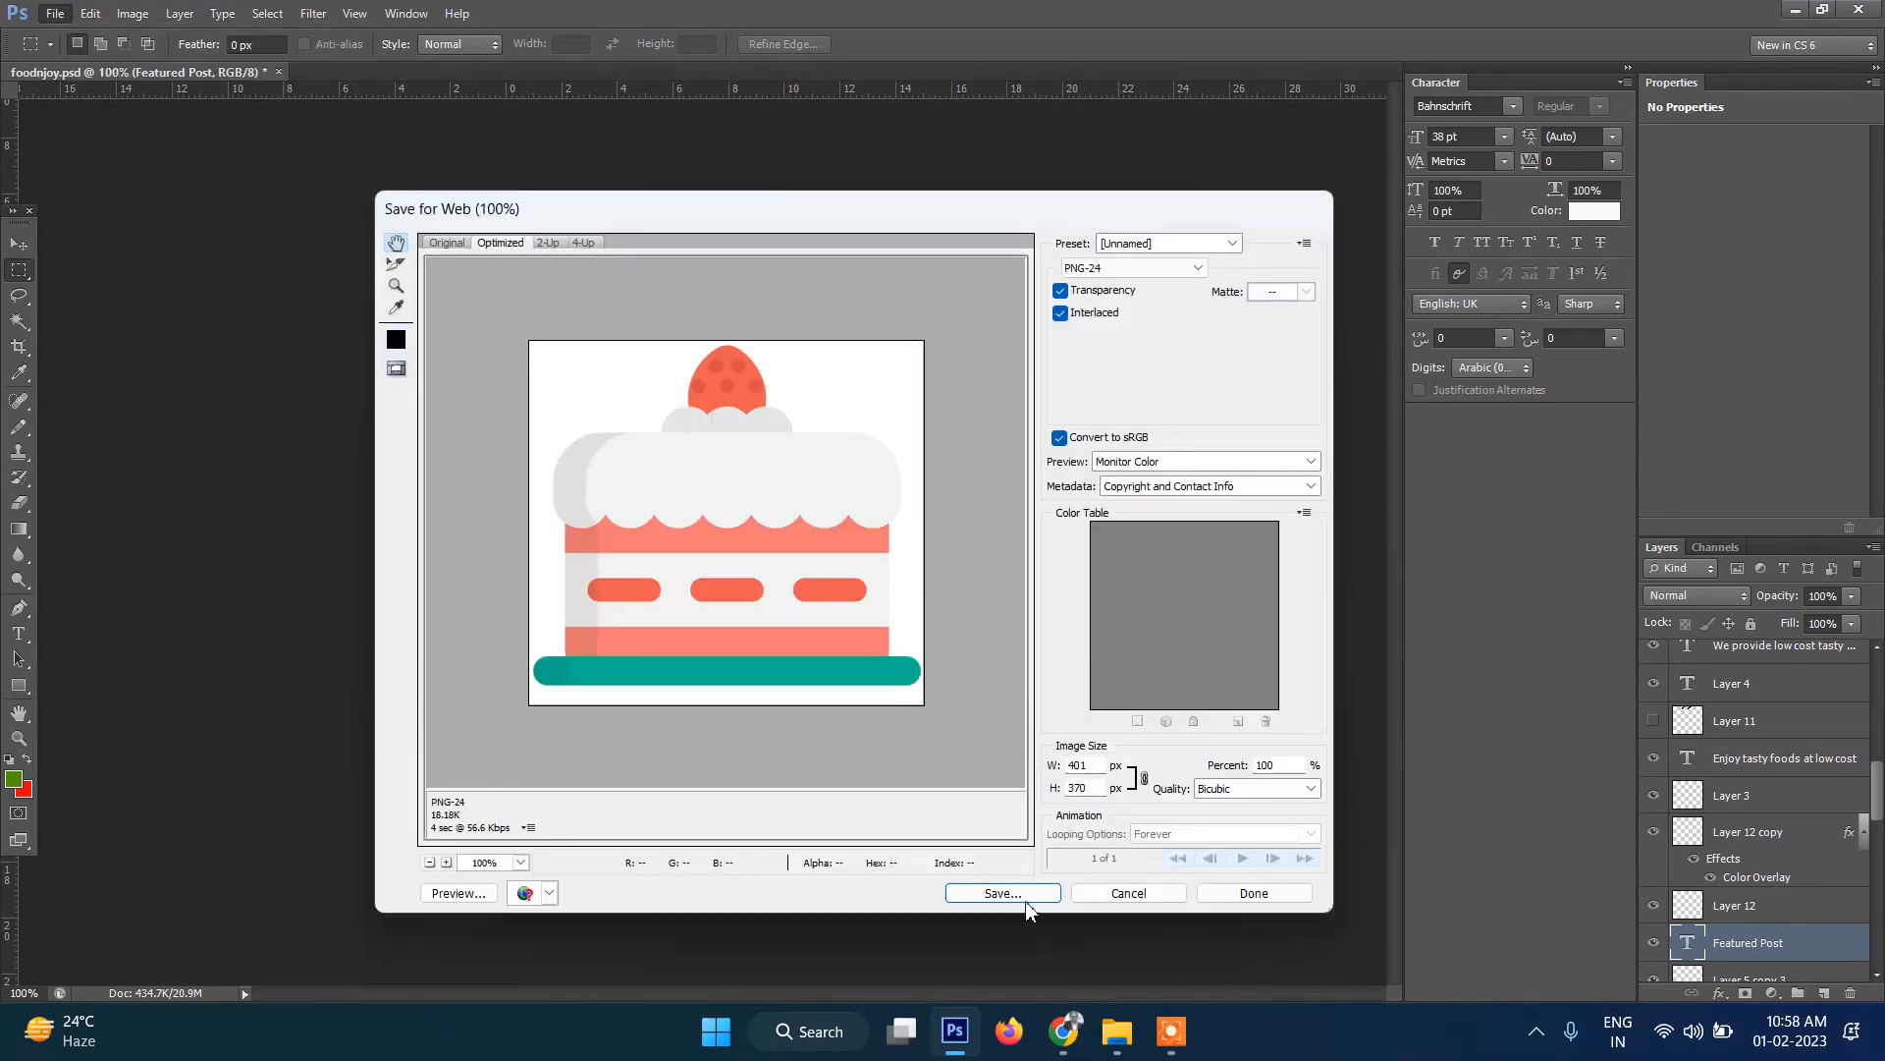
pyautogui.click(1021, 897)
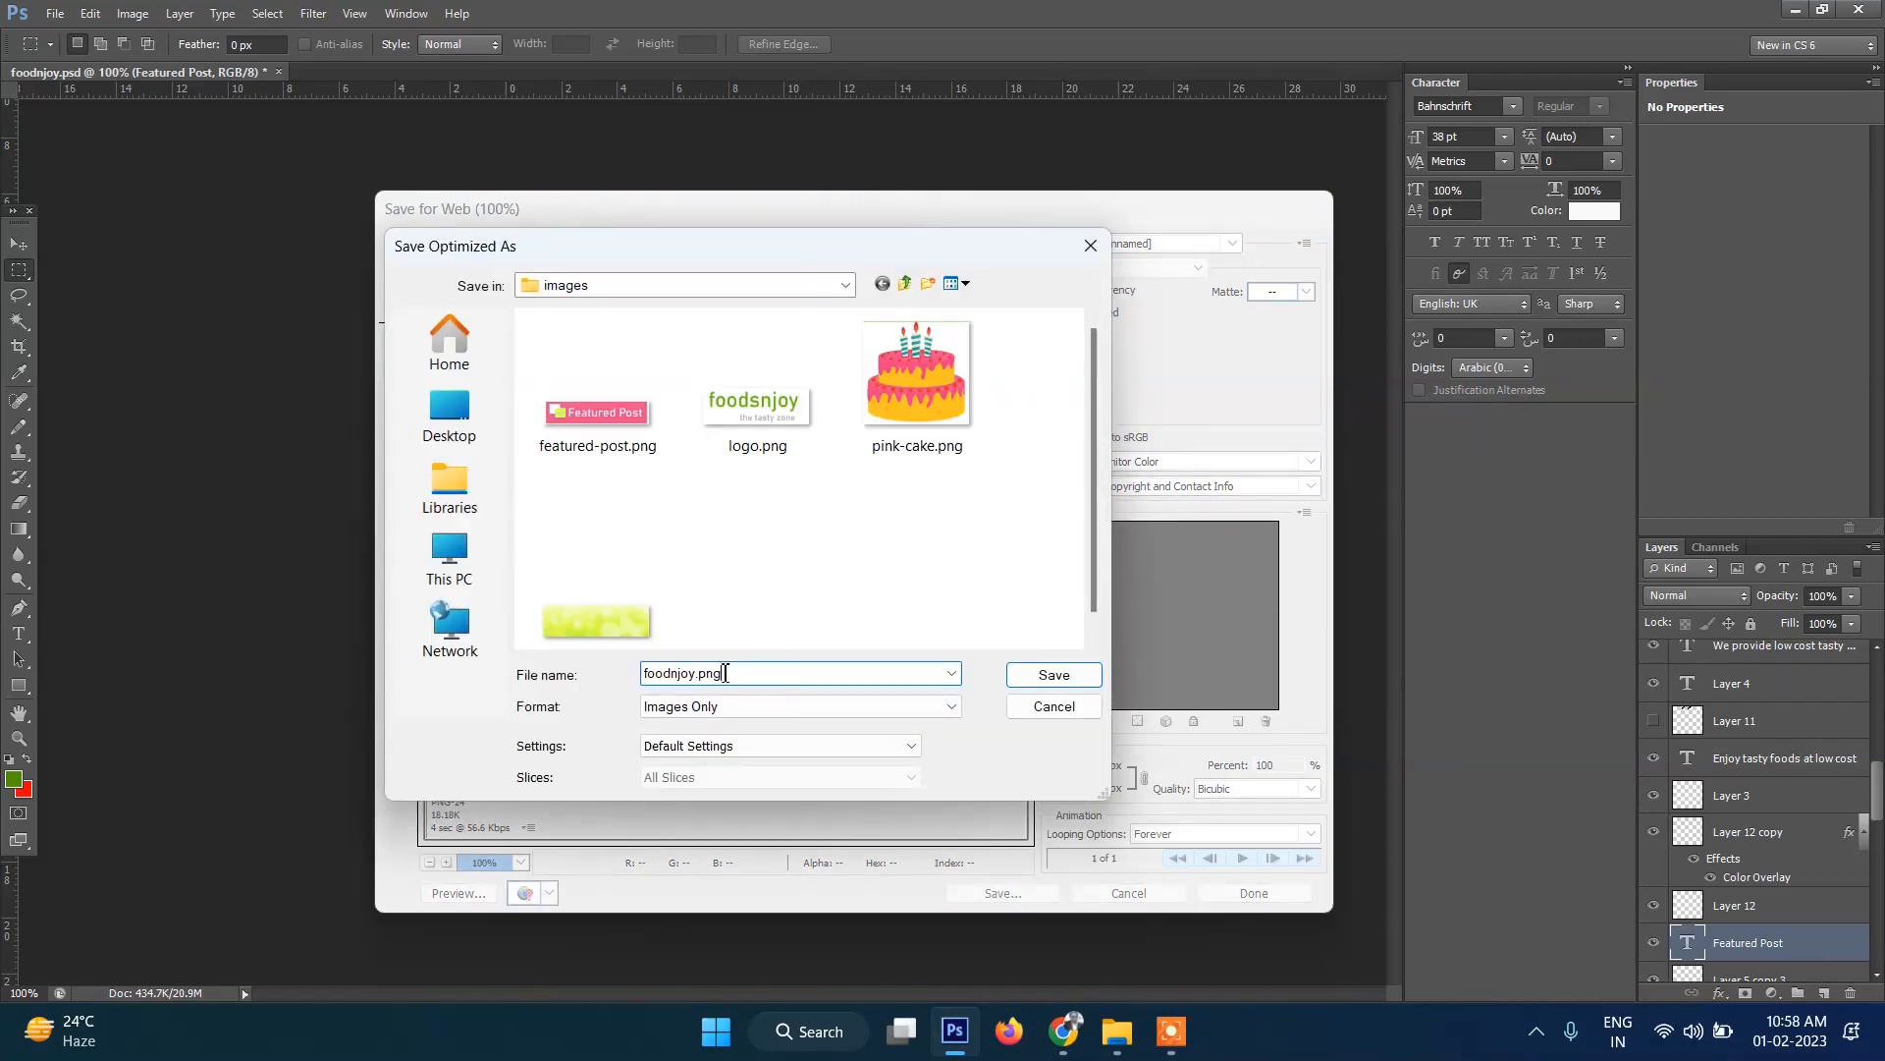
pyautogui.write('white-cake')
pyautogui.press('Return')
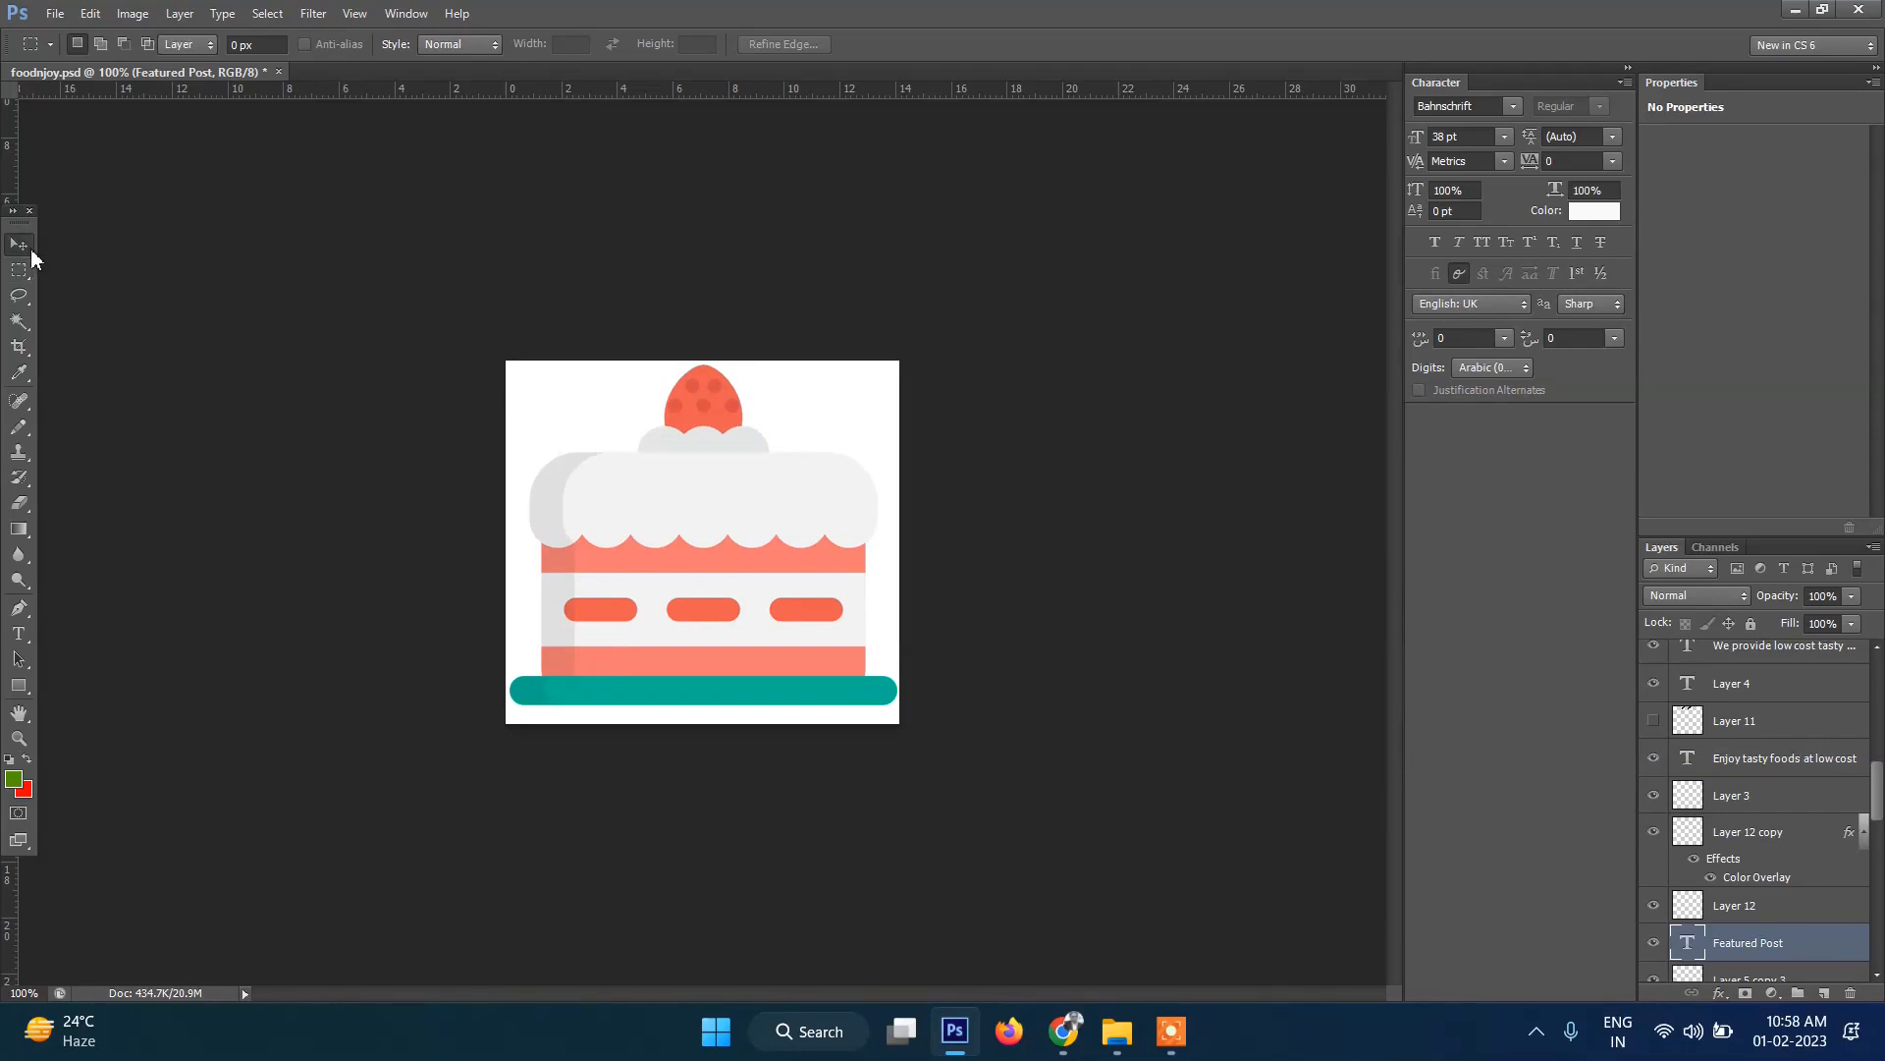
# Return to the Move tool and switch back to the browser.
pyautogui.click(32, 258)
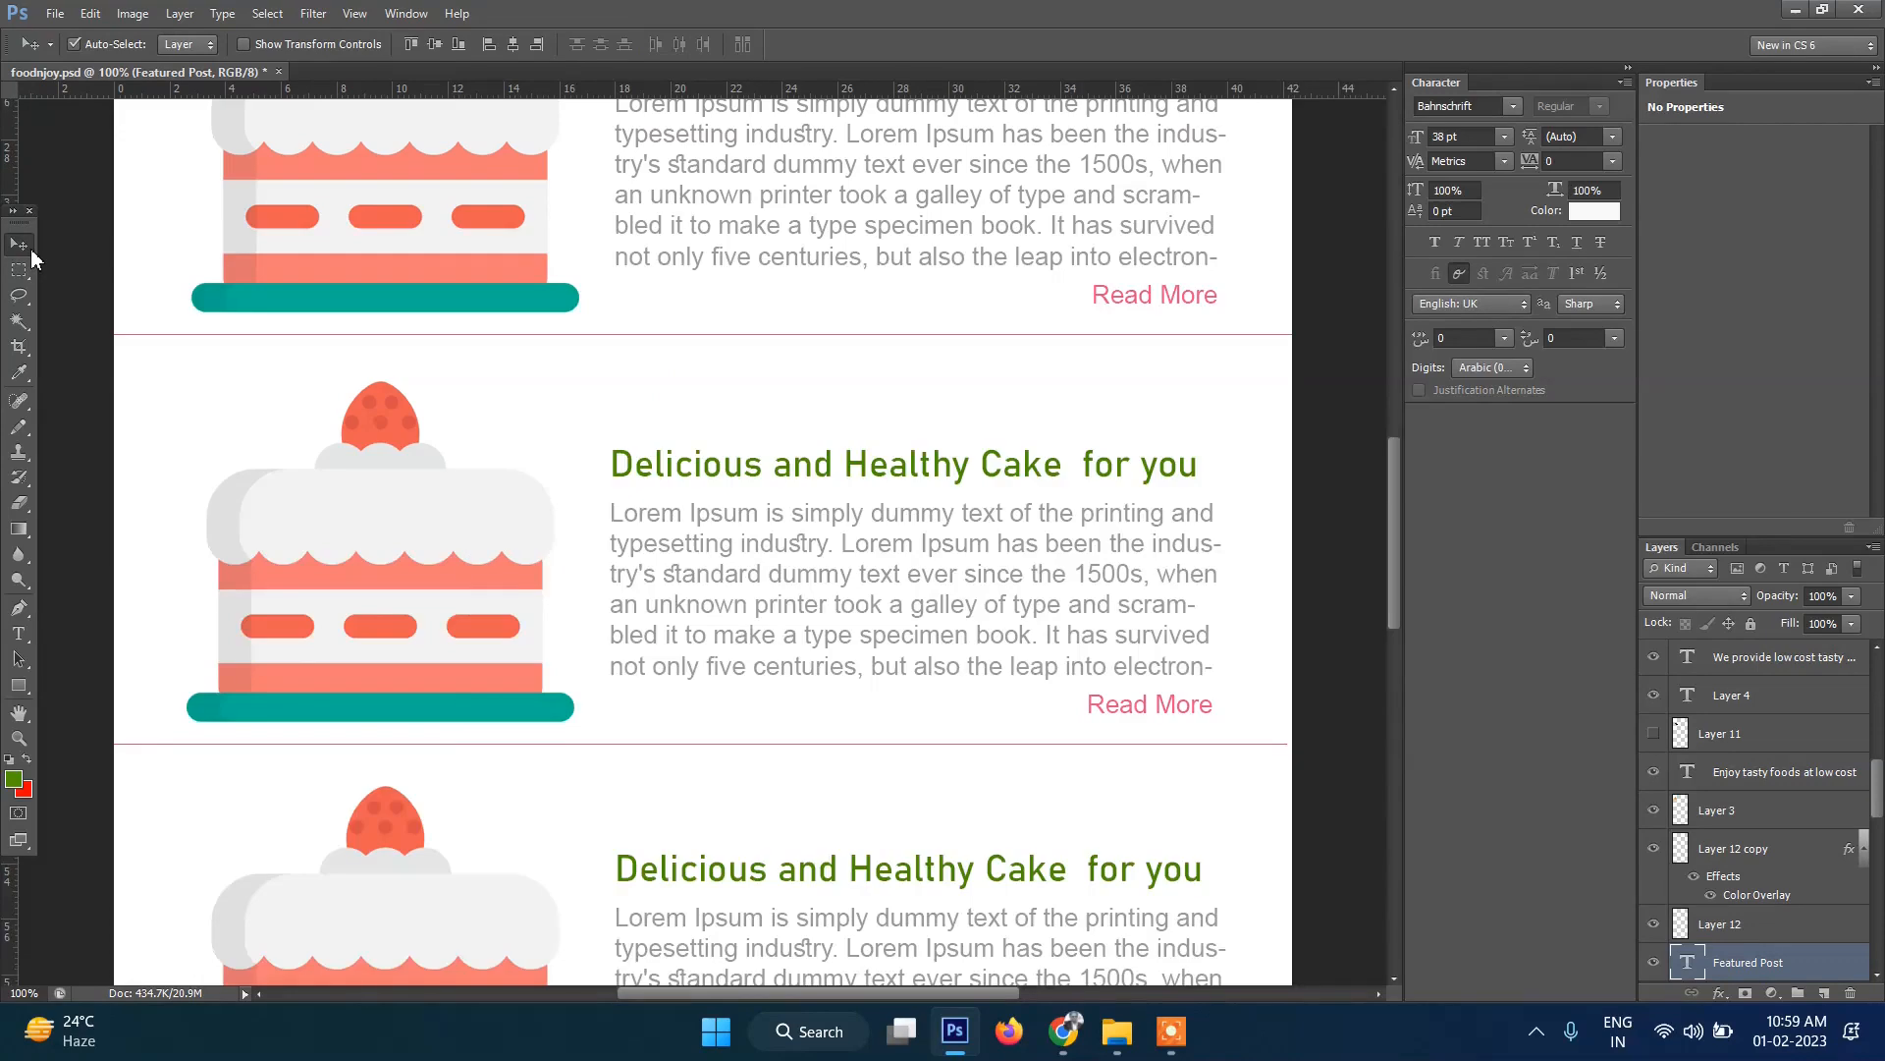
pyautogui.scroll(2, 493, 578)
pyautogui.scroll(3, 493, 578)
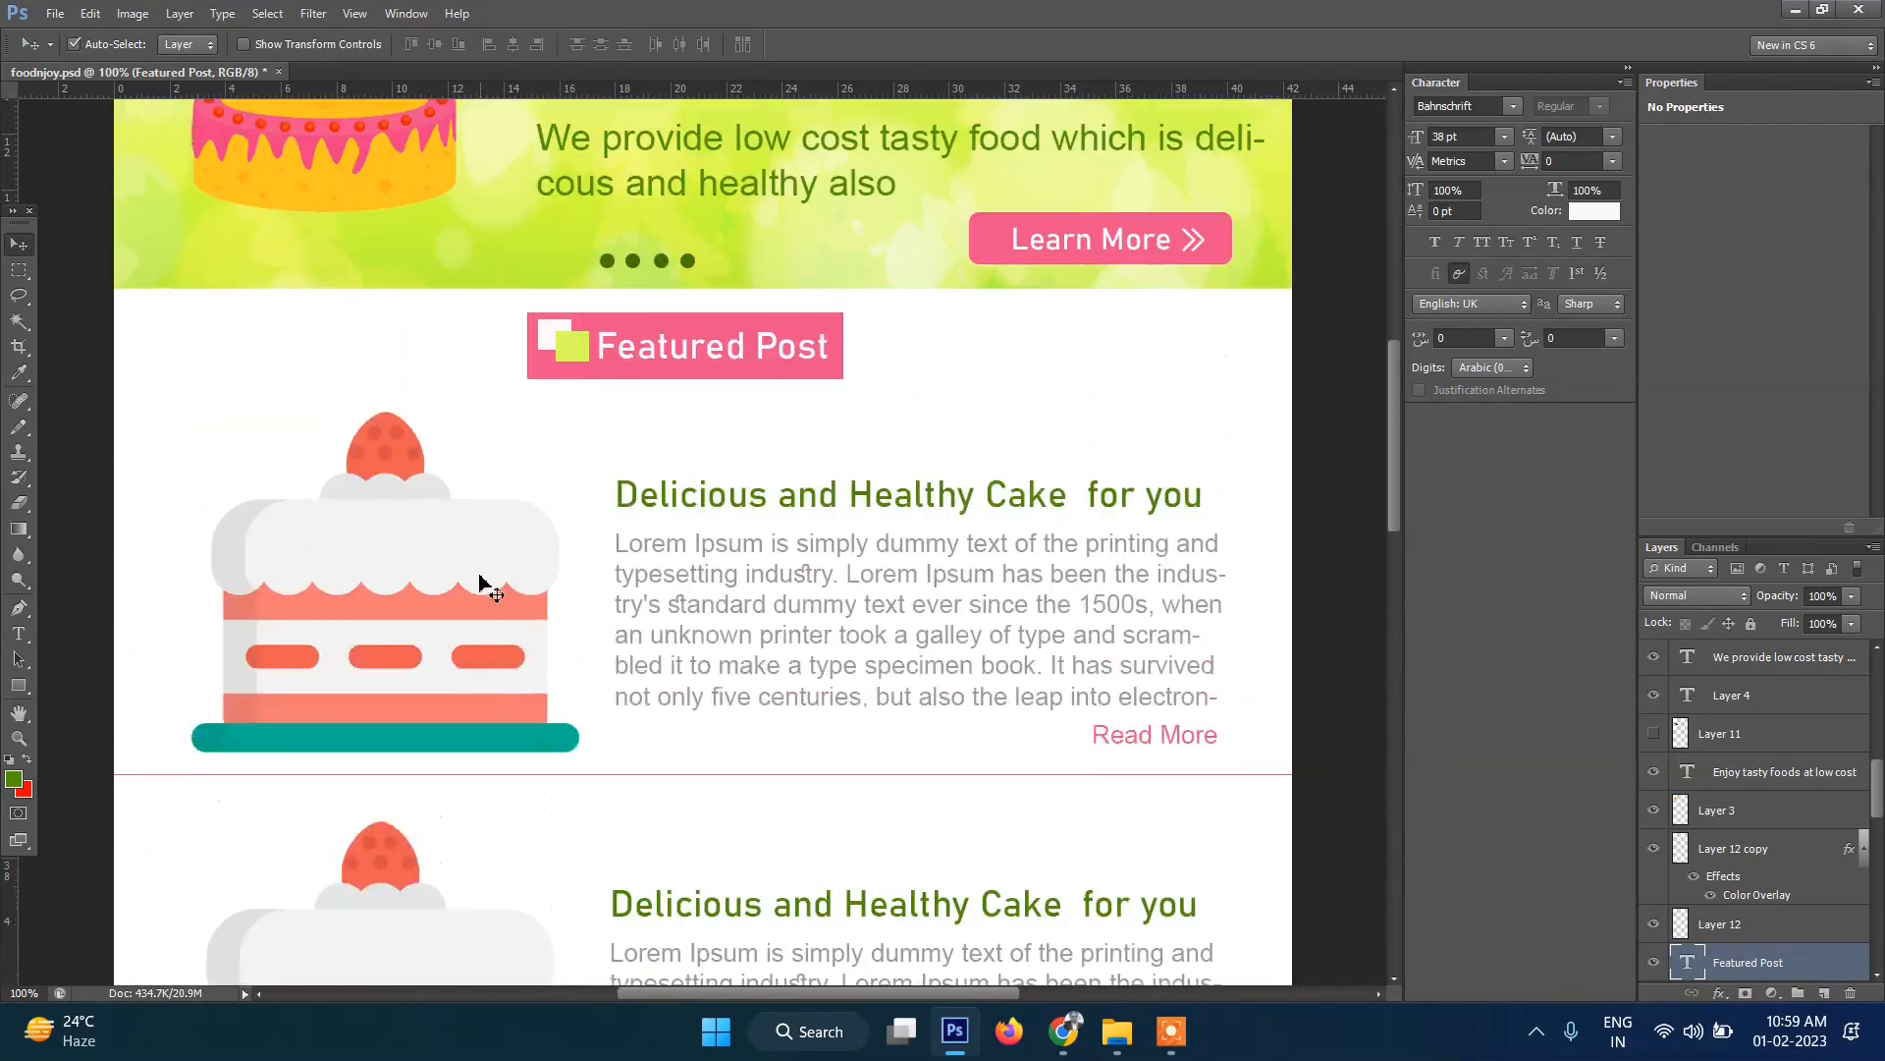
pyautogui.scroll(-1, 640, 640)
pyautogui.scroll(-1, 640, 640)
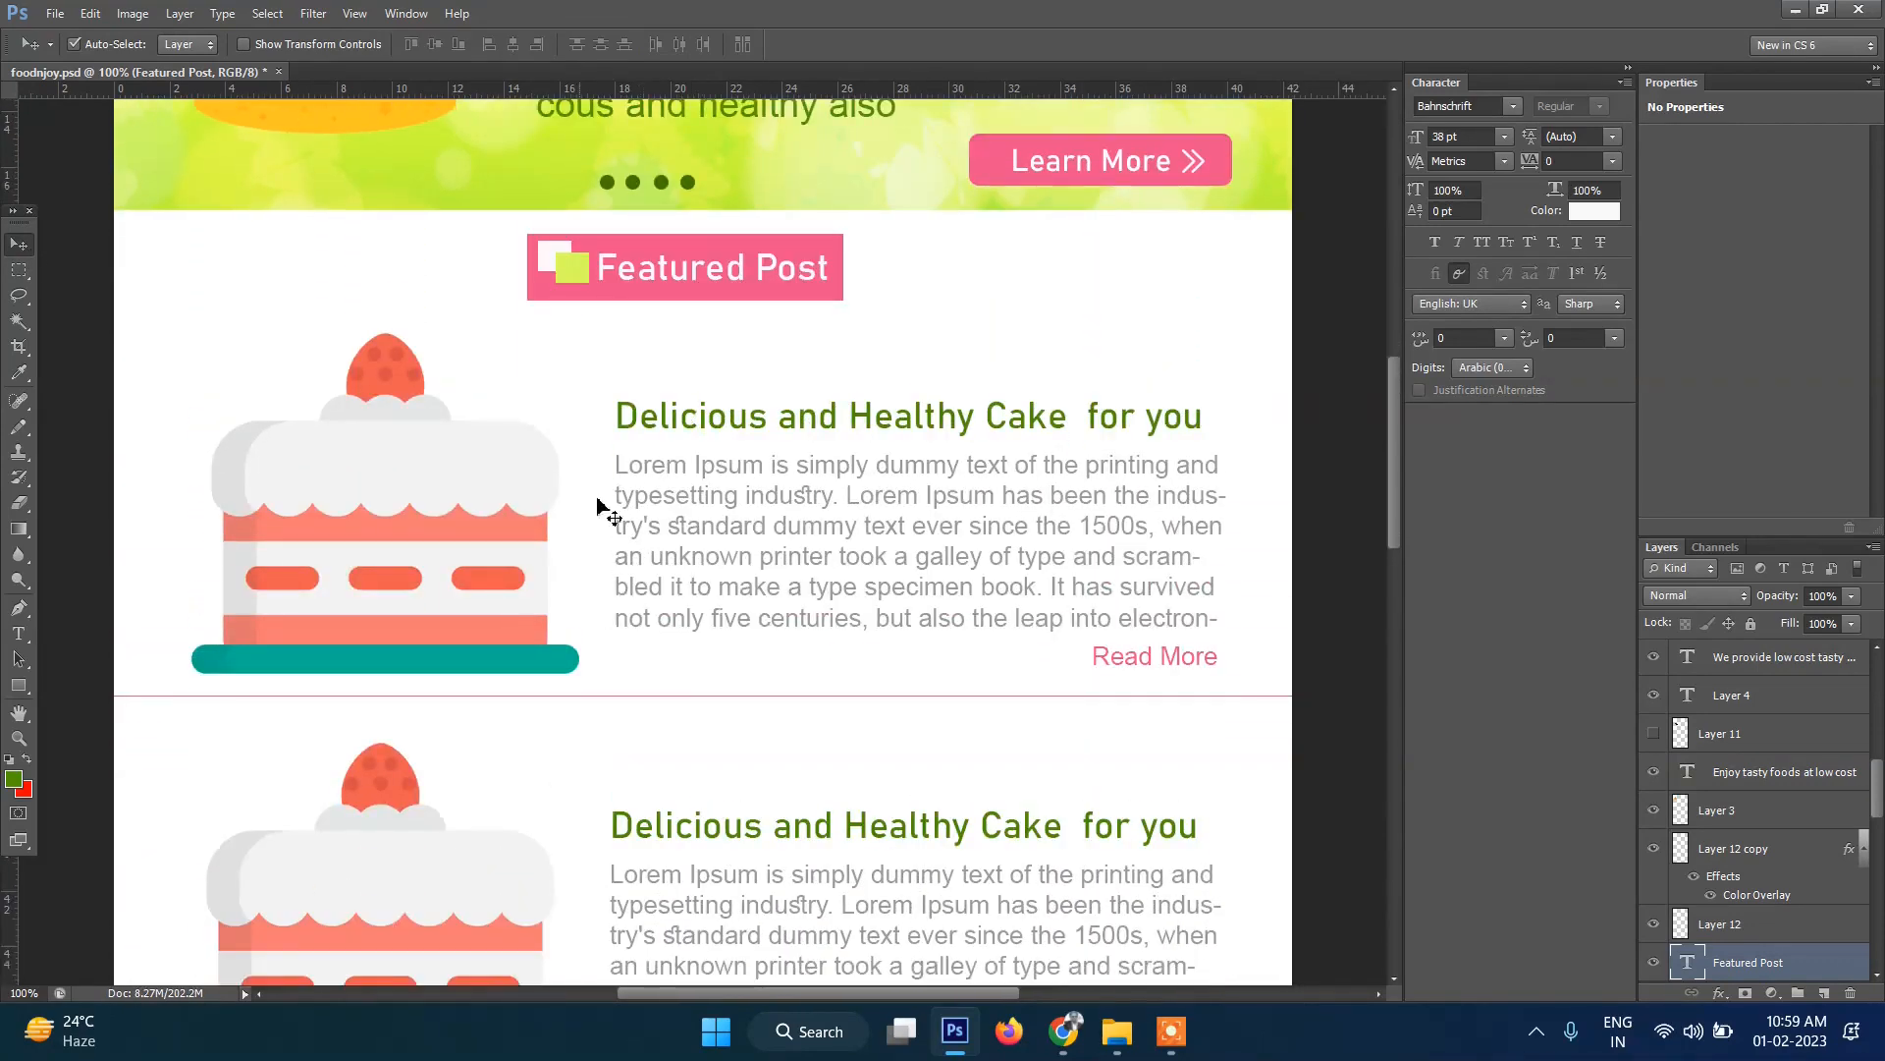
pyautogui.click(1063, 1032)
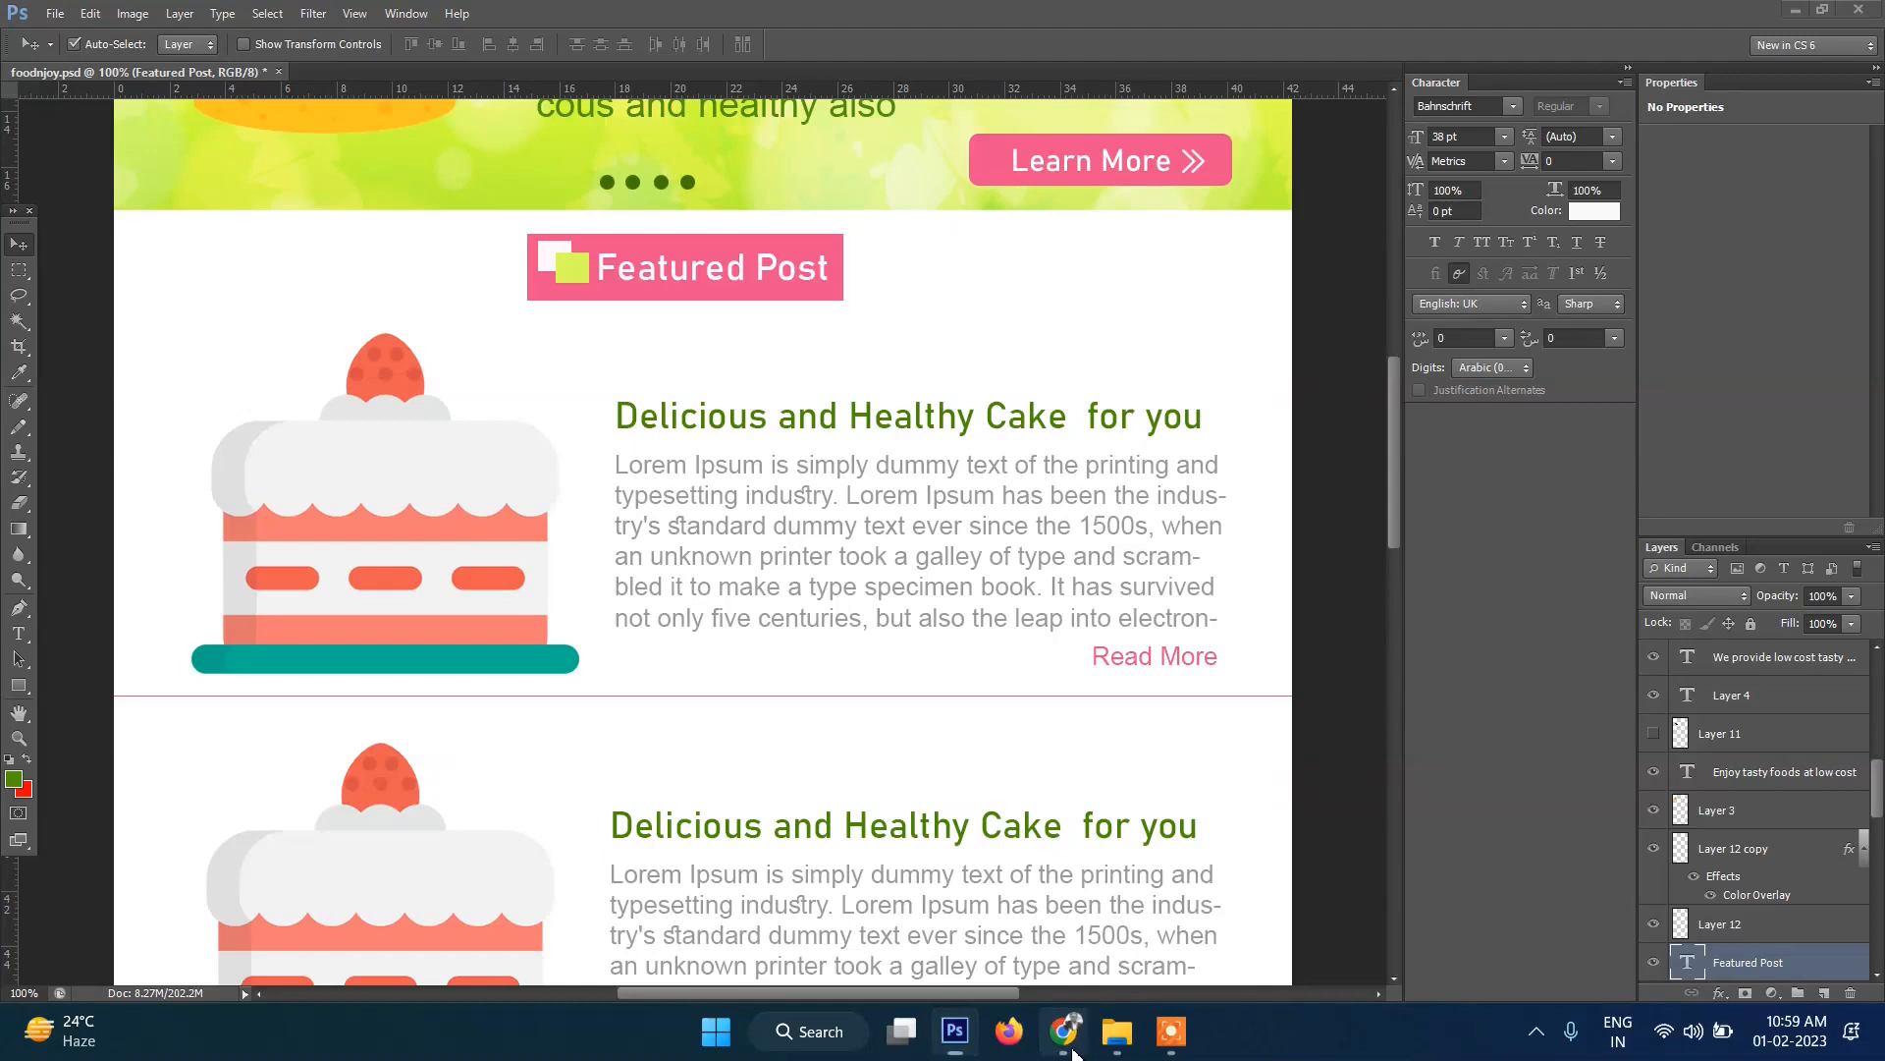
pyautogui.scroll(3, 907, 590)
pyautogui.scroll(-2, 904, 589)
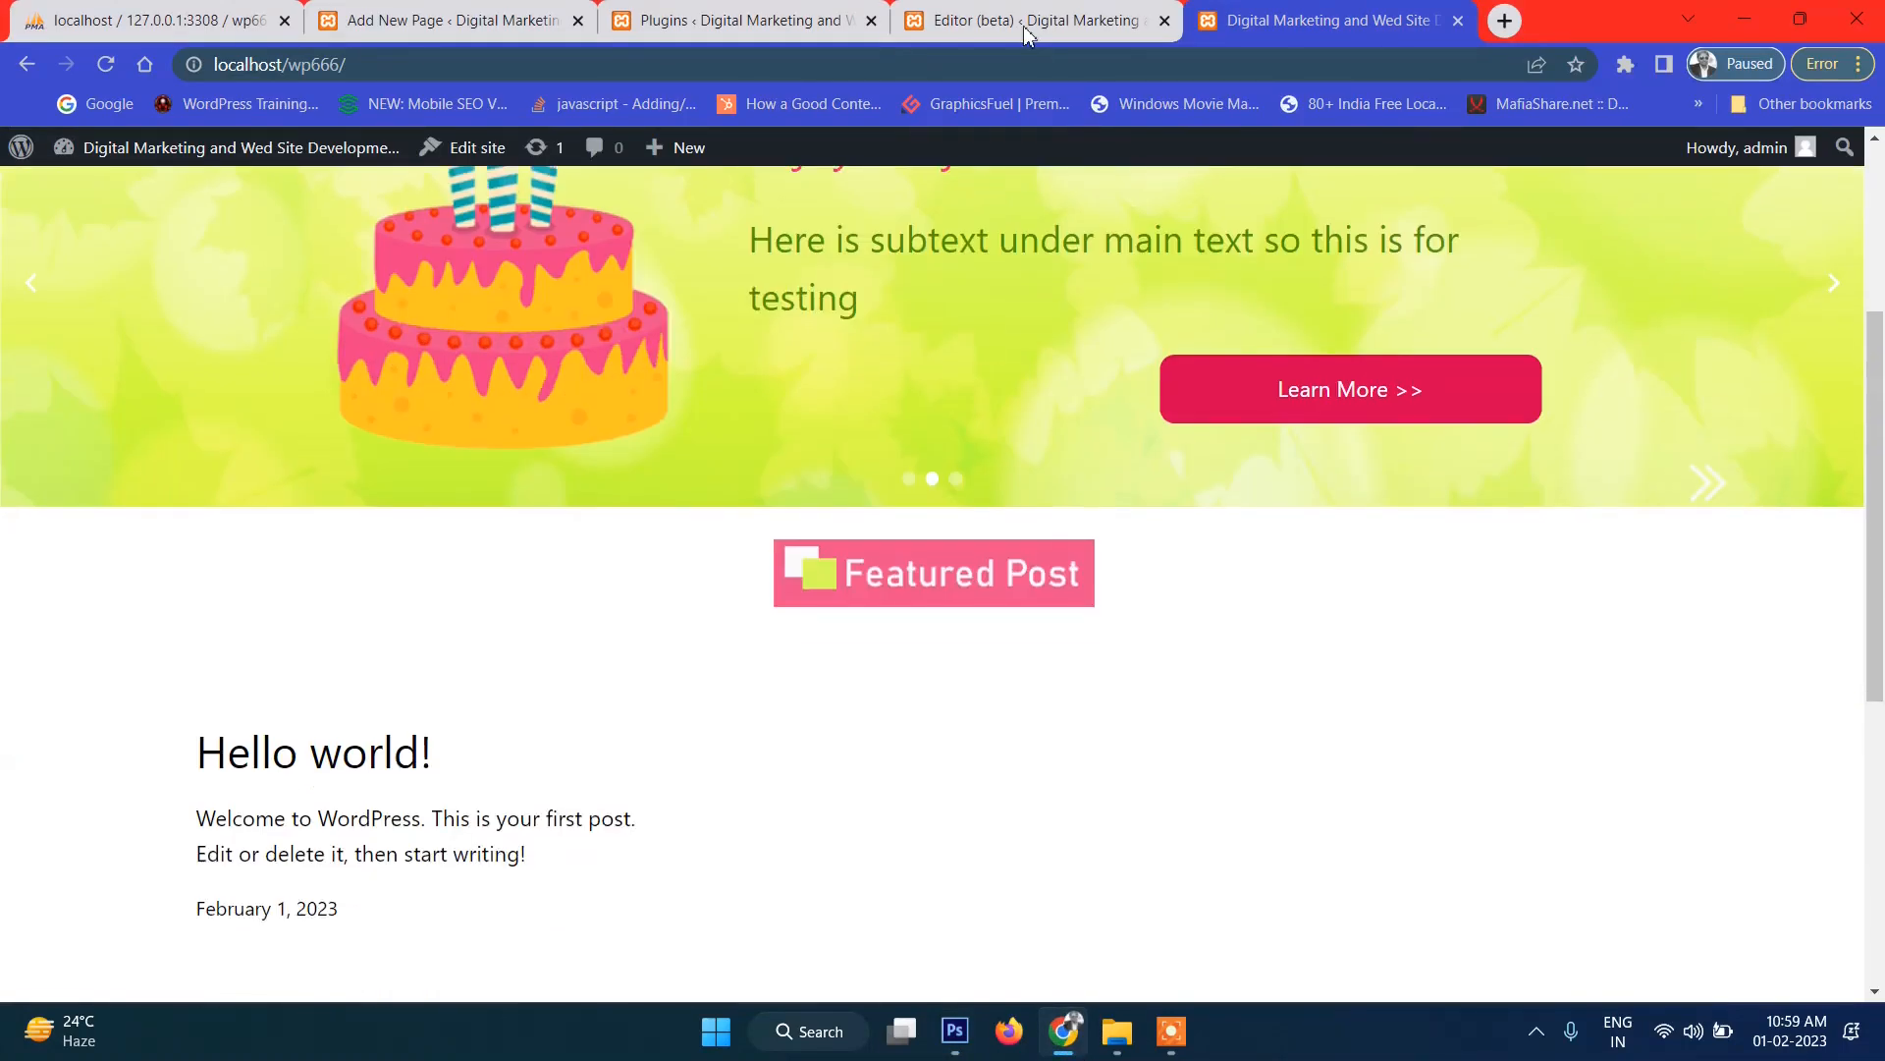
# Remove the 'Got any book recommendations?' Columns block from the Front Page template.
pyautogui.click(1028, 24)
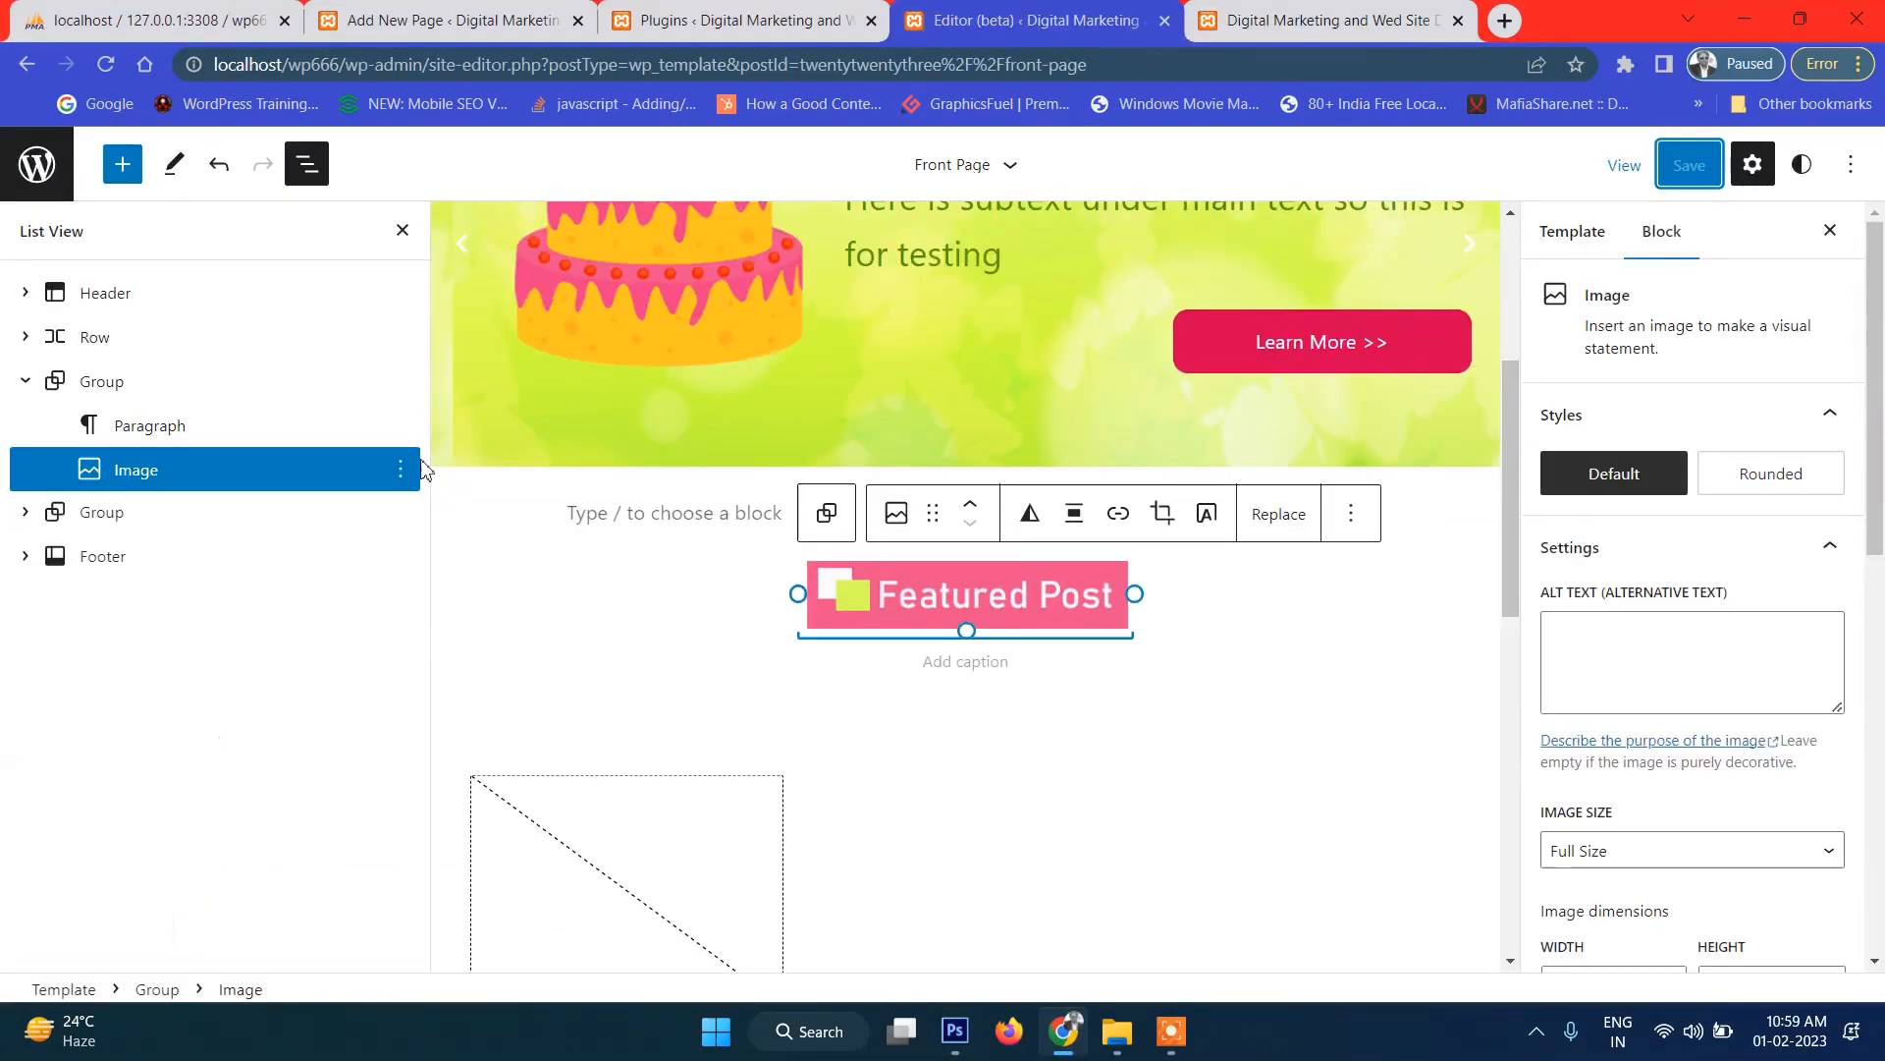
pyautogui.click(25, 511)
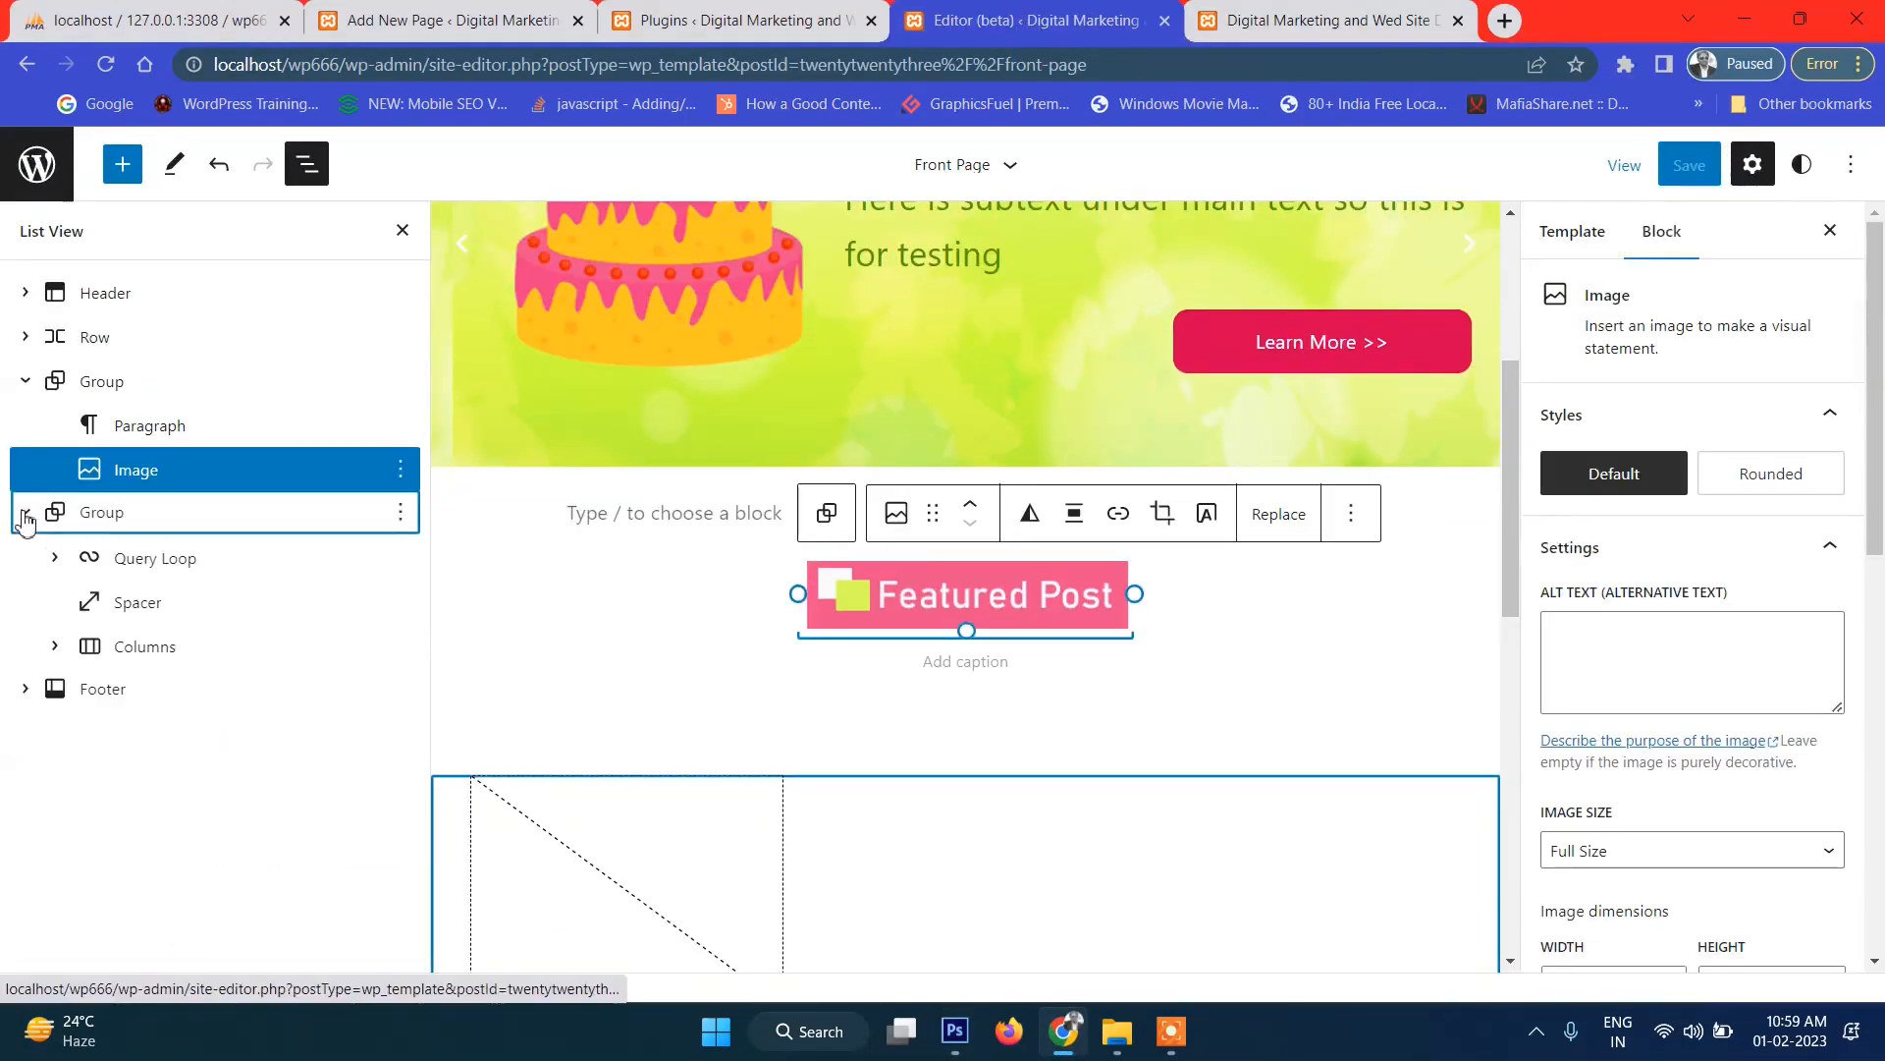
pyautogui.click(220, 577)
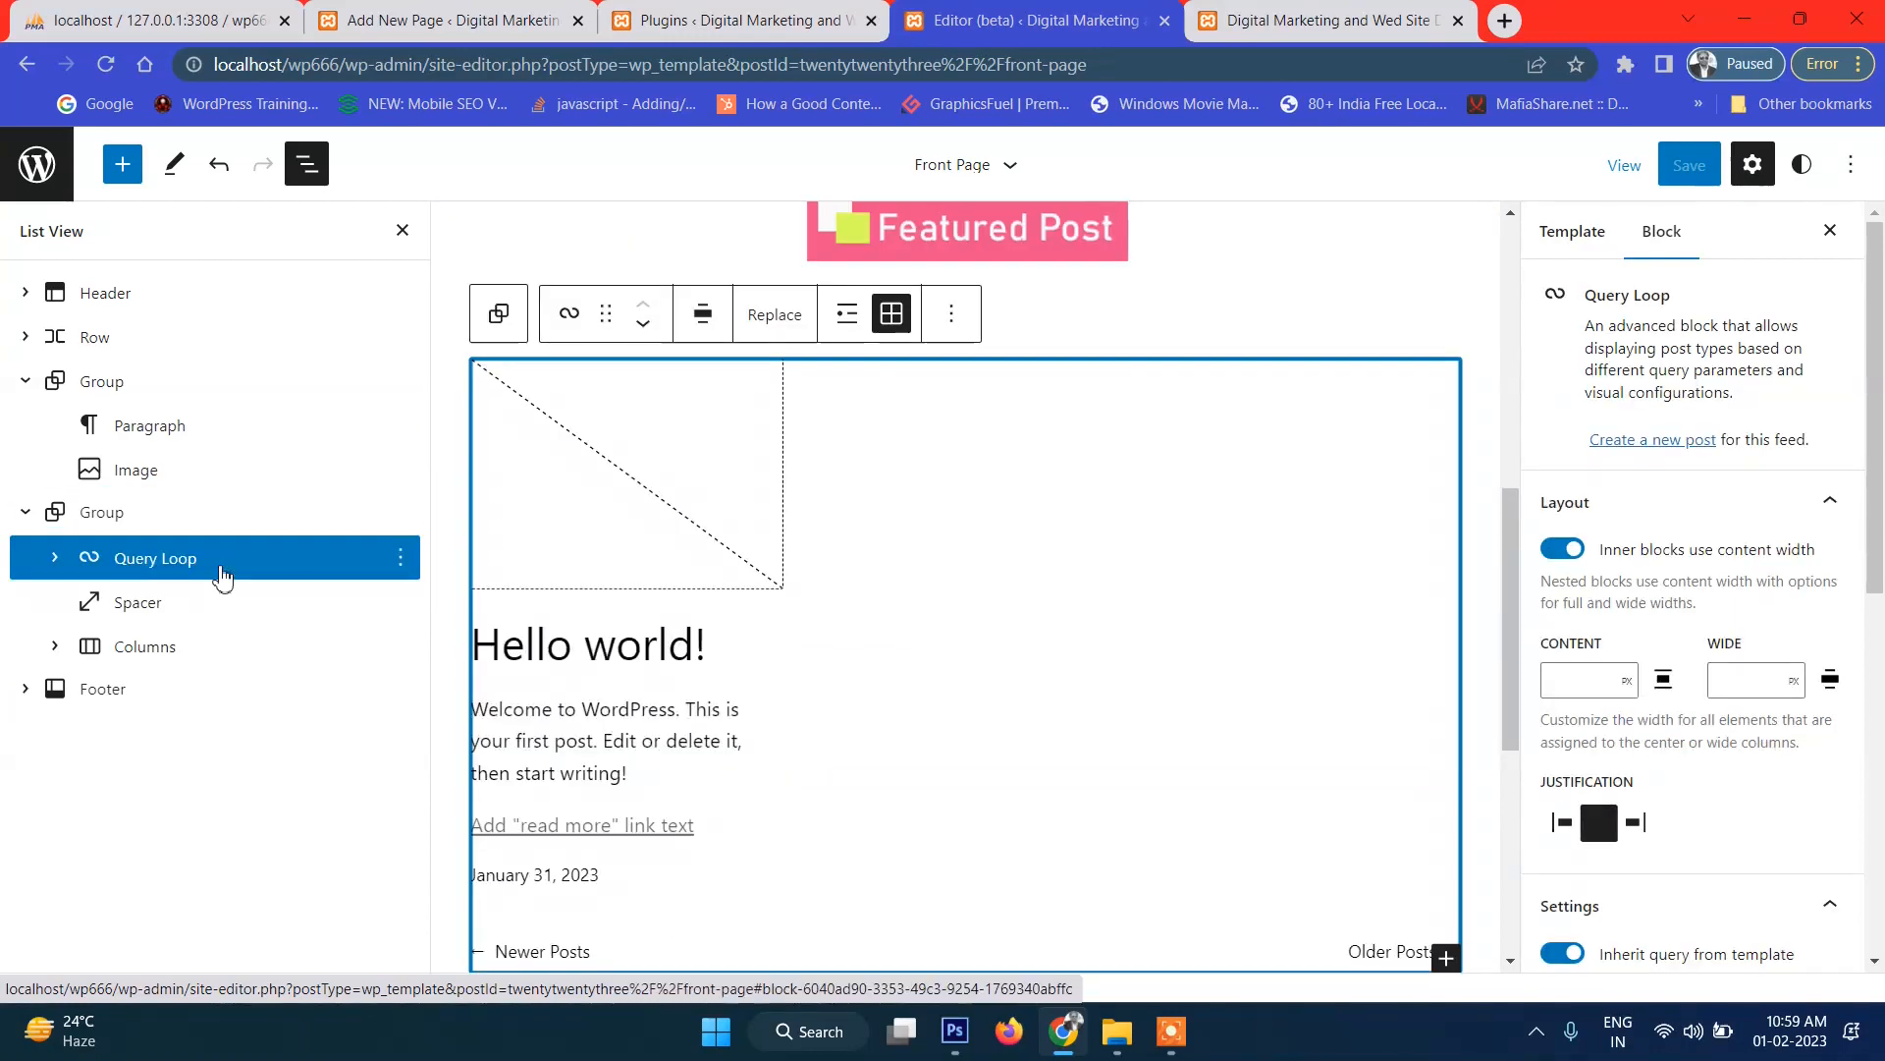
pyautogui.scroll(-6, 937, 643)
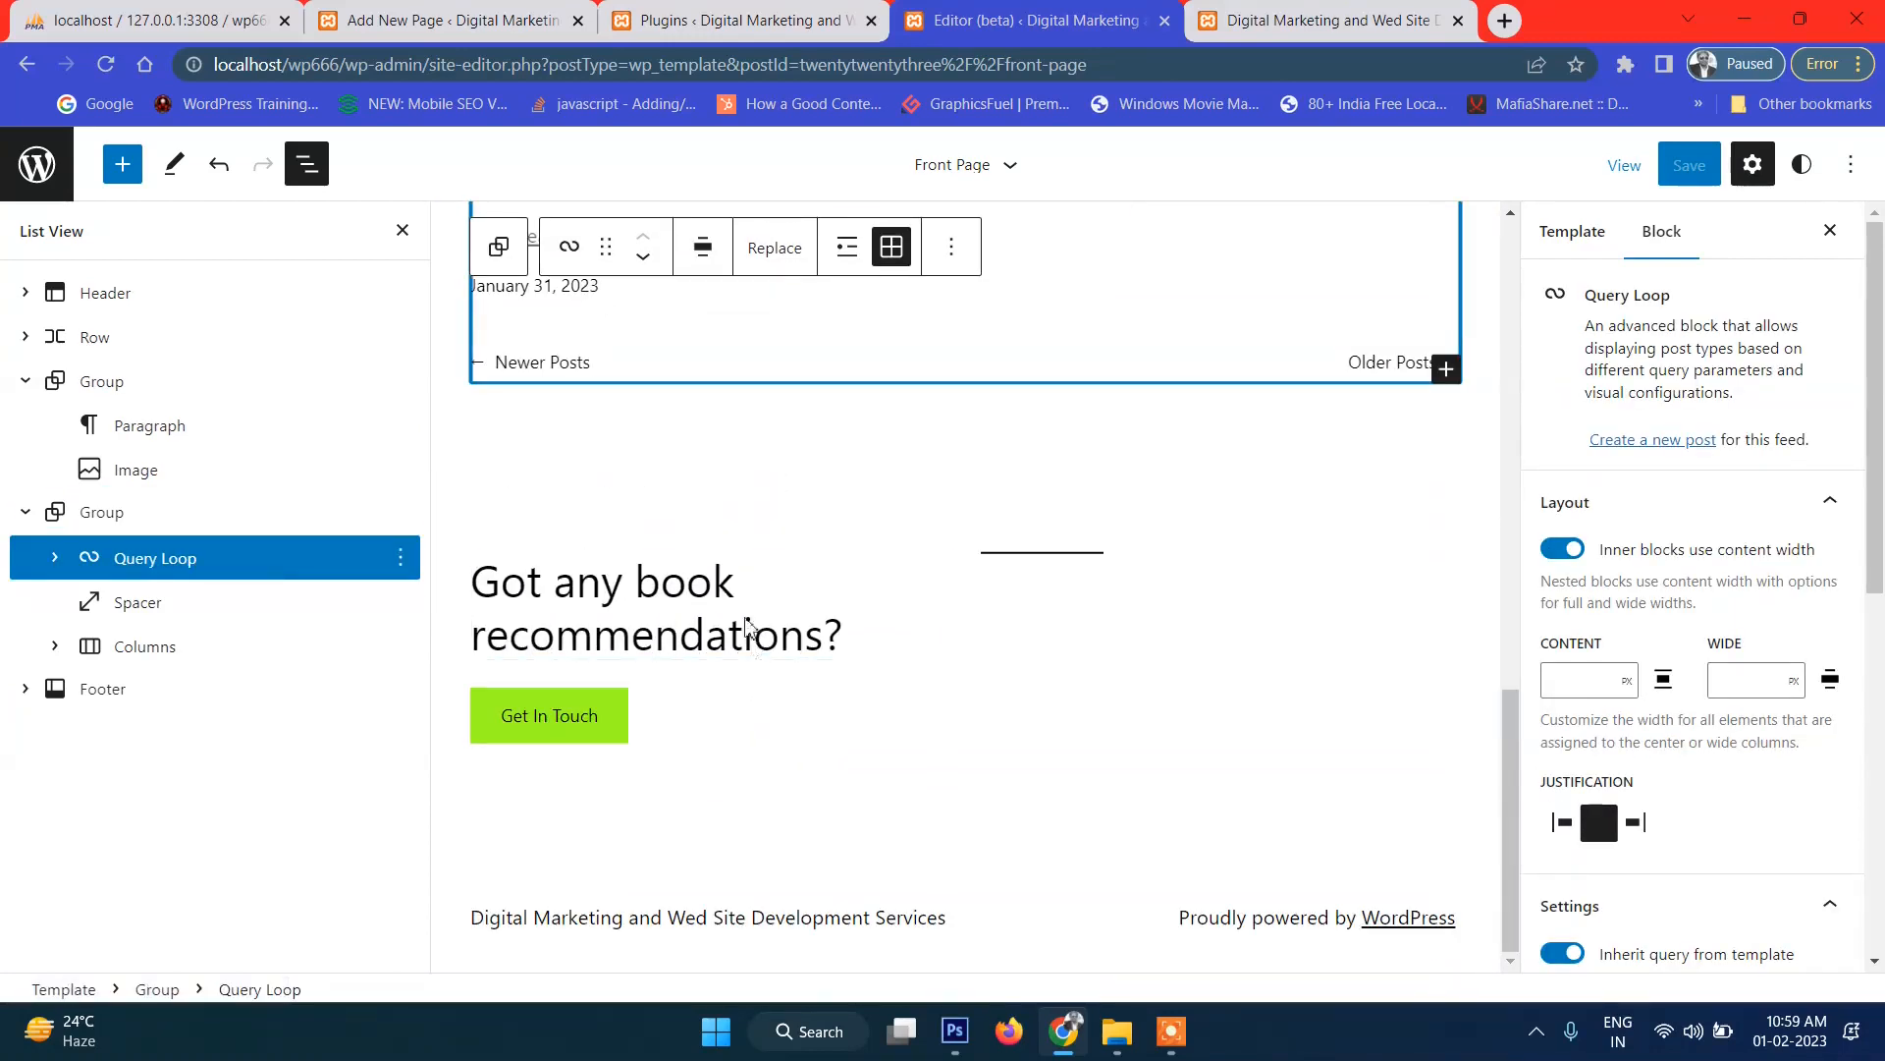
pyautogui.click(735, 558)
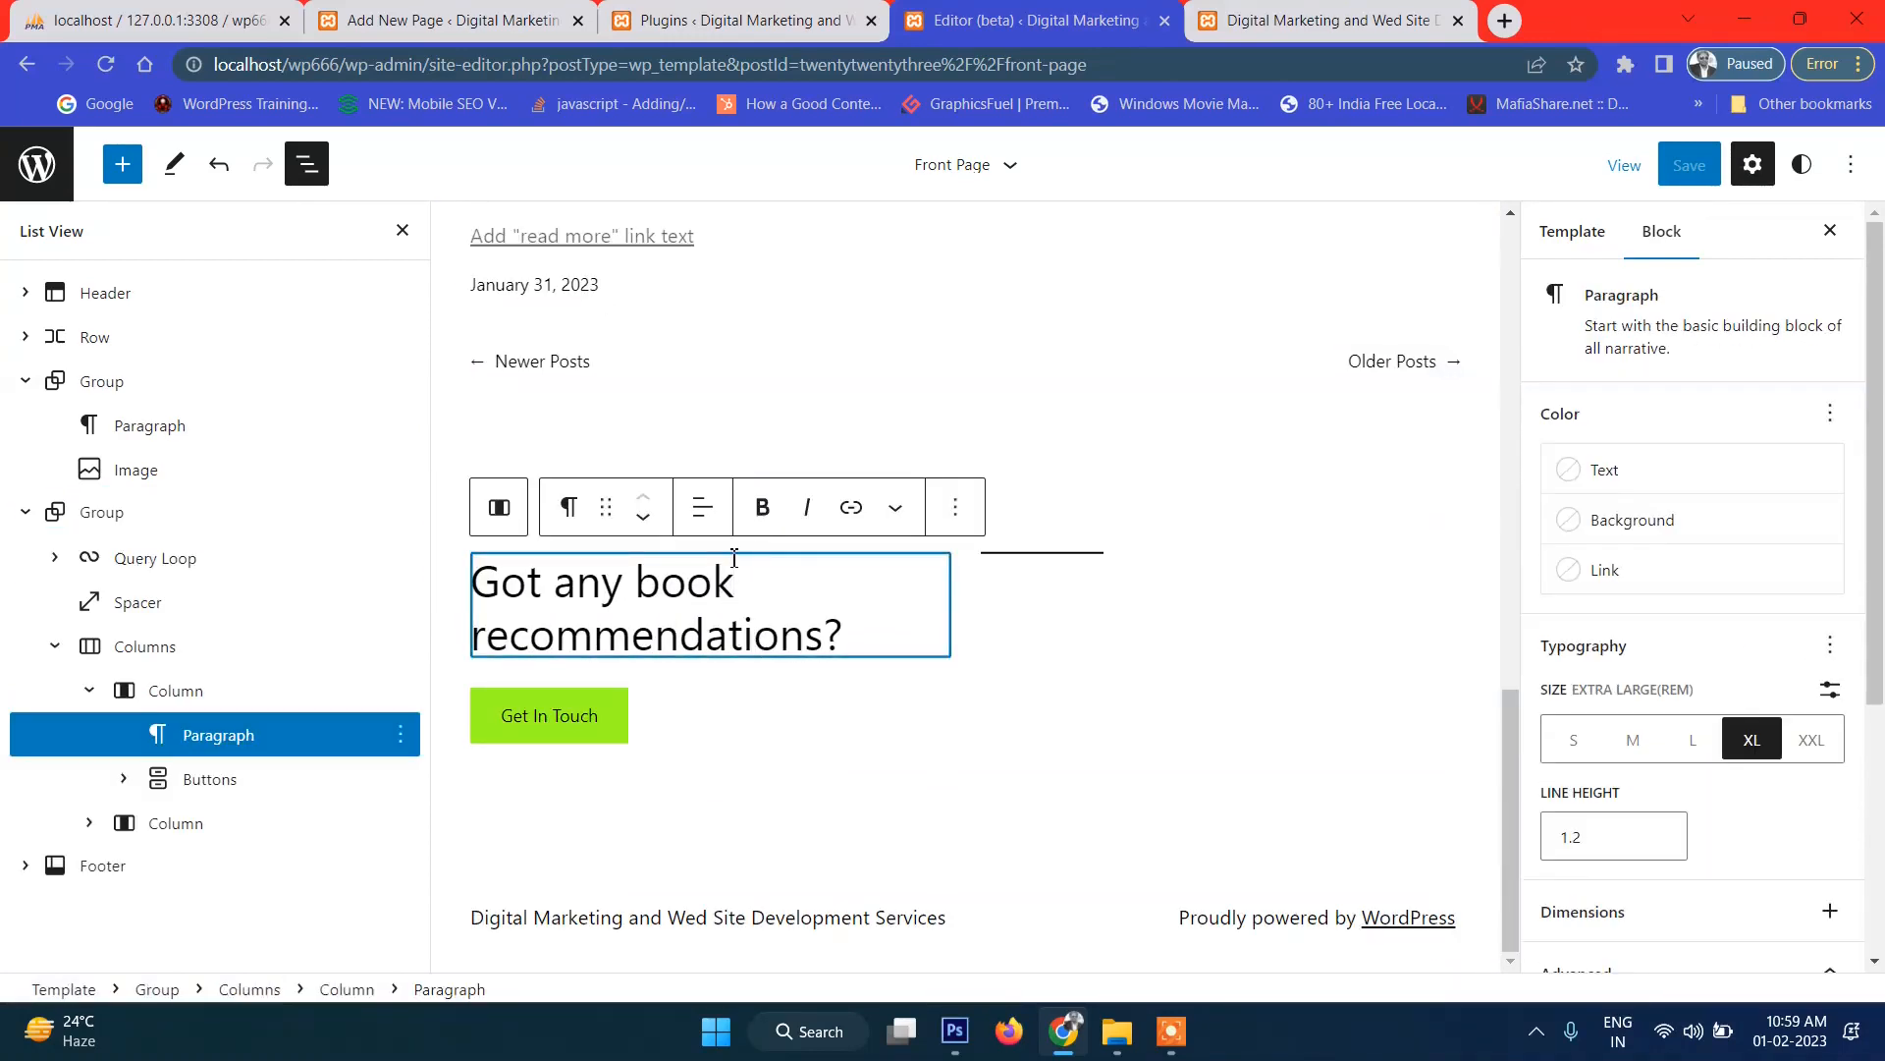
pyautogui.click(184, 652)
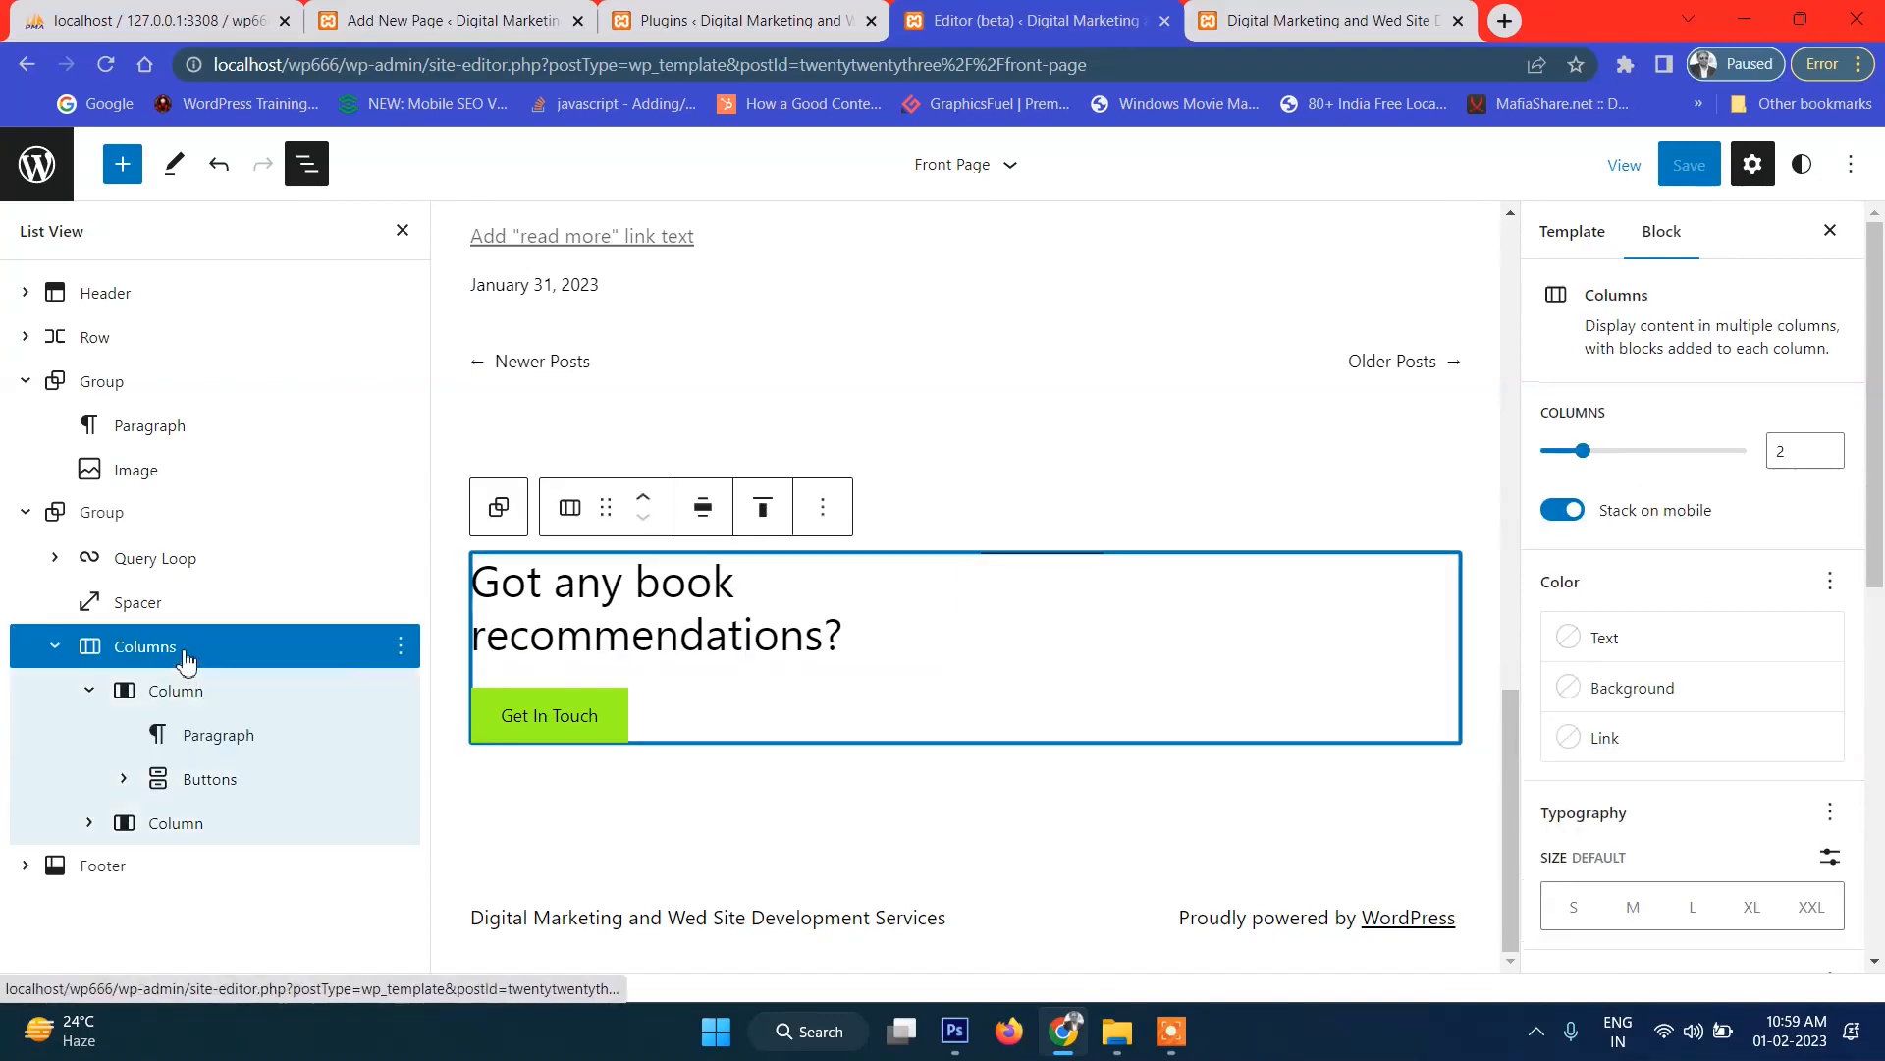
pyautogui.click(401, 646)
pyautogui.scroll(-1, 530, 579)
pyautogui.click(540, 585)
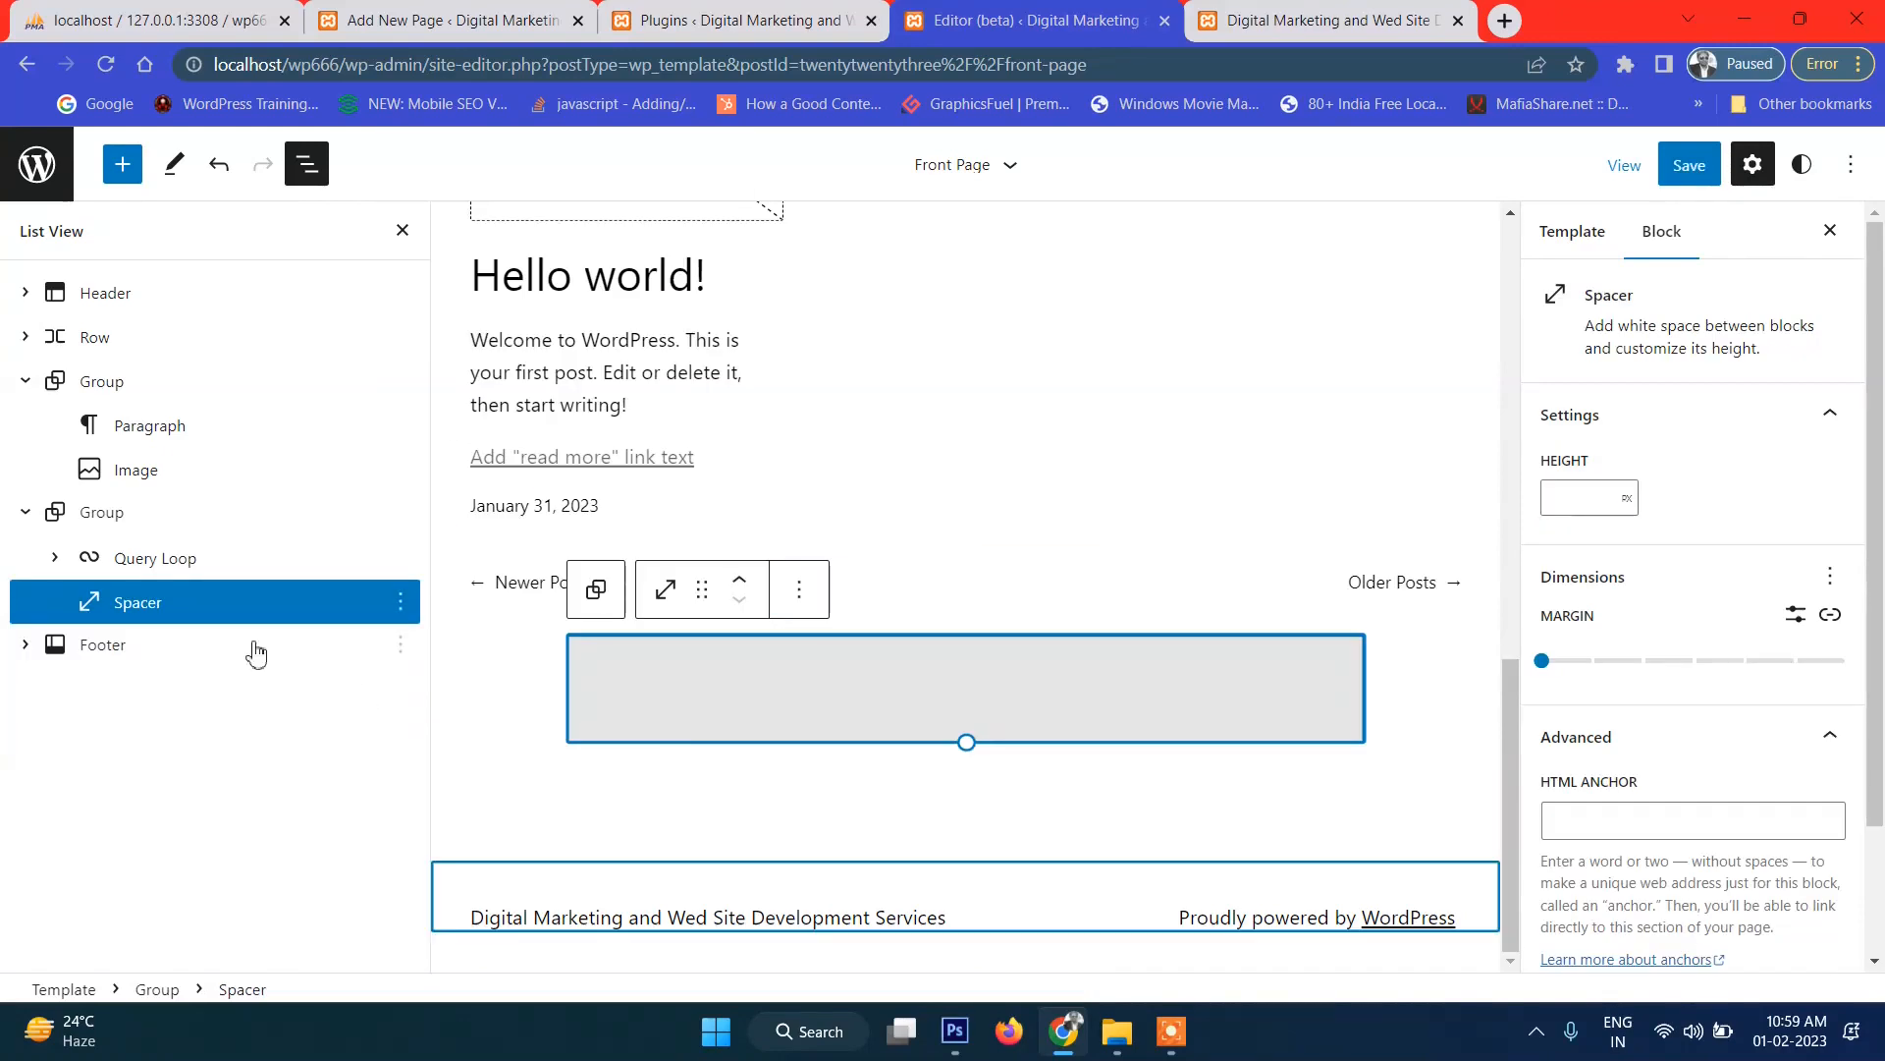
# Remove the Spacer below the Query Loop.
pyautogui.click(400, 602)
pyautogui.scroll(-2, 471, 525)
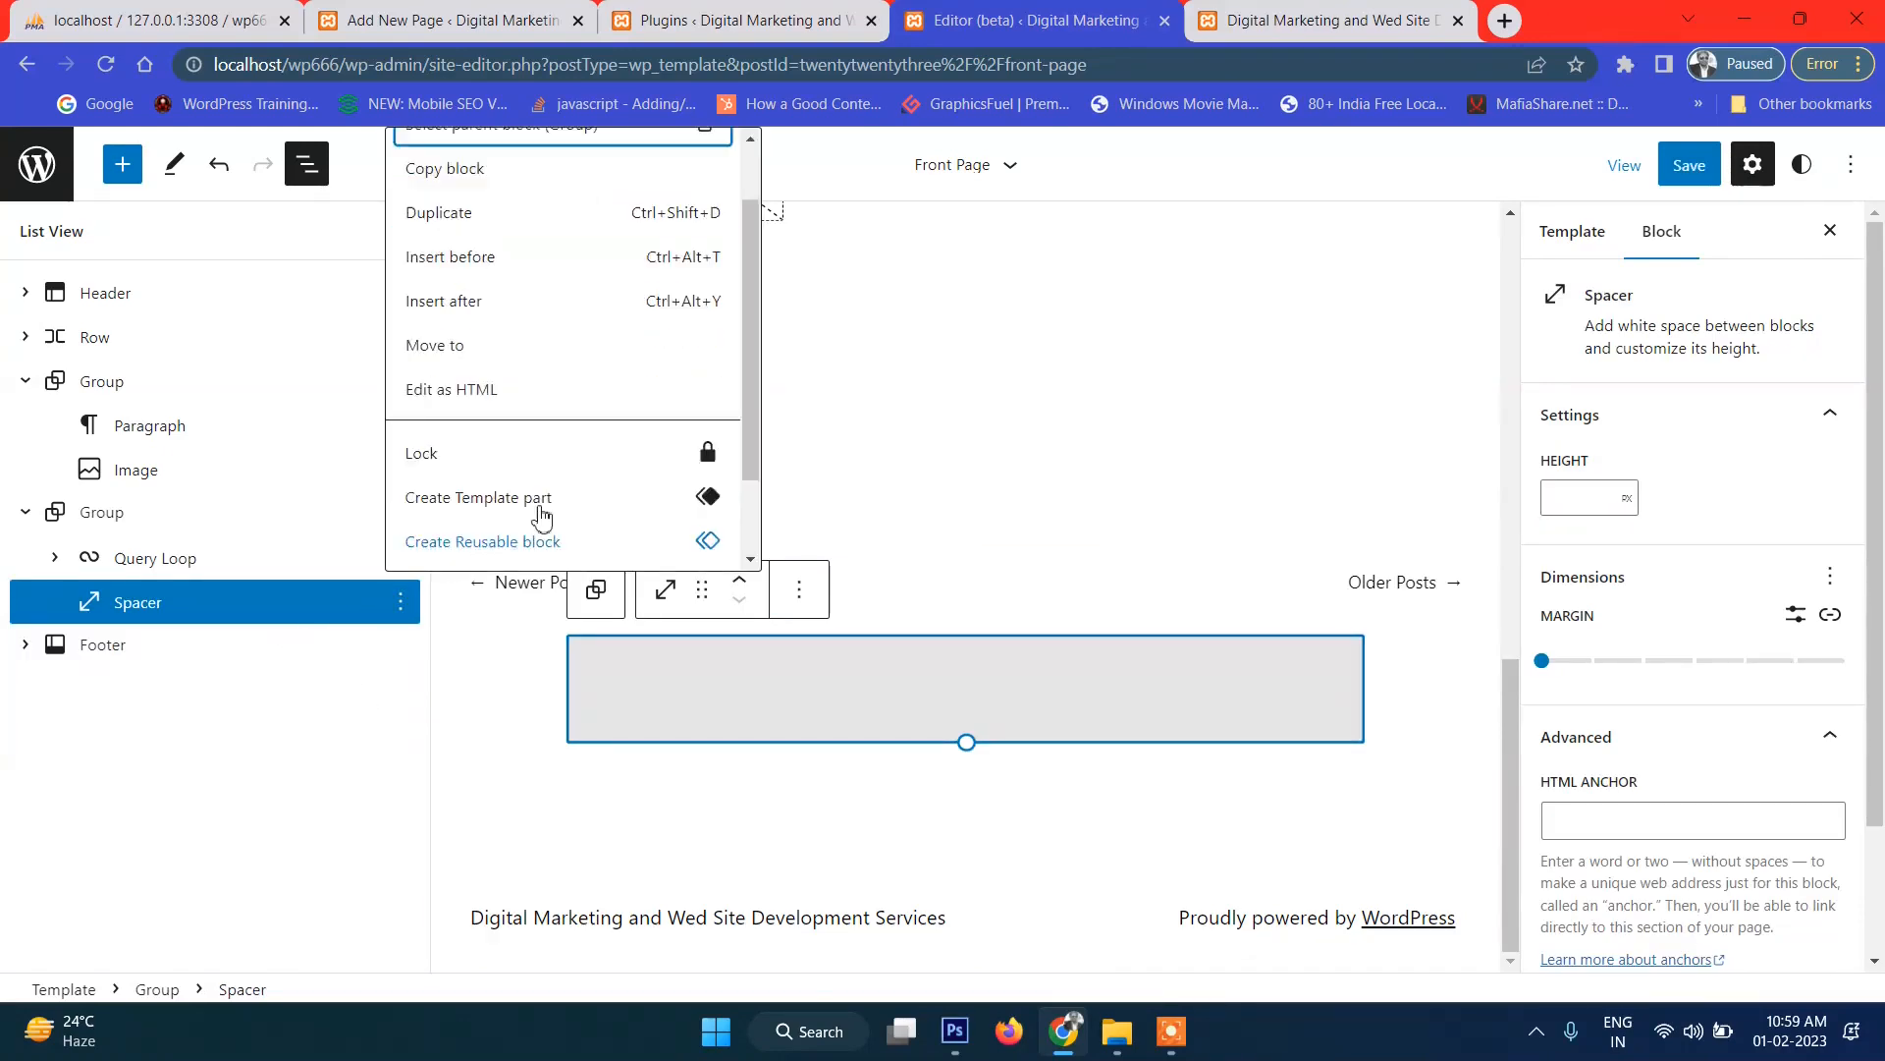
pyautogui.click(521, 537)
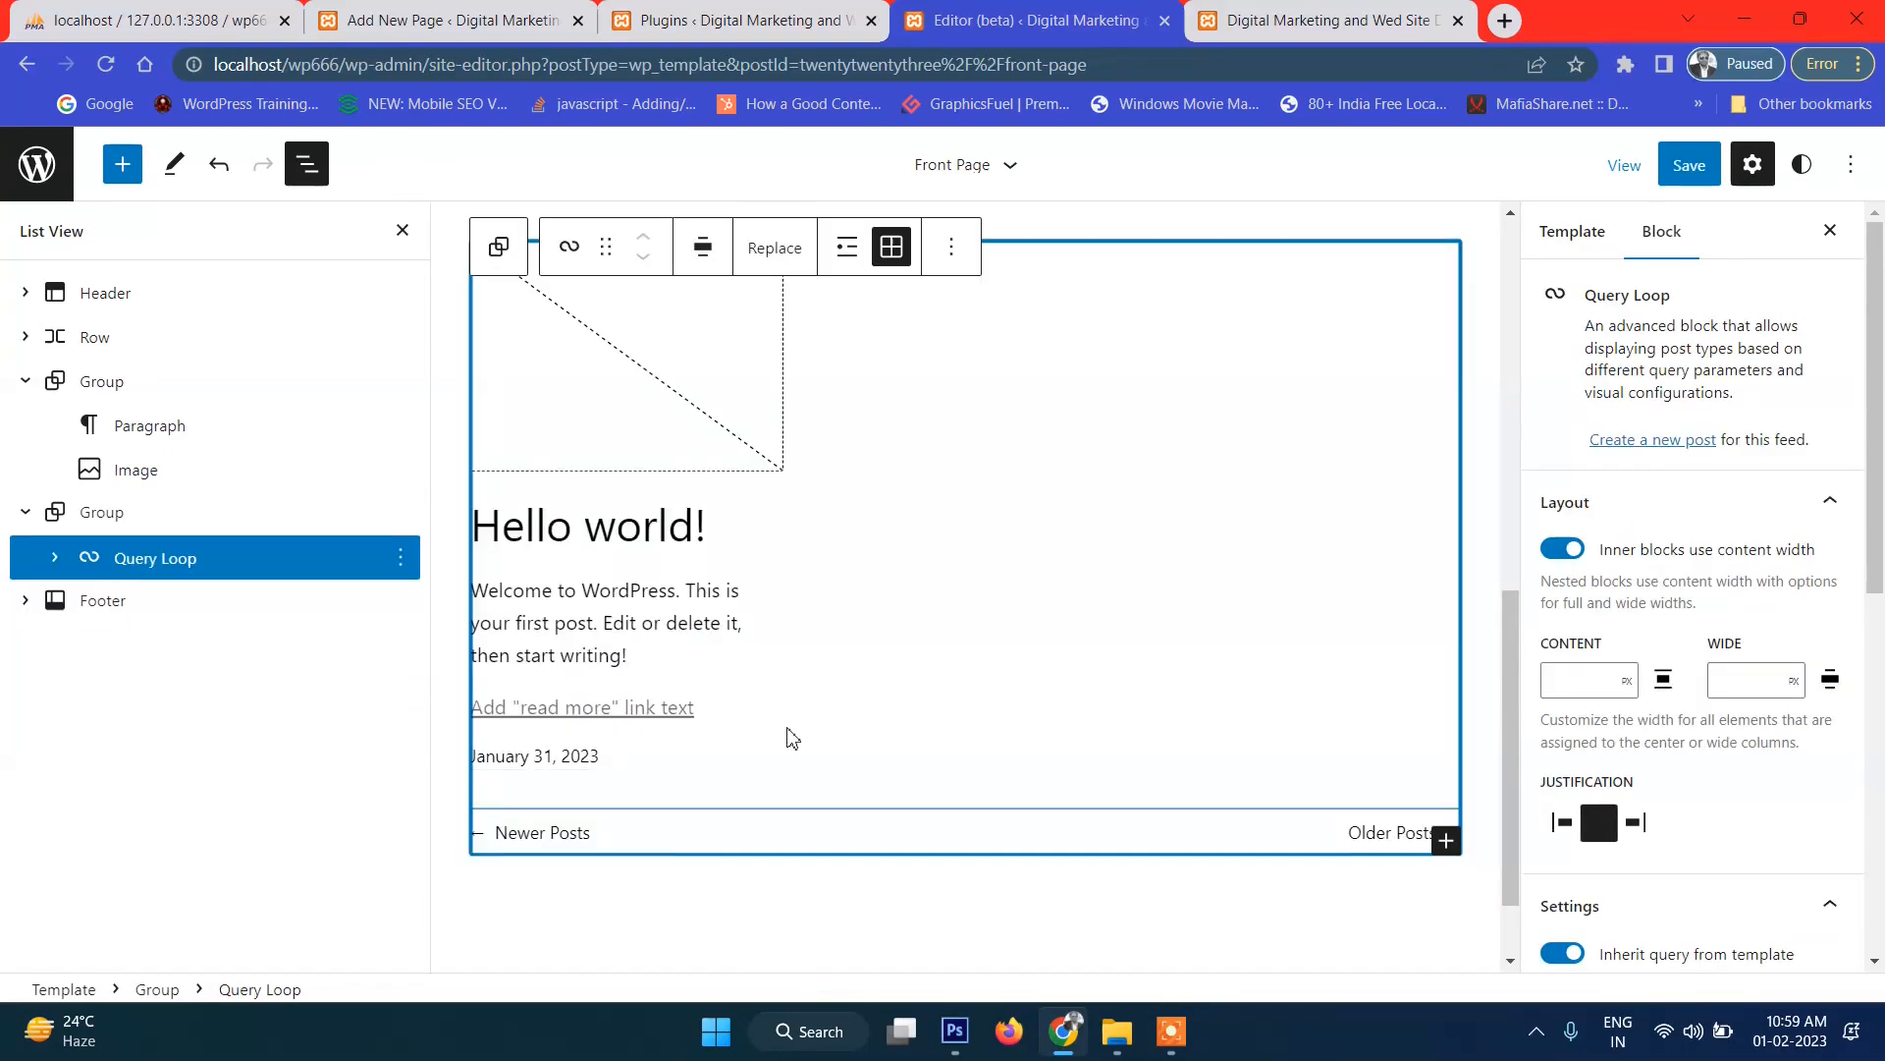
pyautogui.scroll(2, 720, 626)
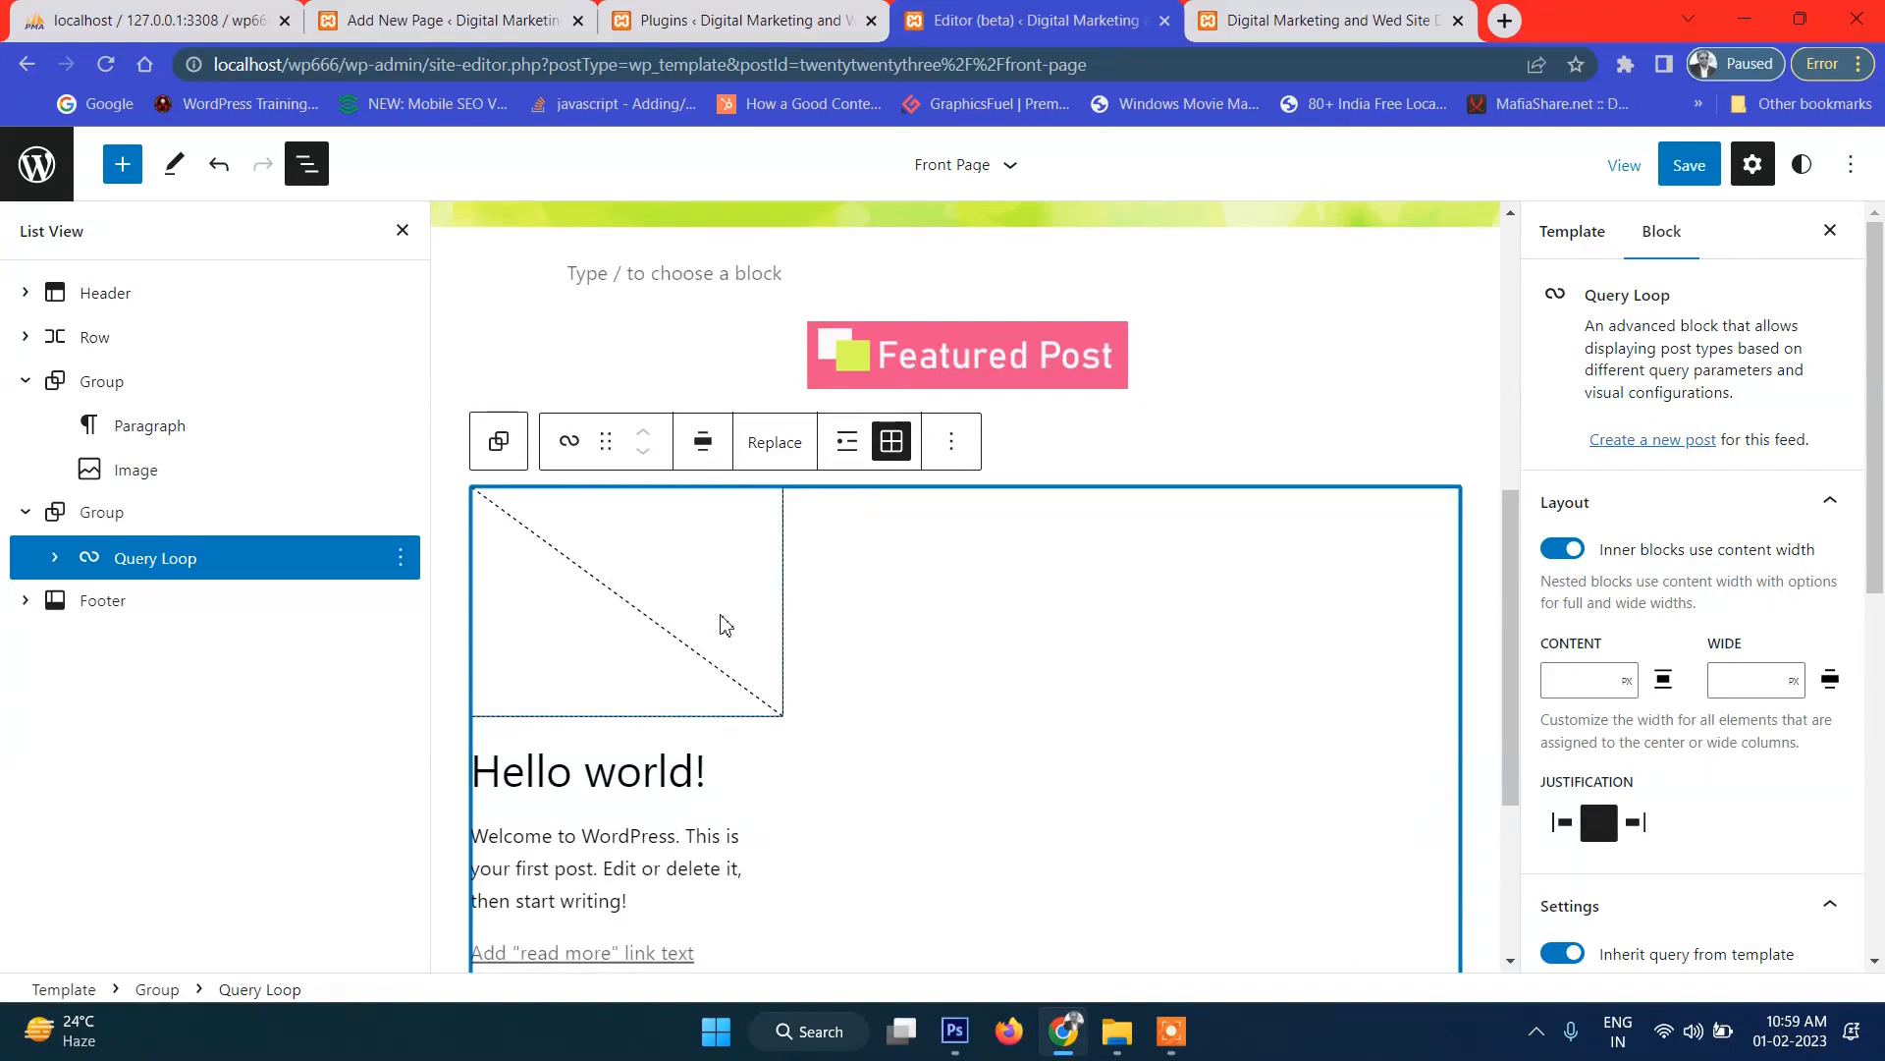
# Switch the Query Loop to list layout and expand its Post Template in List View.
pyautogui.click(848, 446)
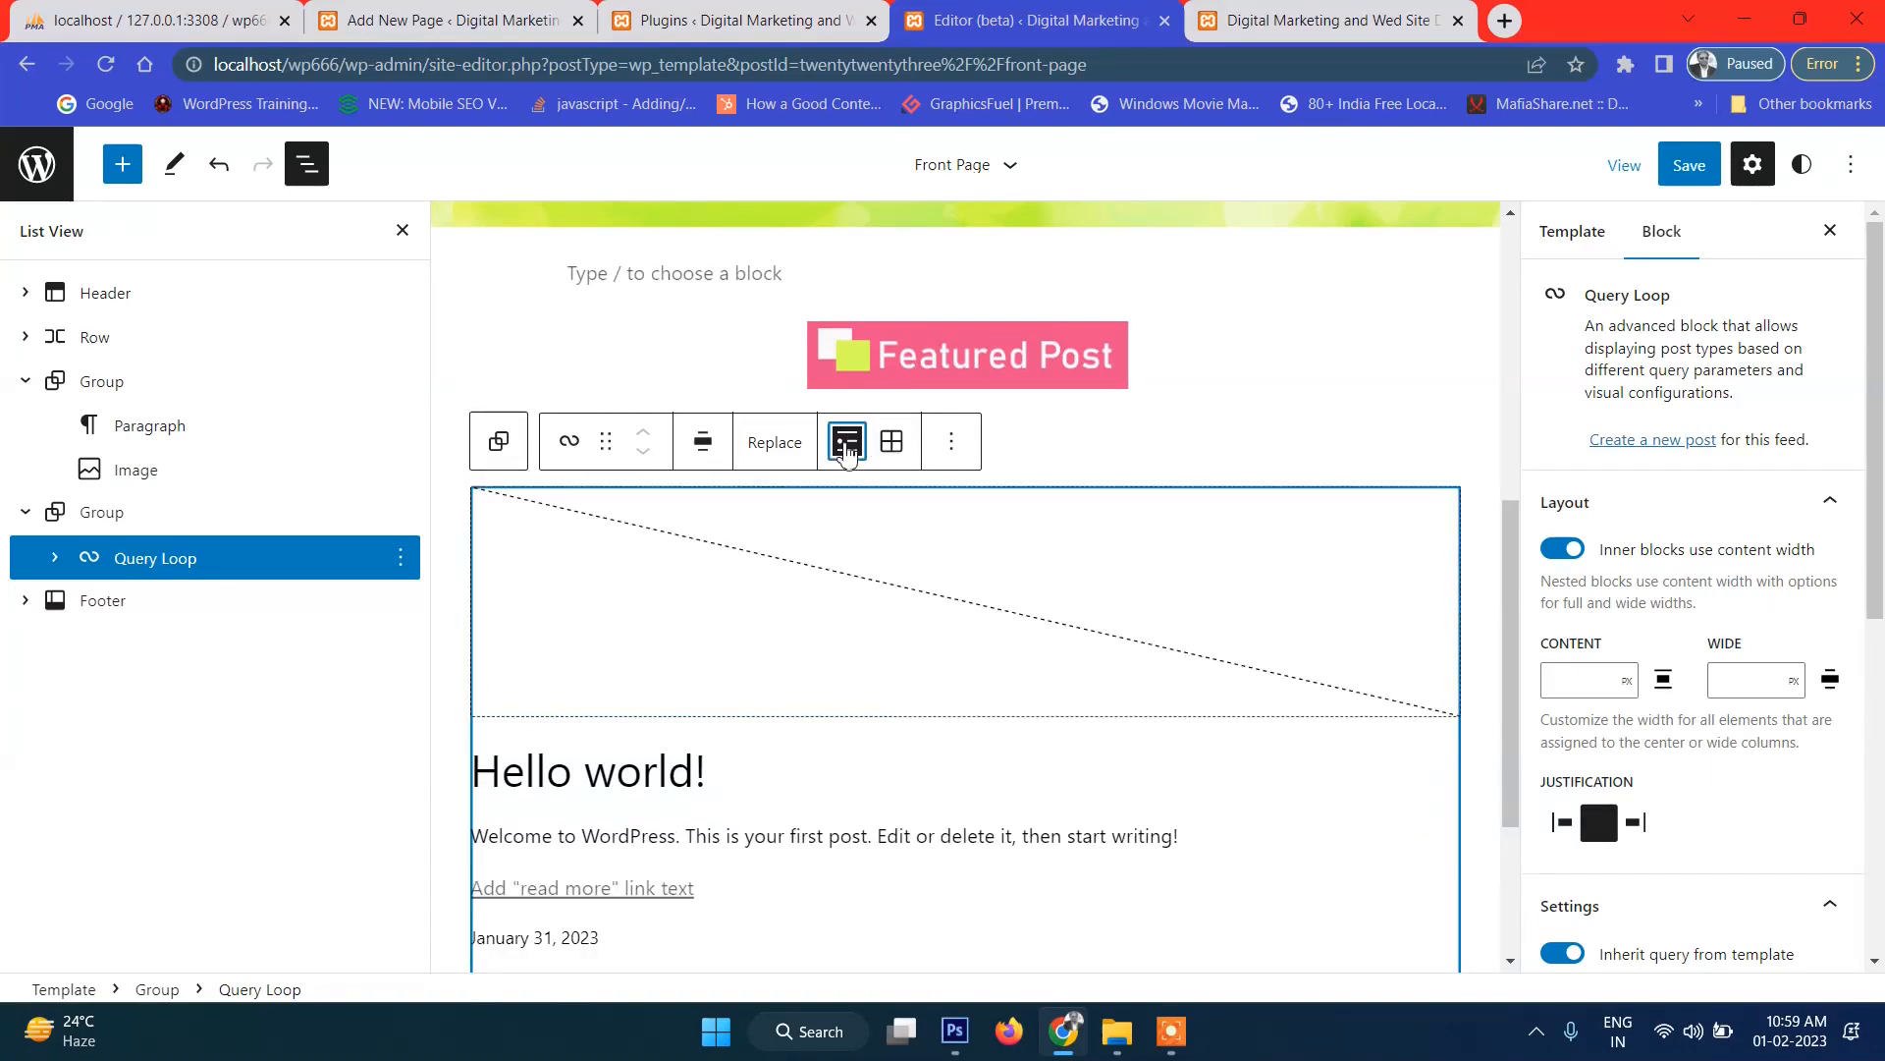
pyautogui.scroll(-3, 934, 610)
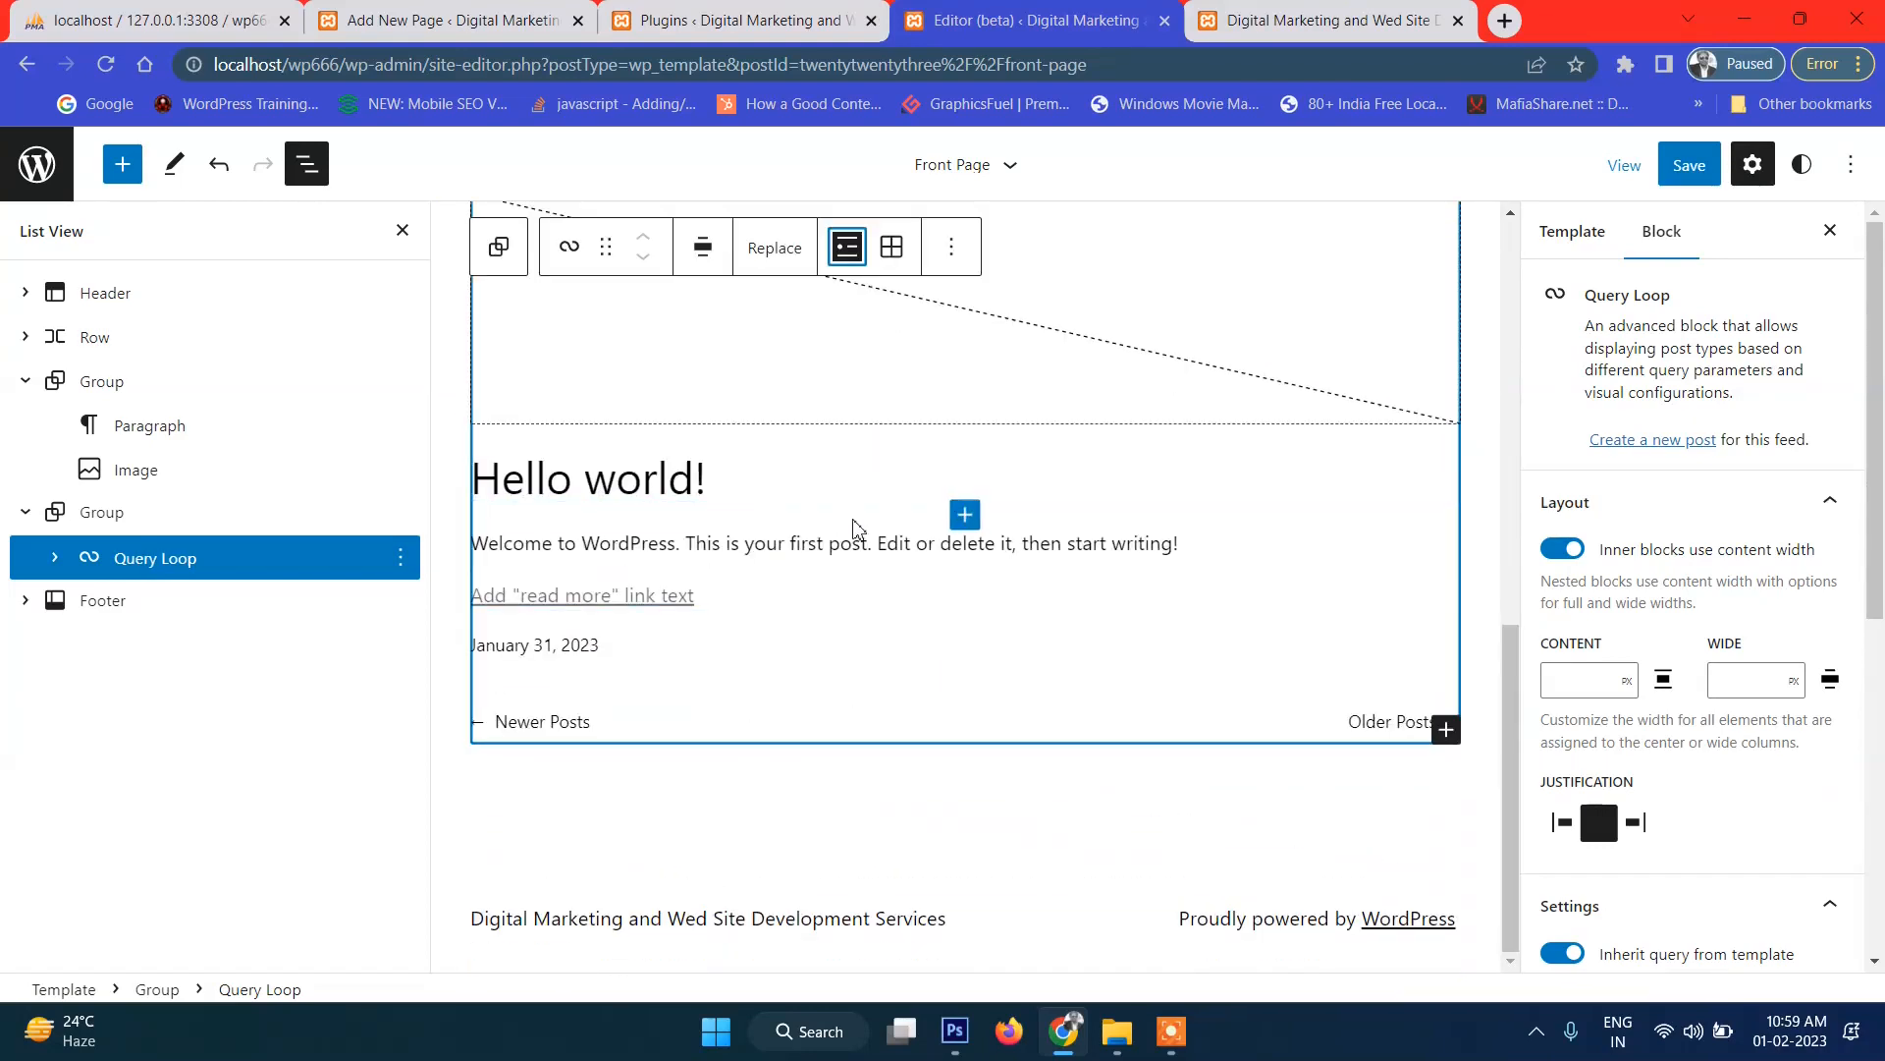
pyautogui.click(400, 557)
pyautogui.click(398, 559)
pyautogui.click(55, 563)
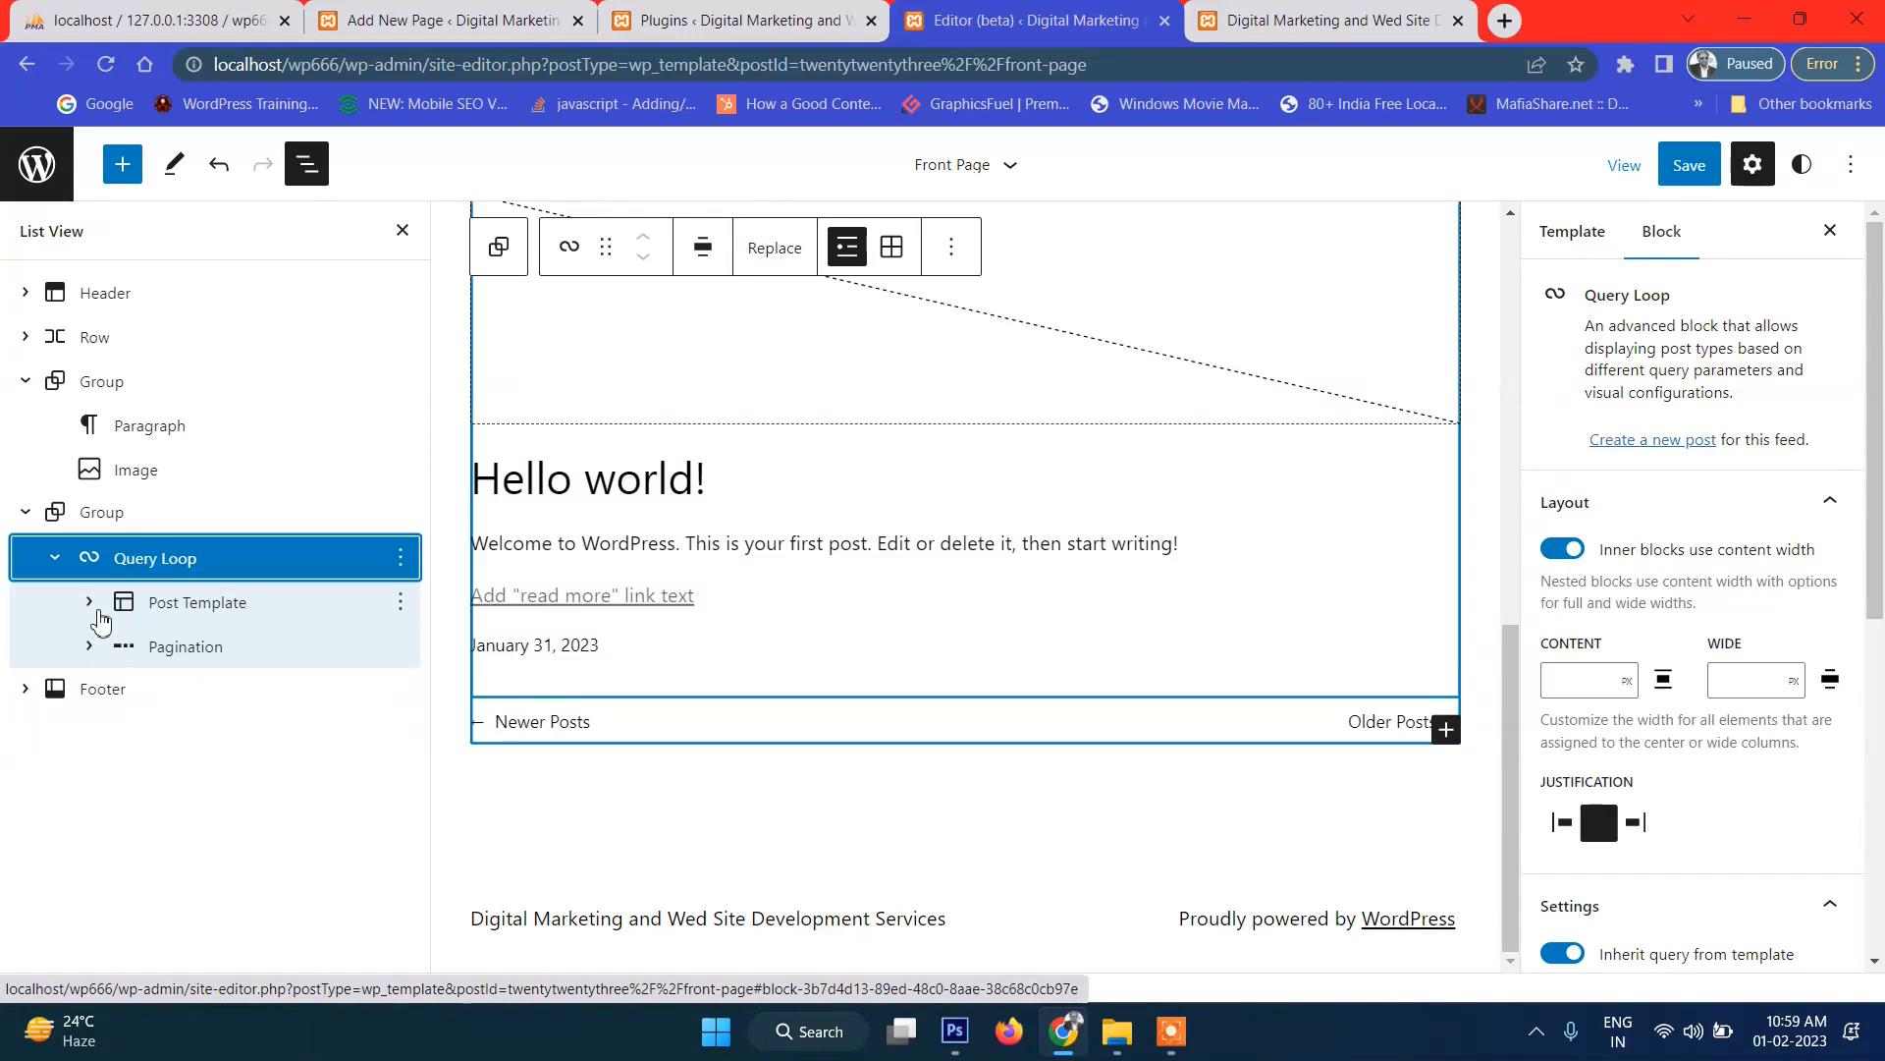
pyautogui.click(89, 601)
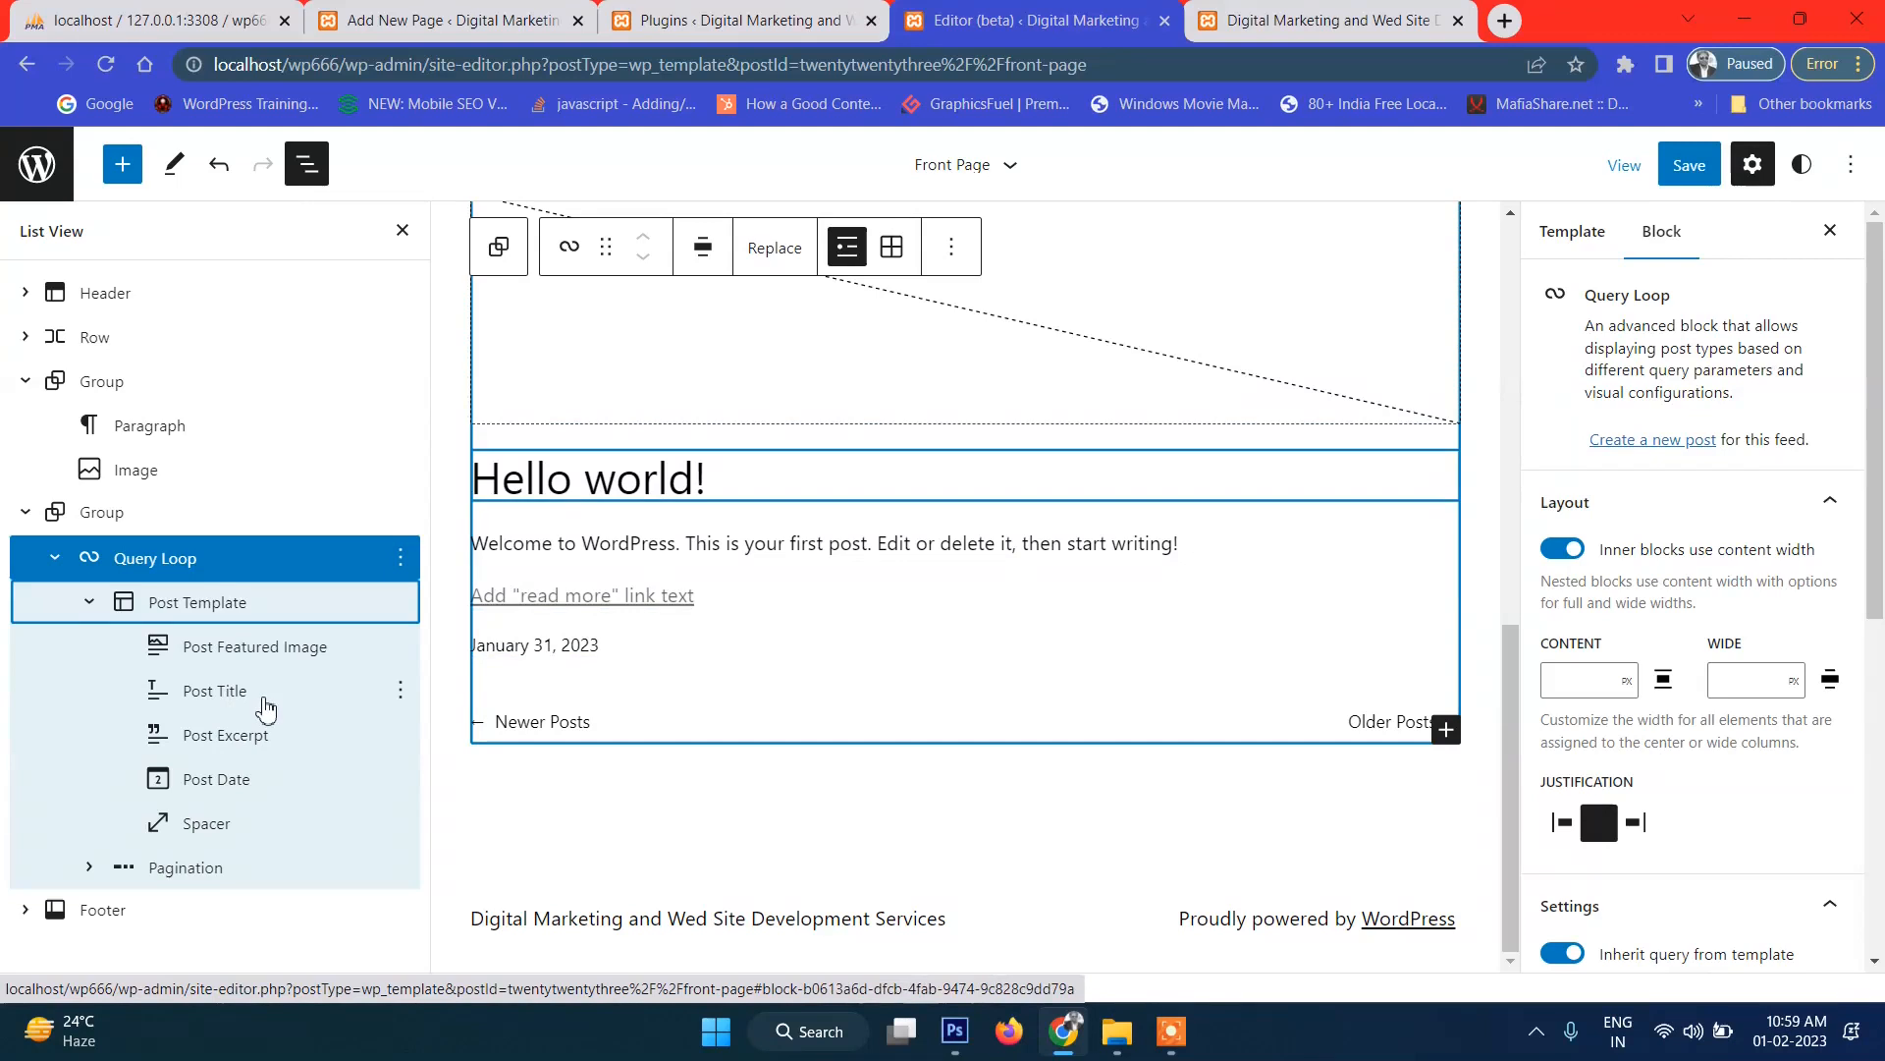
pyautogui.click(407, 565)
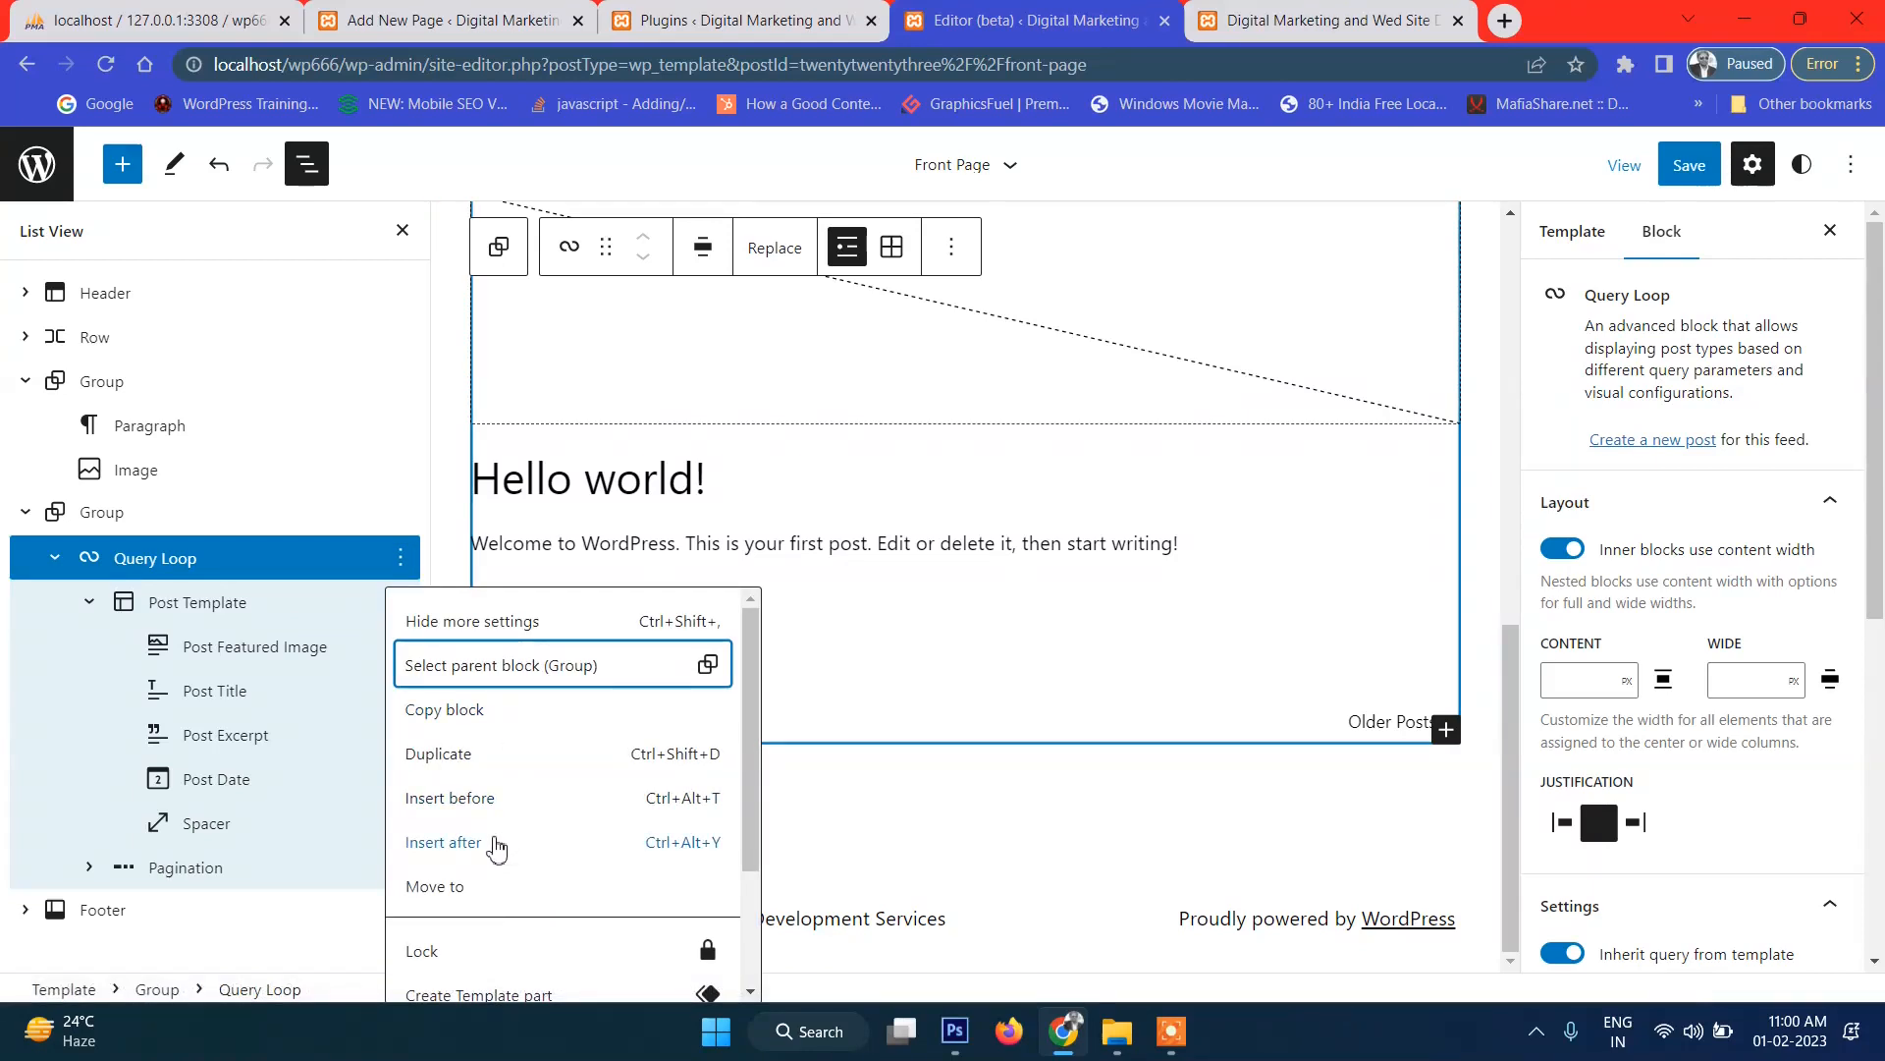
# Save the Front Page template and go to the Plugins admin page.
pyautogui.click(1683, 172)
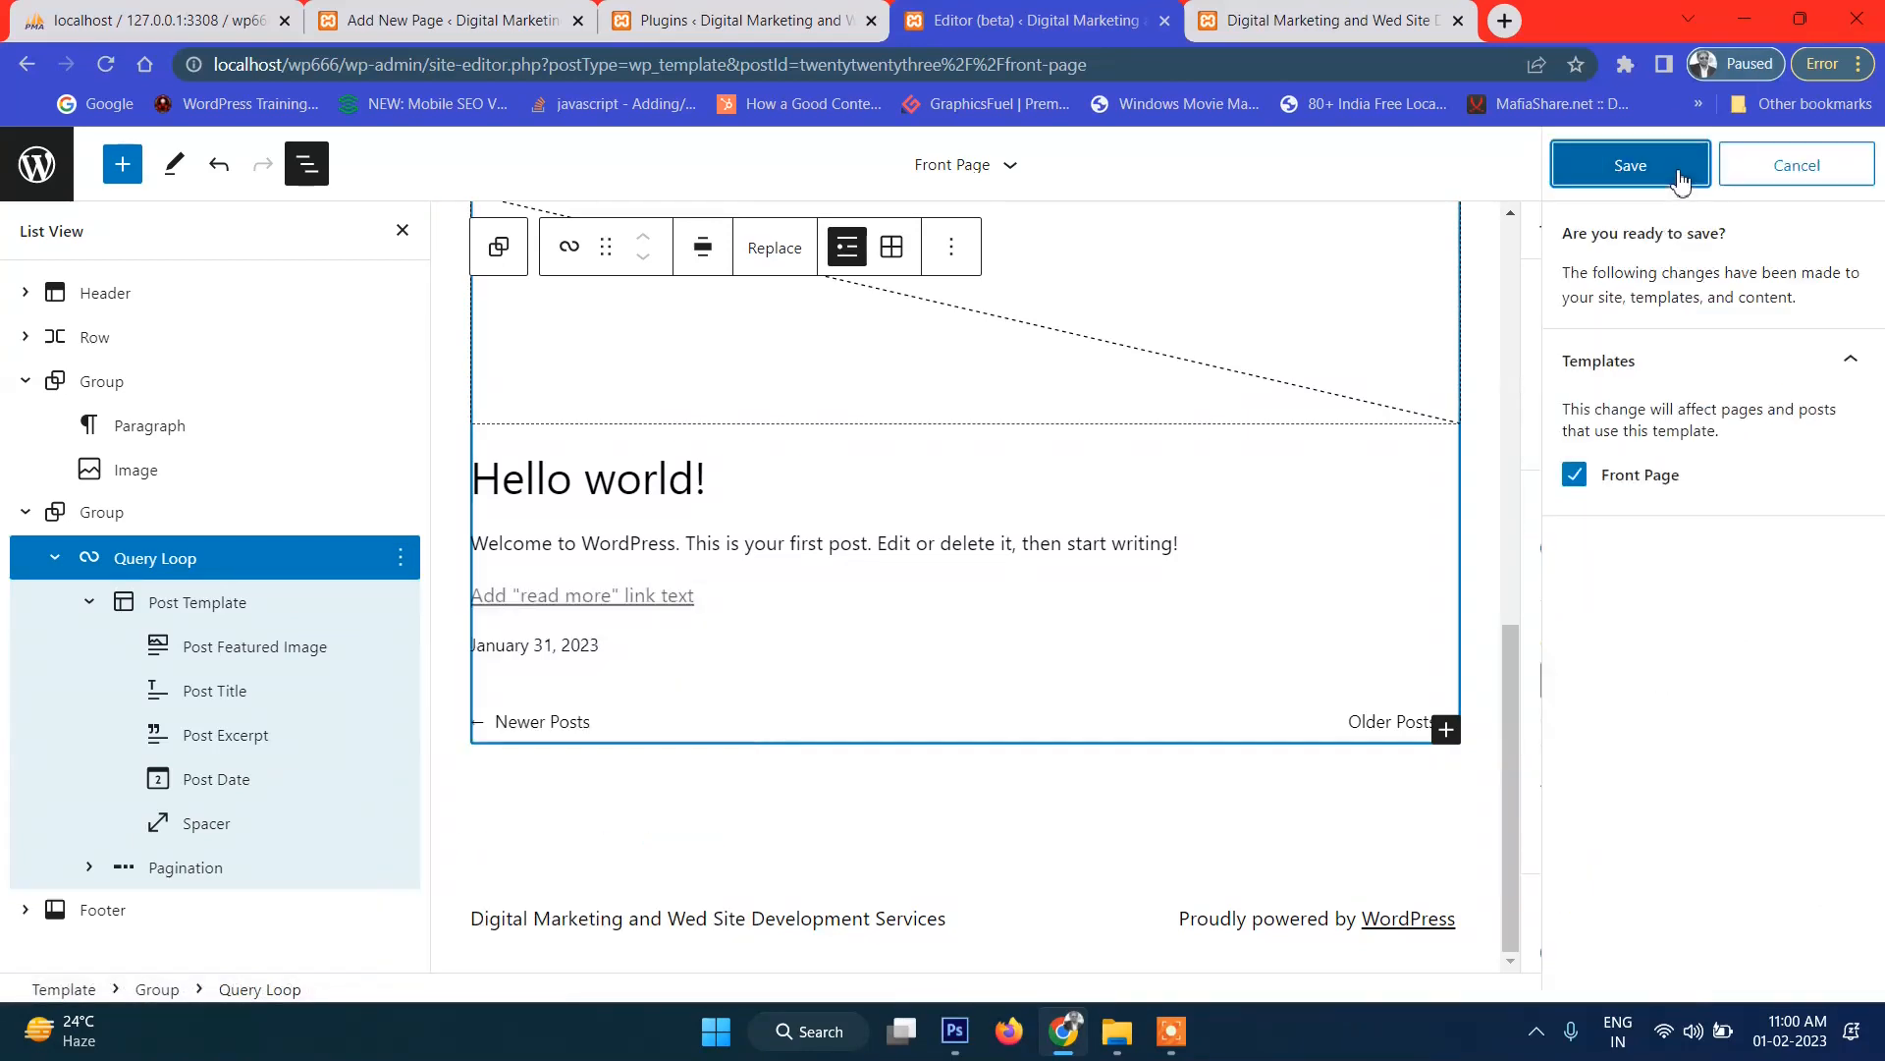
pyautogui.click(1681, 179)
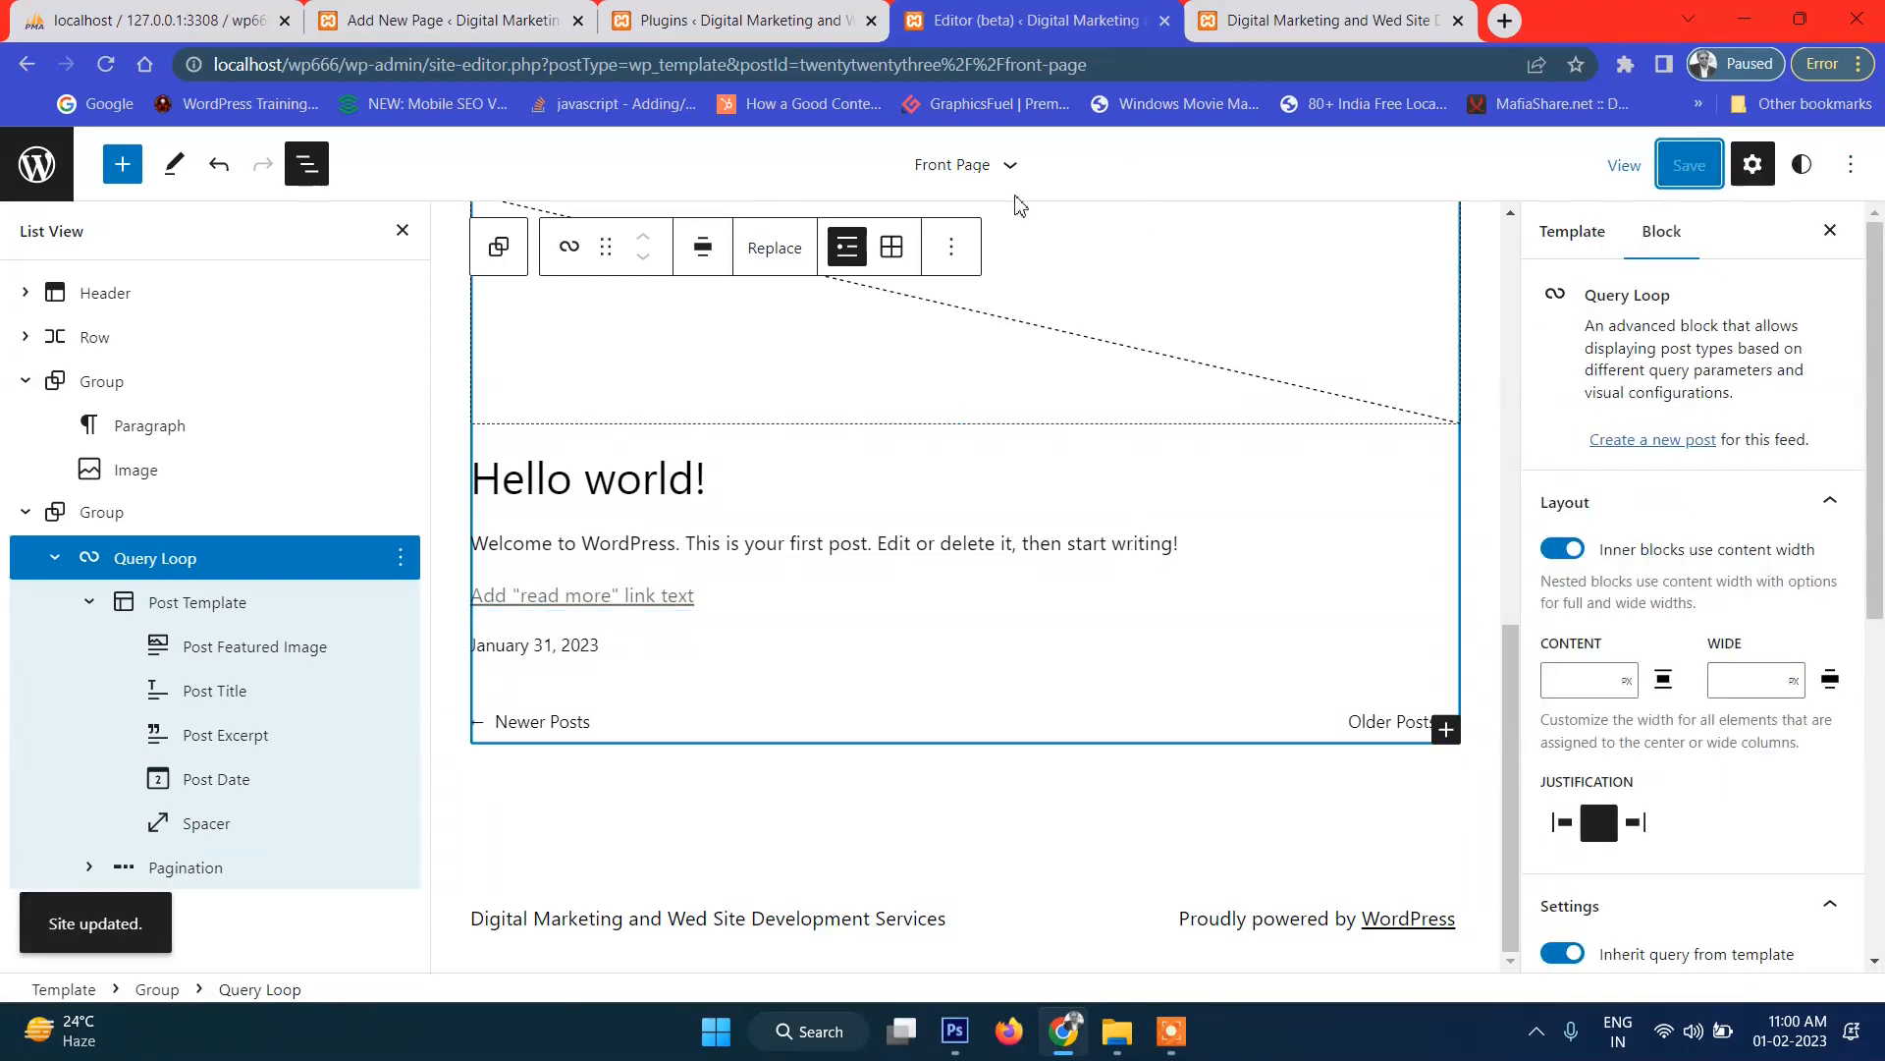
pyautogui.click(727, 22)
# Open the WP Dummy Content Generator plugin page and retry loading it twice.
pyautogui.moveTo(159, 271)
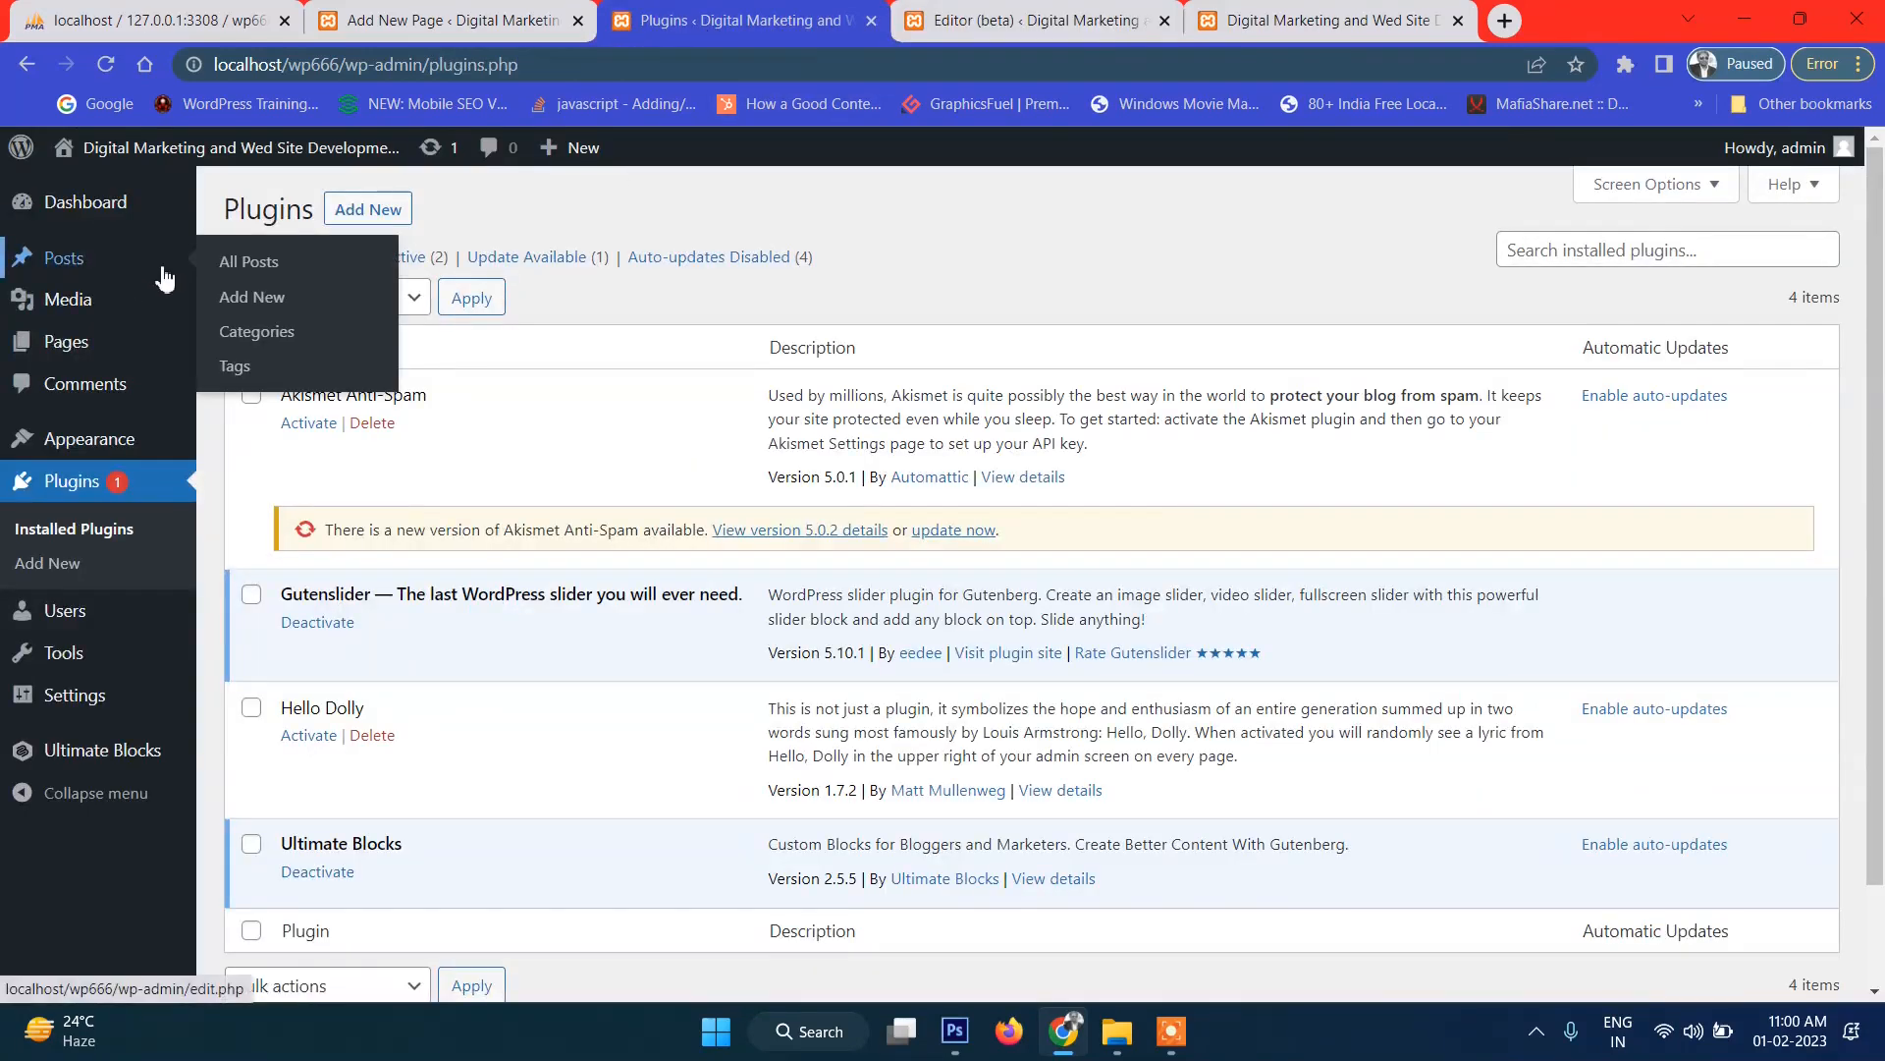
pyautogui.click(270, 278)
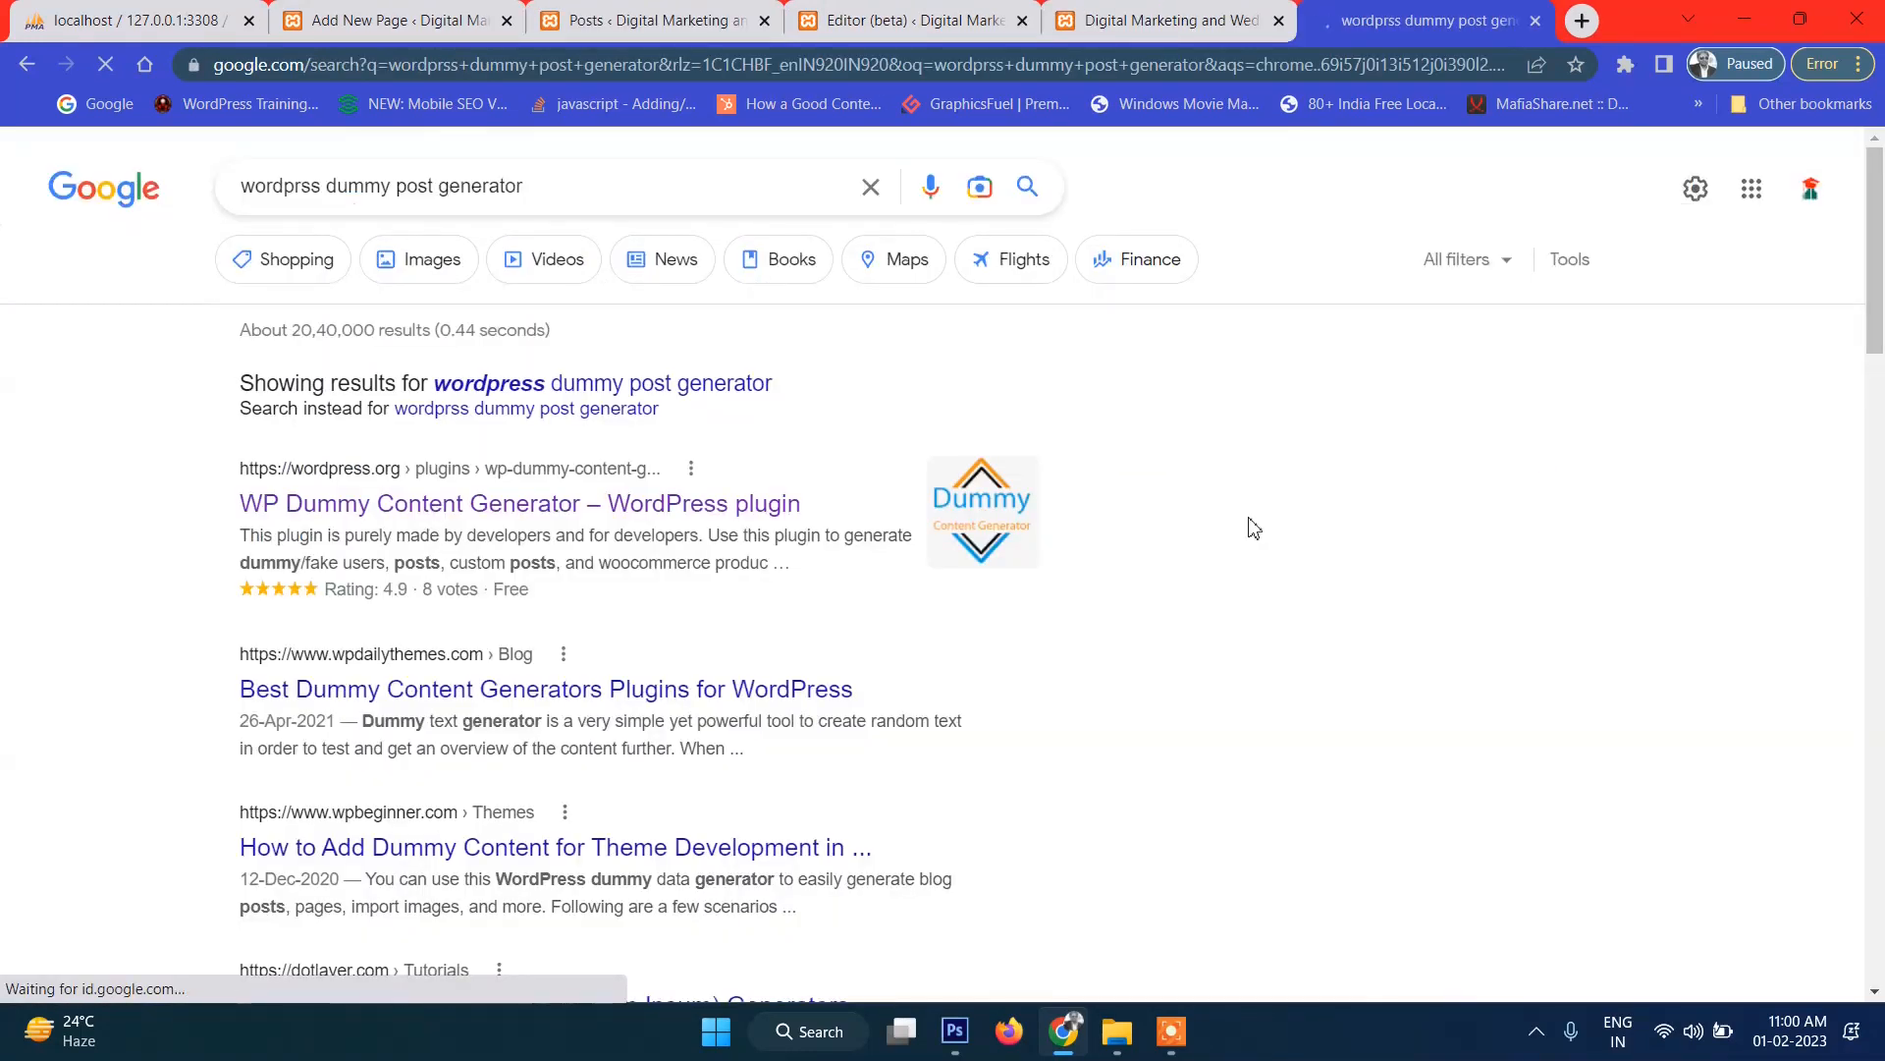
pyautogui.click(327, 505)
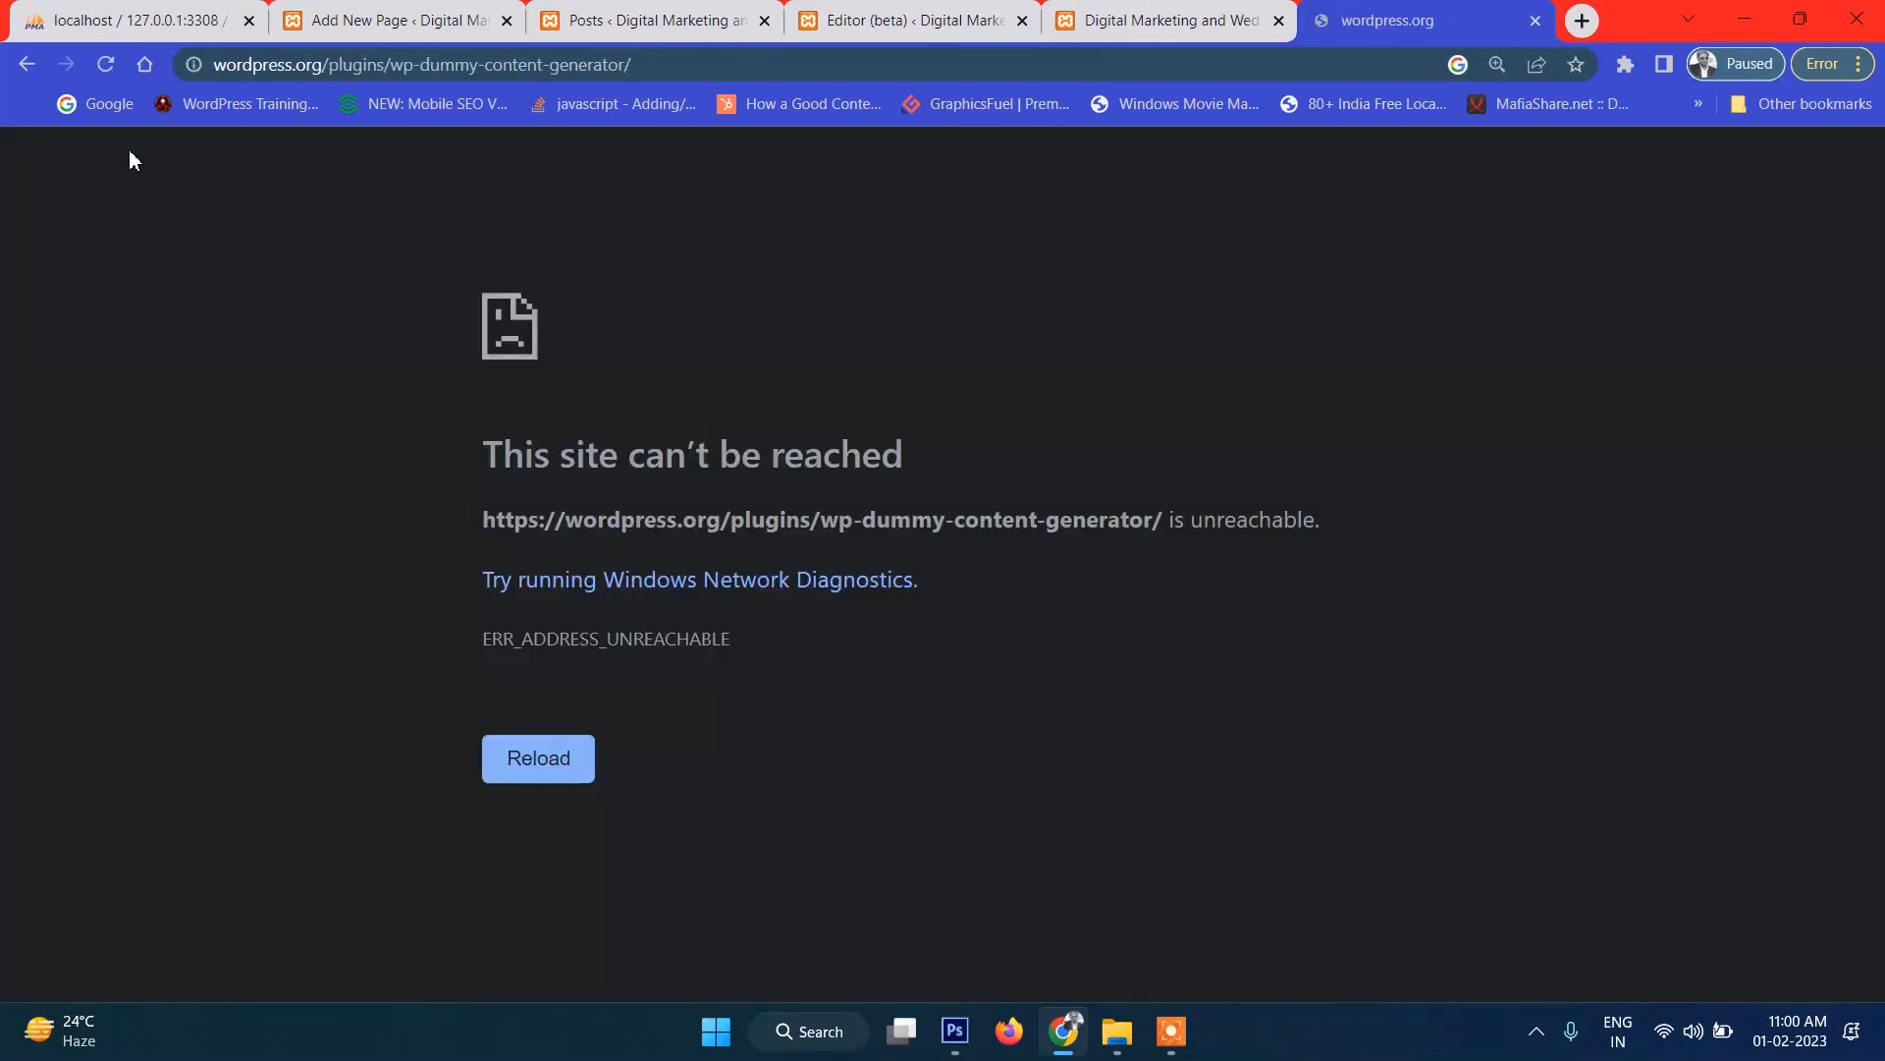
pyautogui.click(105, 63)
pyautogui.click(110, 63)
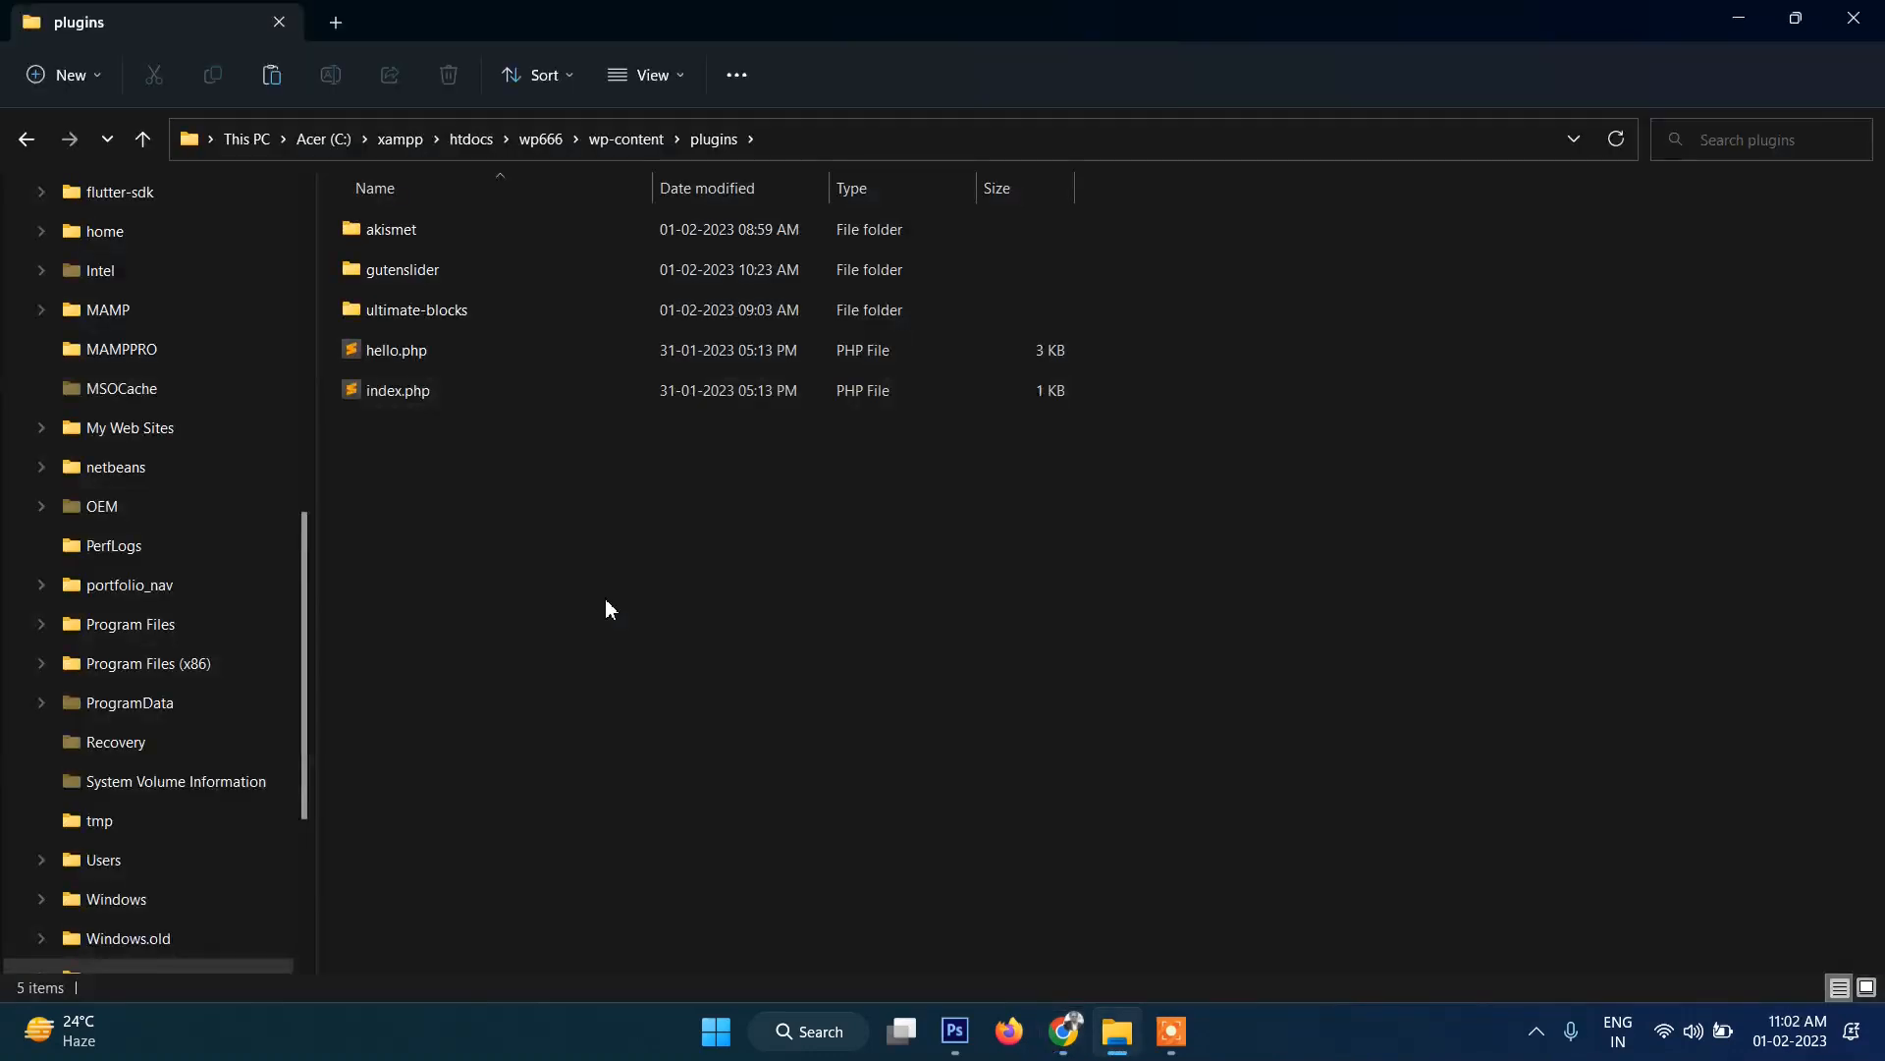
# Paste the wp-dummy-content-generator folder into wp666\wp-content\plugins and return to Chrome.
pyautogui.hotkey('ctrl', 'v')
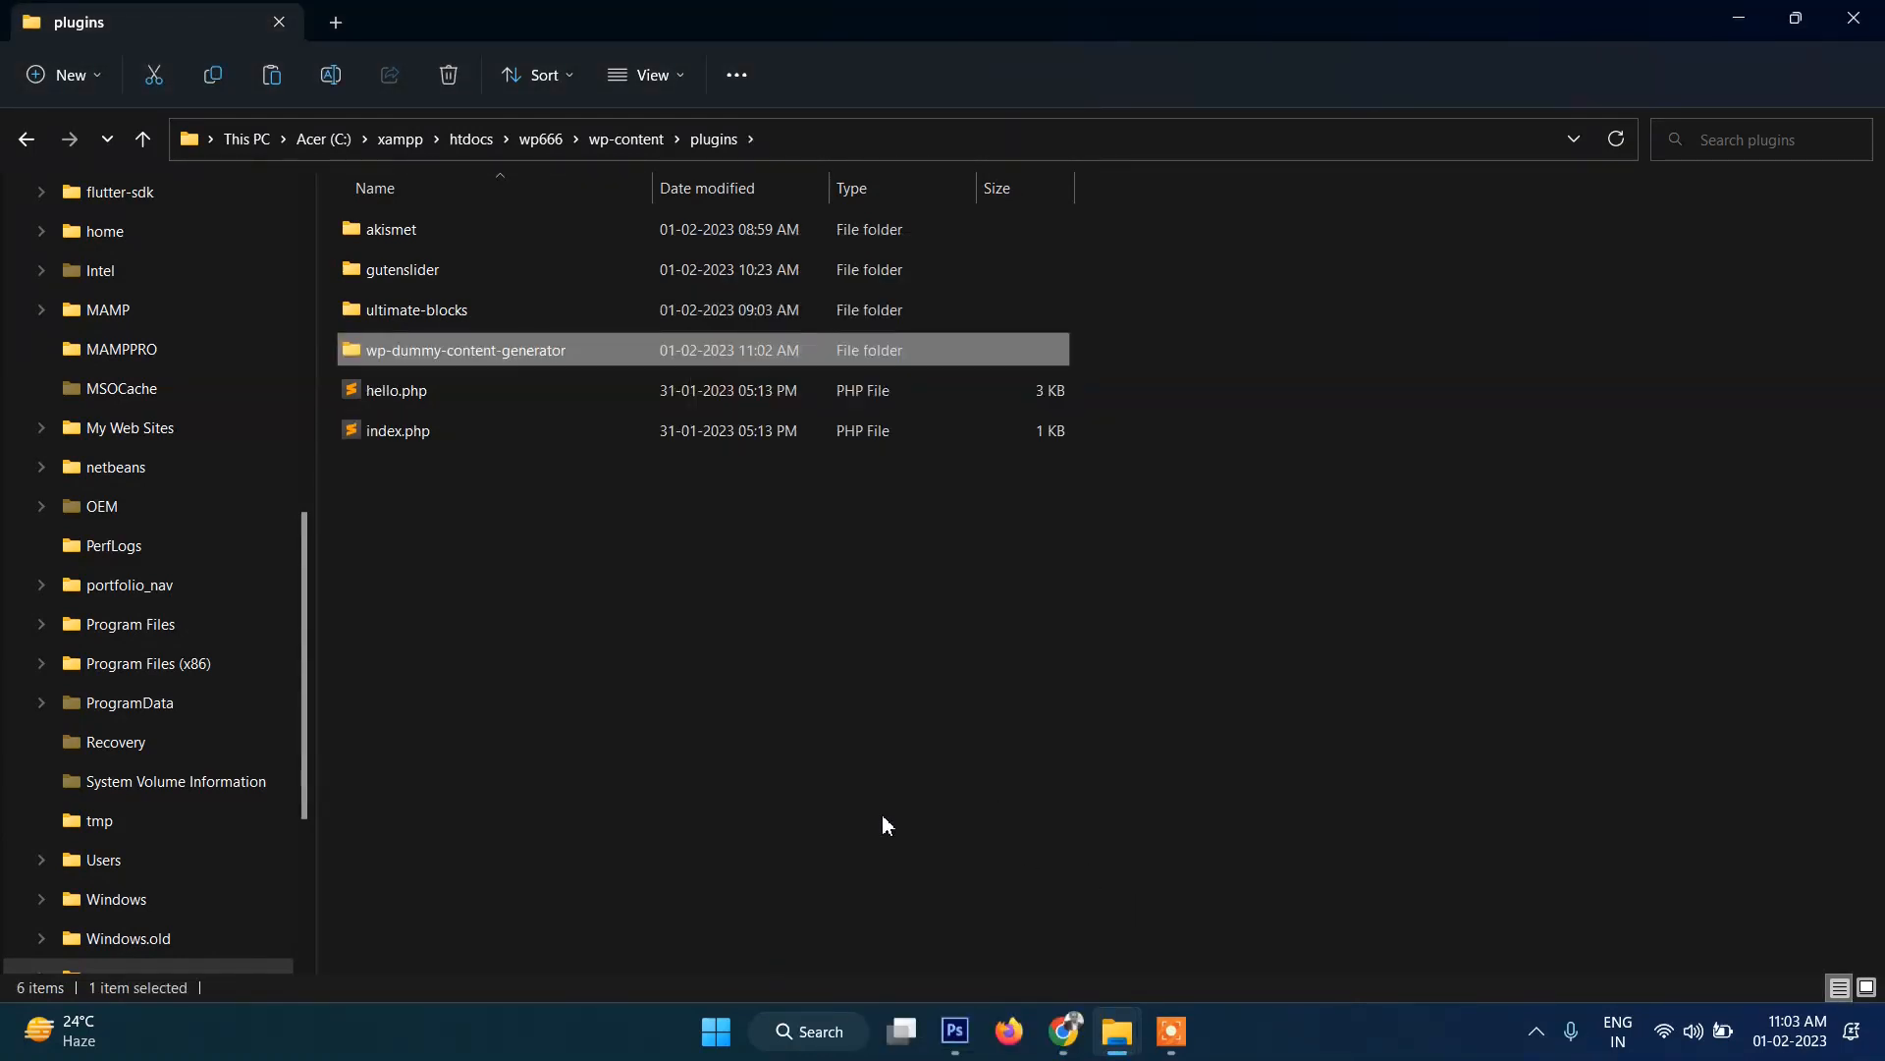
pyautogui.click(691, 766)
pyautogui.click(1063, 1031)
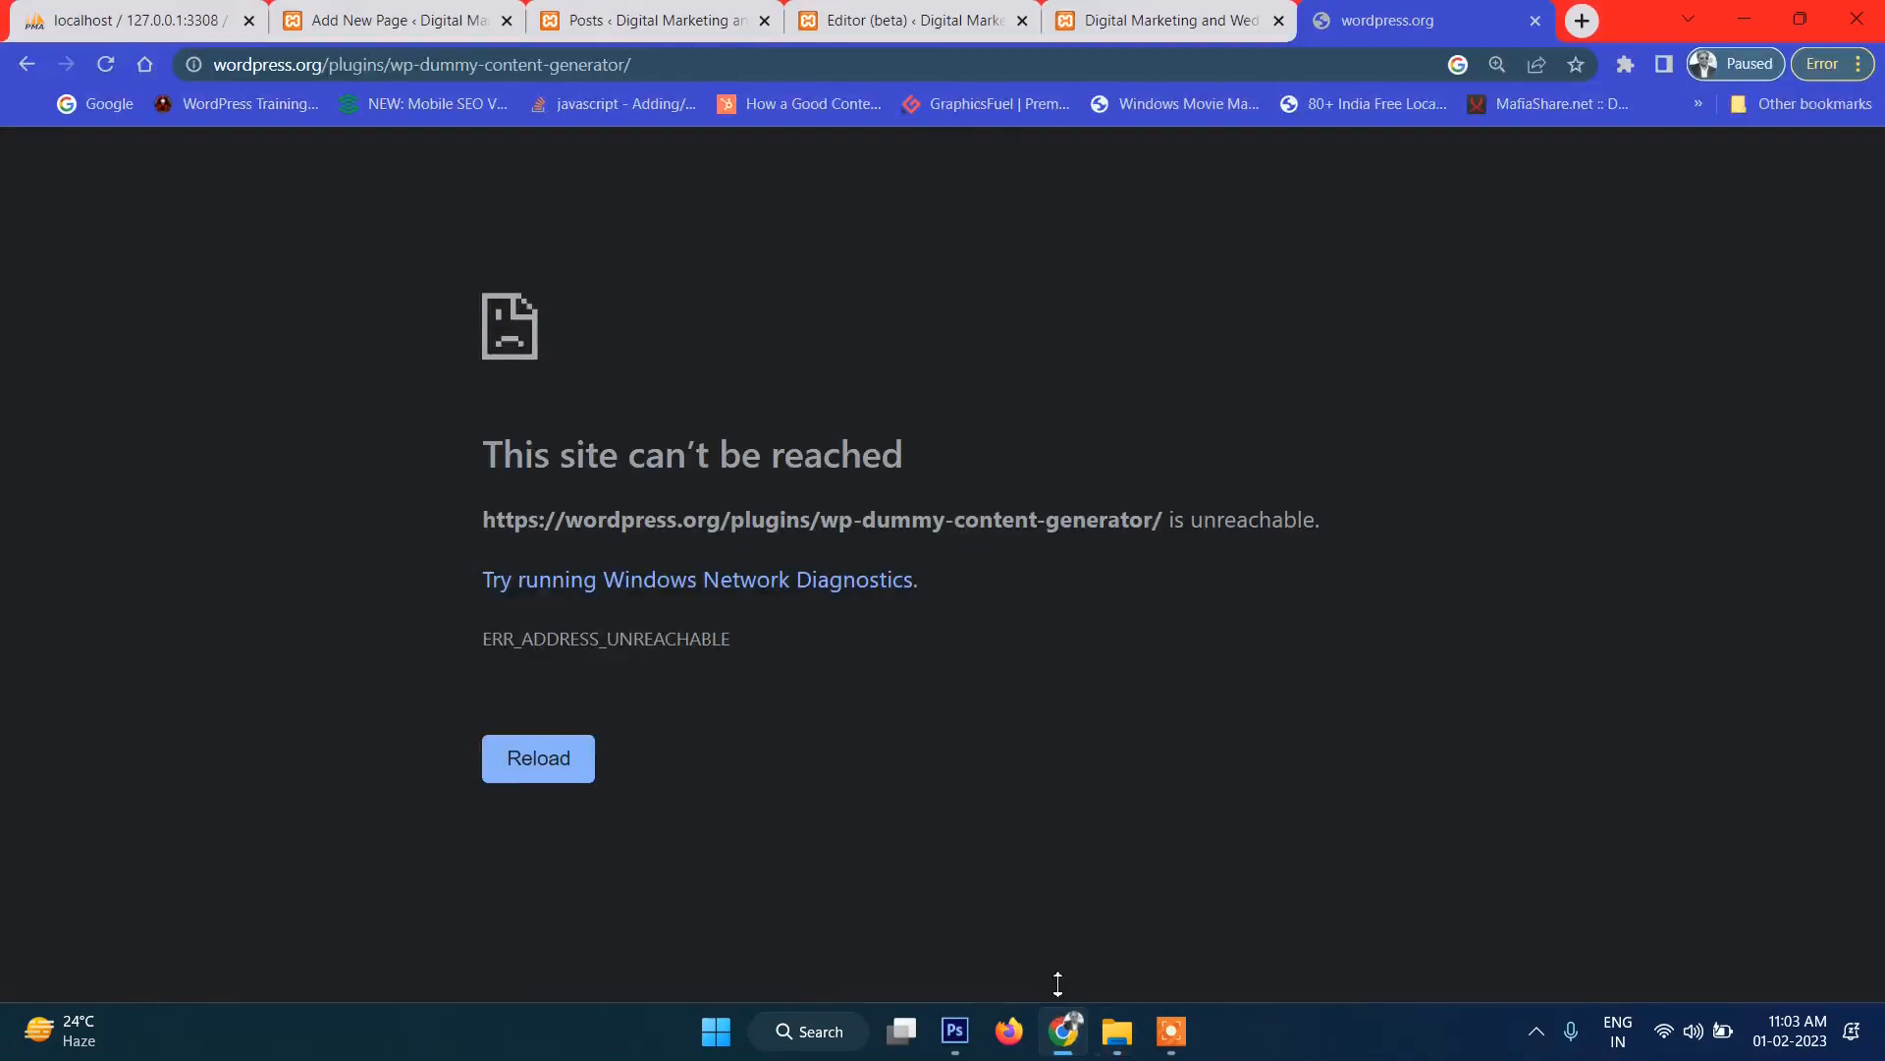
# Go to Installed Plugins and activate WP Dummy Content Generator.
pyautogui.click(1139, 19)
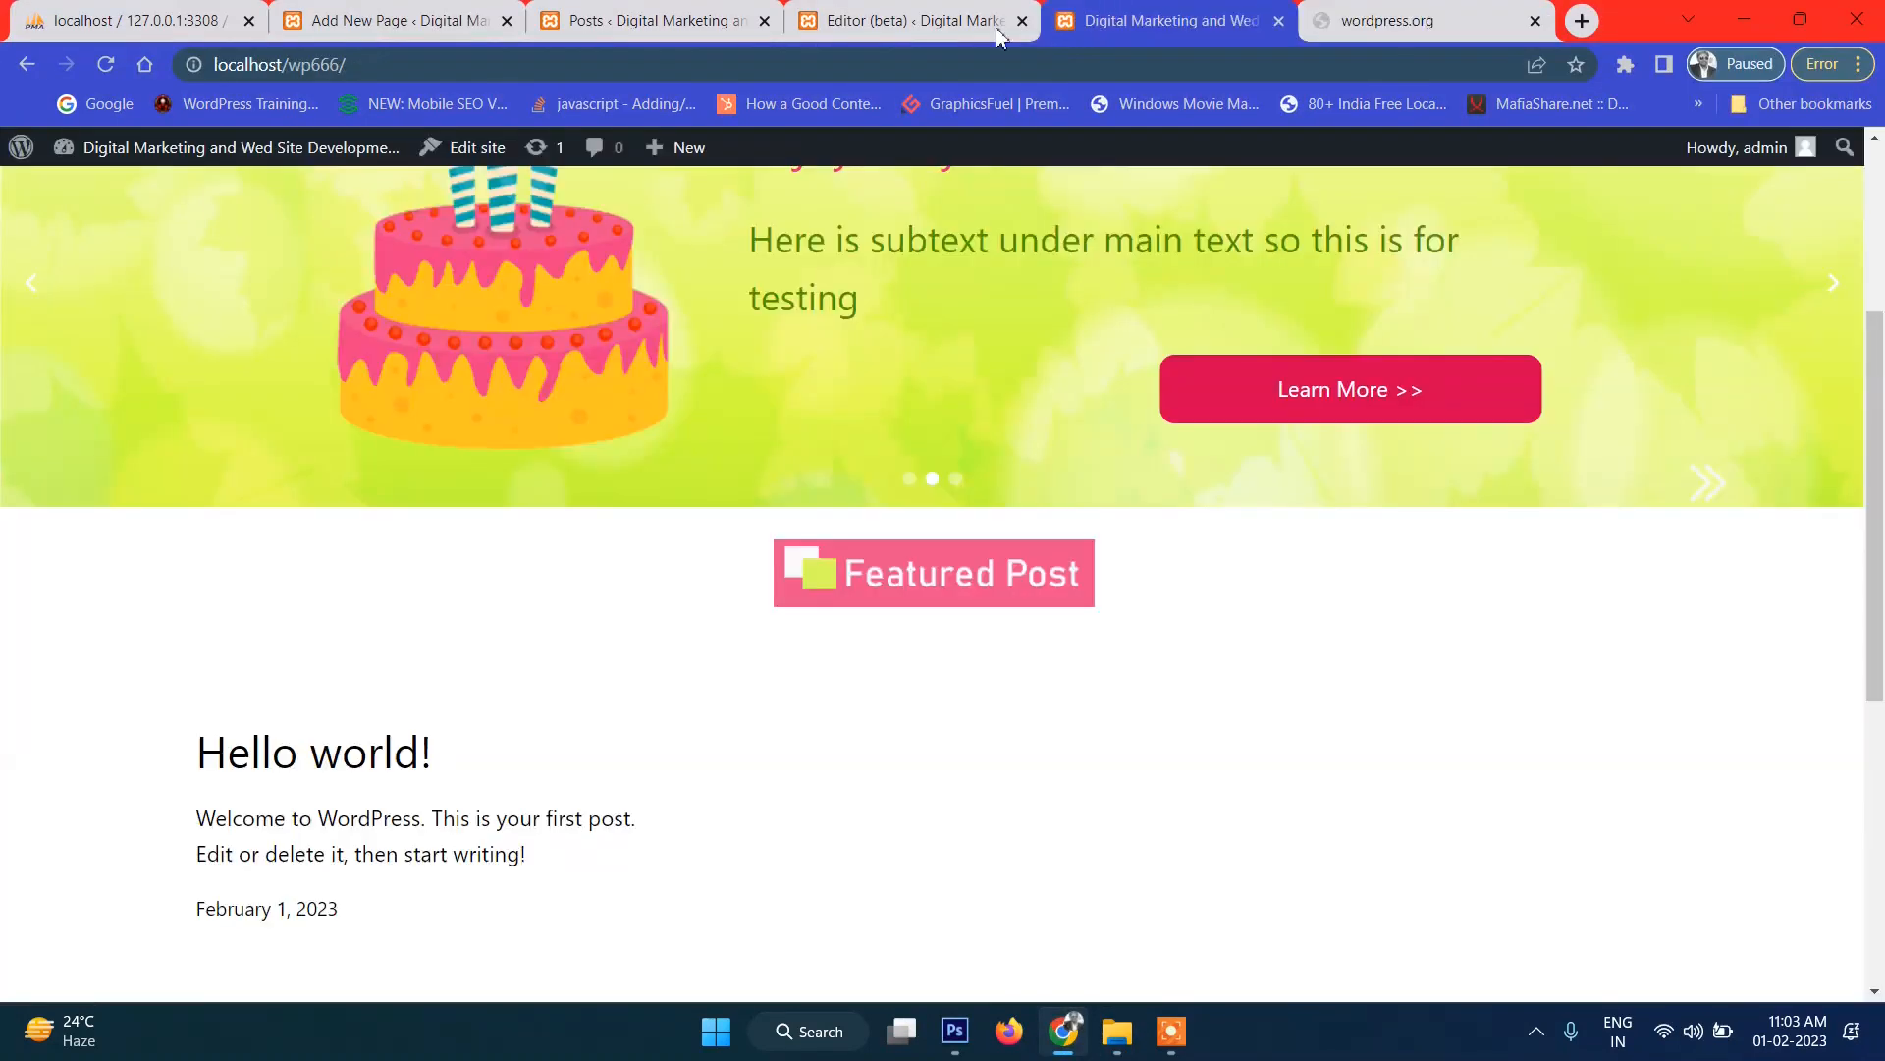
pyautogui.click(869, 15)
pyautogui.click(646, 20)
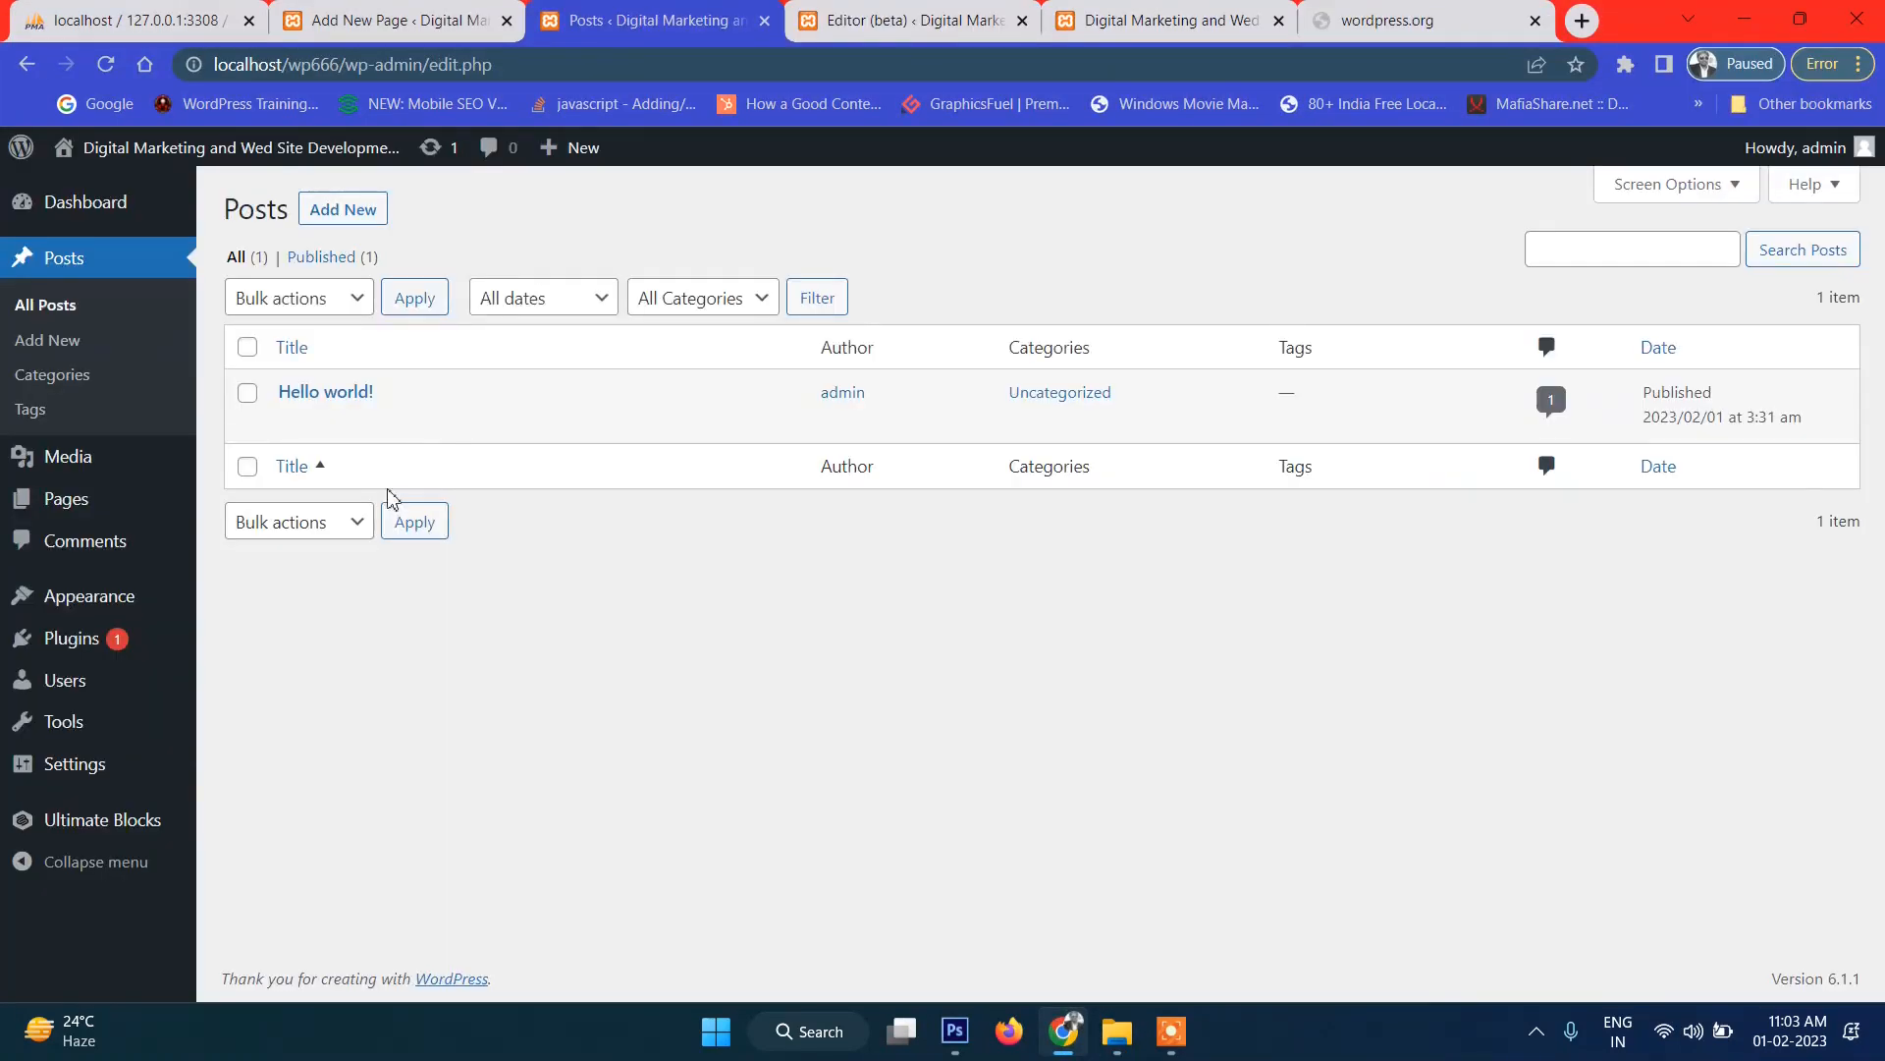
pyautogui.moveTo(118, 639)
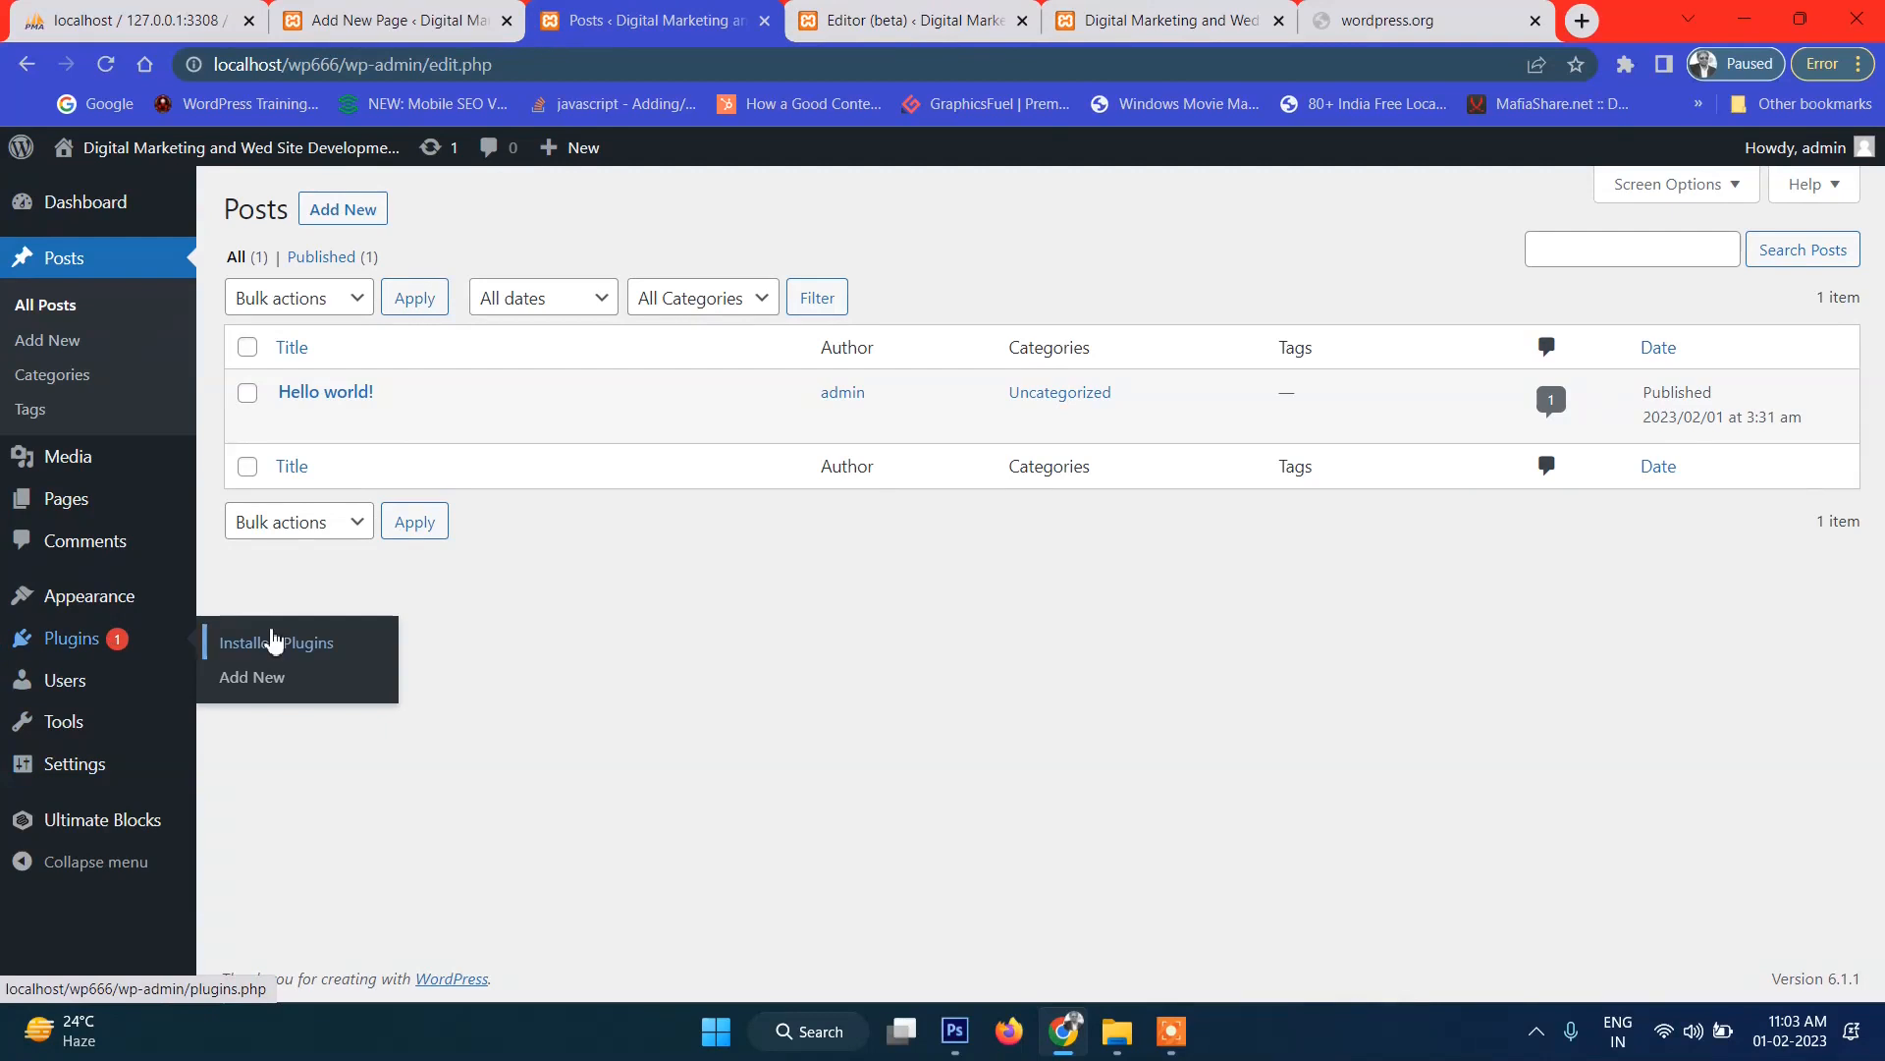
pyautogui.click(274, 640)
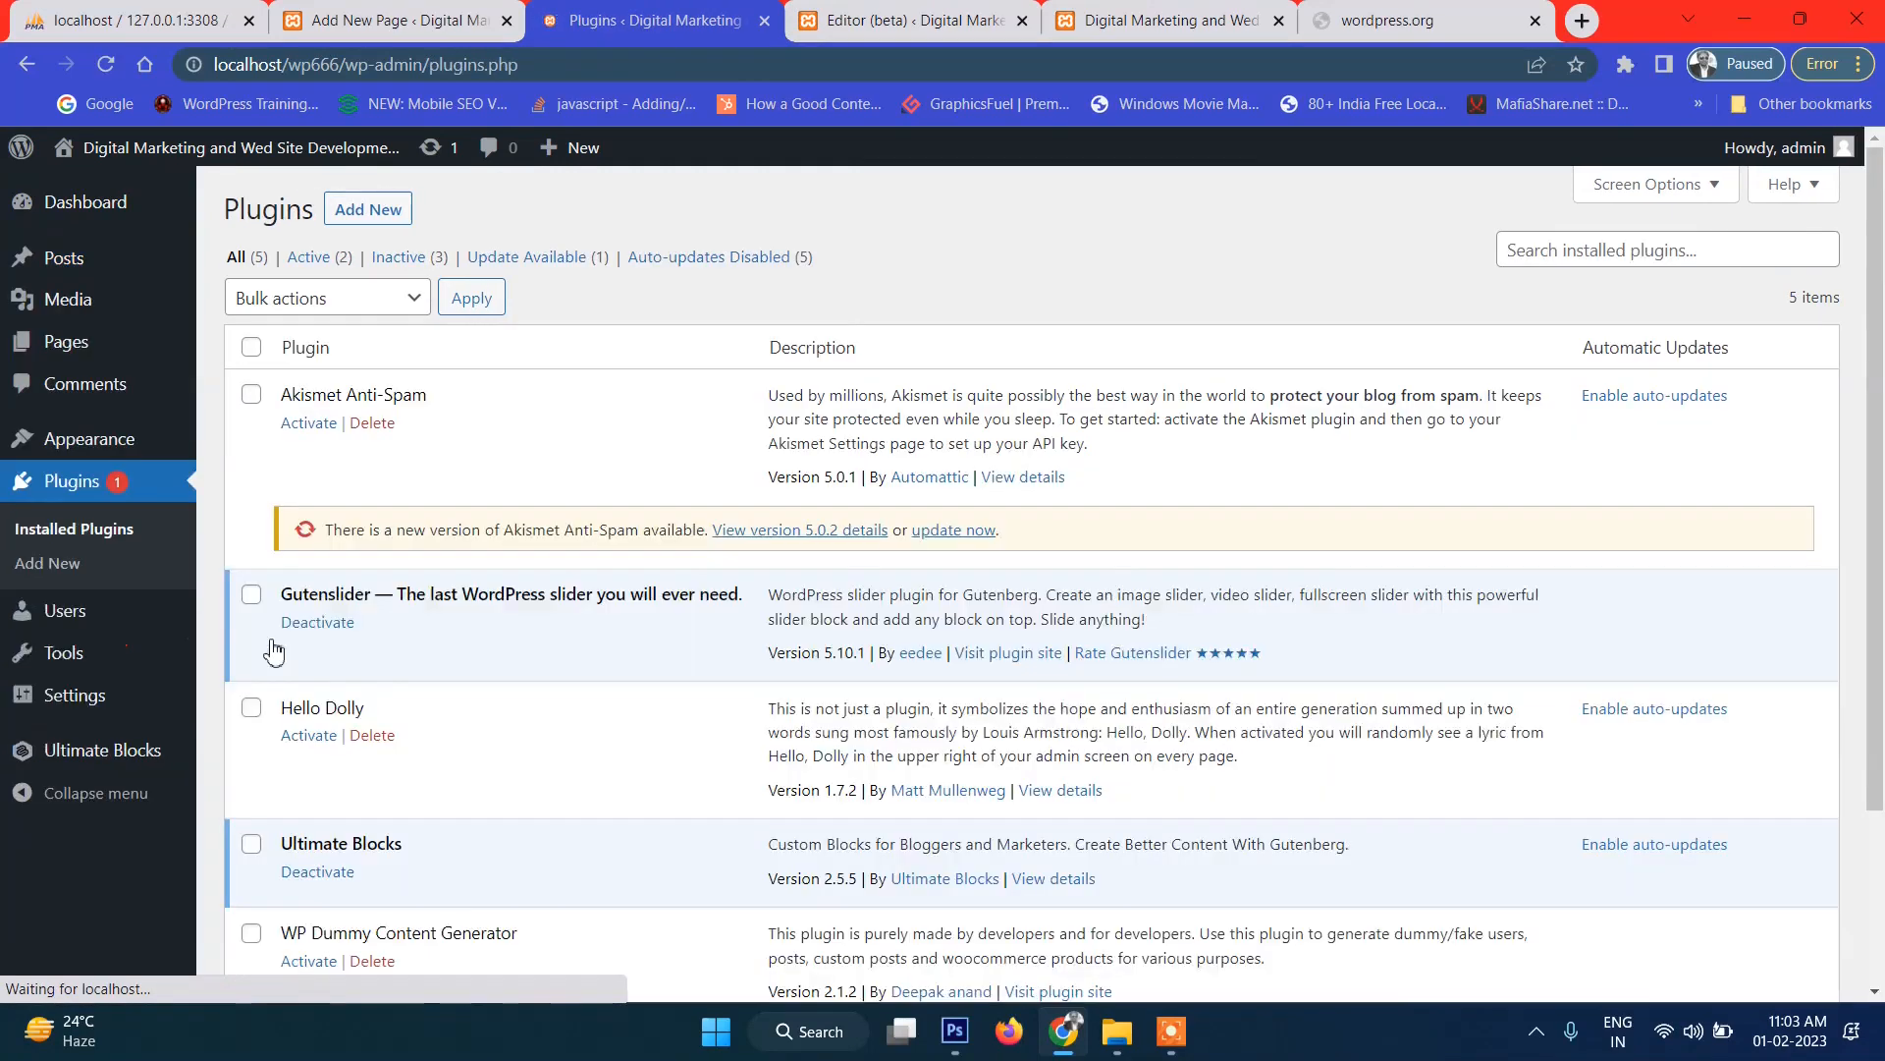
pyautogui.scroll(-3, 478, 653)
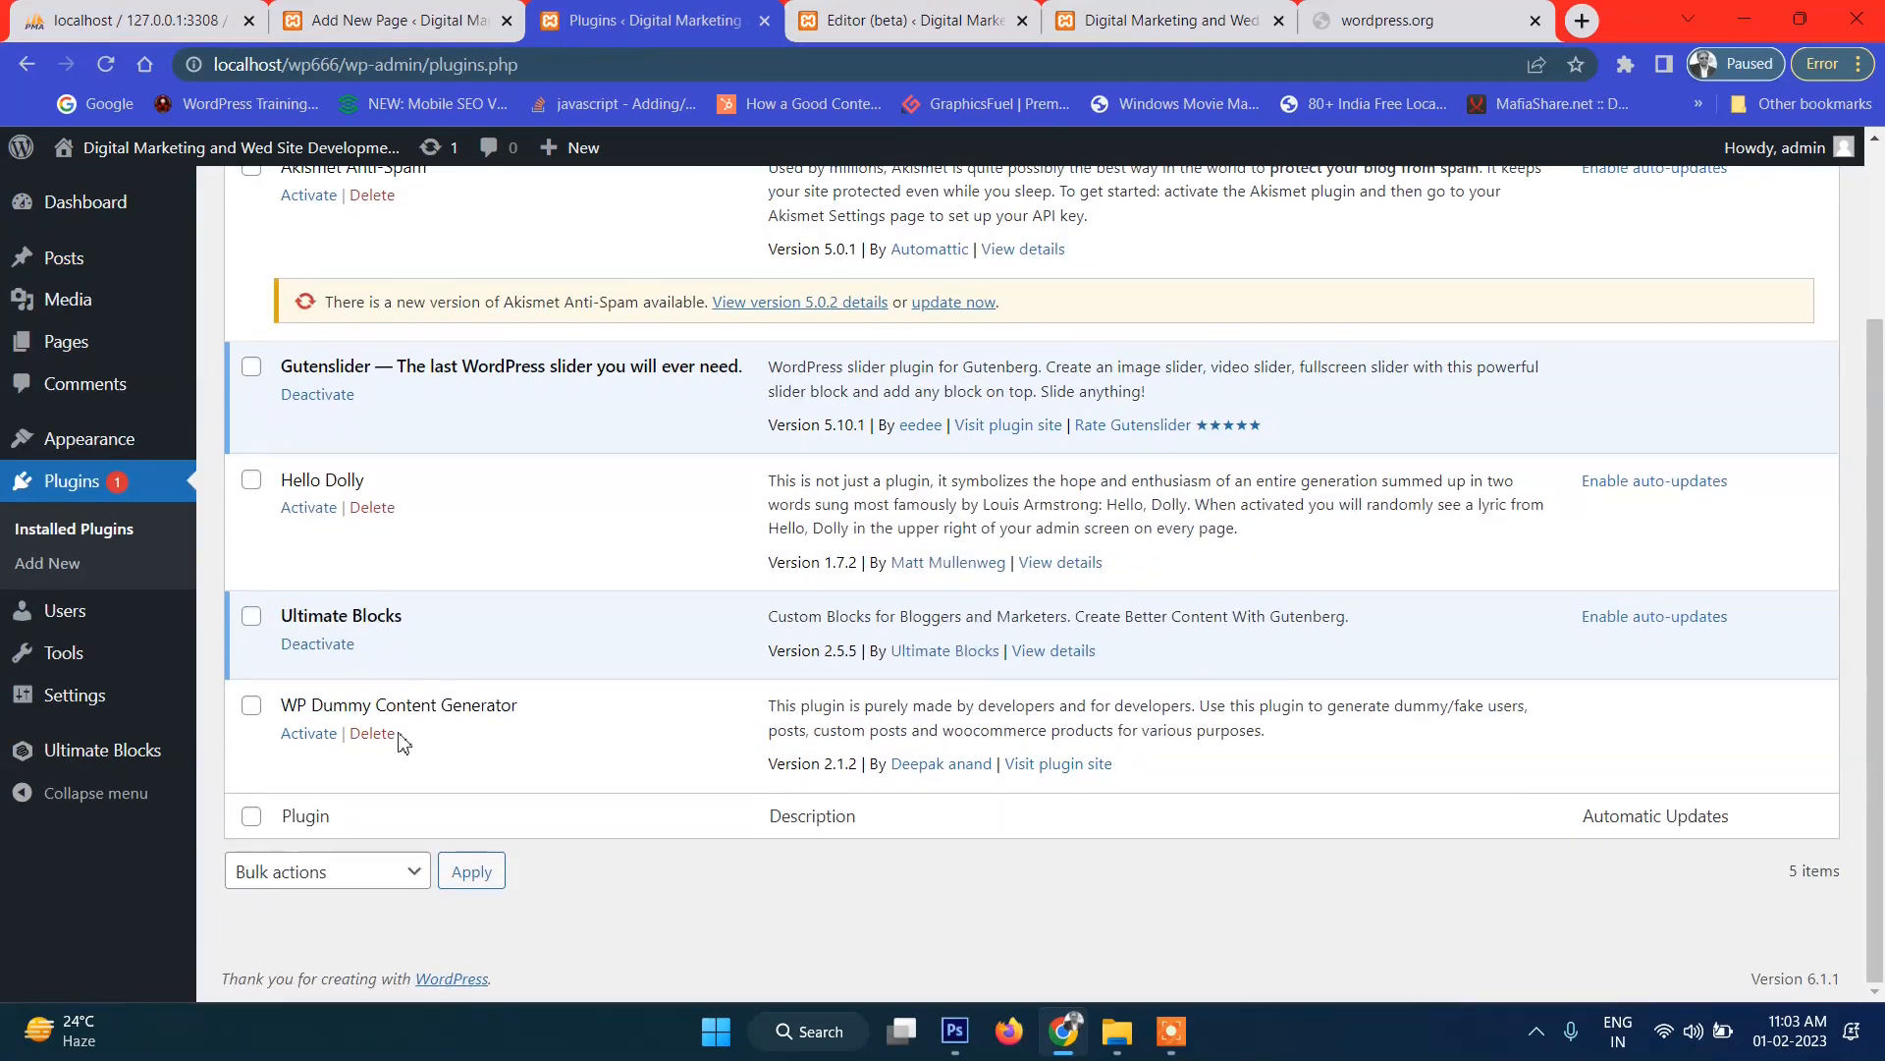
pyautogui.click(308, 734)
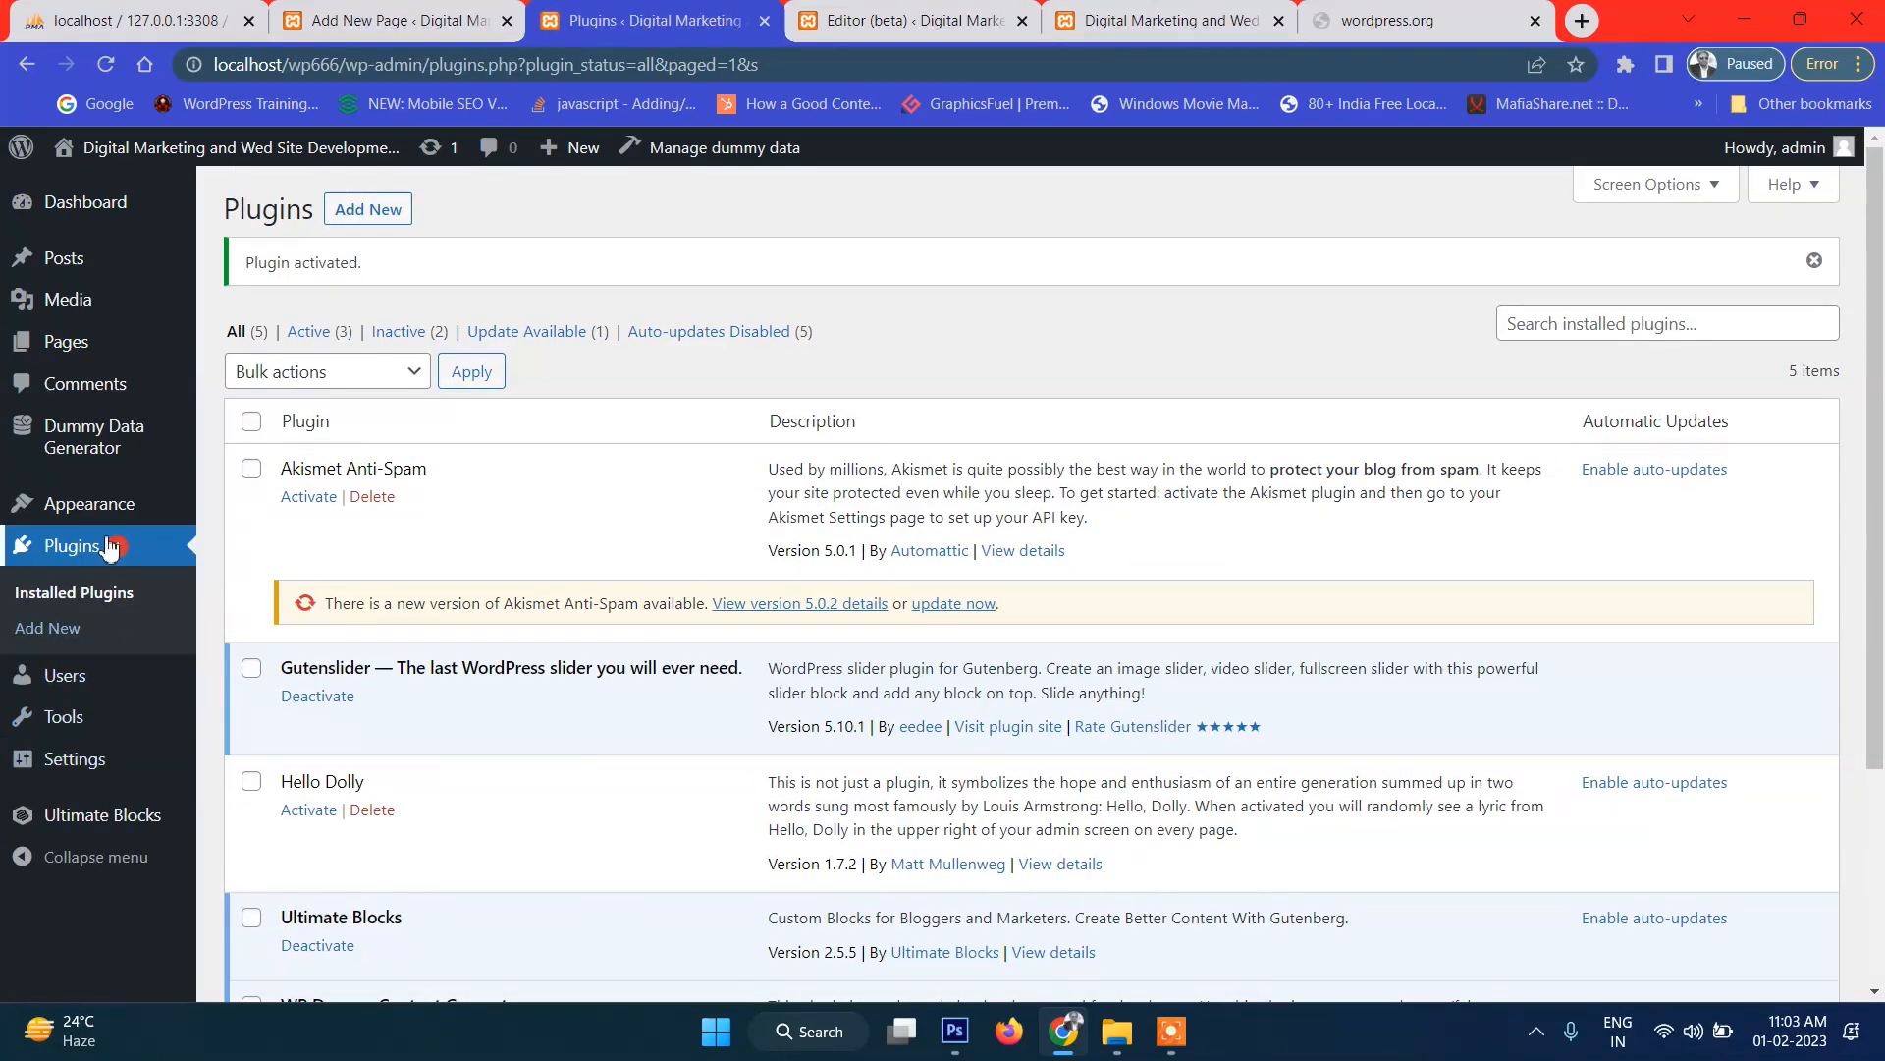
# Open the Dummy Data Generator's Generate Posts form and set the post count to 15.
pyautogui.moveTo(98, 436)
pyautogui.click(273, 448)
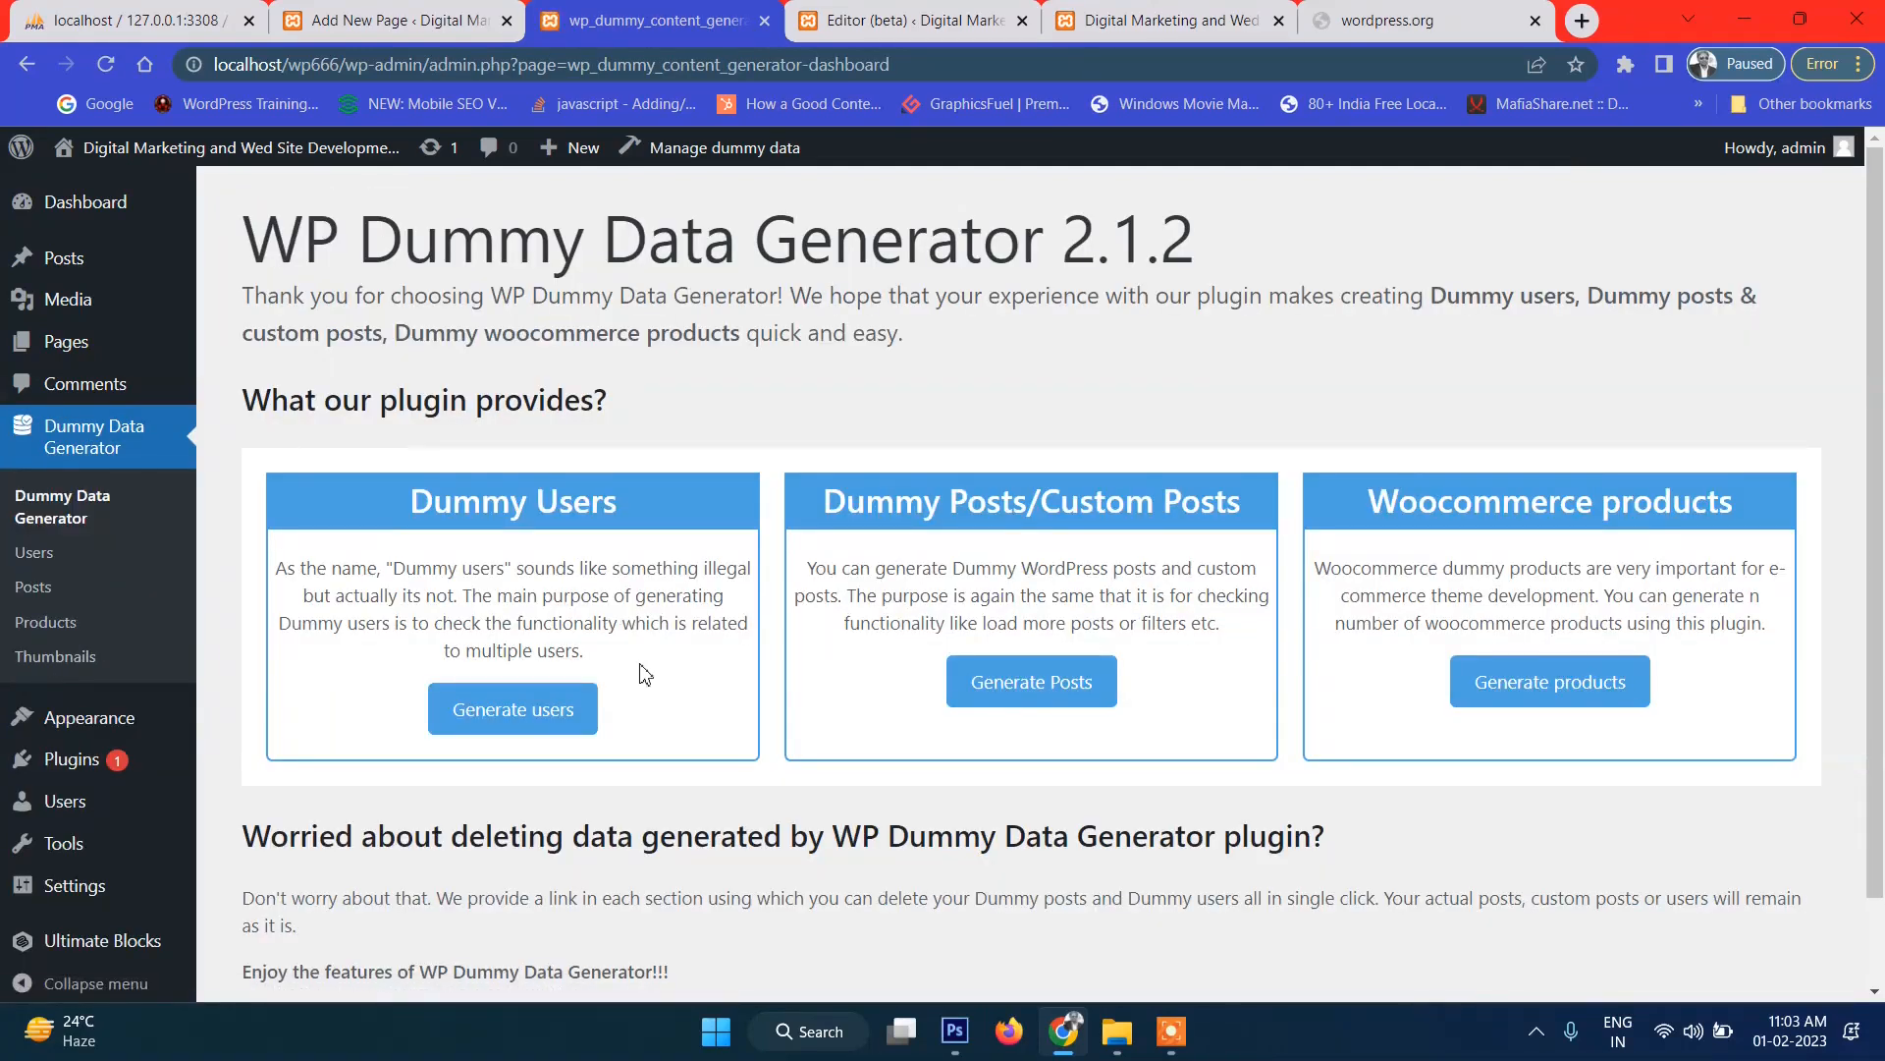
pyautogui.scroll(-2, 660, 740)
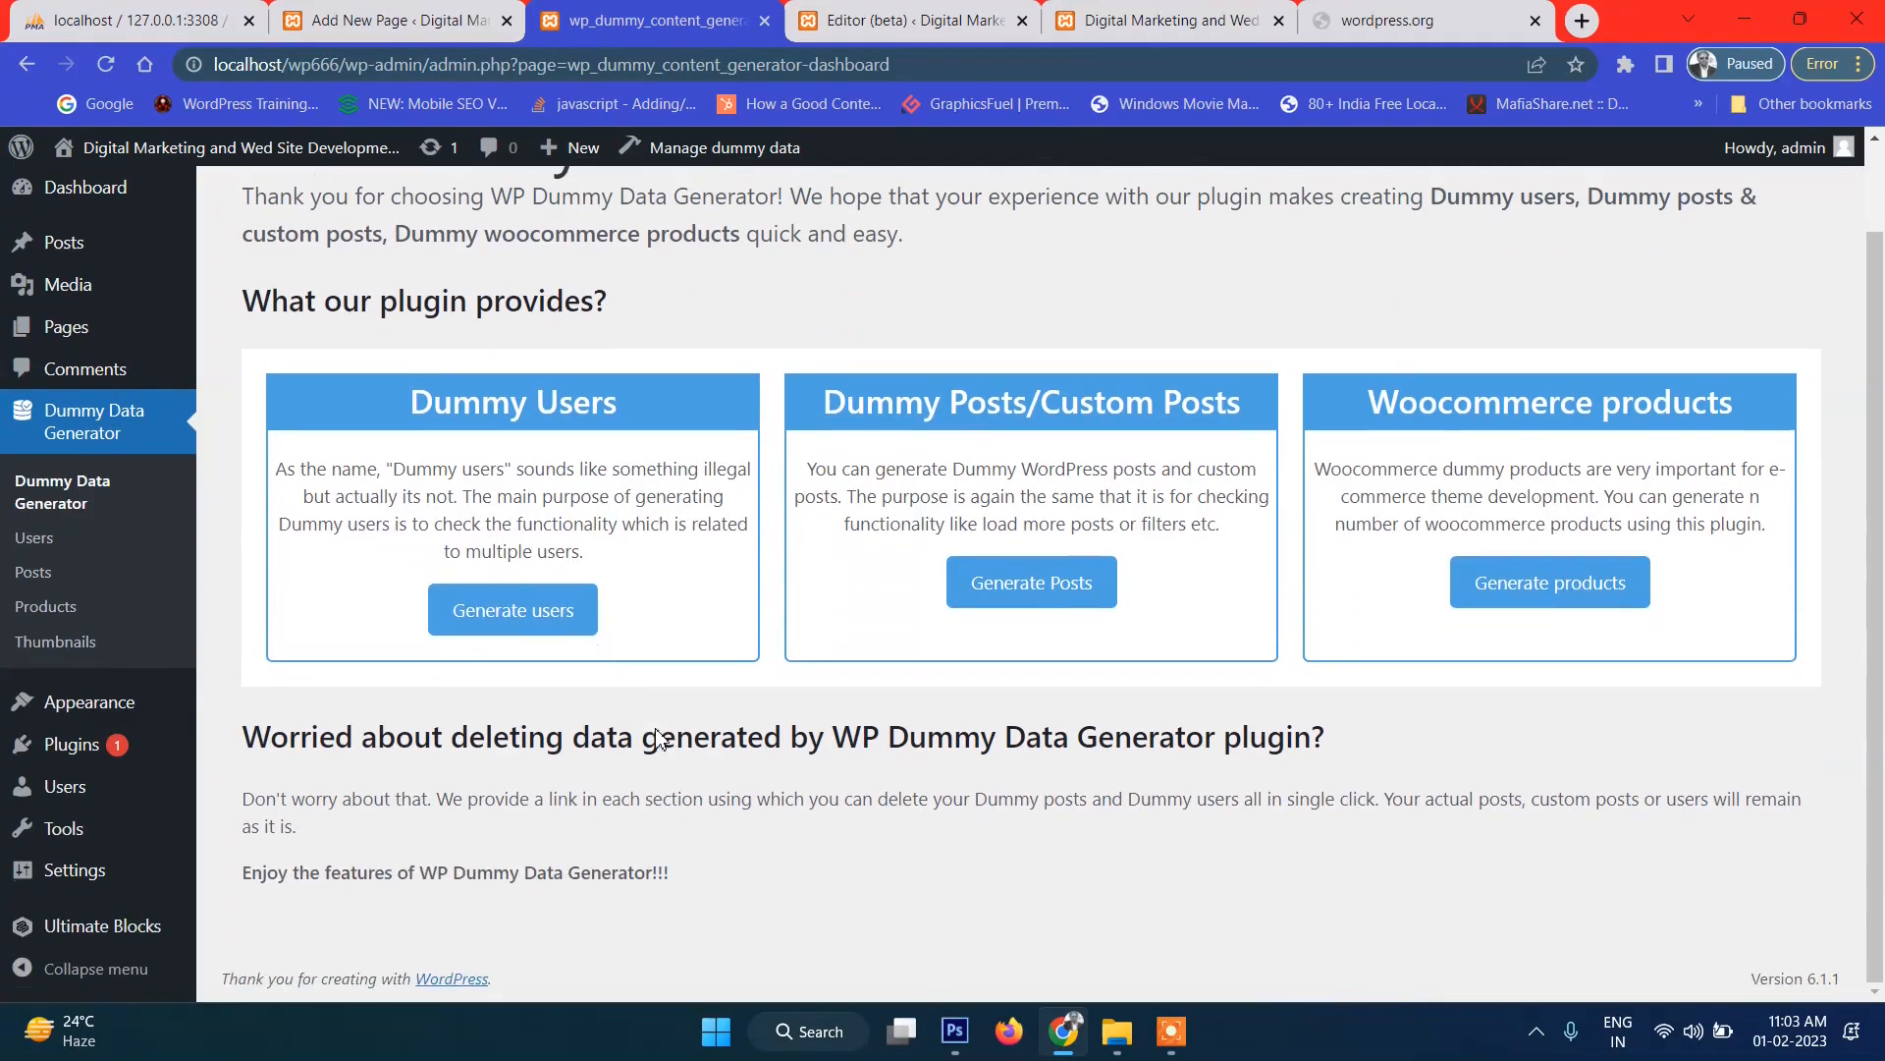
pyautogui.click(1041, 589)
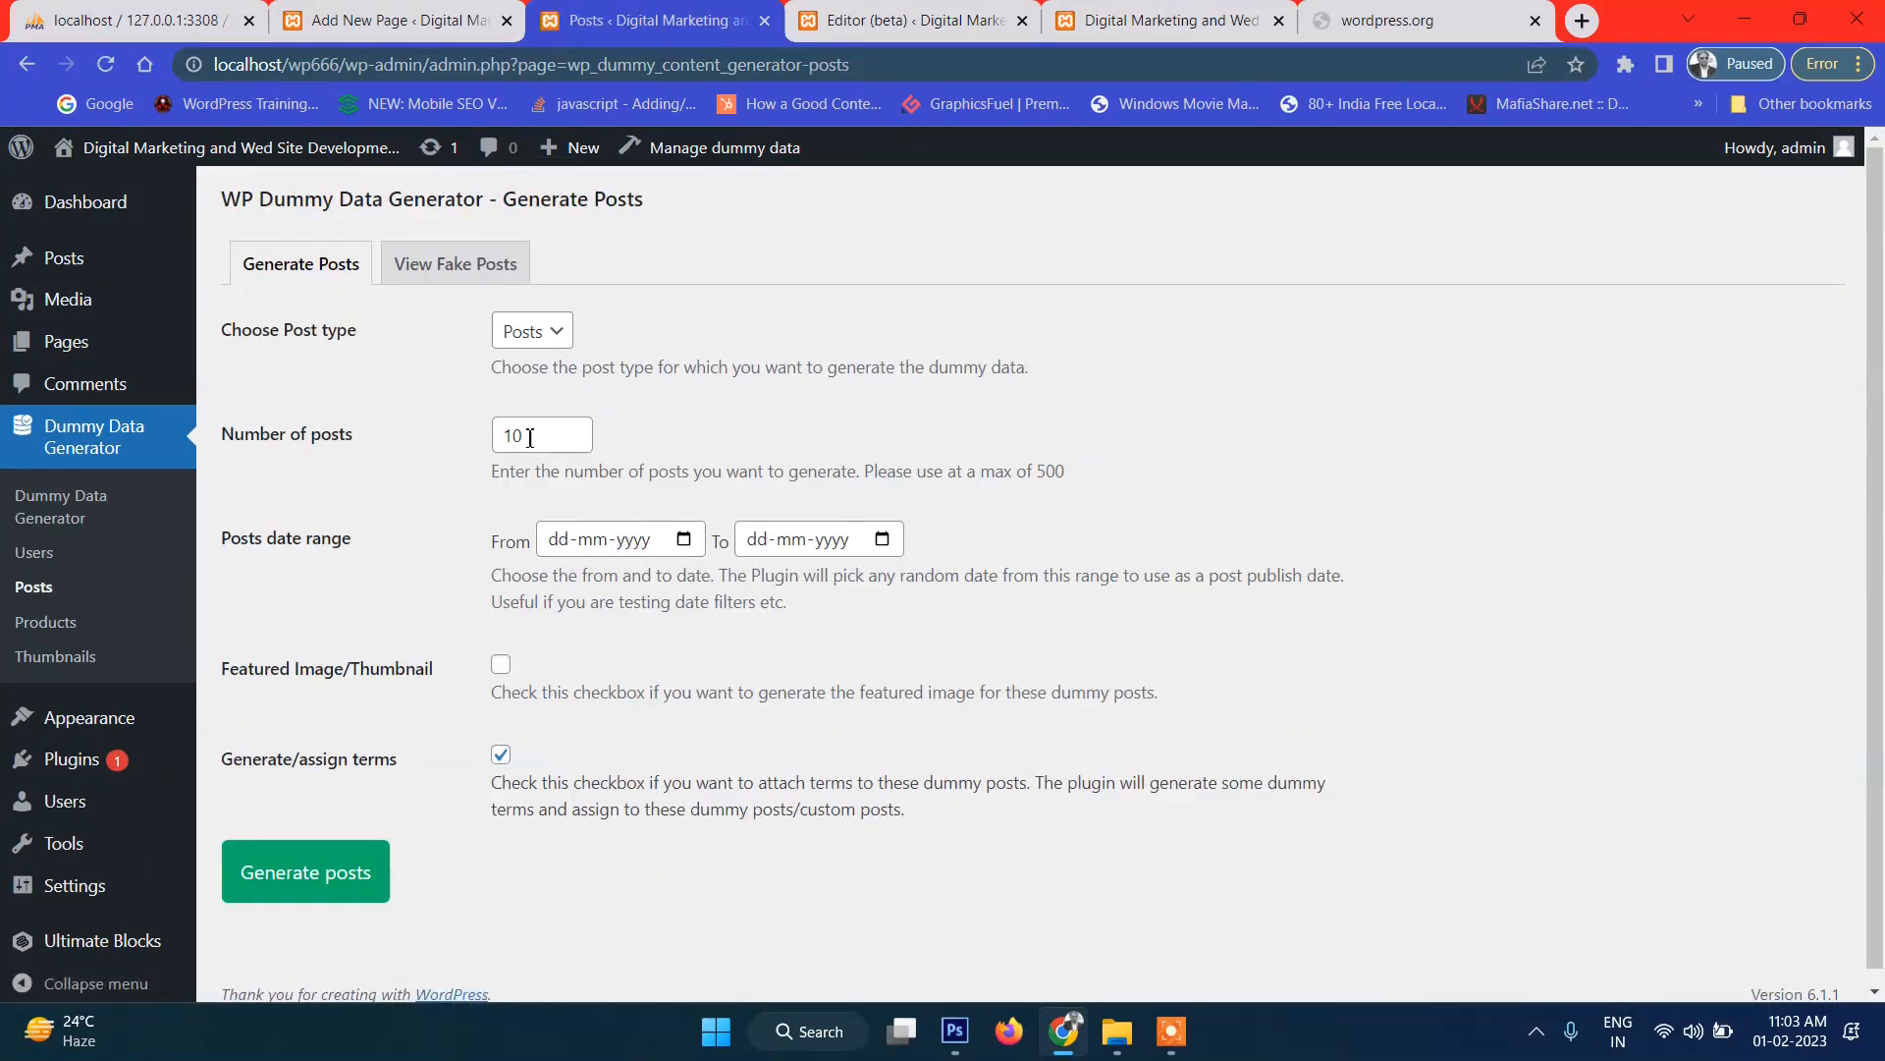
pyautogui.moveTo(530, 435); pyautogui.dragTo(450, 450)
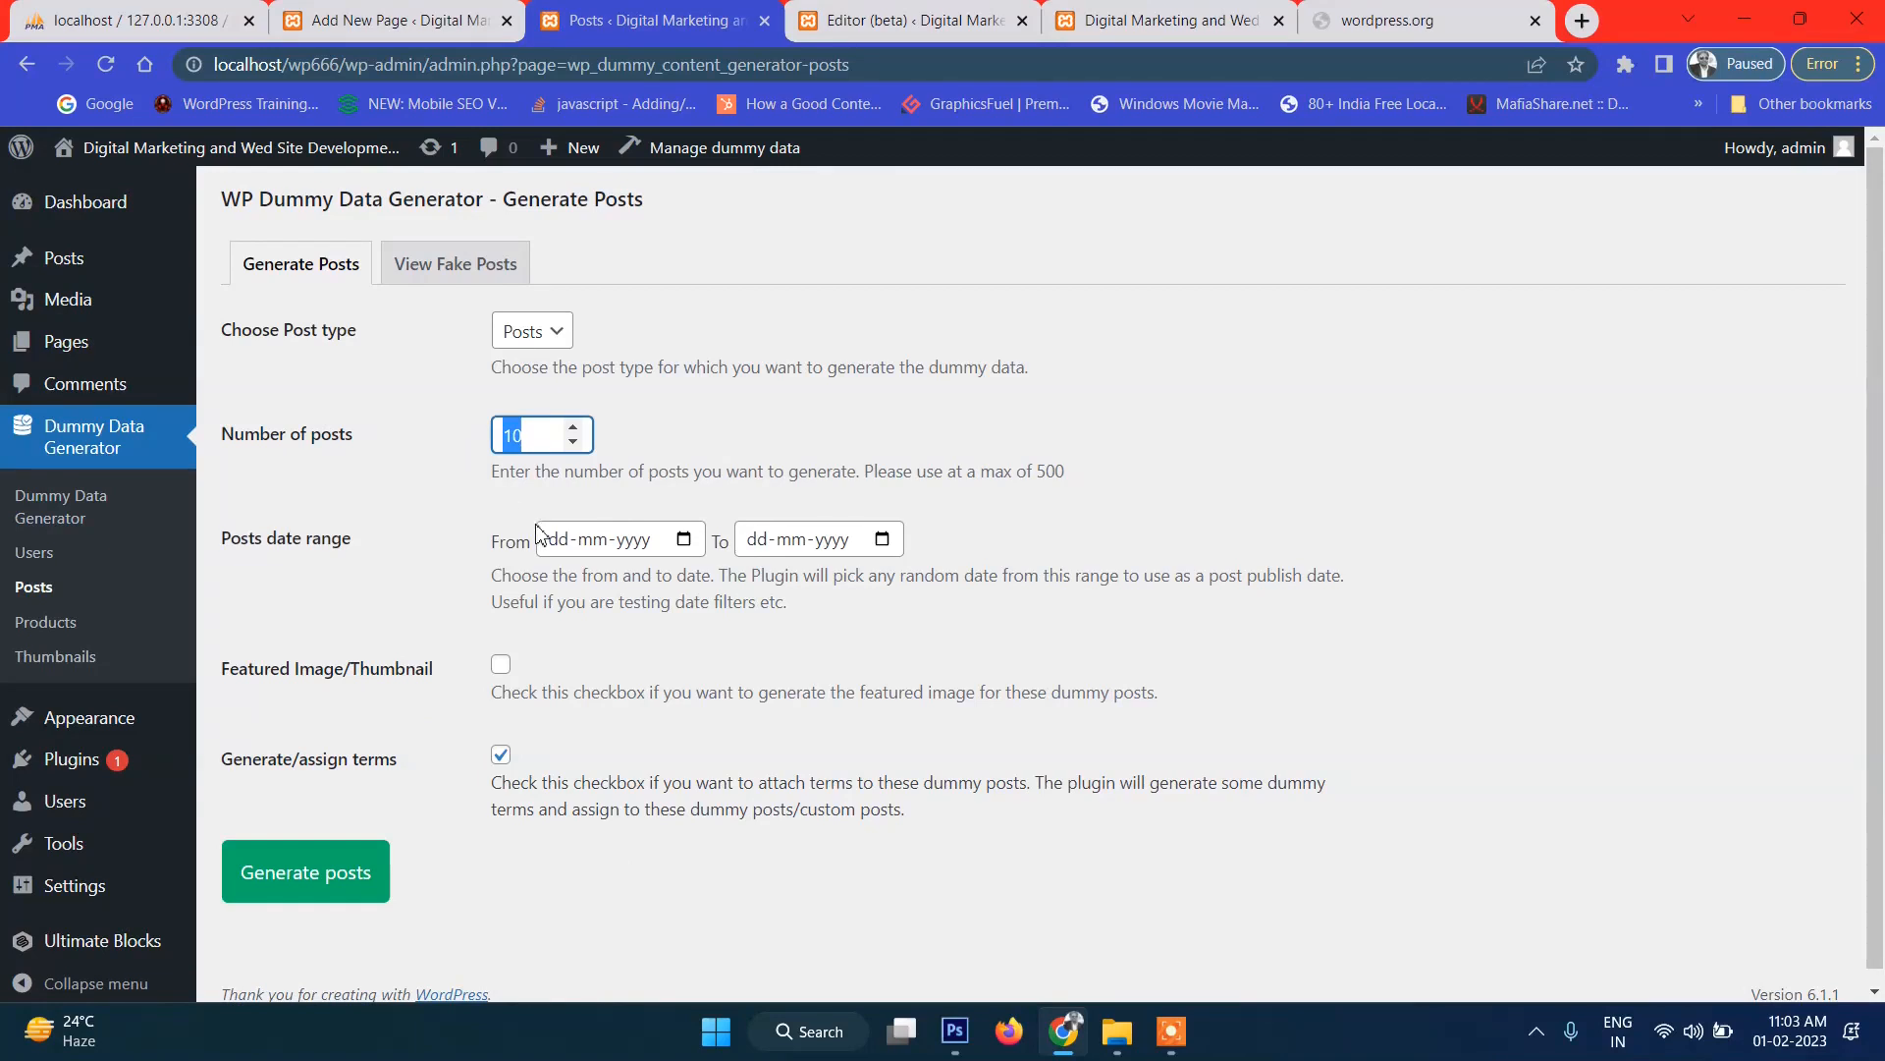
pyautogui.write('1')
# Date the posts 31-01-2023 to 02-02-2023 with featured images, generate them, and view the list.
pyautogui.click(686, 539)
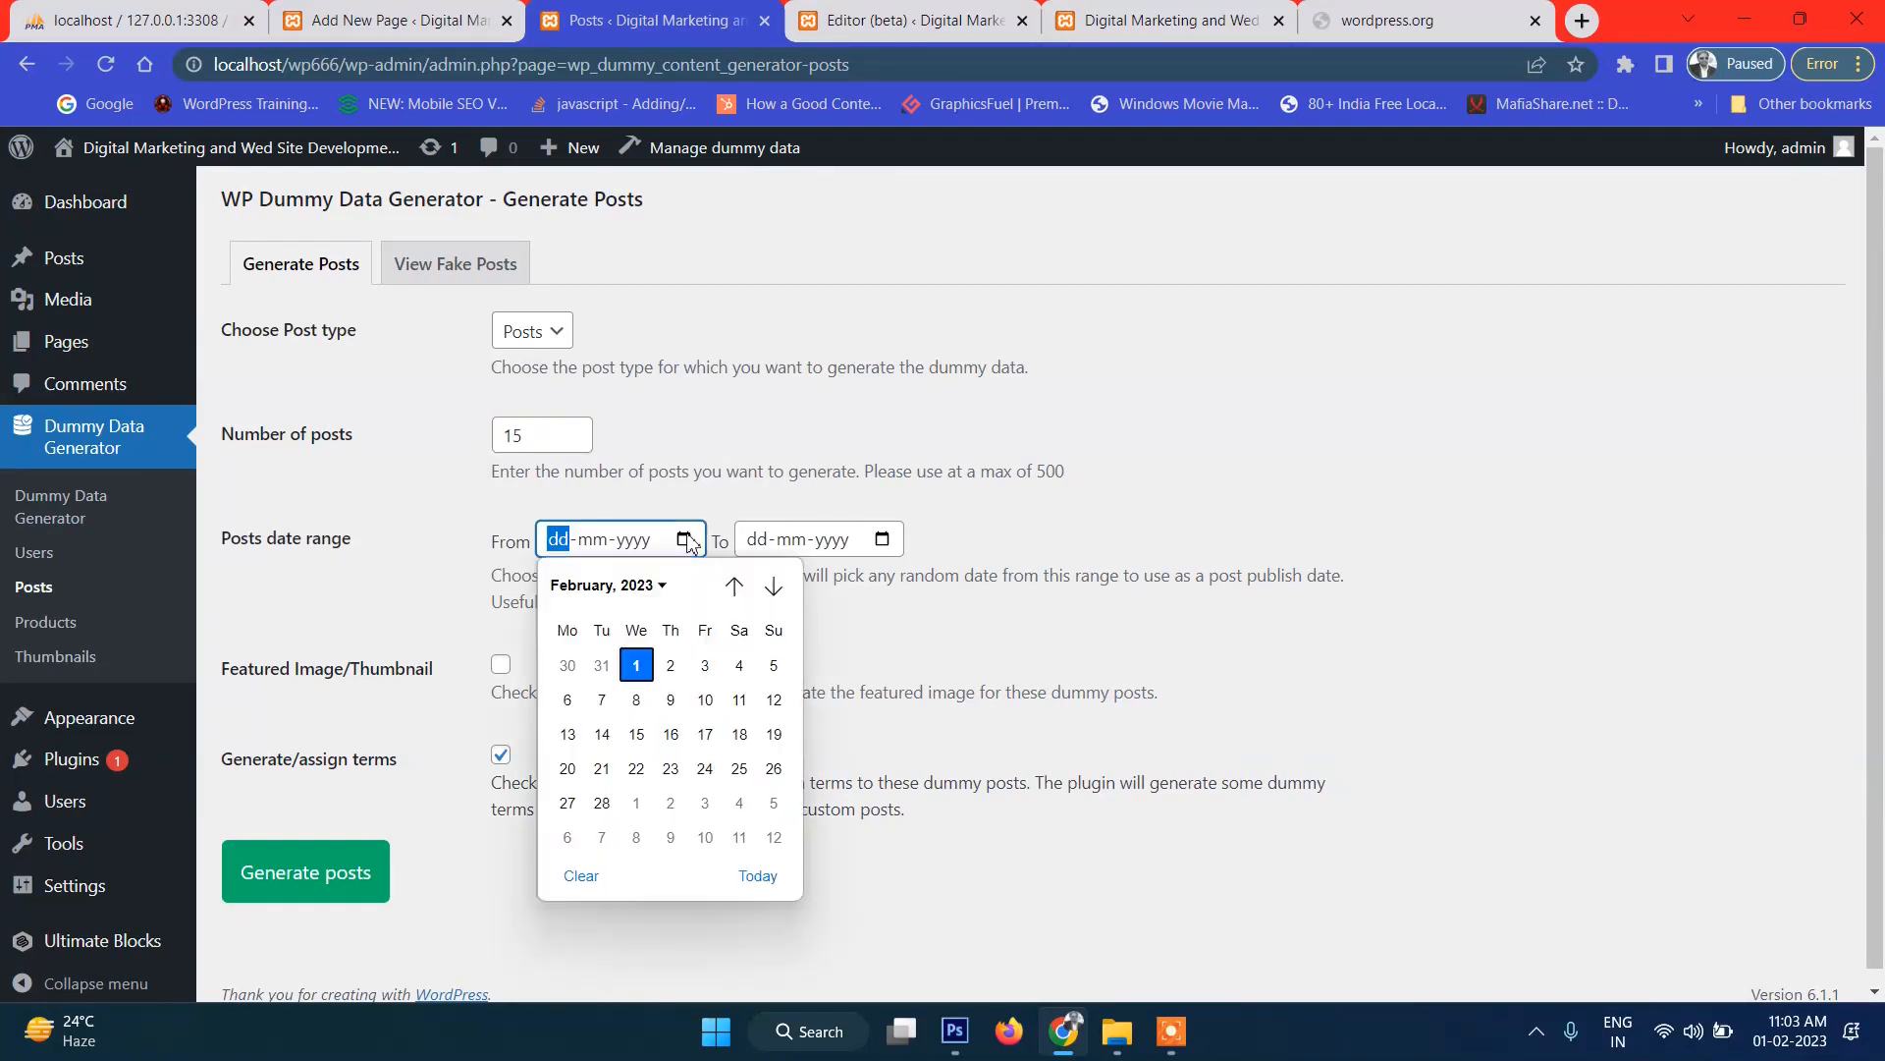
pyautogui.click(603, 666)
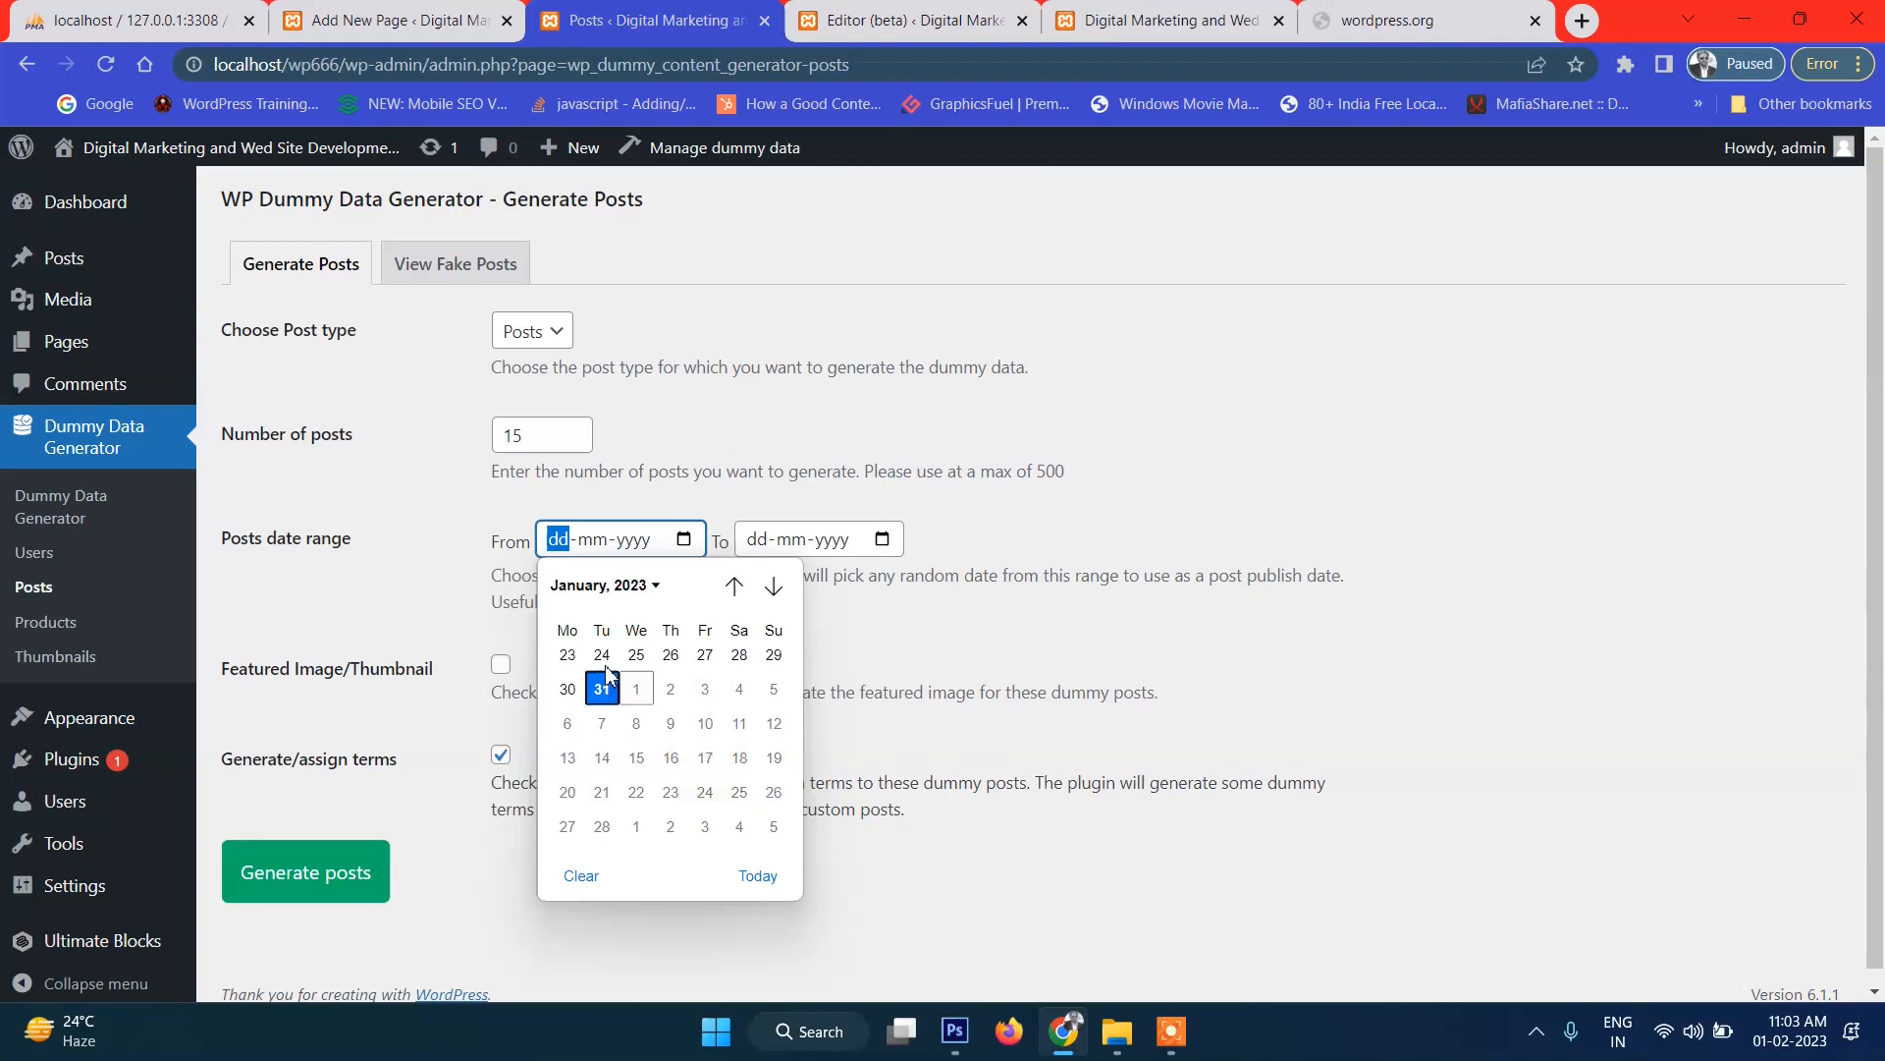
pyautogui.click(882, 540)
pyautogui.click(871, 663)
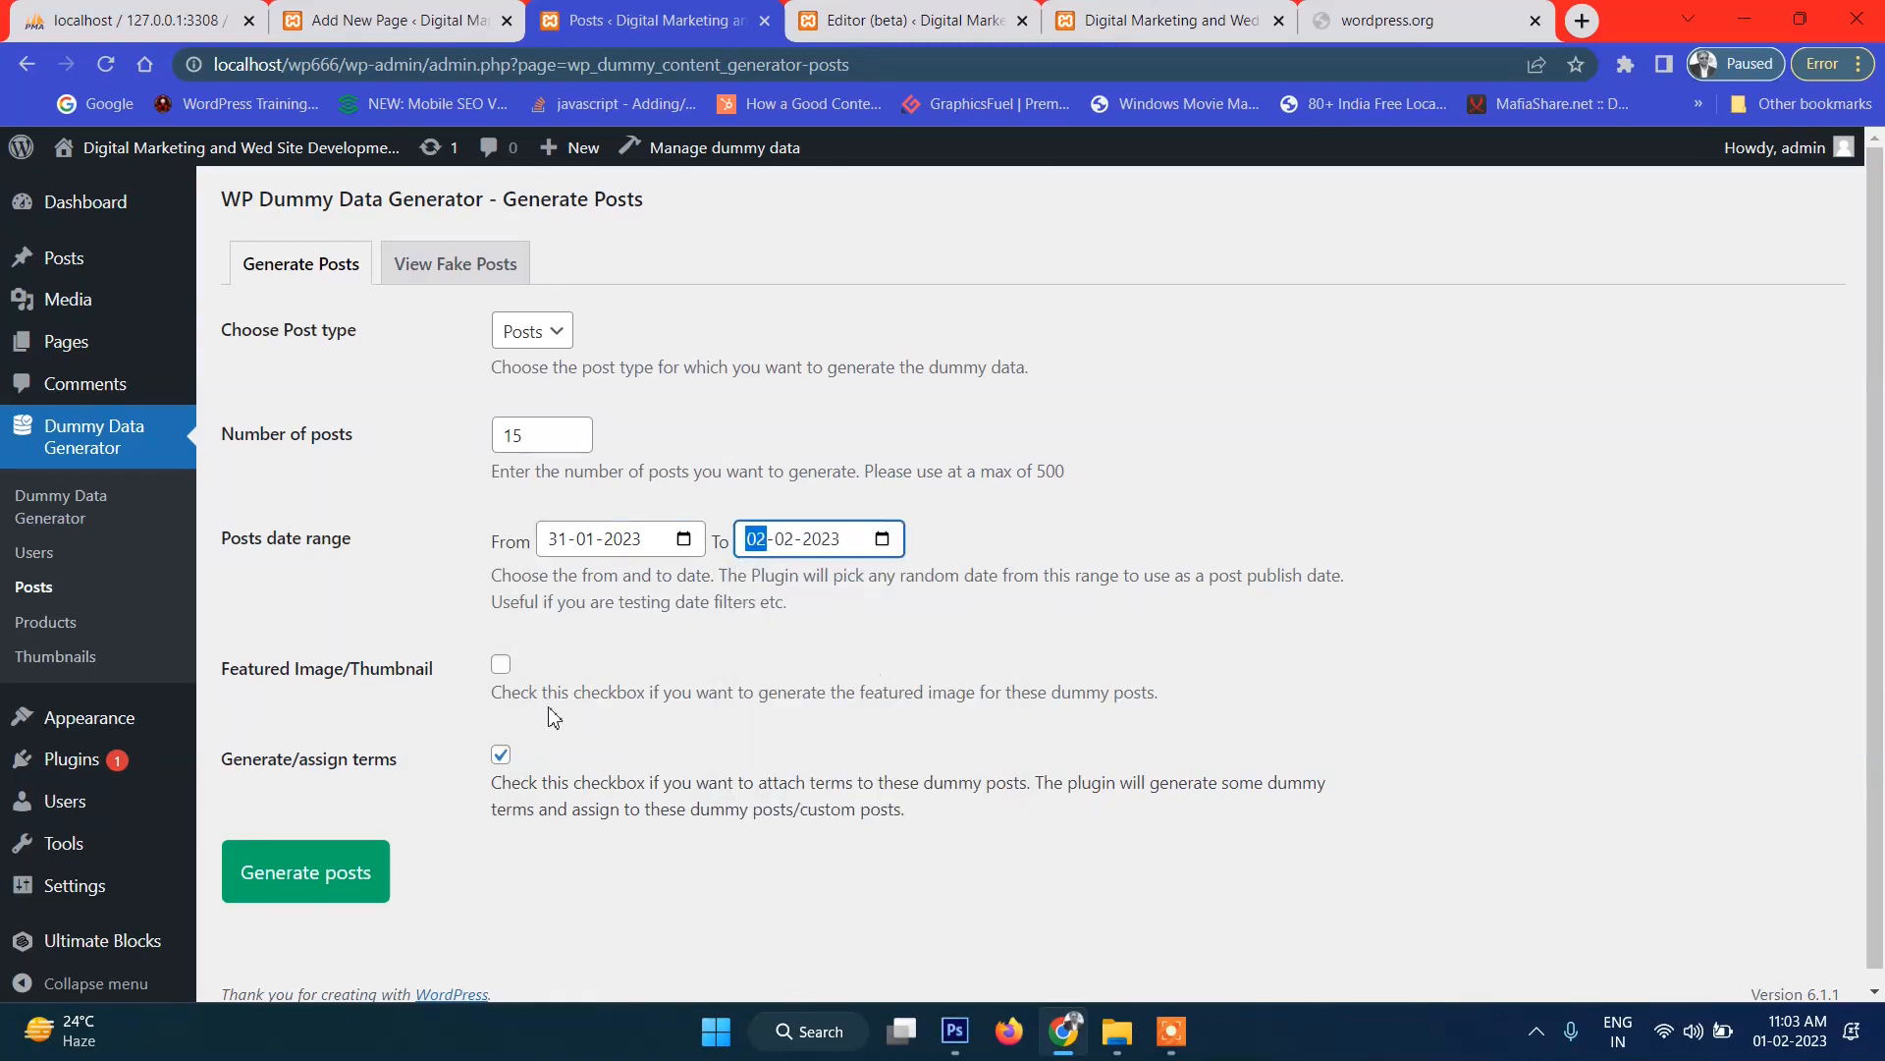
pyautogui.click(501, 665)
pyautogui.scroll(-1, 820, 729)
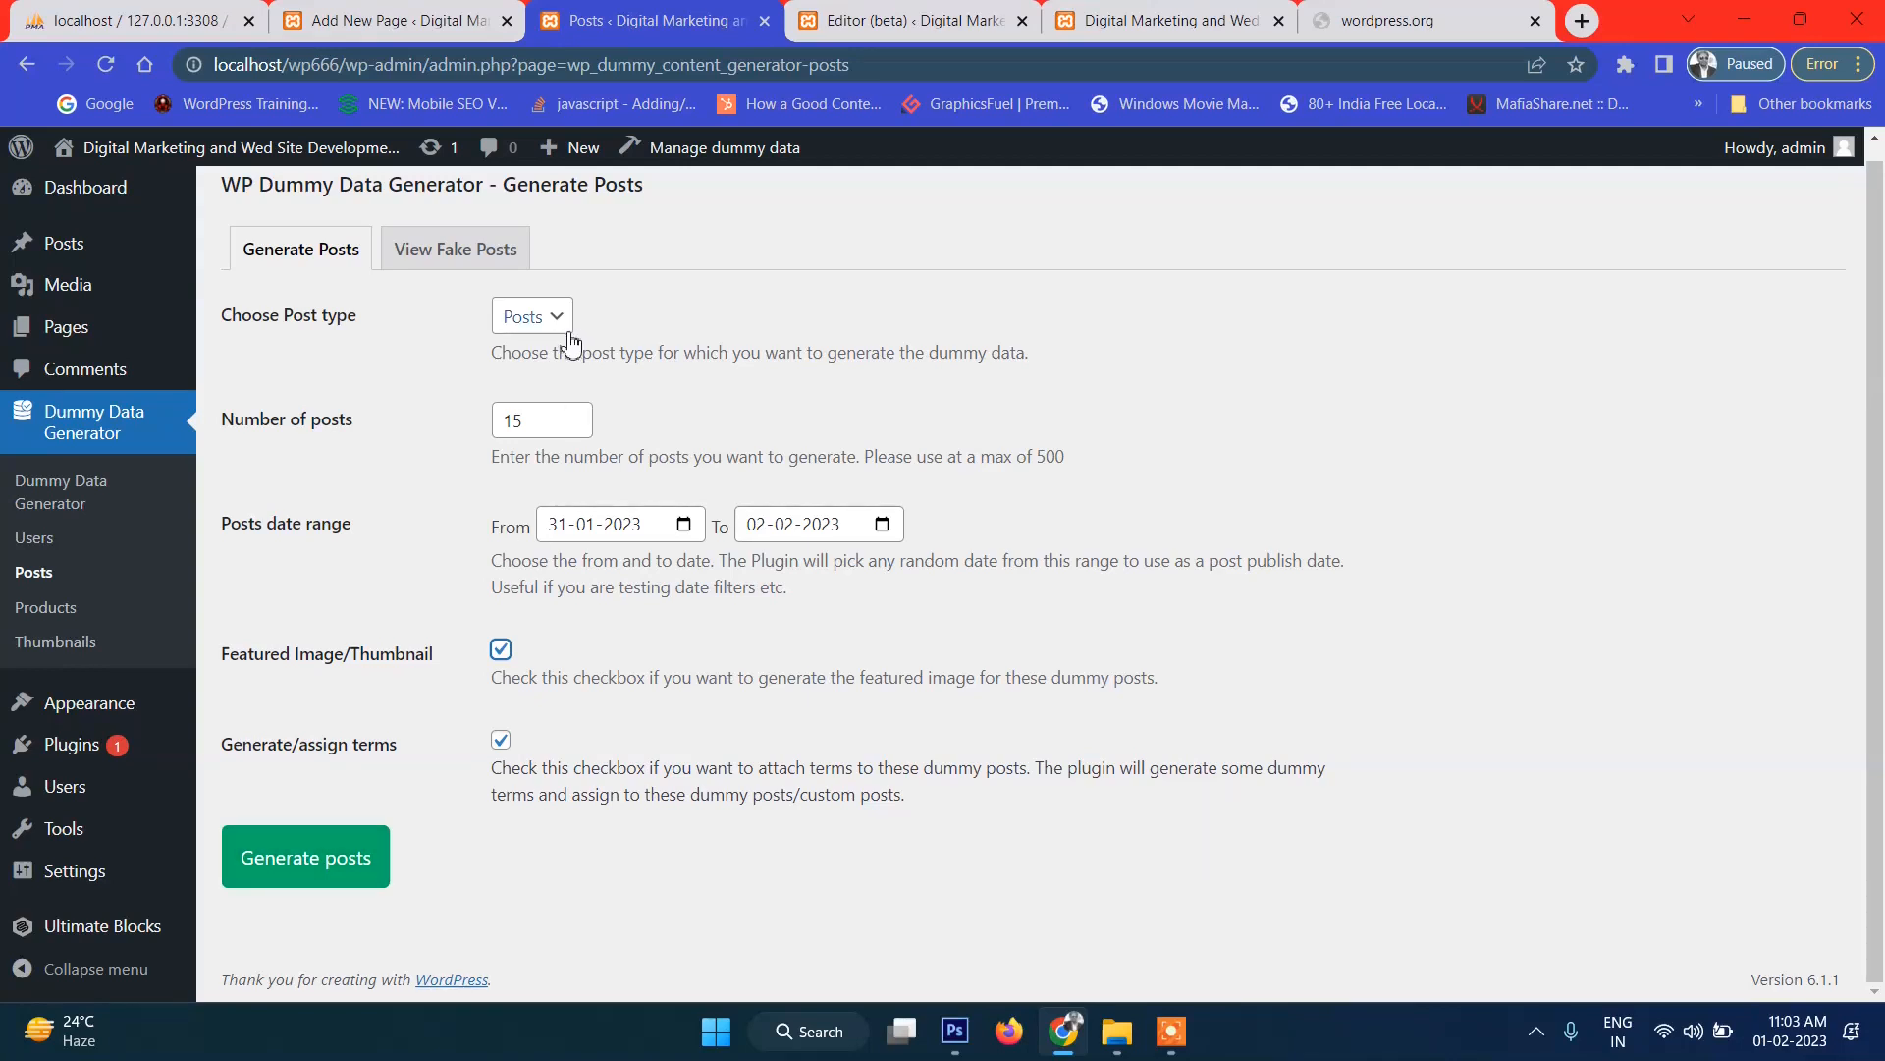
pyautogui.click(316, 858)
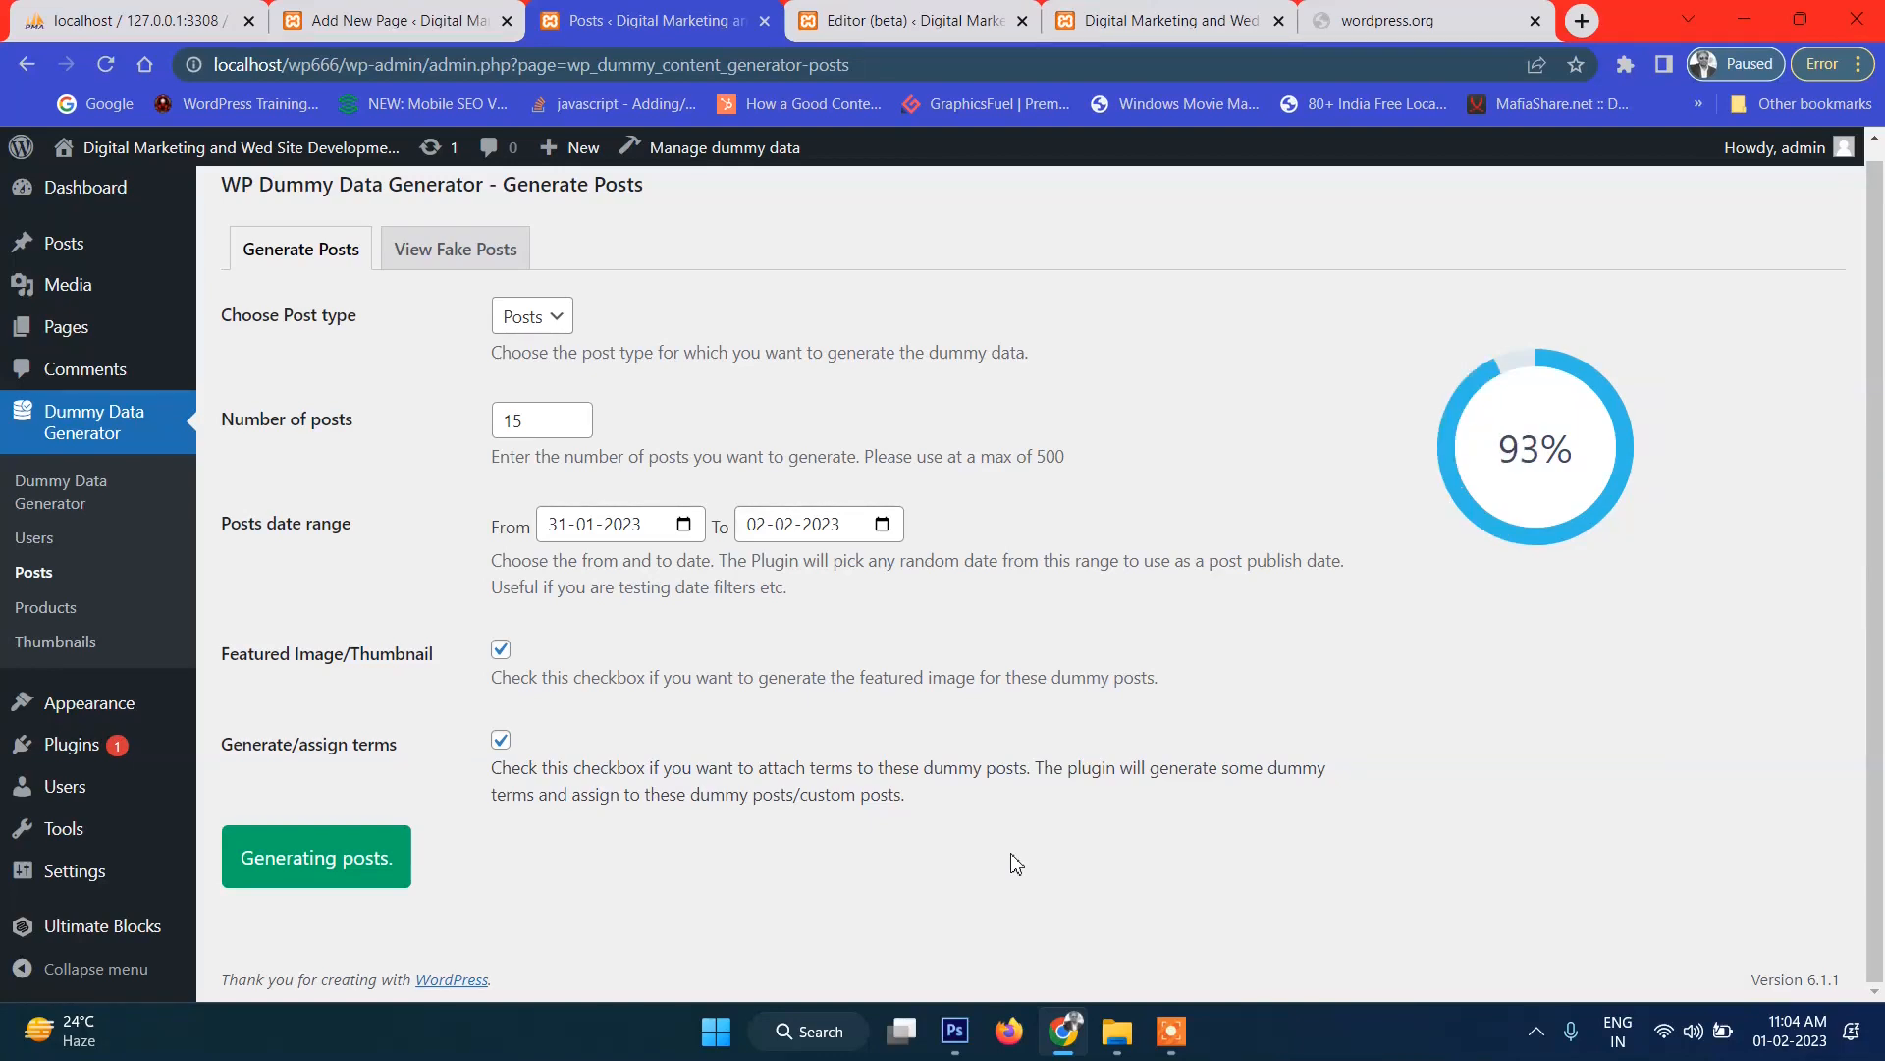
pyautogui.click(486, 257)
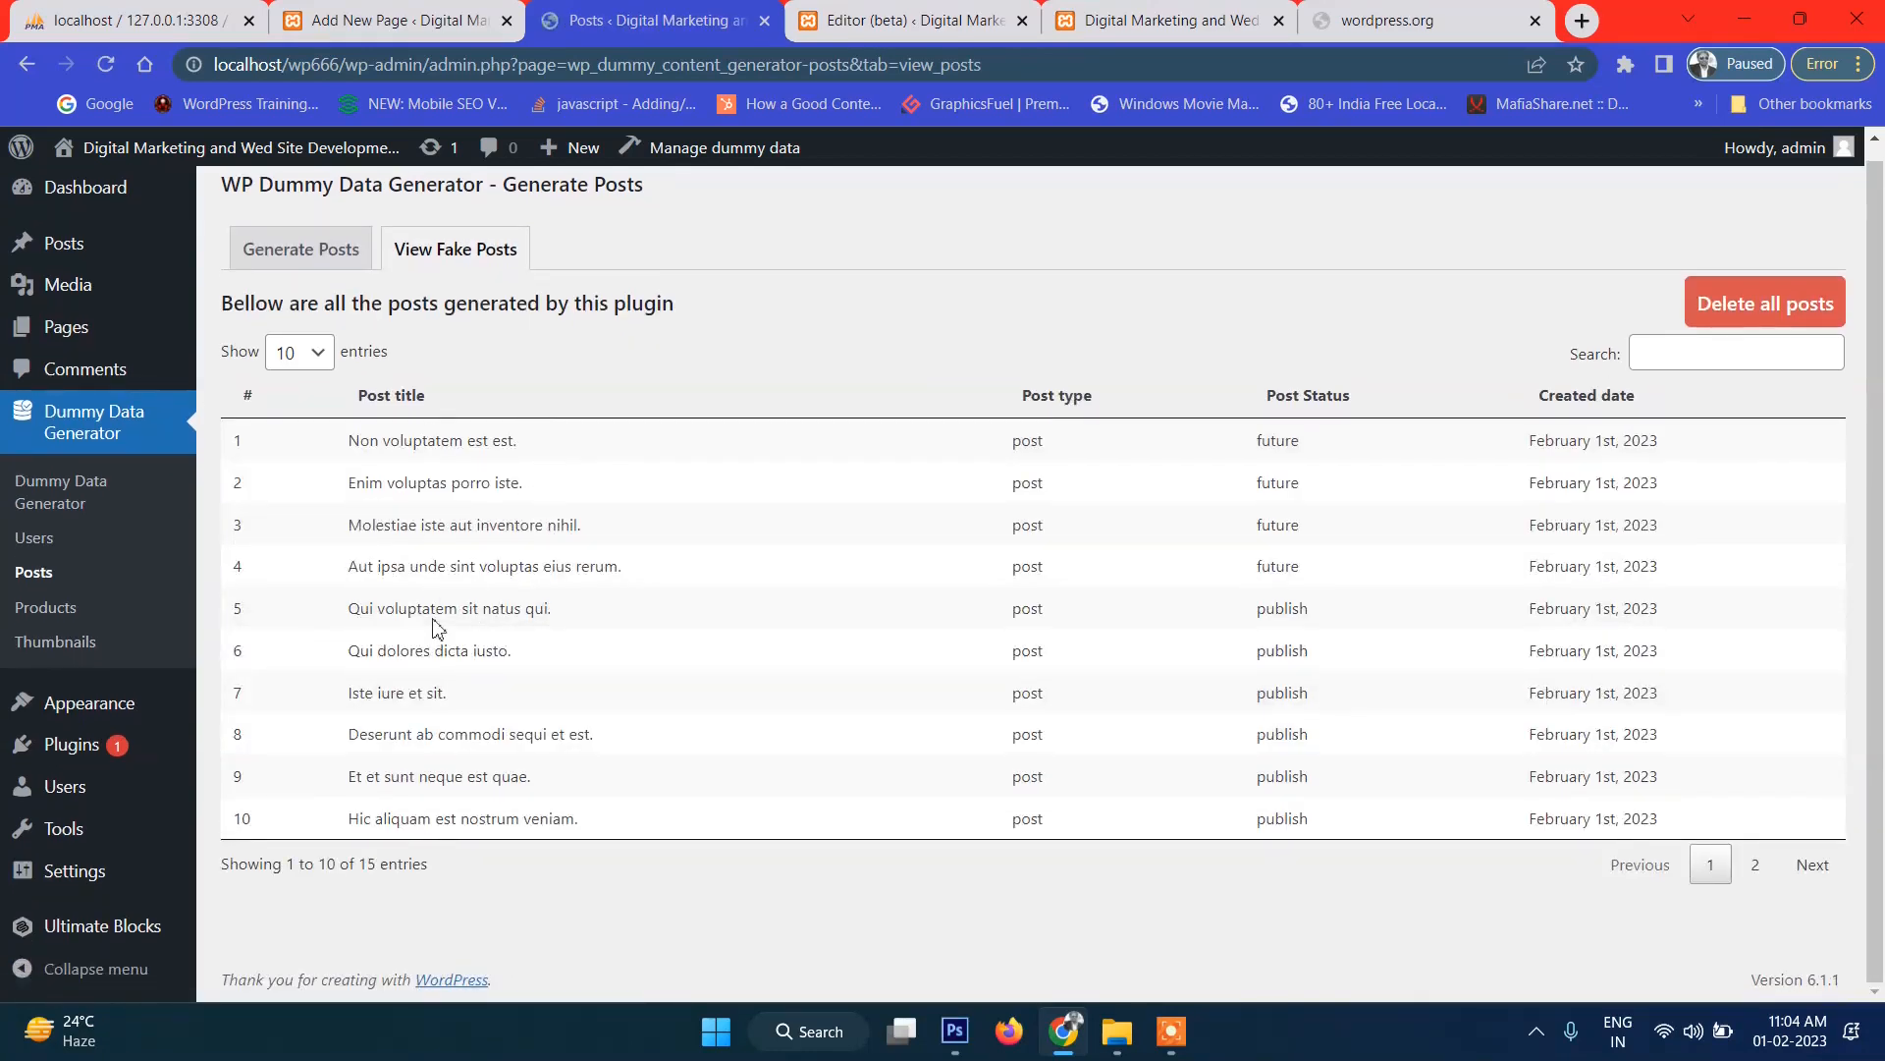
# Reload the live front page and scroll through the dummy posts under Featured Post.
pyautogui.click(1147, 20)
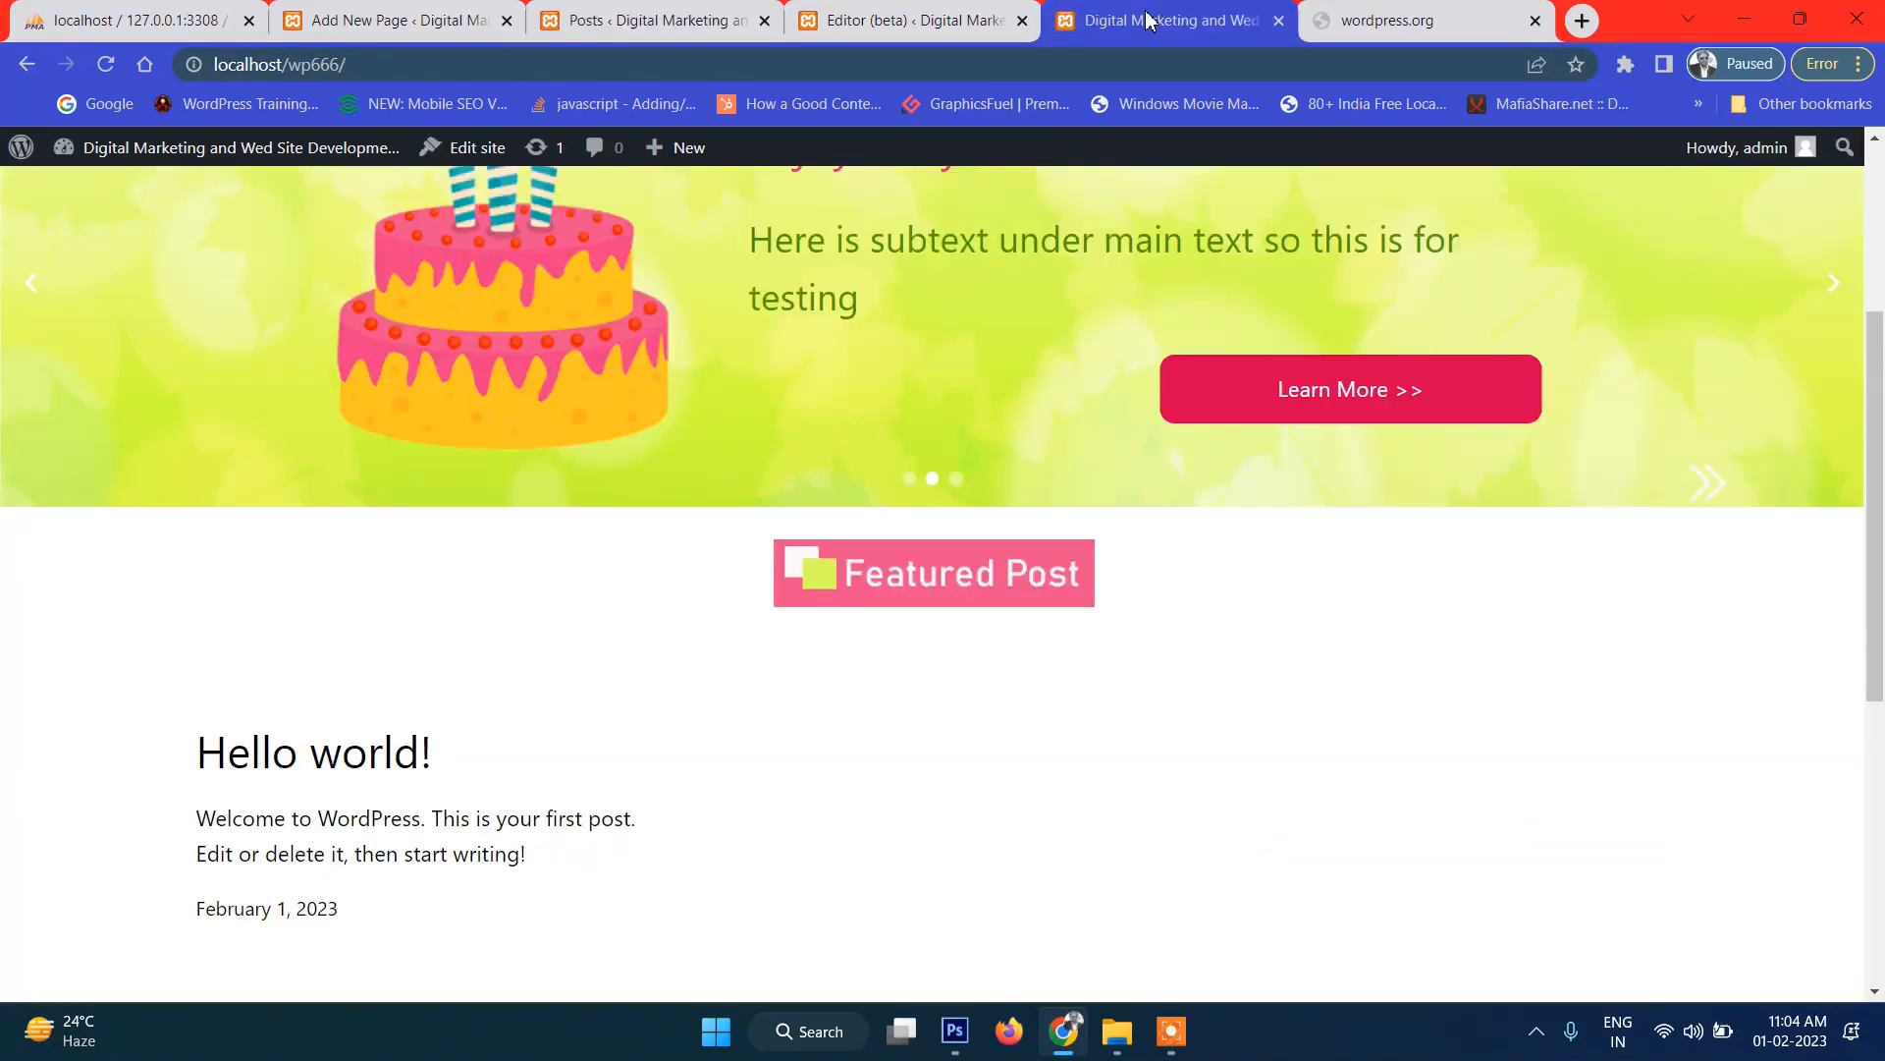
pyautogui.click(105, 64)
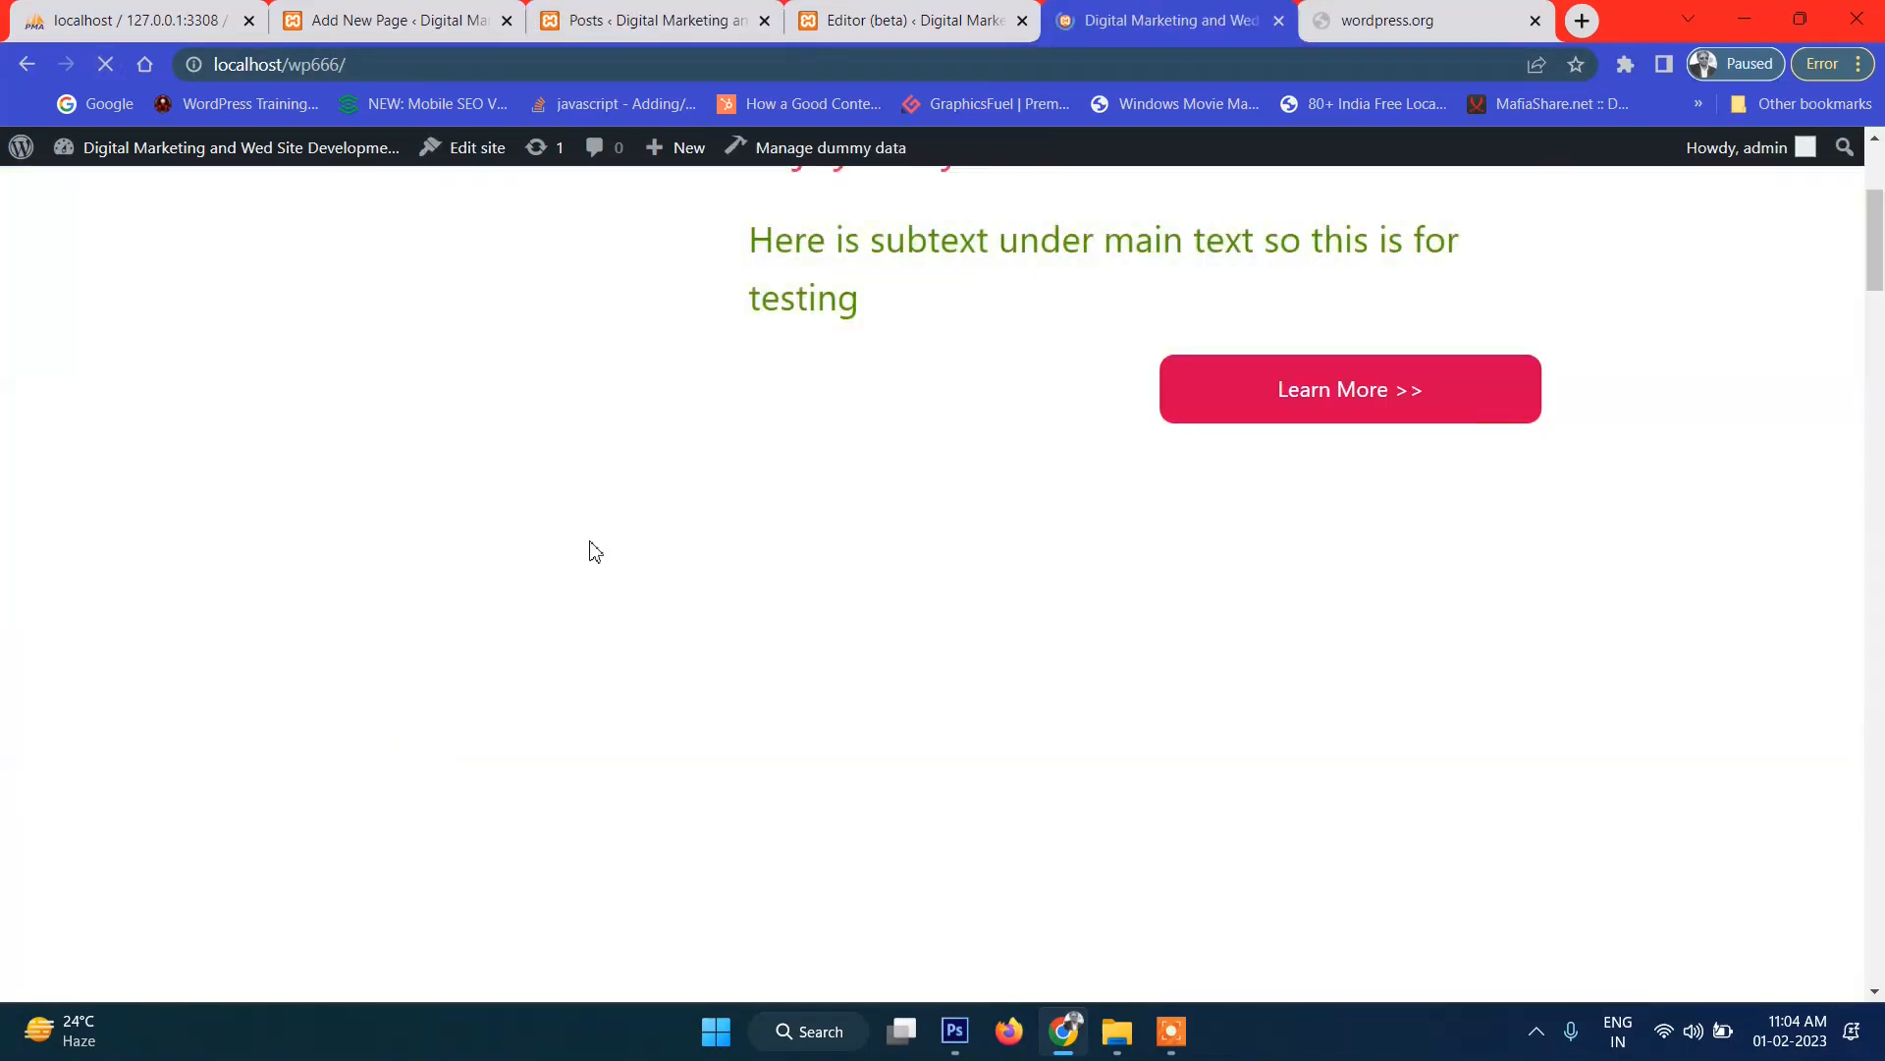
pyautogui.scroll(-15, 741, 598)
pyautogui.scroll(-20, 740, 622)
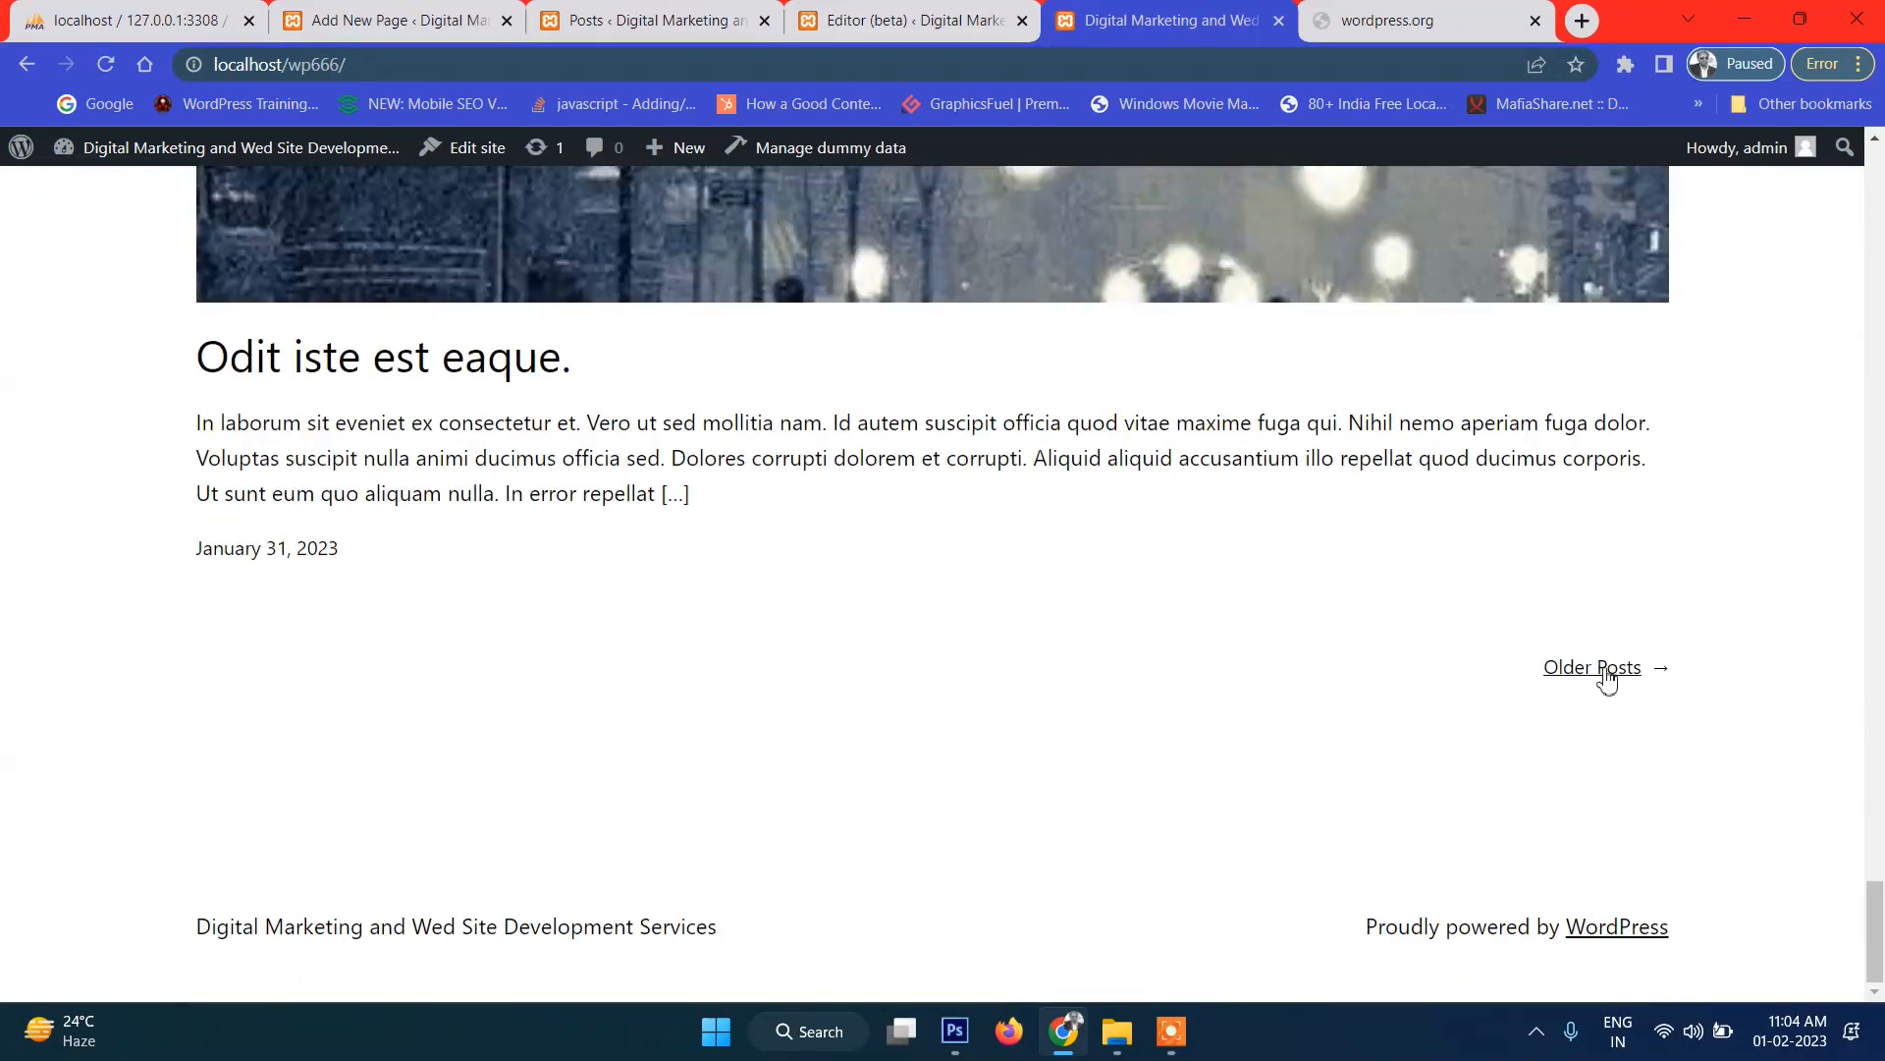
pyautogui.scroll(8, 1166, 577)
pyautogui.scroll(15, 771, 624)
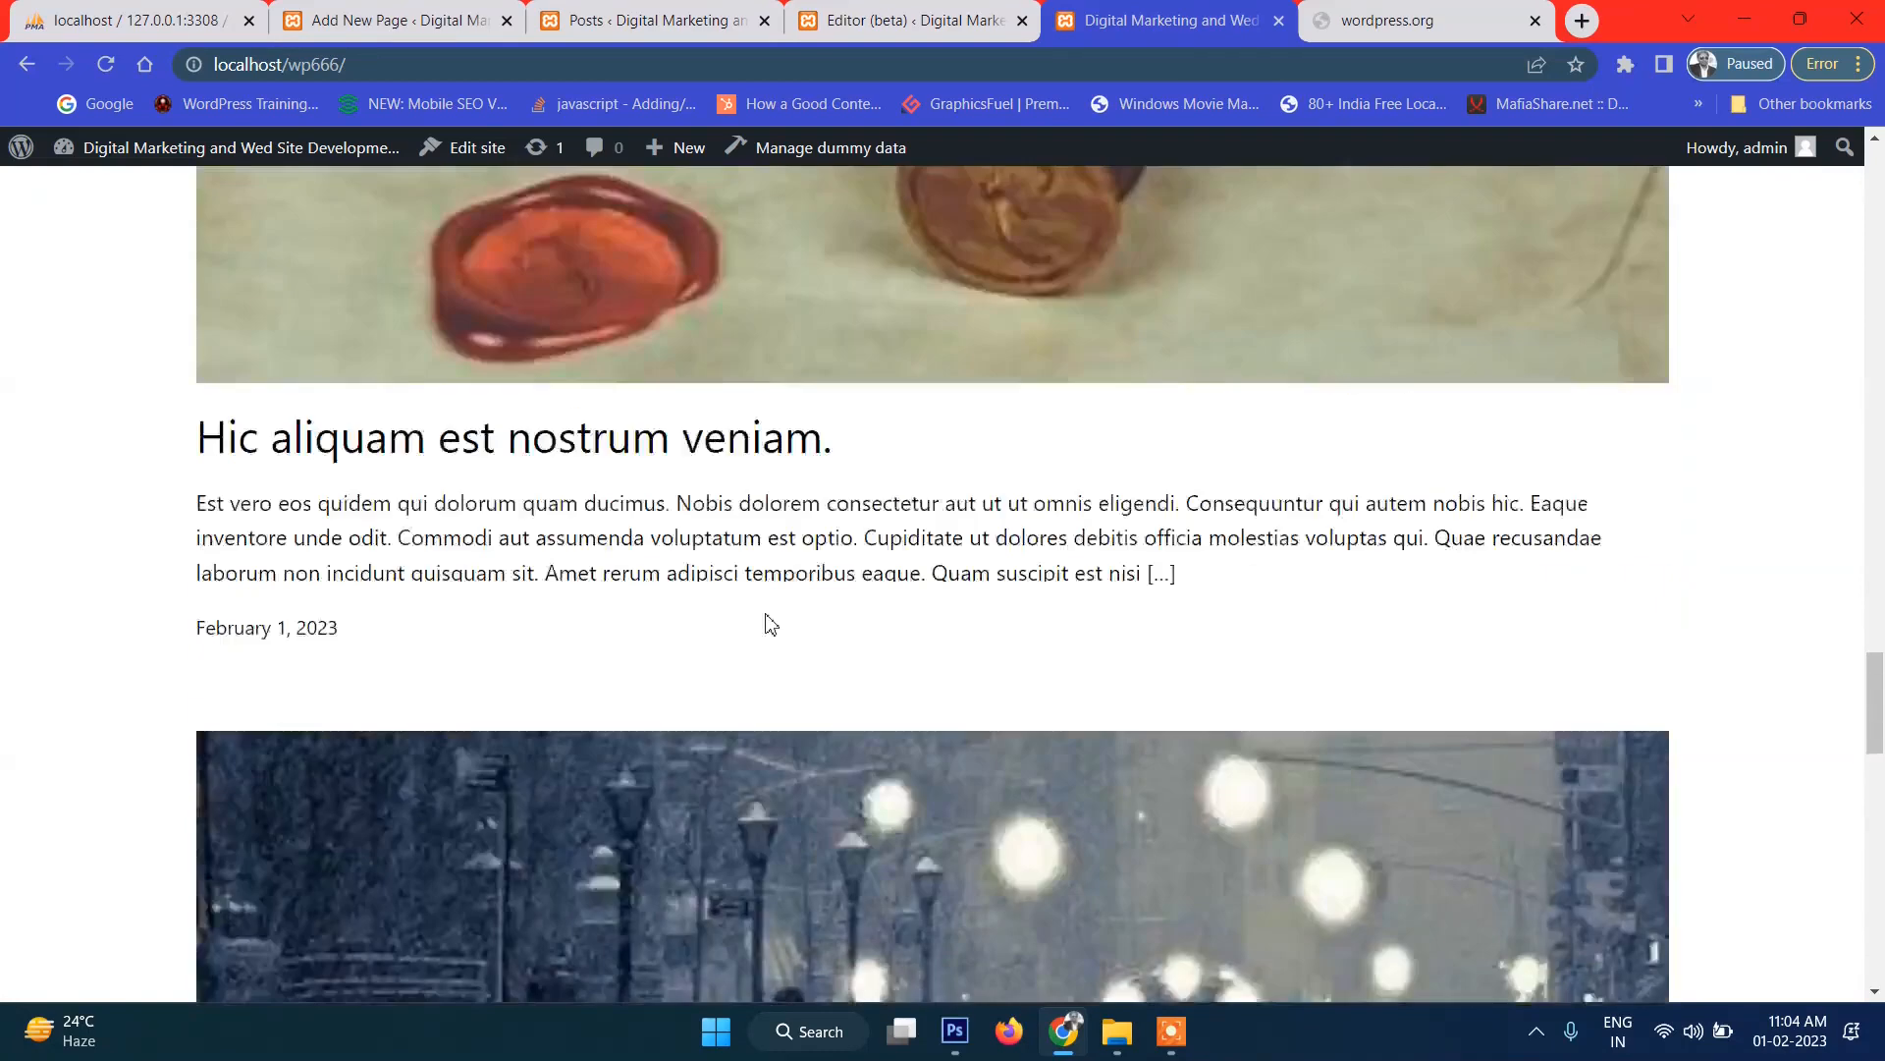
pyautogui.scroll(10, 771, 624)
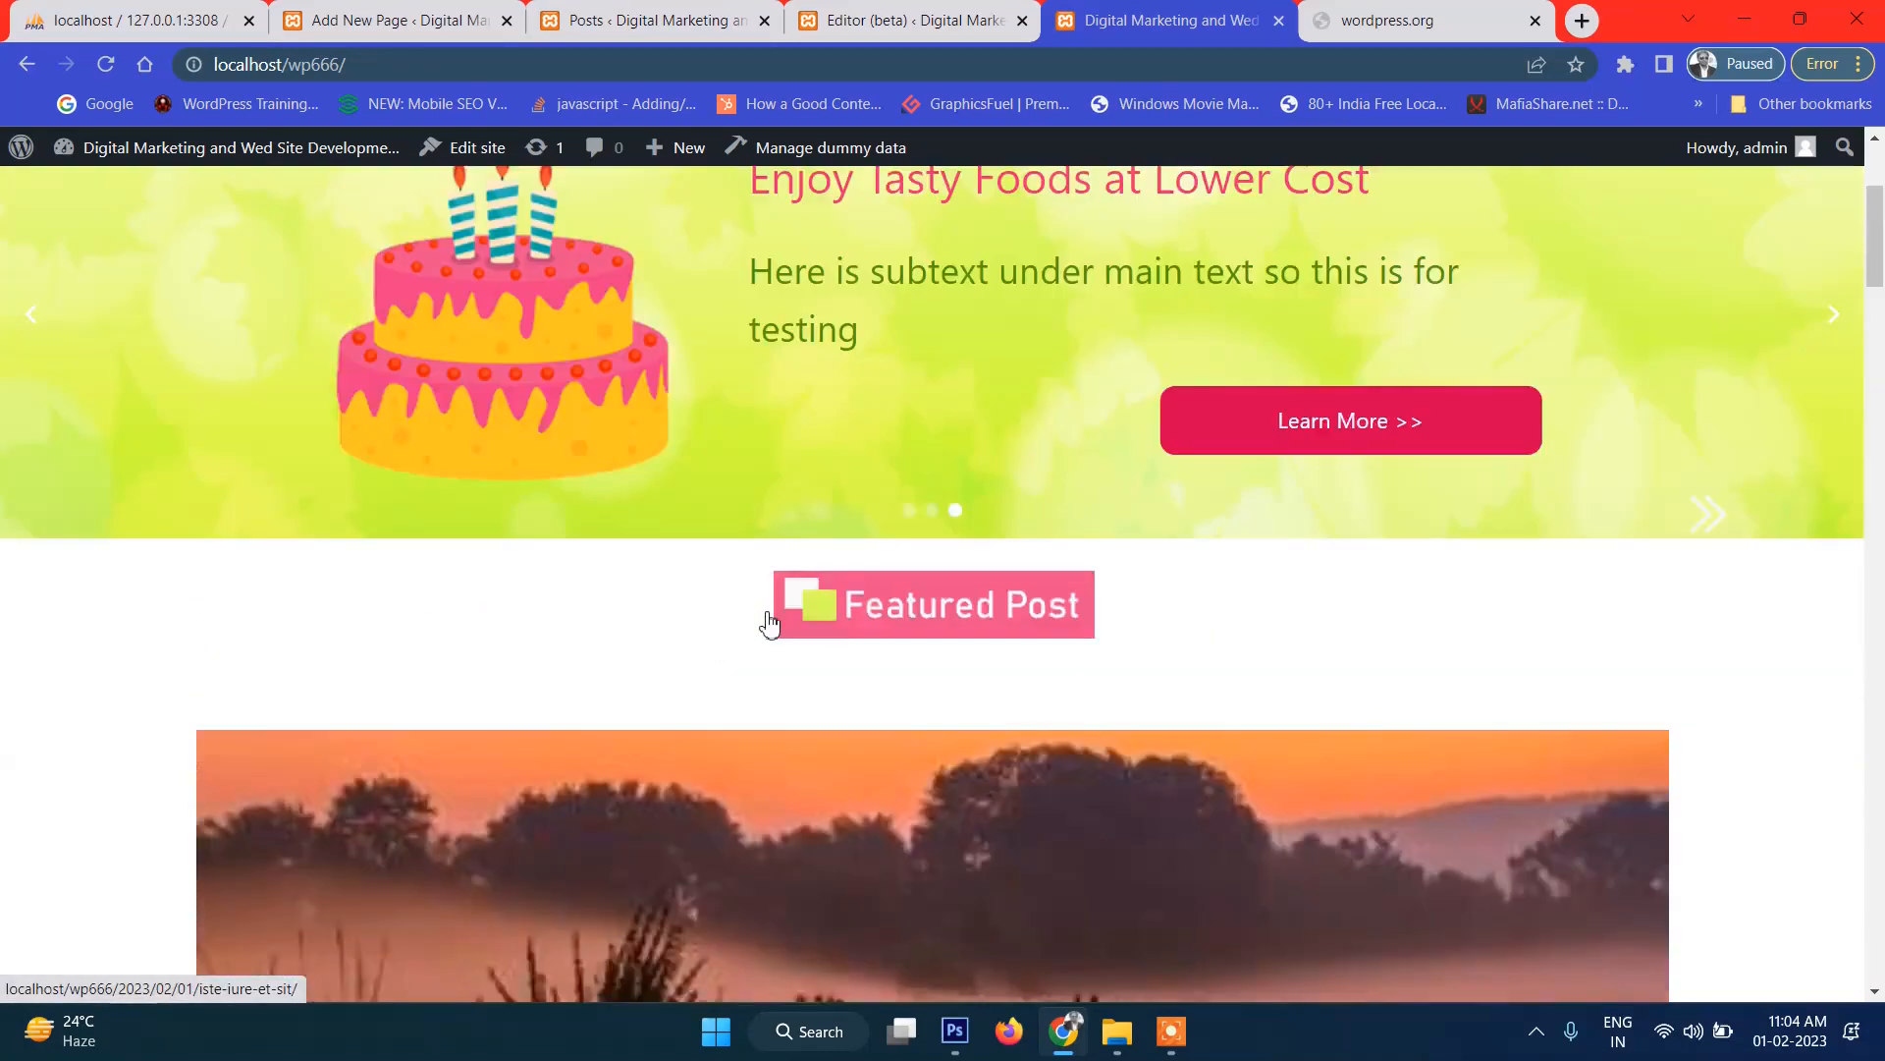
pyautogui.scroll(-5, 851, 604)
pyautogui.scroll(-2, 884, 581)
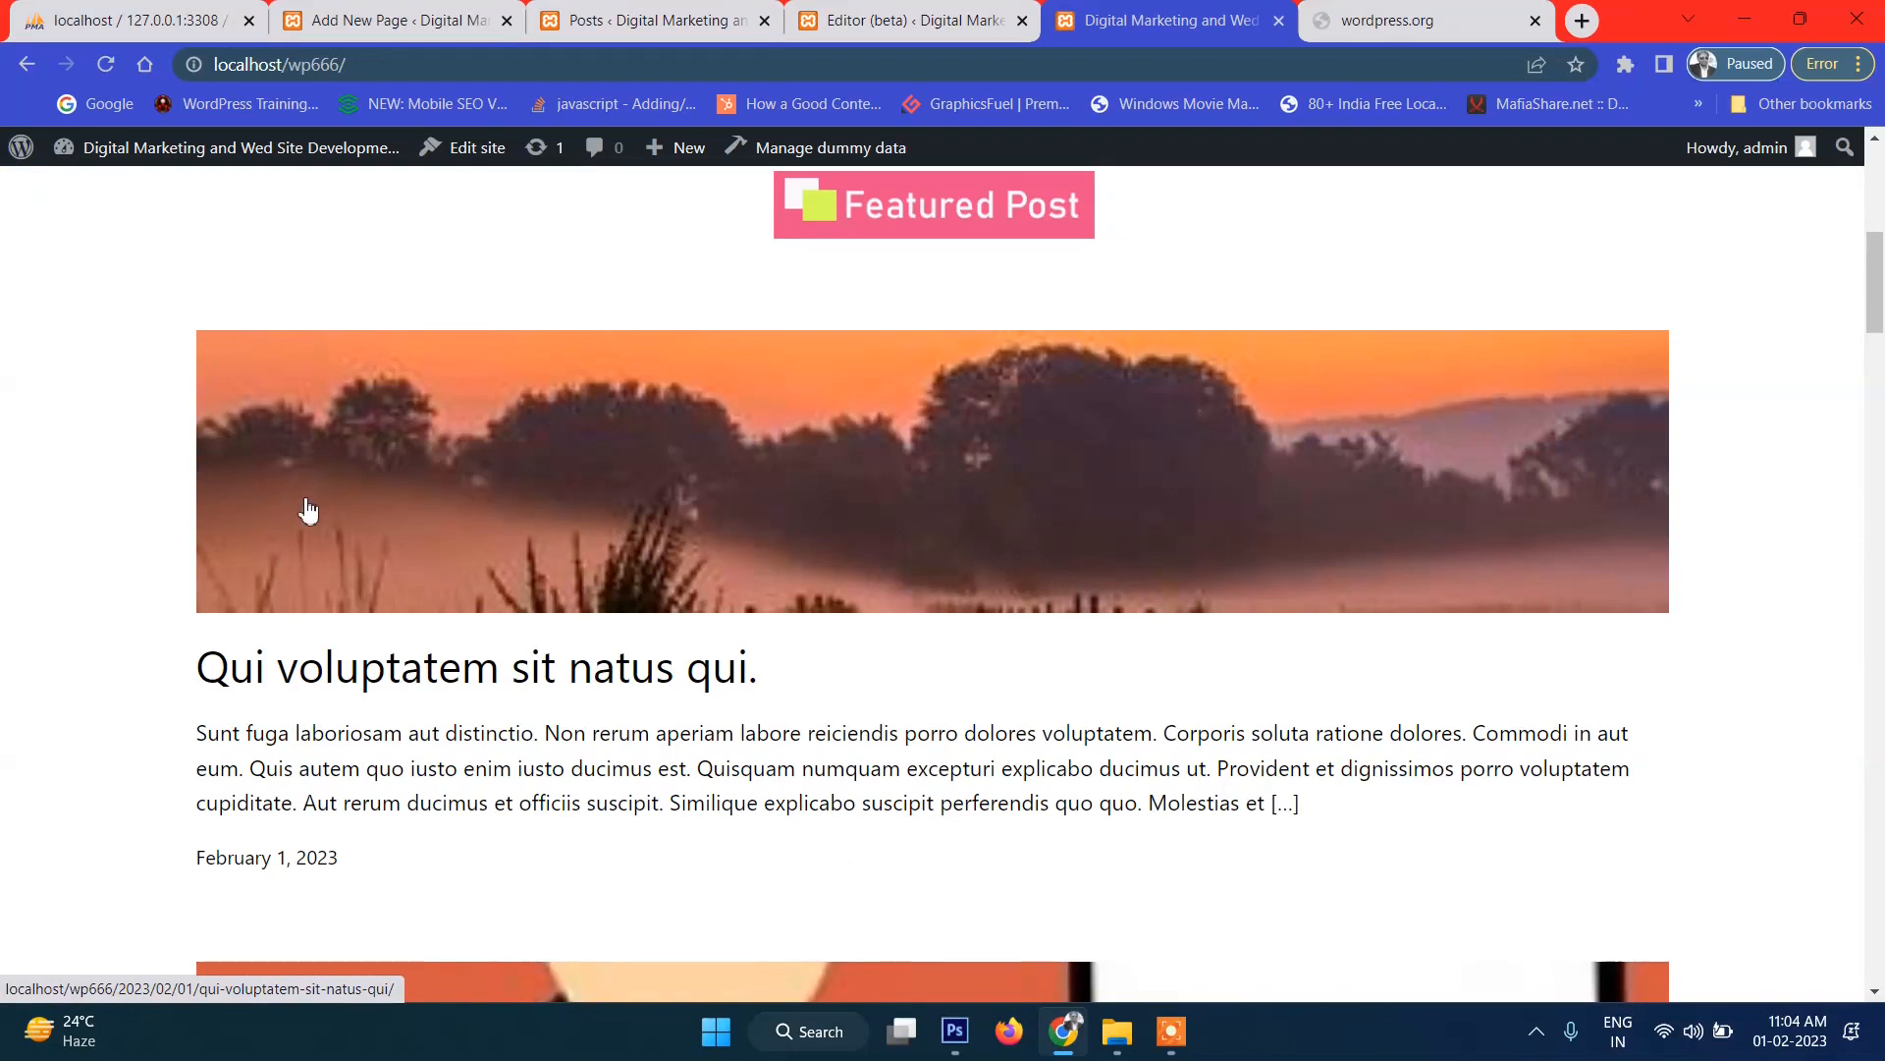
pyautogui.scroll(-1, 920, 490)
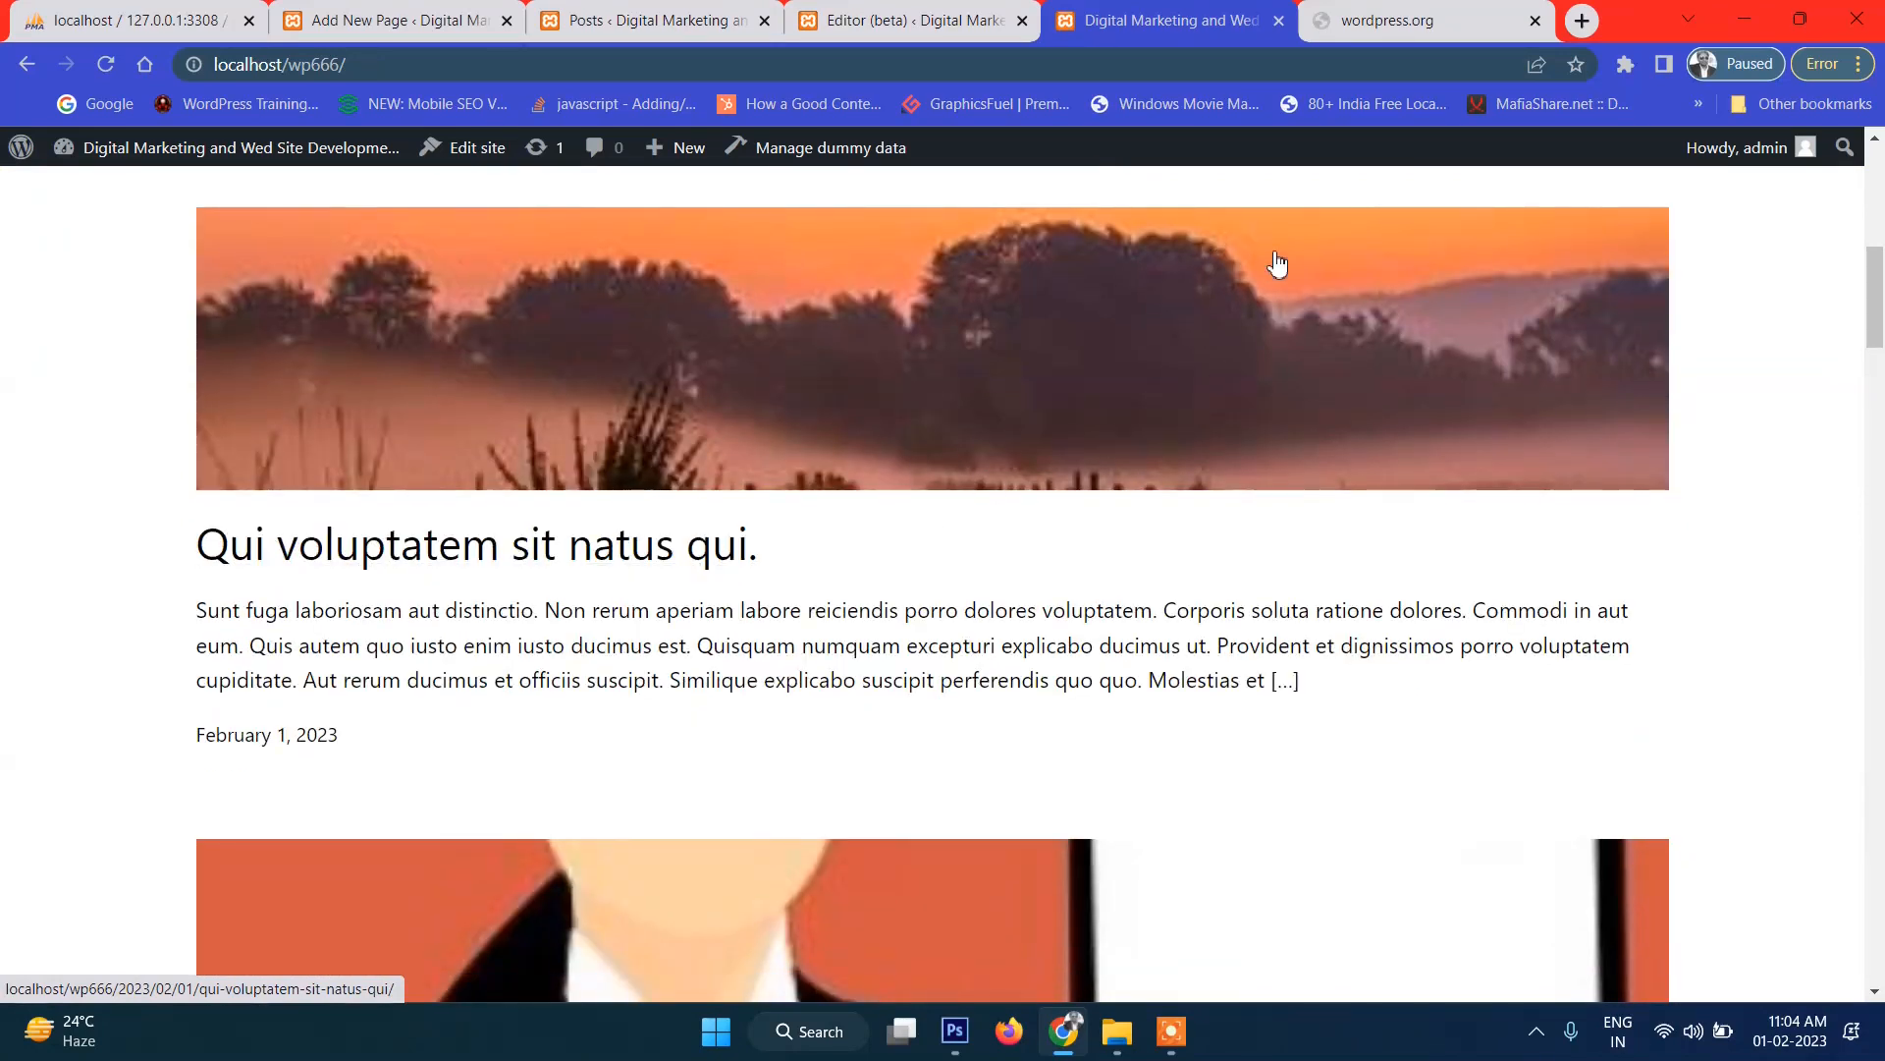
pyautogui.scroll(-1, 1145, 639)
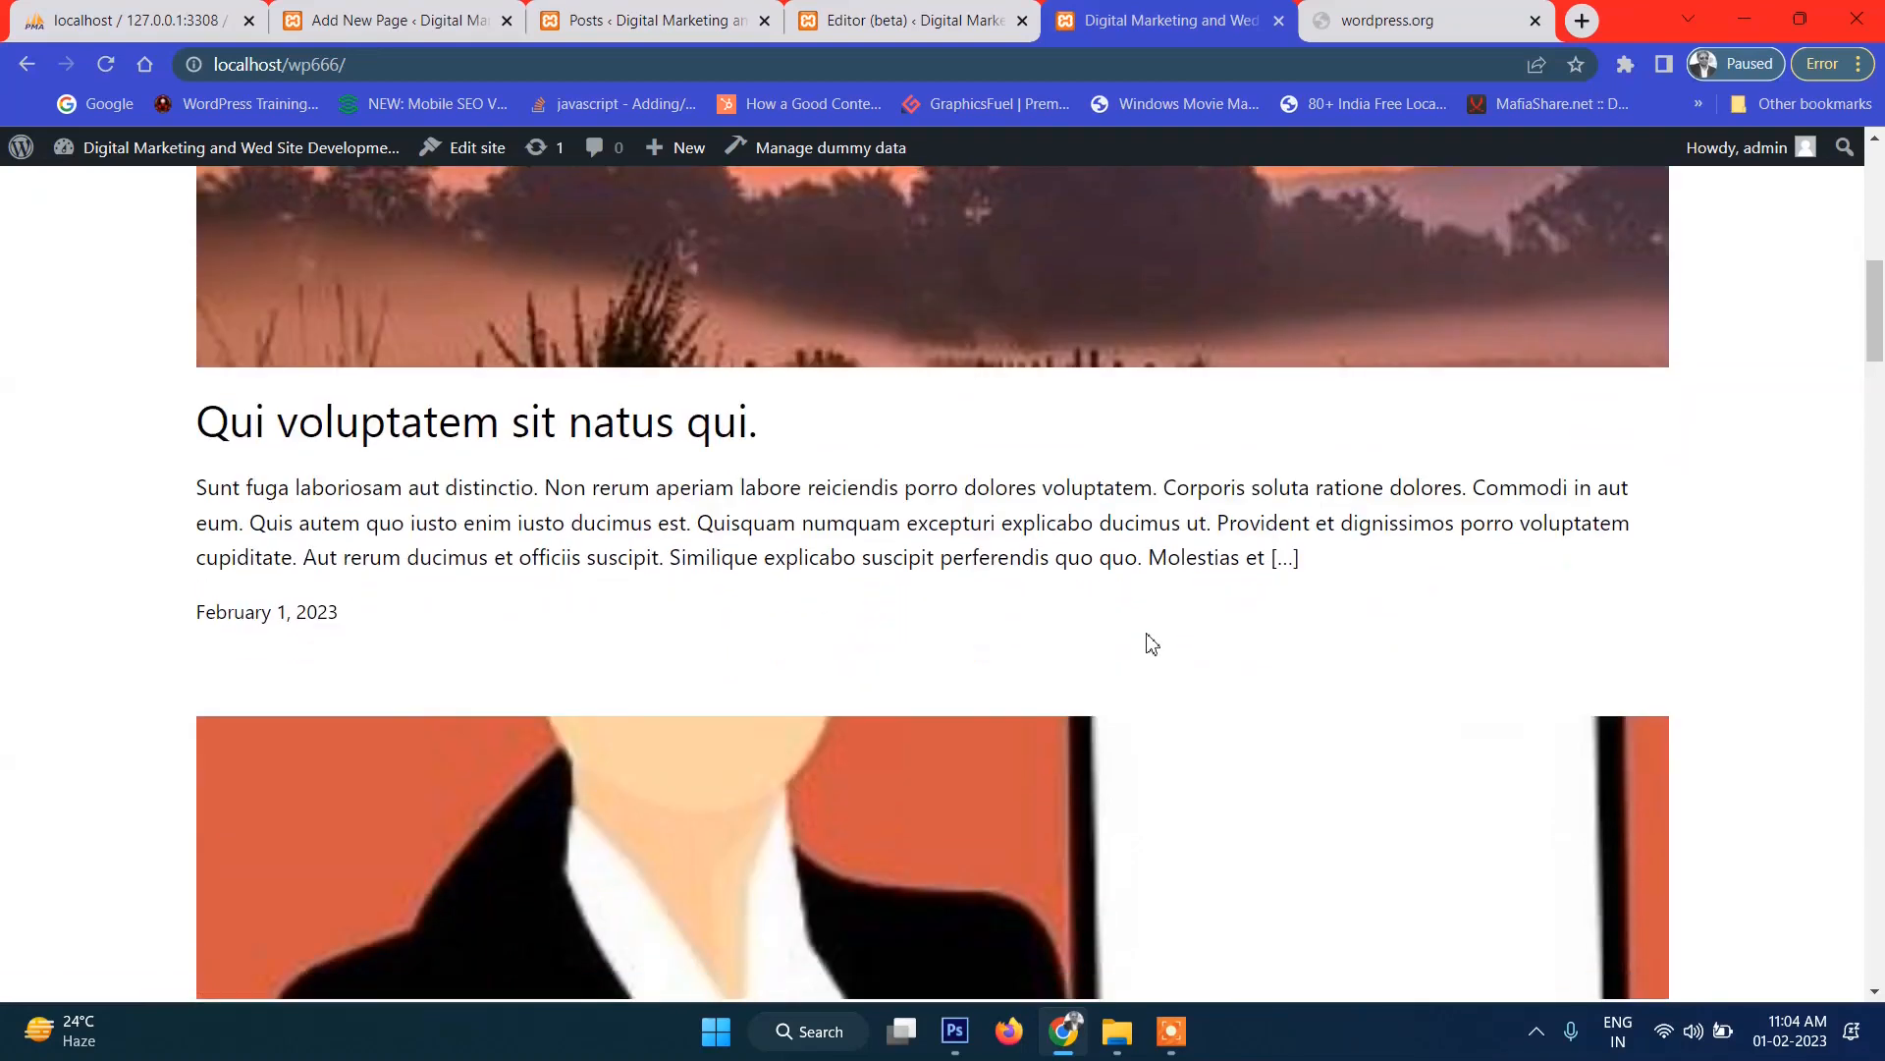
pyautogui.scroll(8, 1149, 640)
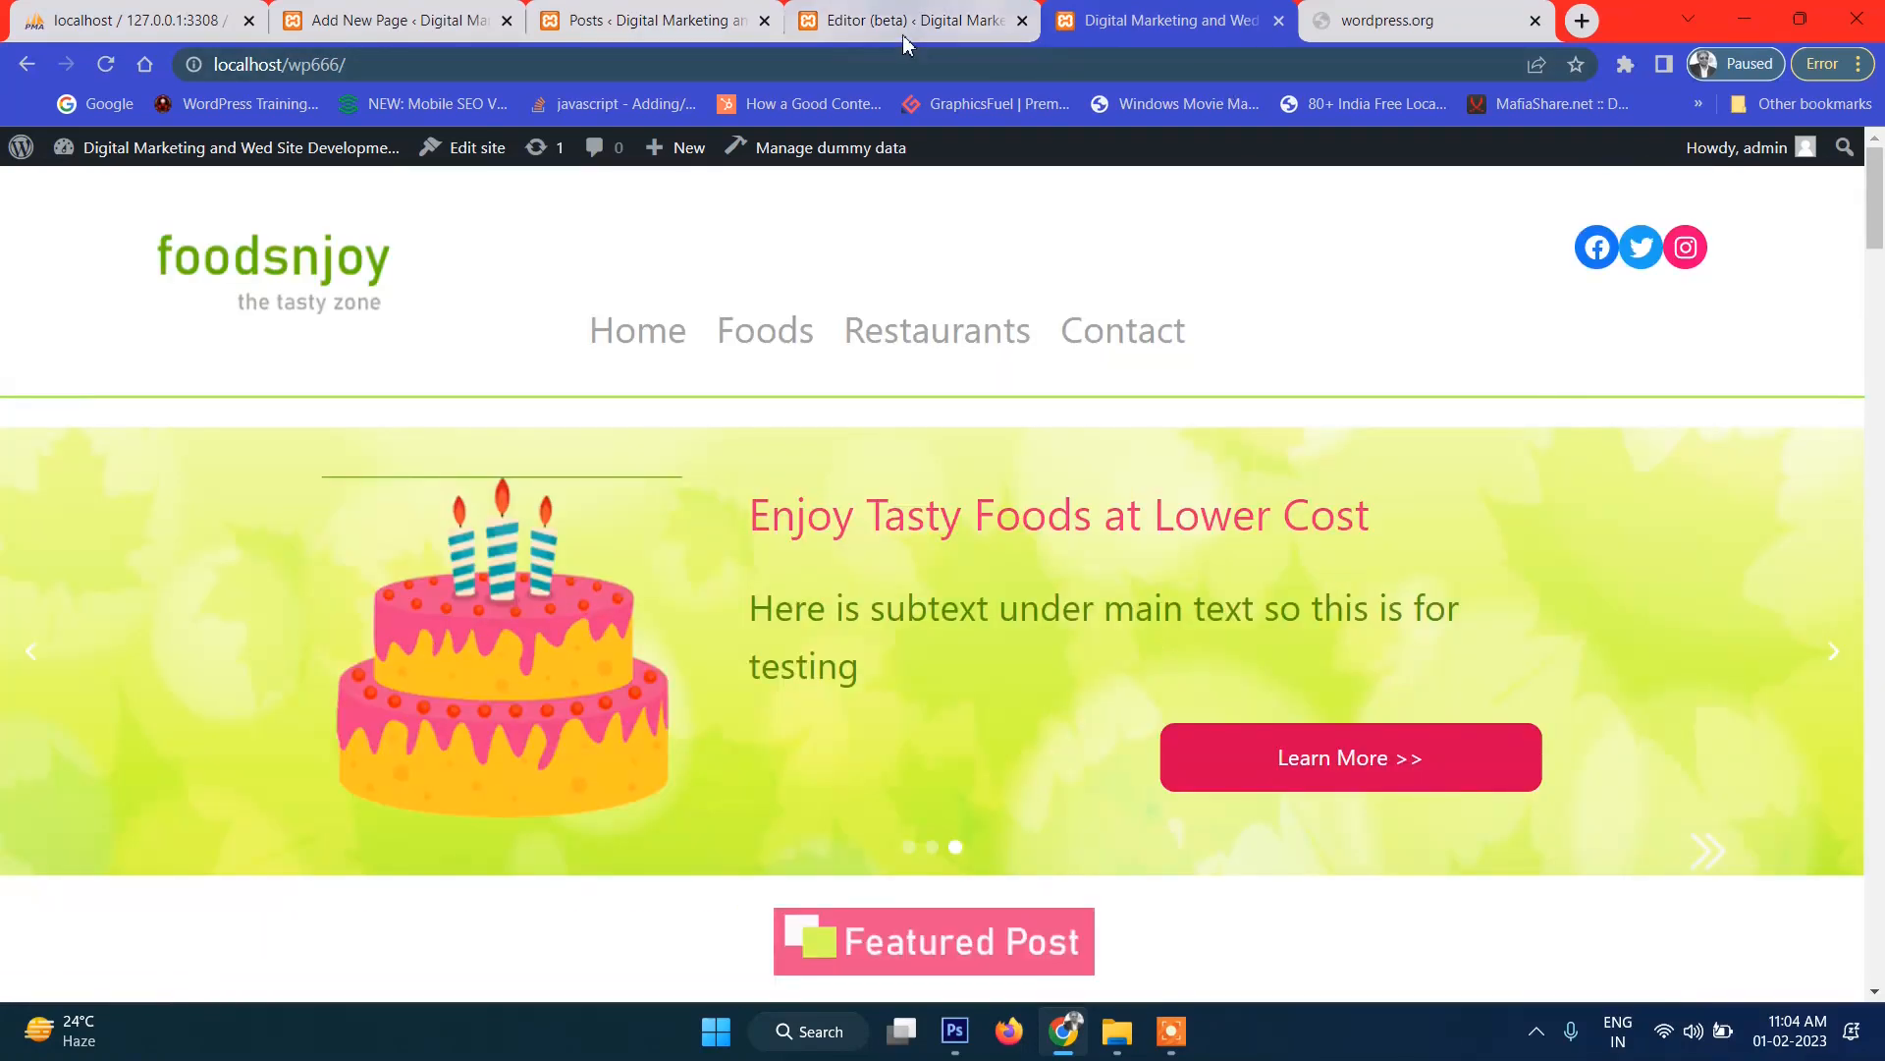
# Insert an empty paragraph after the Query Loop and move it to the top of Post Template.
pyautogui.click(918, 24)
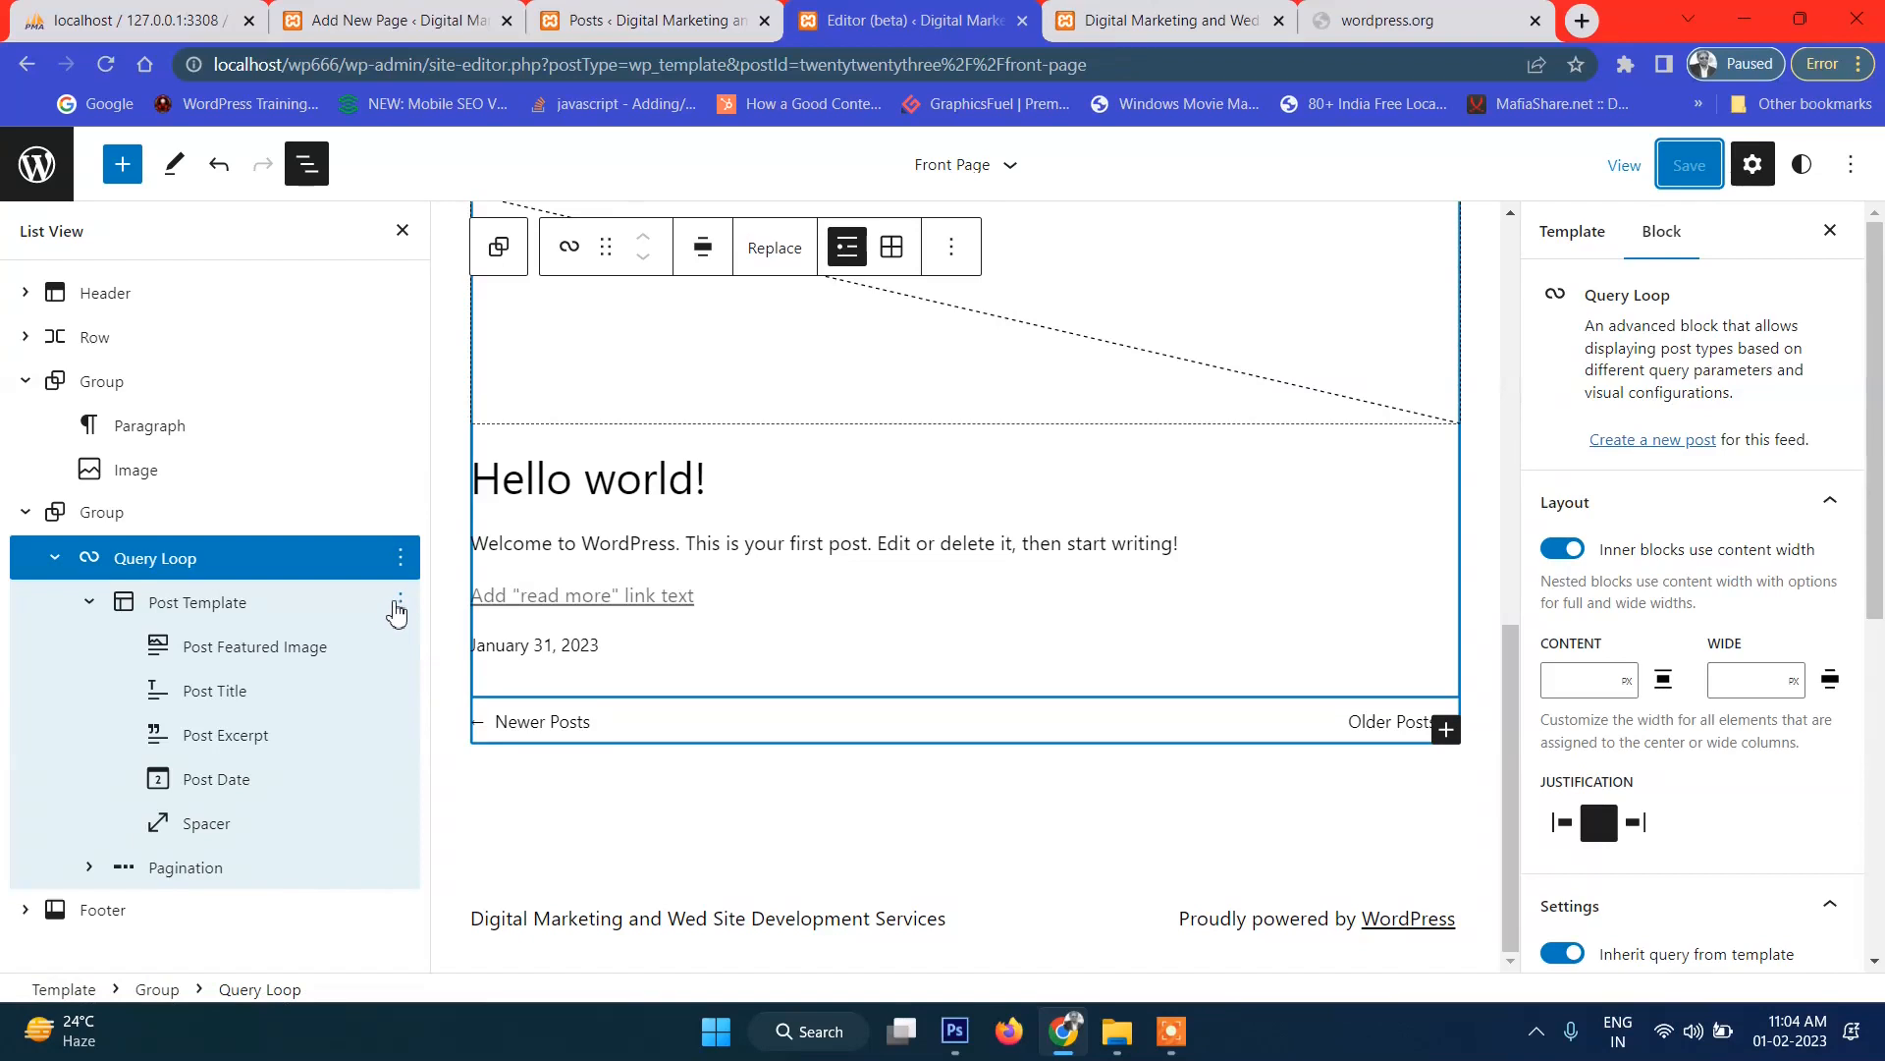
pyautogui.click(400, 603)
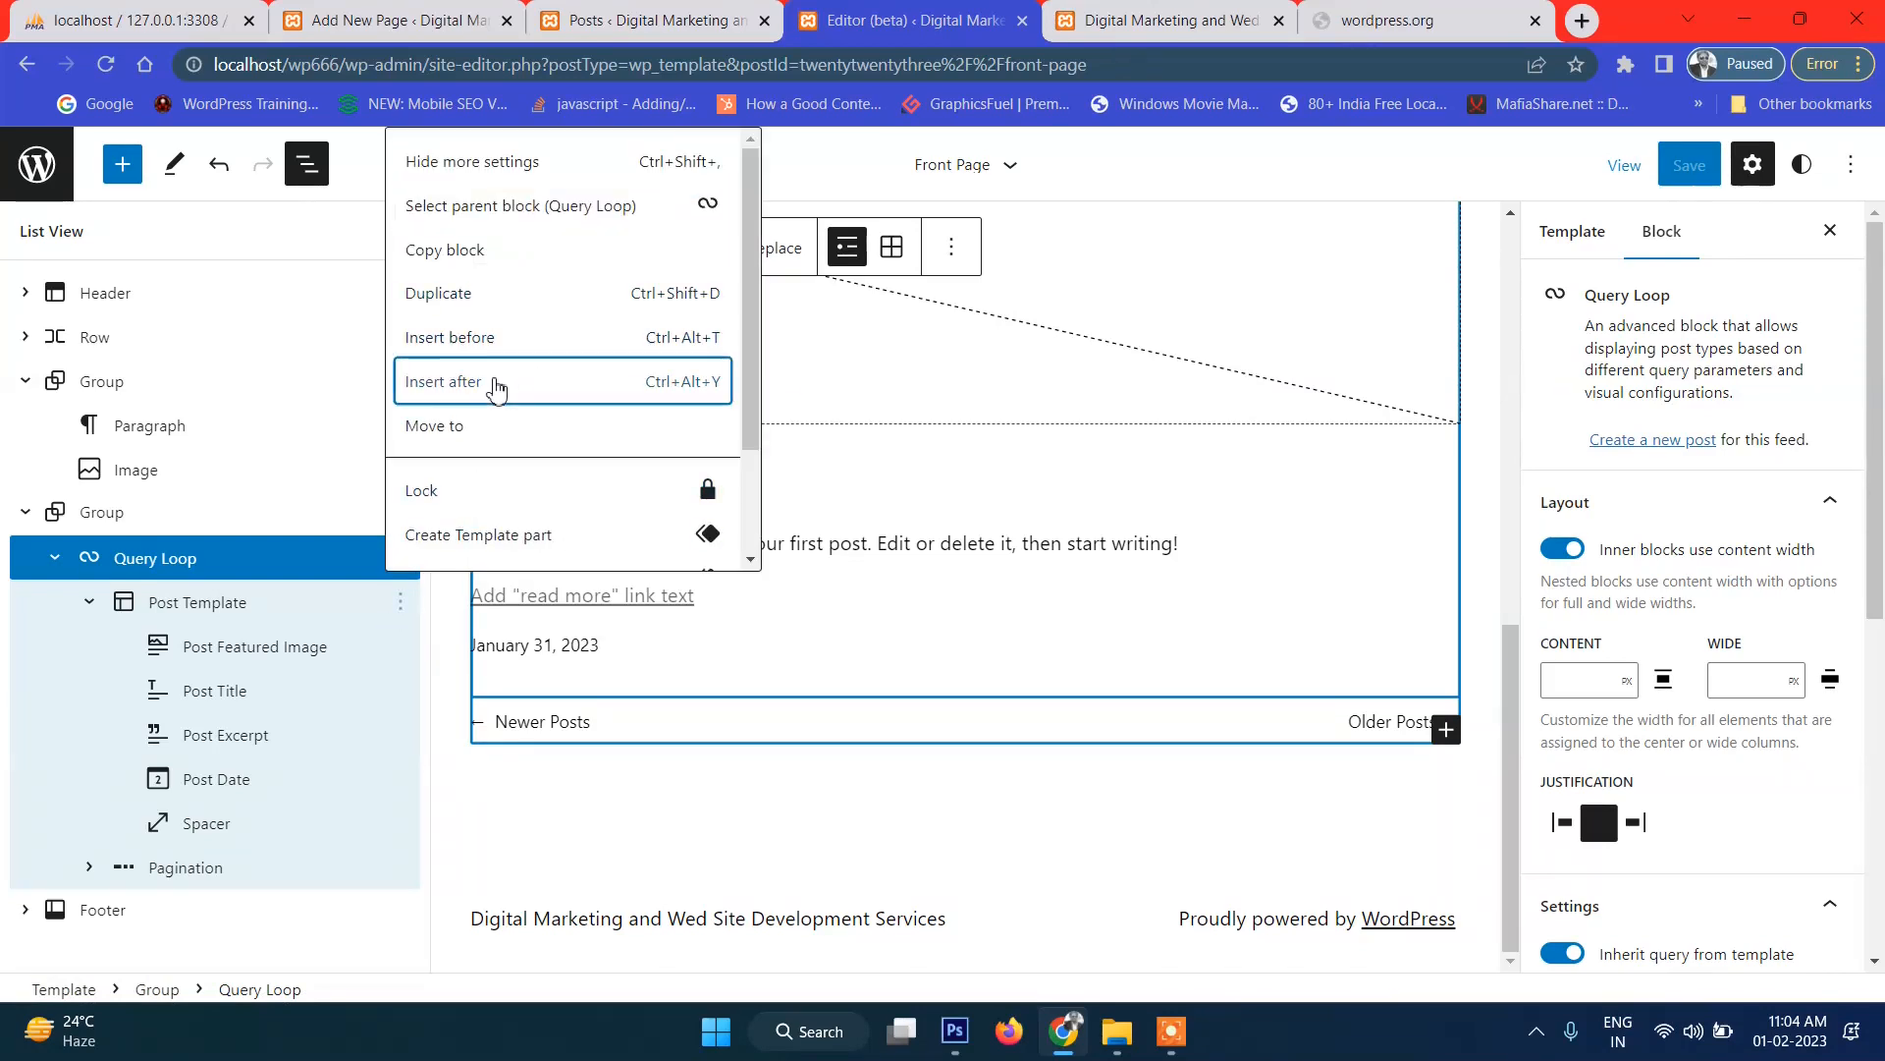
pyautogui.click(497, 384)
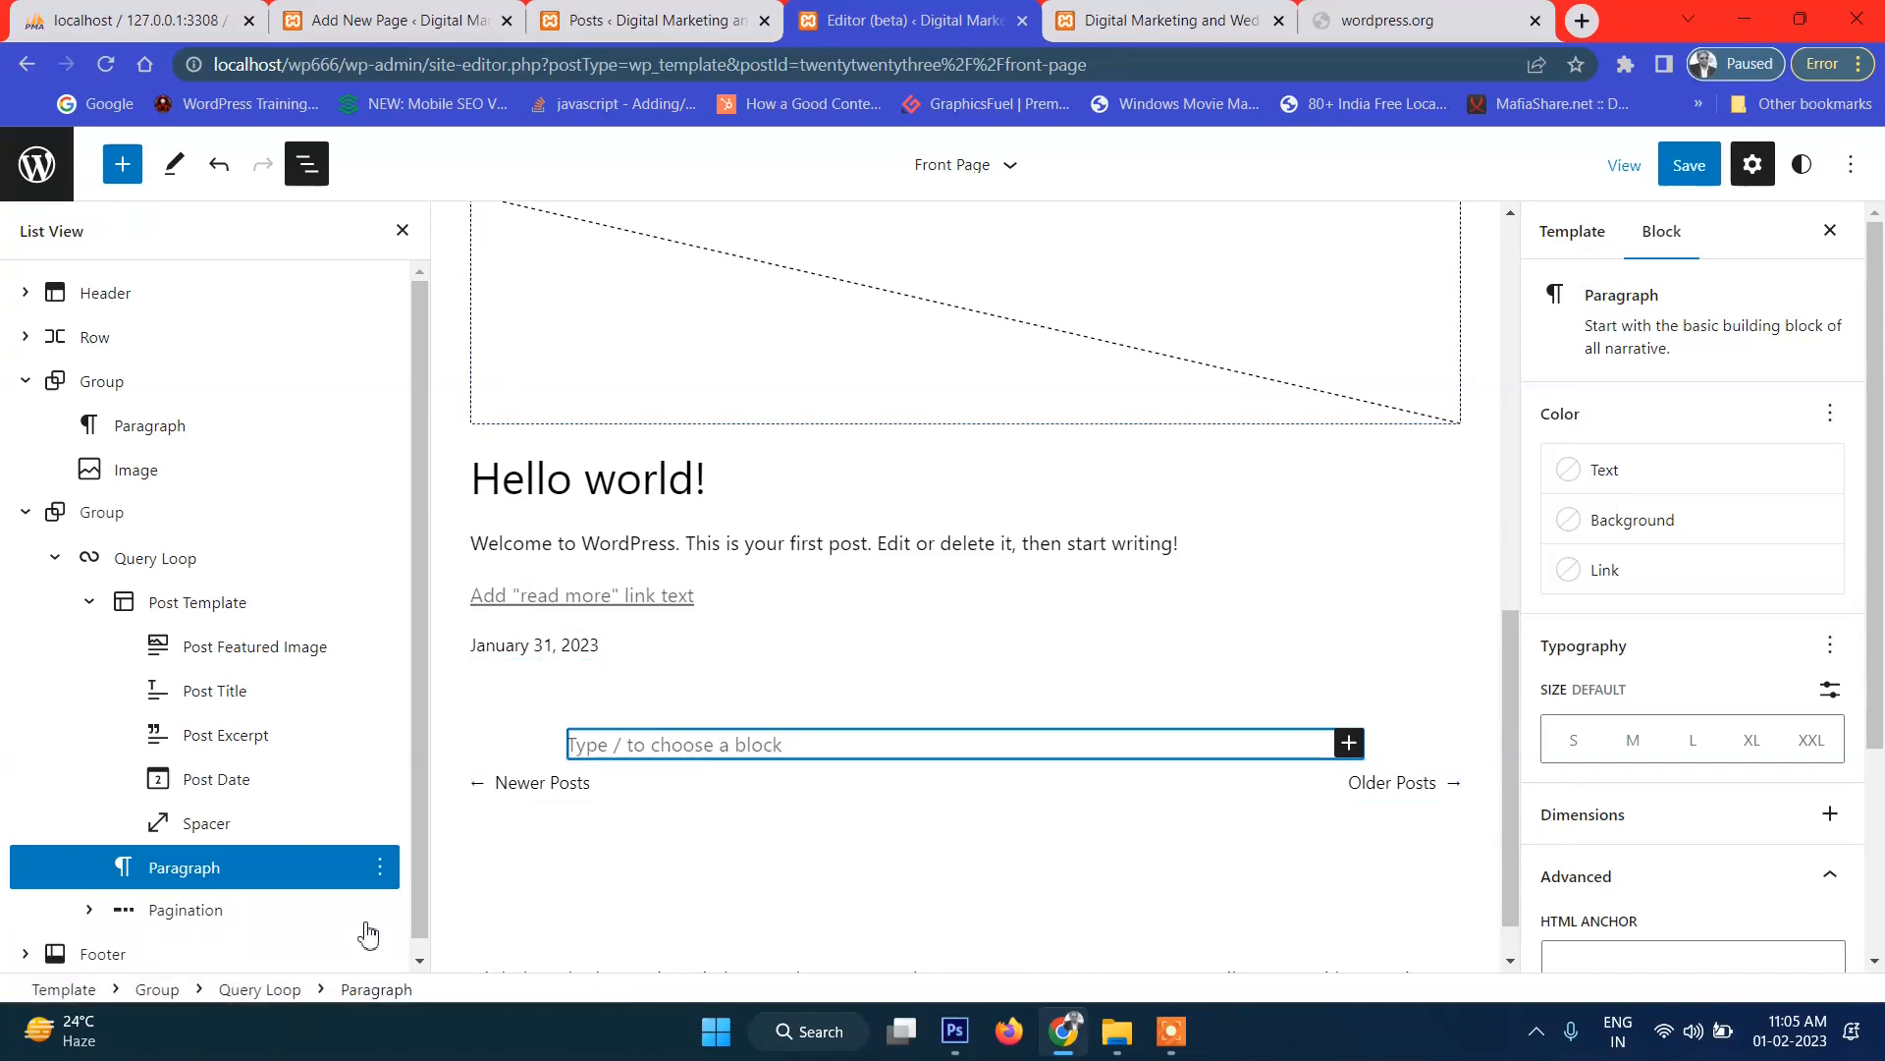
pyautogui.moveTo(138, 871); pyautogui.dragTo(266, 665)
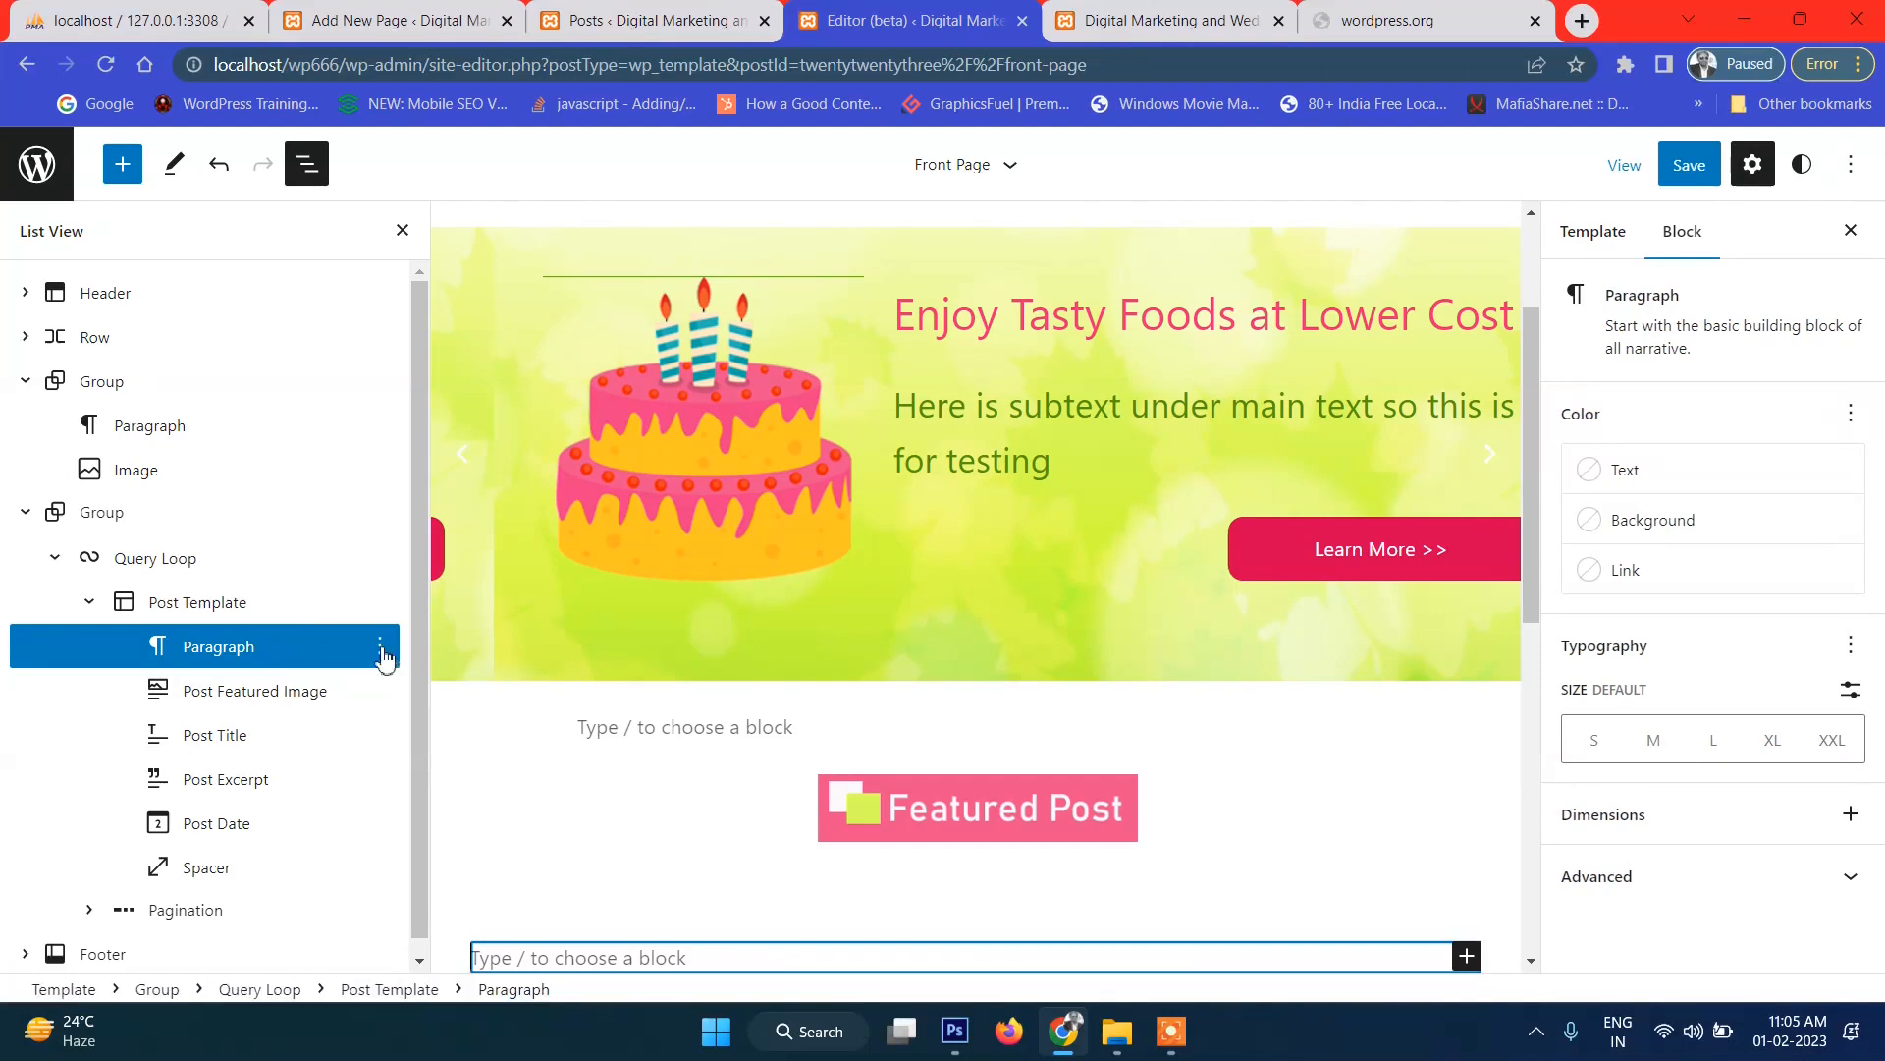
# Wrap the new paragraph in a Group block.
pyautogui.click(380, 649)
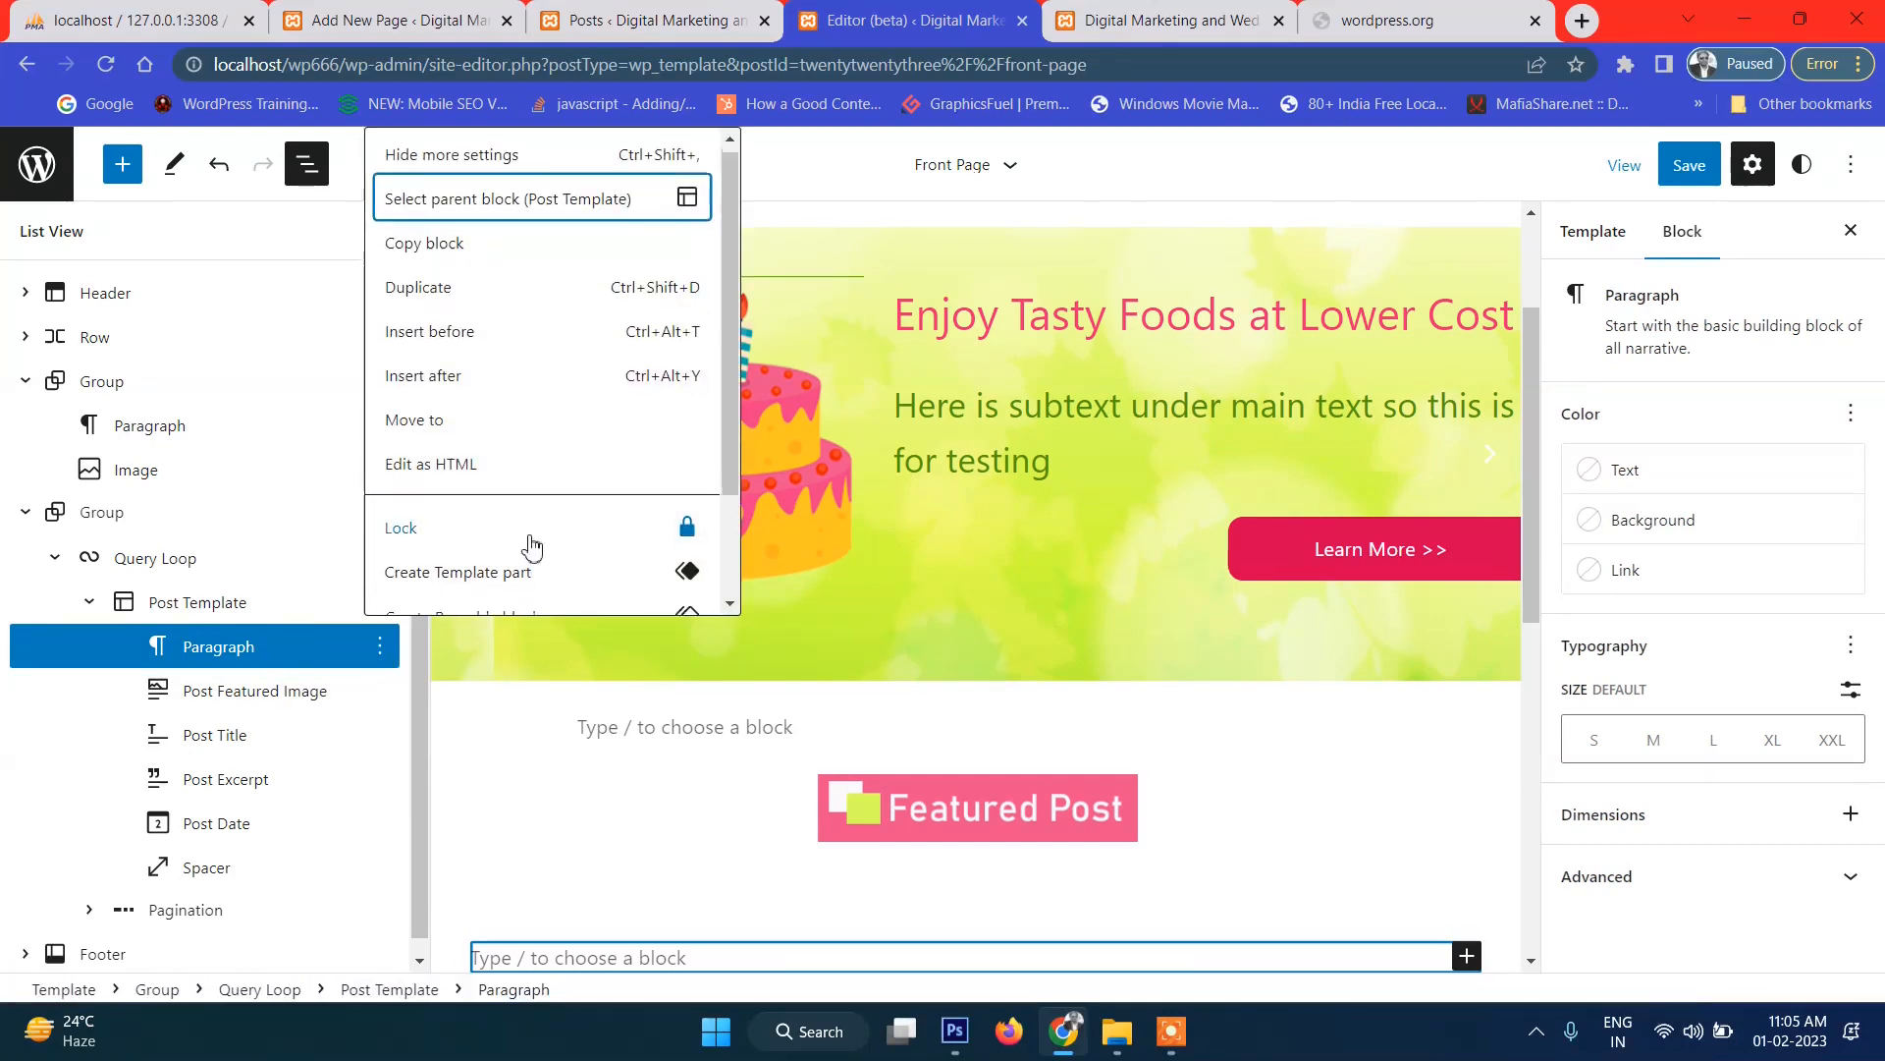
pyautogui.scroll(-1, 536, 545)
pyautogui.scroll(1, 536, 512)
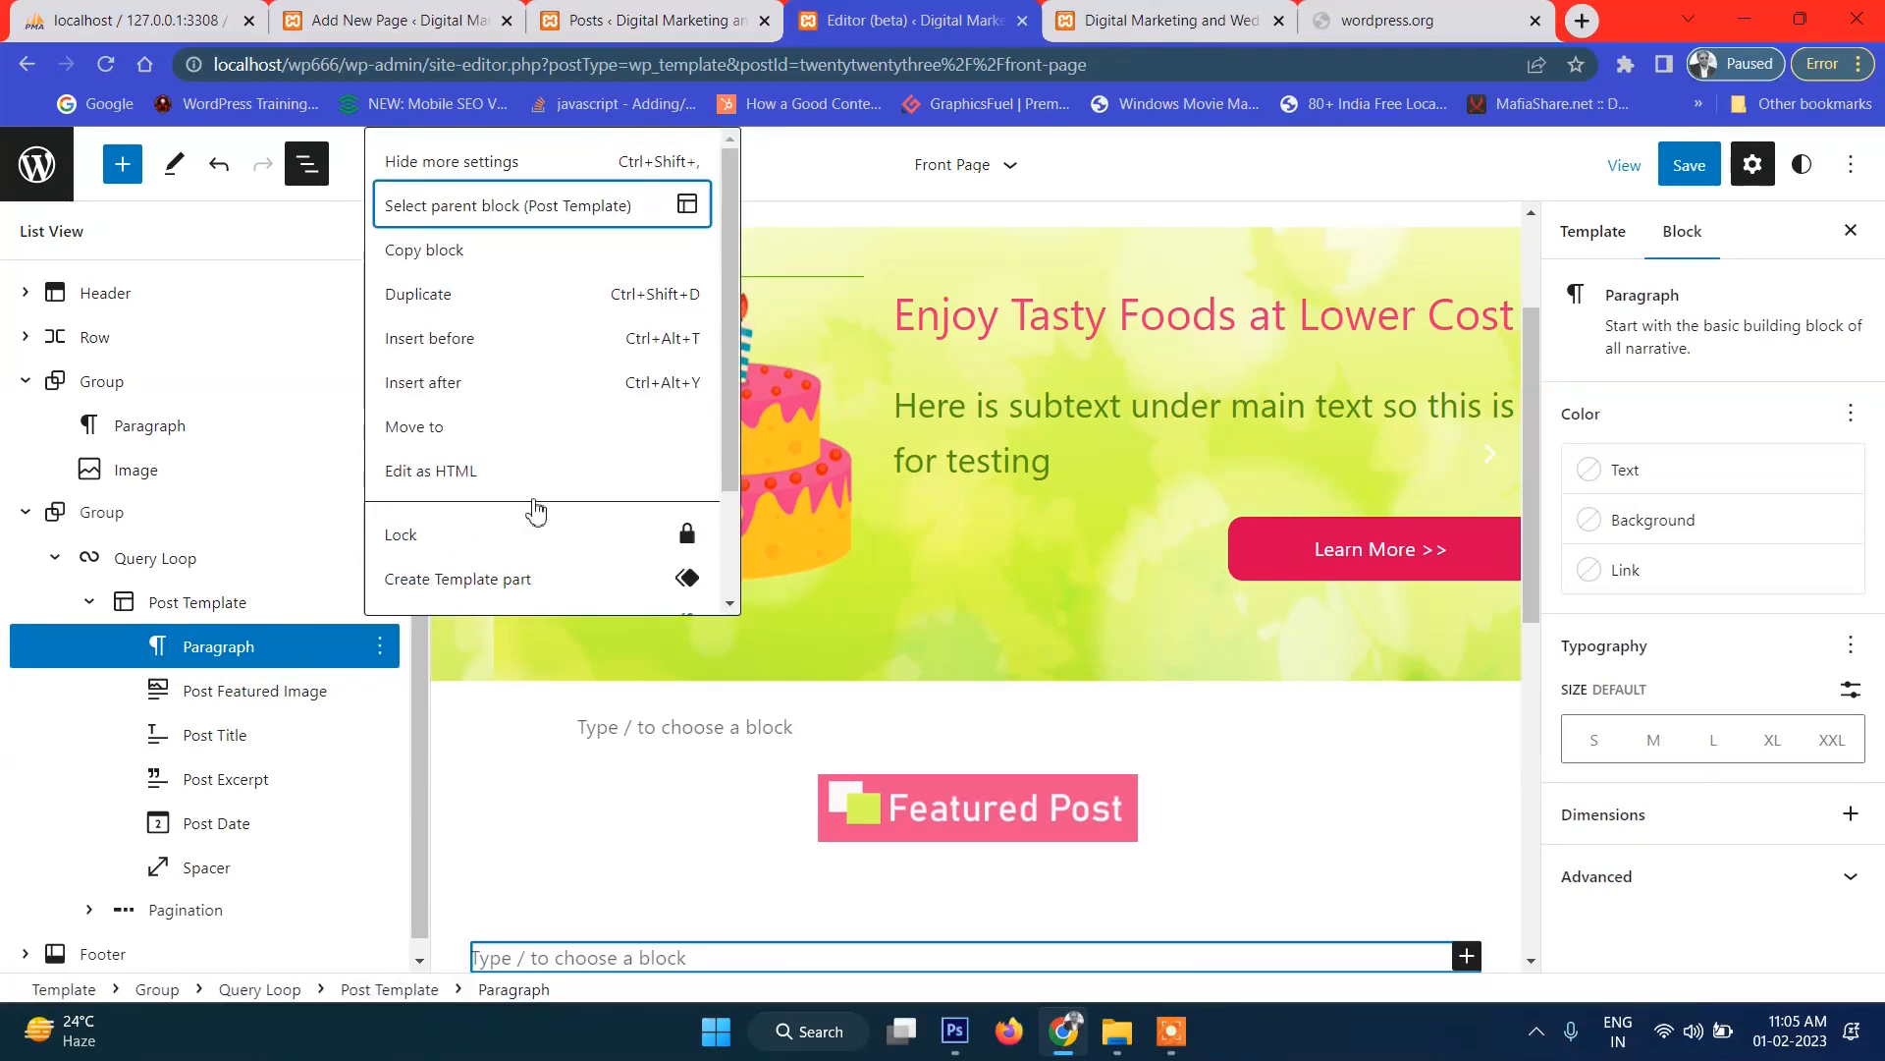
pyautogui.scroll(-1, 536, 508)
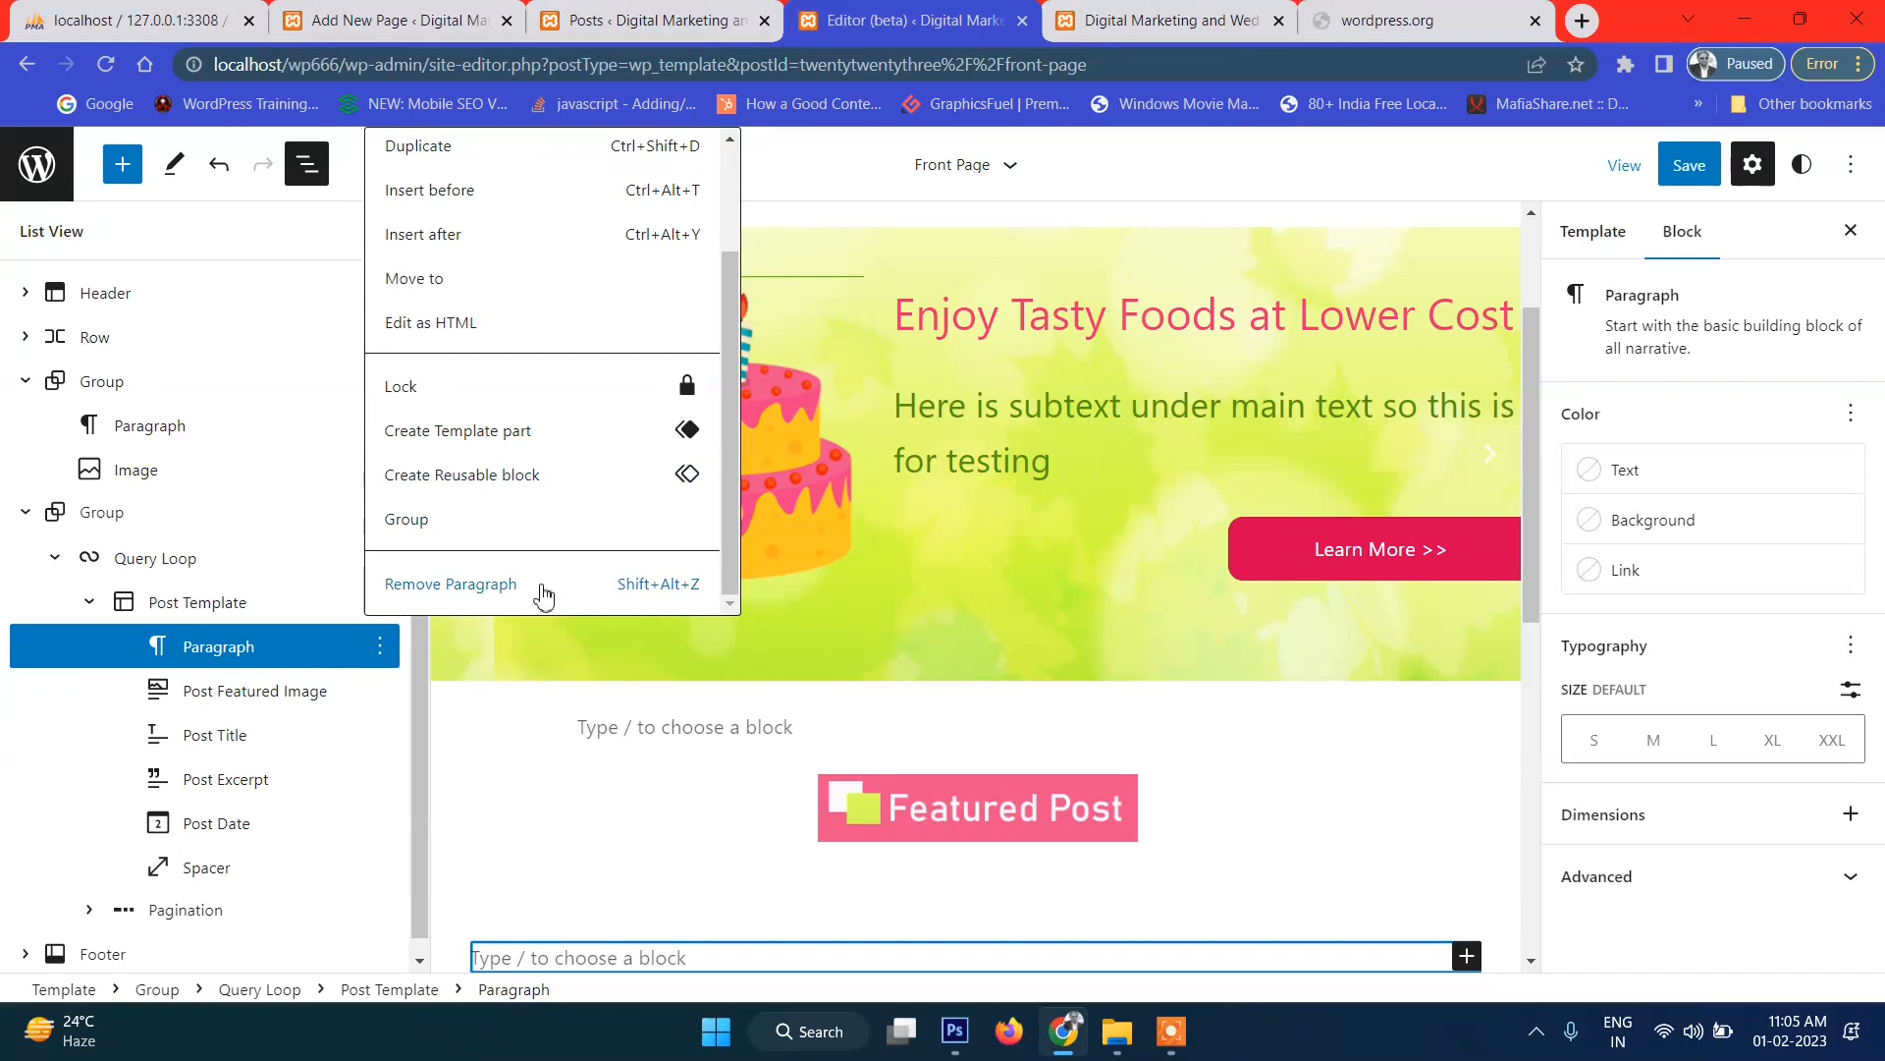
pyautogui.click(411, 679)
pyautogui.click(380, 646)
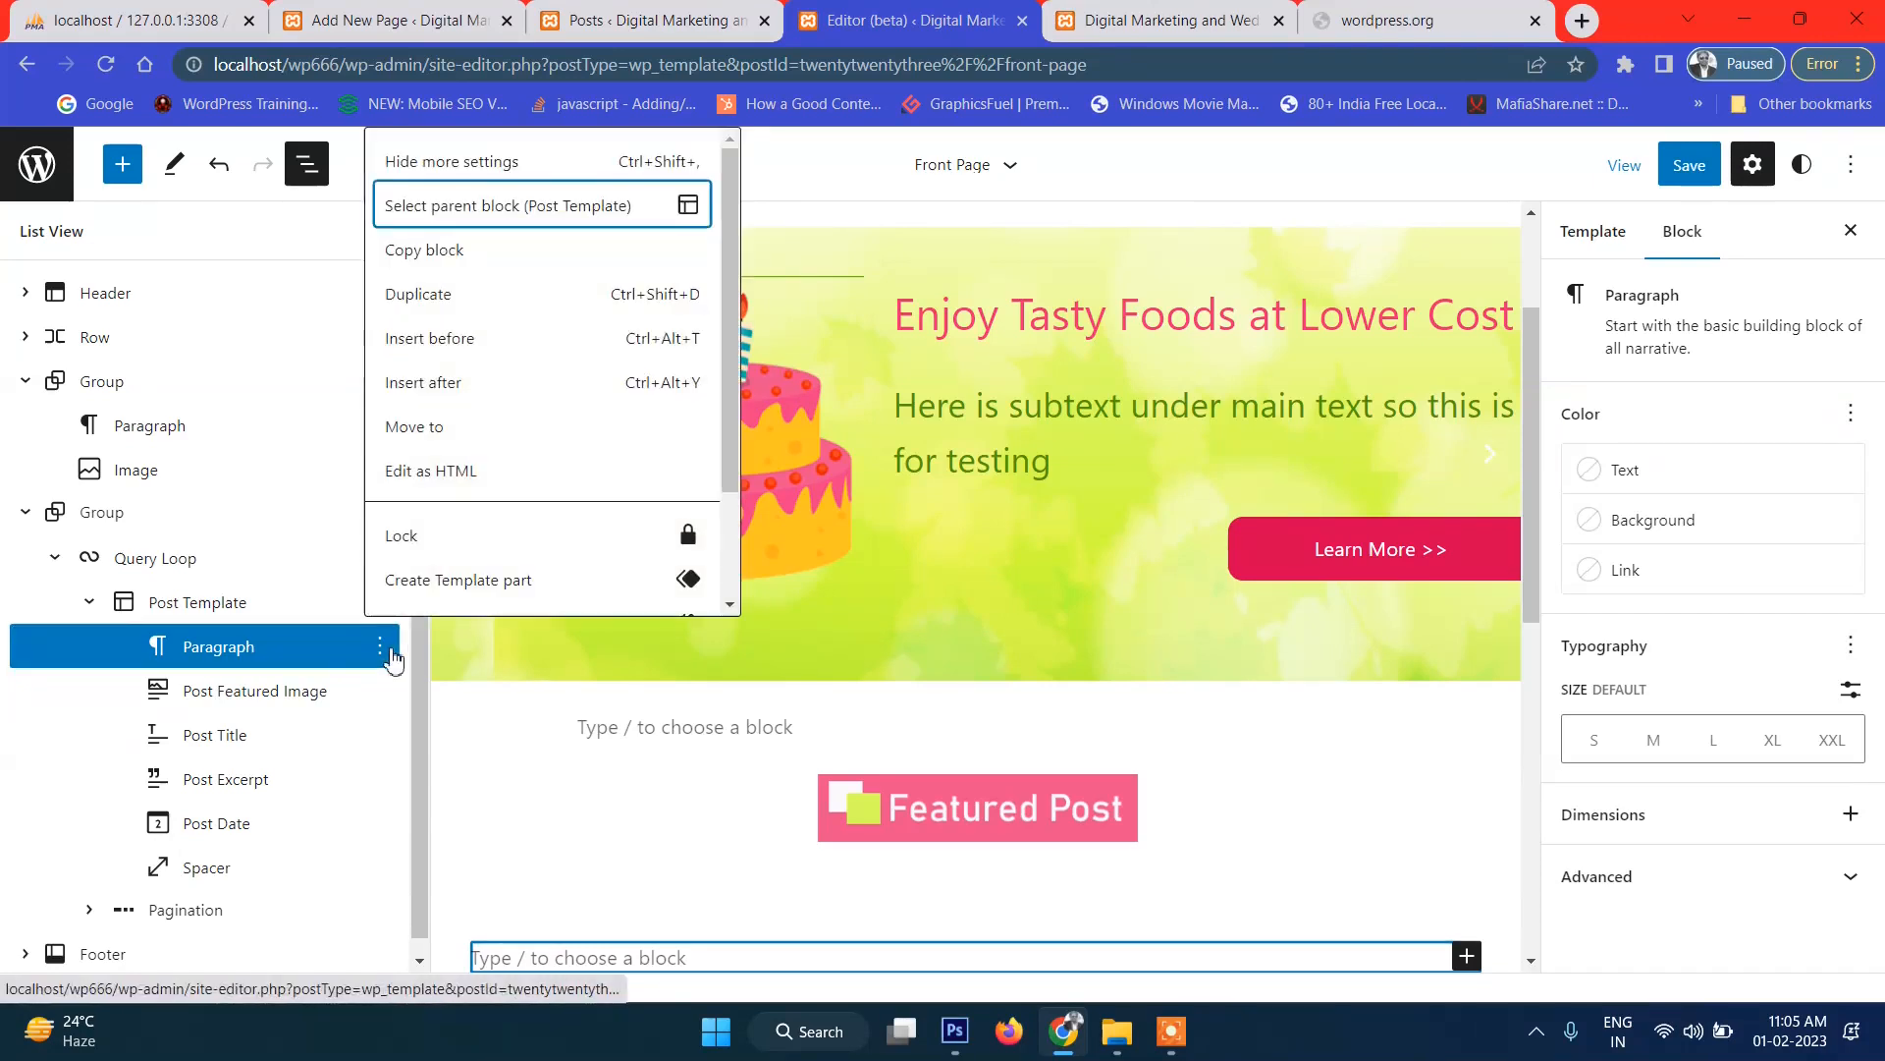
pyautogui.scroll(-3, 550, 471)
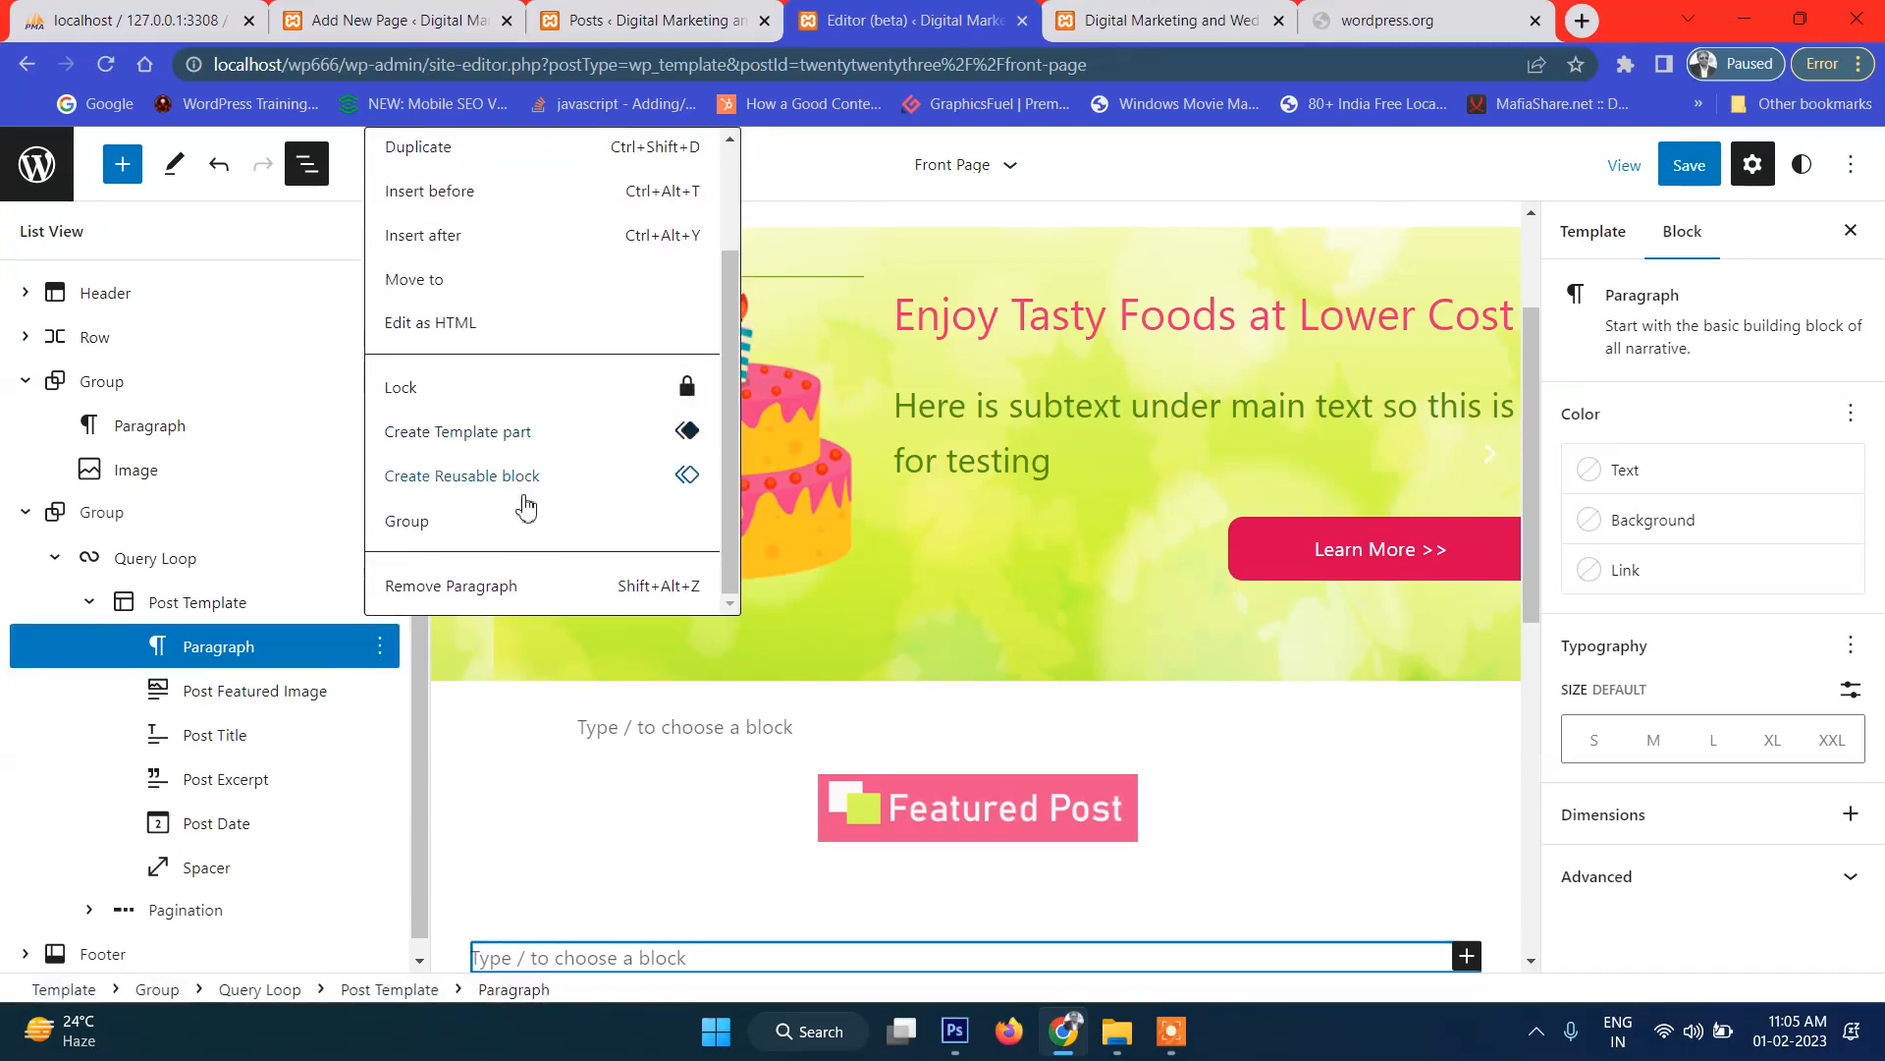
pyautogui.click(494, 534)
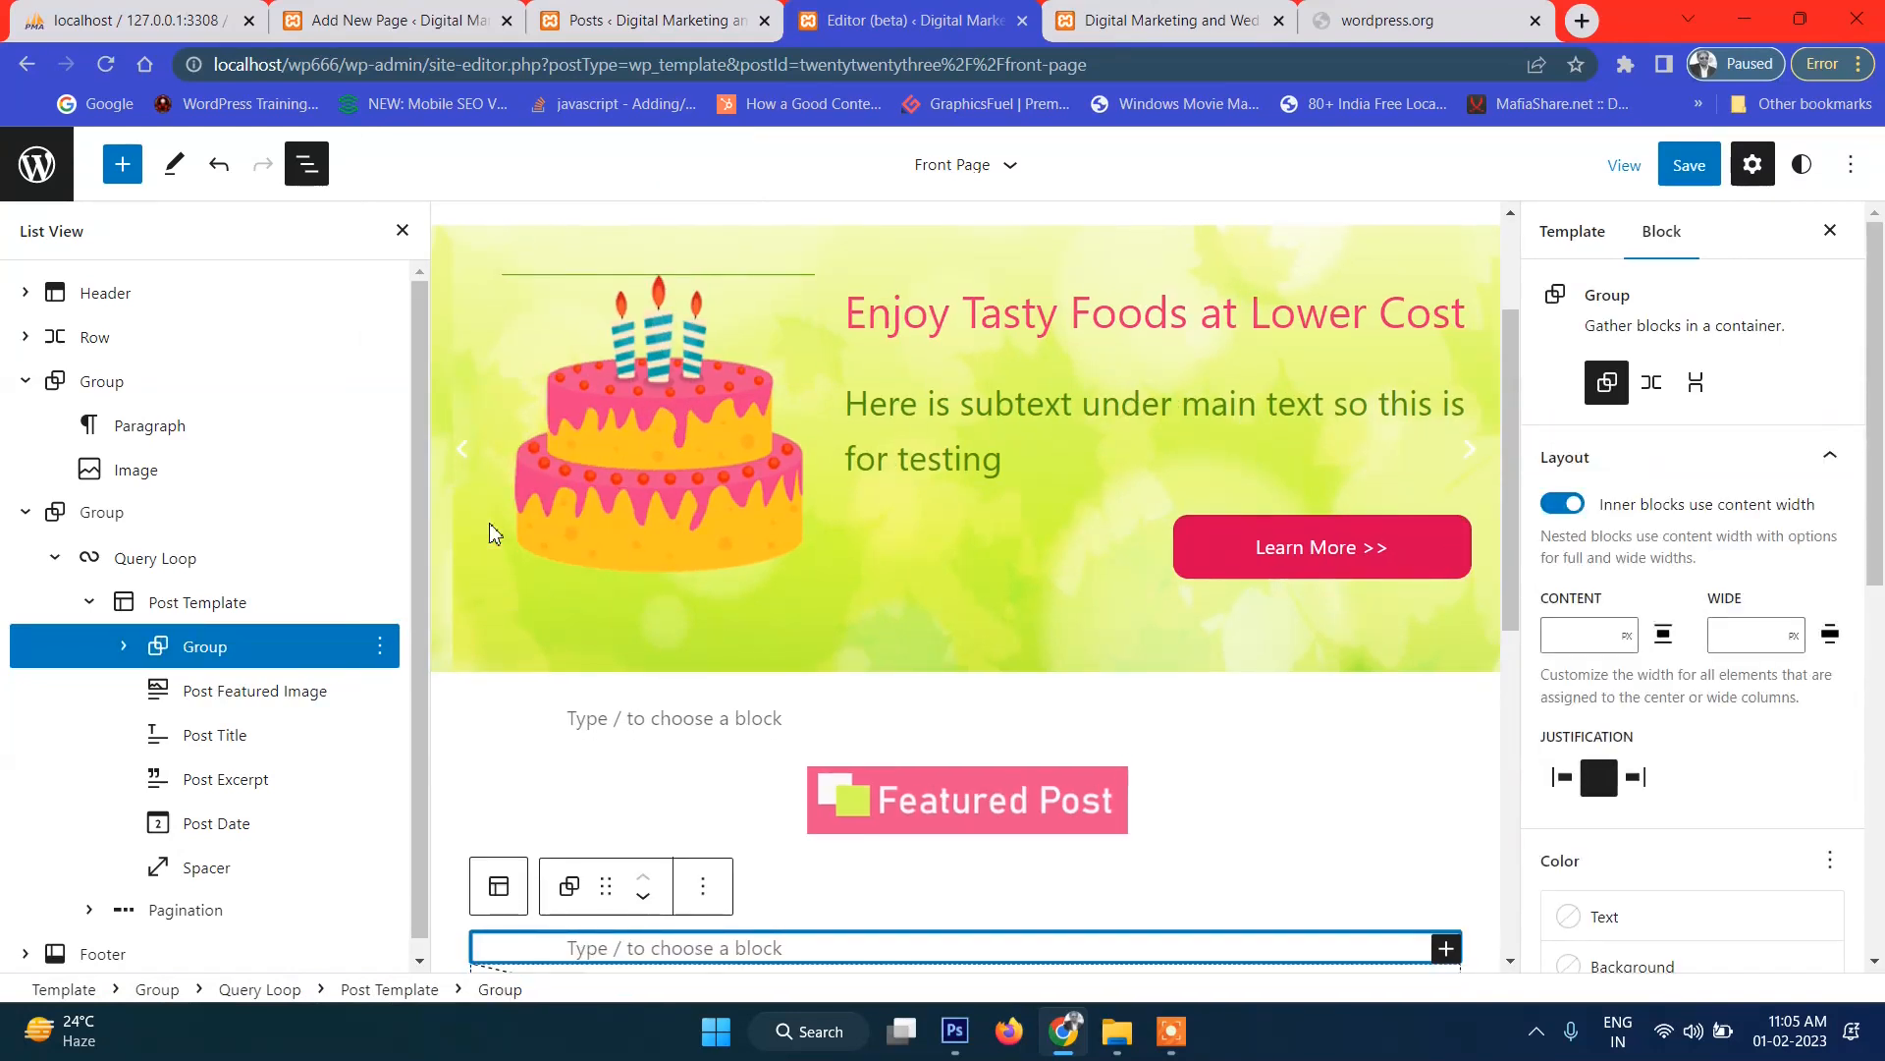
pyautogui.scroll(-2, 1392, 825)
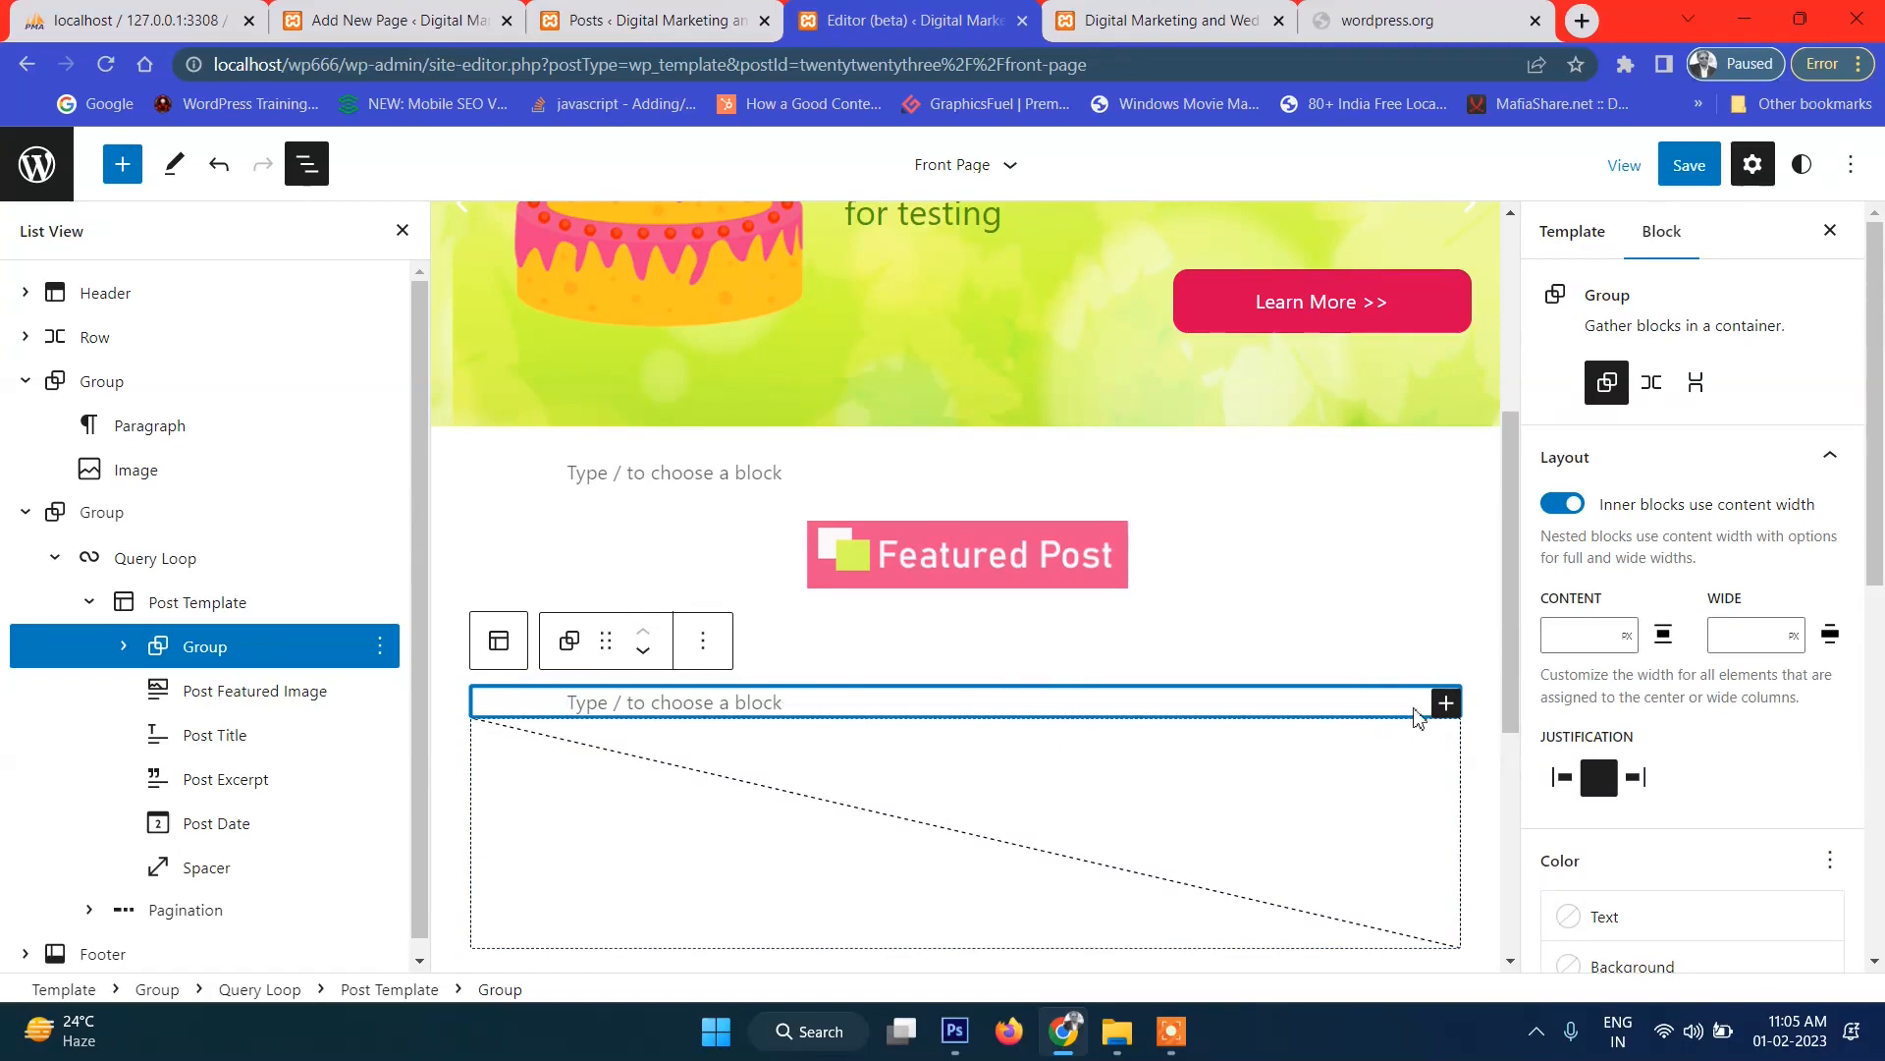
pyautogui.click(1444, 703)
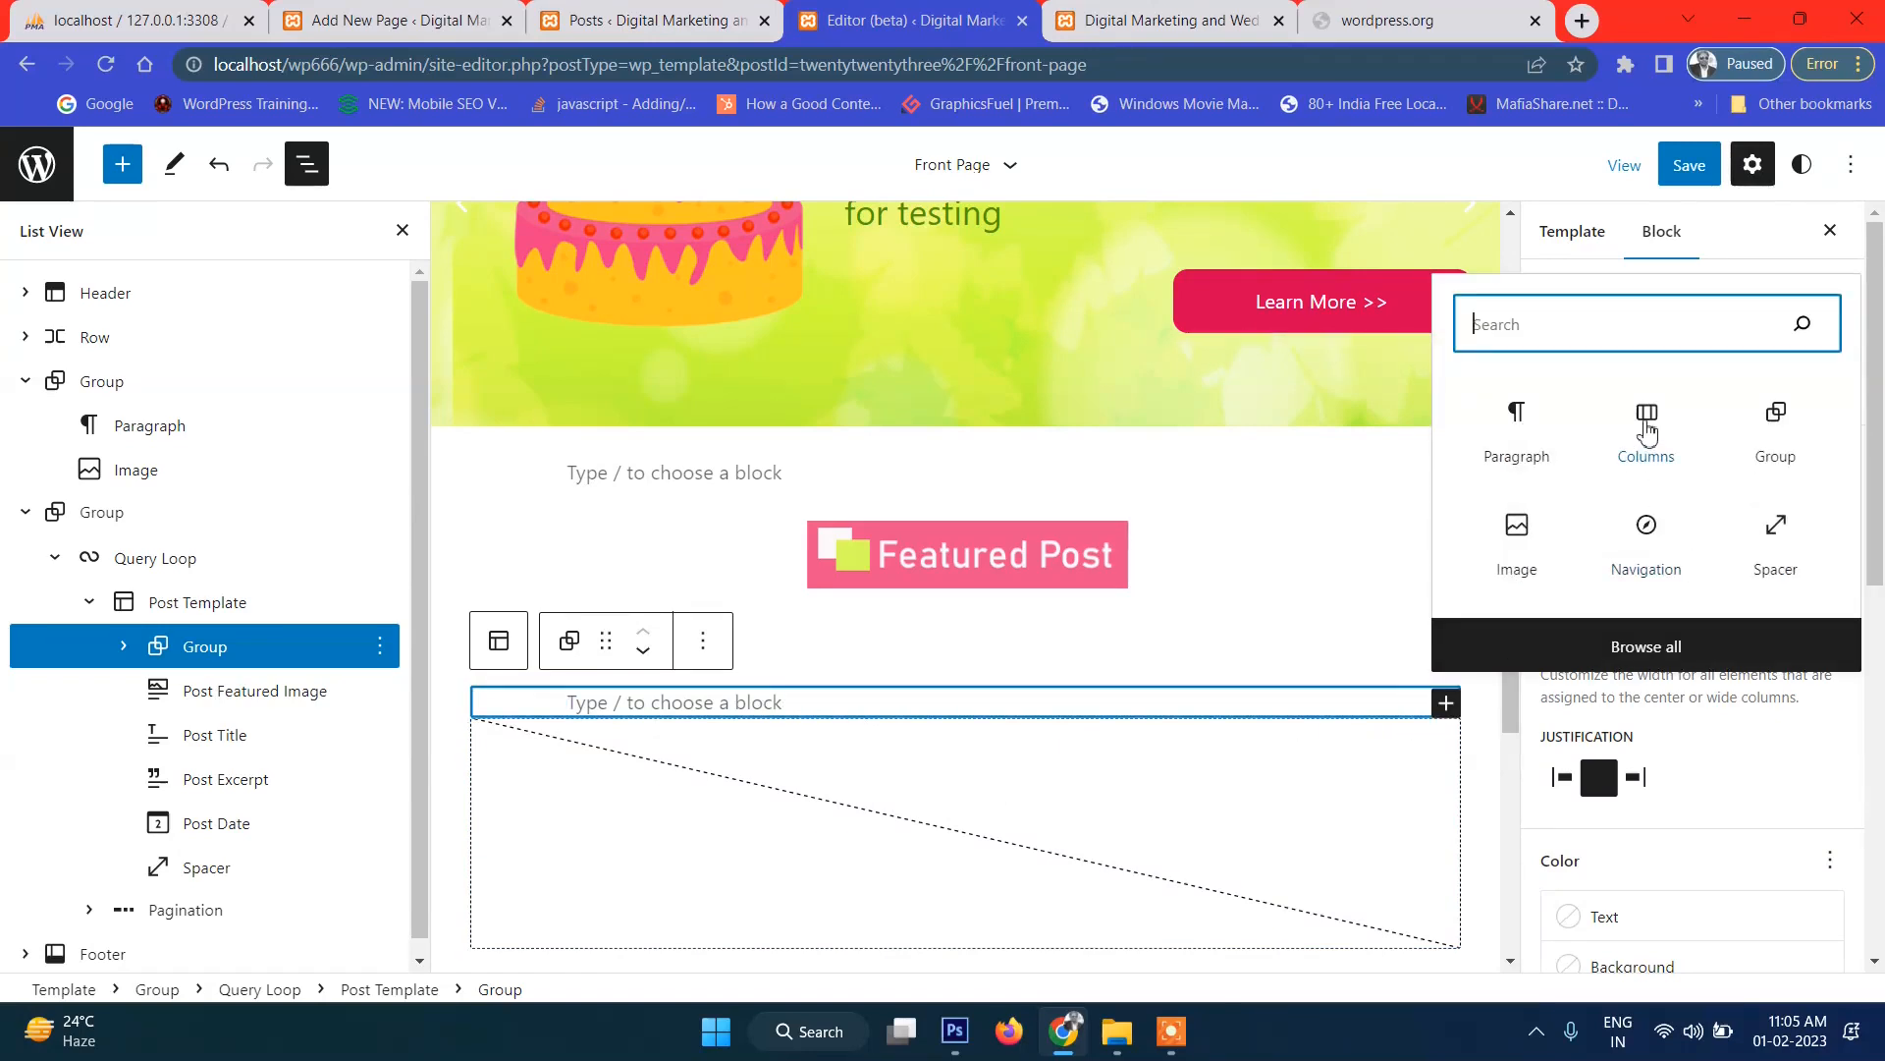
# Add a Columns block with a 33% column plus a wide column inside the Group.
pyautogui.click(1646, 429)
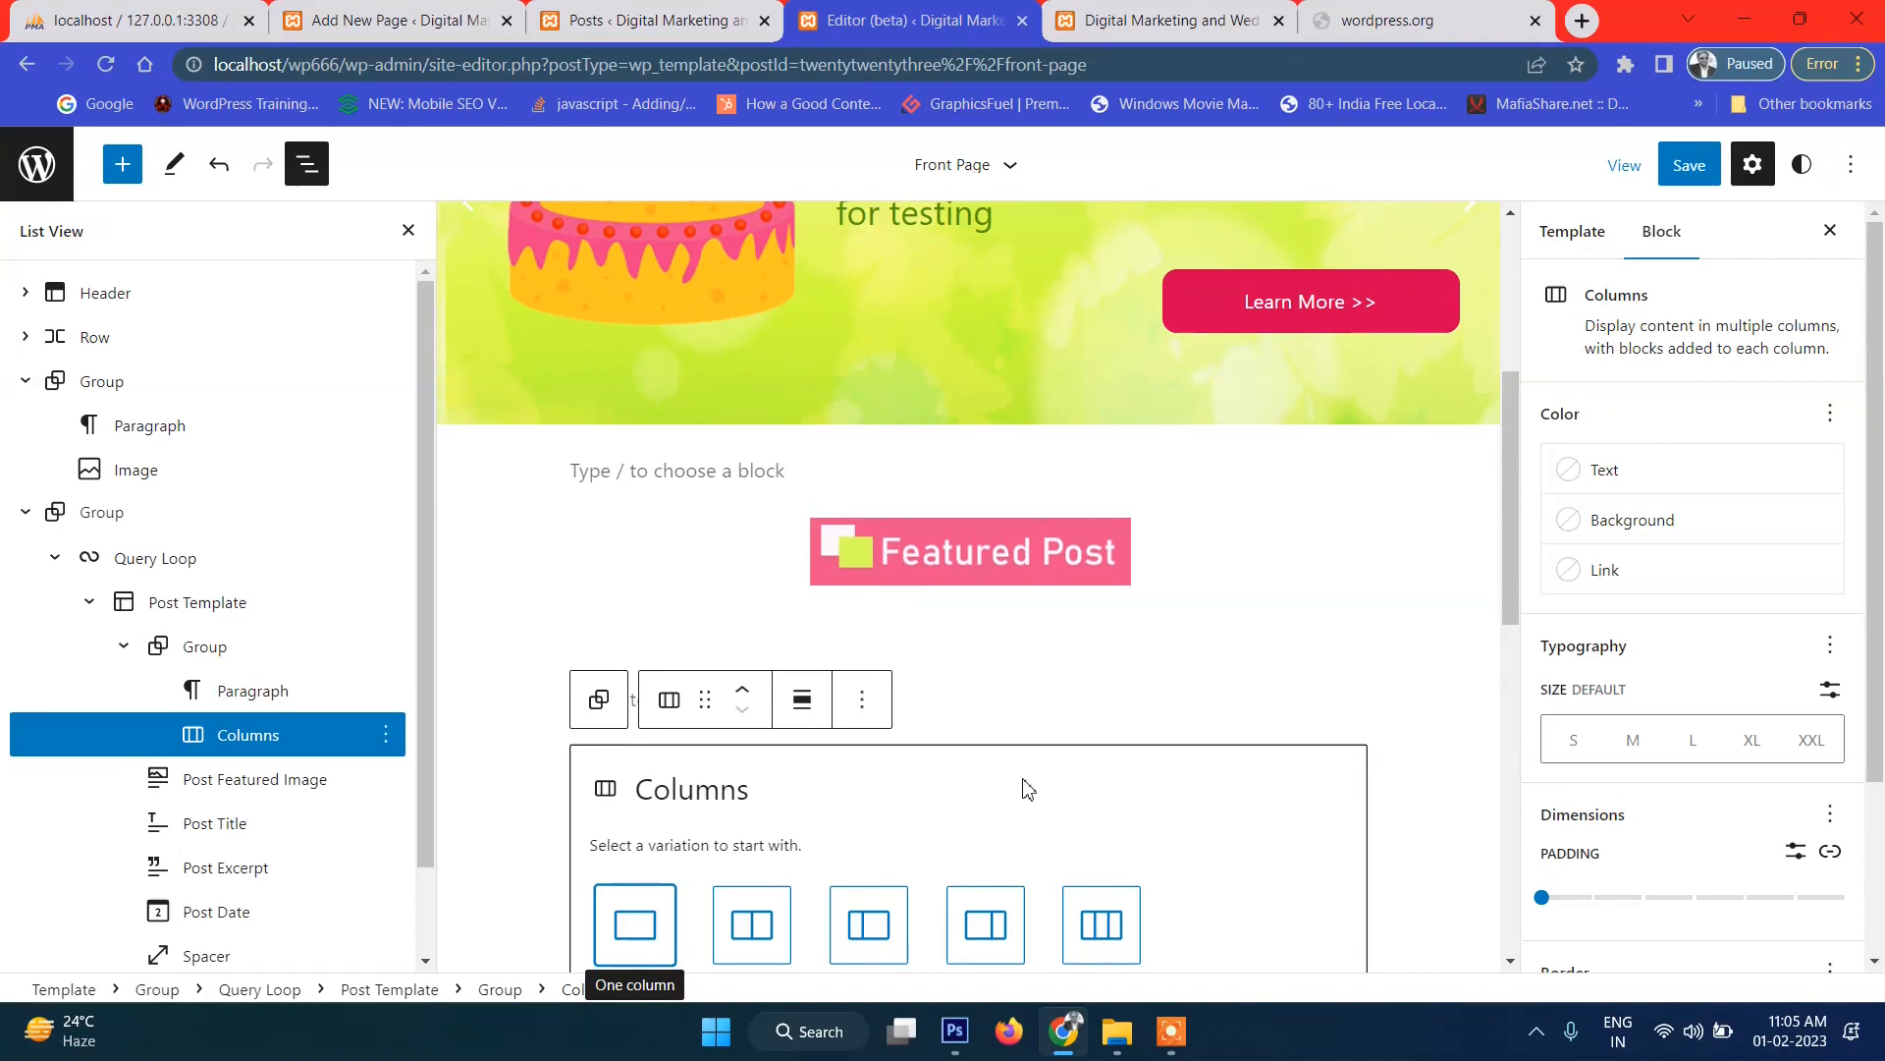
pyautogui.click(874, 680)
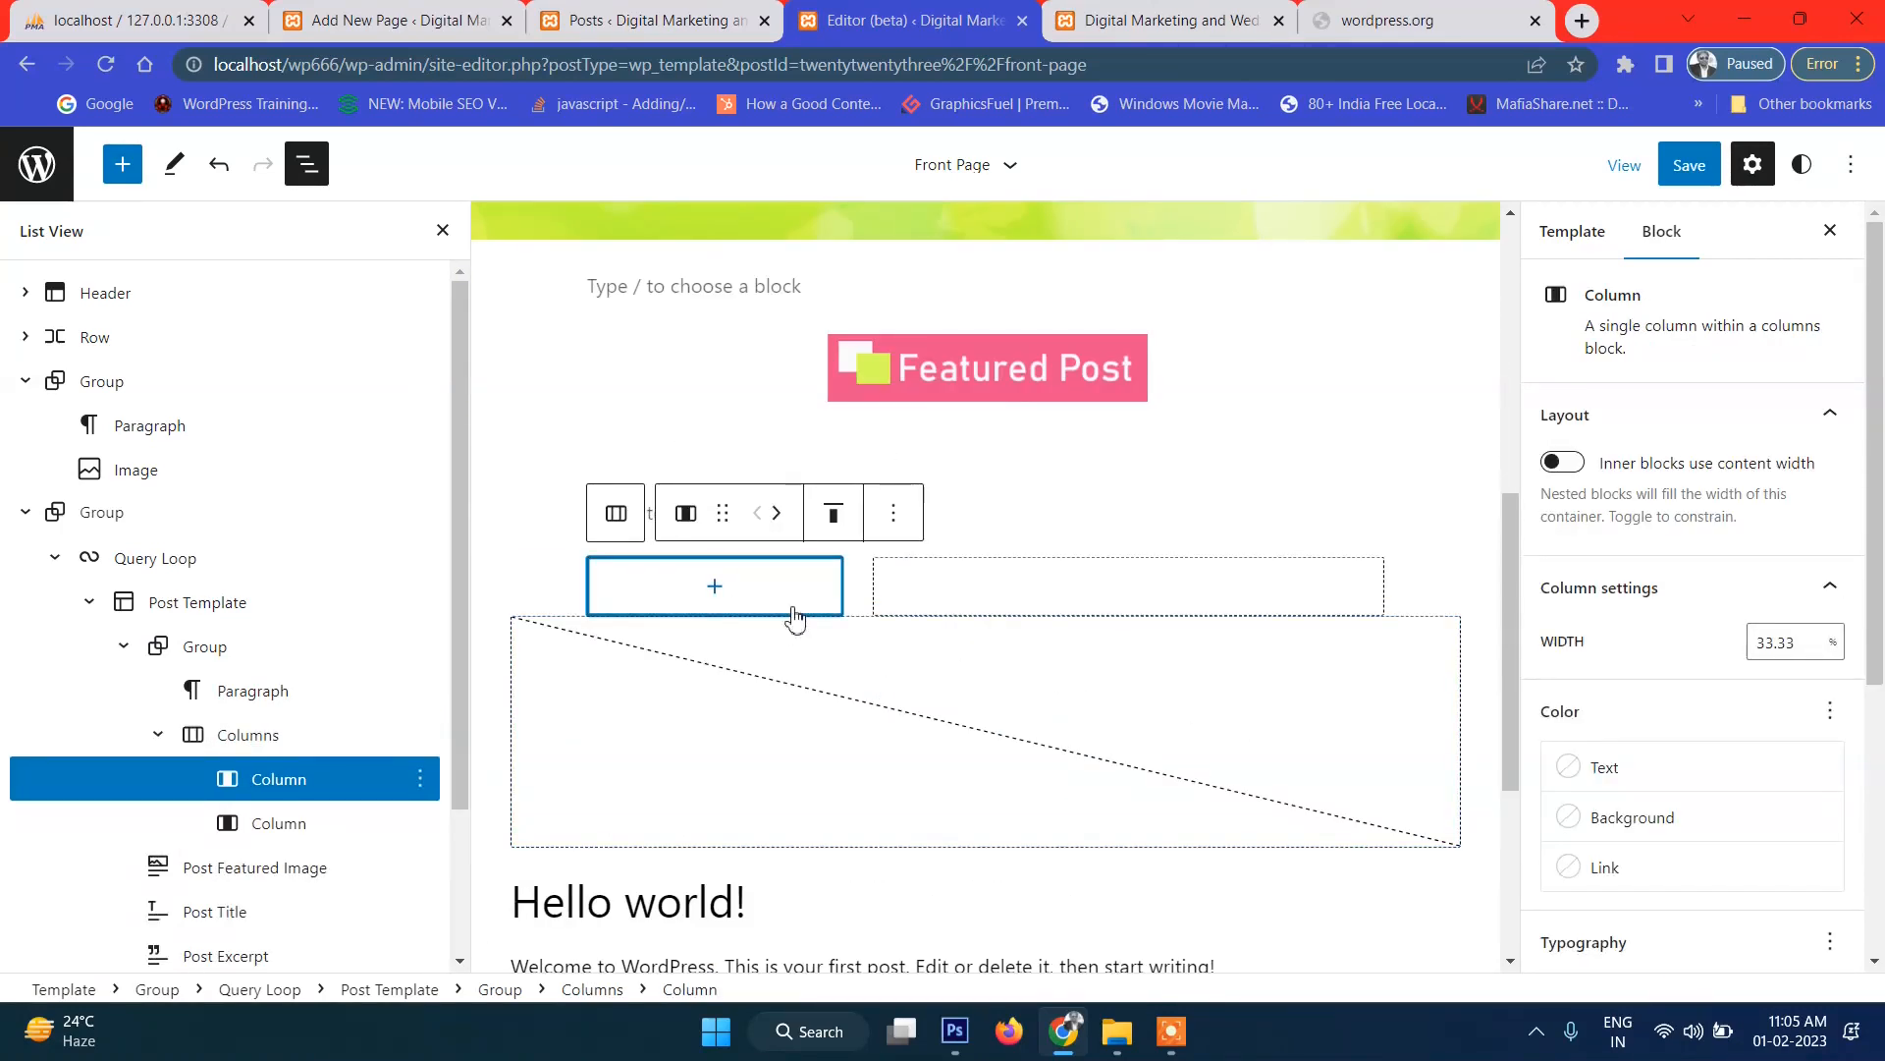
pyautogui.scroll(-1, 327, 779)
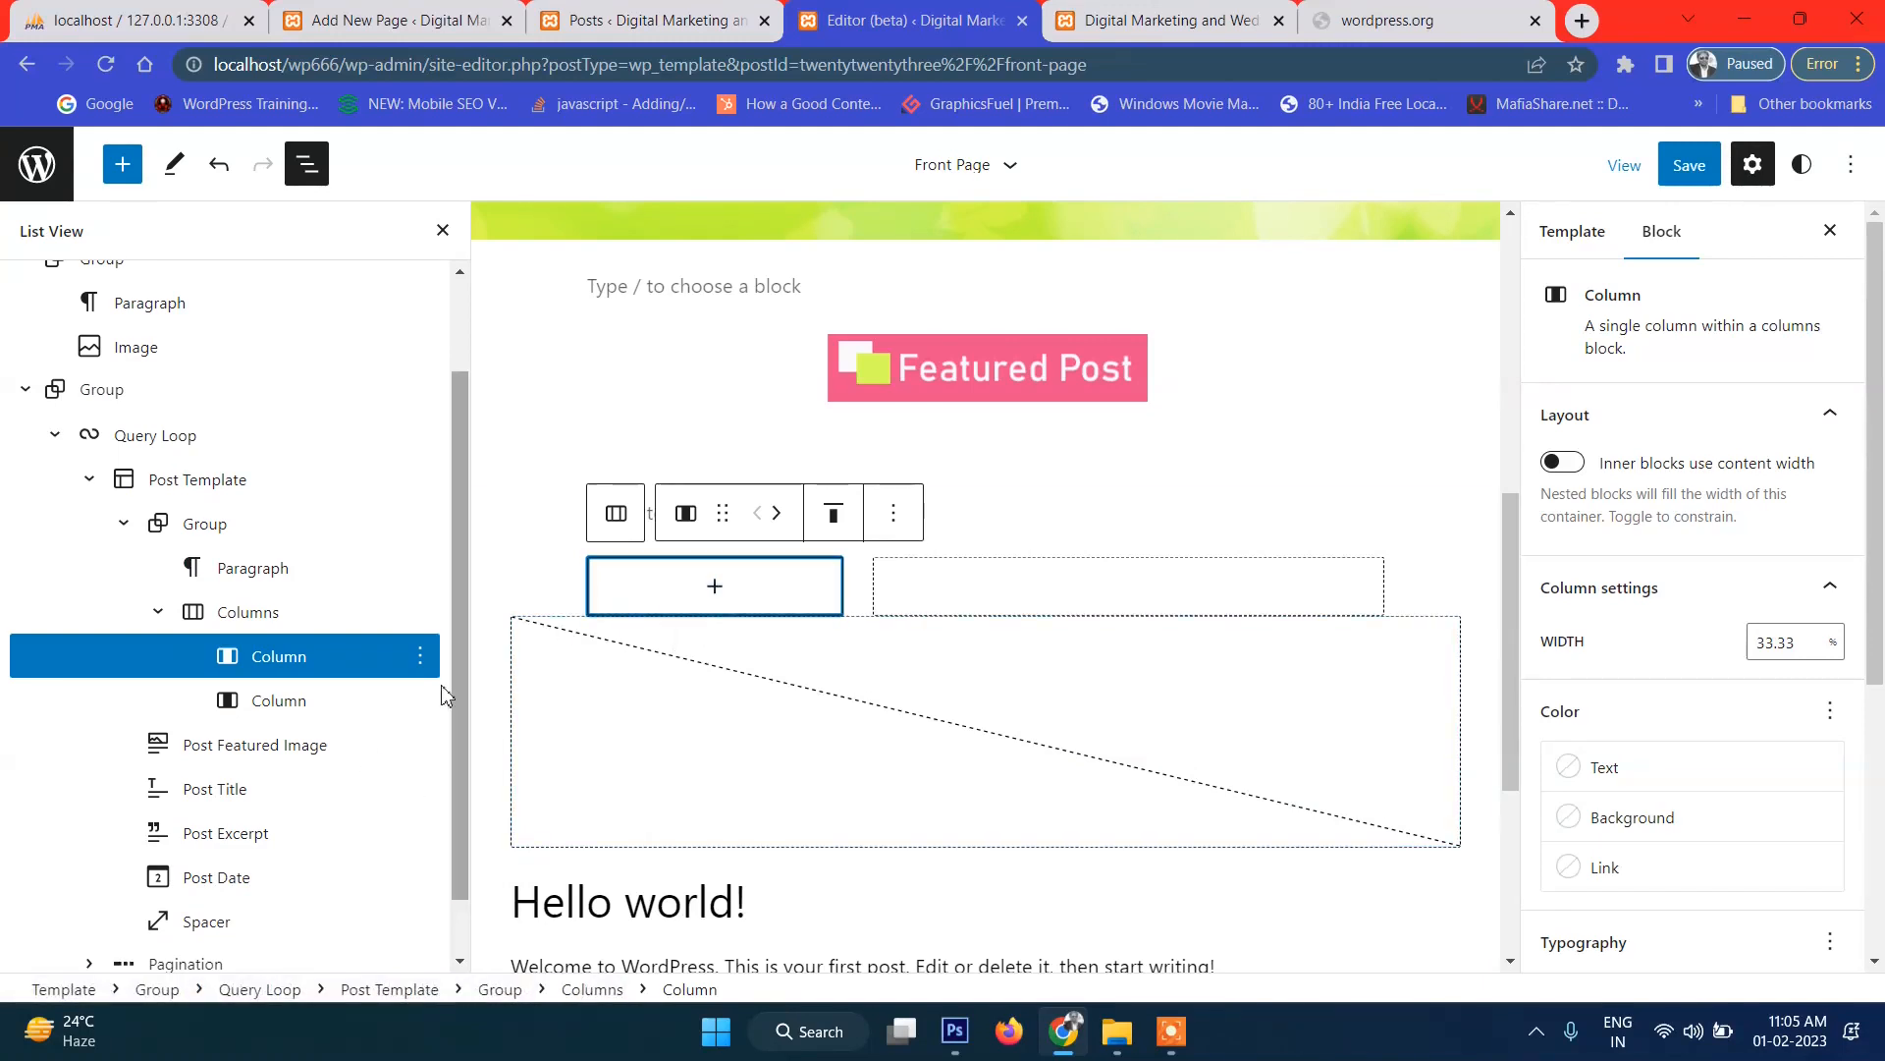
# Move Post Featured Image into the first column and Post Title into the second column.
pyautogui.moveTo(160, 749); pyautogui.dragTo(285, 697)
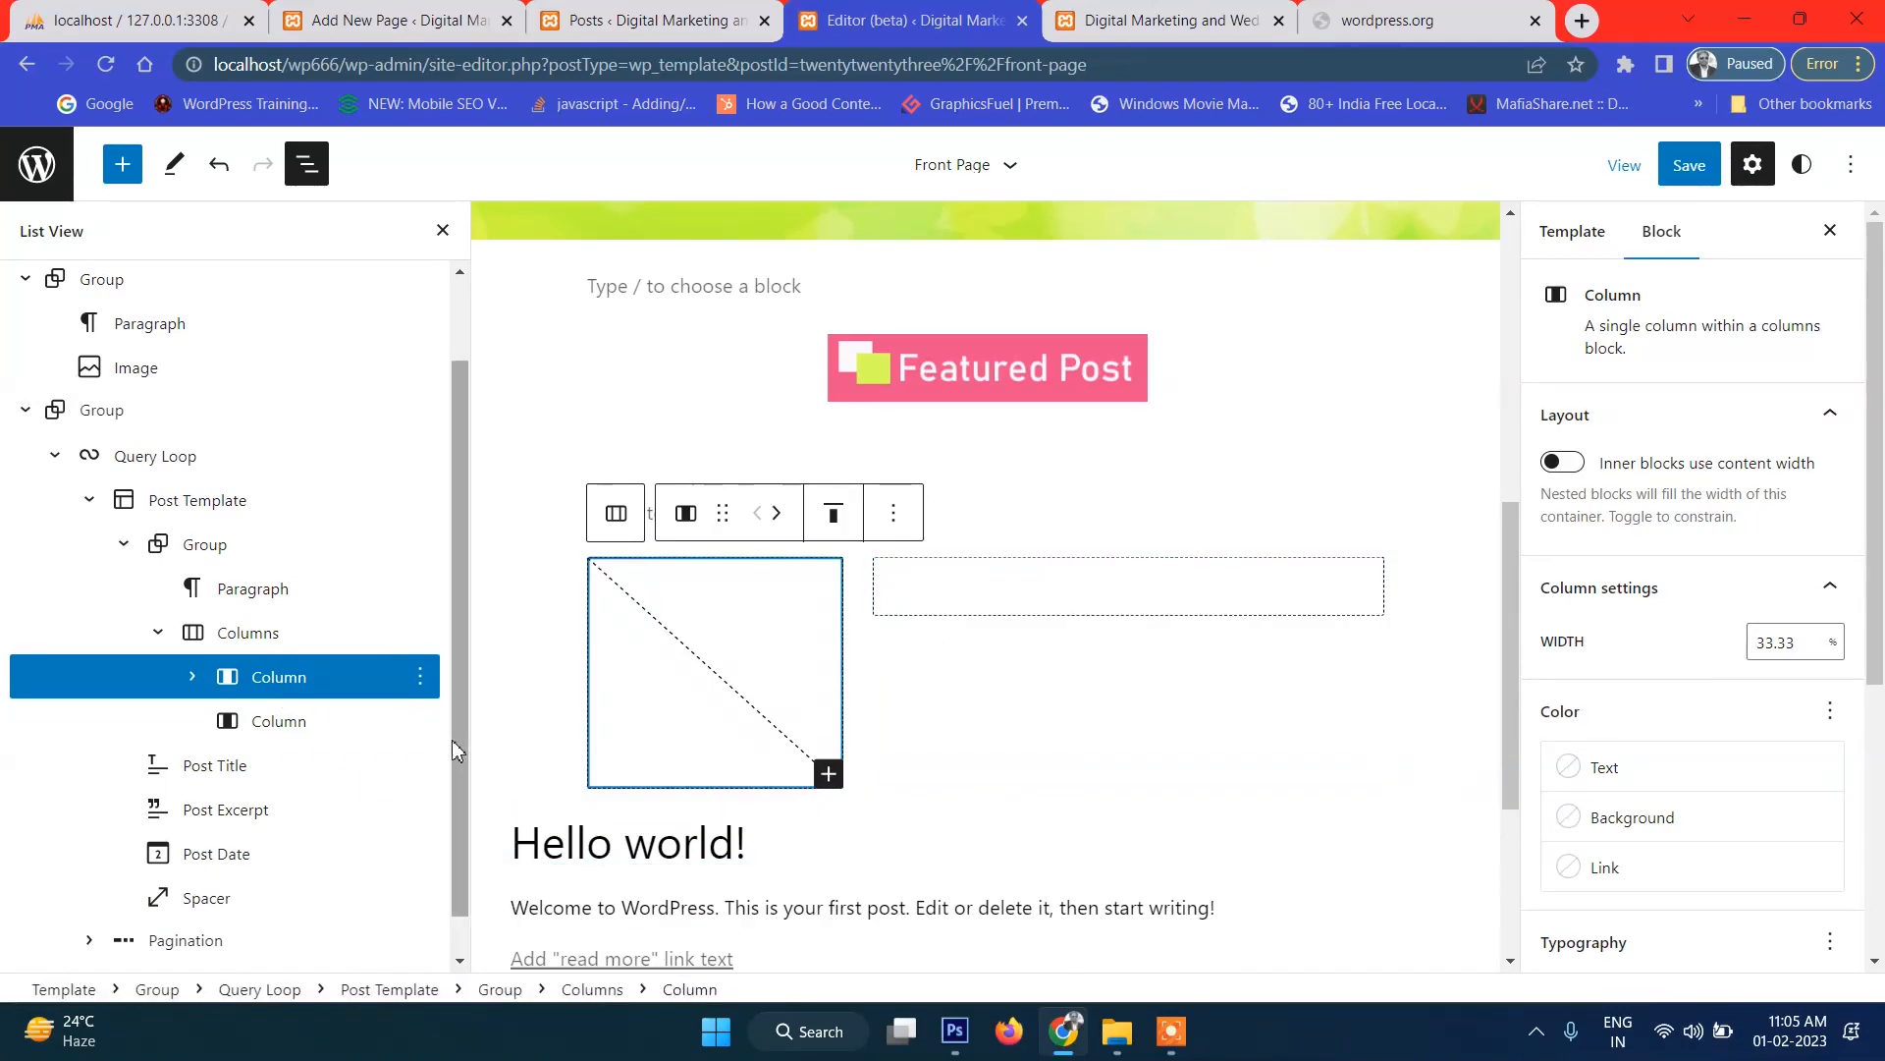
pyautogui.scroll(-1, 332, 776)
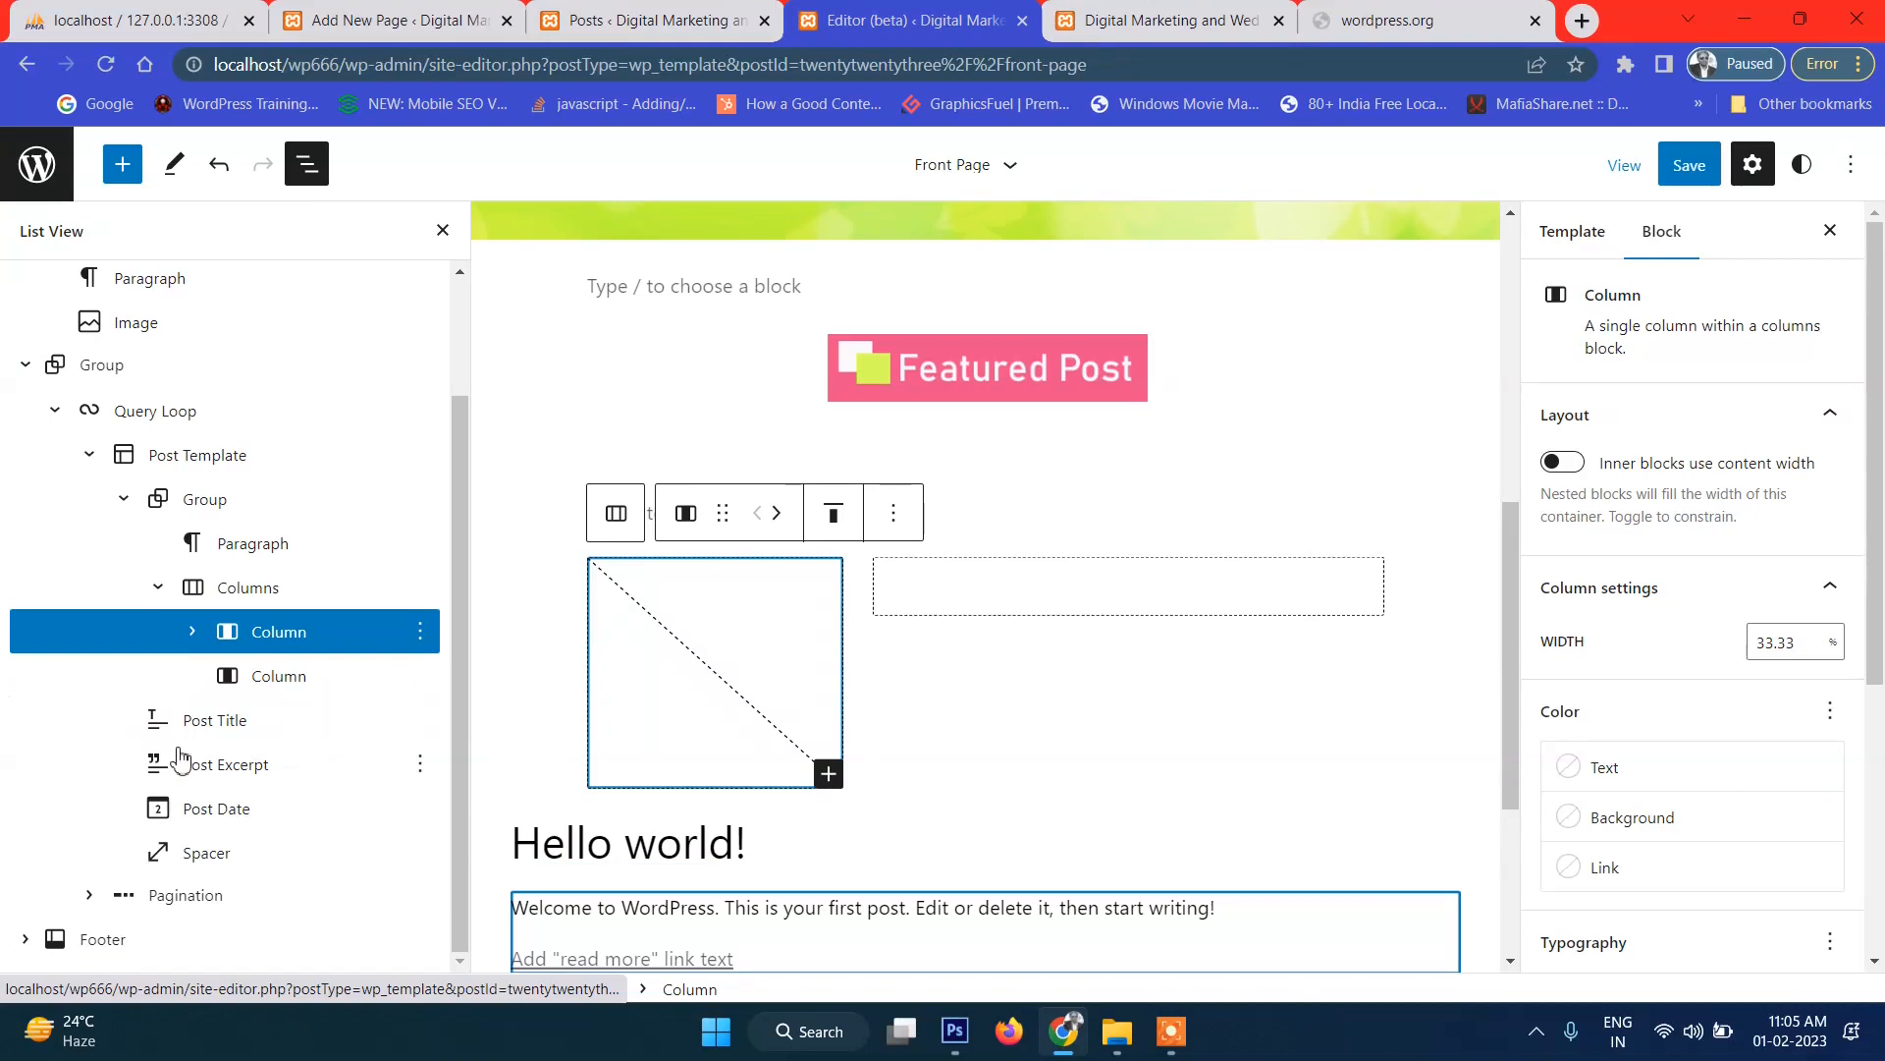
pyautogui.moveTo(175, 730); pyautogui.dragTo(284, 744)
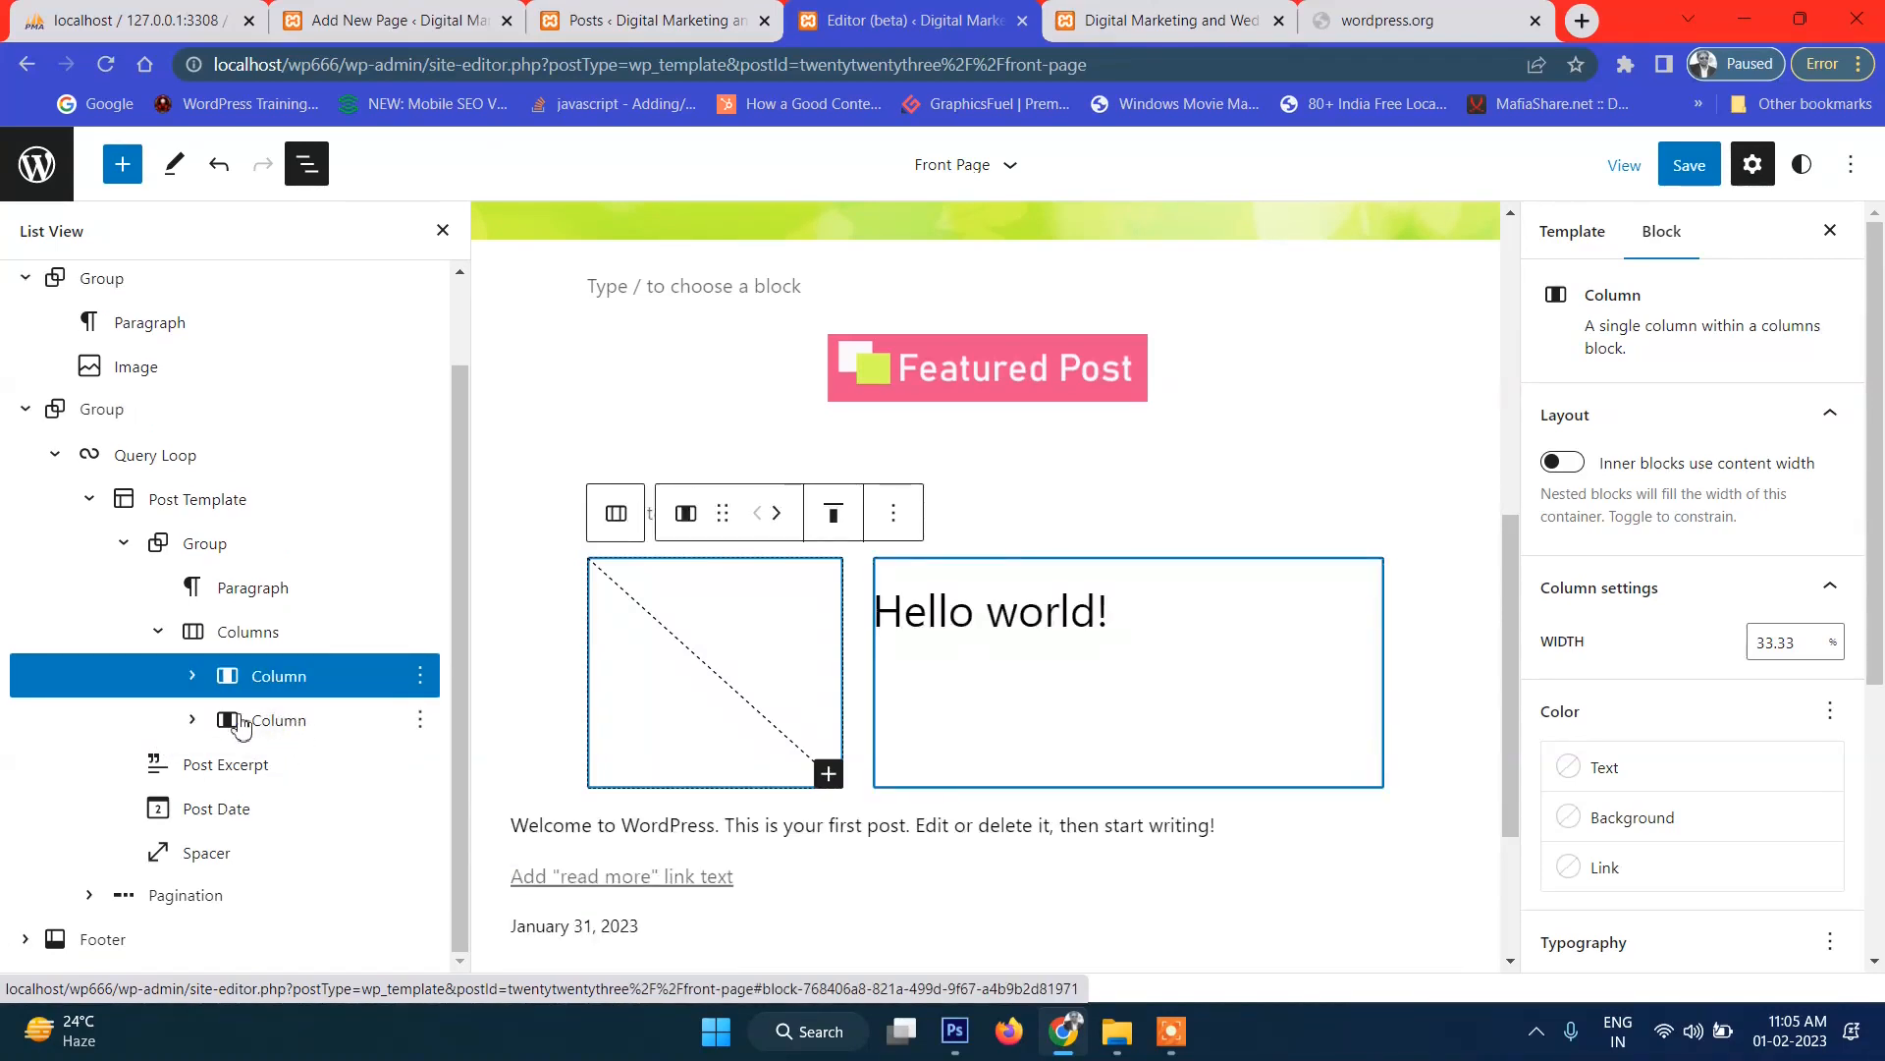
pyautogui.click(193, 723)
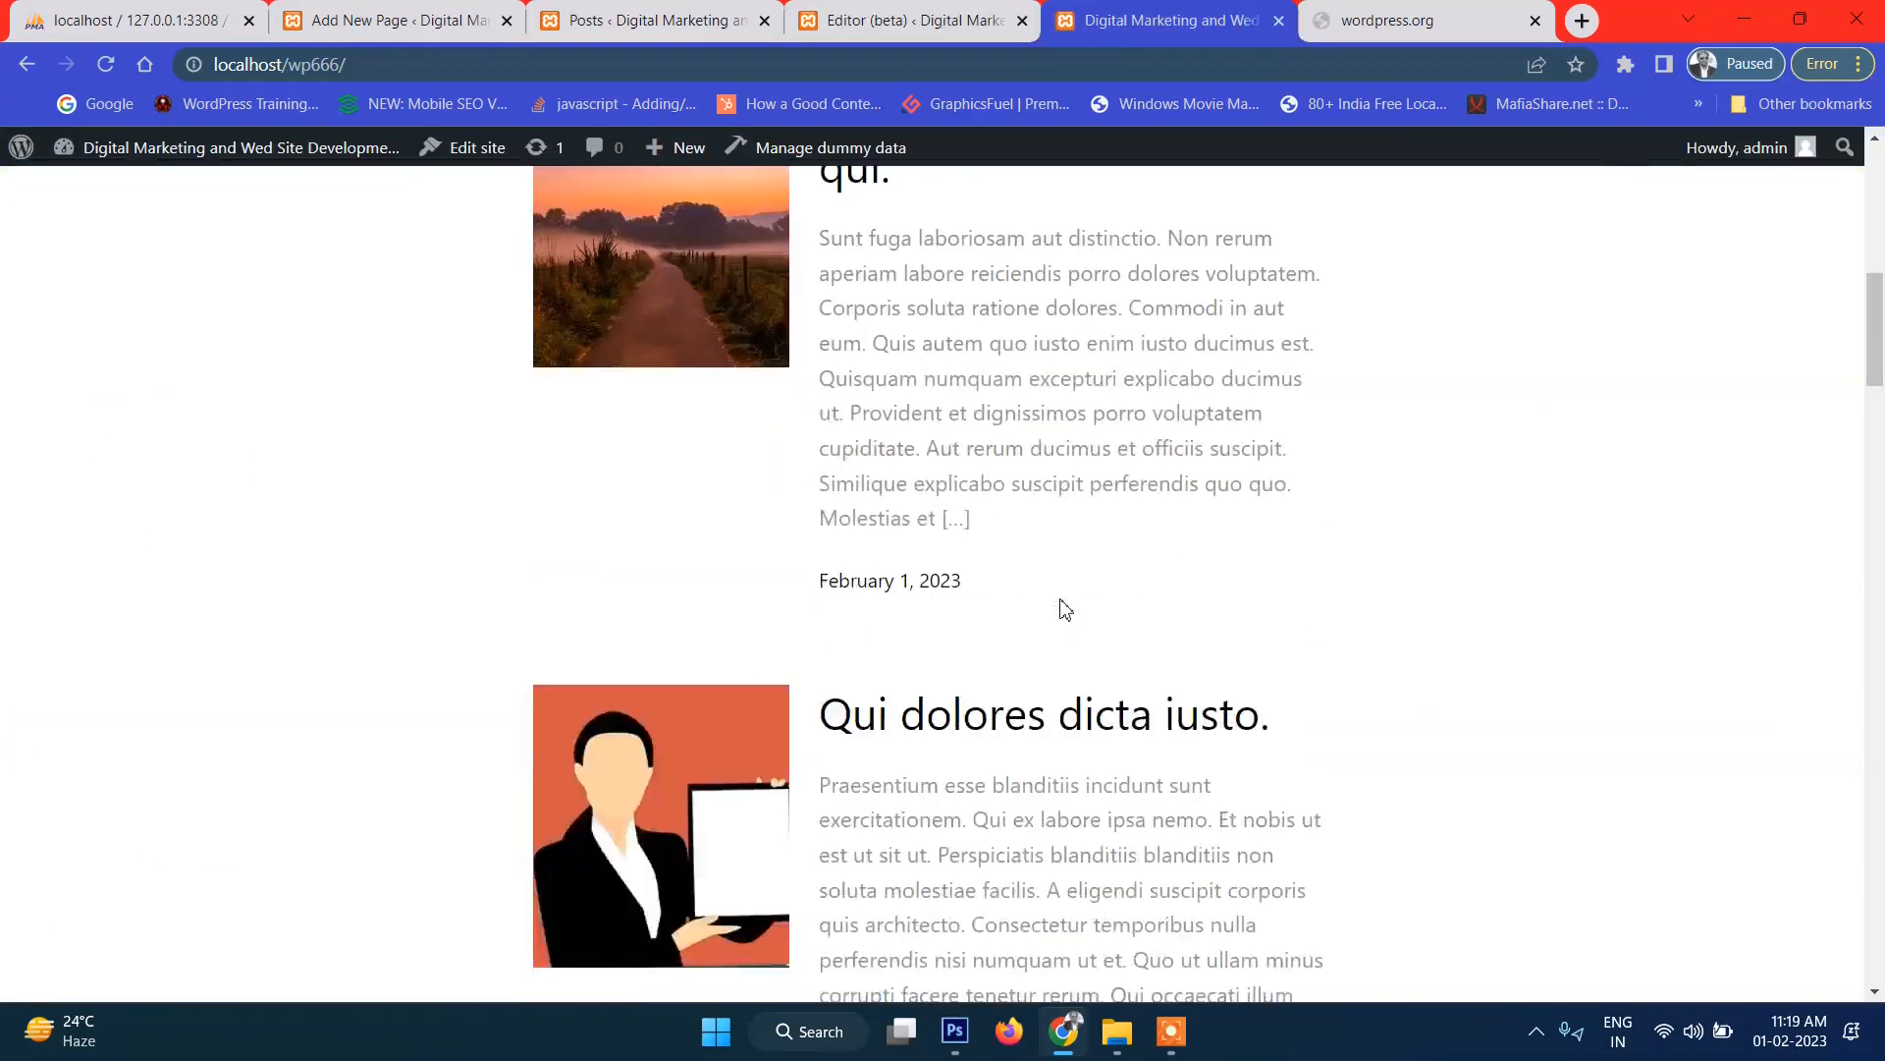
pyautogui.scroll(-5, 1064, 606)
pyautogui.scroll(6, 1066, 607)
pyautogui.scroll(5, 1069, 608)
pyautogui.scroll(-5, 1071, 606)
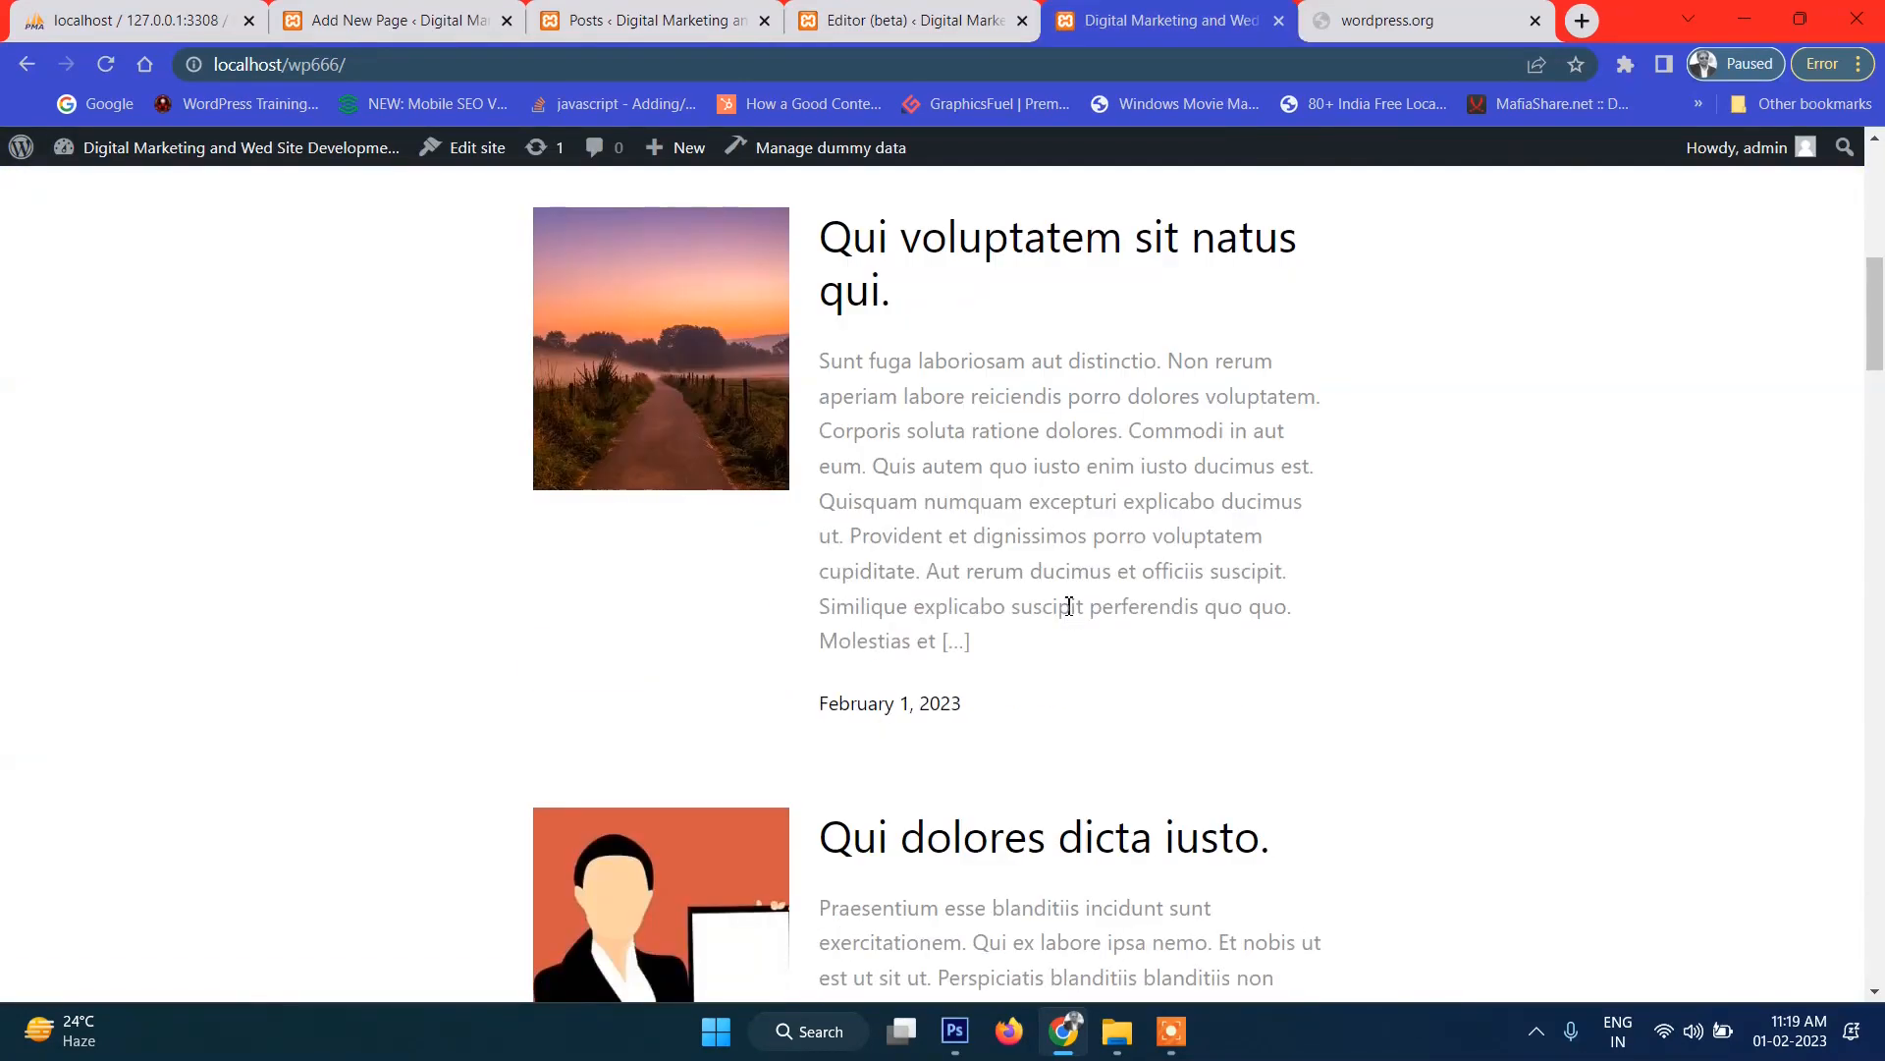
pyautogui.click(913, 22)
# Delete the empty paragraph above the Featured Post heading.
pyautogui.scroll(-5, 970, 599)
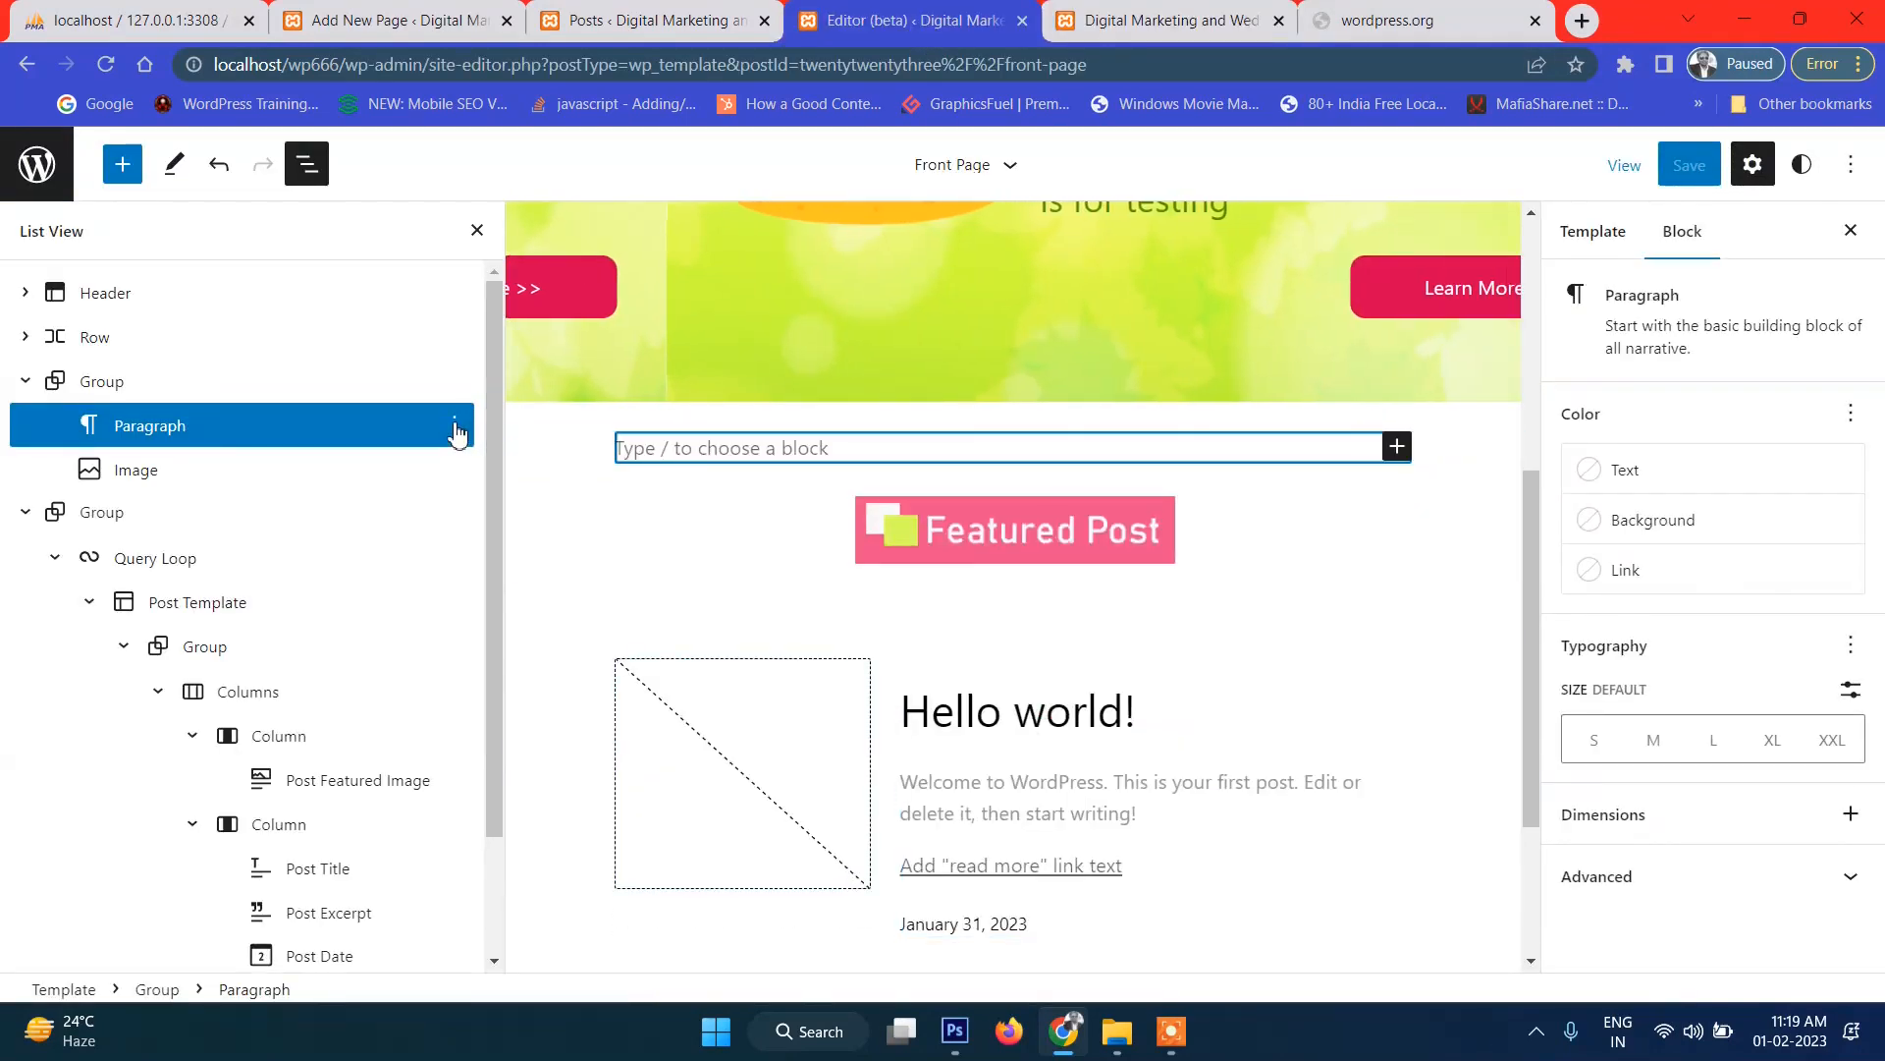
pyautogui.click(455, 431)
pyautogui.scroll(-2, 530, 835)
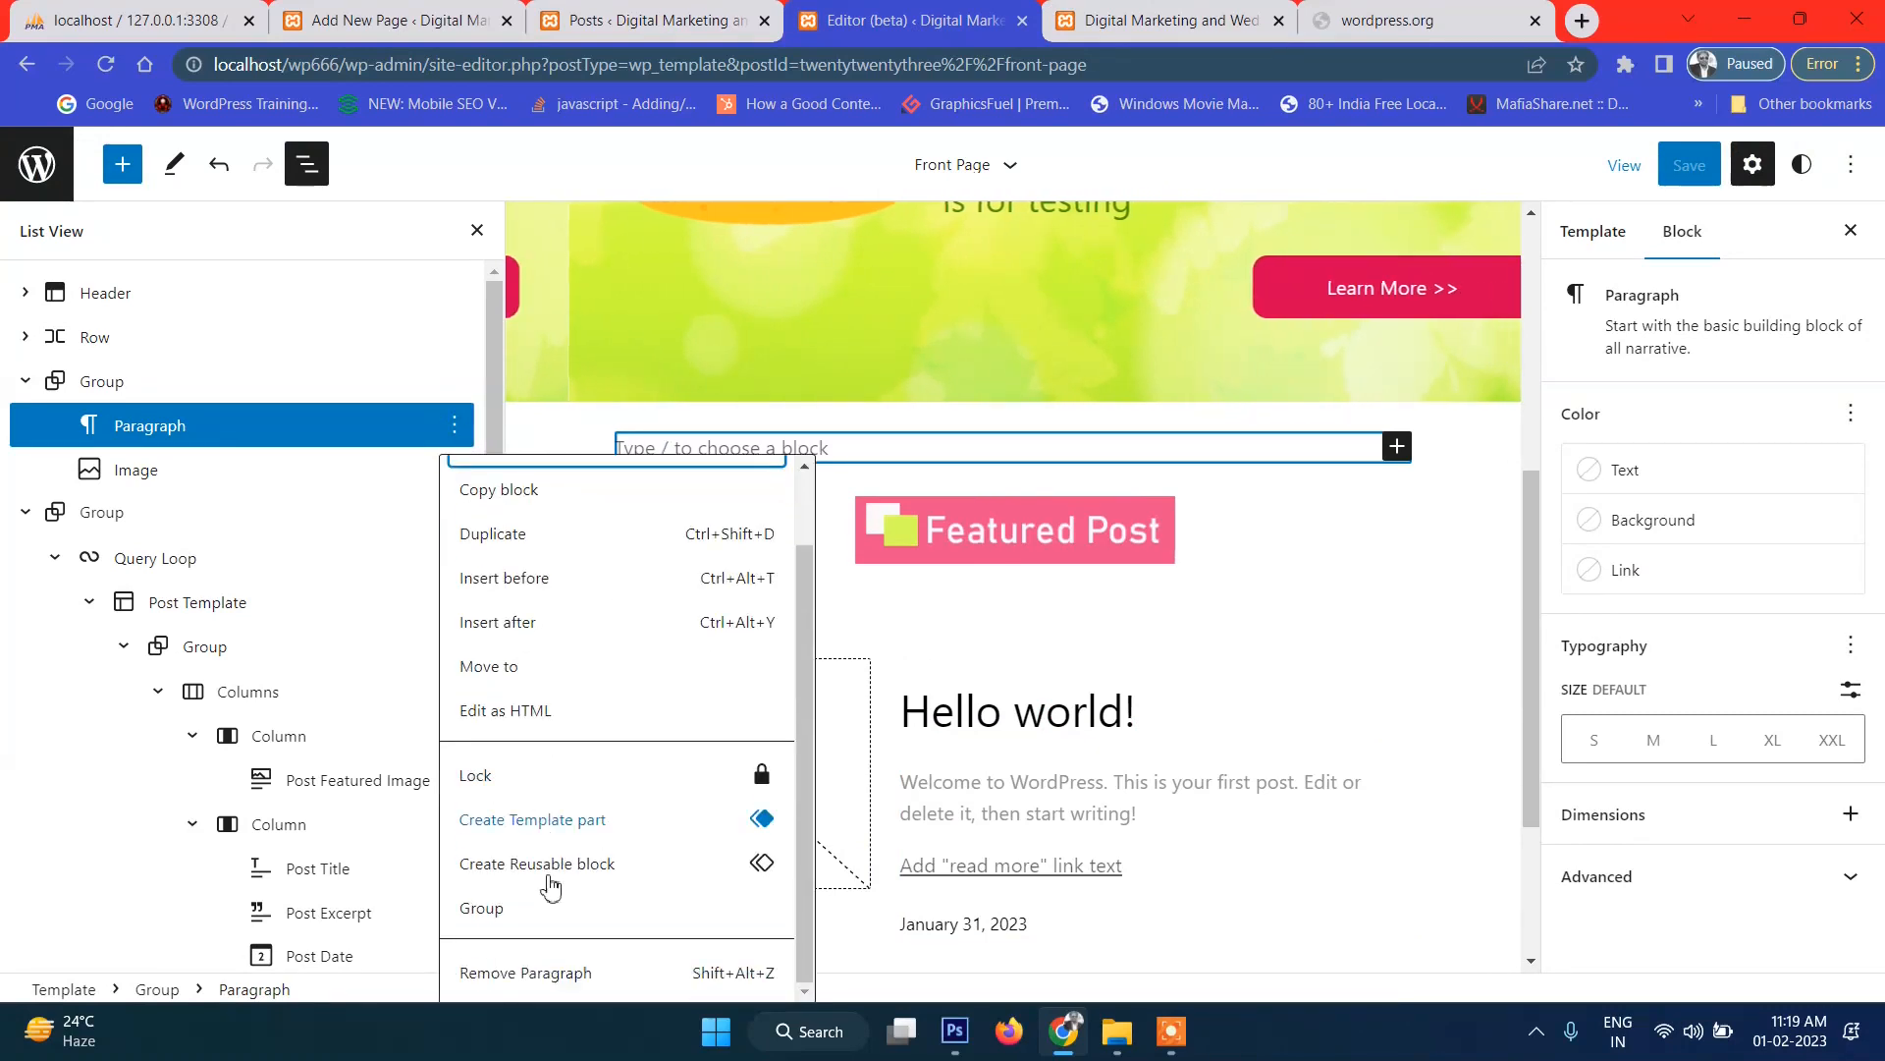
pyautogui.click(531, 969)
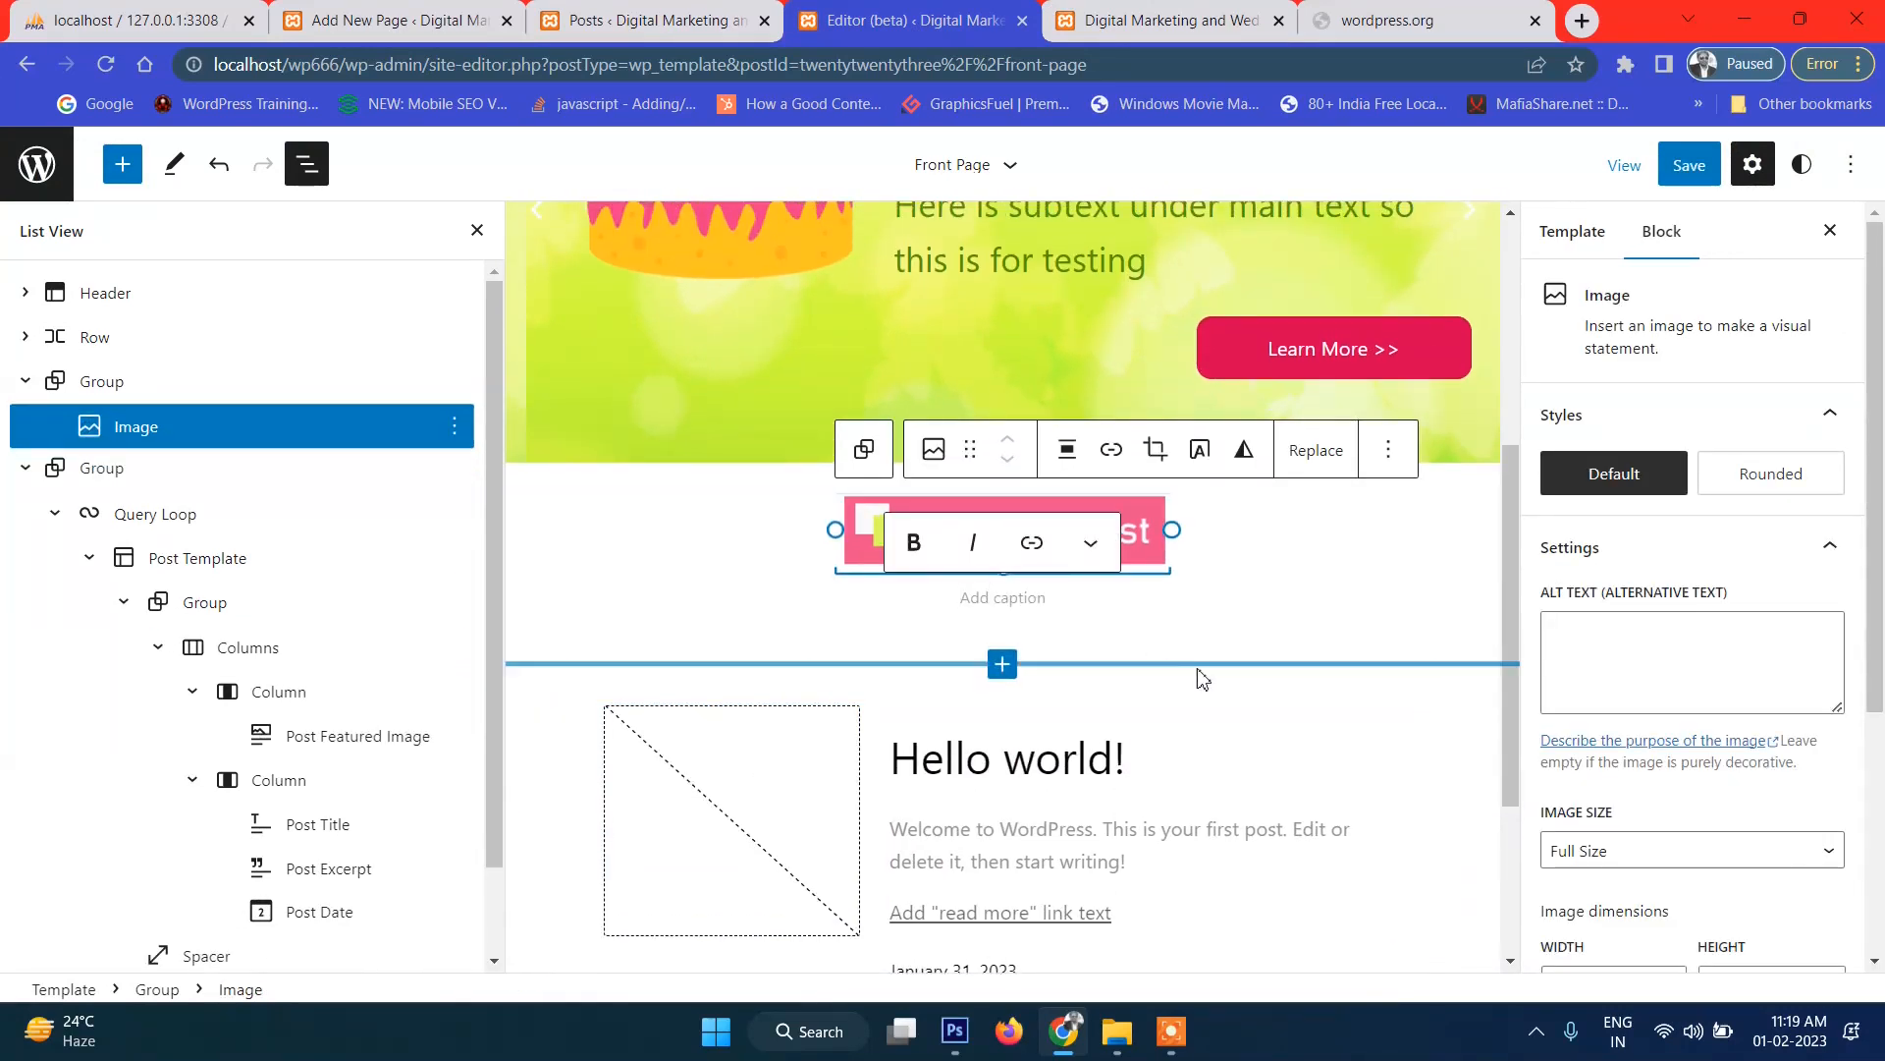
# Set the post Columns block to Wide width alignment.
pyautogui.scroll(1, 1178, 791)
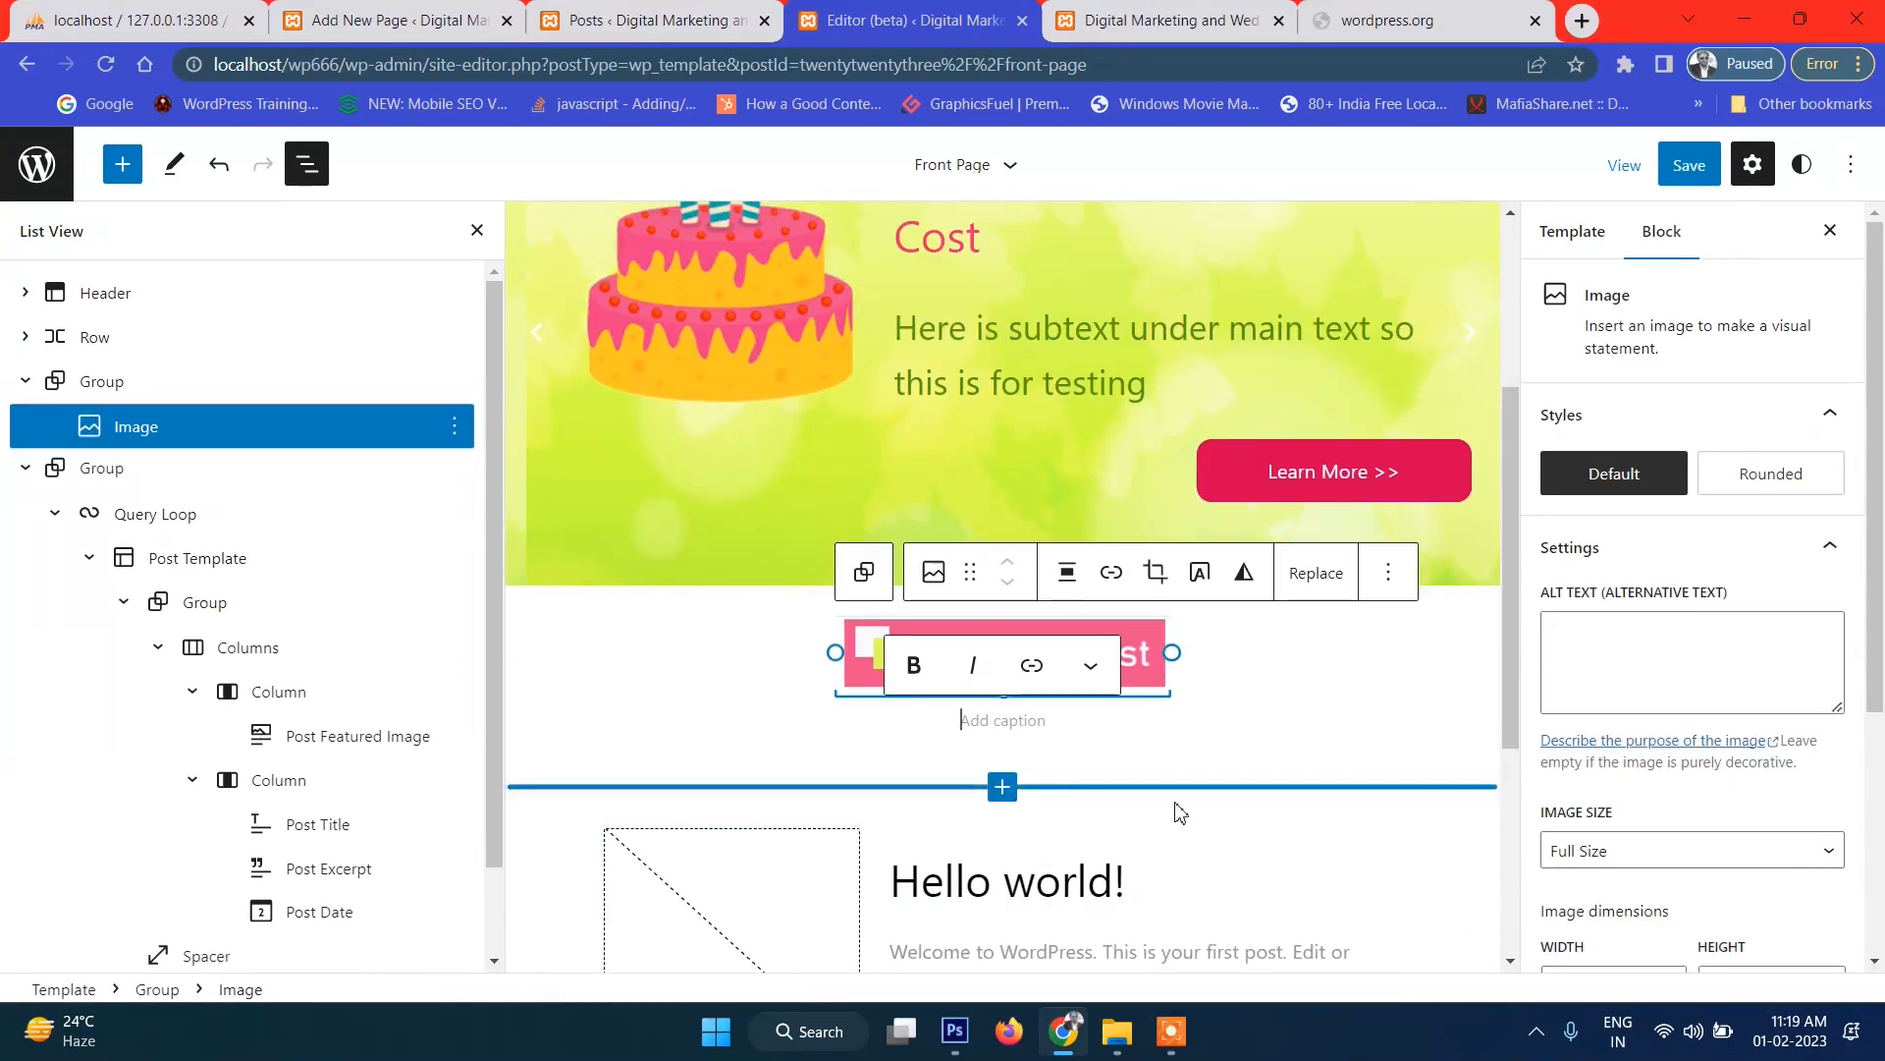
pyautogui.scroll(-2, 1183, 800)
pyautogui.scroll(-1, 1218, 737)
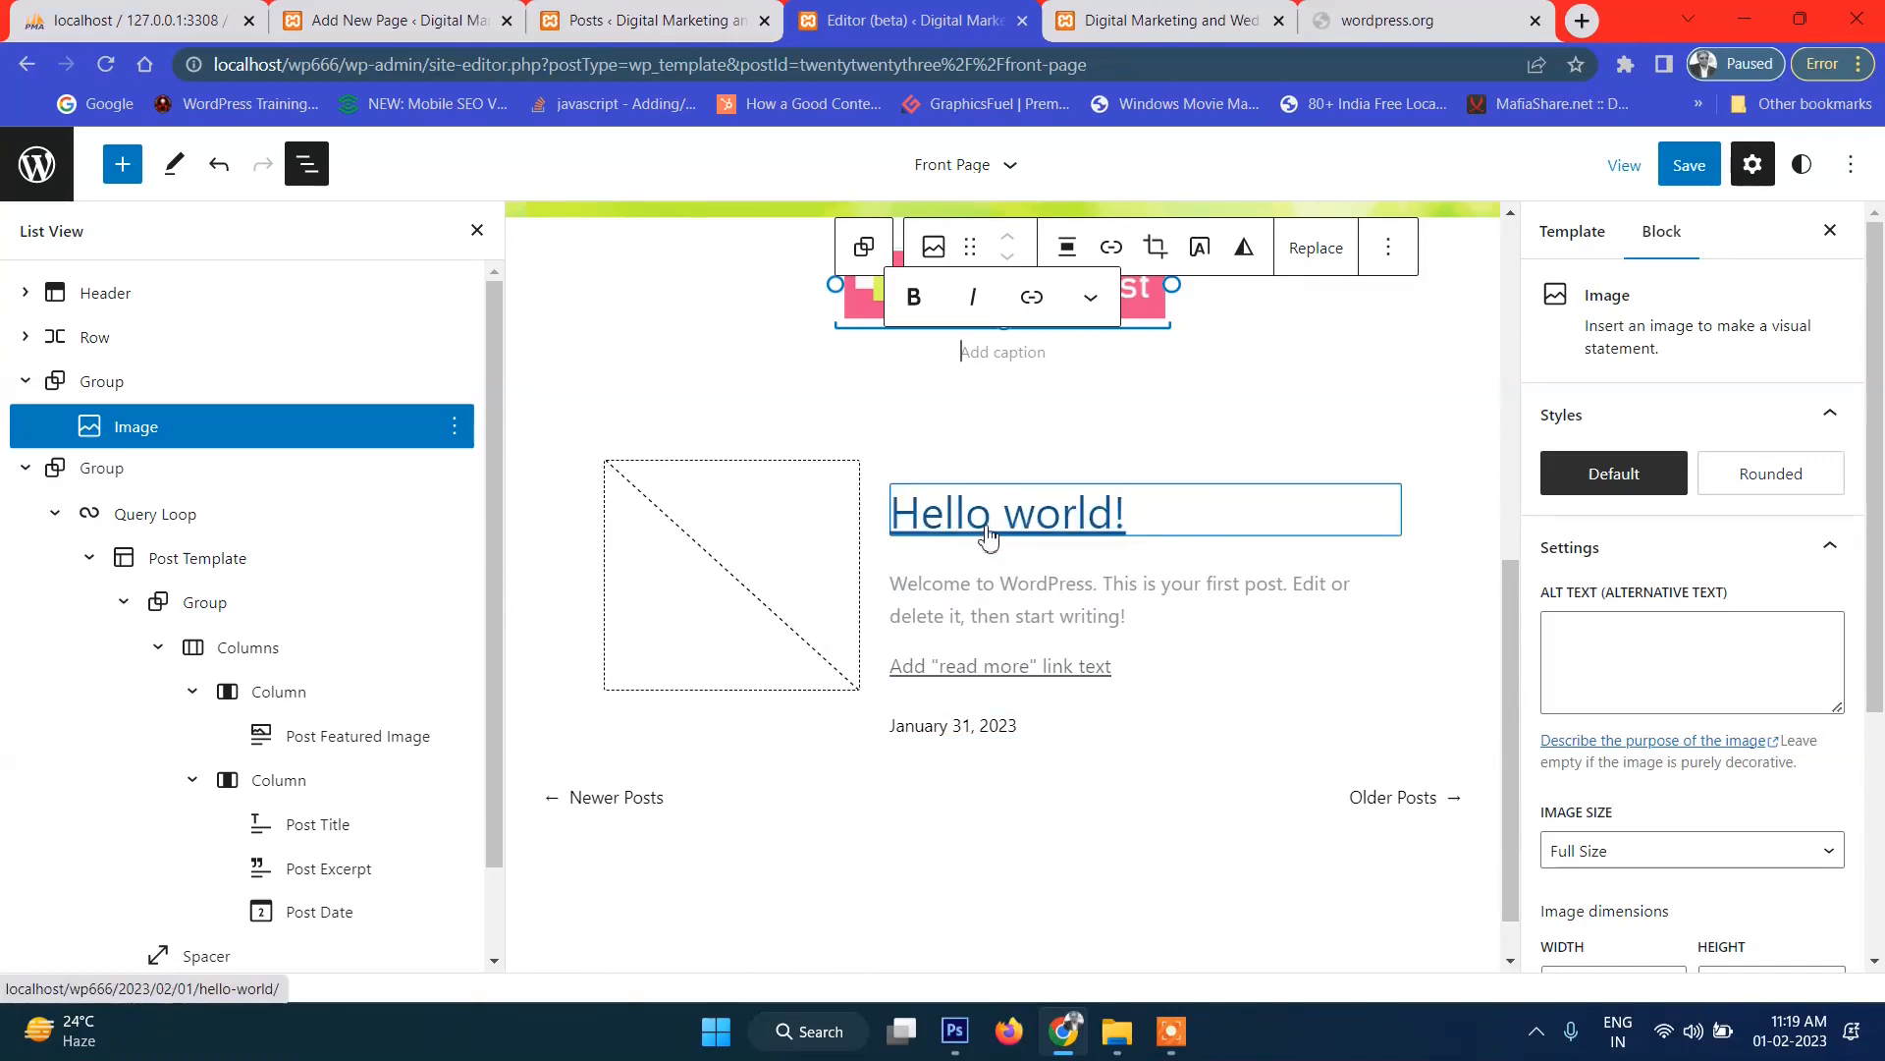
pyautogui.scroll(-1, 371, 791)
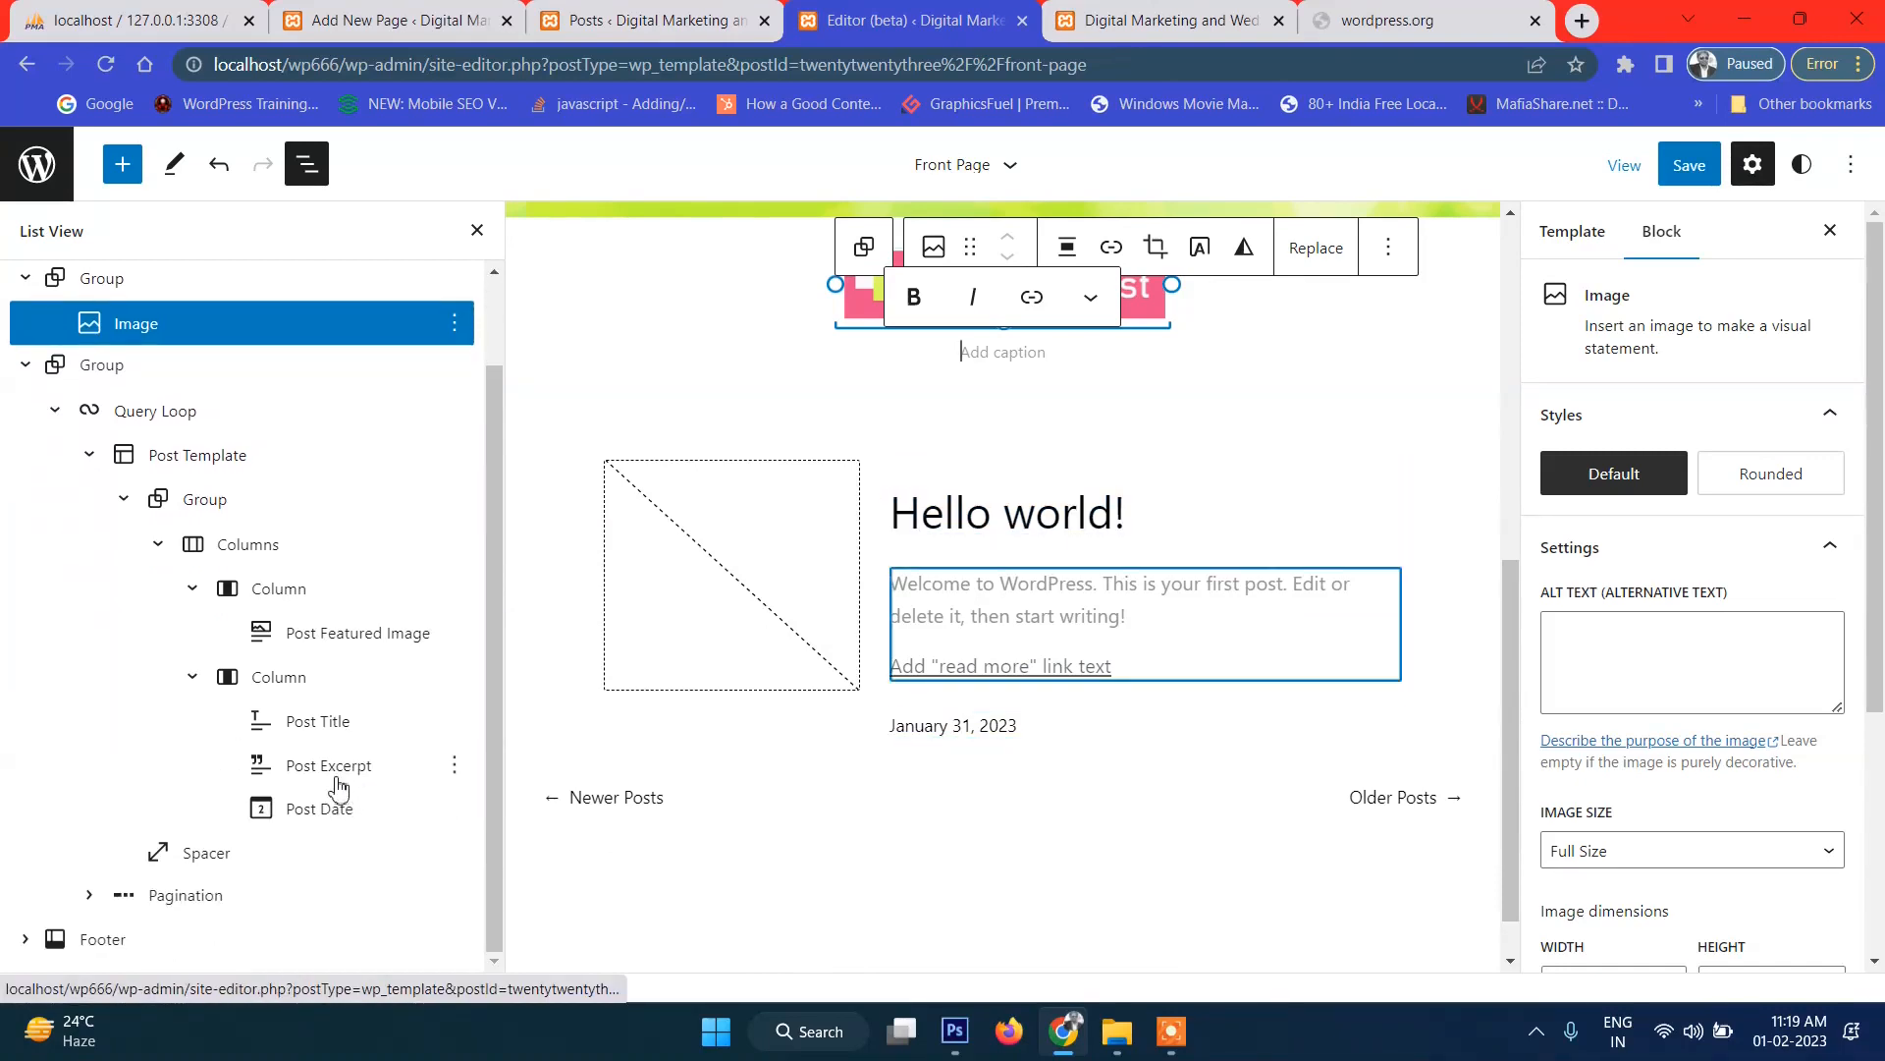
pyautogui.click(269, 553)
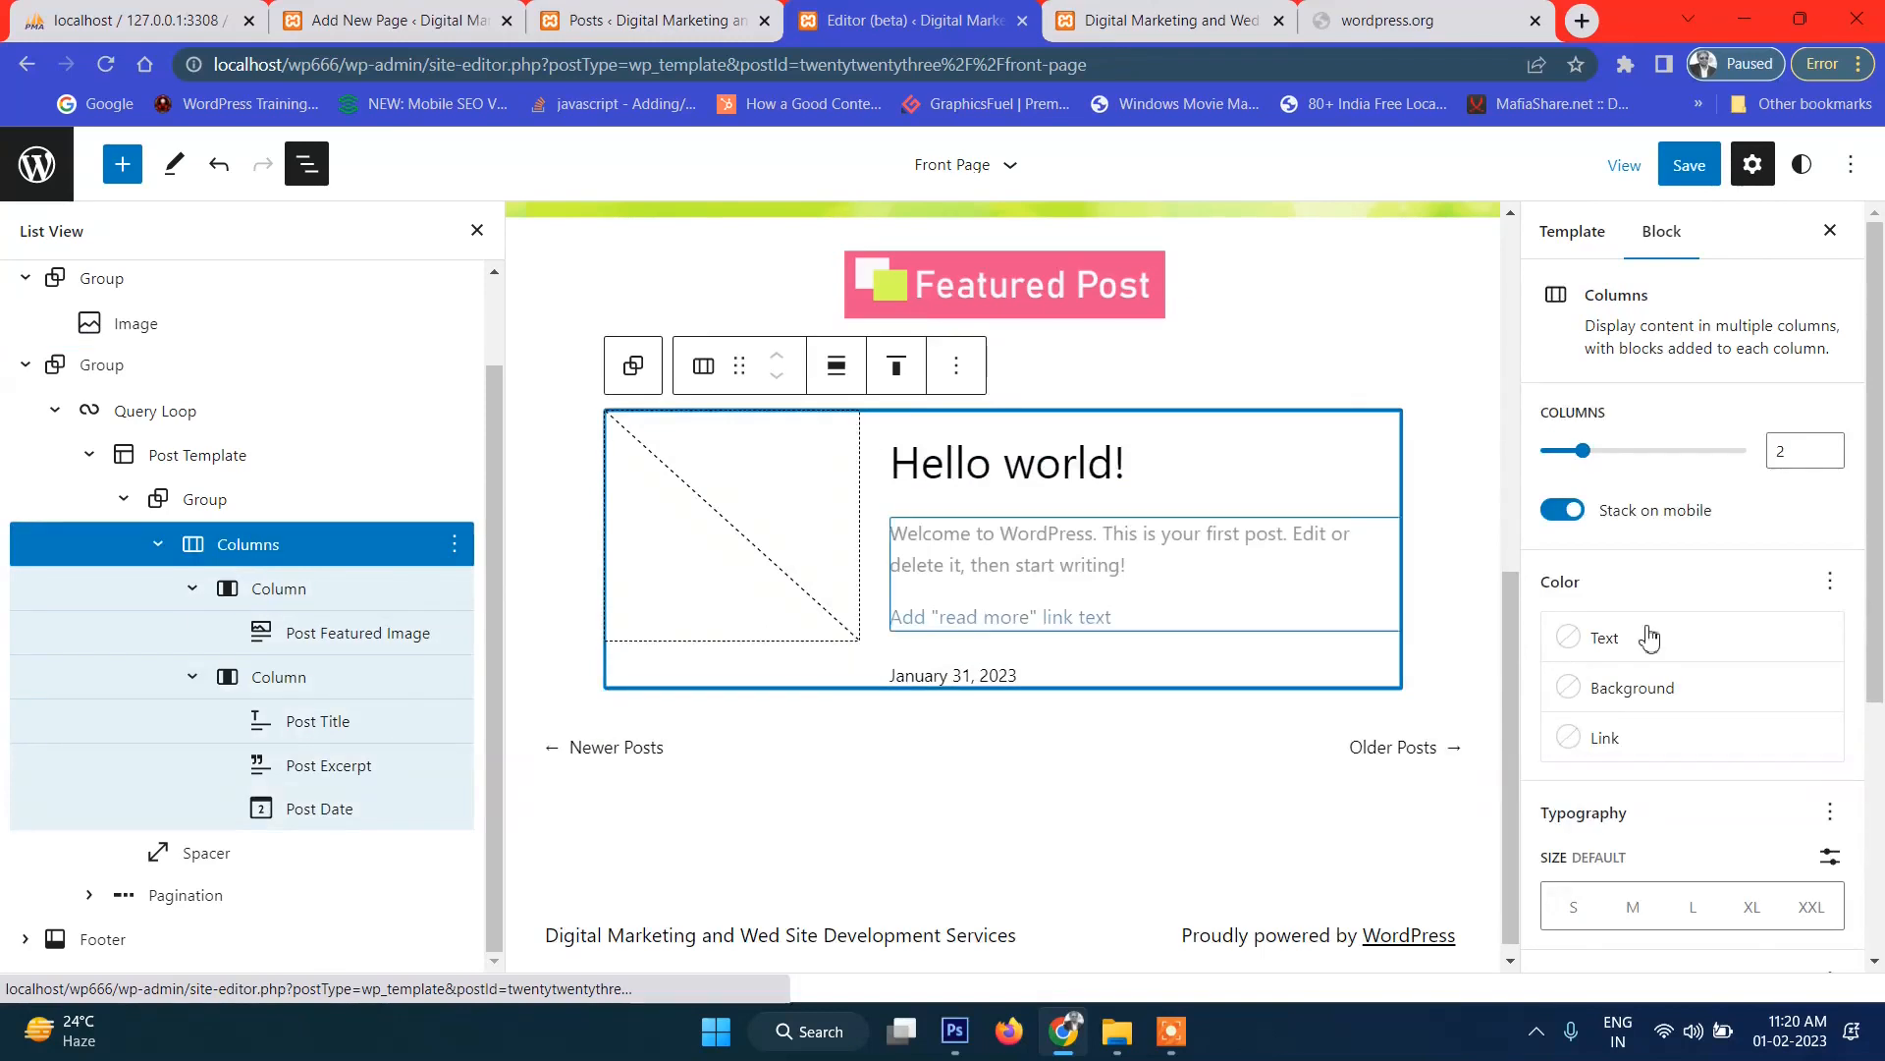
pyautogui.scroll(-4, 1785, 724)
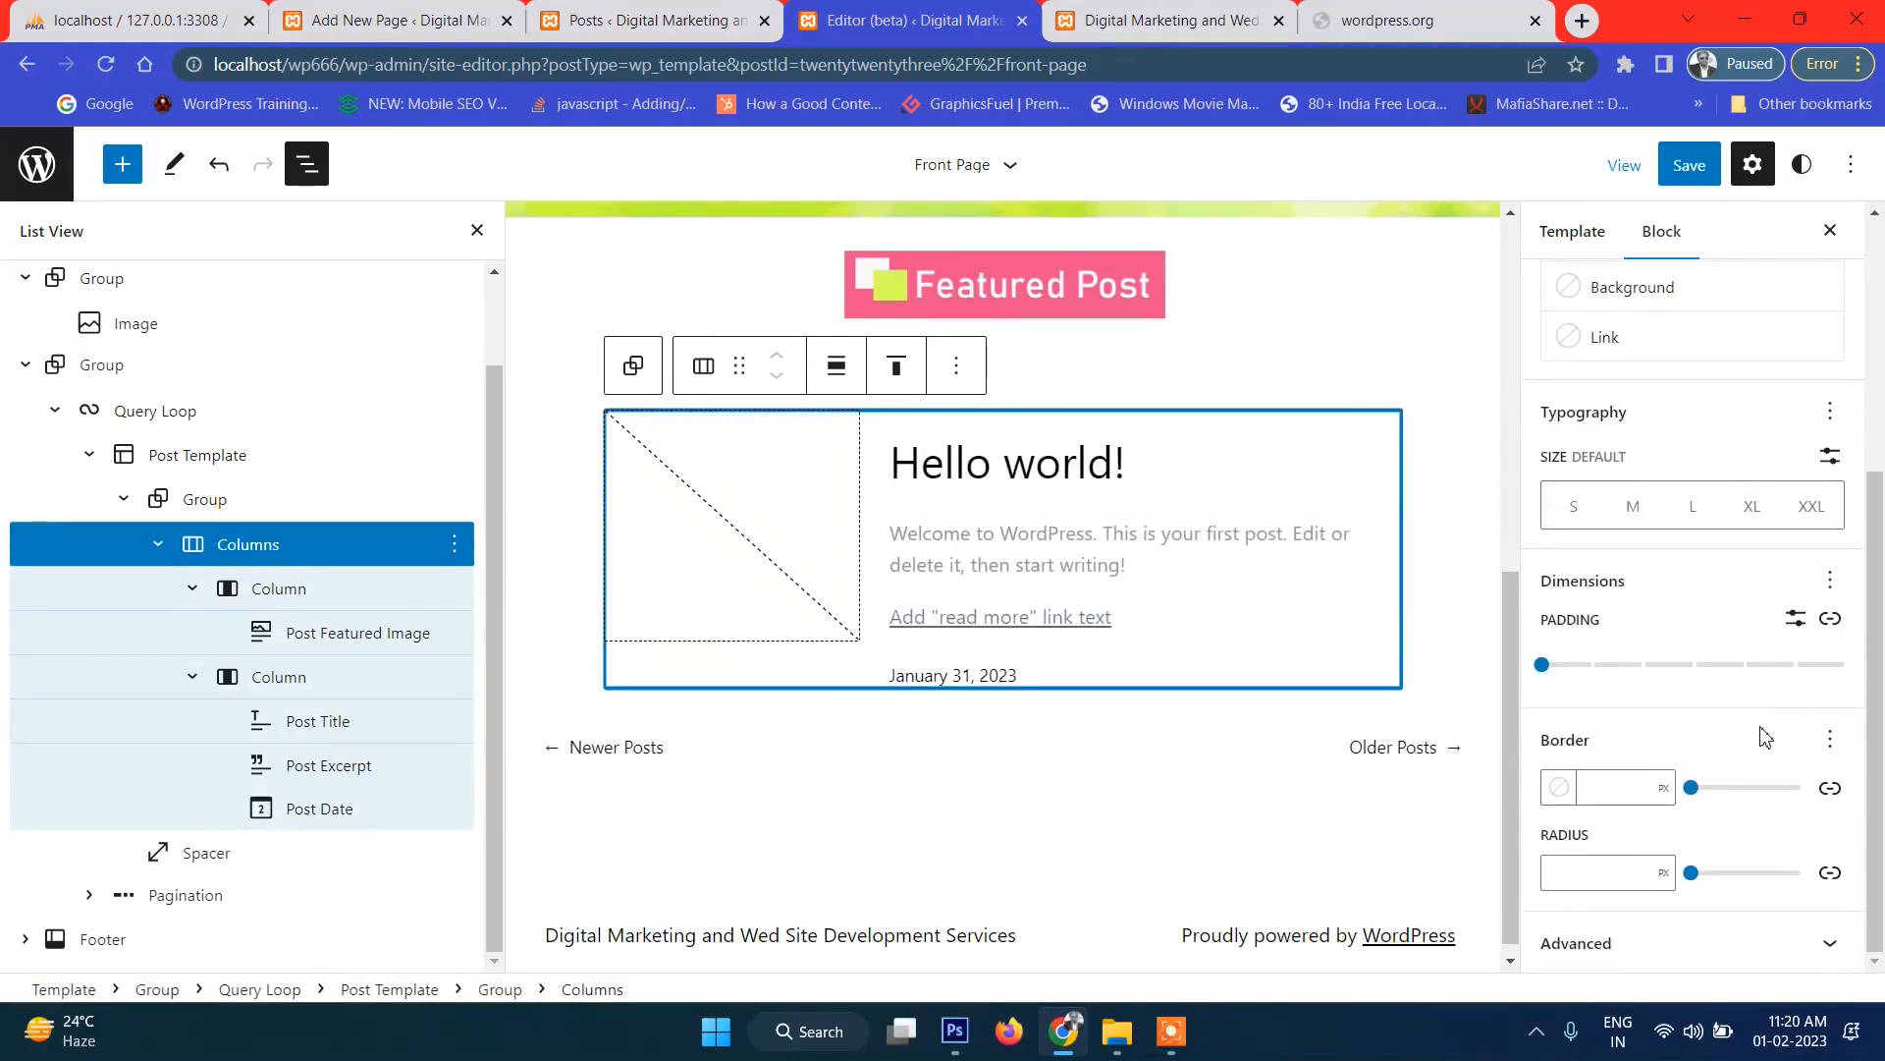
pyautogui.click(840, 376)
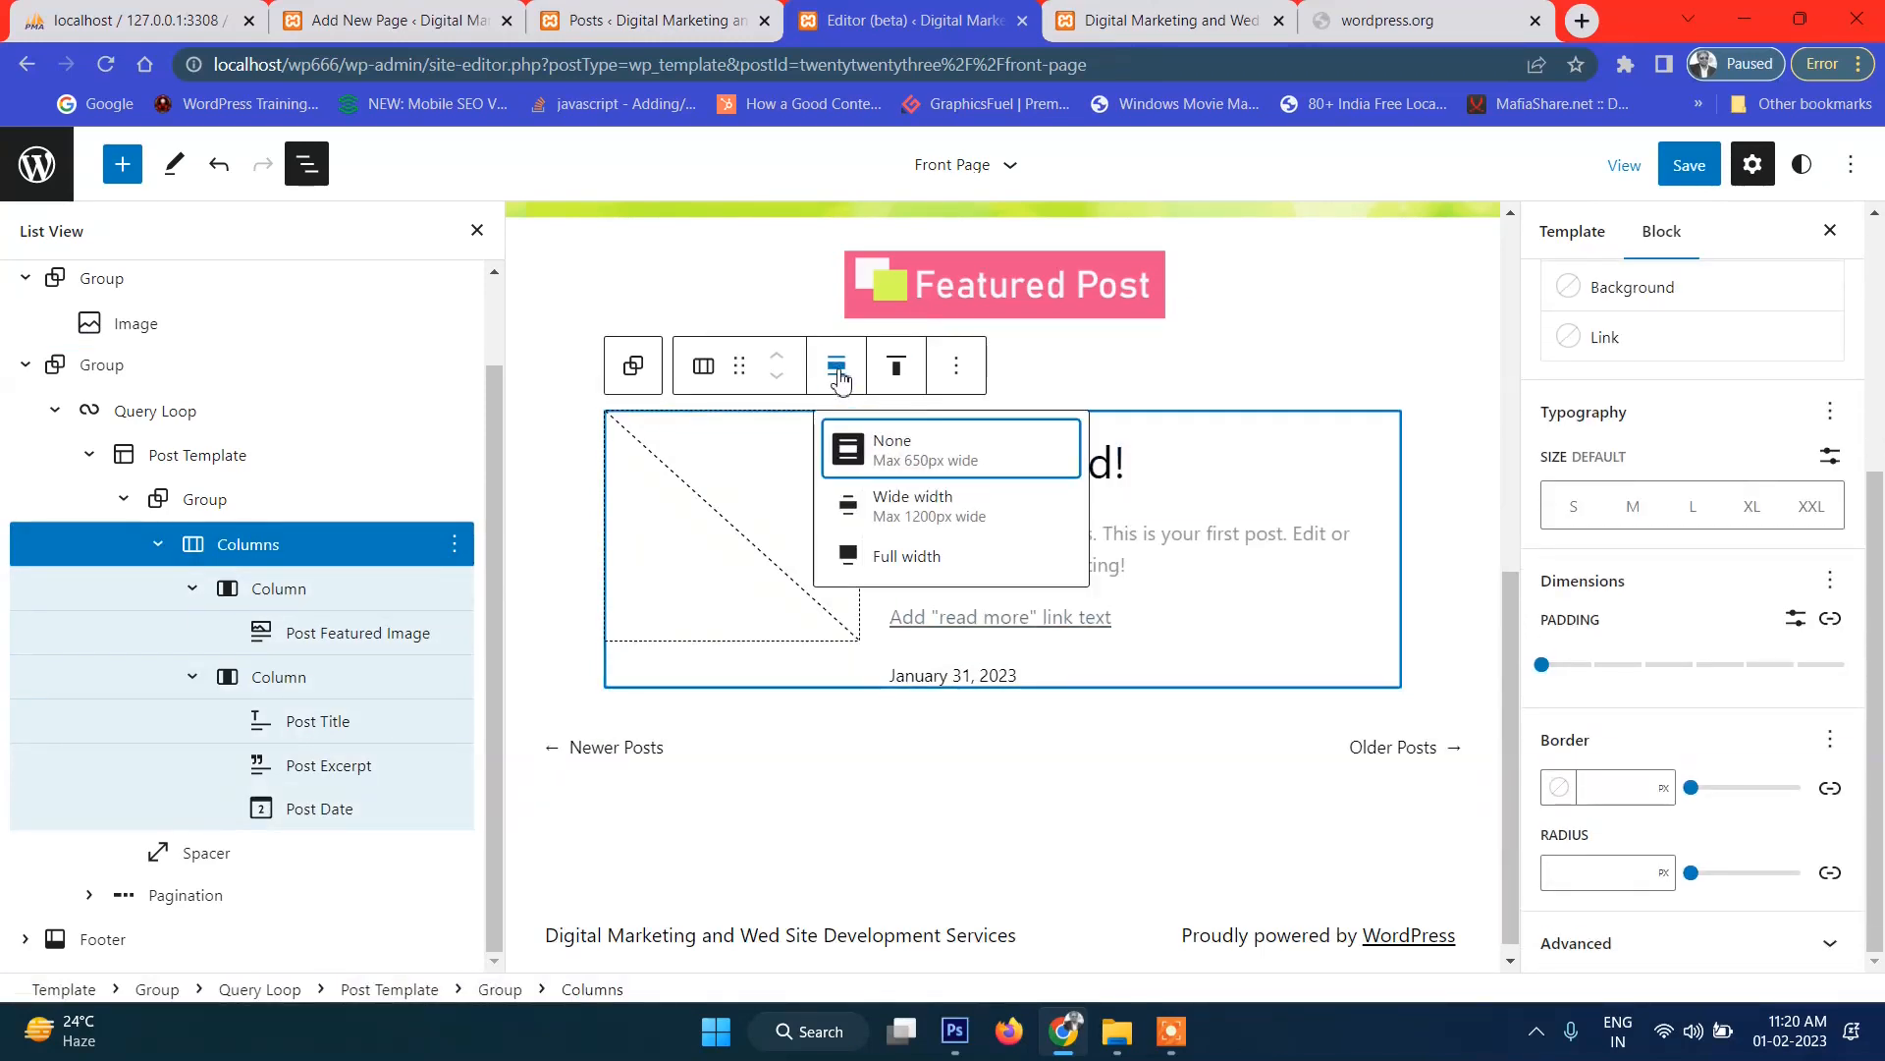
pyautogui.click(905, 509)
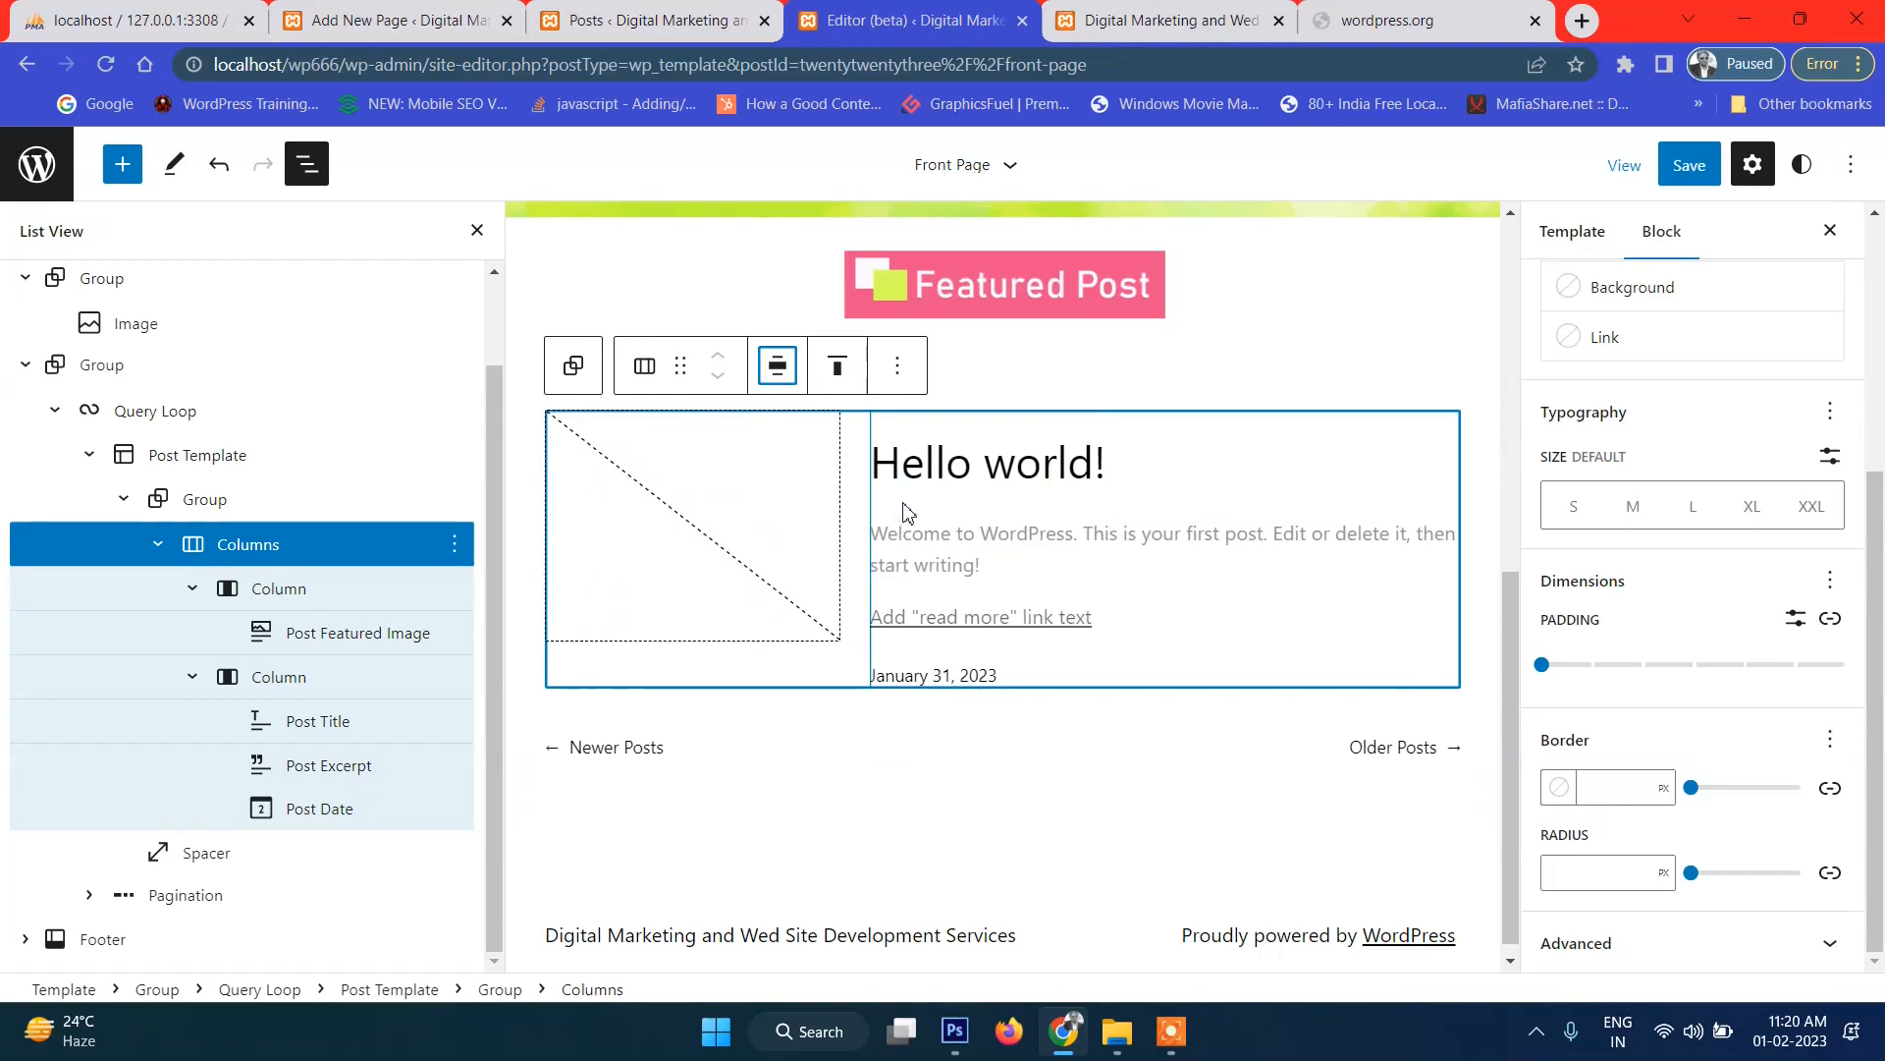
# Save the Front Page template and reload the live front page.
pyautogui.click(1687, 167)
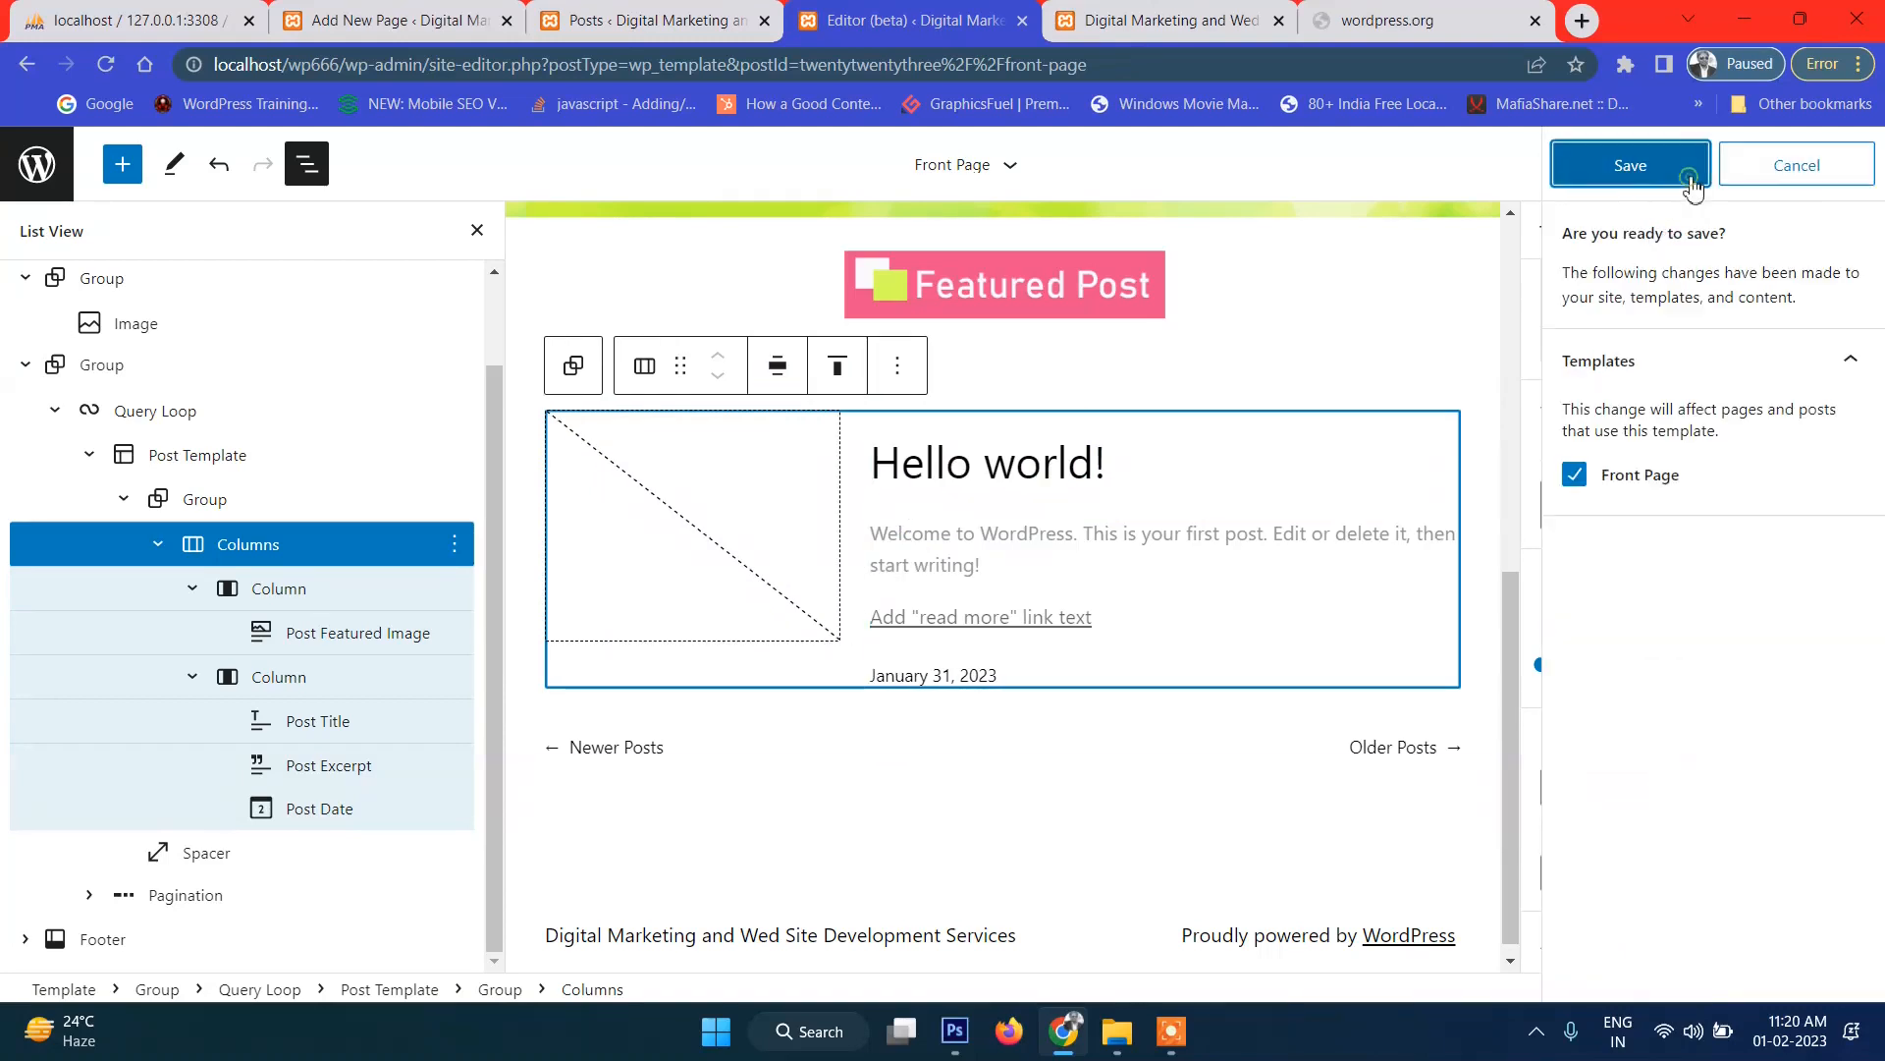
pyautogui.click(1641, 165)
pyautogui.click(1536, 19)
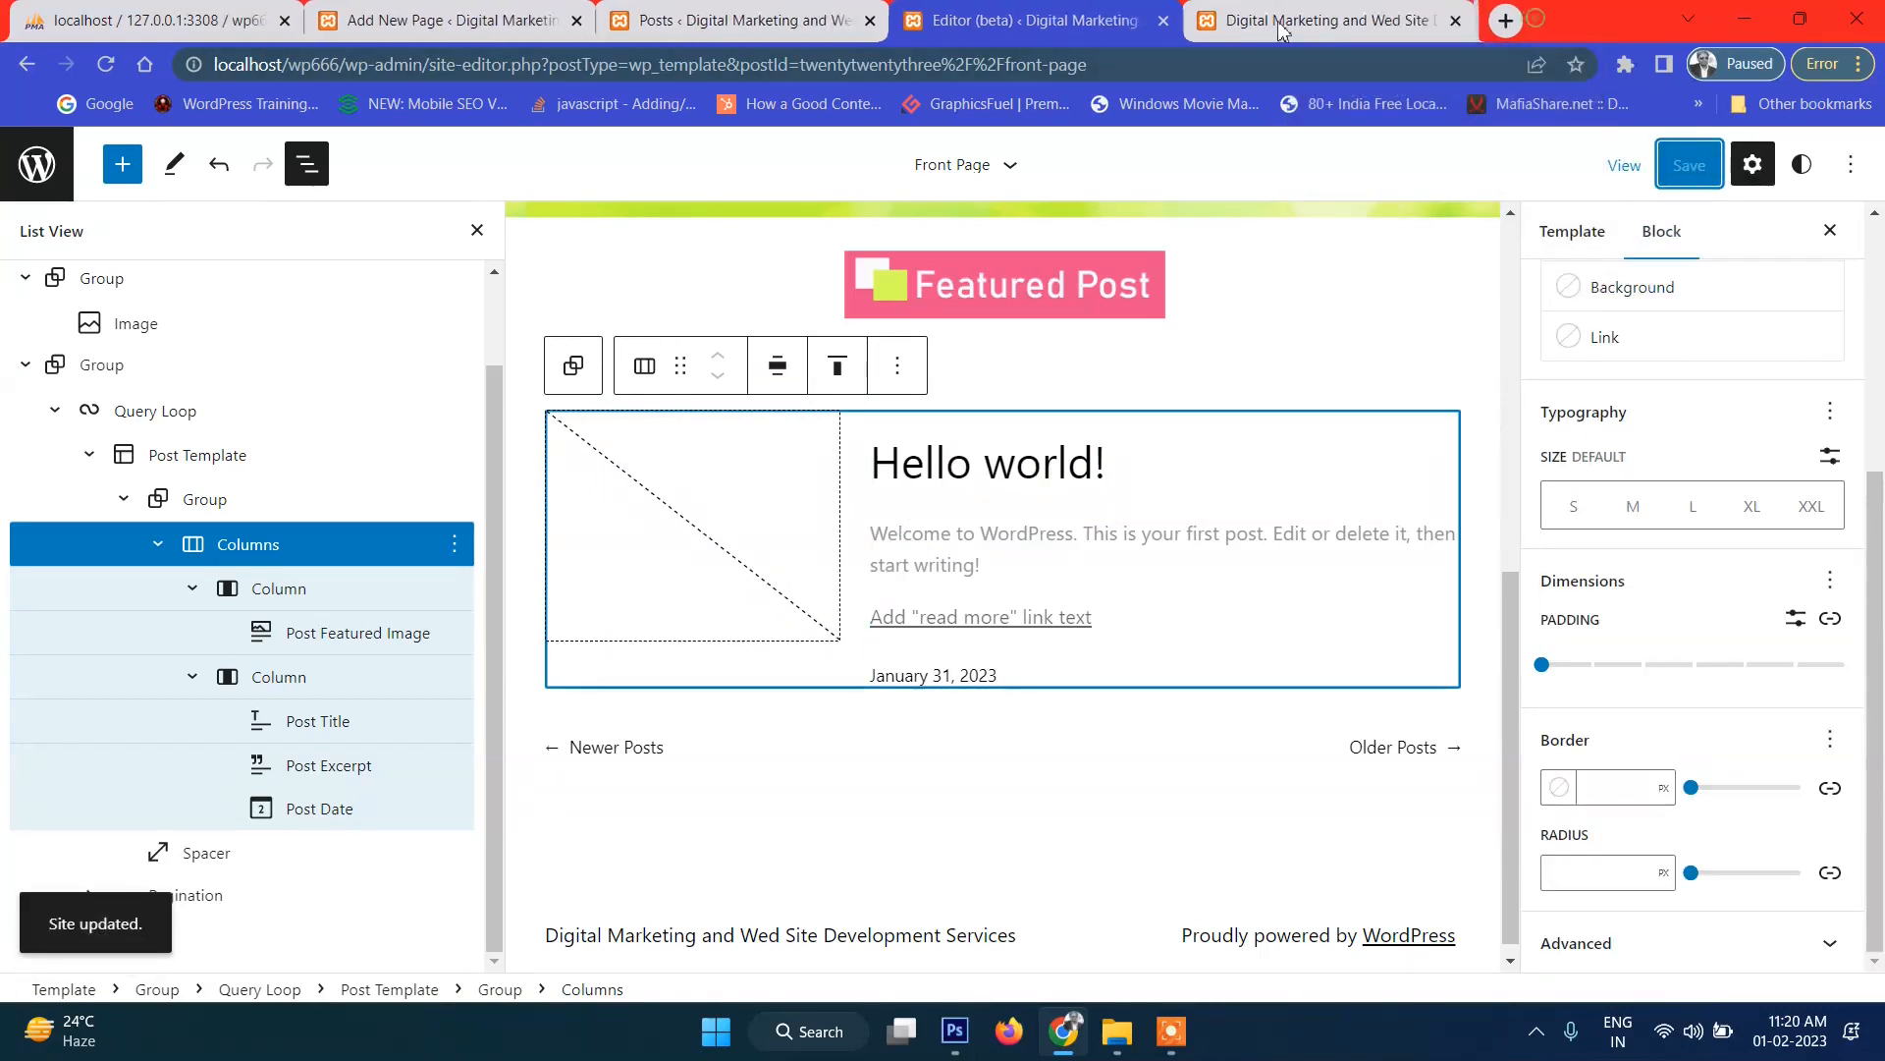
pyautogui.click(1311, 39)
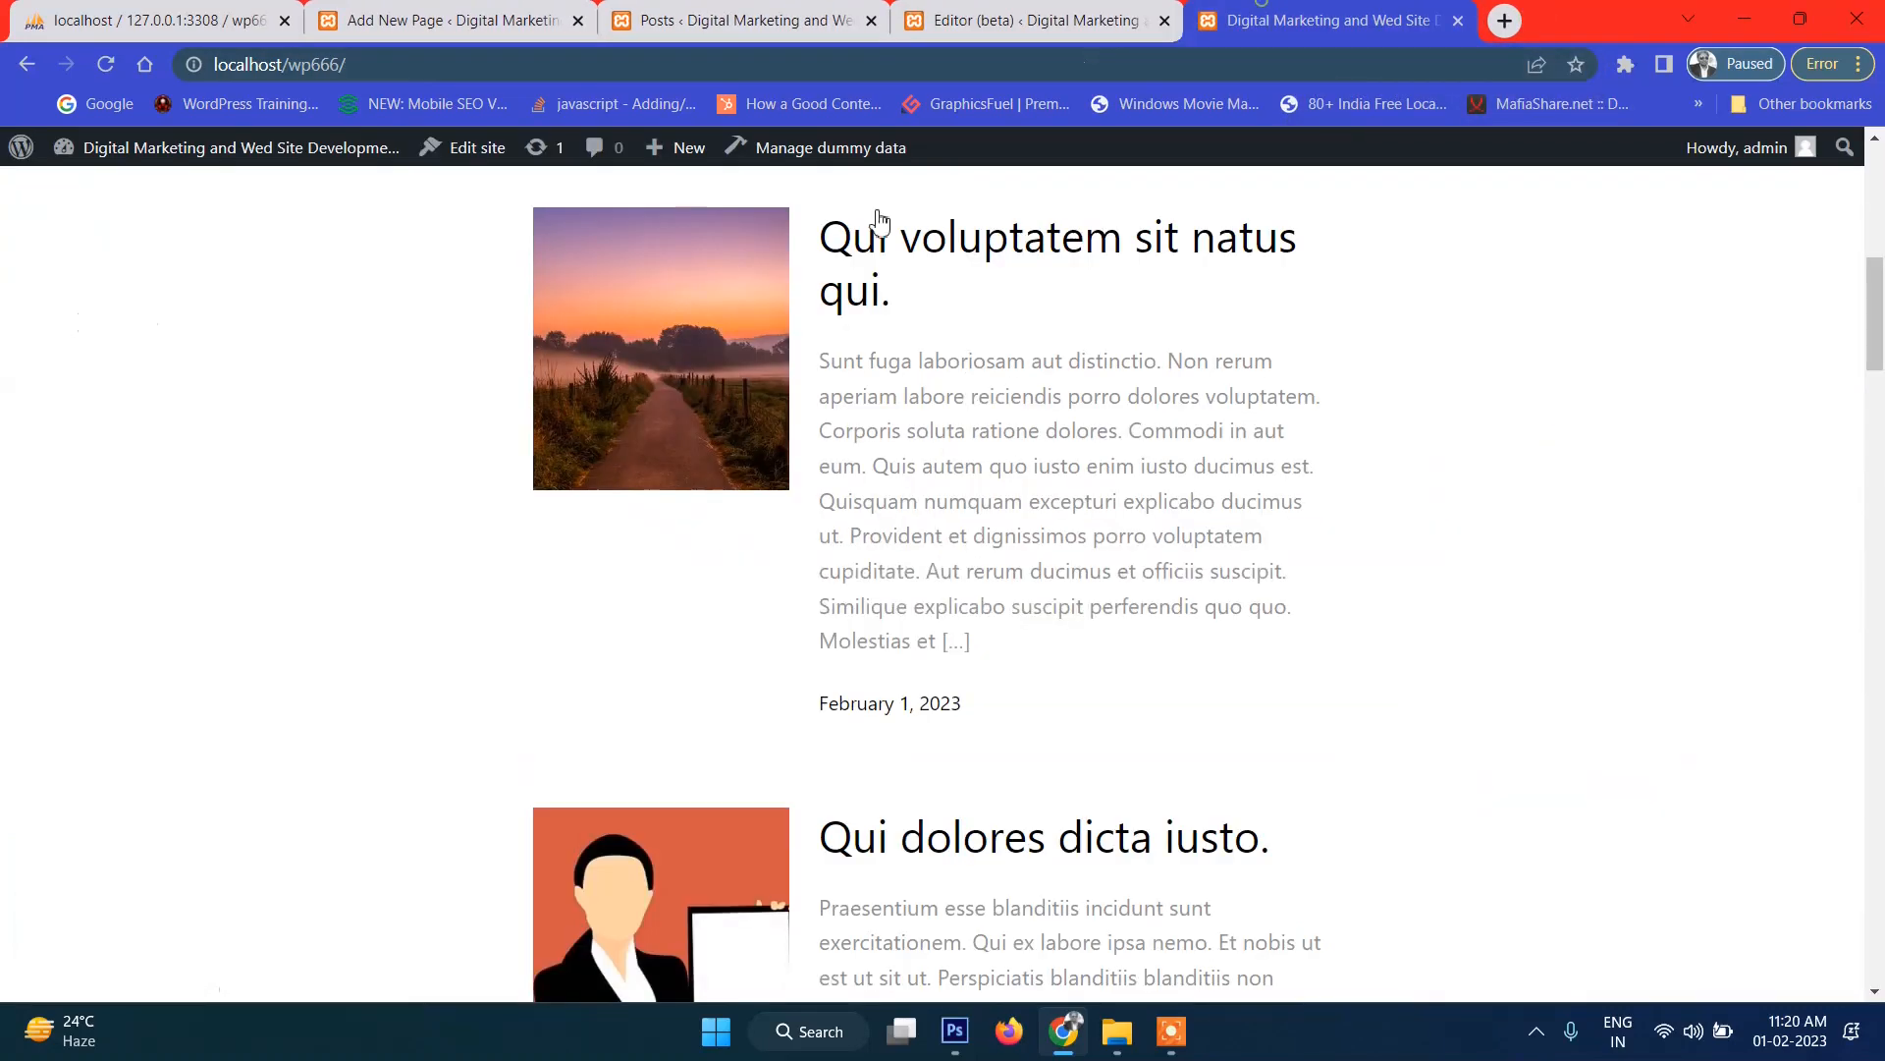
pyautogui.click(104, 65)
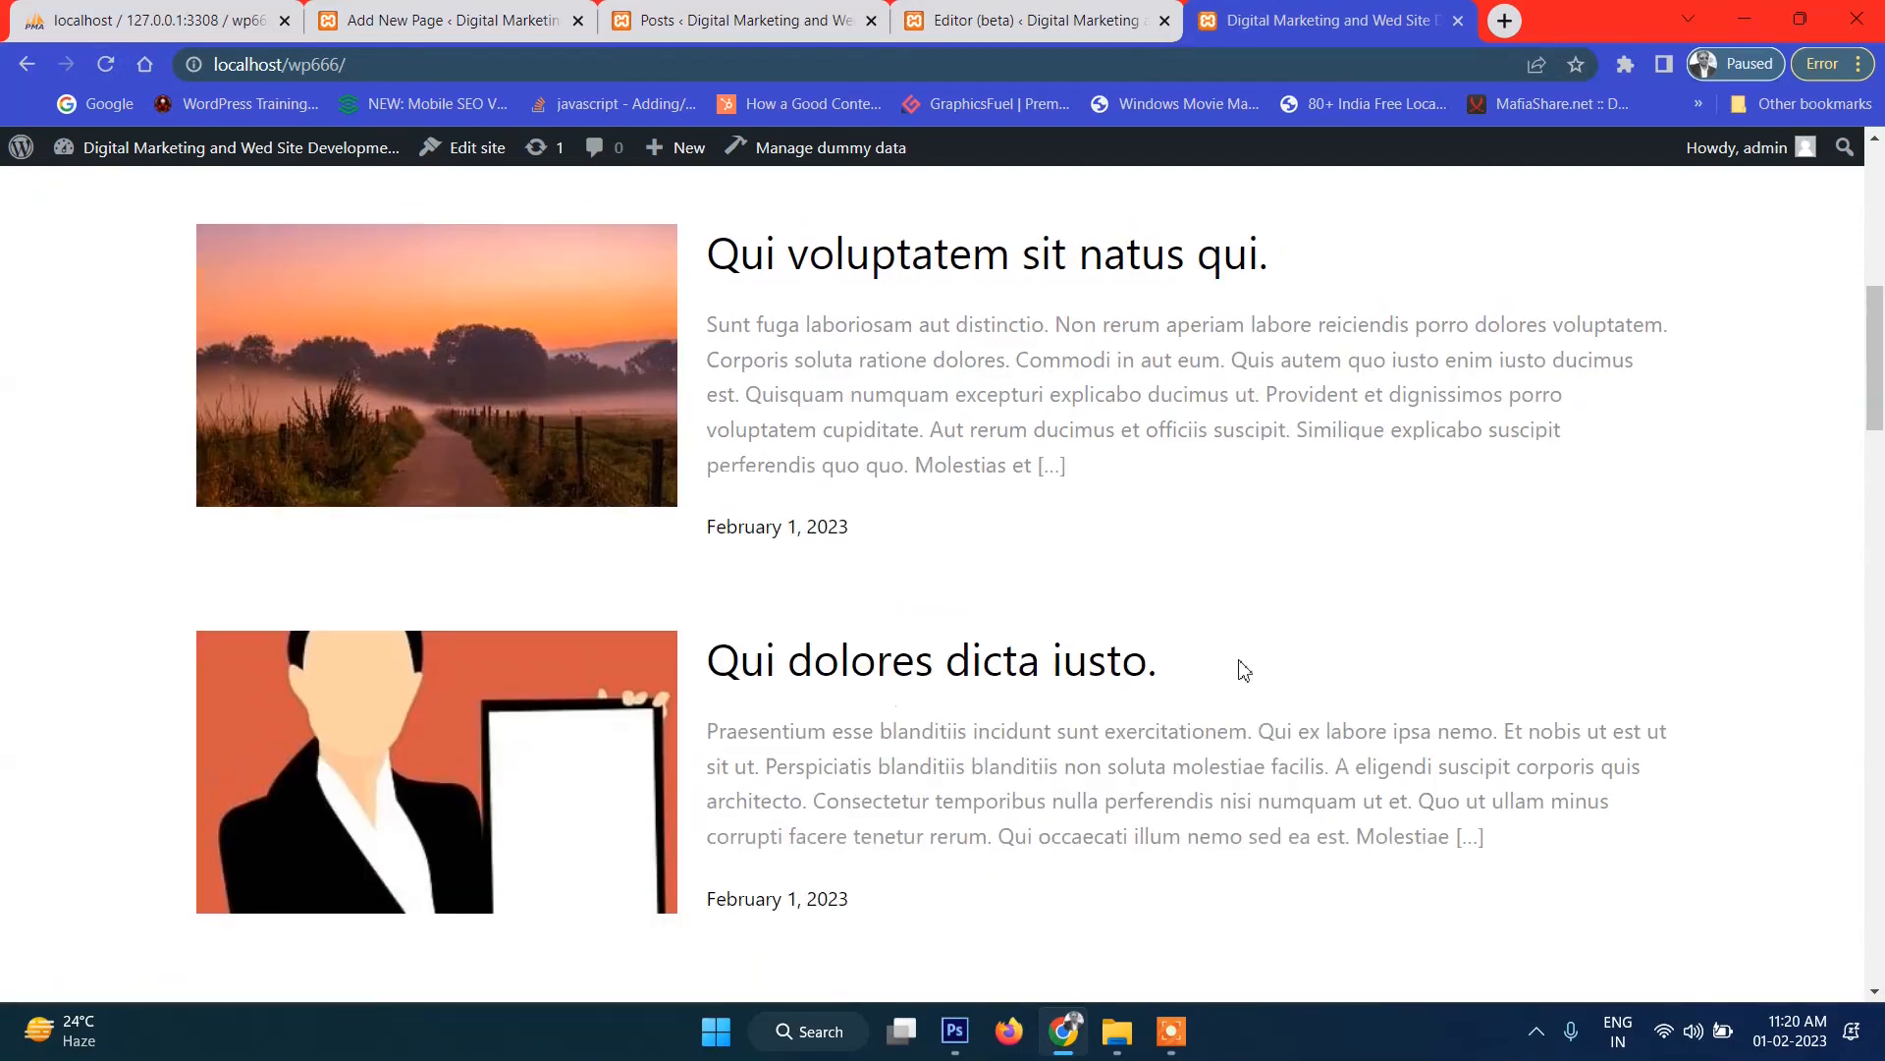
# Review the wider post rows live, then select the Hello world! Post Title block in the editor.
pyautogui.scroll(-20, 1252, 676)
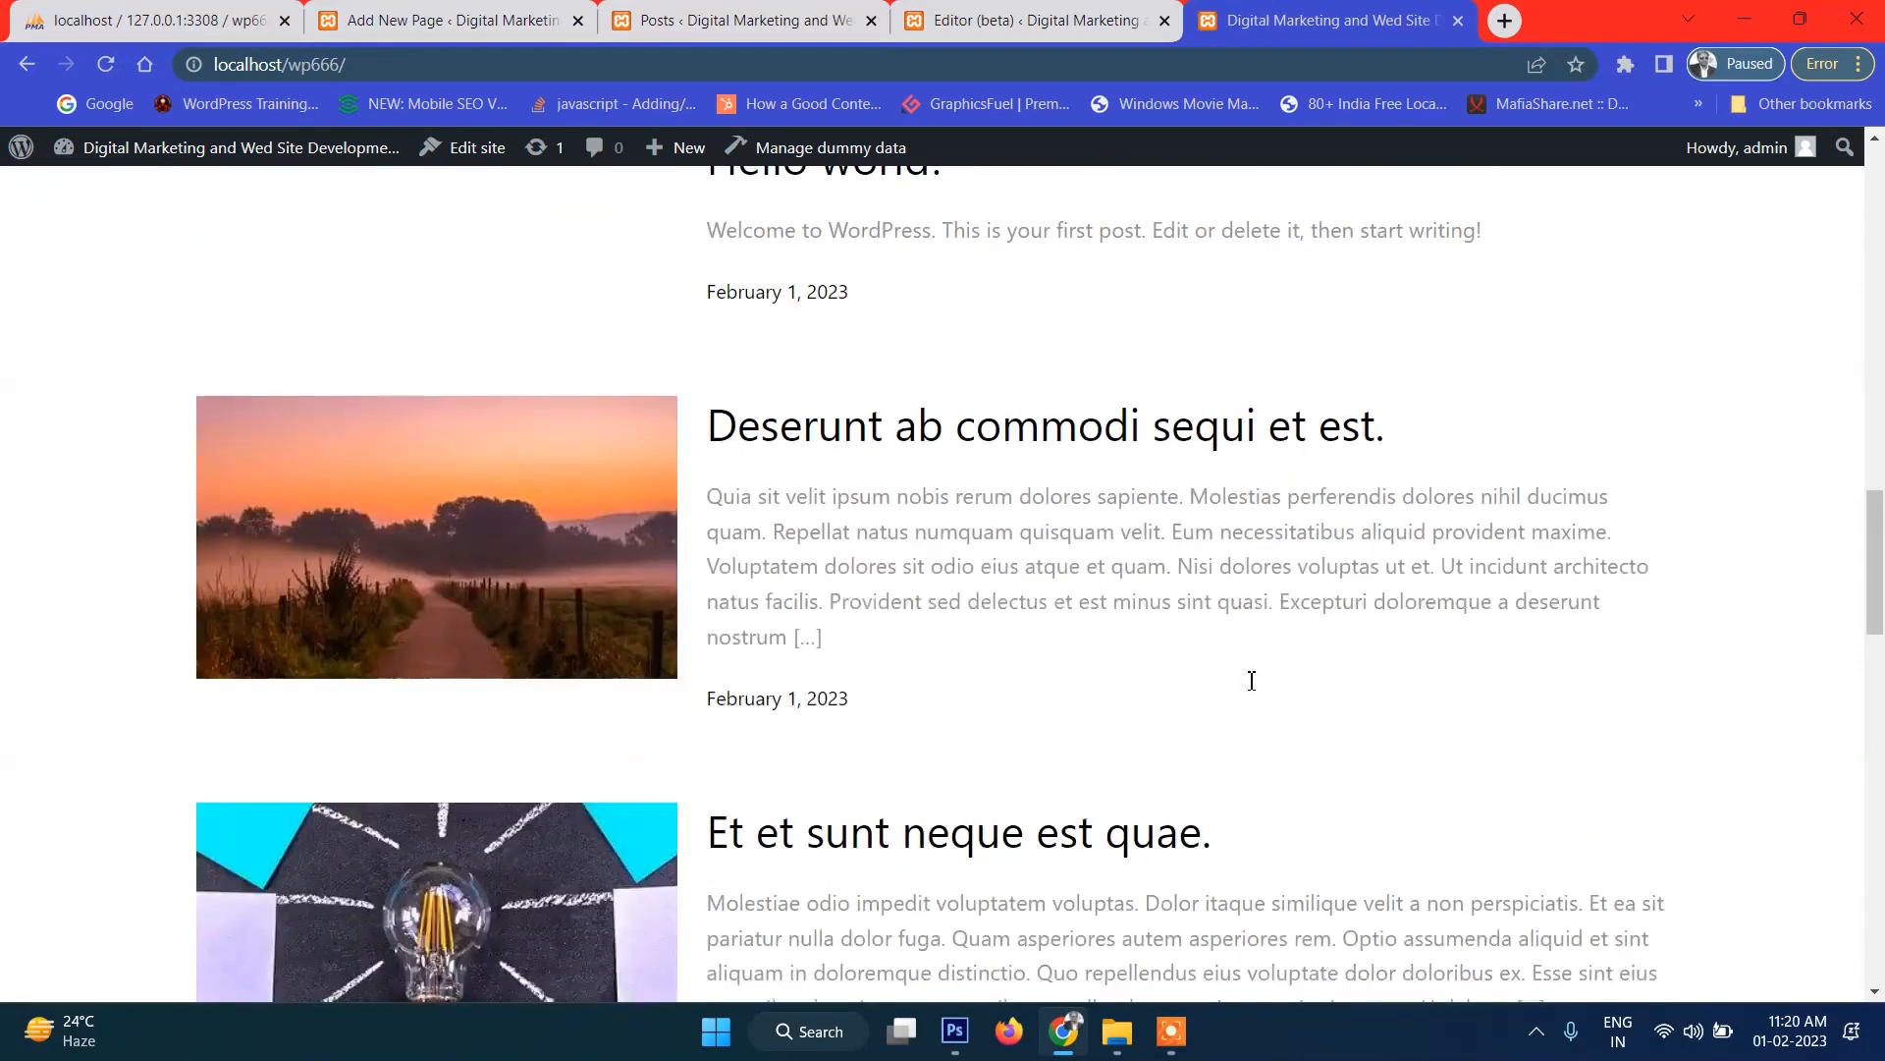
pyautogui.scroll(-4, 1151, 709)
pyautogui.scroll(20, 1147, 715)
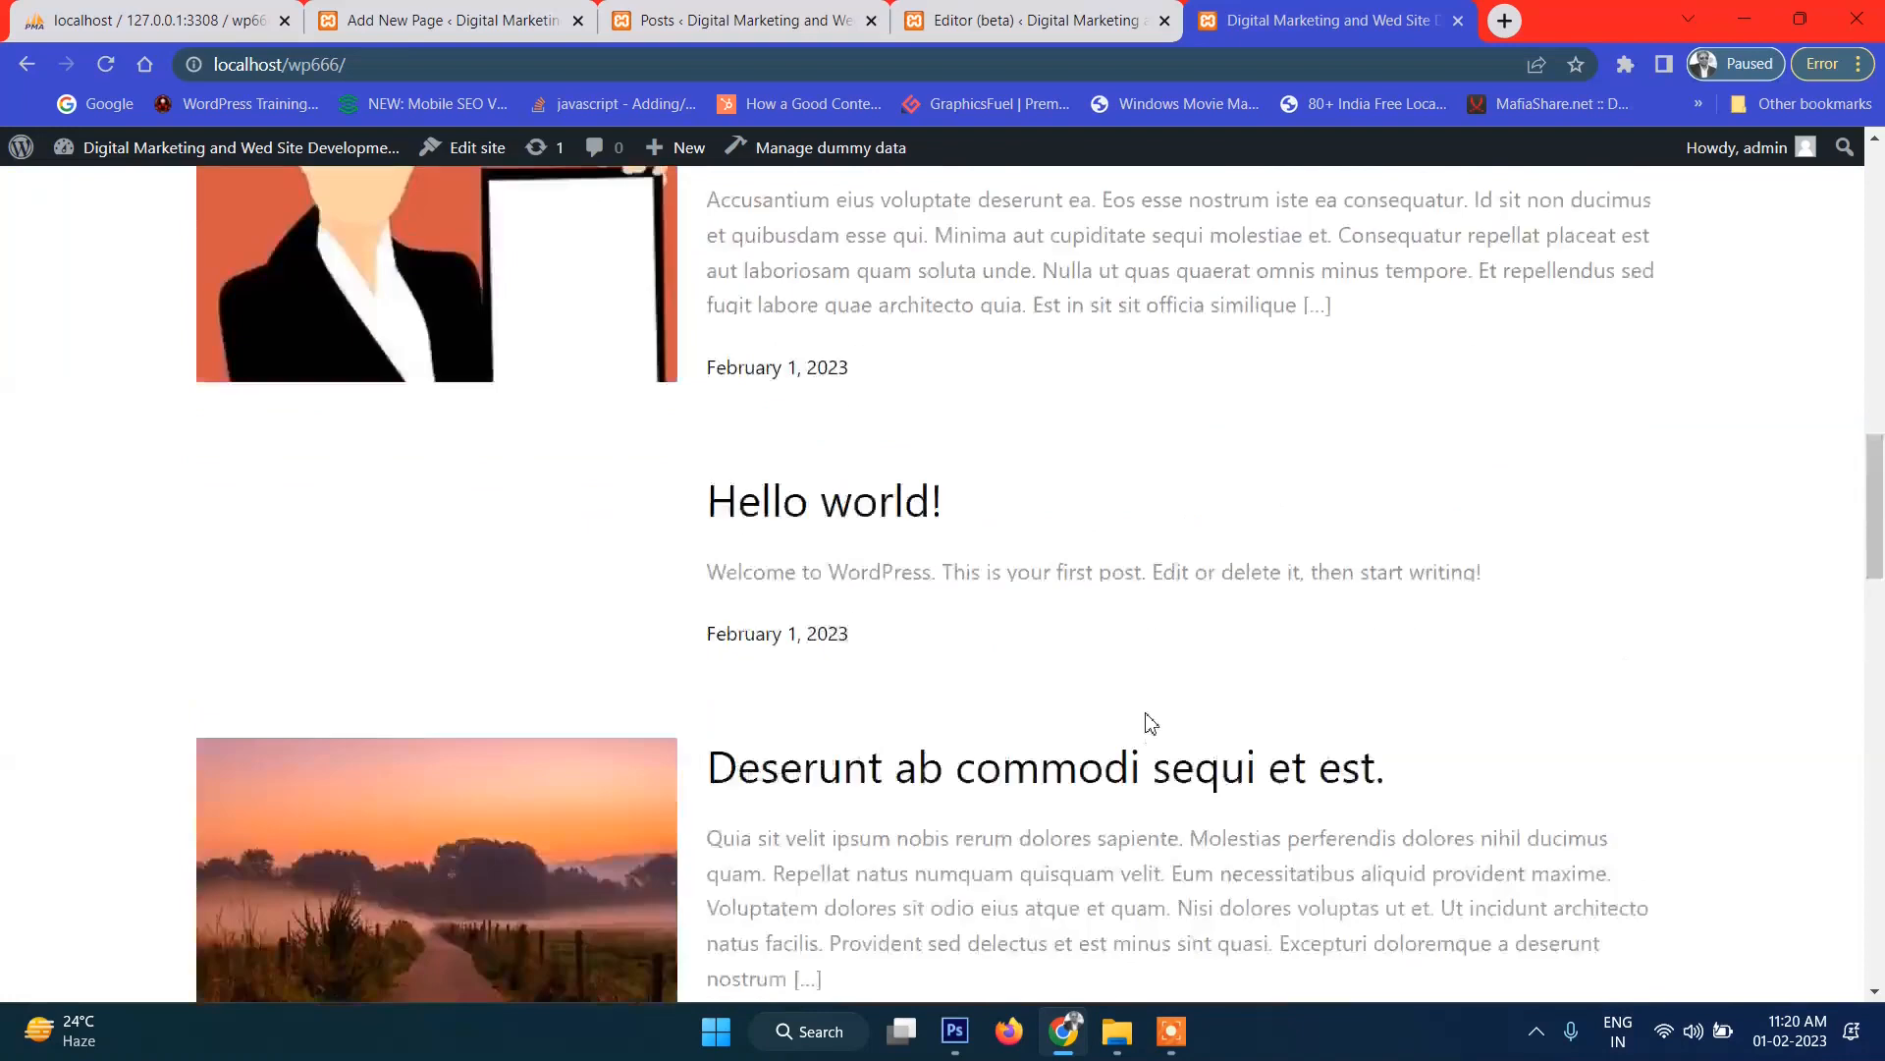
pyautogui.scroll(-2, 1151, 736)
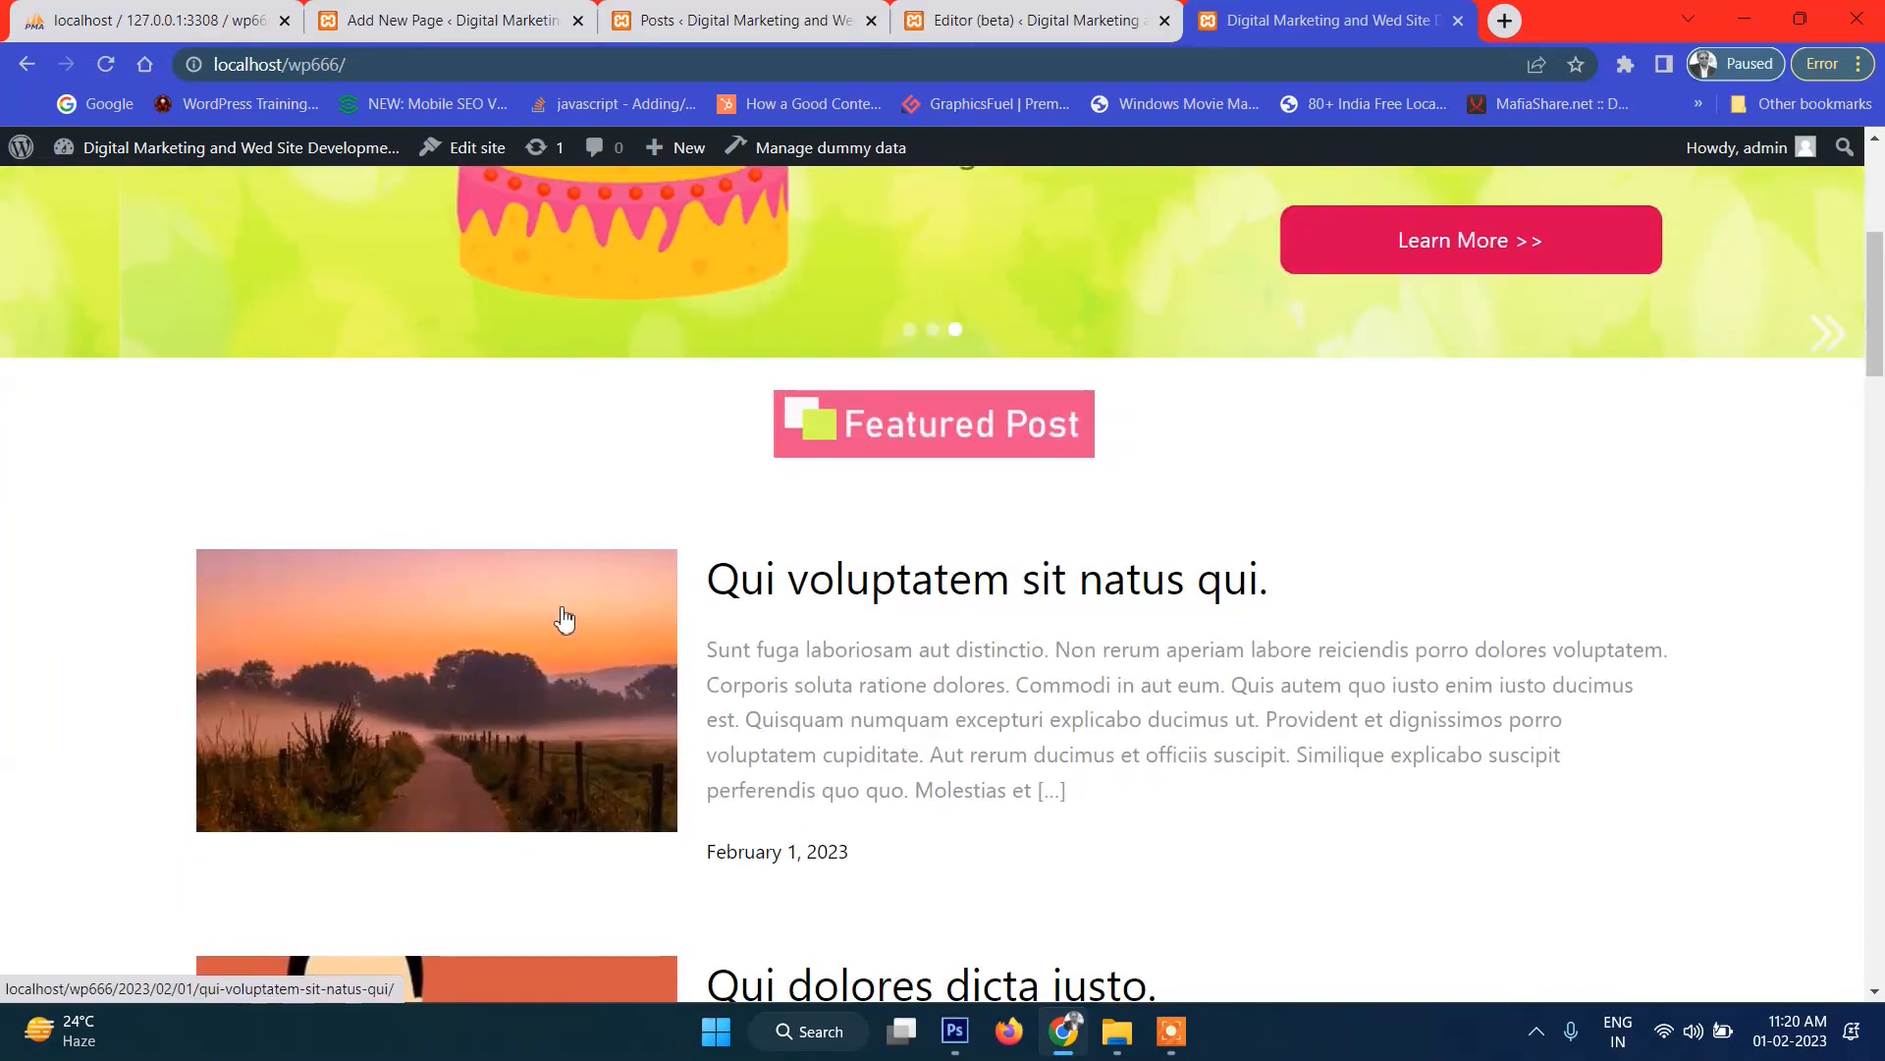
pyautogui.scroll(-2, 564, 622)
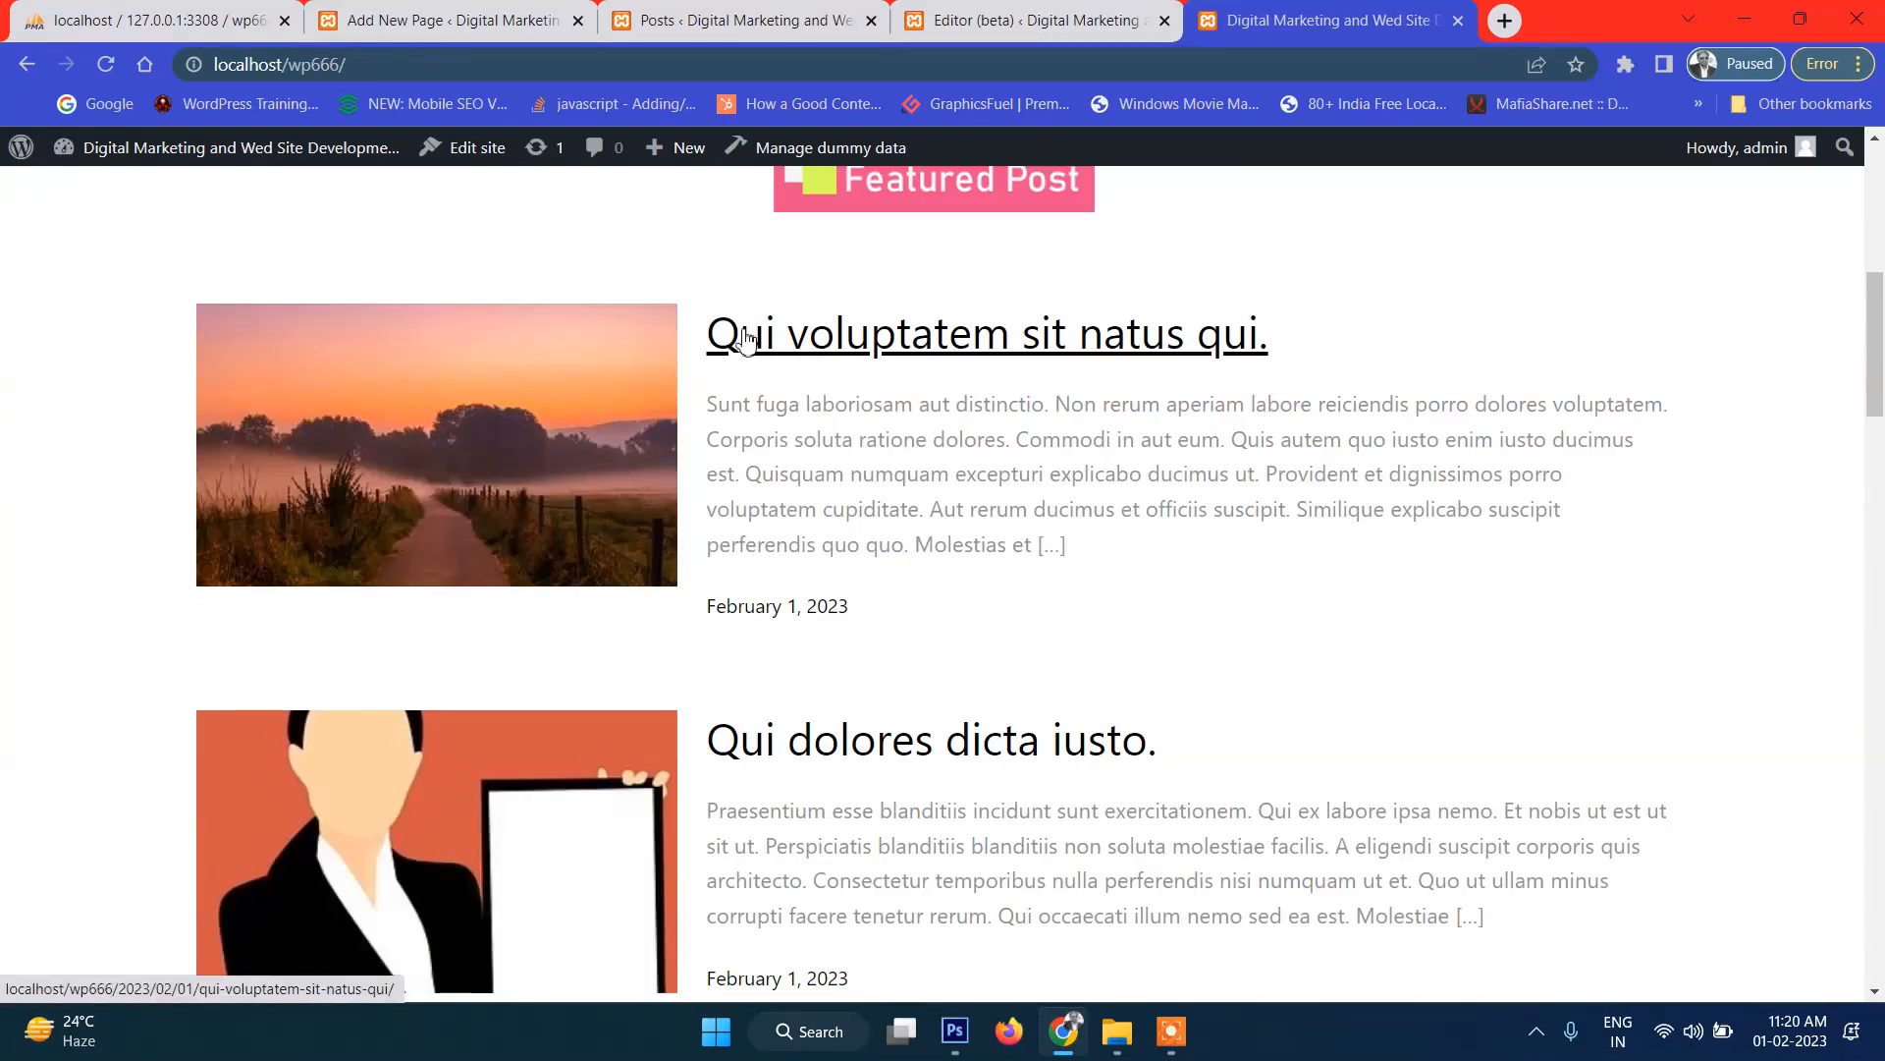
pyautogui.scroll(2, 1271, 344)
pyautogui.scroll(-2, 1267, 378)
pyautogui.moveTo(1327, 351); pyautogui.dragTo(705, 344)
pyautogui.scroll(-2, 1290, 559)
pyautogui.scroll(3, 1263, 573)
pyautogui.click(1262, 575)
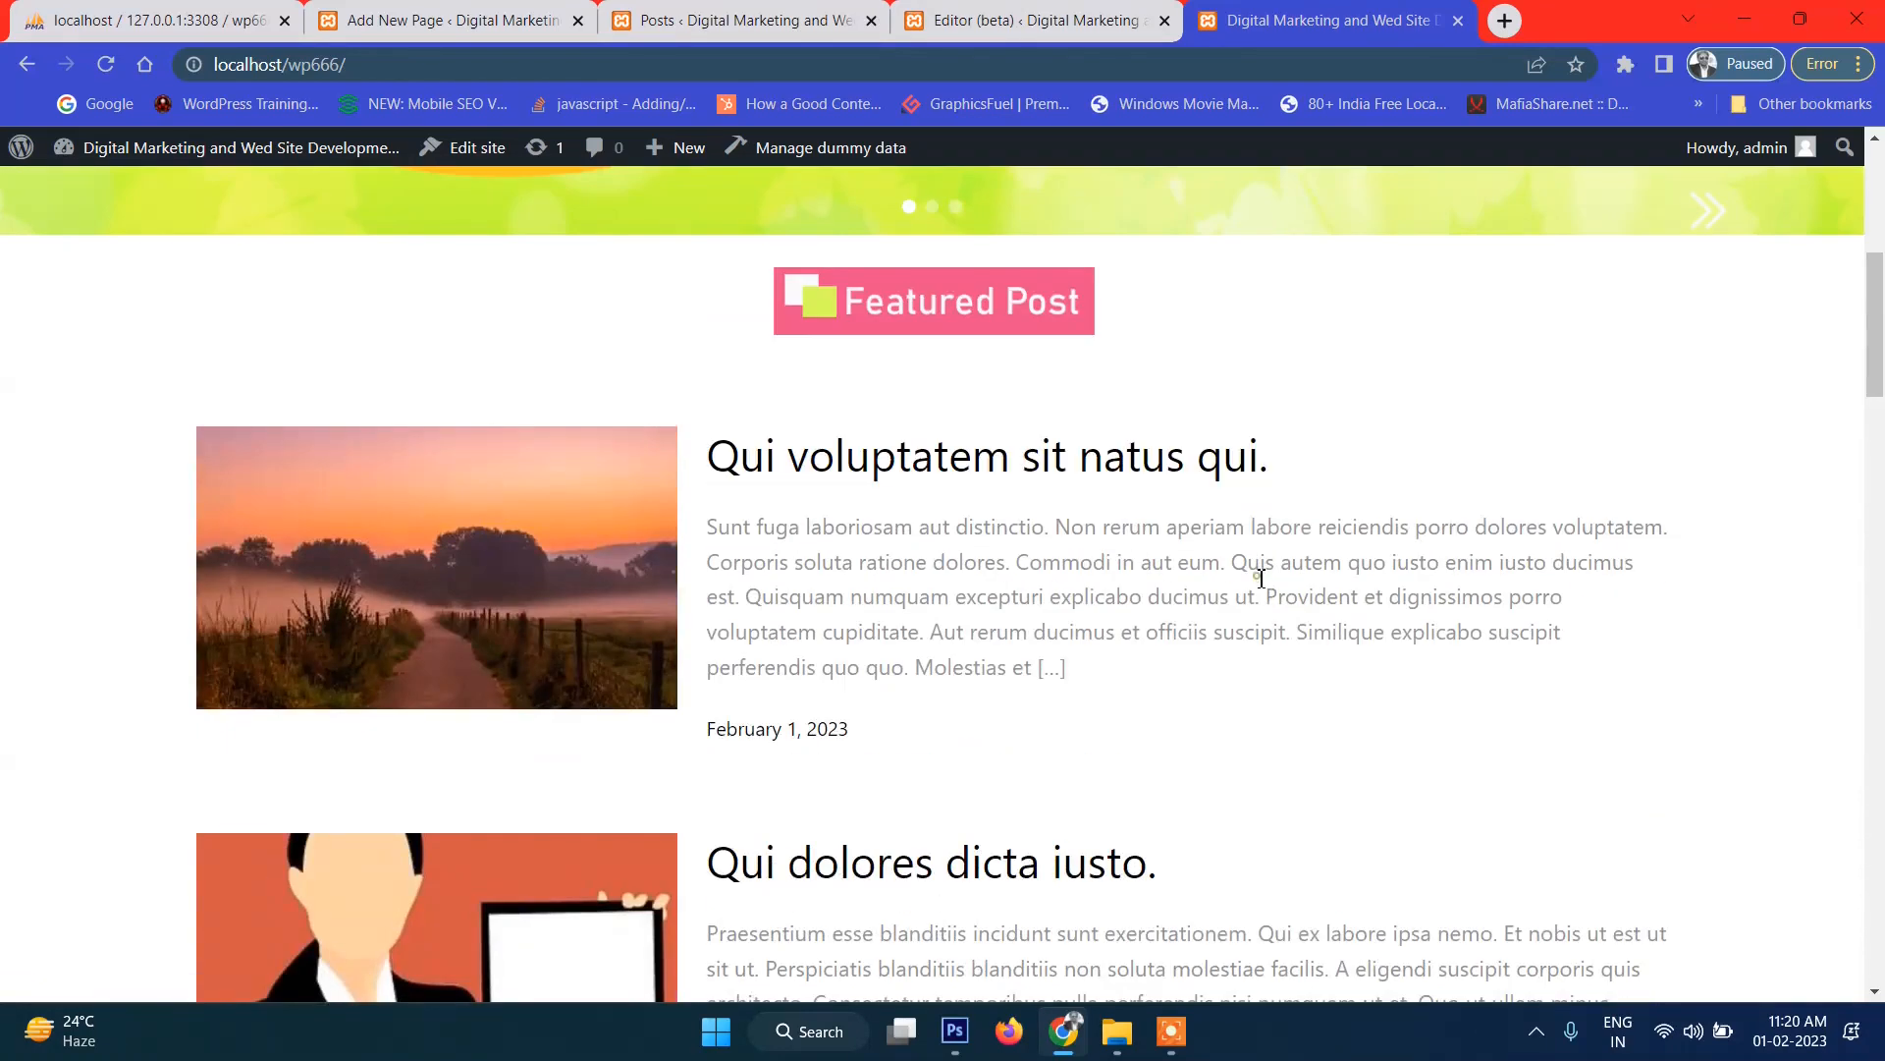
pyautogui.click(1021, 39)
pyautogui.click(1027, 478)
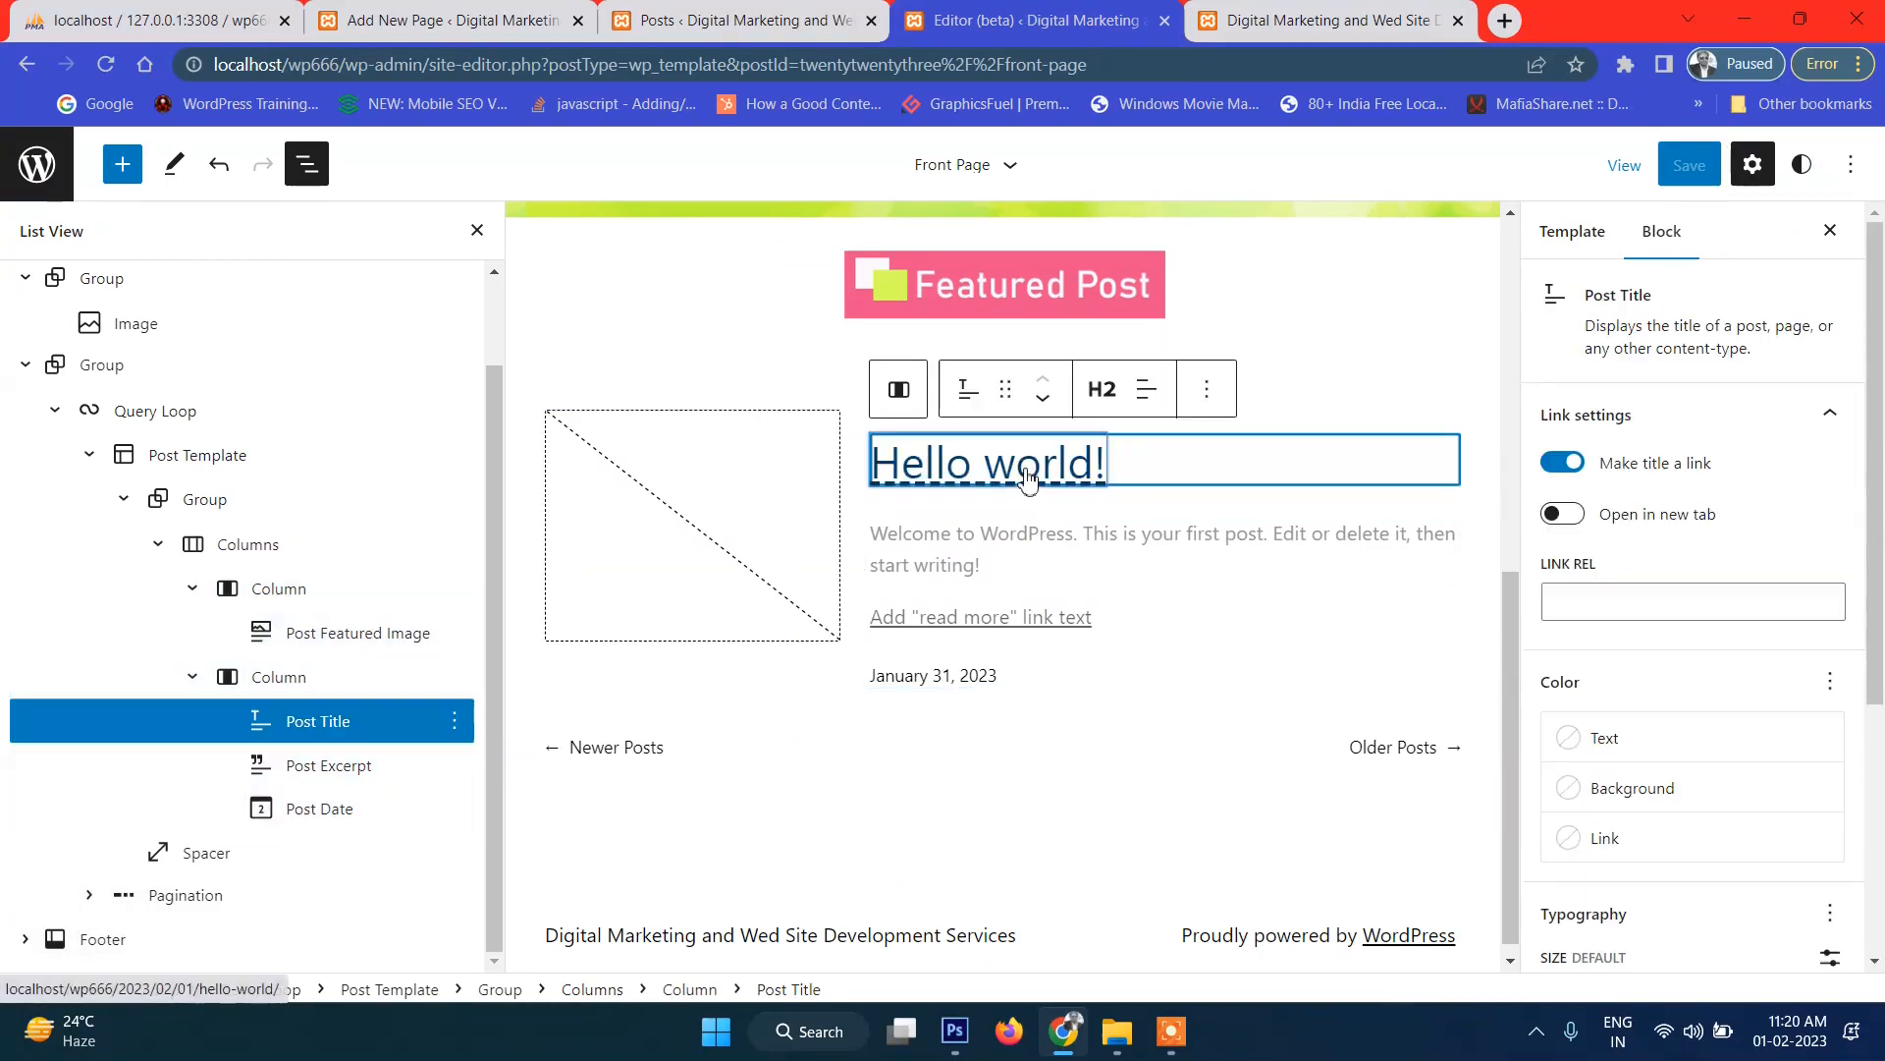
# Colour the Post Title text Vivid red (CF2E2E) and save the template.
pyautogui.scroll(-1, 1660, 661)
pyautogui.click(1640, 619)
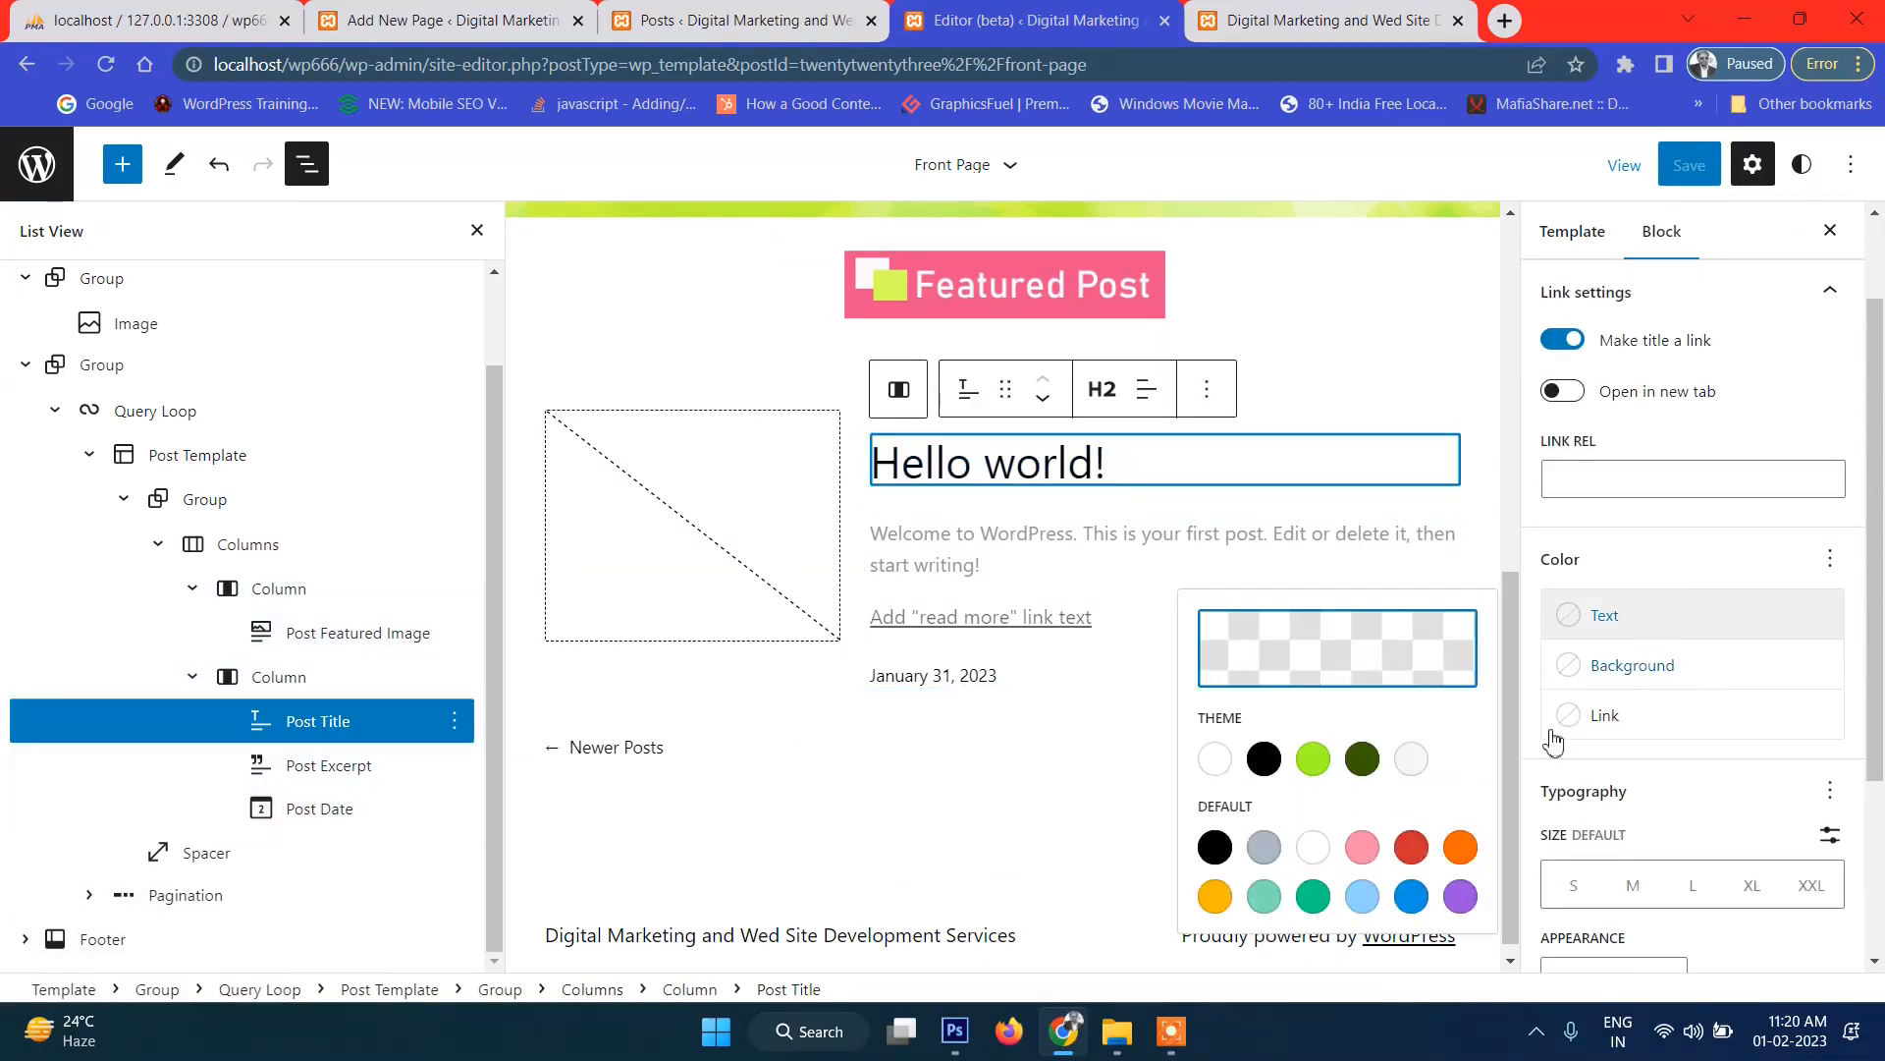
pyautogui.click(1417, 854)
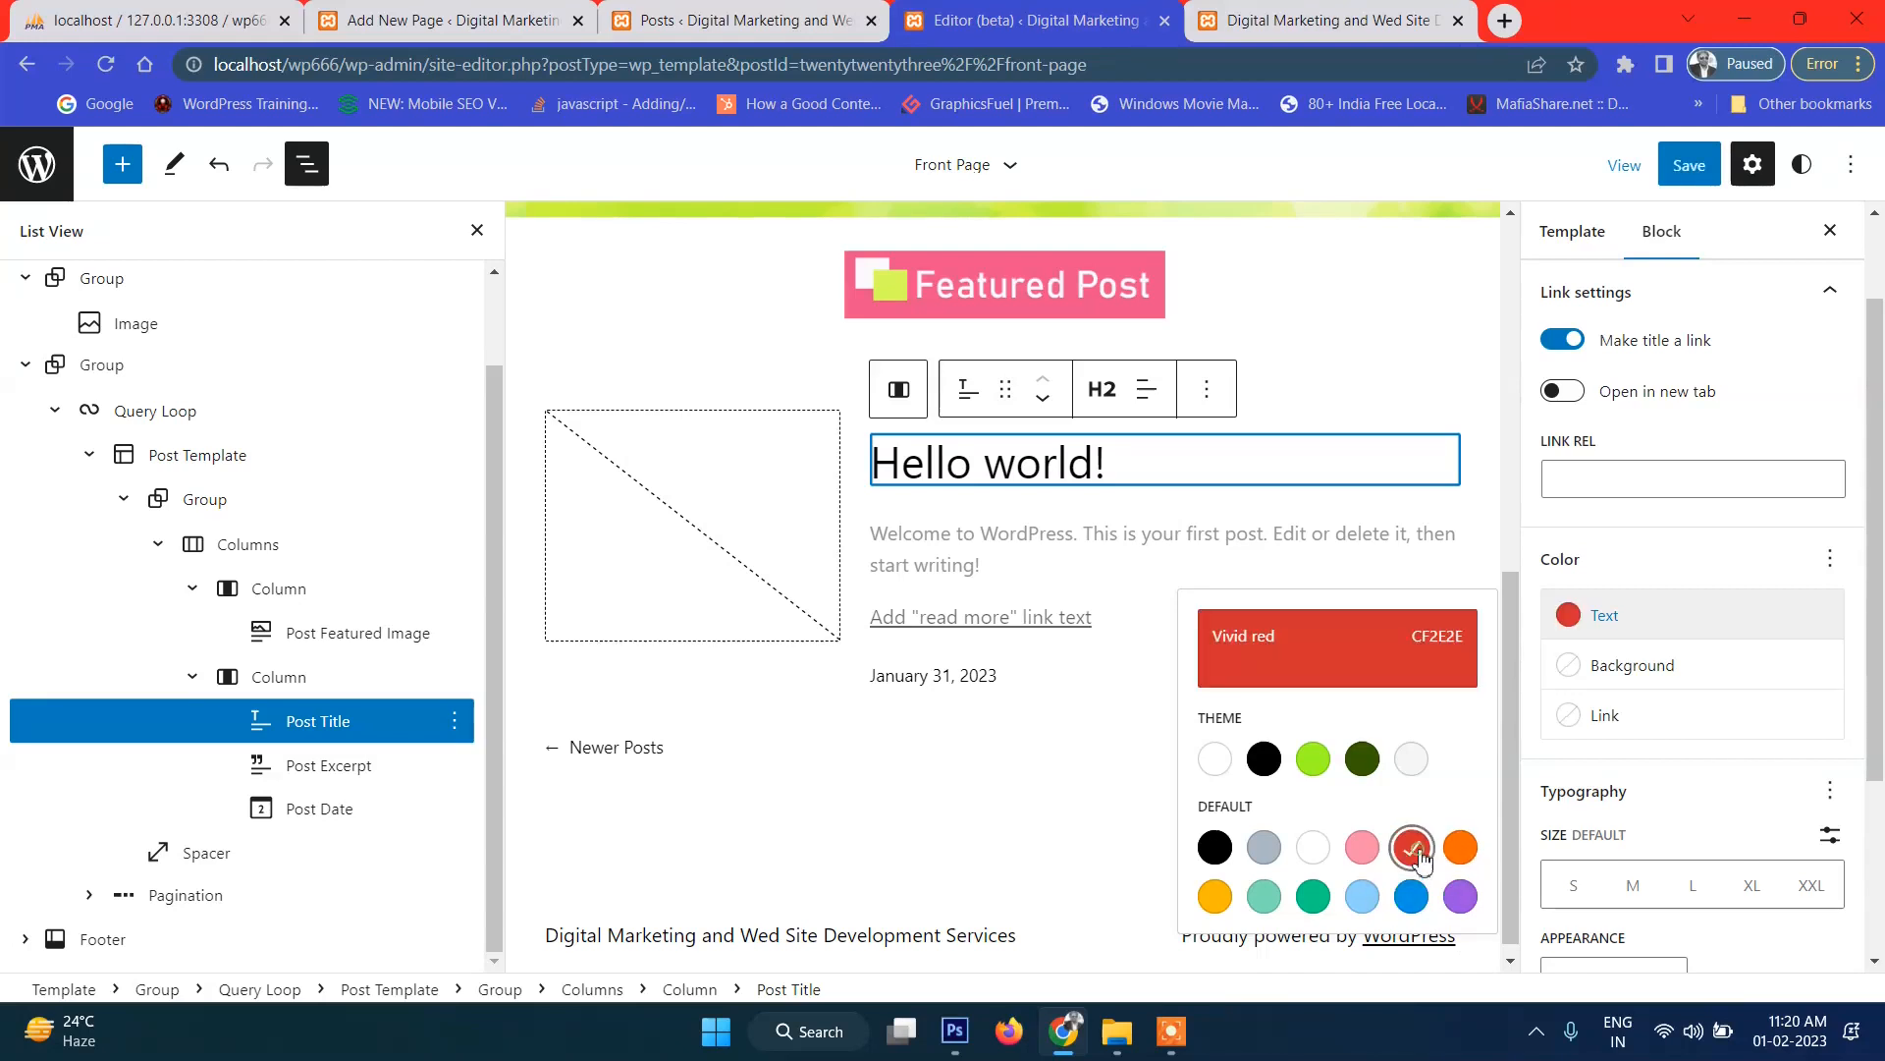
pyautogui.click(1687, 167)
pyautogui.click(1667, 172)
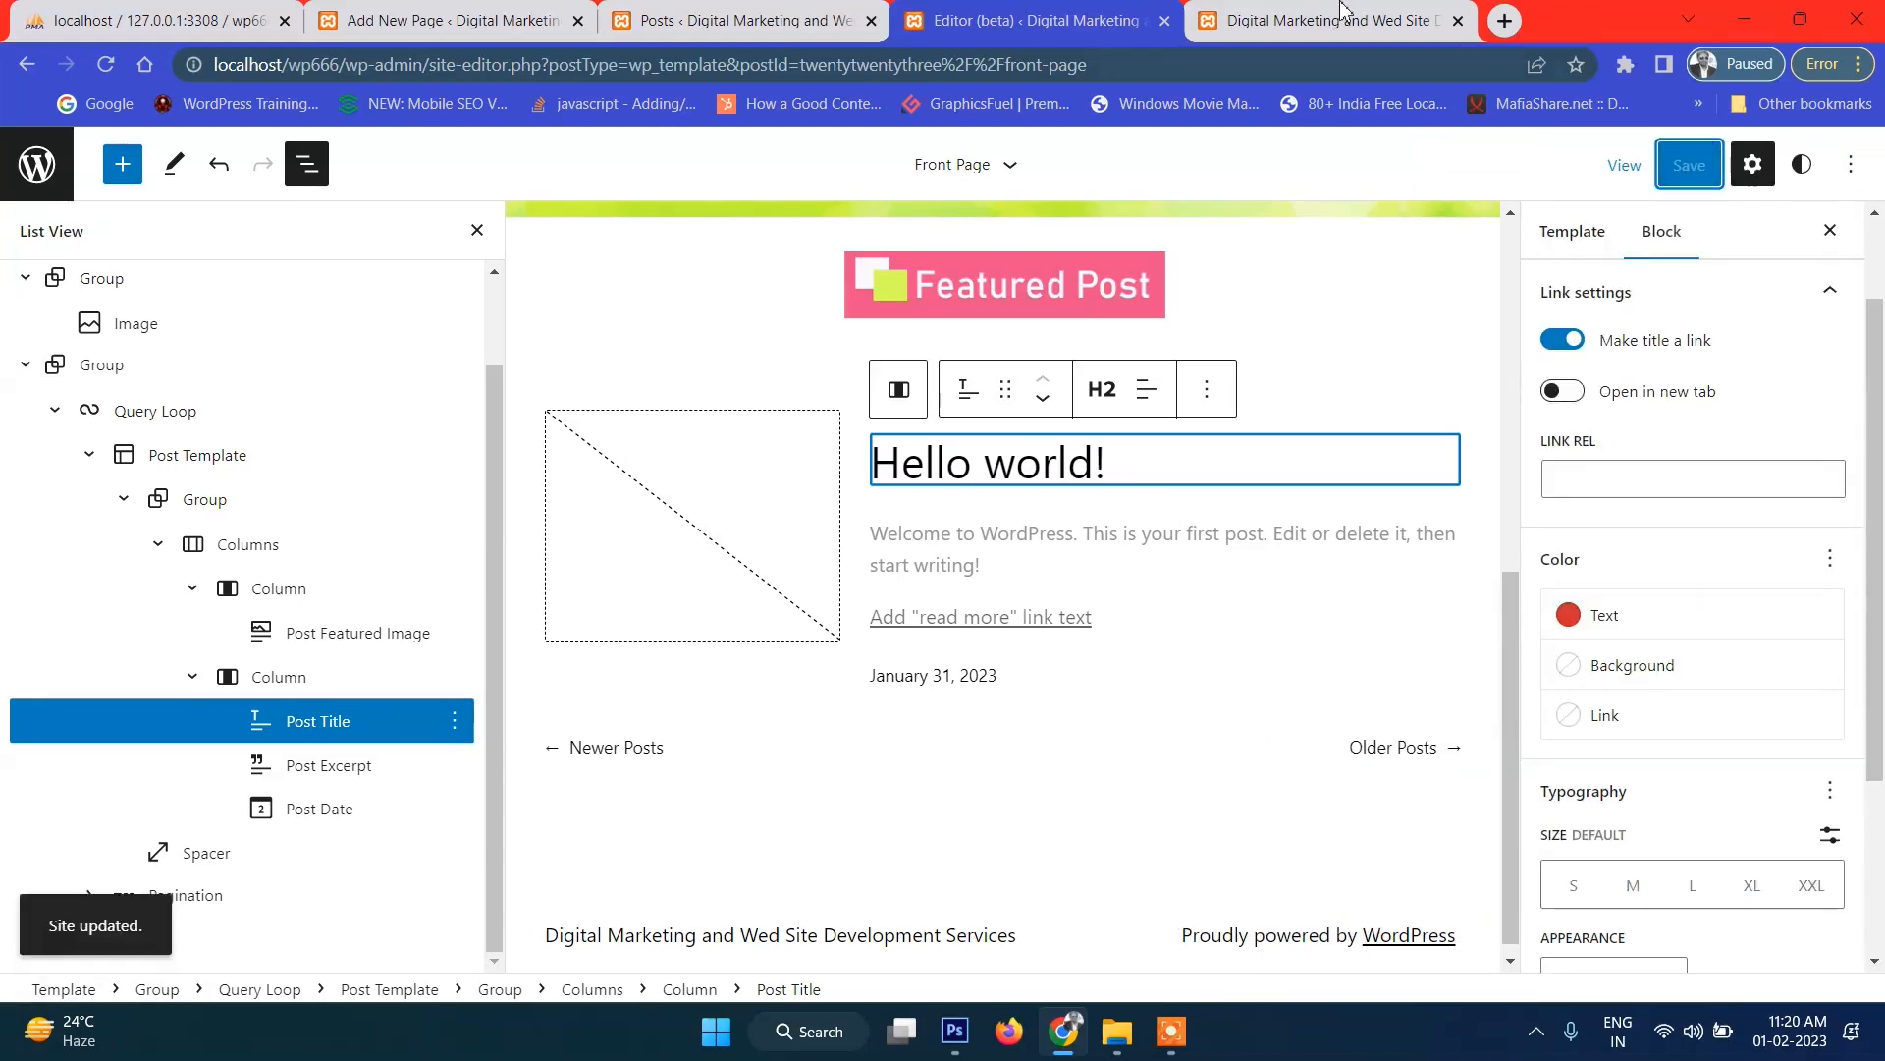
# Preview the posts on the front page, then open the Columns block's options in the editor.
pyautogui.click(1345, 16)
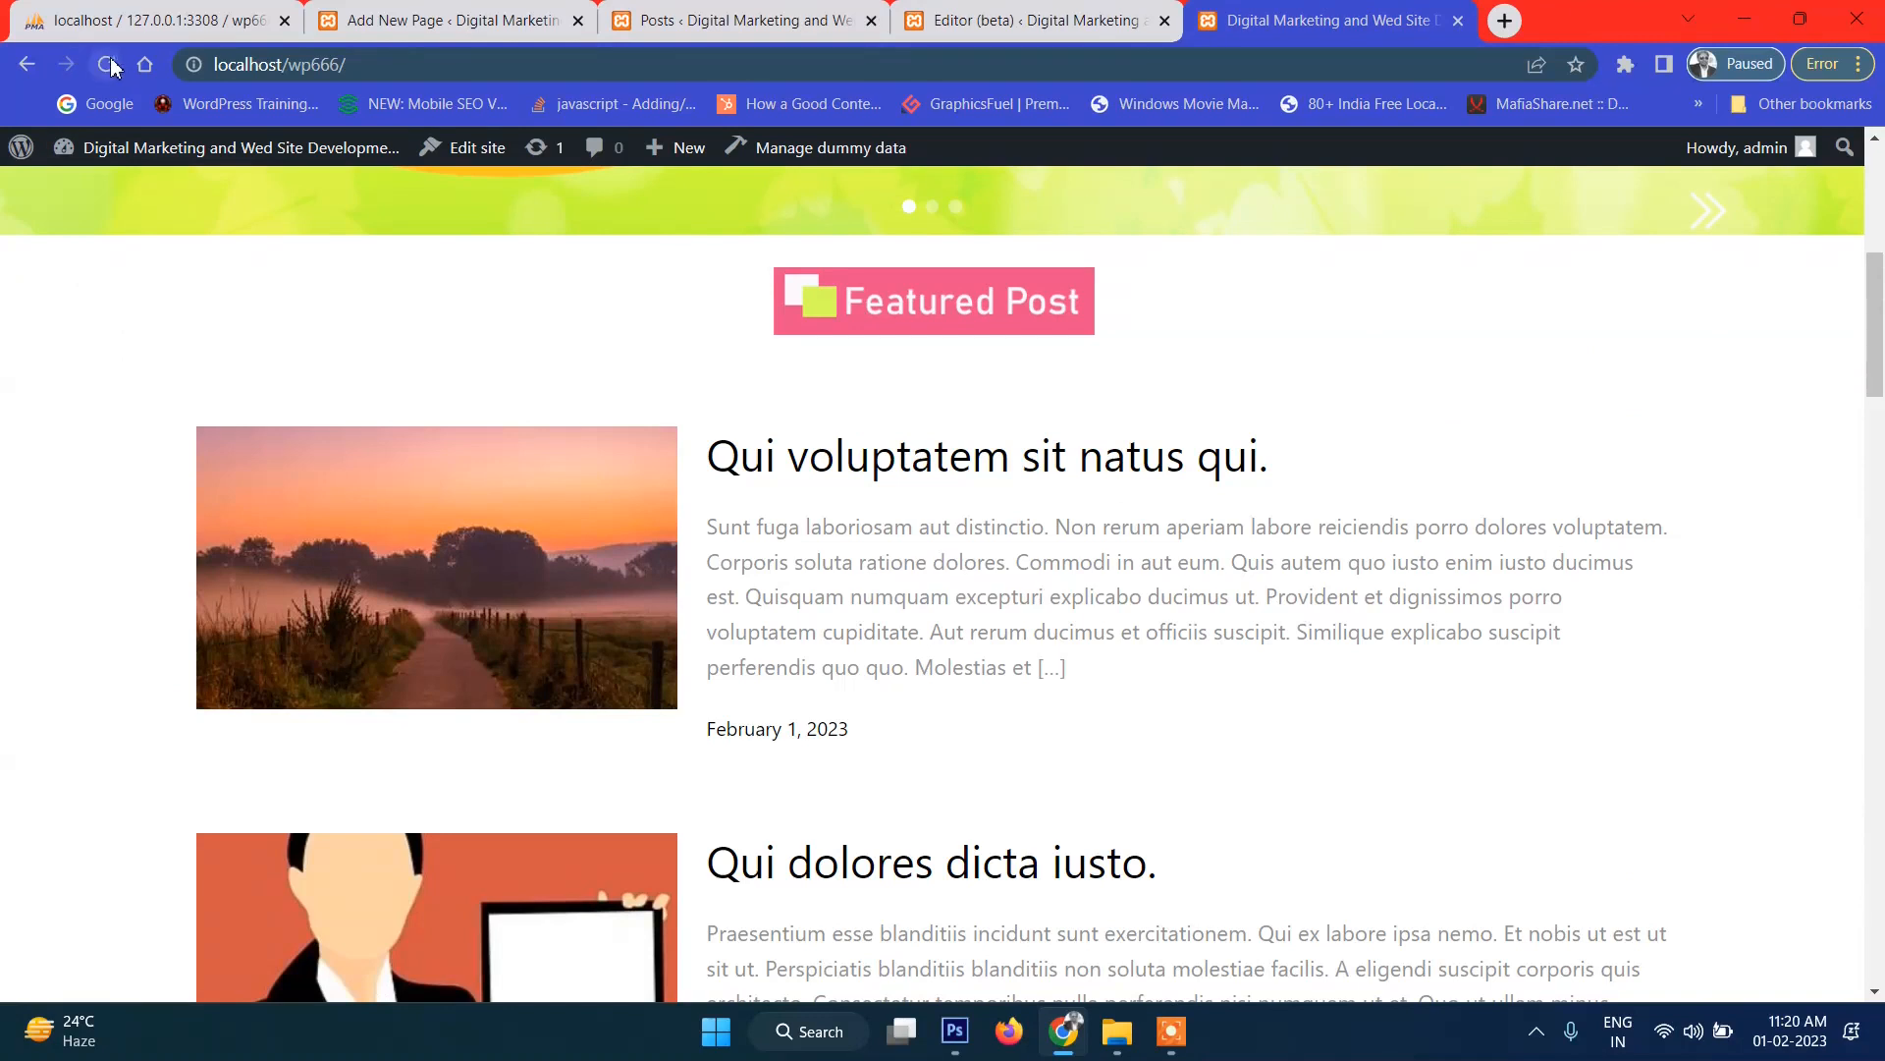
pyautogui.scroll(-3, 981, 390)
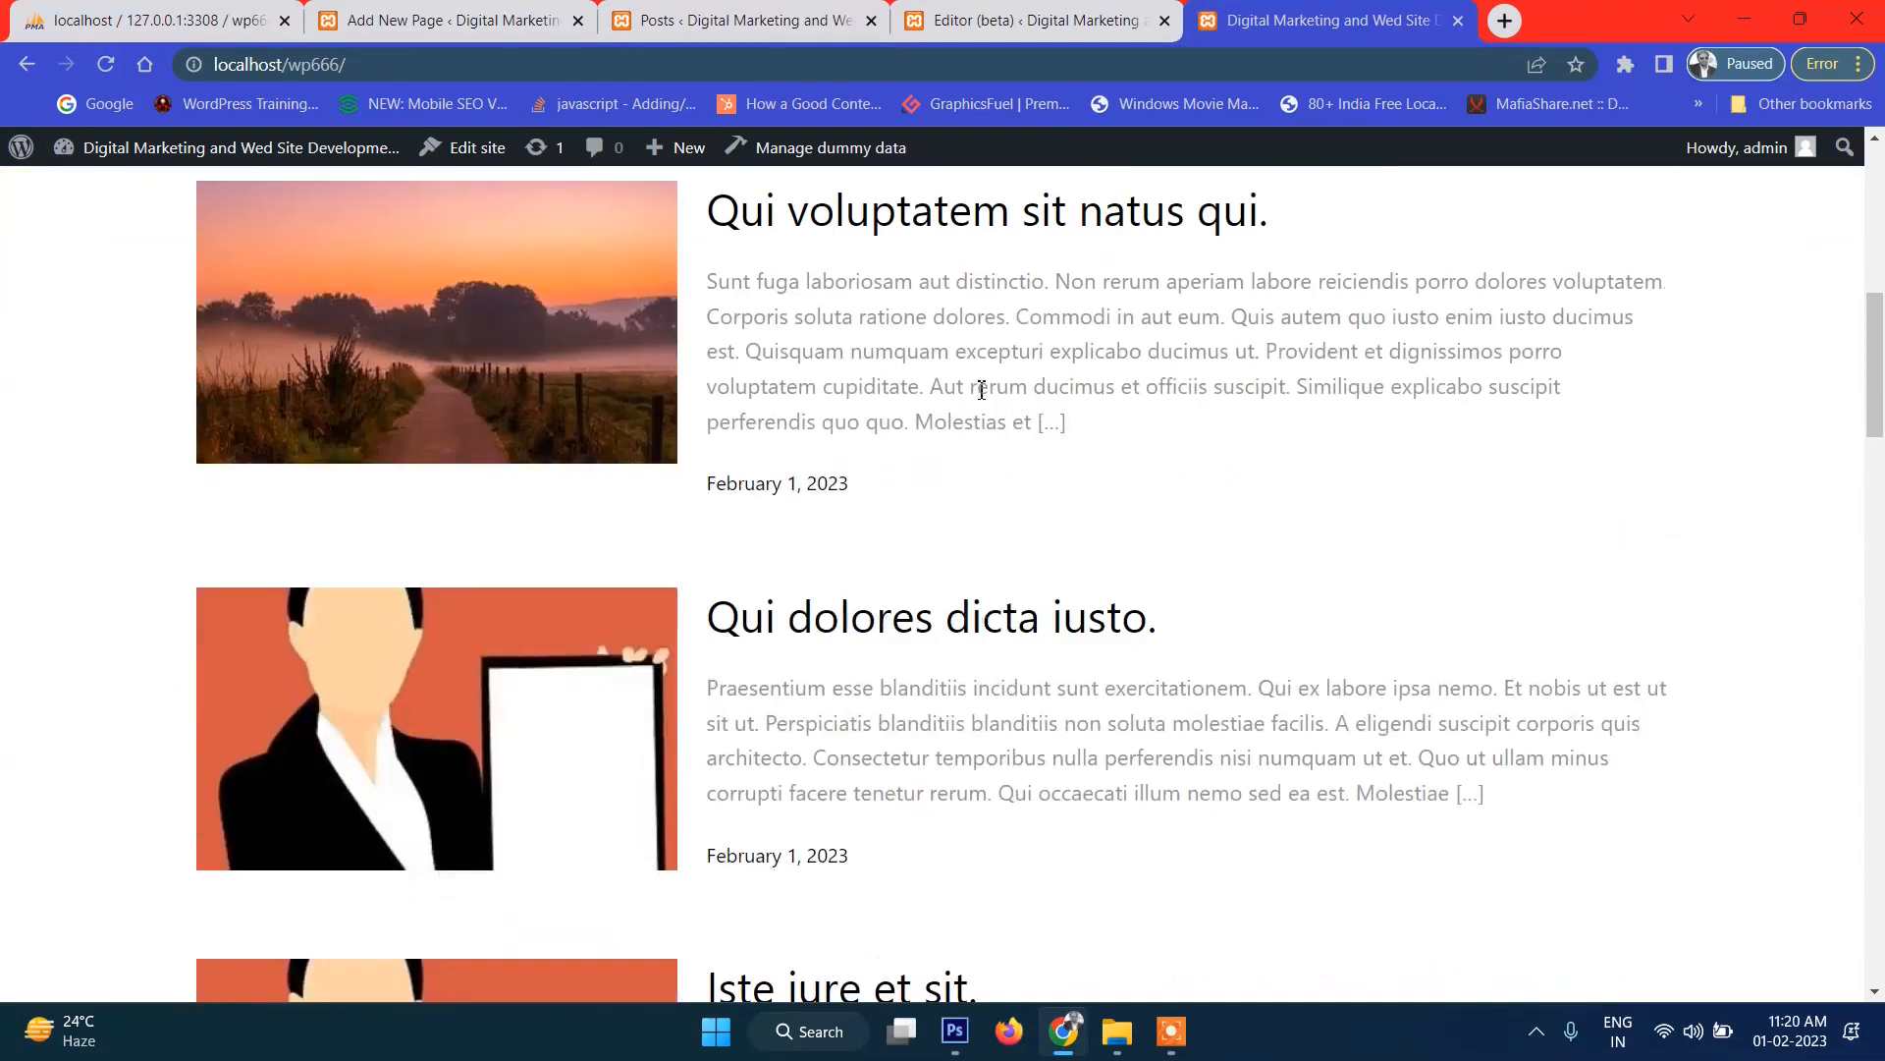
pyautogui.scroll(6, 951, 441)
pyautogui.scroll(-4, 956, 544)
pyautogui.scroll(-15, 993, 547)
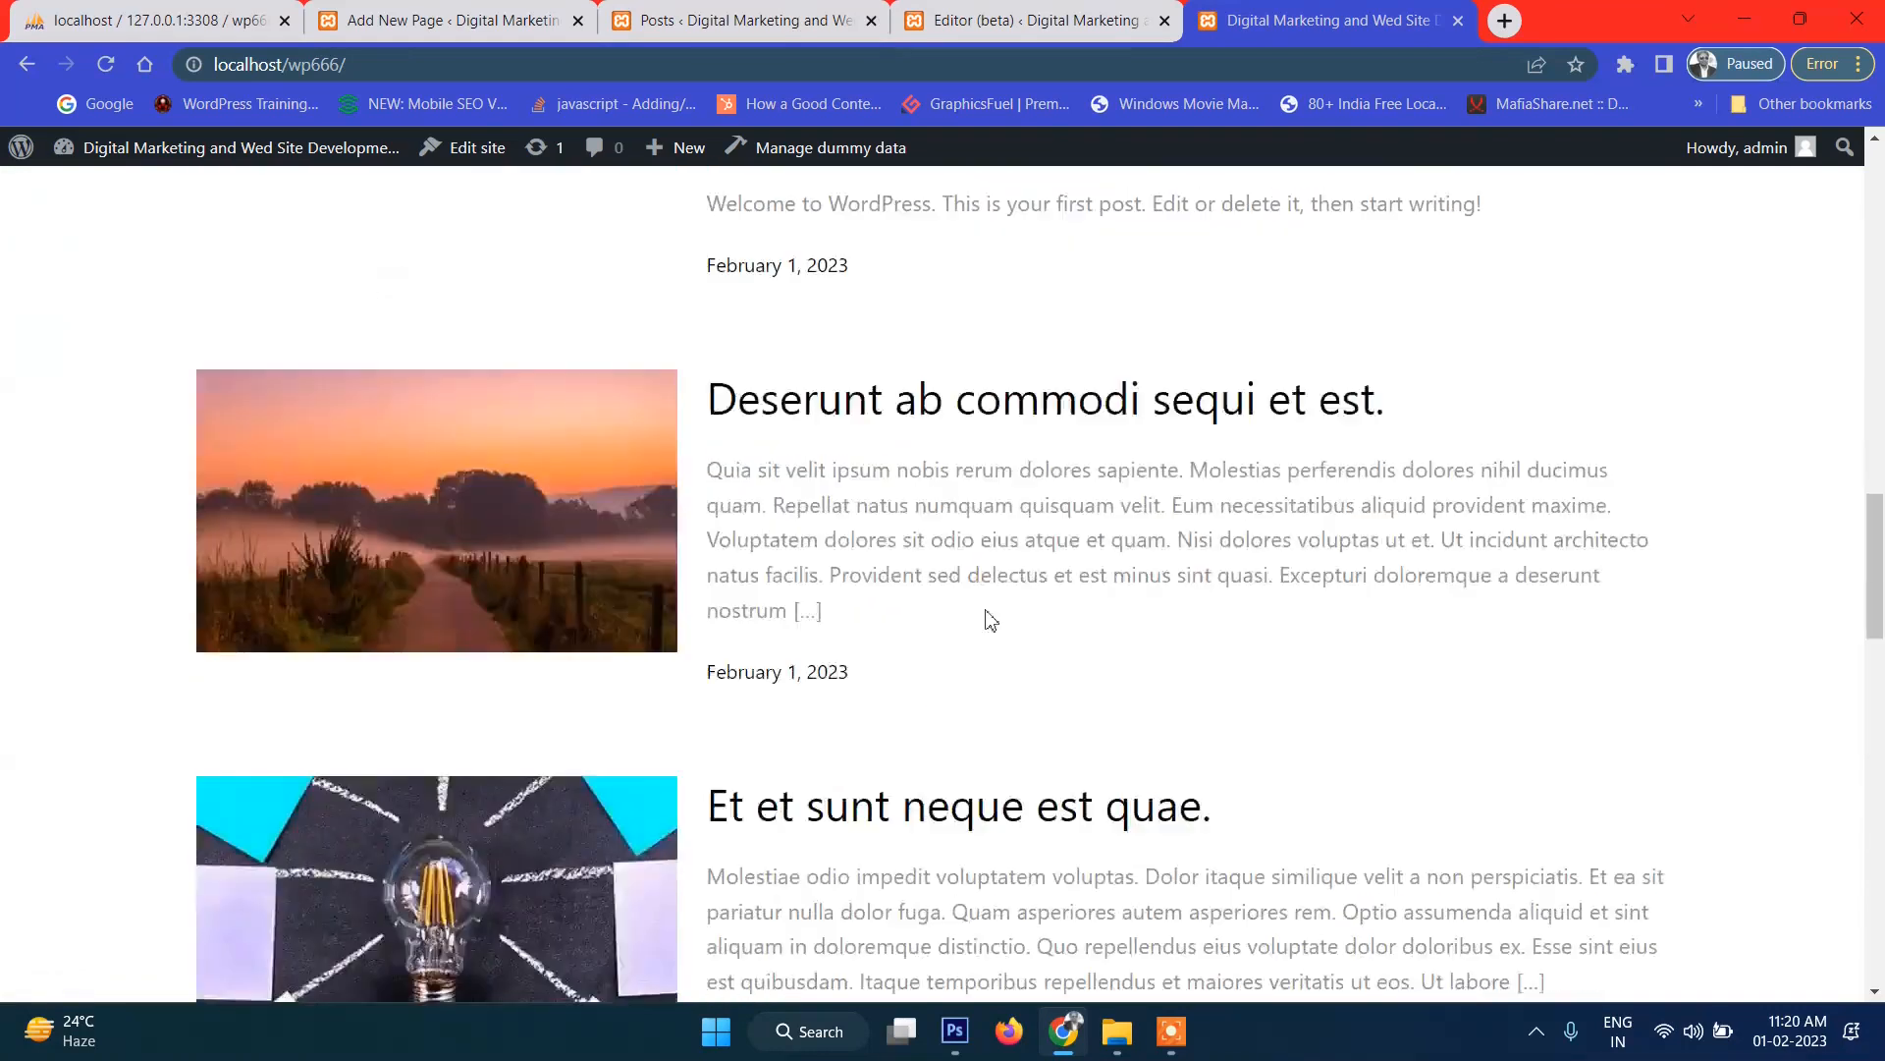
pyautogui.scroll(15, 982, 633)
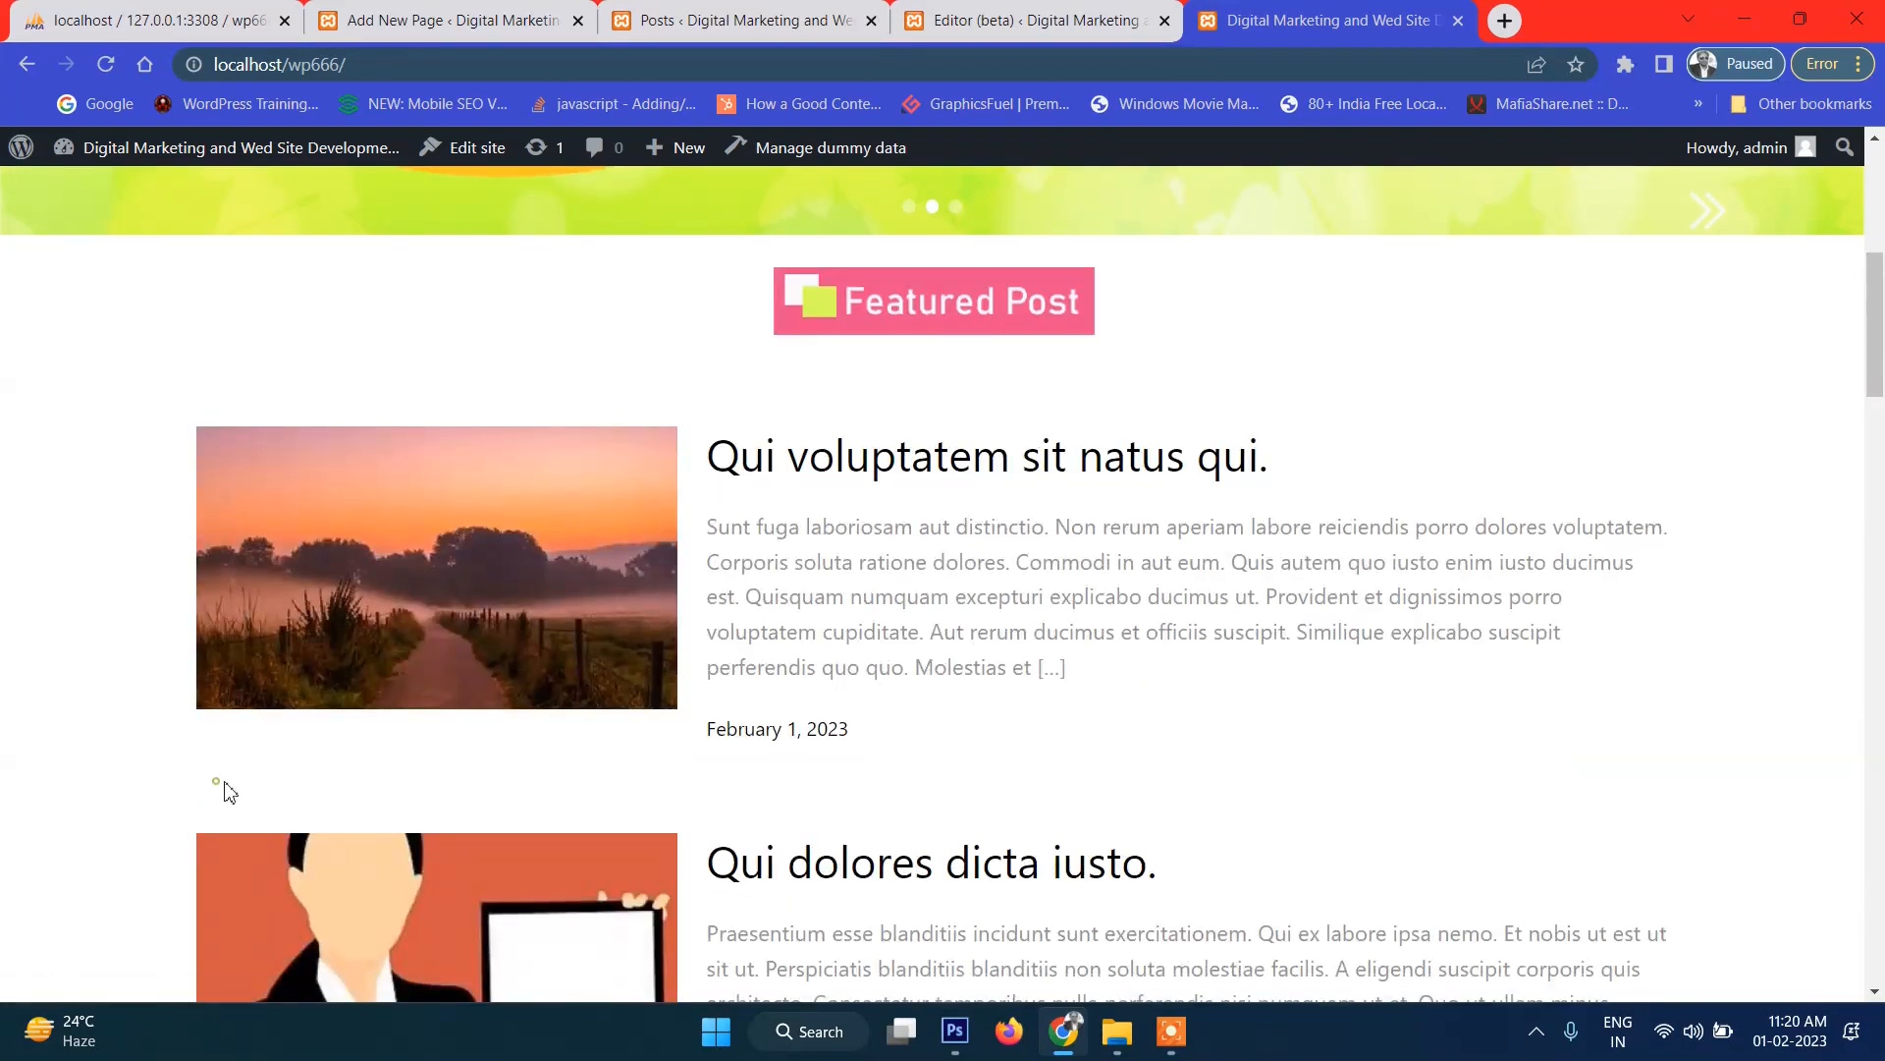
pyautogui.hotkey('ctrl', 'shift', 'Tab')
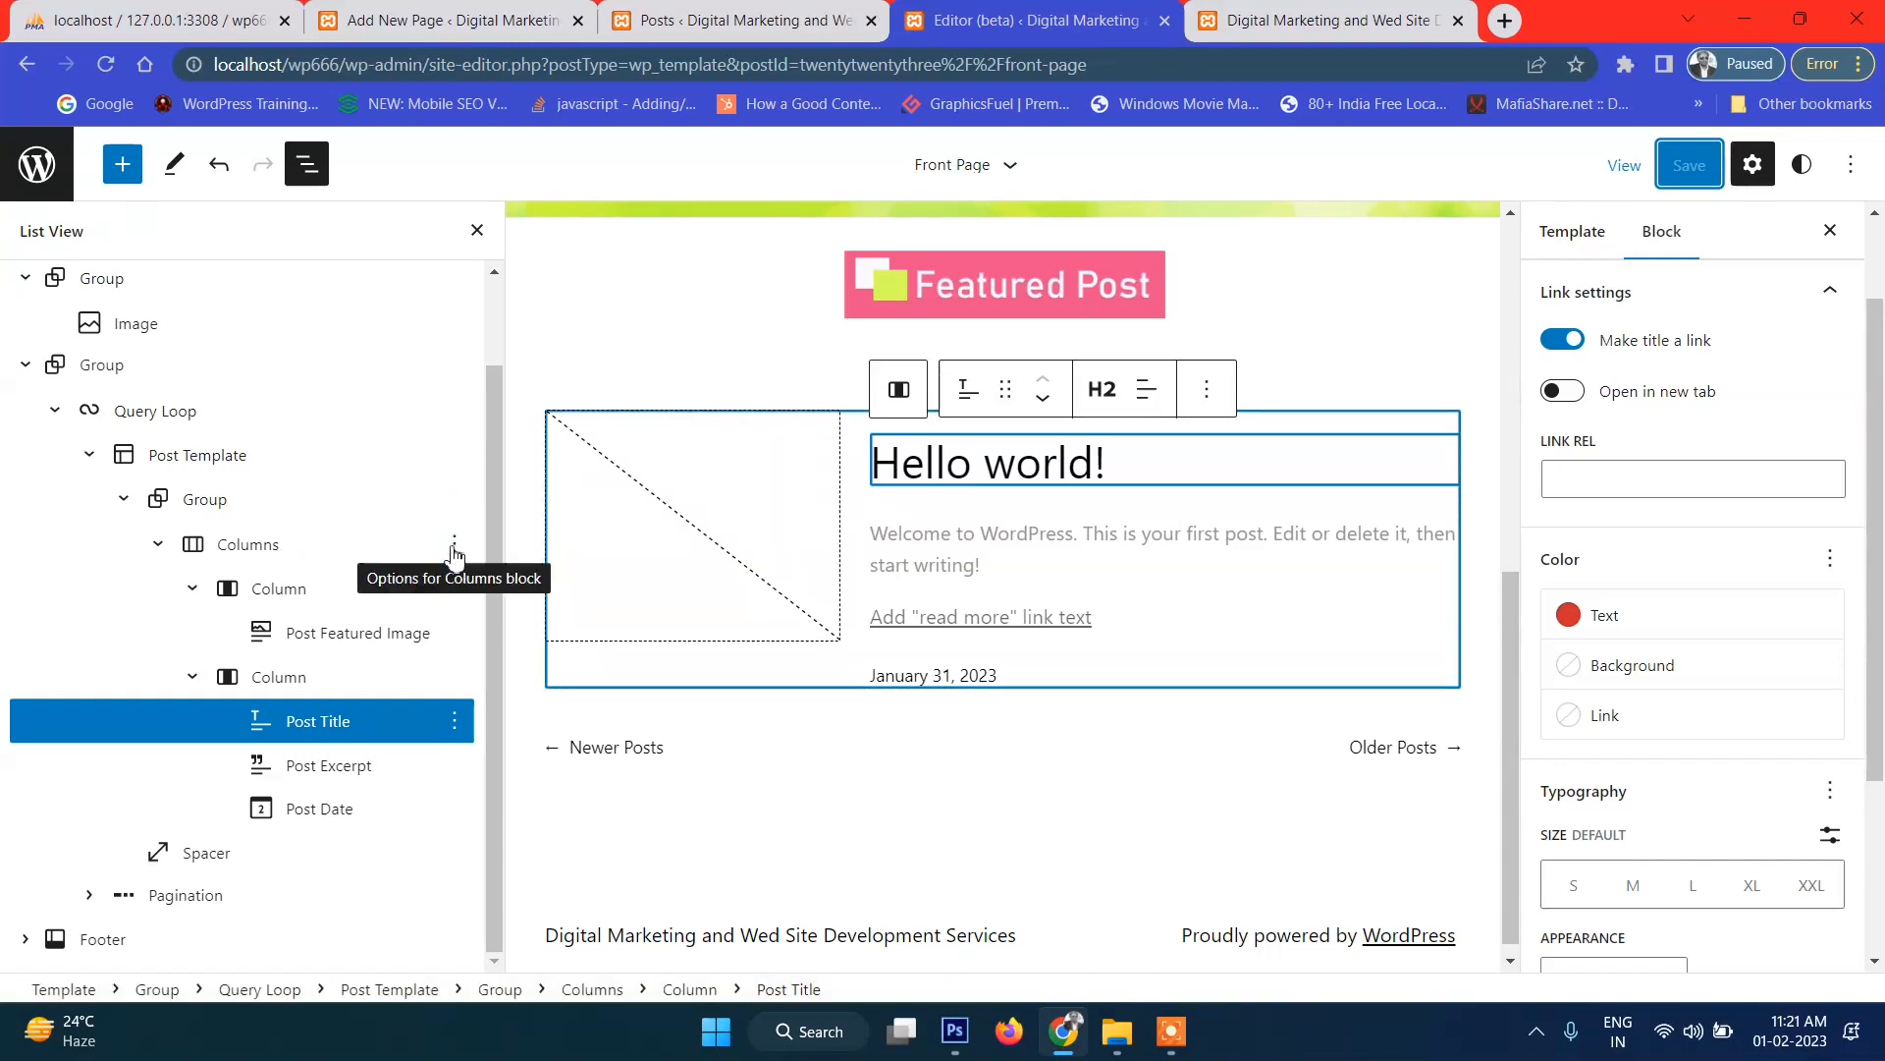
pyautogui.click(453, 546)
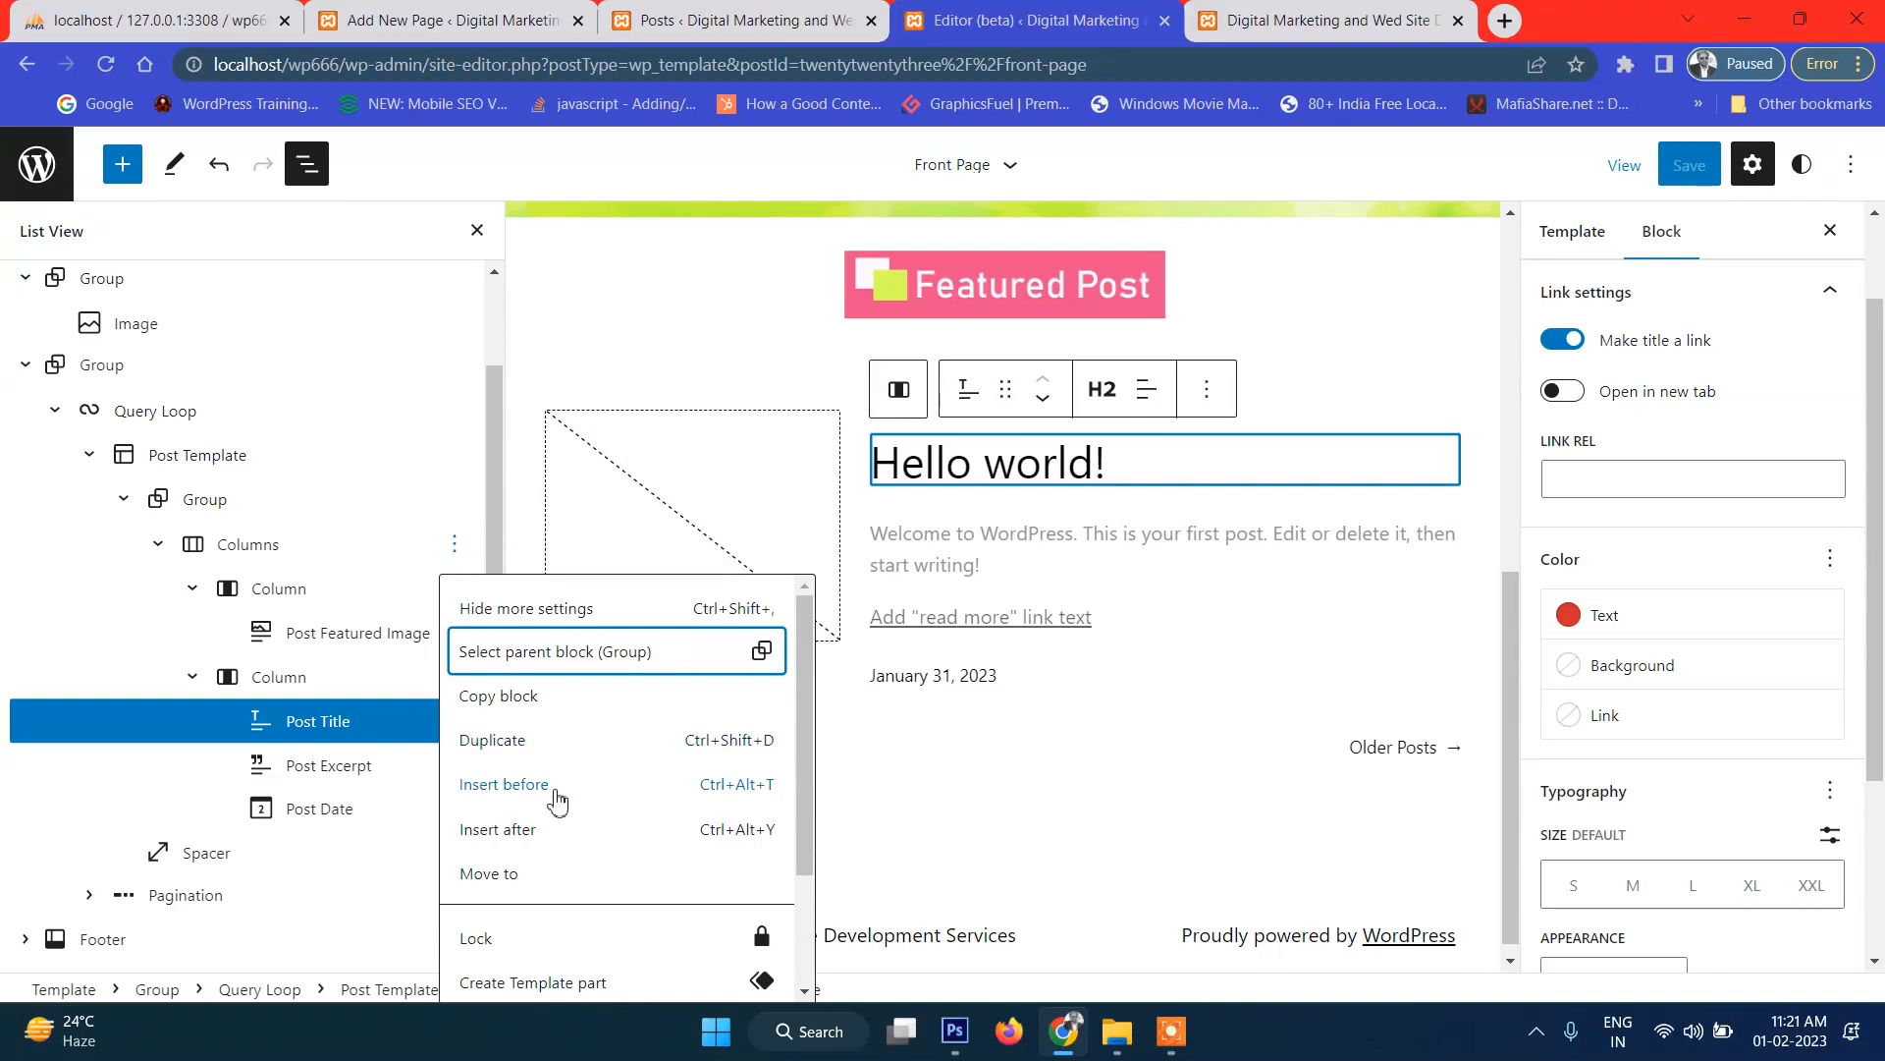
# Add a Wide Line separator with Primary green background after the post columns.
pyautogui.click(547, 837)
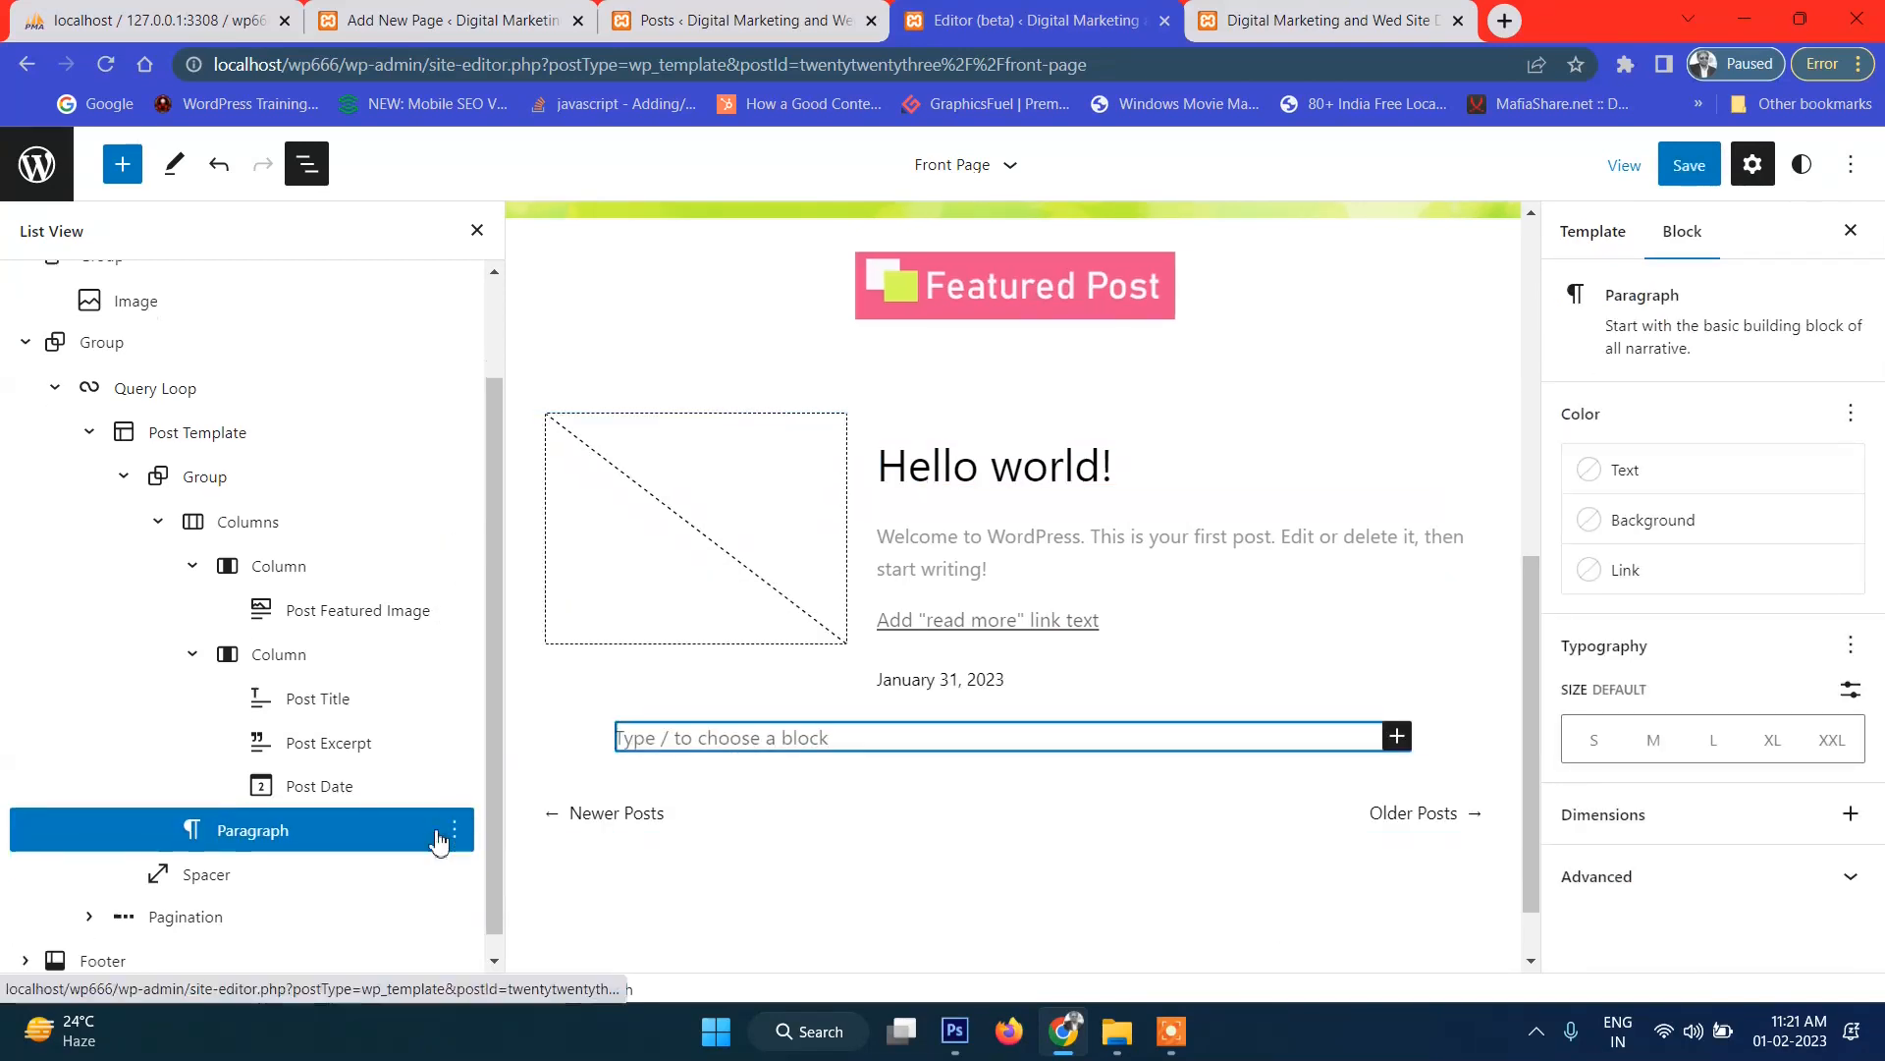
pyautogui.click(1396, 737)
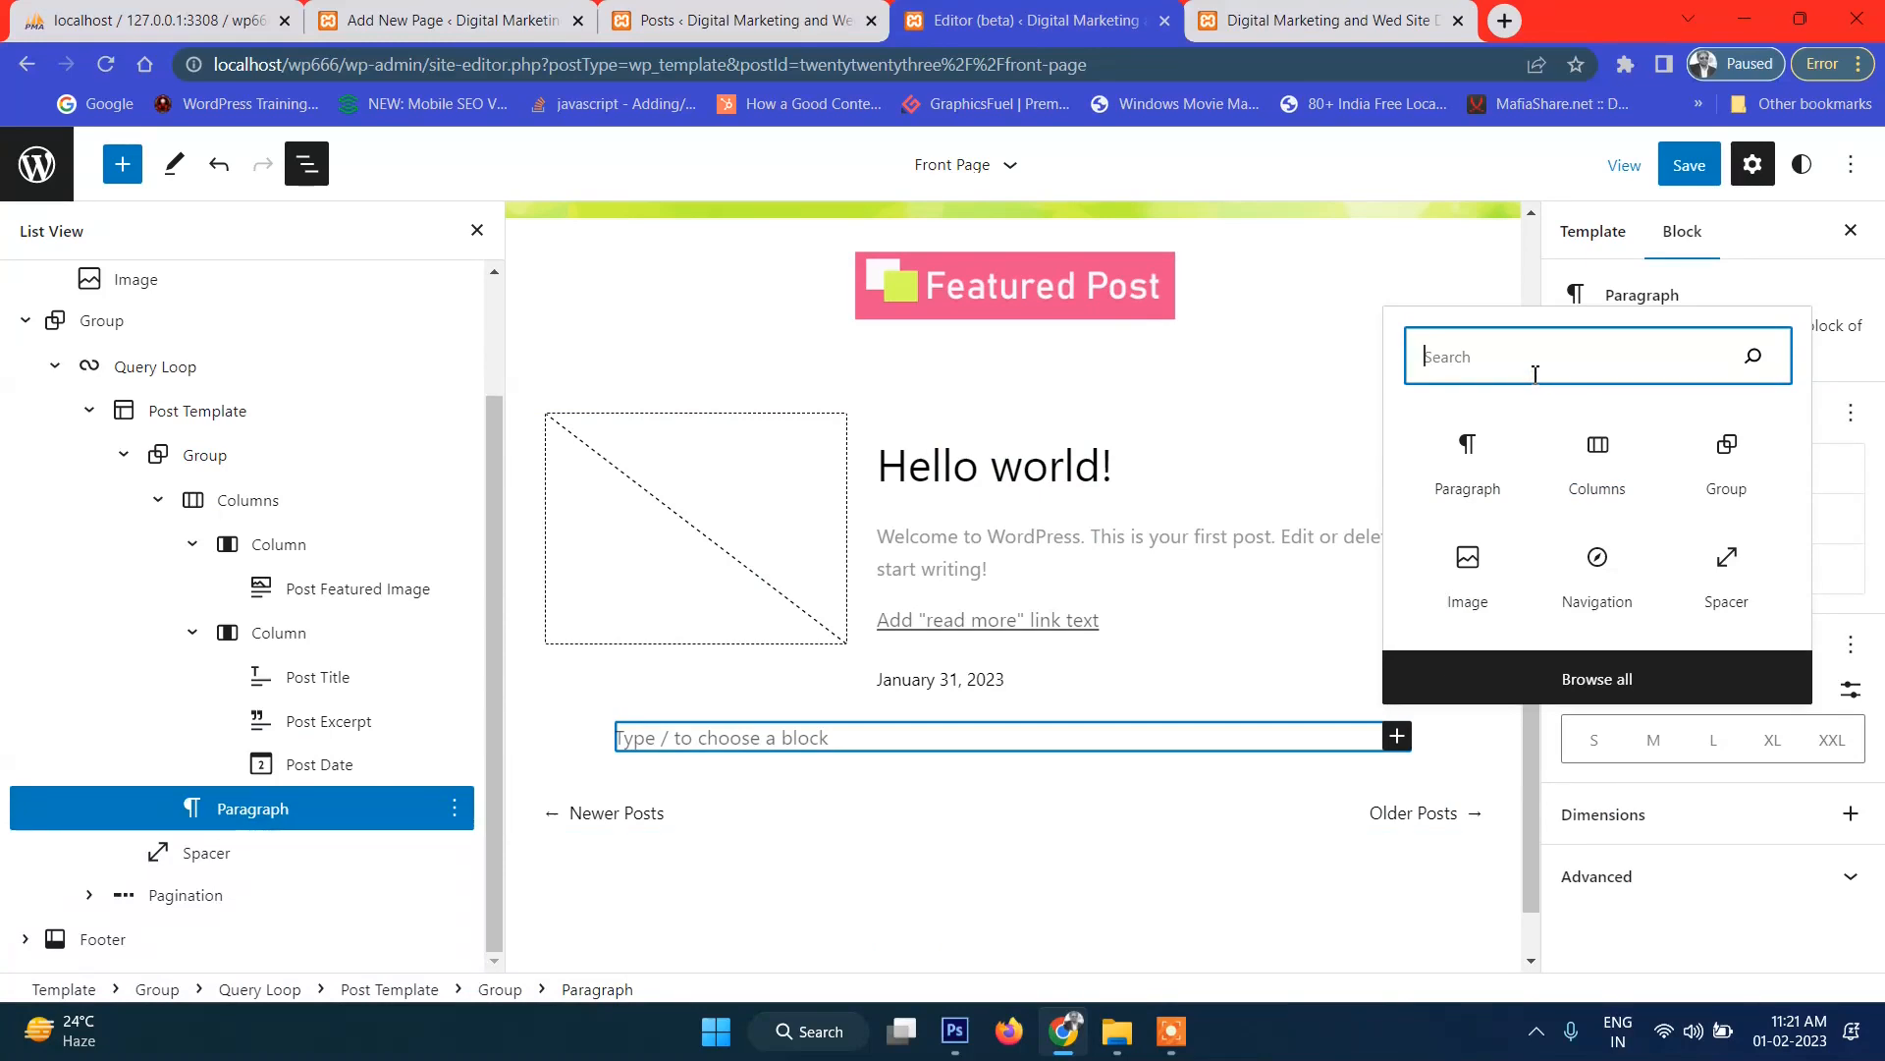
pyautogui.write('div')
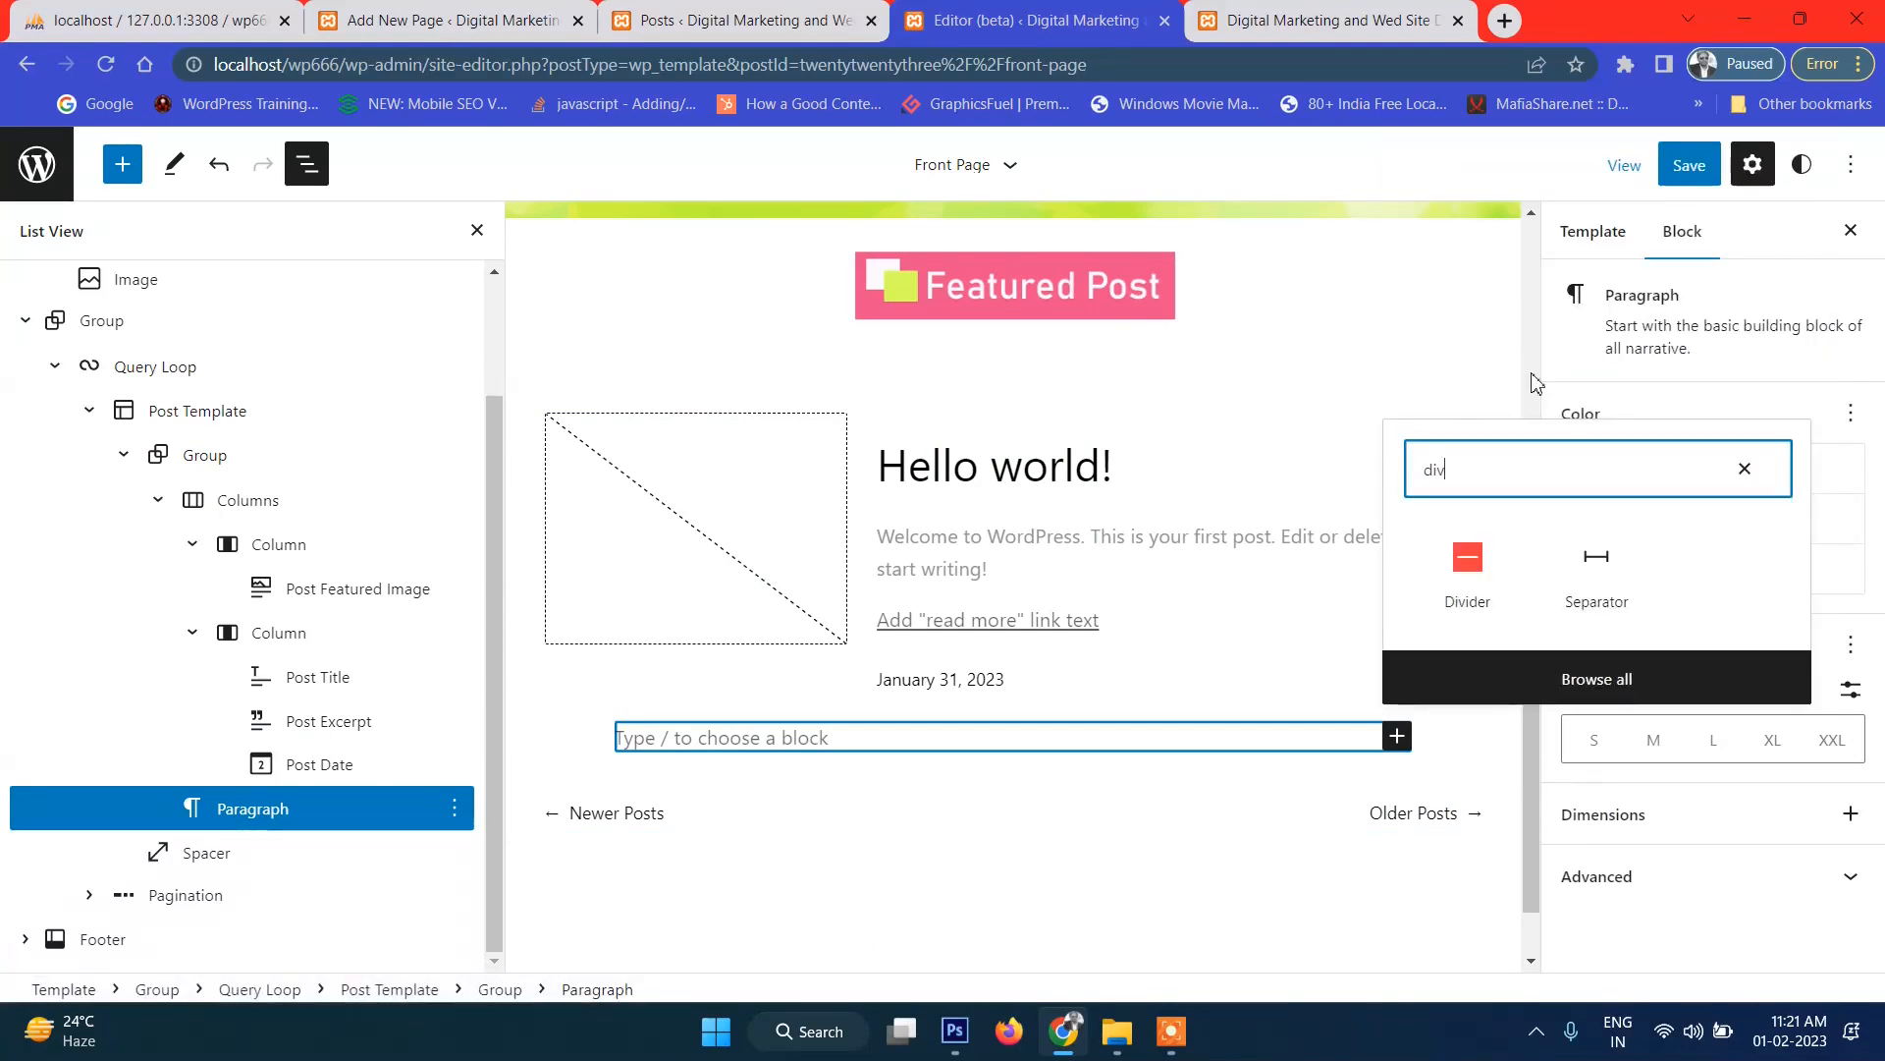
pyautogui.click(1594, 558)
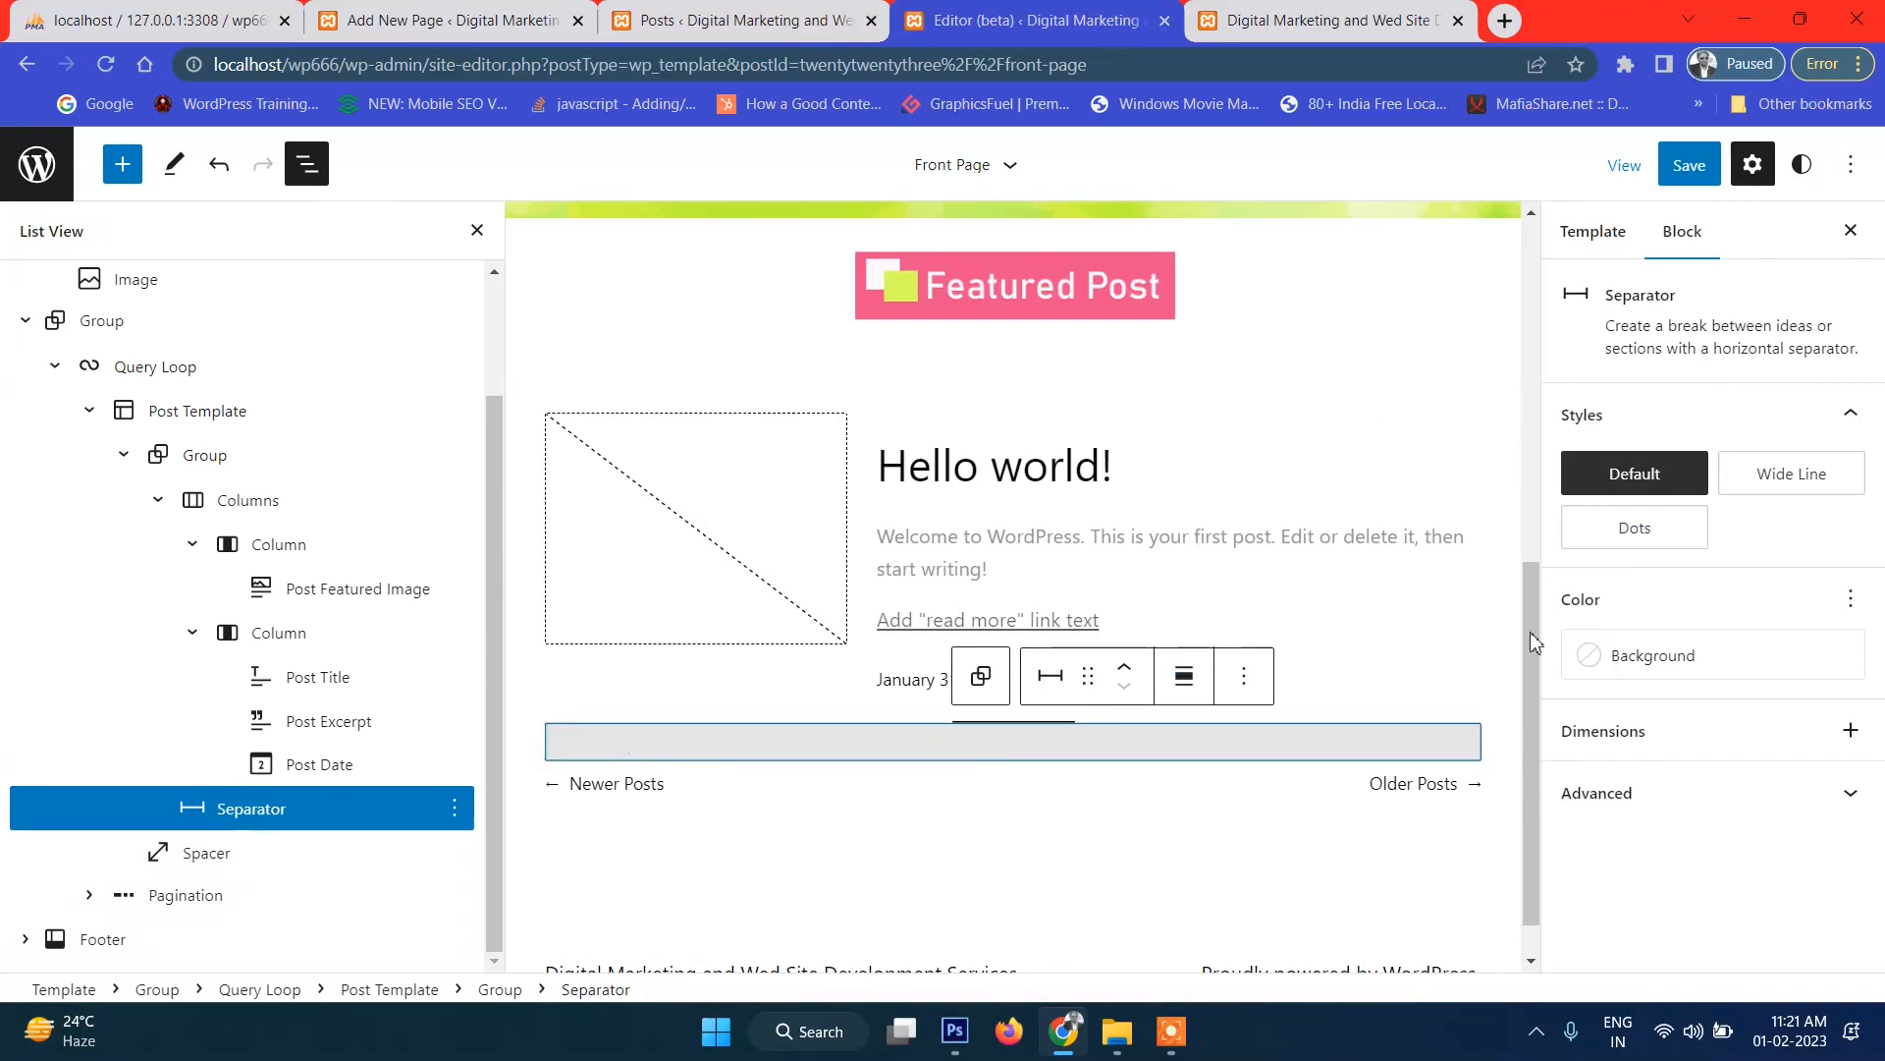
pyautogui.click(1793, 477)
pyautogui.click(1677, 667)
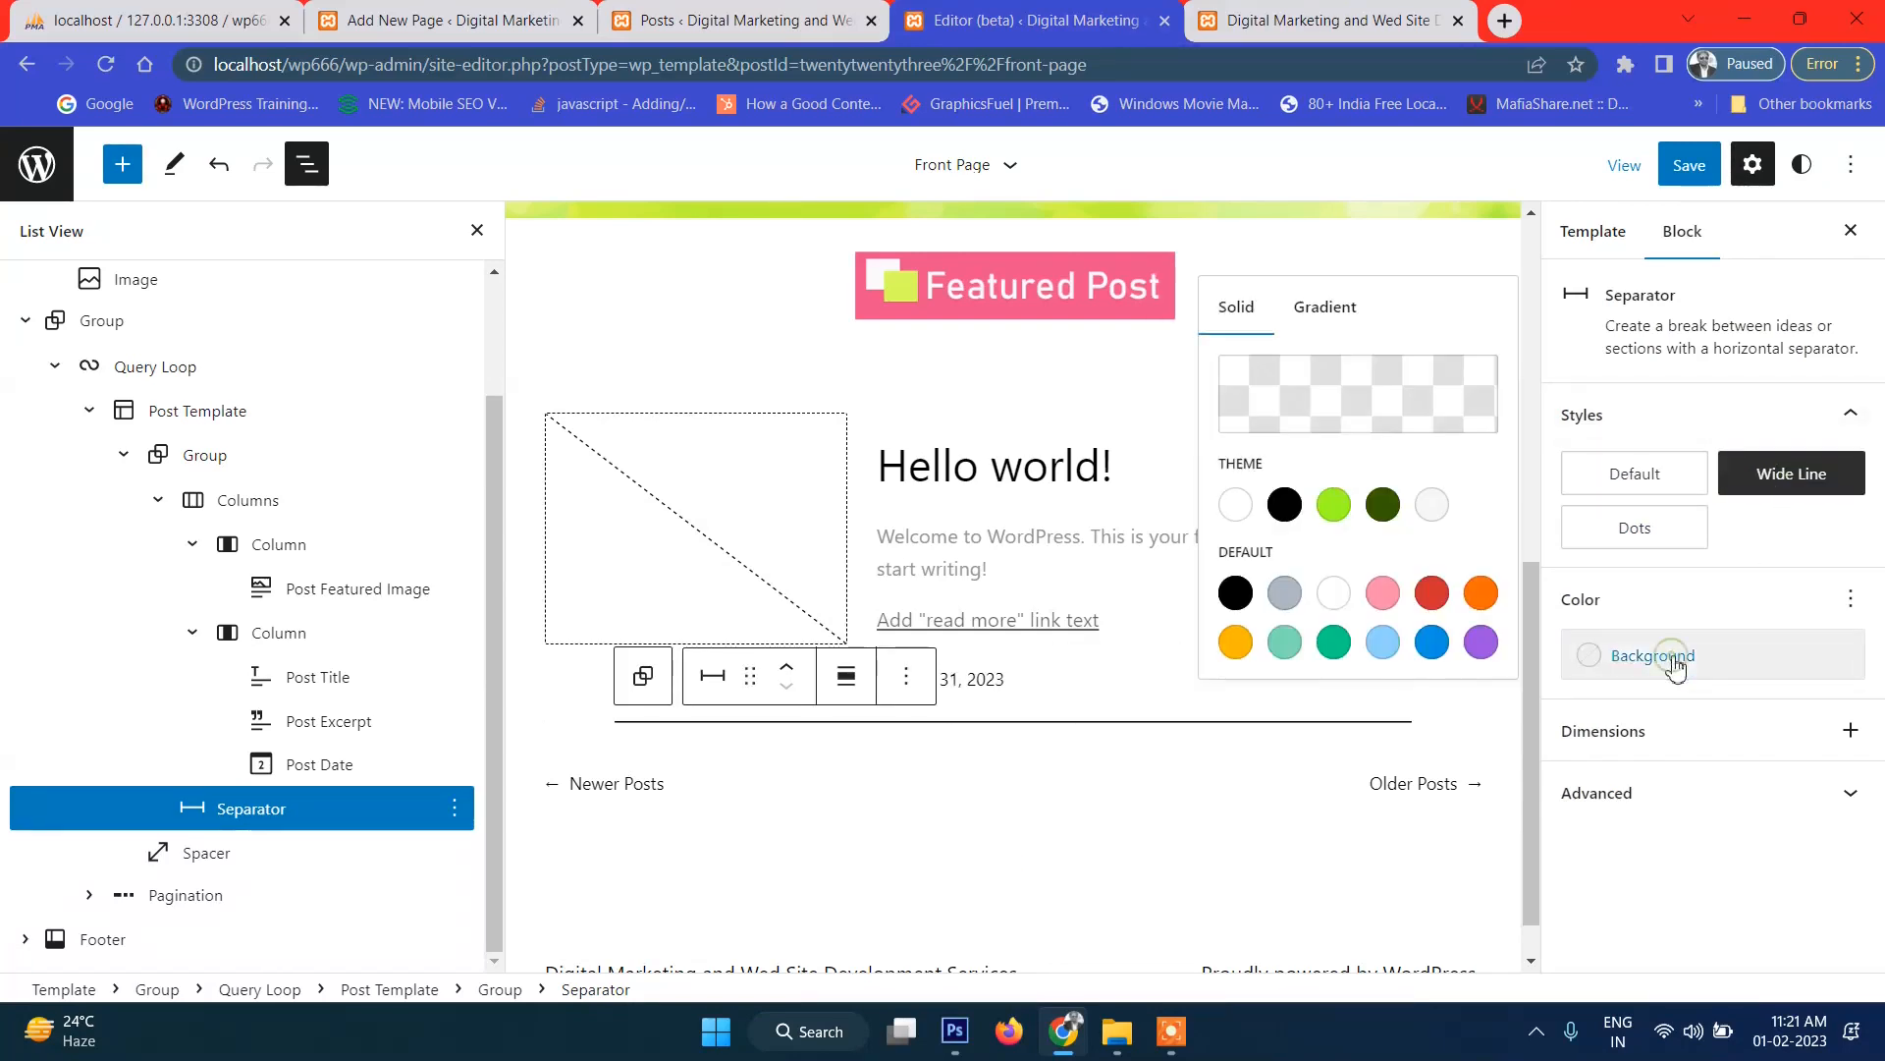
pyautogui.click(1338, 507)
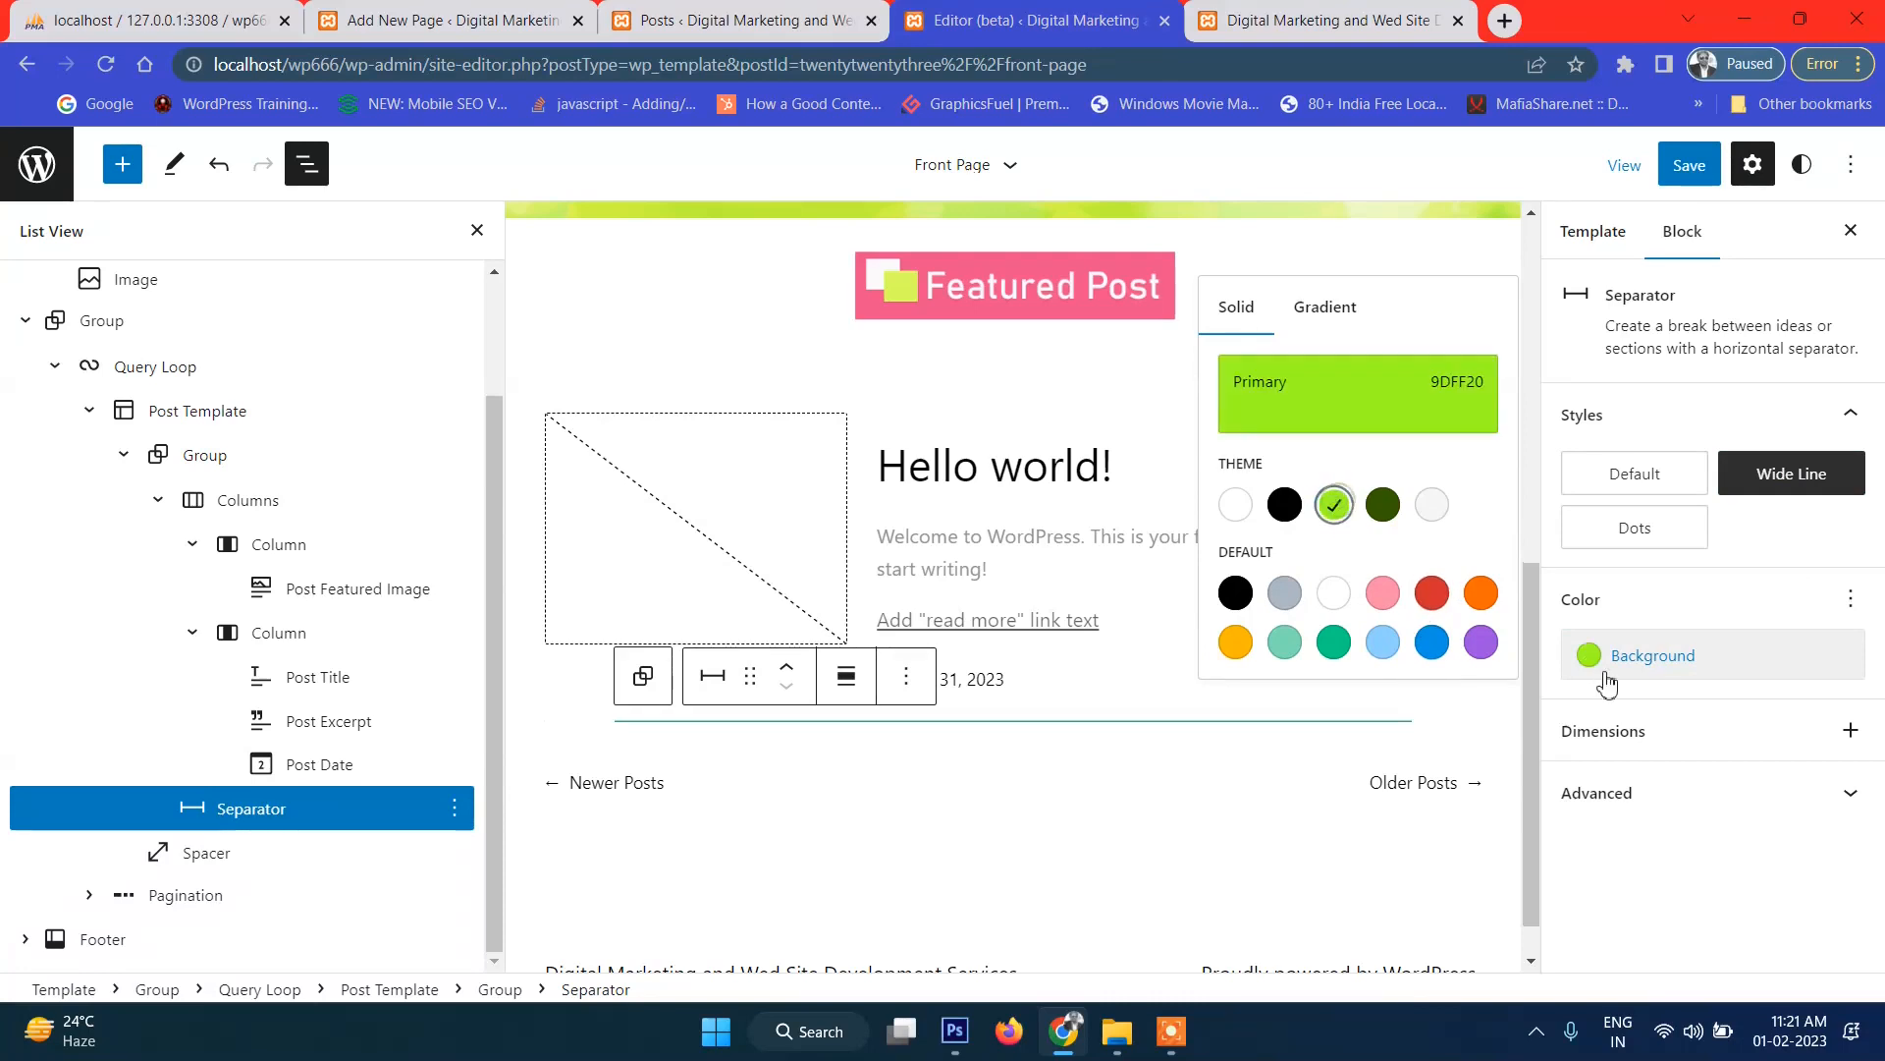
# Save the template, check the green separators on the live page, then select the Spacer block.
pyautogui.click(1665, 163)
pyautogui.click(1670, 165)
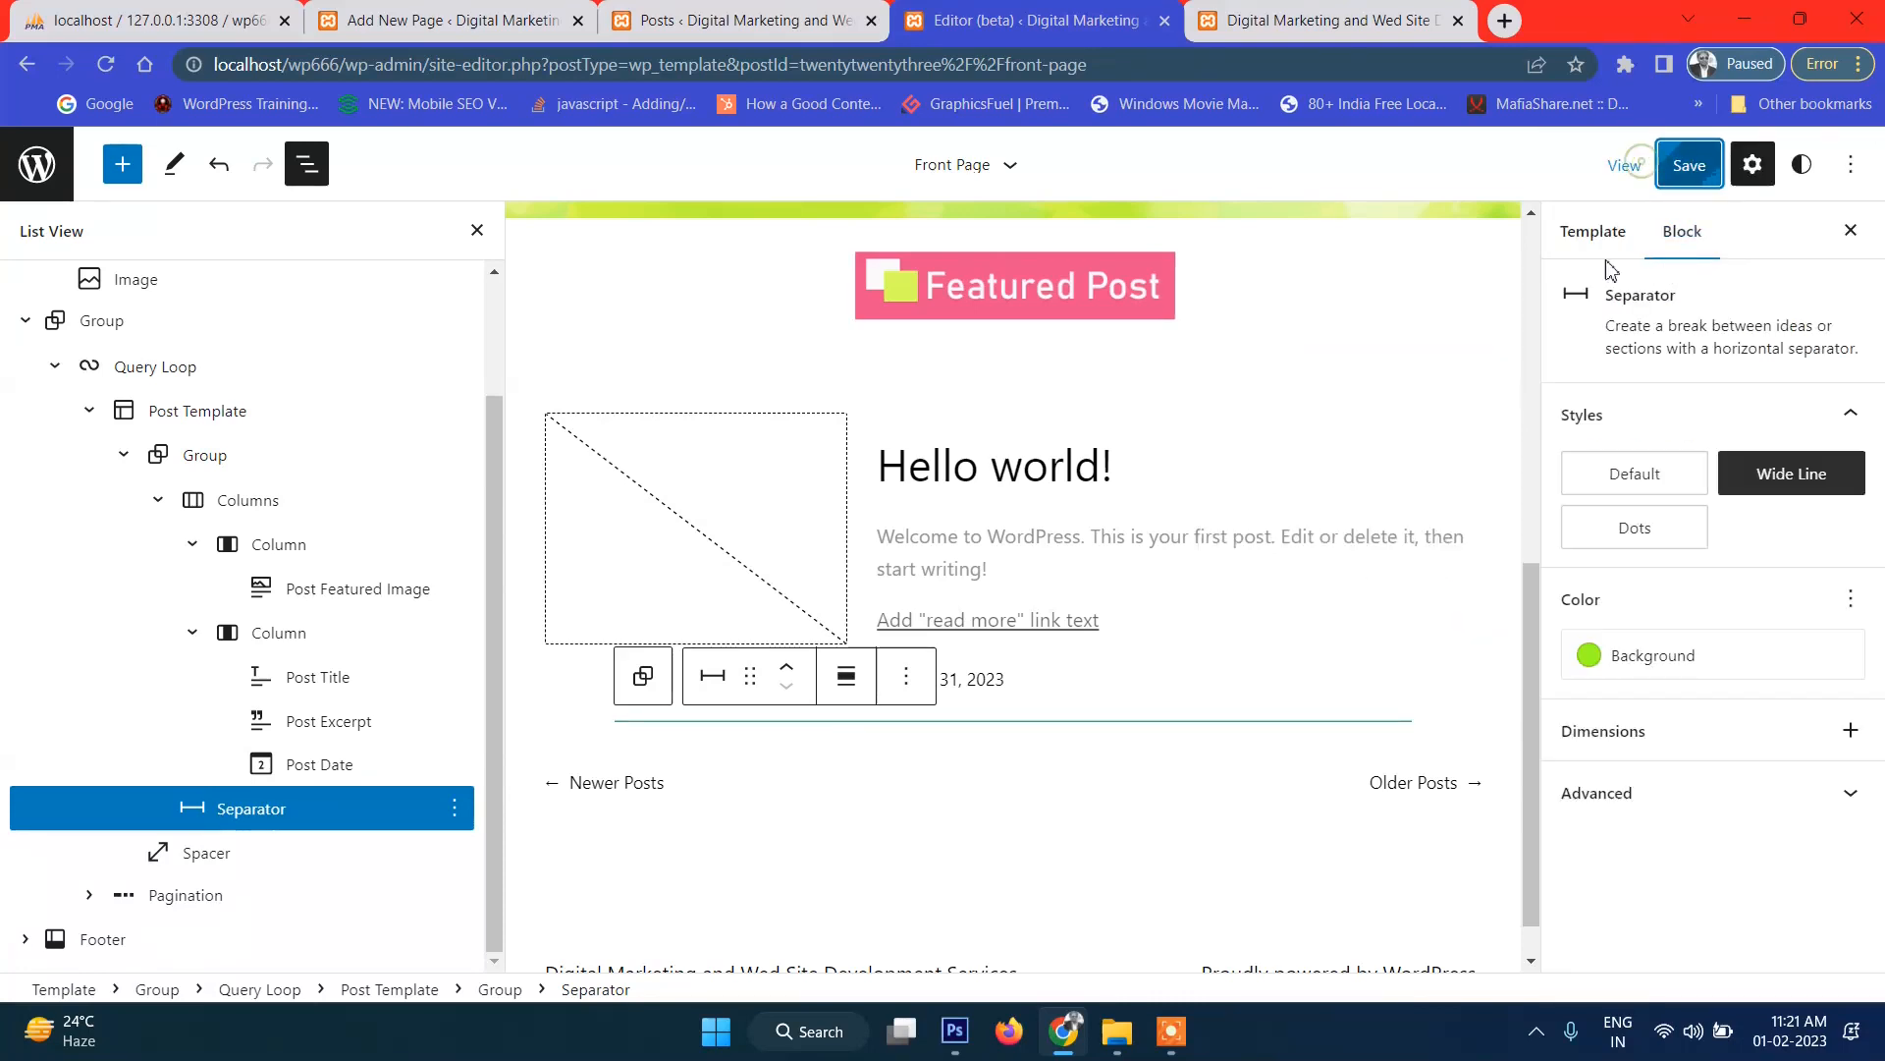
pyautogui.click(1341, 14)
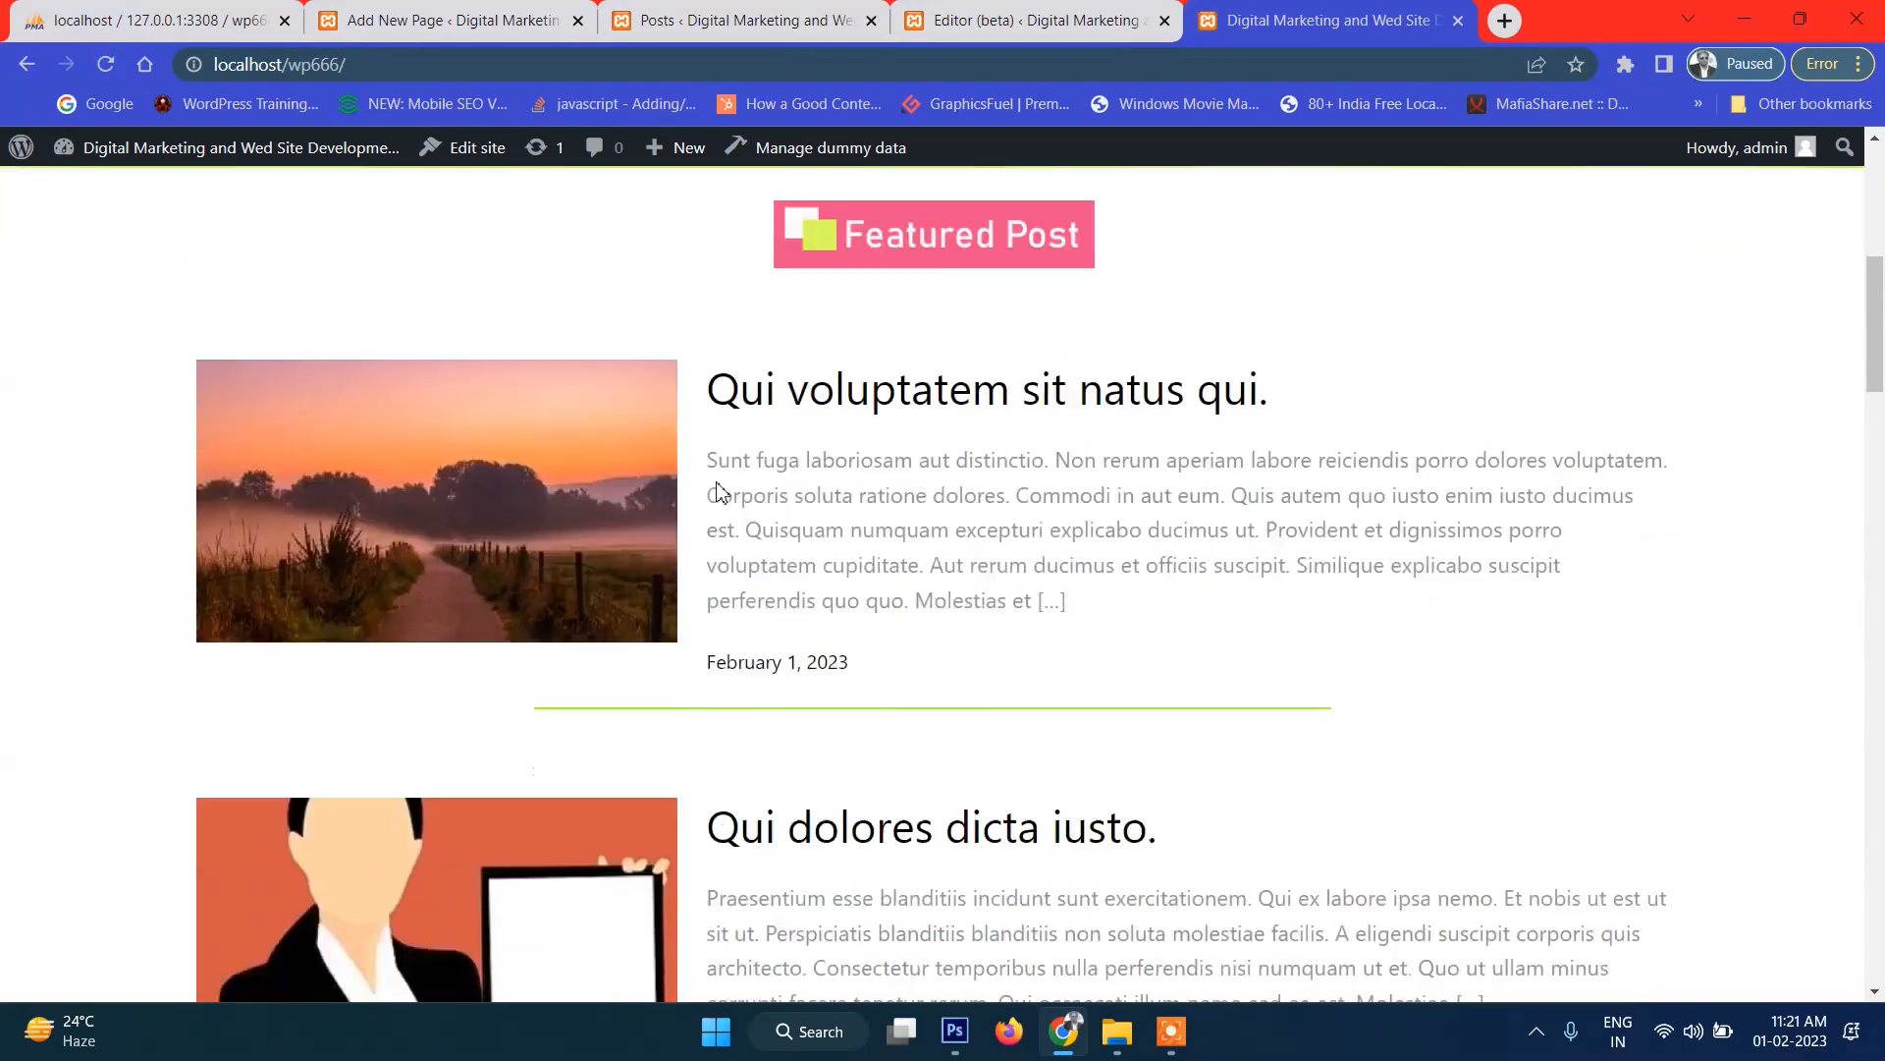
pyautogui.scroll(-10, 808, 517)
pyautogui.scroll(-10, 808, 518)
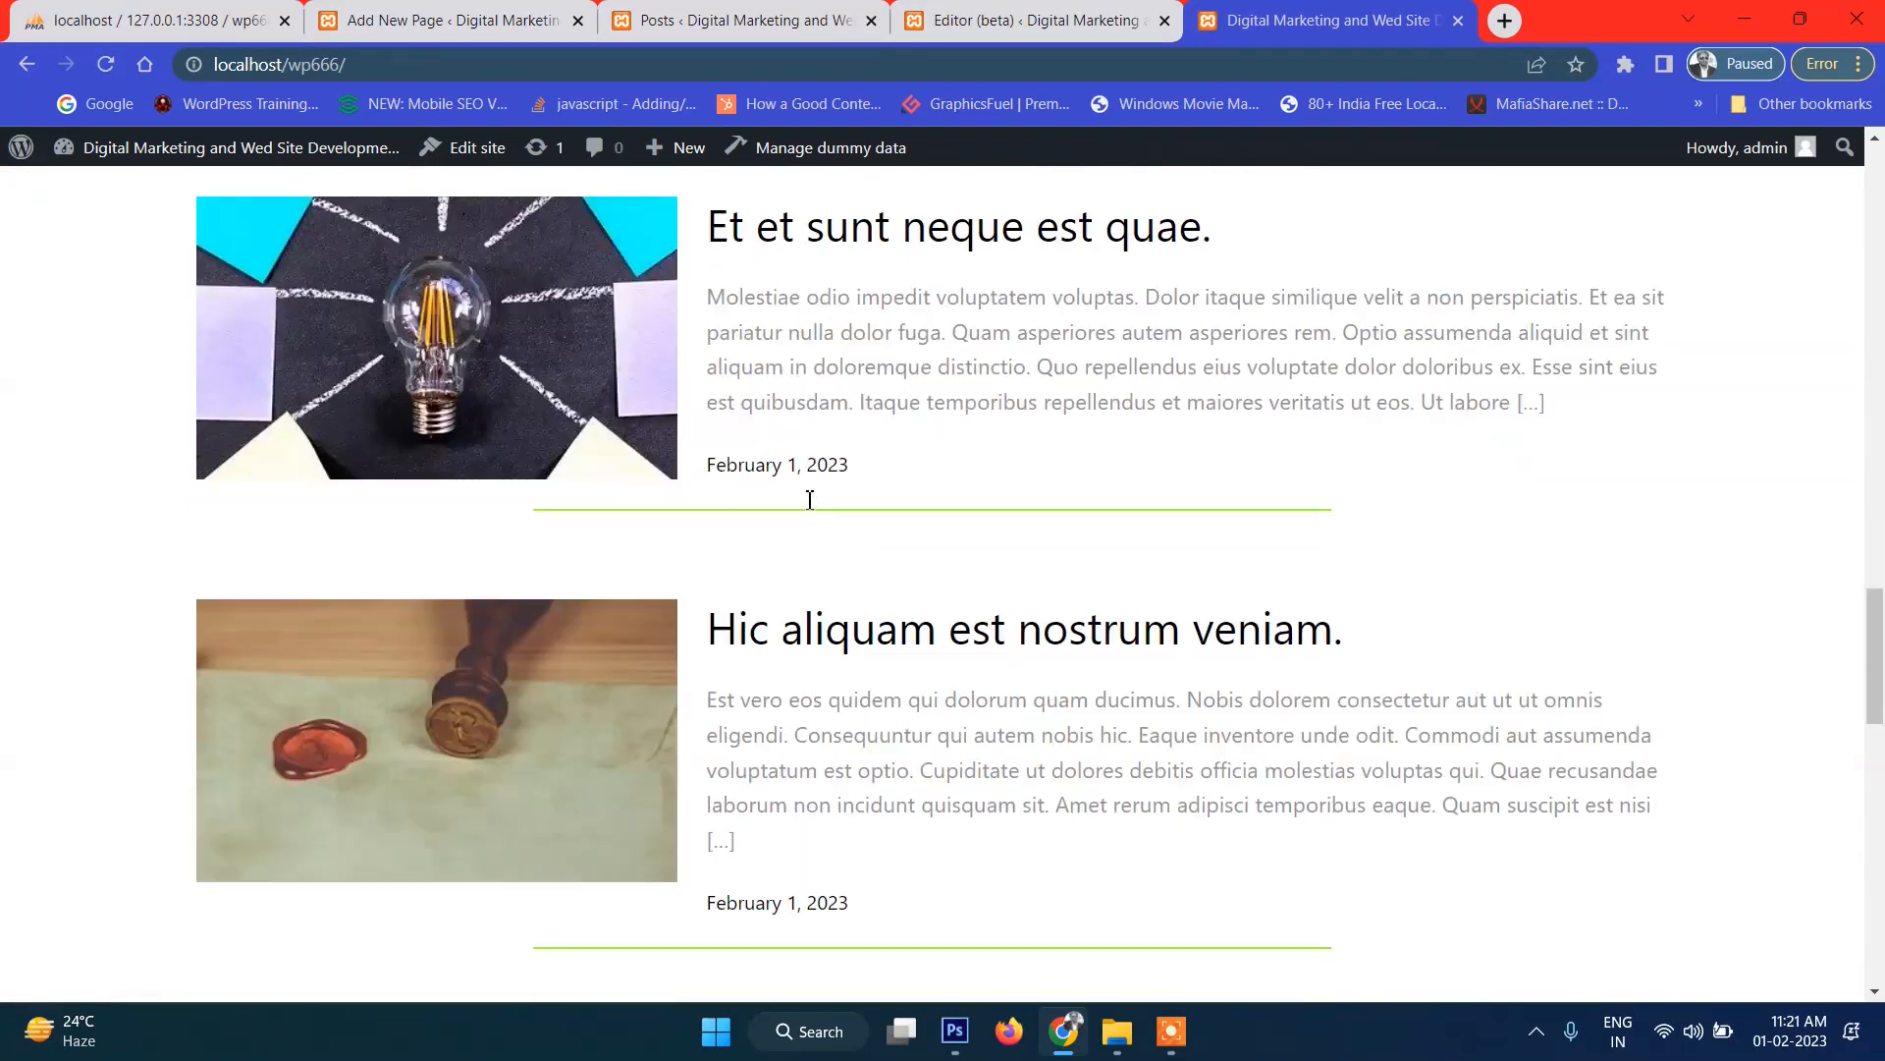
pyautogui.scroll(-3, 1030, 587)
pyautogui.scroll(15, 1029, 586)
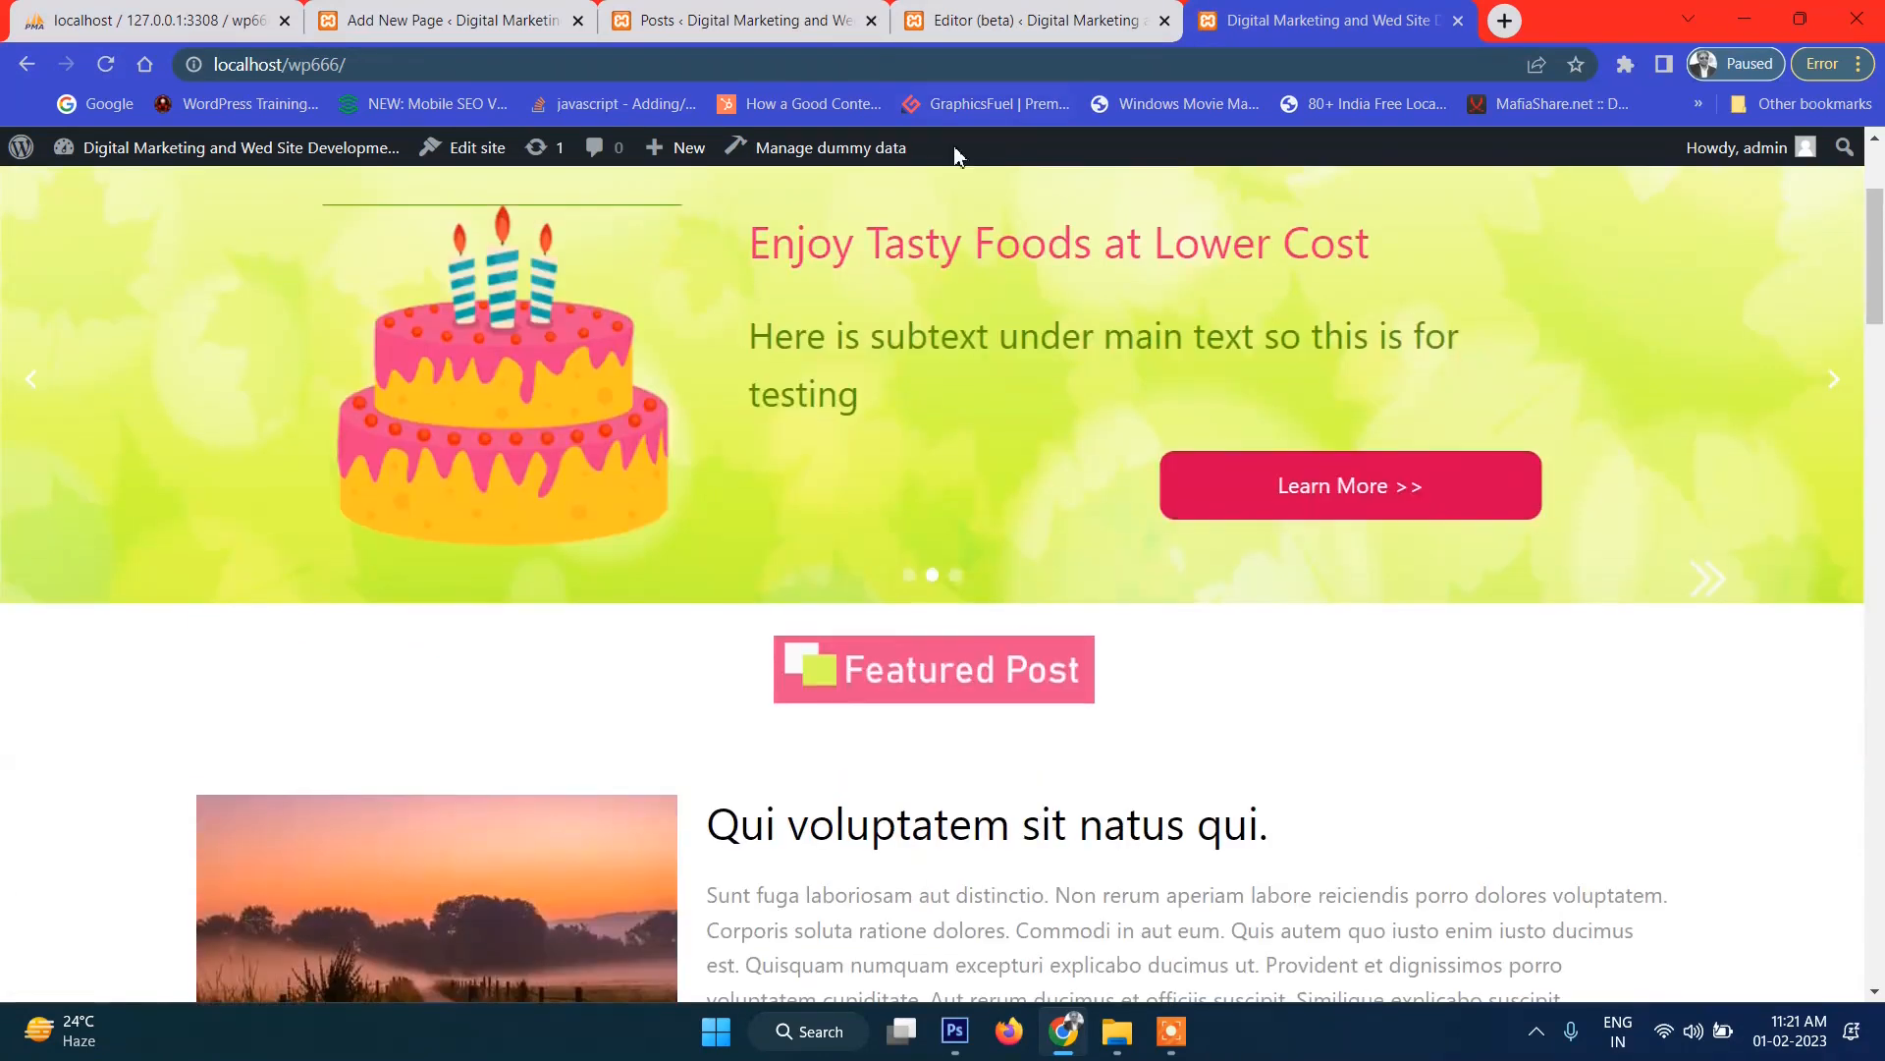
pyautogui.click(973, 19)
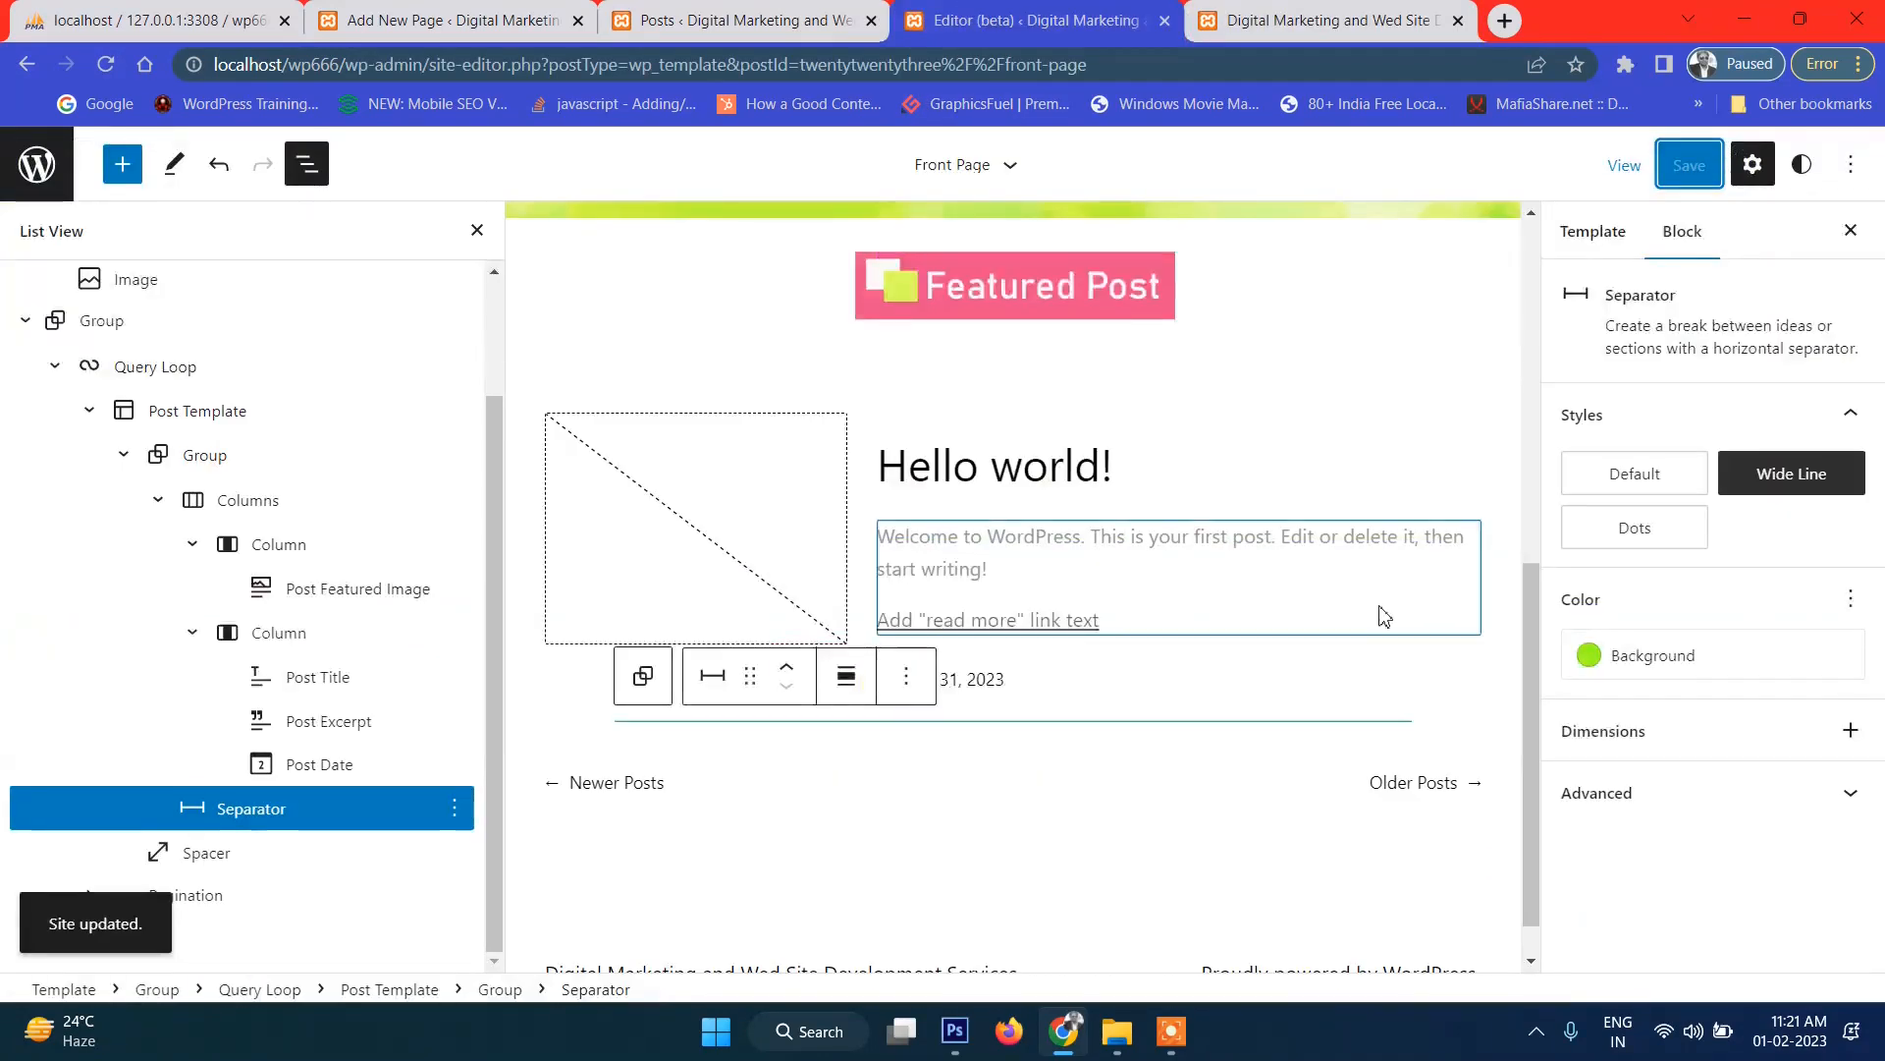
pyautogui.click(1053, 732)
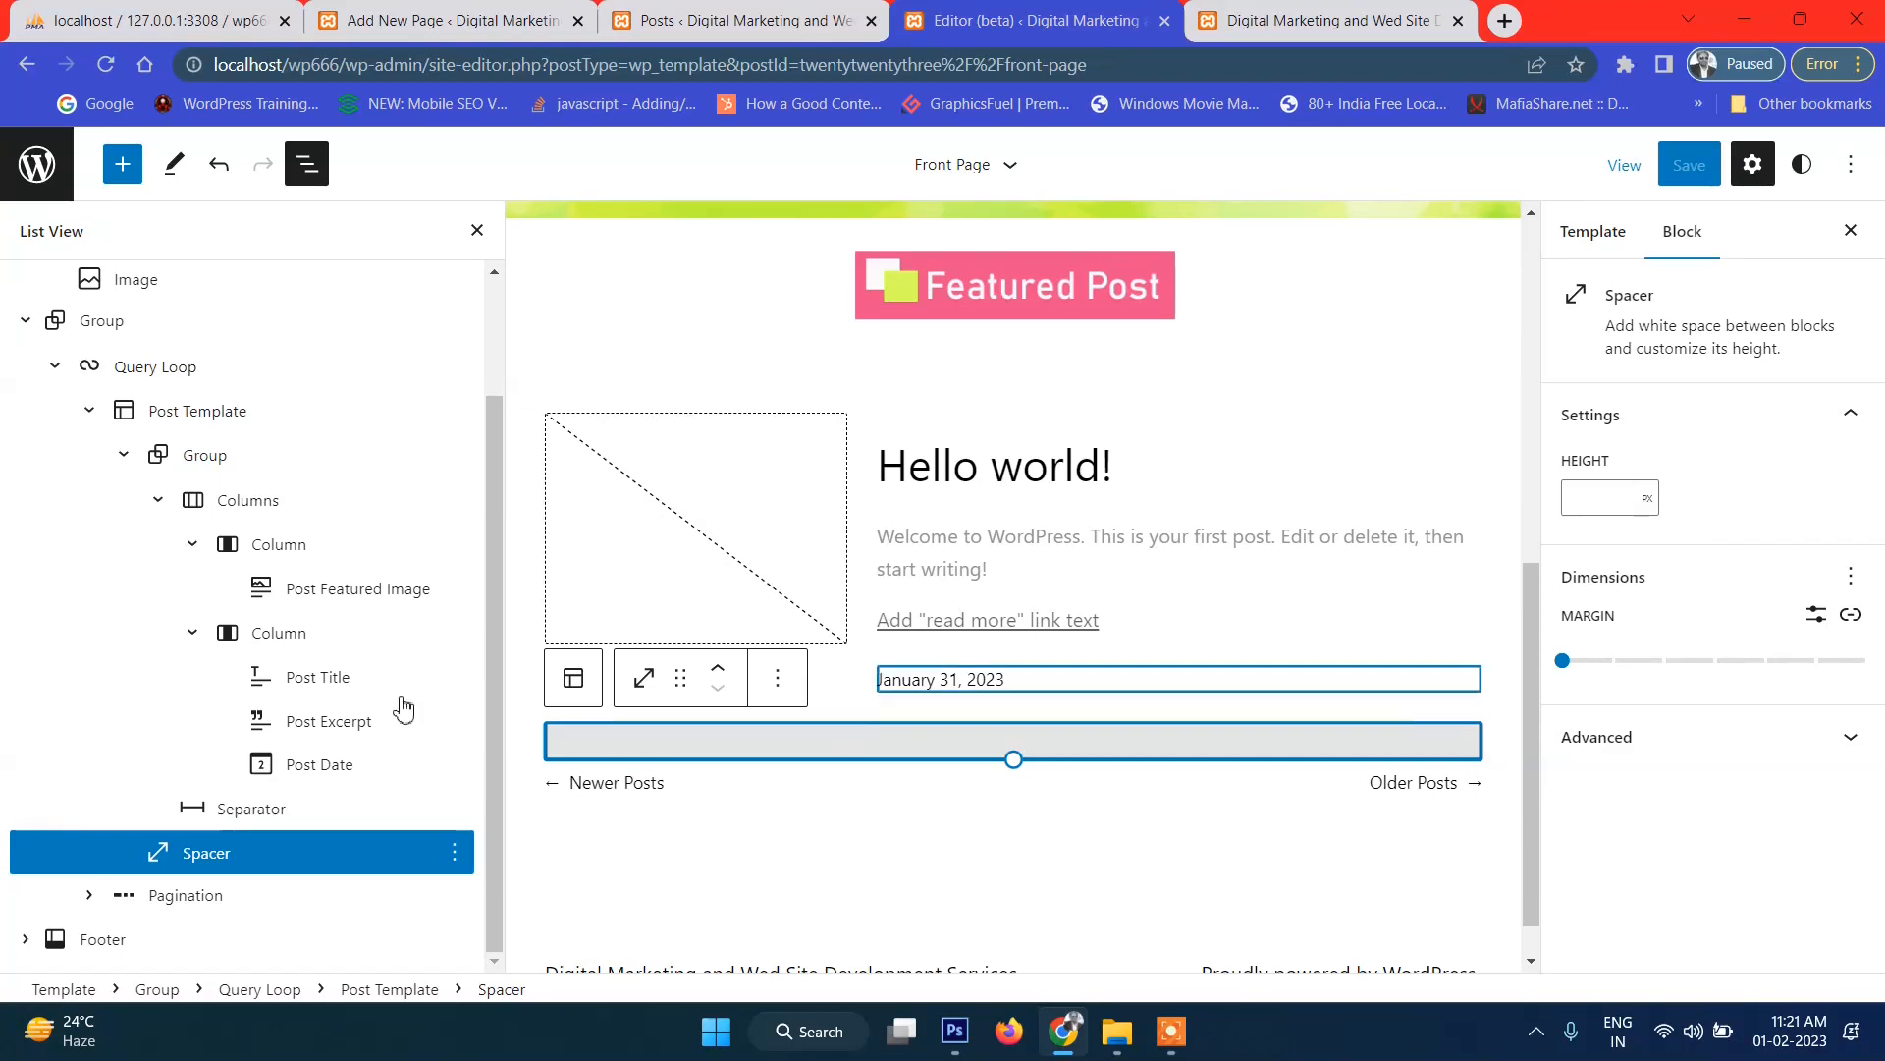
# Move the post separator below the spacer in List View.
pyautogui.click(280, 811)
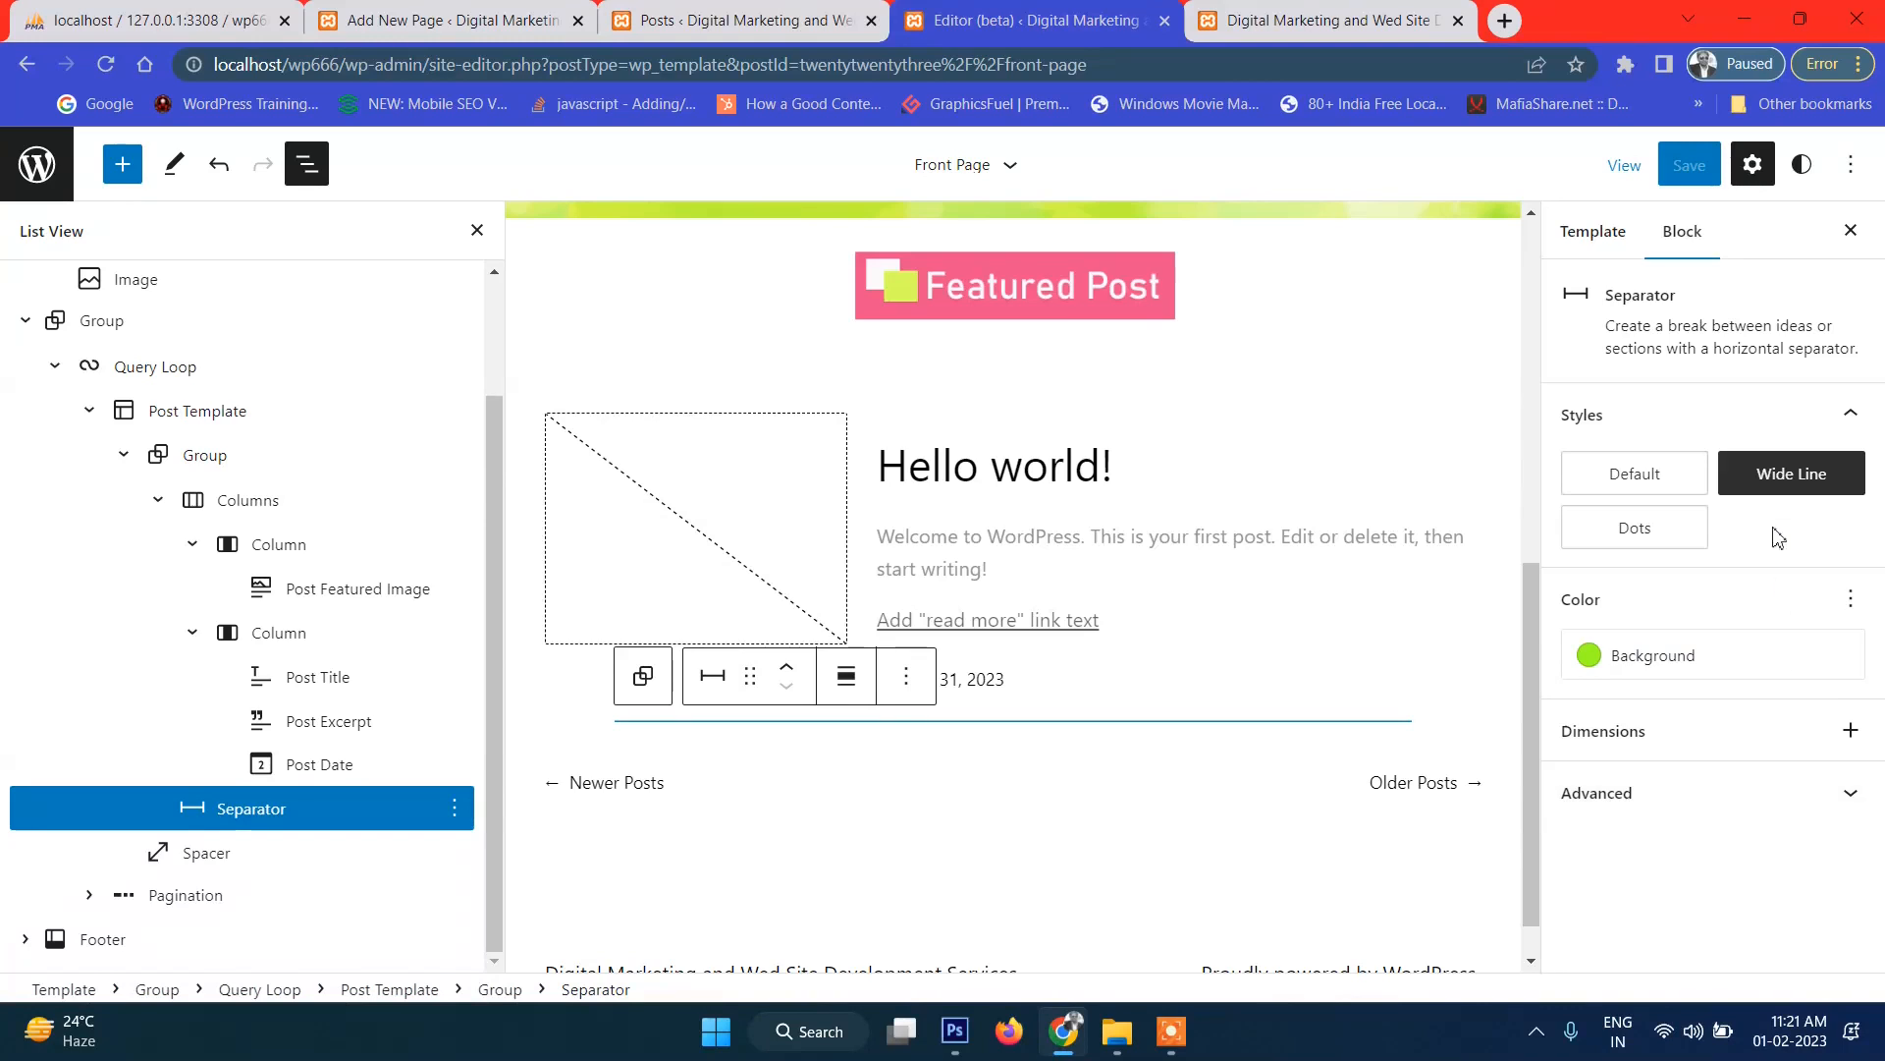
pyautogui.moveTo(1810, 476)
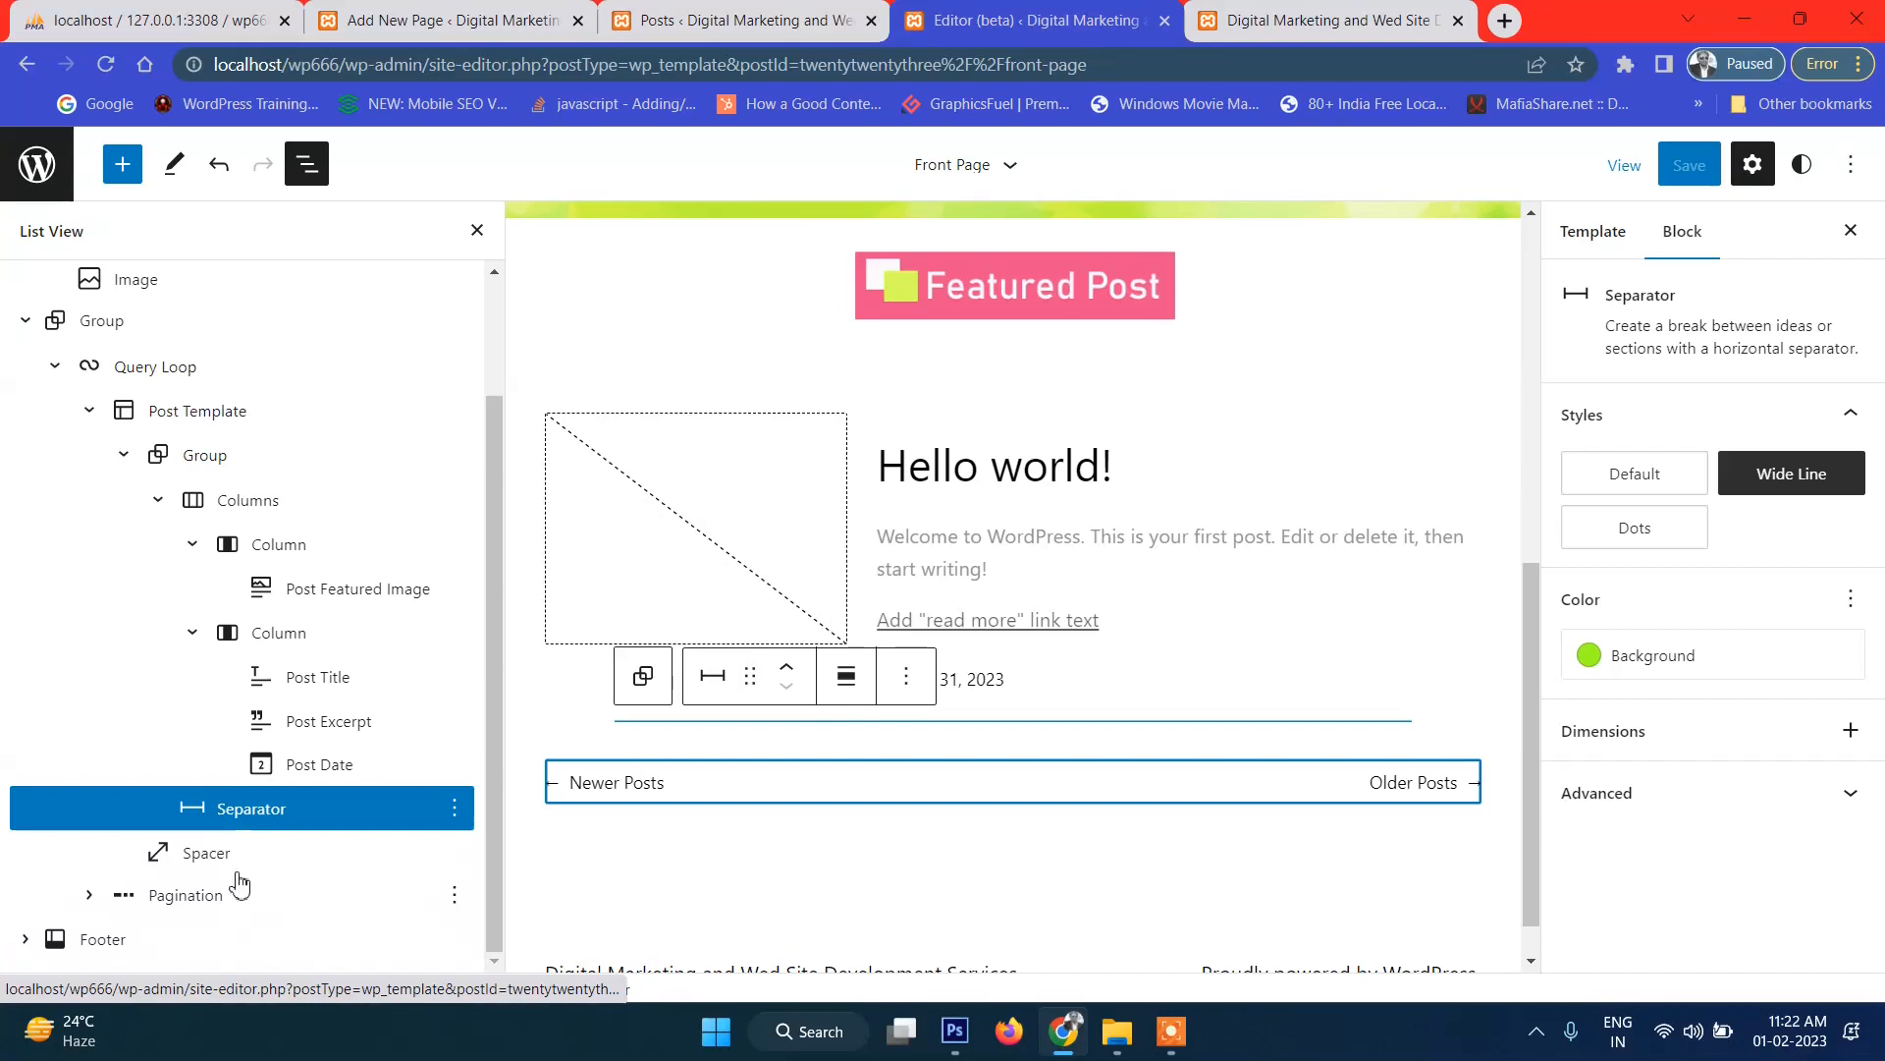
pyautogui.moveTo(203, 818); pyautogui.dragTo(203, 865)
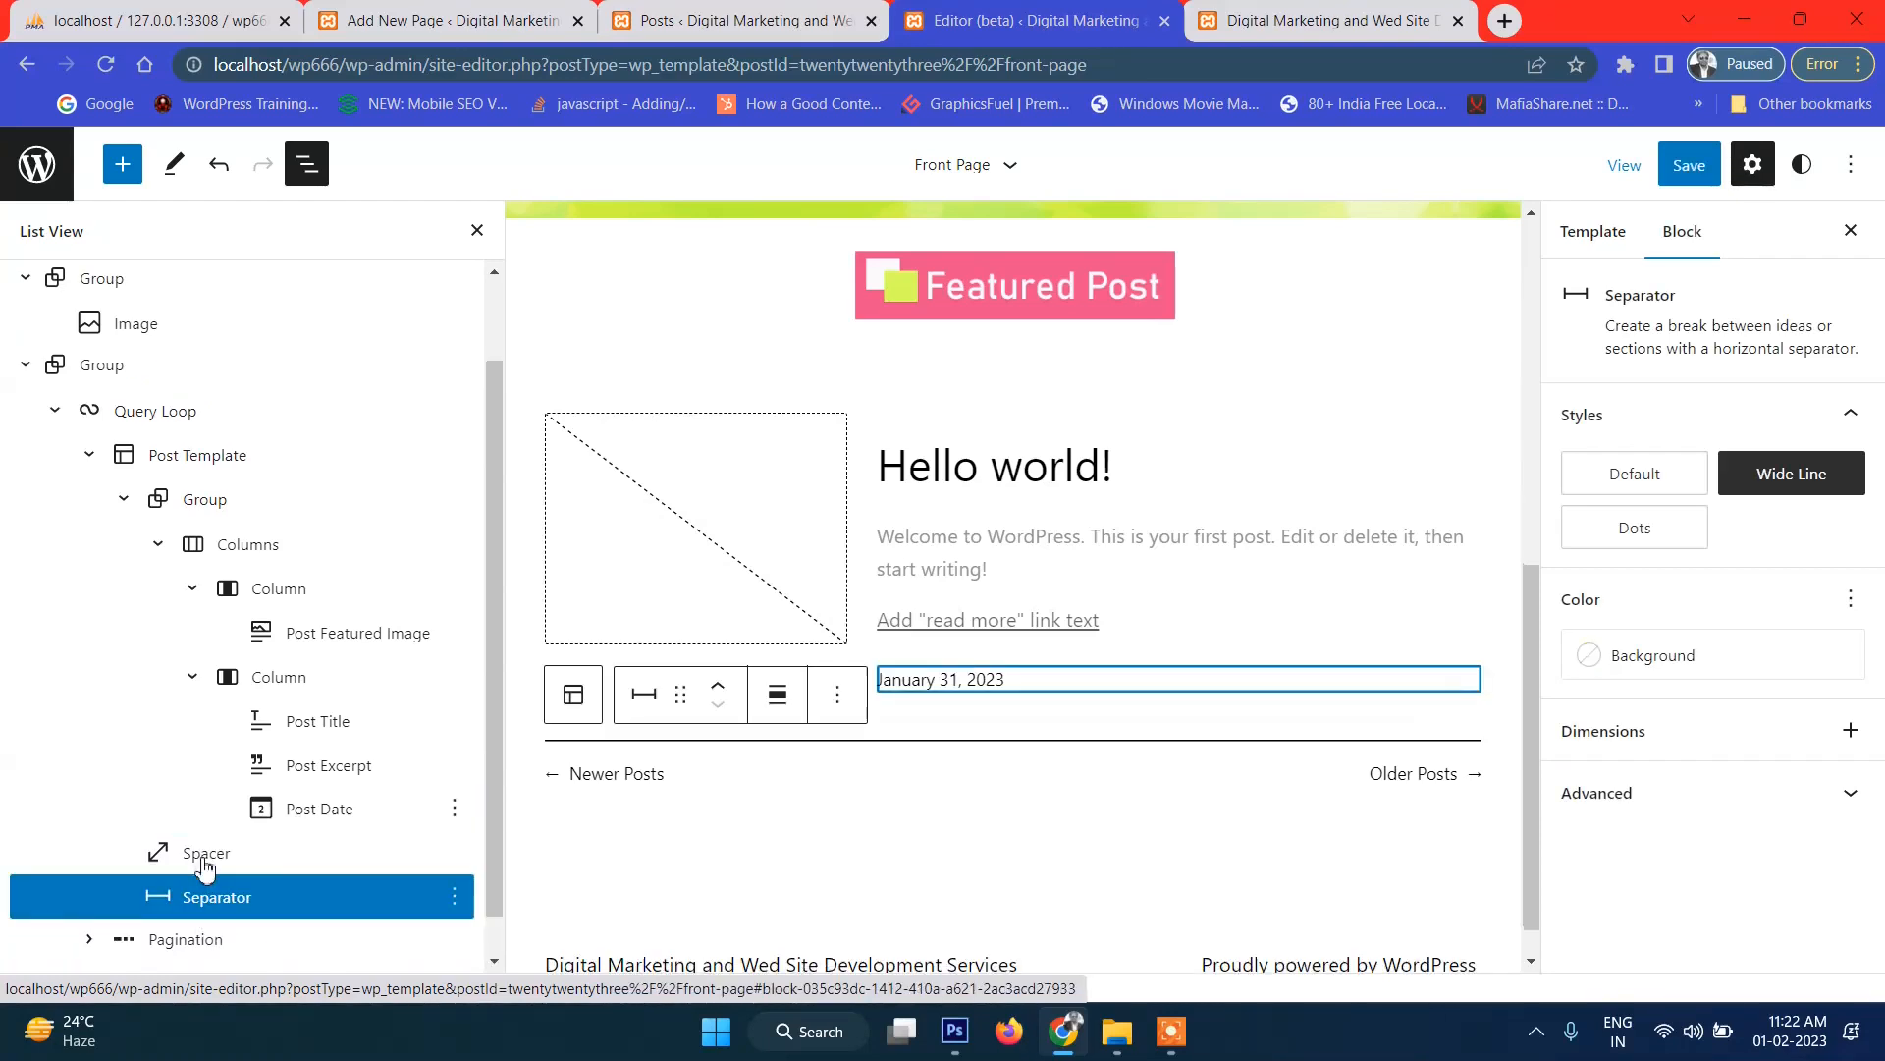
pyautogui.scroll(-1, 297, 827)
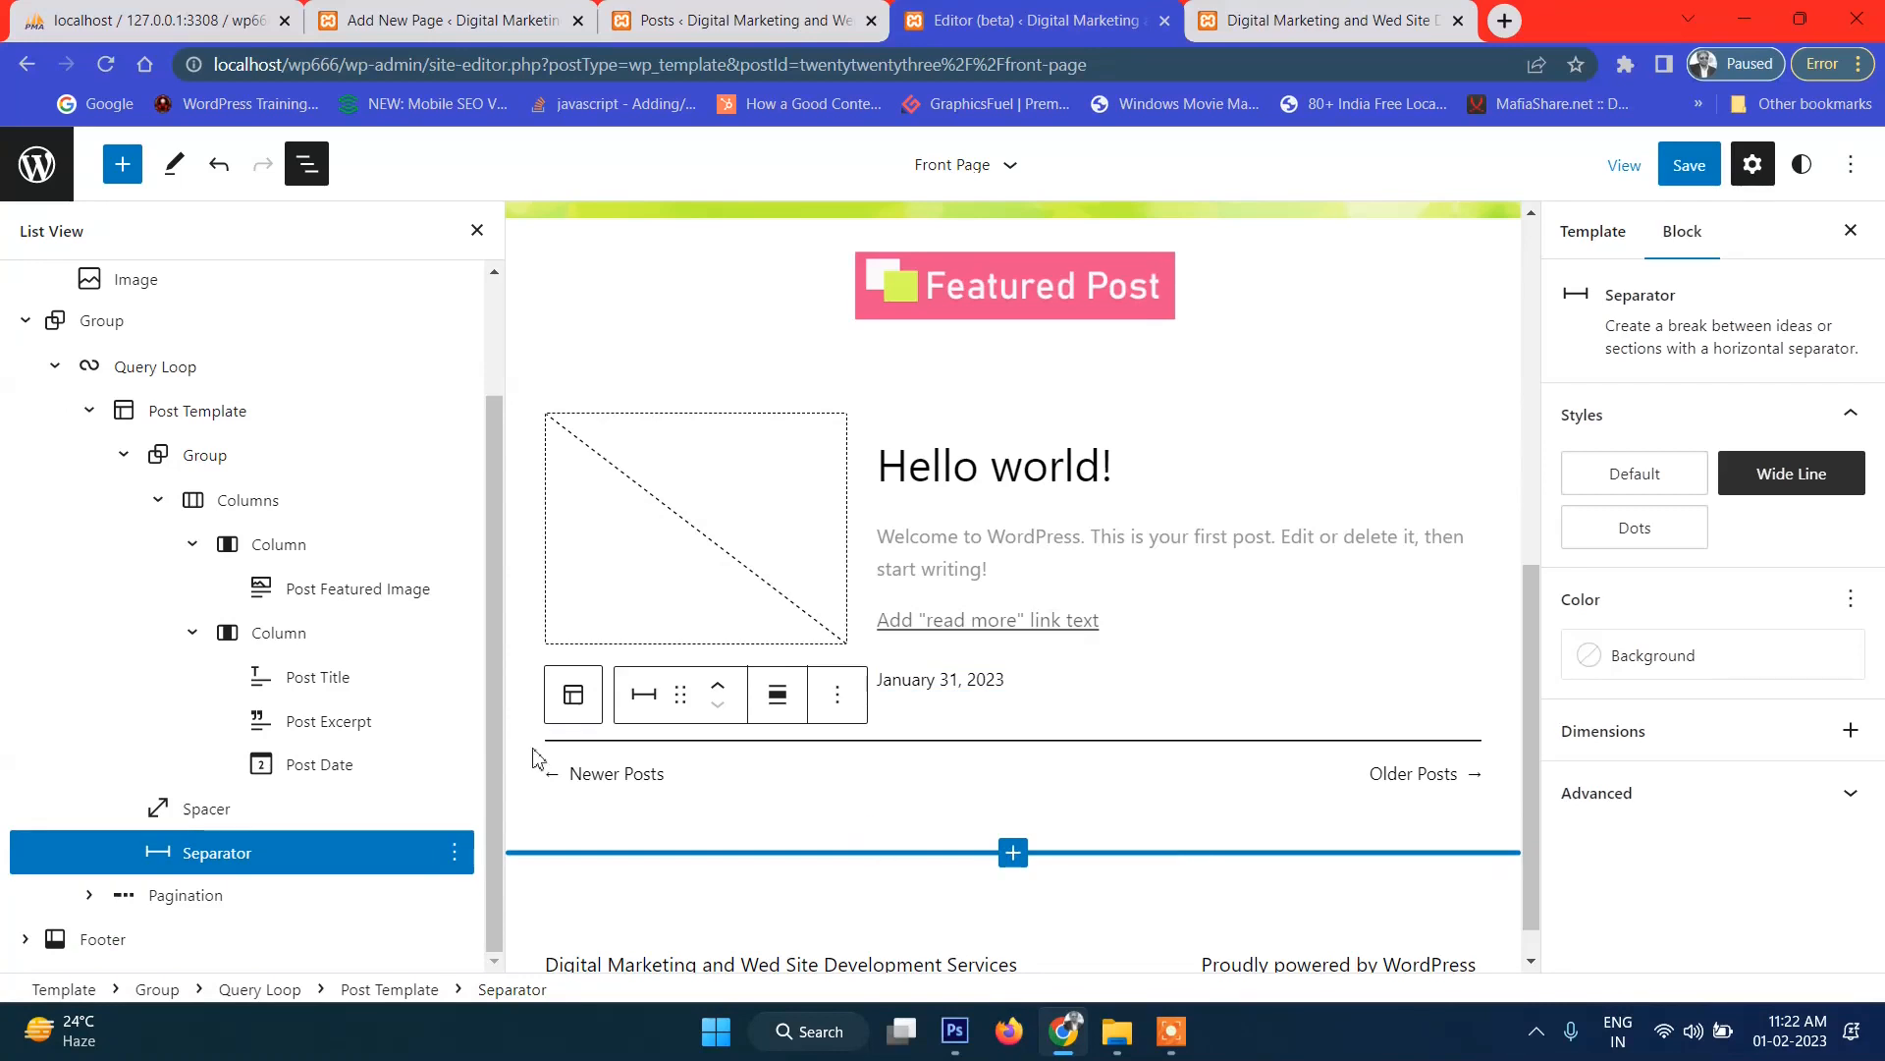
# Select the Post Template, save the Front Page template, and open the live front page.
pyautogui.click(51, 368)
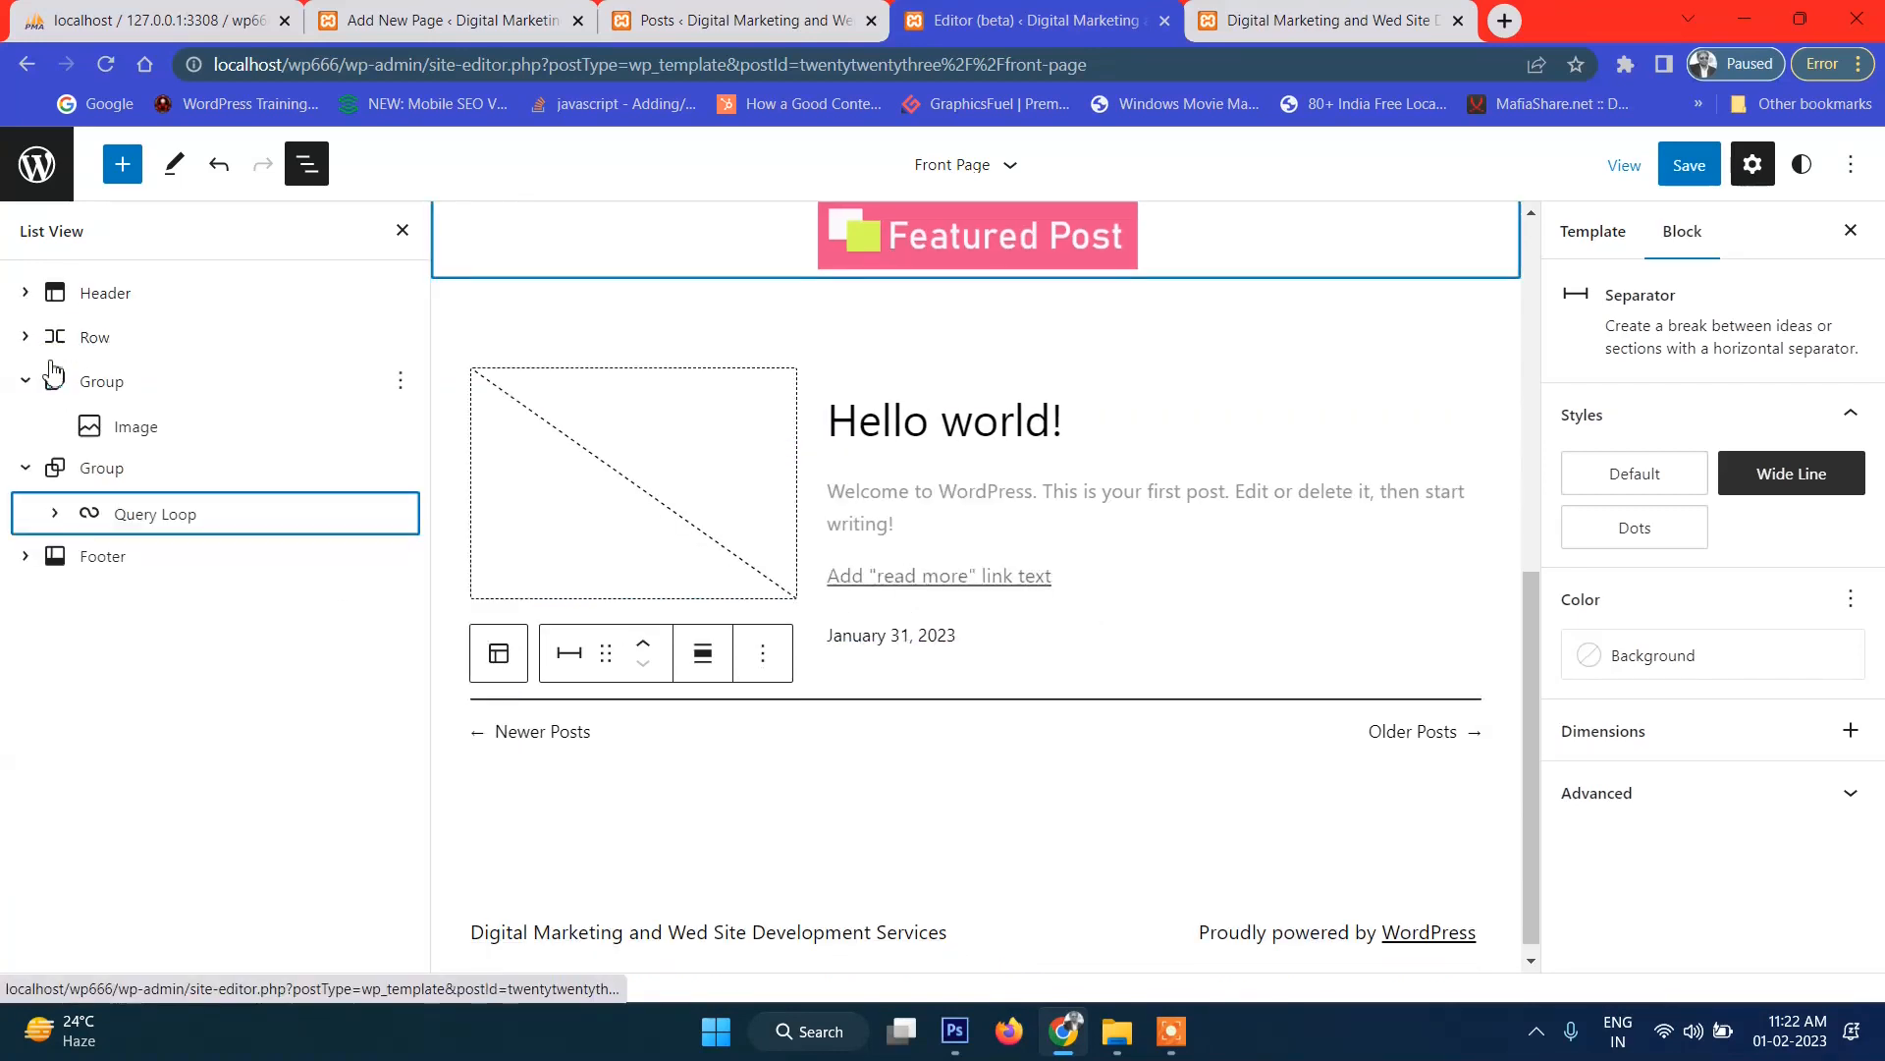
pyautogui.click(55, 513)
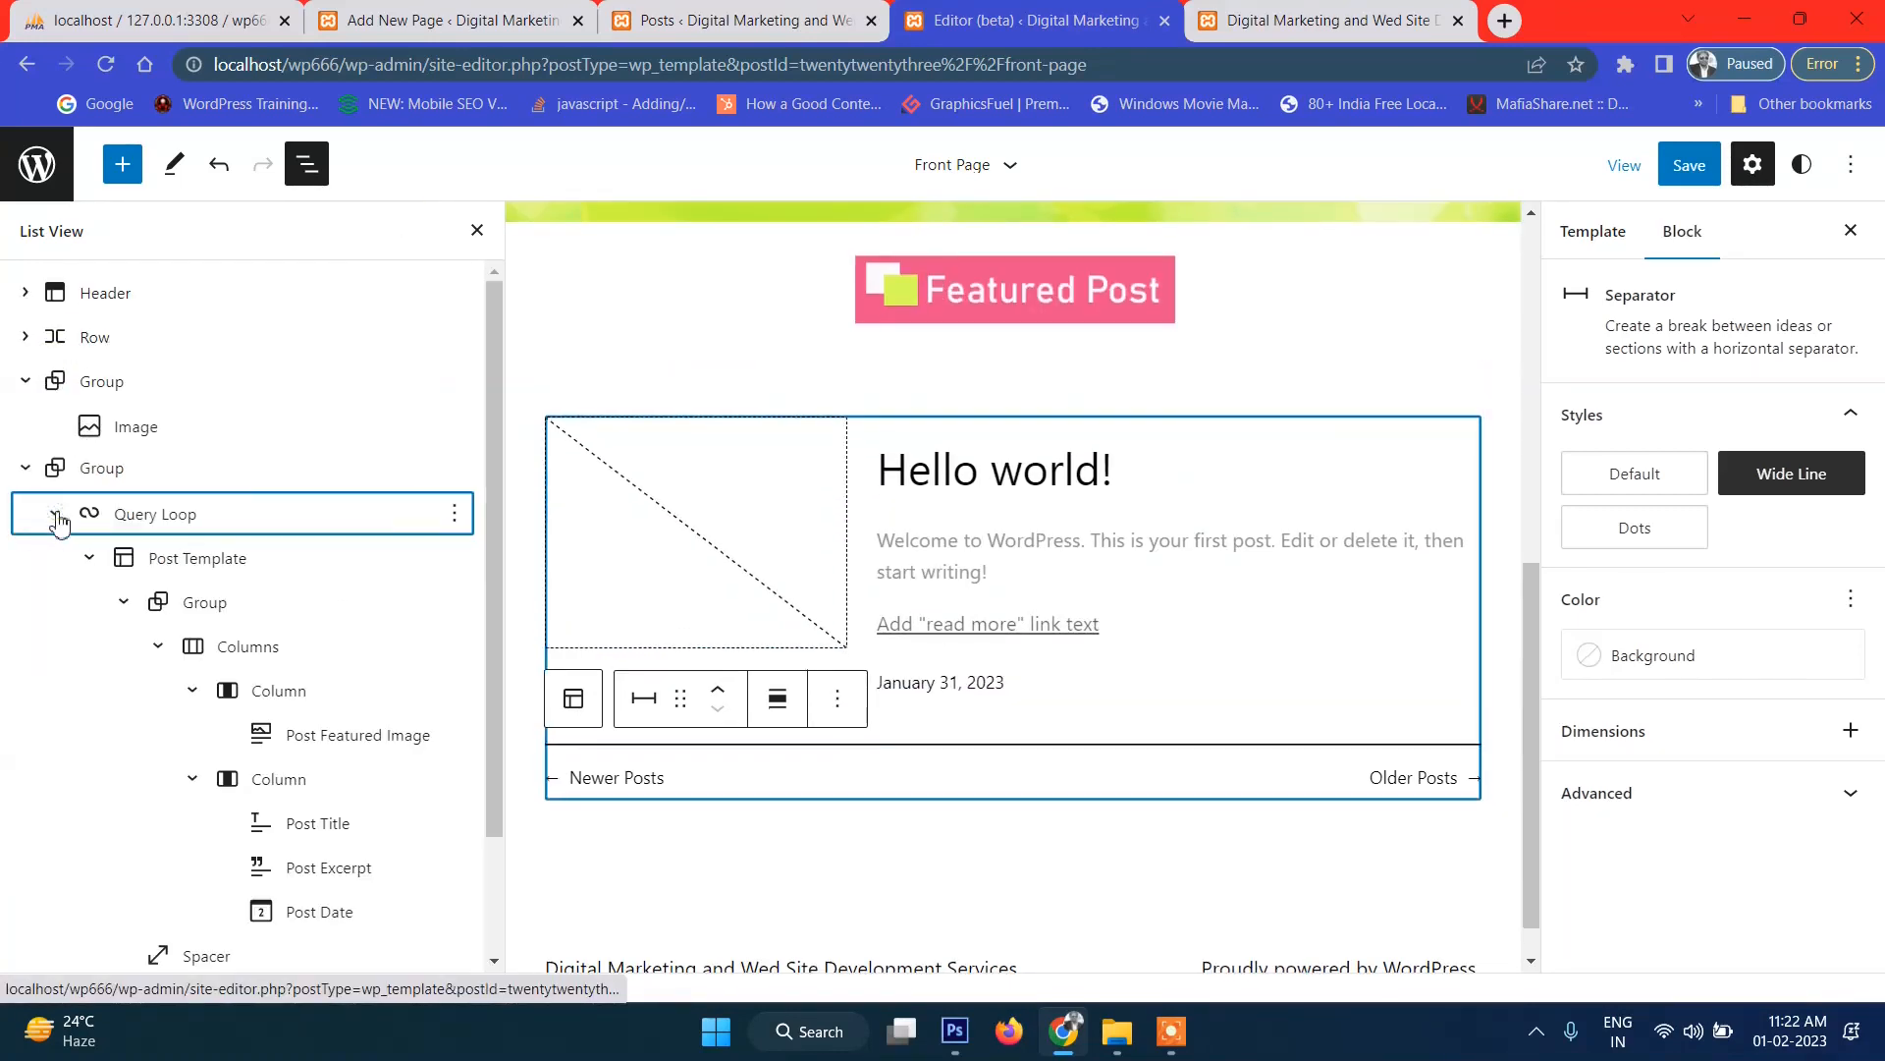
pyautogui.click(243, 564)
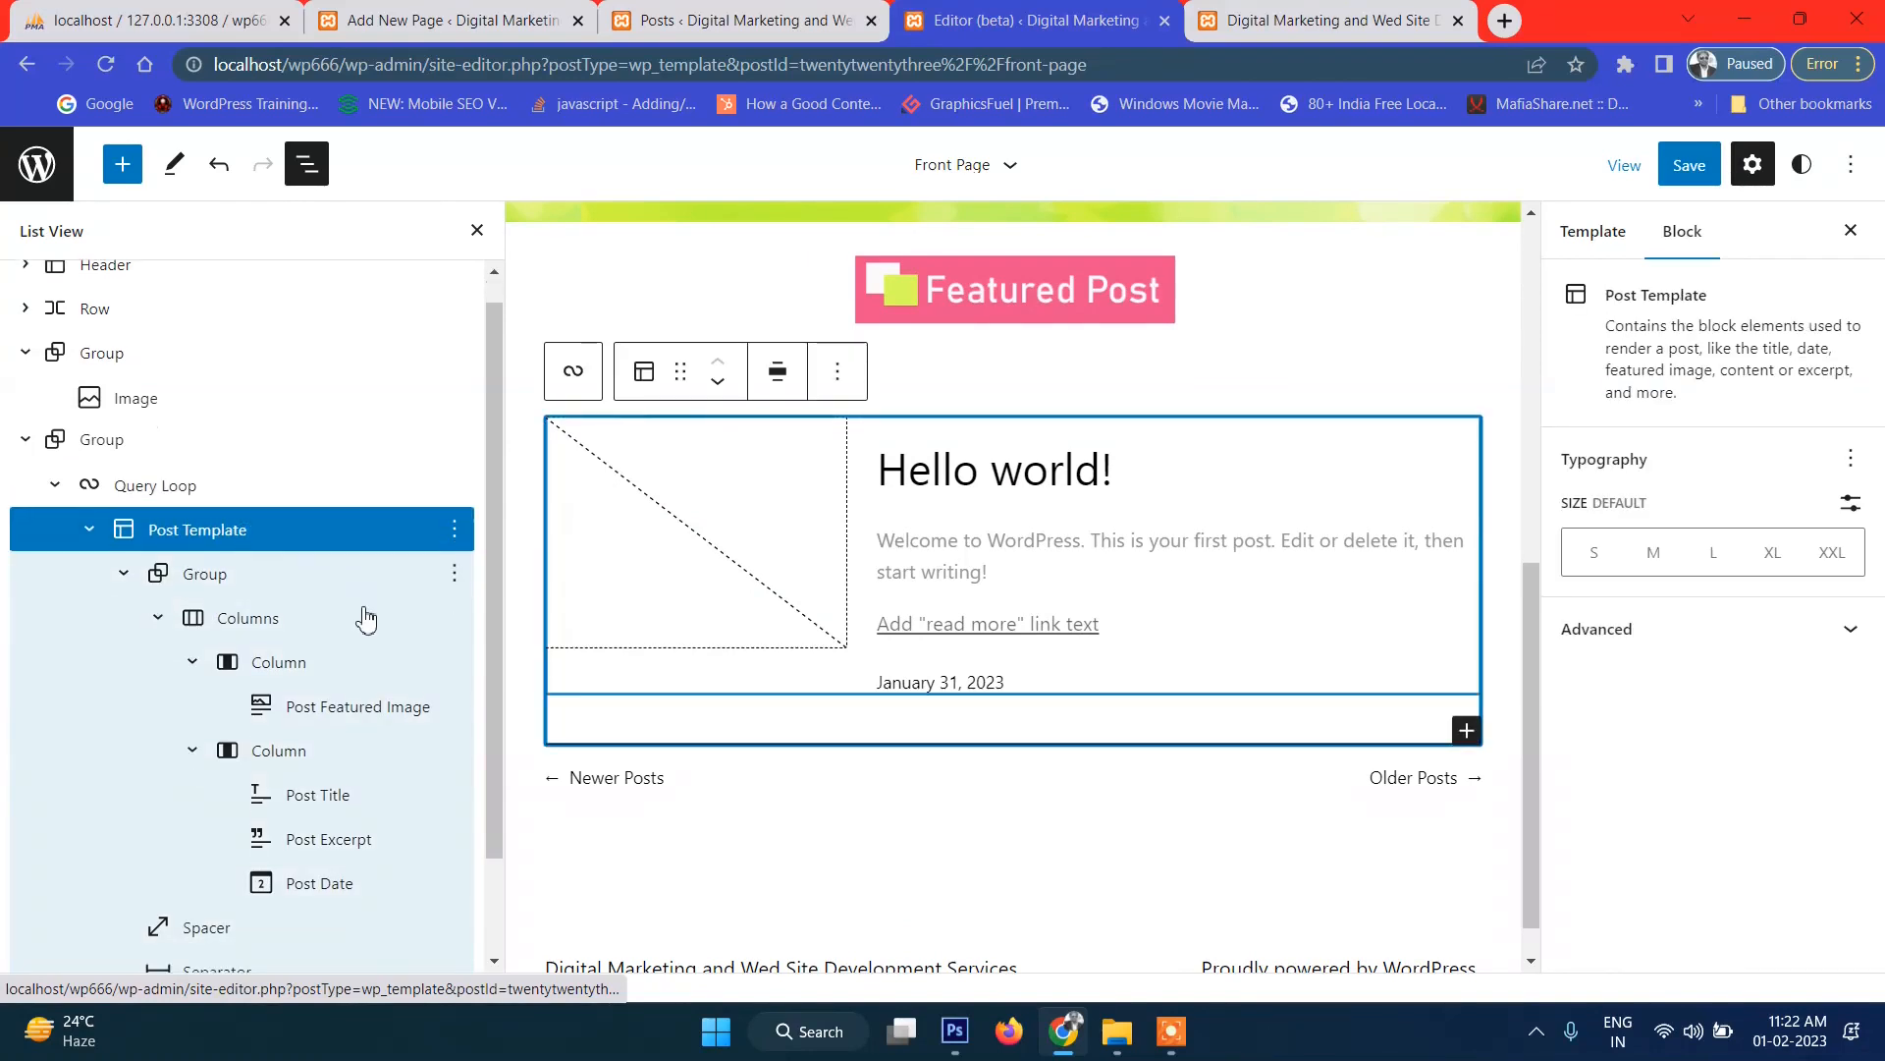
pyautogui.scroll(-2, 366, 619)
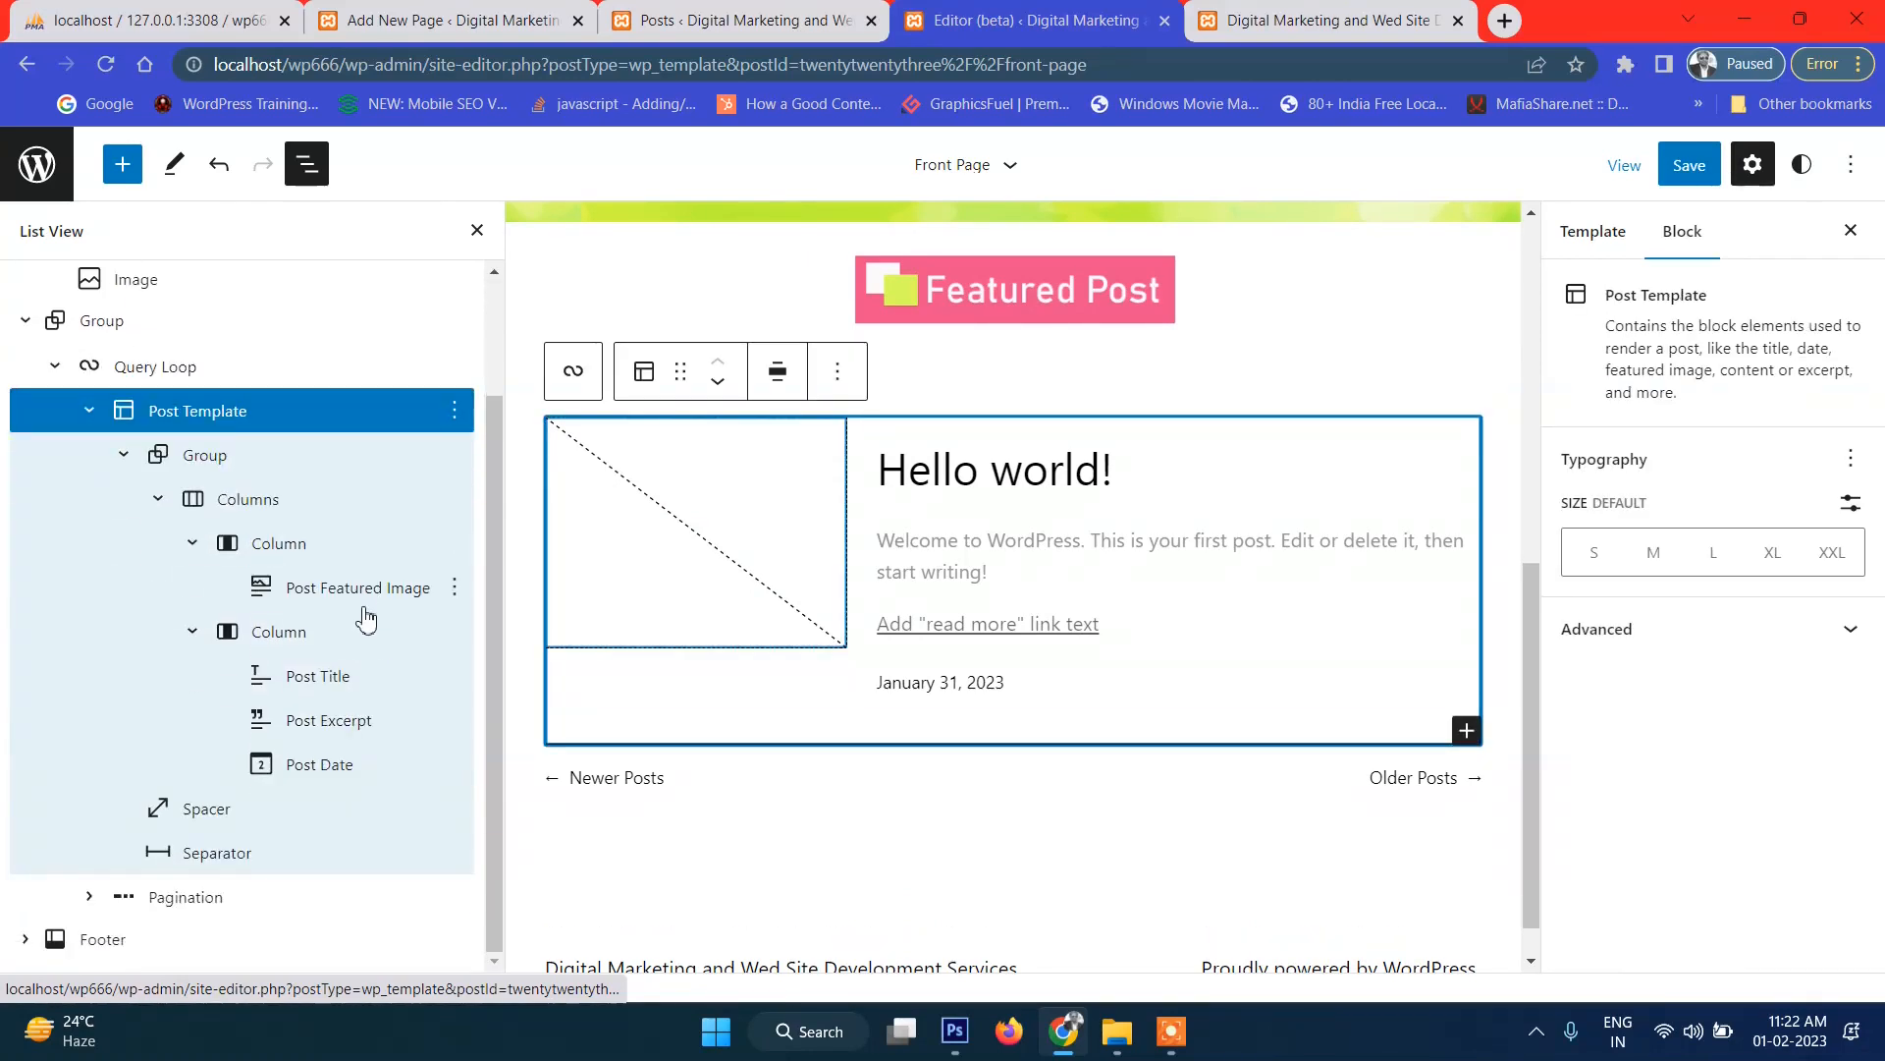
pyautogui.click(1696, 177)
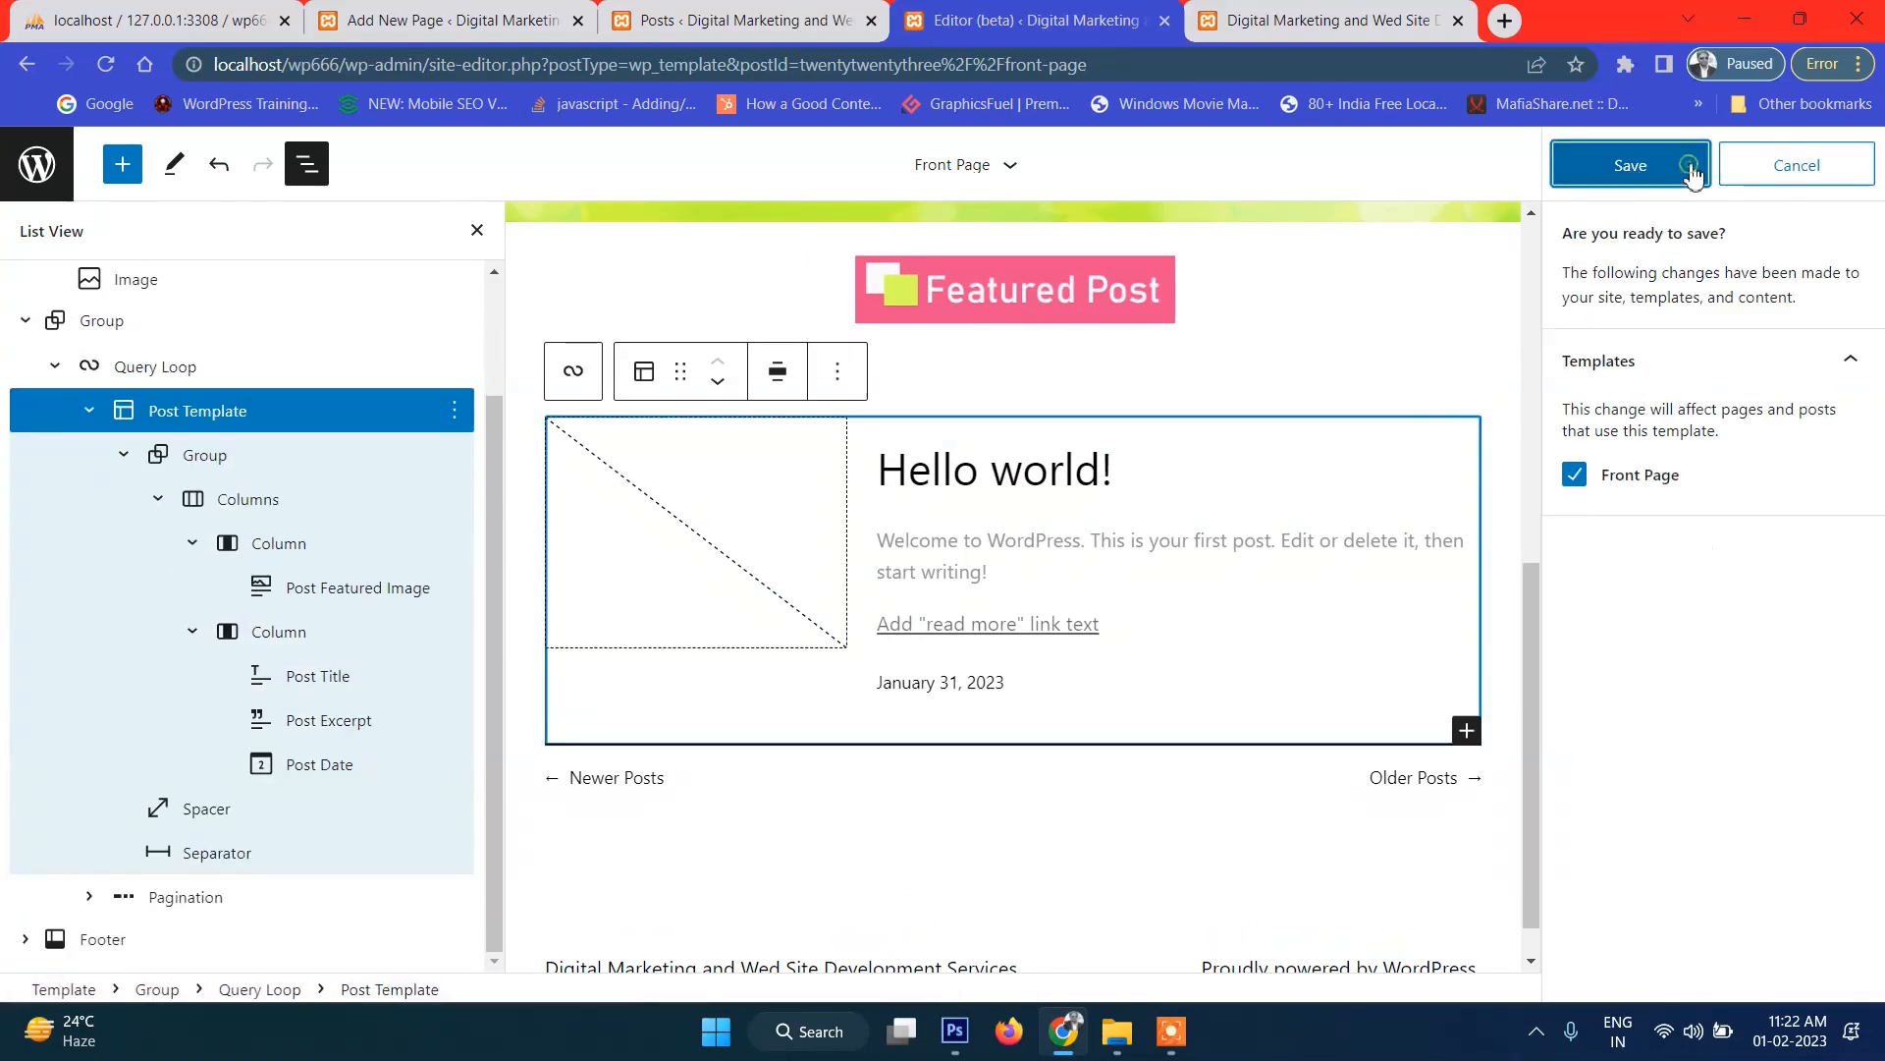
pyautogui.click(1591, 164)
pyautogui.click(1384, 14)
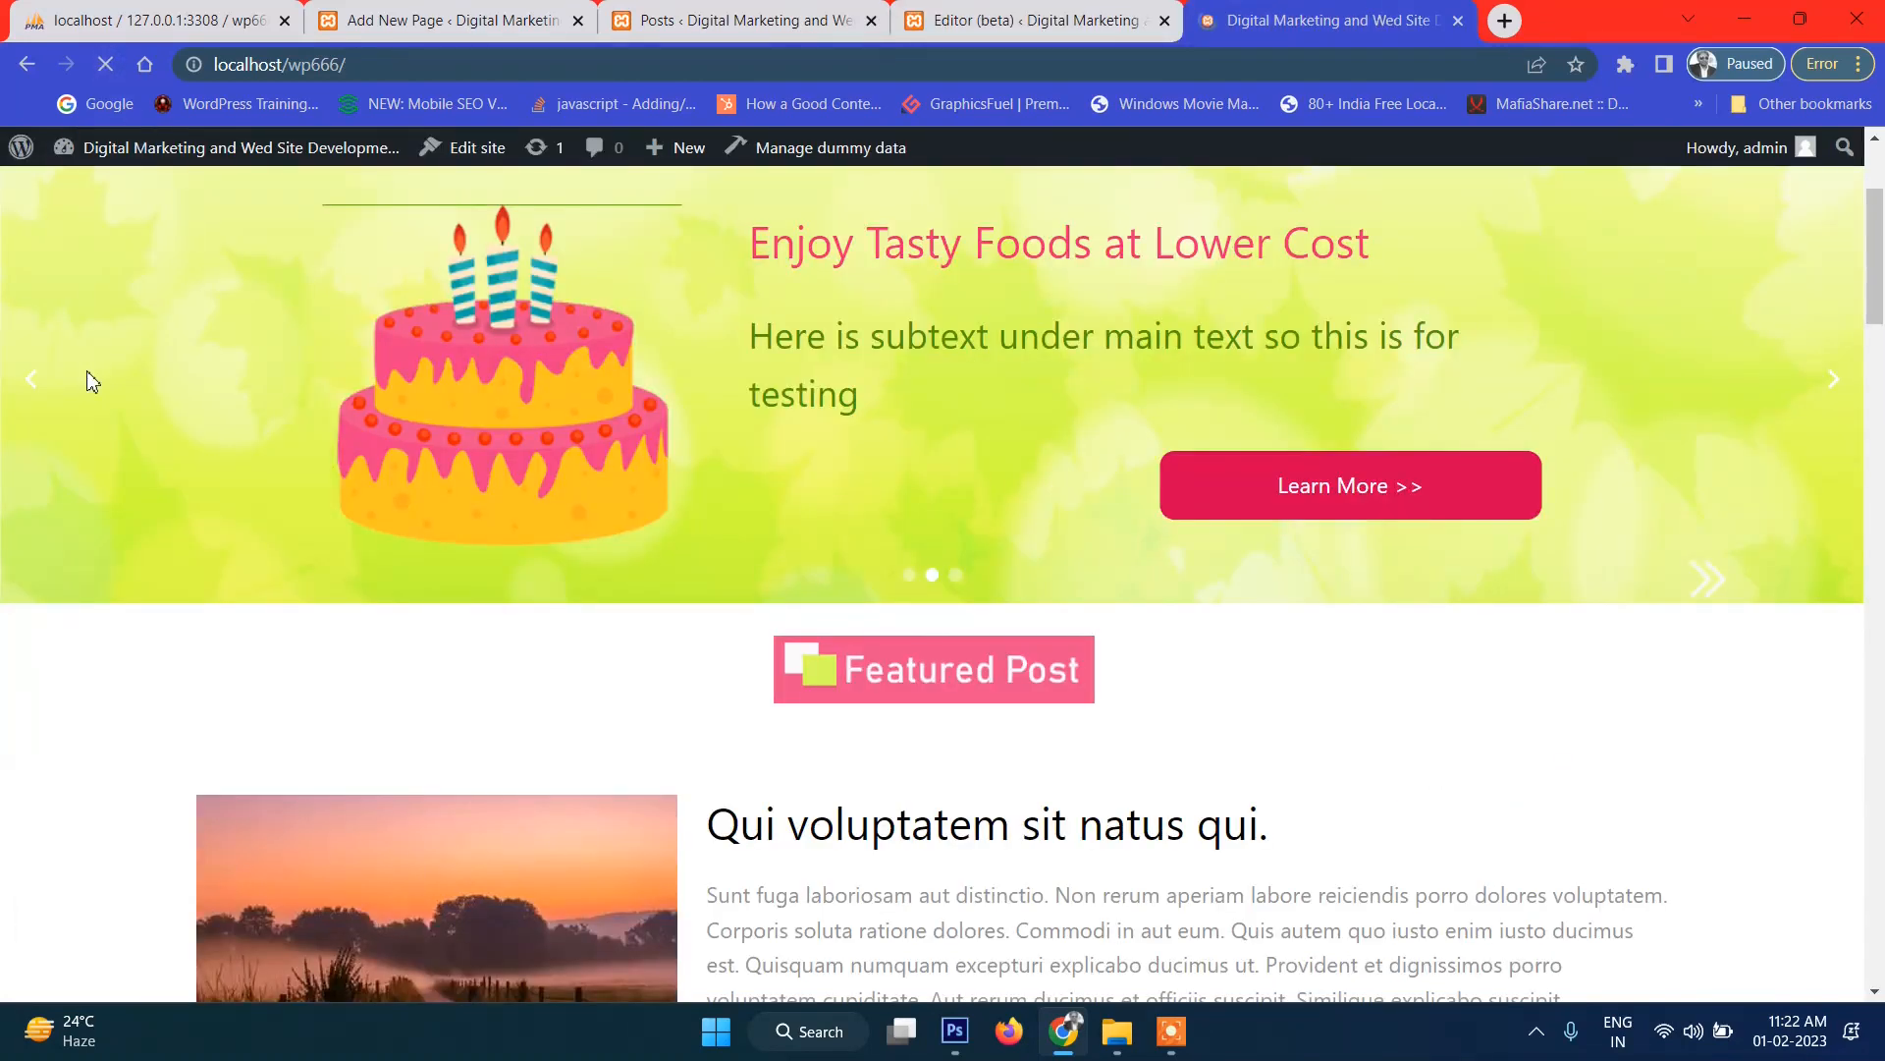
# Set the moved separator's background colour back to Primary green.
pyautogui.scroll(-10, 723, 556)
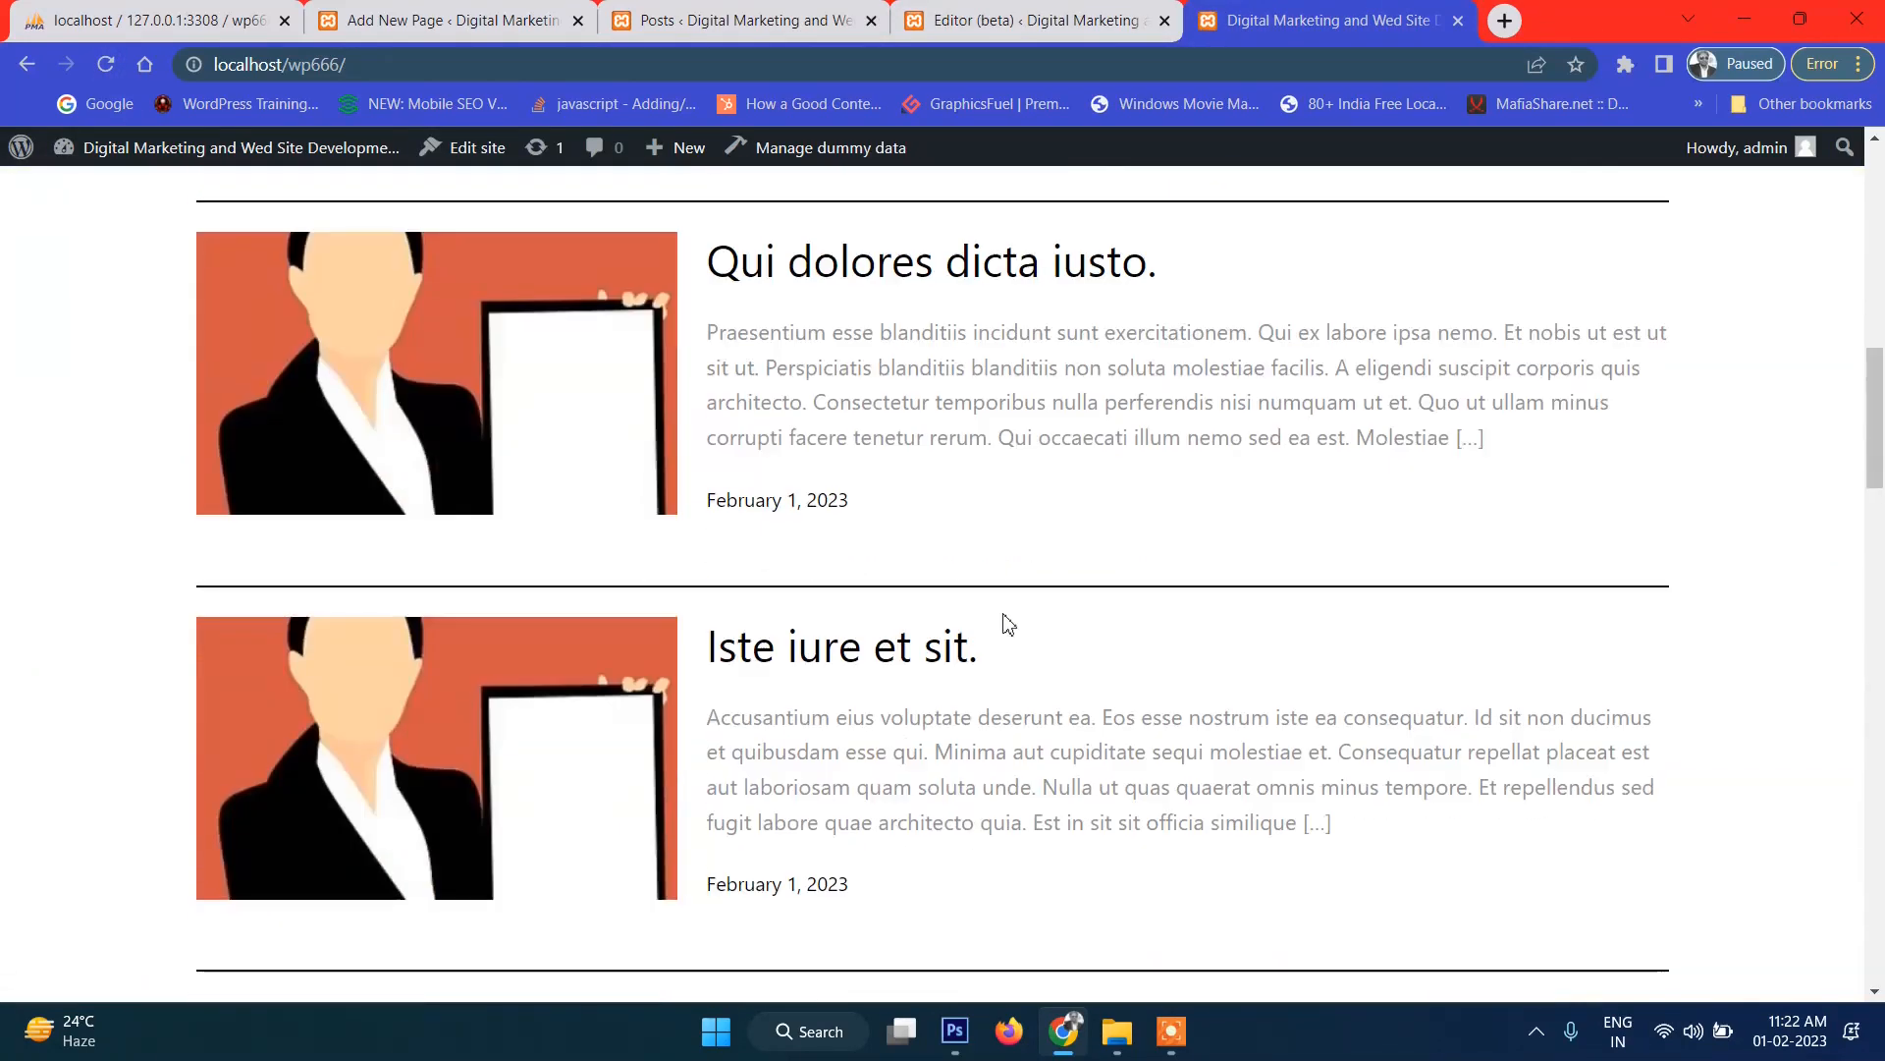
pyautogui.scroll(-5, 1001, 627)
pyautogui.scroll(10, 998, 636)
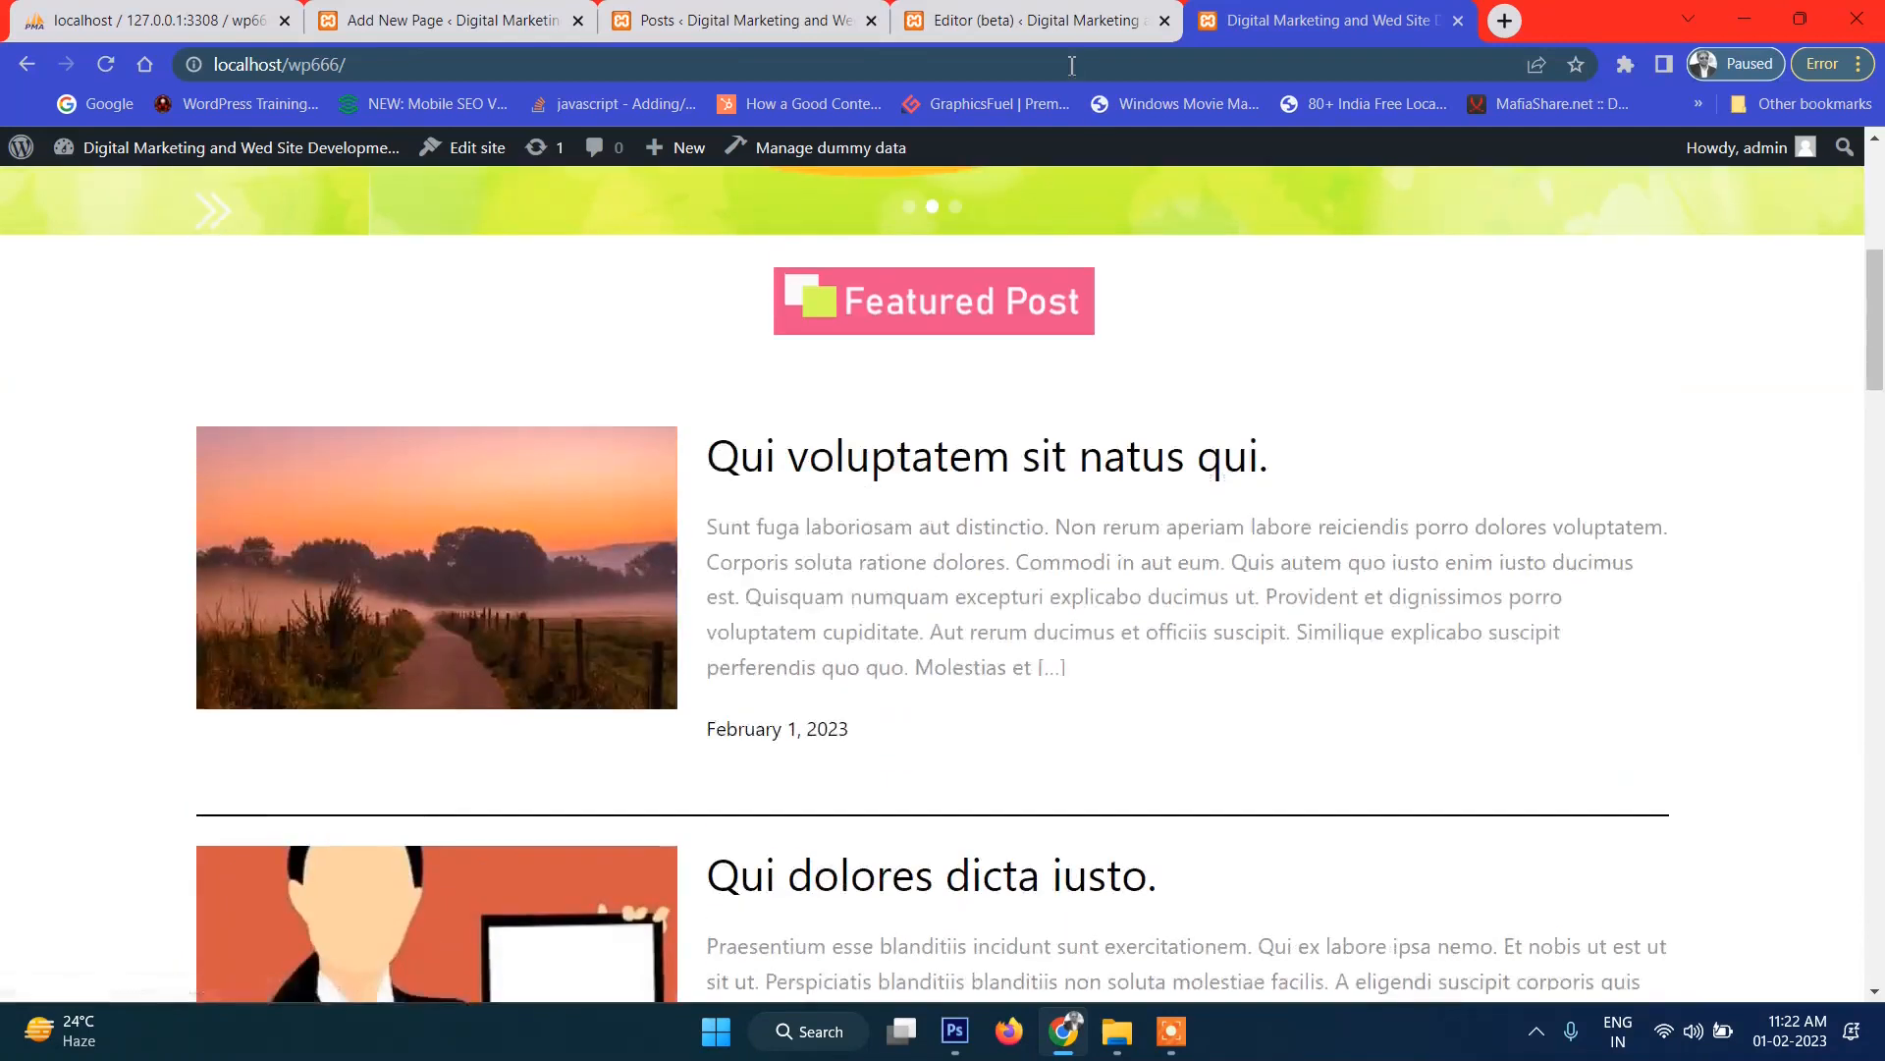
pyautogui.click(993, 7)
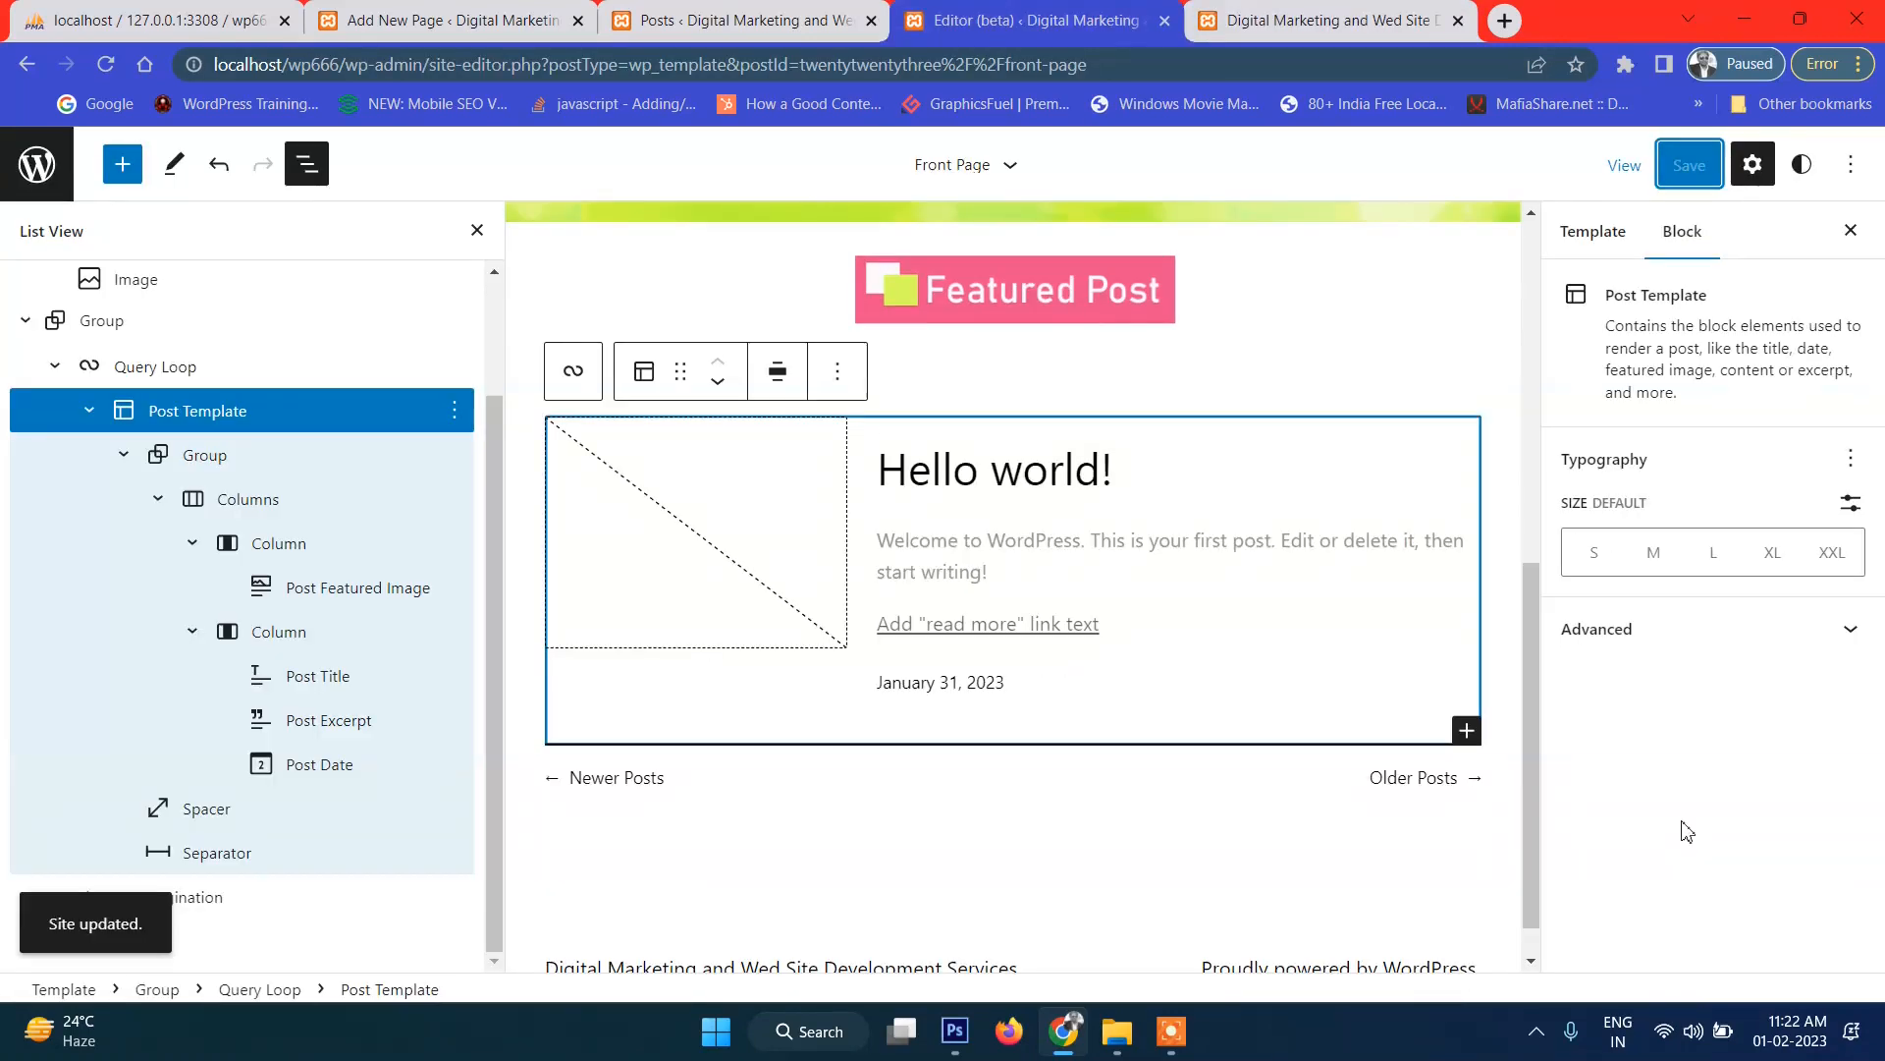
pyautogui.click(244, 866)
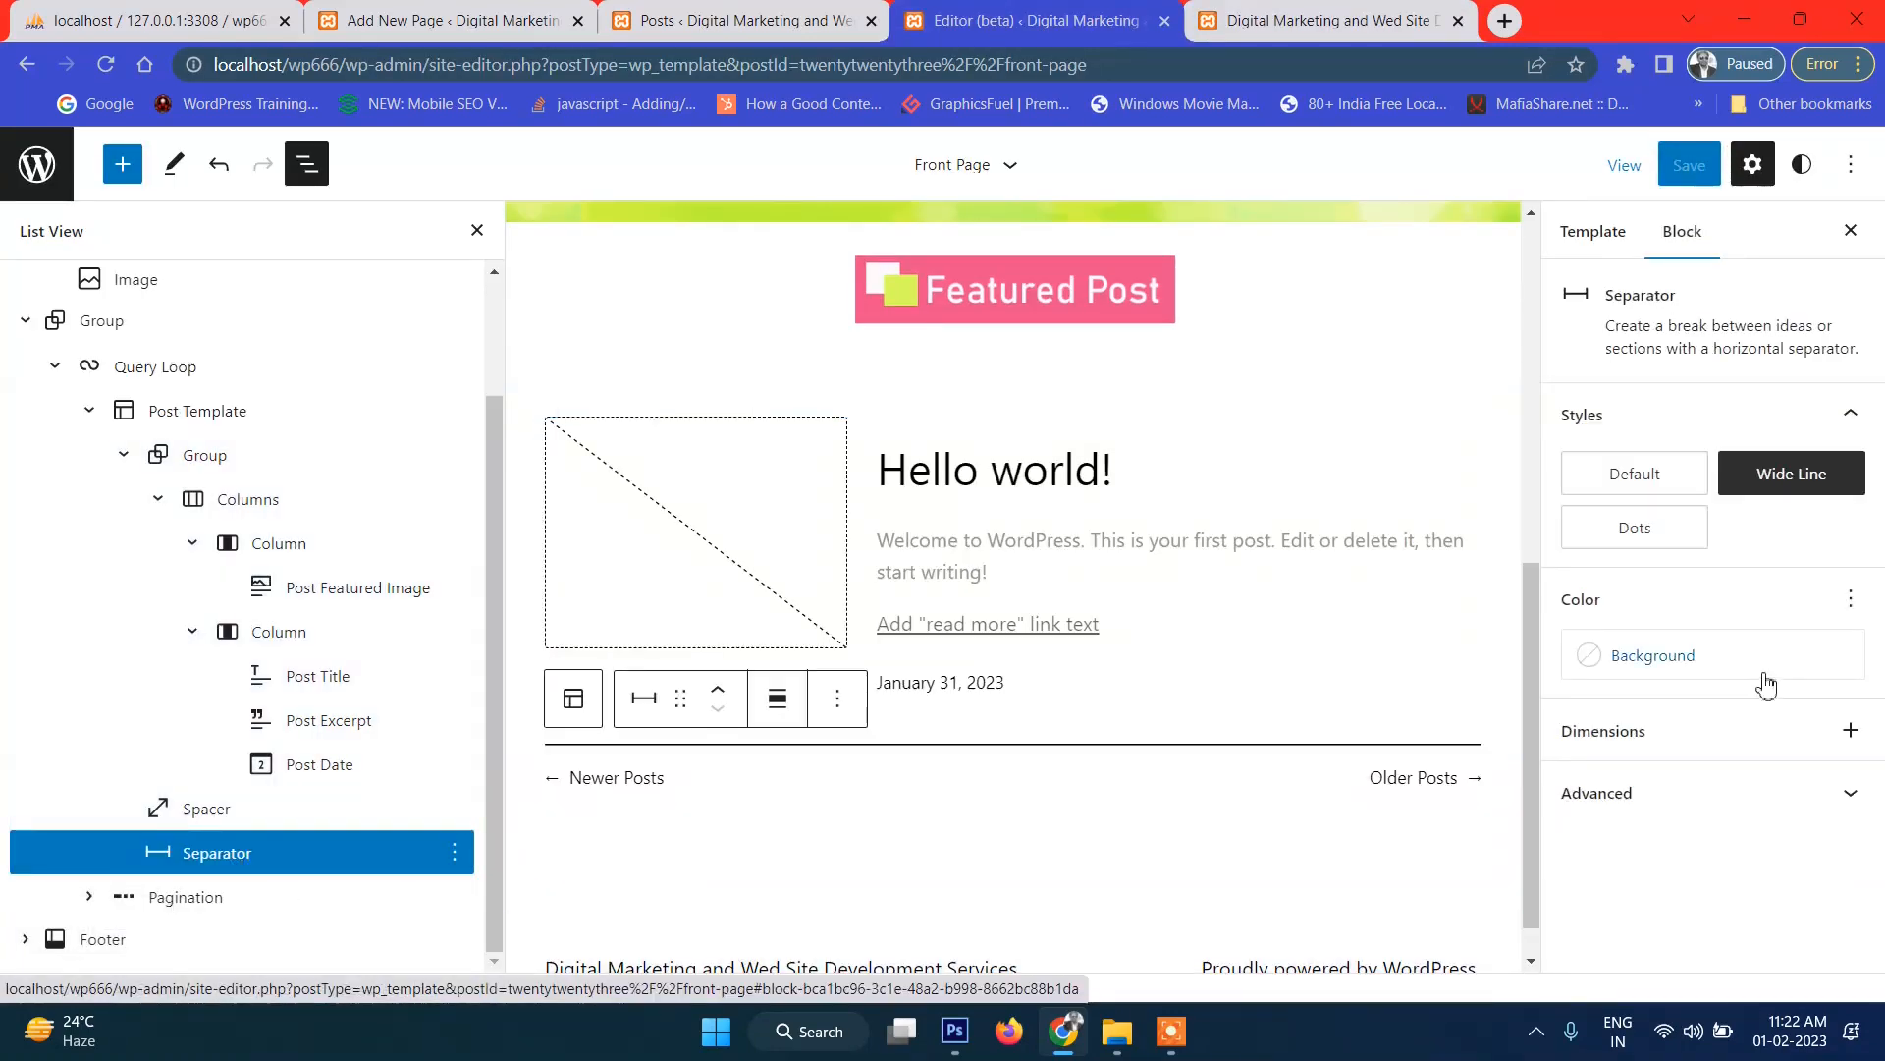
pyautogui.click(1656, 658)
pyautogui.click(1337, 506)
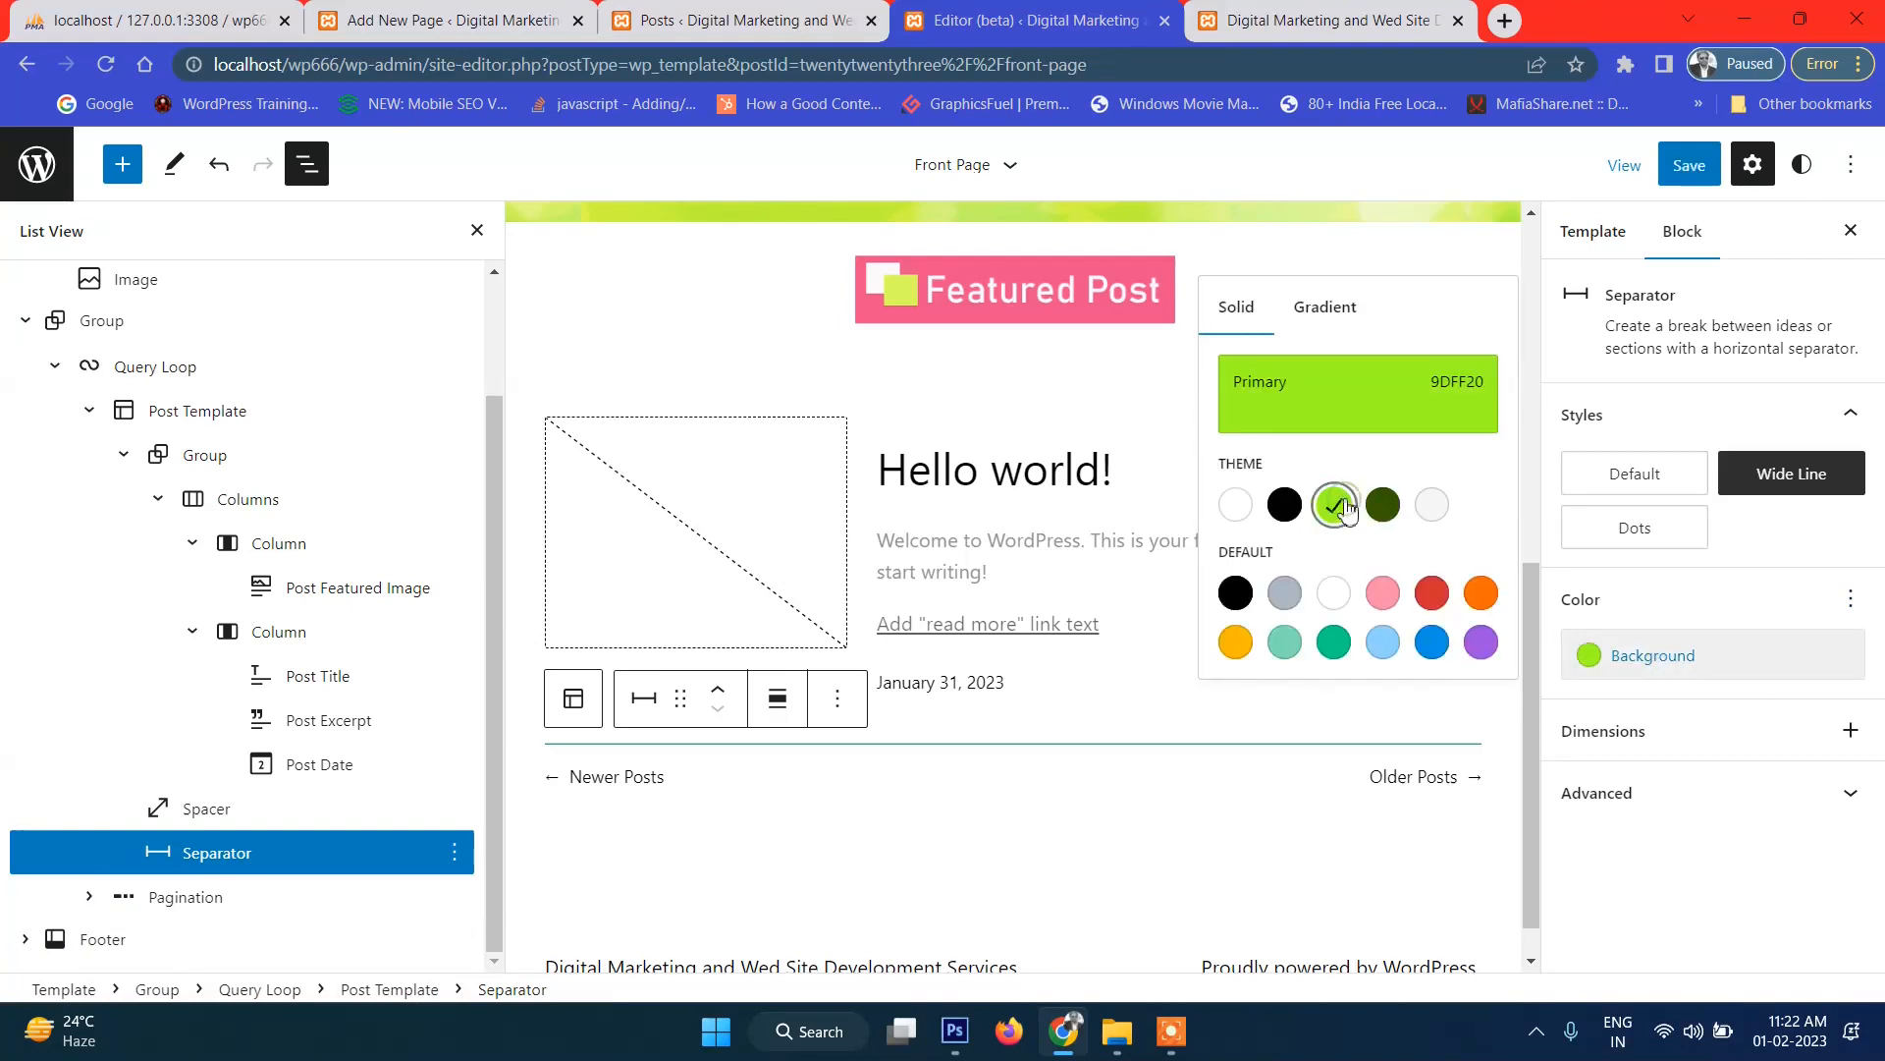
# Save the template and view the green separators between posts on the front page.
pyautogui.click(1703, 165)
pyautogui.click(1632, 164)
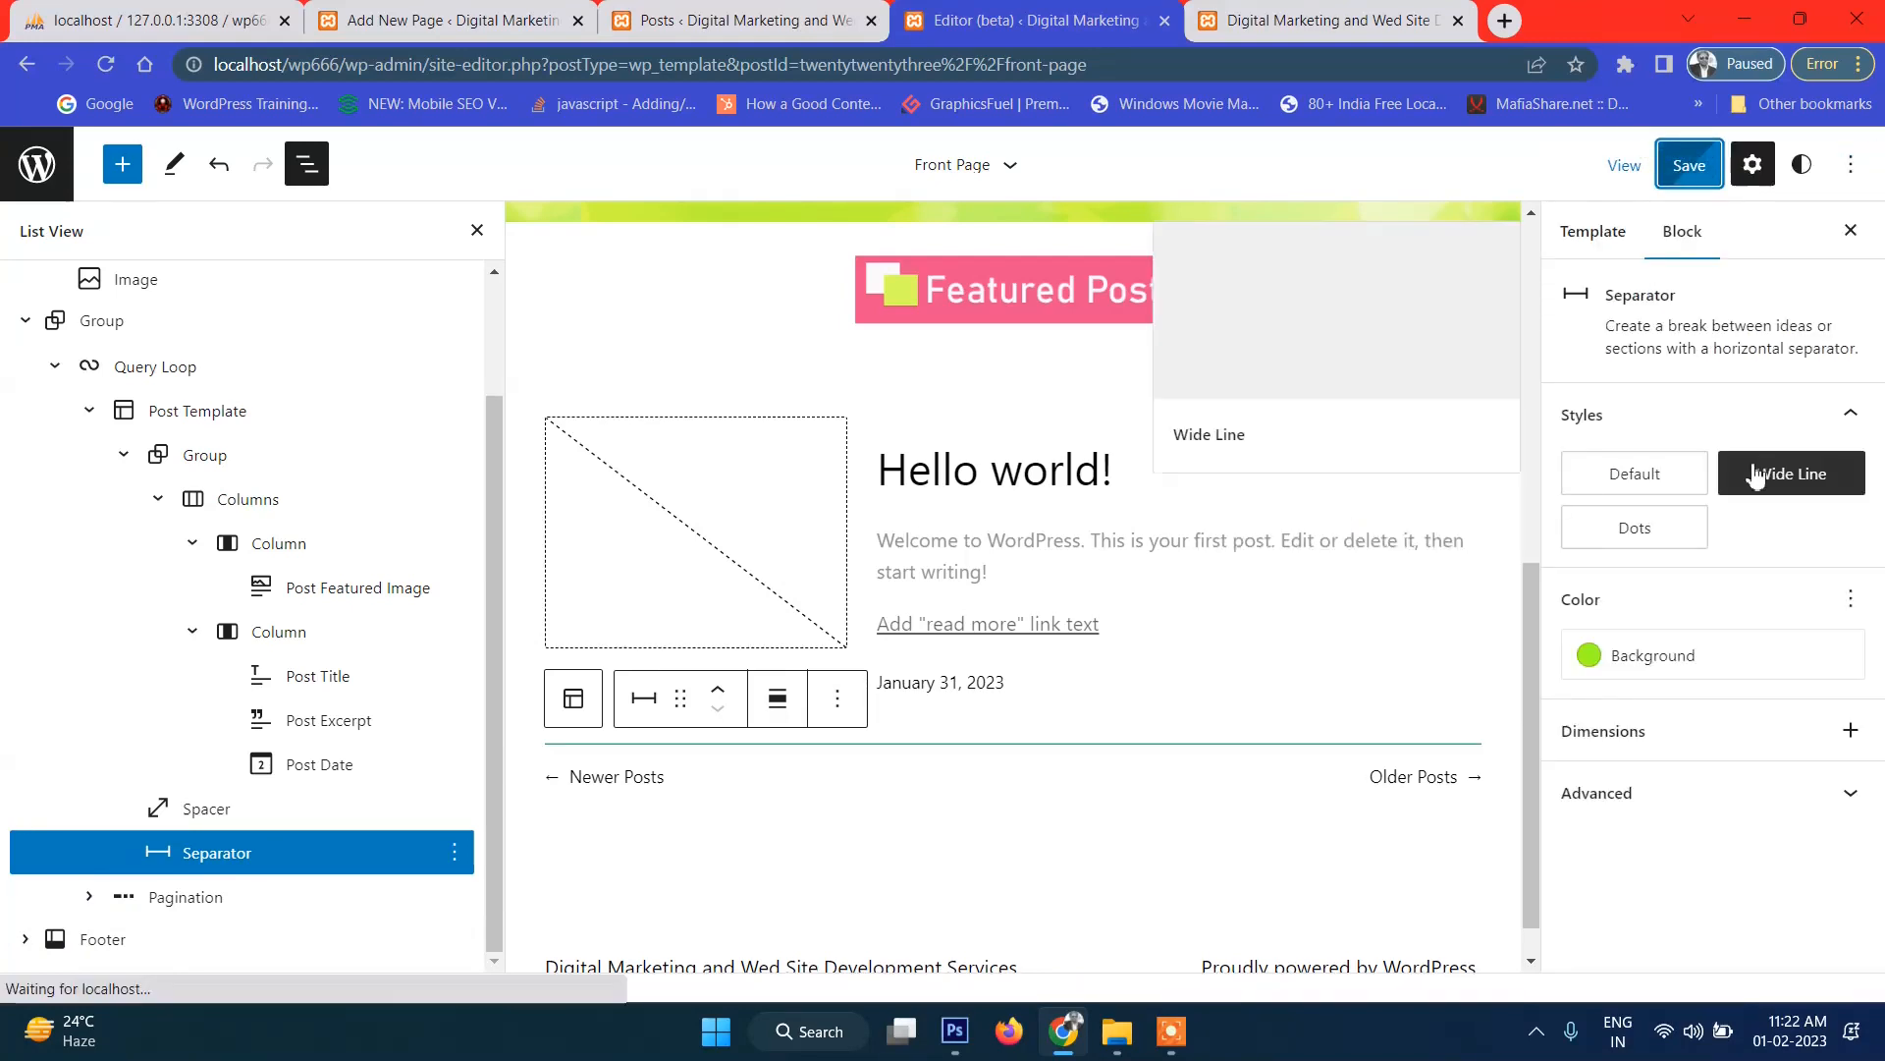
pyautogui.click(1358, 11)
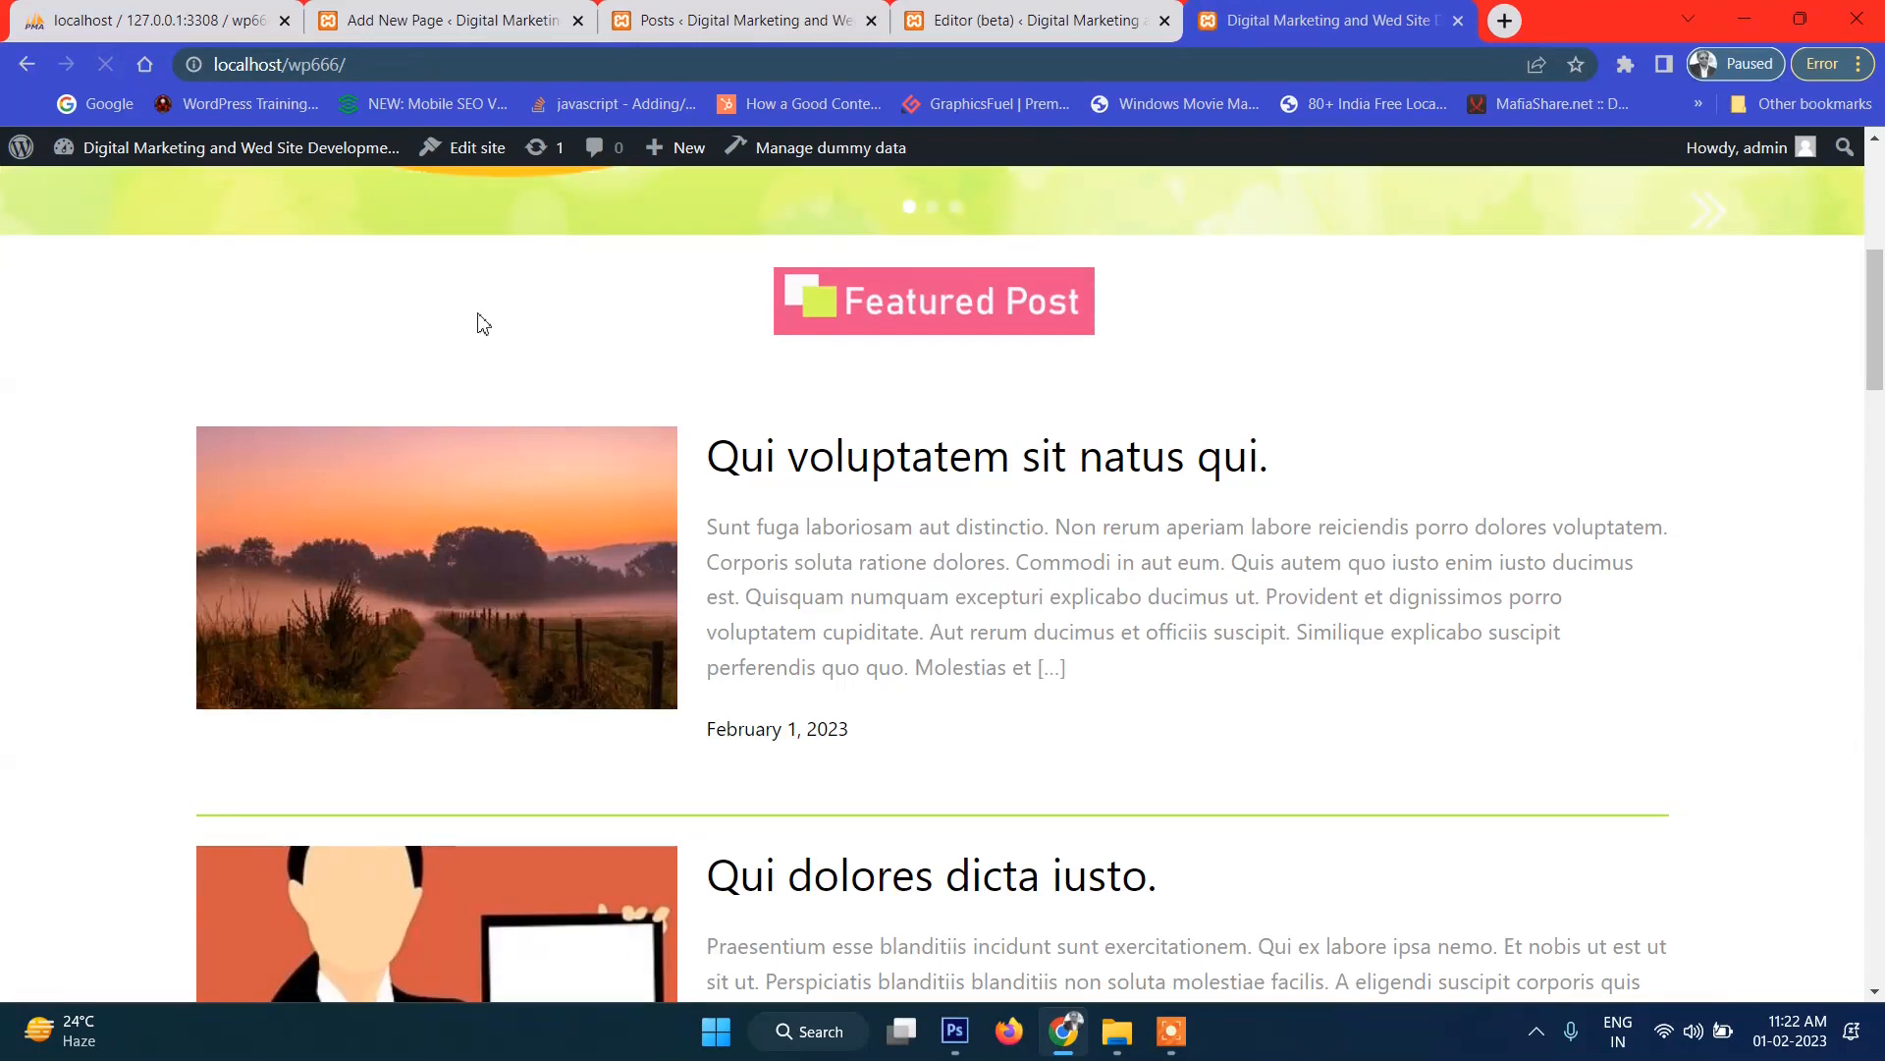
pyautogui.scroll(-9, 824, 565)
# Scroll through the live front page's post list, then return to the Front Page template.
pyautogui.scroll(-20, 1311, 648)
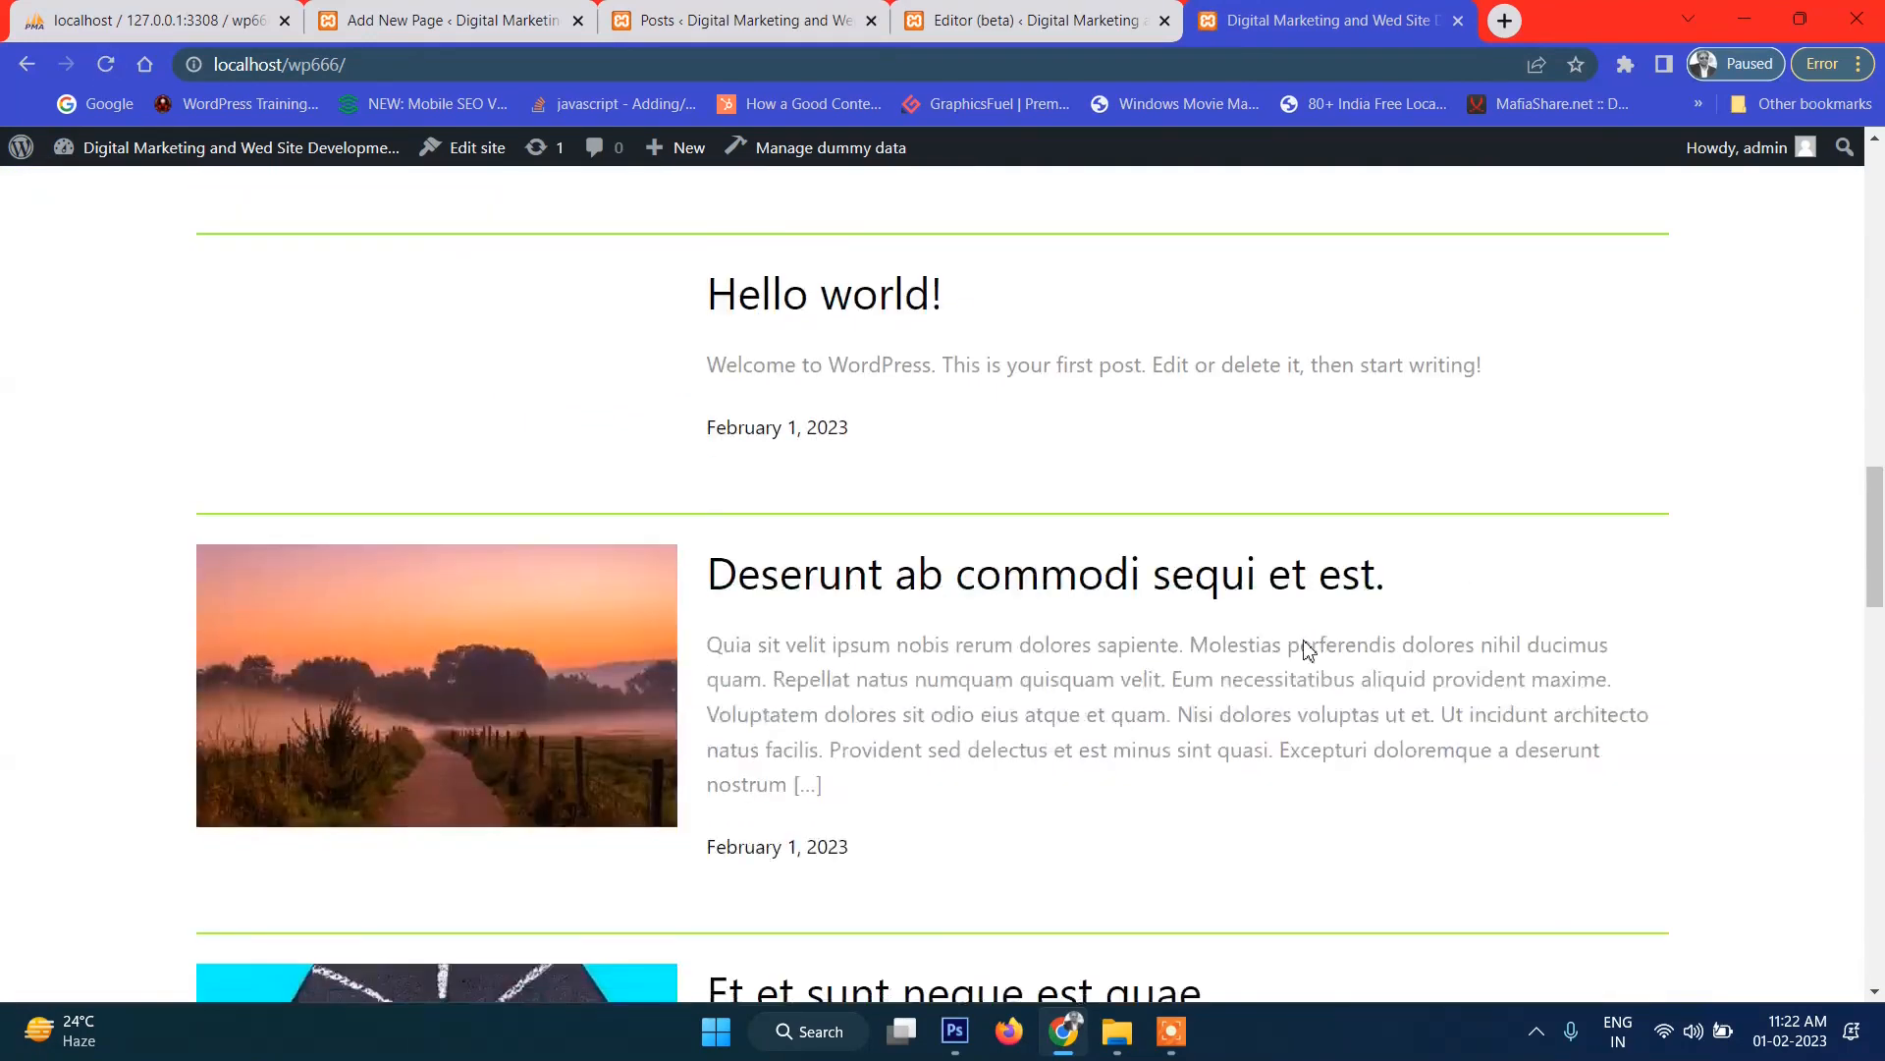
pyautogui.scroll(20, 1254, 670)
pyautogui.scroll(-5, 1247, 677)
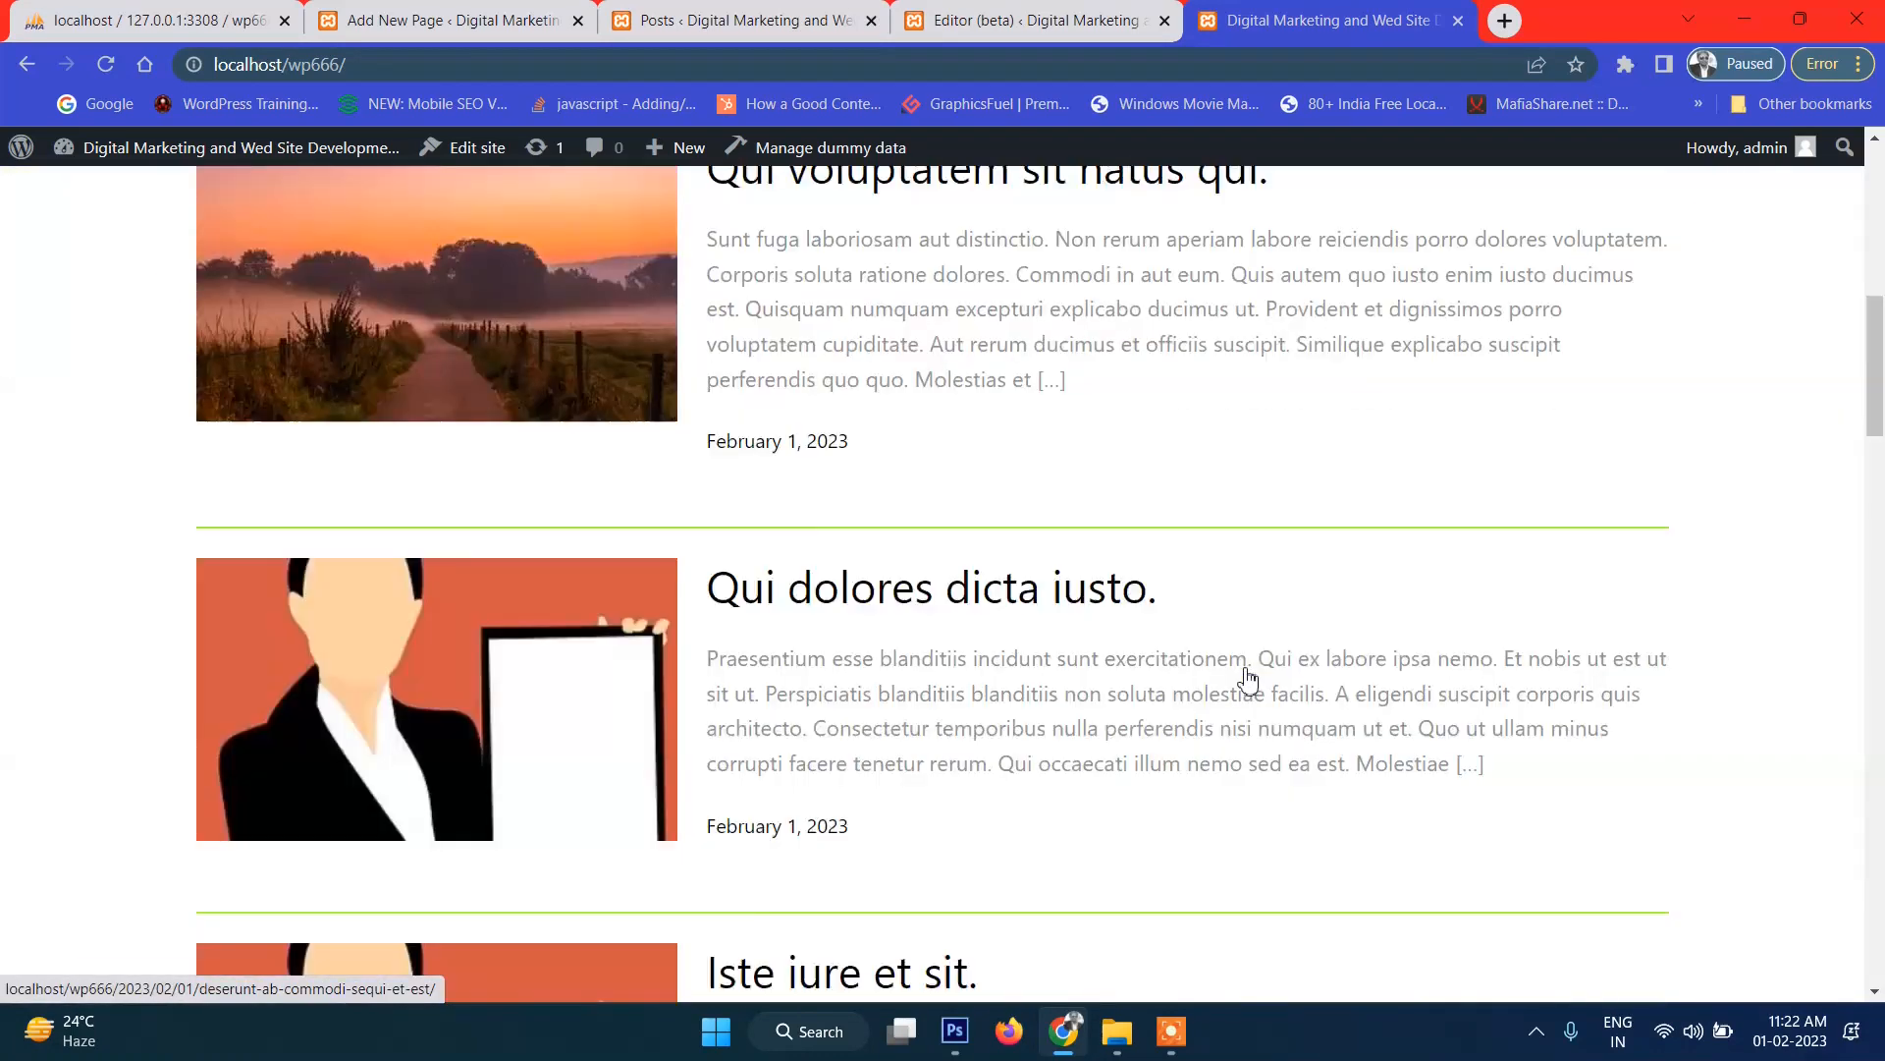
pyautogui.scroll(6, 1242, 676)
pyautogui.scroll(4, 1234, 570)
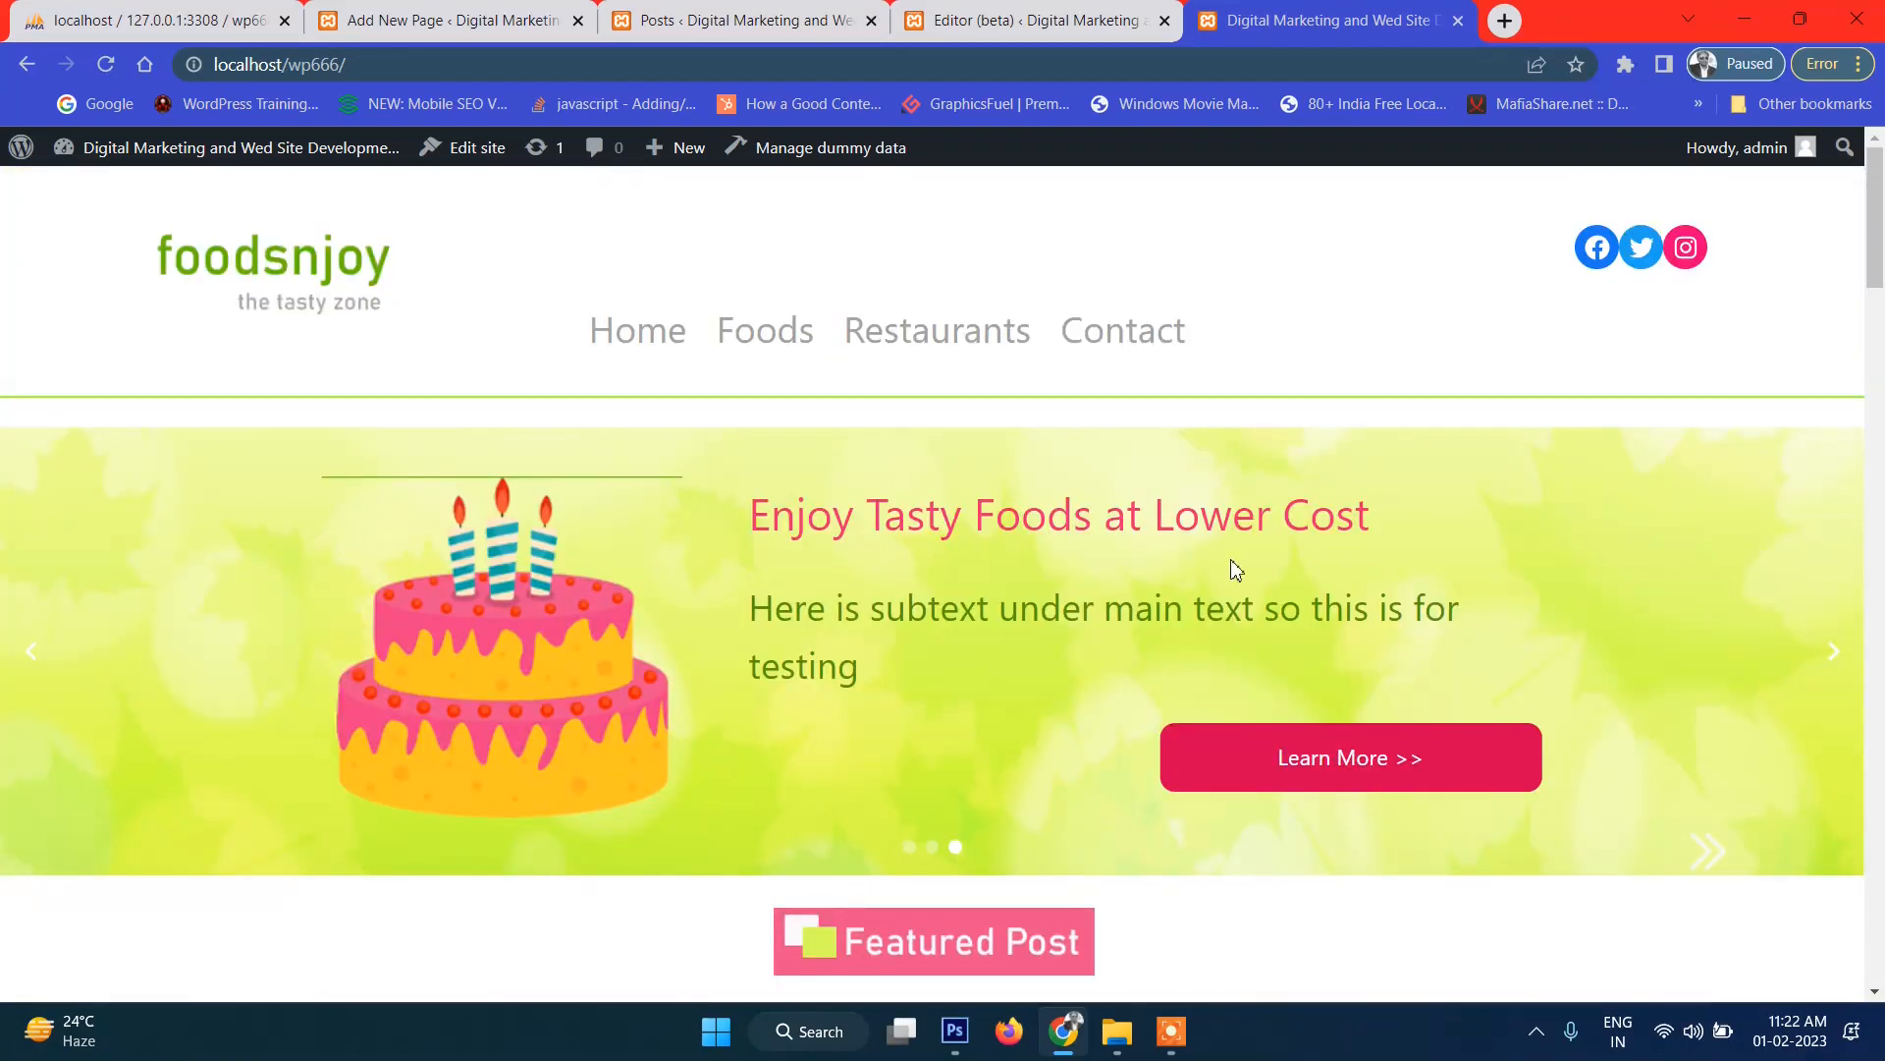
pyautogui.scroll(-15, 1235, 570)
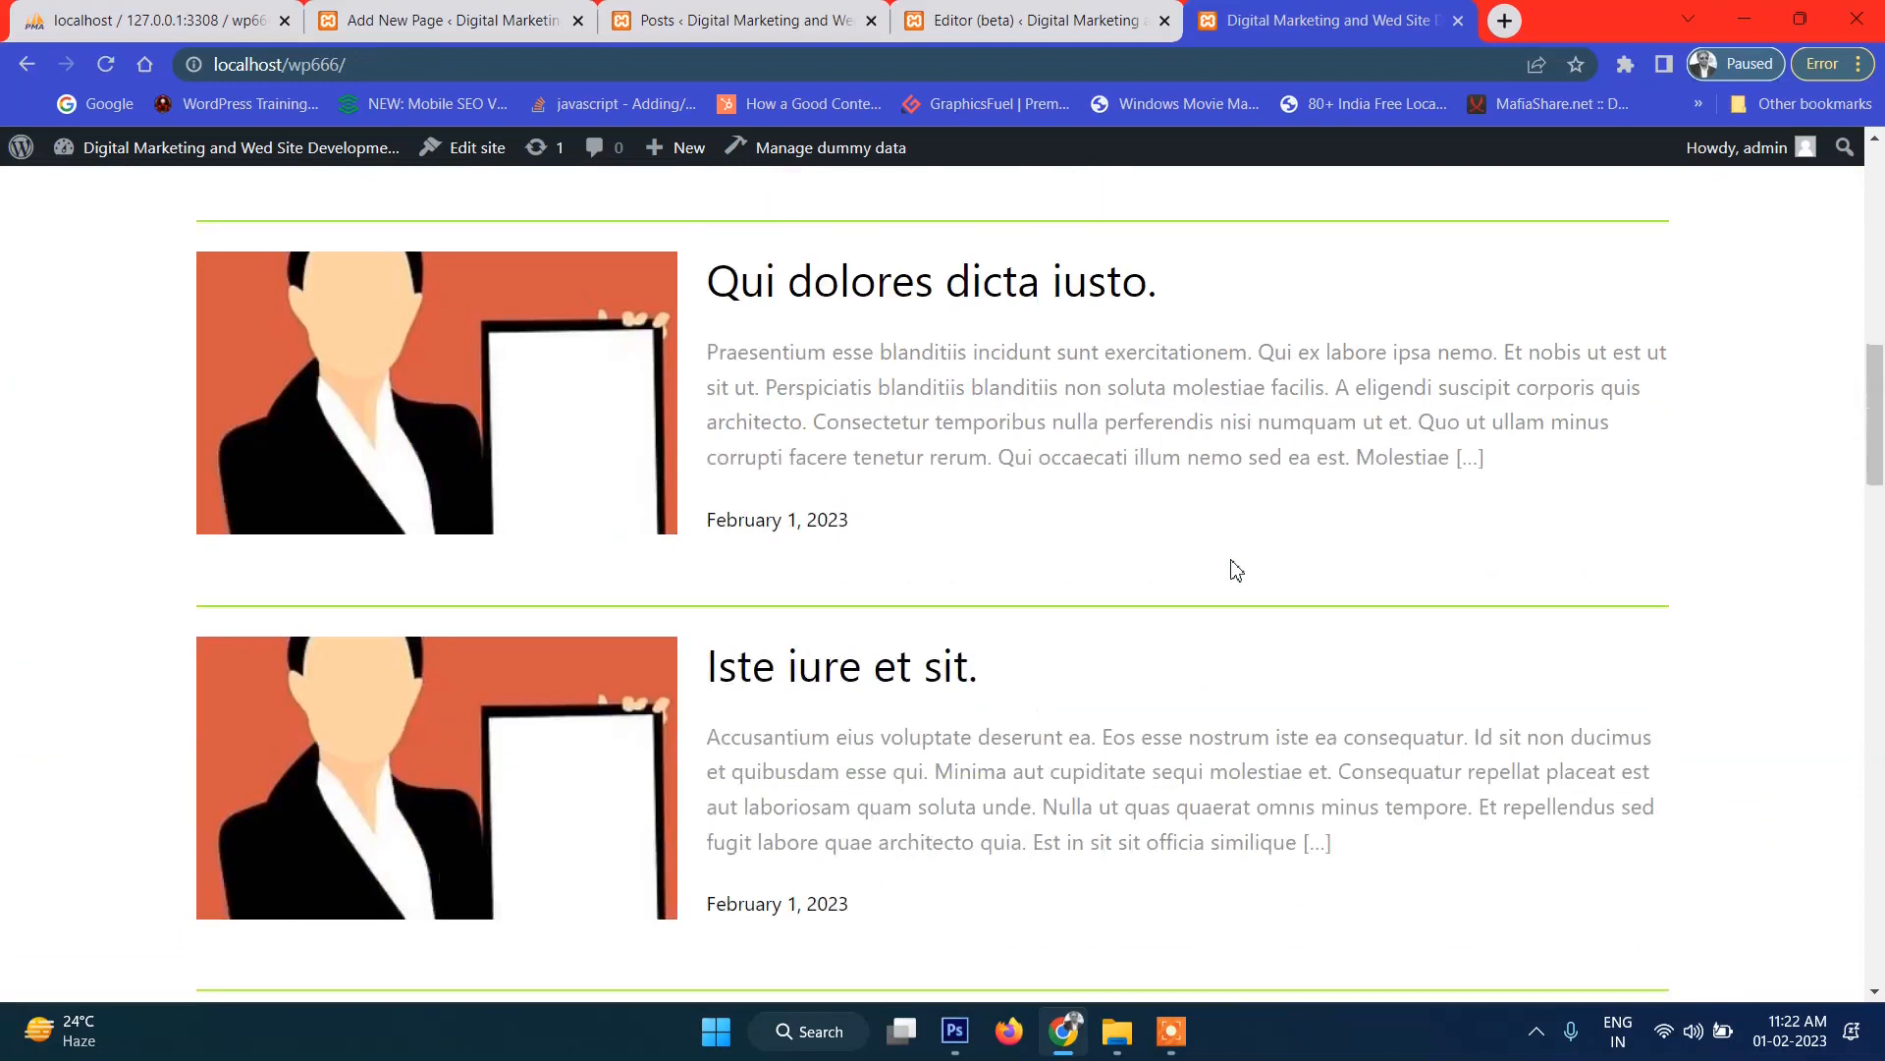
pyautogui.scroll(-15, 1137, 580)
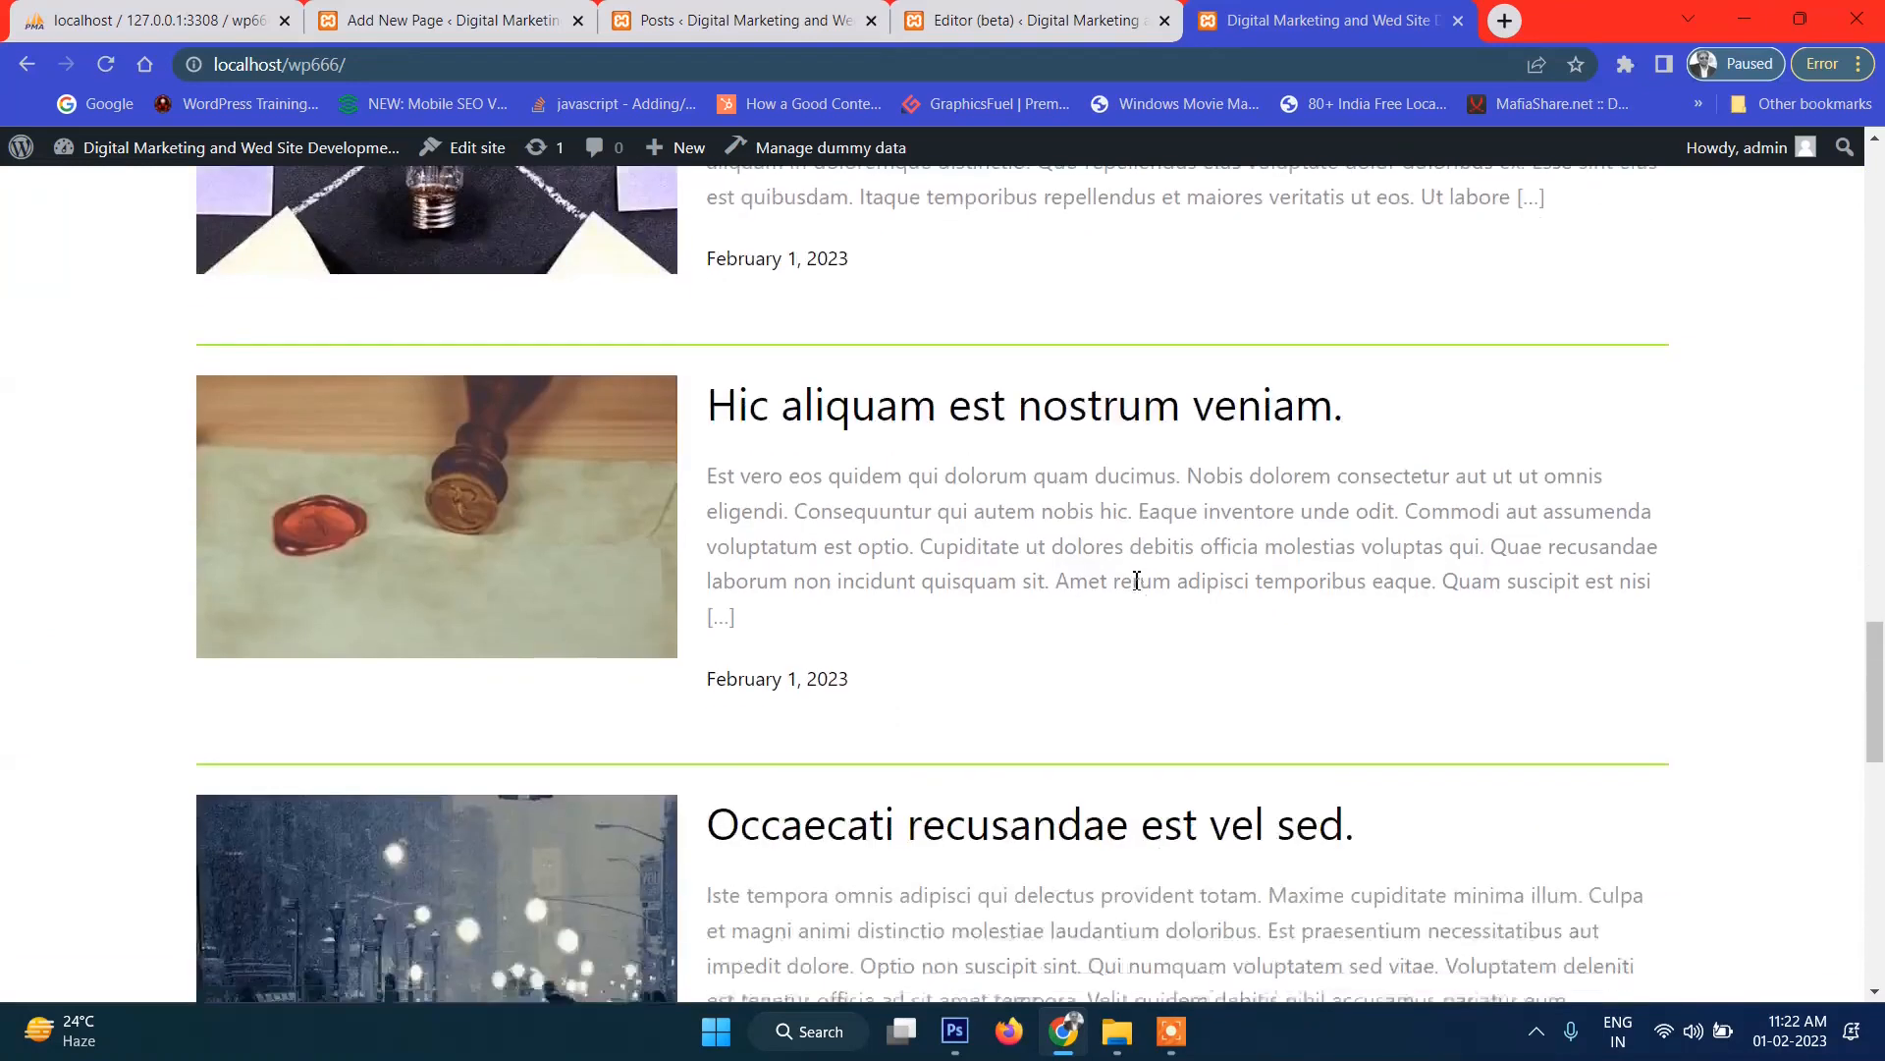
pyautogui.scroll(-5, 1136, 580)
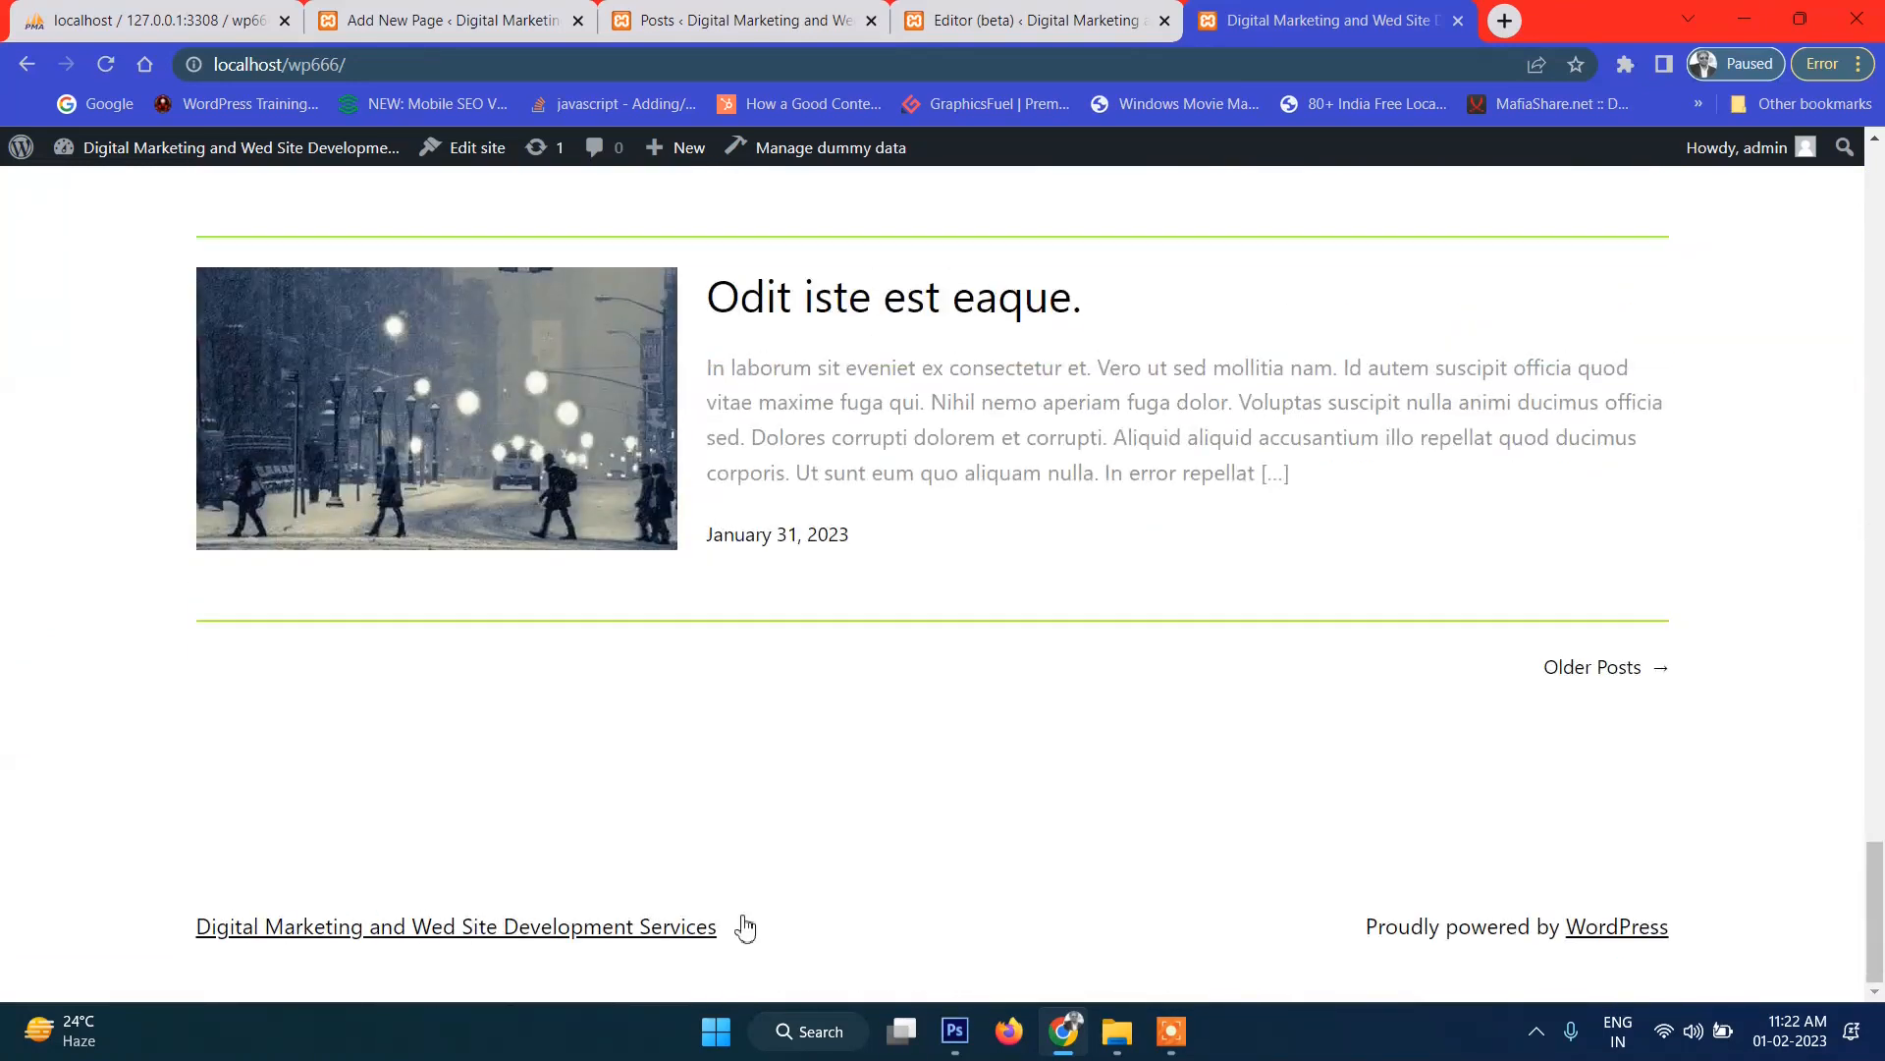
pyautogui.scroll(5, 1189, 861)
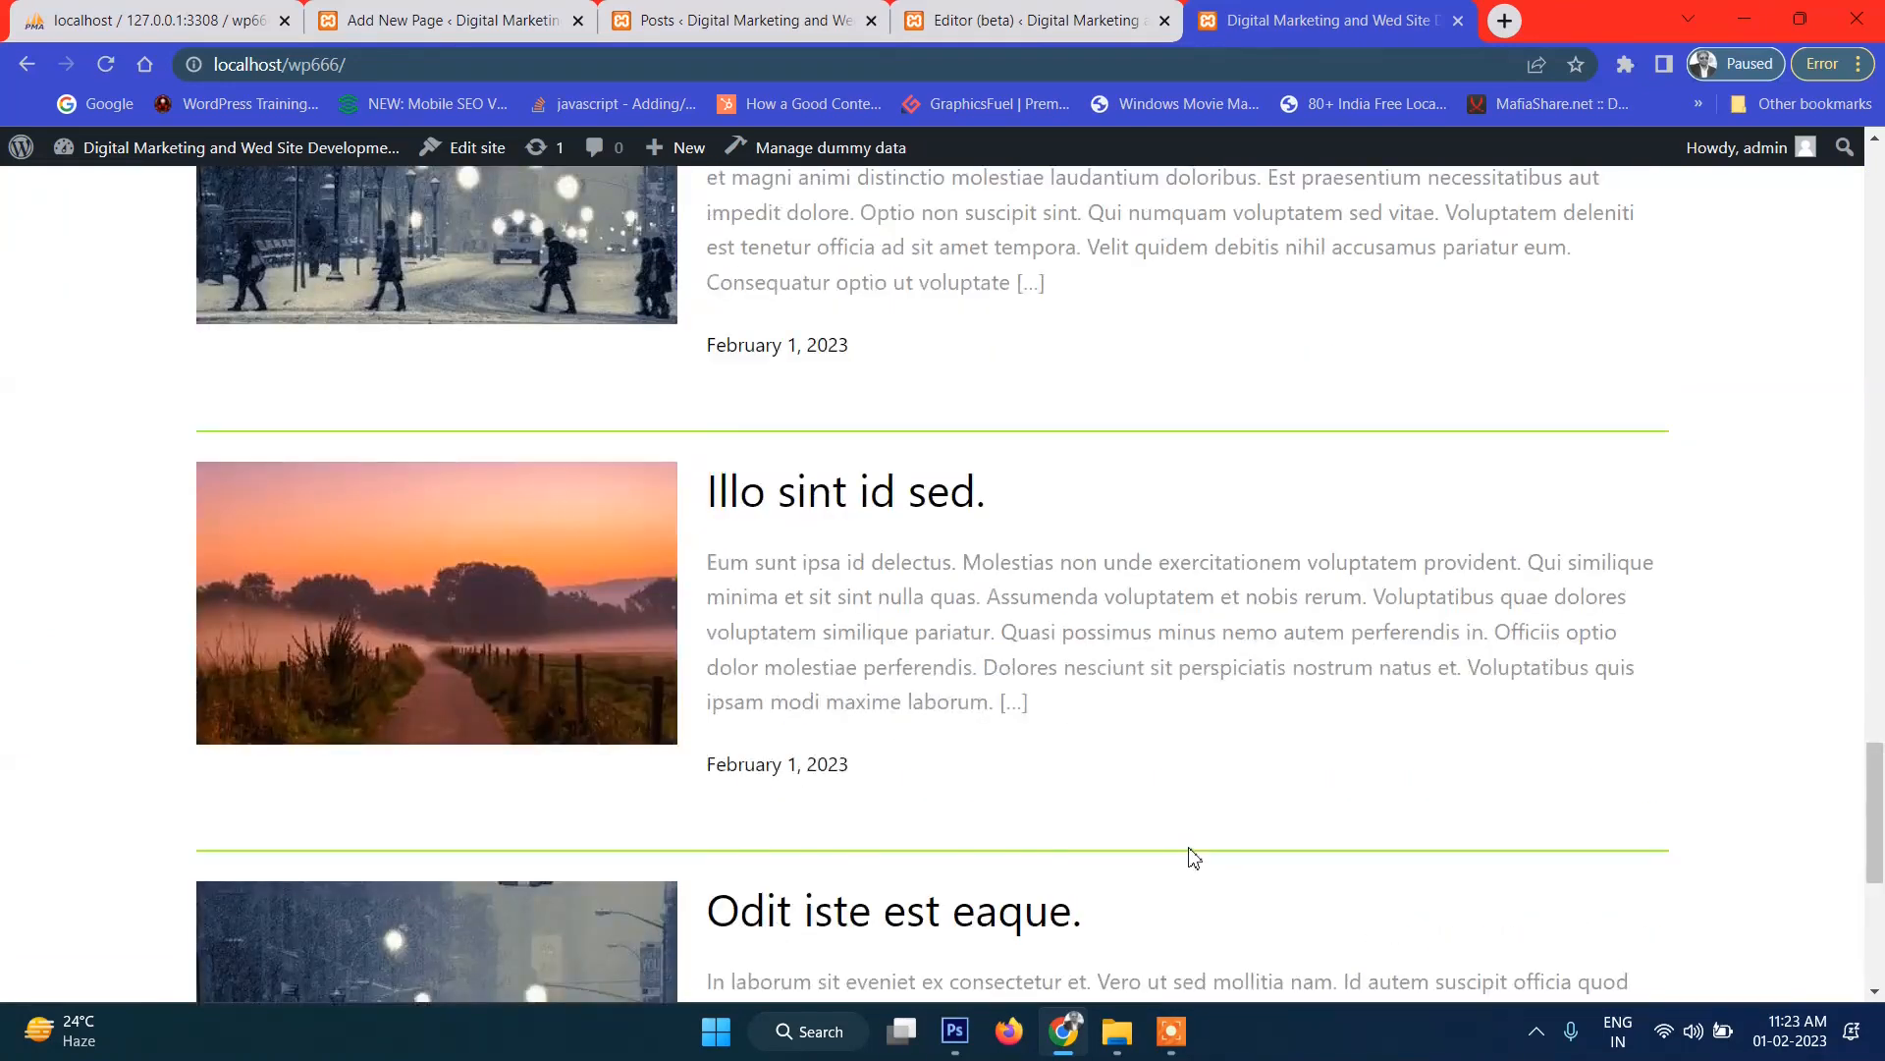
pyautogui.scroll(-2, 1191, 859)
pyautogui.scroll(4, 1294, 572)
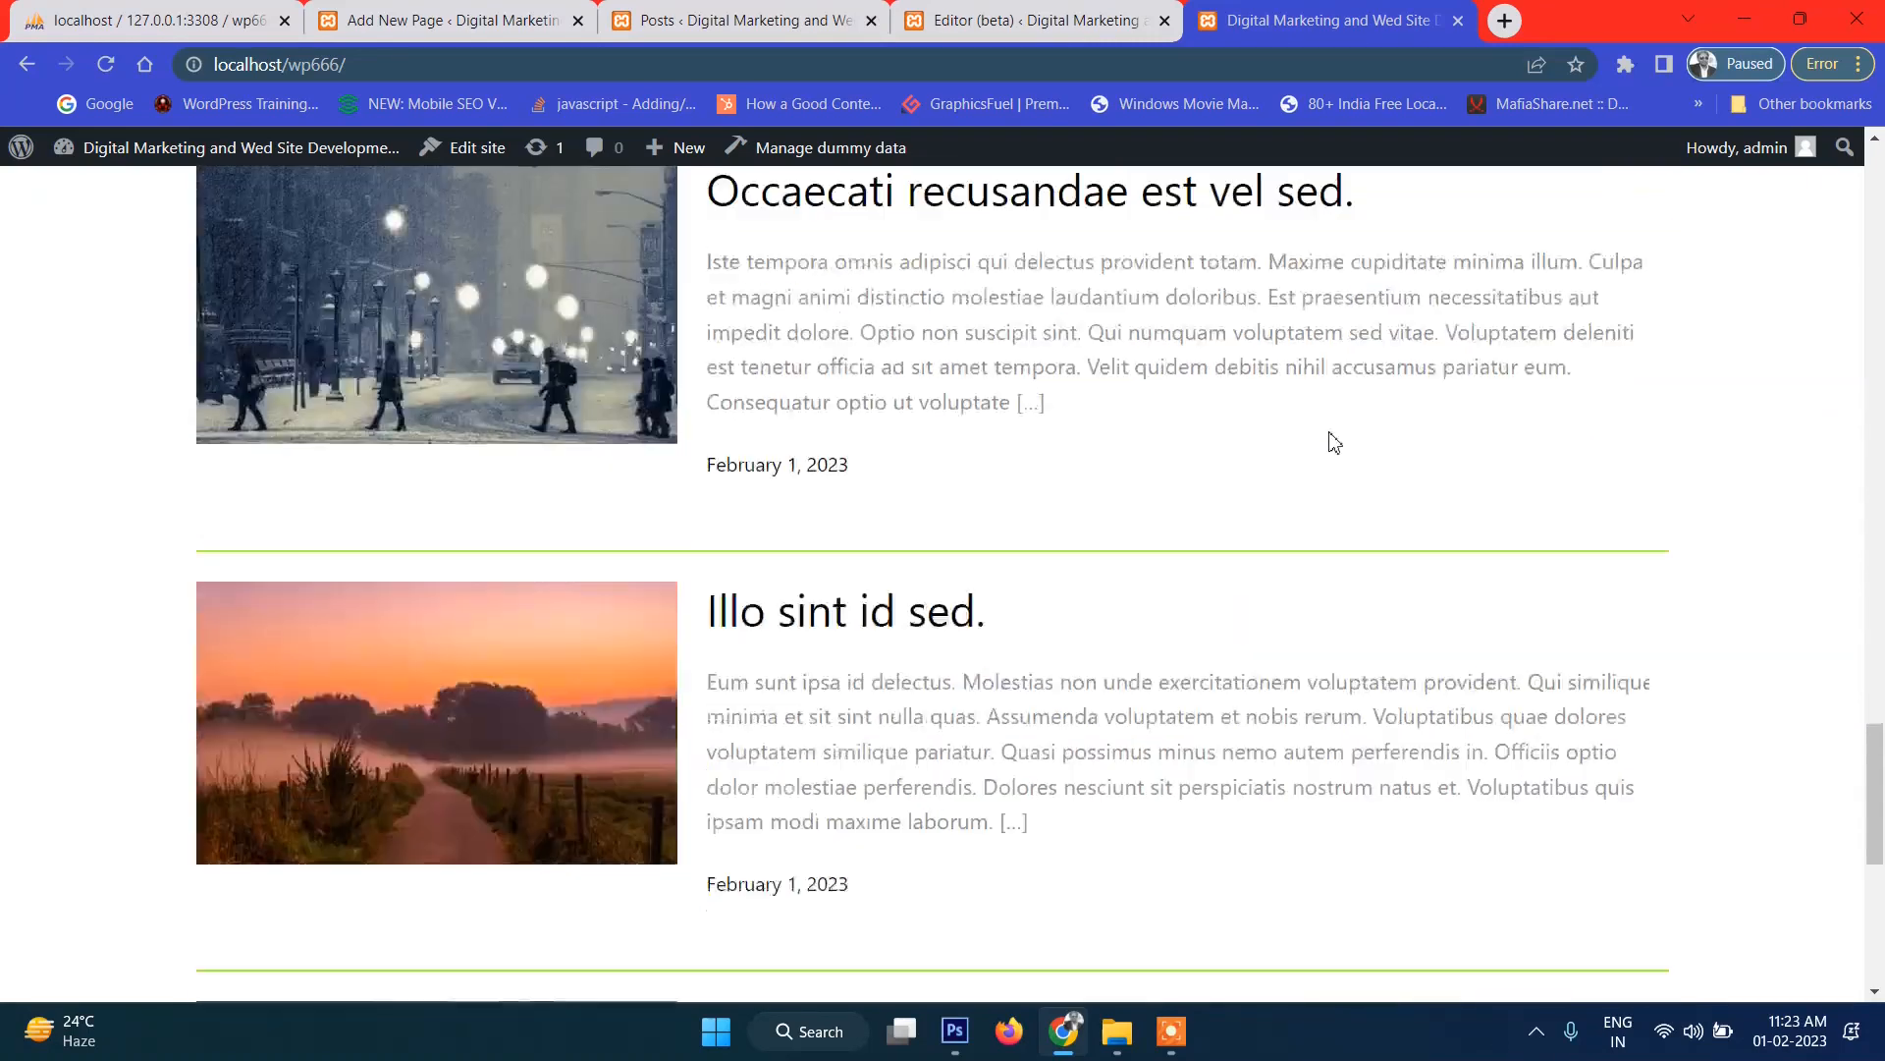
pyautogui.click(1024, 26)
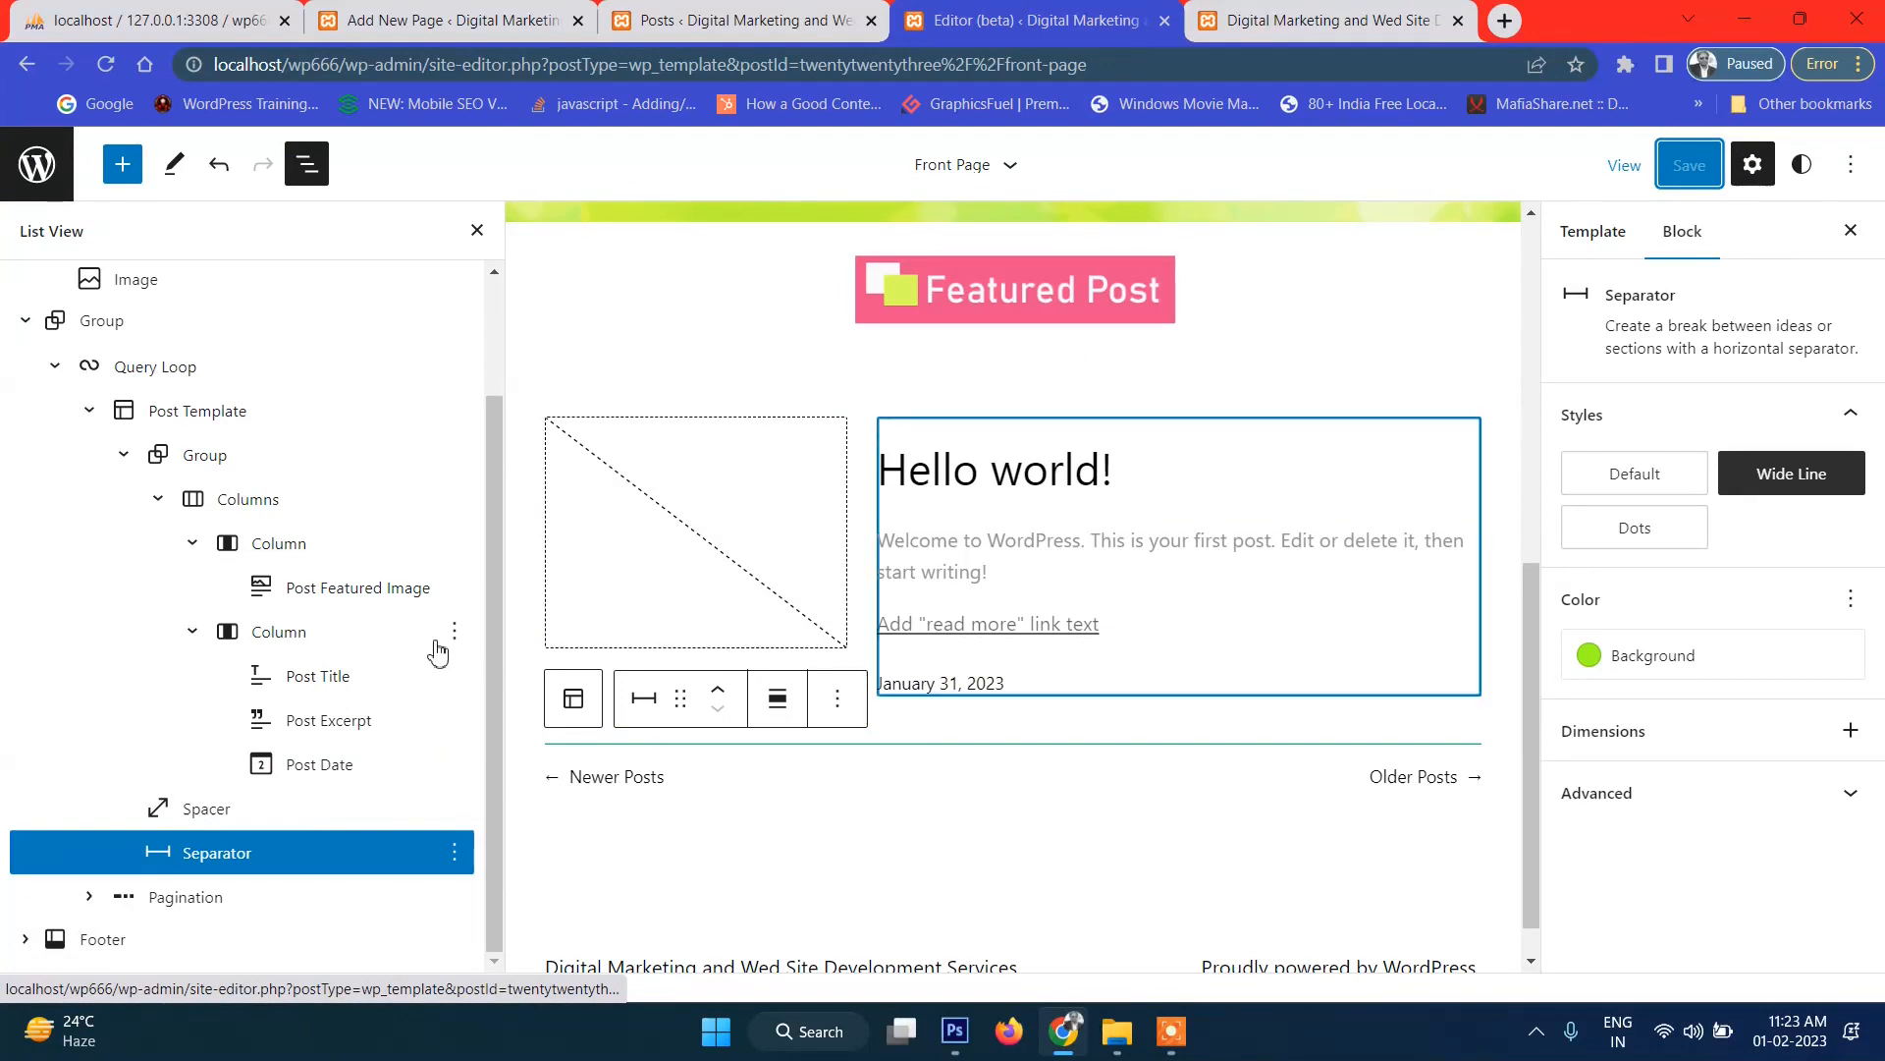
# Select the column holding title, excerpt and date and look at its block options.
pyautogui.click(454, 631)
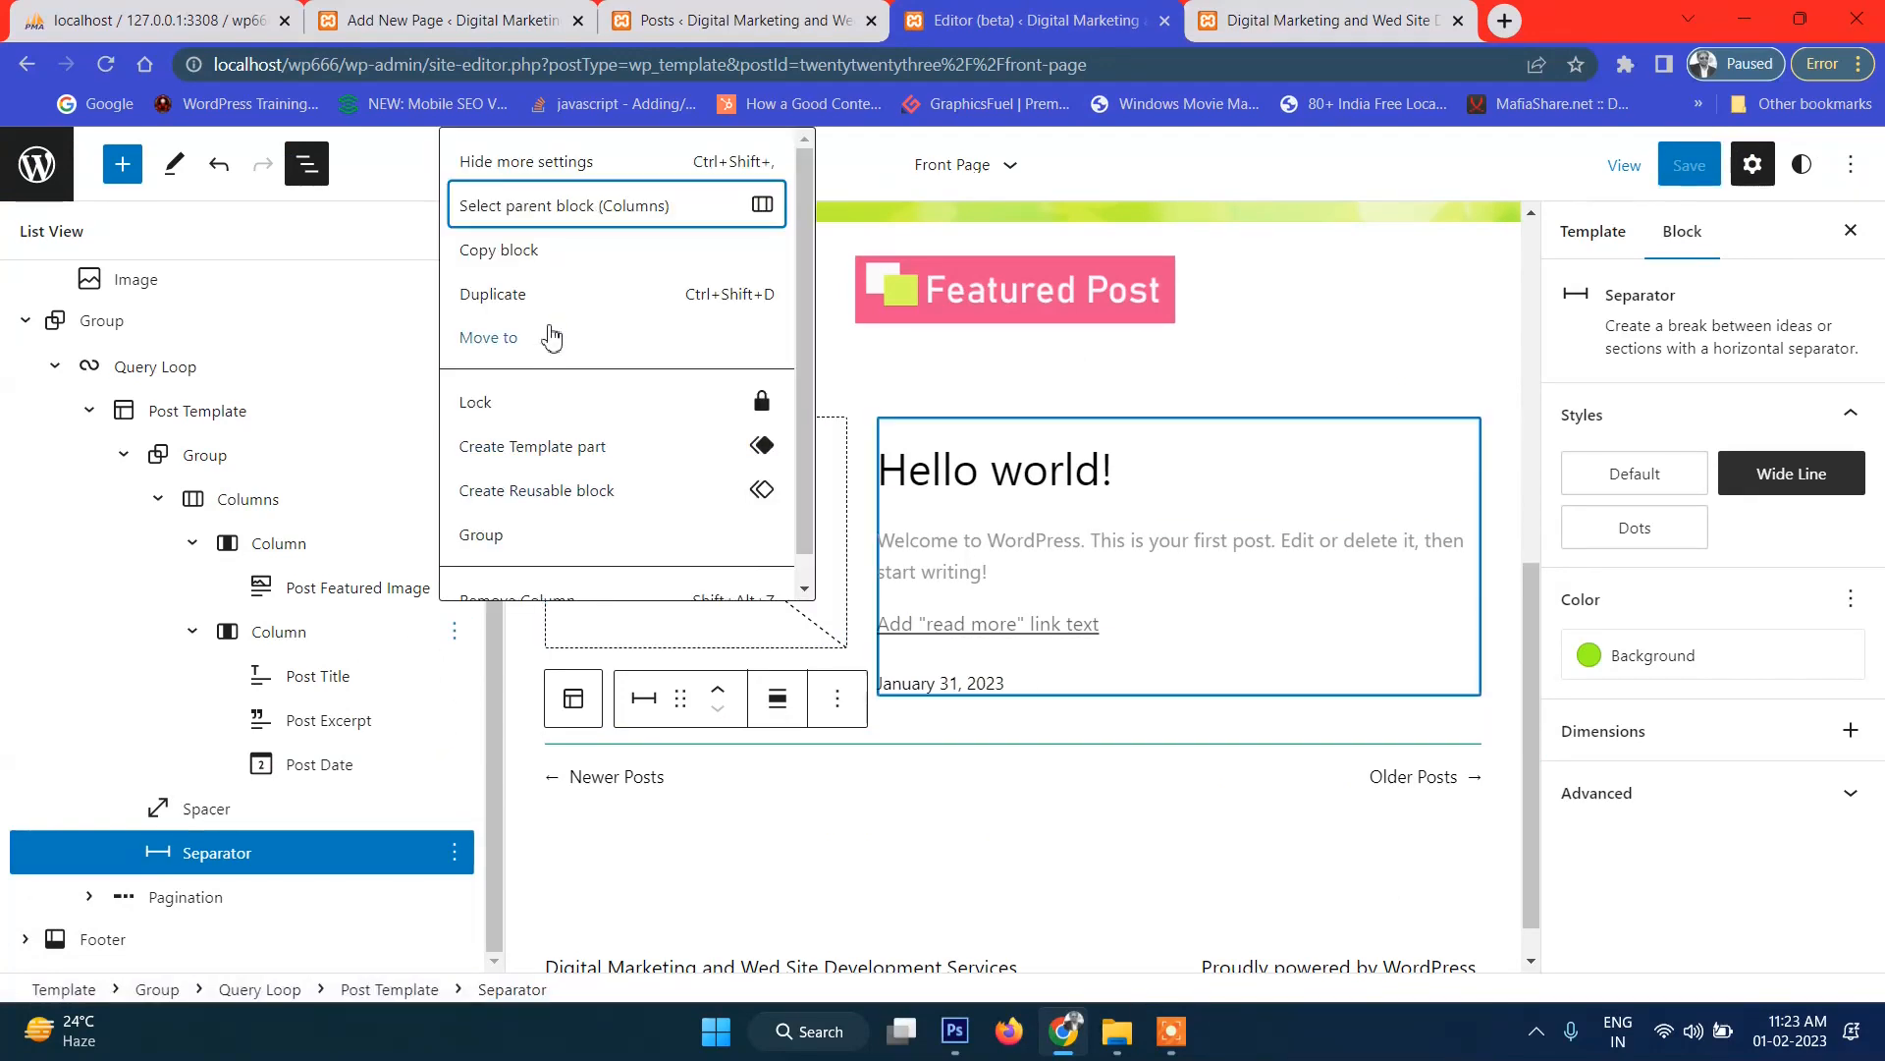
pyautogui.scroll(-1, 551, 324)
pyautogui.scroll(1, 556, 369)
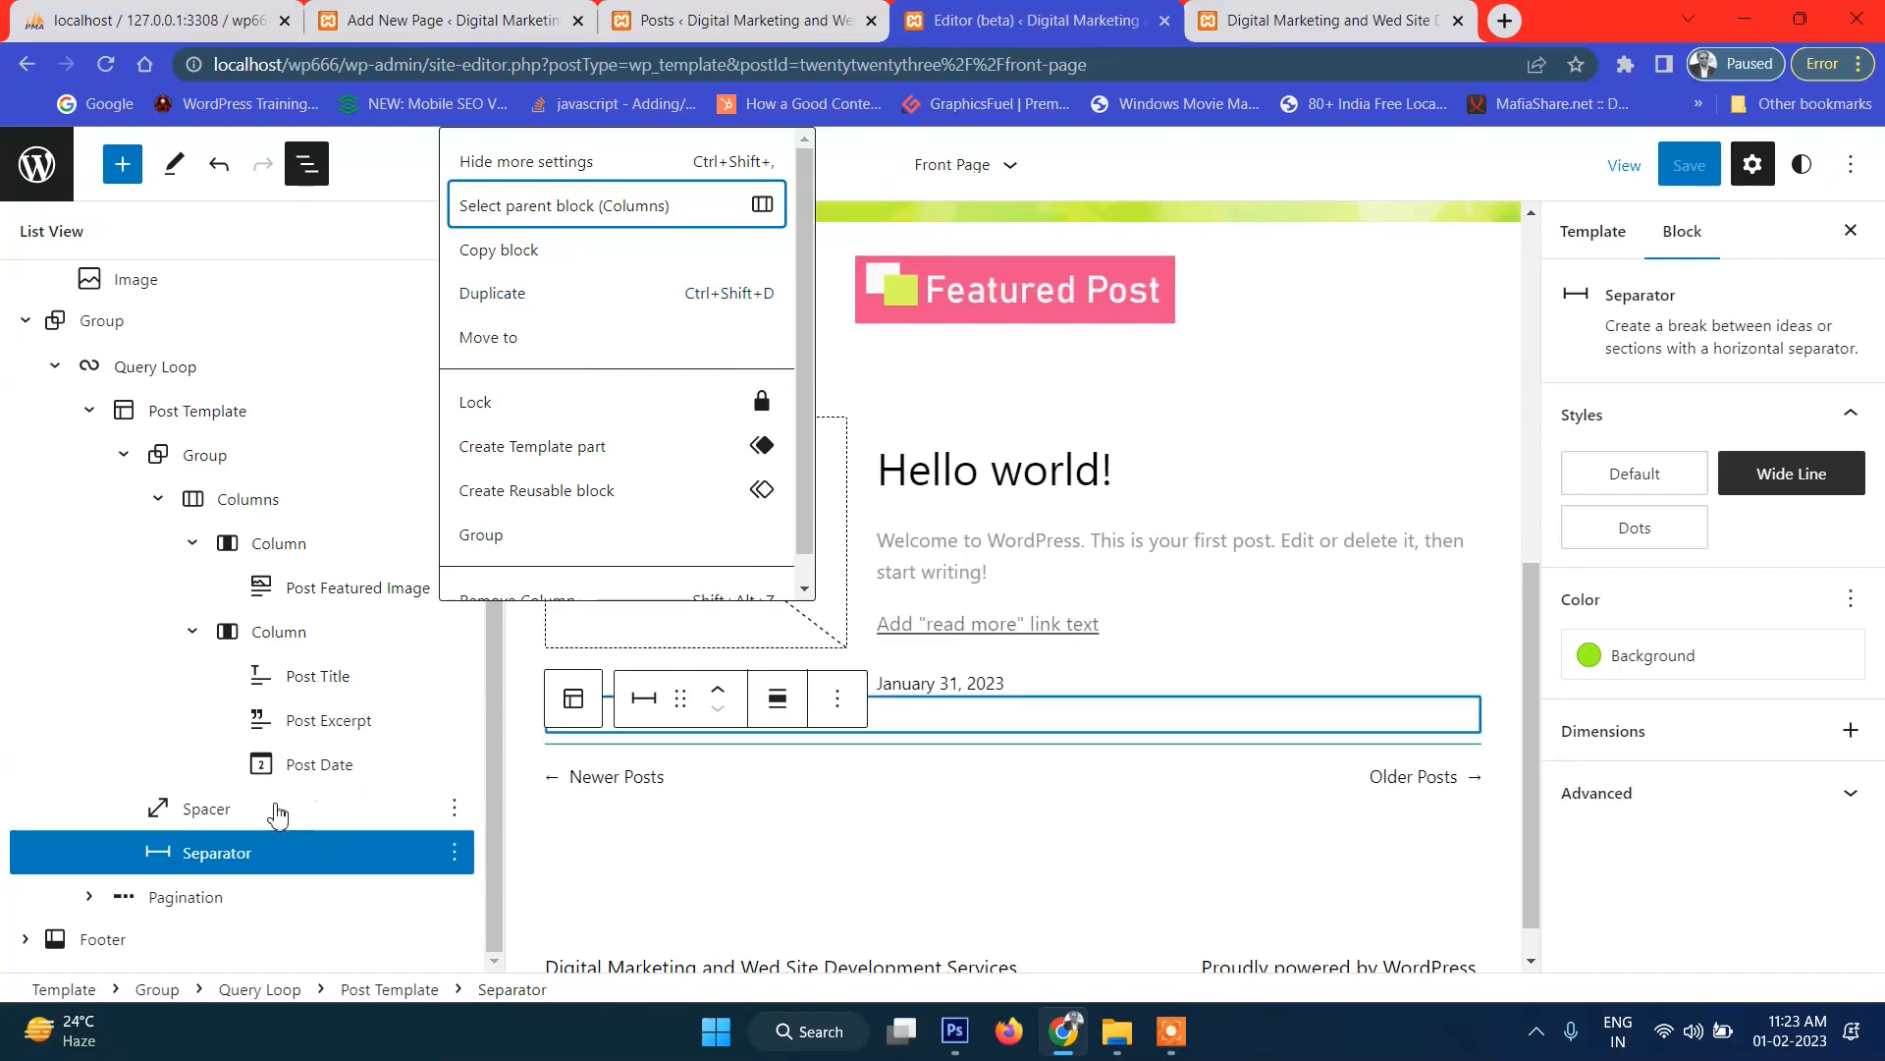
pyautogui.click(349, 636)
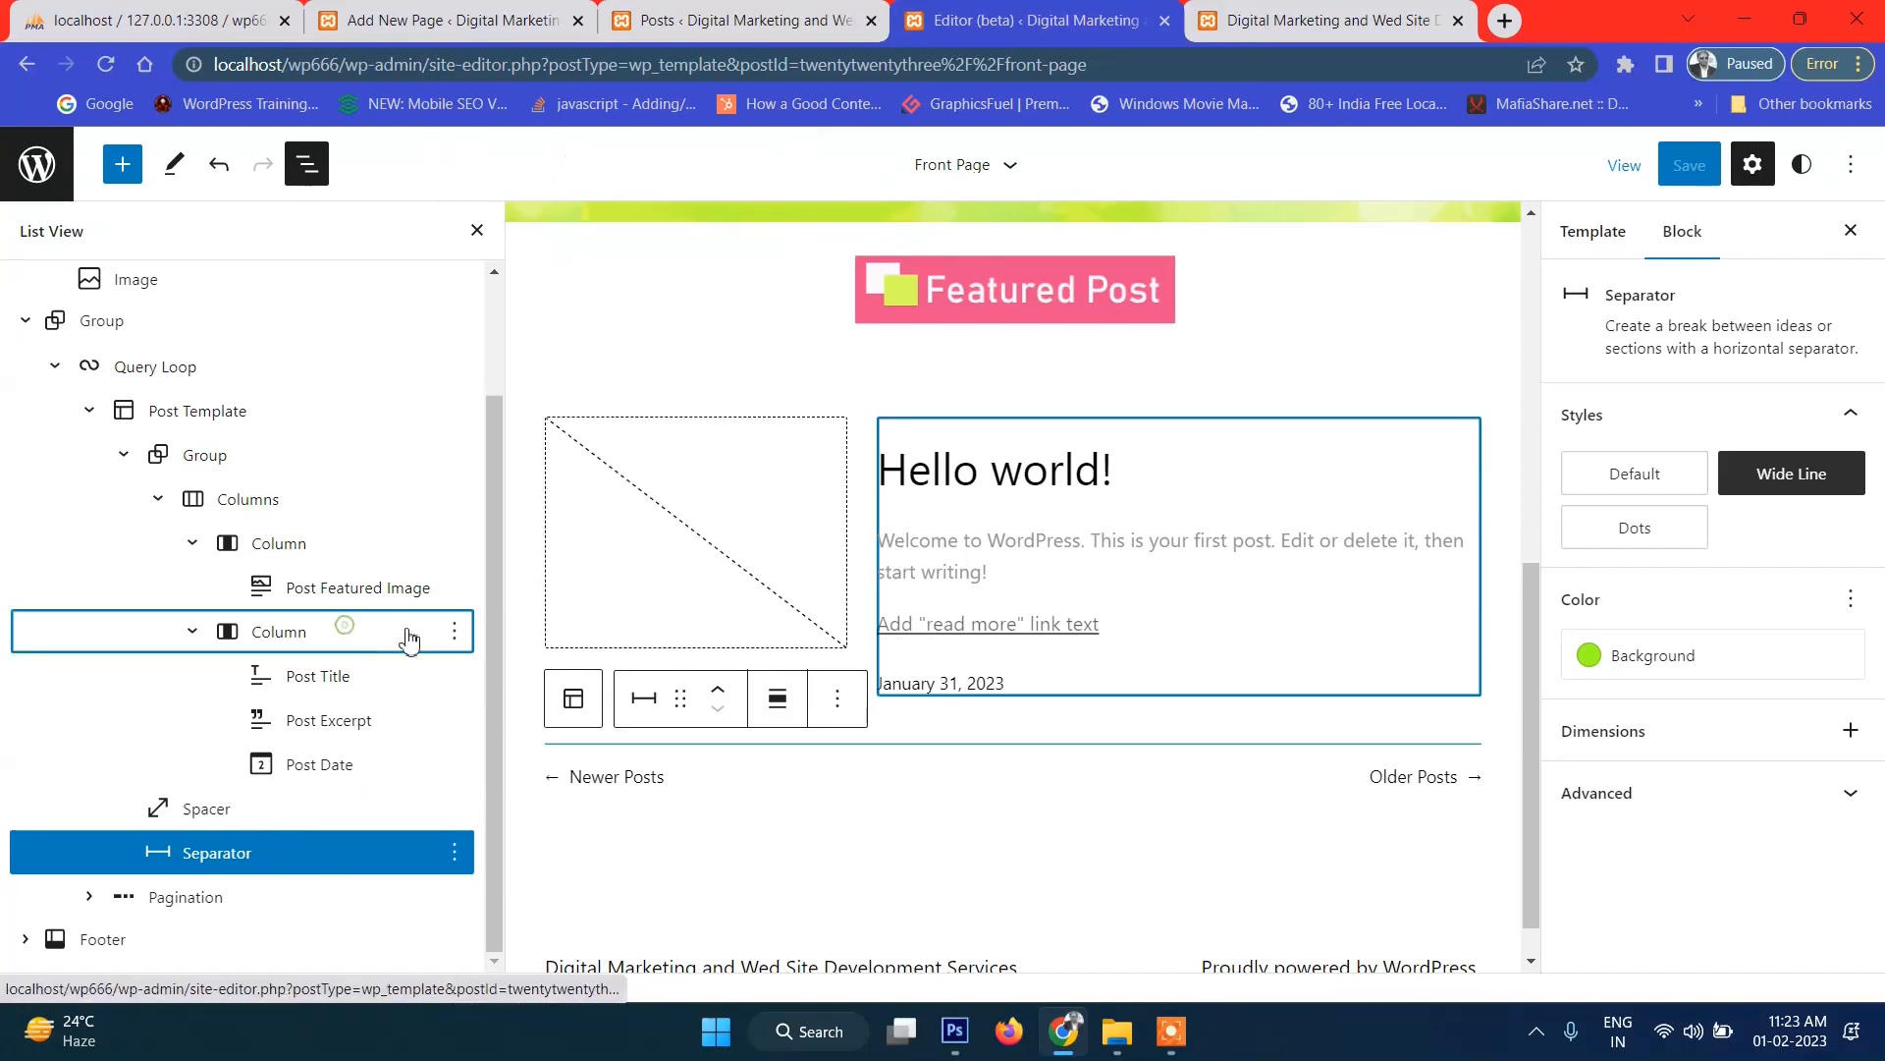
pyautogui.click(454, 632)
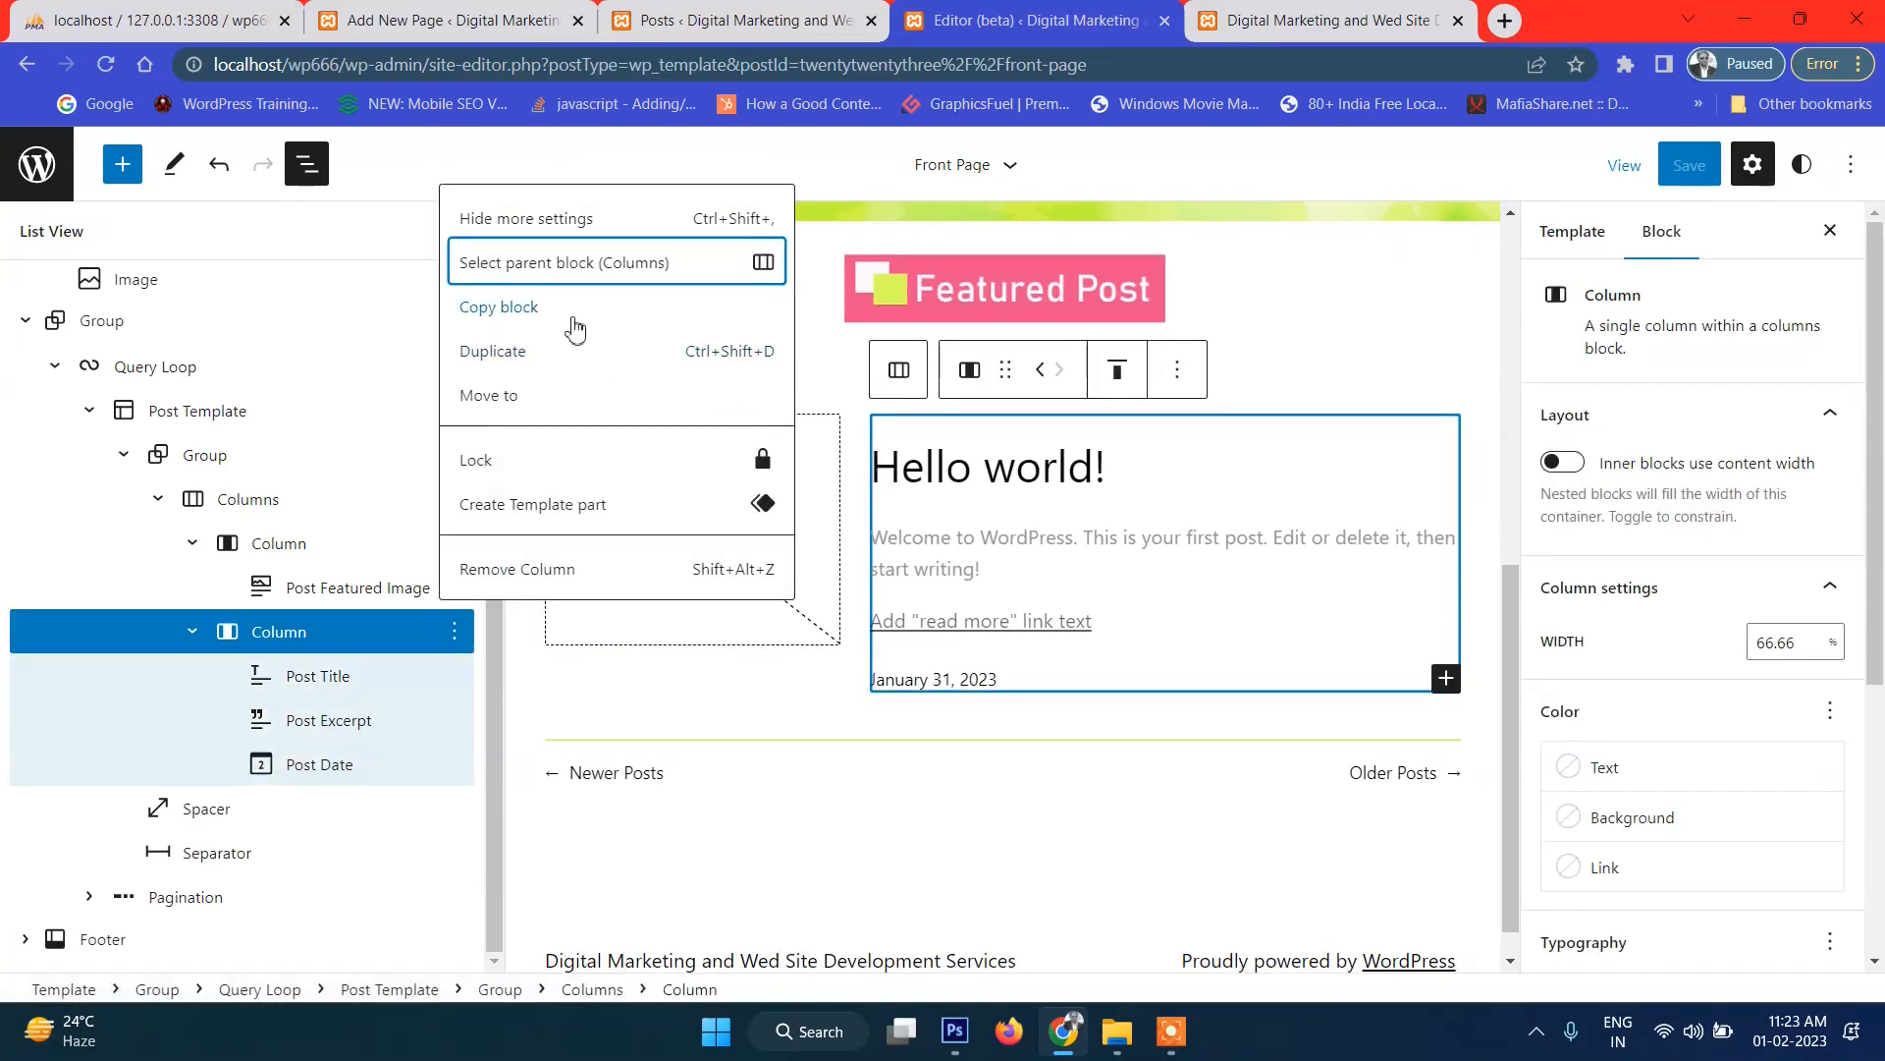
pyautogui.click(356, 638)
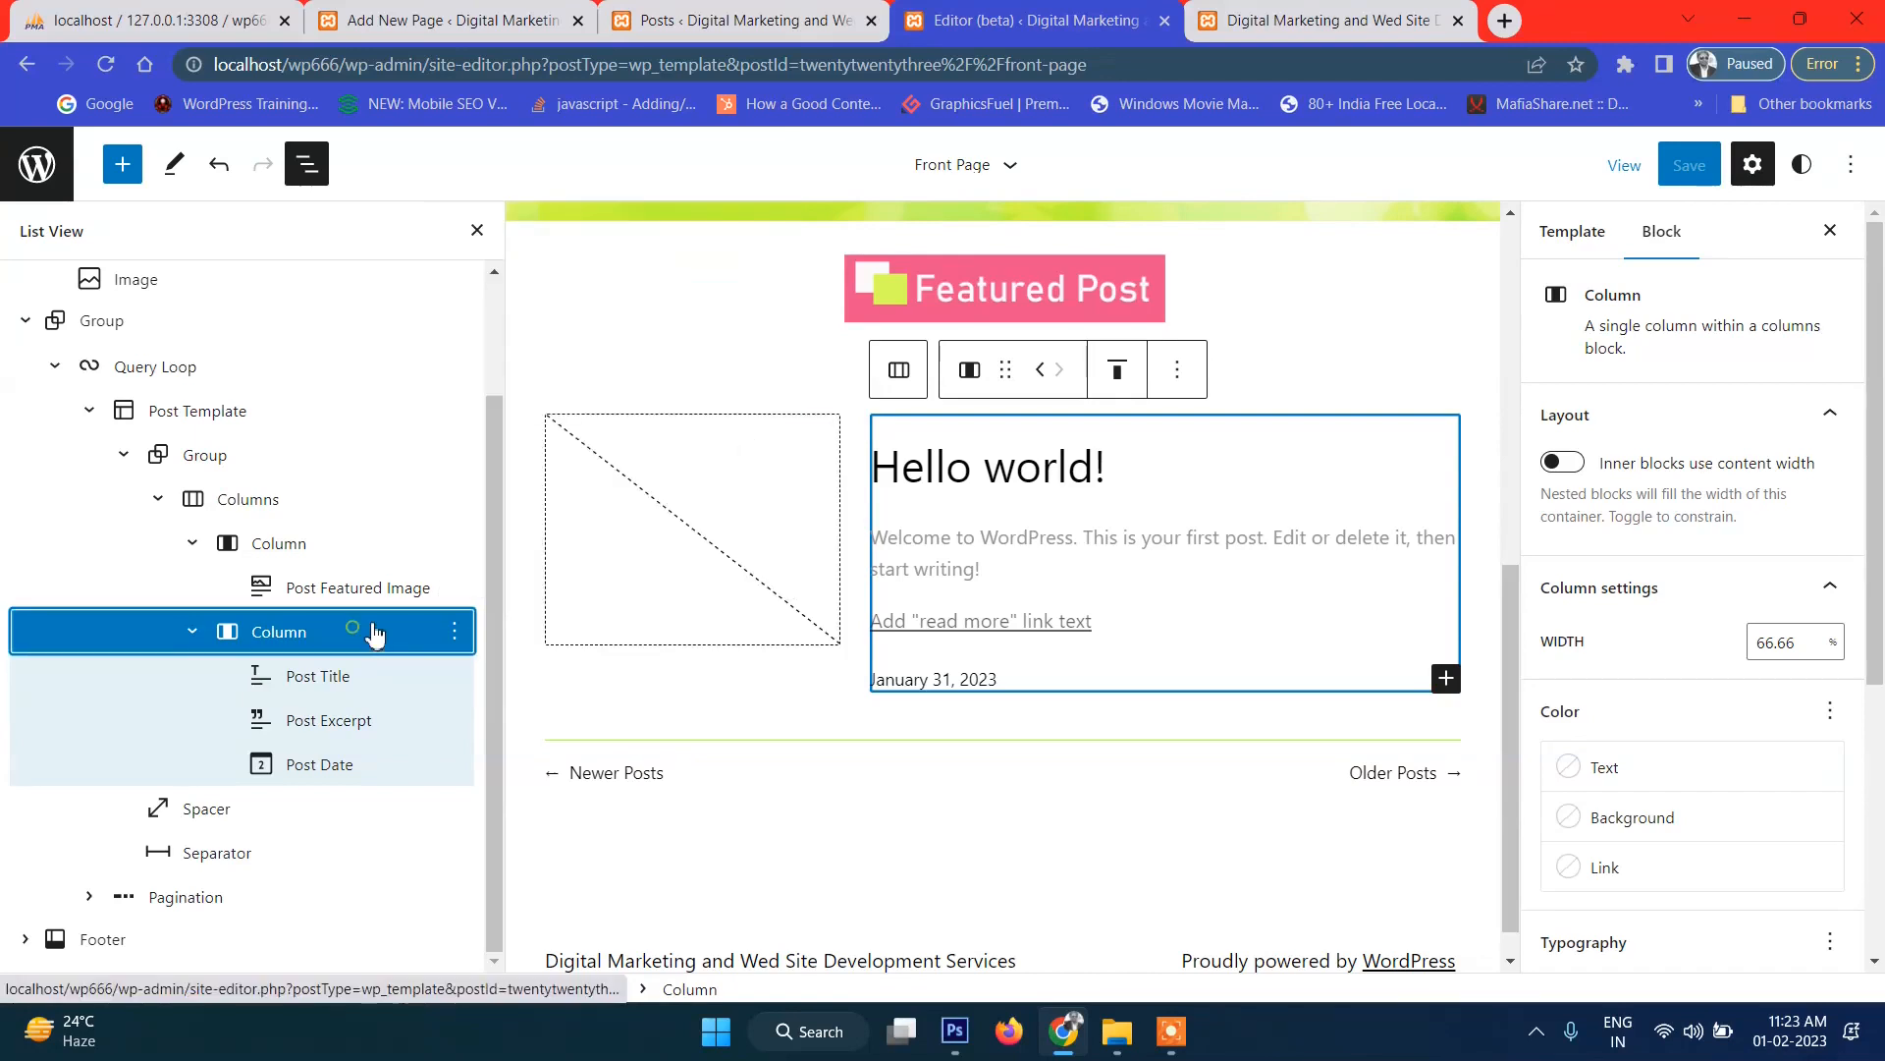
# Select the Group wrapping the post's columns and show its block options.
pyautogui.click(455, 633)
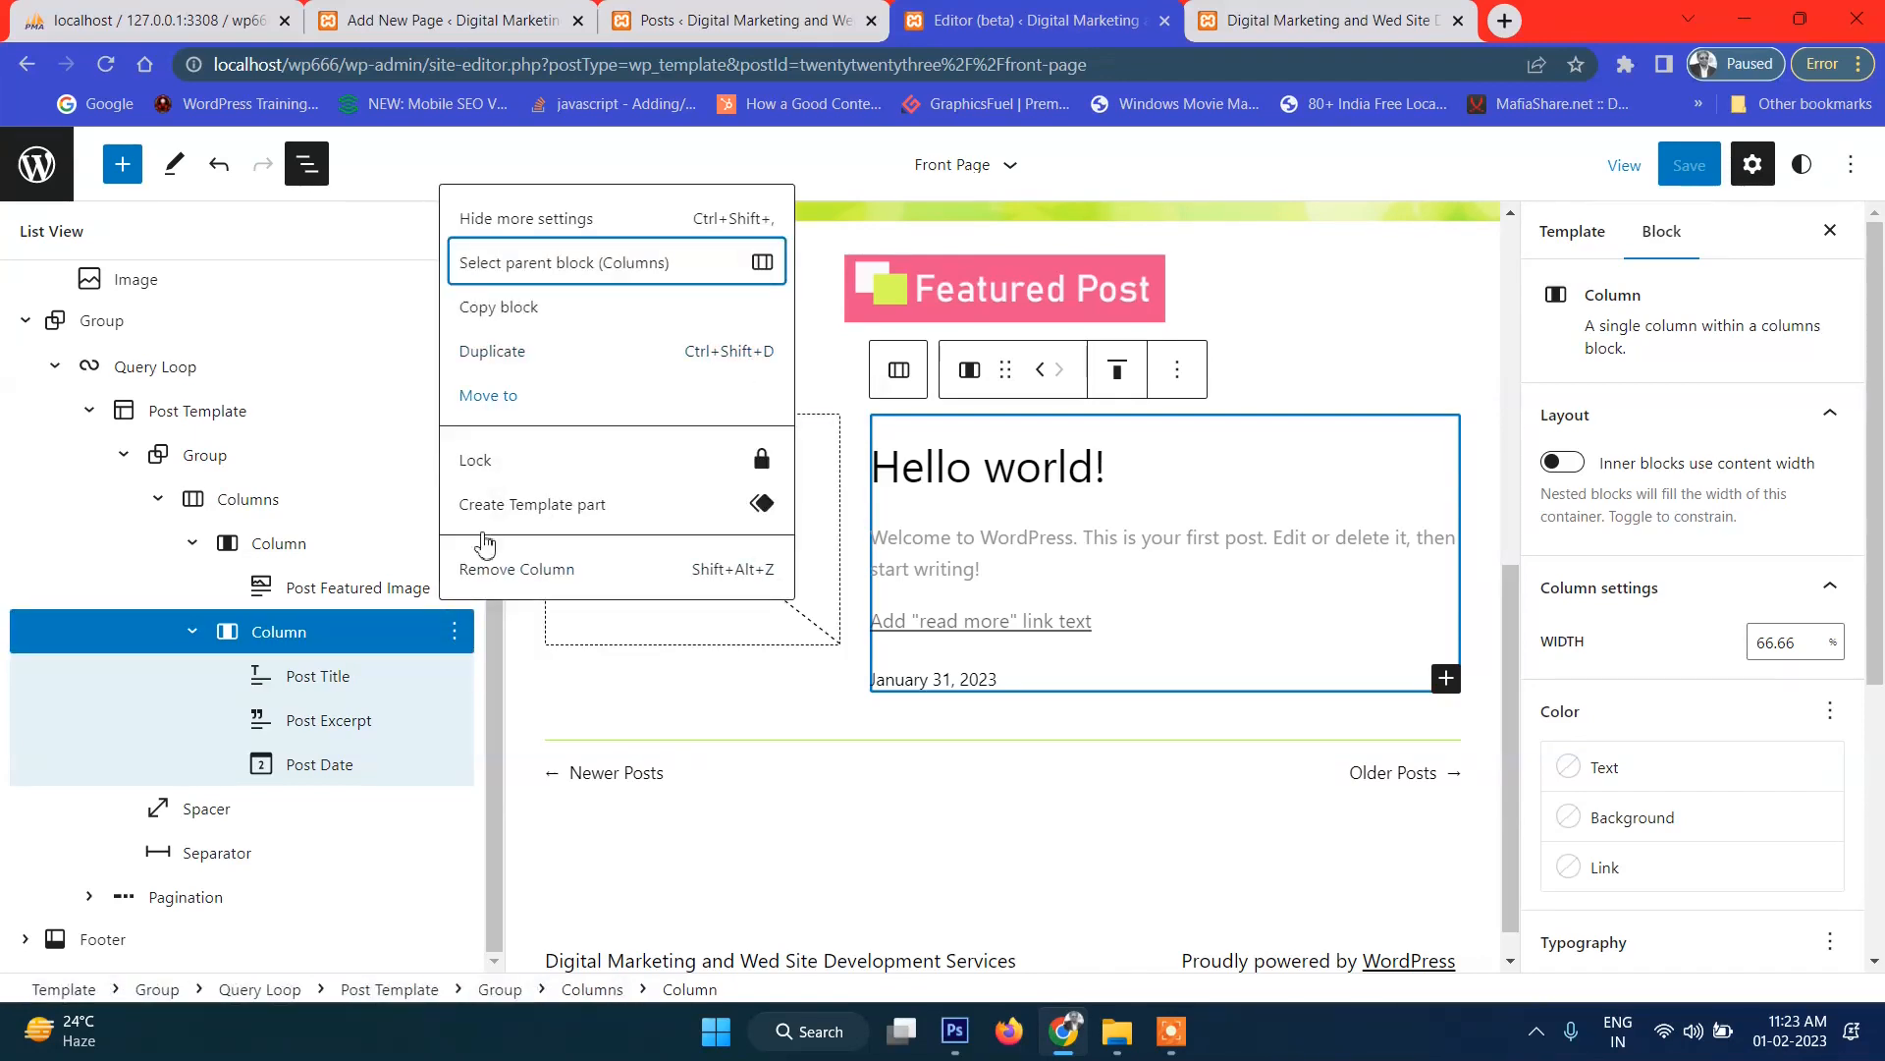
pyautogui.click(305, 635)
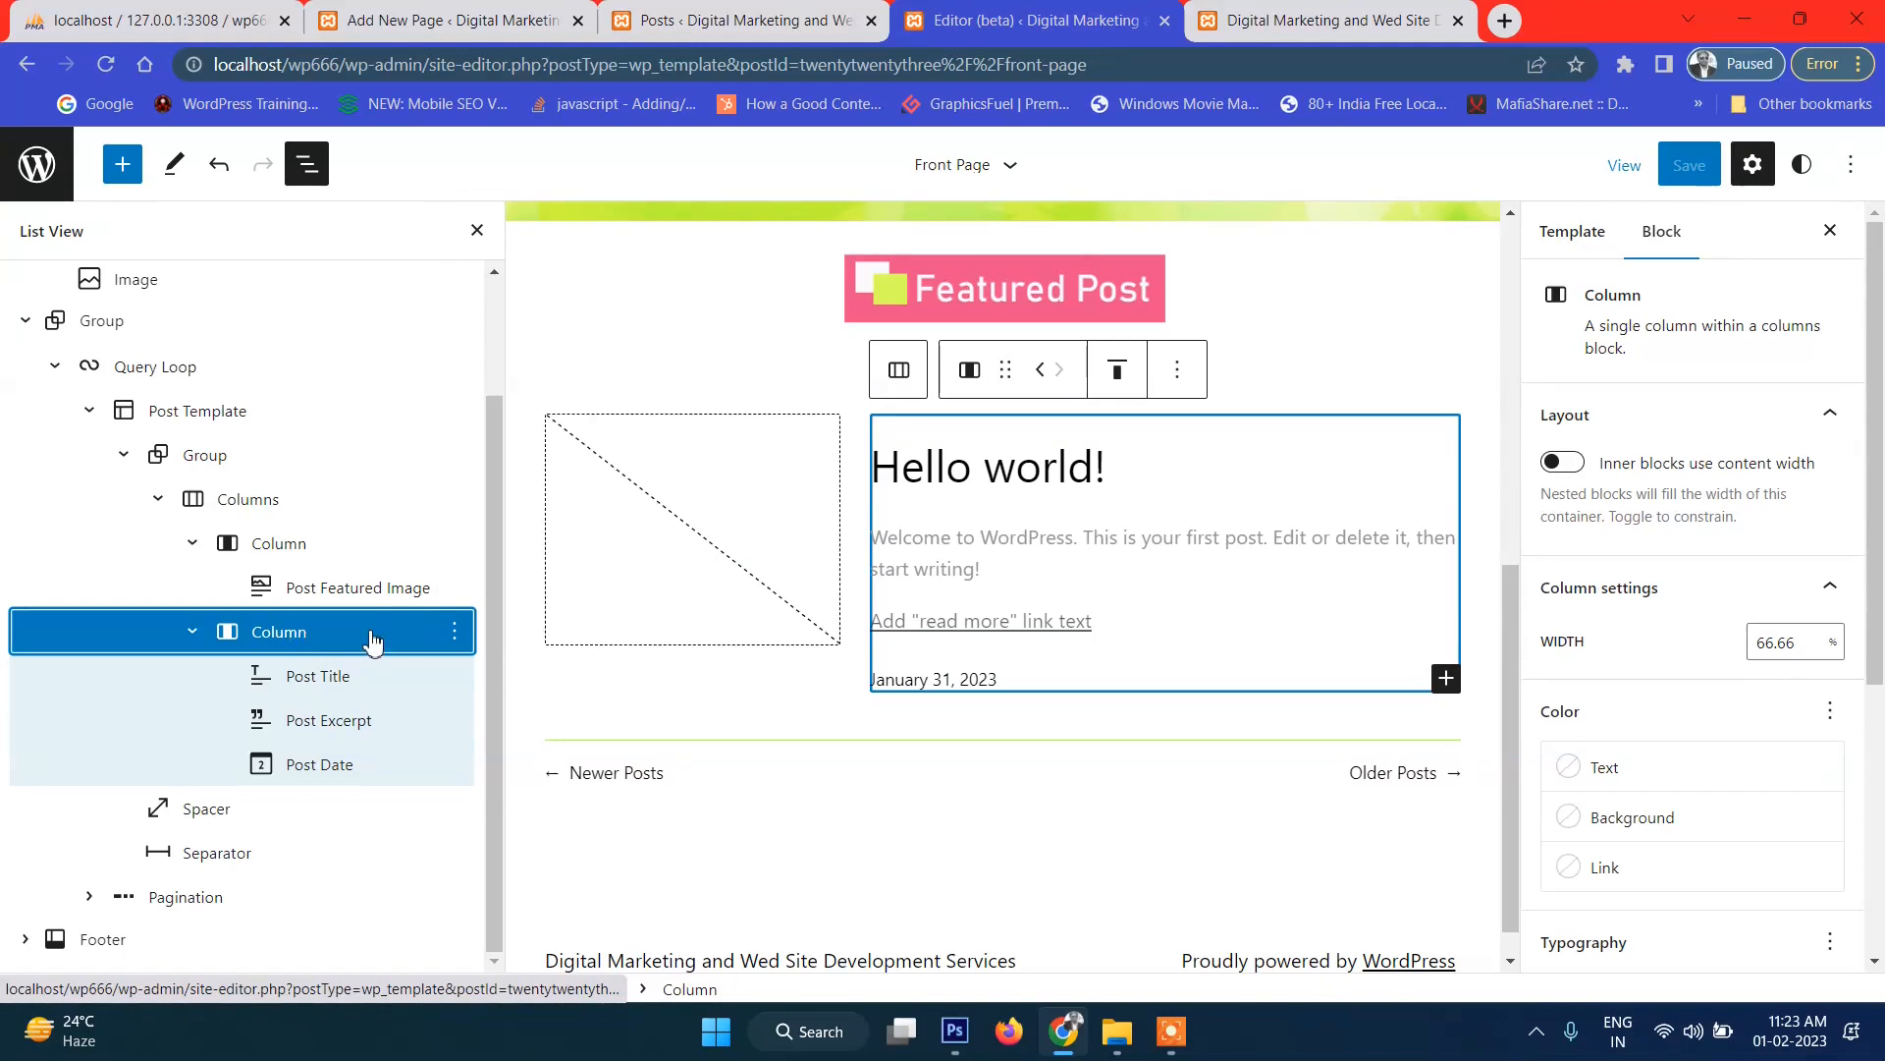
pyautogui.click(454, 632)
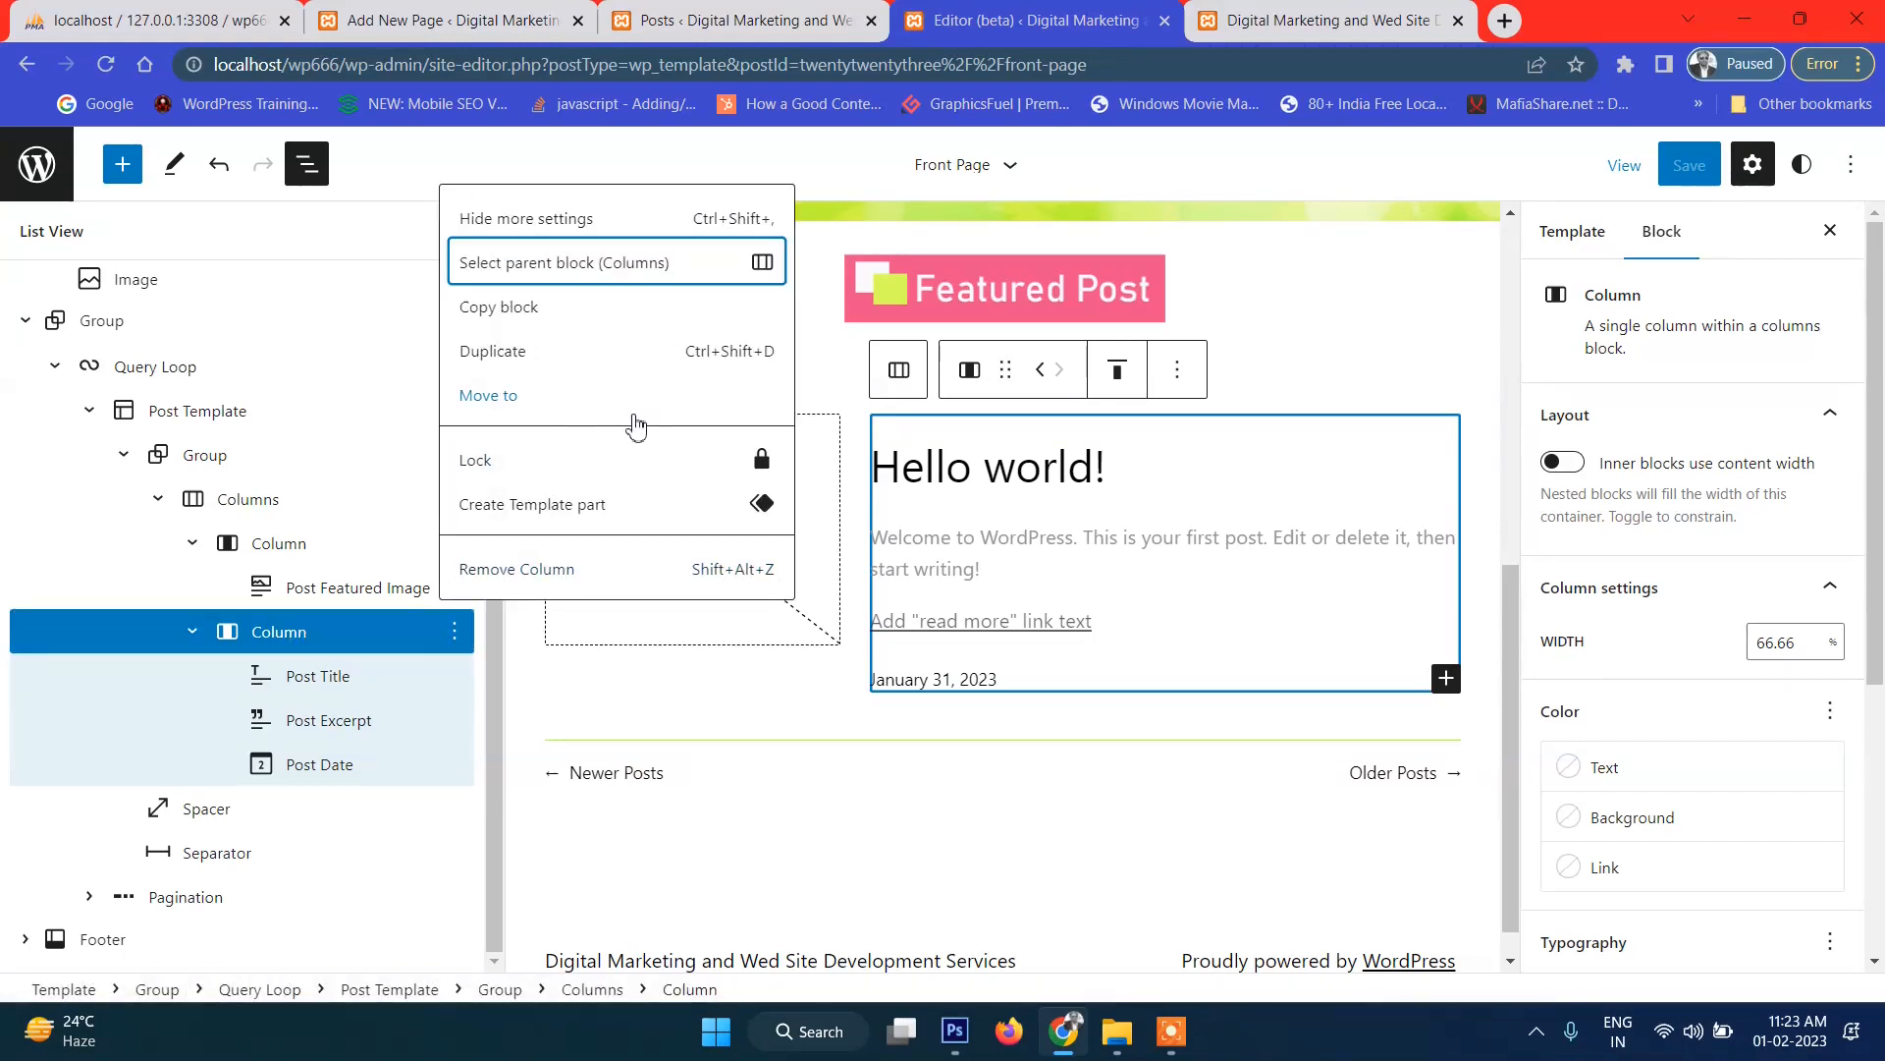
pyautogui.click(258, 455)
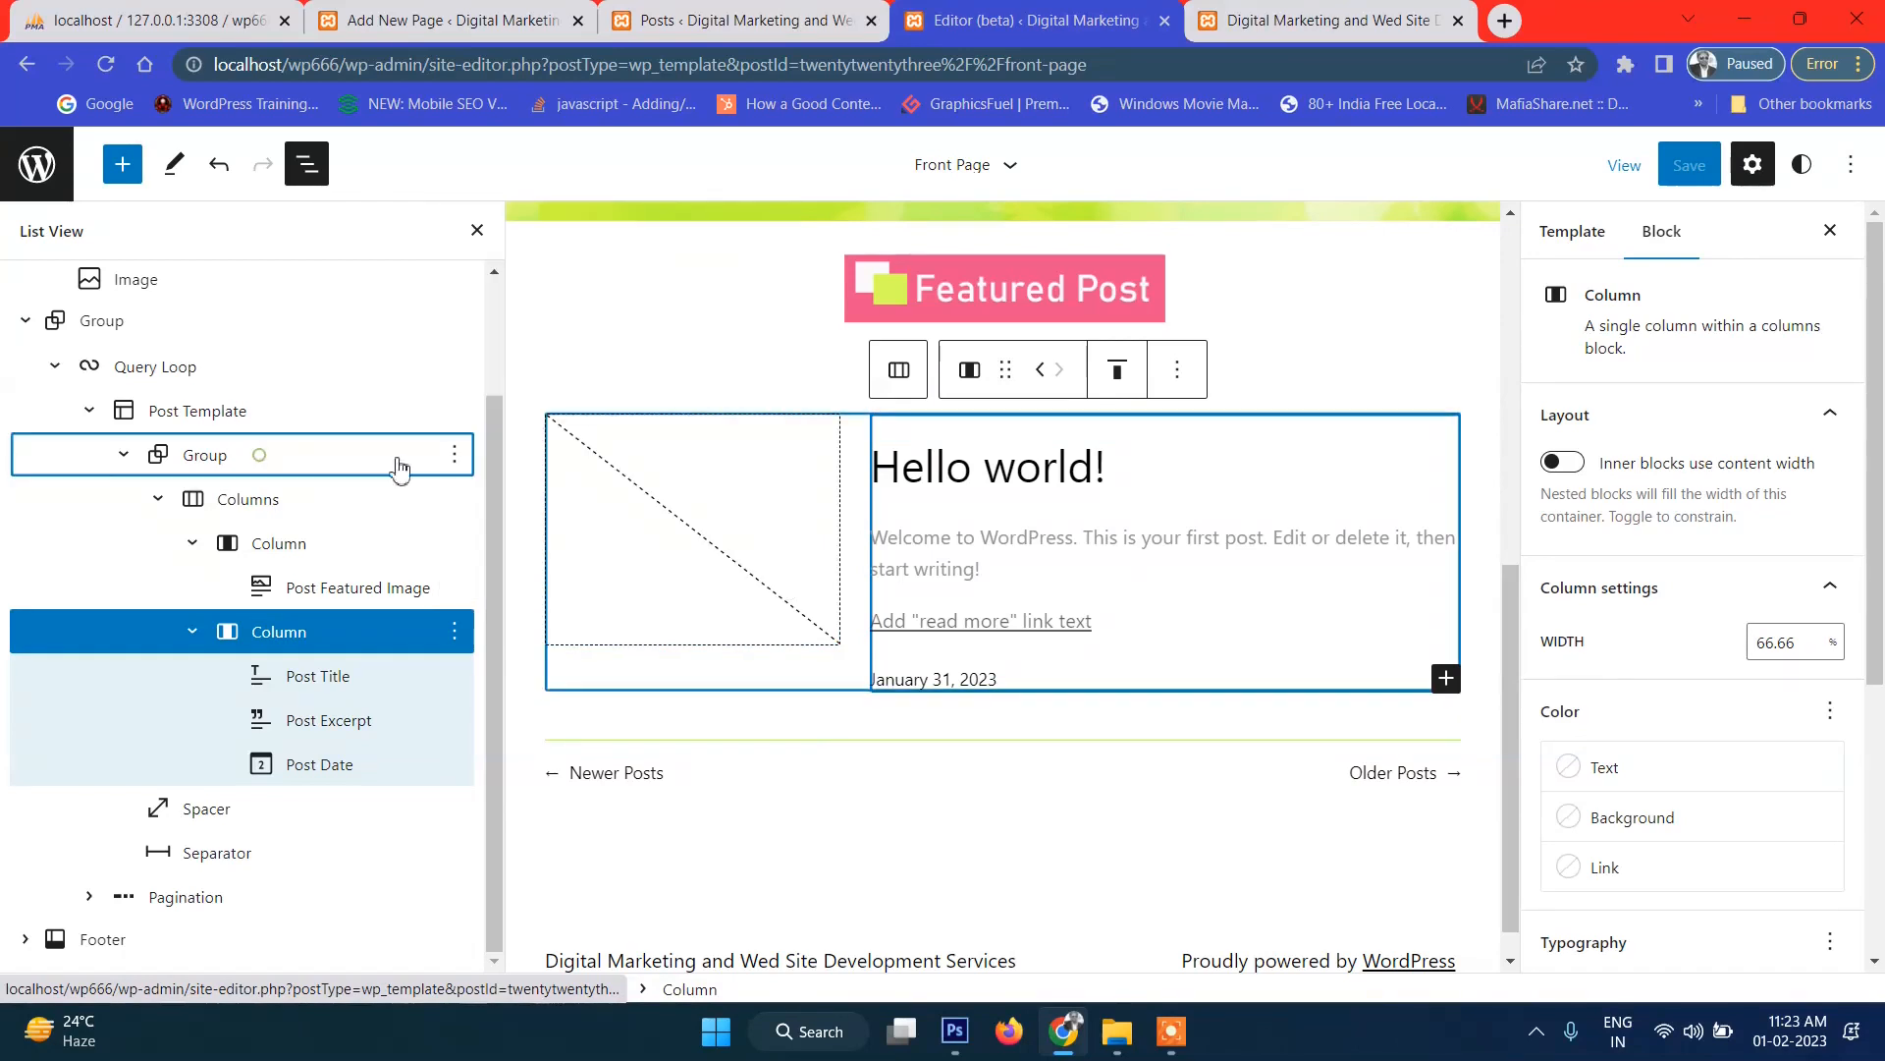
pyautogui.click(398, 464)
pyautogui.click(455, 455)
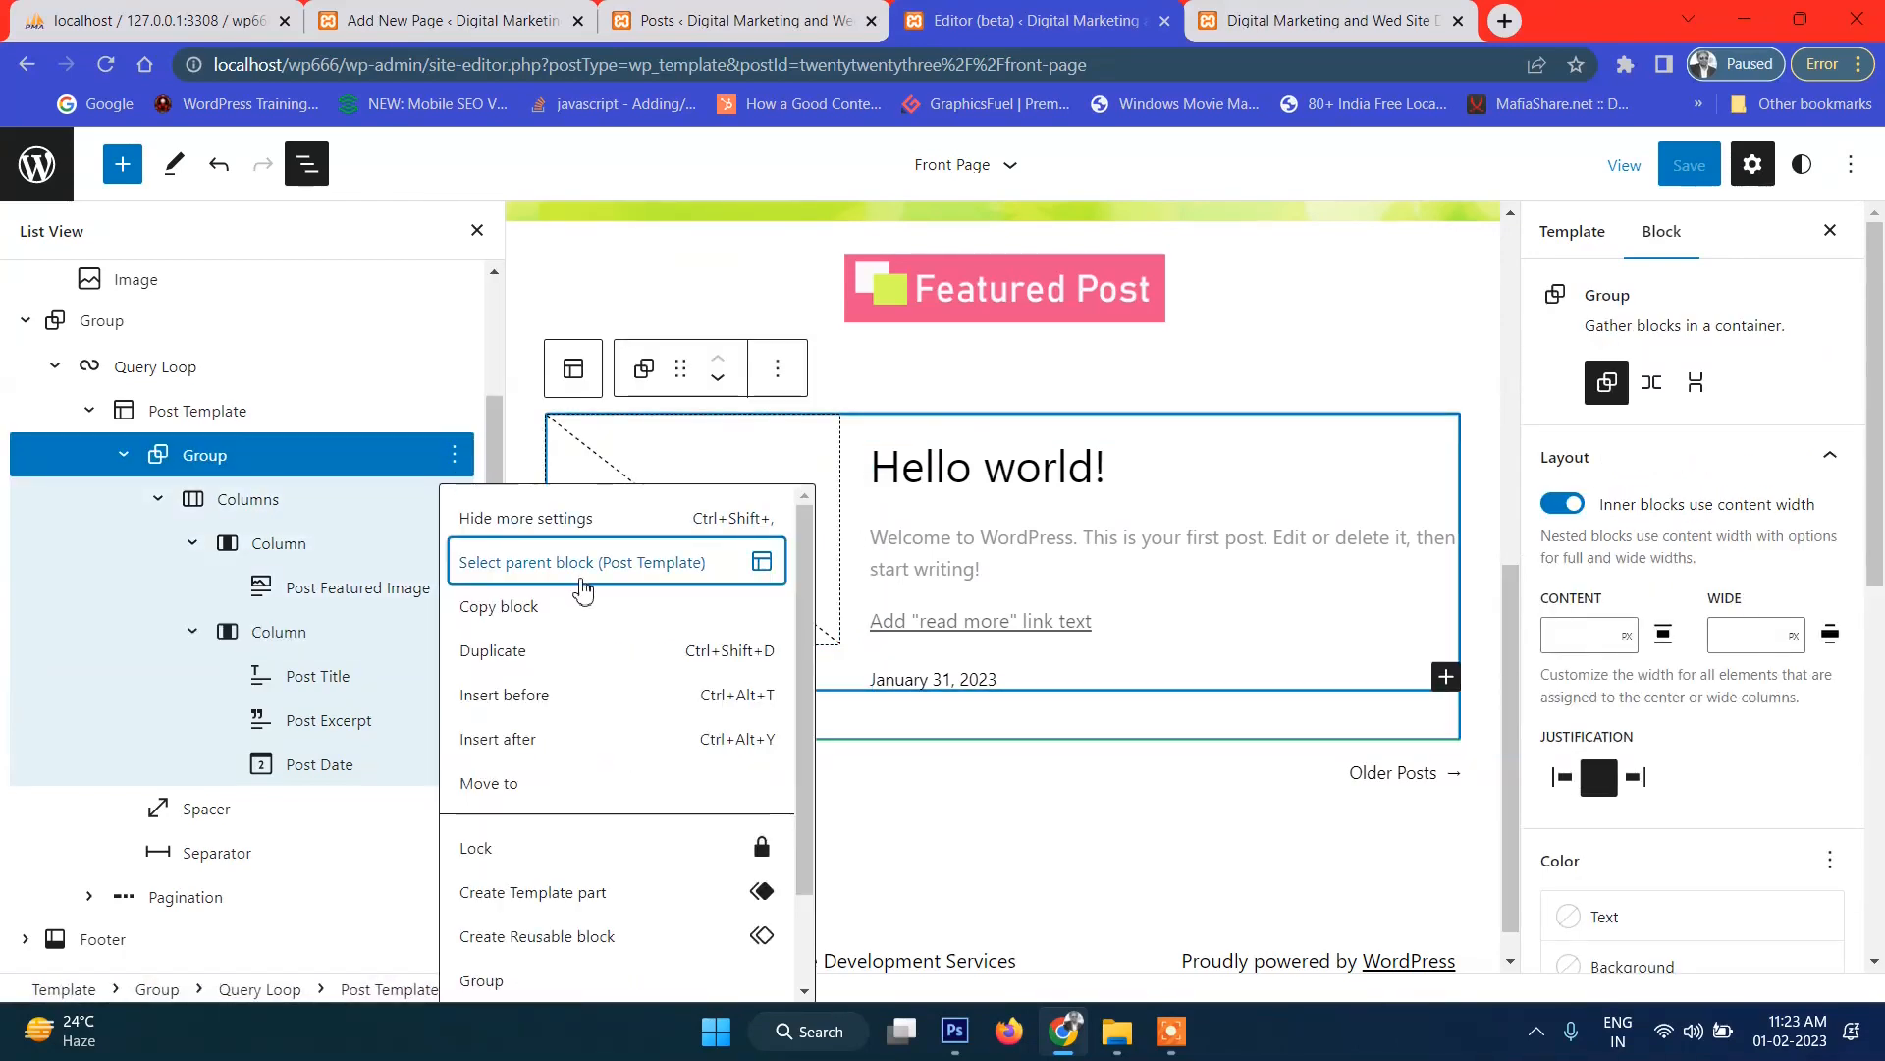
# Add a Read More block after the post's Group, above the spacer, and move it into the text column.
pyautogui.click(548, 749)
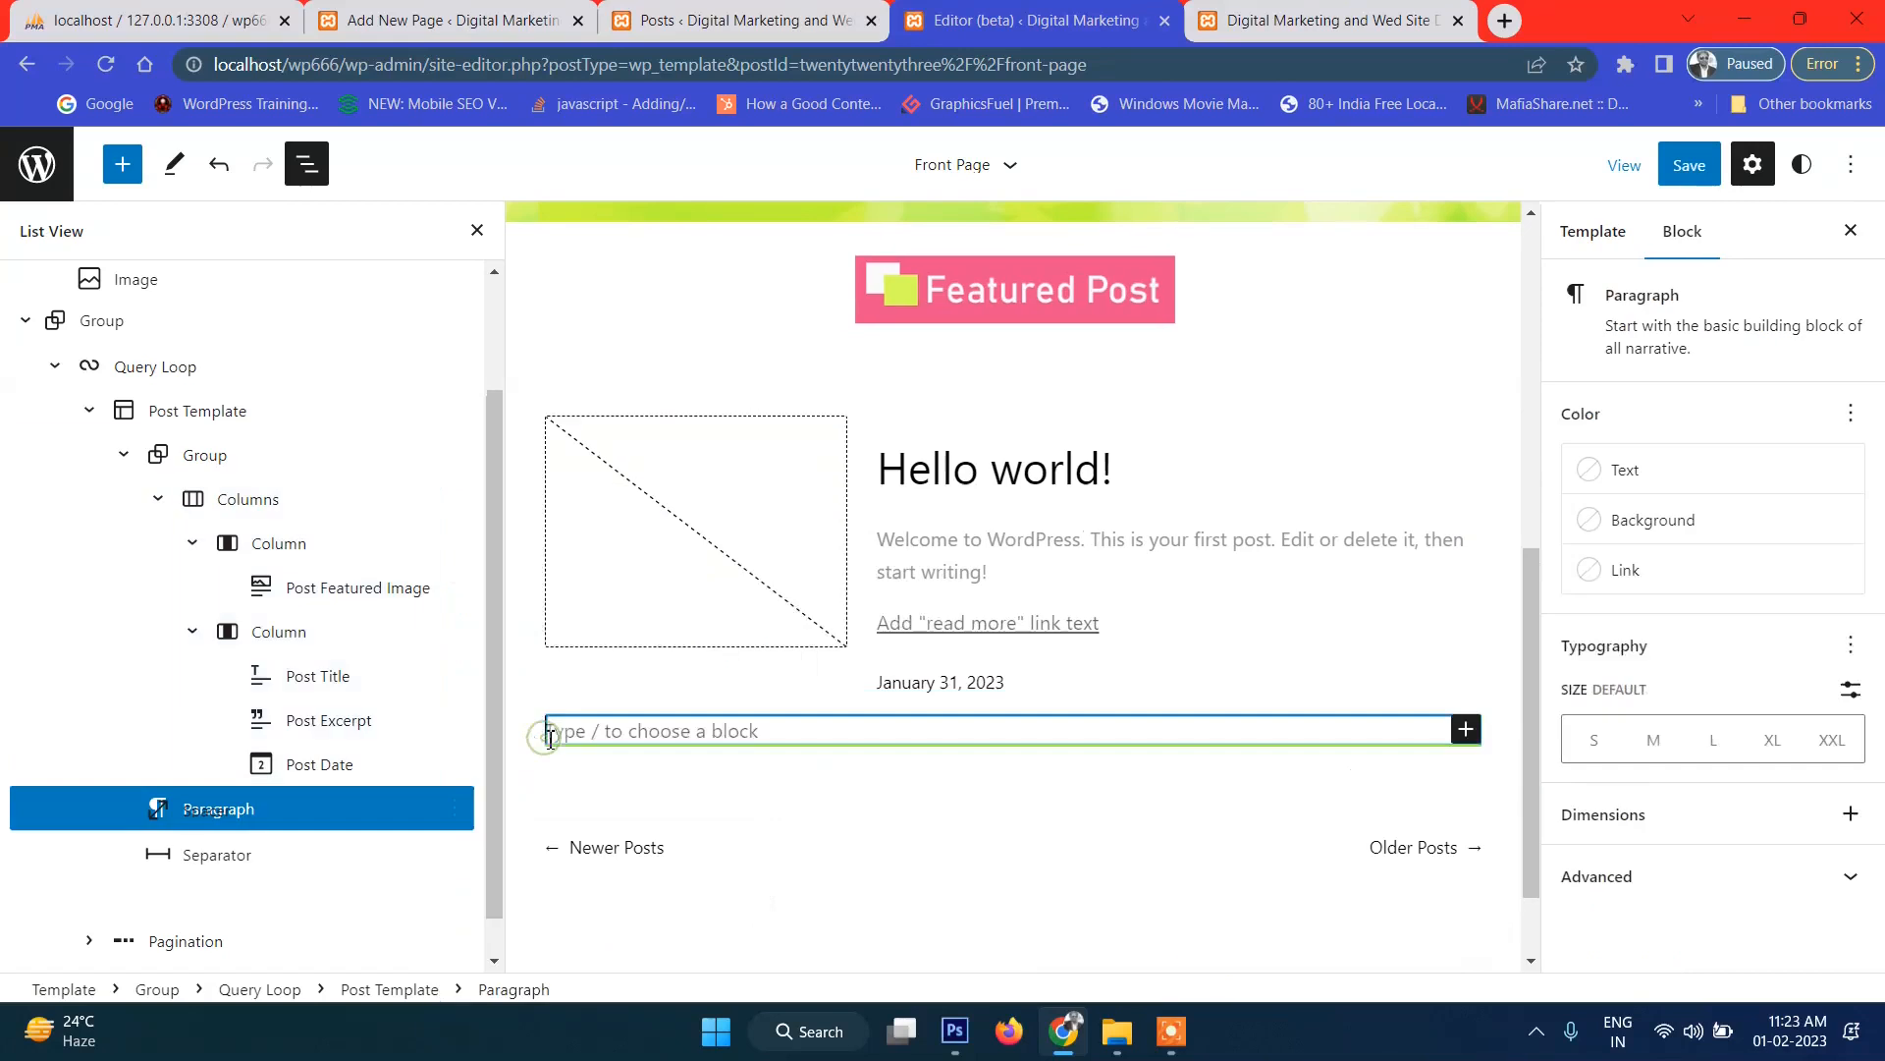
pyautogui.moveTo(189, 823)
pyautogui.mouseDown()
pyautogui.moveTo(263, 808)
pyautogui.moveTo(179, 812)
pyautogui.mouseUp()
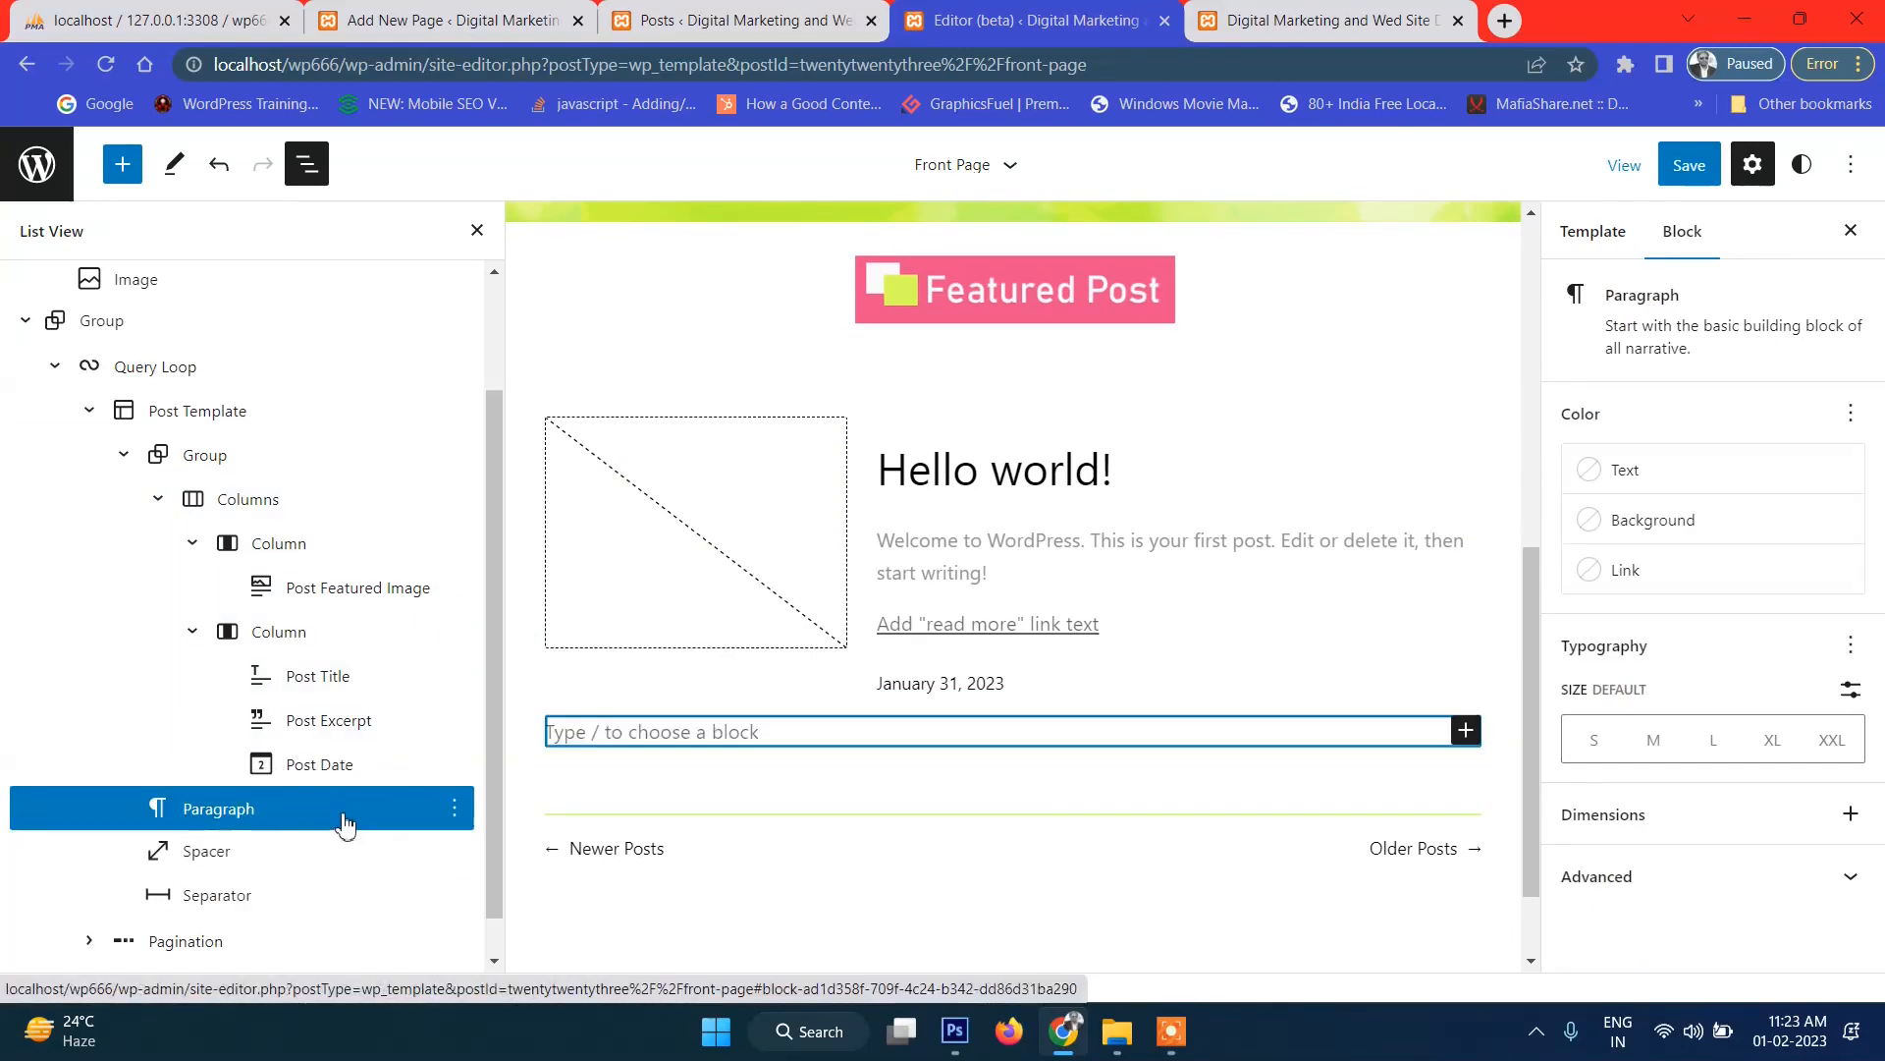
pyautogui.click(1464, 731)
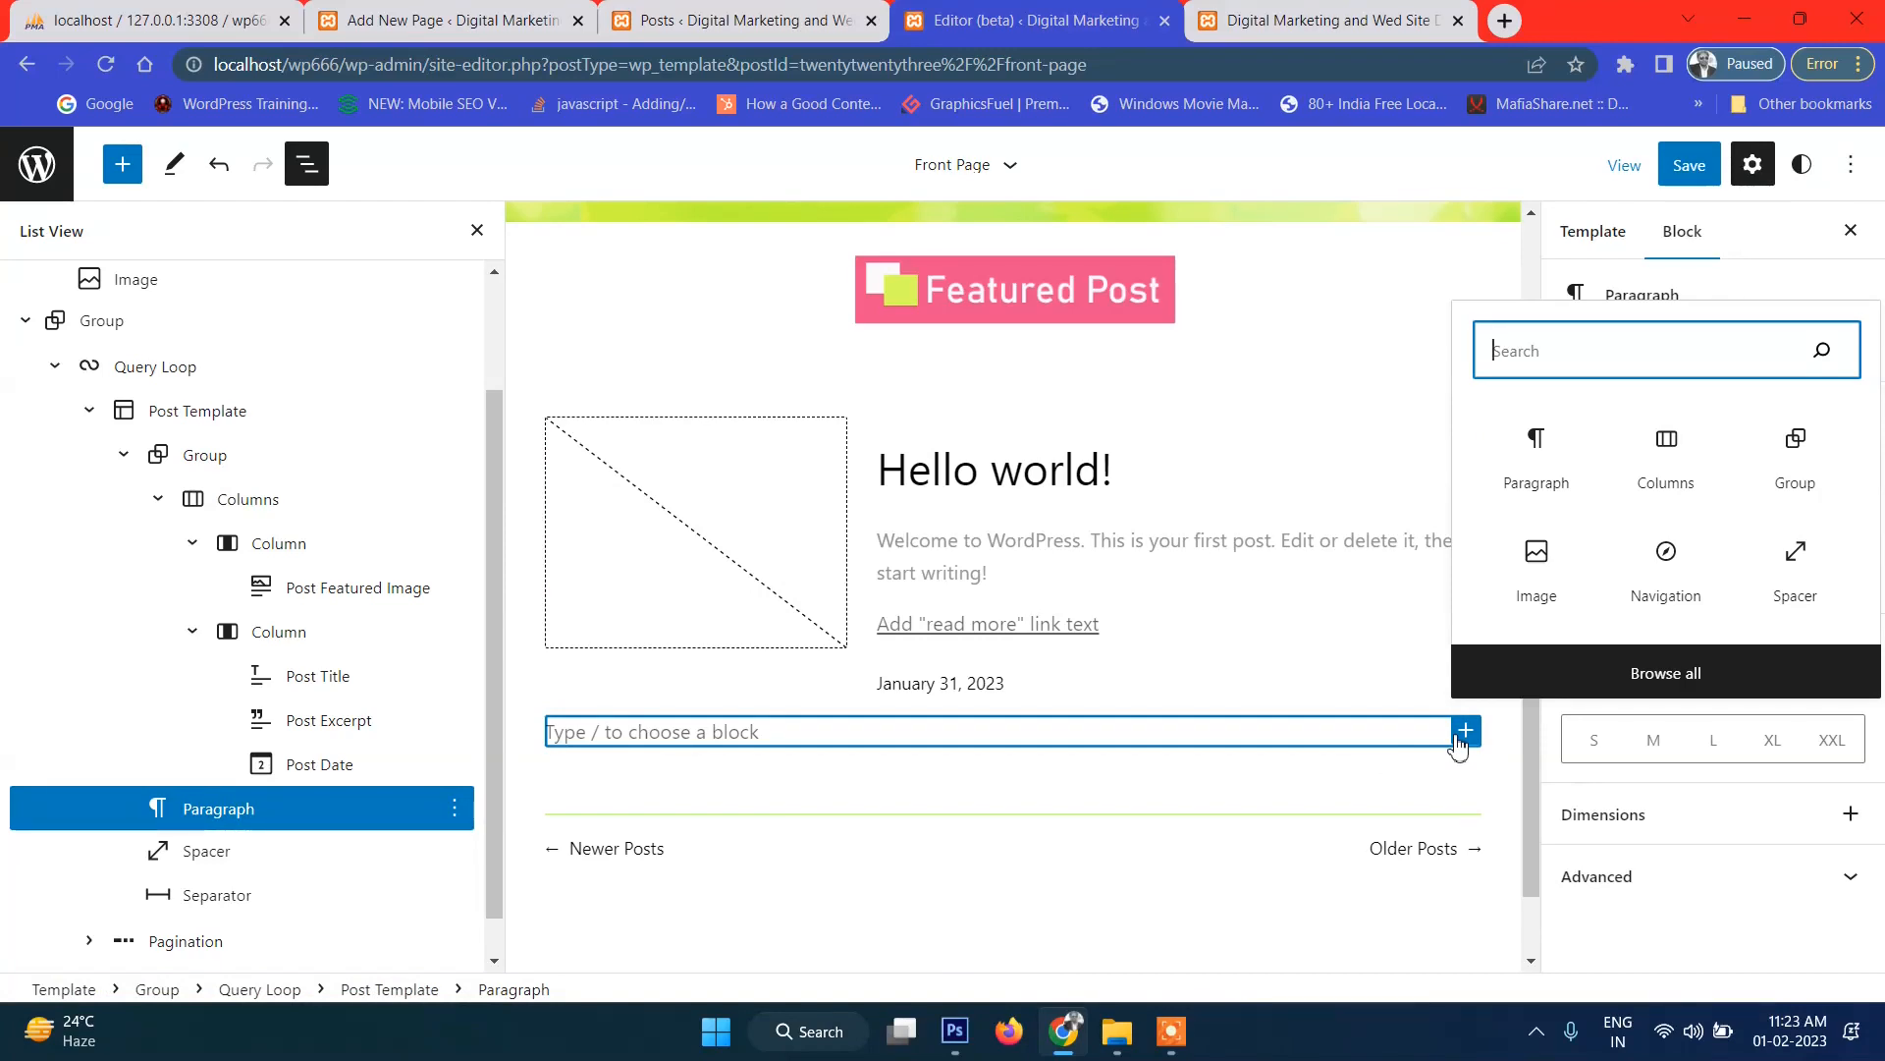
pyautogui.click(954, 1032)
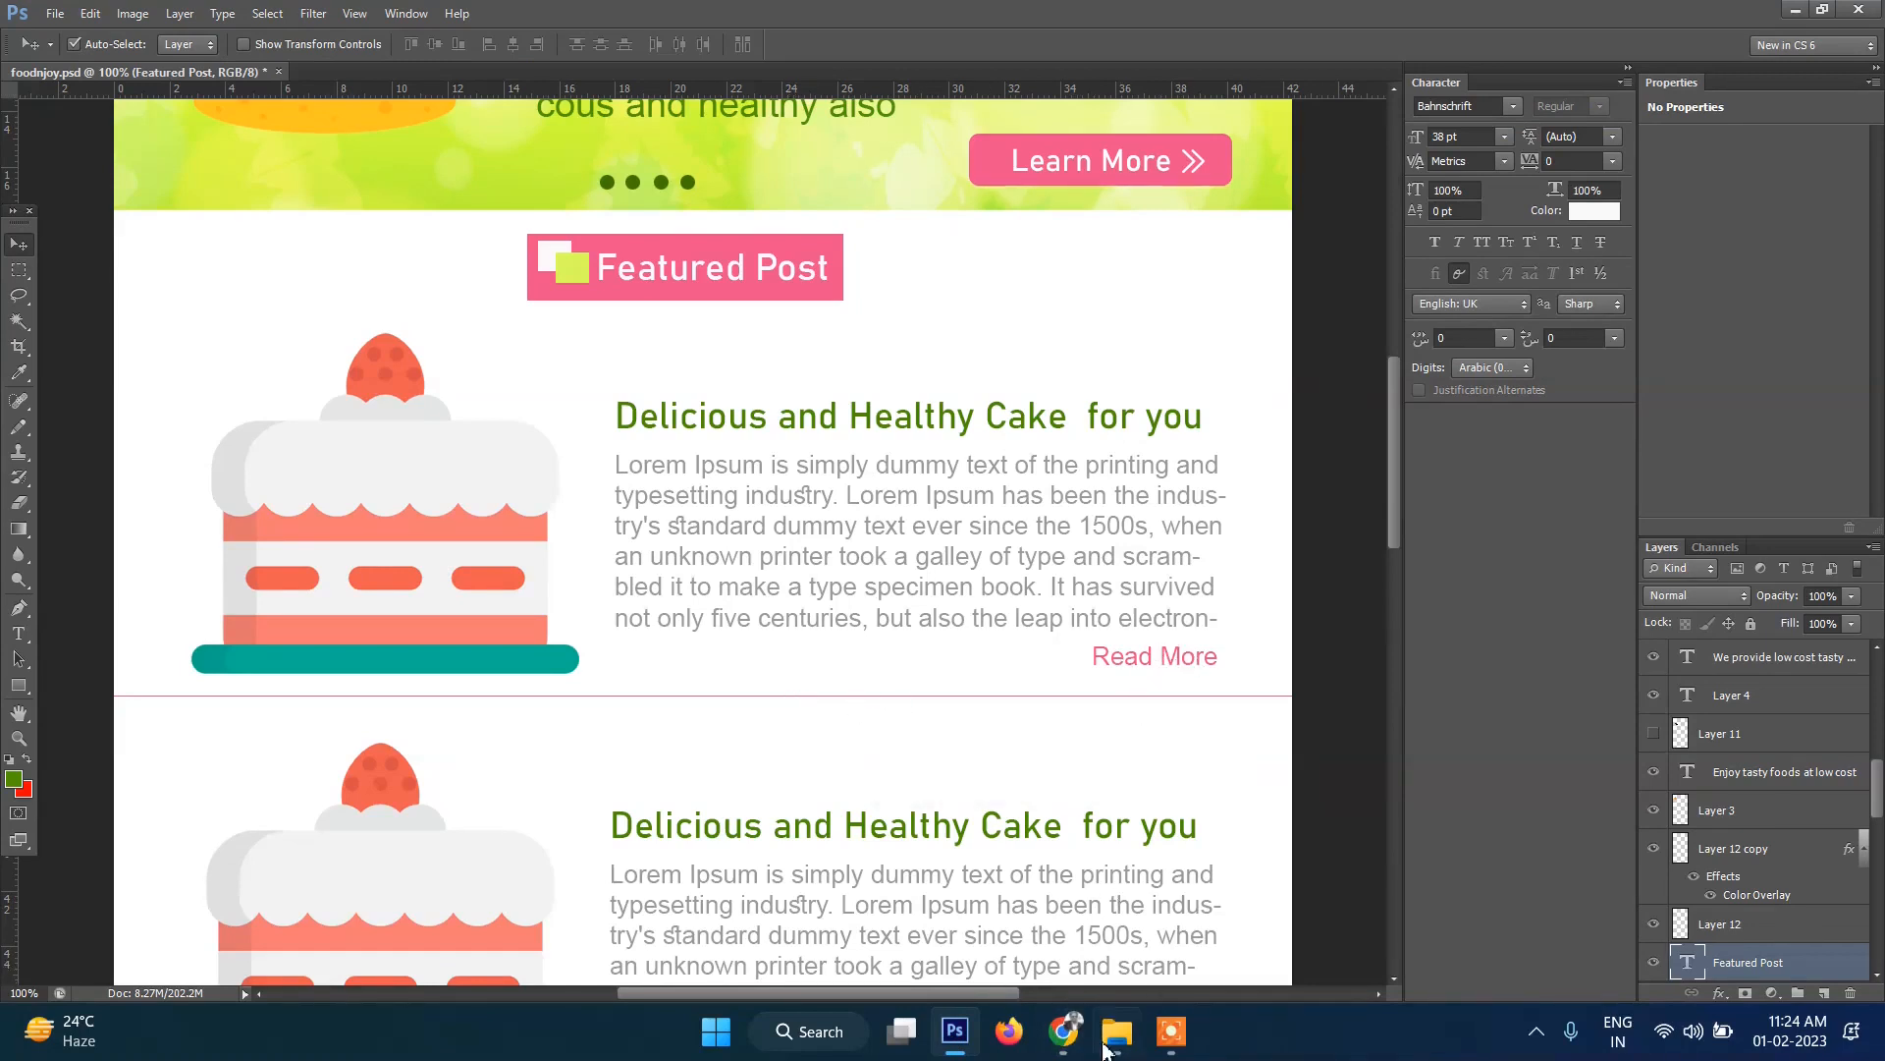
pyautogui.click(1063, 1032)
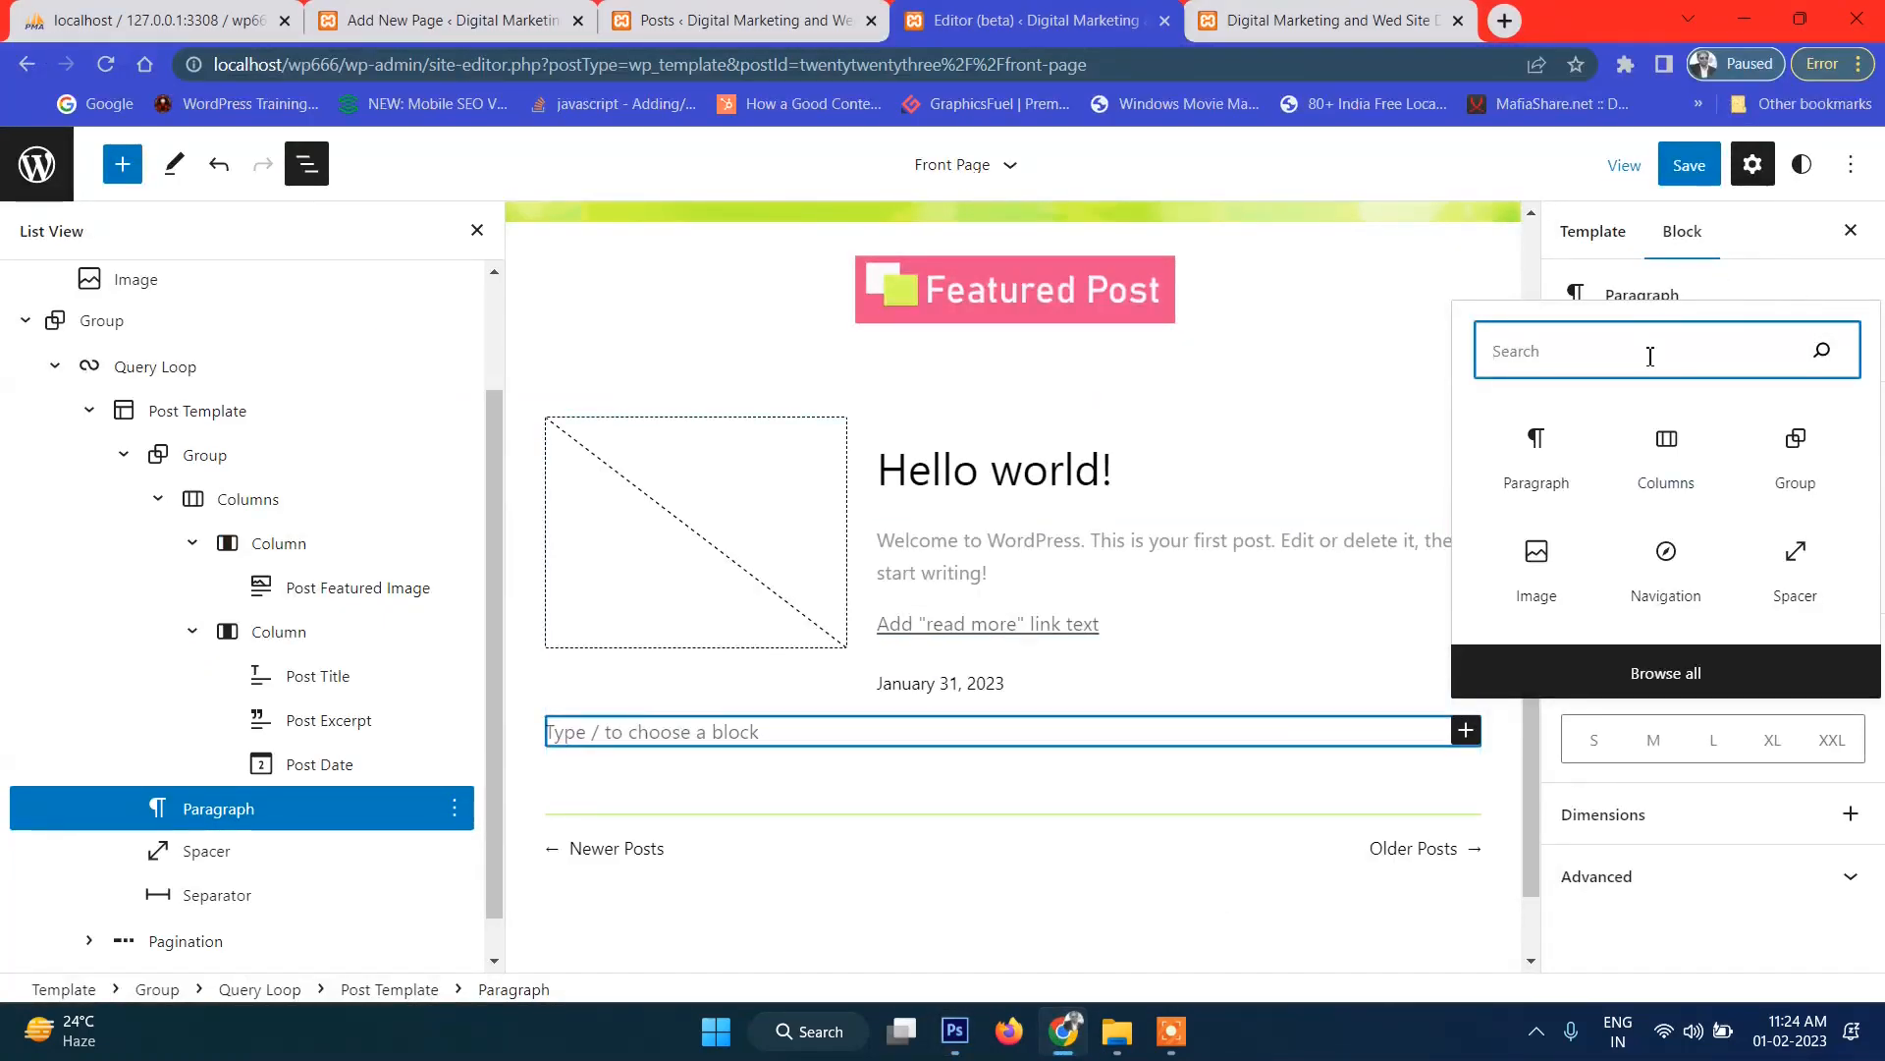
pyautogui.write('read')
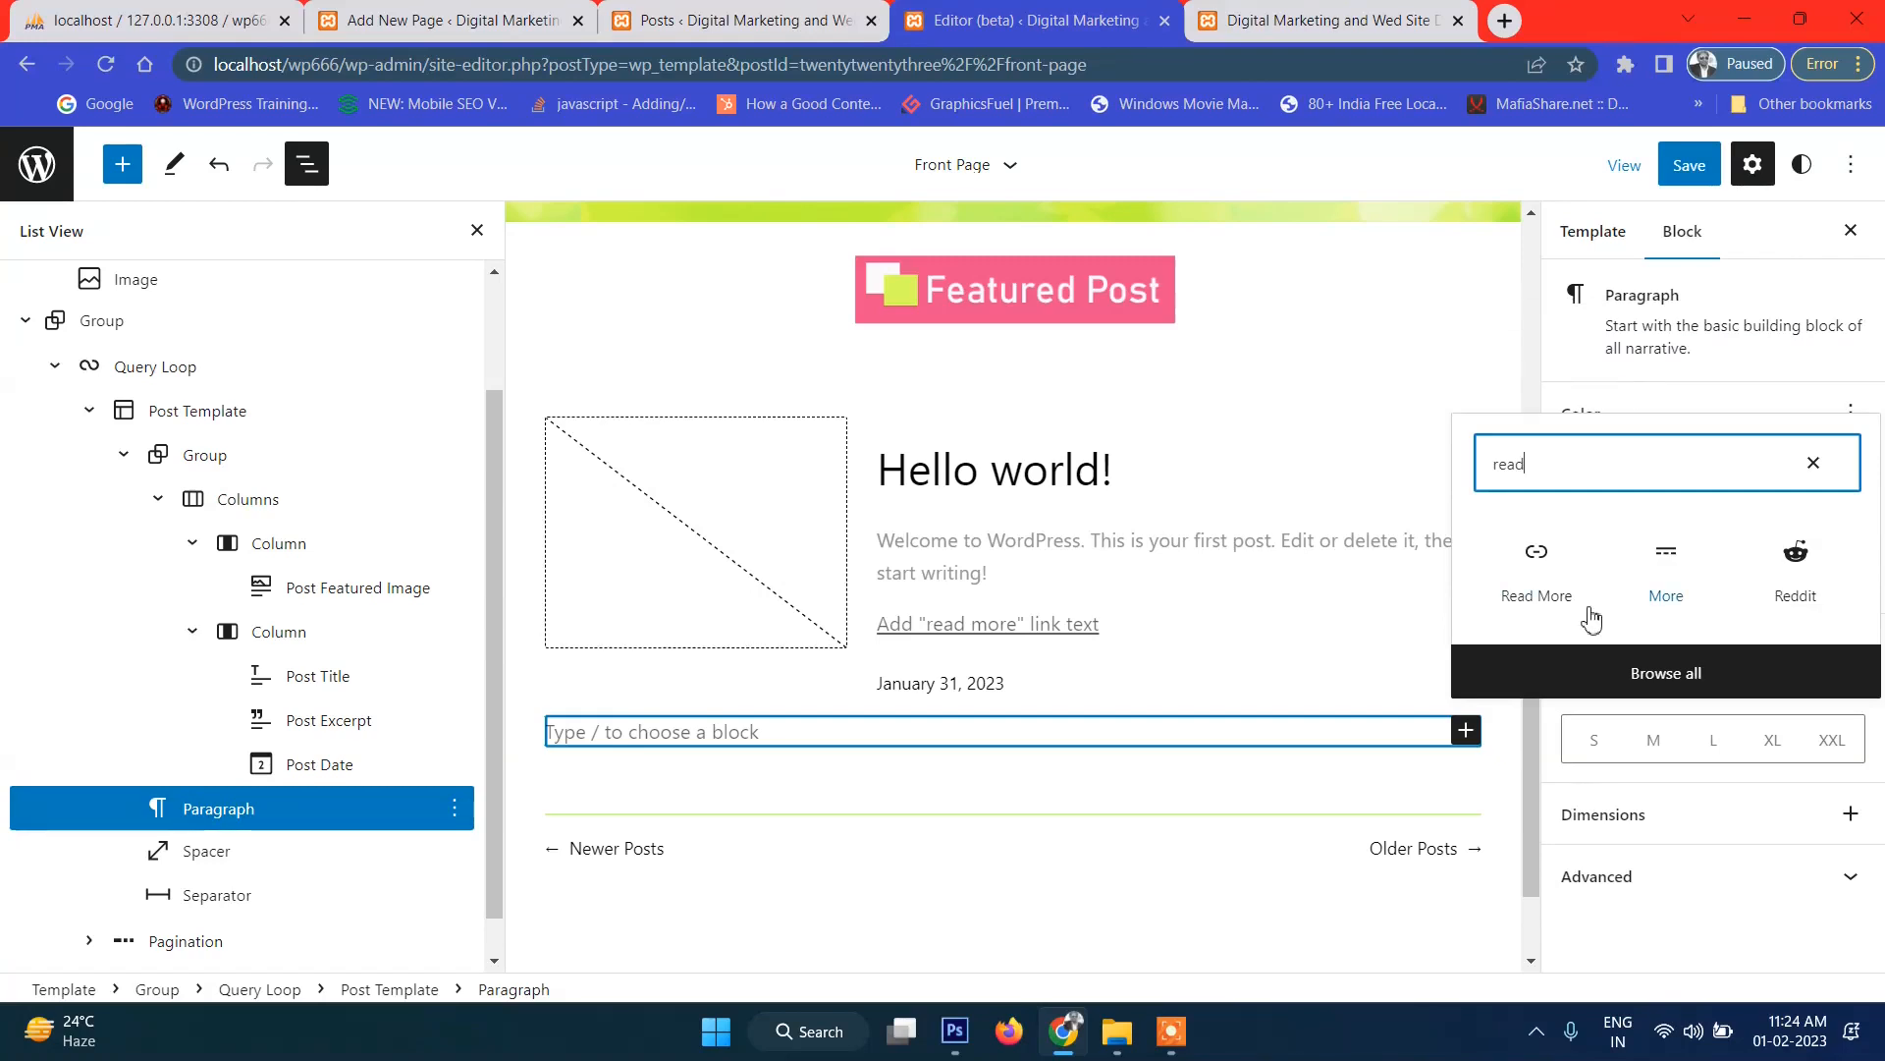
pyautogui.click(1555, 573)
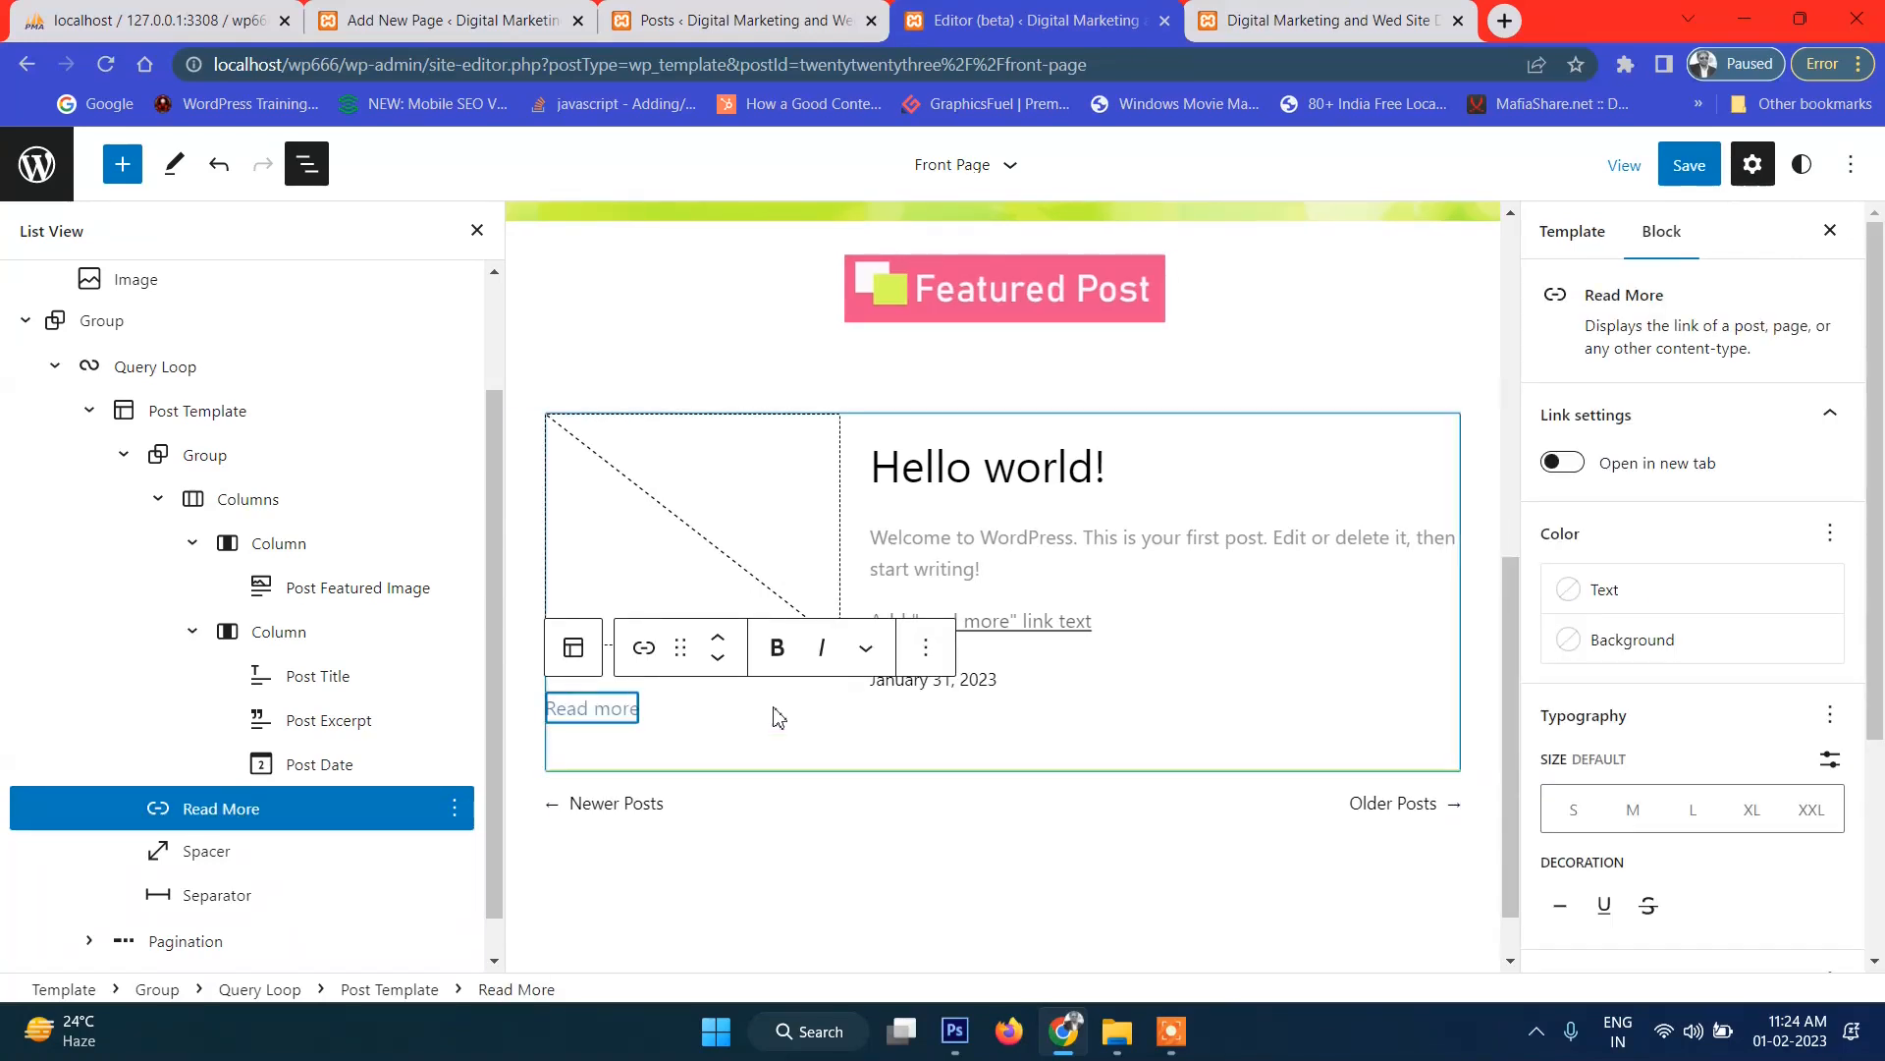
pyautogui.moveTo(294, 809); pyautogui.dragTo(300, 789)
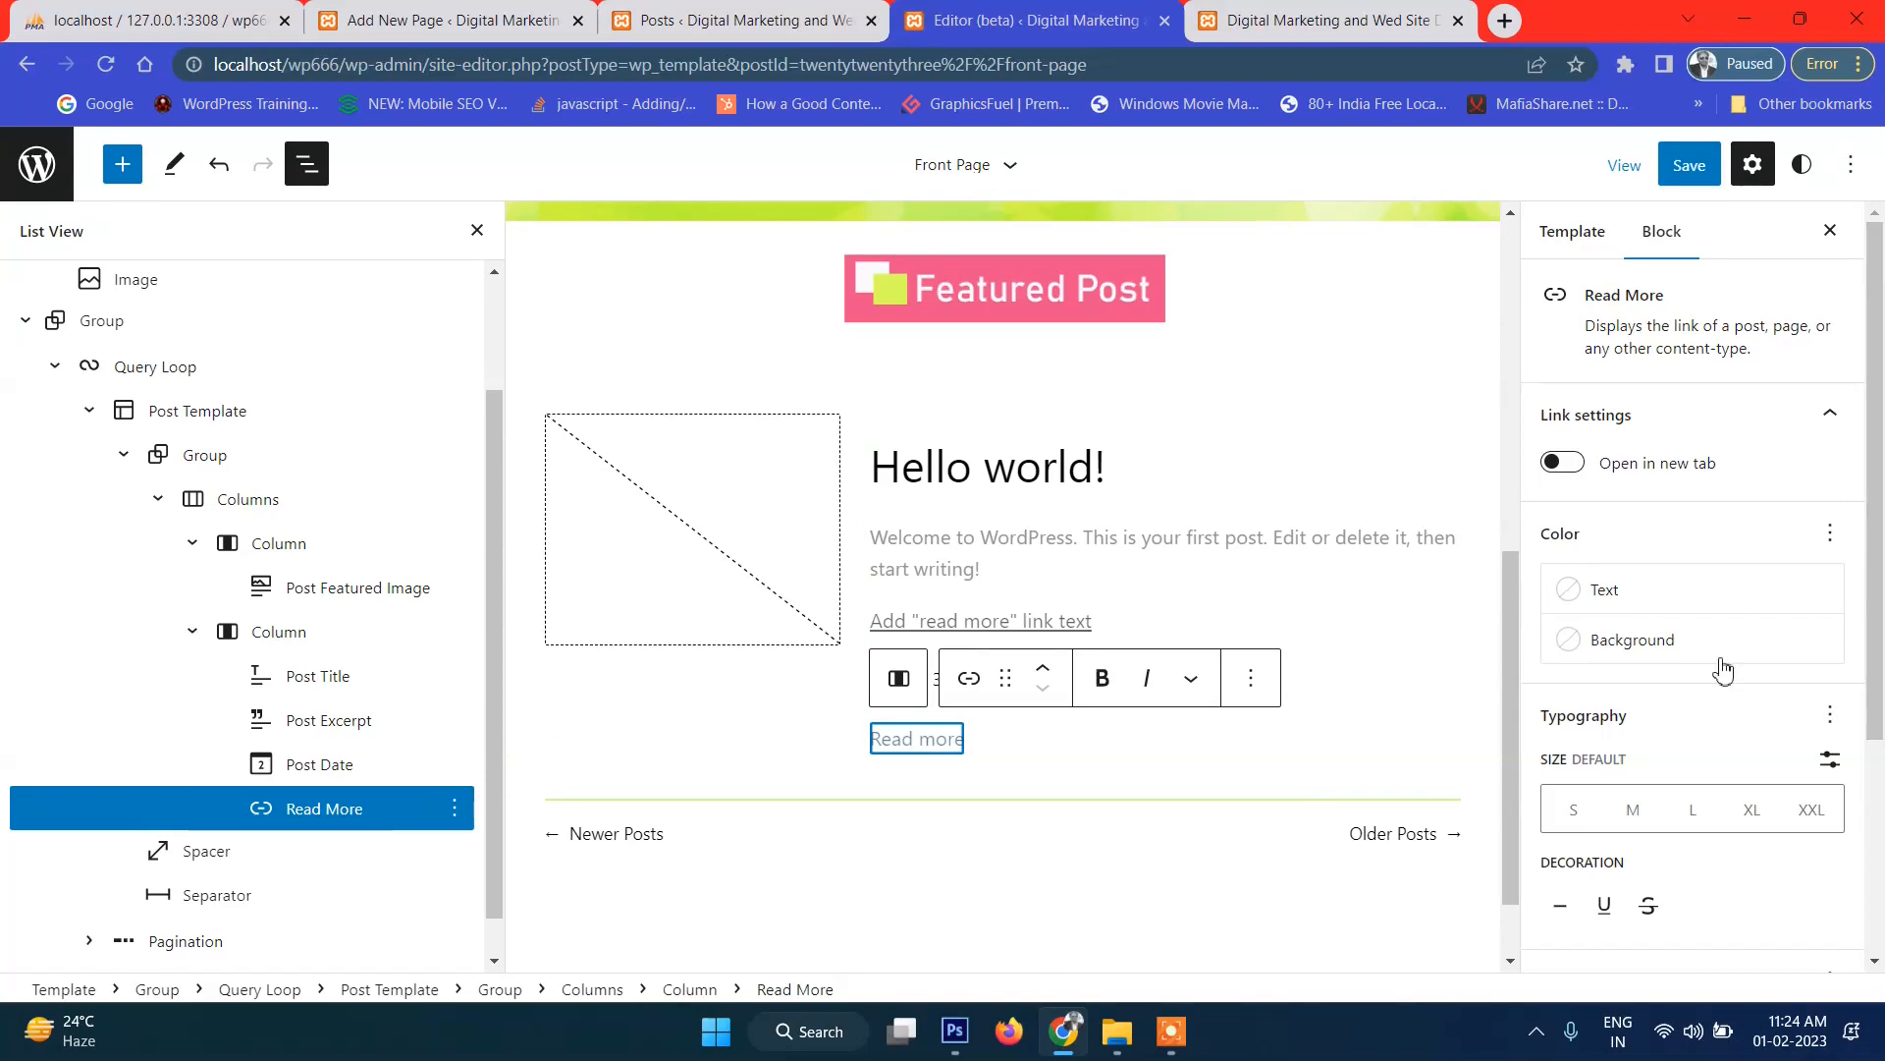
# Select the Read more block and compare its placement on the live front page.
pyautogui.scroll(-3, 1751, 583)
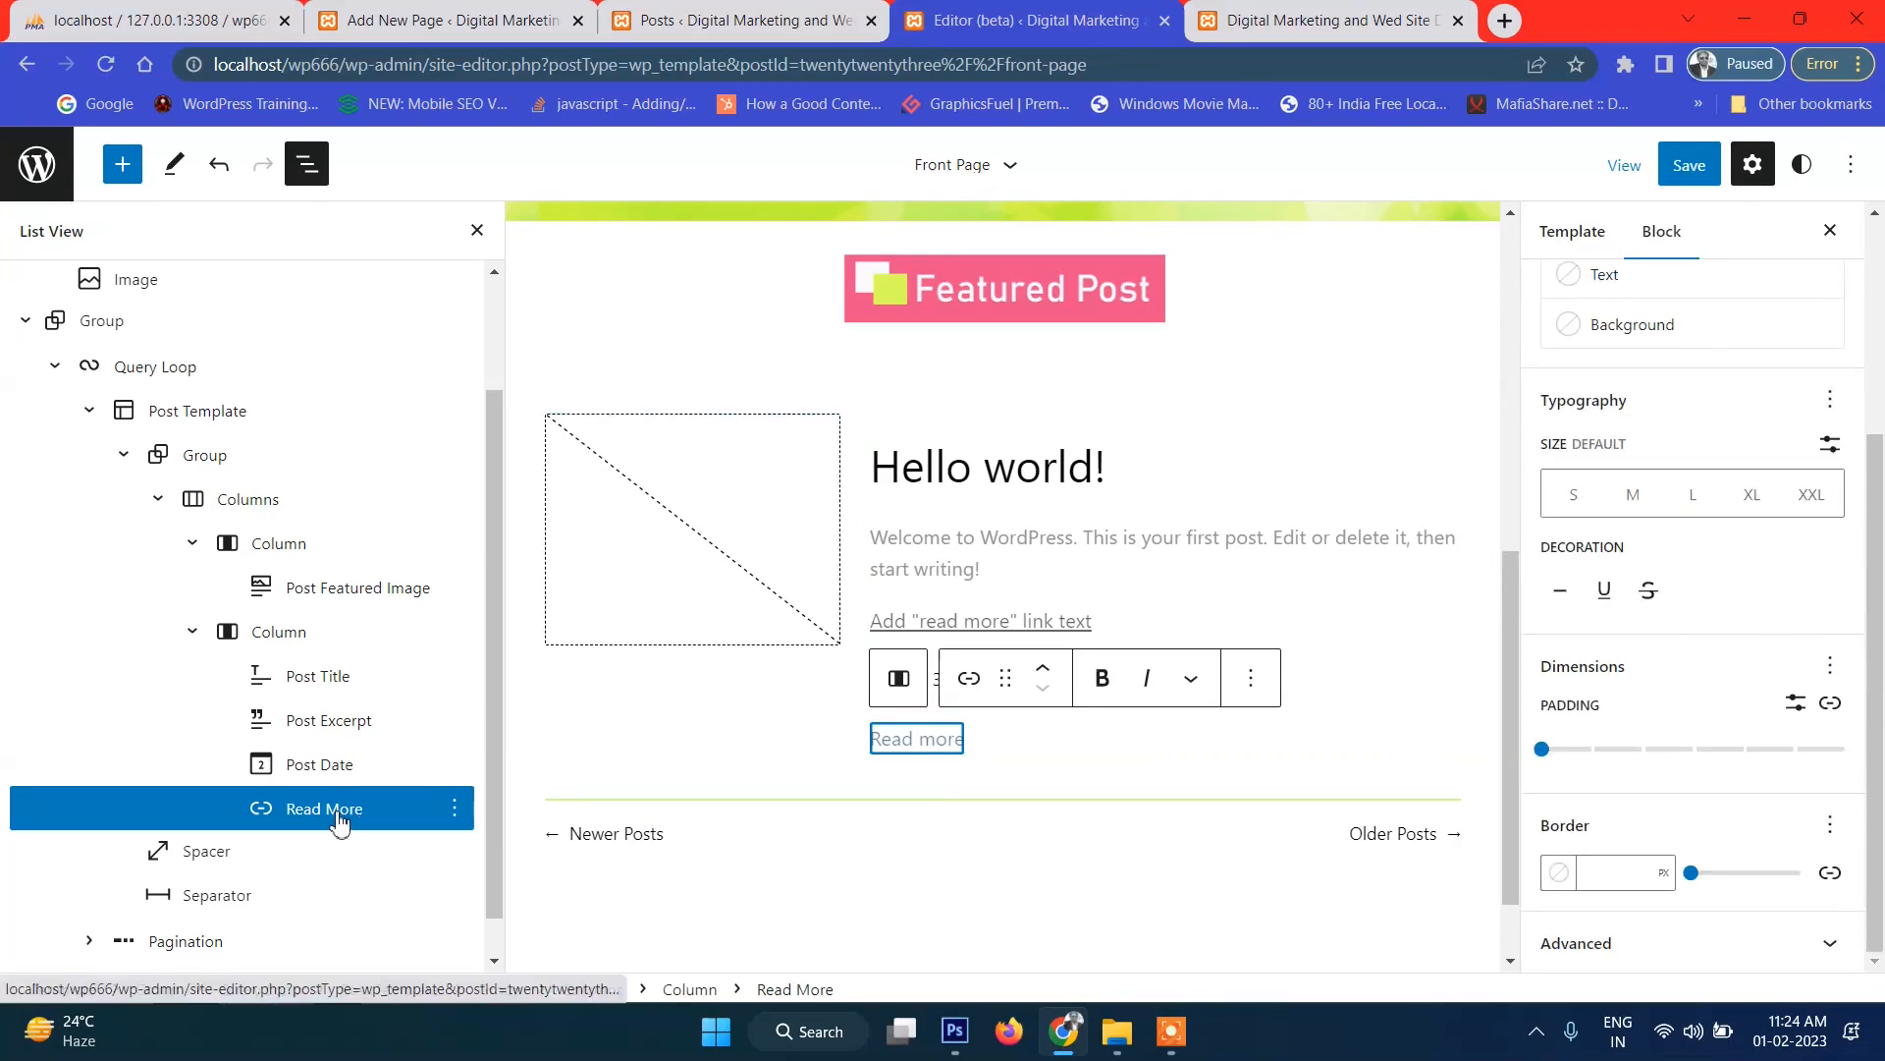
pyautogui.click(898, 679)
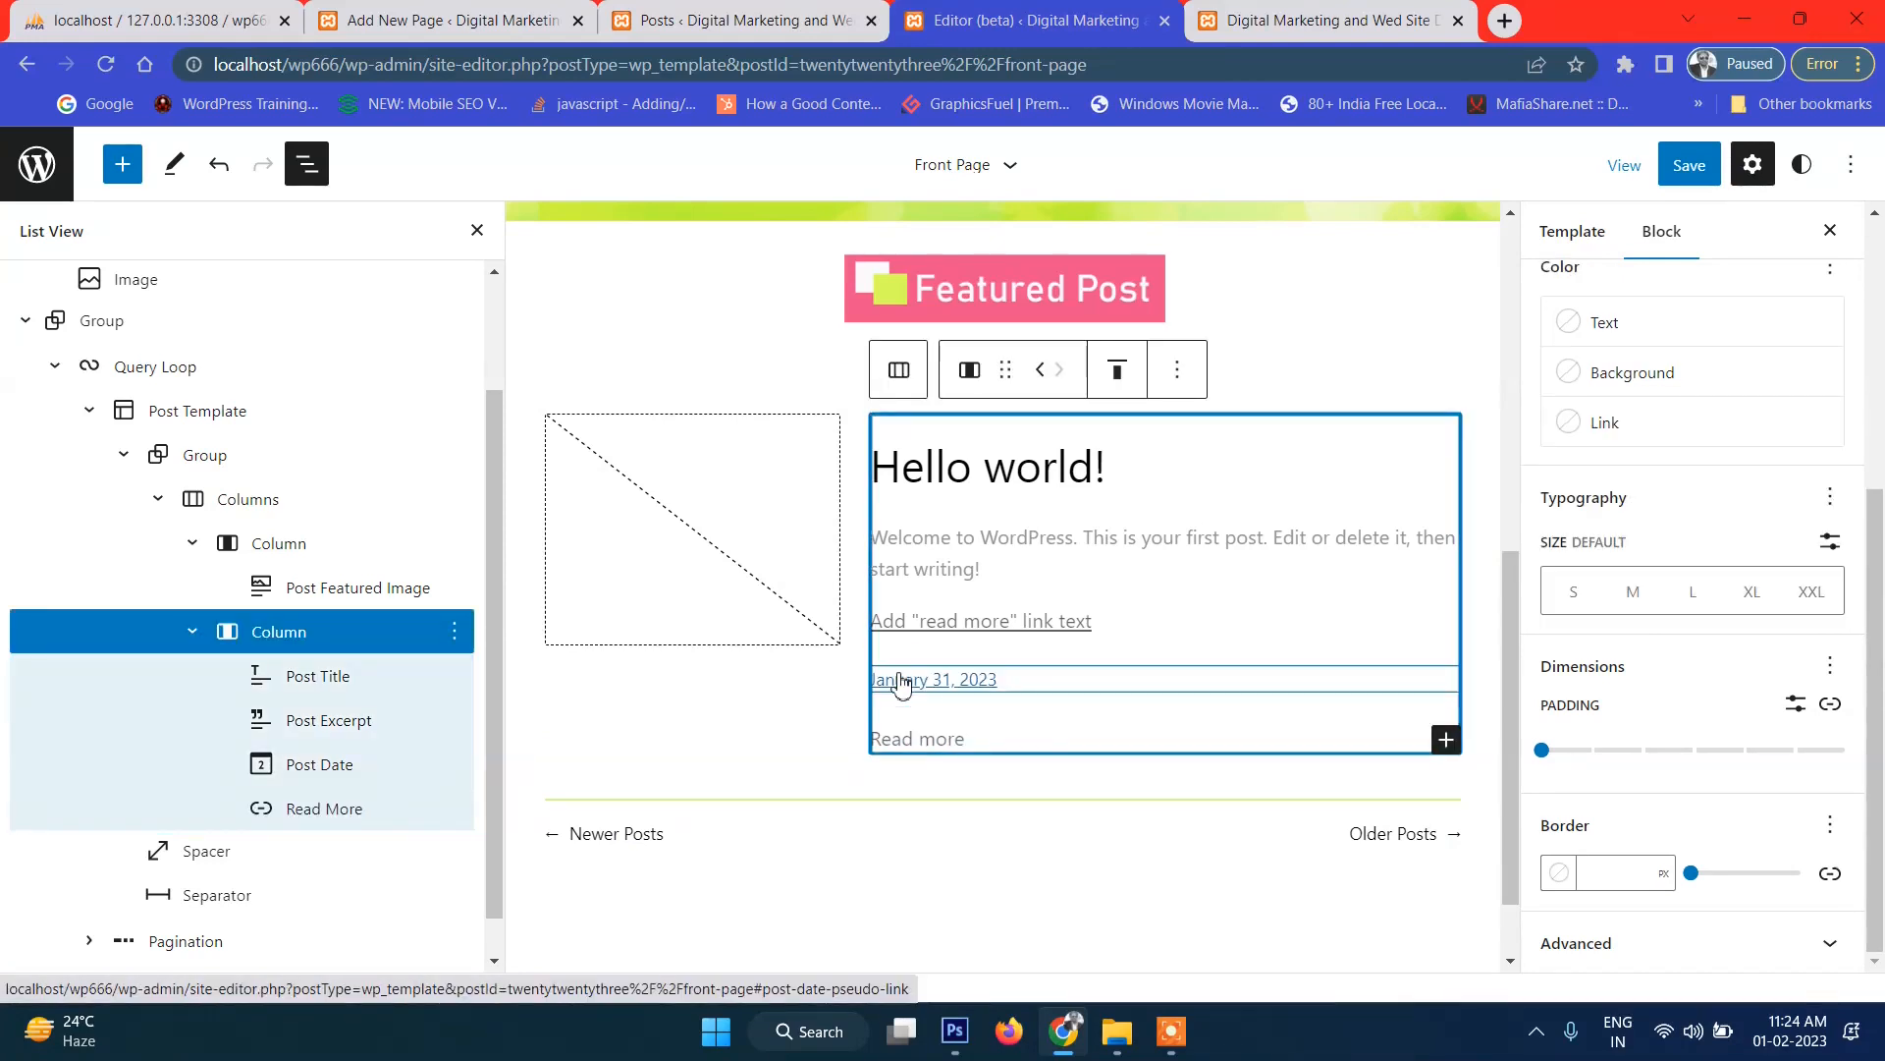
pyautogui.click(923, 739)
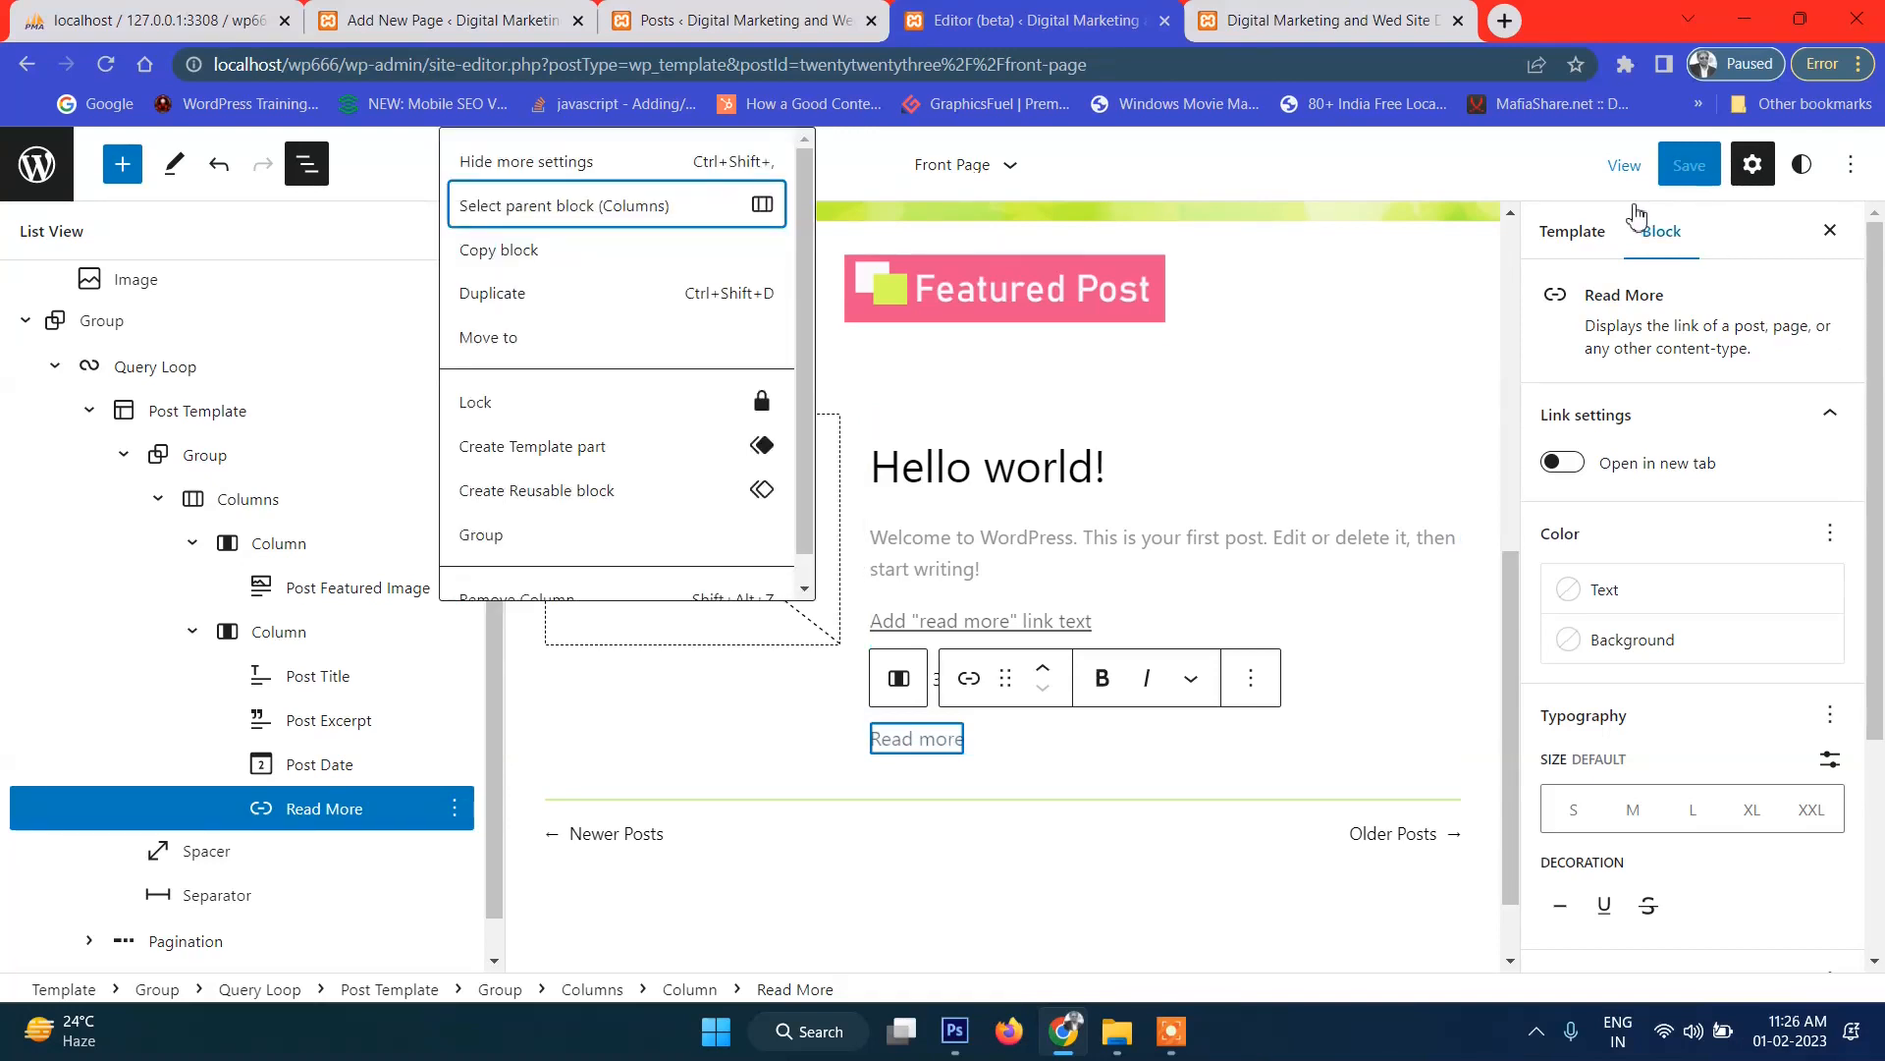
pyautogui.click(1382, 19)
pyautogui.scroll(-3, 938, 884)
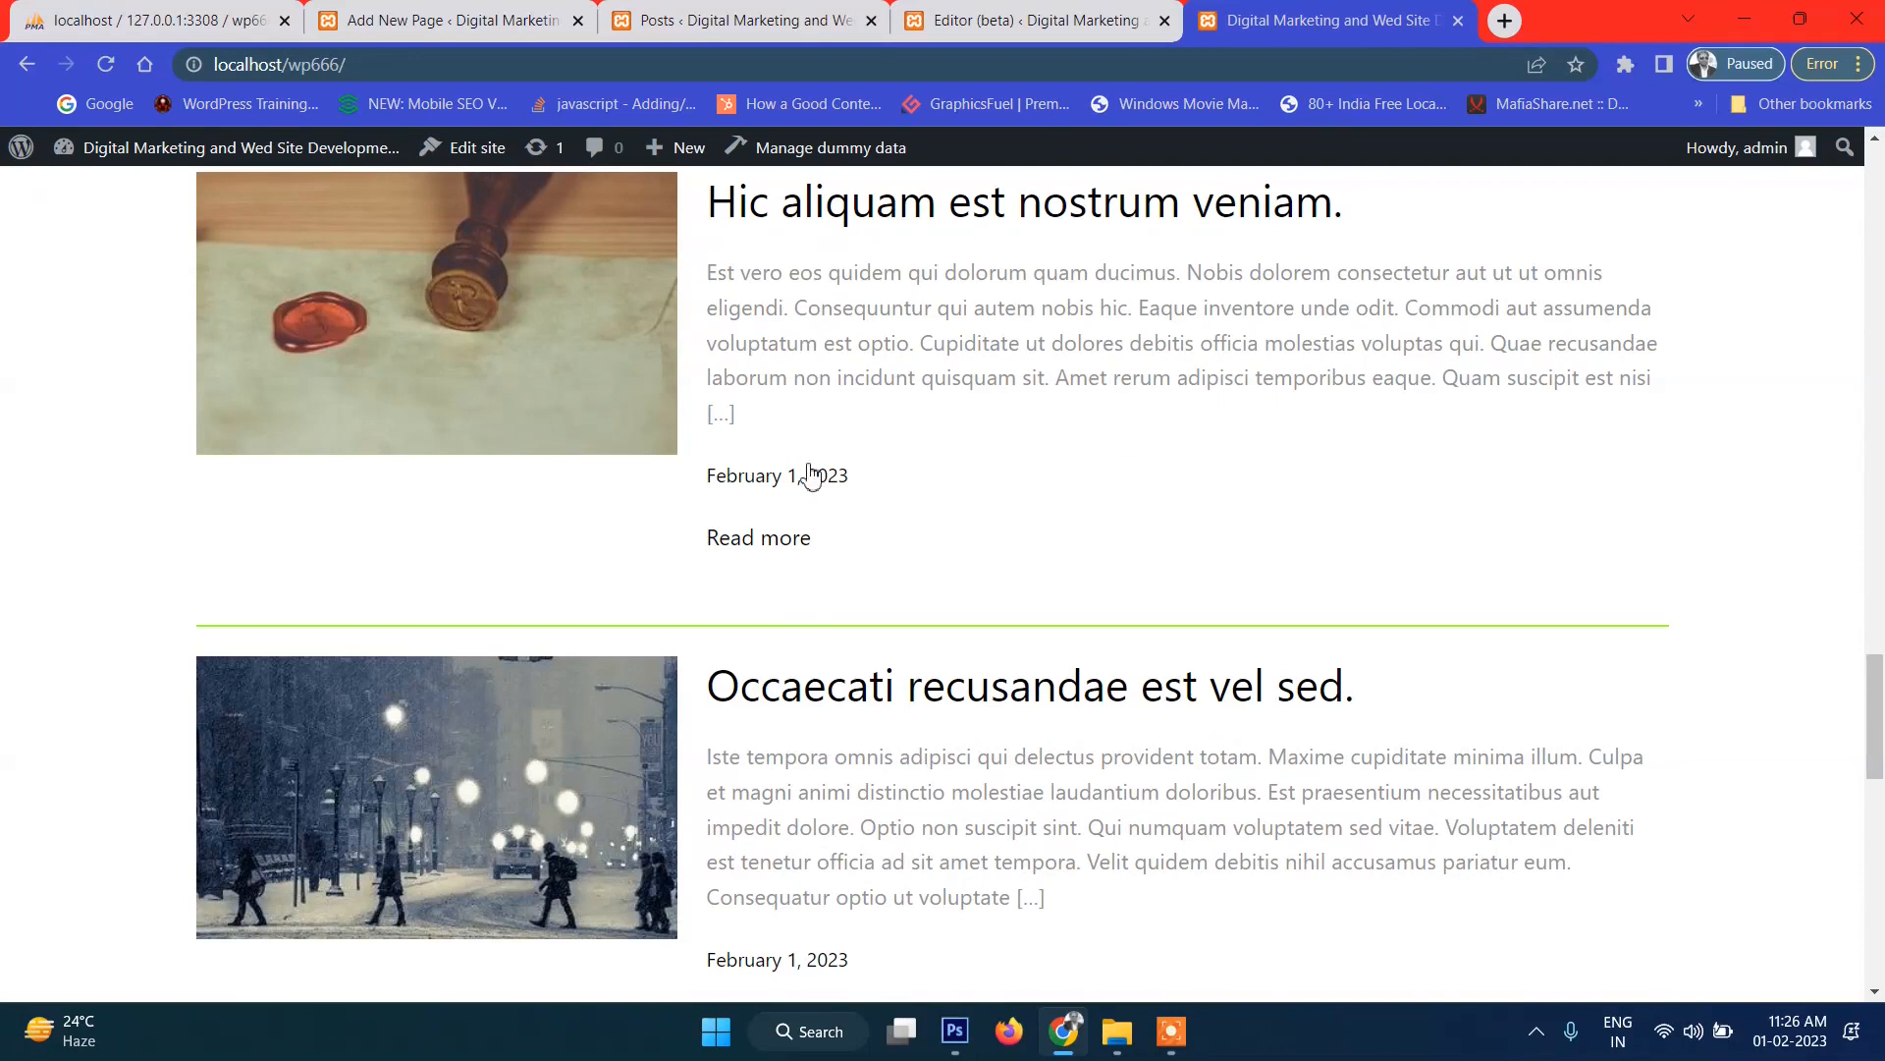
pyautogui.click(1039, 20)
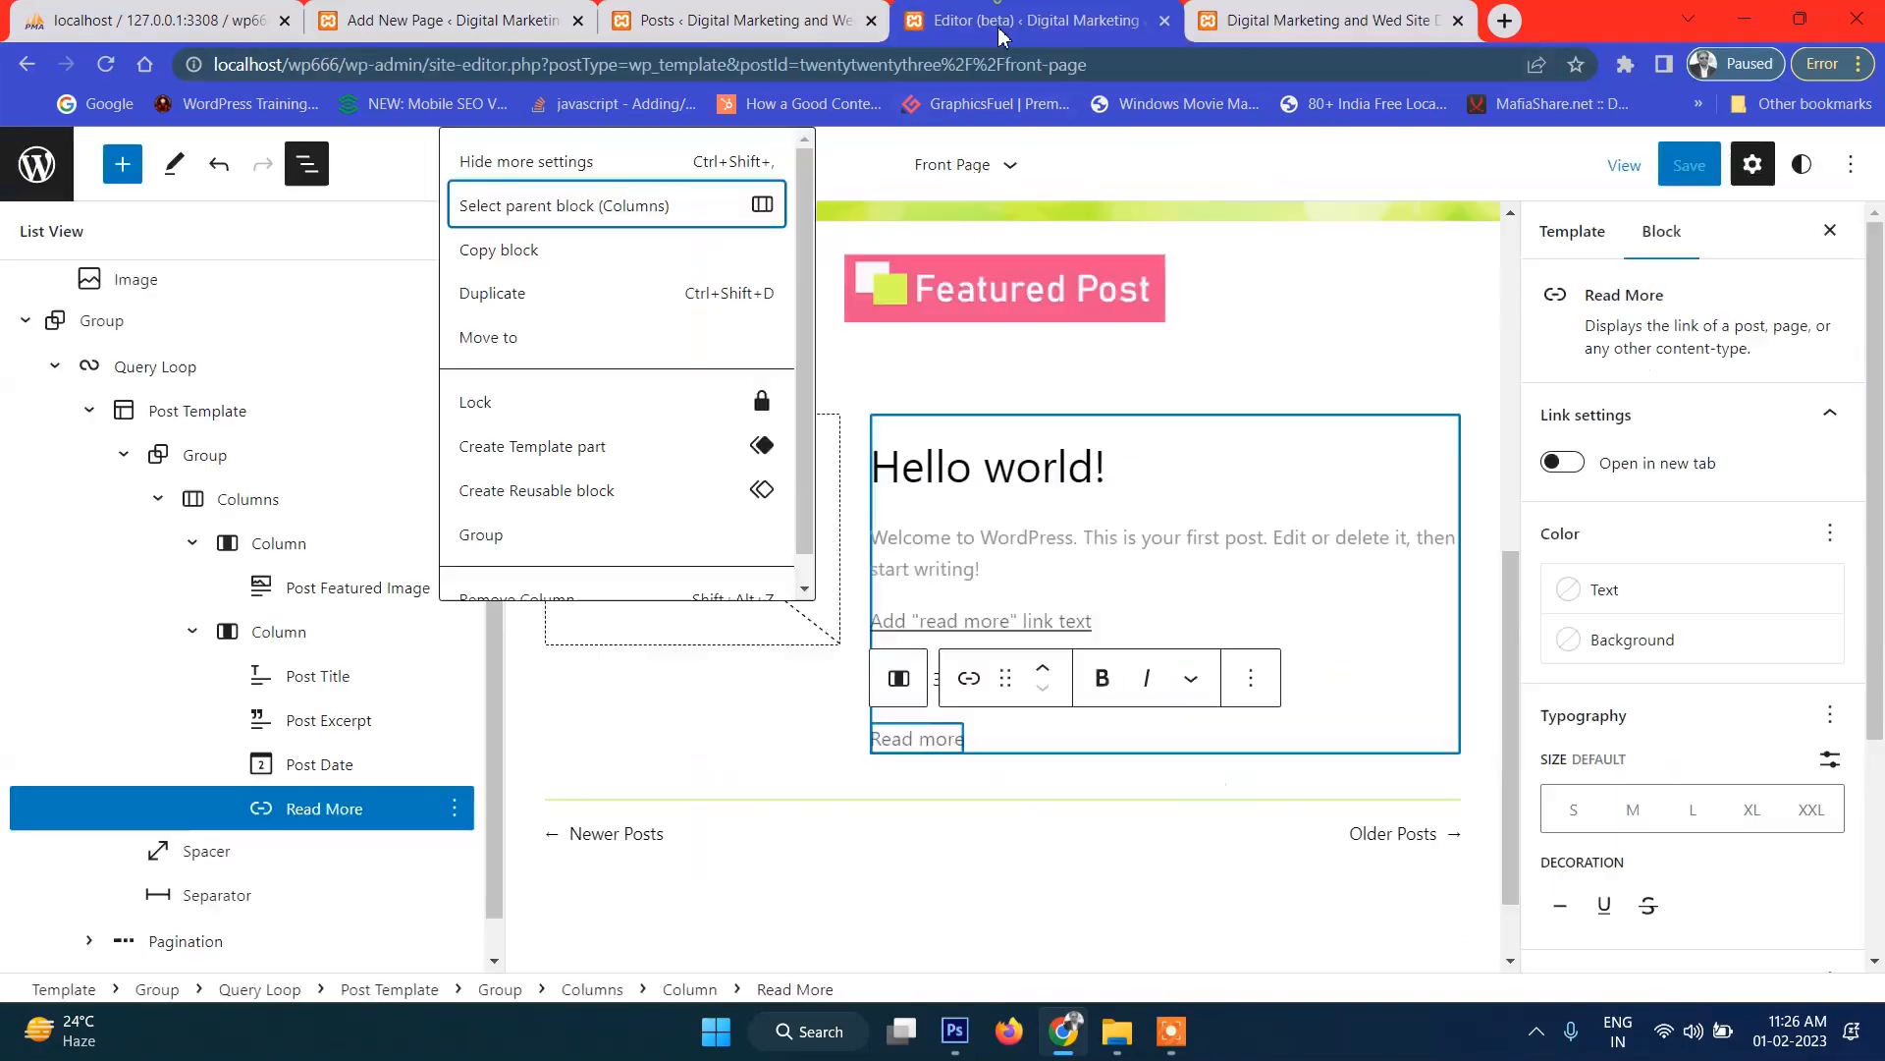
# Move Read More above the Post Date, save the template, and reload the live front page.
pyautogui.moveTo(271, 811); pyautogui.dragTo(302, 744)
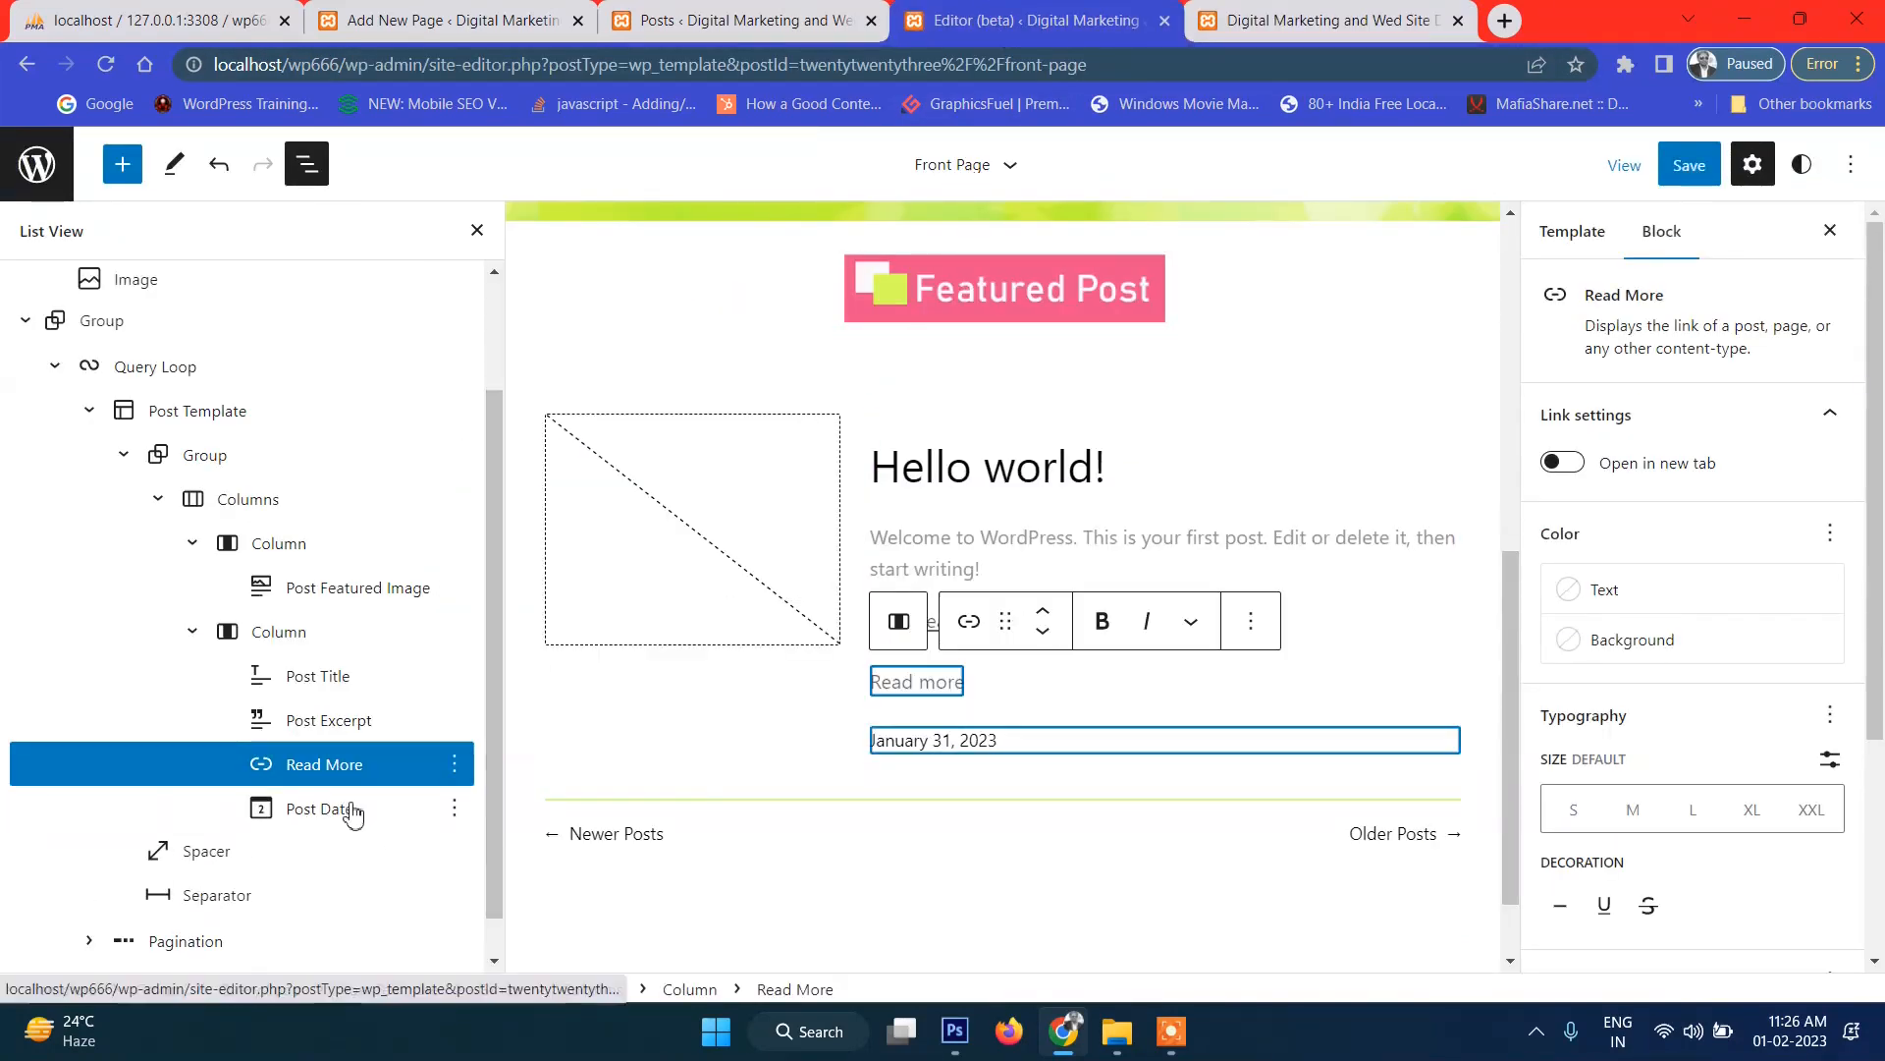
pyautogui.click(1682, 167)
pyautogui.click(1680, 163)
pyautogui.click(1326, 19)
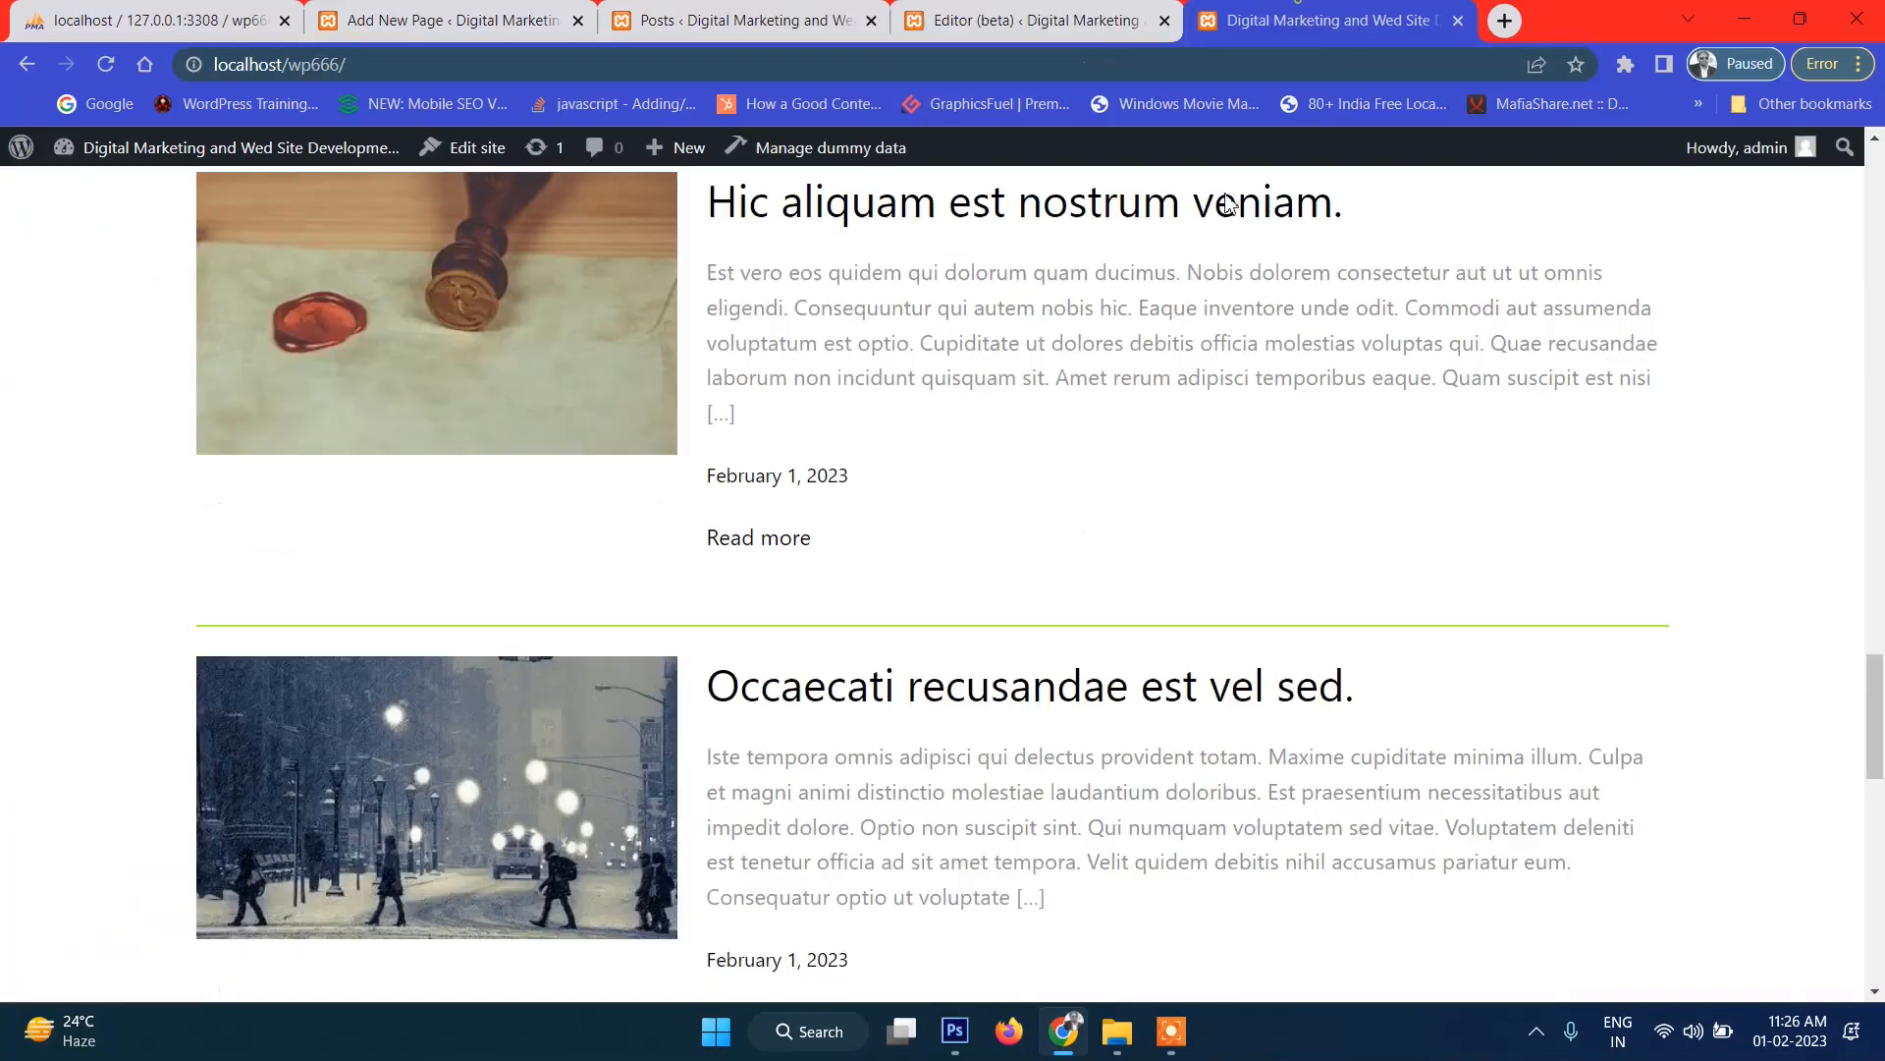
pyautogui.click(106, 65)
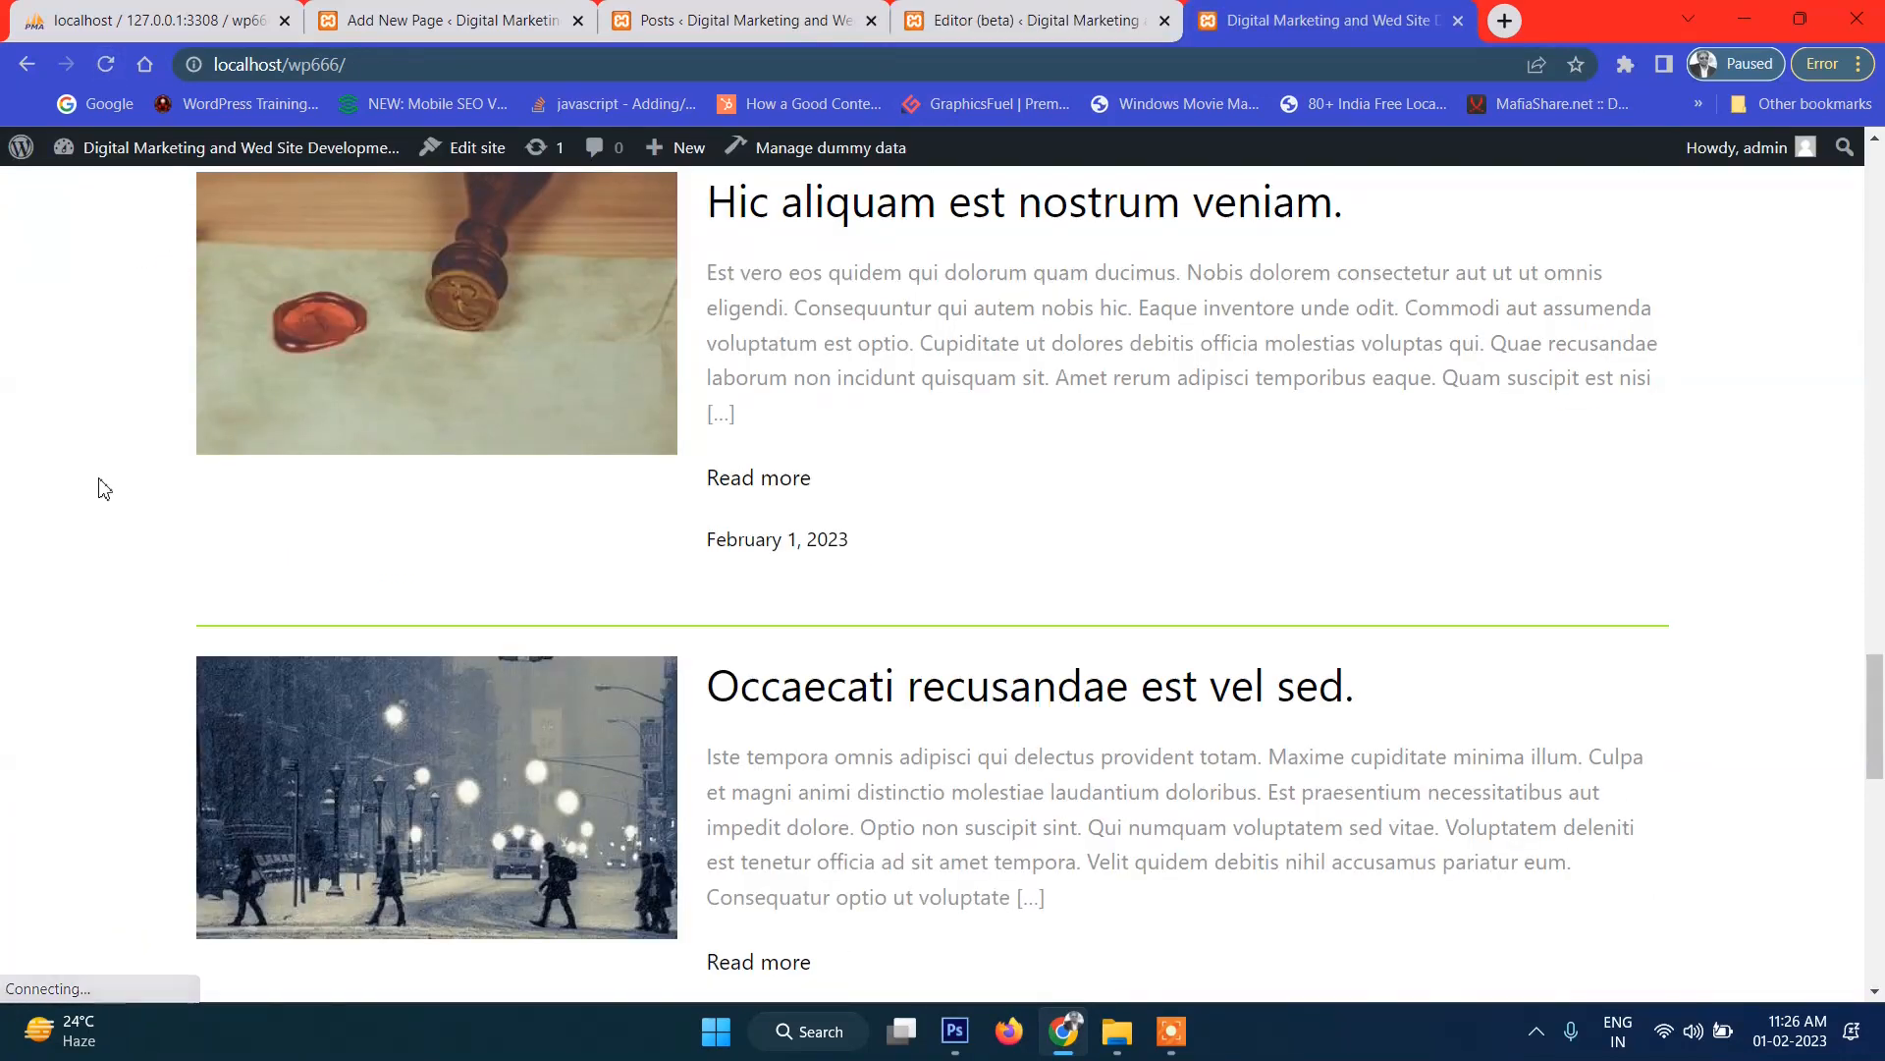
pyautogui.scroll(-3, 1026, 709)
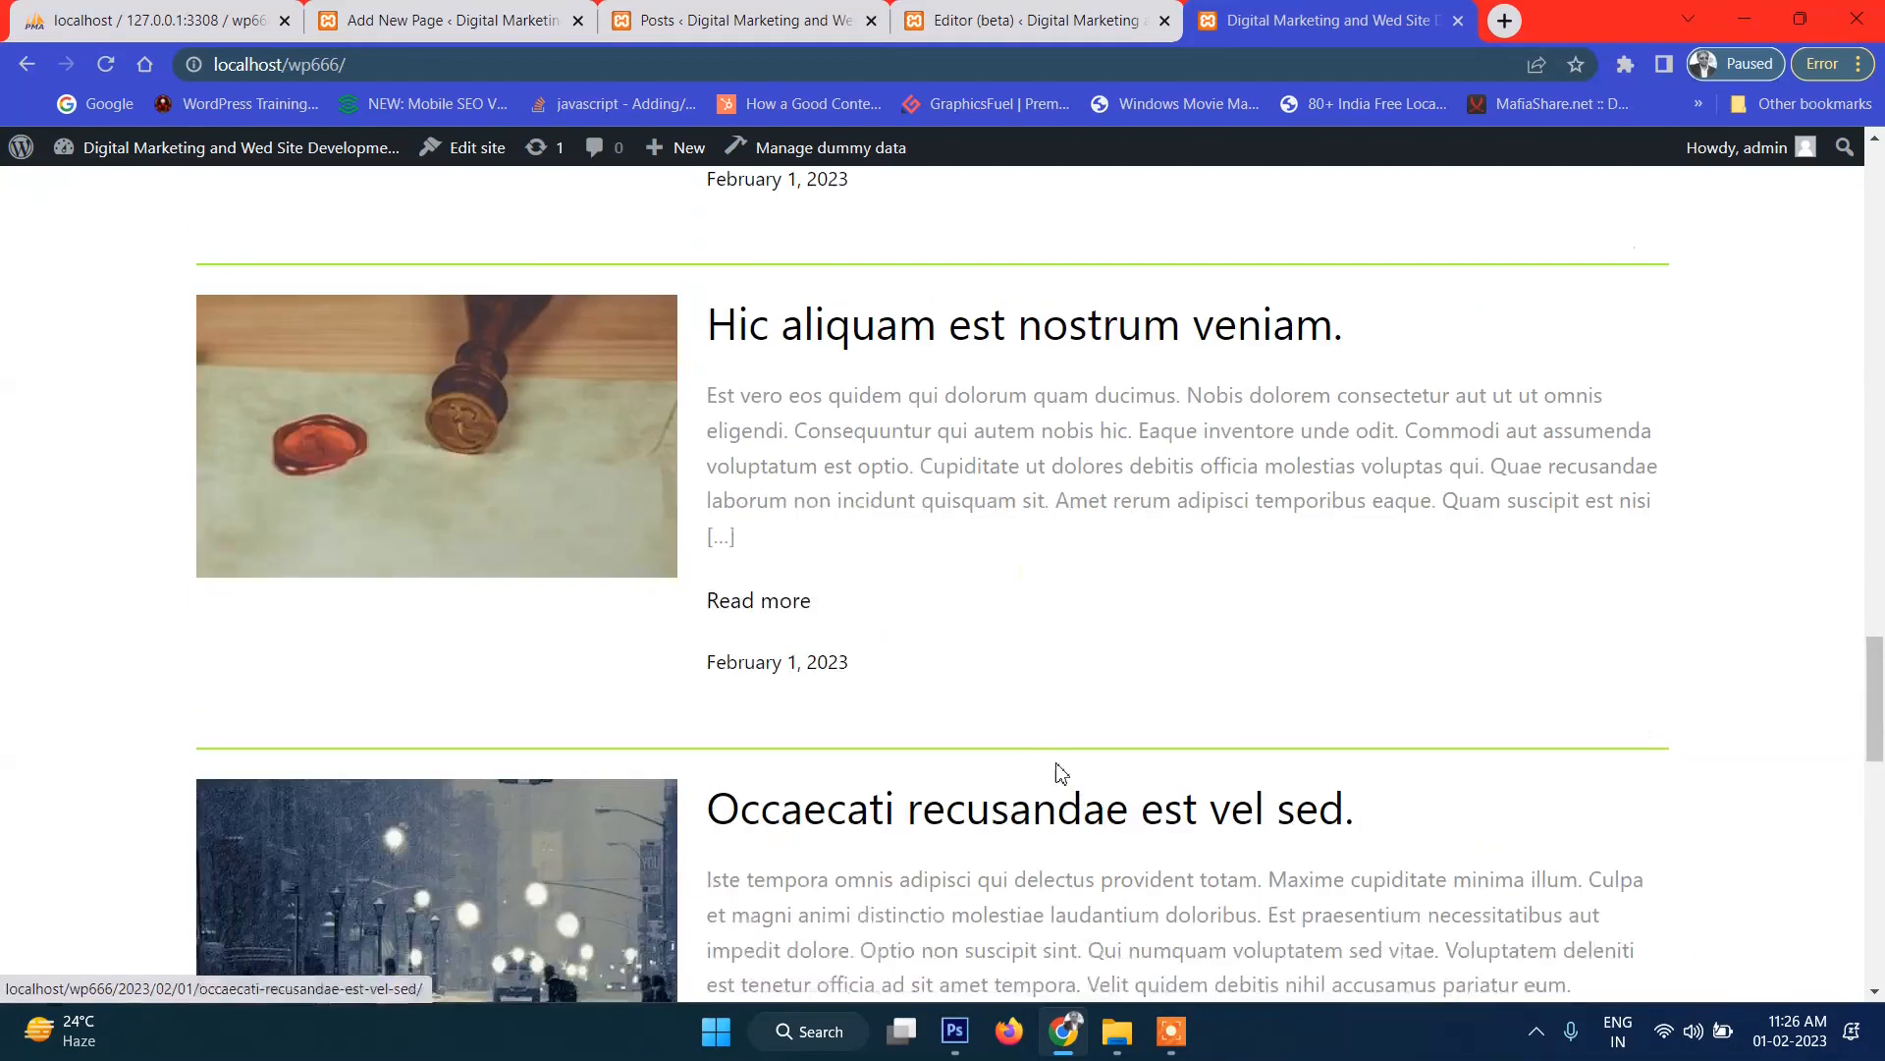
# Make the Read more link text Vivid red, save, and check the live page.
pyautogui.click(1033, 20)
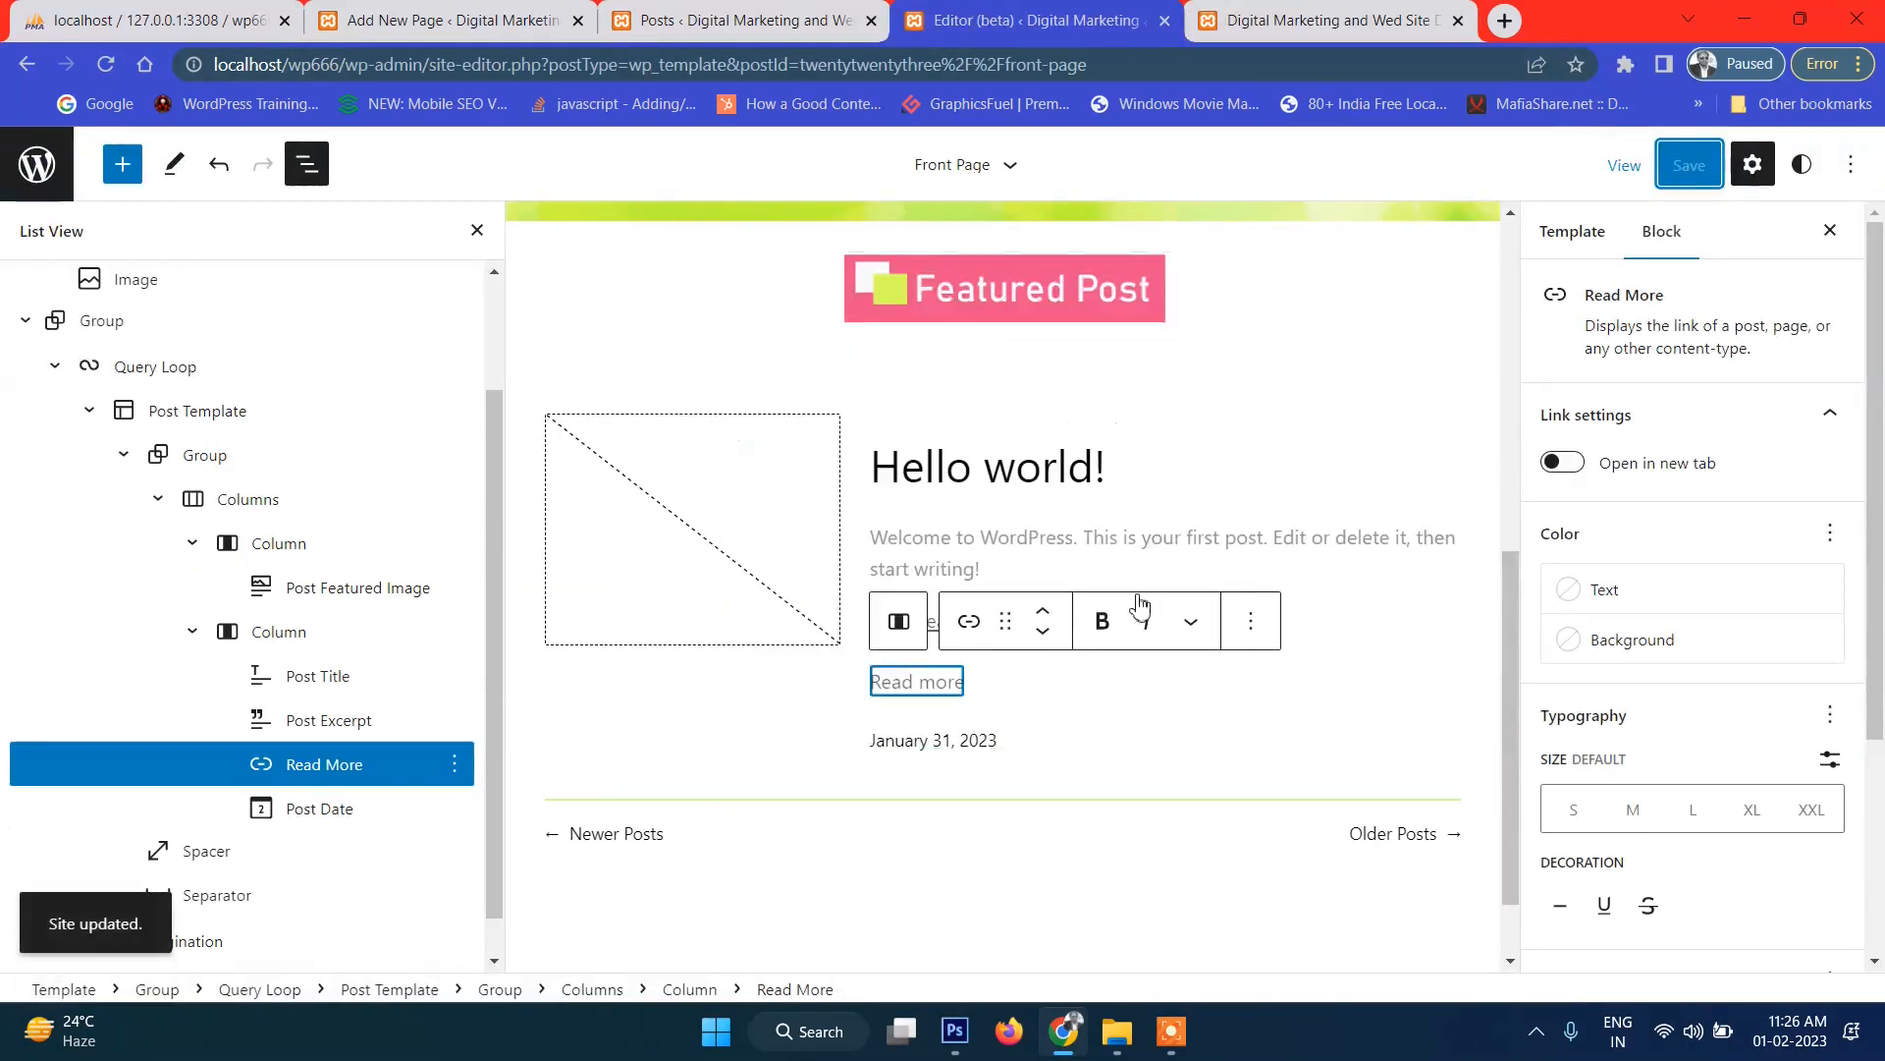
pyautogui.click(1592, 592)
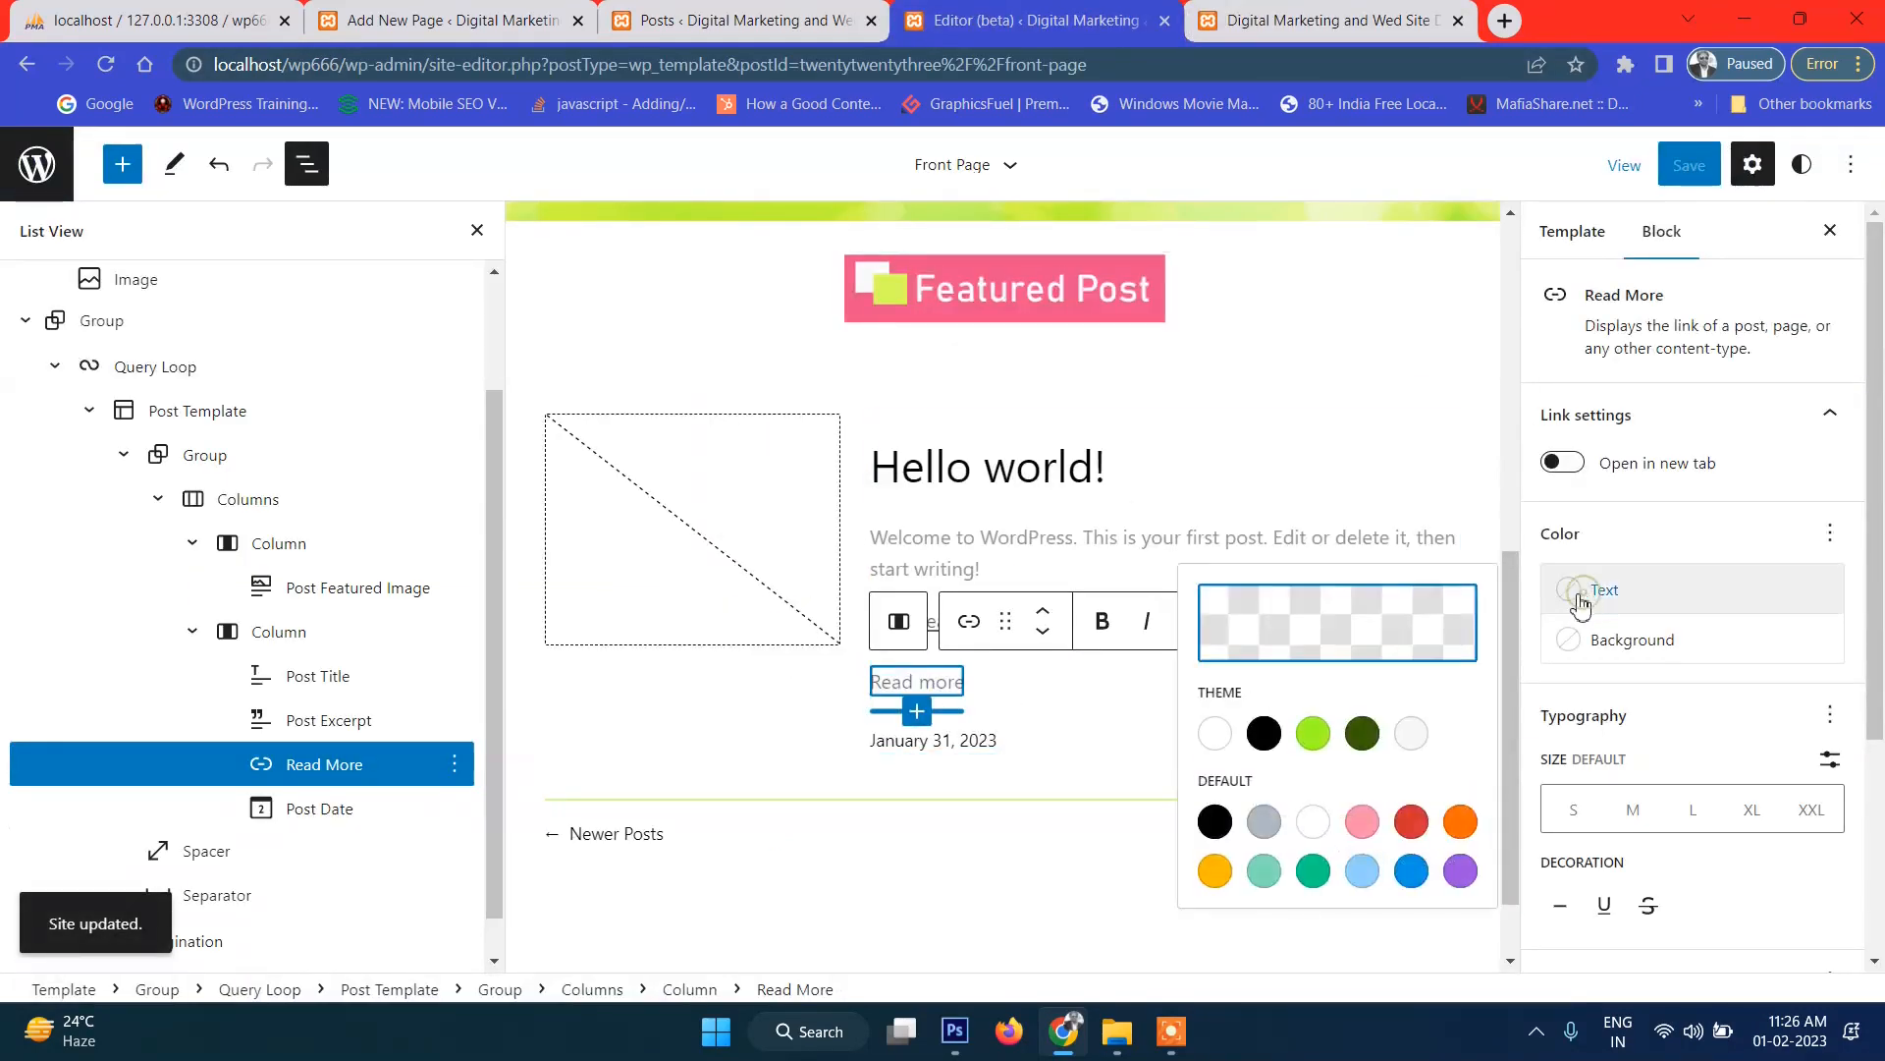
pyautogui.click(1411, 823)
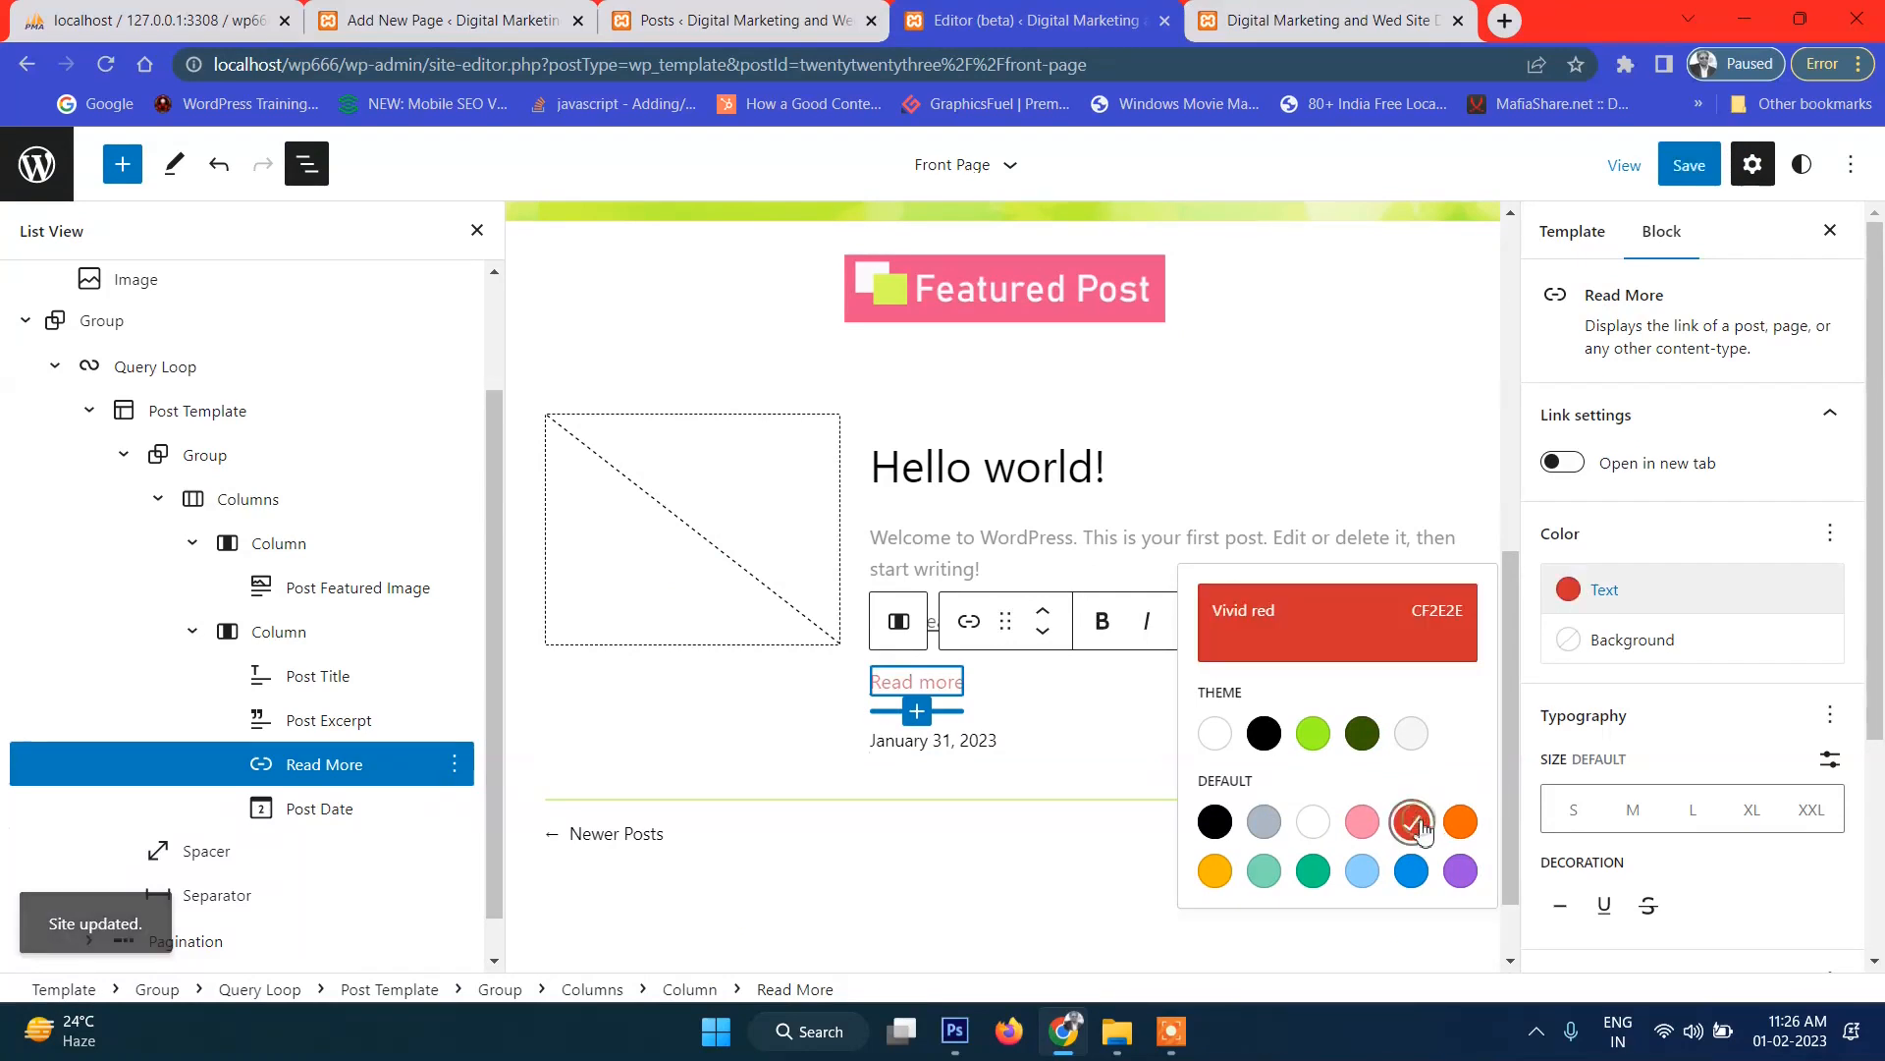
pyautogui.click(1689, 165)
pyautogui.click(1630, 165)
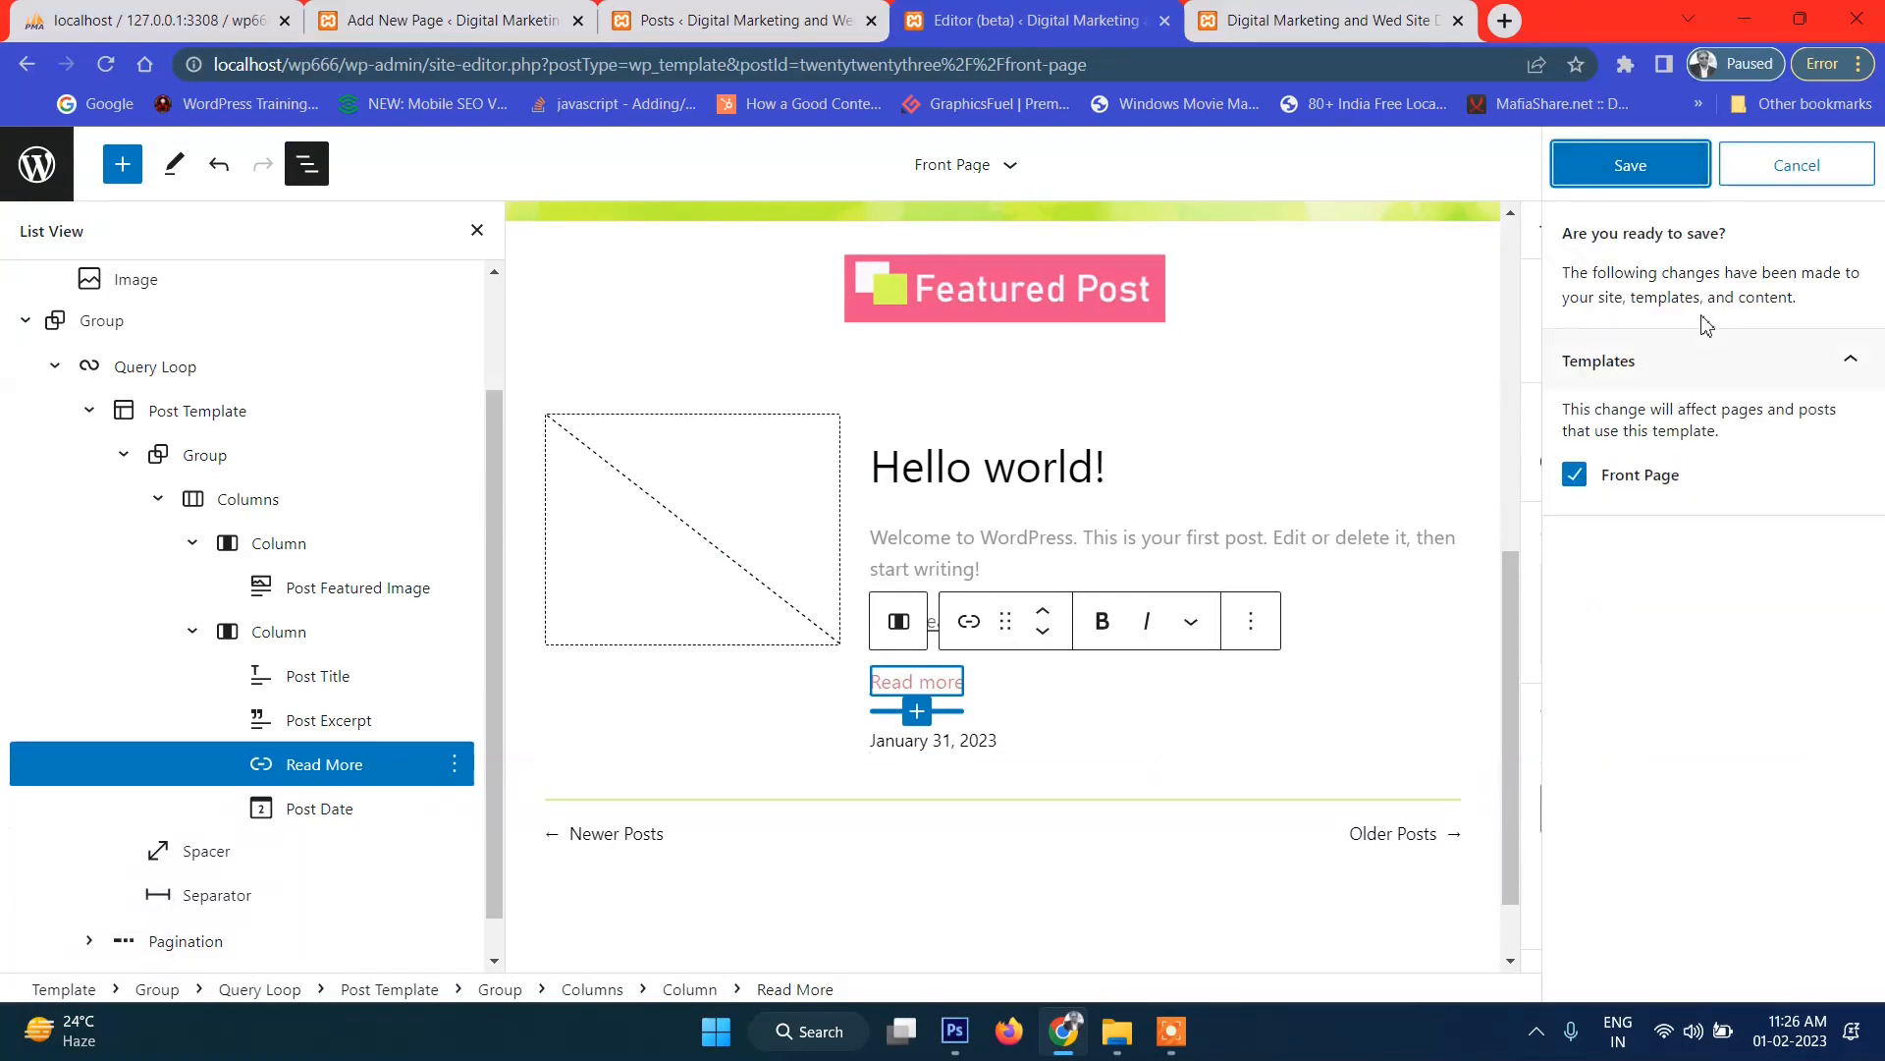
pyautogui.click(1331, 20)
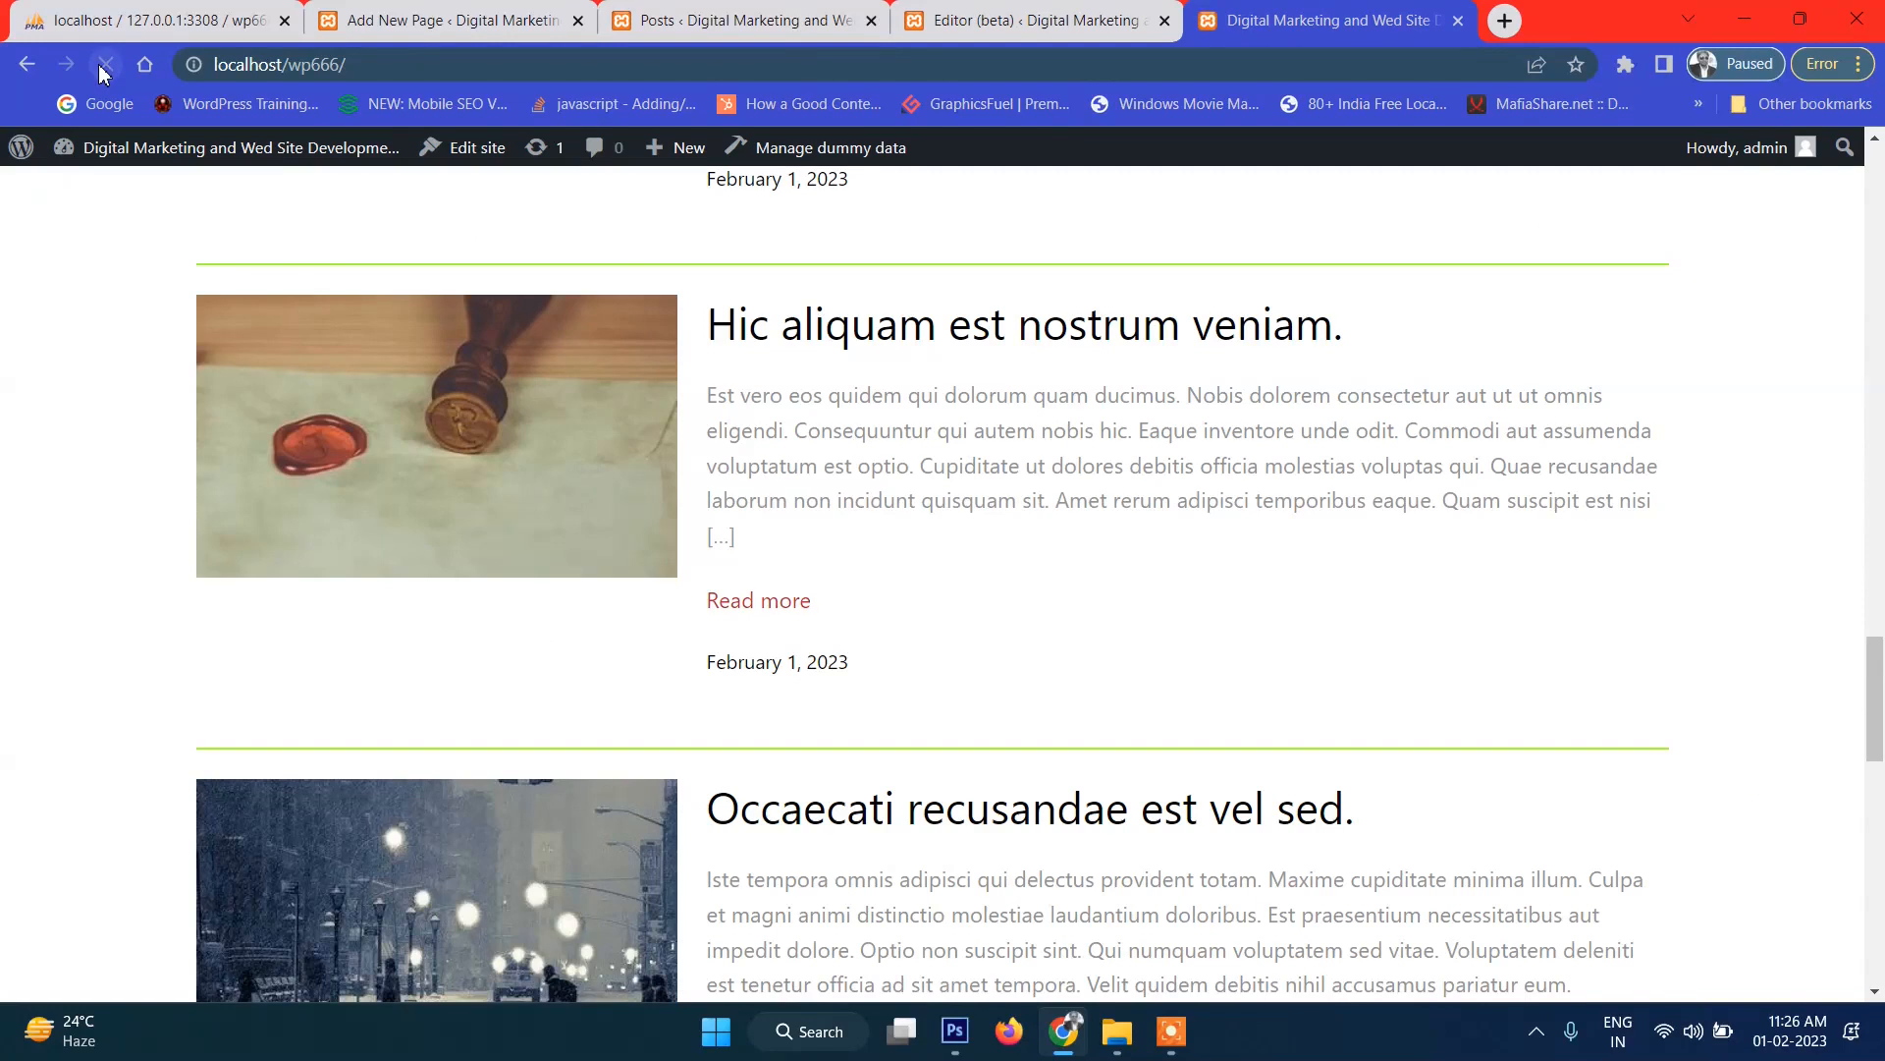
pyautogui.scroll(-2, 747, 648)
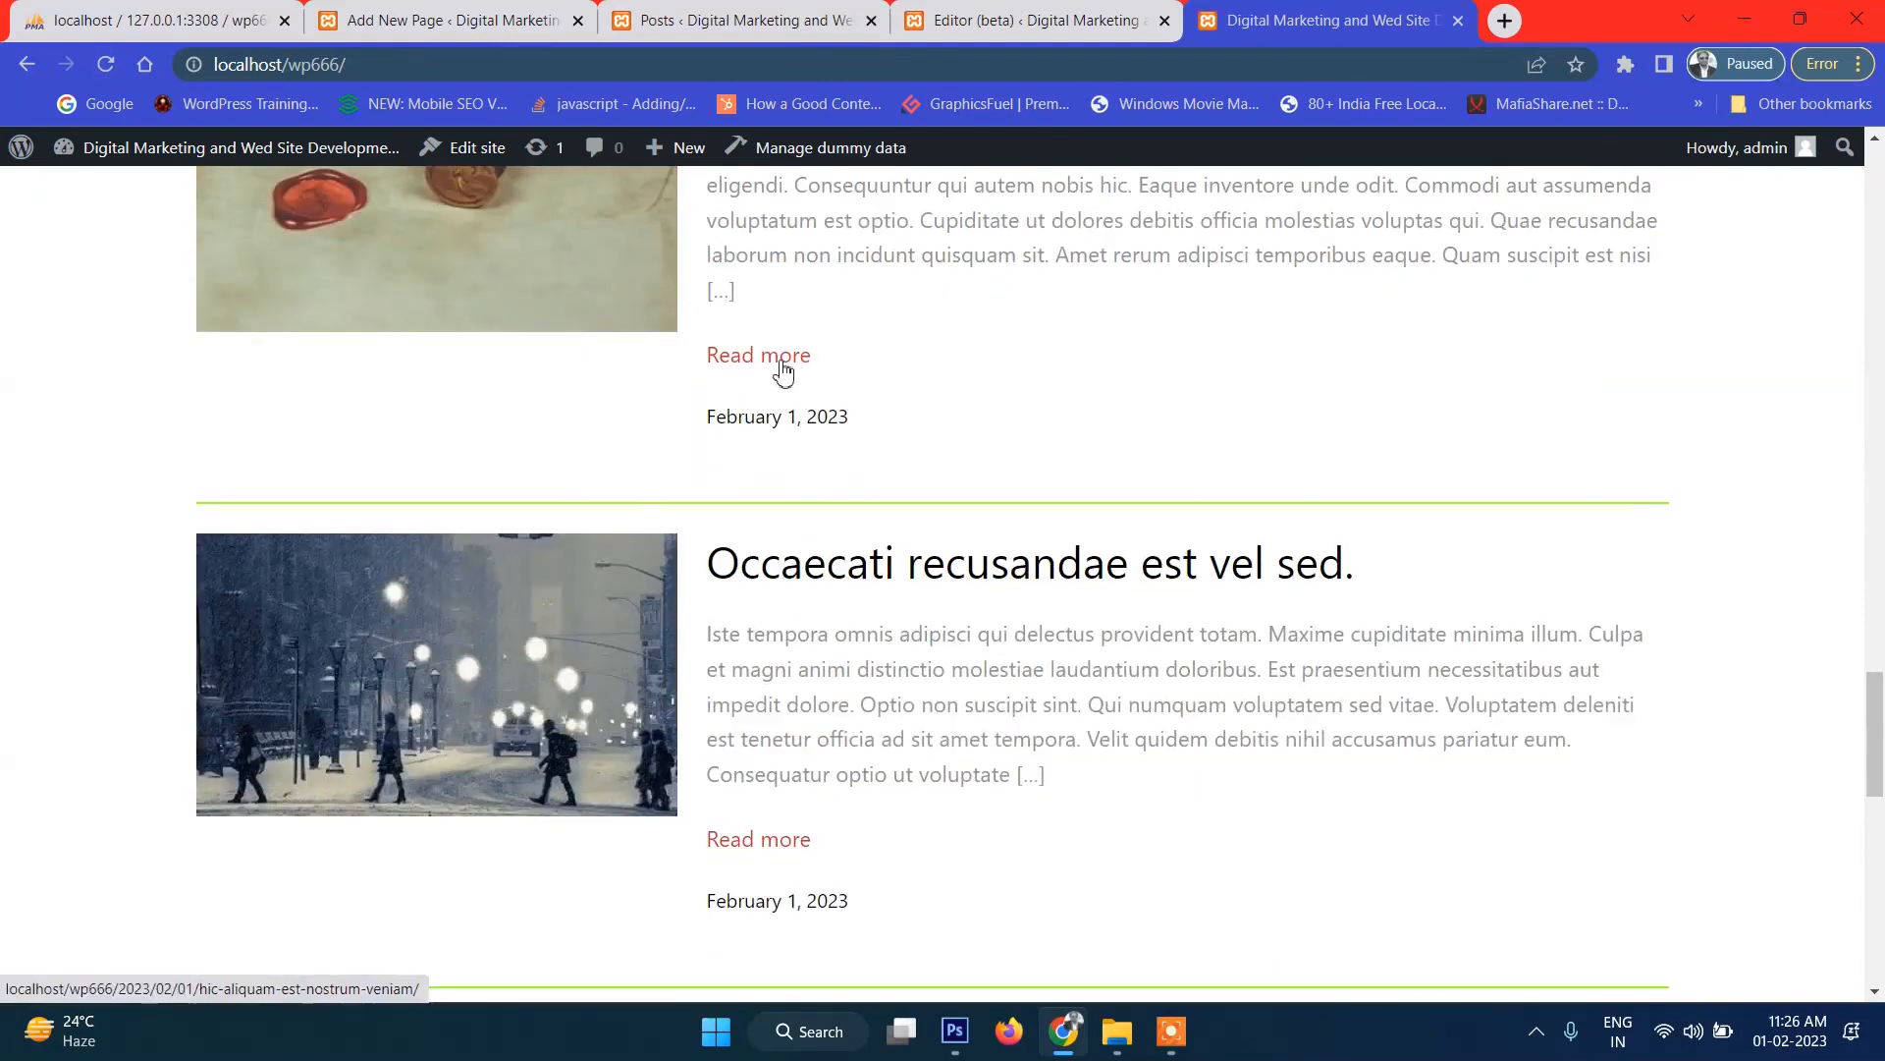
pyautogui.scroll(2, 783, 371)
# Give the post separator a custom pink background colour DE0159.
pyautogui.click(1036, 19)
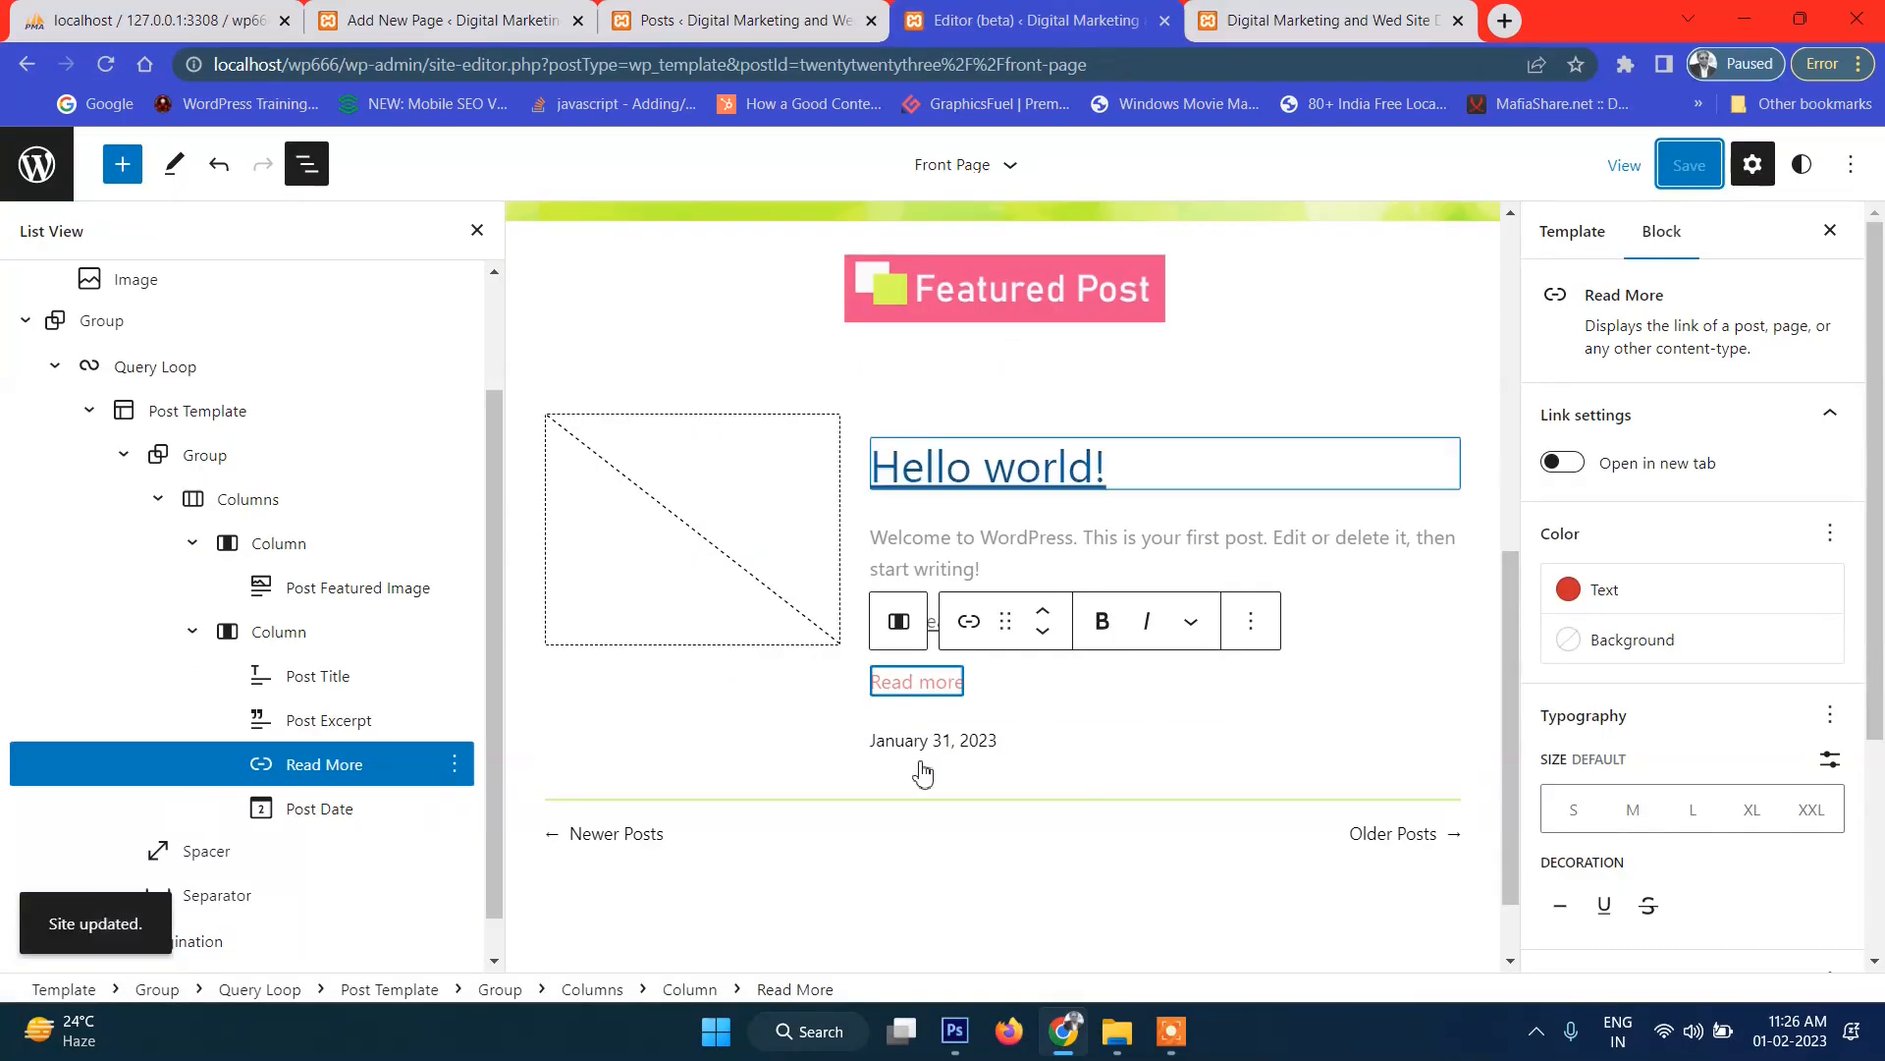
pyautogui.click(846, 801)
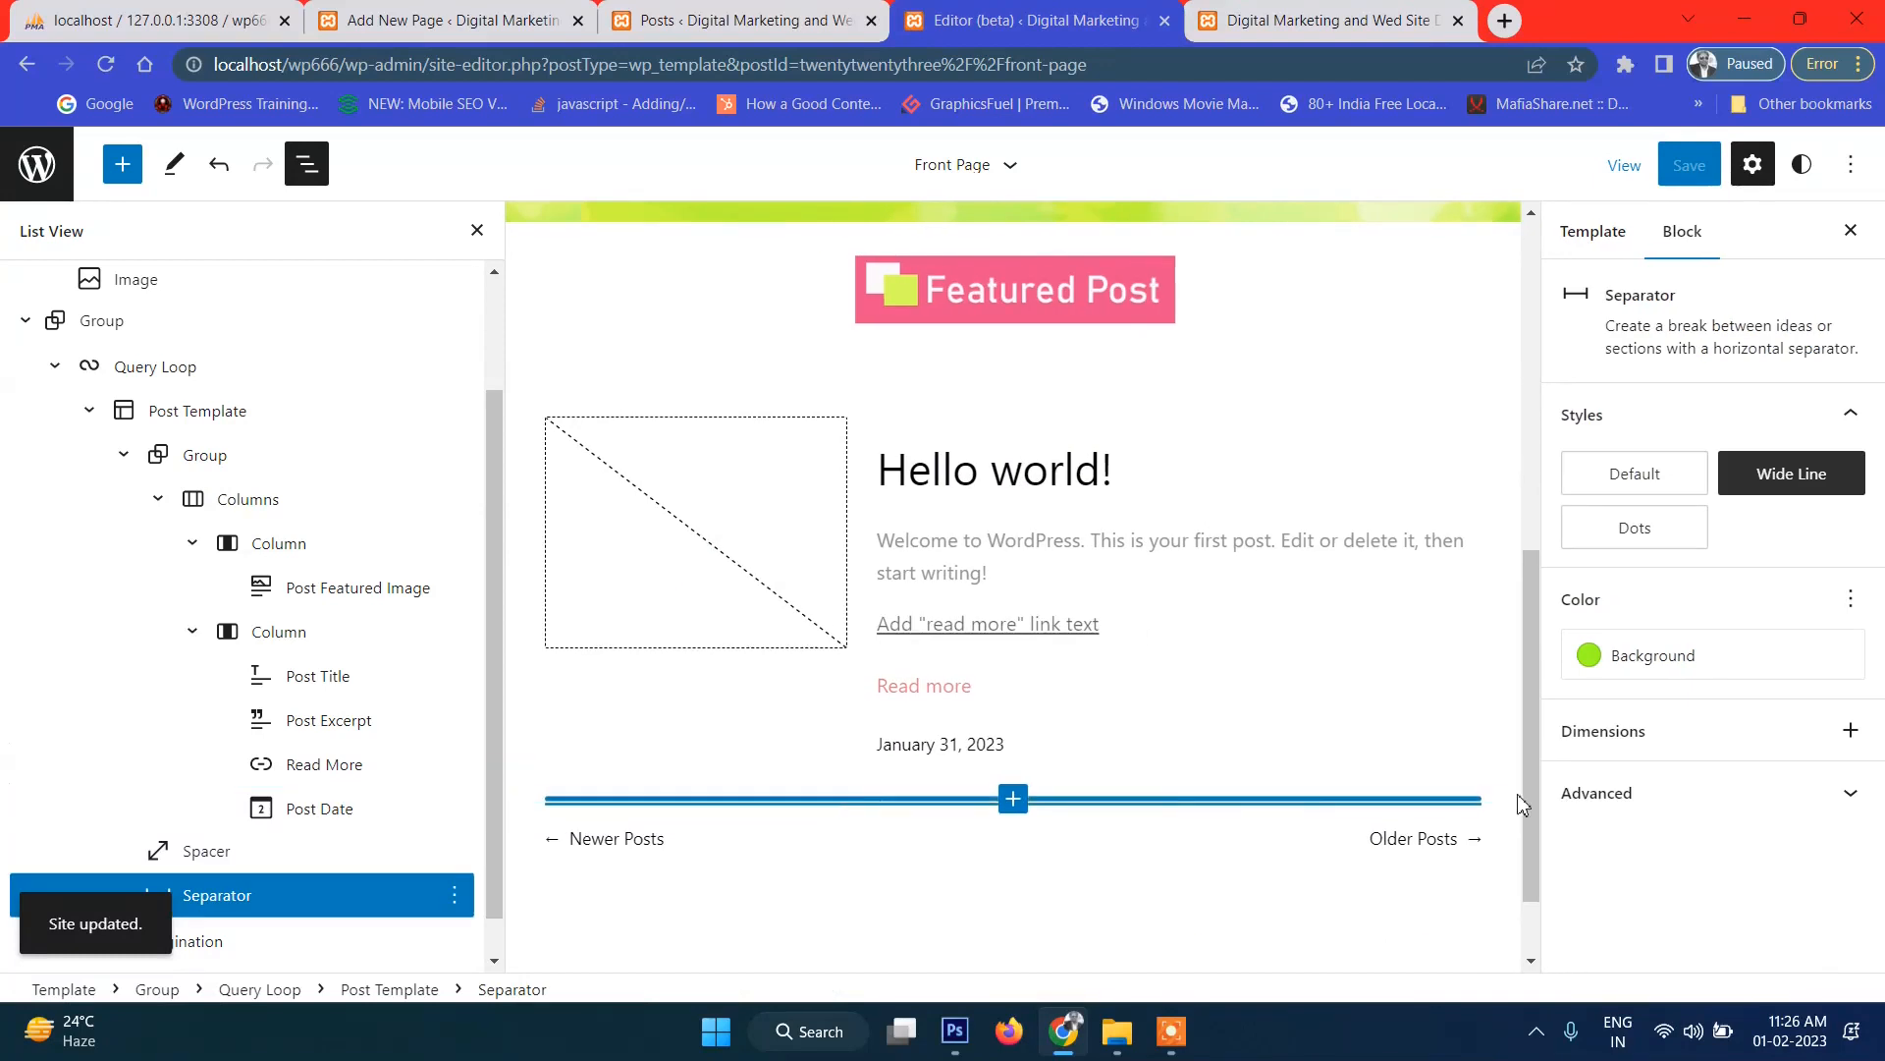
pyautogui.click(1650, 656)
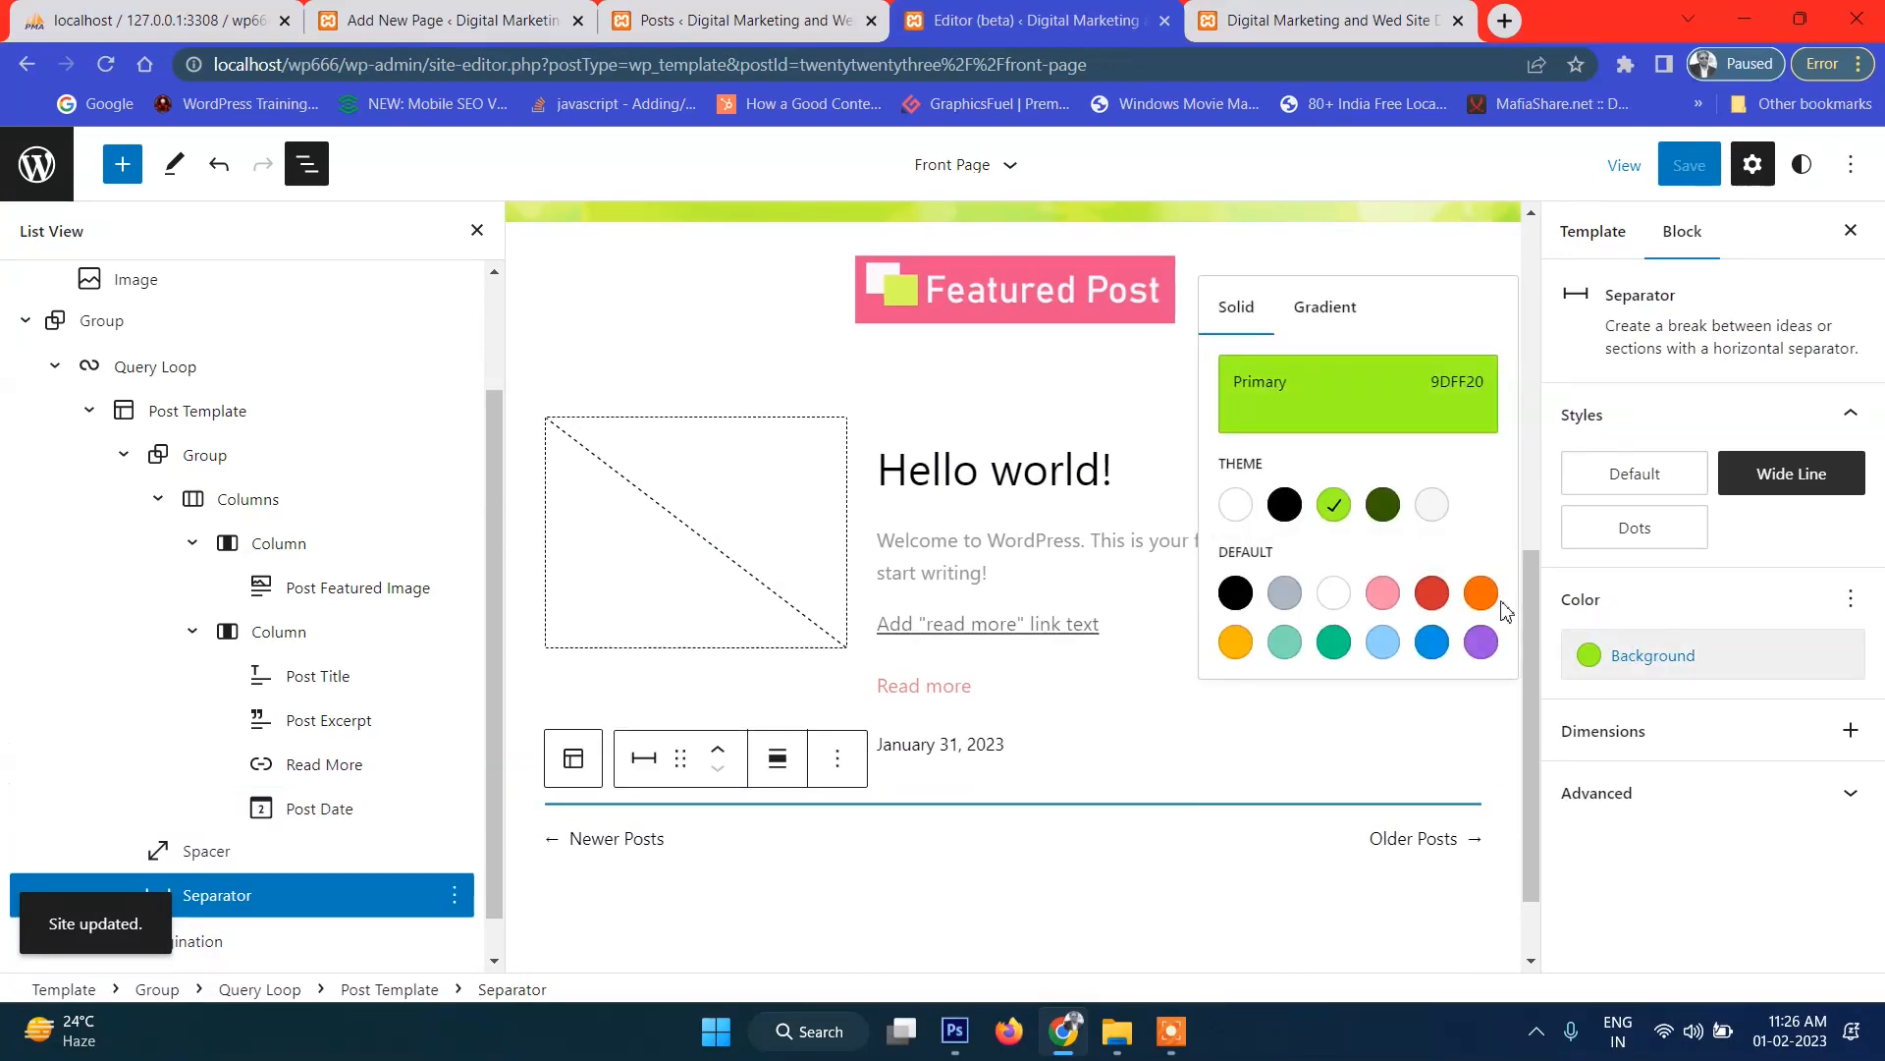
pyautogui.click(1306, 406)
pyautogui.click(1142, 649)
pyautogui.moveTo(1147, 498); pyautogui.dragTo(1170, 389)
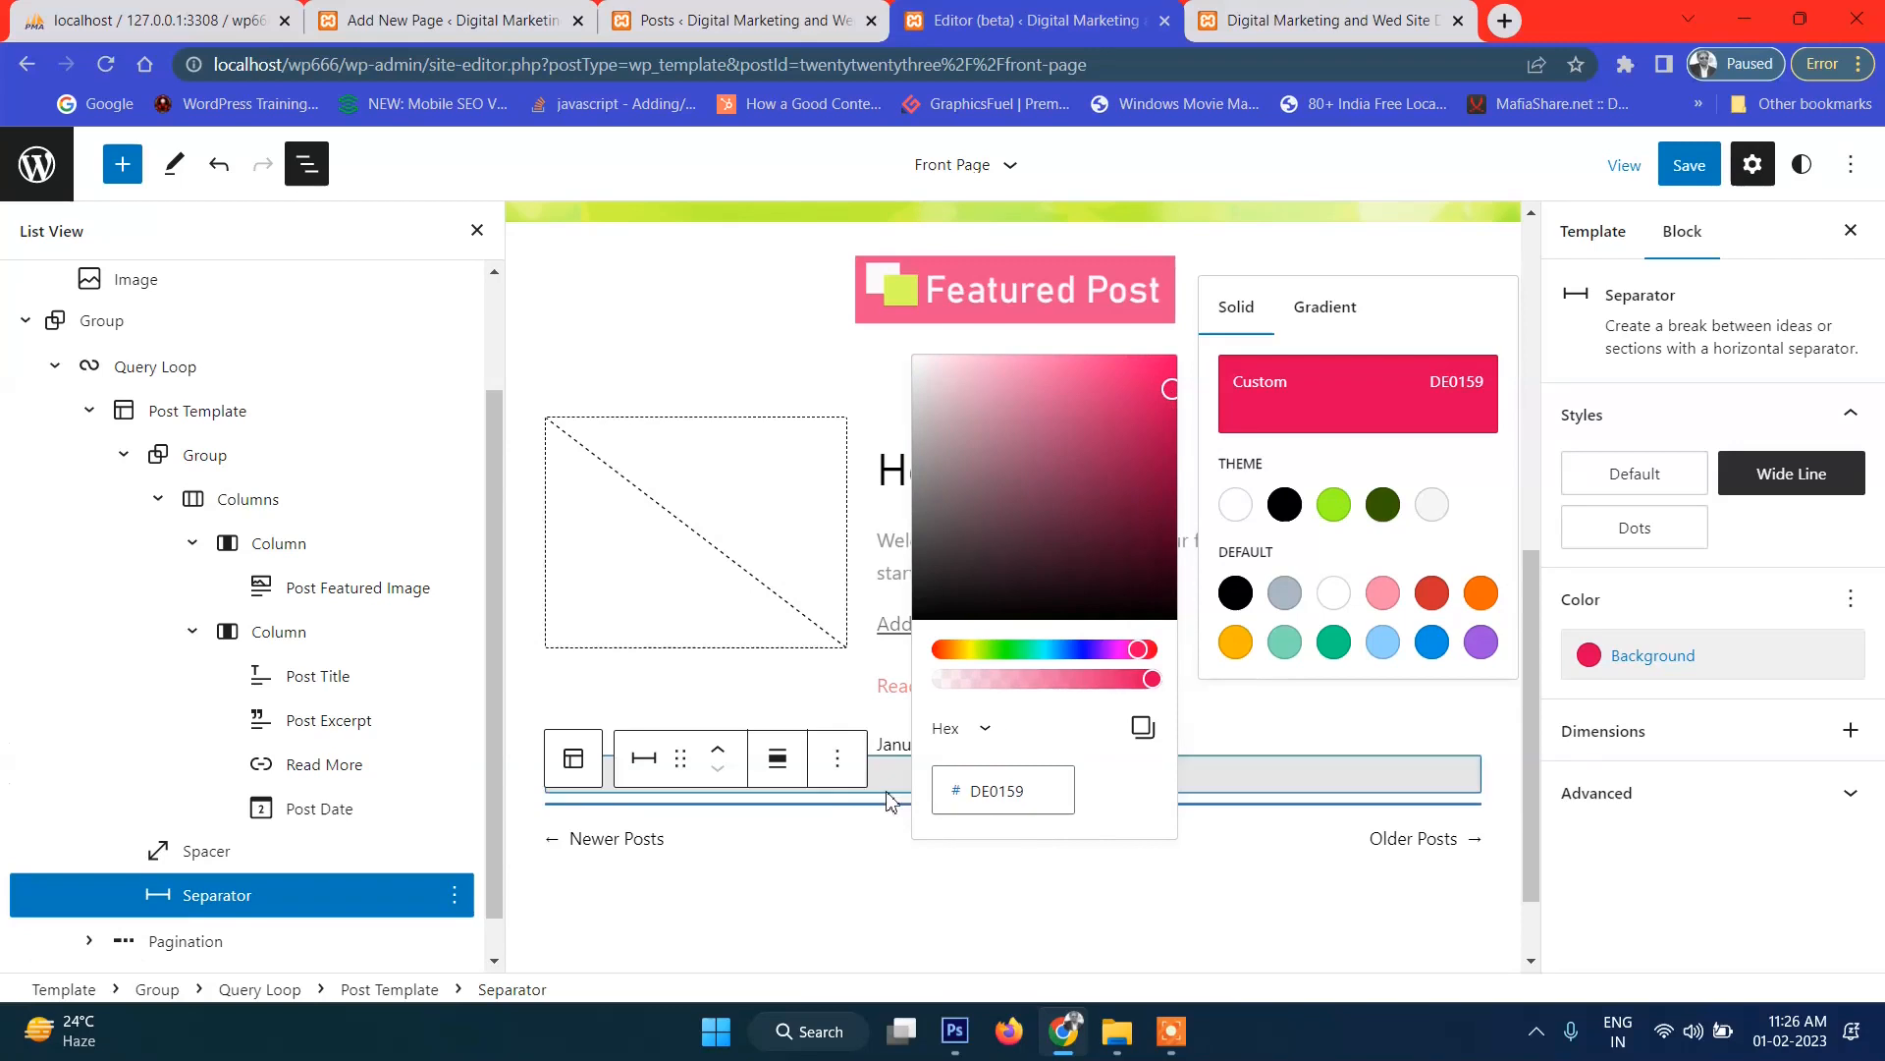
pyautogui.click(834, 810)
# Save the template and reload the front page to see the pink separators.
pyautogui.click(835, 830)
pyautogui.click(1689, 165)
pyautogui.click(1689, 165)
pyautogui.click(1326, 19)
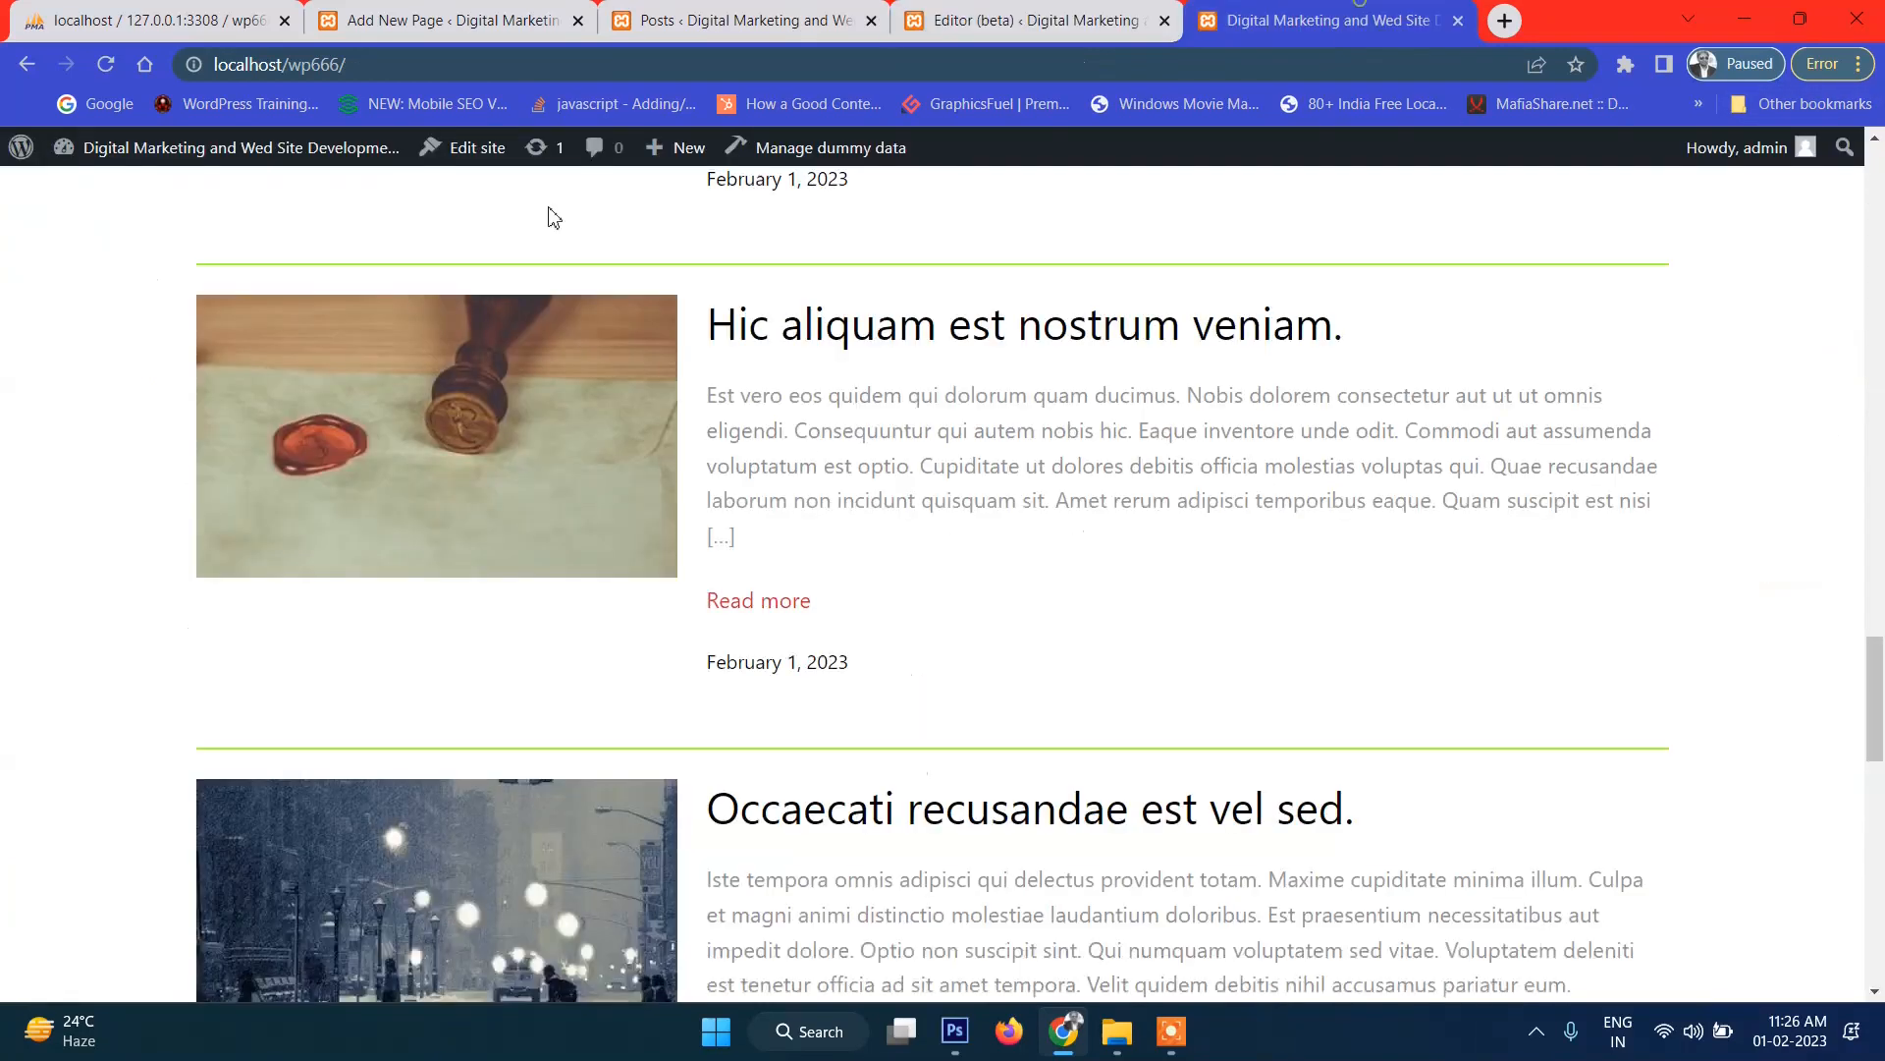
pyautogui.click(105, 65)
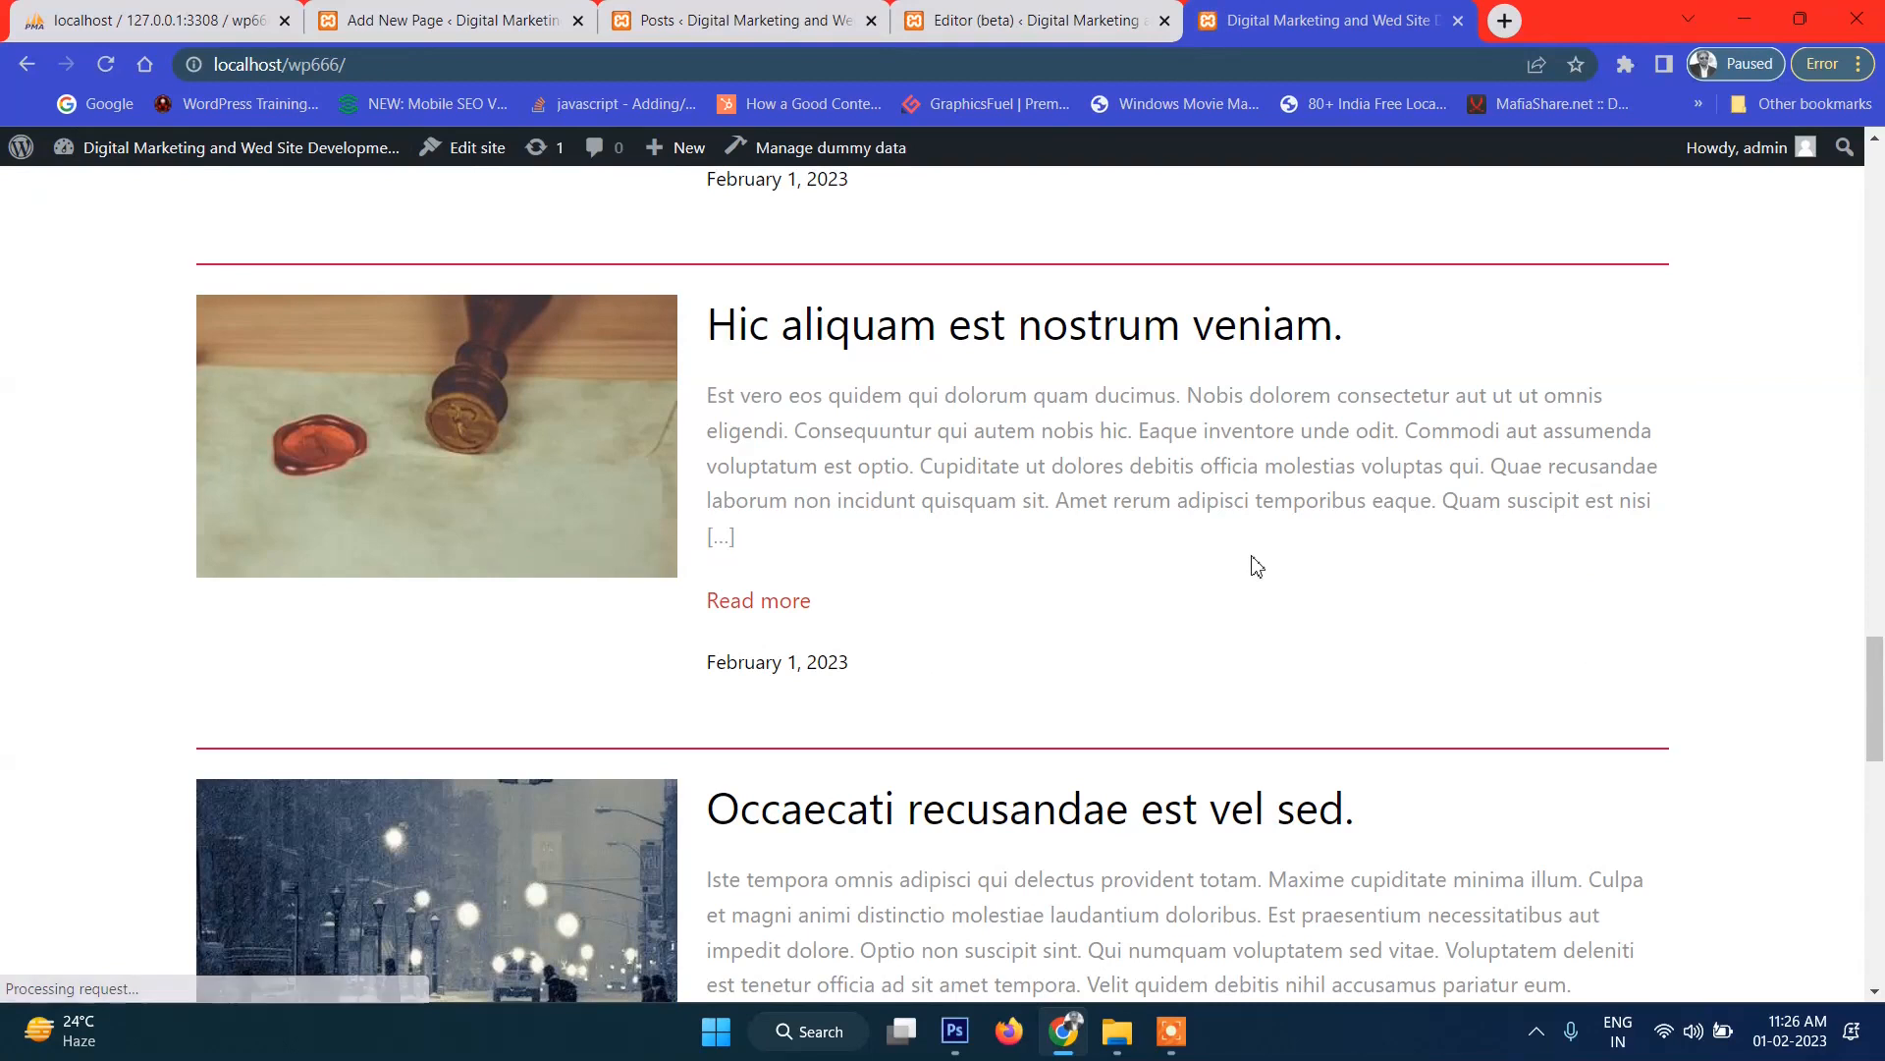
pyautogui.scroll(-20, 1262, 565)
pyautogui.scroll(9, 1256, 558)
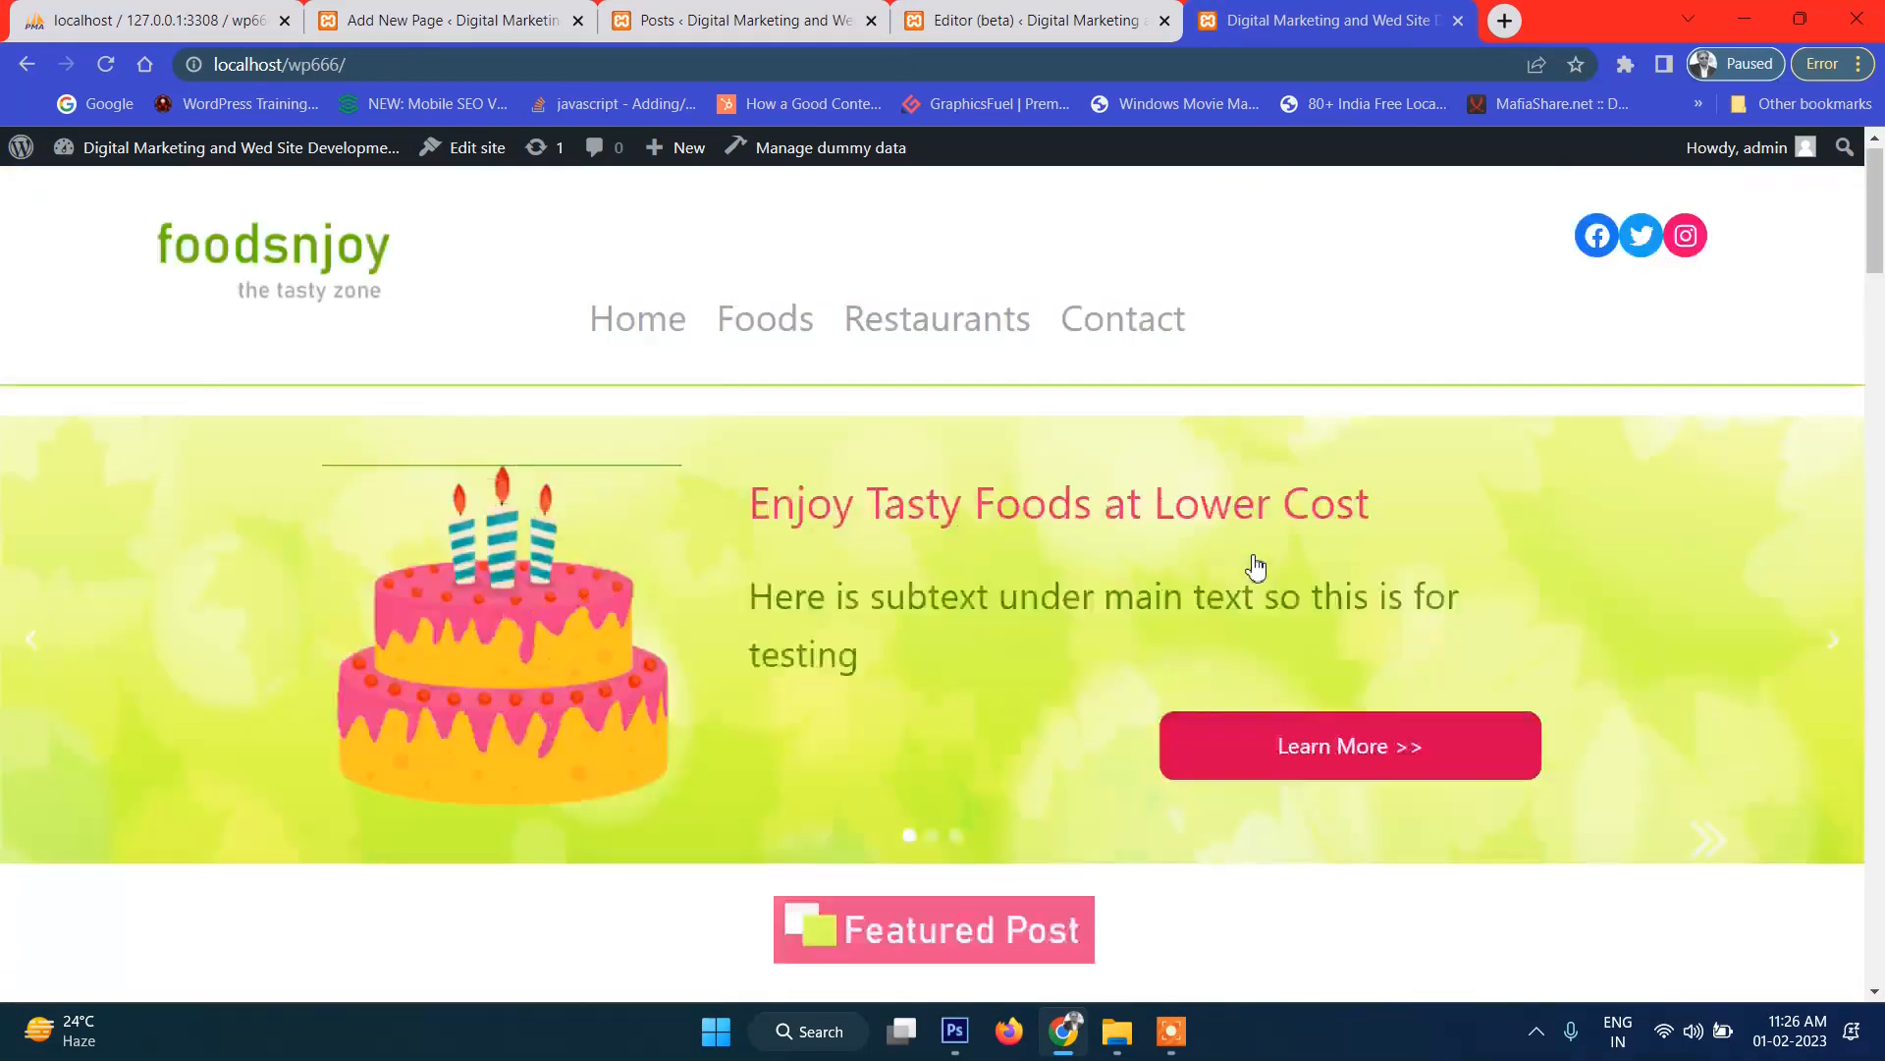
pyautogui.scroll(-13, 1252, 568)
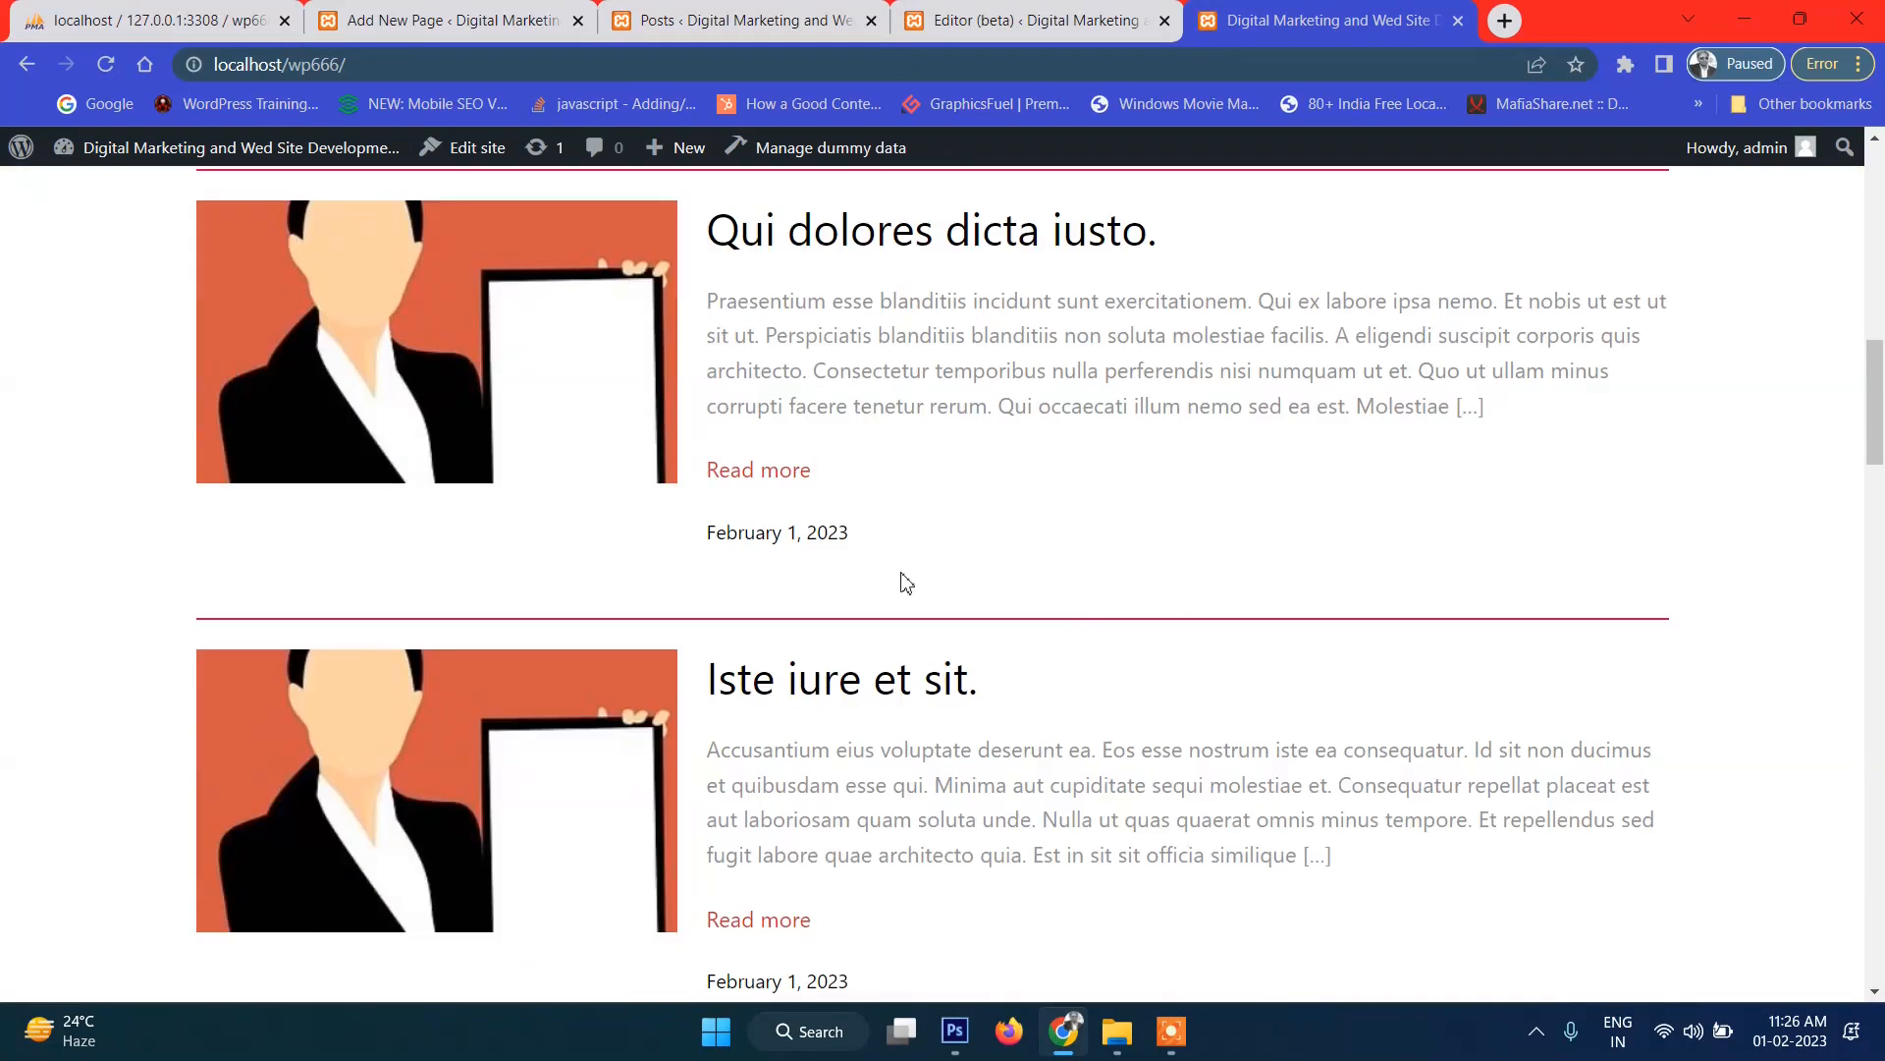
# Inspect a post and select its hr.wp-block-separator element in Chrome DevTools.
pyautogui.rightClick(792, 621)
pyautogui.click(825, 598)
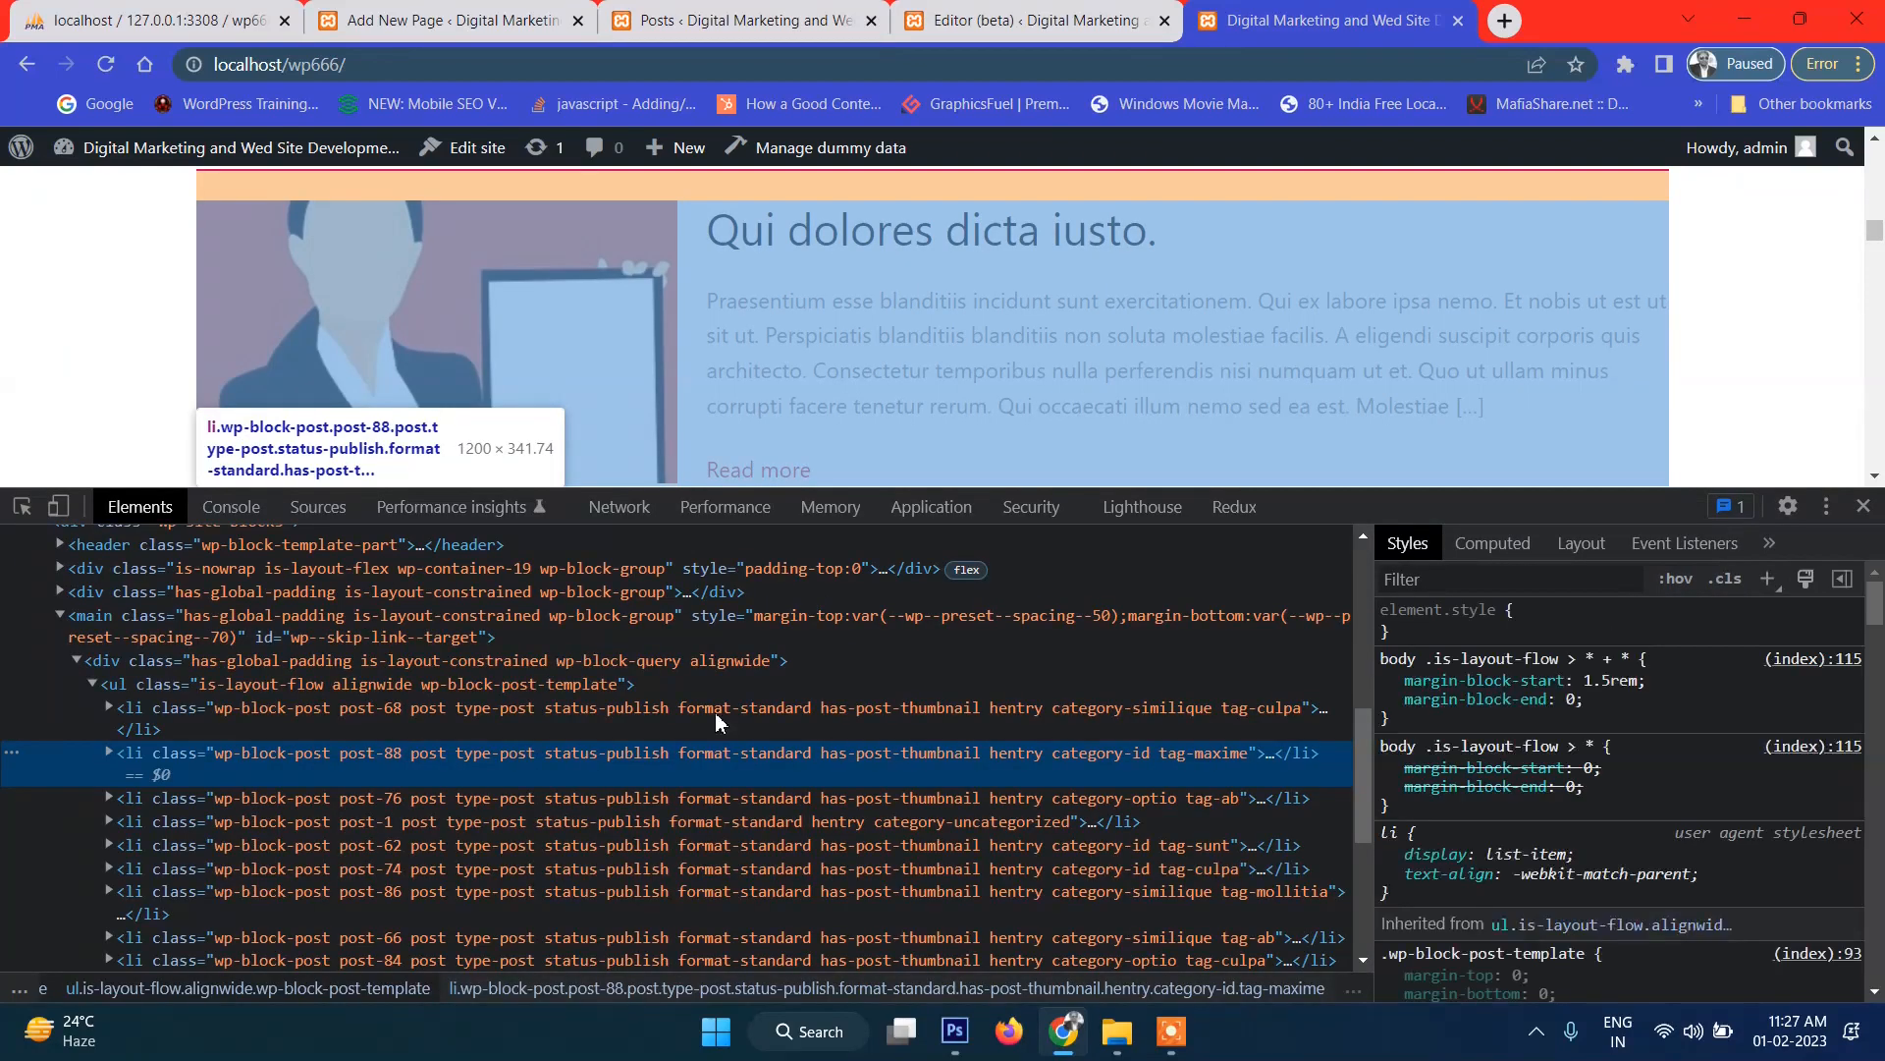
pyautogui.scroll(-3, 677, 285)
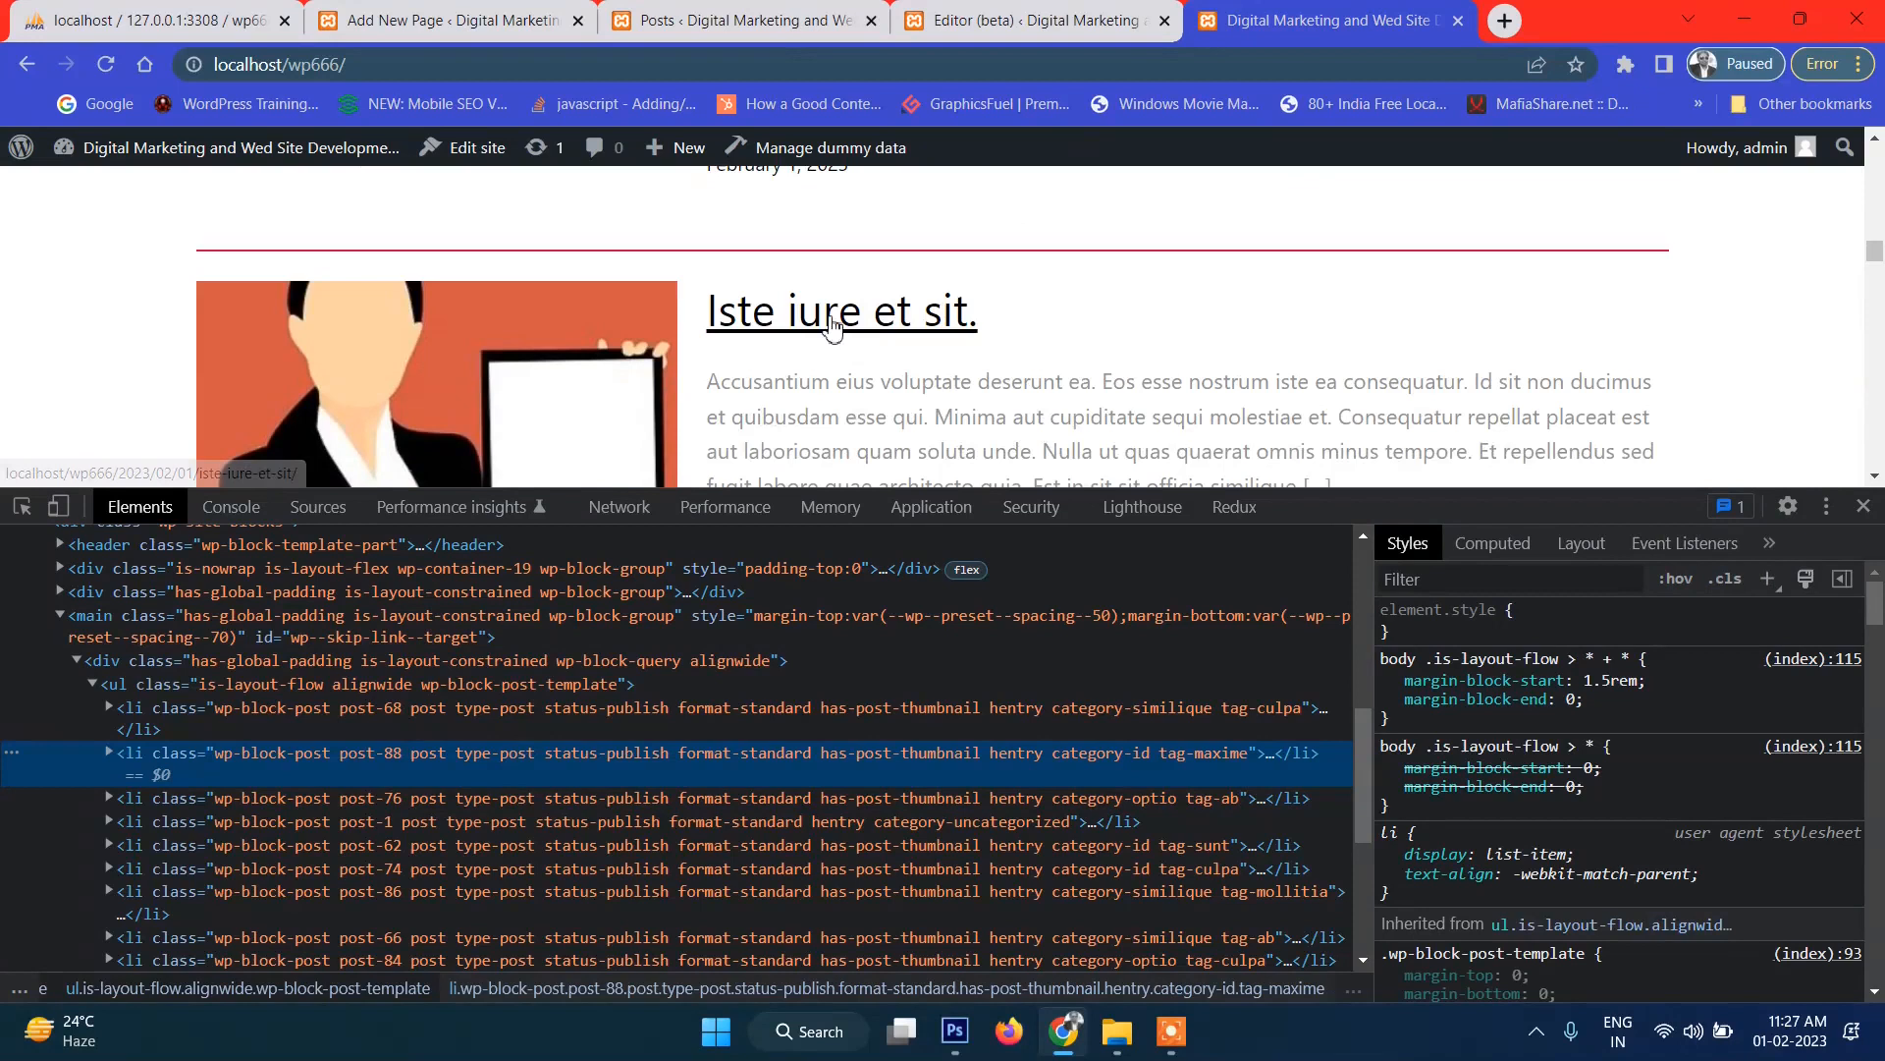
pyautogui.rightClick(751, 251)
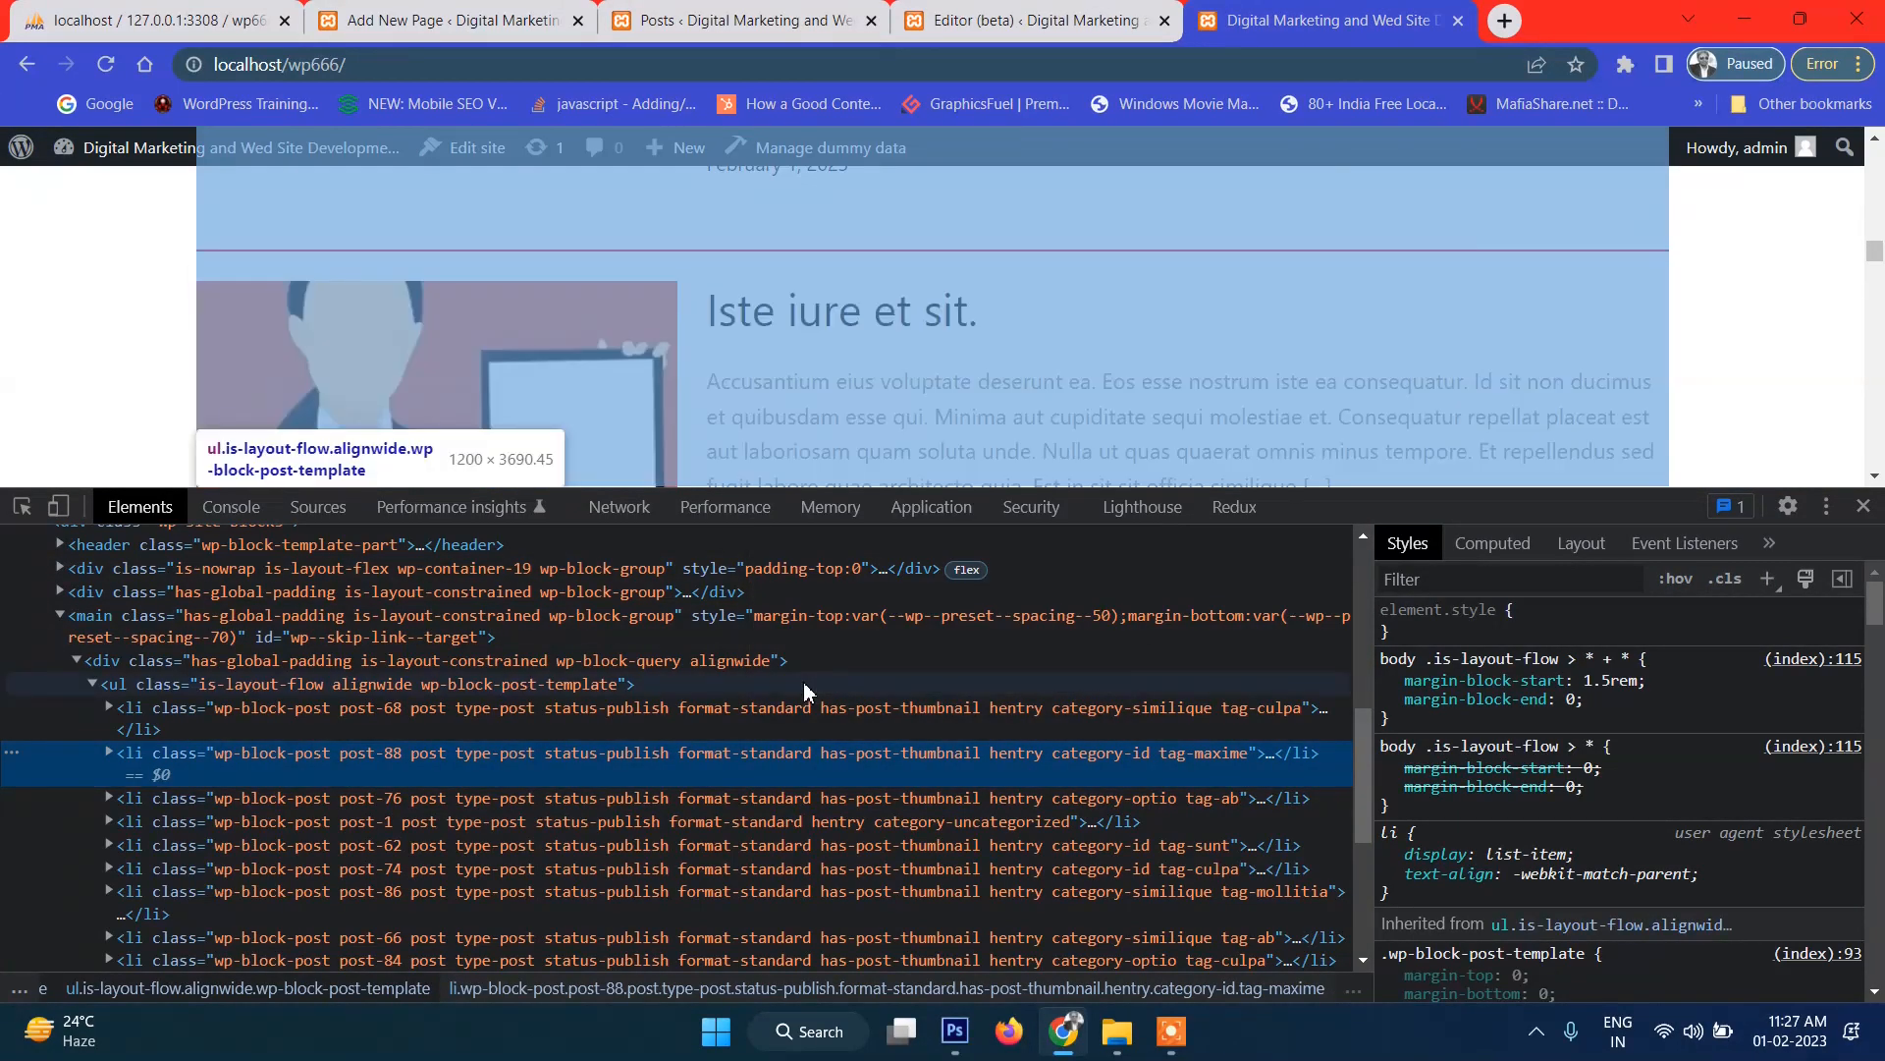
pyautogui.click(109, 753)
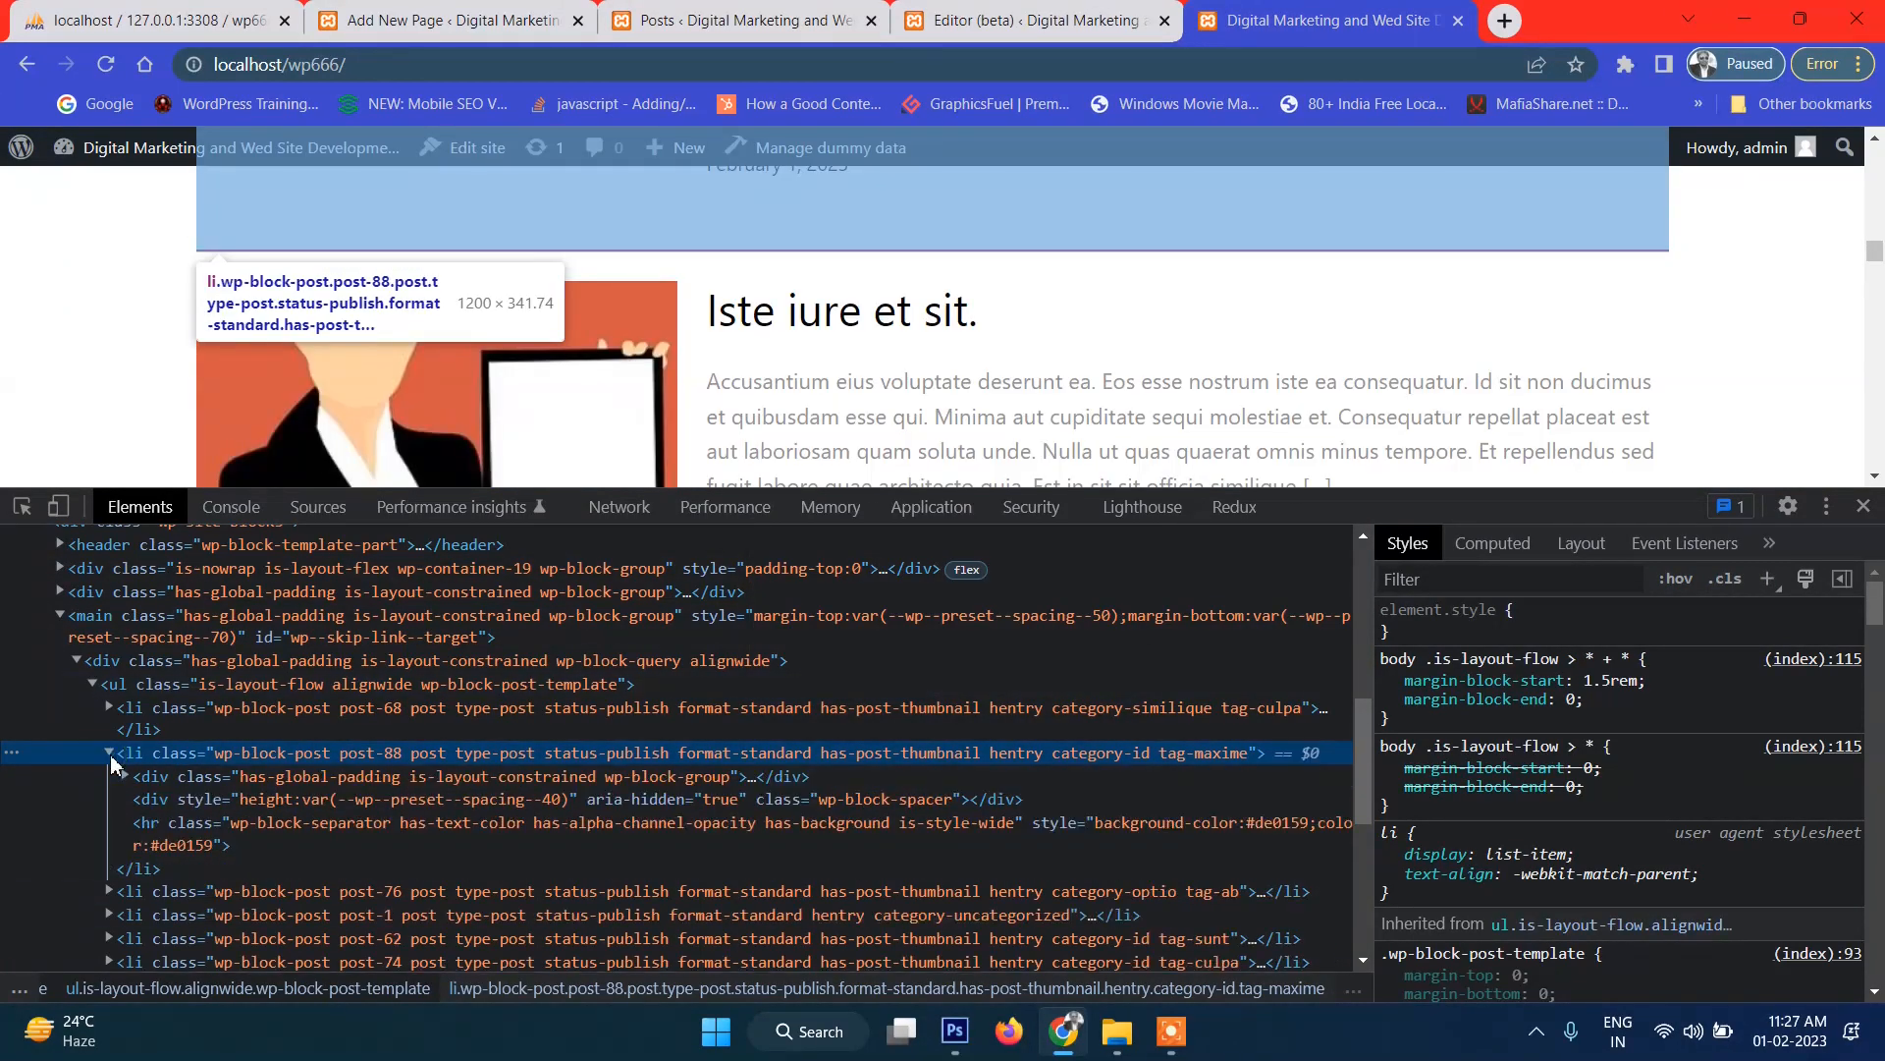
pyautogui.click(179, 826)
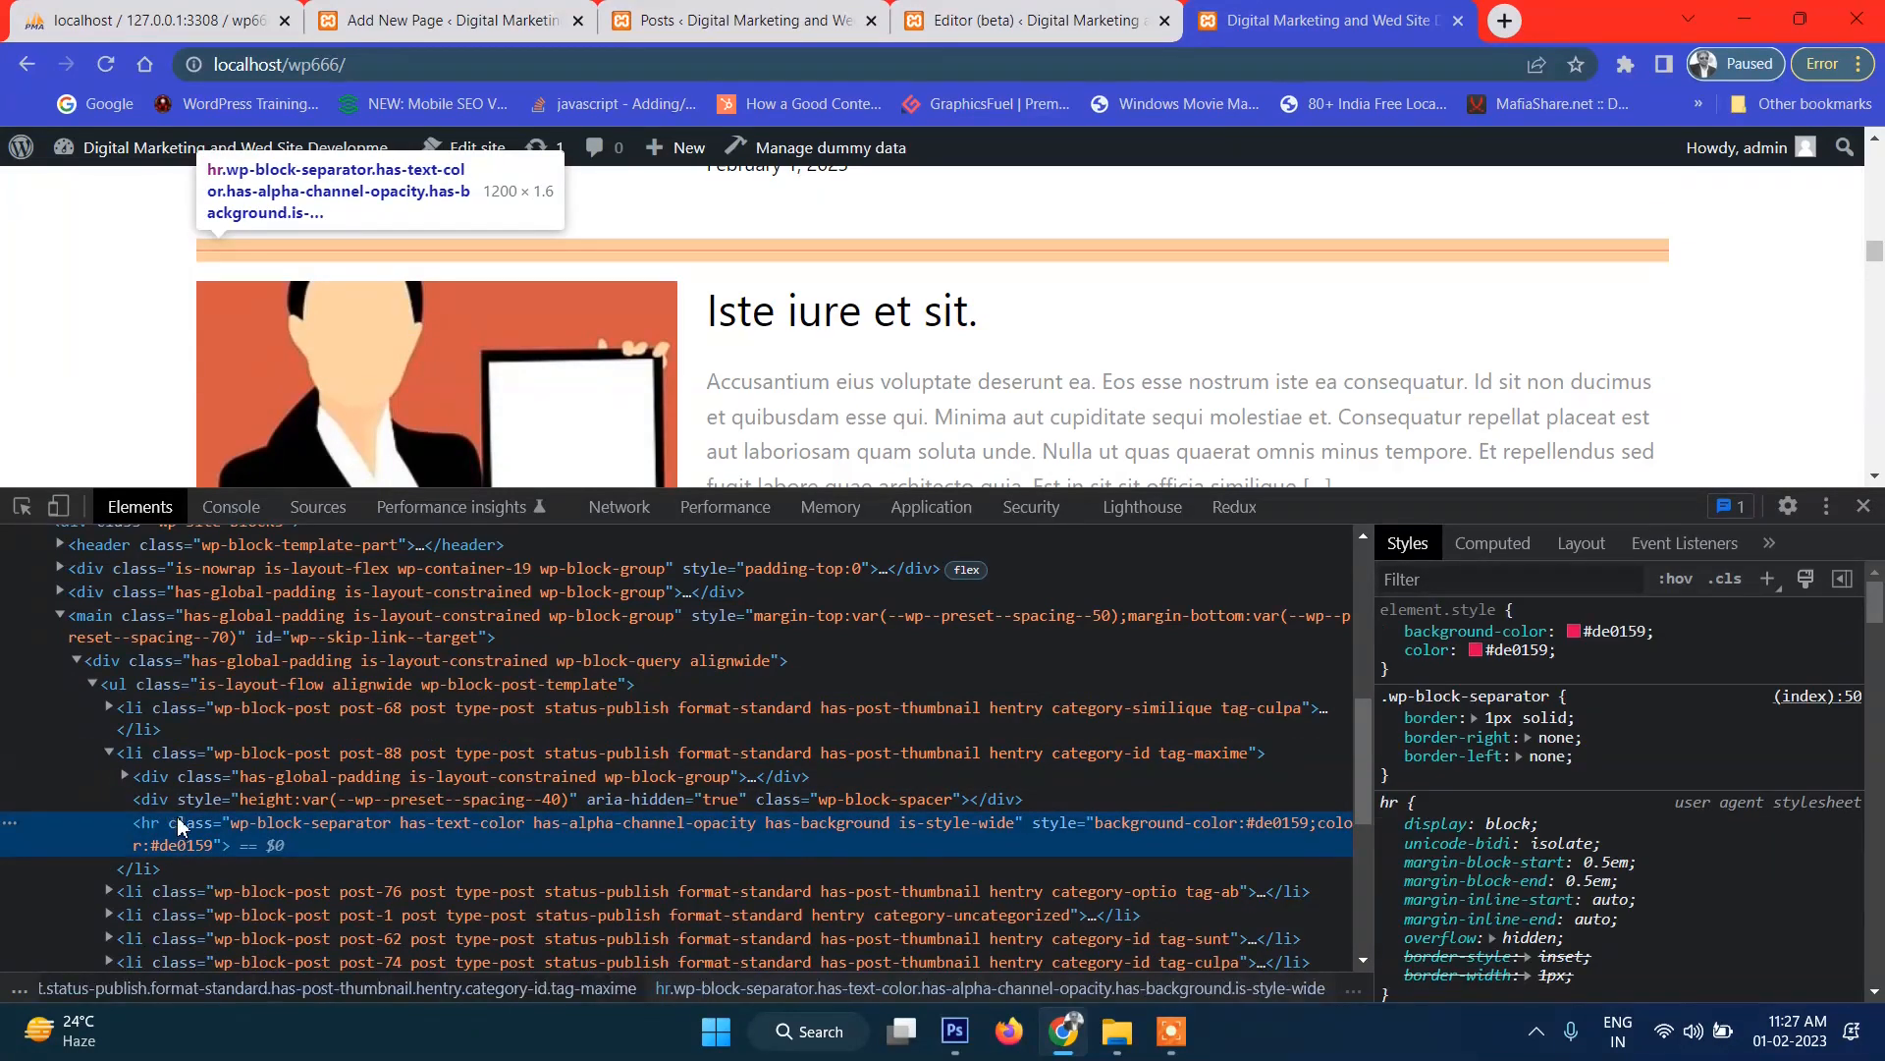
# Toggle the separator's border rule on and off to compare, leaving it enabled.
pyautogui.click(1390, 718)
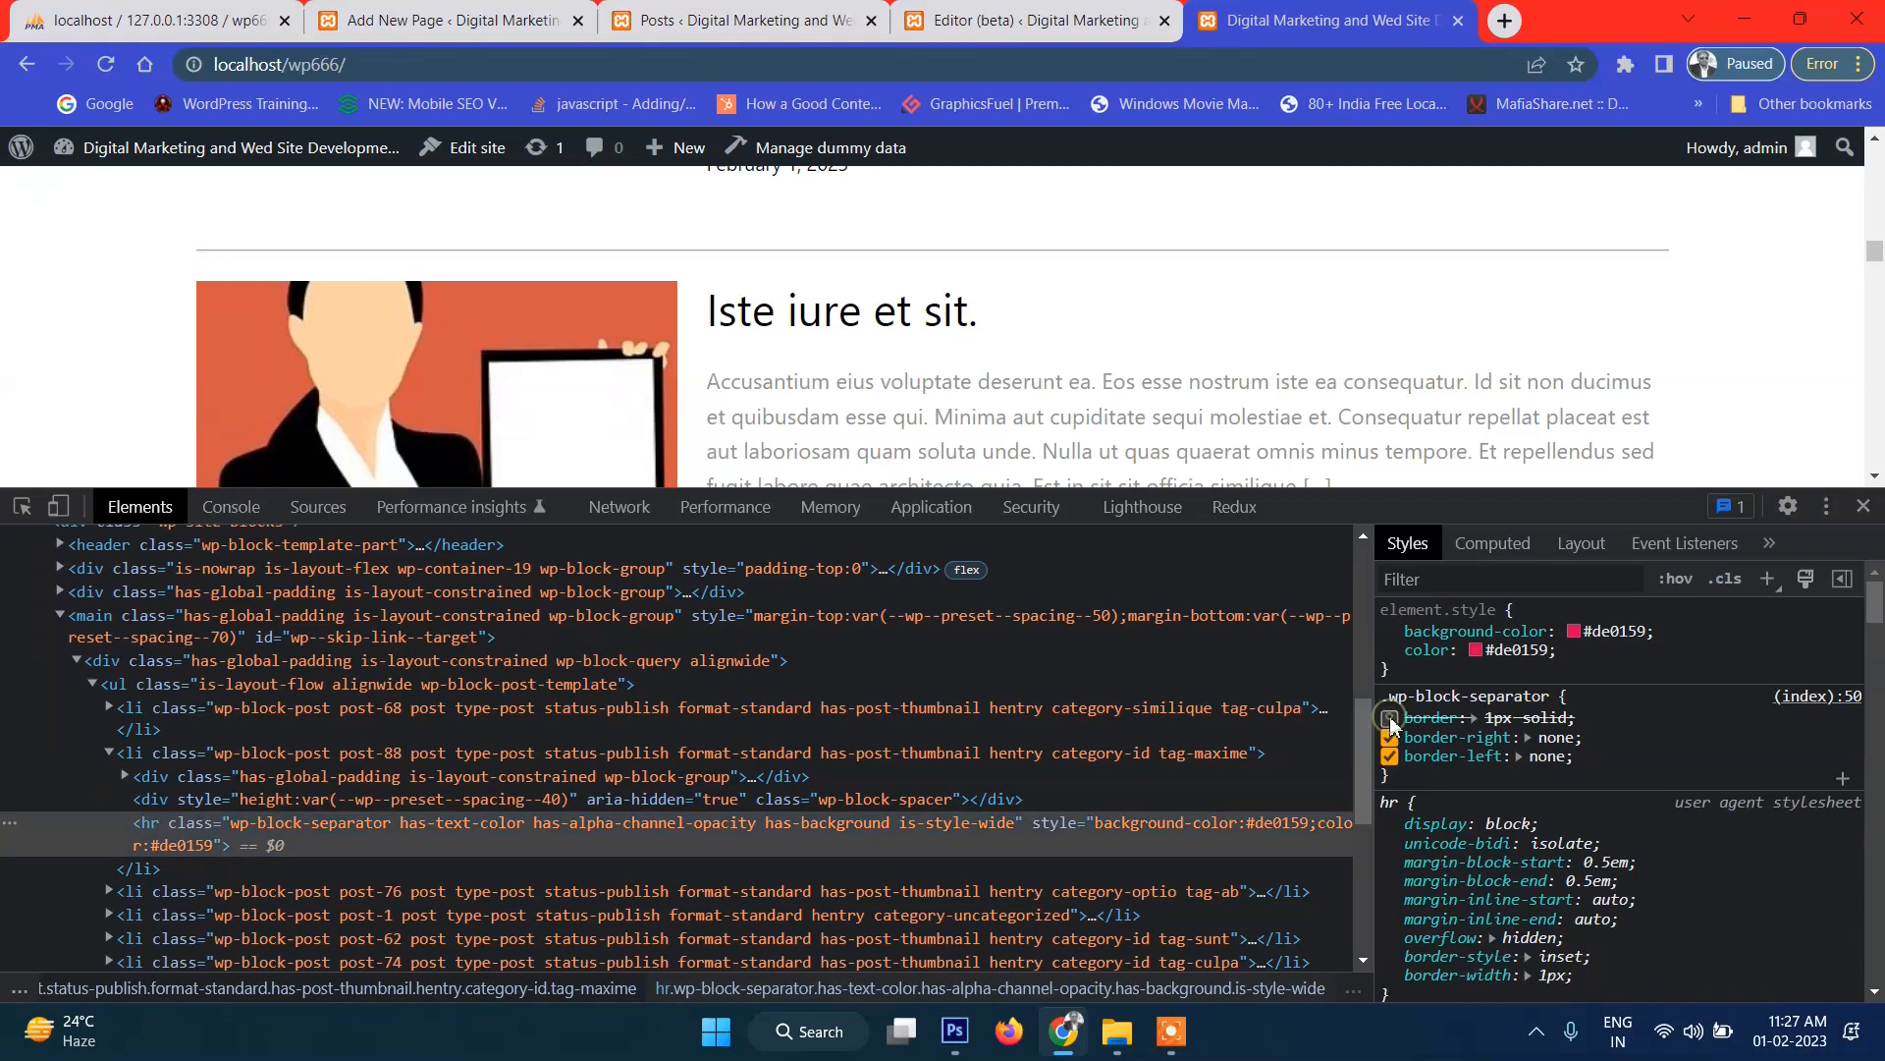
pyautogui.click(1390, 719)
pyautogui.click(1390, 719)
pyautogui.click(1389, 719)
pyautogui.click(1389, 719)
pyautogui.click(1390, 719)
pyautogui.click(1390, 719)
pyautogui.click(1389, 719)
pyautogui.click(1389, 718)
pyautogui.click(1389, 719)
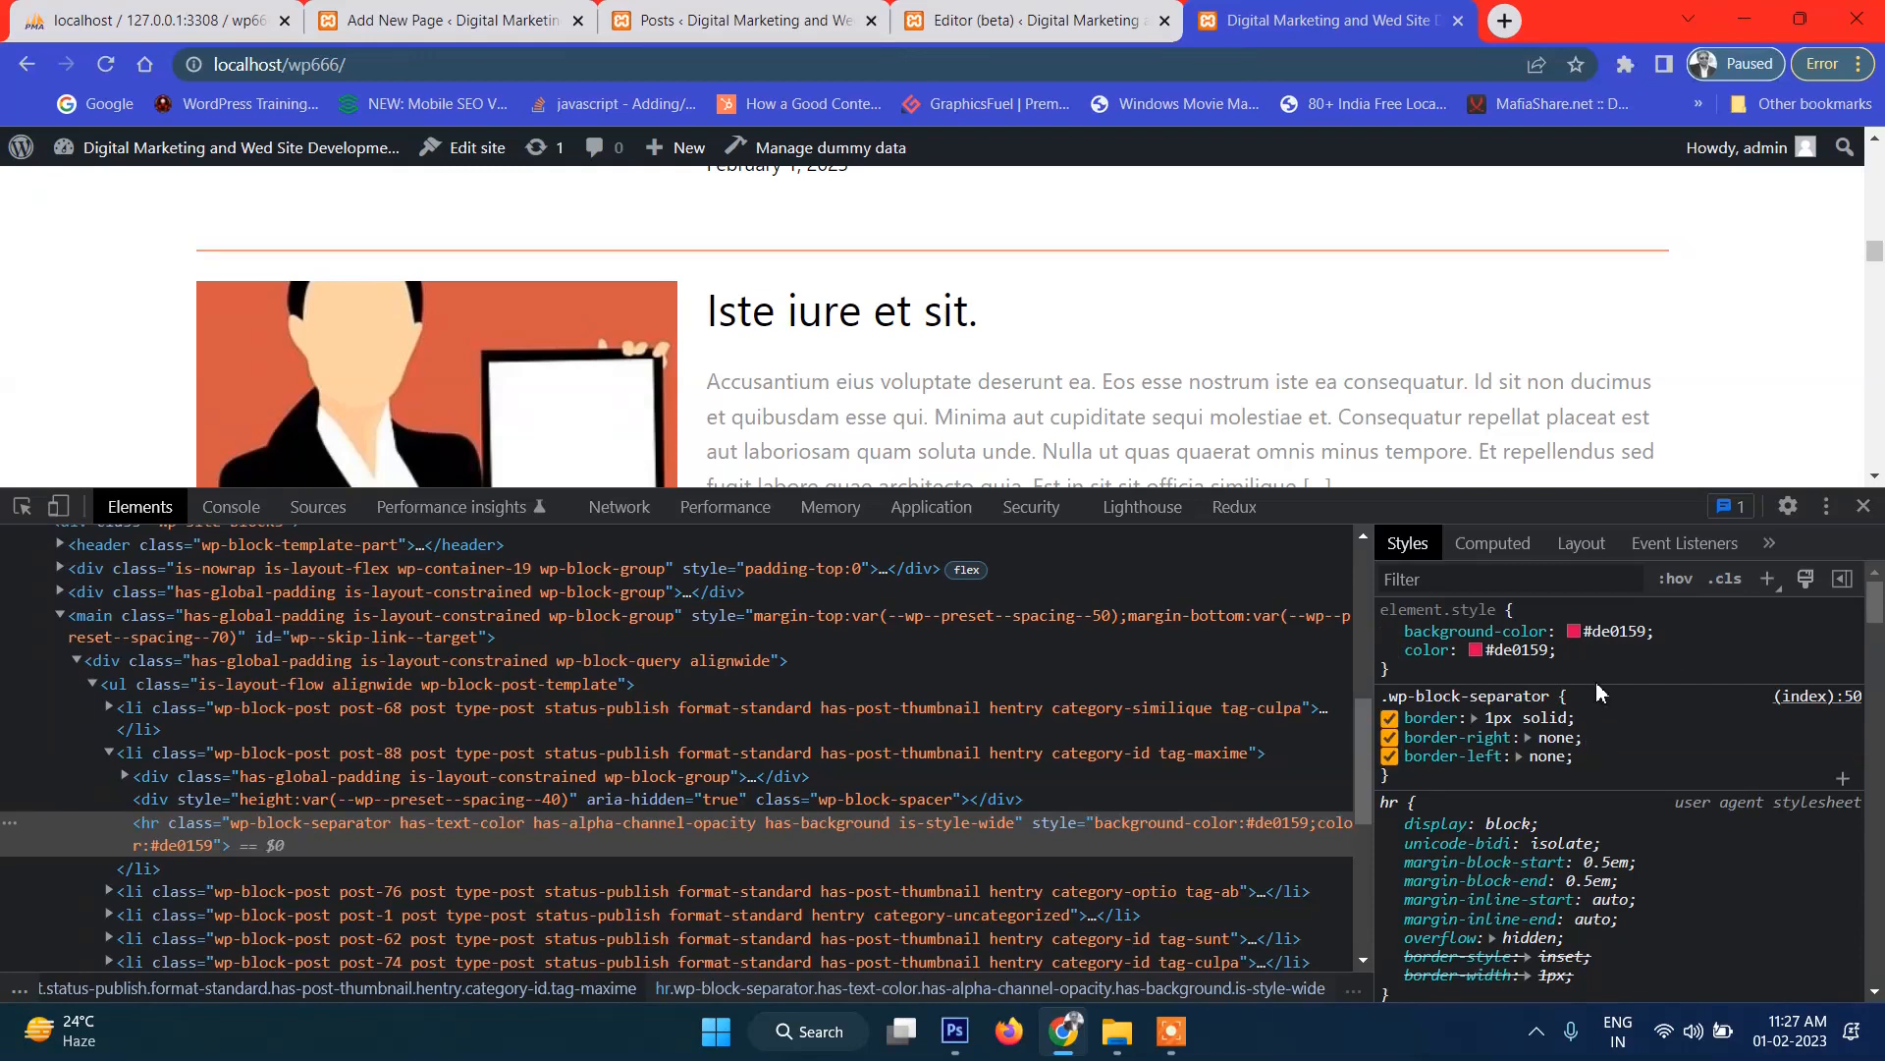
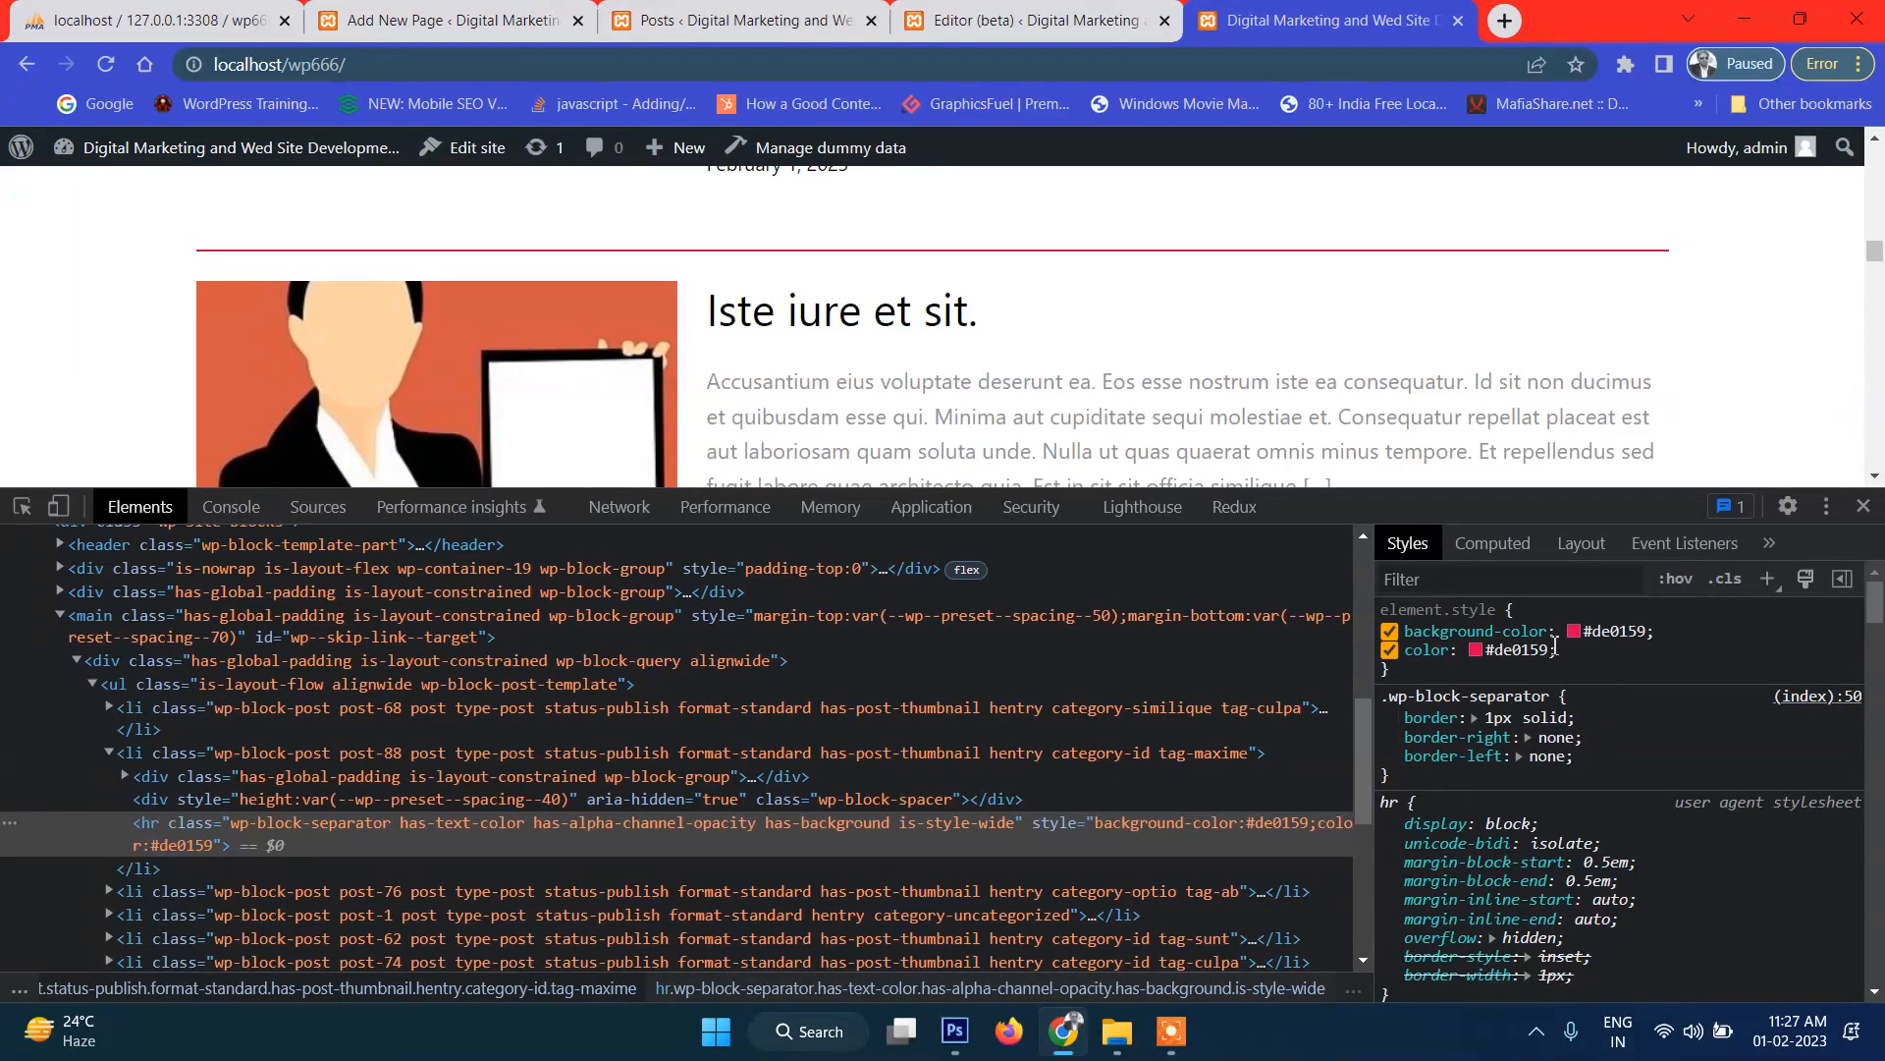
# Close DevTools and return to the Front Page template in the Editor (beta) tab.
pyautogui.click(1862, 509)
pyautogui.scroll(10, 1090, 408)
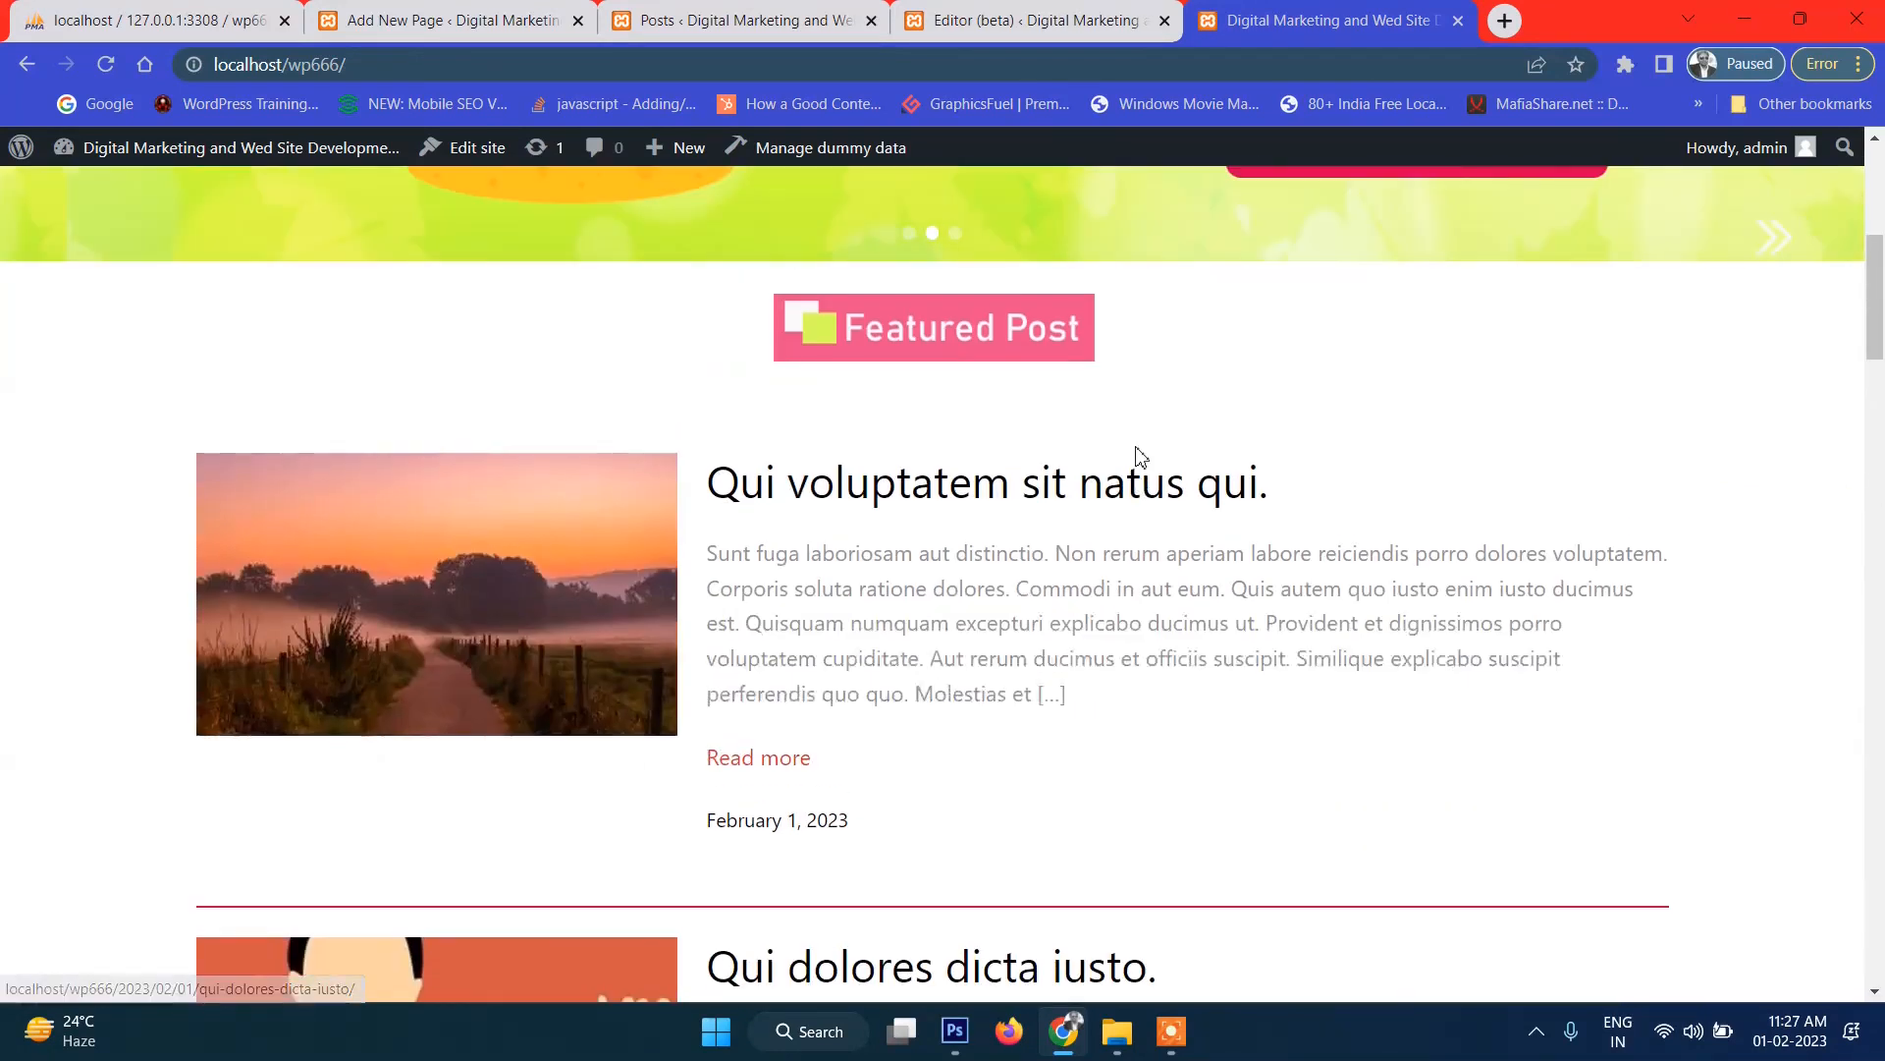
pyautogui.click(1013, 32)
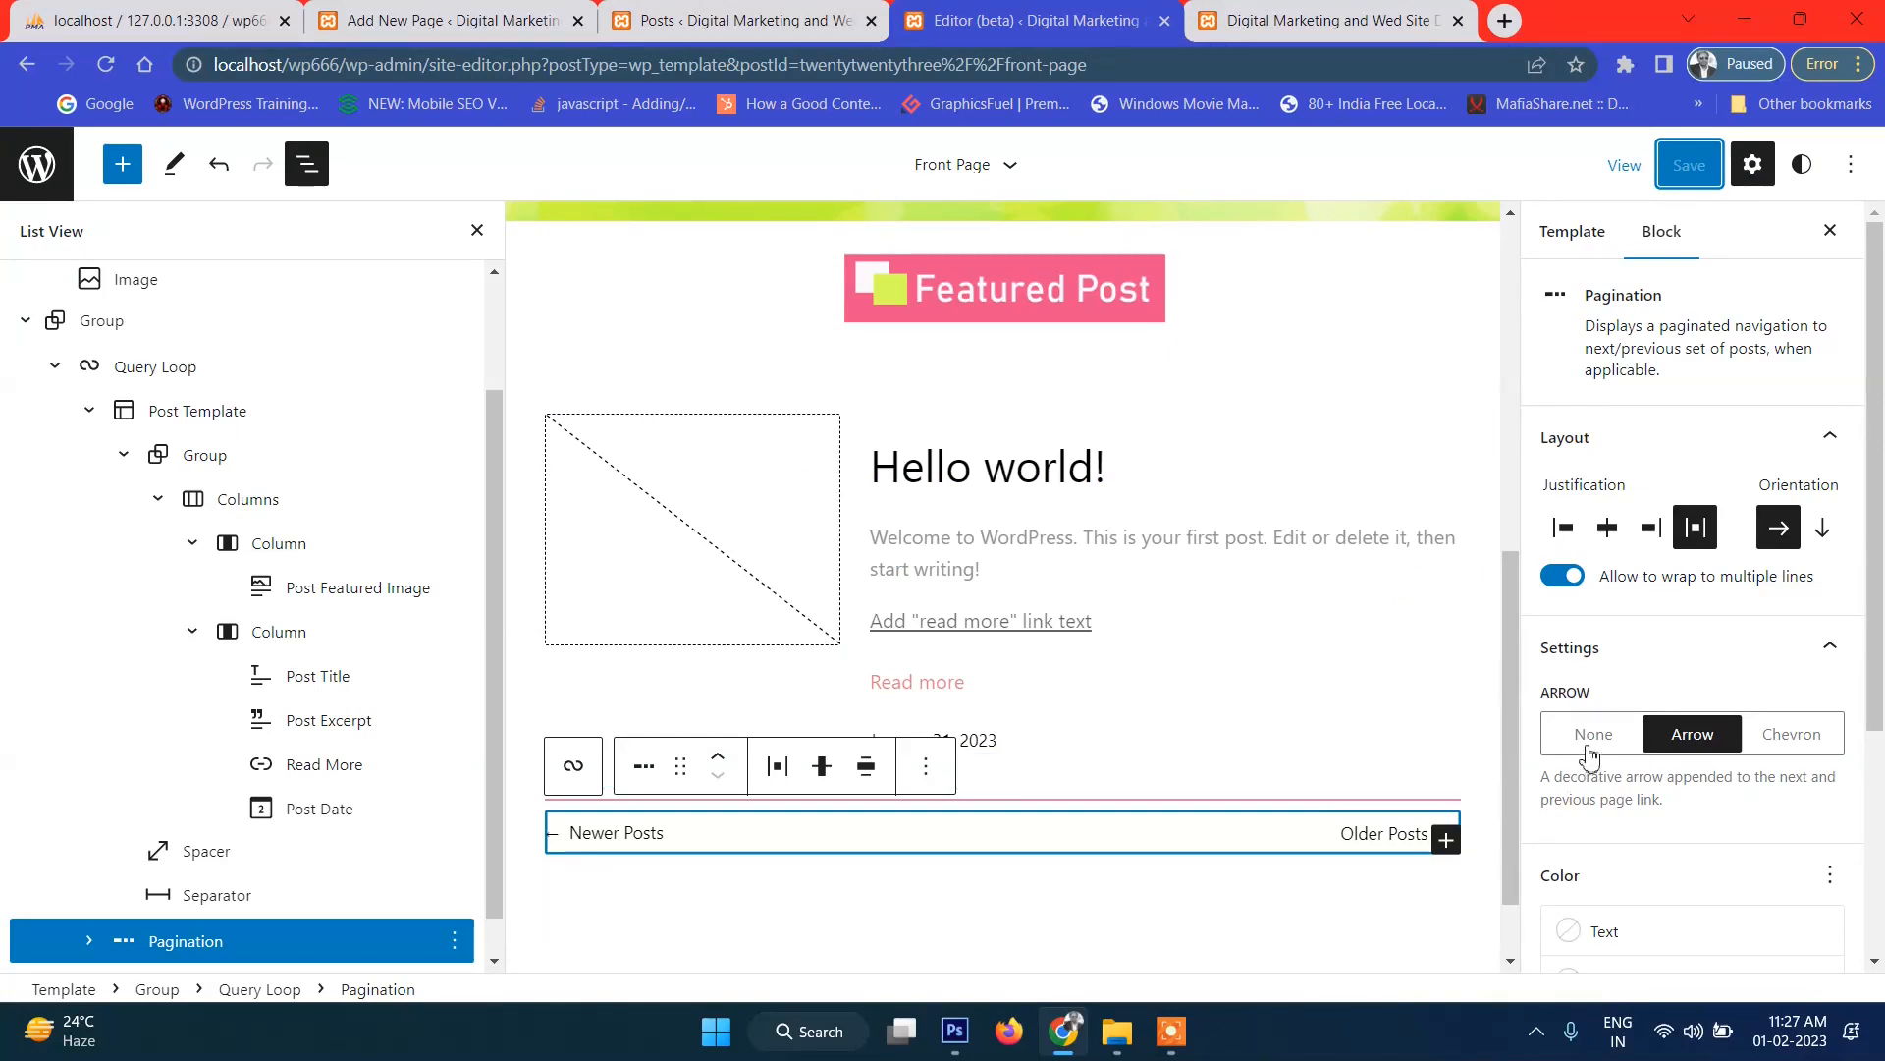
# Unlink the Read More link's padding sides and set its left padding to 6.
pyautogui.click(951, 829)
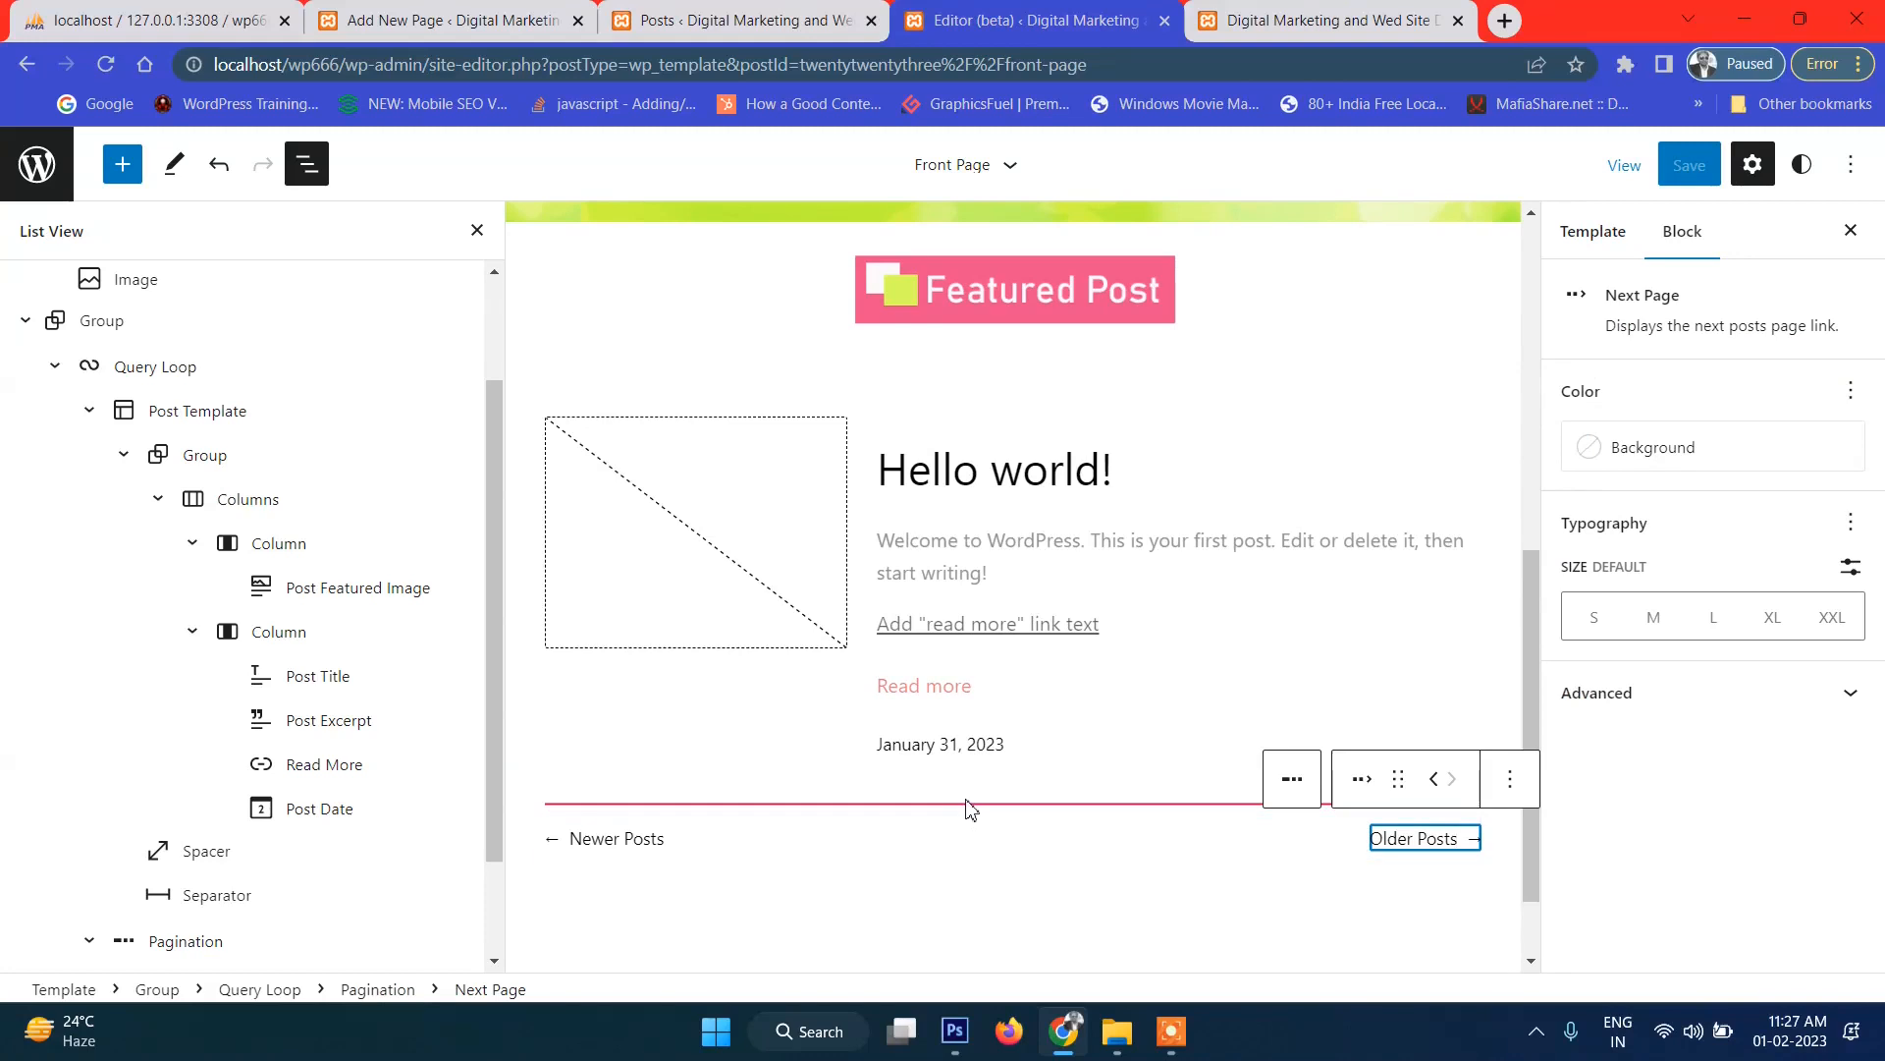
pyautogui.click(968, 803)
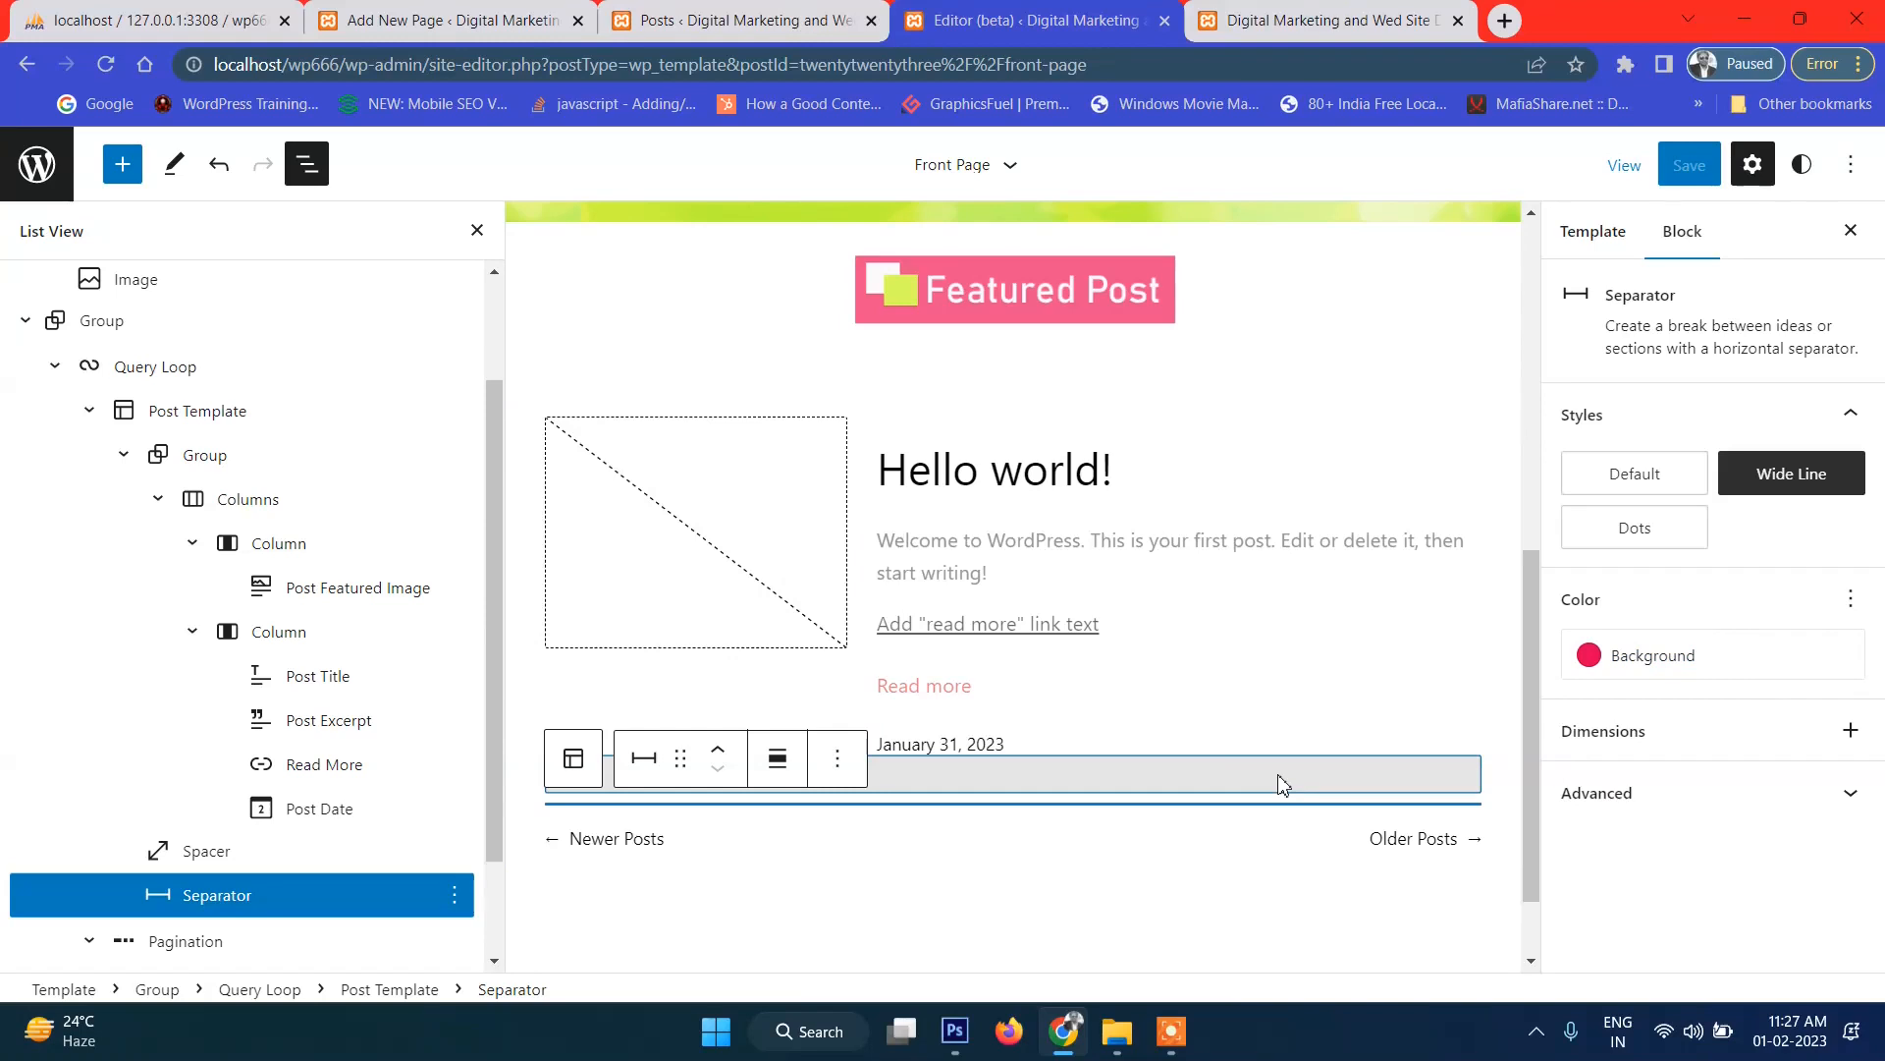
pyautogui.click(967, 686)
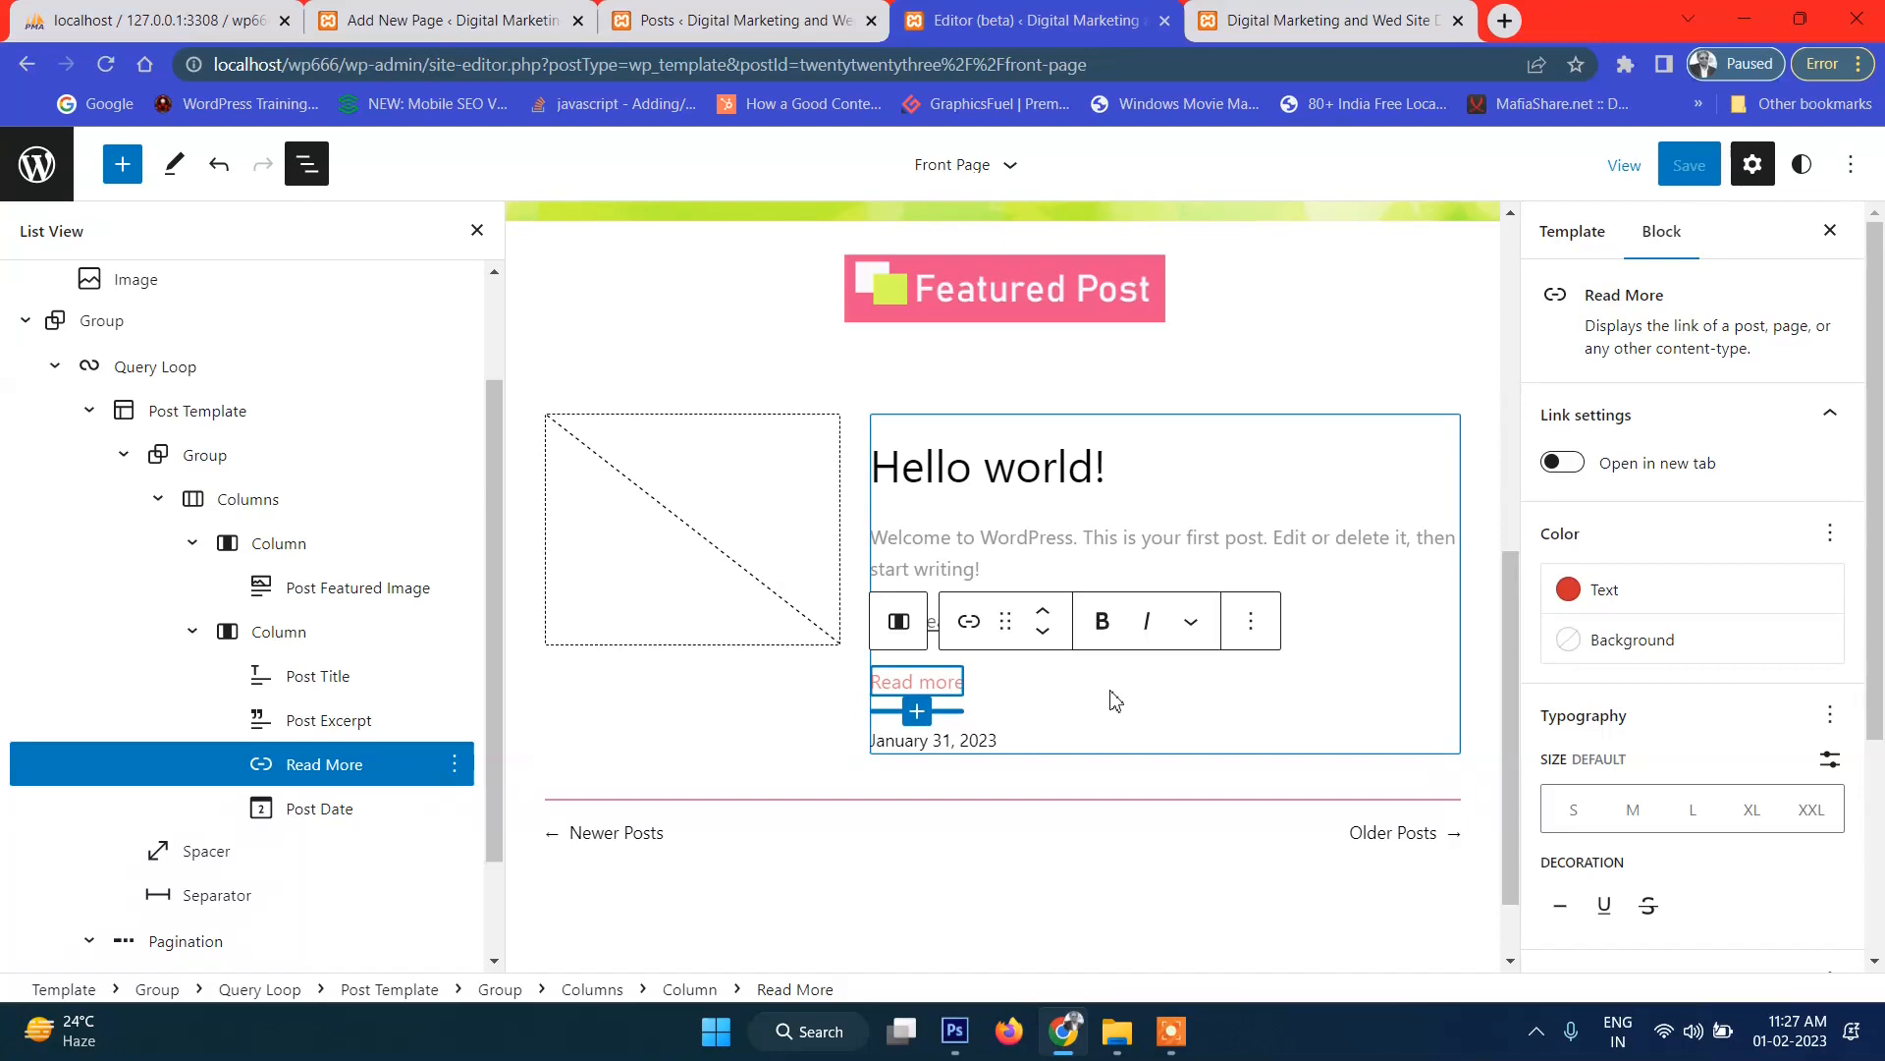
pyautogui.scroll(-1, 1758, 644)
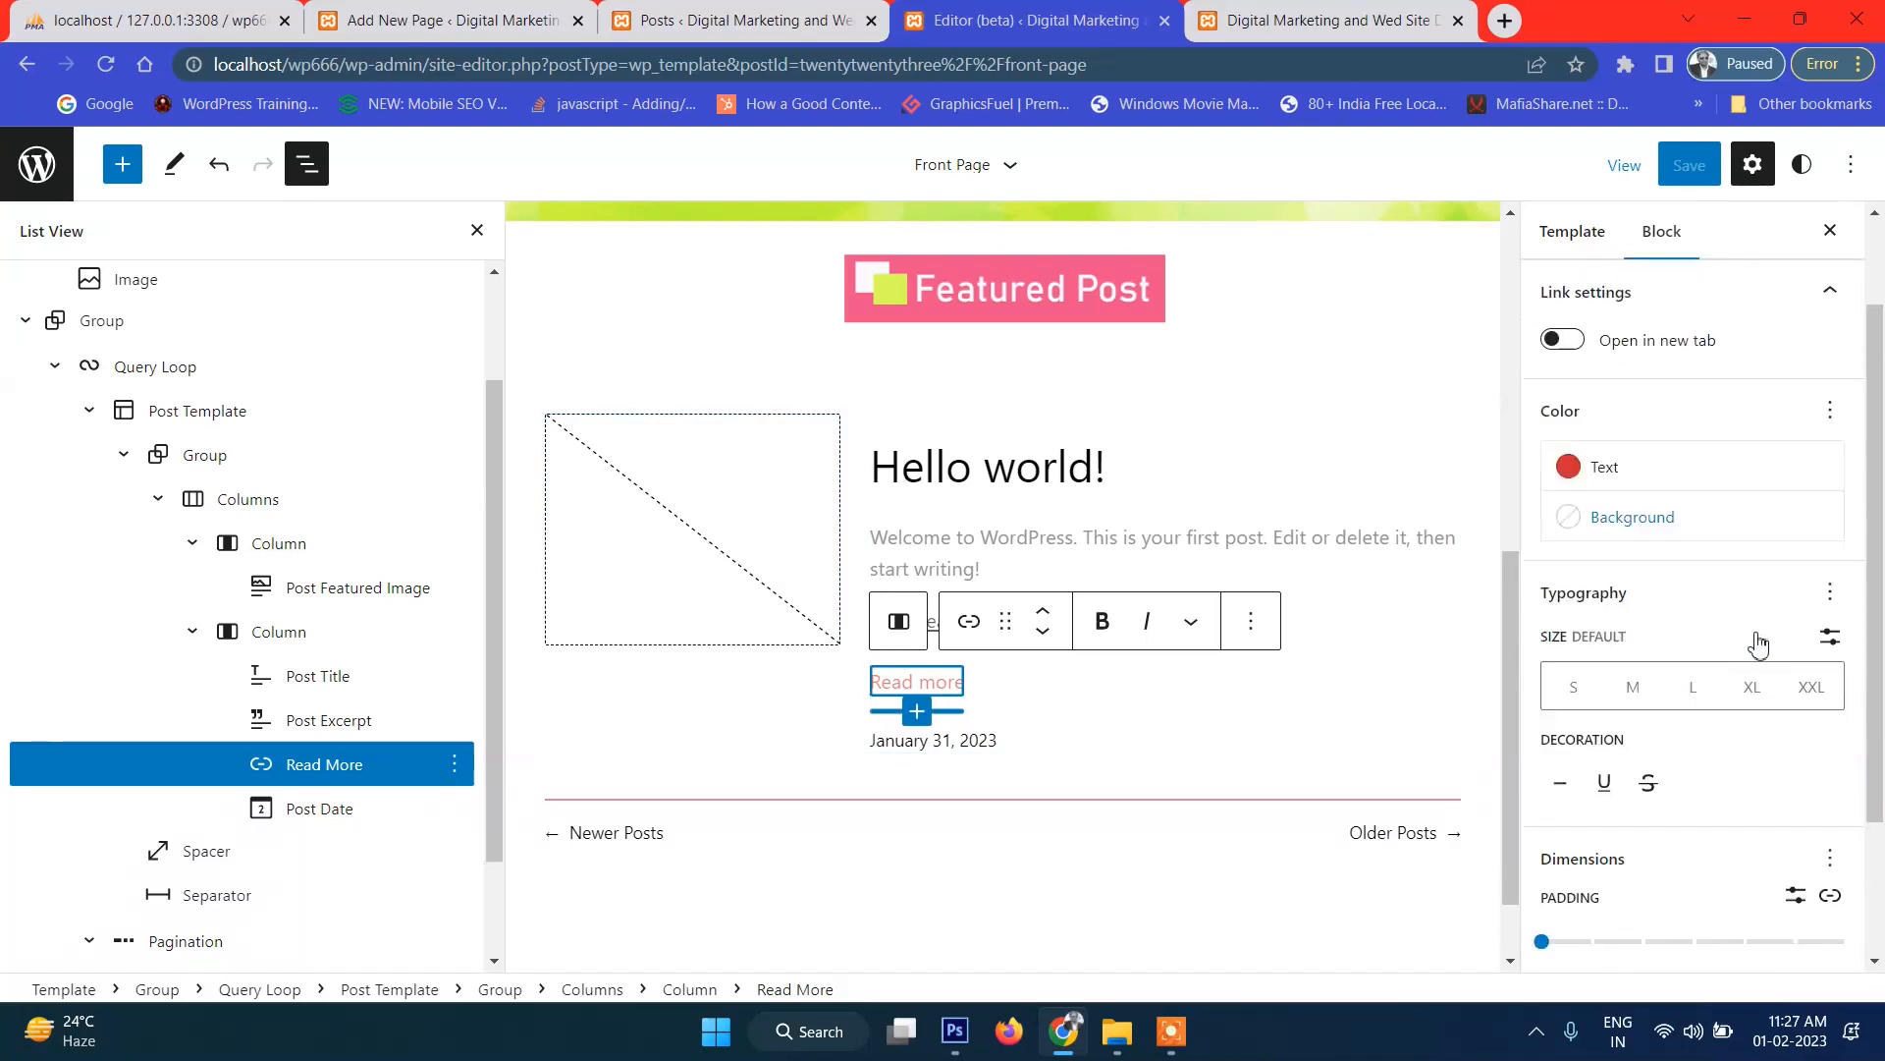
pyautogui.scroll(-2, 1757, 646)
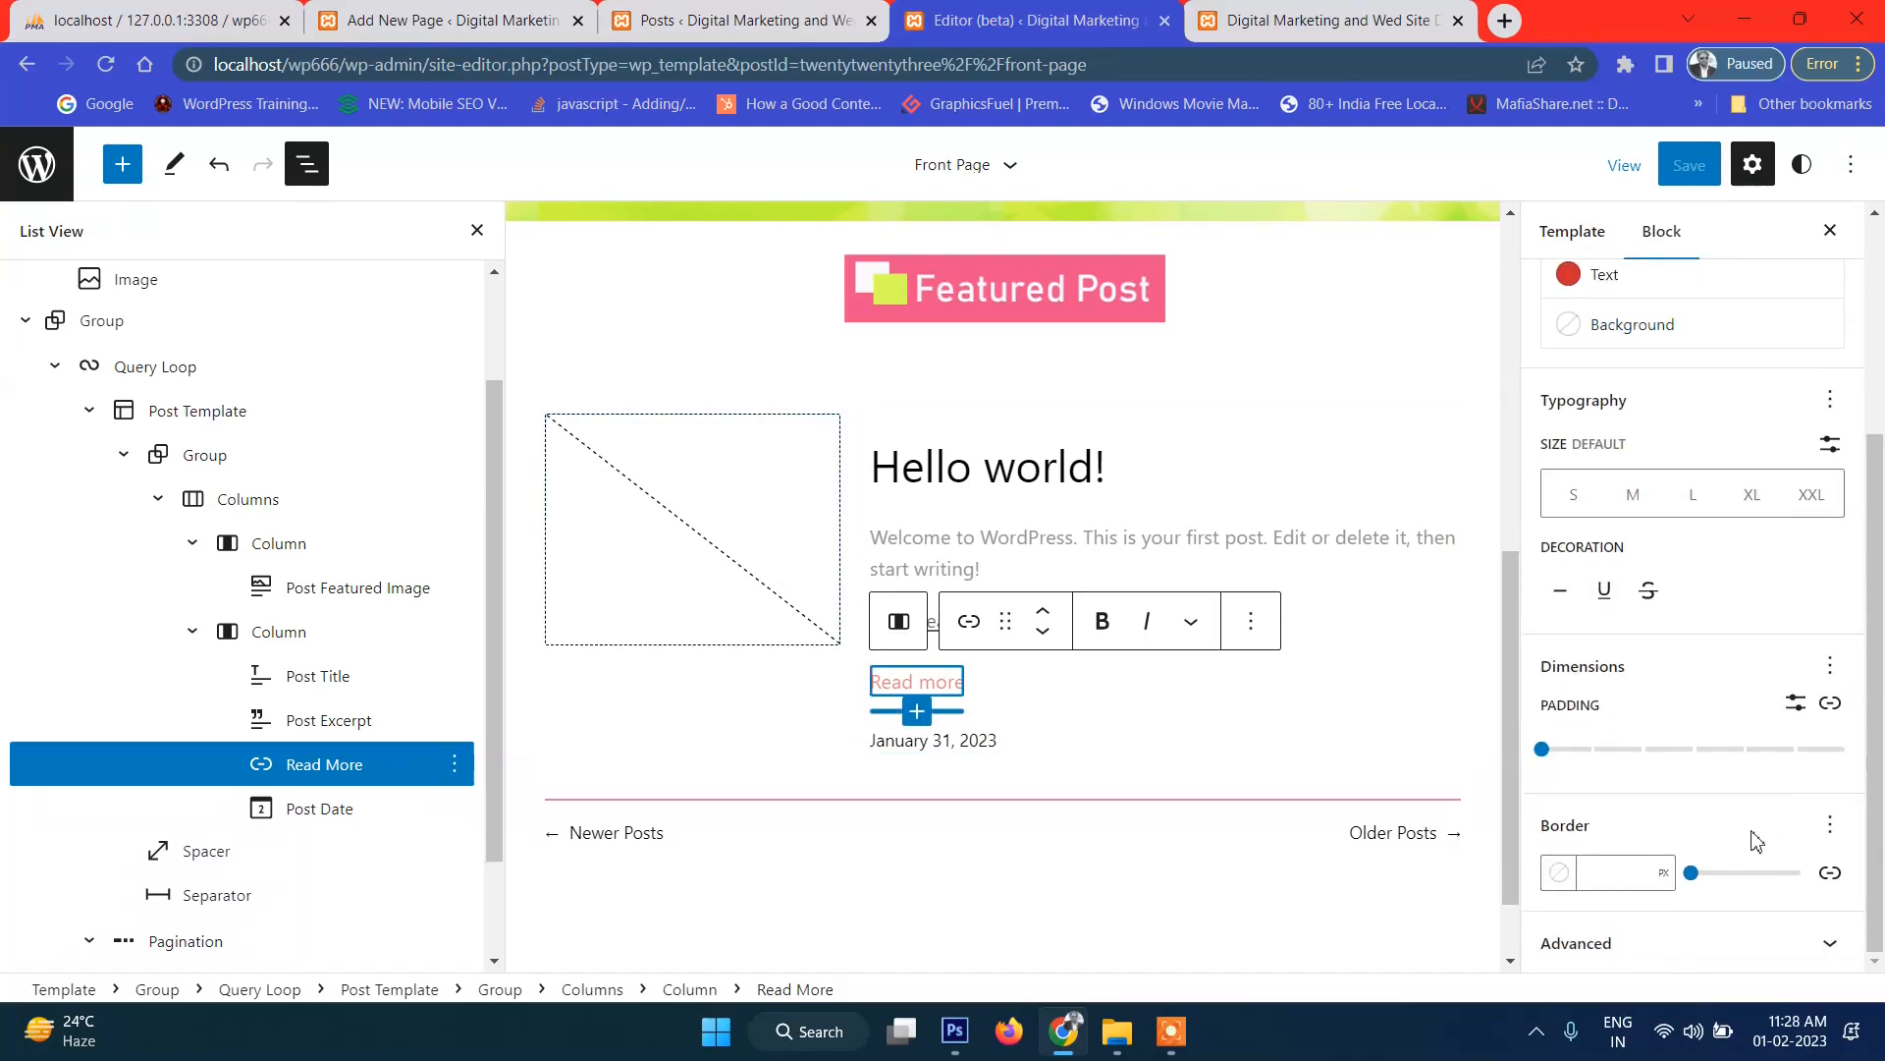
pyautogui.click(1830, 704)
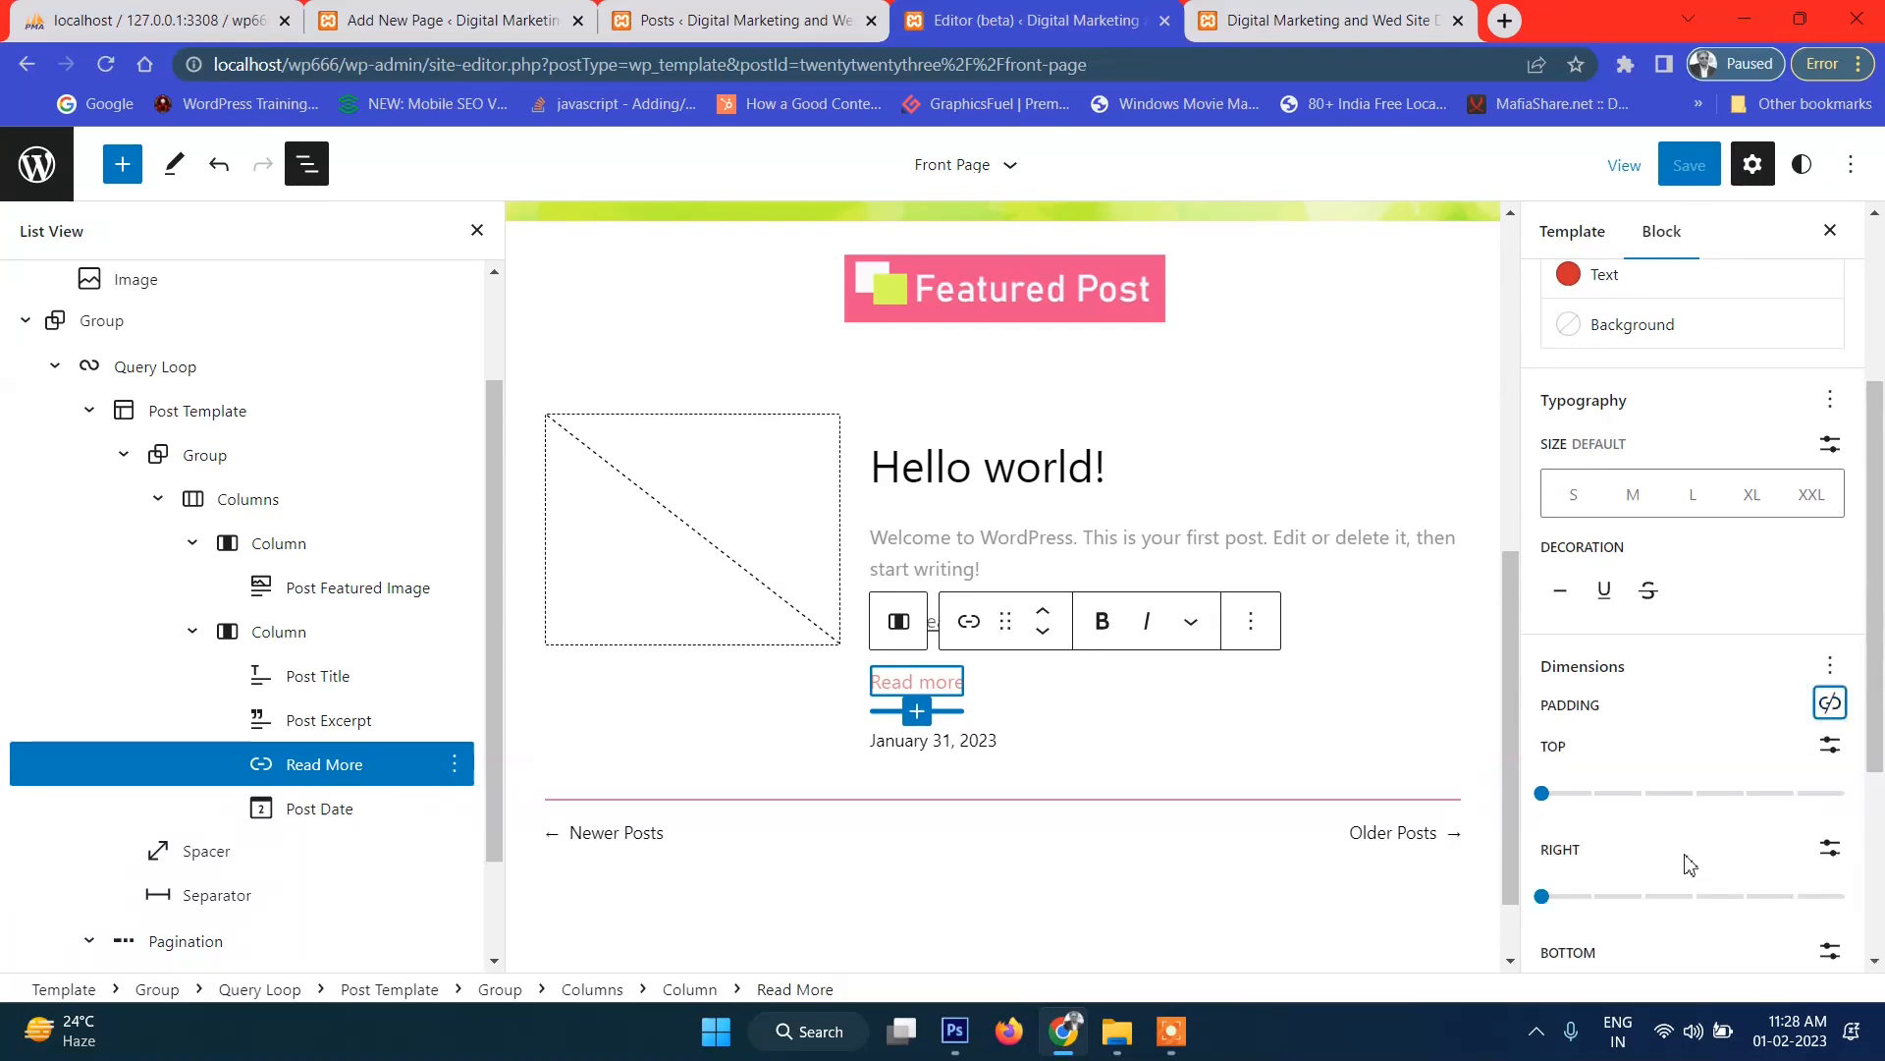
pyautogui.scroll(-4, 1688, 860)
pyautogui.moveTo(1544, 750); pyautogui.dragTo(1843, 771)
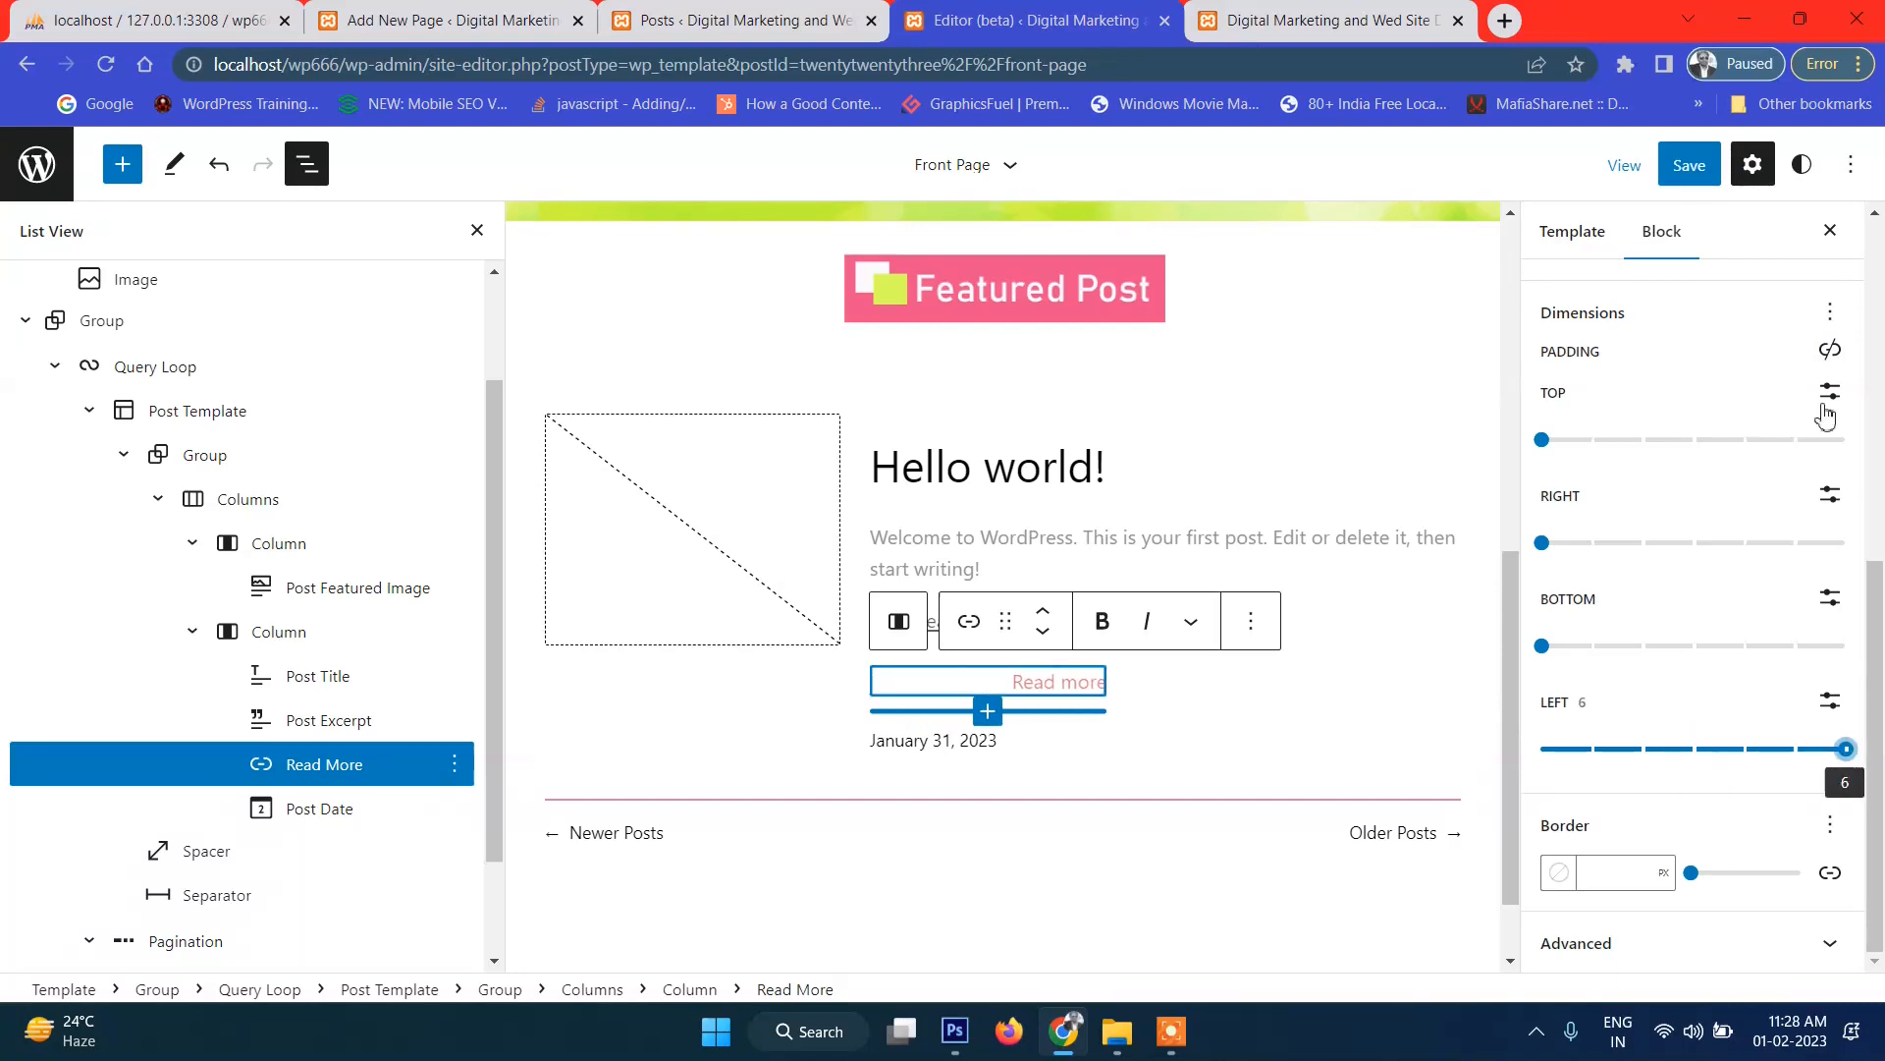
# Save the Front Page template and check the result on the live front page.
pyautogui.click(1689, 165)
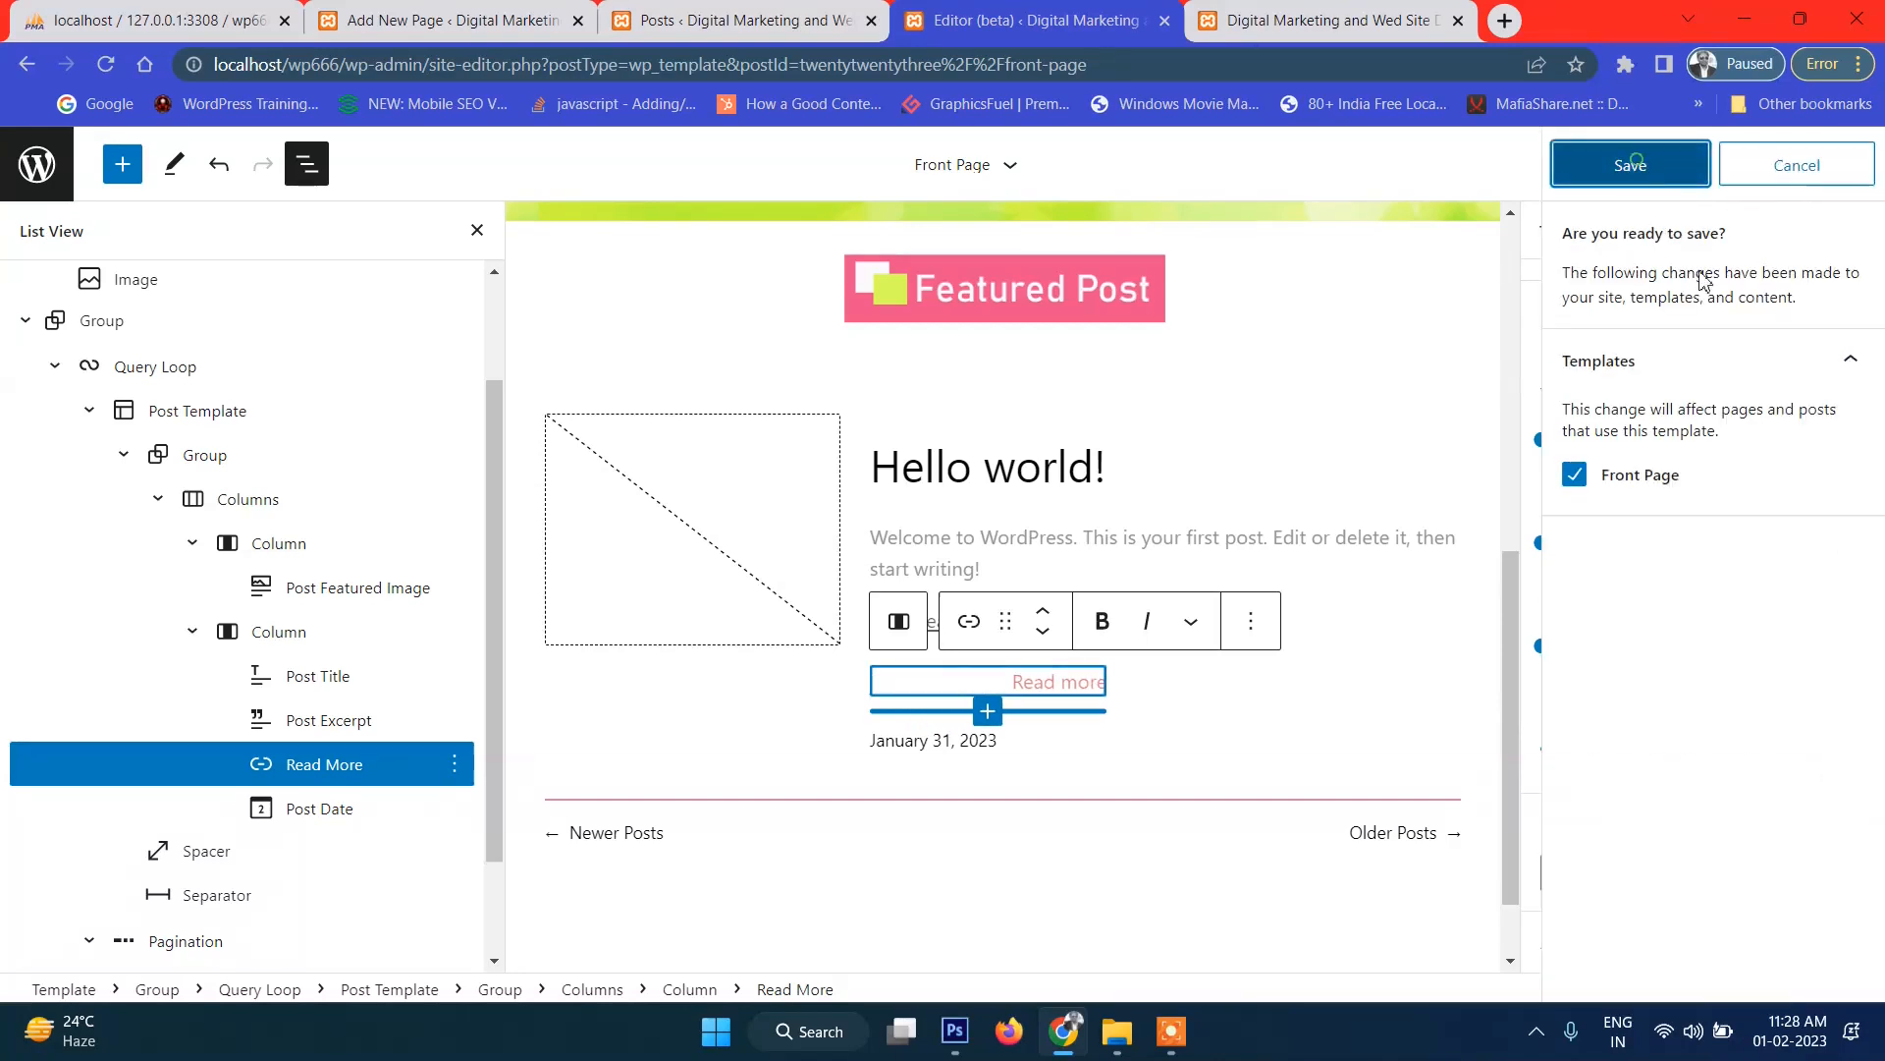
pyautogui.click(1685, 163)
pyautogui.click(1410, 28)
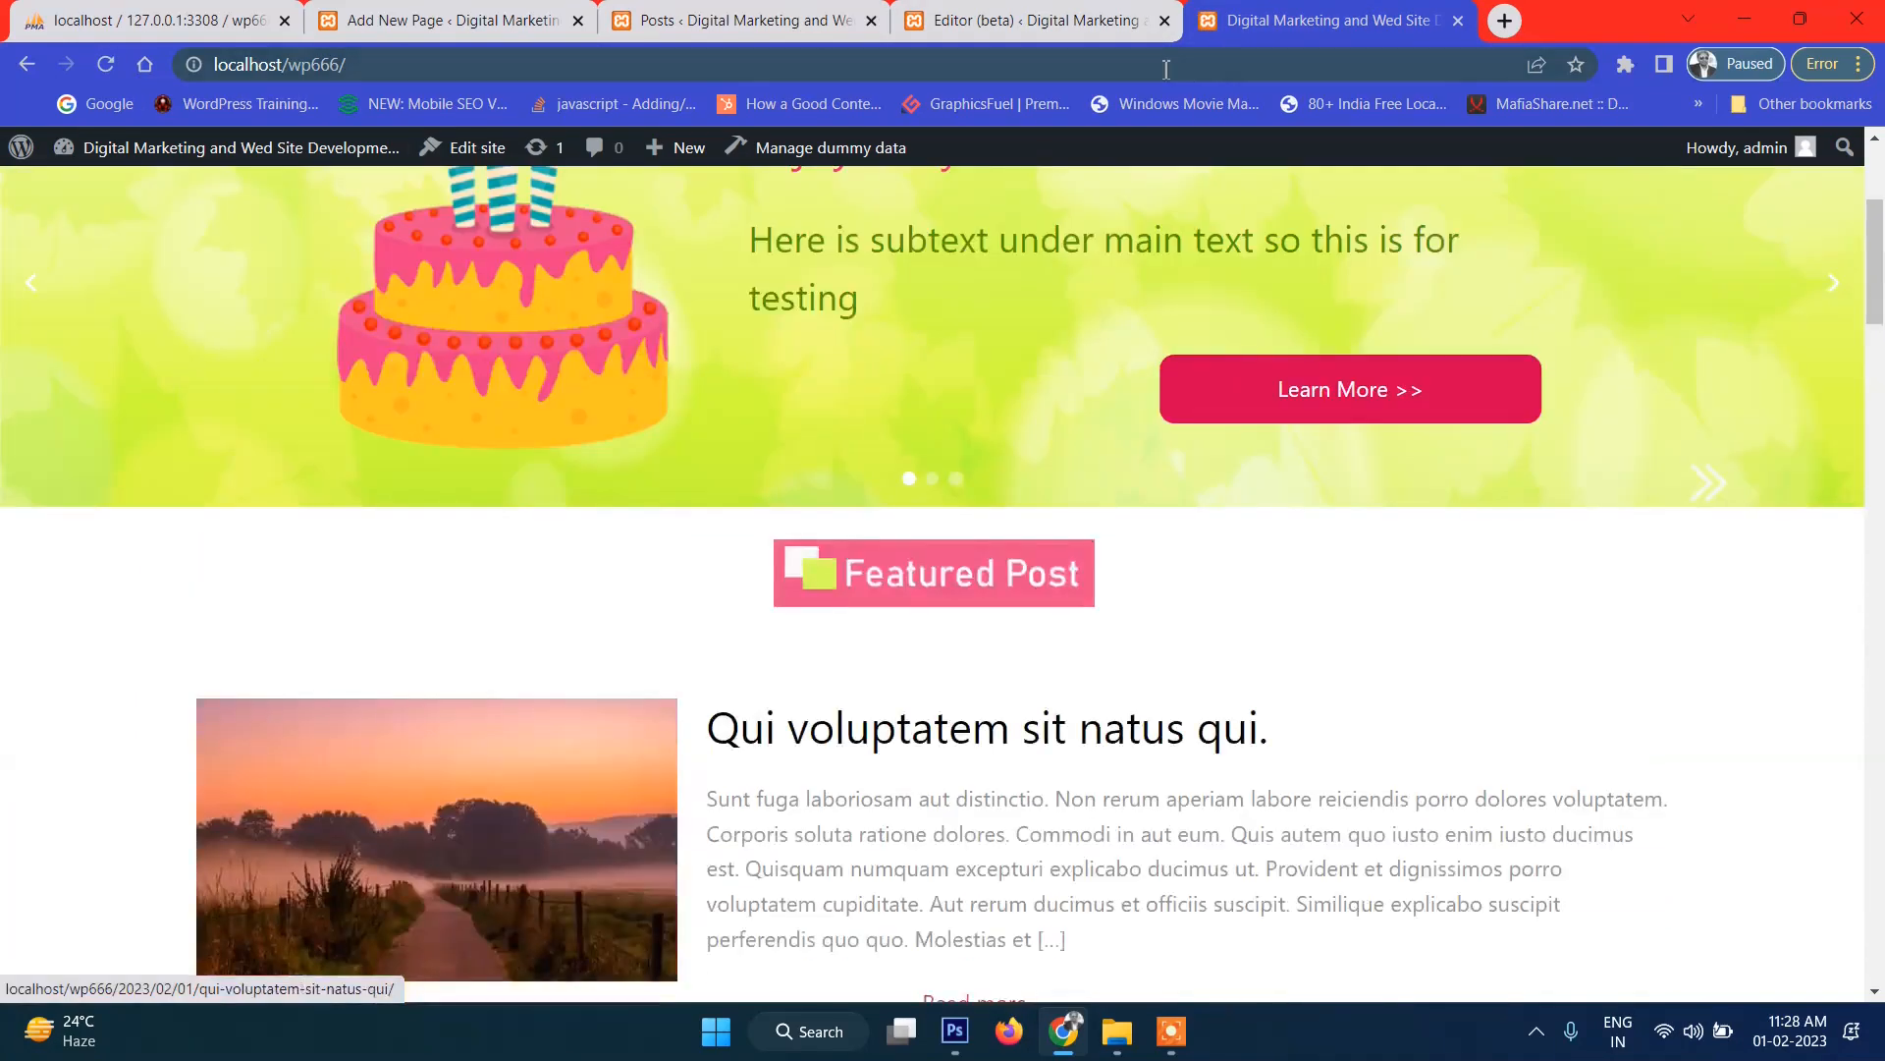
pyautogui.click(1100, 22)
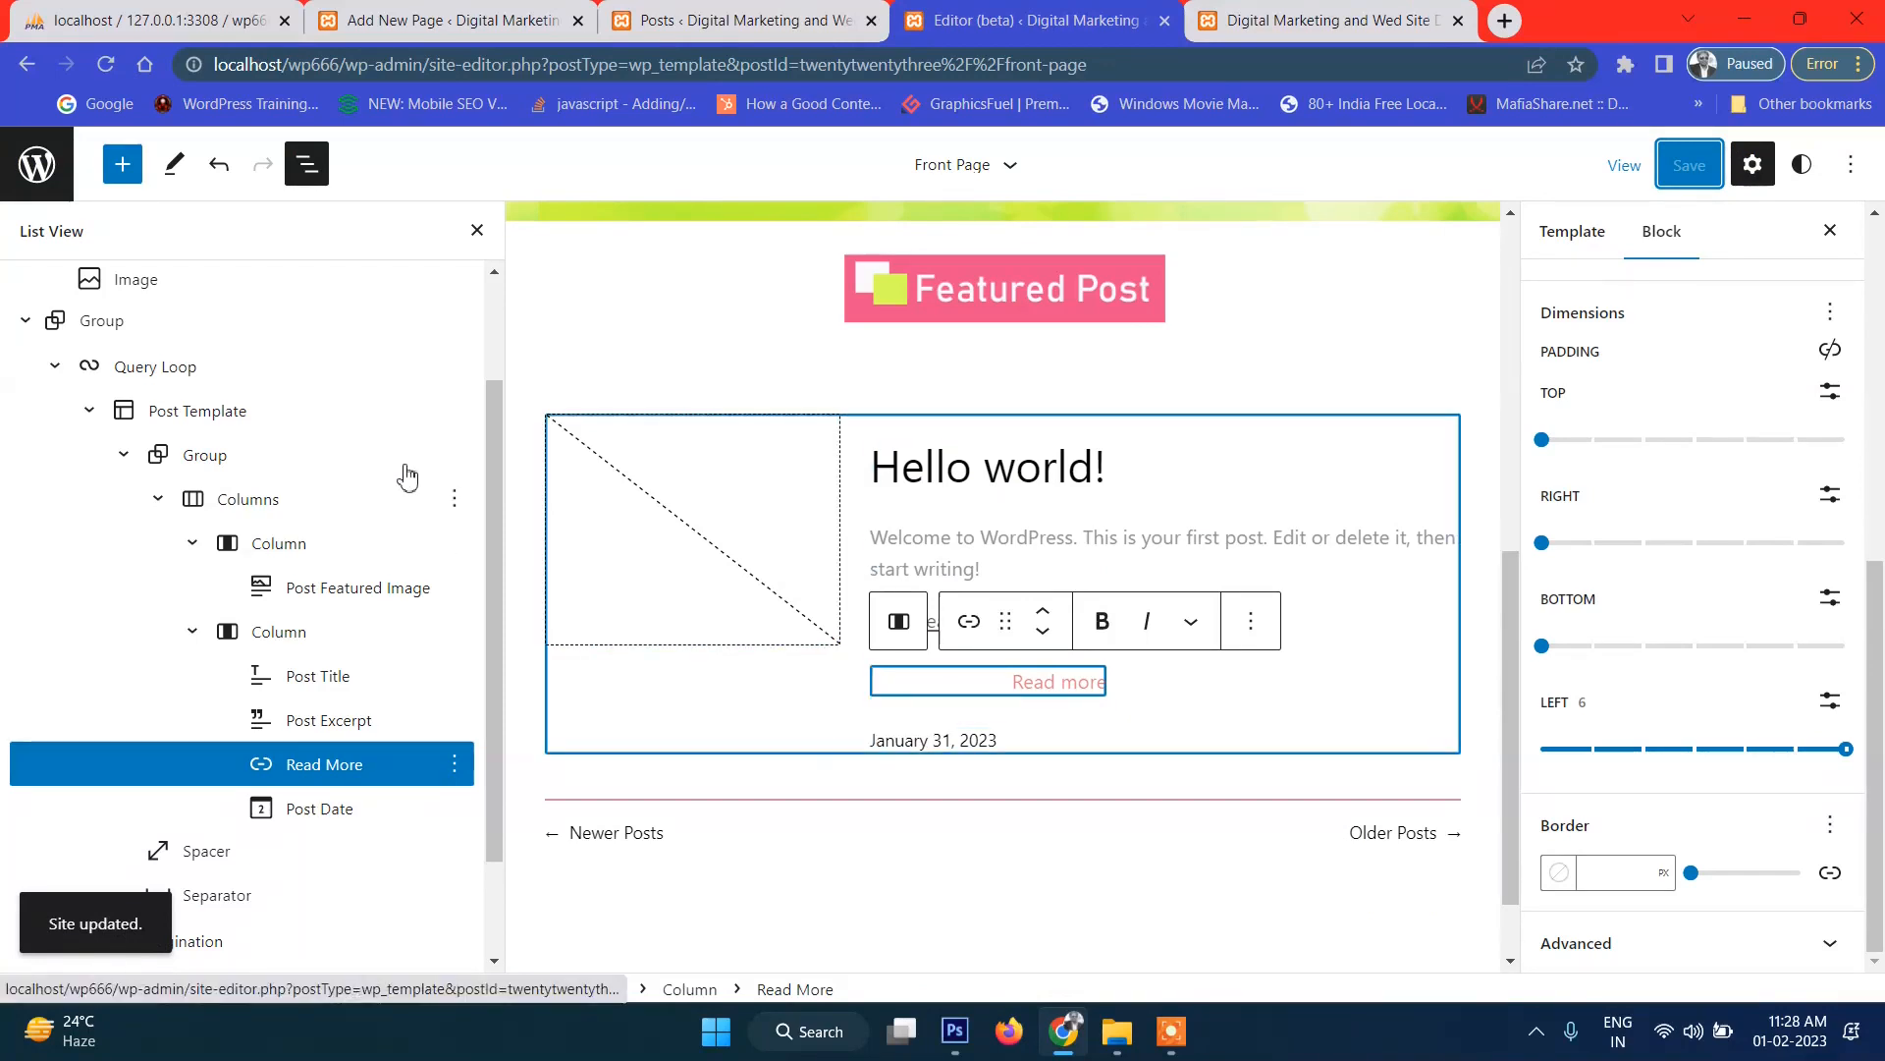
pyautogui.click(455, 458)
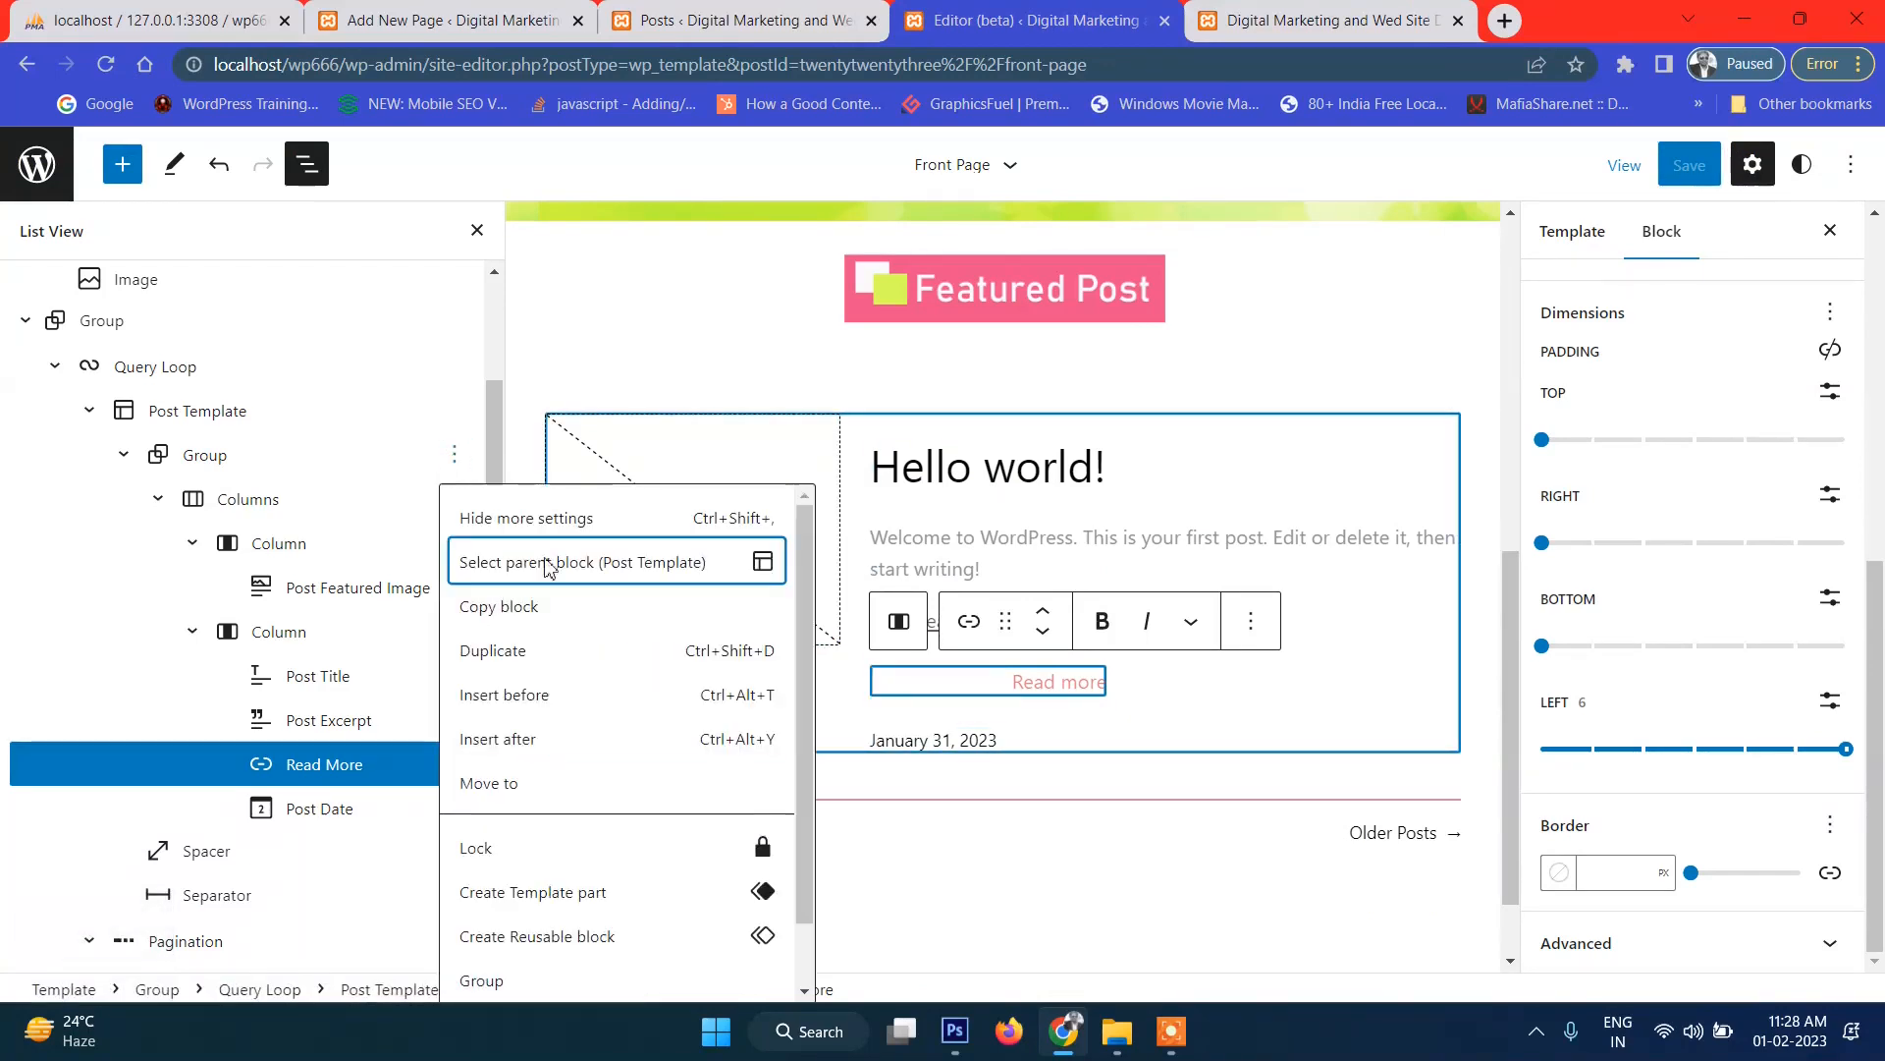
# Insert an empty paragraph after the post group and wrap it in a new Group.
pyautogui.click(530, 740)
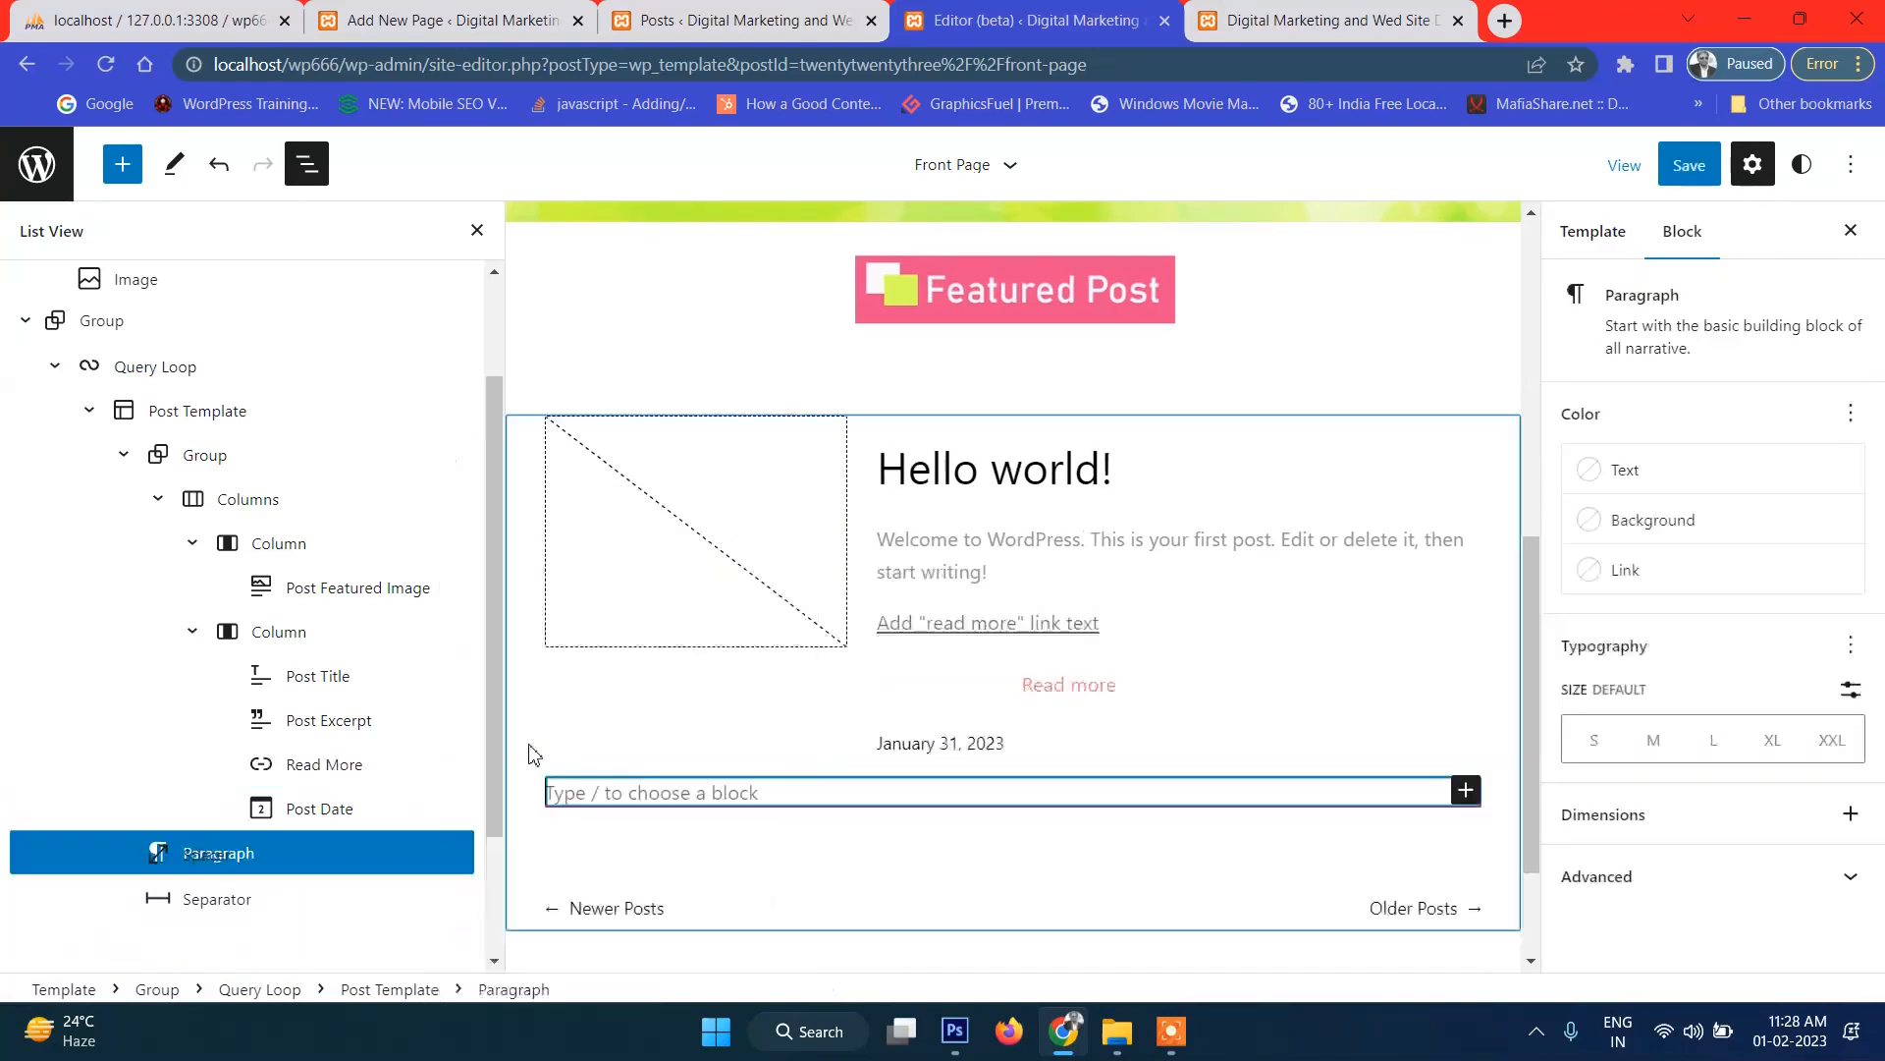
pyautogui.click(453, 852)
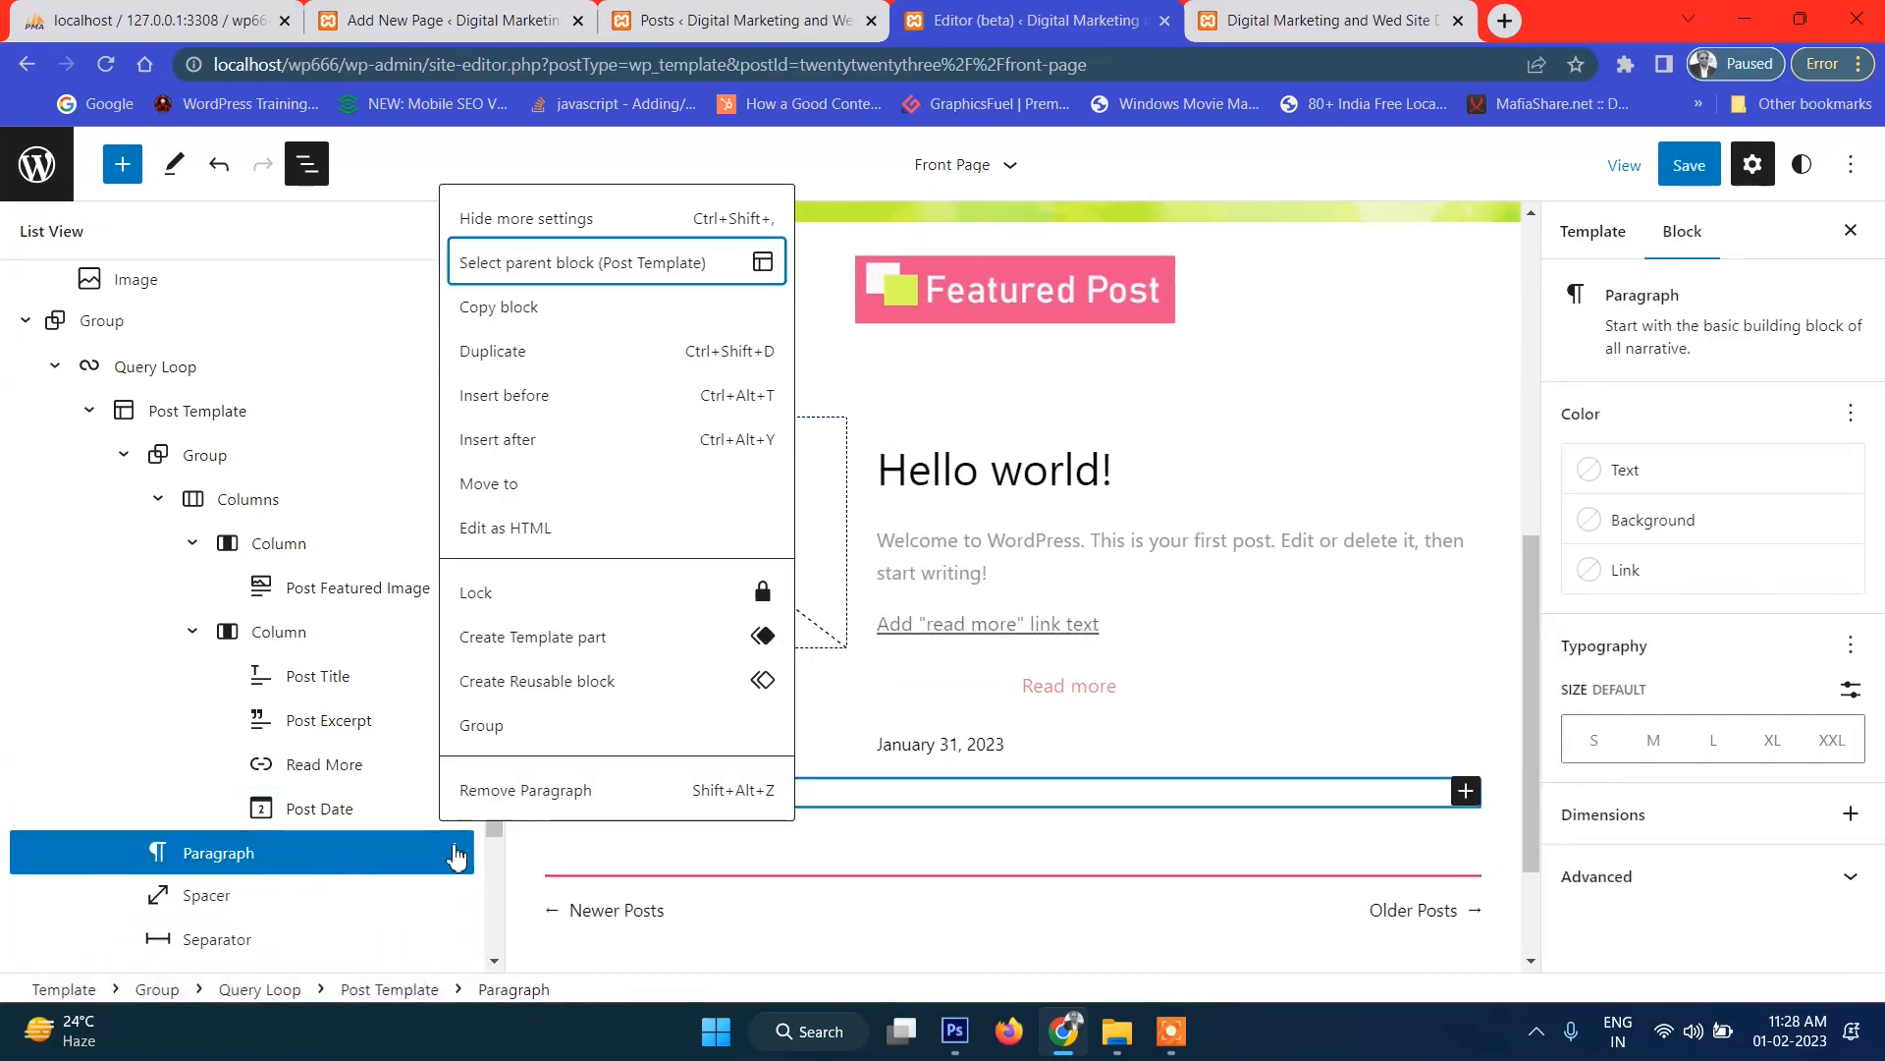
pyautogui.click(613, 727)
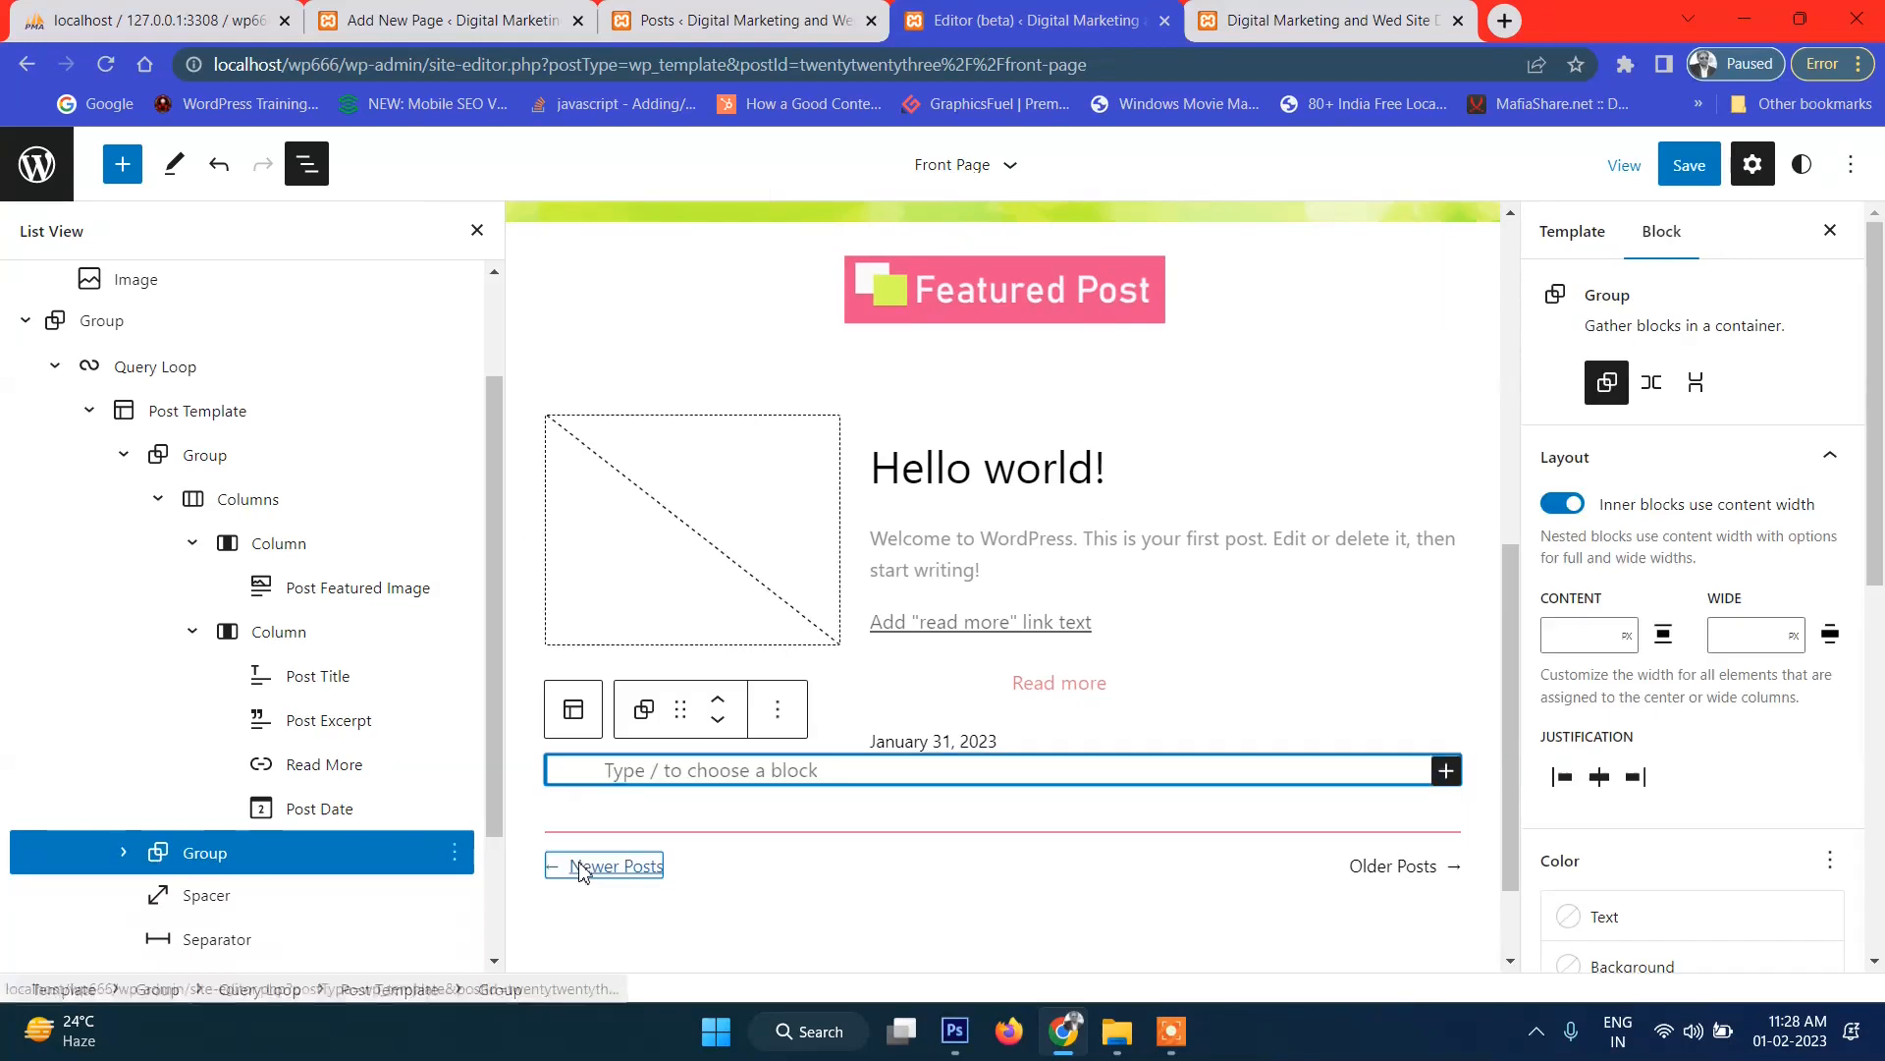
# Move the new group below Post Excerpt and drag the Read More link into it.
pyautogui.click(172, 854)
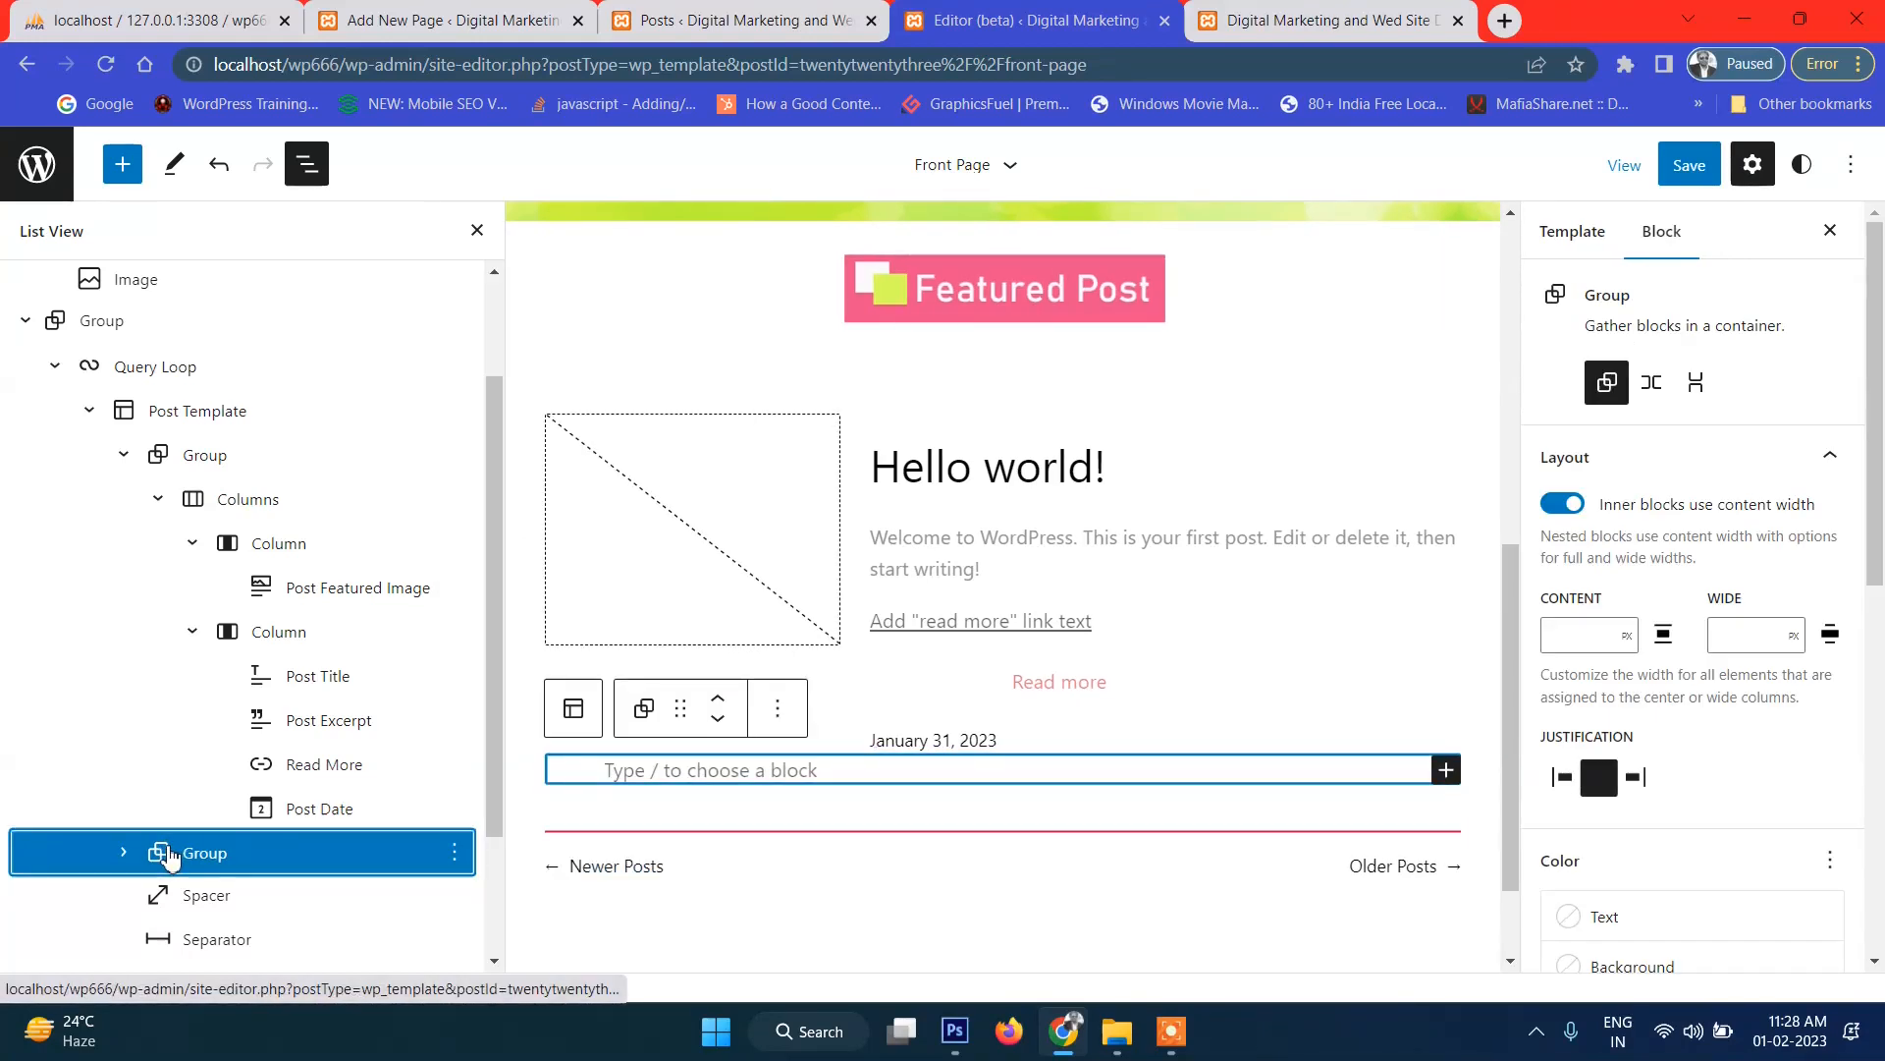
pyautogui.moveTo(169, 856); pyautogui.dragTo(365, 828)
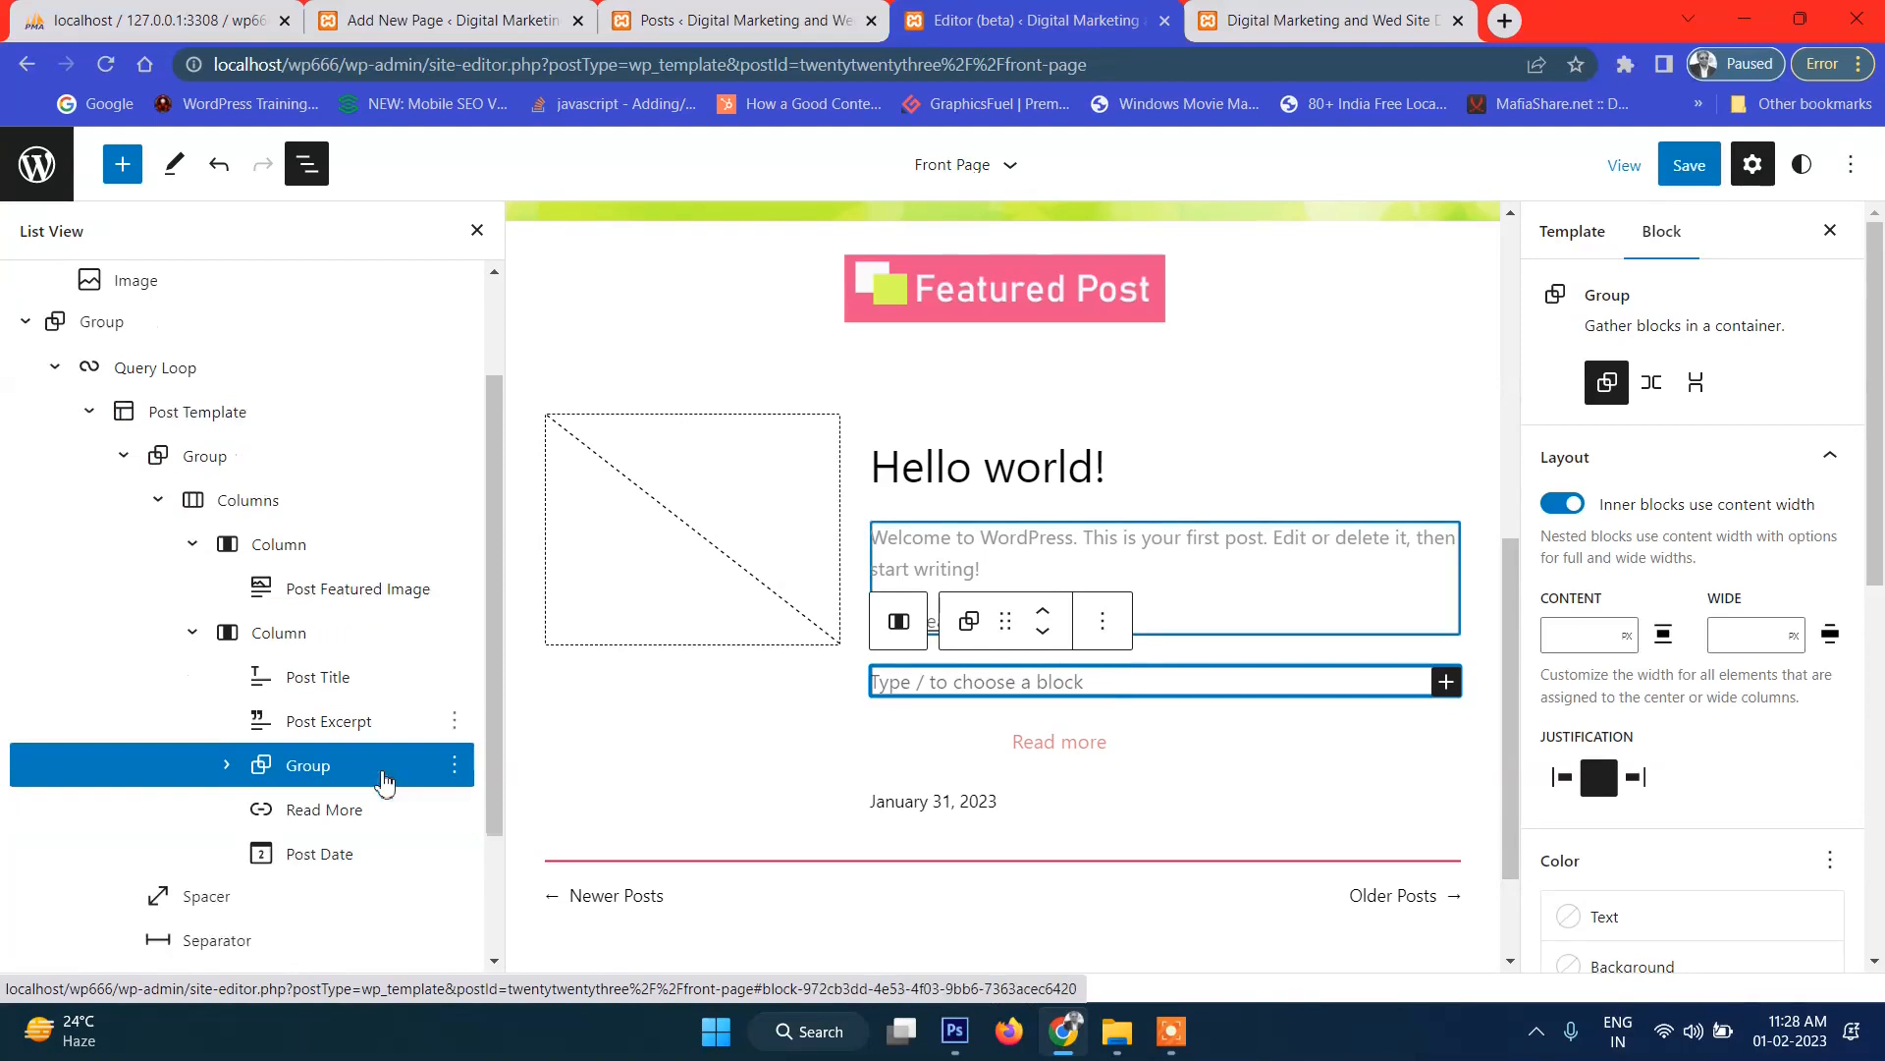
pyautogui.scroll(-1, 385, 782)
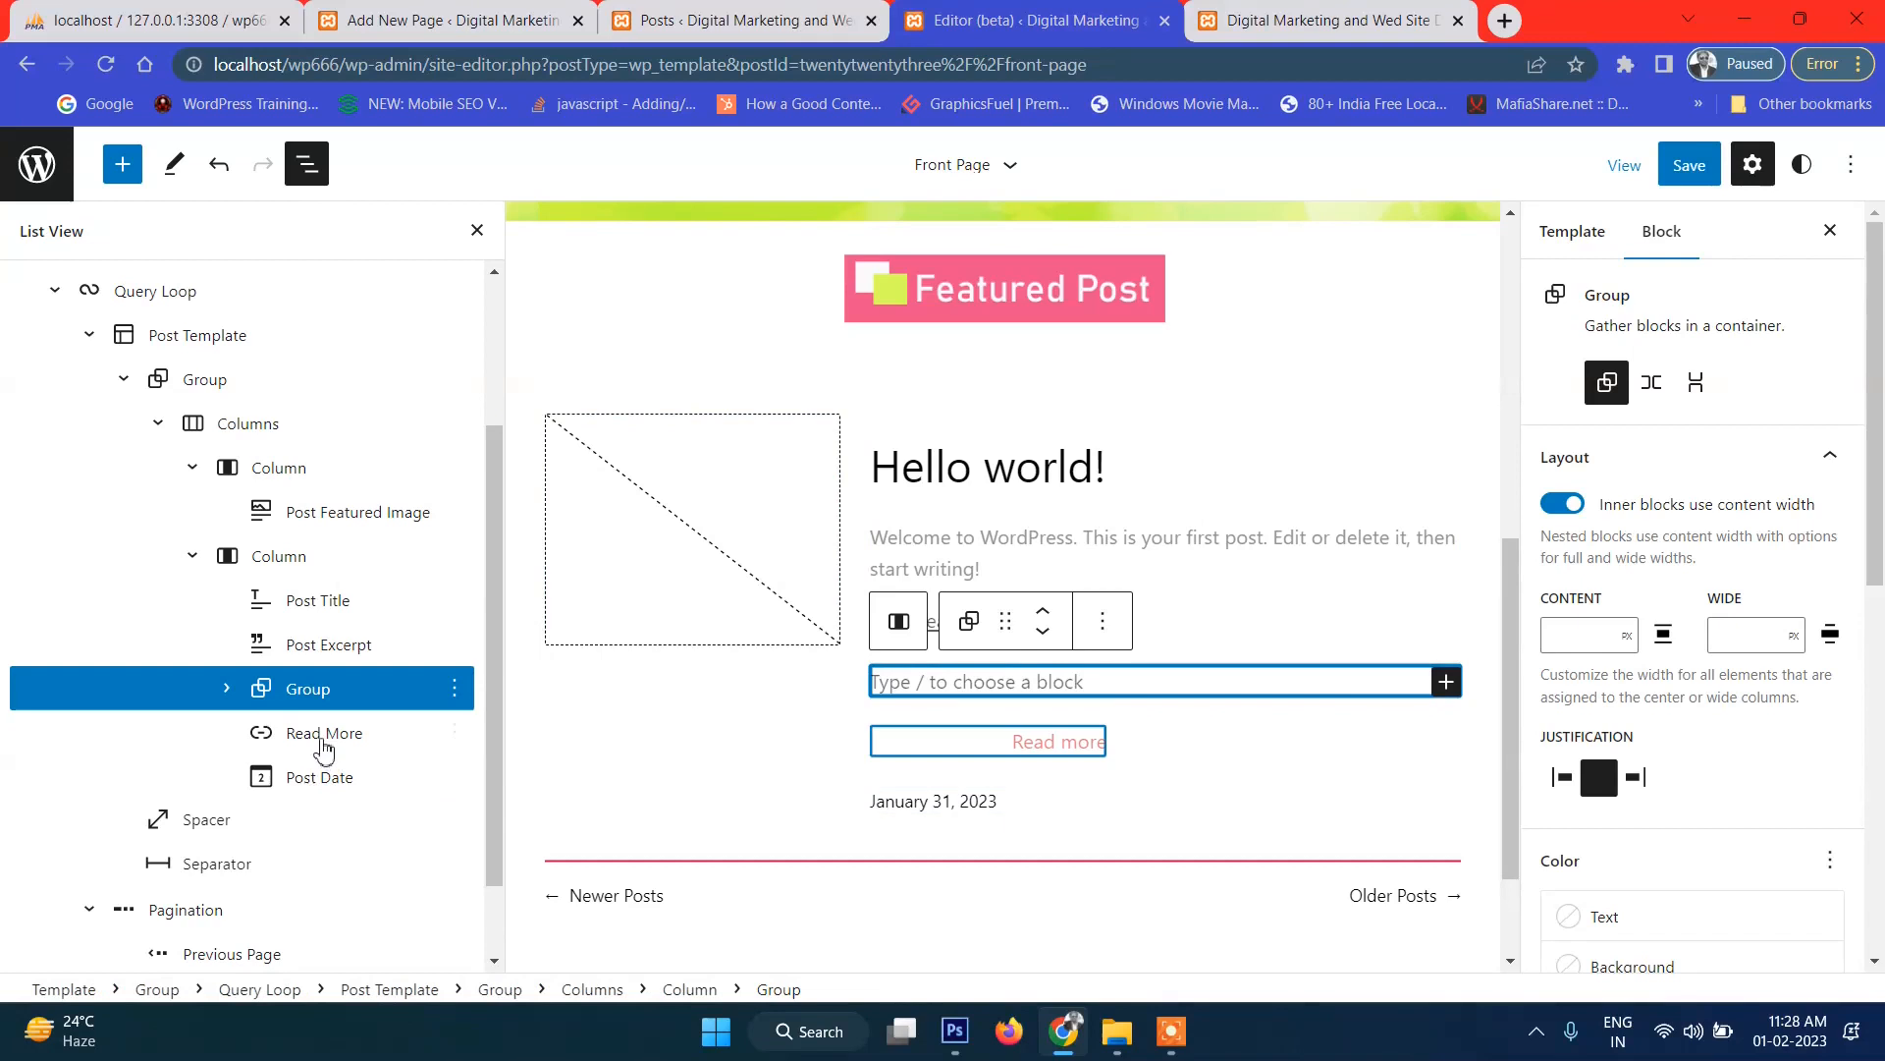
pyautogui.click(294, 744)
pyautogui.moveTo(293, 744); pyautogui.dragTo(351, 744)
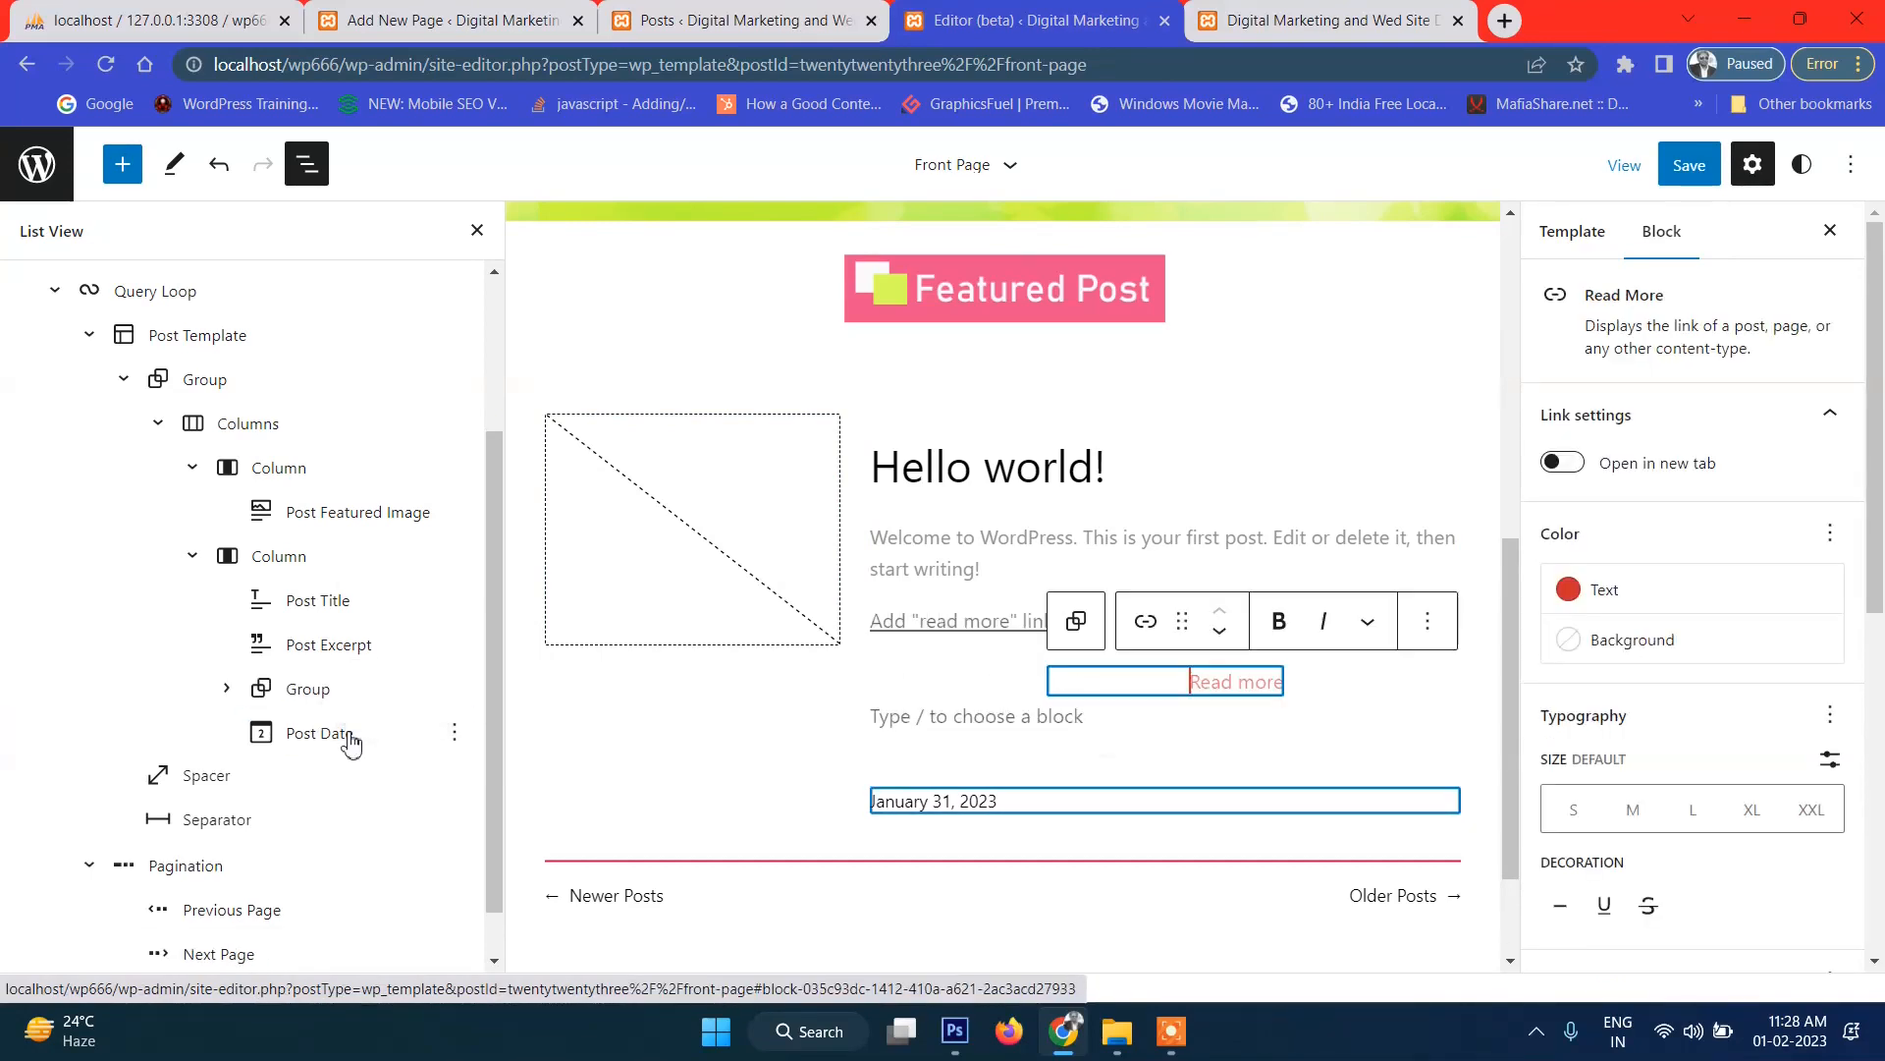
pyautogui.click(226, 688)
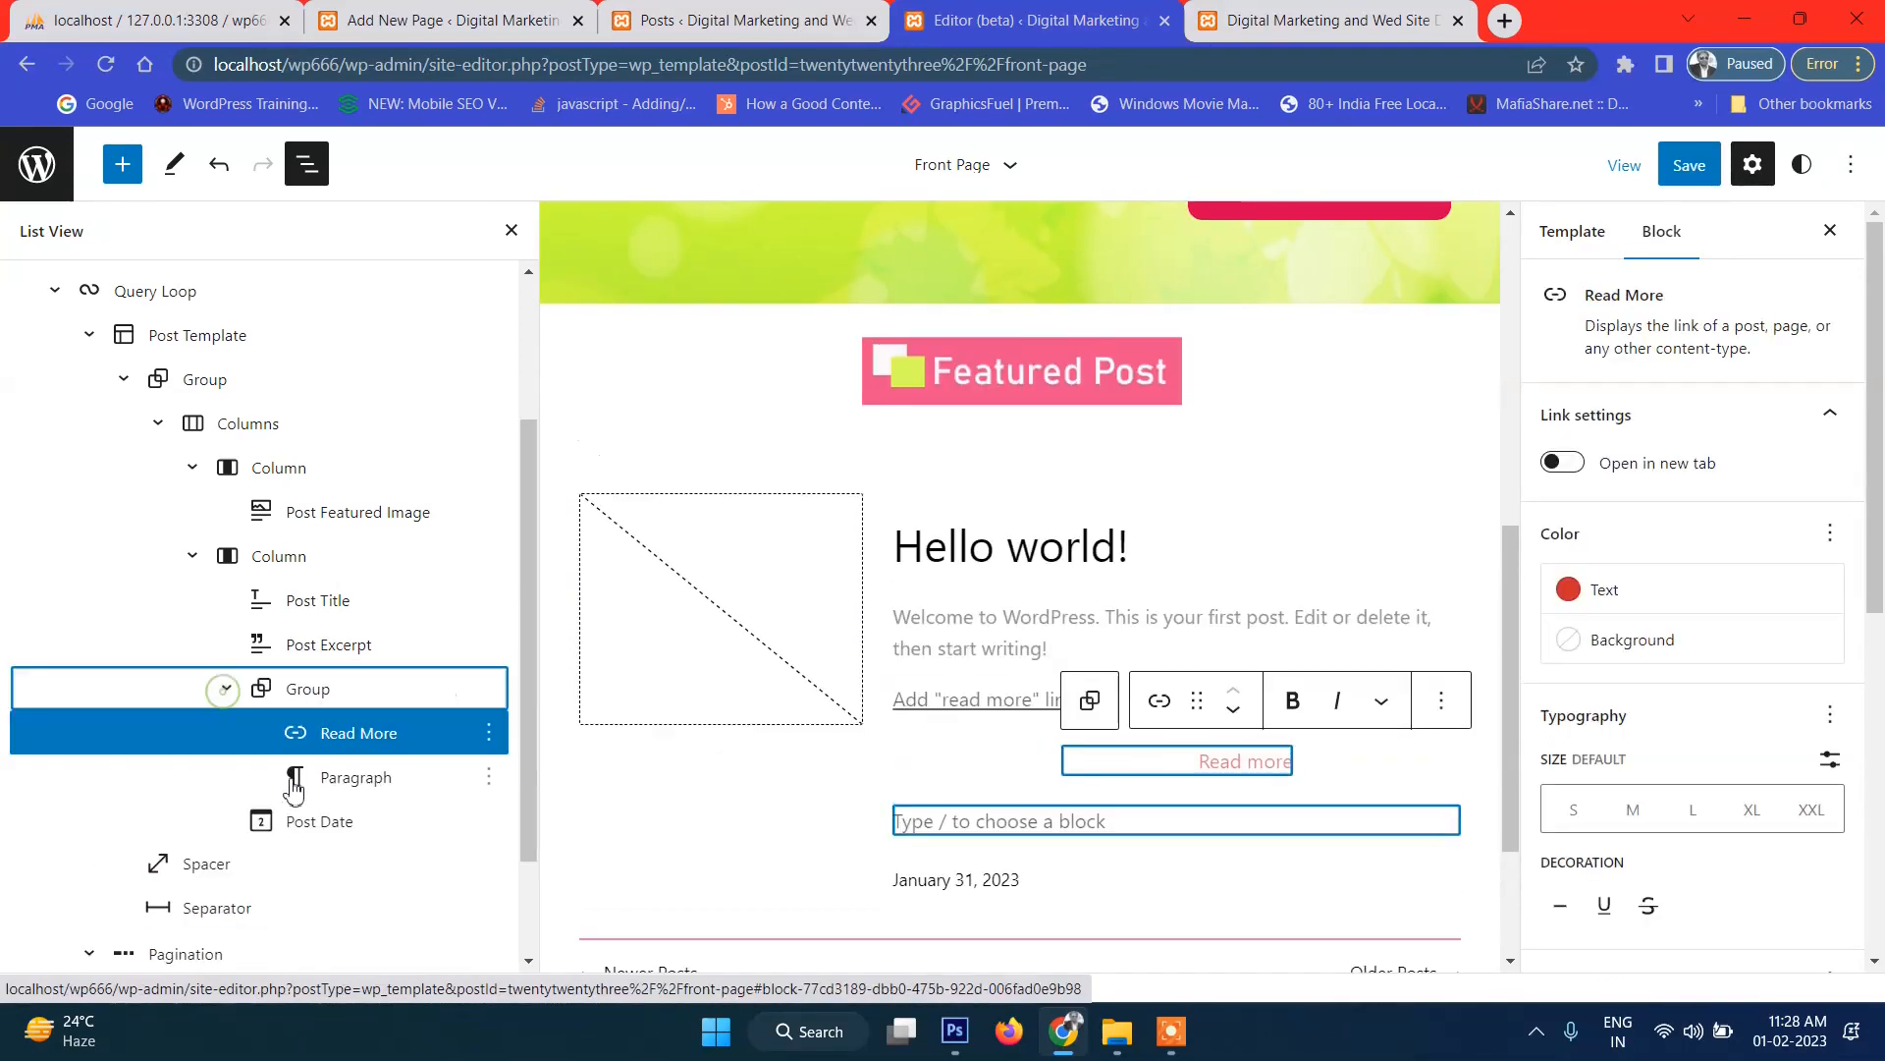
# Select the Read More link and drag a slider in its block settings sidebar.
pyautogui.click(380, 697)
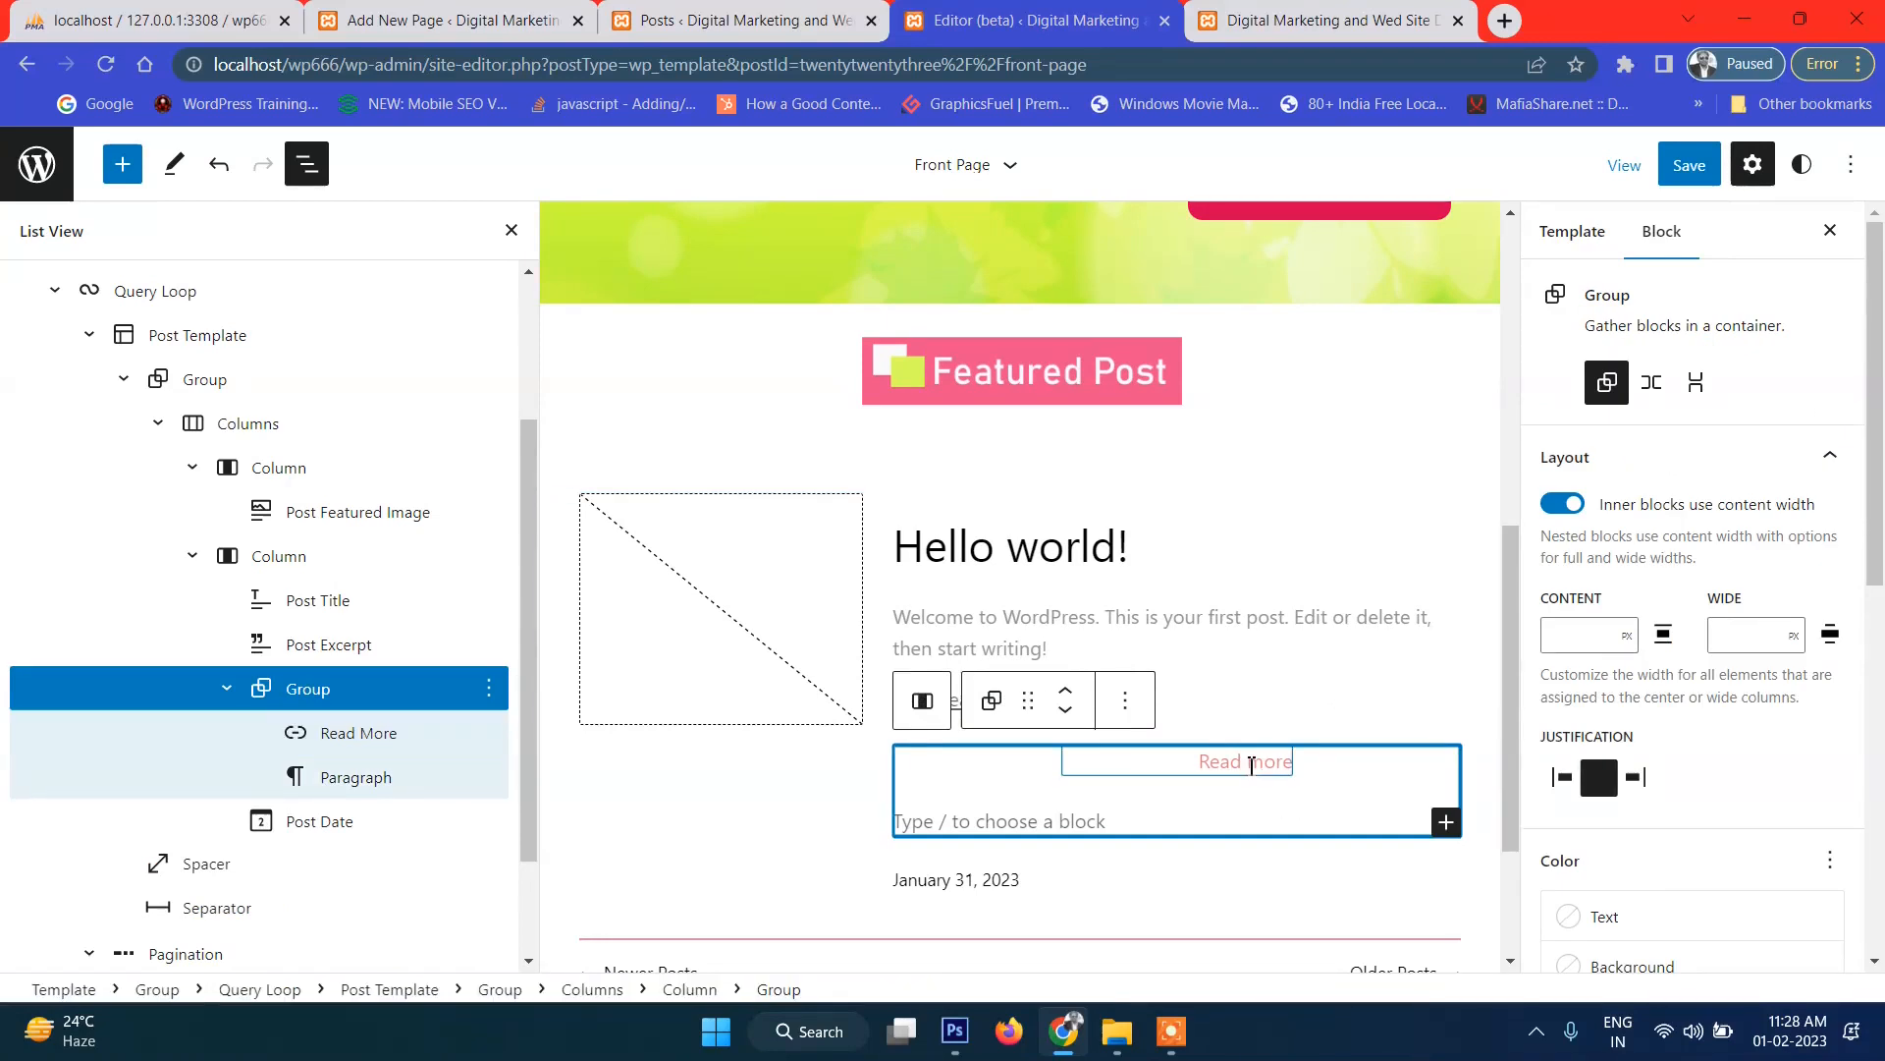
pyautogui.click(1247, 766)
pyautogui.scroll(-5, 1660, 835)
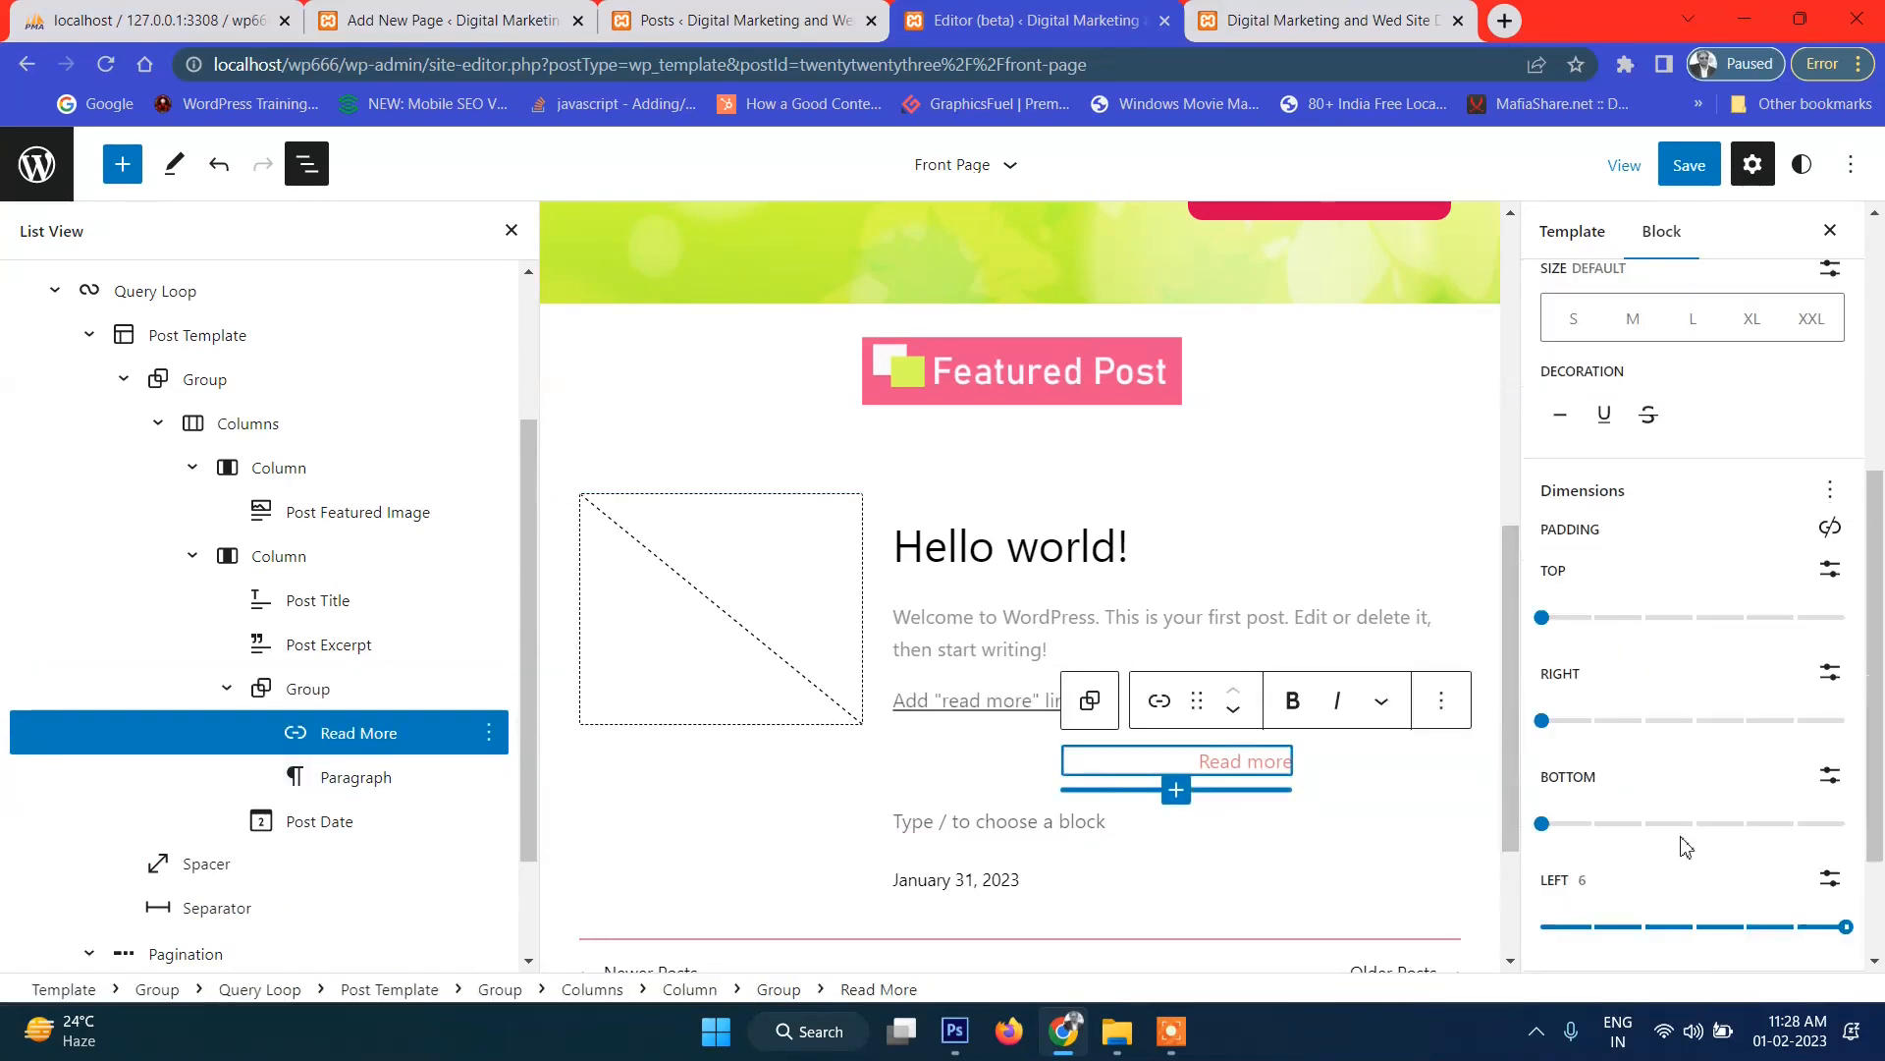
pyautogui.scroll(-1, 1689, 729)
pyautogui.moveTo(1845, 803); pyautogui.dragTo(1542, 810)
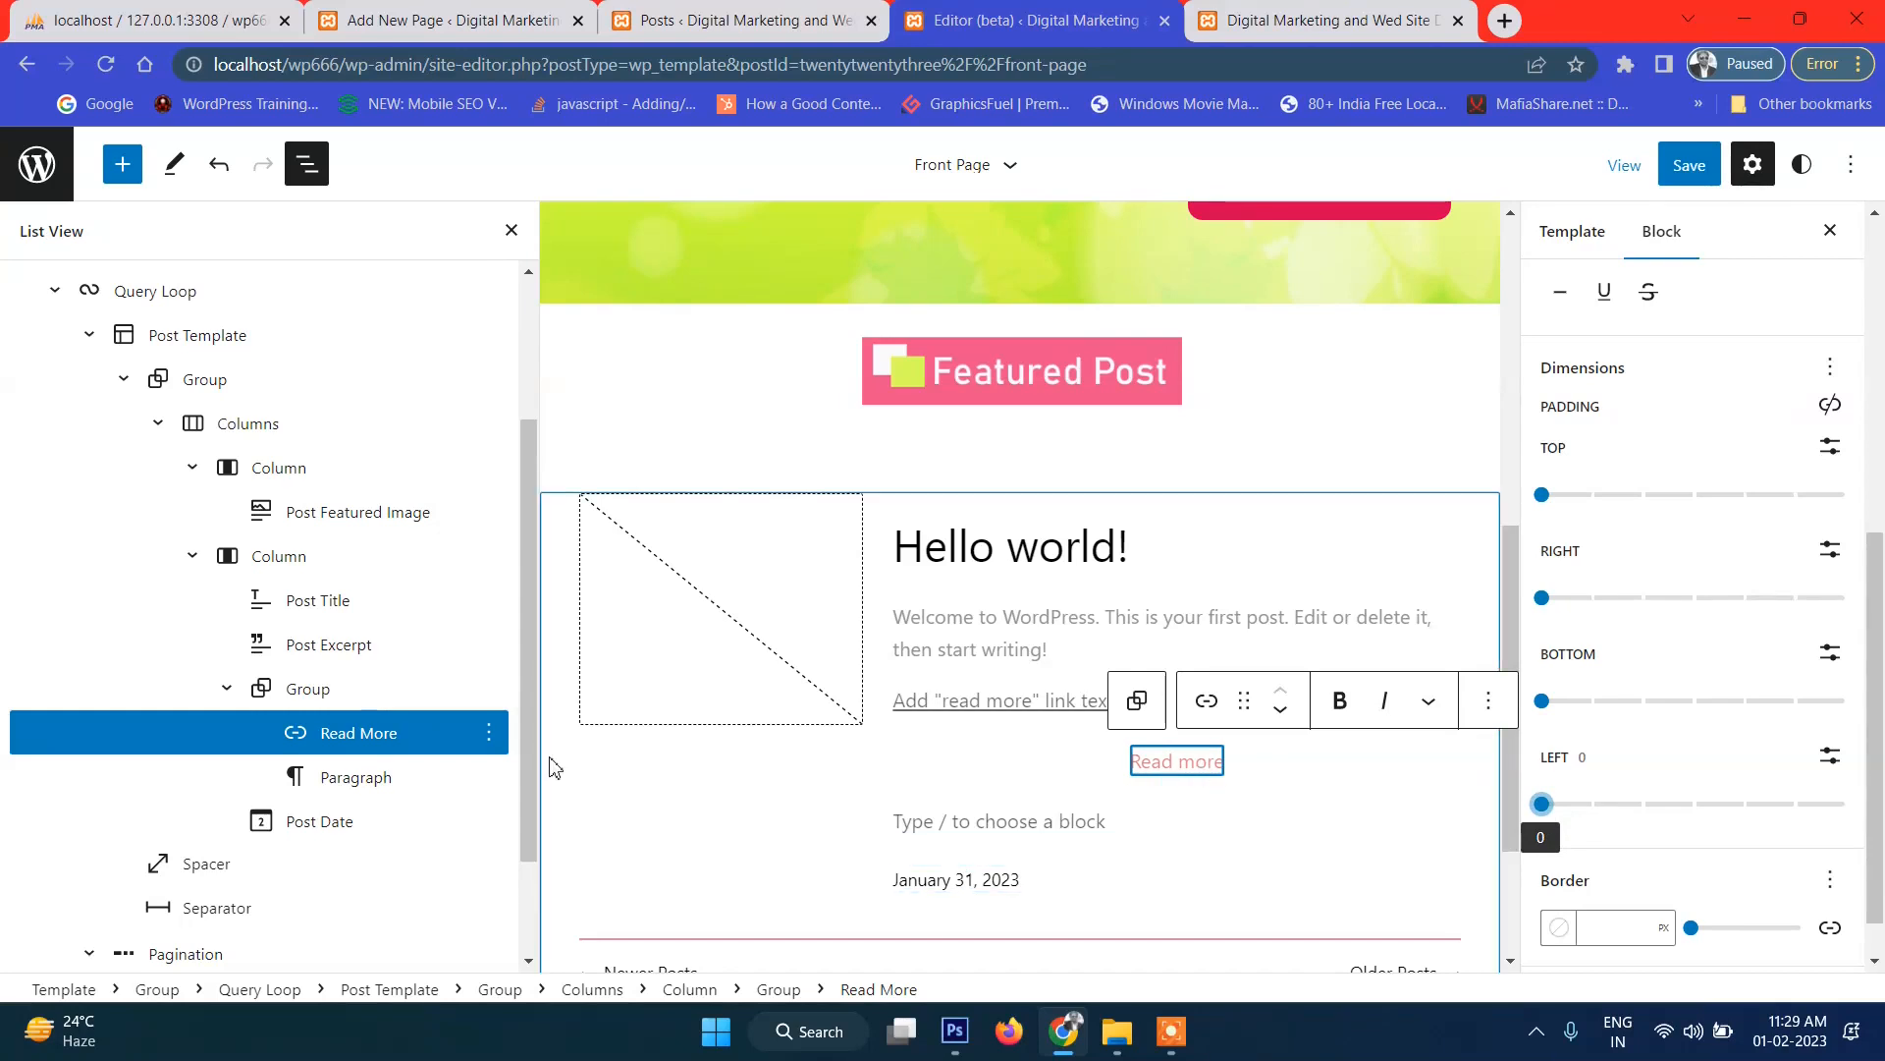
# Wrap the Read More link in its own Group, then undo that with Ctrl+Z.
pyautogui.click(307, 691)
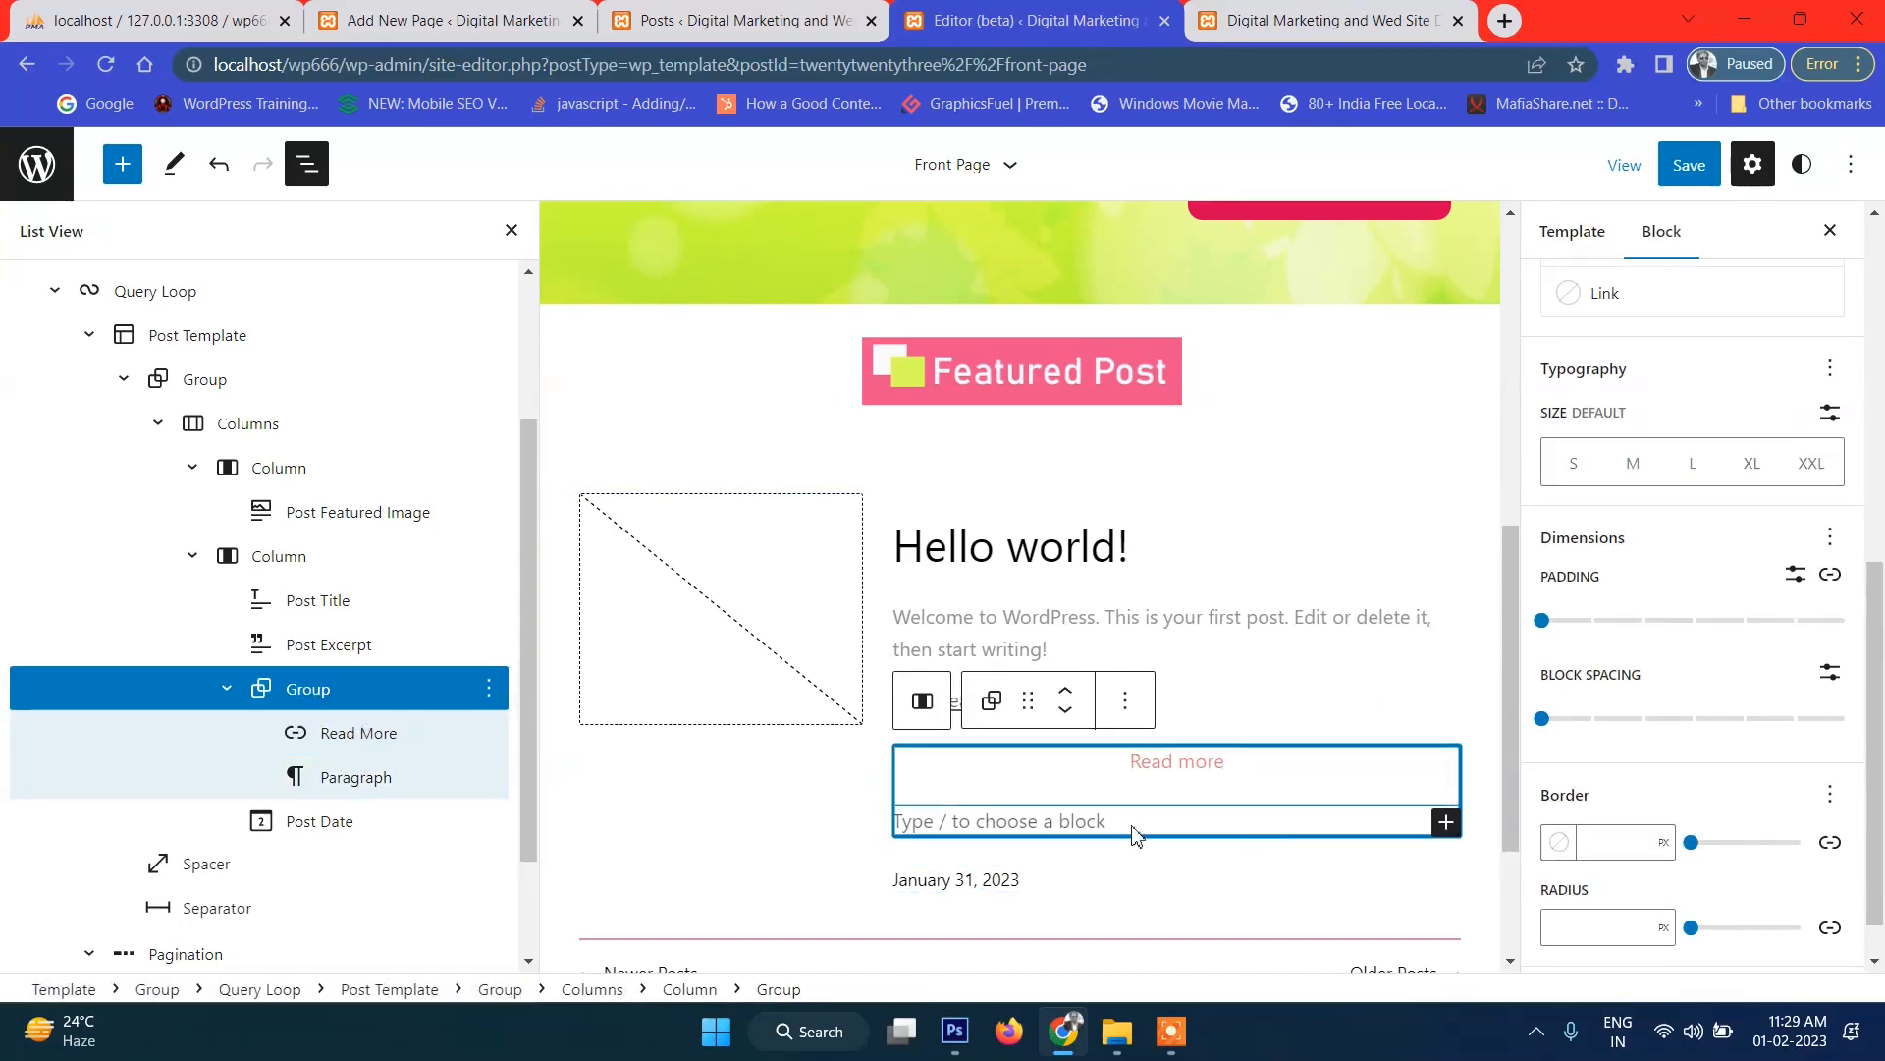
pyautogui.click(1182, 776)
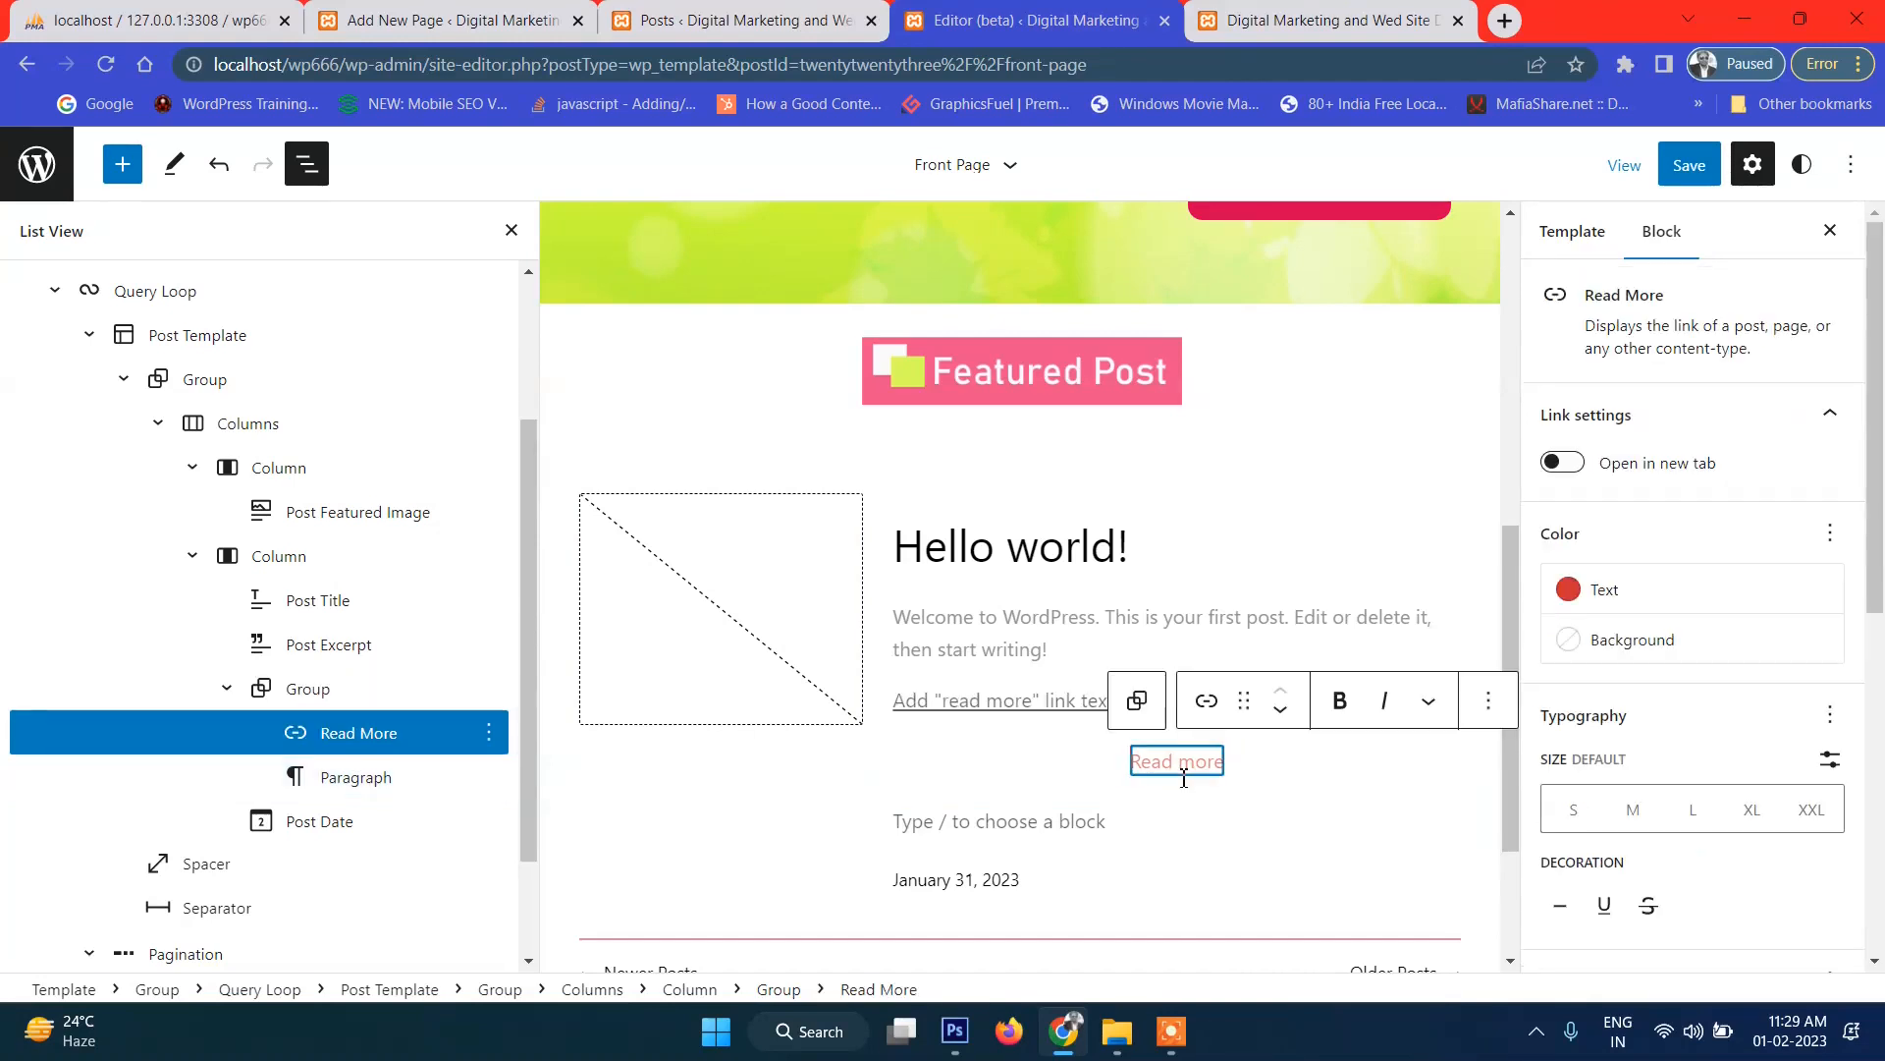
pyautogui.click(1486, 703)
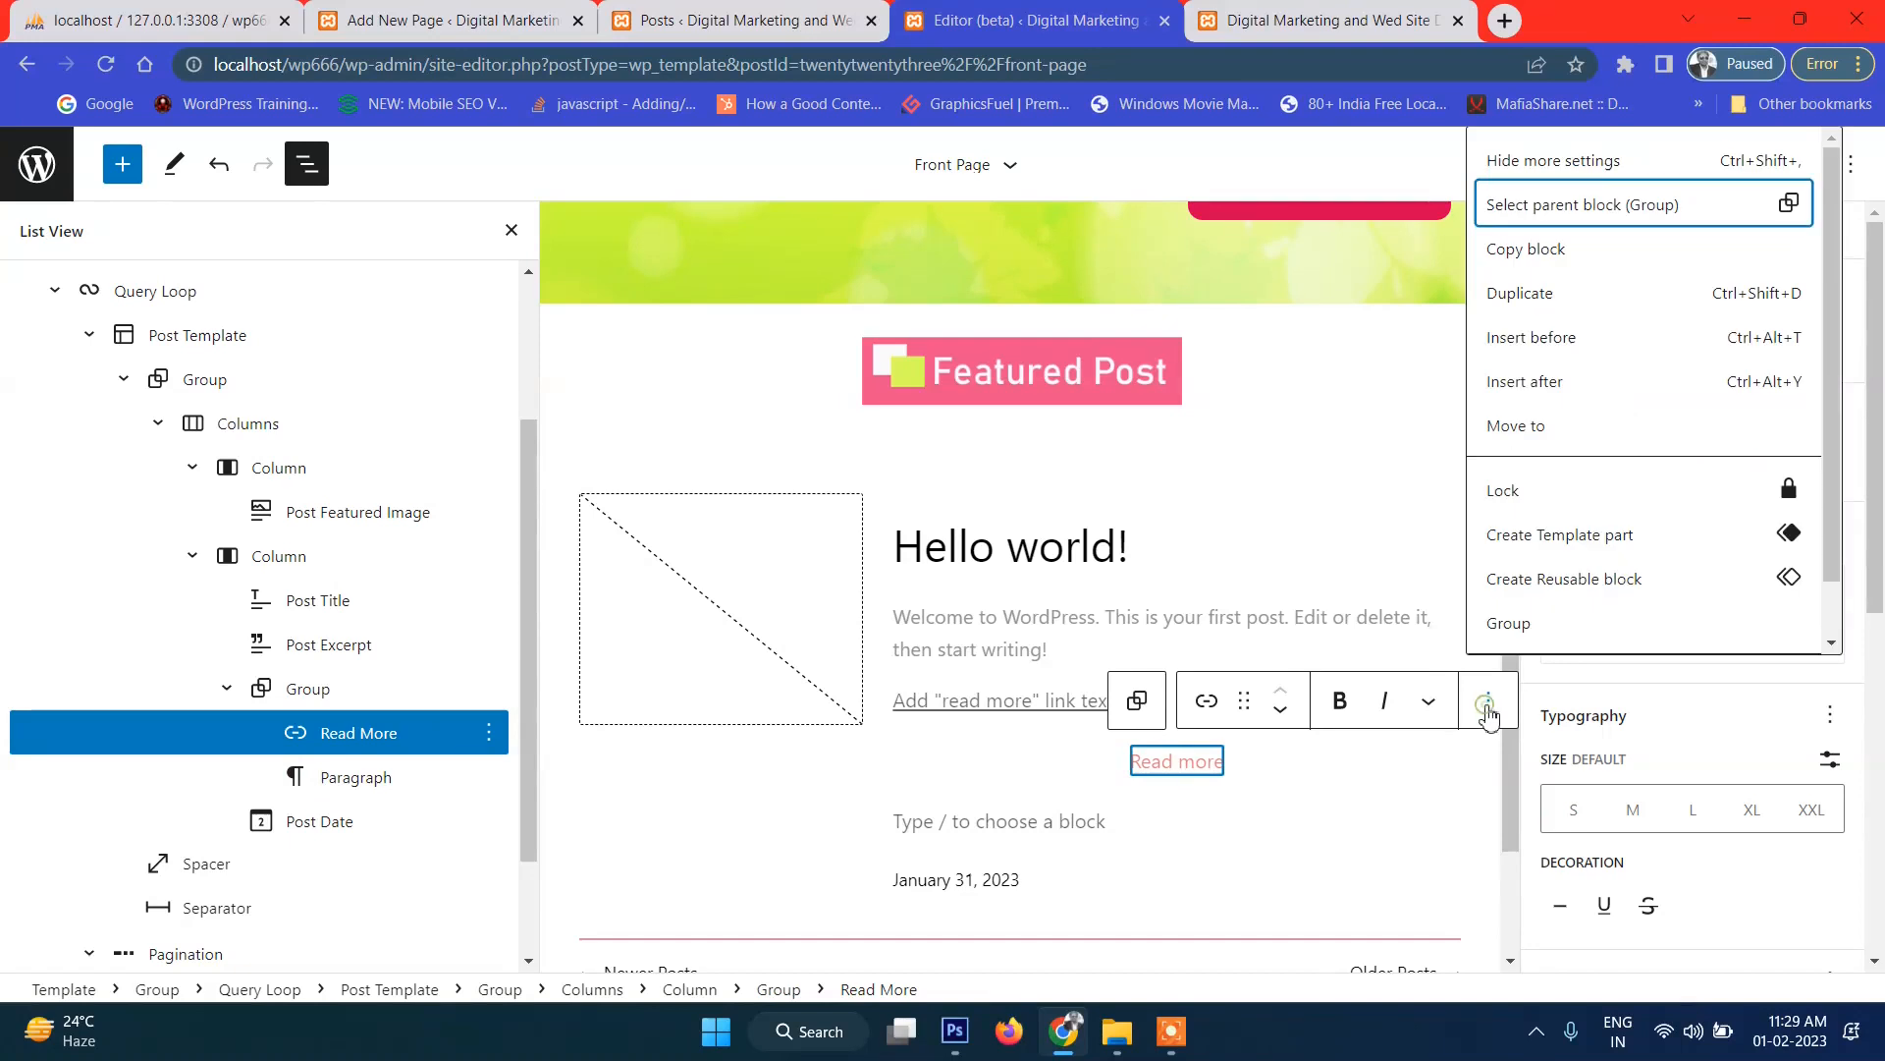
pyautogui.click(1565, 634)
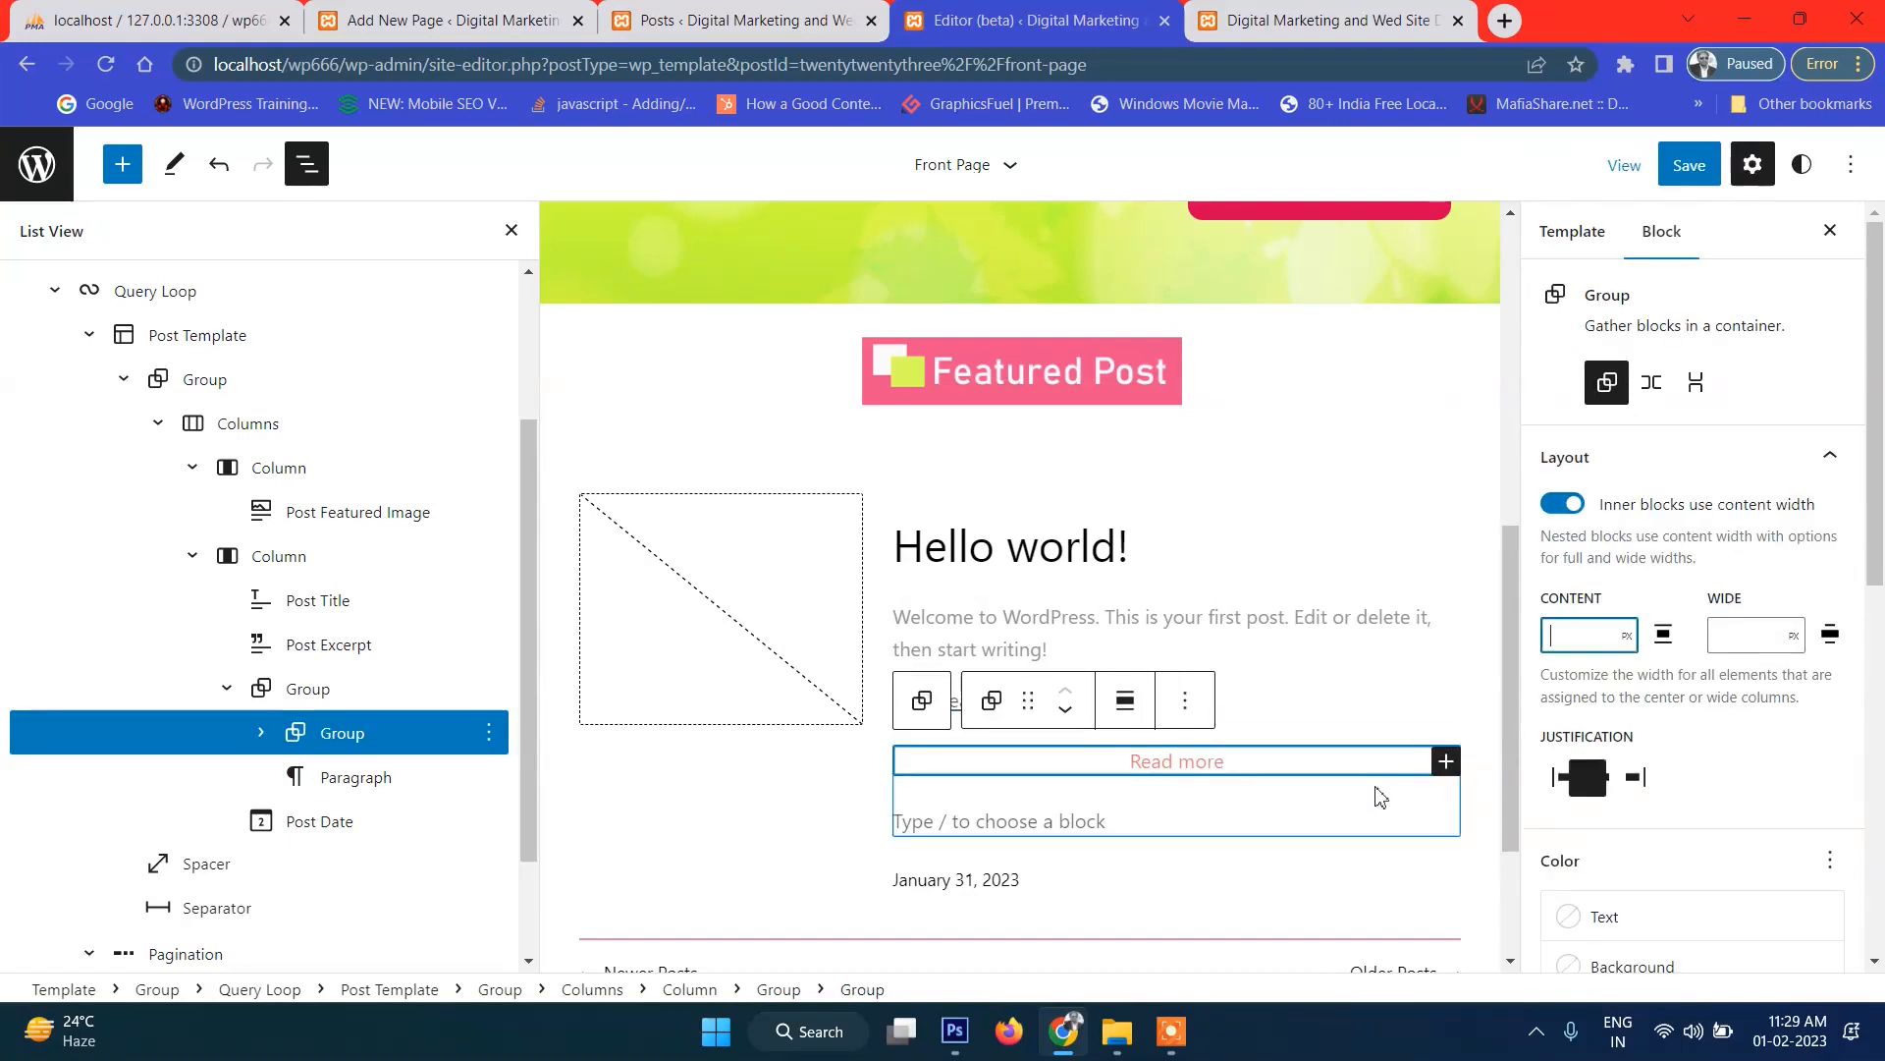
pyautogui.scroll(-2, 1415, 765)
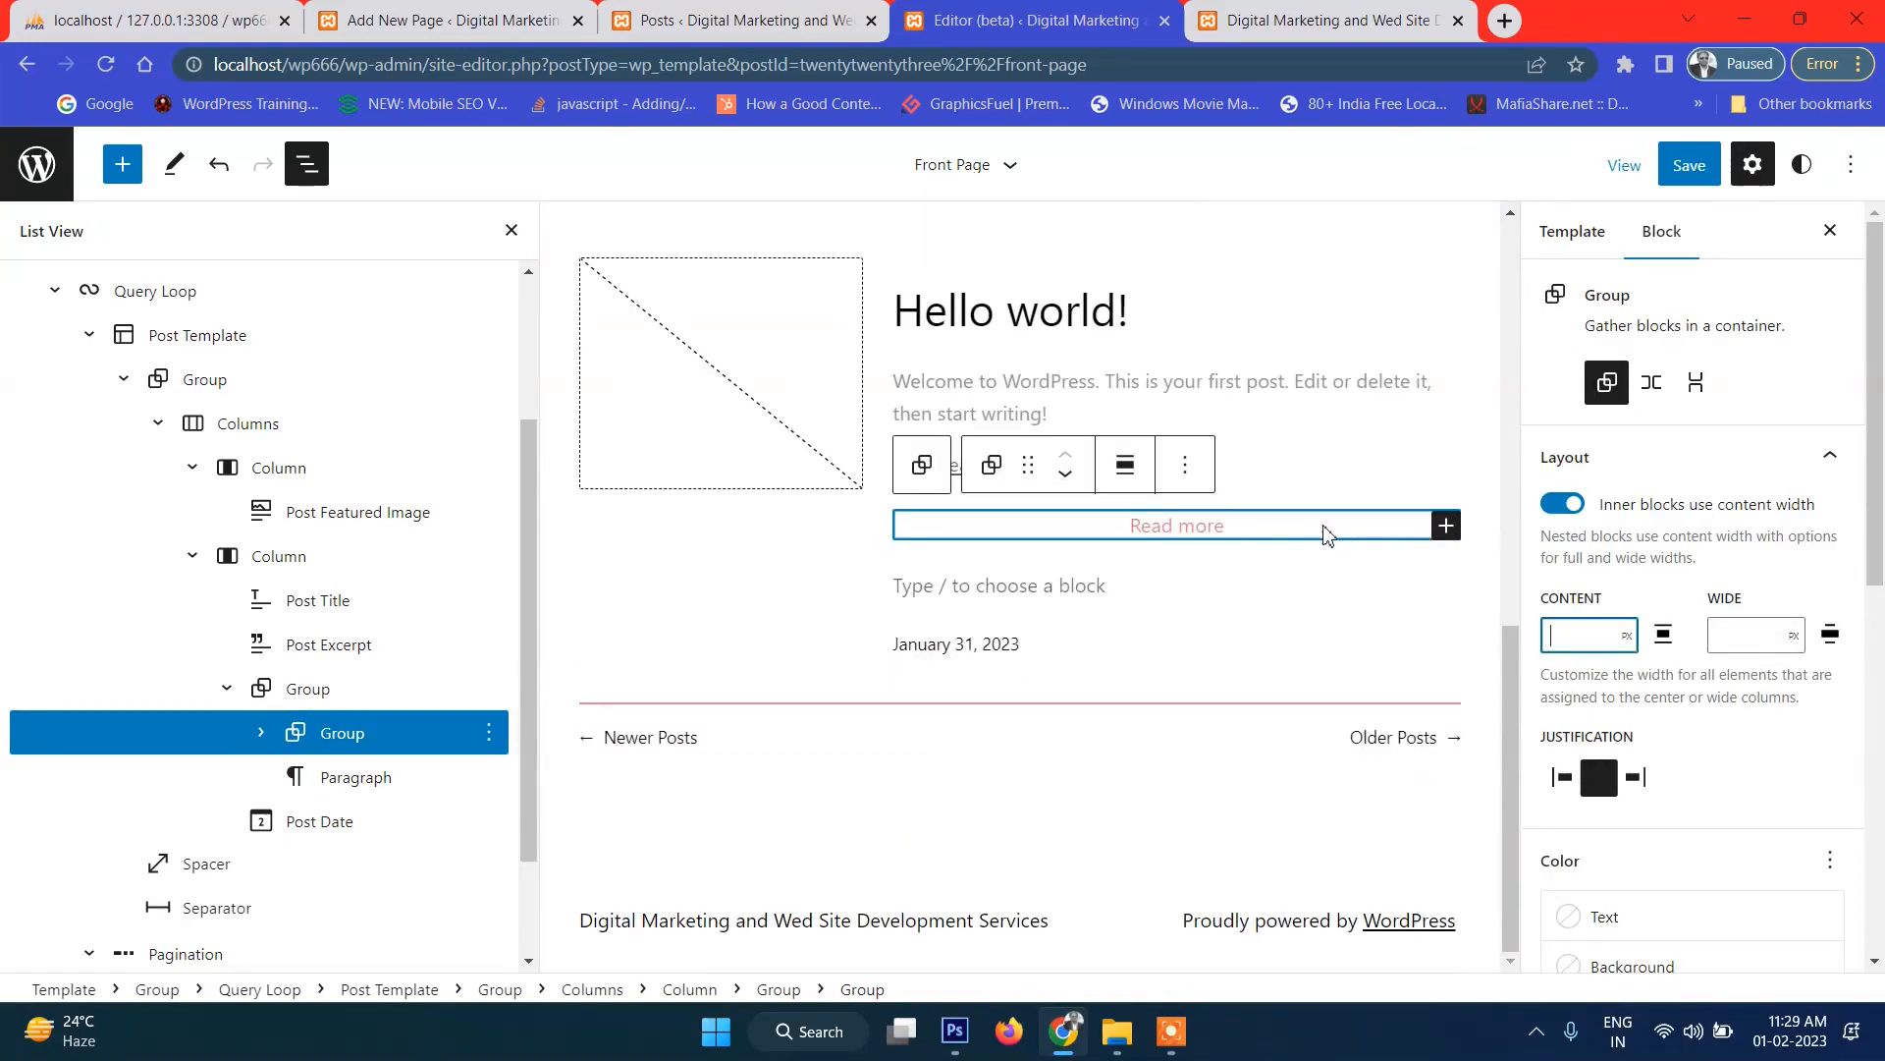
pyautogui.scroll(1, 1326, 535)
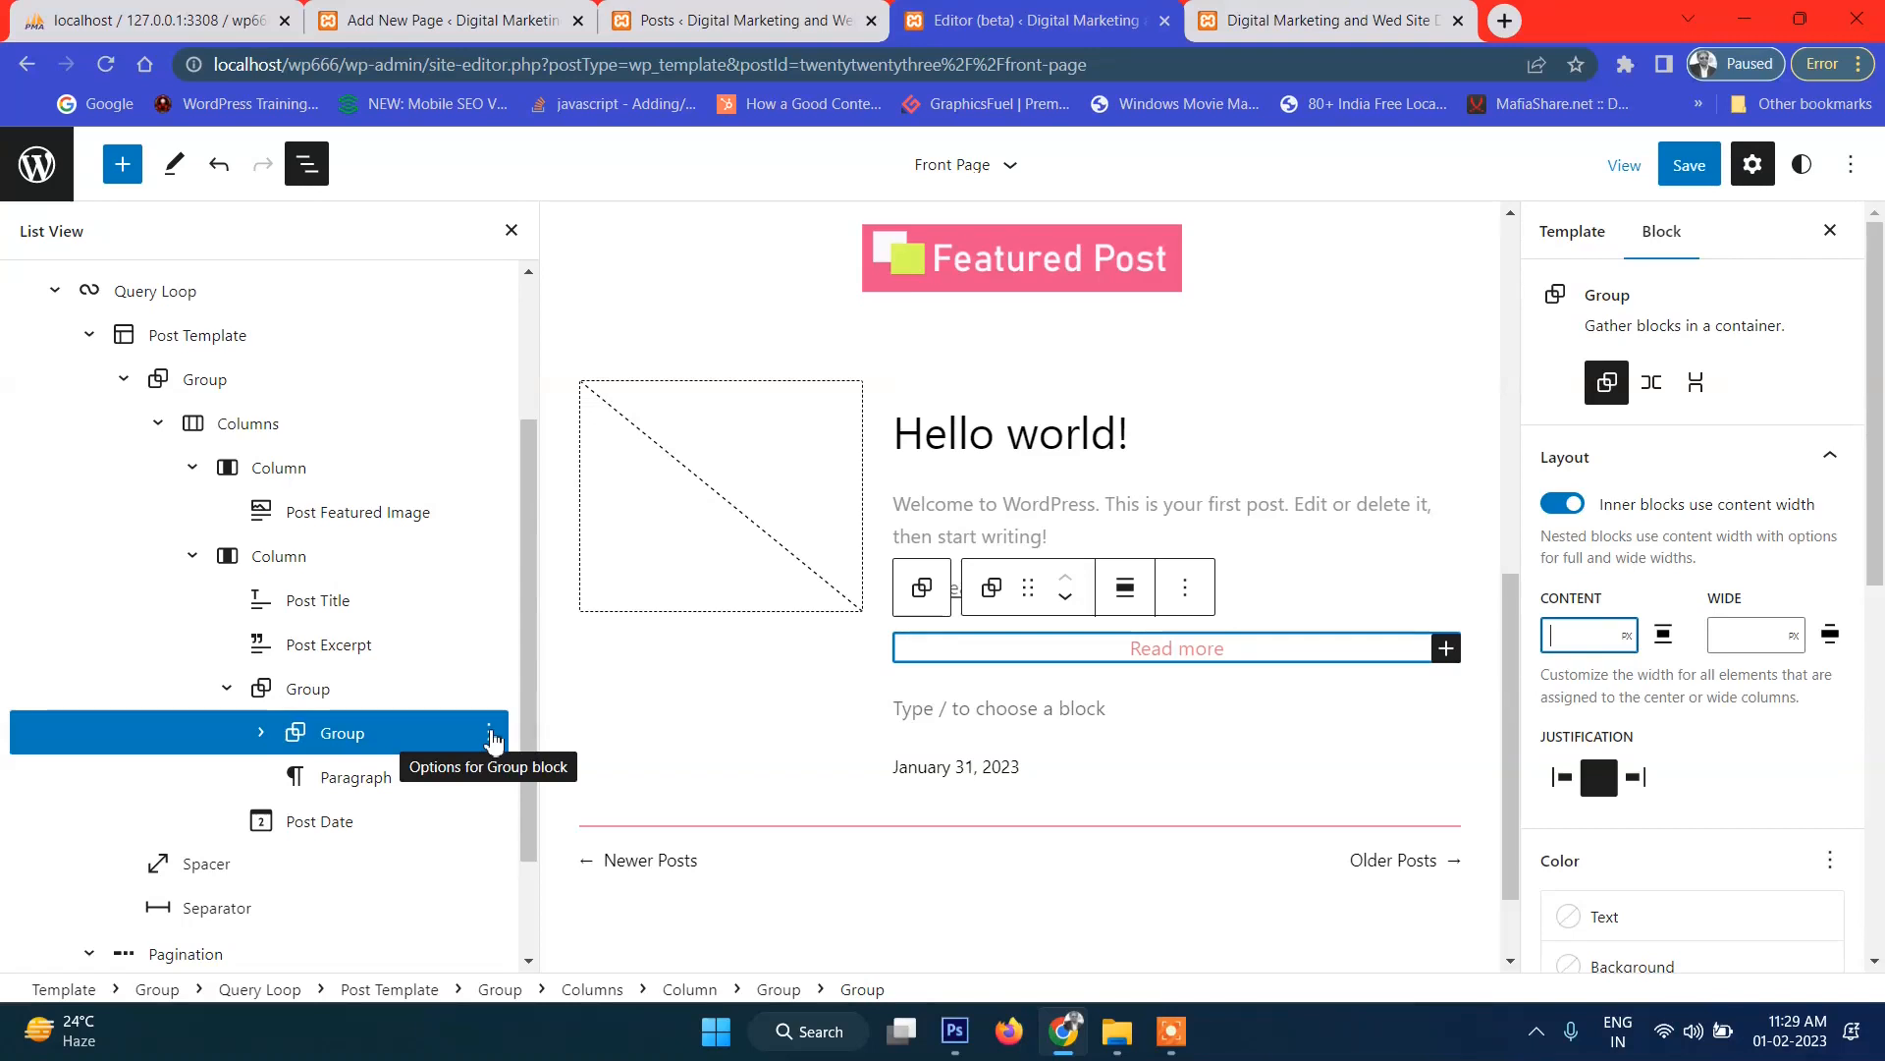
pyautogui.hotkey('ctrl', 'z')
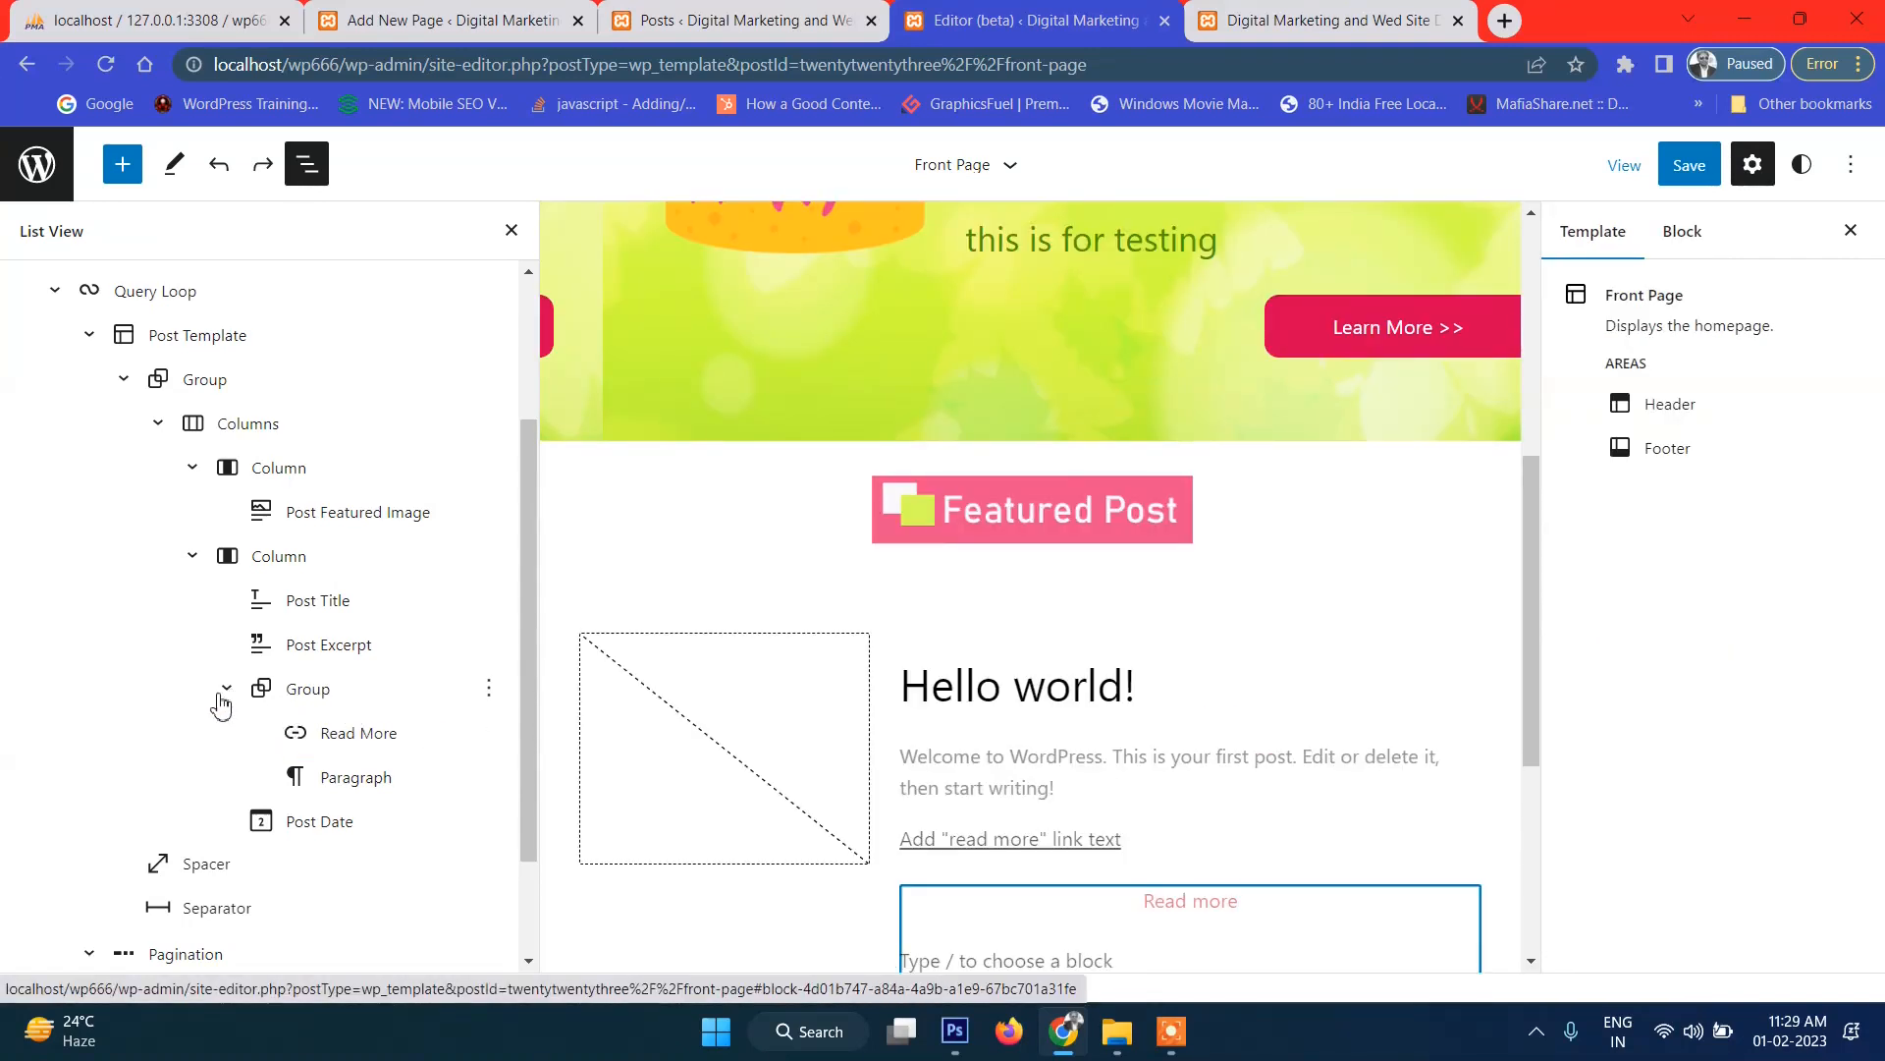
# Remove the empty paragraph beneath the Read More link.
pyautogui.click(404, 736)
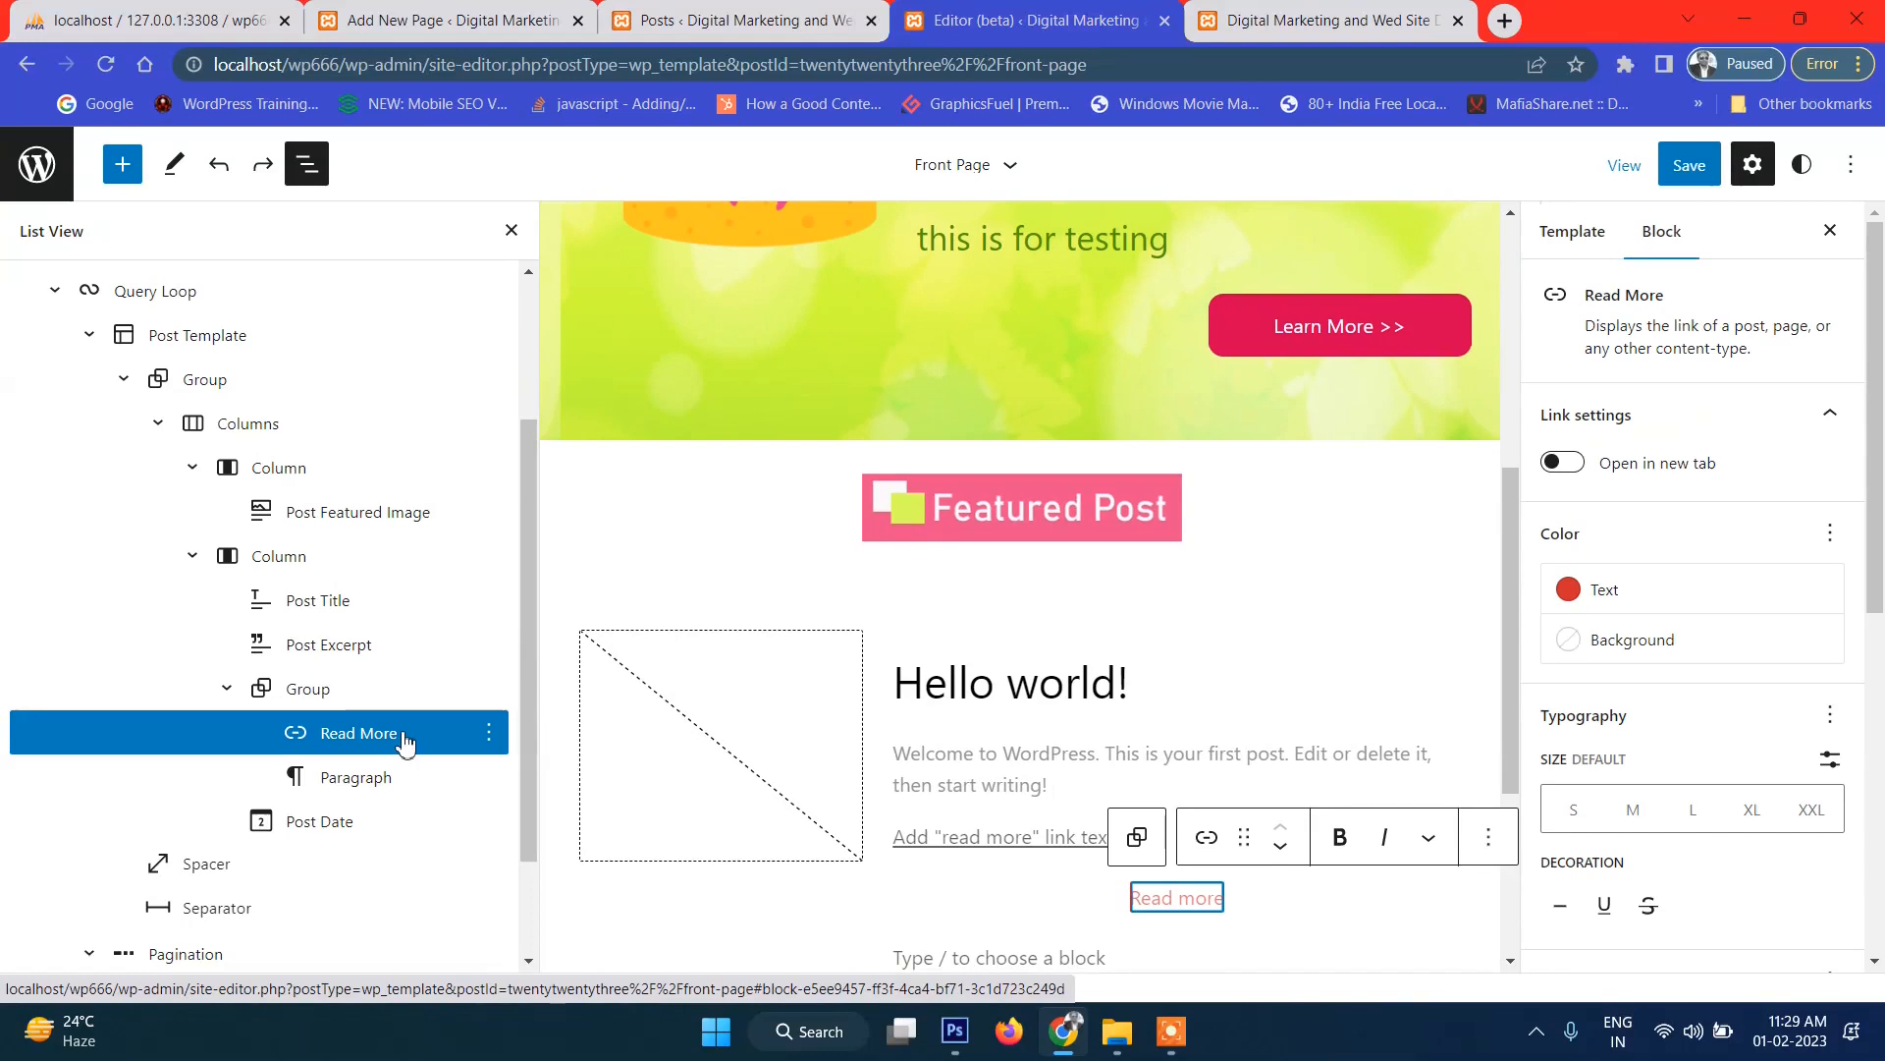
pyautogui.click(385, 783)
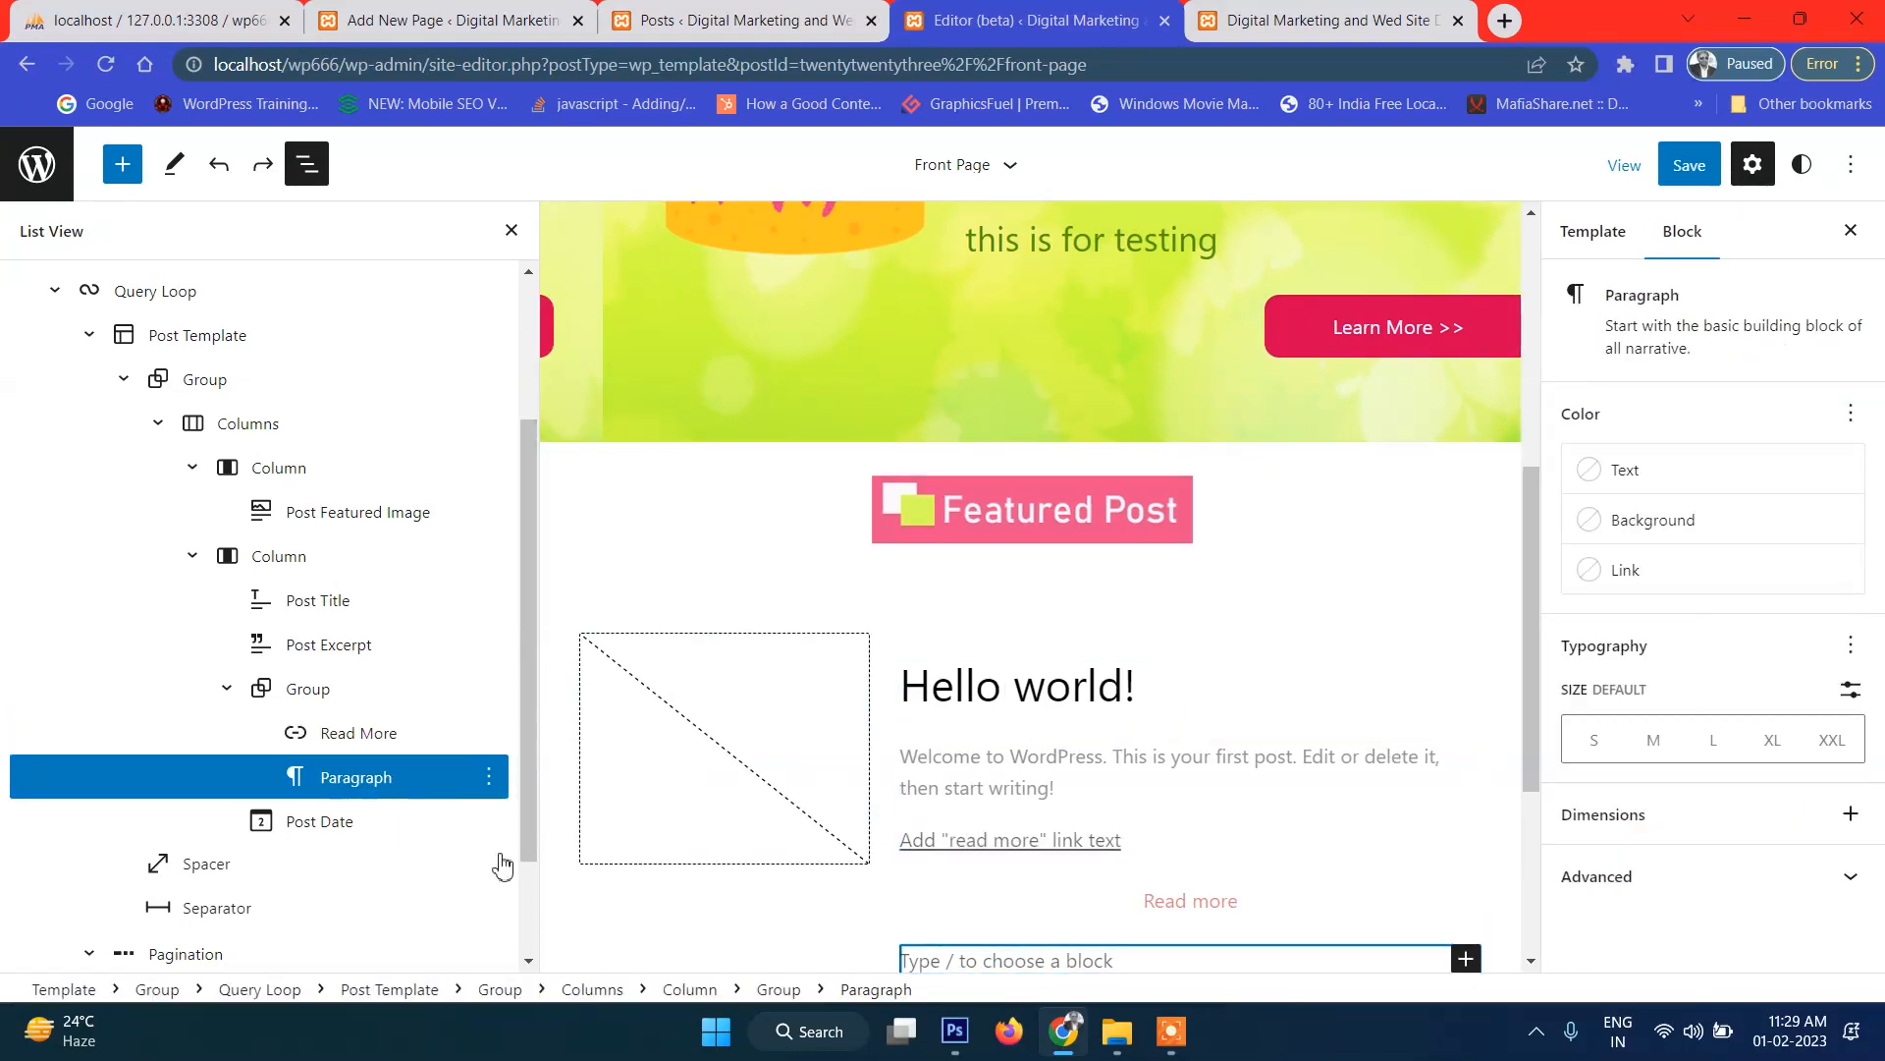
pyautogui.click(488, 777)
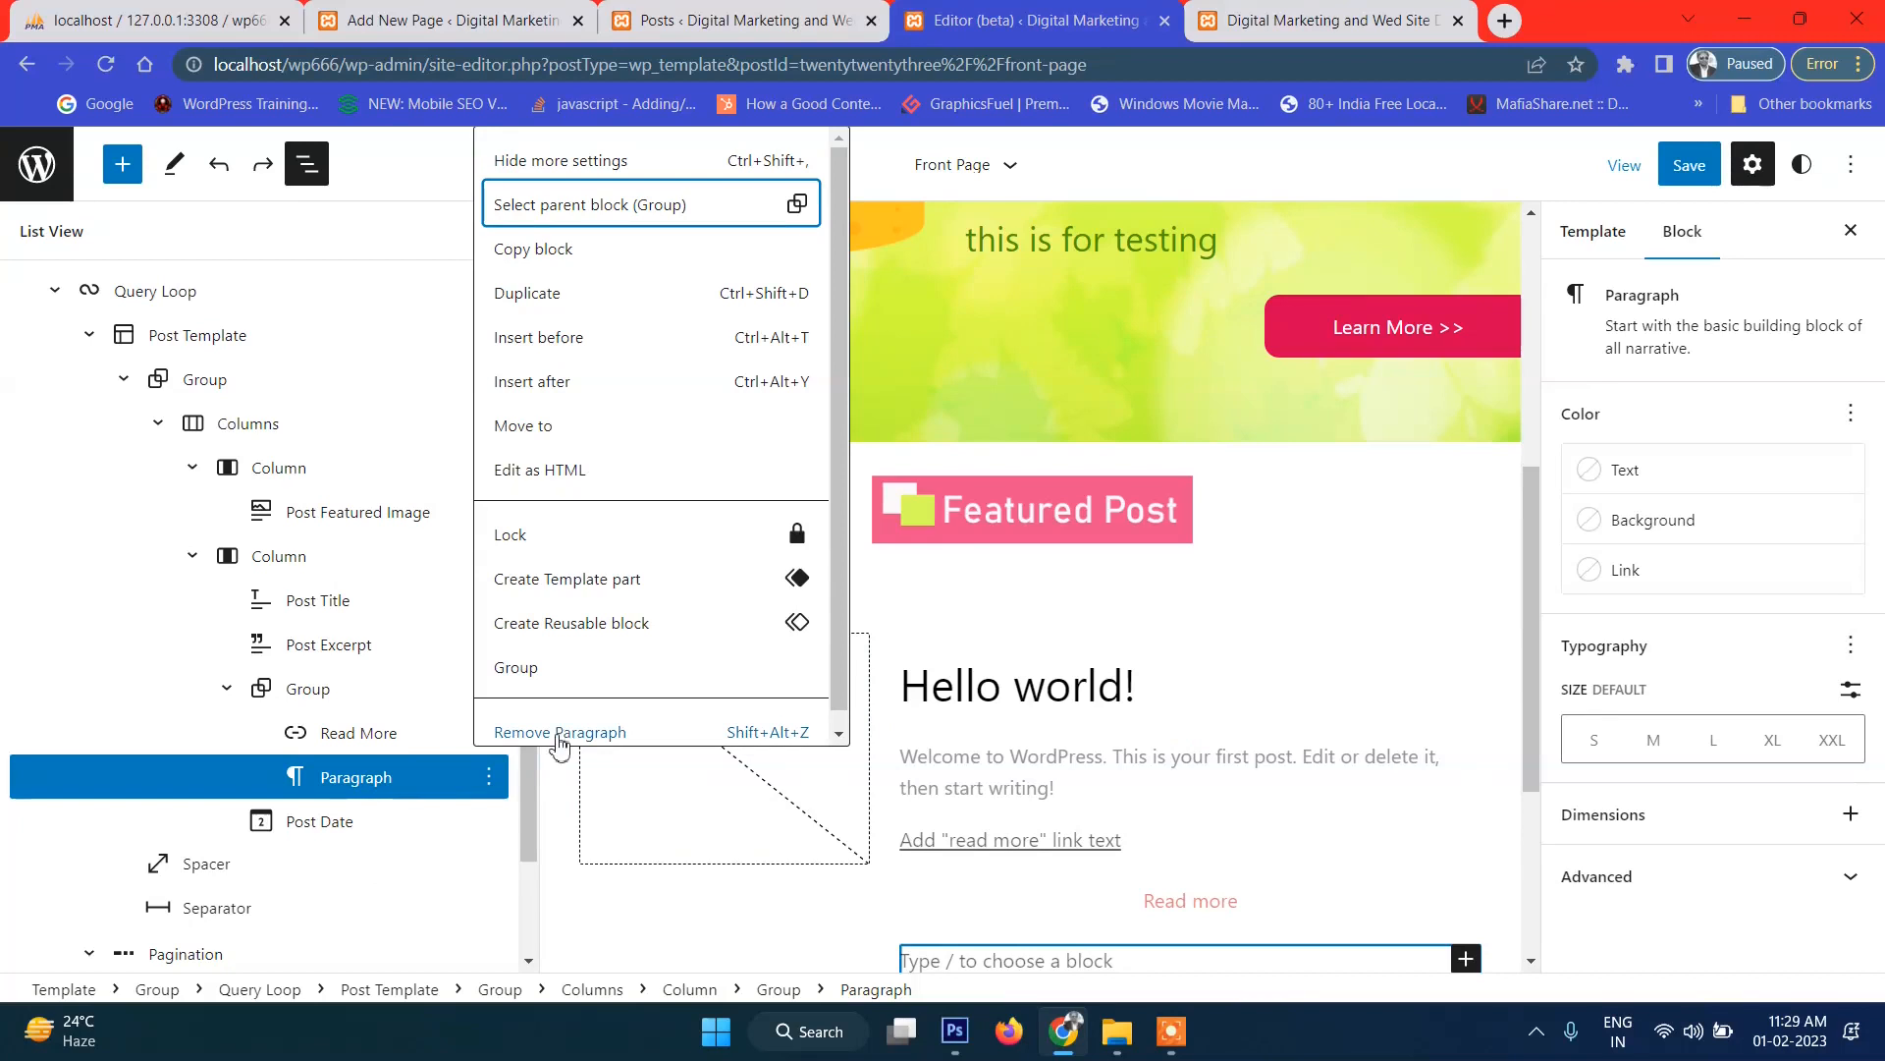
pyautogui.click(562, 733)
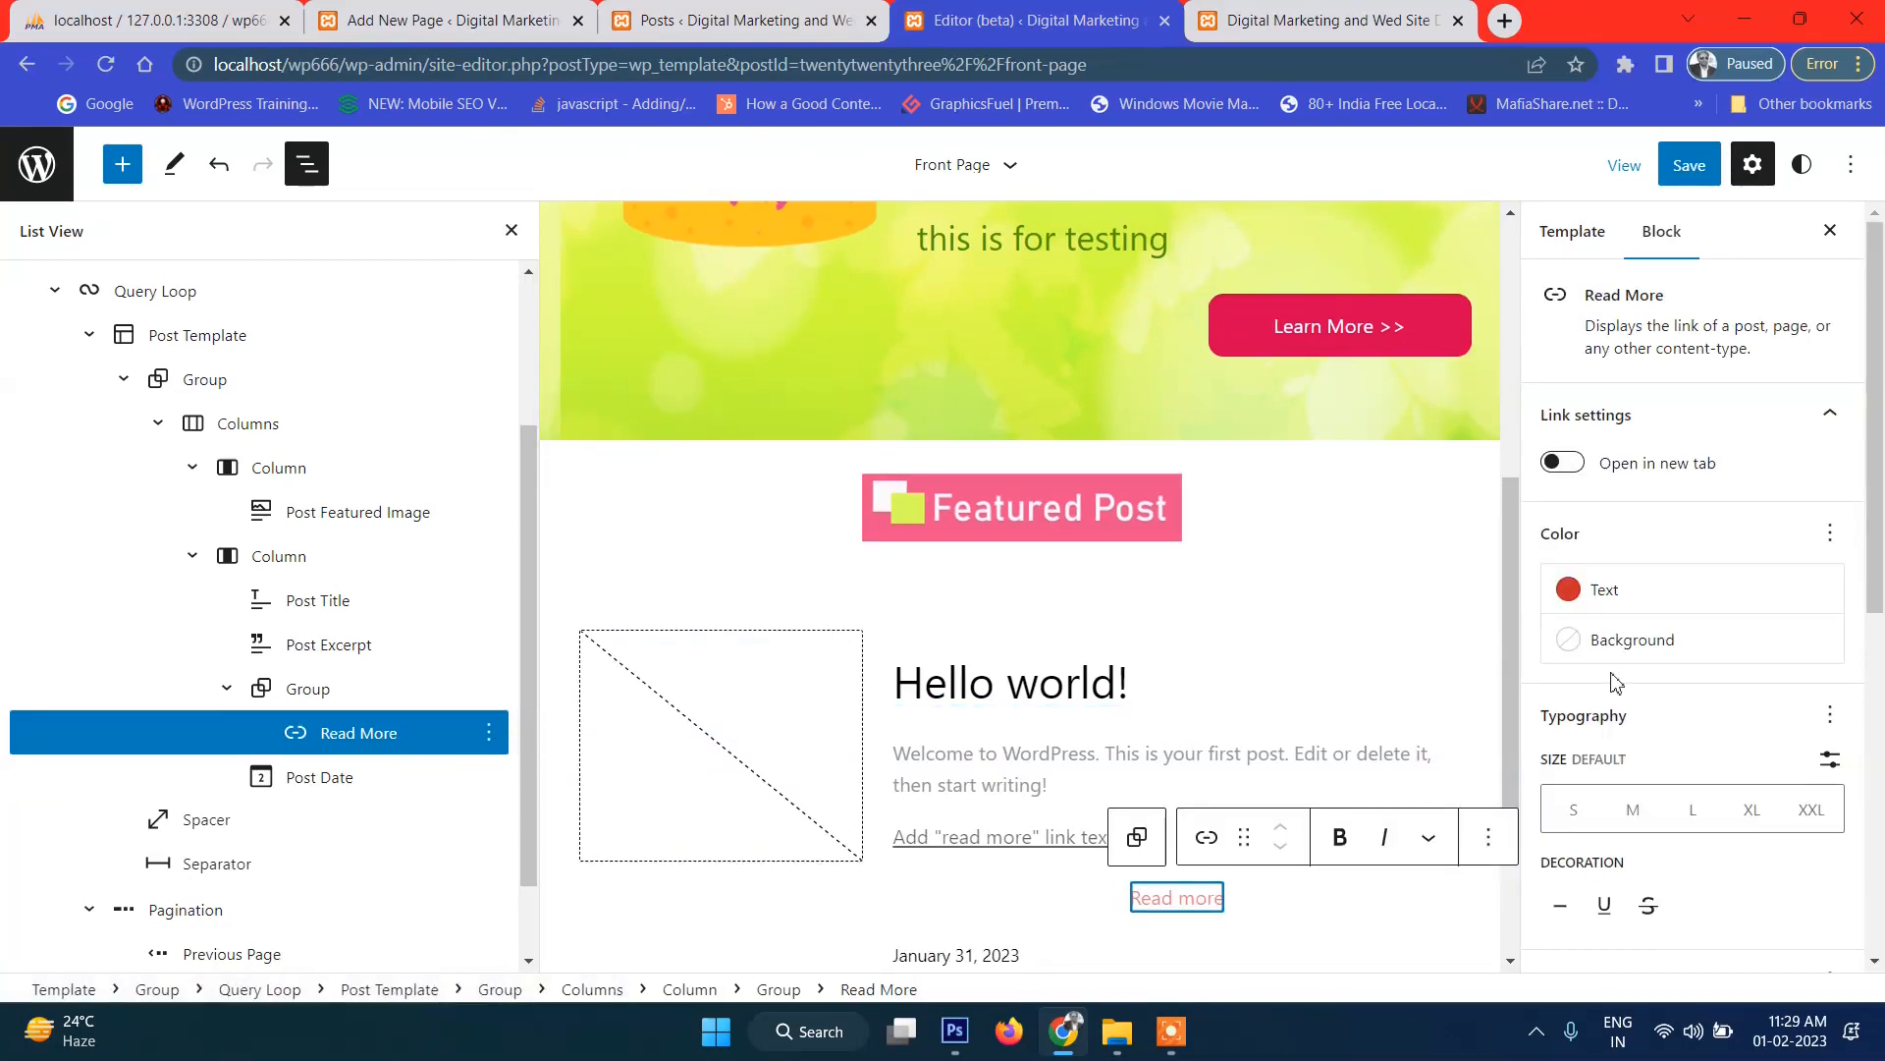
pyautogui.scroll(-2, 1659, 663)
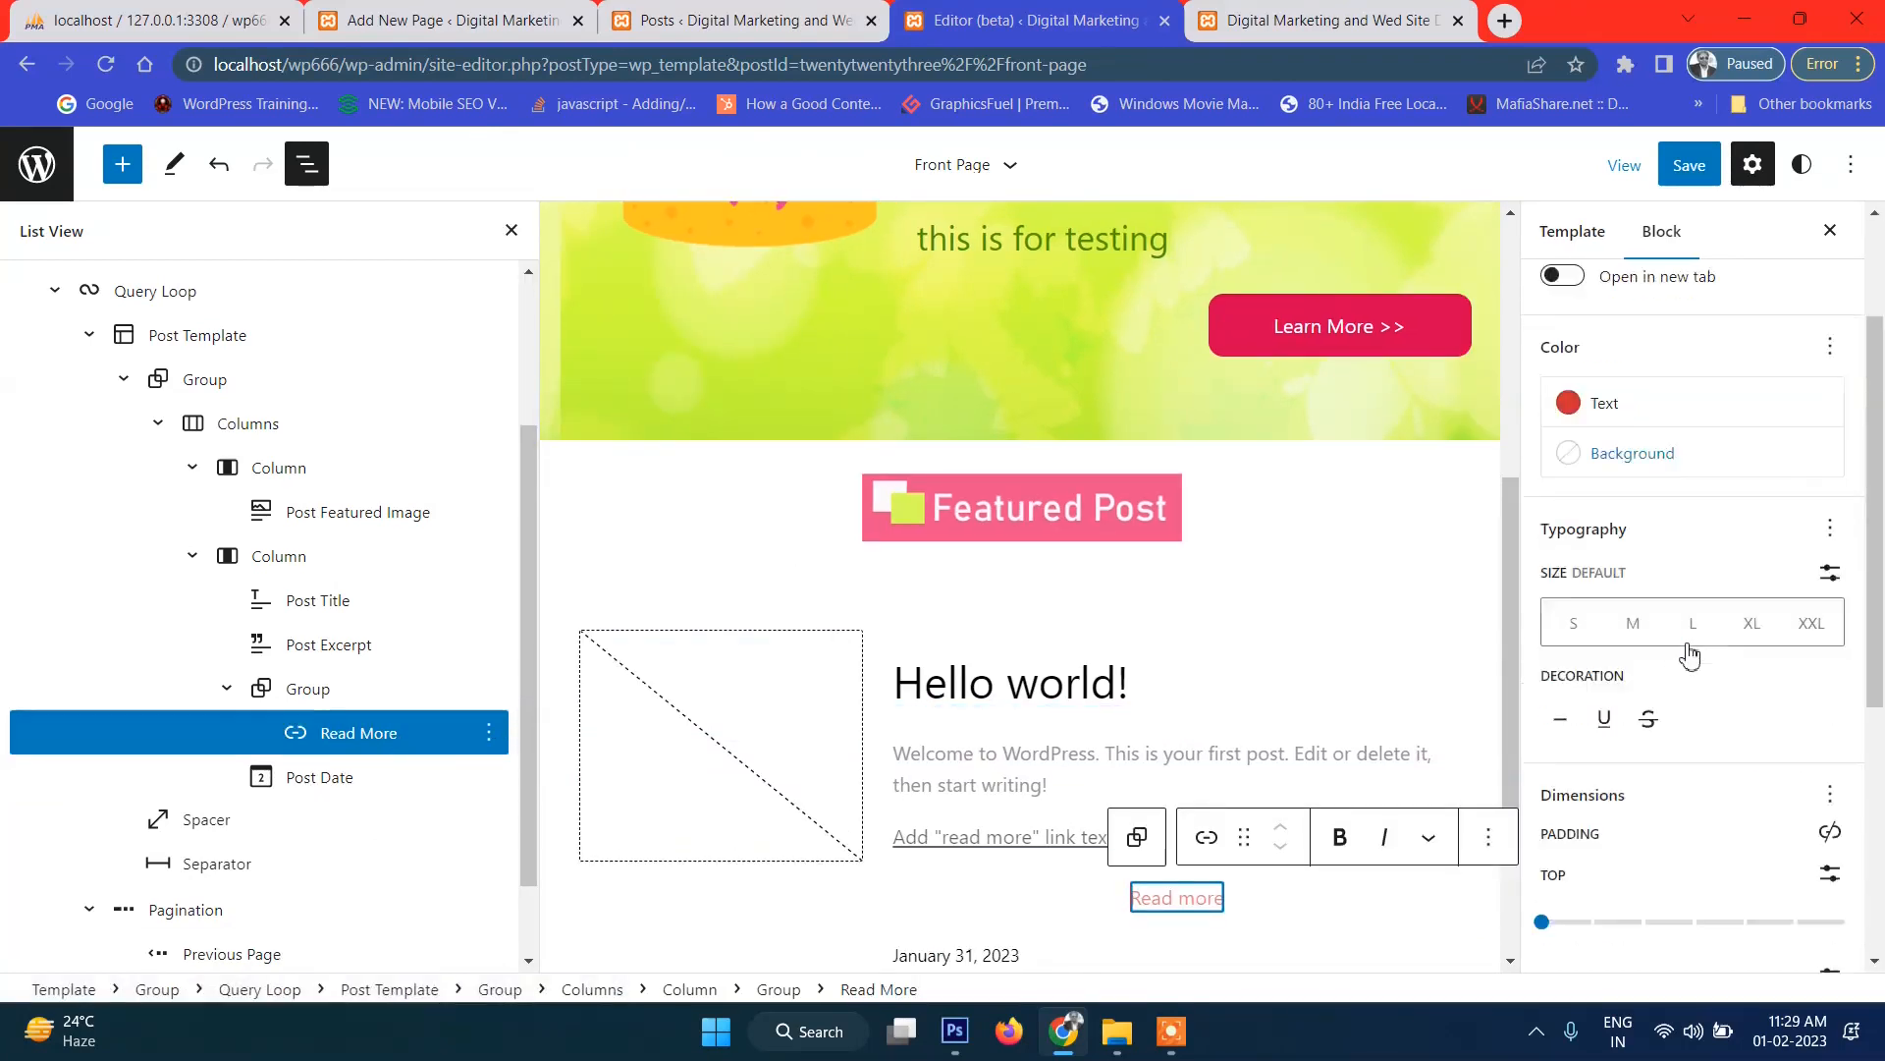
# Remove the whole group containing the Read More link from the text column.
pyautogui.click(349, 692)
pyautogui.scroll(-4, 1748, 805)
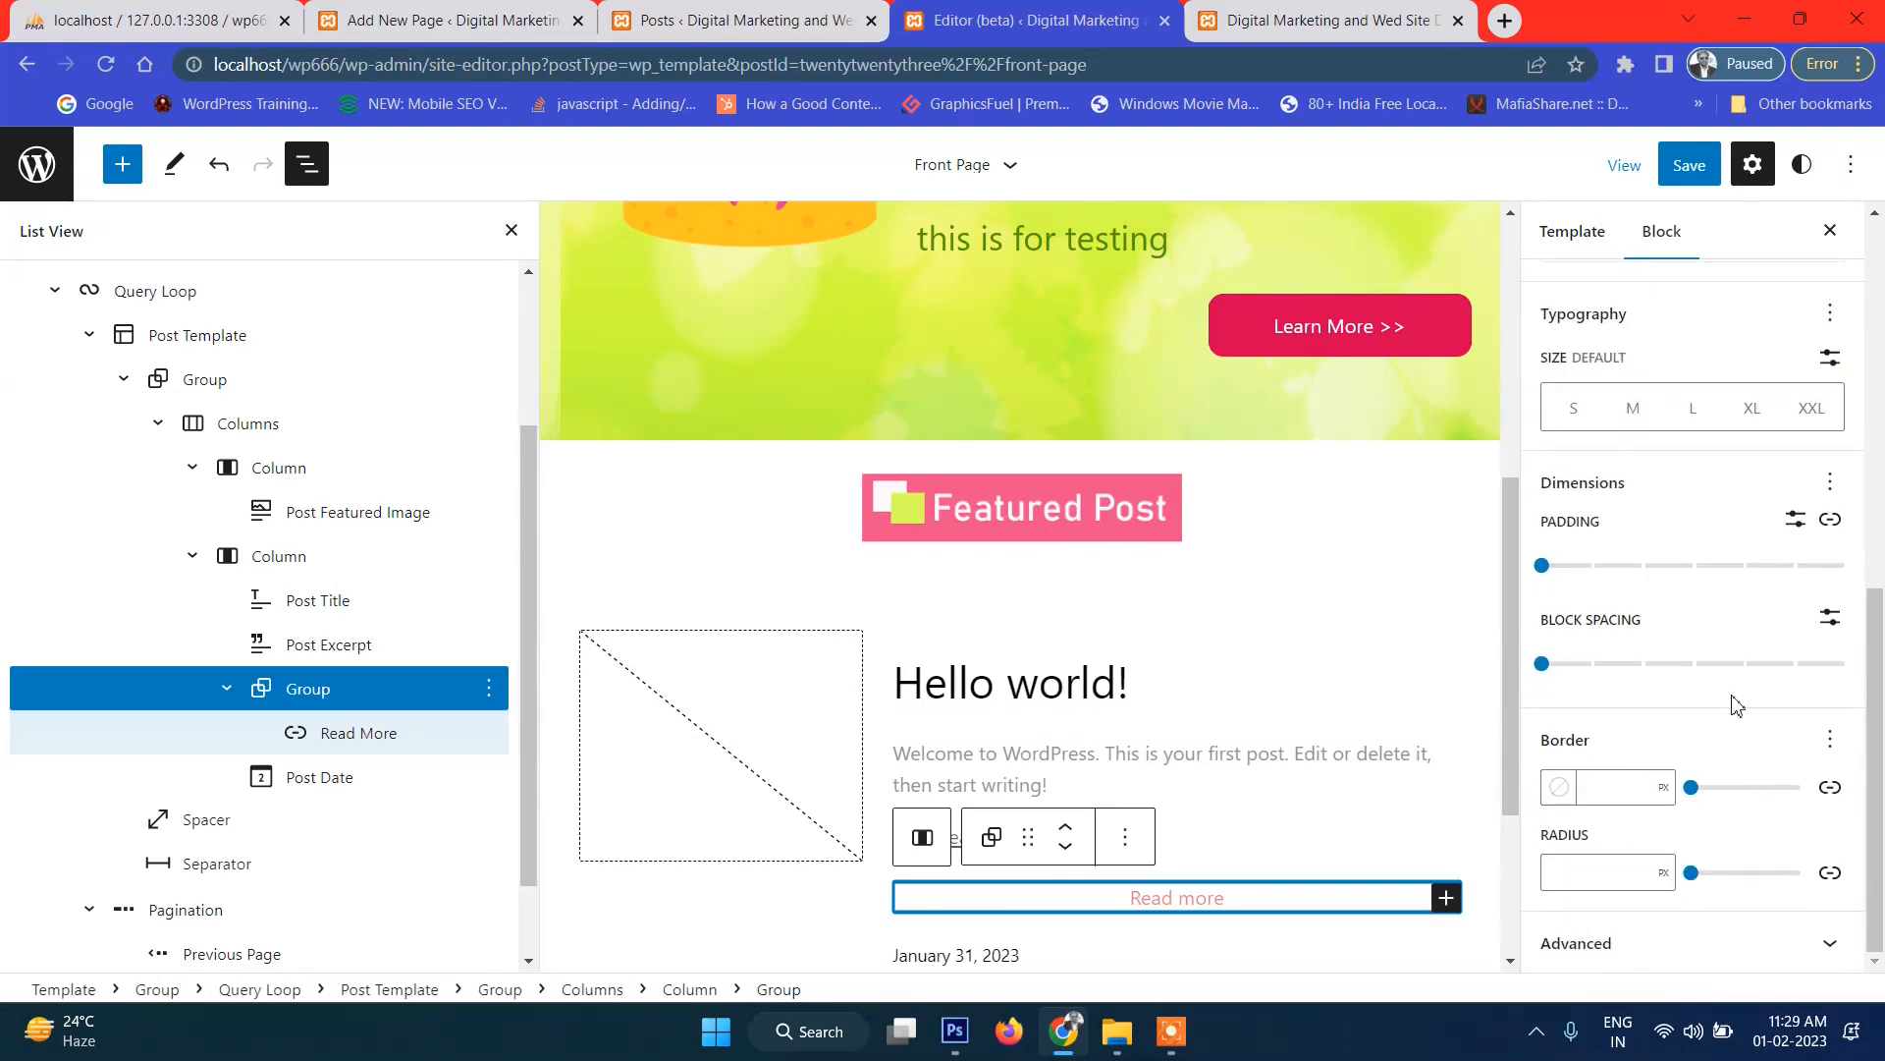
pyautogui.click(923, 838)
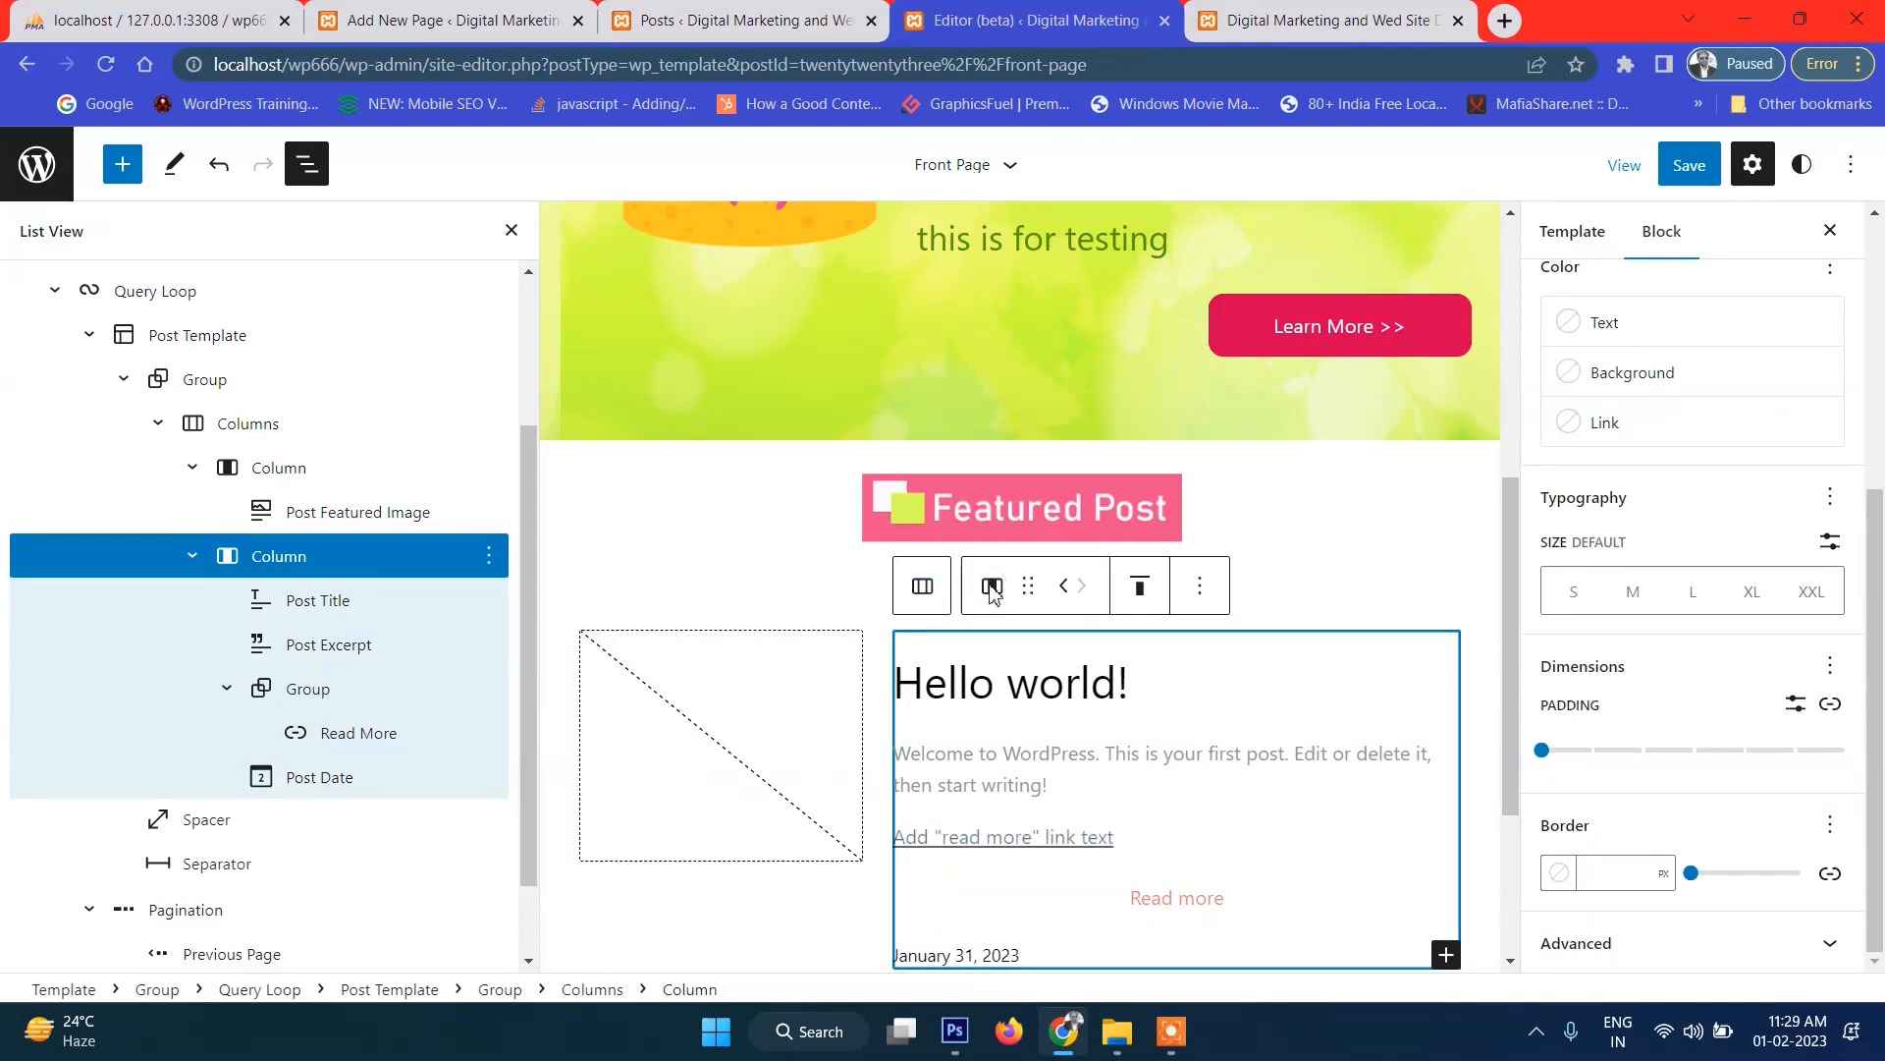
pyautogui.scroll(-3, 1057, 753)
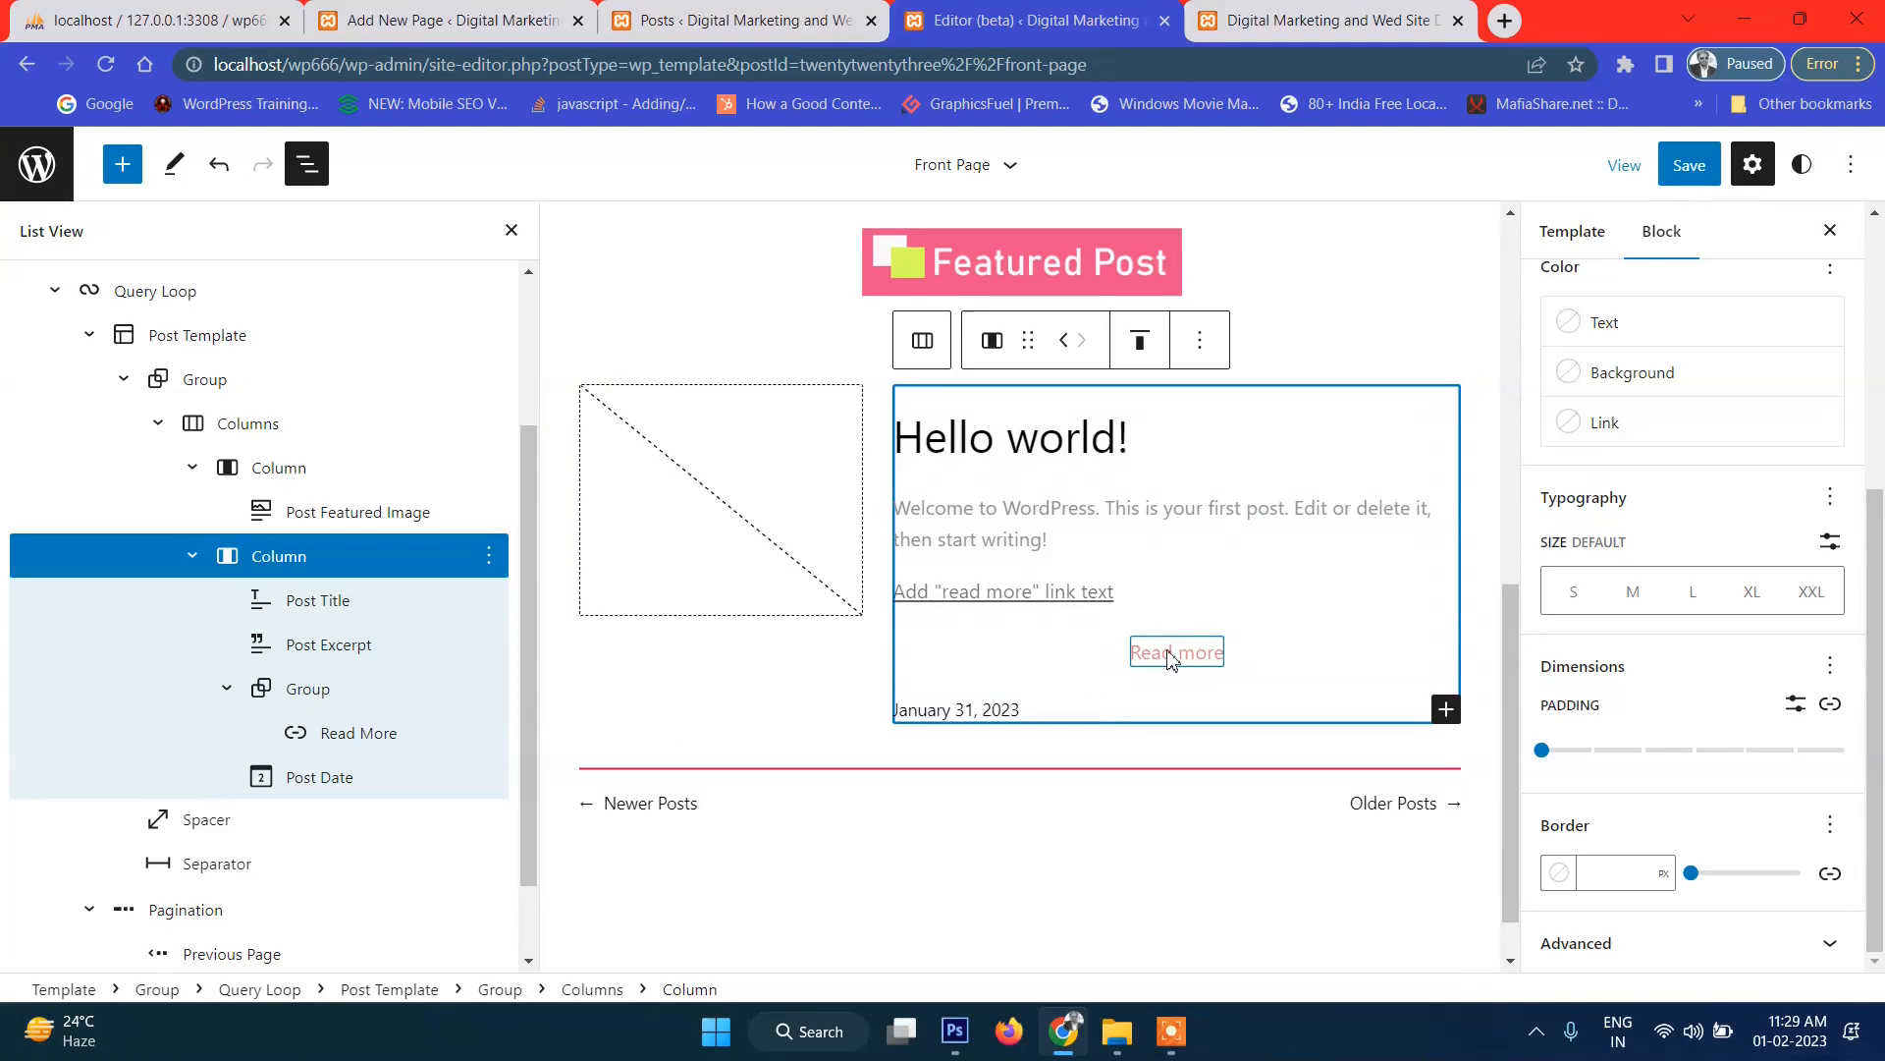
pyautogui.click(312, 690)
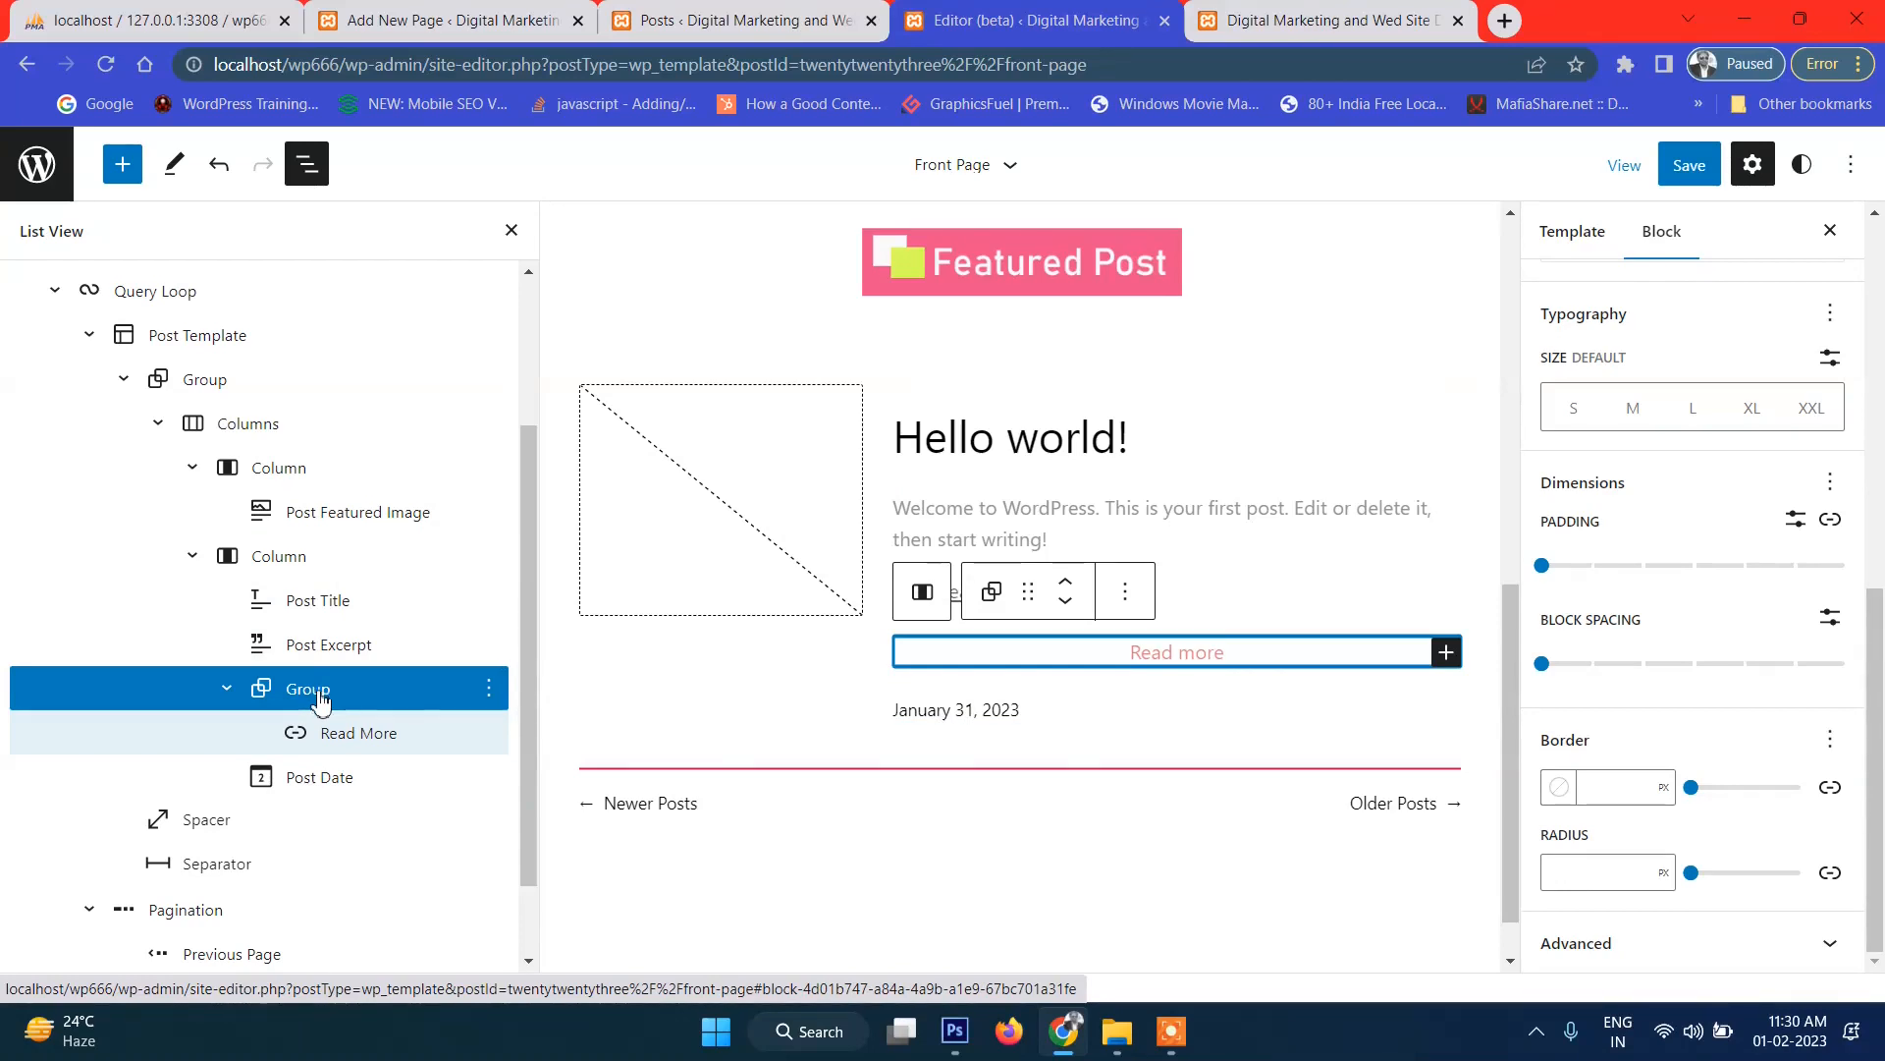
pyautogui.click(488, 688)
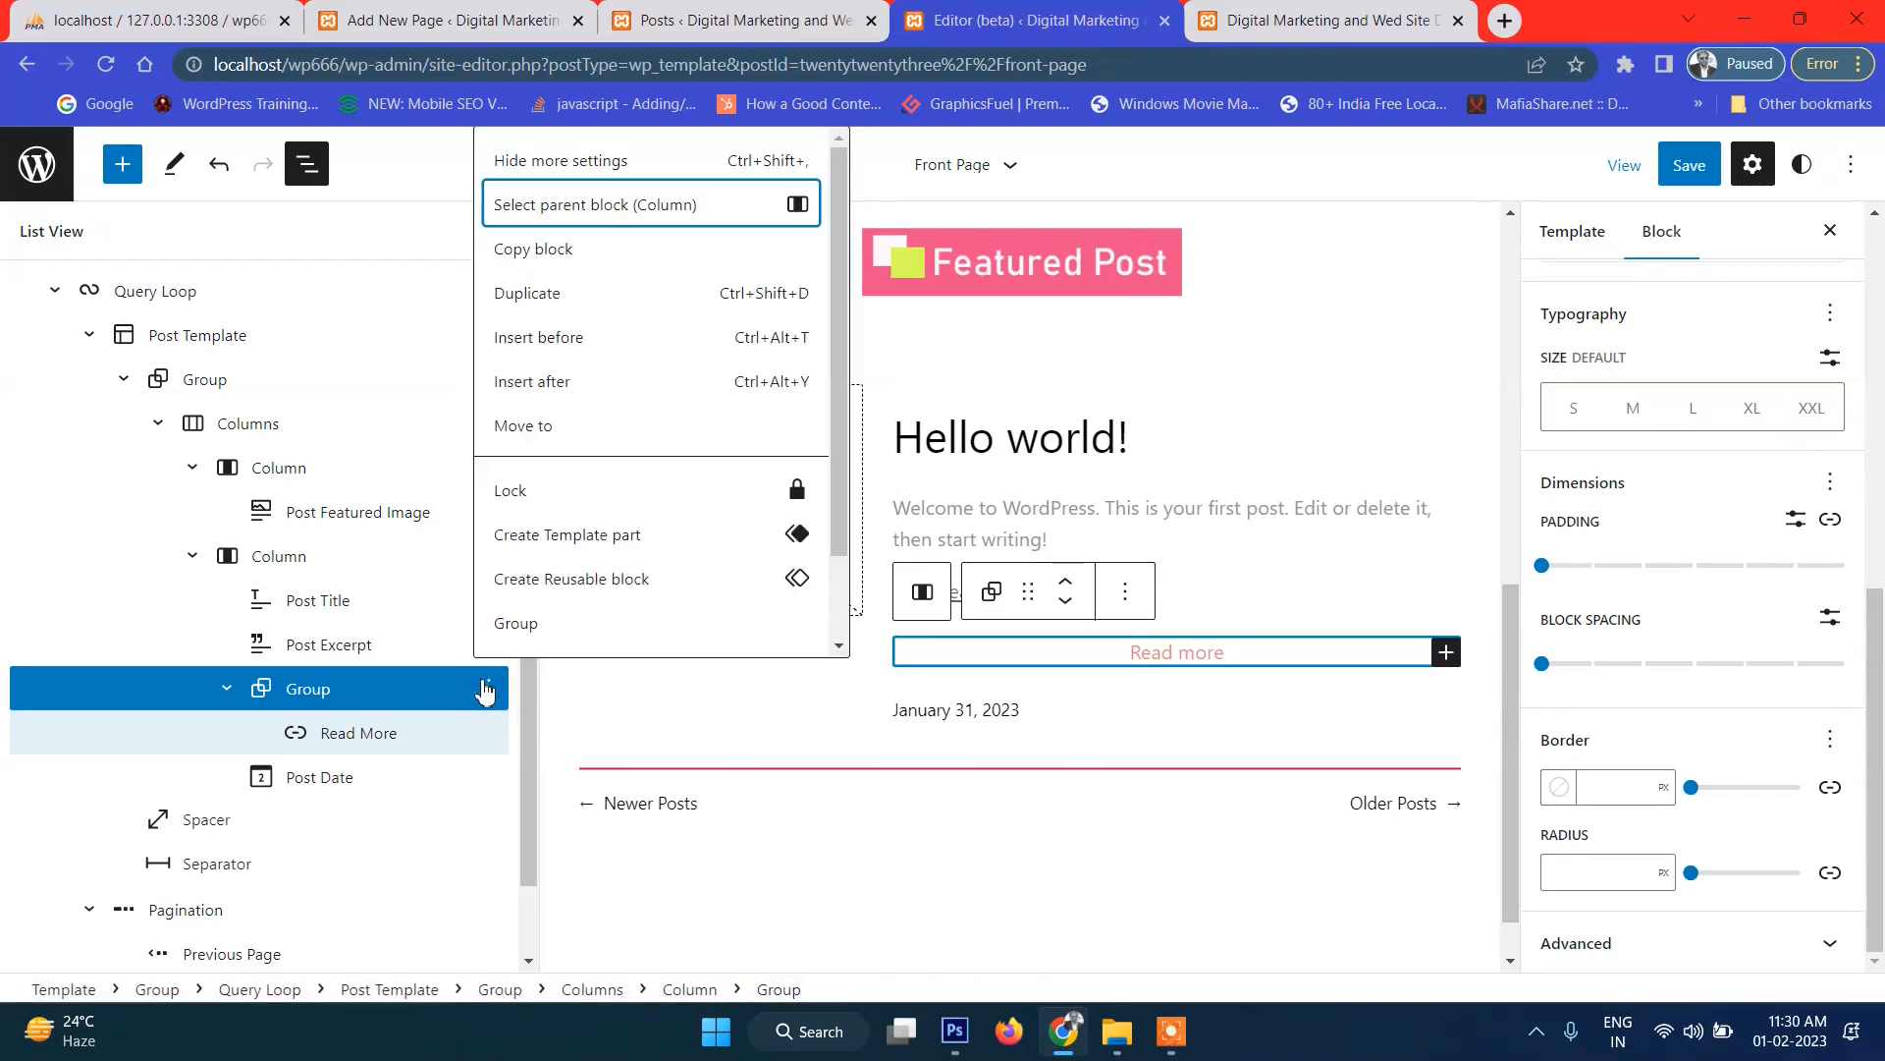
pyautogui.scroll(-2, 641, 501)
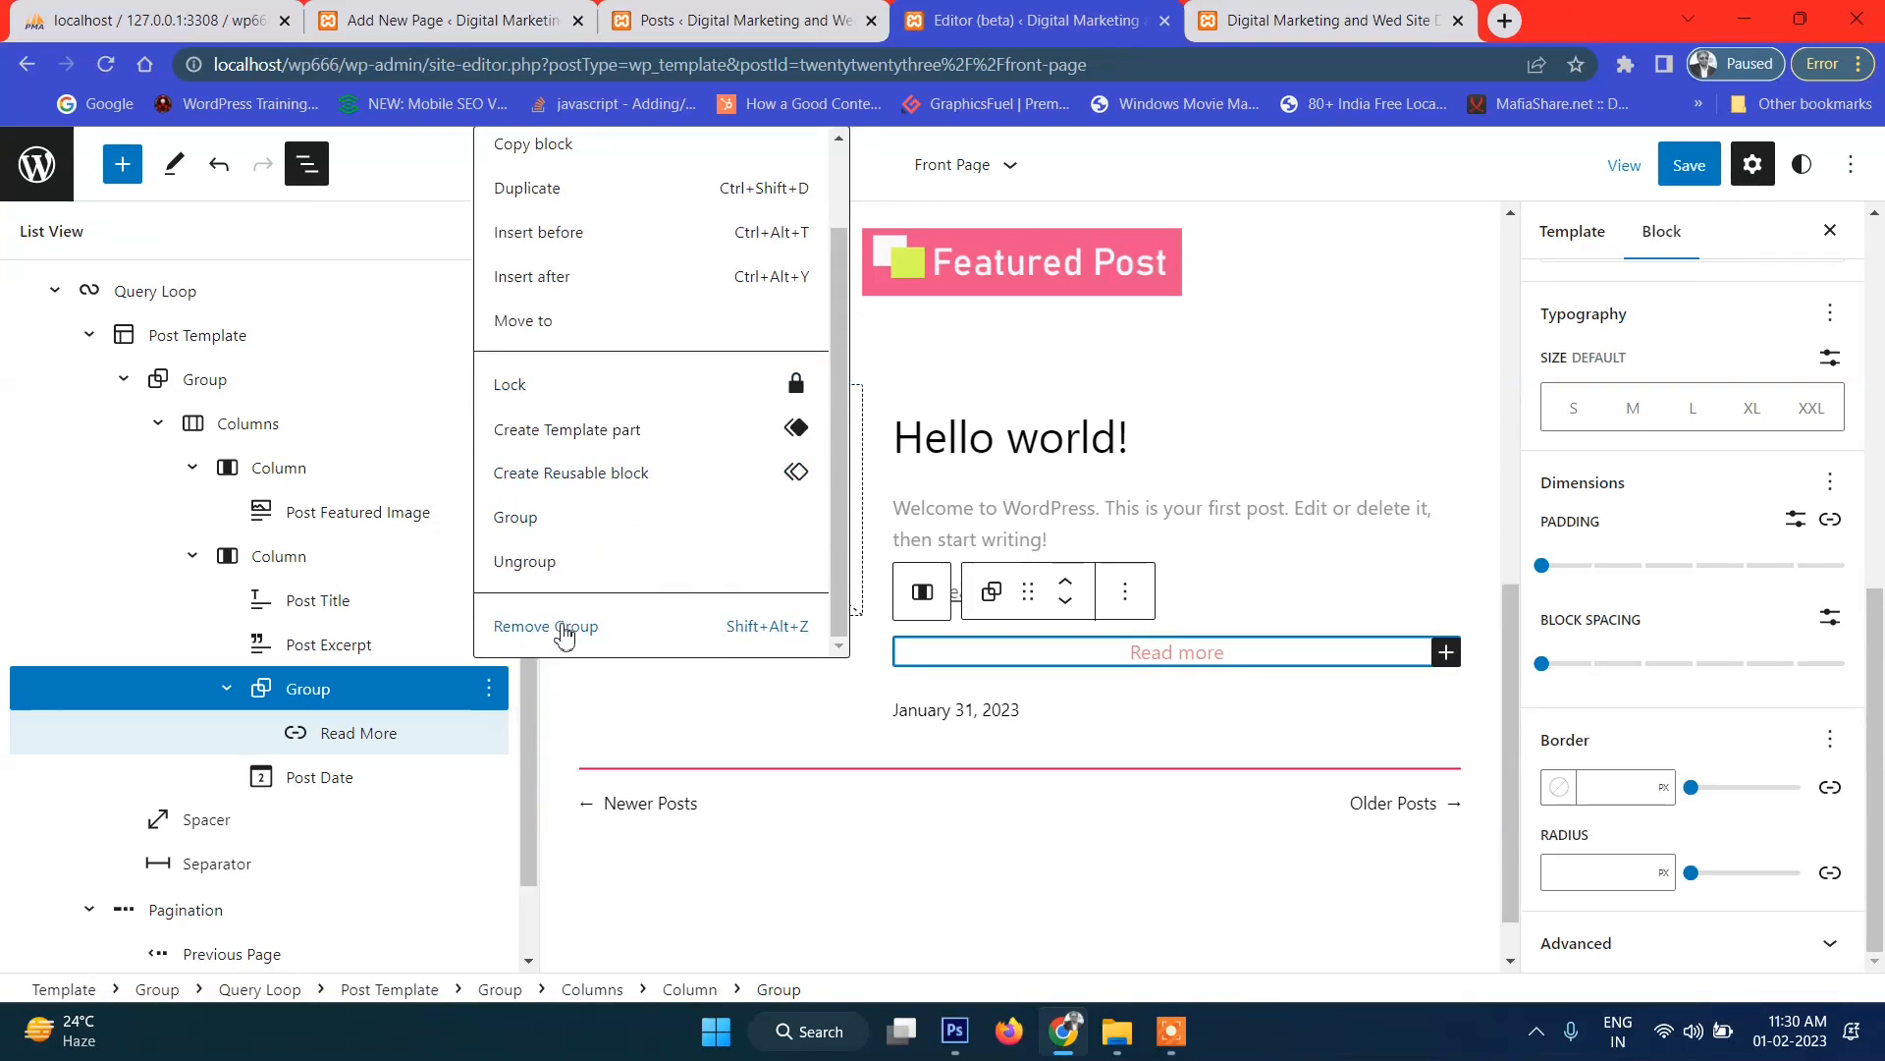
pyautogui.click(564, 634)
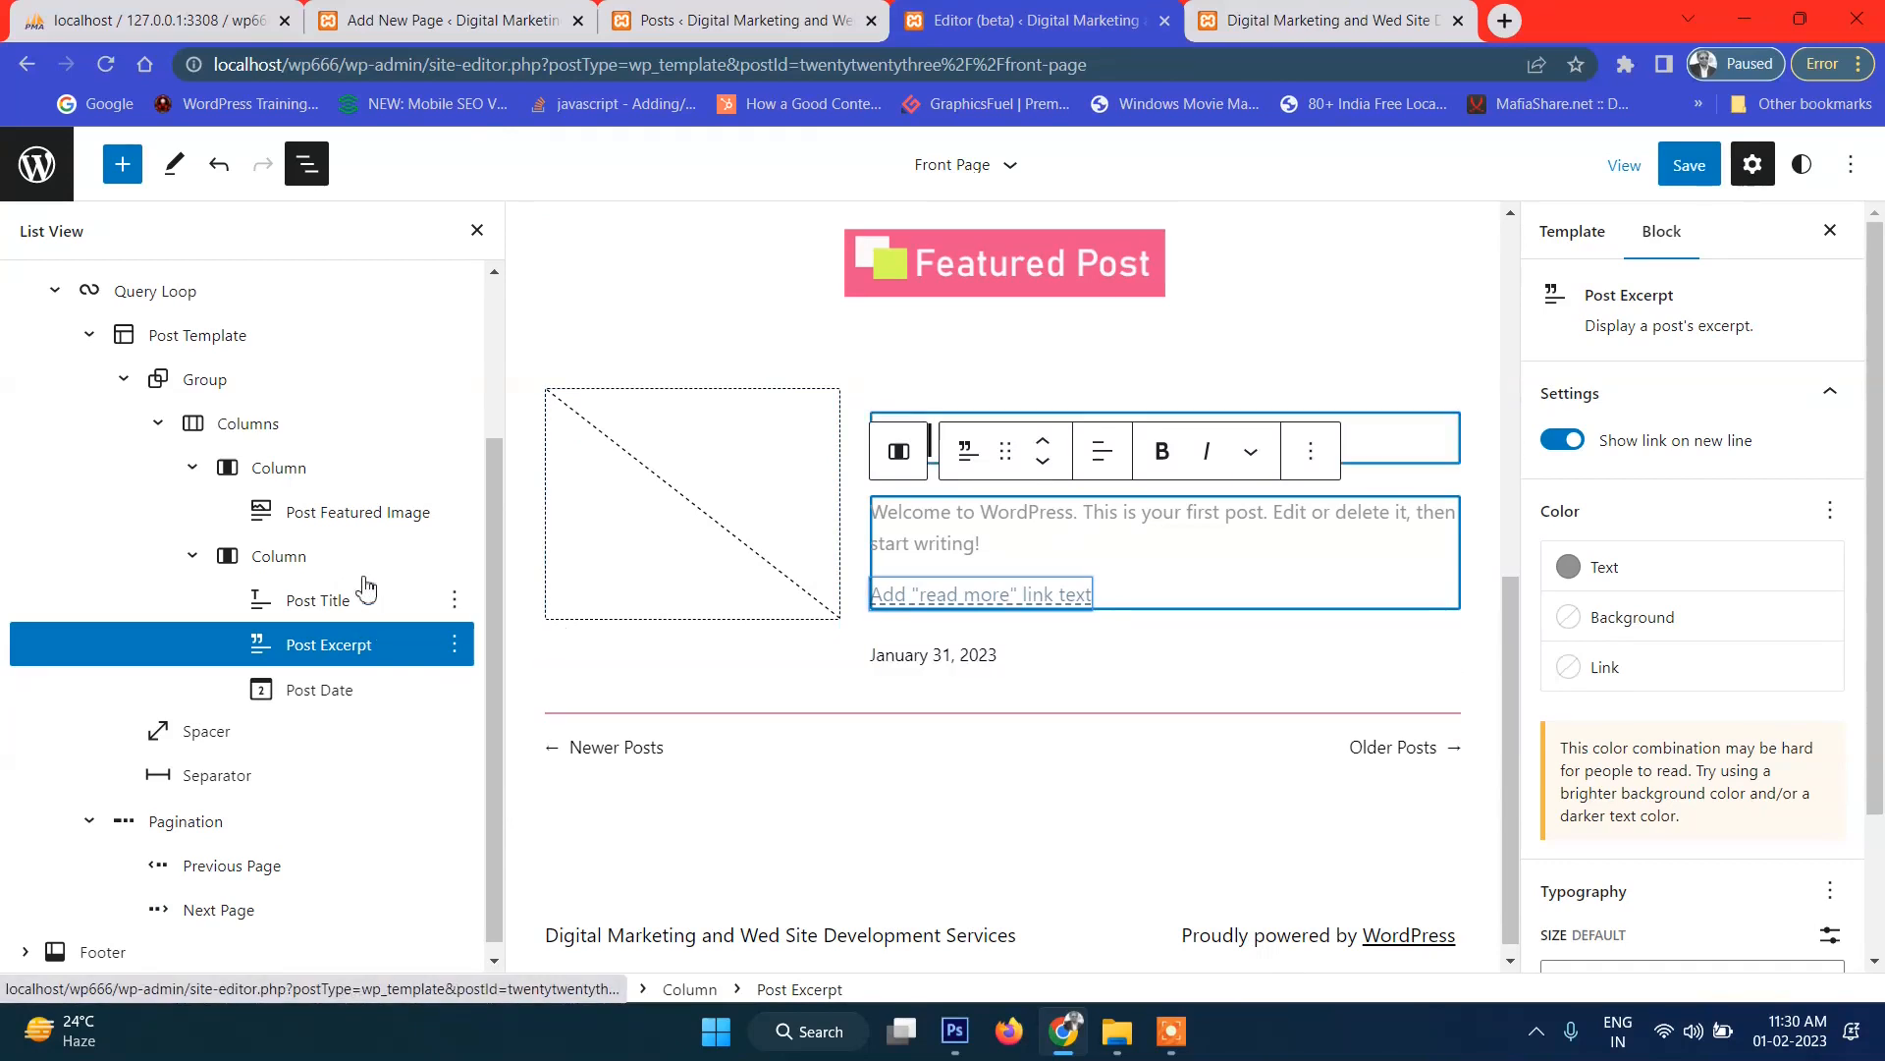
# Insert a new block after the outer post group and turn it into a Columns block.
pyautogui.click(454, 554)
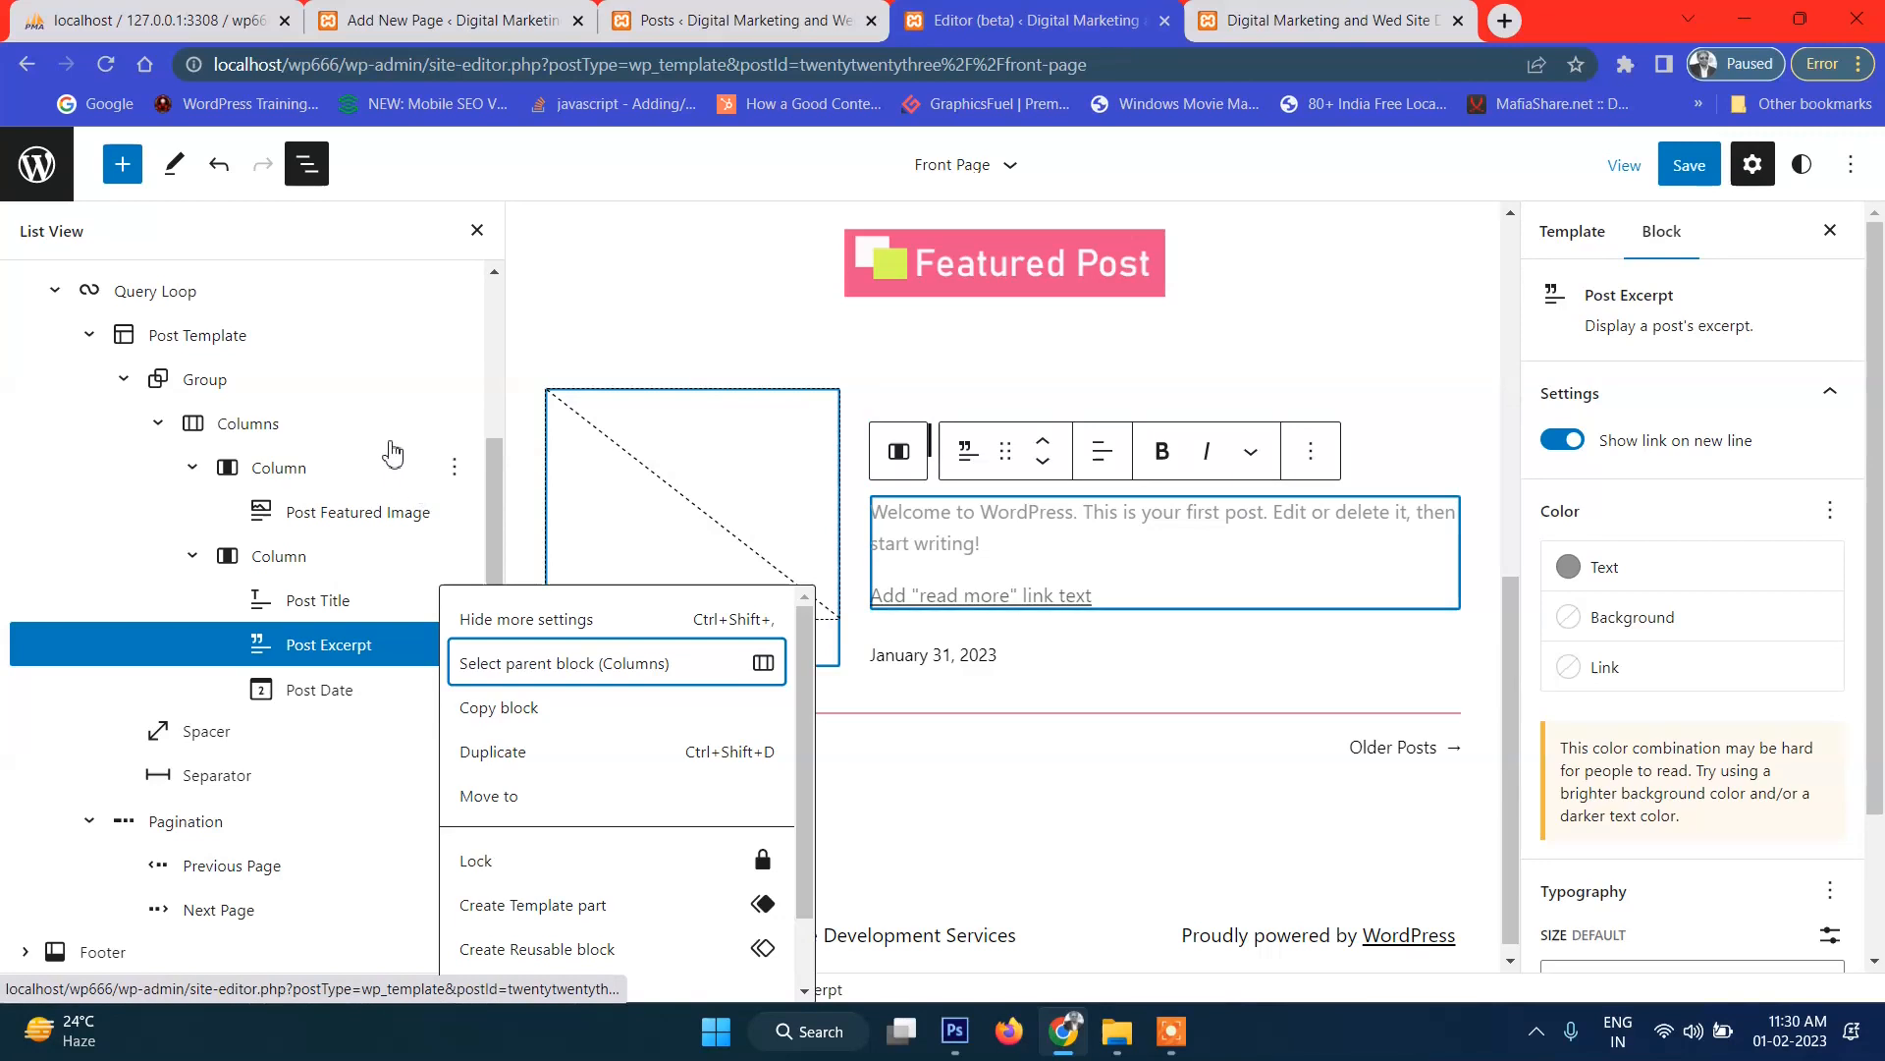
pyautogui.click(453, 379)
pyautogui.click(453, 379)
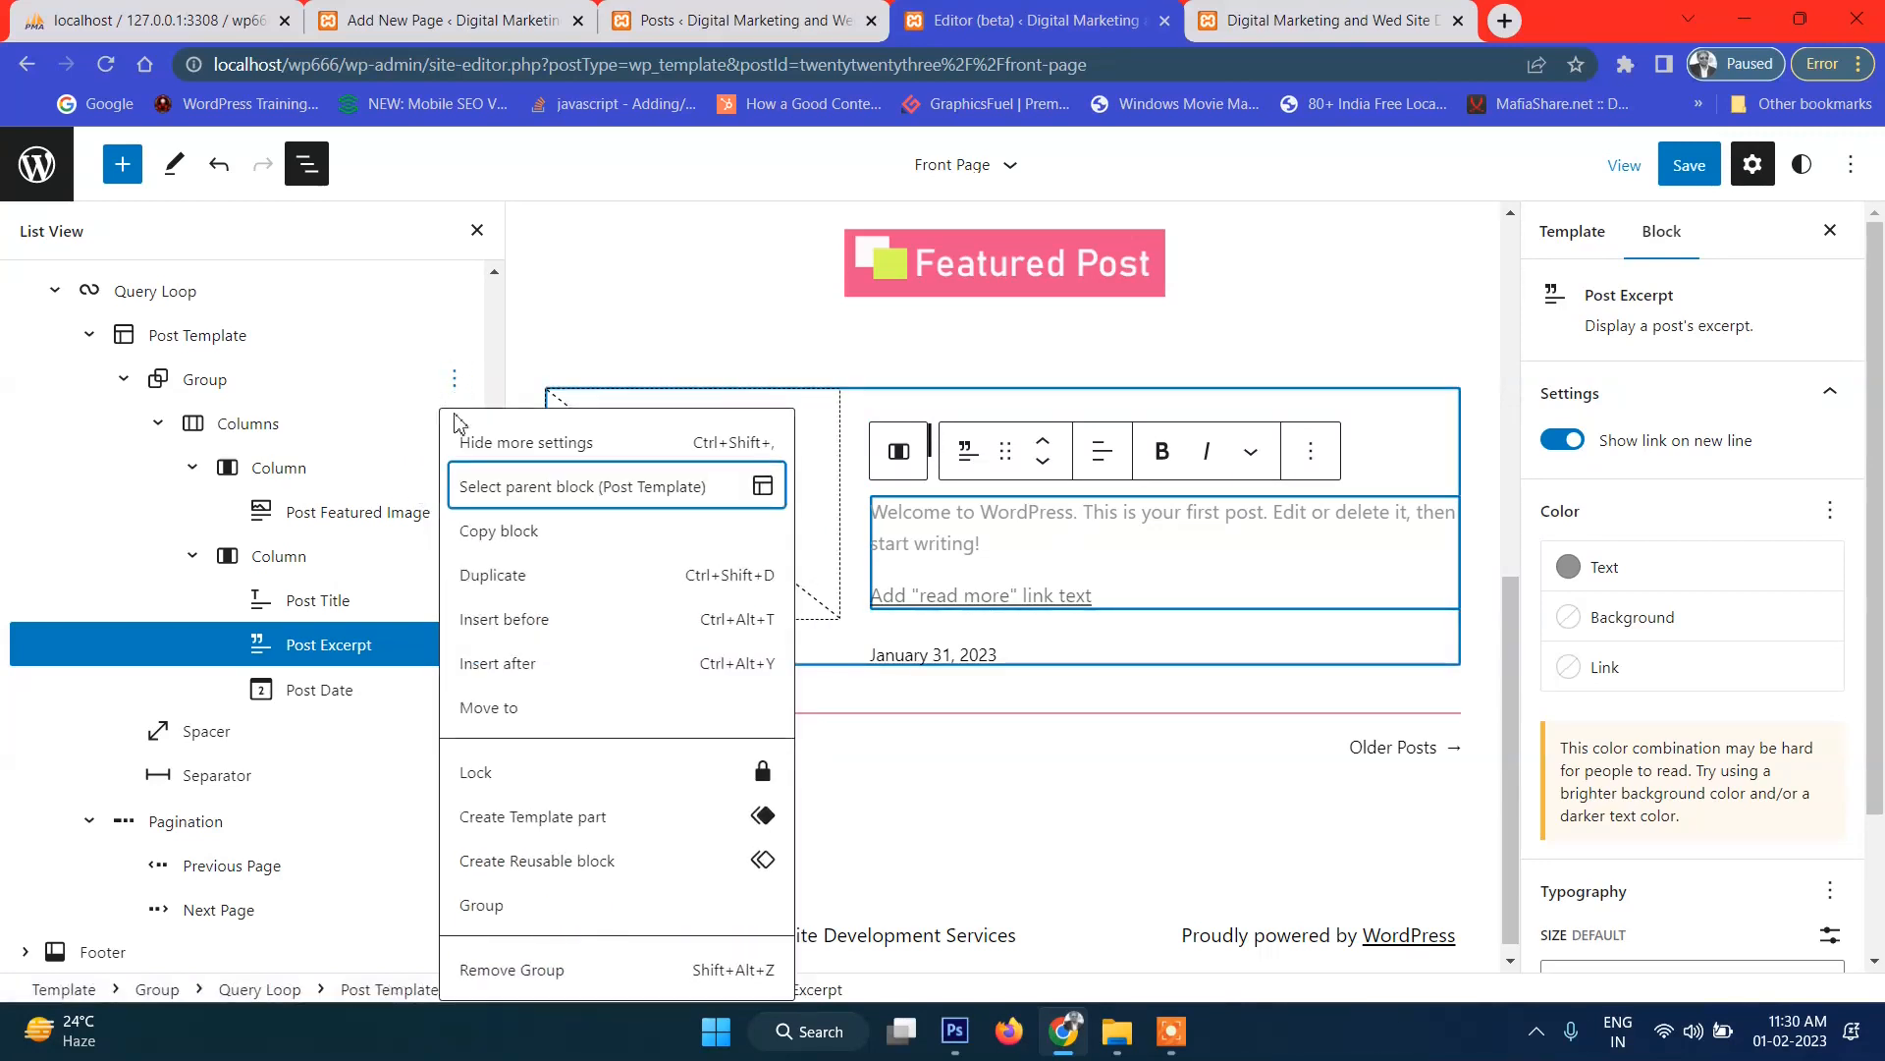
pyautogui.click(531, 665)
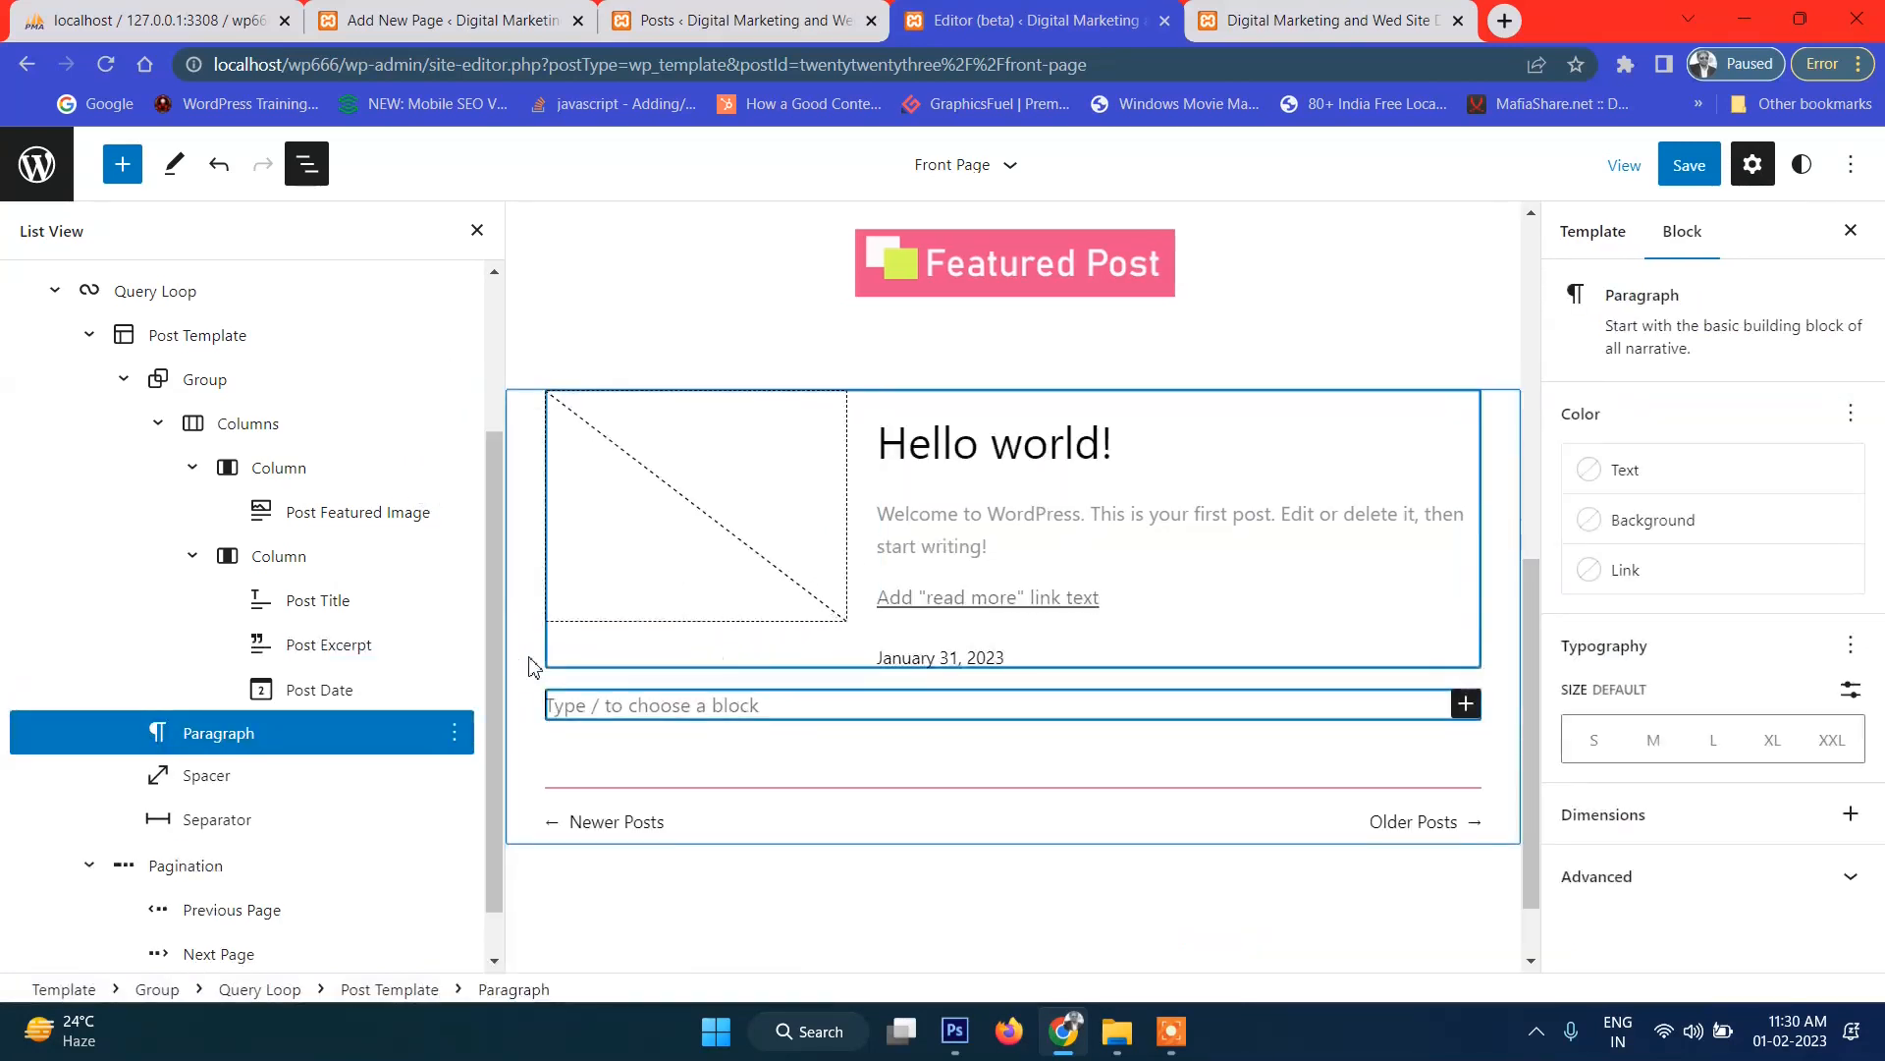
pyautogui.click(1464, 706)
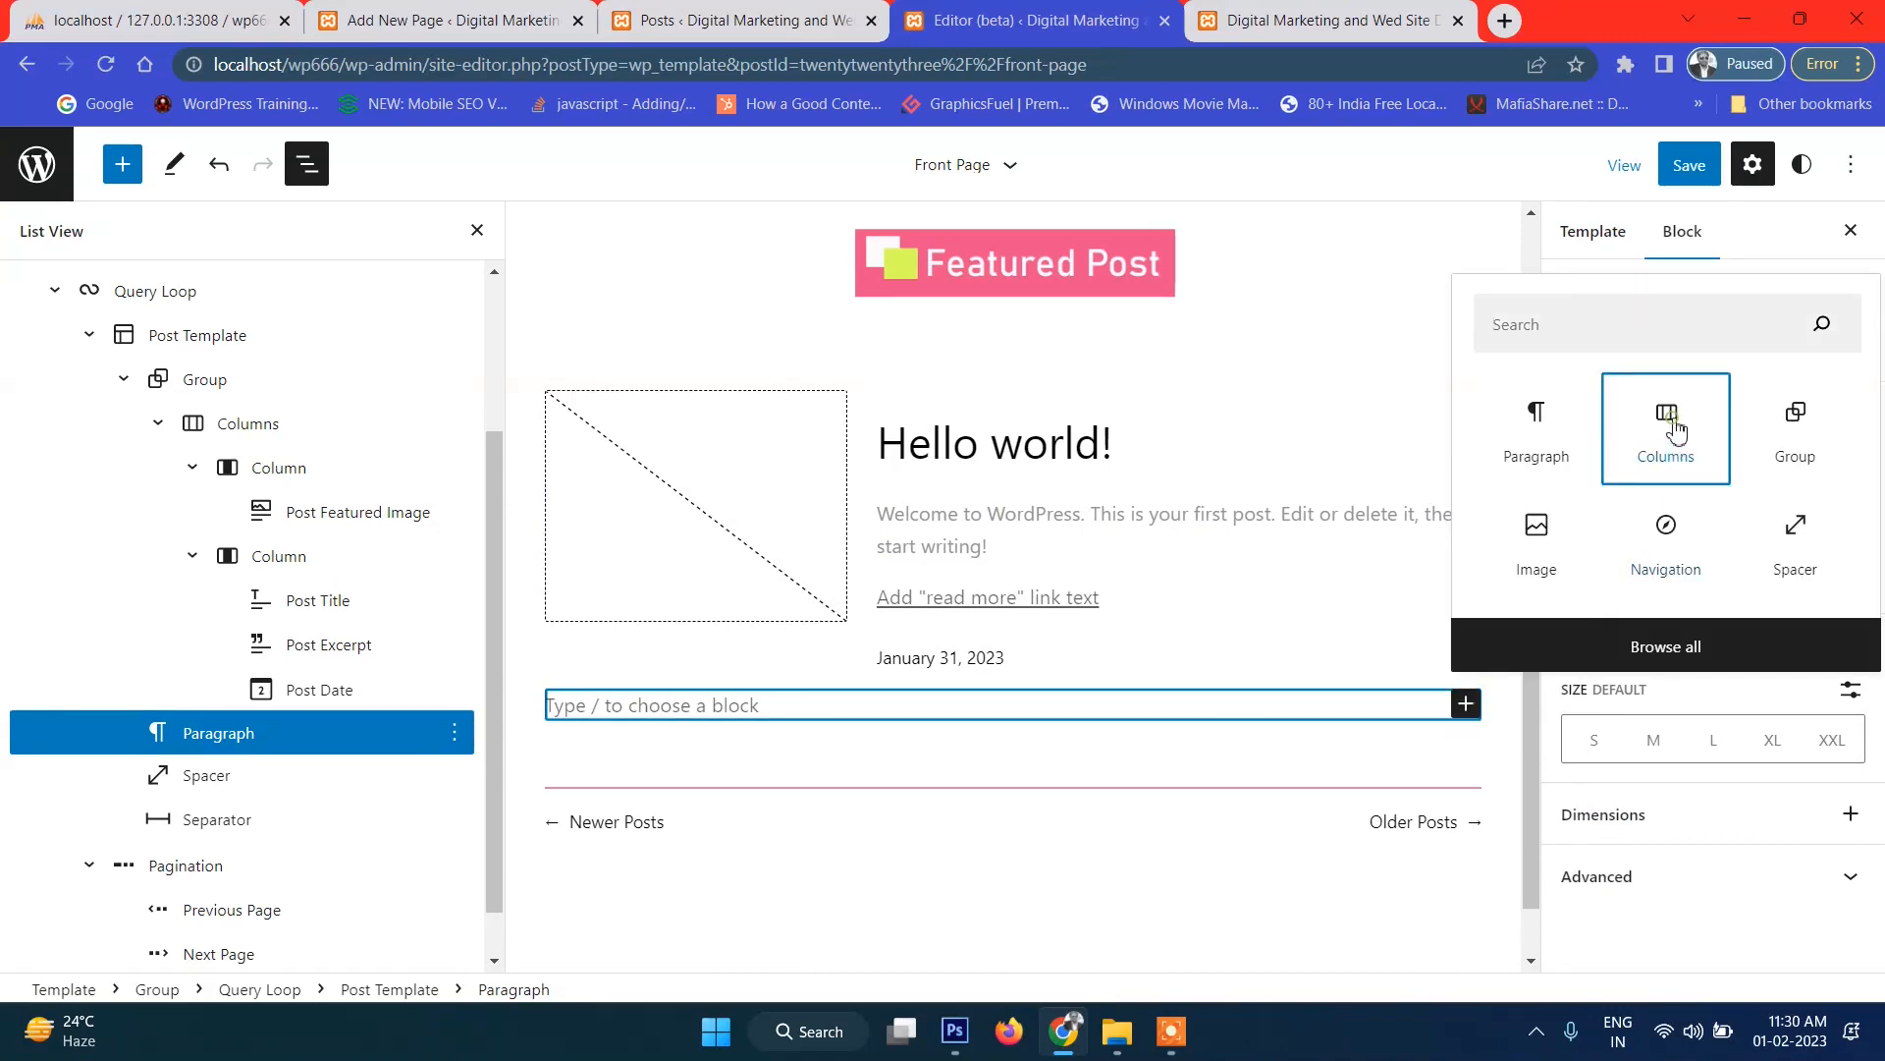
pyautogui.click(1675, 432)
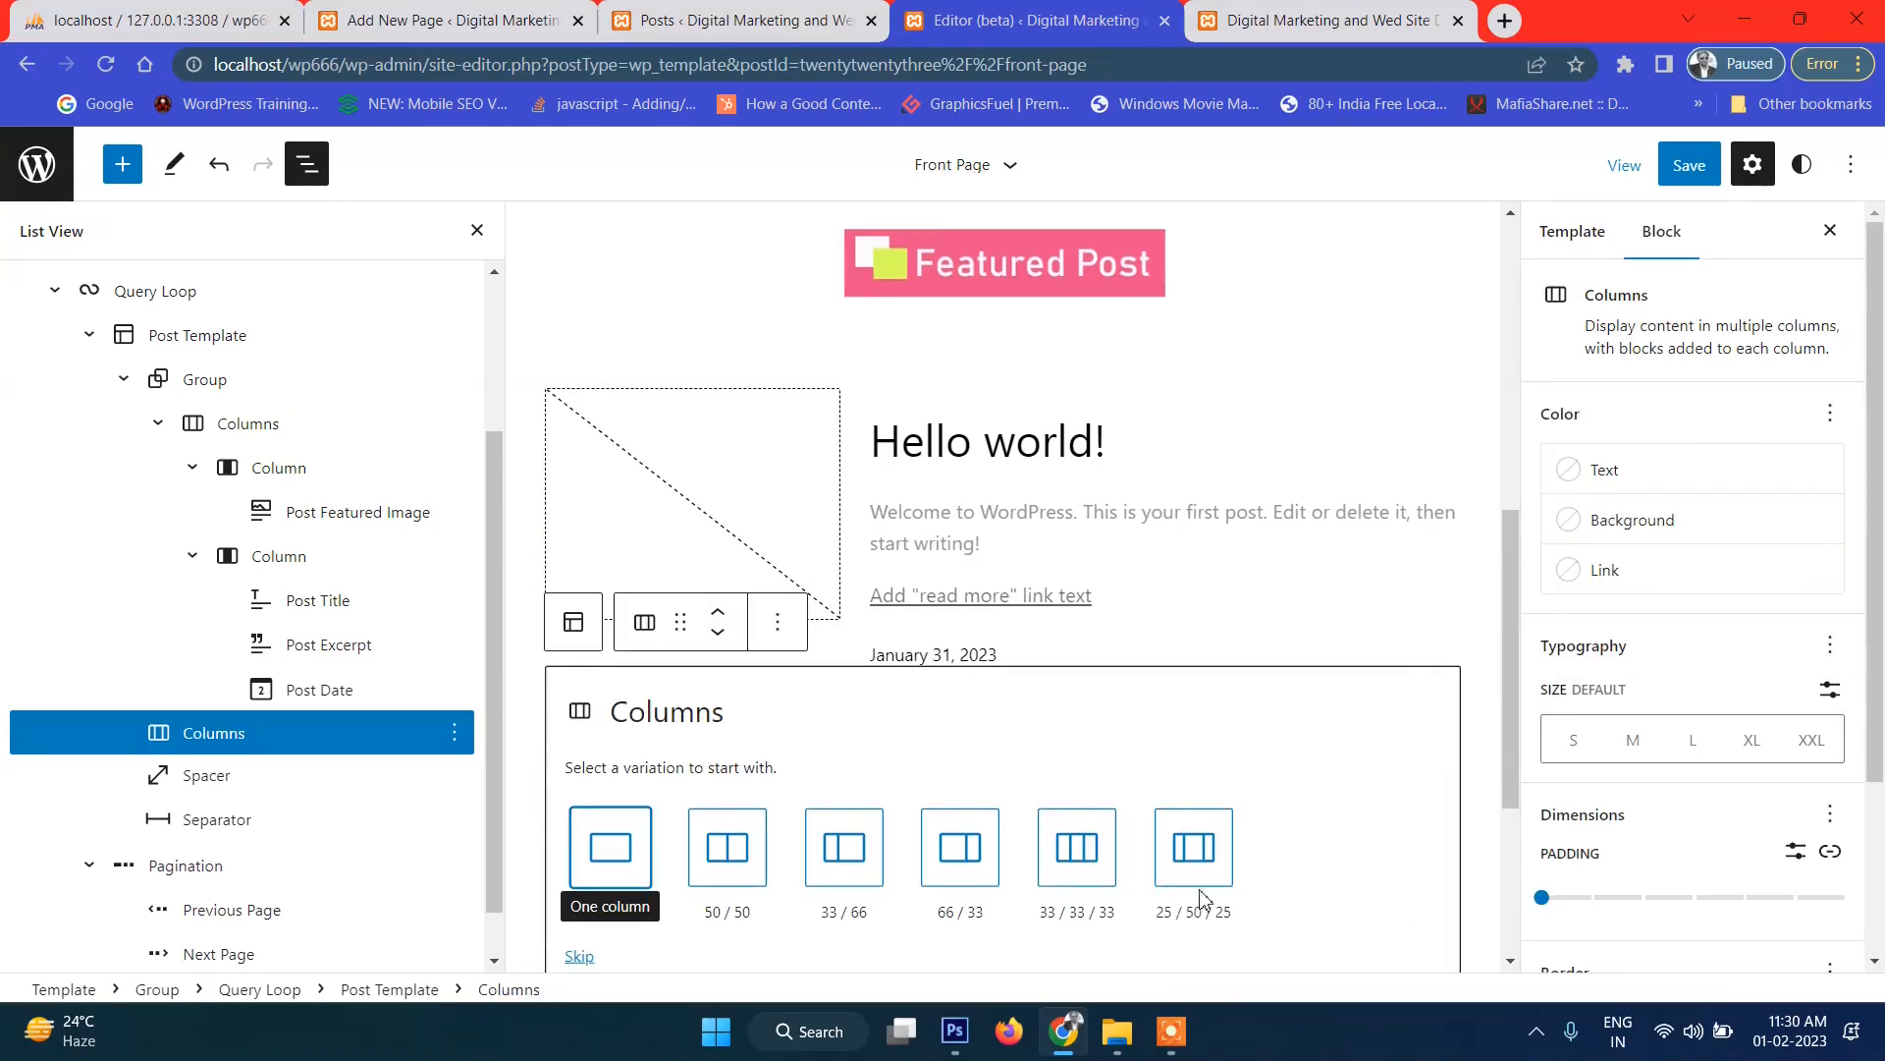
# Choose the 66/33 layout and move the Columns block below Post Excerpt in the text column.
pyautogui.click(978, 870)
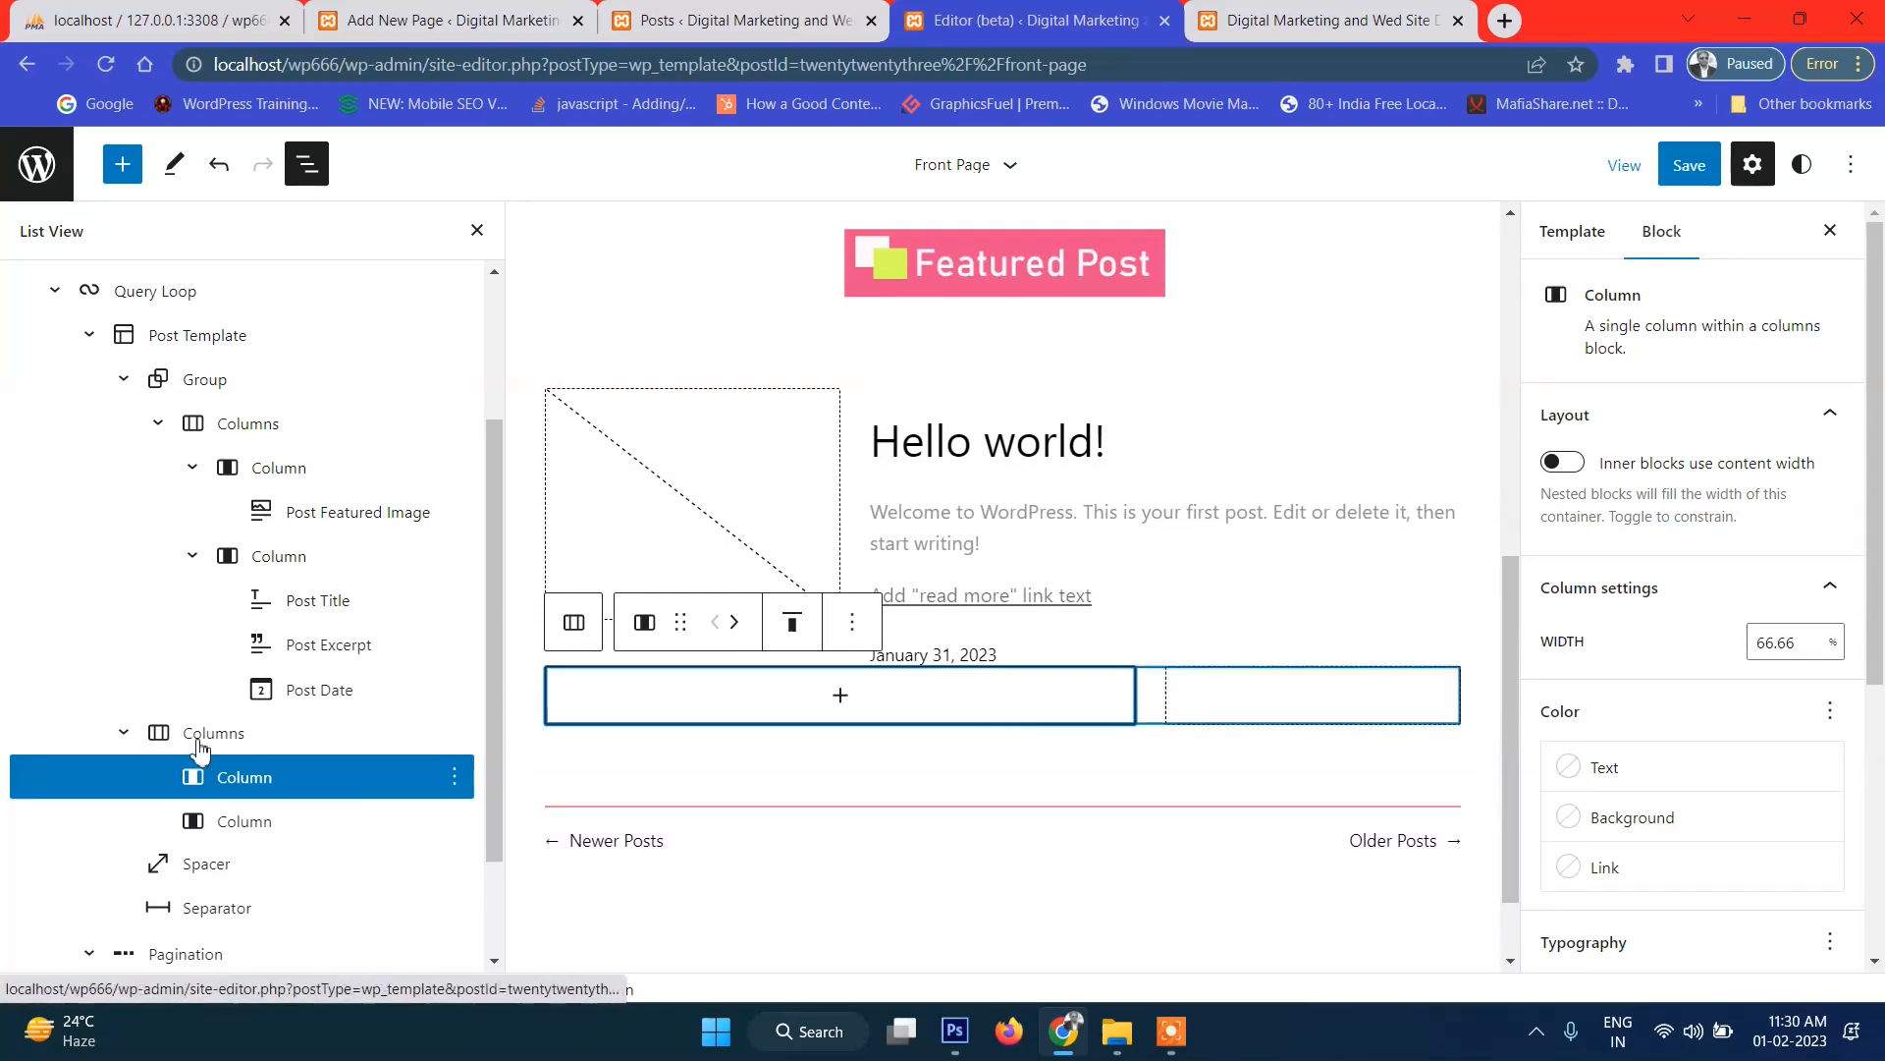
pyautogui.click(152, 735)
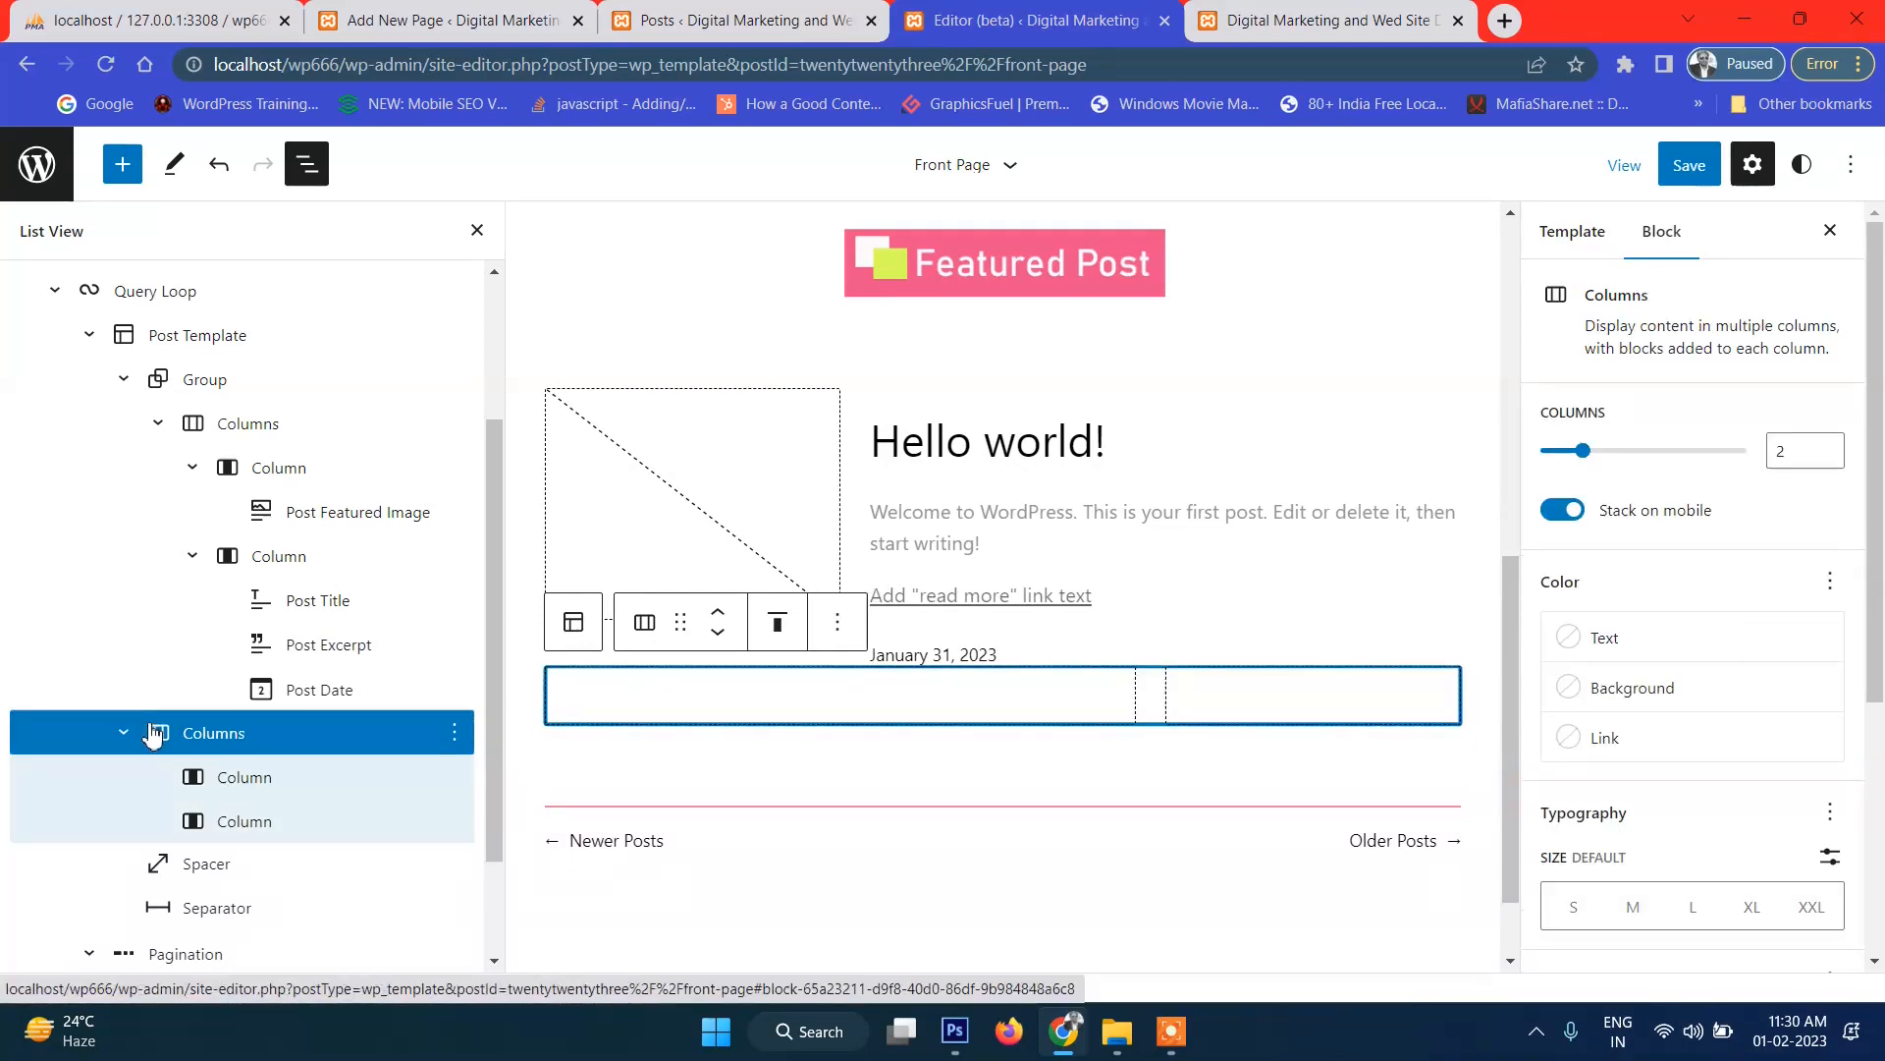
pyautogui.moveTo(152, 734); pyautogui.dragTo(283, 686)
pyautogui.moveTo(408, 711); pyautogui.dragTo(402, 709)
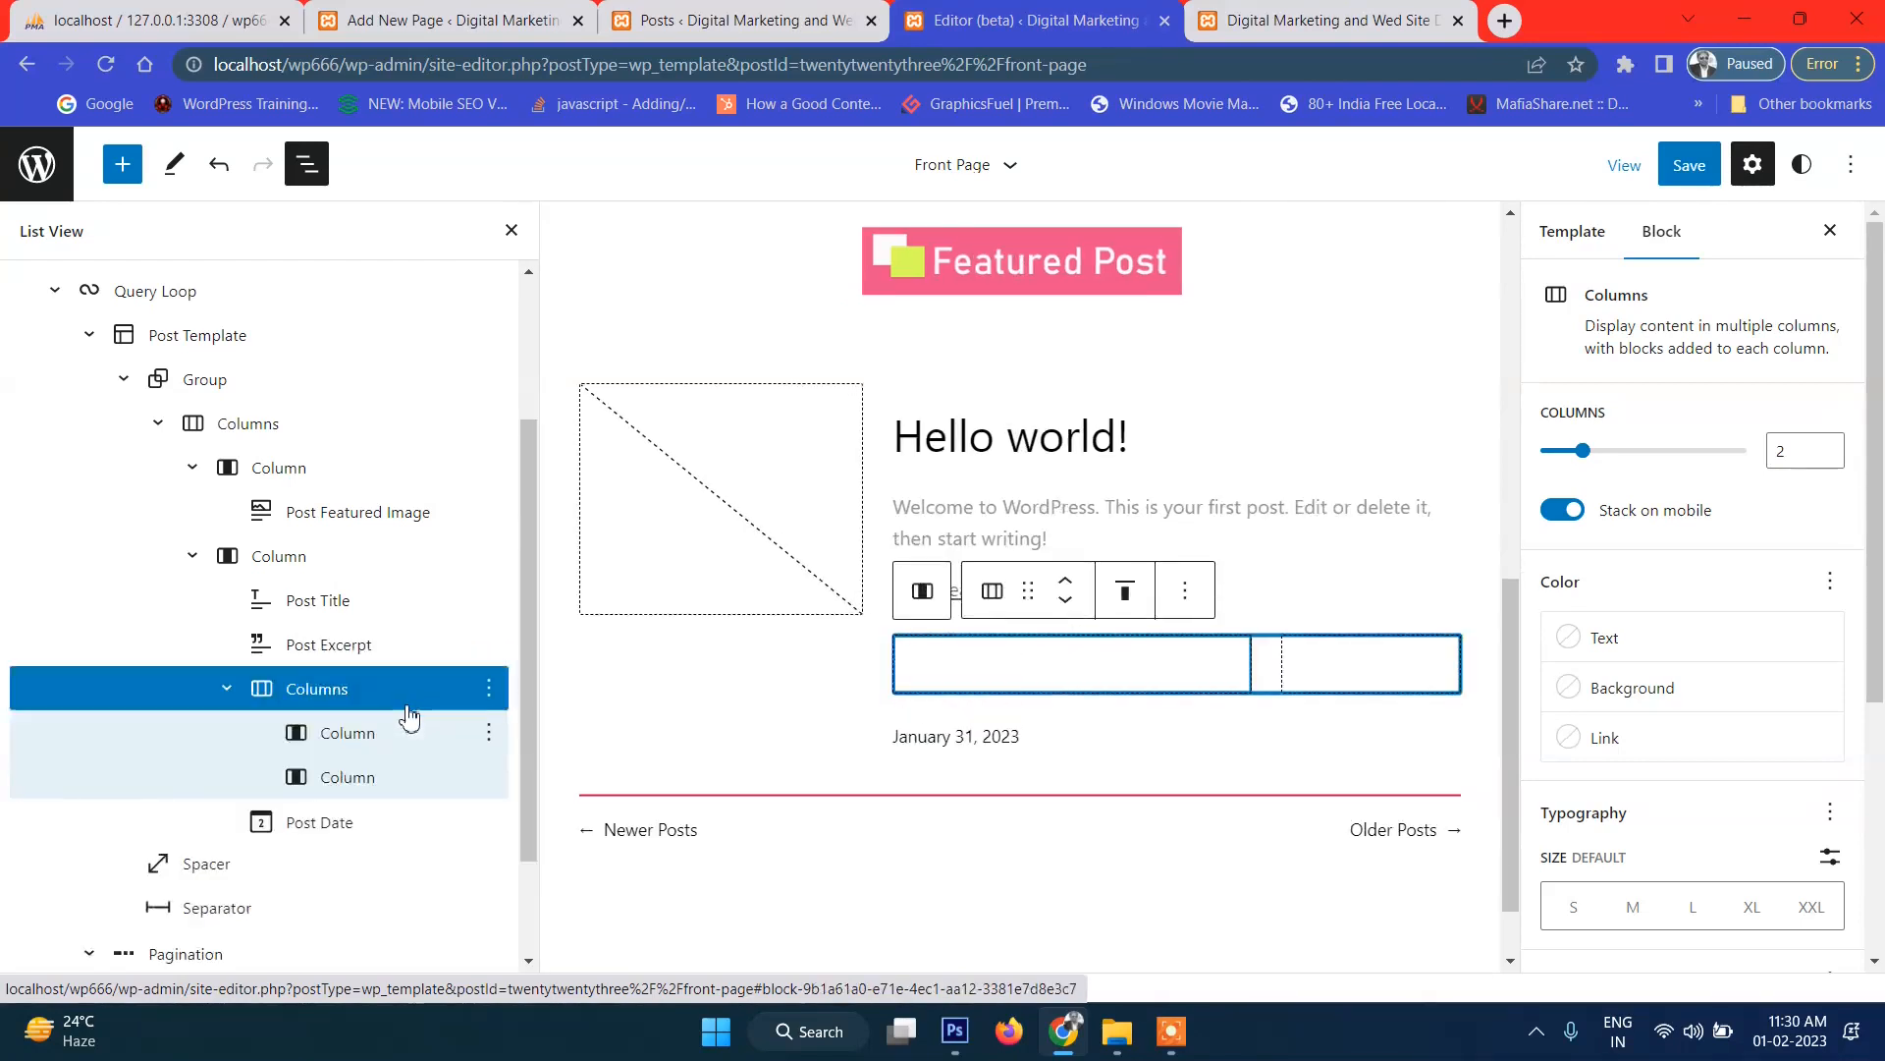
pyautogui.click(387, 791)
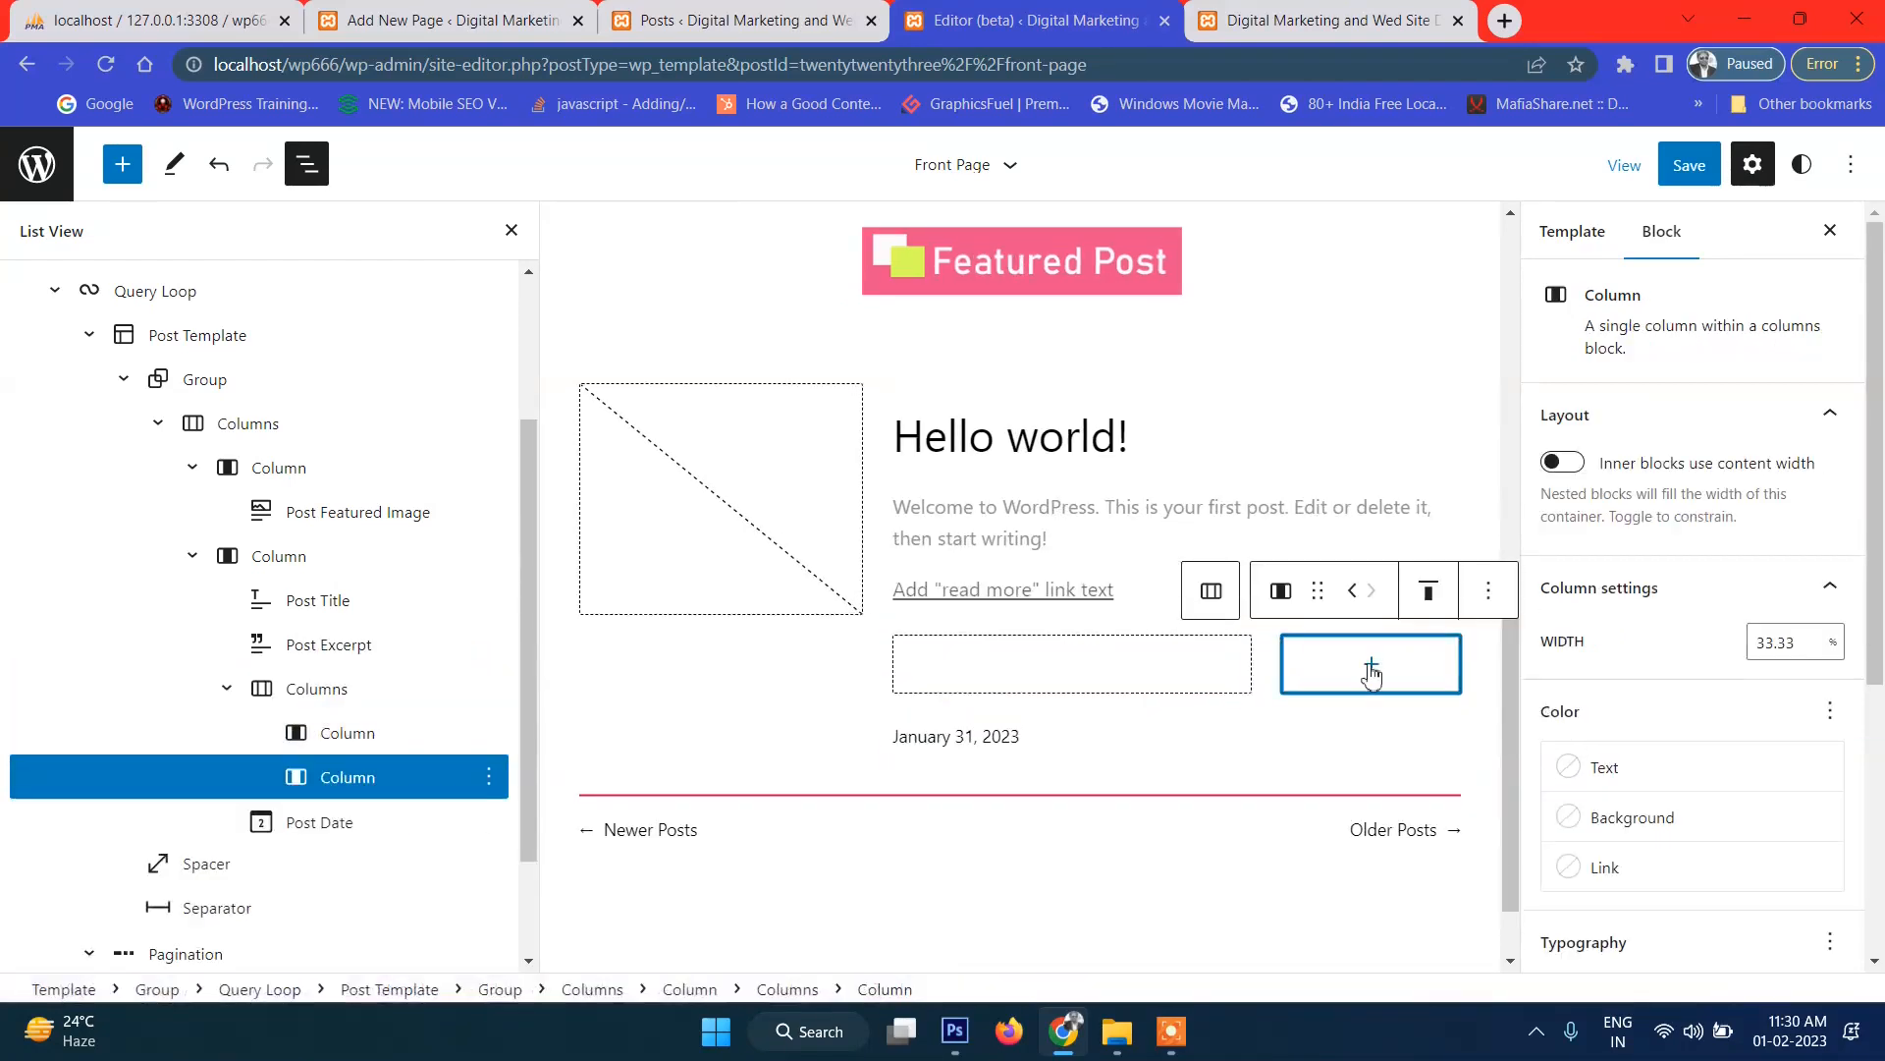
pyautogui.click(1369, 668)
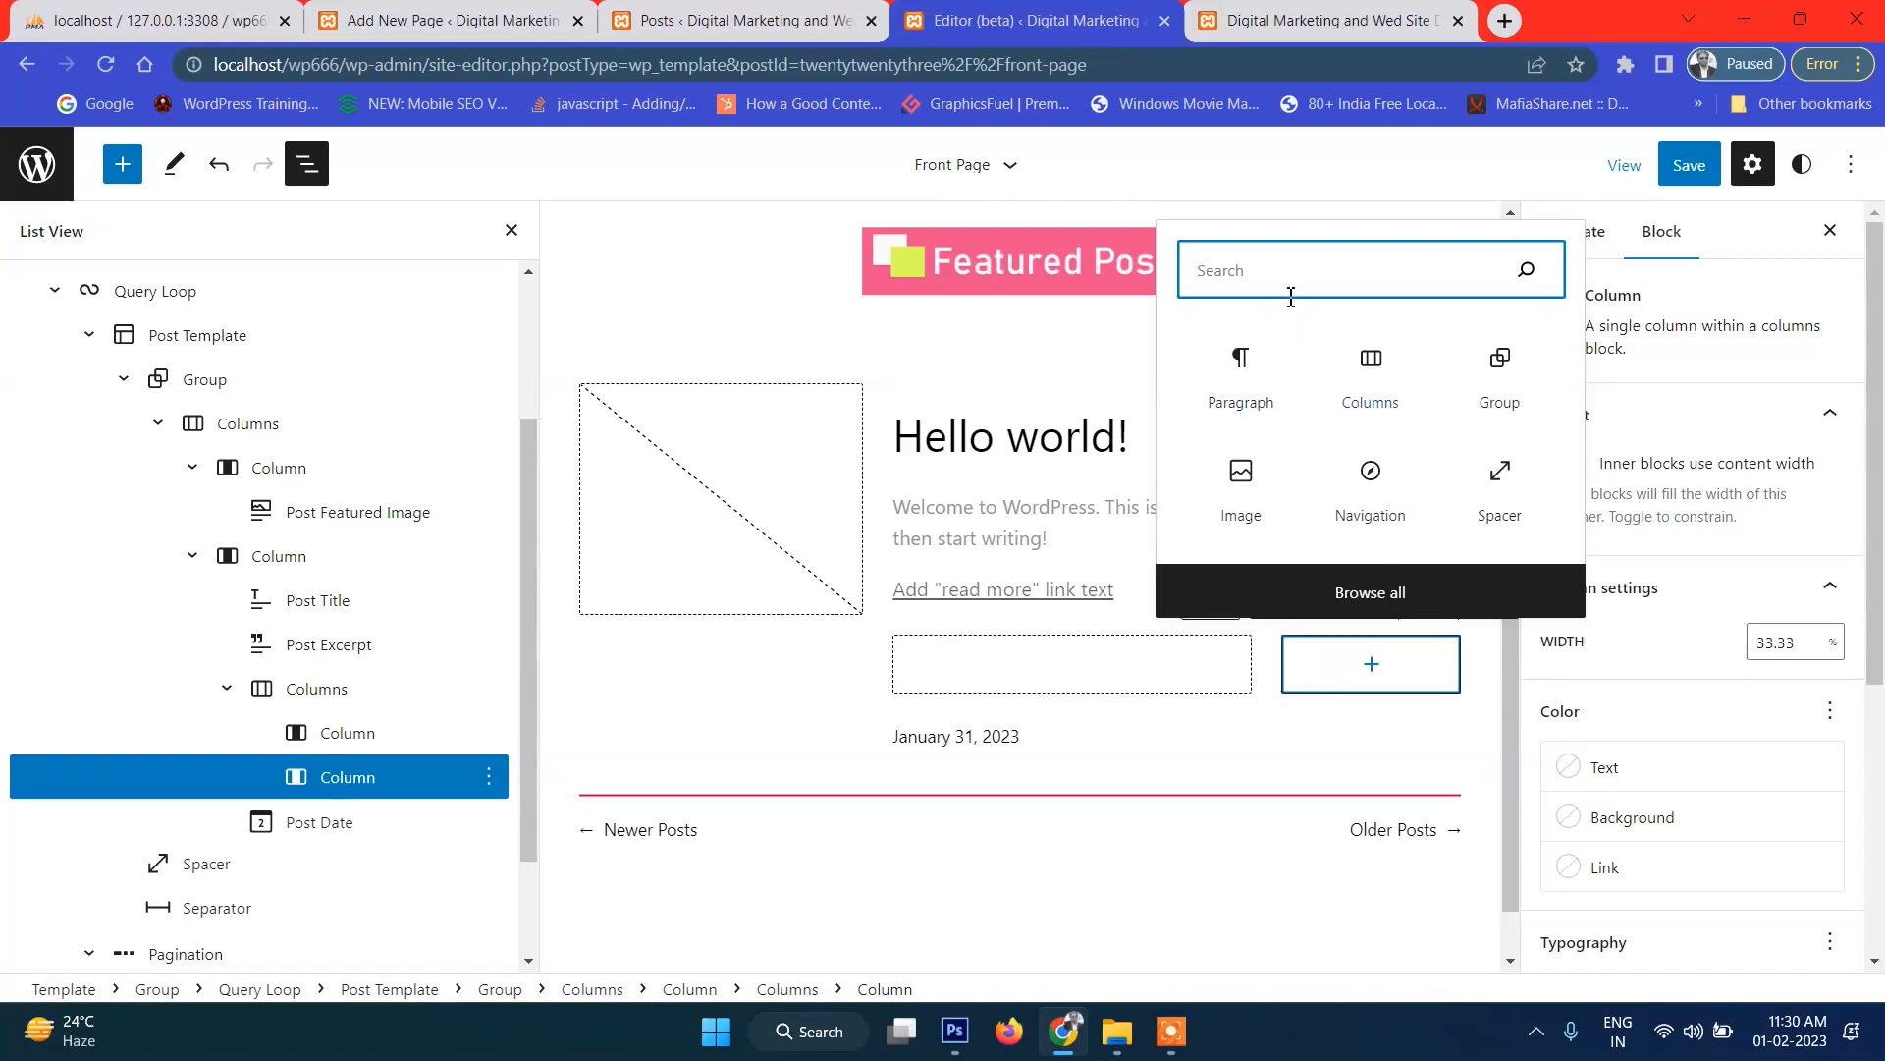
# Search 'read' and add a Read More block to the narrow second column.
pyautogui.write('read')
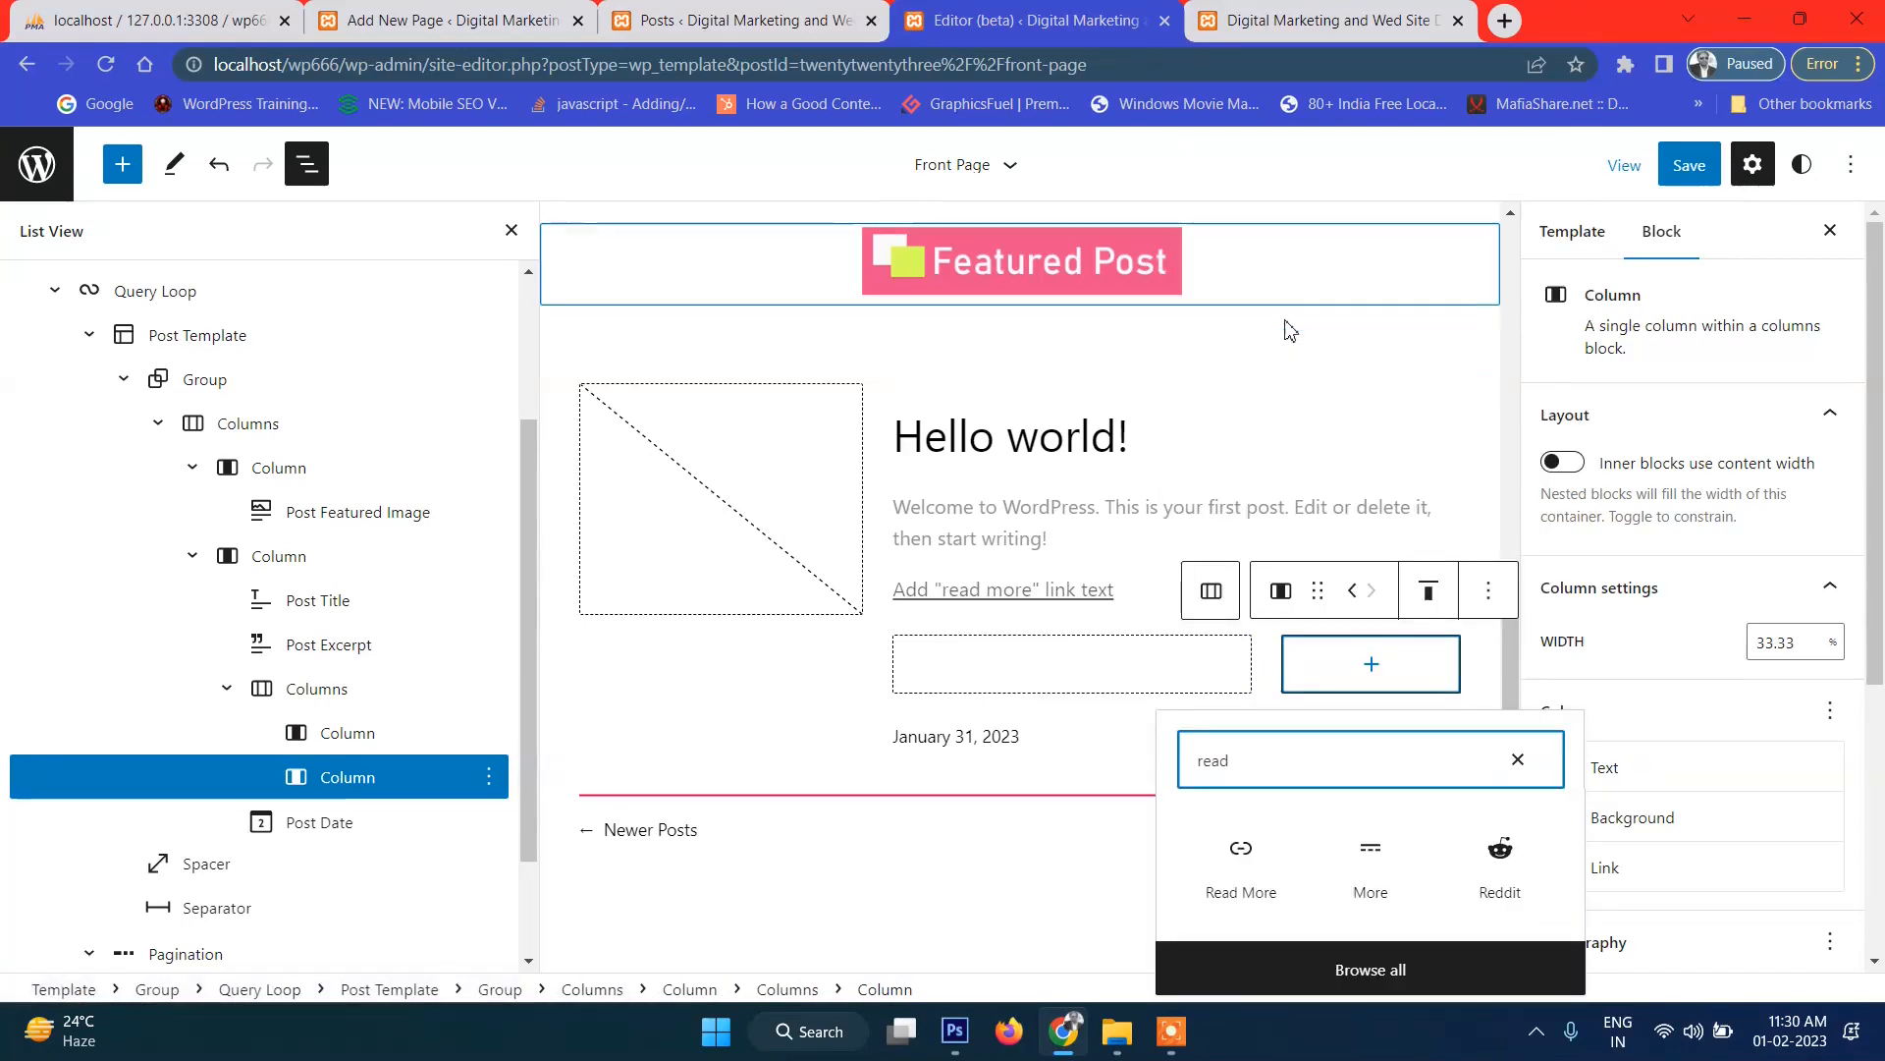
pyautogui.click(1240, 864)
pyautogui.click(1239, 864)
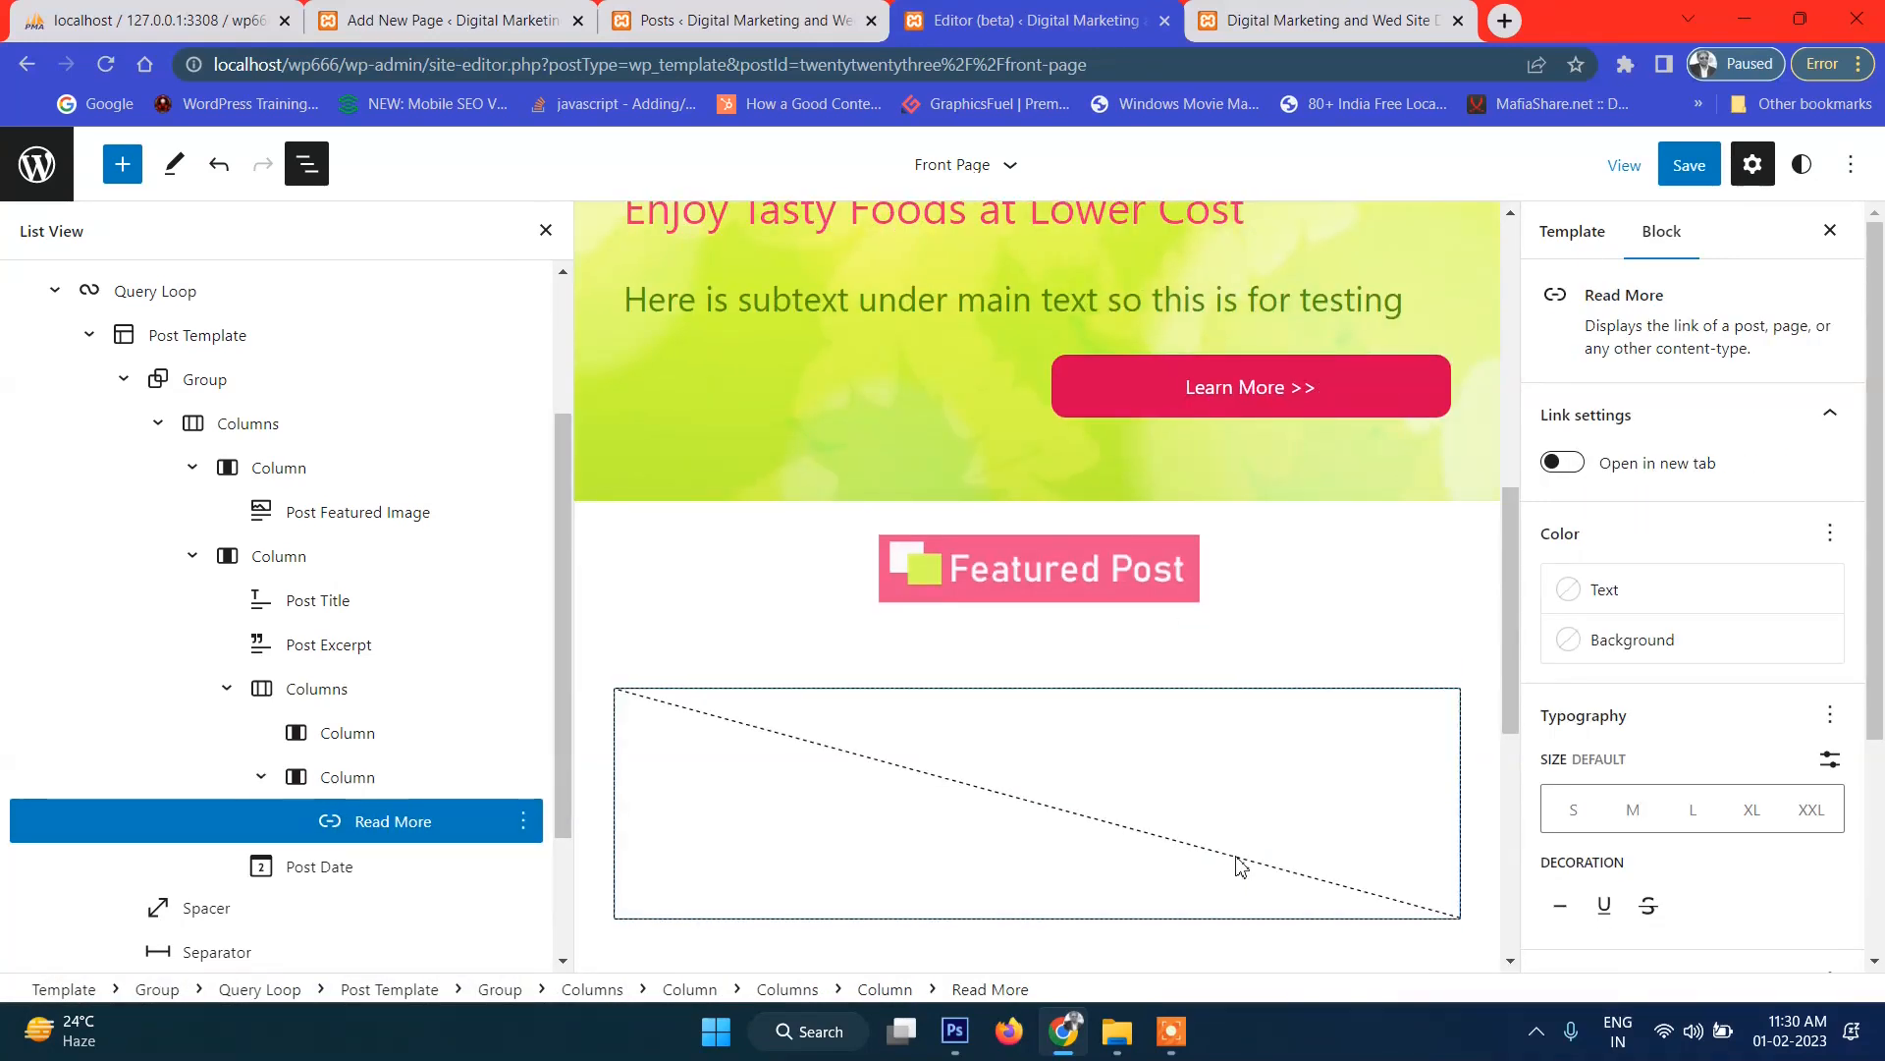
# Review the new column layout and open the save panel for the Front Page template.
pyautogui.scroll(-5, 1277, 779)
pyautogui.scroll(5, 1280, 779)
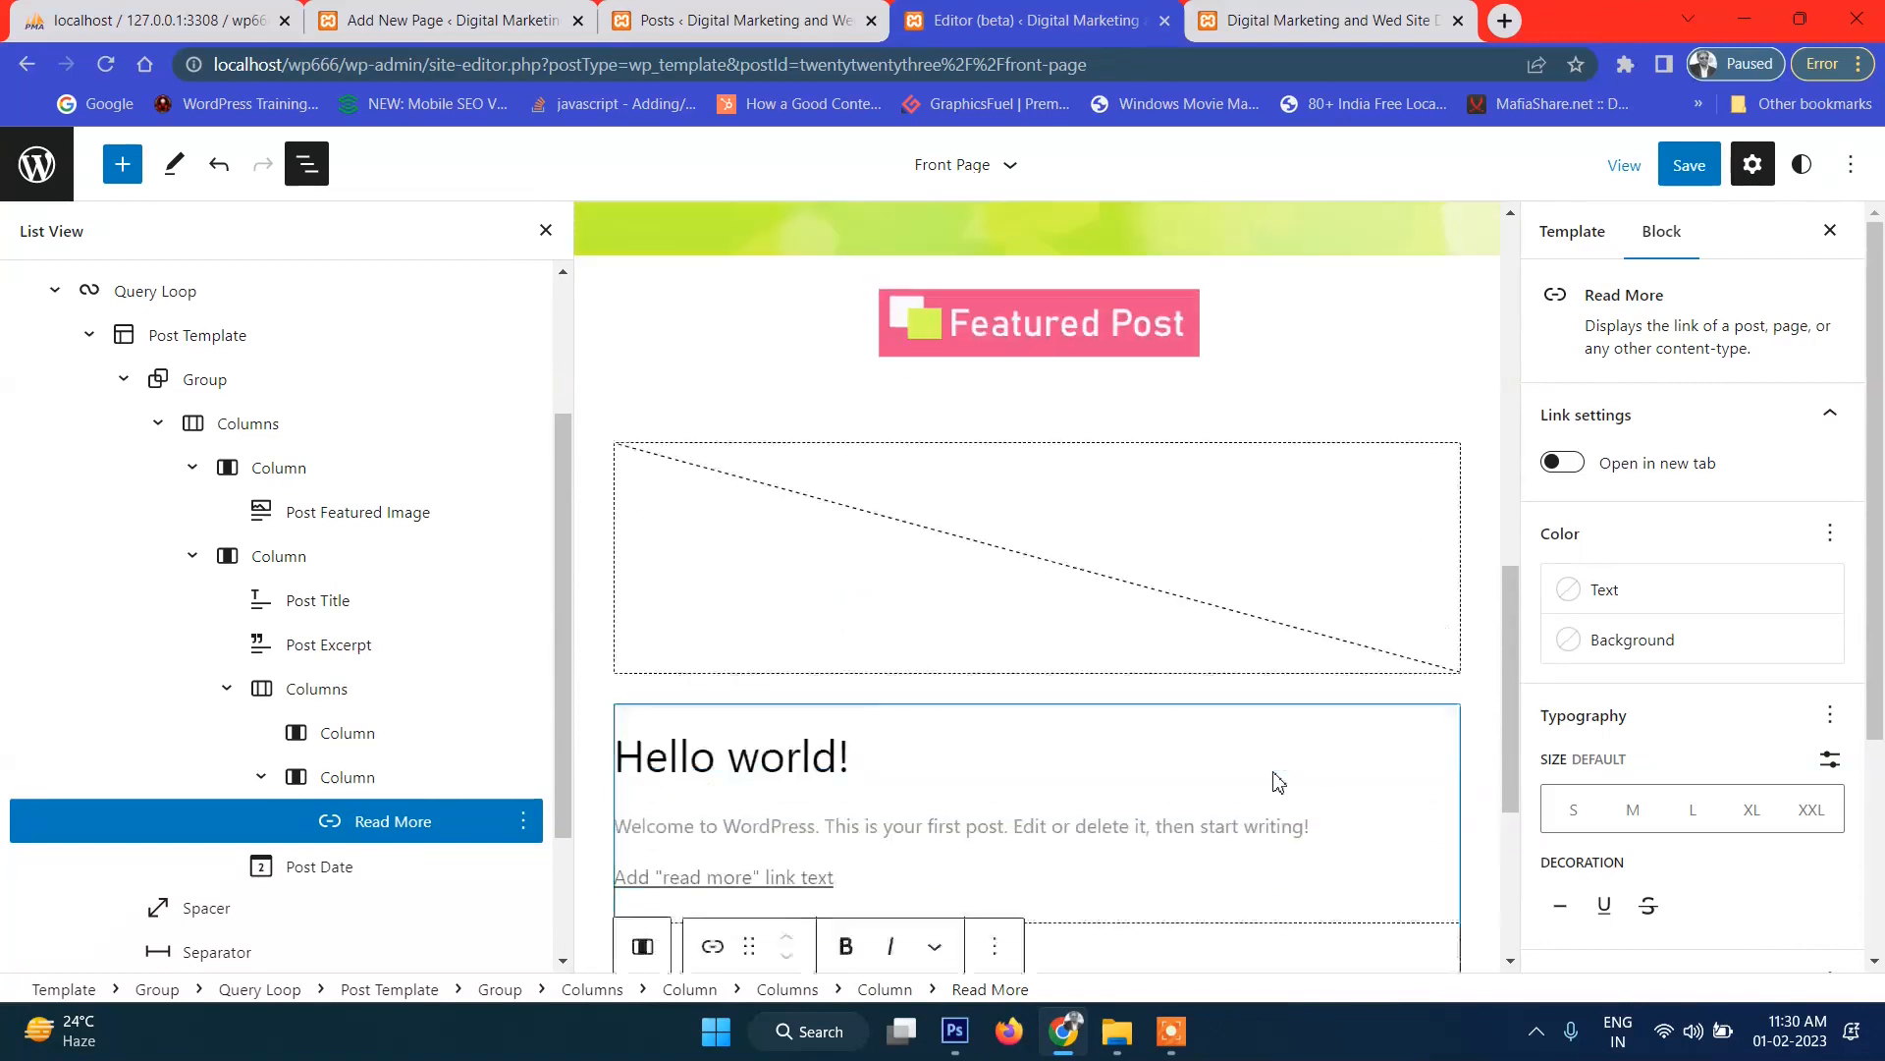
pyautogui.scroll(-6, 1281, 783)
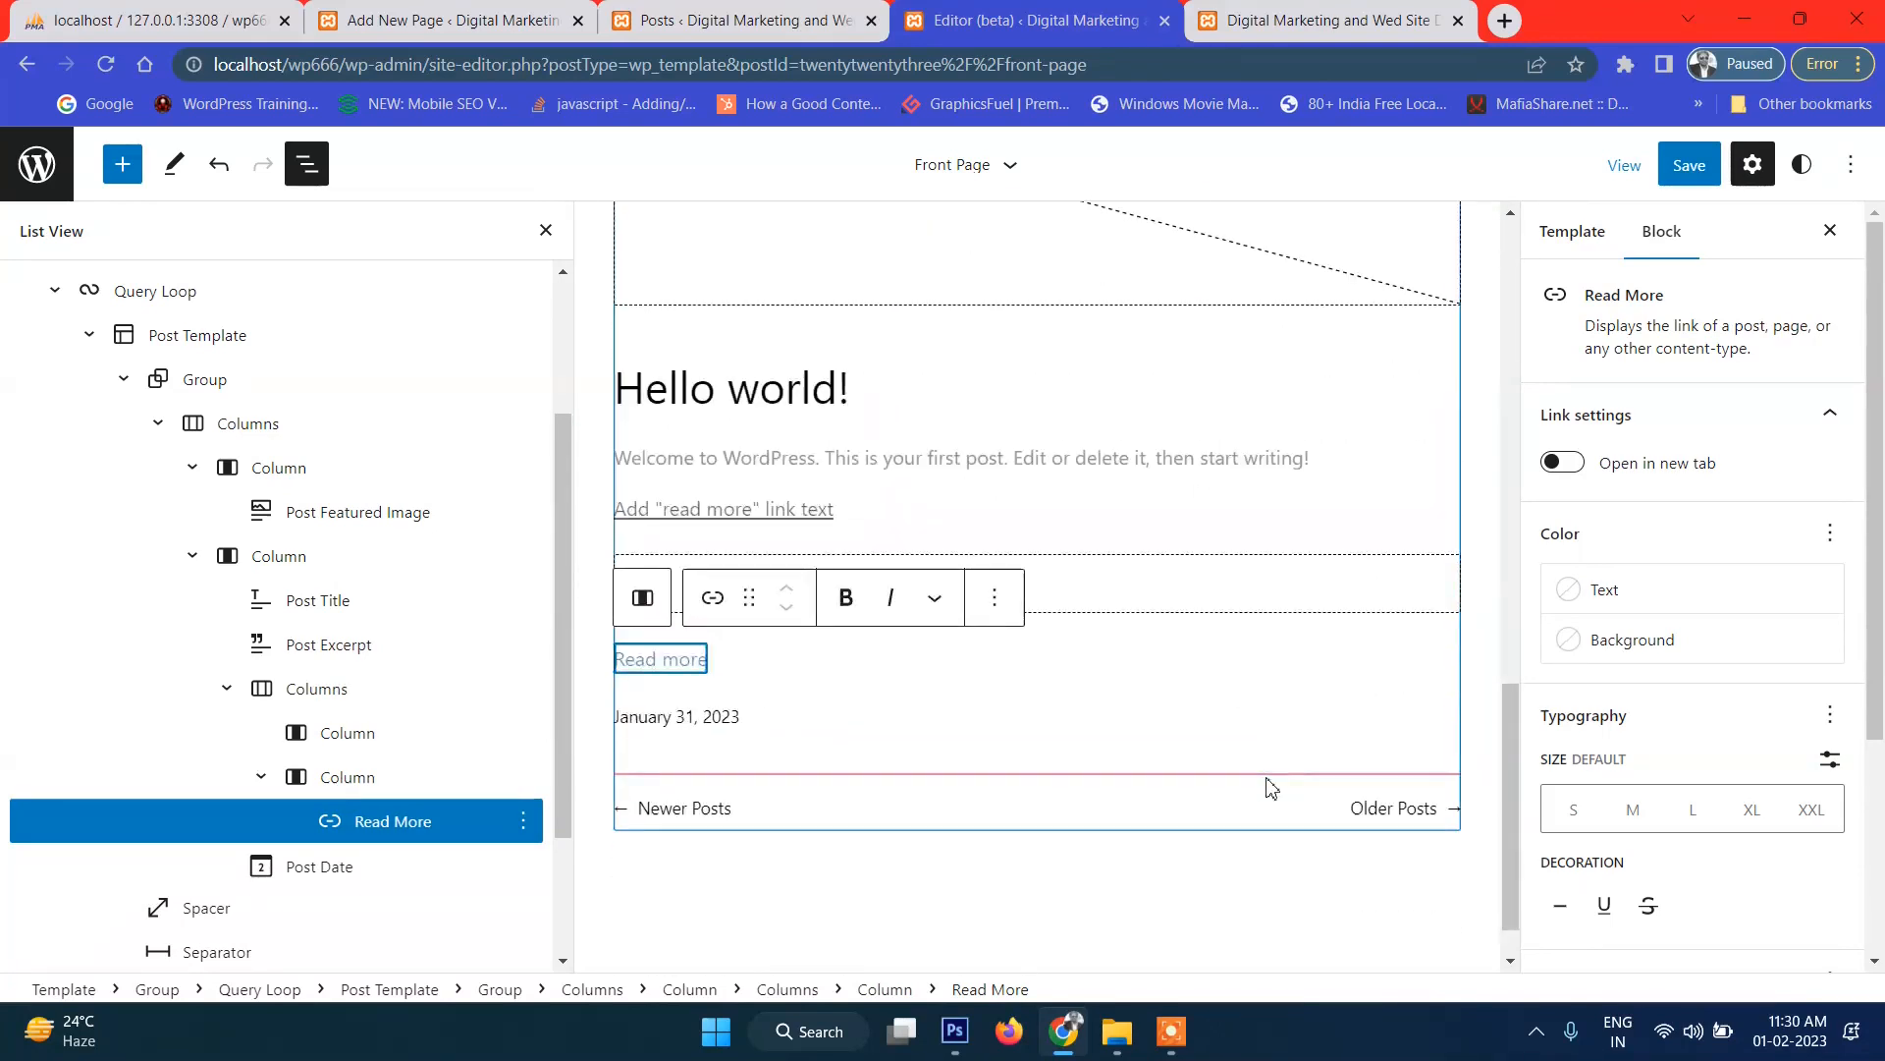
pyautogui.scroll(-1, 1108, 656)
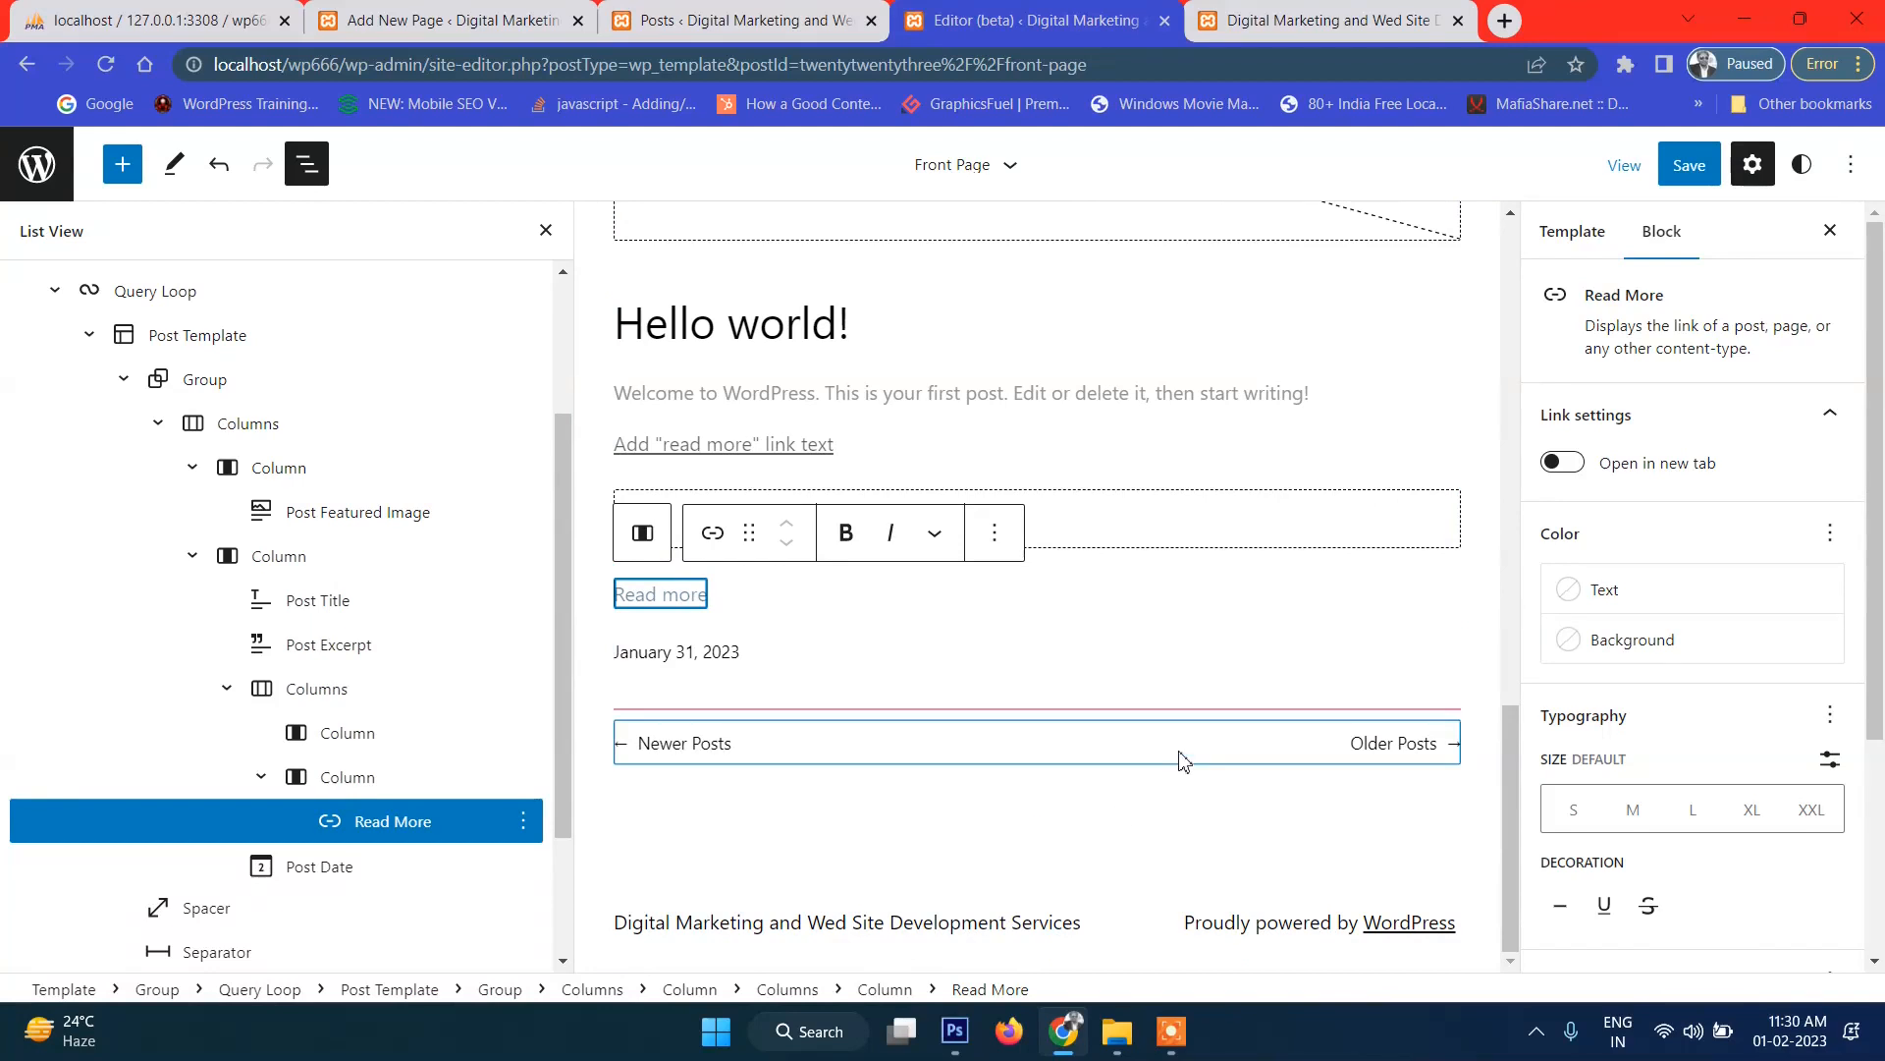
pyautogui.scroll(2, 1251, 577)
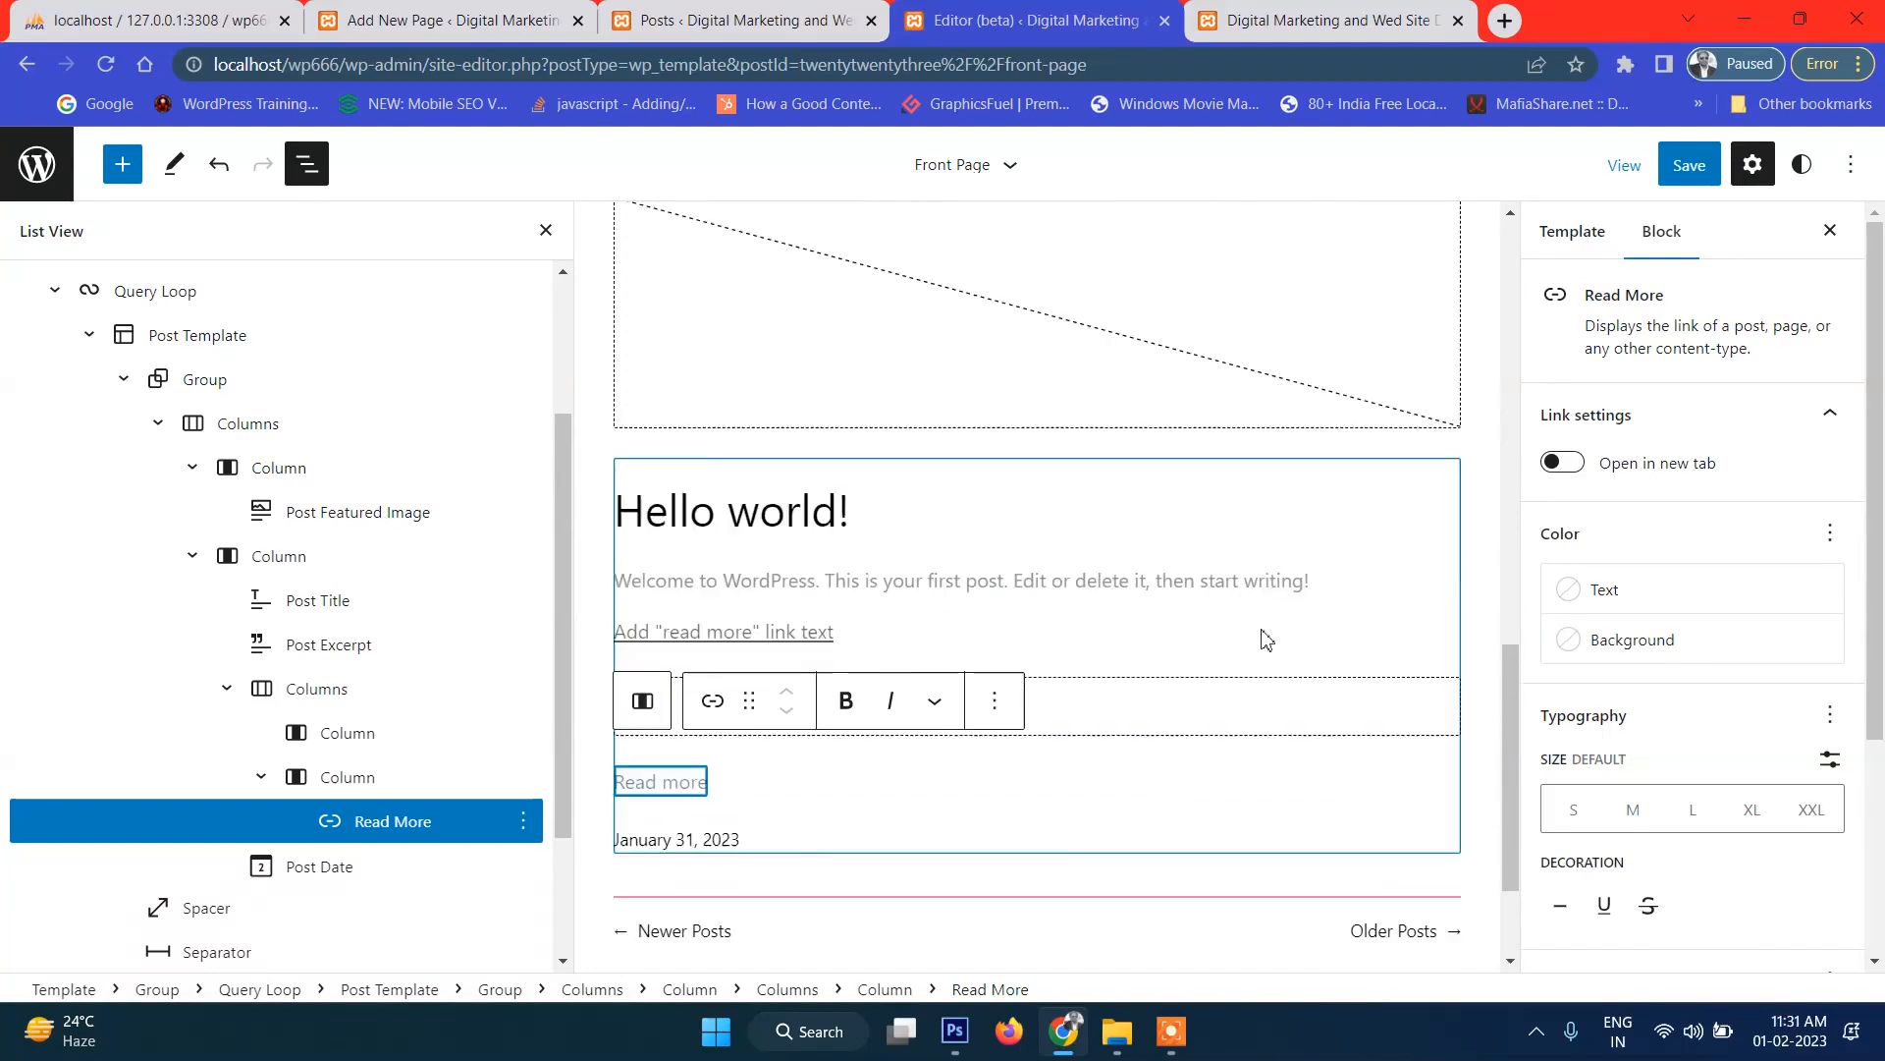
pyautogui.scroll(2, 1264, 639)
pyautogui.scroll(-4, 1204, 682)
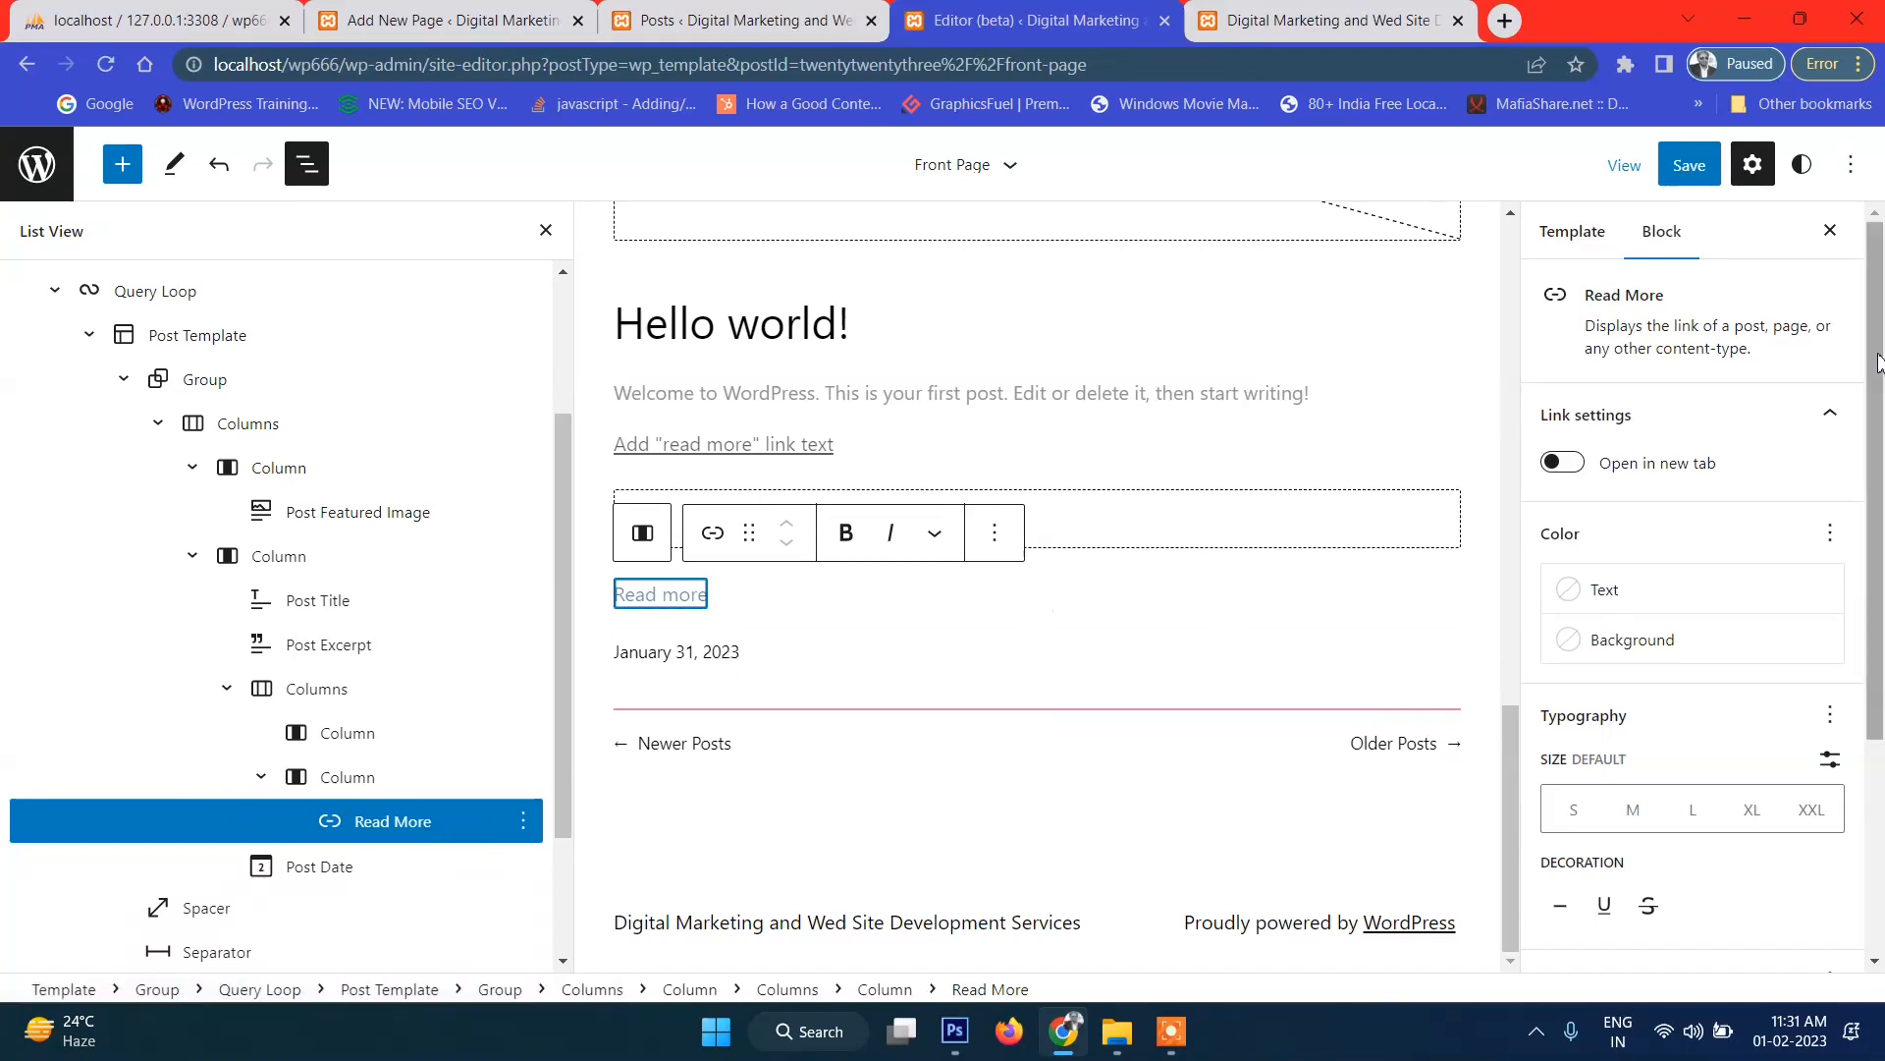
pyautogui.click(1675, 174)
# Save the template and scroll the live front page to check each post's Read more link.
pyautogui.click(1675, 180)
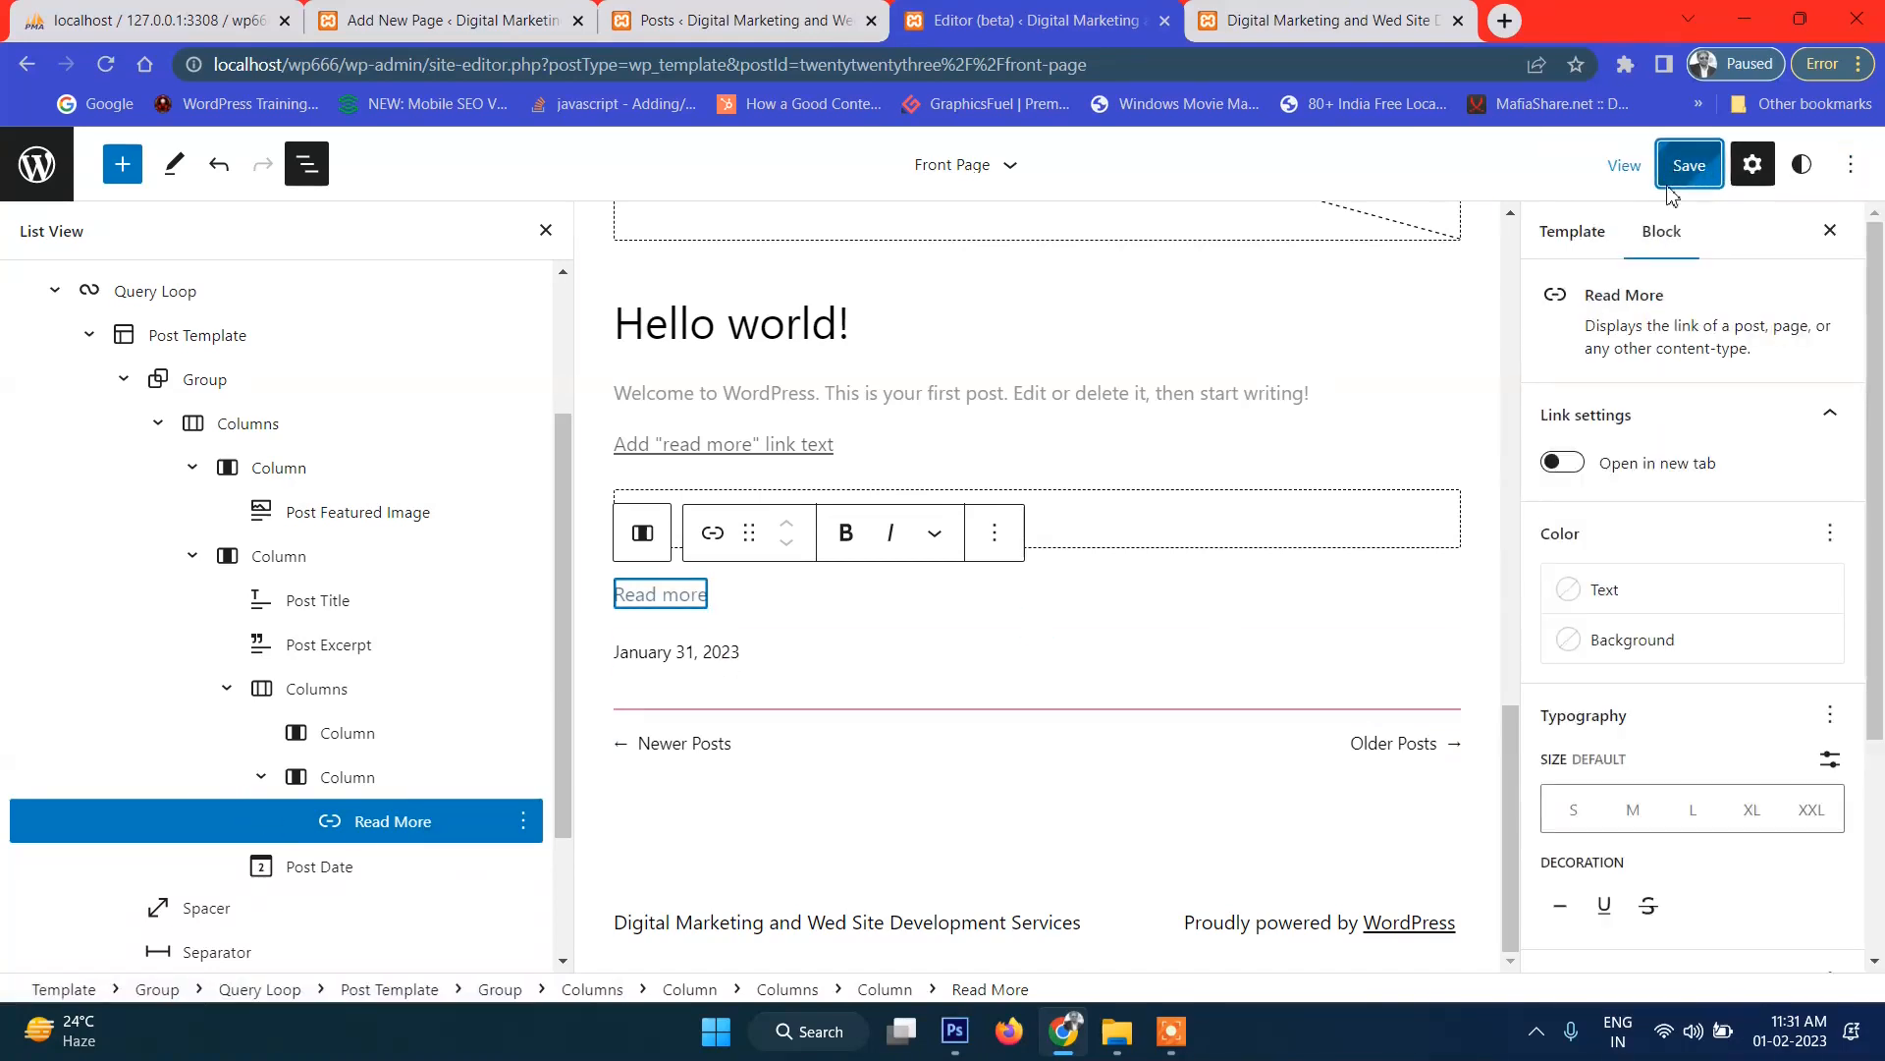
pyautogui.click(1298, 30)
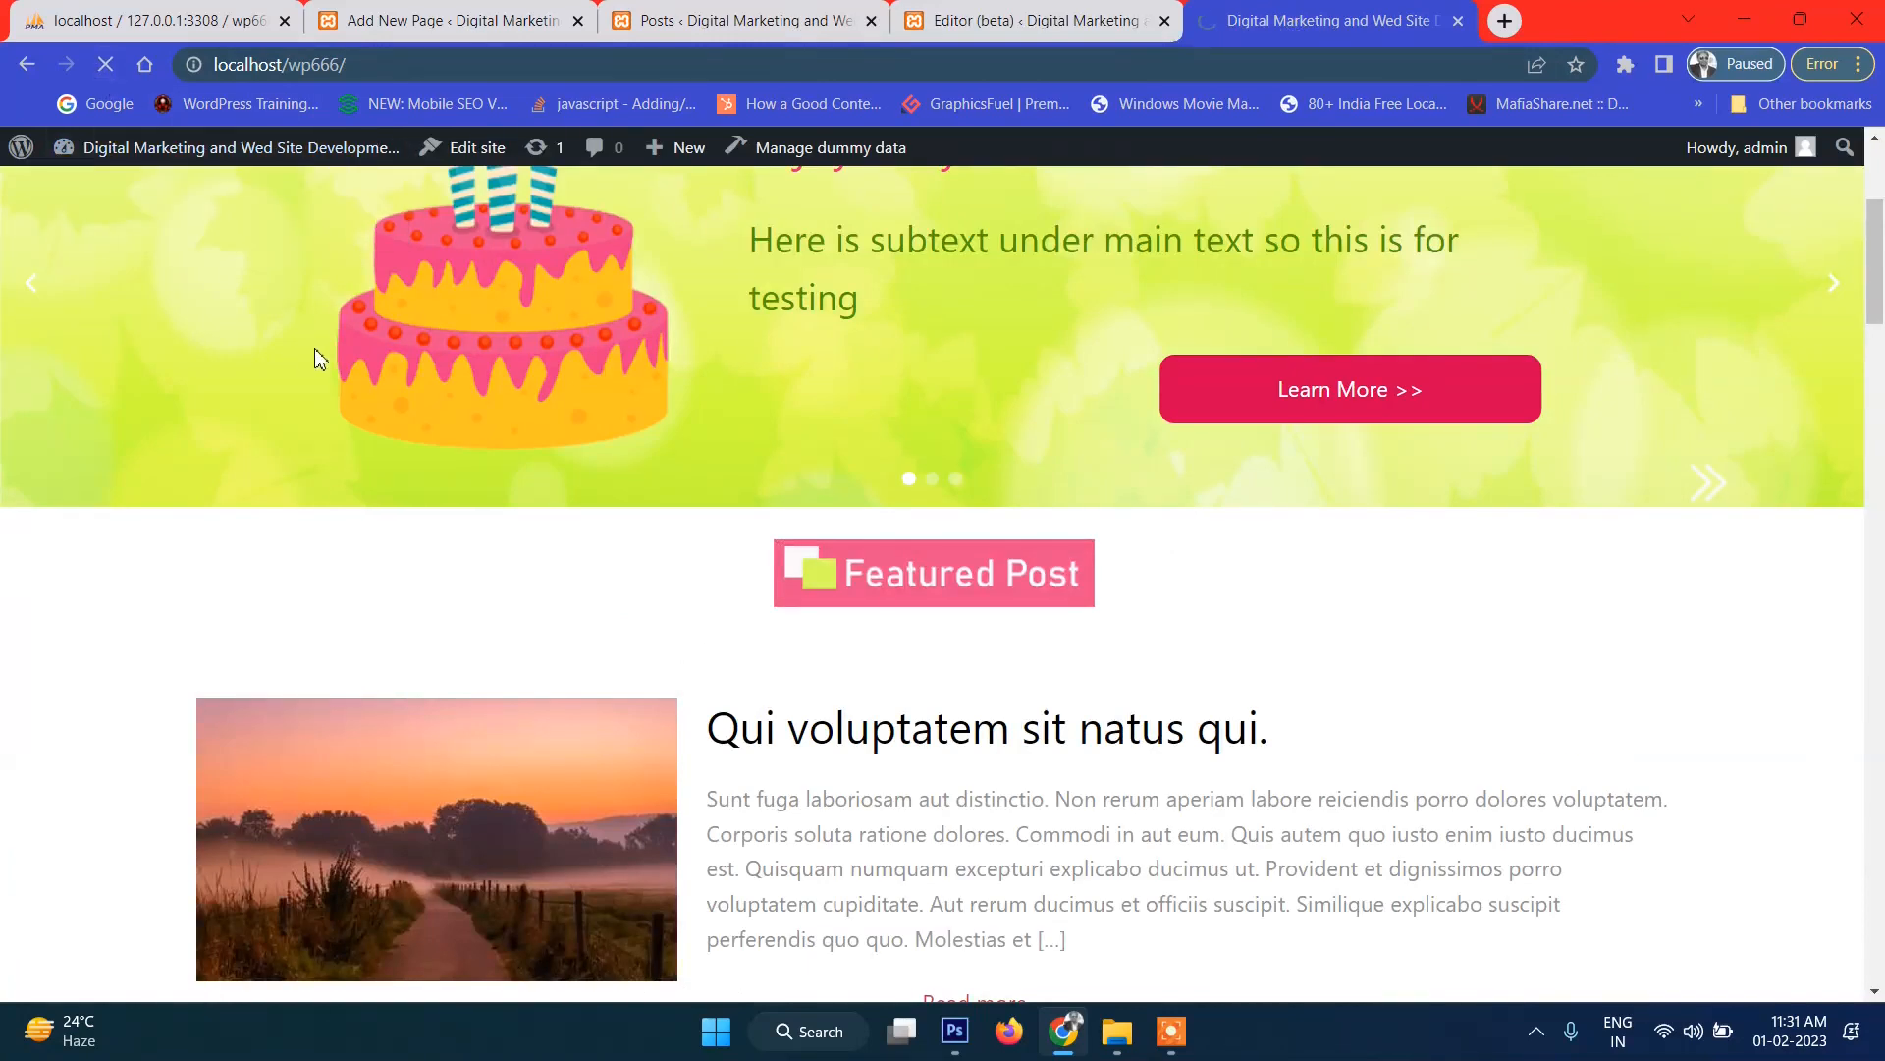
pyautogui.scroll(-5, 621, 586)
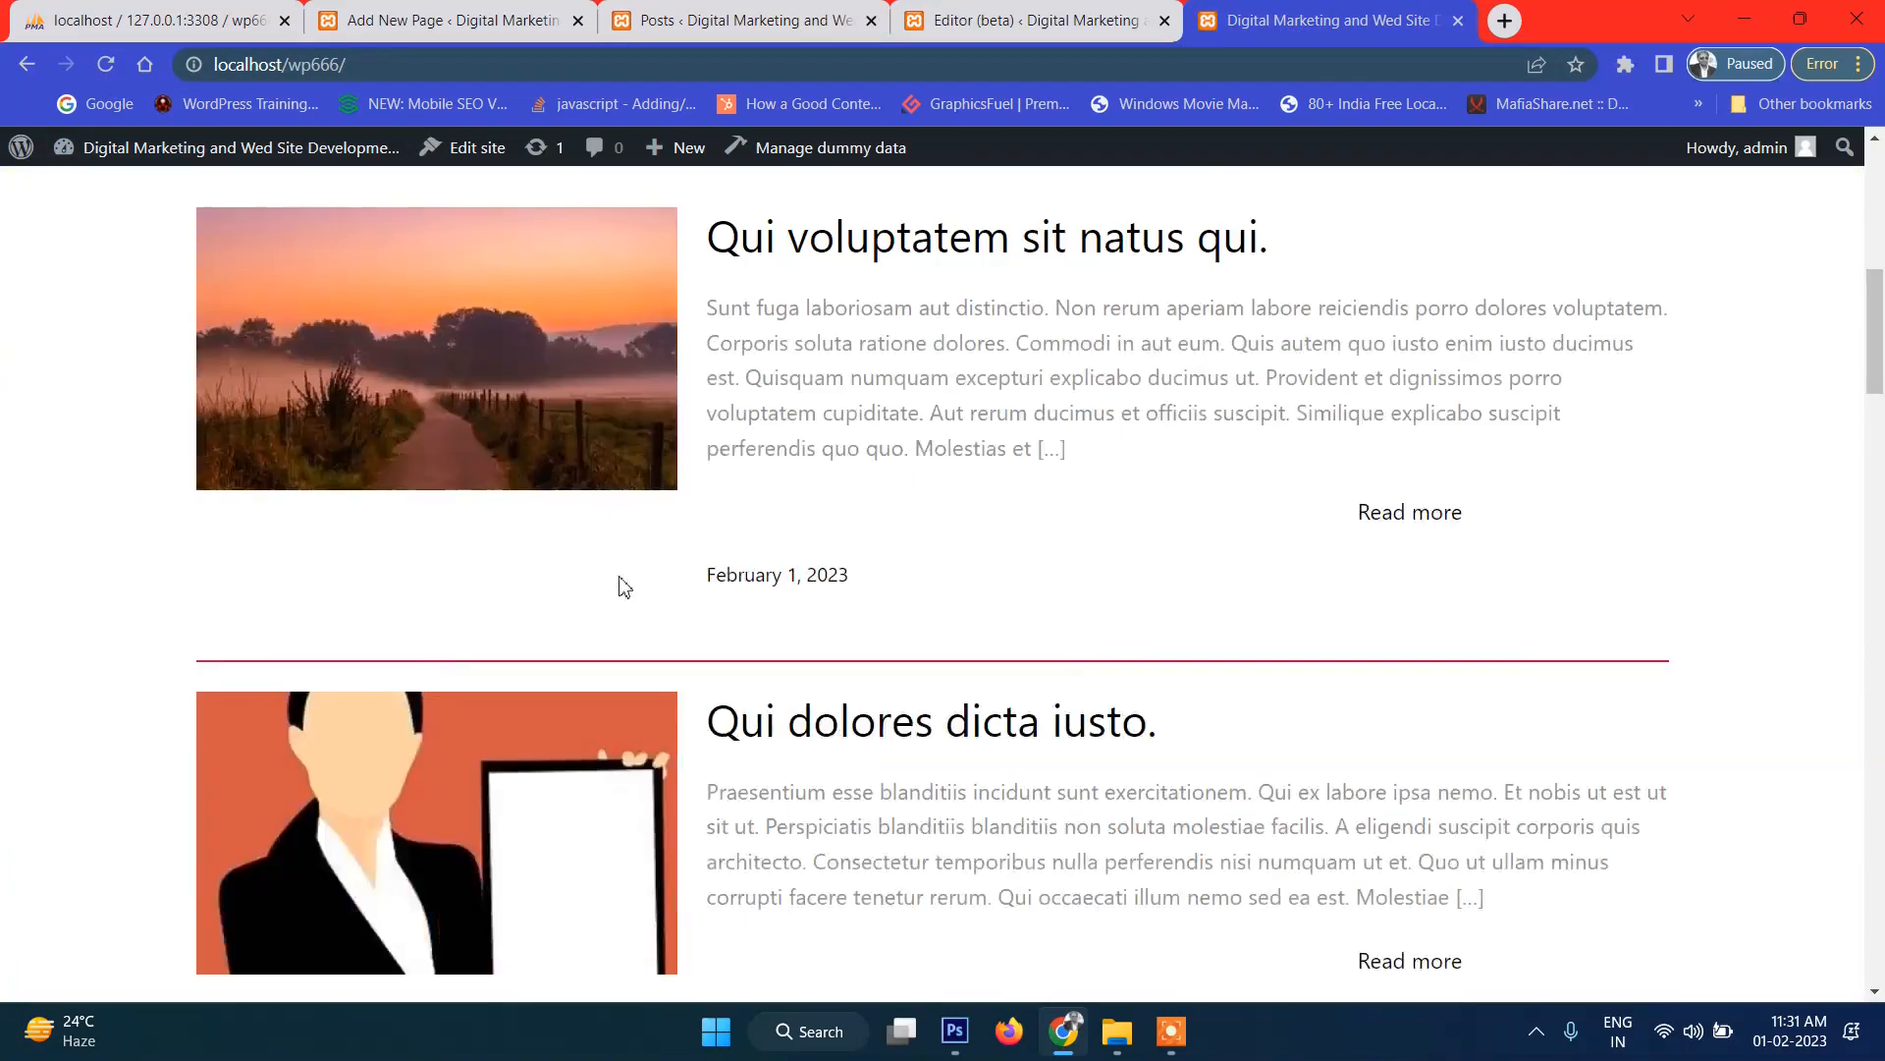
pyautogui.scroll(-9, 1463, 535)
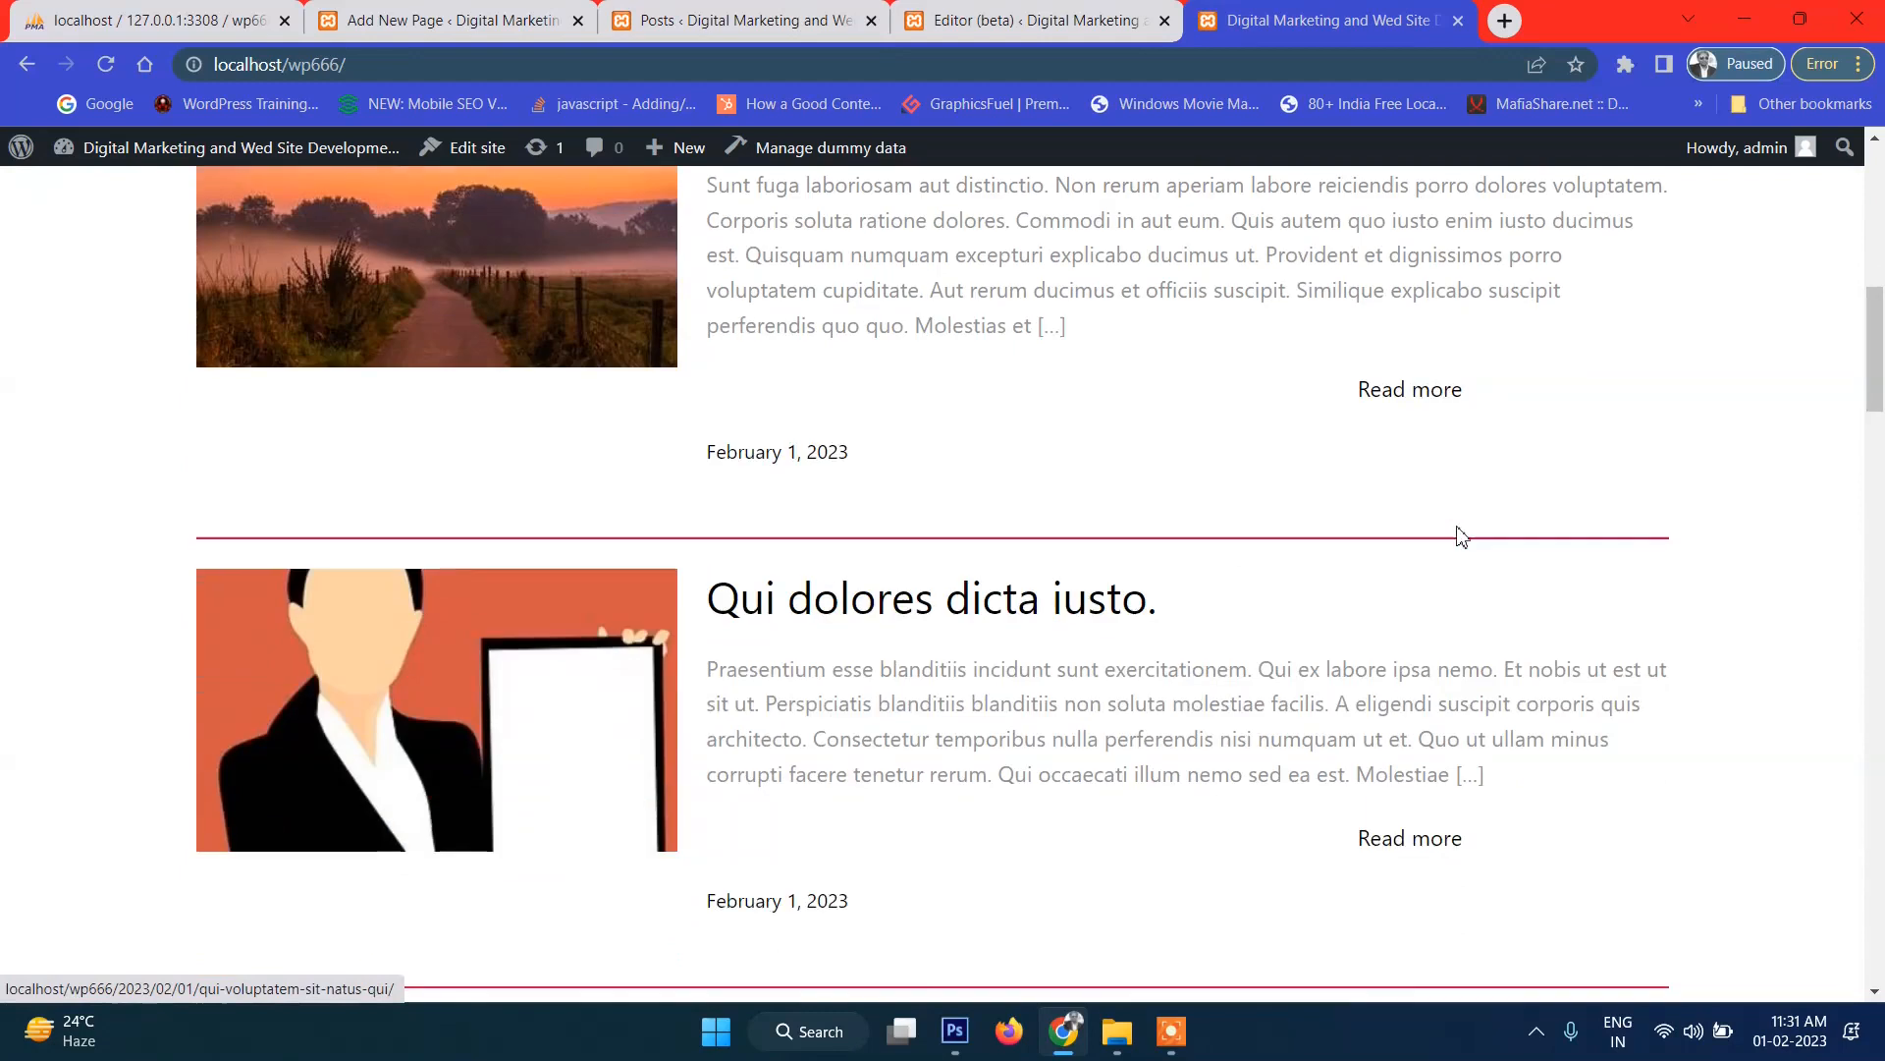
pyautogui.scroll(4, 1442, 572)
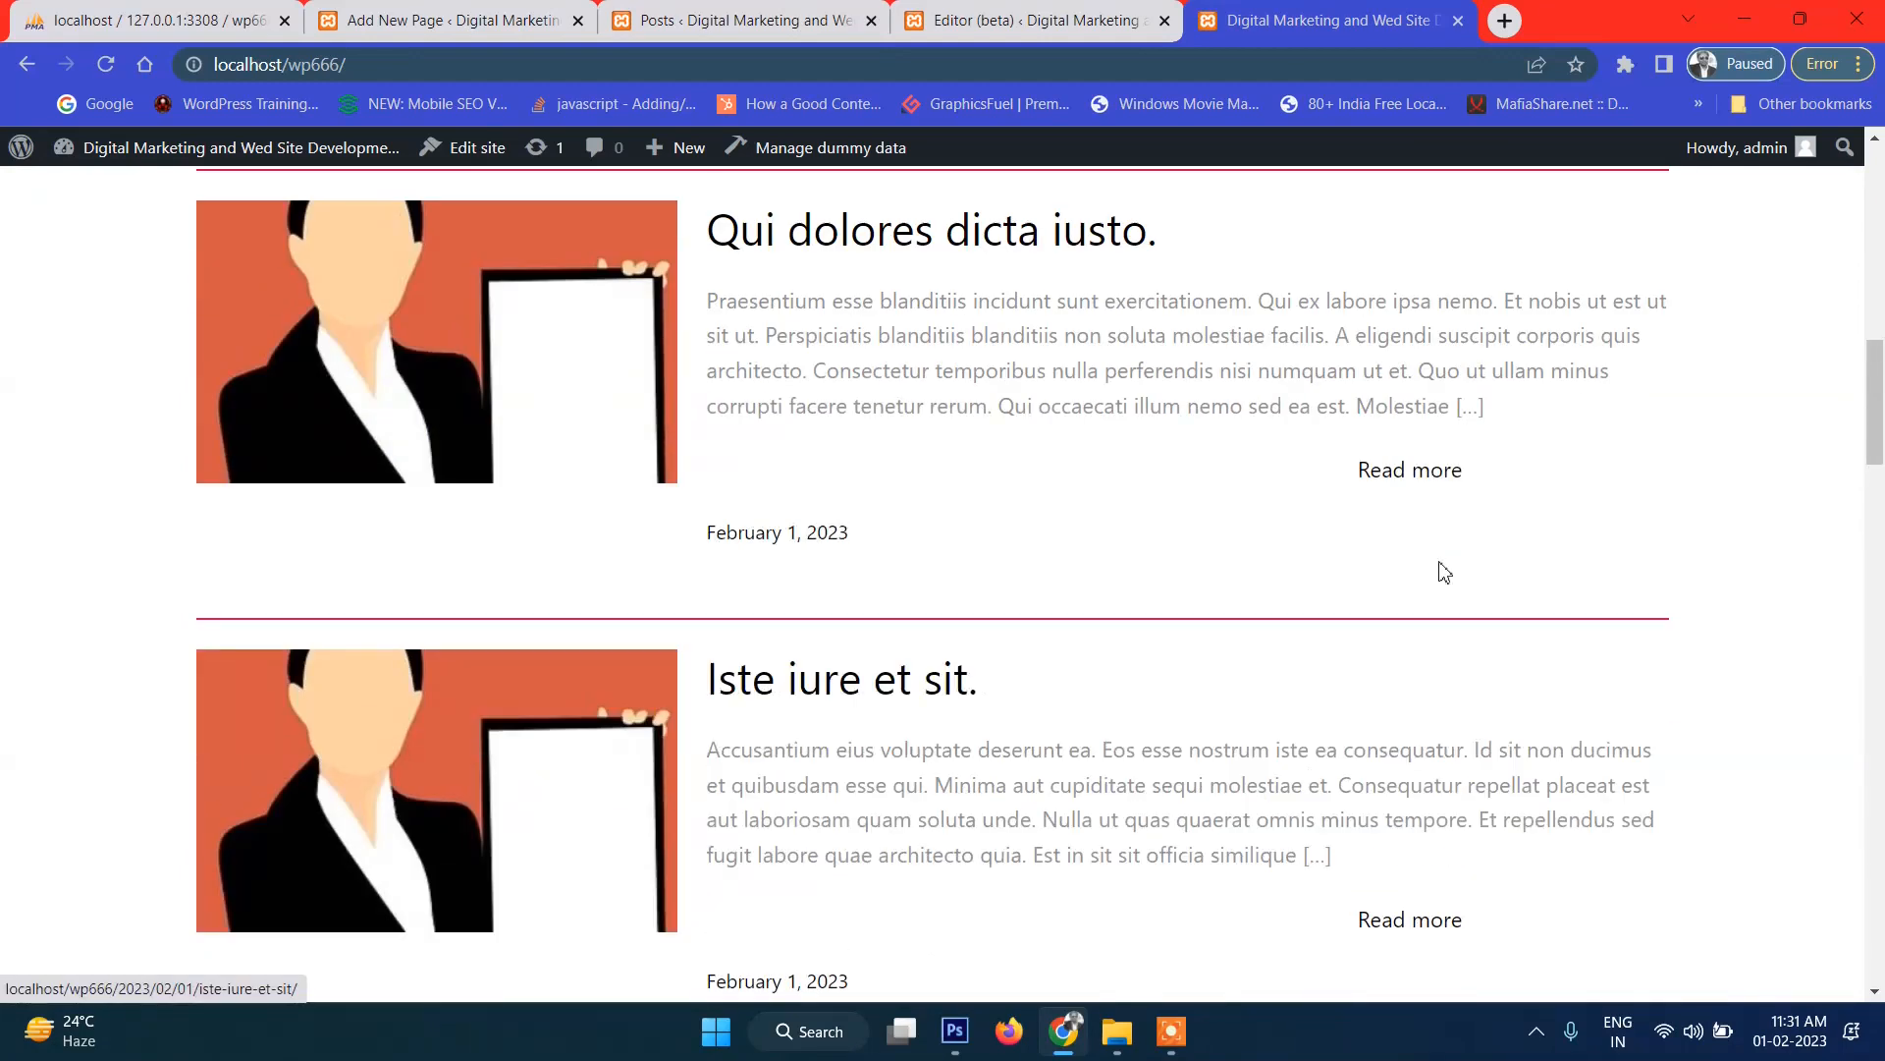
pyautogui.scroll(4, 1439, 550)
pyautogui.scroll(-1, 1437, 536)
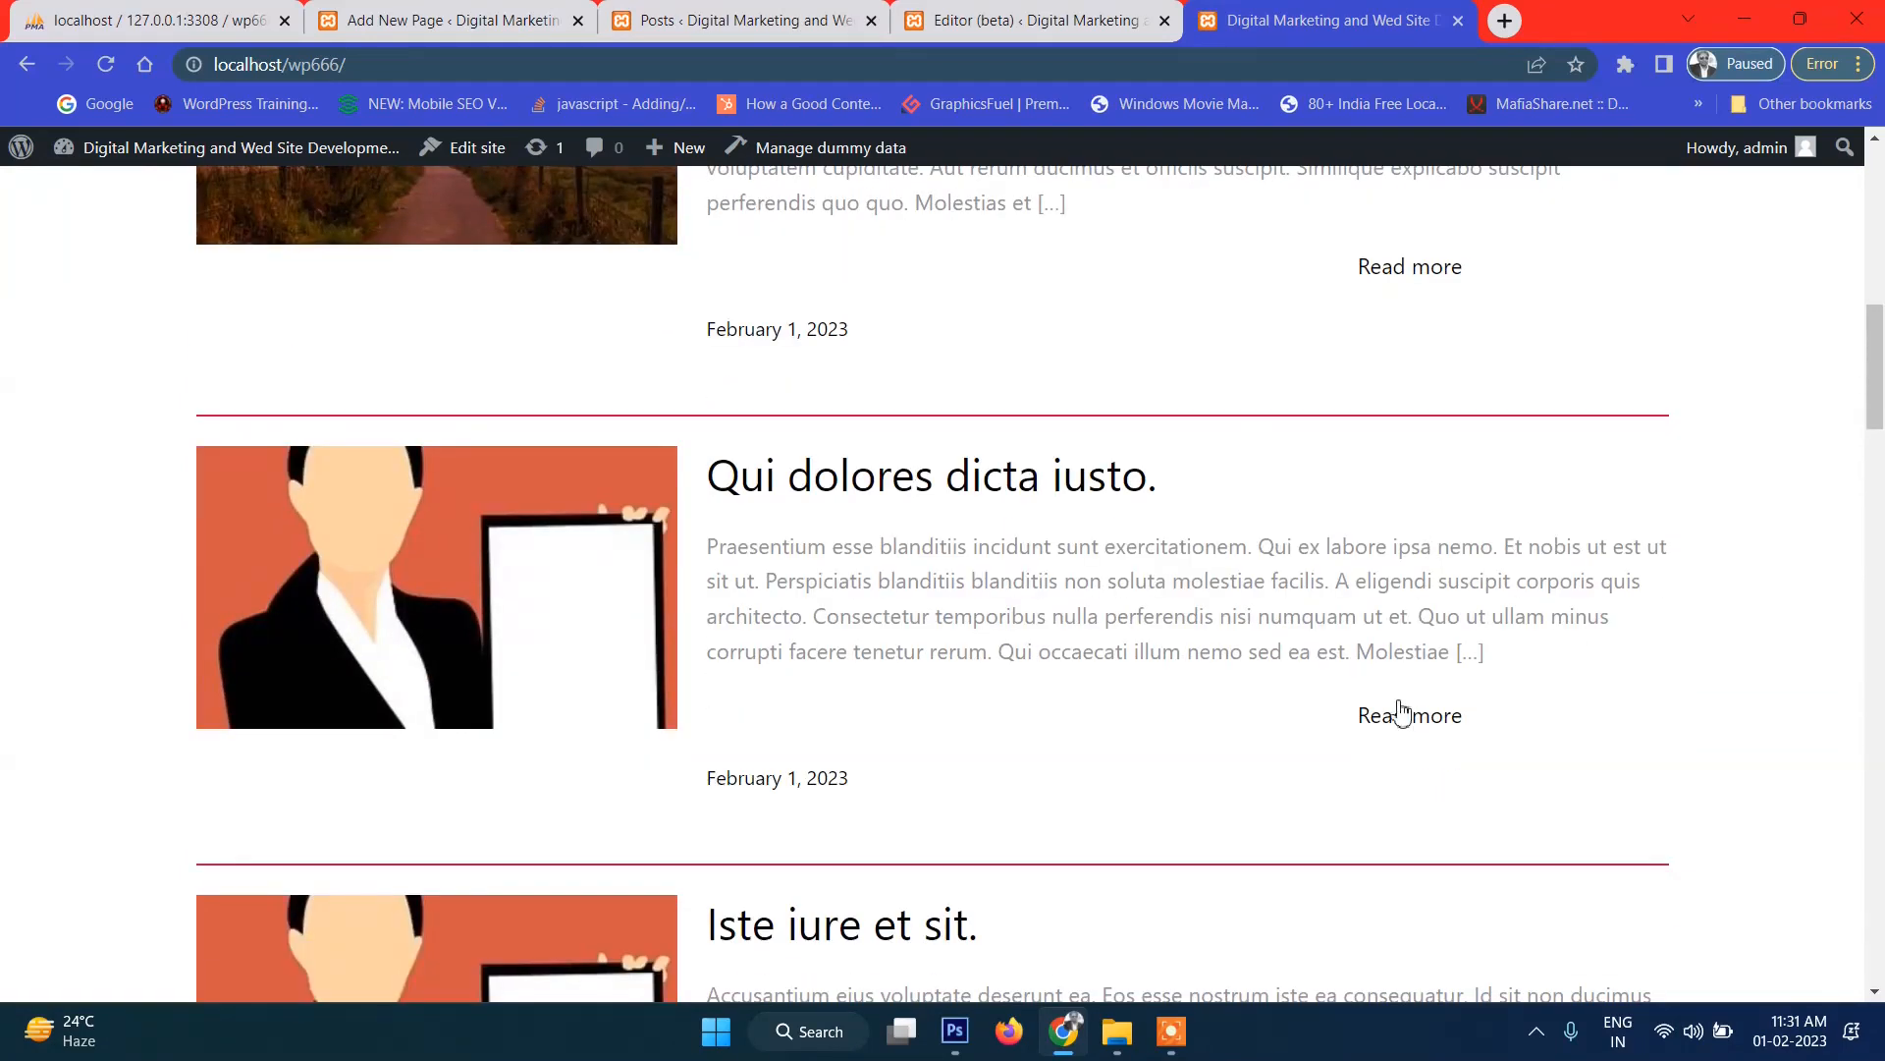
pyautogui.click(1105, 22)
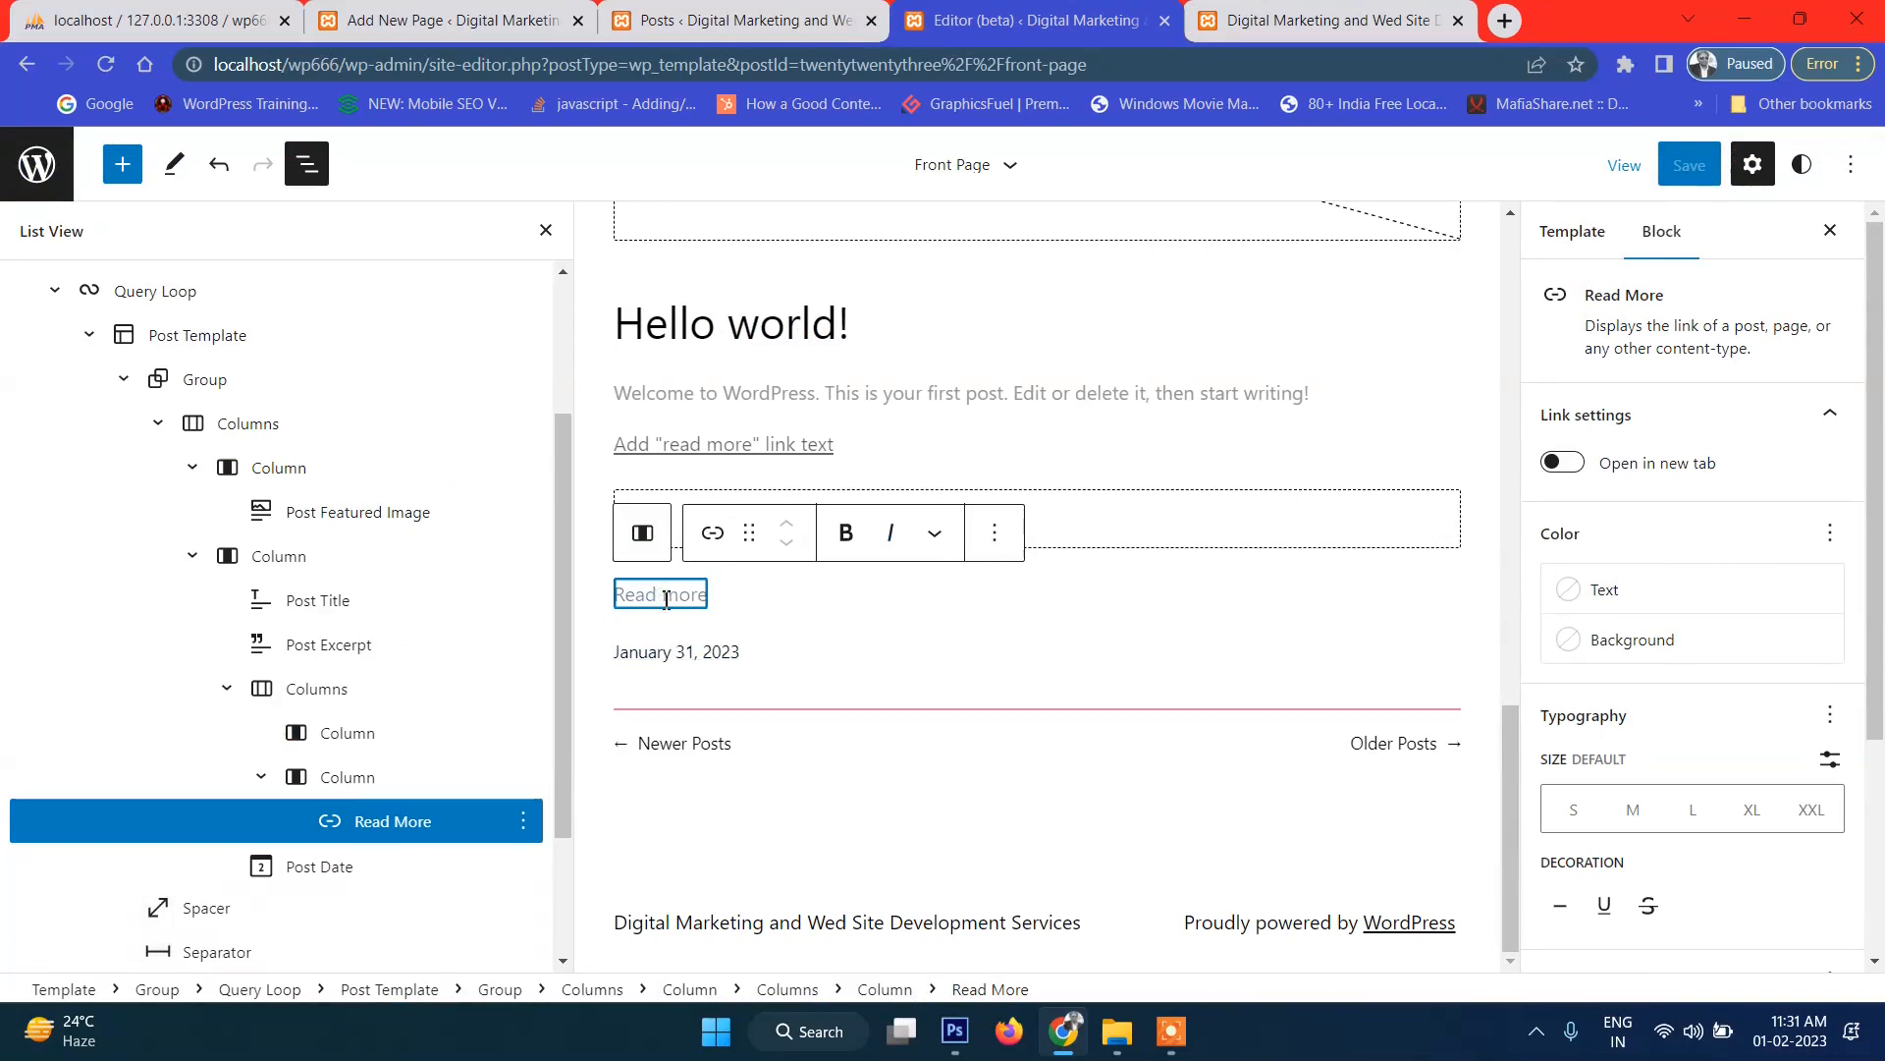
# Set the Read More link's text colour to custom pink FF0059 and save.
pyautogui.click(1615, 594)
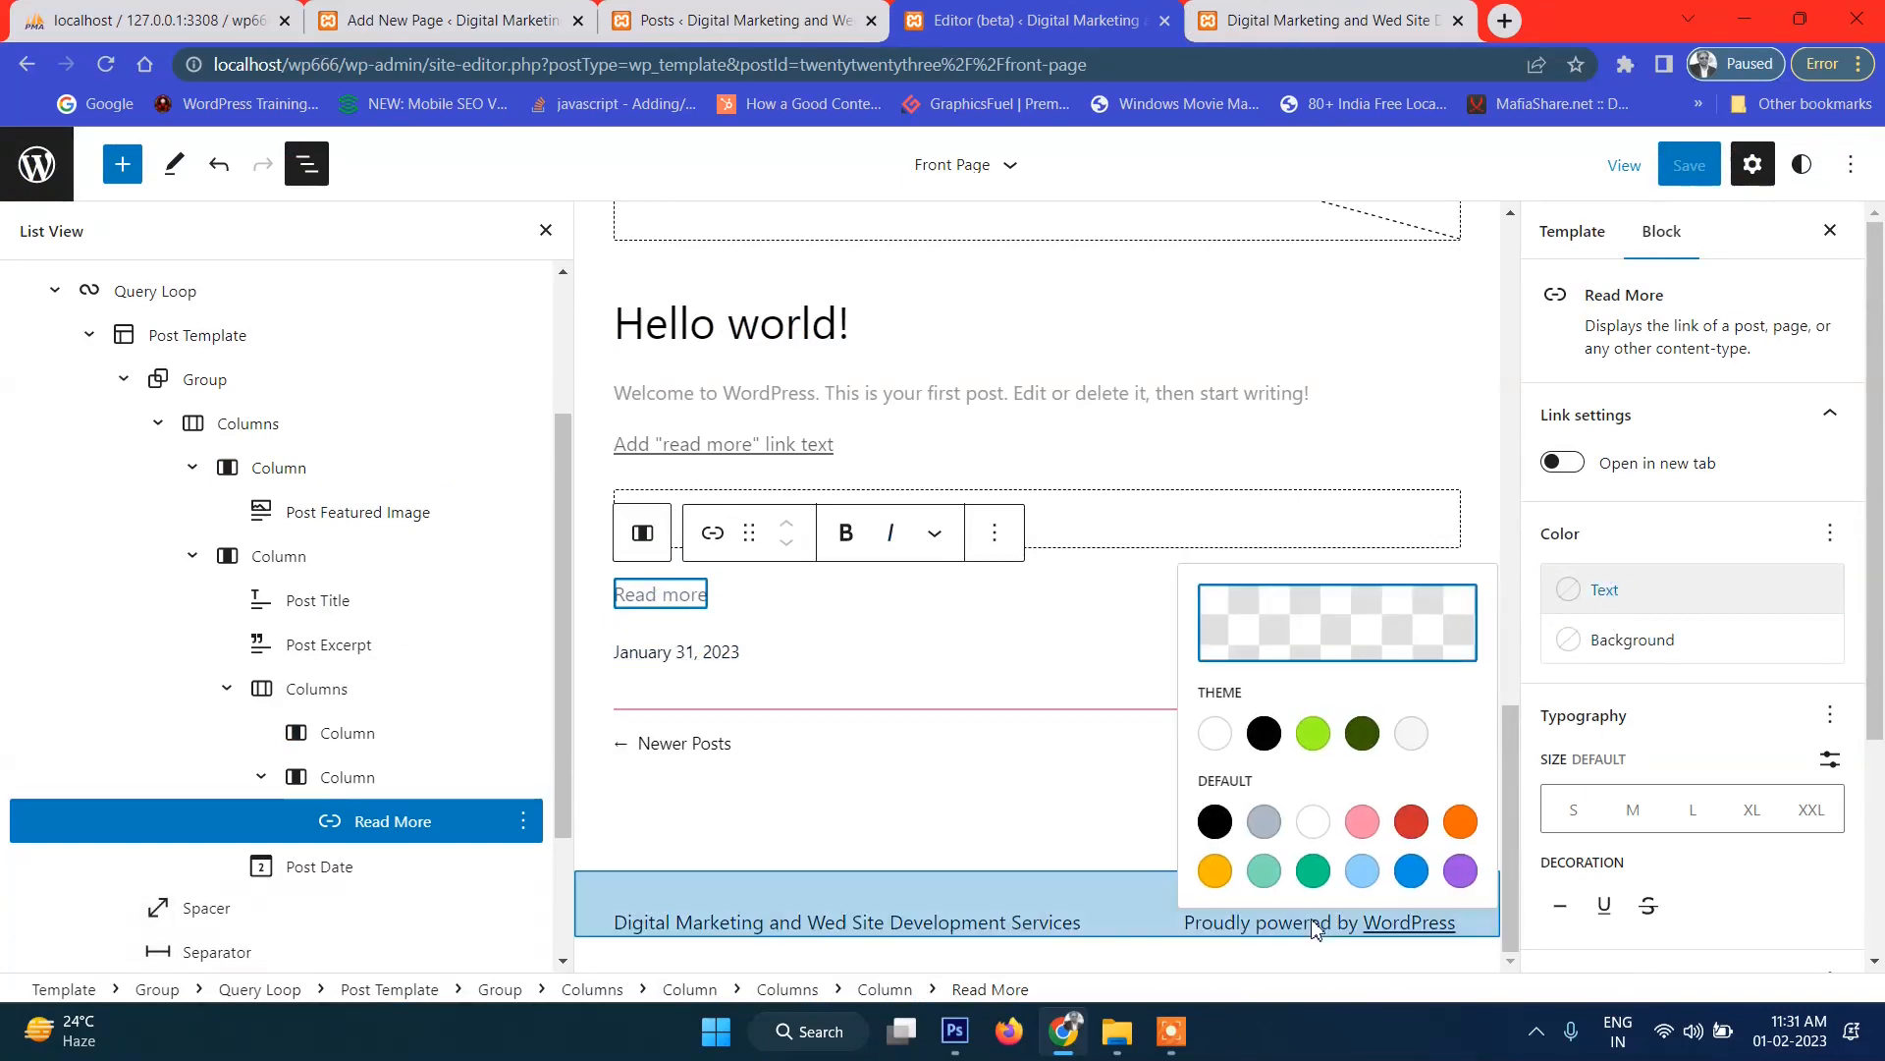
pyautogui.click(1309, 607)
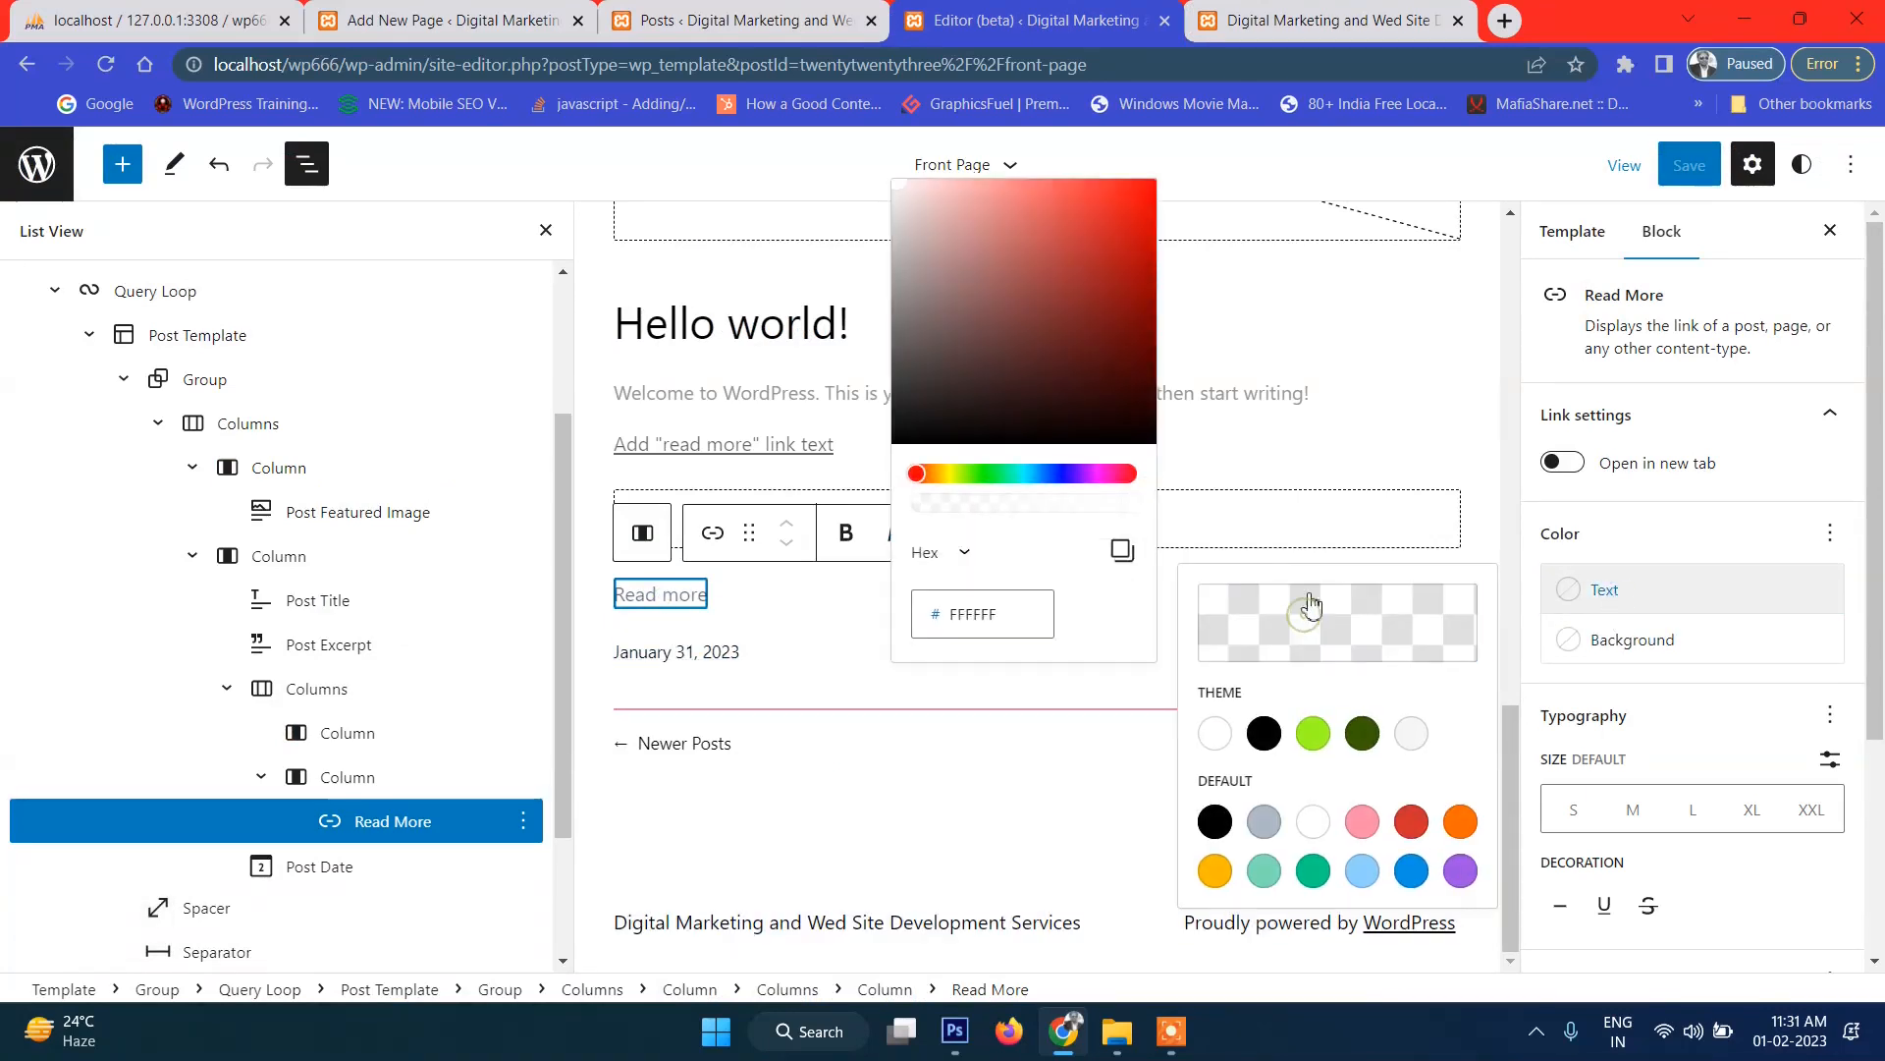
pyautogui.click(1122, 475)
pyautogui.moveTo(1126, 324); pyautogui.dragTo(1191, 164)
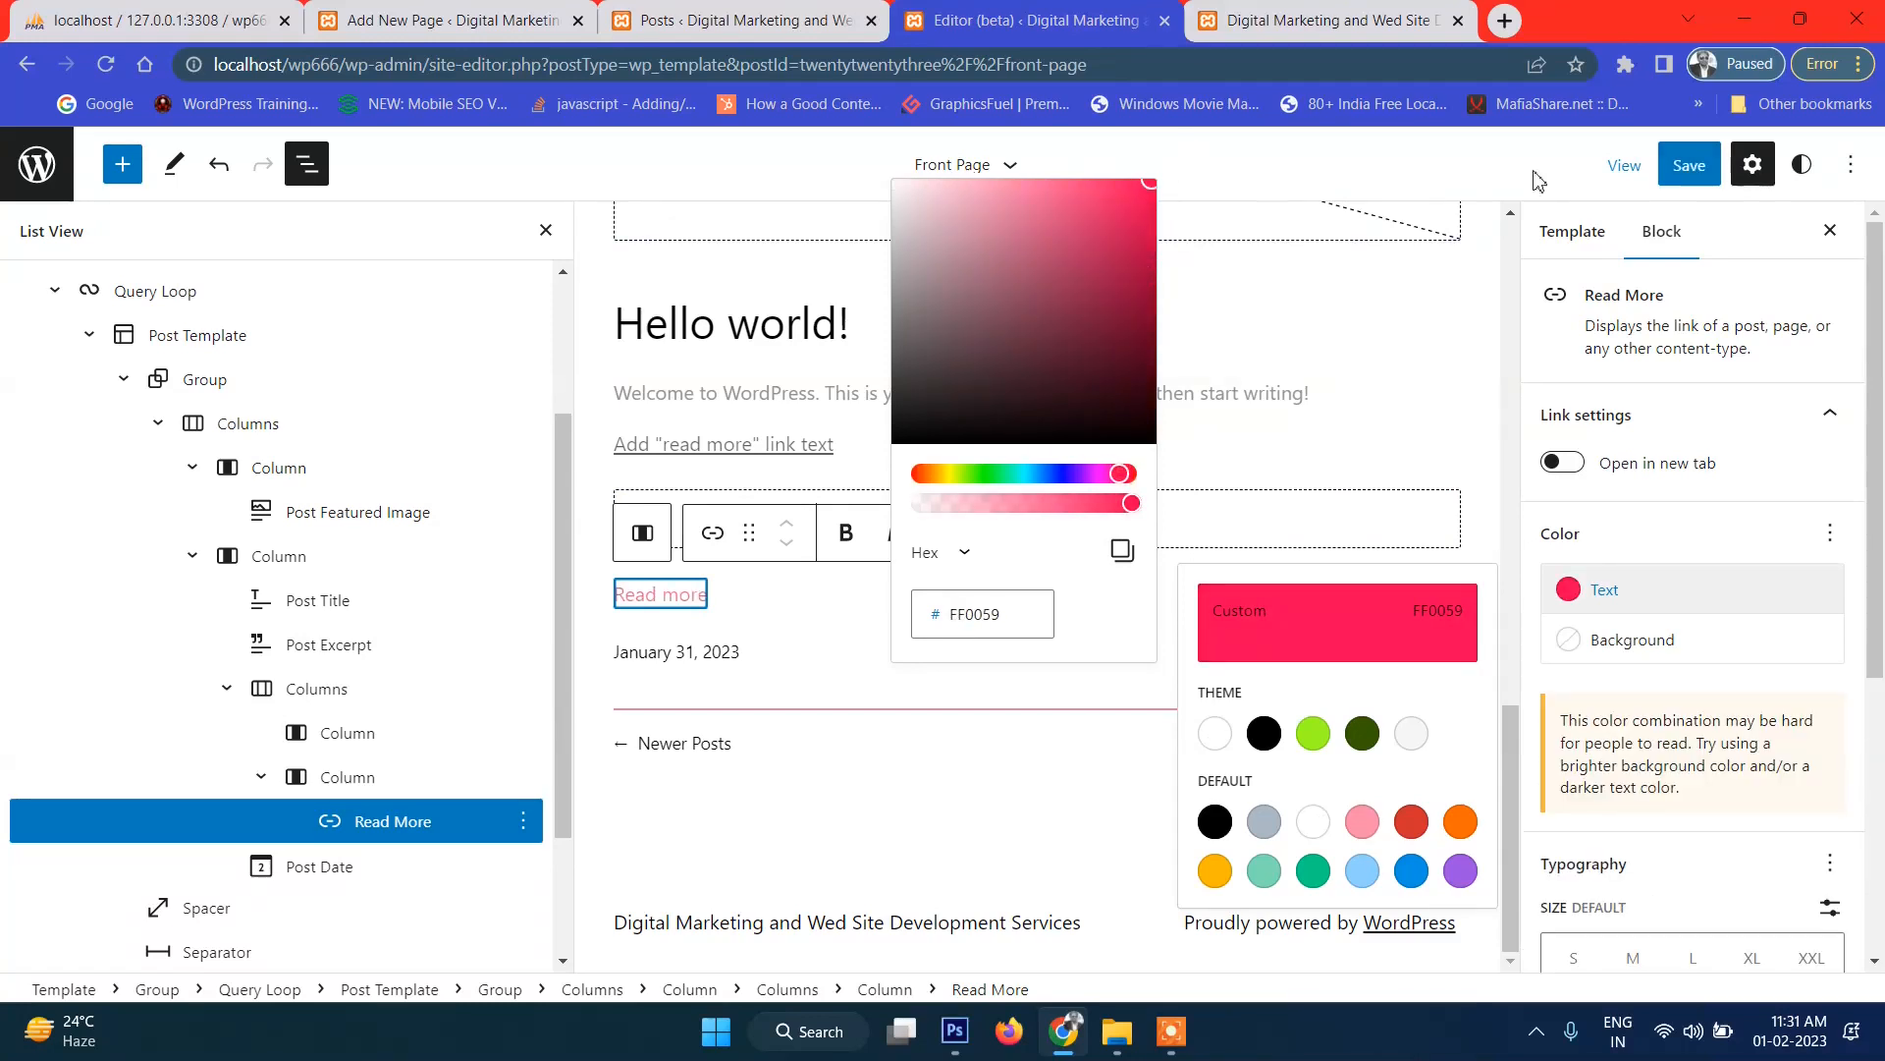
pyautogui.click(1687, 165)
pyautogui.click(1685, 165)
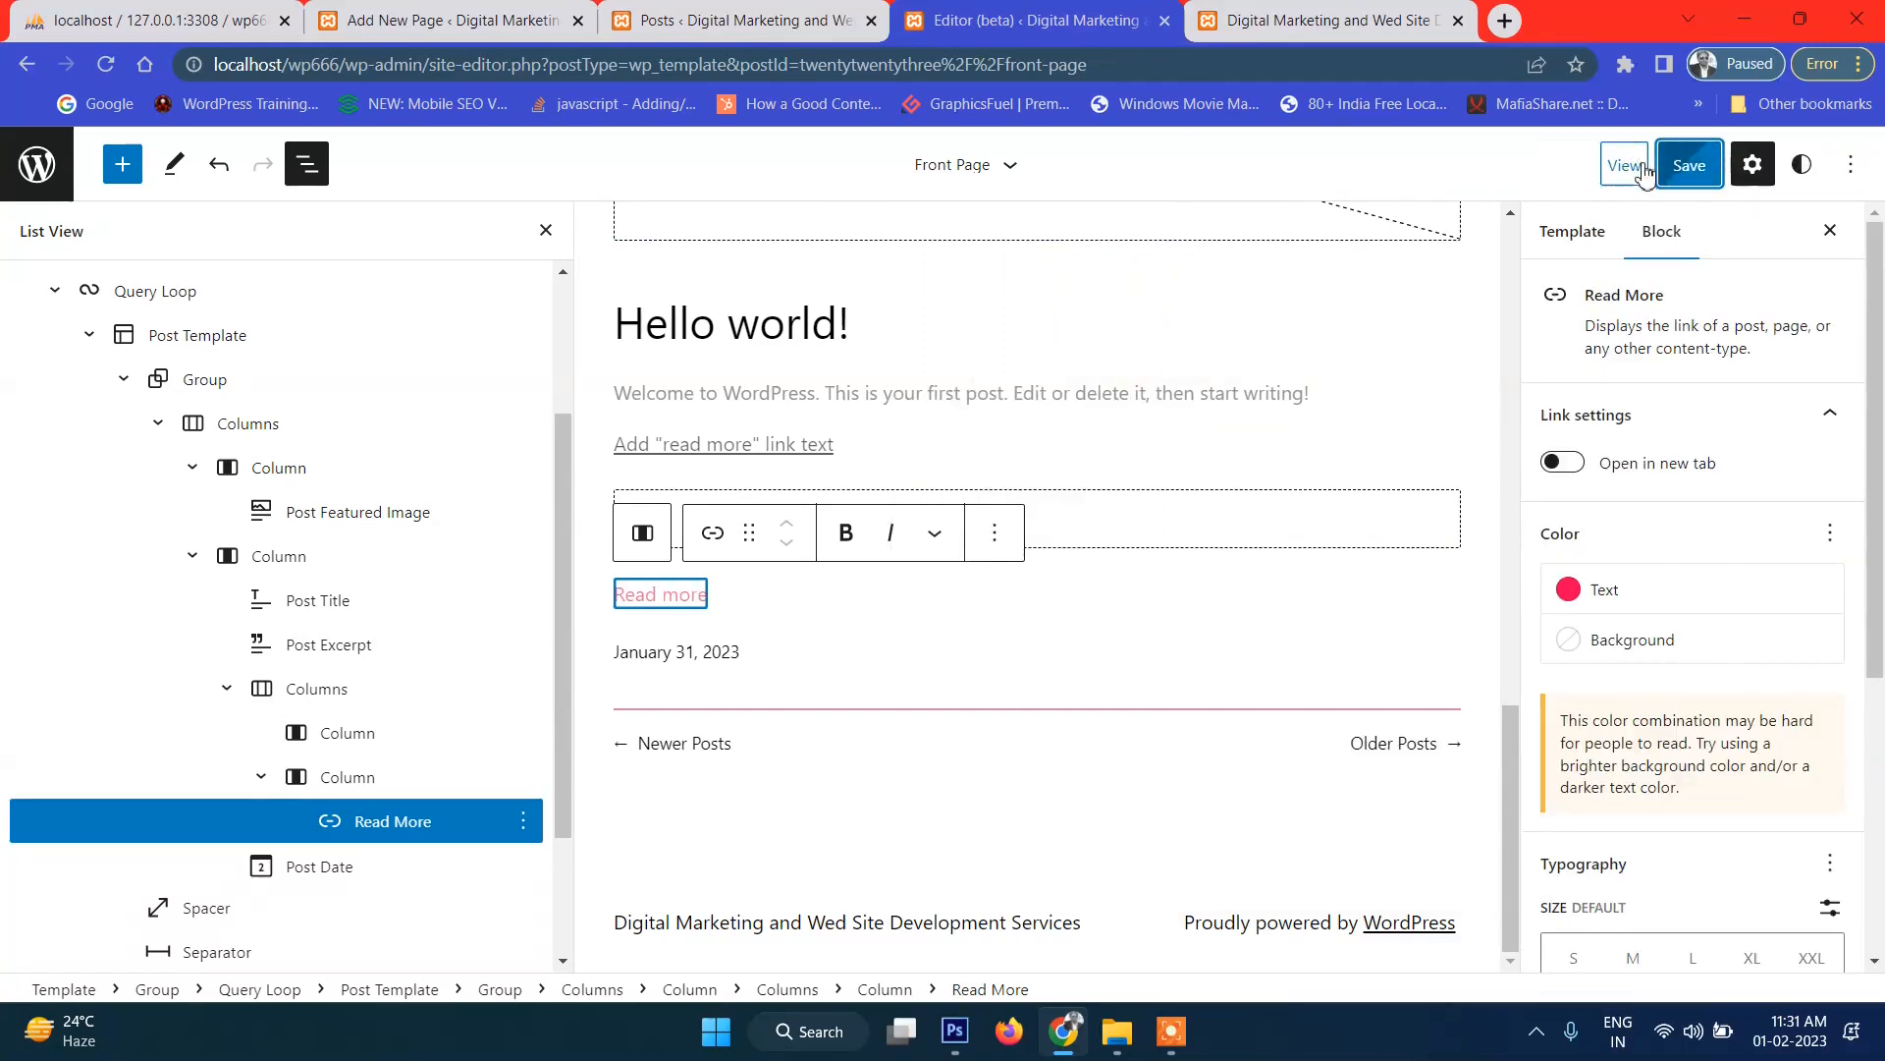
# Reload the live front page to confirm the pink Read more links, then return to the editor.
pyautogui.click(1316, 20)
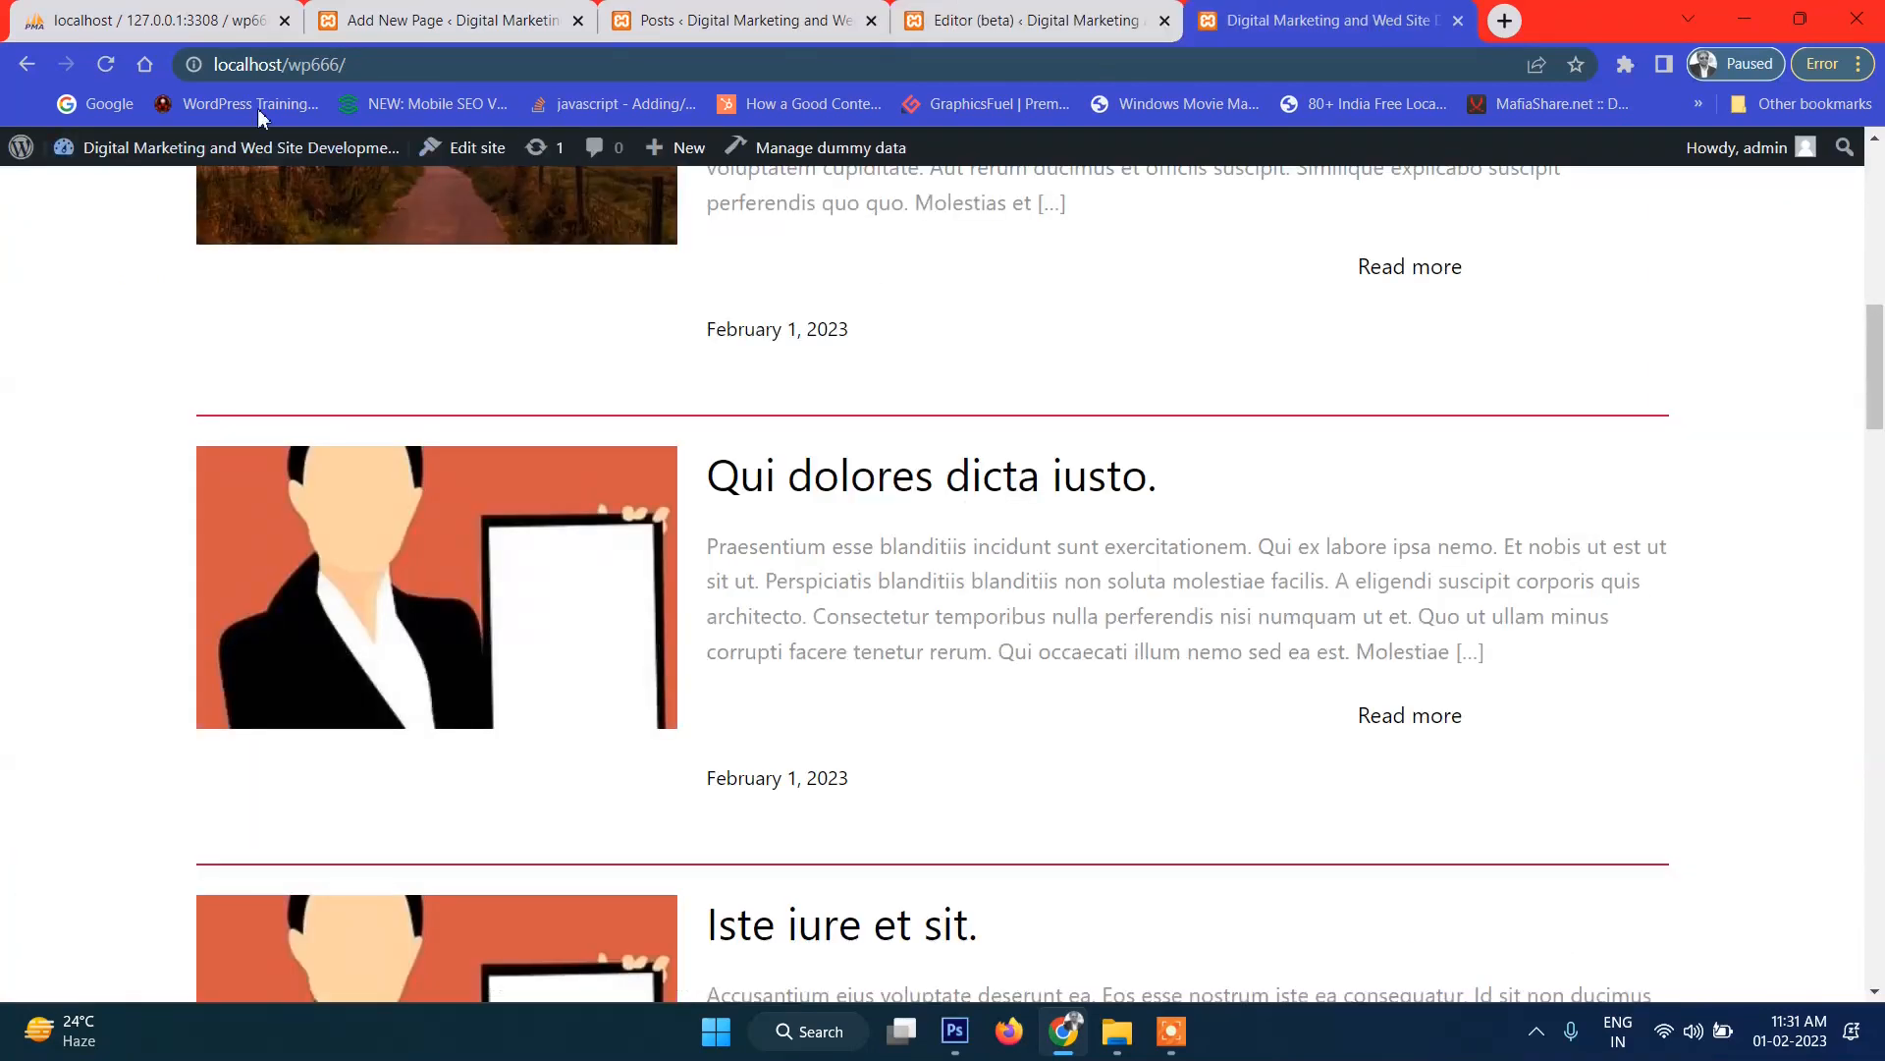
pyautogui.click(106, 64)
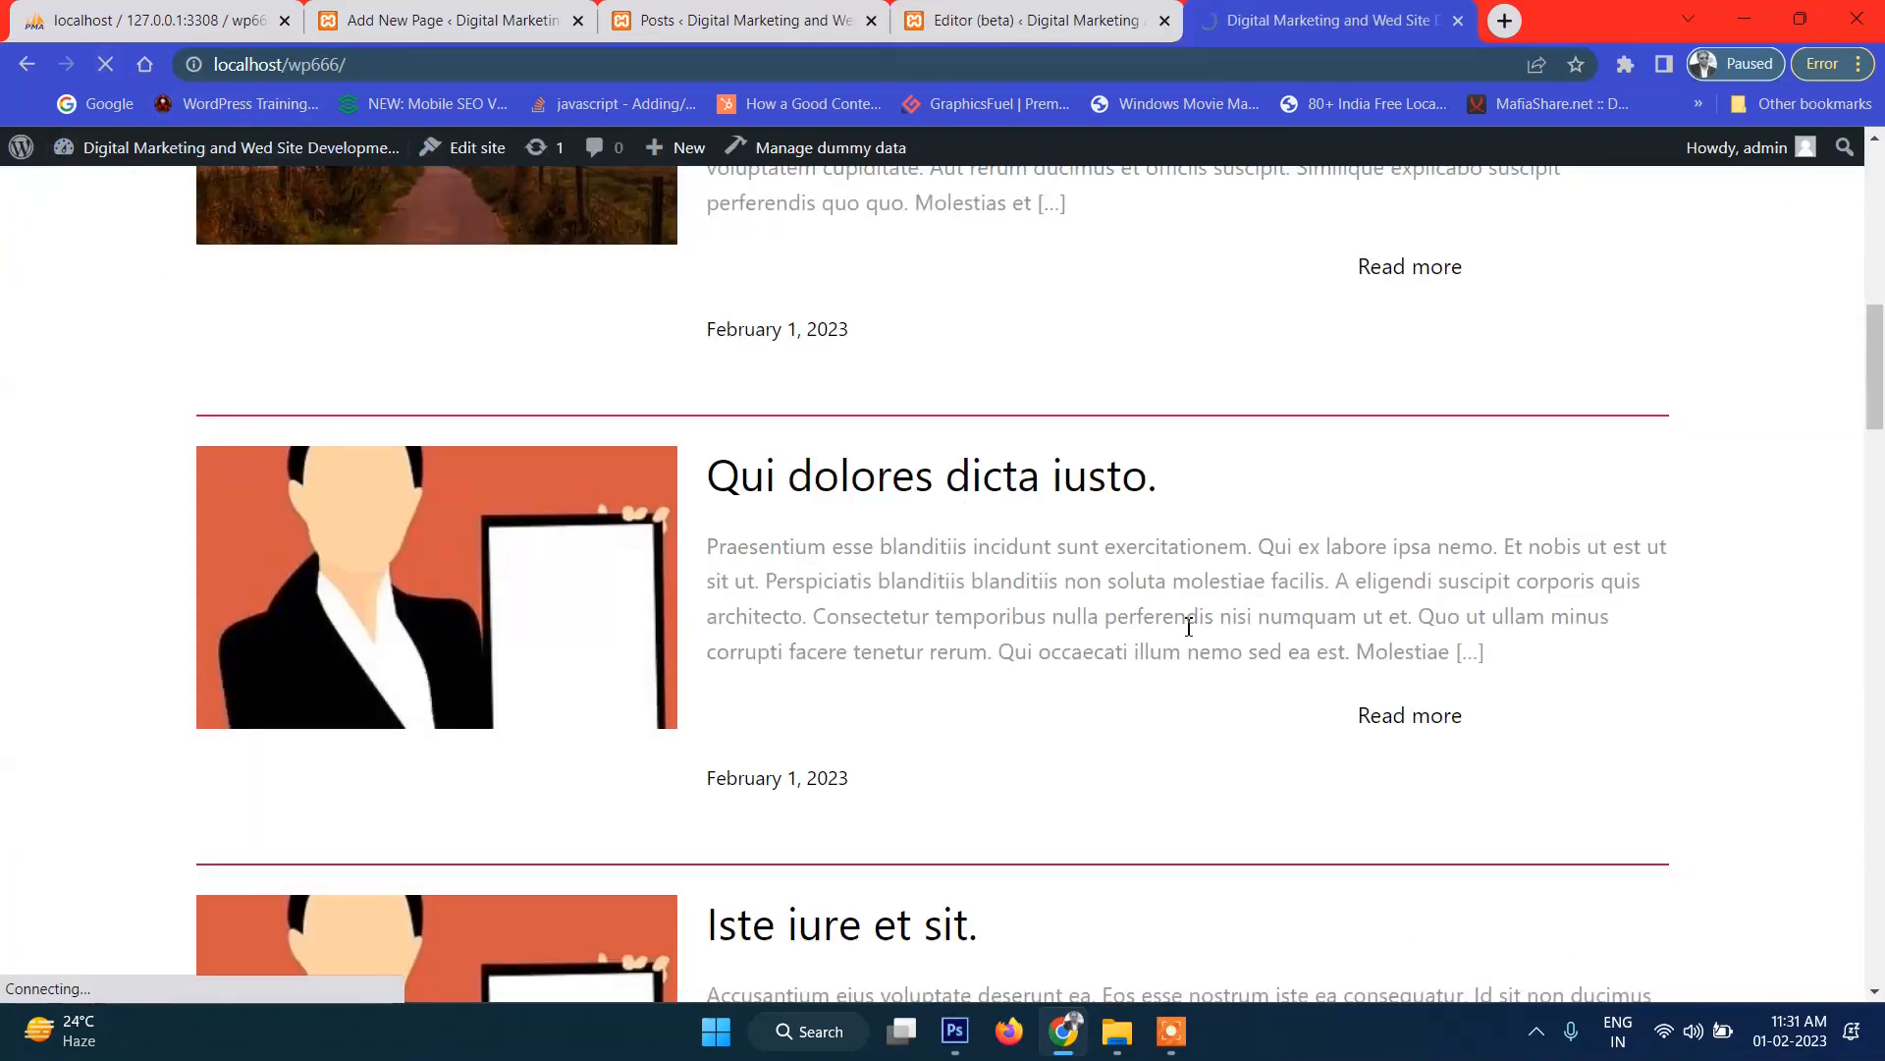
pyautogui.scroll(-12, 1408, 657)
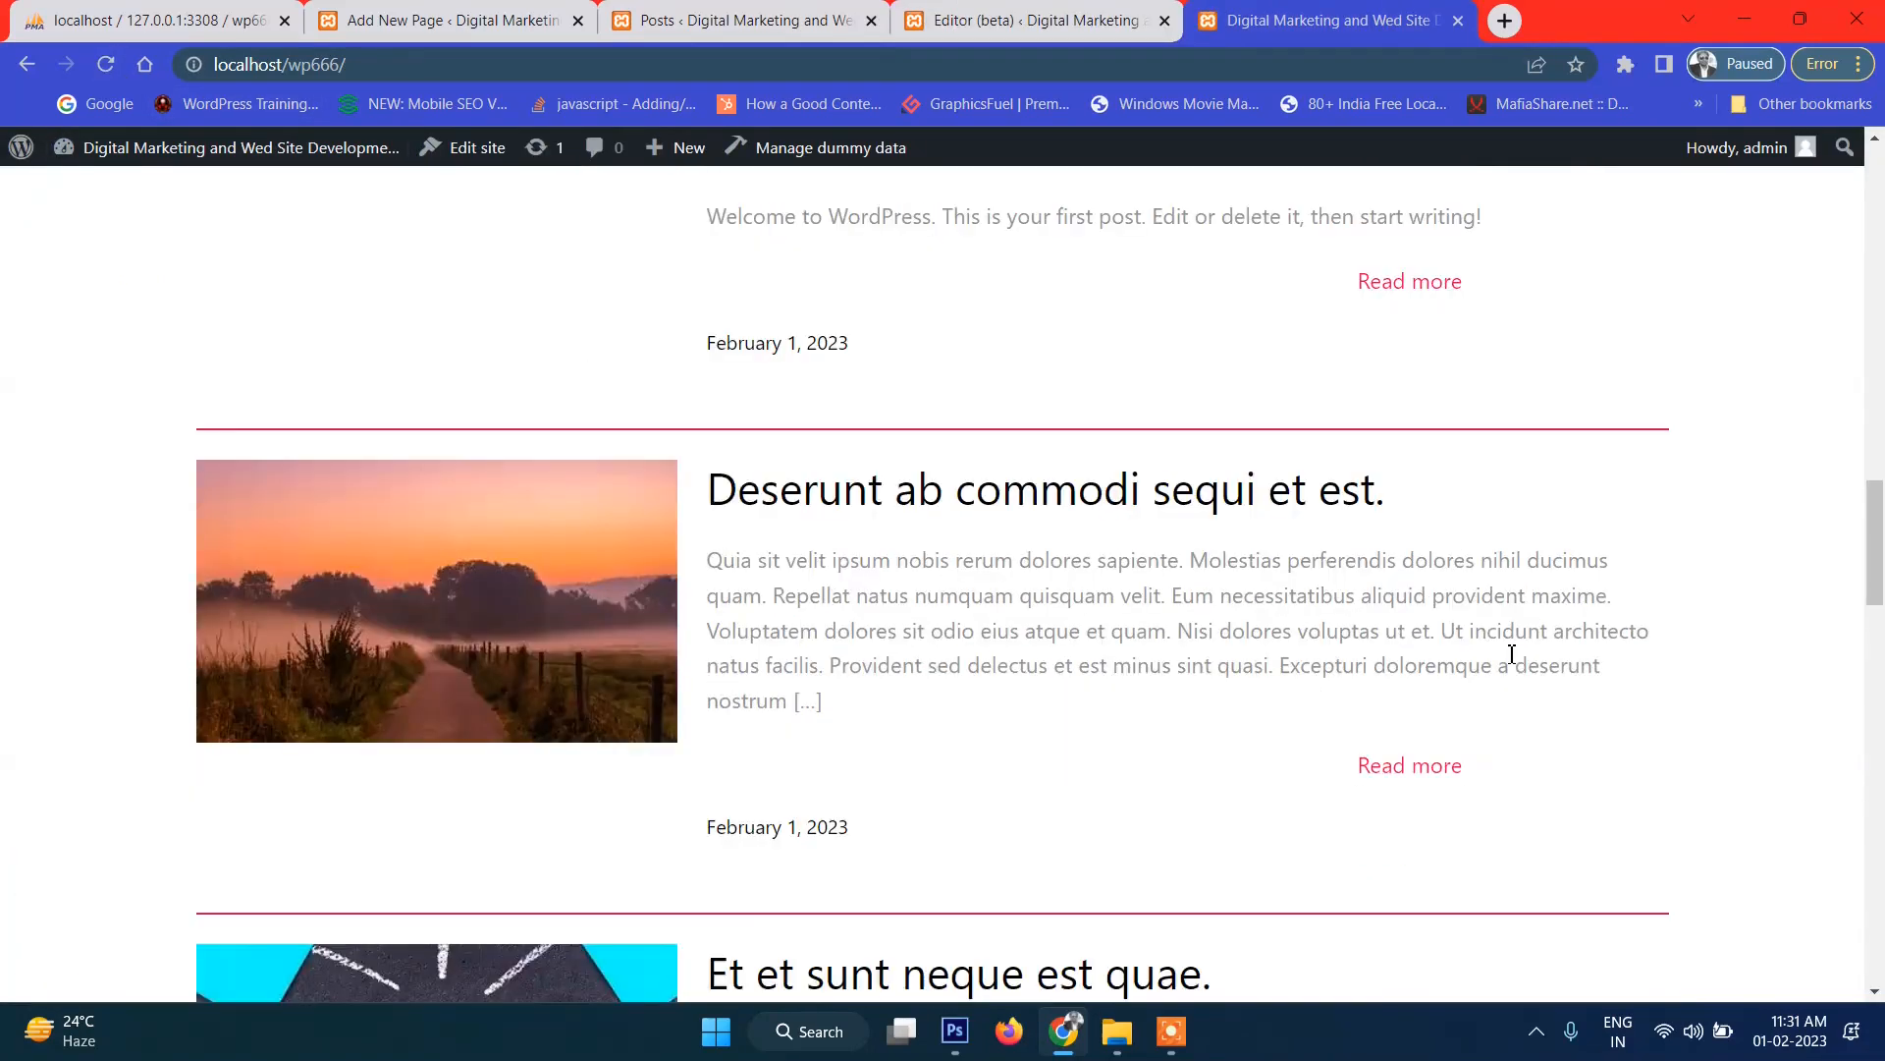
pyautogui.scroll(15, 1510, 656)
pyautogui.scroll(-6, 1503, 662)
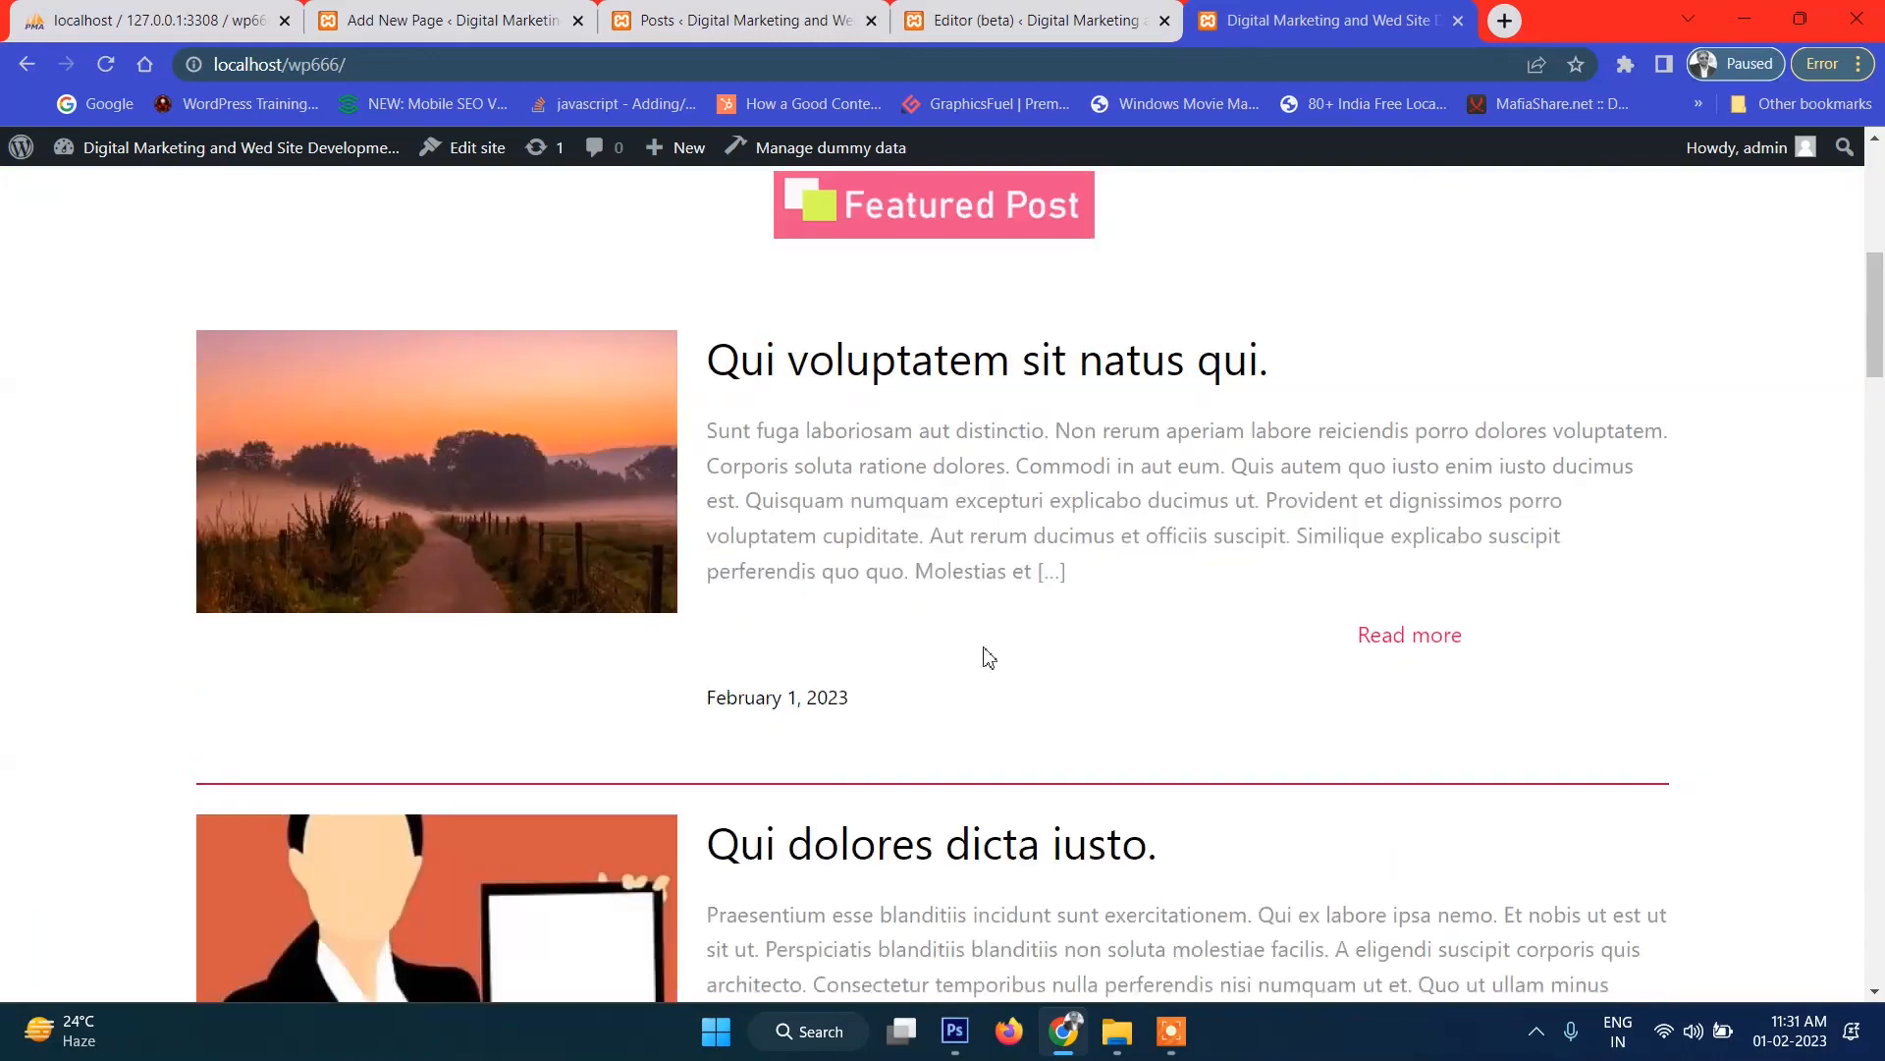
pyautogui.scroll(-2, 989, 658)
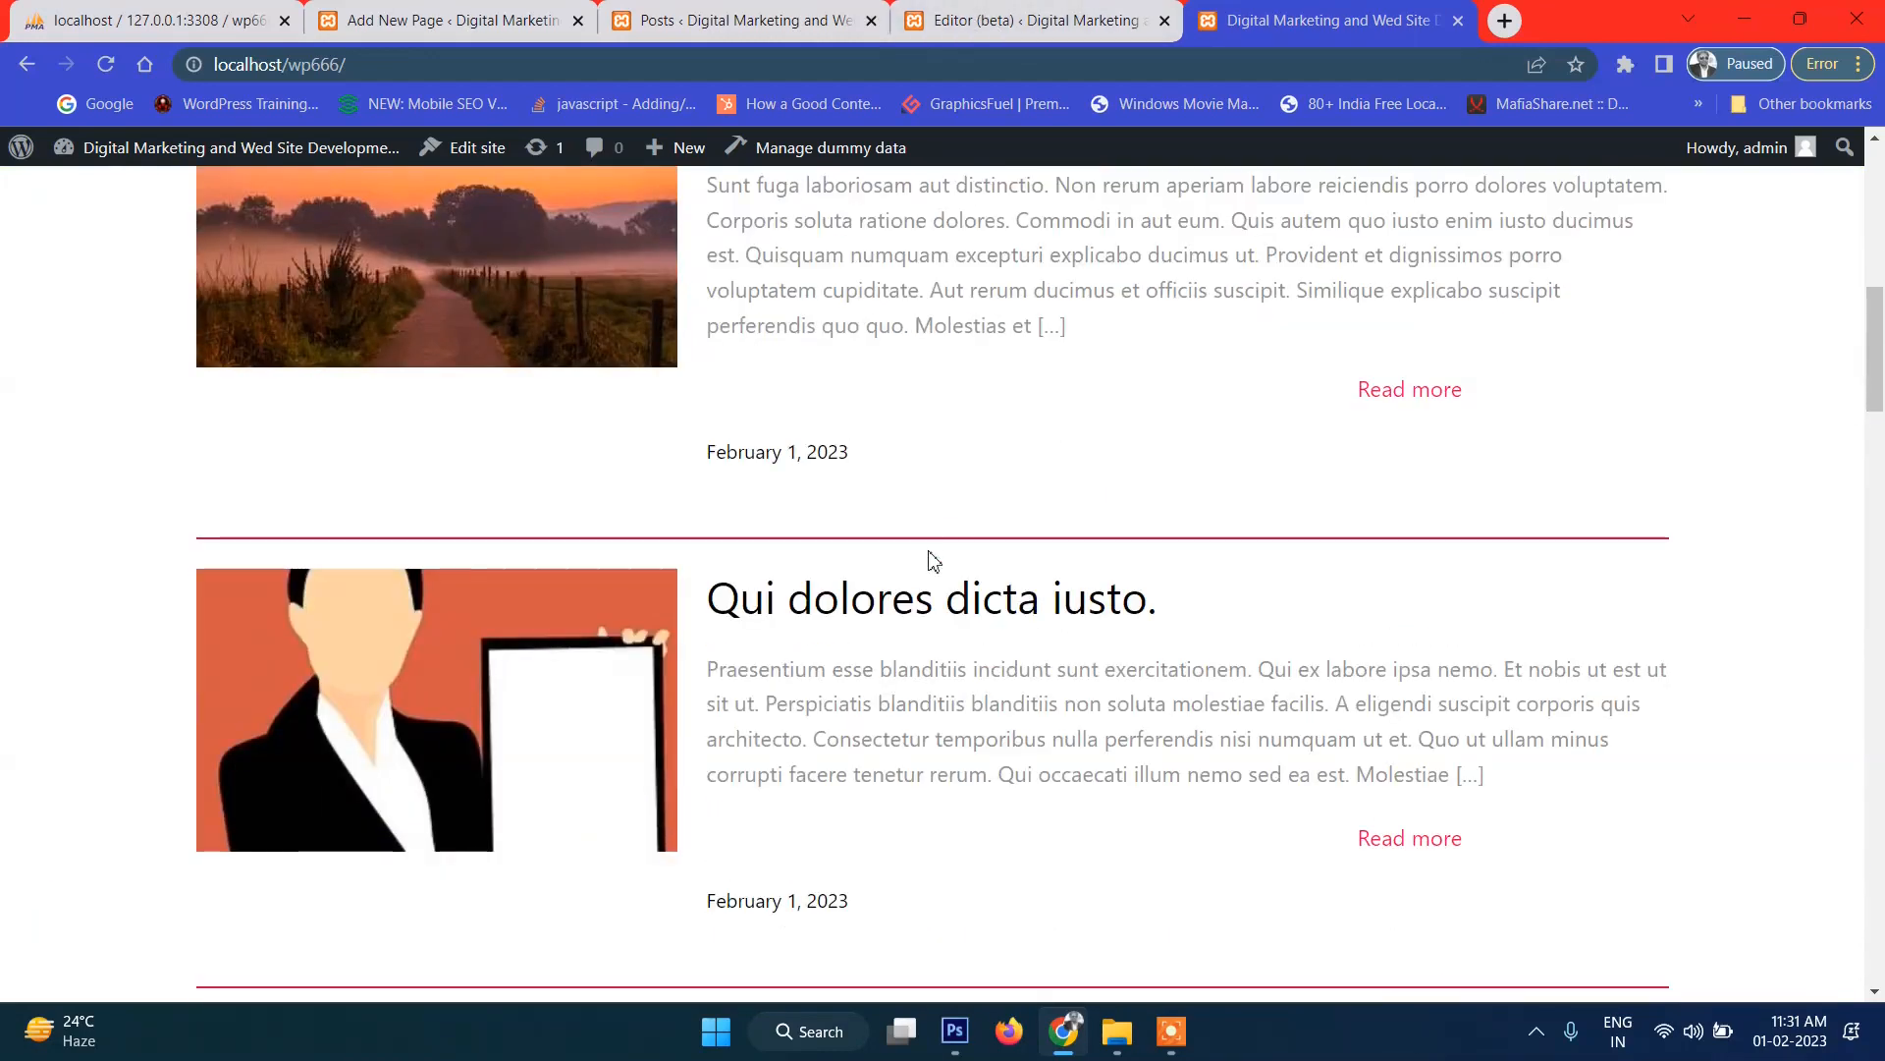
pyautogui.click(974, 12)
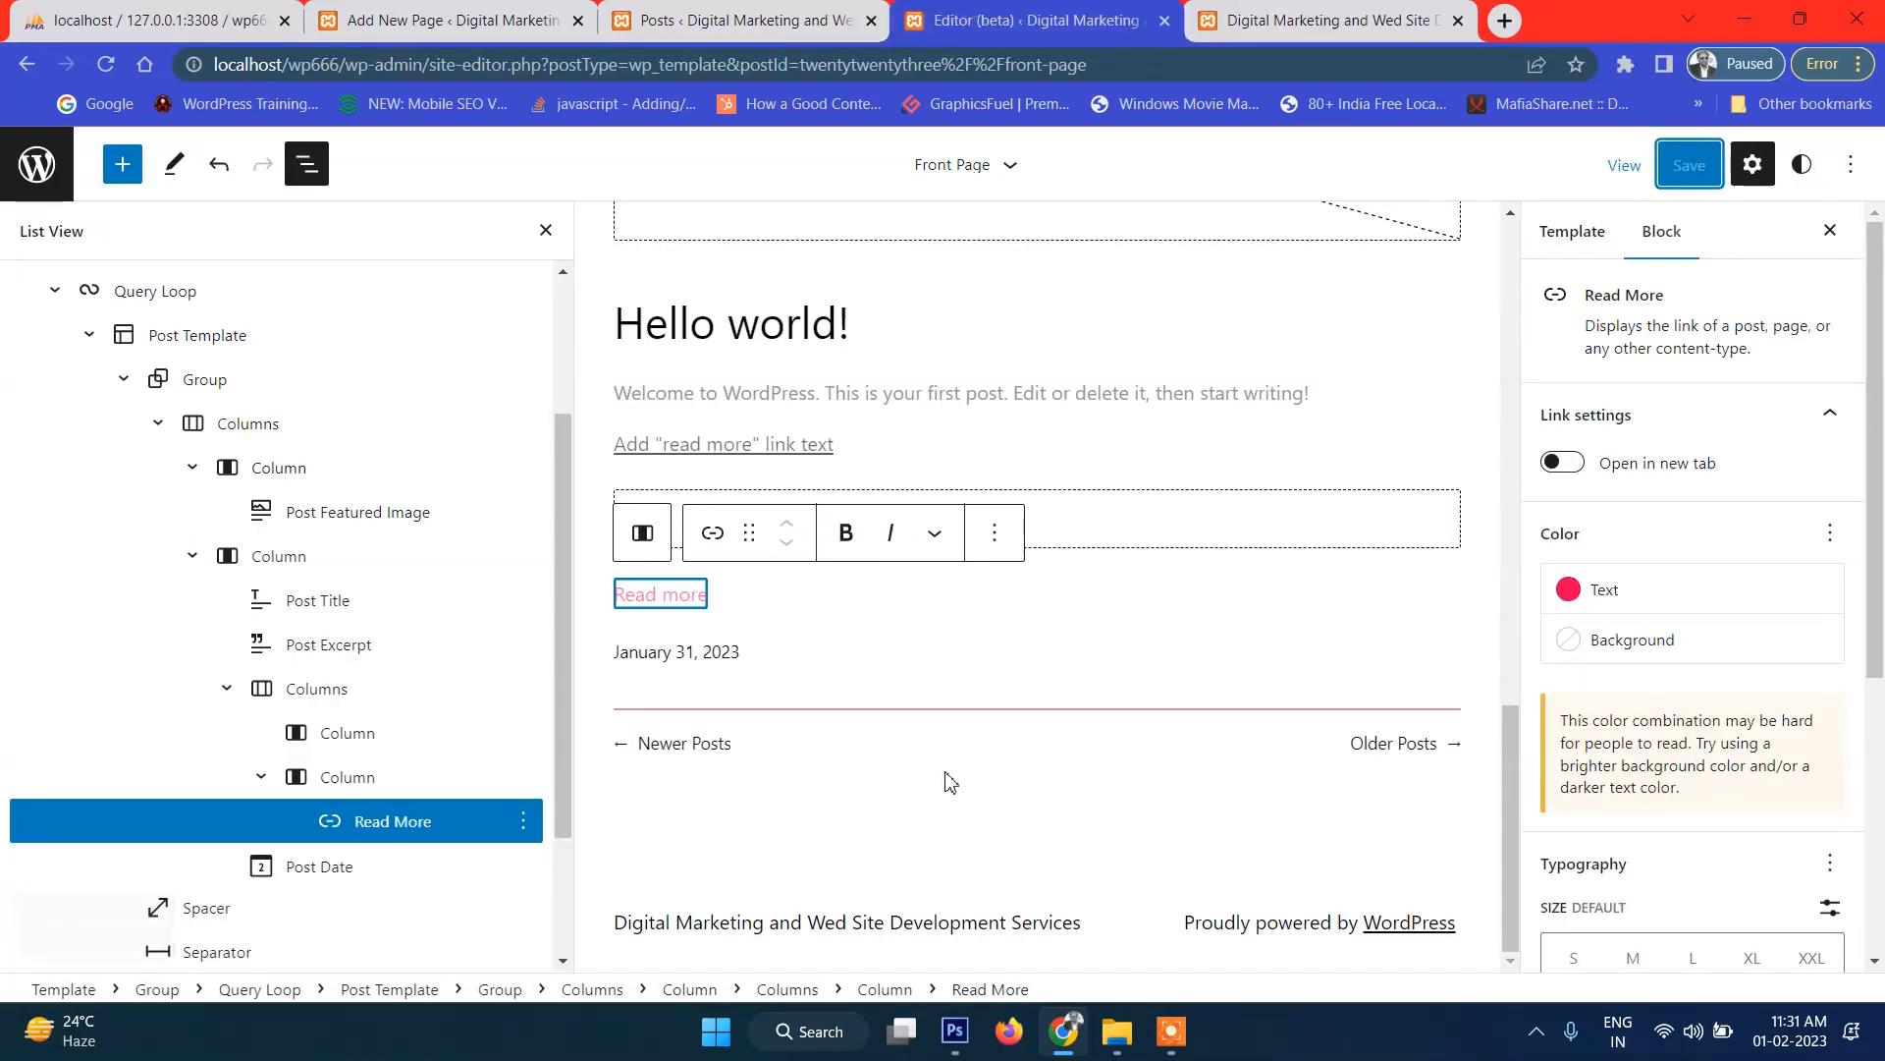
# Set the separator line between posts to pink FF9AC2 and save the change.
pyautogui.click(954, 709)
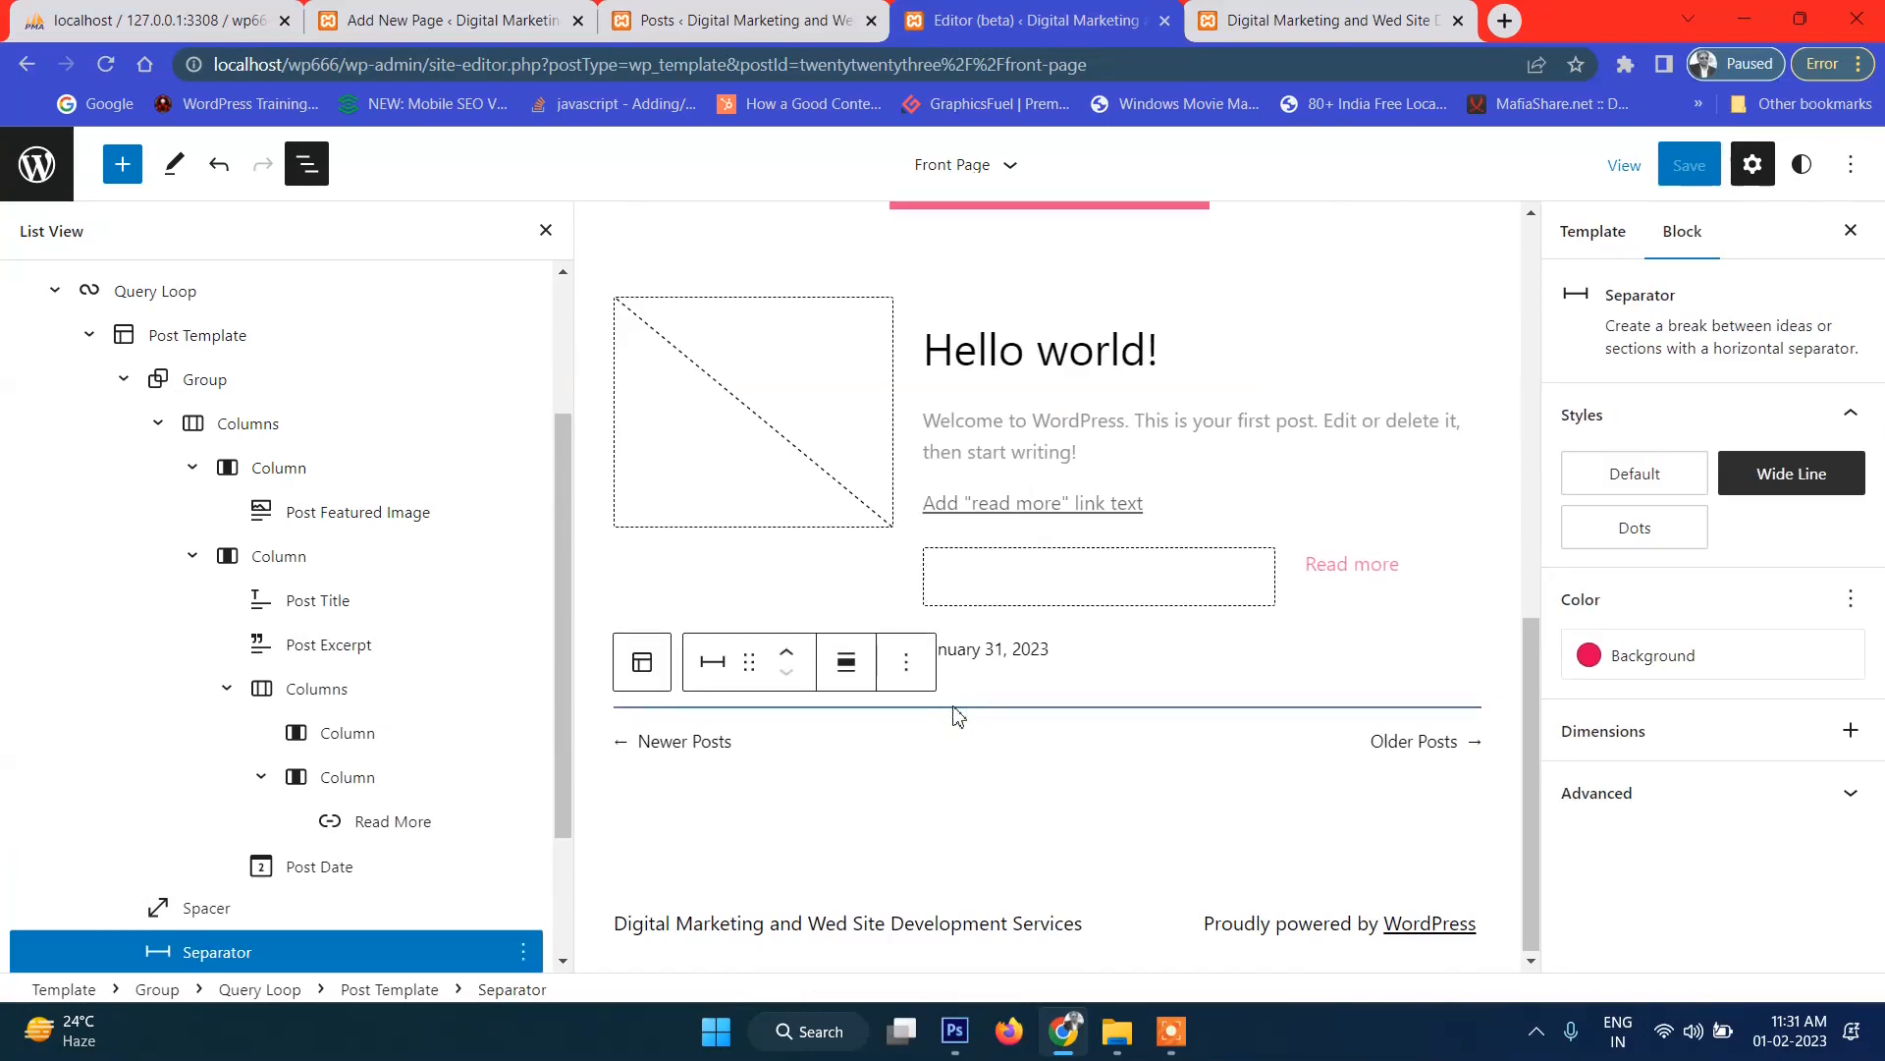
pyautogui.click(1610, 650)
pyautogui.click(1342, 407)
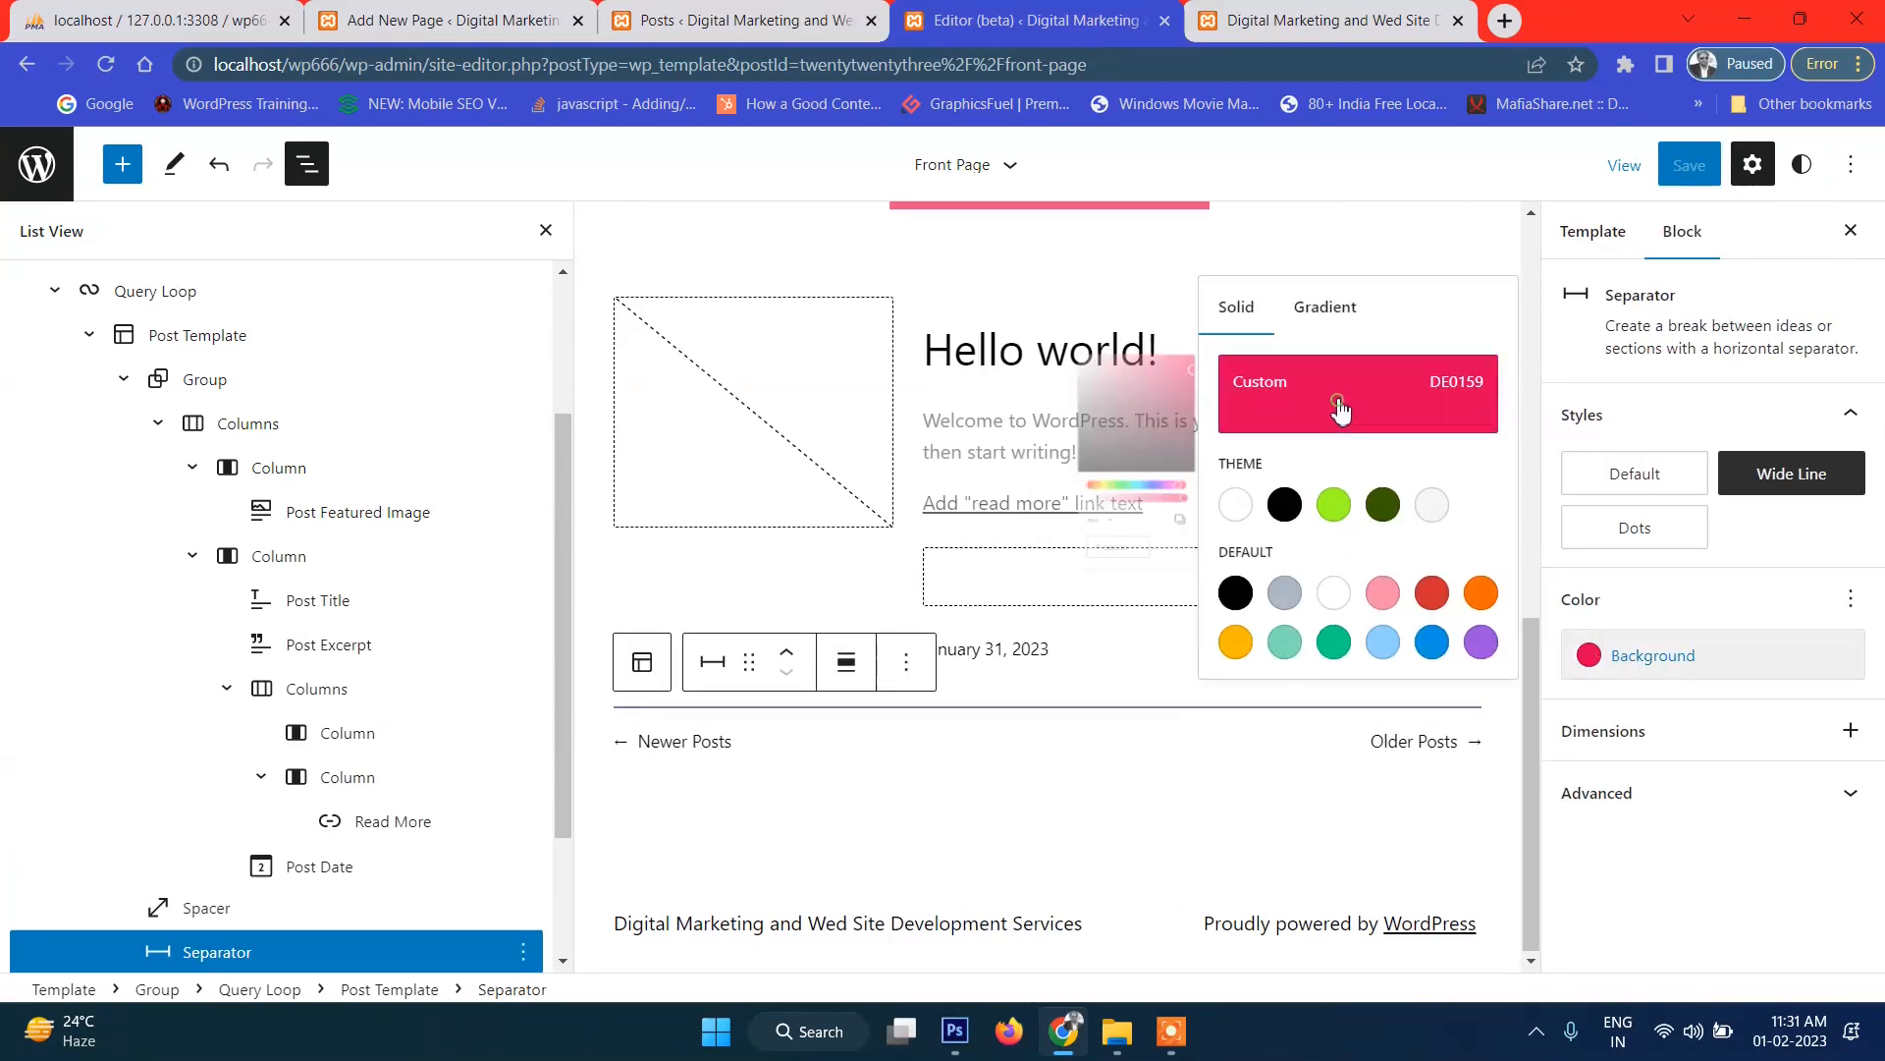
pyautogui.moveTo(1078, 403); pyautogui.dragTo(1014, 361)
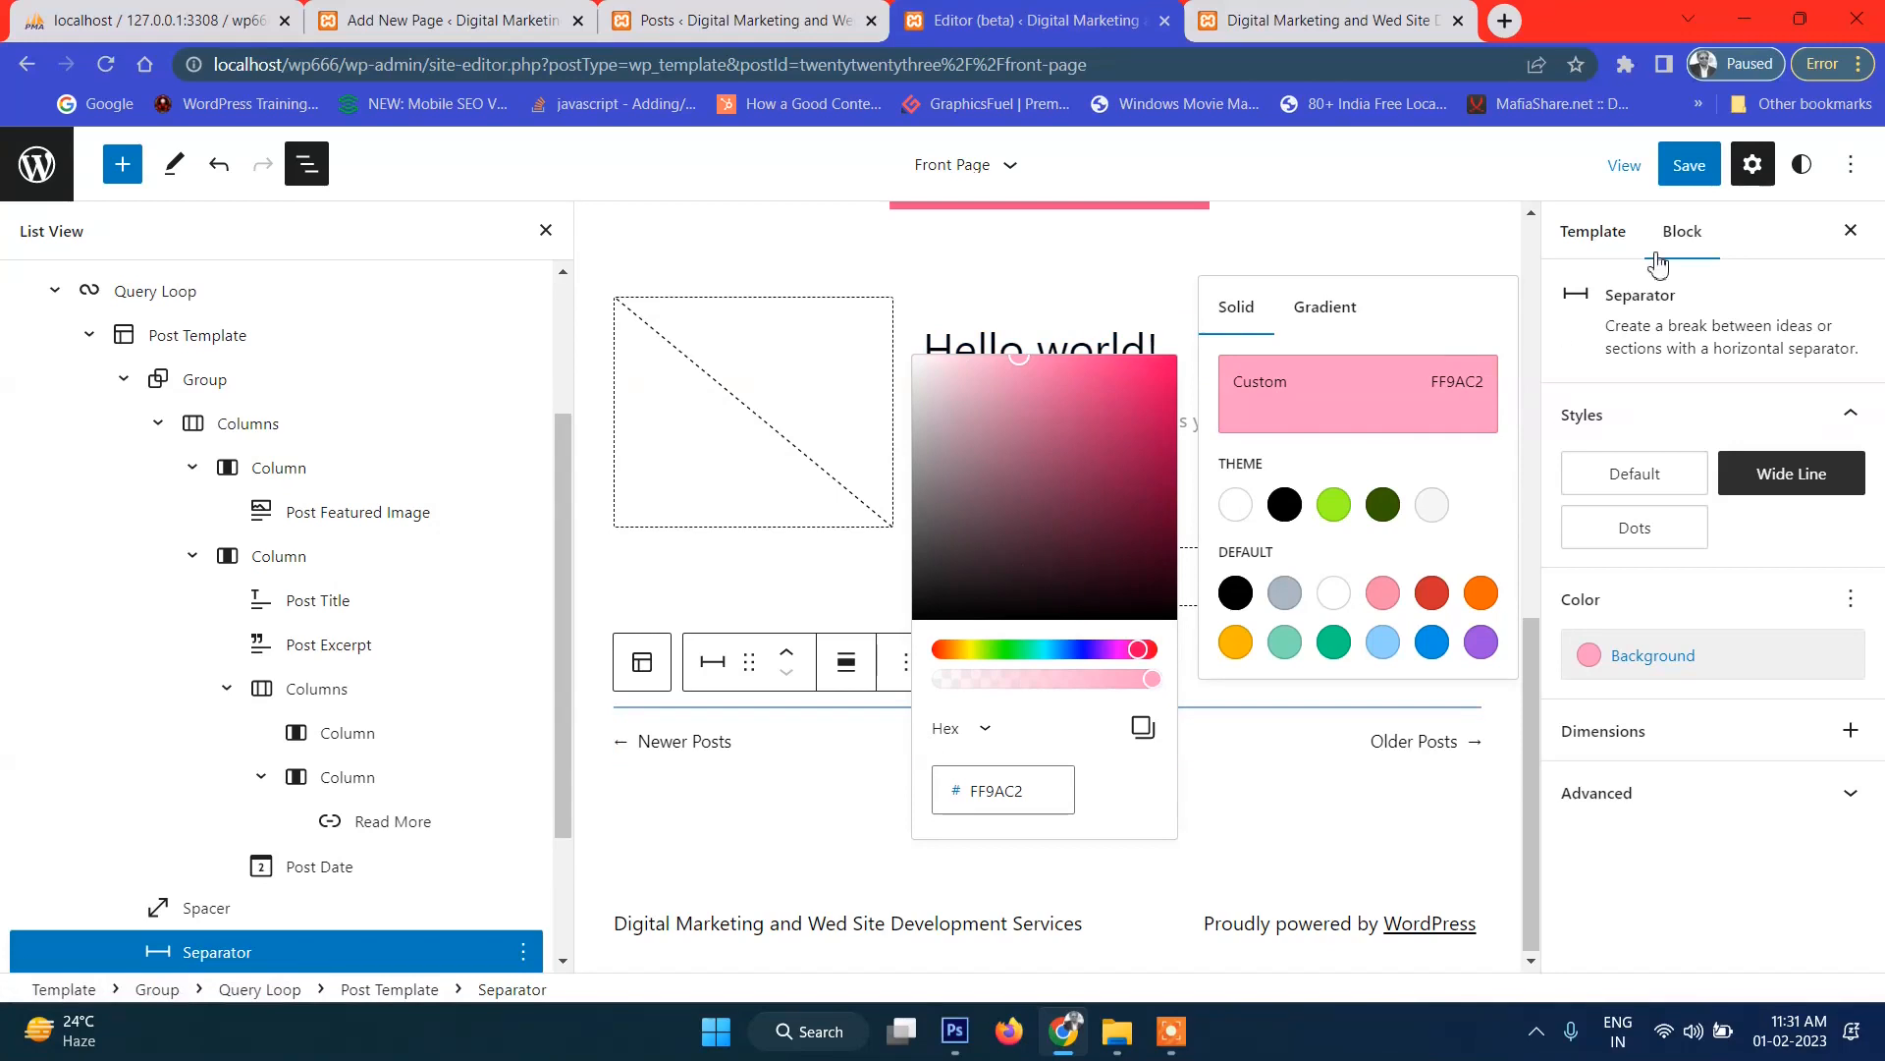
pyautogui.click(1689, 165)
pyautogui.click(1638, 187)
# Reload the live front page and scroll down to check the pink separator.
pyautogui.click(1326, 20)
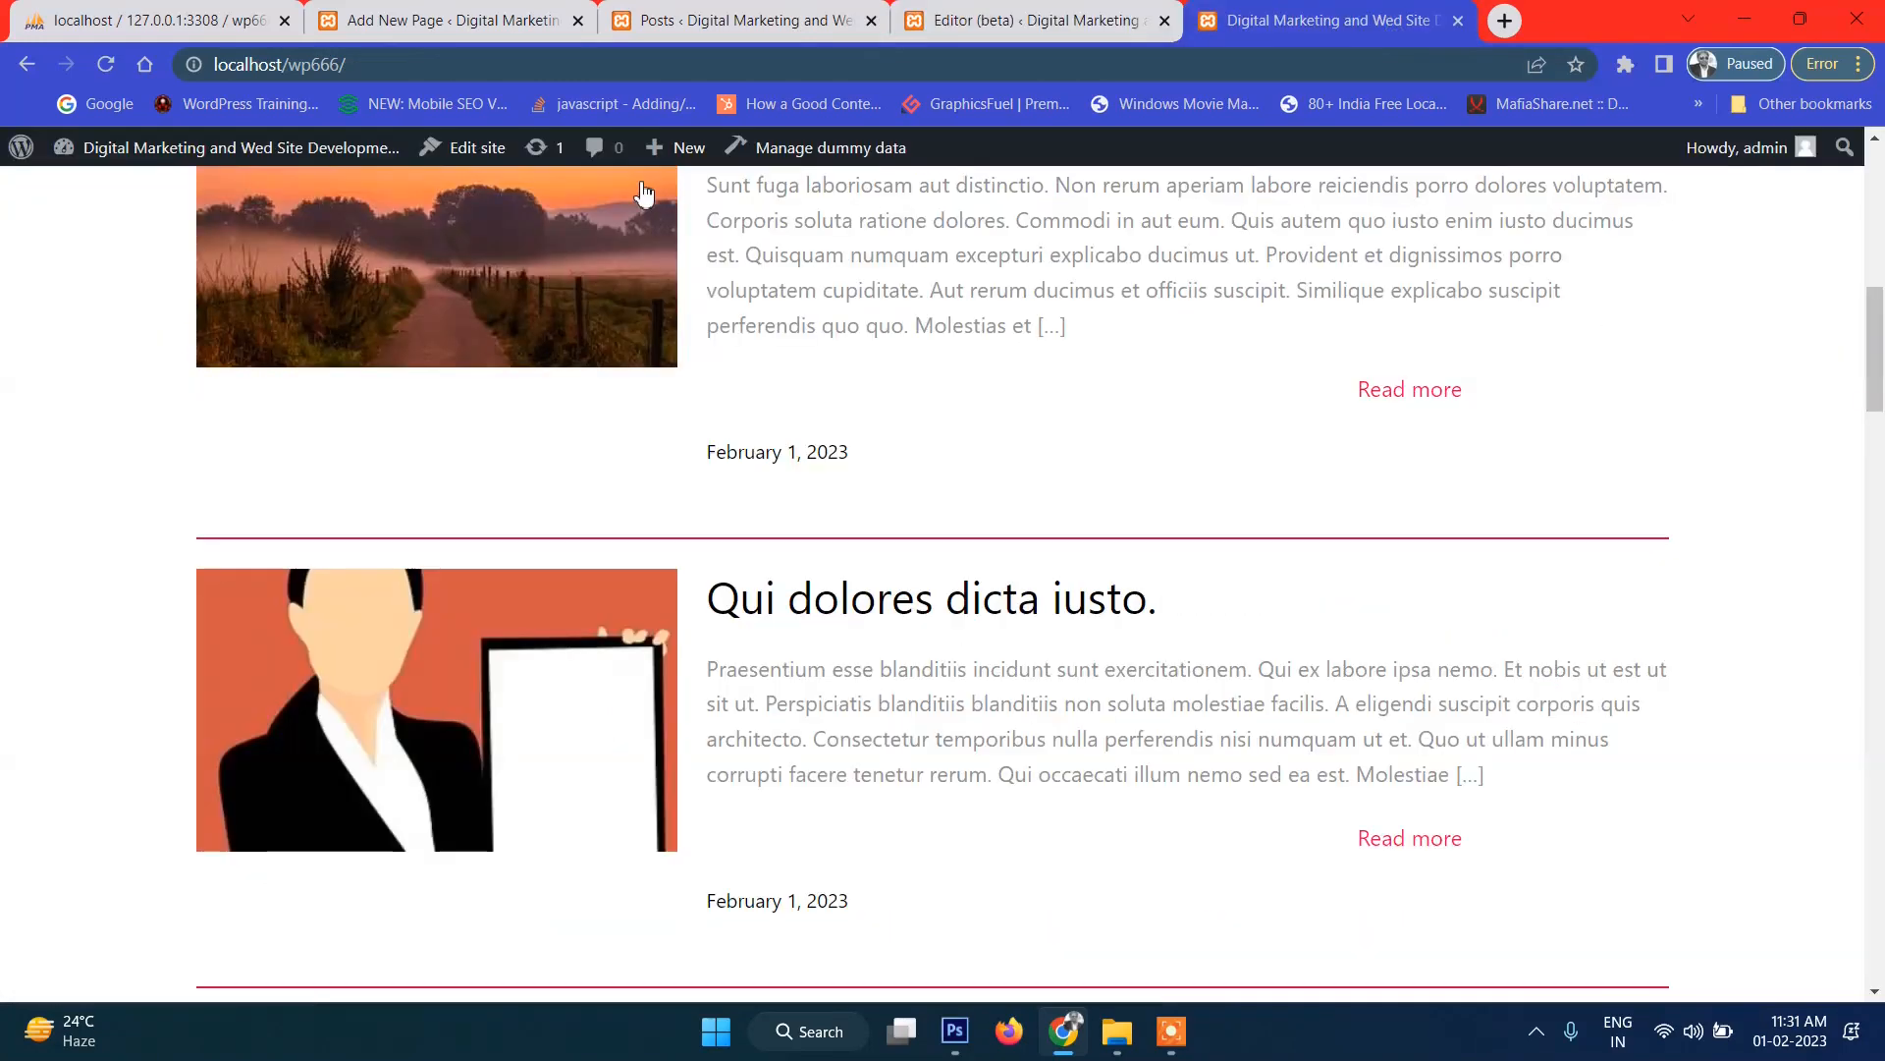
pyautogui.press('F5')
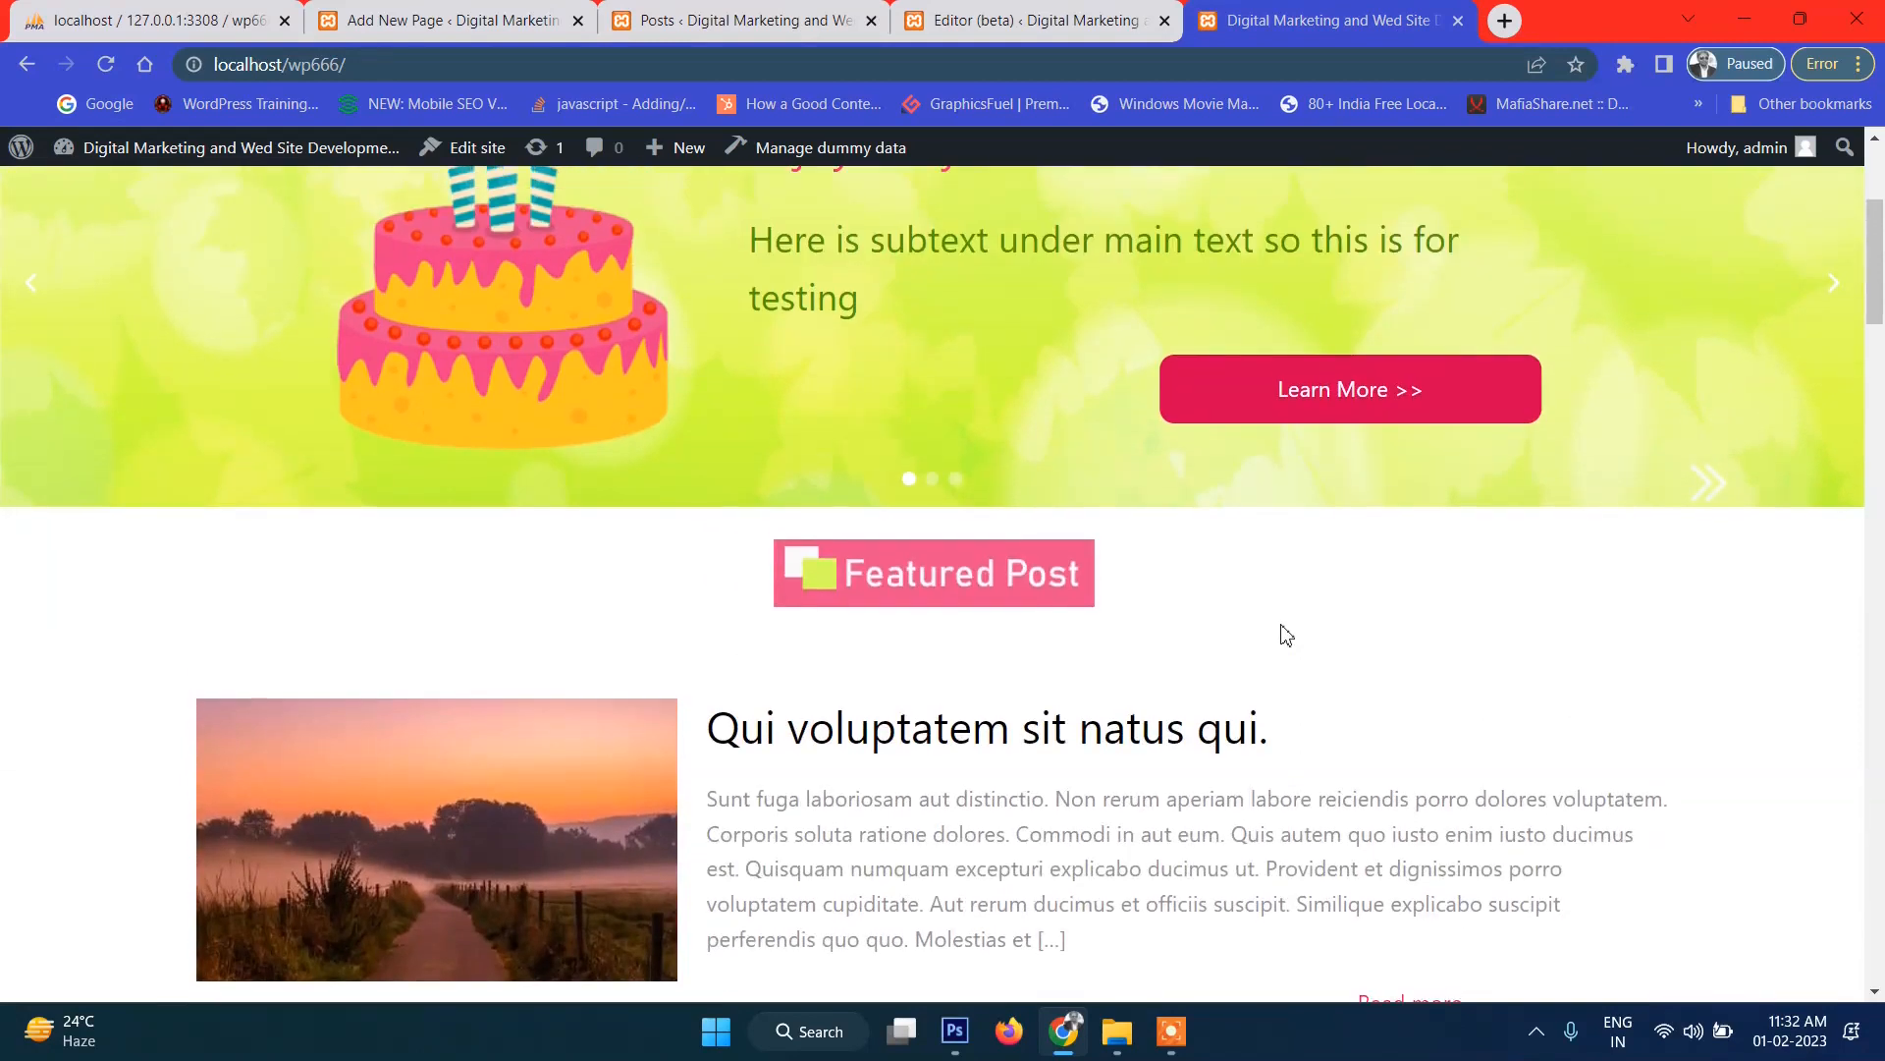
pyautogui.scroll(-20, 1286, 634)
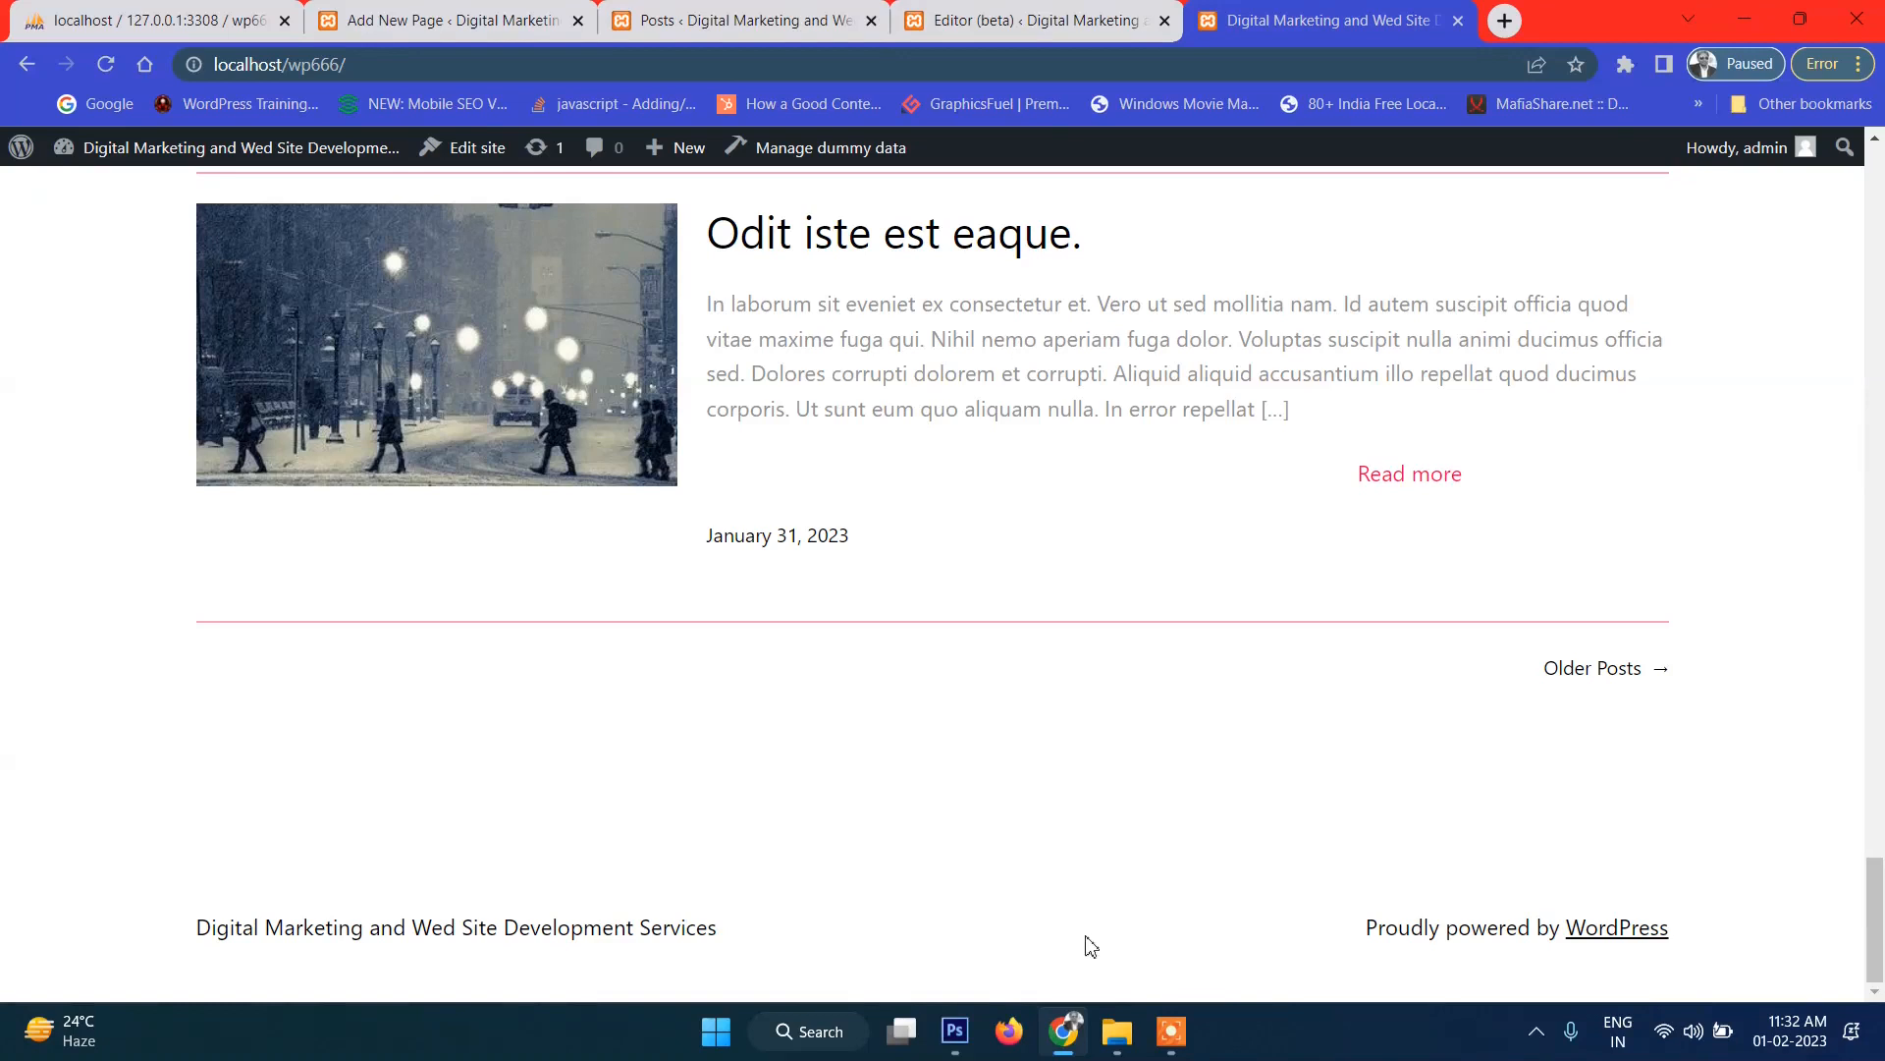
pyautogui.click(956, 1031)
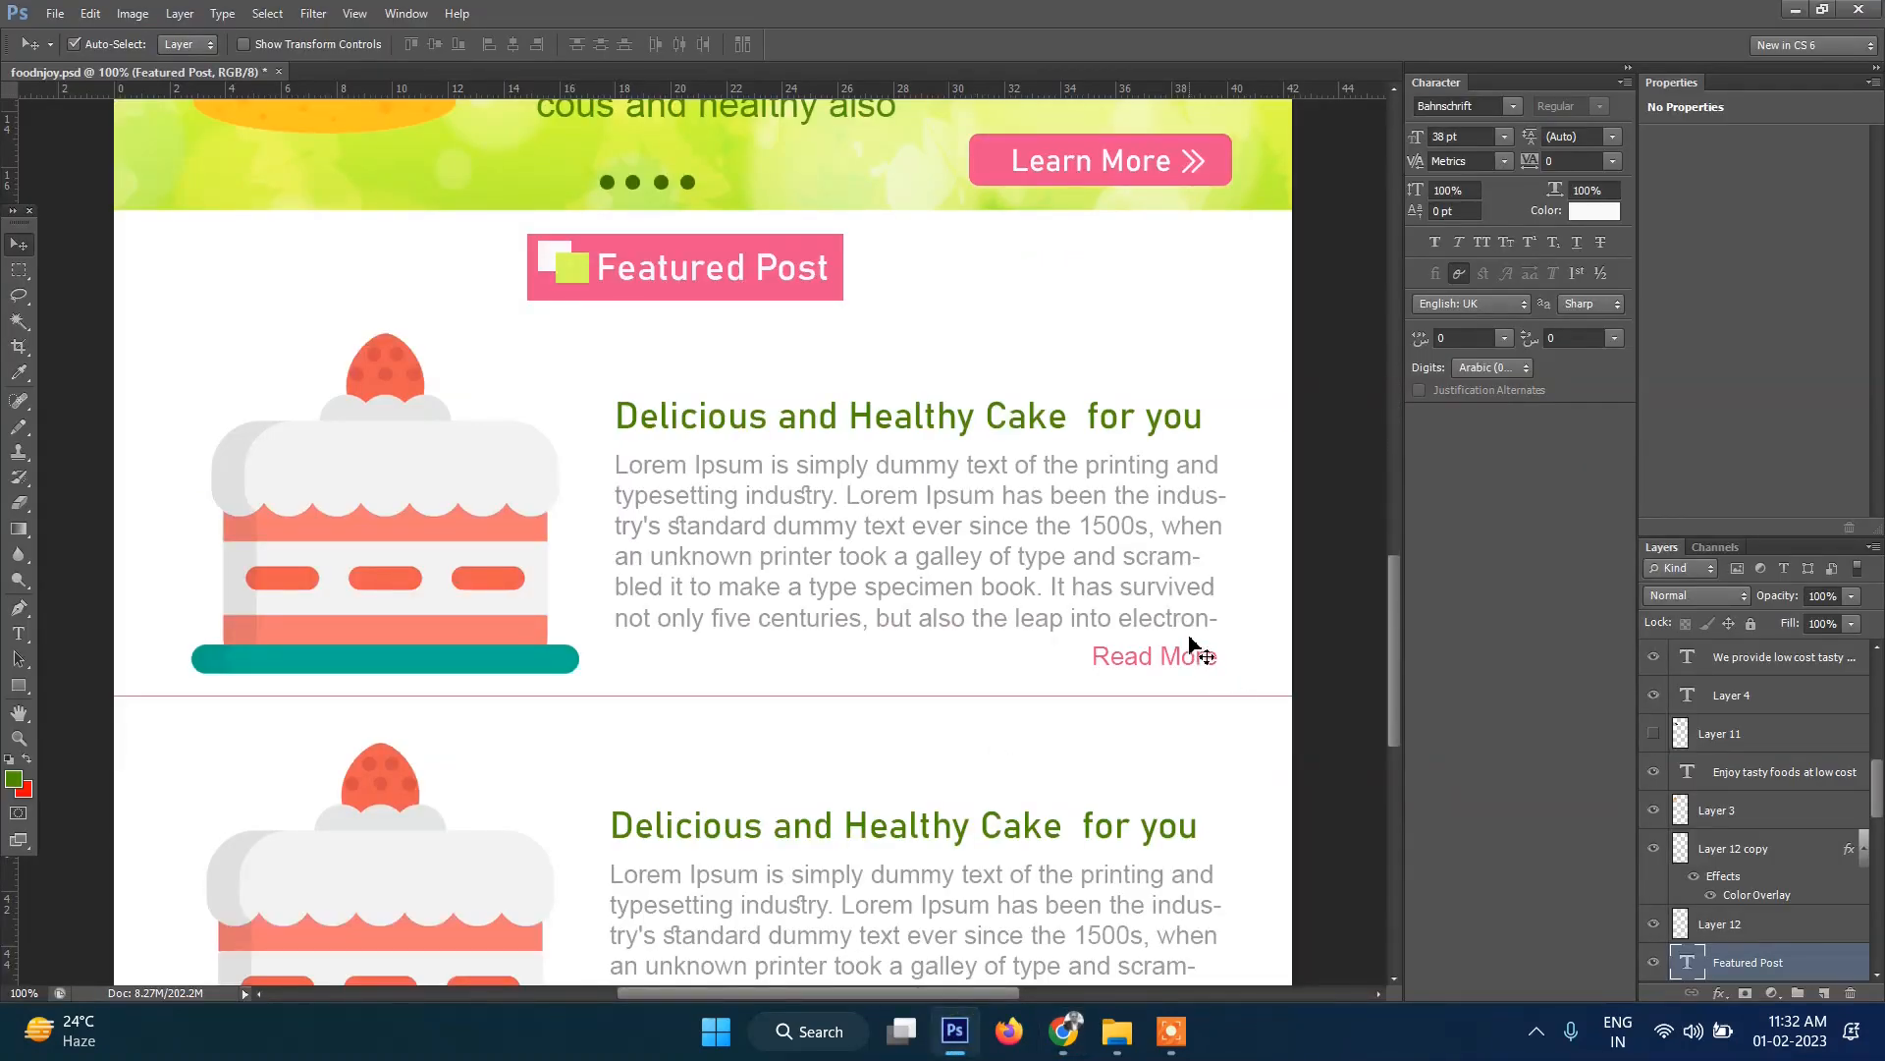
# Scroll over the Photoshop footer mockup, then go back to the live site in Chrome.
pyautogui.scroll(-15, 1190, 643)
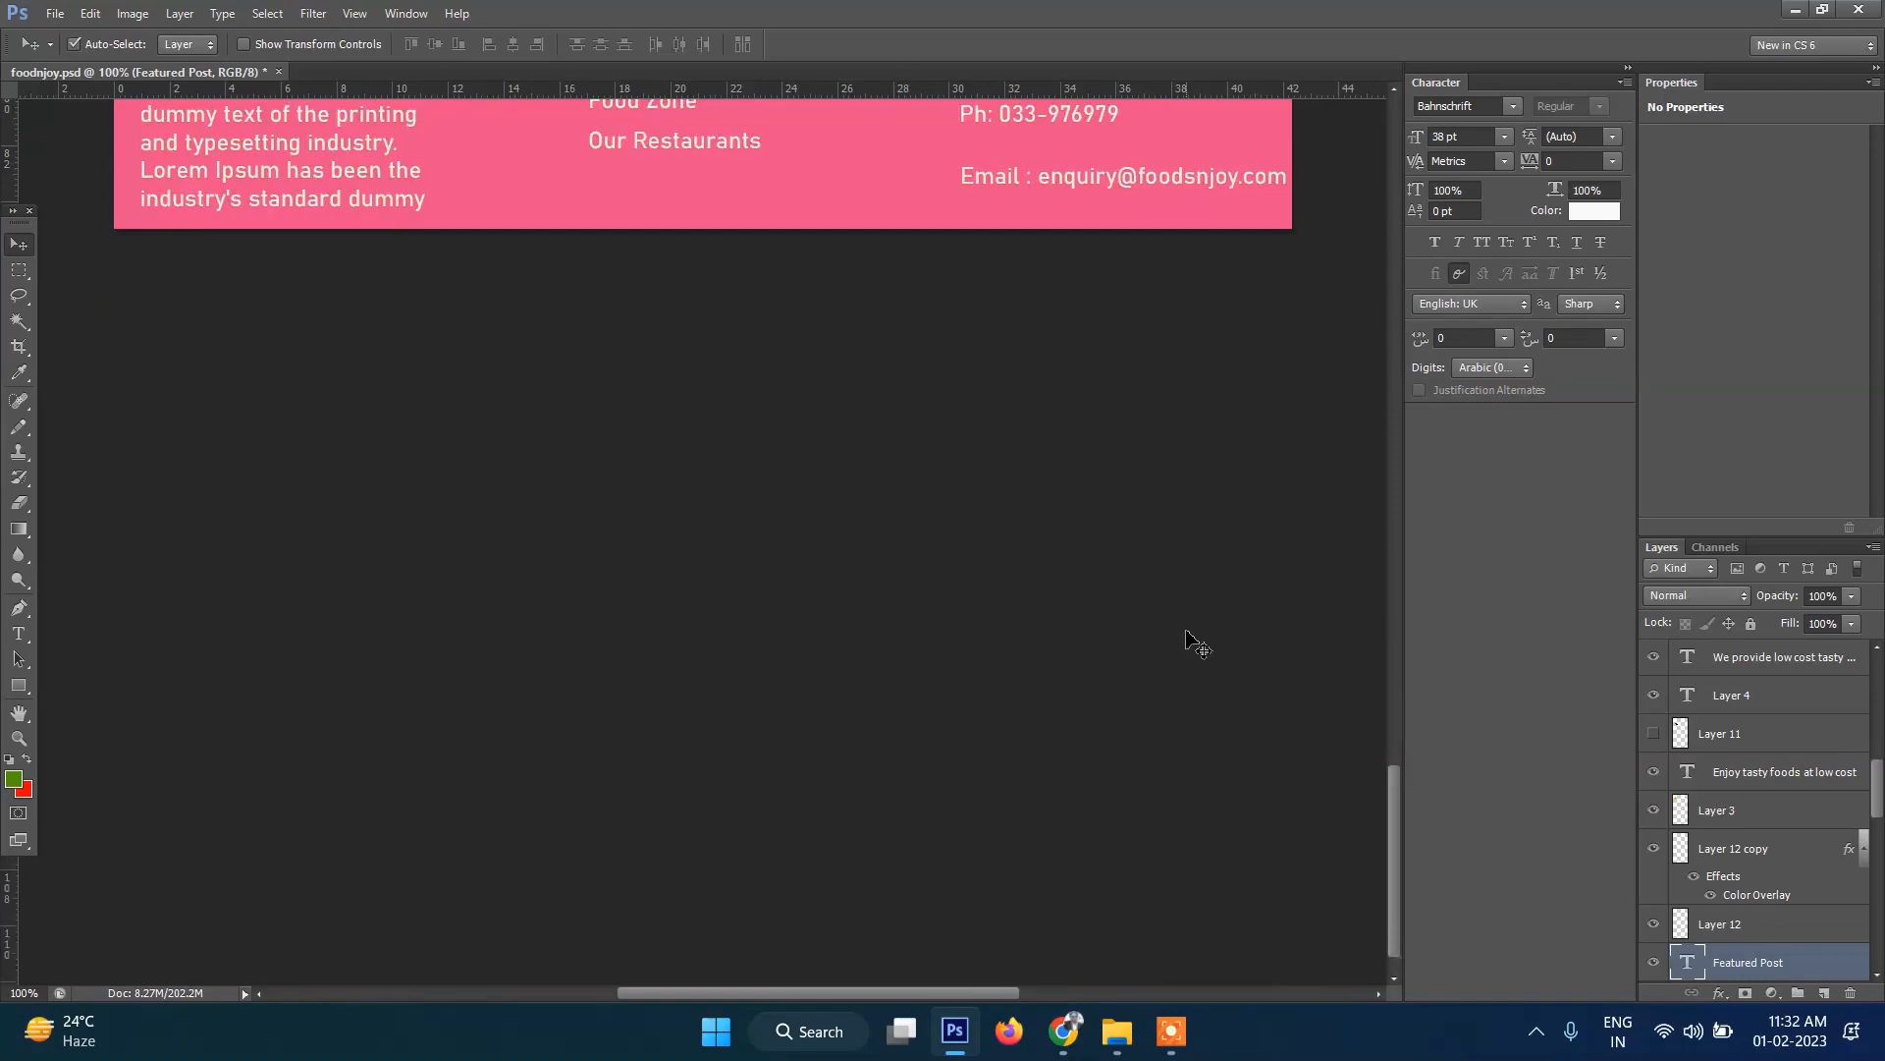
pyautogui.scroll(4, 1190, 644)
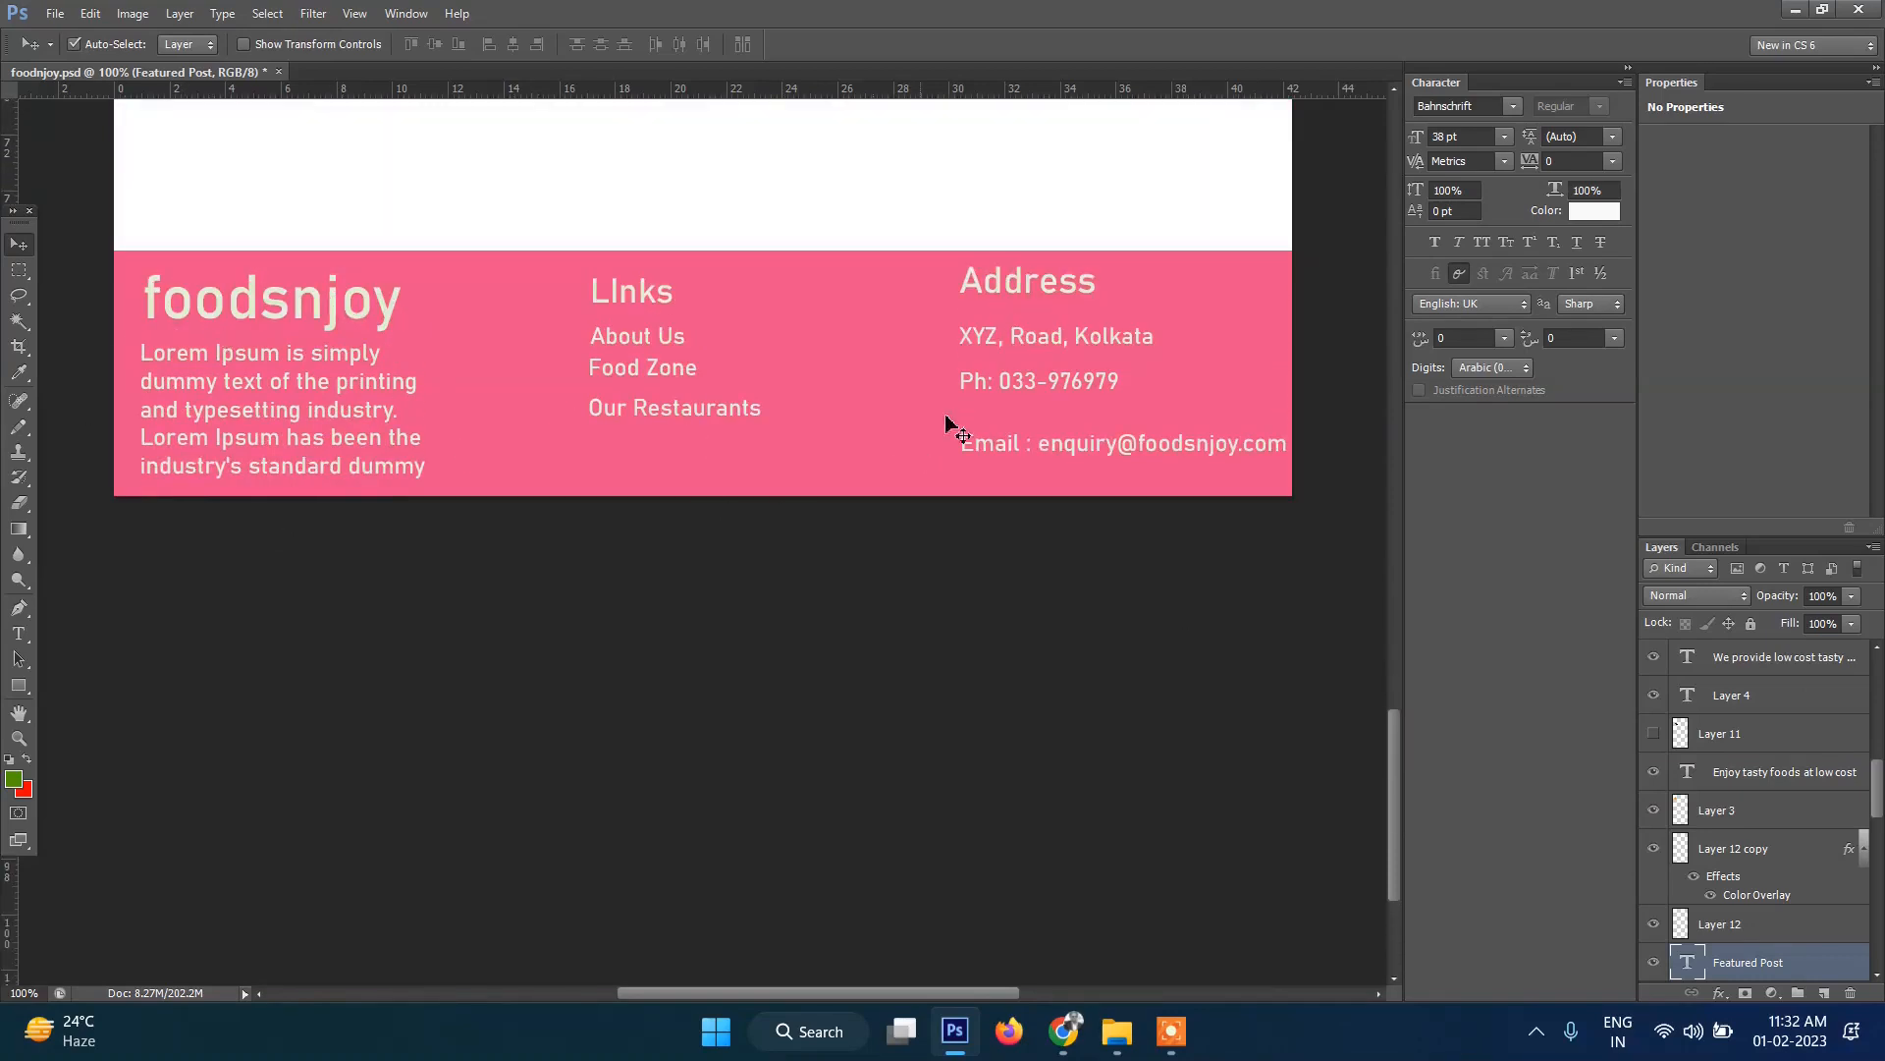
pyautogui.click(1063, 1029)
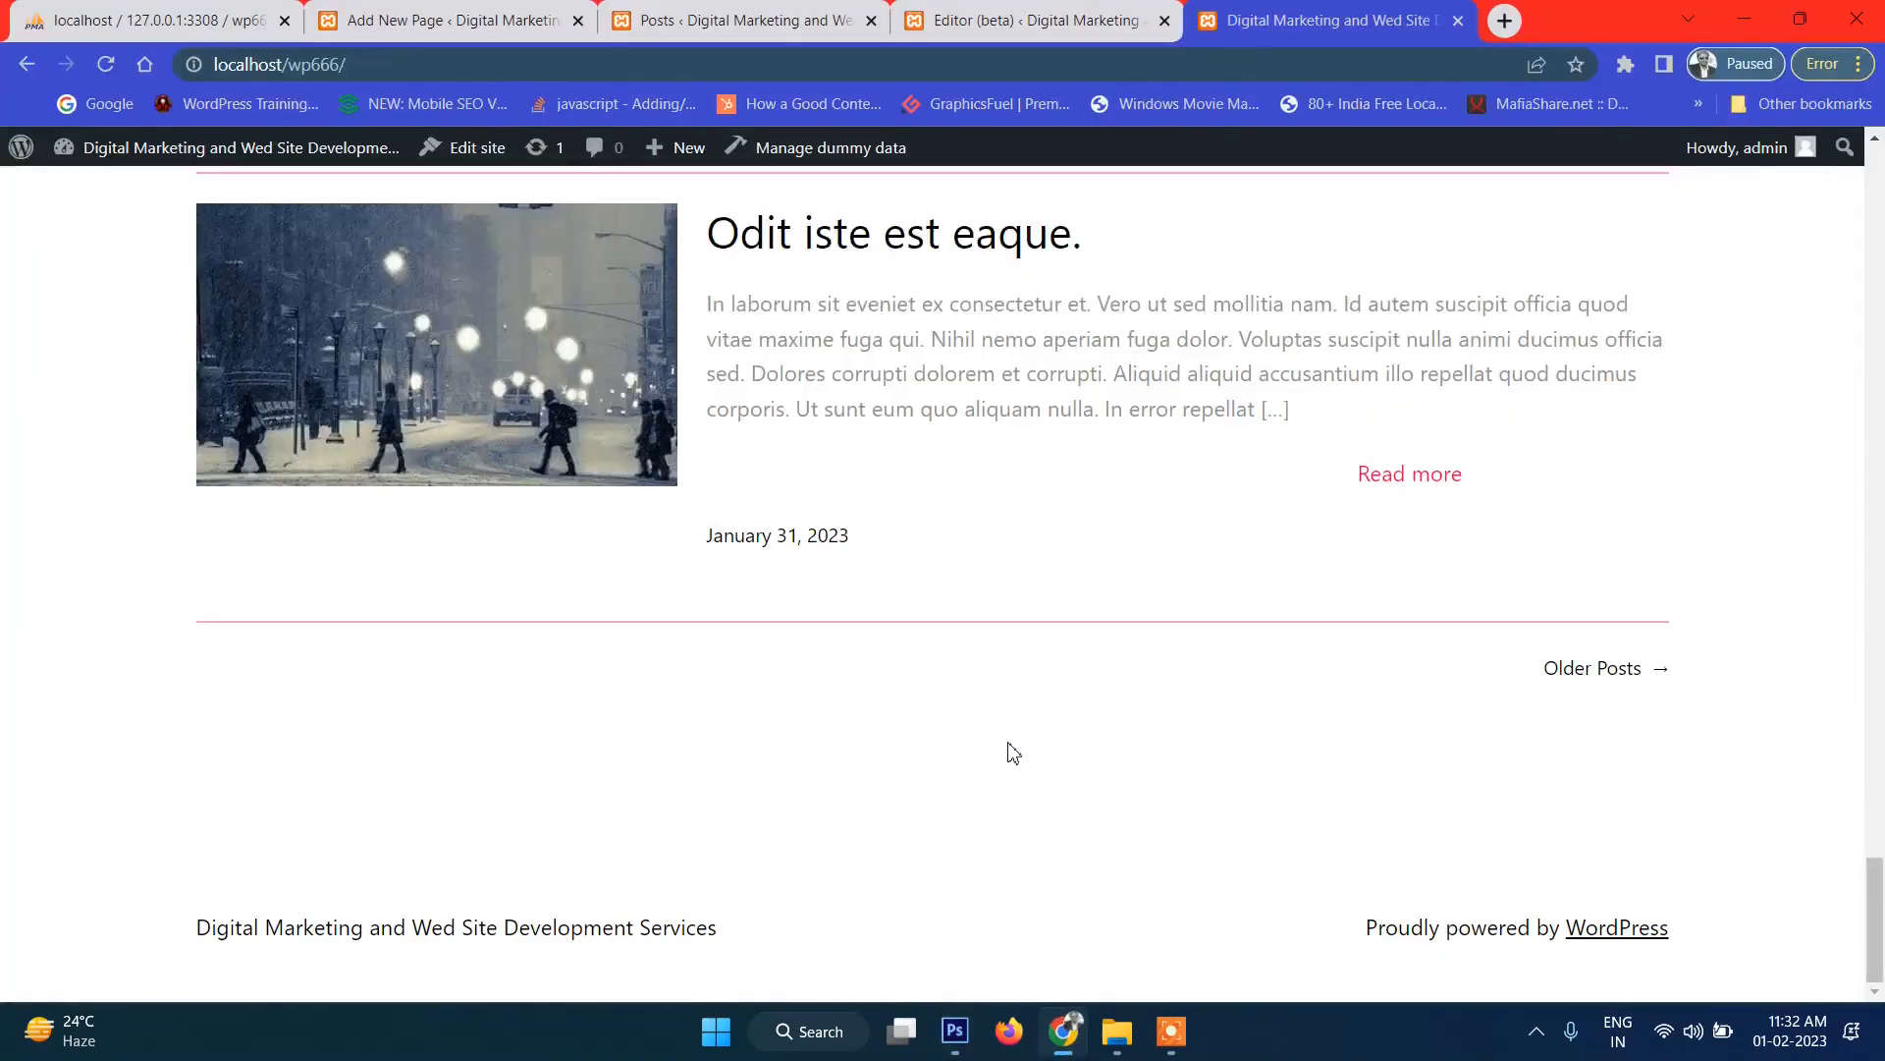
# Locate the Footer template part in the site editor outline and open it for editing.
pyautogui.click(997, 18)
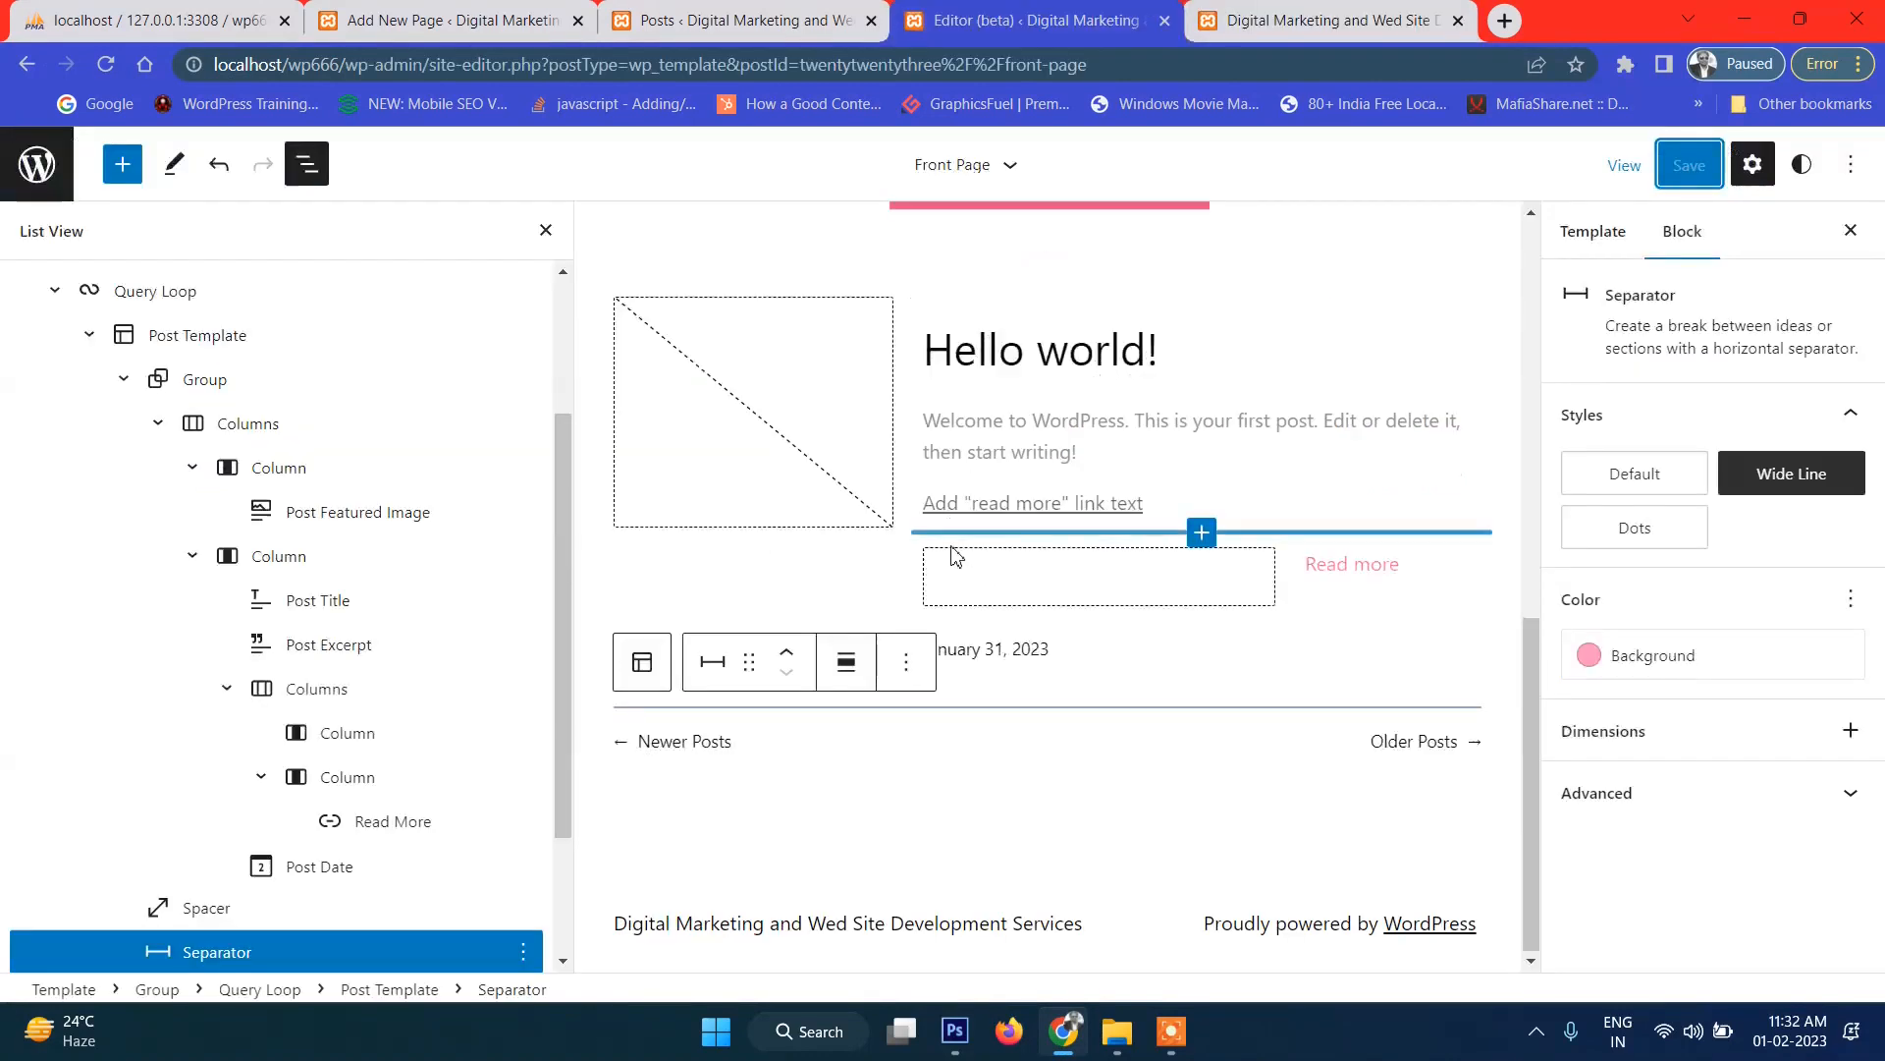
pyautogui.scroll(-2, 354, 825)
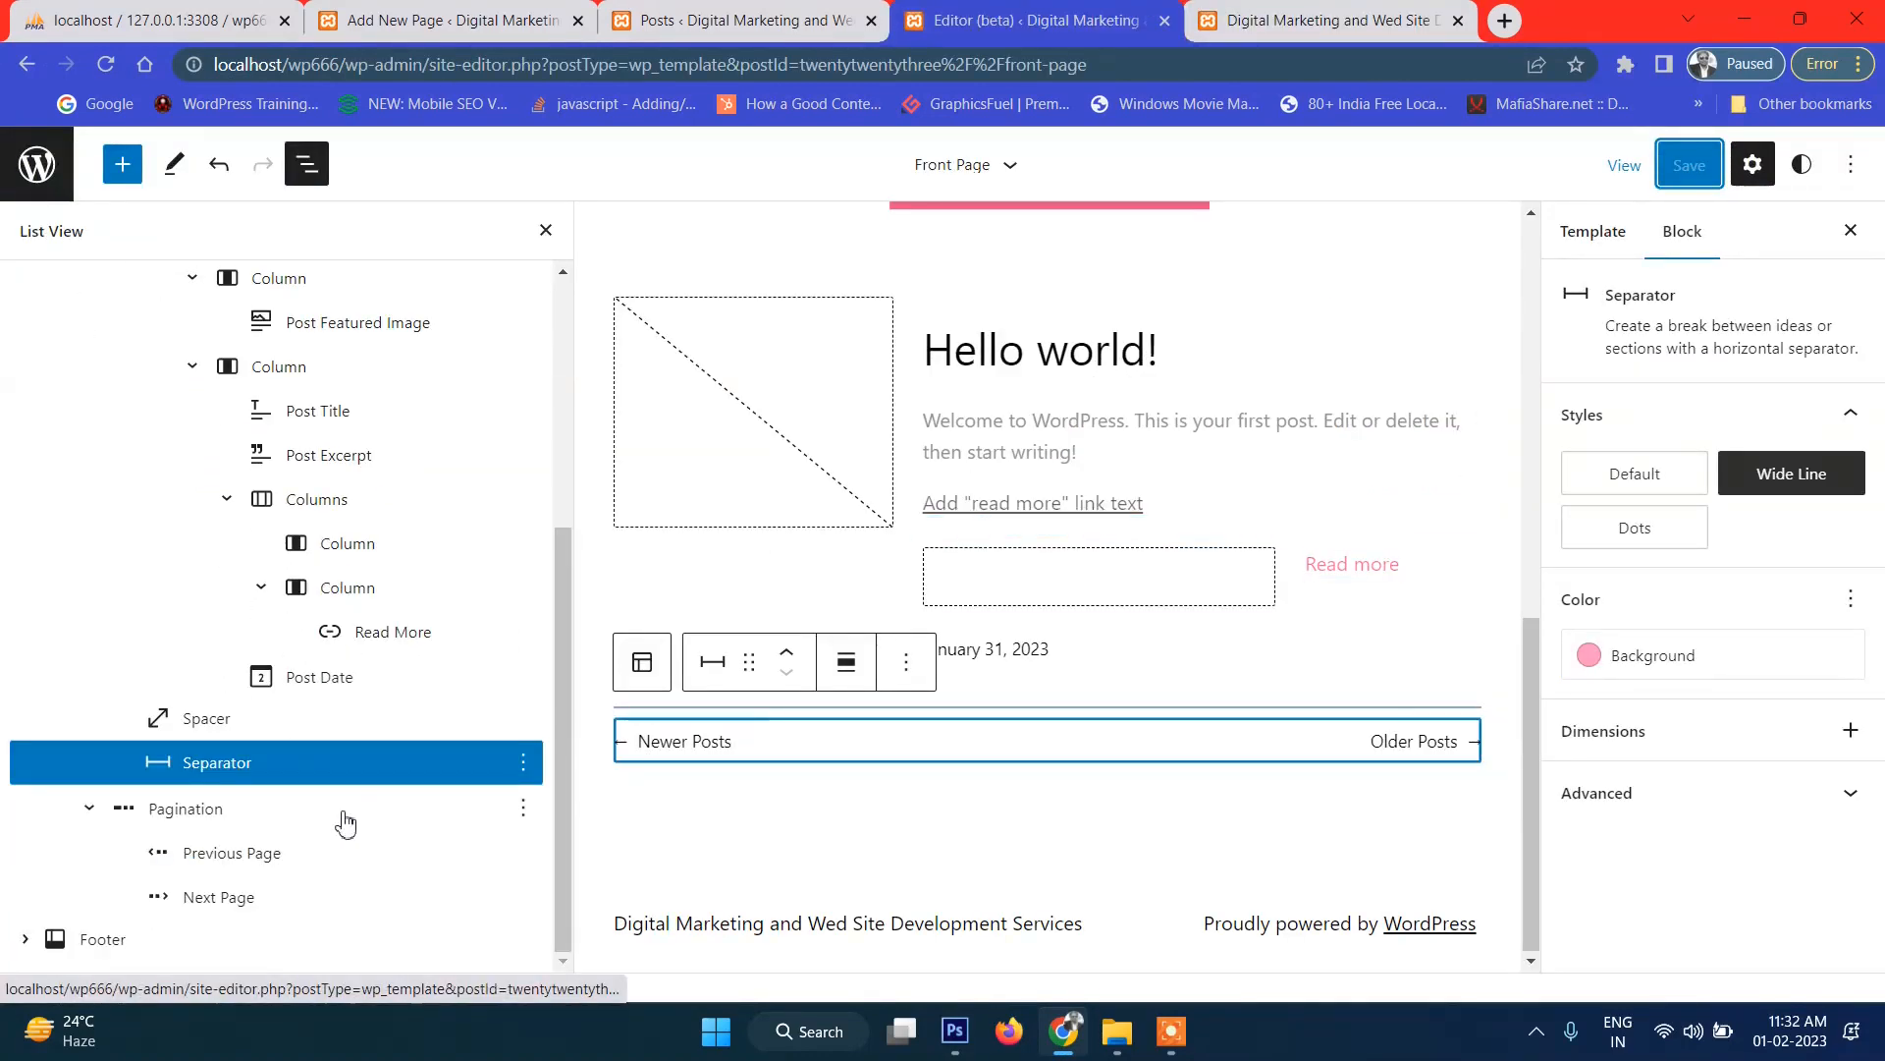
pyautogui.click(134, 944)
pyautogui.scroll(5, 79, 707)
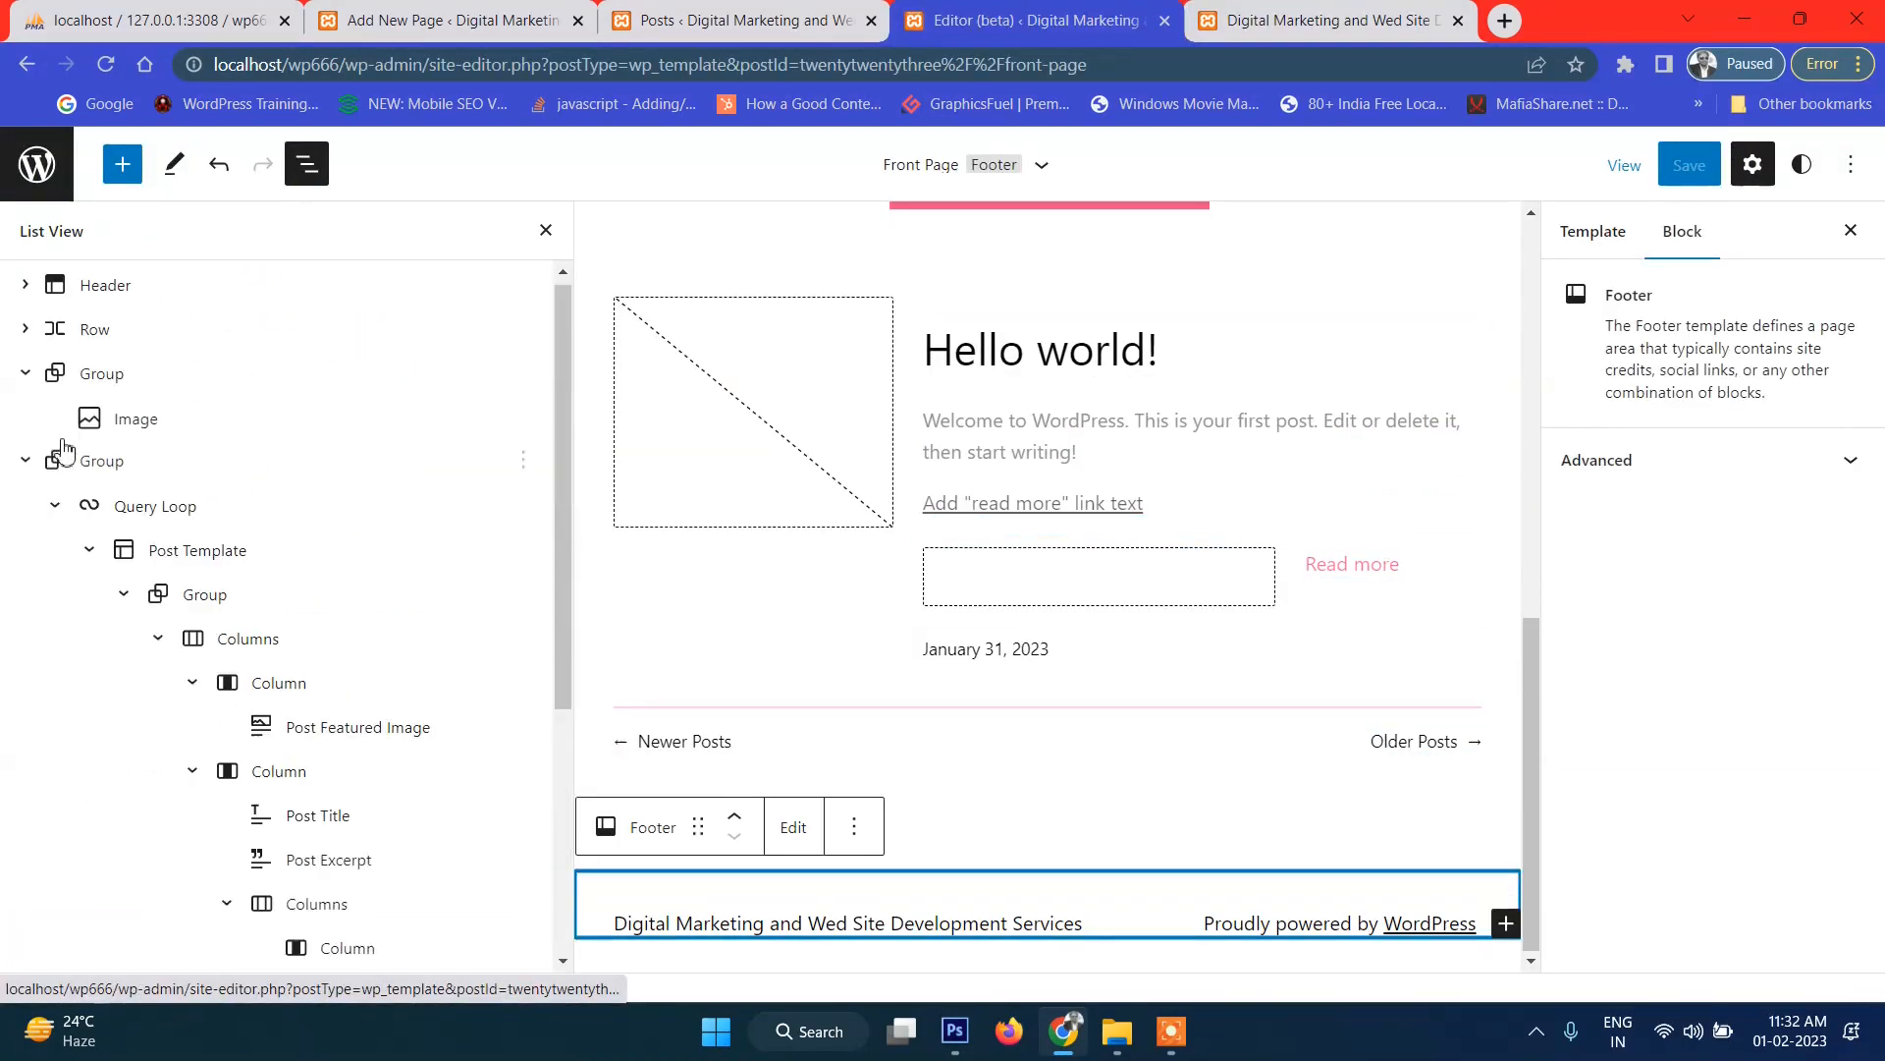
pyautogui.click(24, 473)
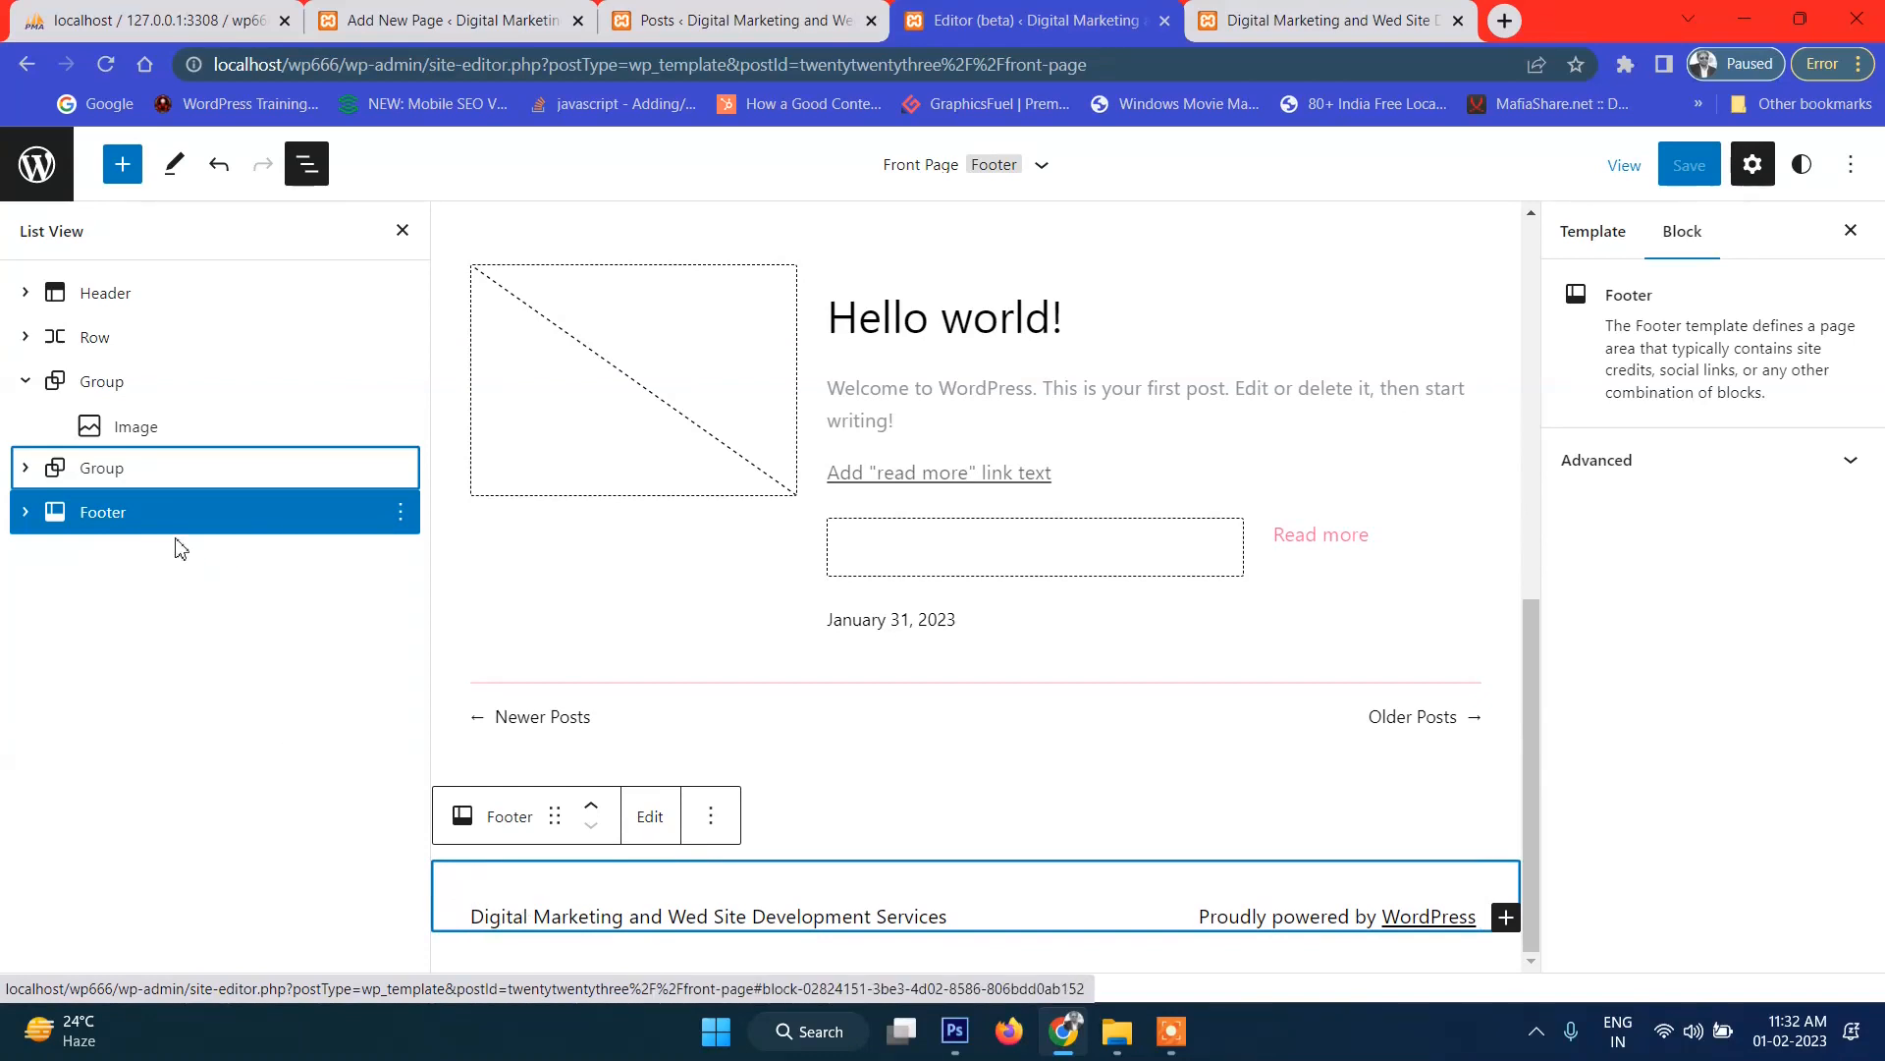
pyautogui.click(650, 816)
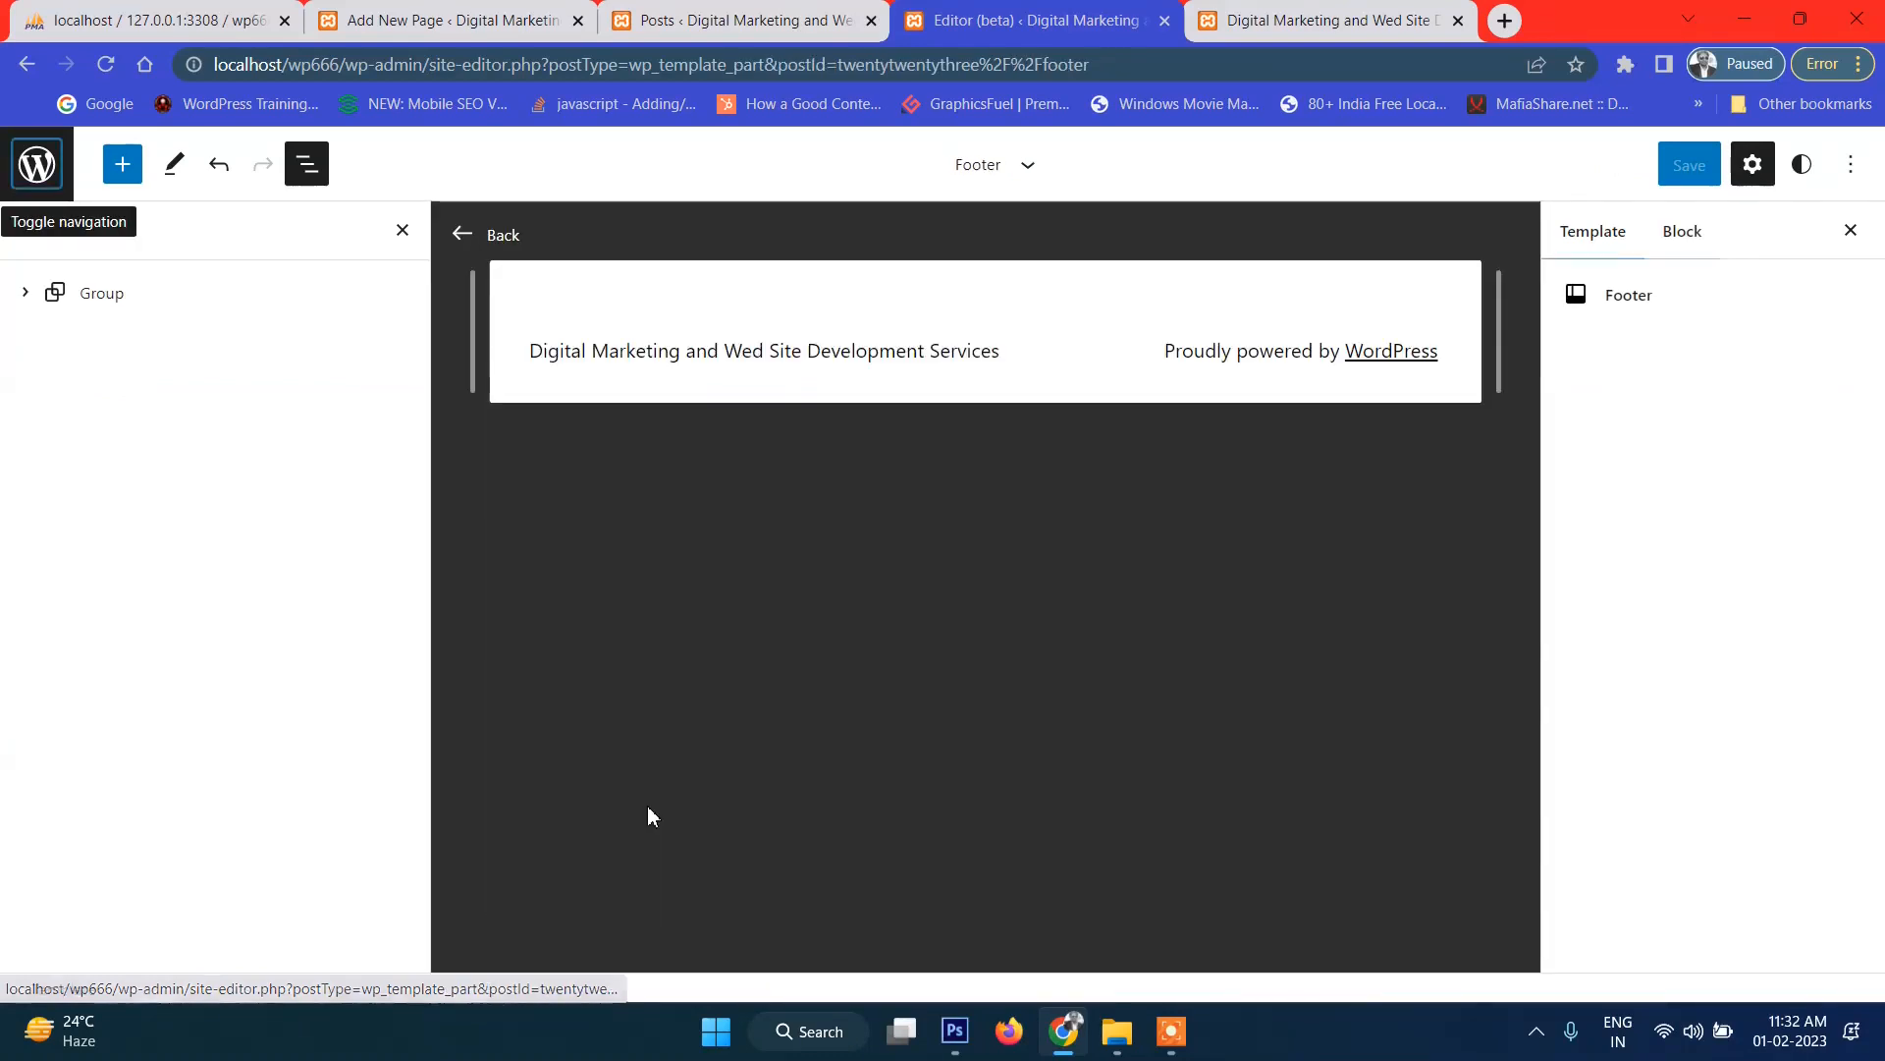
# Remove the footer row holding the site title and credit line.
pyautogui.click(994, 351)
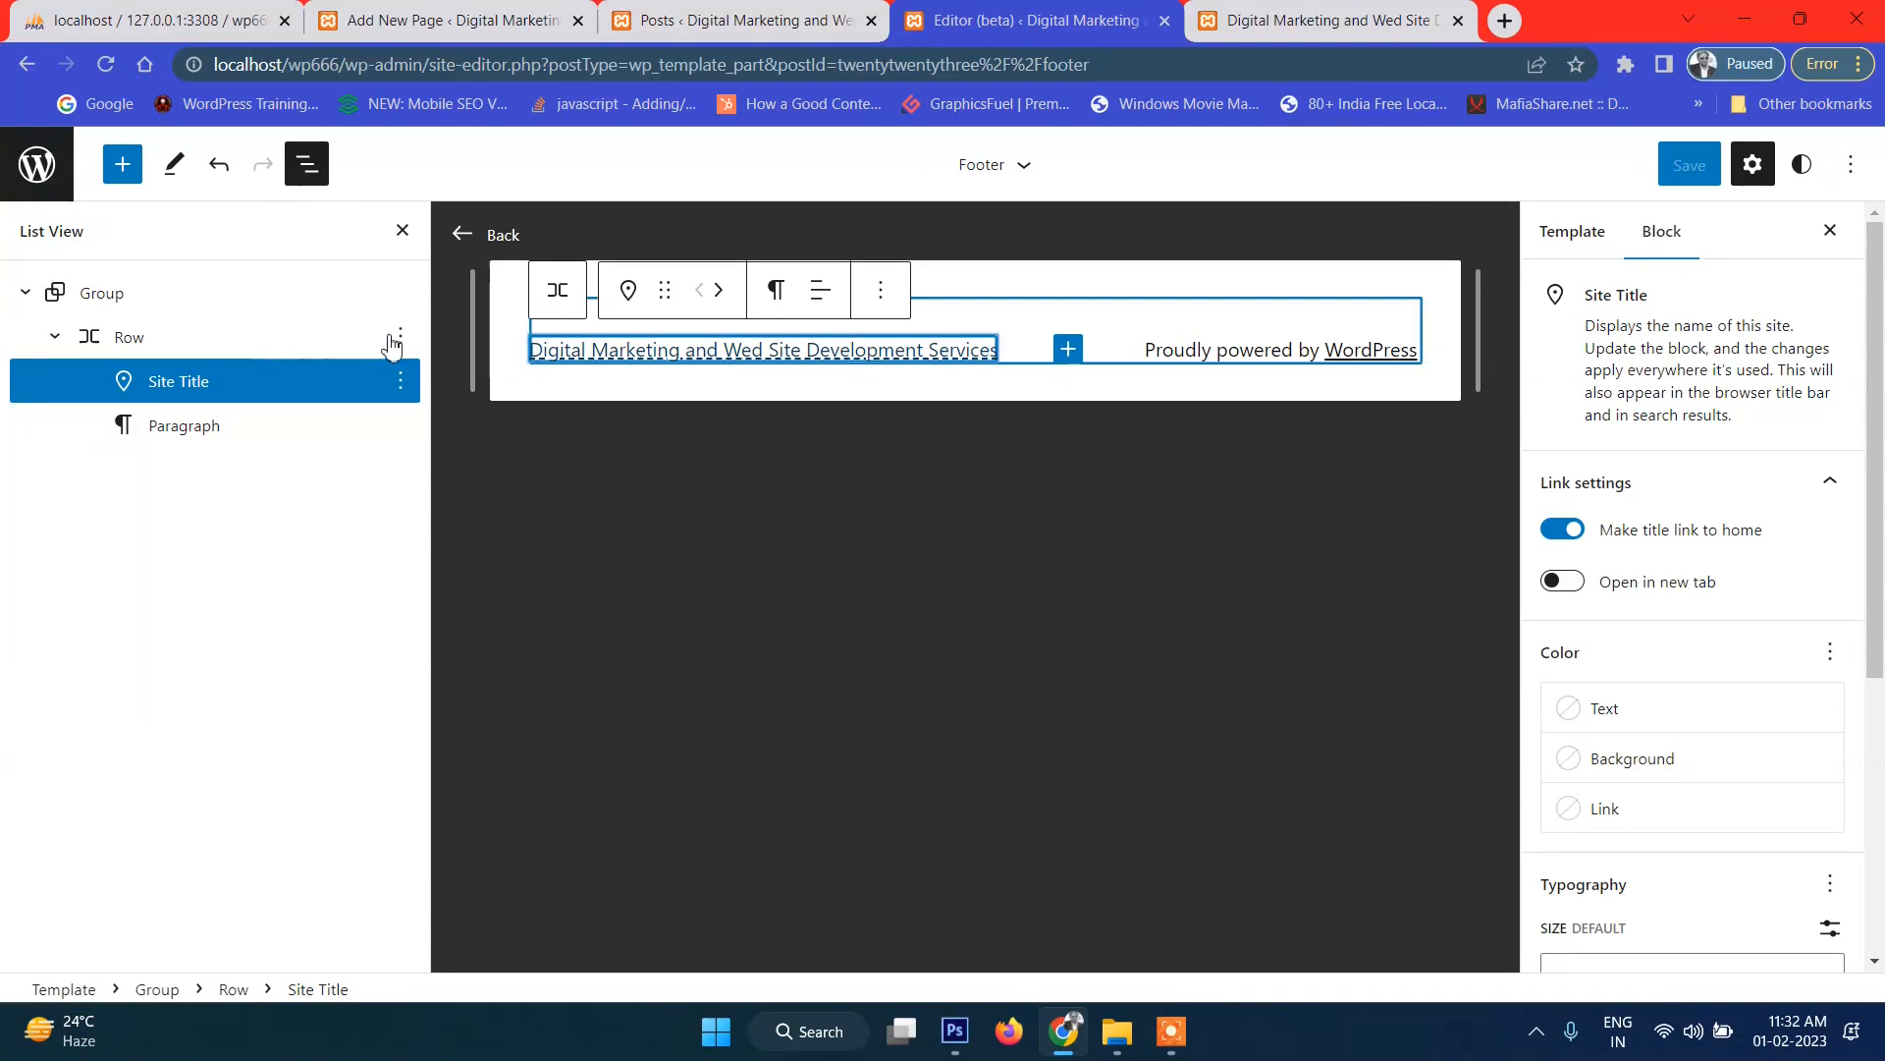
pyautogui.click(398, 339)
pyautogui.click(451, 873)
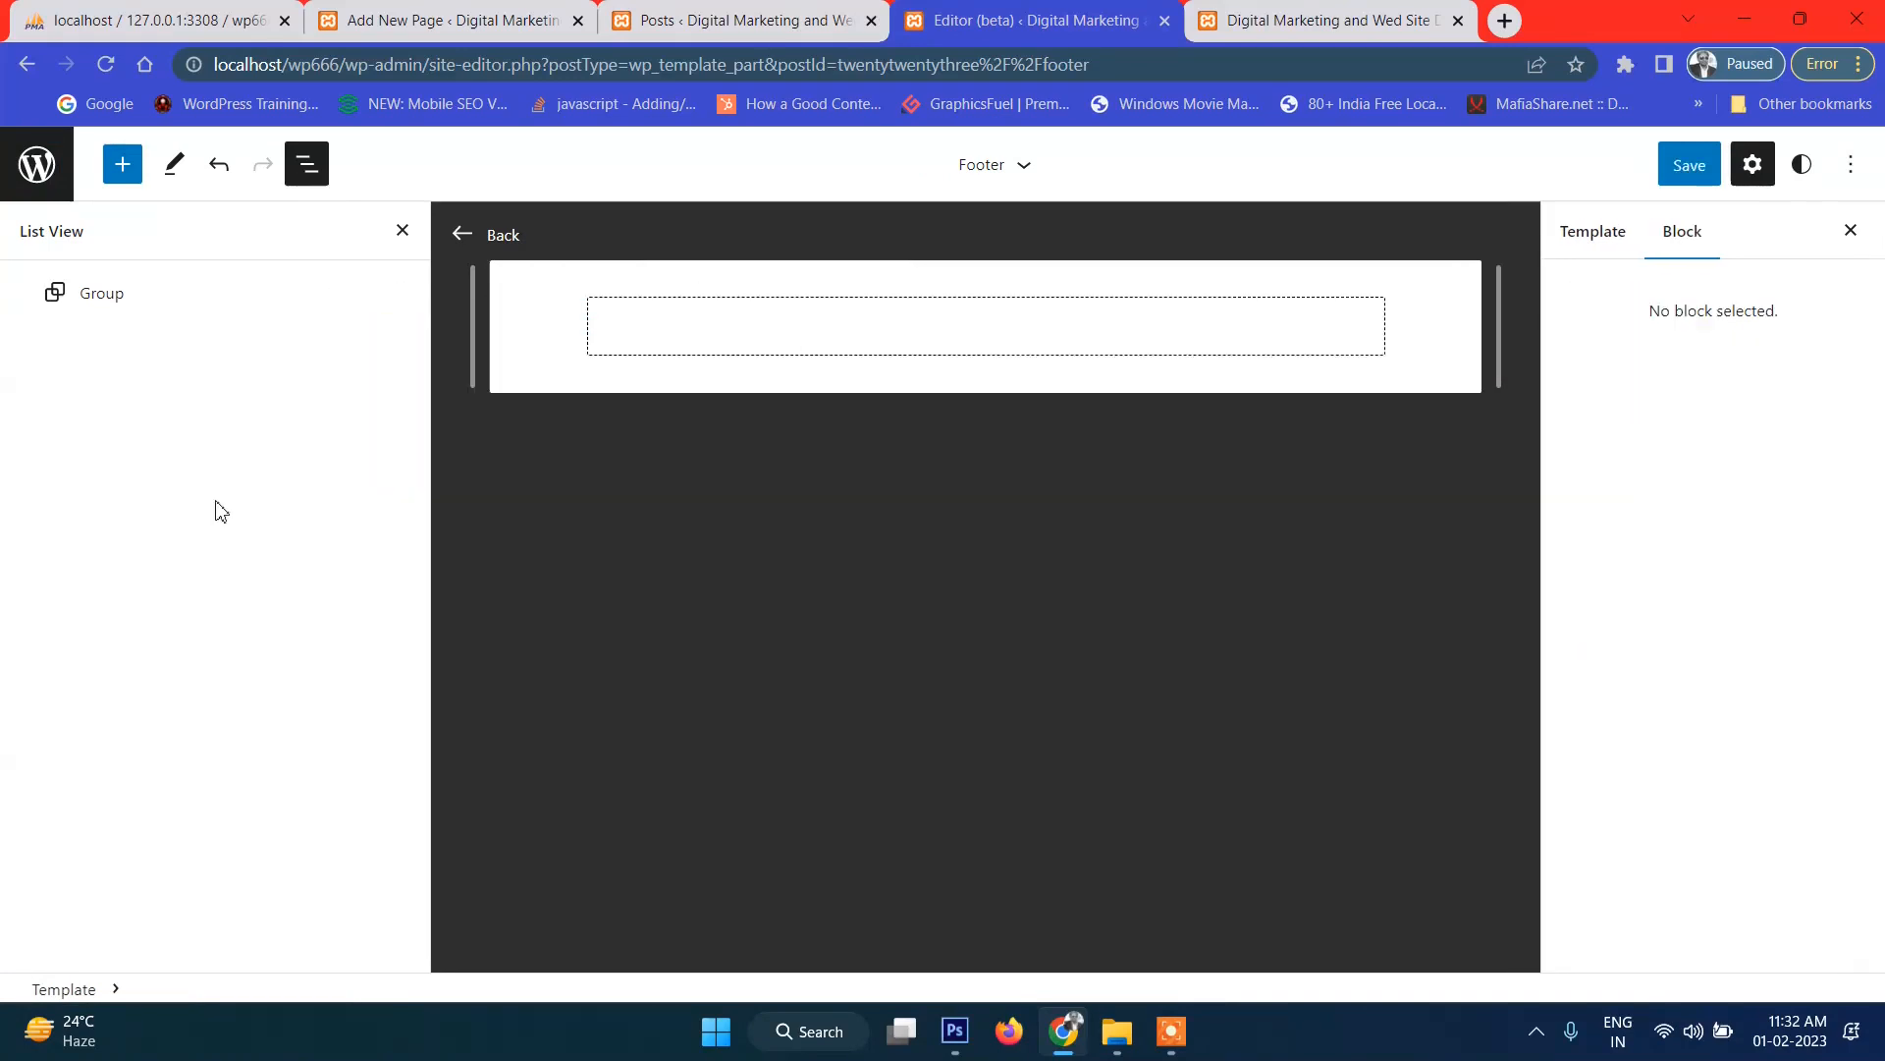
# Insert a Columns block with a 33 / 33 / 33 split before the footer group.
pyautogui.click(401, 294)
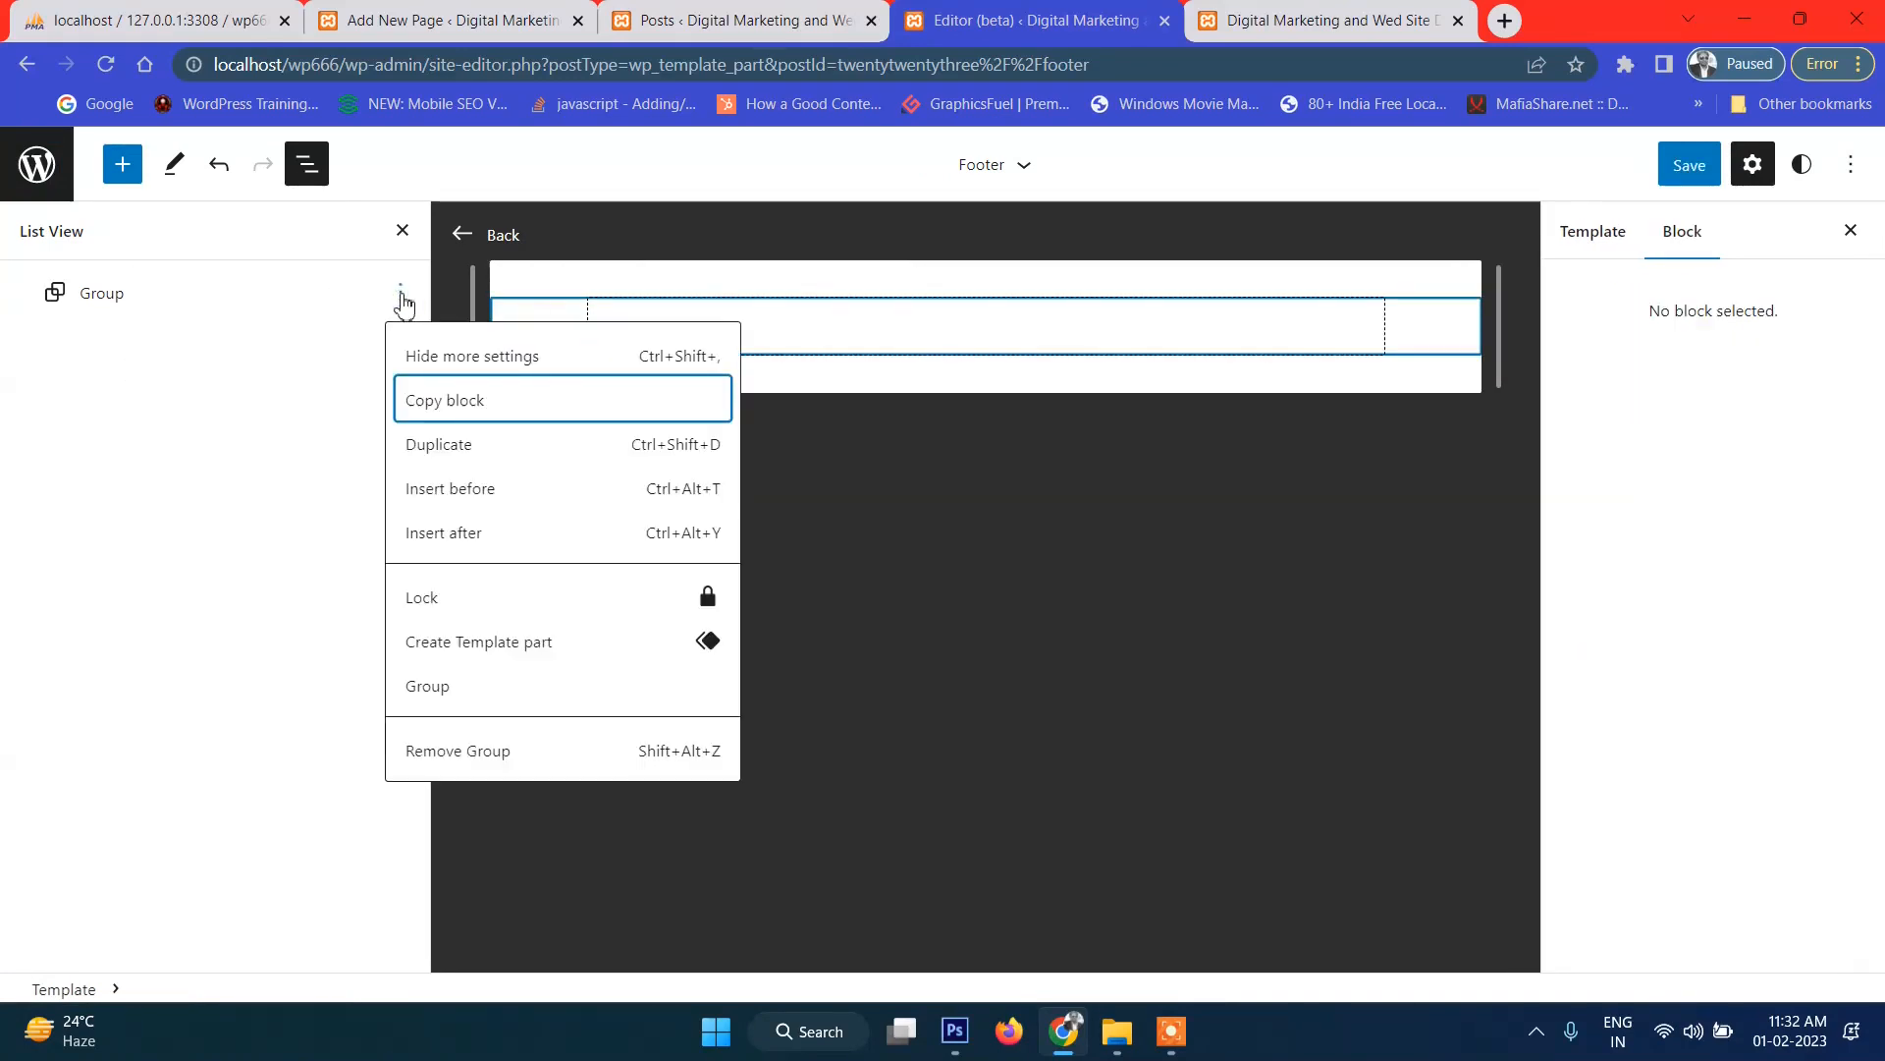
pyautogui.click(500, 500)
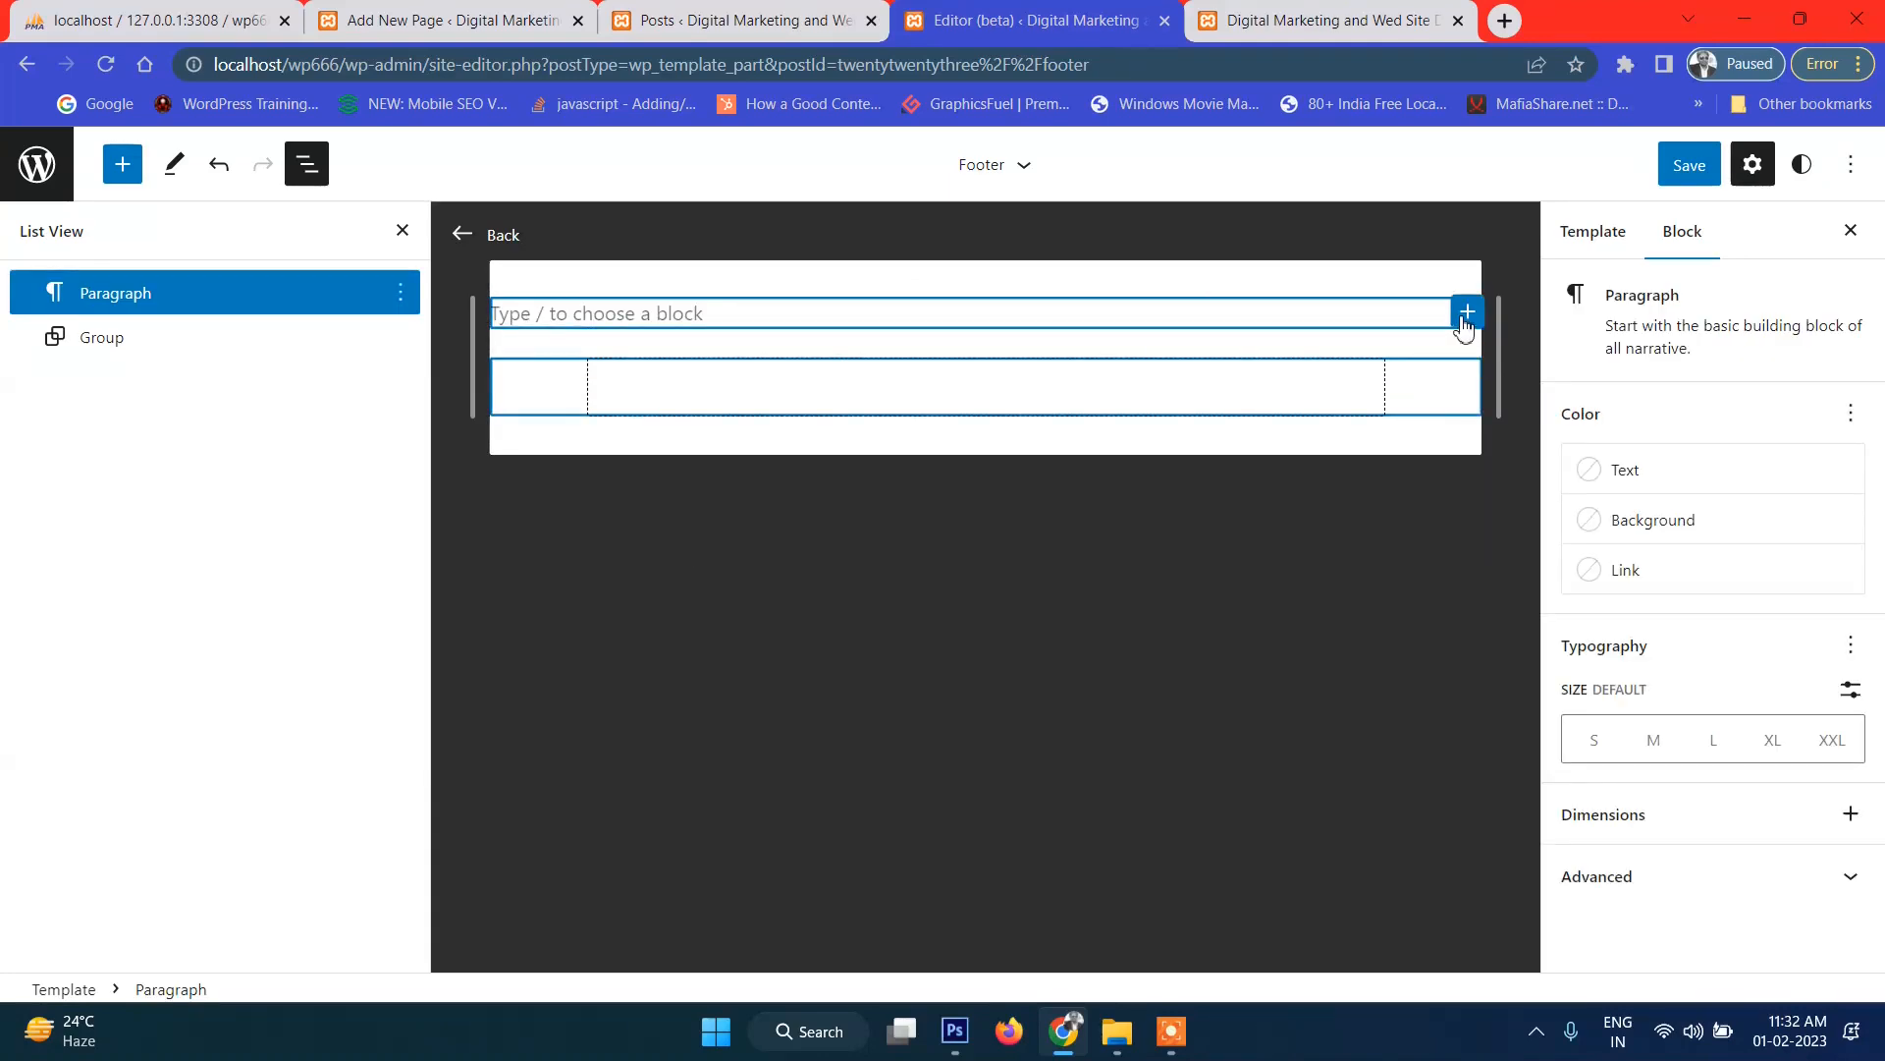
pyautogui.click(1467, 313)
pyautogui.click(1667, 499)
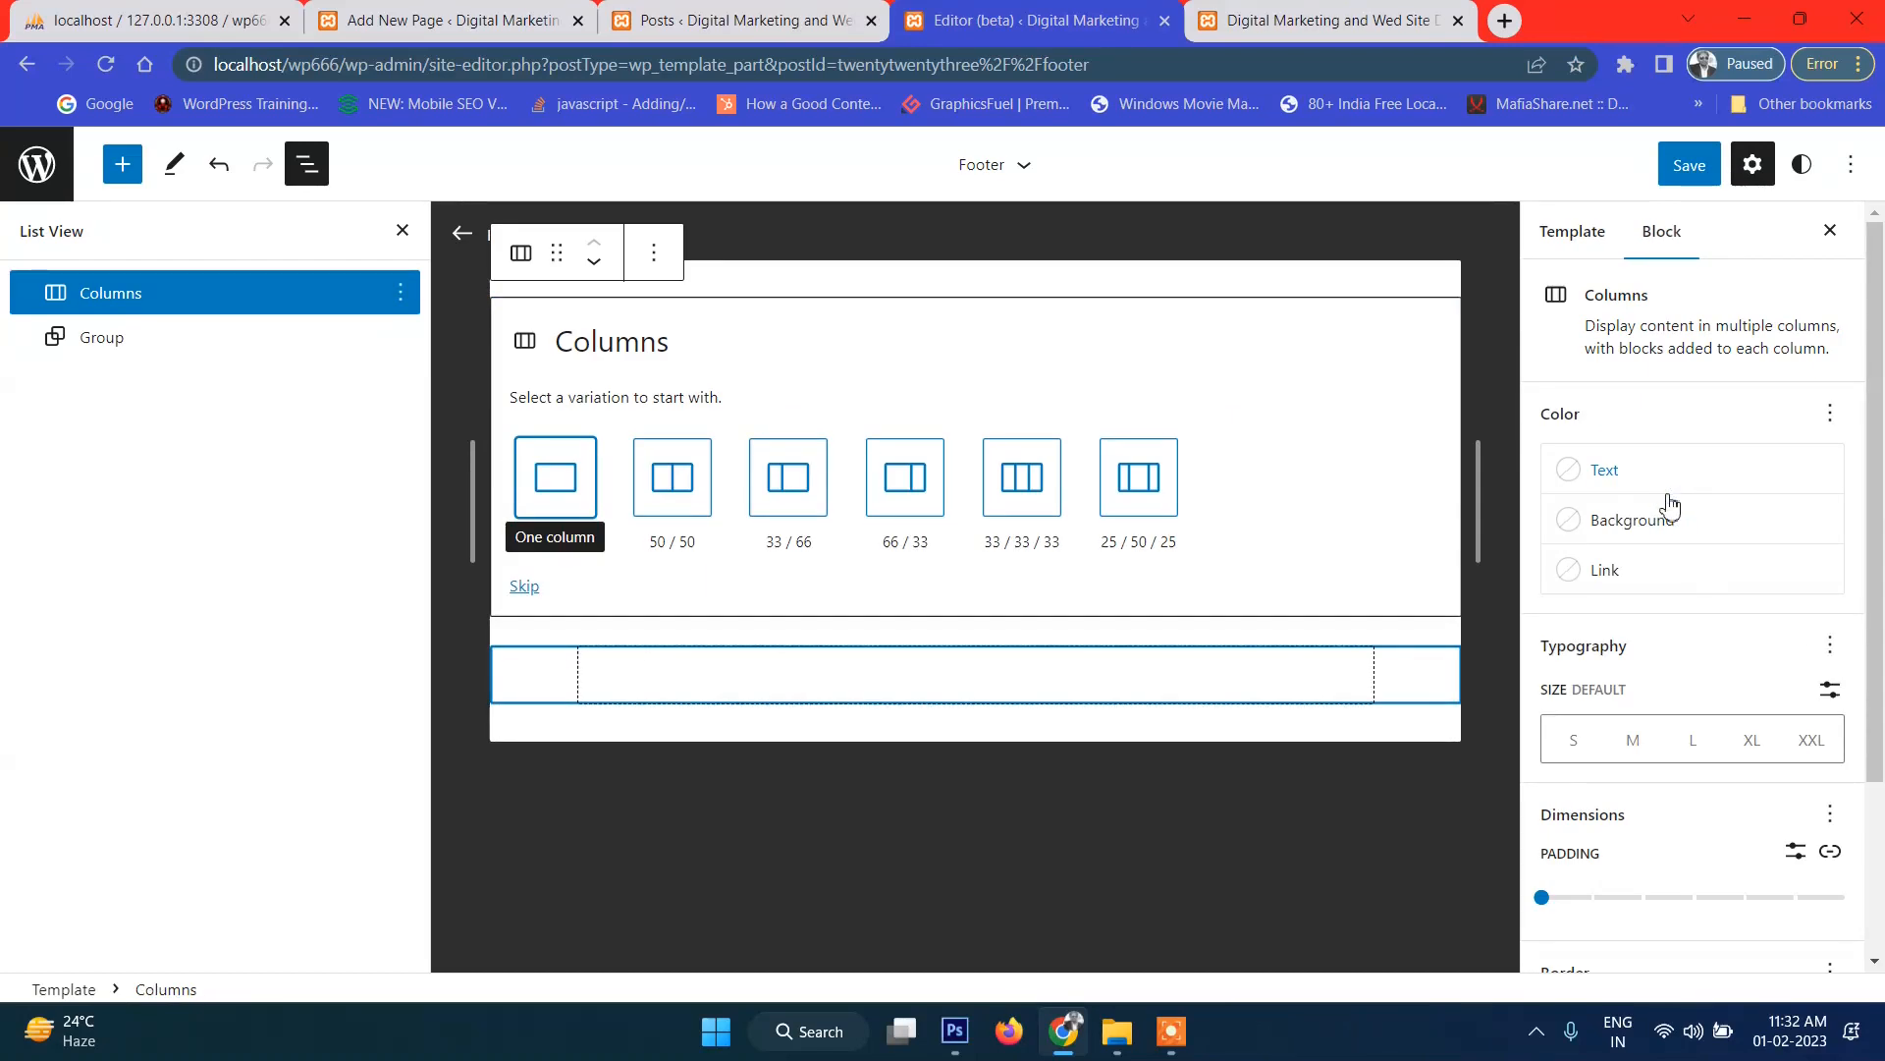
pyautogui.click(1022, 481)
pyautogui.click(1677, 169)
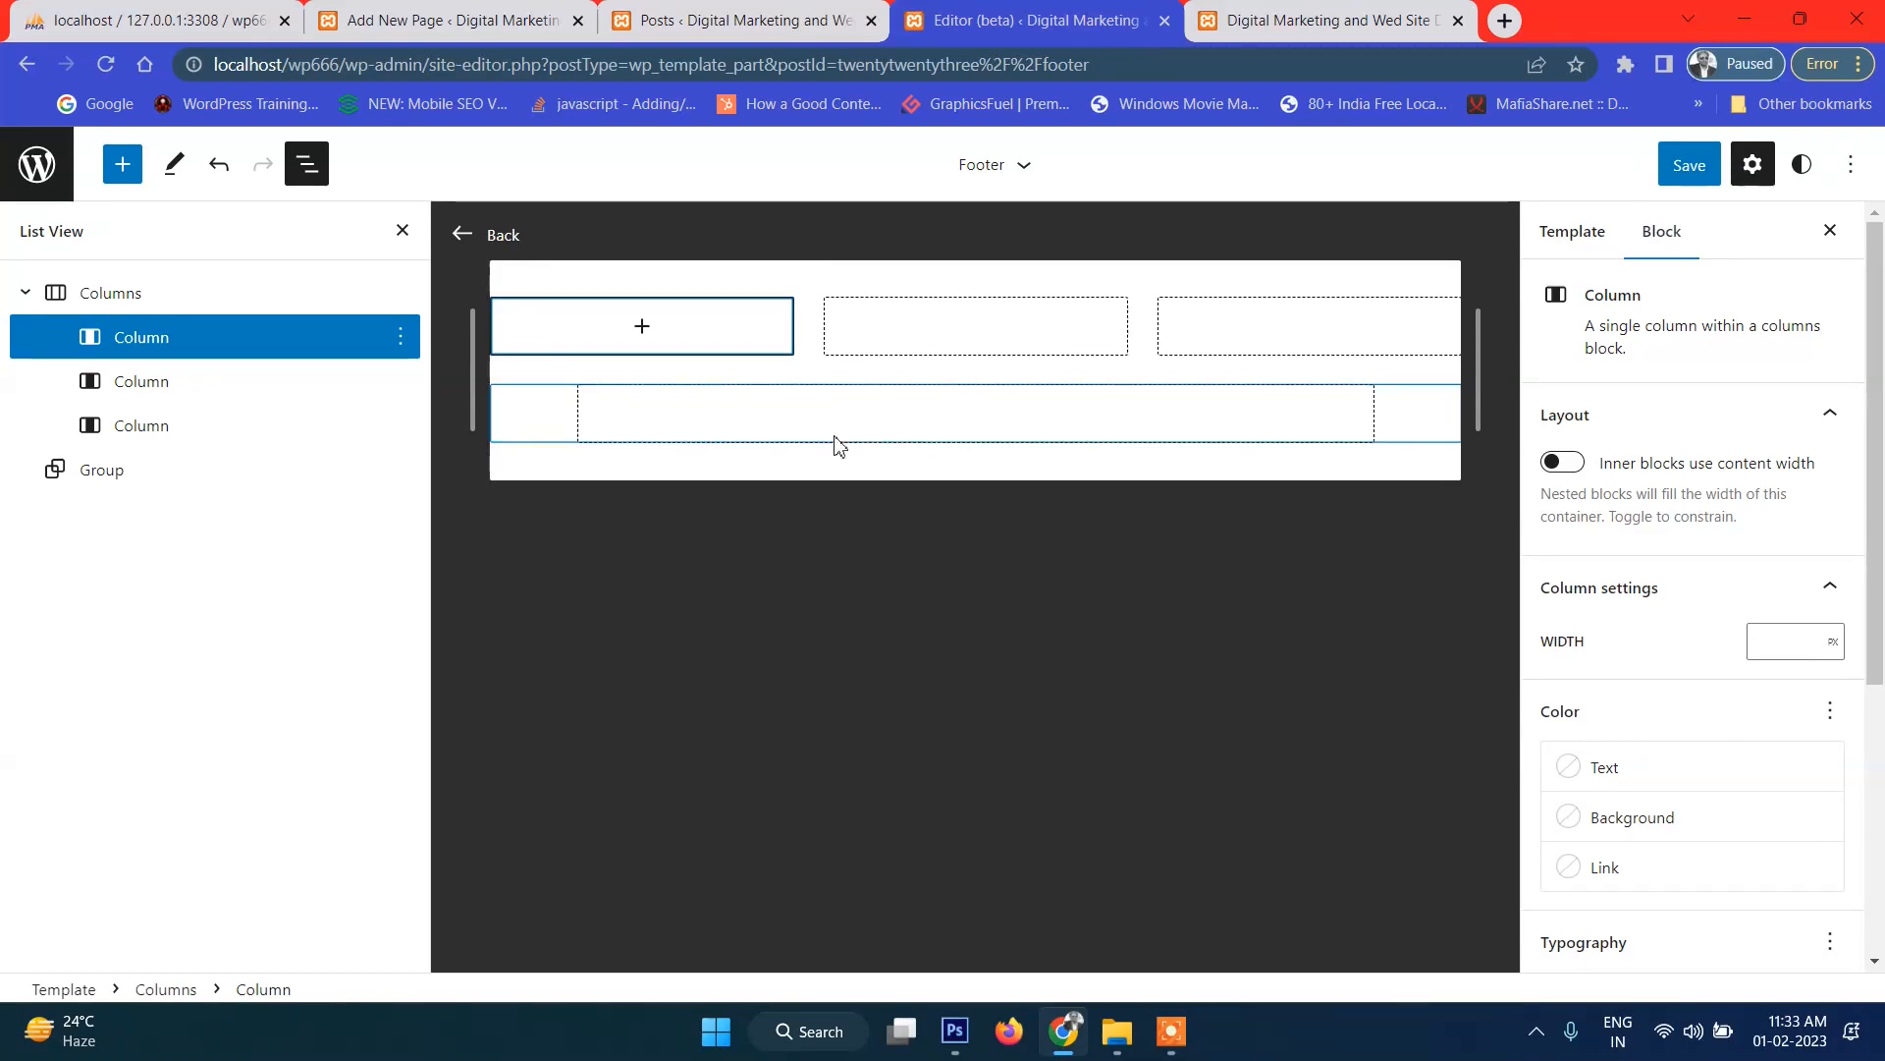
# Ungroup the footer's outer group block so only the columns remain.
pyautogui.click(118, 486)
pyautogui.click(399, 469)
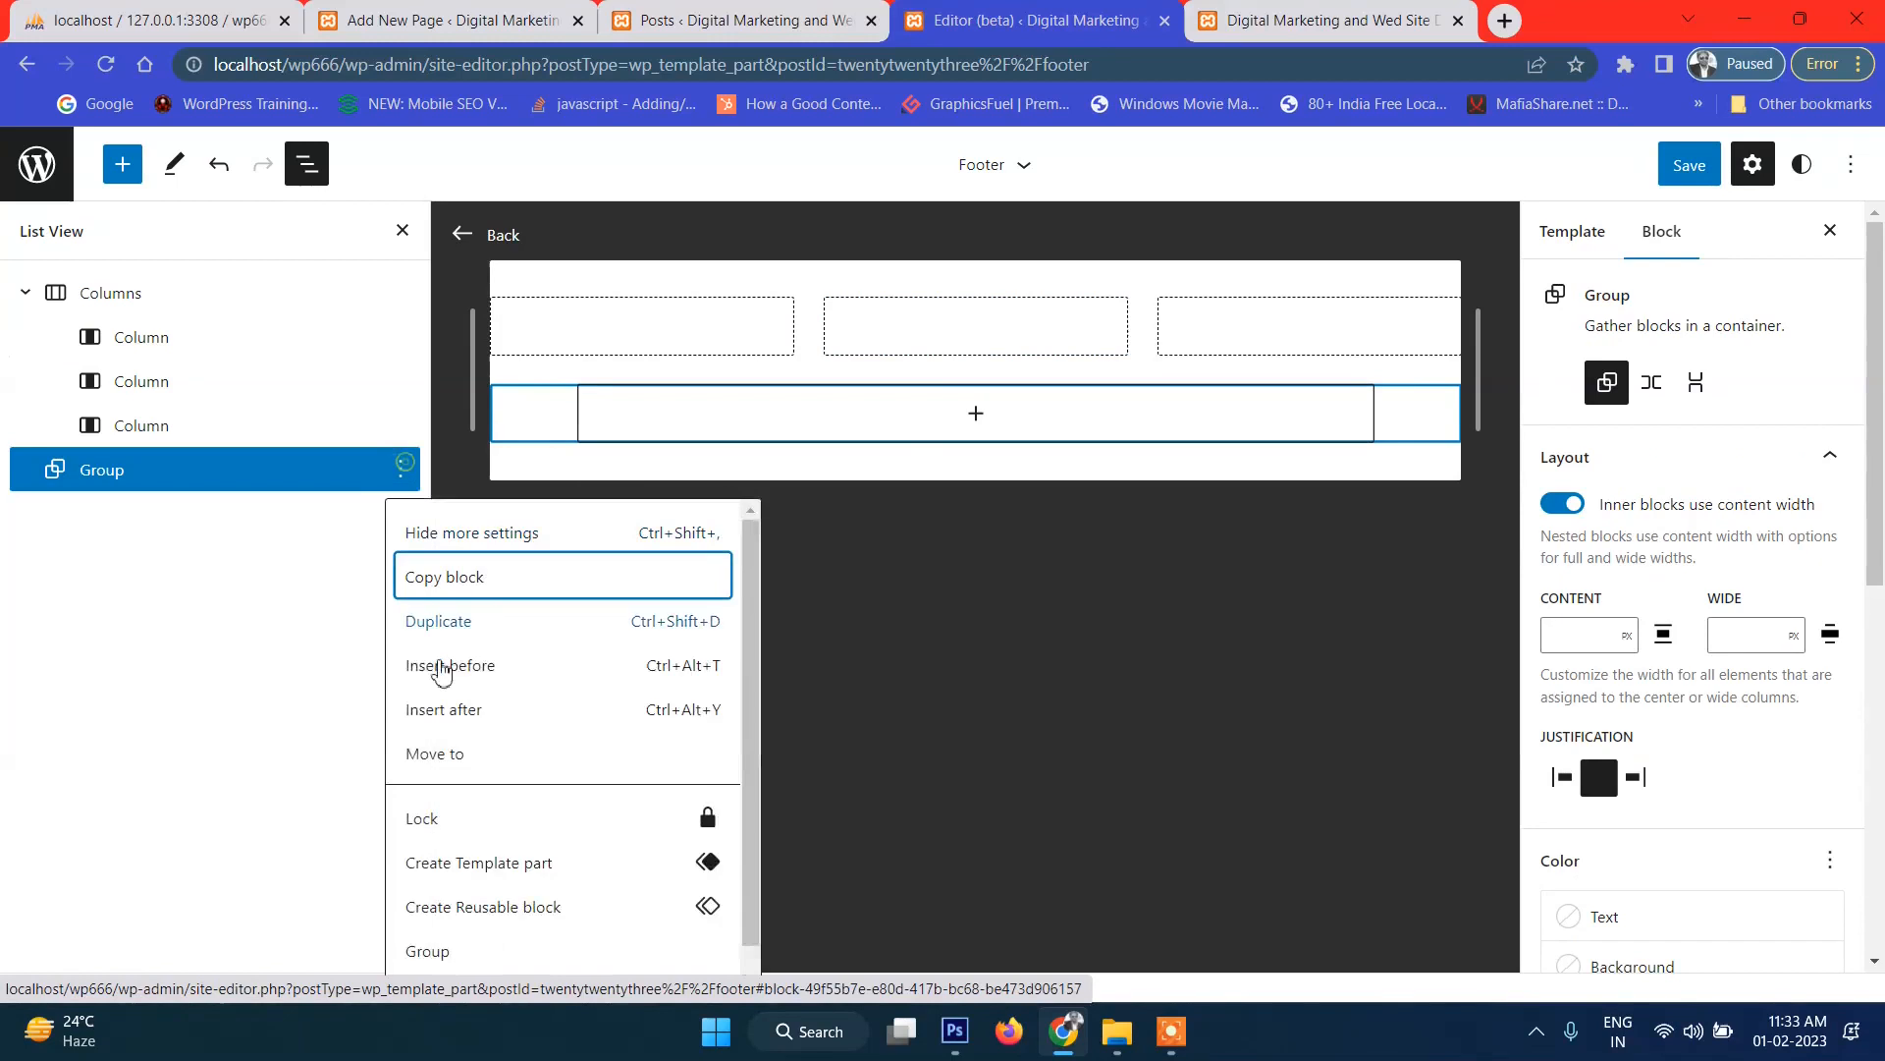
pyautogui.scroll(-1, 471, 786)
pyautogui.click(515, 972)
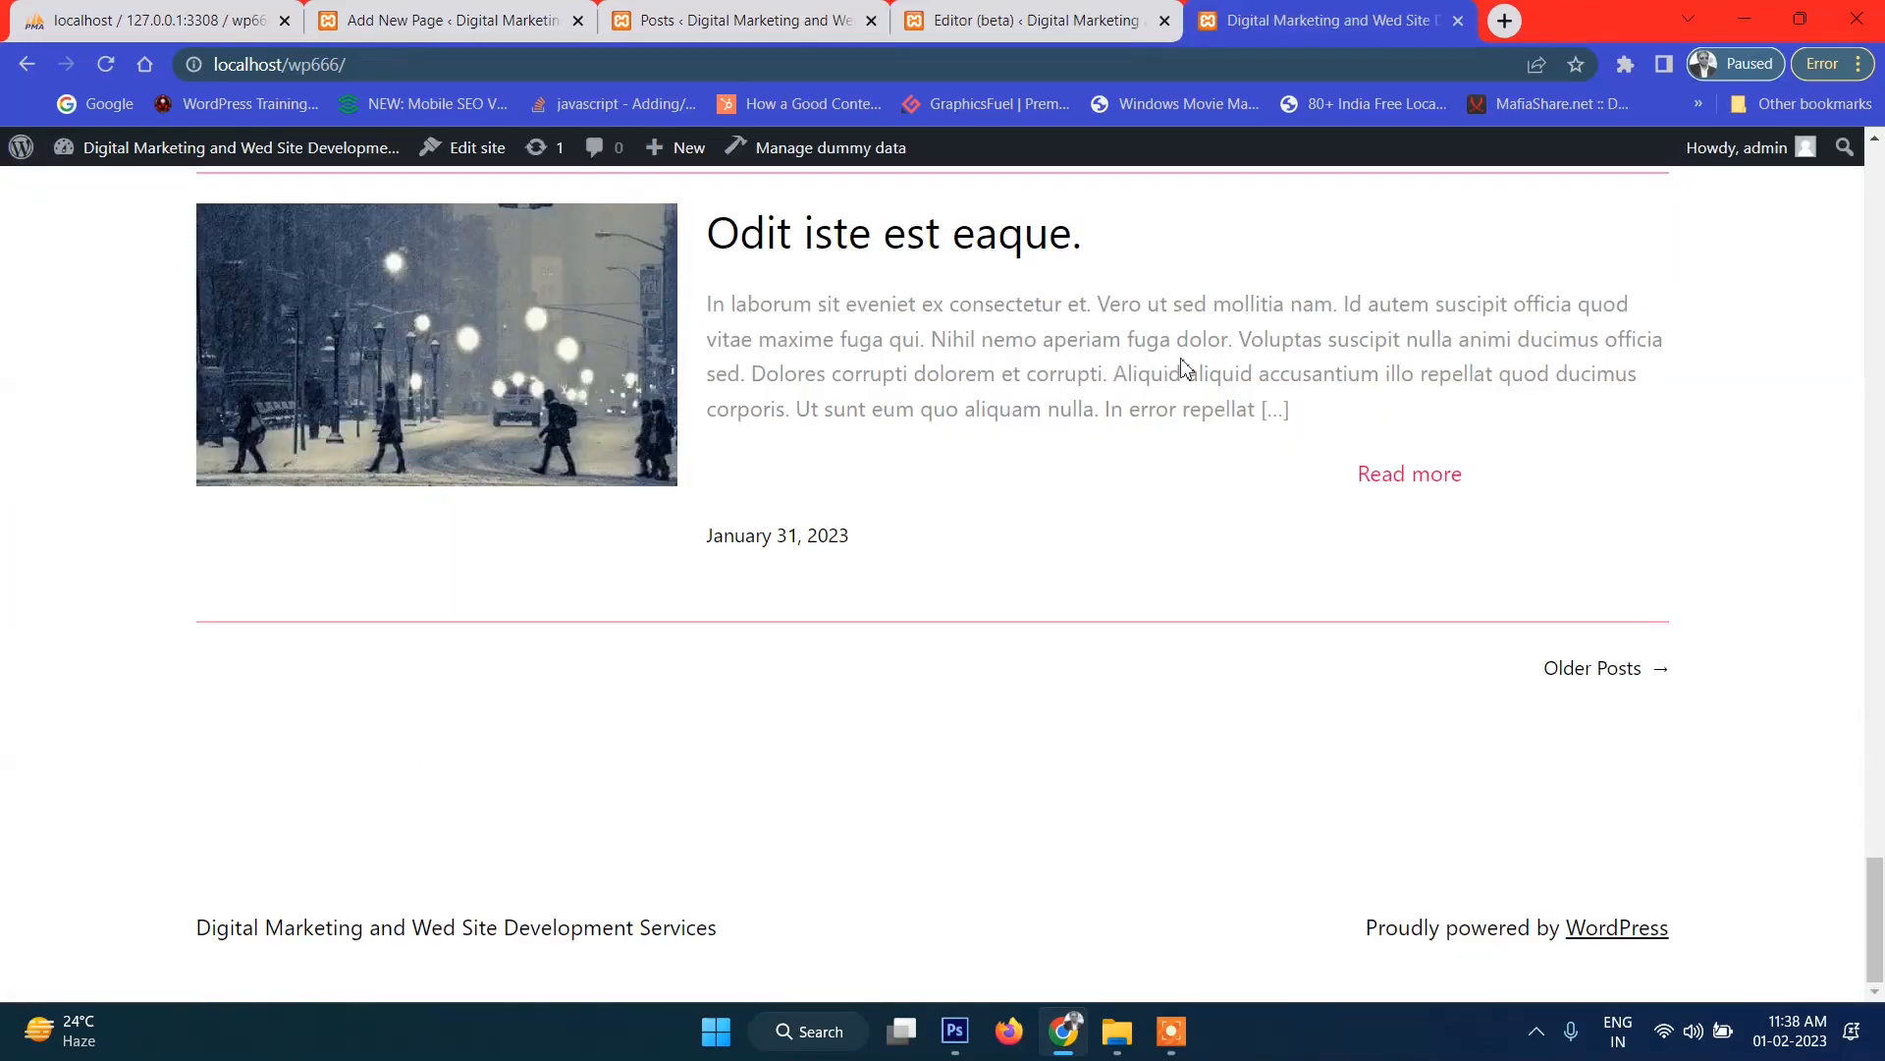
pyautogui.click(1036, 20)
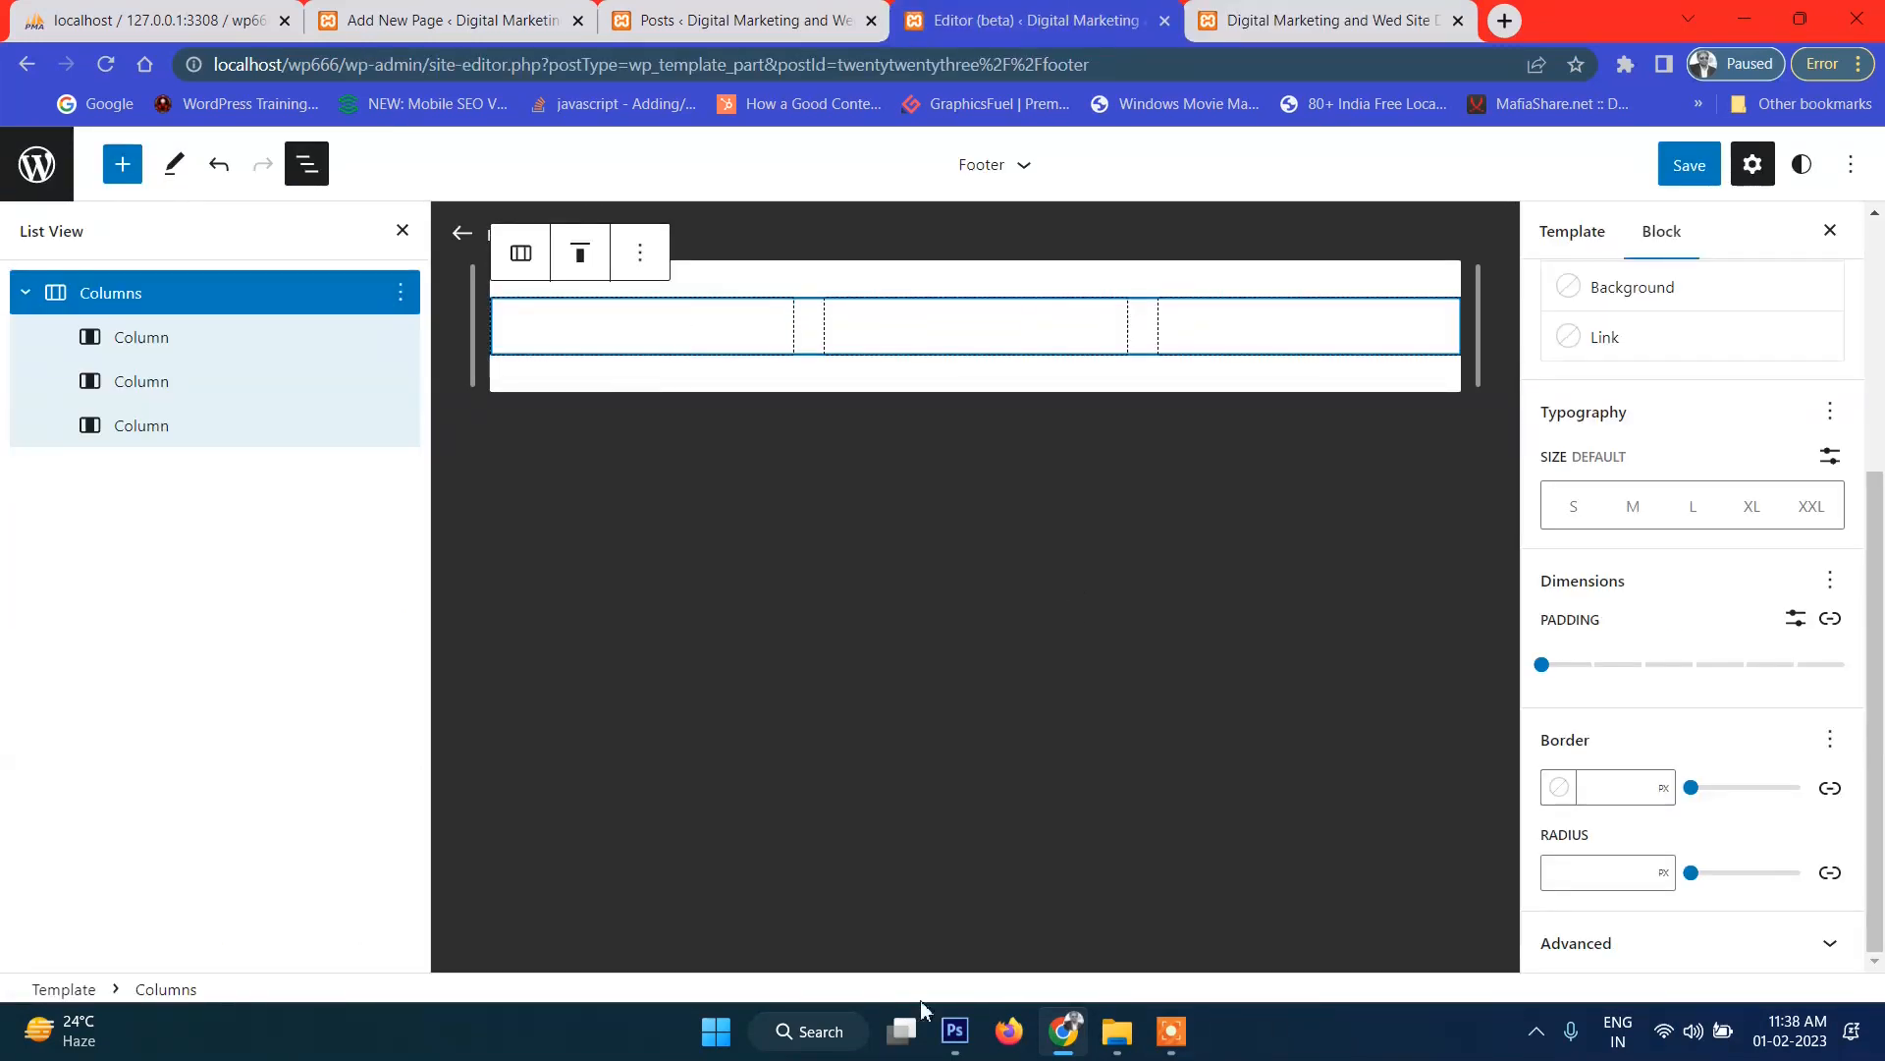
pyautogui.click(956, 1031)
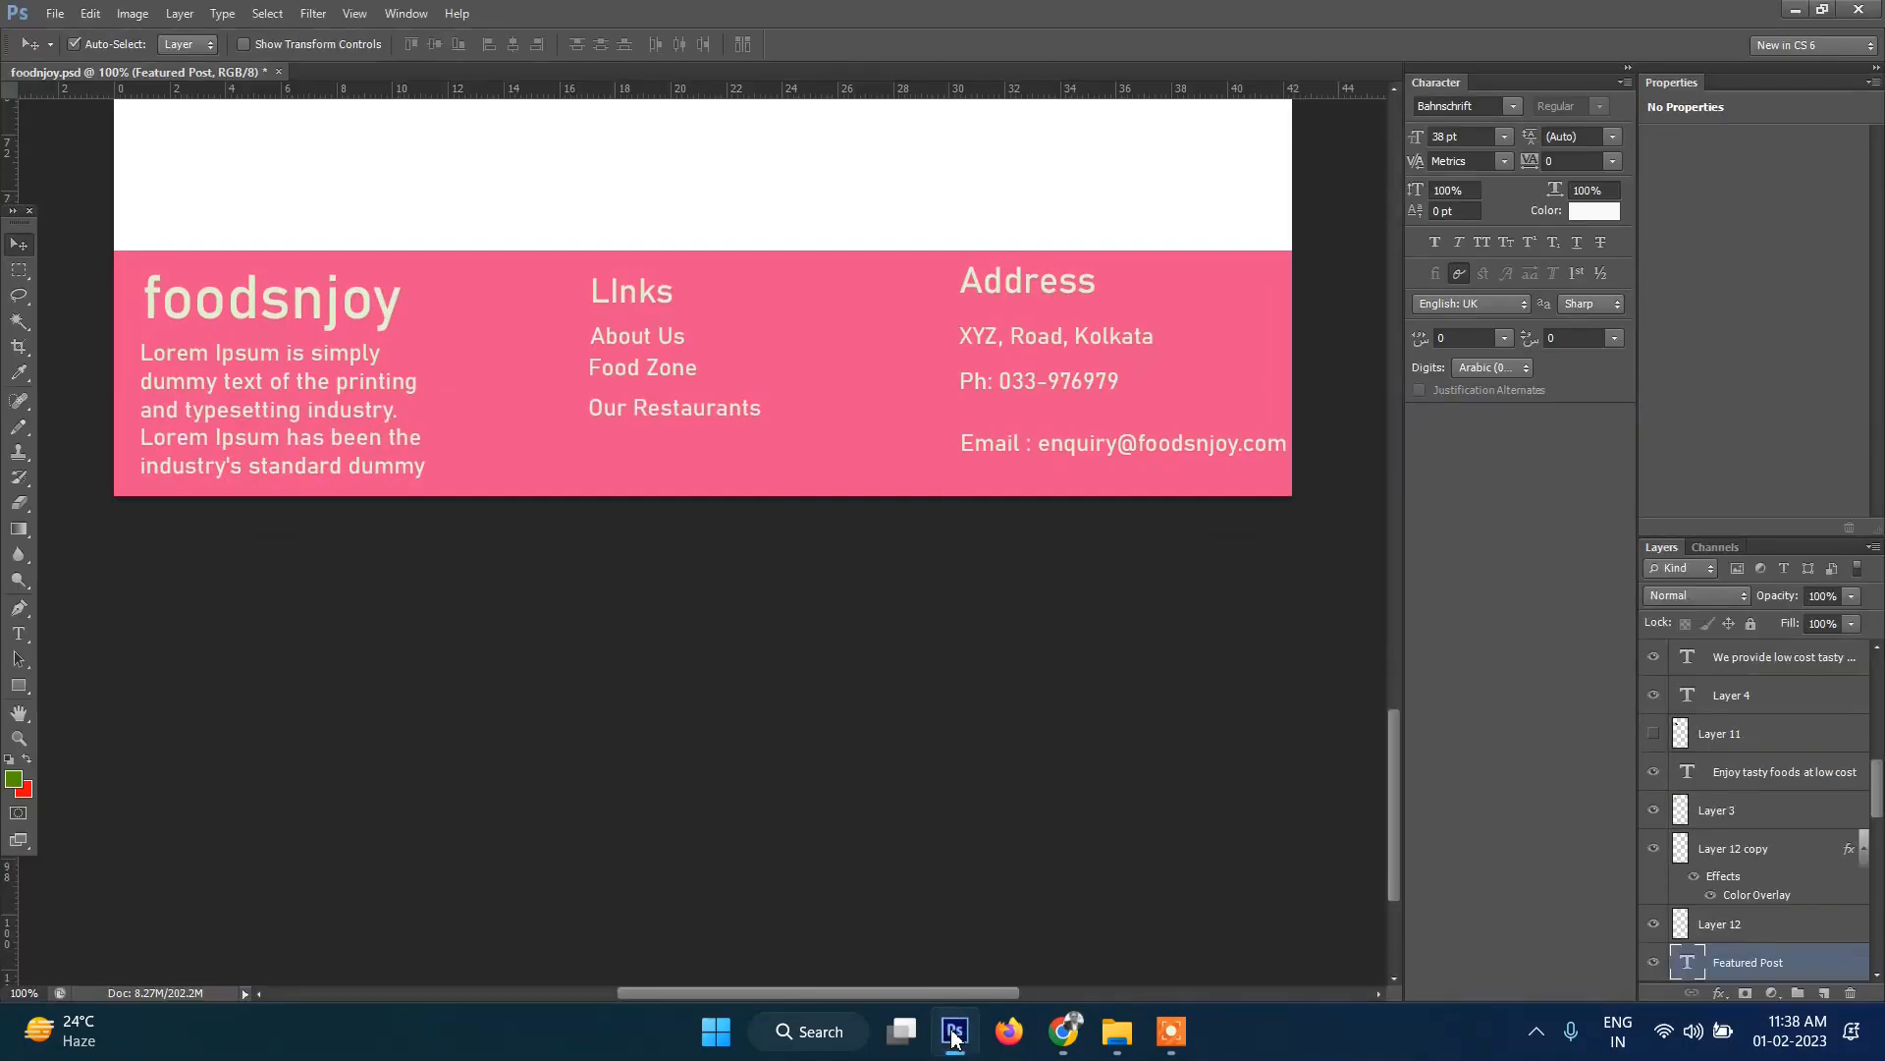
# Crop the design to a rectangular selection around the pink foodsnjoy heading.
pyautogui.click(20, 269)
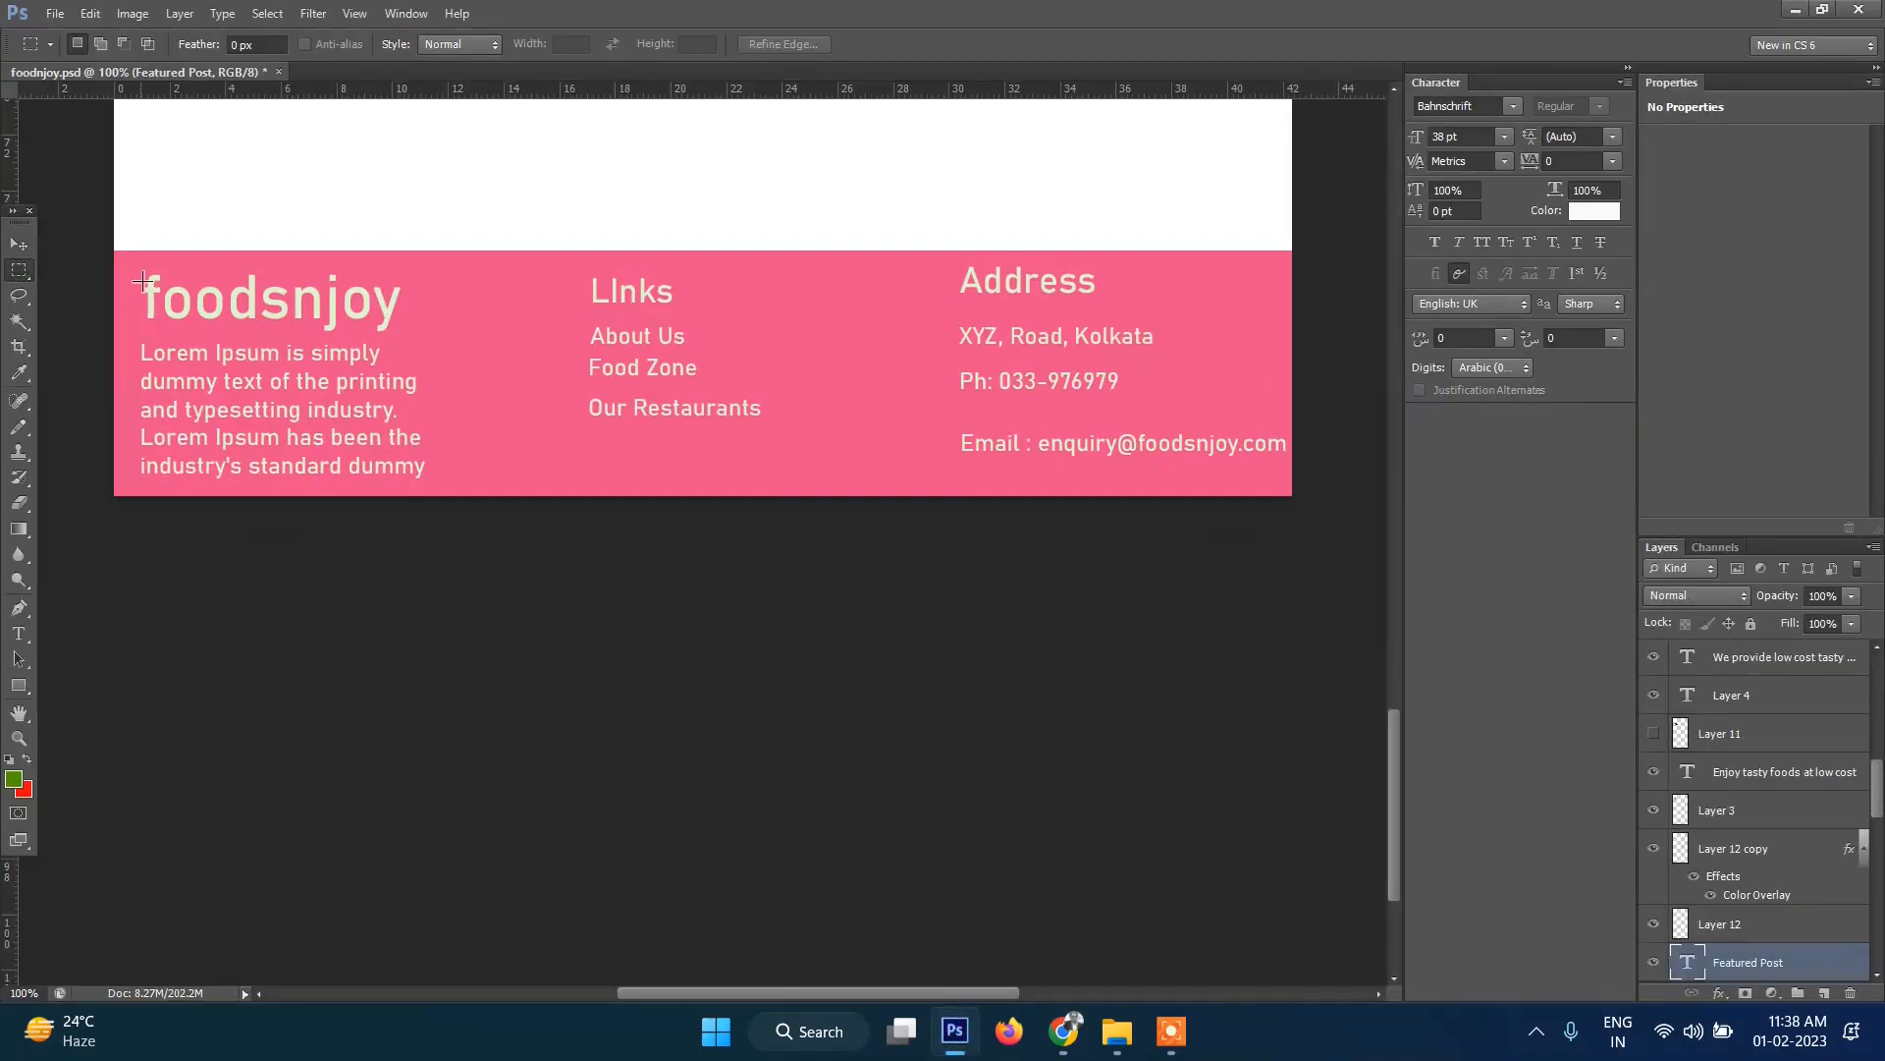
pyautogui.moveTo(139, 274); pyautogui.dragTo(417, 337)
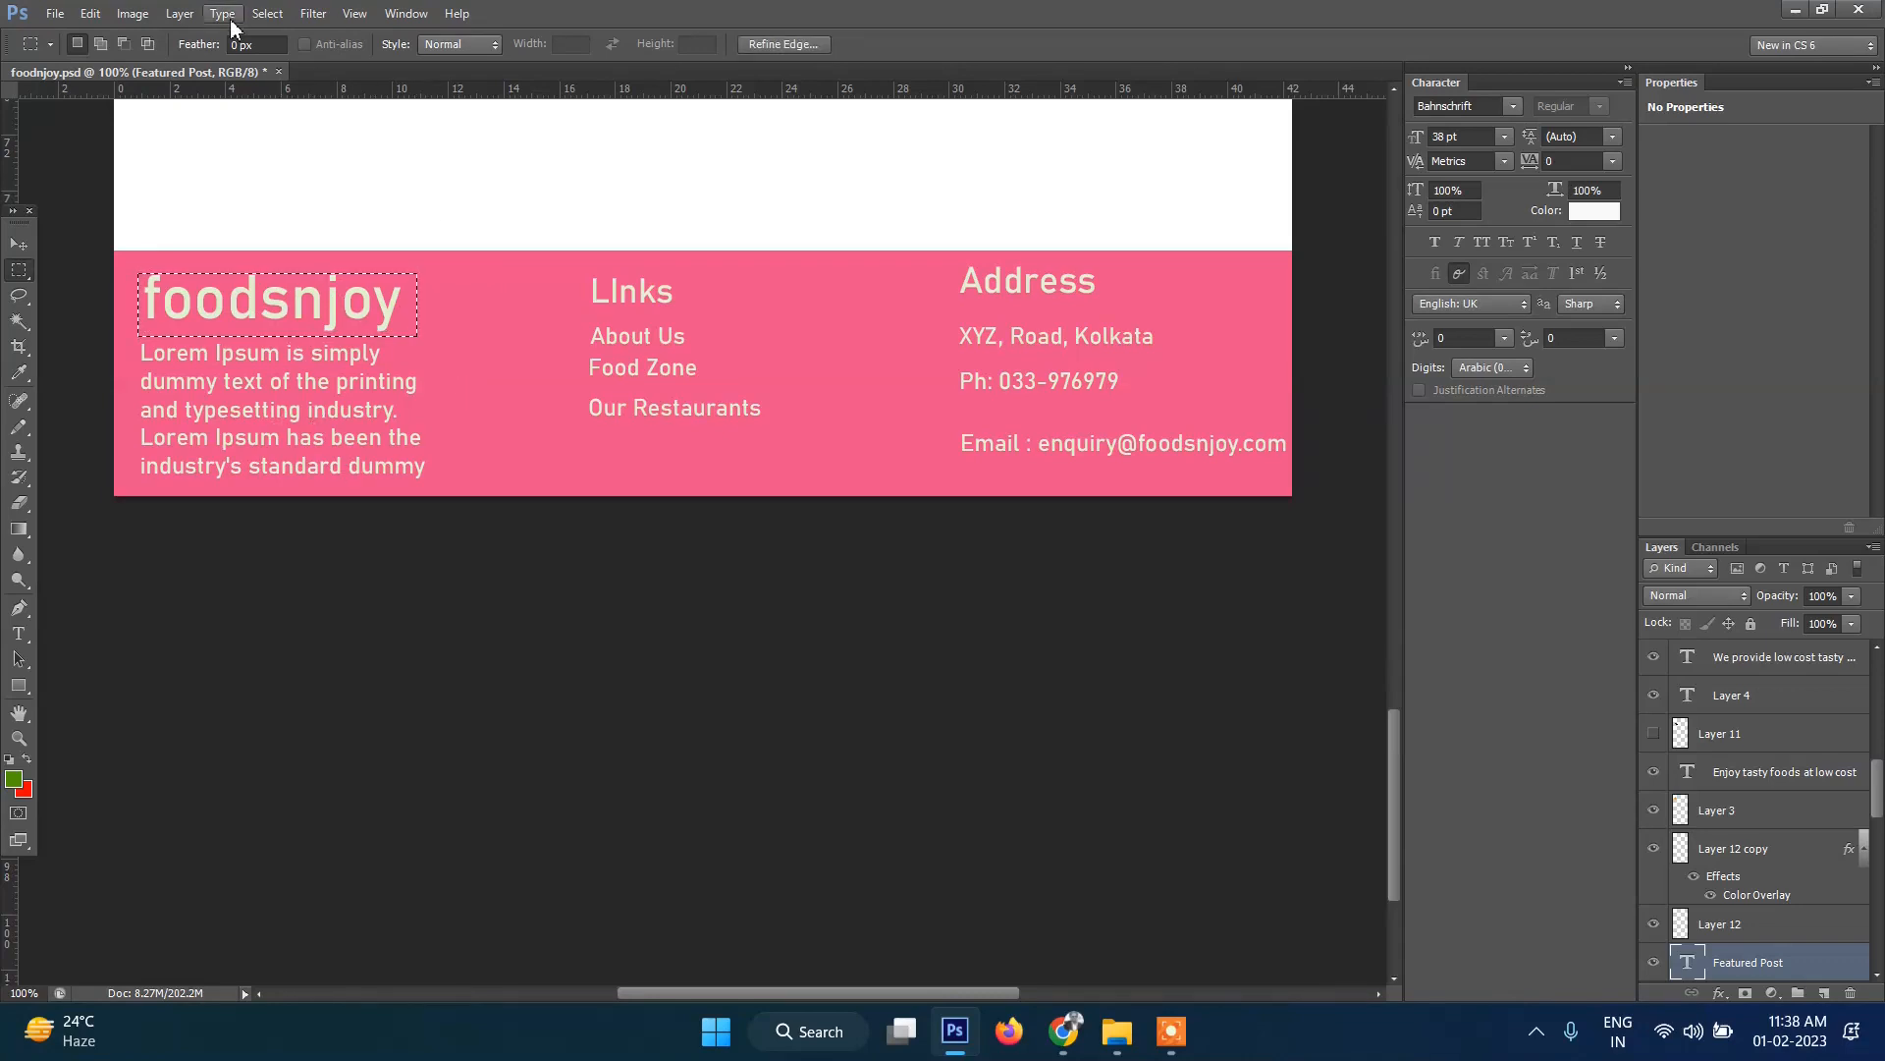
pyautogui.click(133, 13)
pyautogui.click(147, 261)
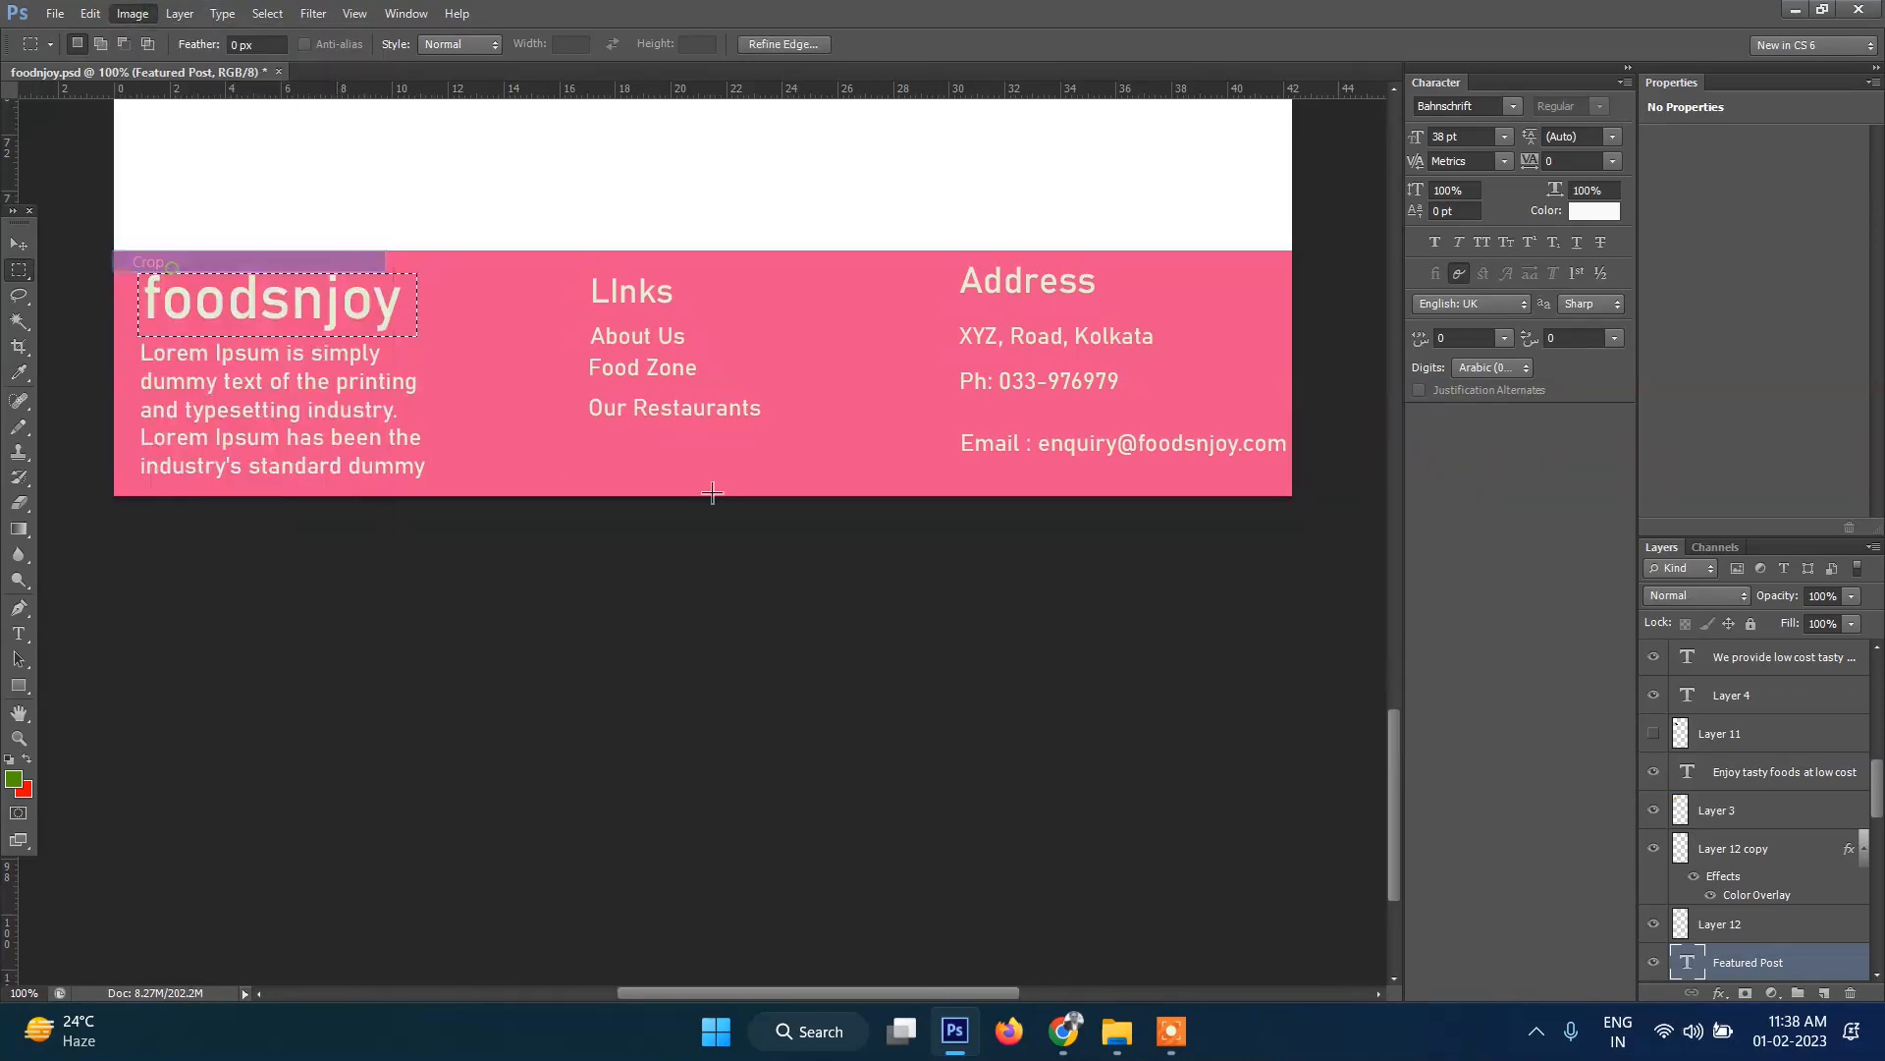
# Export the cropped heading with Save for Web as PNG-24 named footer-logo in images.
pyautogui.click(53, 13)
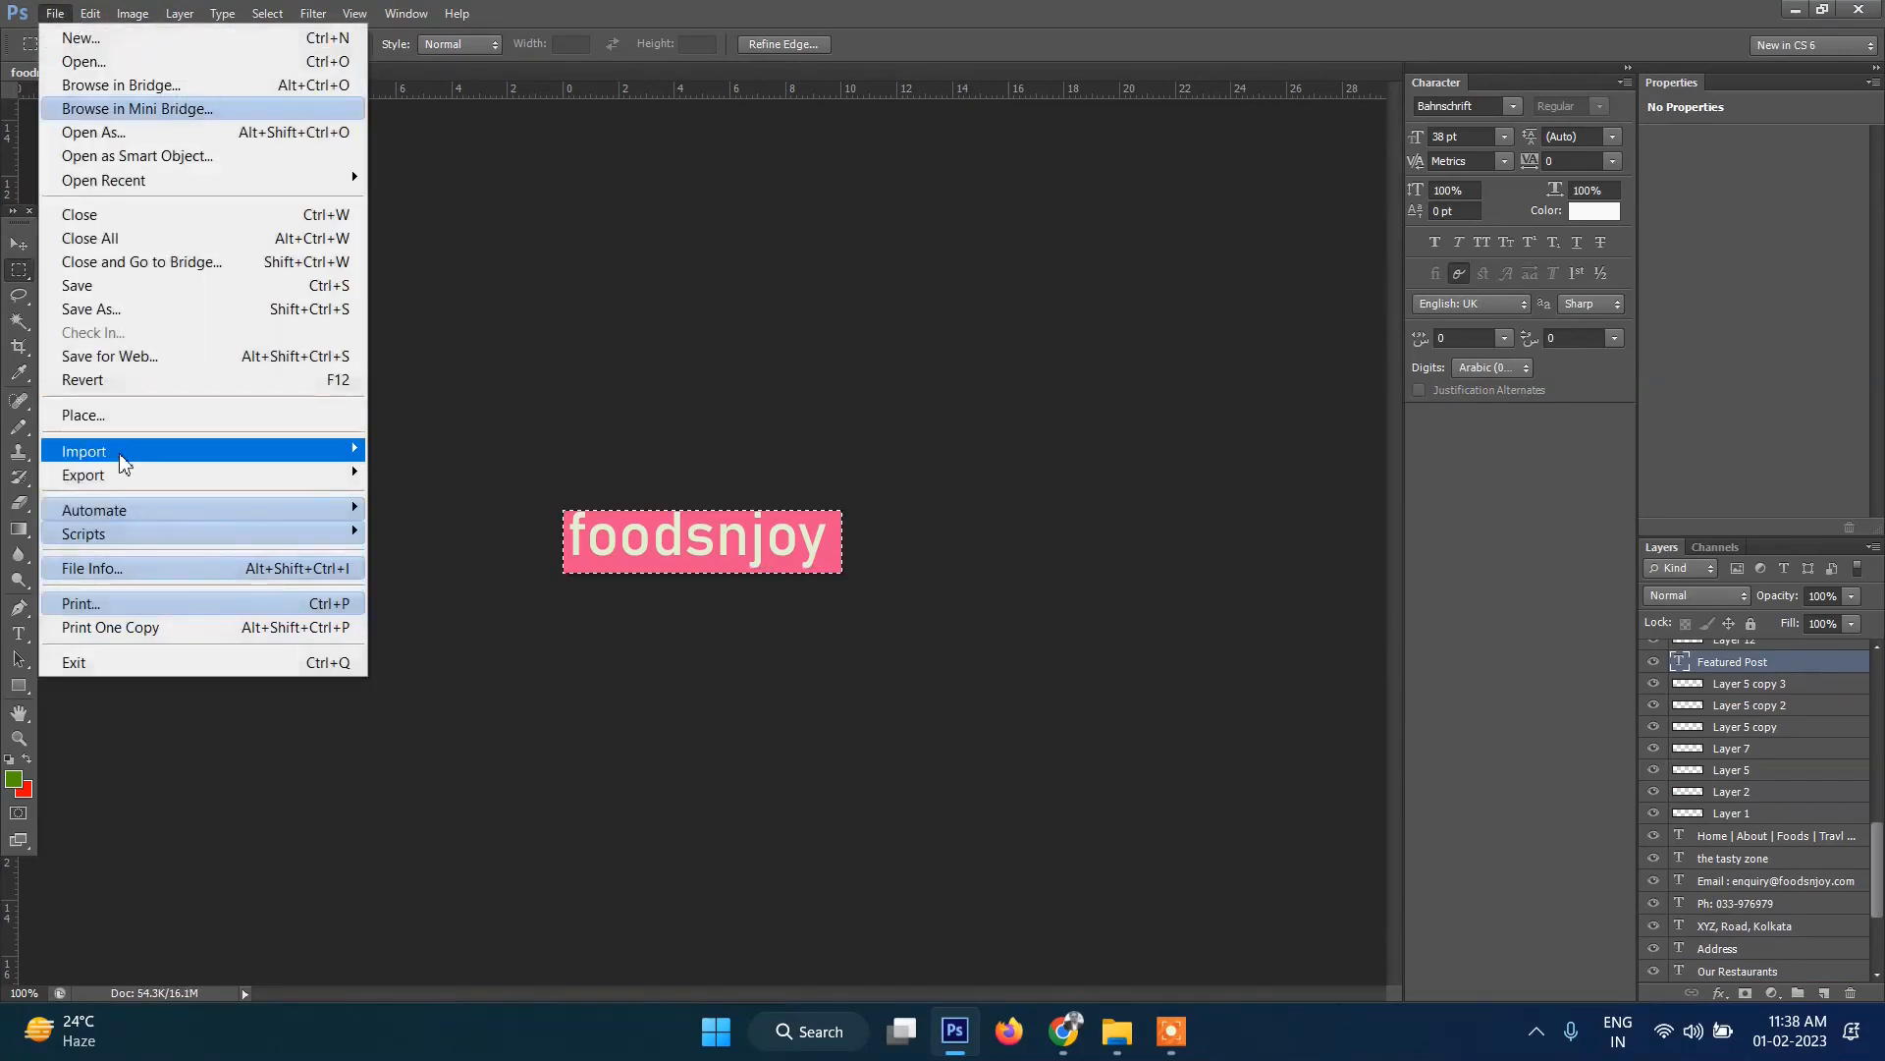
pyautogui.click(108, 356)
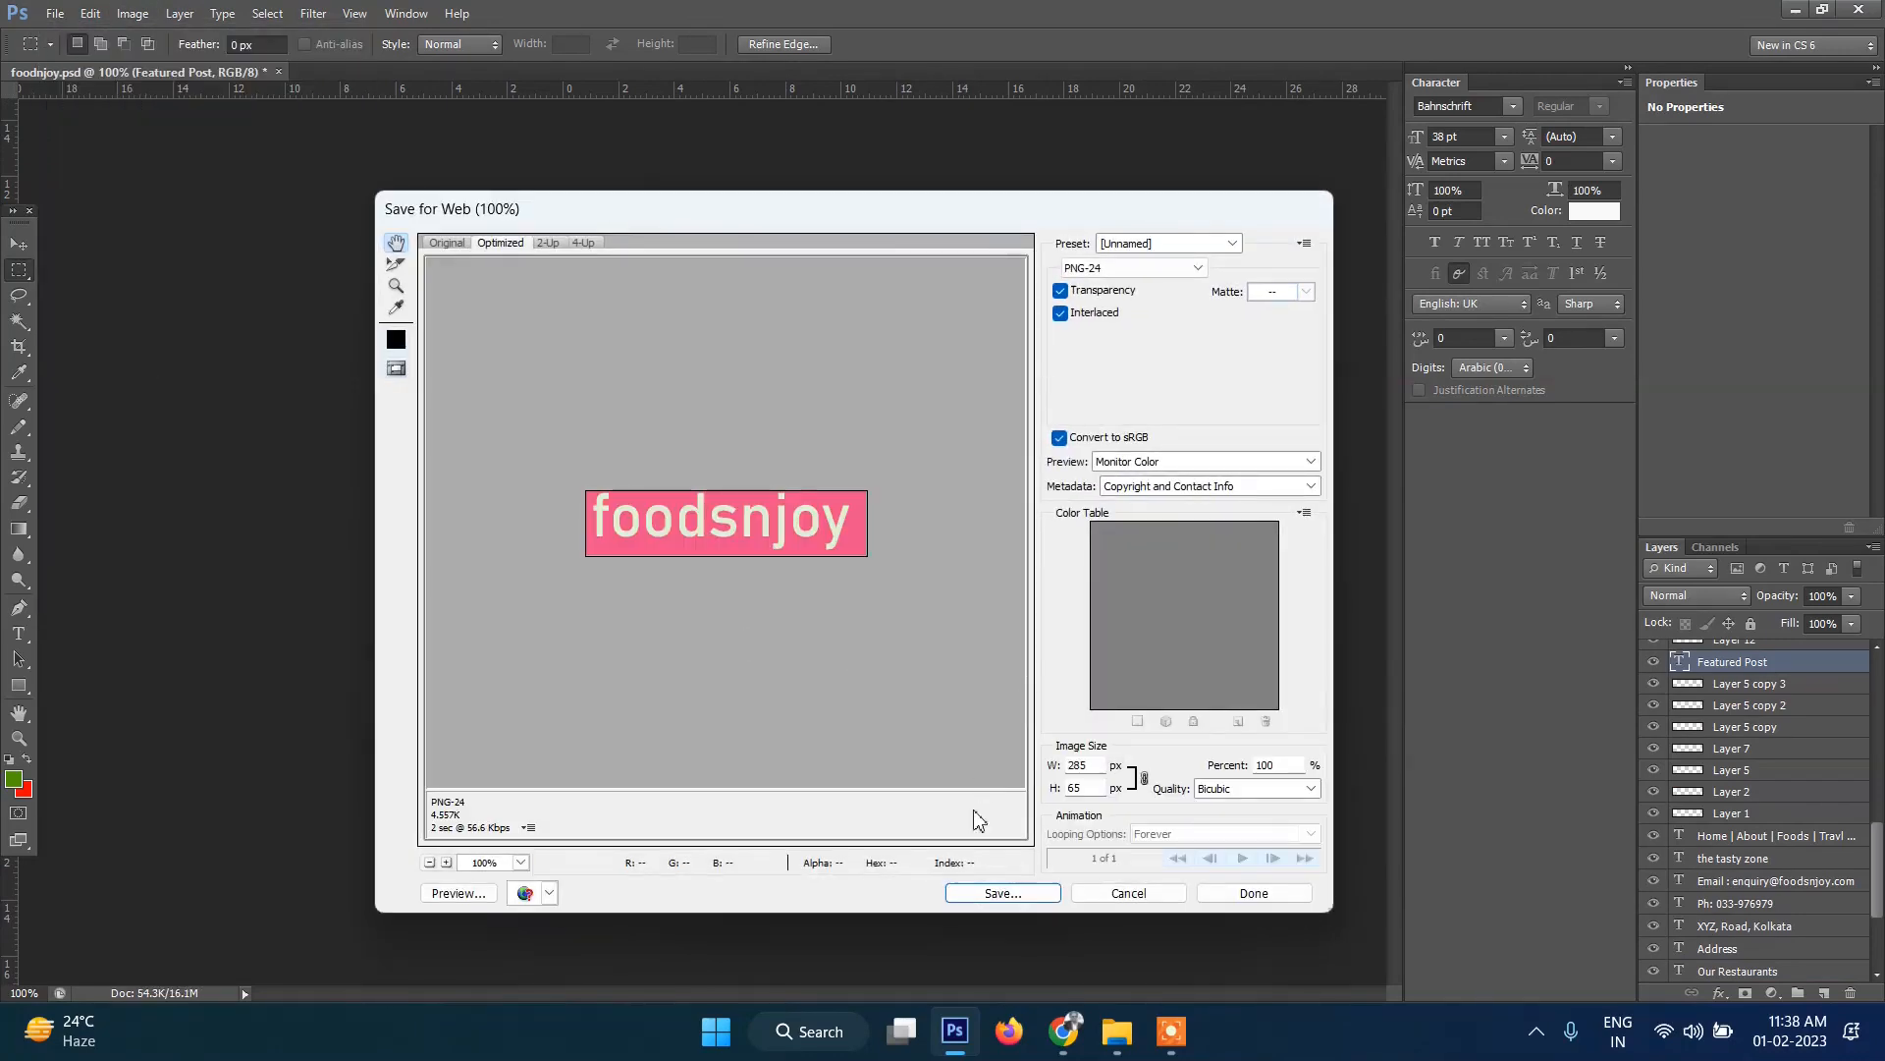
pyautogui.click(972, 895)
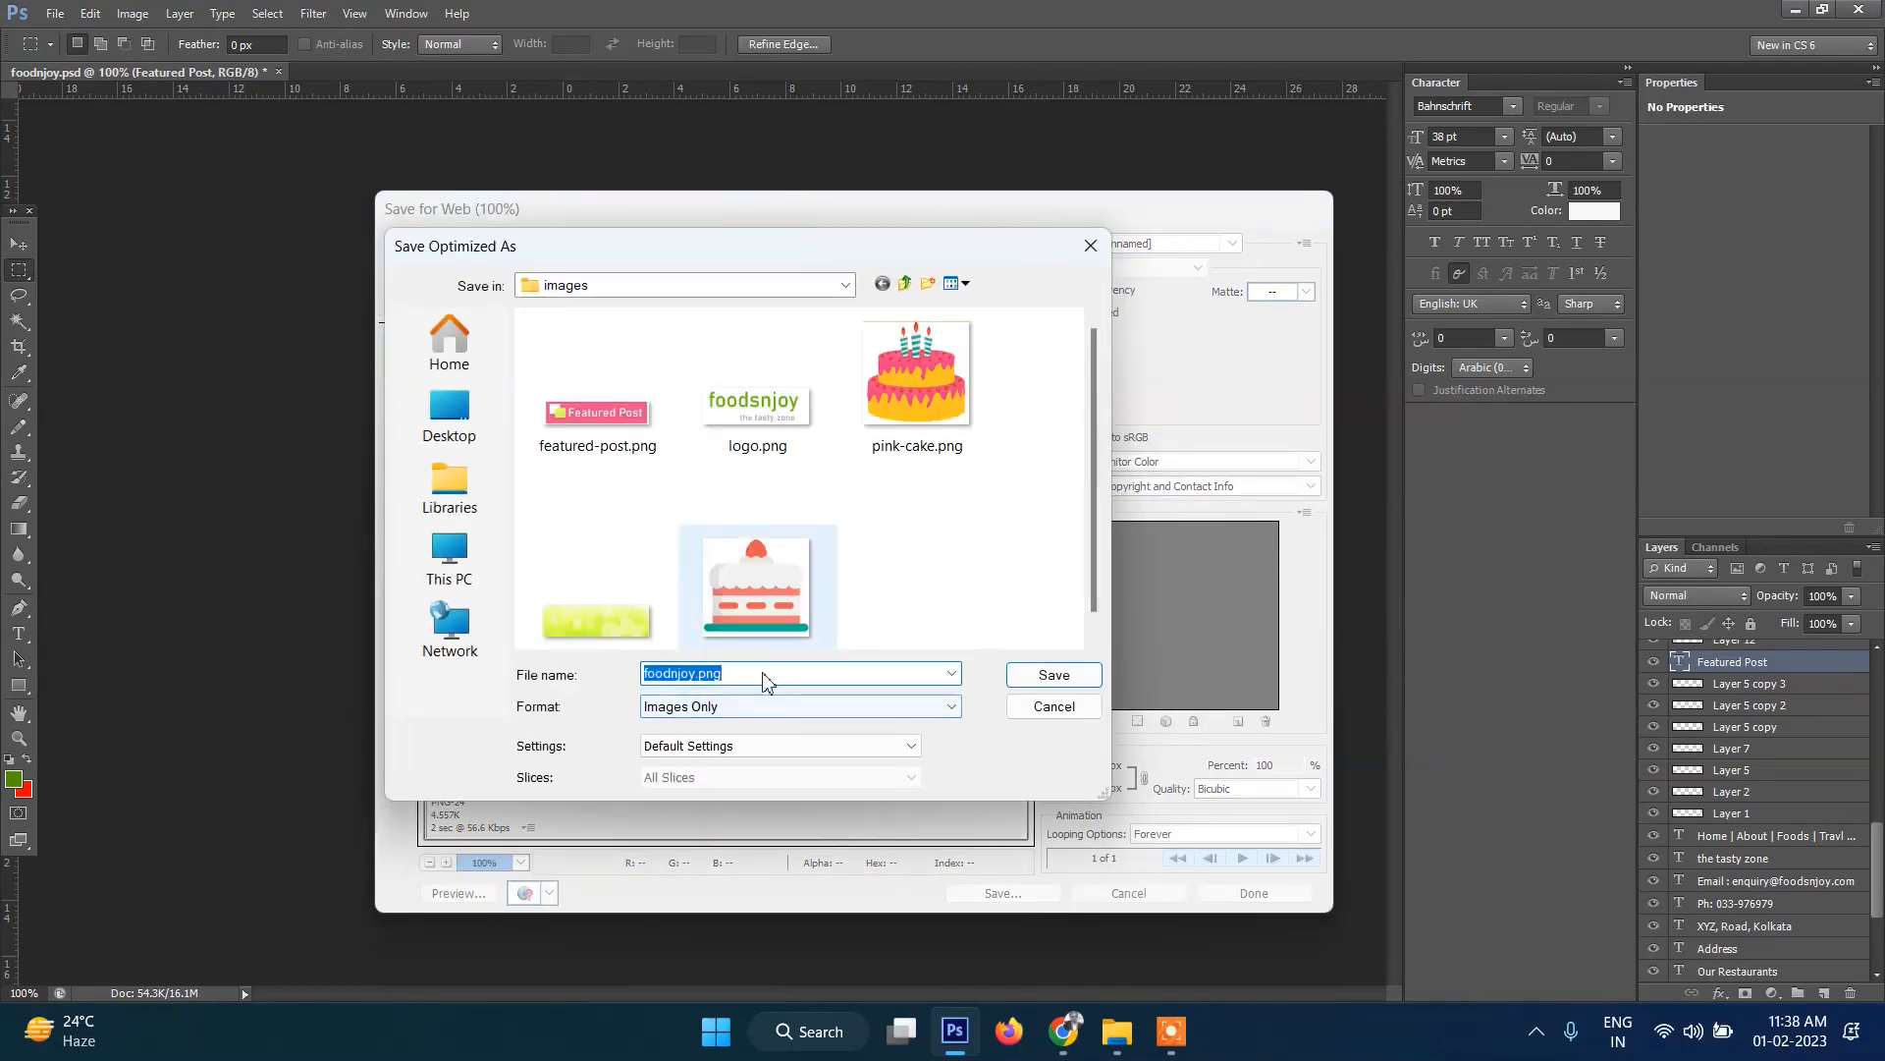
pyautogui.click(751, 676)
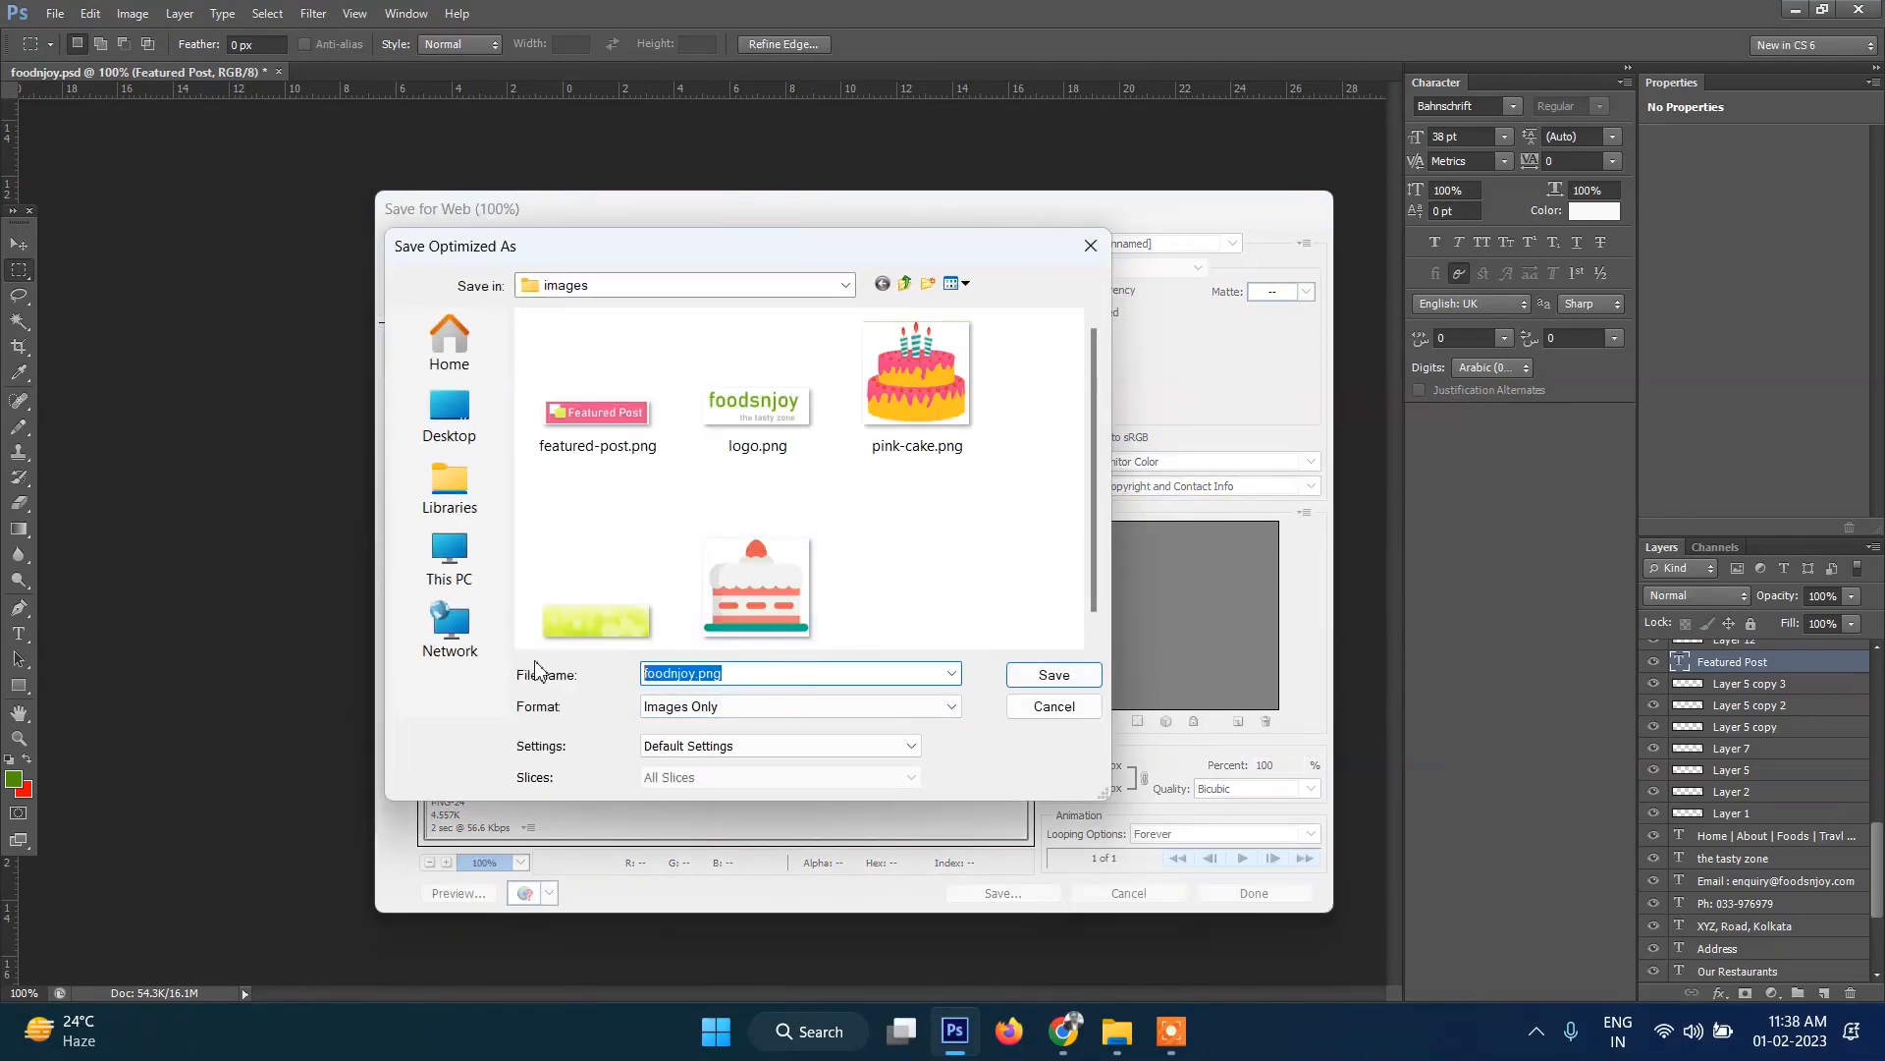
pyautogui.write('footer-logo')
pyautogui.press('Return')
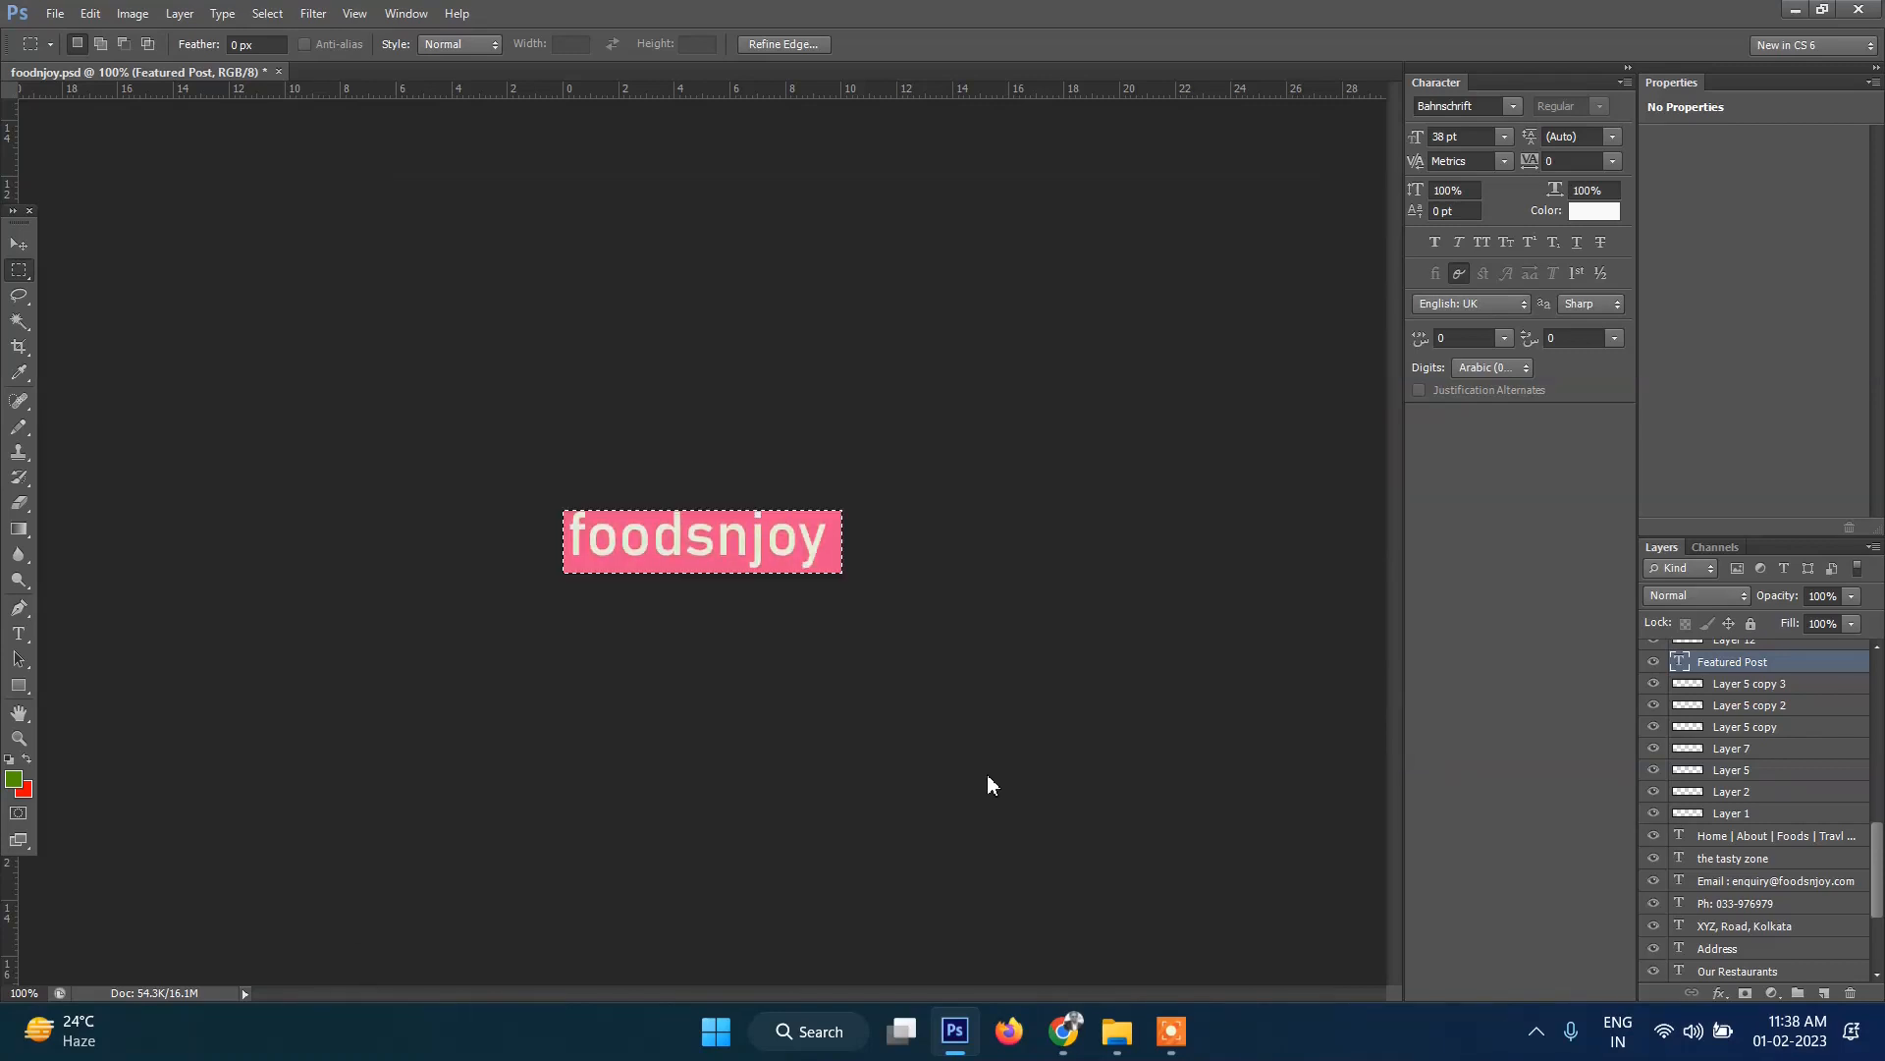
pyautogui.click(1065, 1051)
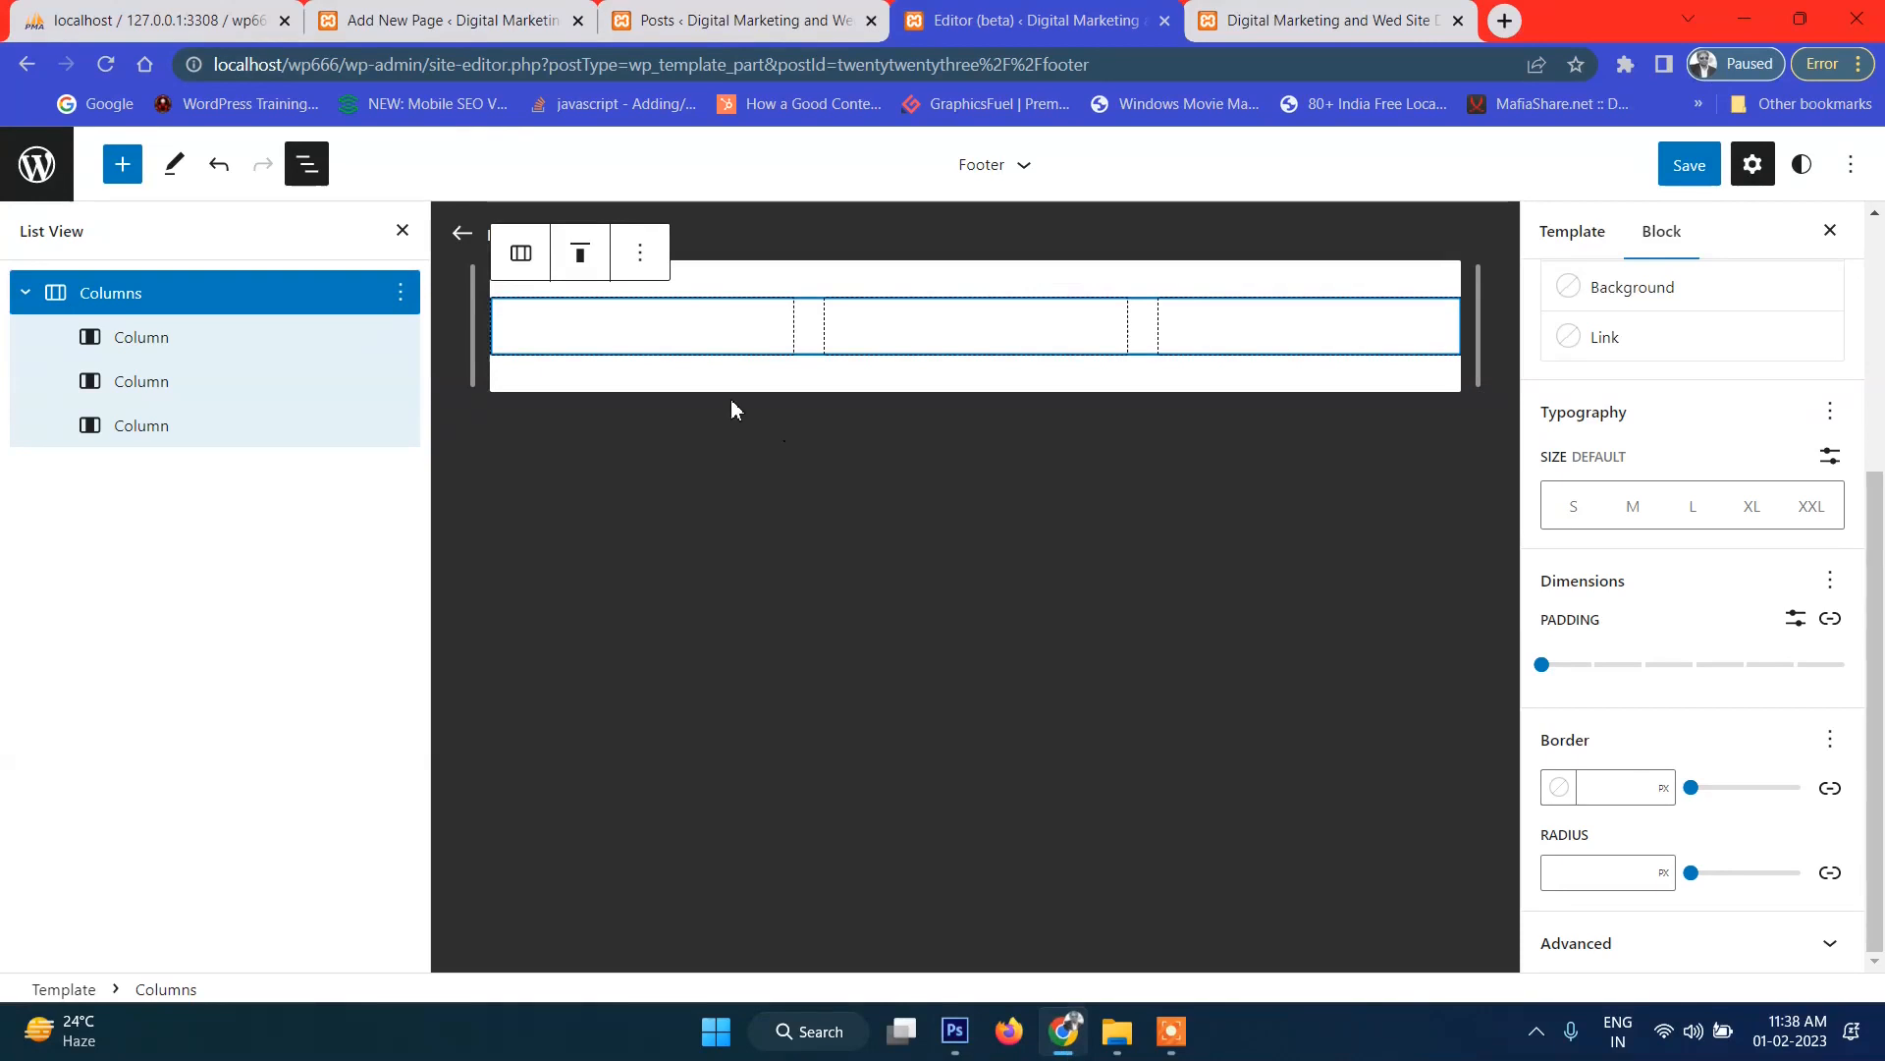
# Select the footer's first column and then the whole Columns block in WordPress.
pyautogui.click(668, 349)
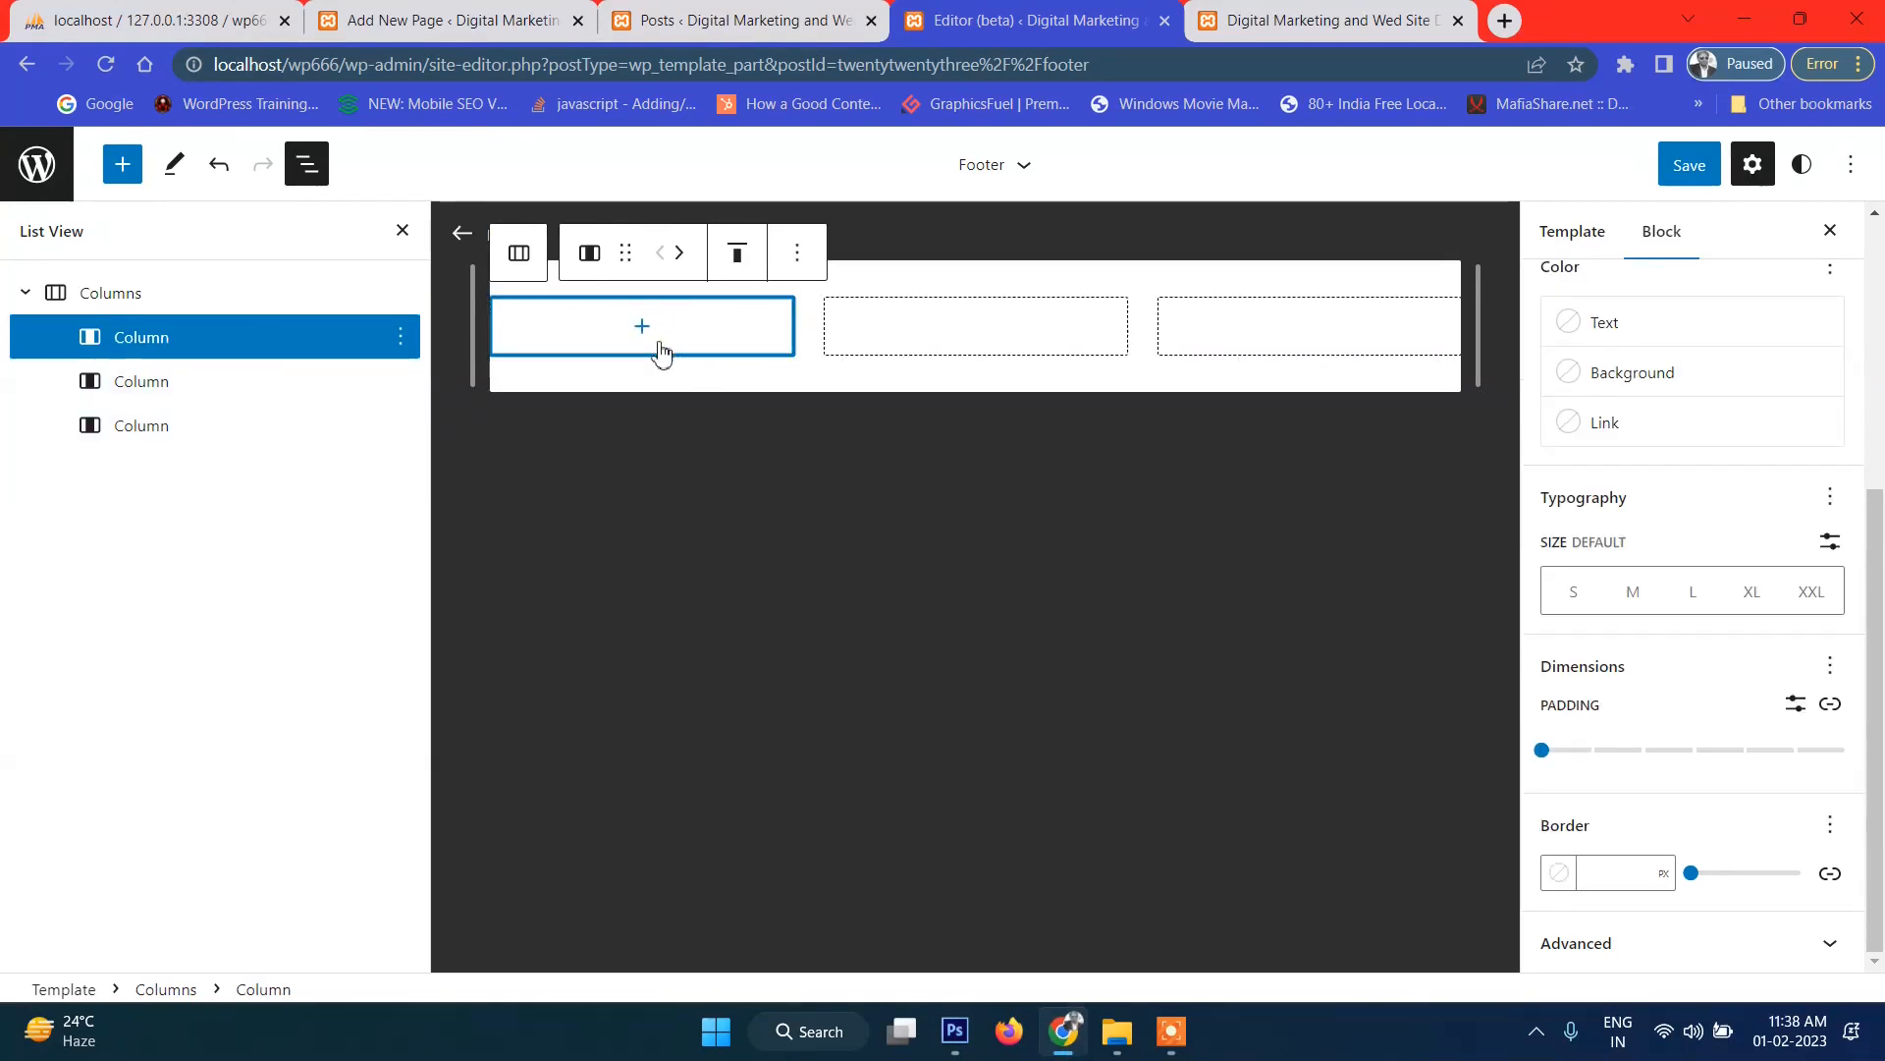
pyautogui.click(271, 310)
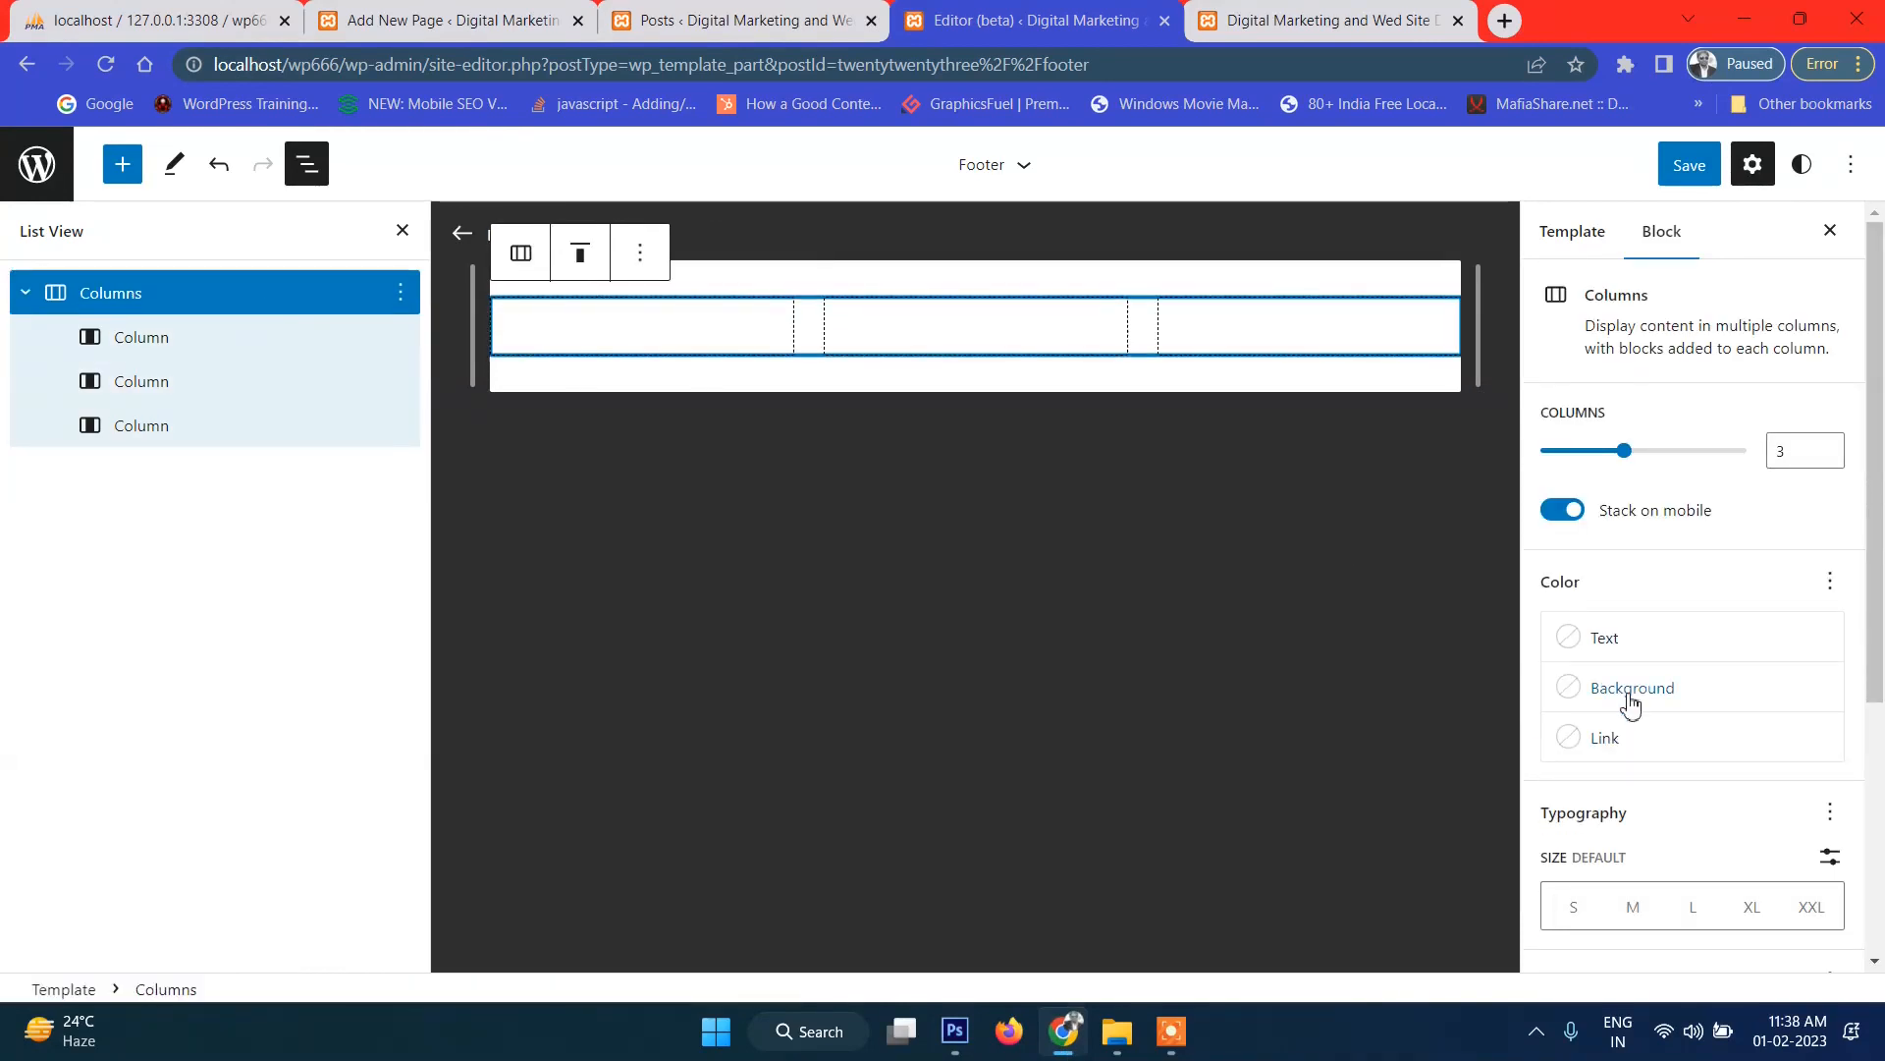
pyautogui.click(958, 1039)
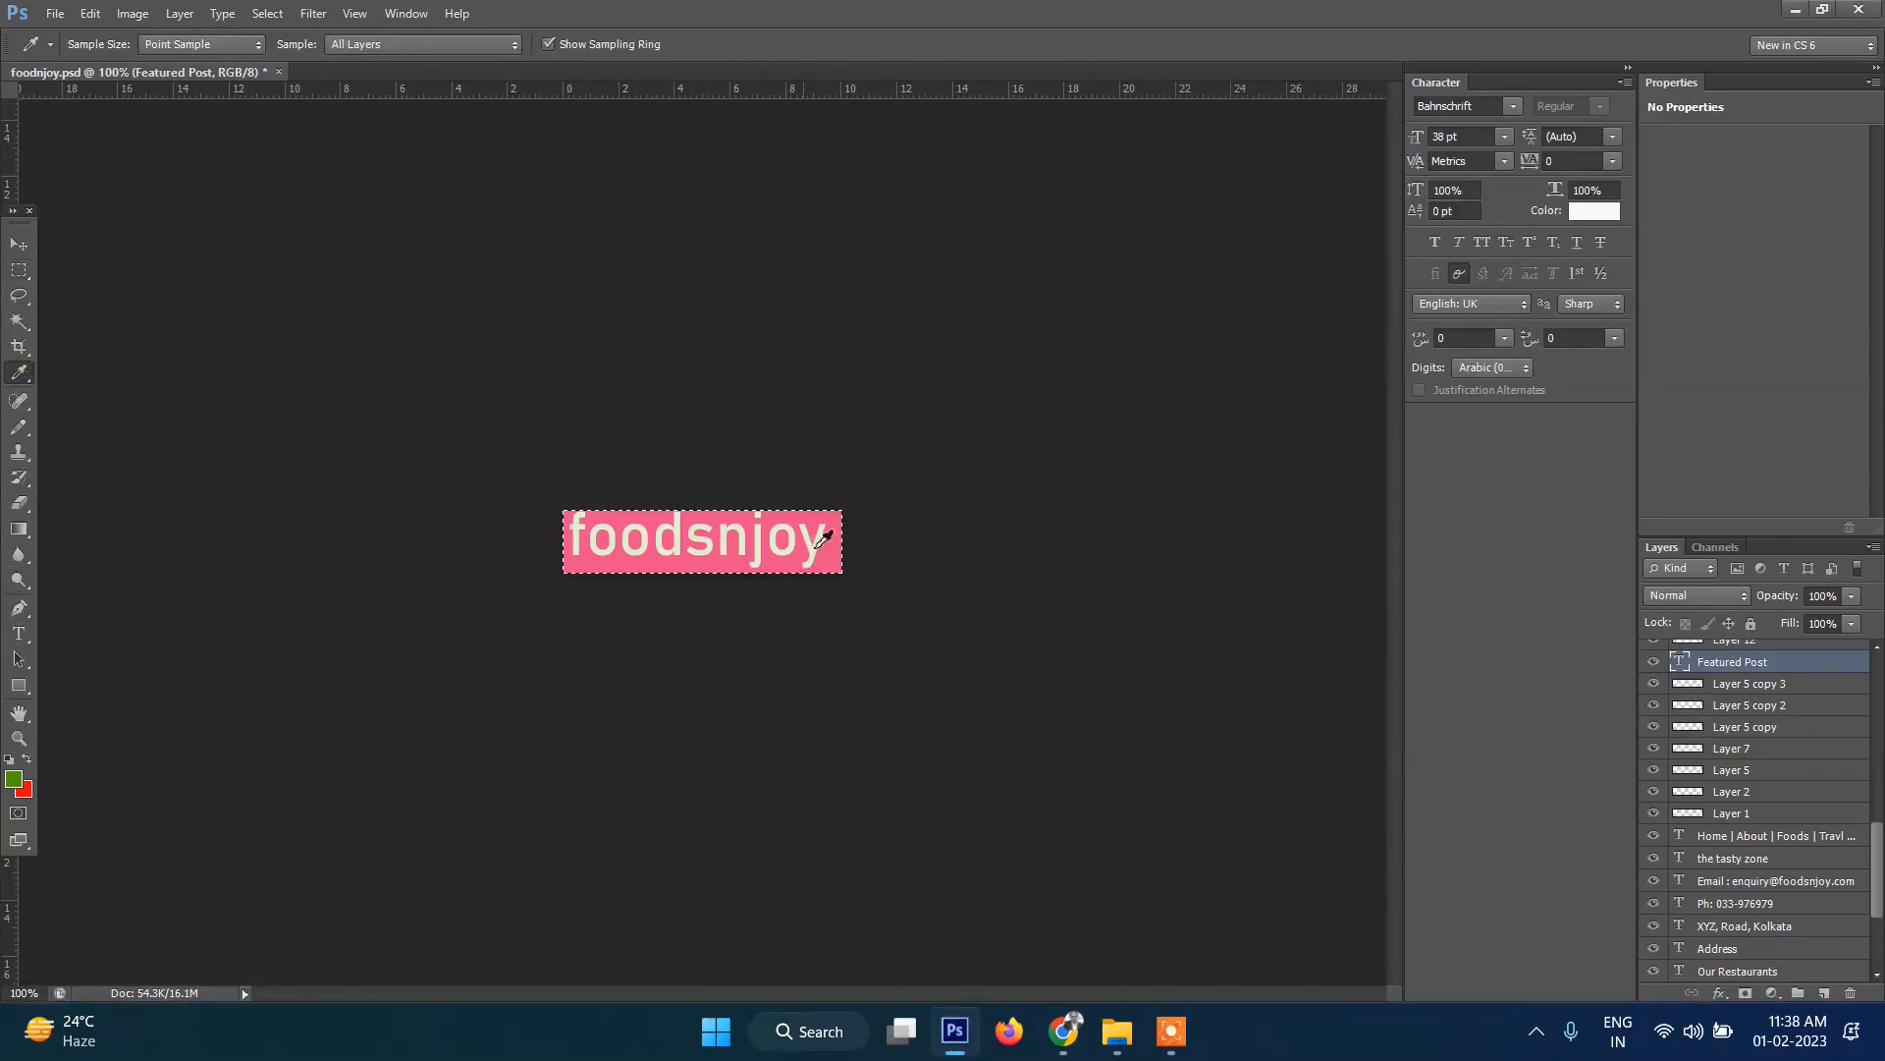
# Sample the logo's pink in Photoshop and select its hex code eb508a.
pyautogui.click(831, 549)
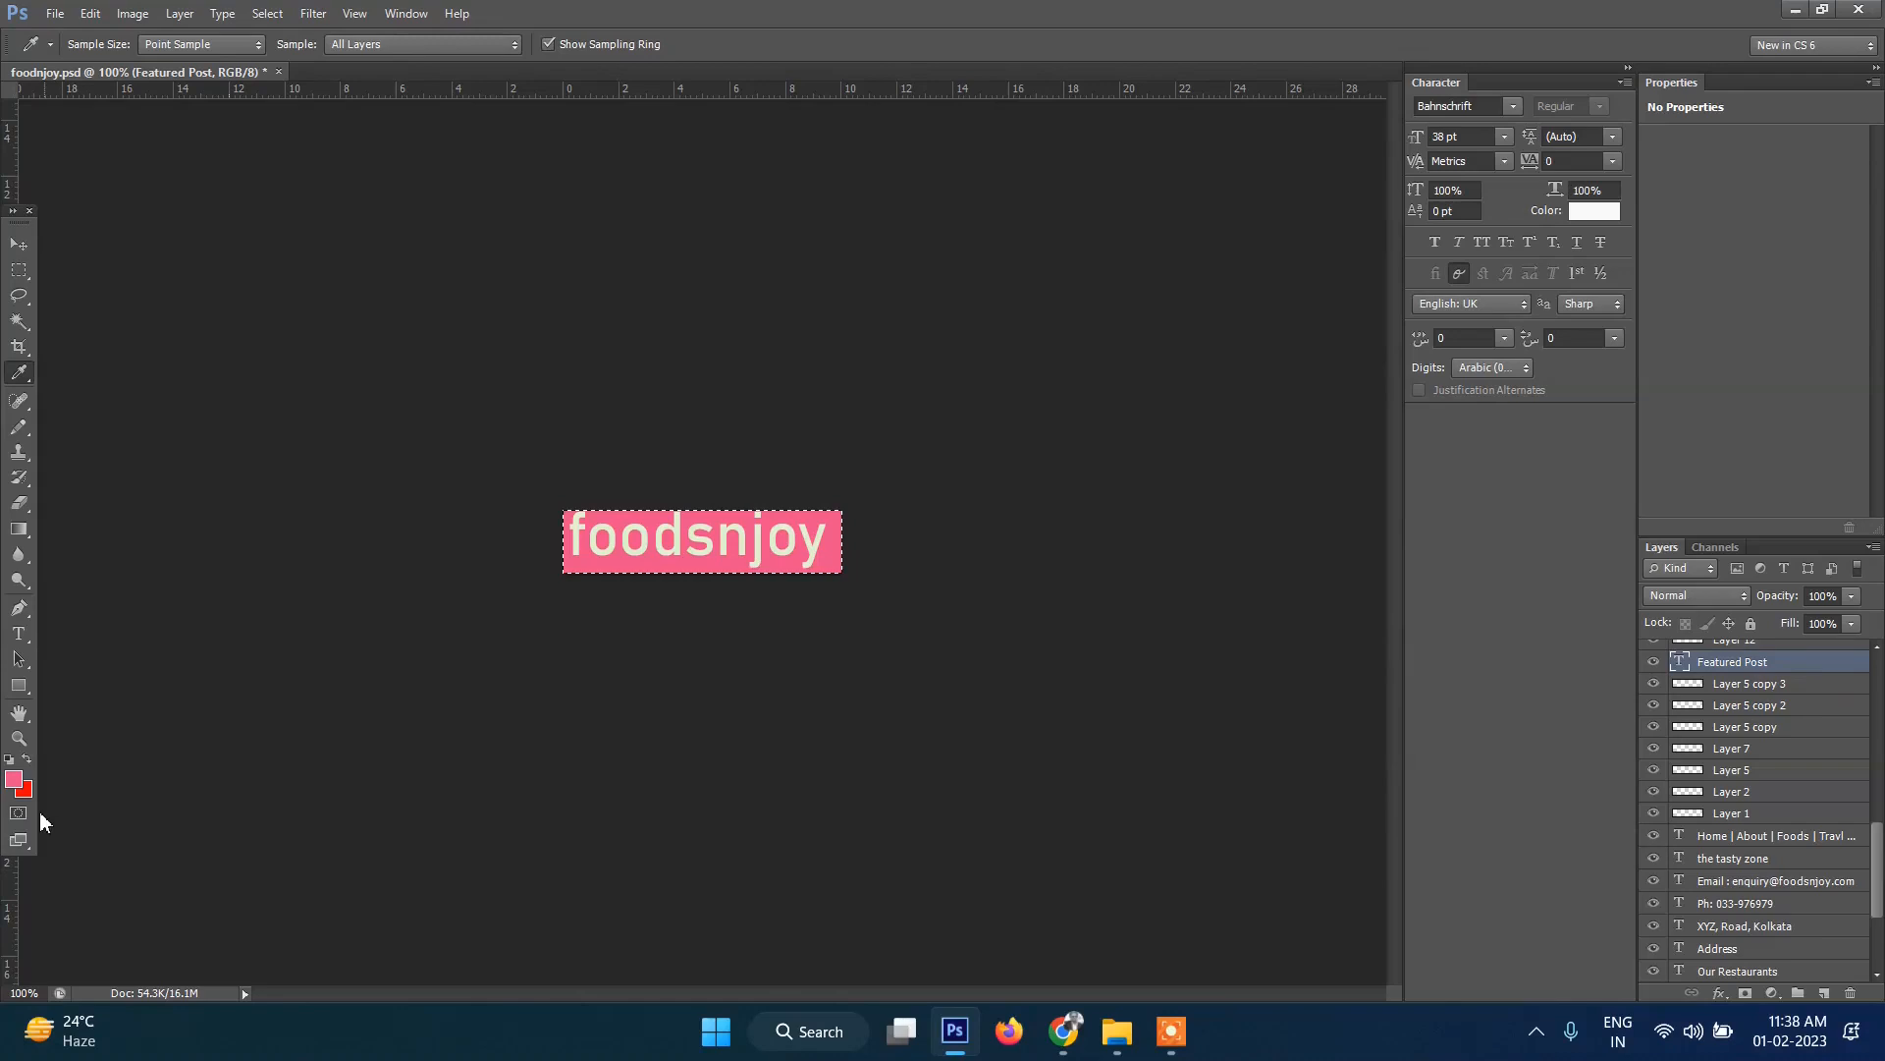
pyautogui.click(14, 780)
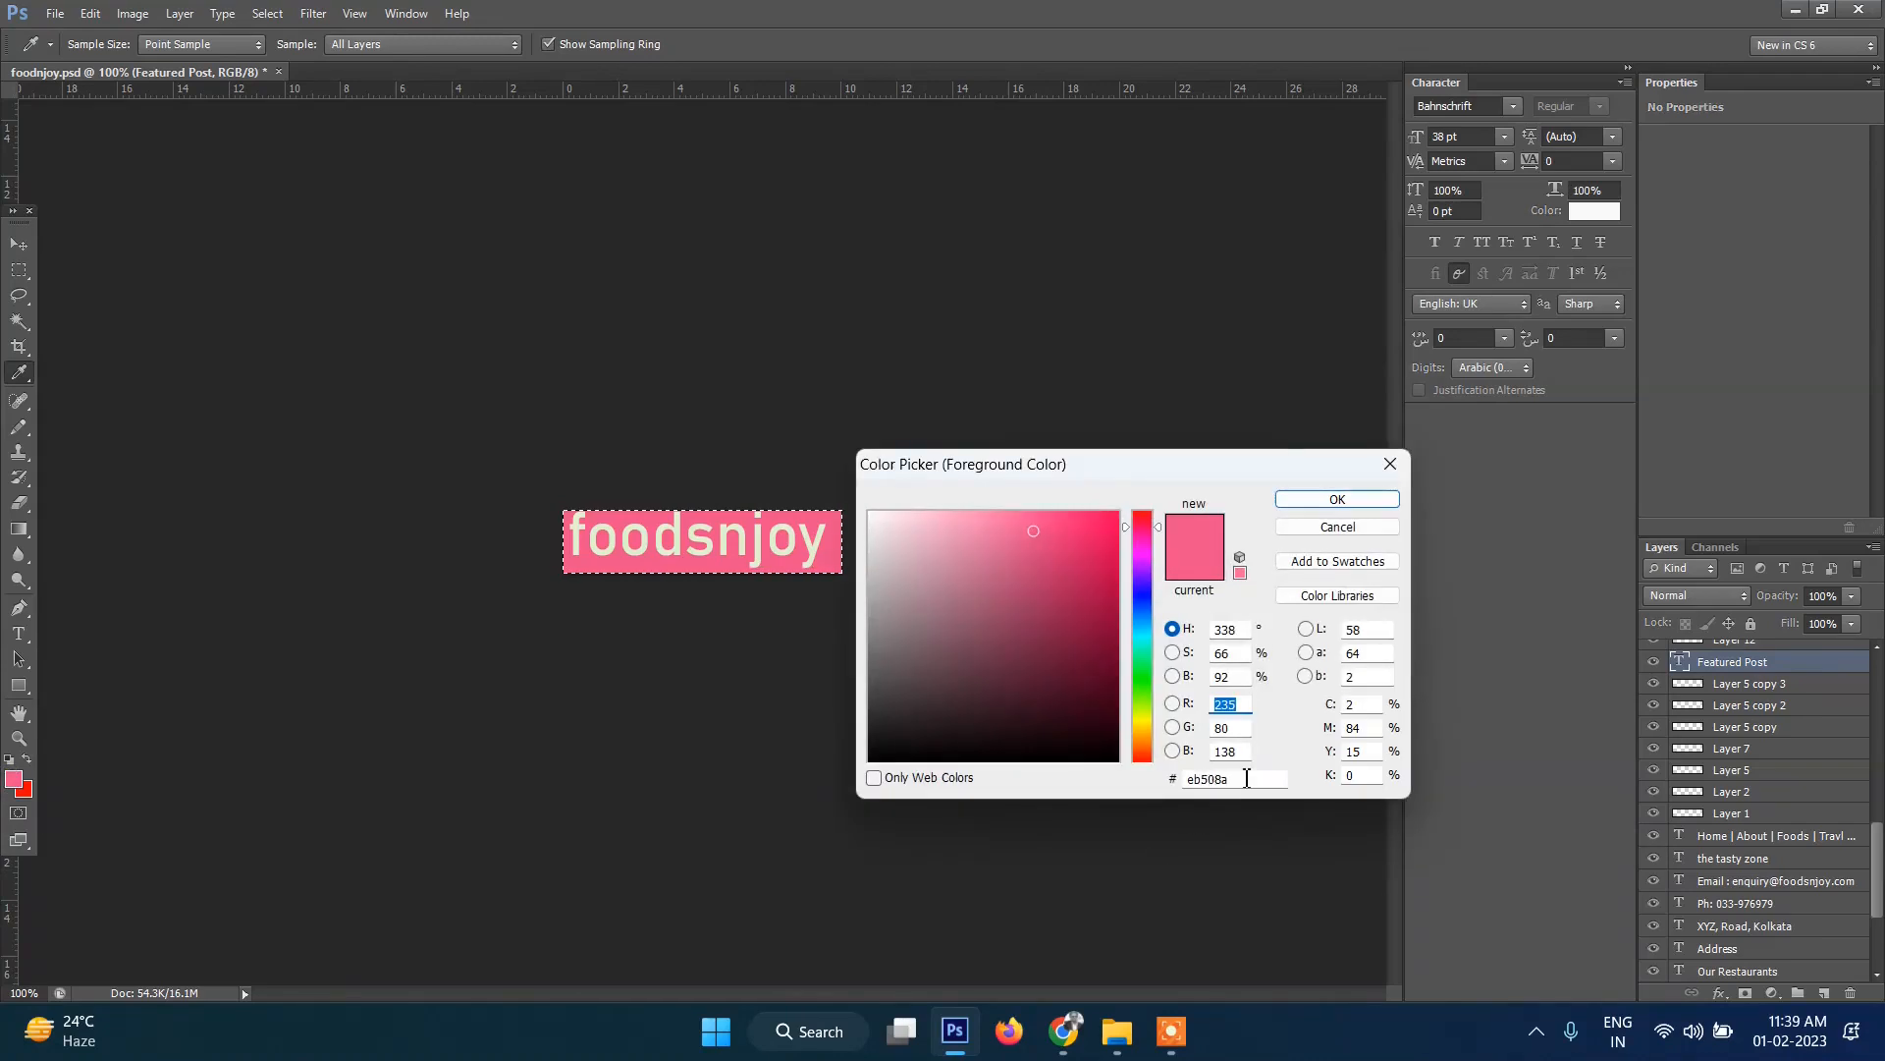
pyautogui.doubleClick(1246, 778)
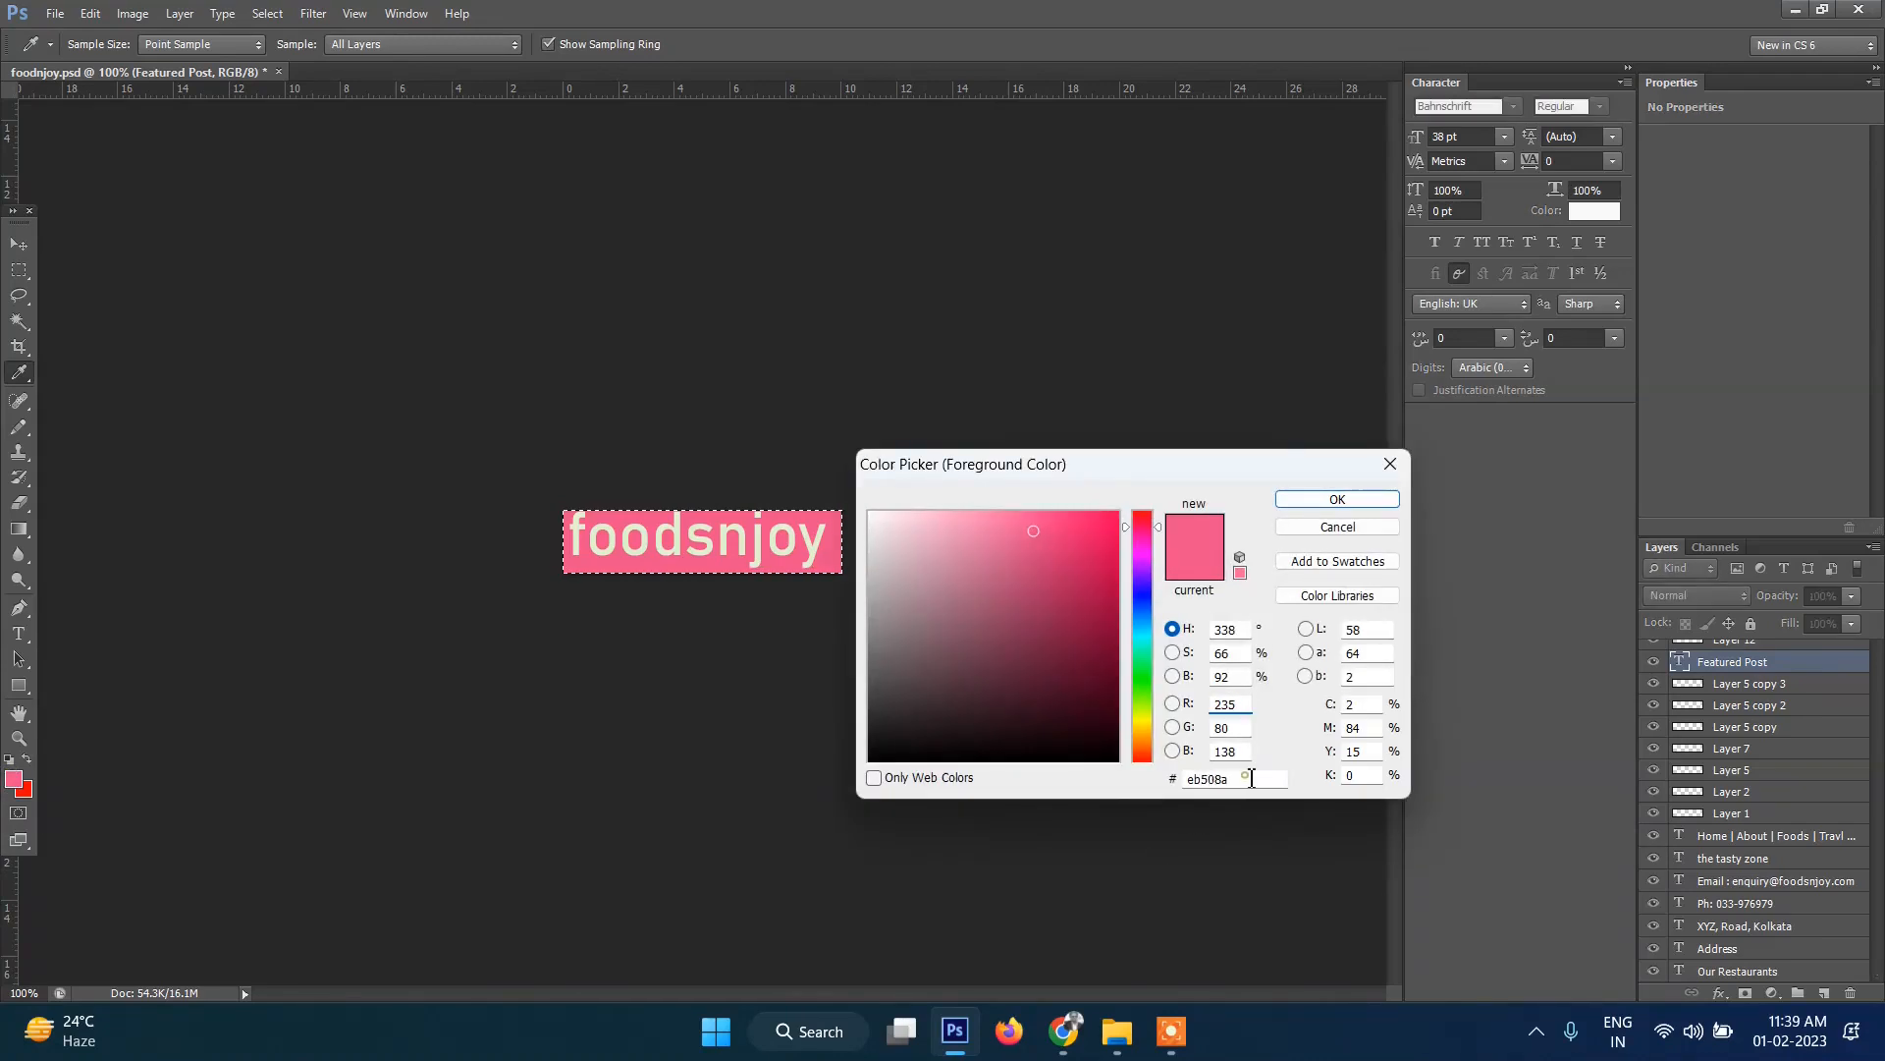
pyautogui.click(1313, 530)
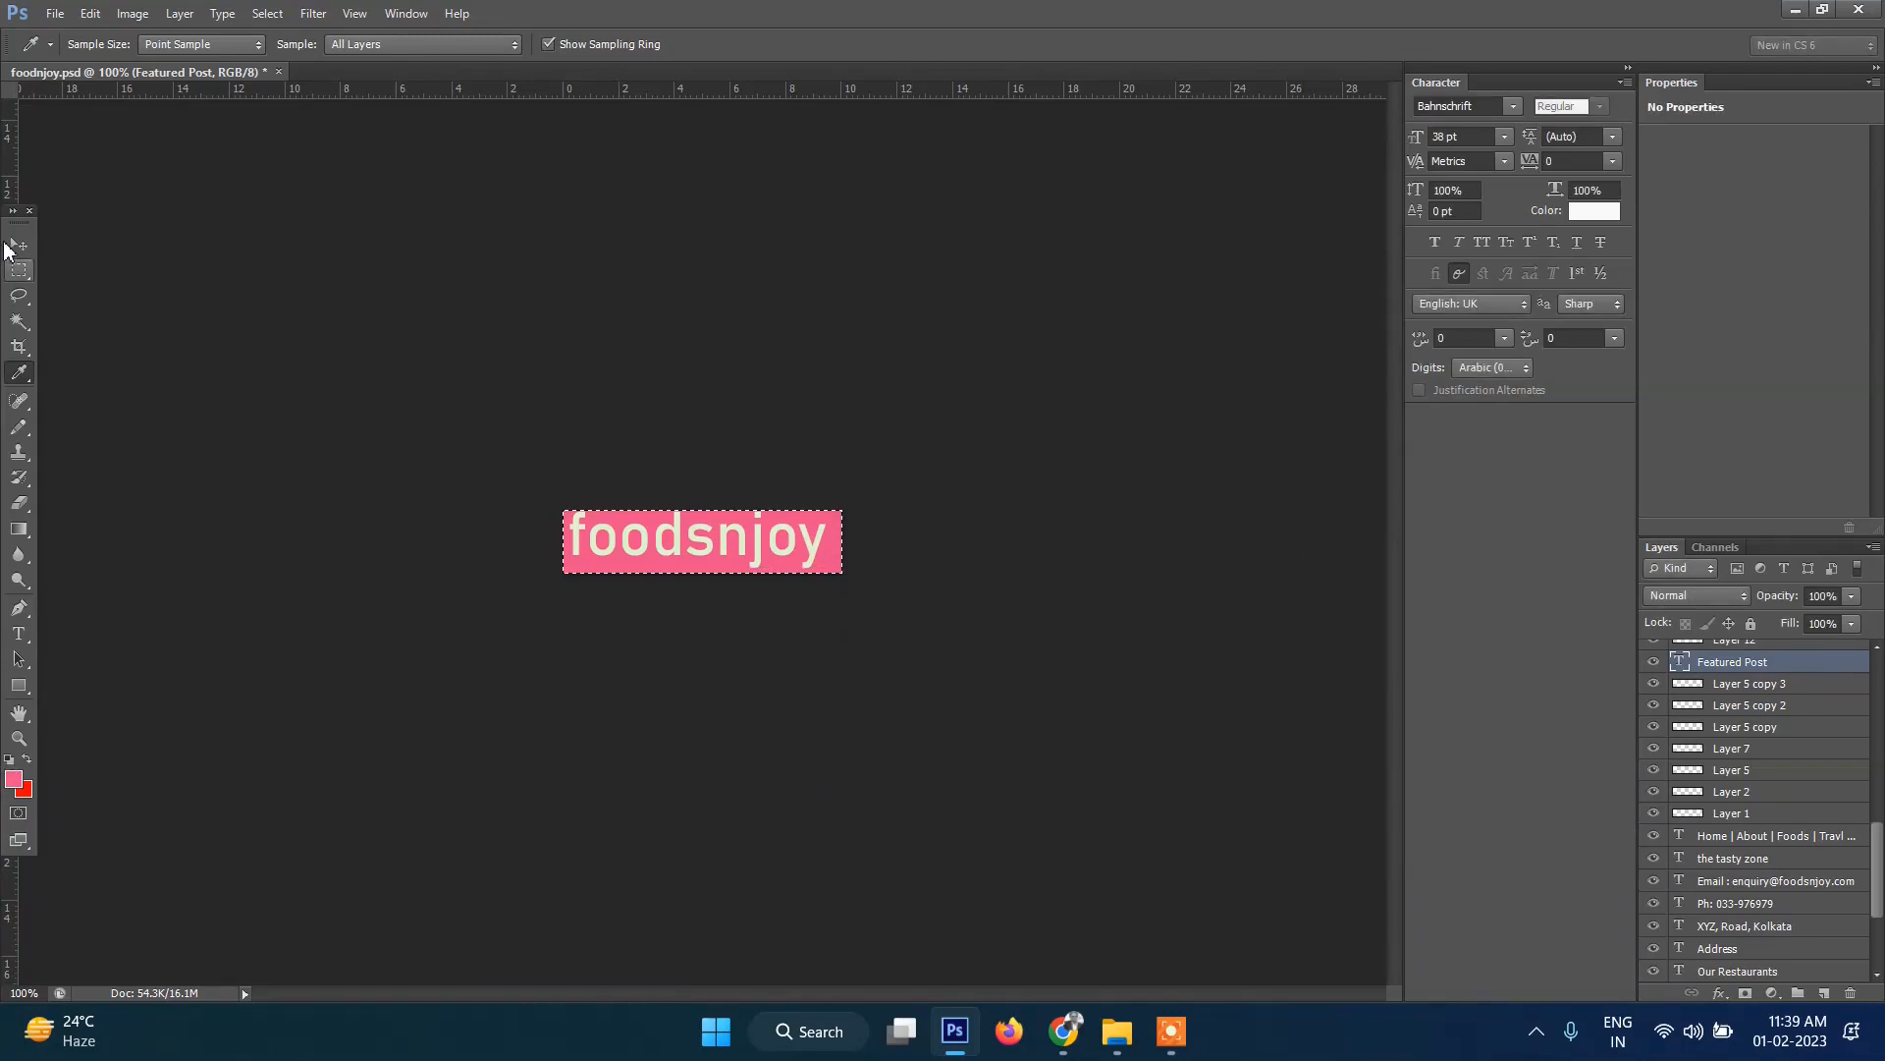
pyautogui.click(19, 244)
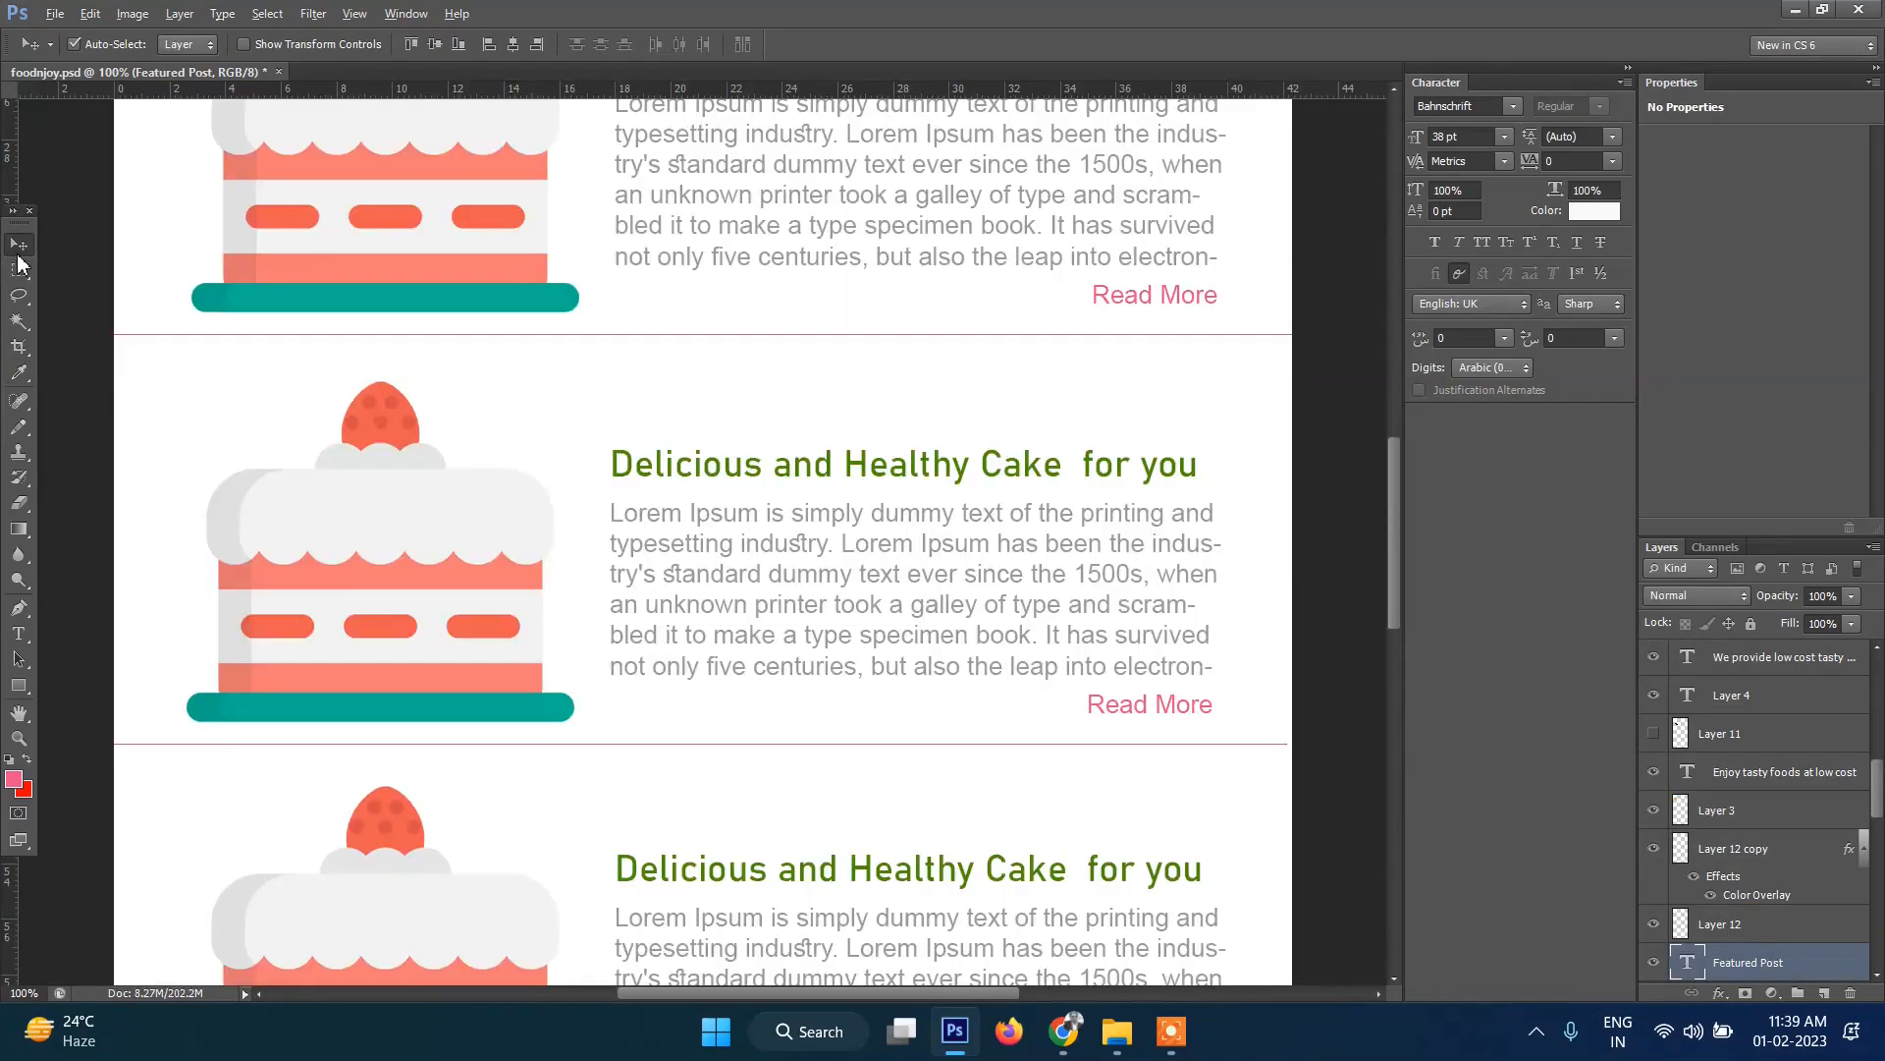
pyautogui.click(1063, 1031)
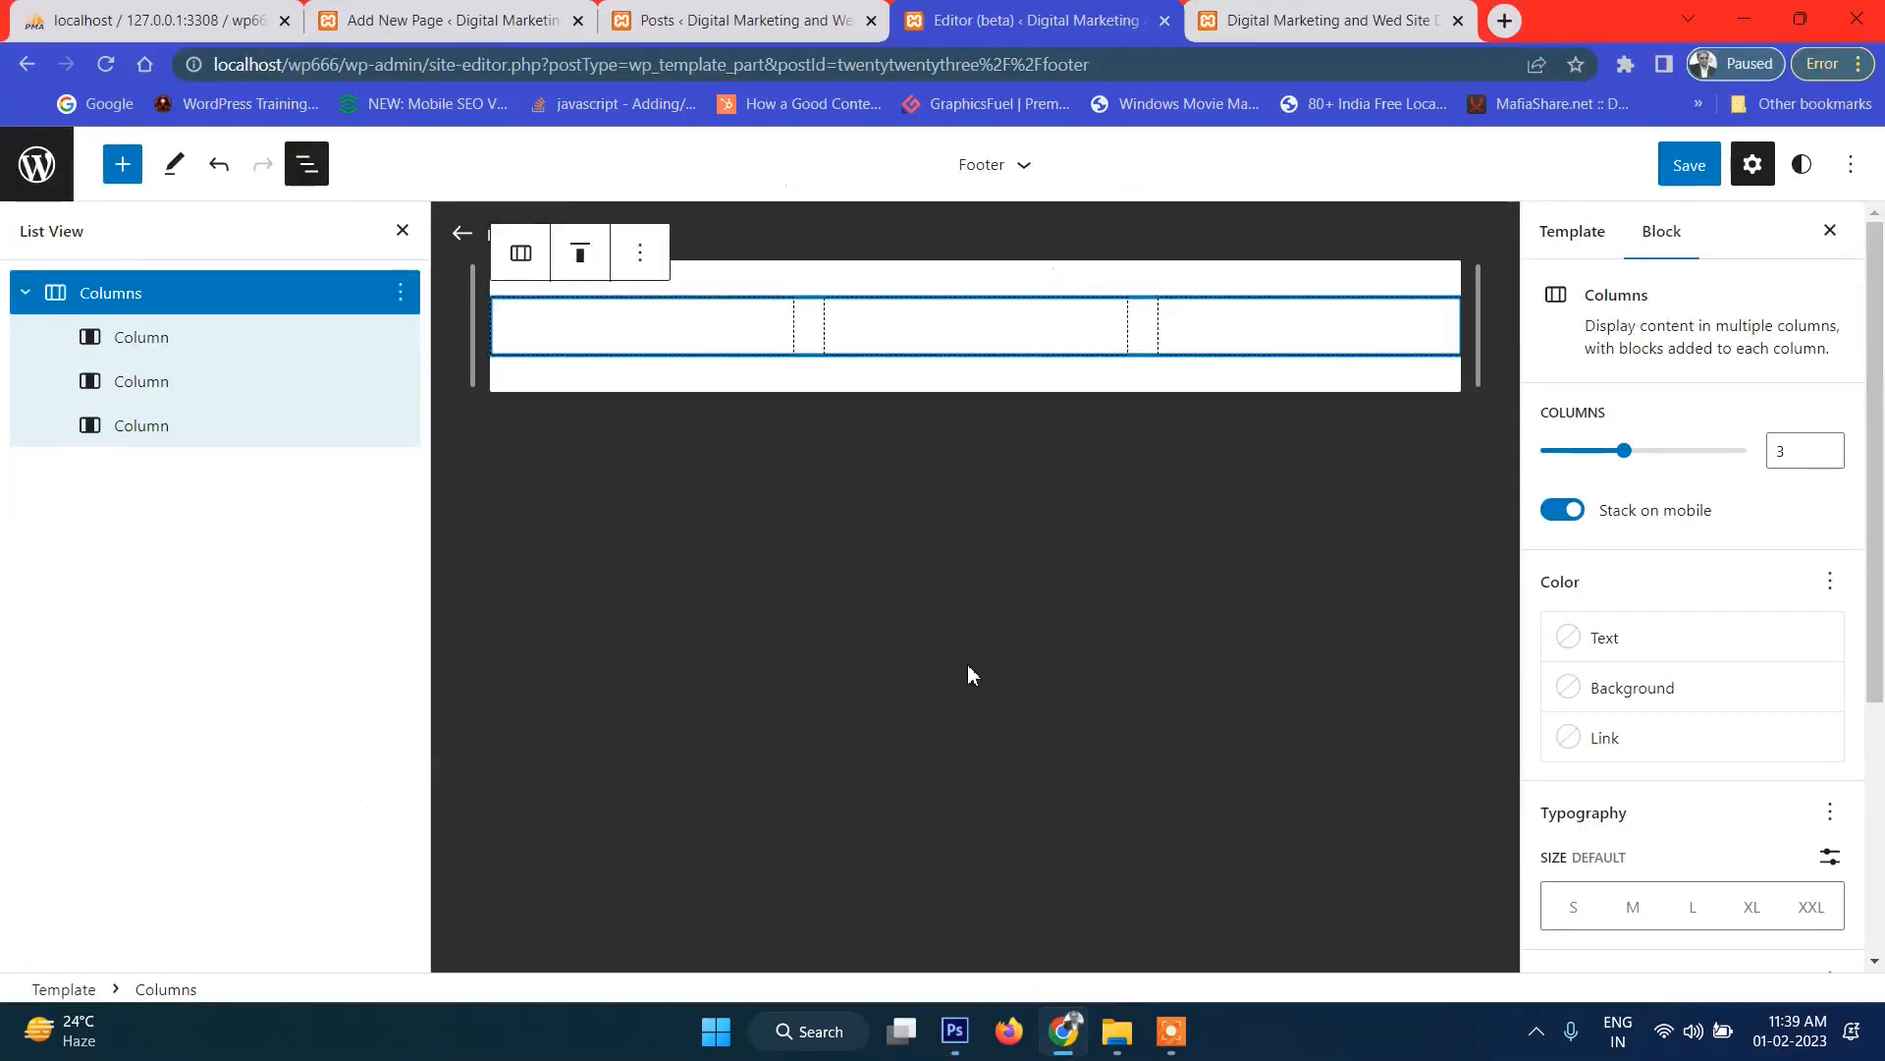
# Give the Columns block a custom pink EB508A background.
pyautogui.click(1652, 690)
pyautogui.click(1333, 428)
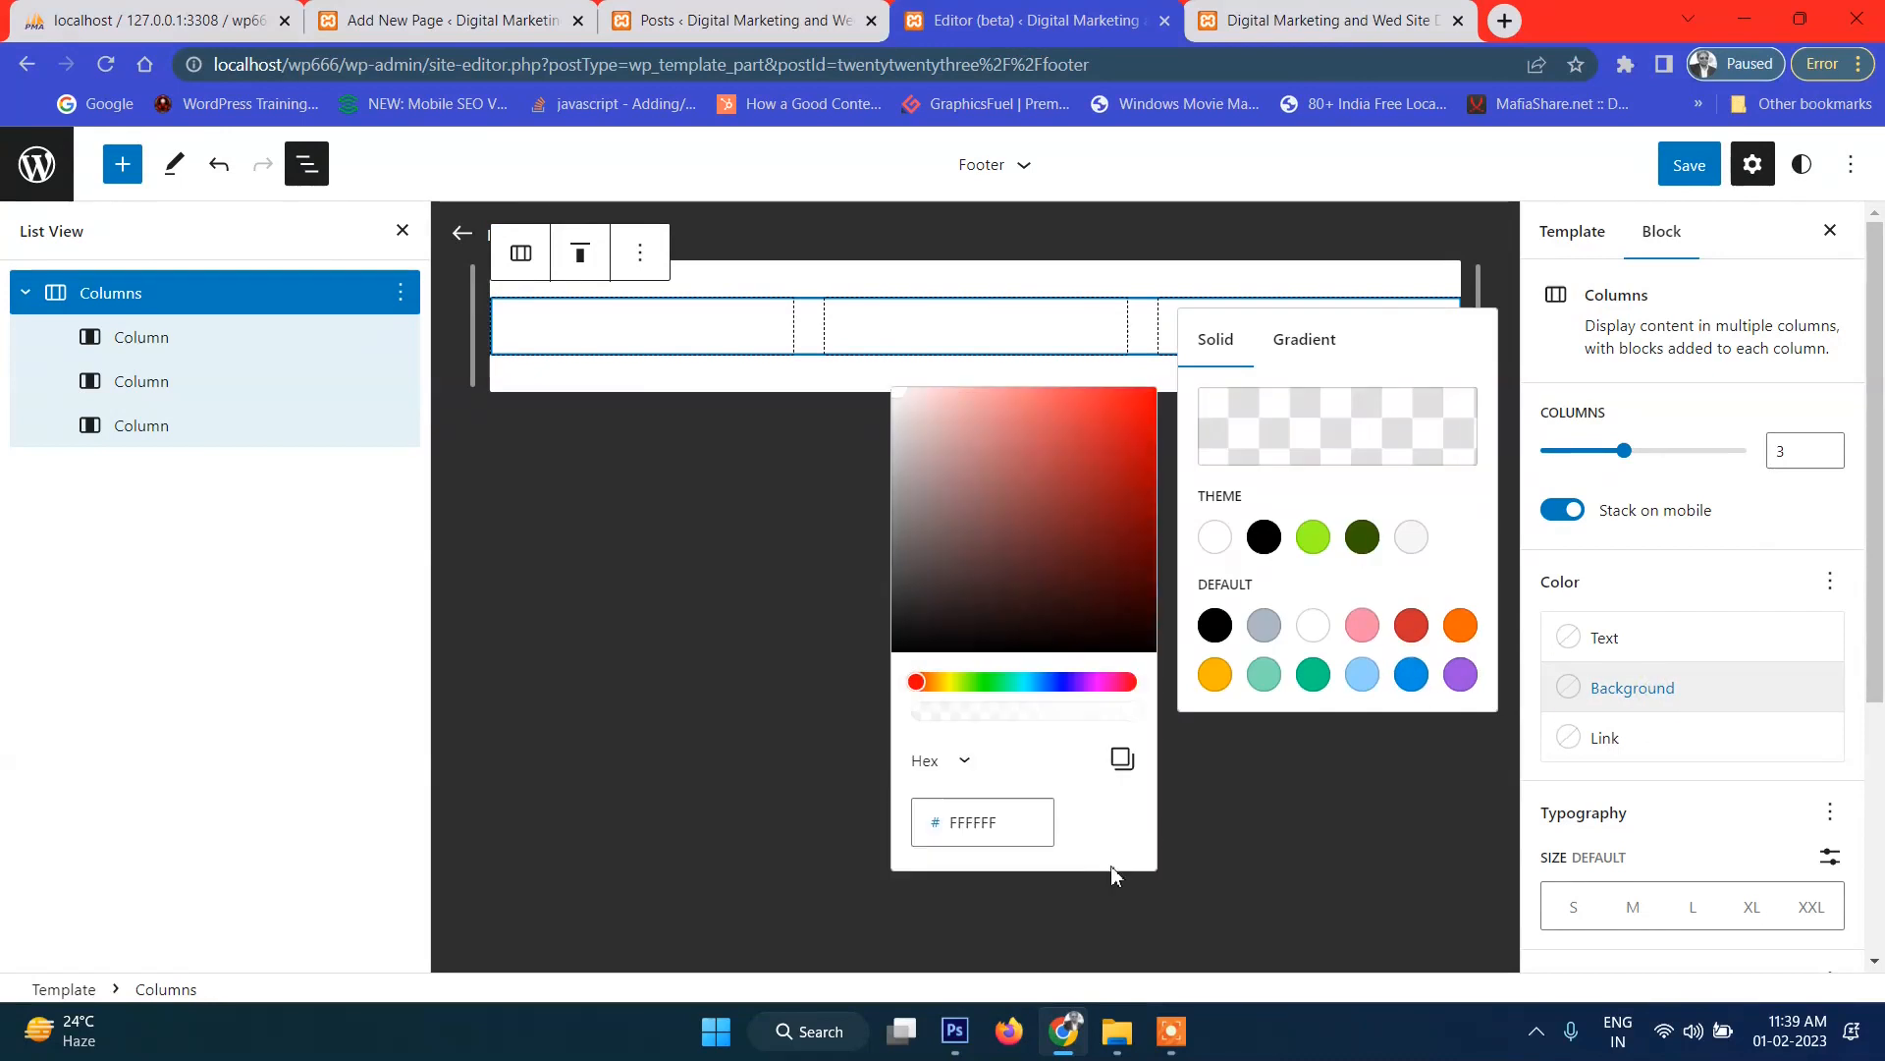
pyautogui.click(1020, 826)
pyautogui.hotkey('ctrl', 'a')
pyautogui.write('EB508A')
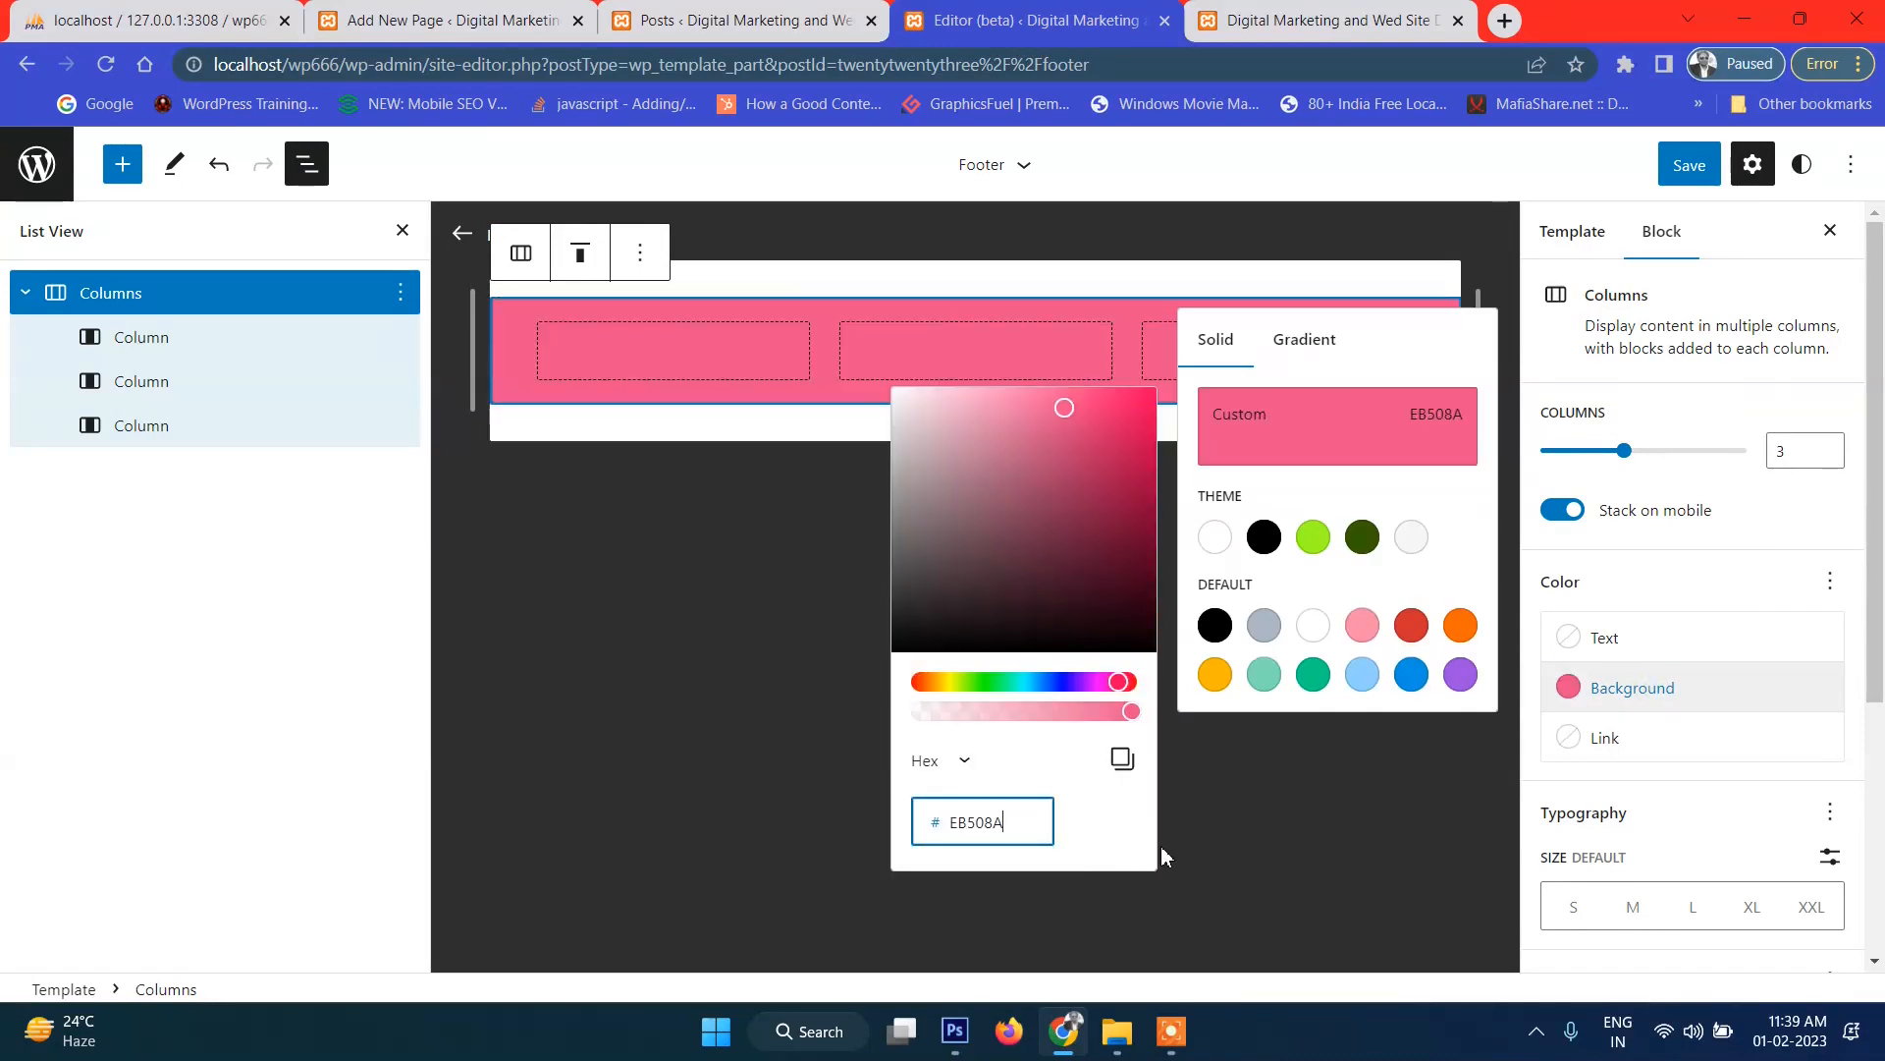
pyautogui.click(1193, 815)
# Add an Image block to the first column and upload footer-logo.png.
pyautogui.click(646, 354)
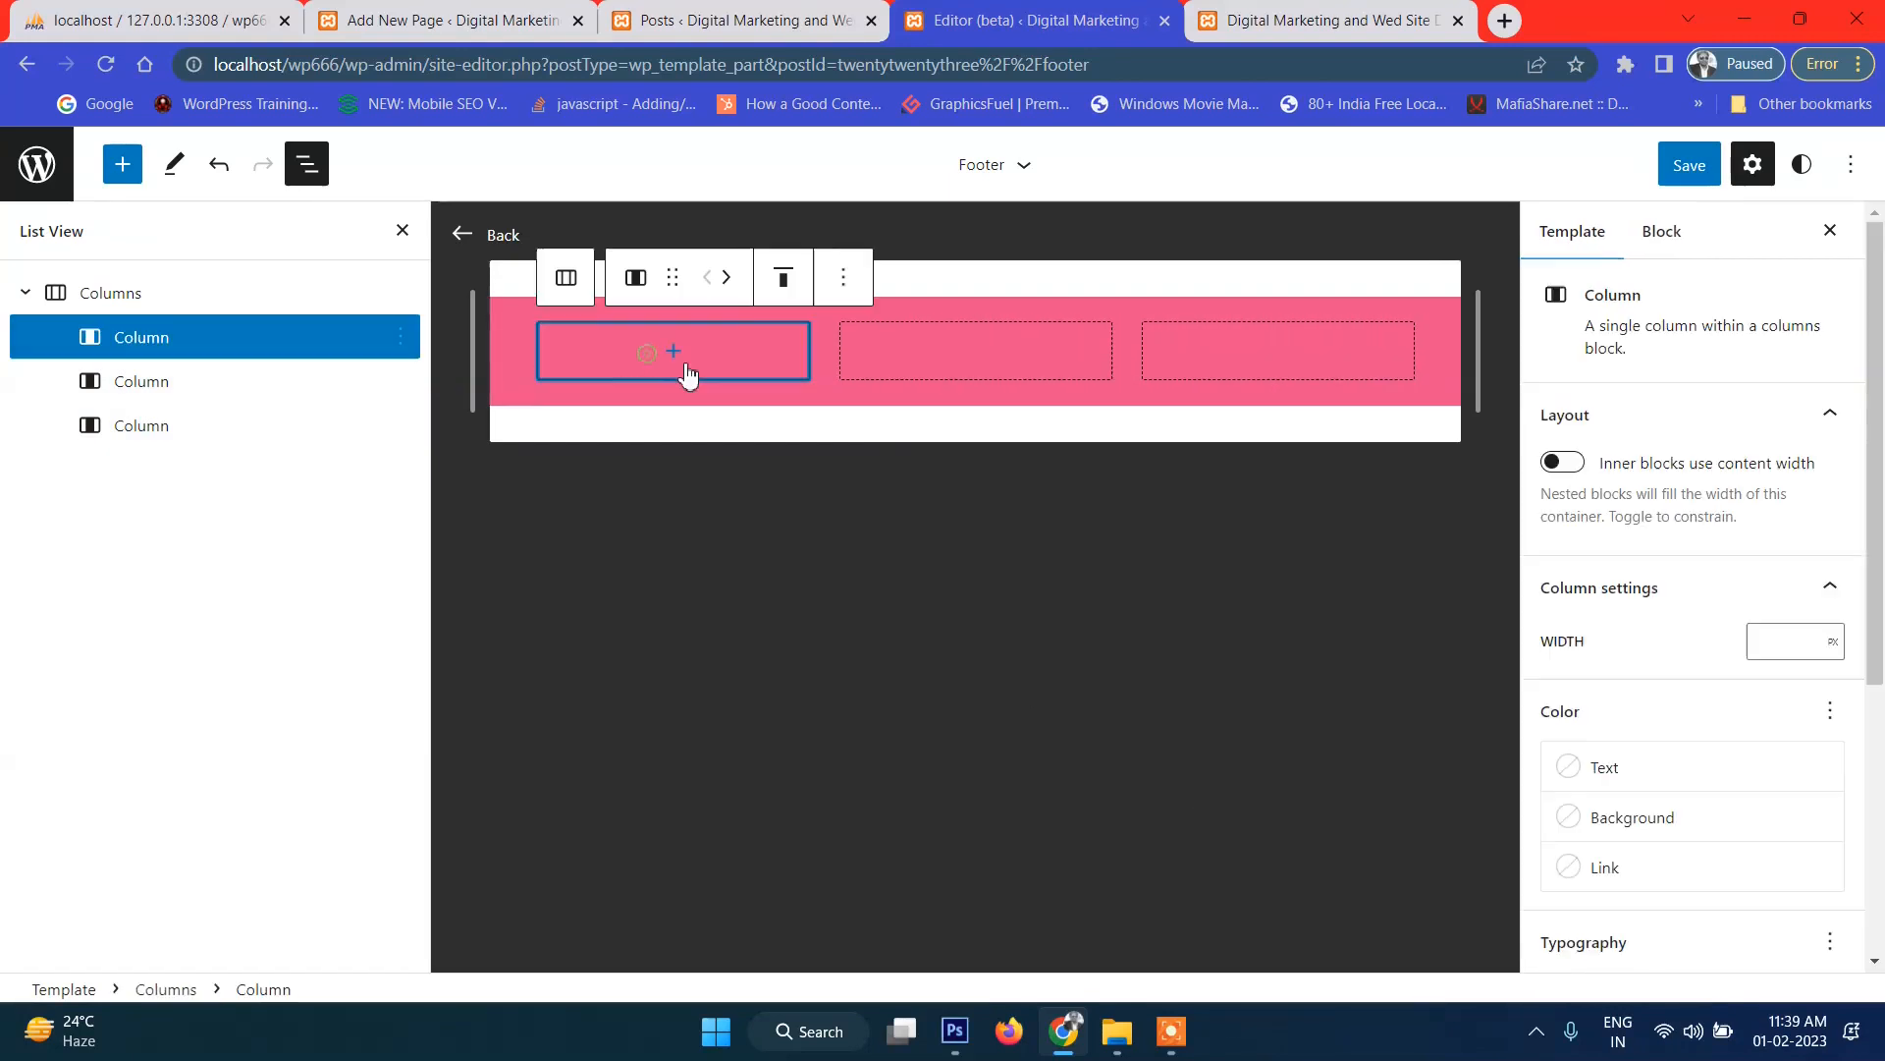
pyautogui.click(691, 370)
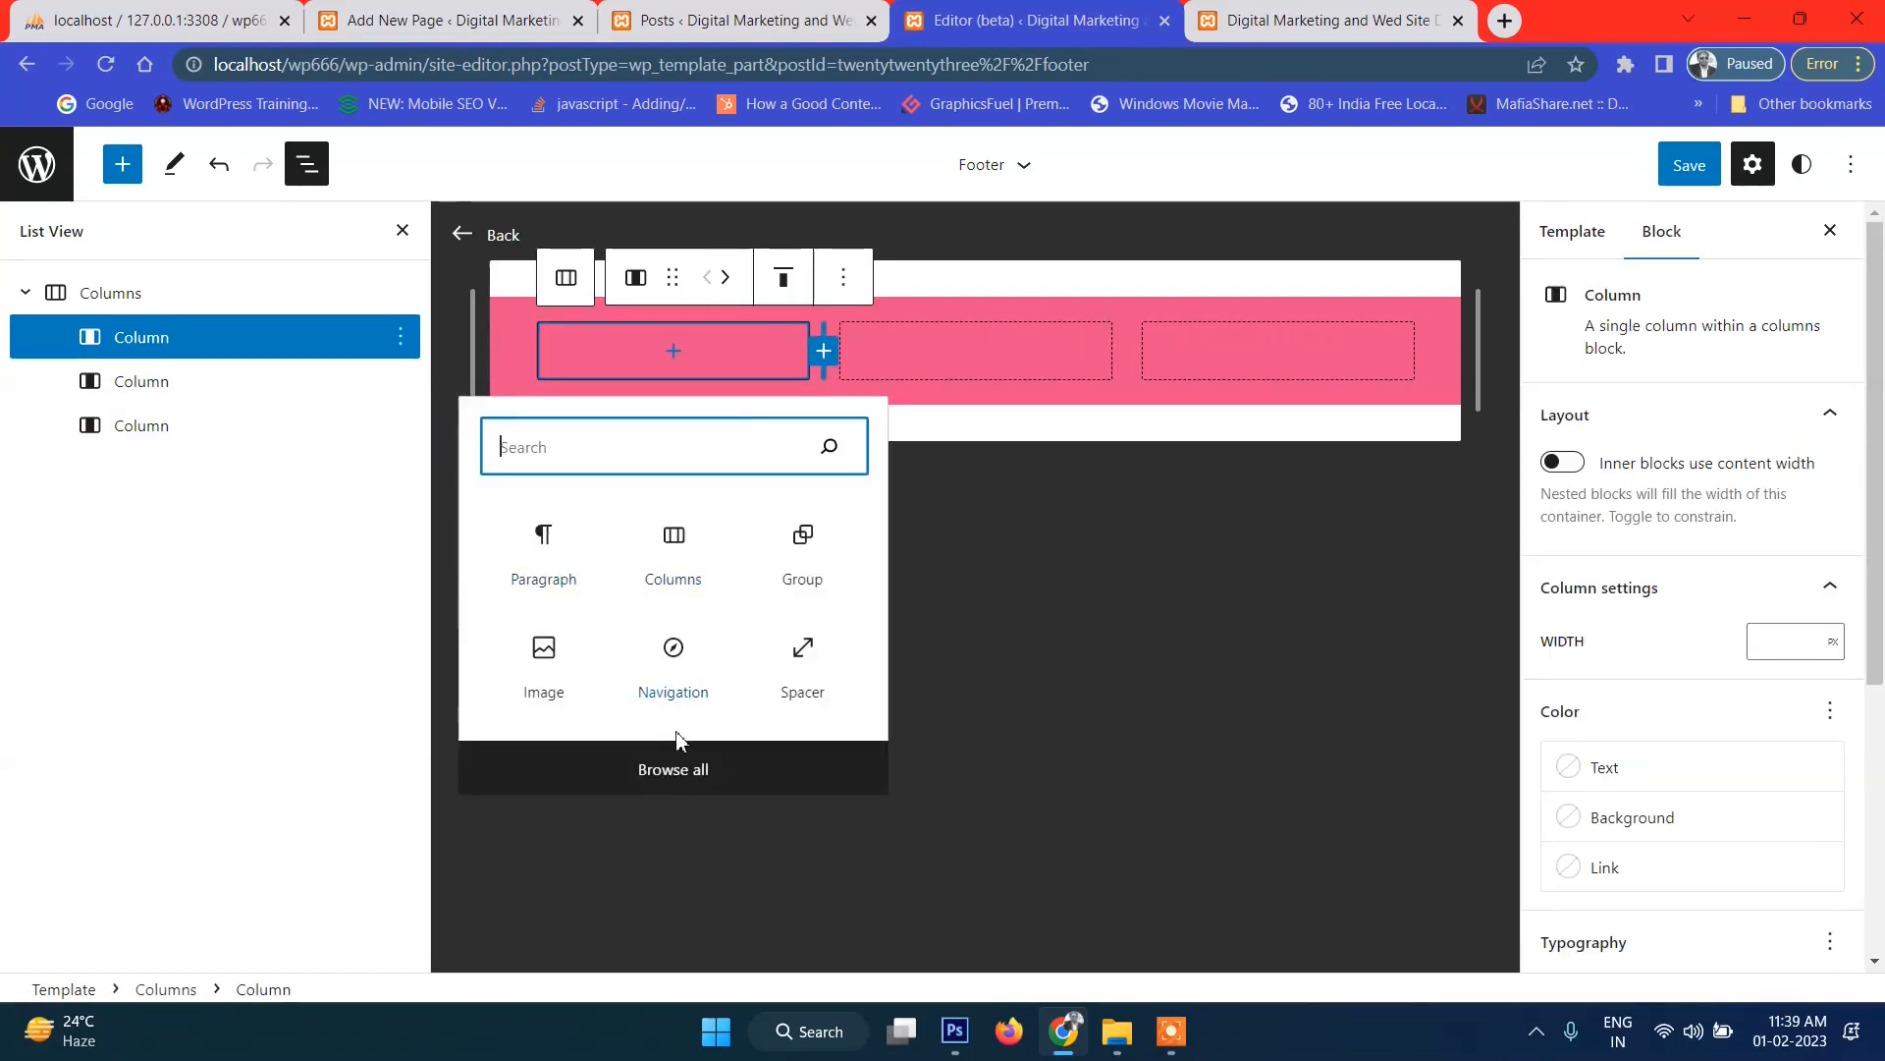
pyautogui.click(544, 651)
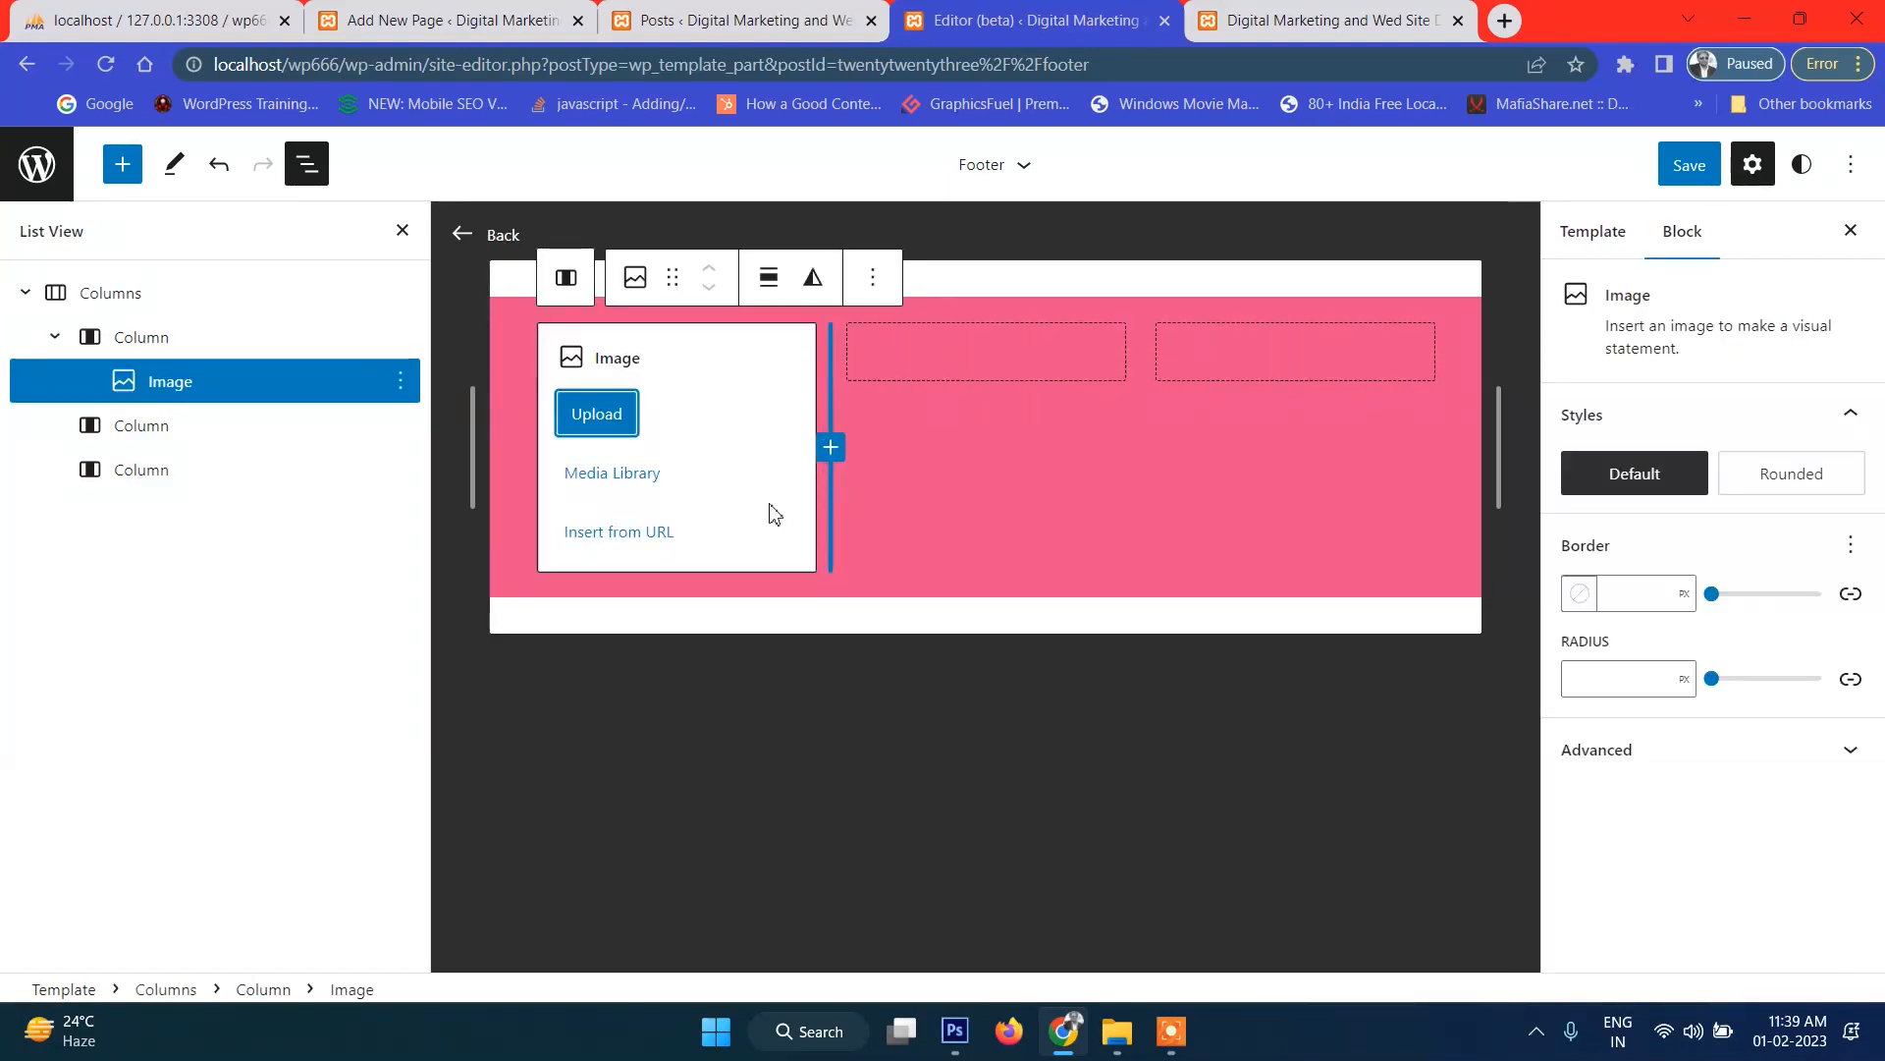
pyautogui.click(1092, 573)
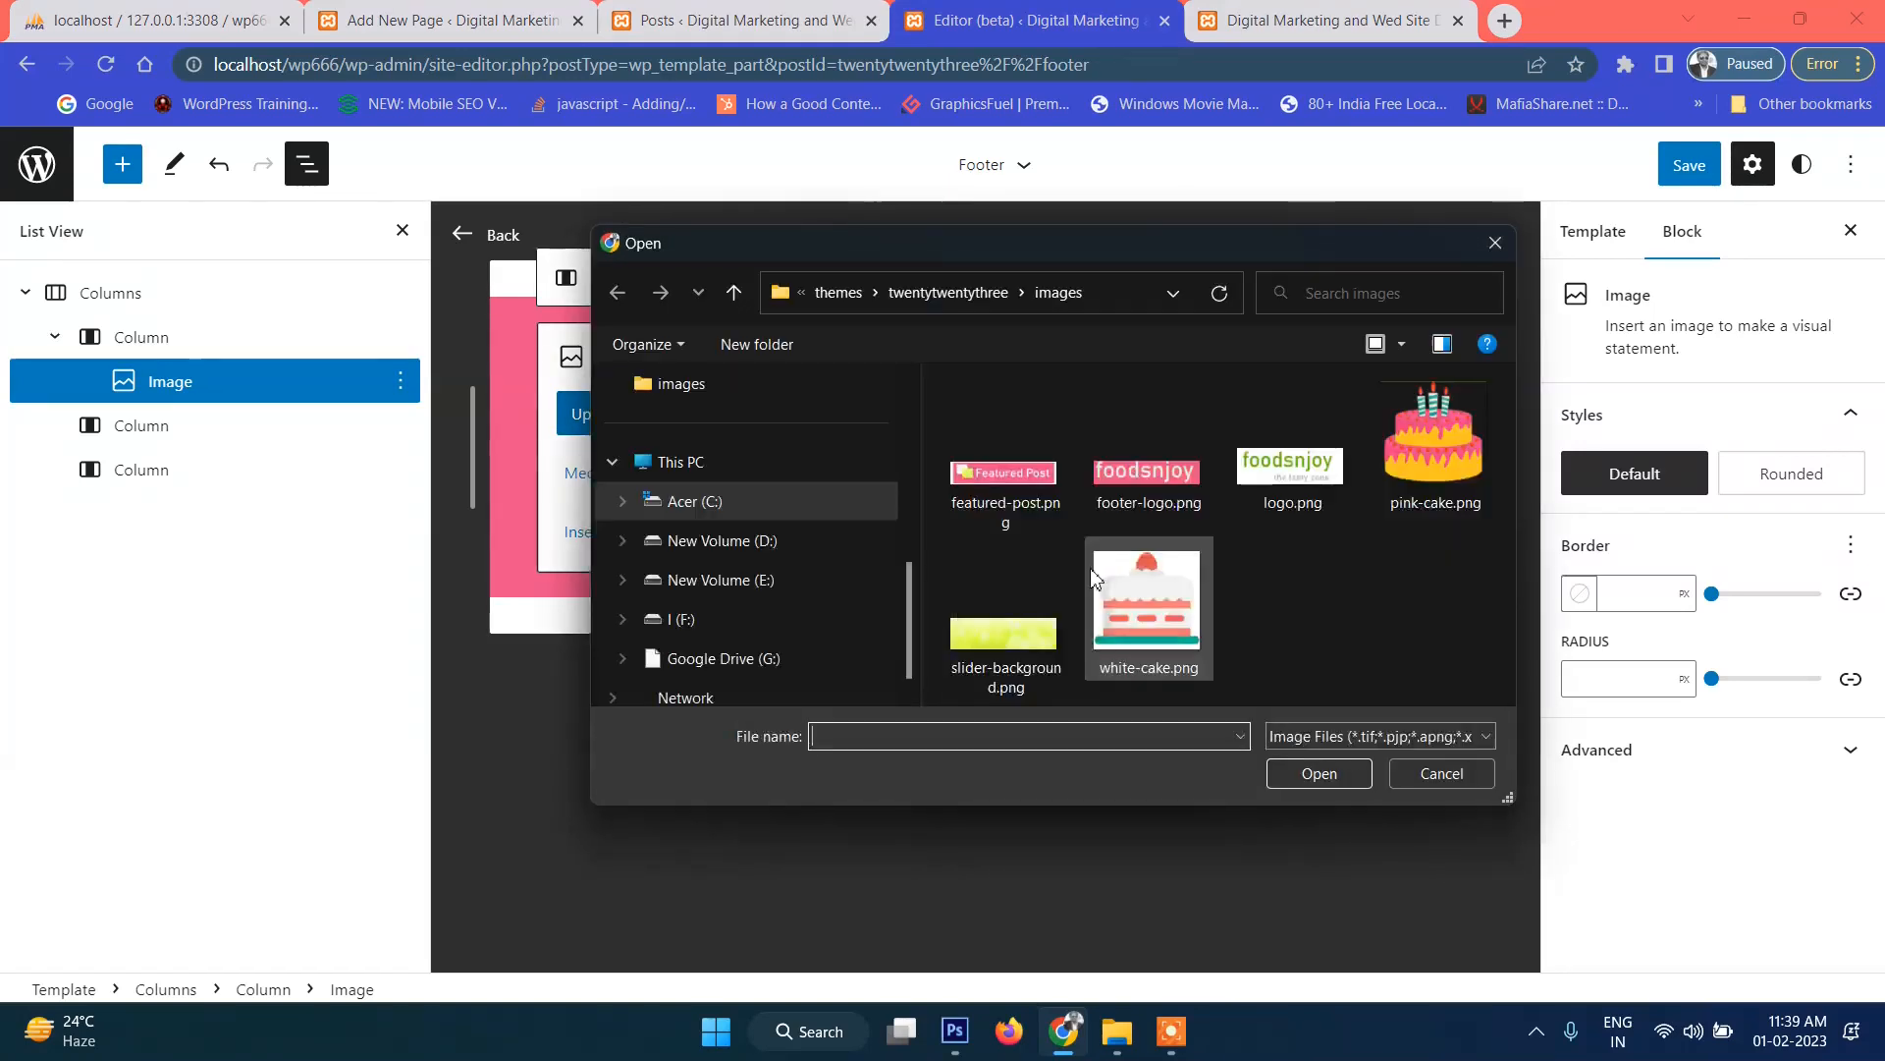
pyautogui.click(1124, 494)
pyautogui.click(1303, 783)
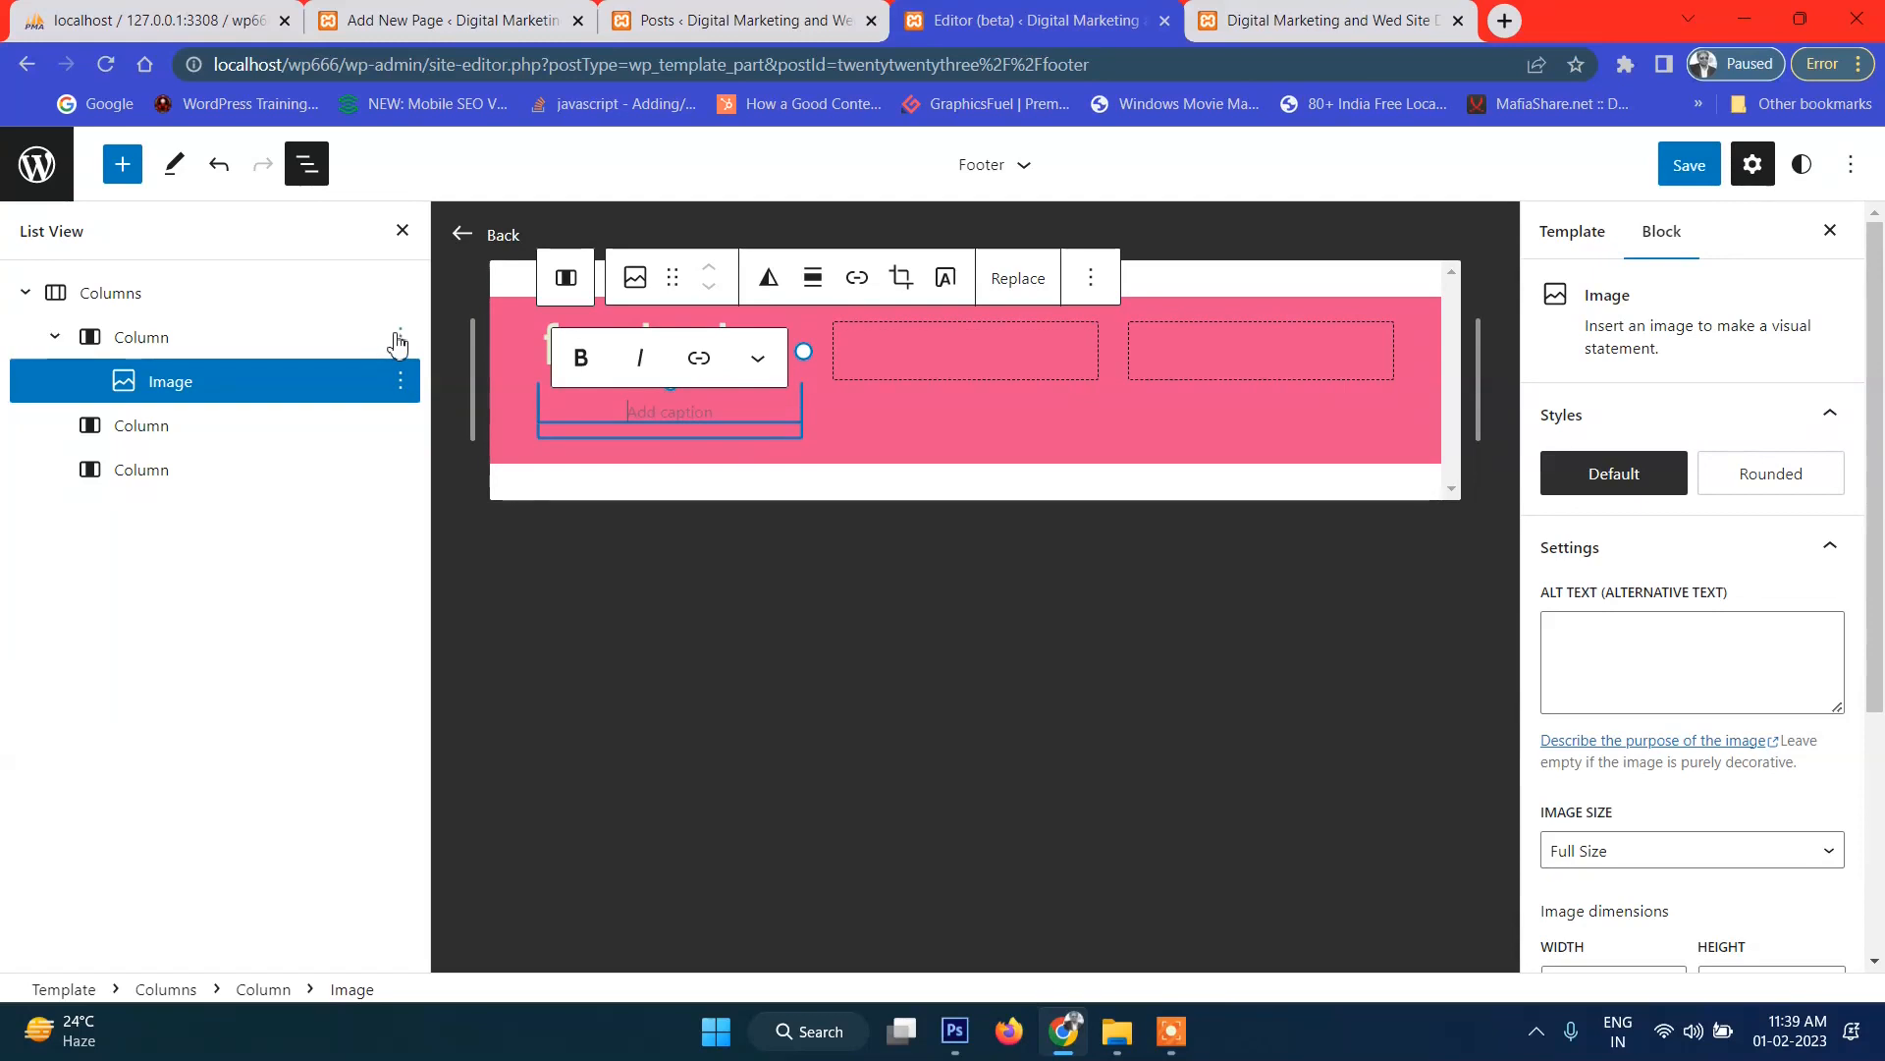
# Open the options for the first column and then for the whole Columns block.
pyautogui.click(400, 336)
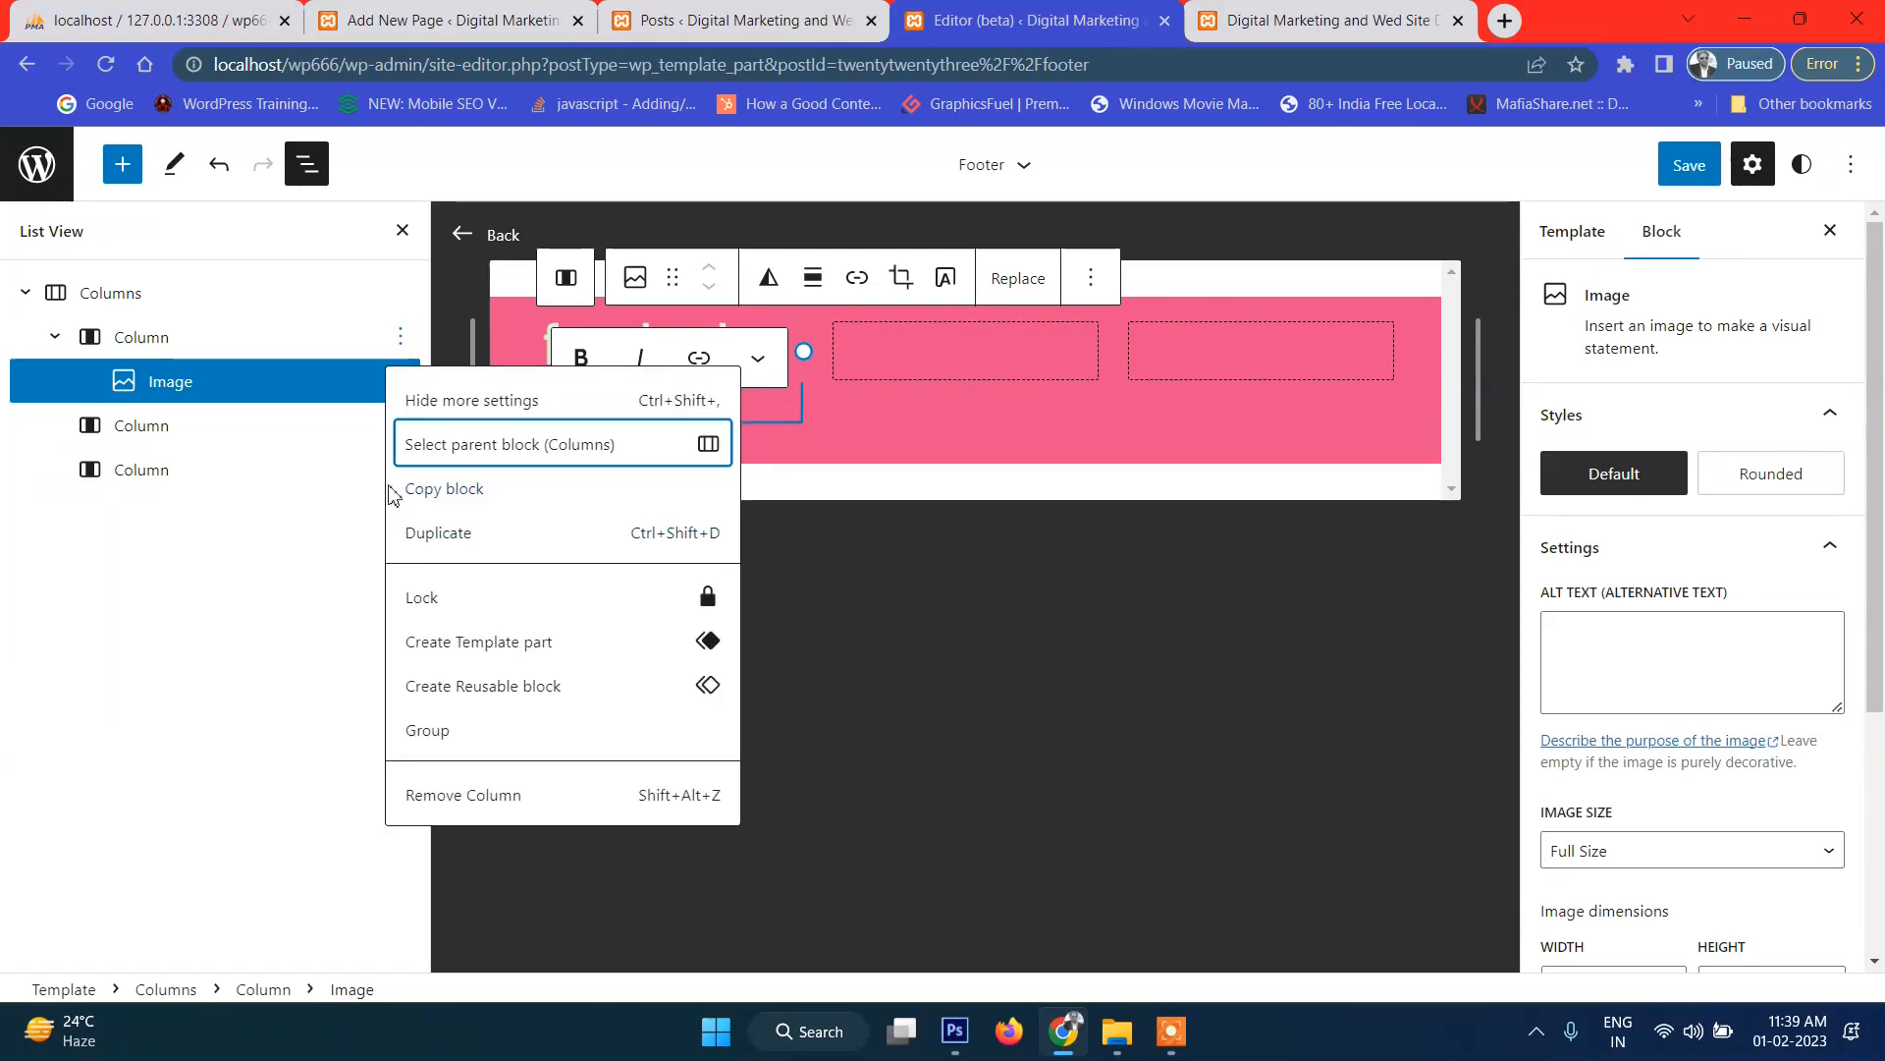
pyautogui.click(285, 344)
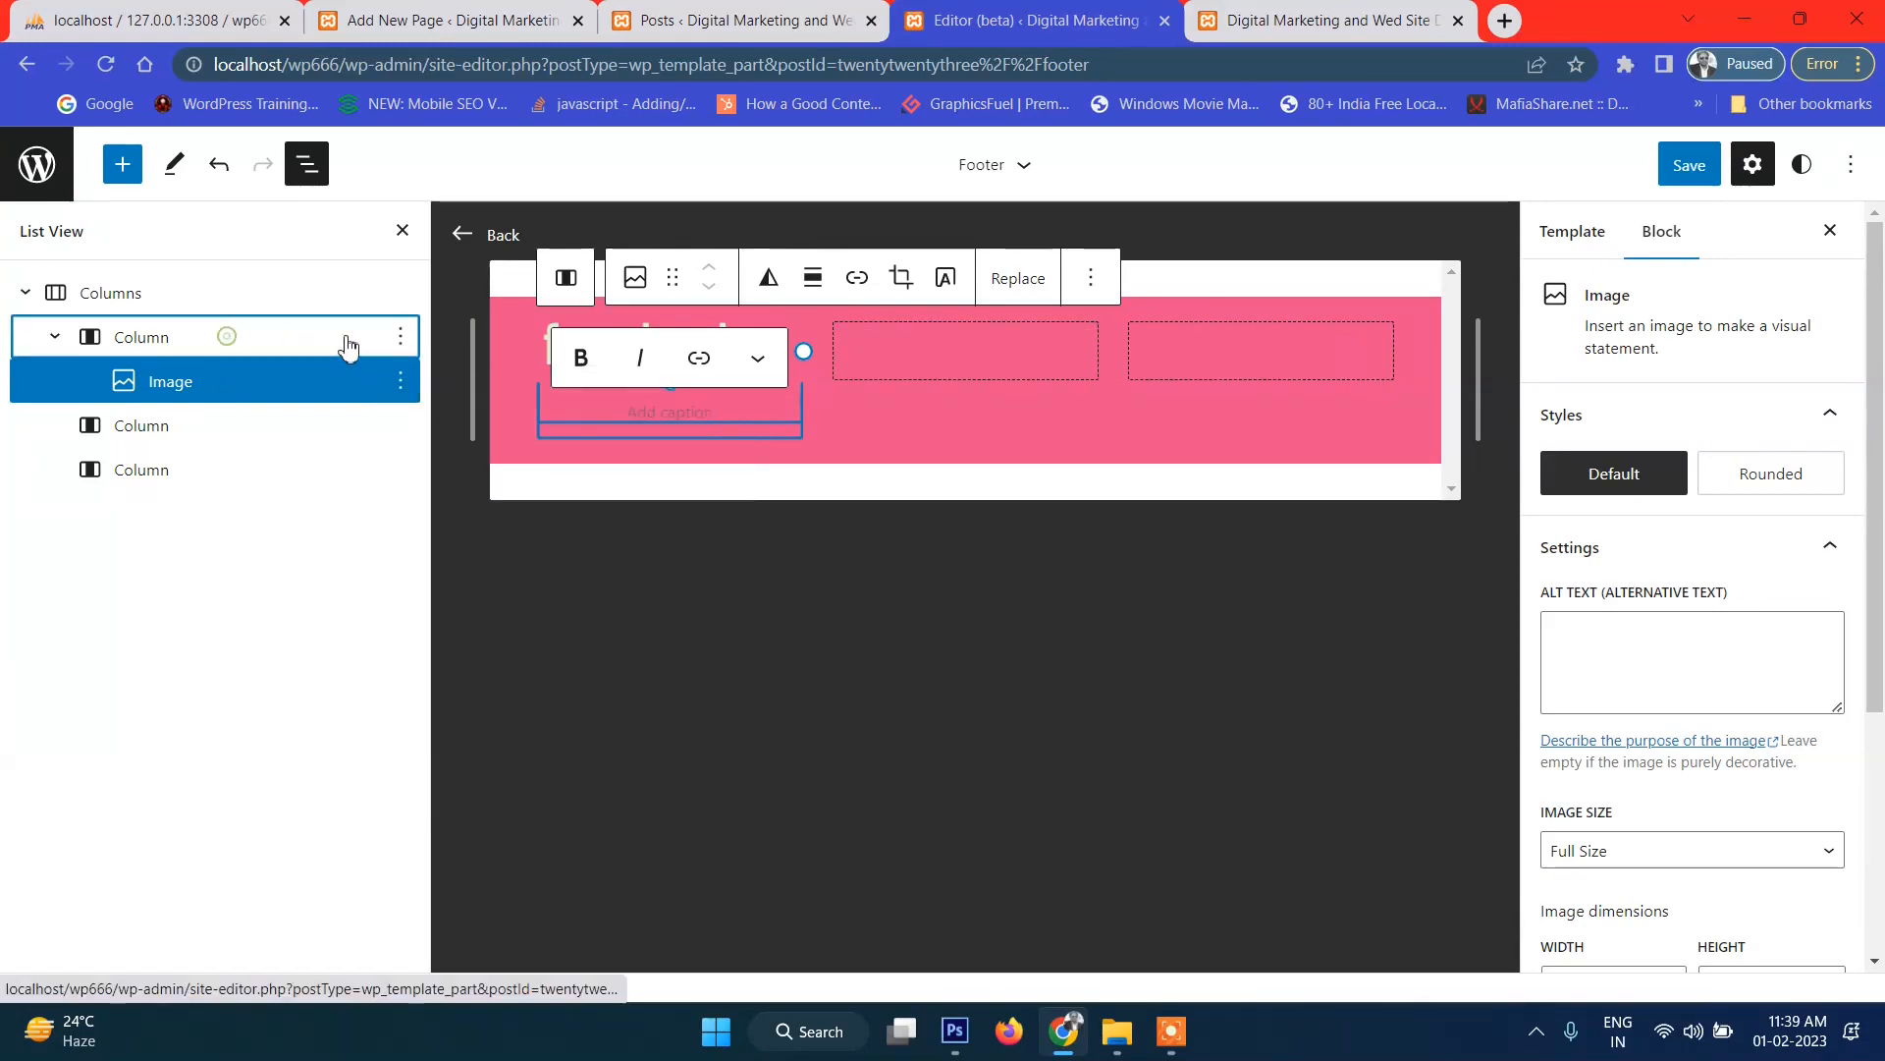
pyautogui.click(402, 340)
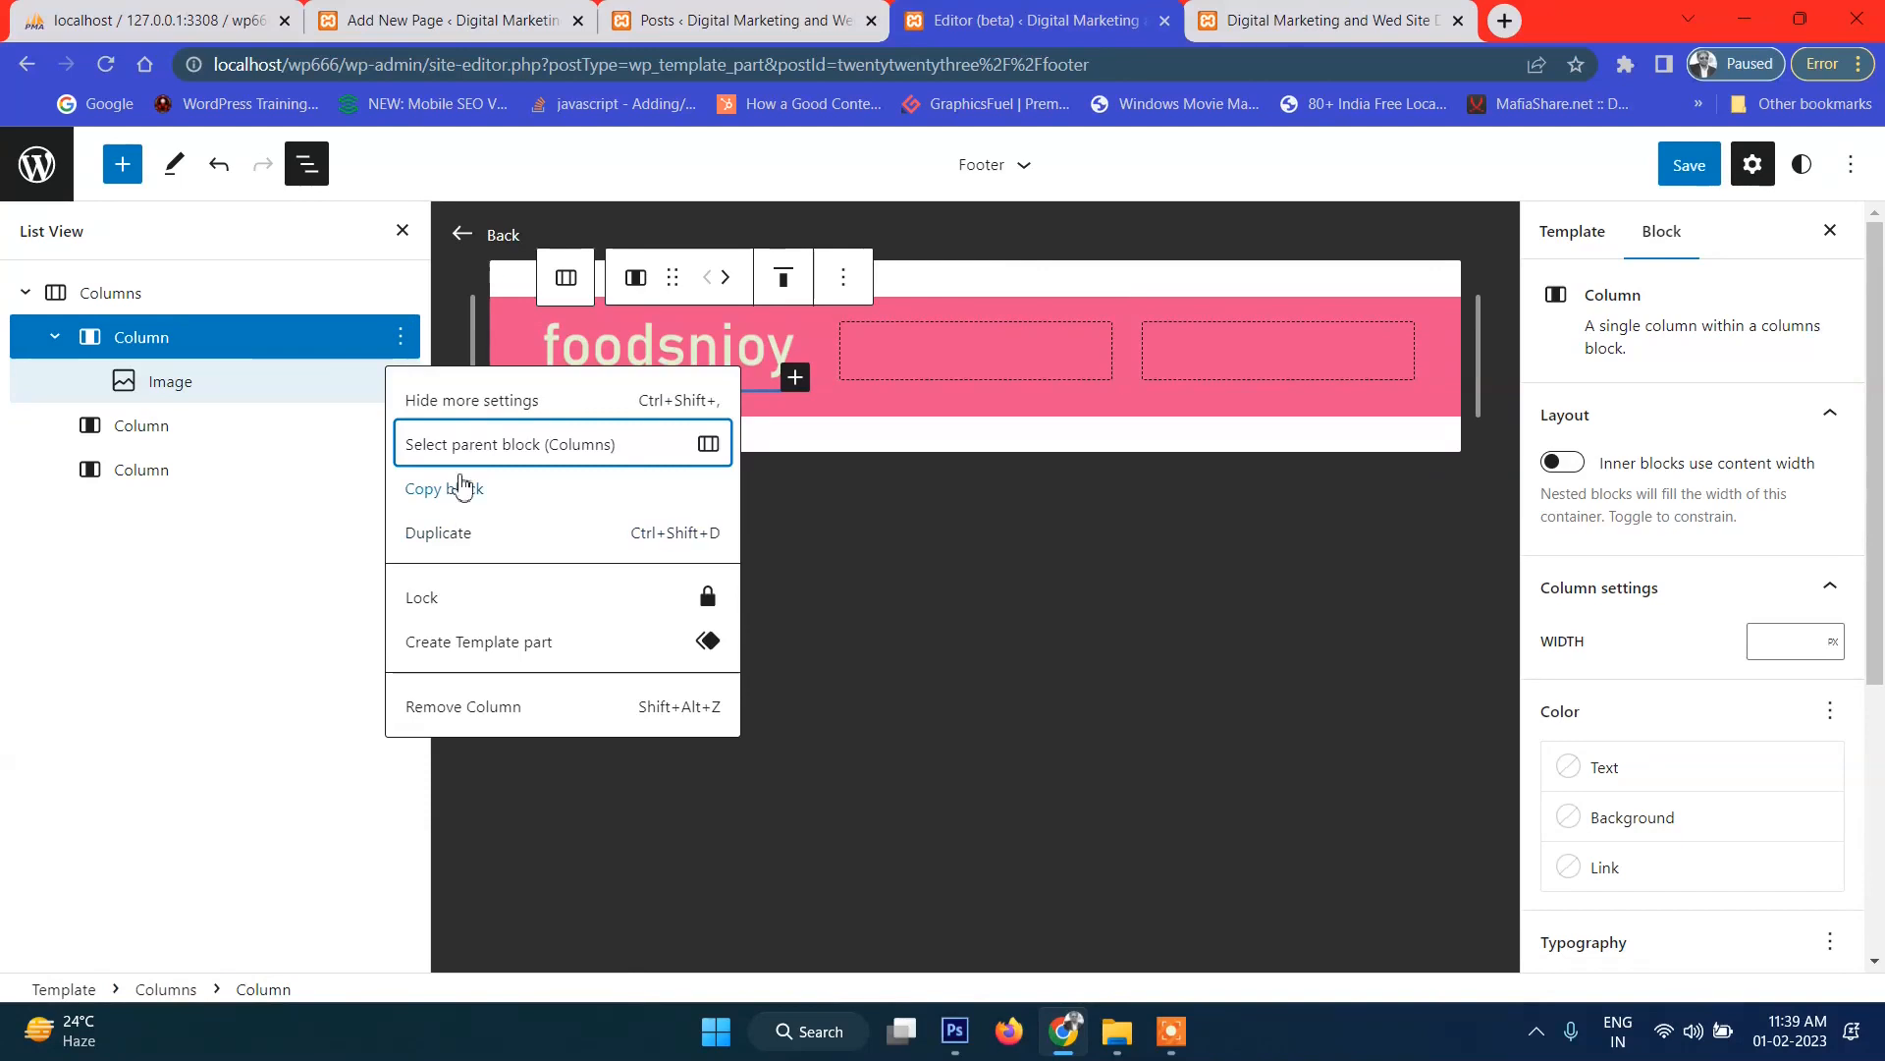
pyautogui.click(397, 340)
pyautogui.click(395, 335)
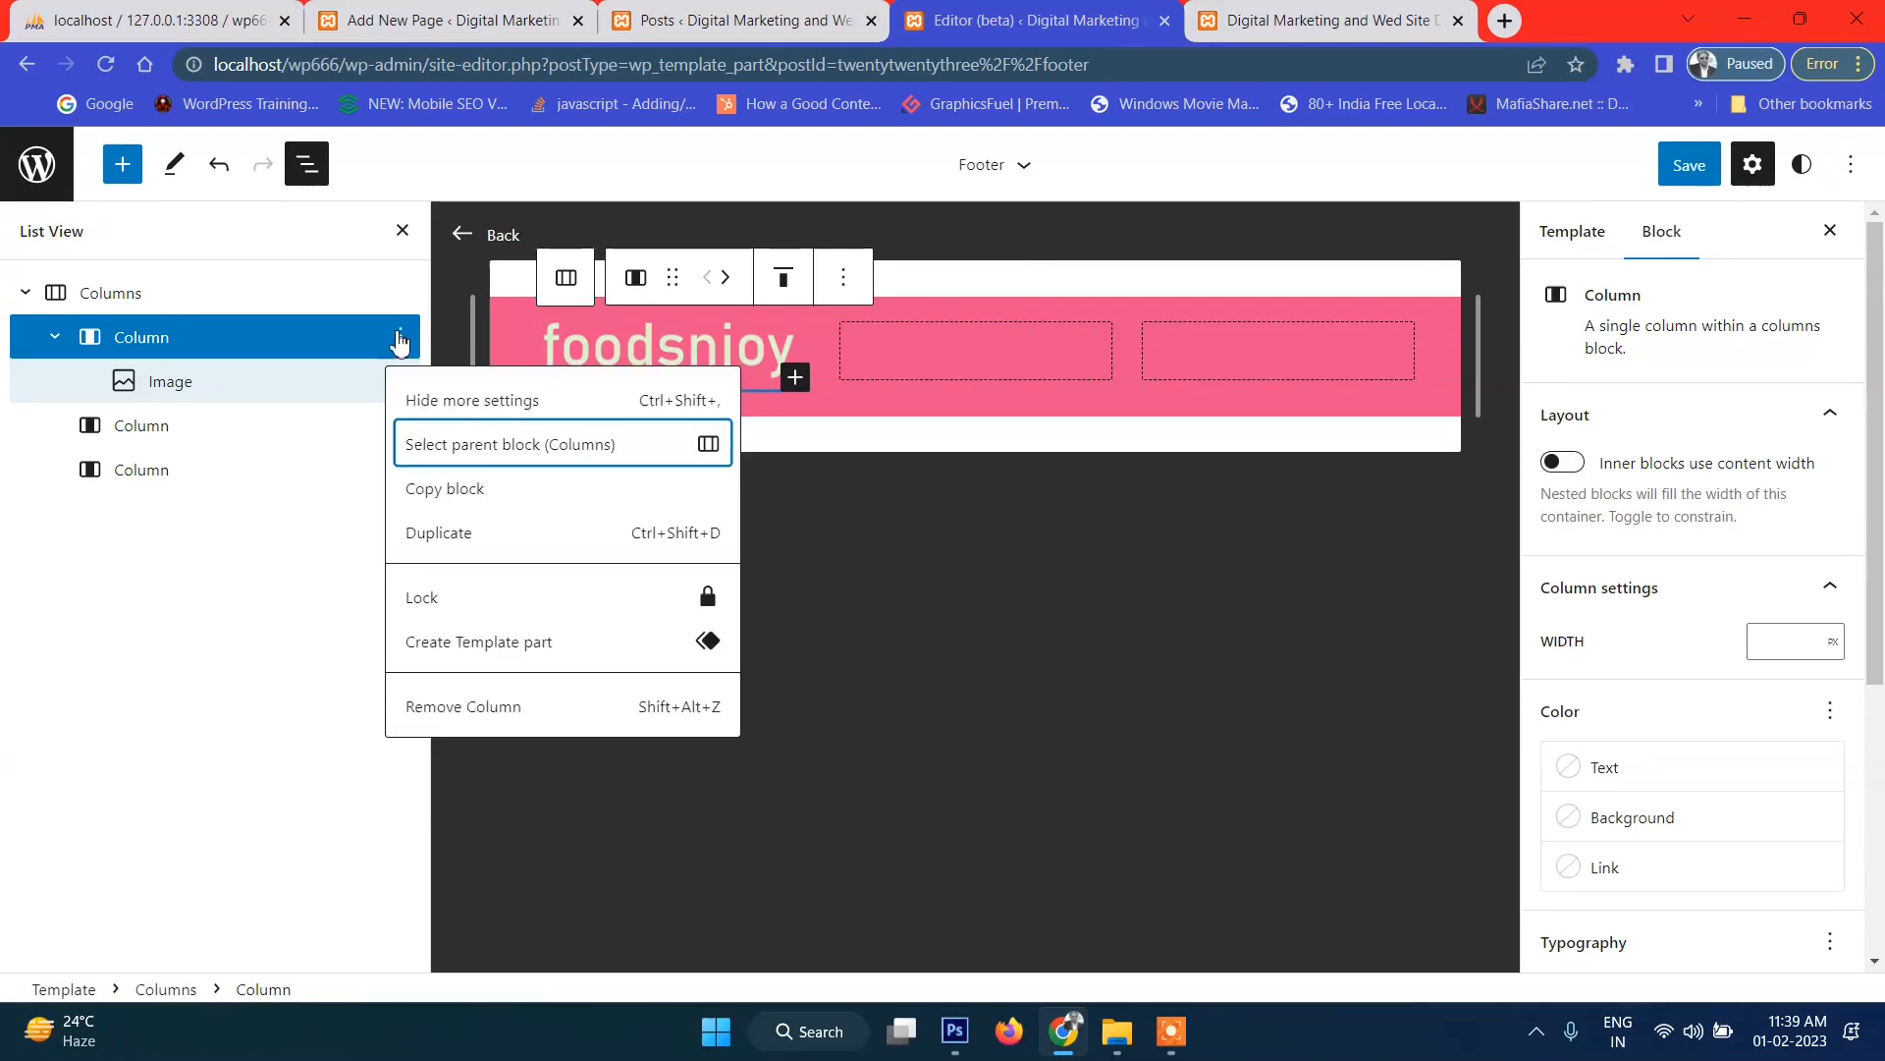
pyautogui.click(402, 294)
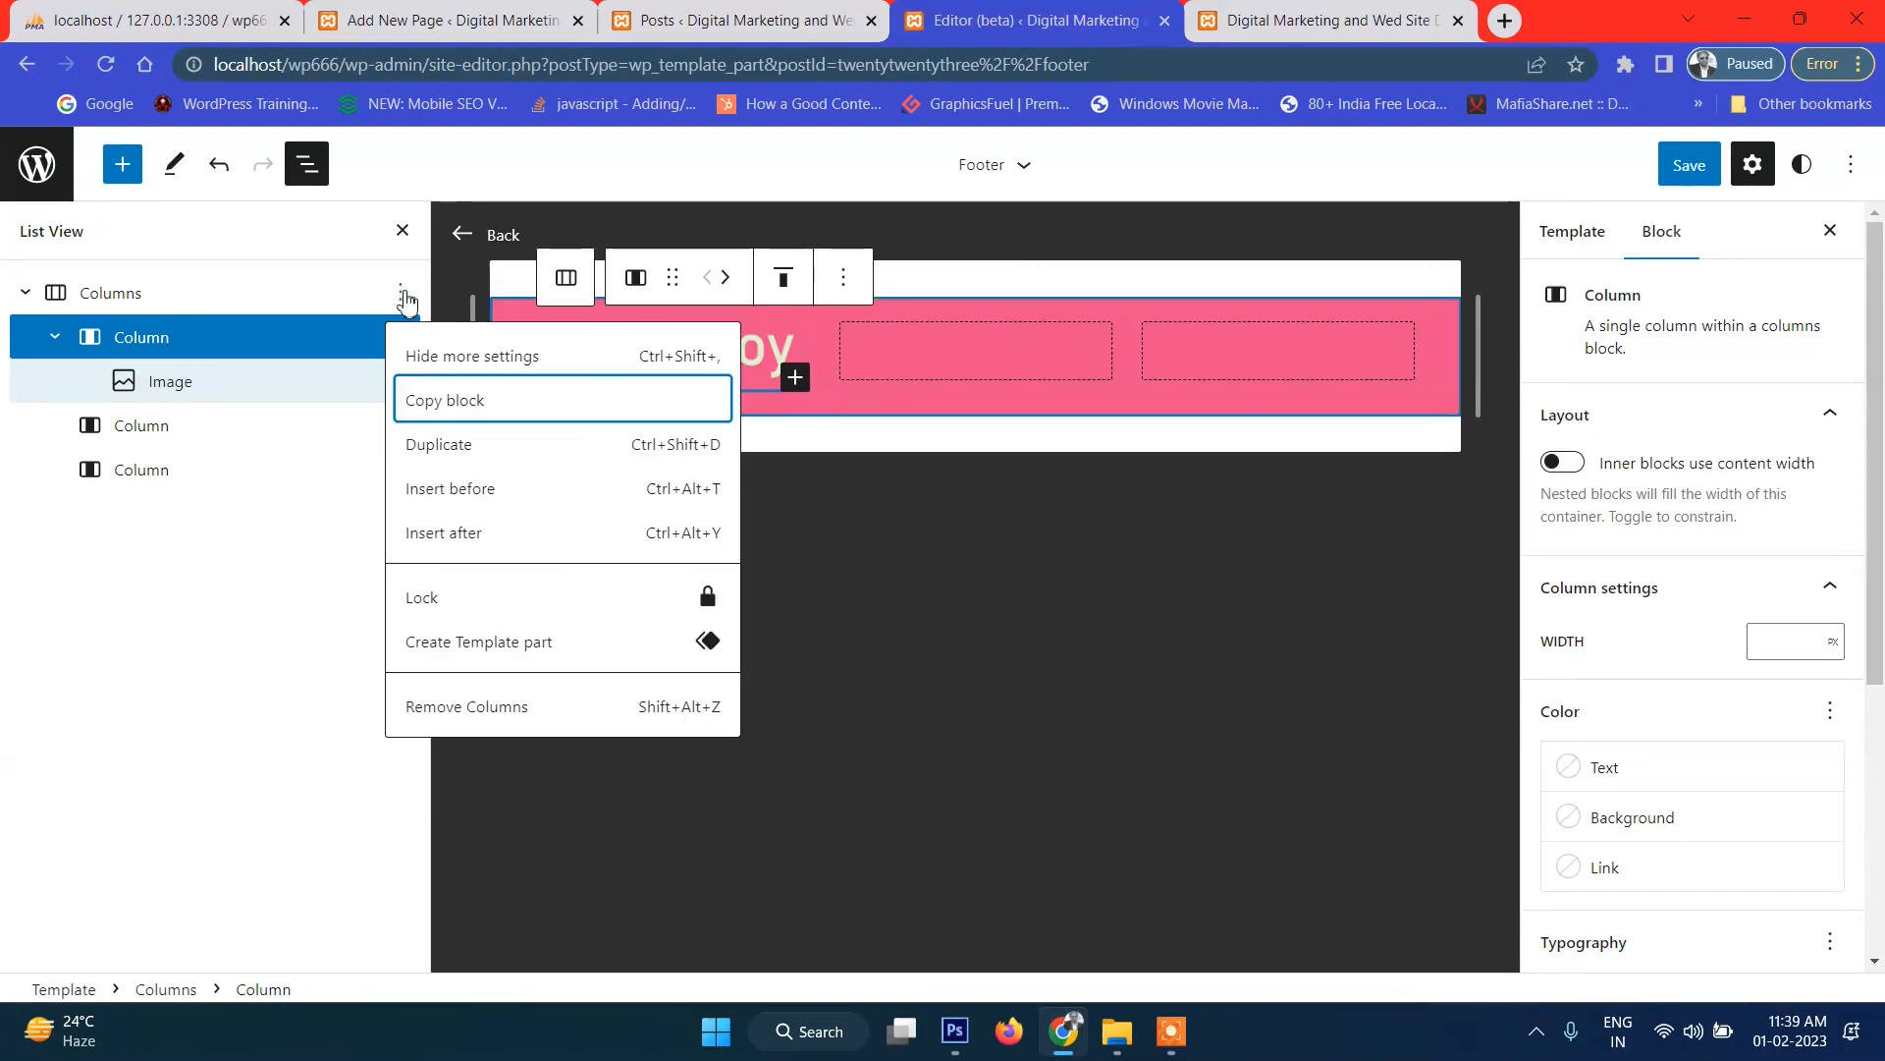
# Insert a paragraph after the columns and move it into the first column under the logo.
pyautogui.click(498, 538)
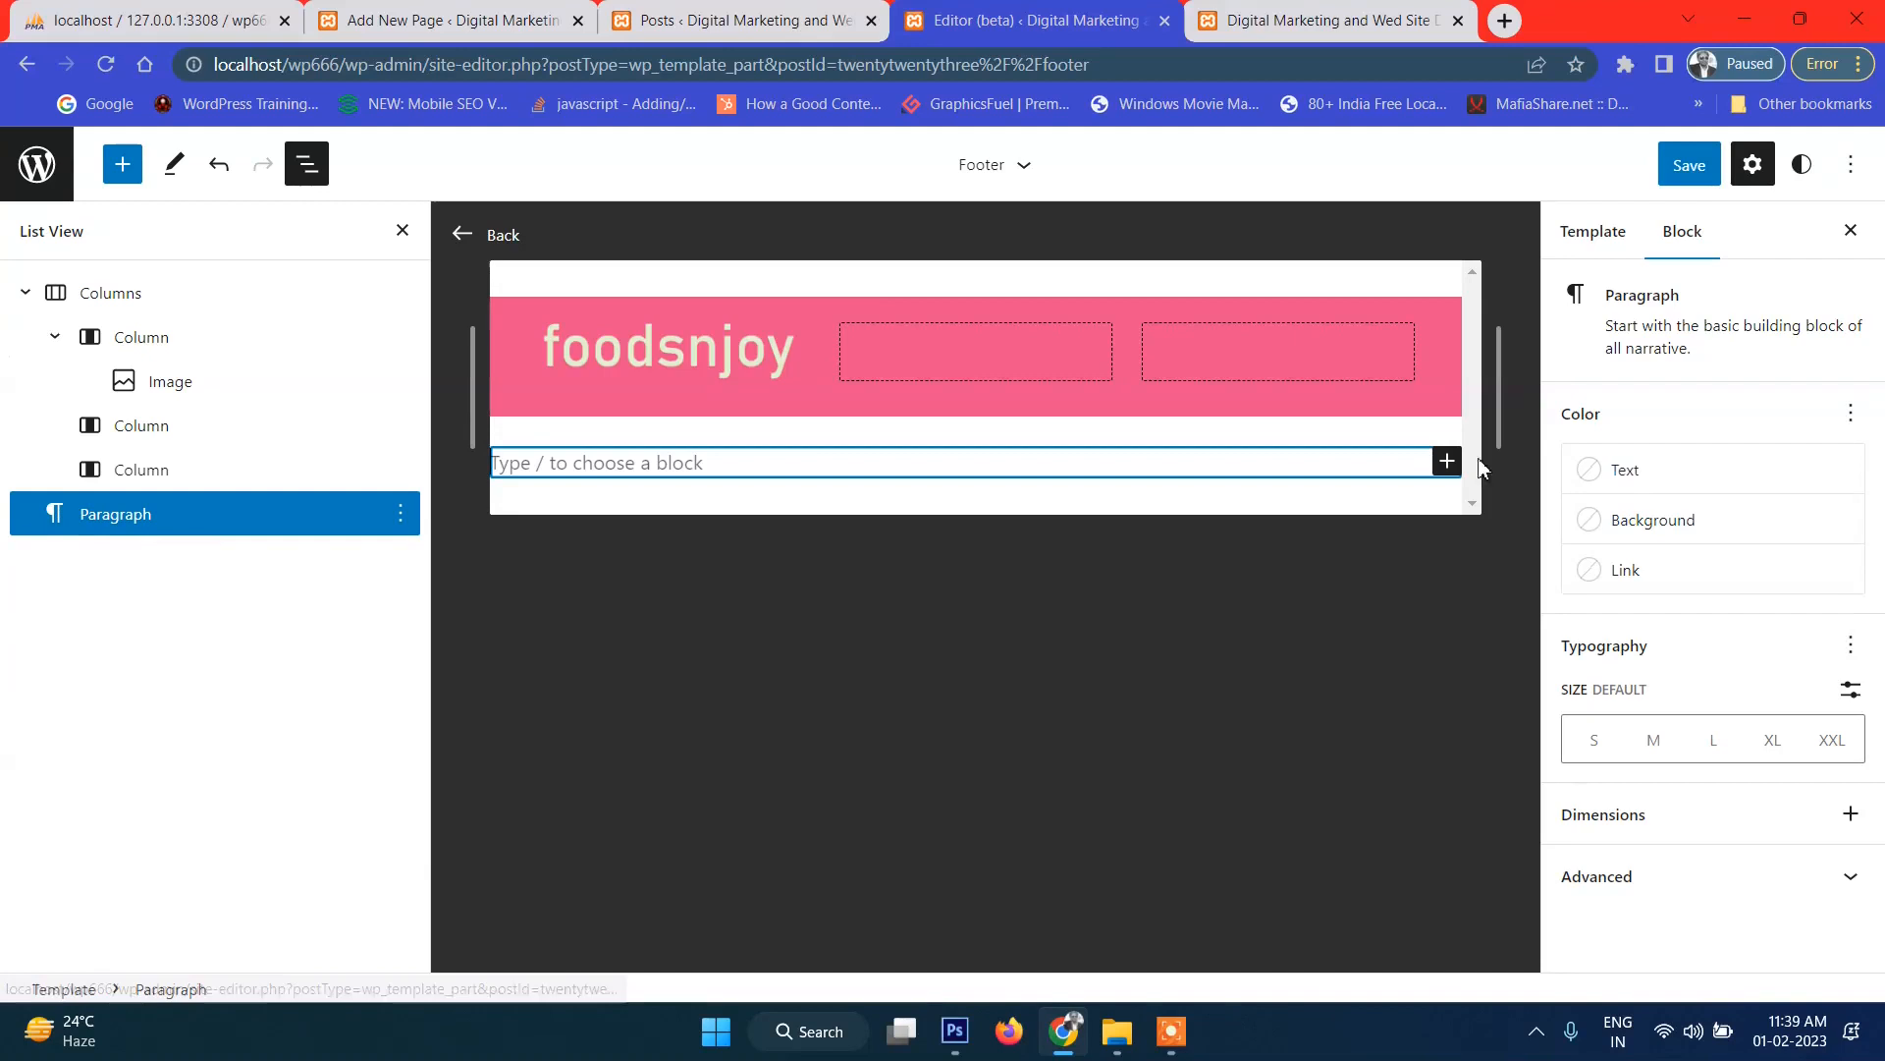
pyautogui.click(1446, 462)
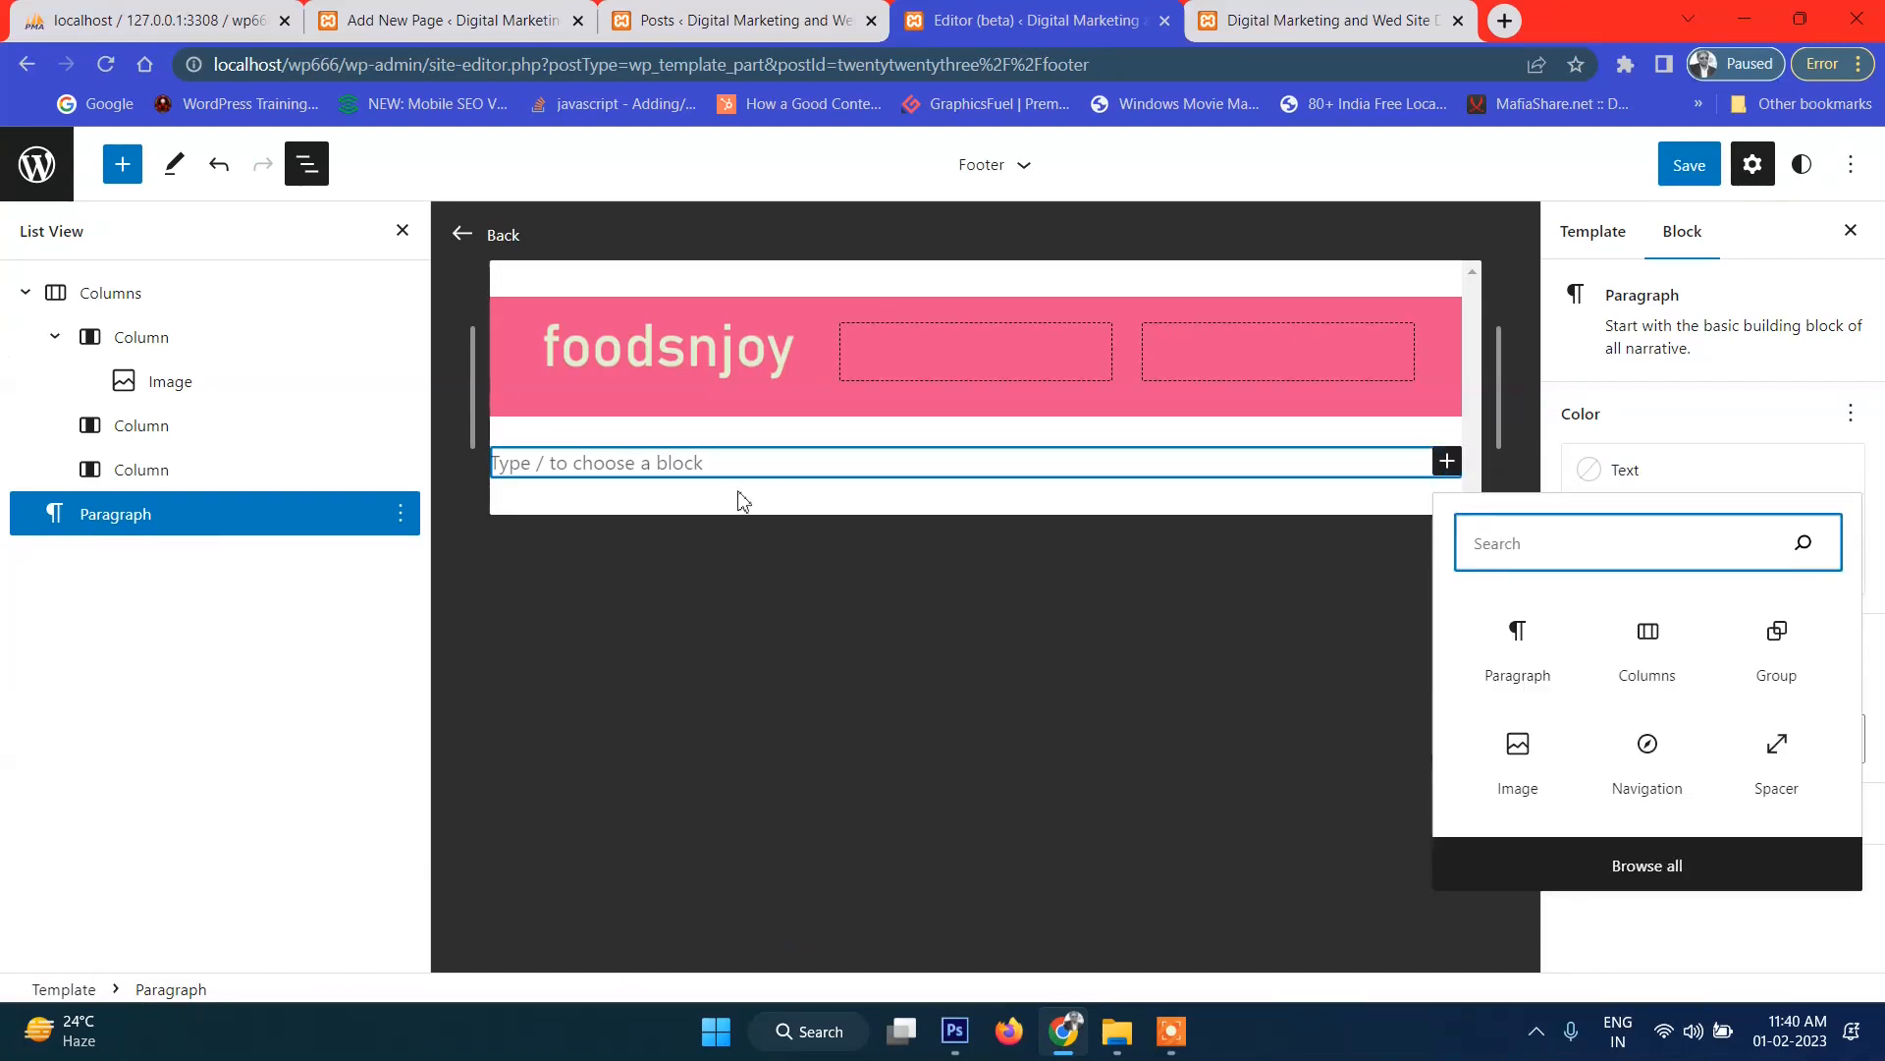
pyautogui.moveTo(67, 517); pyautogui.dragTo(412, 568)
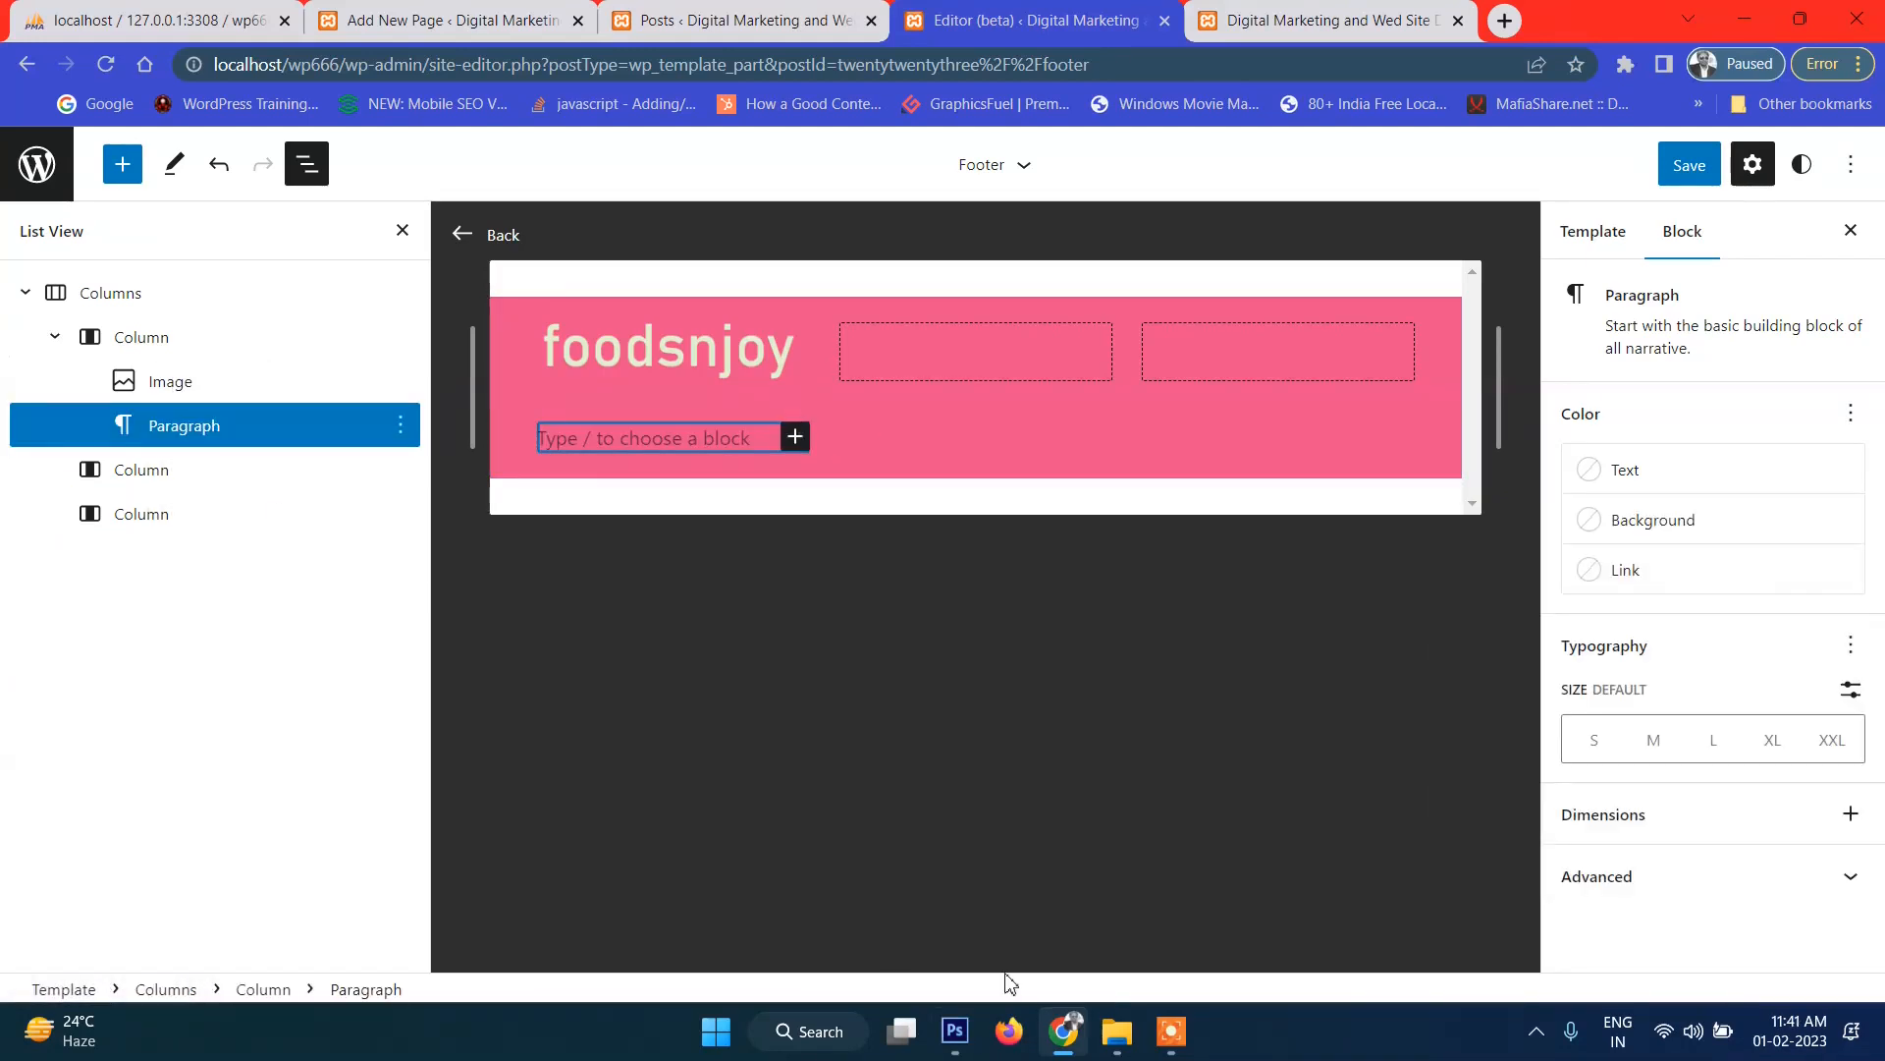
pyautogui.click(955, 1031)
pyautogui.click(954, 1031)
# Write 'Lorem Ipsum Here.' in the paragraph, paste it again, and make the text white.
pyautogui.write('Lorem Ipsum')
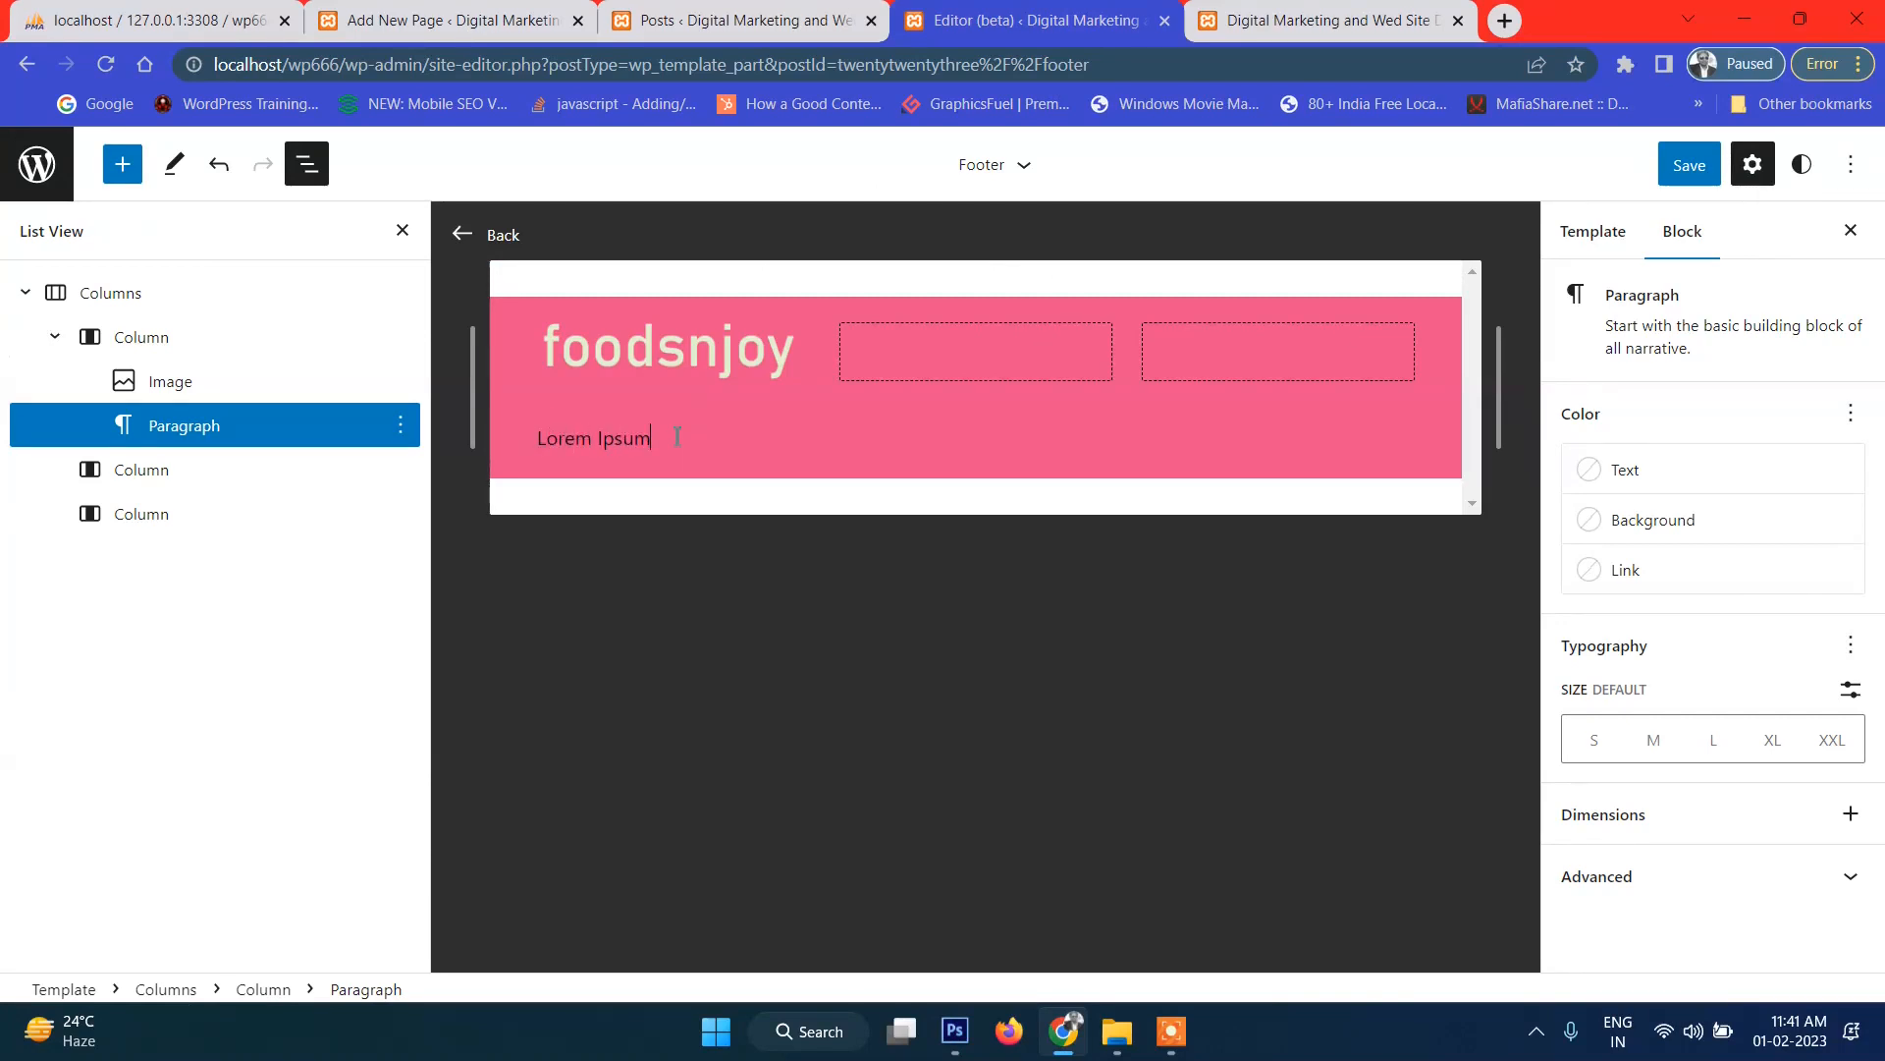
pyautogui.write(' H')
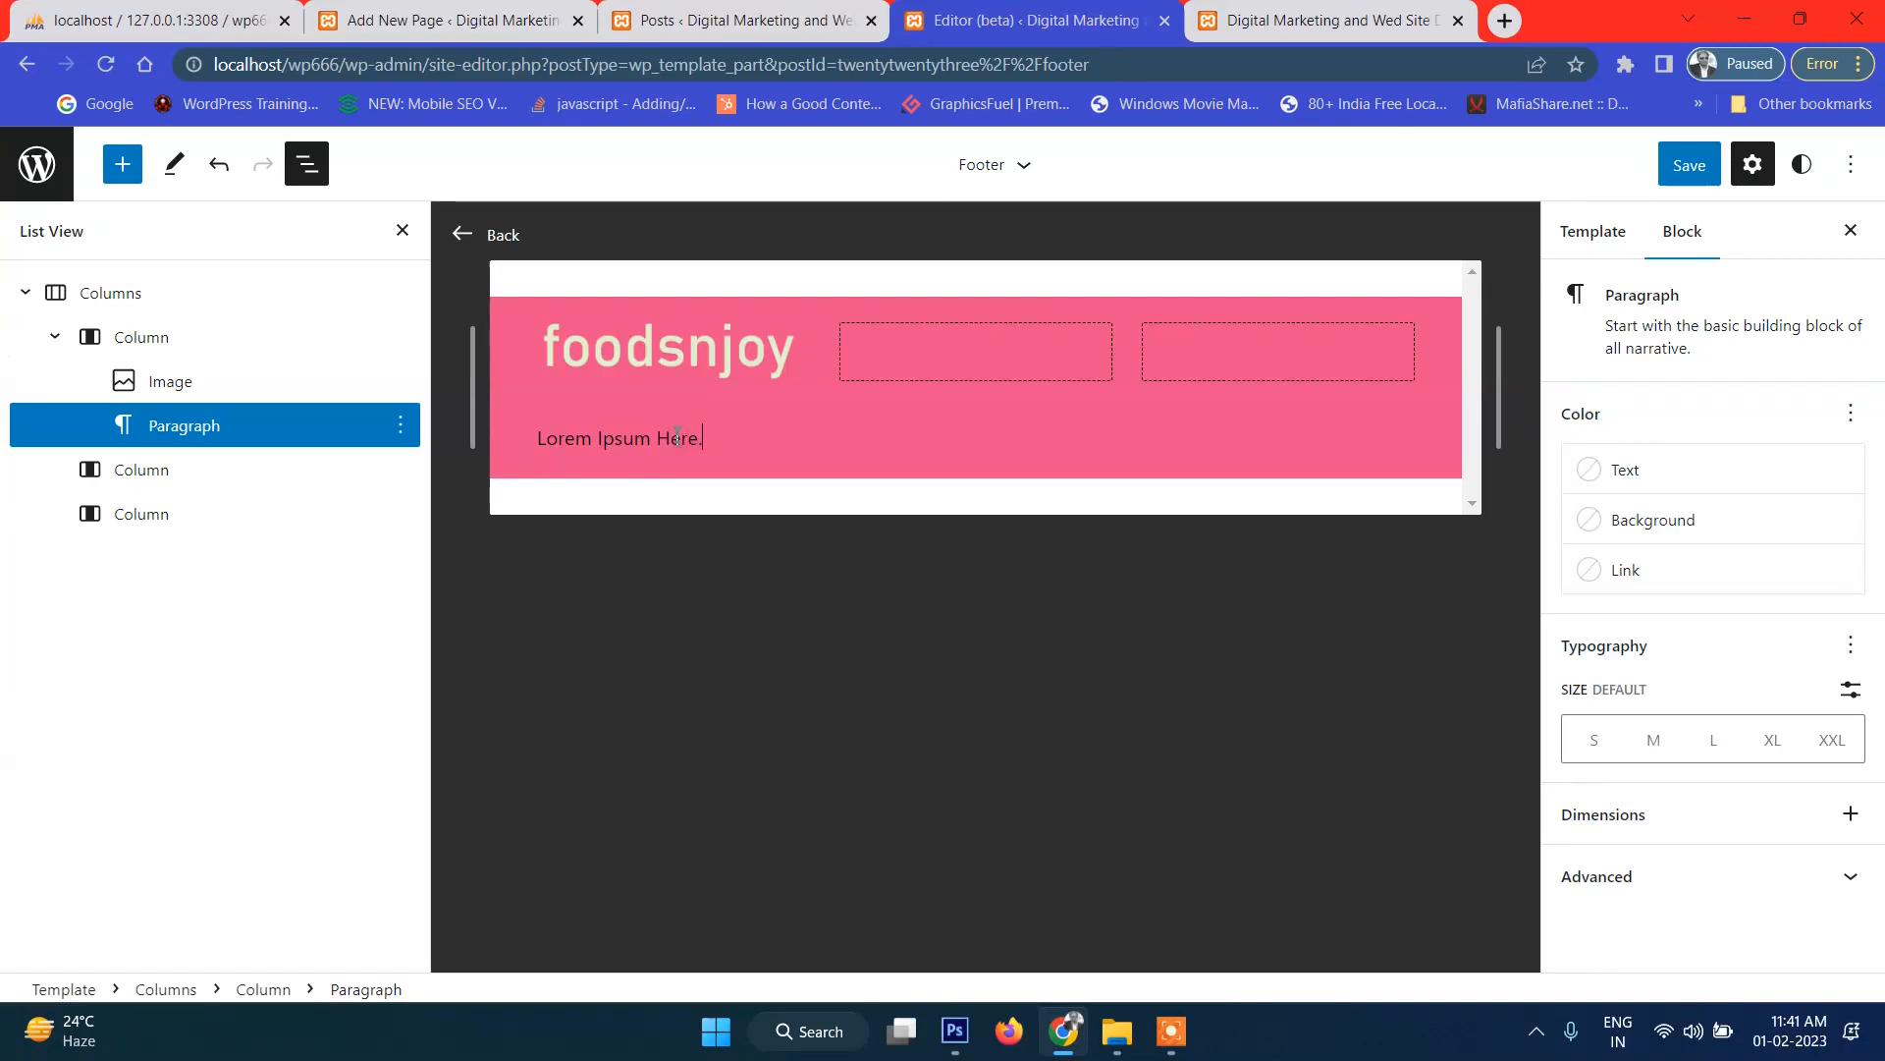
pyautogui.write('ere.')
pyautogui.tripleClick(678, 436)
pyautogui.click(722, 438)
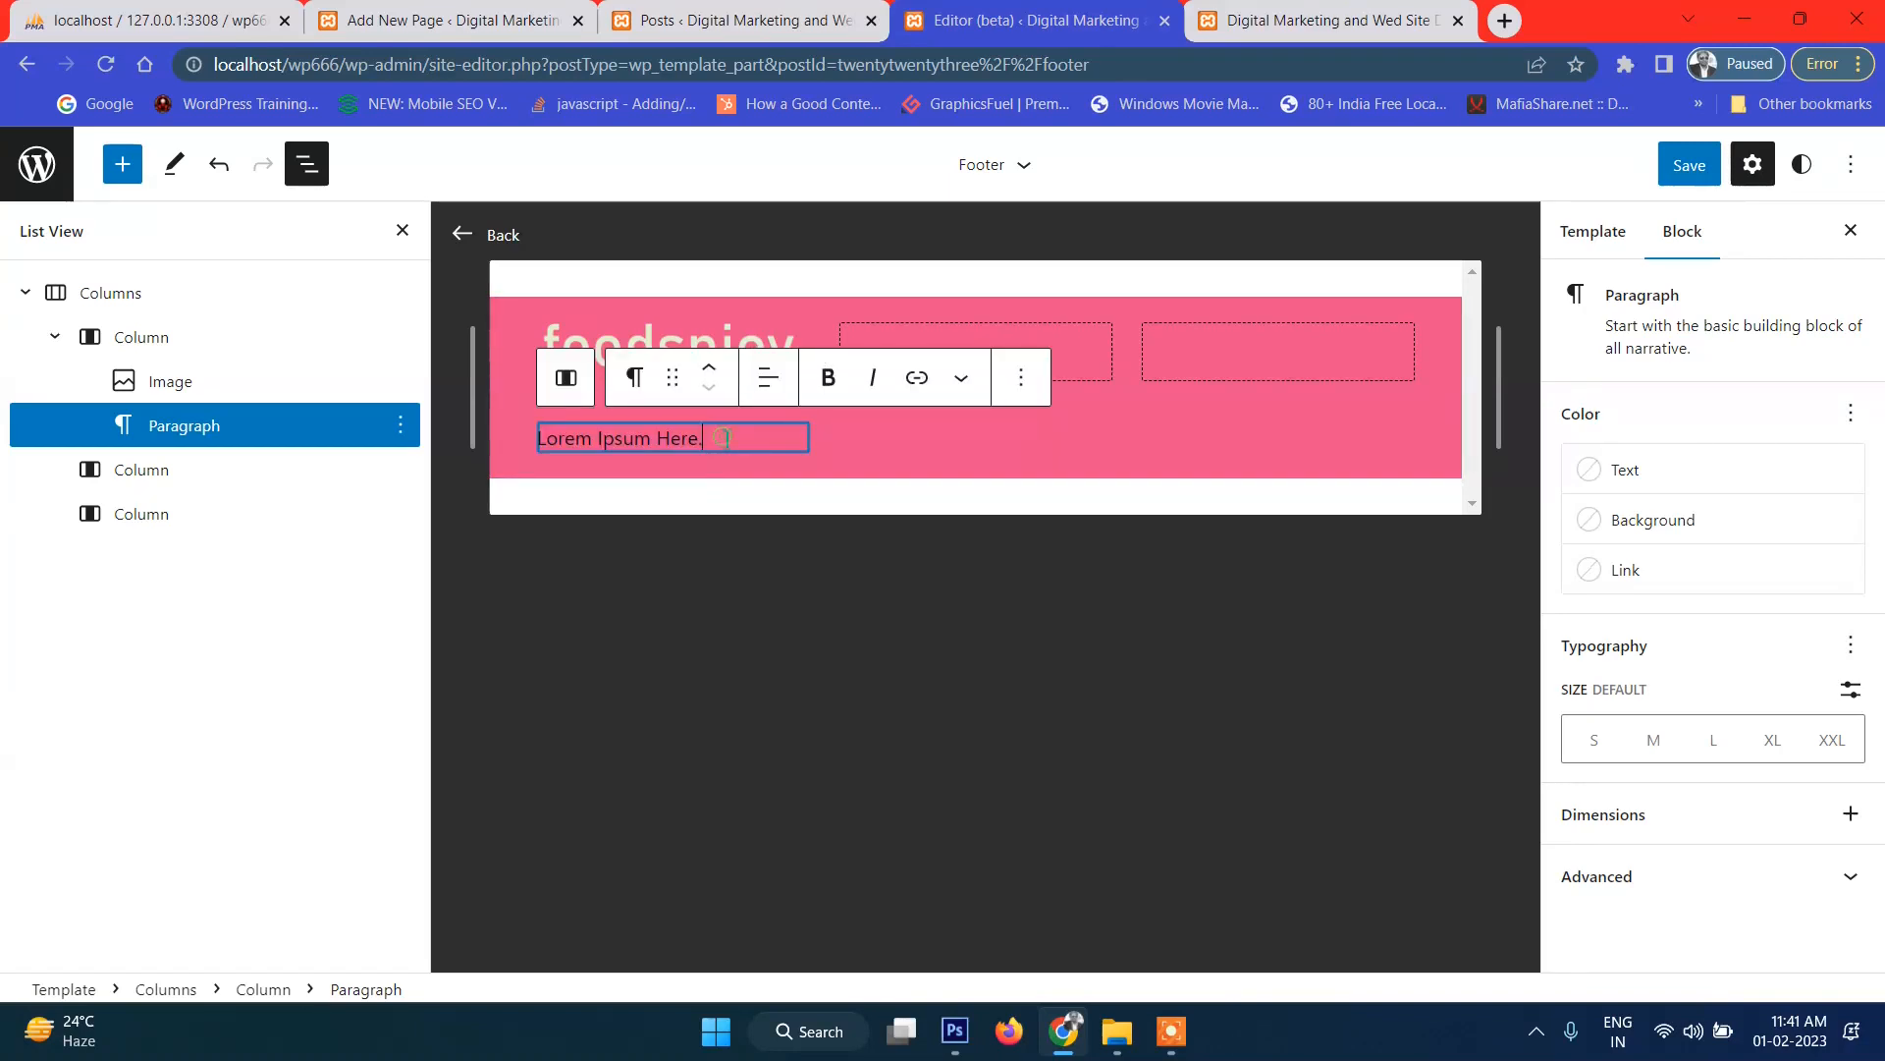
pyautogui.hotkey('ctrl', 'v')
pyautogui.hotkey('ctrl', 'v')
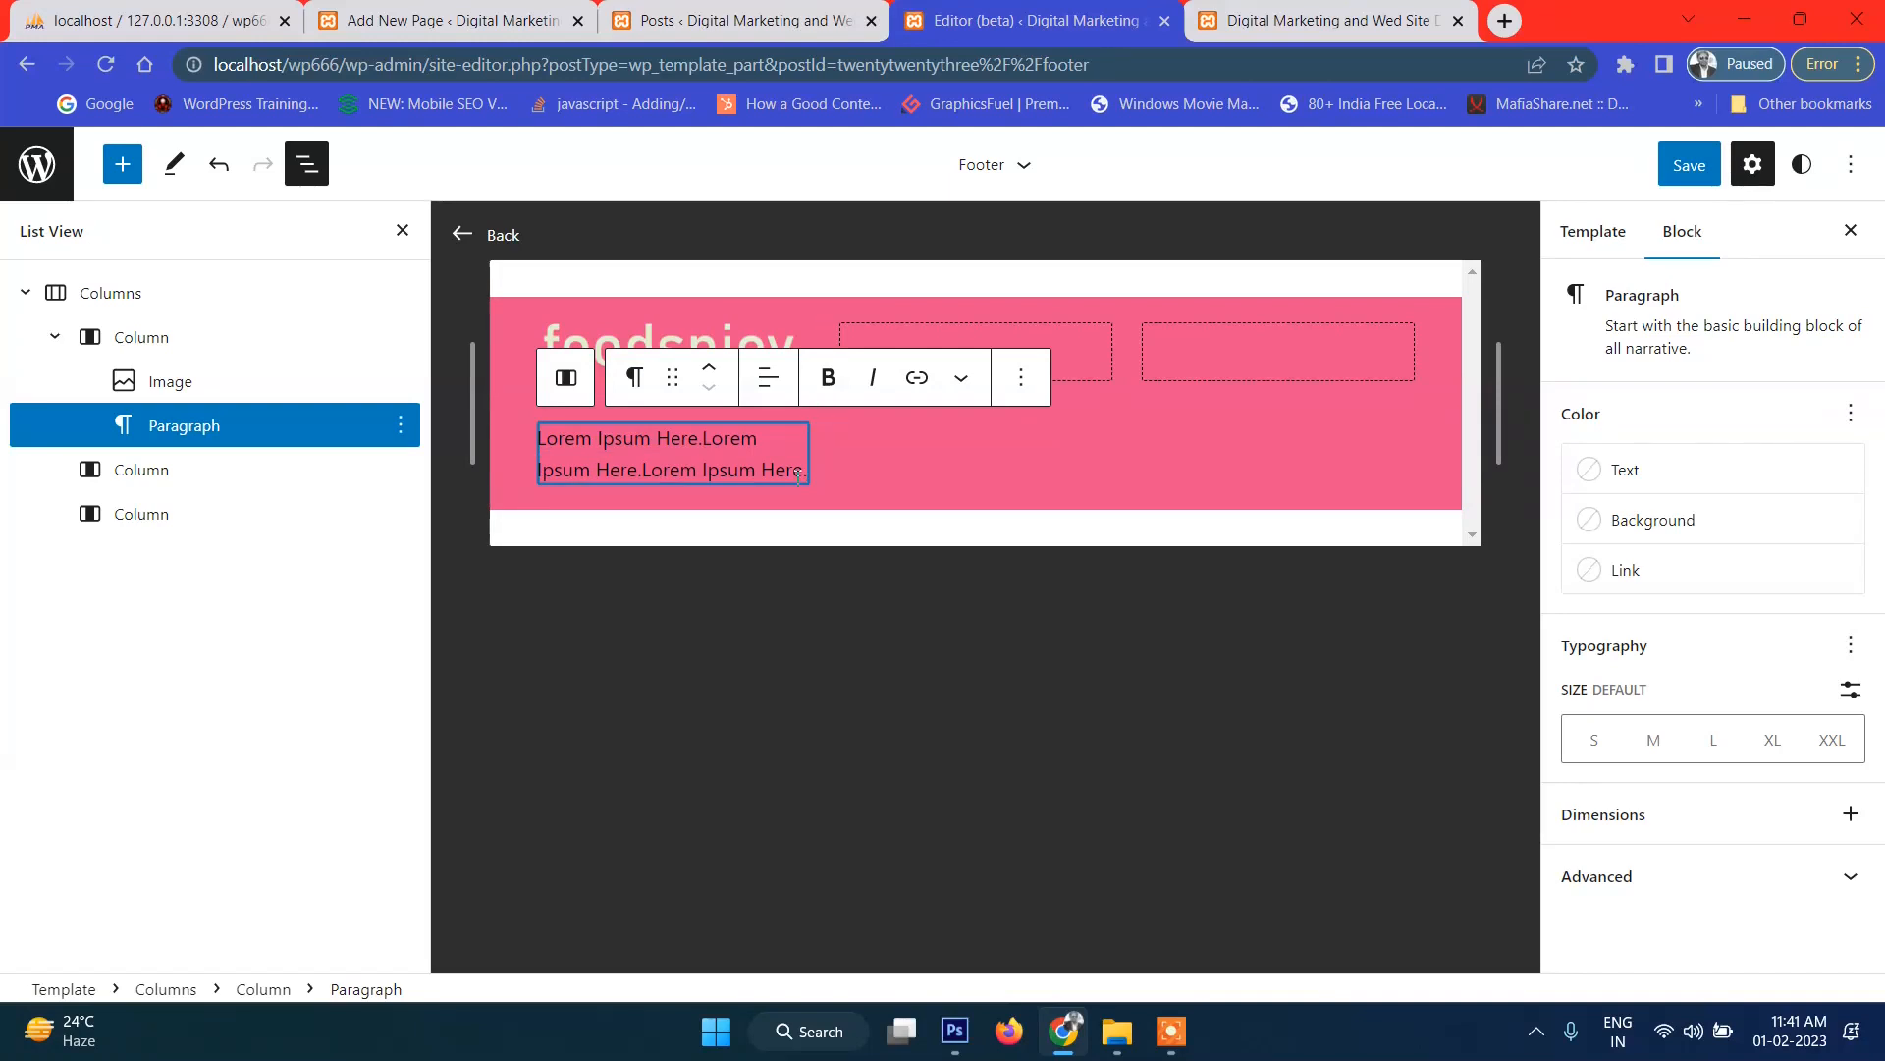
pyautogui.click(1620, 469)
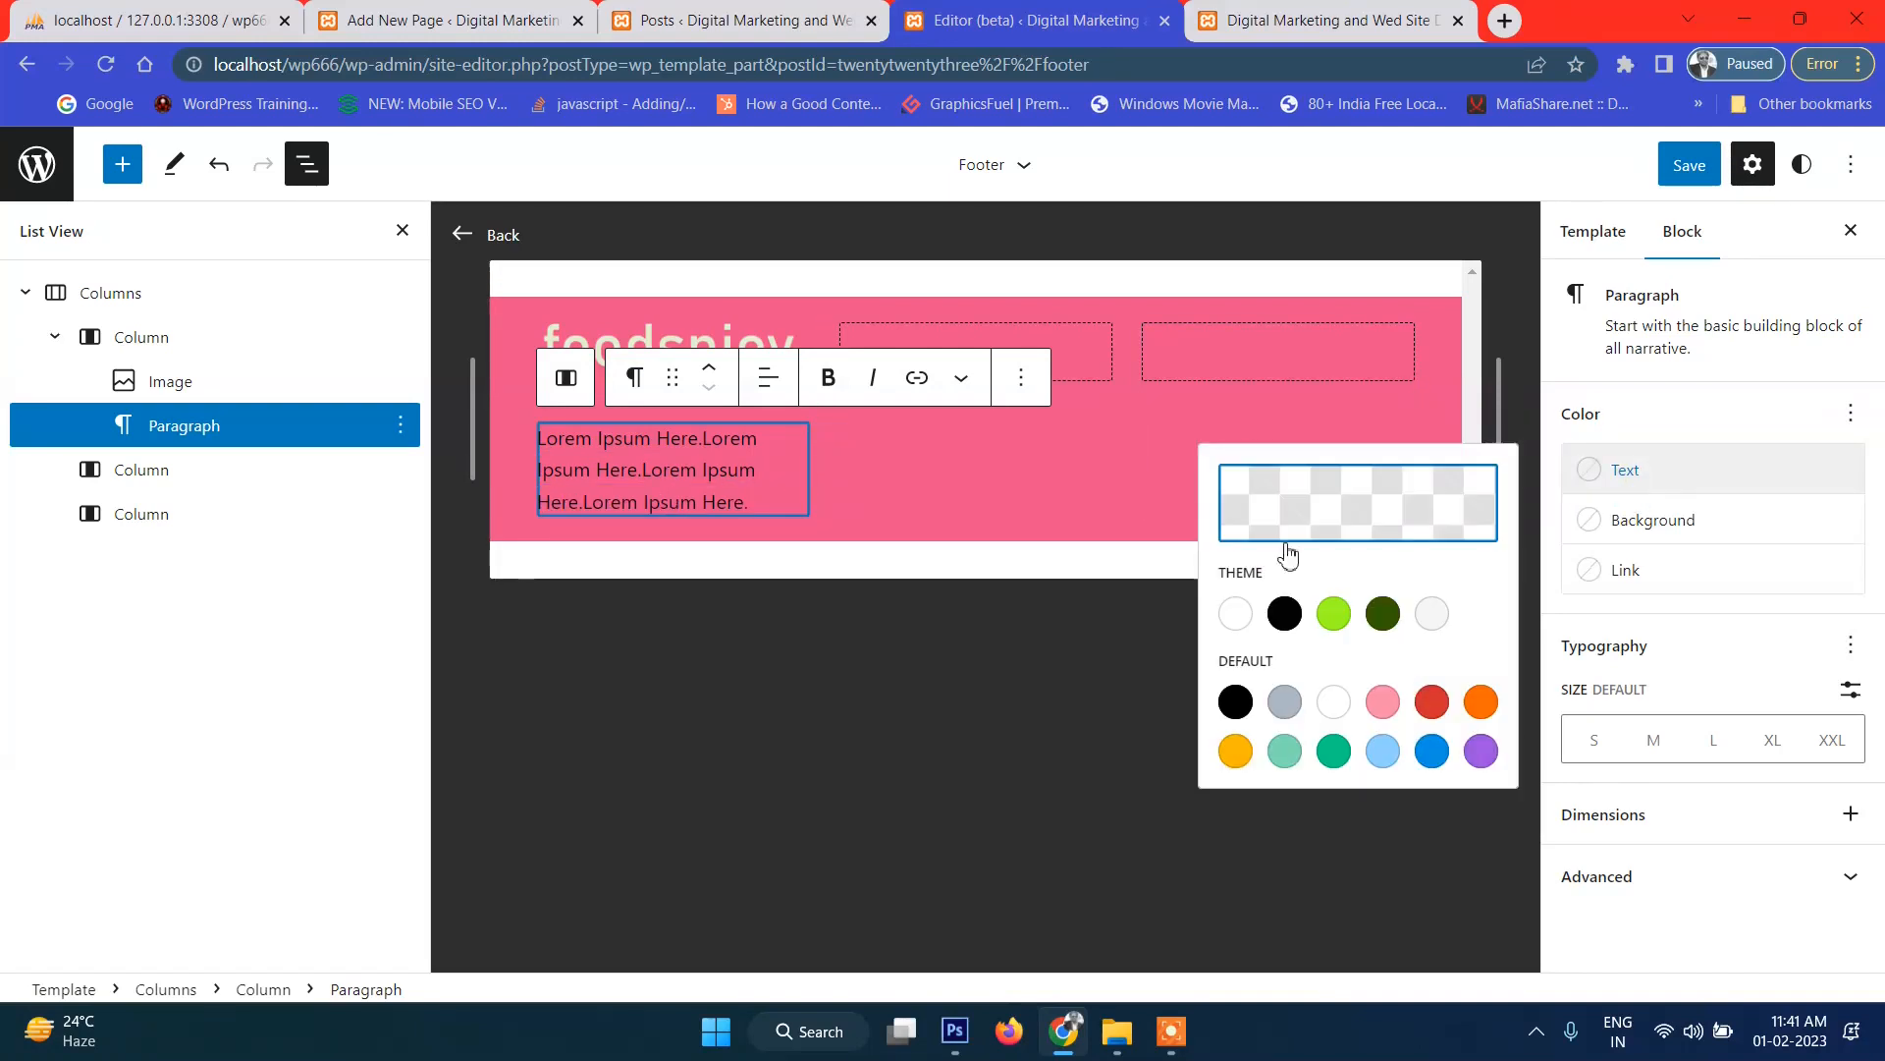
pyautogui.click(1235, 612)
pyautogui.click(978, 656)
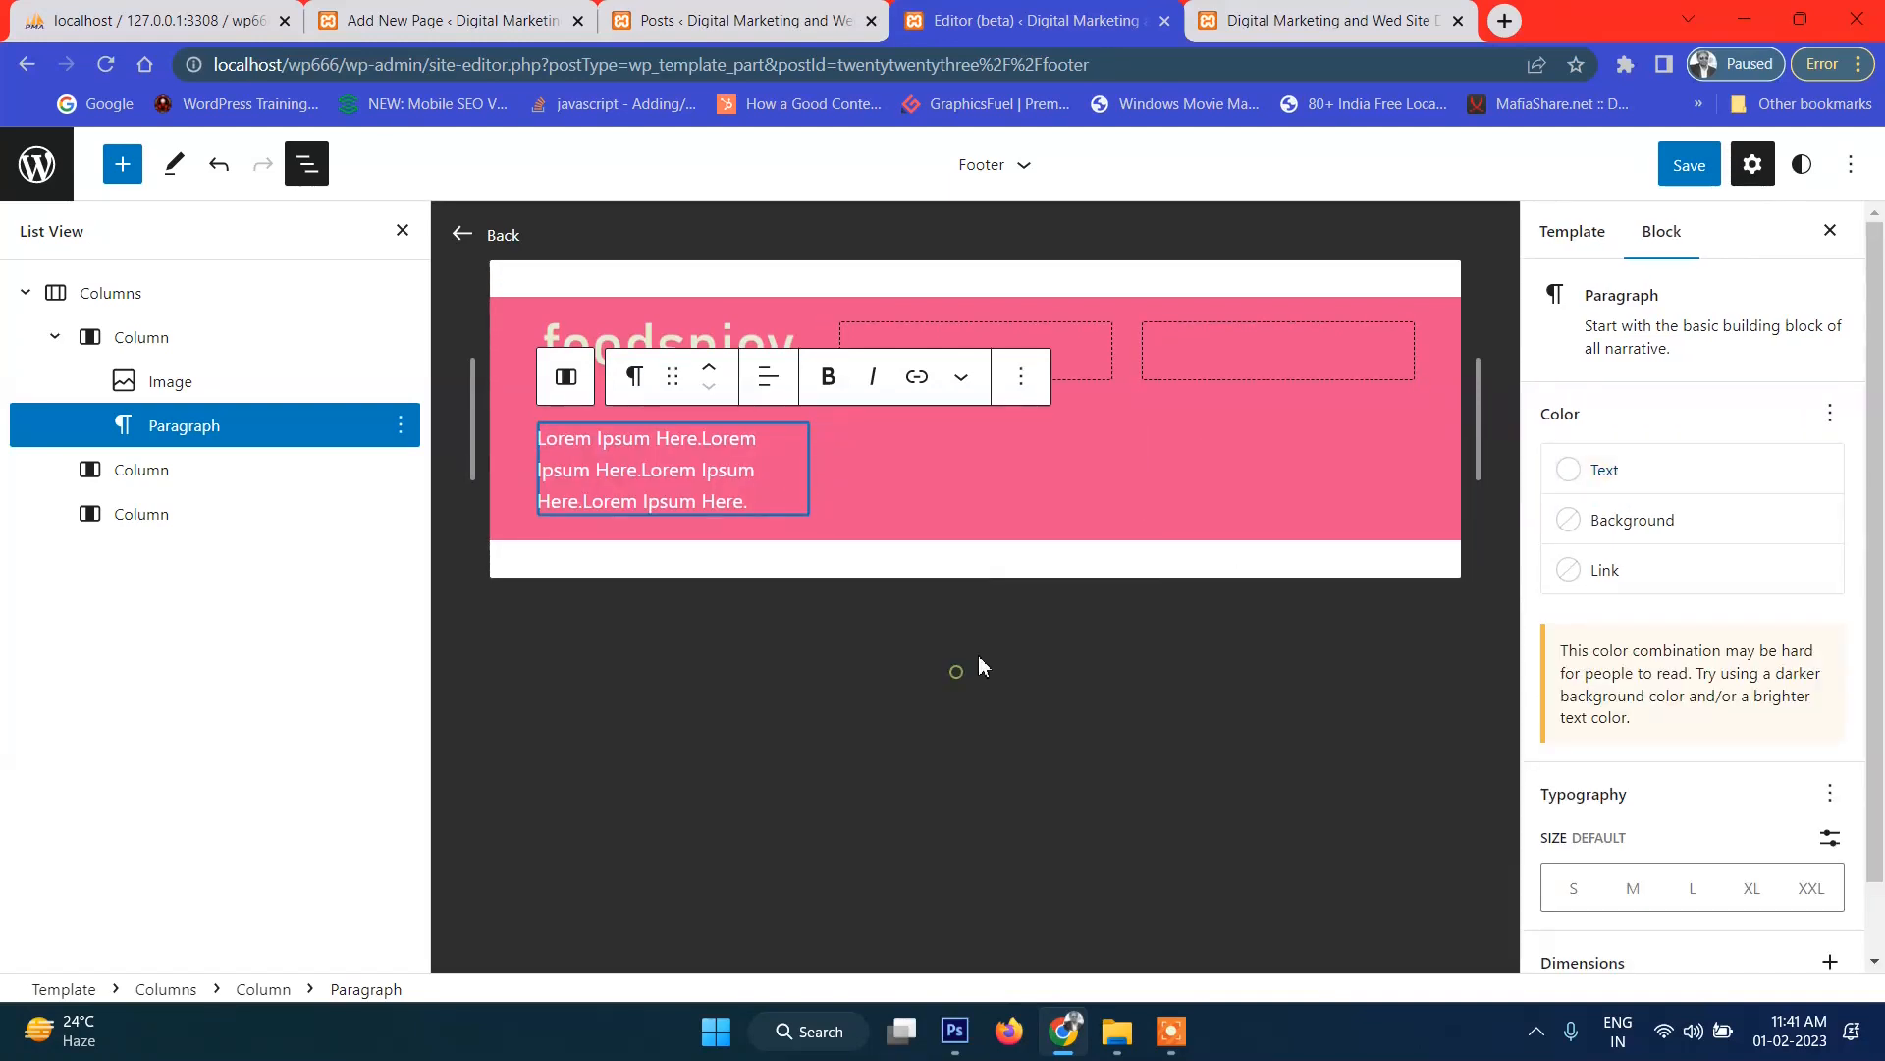
pyautogui.click(978, 656)
# Select the second footer column, then view the Photoshop footer design.
pyautogui.click(969, 361)
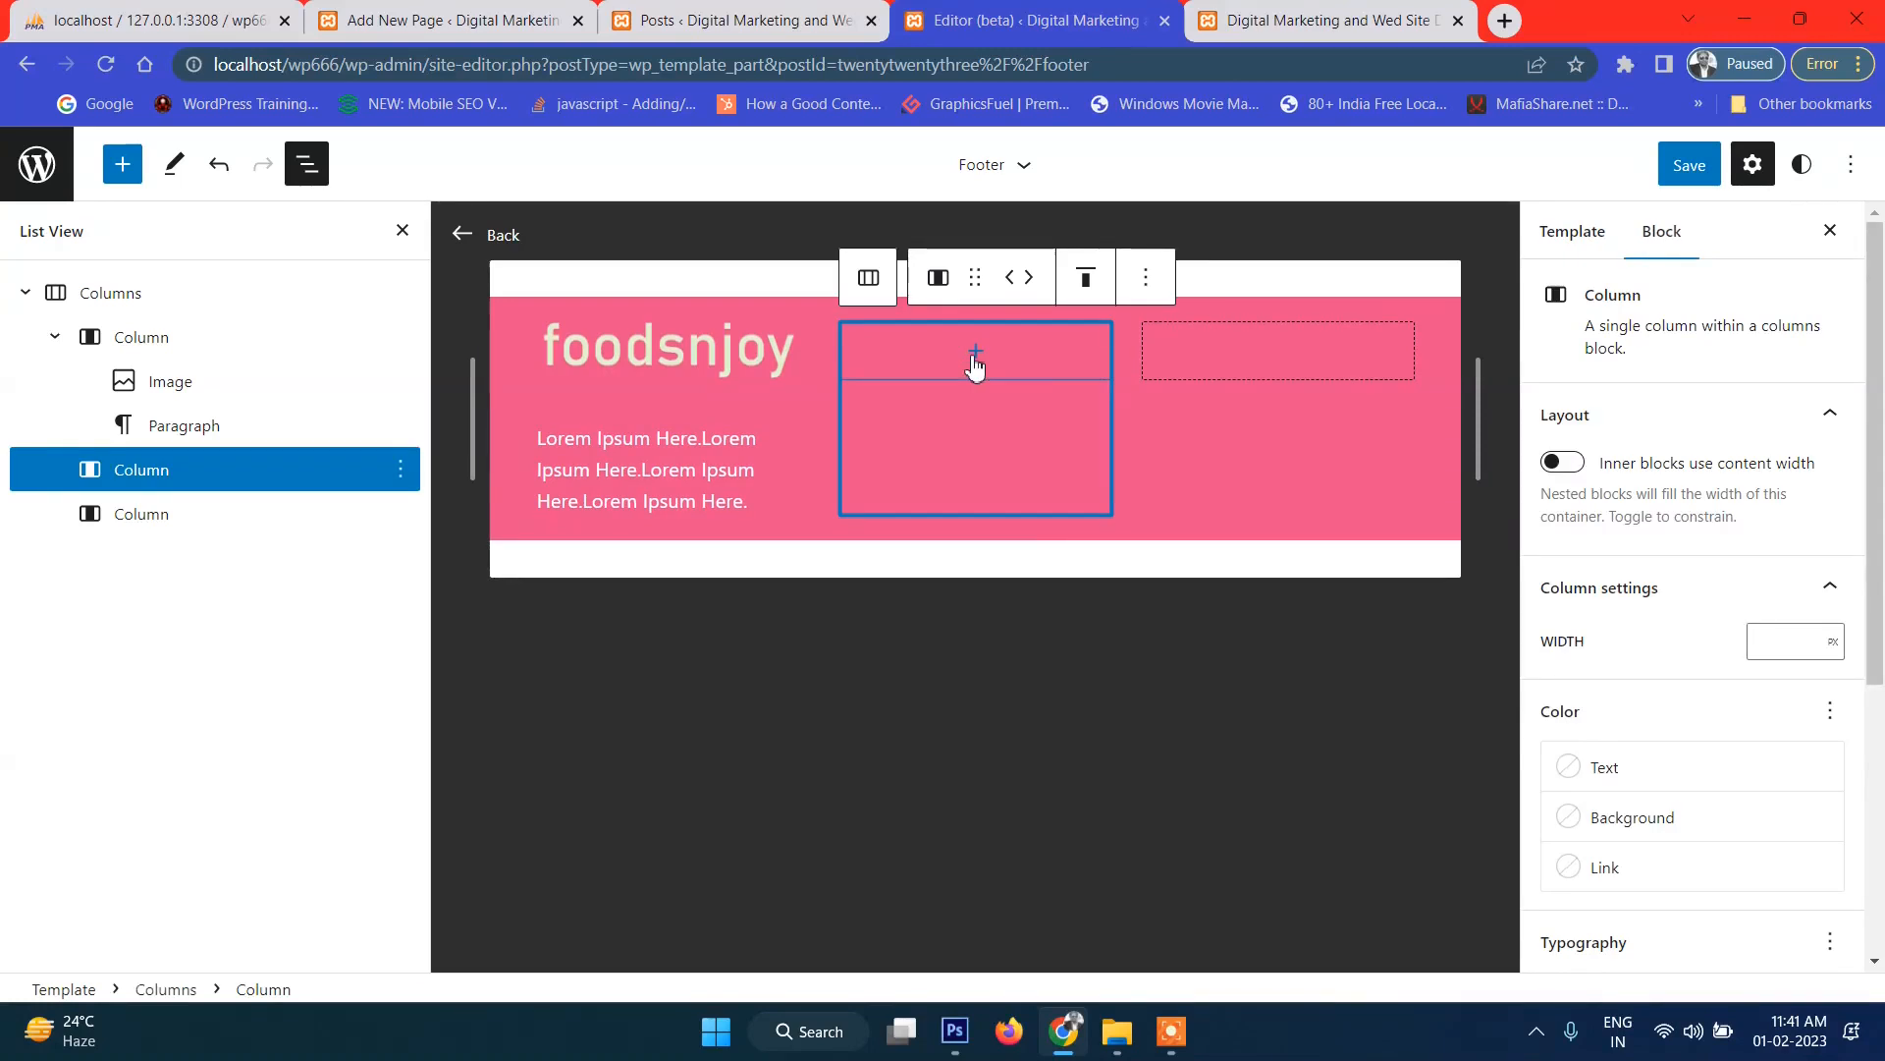
pyautogui.click(959, 1047)
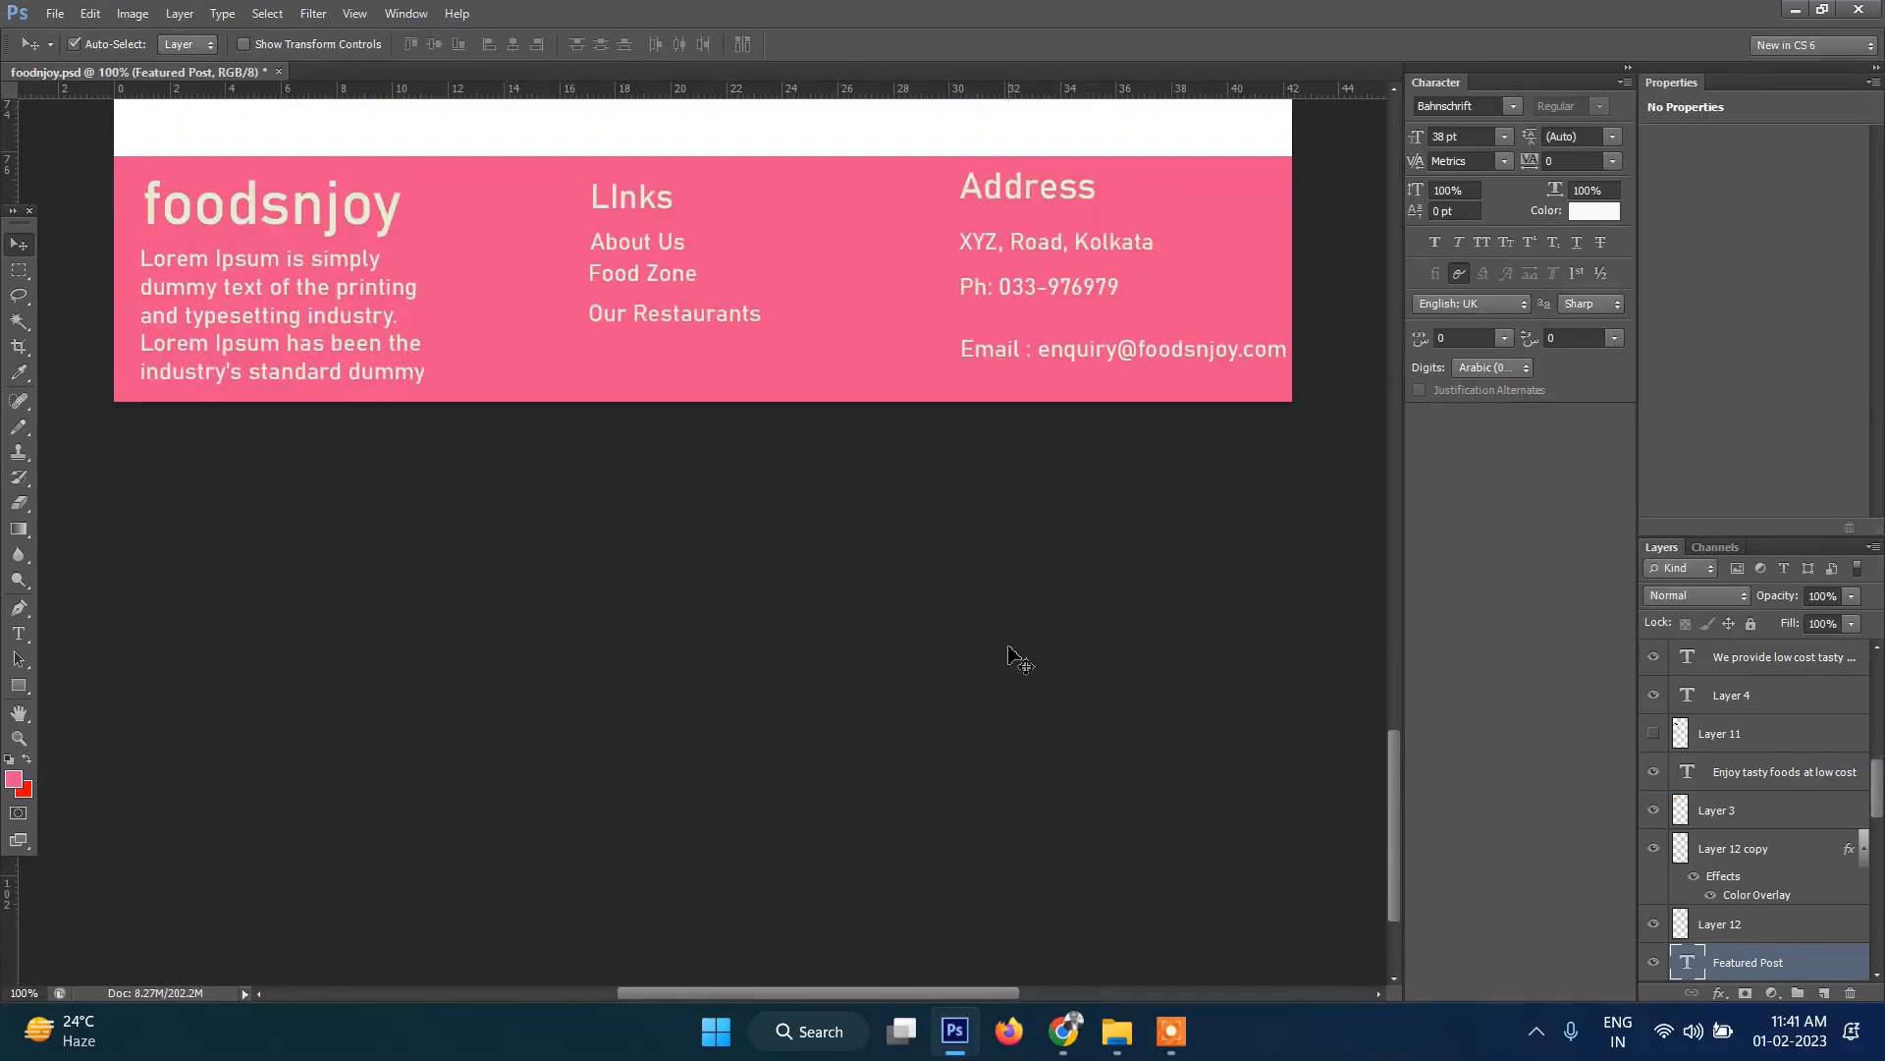
pyautogui.scroll(1, 754, 273)
# In the middle column, add a 'Links:' paragraph with a 'Services' entry under 'About us'.
pyautogui.click(1060, 1033)
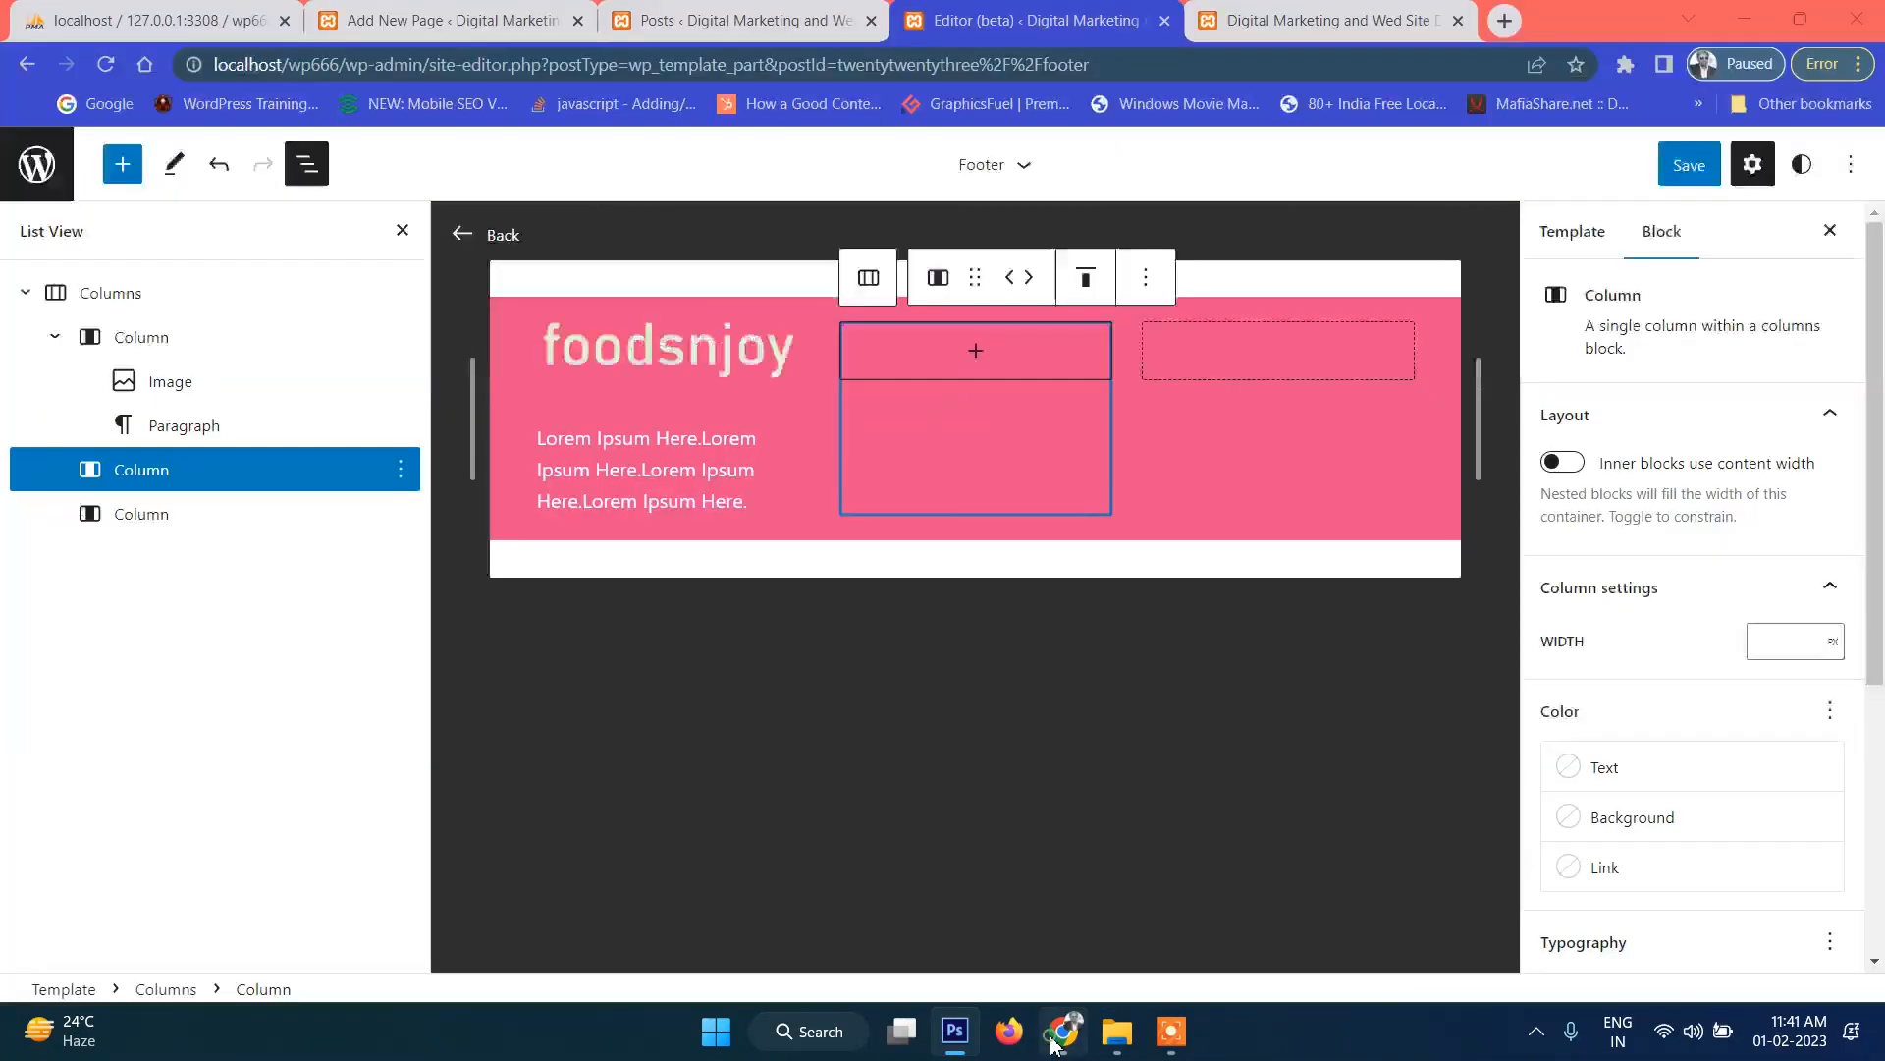
pyautogui.click(972, 355)
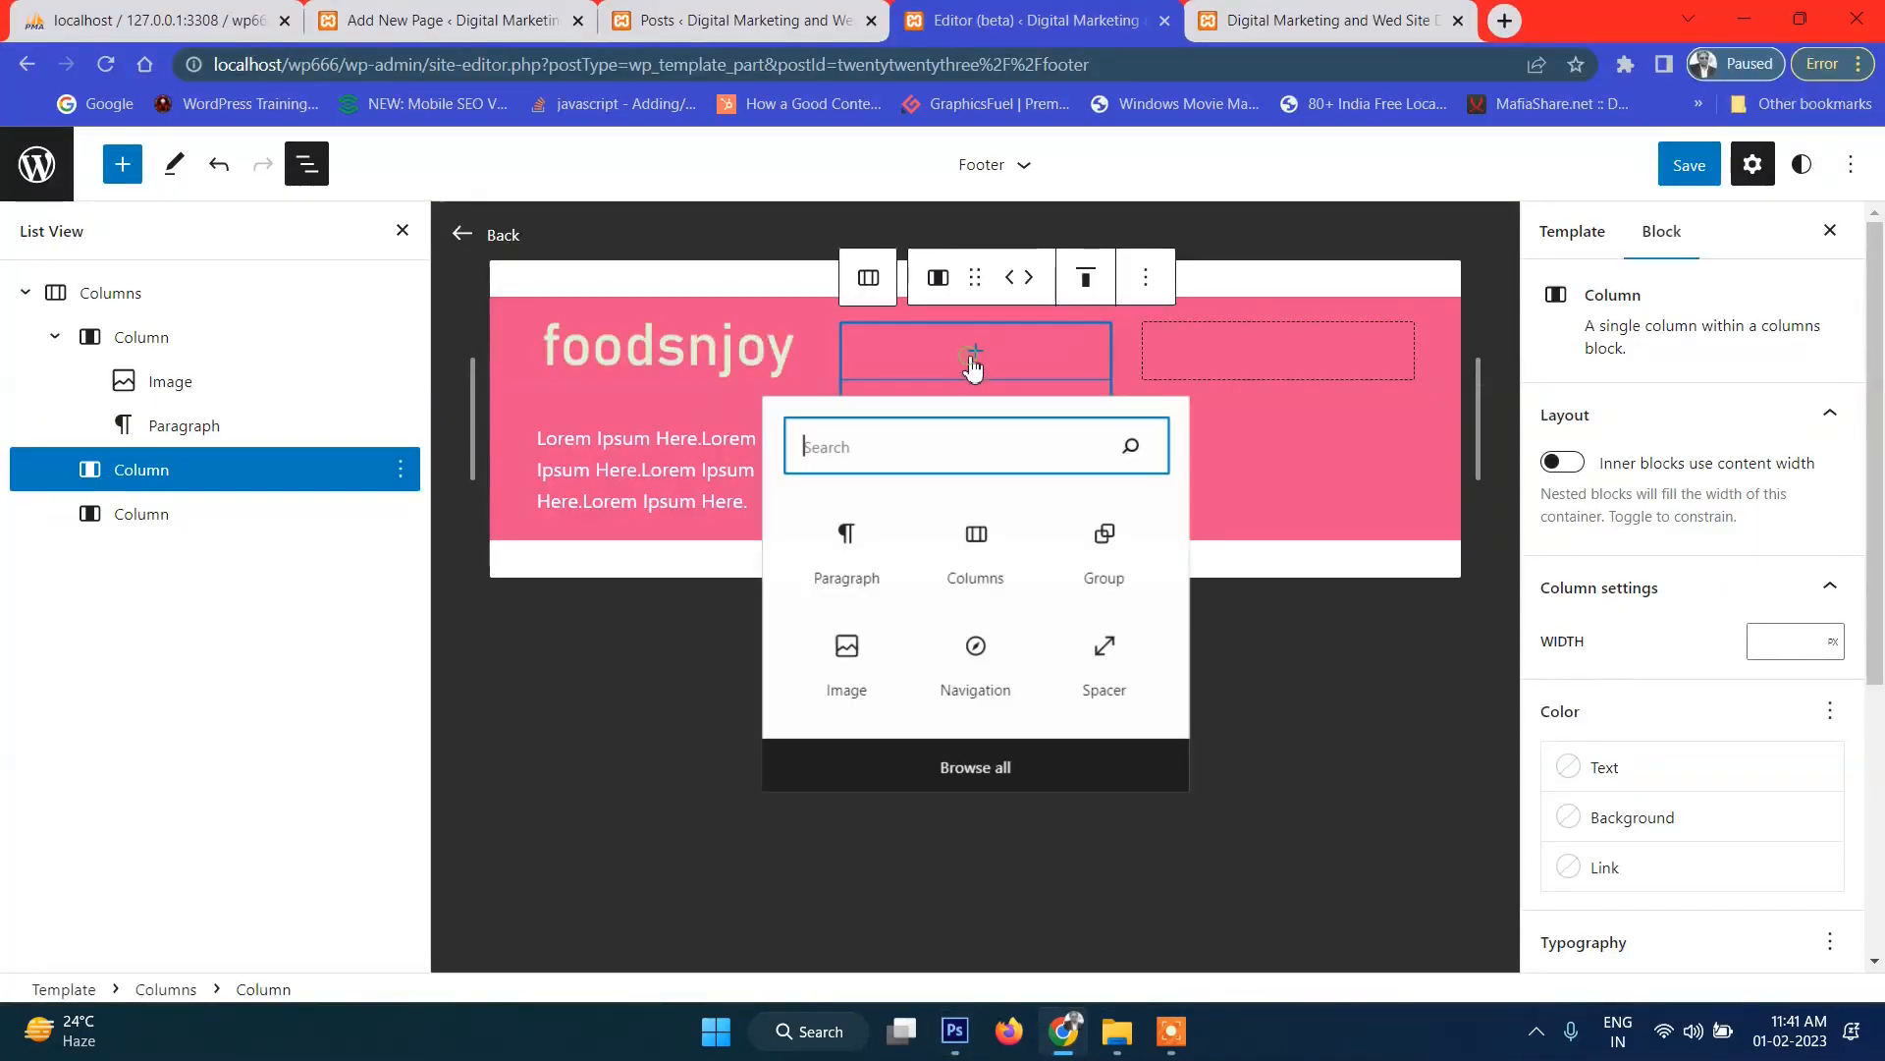
pyautogui.click(909, 548)
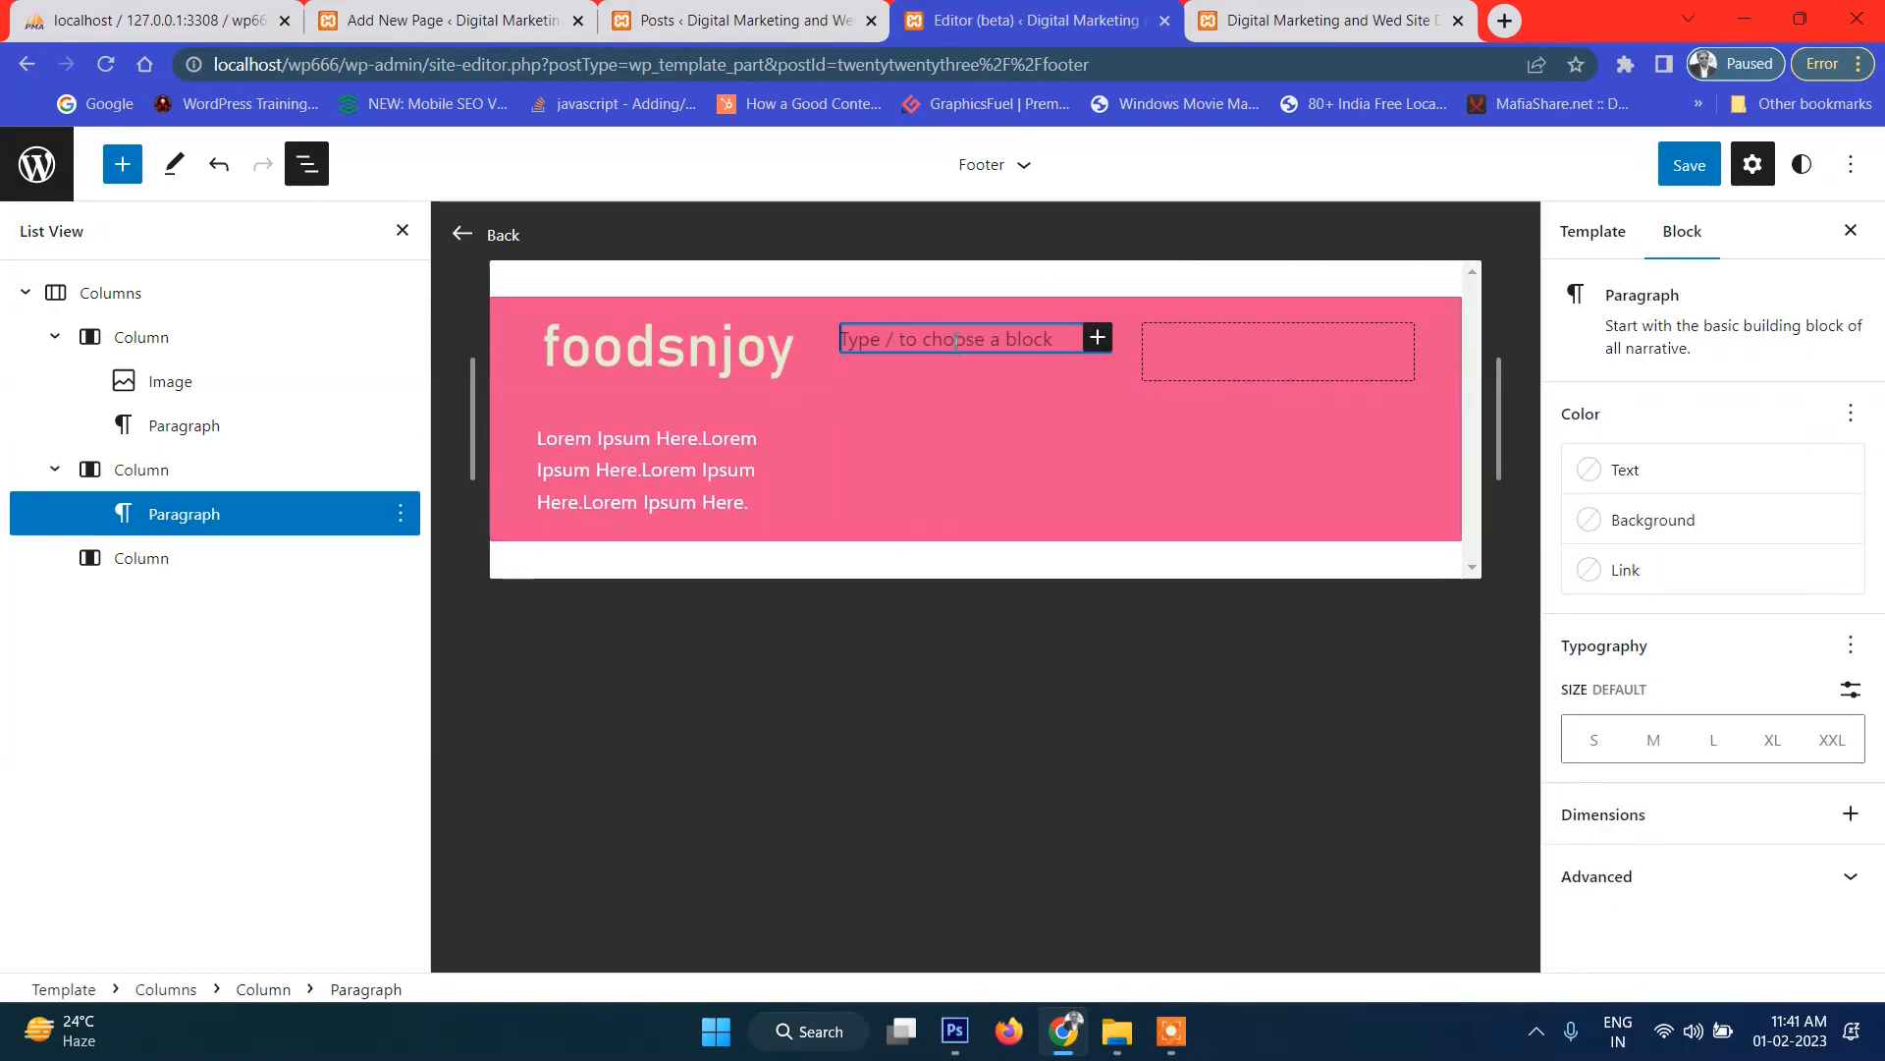
pyautogui.write('Lin')
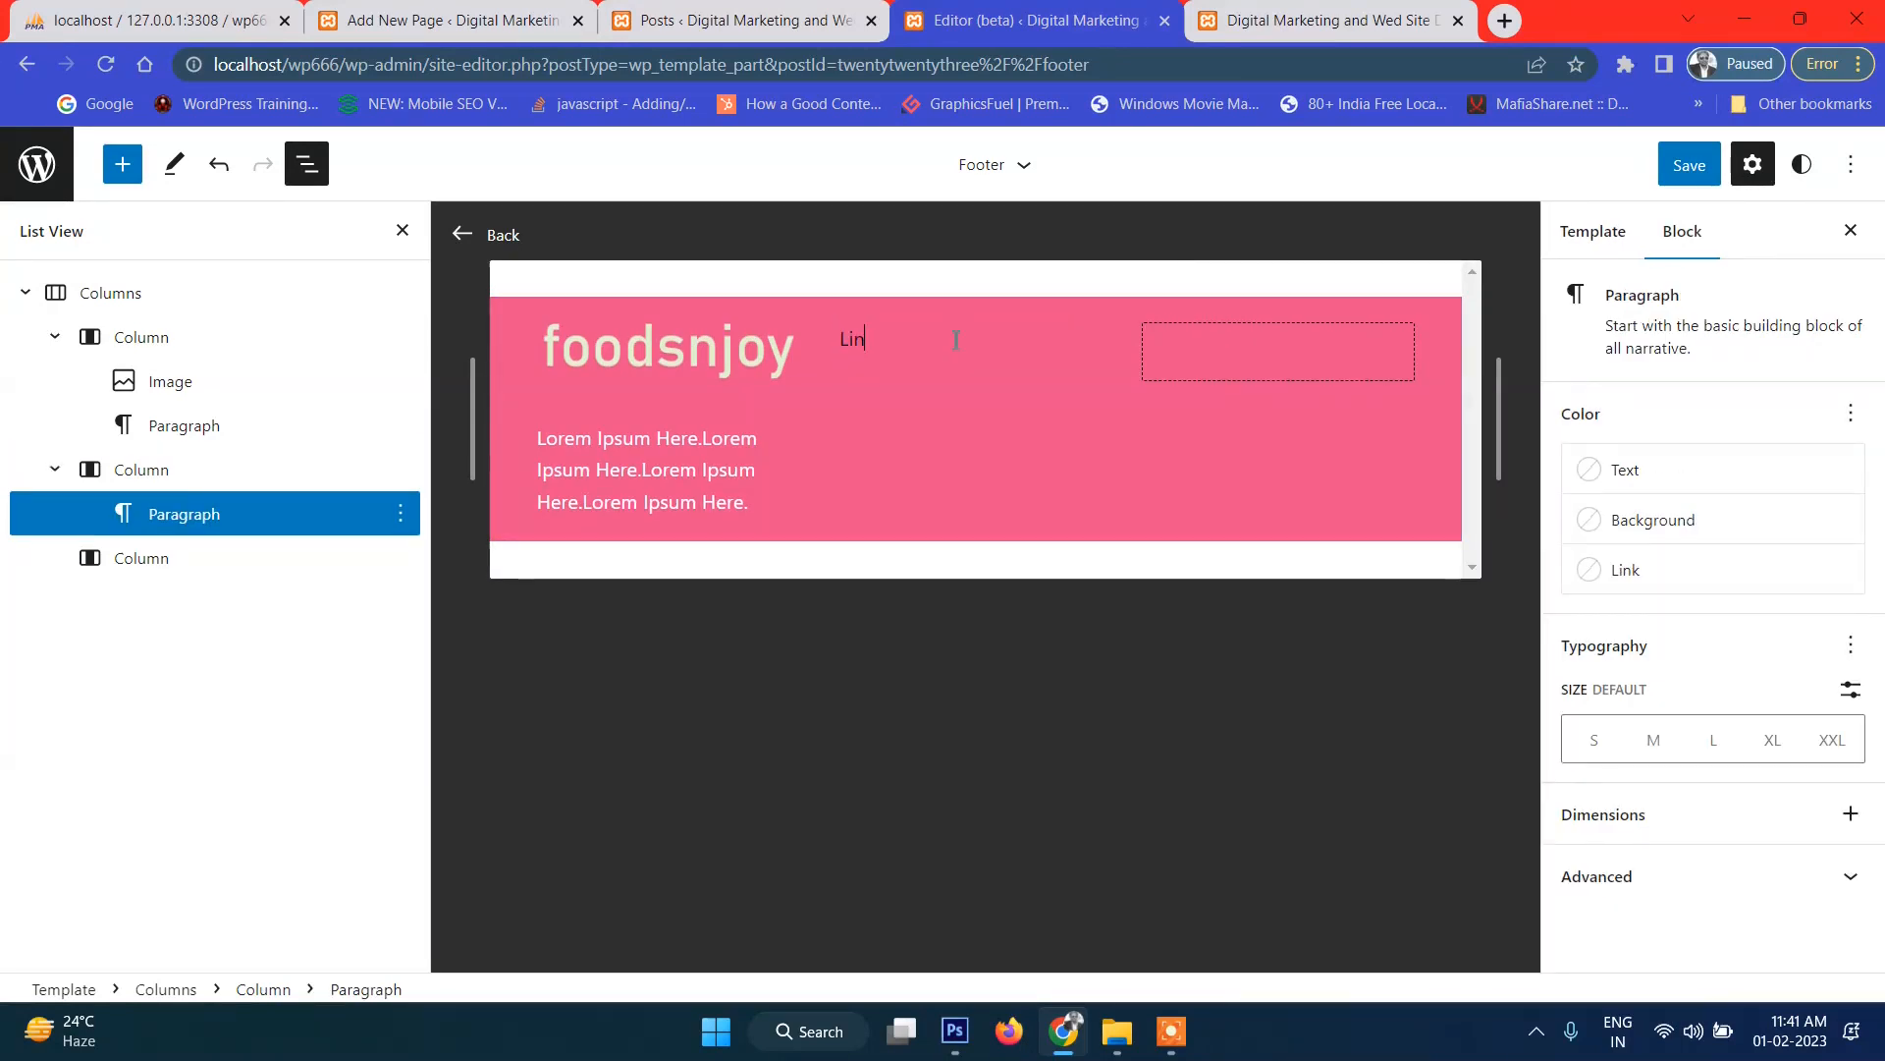
pyautogui.write('ks:')
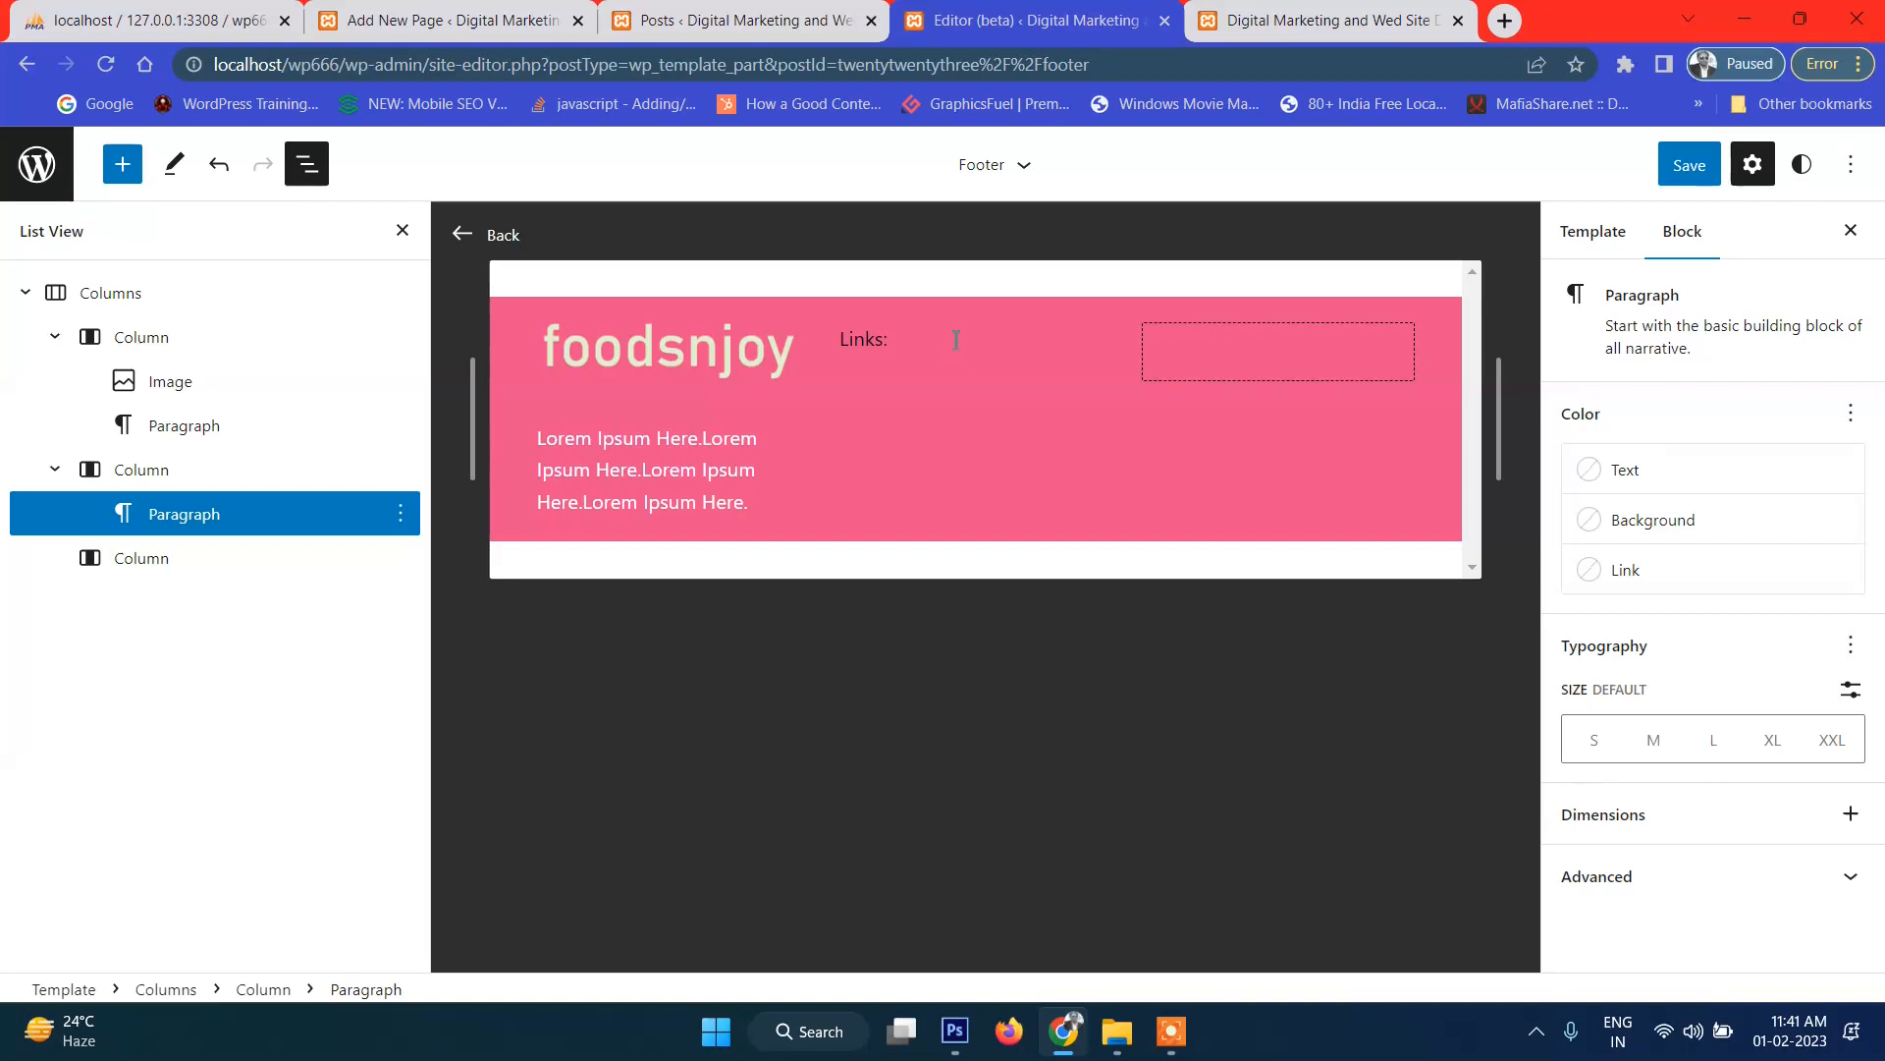
pyautogui.press('Return')
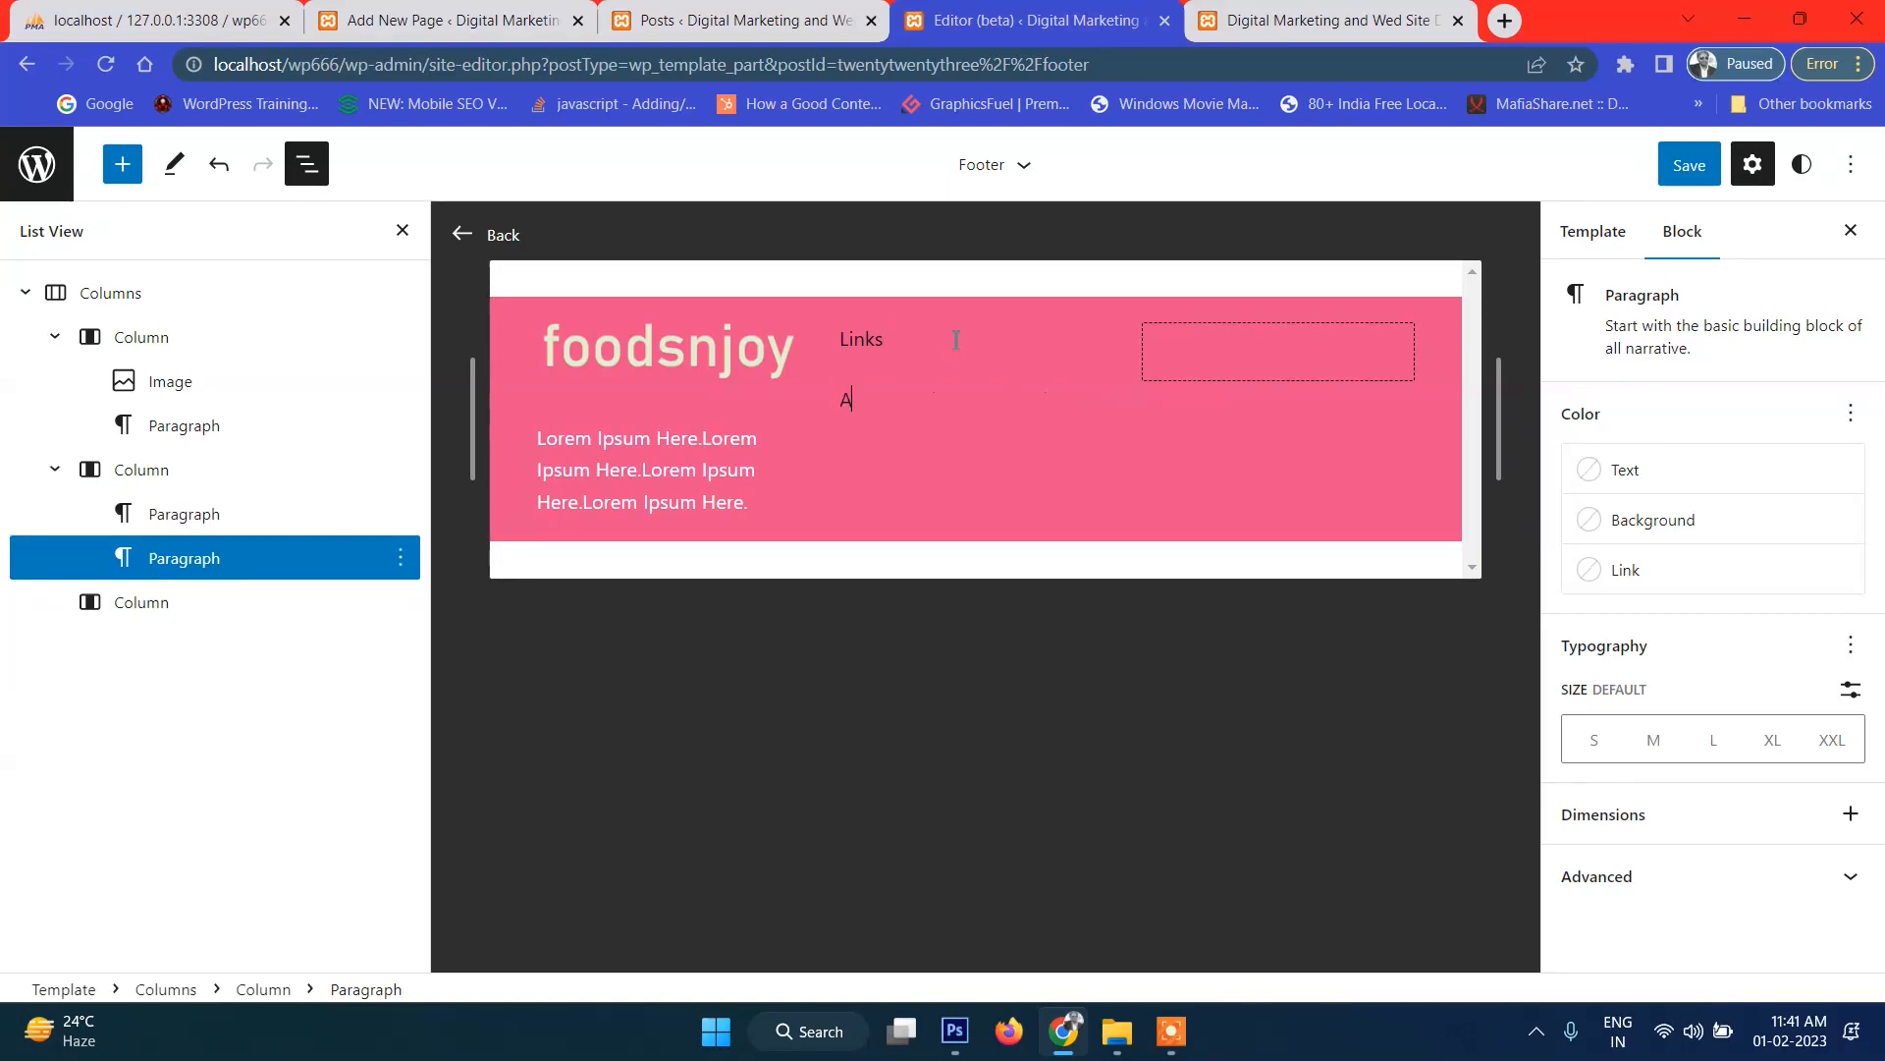
pyautogui.press('Return')
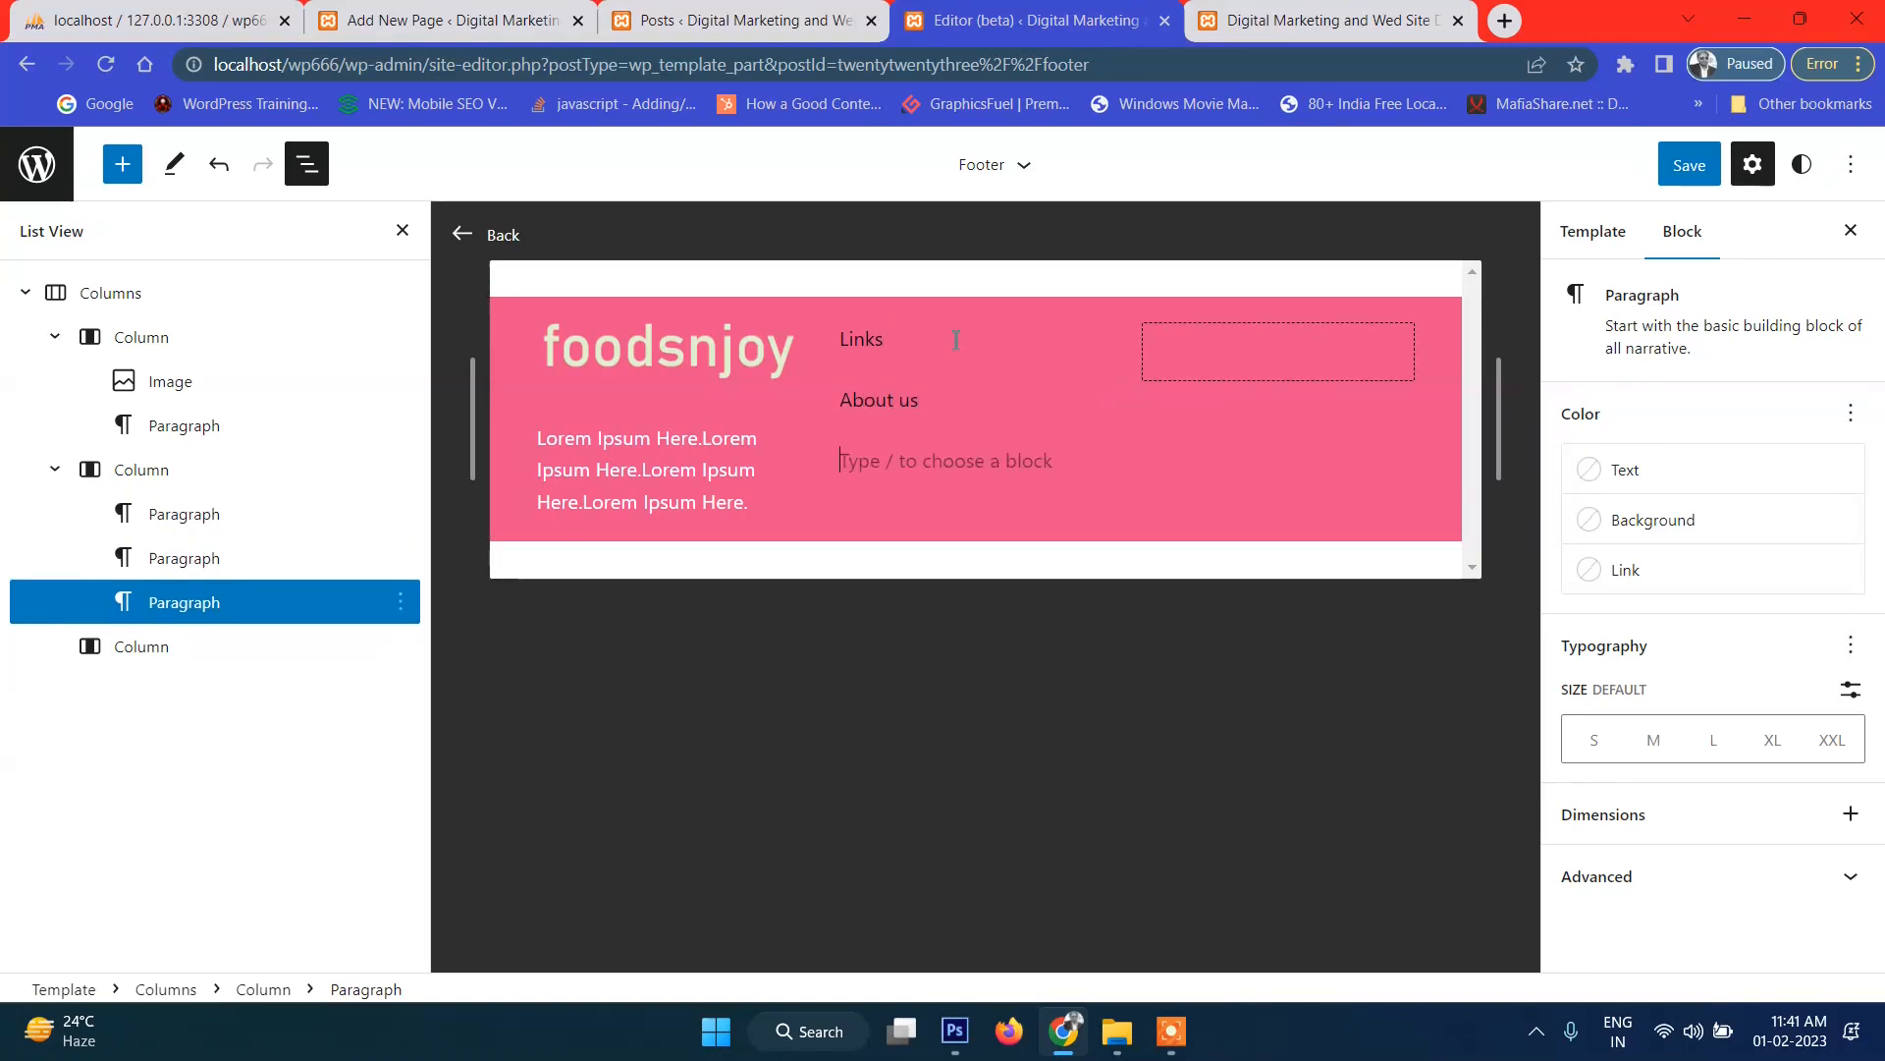
pyautogui.write('Services')
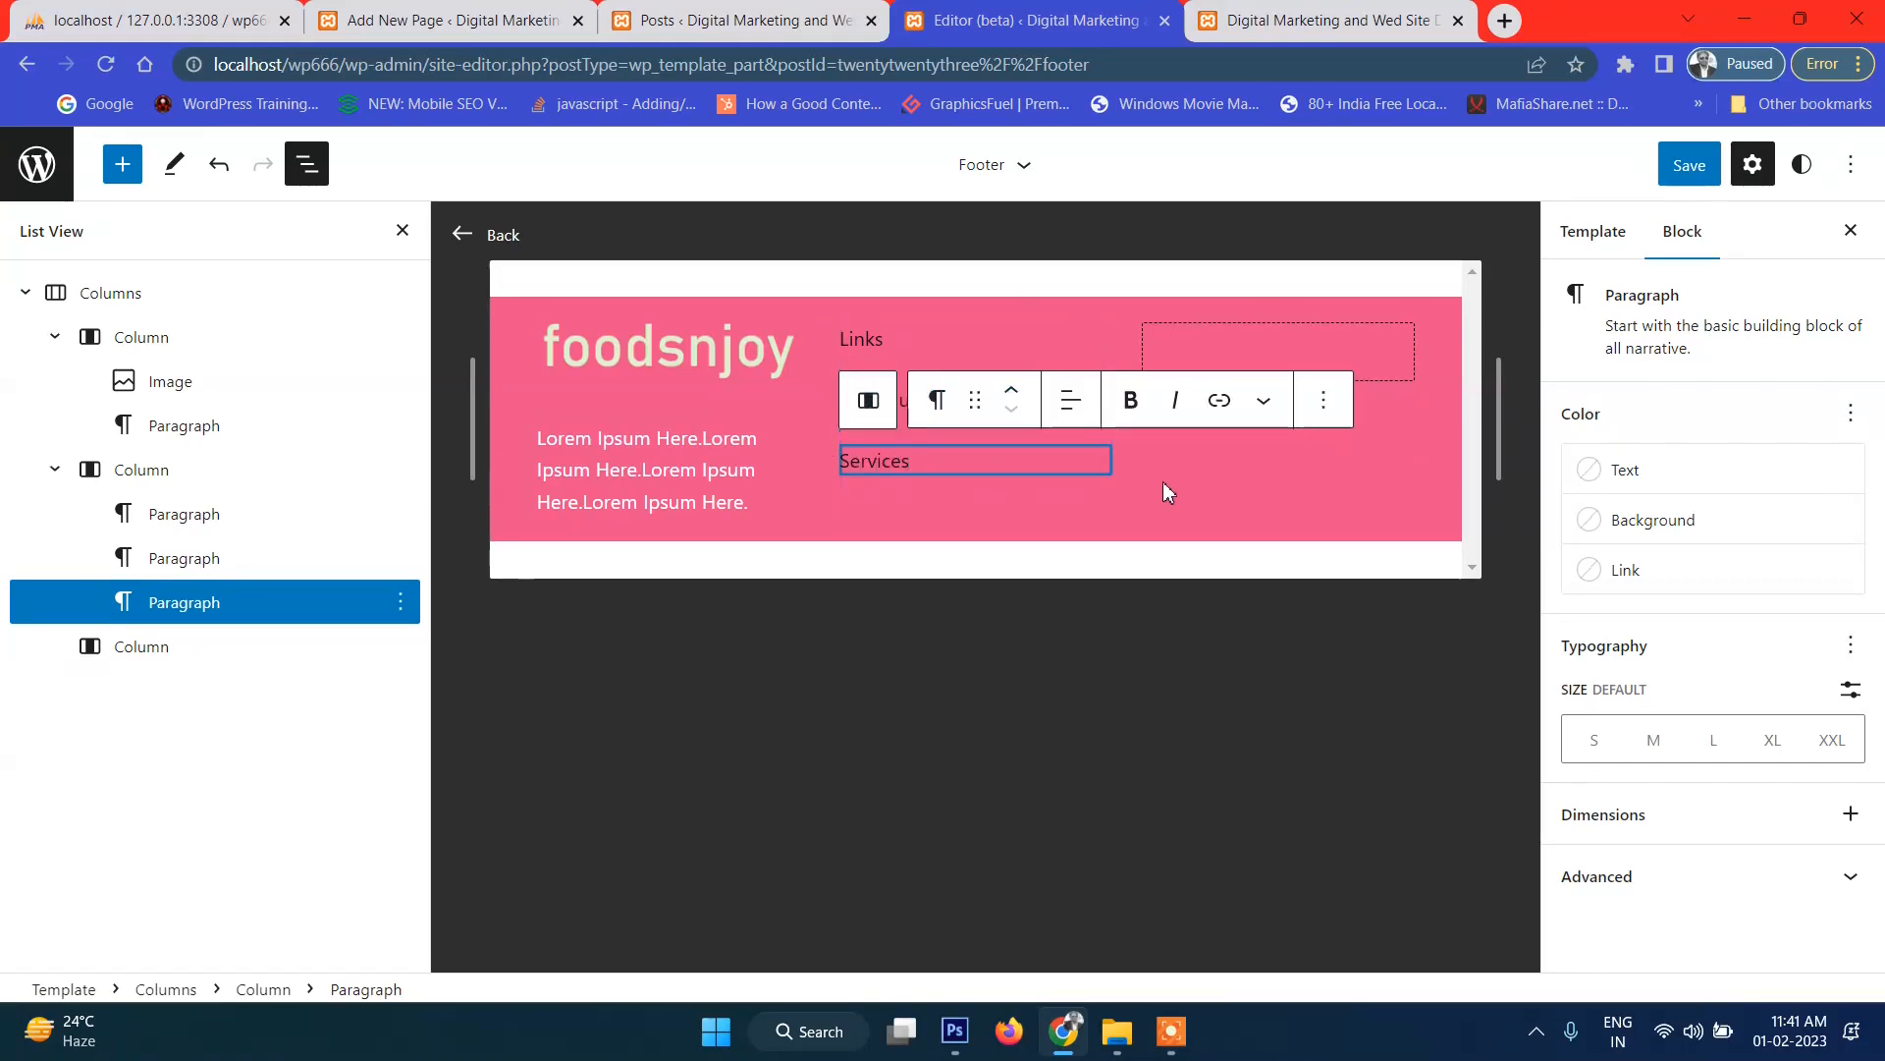
pyautogui.click(875, 334)
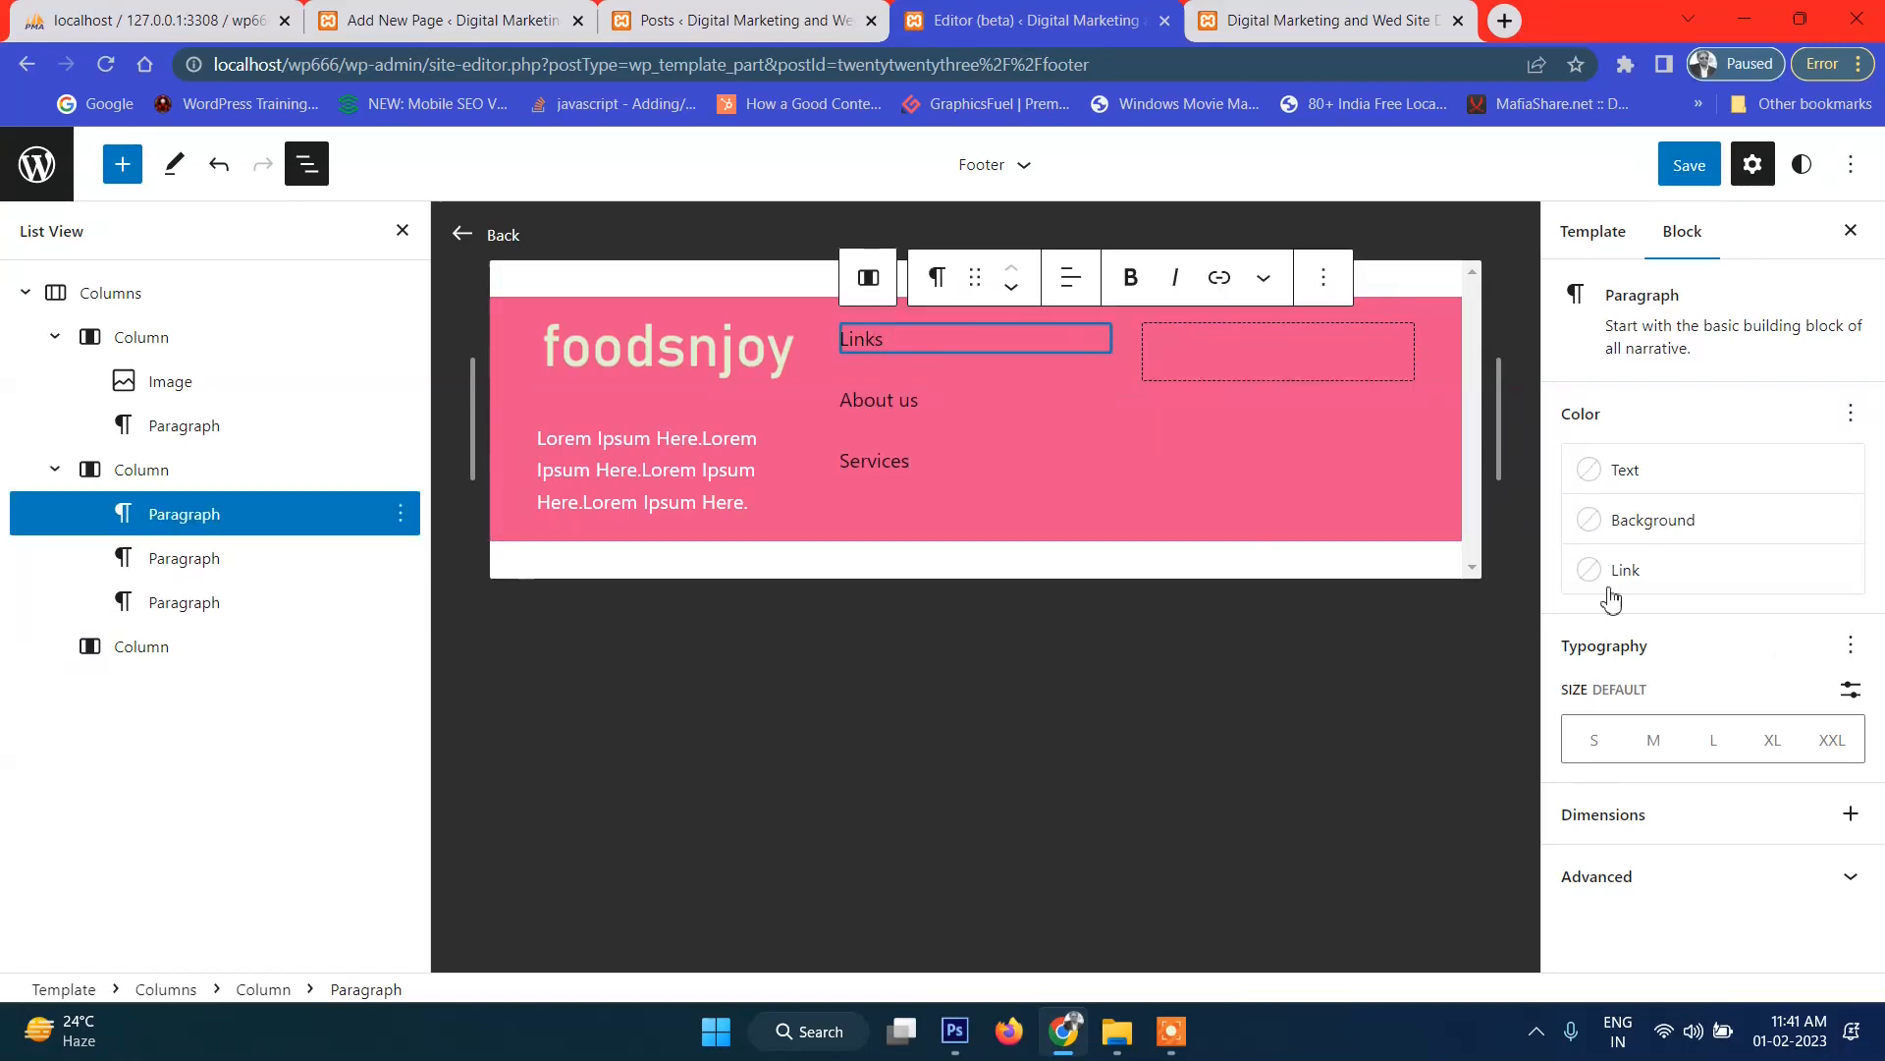
# Make the Links heading Tertiary off-white, bold and large size.
pyautogui.click(1618, 469)
pyautogui.click(1434, 616)
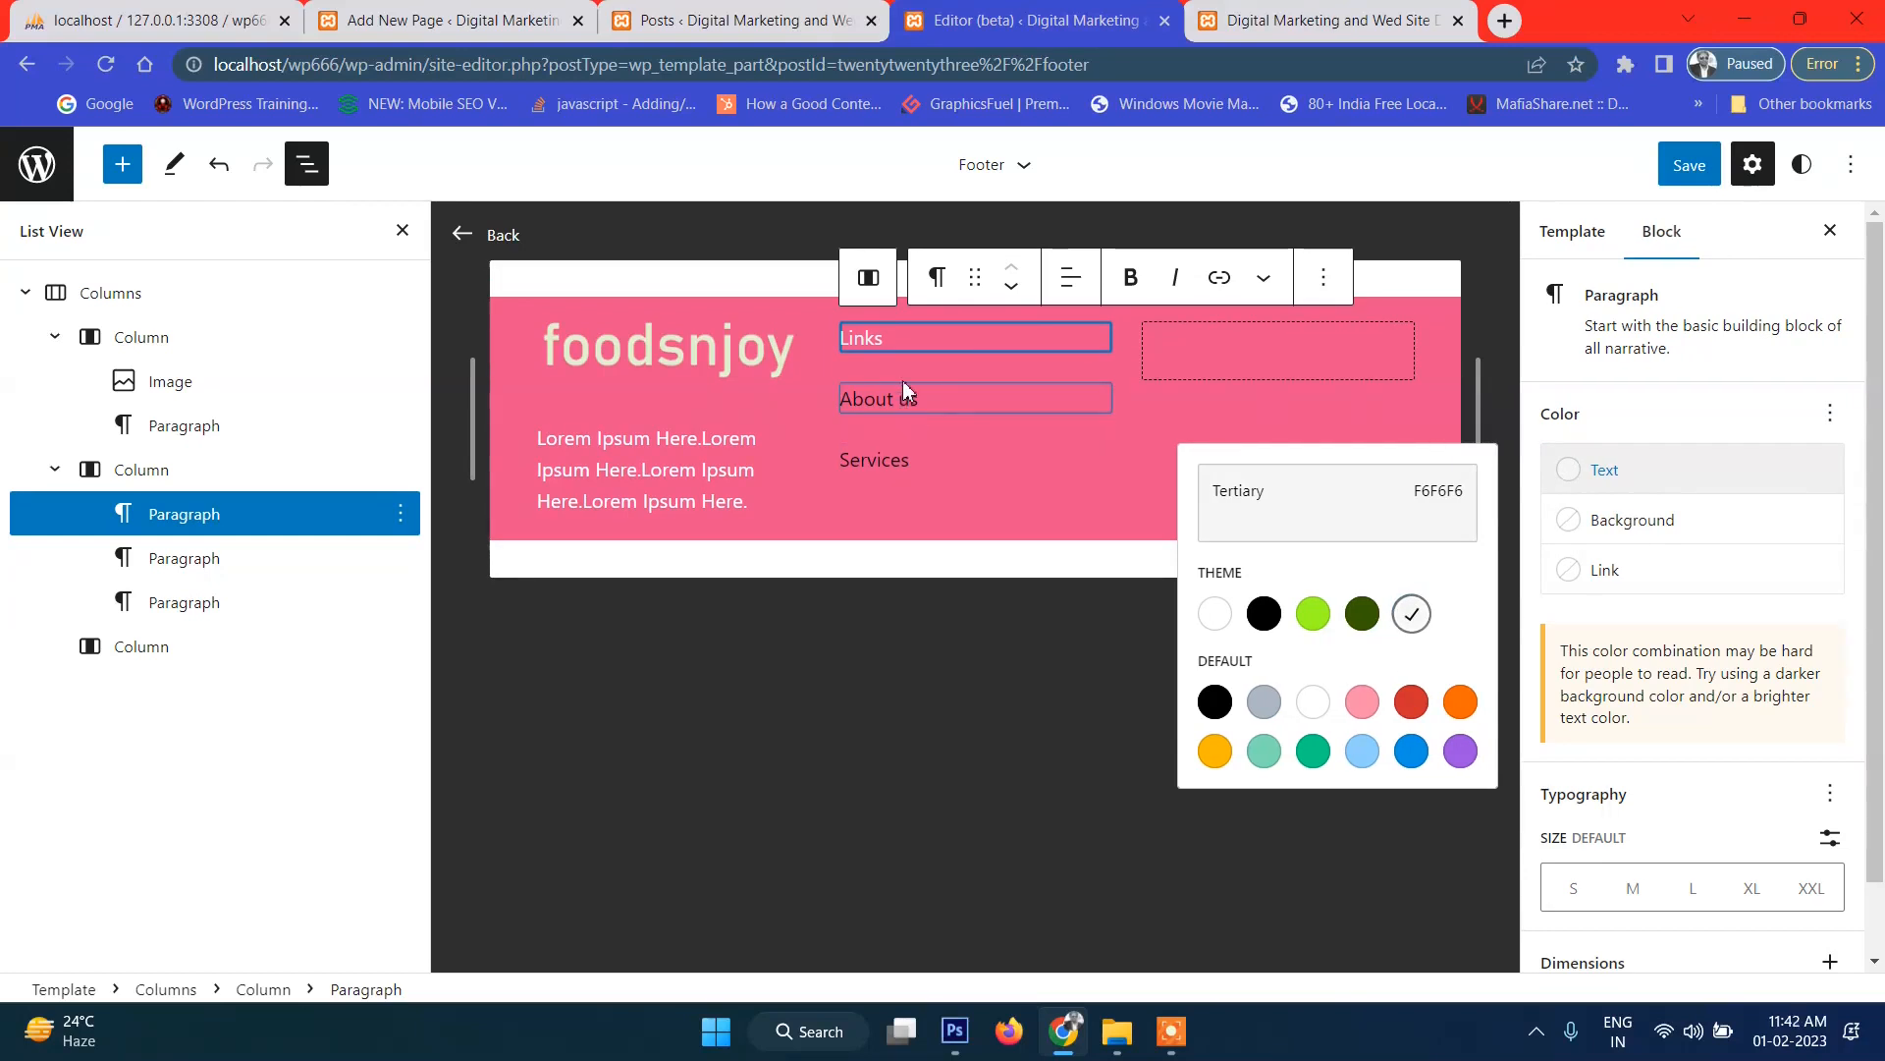
pyautogui.click(1125, 275)
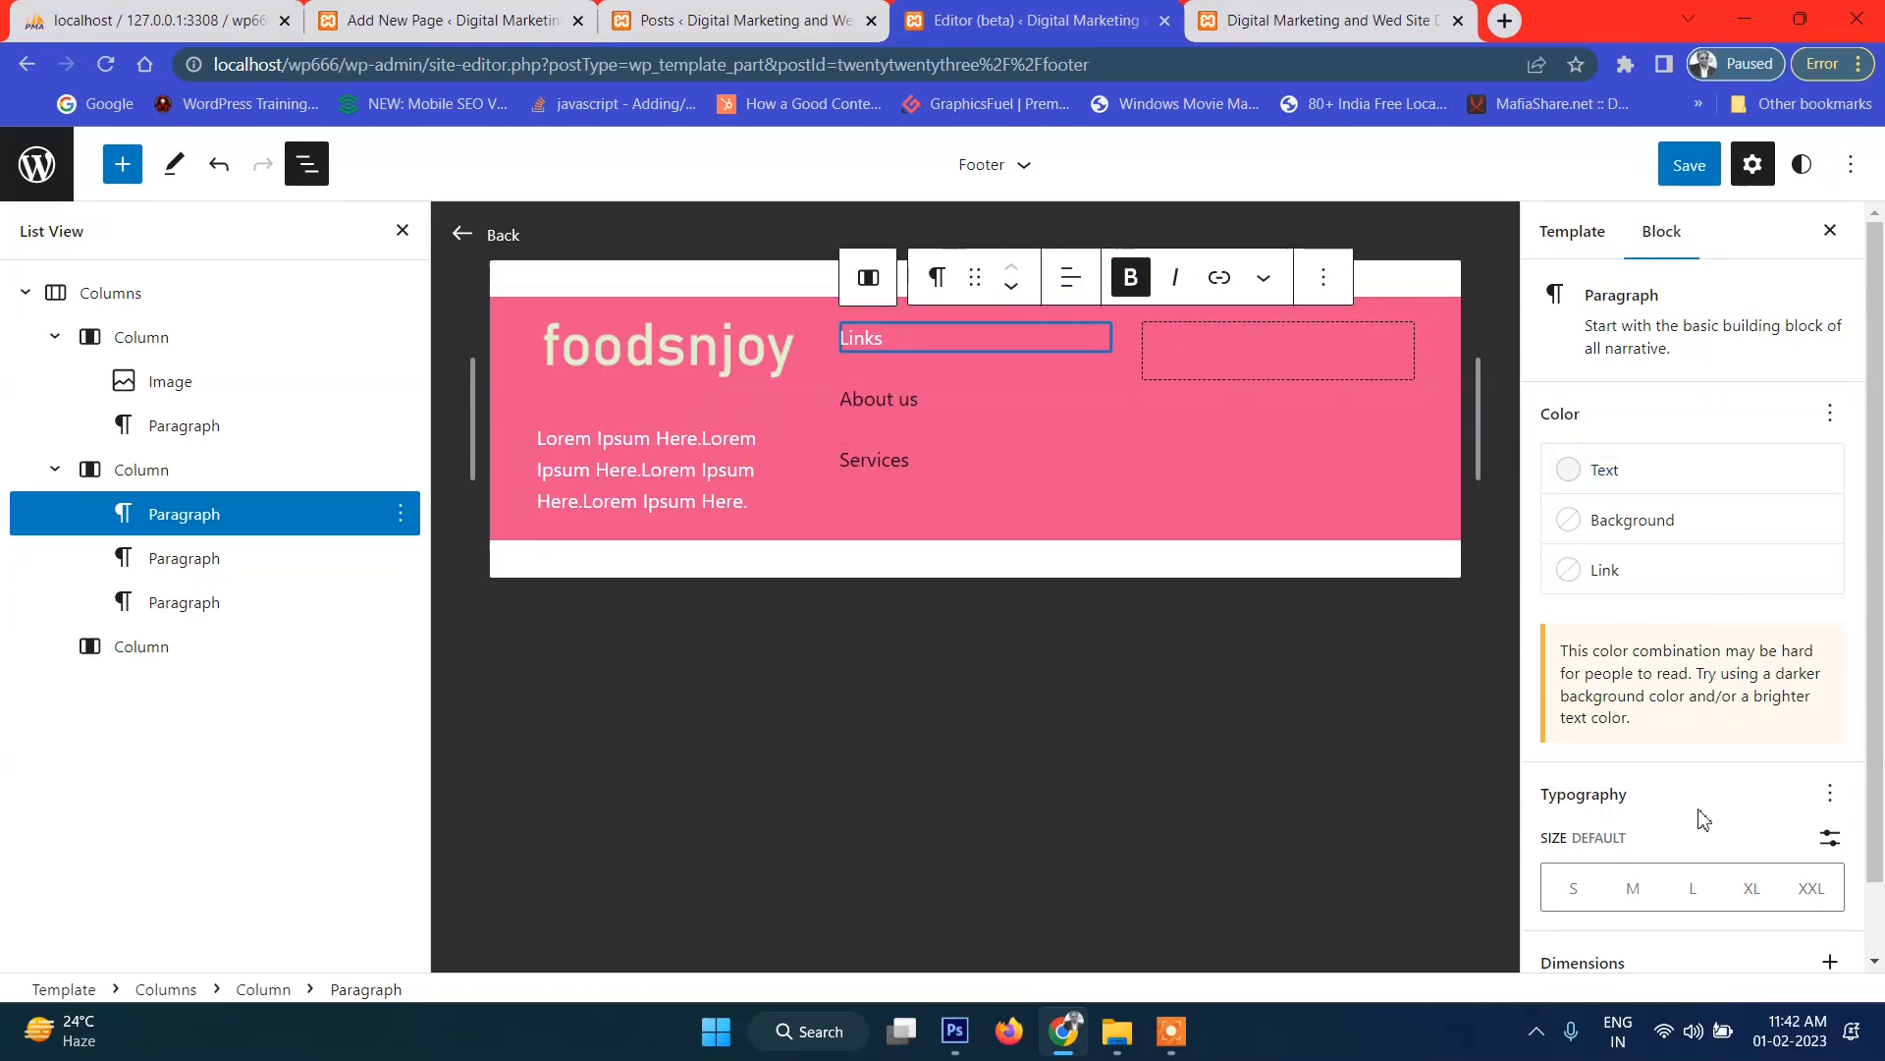
pyautogui.click(1687, 890)
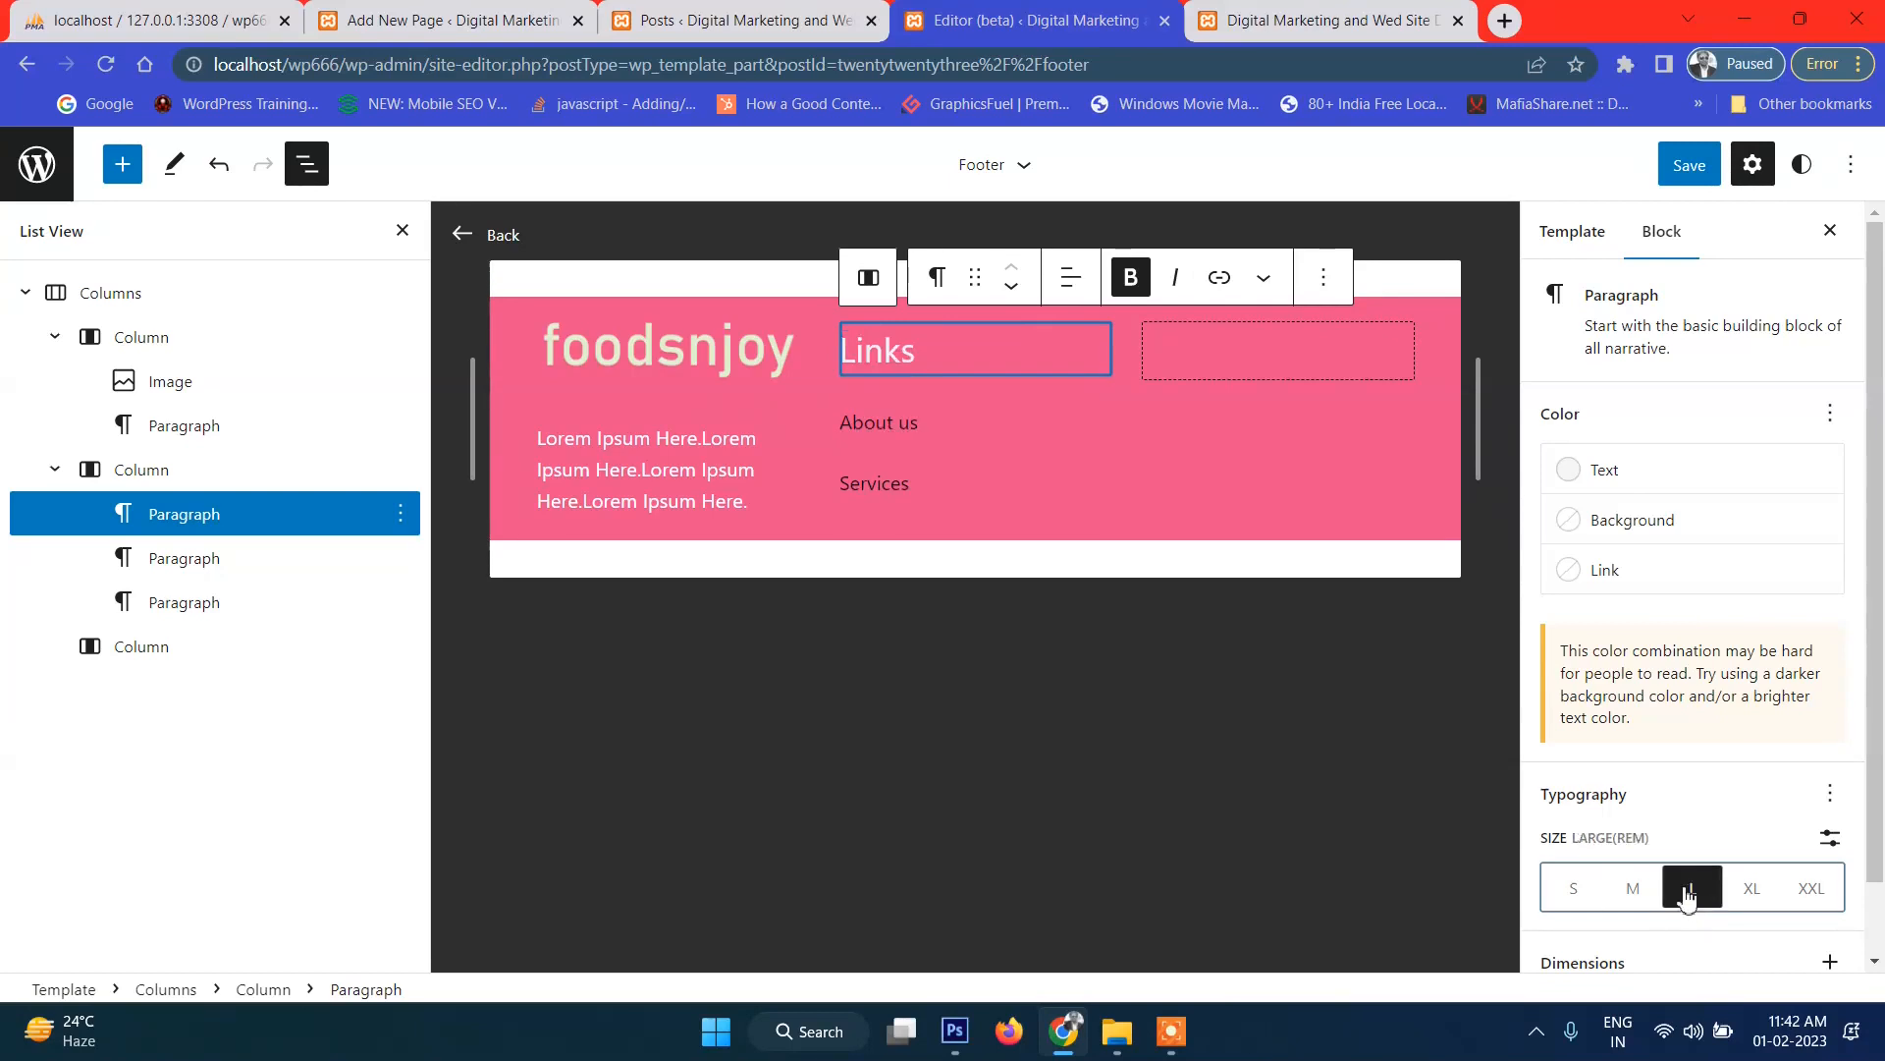
# Set the About us and Services text colour to white.
pyautogui.click(884, 424)
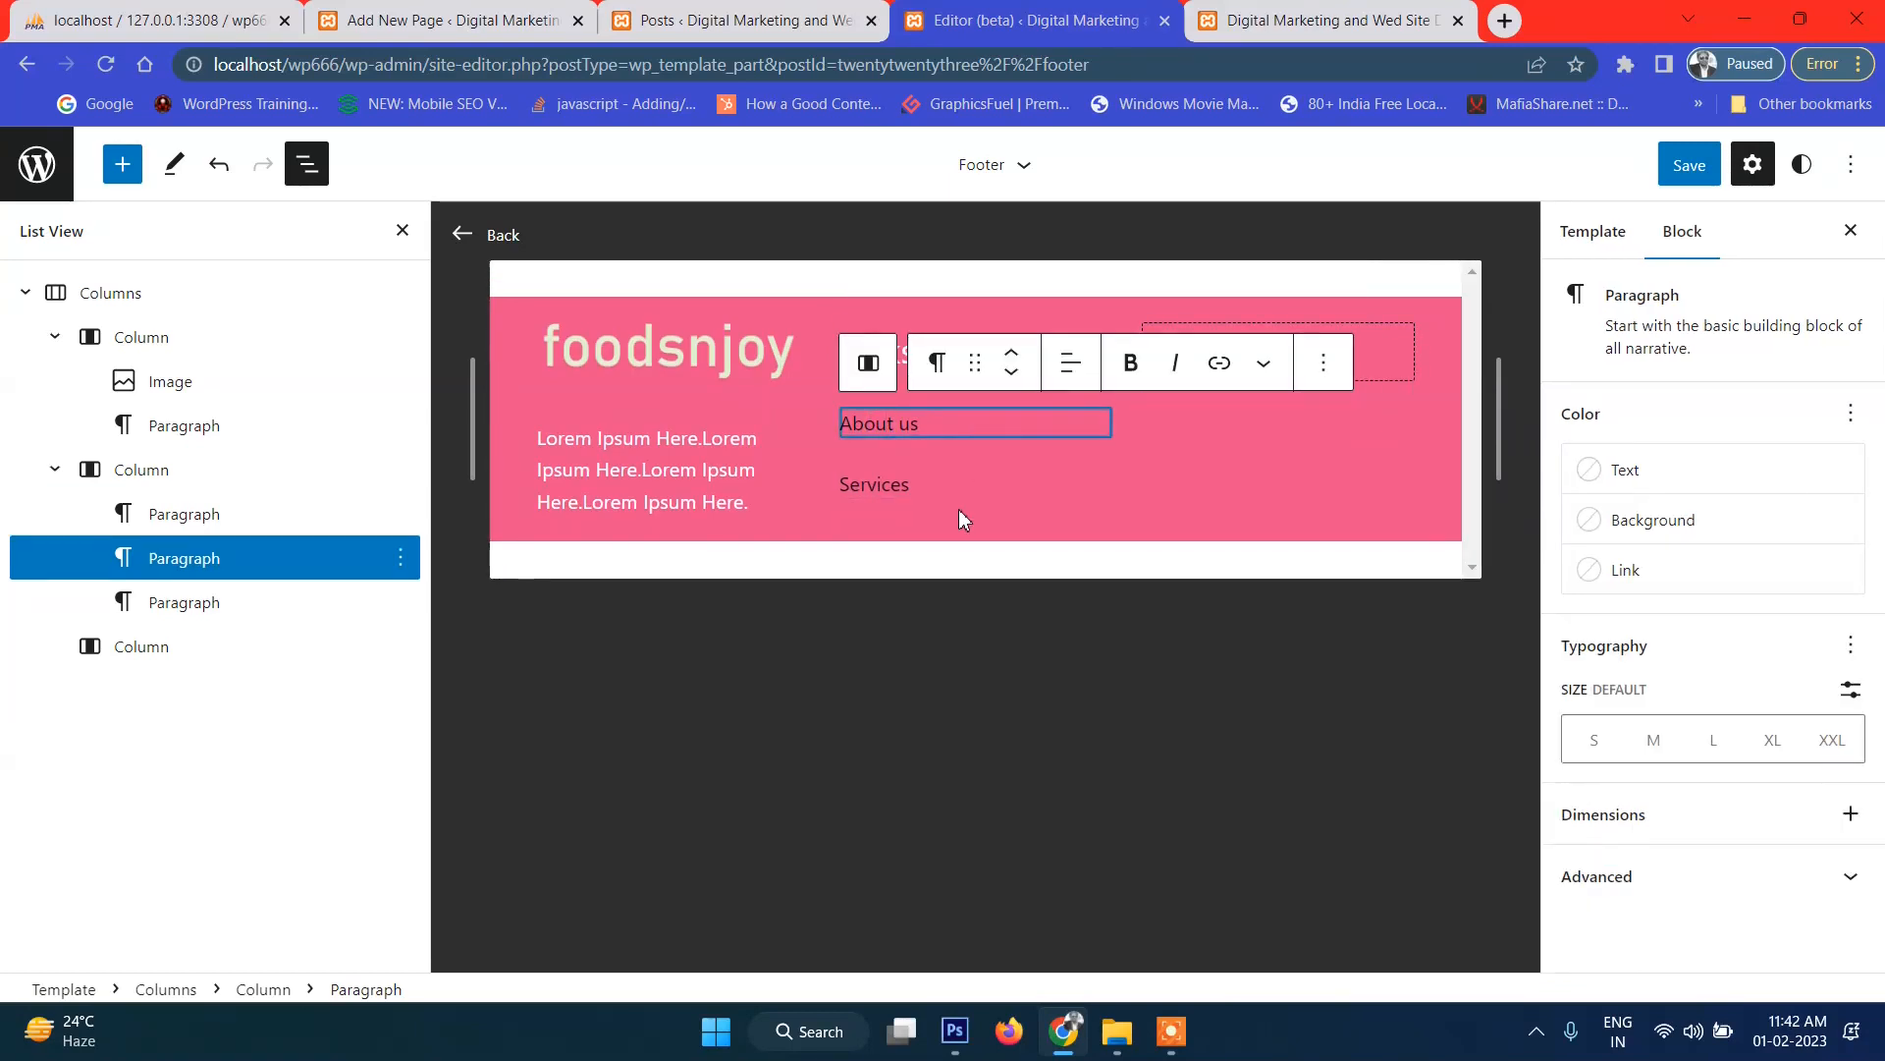
pyautogui.click(1603, 470)
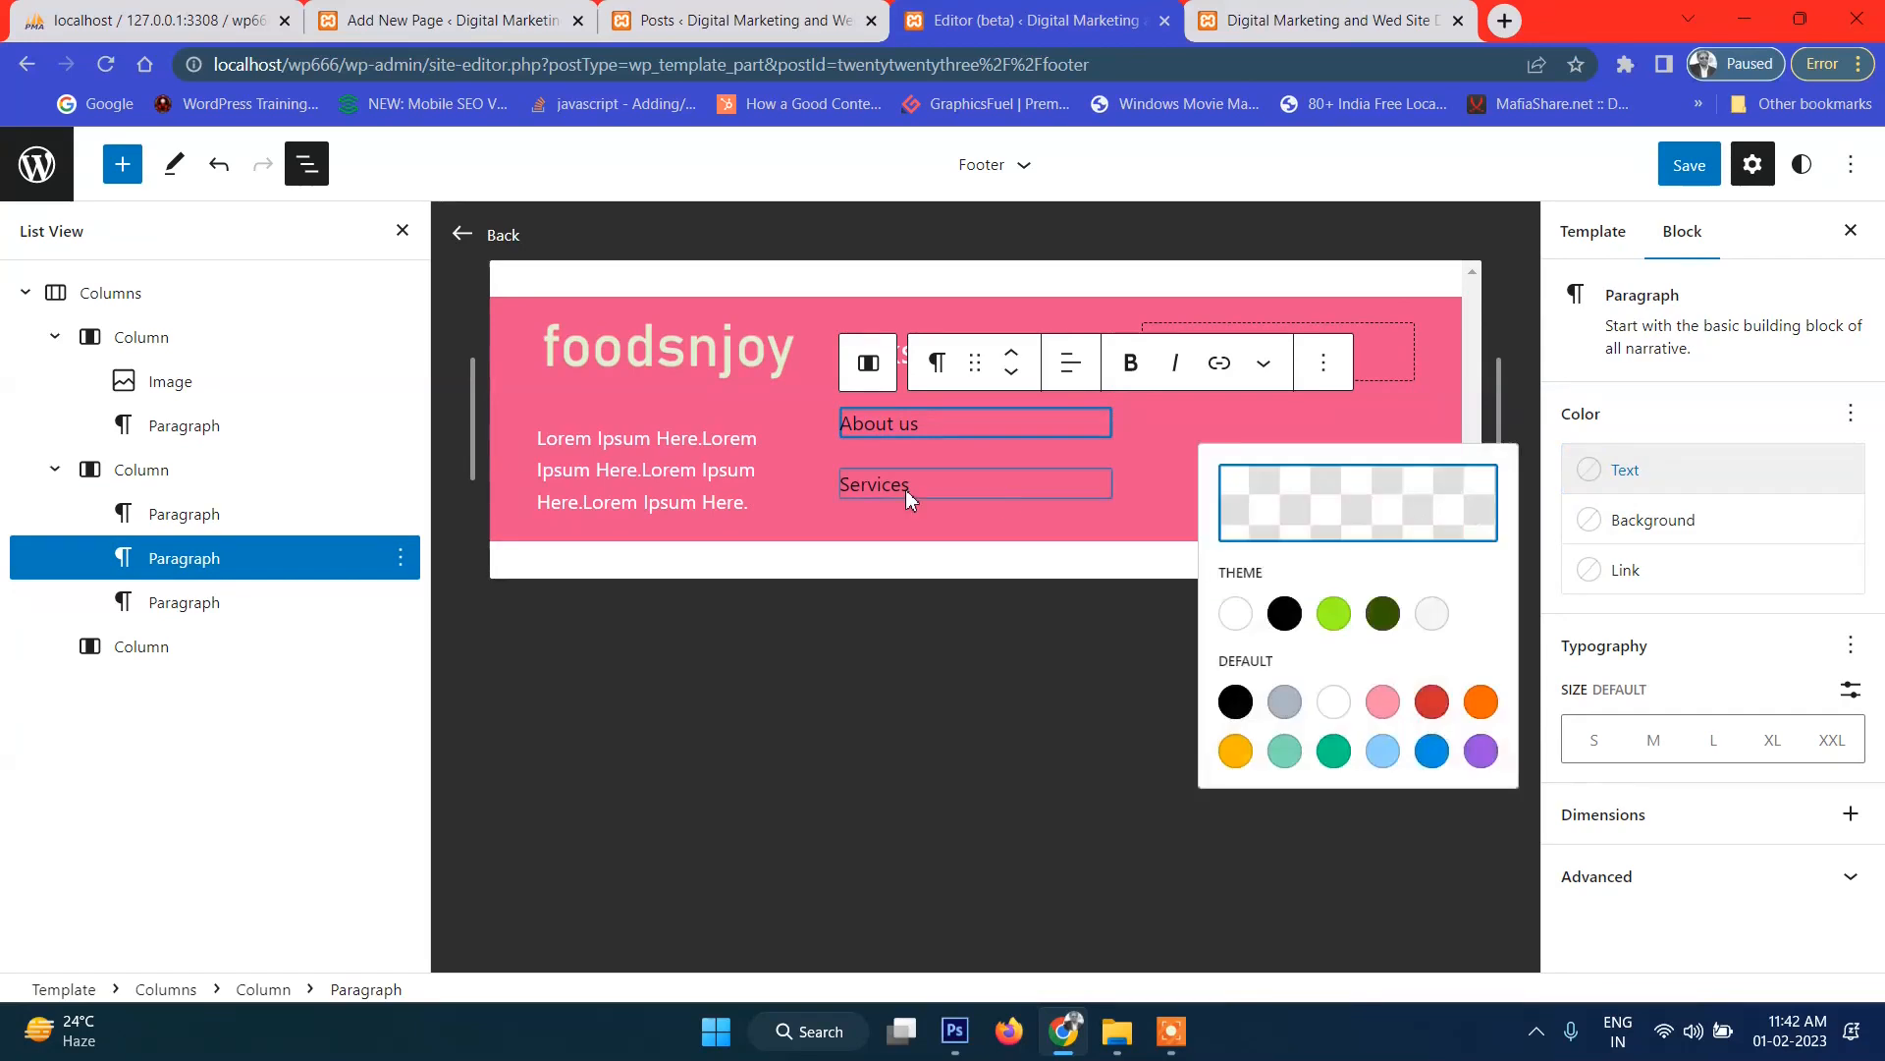
pyautogui.click(1242, 625)
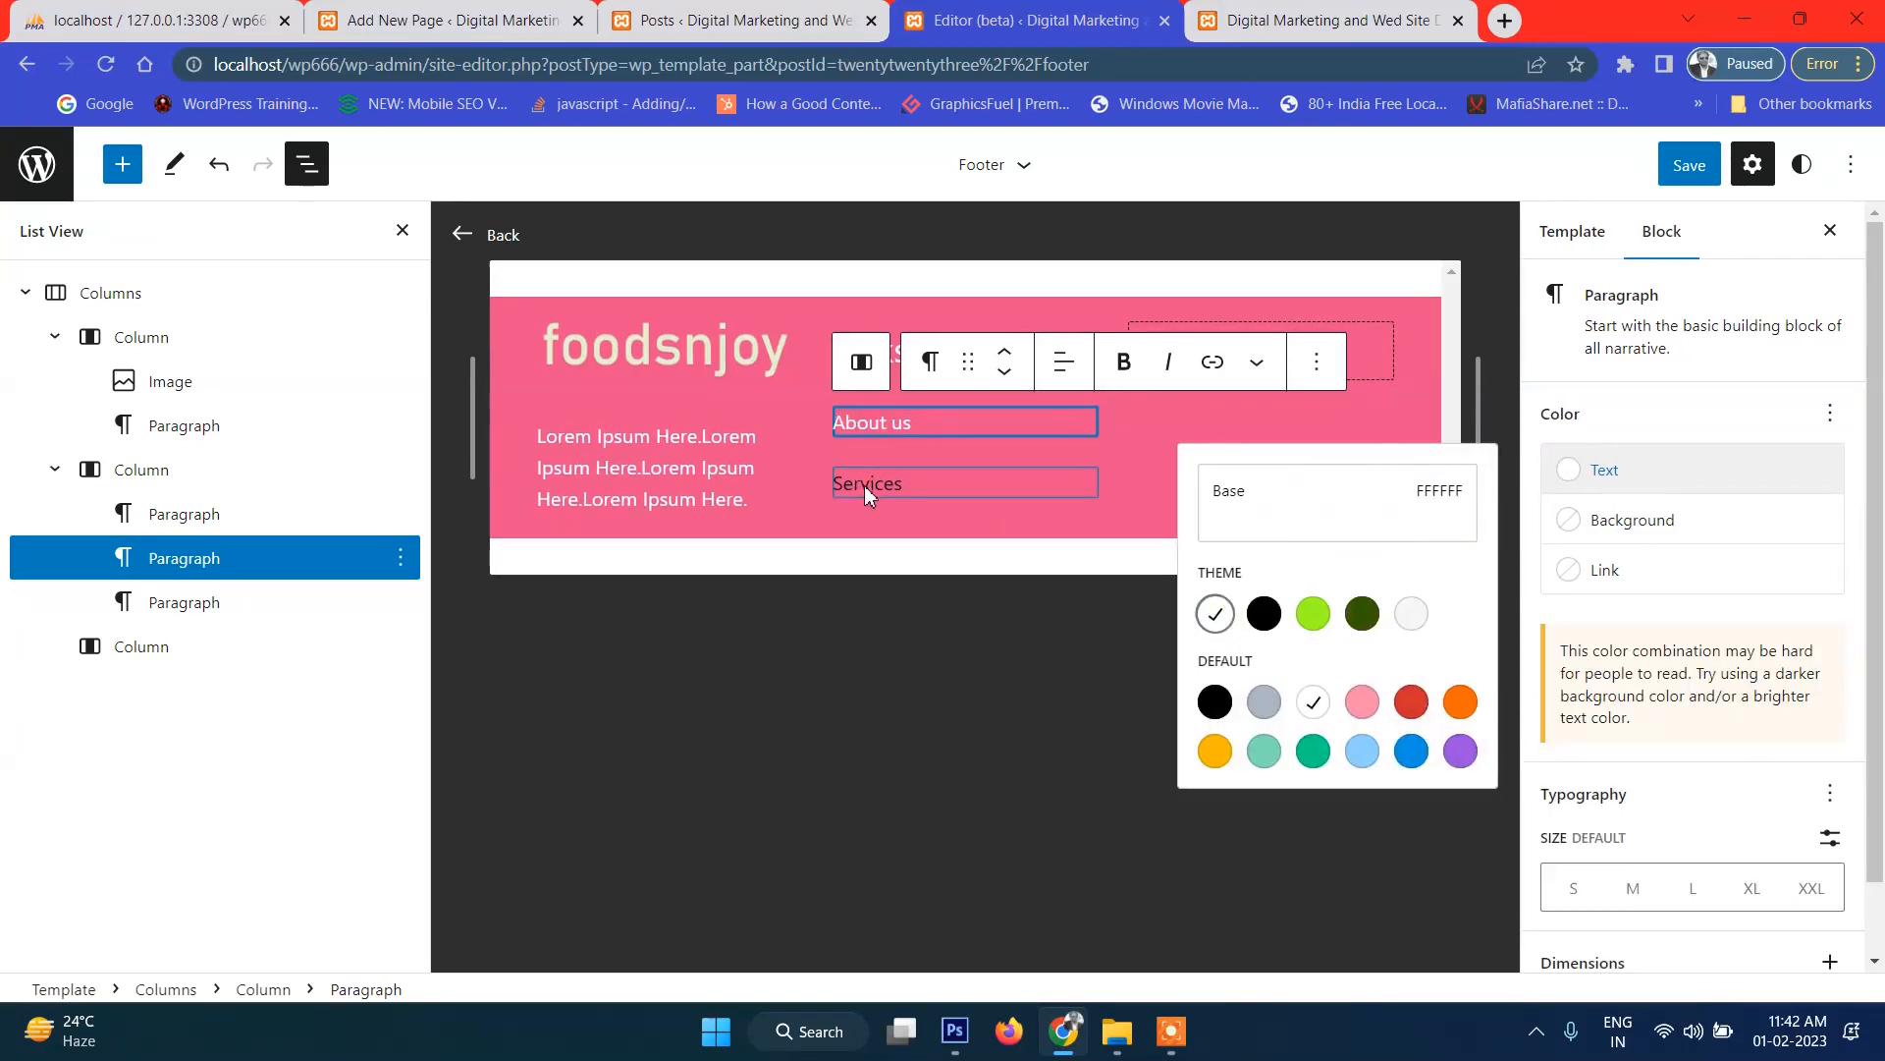
pyautogui.click(865, 485)
pyautogui.click(1612, 486)
pyautogui.click(1218, 617)
pyautogui.click(1075, 646)
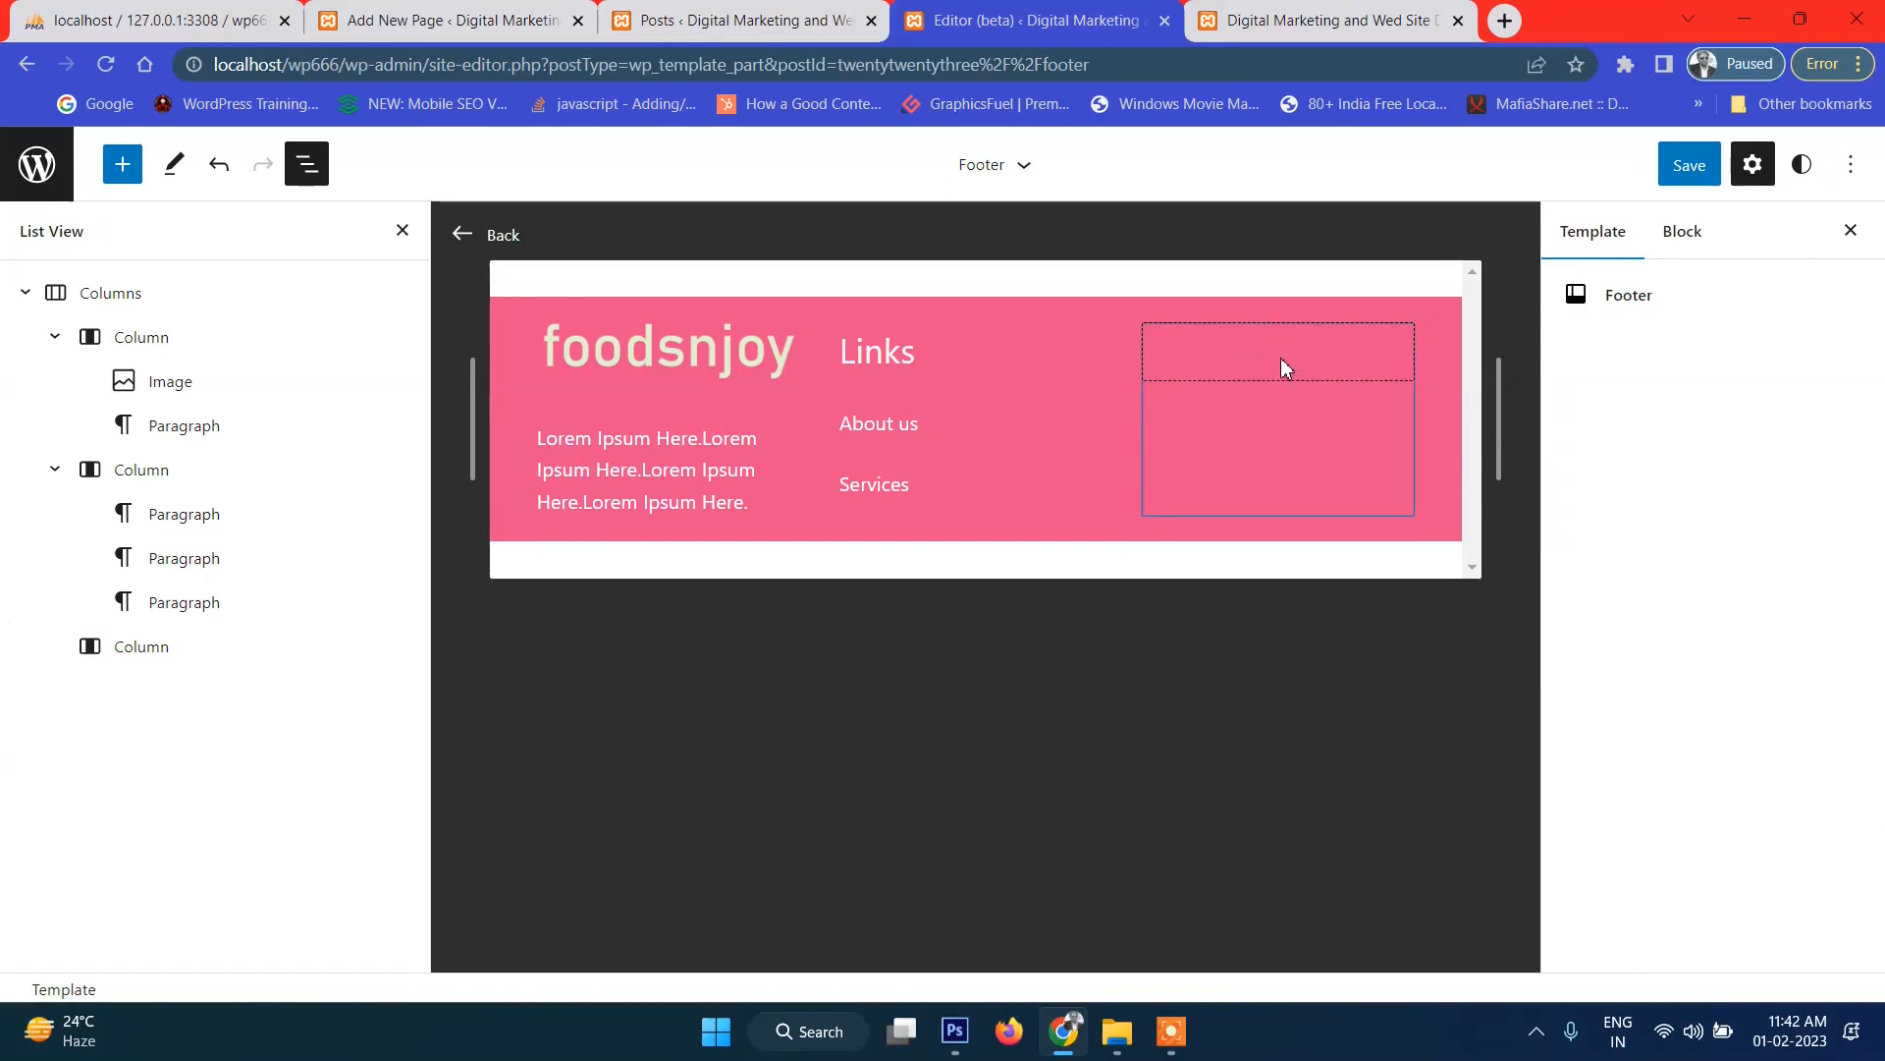
# Check the Photoshop design, then select the empty third footer column.
pyautogui.click(938, 1049)
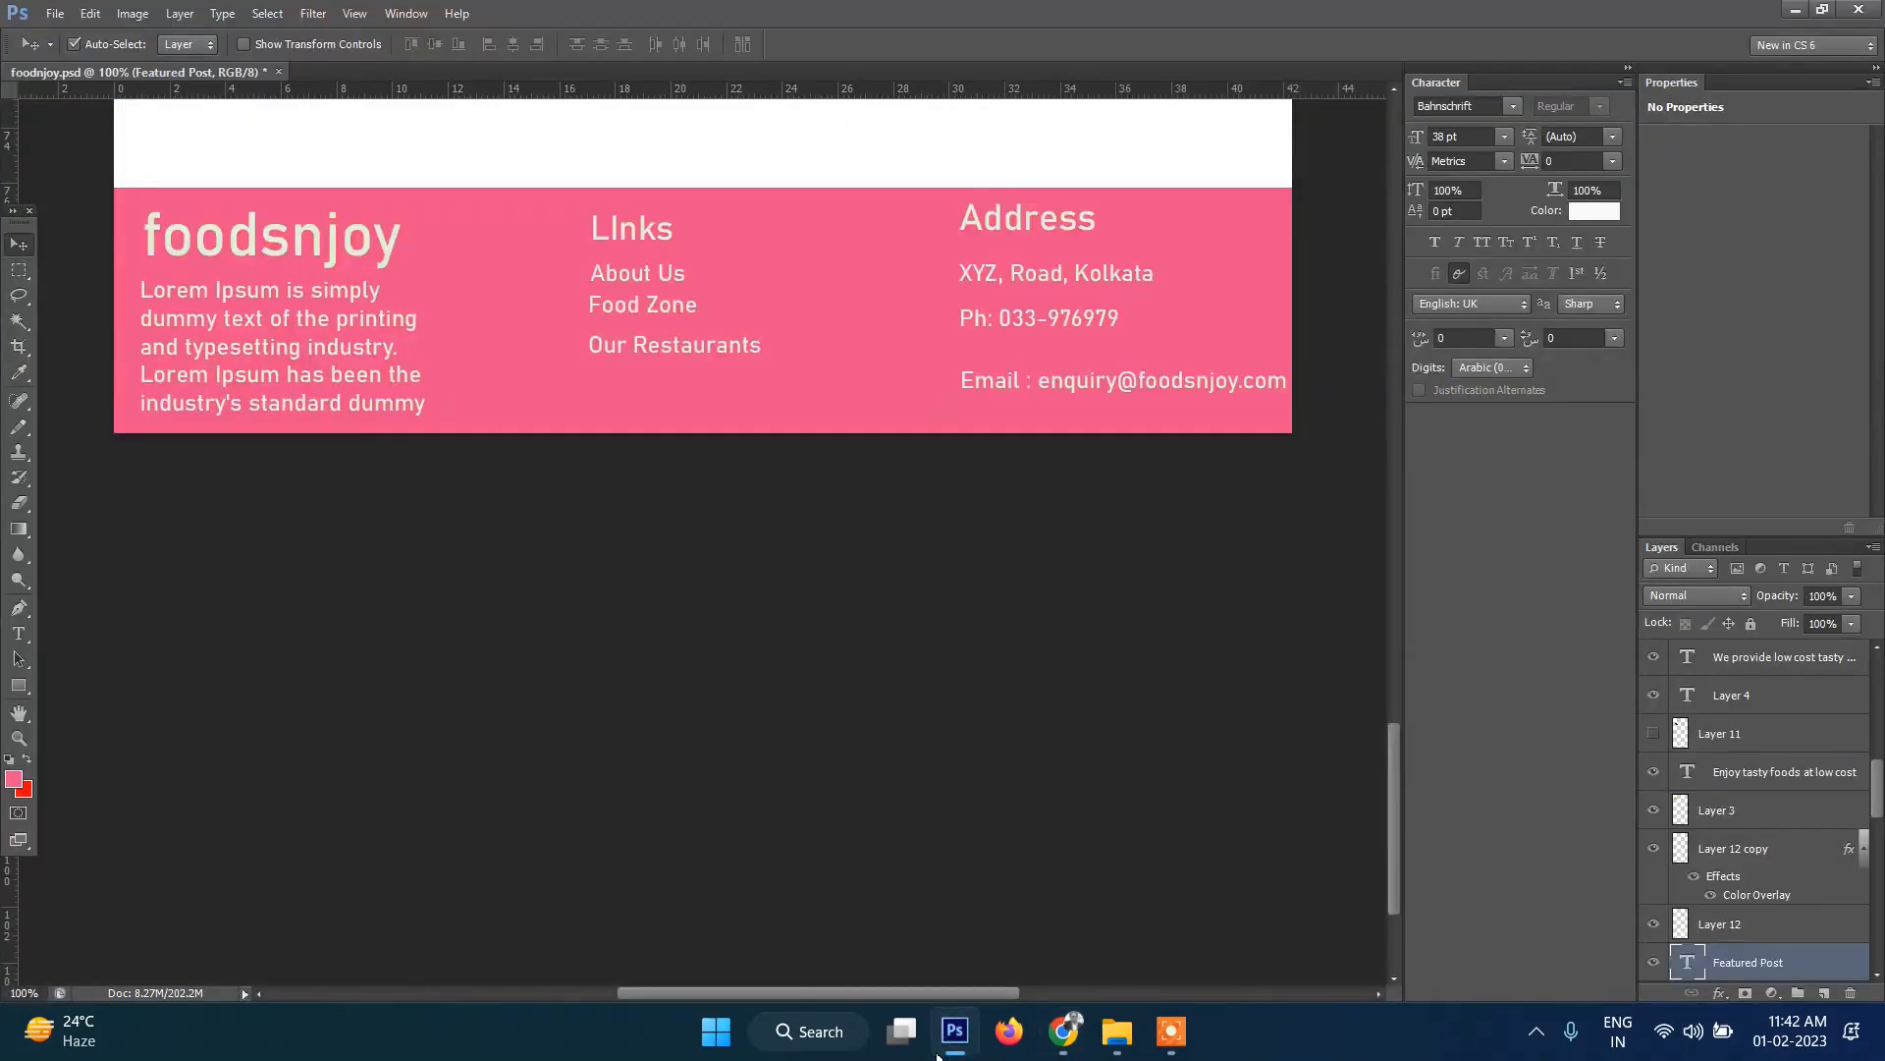
pyautogui.click(938, 1053)
pyautogui.click(1285, 355)
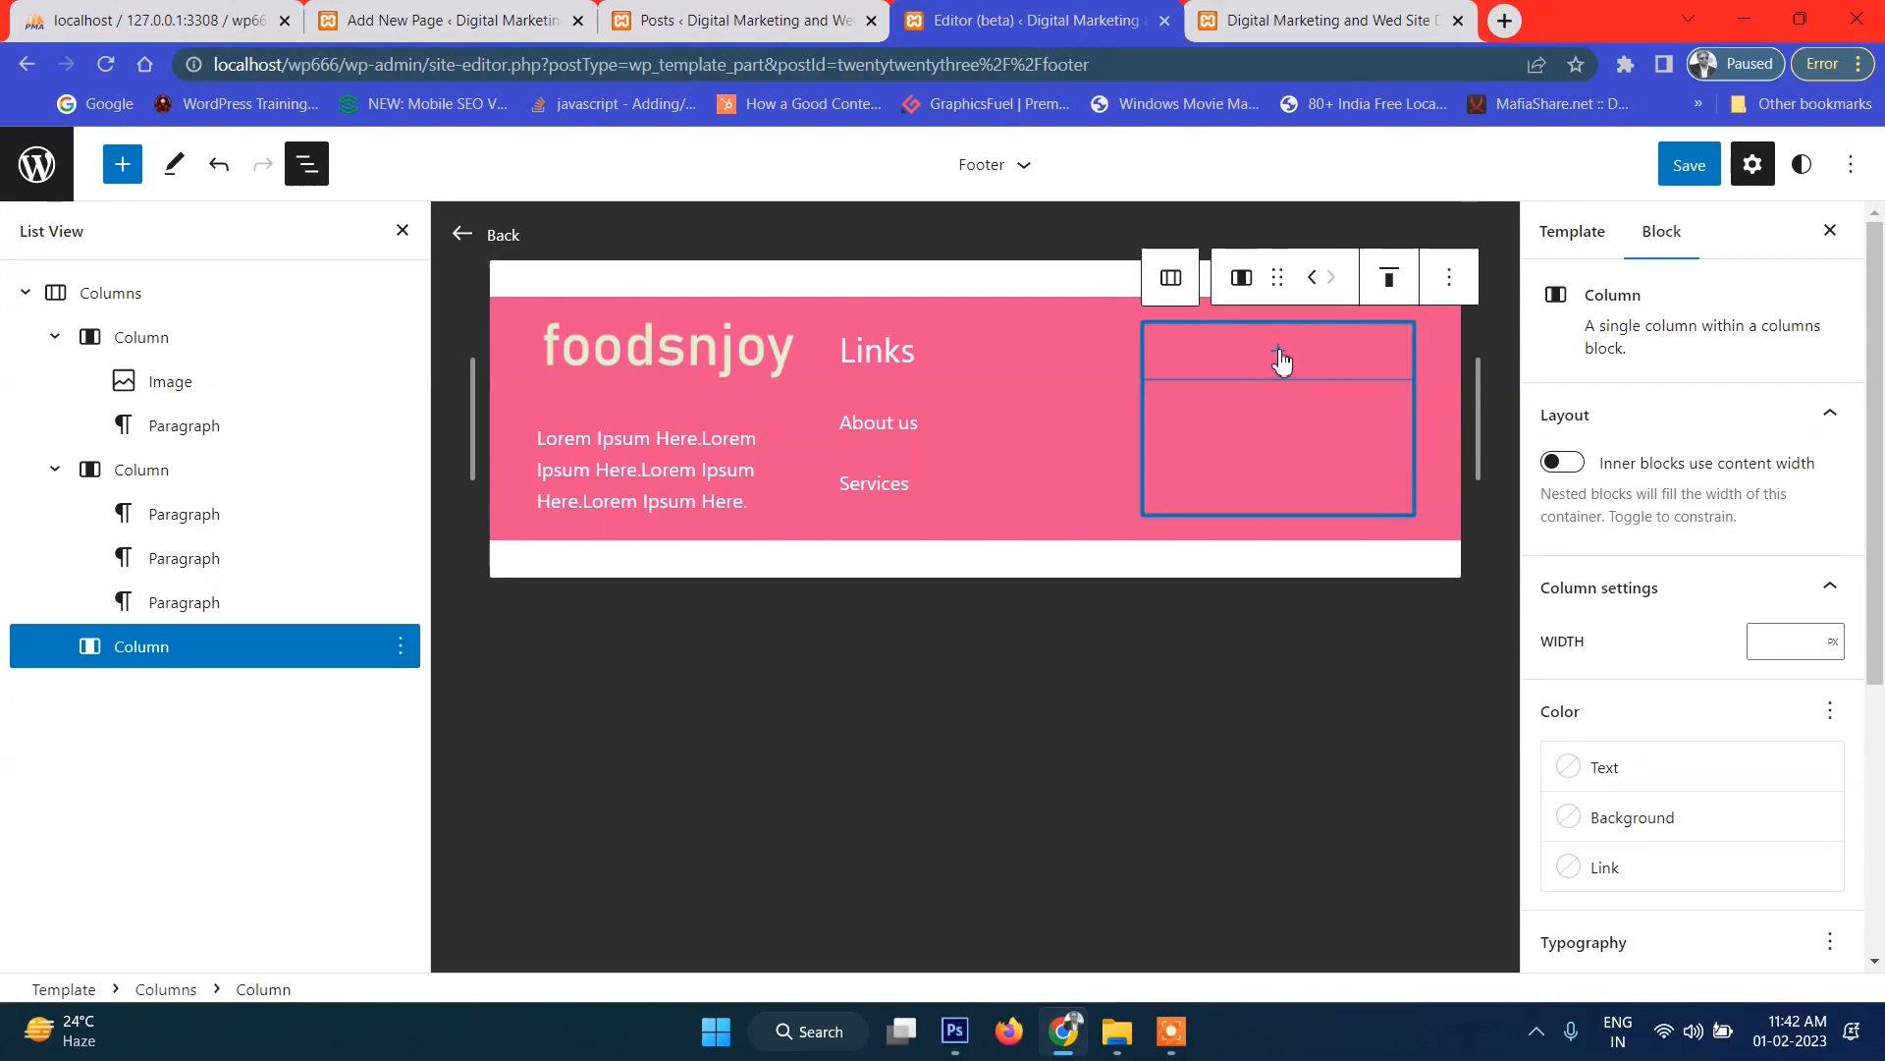
pyautogui.click(1280, 353)
# Add a third-column paragraph with 'Address', a street line and a pin code line.
pyautogui.click(1166, 560)
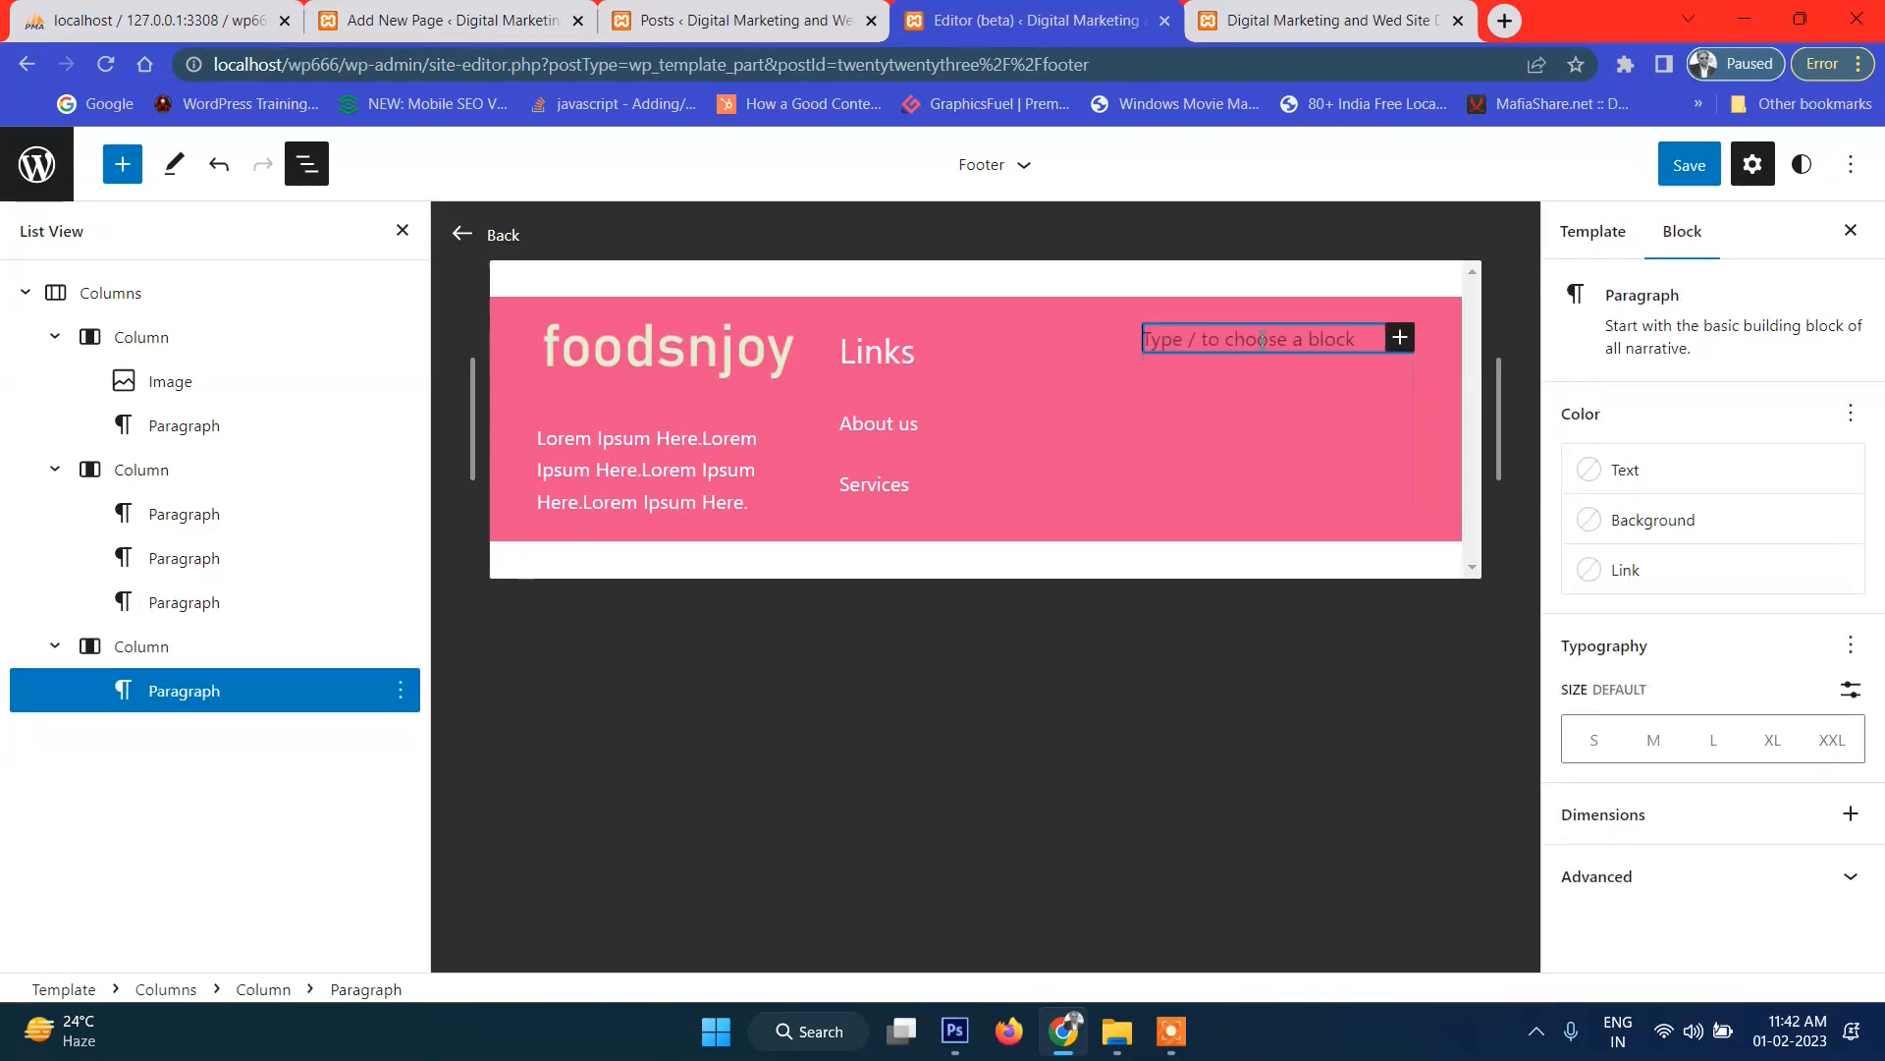
pyautogui.write('Address')
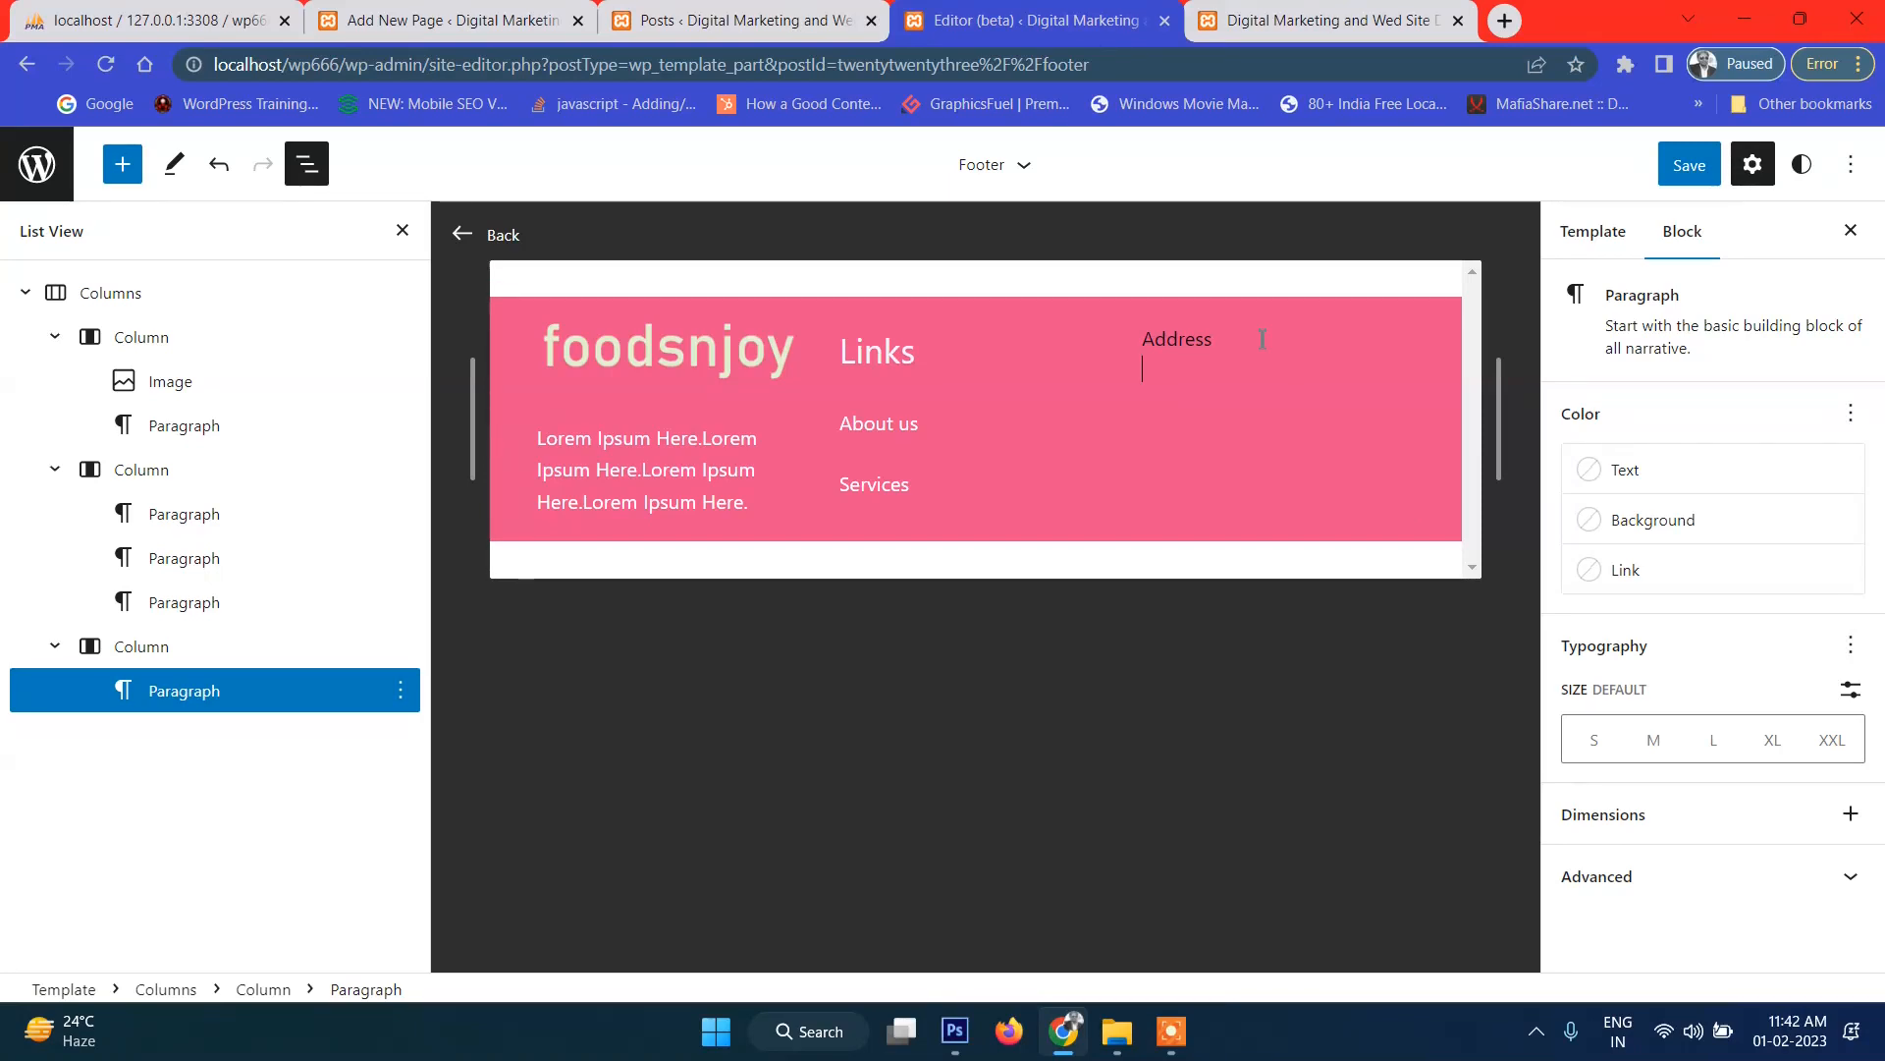
pyautogui.hotkey('shift', 'Return')
pyautogui.write('xyz  Road, Kolkata')
pyautogui.hotkey('shift', 'Return')
pyautogui.write('P')
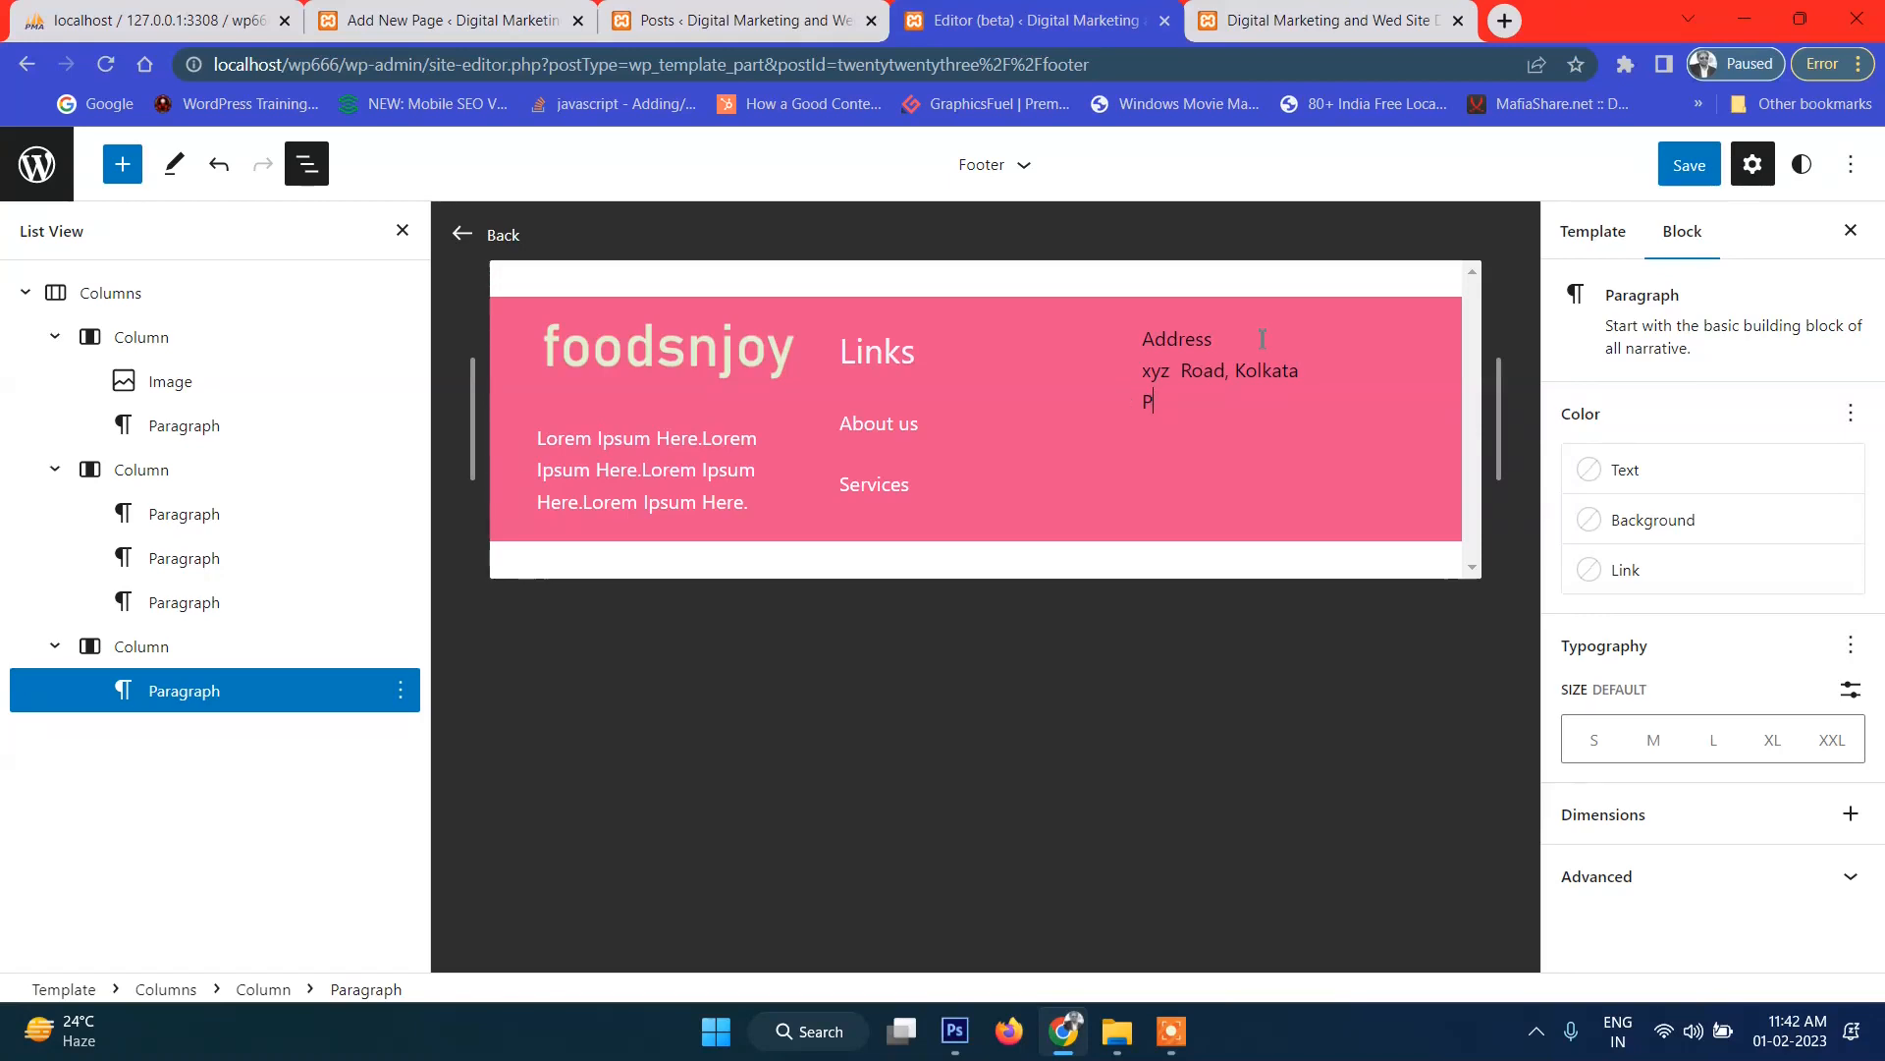
pyautogui.write('in Code: 000399')
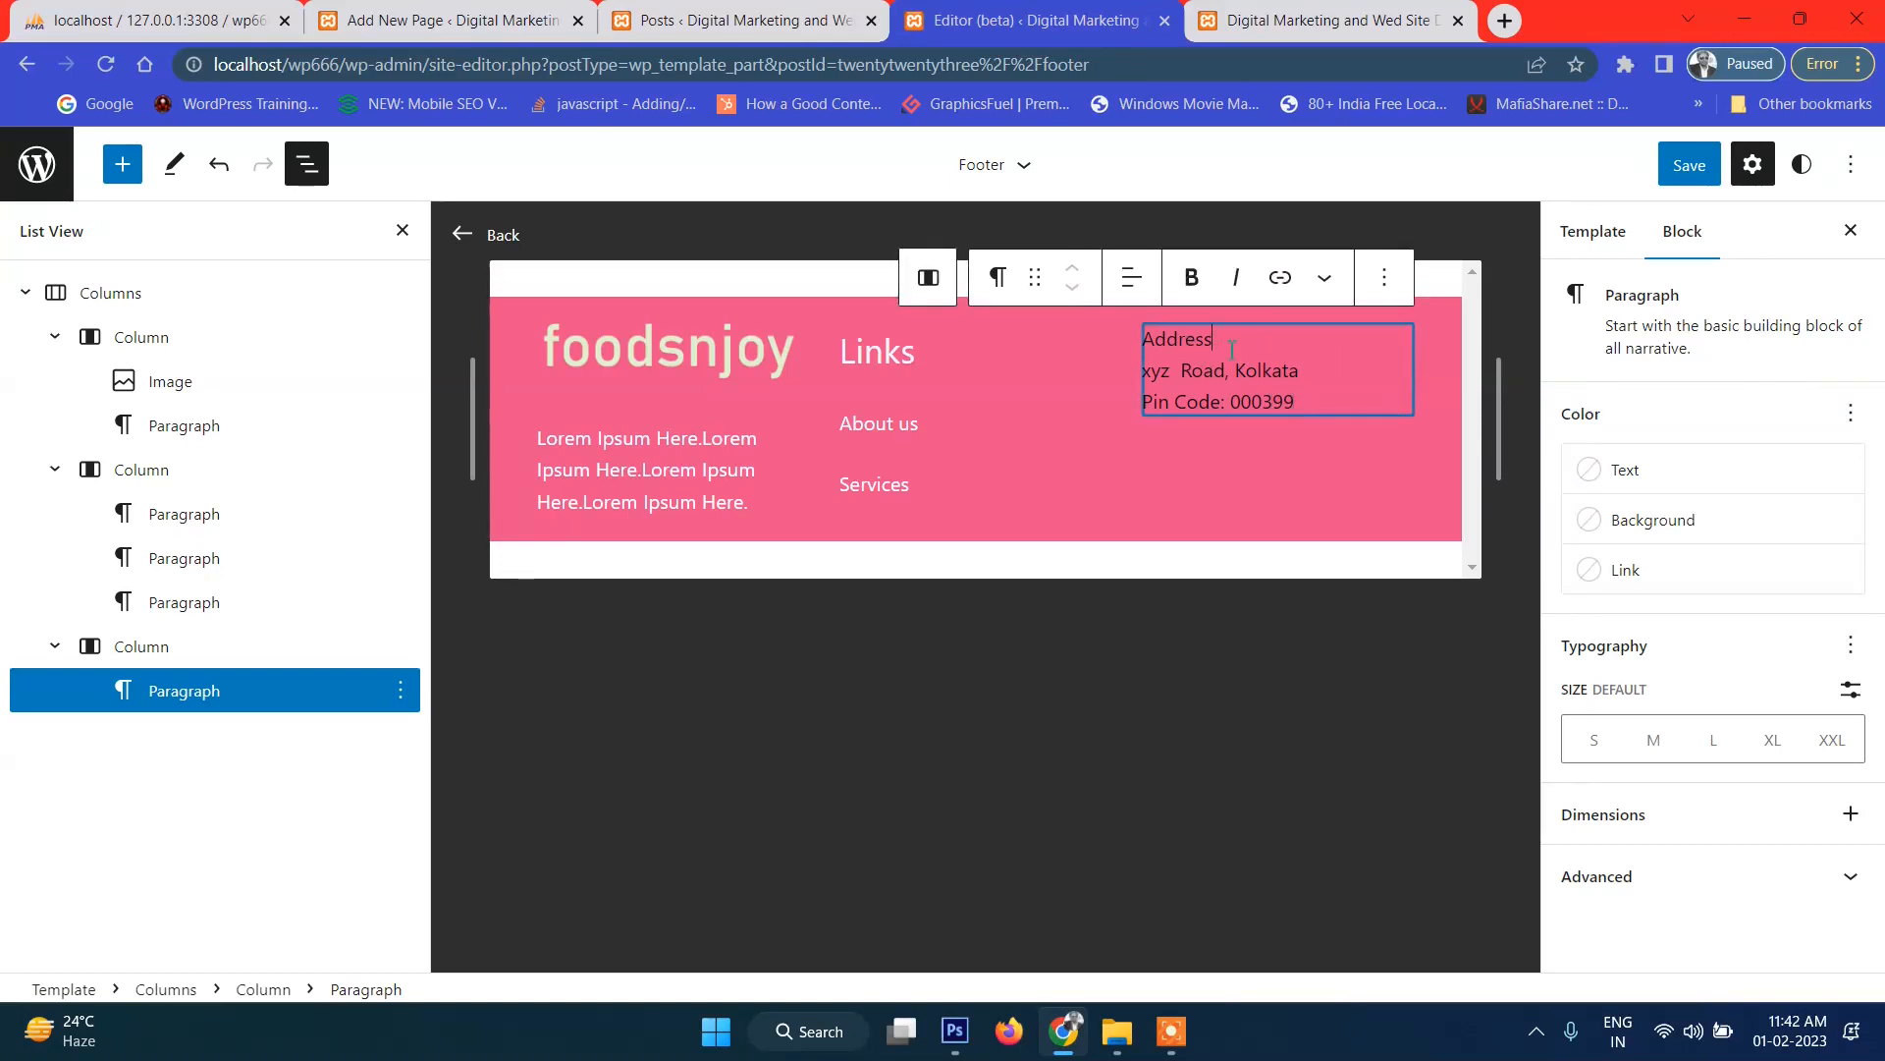
# Make the word Address bold and set the paragraph to large size.
pyautogui.moveTo(1231, 349); pyautogui.dragTo(1136, 350)
pyautogui.click(1224, 343)
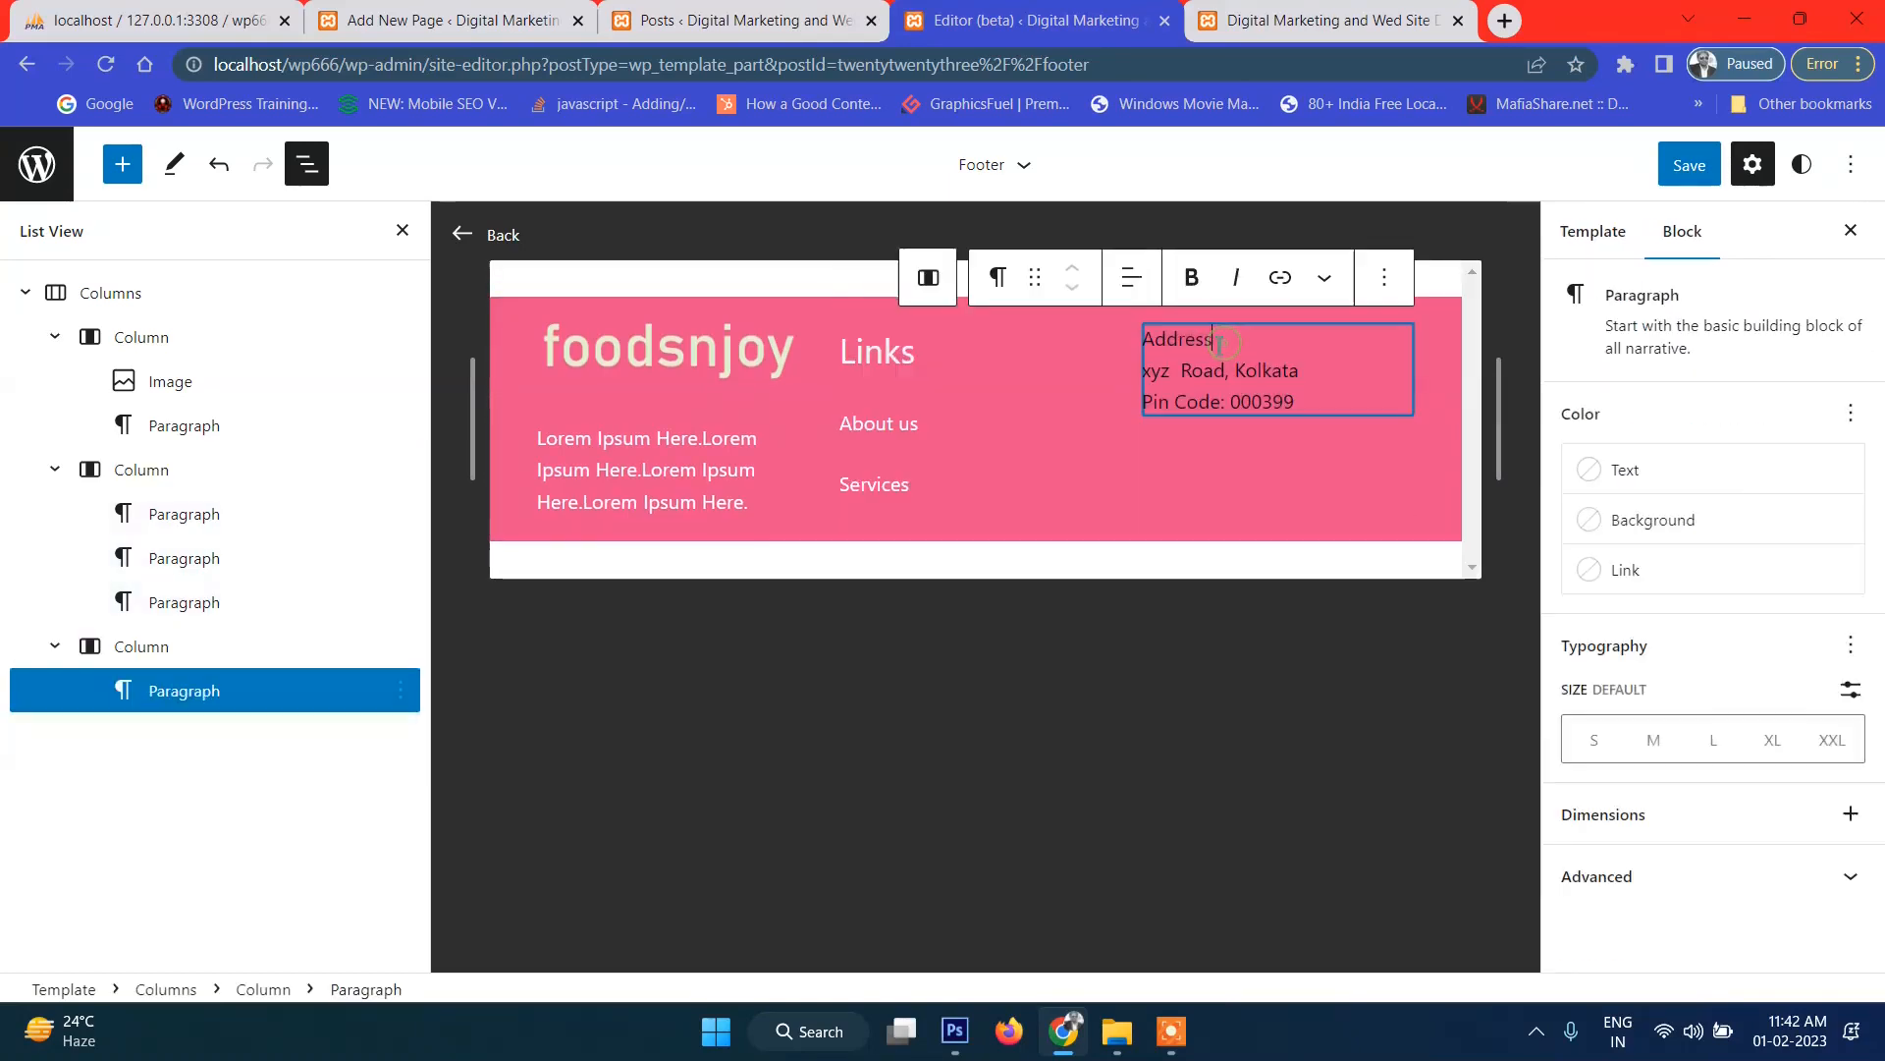
pyautogui.moveTo(1170, 345); pyautogui.dragTo(1149, 345)
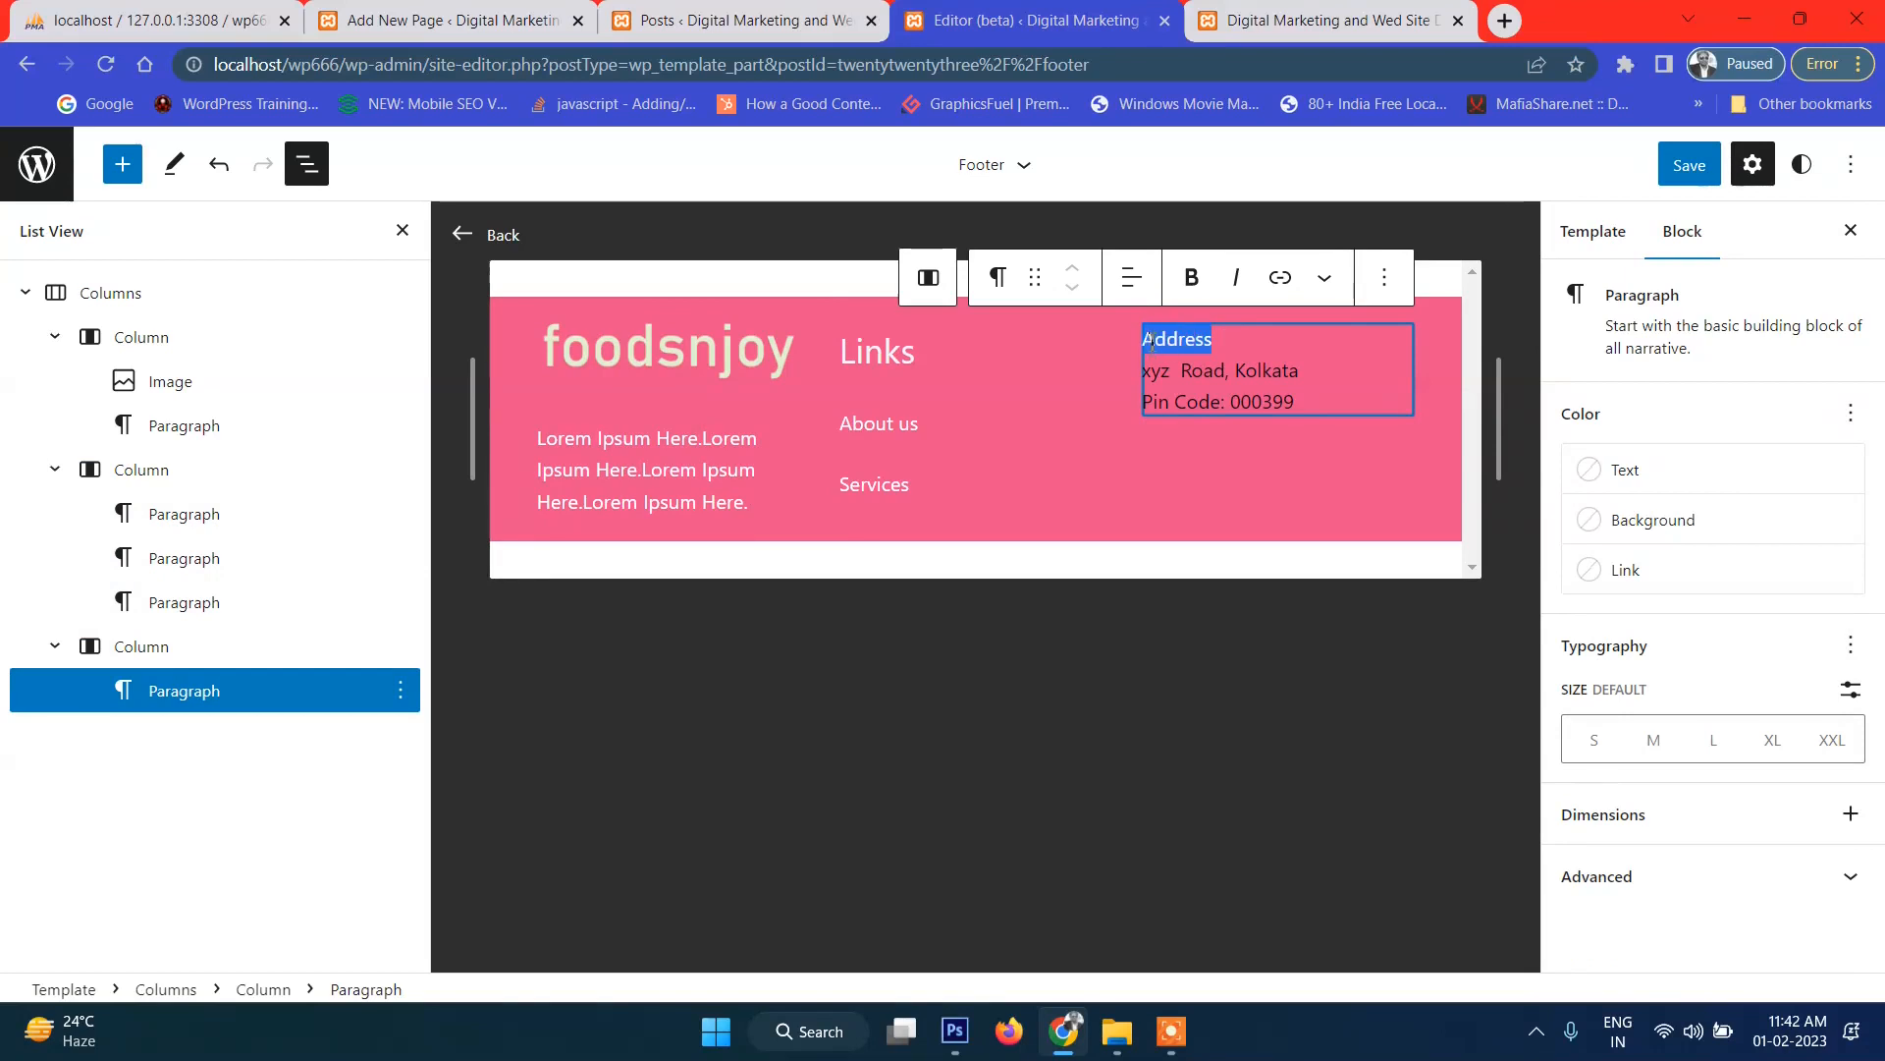
pyautogui.click(1192, 279)
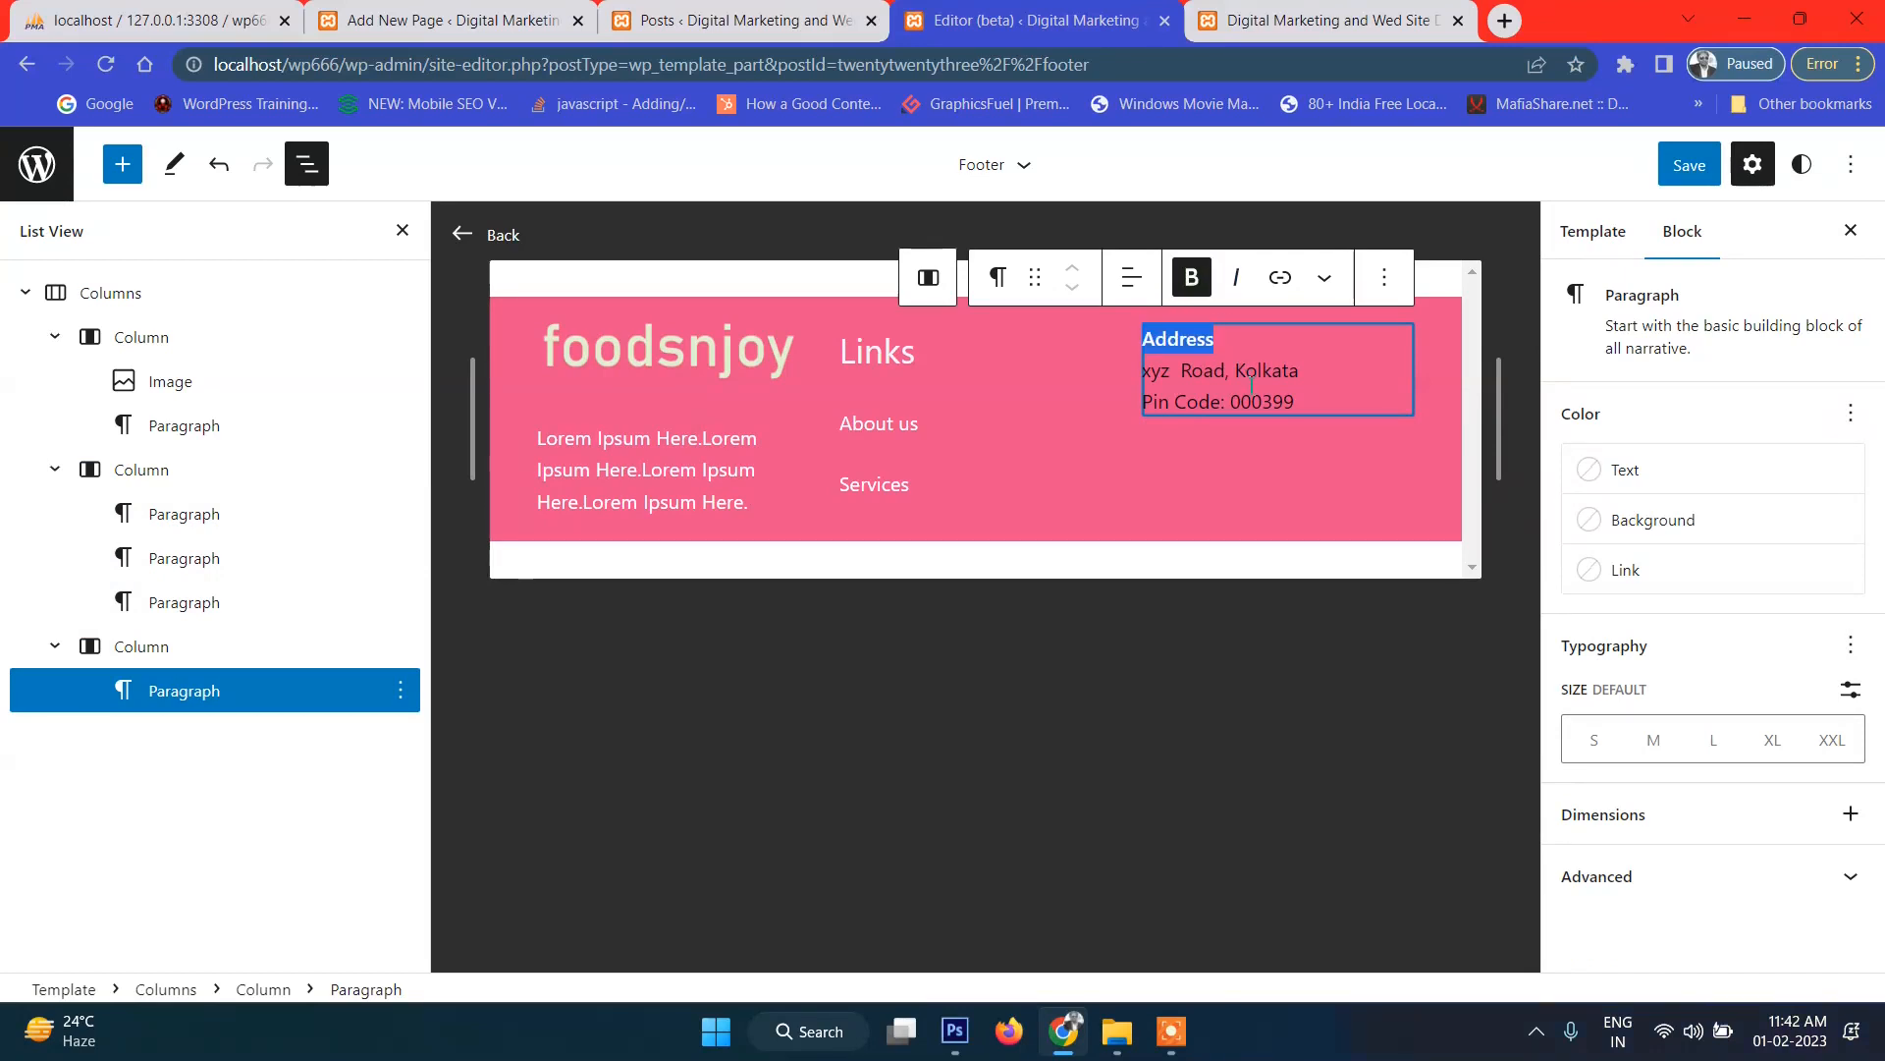
pyautogui.click(1703, 746)
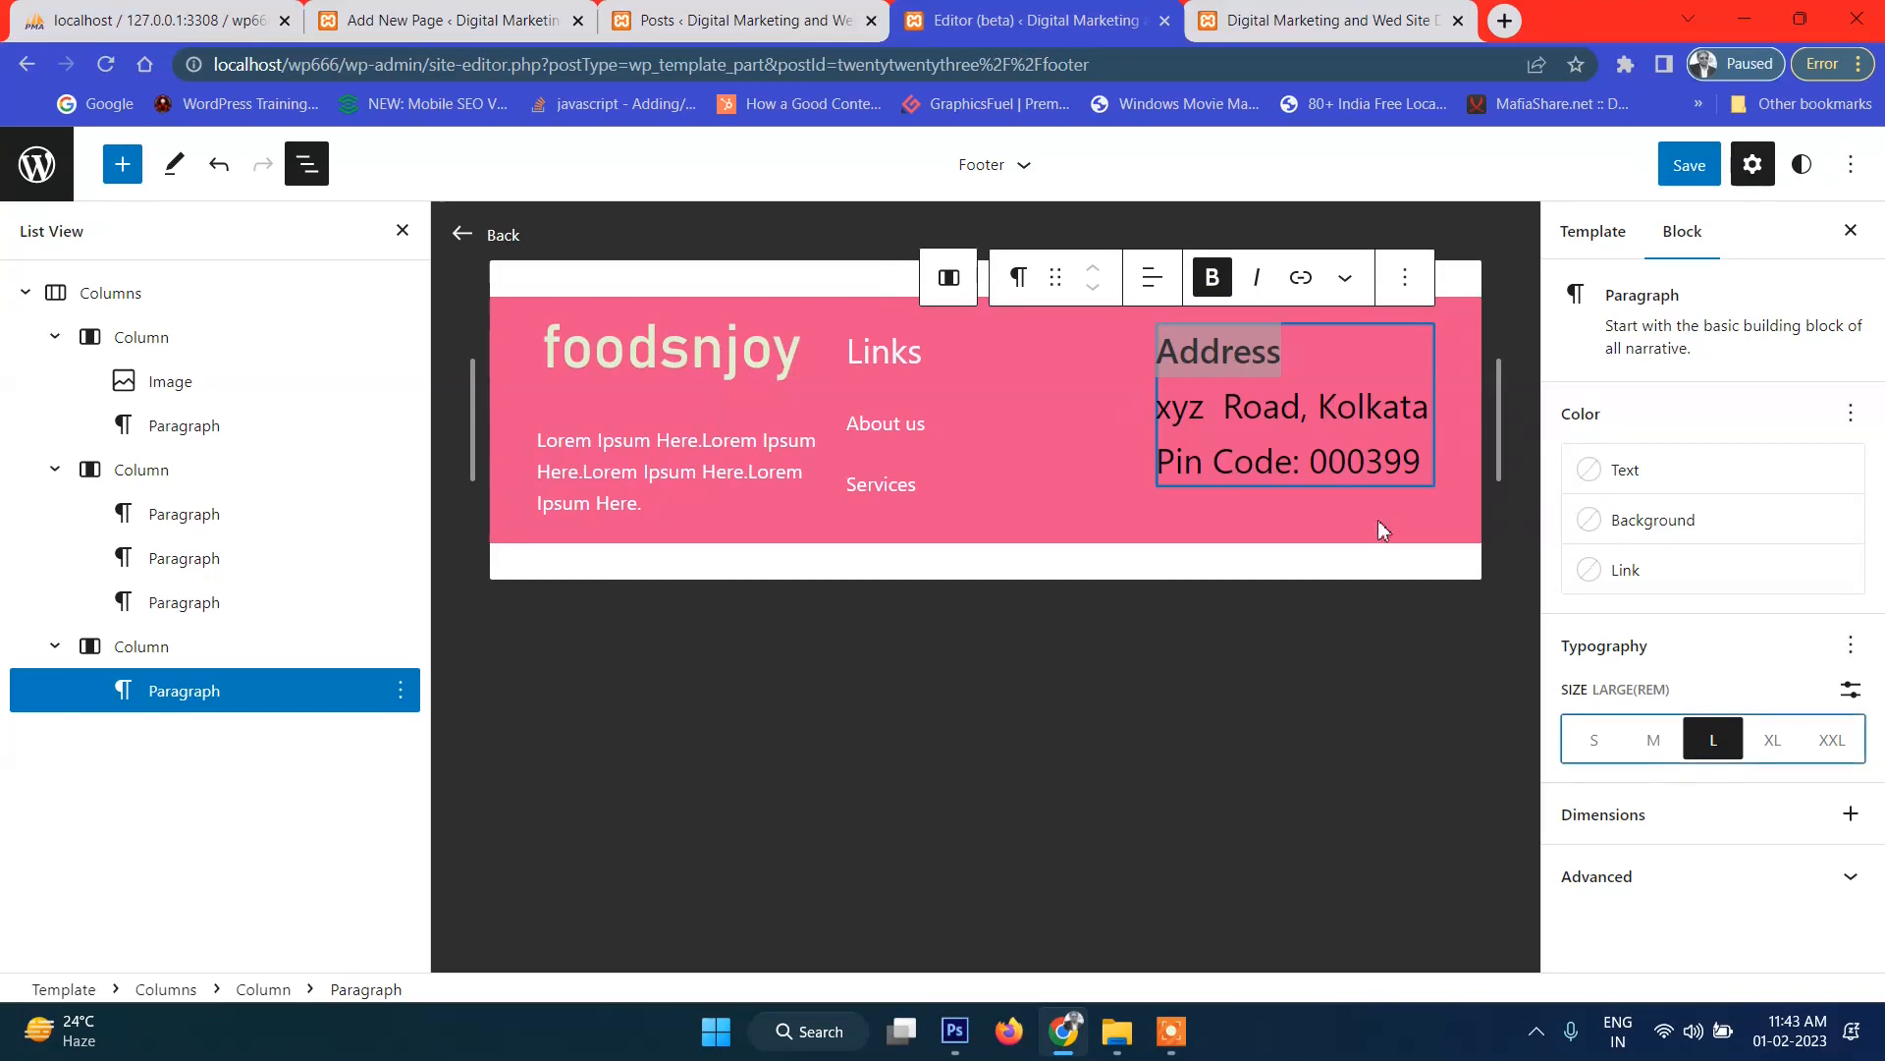
# Delete the street and pin code lines, leaving only the Address heading.
pyautogui.click(1426, 468)
pyautogui.moveTo(1423, 468); pyautogui.dragTo(1140, 409)
pyautogui.click(1218, 432)
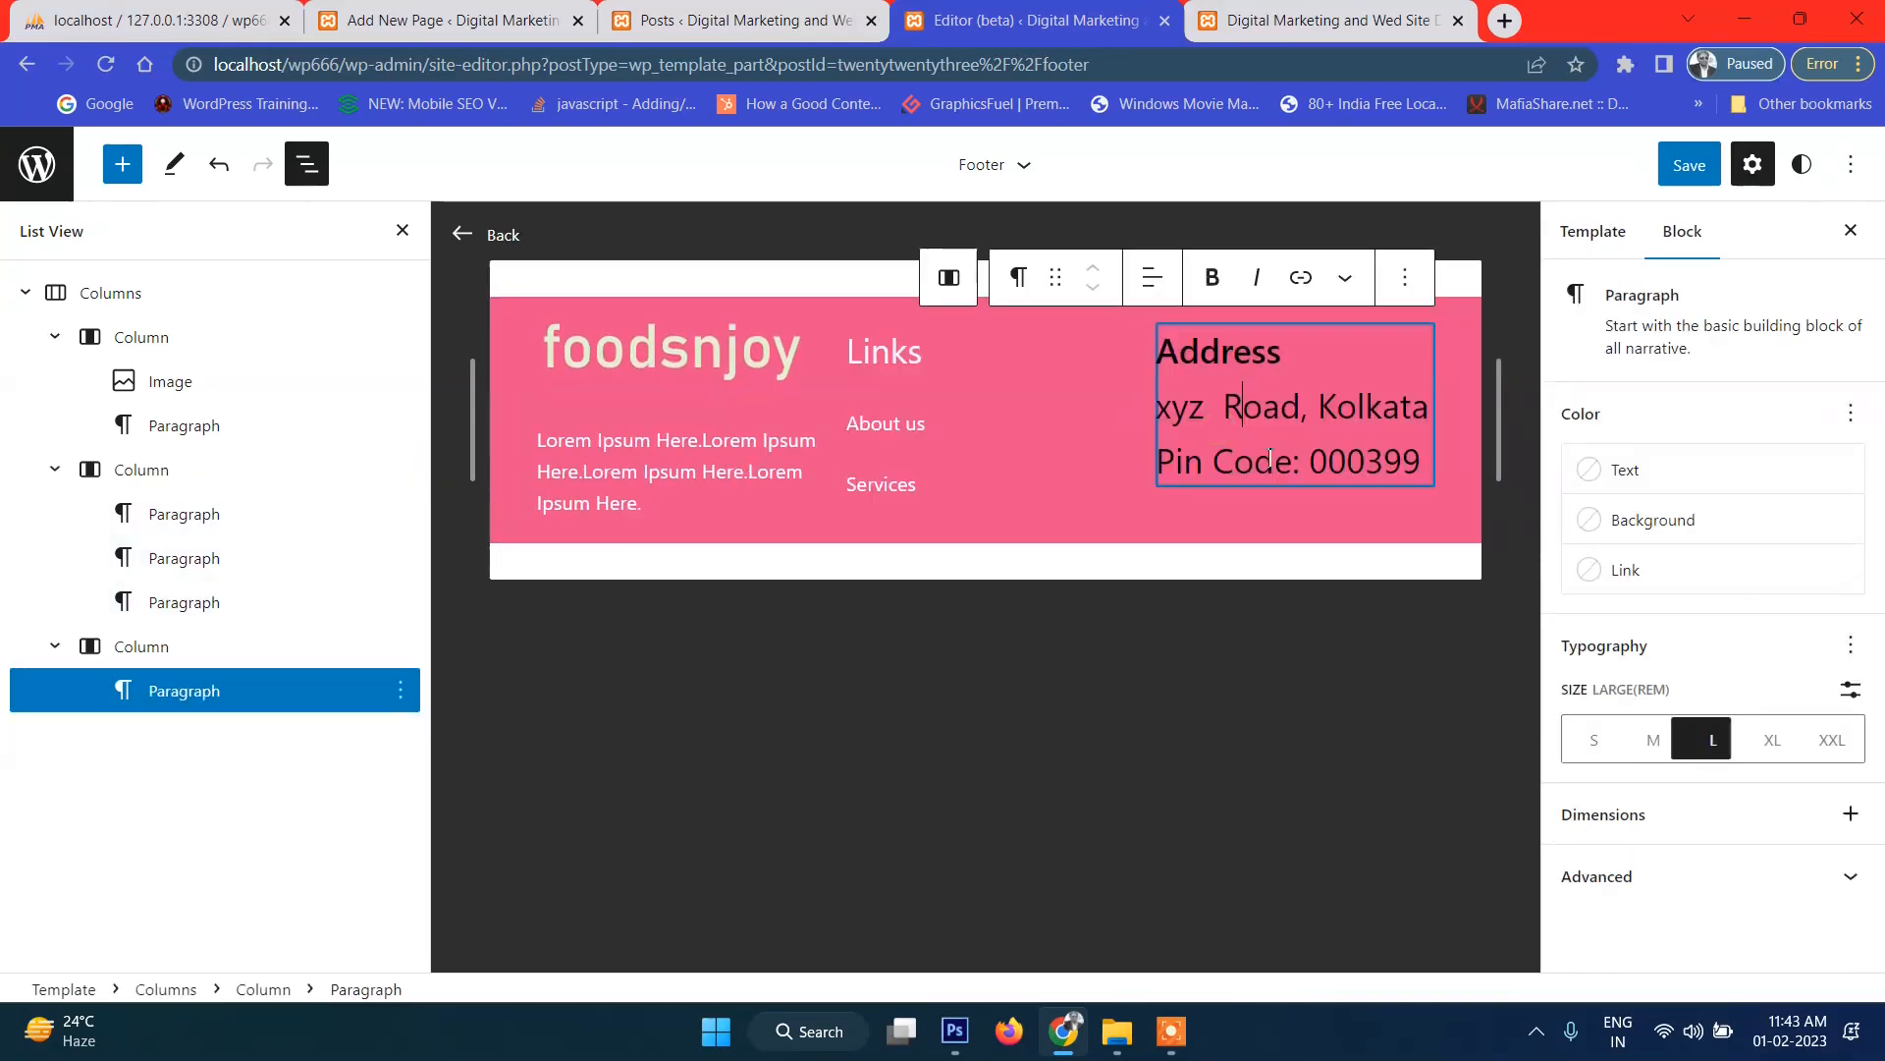
pyautogui.moveTo(1161, 409); pyautogui.dragTo(1426, 462)
pyautogui.hotkey('ctrl', 'c')
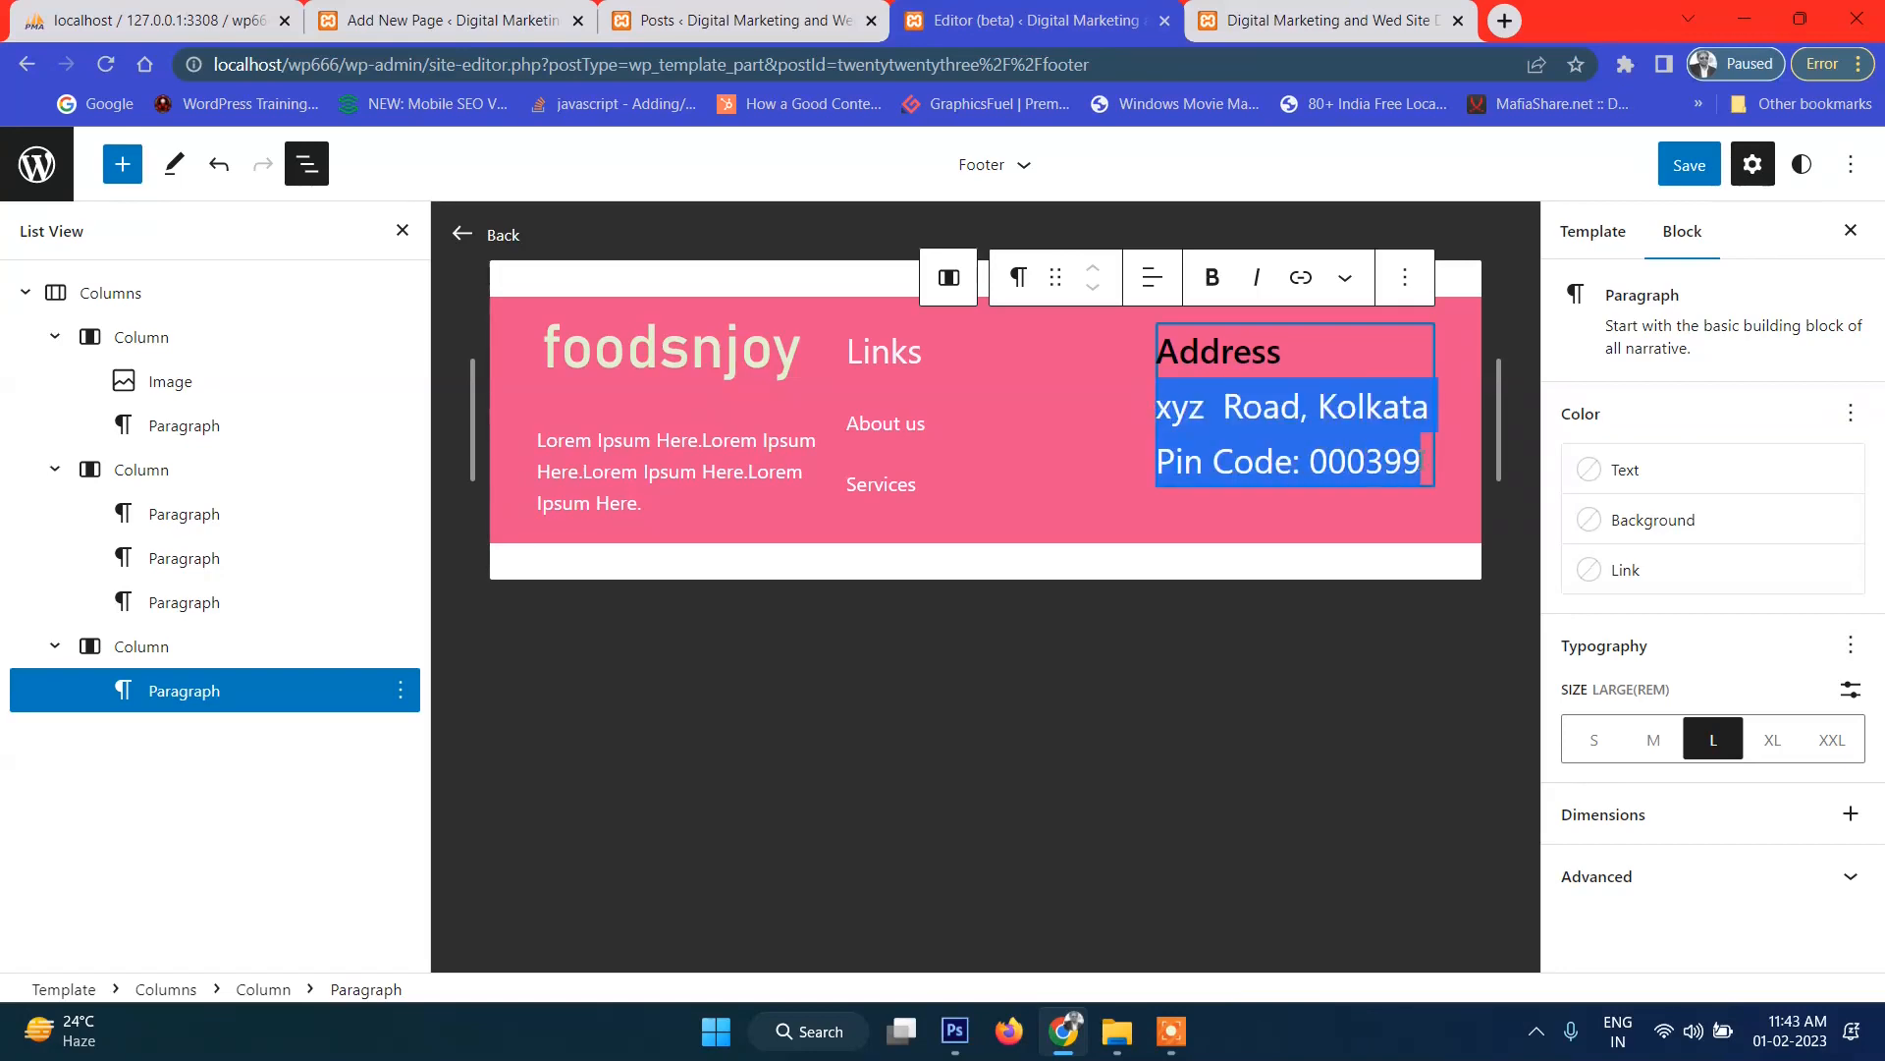
pyautogui.press('BackSpace')
# Tidy the Address column, removing the empty line and pasting the road and pin code lines below Address.
pyautogui.click(1459, 450)
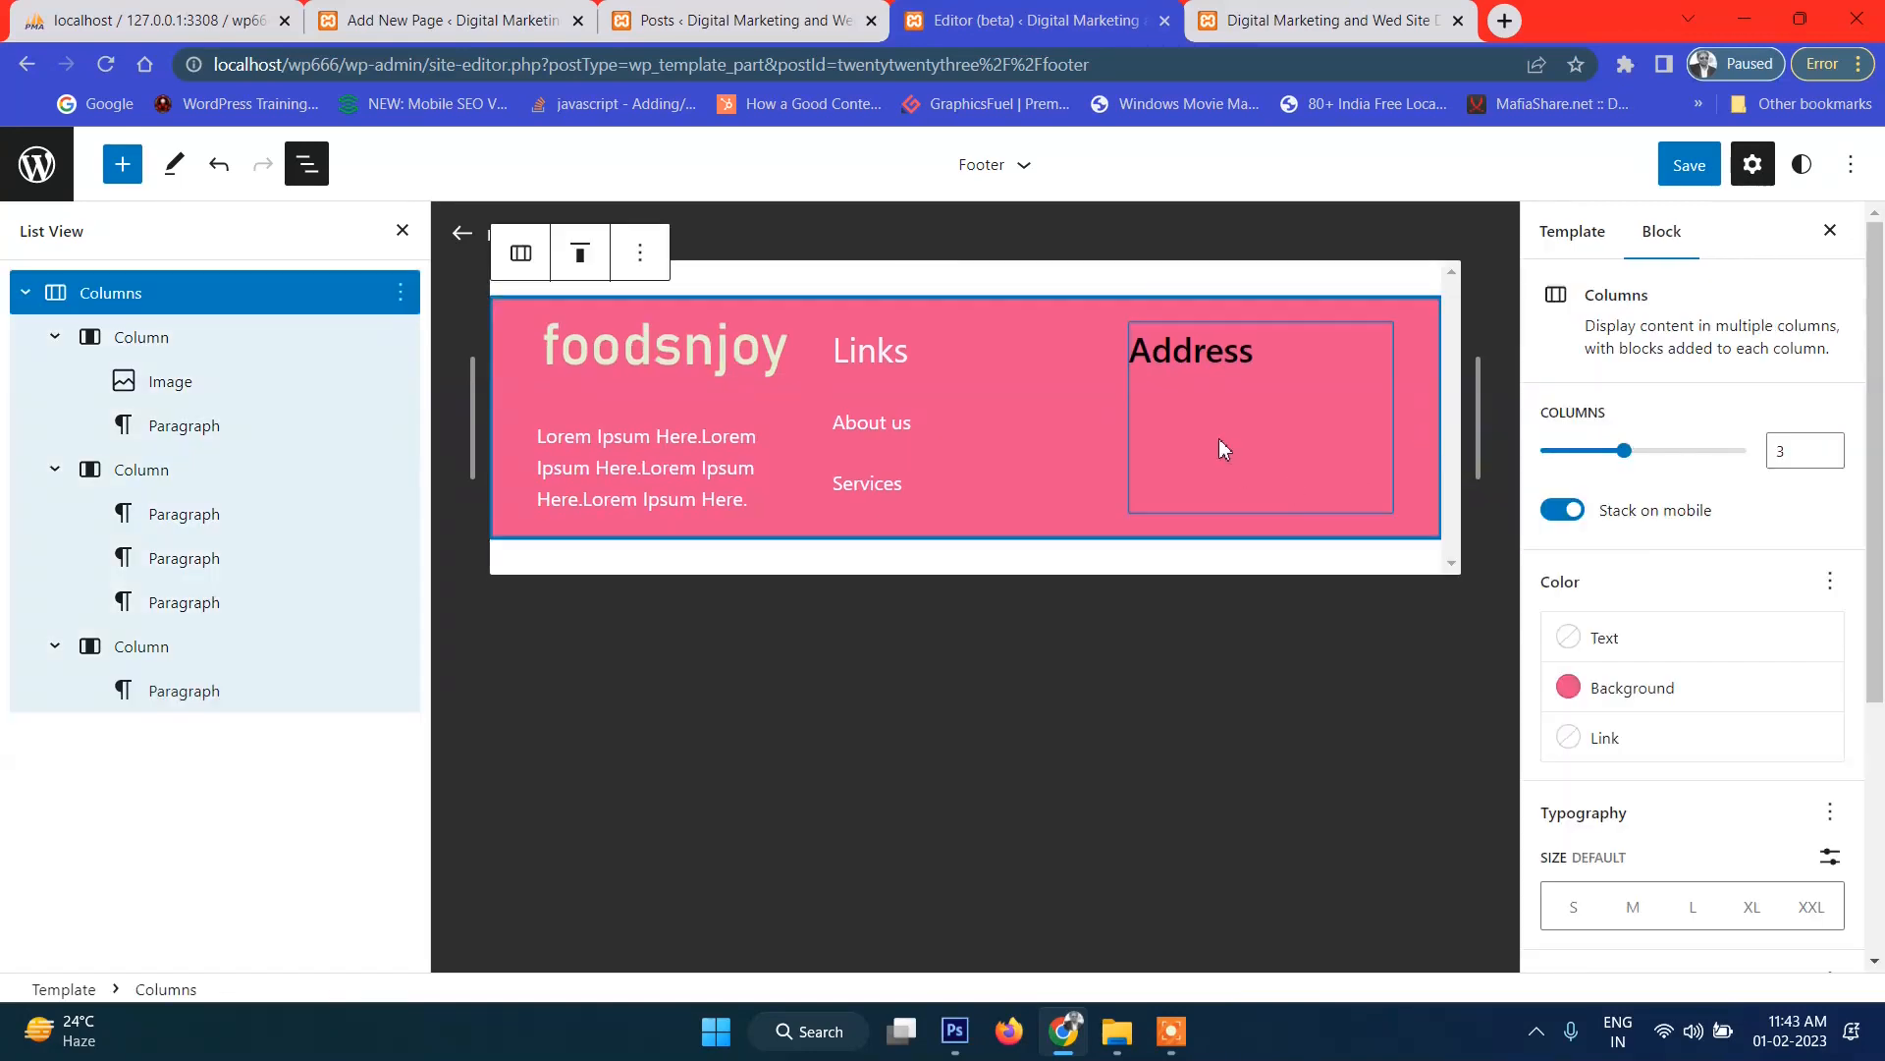
pyautogui.doubleClick(1198, 367)
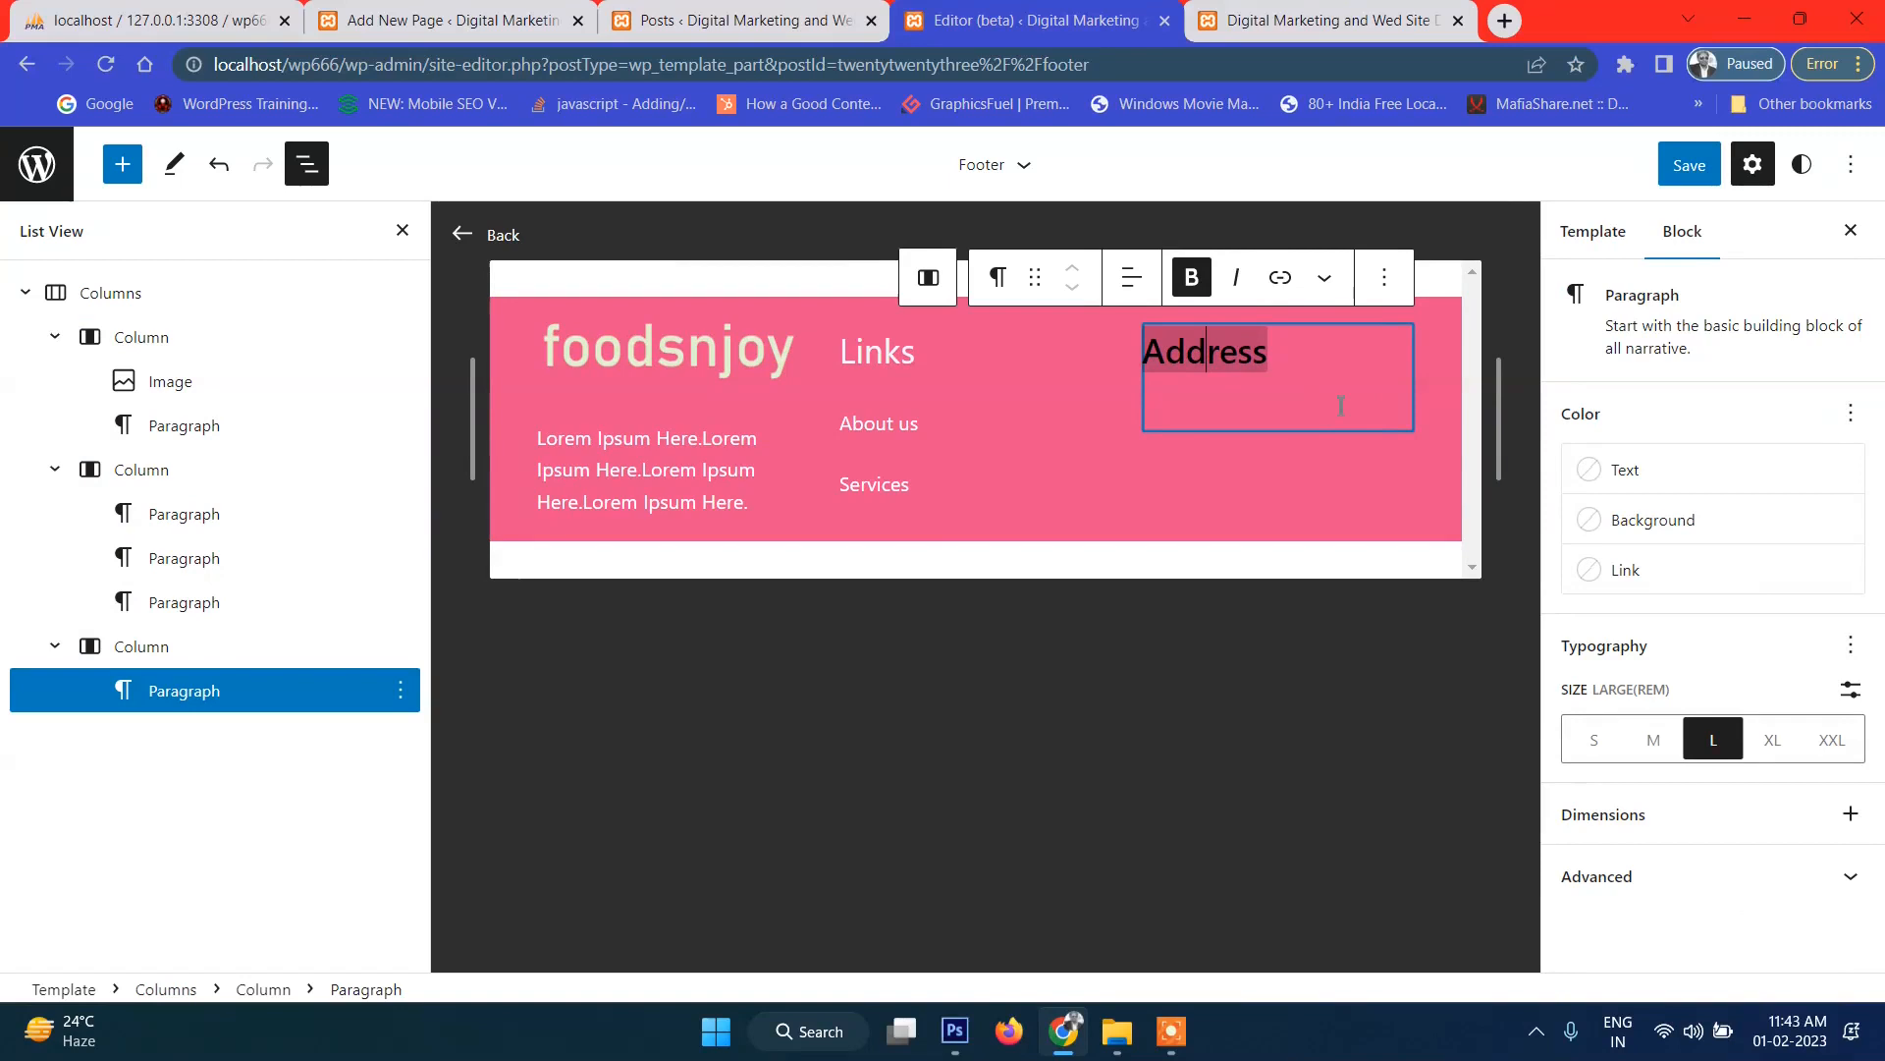
pyautogui.click(1325, 385)
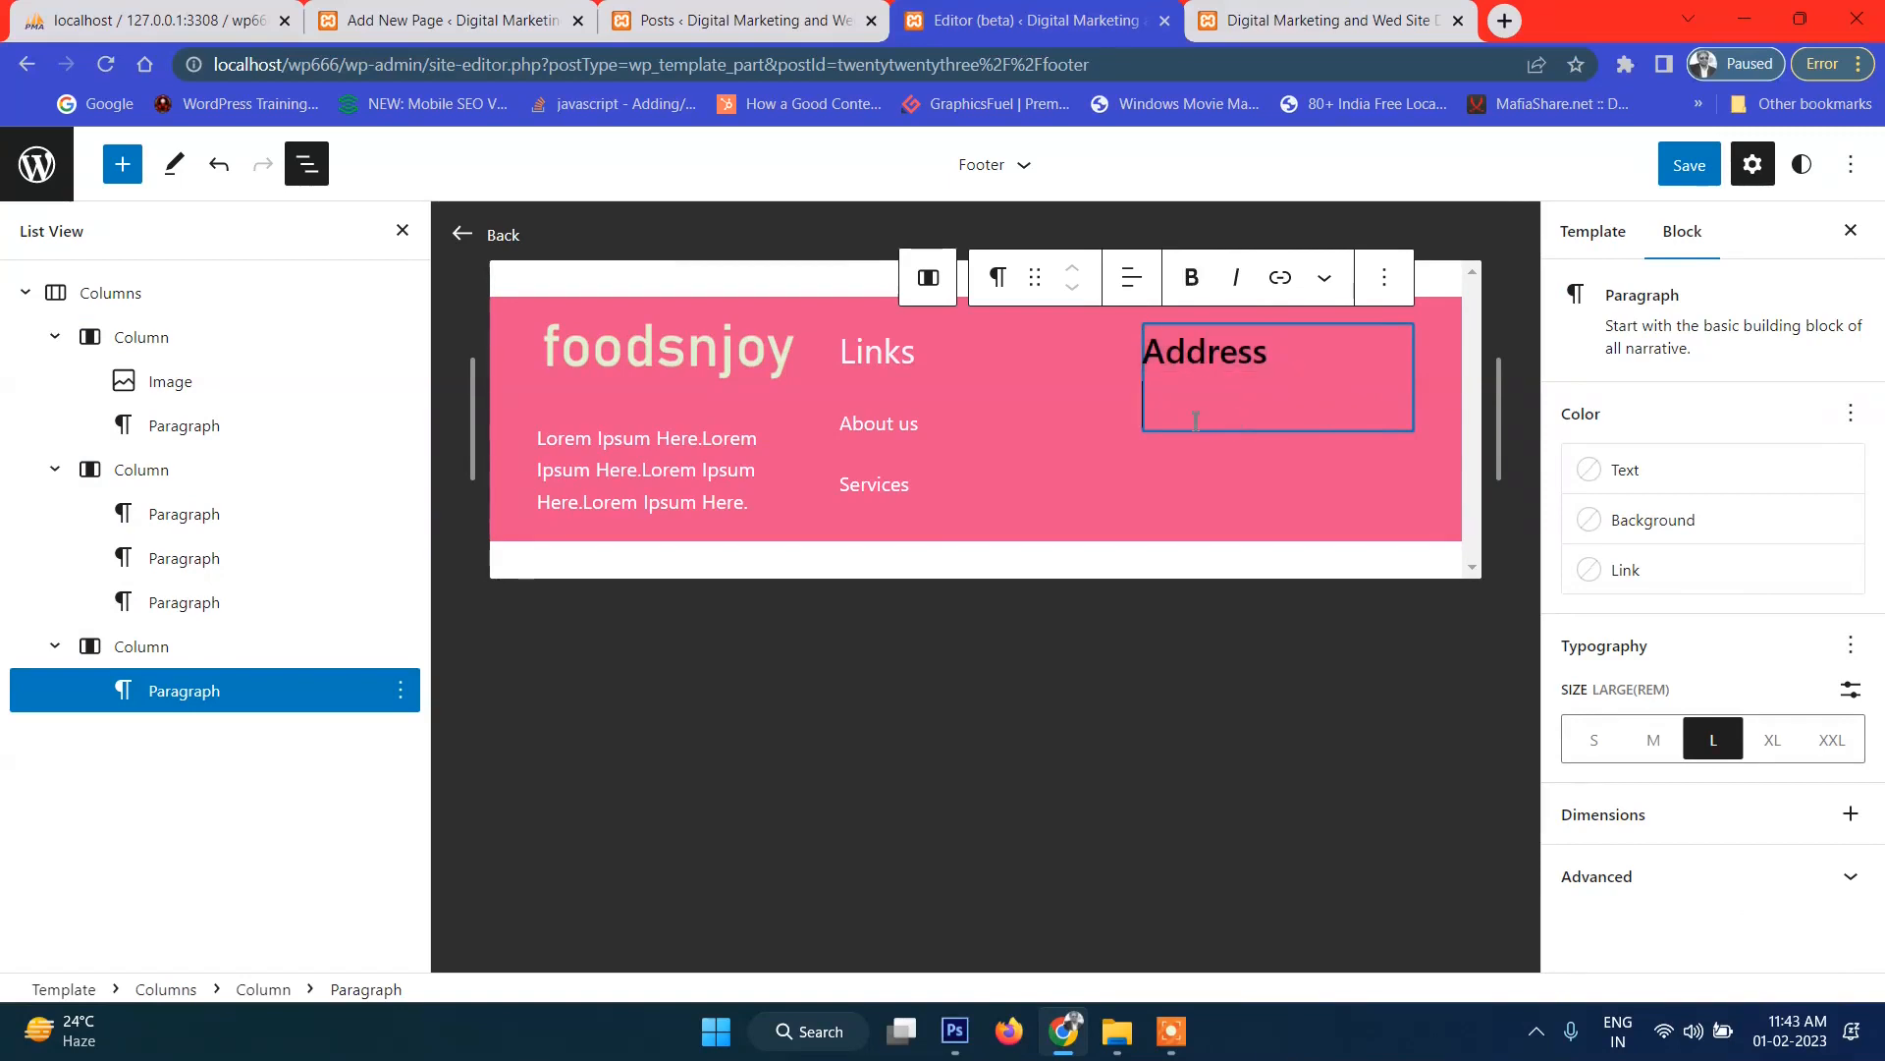
pyautogui.press('BackSpace')
pyautogui.press('BackSpace')
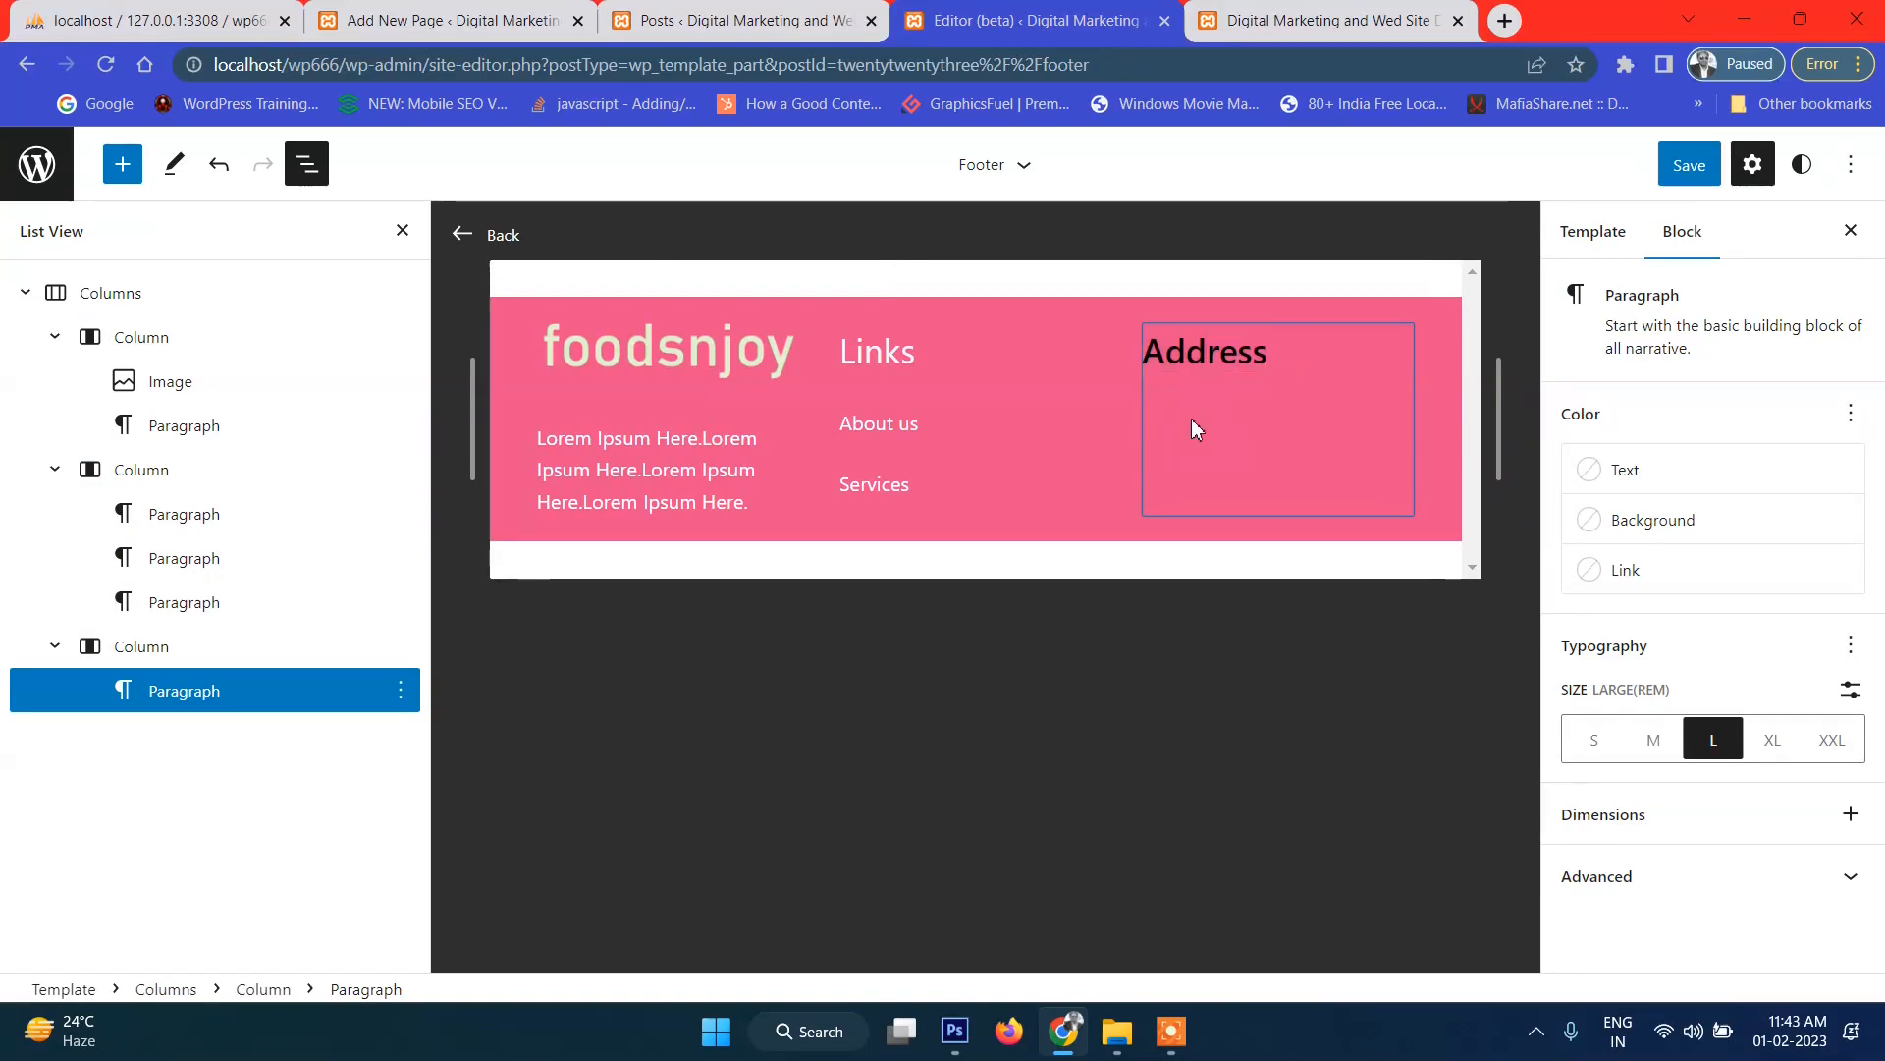
pyautogui.click(1255, 463)
pyautogui.click(1260, 352)
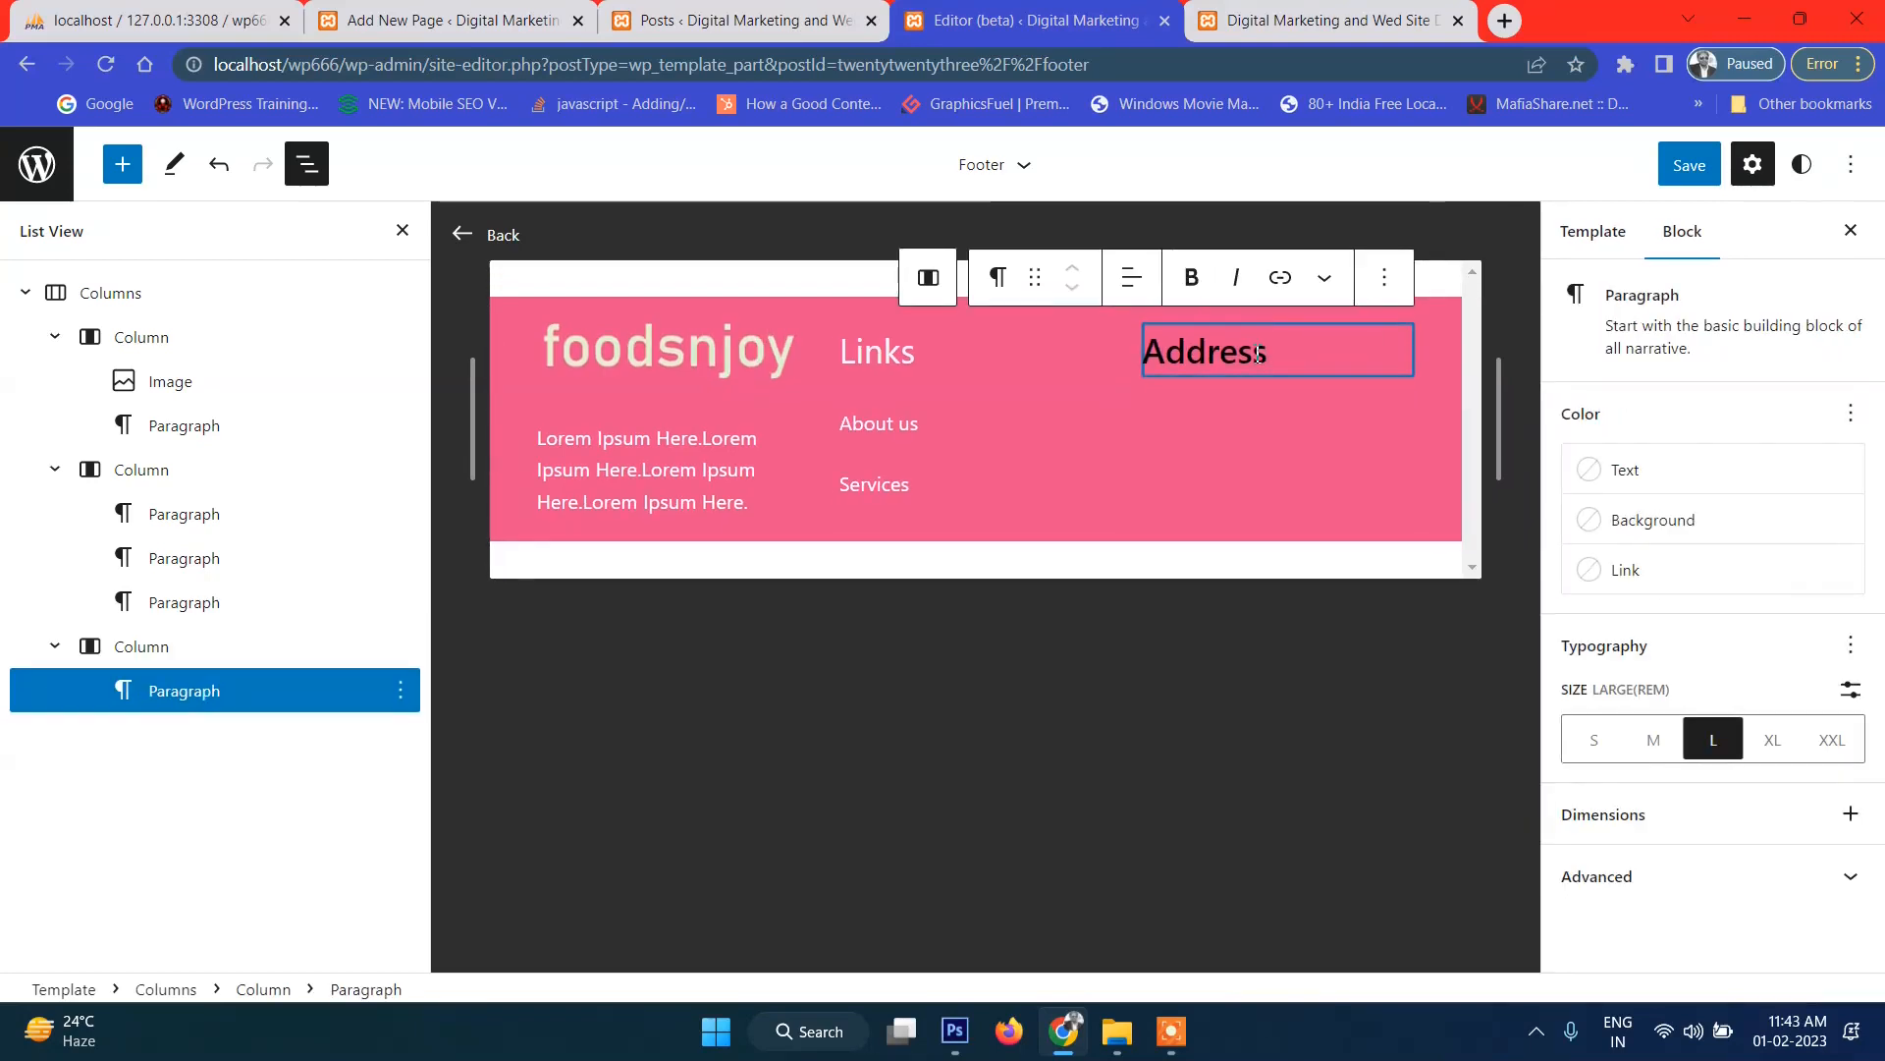
pyautogui.press('Return')
pyautogui.hotkey('ctrl', 'v')
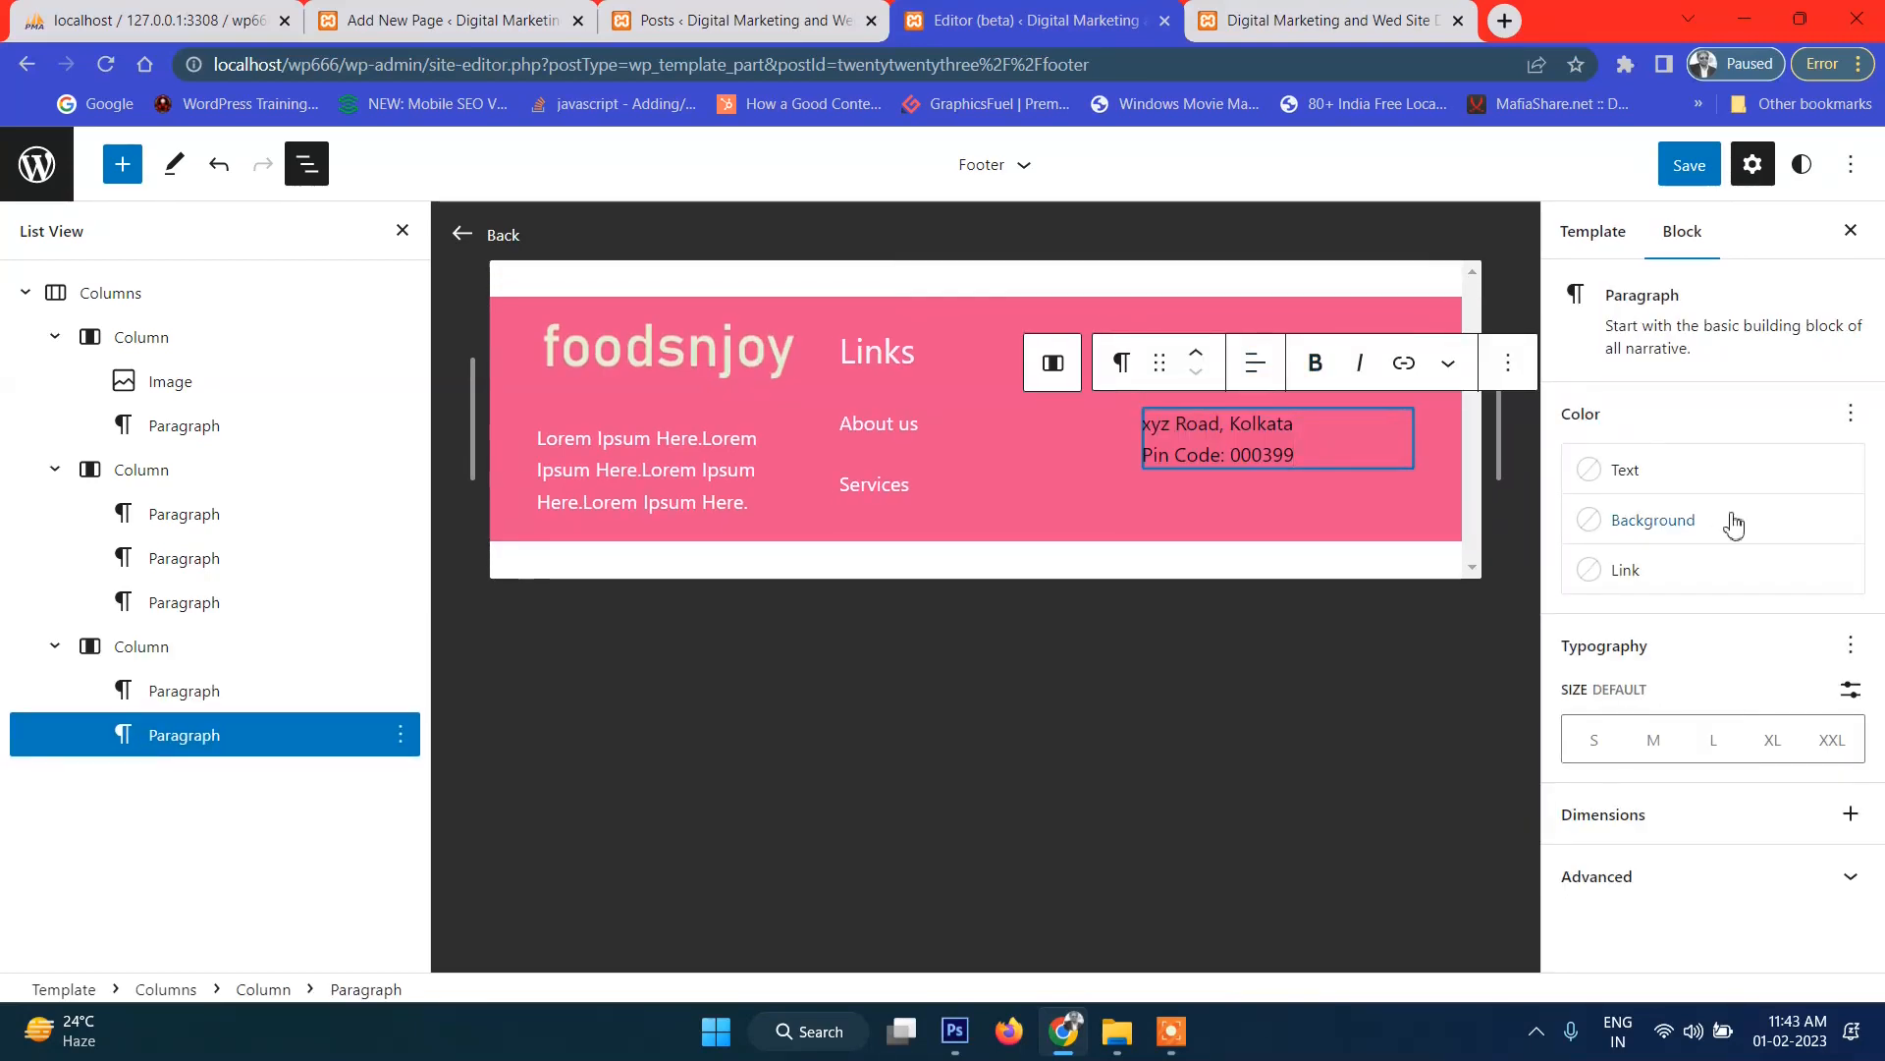
# Make the address lines and the Address heading white (Base), then save the footer.
pyautogui.click(1623, 463)
pyautogui.click(1394, 527)
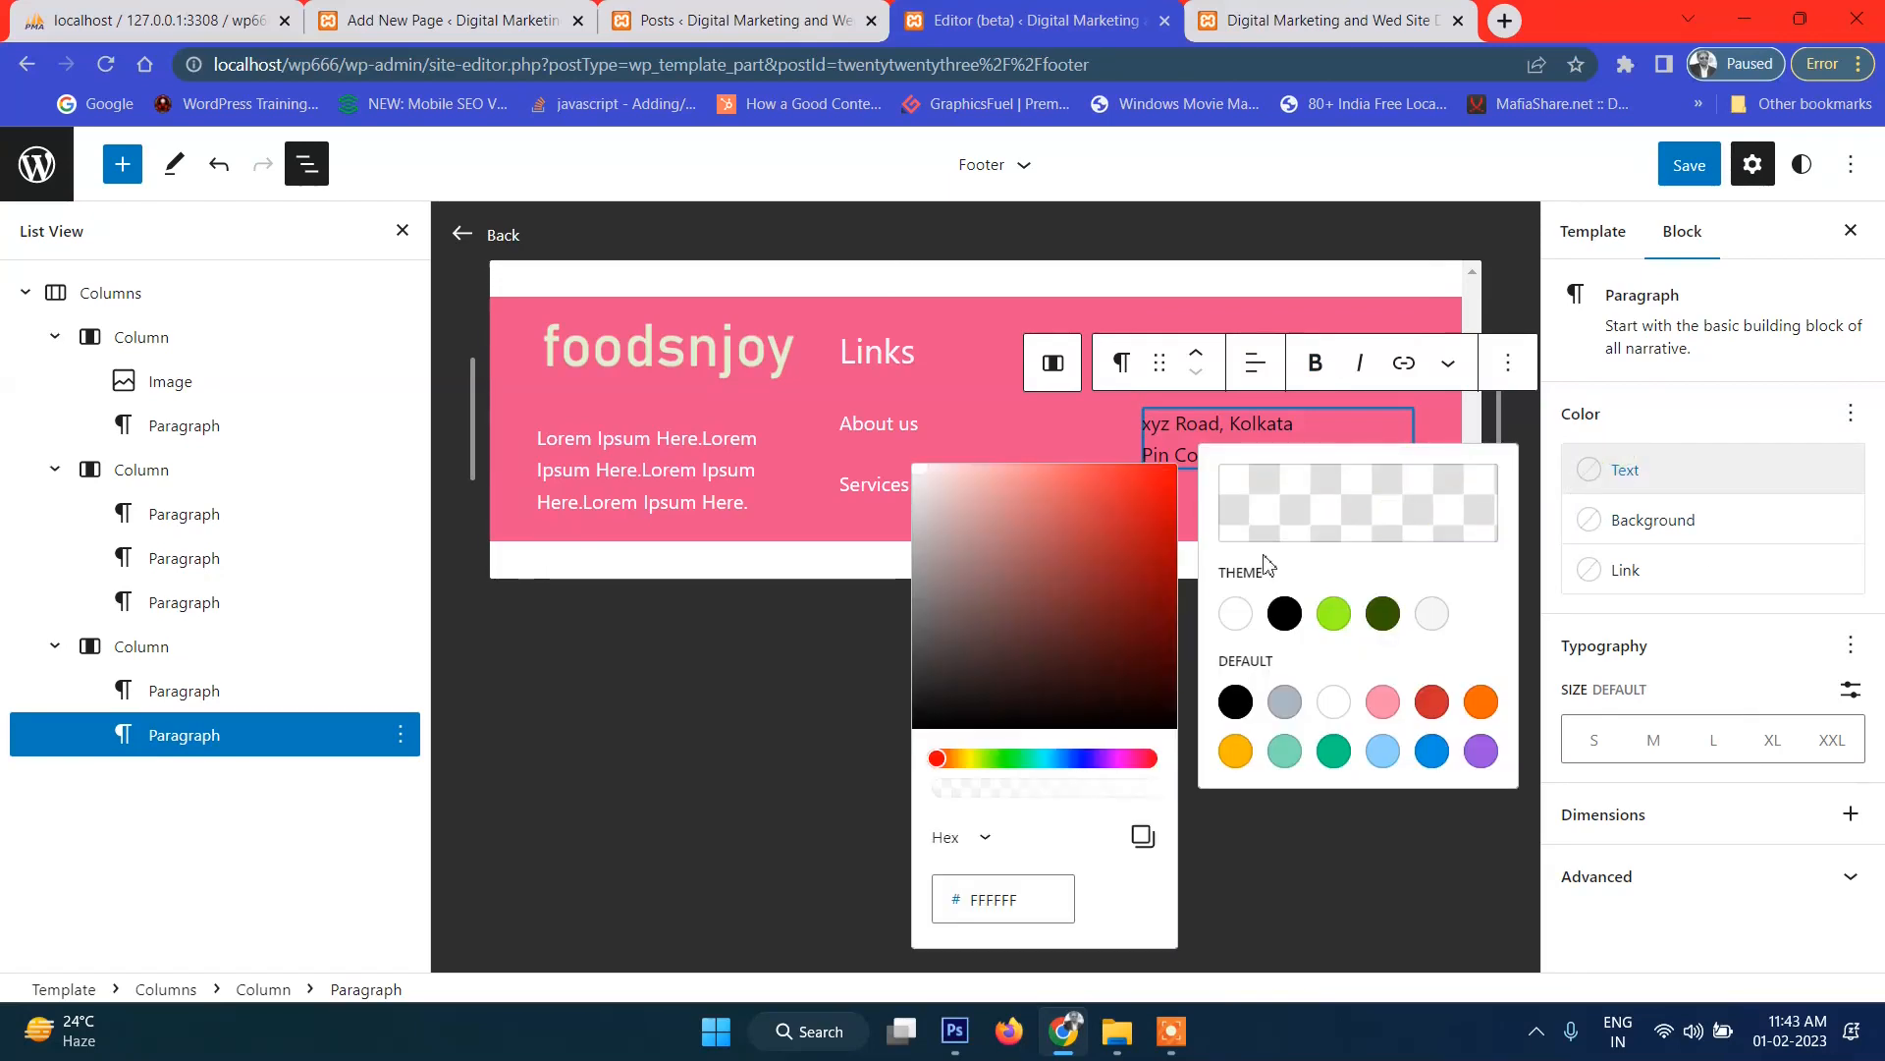
pyautogui.click(1239, 618)
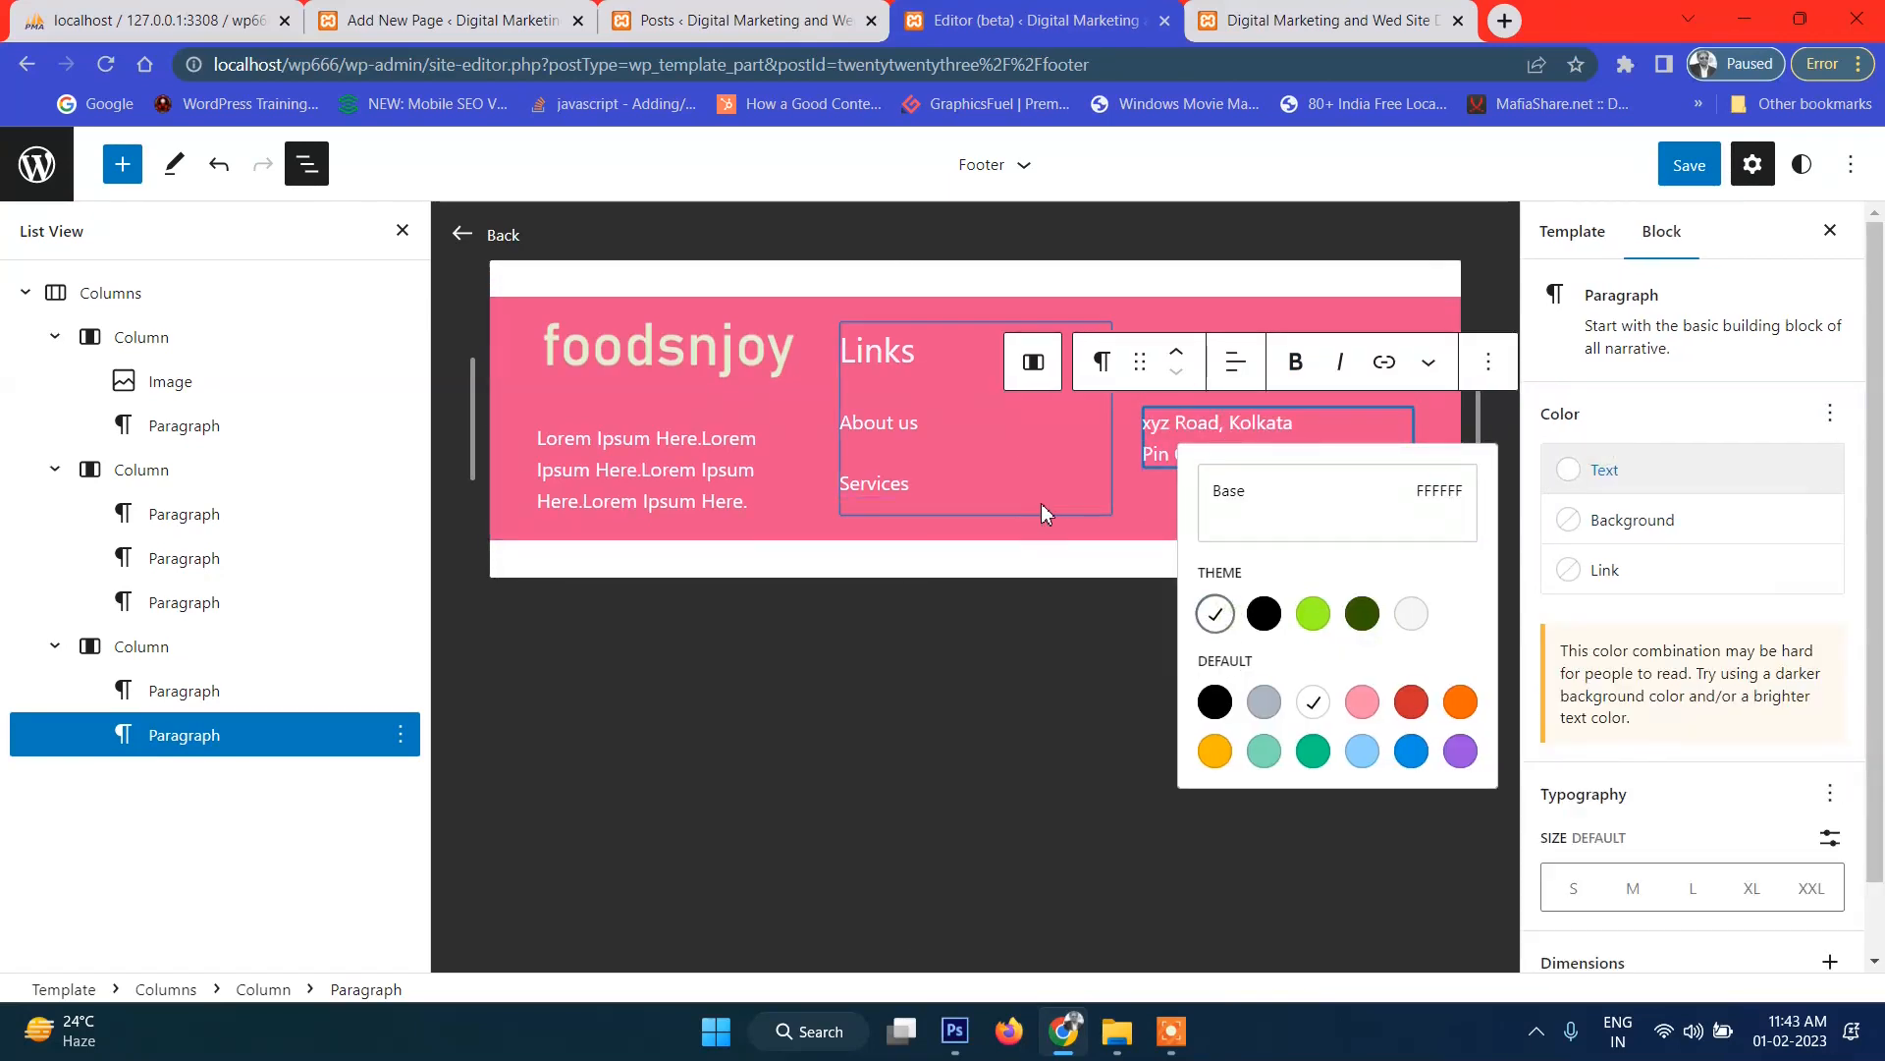
pyautogui.click(1041, 503)
pyautogui.doubleClick(1215, 352)
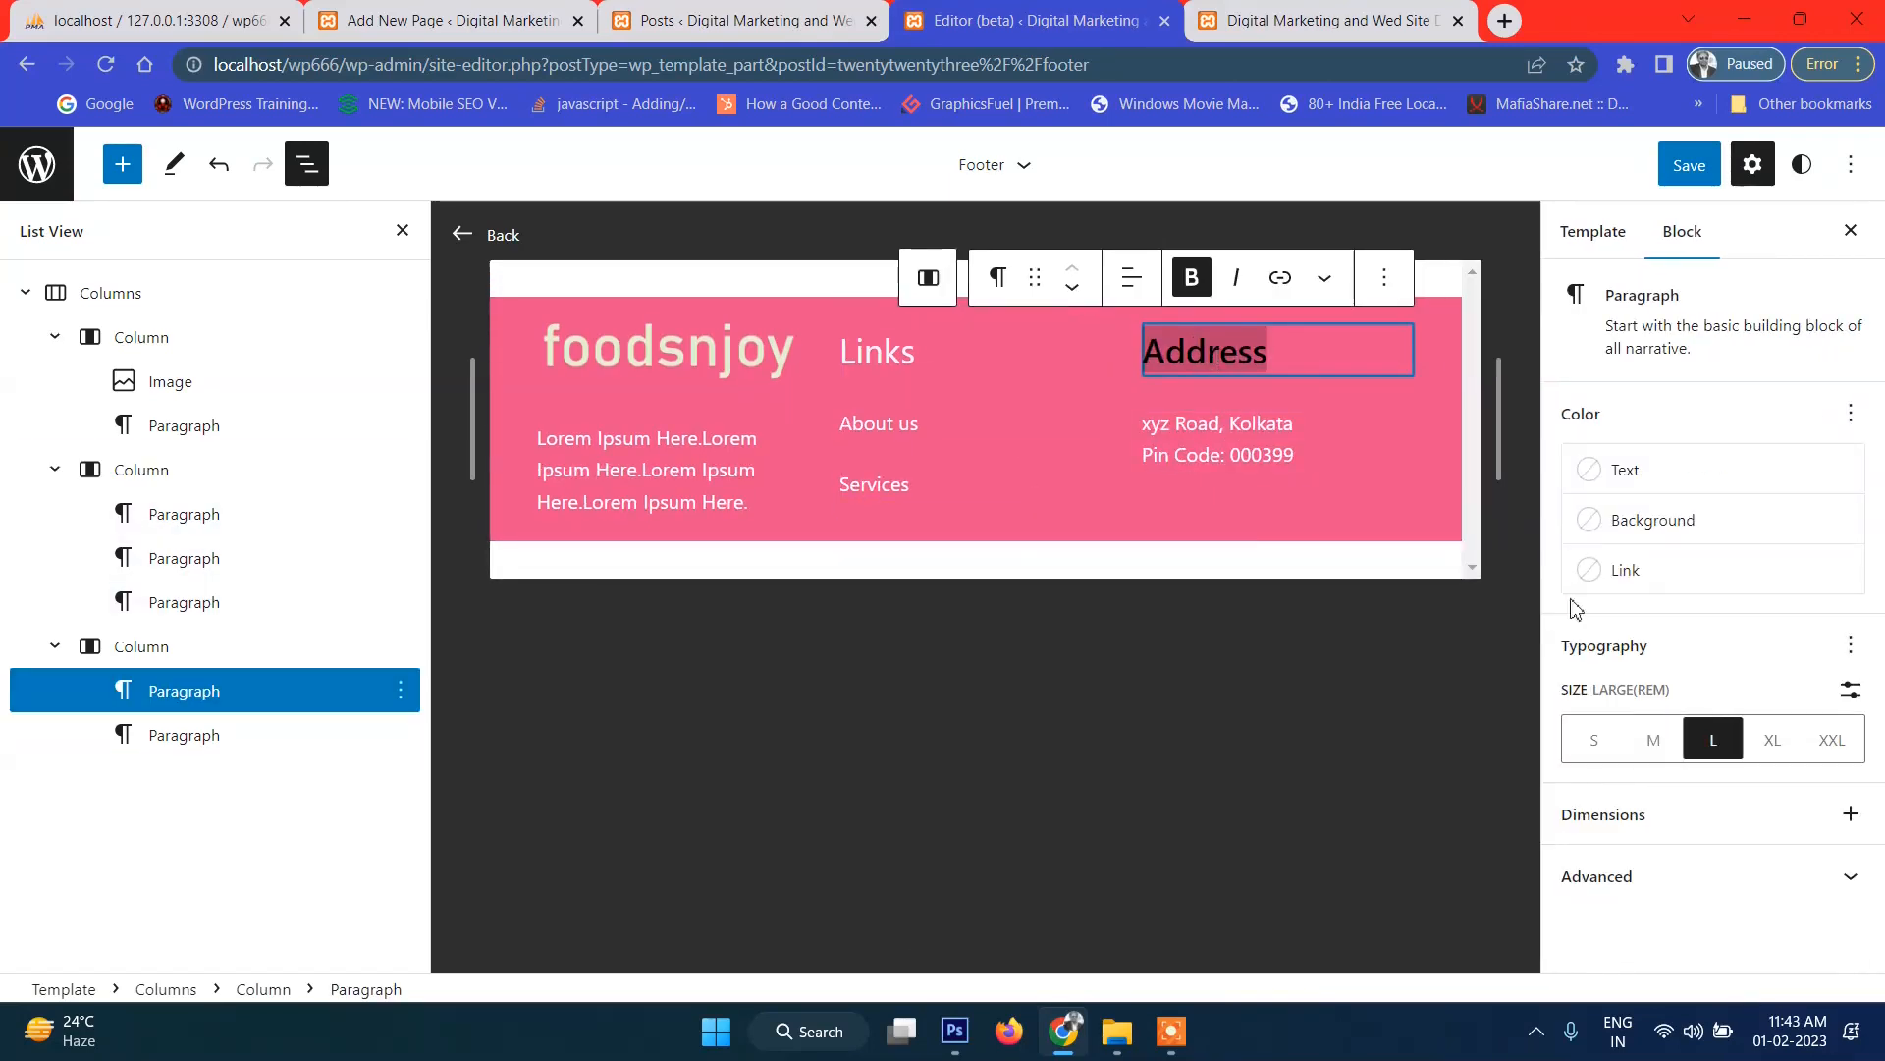
pyautogui.click(1609, 470)
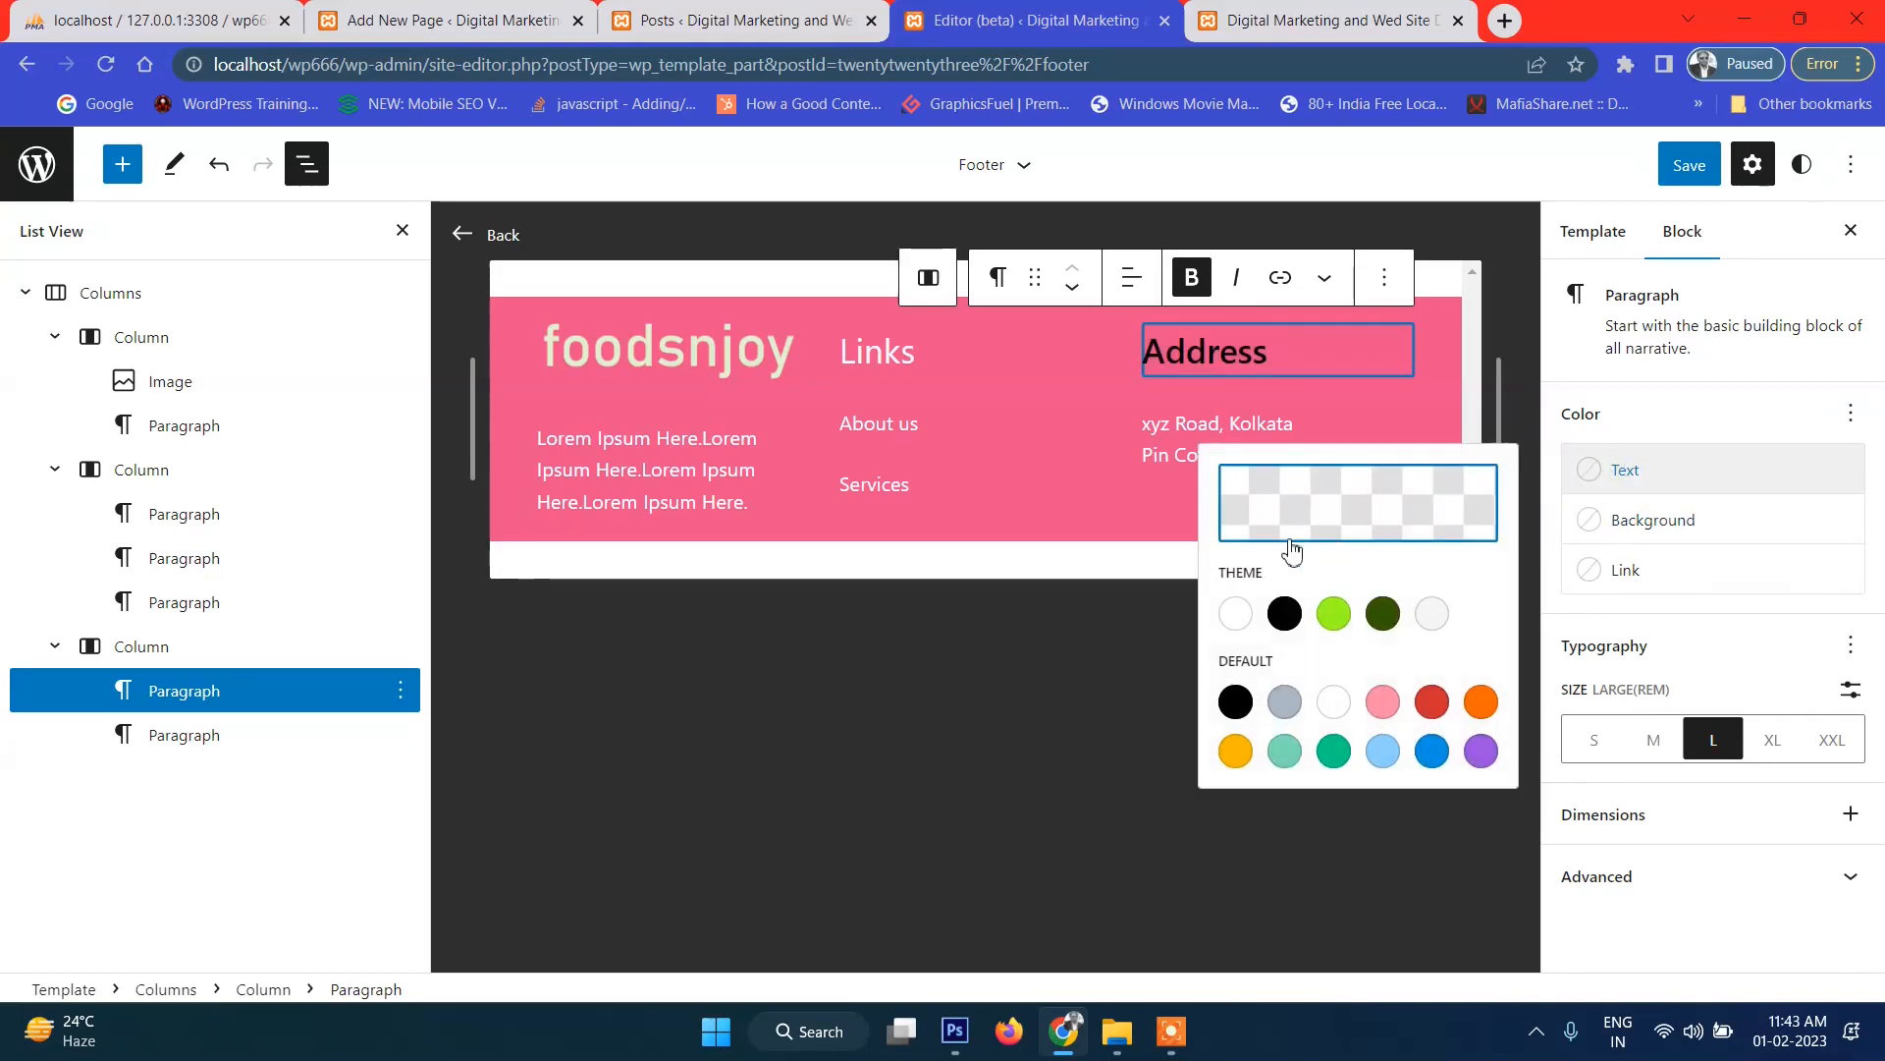
pyautogui.click(1224, 607)
pyautogui.click(1039, 713)
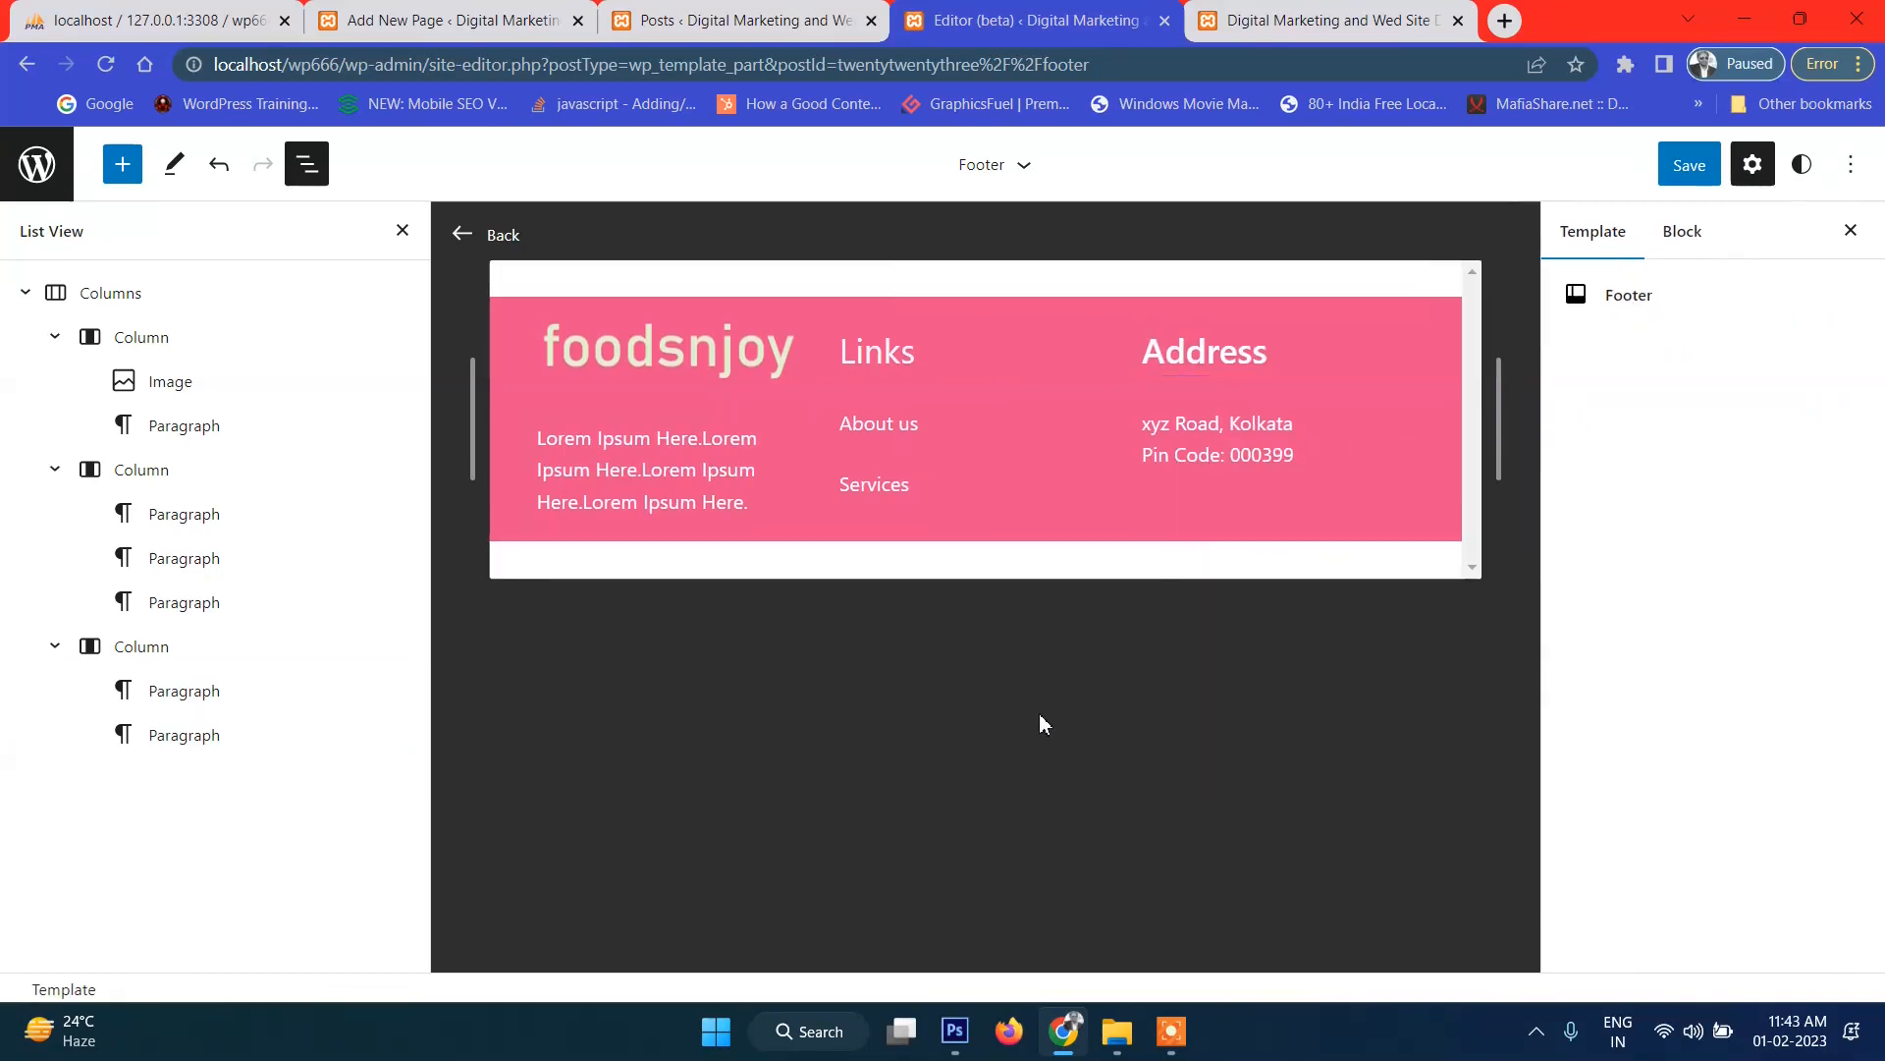
pyautogui.click(1672, 167)
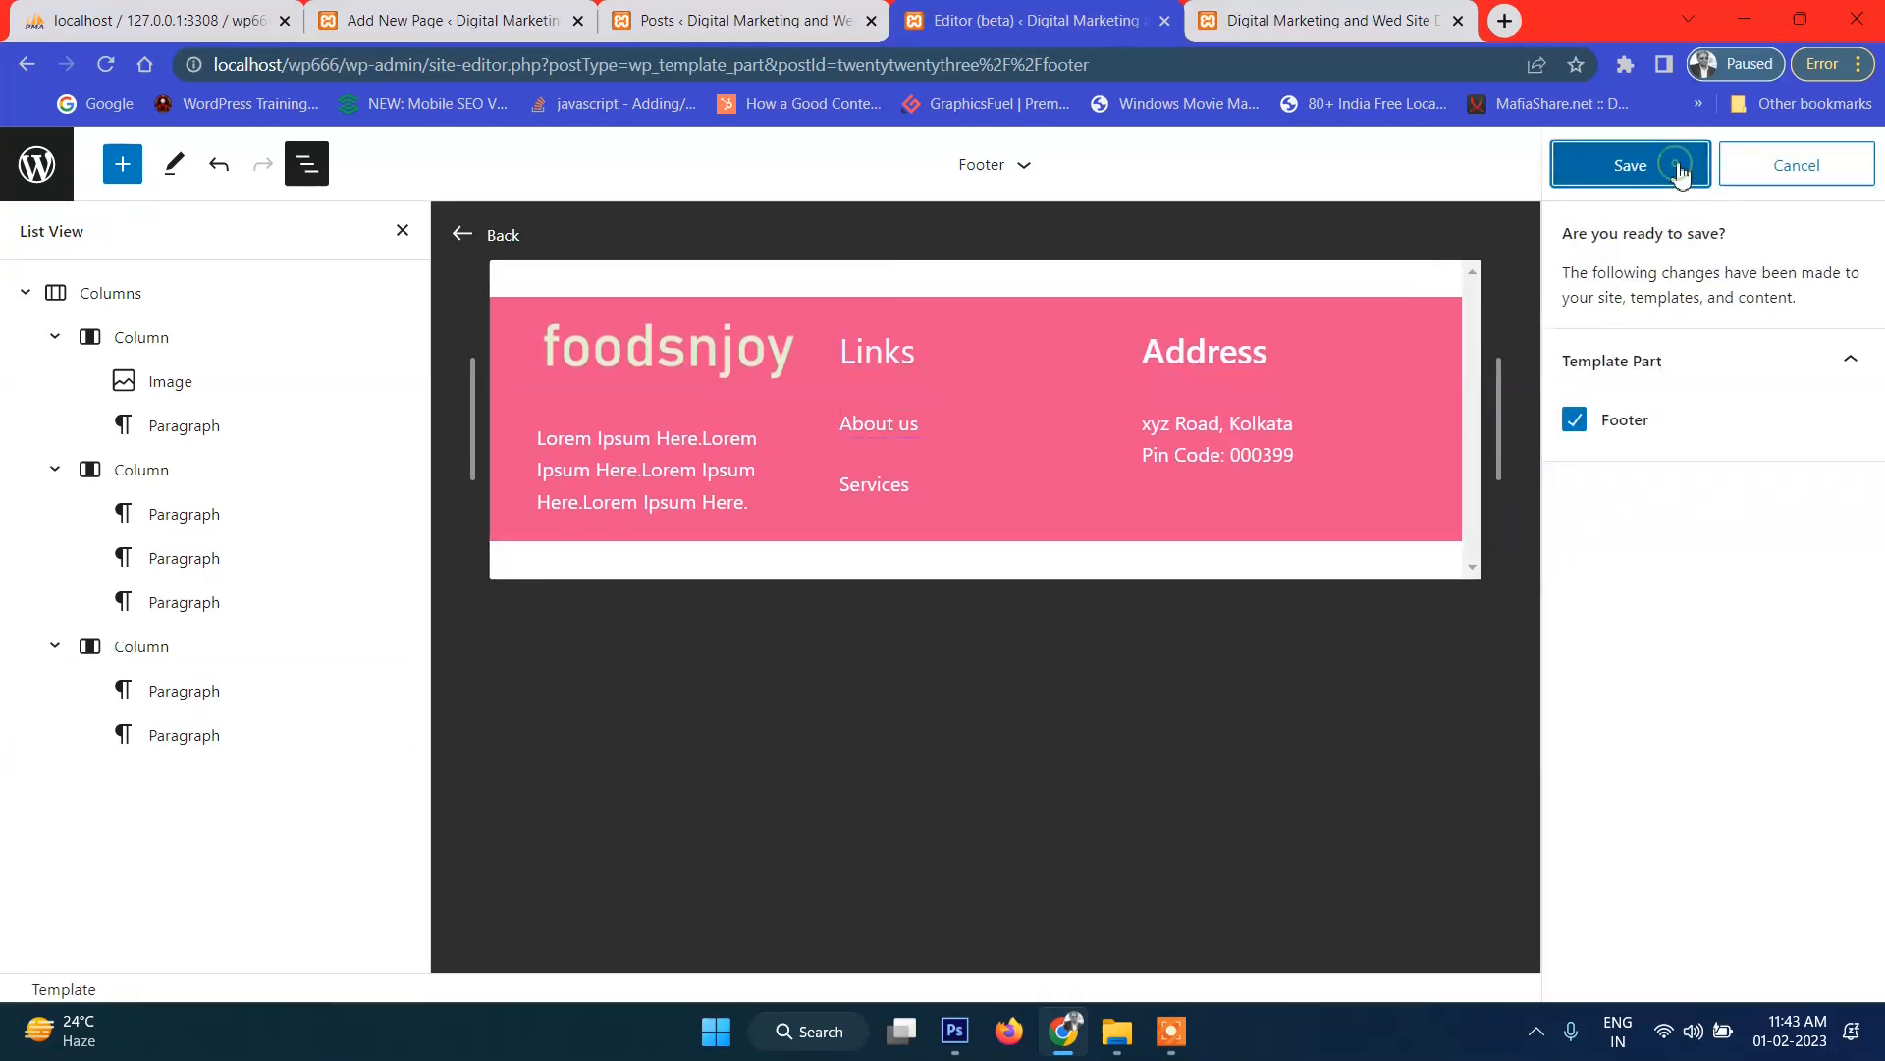
pyautogui.click(875, 353)
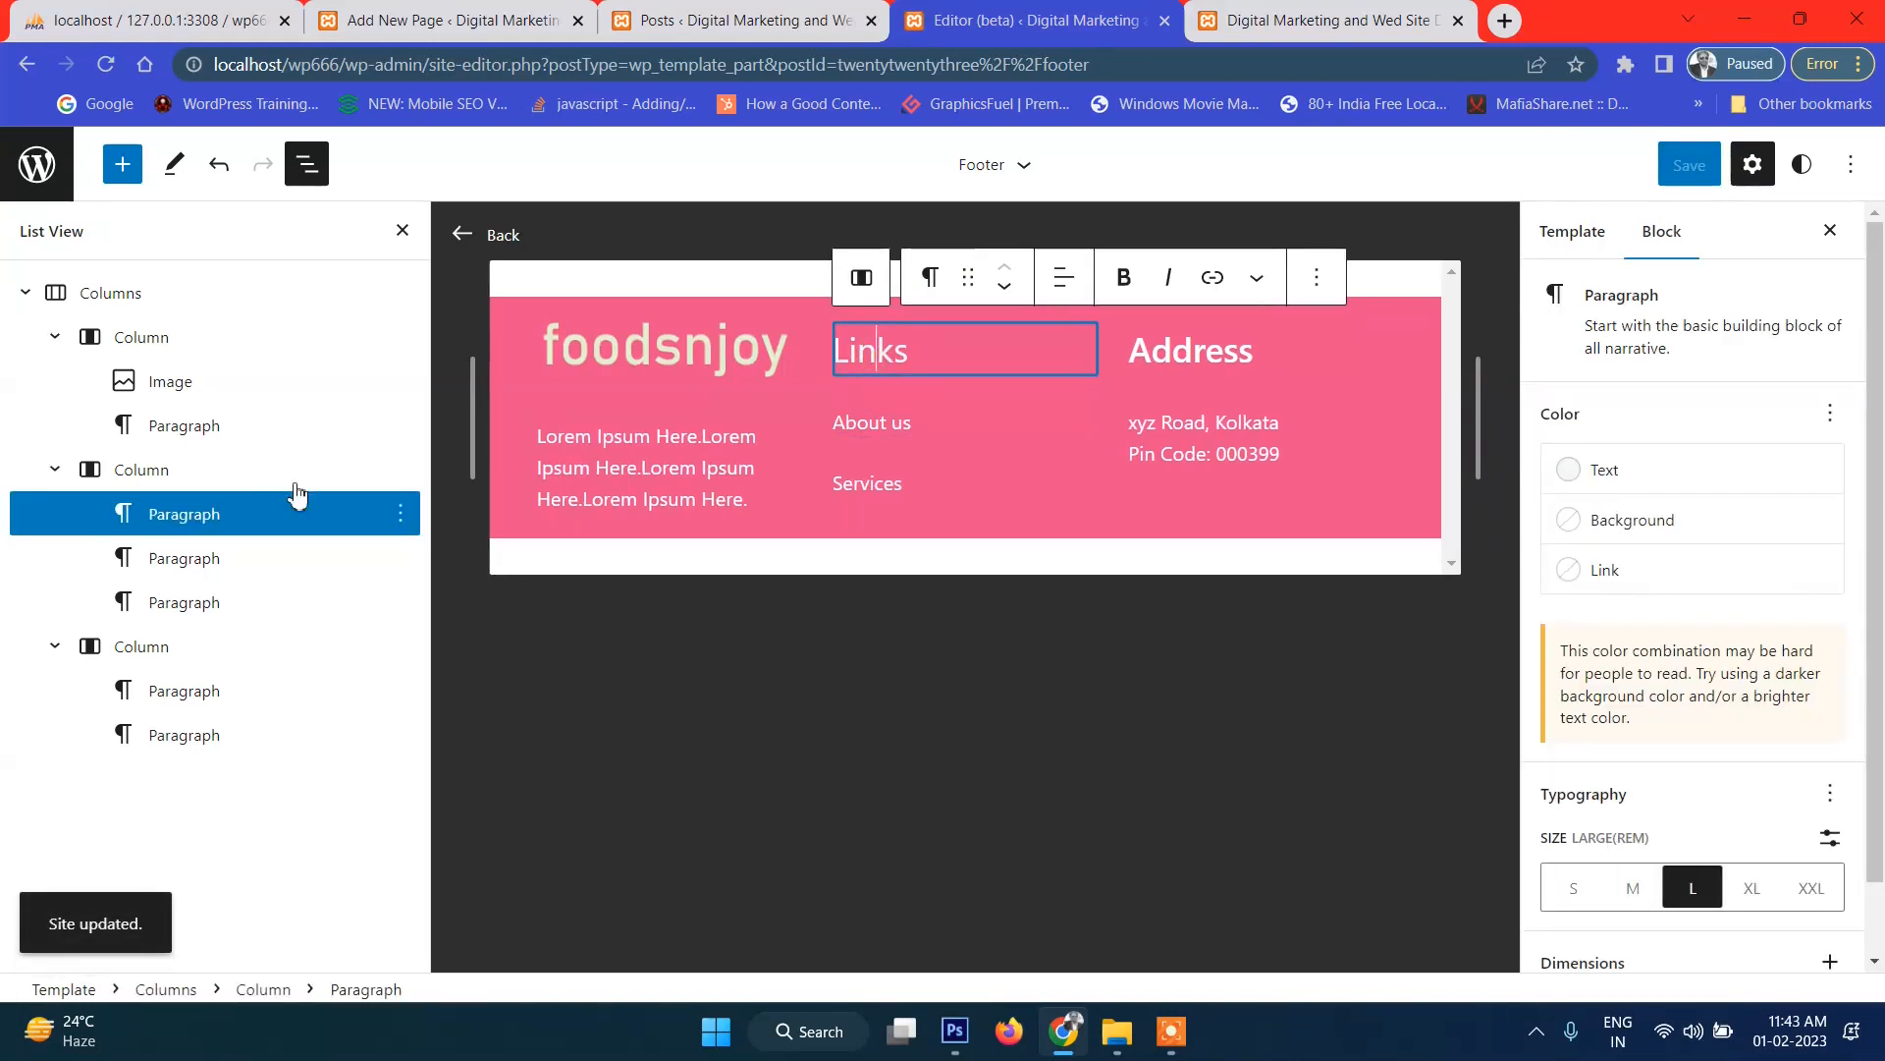
# Center-align the Links heading in the footer's middle column.
pyautogui.click(224, 481)
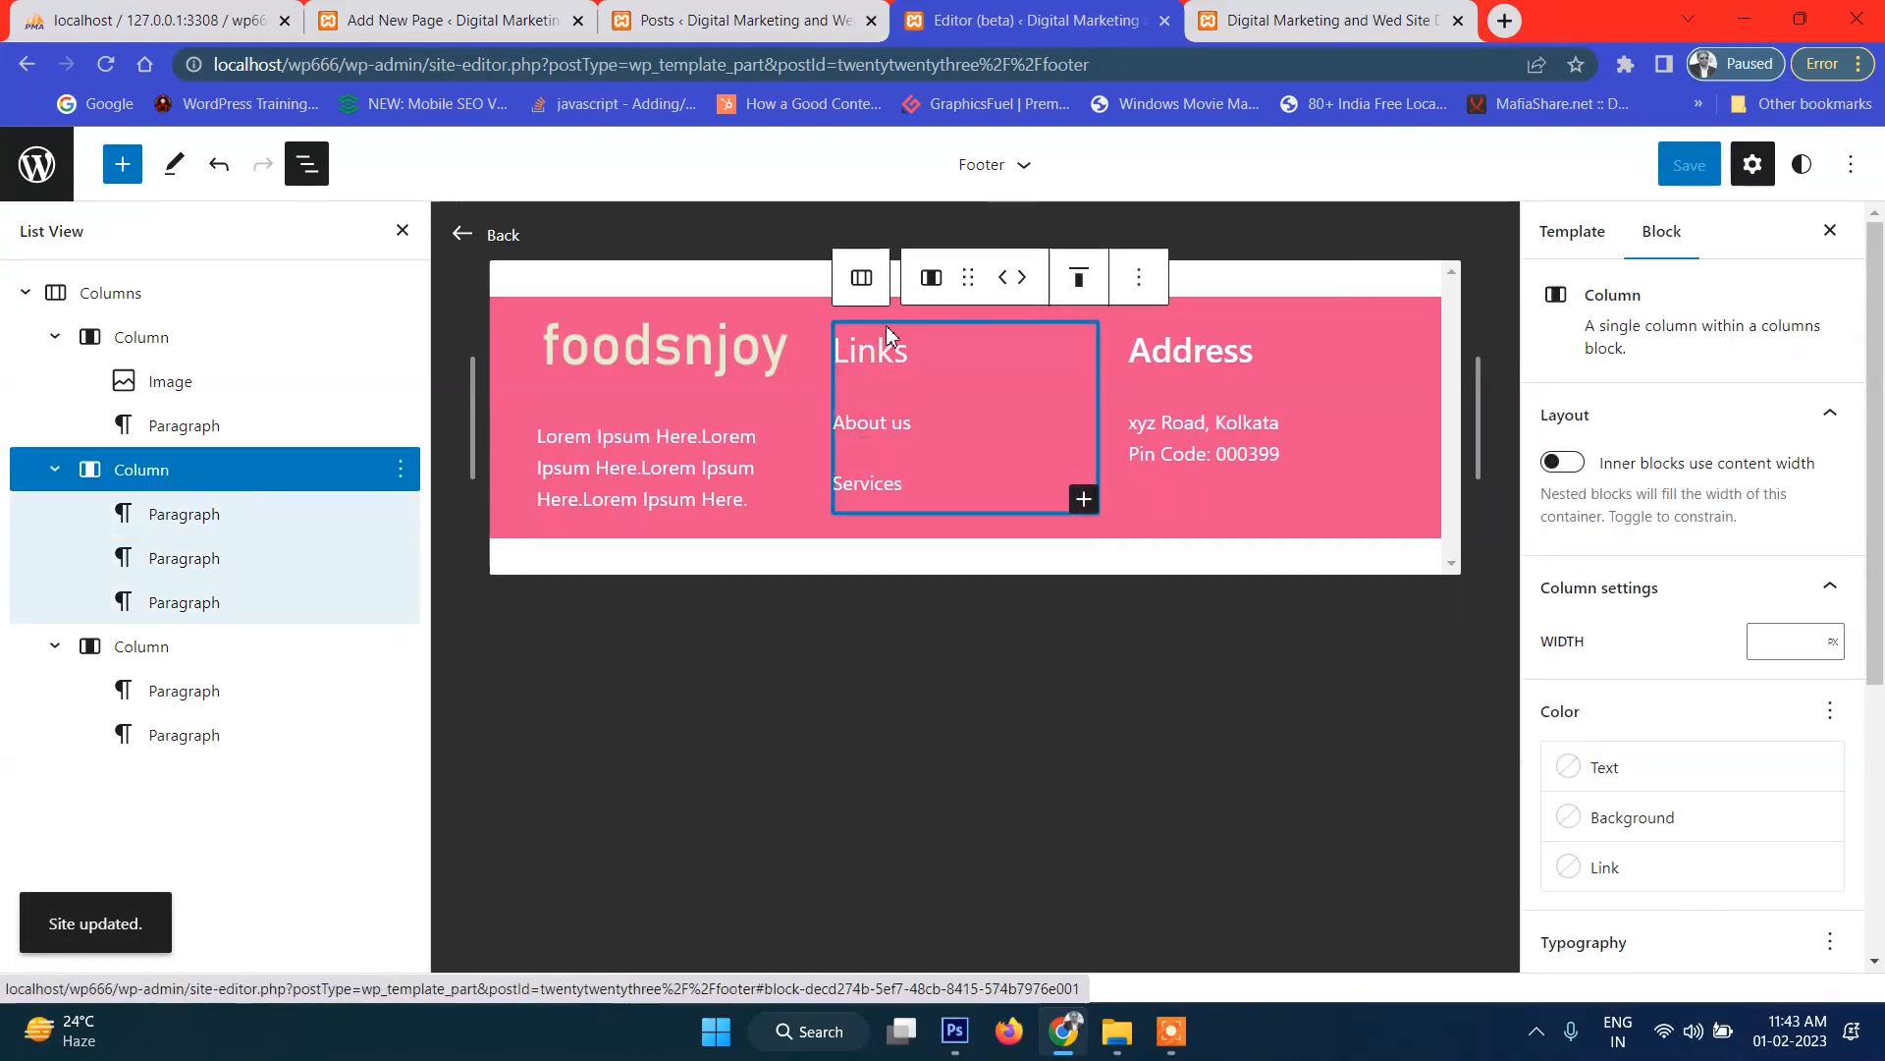
pyautogui.click(1079, 279)
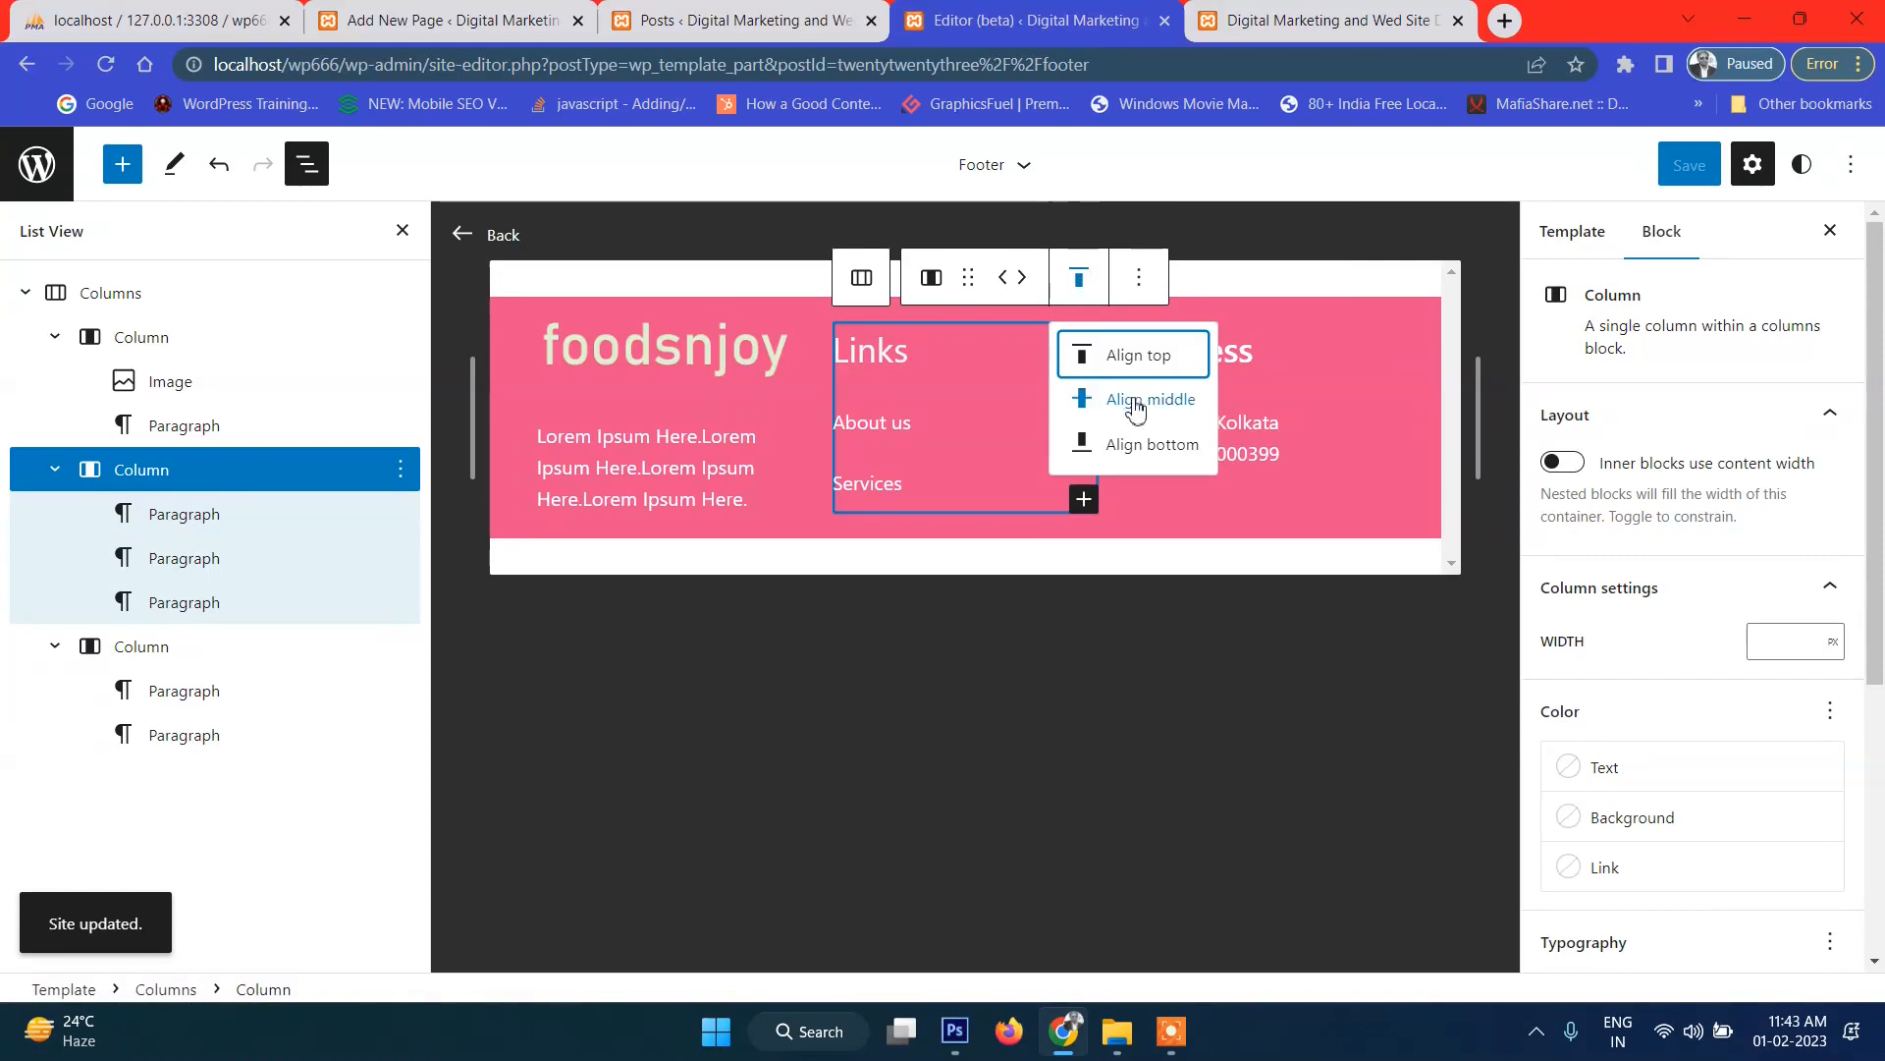
pyautogui.click(937, 290)
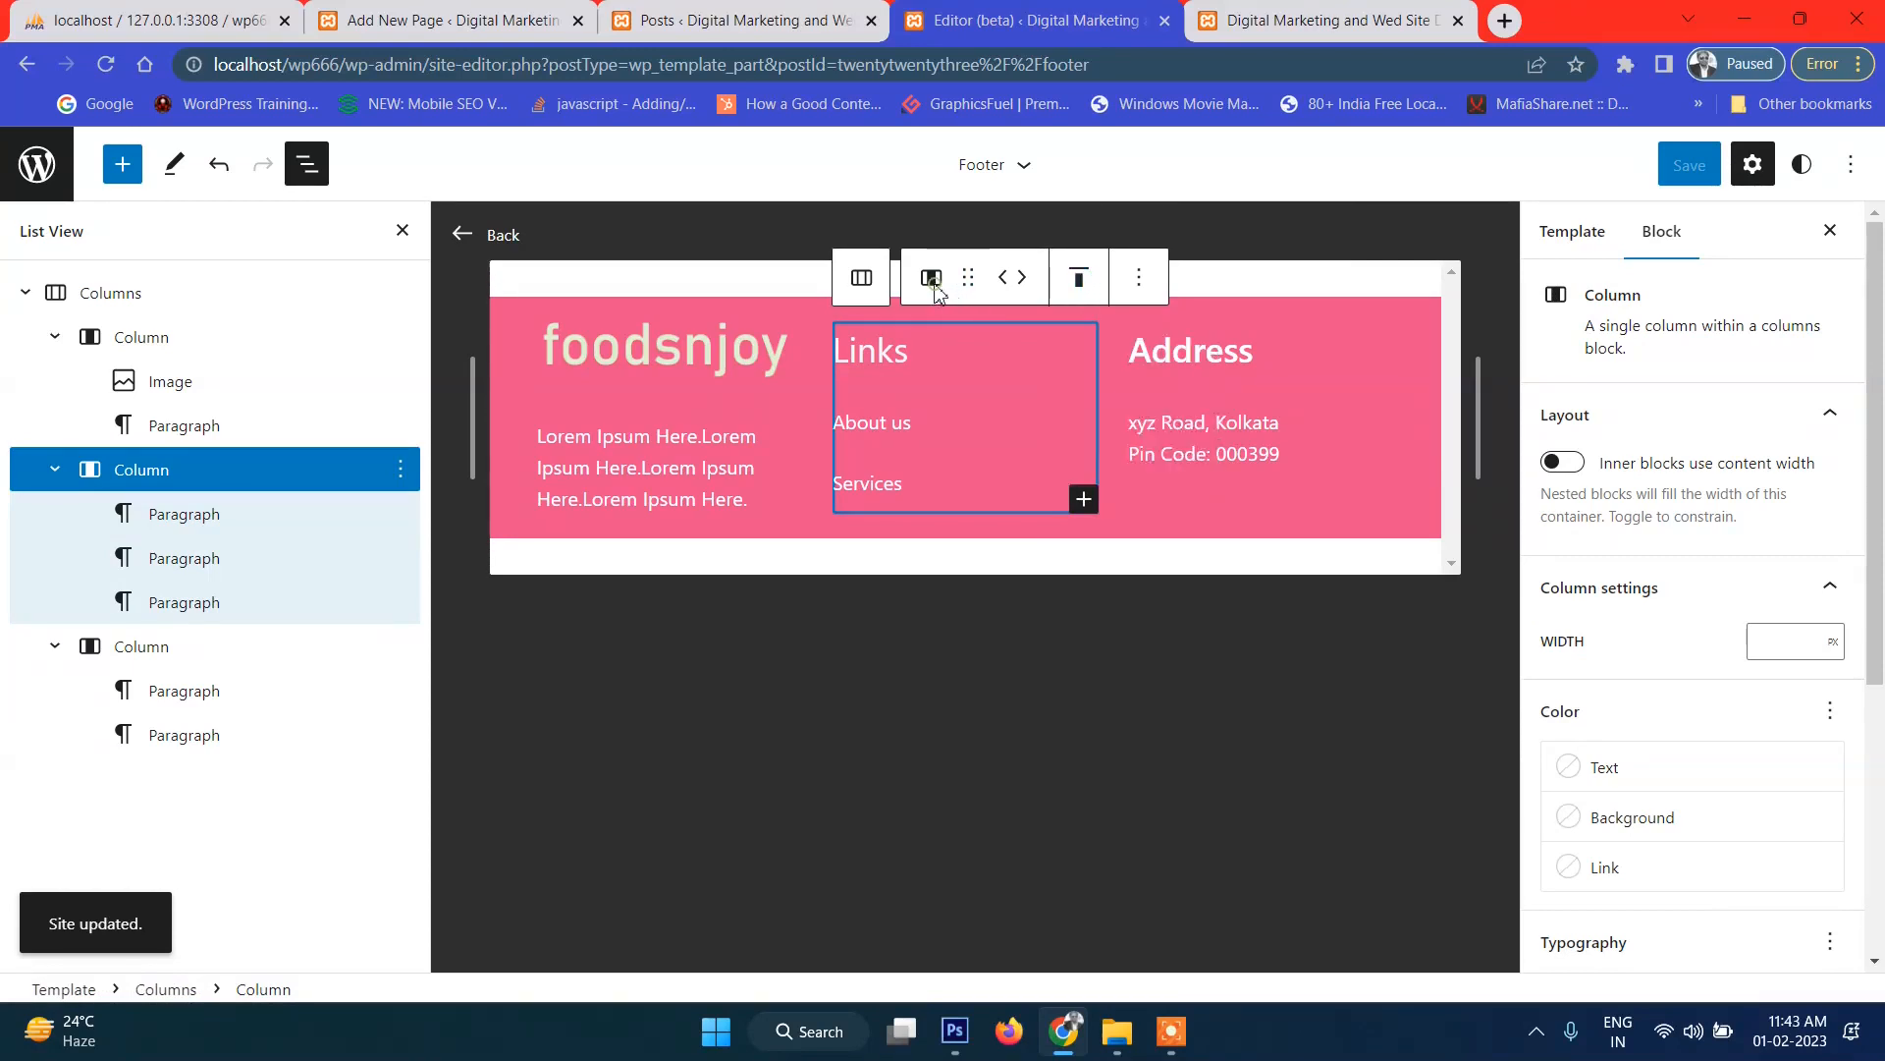
pyautogui.click(927, 343)
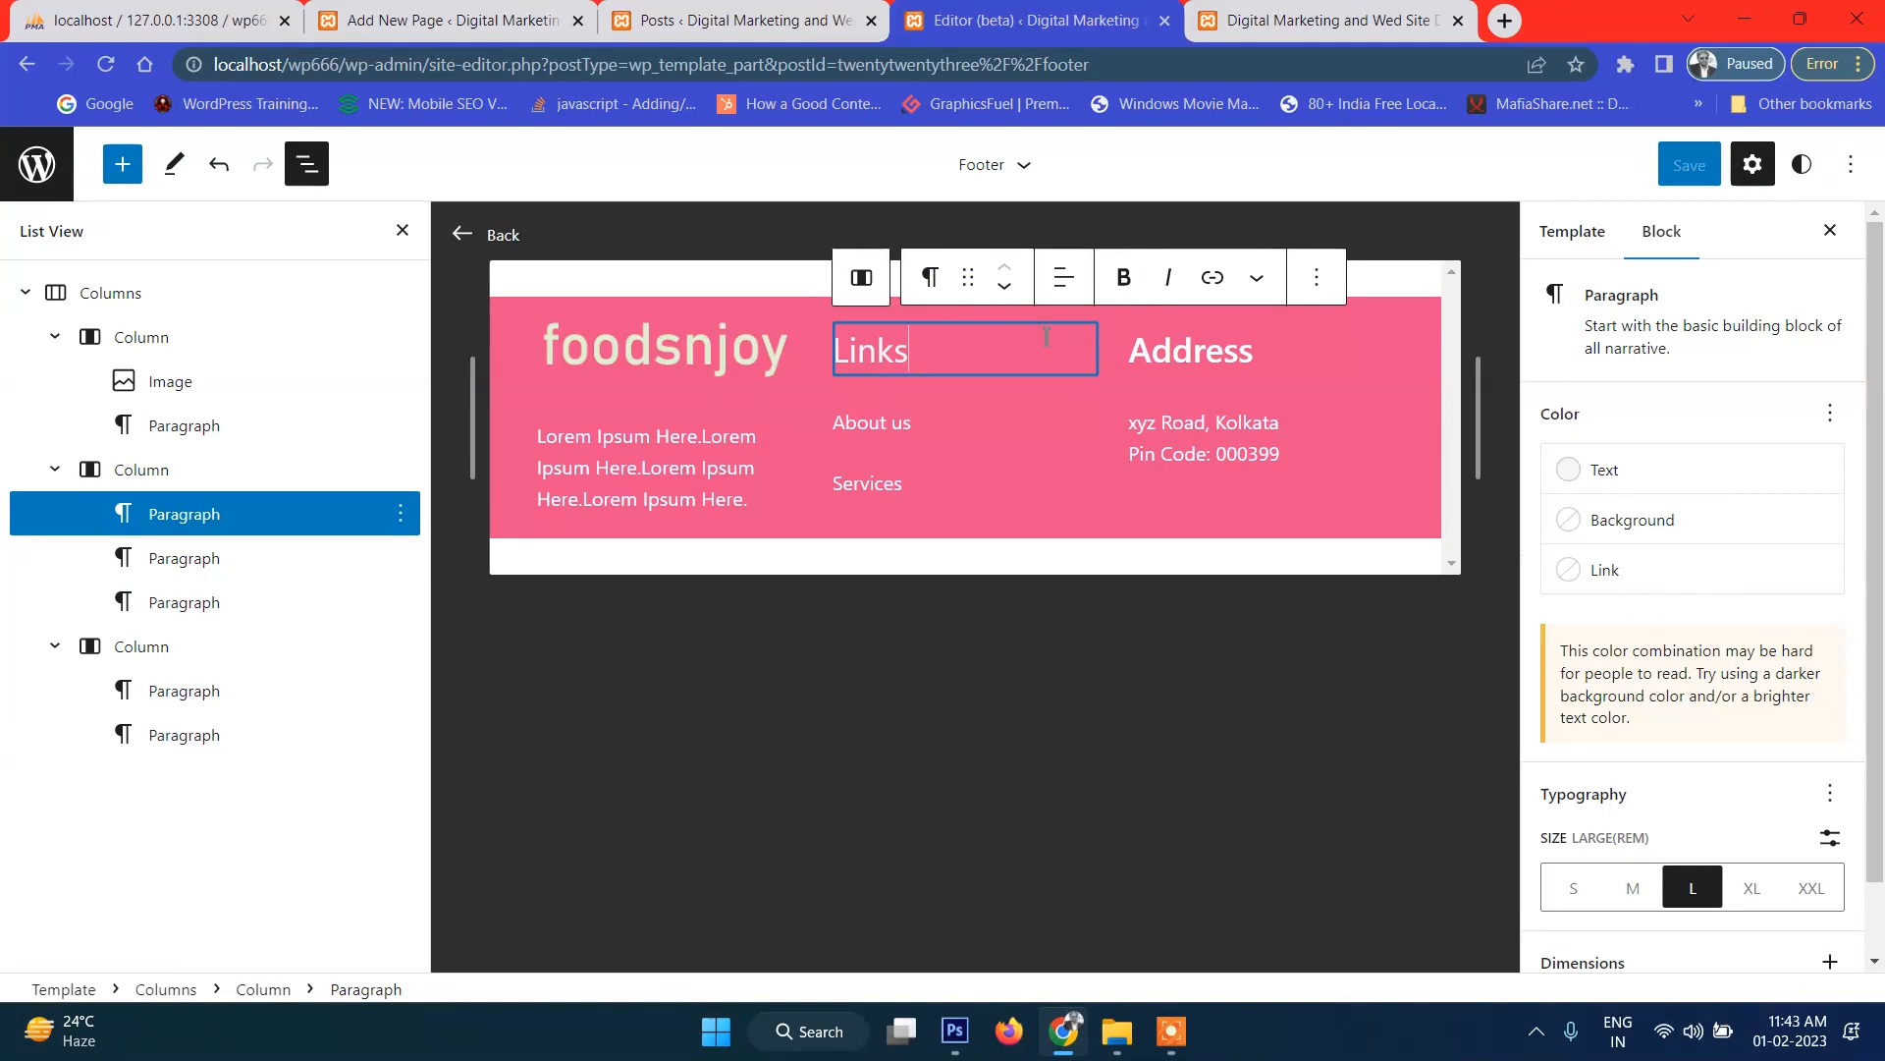
pyautogui.click(1063, 277)
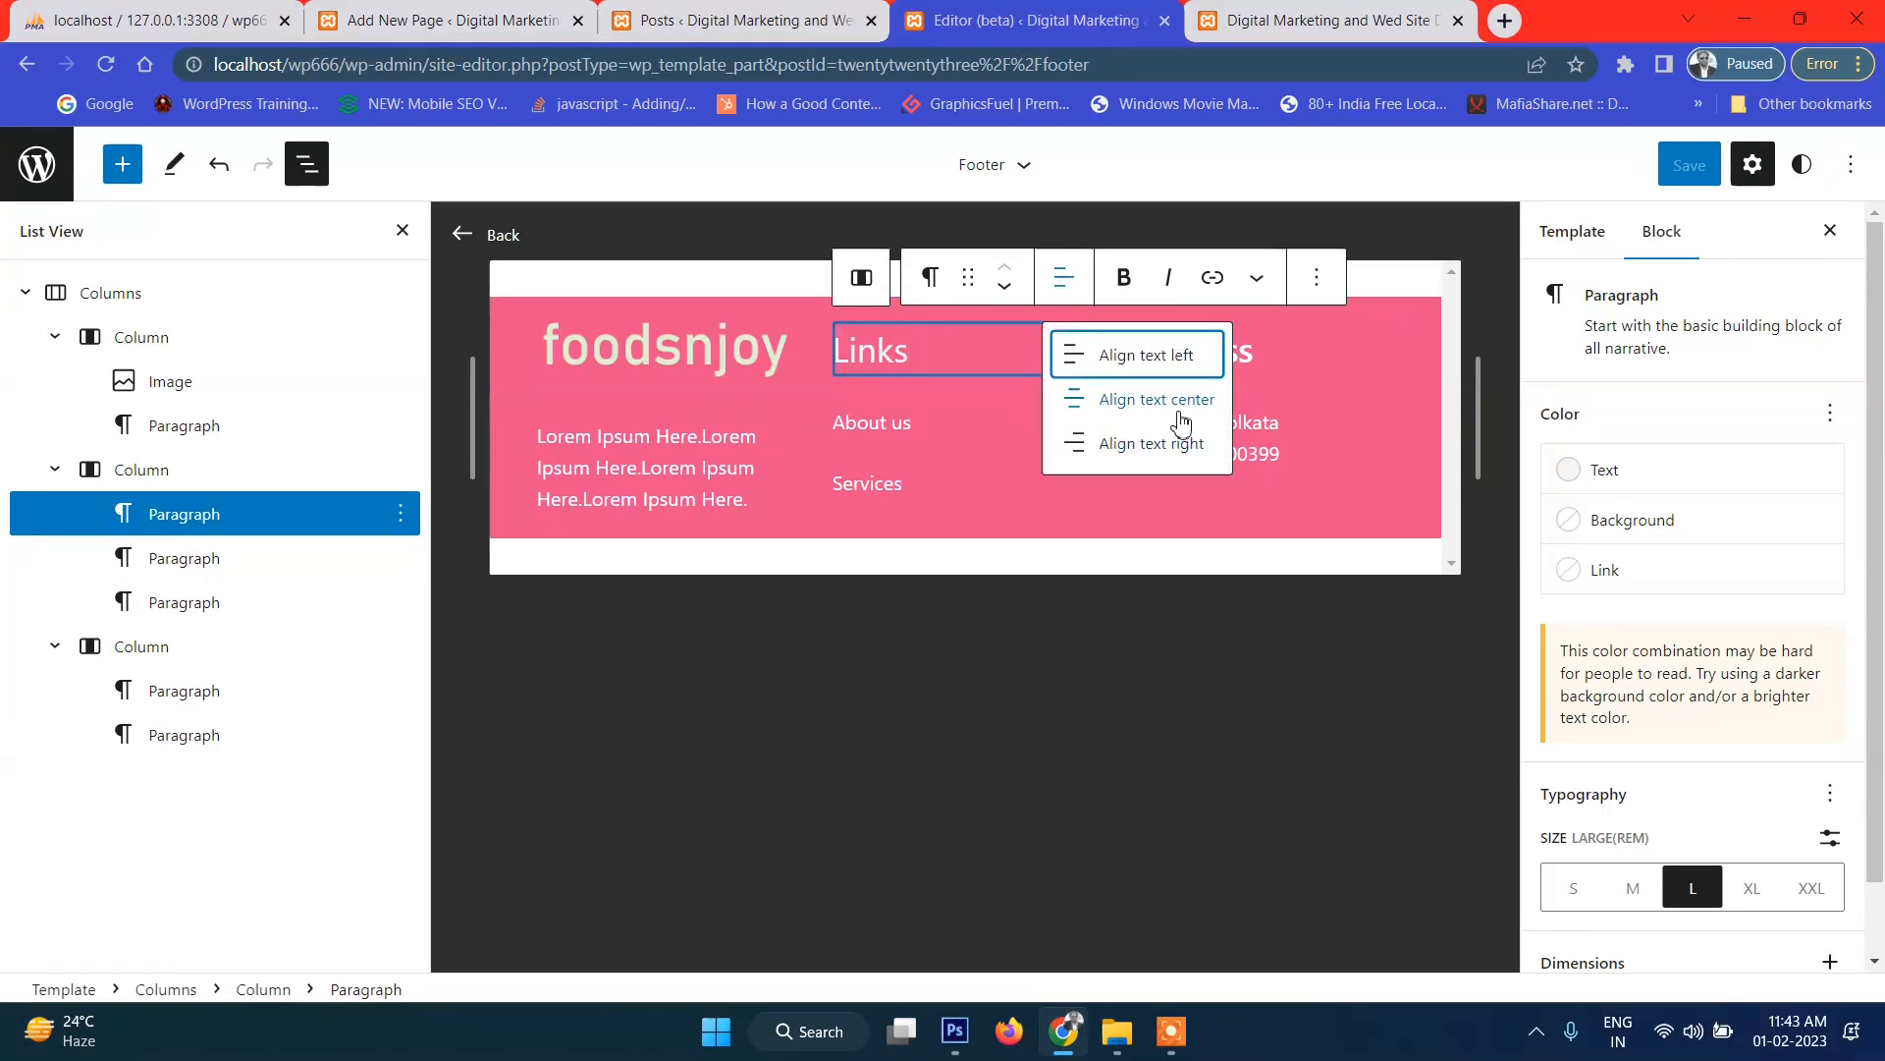
pyautogui.click(1181, 421)
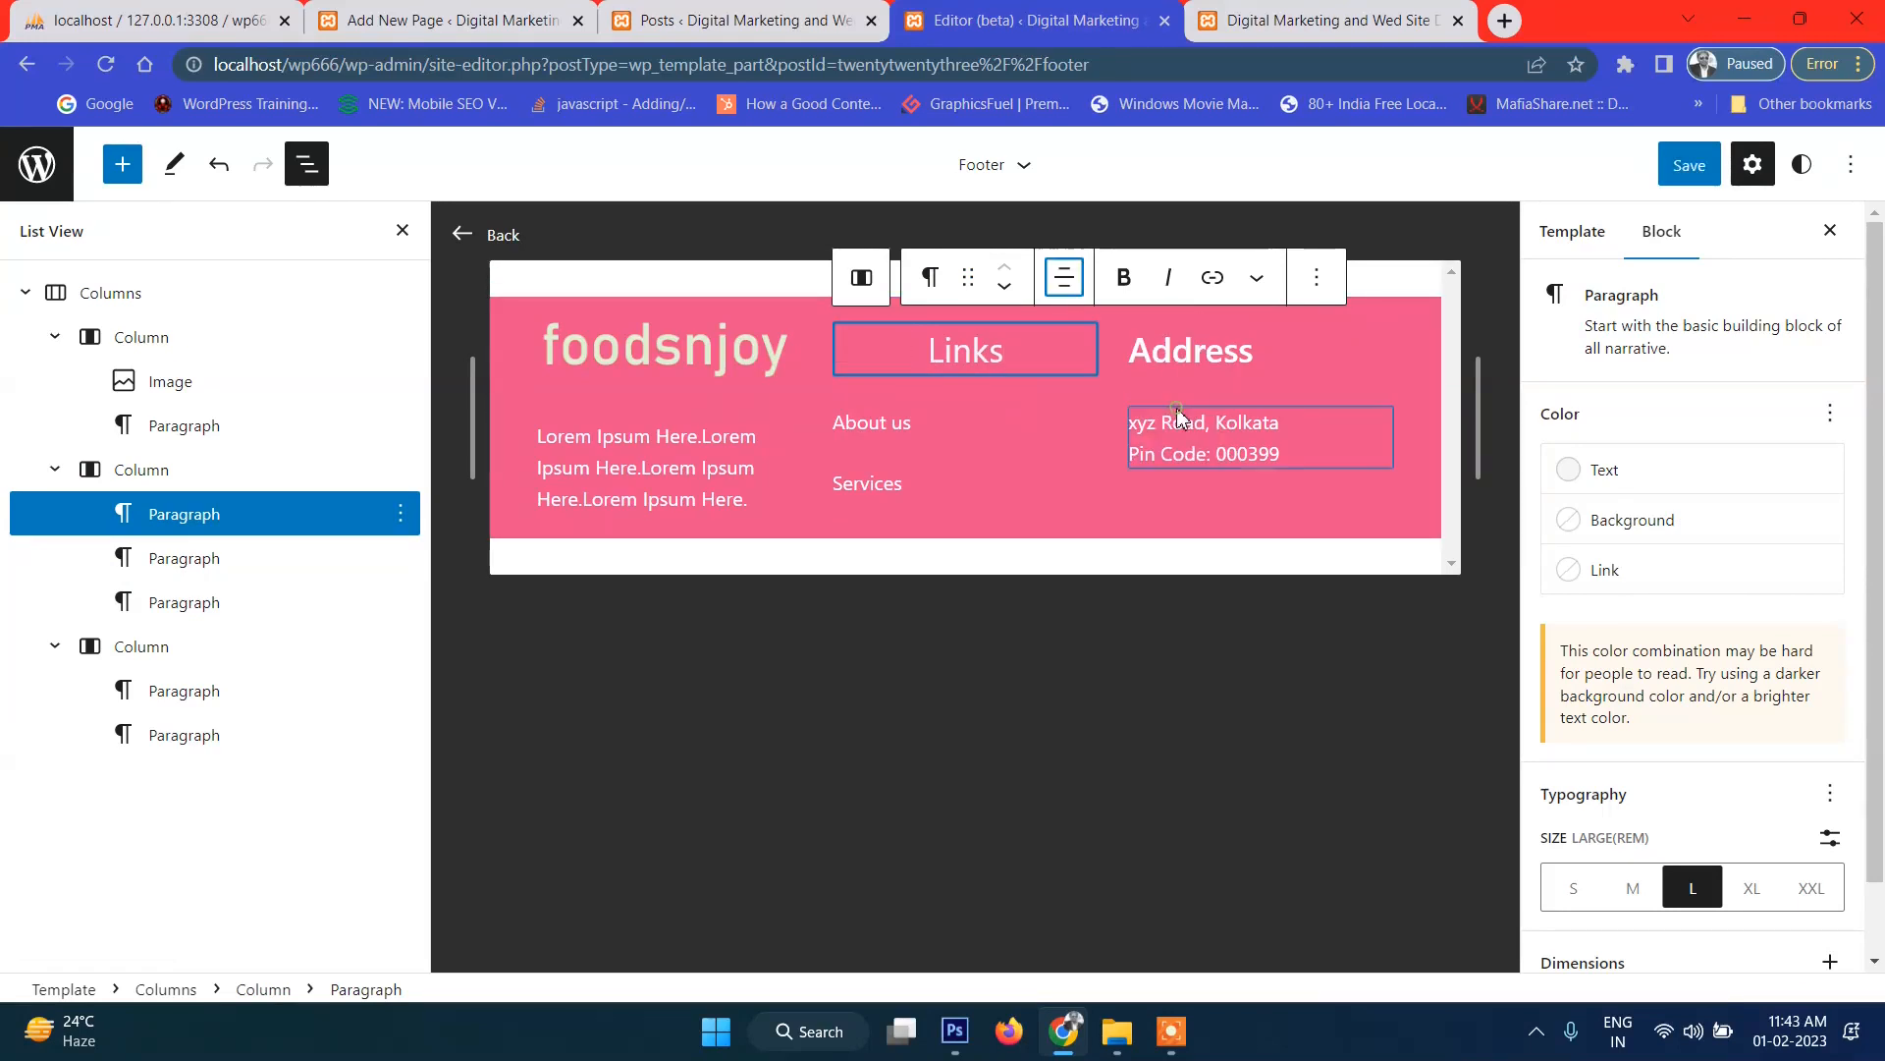
# Center-align the About us and Services text, then save the footer.
pyautogui.click(884, 426)
pyautogui.click(1081, 365)
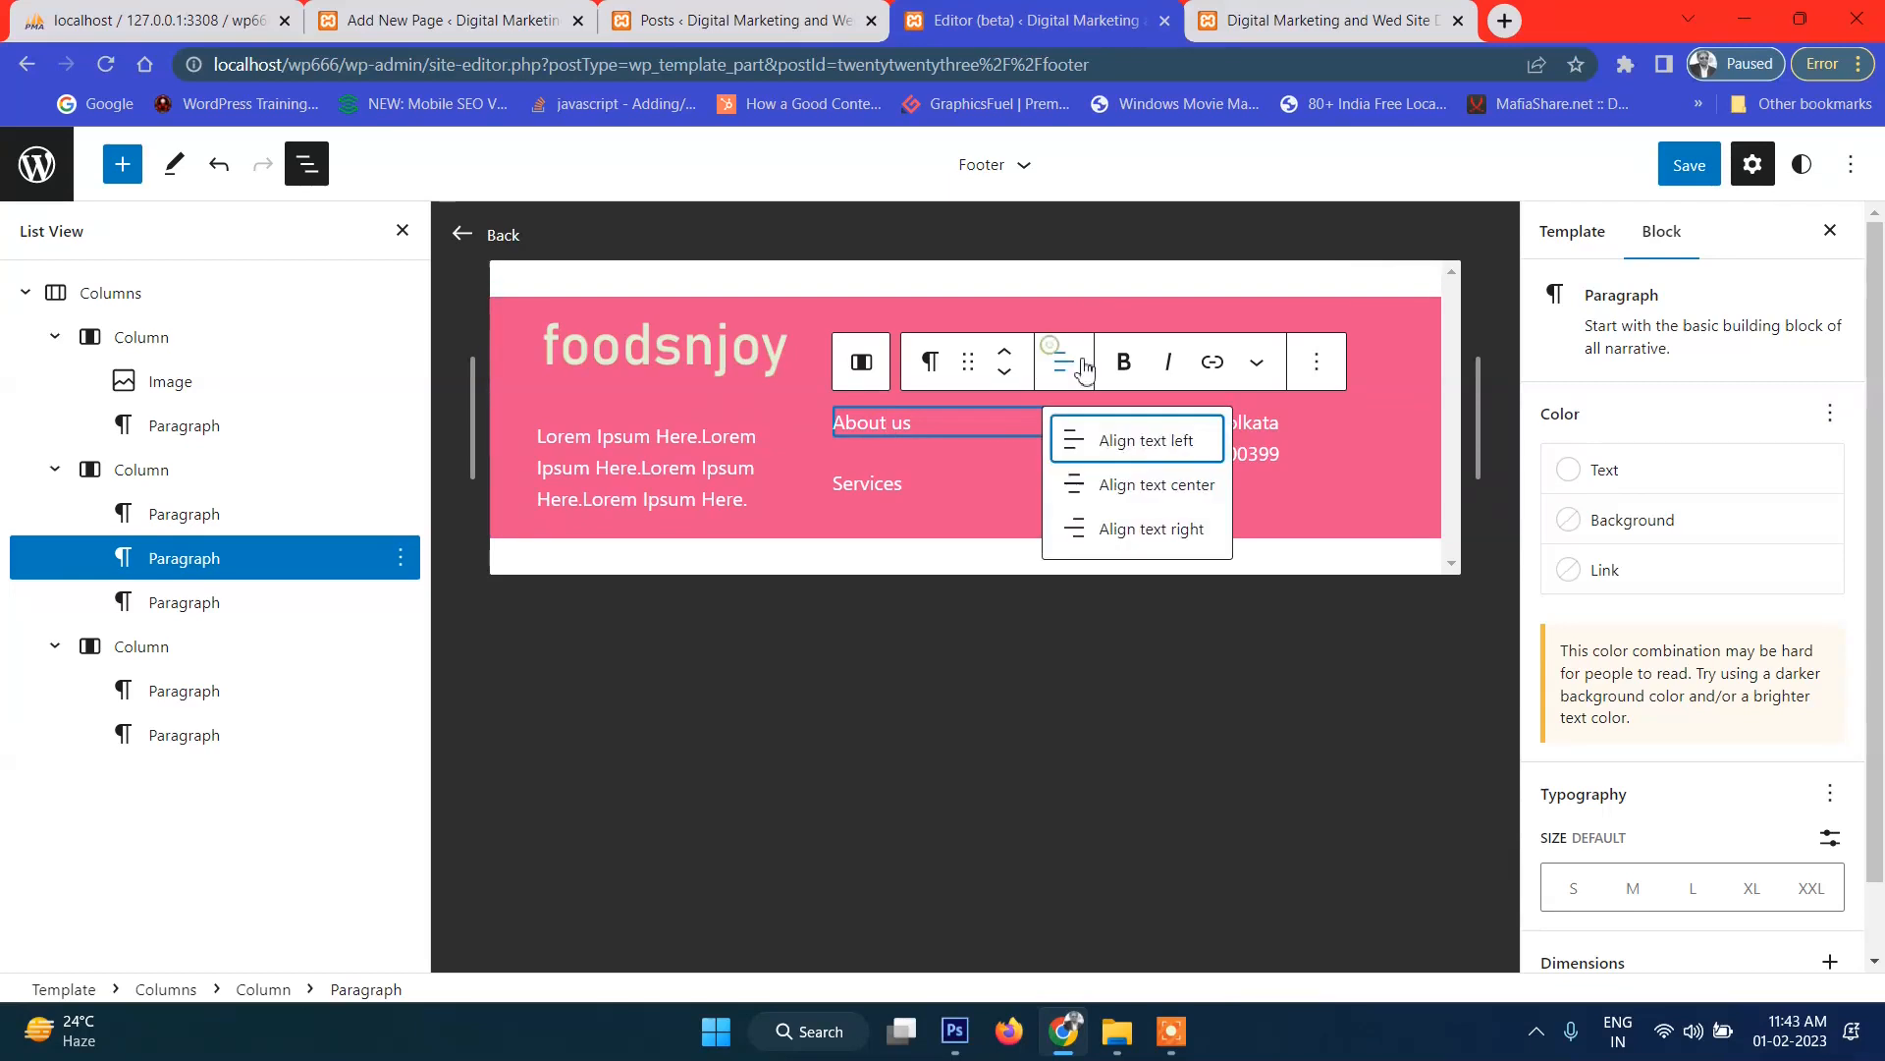
pyautogui.click(1155, 494)
pyautogui.click(1059, 356)
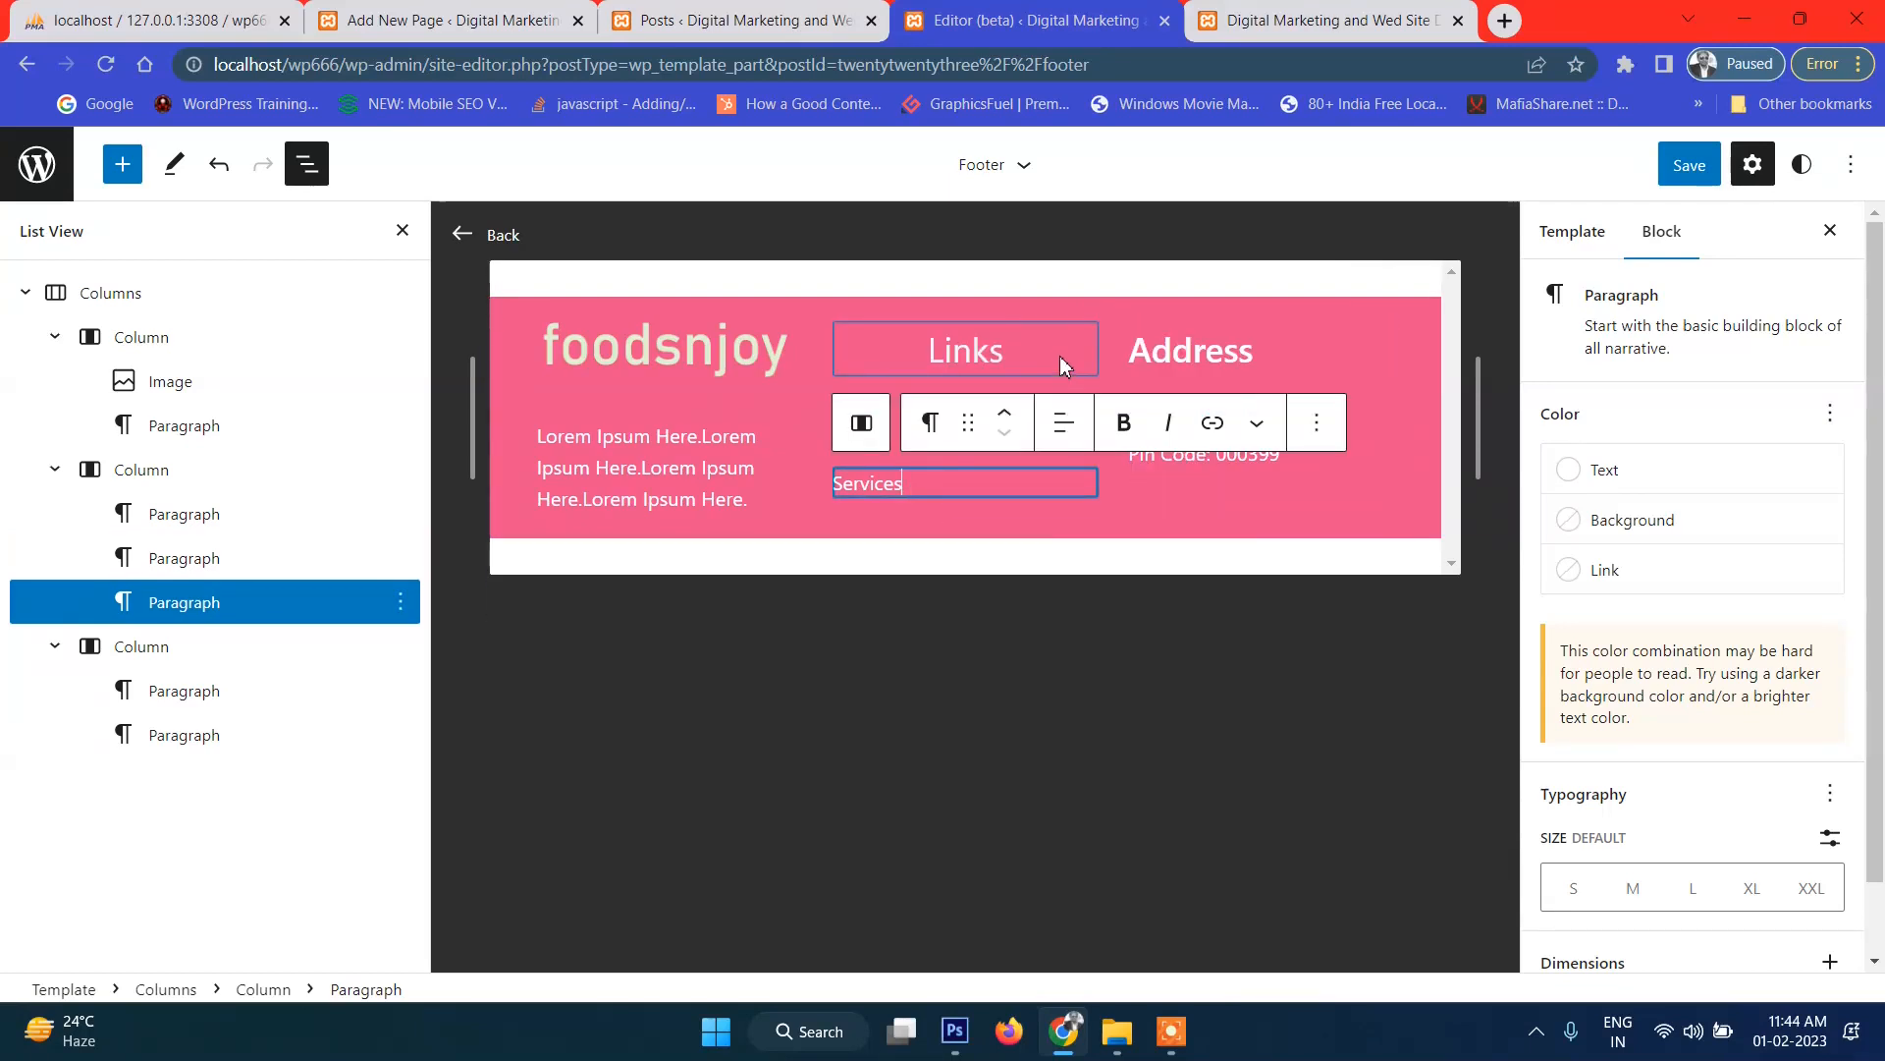
pyautogui.click(1026, 476)
pyautogui.click(1080, 421)
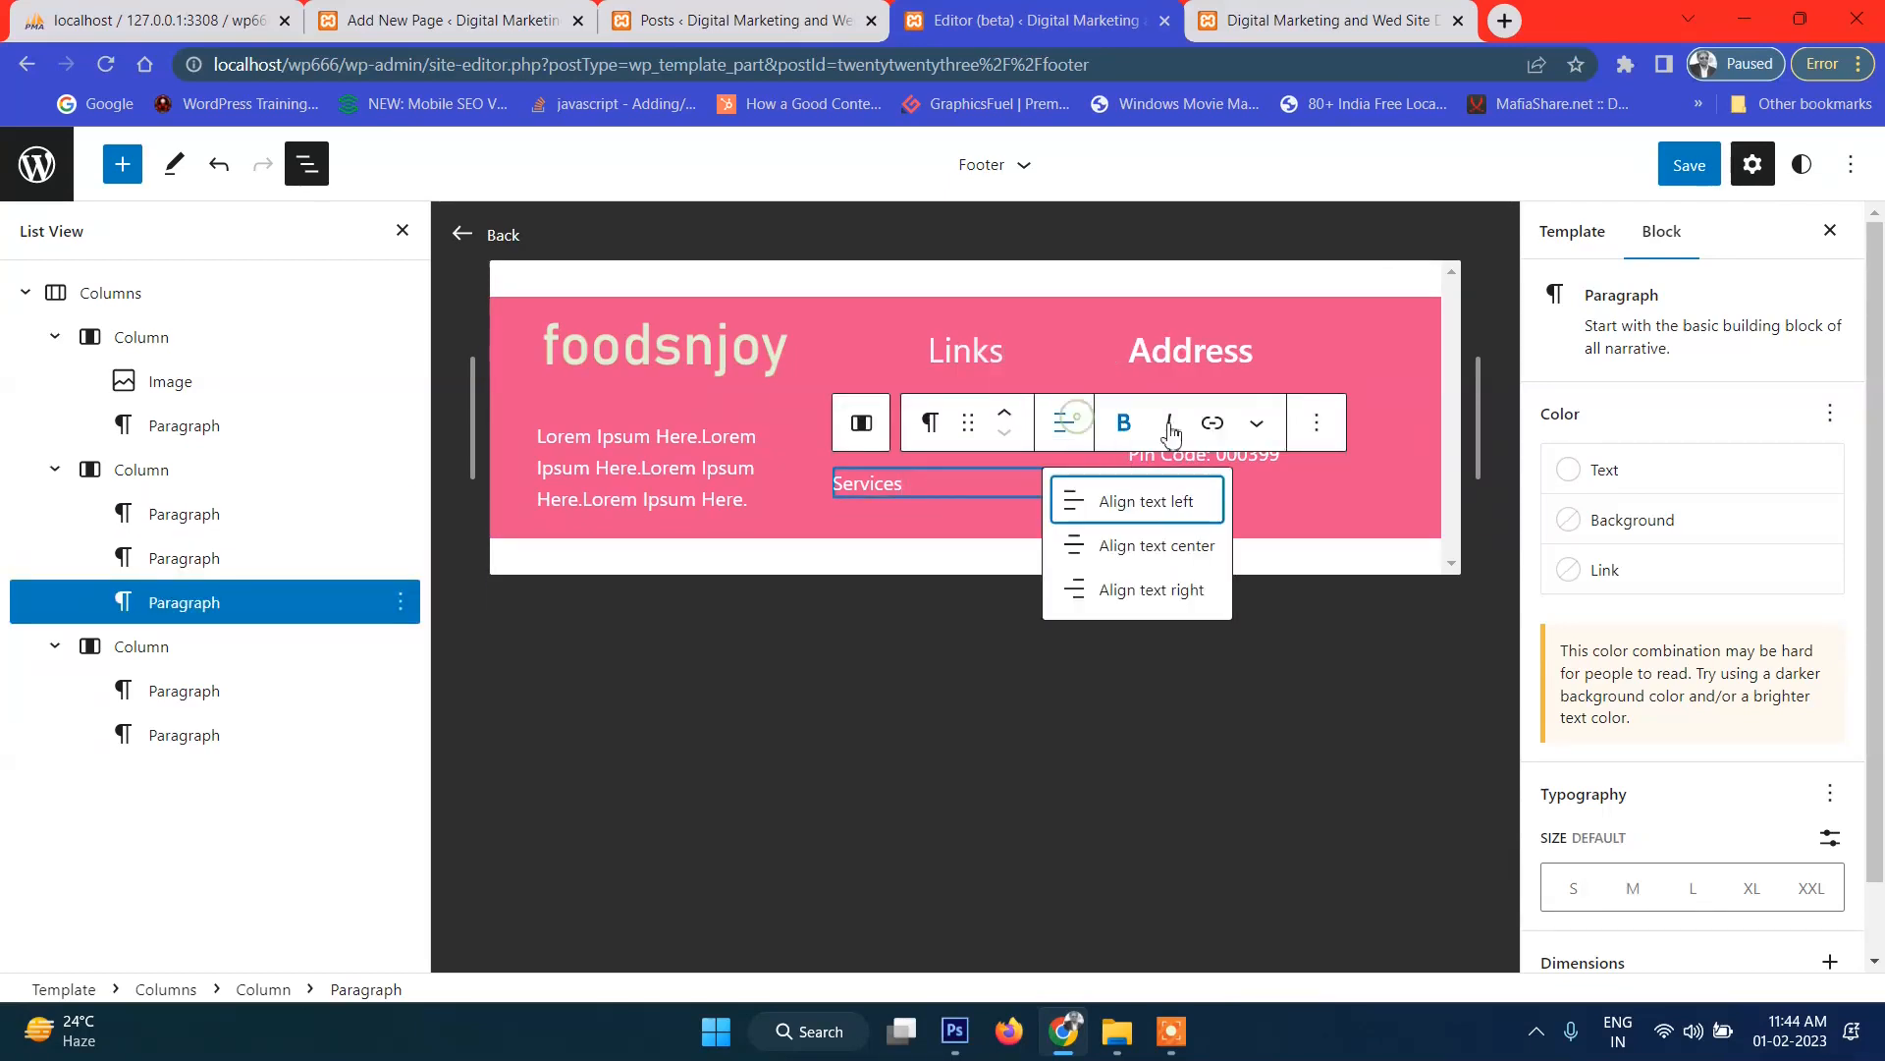
pyautogui.click(1149, 541)
pyautogui.click(1689, 165)
pyautogui.click(1635, 164)
pyautogui.click(1330, 22)
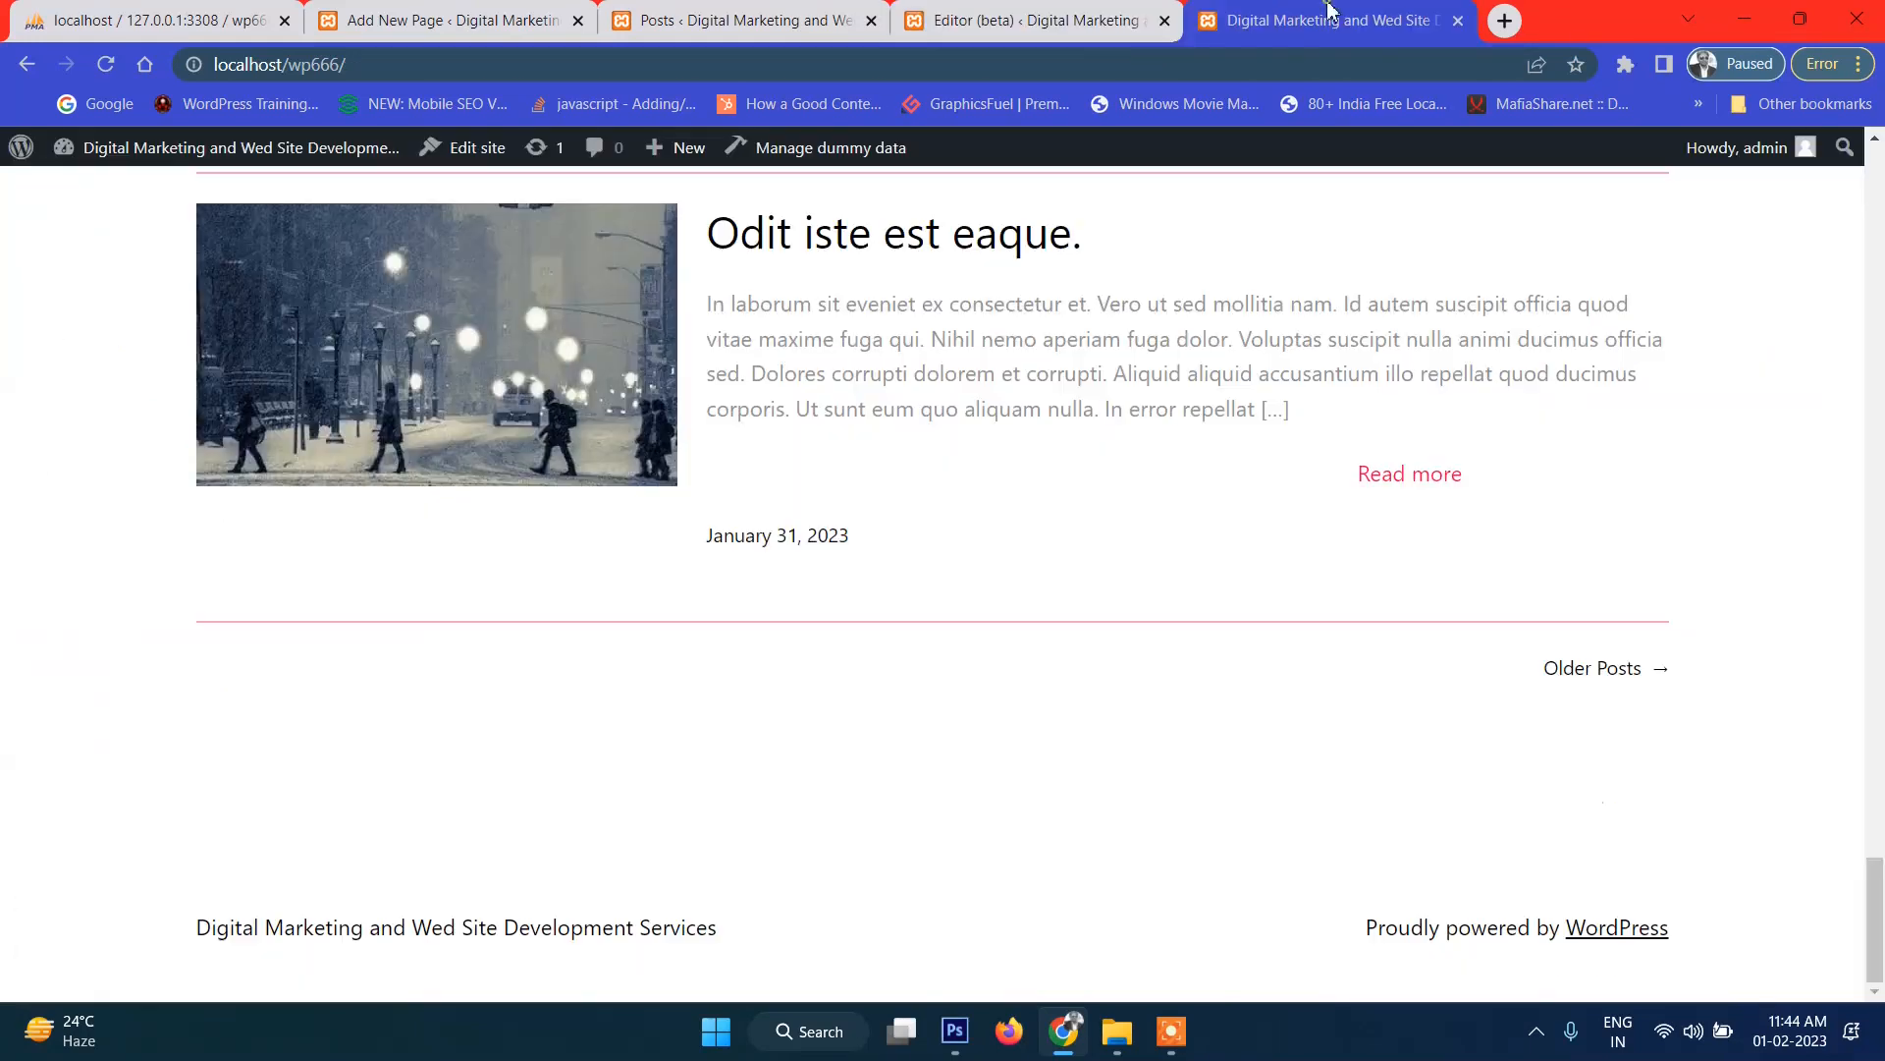
pyautogui.click(106, 64)
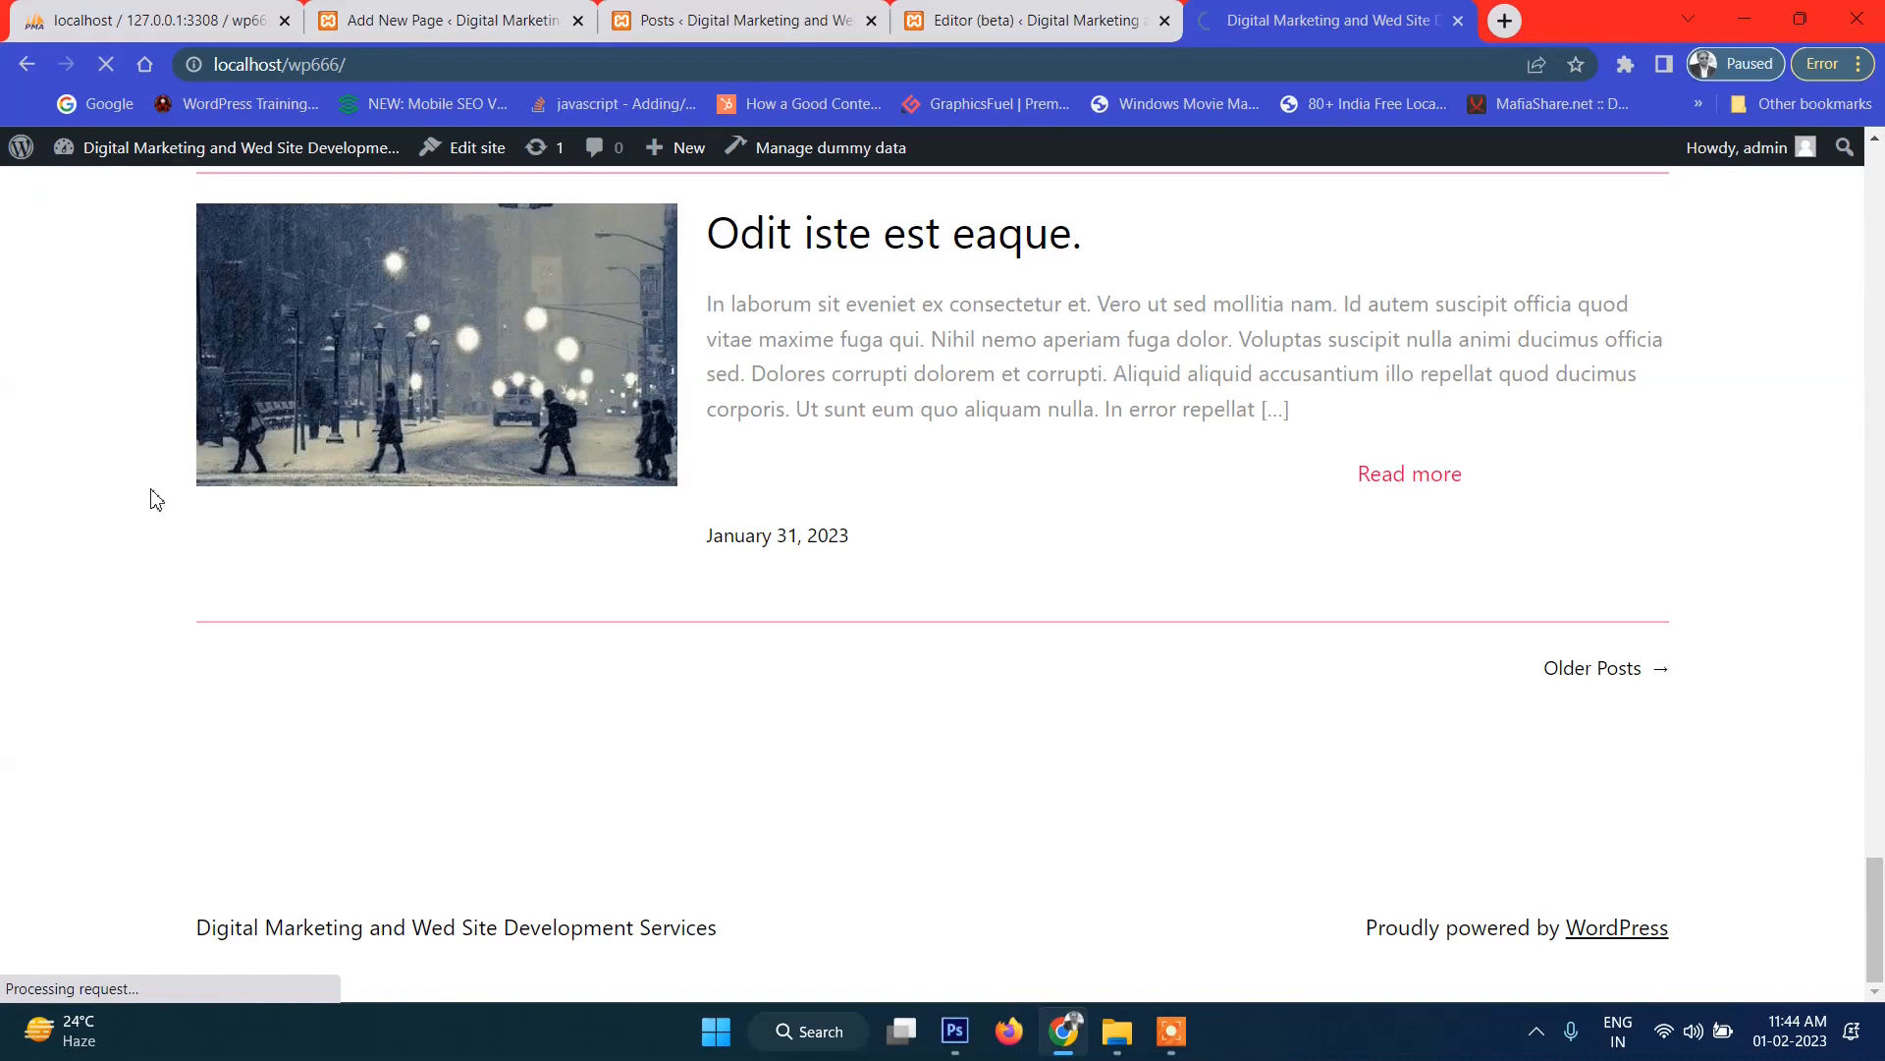
pyautogui.scroll(-2, 1423, 771)
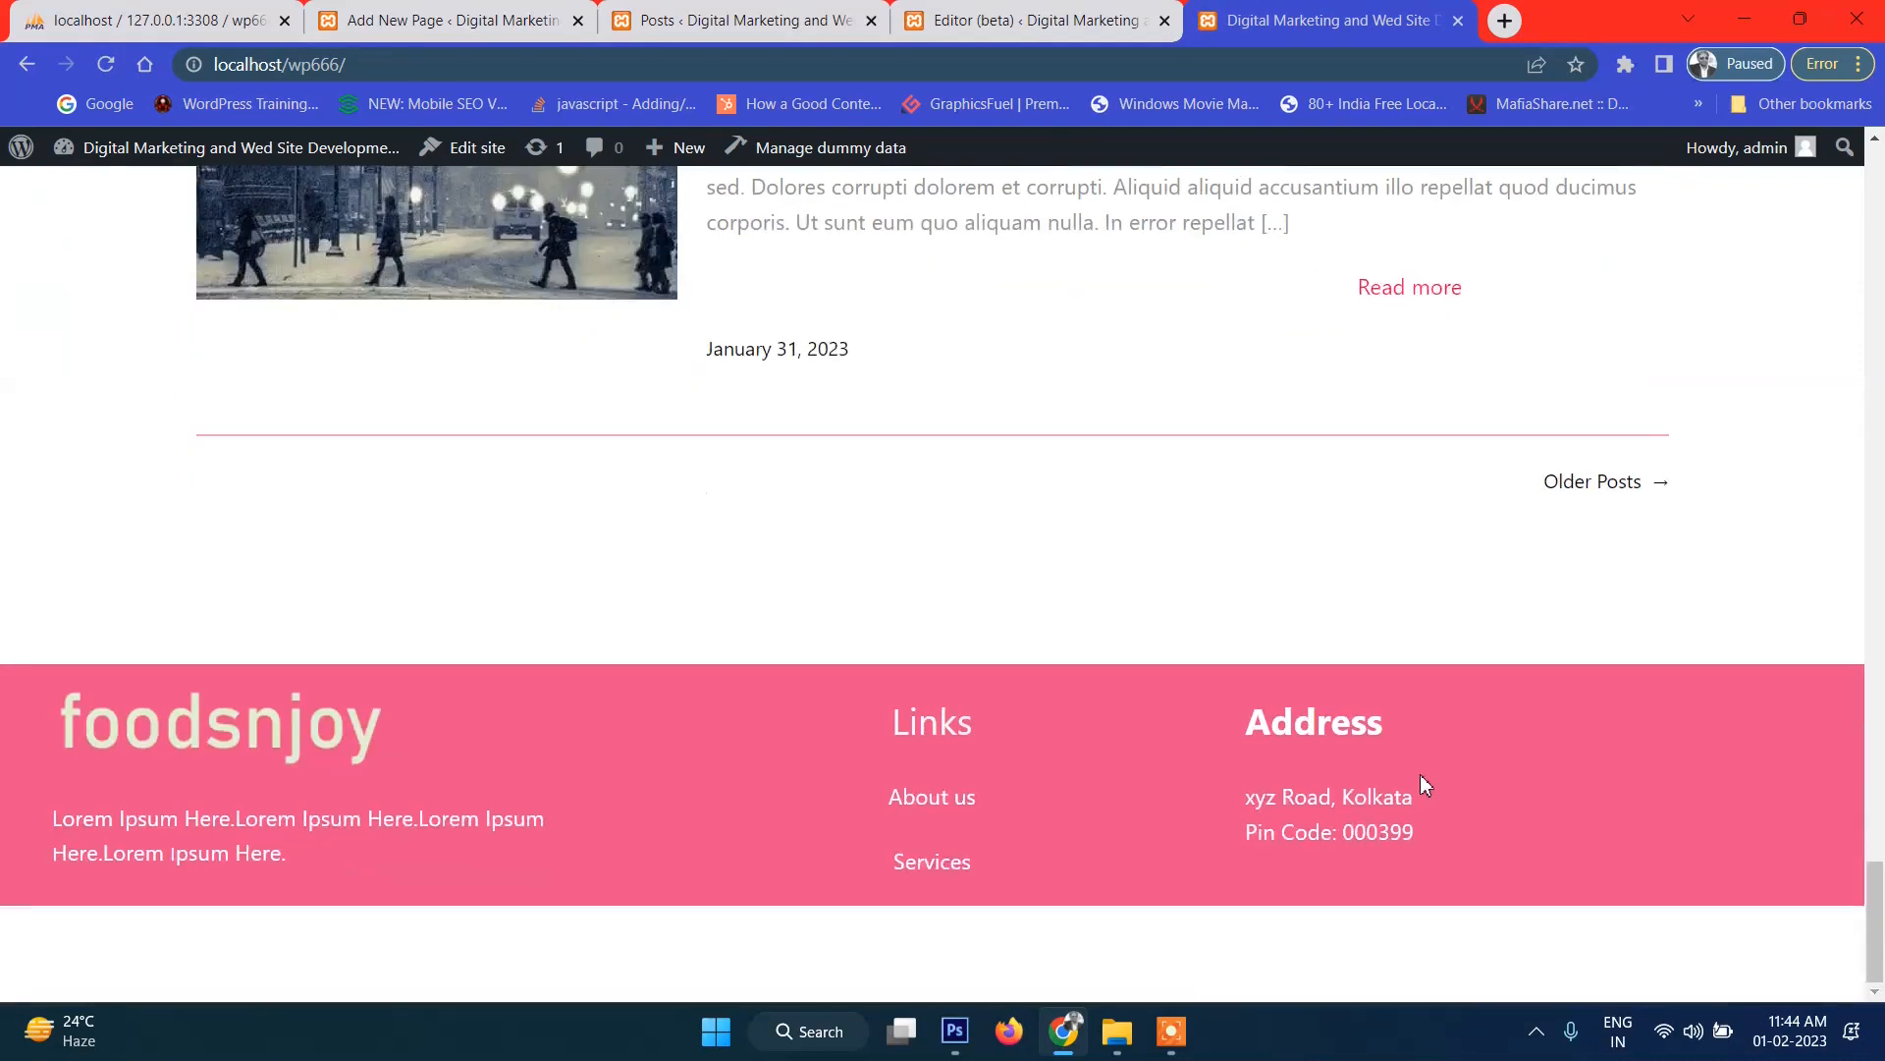
pyautogui.scroll(20, 1418, 775)
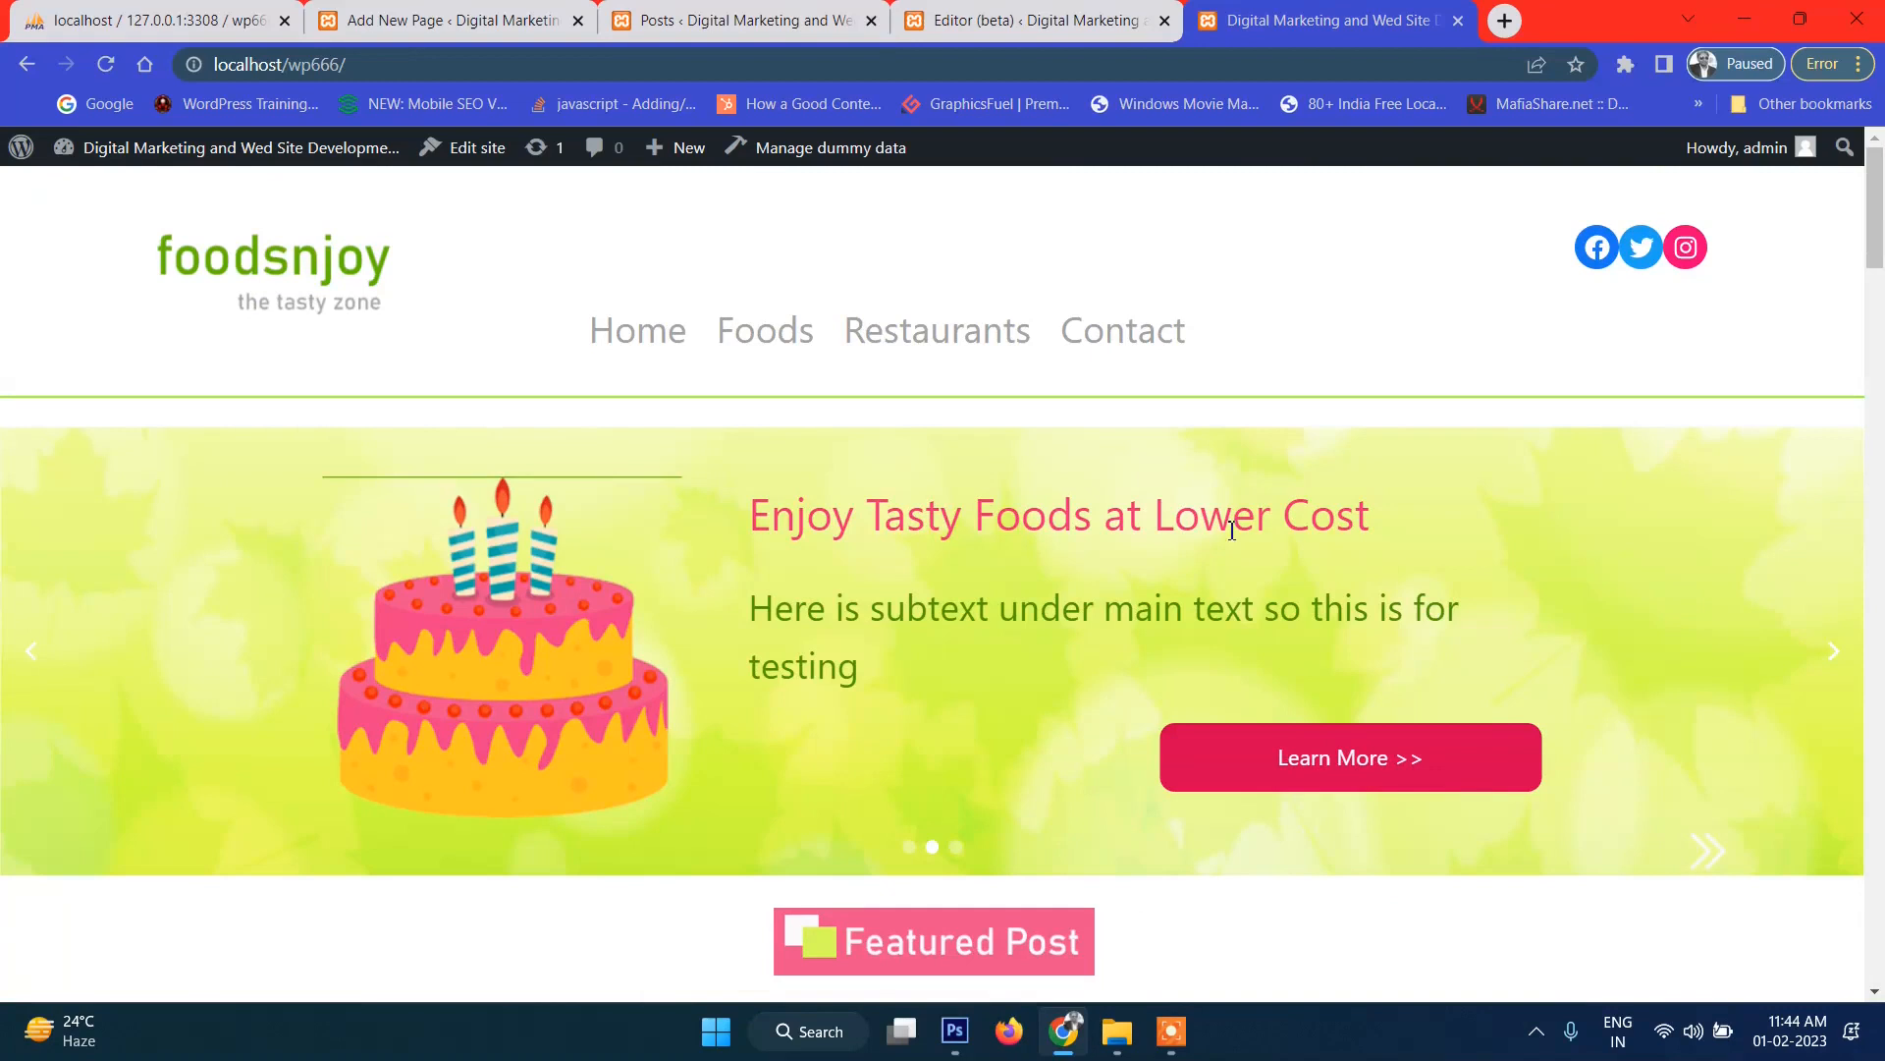
pyautogui.scroll(-20, 1247, 512)
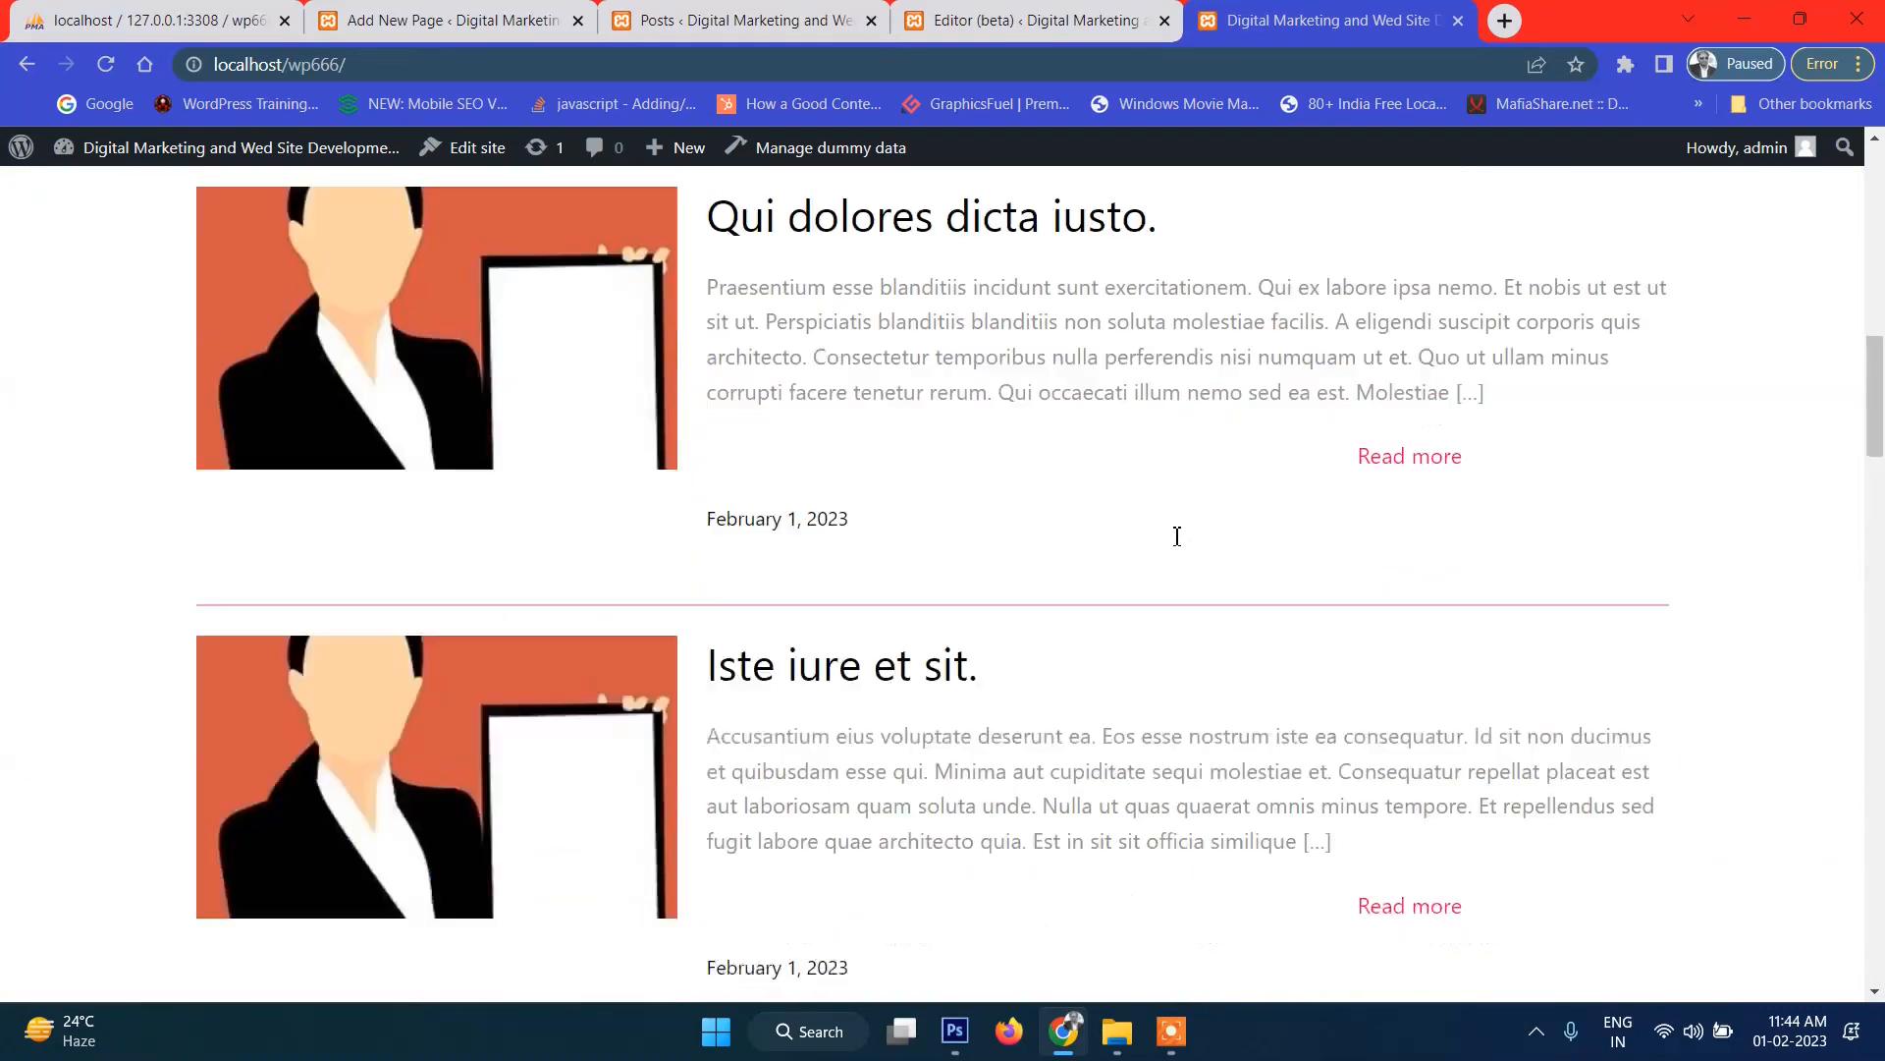
pyautogui.scroll(-20, 1084, 507)
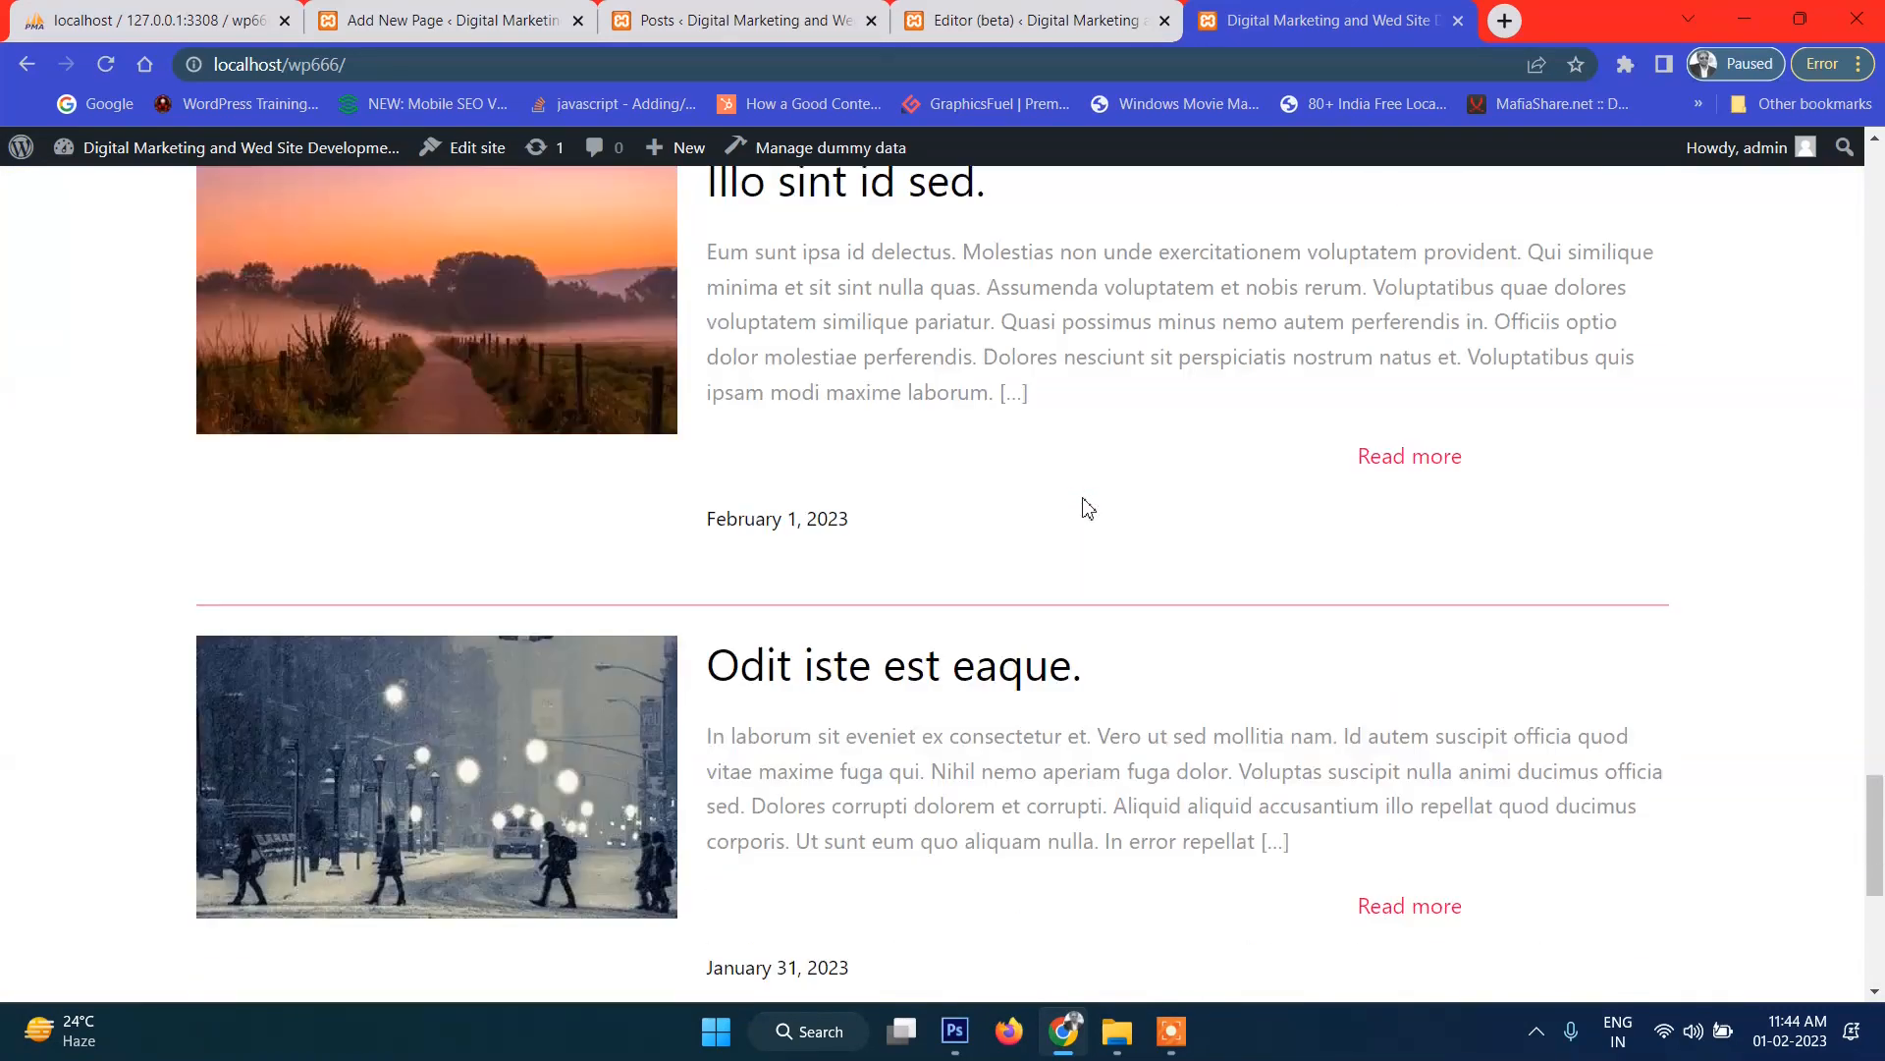
pyautogui.scroll(-3, 1087, 507)
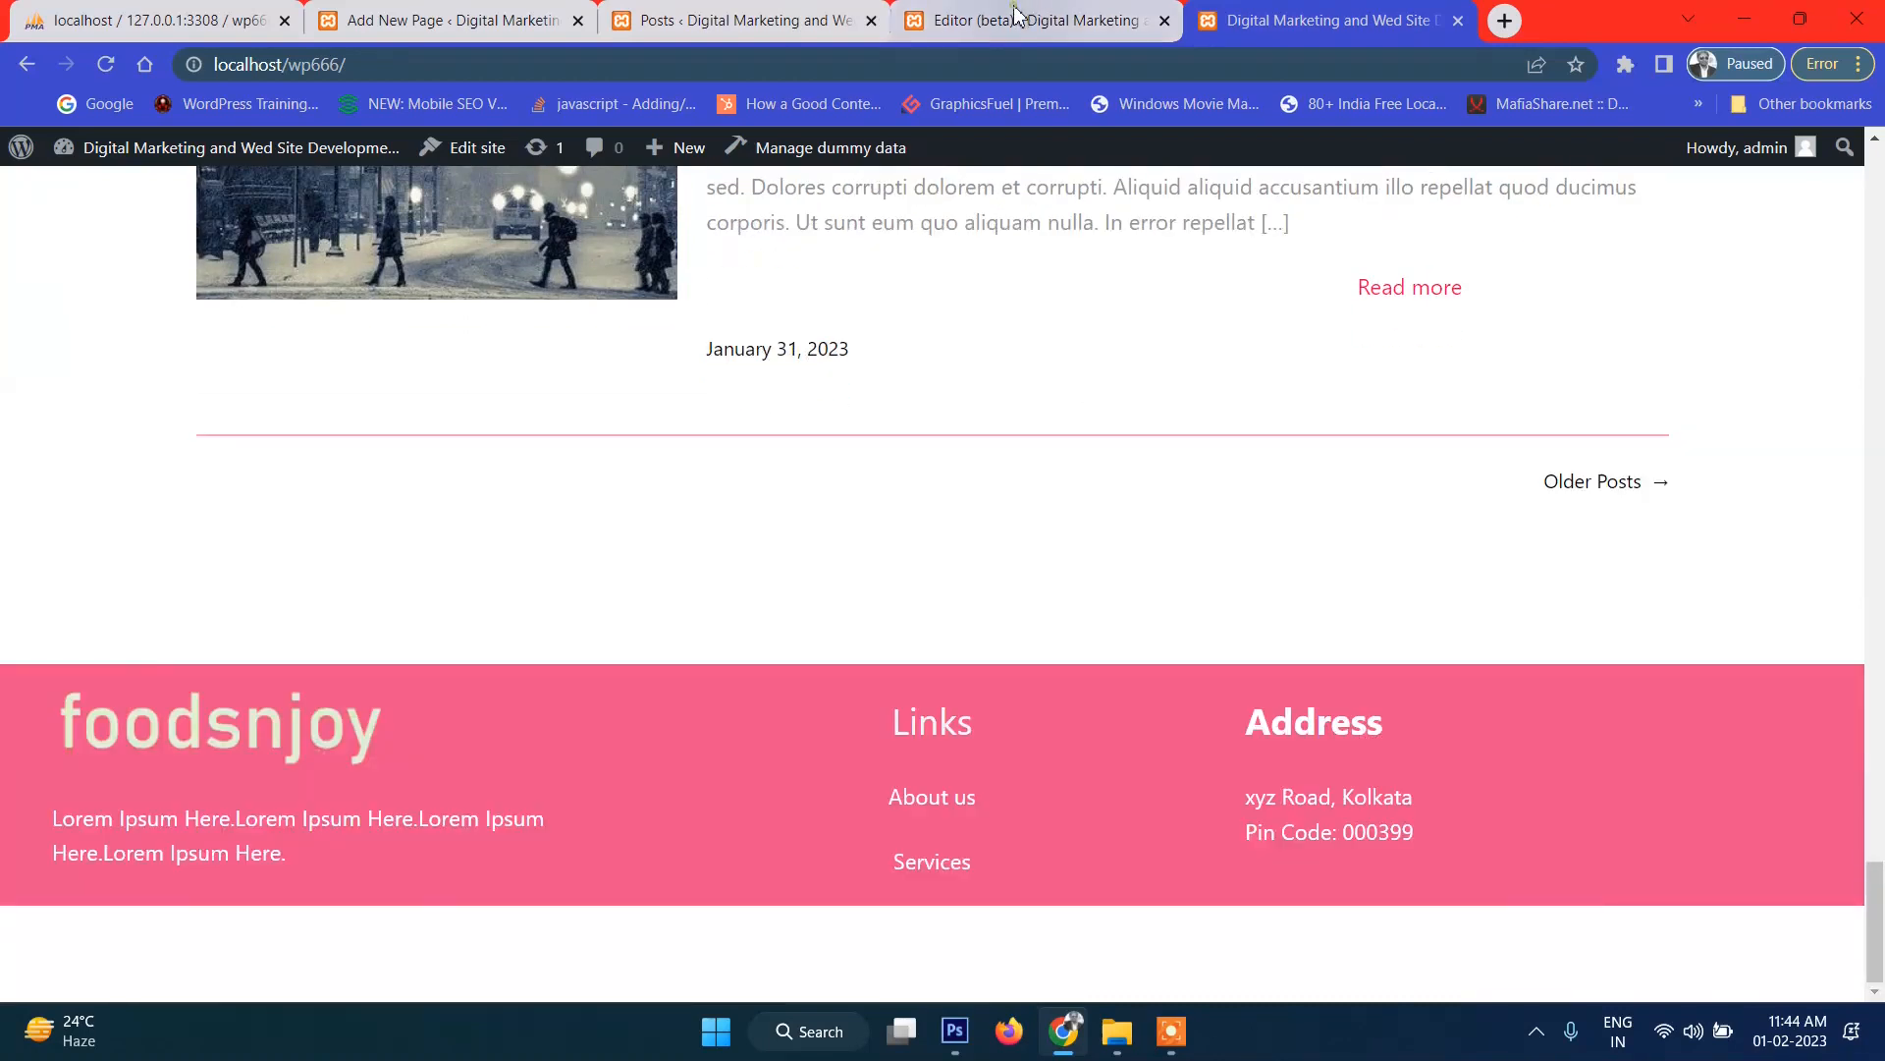
pyautogui.click(1021, 20)
pyautogui.click(863, 564)
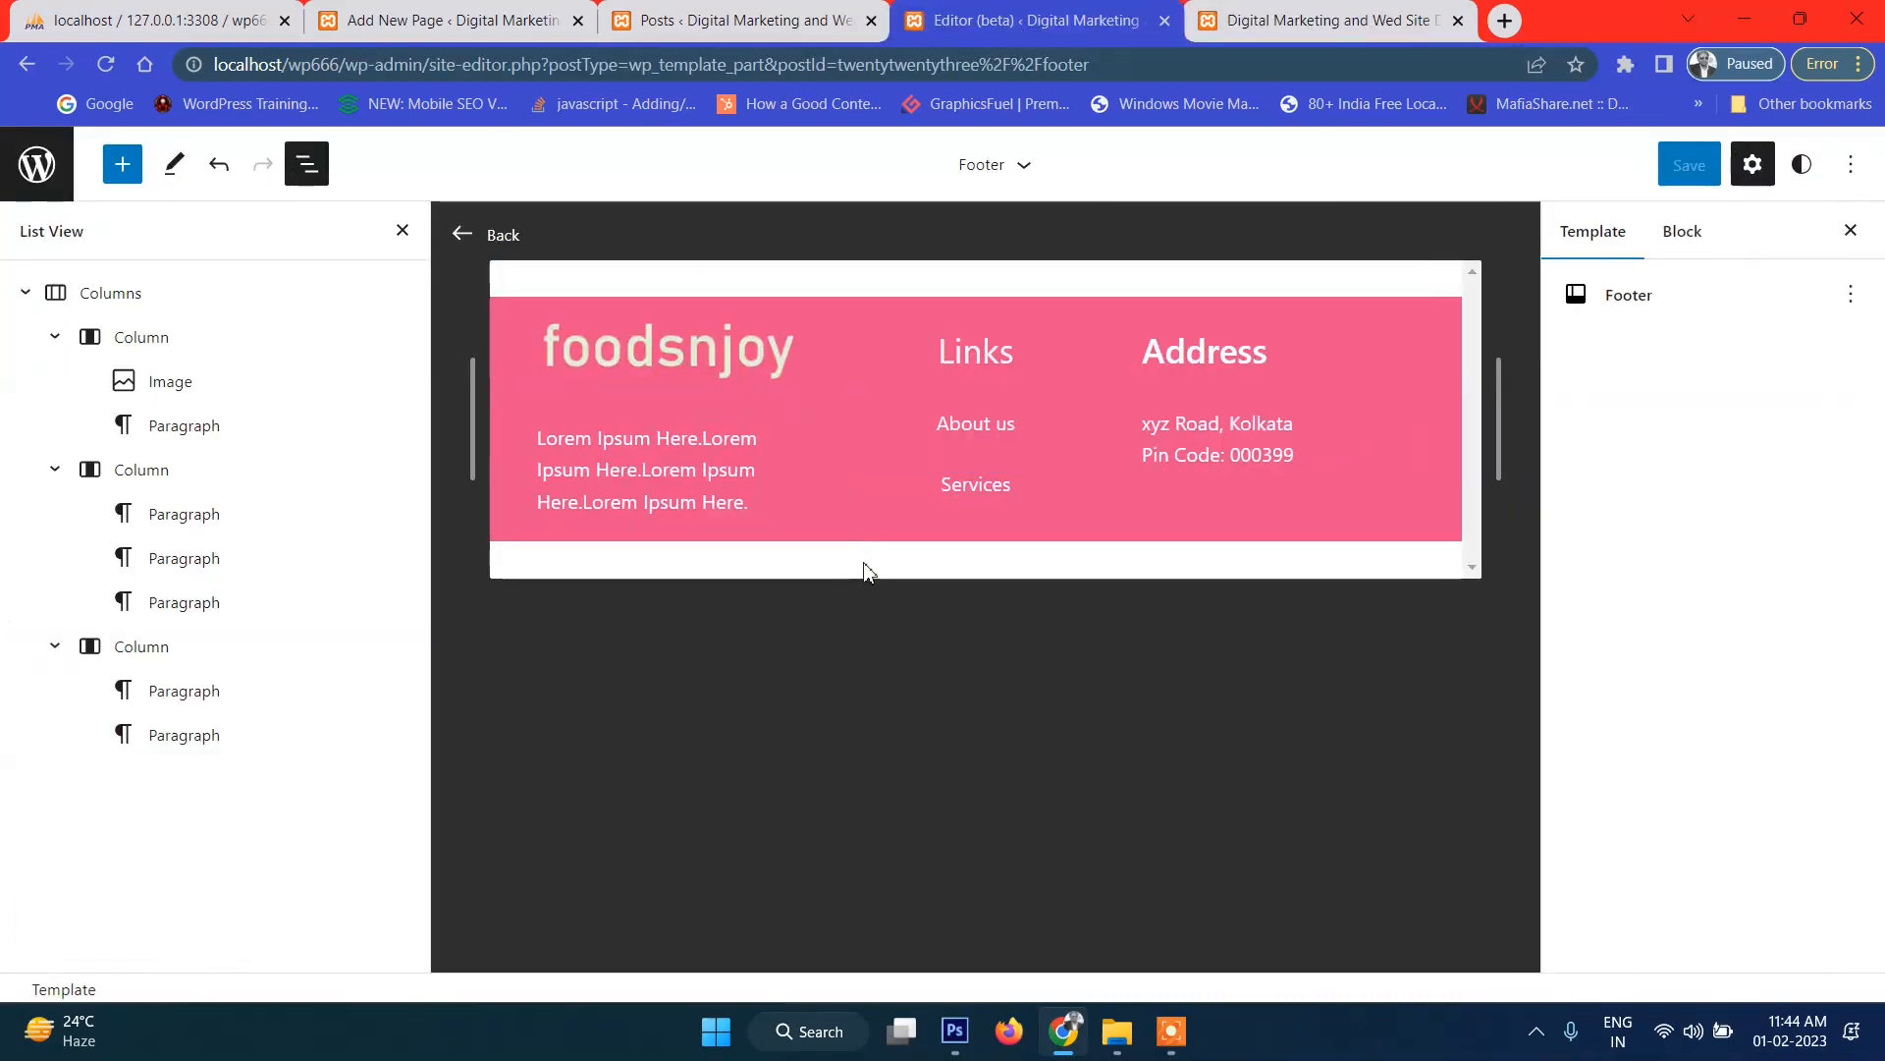
# Check the footer's Address column in the block outline, then close the outline.
pyautogui.click(182, 656)
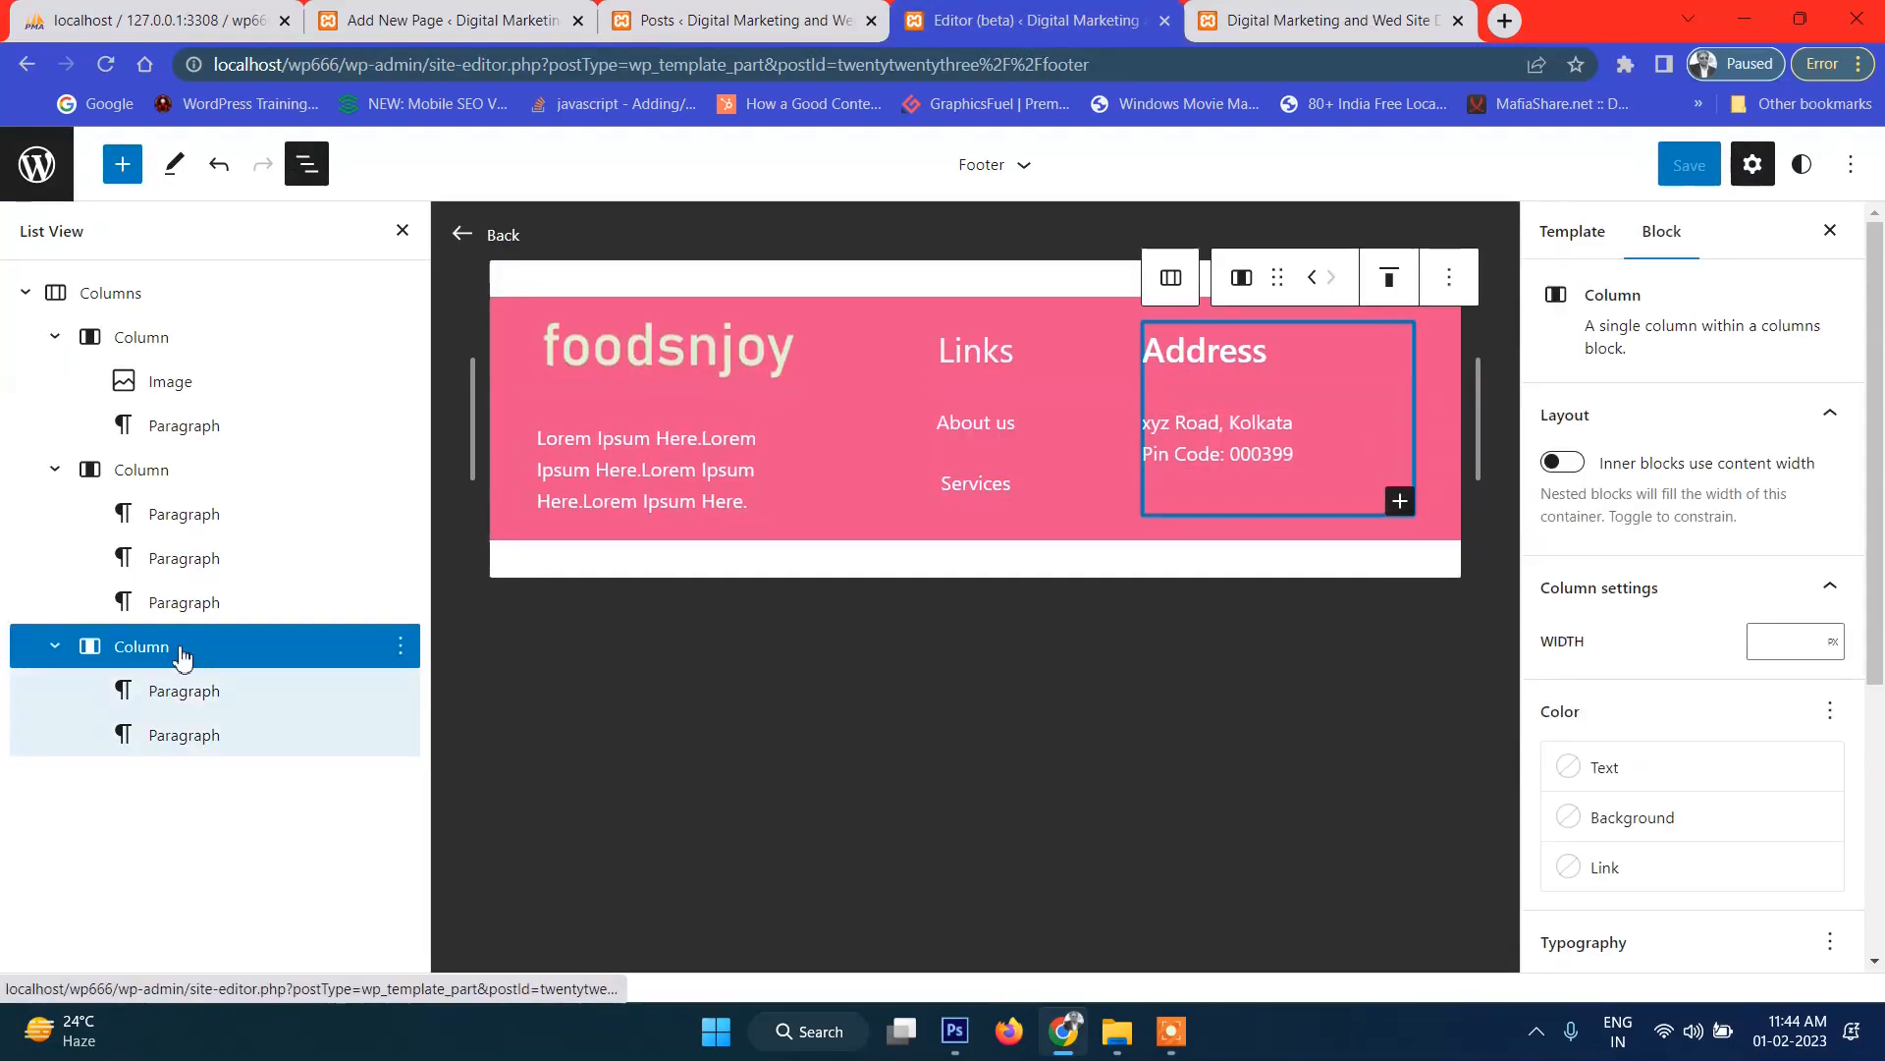
pyautogui.click(25, 292)
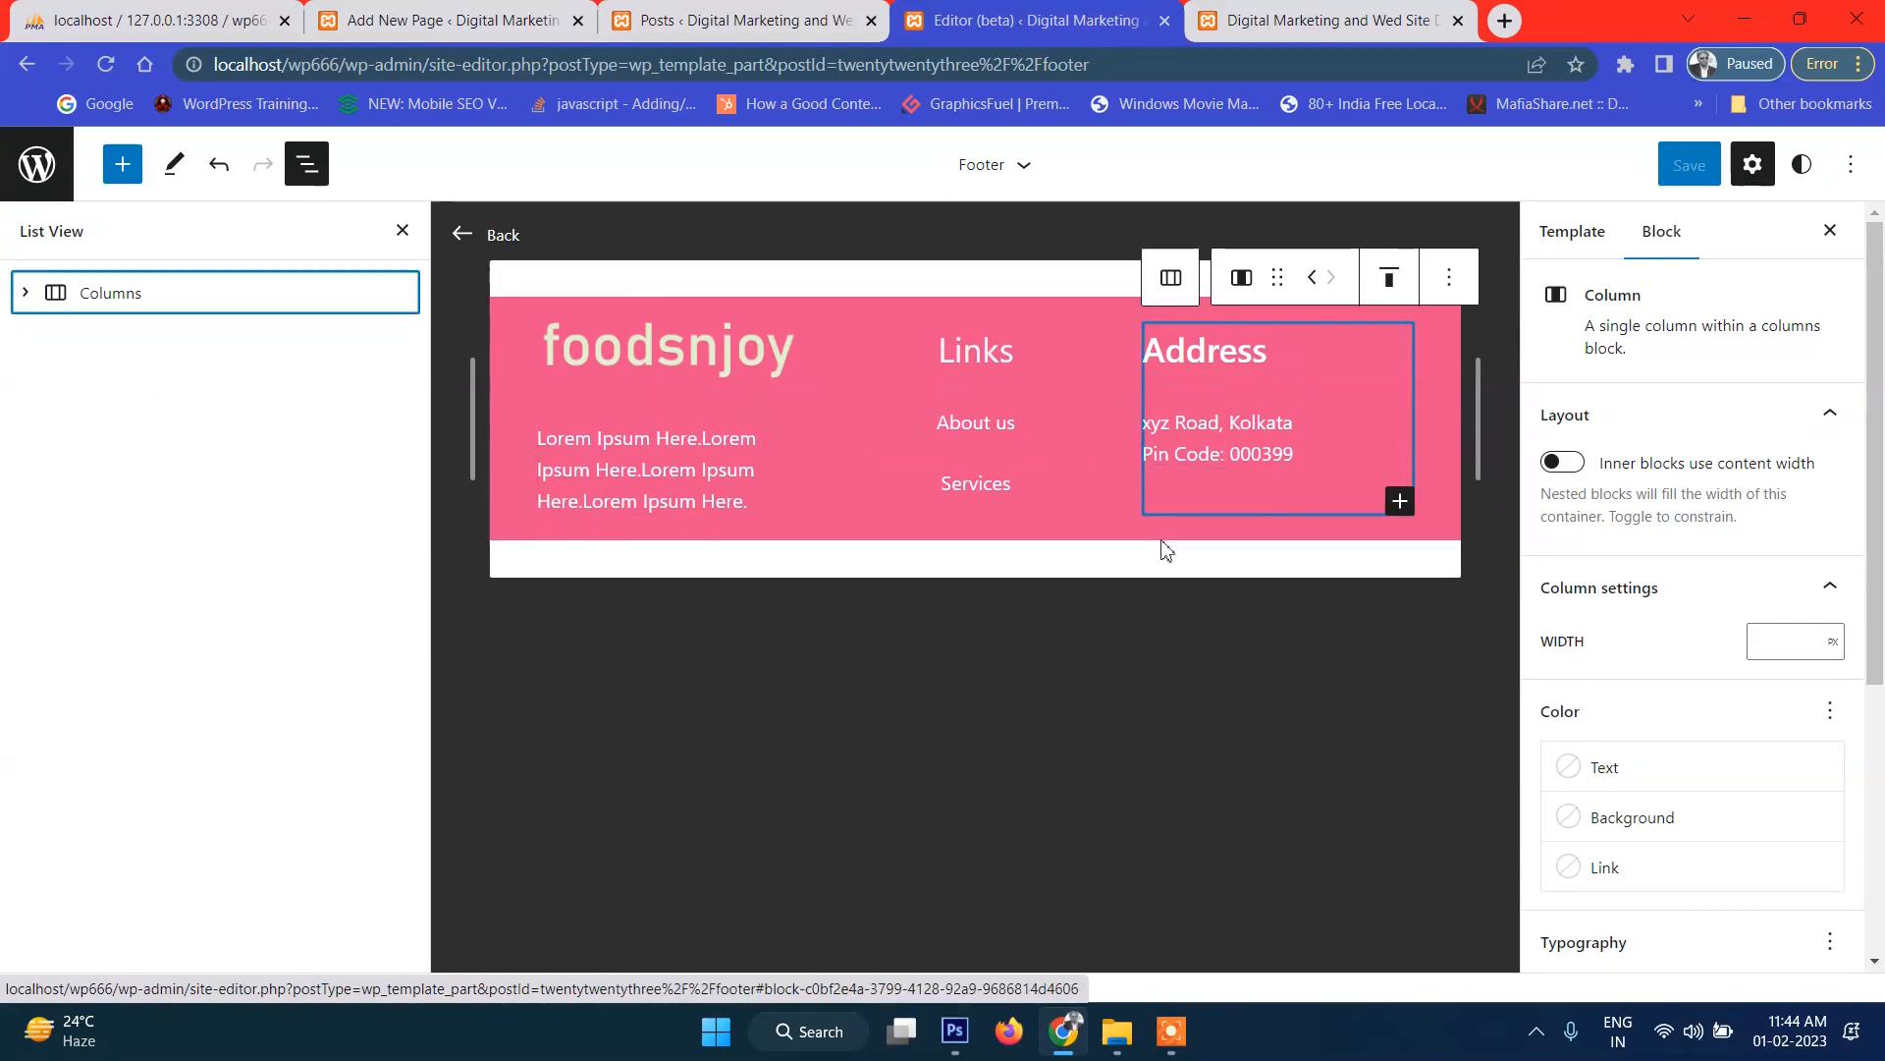
pyautogui.click(687, 569)
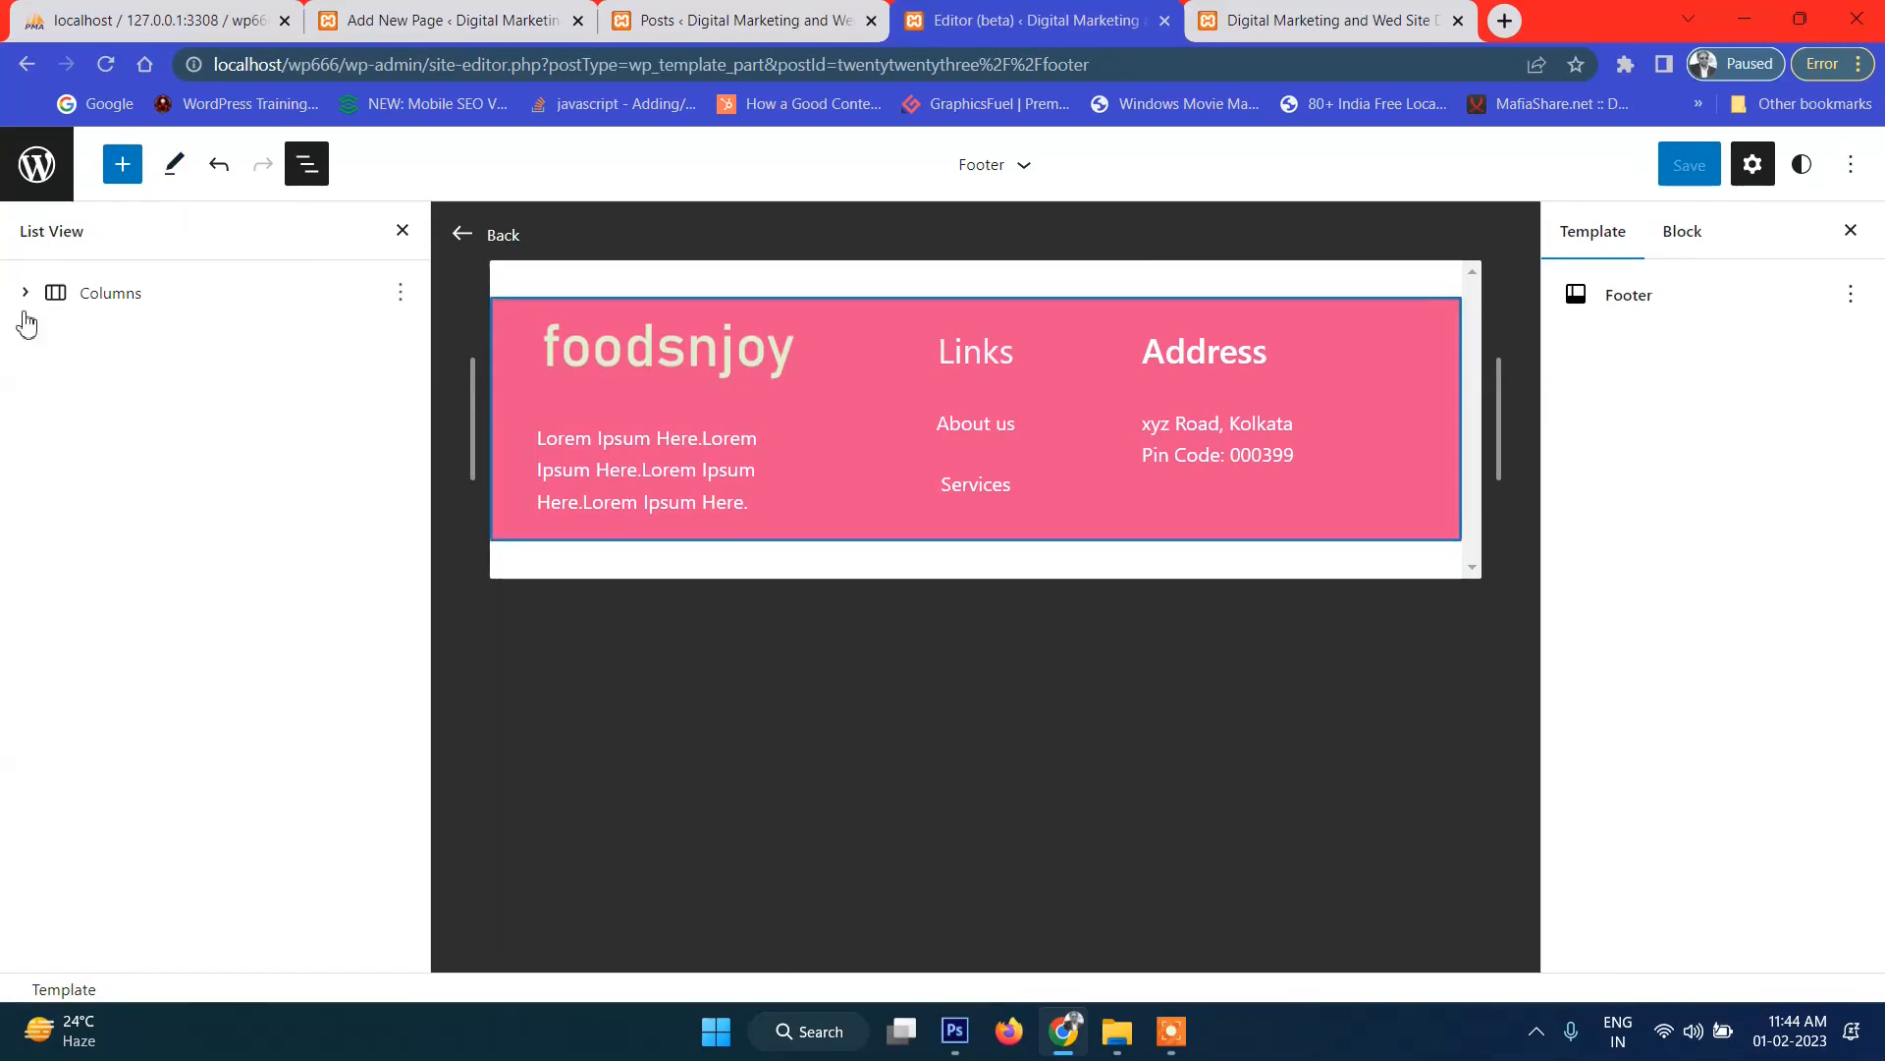
pyautogui.click(403, 232)
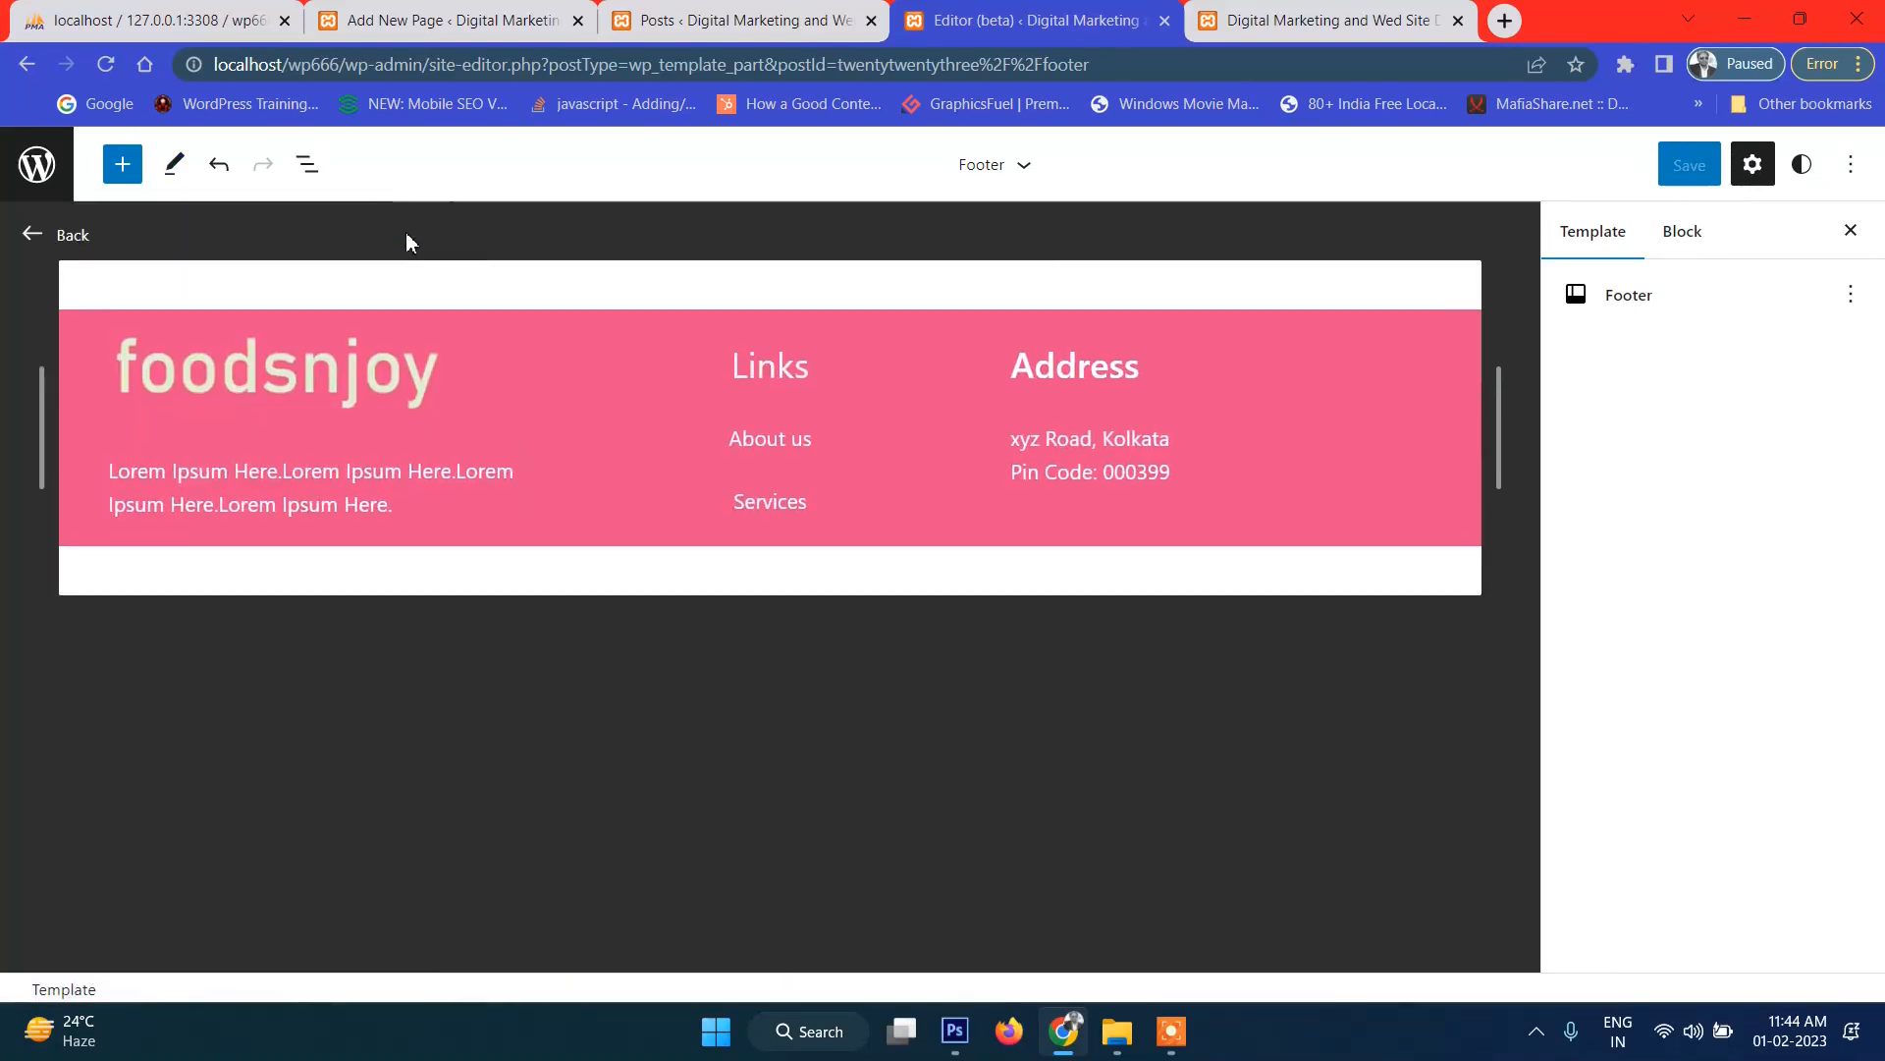
# Delete the stray empty paragraph below the footer in the Front Page template.
pyautogui.click(33, 236)
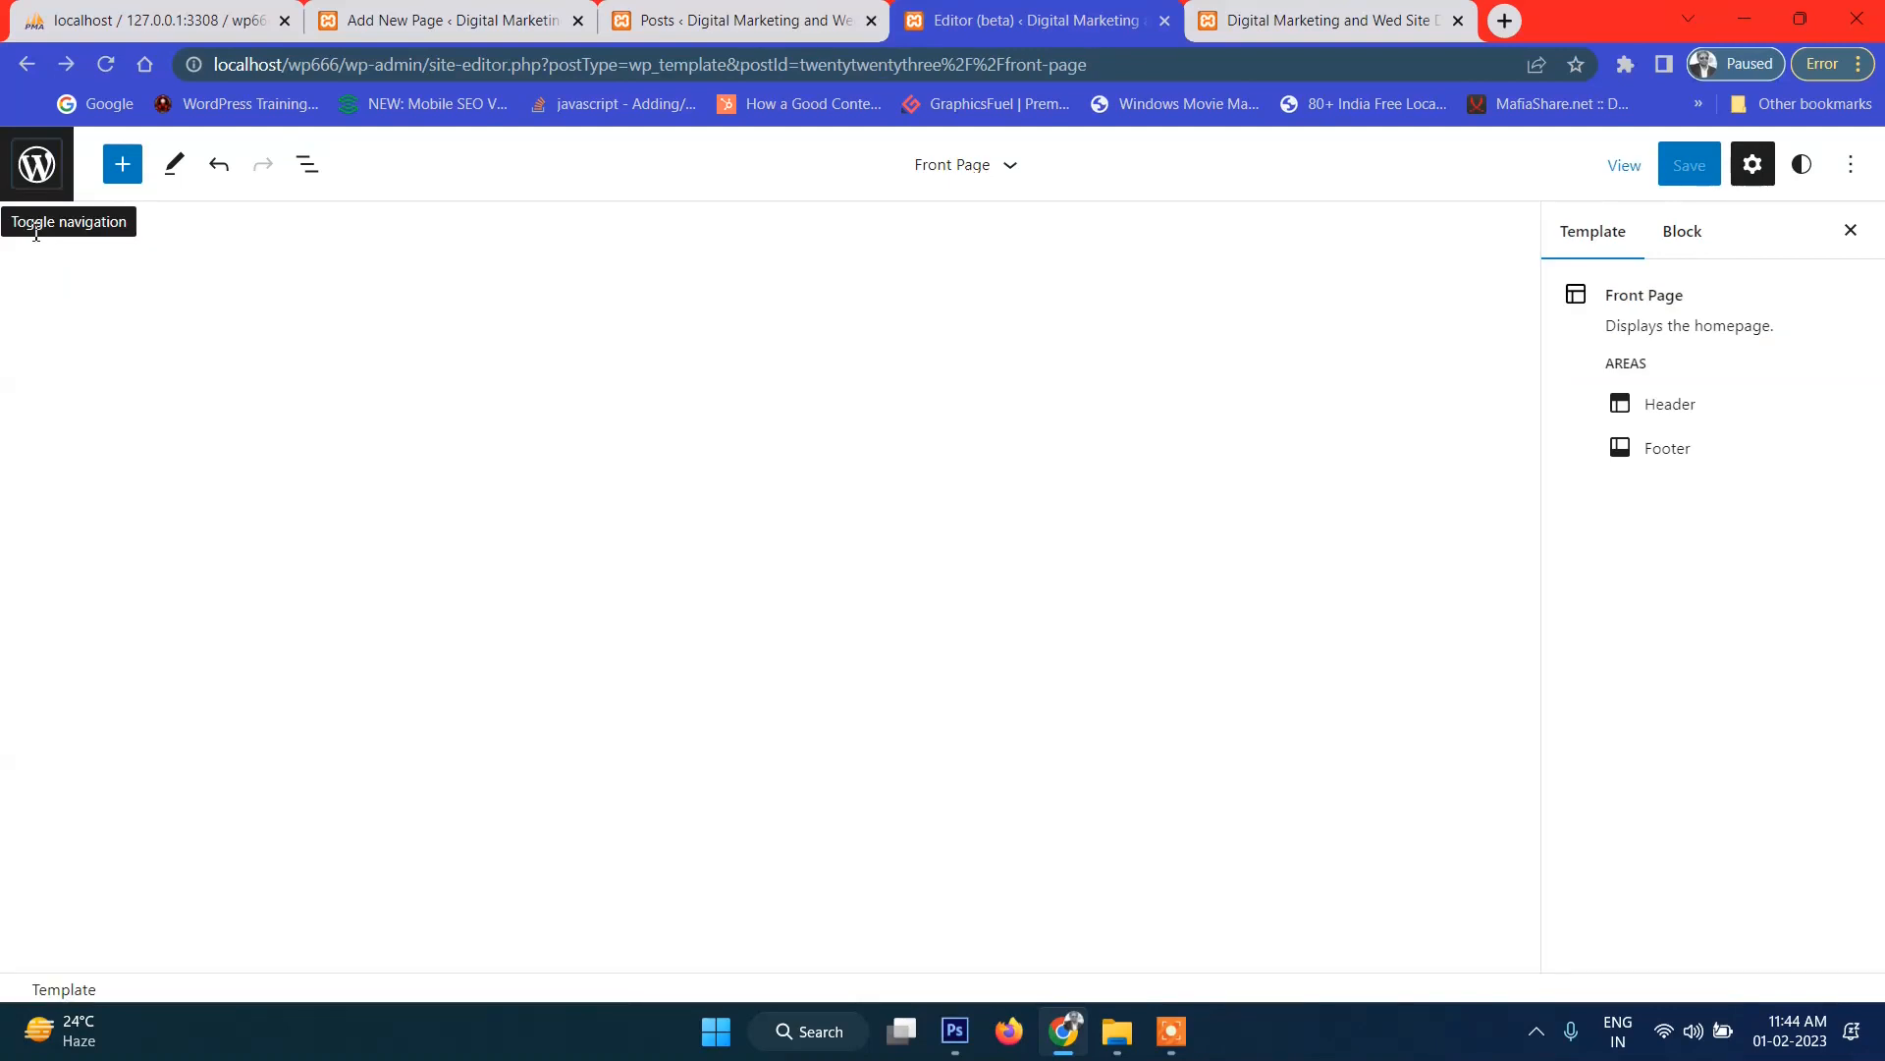
pyautogui.scroll(-15, 1031, 560)
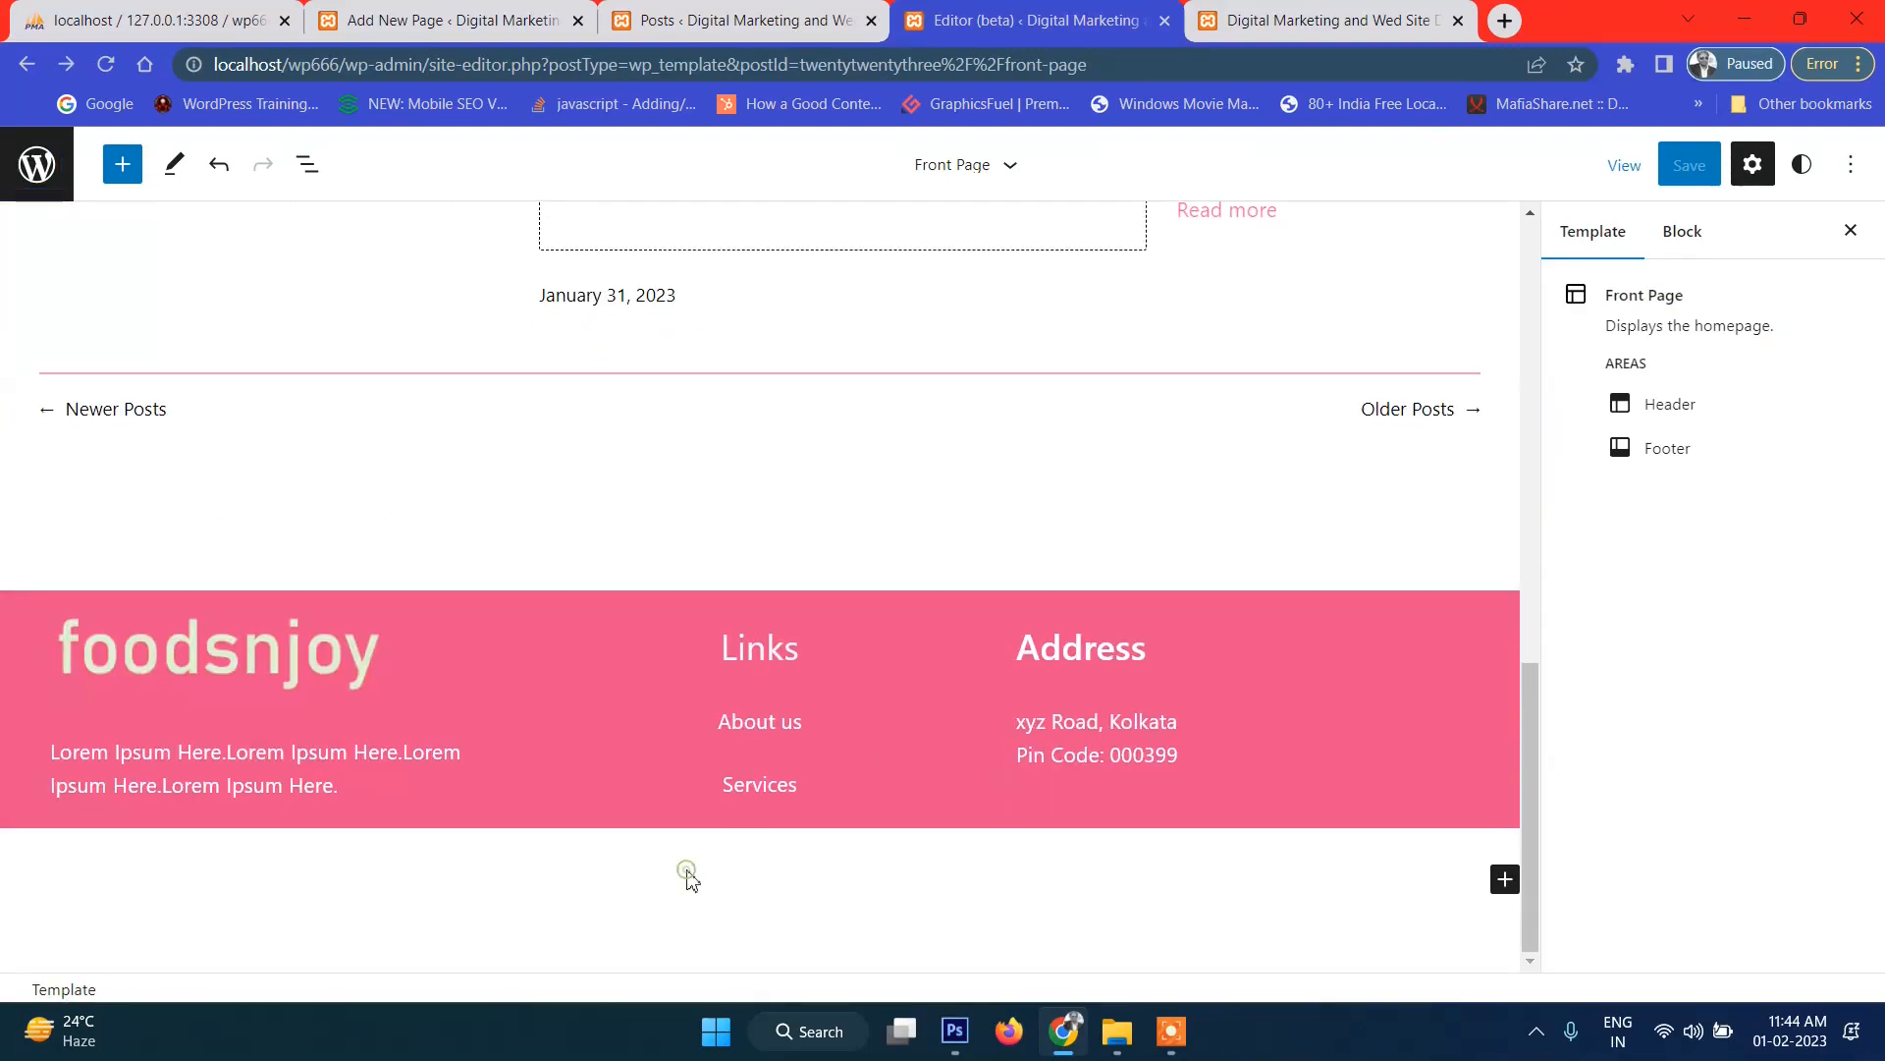
pyautogui.click(687, 874)
pyautogui.click(307, 164)
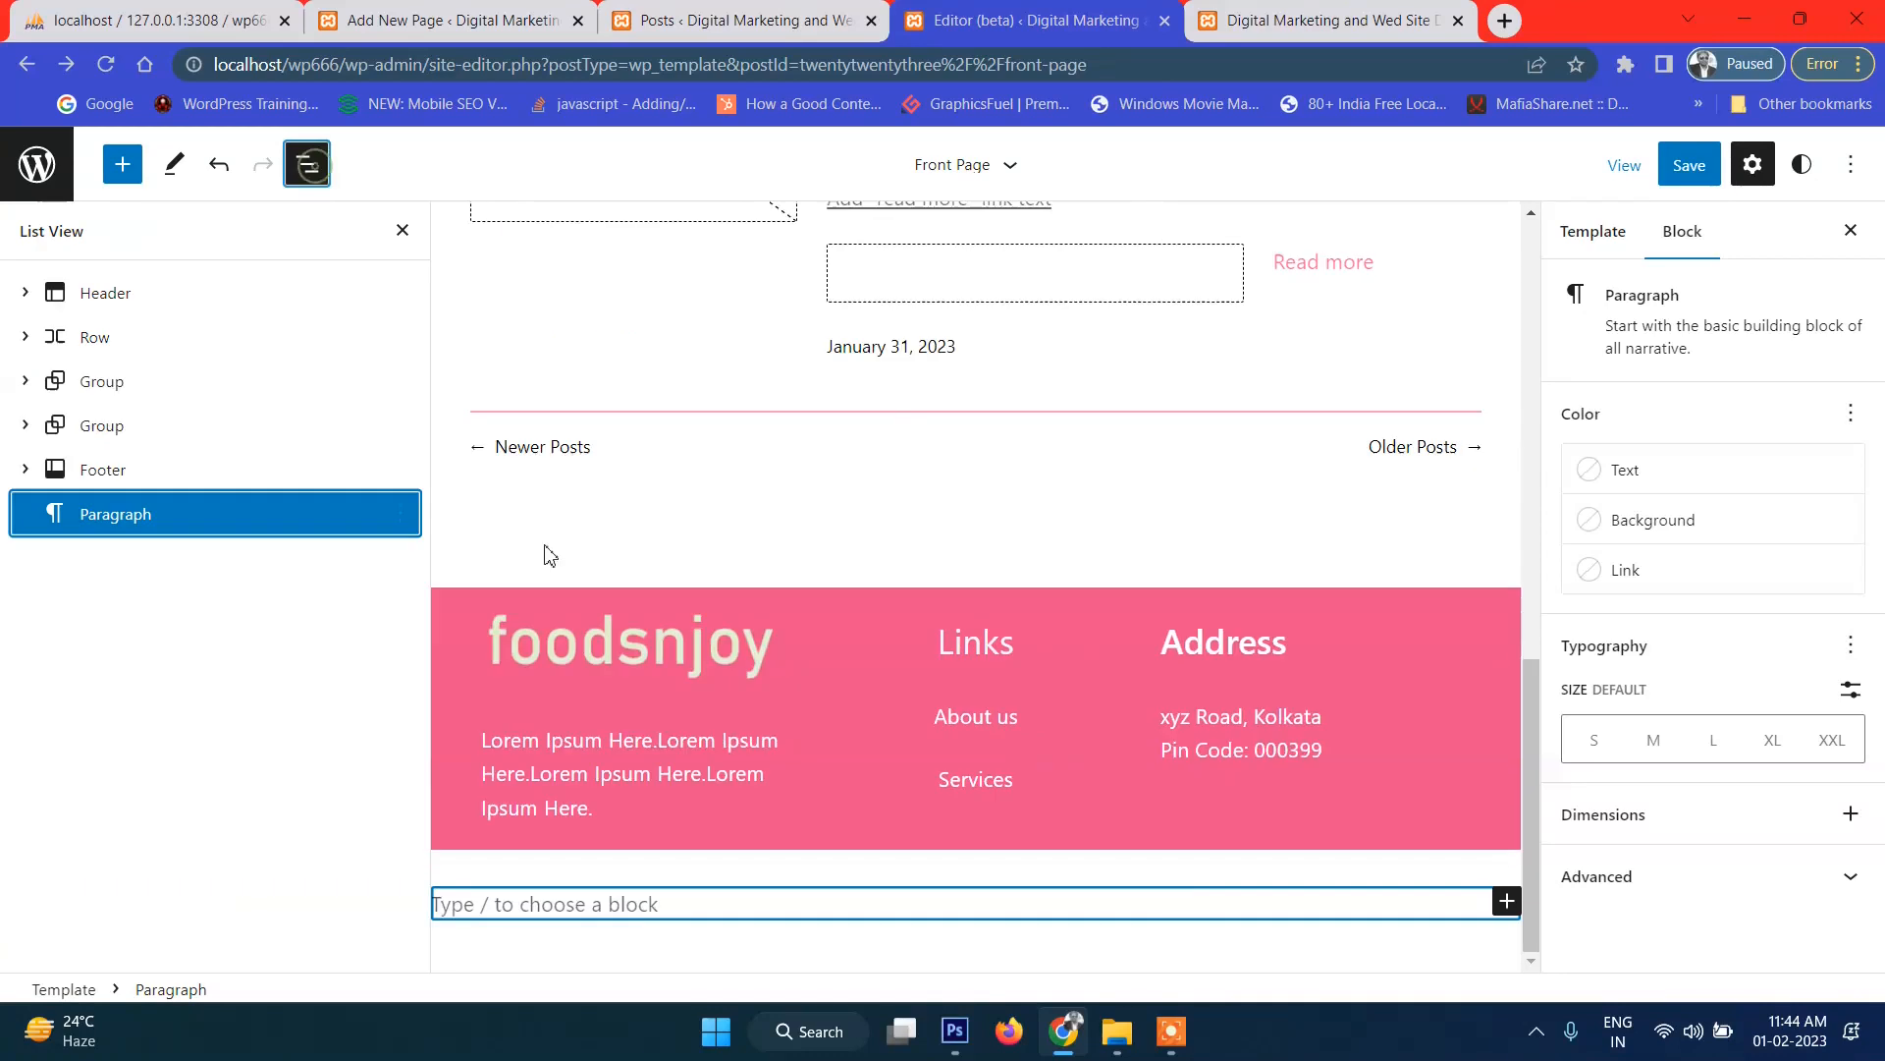
pyautogui.click(401, 512)
pyautogui.scroll(-2, 525, 928)
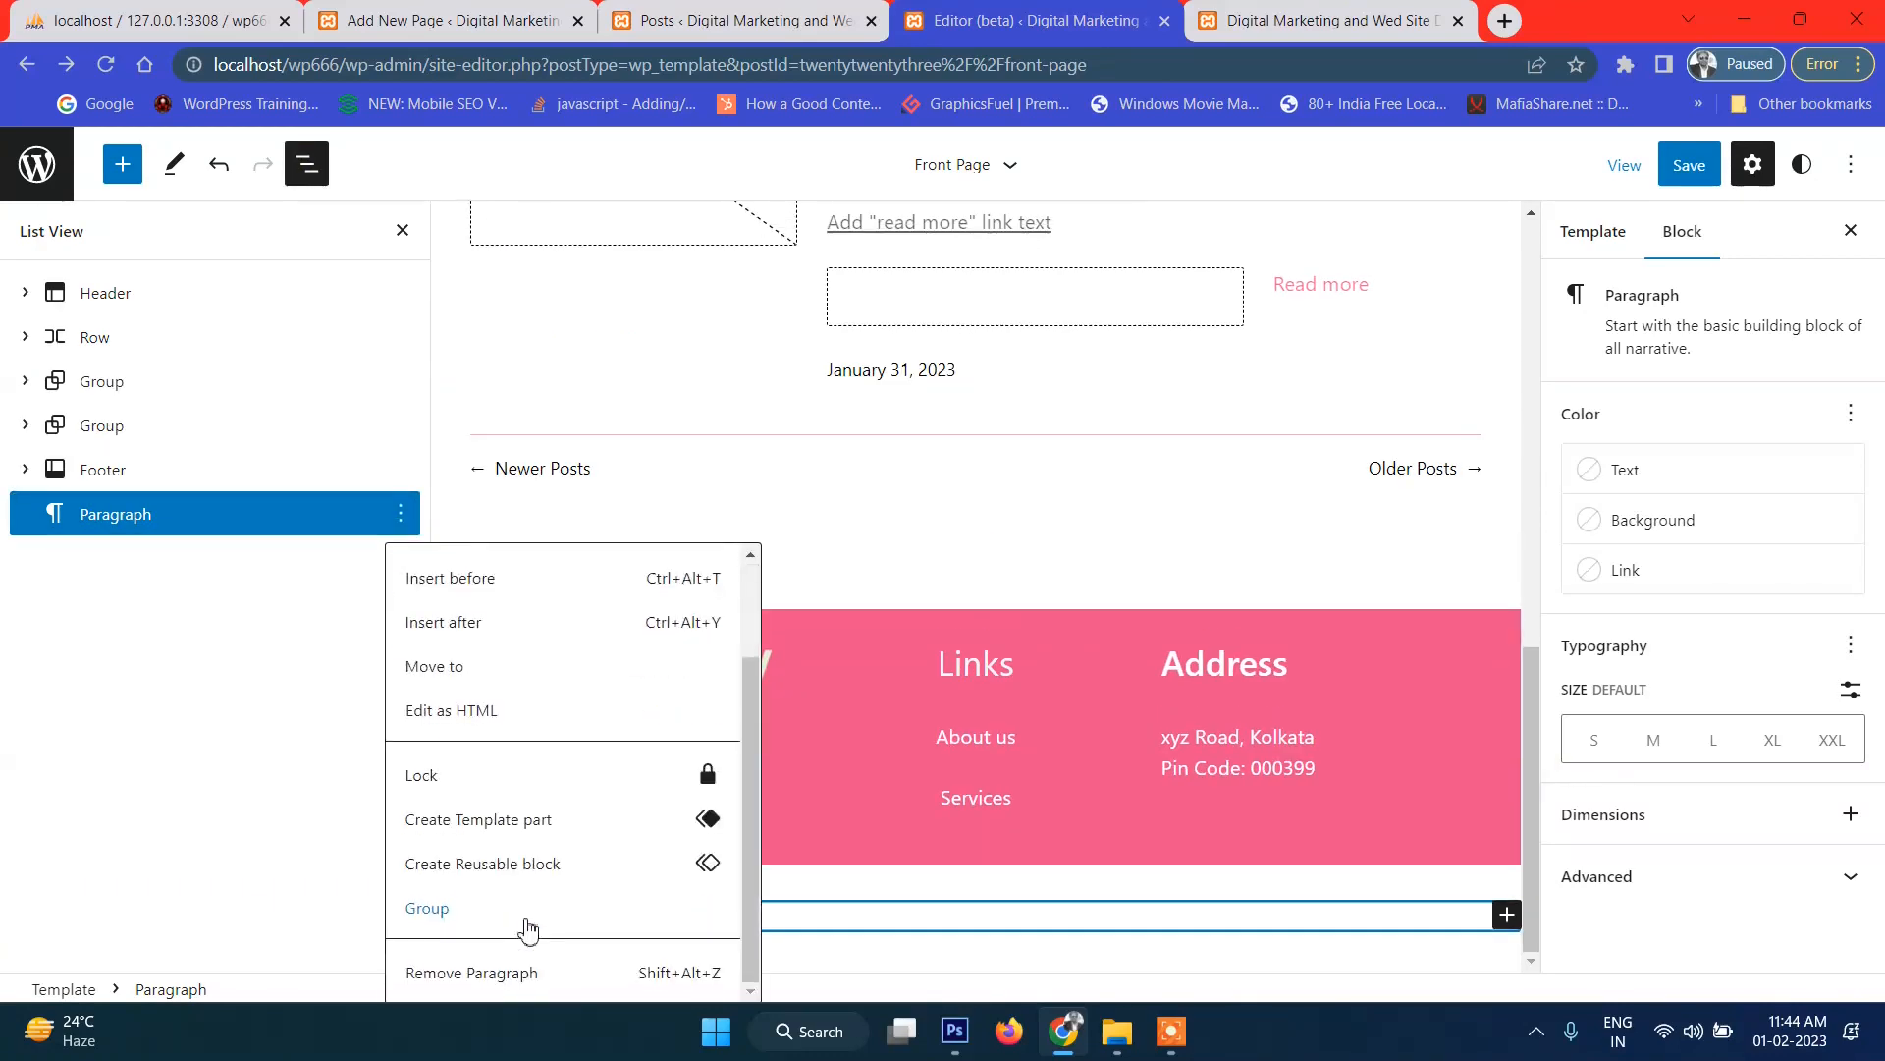
pyautogui.click(471, 972)
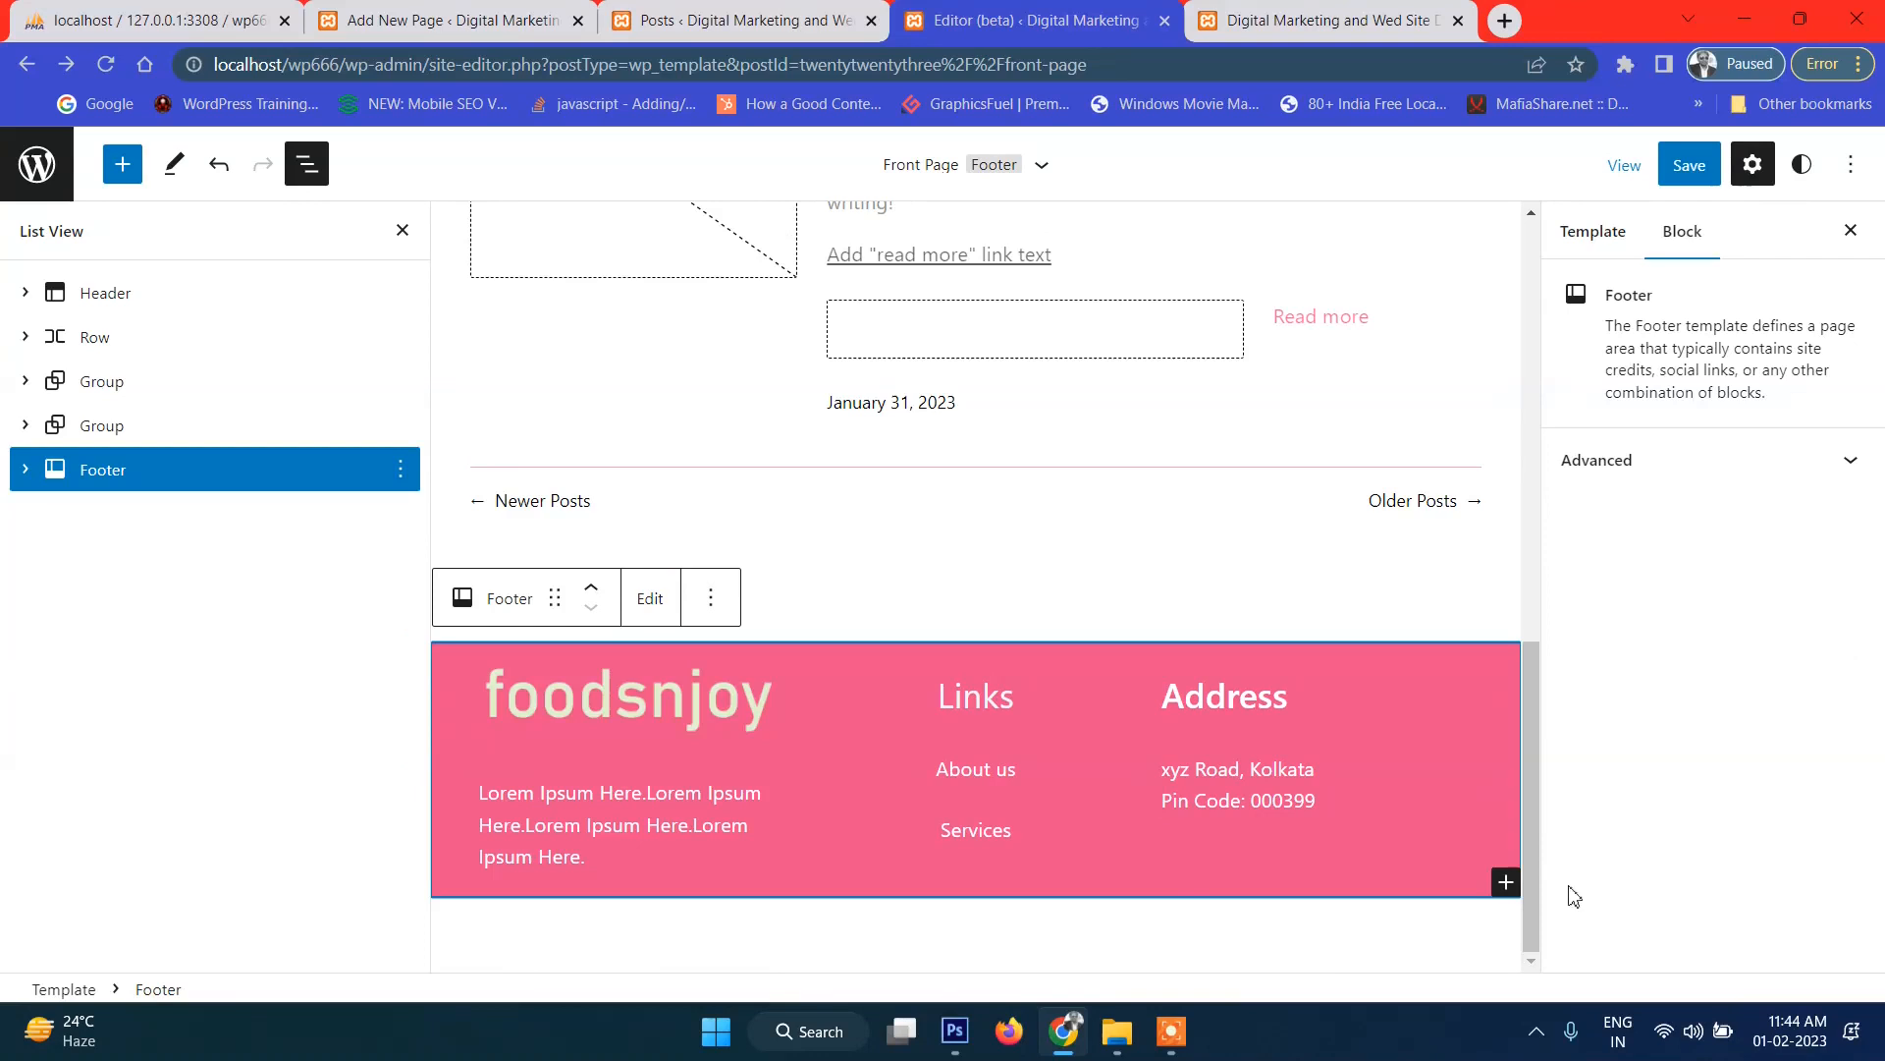
# Save the Front Page template and reload the live site to show the pink footer.
pyautogui.click(1689, 165)
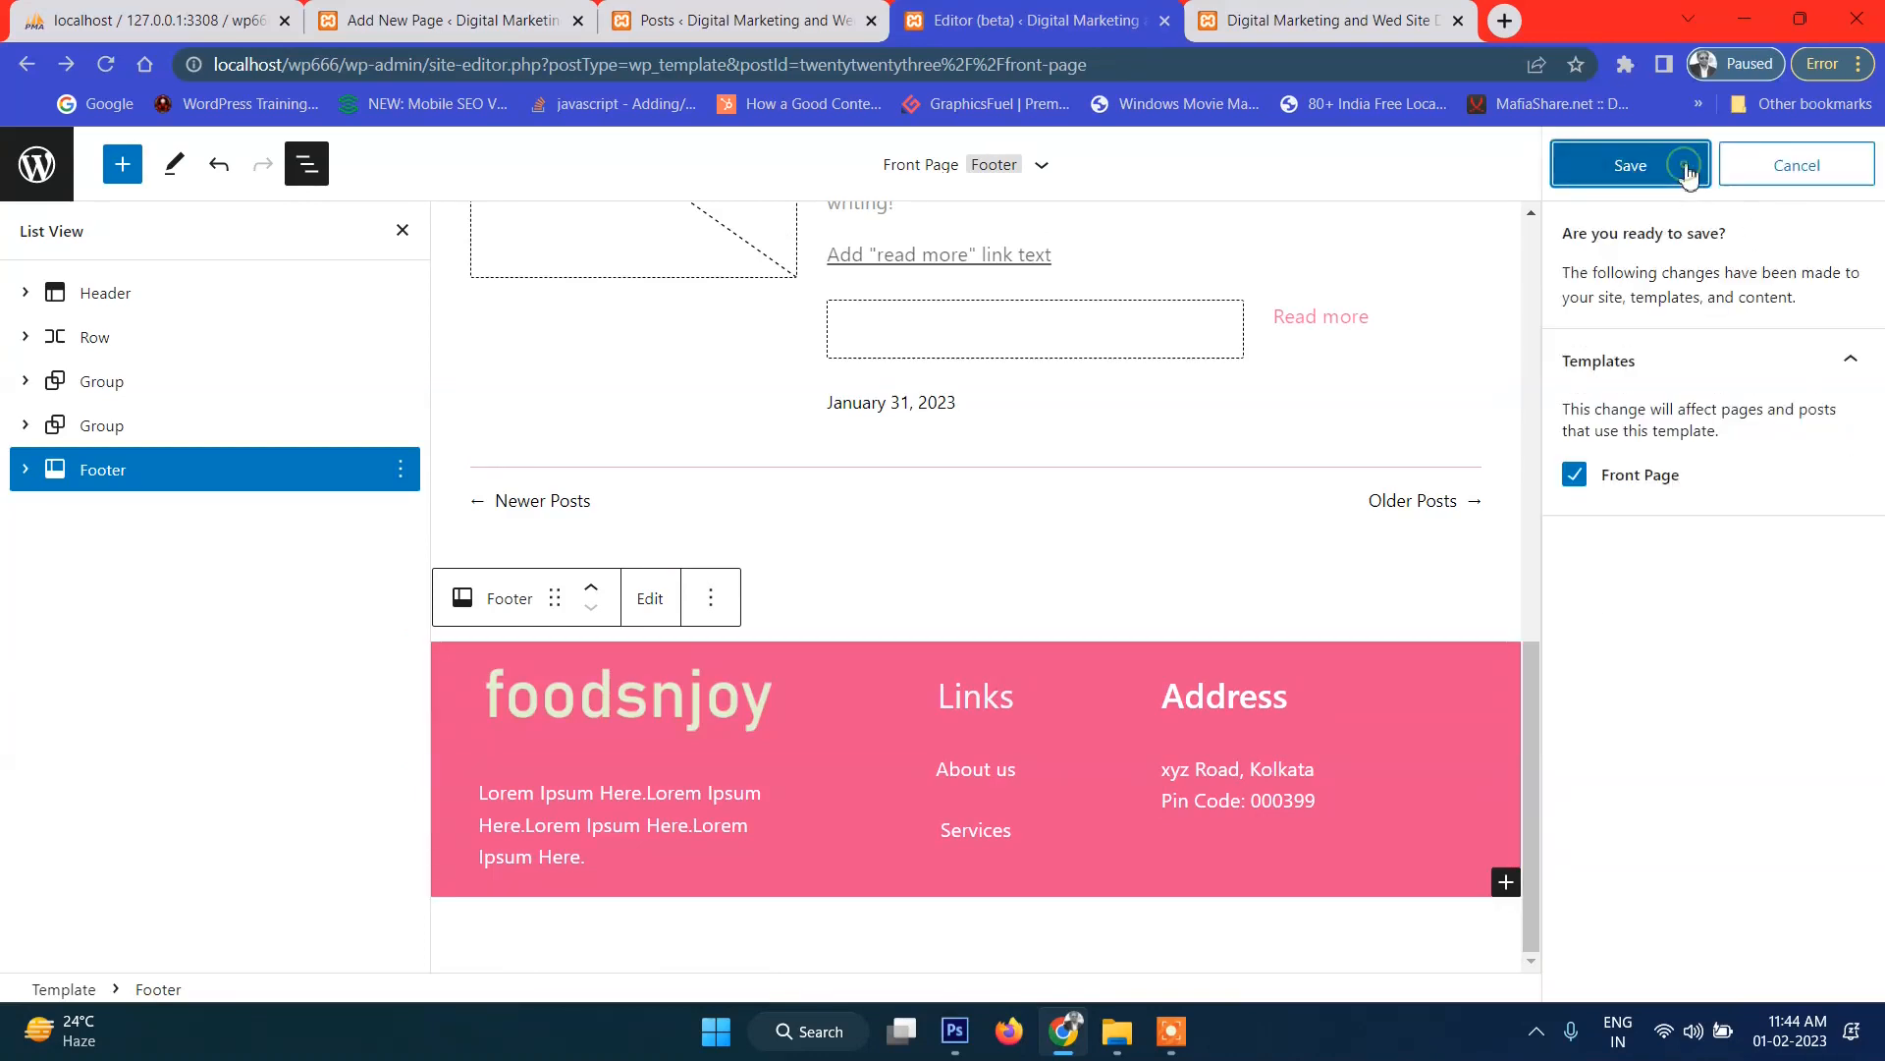
pyautogui.click(1630, 165)
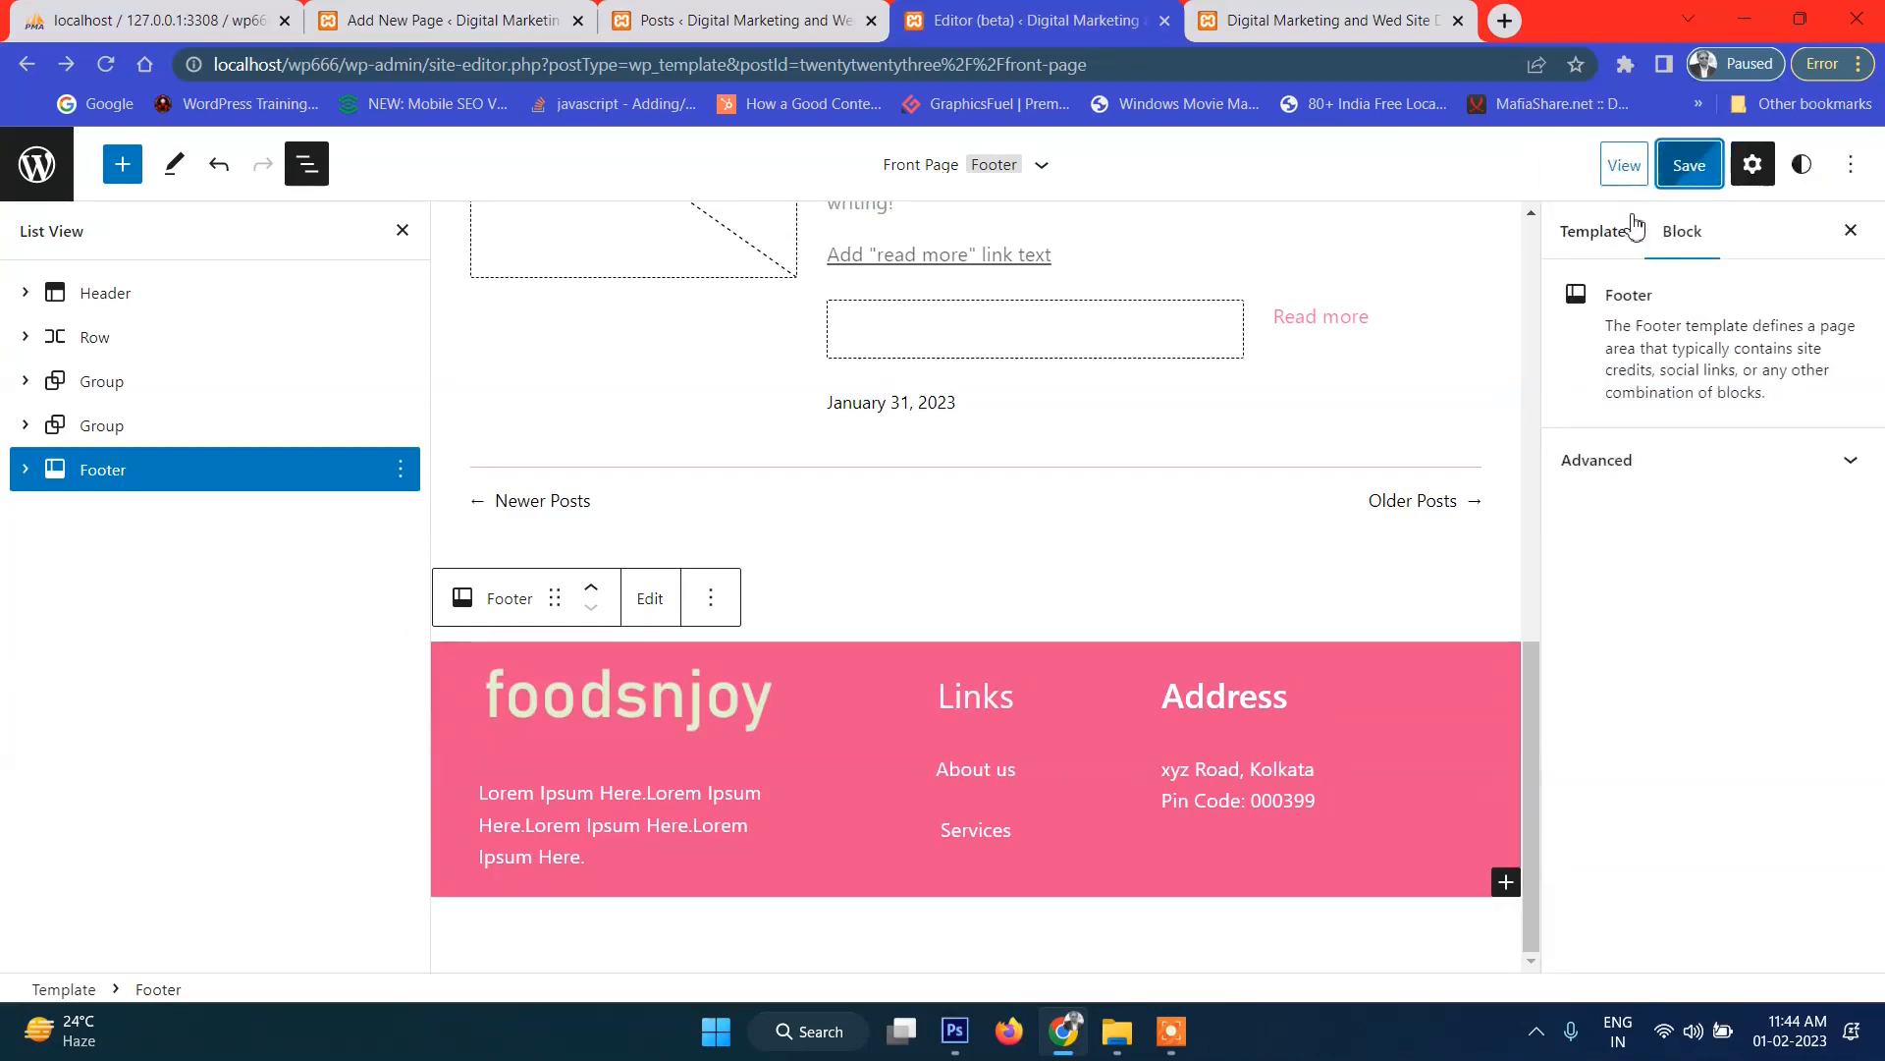
pyautogui.click(1381, 5)
pyautogui.click(104, 68)
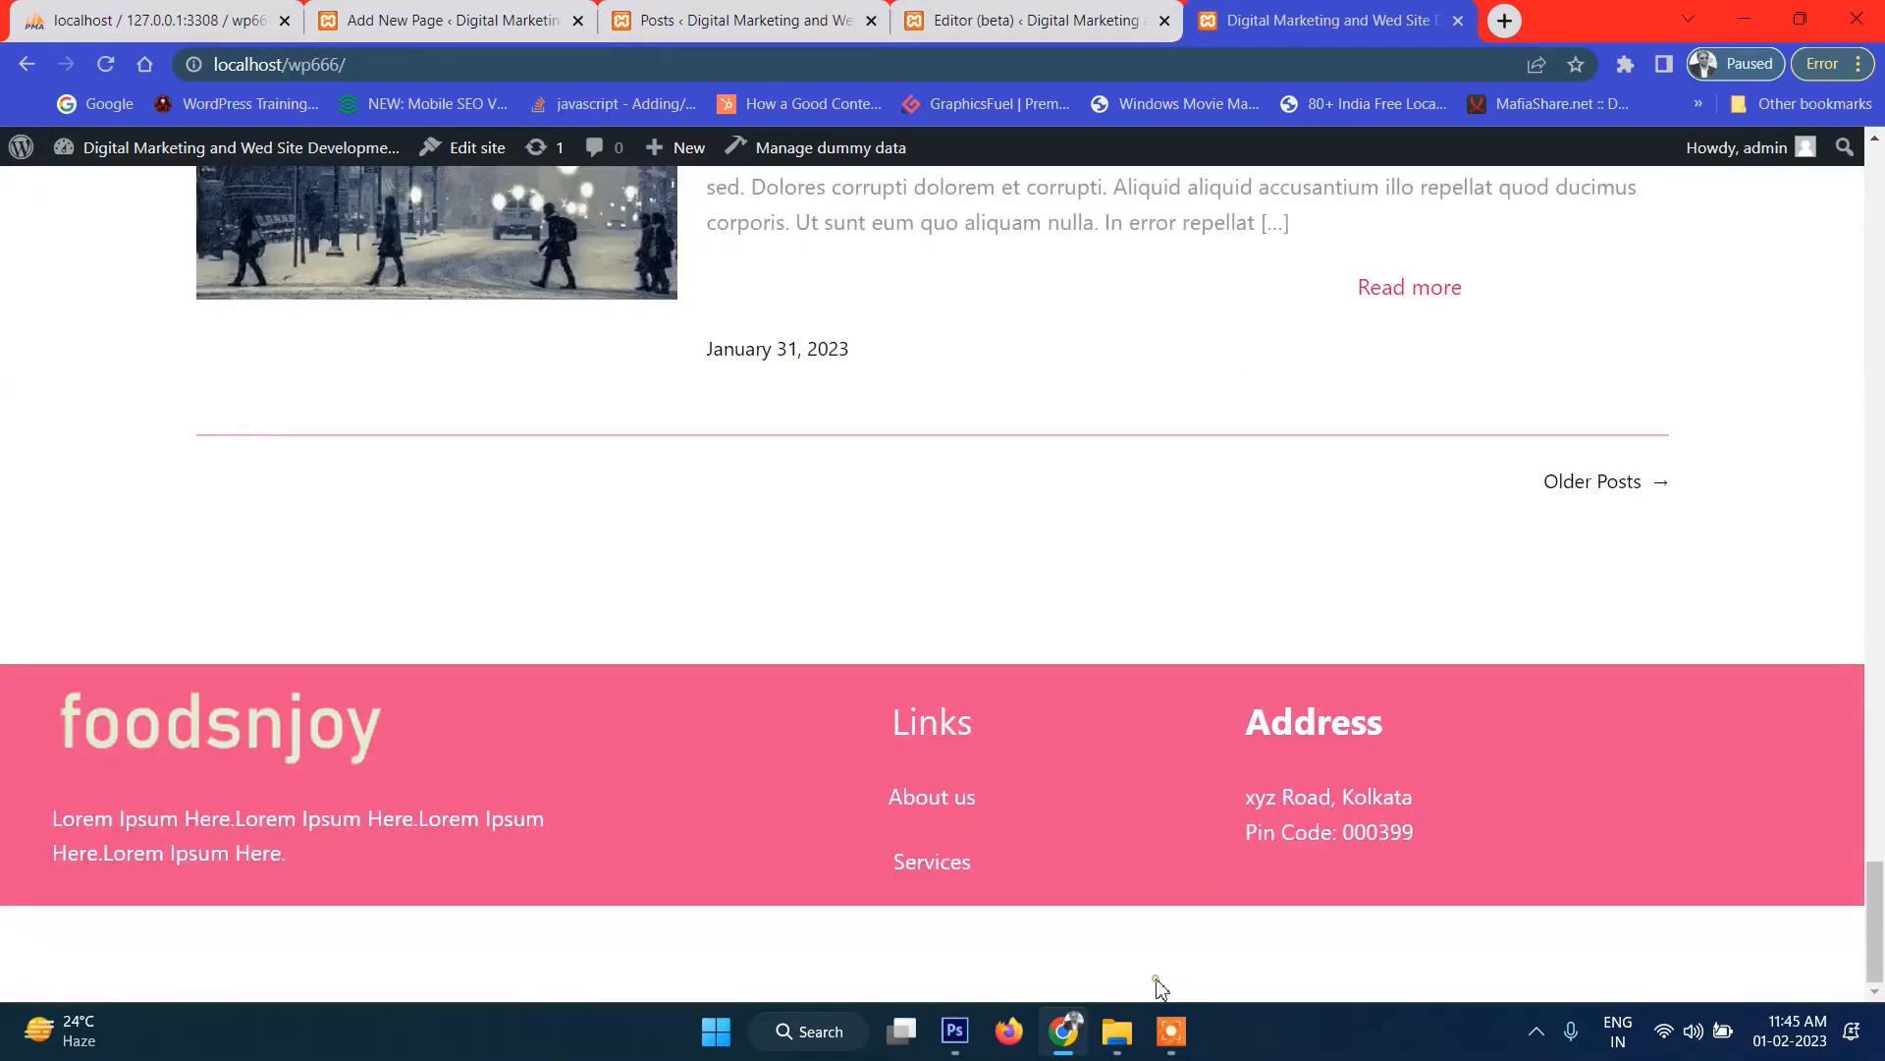
pyautogui.scroll(5, 1182, 897)
pyautogui.scroll(-5, 1178, 835)
pyautogui.scroll(3, 1115, 593)
pyautogui.scroll(-2, 1119, 619)
pyautogui.scroll(8, 1125, 620)
pyautogui.scroll(-8, 1120, 648)
pyautogui.scroll(20, 1110, 697)
pyautogui.scroll(1, 1110, 706)
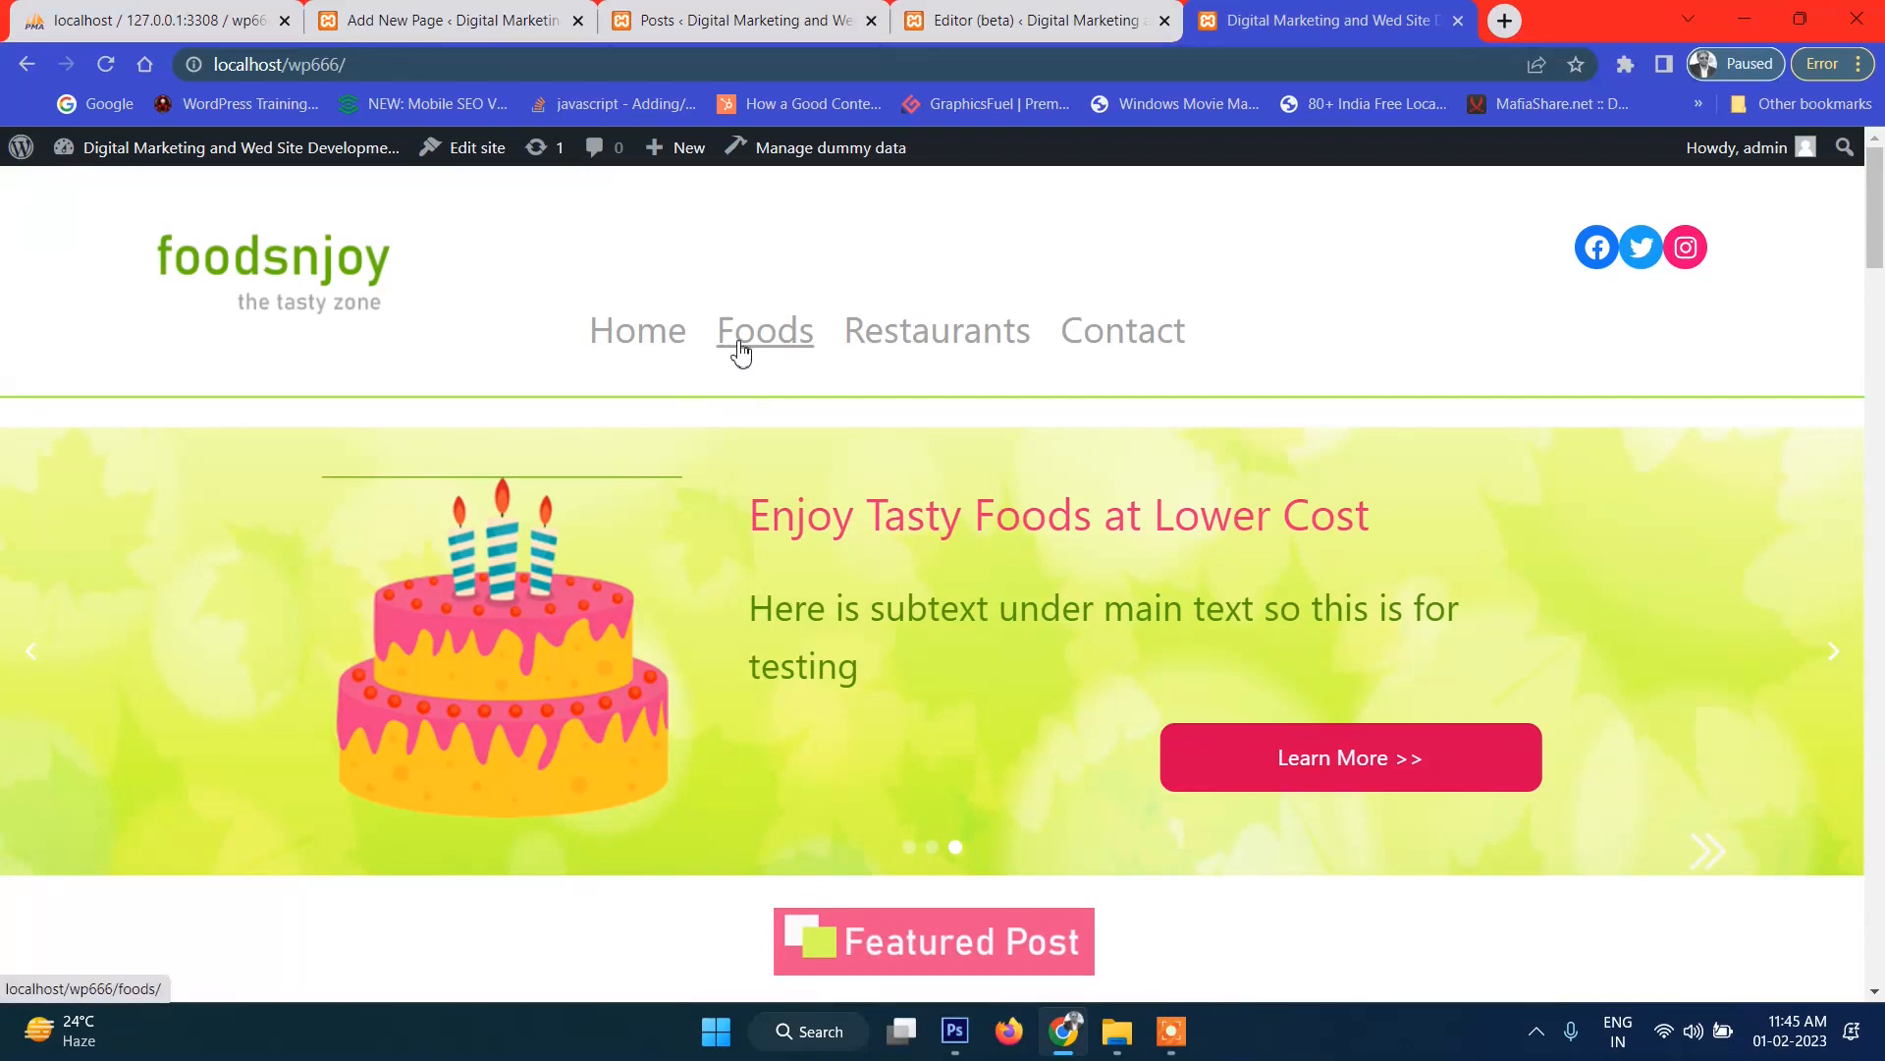
pyautogui.scroll(-12, 775, 363)
pyautogui.scroll(5, 795, 373)
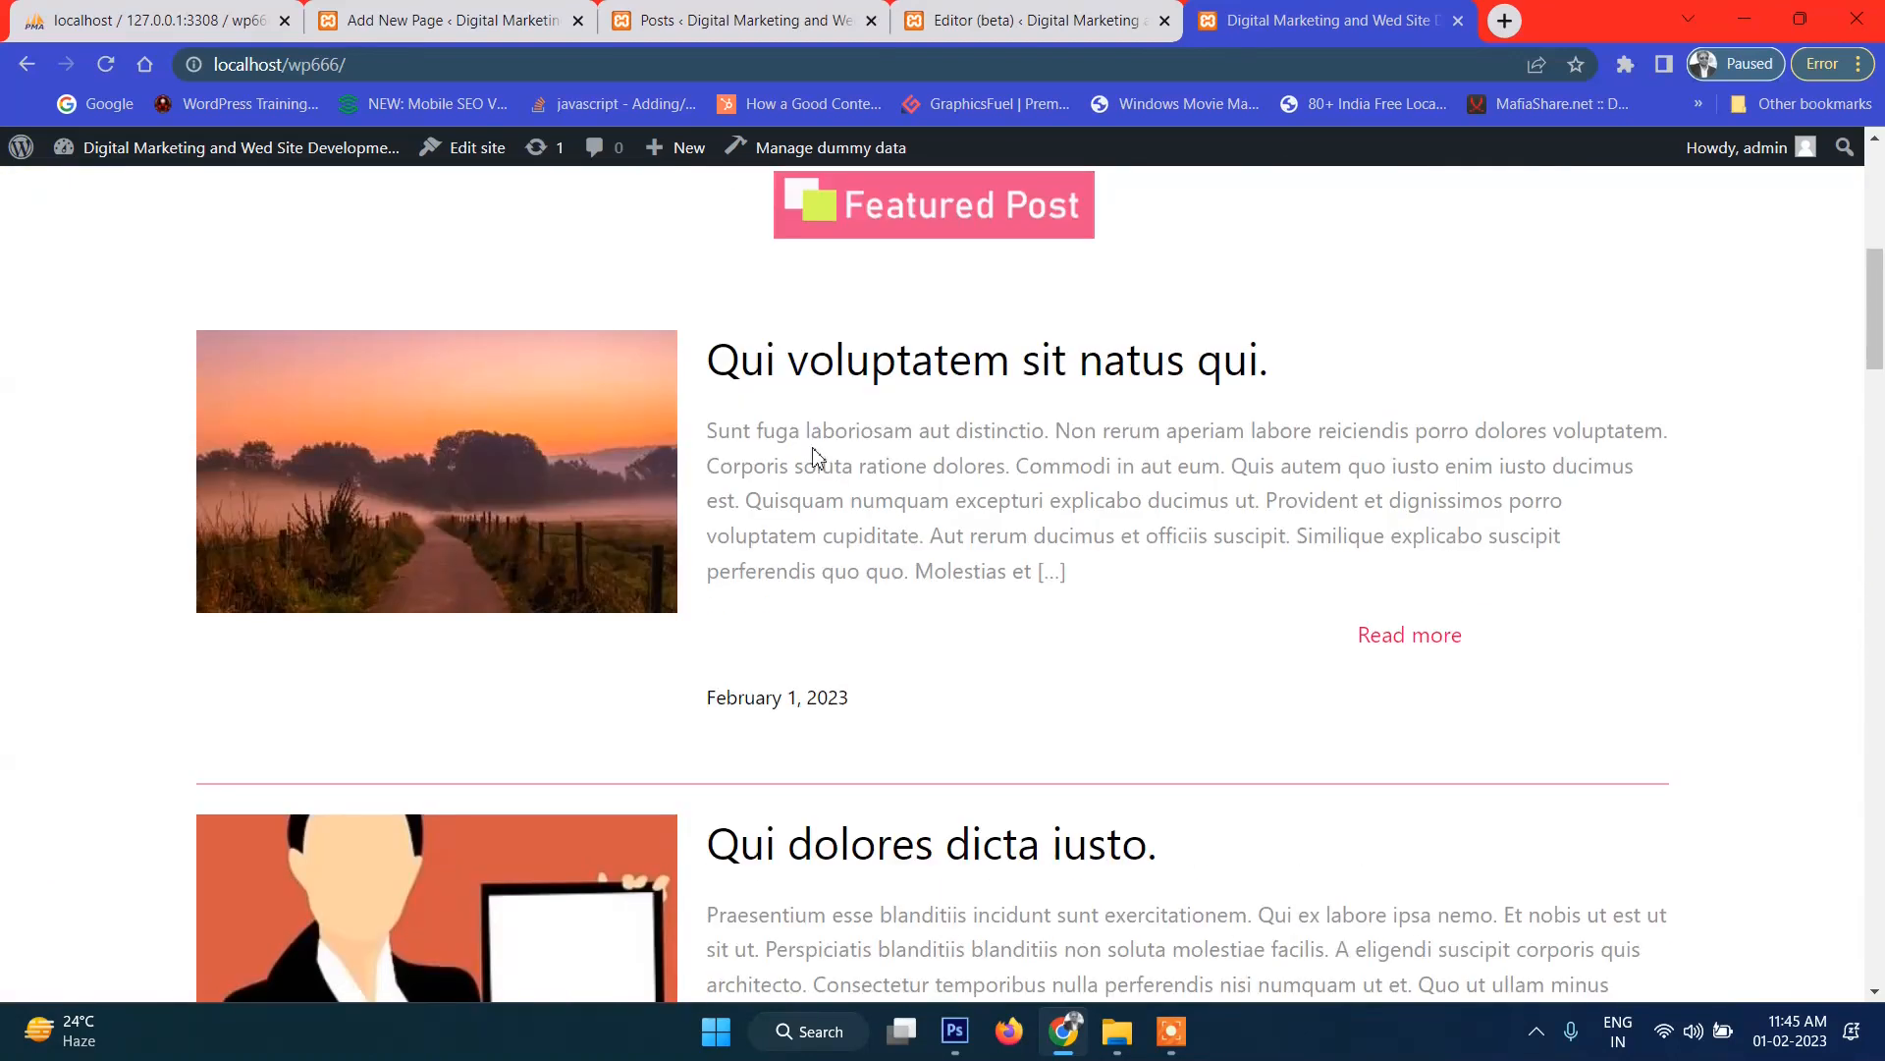
pyautogui.click(795, 376)
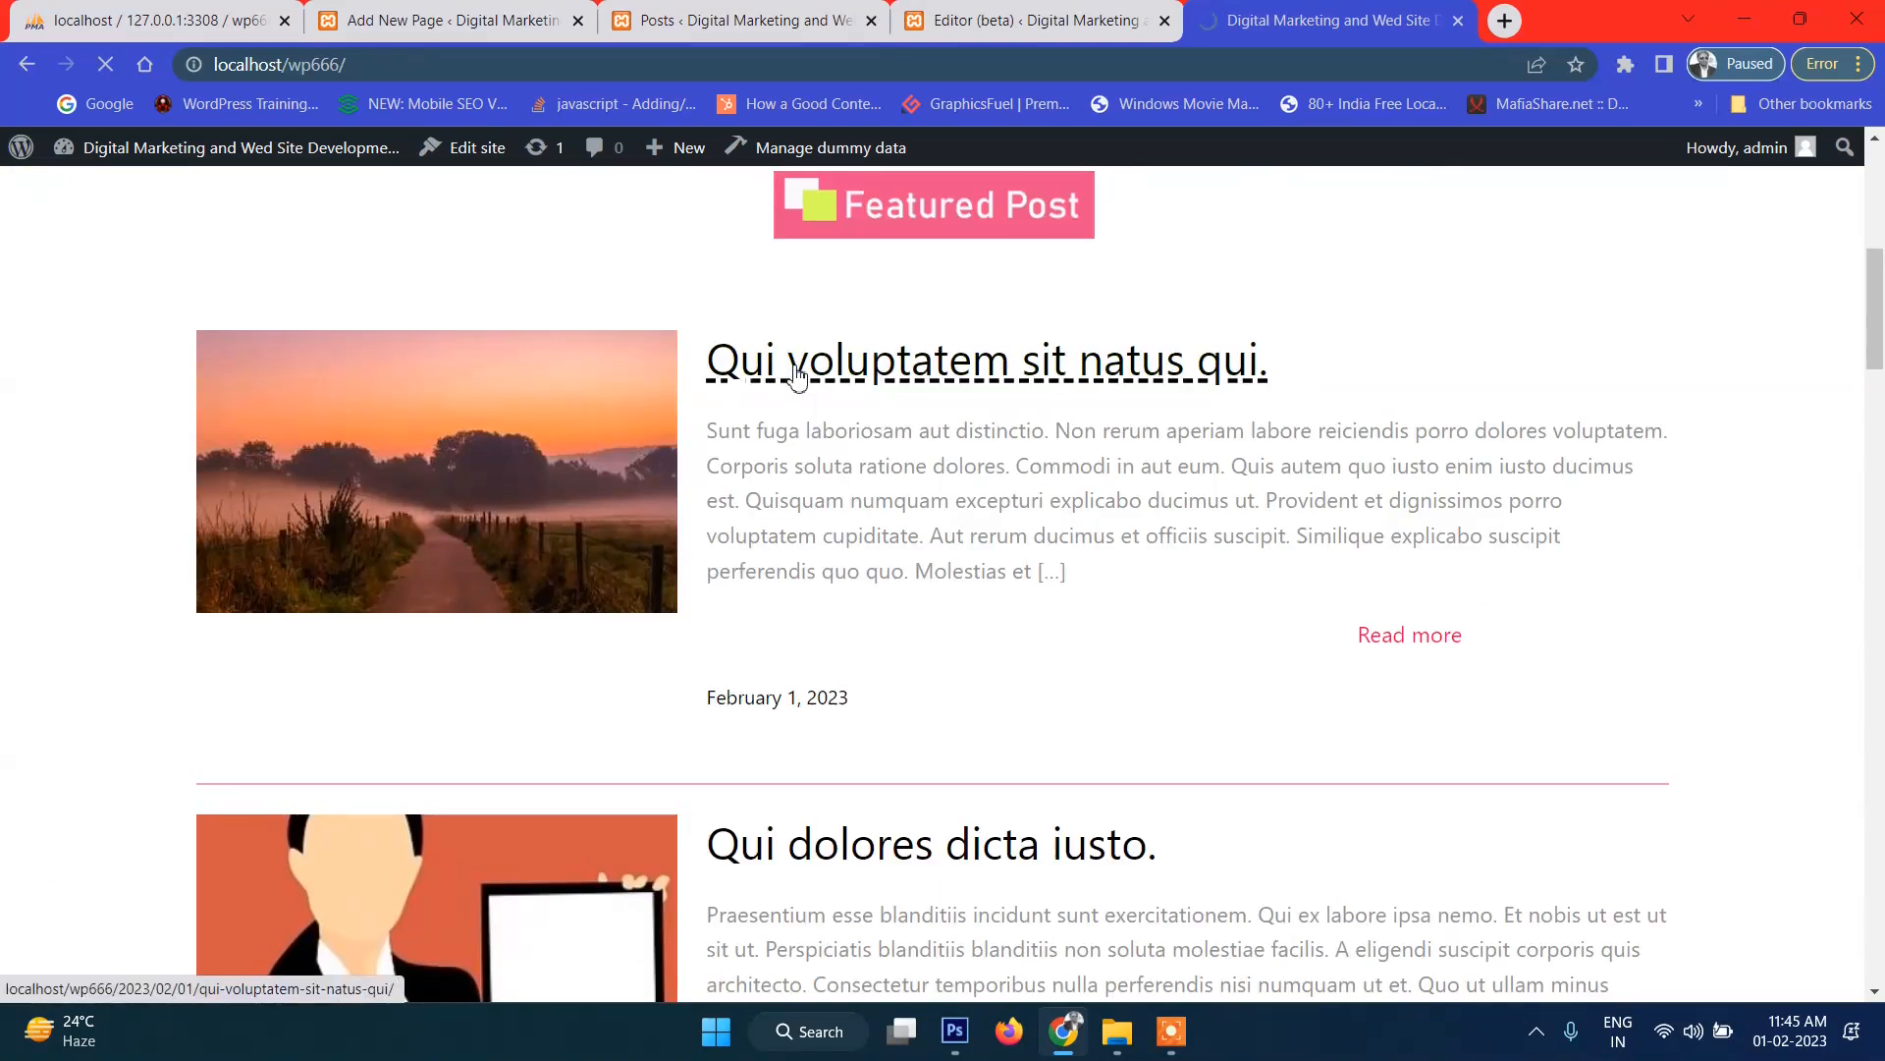
pyautogui.scroll(-10, 899, 432)
pyautogui.scroll(10, 847, 555)
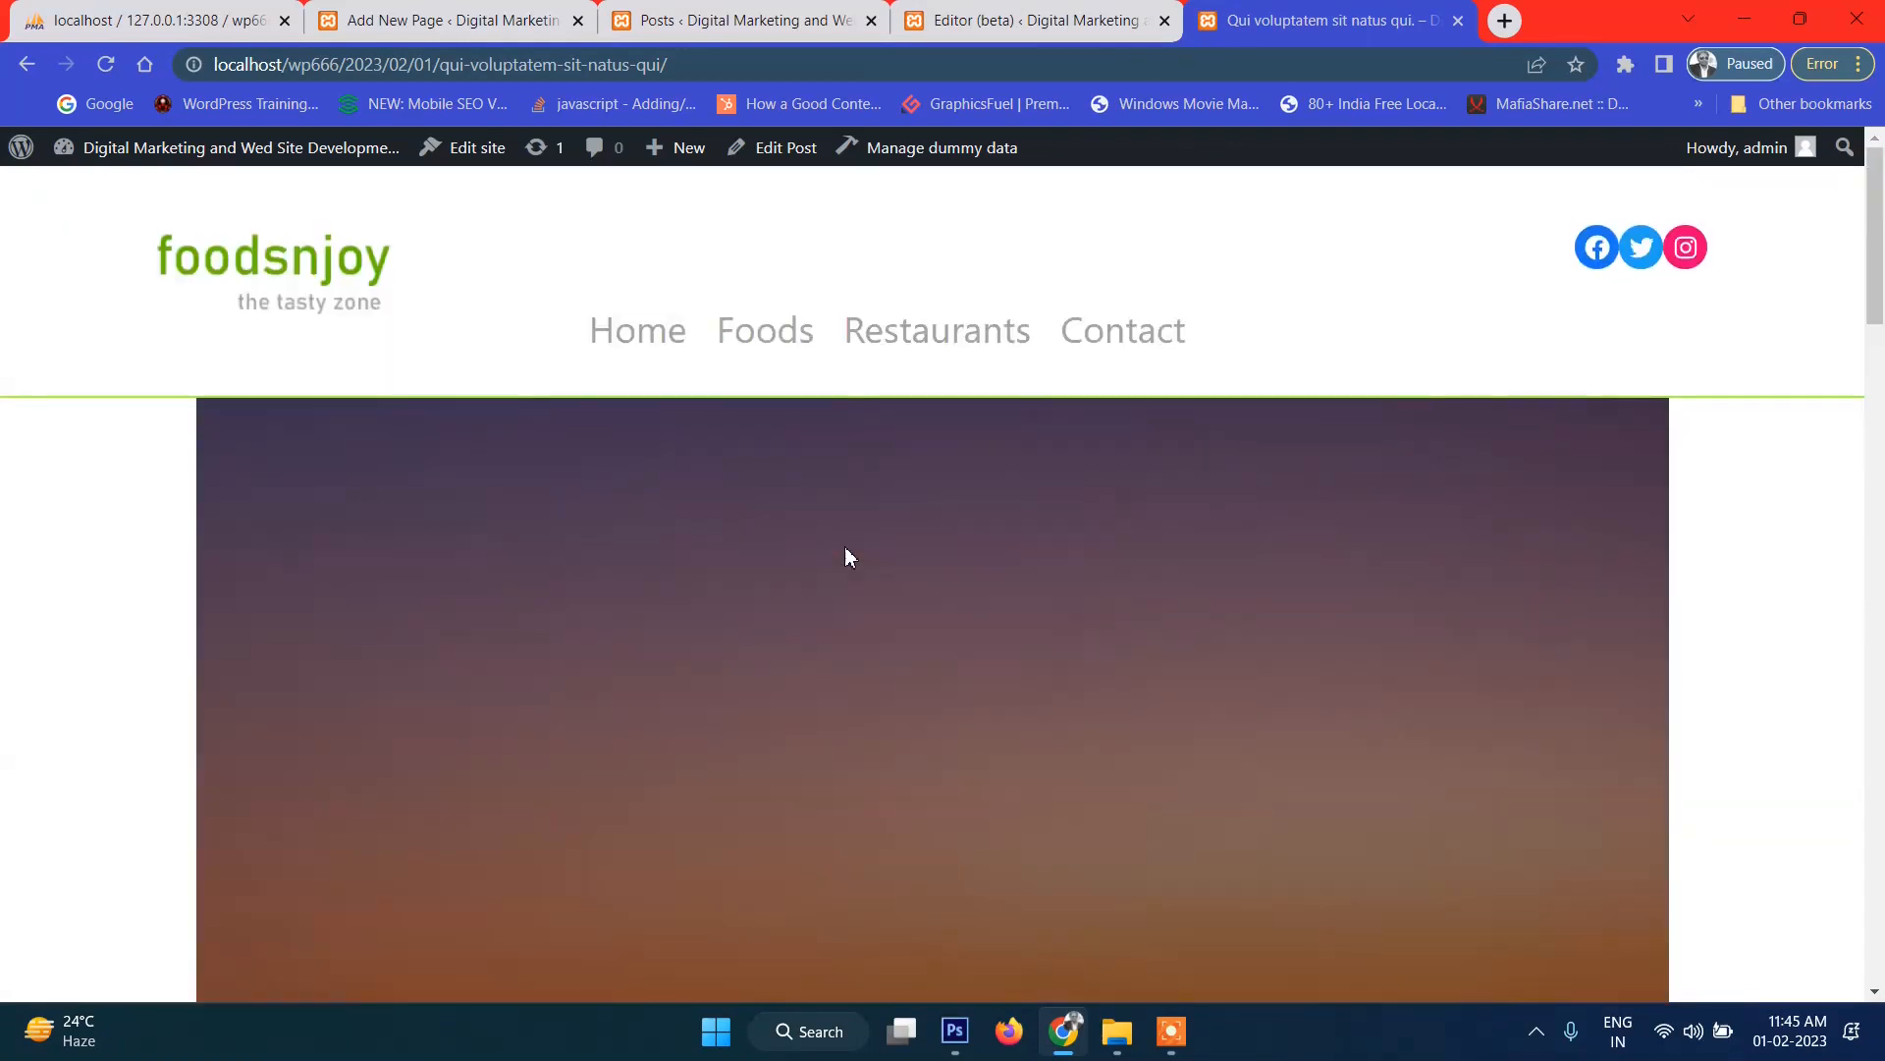
pyautogui.scroll(-2, 1773, 520)
pyautogui.scroll(2, 1767, 509)
pyautogui.scroll(-3, 1714, 452)
pyautogui.scroll(3, 1610, 407)
pyautogui.scroll(-7, 543, 501)
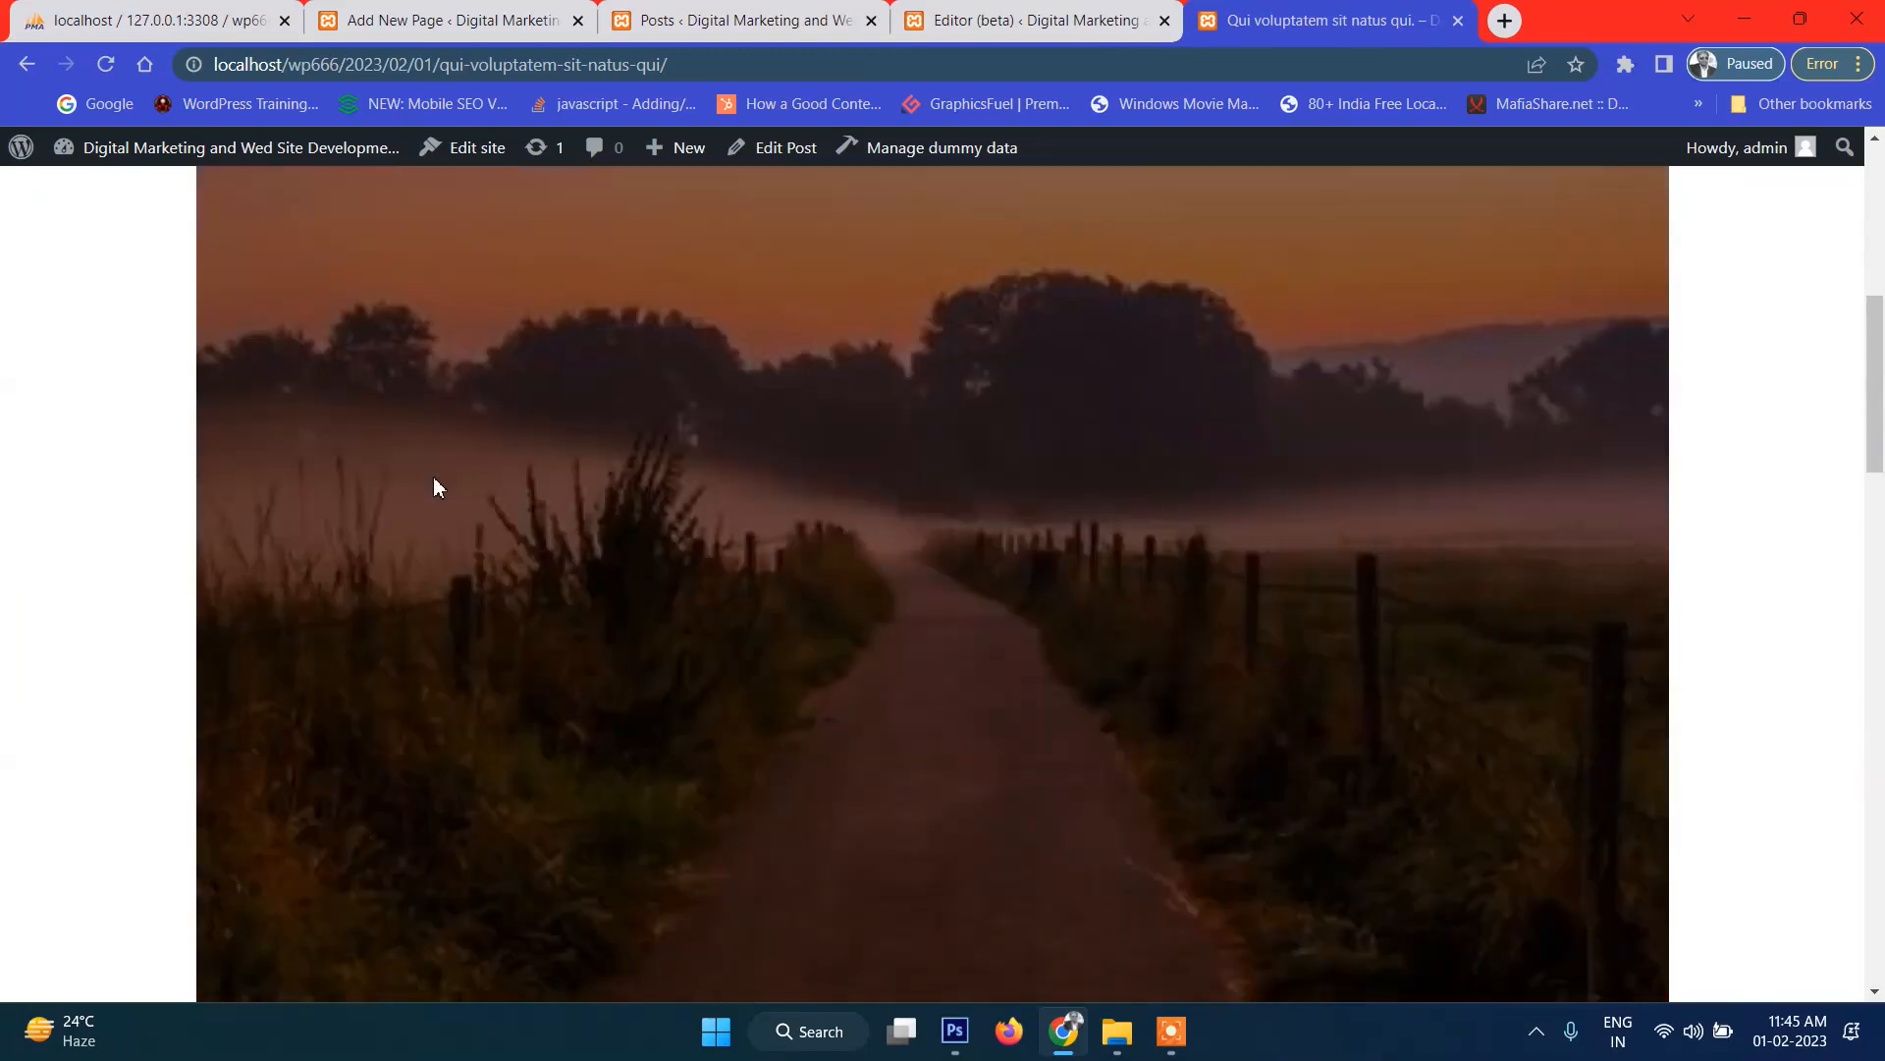
pyautogui.scroll(7, 1768, 505)
pyautogui.scroll(-13, 1788, 513)
pyautogui.scroll(6, 468, 617)
pyautogui.scroll(7, 468, 617)
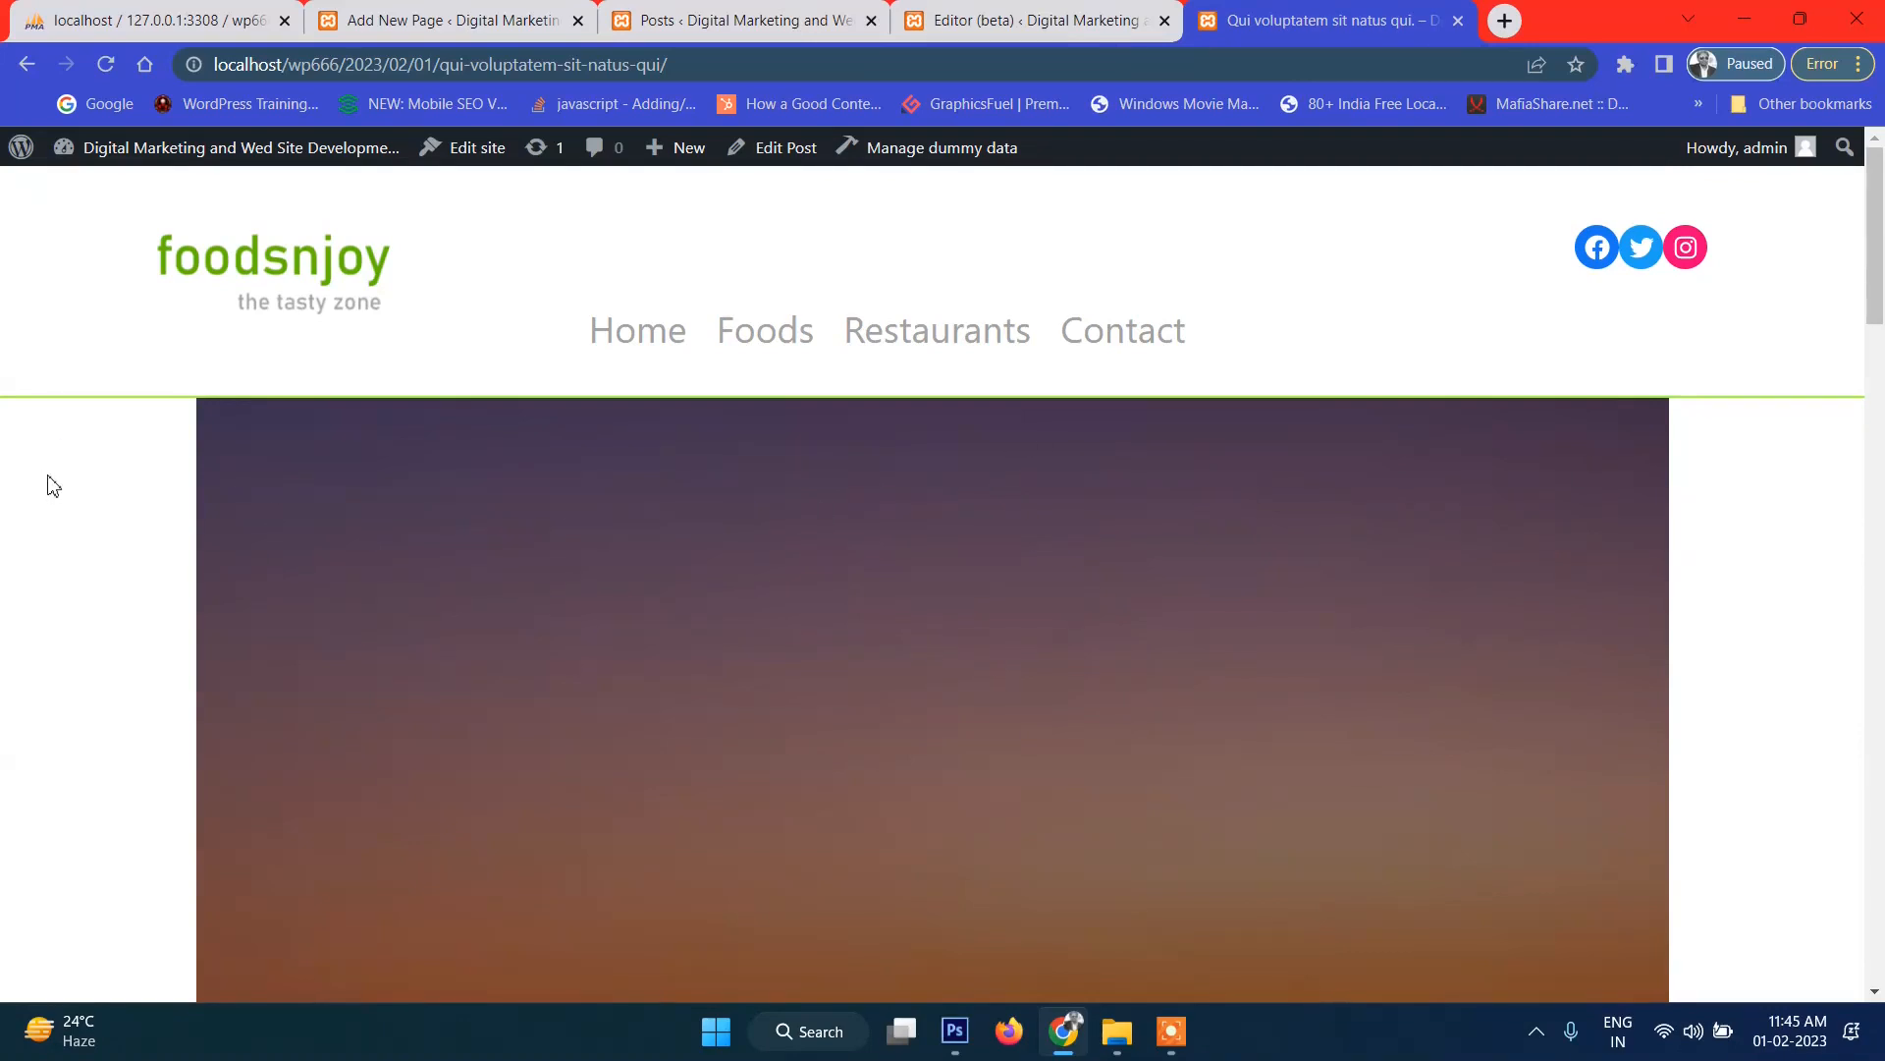
pyautogui.scroll(-5, 744, 452)
pyautogui.scroll(5, 745, 452)
pyautogui.scroll(-5, 827, 520)
pyautogui.scroll(5, 827, 528)
pyautogui.scroll(-8, 1098, 545)
pyautogui.scroll(8, 1098, 542)
pyautogui.scroll(-5, 1098, 542)
pyautogui.scroll(-10, 1096, 543)
pyautogui.scroll(15, 782, 396)
pyautogui.click(26, 65)
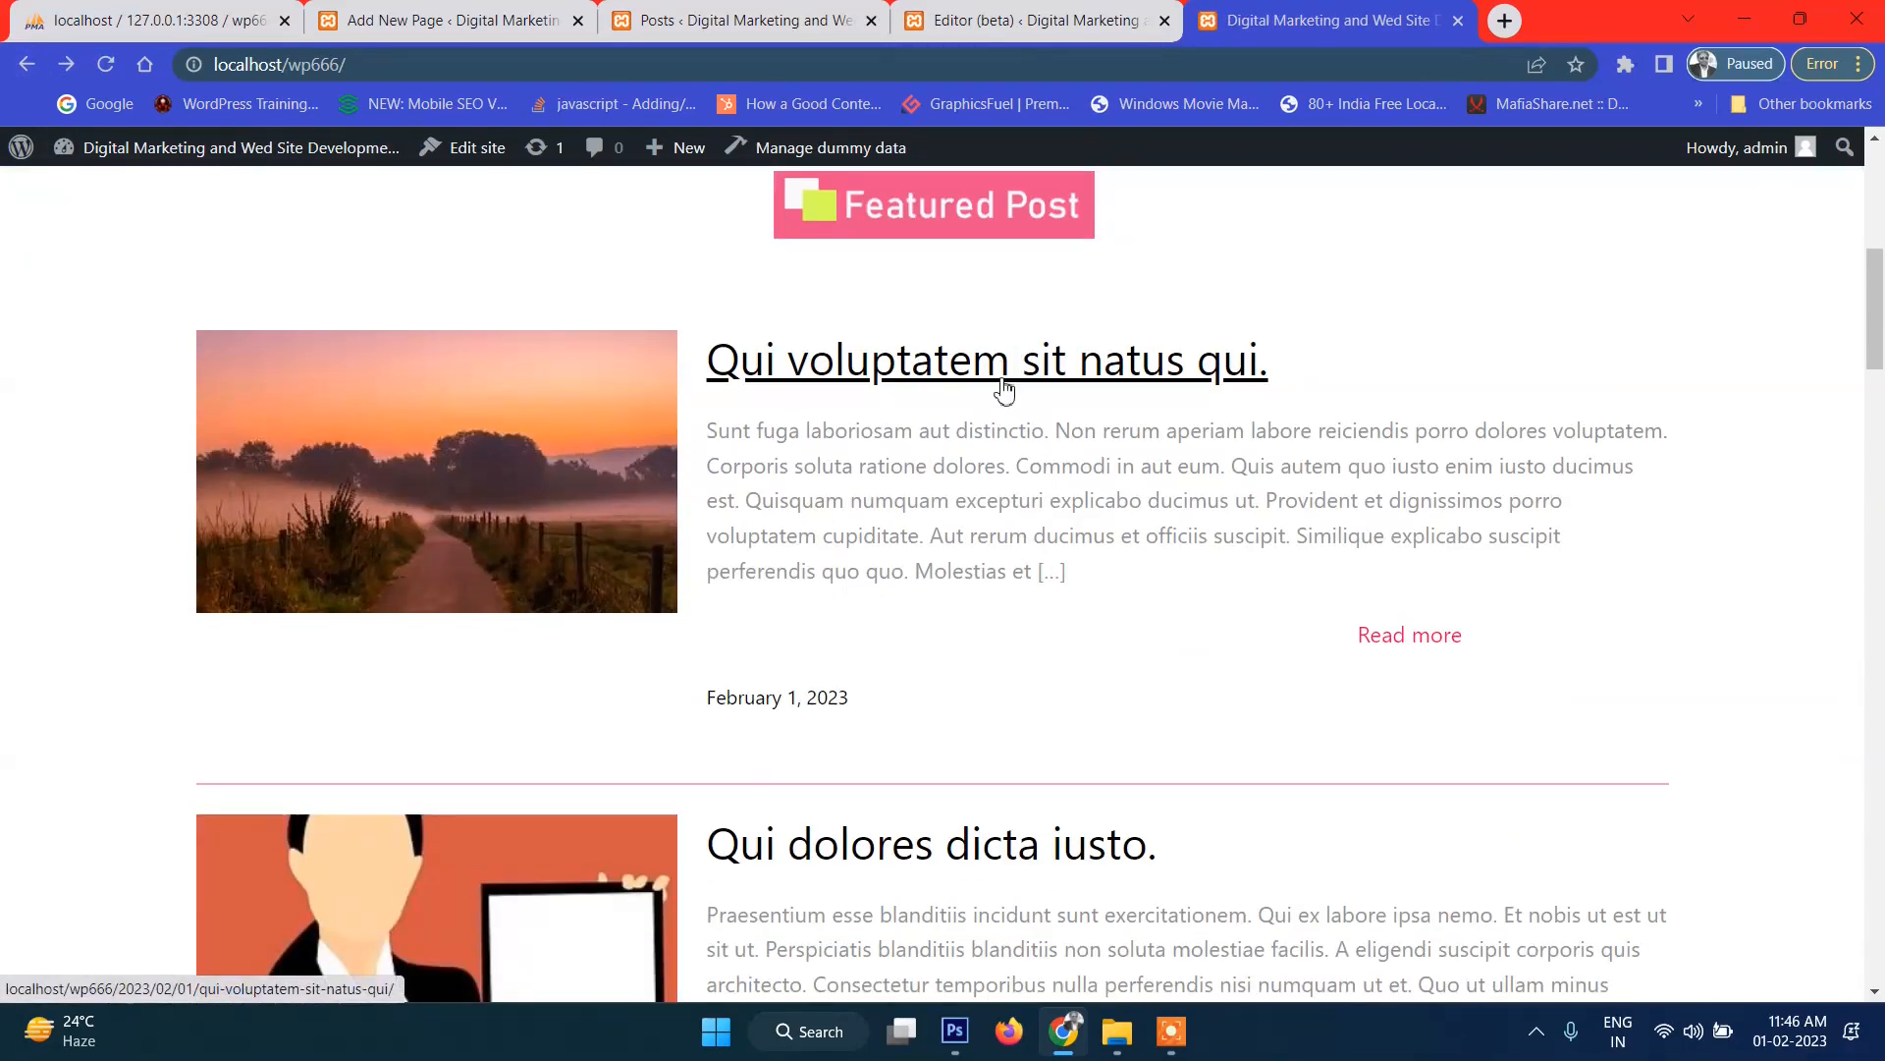
pyautogui.scroll(7, 1004, 389)
pyautogui.scroll(-2, 1004, 390)
pyautogui.scroll(1, 994, 363)
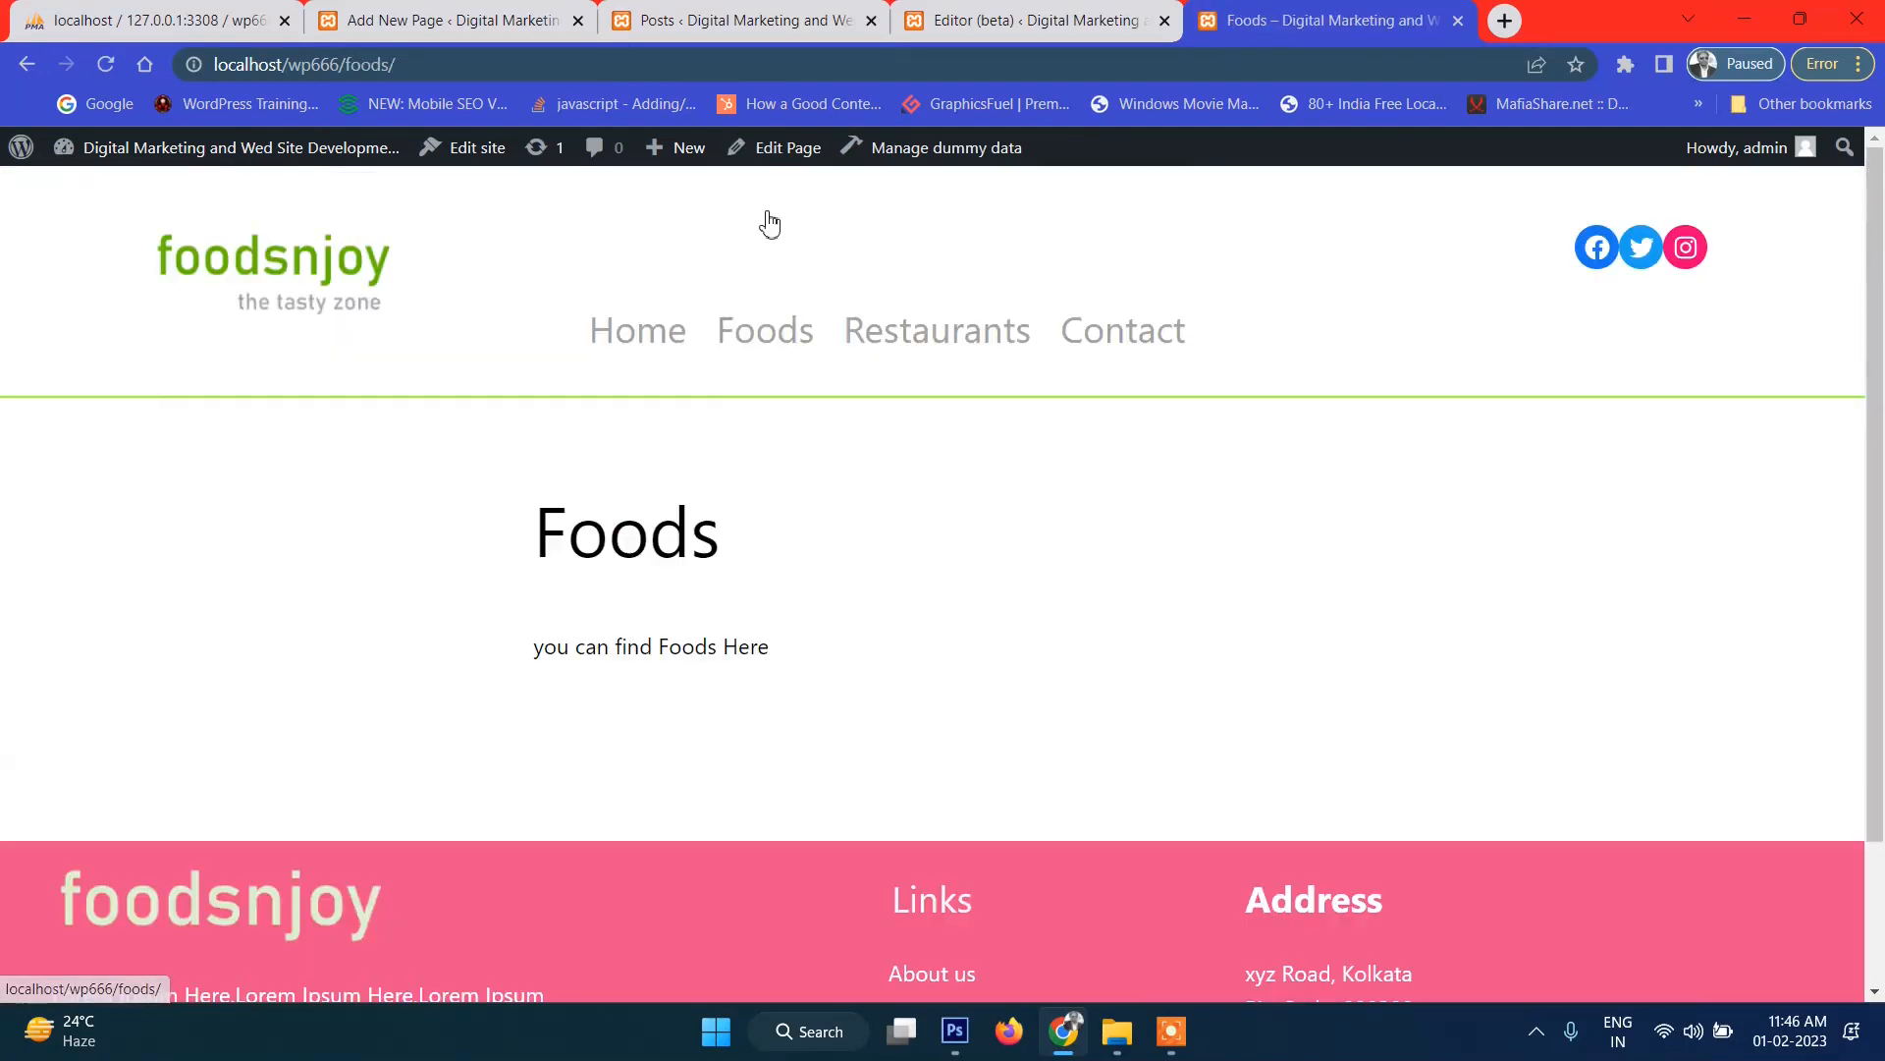
pyautogui.scroll(-2, 1010, 530)
pyautogui.scroll(2, 1007, 550)
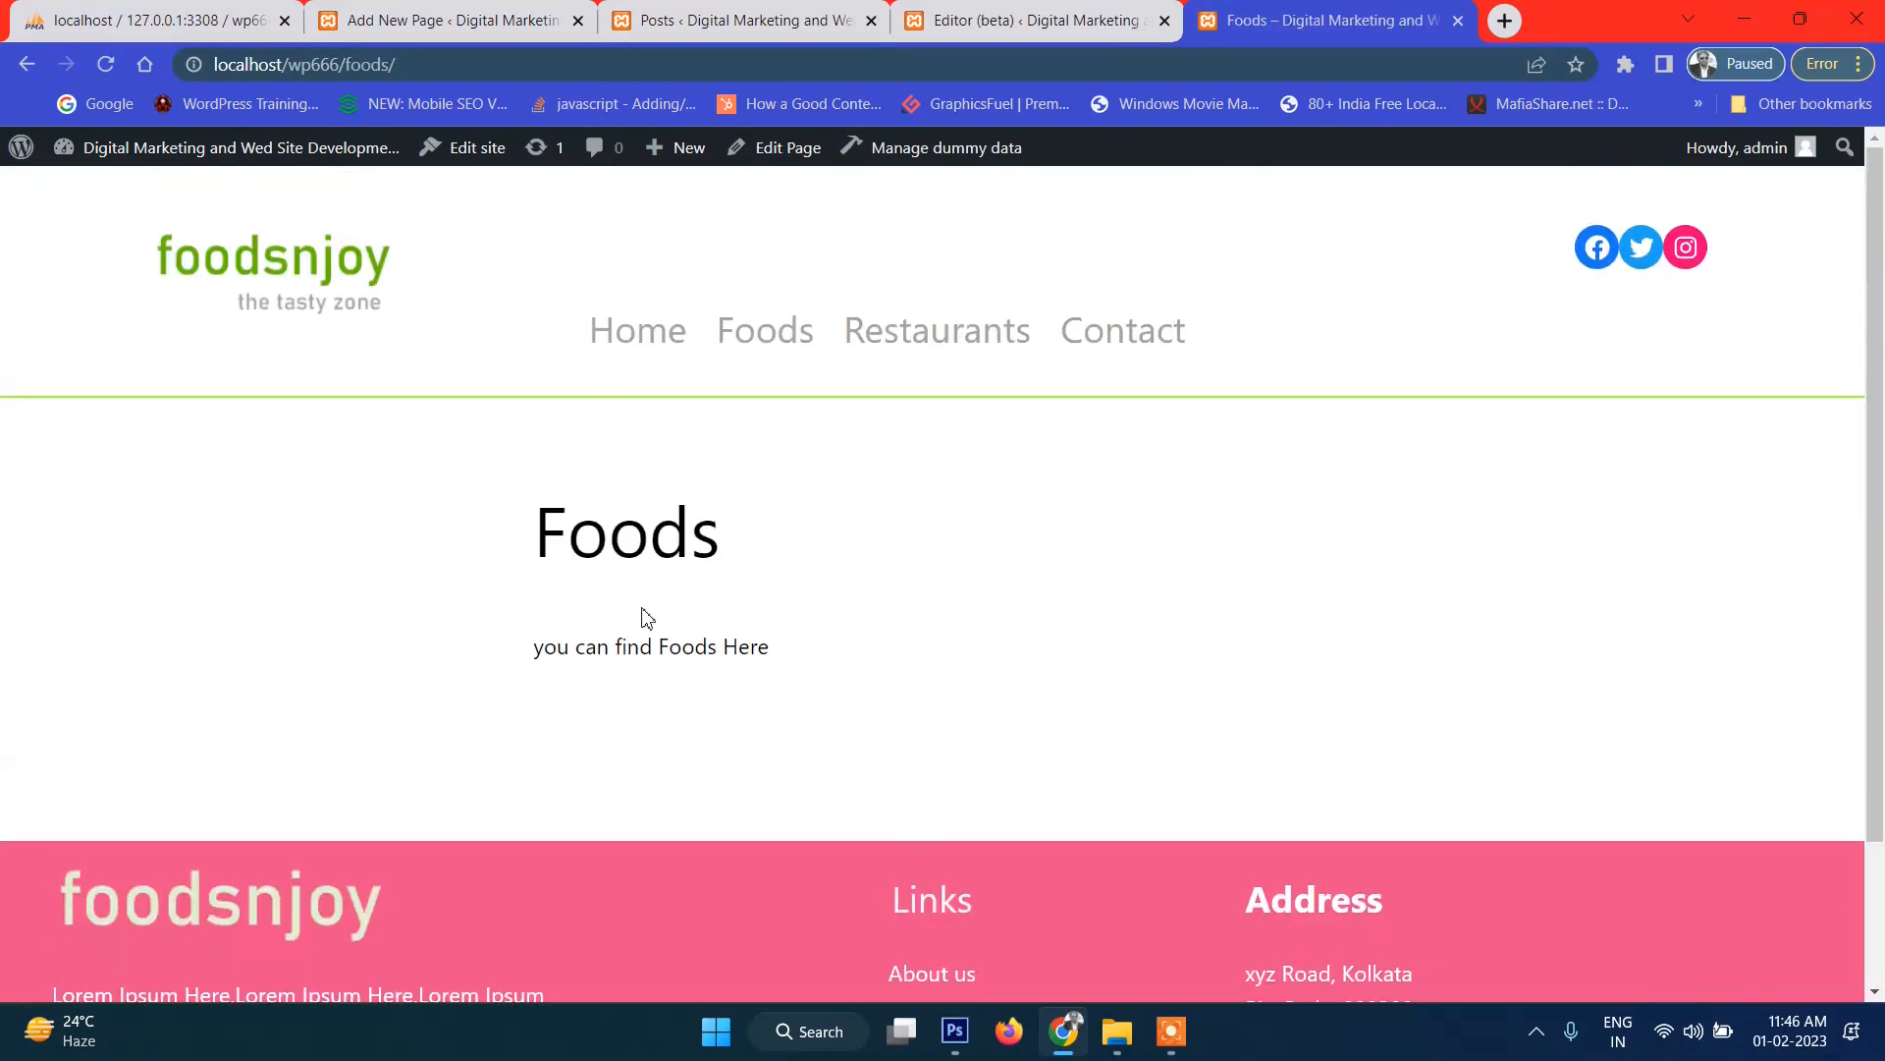
pyautogui.click(27, 64)
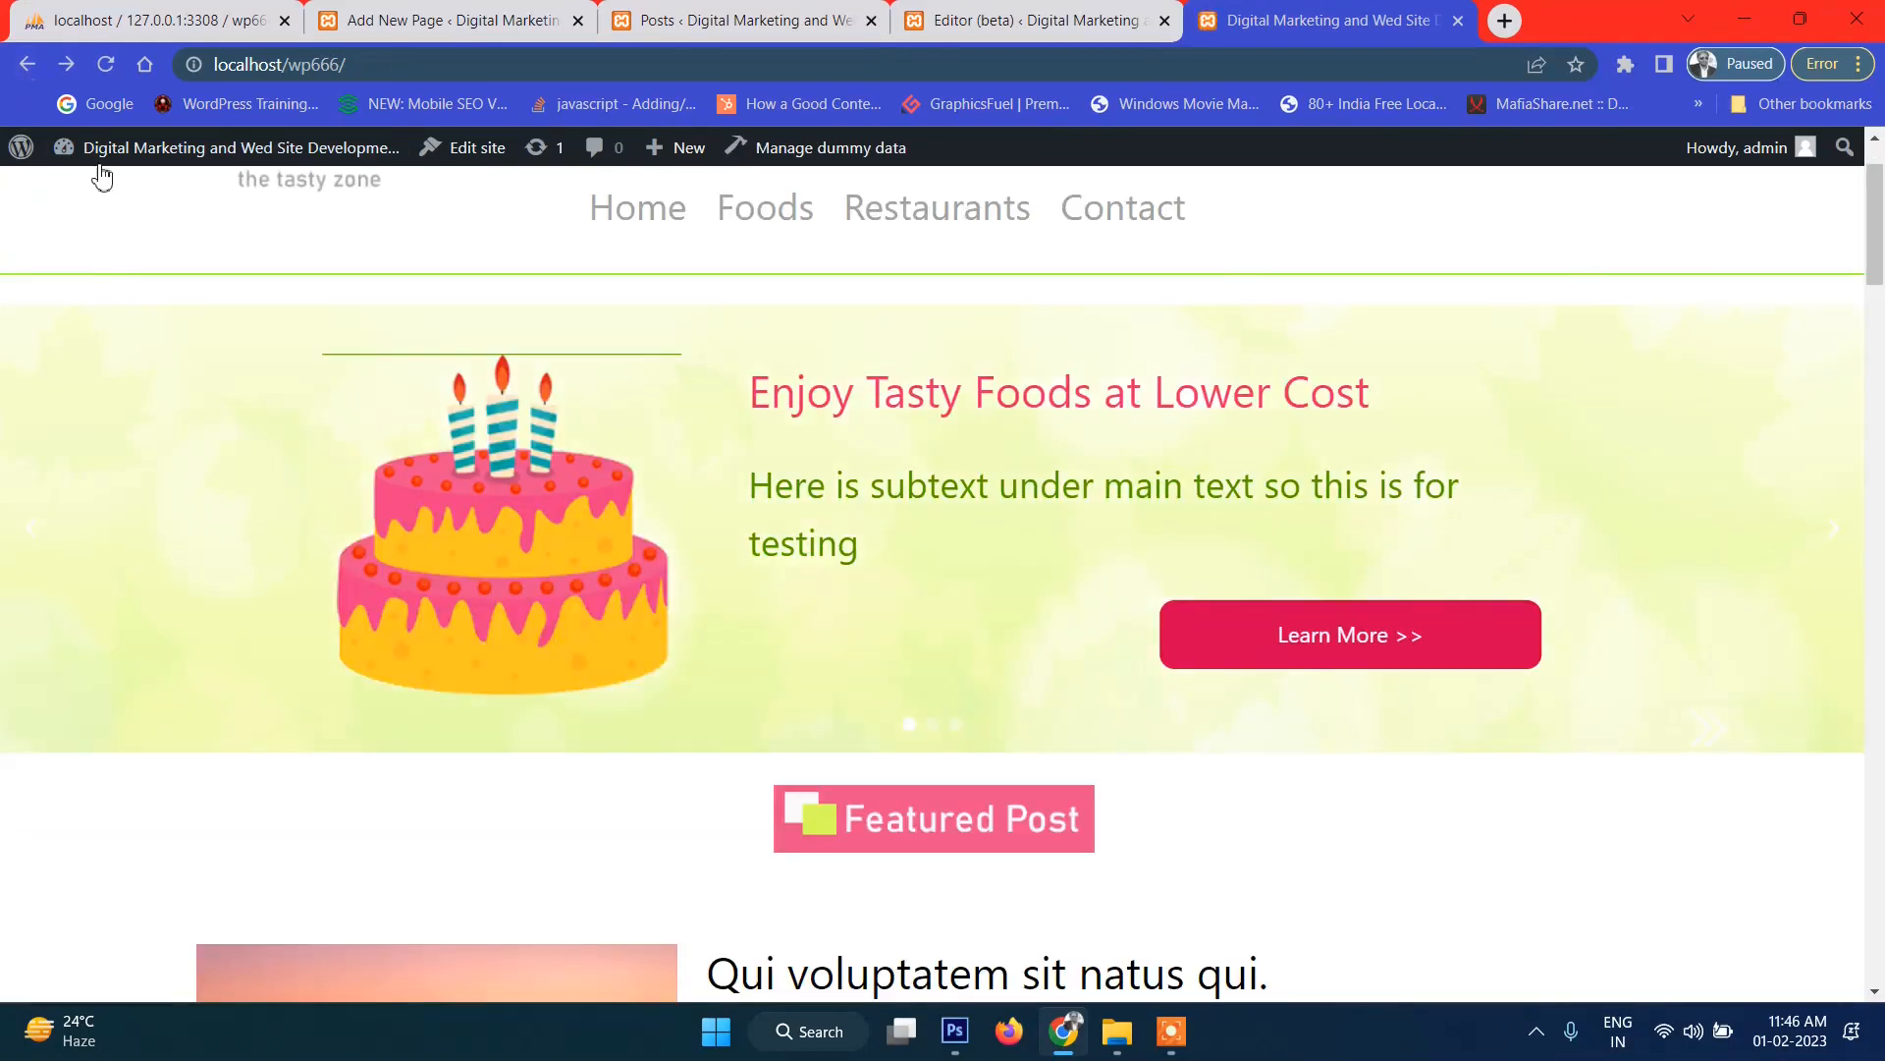
pyautogui.moveTo(103, 165)
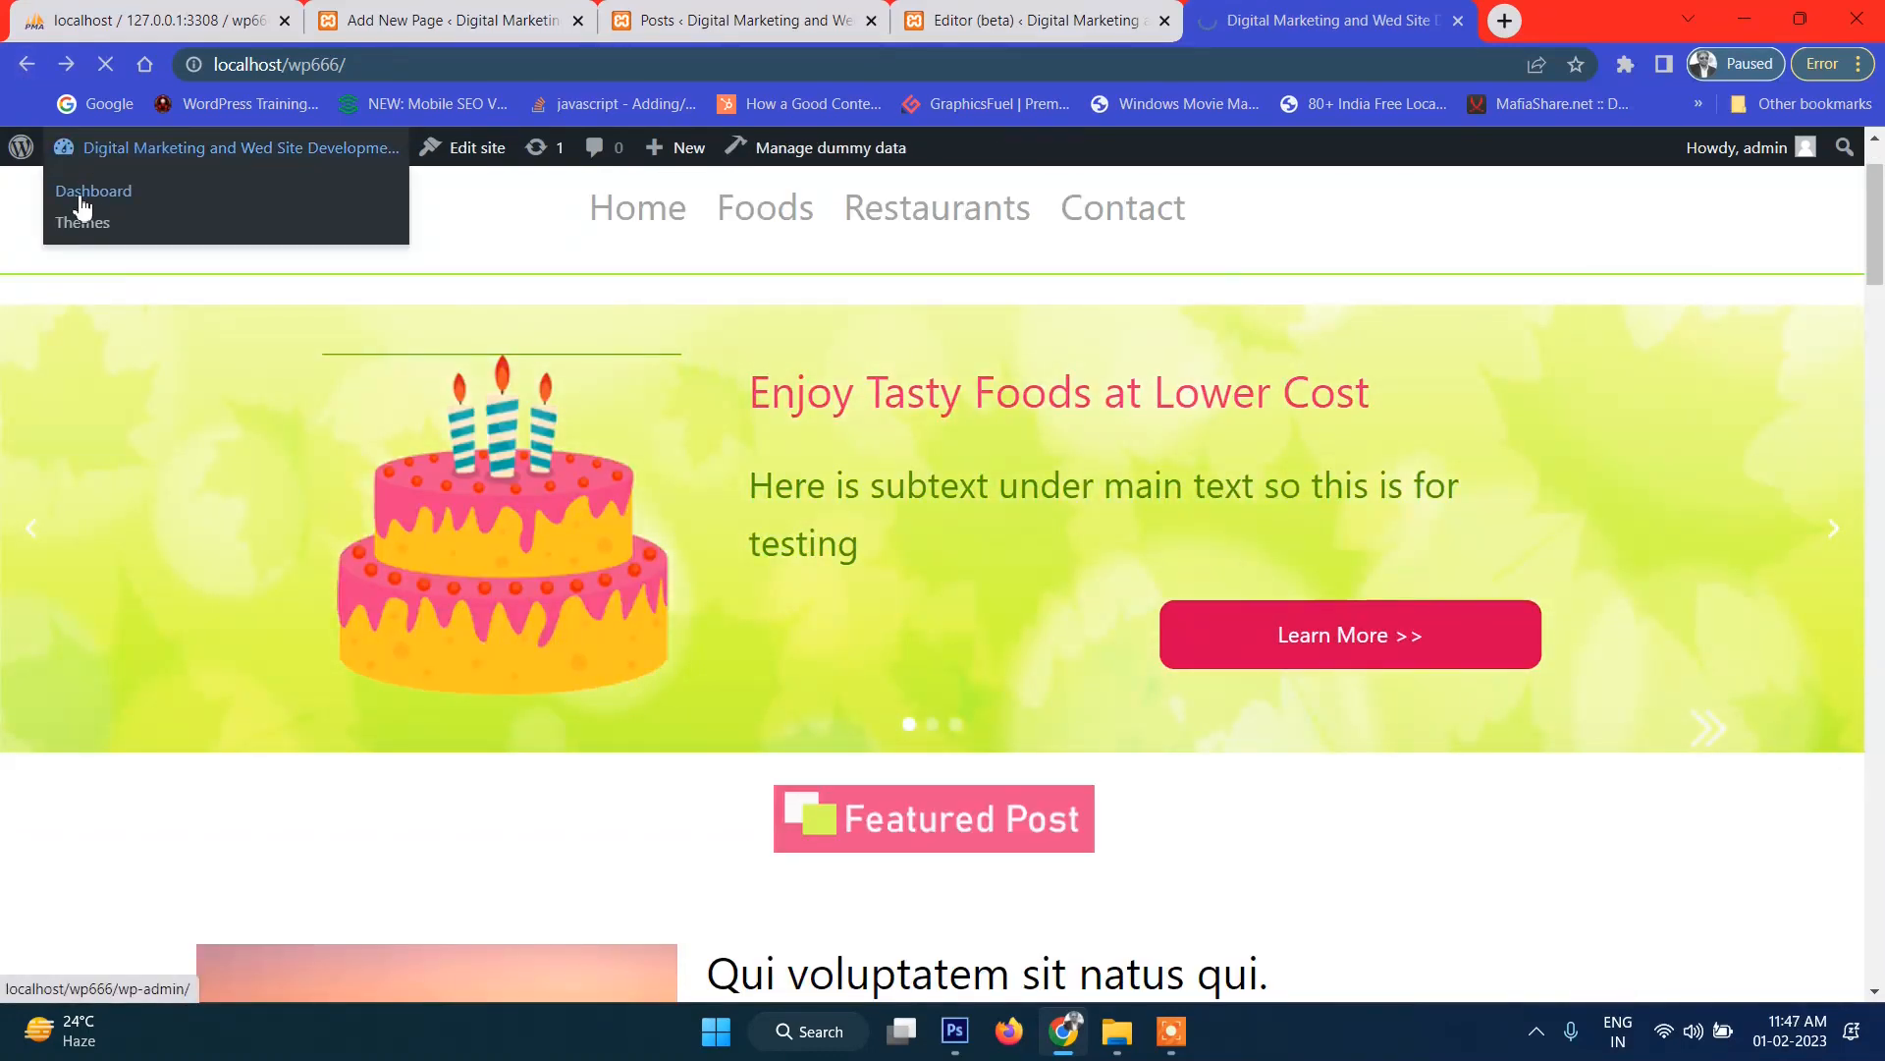
# Go to Dashboard > Posts > All Posts and look over the posts list.
pyautogui.click(83, 206)
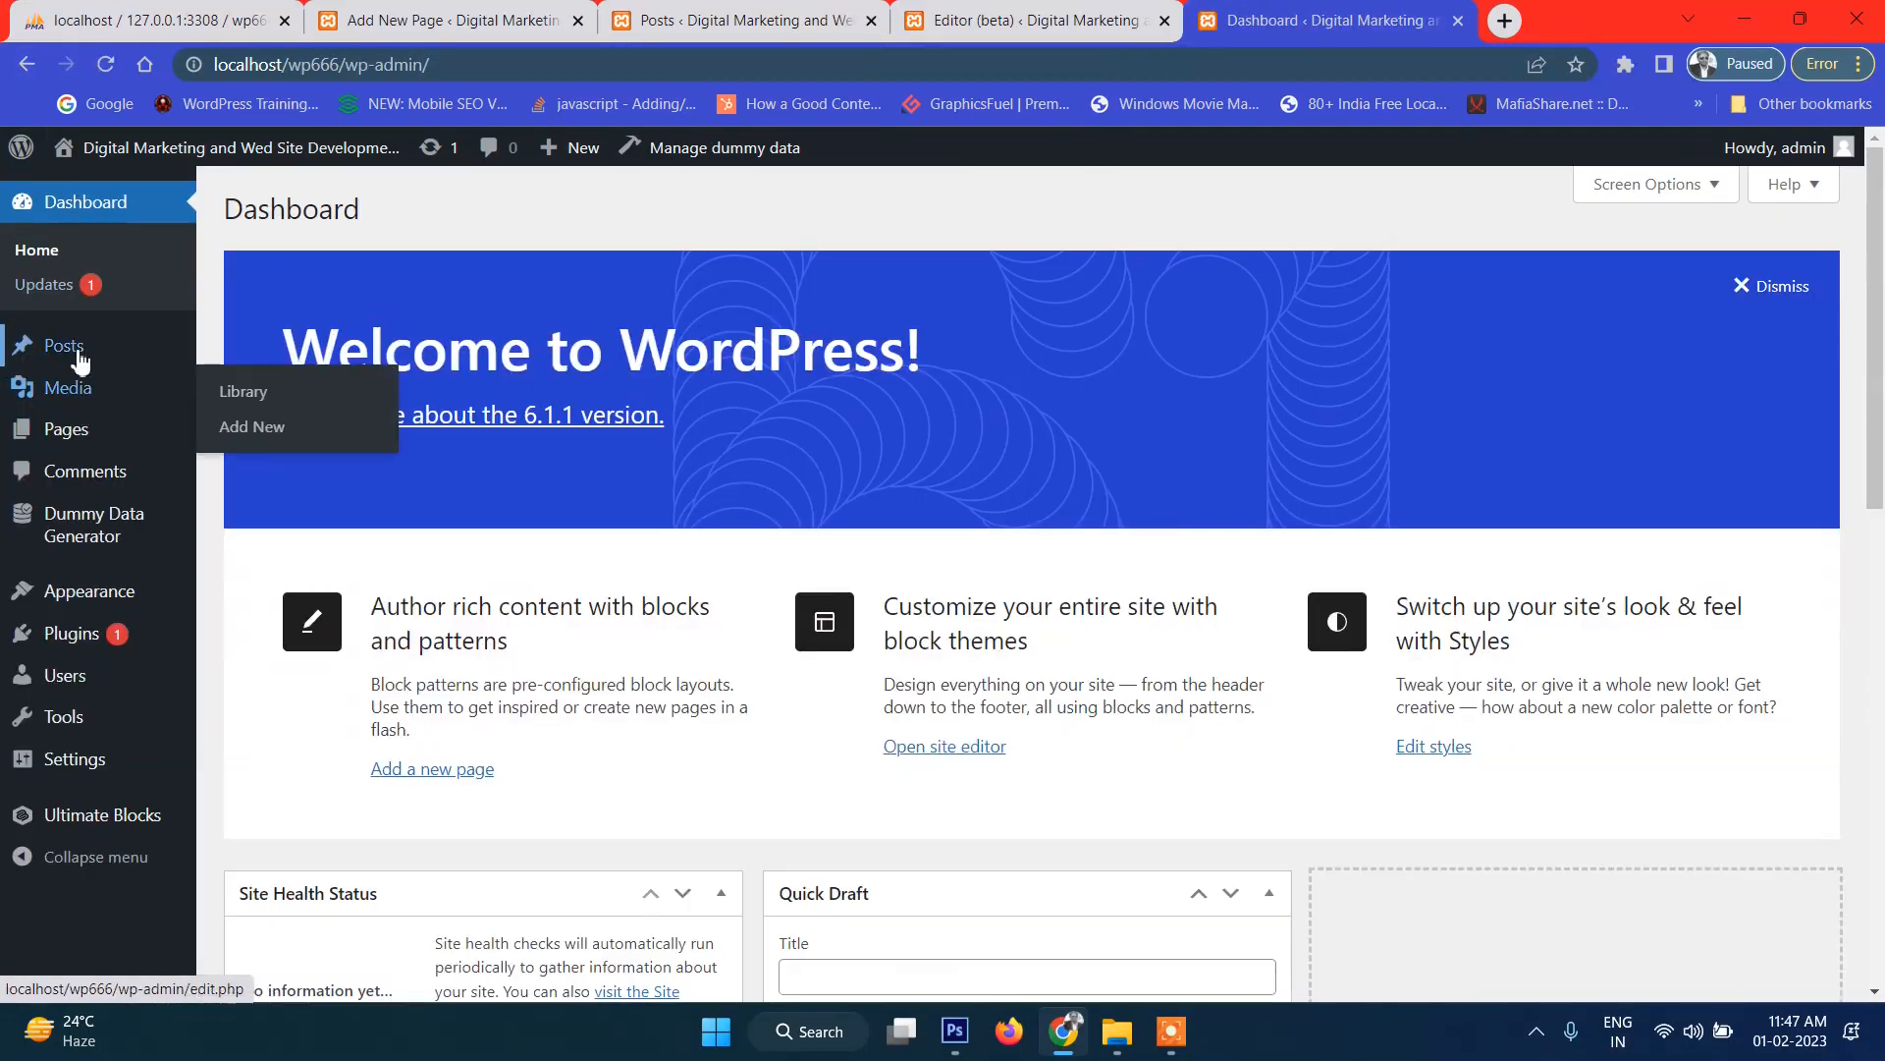
pyautogui.moveTo(88, 361)
pyautogui.click(270, 354)
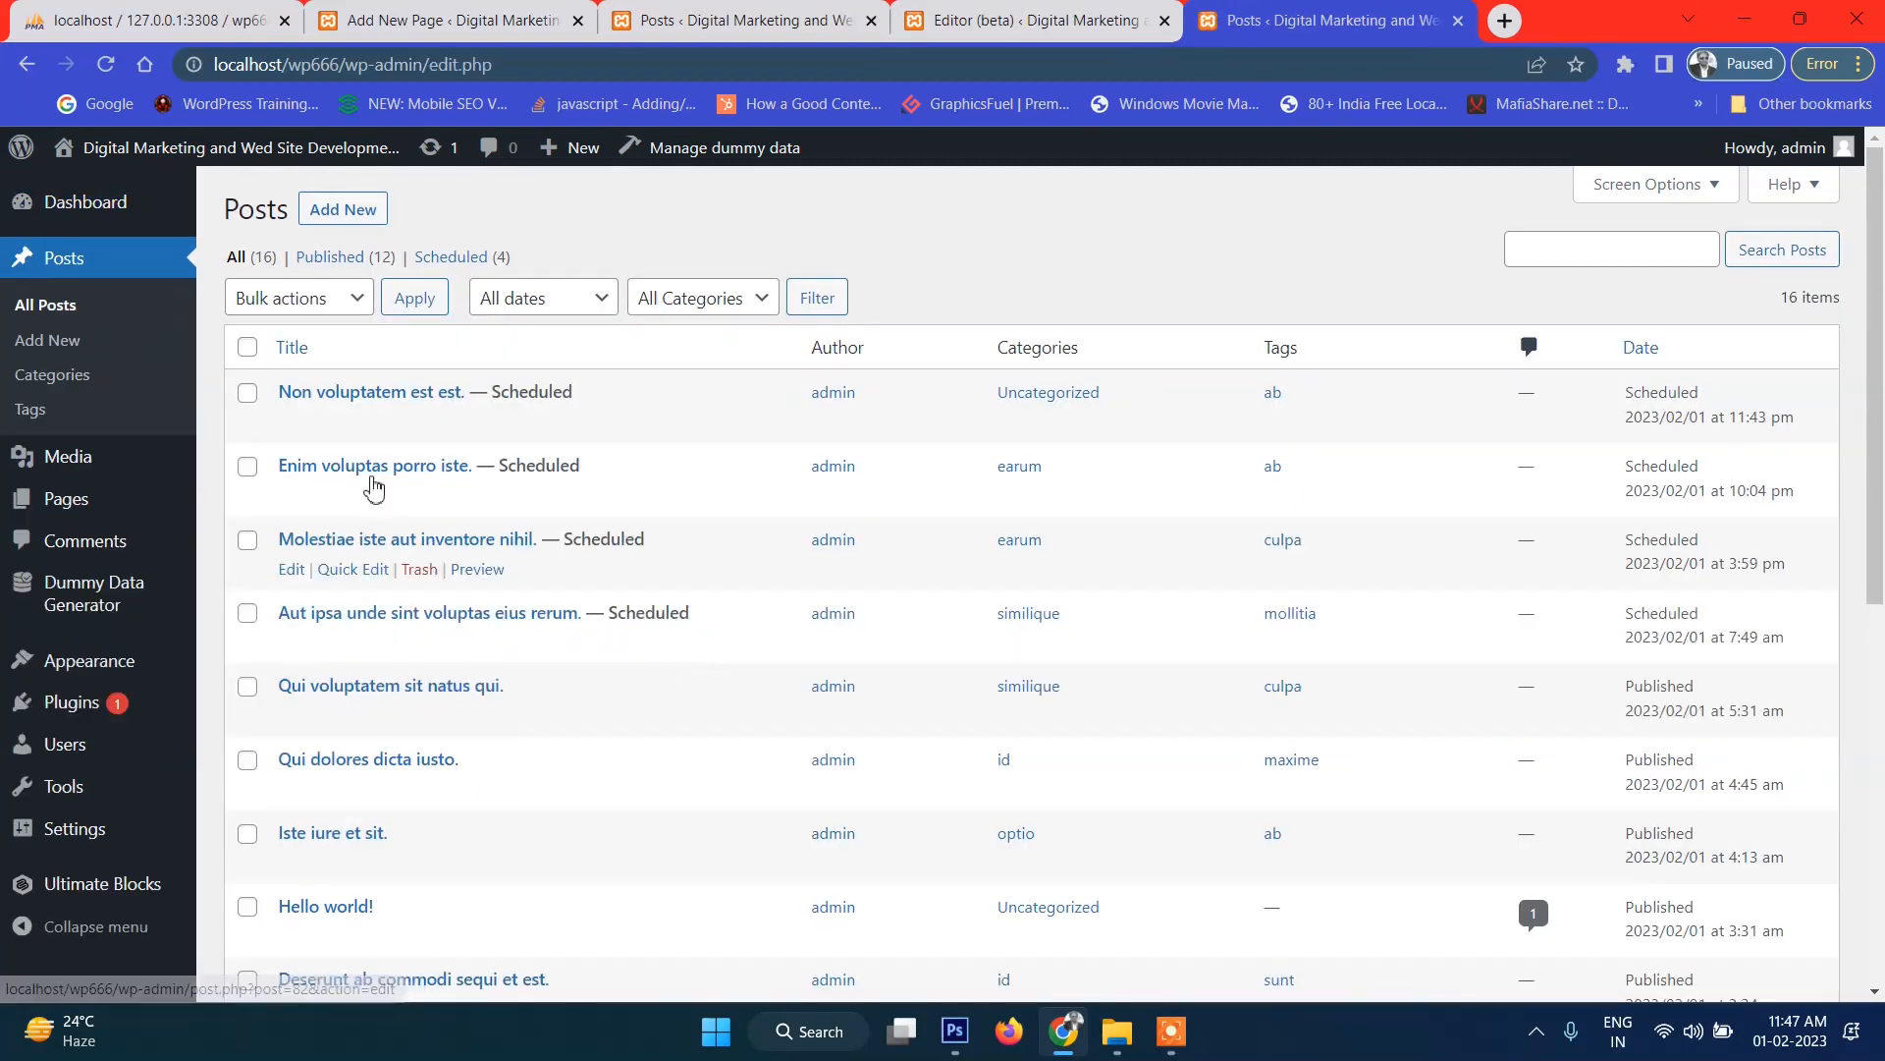
pyautogui.moveTo(442, 491)
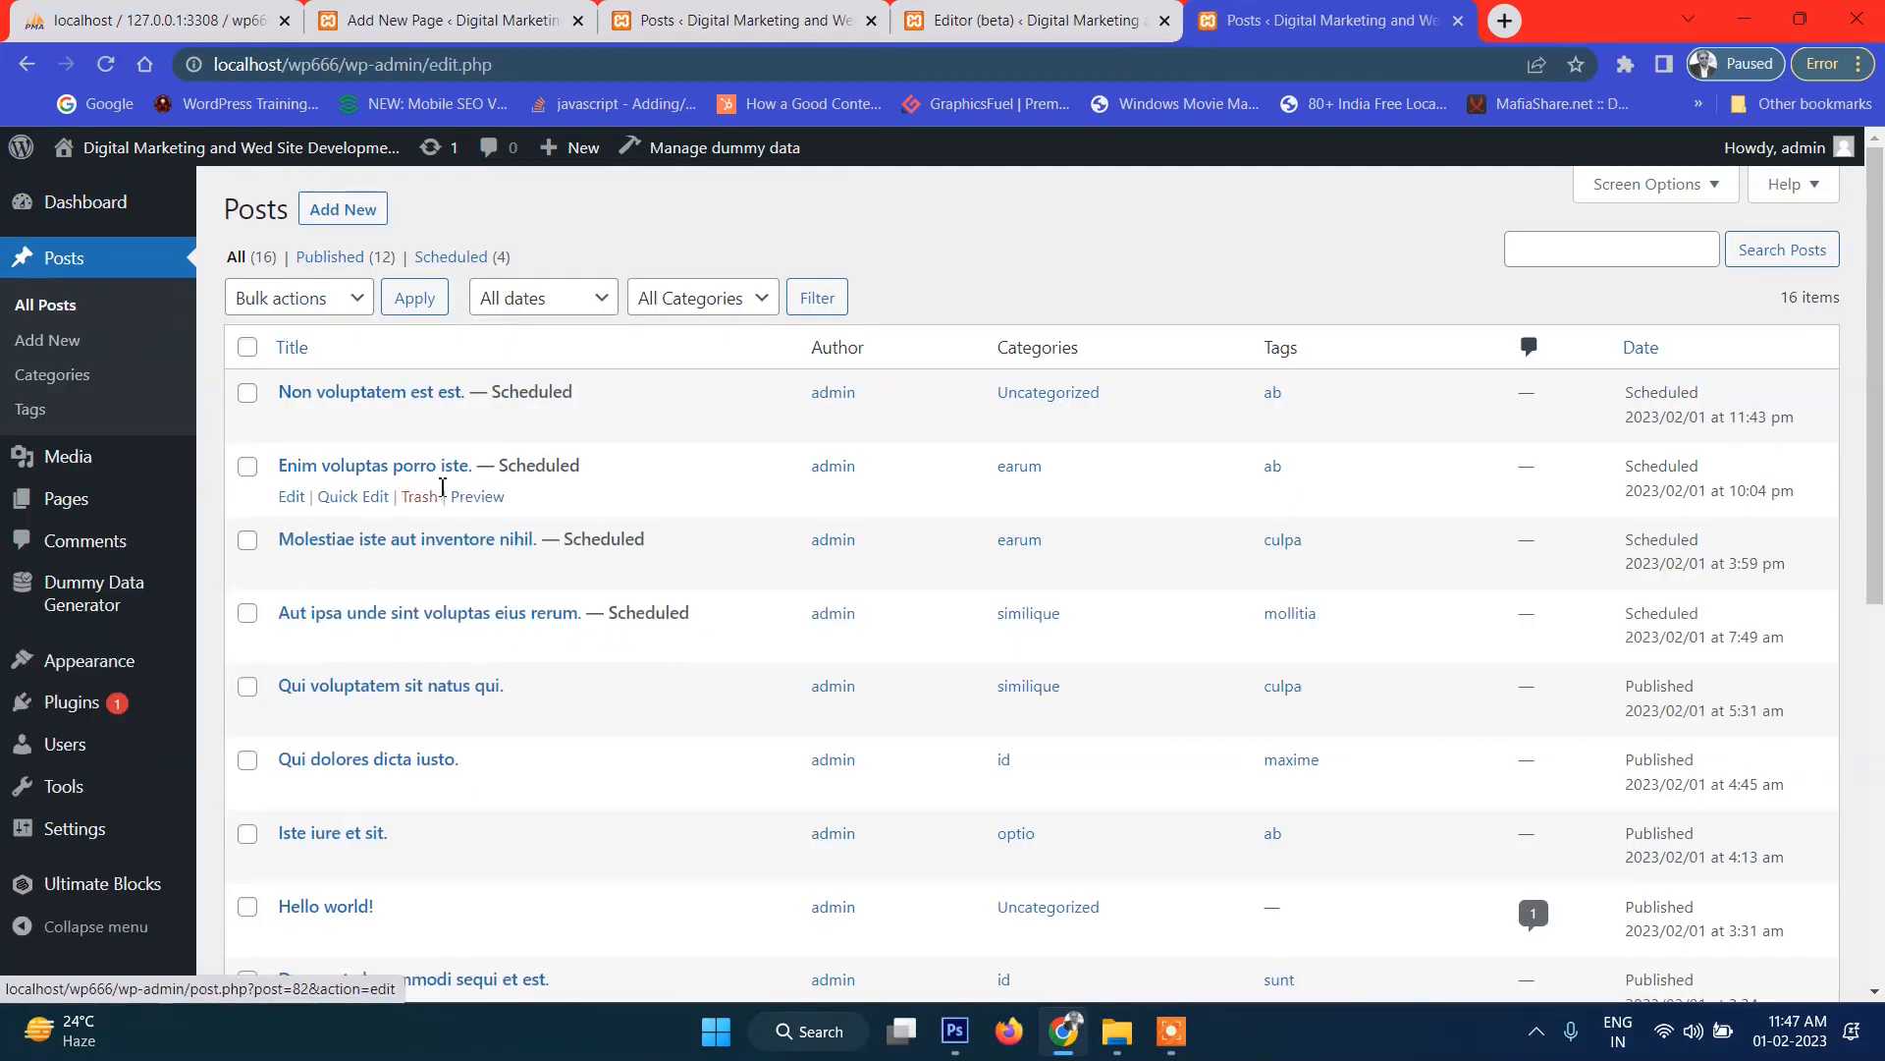
pyautogui.scroll(-8, 408, 511)
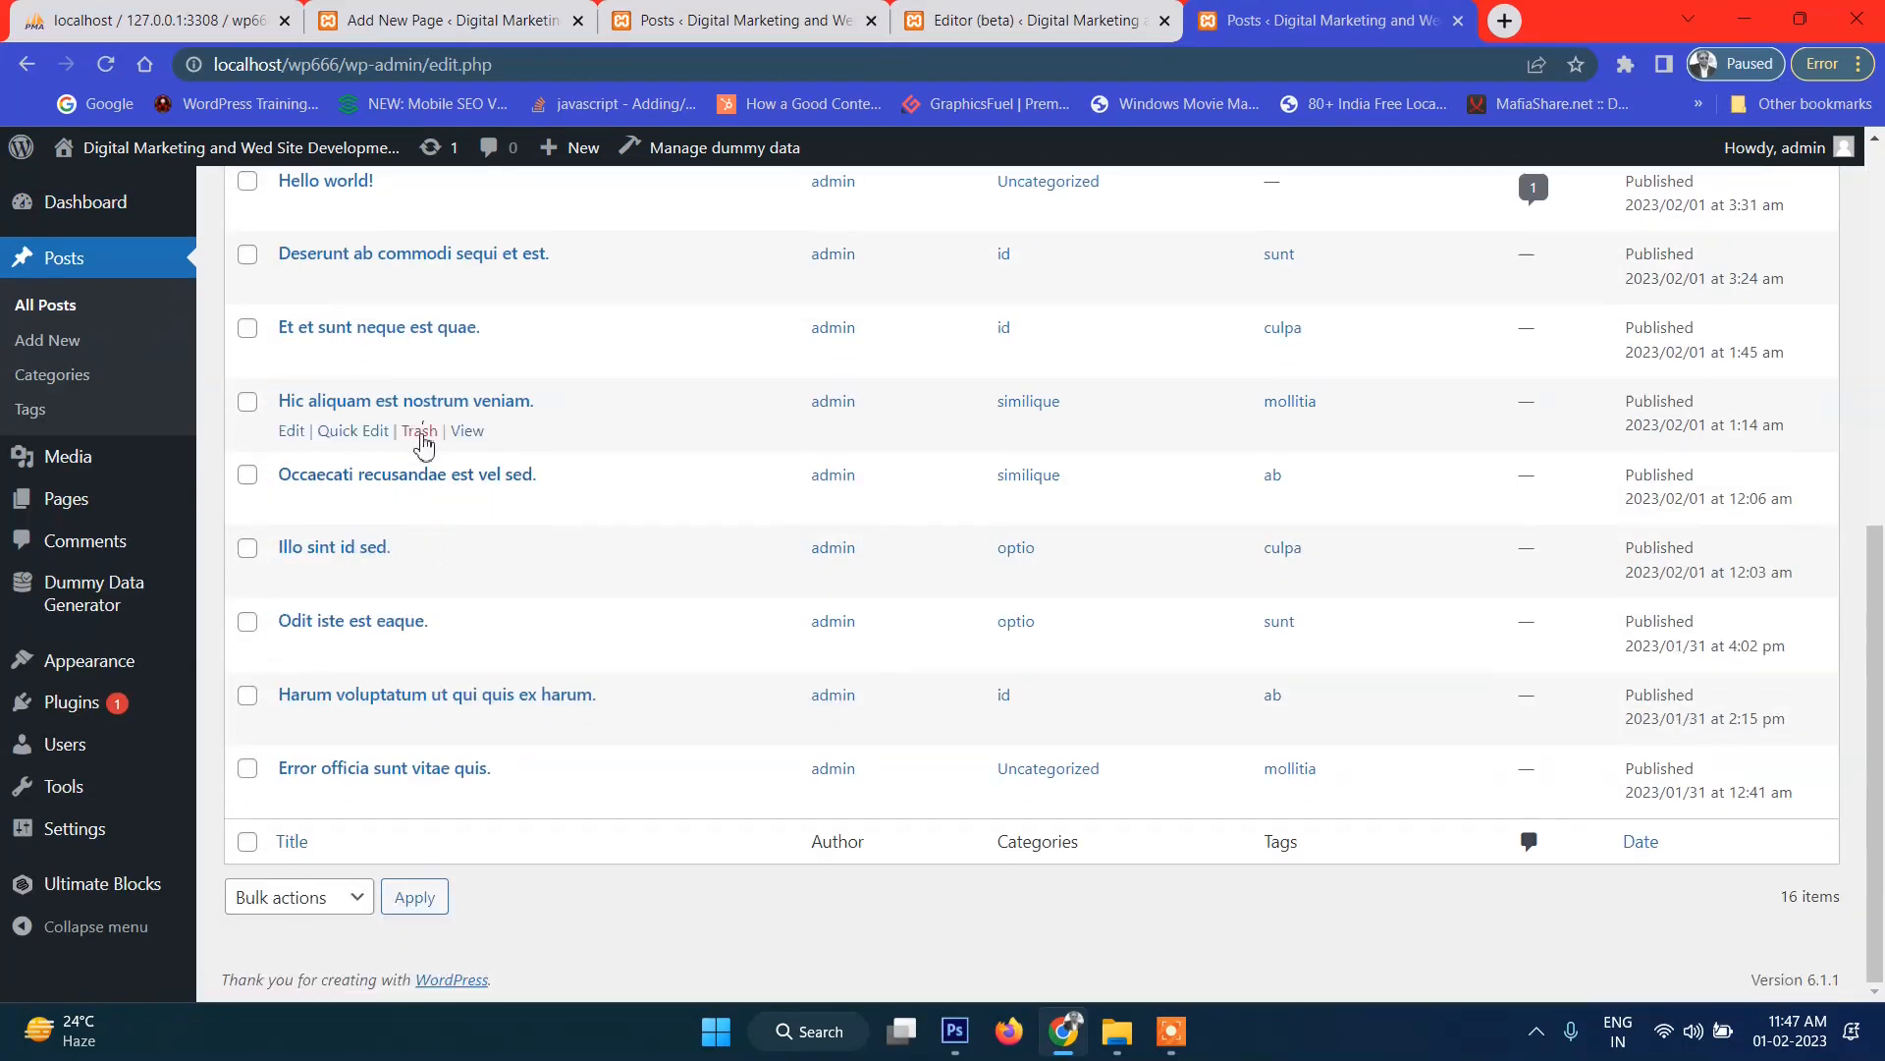
pyautogui.scroll(8, 405, 658)
pyautogui.scroll(-5, 412, 609)
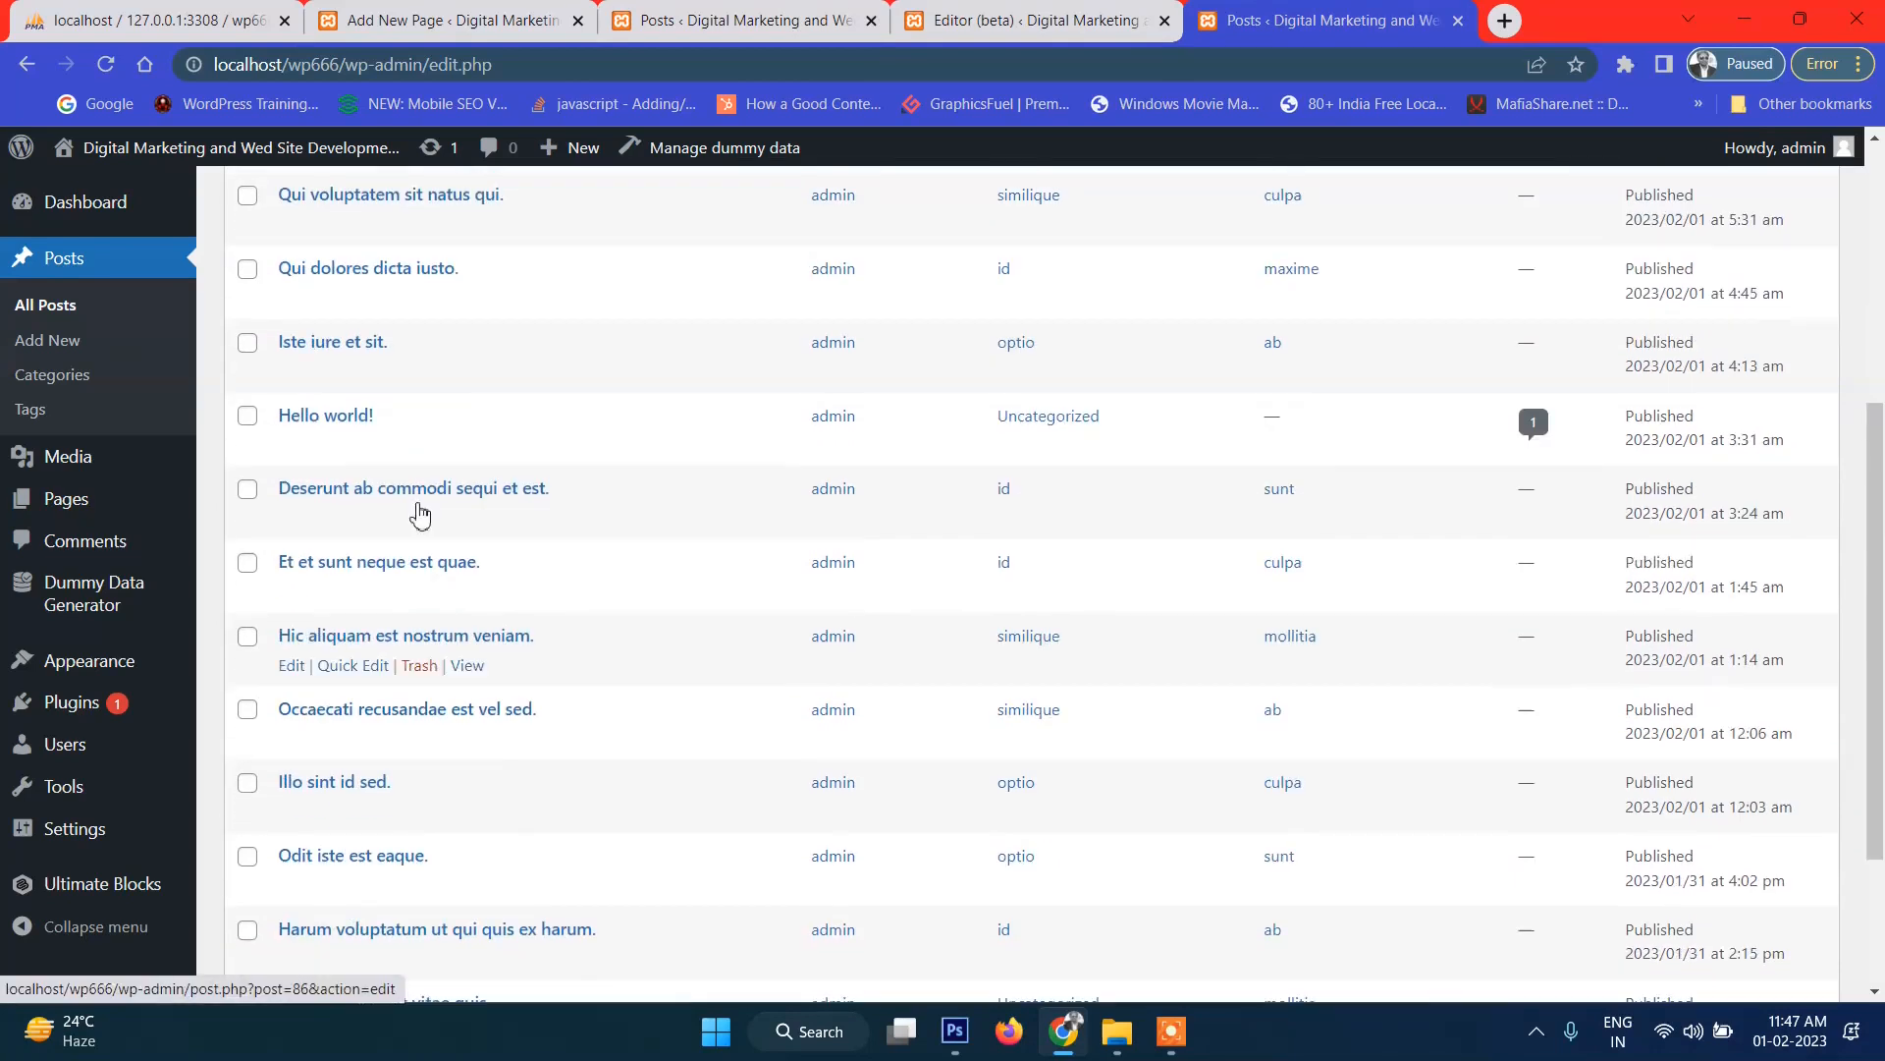
pyautogui.scroll(5, 368, 560)
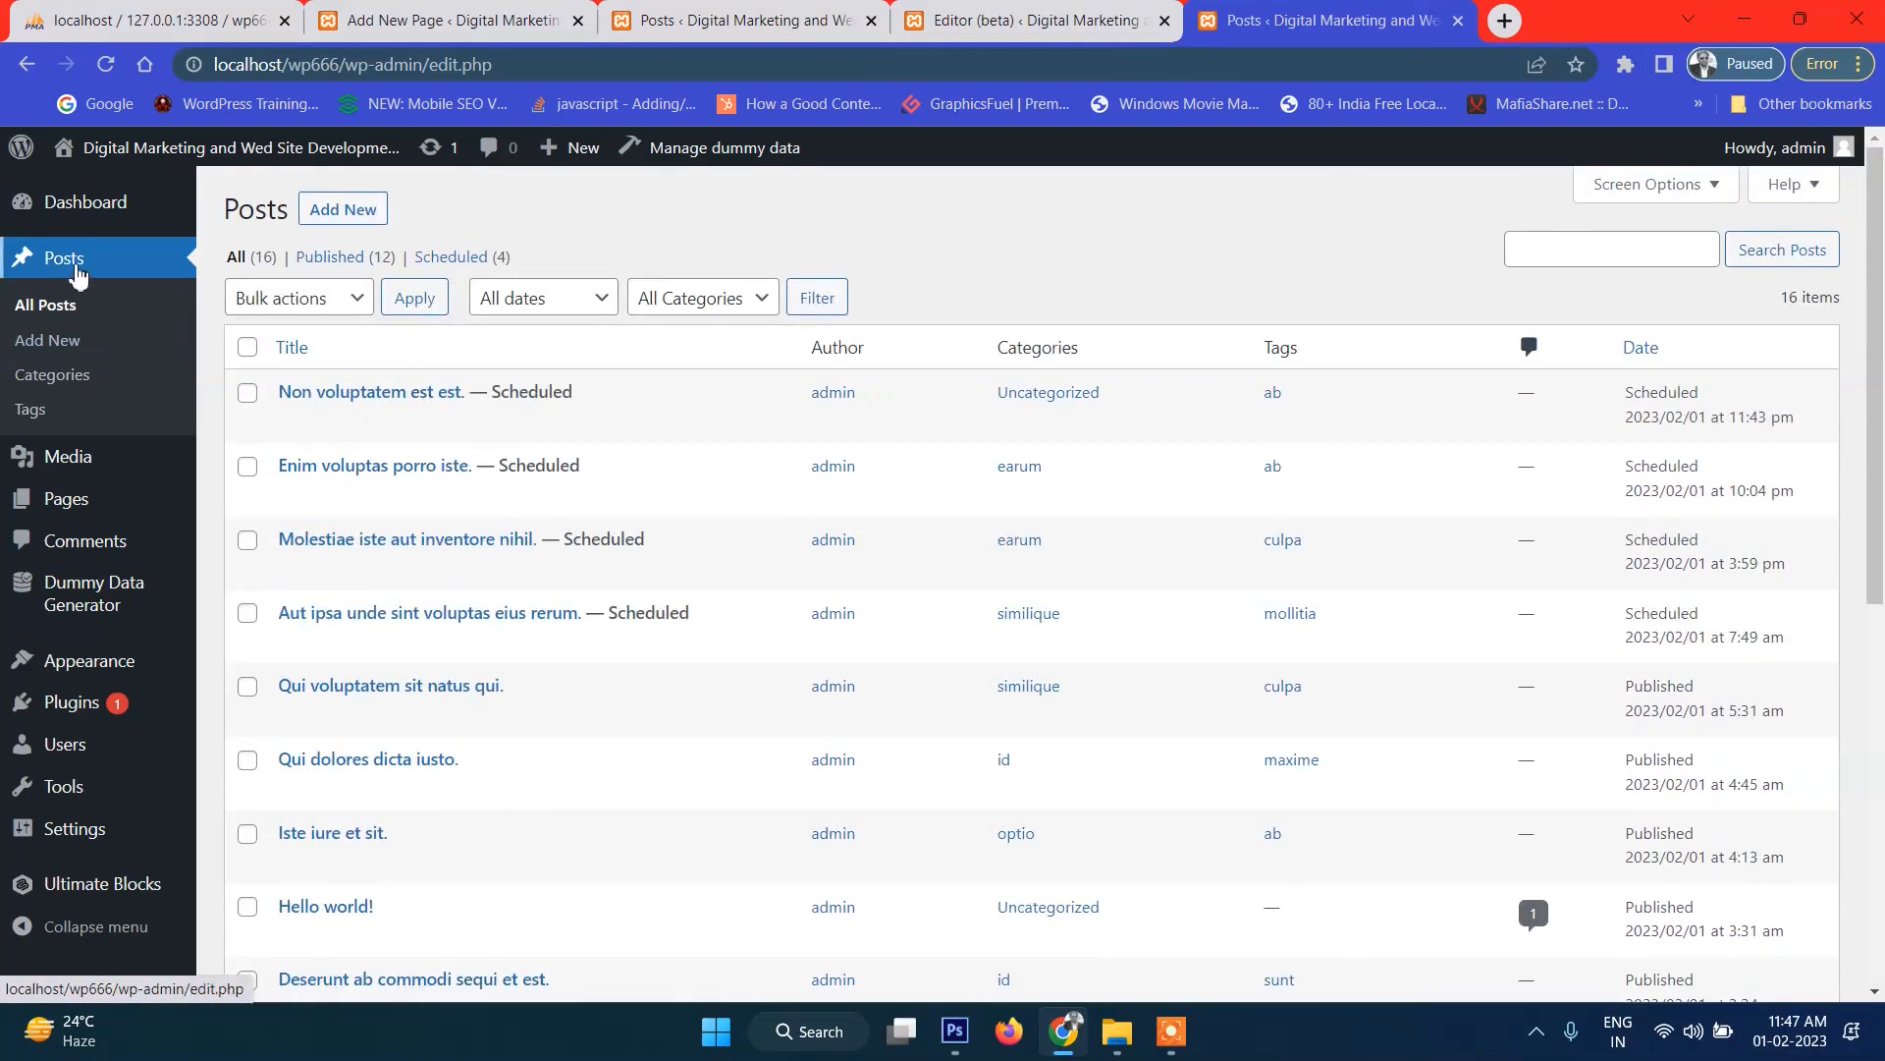
pyautogui.moveTo(88, 169)
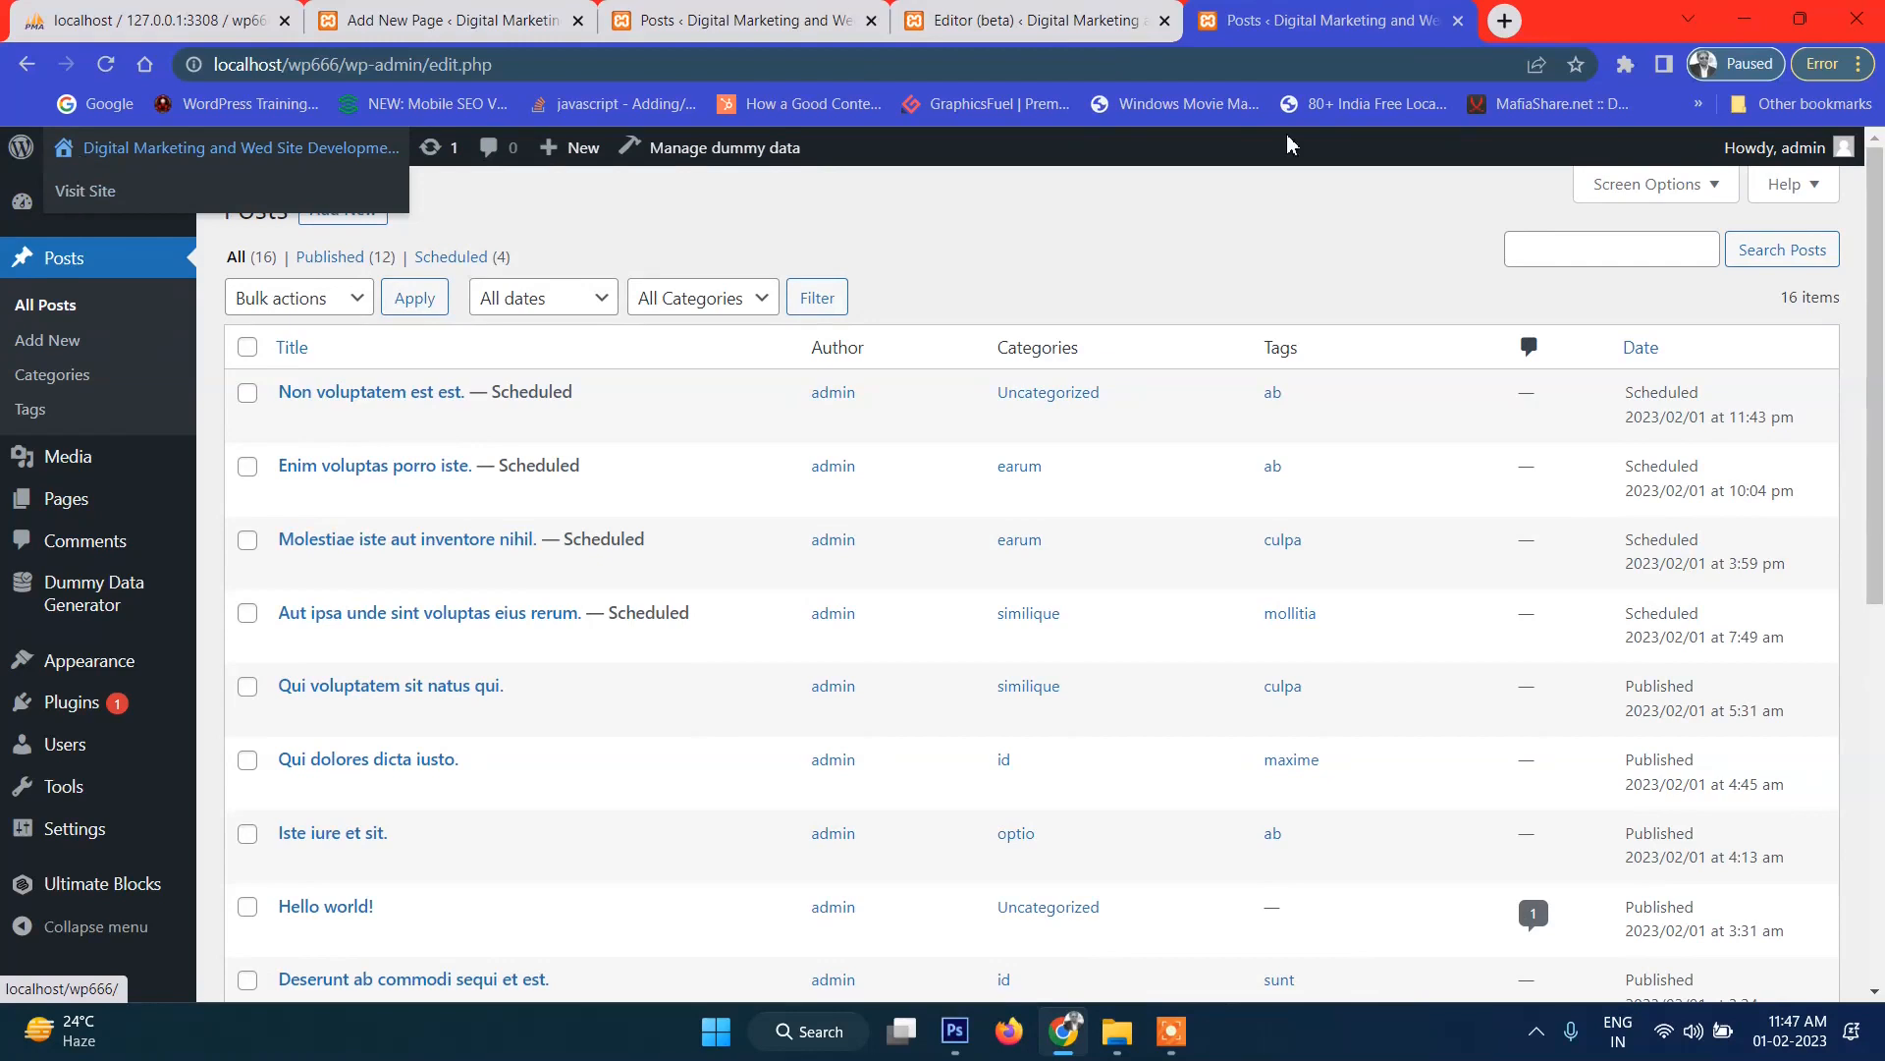
pyautogui.click(965, 12)
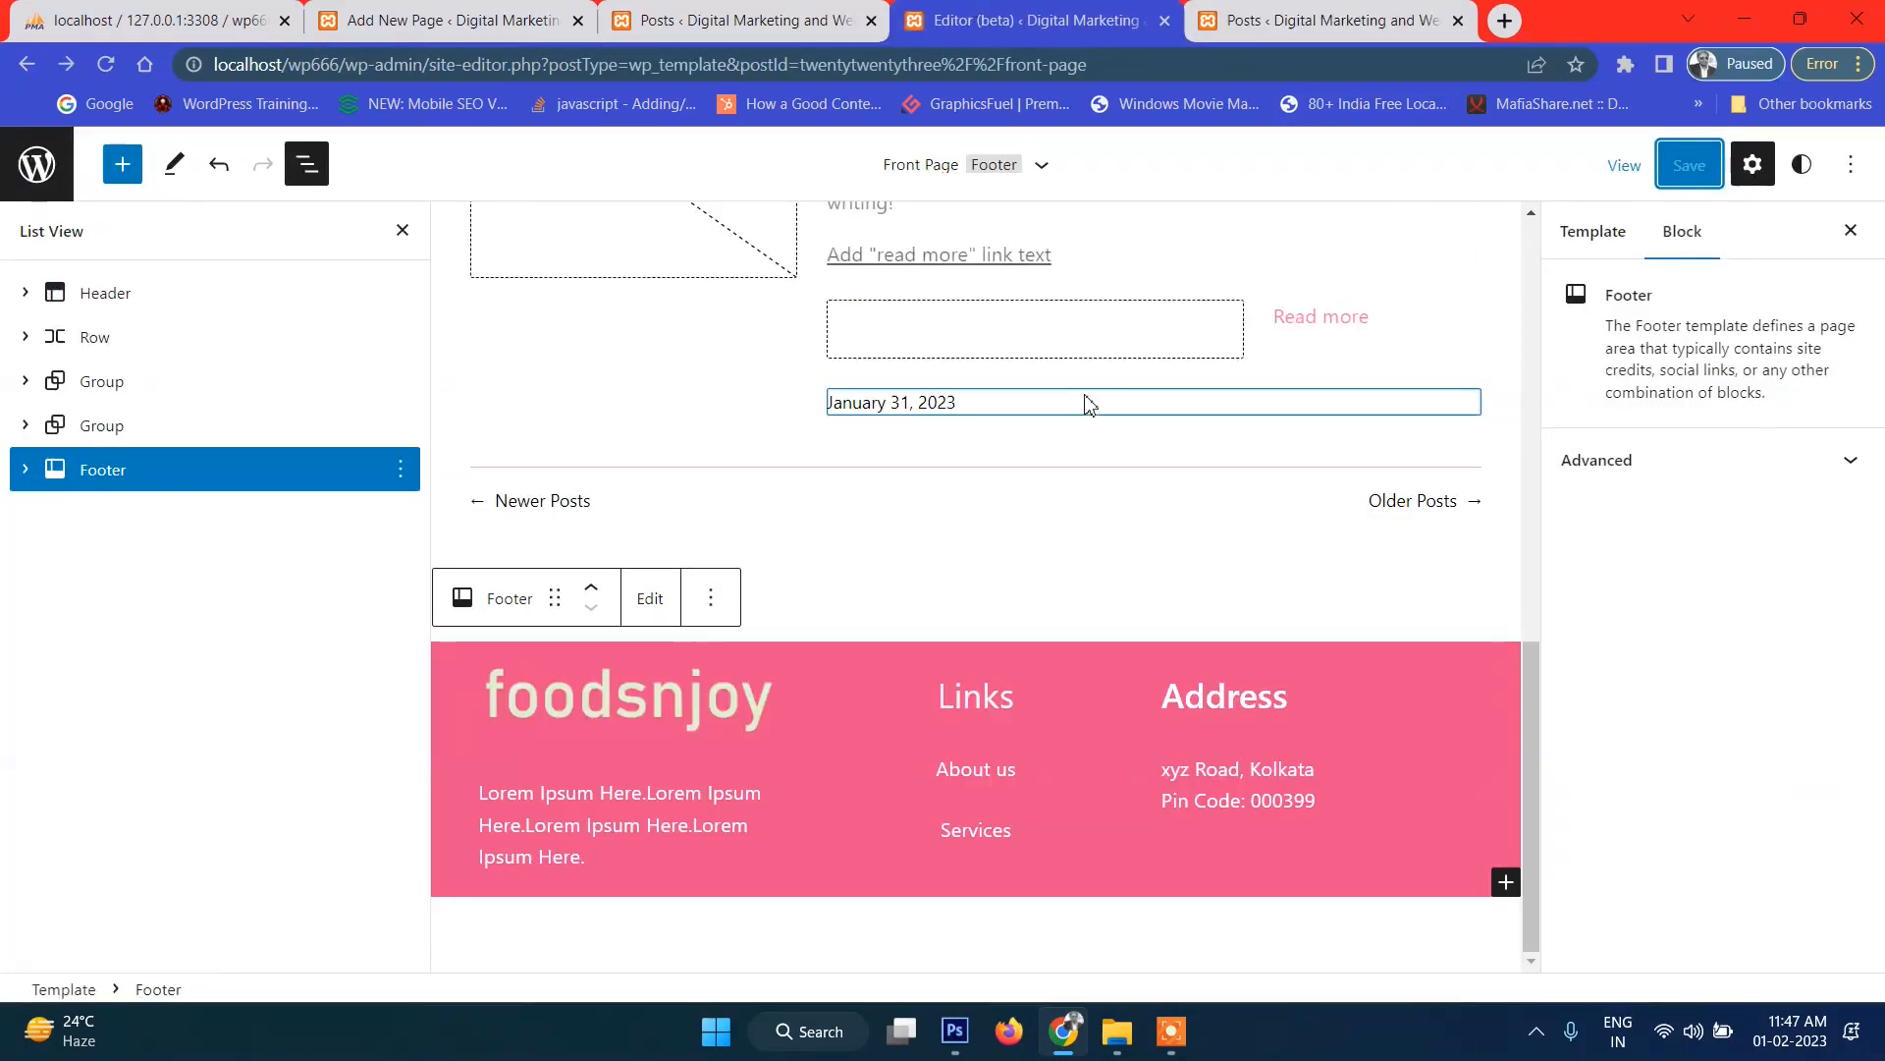
pyautogui.click(1264, 16)
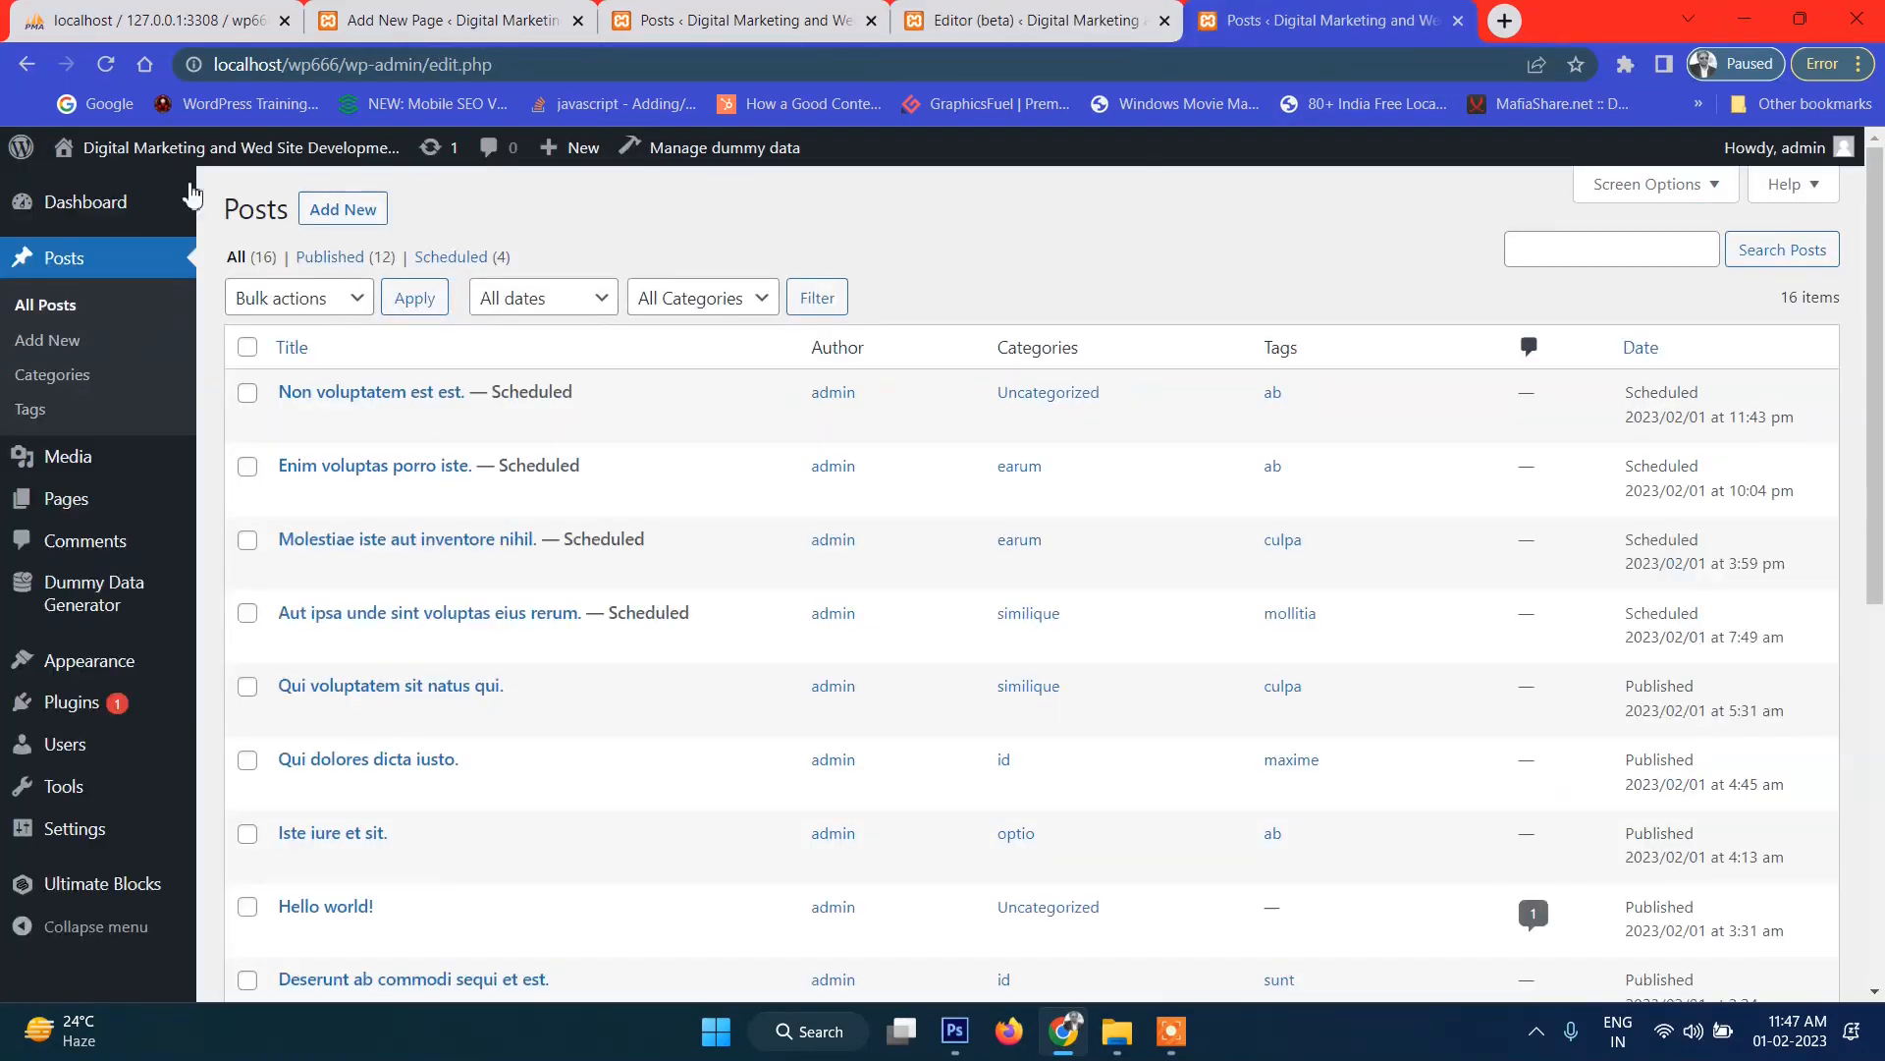
# Visit the live site, open the post 'Qui voluptatem sit natus qui.', and choose Edit site.
pyautogui.moveTo(162, 182)
pyautogui.click(111, 201)
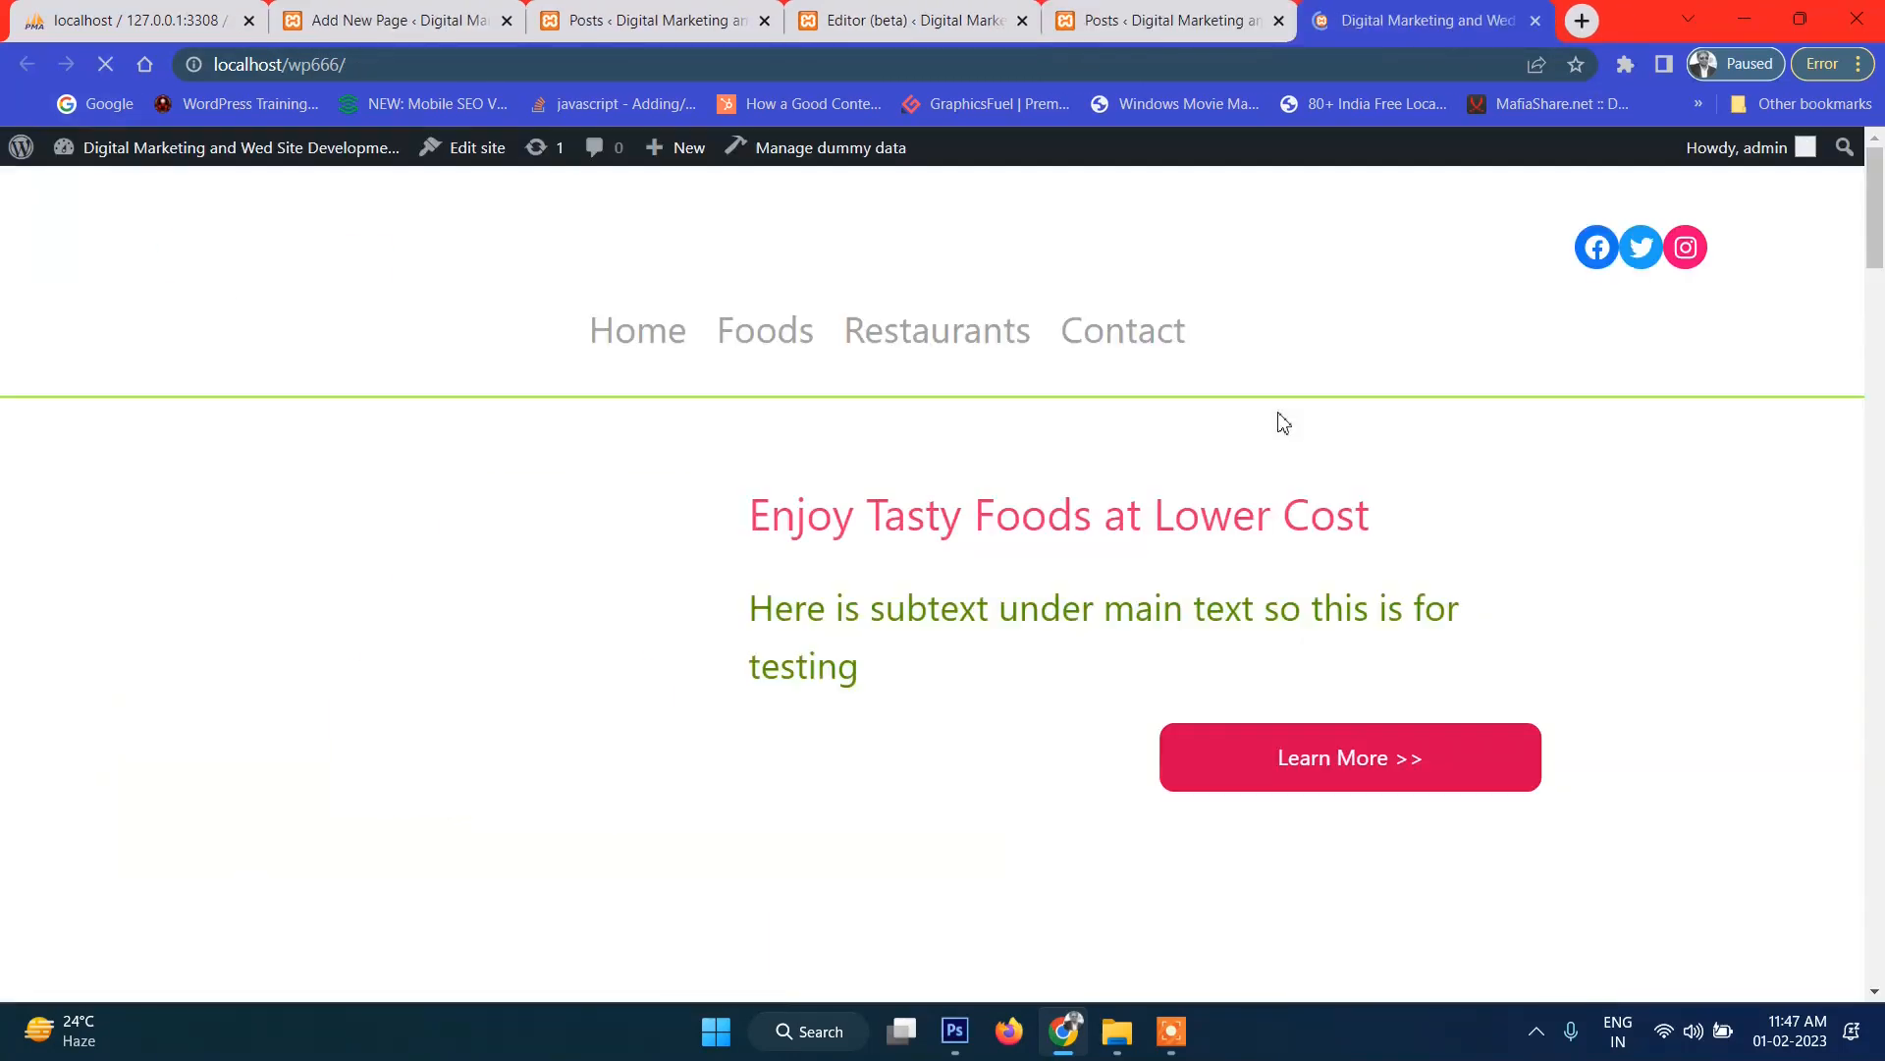
pyautogui.scroll(-10, 821, 673)
pyautogui.scroll(4, 947, 534)
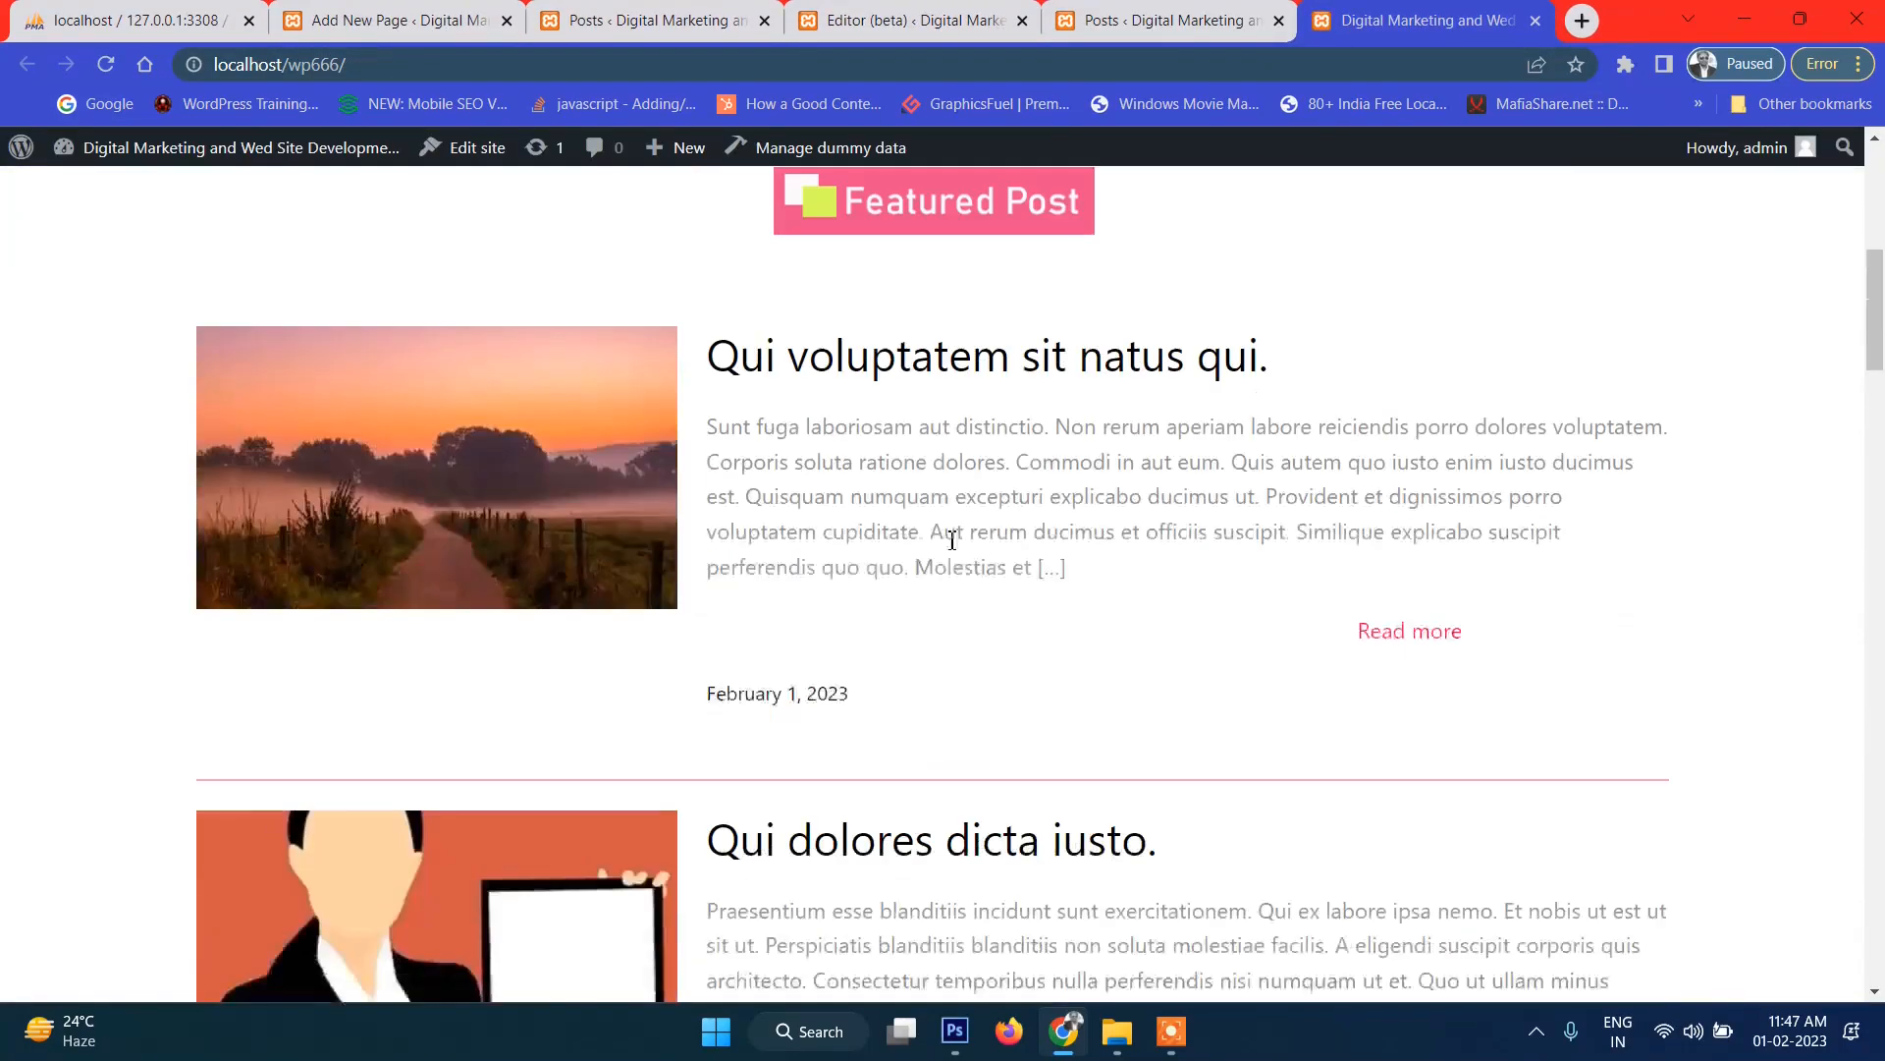
pyautogui.click(903, 380)
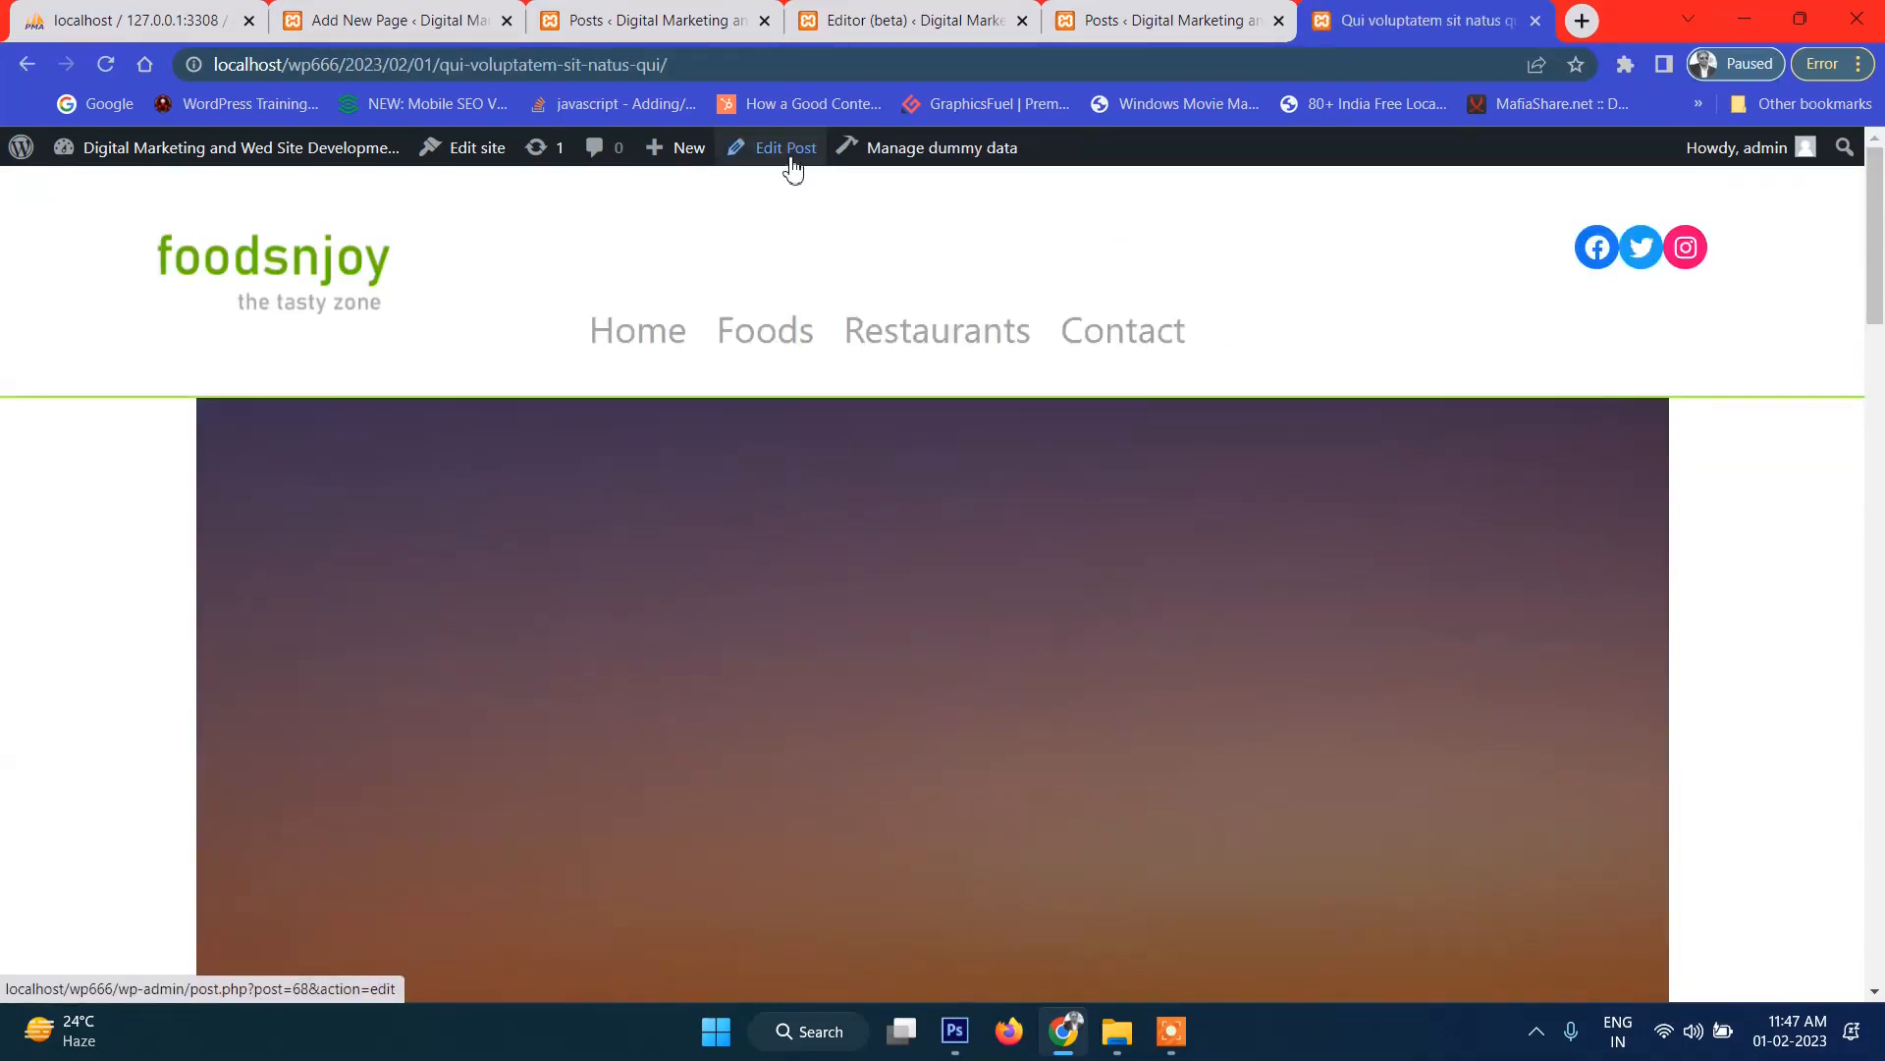
pyautogui.scroll(-1, 1125, 309)
pyautogui.scroll(1, 1125, 309)
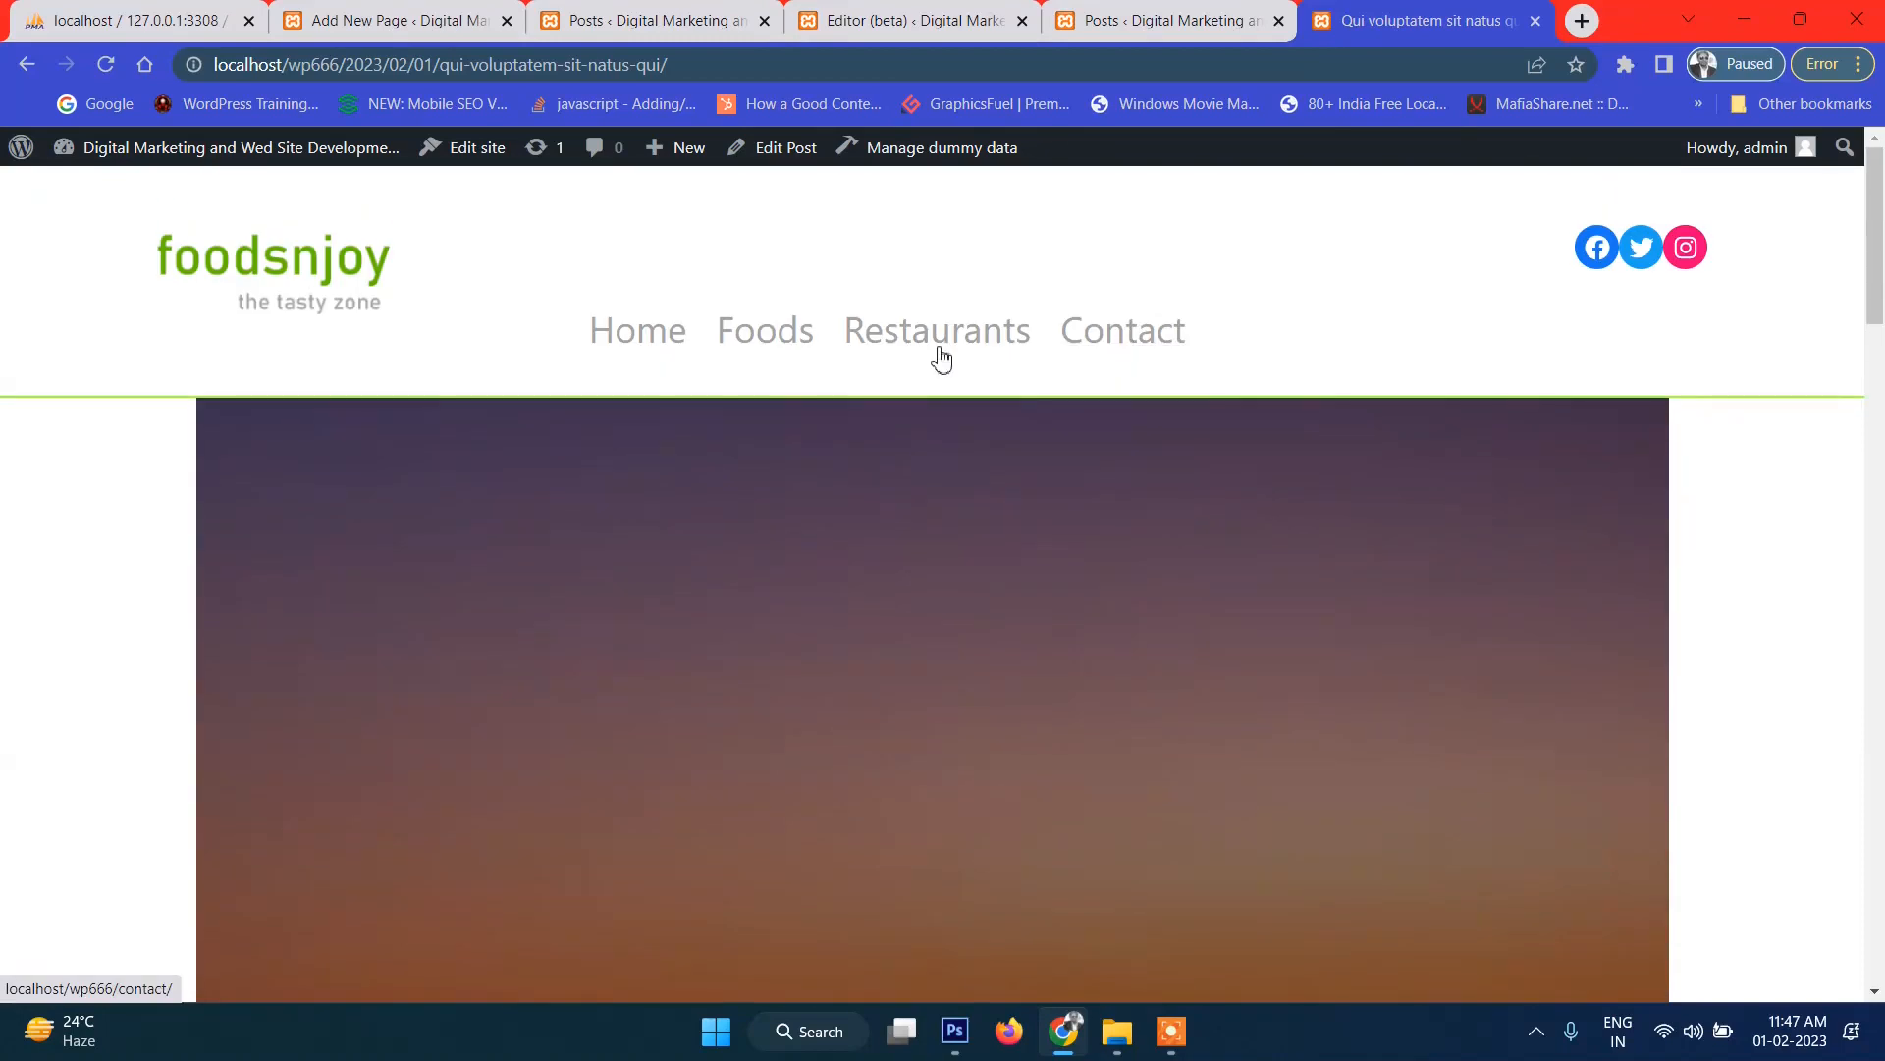
pyautogui.click(472, 149)
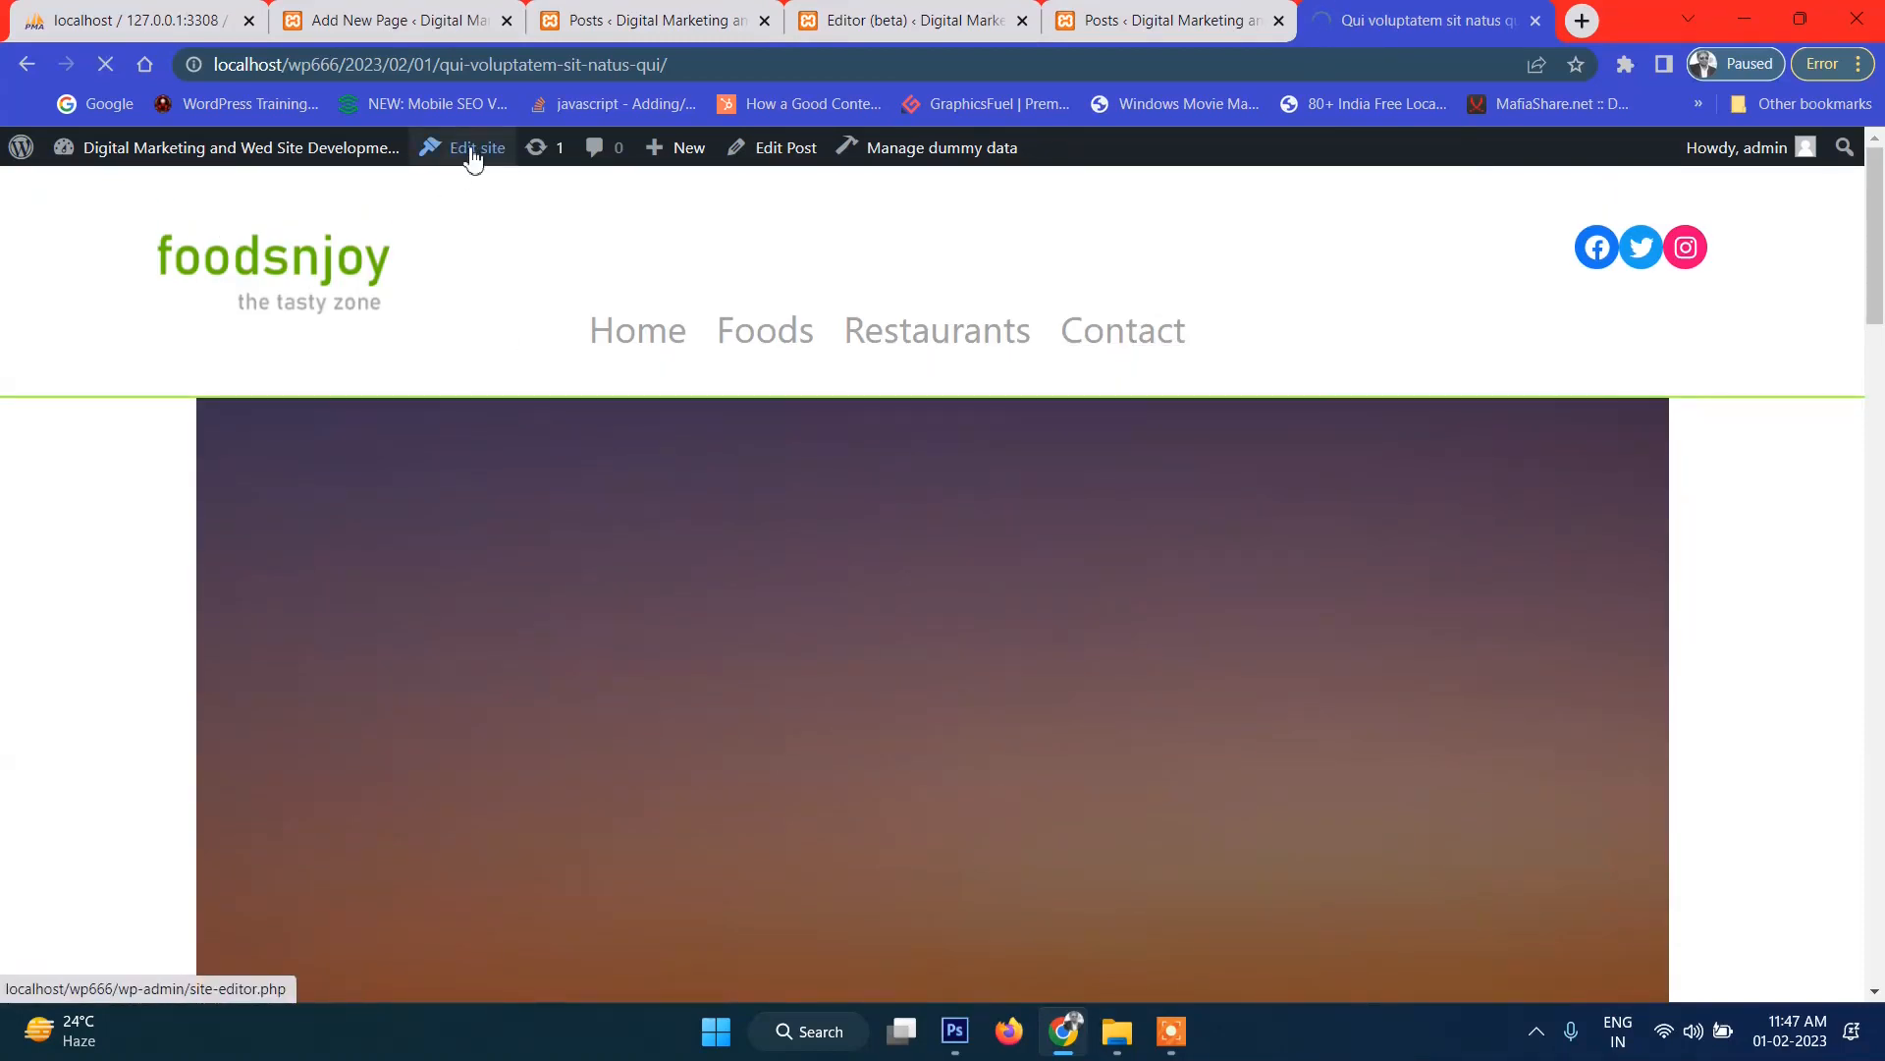
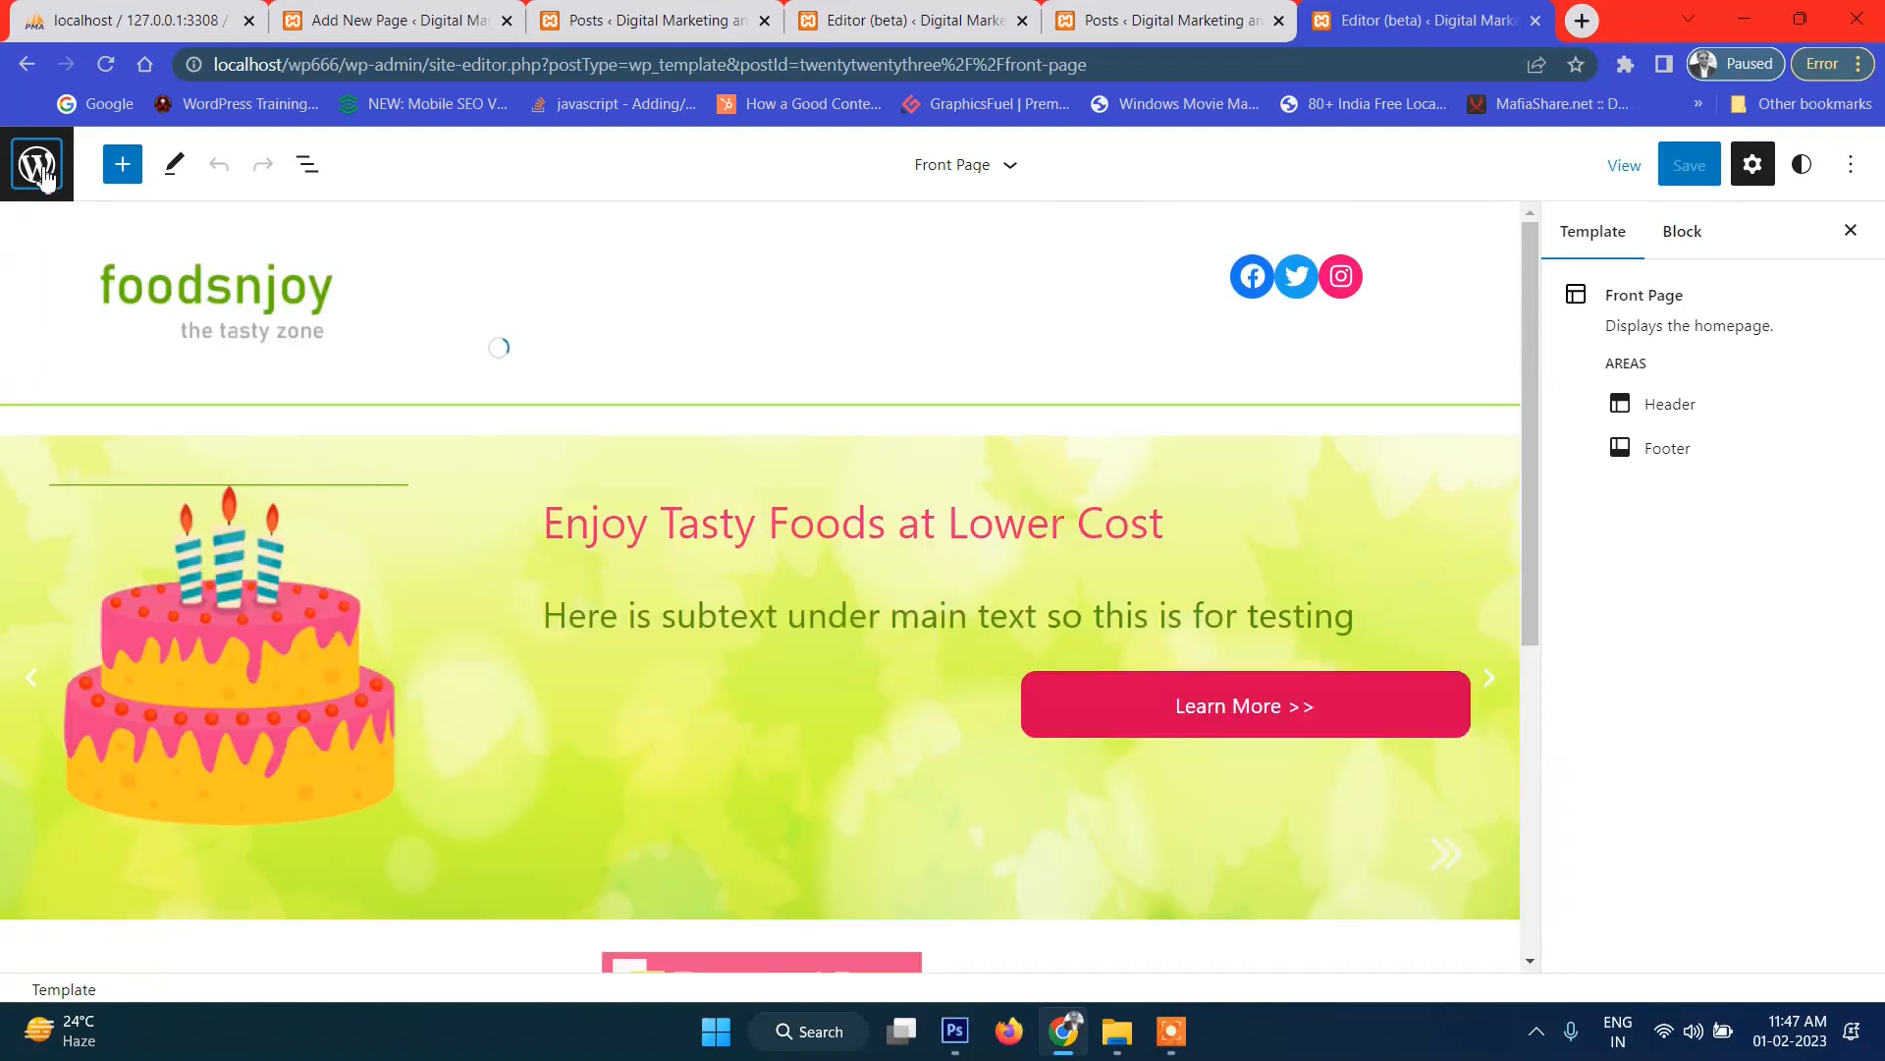
# Open the Twenty Twenty-Three Single template in the site editor and select its featured image block.
pyautogui.click(39, 166)
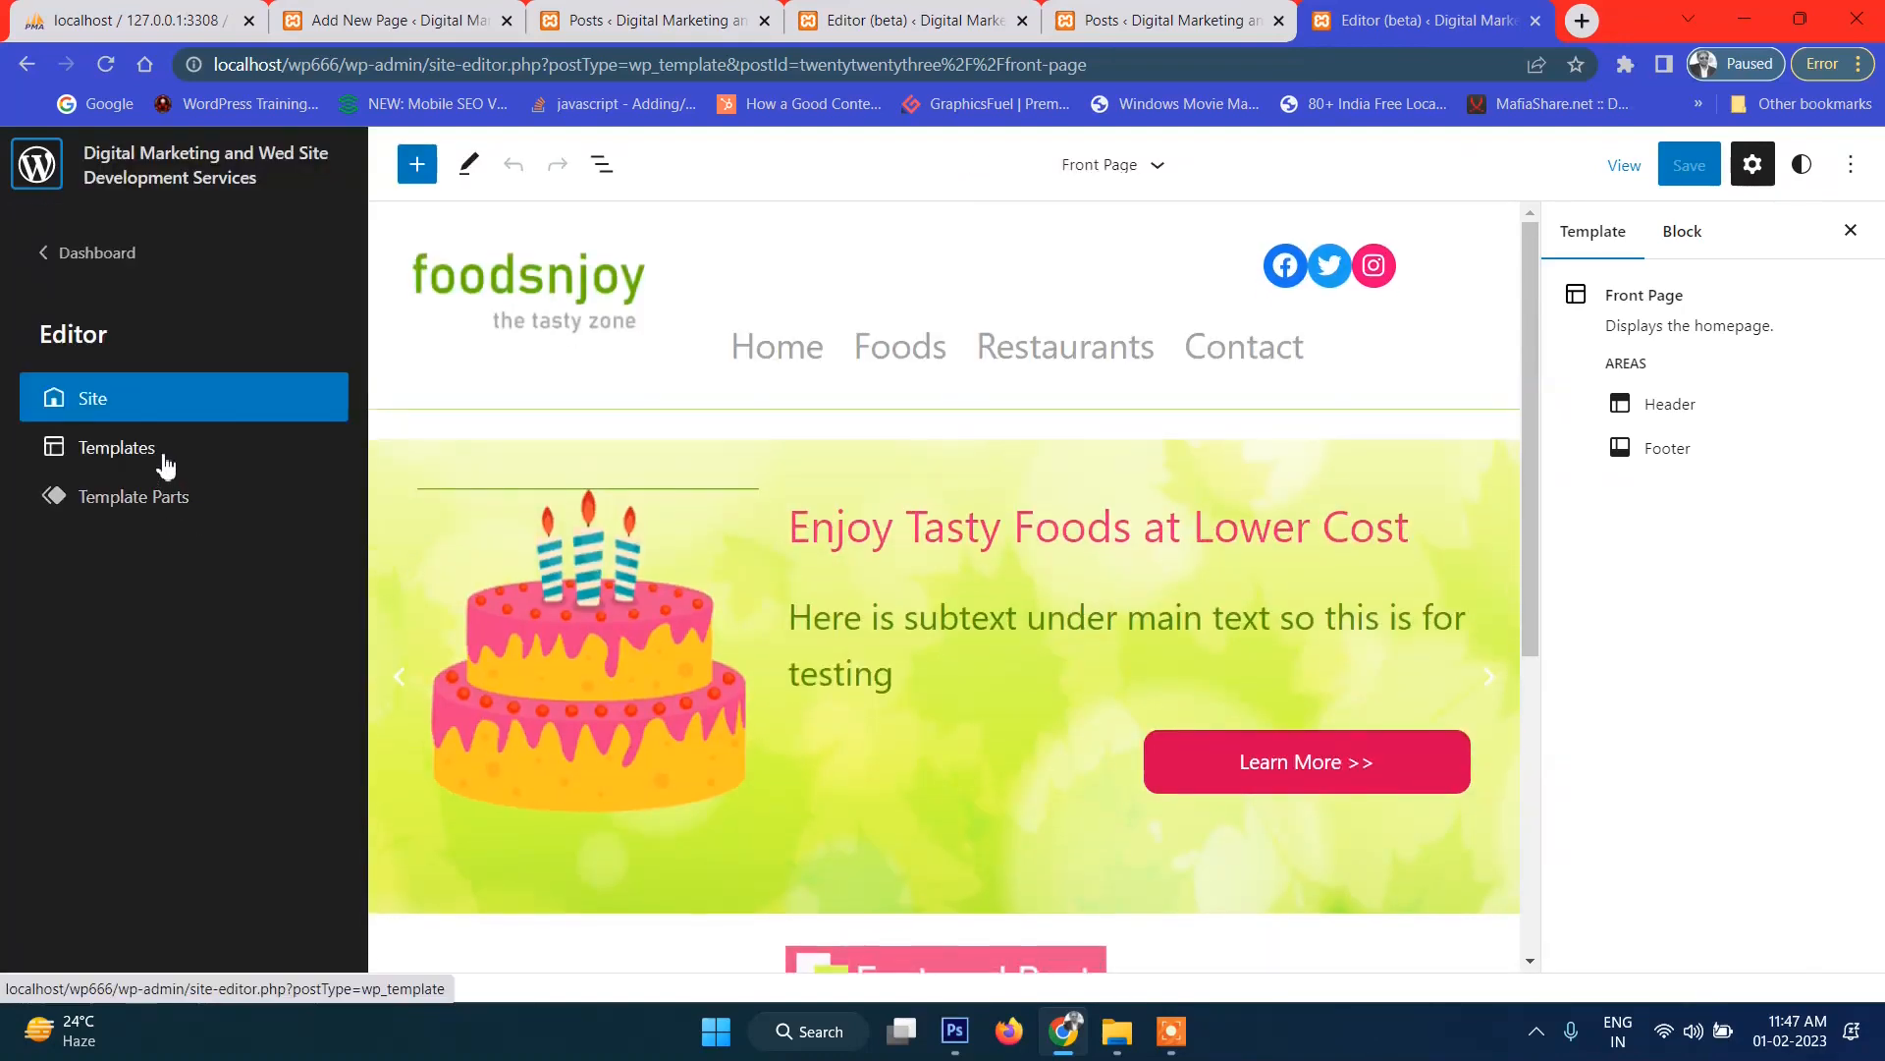
pyautogui.click(165, 460)
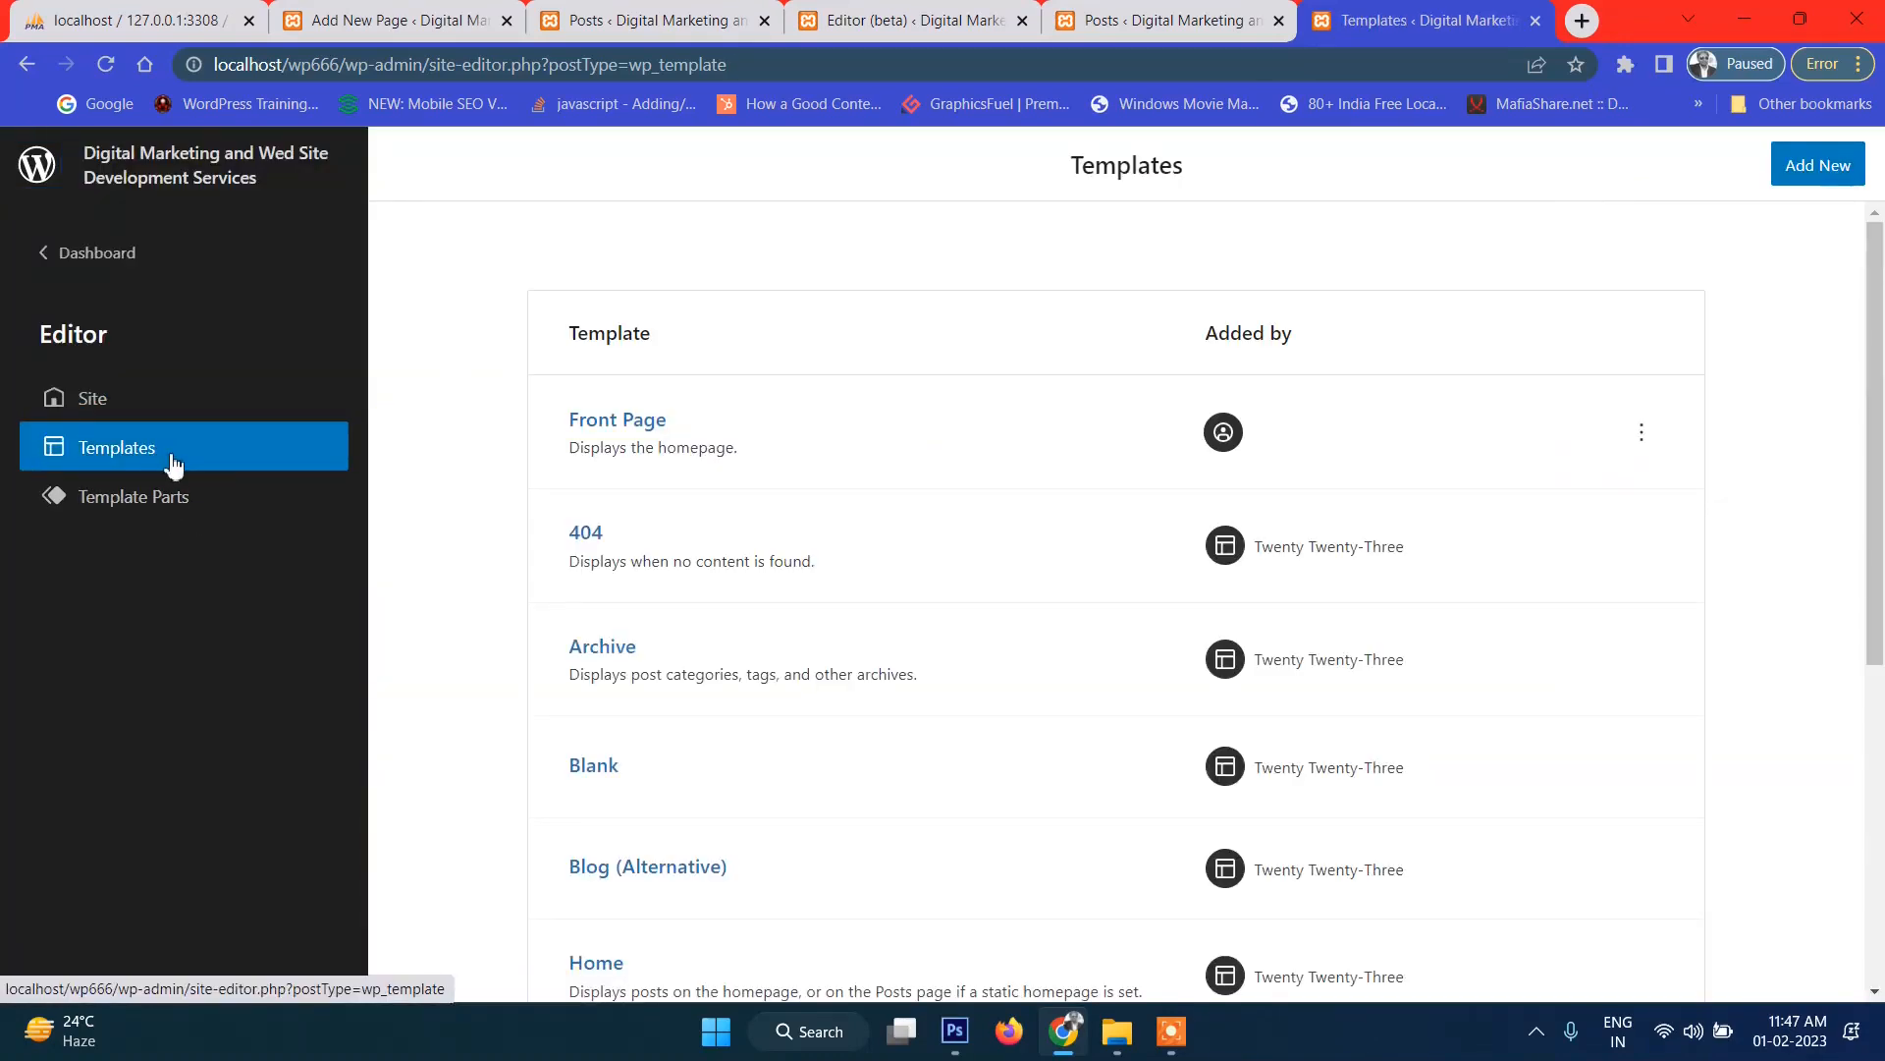
pyautogui.scroll(-6, 743, 589)
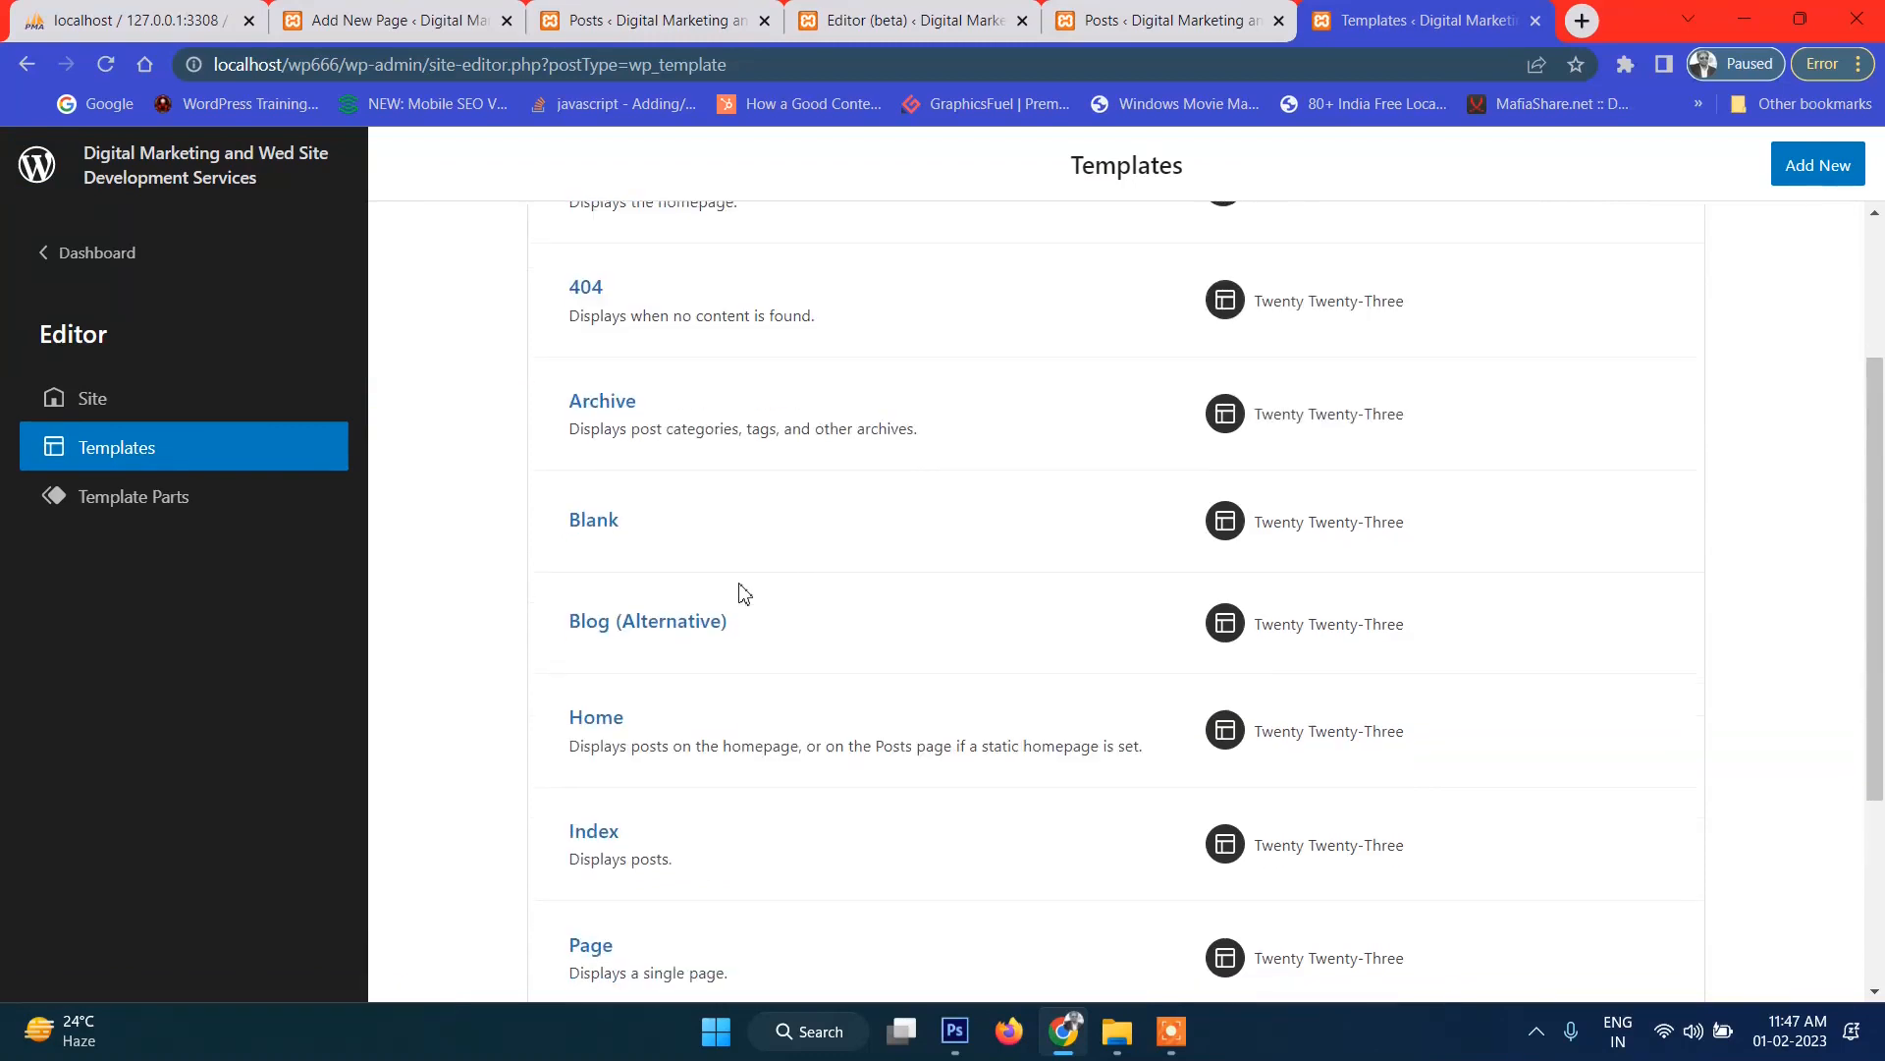
pyautogui.click(598, 846)
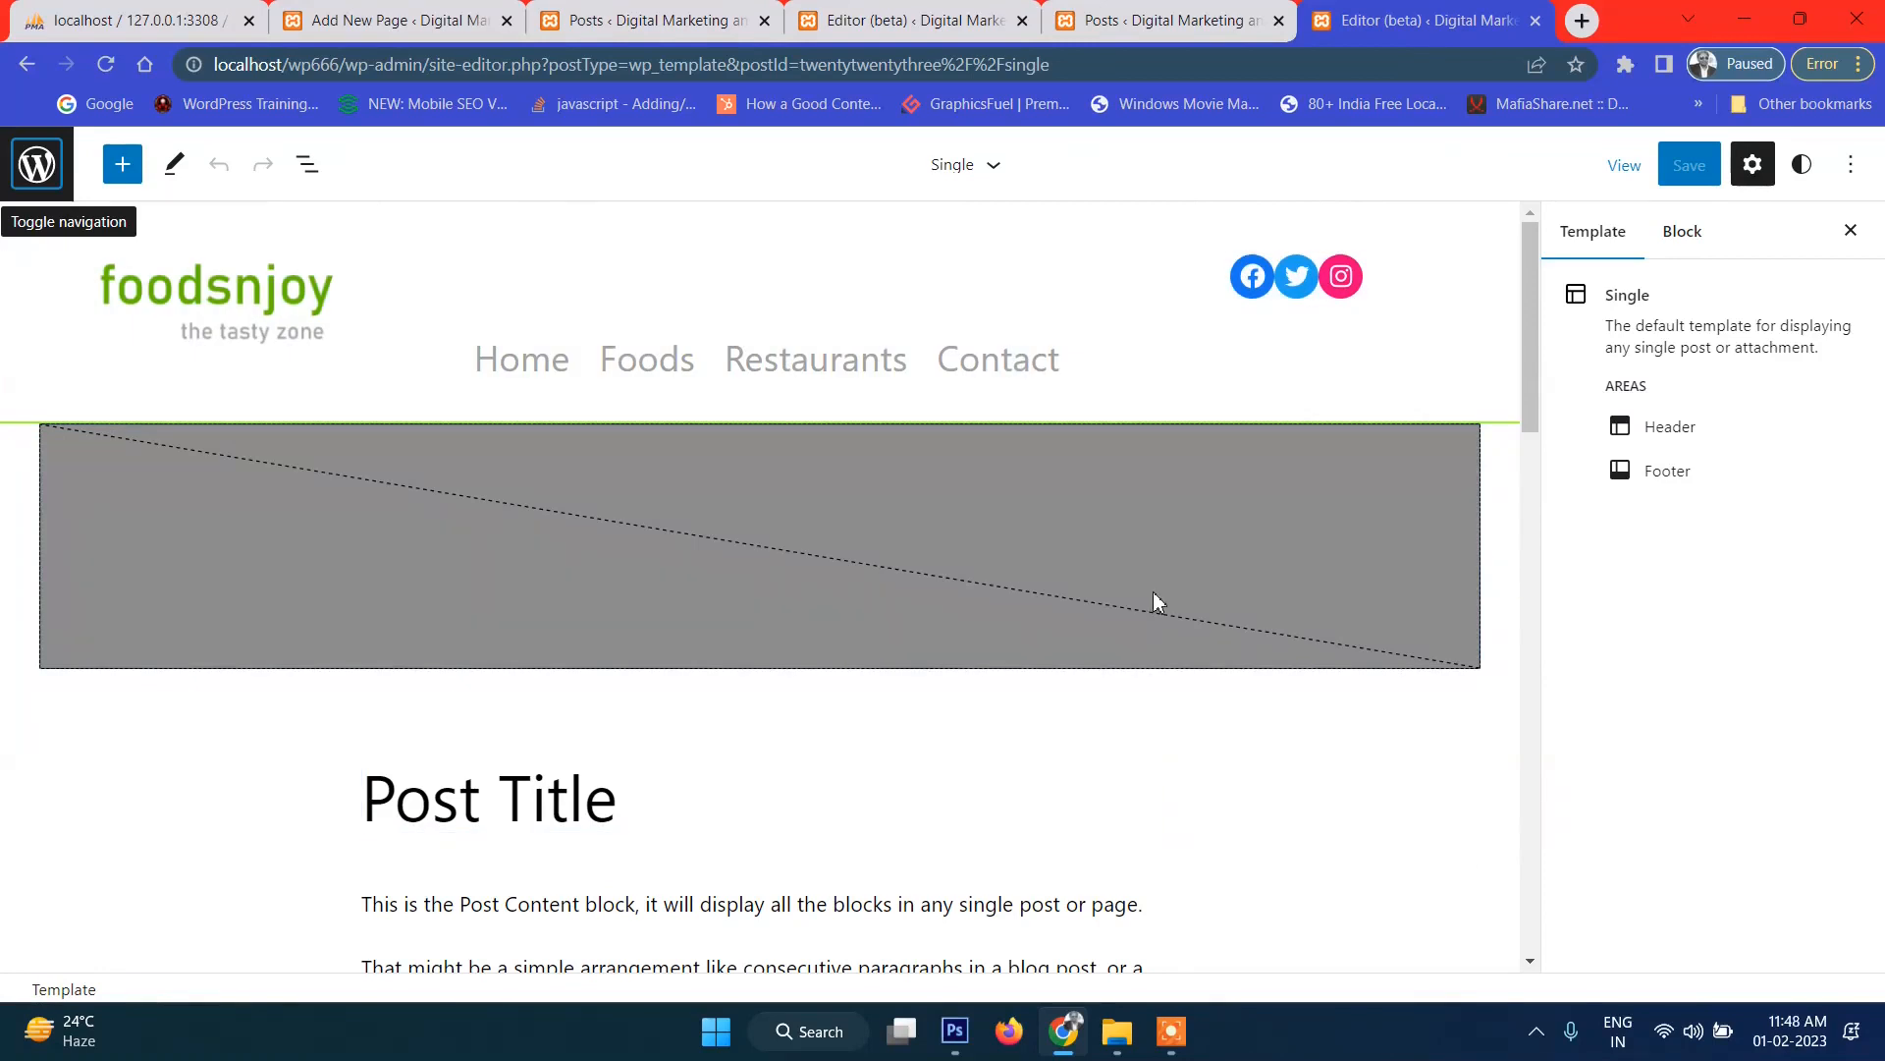
pyautogui.click(636, 495)
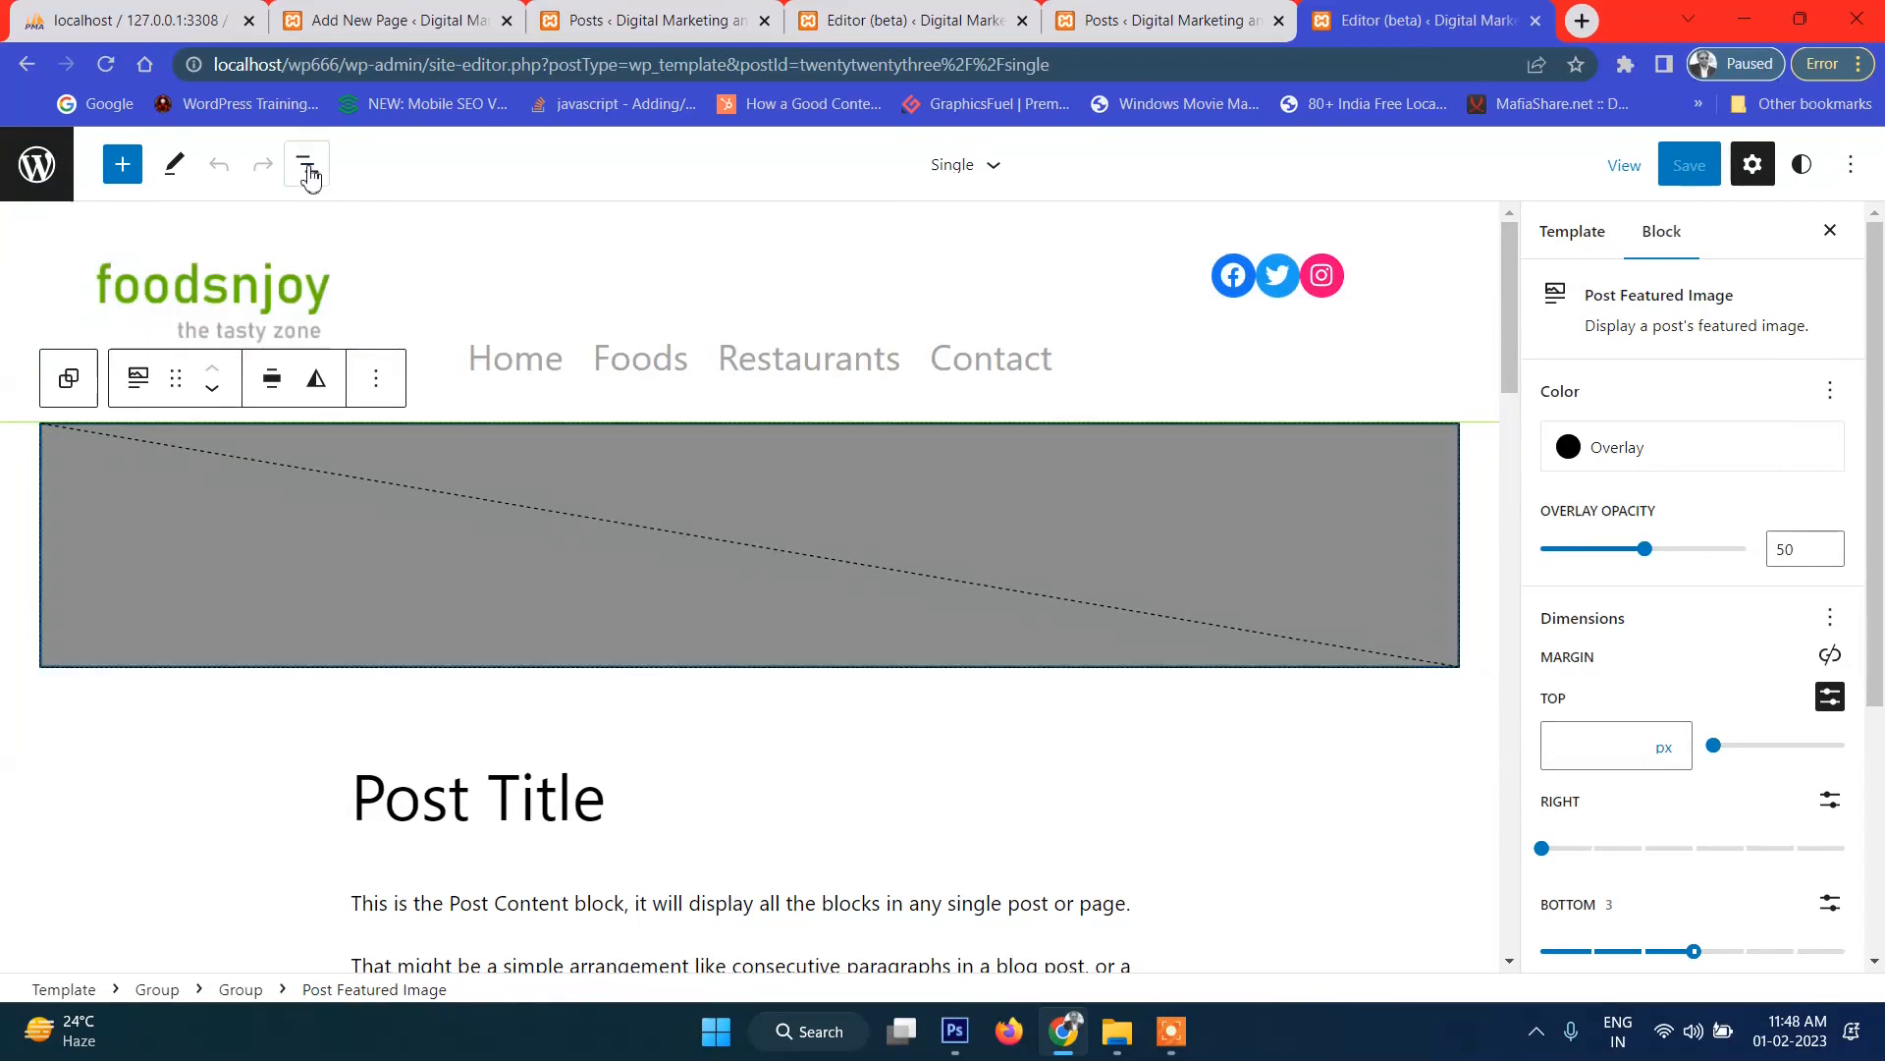
# Using List View, insert an empty Paragraph block between Post Title and Post Content.
pyautogui.click(307, 167)
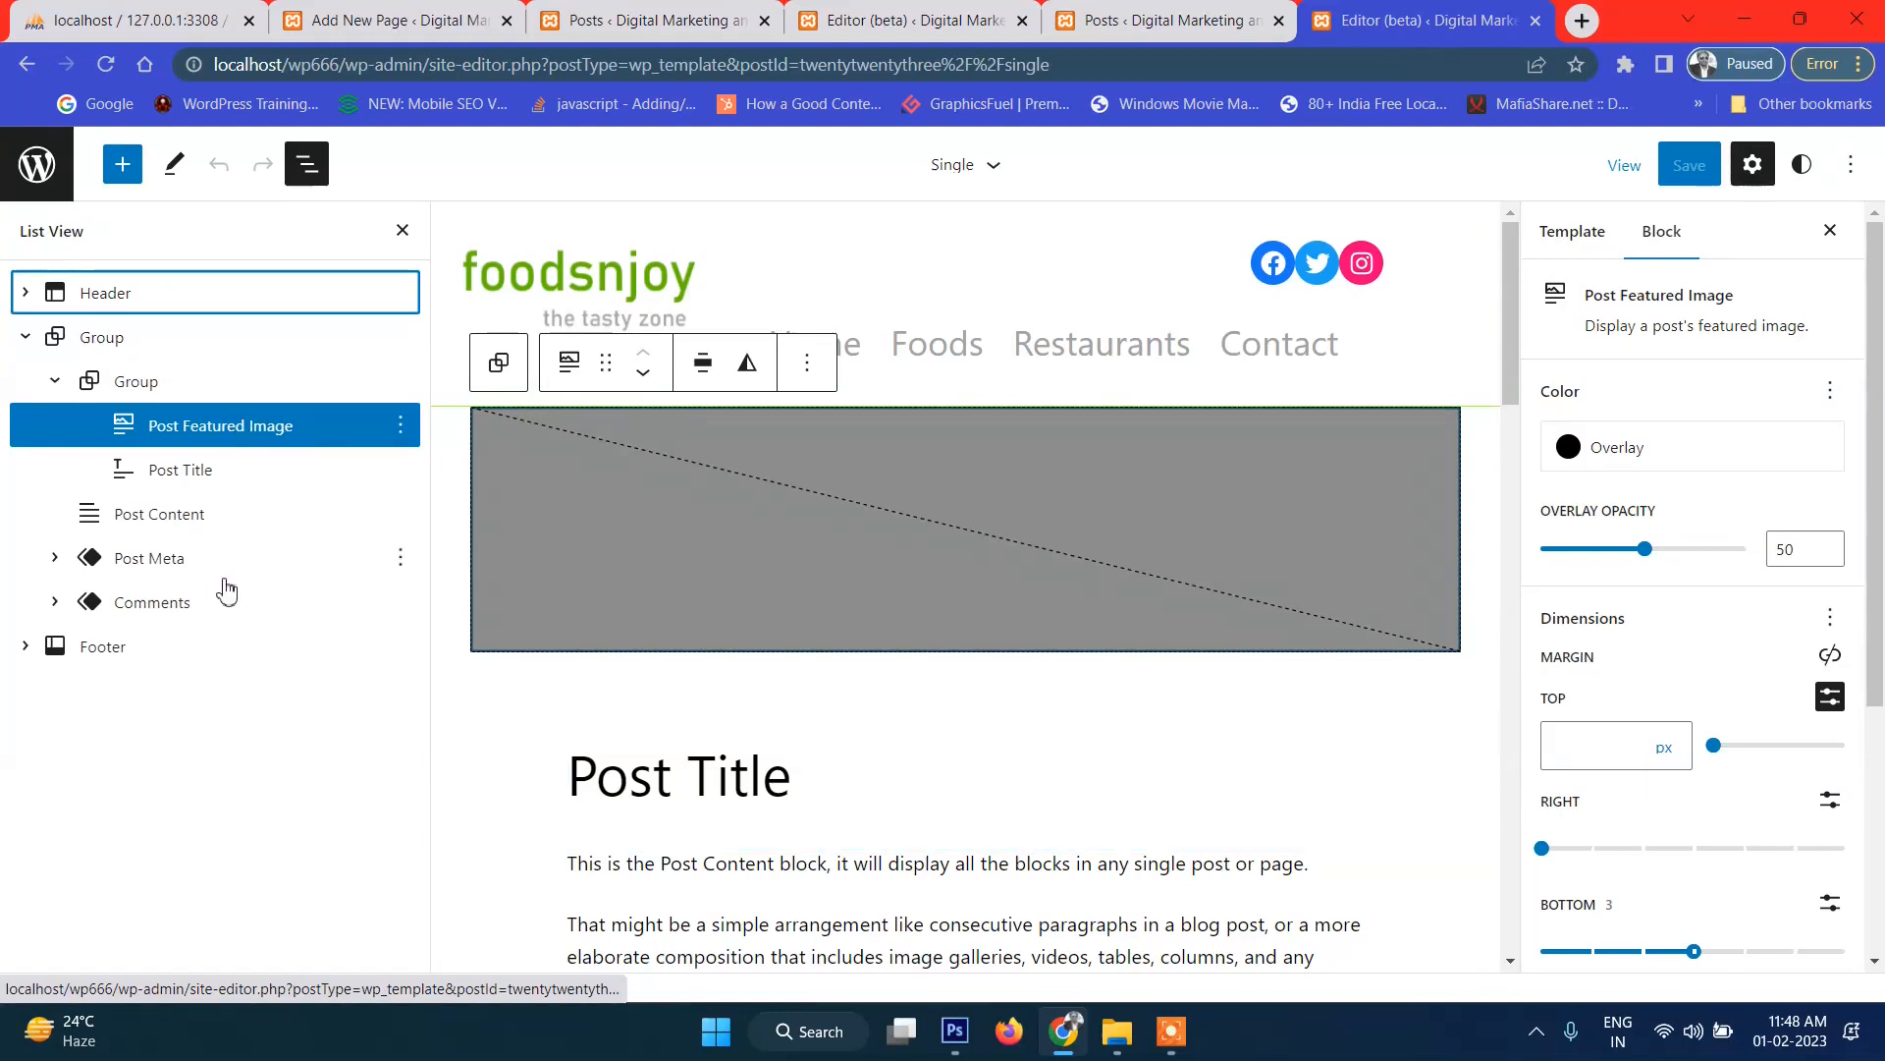
pyautogui.scroll(-10, 933, 756)
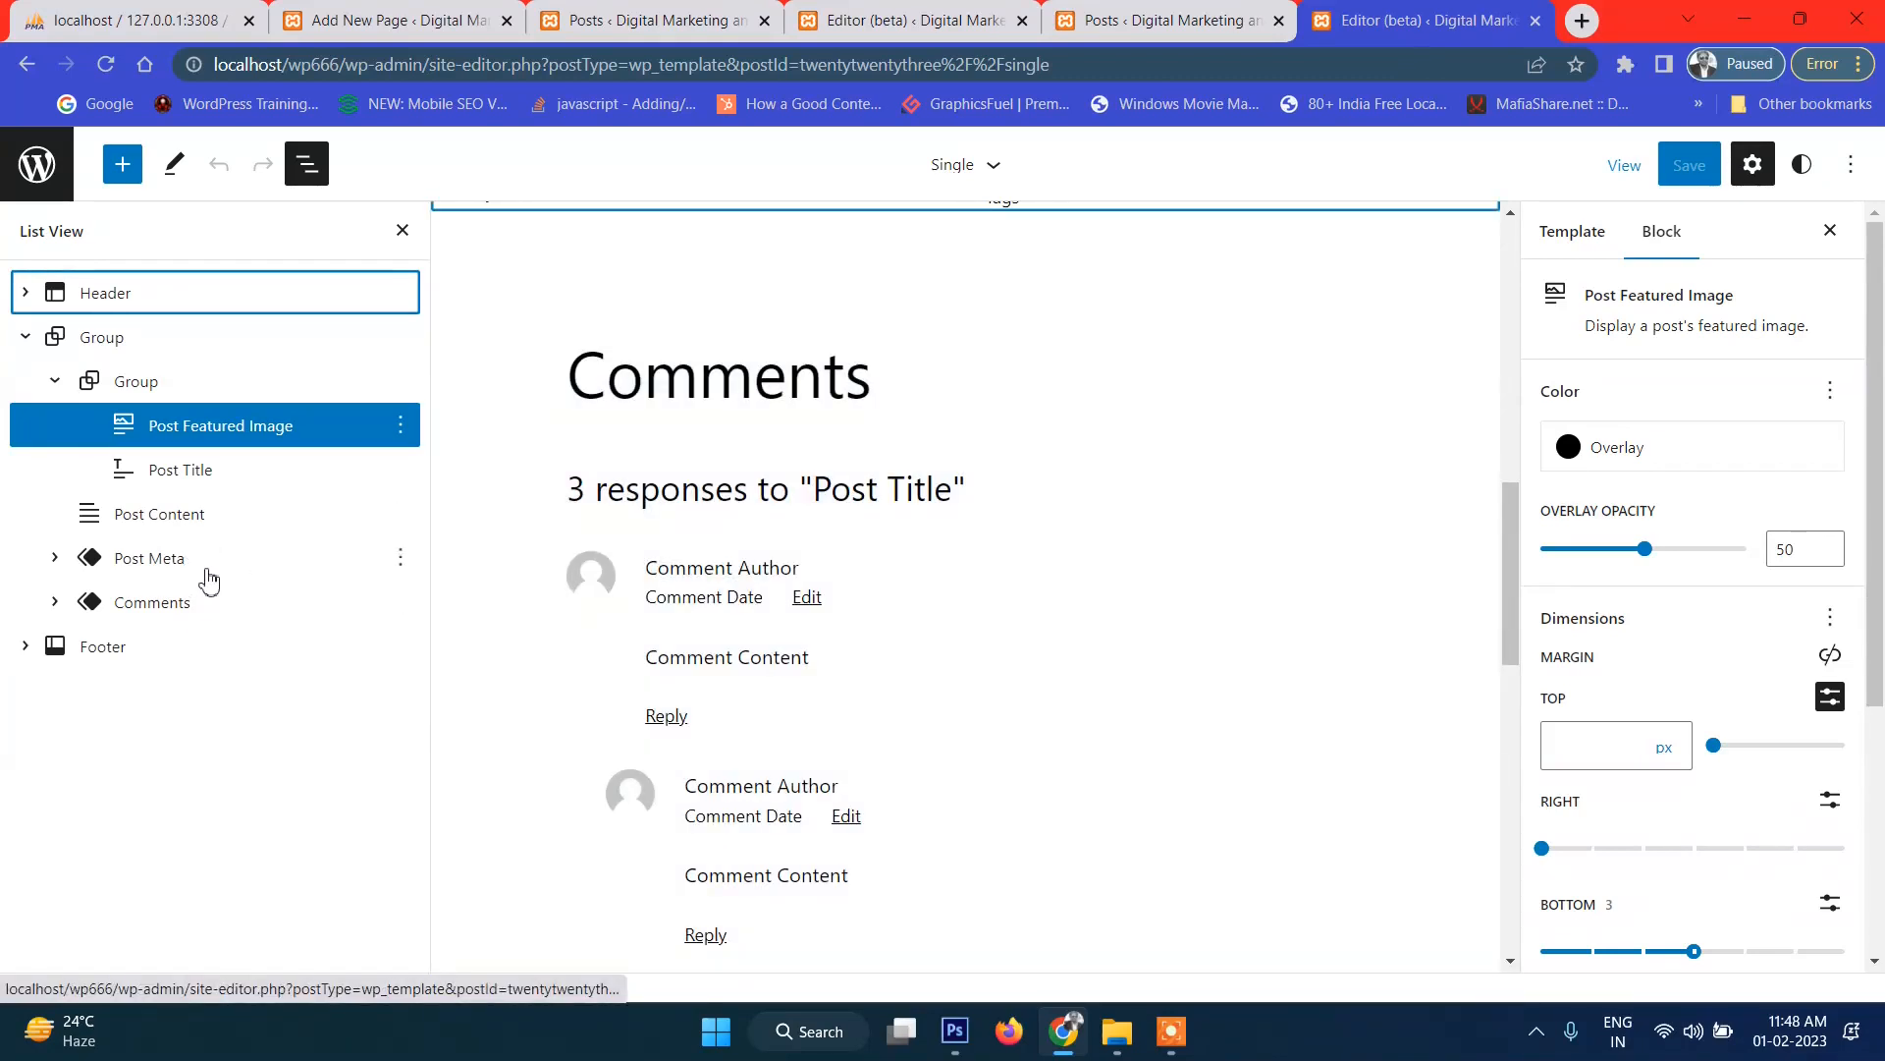
pyautogui.scroll(10, 1031, 644)
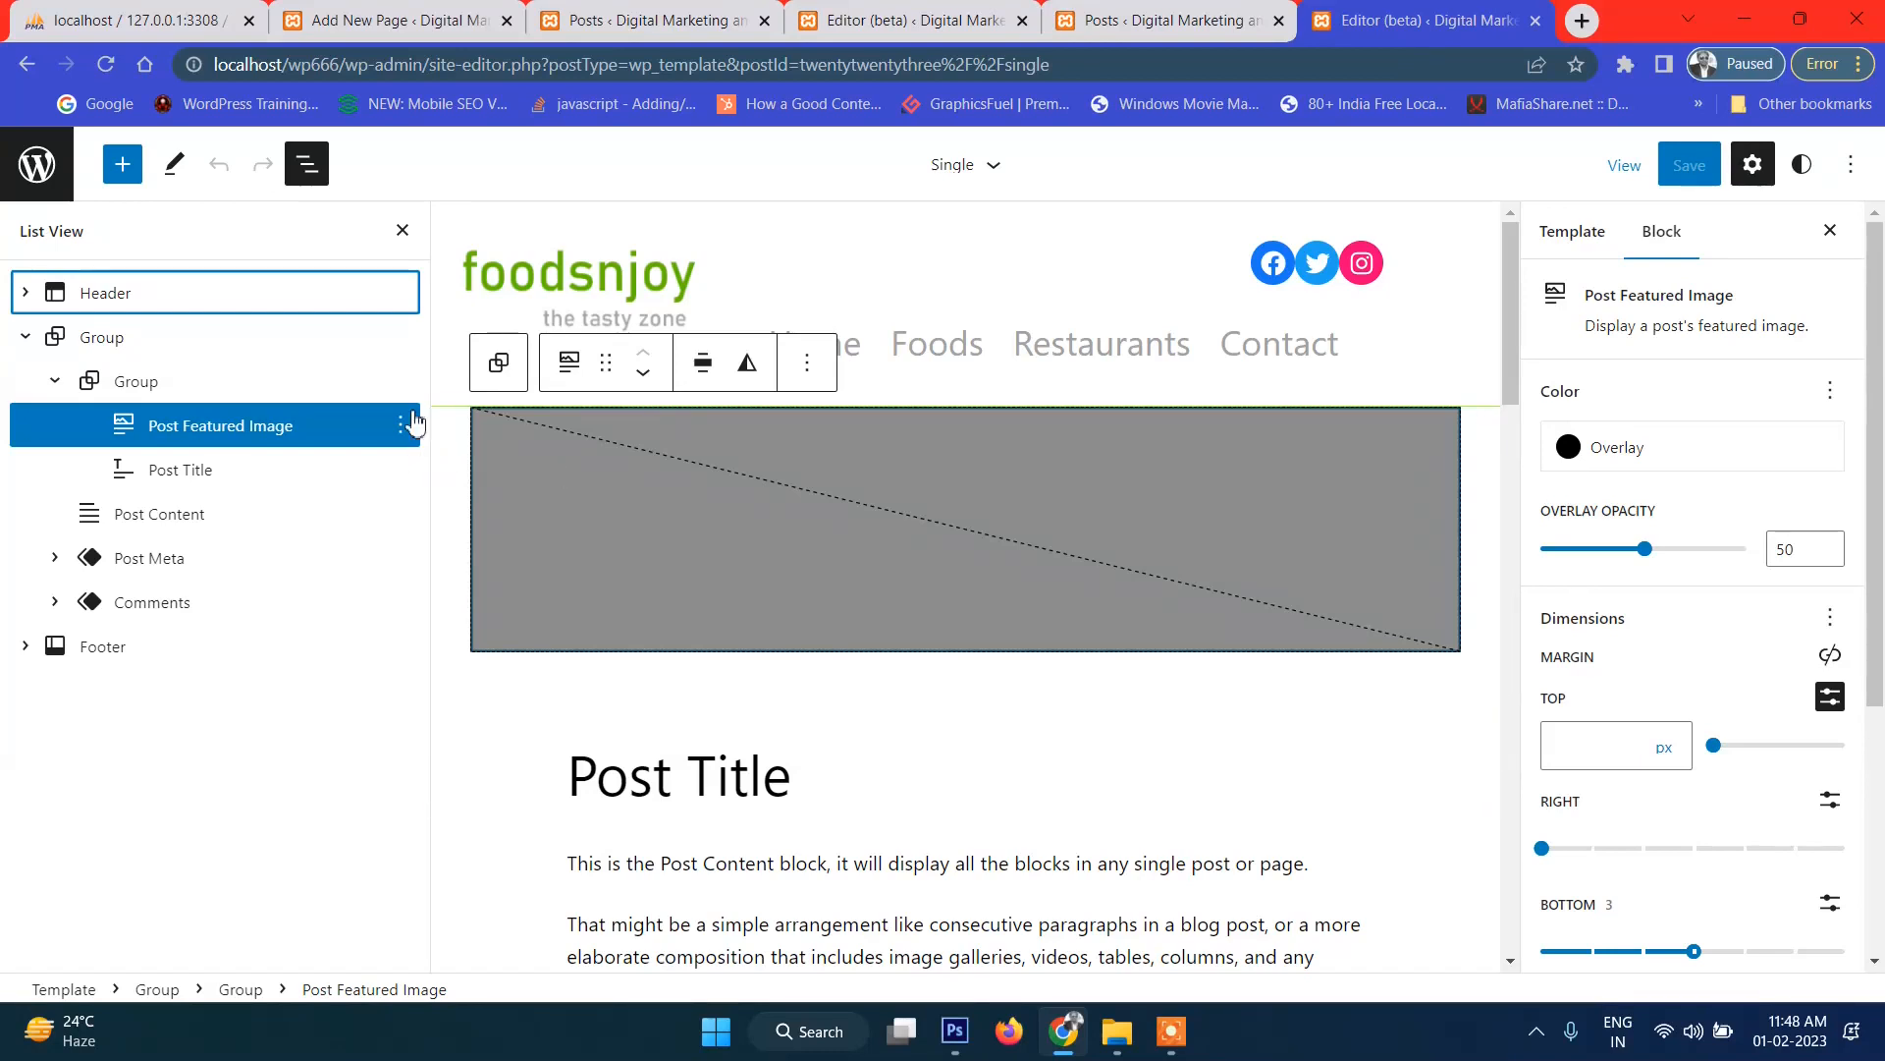
pyautogui.click(402, 382)
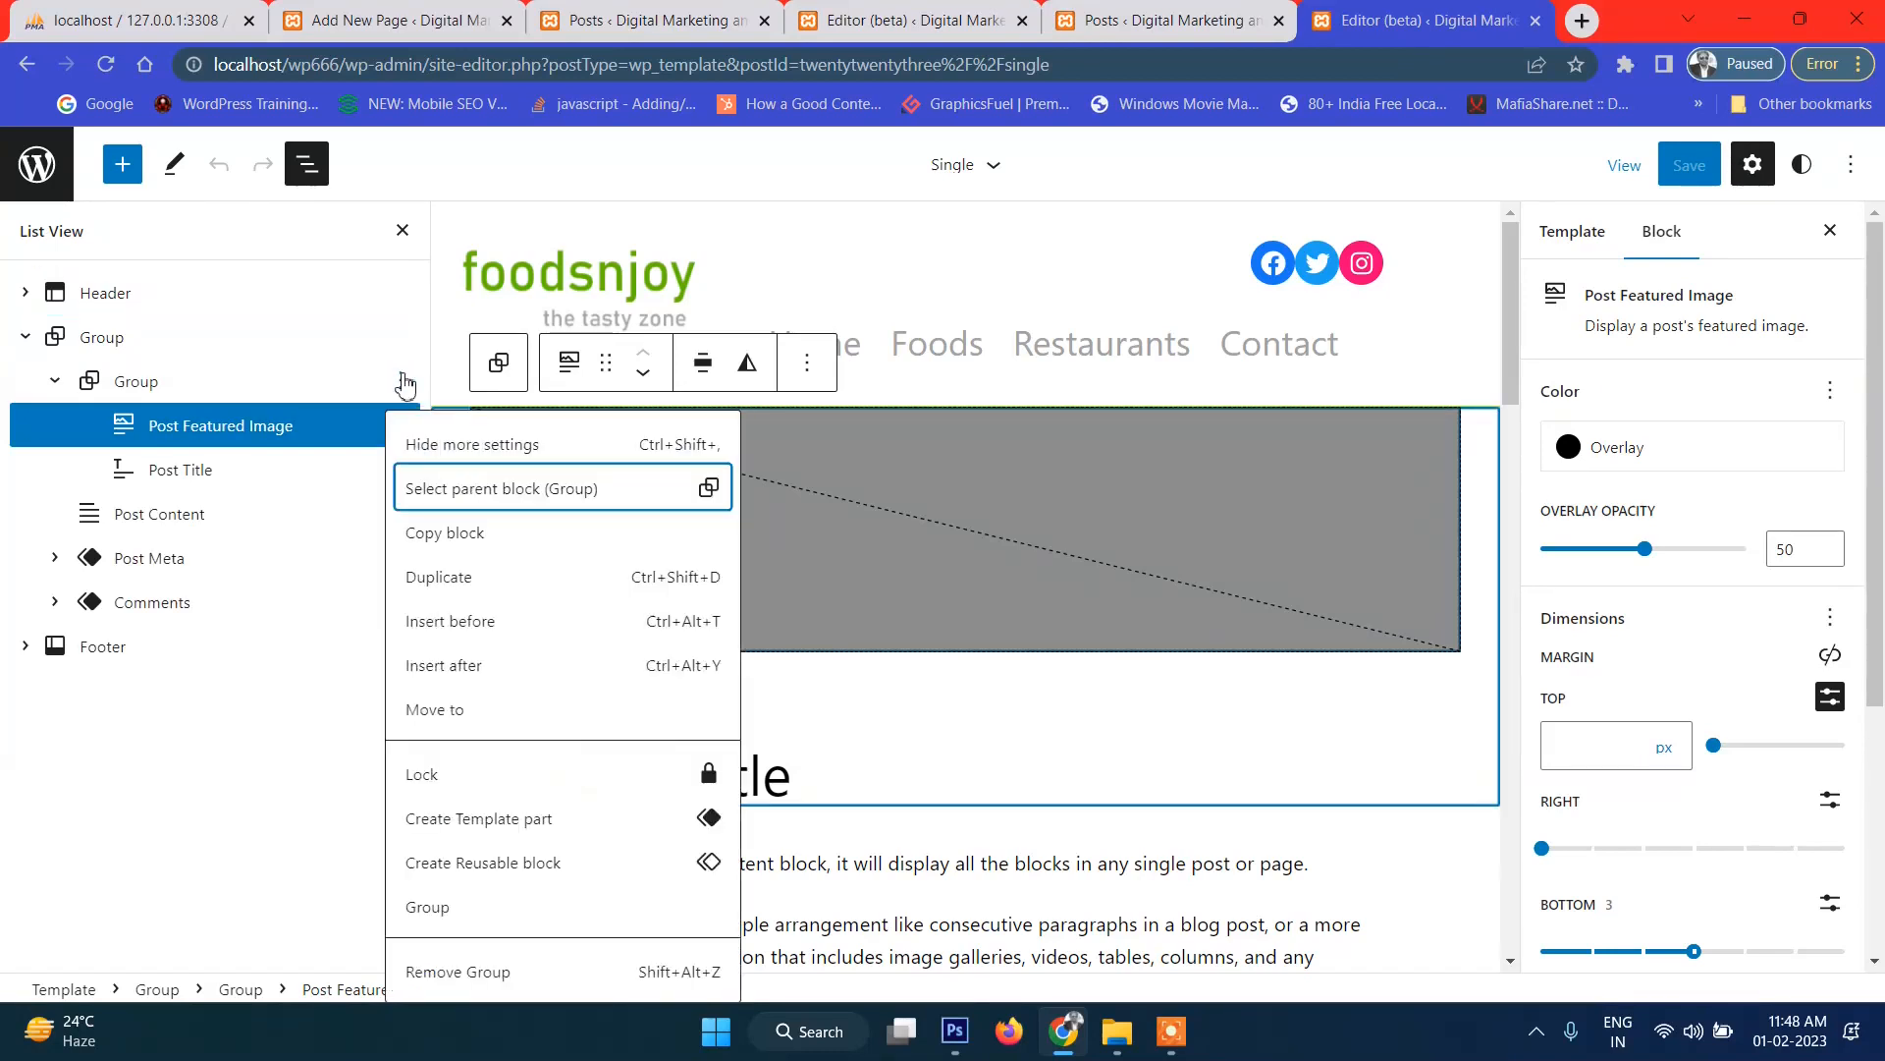
pyautogui.click(486, 676)
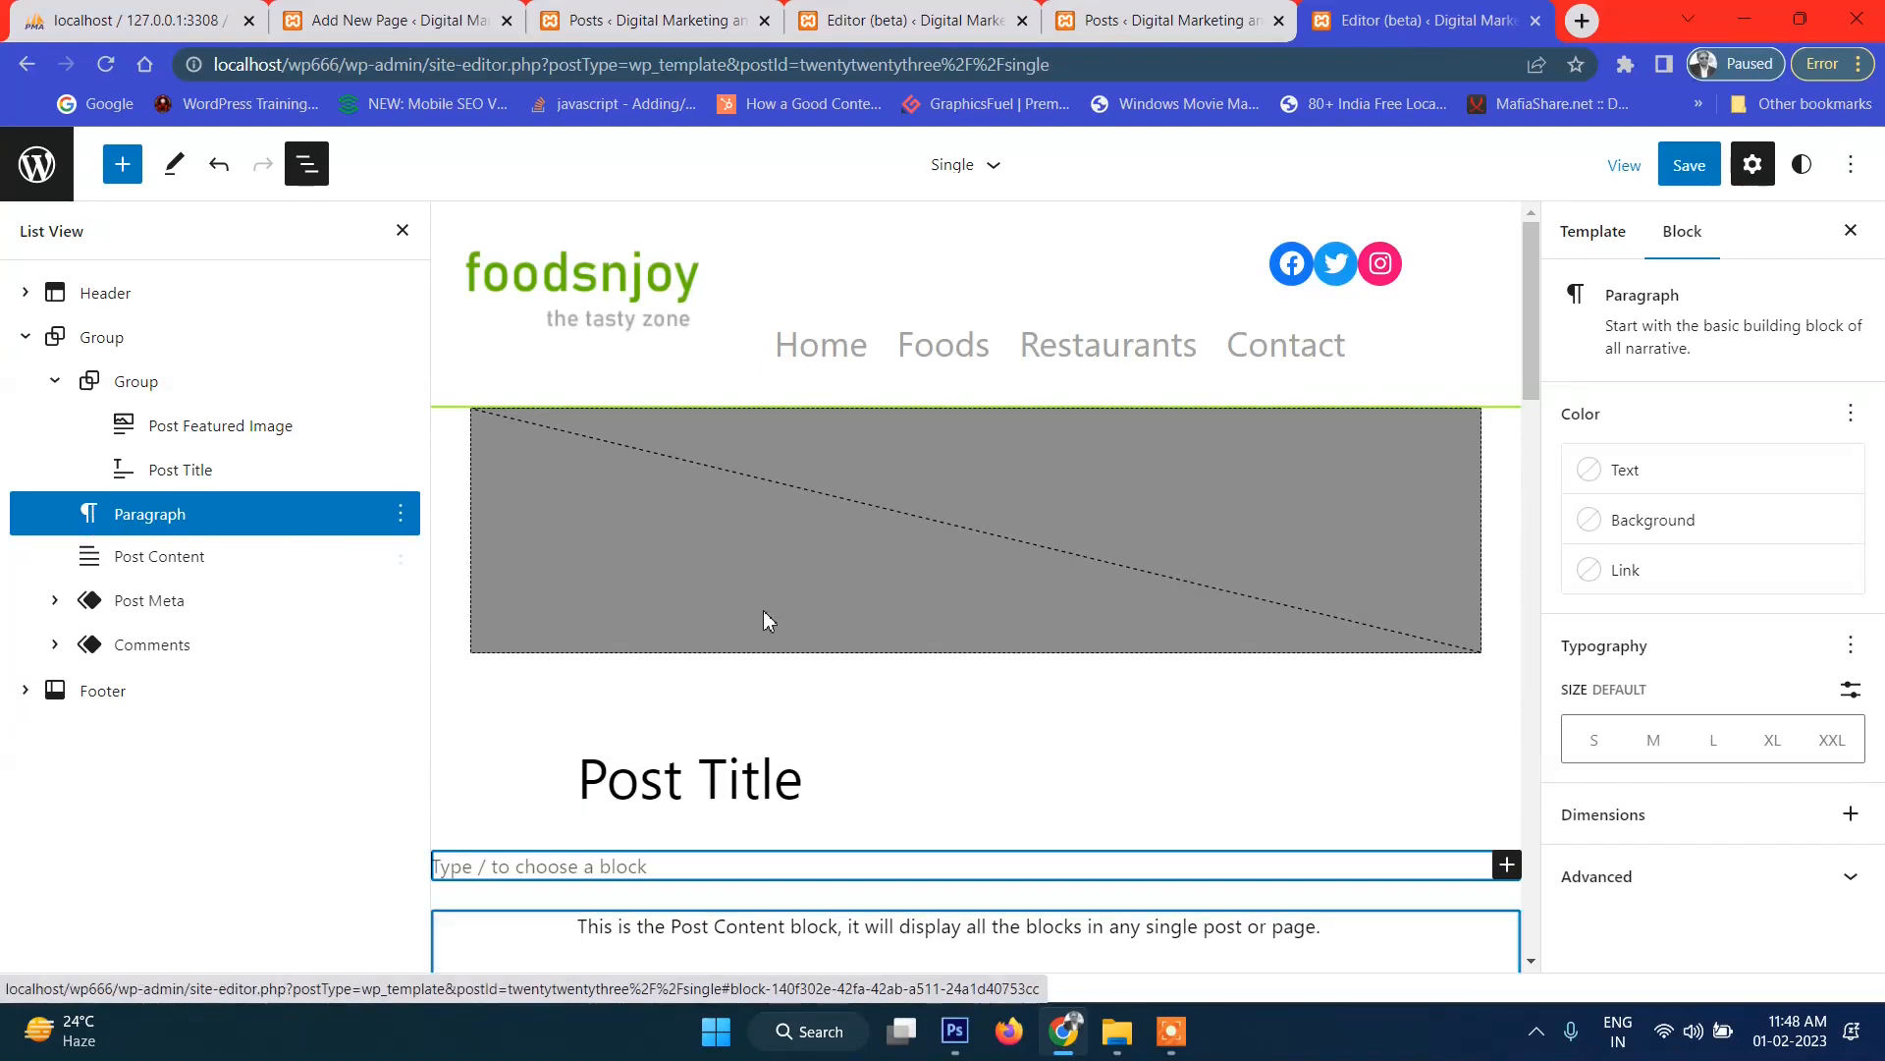
pyautogui.click(1505, 866)
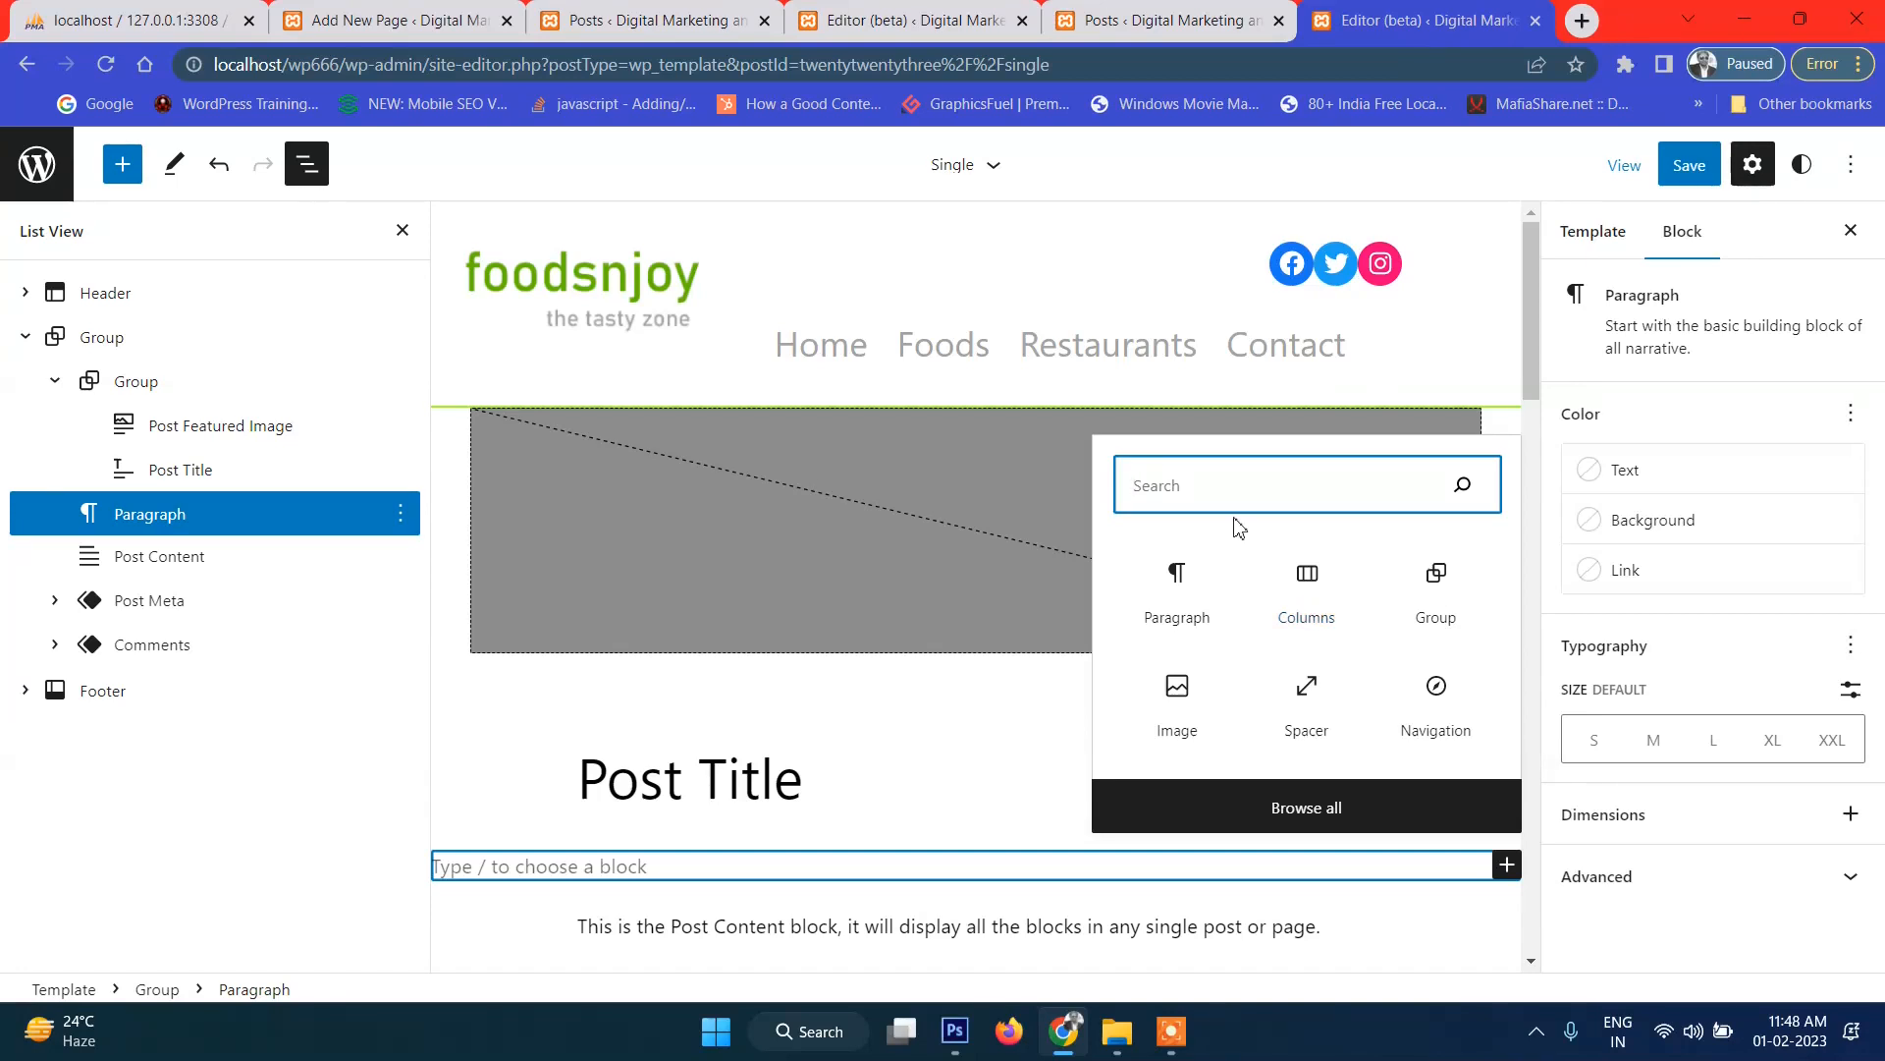
# Turn the empty block into a Cover using the featured image, moved above Post Featured Image.
pyautogui.write('cove')
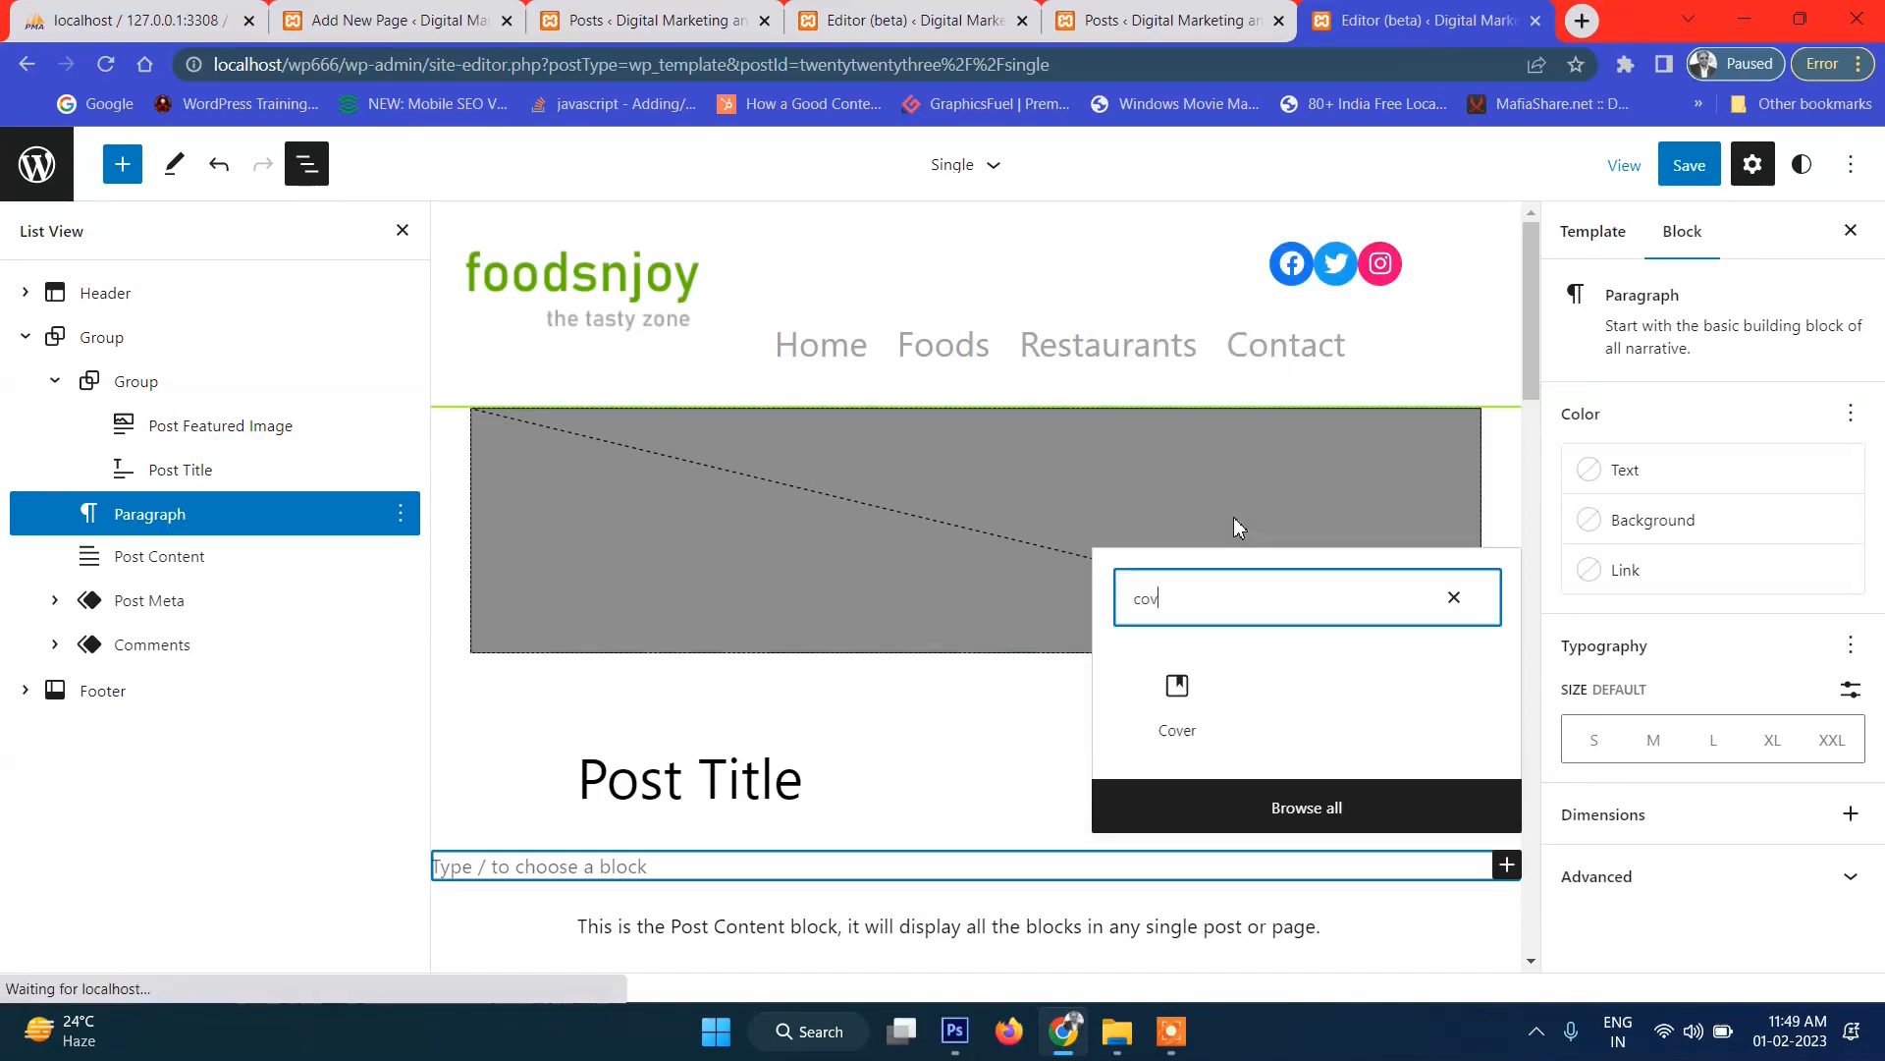
pyautogui.click(1182, 693)
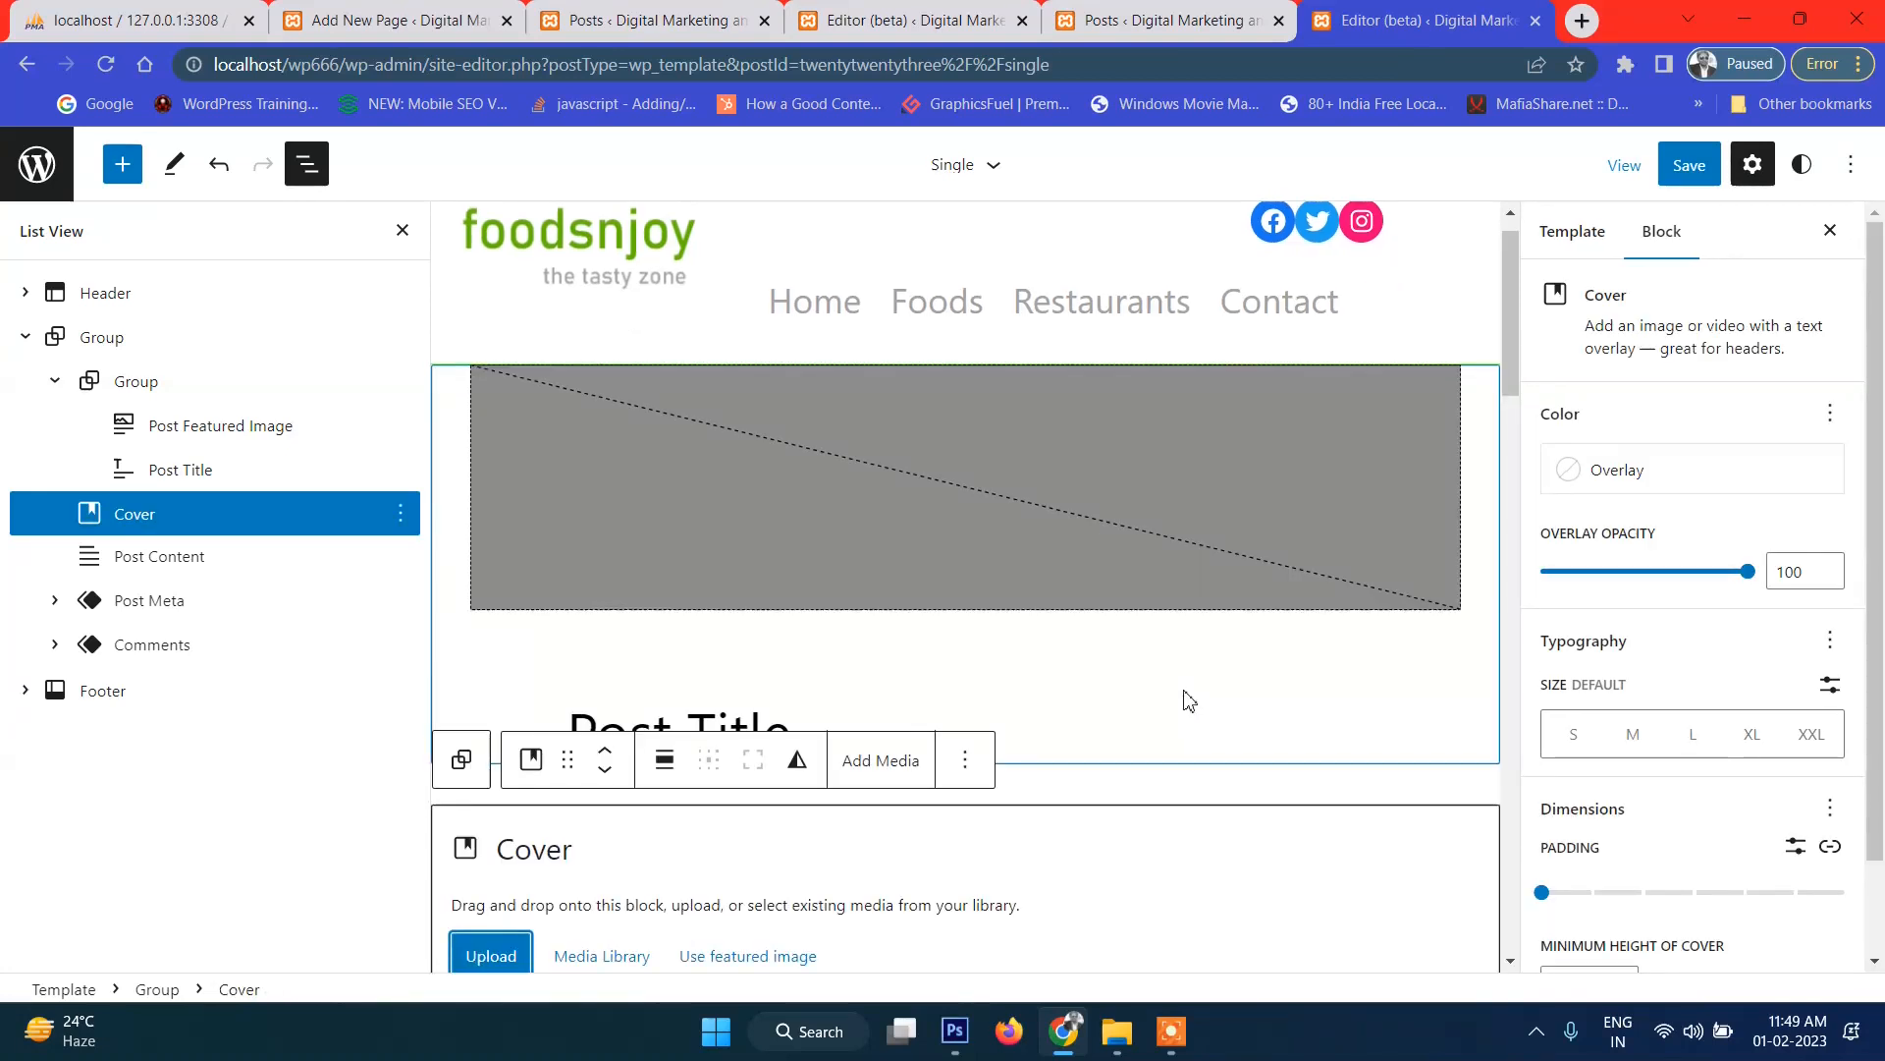
pyautogui.moveTo(106, 517); pyautogui.dragTo(147, 412)
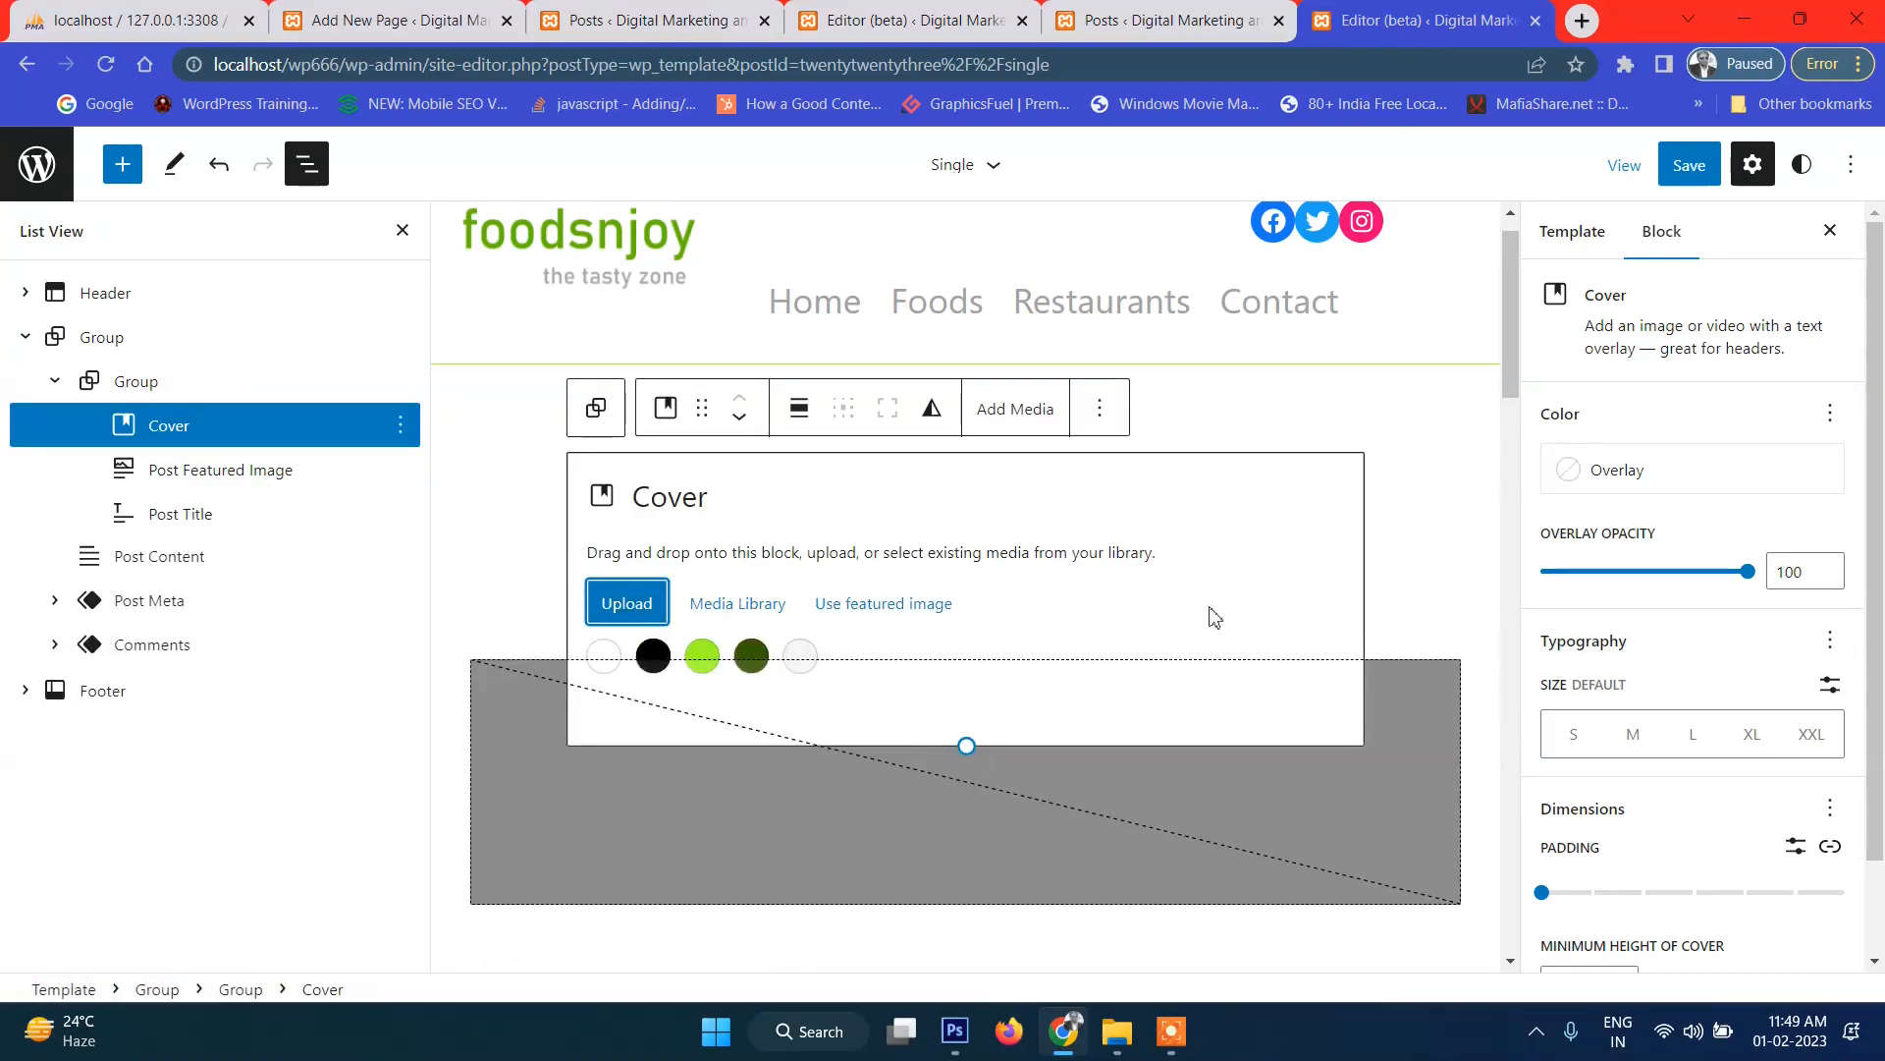
pyautogui.click(864, 622)
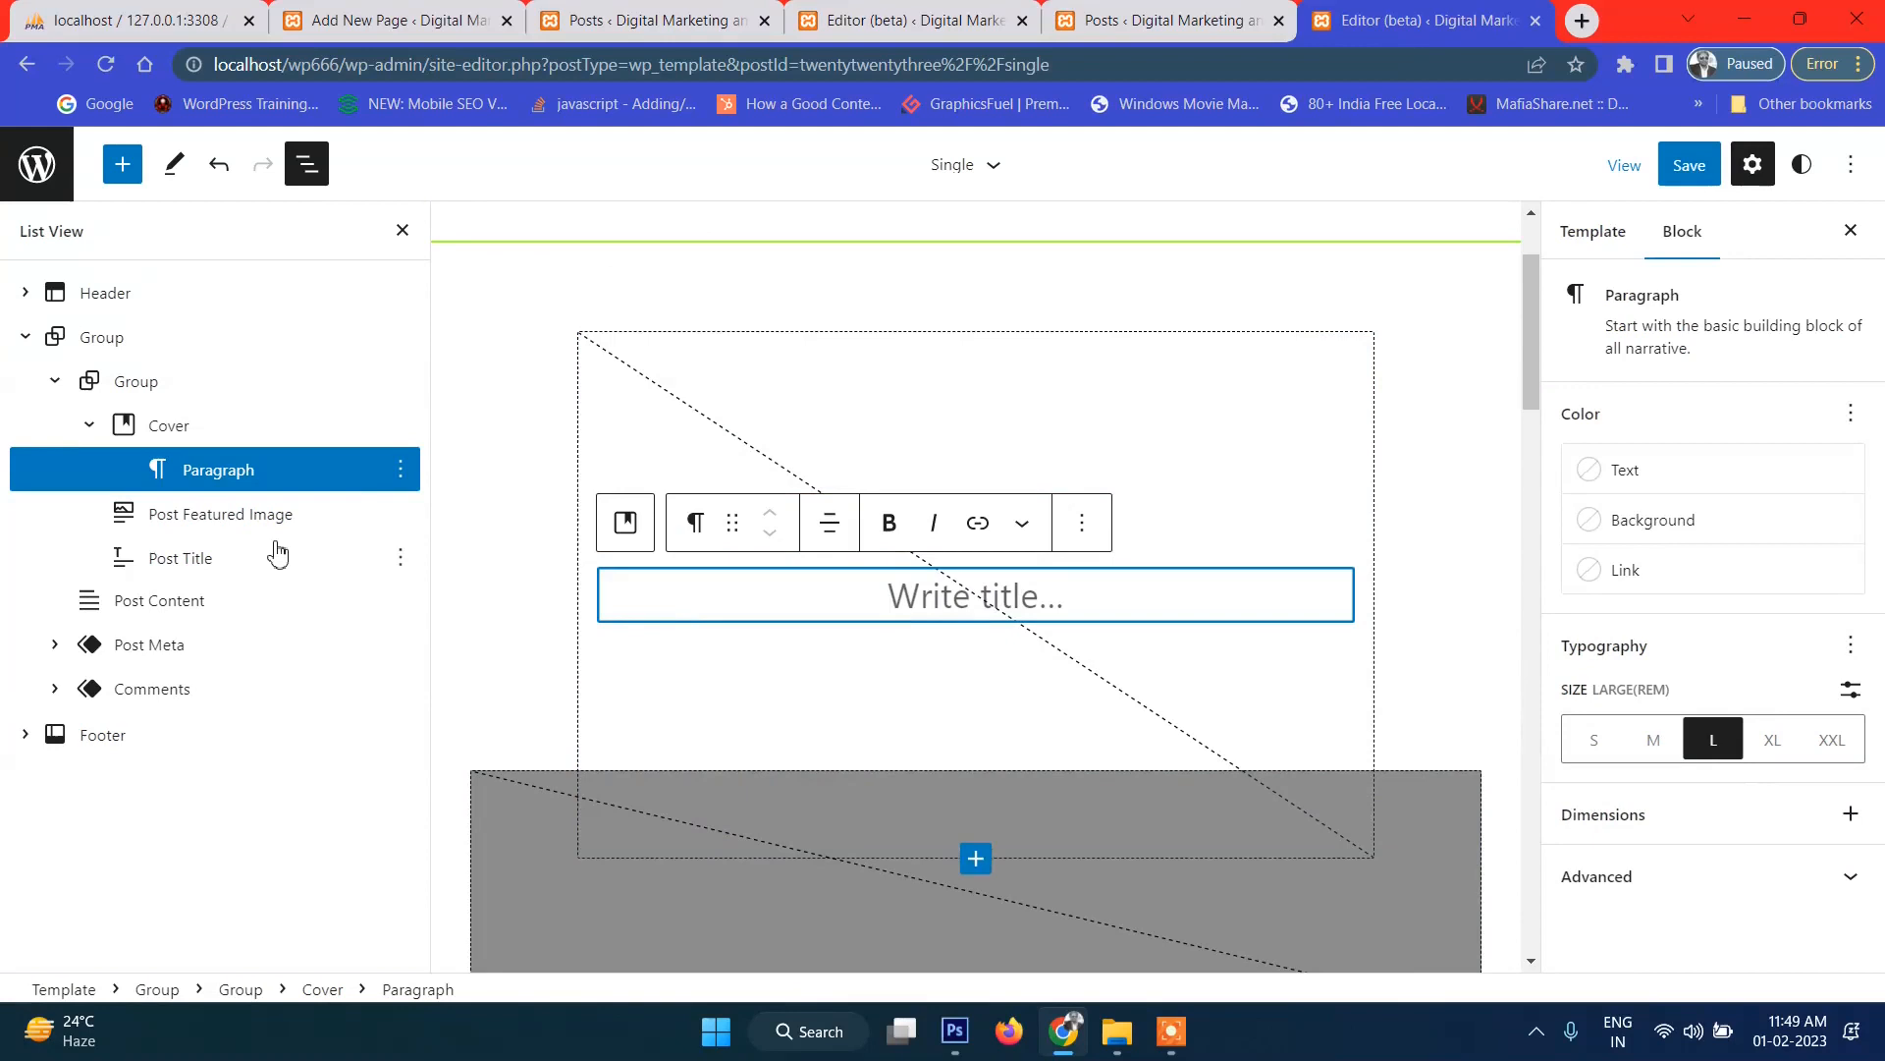
# Remove the Cover's placeholder Paragraph and rearrange the Featured Image, Cover and Post Title blocks.
pyautogui.click(401, 469)
pyautogui.scroll(-2, 560, 854)
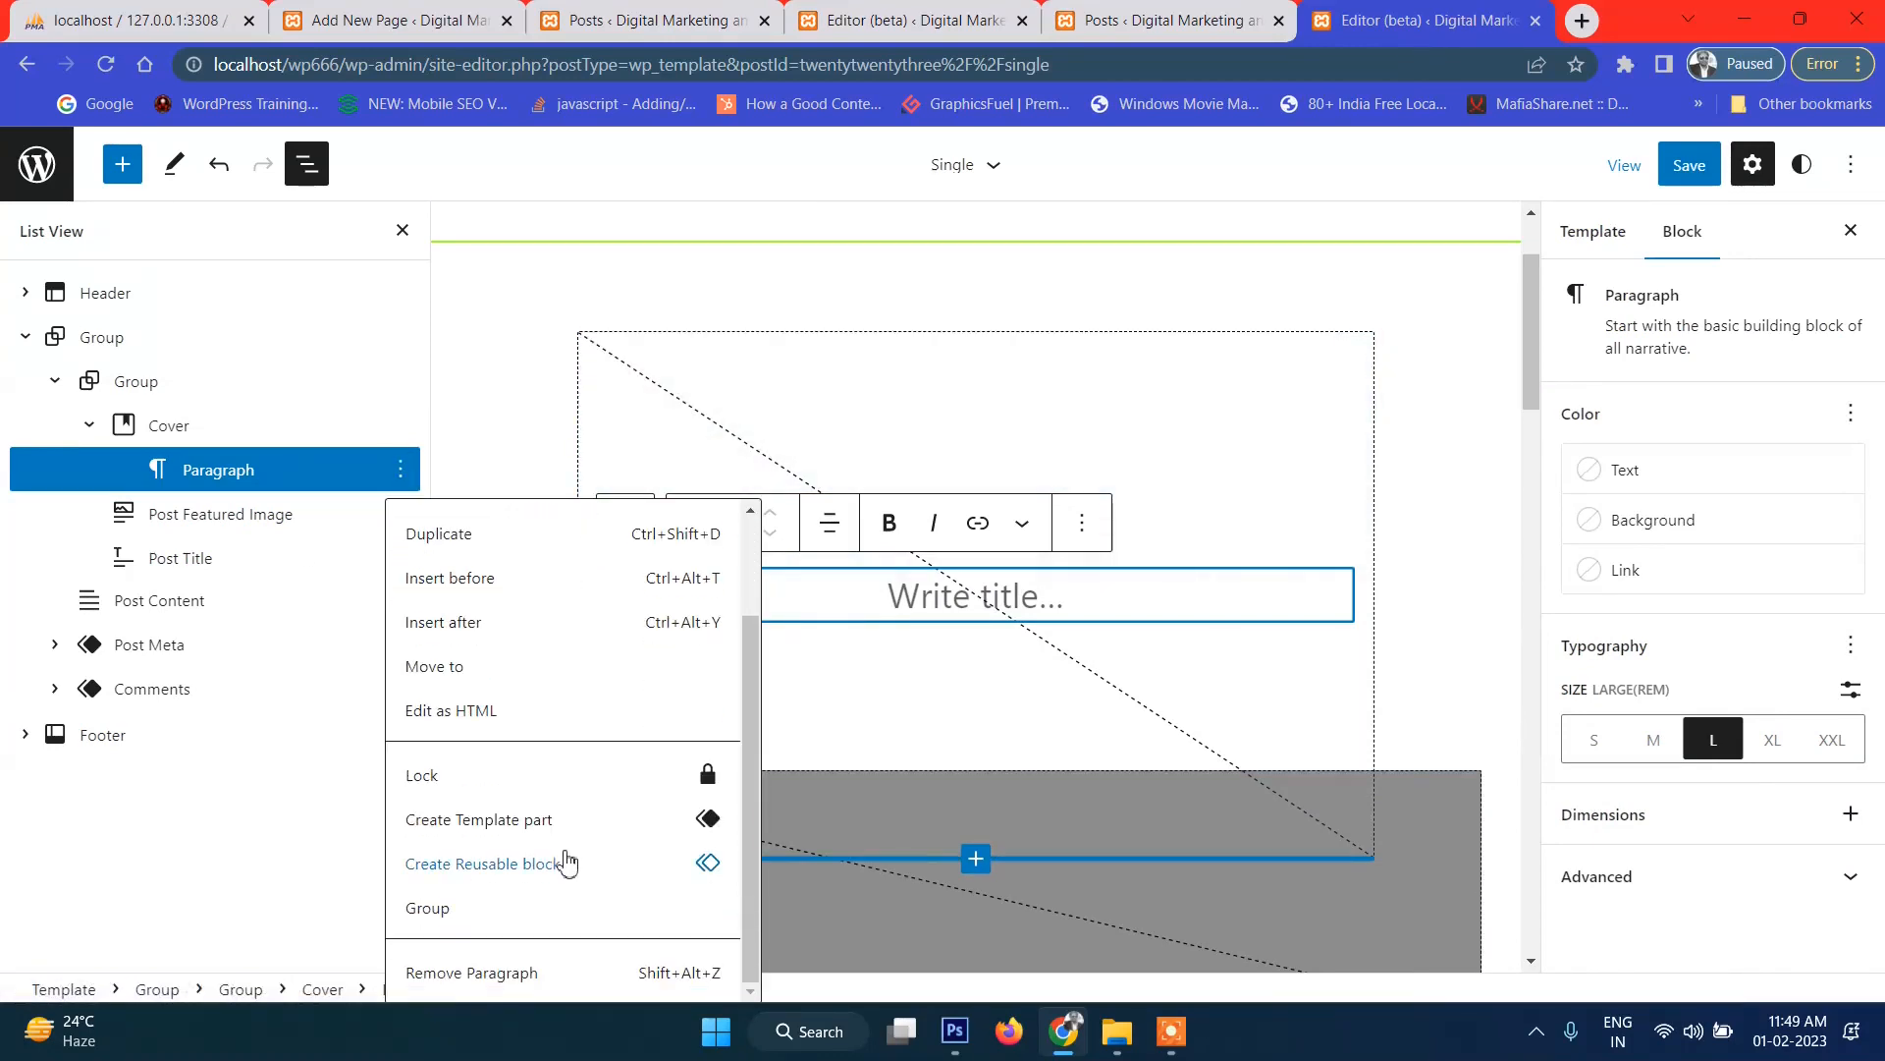
pyautogui.click(511, 978)
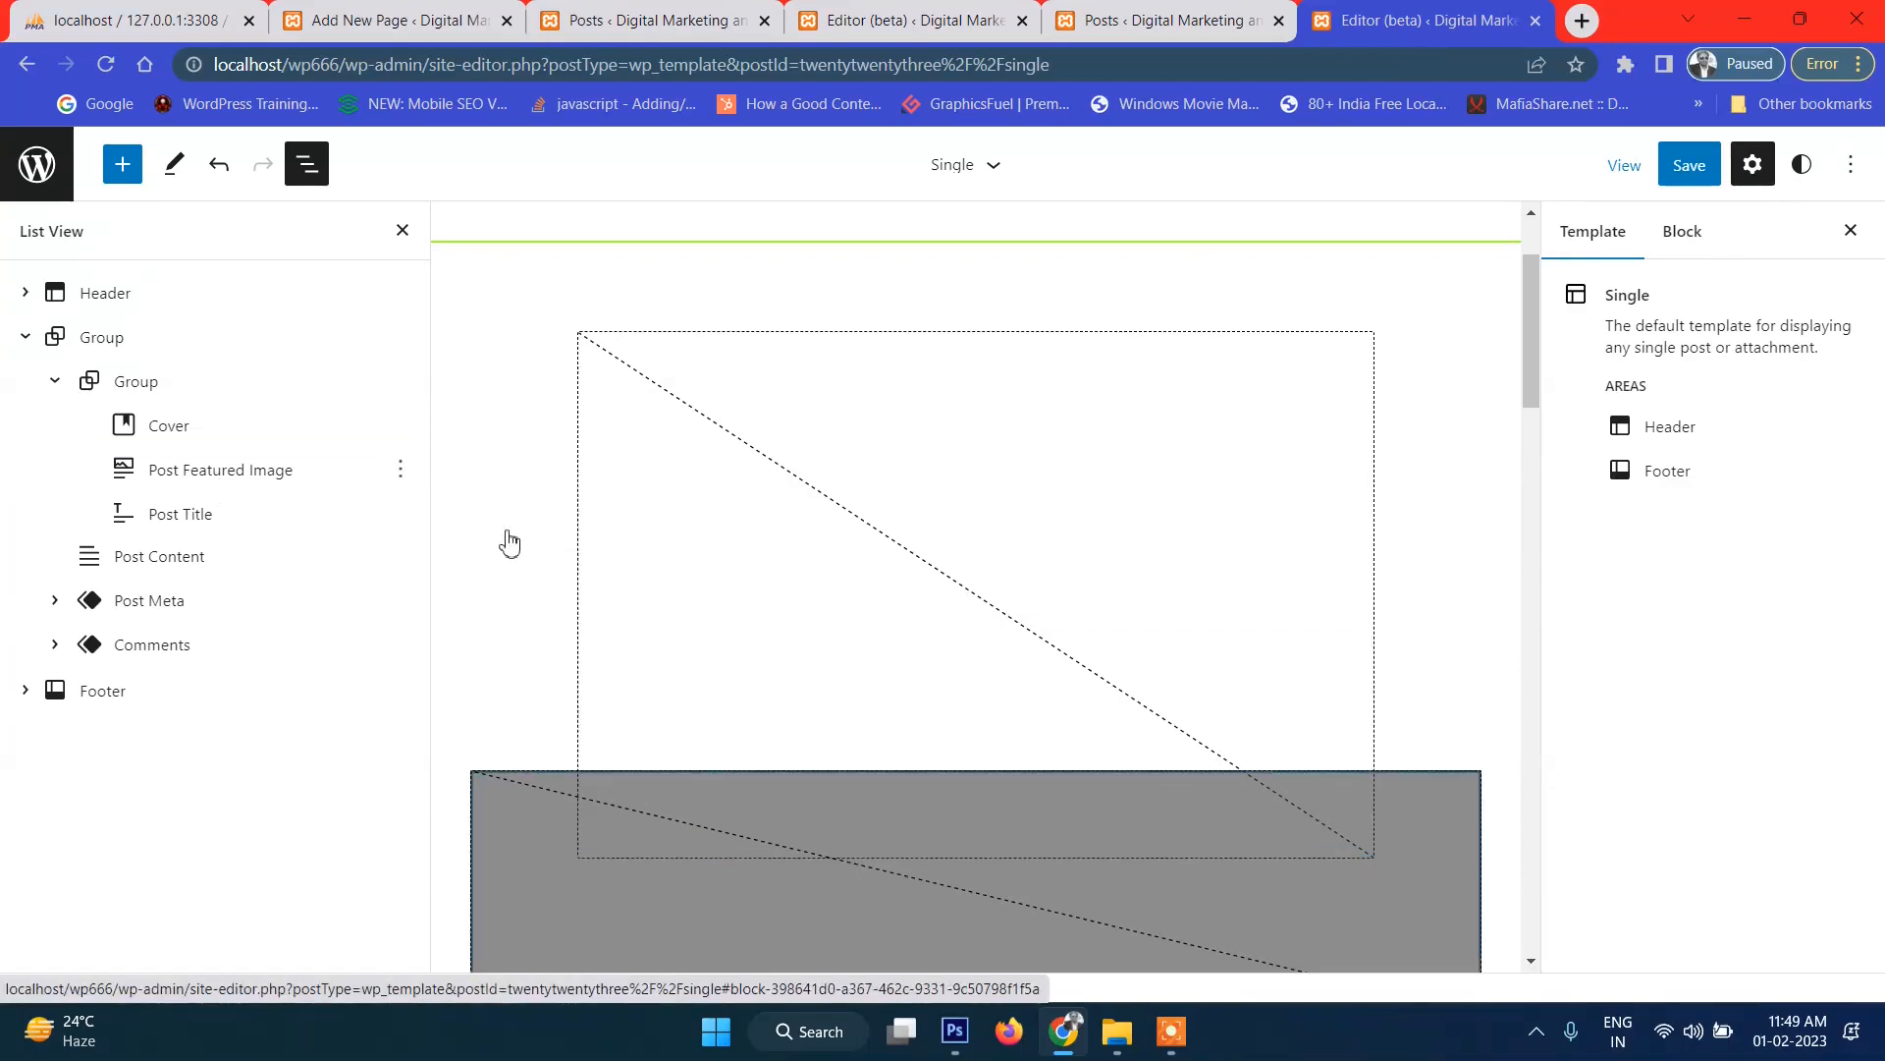
pyautogui.scroll(-1, 504, 539)
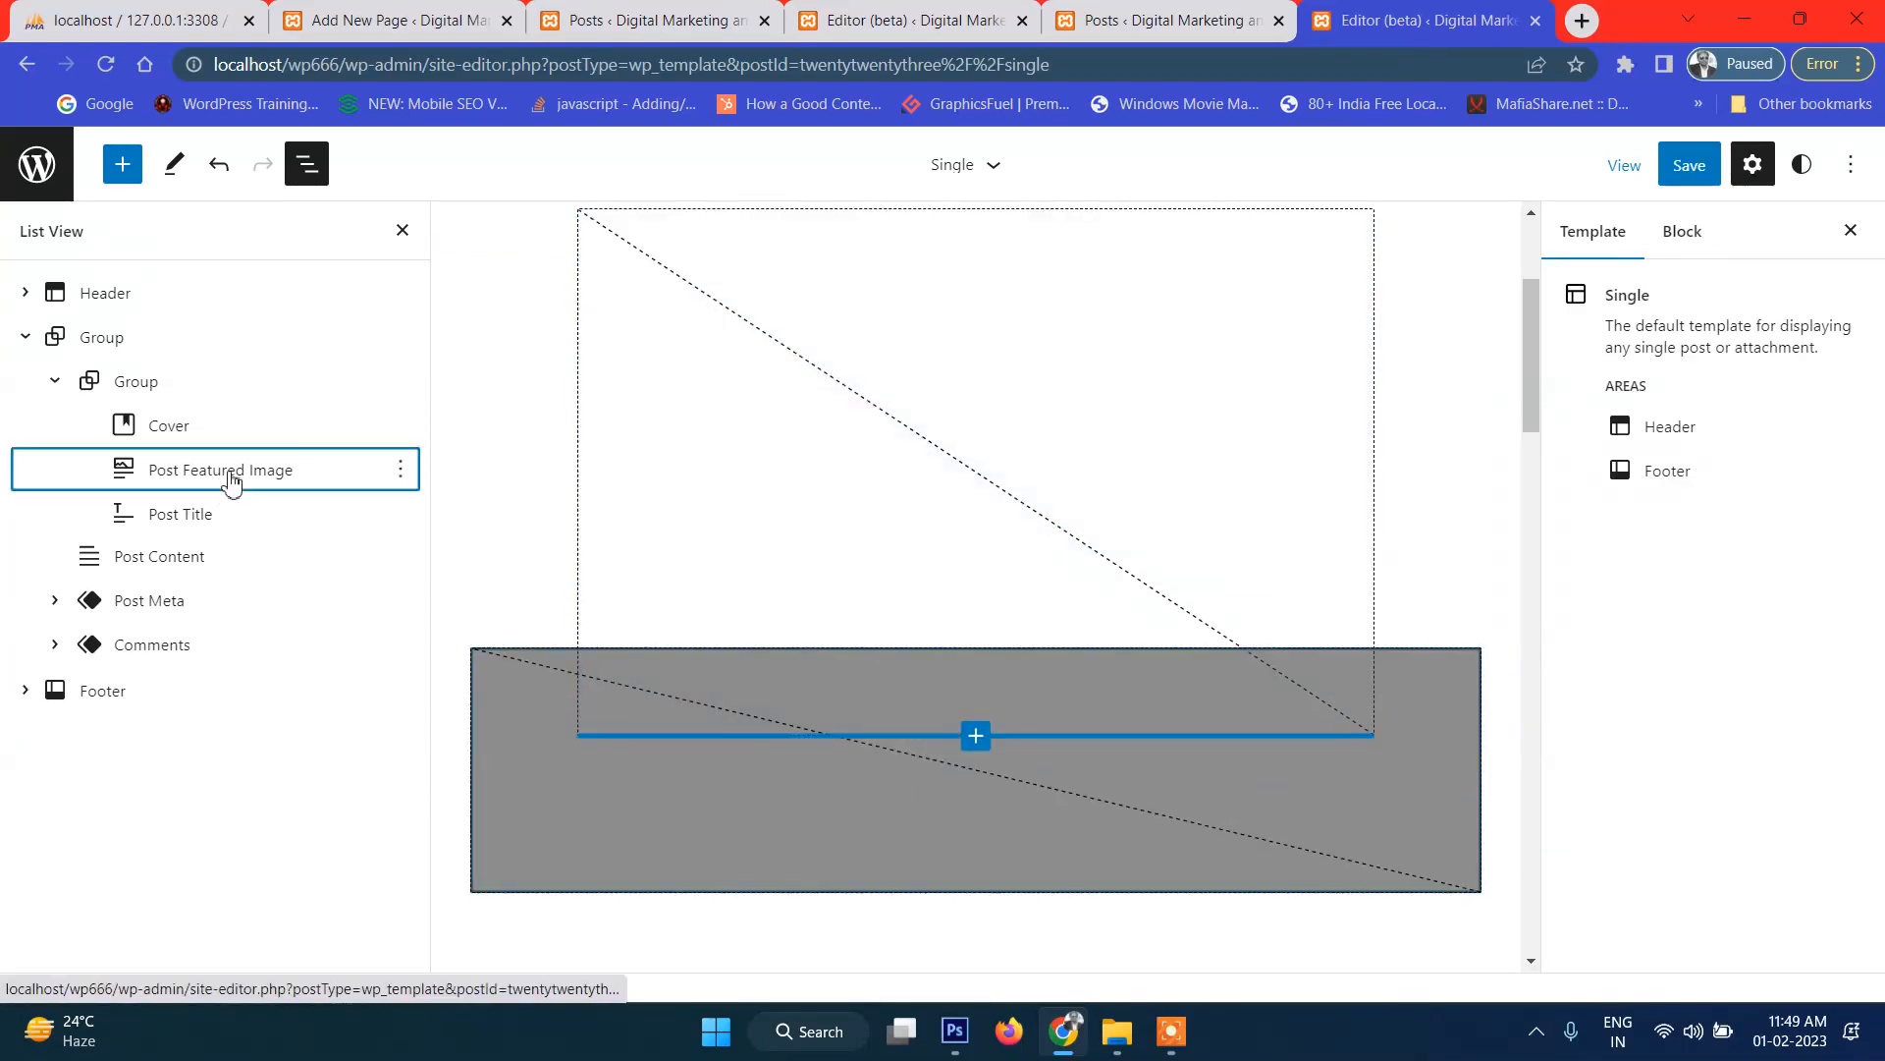
pyautogui.click(232, 478)
pyautogui.moveTo(144, 479); pyautogui.dragTo(205, 436)
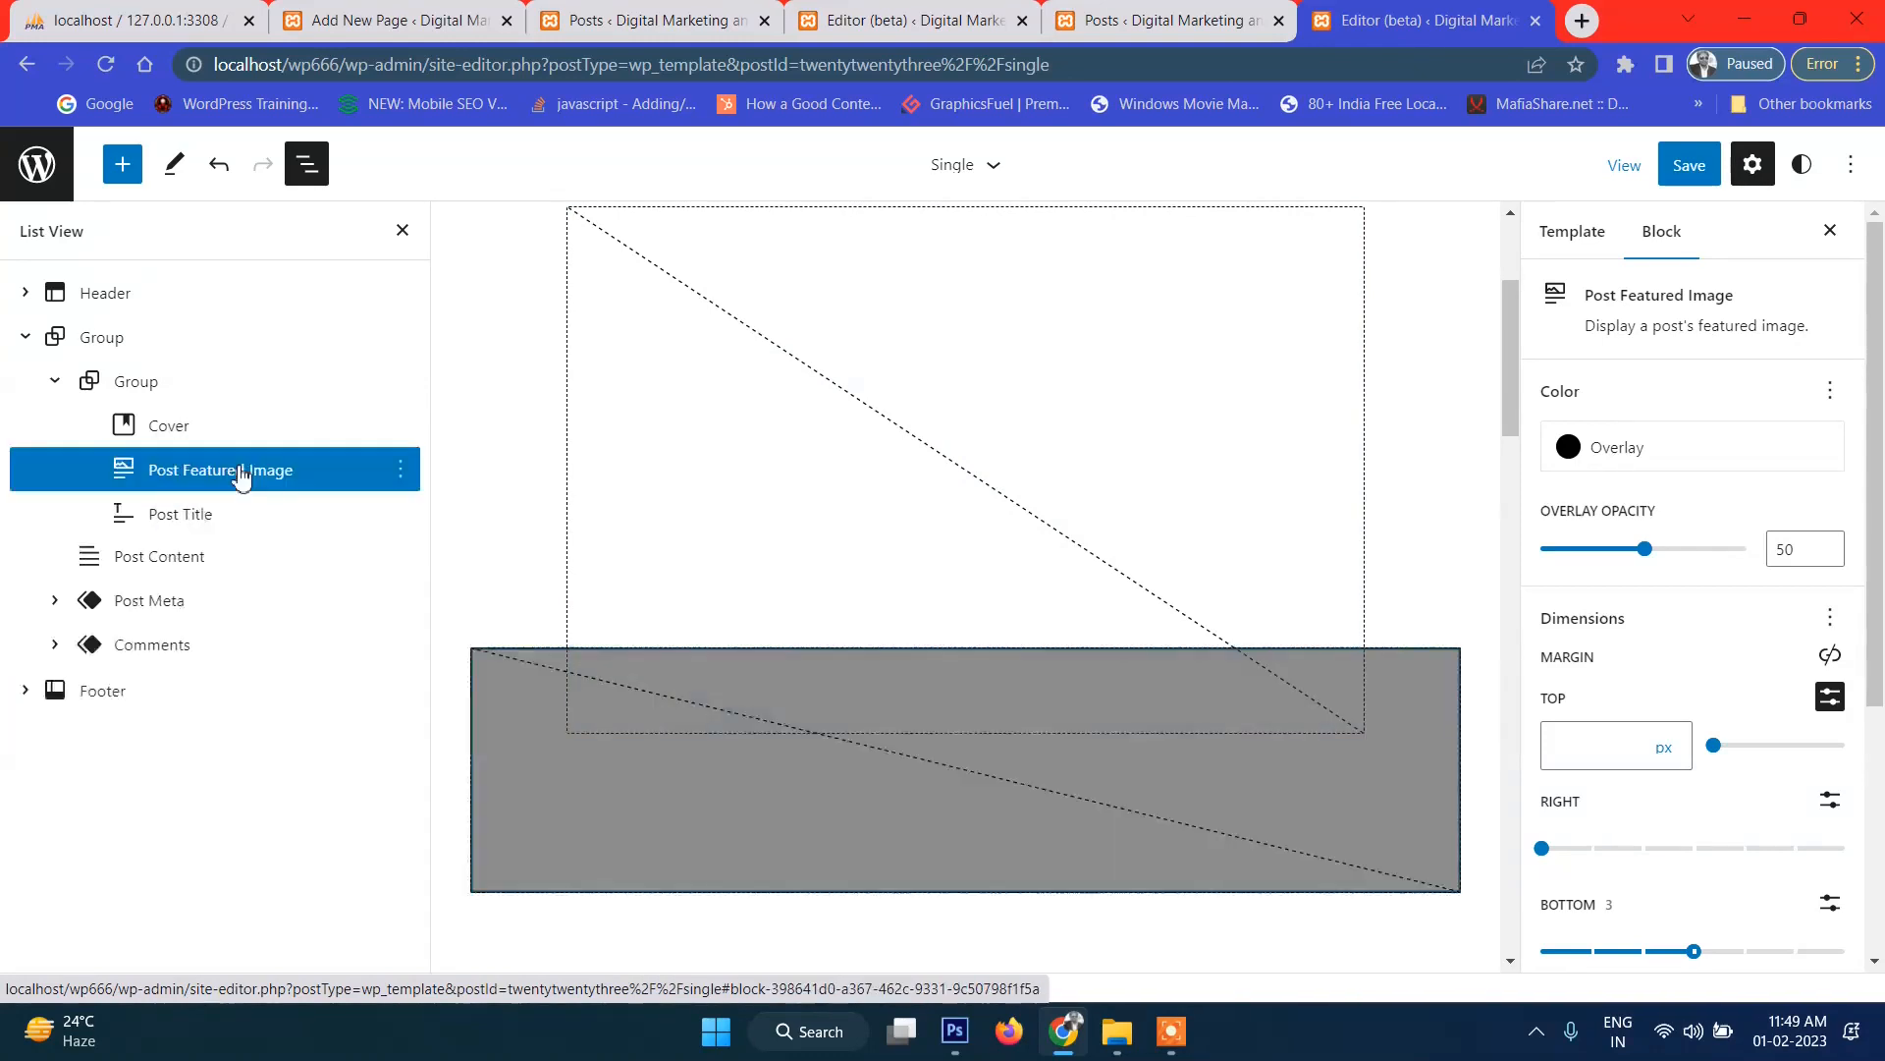
pyautogui.click(245, 434)
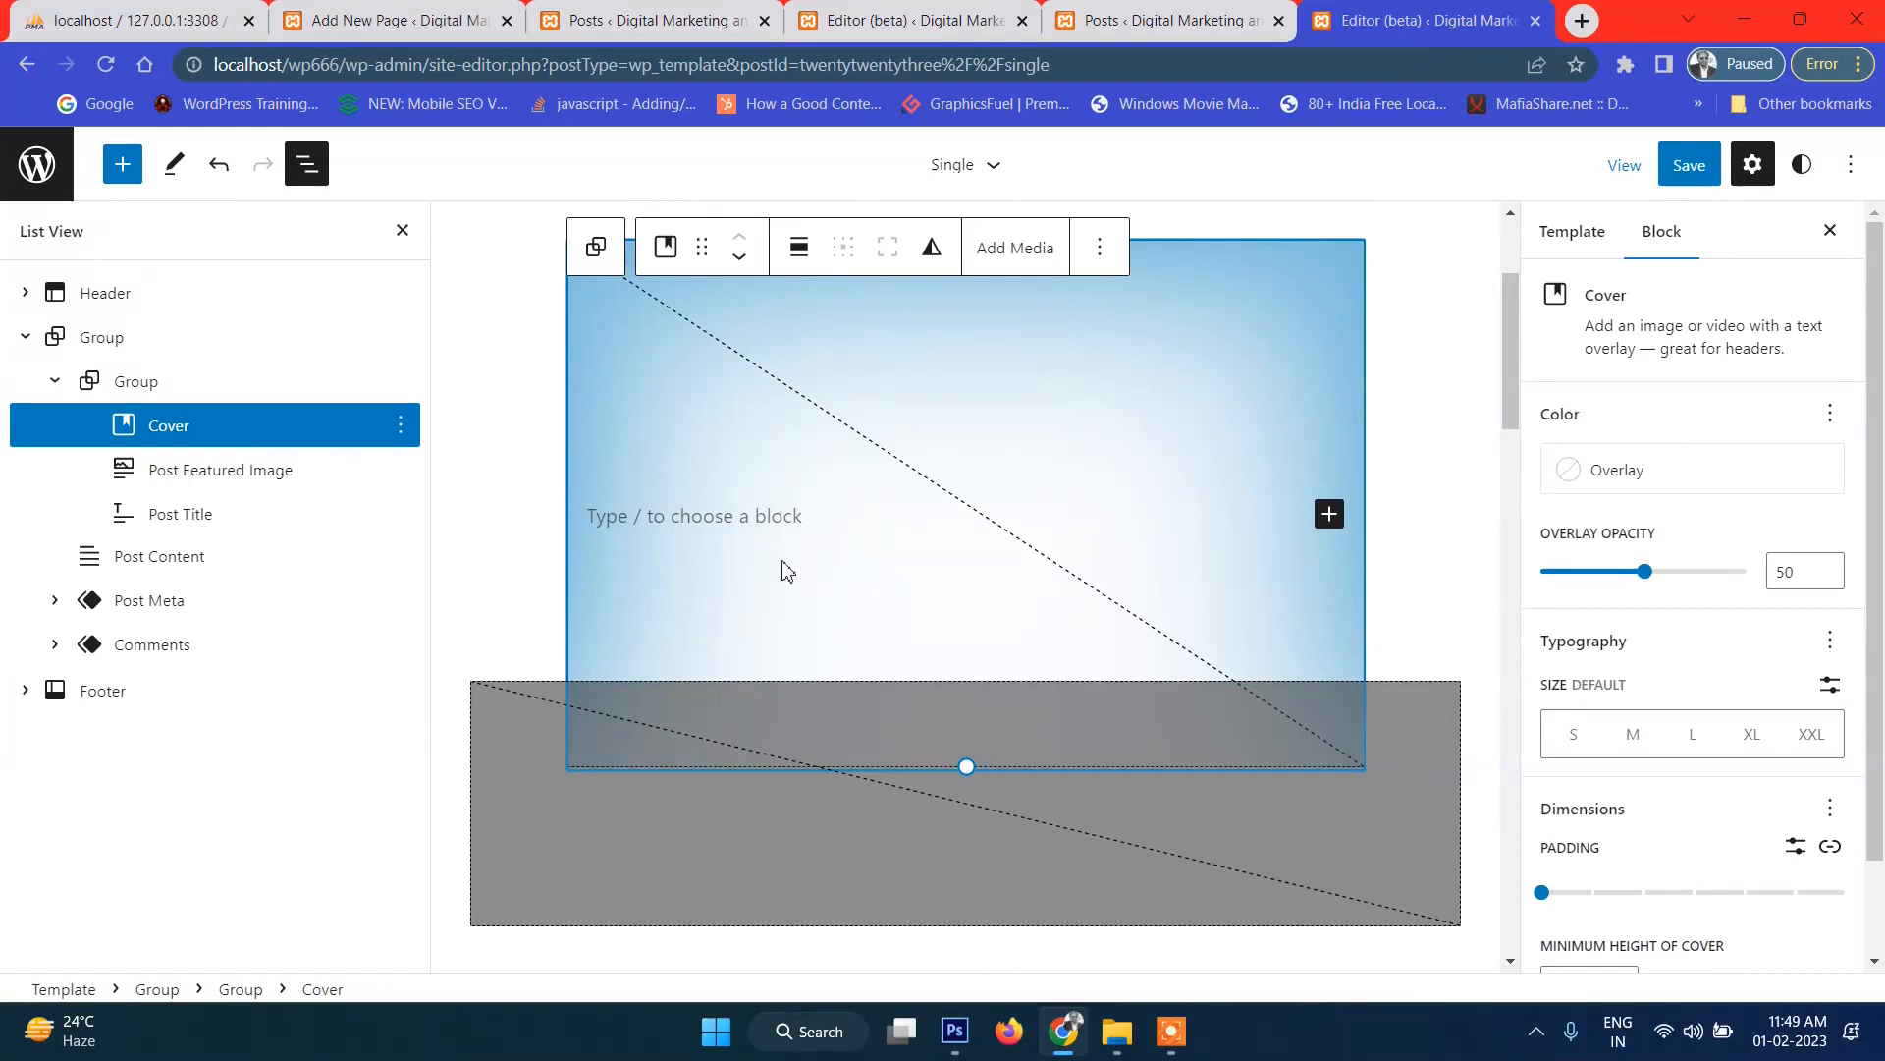
pyautogui.click(200, 528)
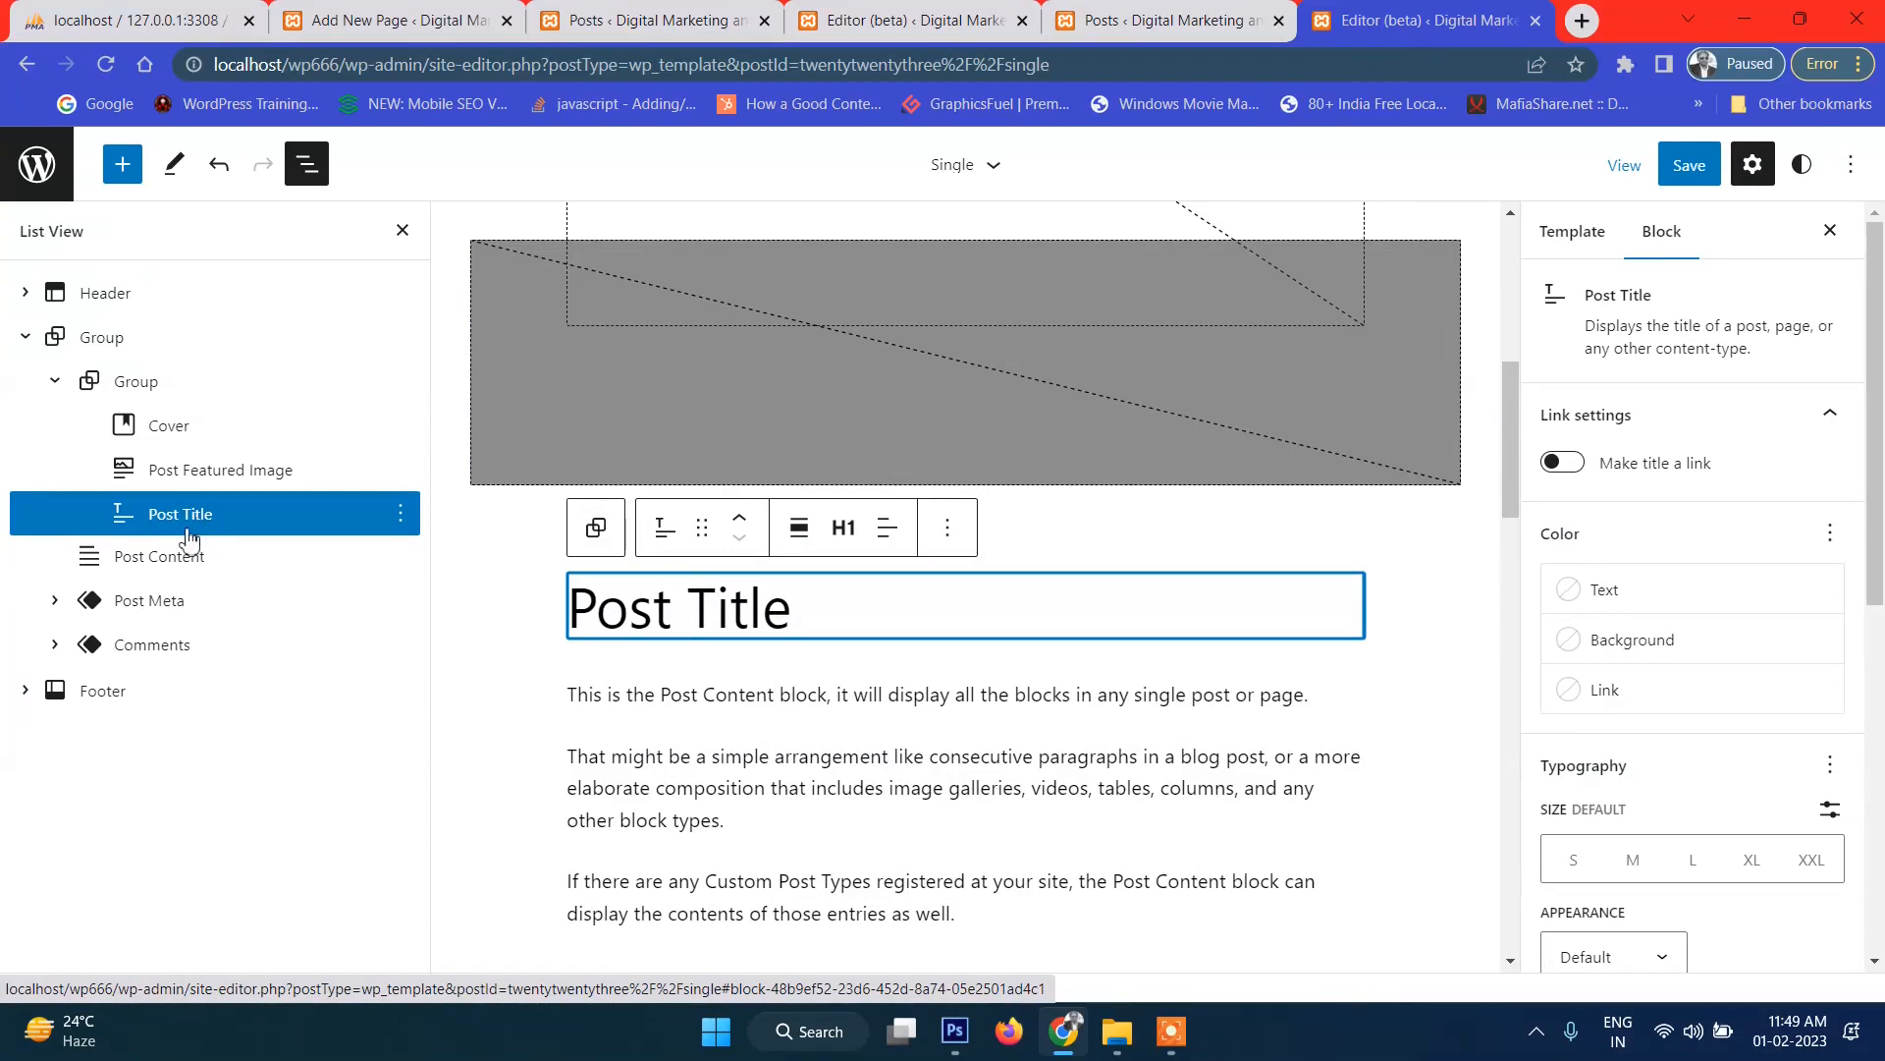
# Delete the original standalone Post Title block from the template.
pyautogui.moveTo(170, 521); pyautogui.dragTo(194, 469)
pyautogui.scroll(2, 825, 506)
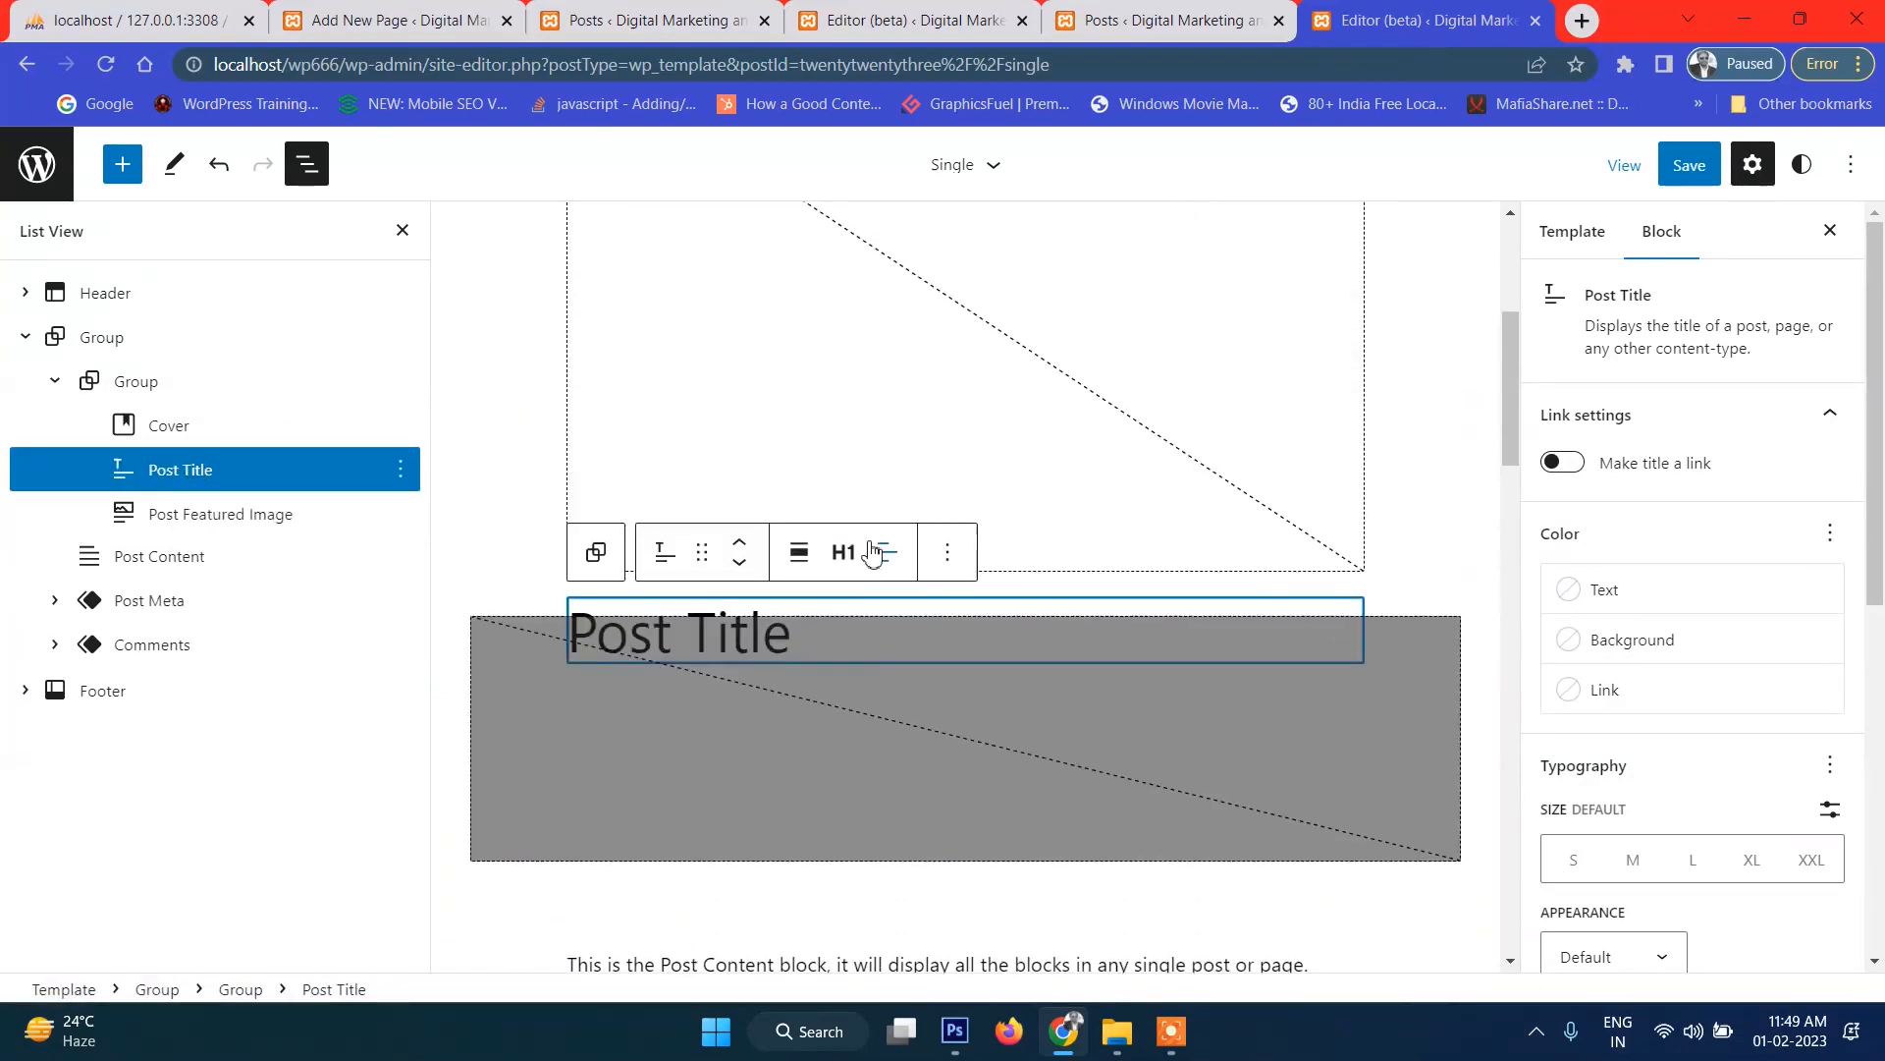
pyautogui.scroll(5, 1006, 417)
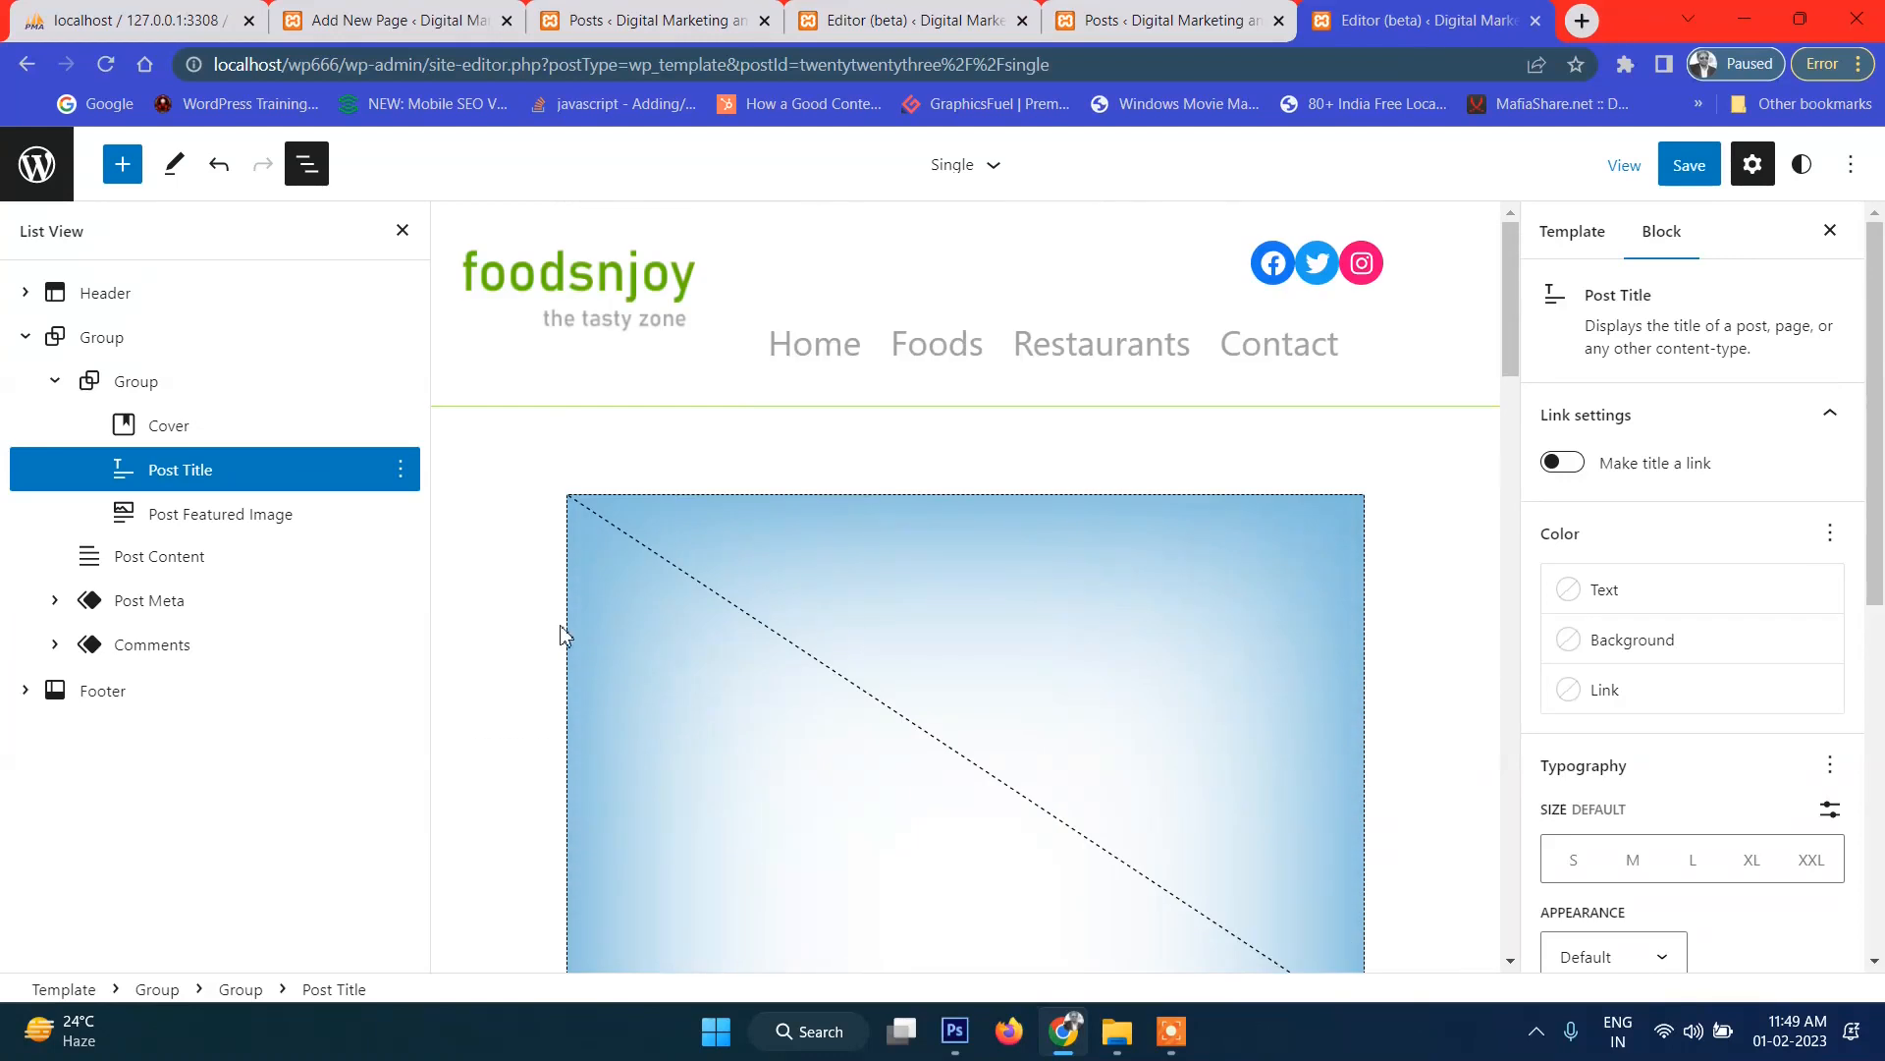
pyautogui.scroll(-3, 496, 626)
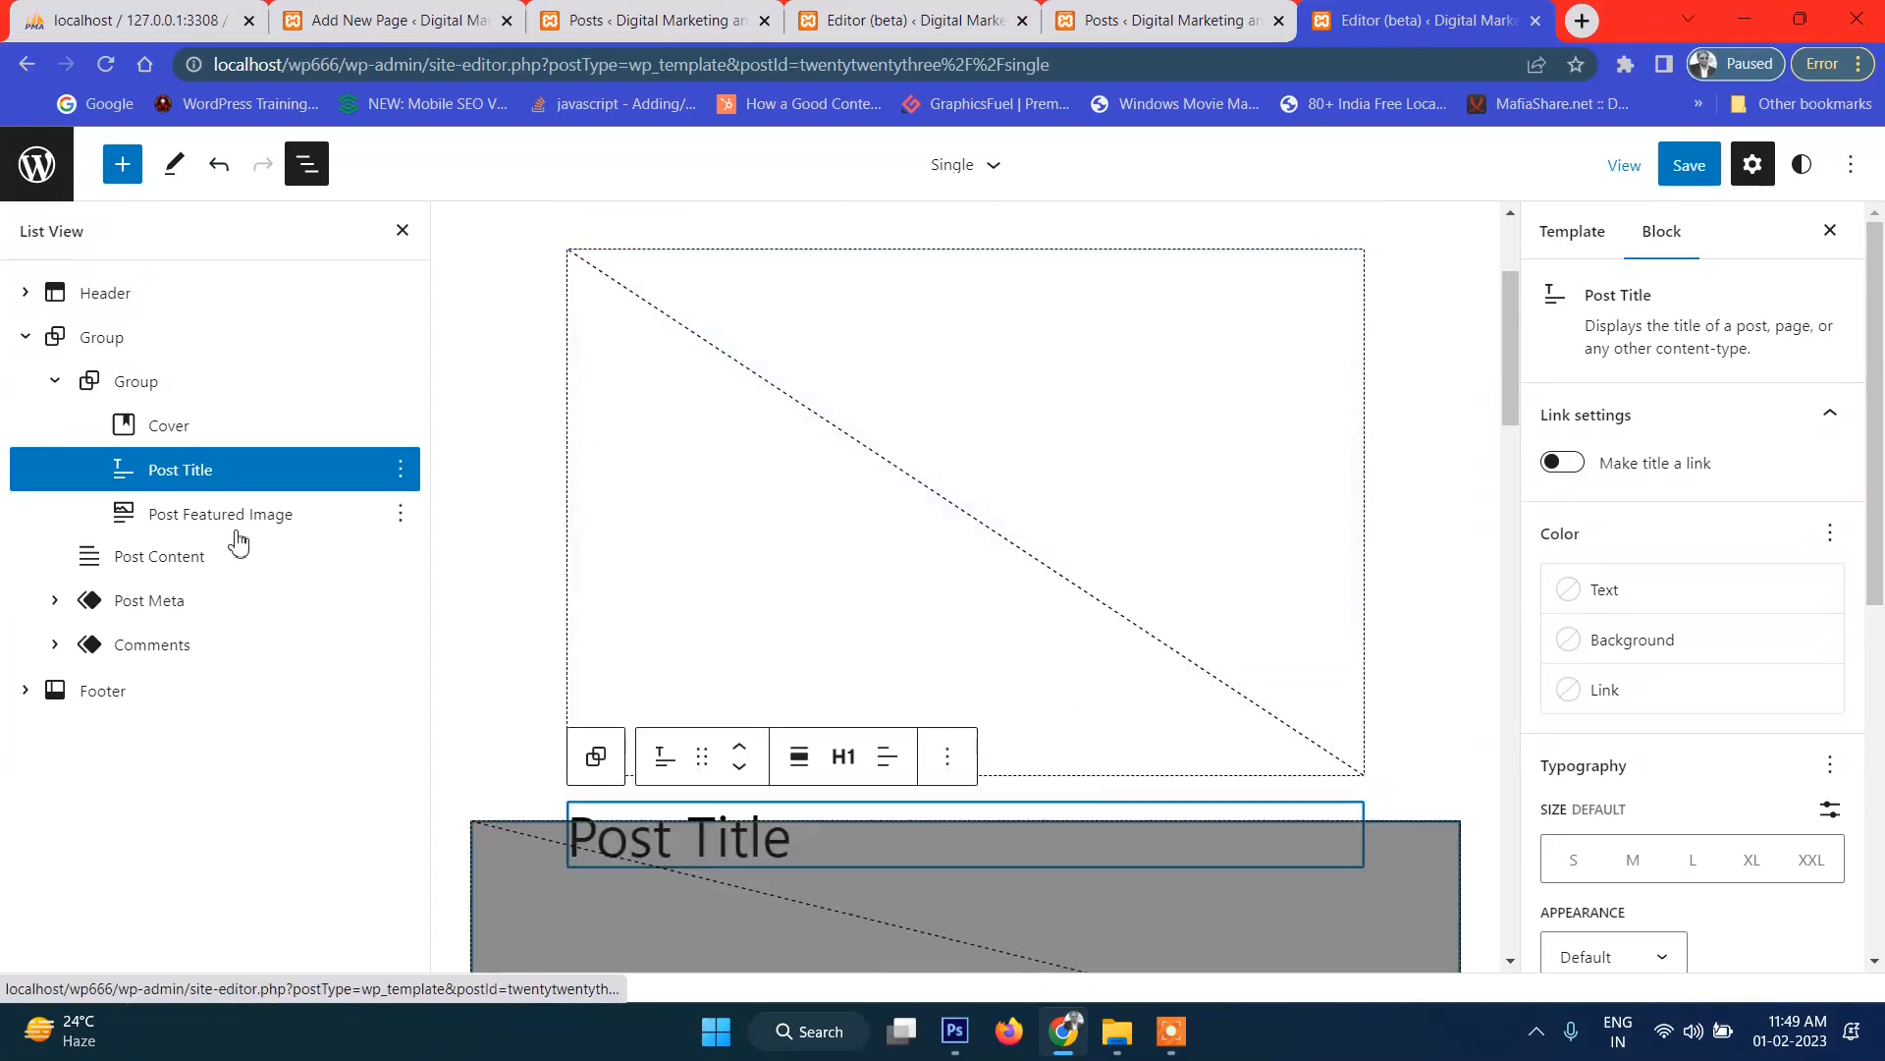
pyautogui.click(400, 468)
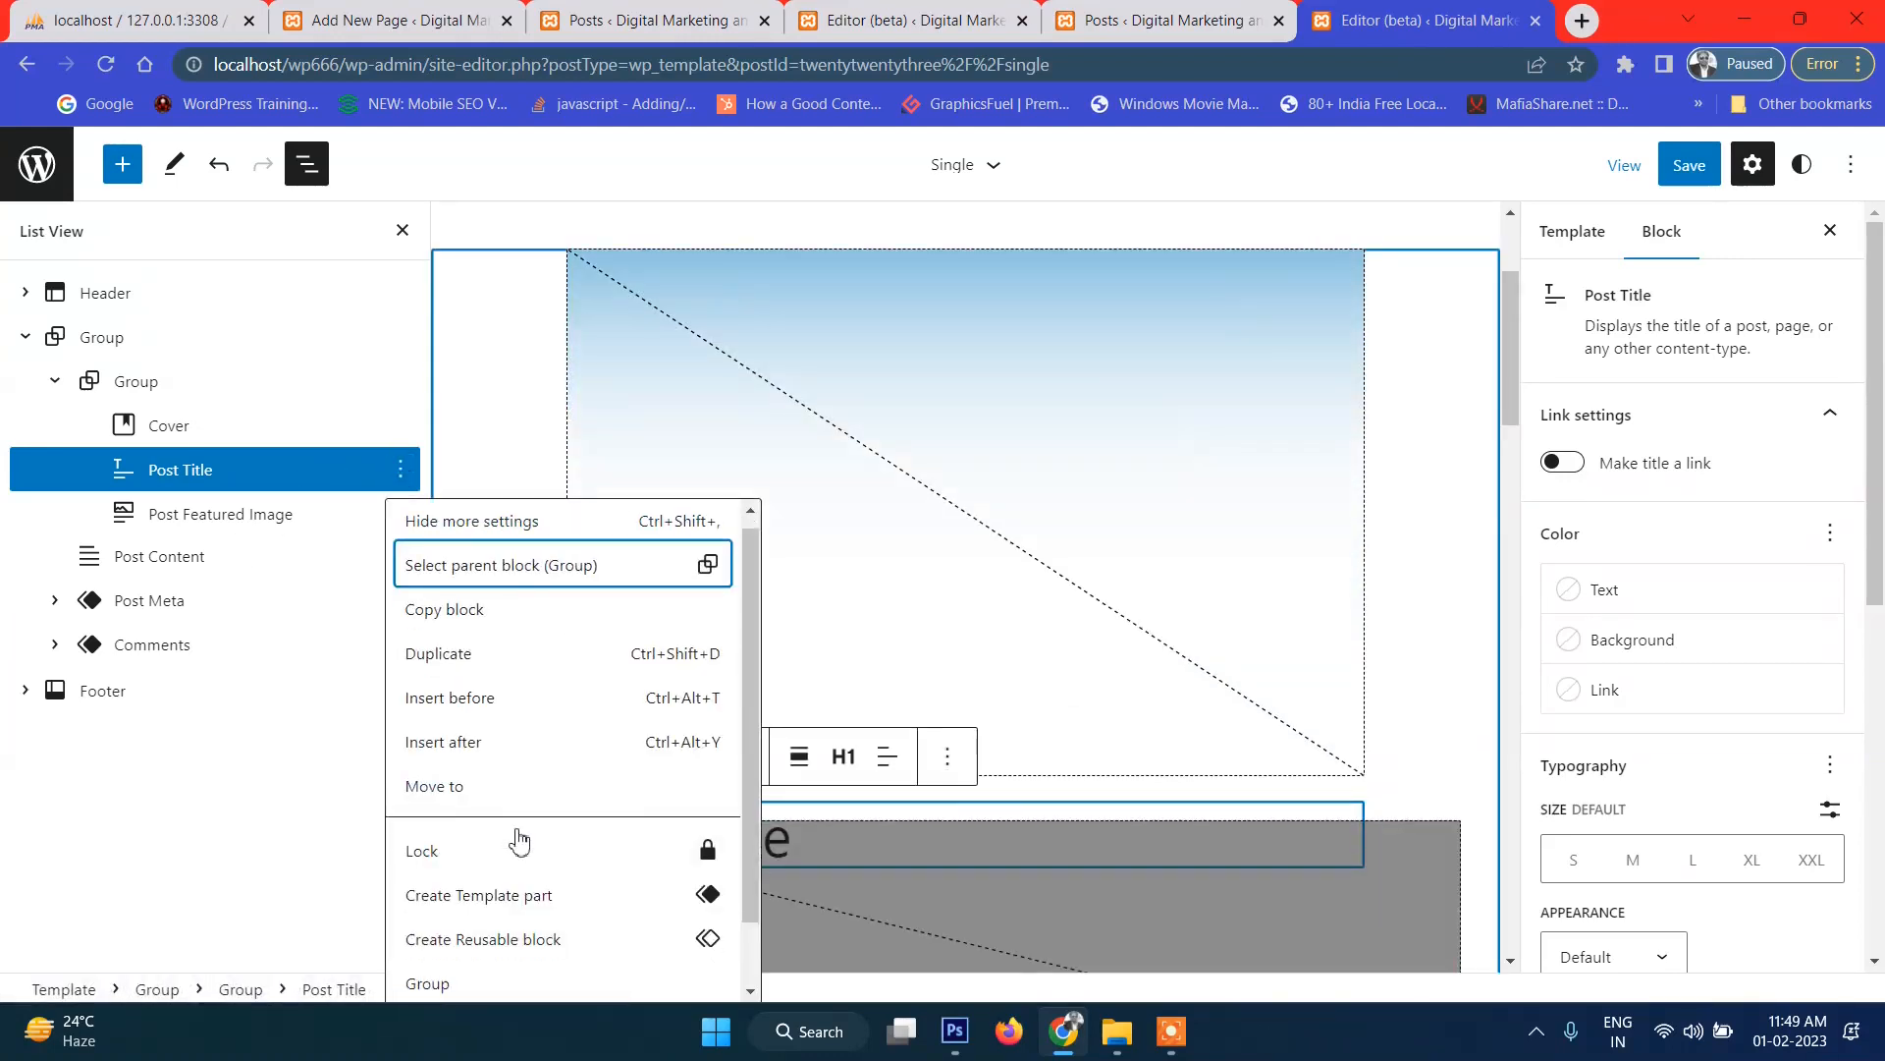
pyautogui.scroll(-1, 512, 820)
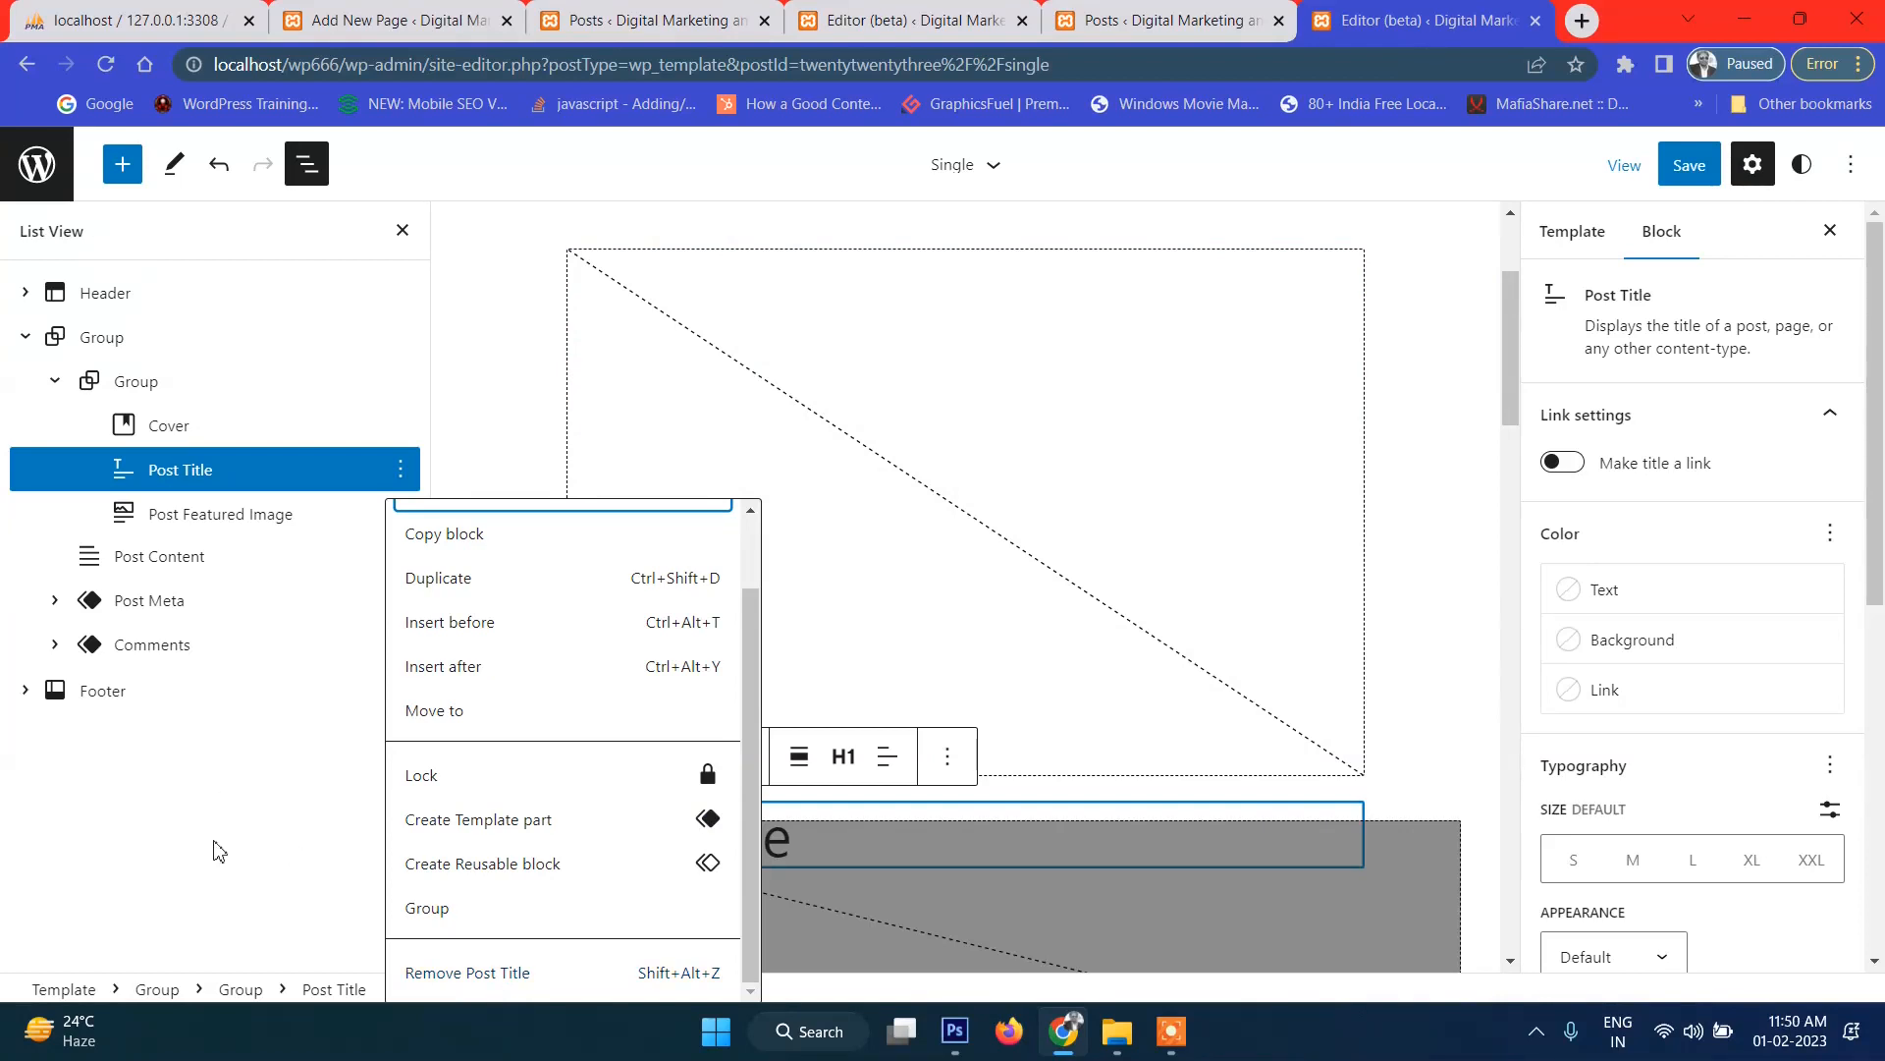
pyautogui.click(560, 977)
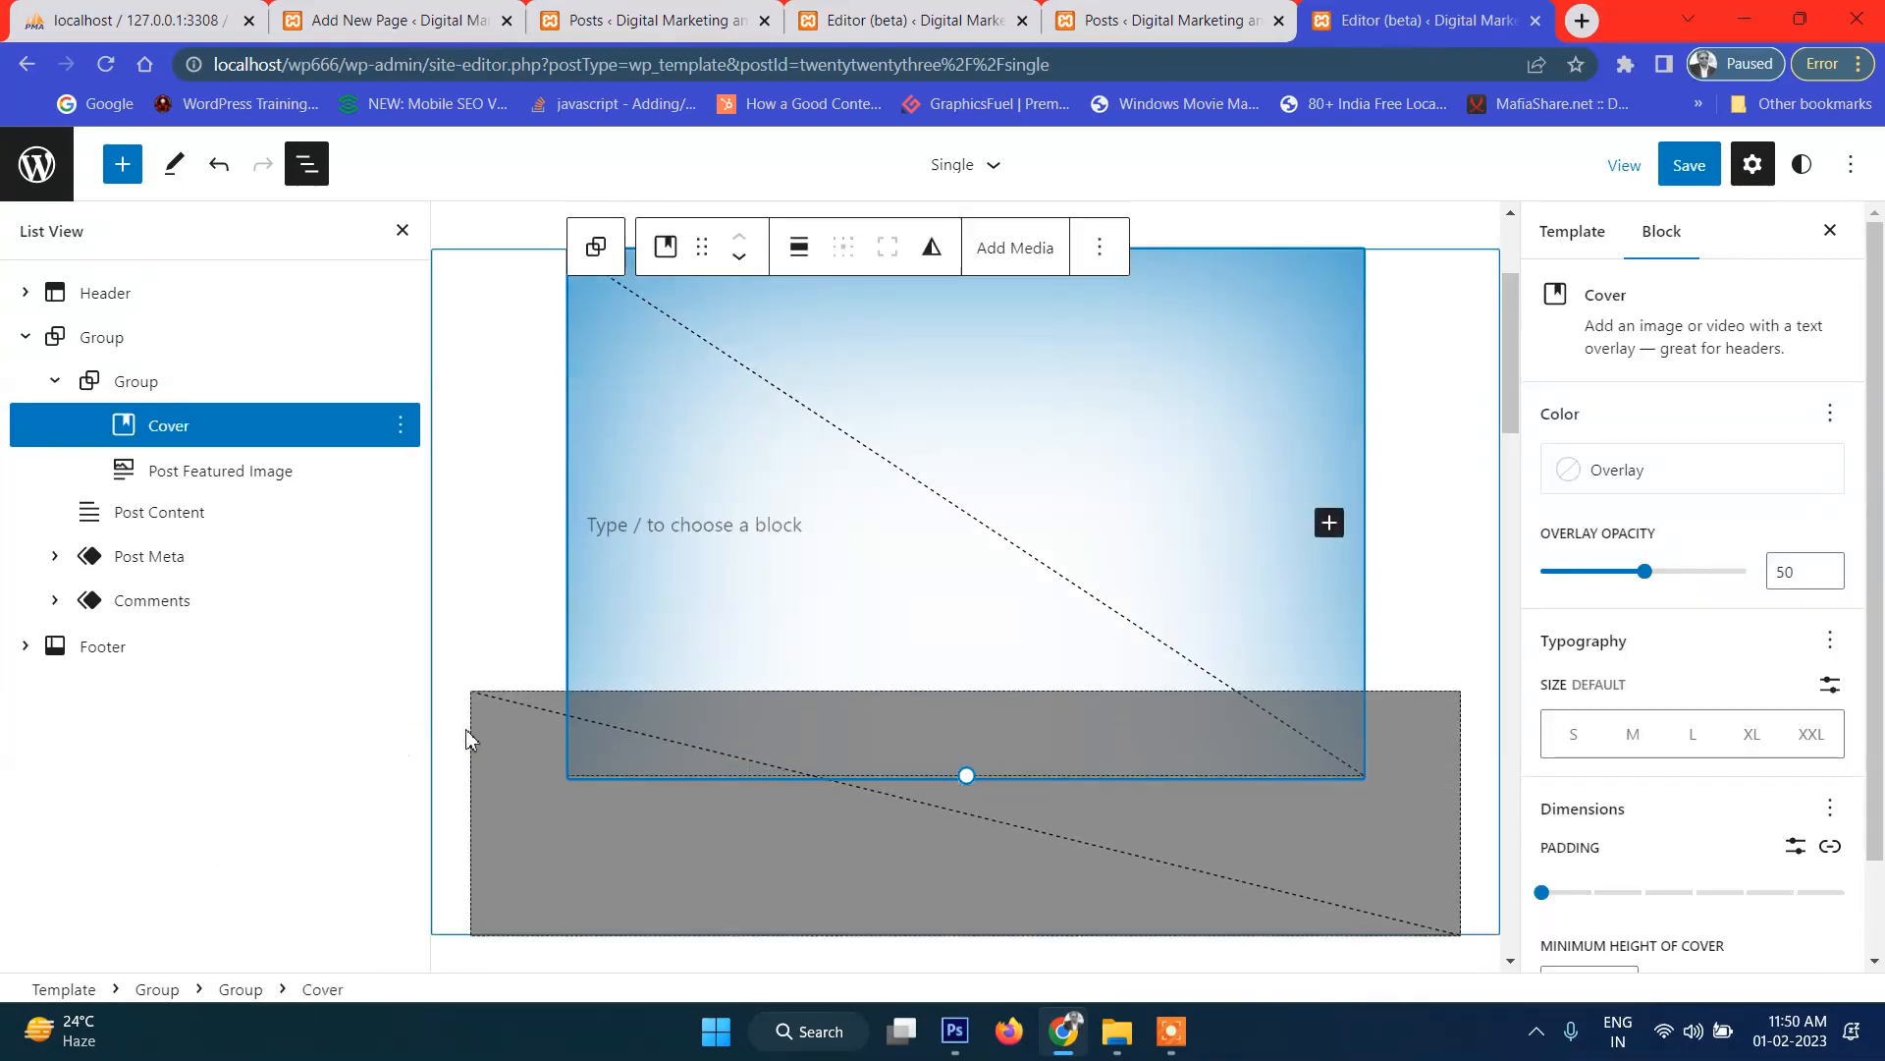
# Insert a Post Title block inside the Cover in place of its empty paragraph.
pyautogui.click(691, 536)
pyautogui.click(1341, 511)
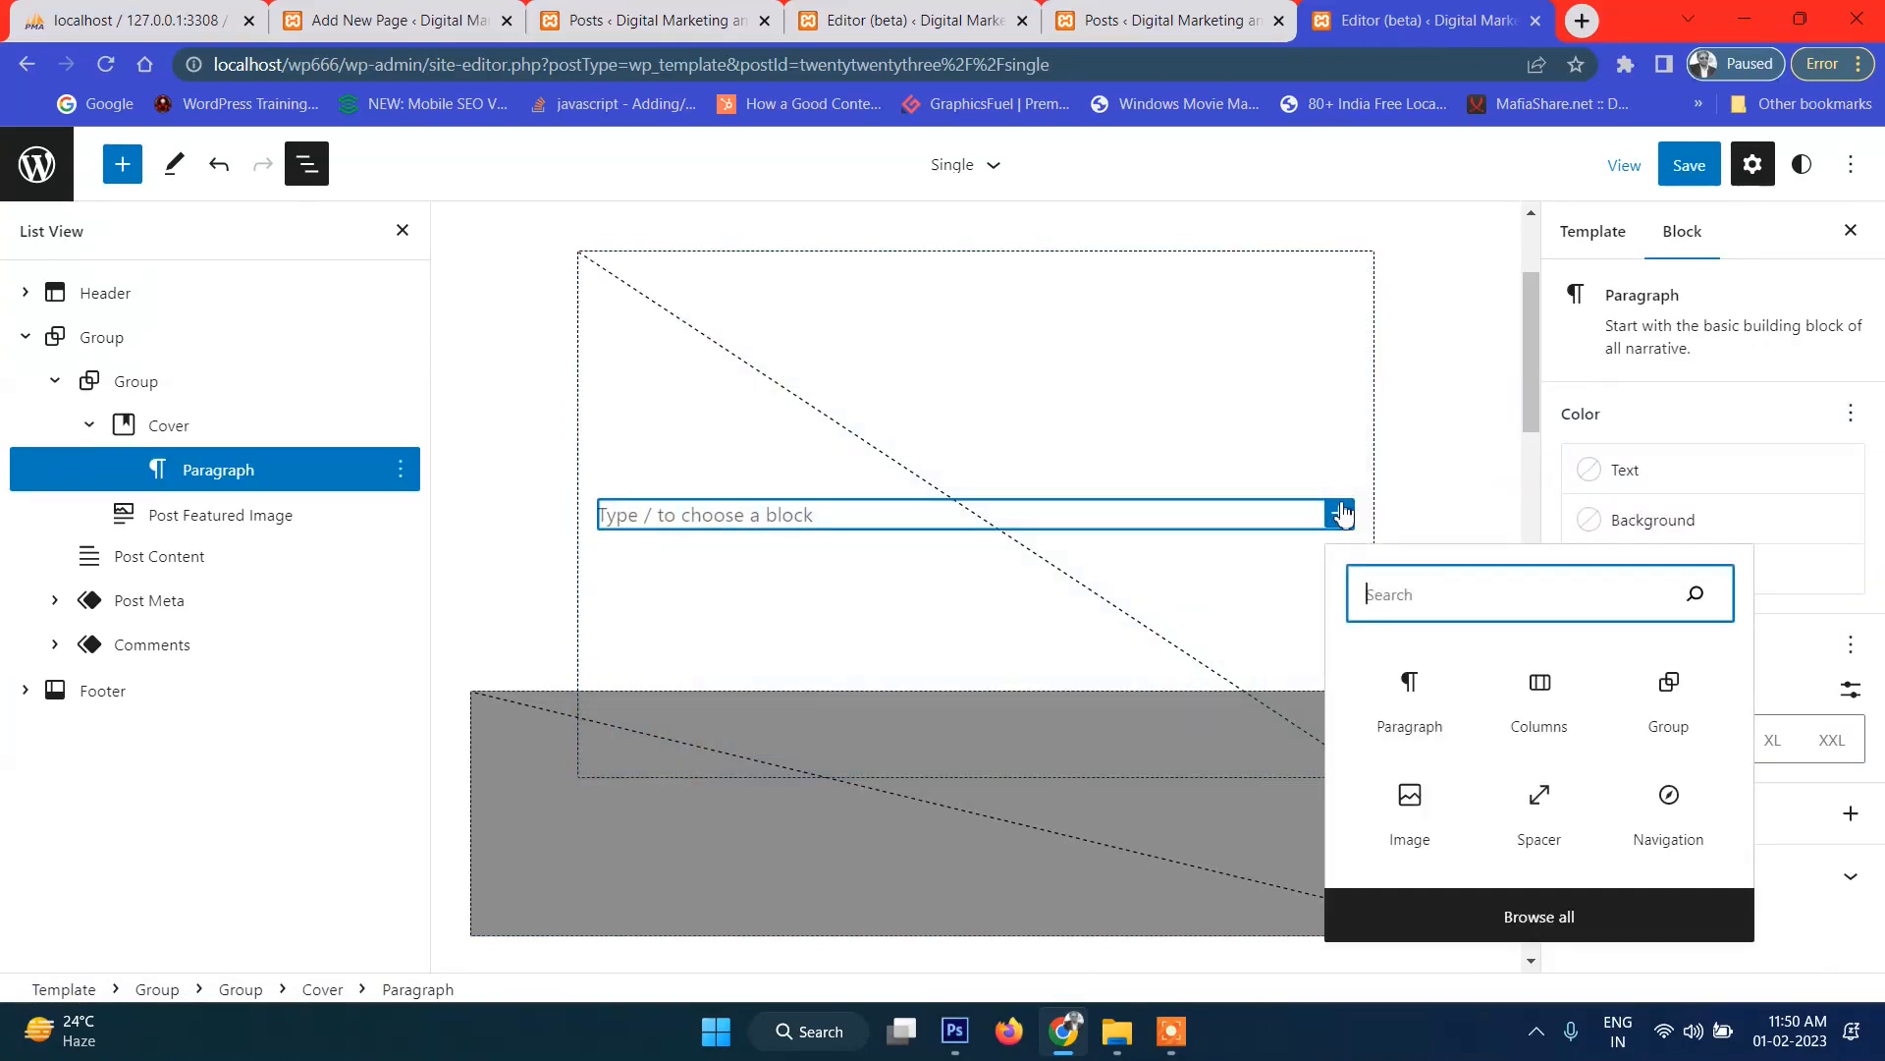
pyautogui.write('post')
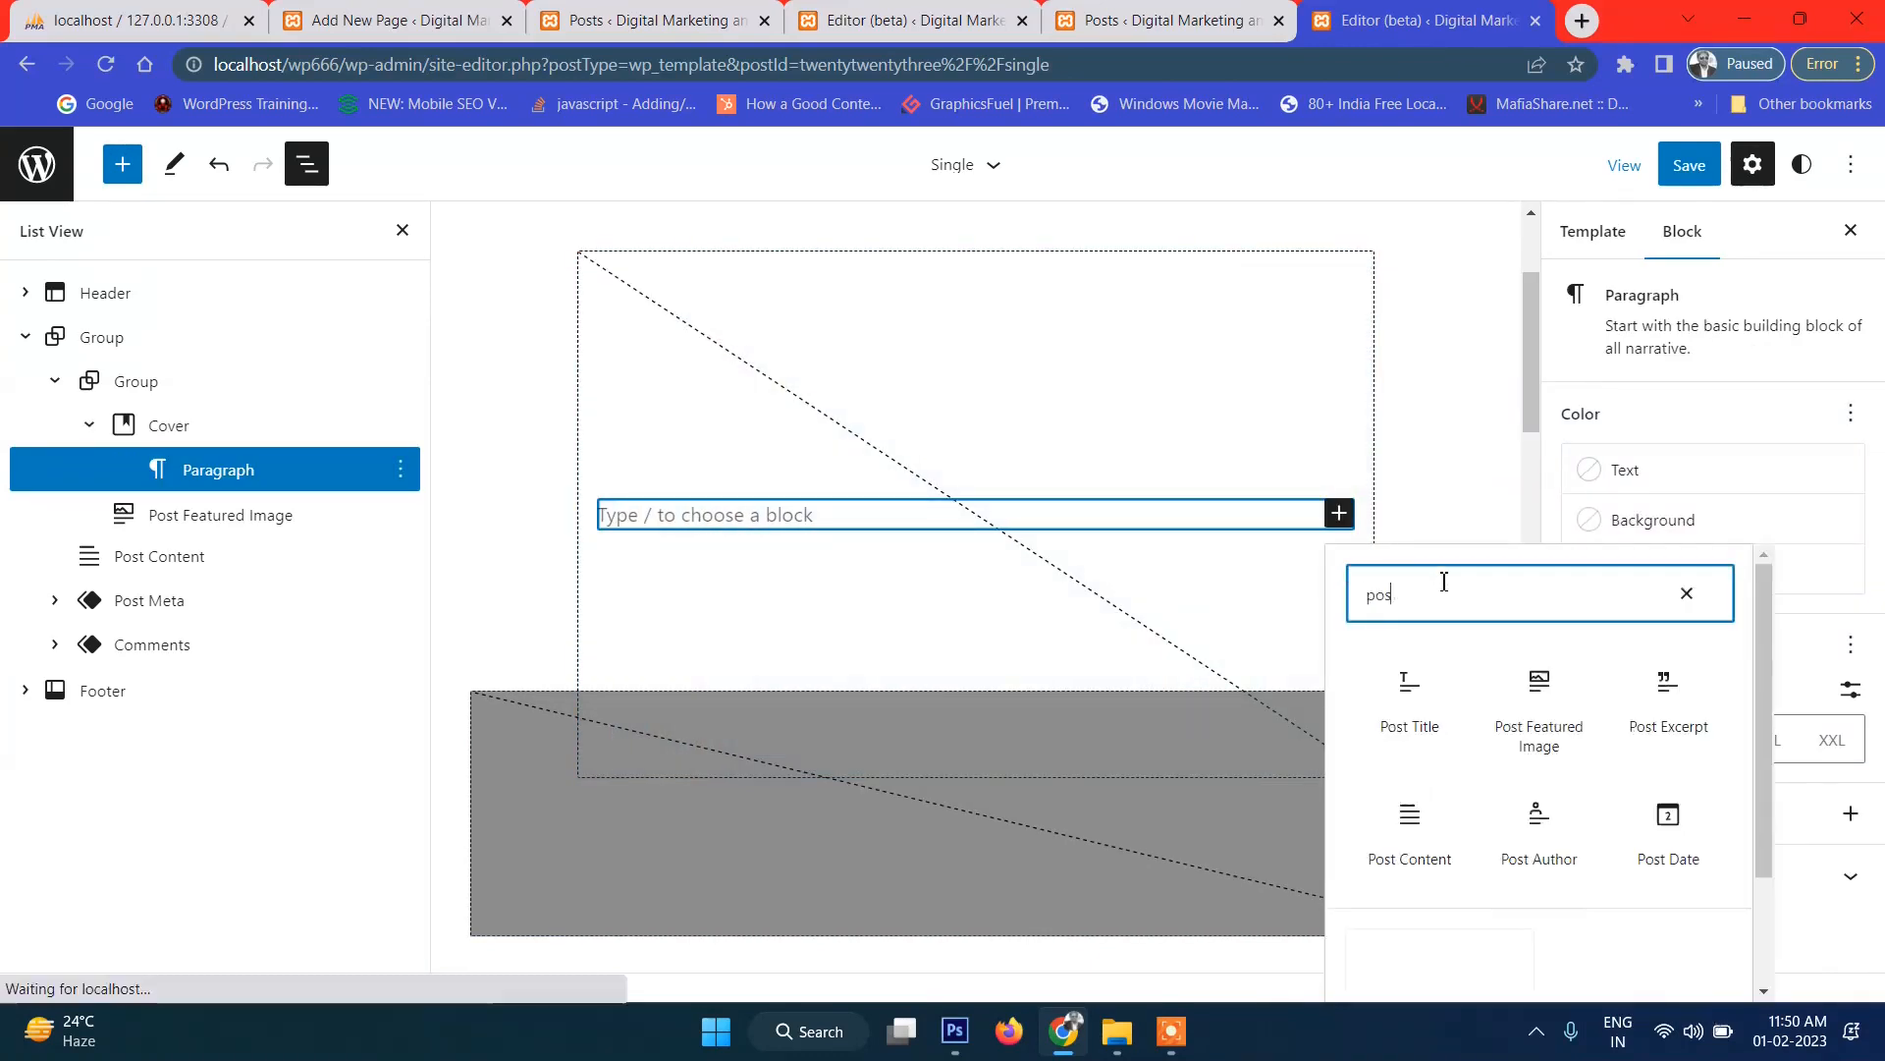
pyautogui.click(1404, 695)
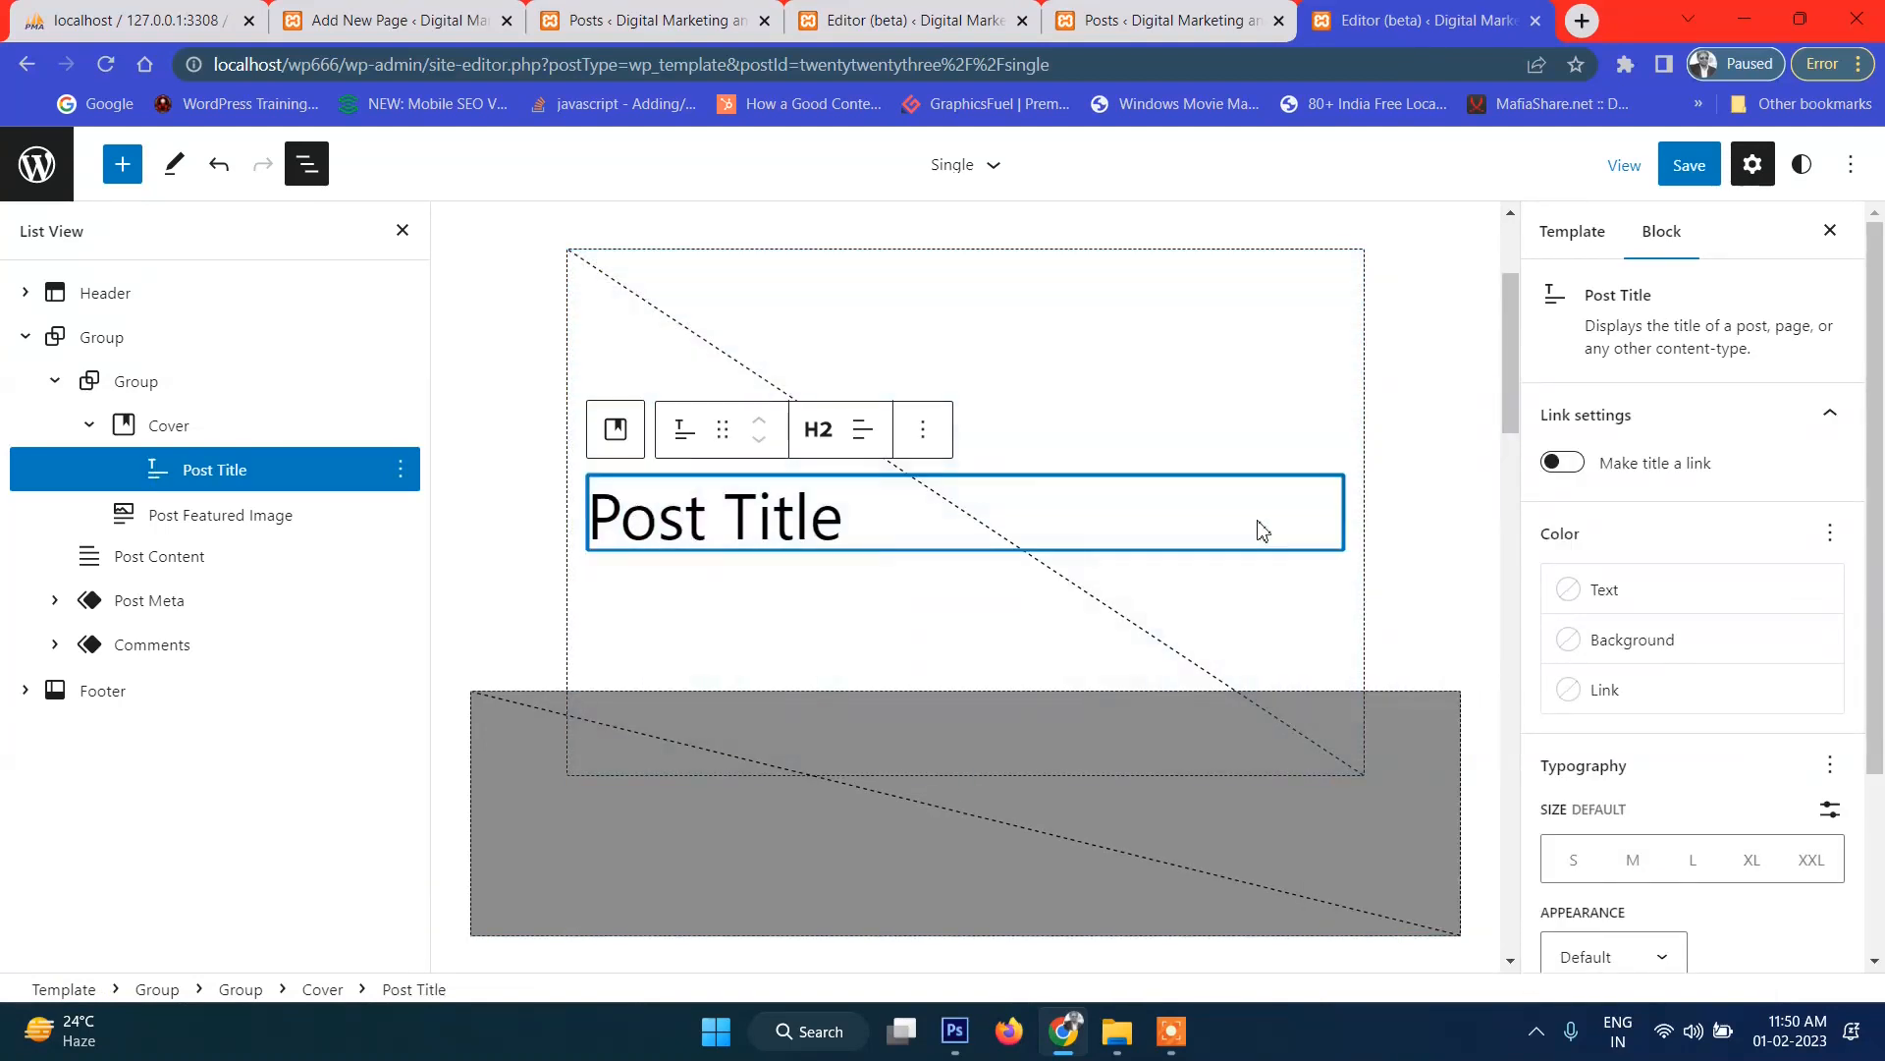
pyautogui.click(169, 392)
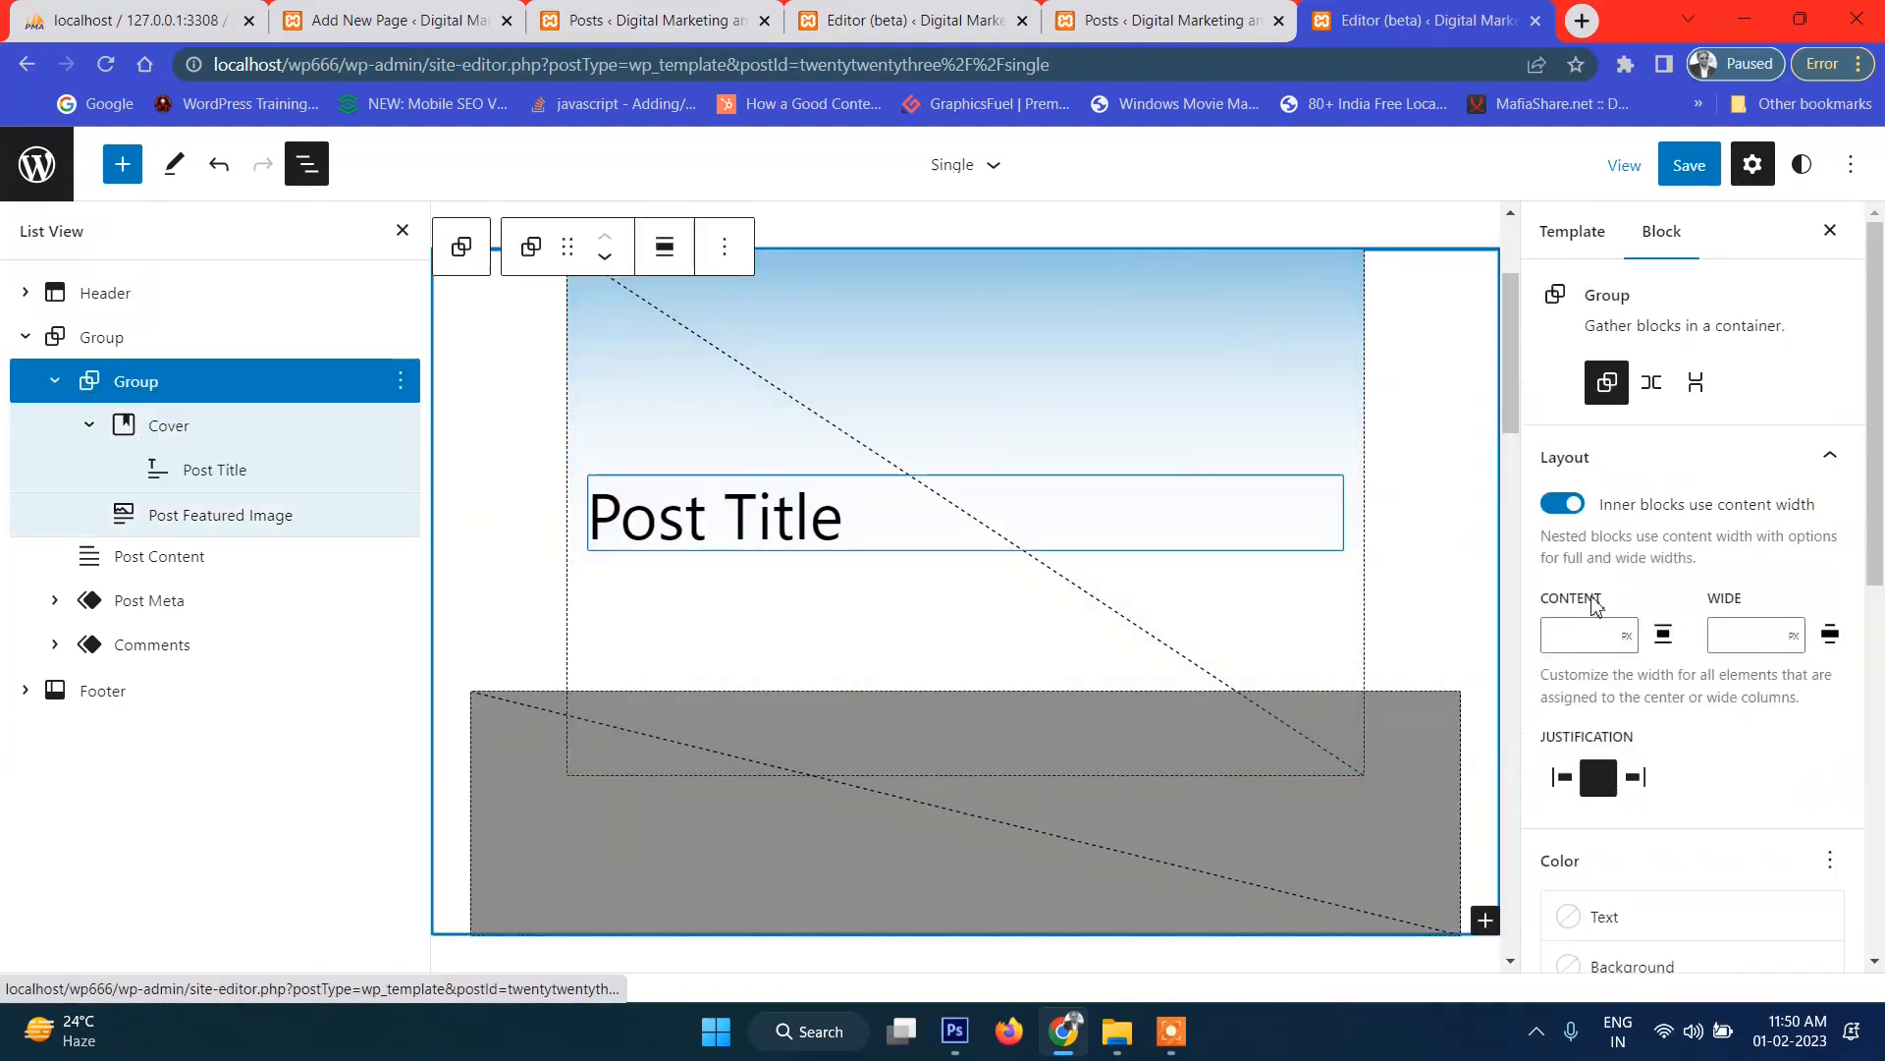
# Set both the wrapping Group and the Cover to Full width alignment.
pyautogui.scroll(-2, 1726, 777)
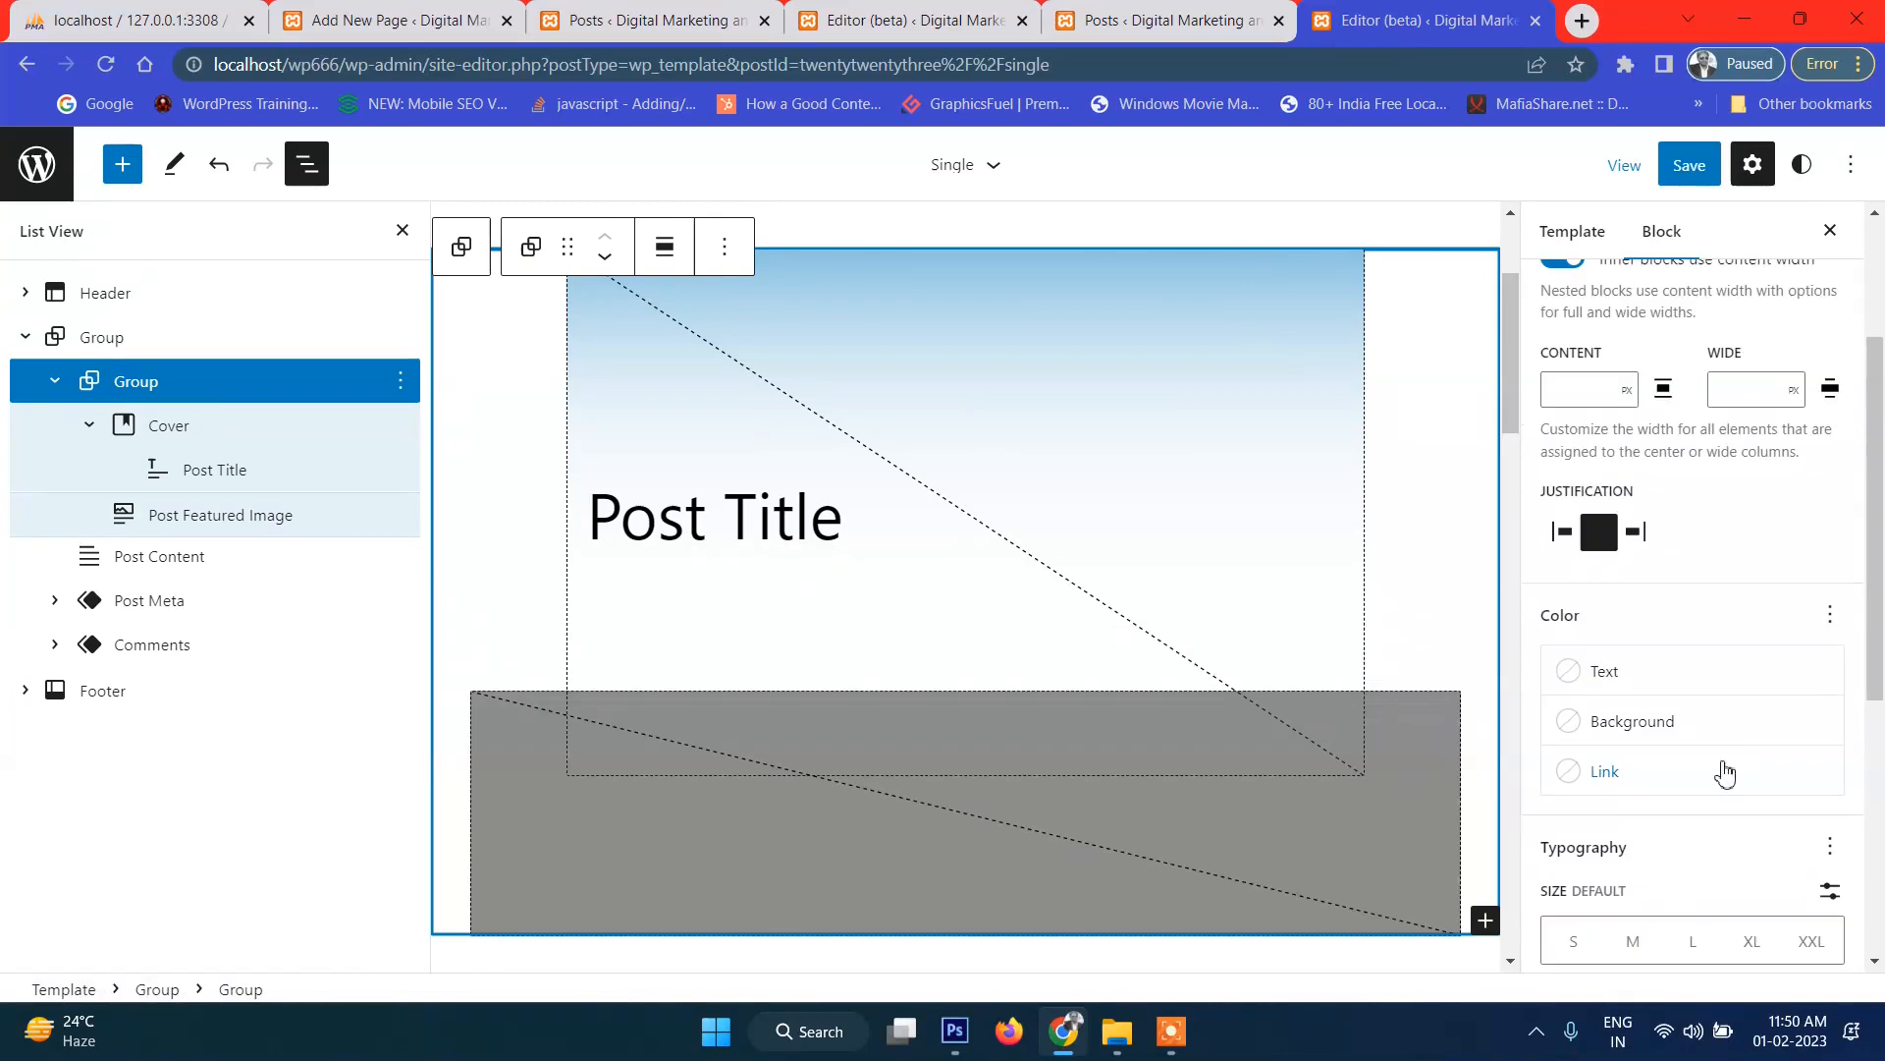
pyautogui.click(667, 250)
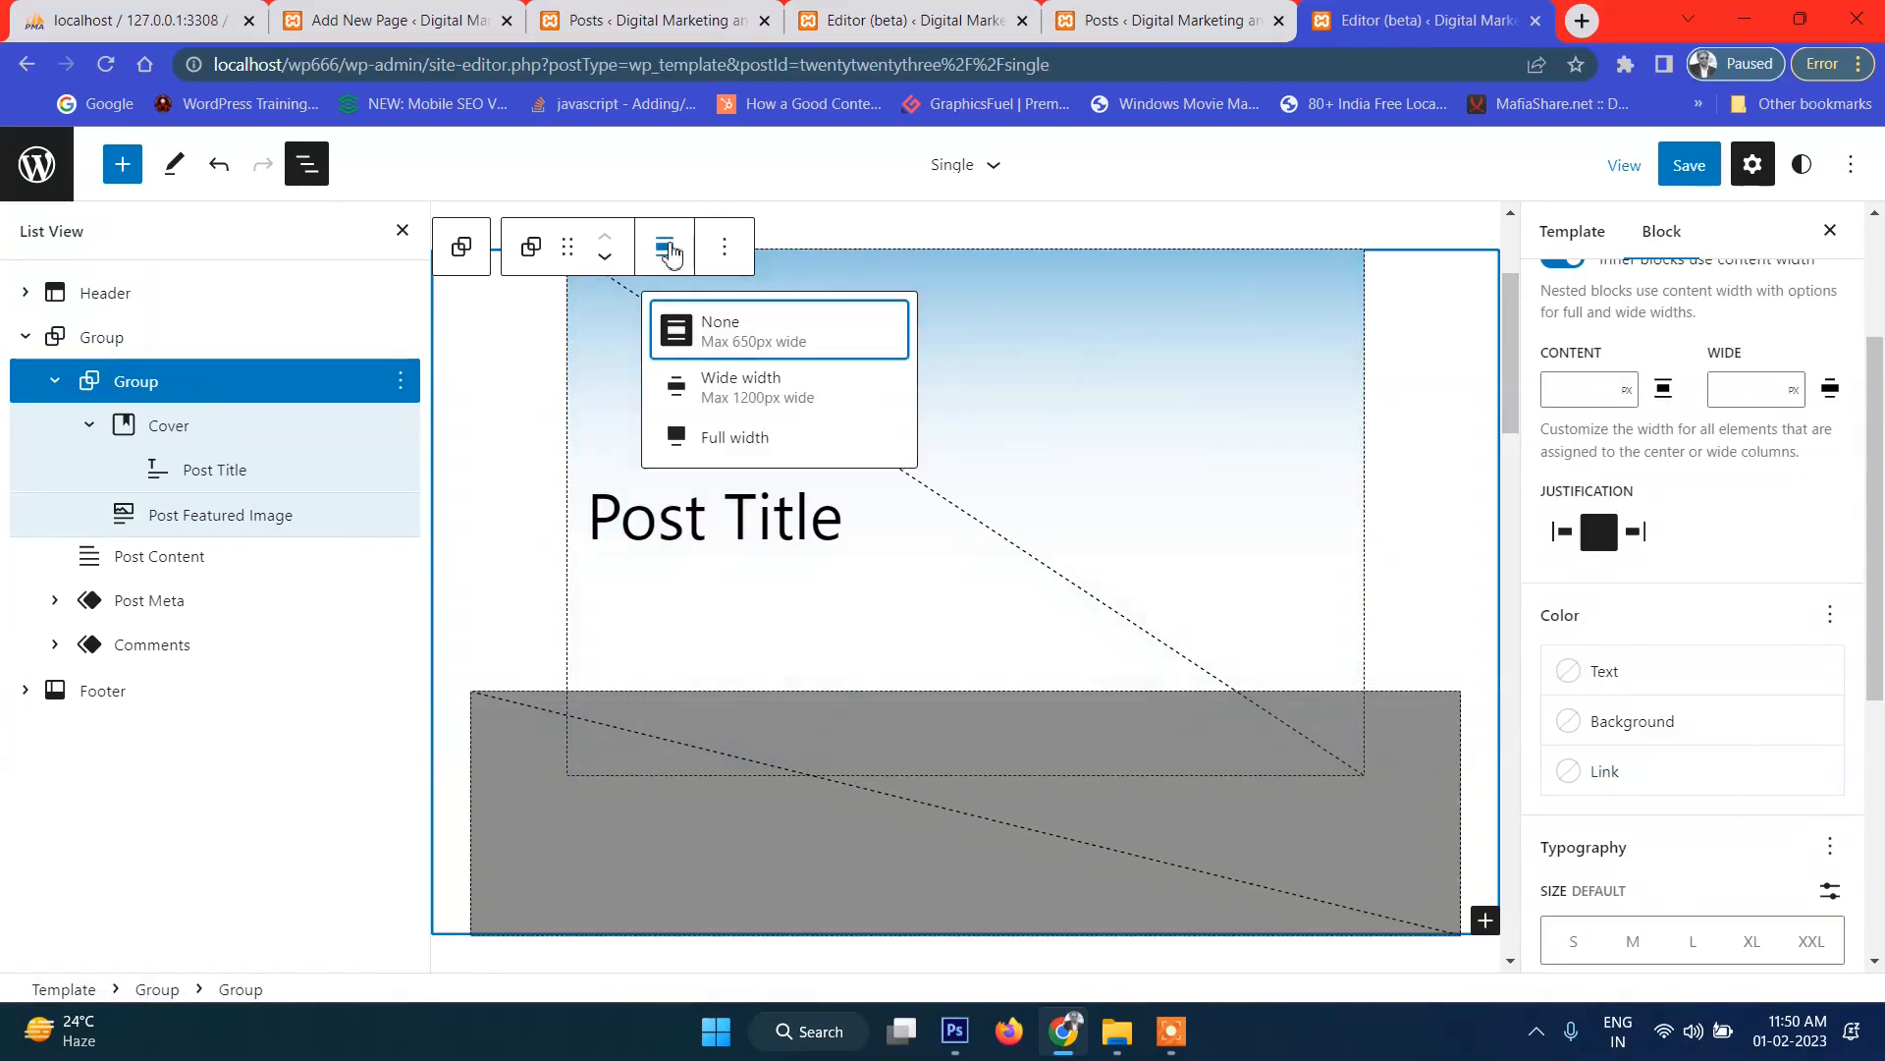
pyautogui.click(722, 450)
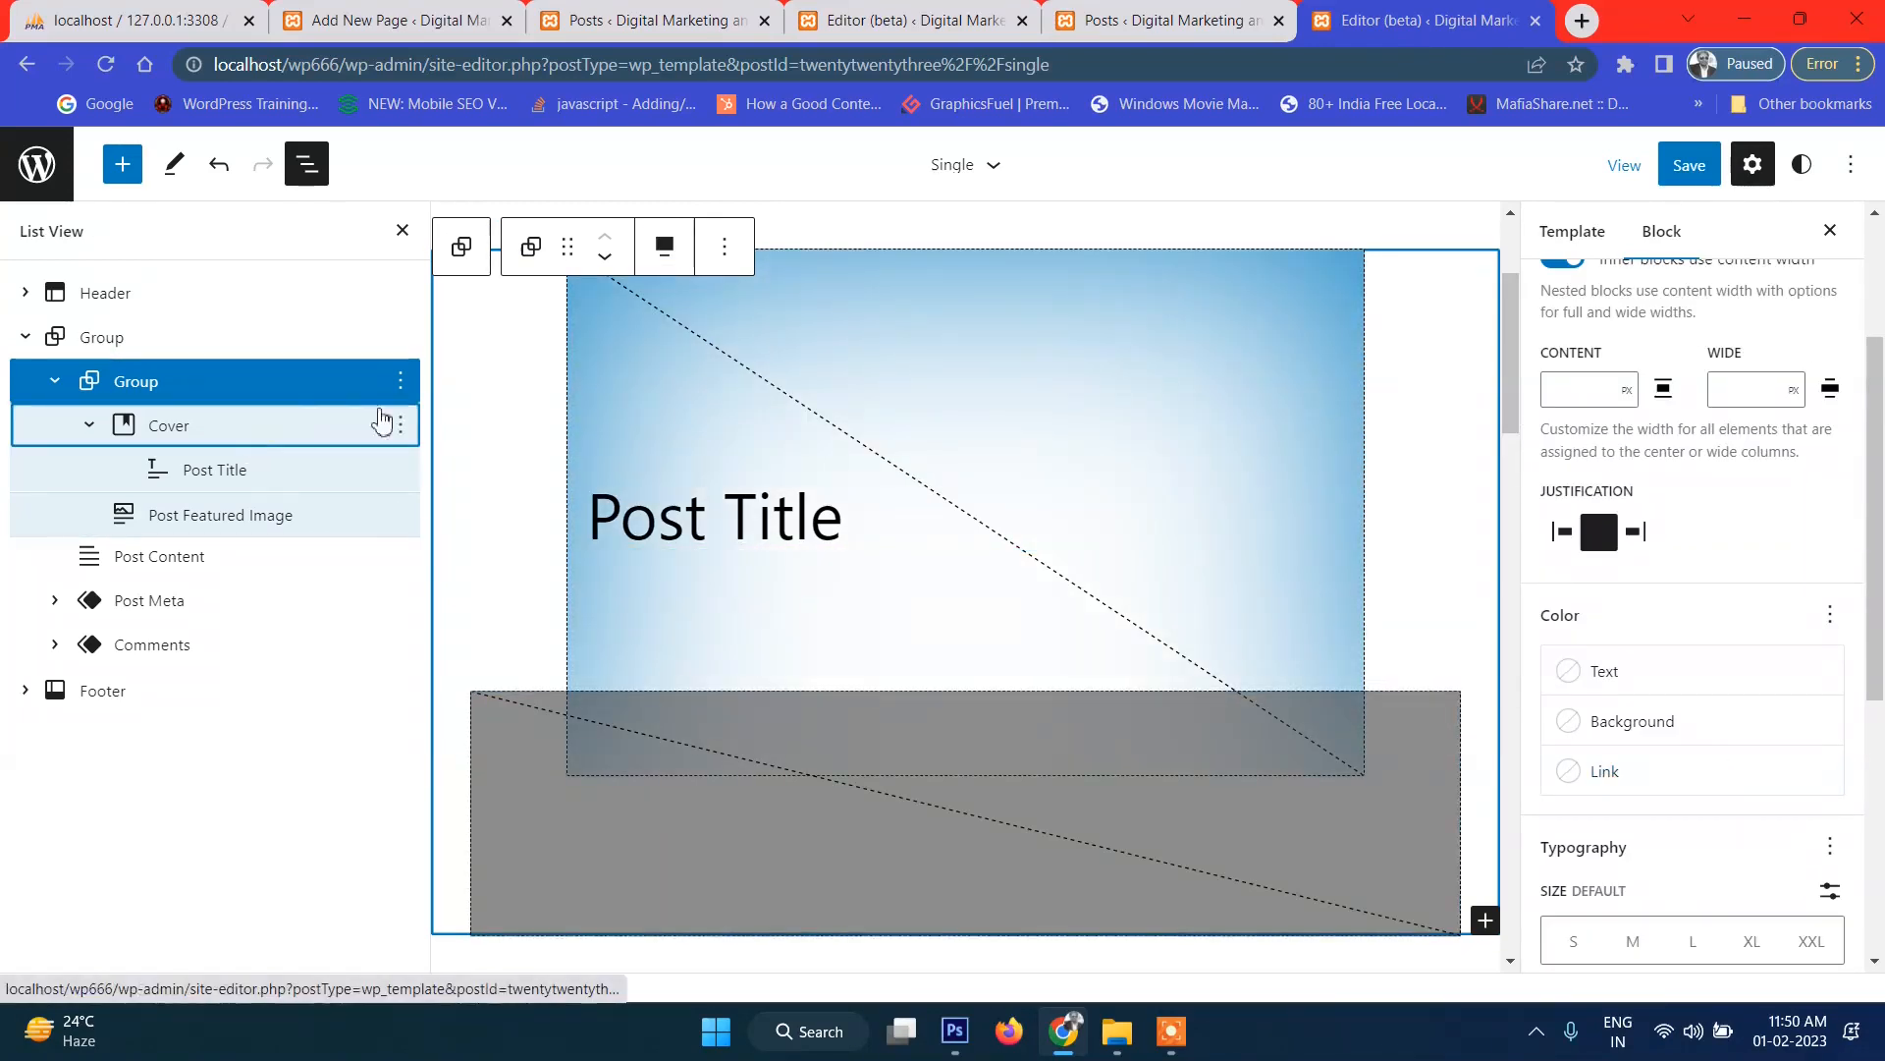
pyautogui.click(383, 424)
pyautogui.click(800, 249)
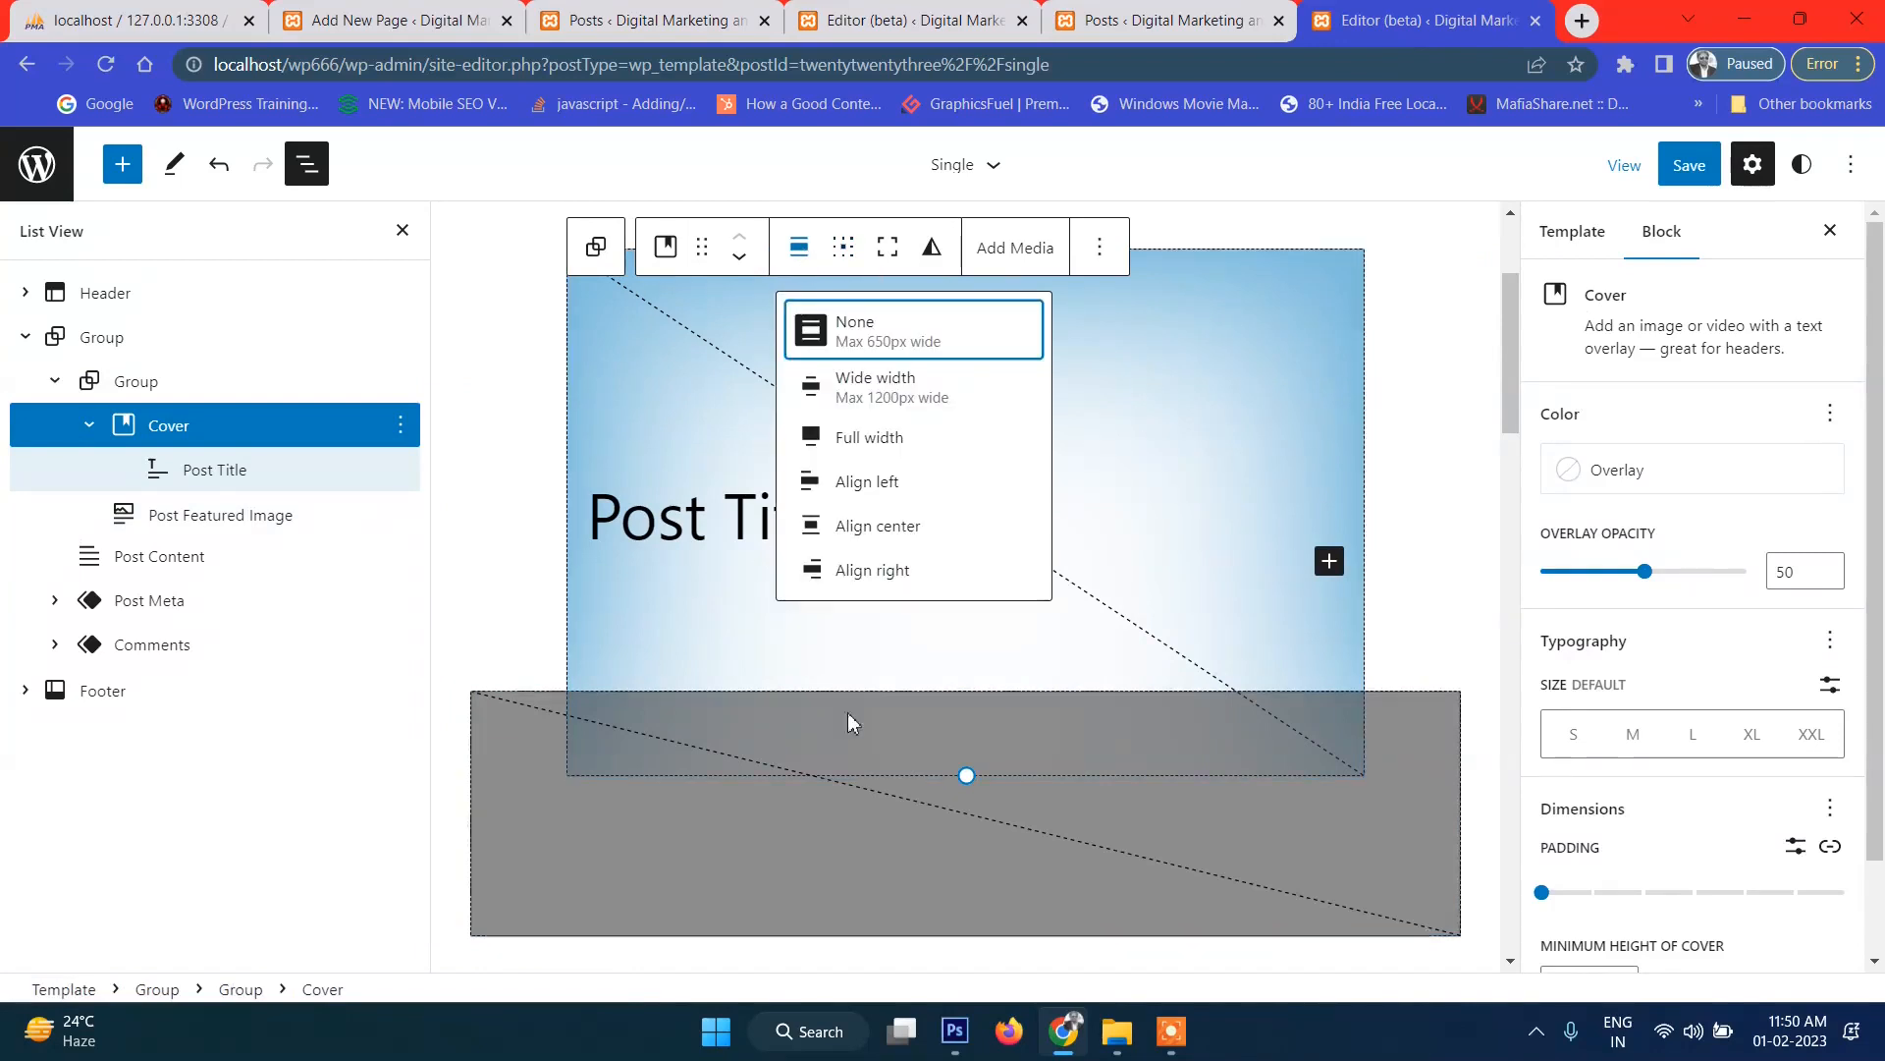
pyautogui.click(906, 450)
pyautogui.click(905, 442)
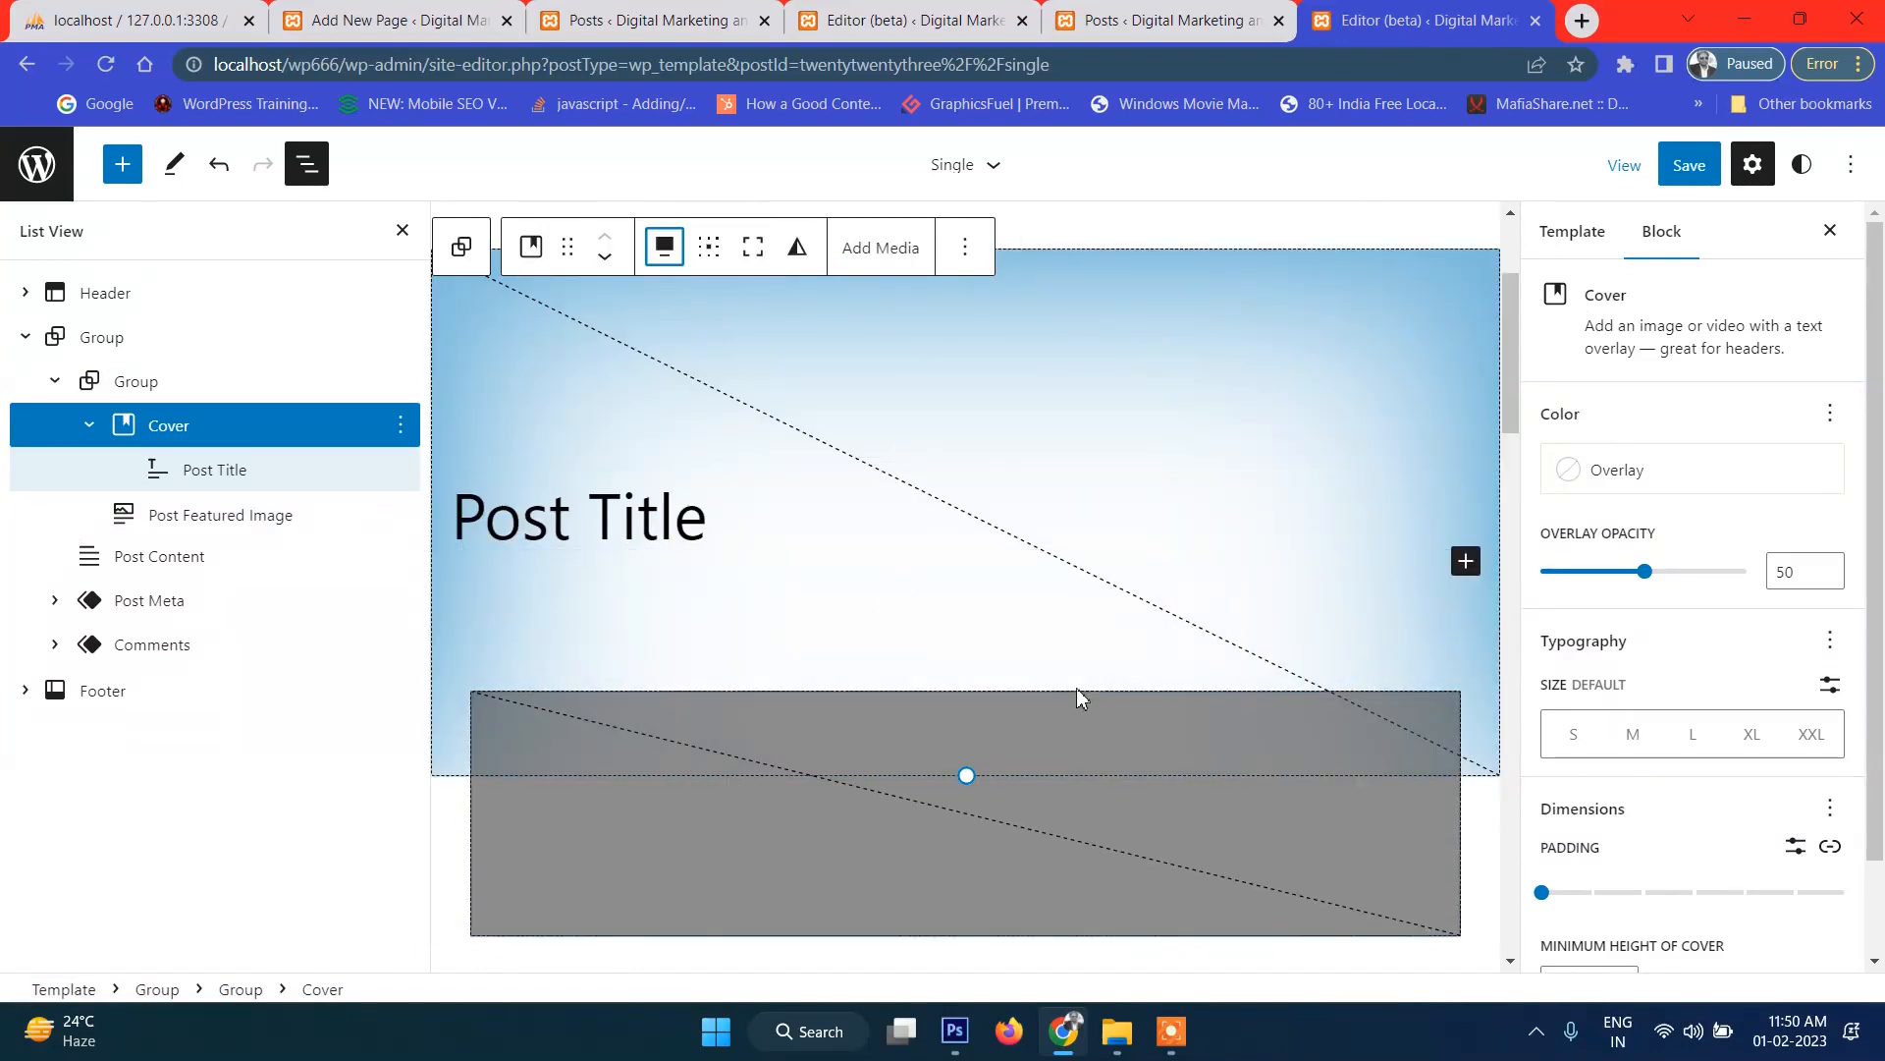
# Centre the Post Title text and save the Single template.
pyautogui.scroll(-1, 1075, 691)
pyautogui.scroll(3, 1407, 410)
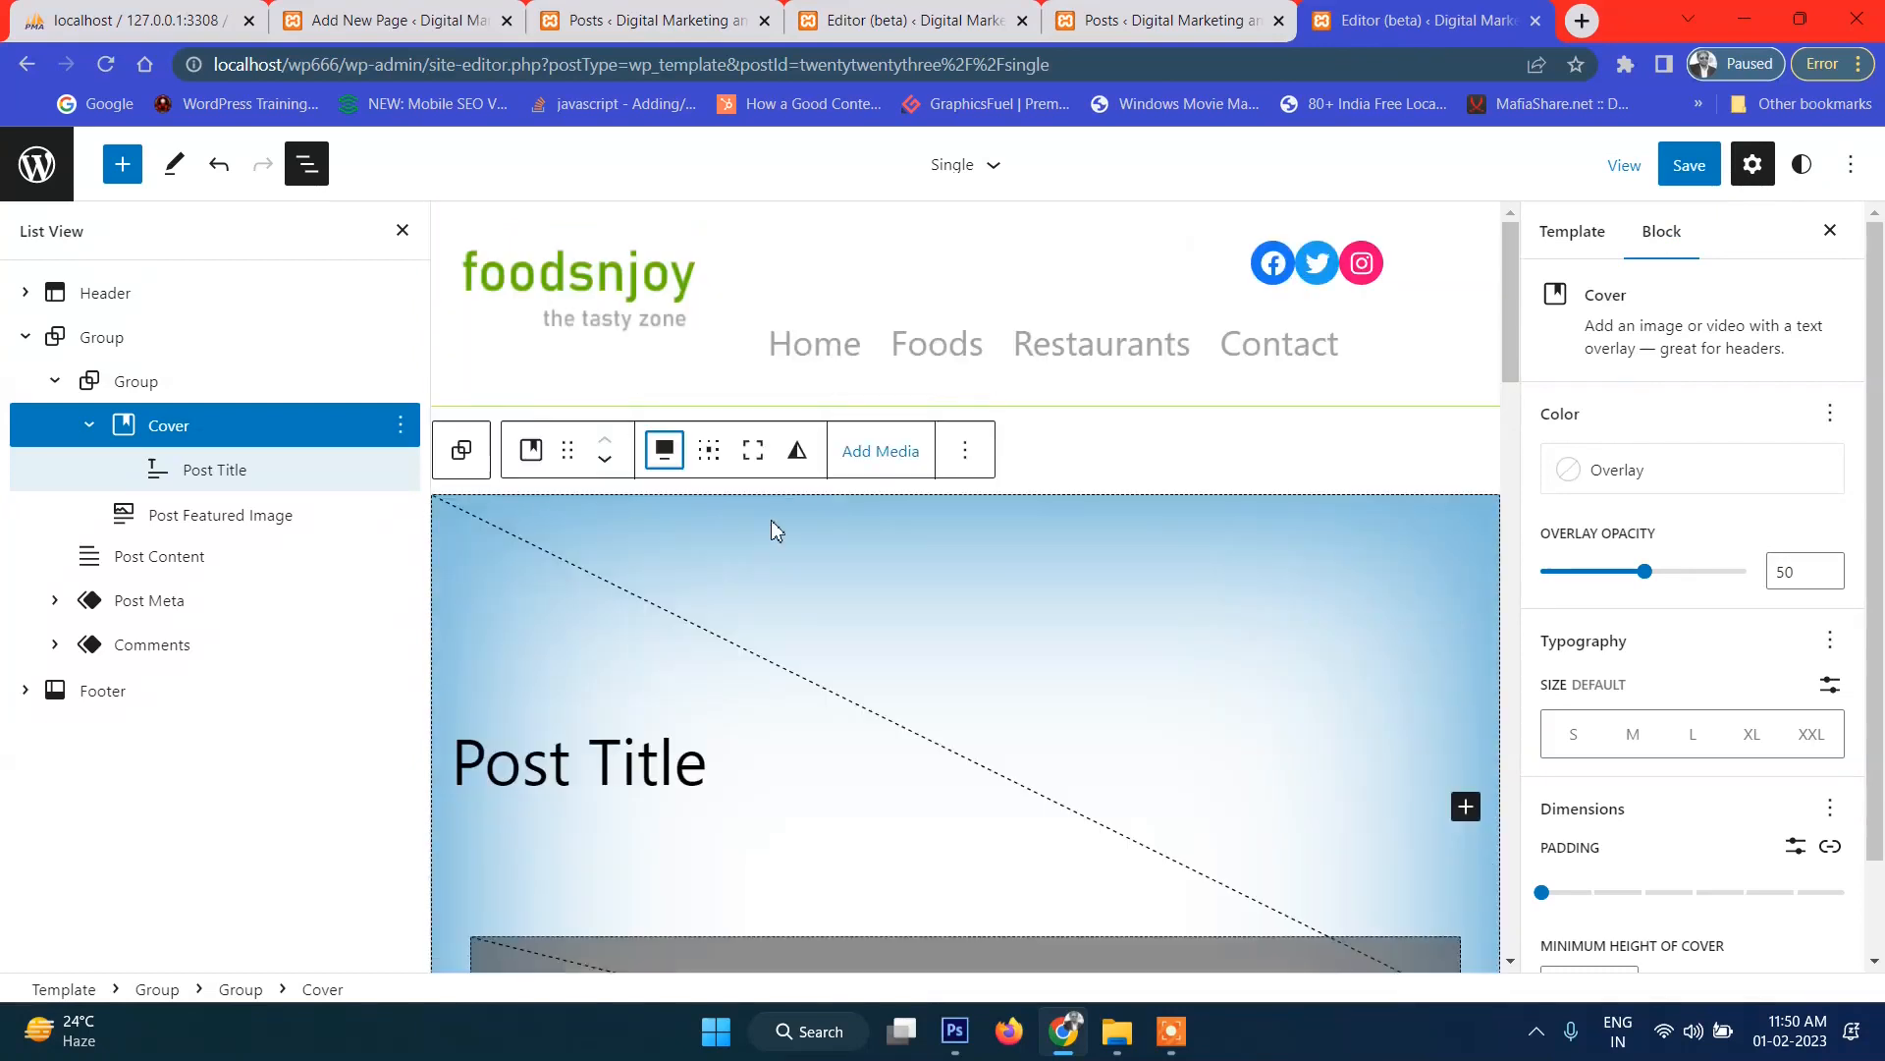
pyautogui.click(718, 750)
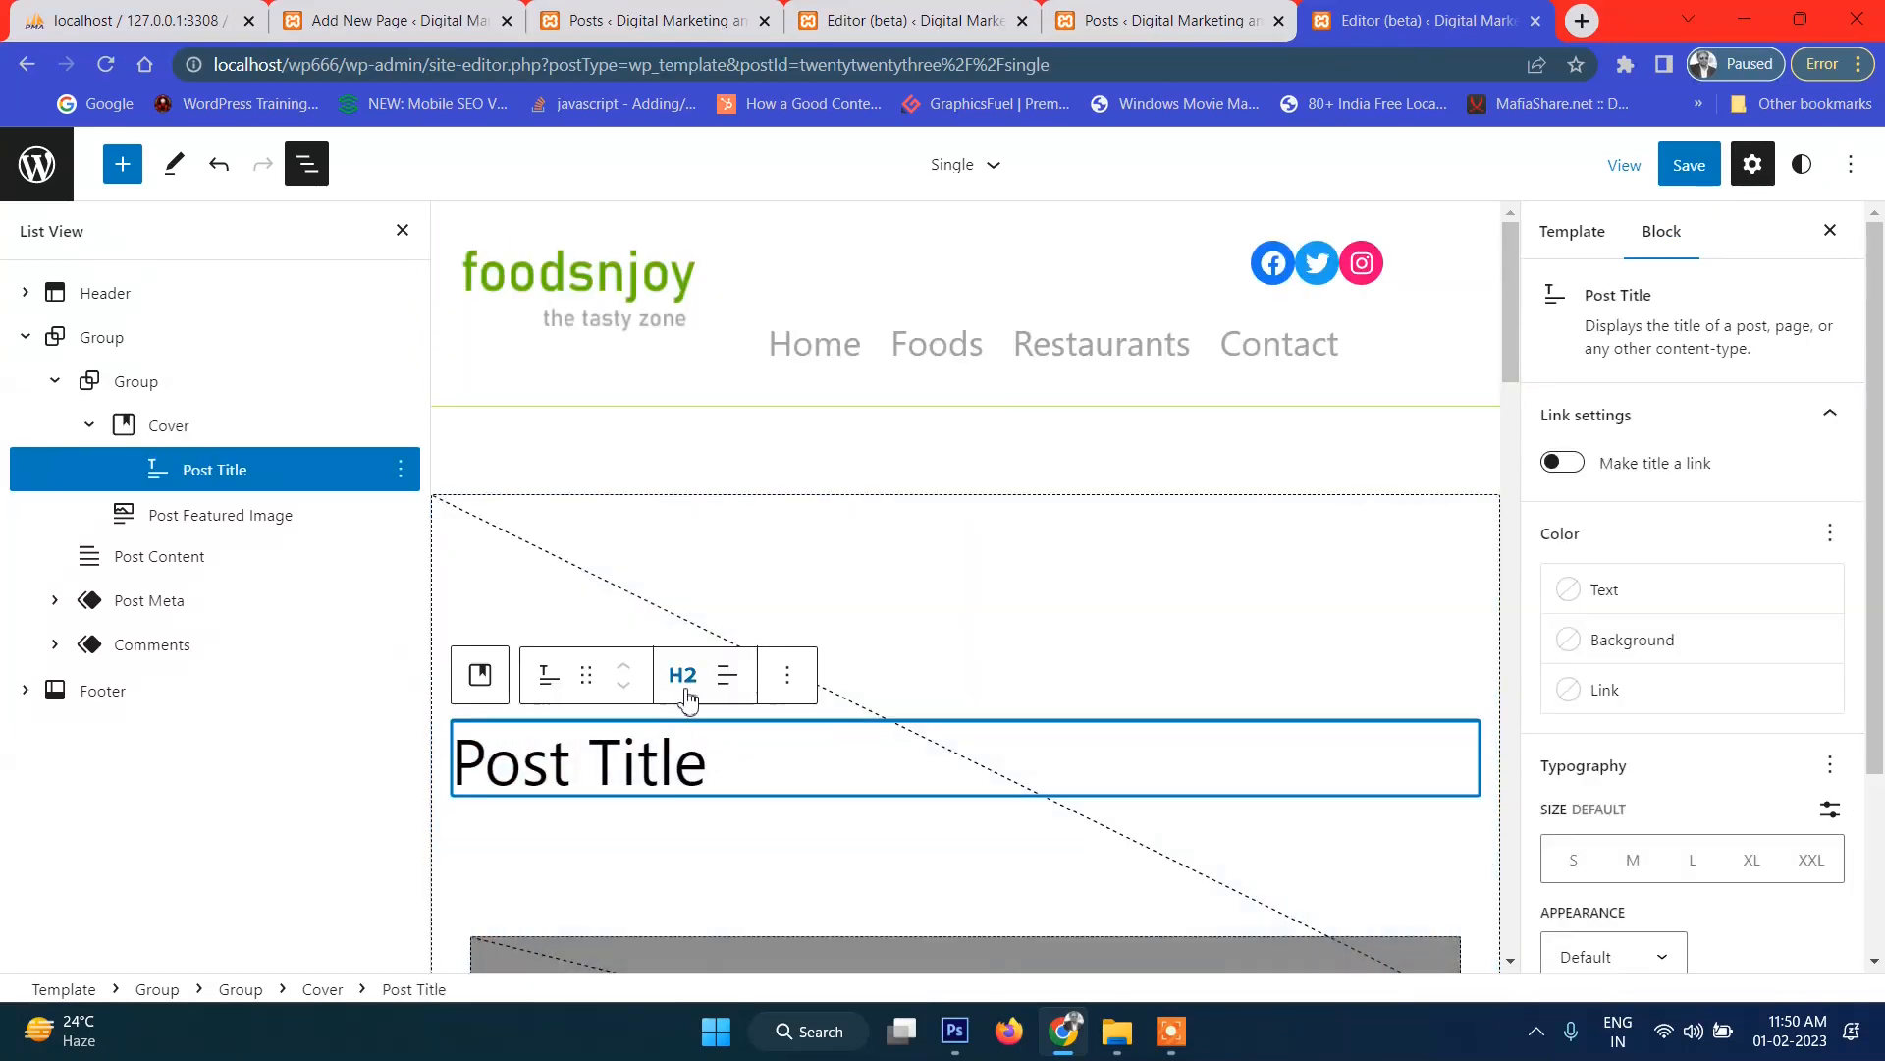
pyautogui.click(728, 688)
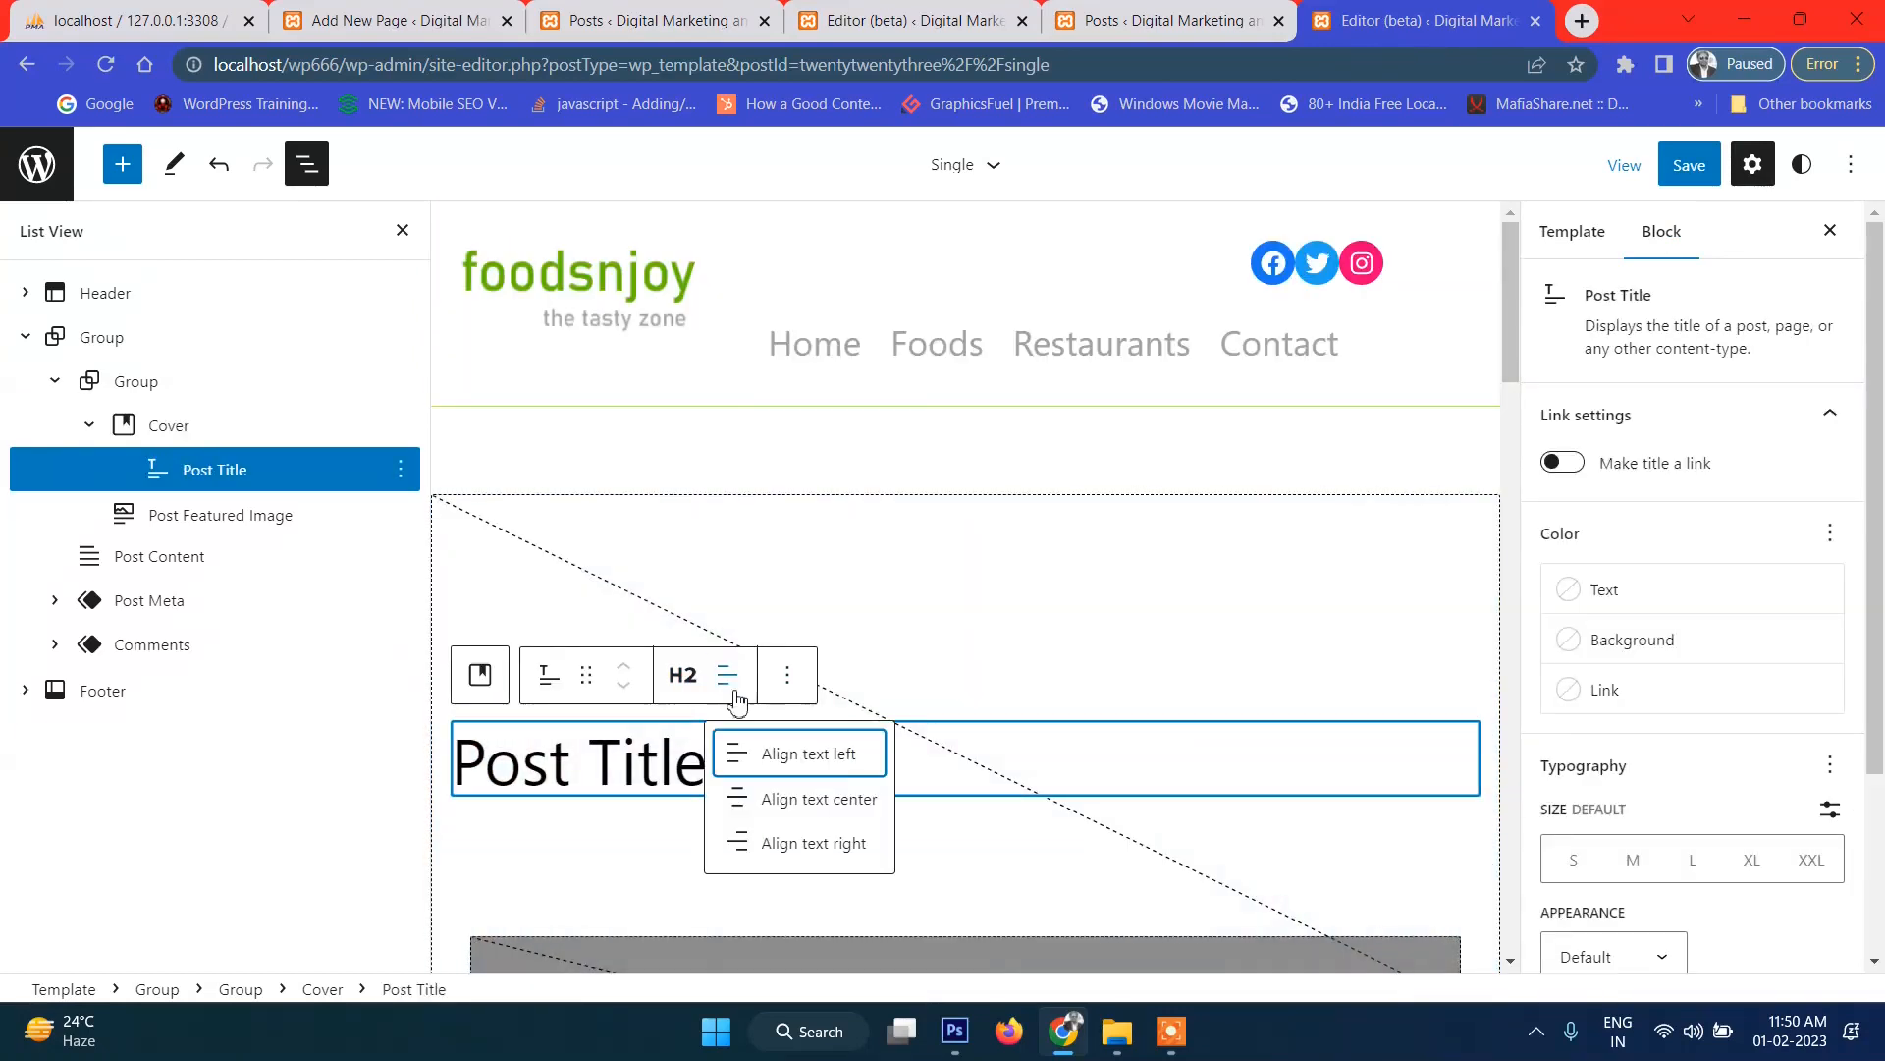
pyautogui.click(829, 798)
pyautogui.click(1689, 164)
pyautogui.click(1630, 165)
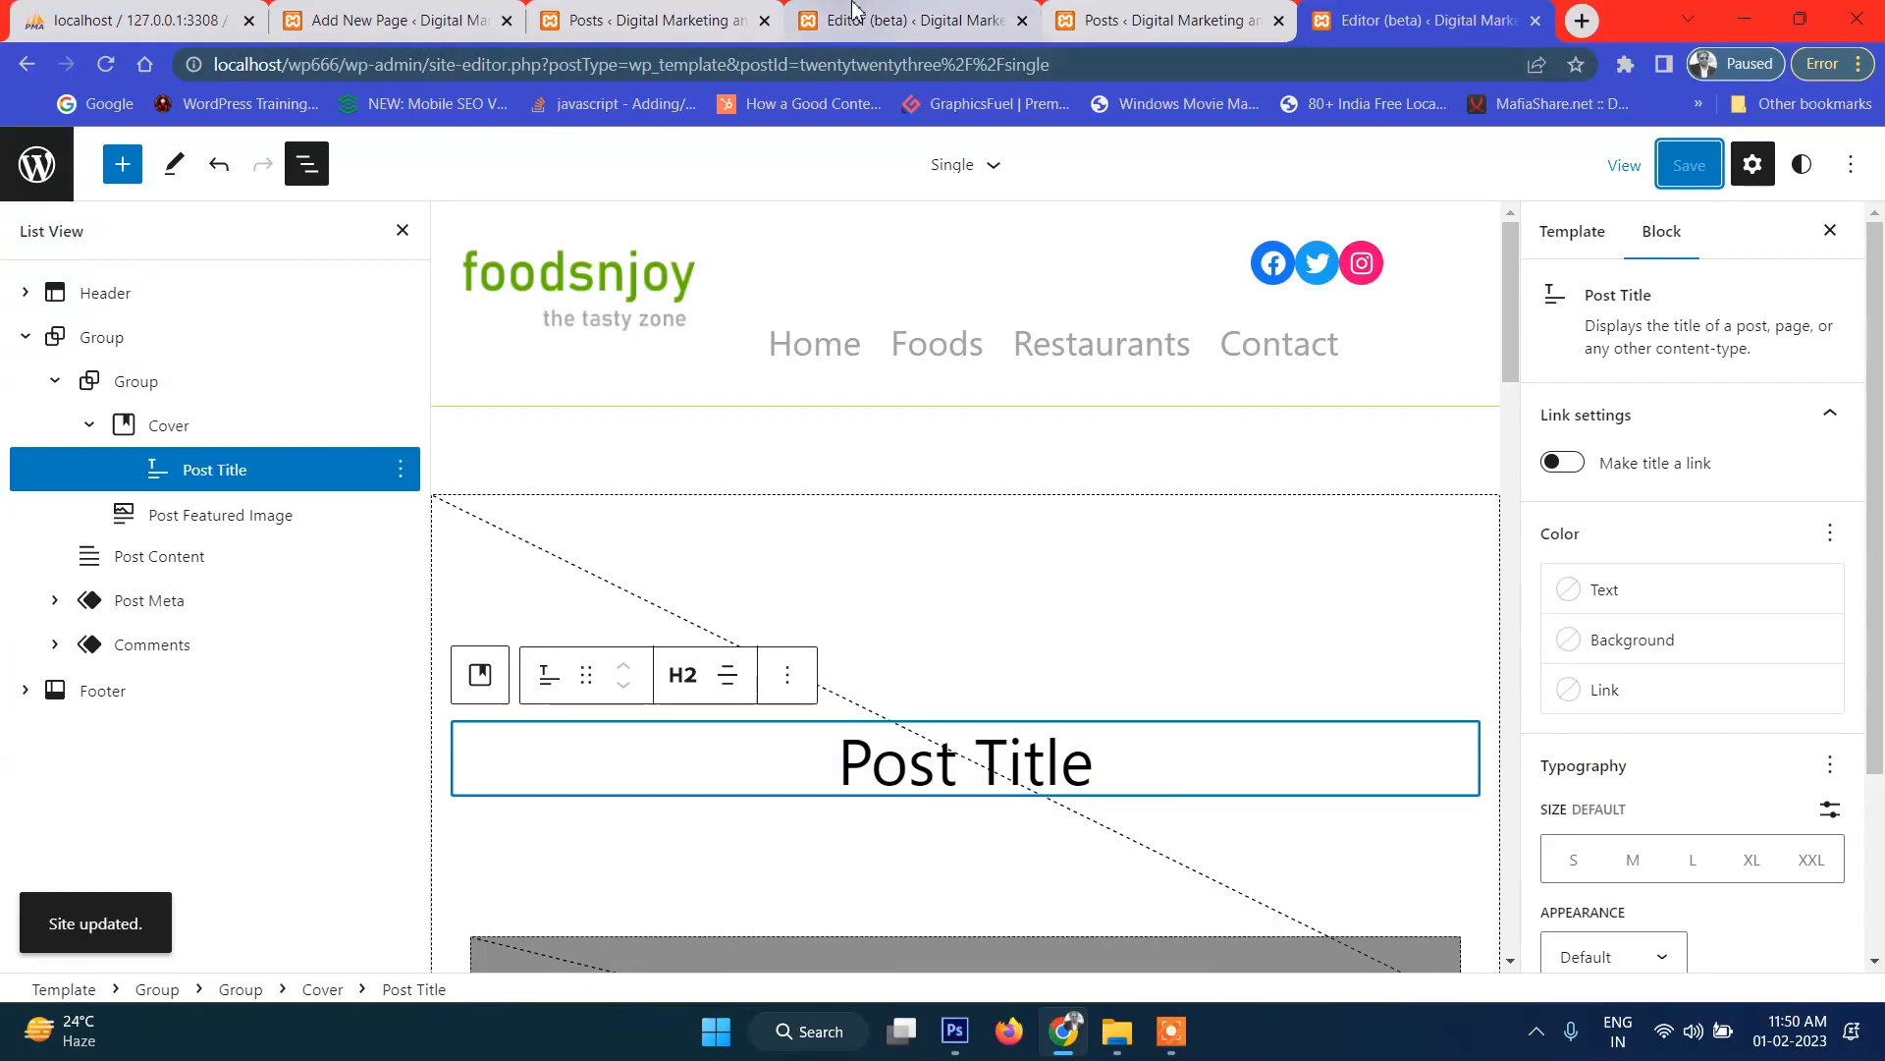
pyautogui.click(1125, 11)
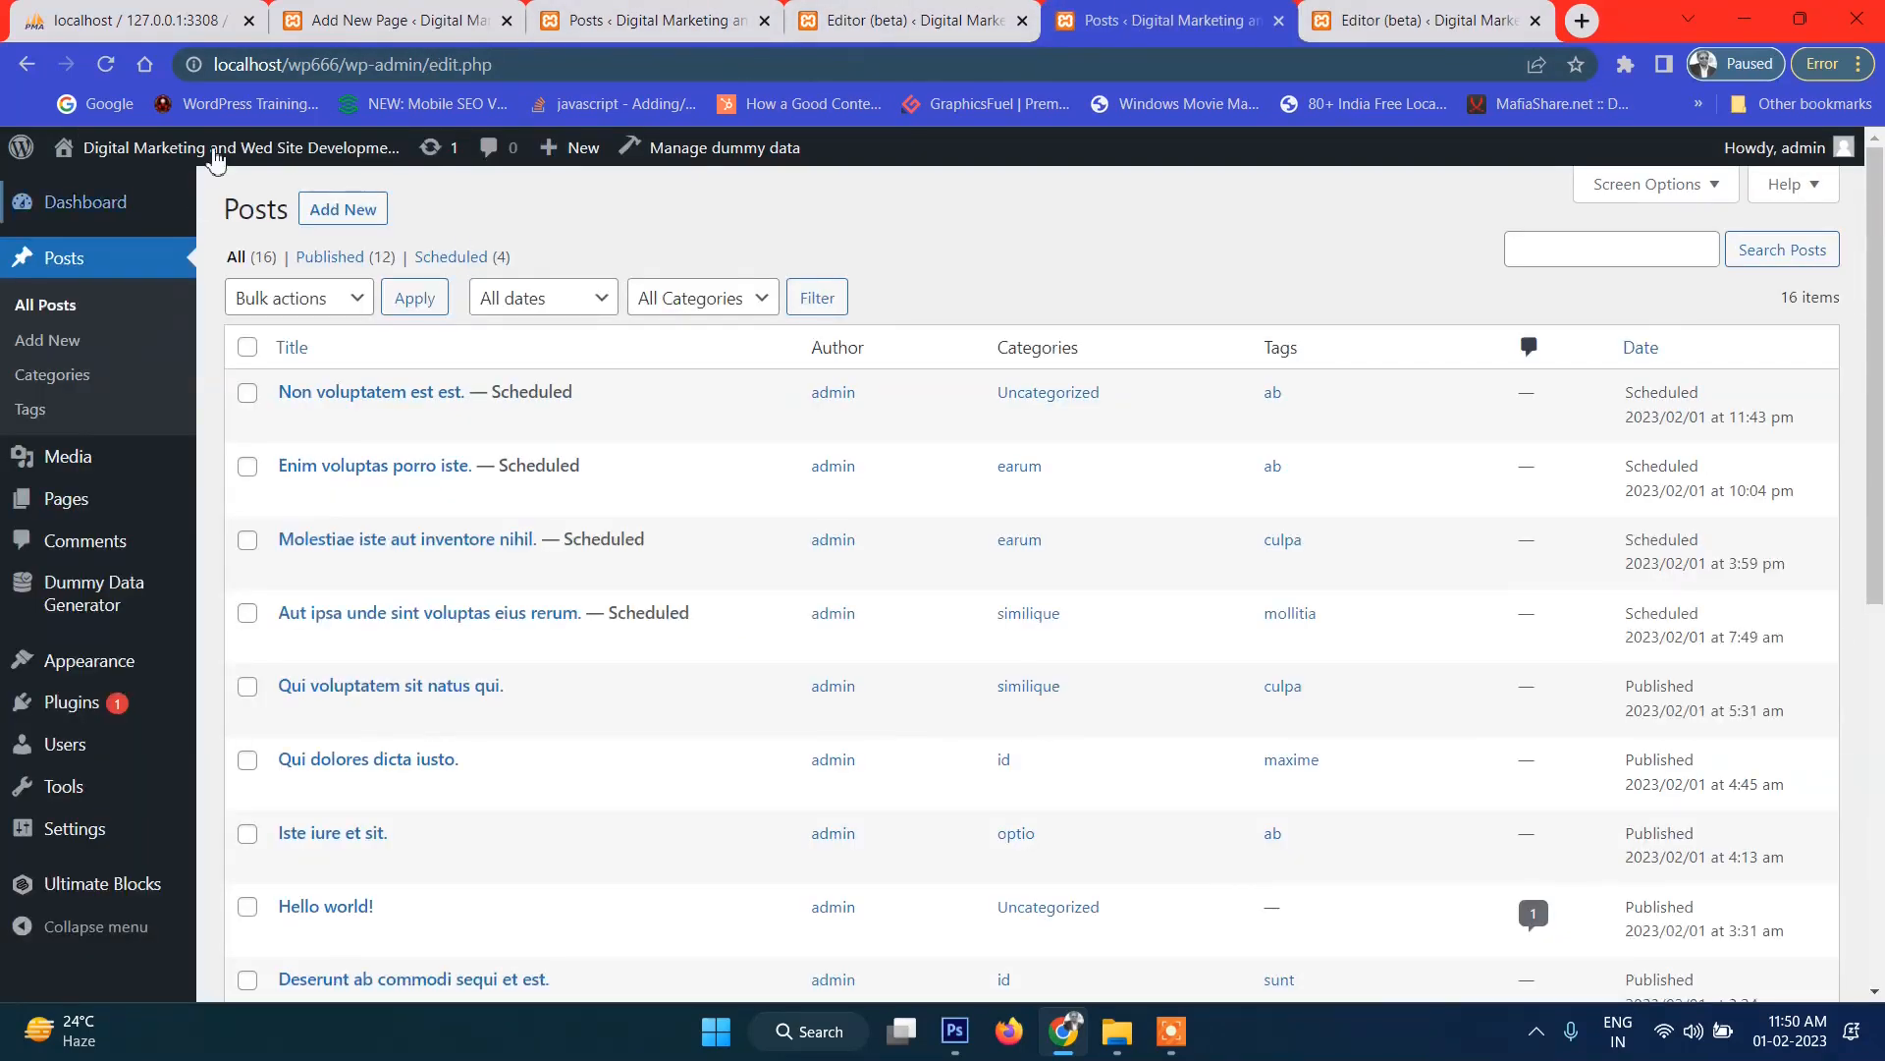
# Open 'Qui voluptatem sit natus qui.' on the live site and review its full-width cover title.
pyautogui.click(173, 192)
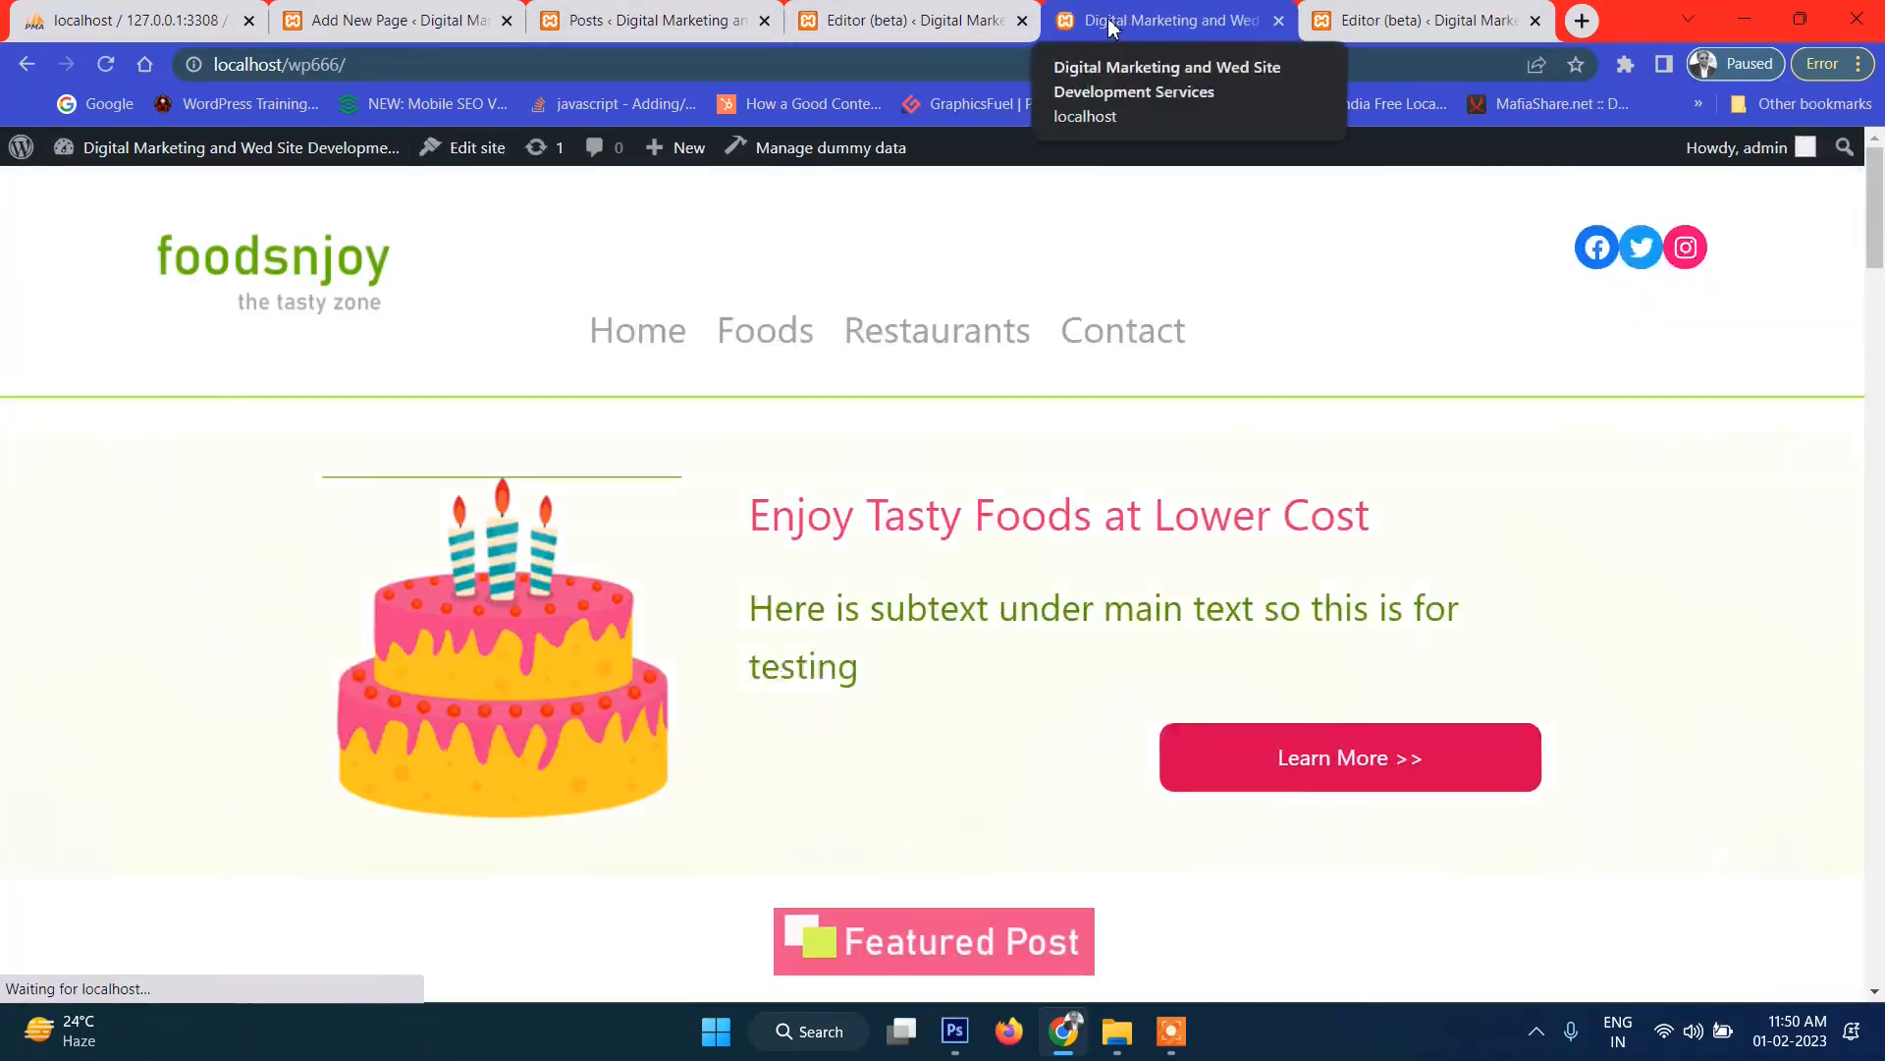
pyautogui.moveTo(1117, 29); pyautogui.dragTo(1349, 26)
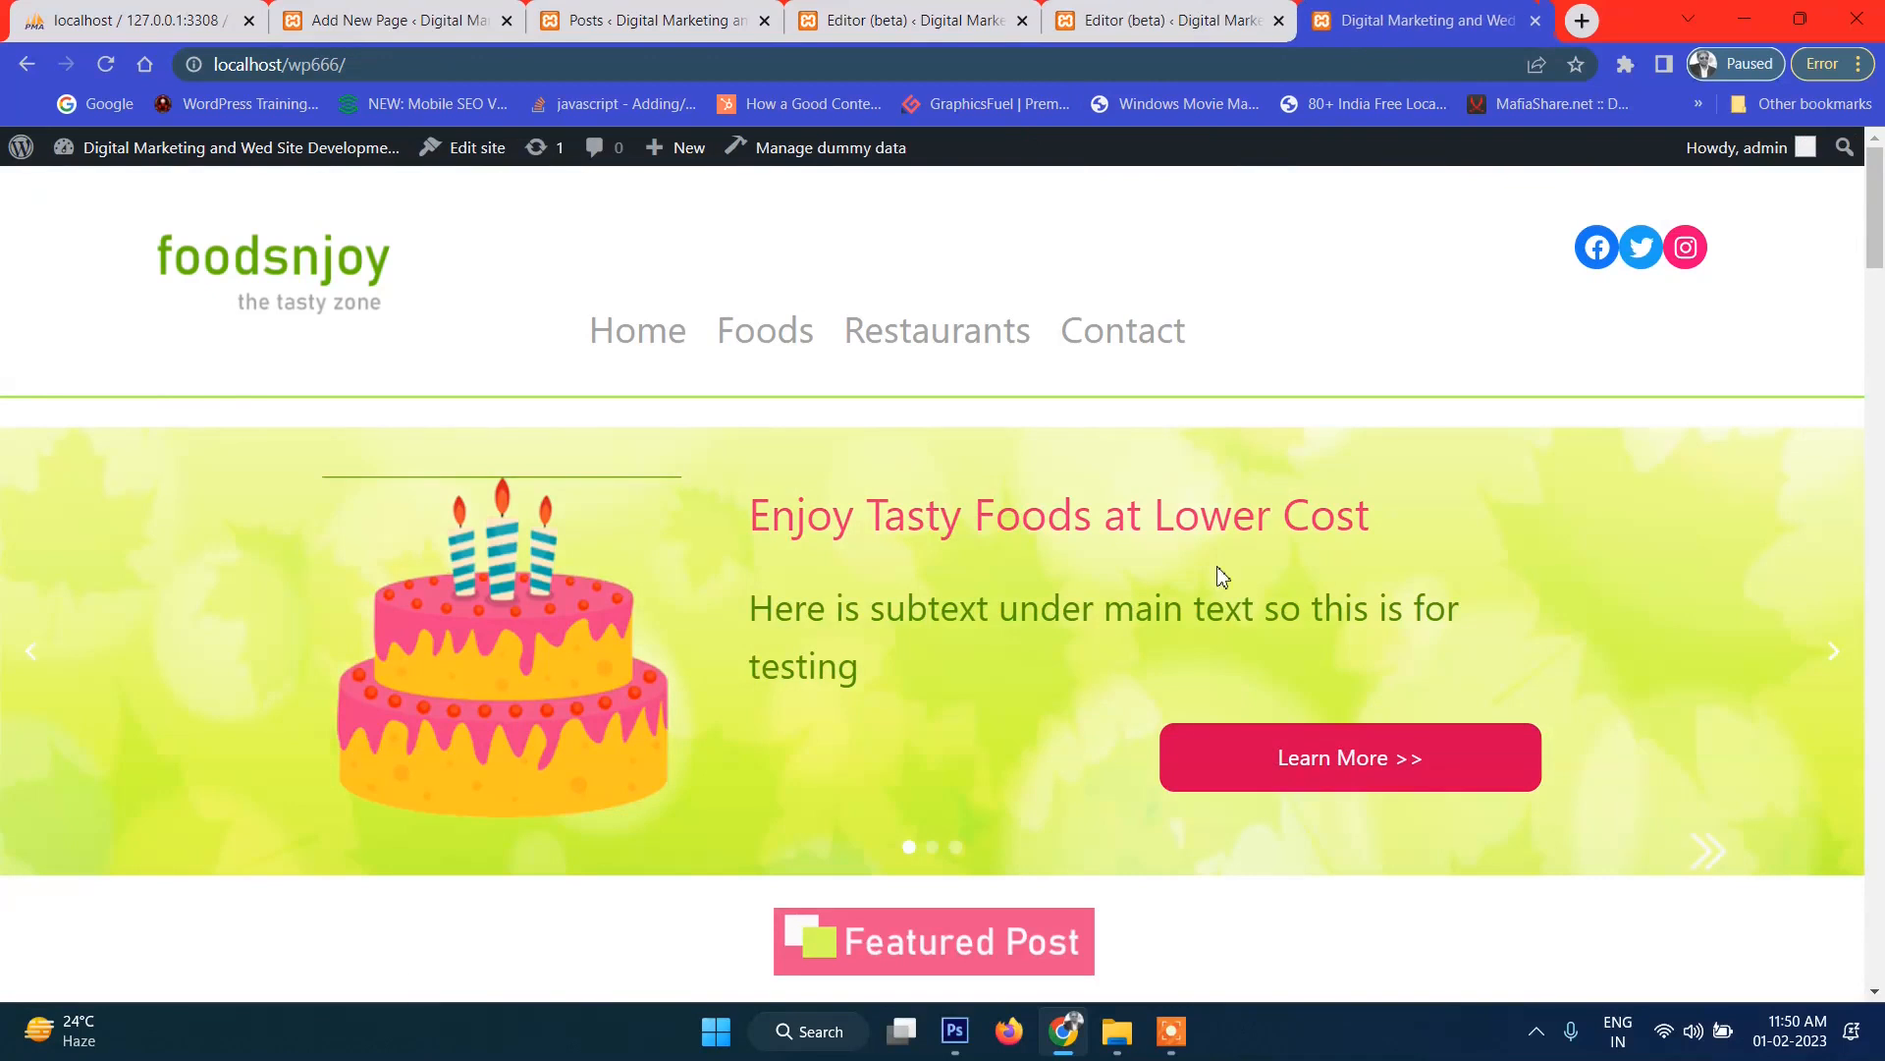
pyautogui.scroll(-9, 1222, 577)
pyautogui.click(602, 337)
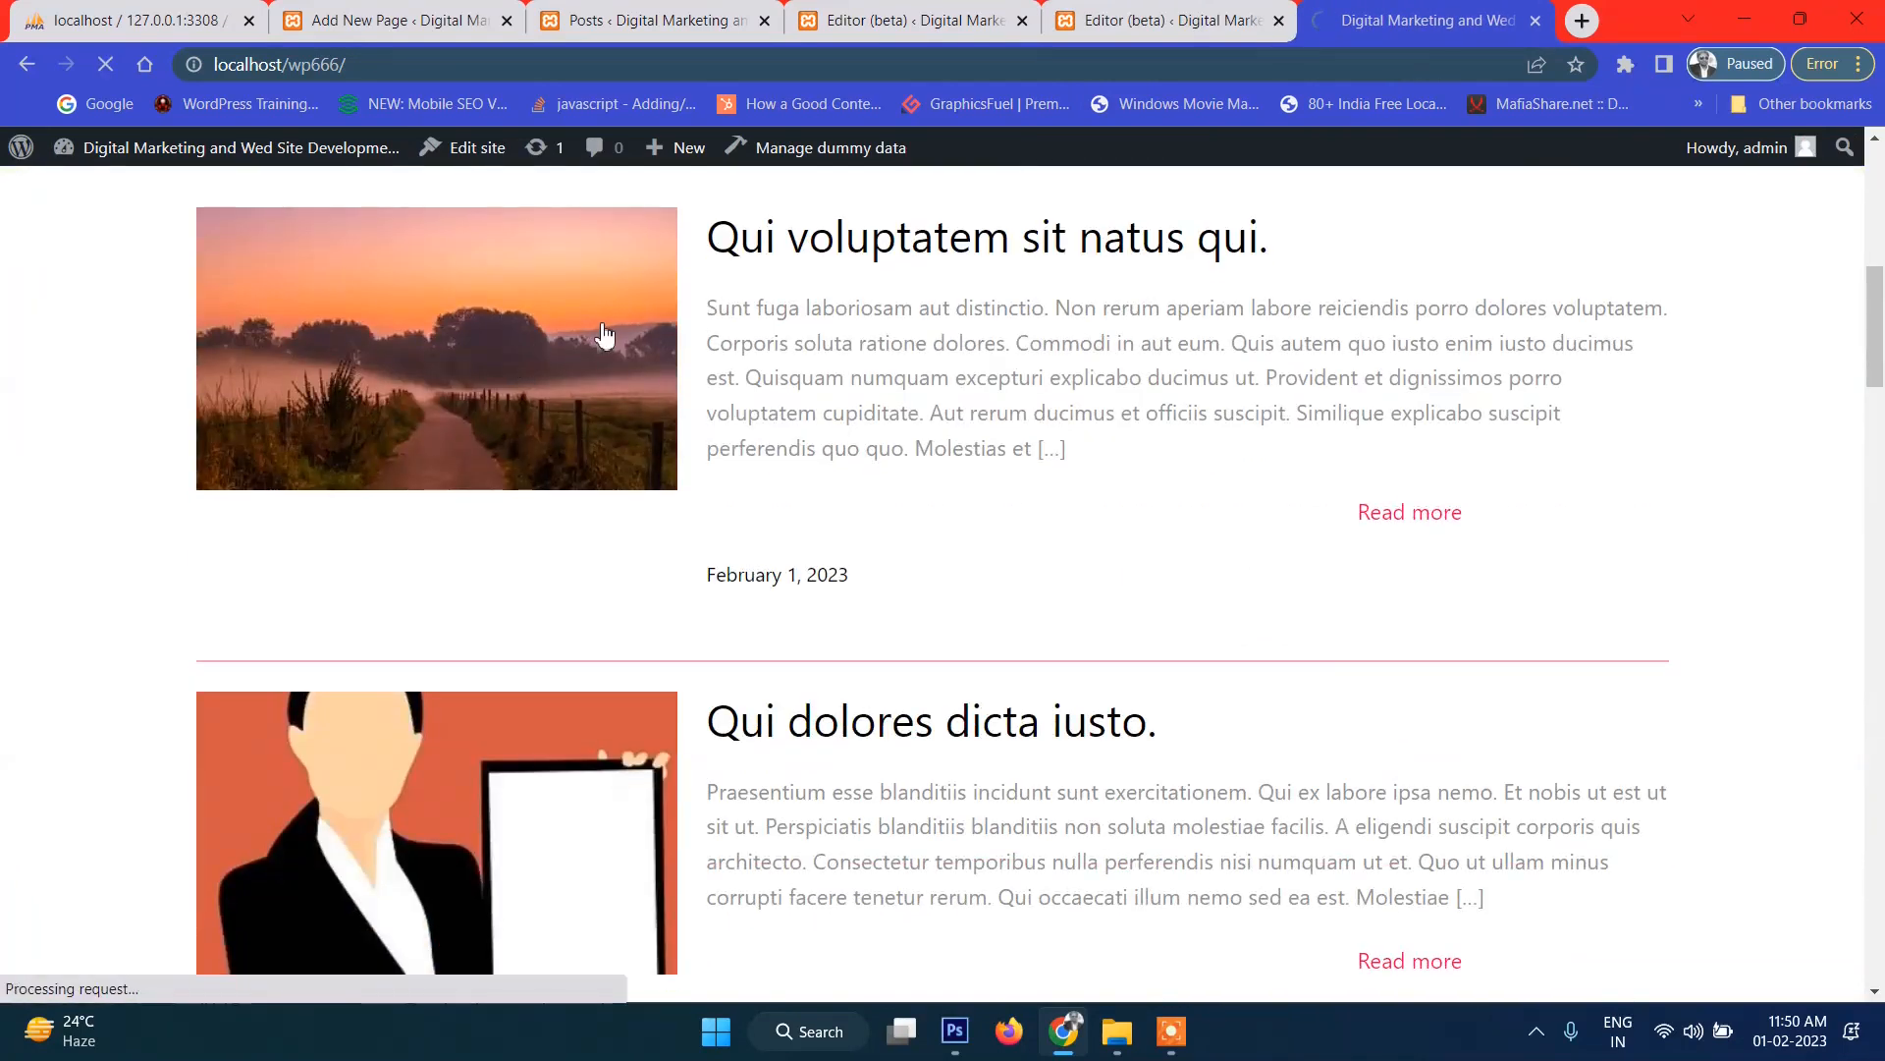
pyautogui.scroll(-3, 653, 379)
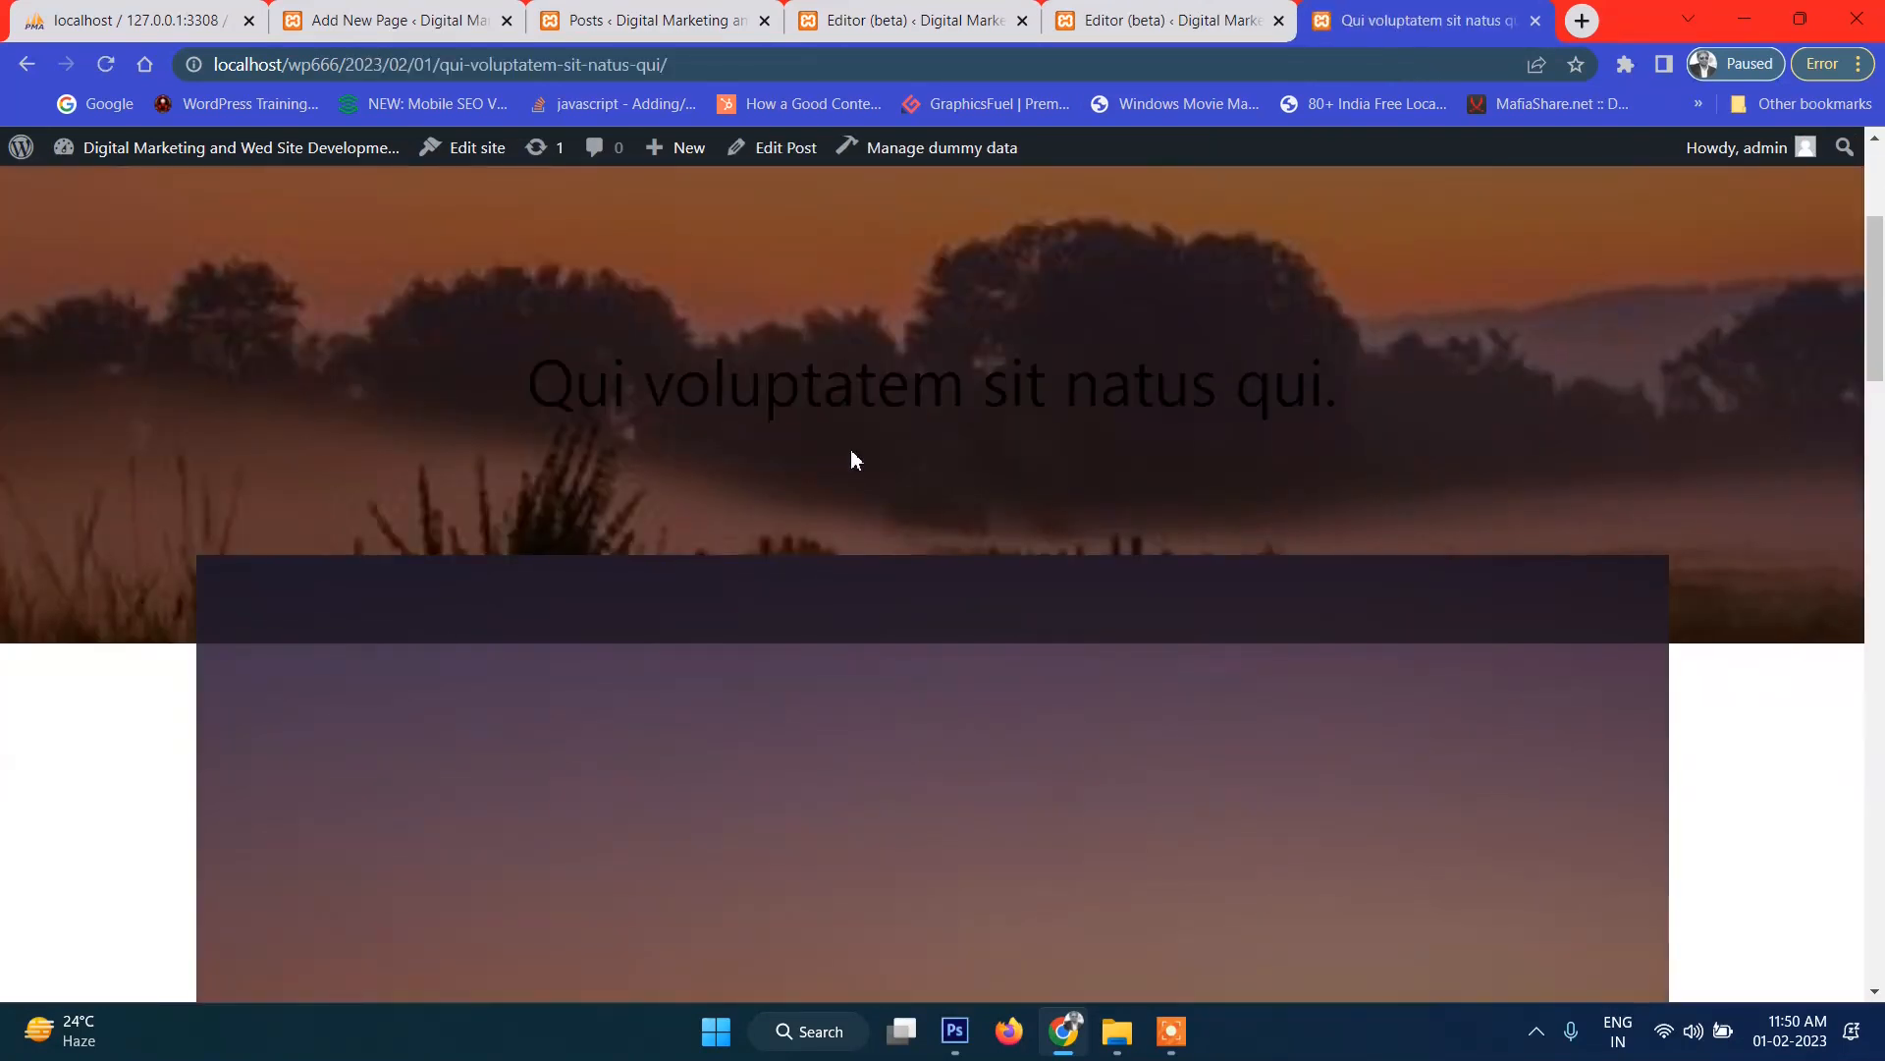
pyautogui.scroll(-5, 850, 461)
pyautogui.scroll(-4, 847, 462)
pyautogui.scroll(12, 846, 462)
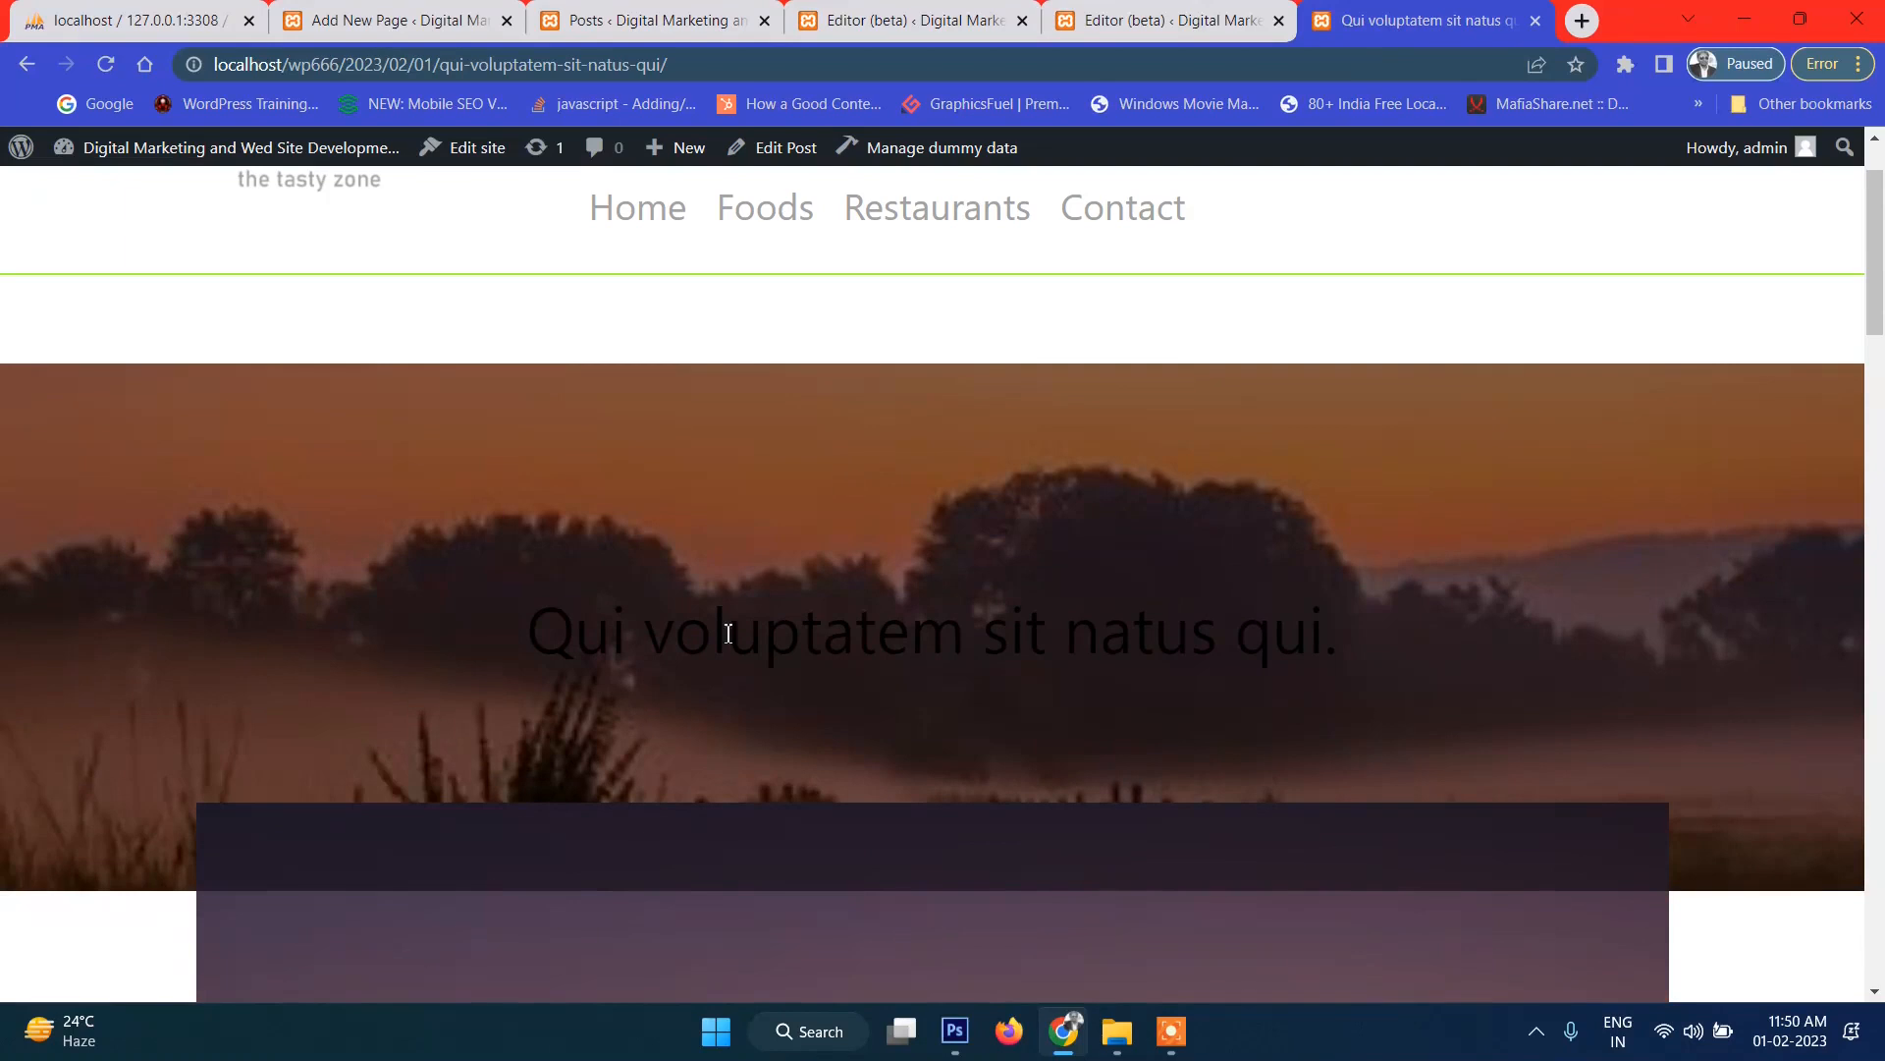
pyautogui.tripleClick(719, 653)
pyautogui.scroll(2, 1405, 615)
pyautogui.moveTo(304, 770); pyautogui.dragTo(383, 733)
pyautogui.scroll(-6, 455, 639)
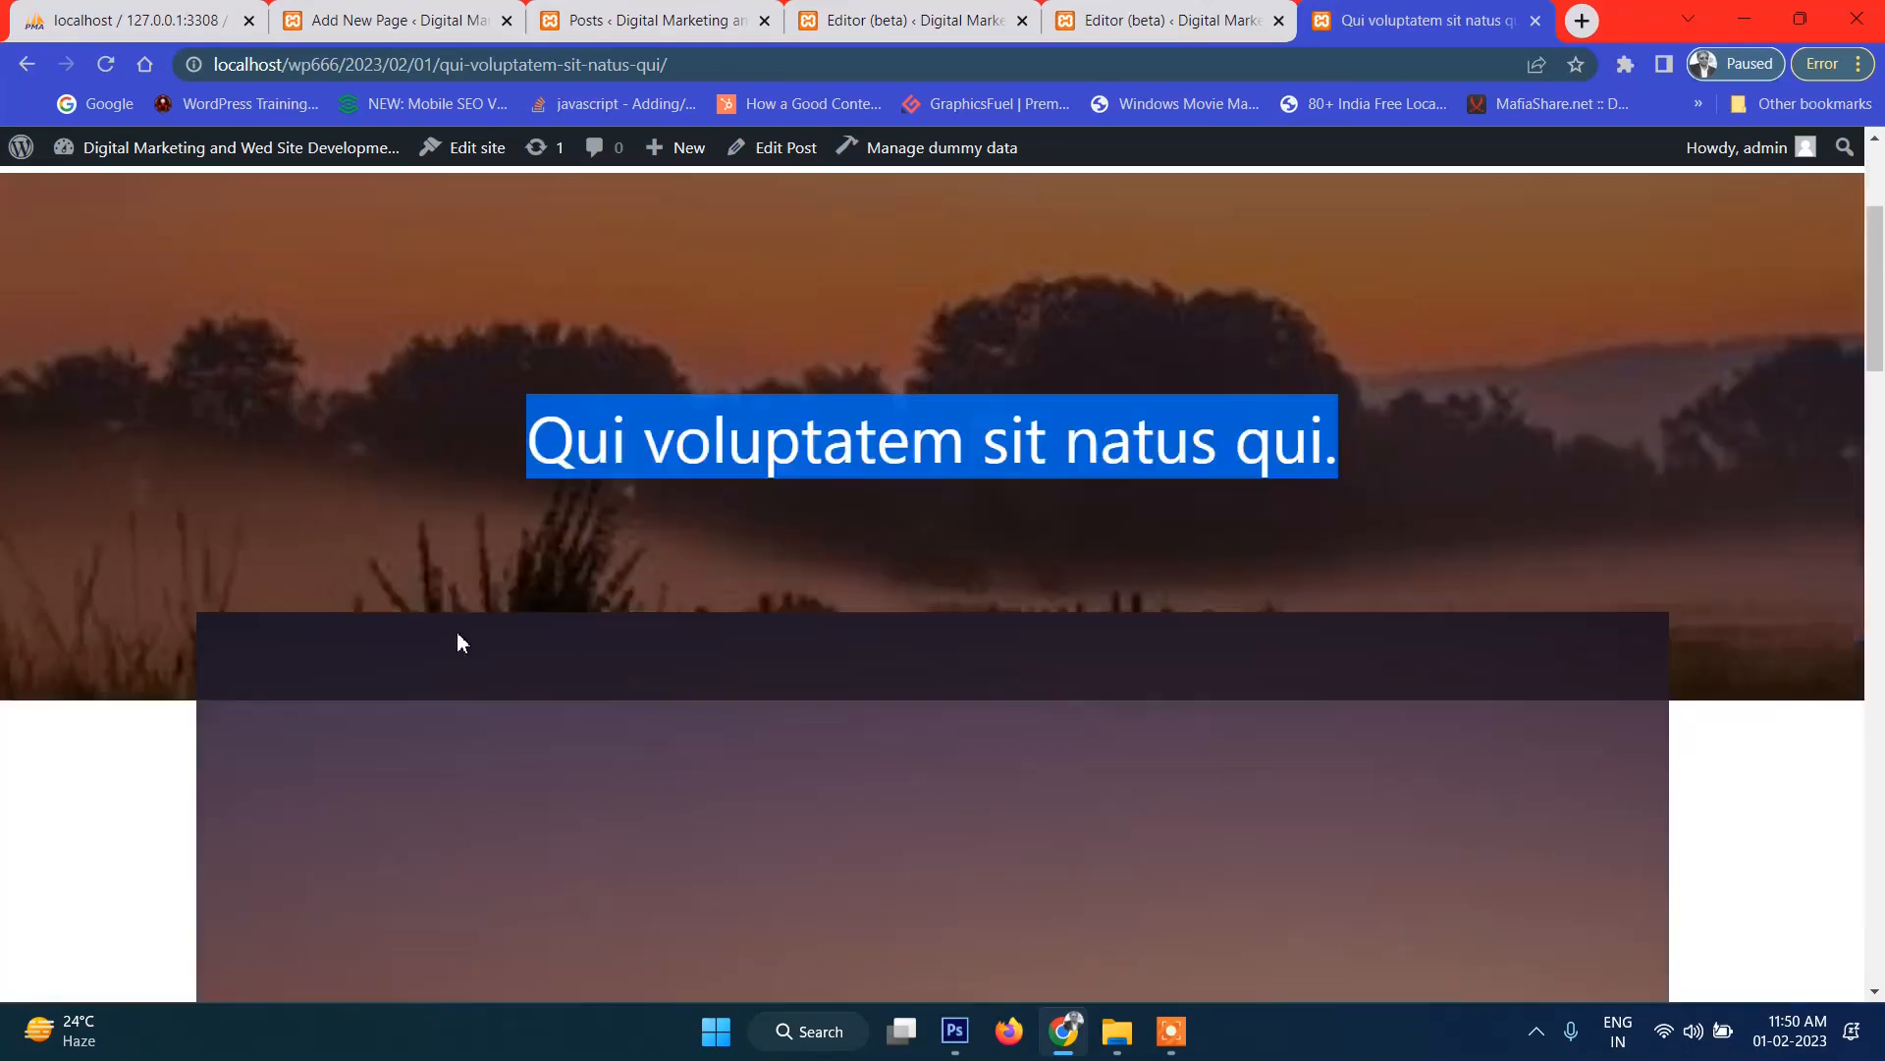
# Back in the site editor, remove the separate Post Featured Image block.
pyautogui.click(1163, 21)
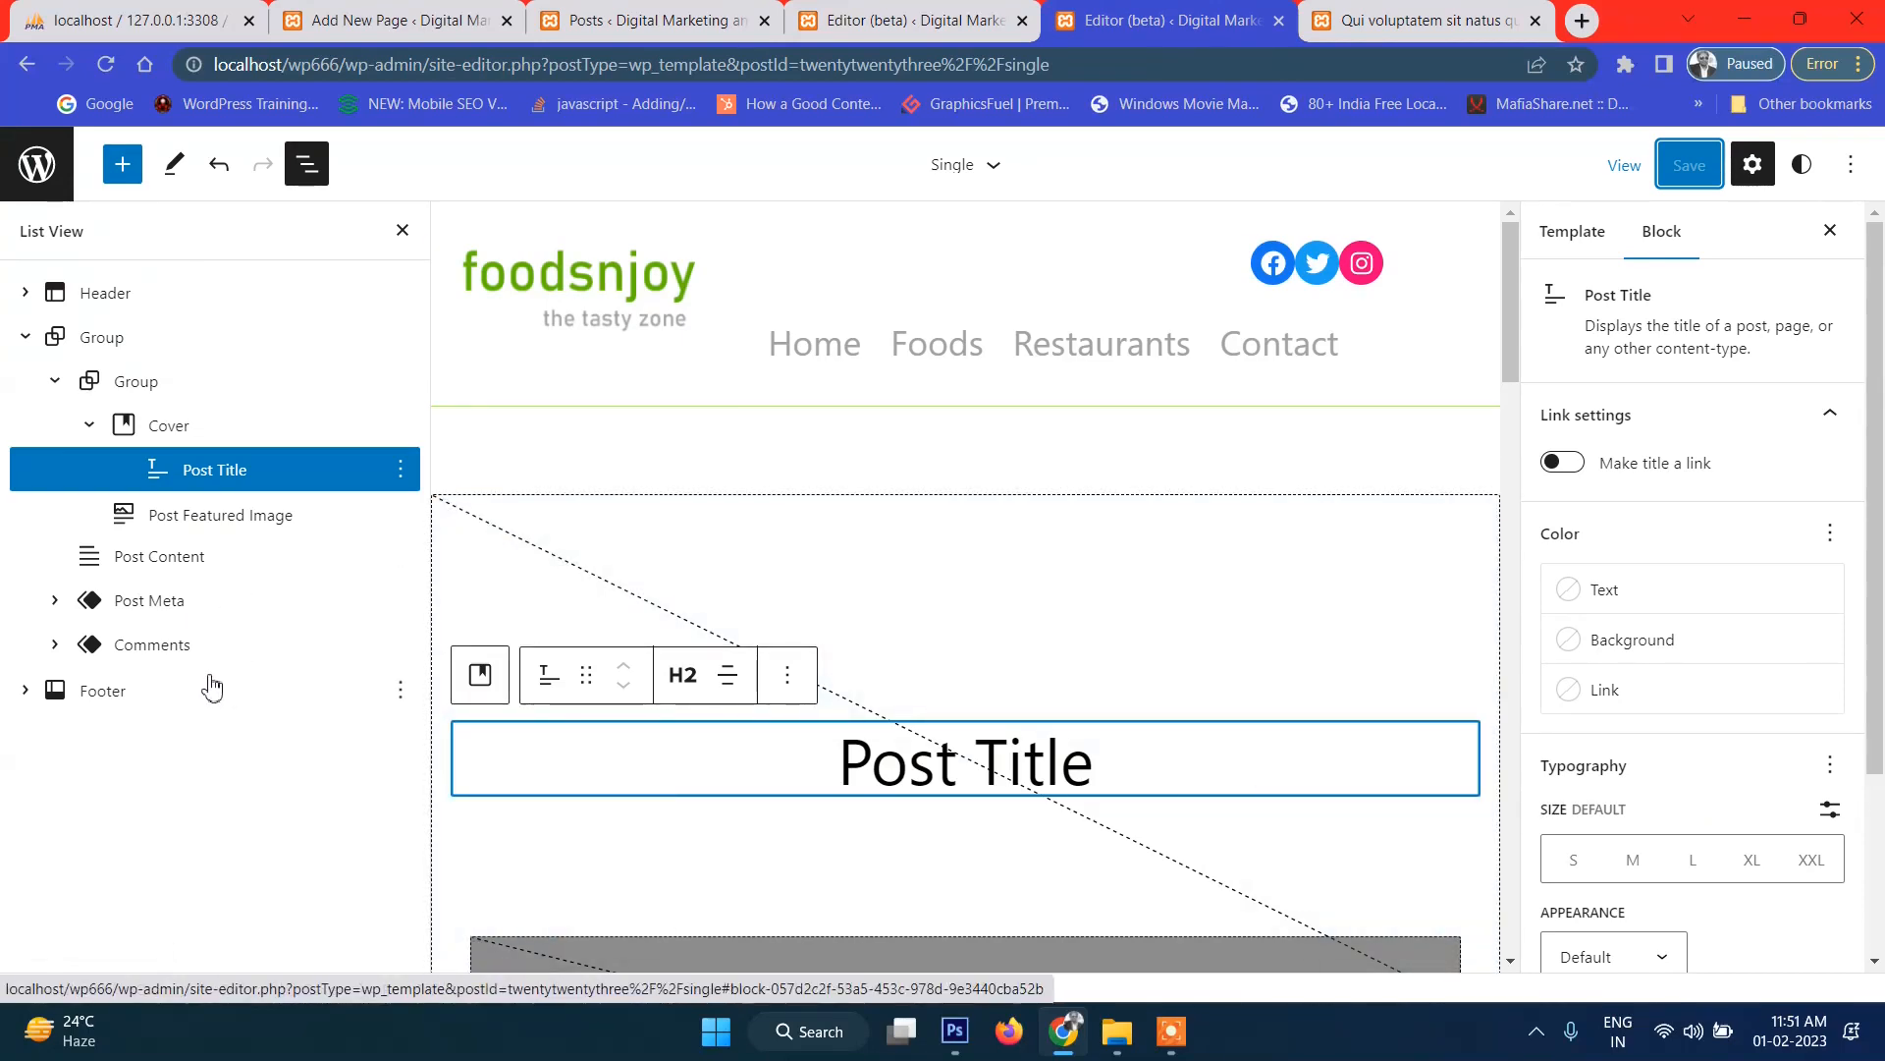
pyautogui.click(55, 604)
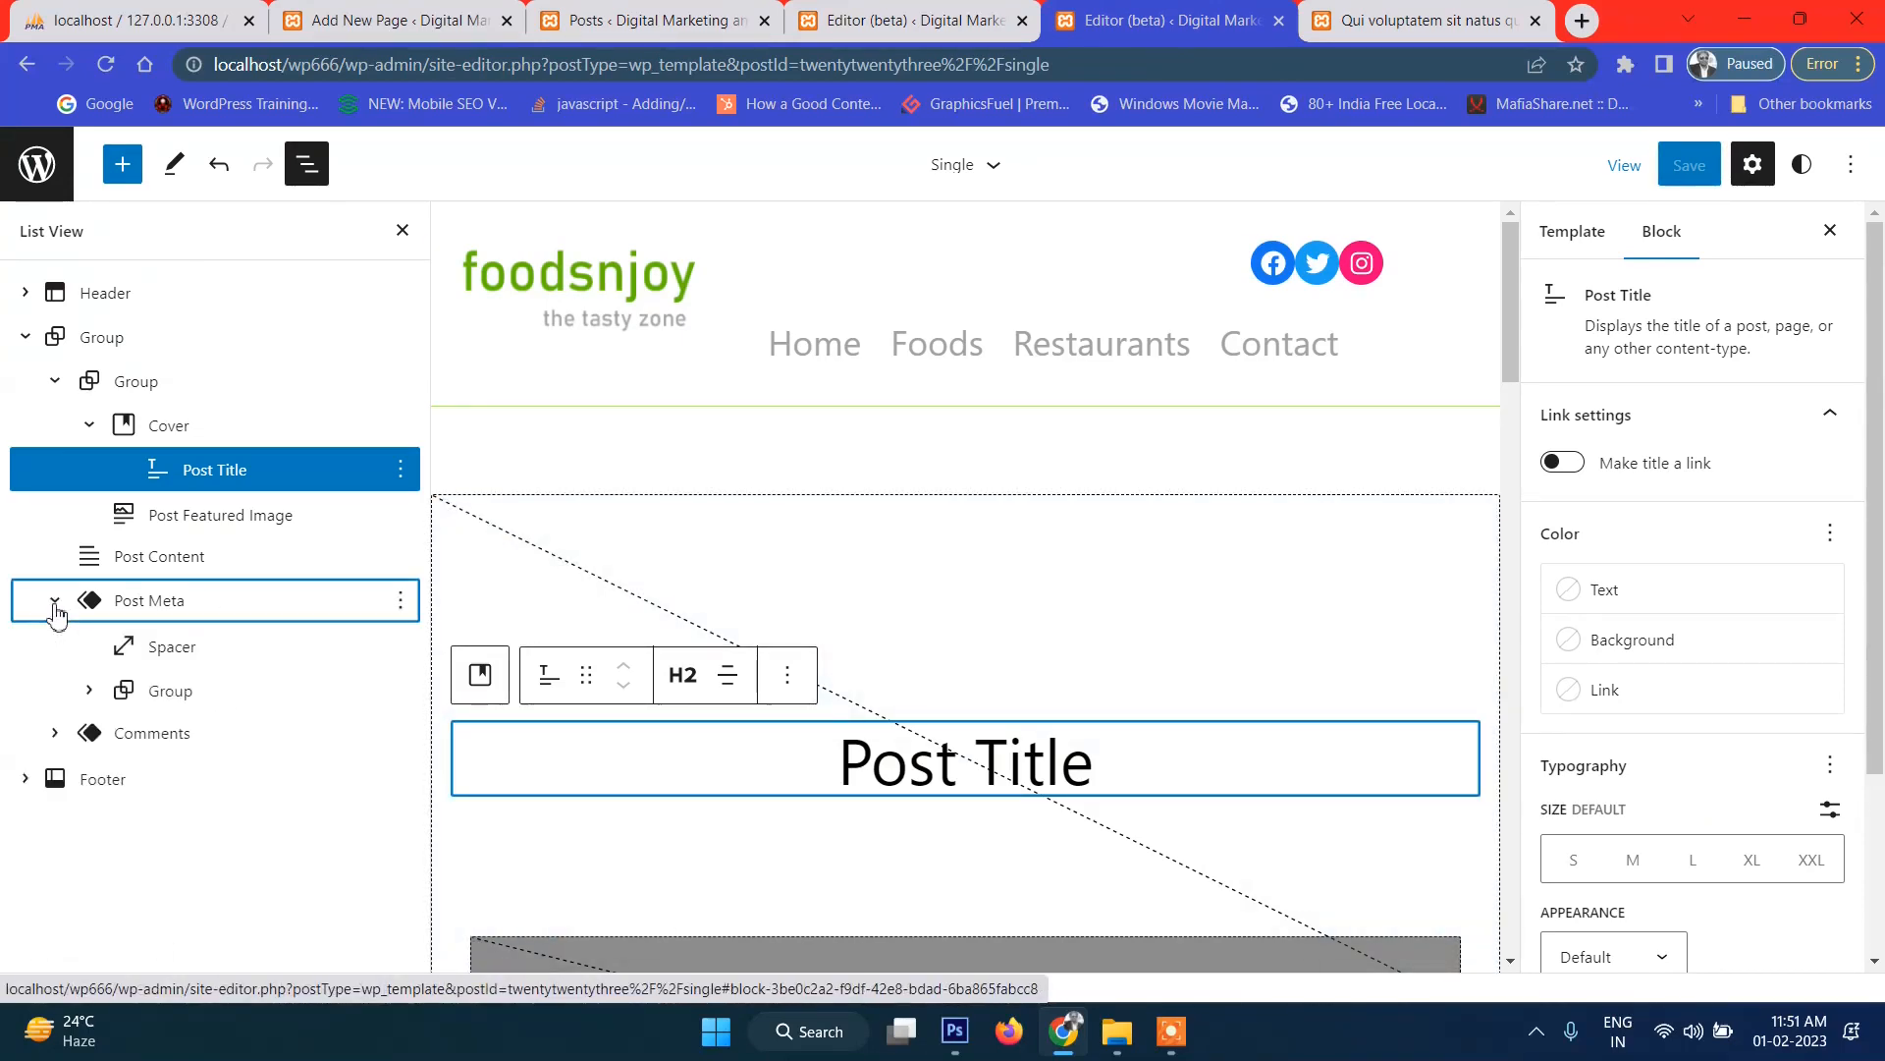
pyautogui.click(55, 601)
pyautogui.scroll(-9, 985, 694)
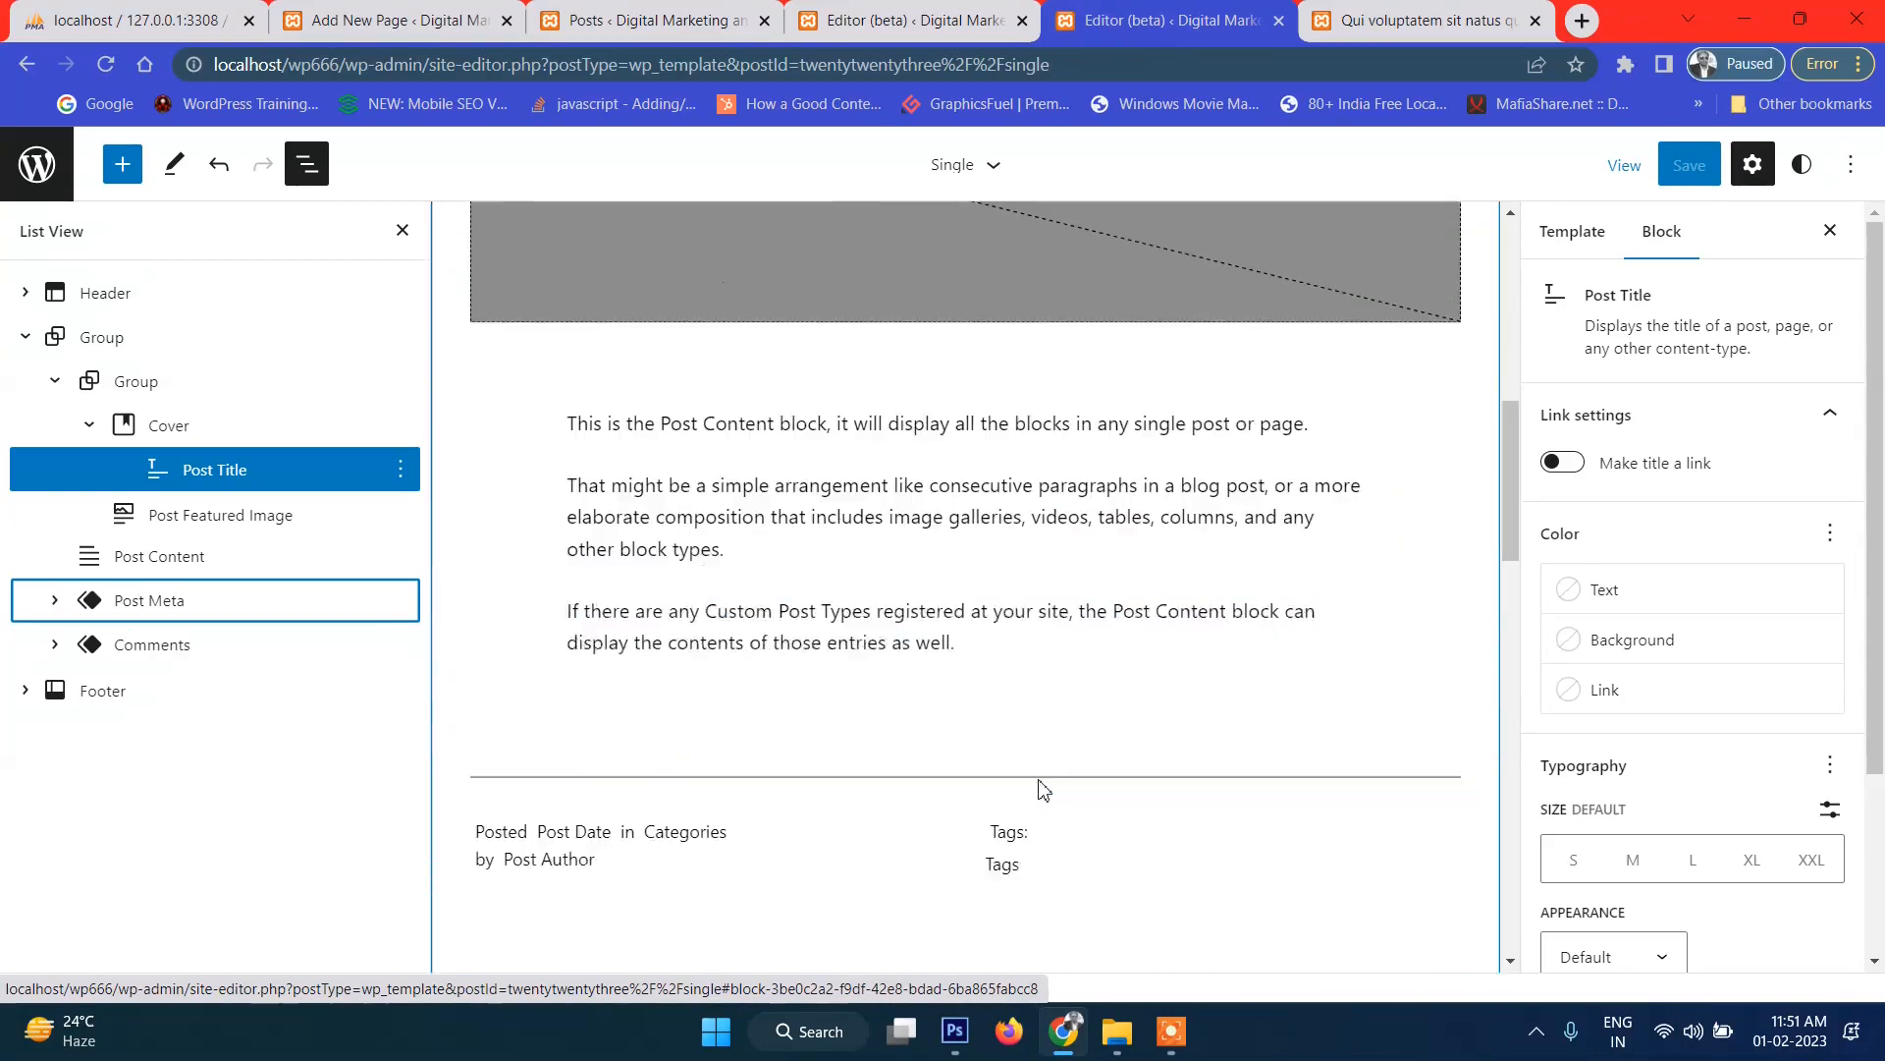
pyautogui.scroll(2, 1039, 786)
pyautogui.click(749, 547)
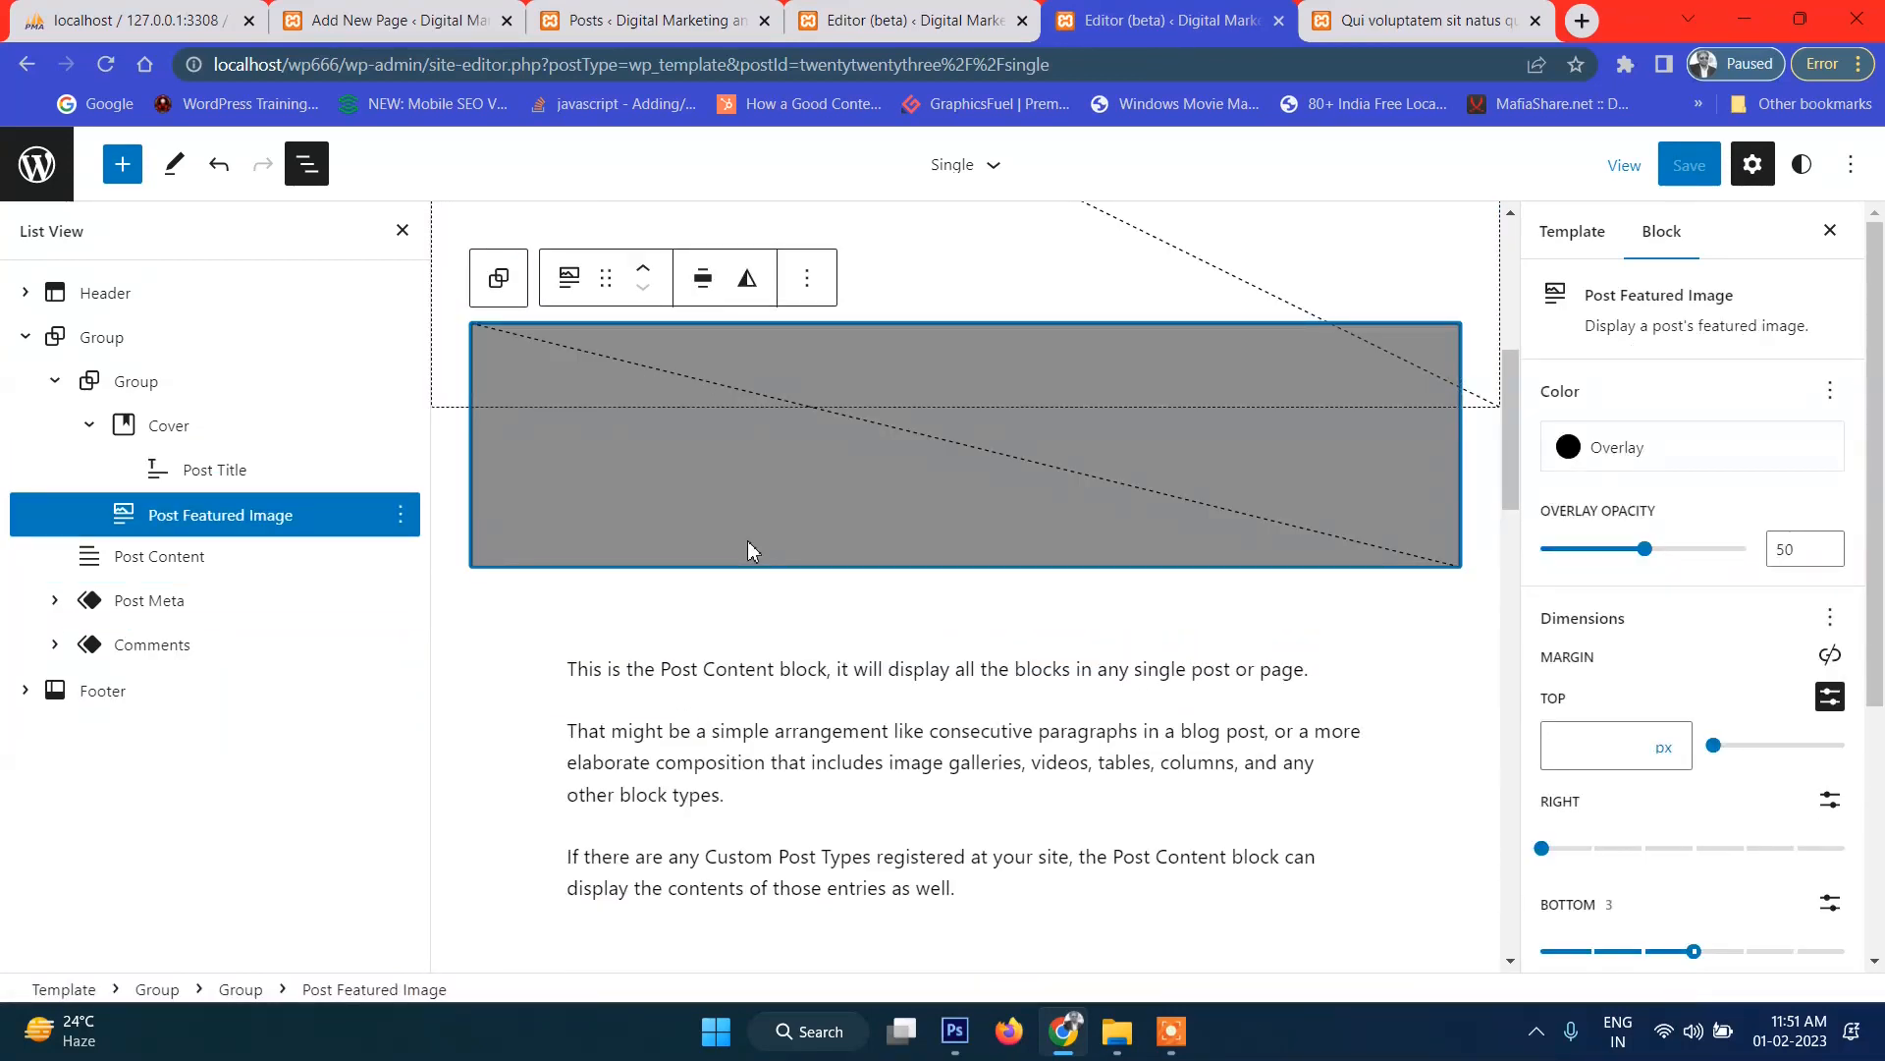
pyautogui.click(400, 517)
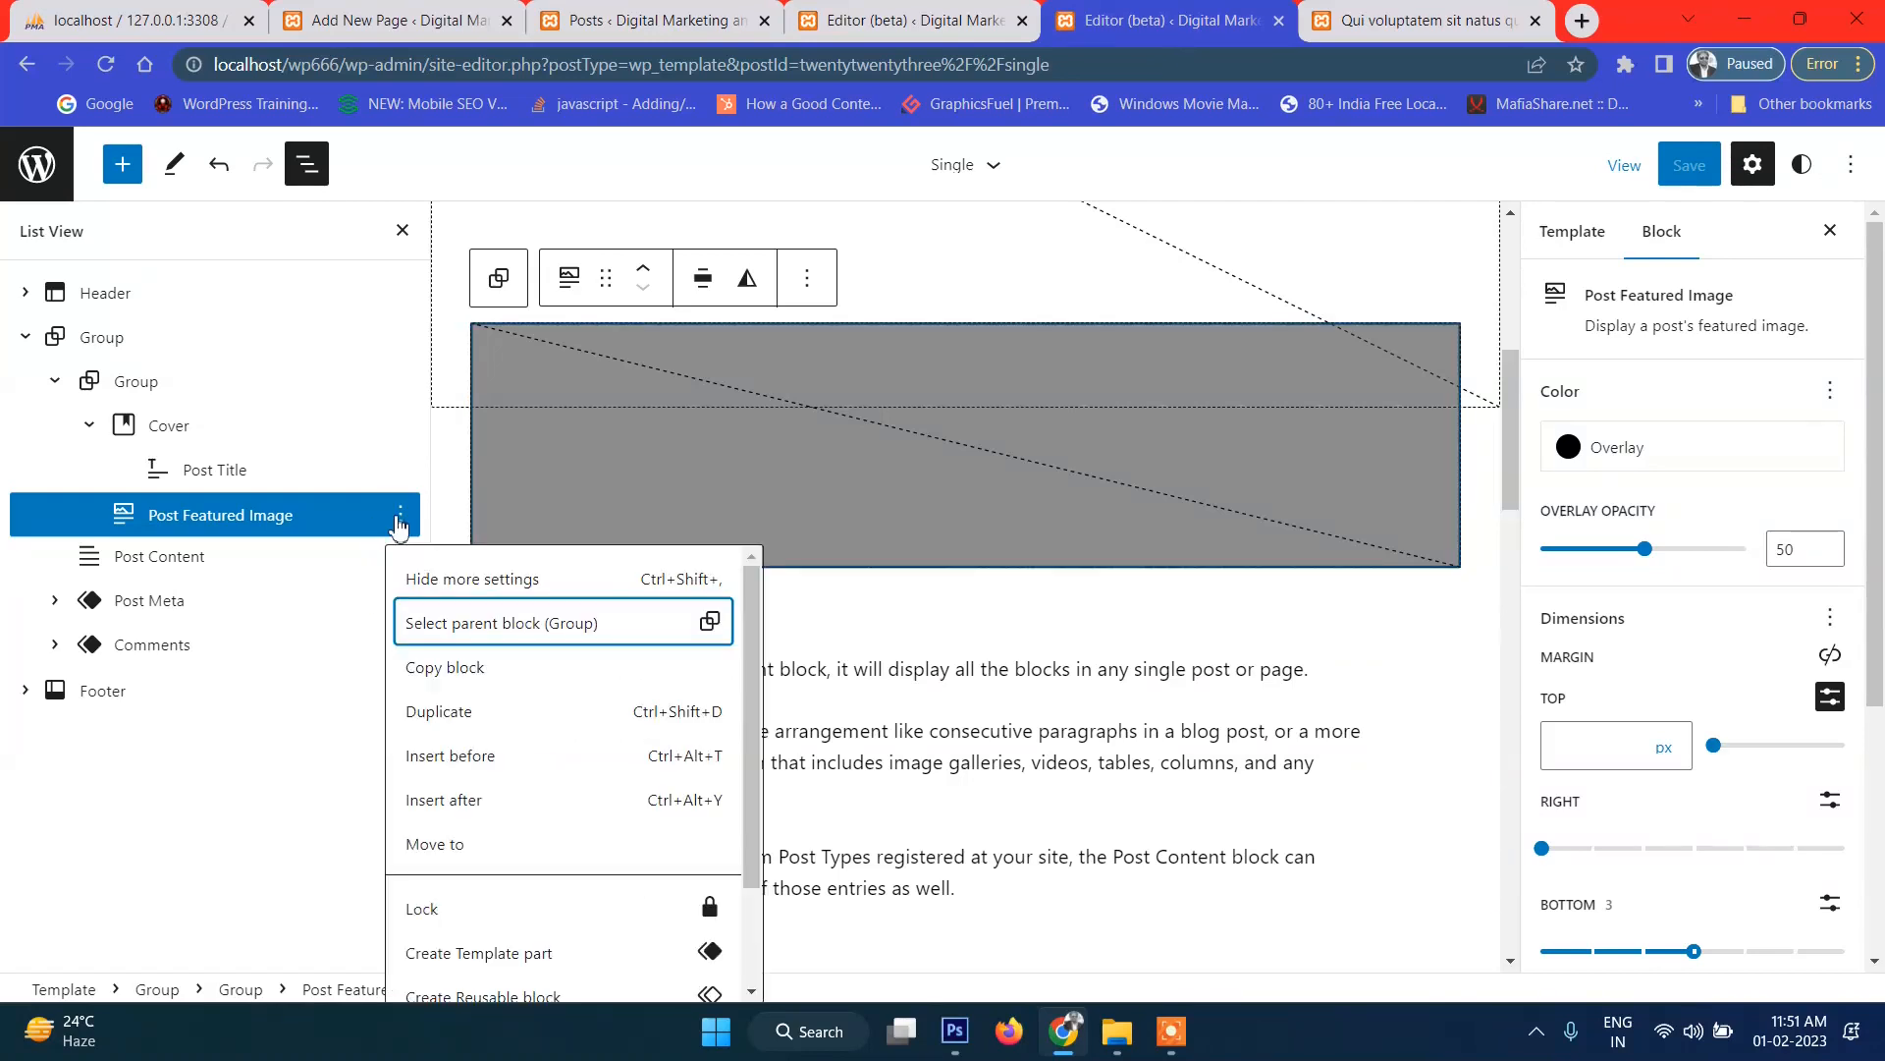
pyautogui.scroll(-2, 545, 916)
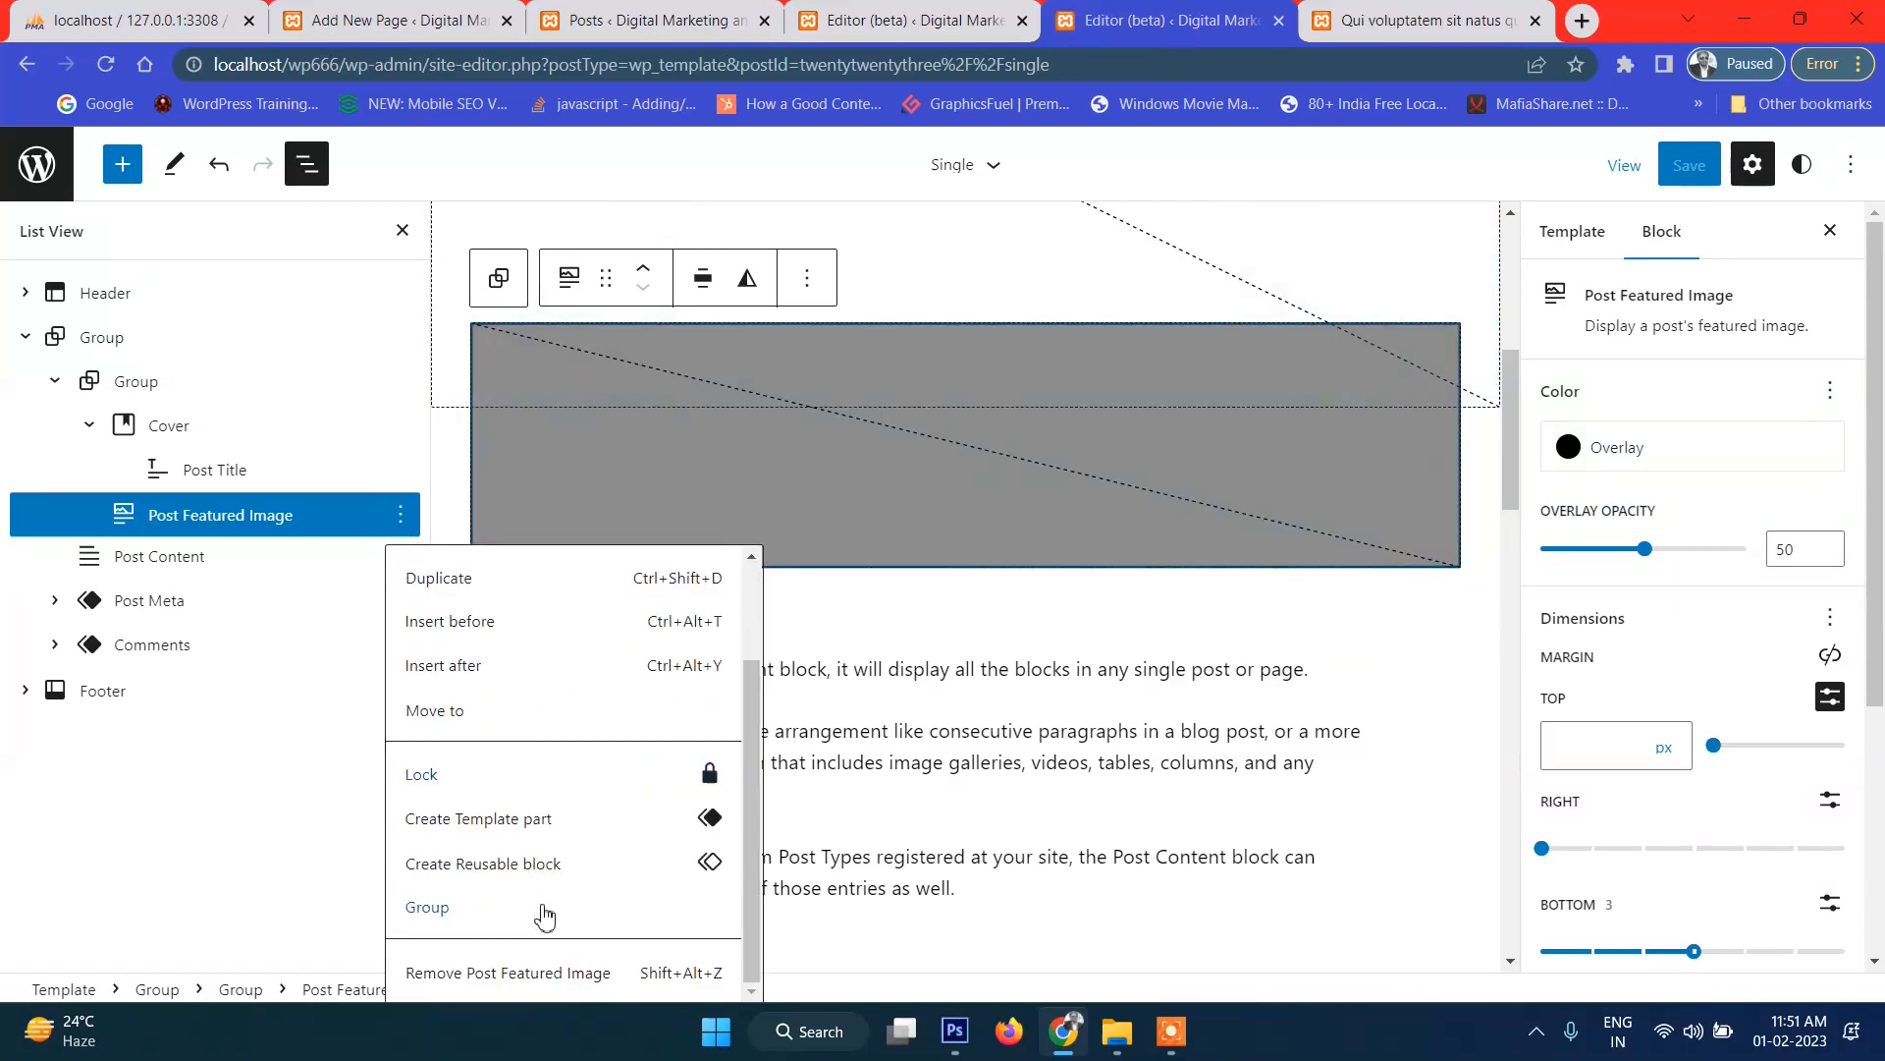
pyautogui.click(527, 979)
# Make the Post Title text white and save the Single template.
pyautogui.scroll(-3, 932, 644)
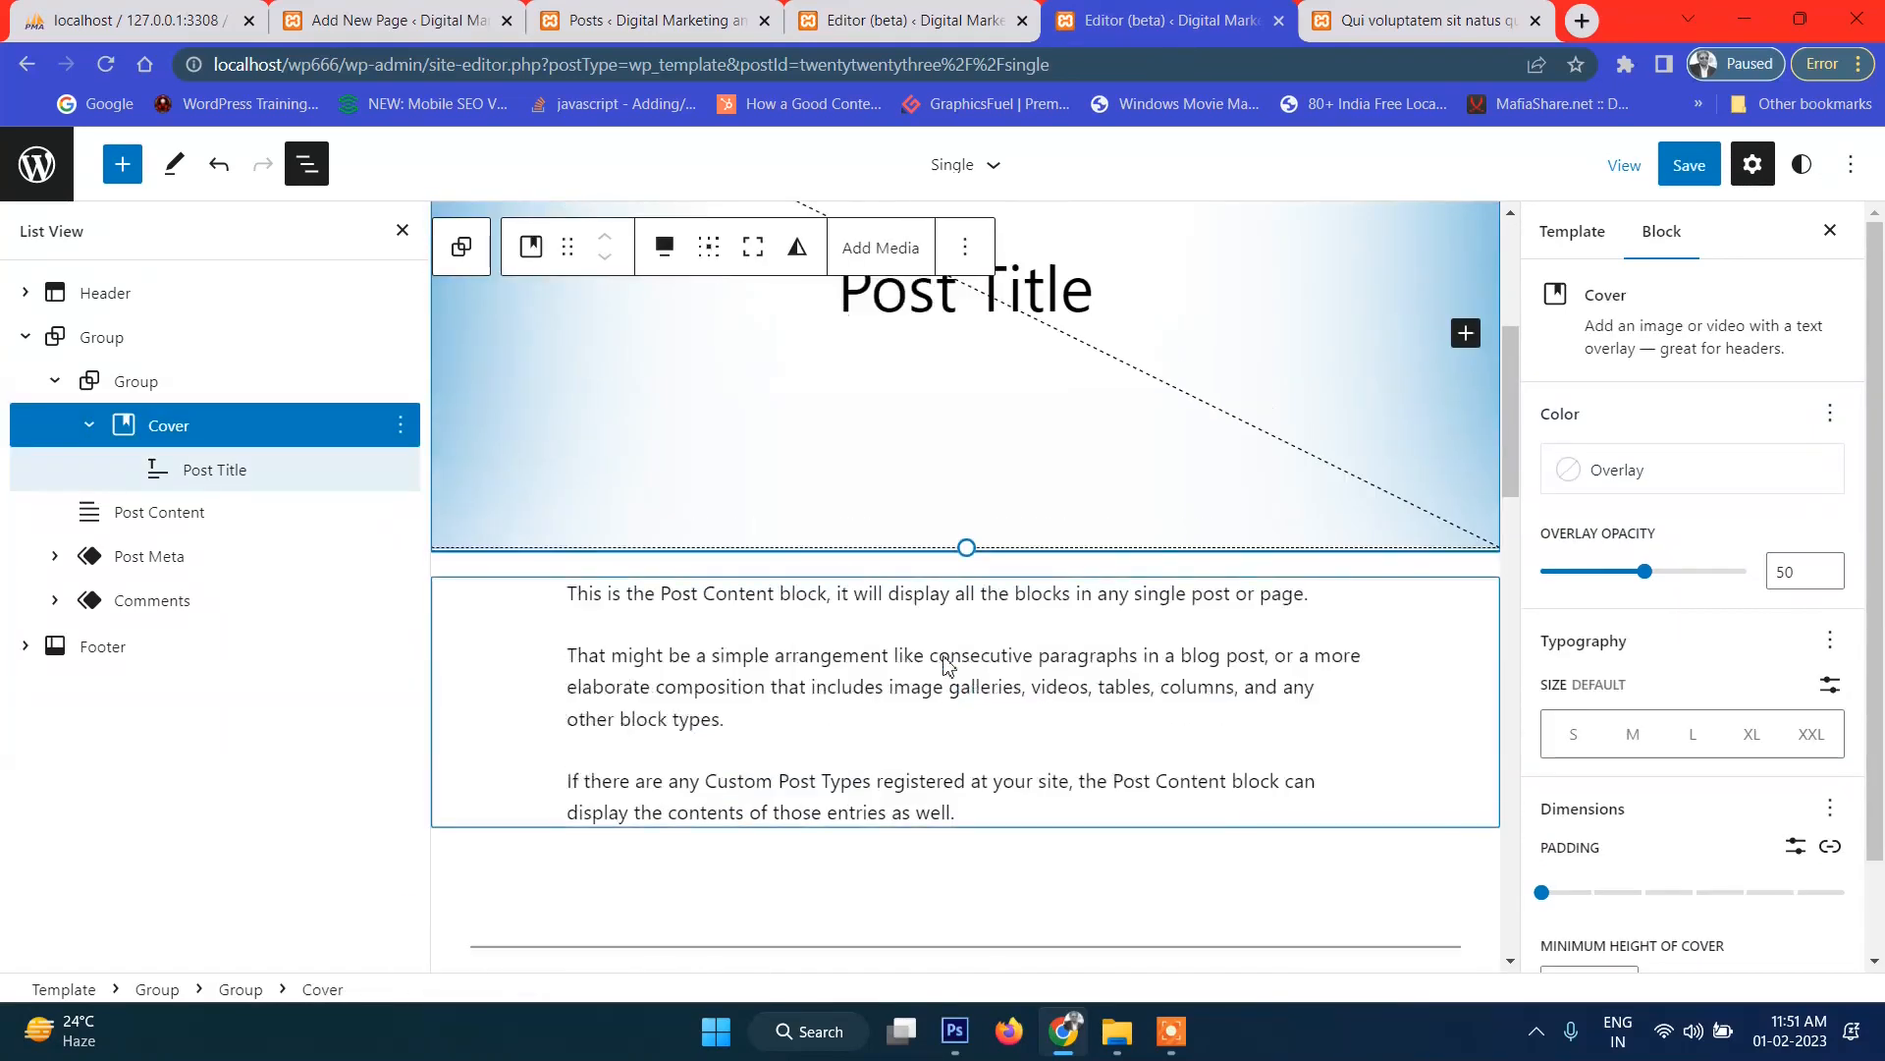
pyautogui.scroll(4, 960, 665)
pyautogui.click(924, 643)
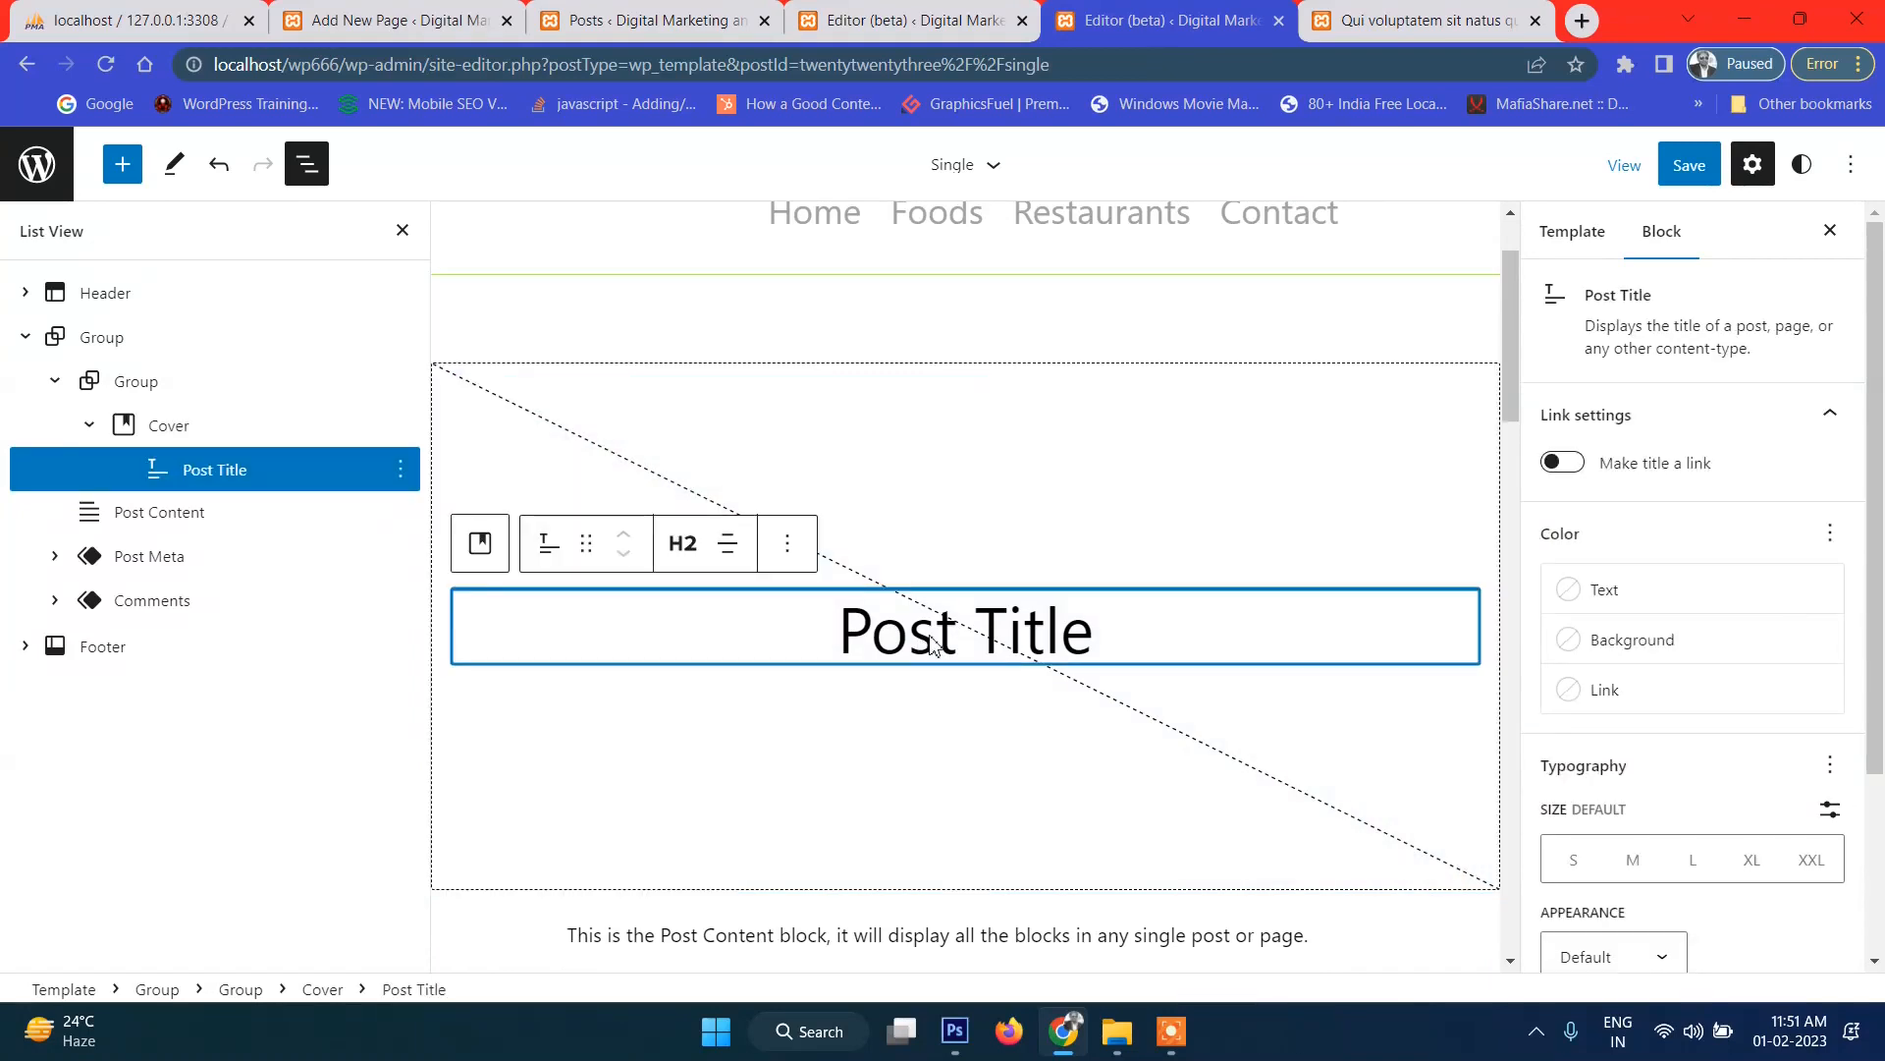
pyautogui.click(1631, 589)
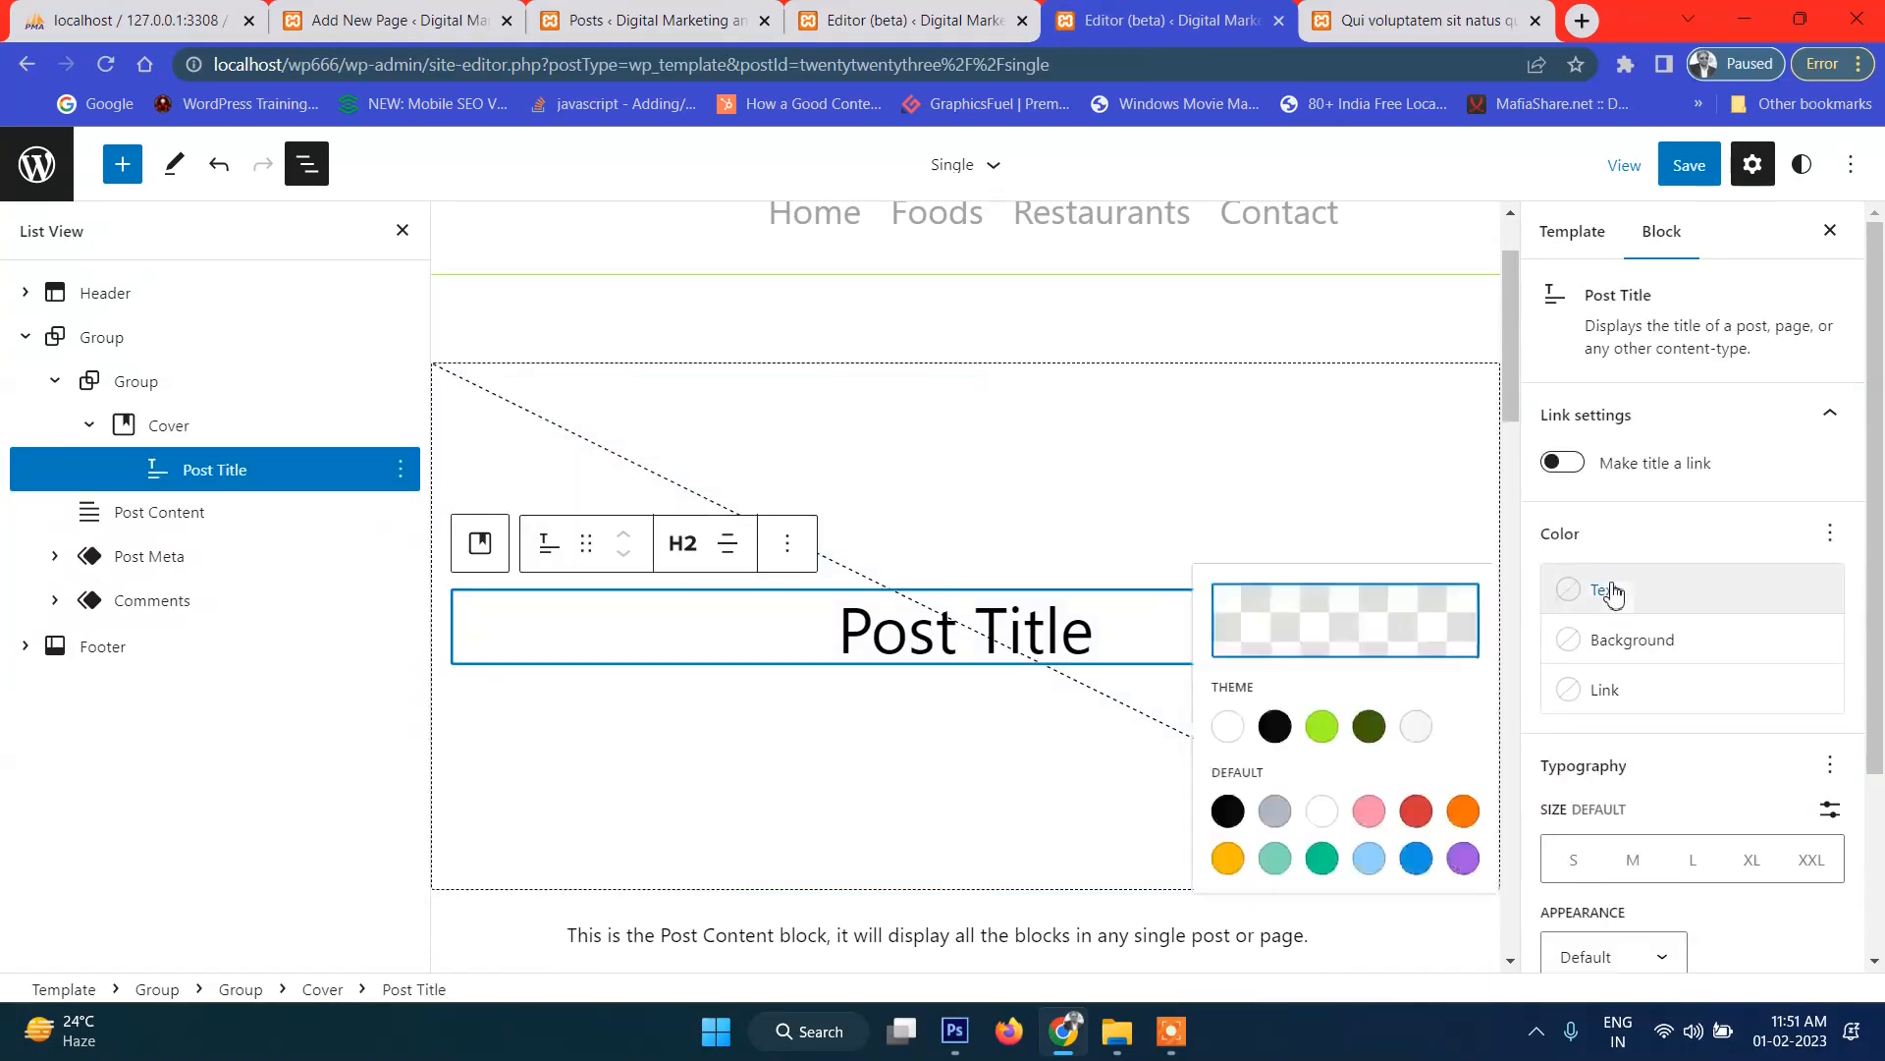
pyautogui.click(1224, 742)
pyautogui.click(1691, 167)
pyautogui.click(1693, 173)
pyautogui.click(1375, 27)
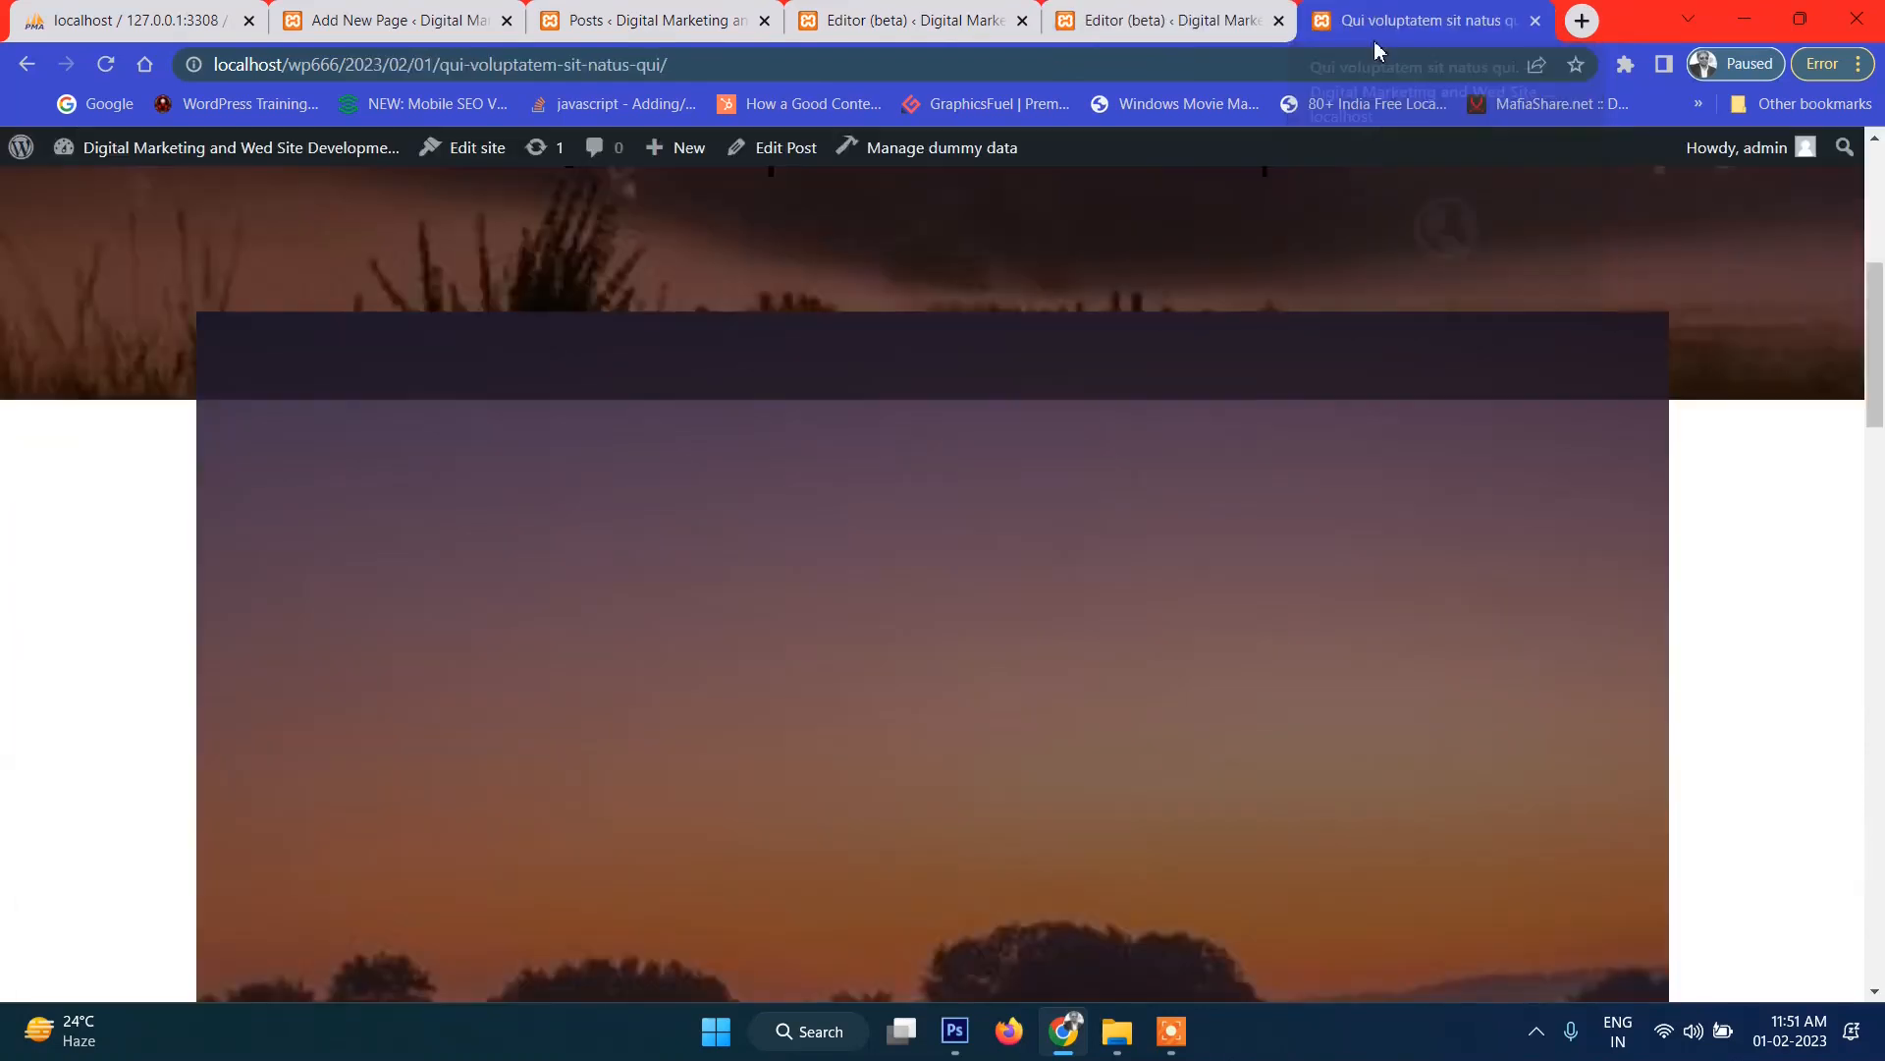
# Reload the live post to check the white title over the cover.
pyautogui.click(106, 65)
pyautogui.scroll(5, 1043, 736)
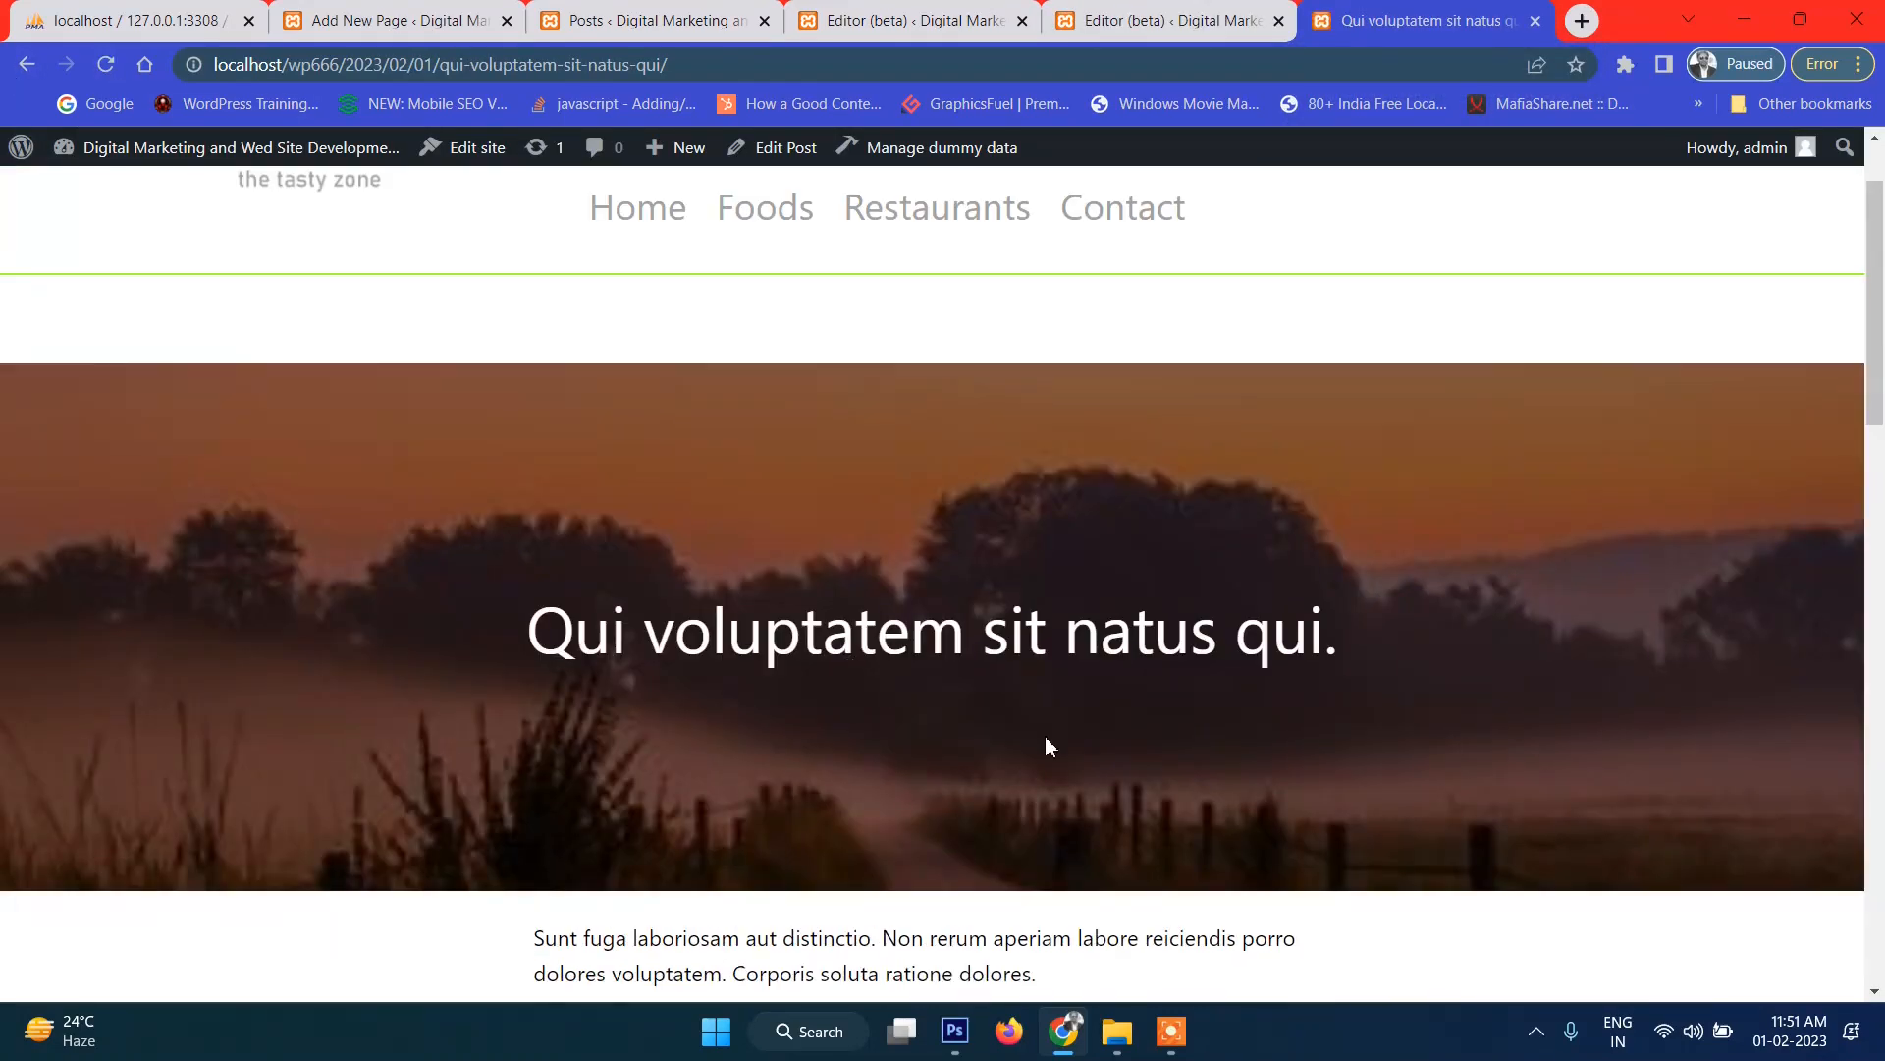
pyautogui.moveTo(527, 754); pyautogui.dragTo(1324, 755)
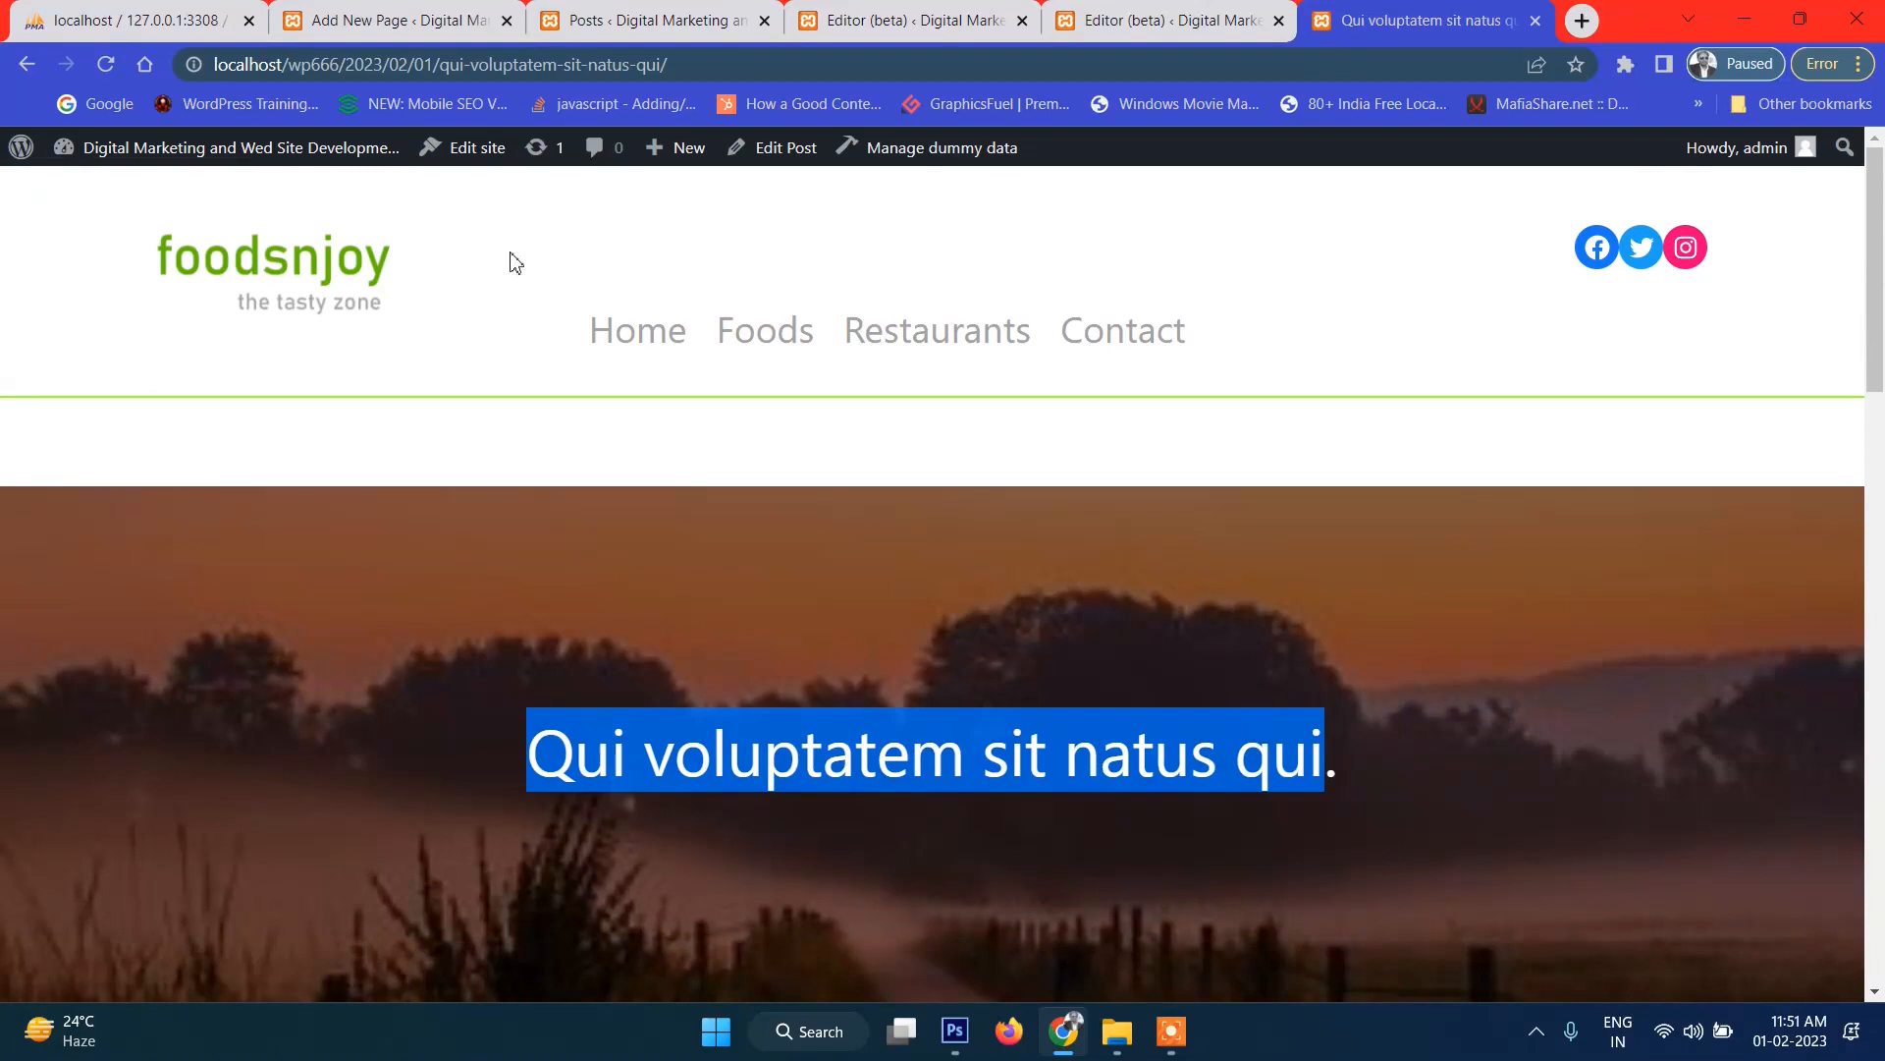
# From the home page, open and read through 'Deserunt ab commodi sequi et est.'.
pyautogui.click(313, 263)
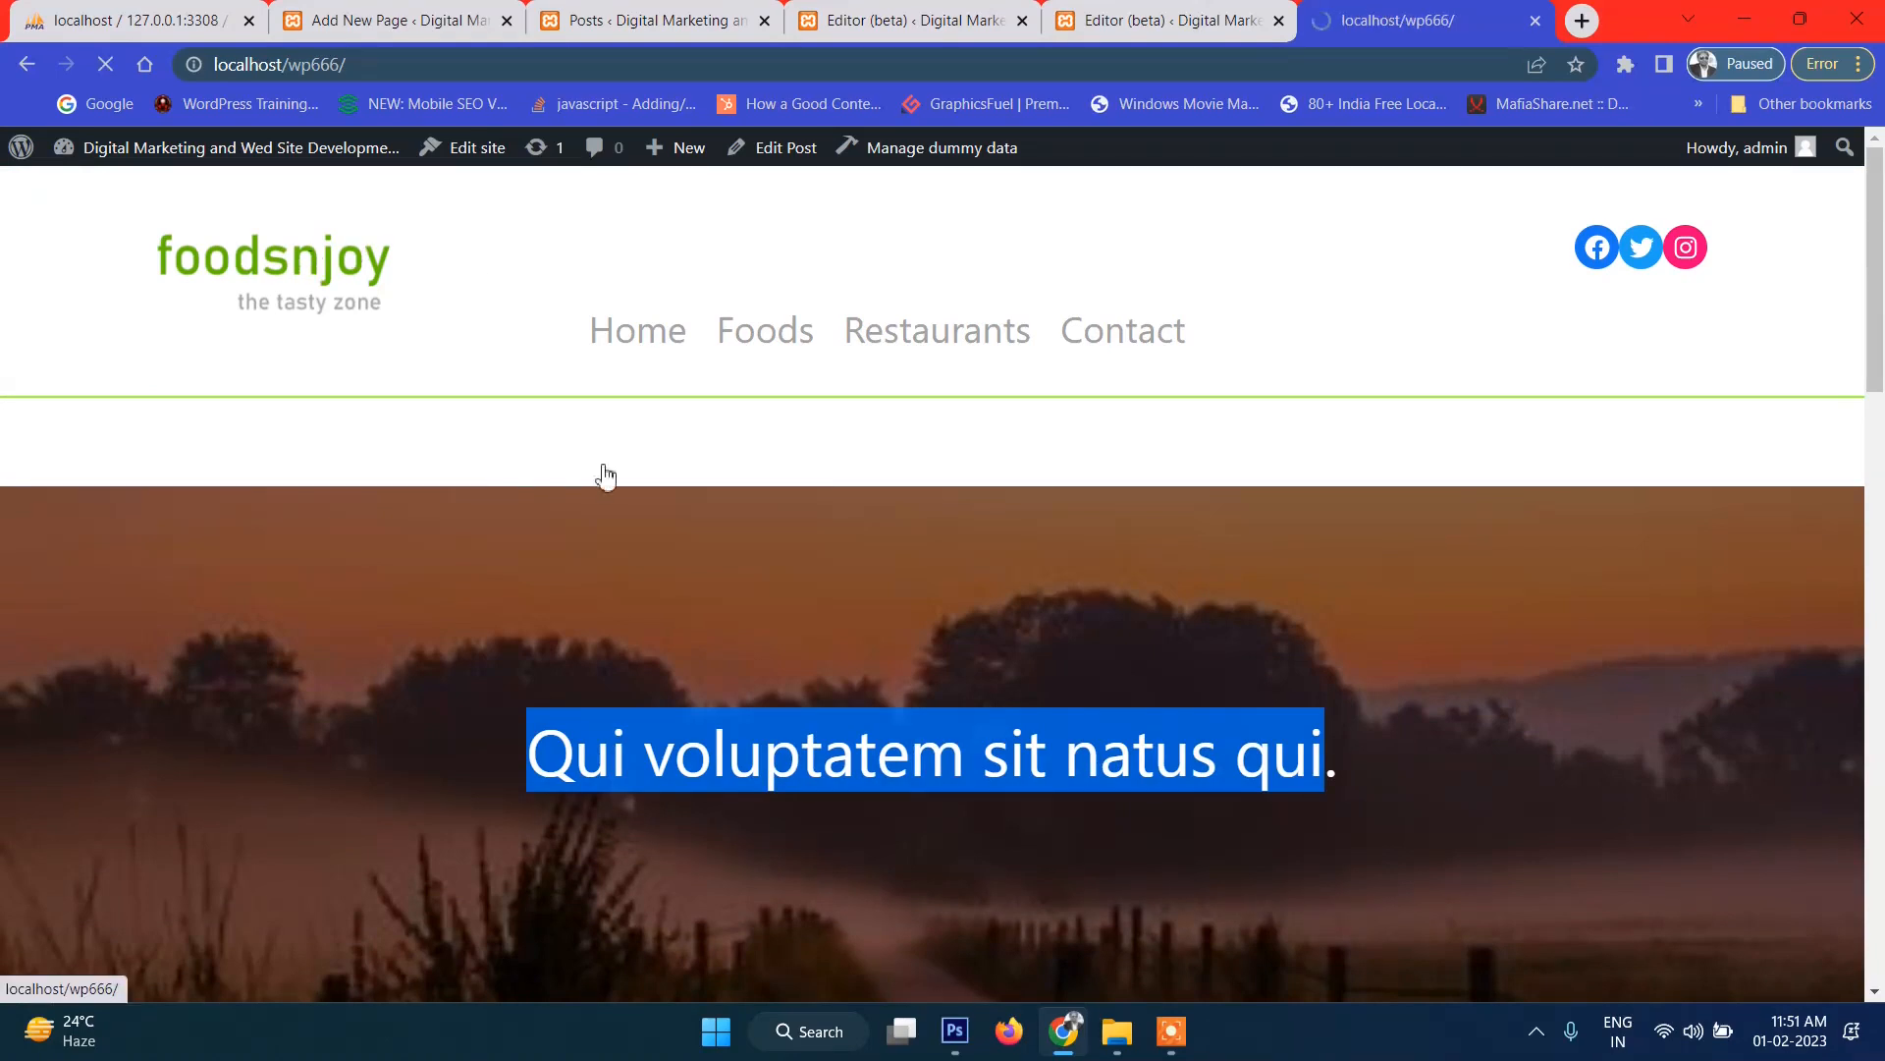
pyautogui.scroll(-10, 1065, 665)
pyautogui.scroll(-10, 1068, 665)
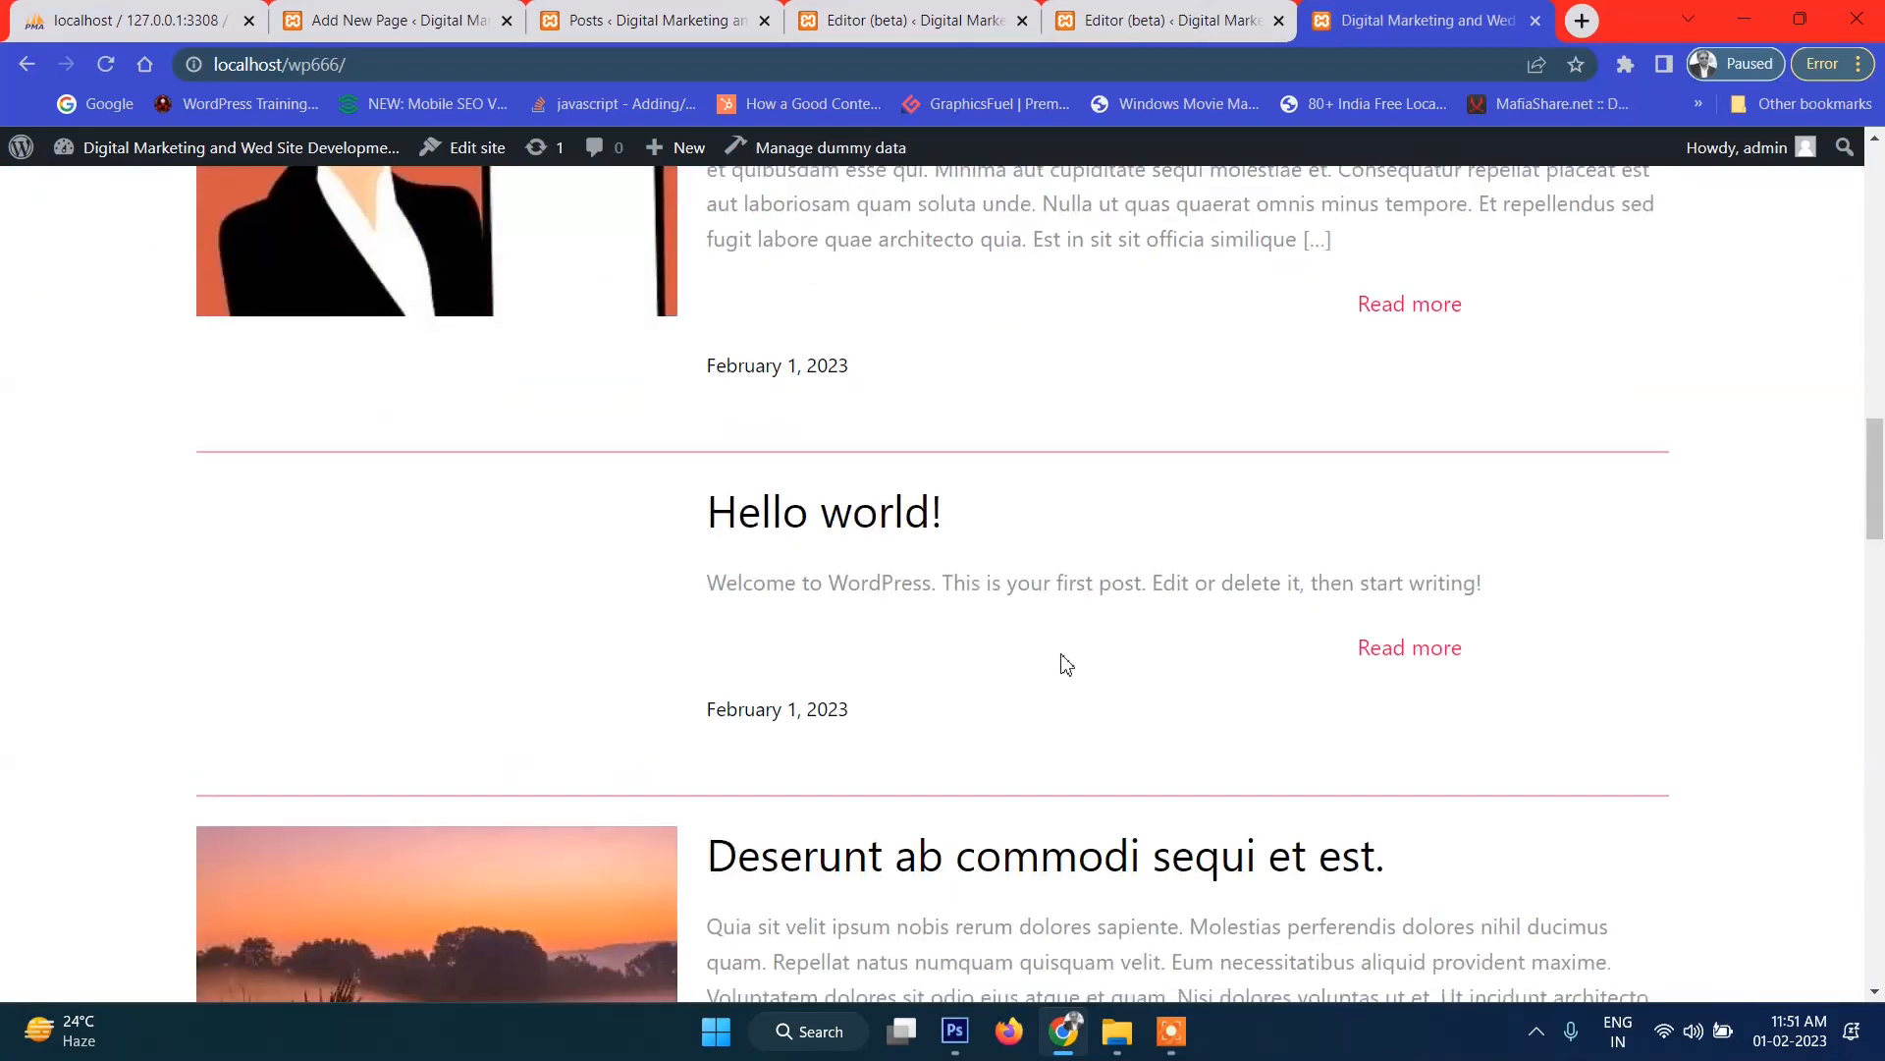
pyautogui.click(866, 392)
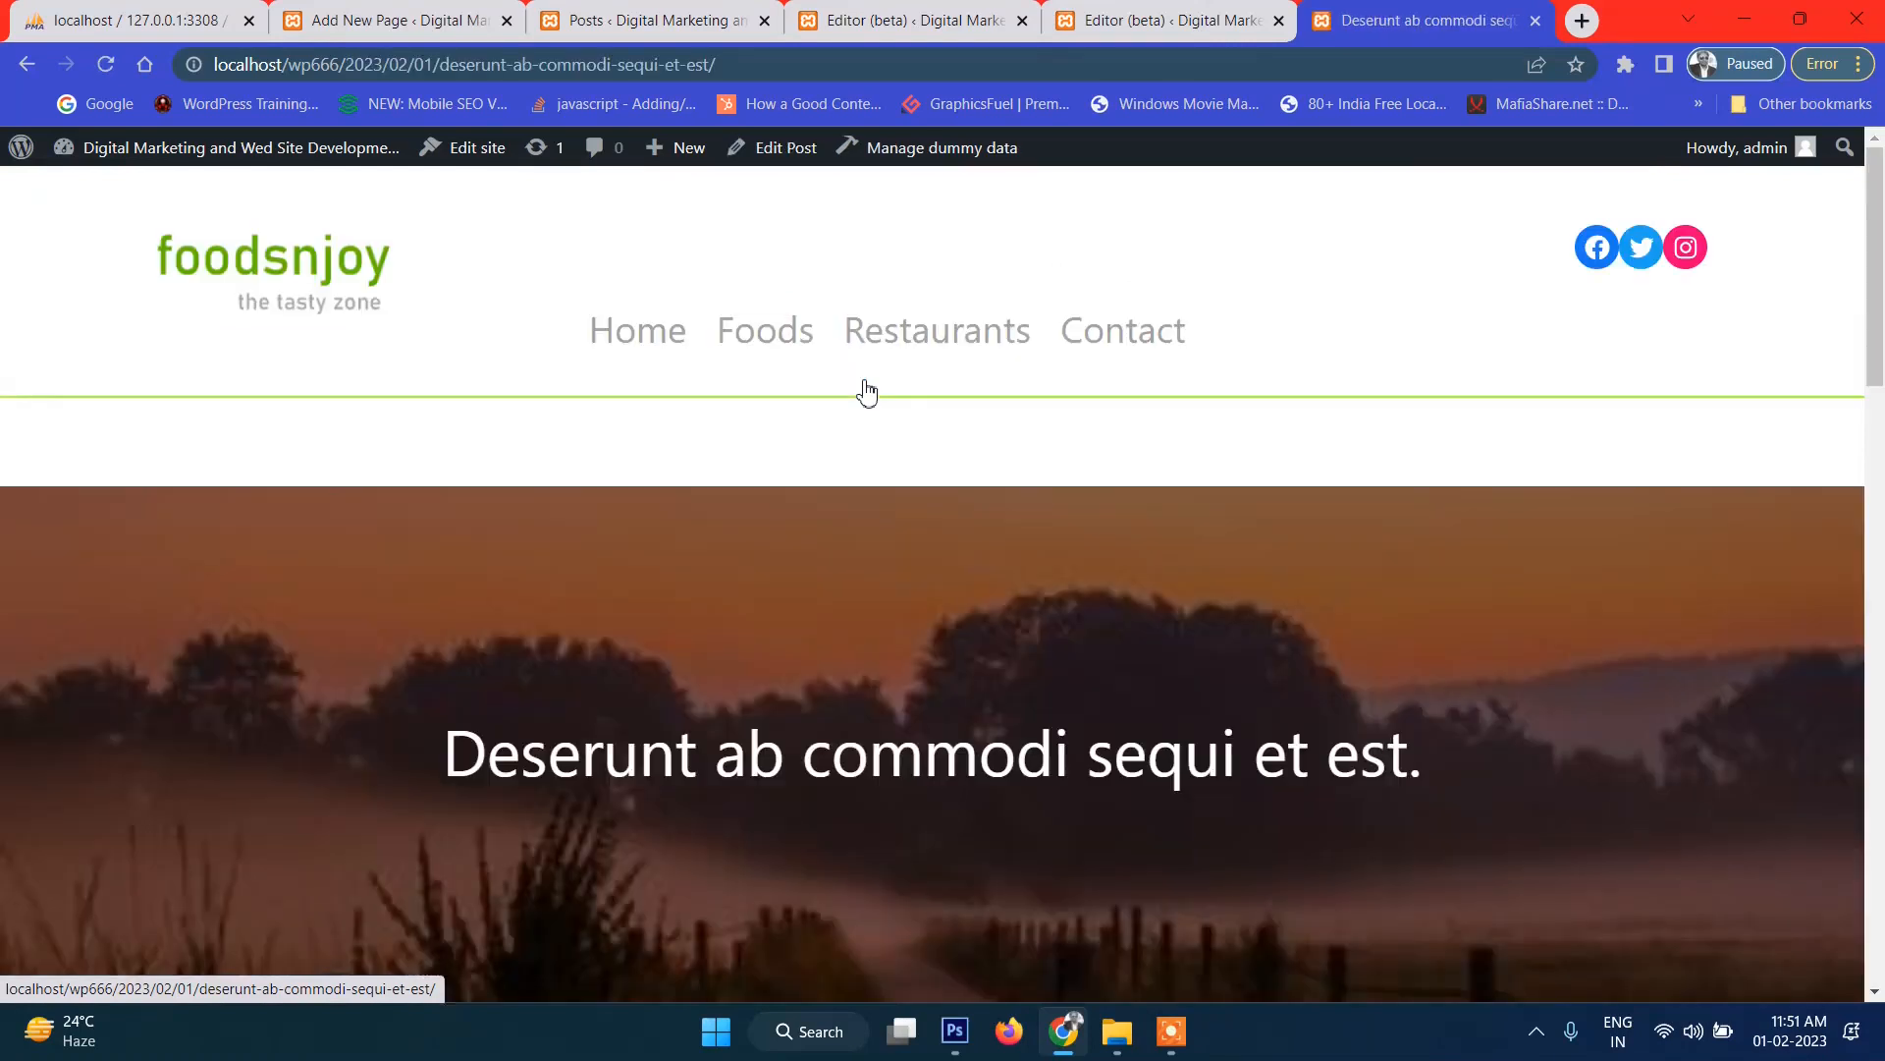
pyautogui.scroll(-5, 1010, 661)
pyautogui.moveTo(479, 287); pyautogui.dragTo(1366, 368)
pyautogui.click(1386, 365)
pyautogui.scroll(-5, 1387, 366)
pyautogui.moveTo(743, 344); pyautogui.dragTo(1041, 684)
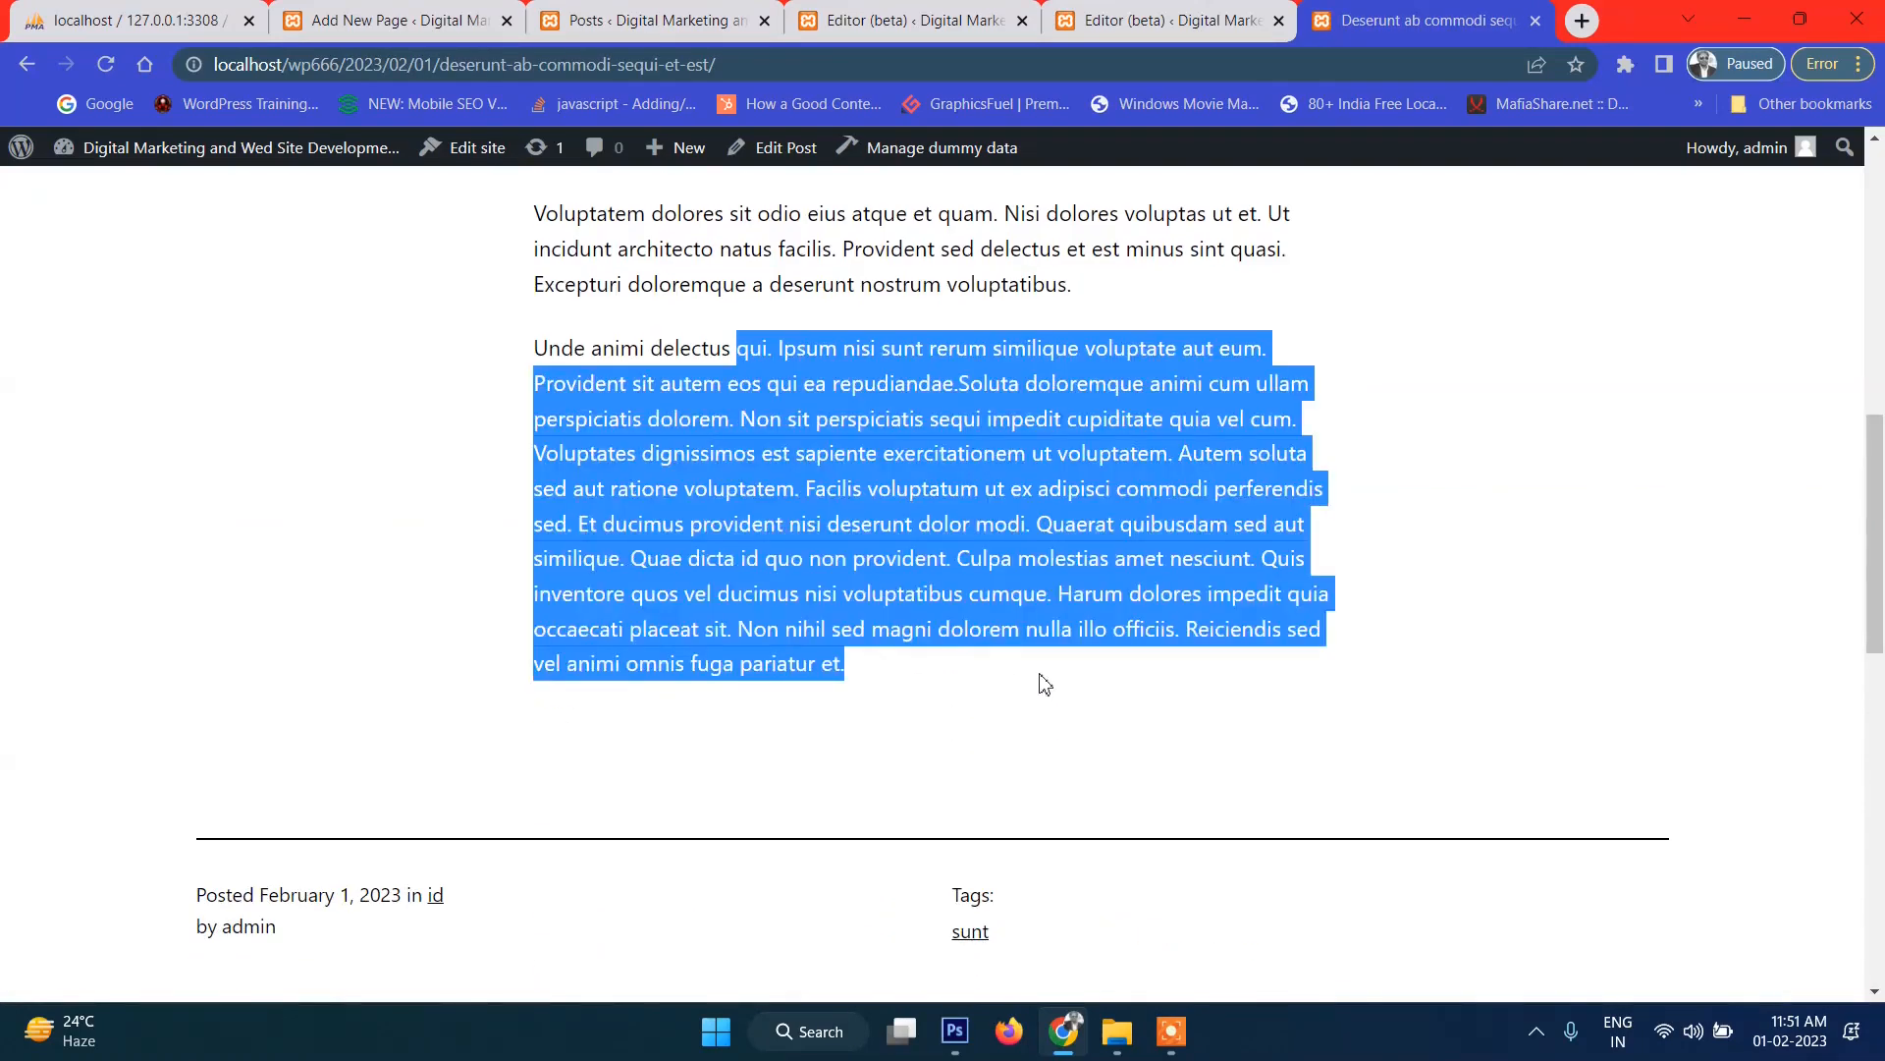
pyautogui.scroll(-7, 1043, 685)
pyautogui.scroll(15, 1044, 684)
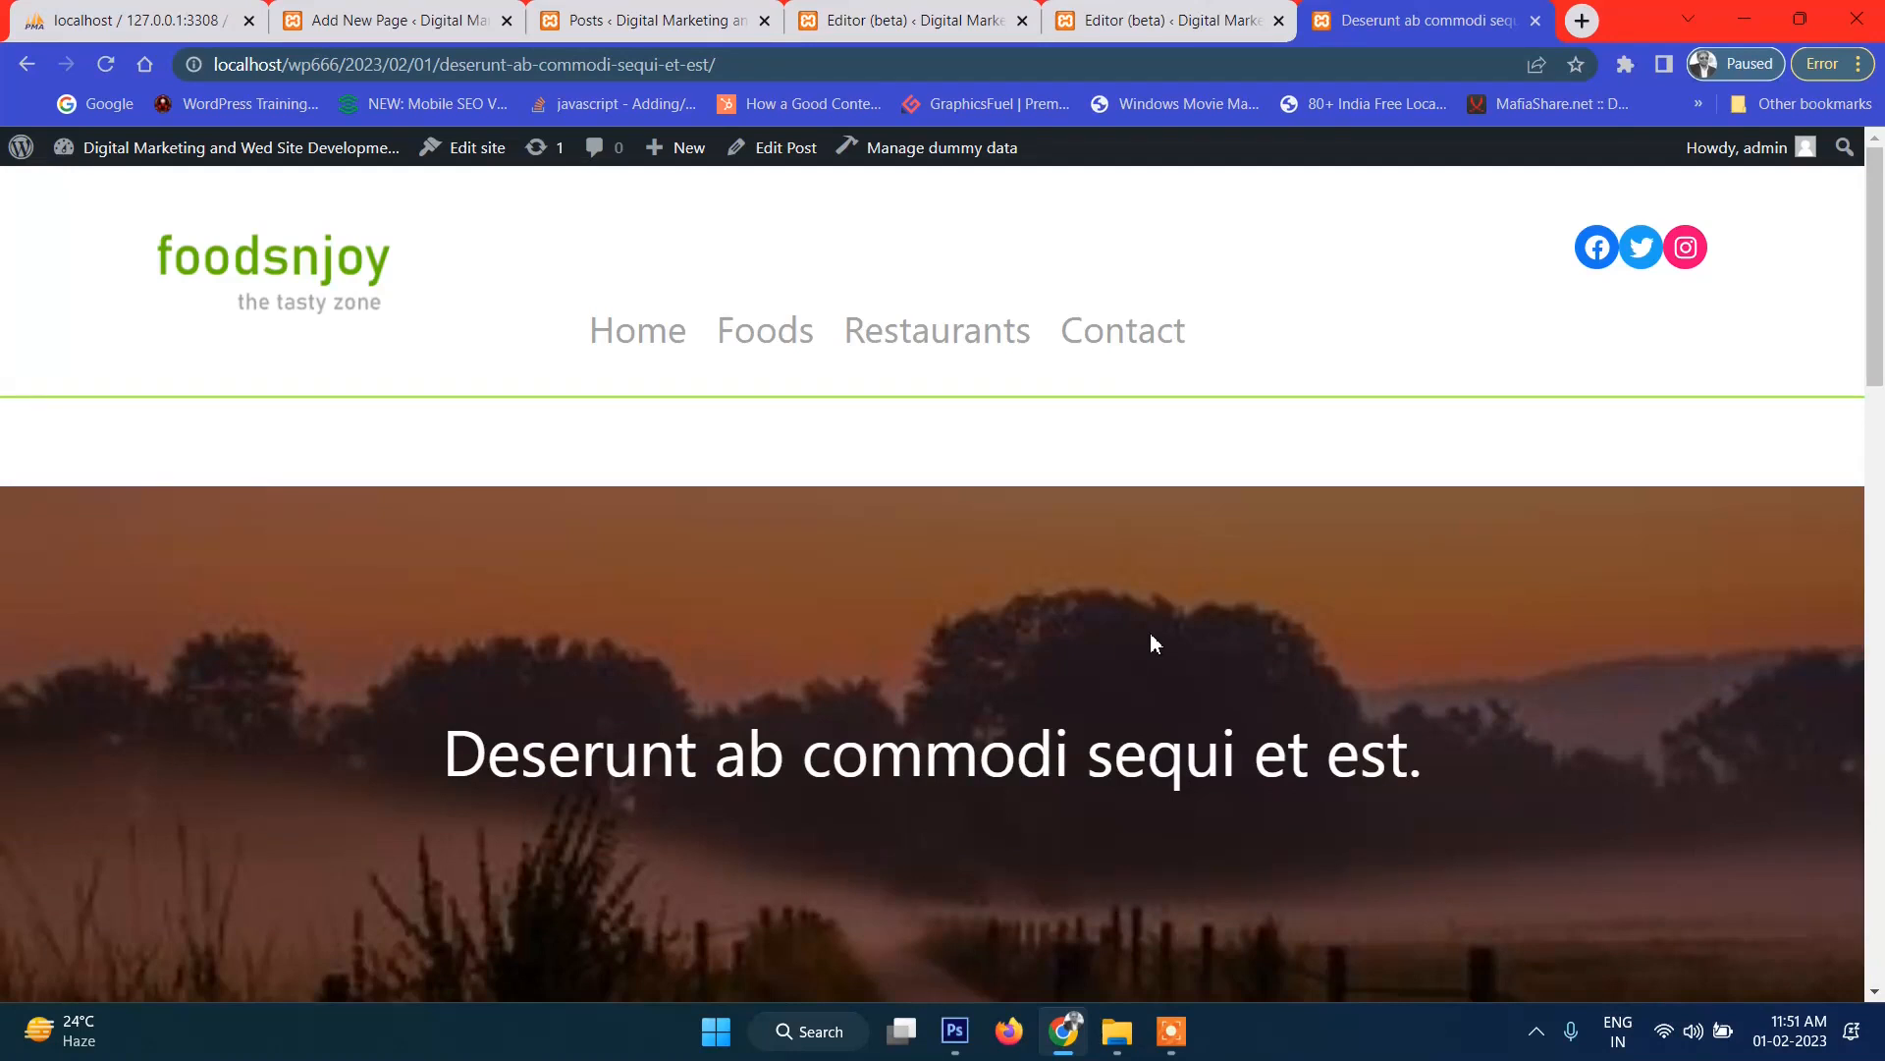
# Review 'Hic aliquam est nostrum veniam.' from the home page, then return to the site editor.
pyautogui.click(34, 69)
pyautogui.scroll(-5, 887, 654)
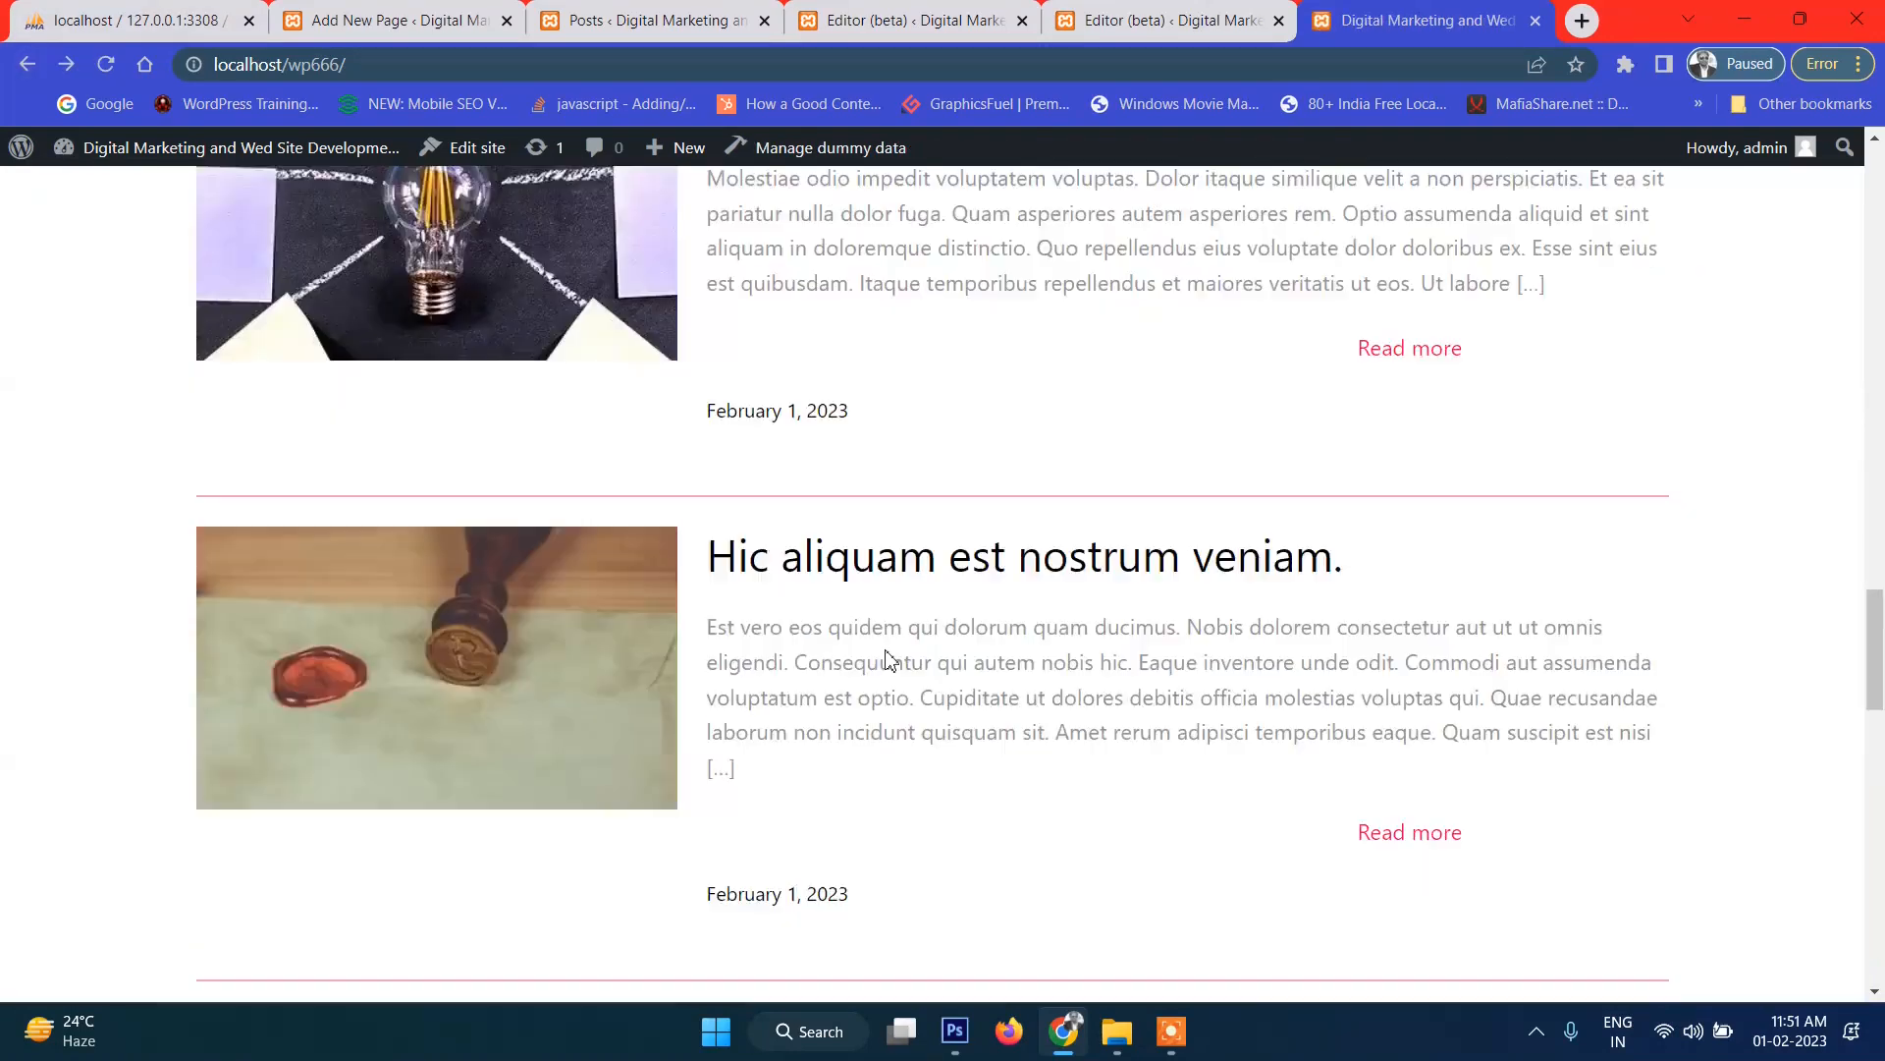
pyautogui.scroll(3, 887, 652)
pyautogui.click(472, 676)
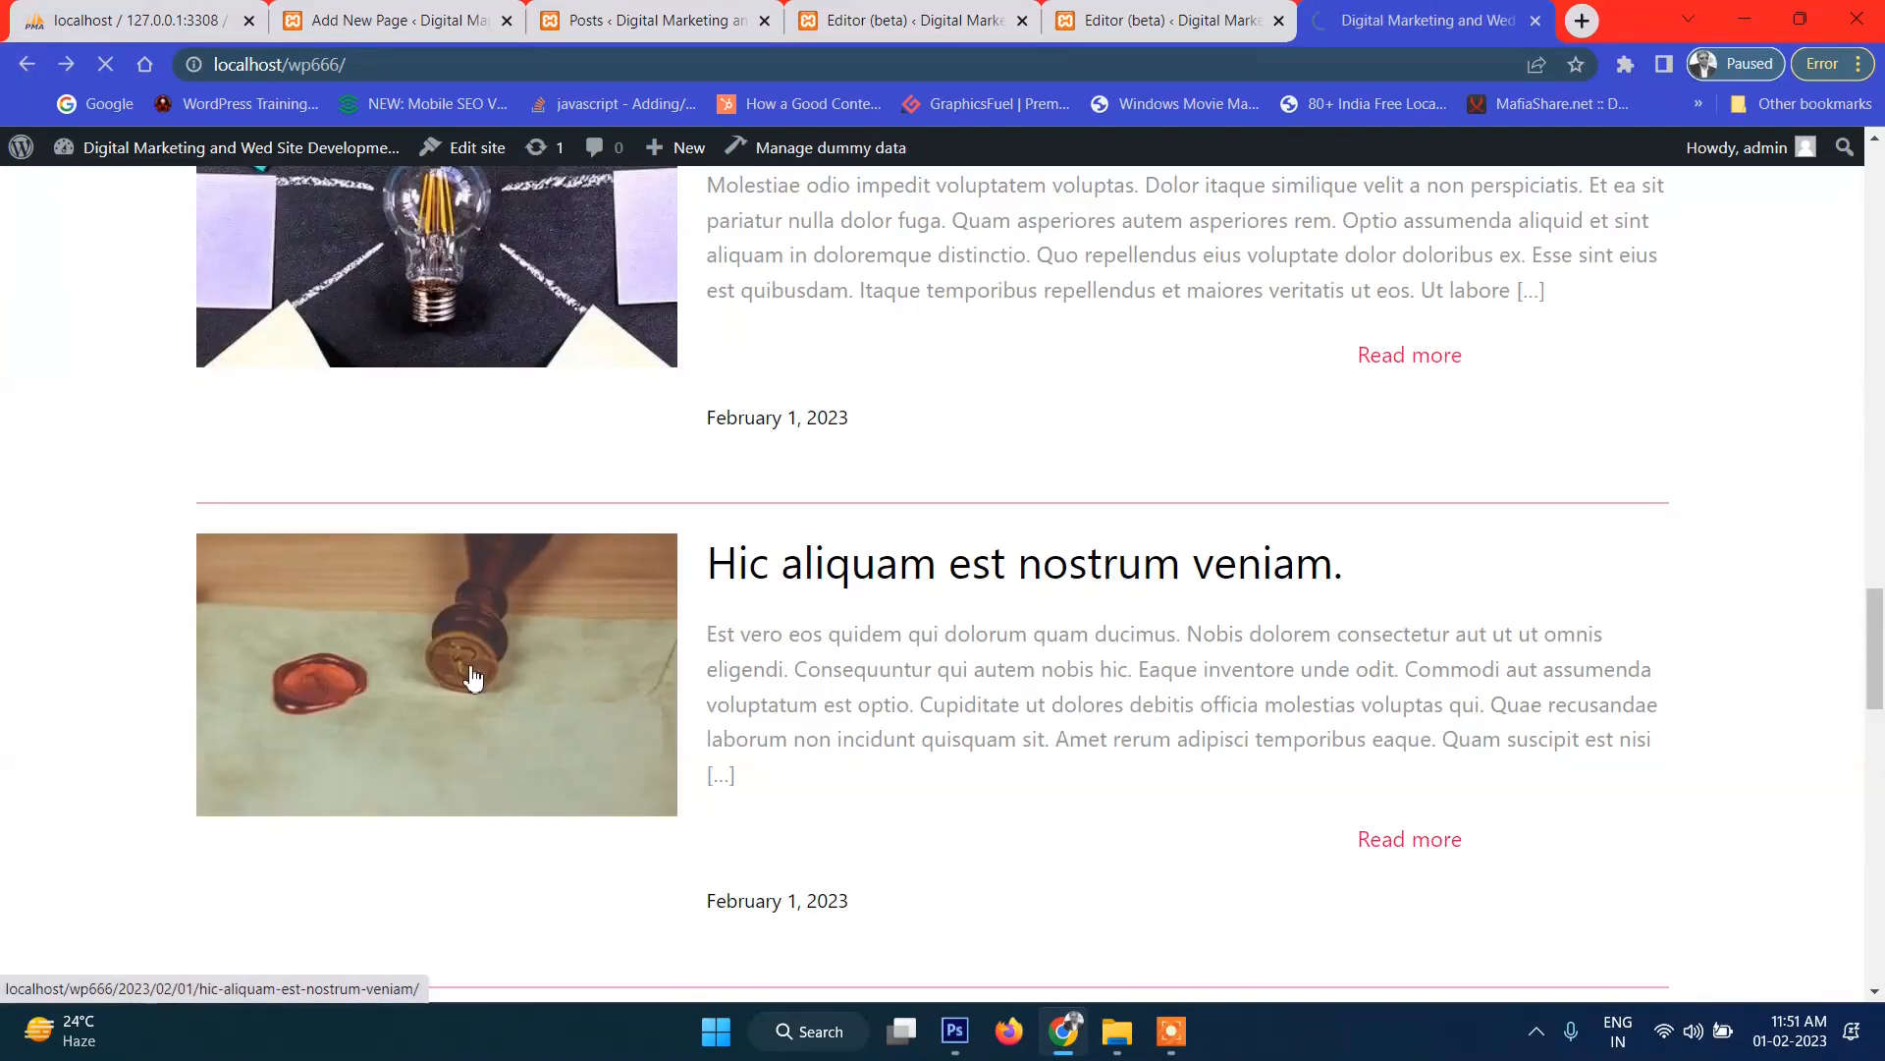
pyautogui.scroll(-3, 475, 491)
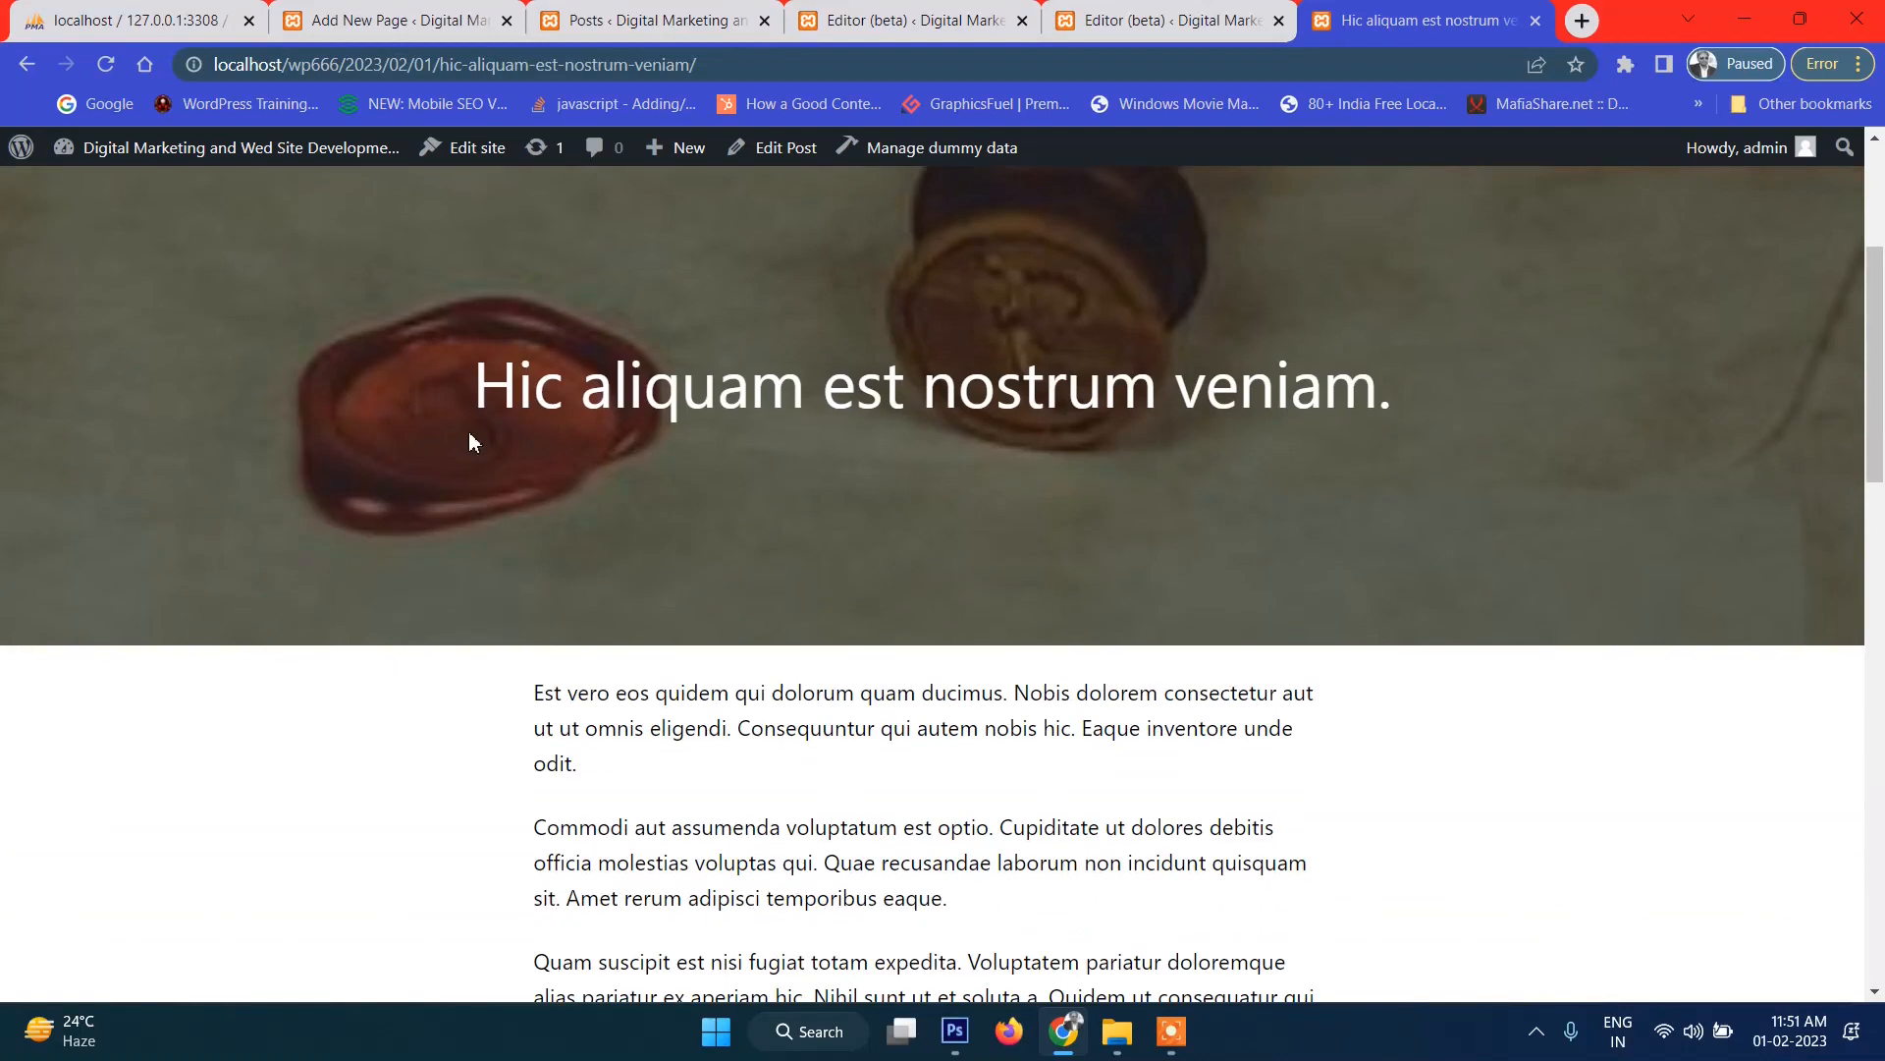
pyautogui.scroll(-20, 1234, 560)
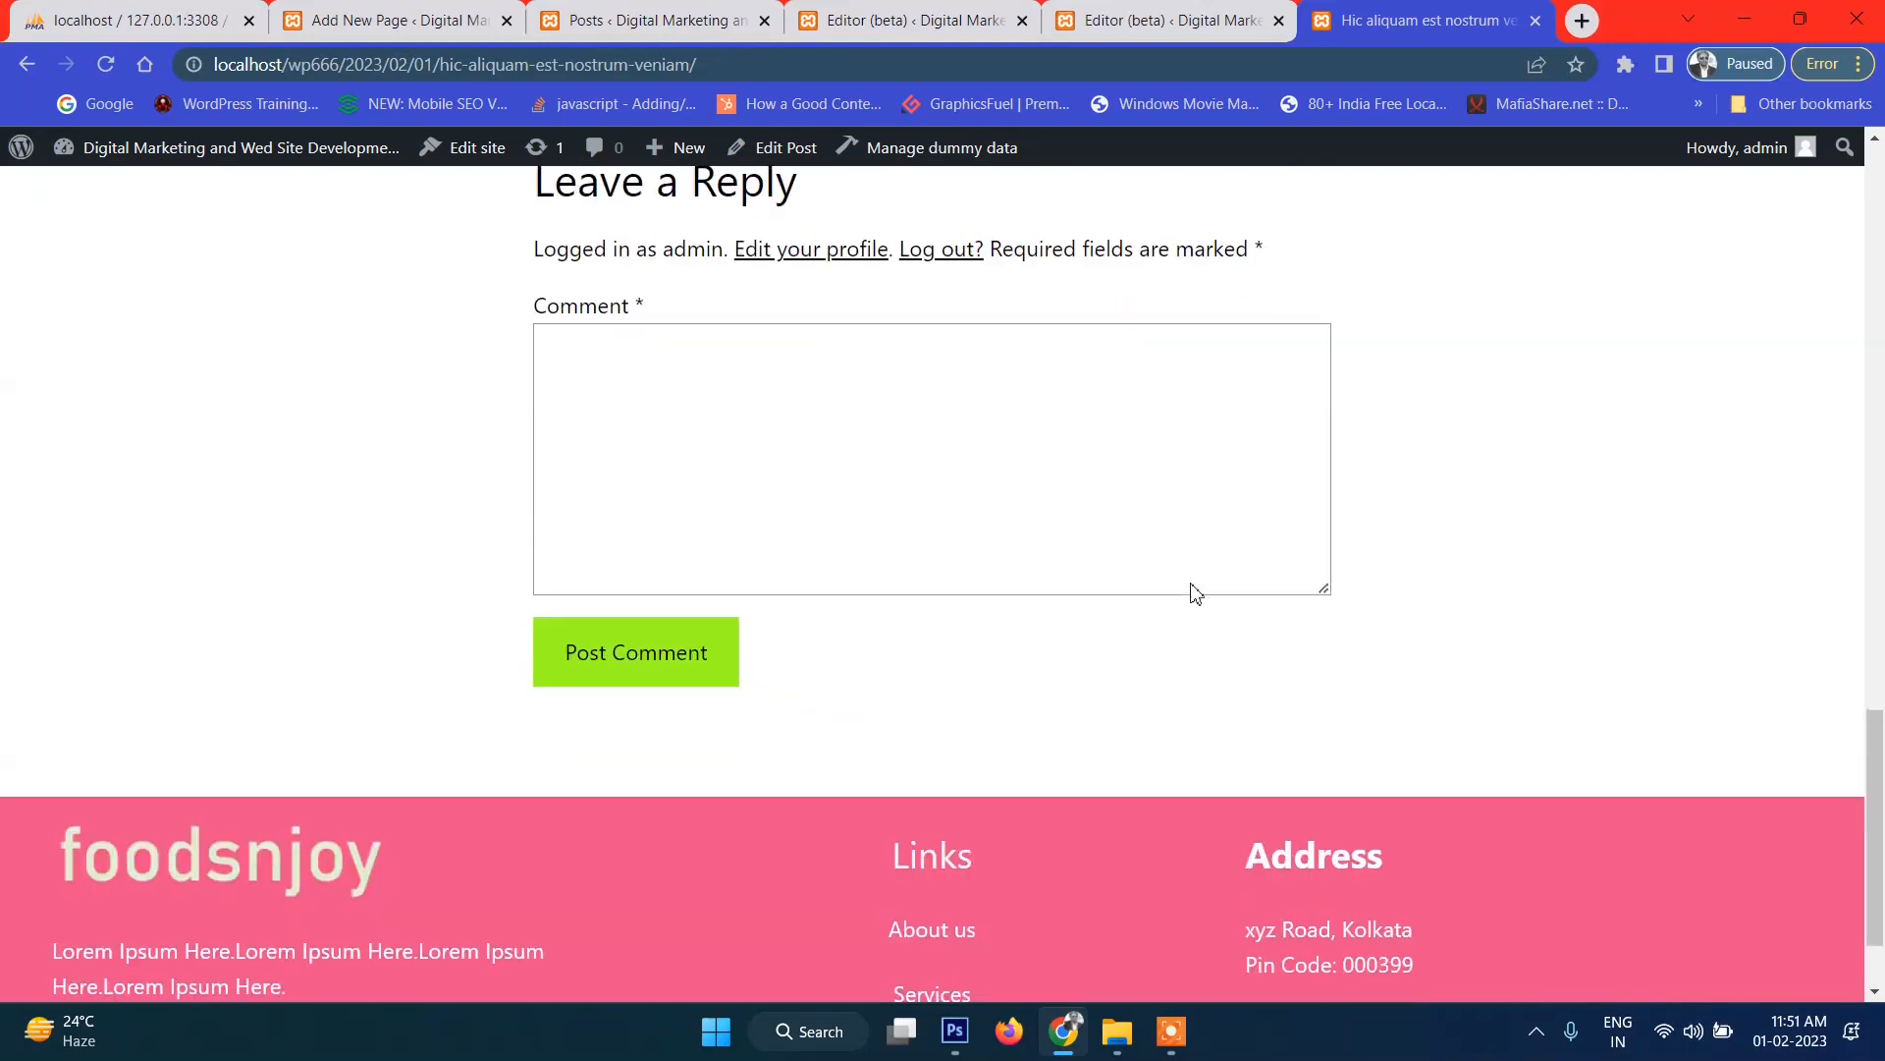
pyautogui.scroll(18, 1195, 593)
pyautogui.scroll(1, 1193, 591)
pyautogui.scroll(-2, 1129, 584)
pyautogui.moveTo(791, 454); pyautogui.dragTo(1087, 732)
pyautogui.click(1089, 732)
pyautogui.scroll(3, 1089, 732)
pyautogui.scroll(-7, 1084, 722)
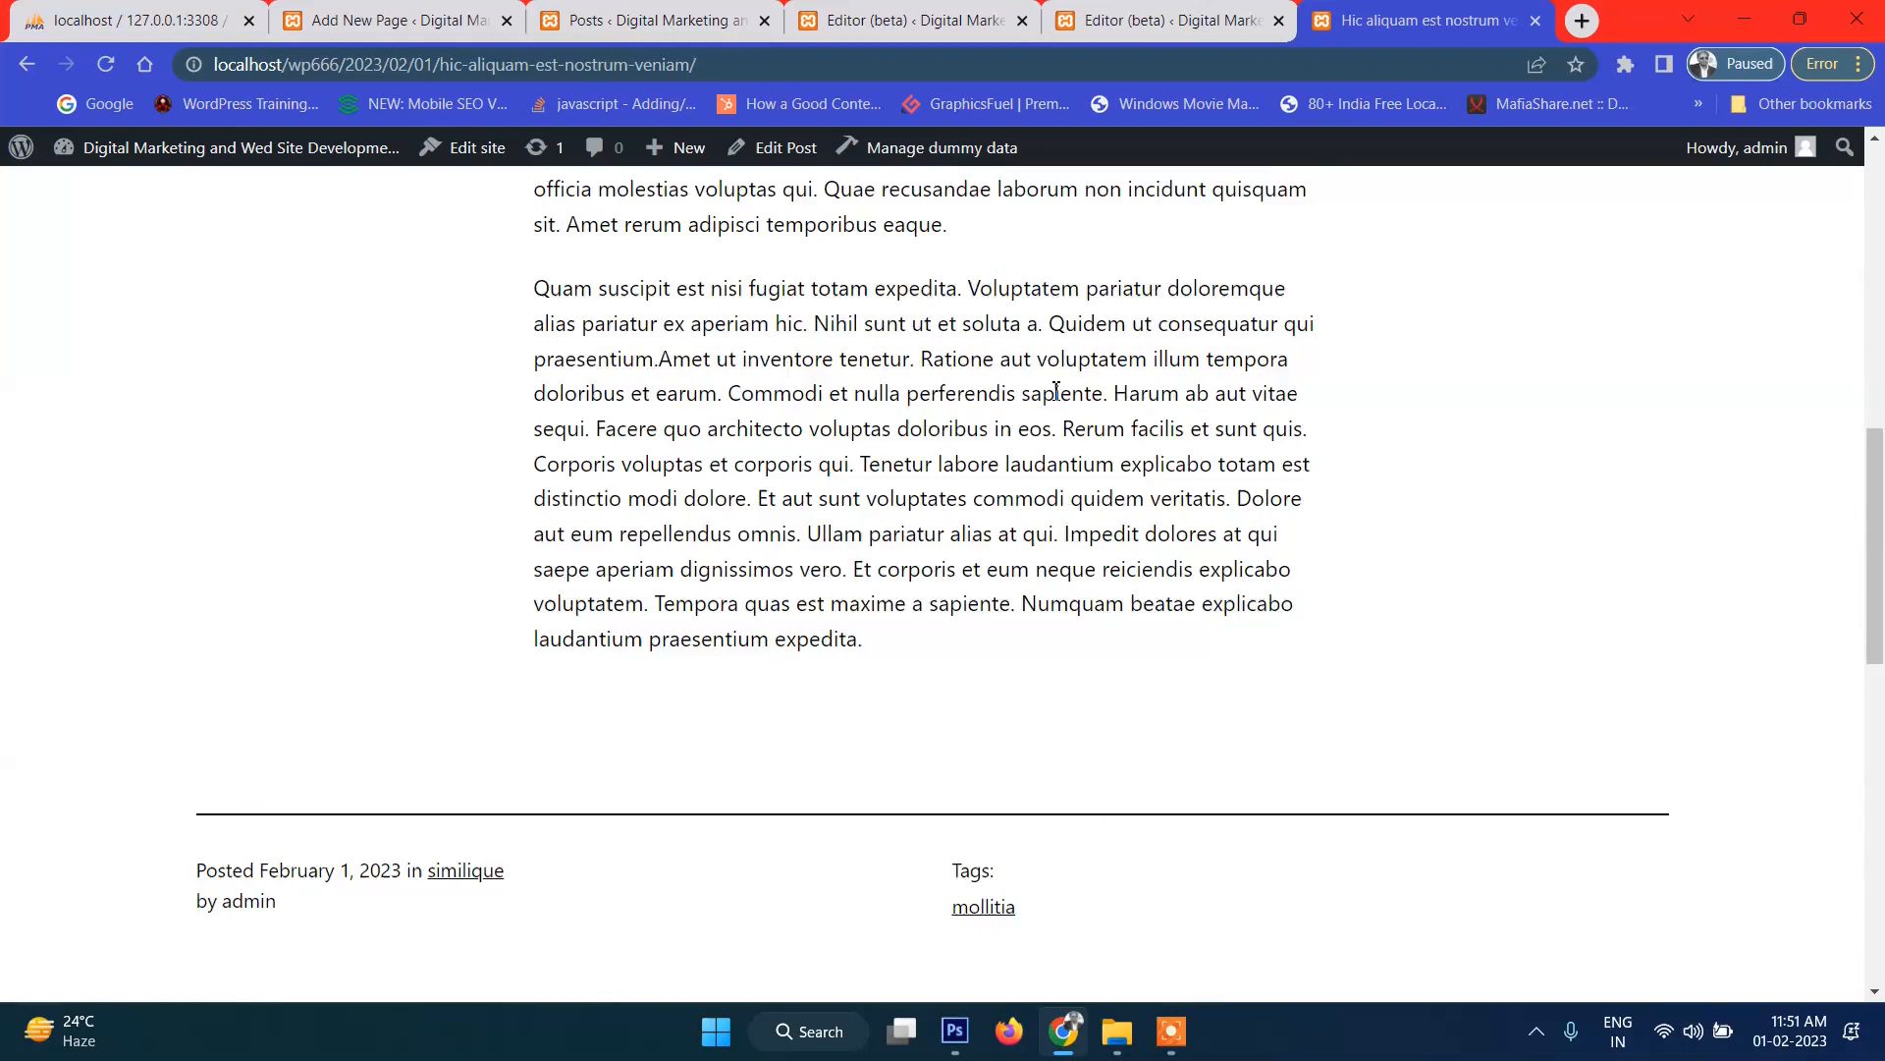
pyautogui.scroll(1, 1178, 688)
pyautogui.scroll(5, 934, 374)
pyautogui.scroll(-3, 1015, 458)
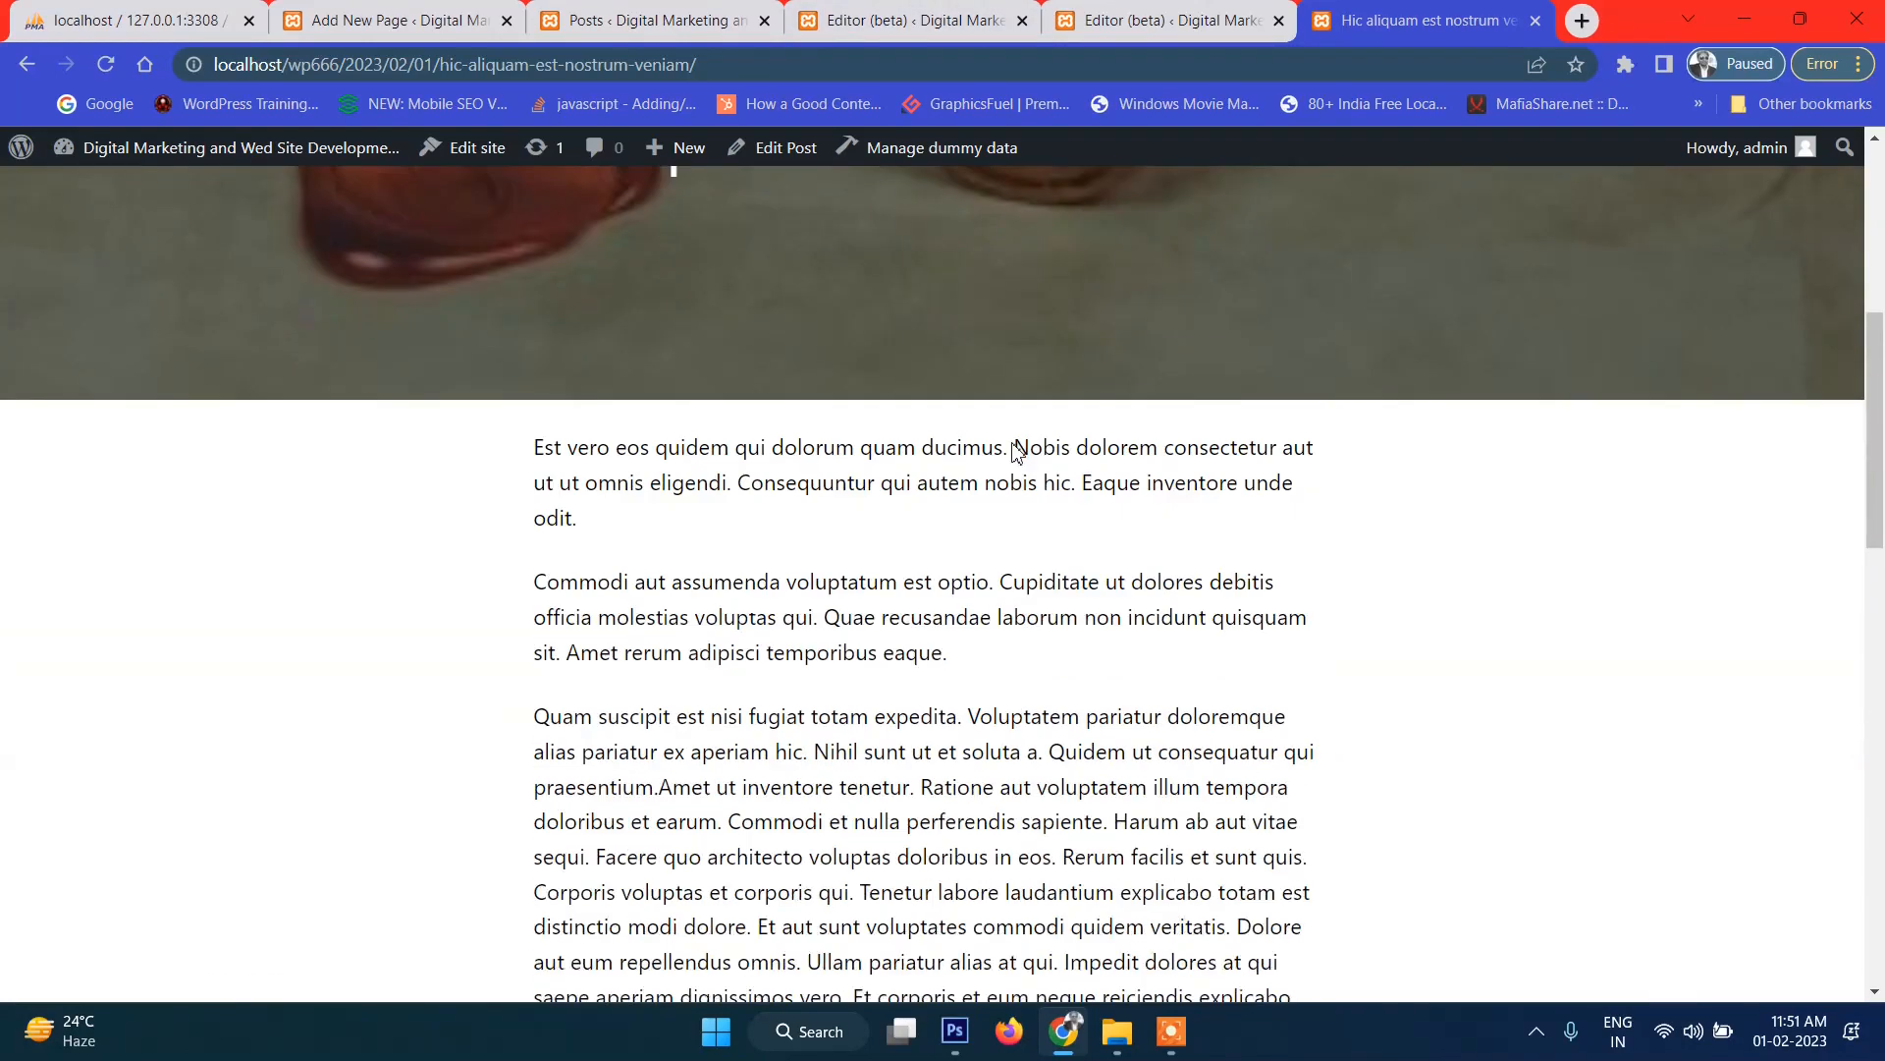
pyautogui.scroll(4, 1023, 265)
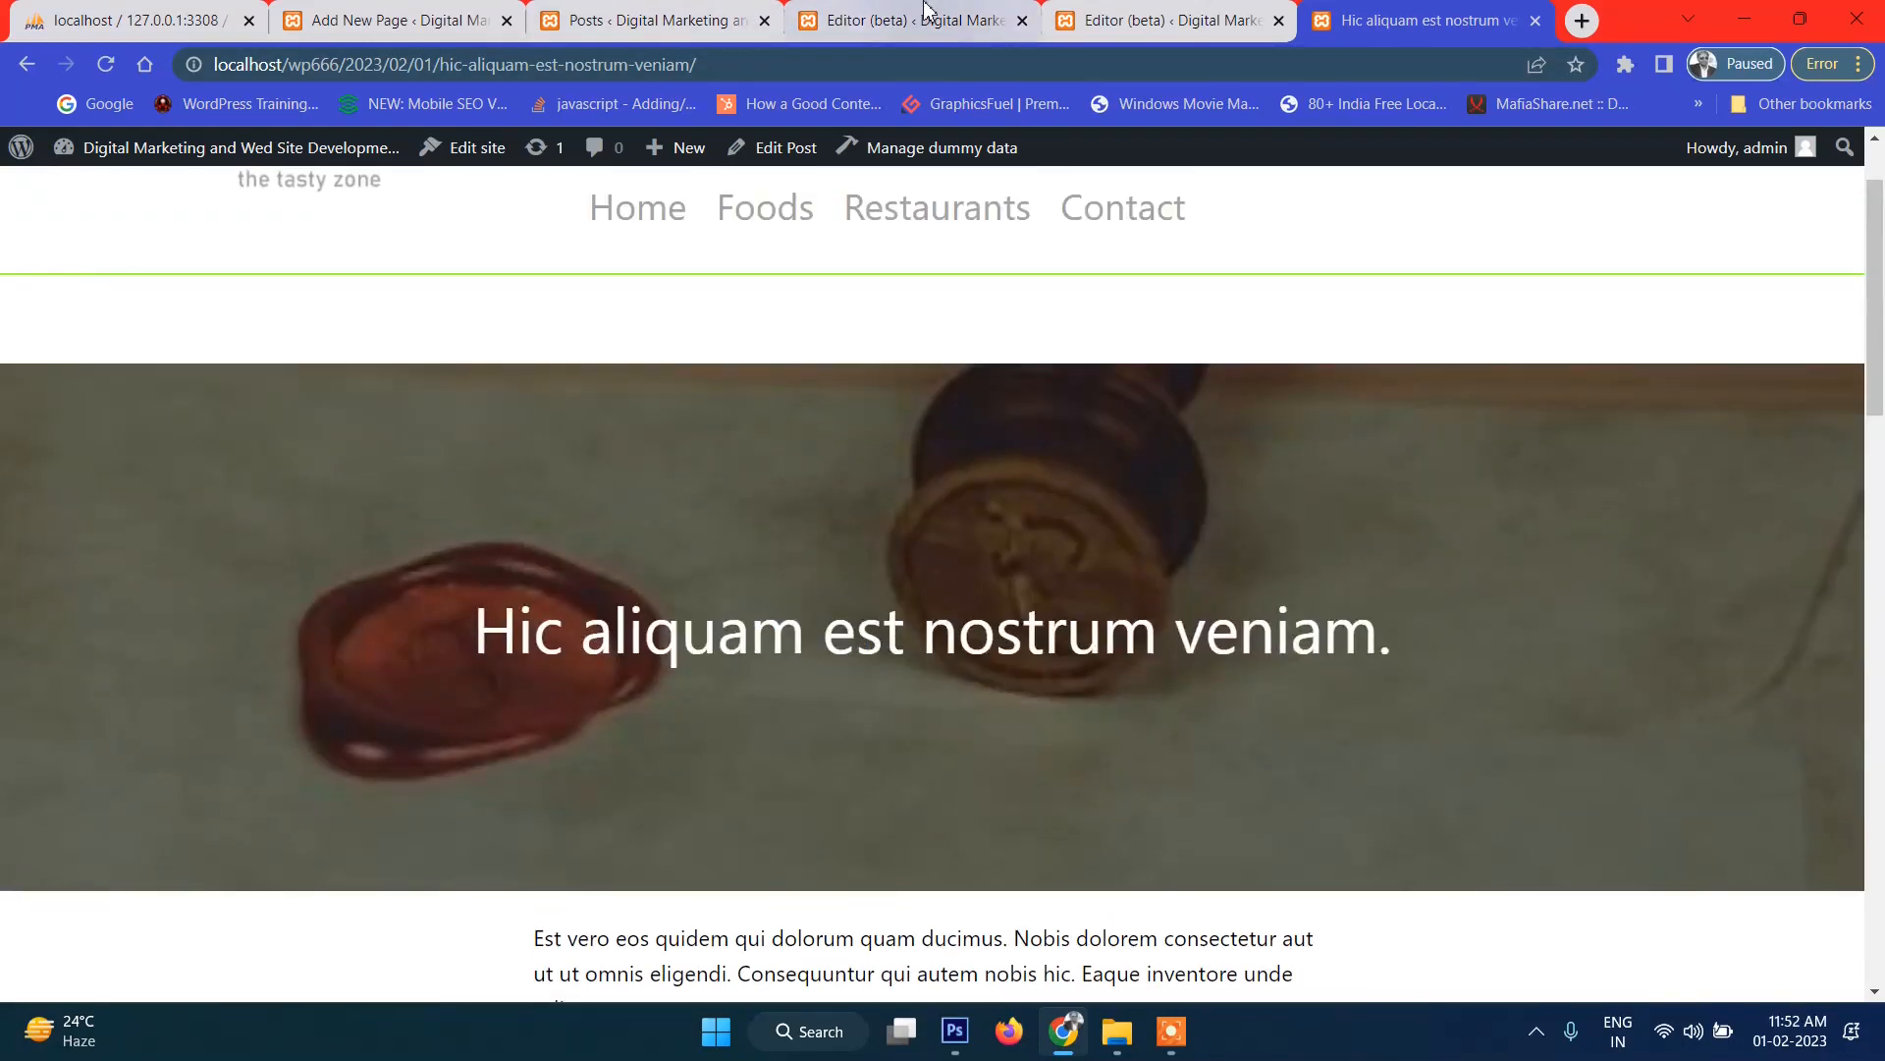
pyautogui.click(934, 20)
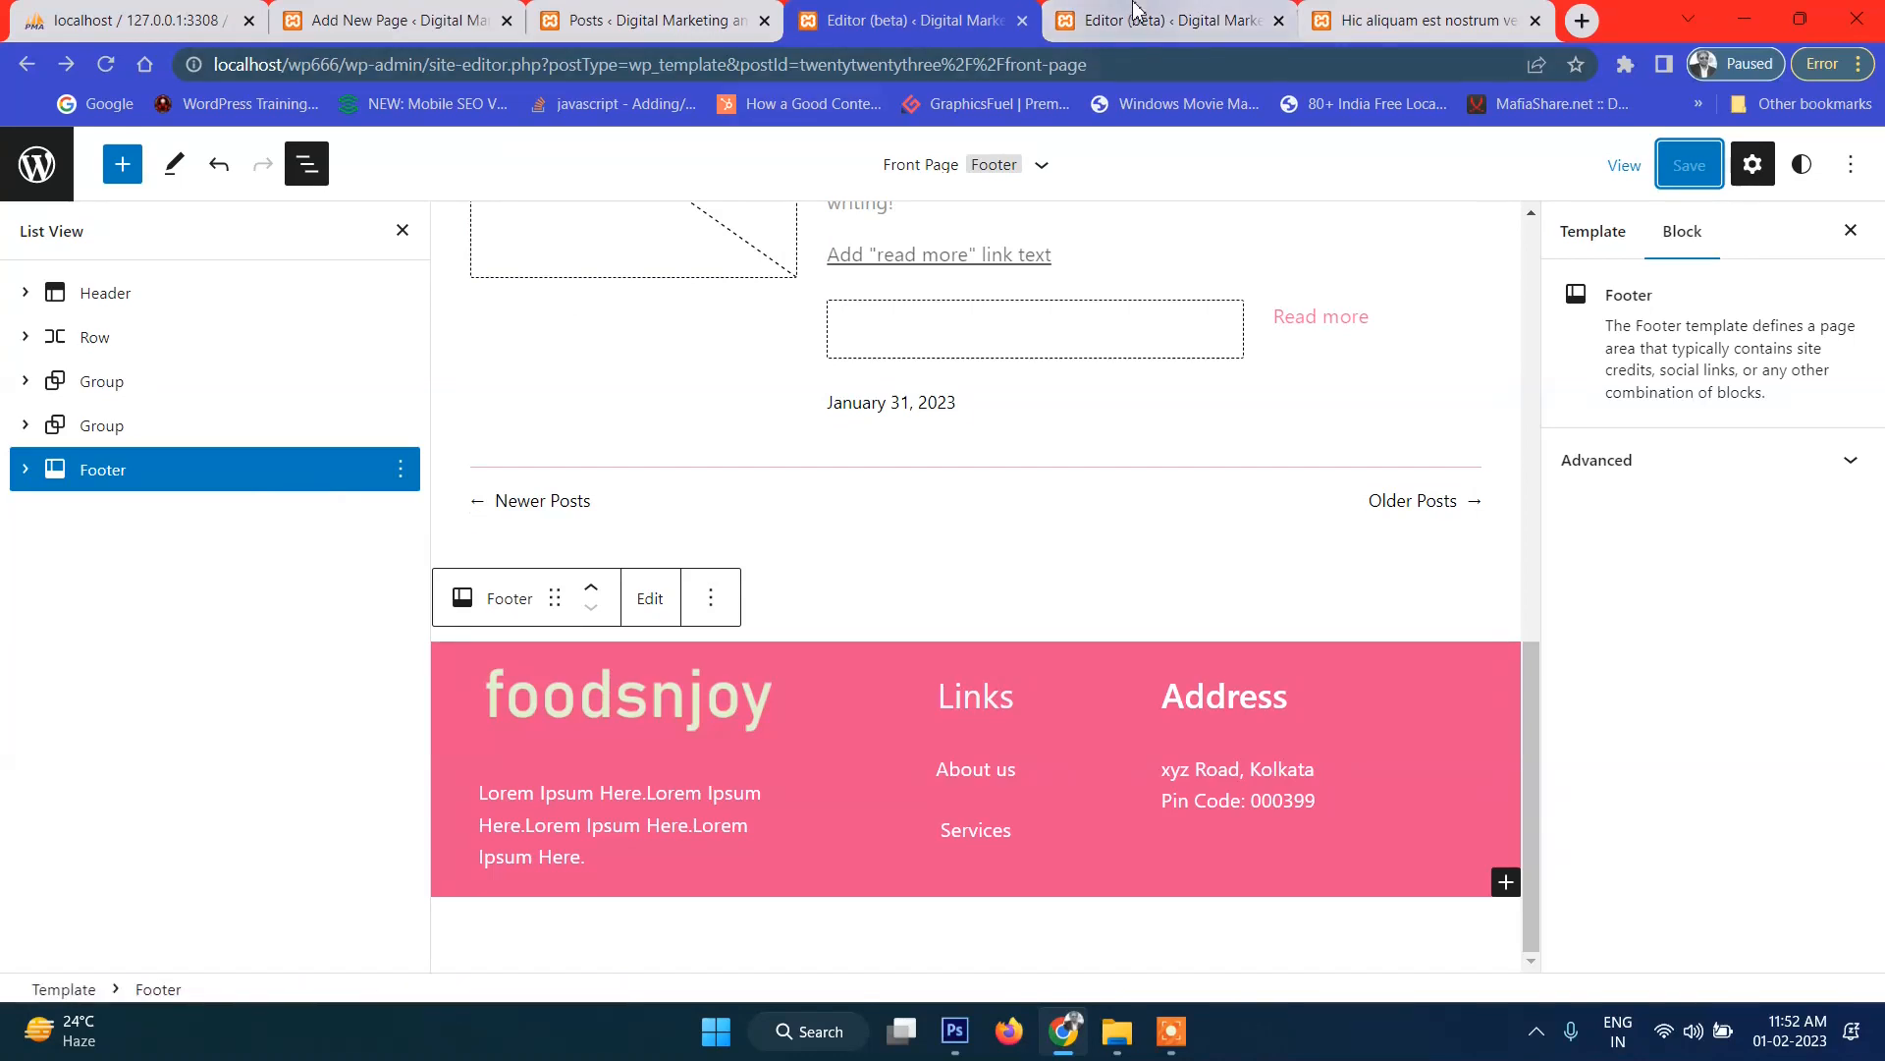
pyautogui.click(1168, 20)
# Insert an empty block after the group holding the Cover, via List View.
pyautogui.scroll(-4, 744, 636)
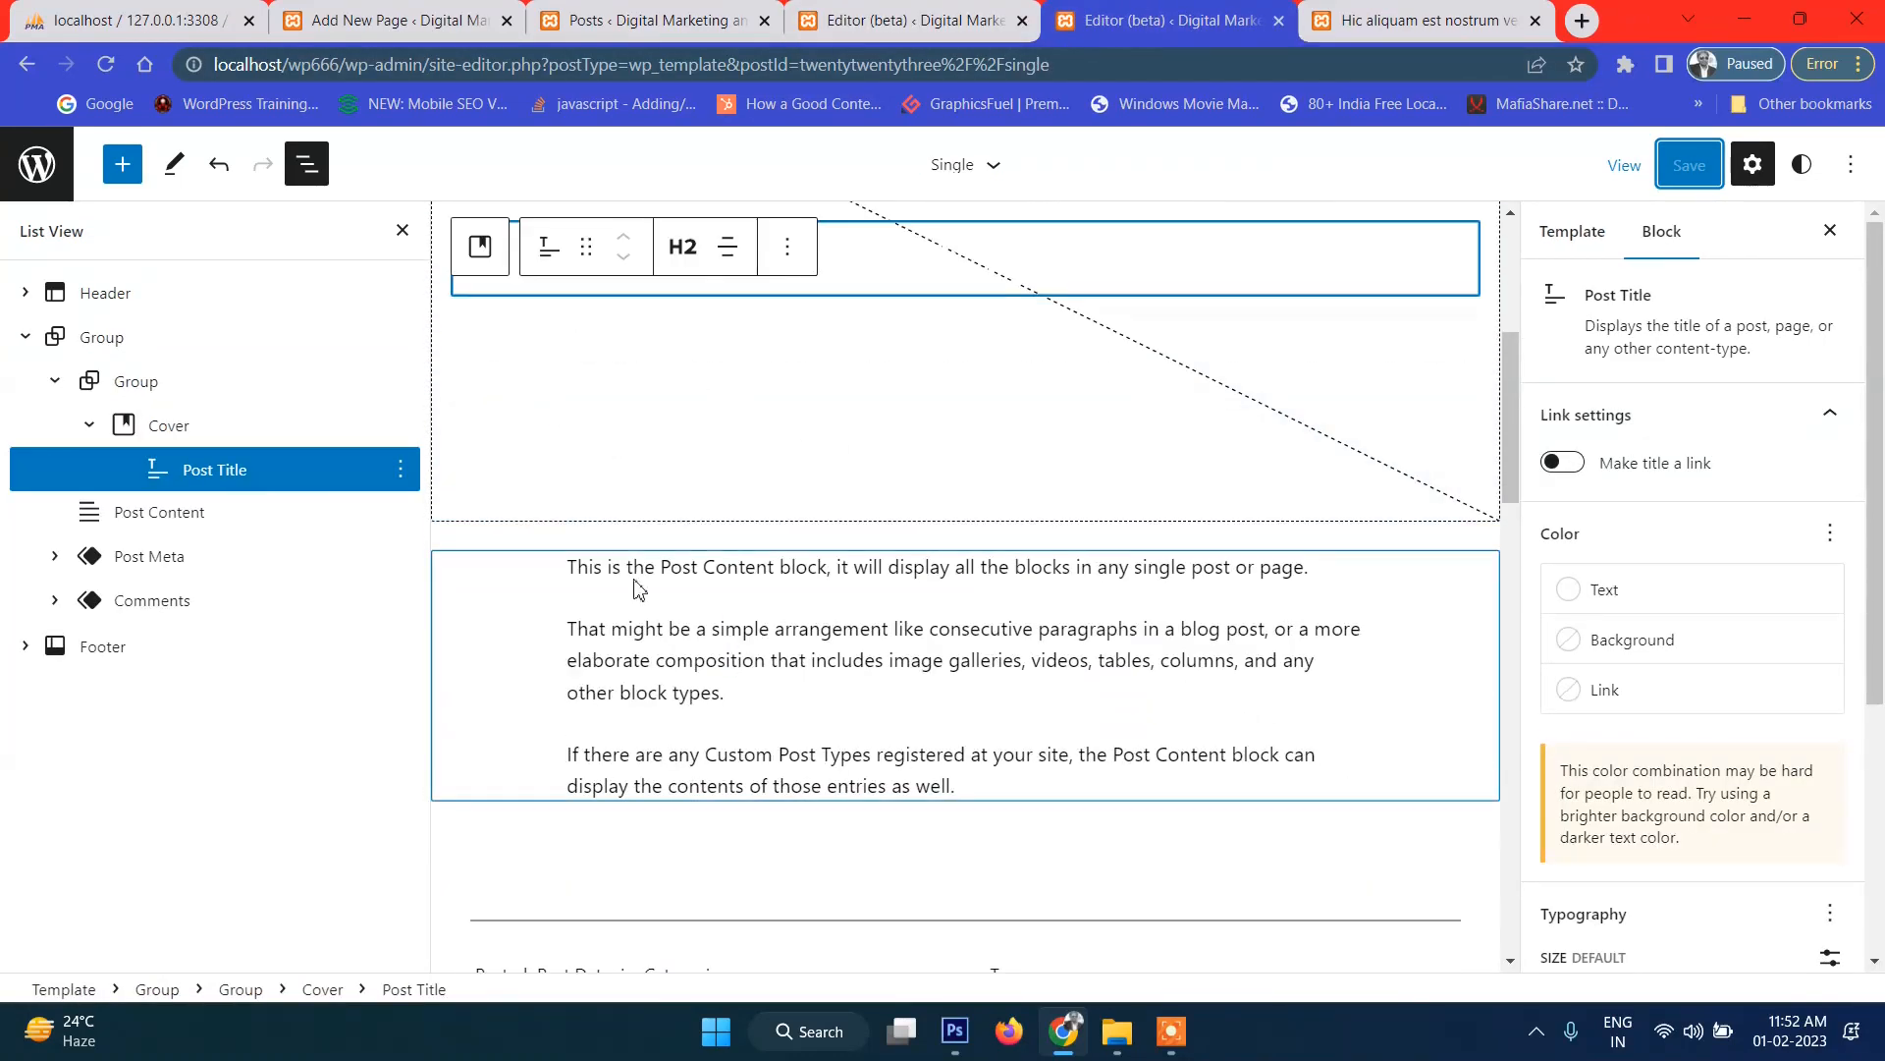
pyautogui.scroll(-1, 637, 586)
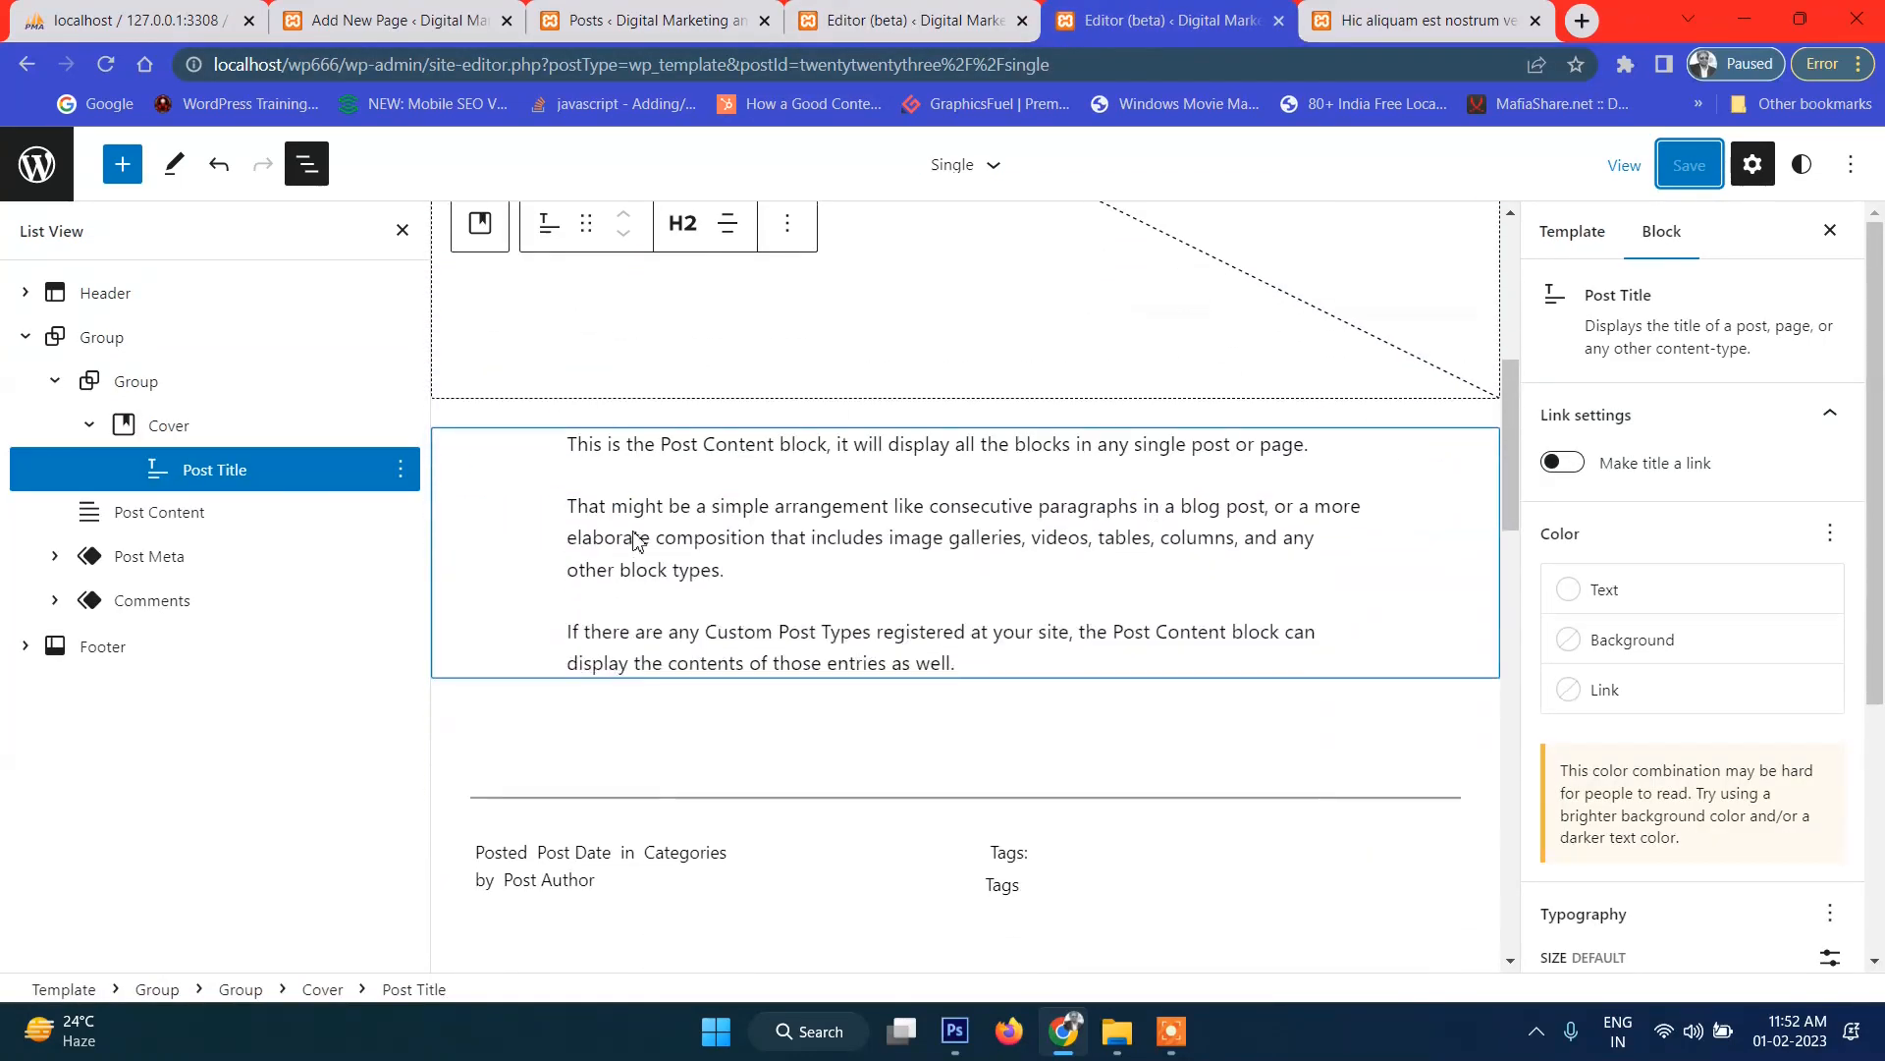
pyautogui.click(224, 518)
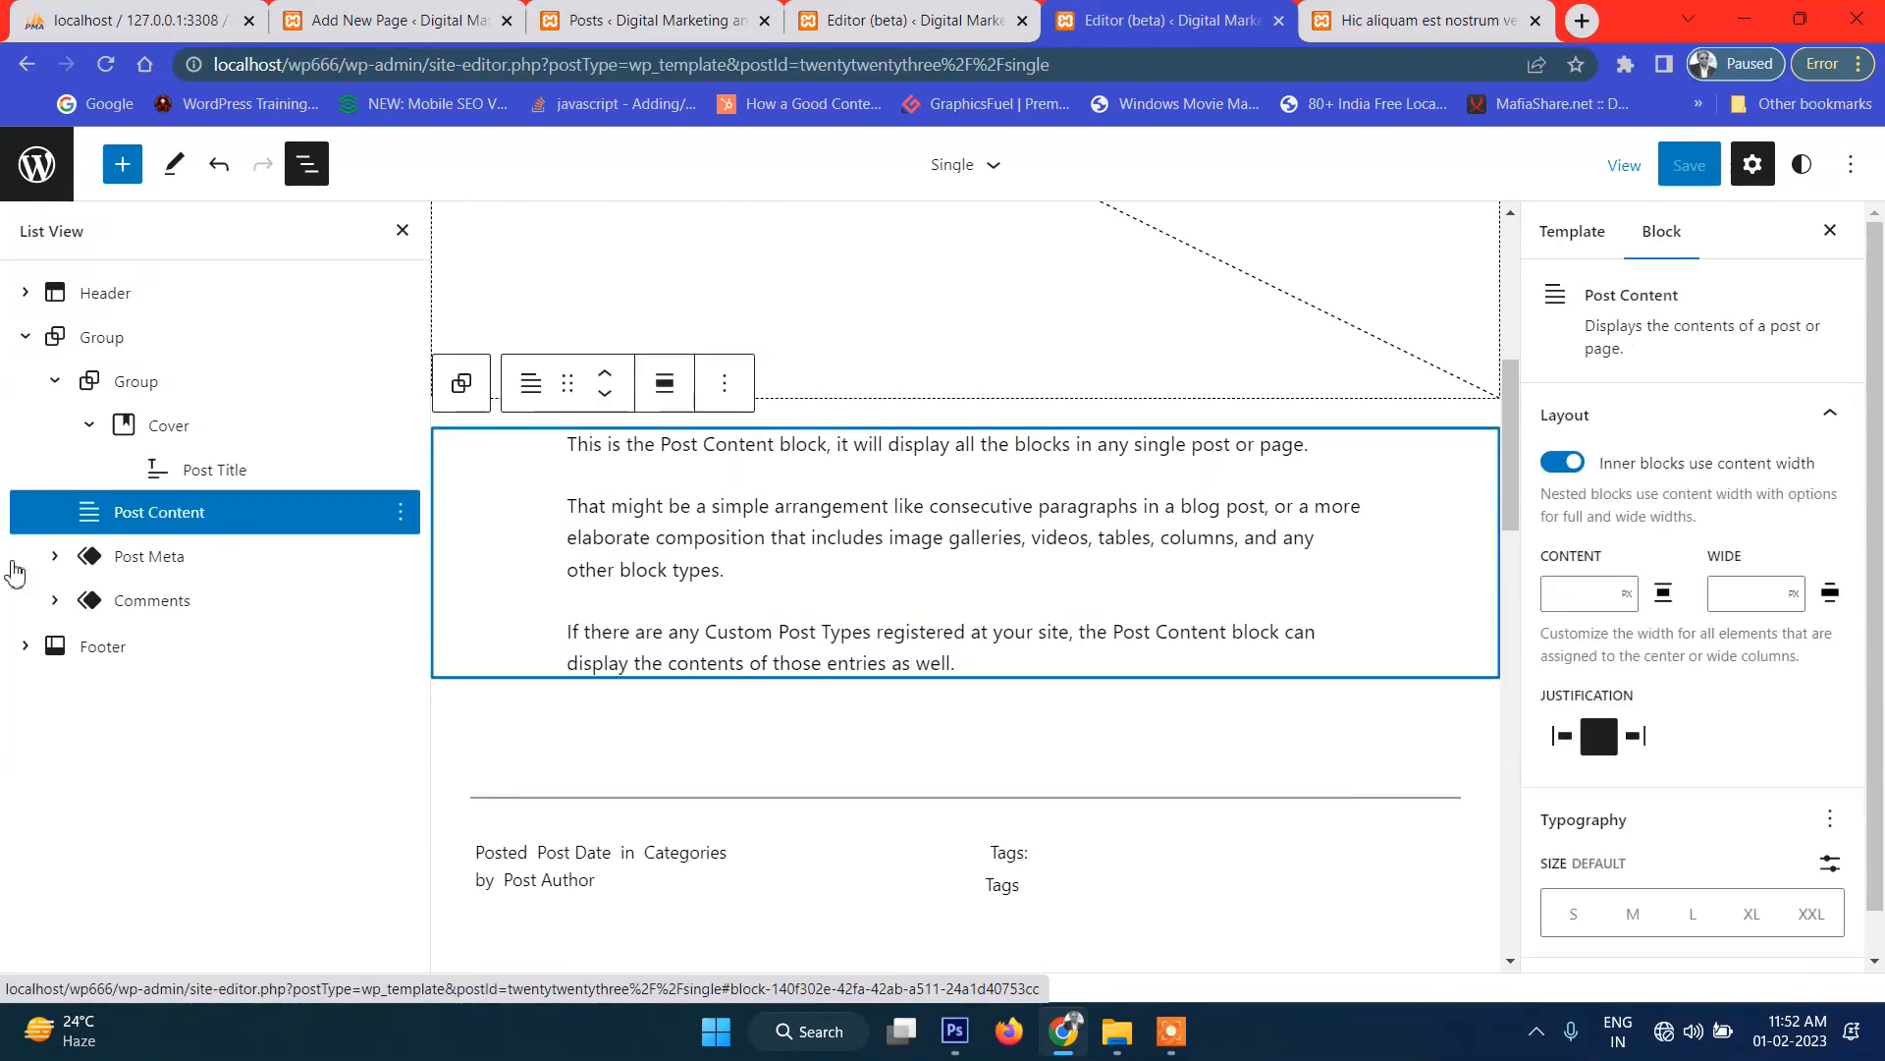
pyautogui.click(89, 424)
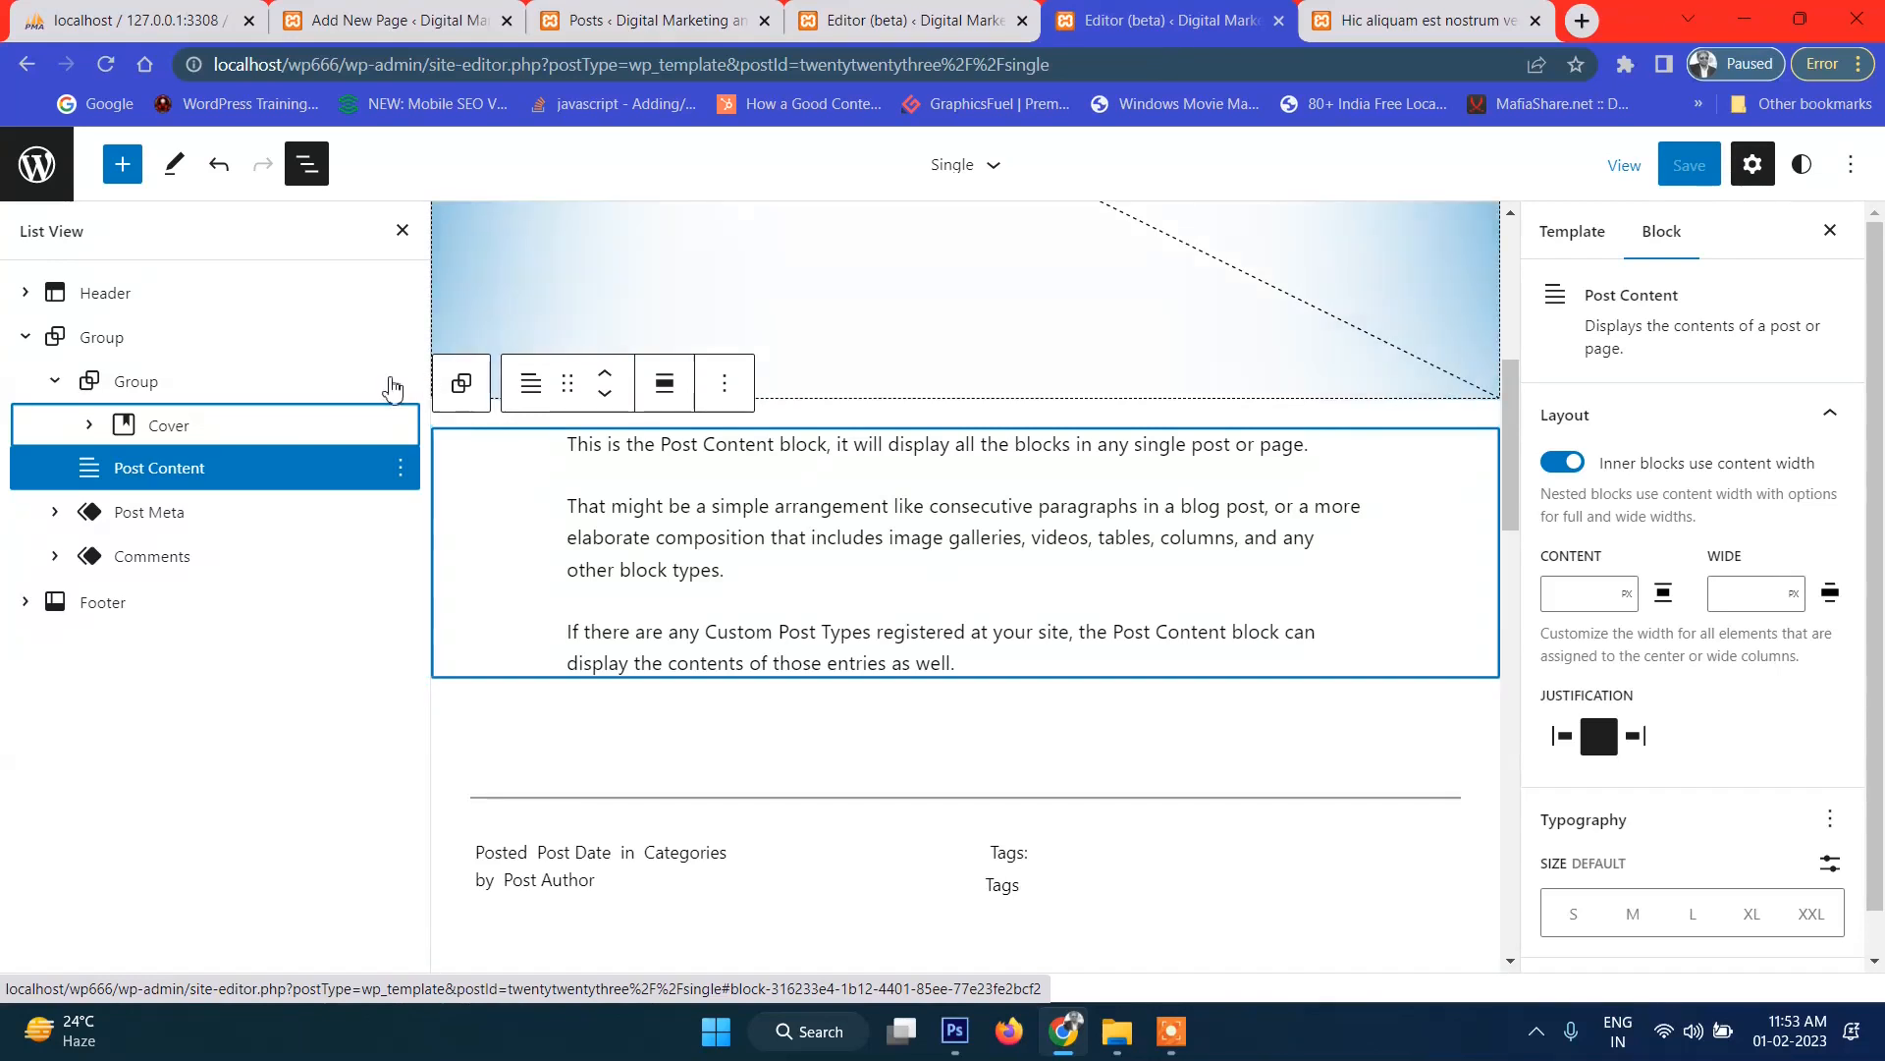
pyautogui.click(401, 381)
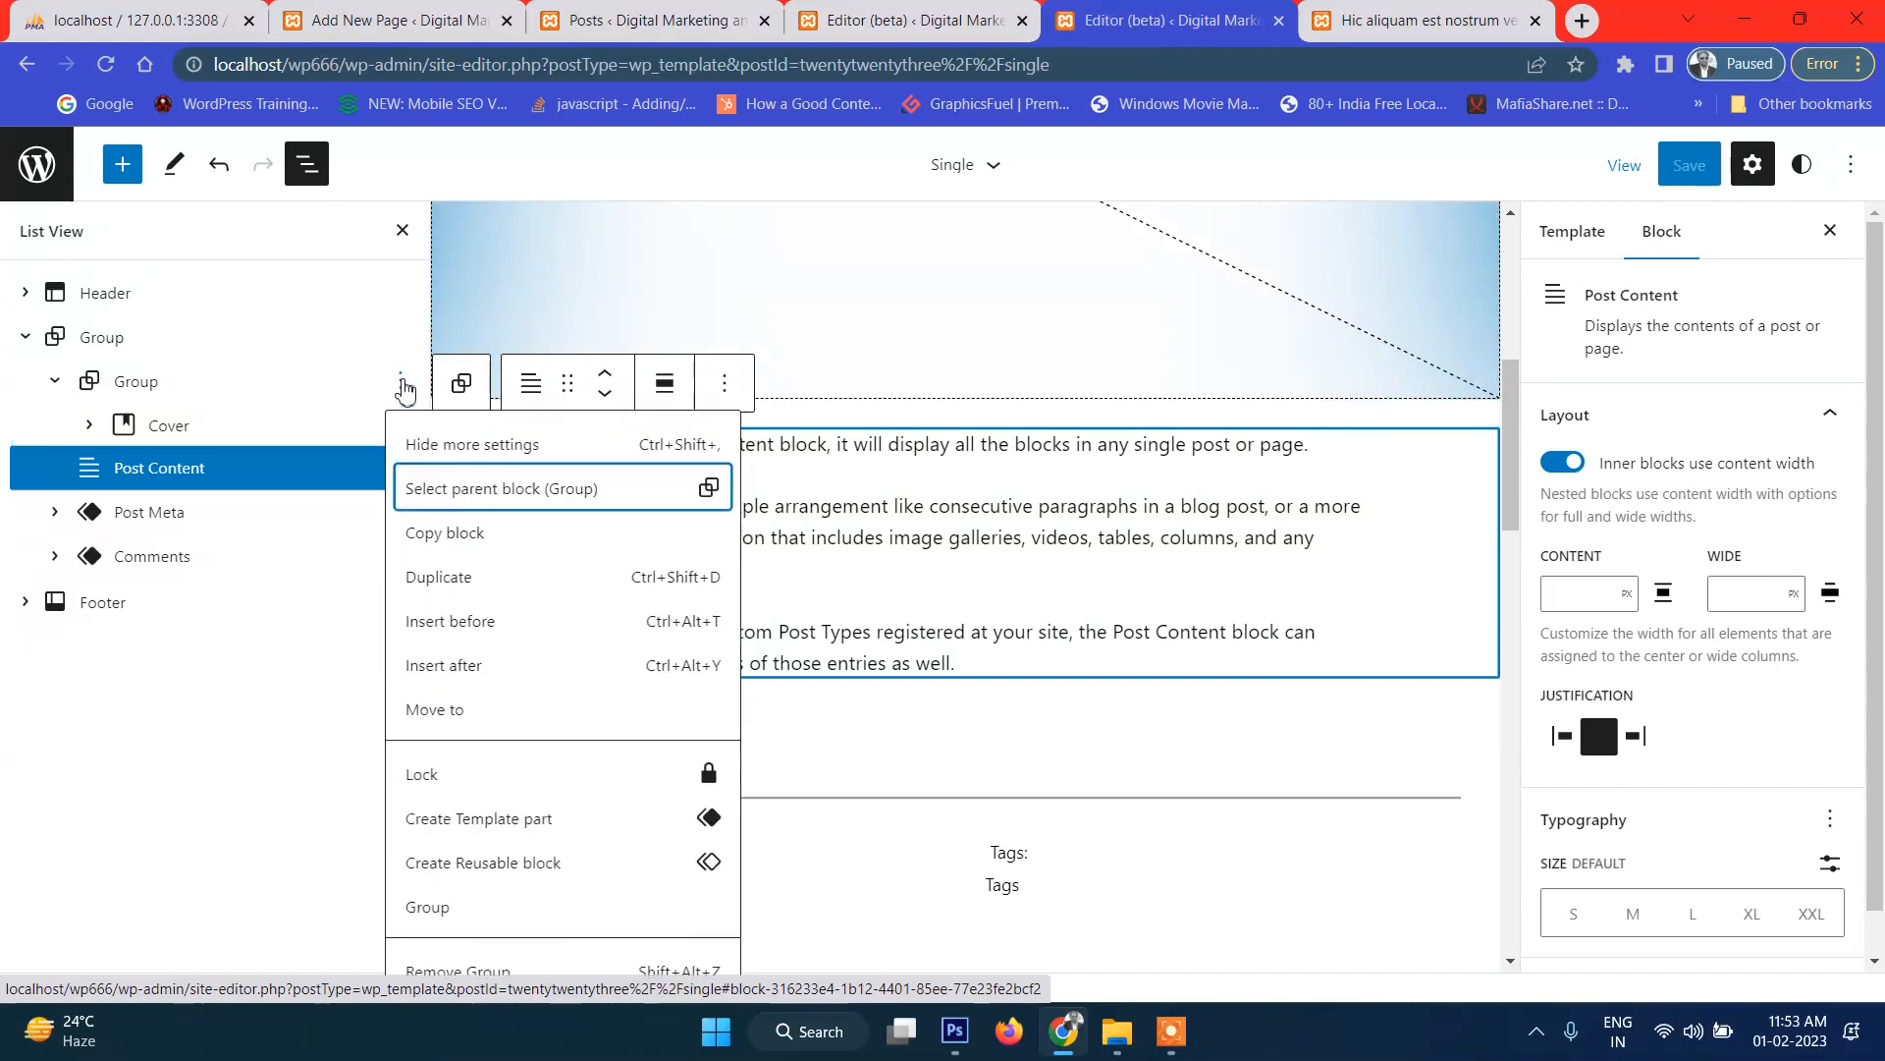
pyautogui.click(504, 665)
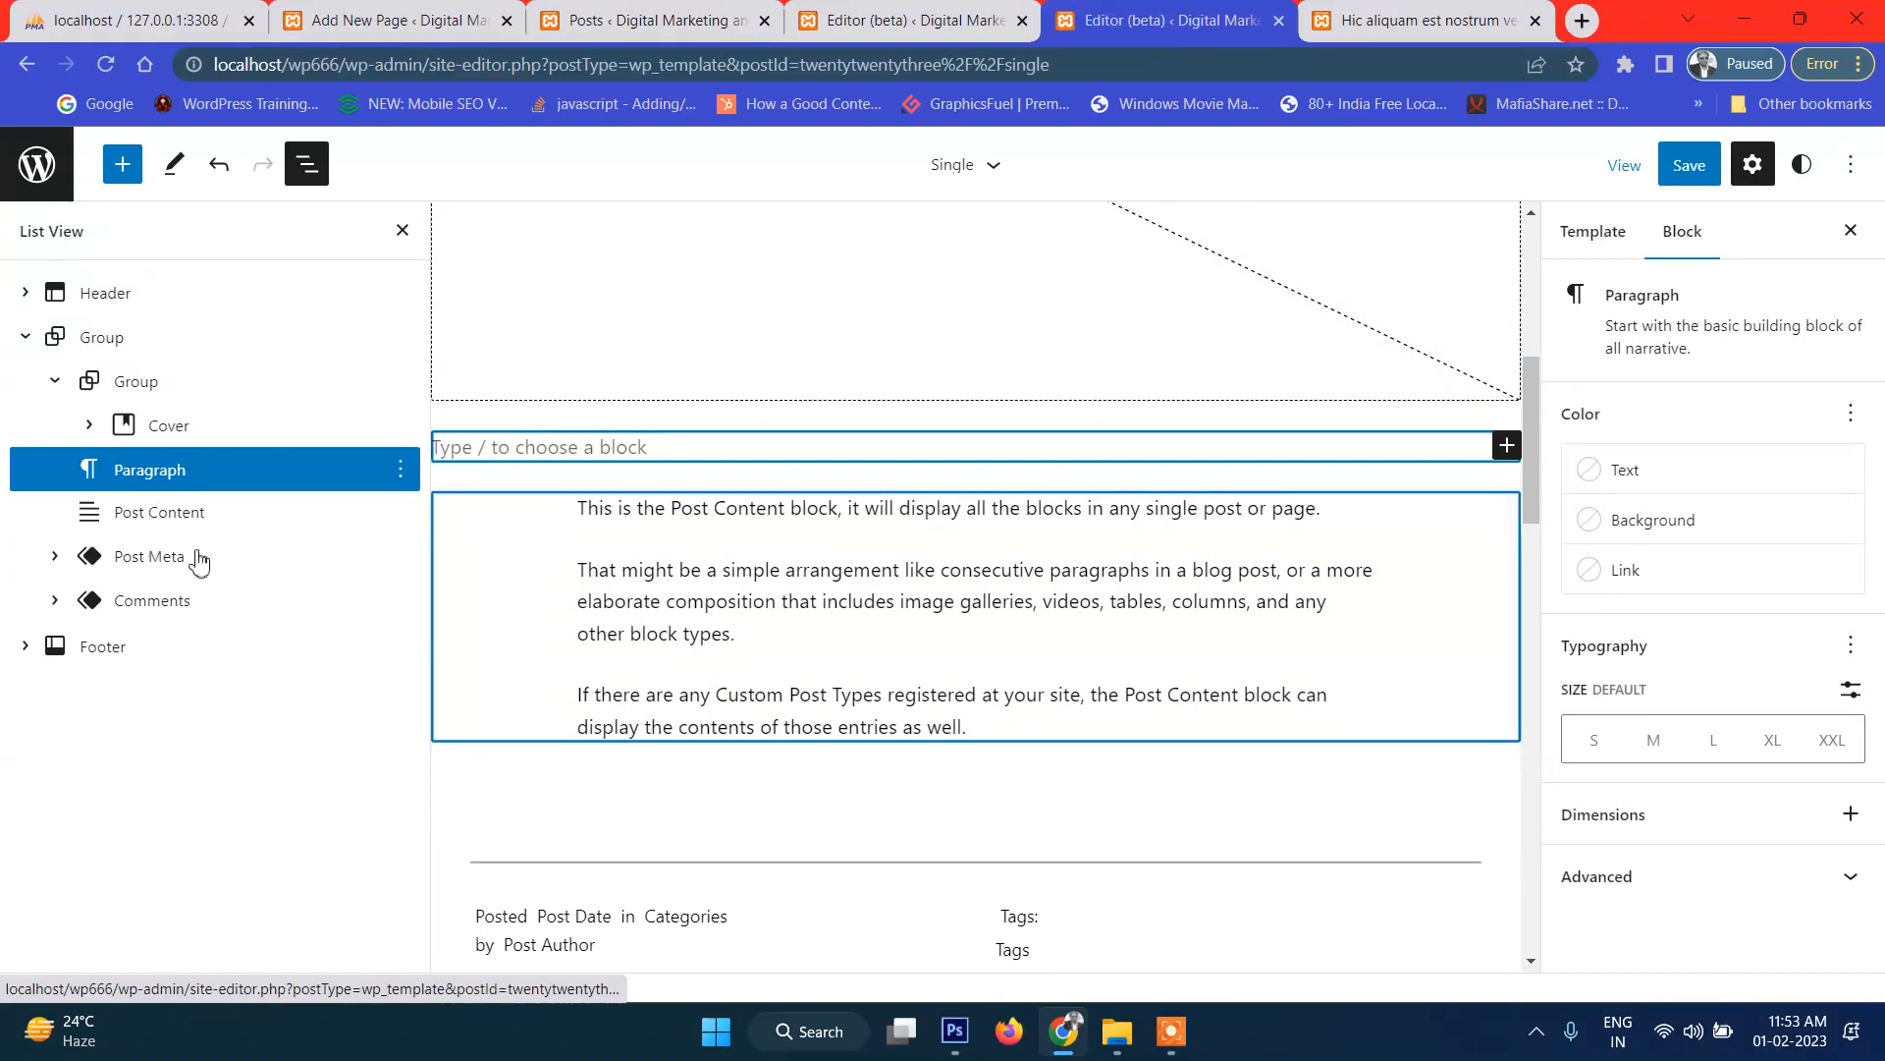
# Wrap the empty paragraph in a new Group and add a Columns block to it.
pyautogui.click(399, 472)
pyautogui.scroll(-2, 461, 747)
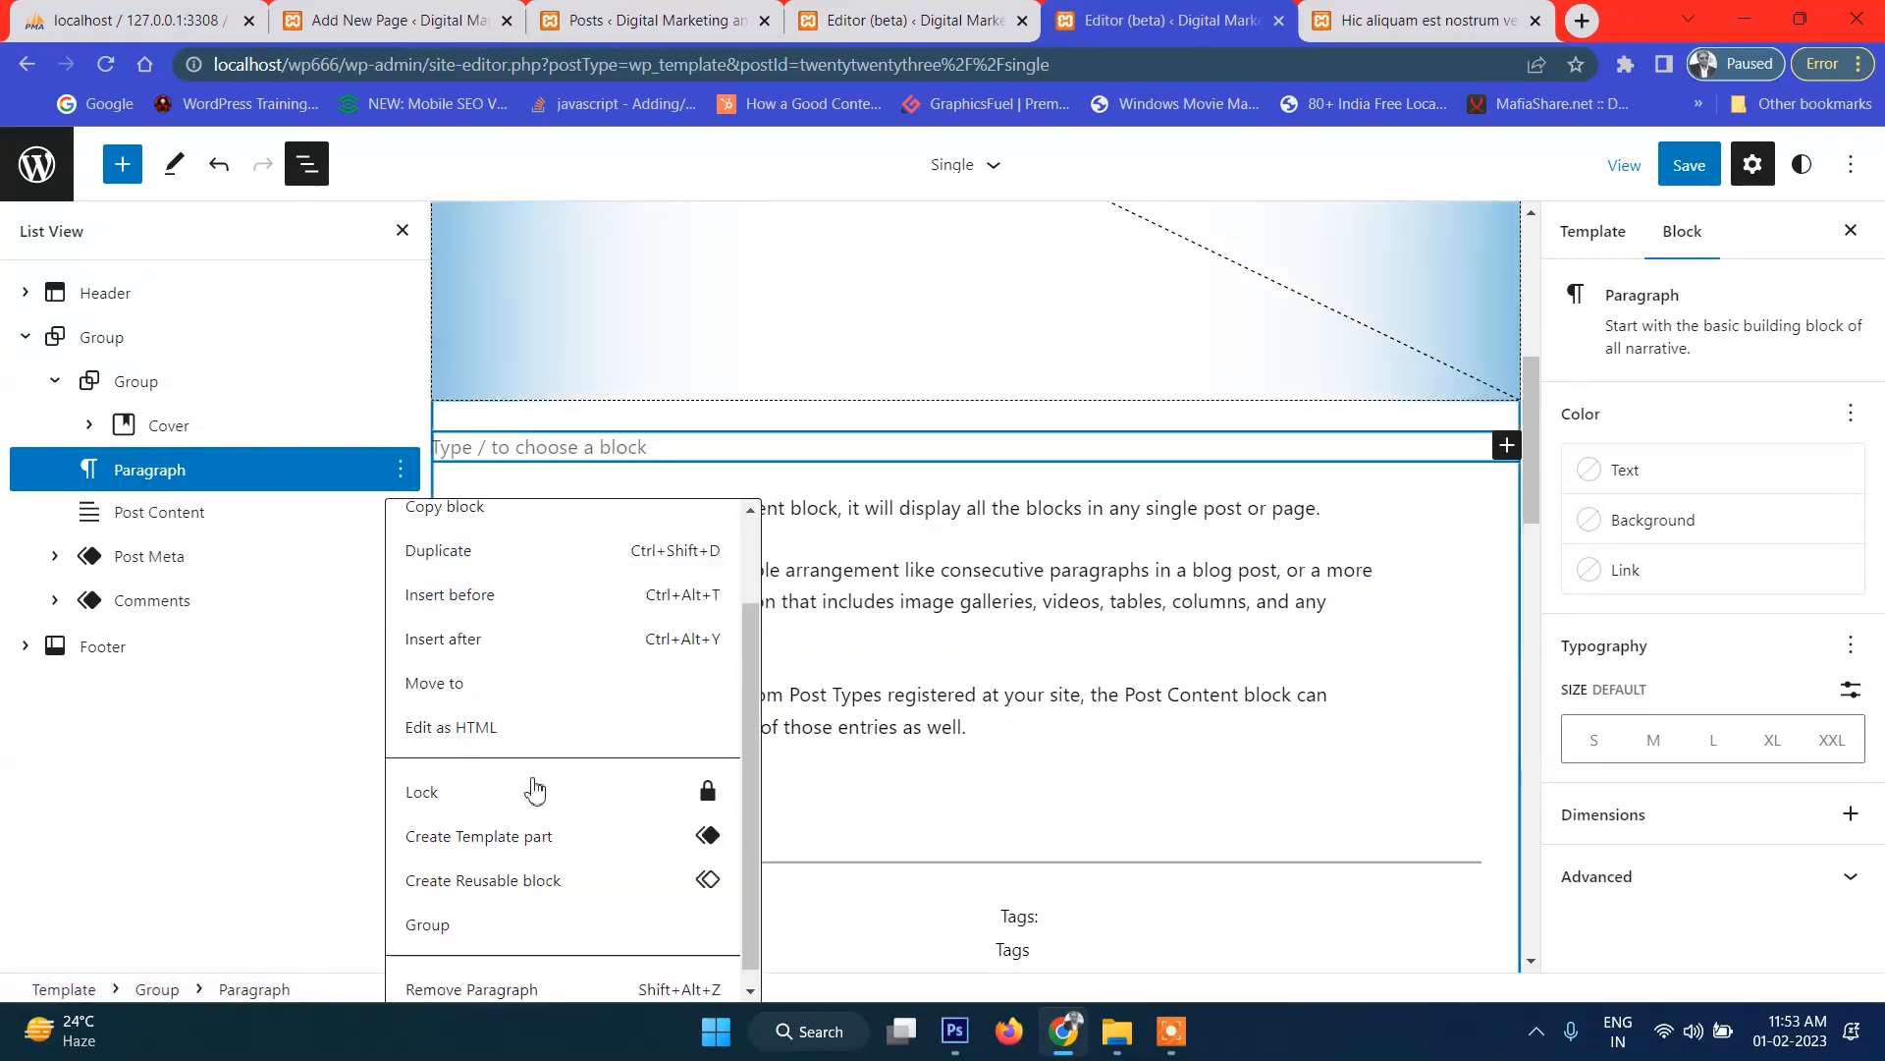
pyautogui.click(481, 913)
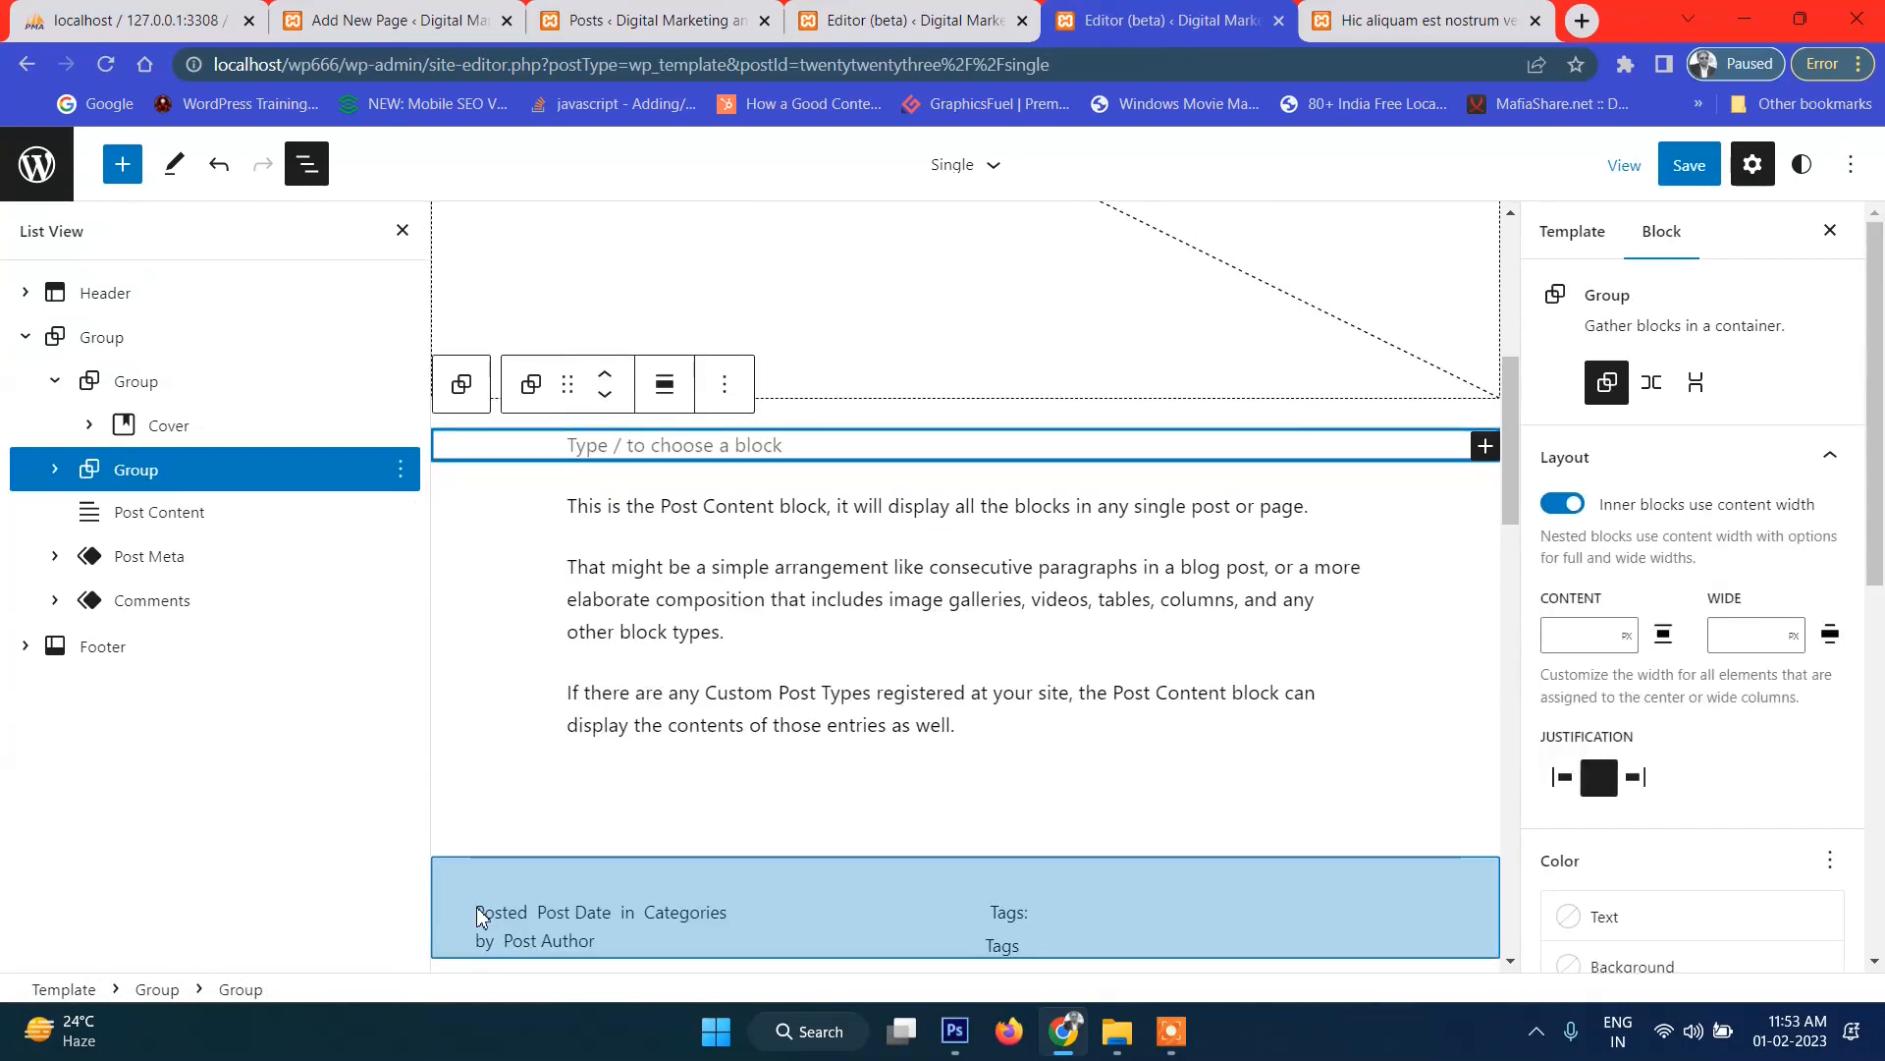
pyautogui.click(1480, 457)
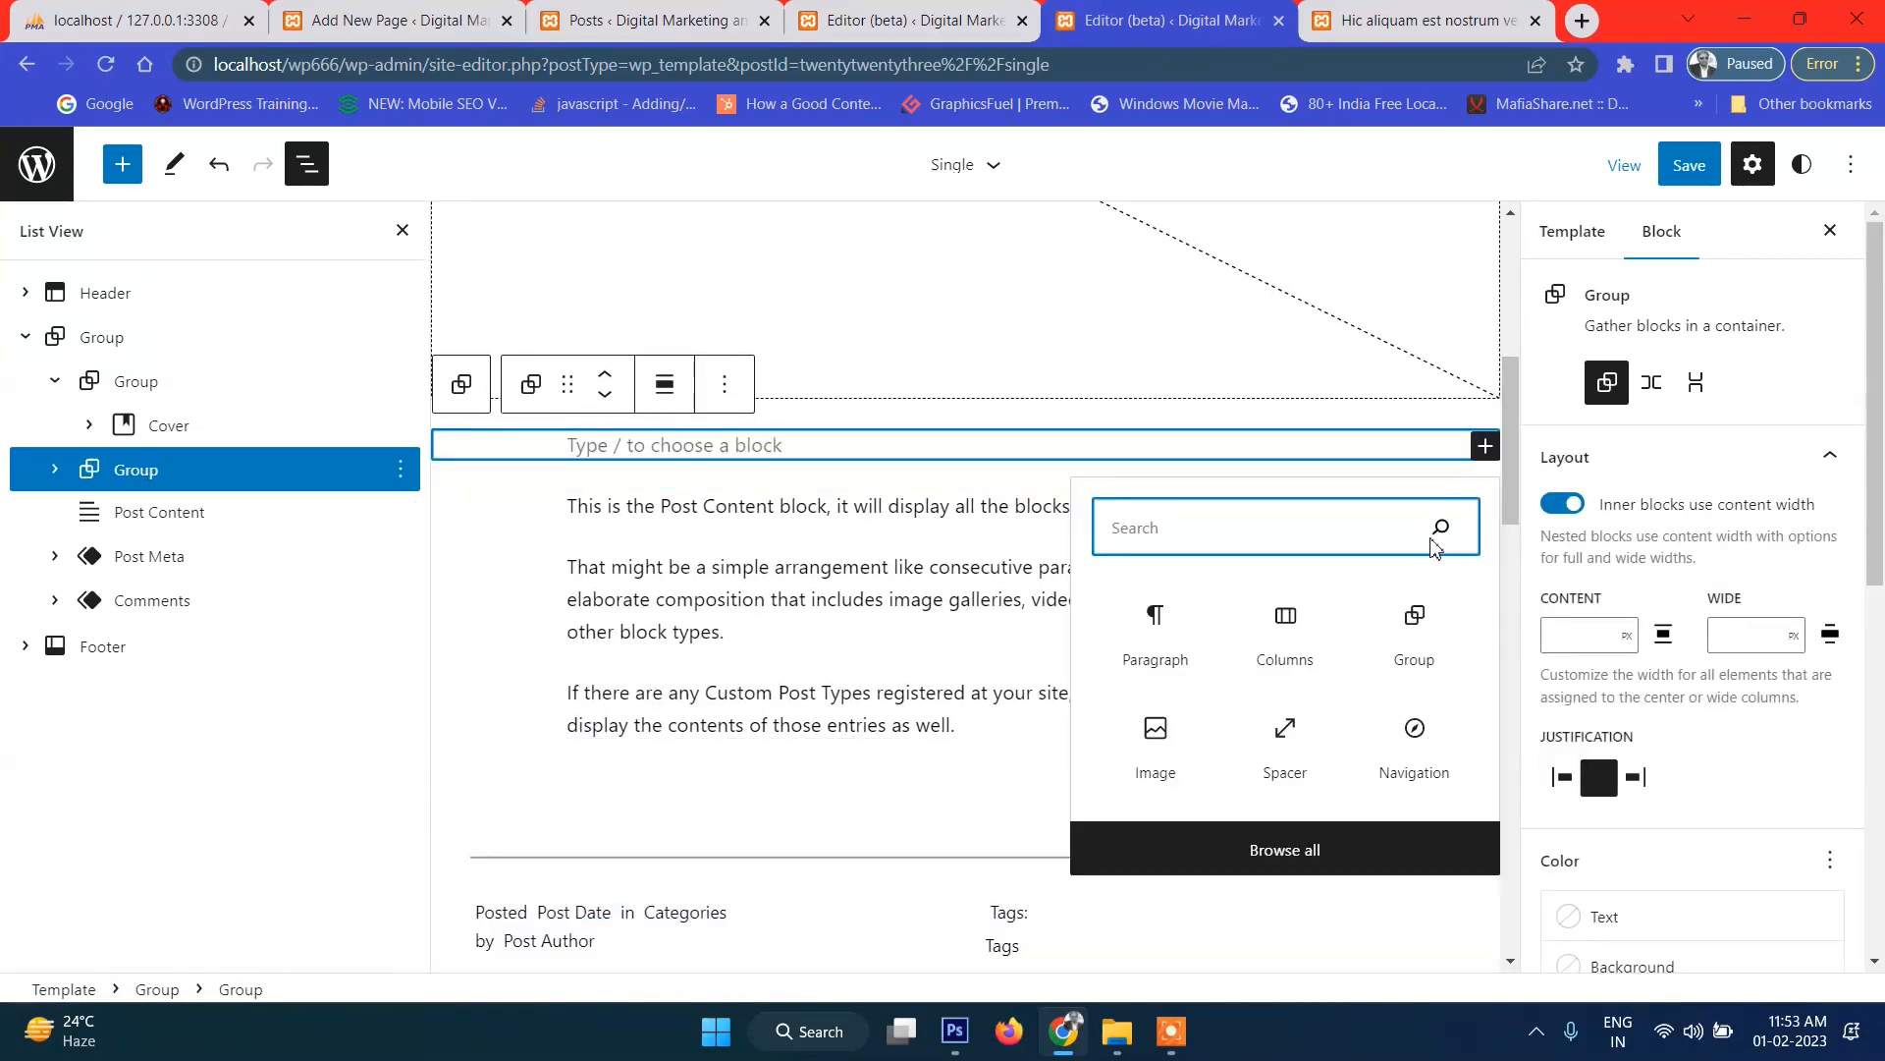
pyautogui.click(1287, 640)
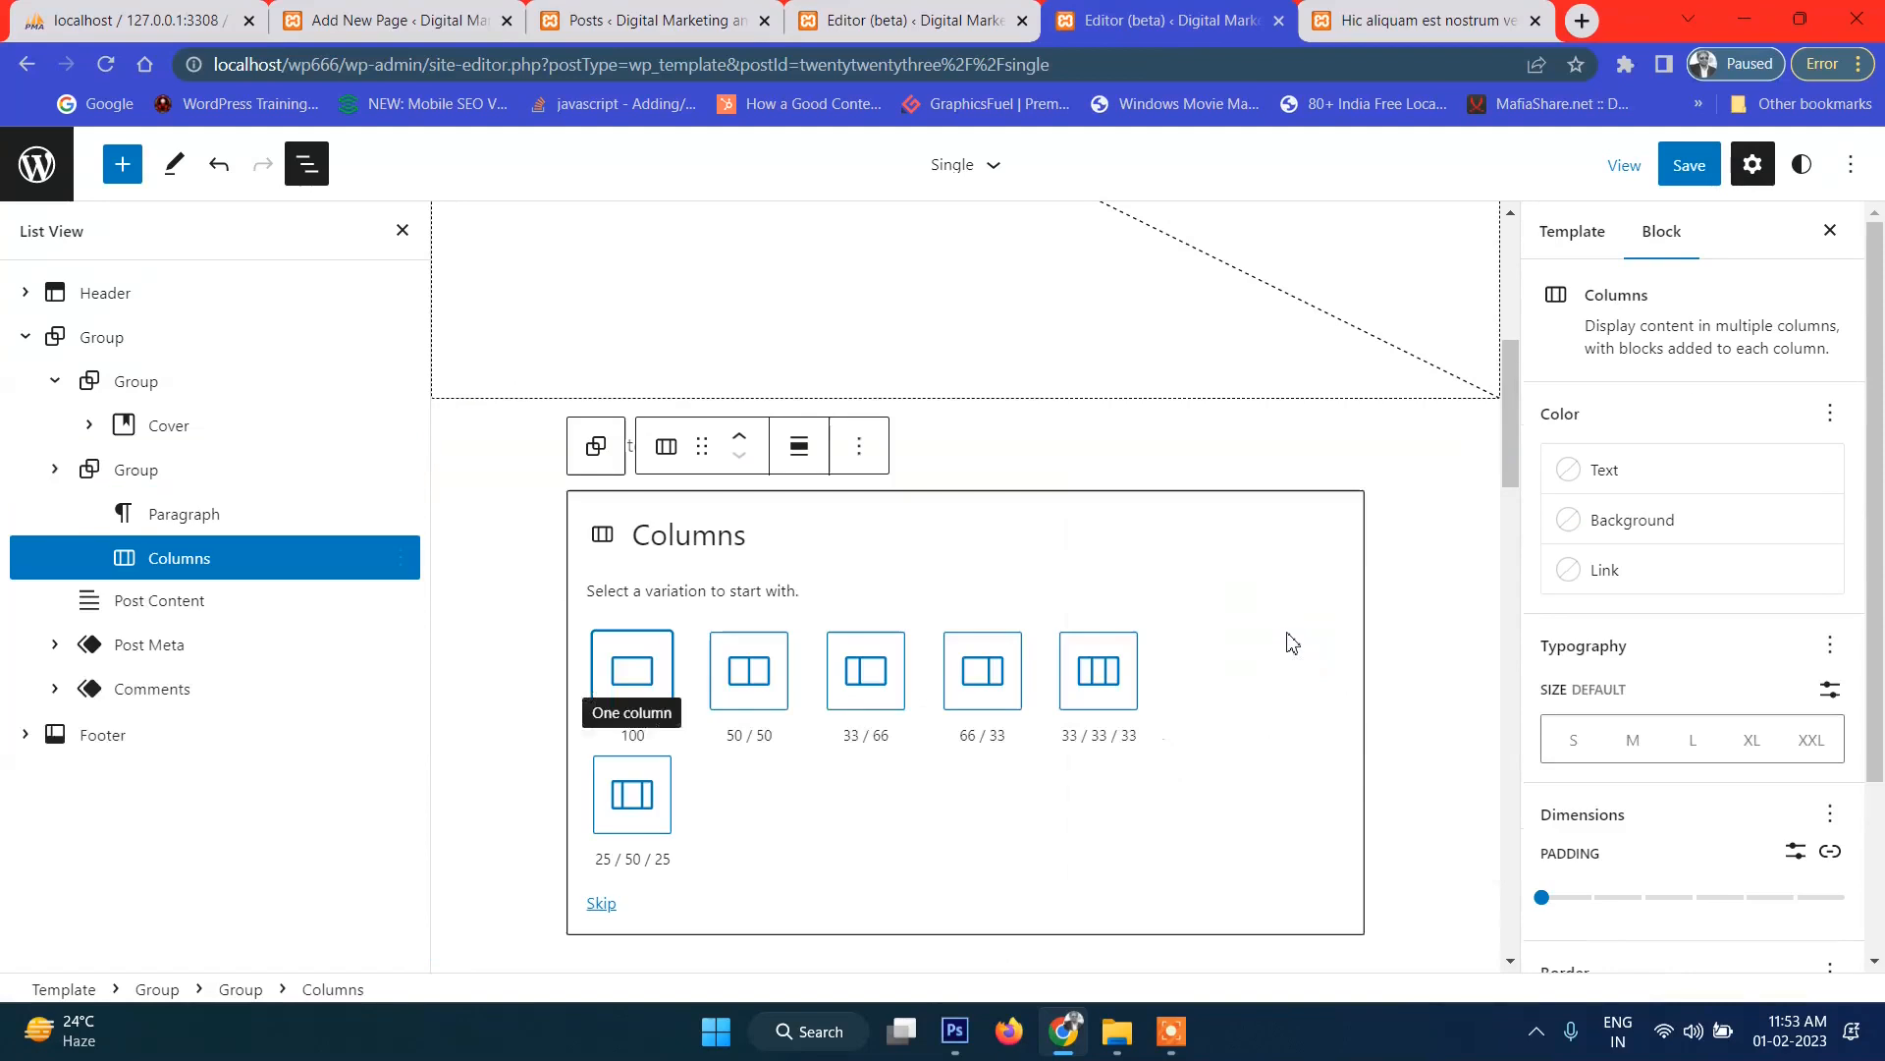
# Choose the 66 / 33 column split and delete the leftover empty paragraph.
pyautogui.click(999, 680)
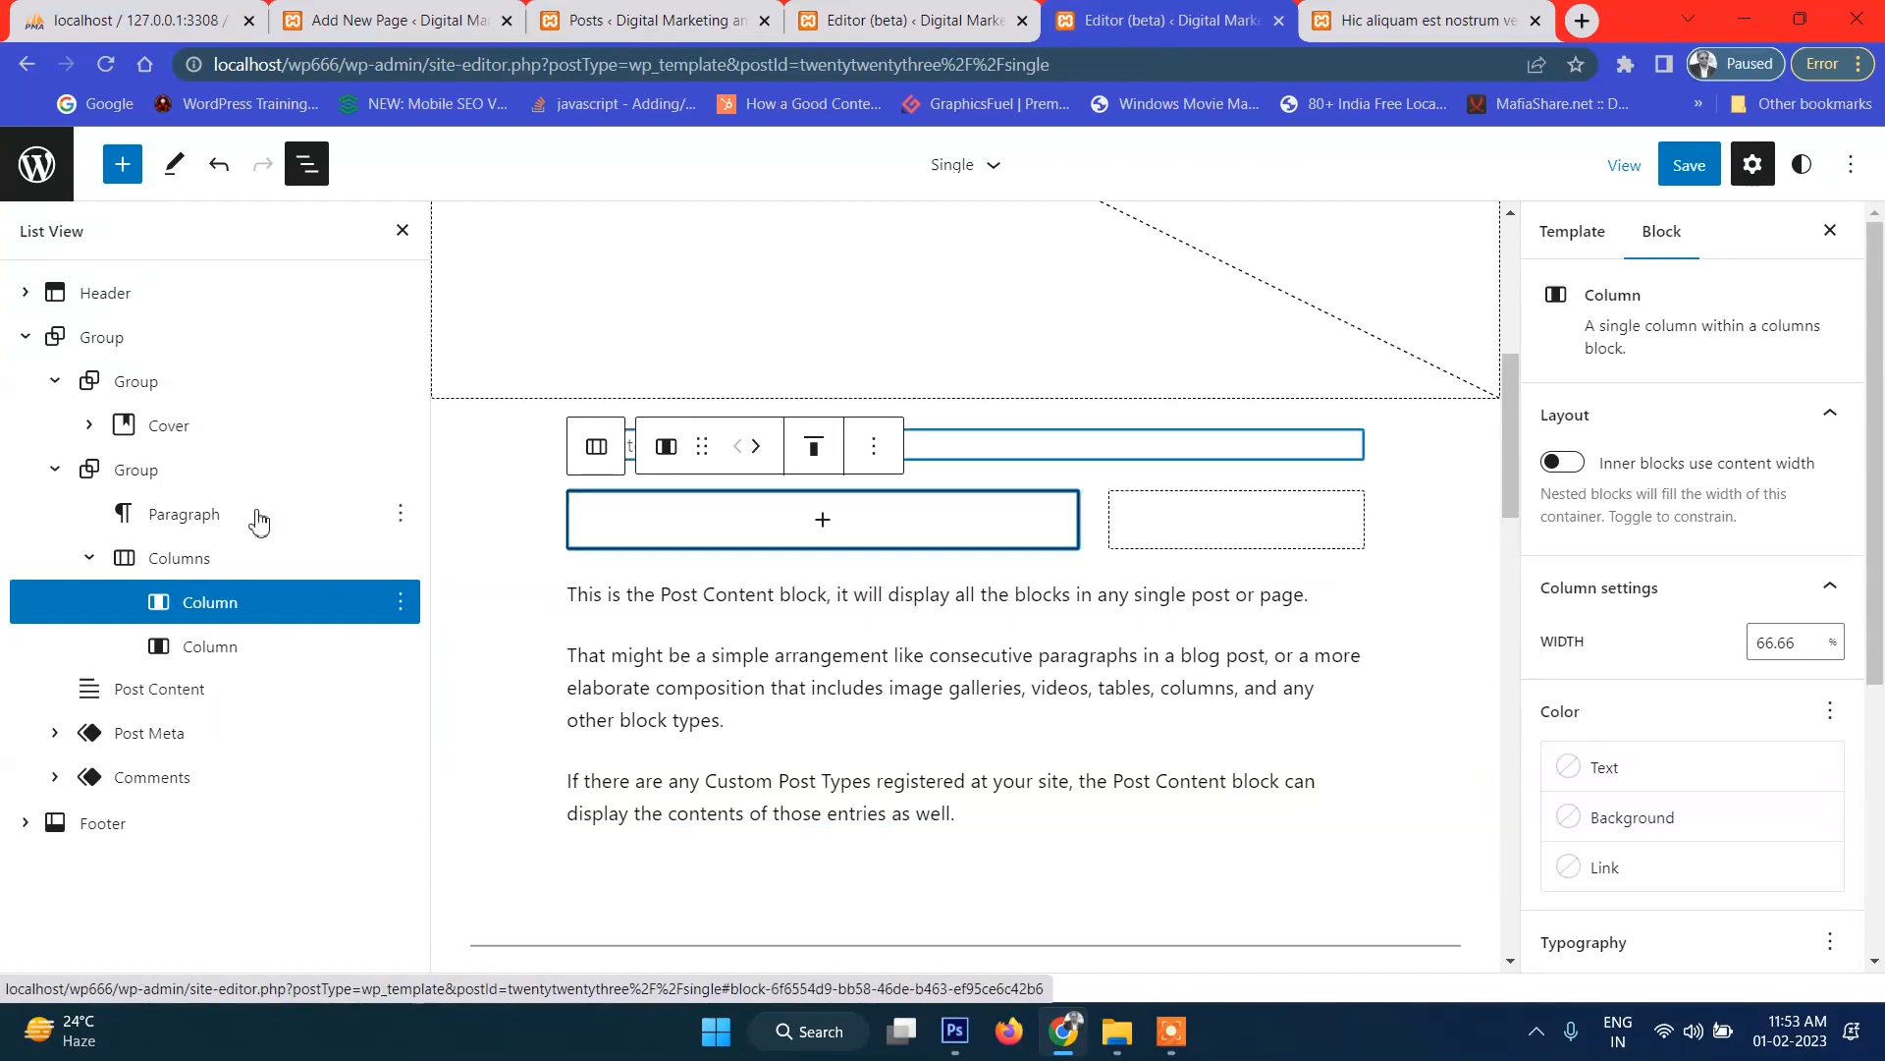
pyautogui.click(388, 517)
pyautogui.click(397, 522)
pyautogui.scroll(-3, 560, 786)
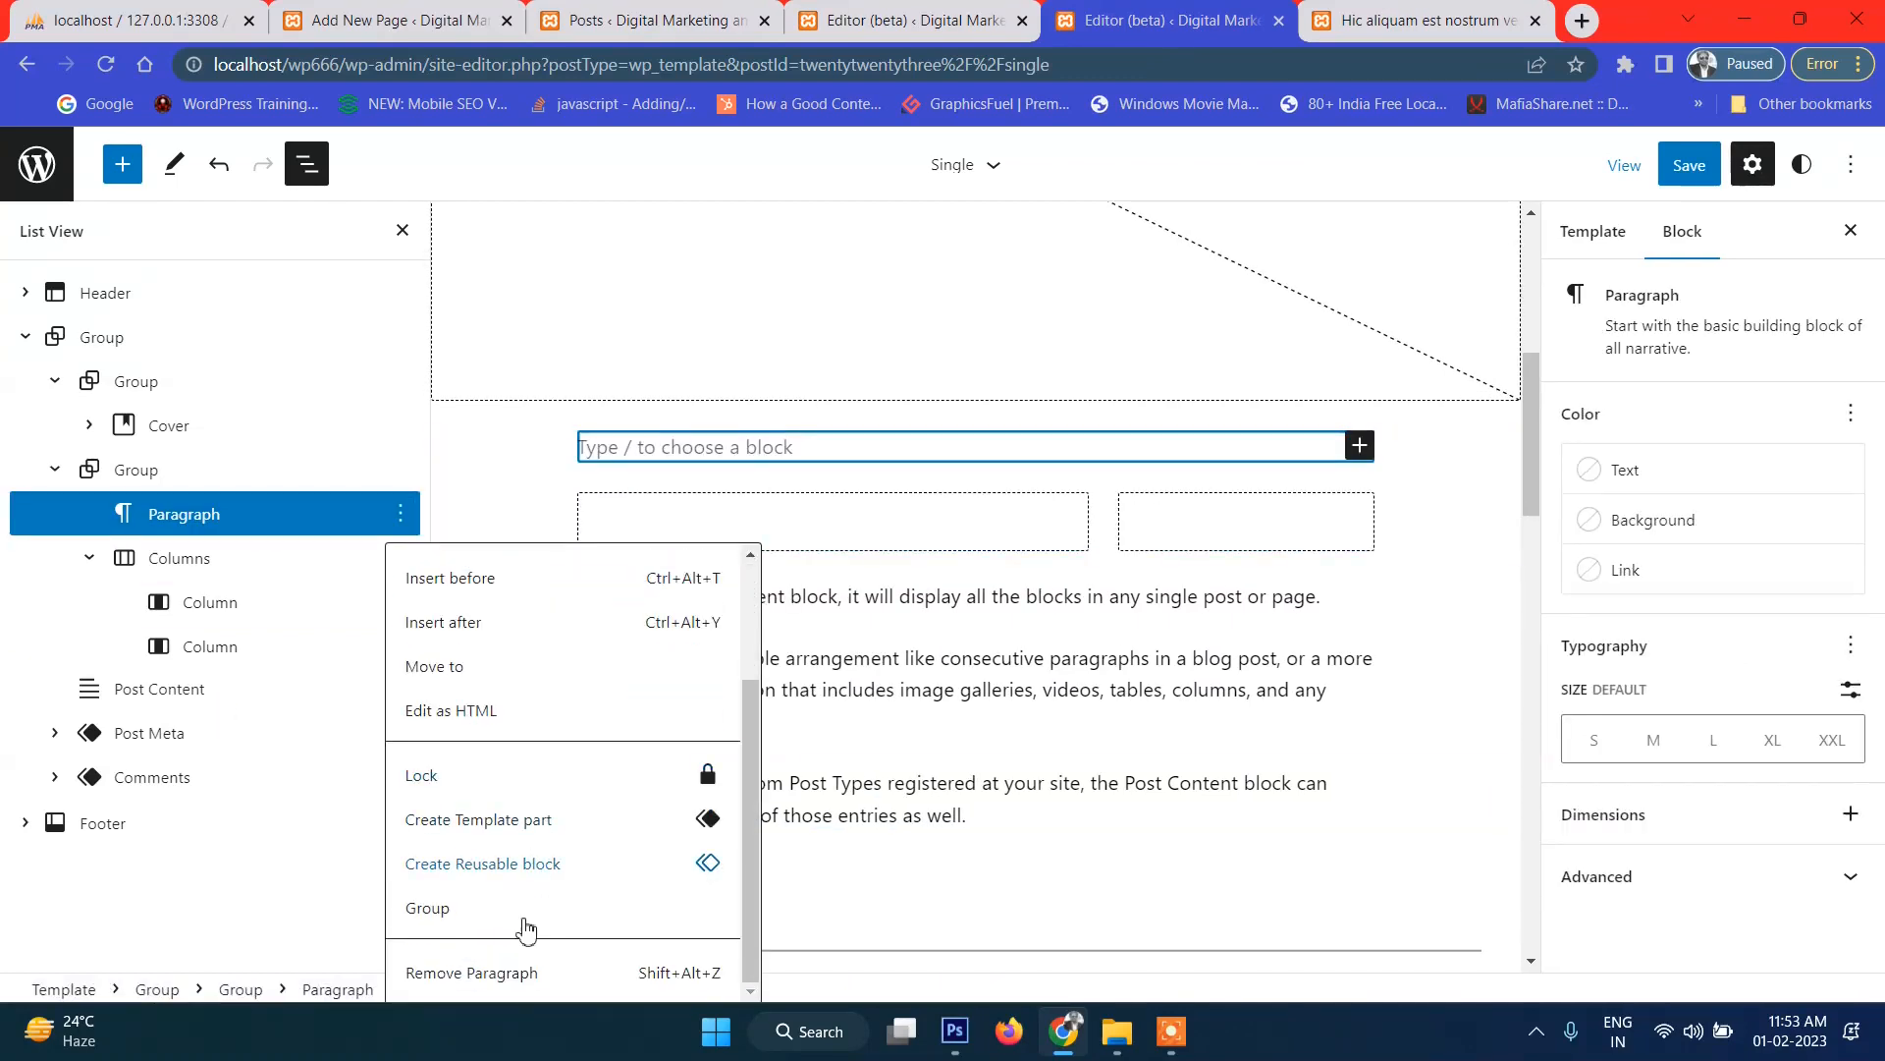
pyautogui.press('Return')
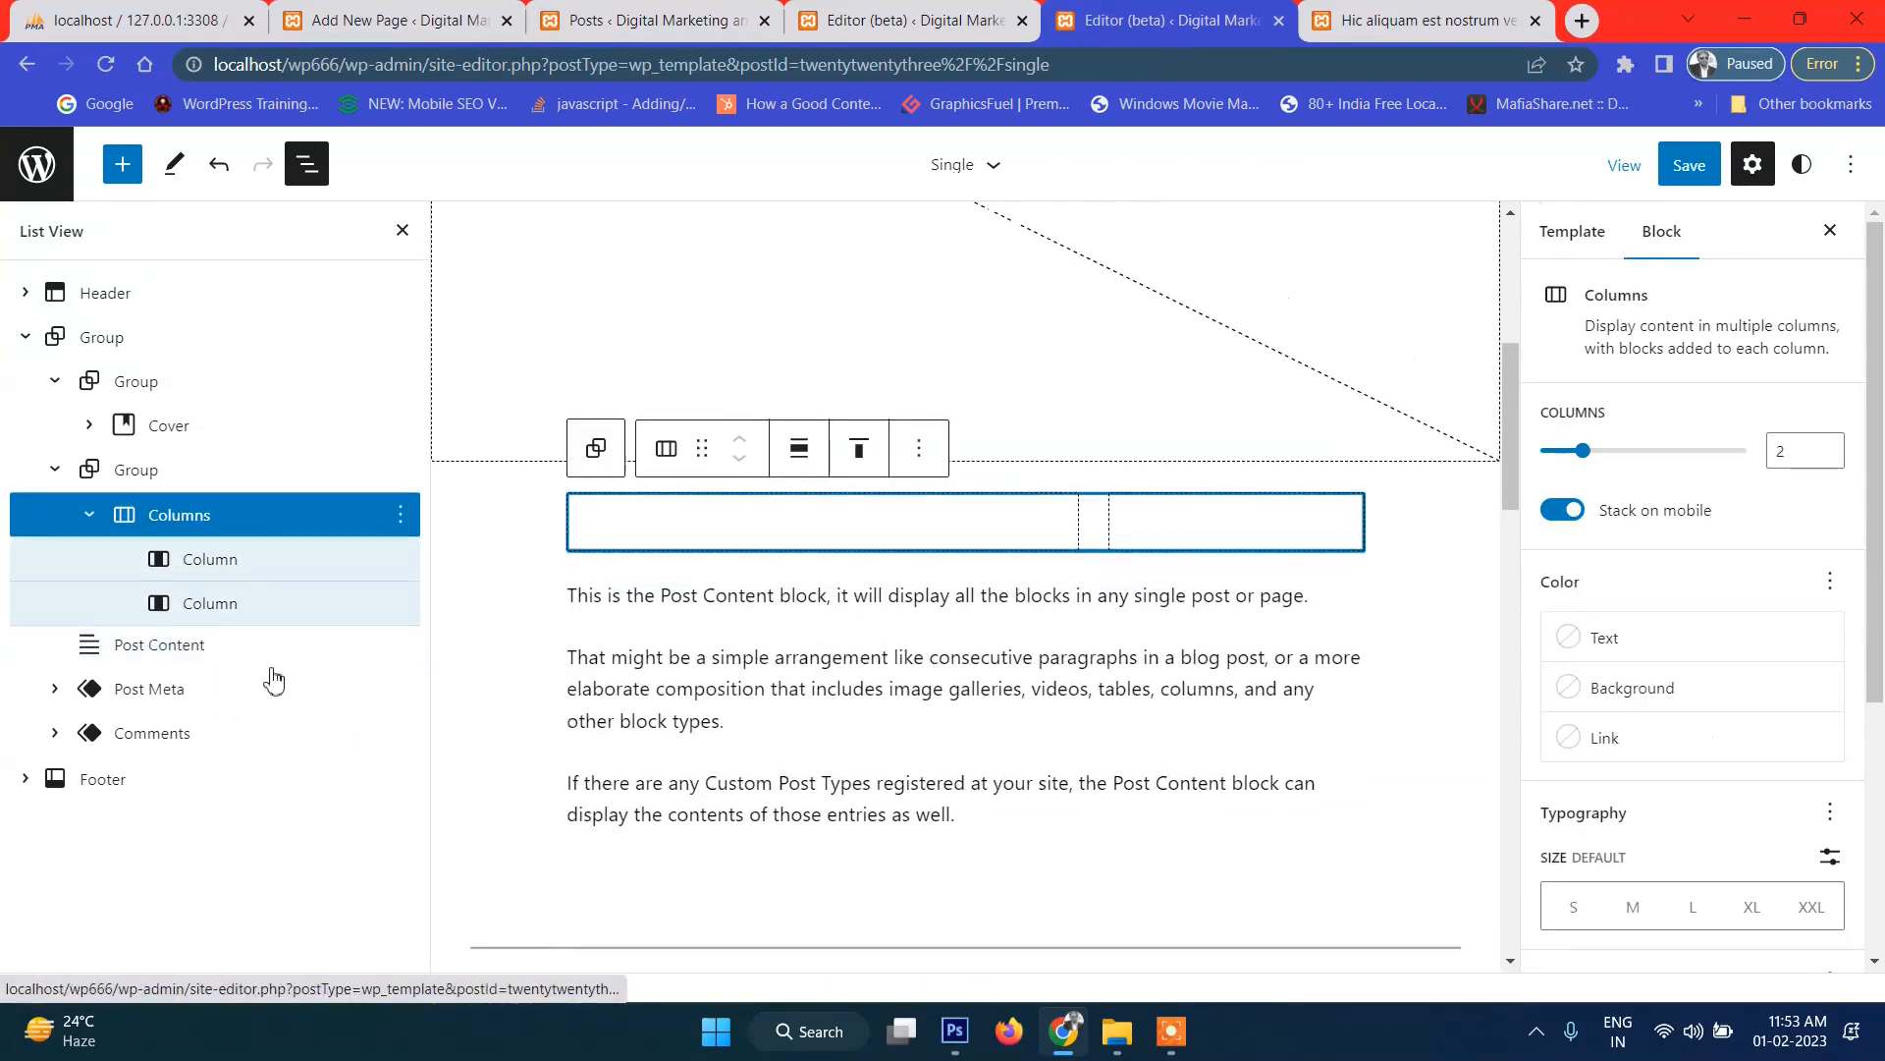
# Drag Post Content into the first, wider column in List View.
pyautogui.click(145, 656)
pyautogui.moveTo(146, 656); pyautogui.dragTo(203, 580)
pyautogui.moveTo(79, 664); pyautogui.dragTo(224, 570)
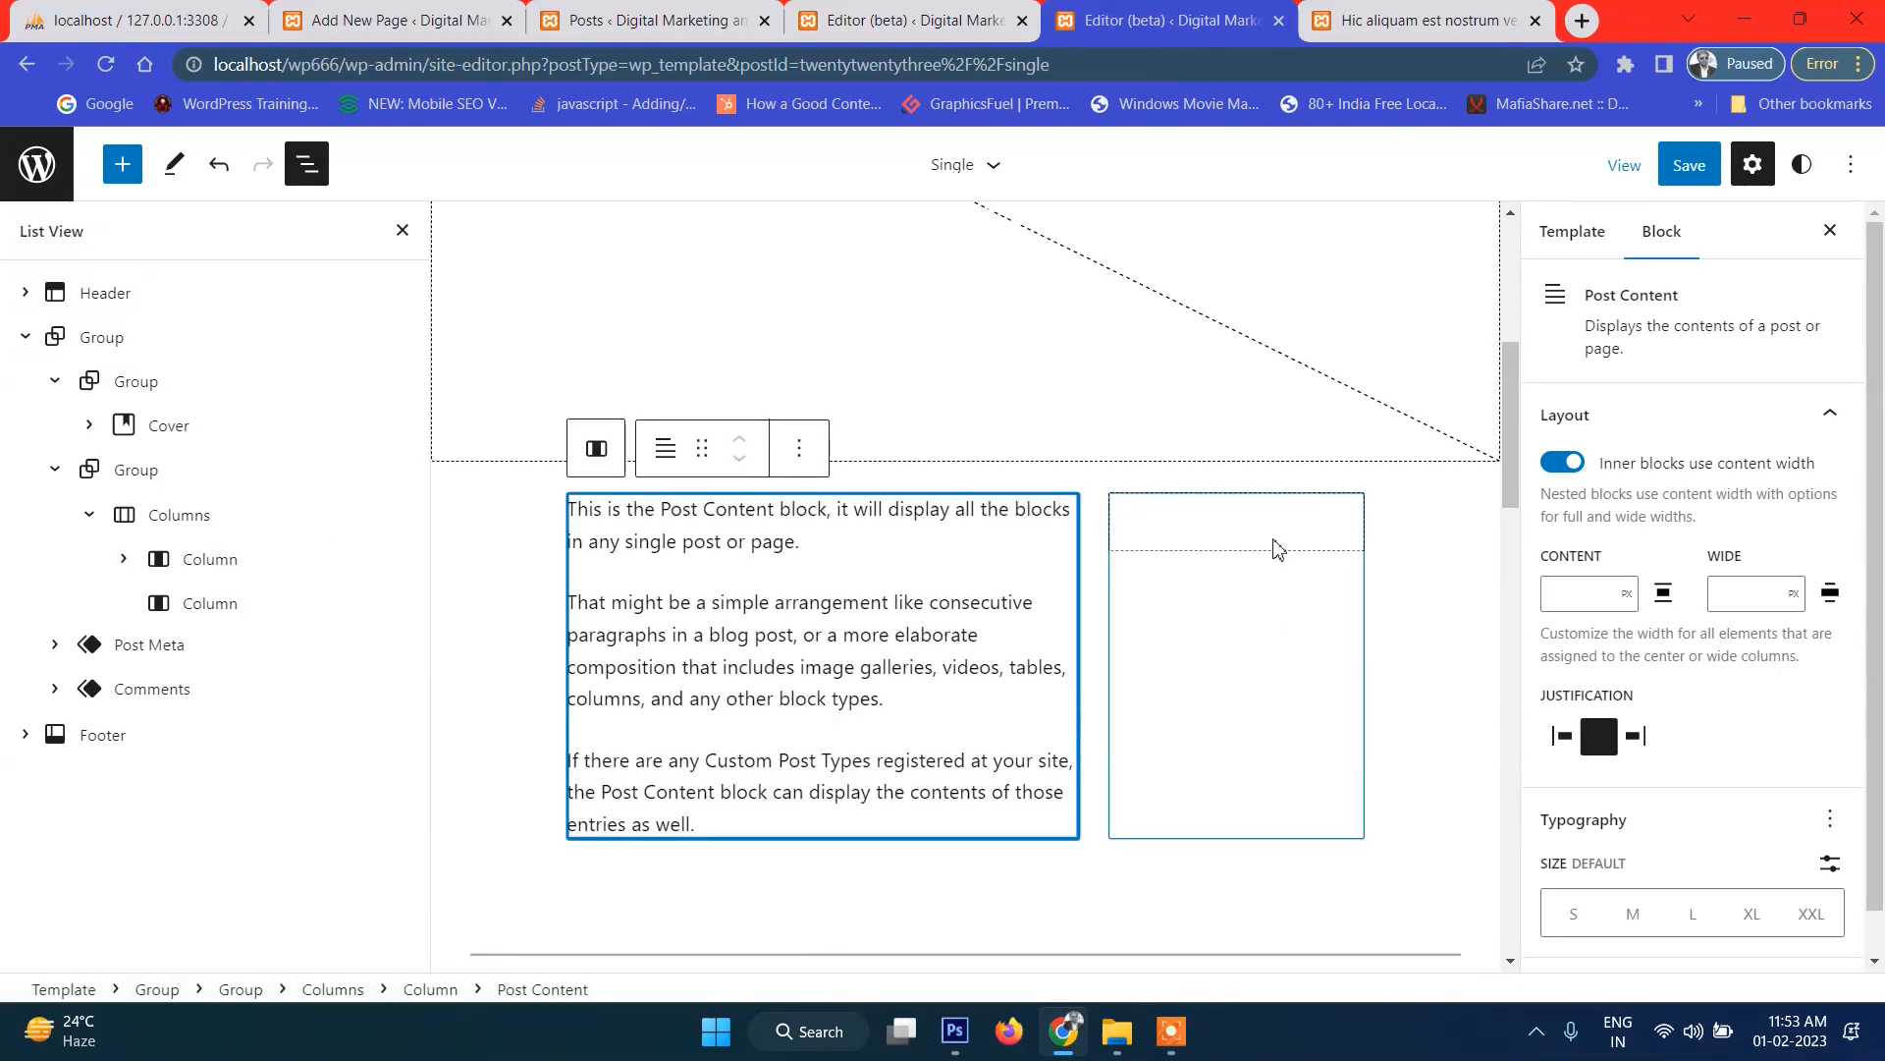
pyautogui.click(230, 604)
# Insert a Heading block in the right column reading 'Latest Post'.
pyautogui.click(1222, 526)
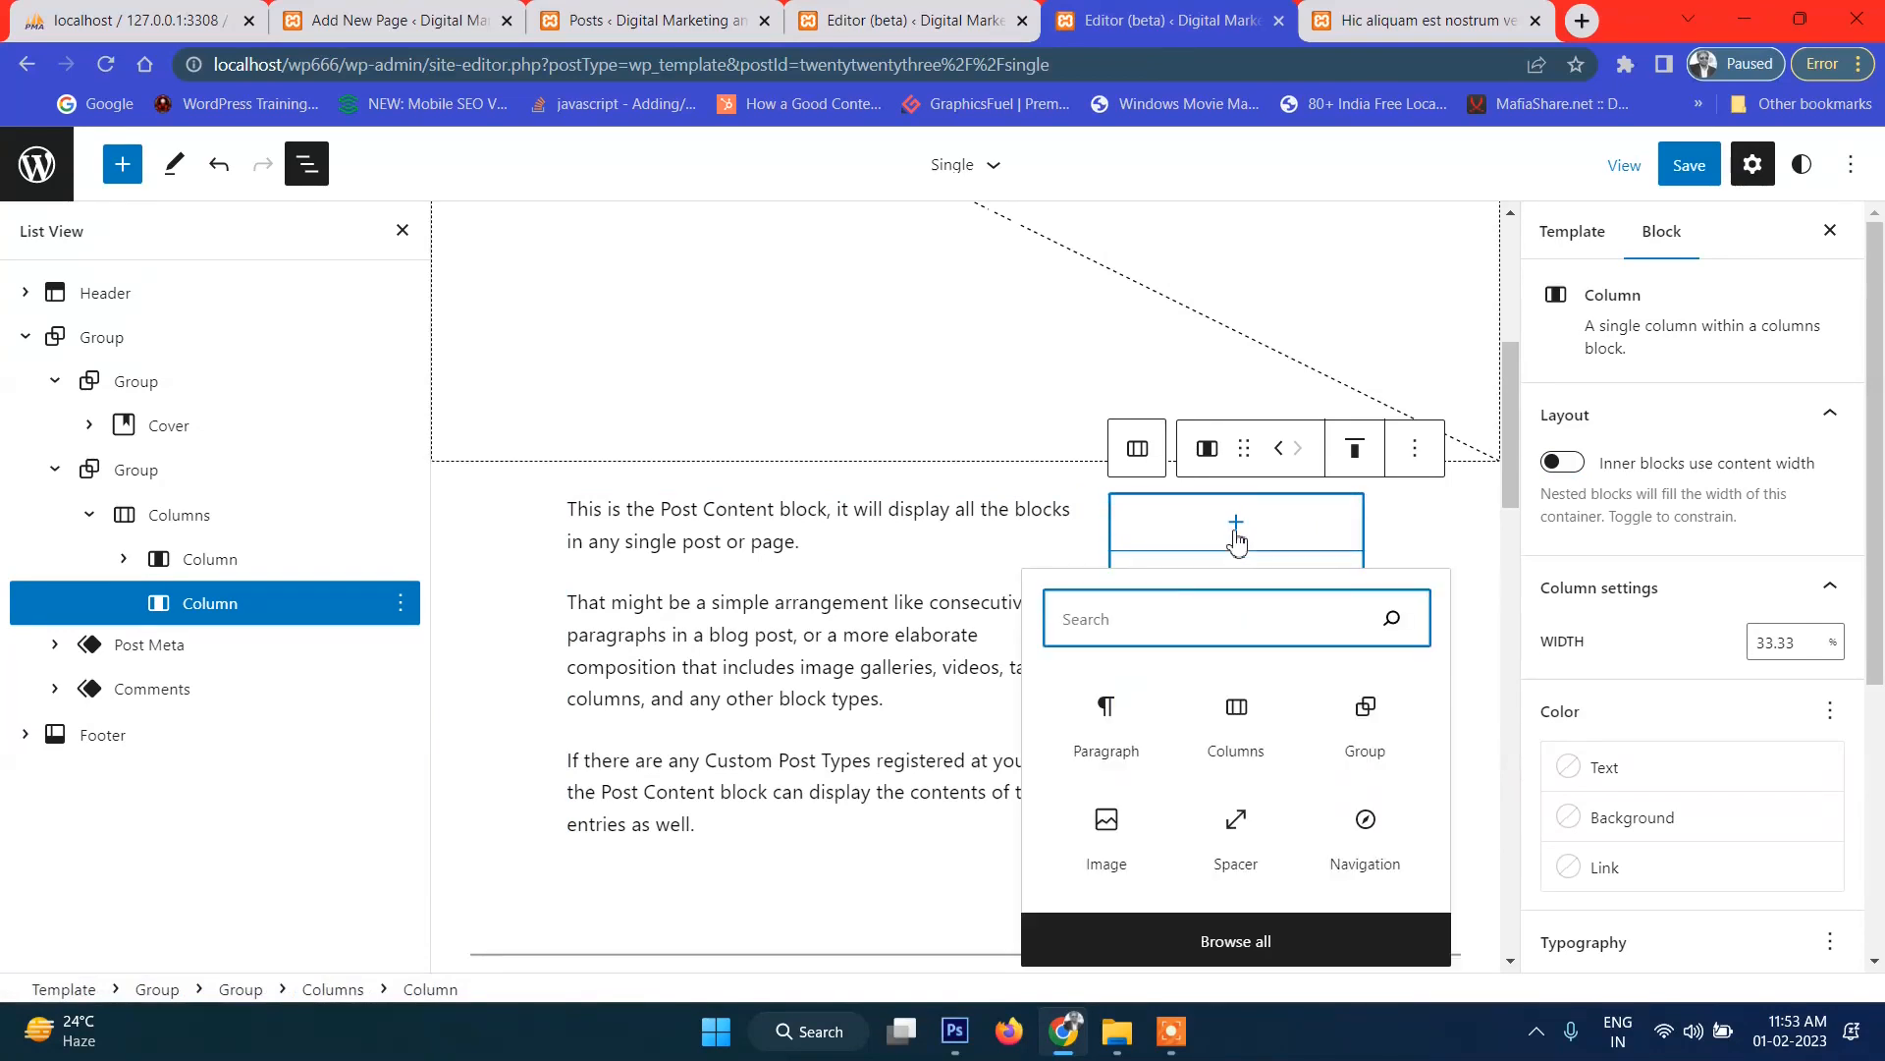
pyautogui.write('tit')
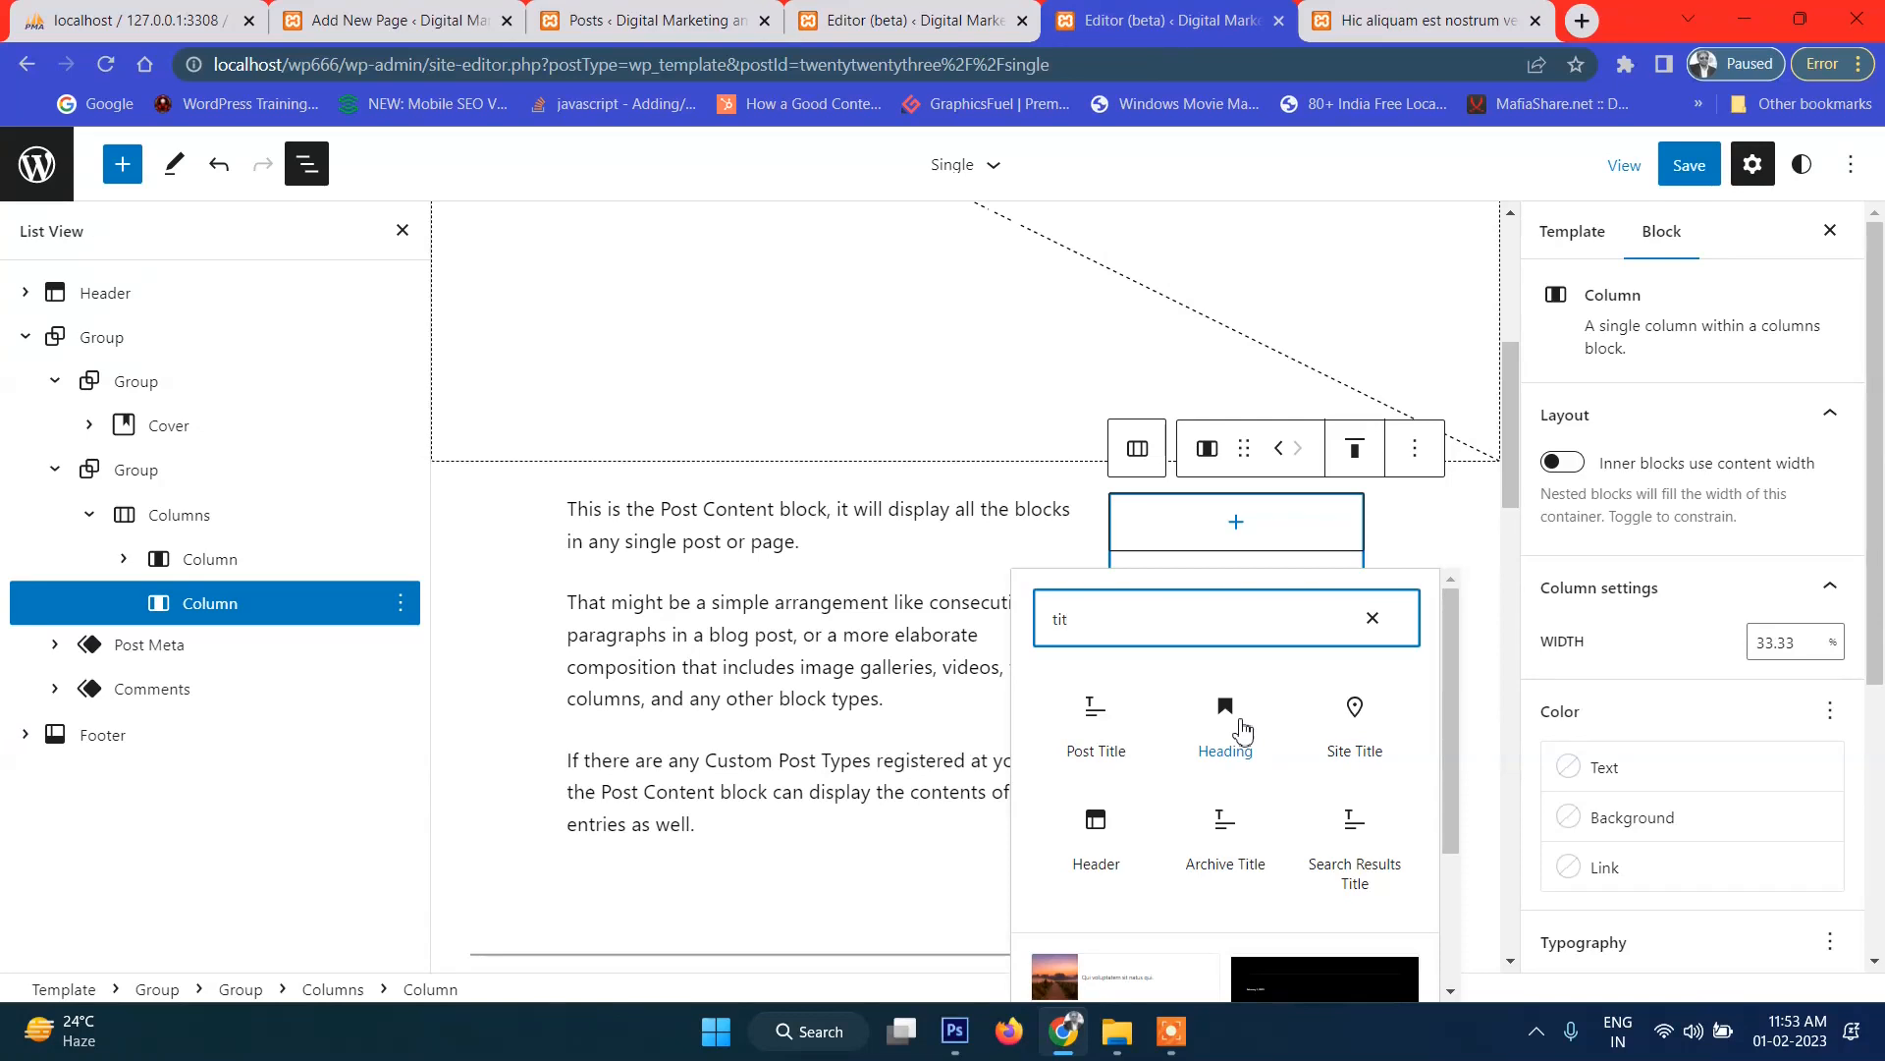
pyautogui.click(1241, 729)
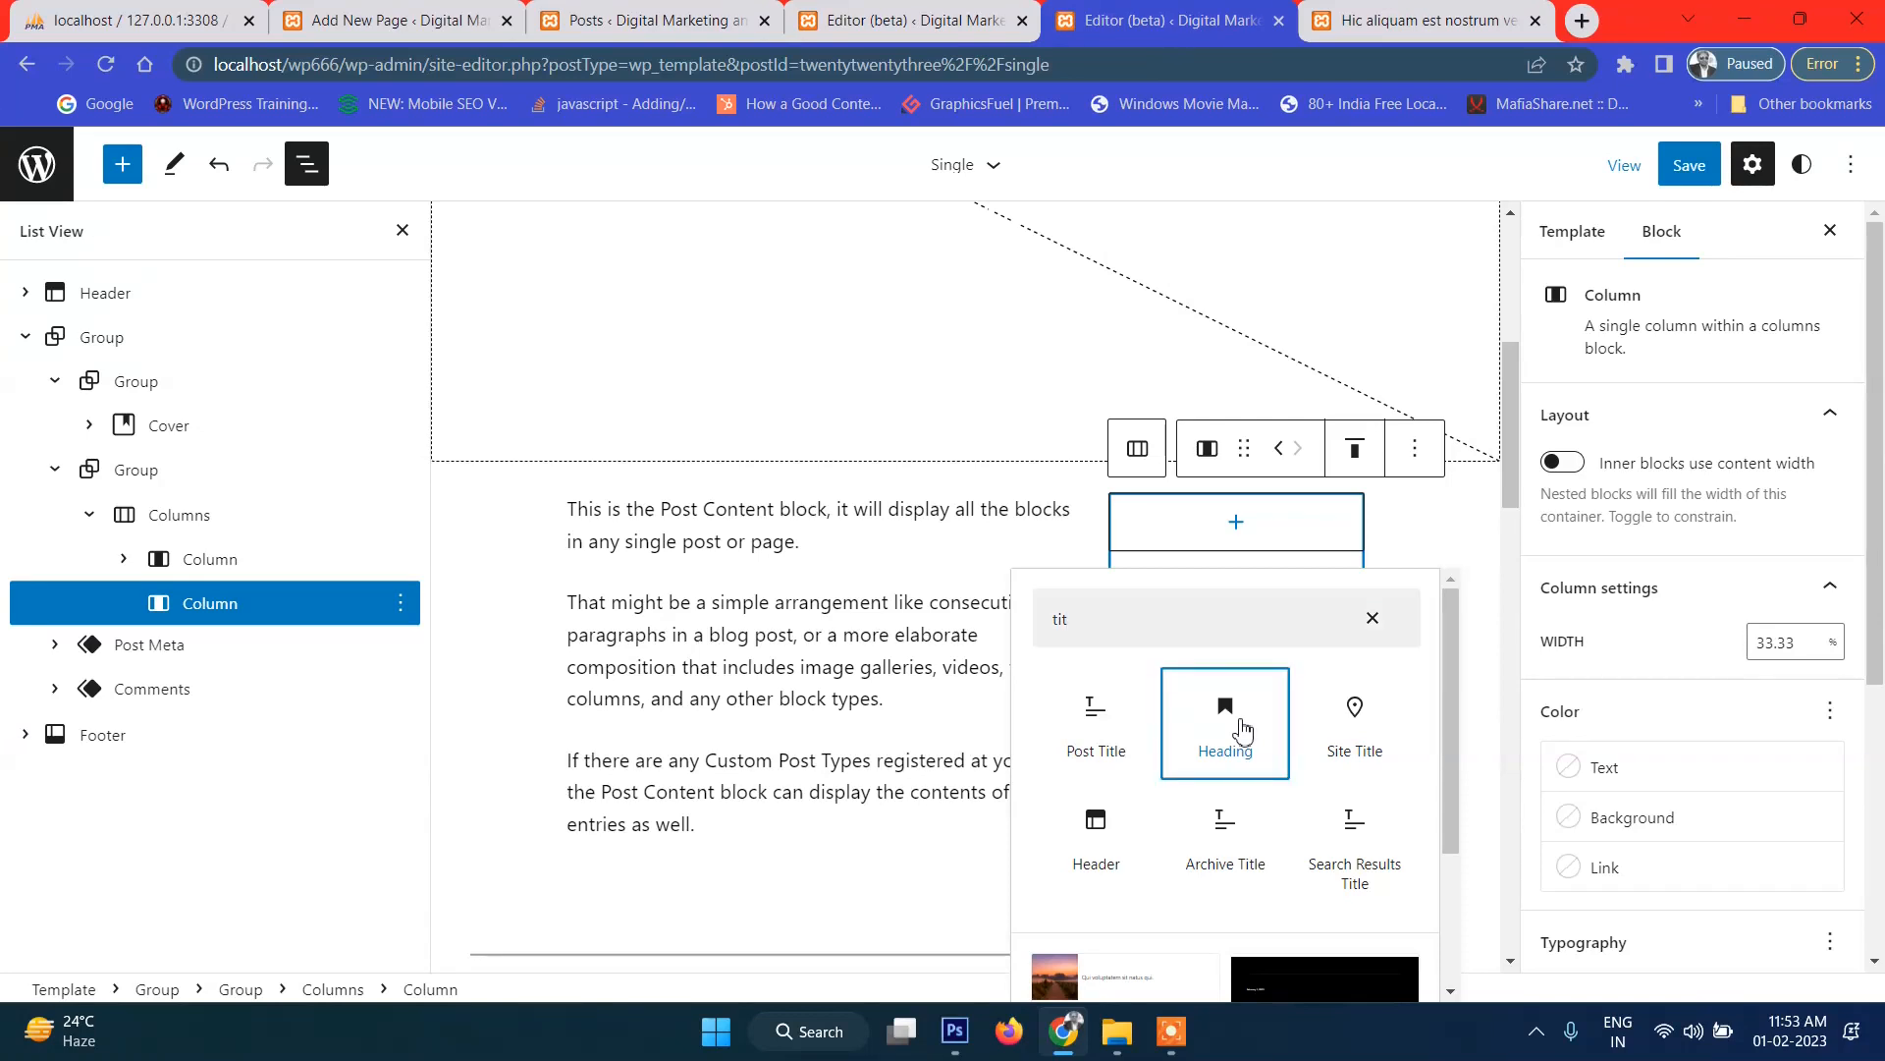
pyautogui.click(1242, 727)
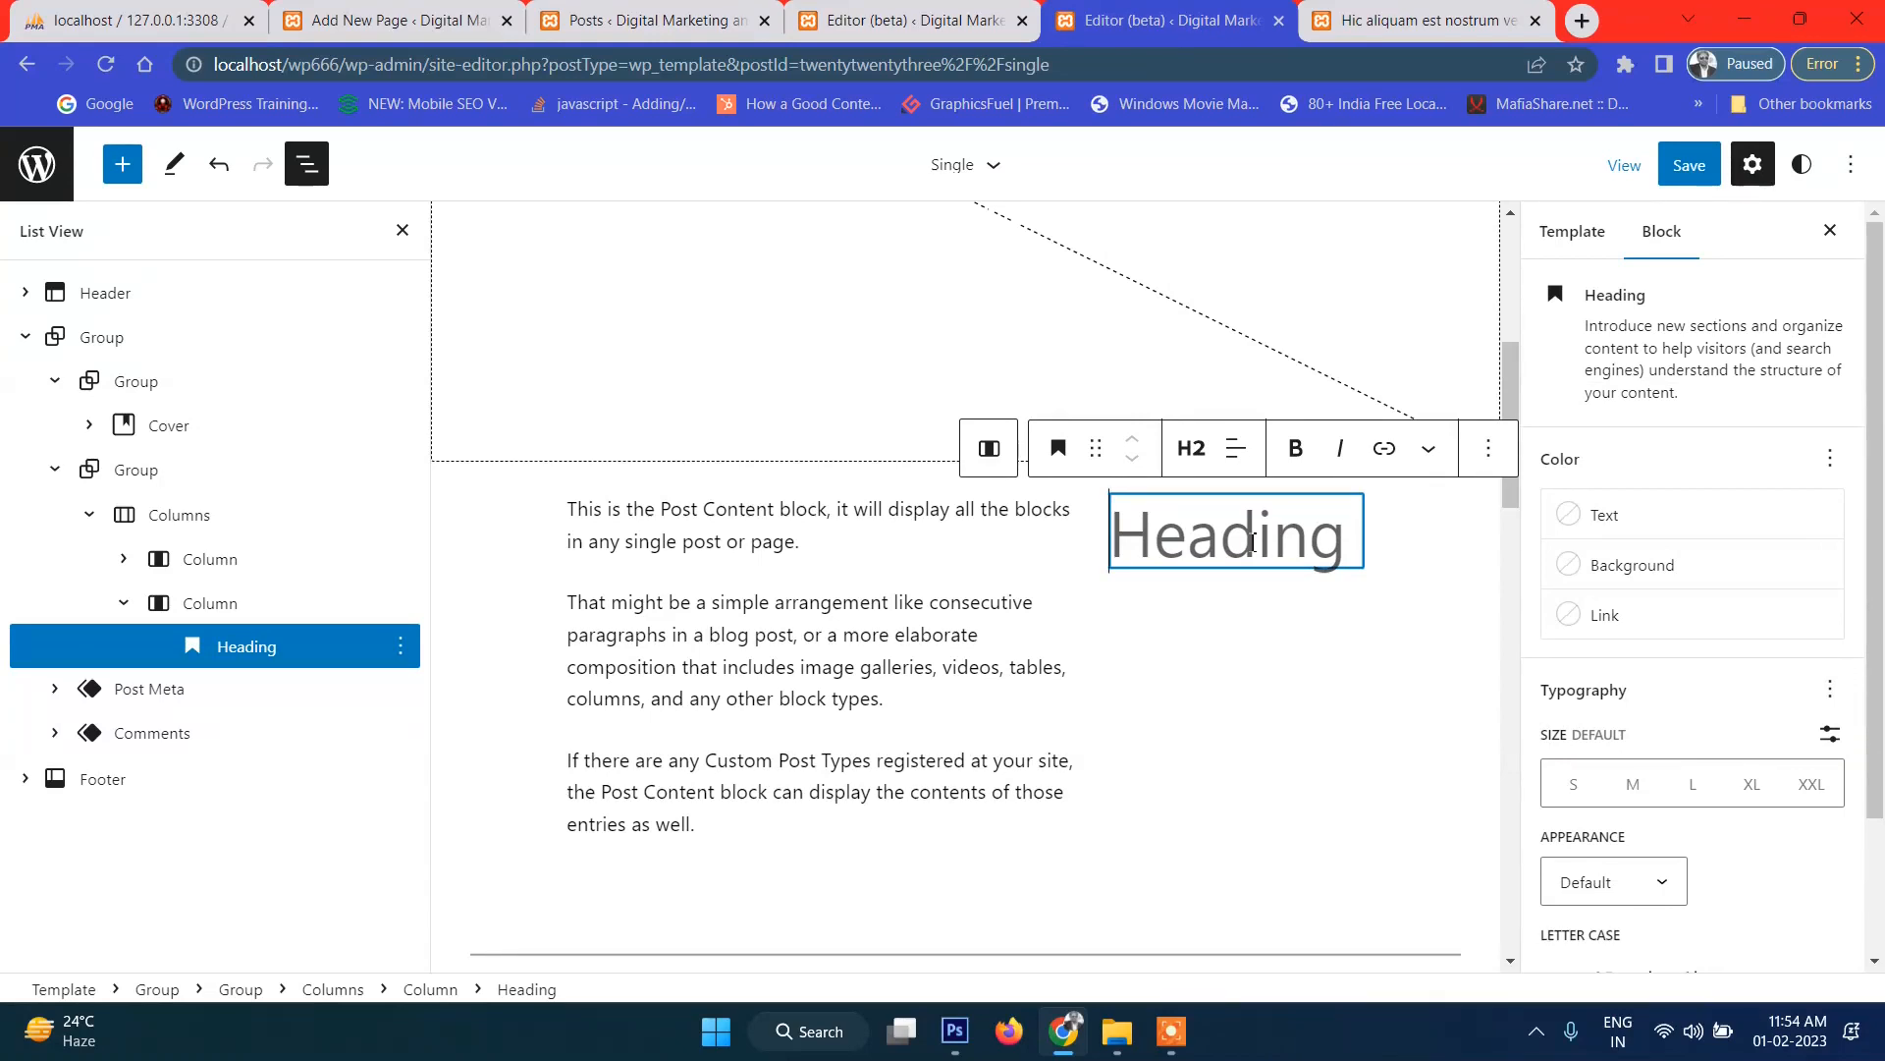
pyautogui.write('La')
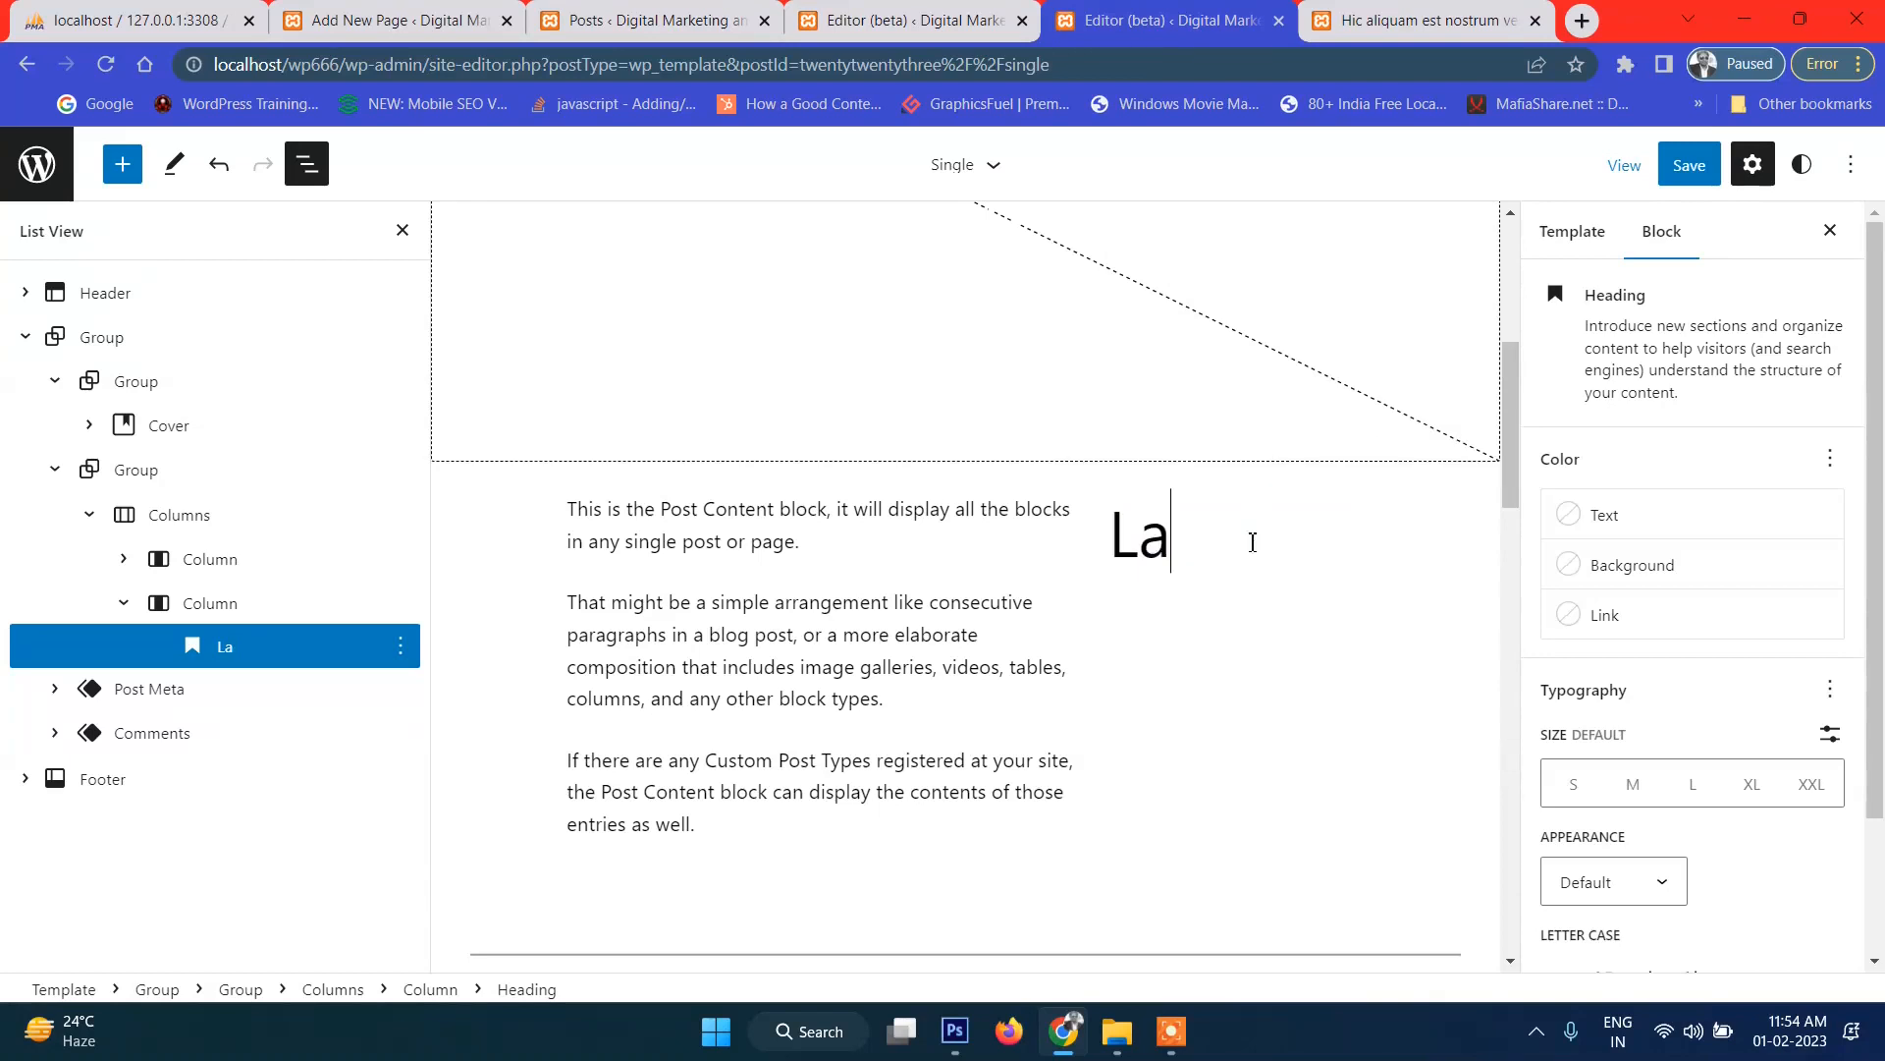
pyautogui.write('test Post')
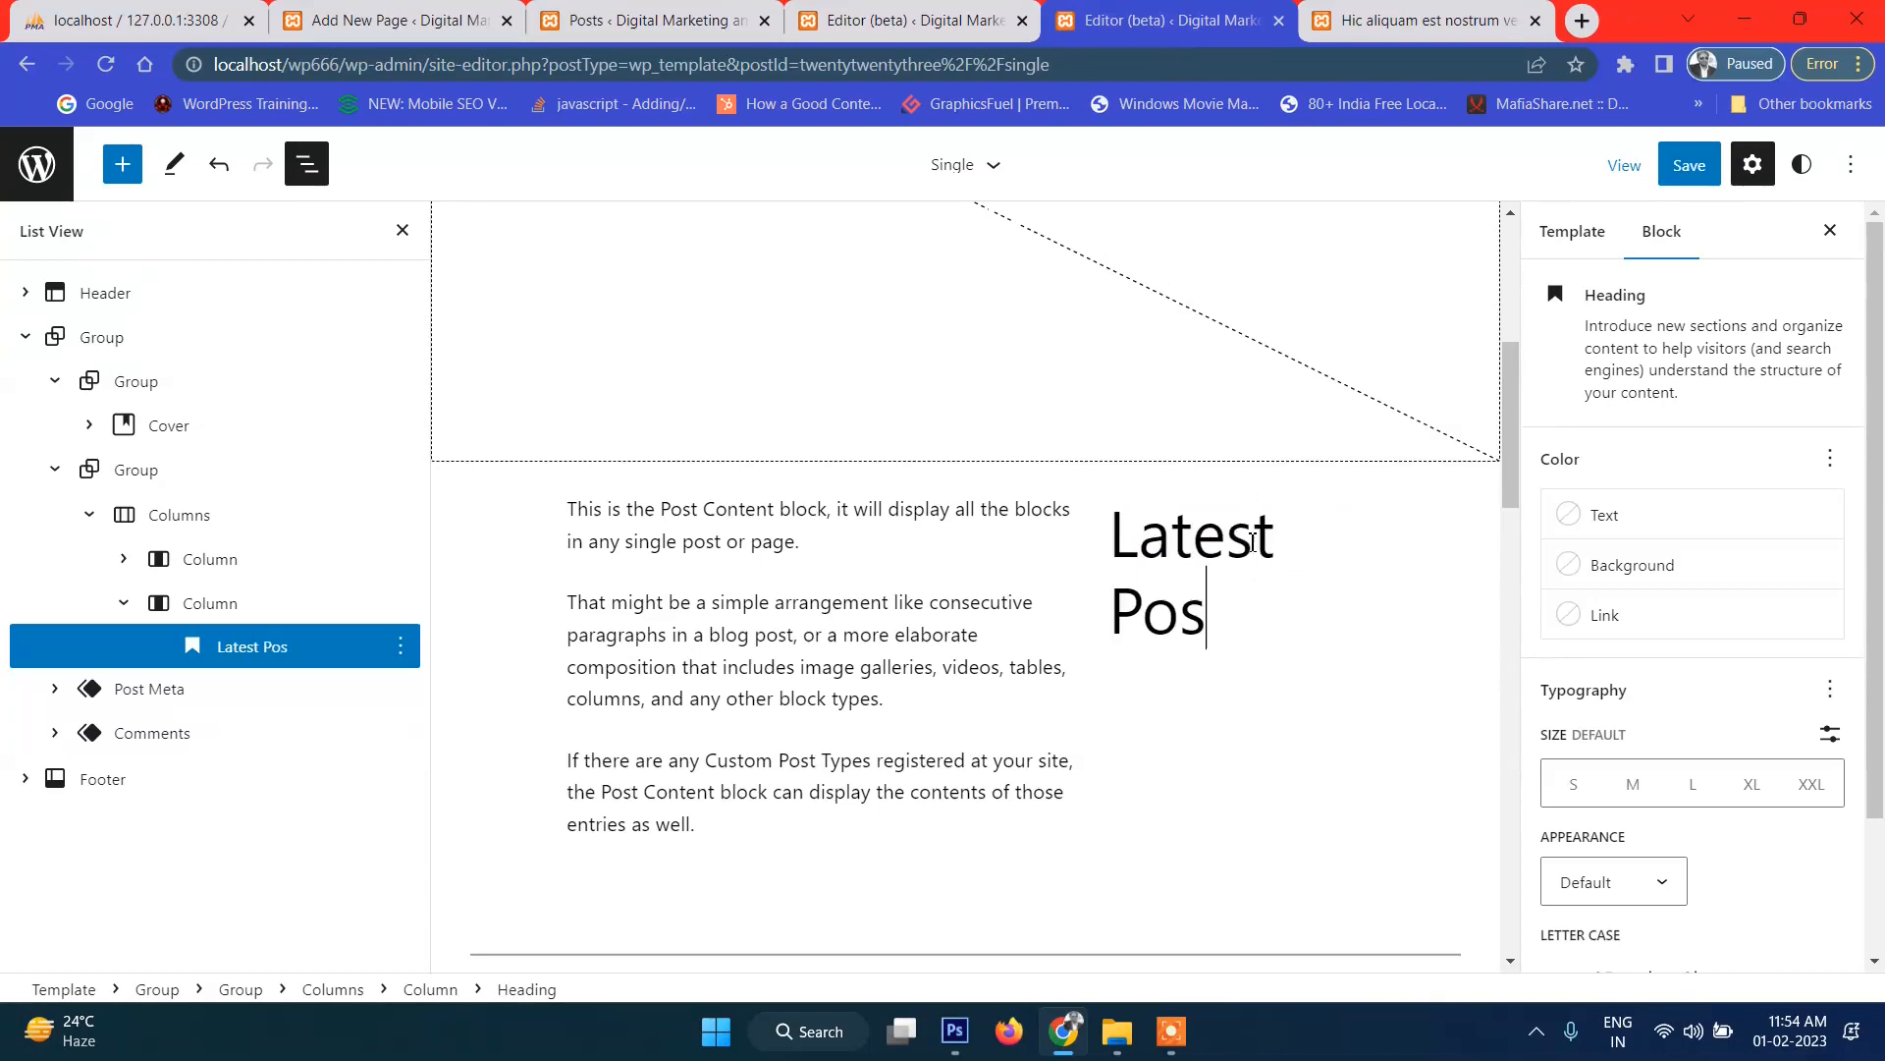
# Add a Latest Posts block below the heading and align it right.
pyautogui.click(1236, 682)
pyautogui.click(1350, 828)
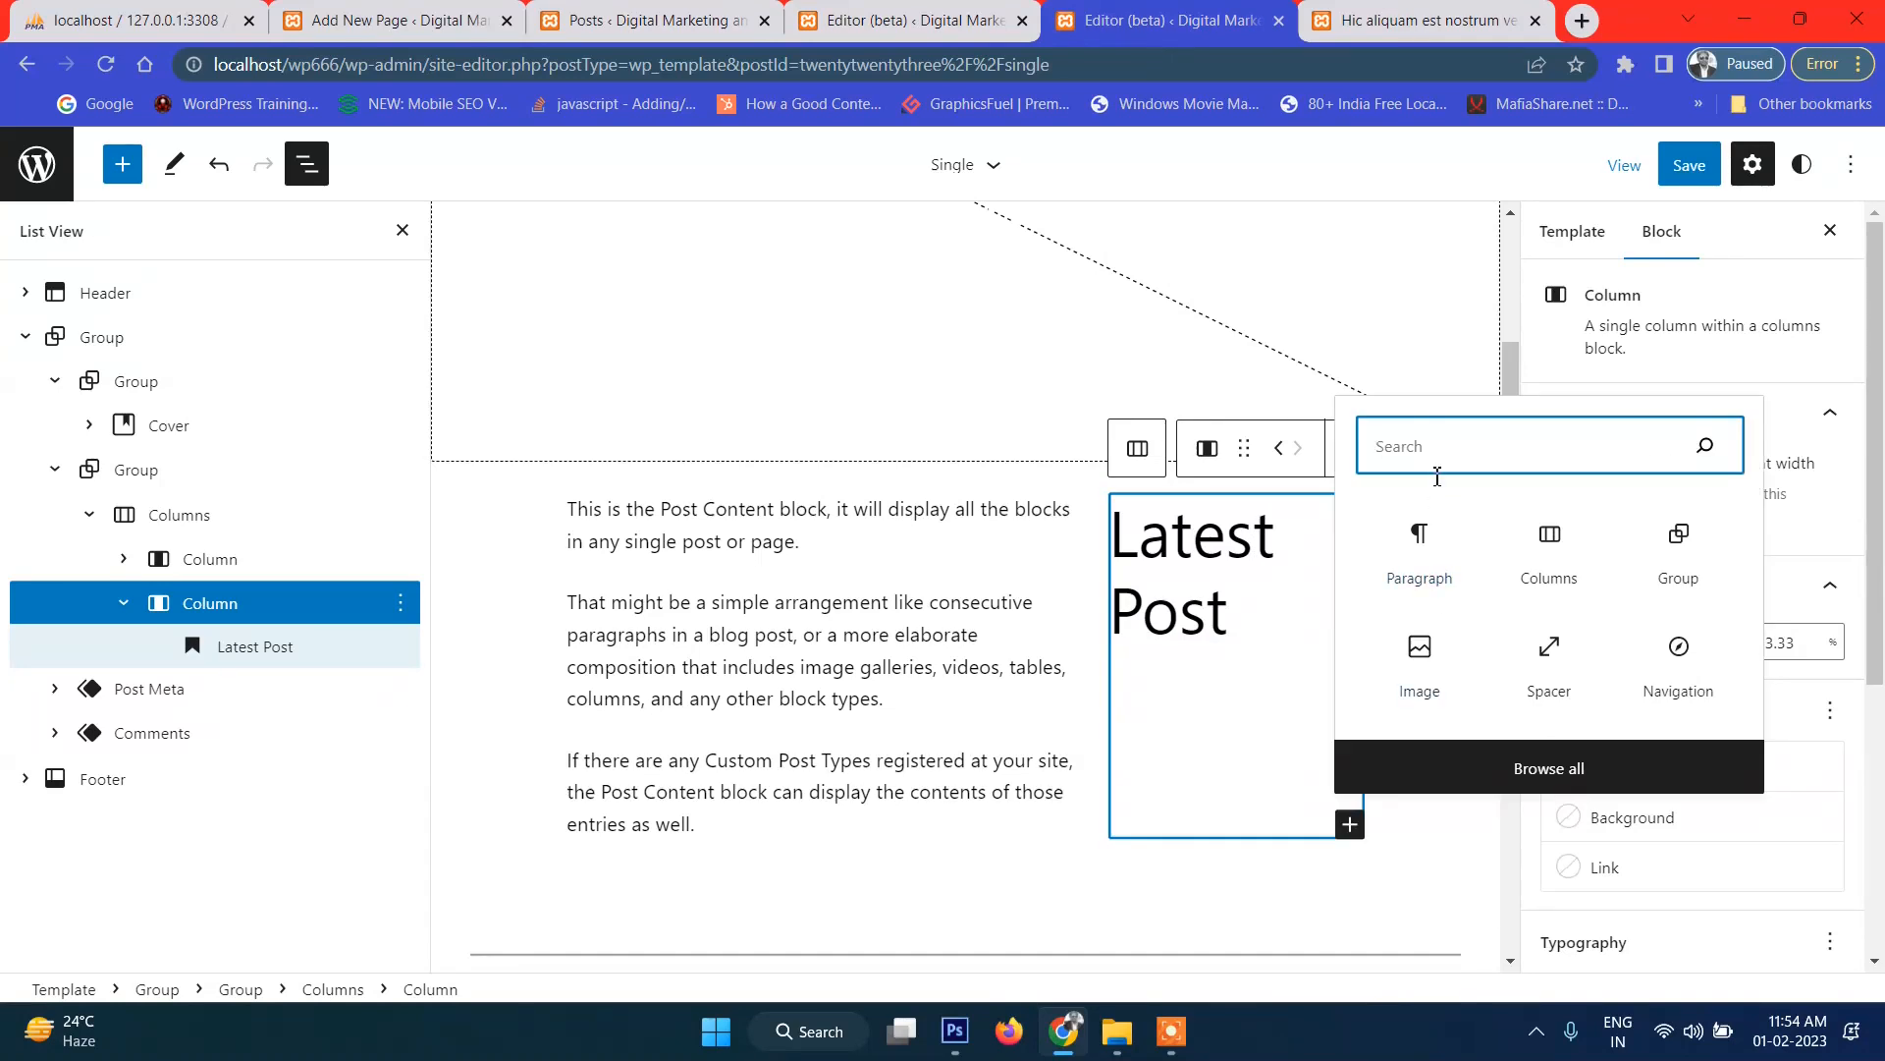
pyautogui.write('list')
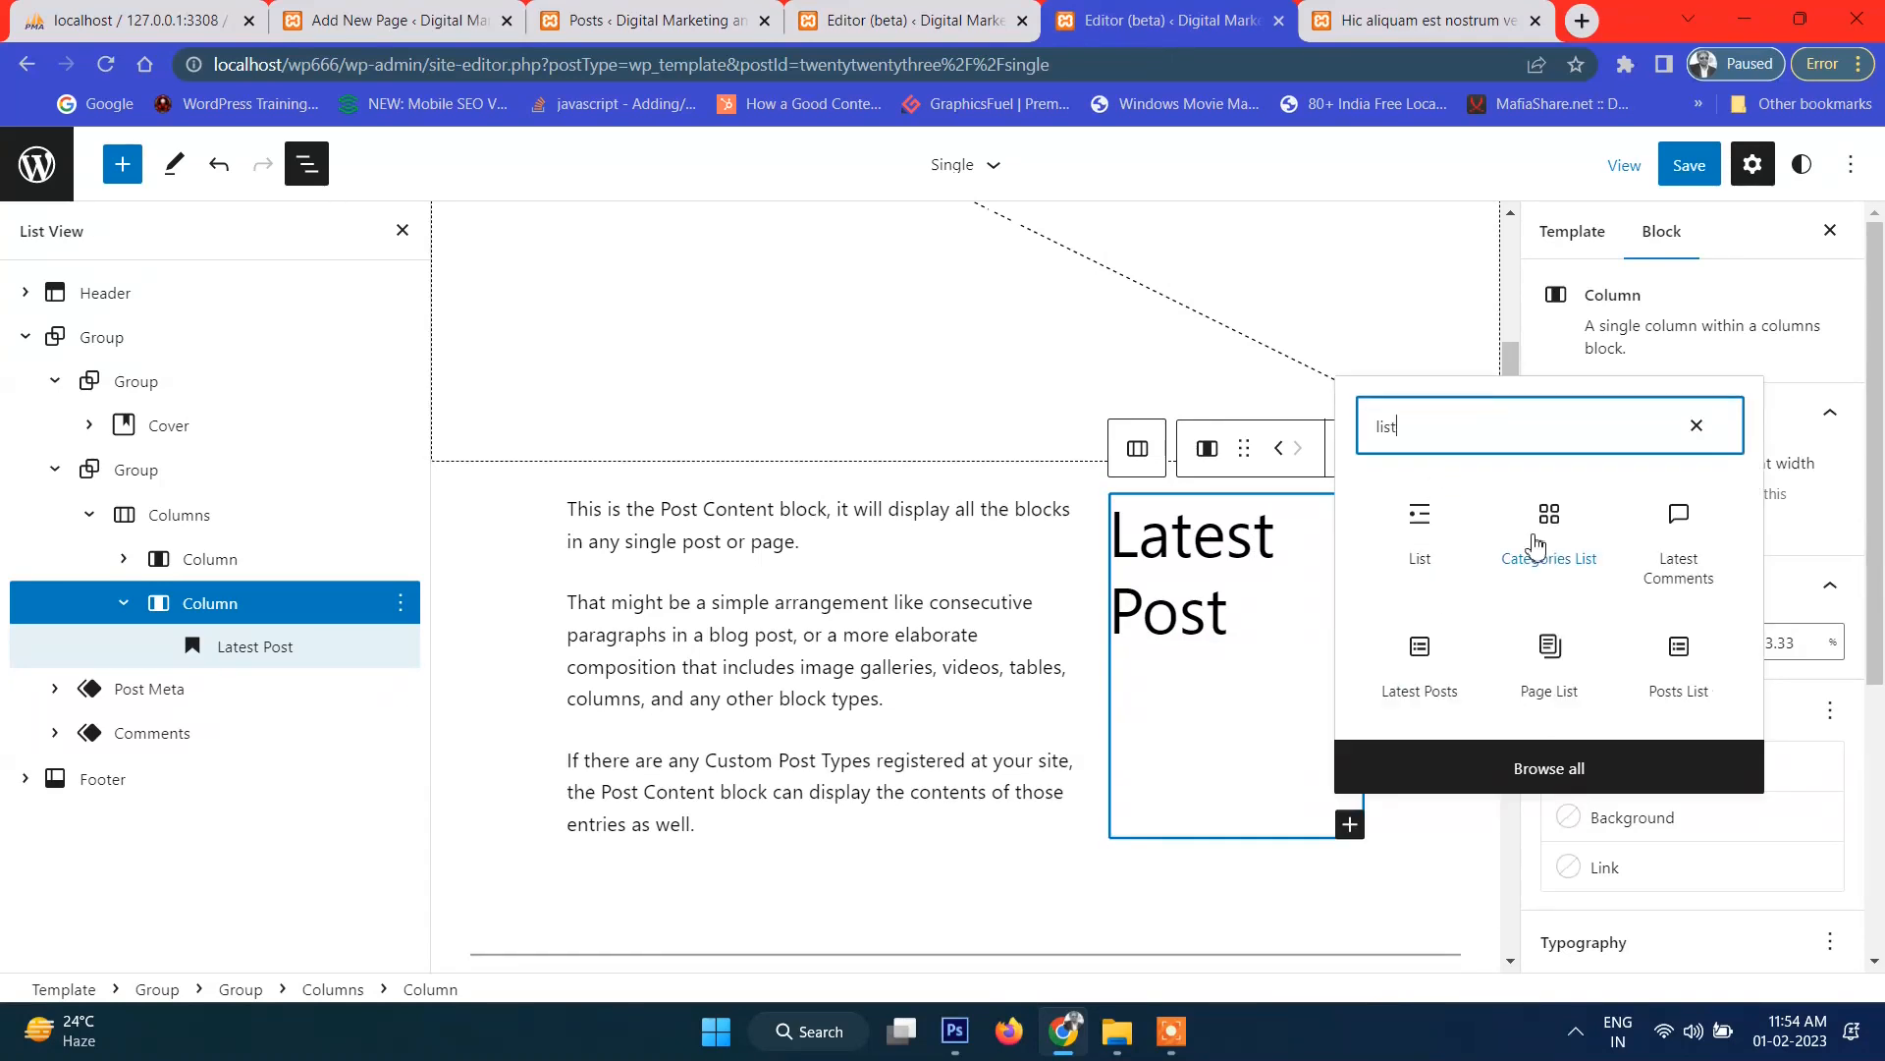
pyautogui.click(1436, 667)
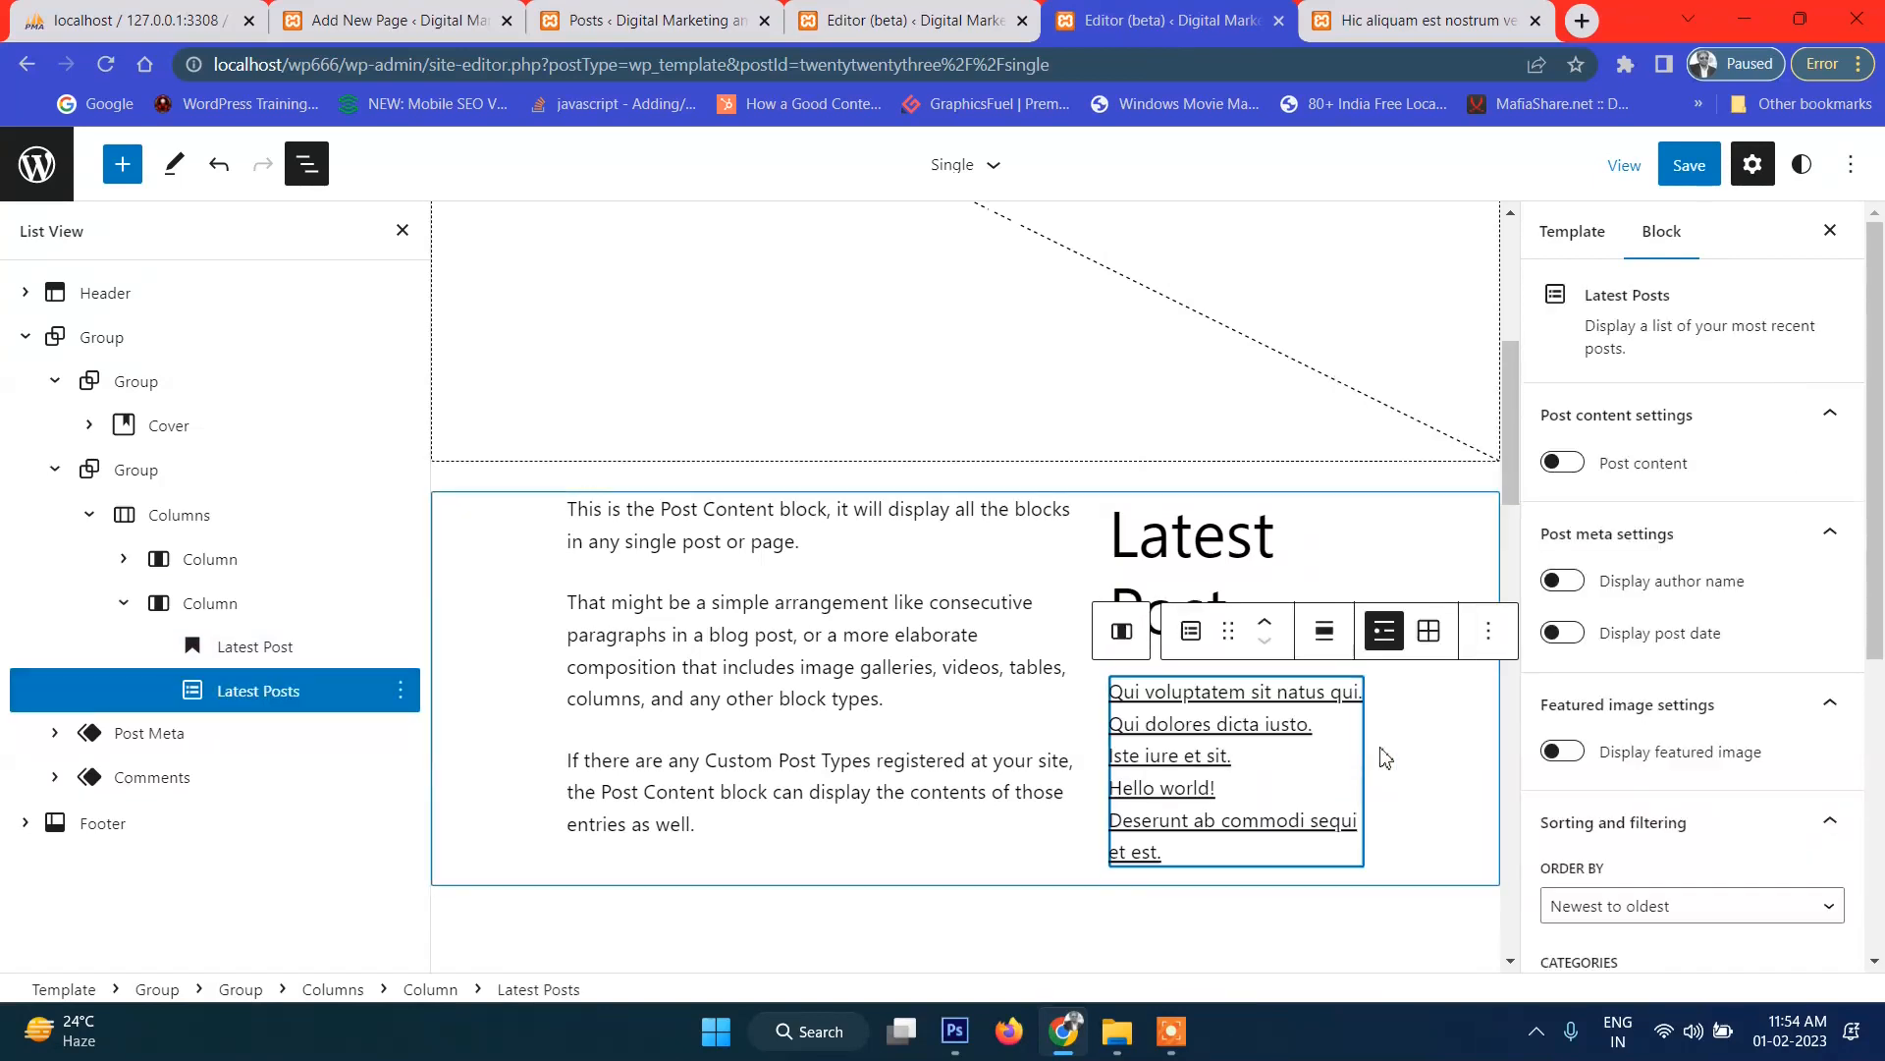
pyautogui.scroll(-3, 1380, 751)
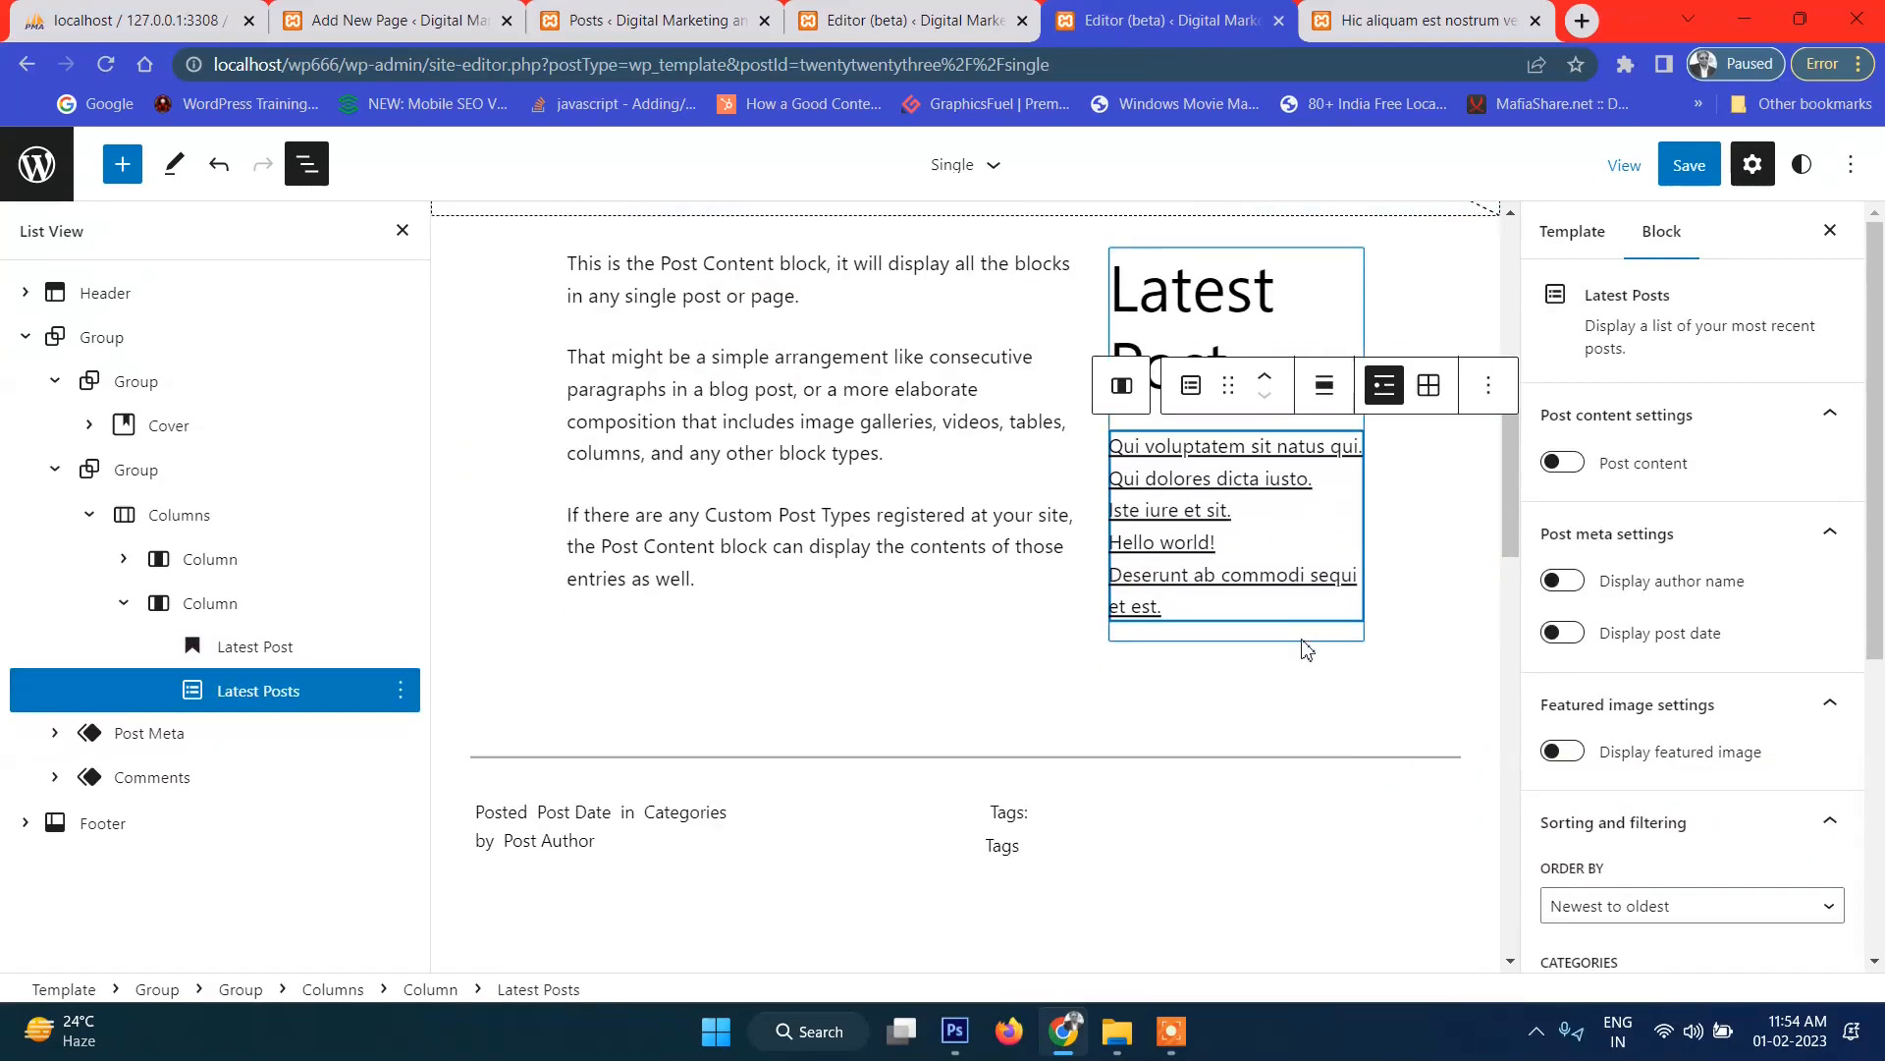
pyautogui.click(1325, 391)
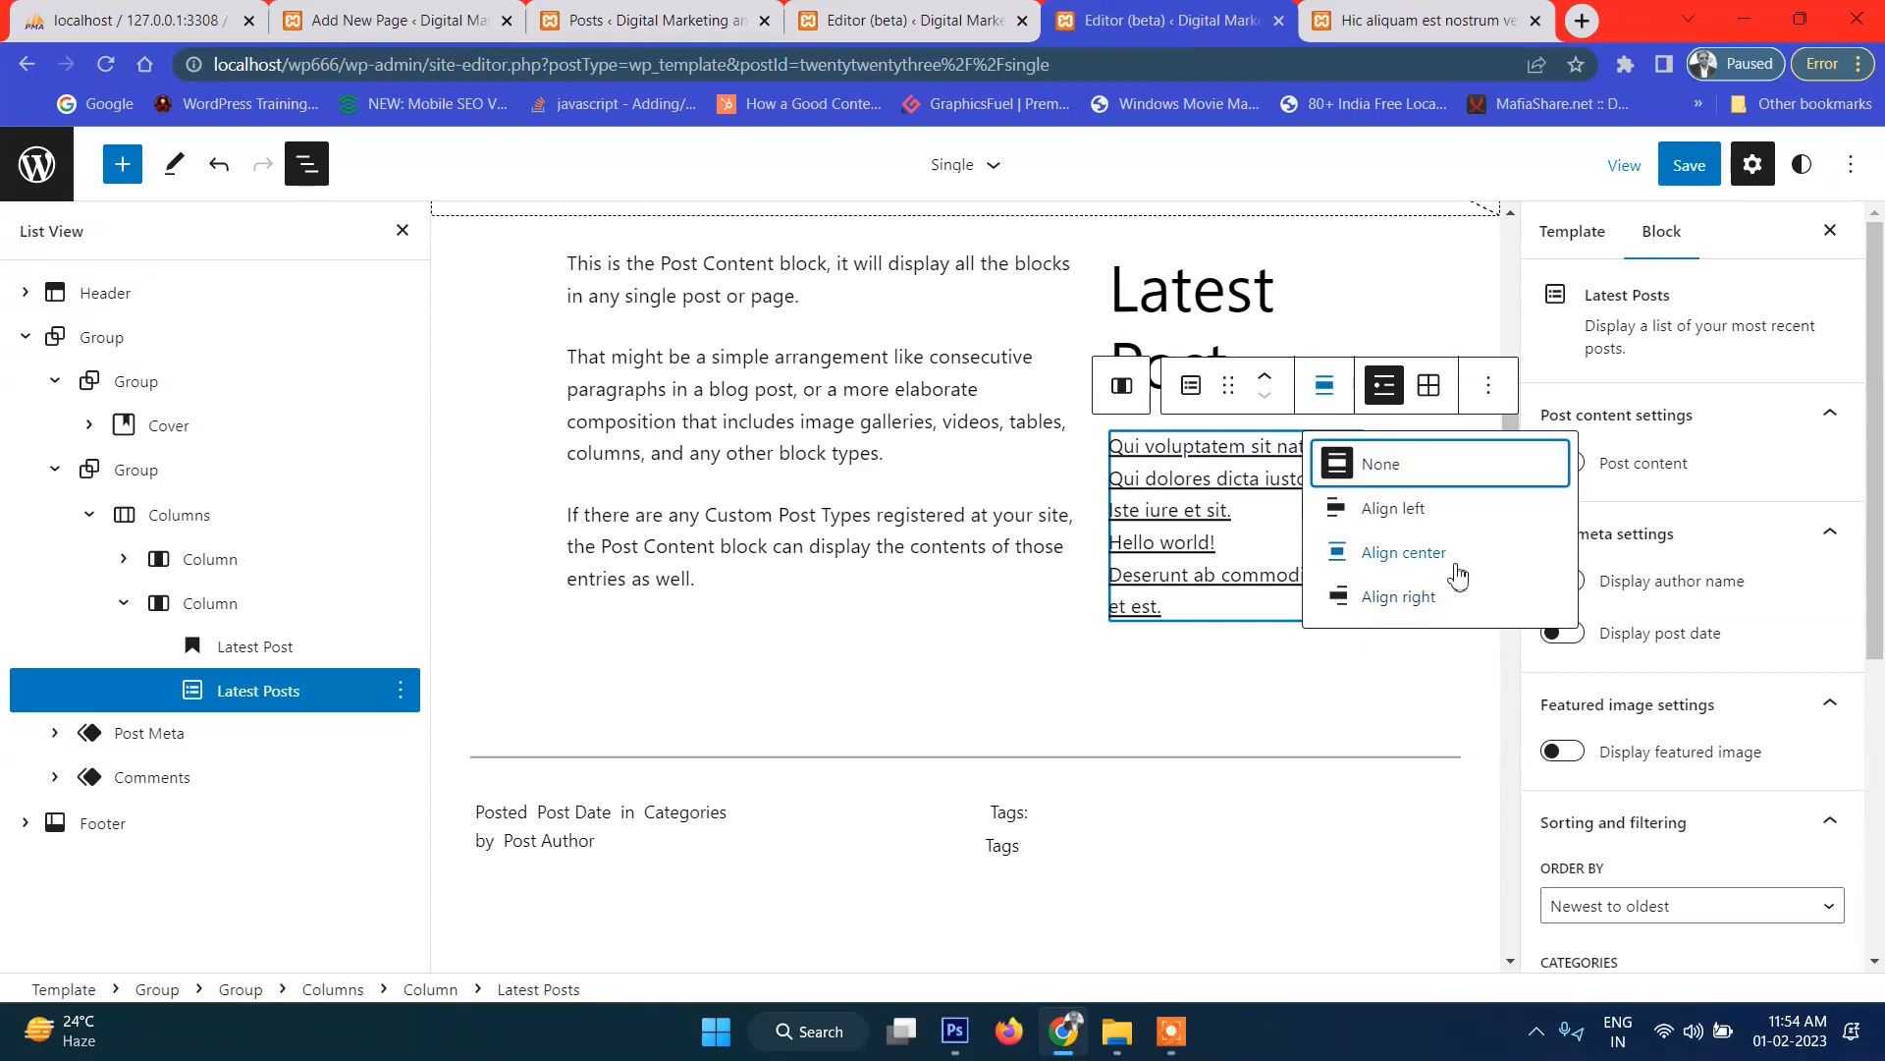
pyautogui.click(1454, 602)
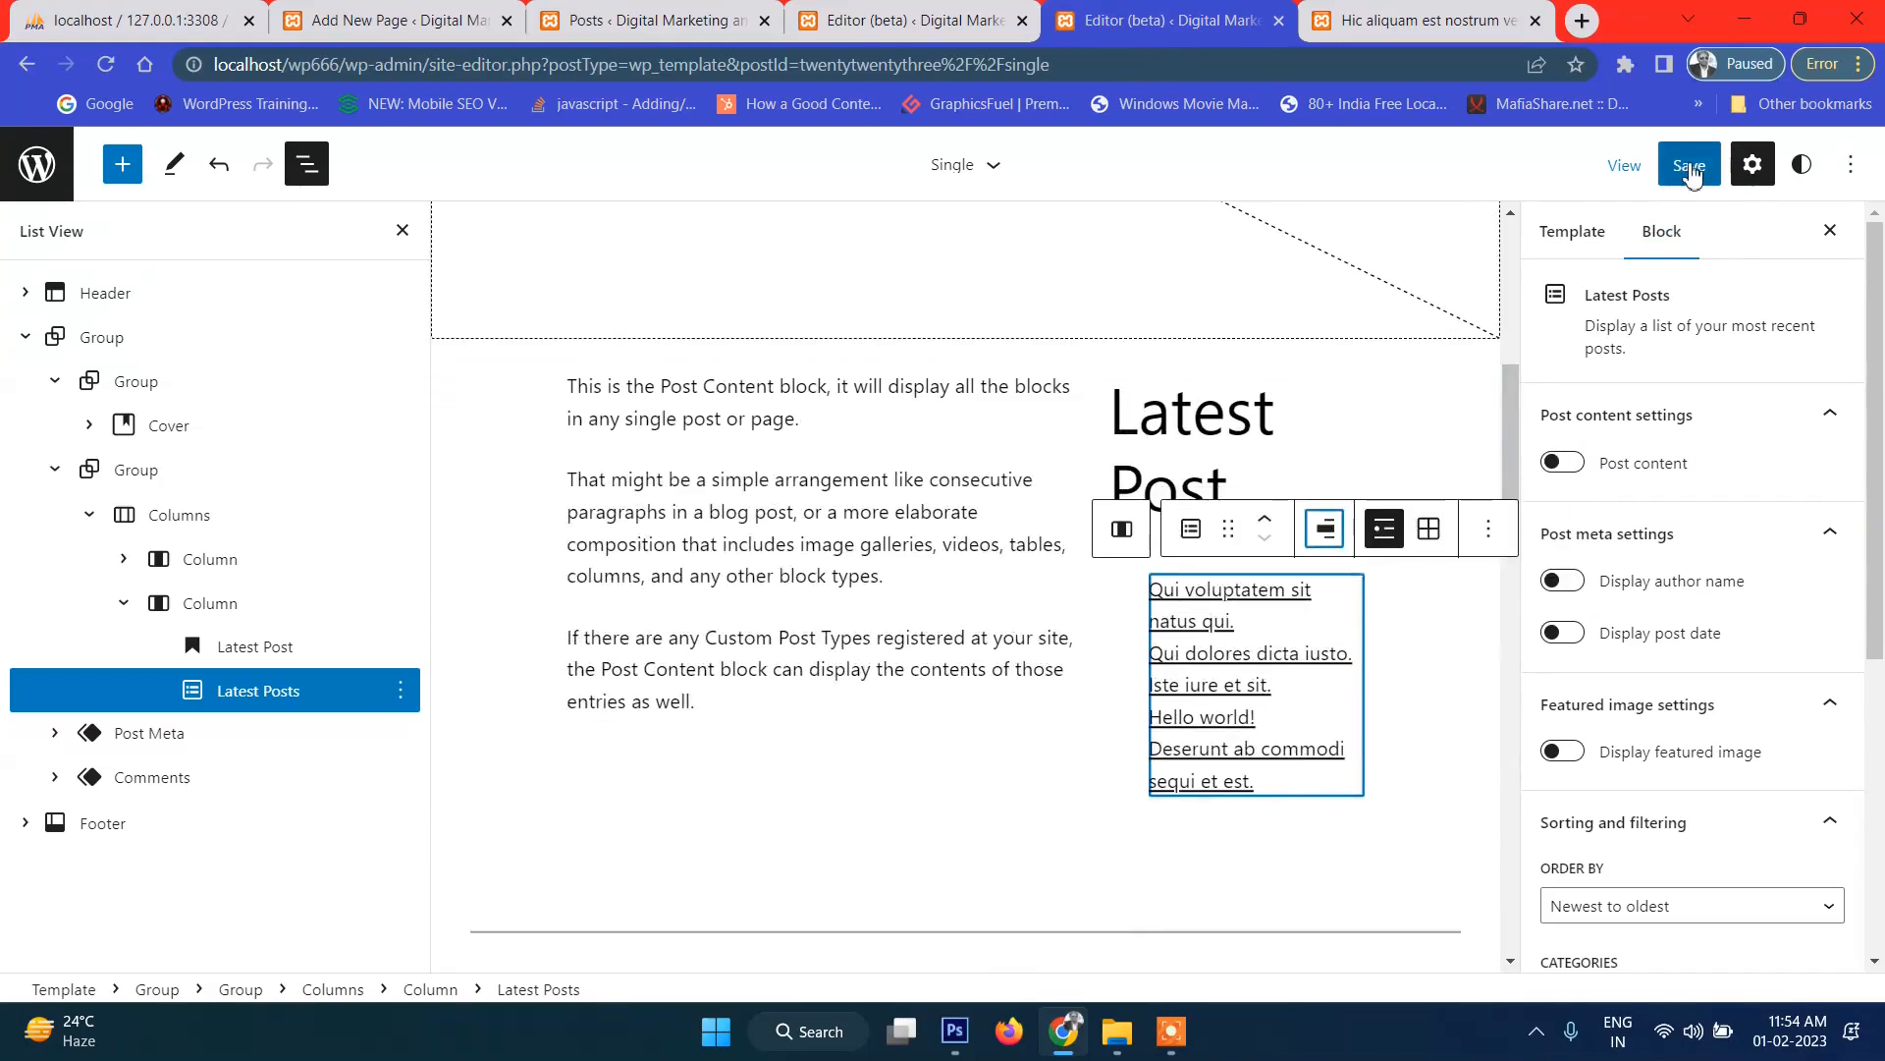
# Set the 'Latest Post' heading to extra-large size and save the template.
pyautogui.click(1277, 419)
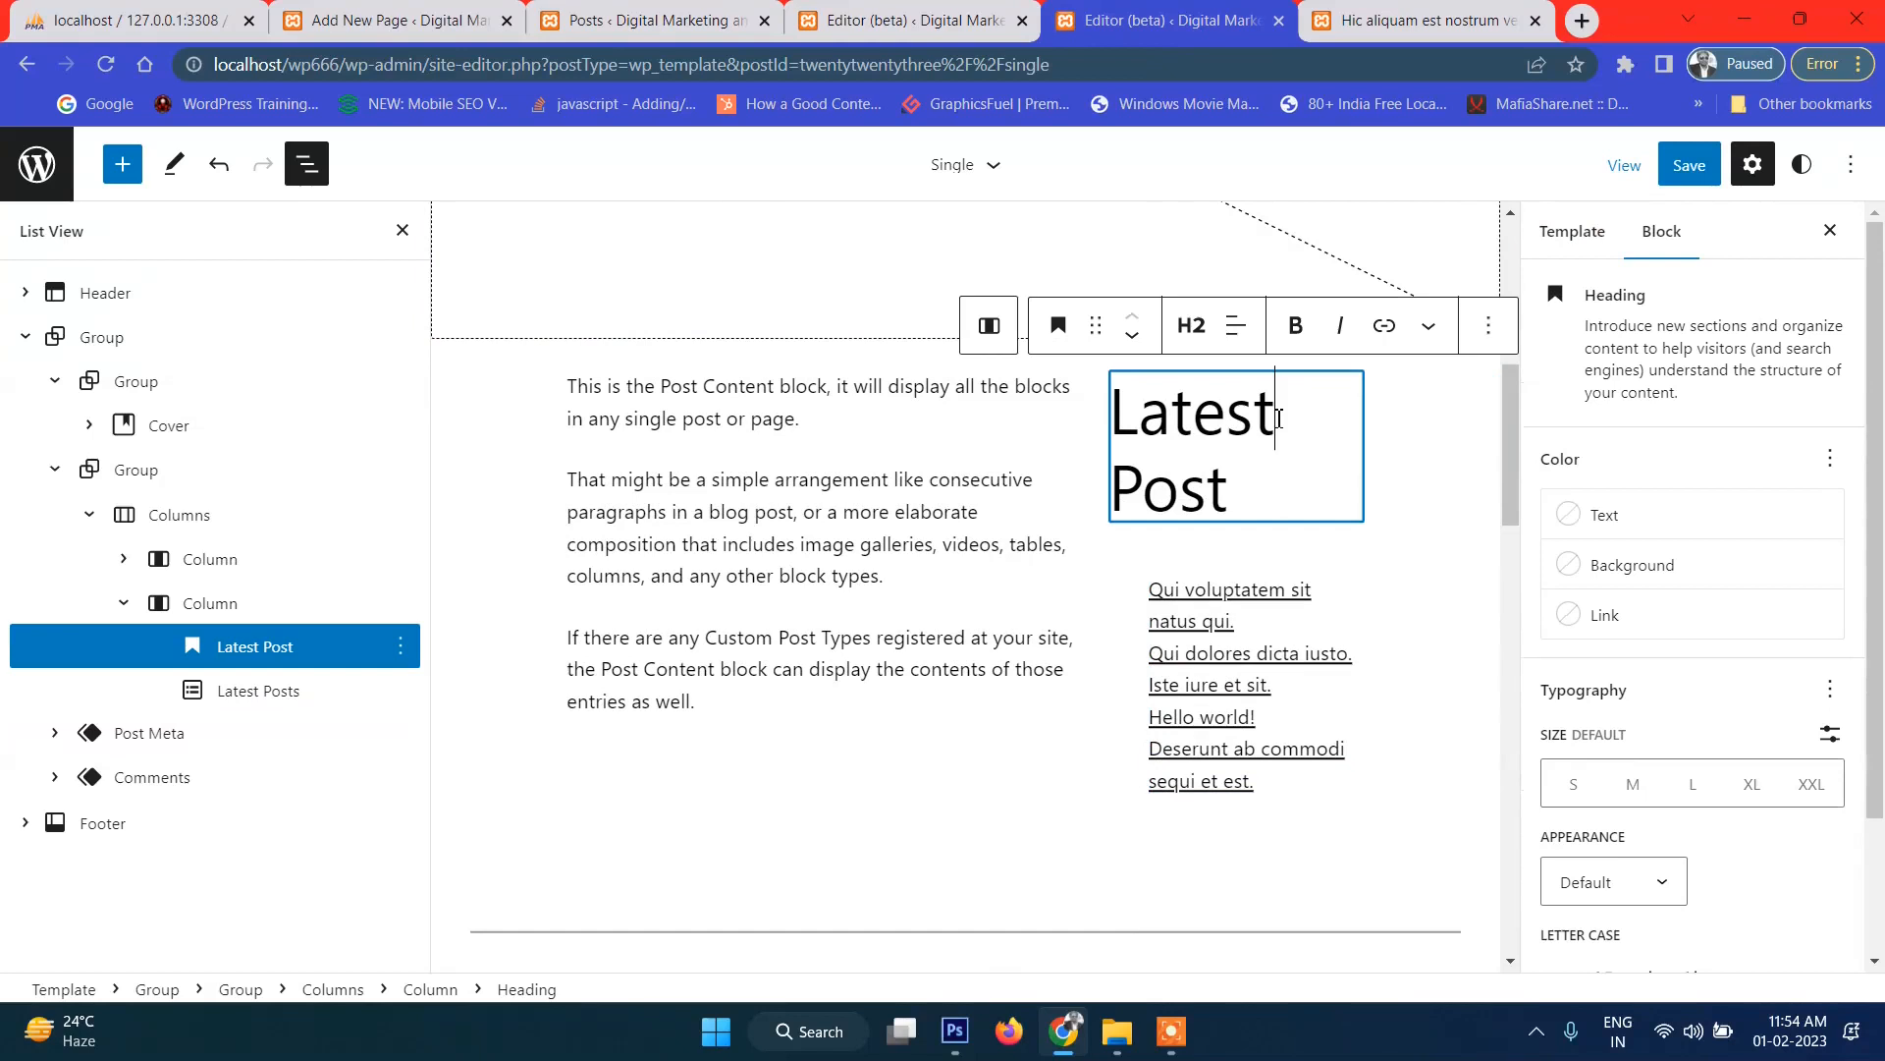
pyautogui.click(1635, 786)
pyautogui.click(1679, 790)
pyautogui.click(1752, 785)
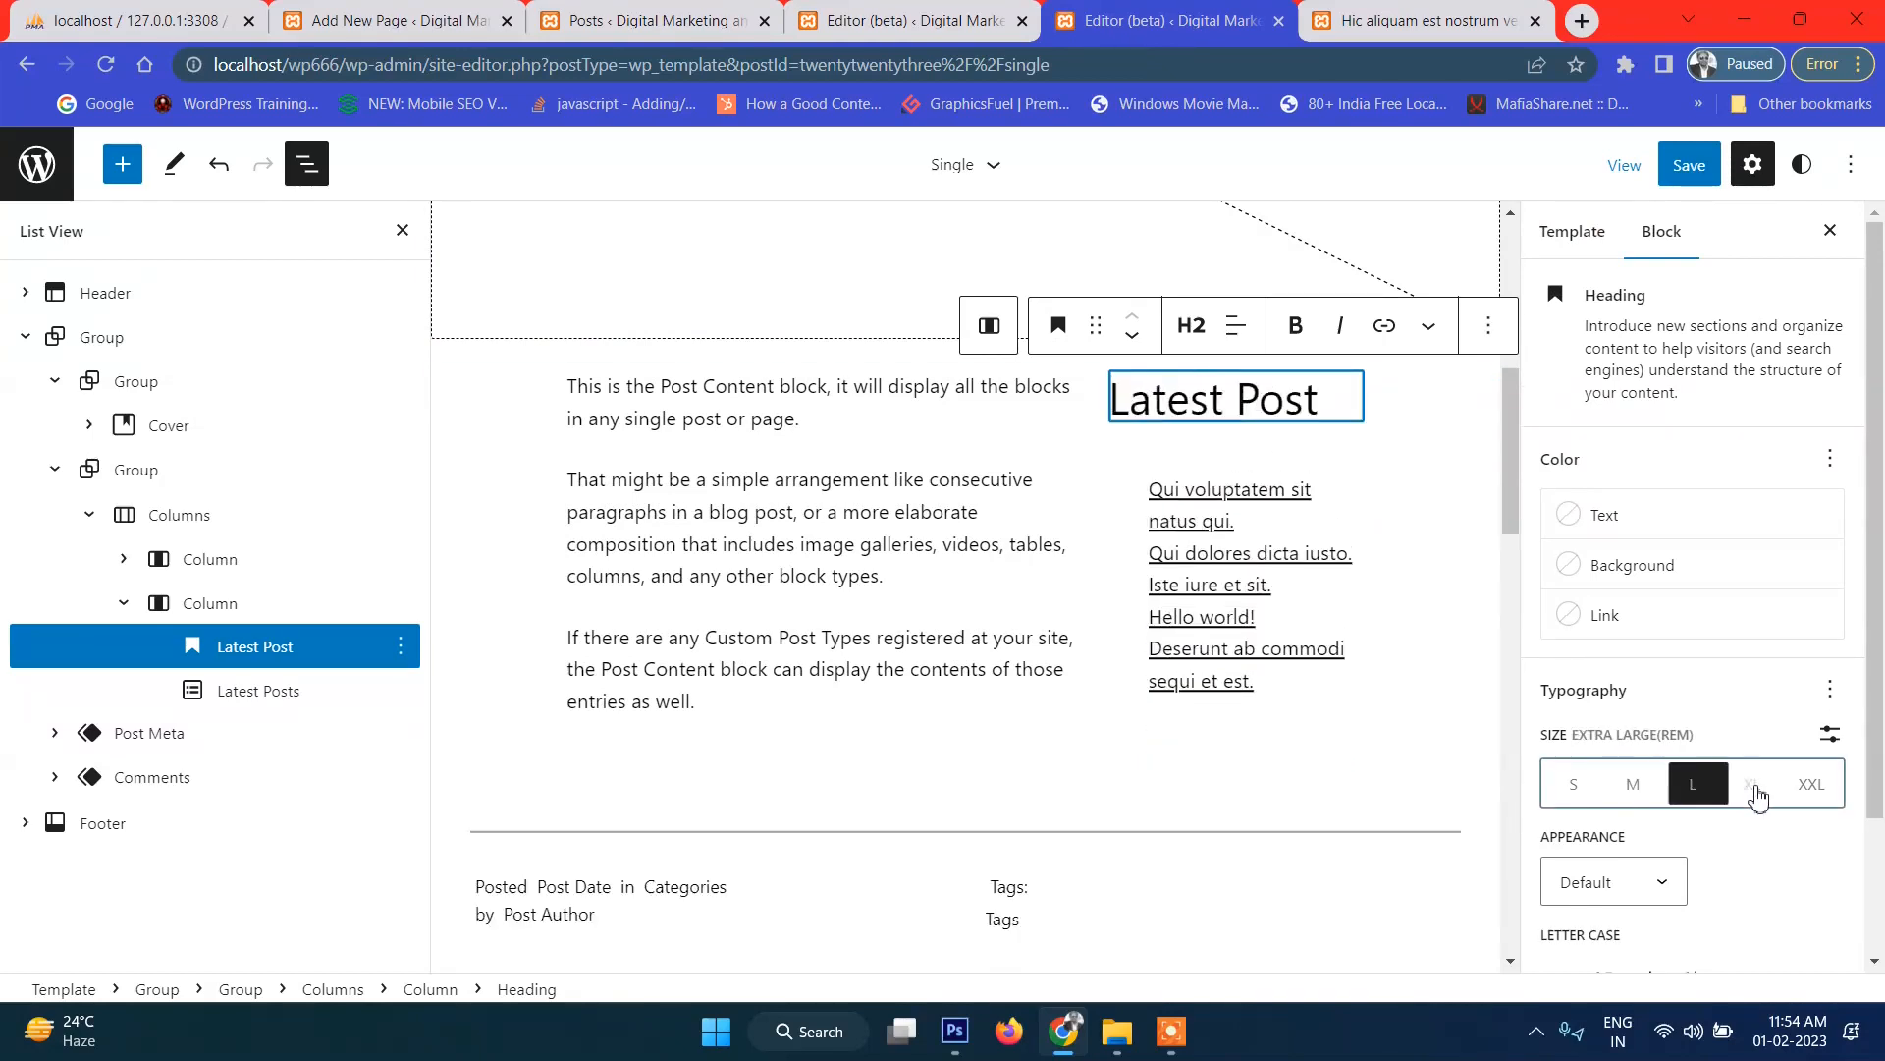
pyautogui.click(1689, 165)
pyautogui.press('Escape')
# Reload the live post to review the current two-column layout.
pyautogui.click(1372, 12)
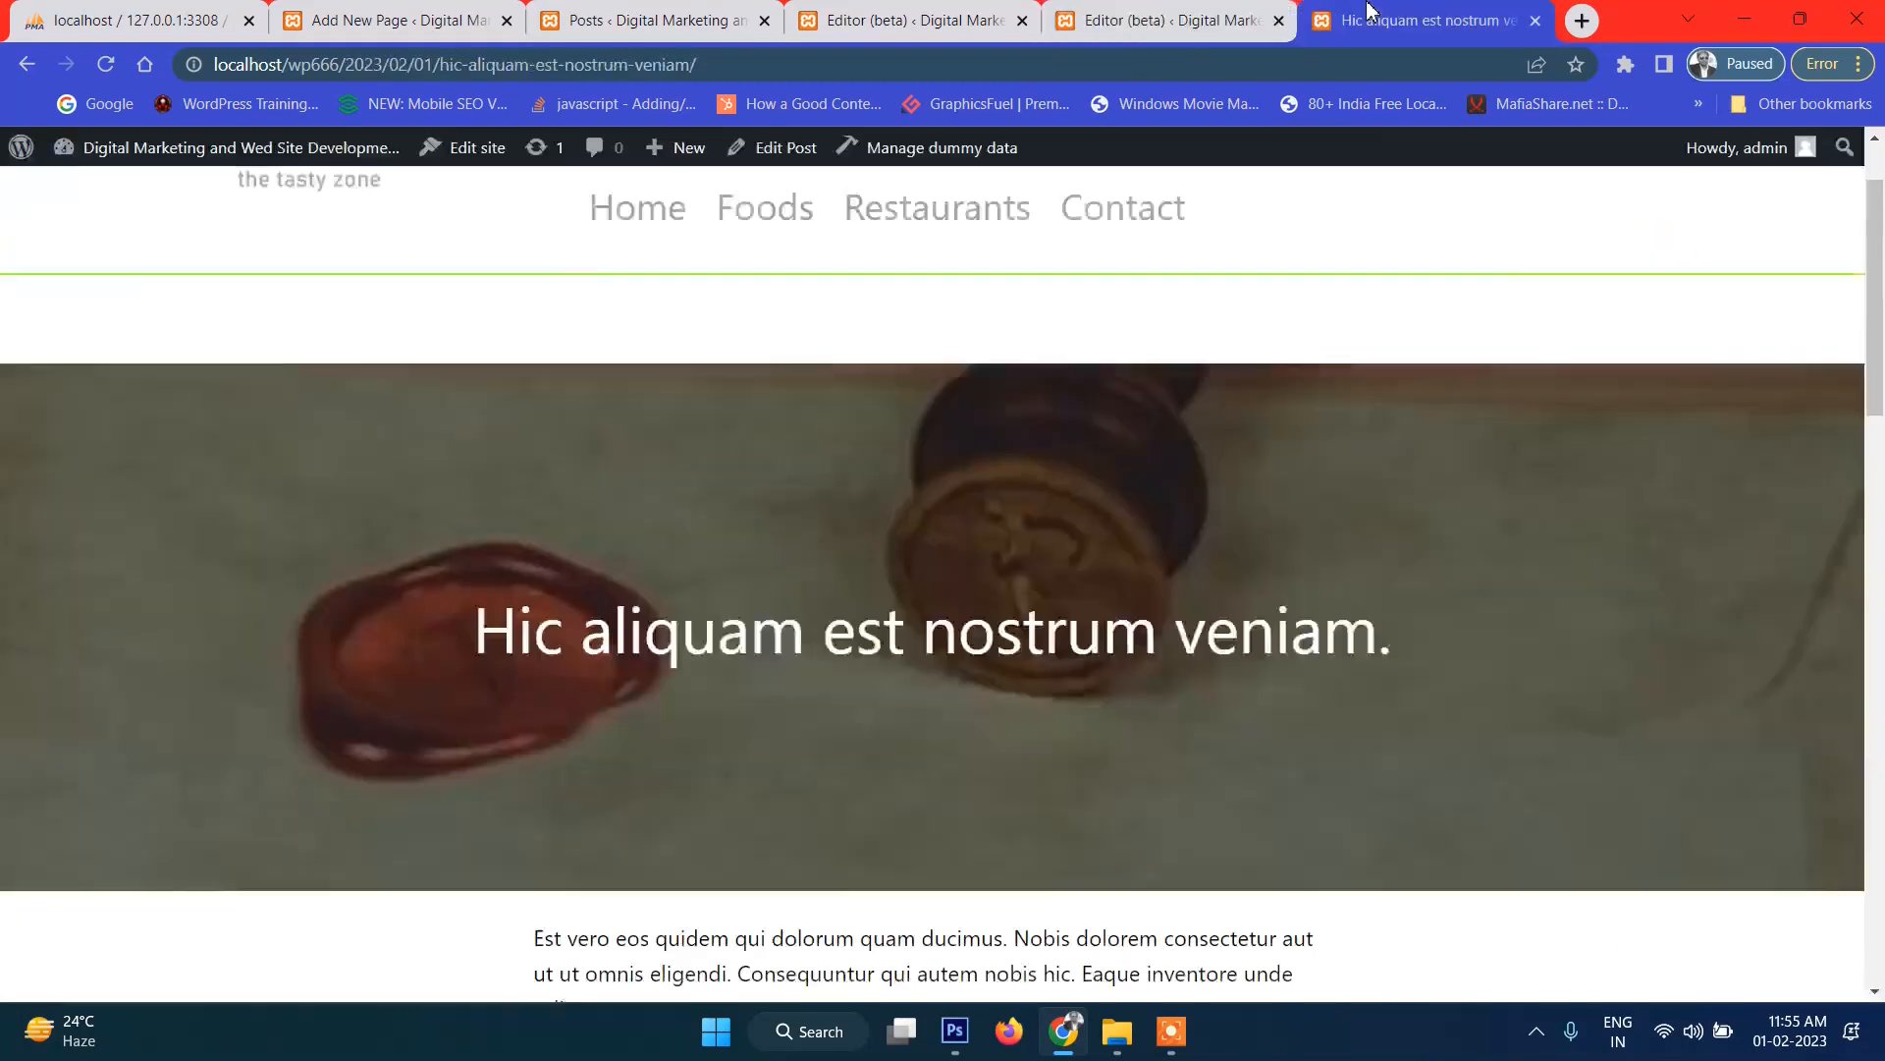
pyautogui.click(106, 65)
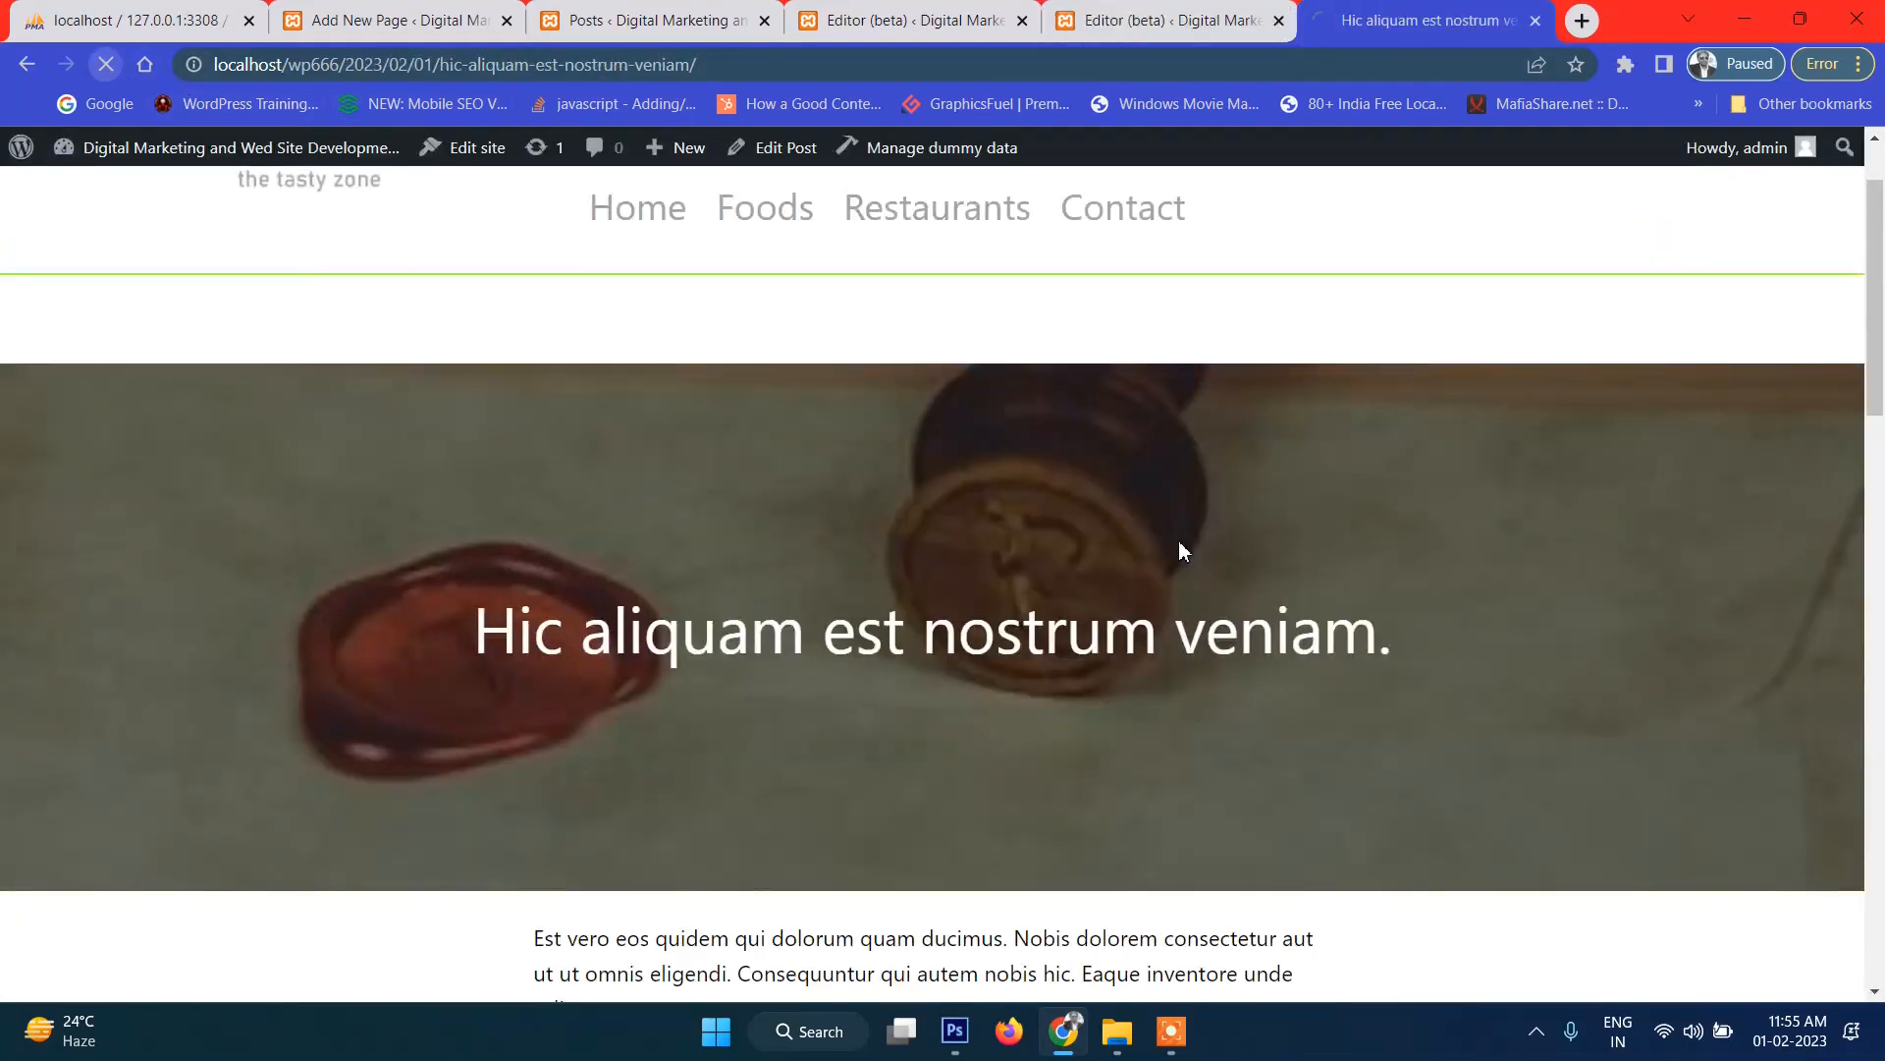
pyautogui.scroll(-3, 1157, 581)
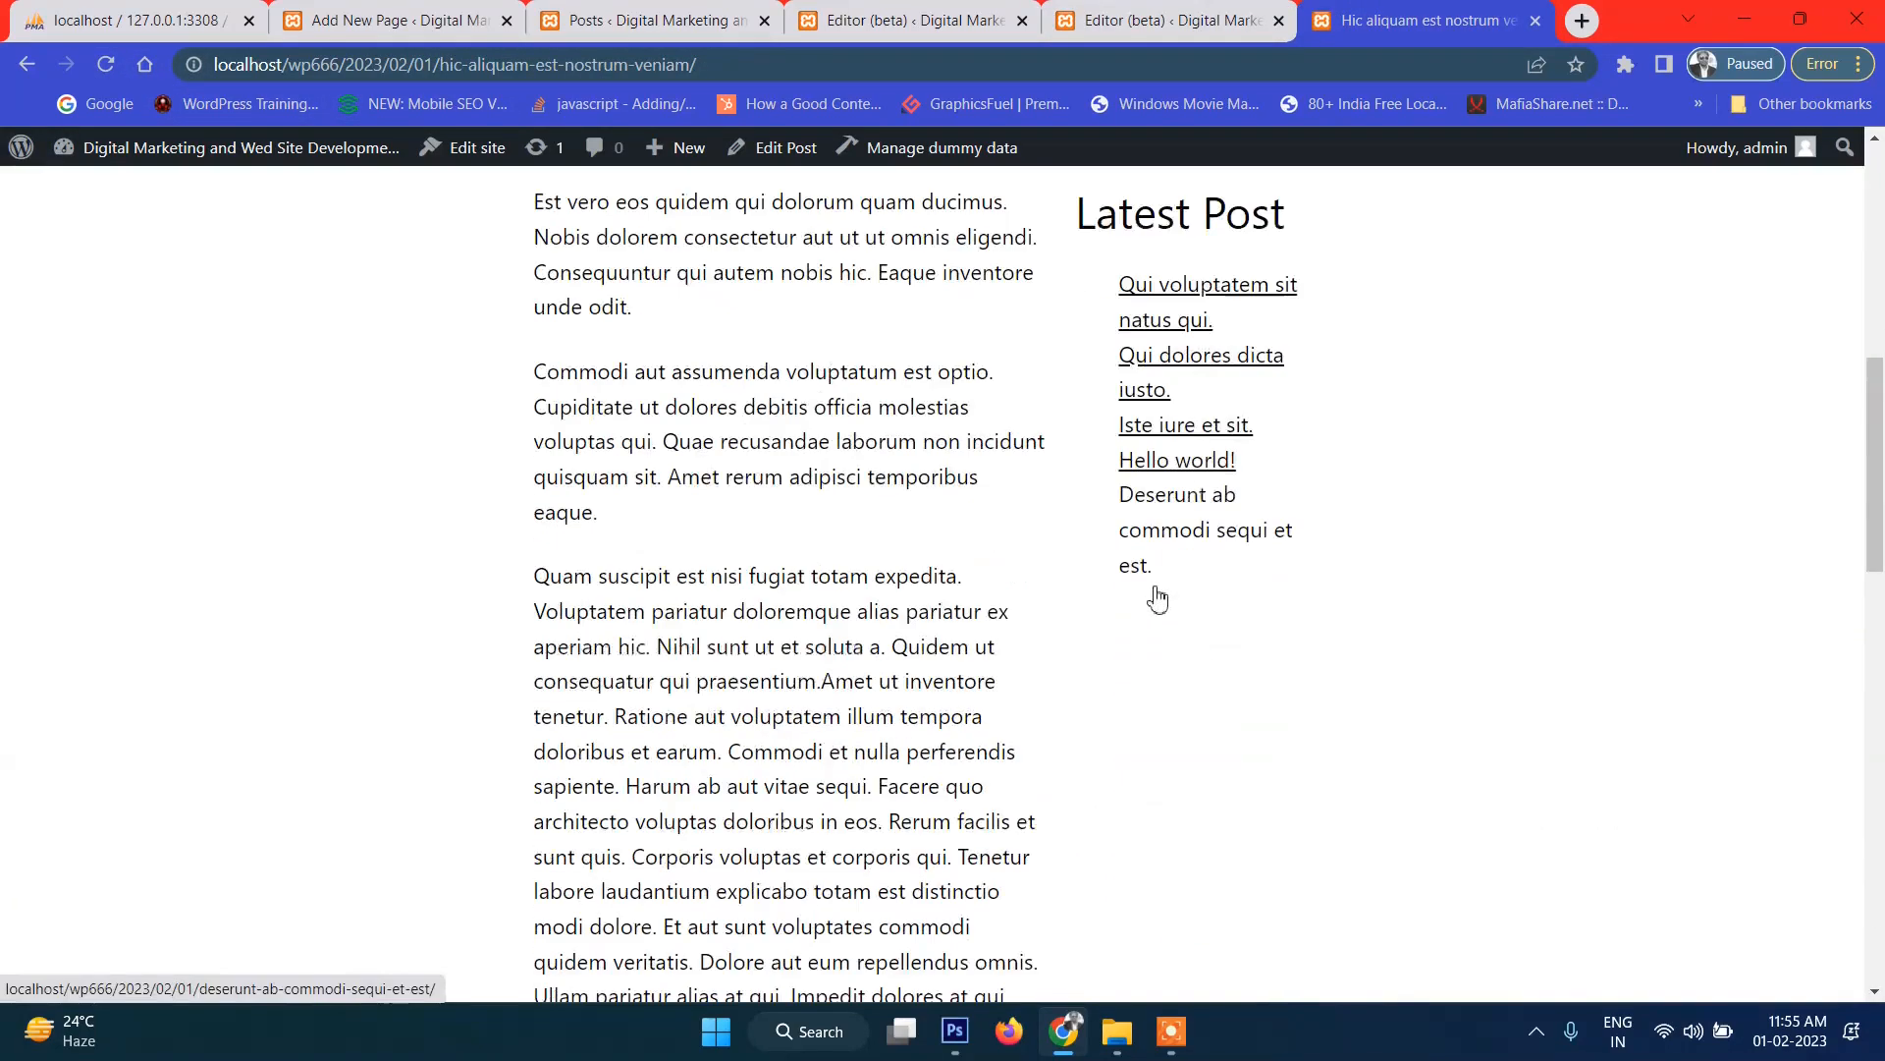
pyautogui.scroll(2, 1157, 594)
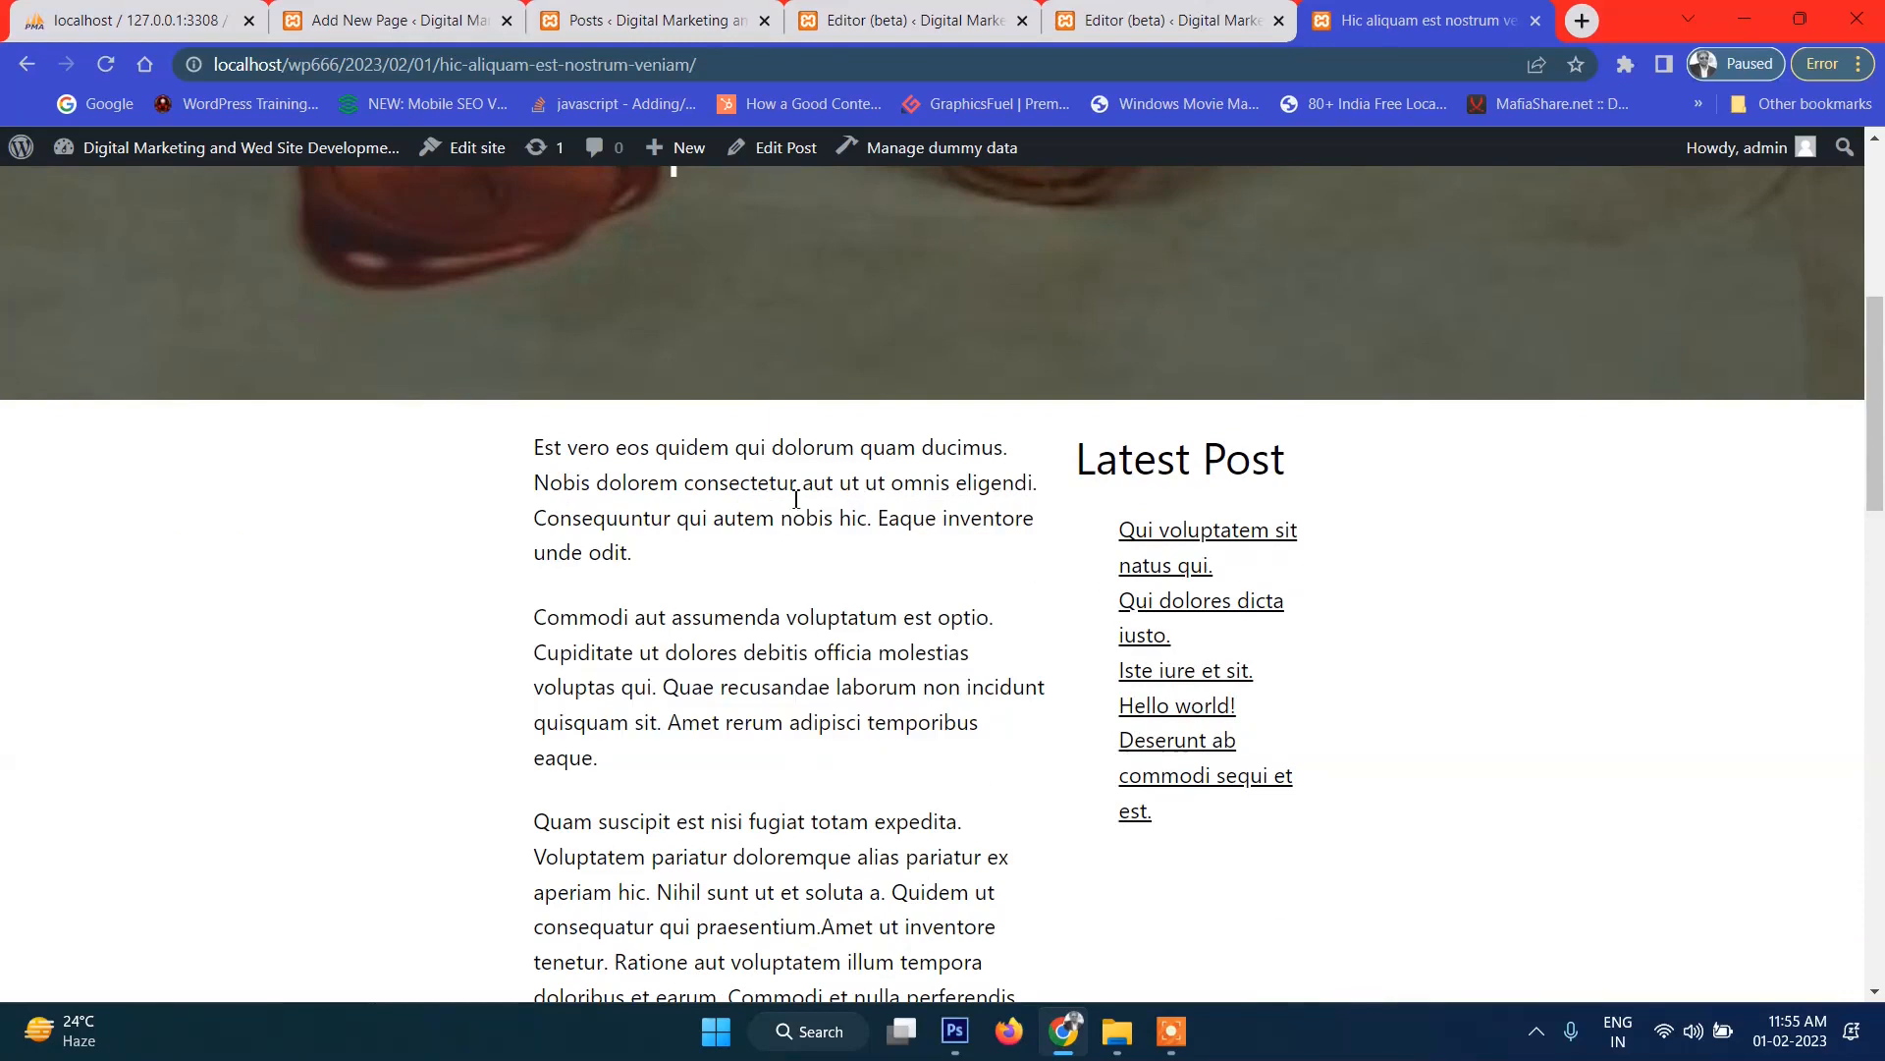
pyautogui.click(1168, 20)
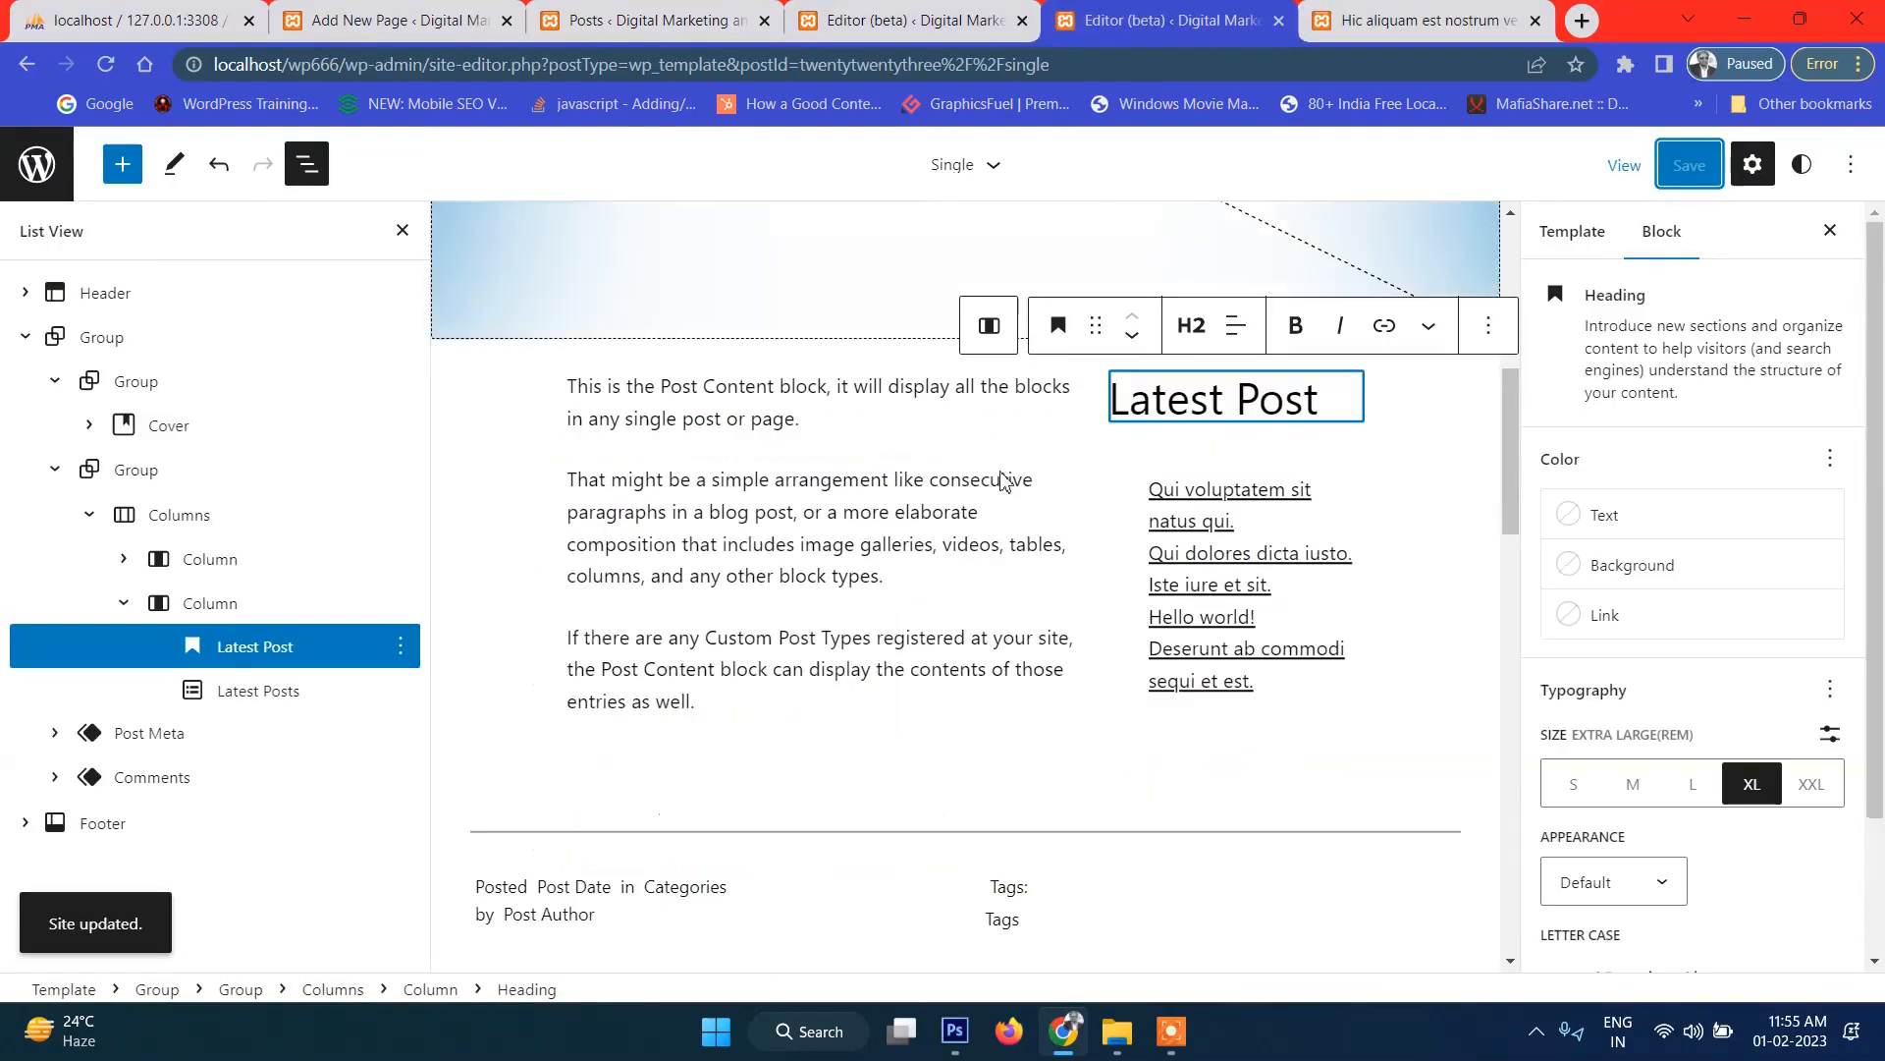
# Set the two-column block to full width and save the template.
pyautogui.click(206, 520)
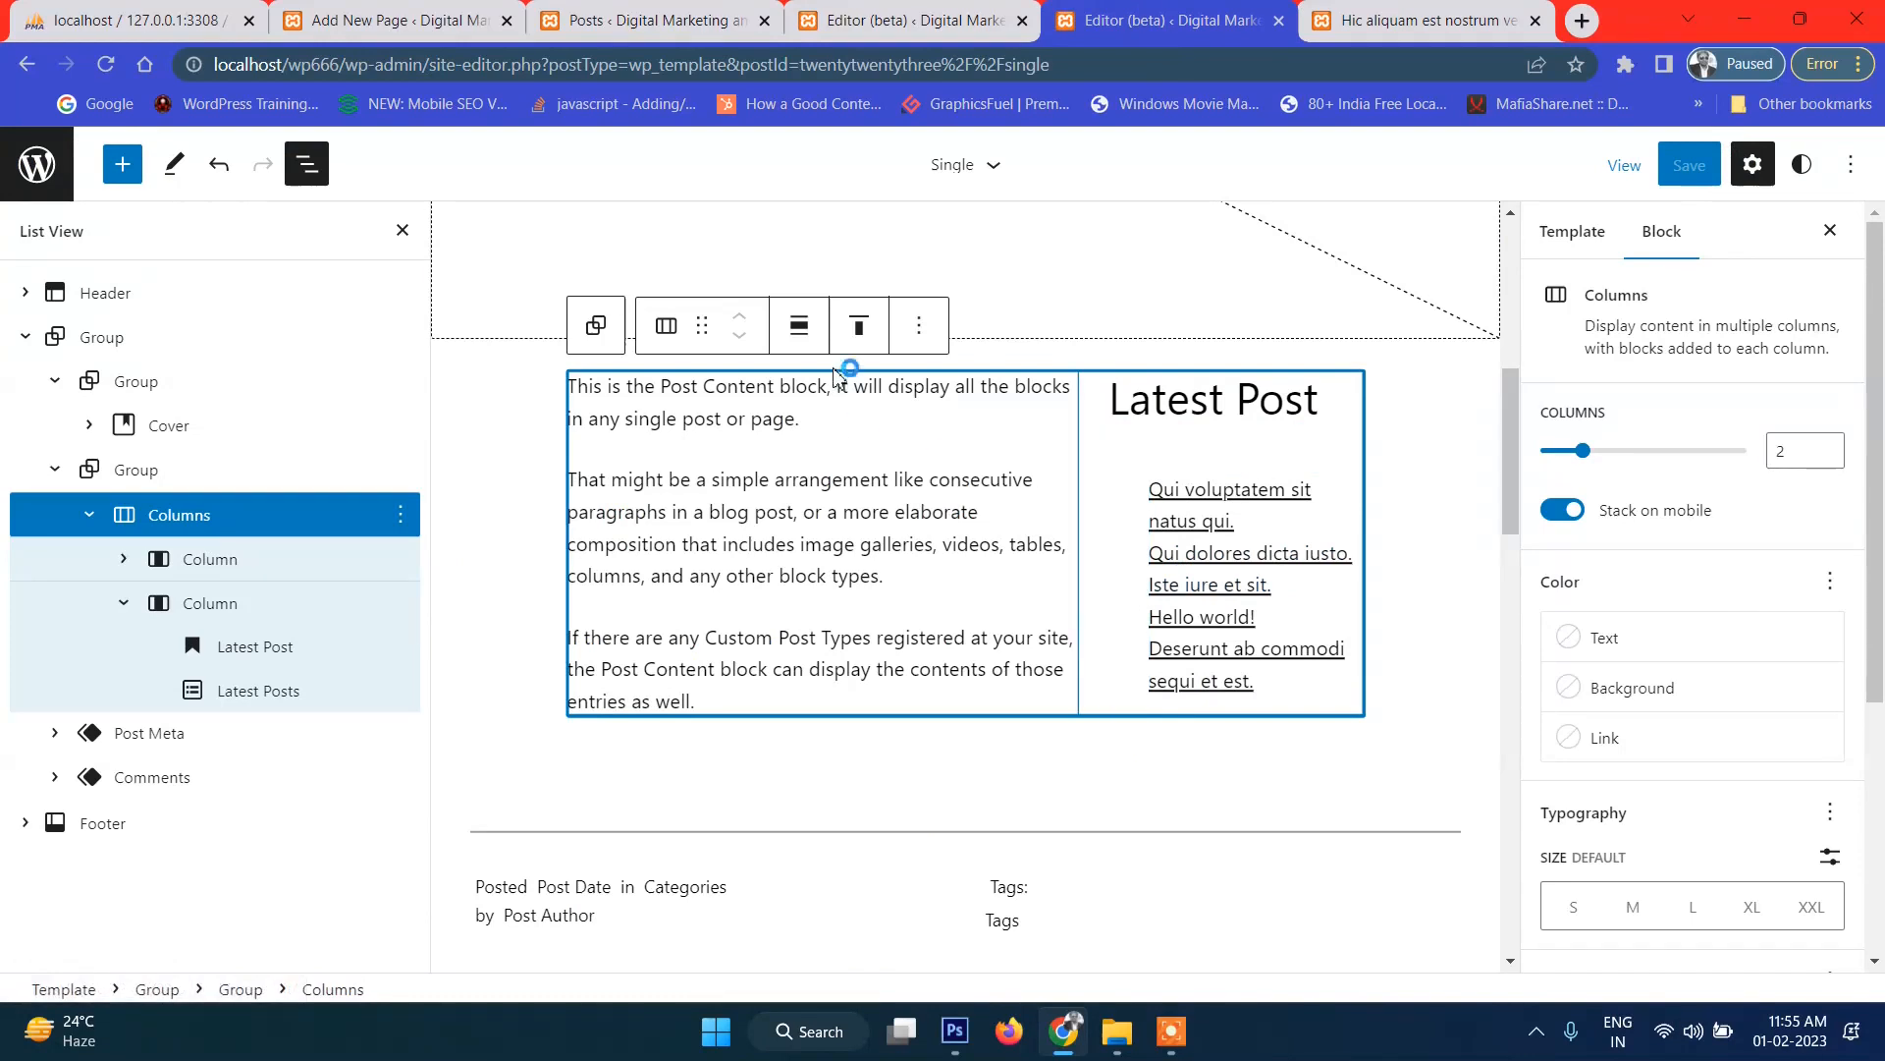
pyautogui.click(799, 325)
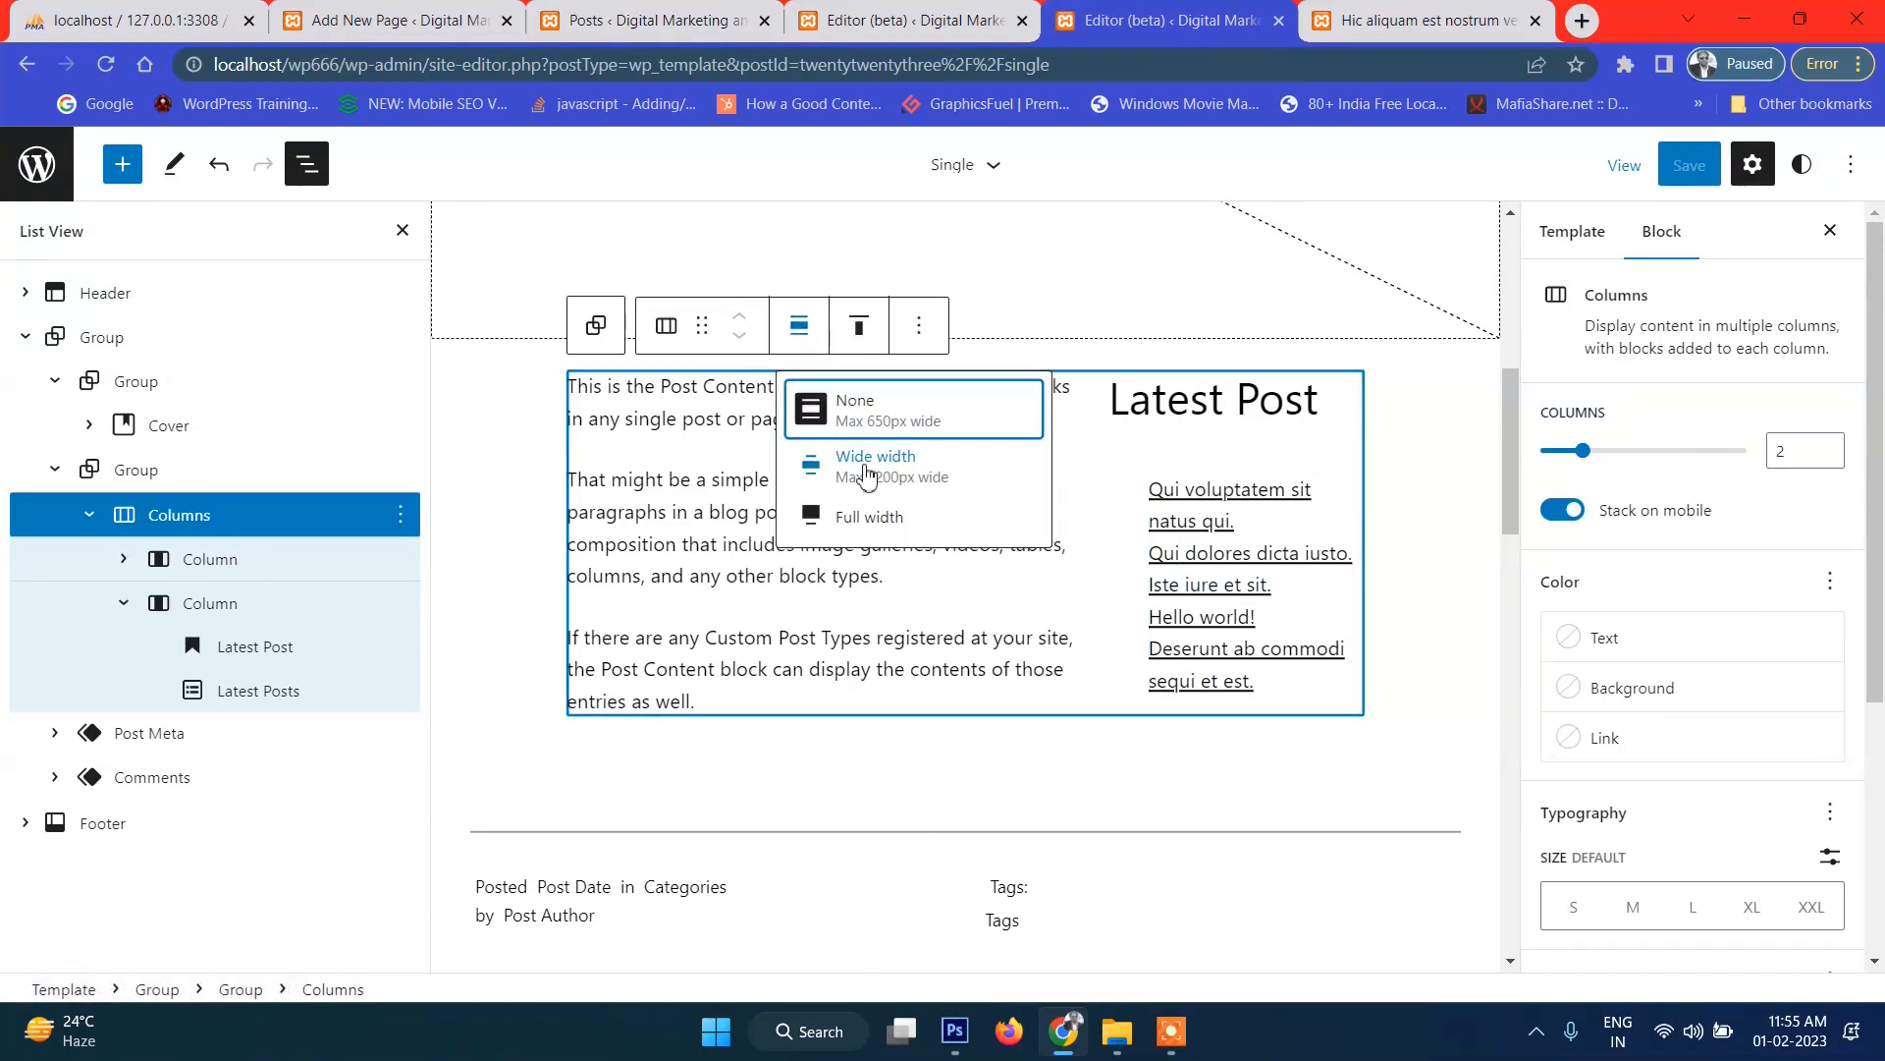
pyautogui.click(869, 517)
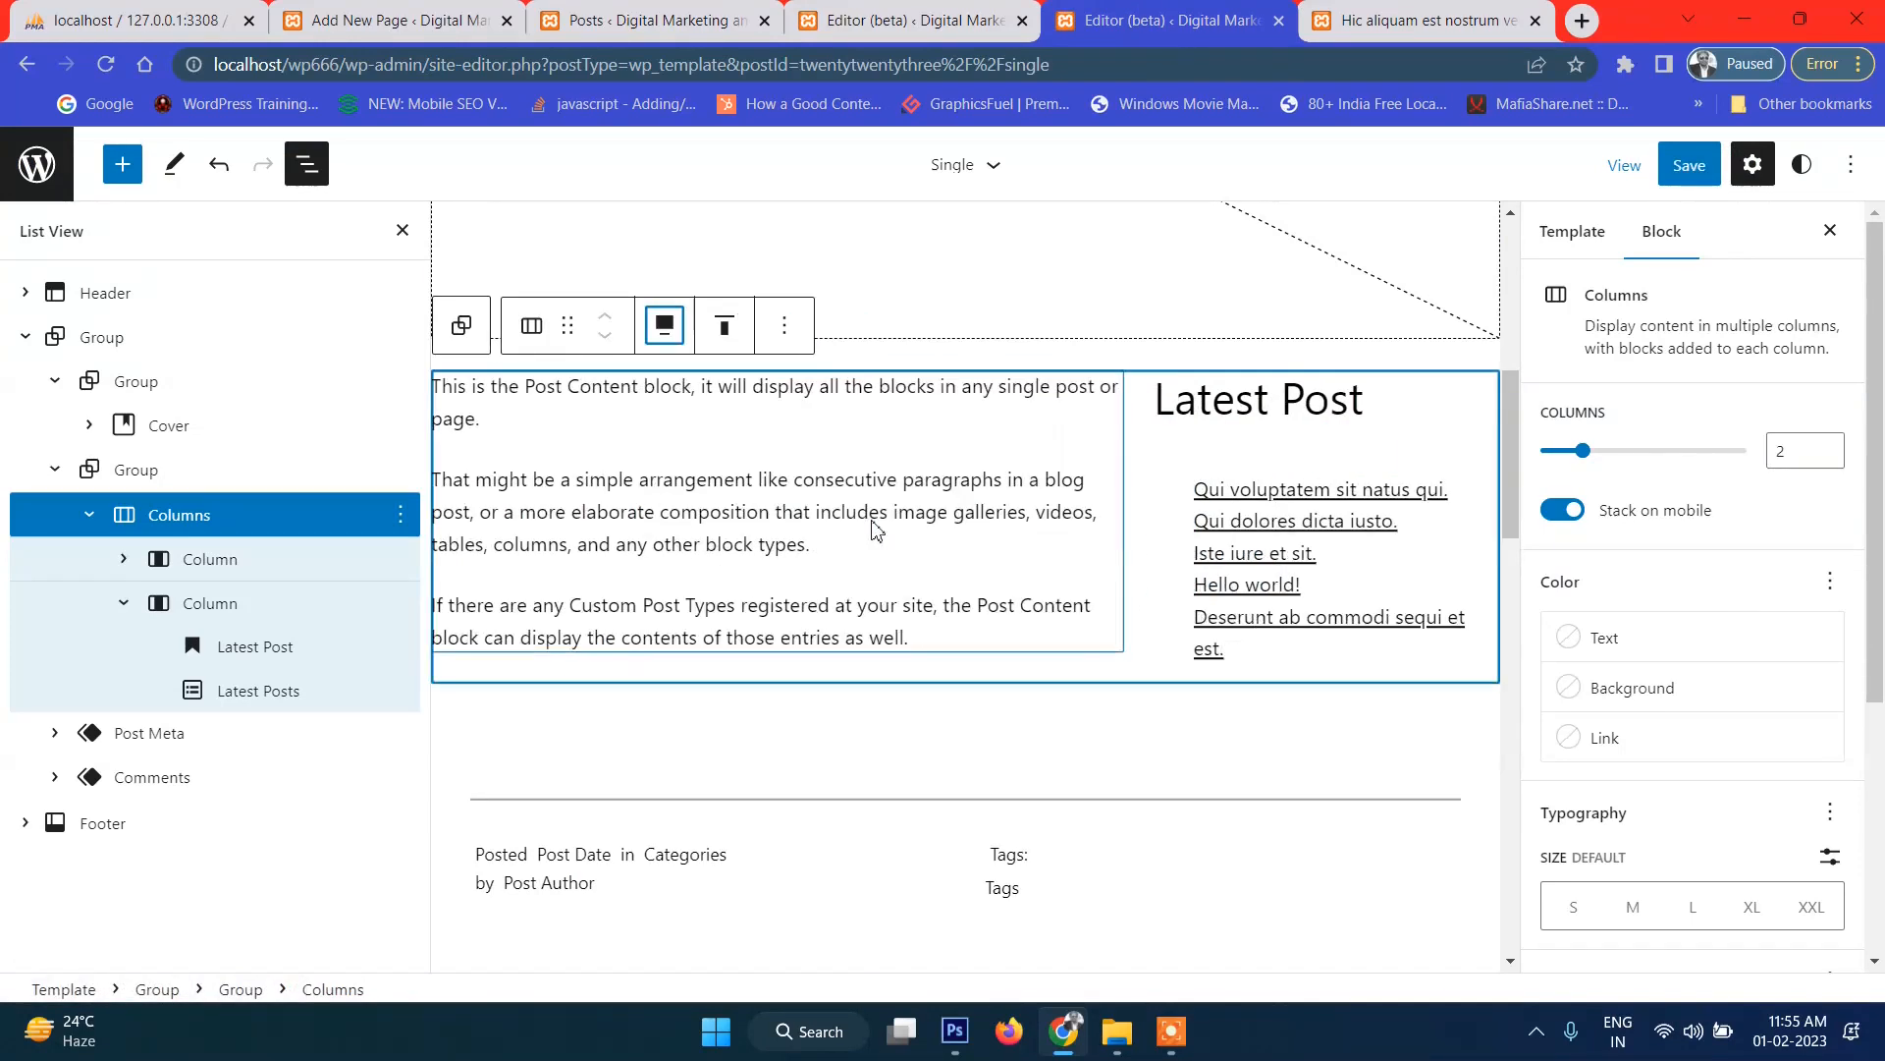
pyautogui.click(1689, 164)
pyautogui.click(1679, 167)
# Reload the live post to check the full-width columns, then select Post Content in the editor.
pyautogui.click(1388, 25)
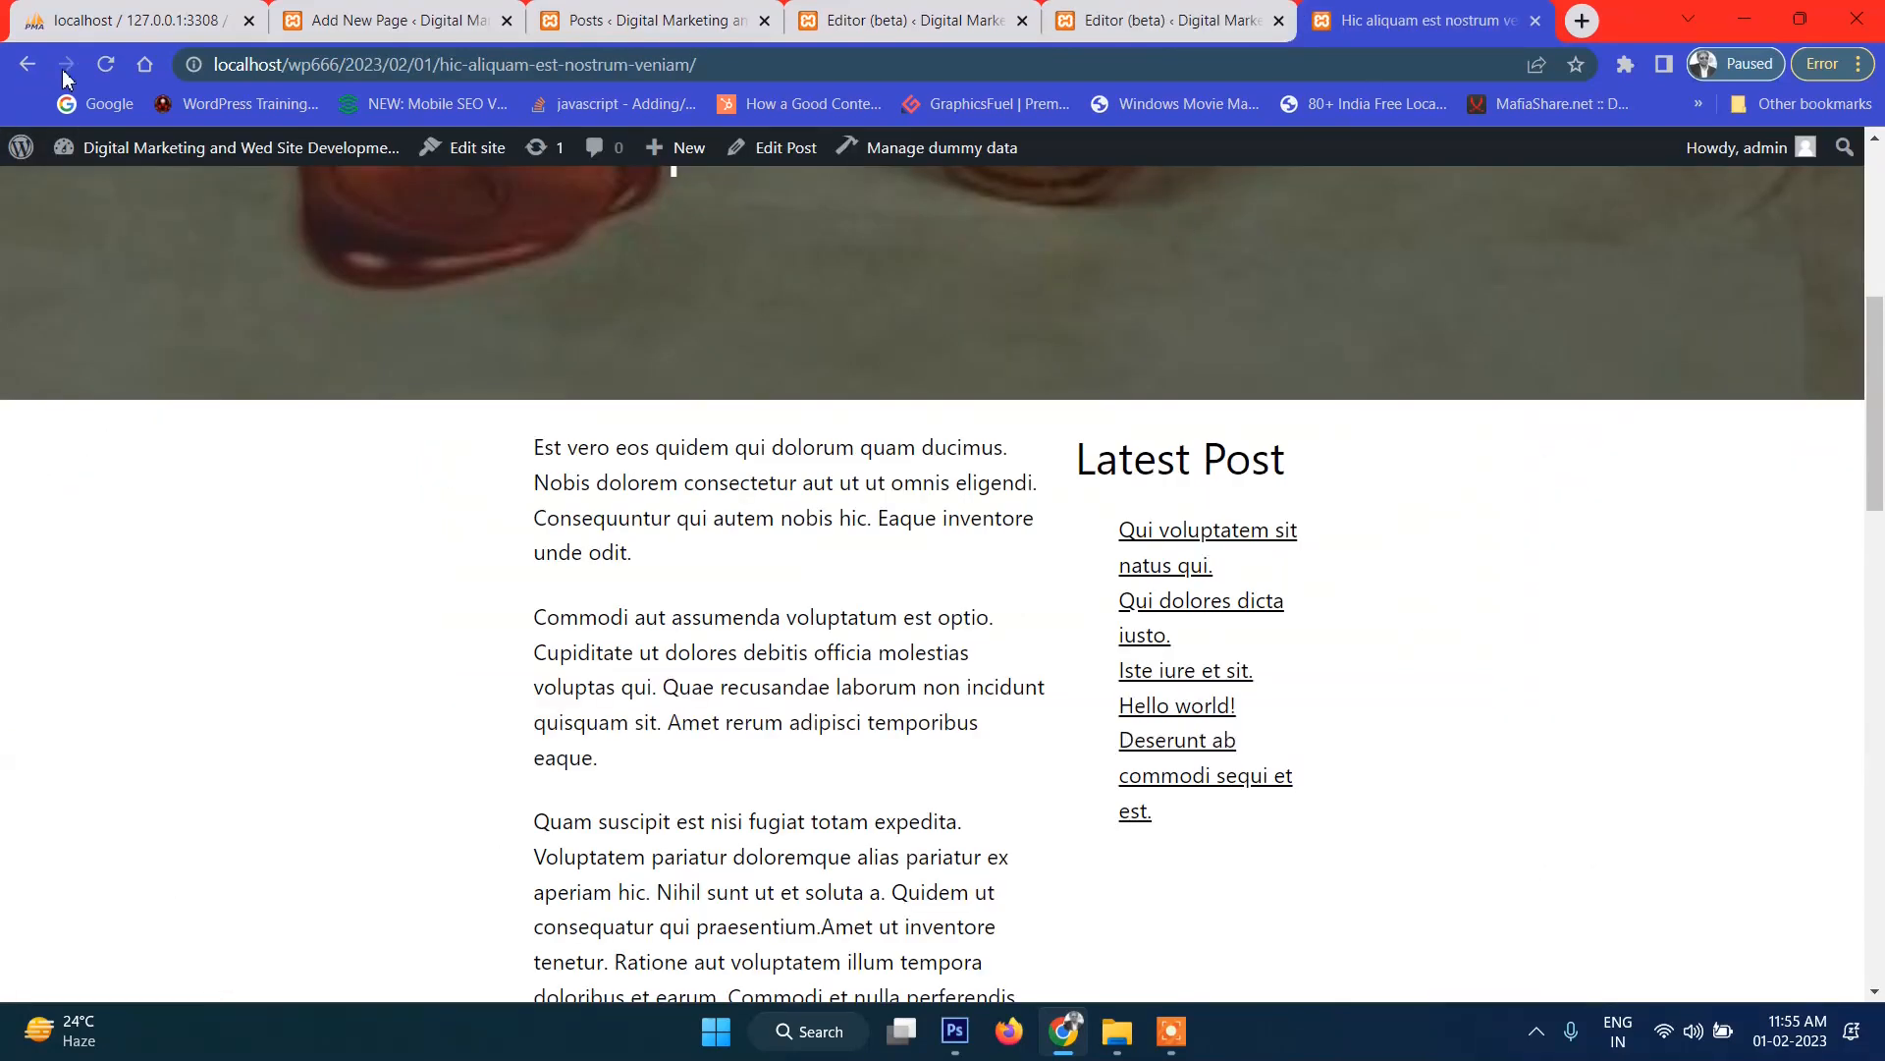
pyautogui.click(106, 67)
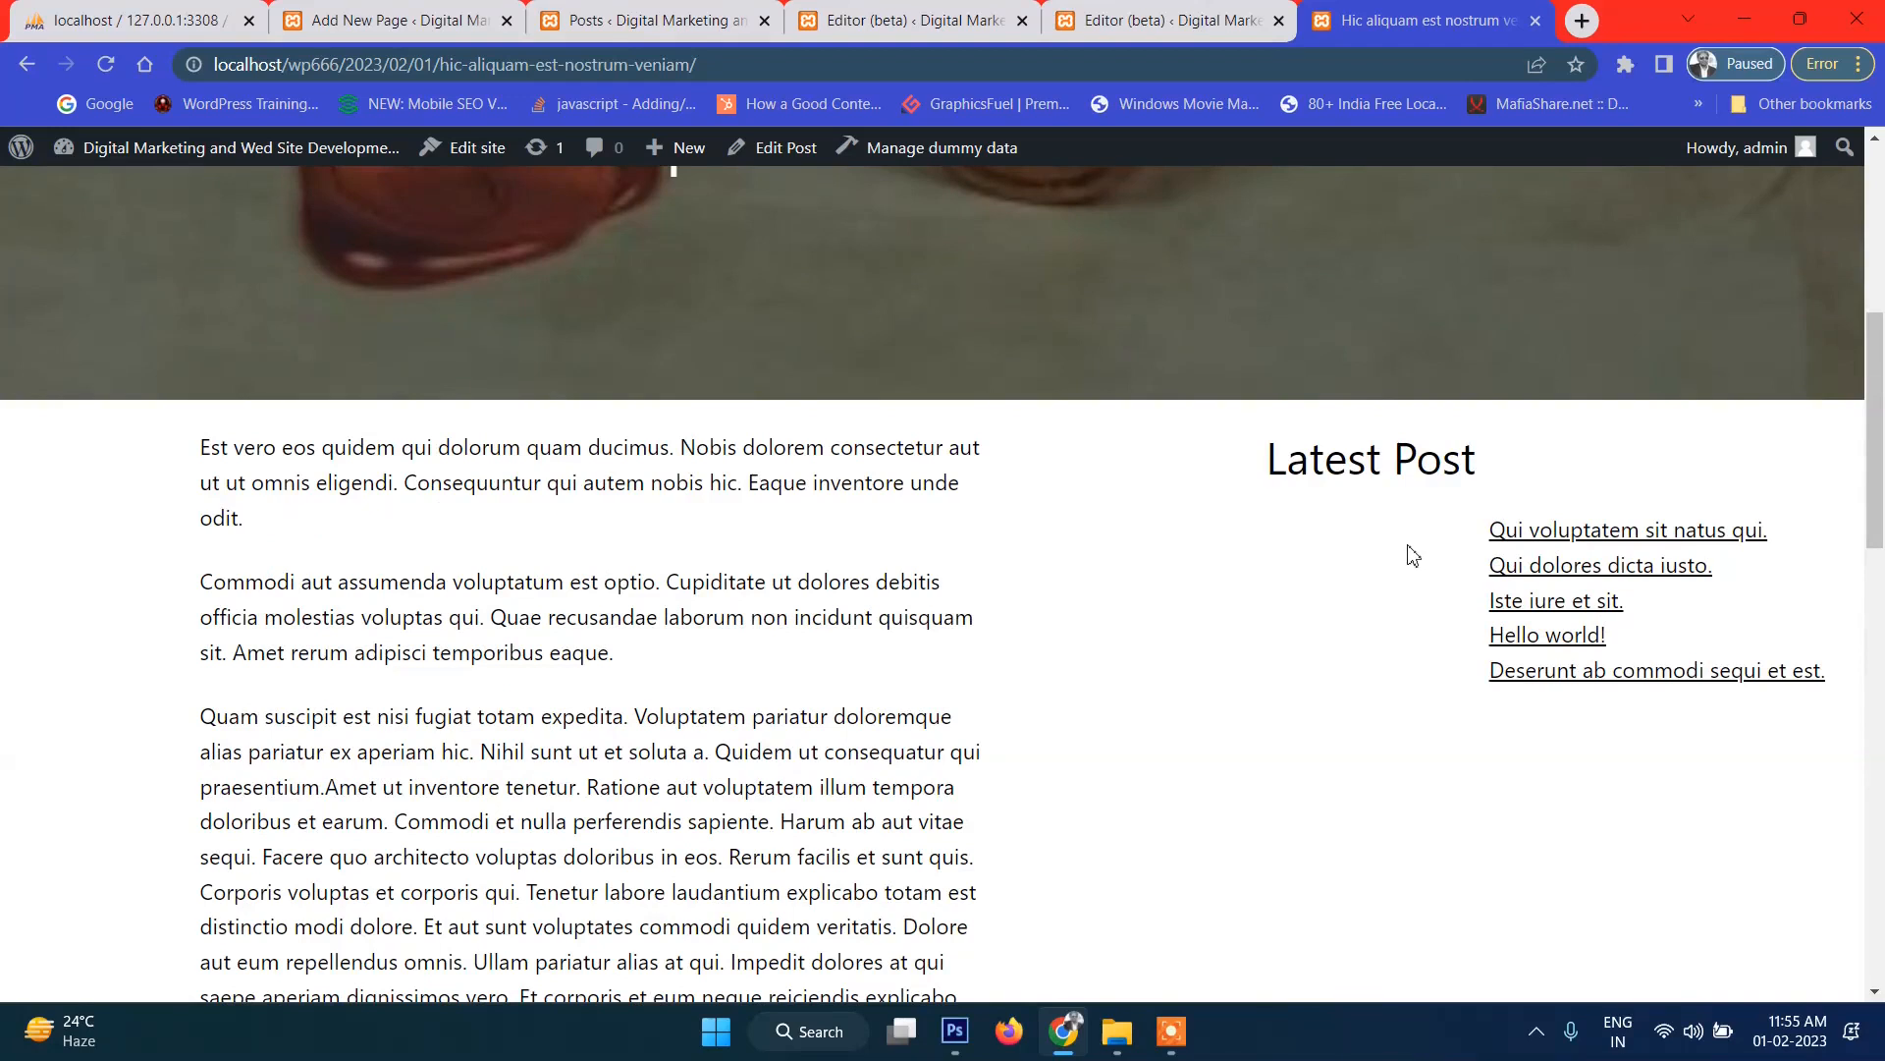
pyautogui.scroll(-4, 1411, 560)
pyautogui.scroll(4, 1168, 256)
pyautogui.click(1169, 20)
pyautogui.click(747, 548)
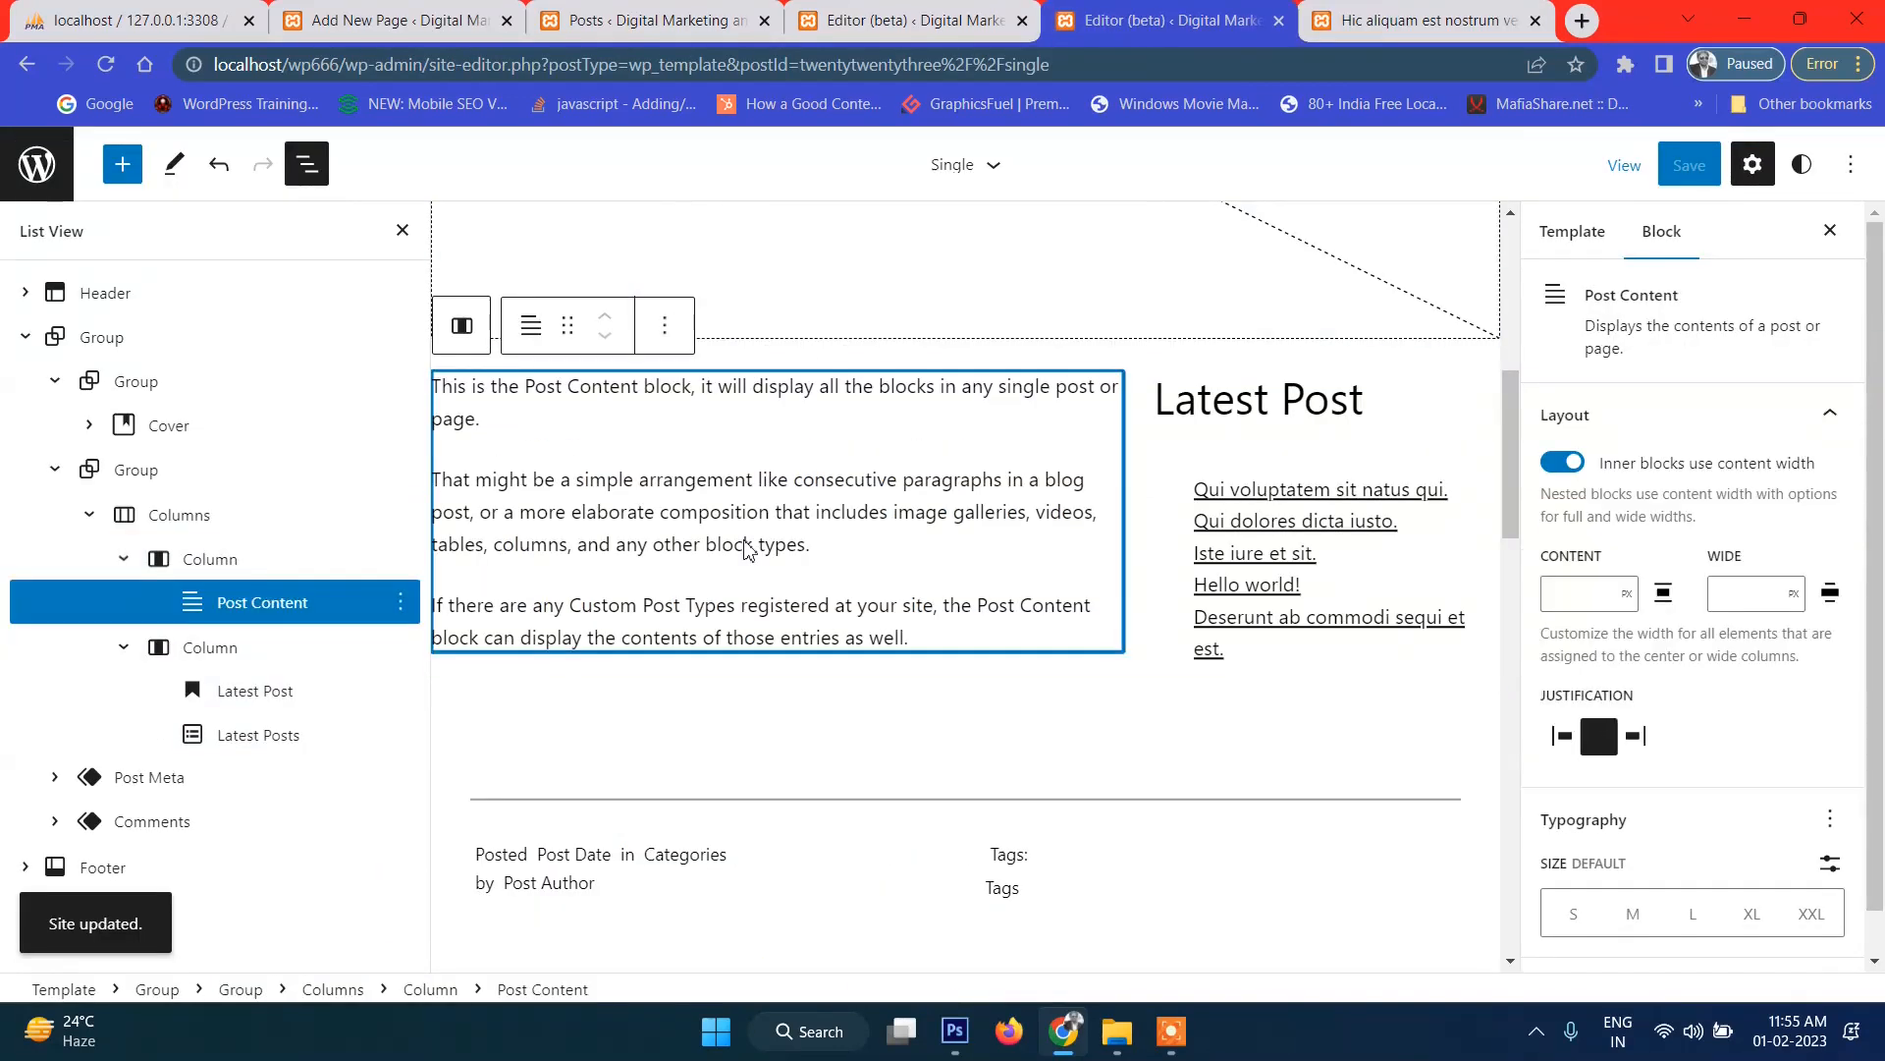
# Inspect the left column's vertical alignment and the Post Content block without changing them.
pyautogui.click(265, 559)
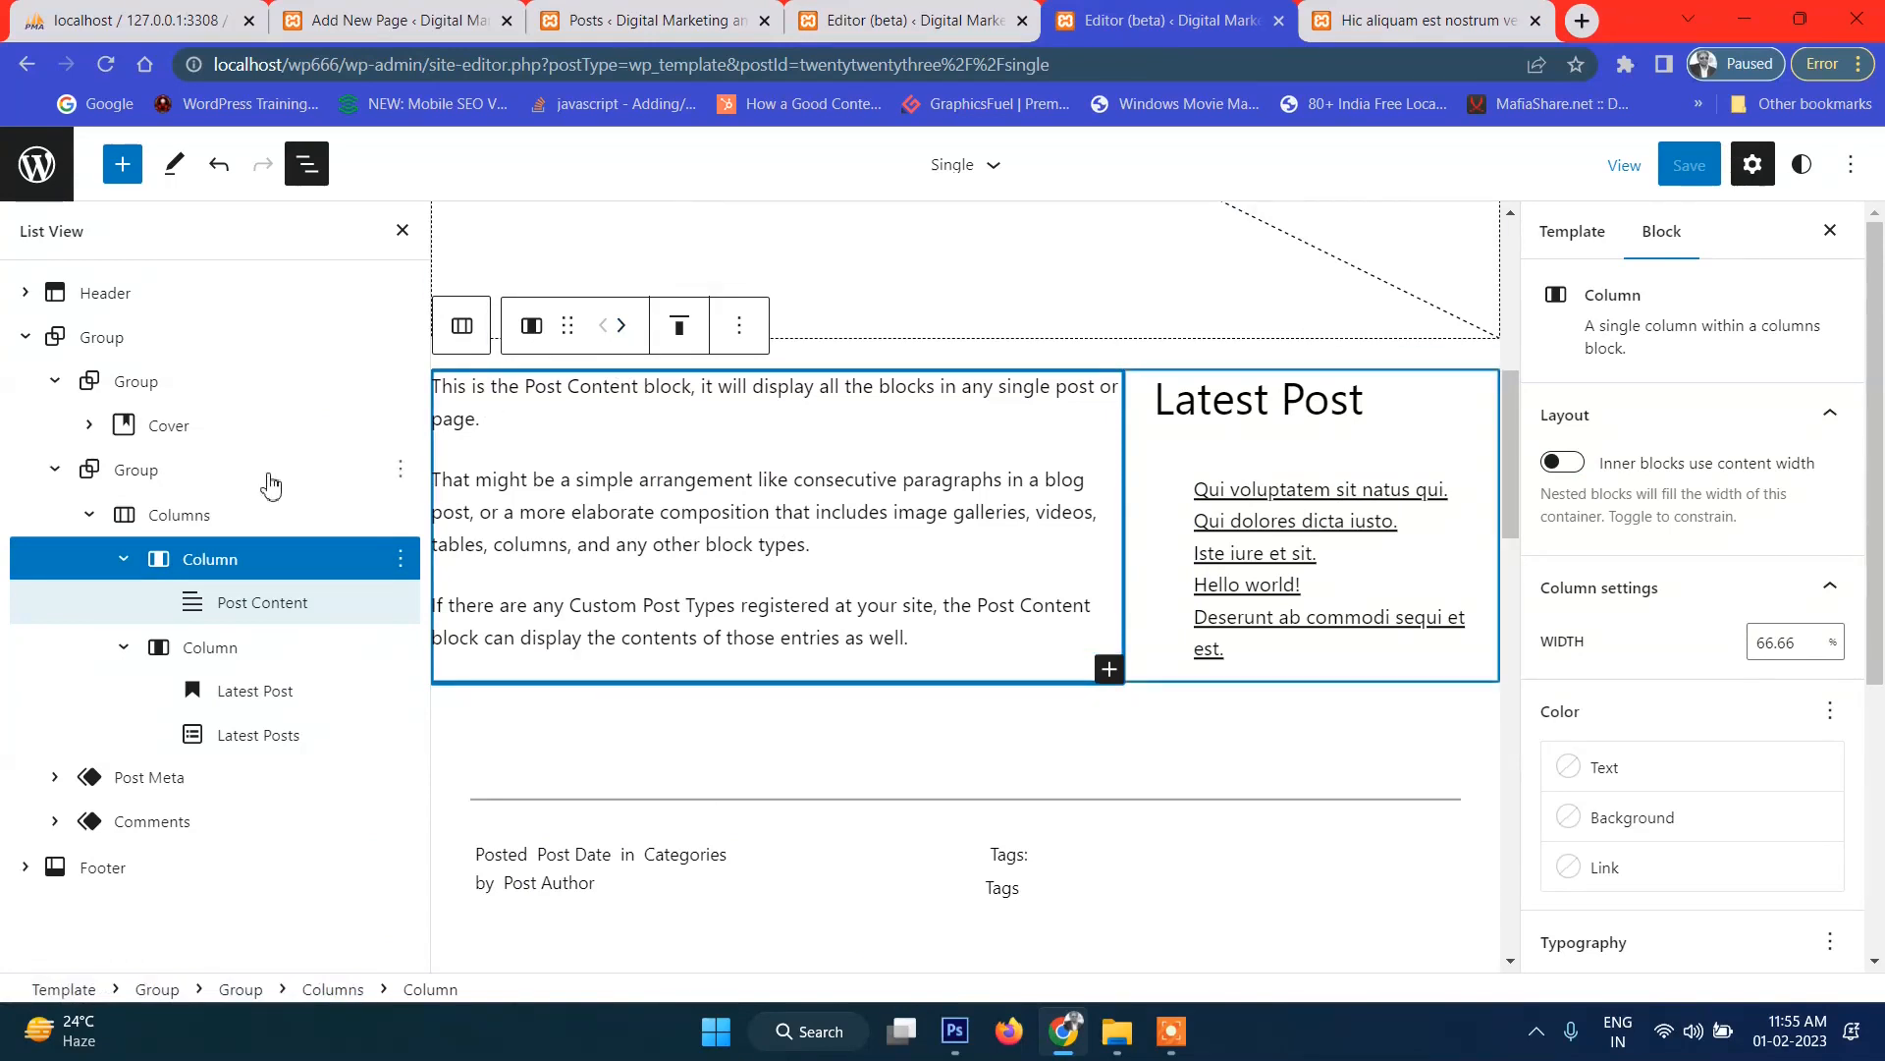
pyautogui.click(231, 513)
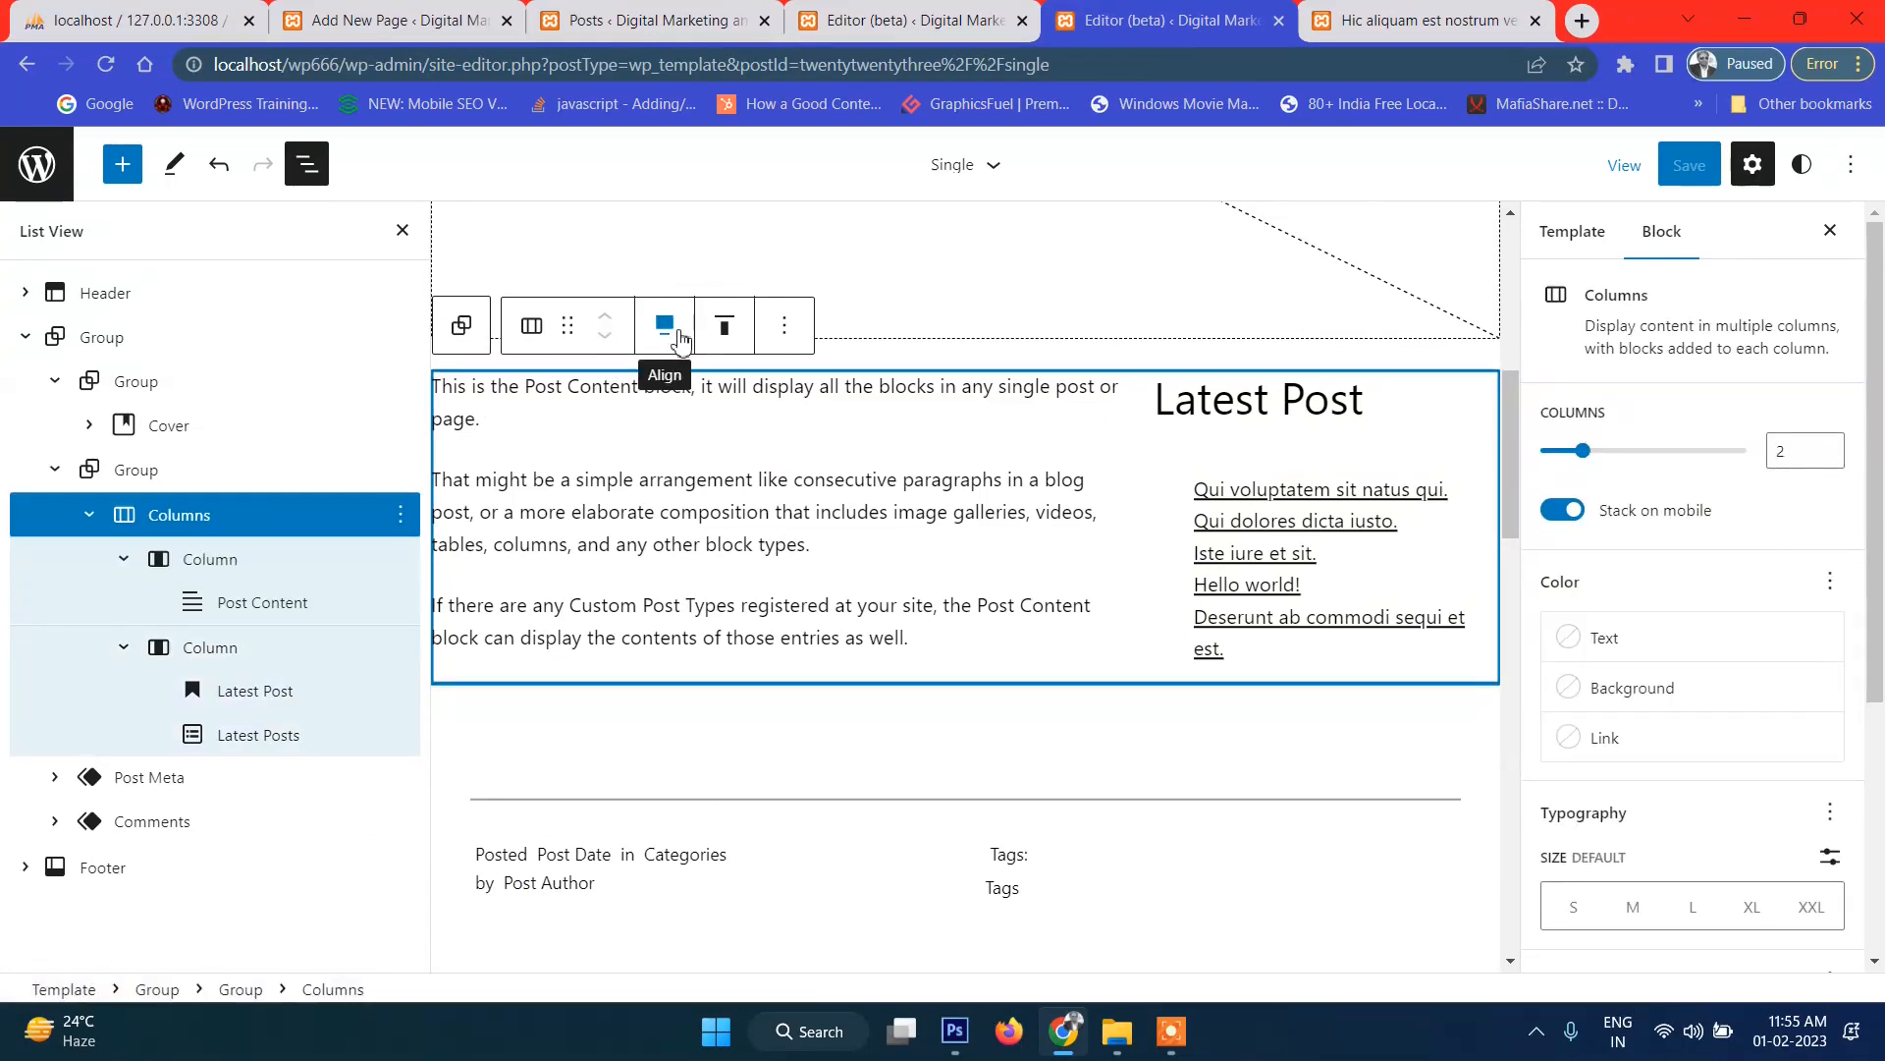
pyautogui.click(236, 575)
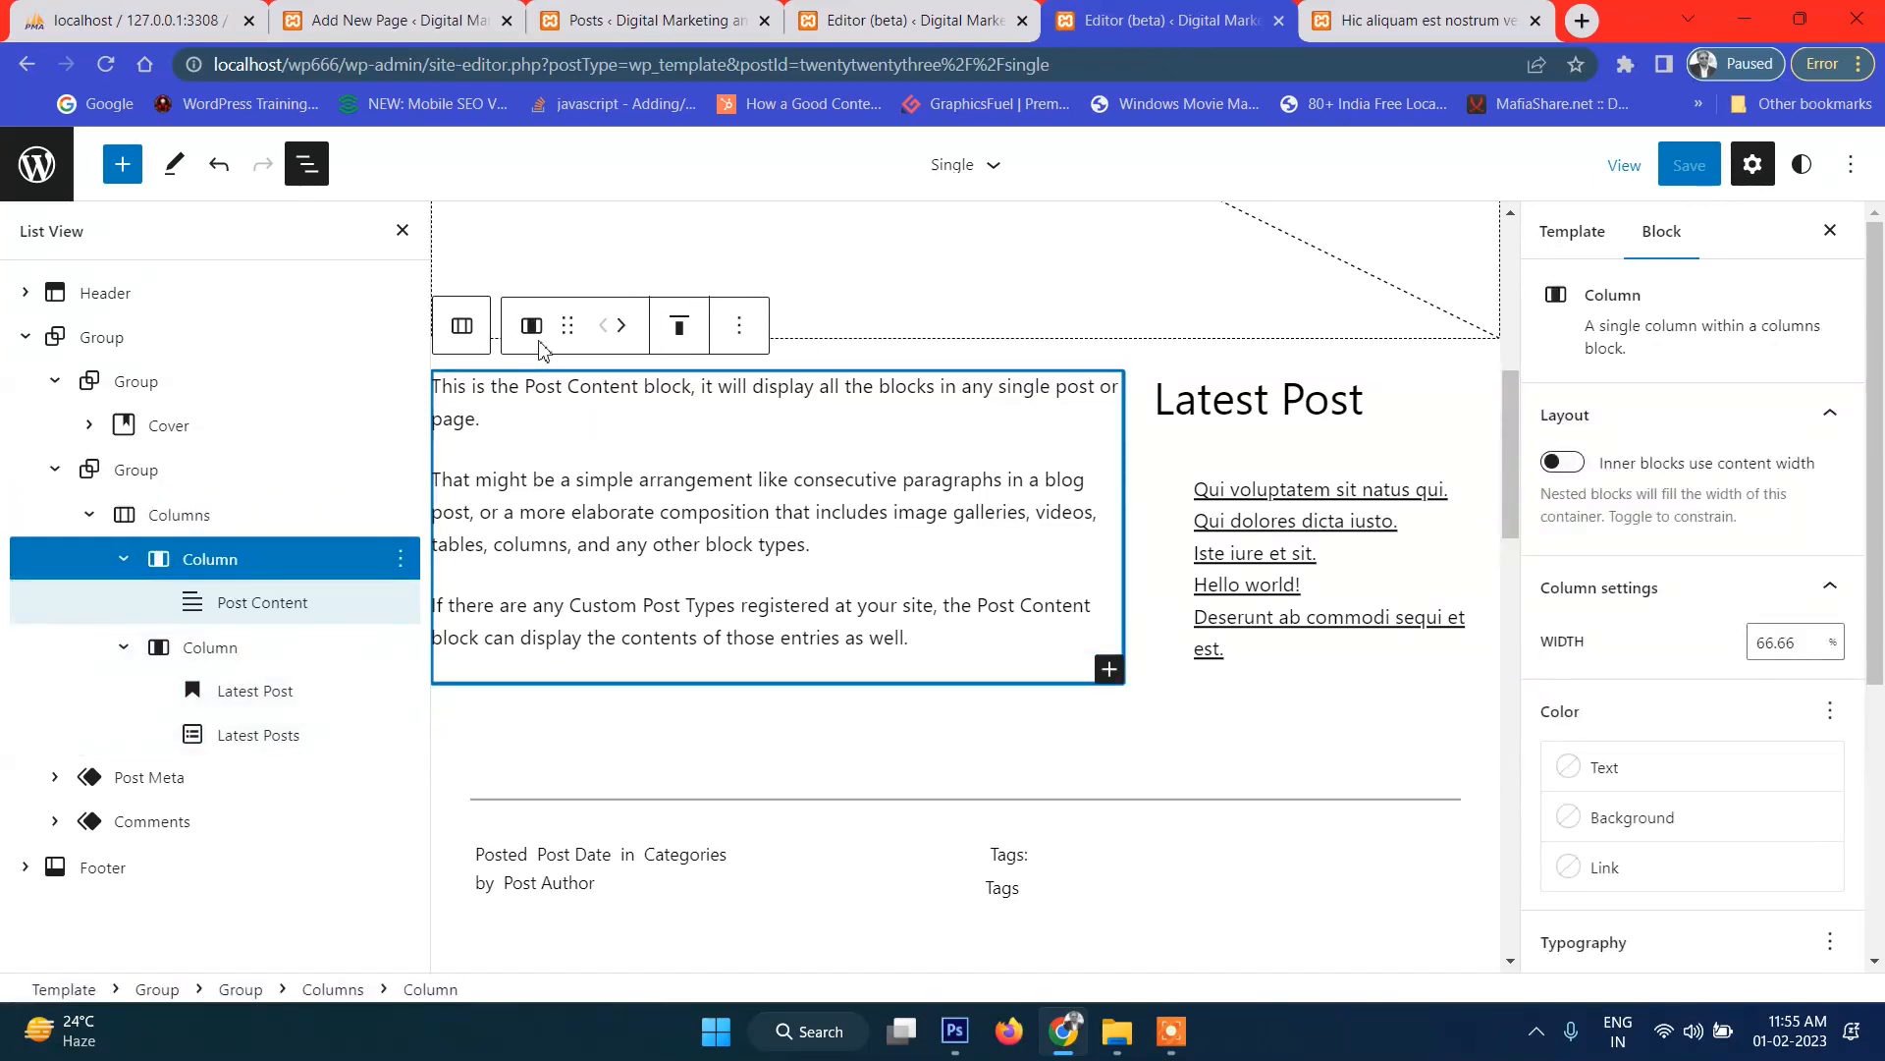
pyautogui.click(698, 341)
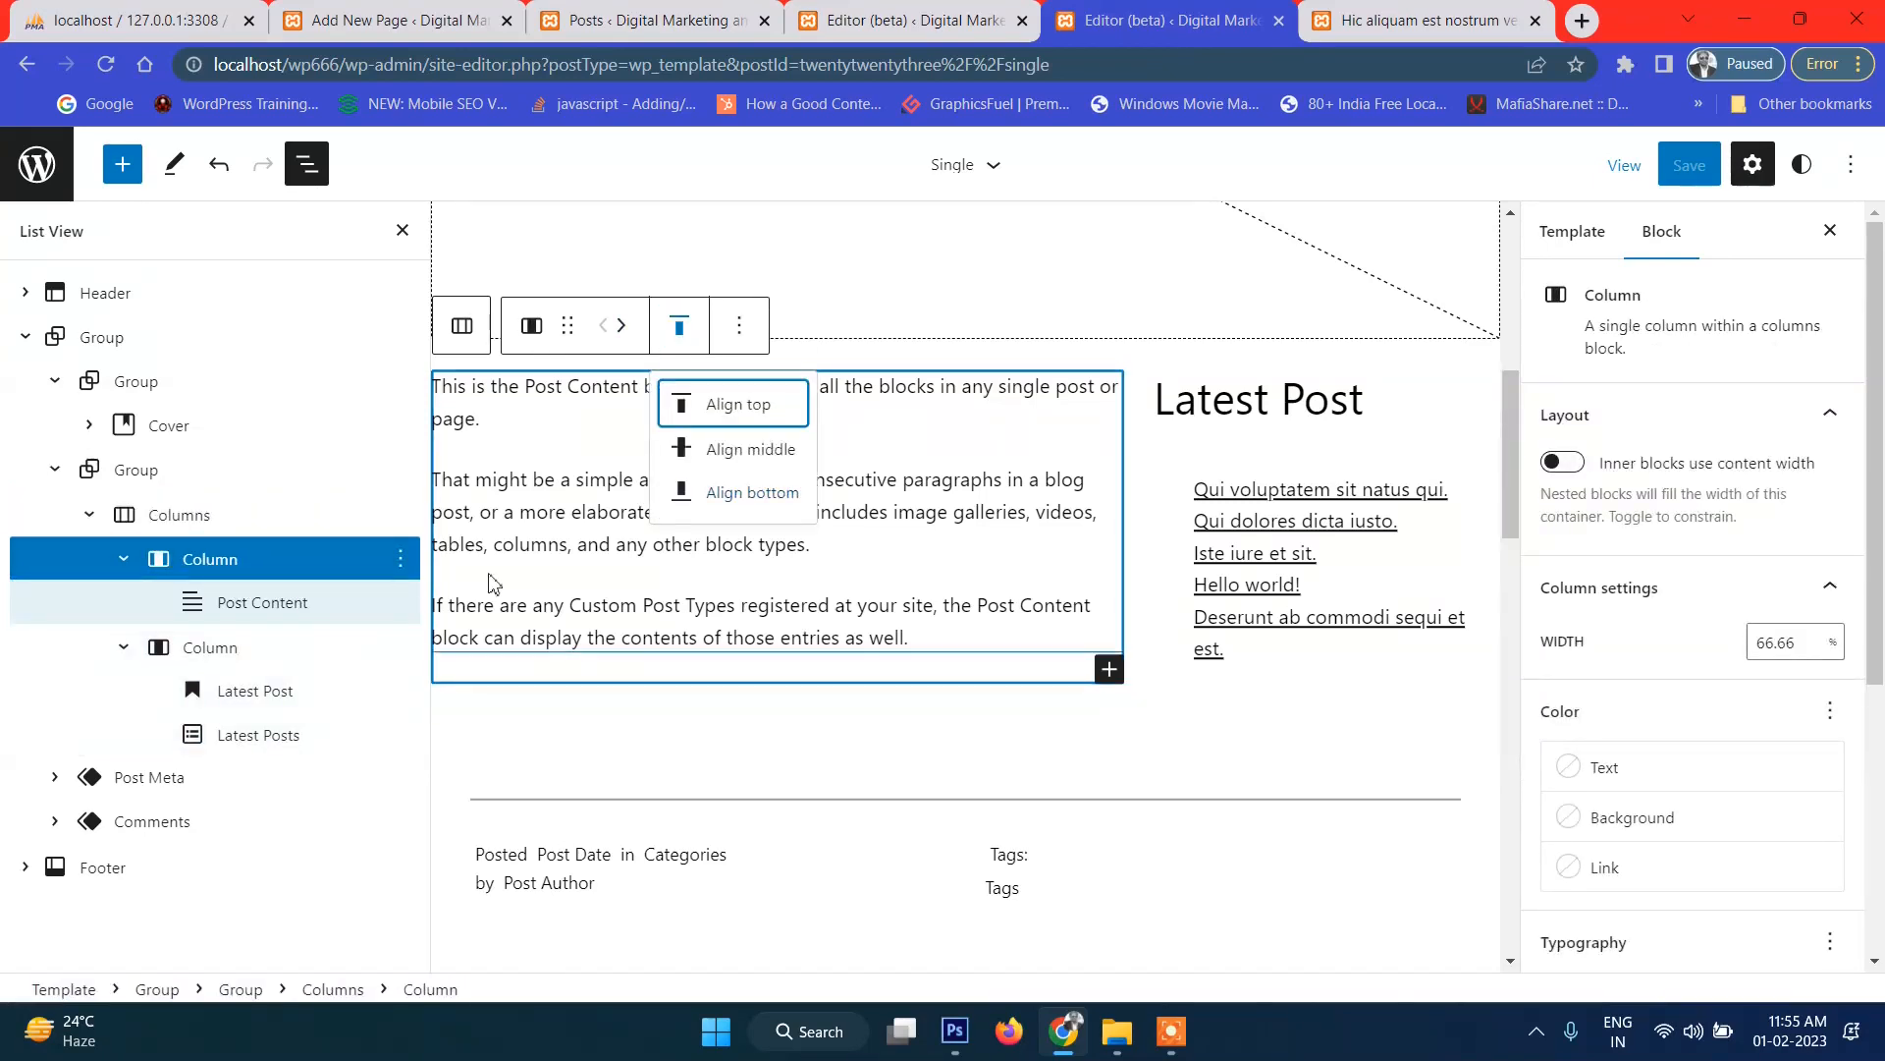
pyautogui.click(274, 611)
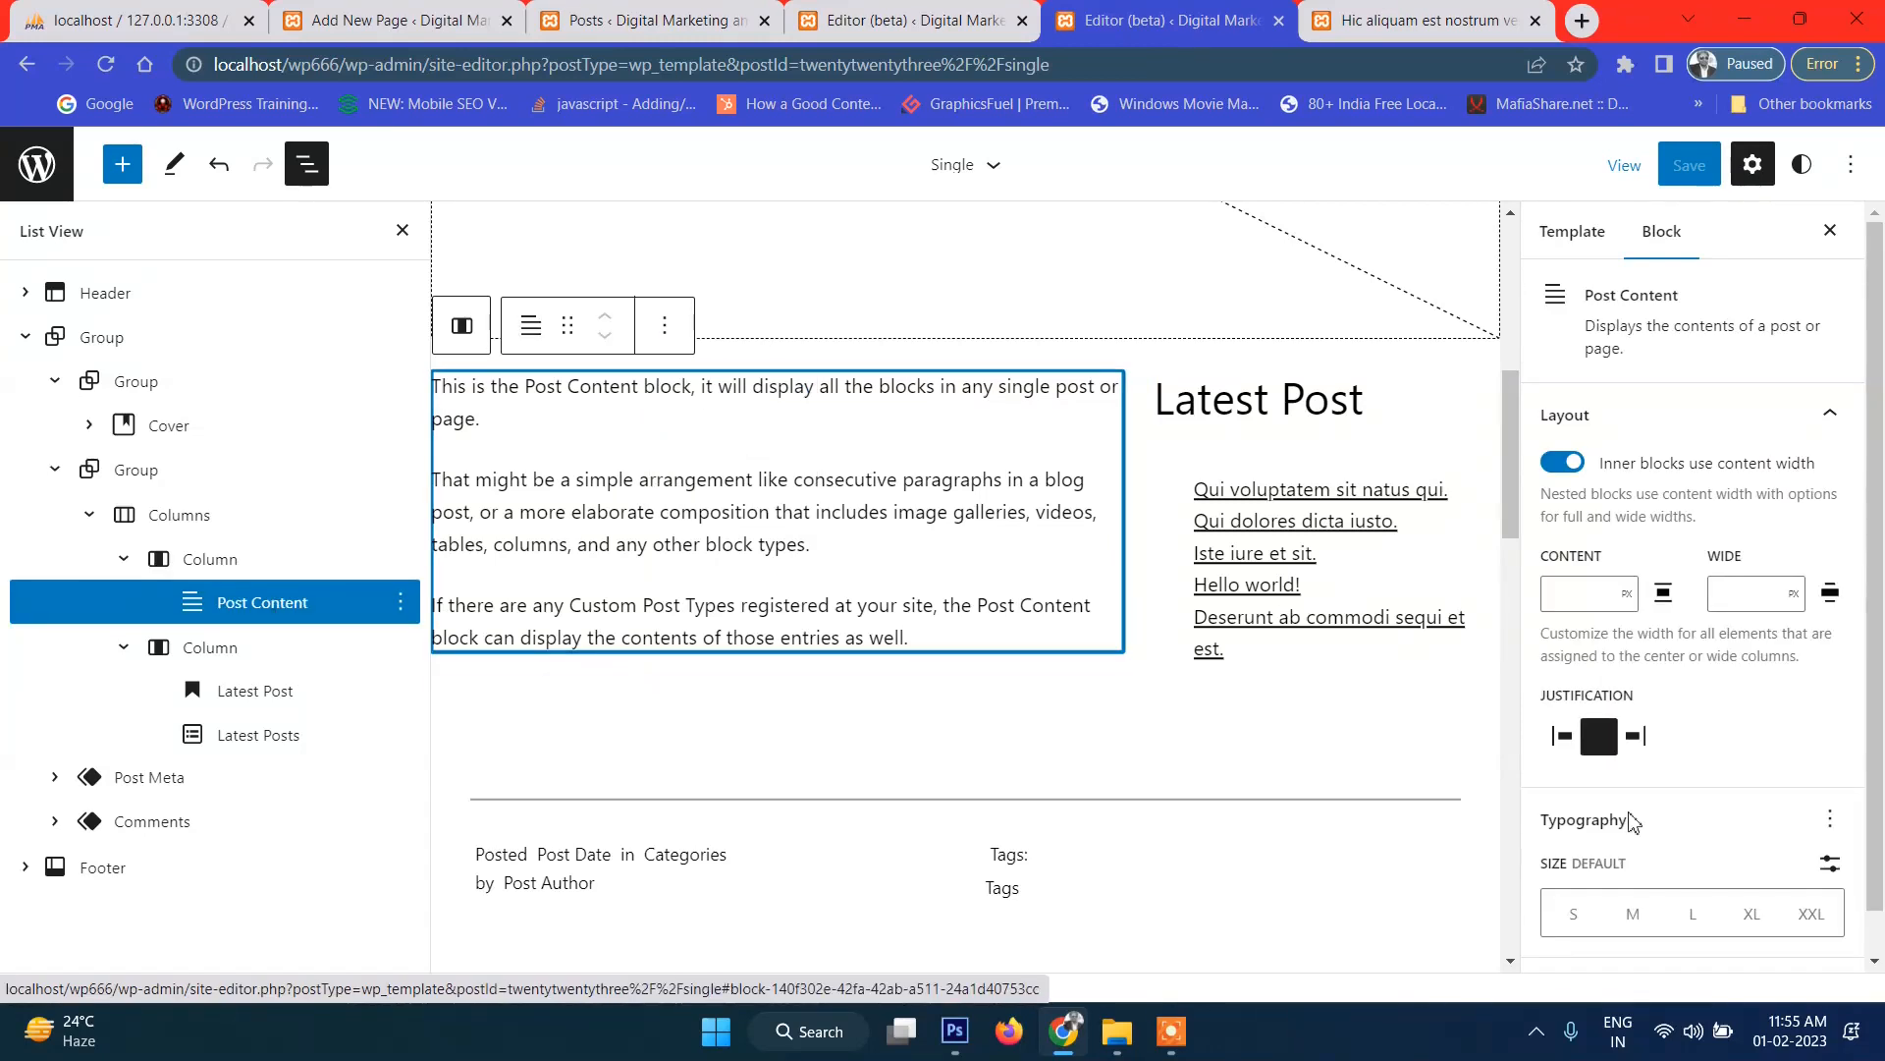
pyautogui.scroll(-1, 1685, 769)
pyautogui.scroll(1, 1723, 648)
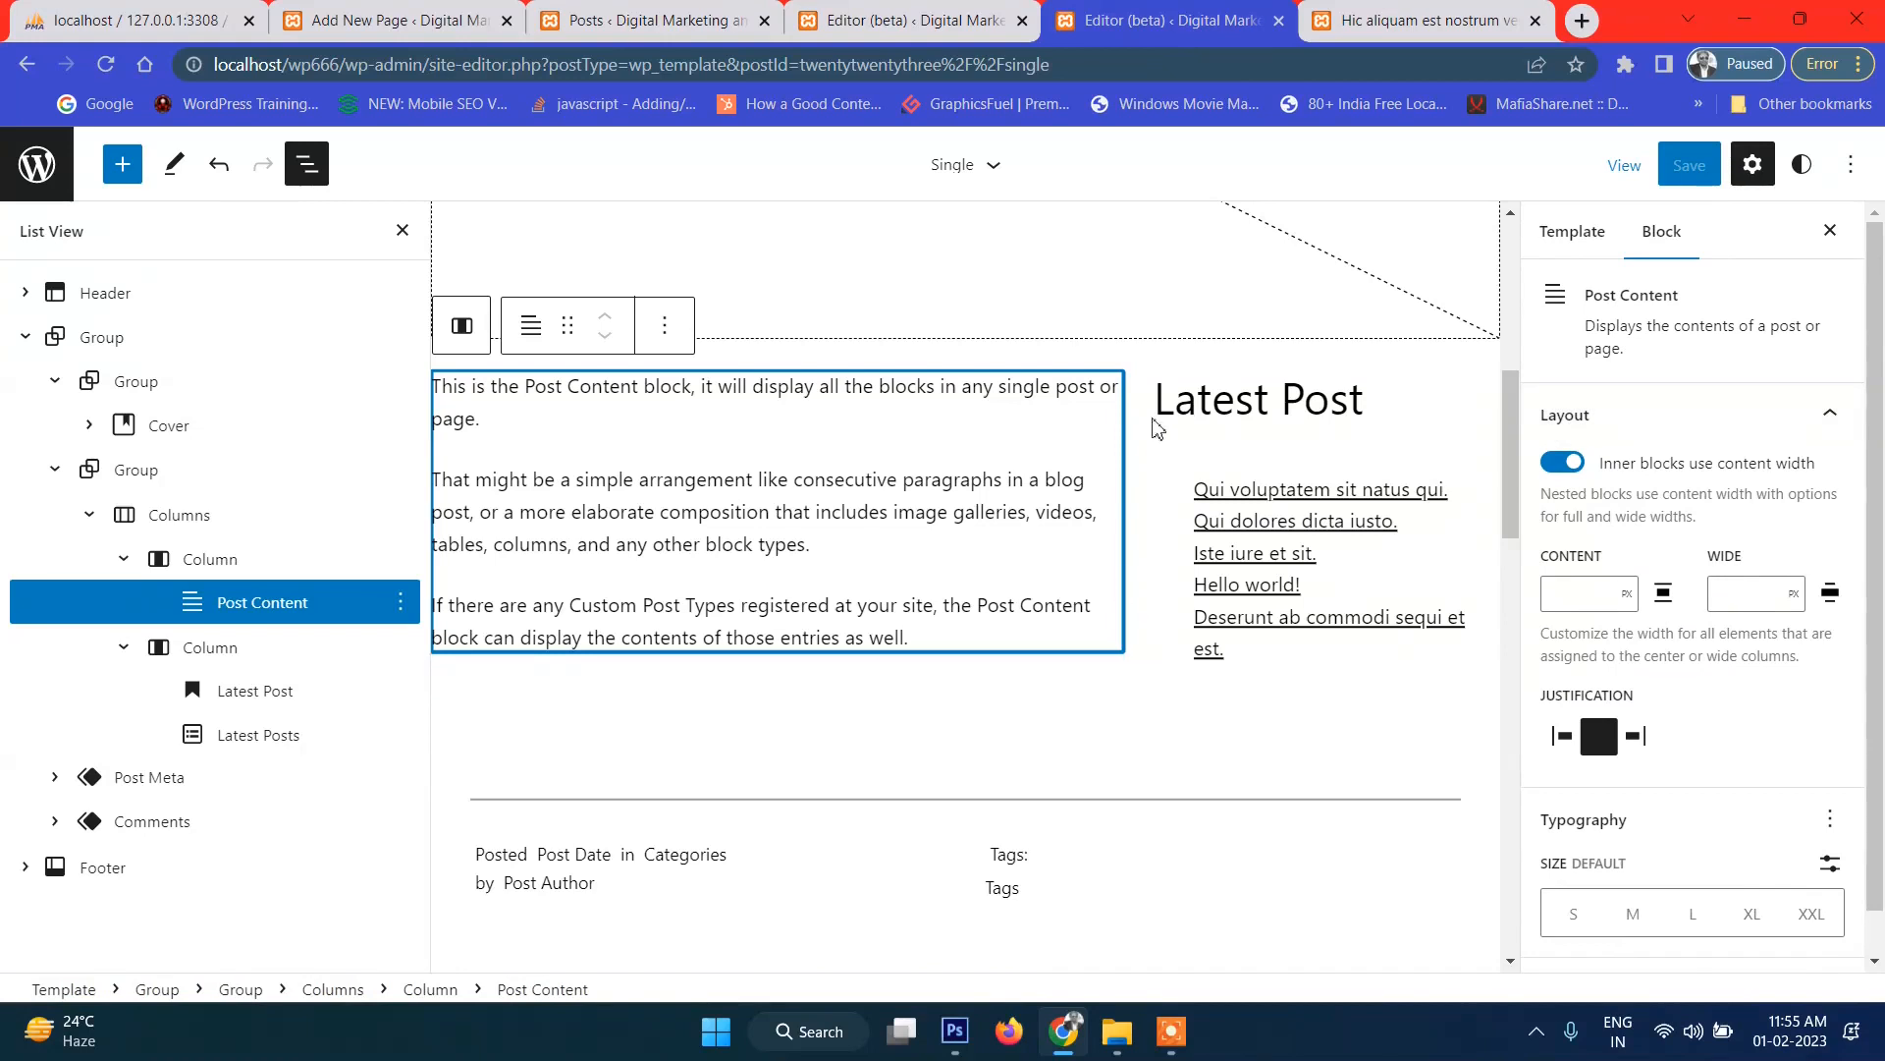
# Browse the right column's vertical alignment and the heading's font weight options, leaving them unchanged.
pyautogui.click(1214, 401)
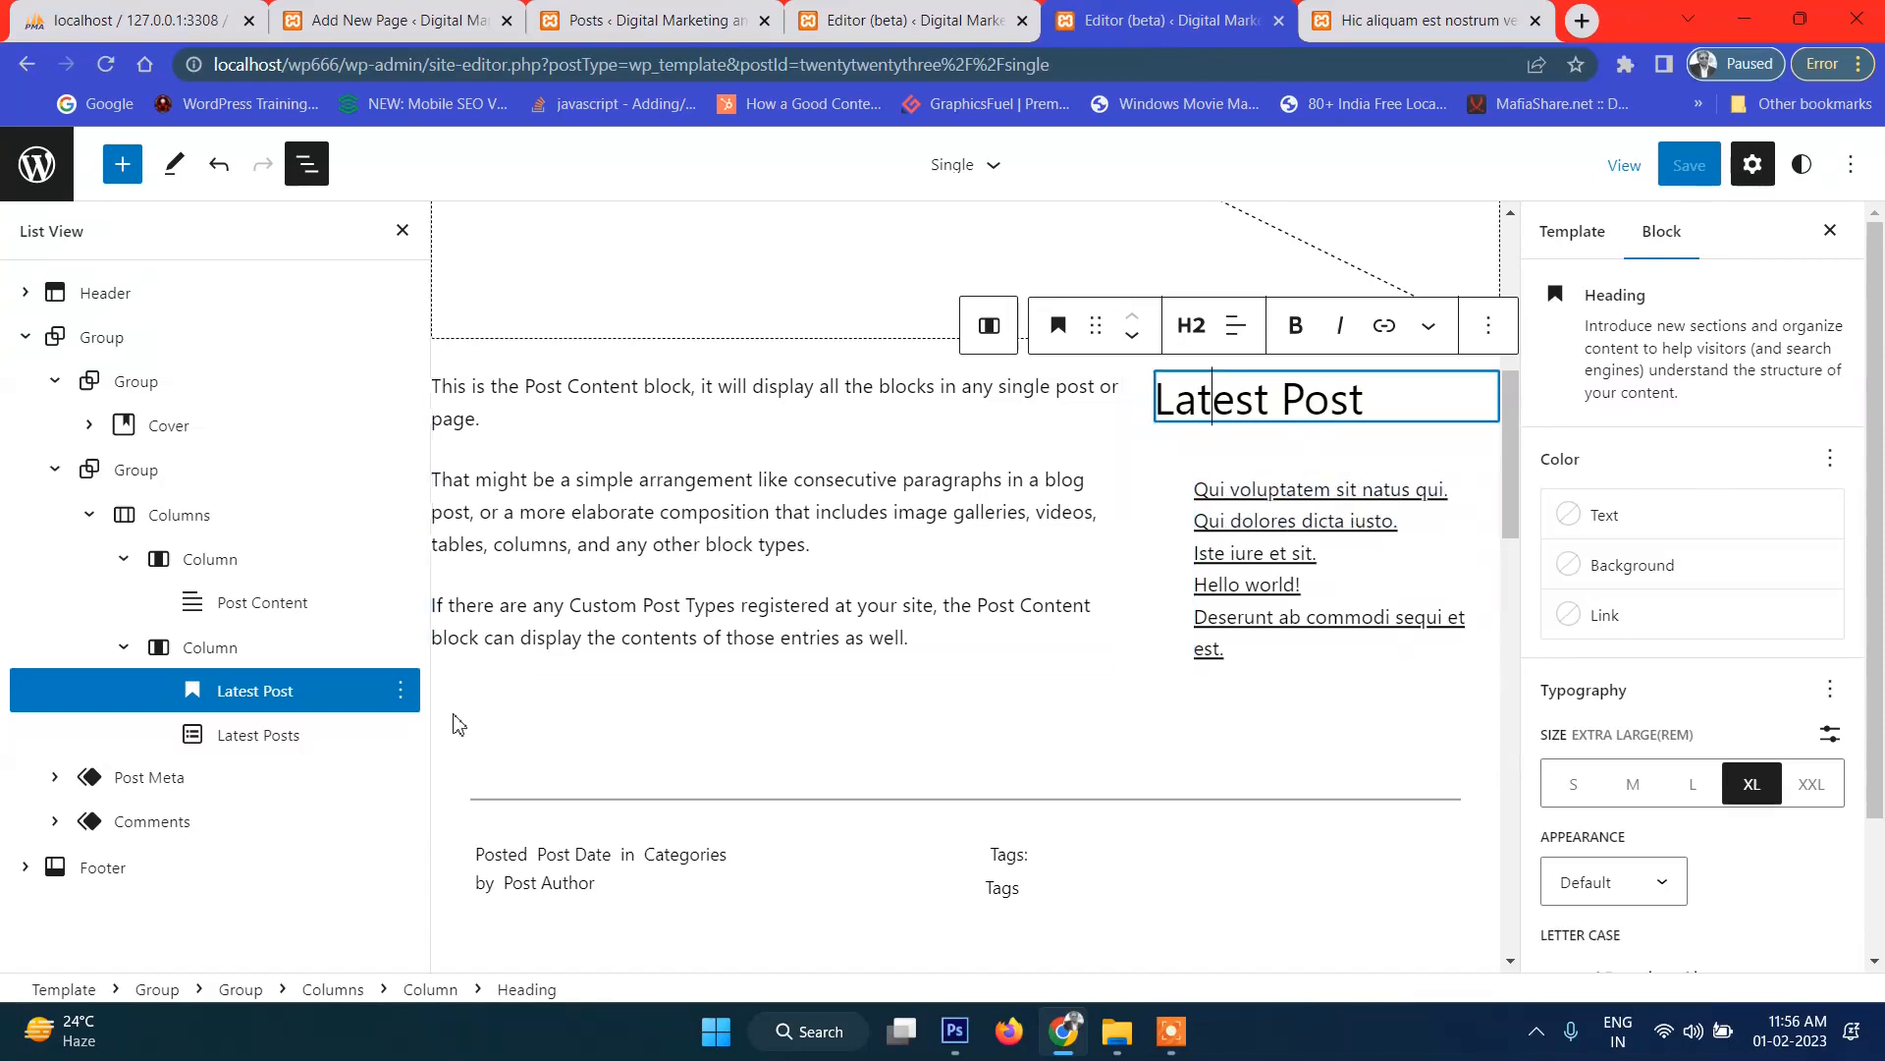
pyautogui.click(244, 658)
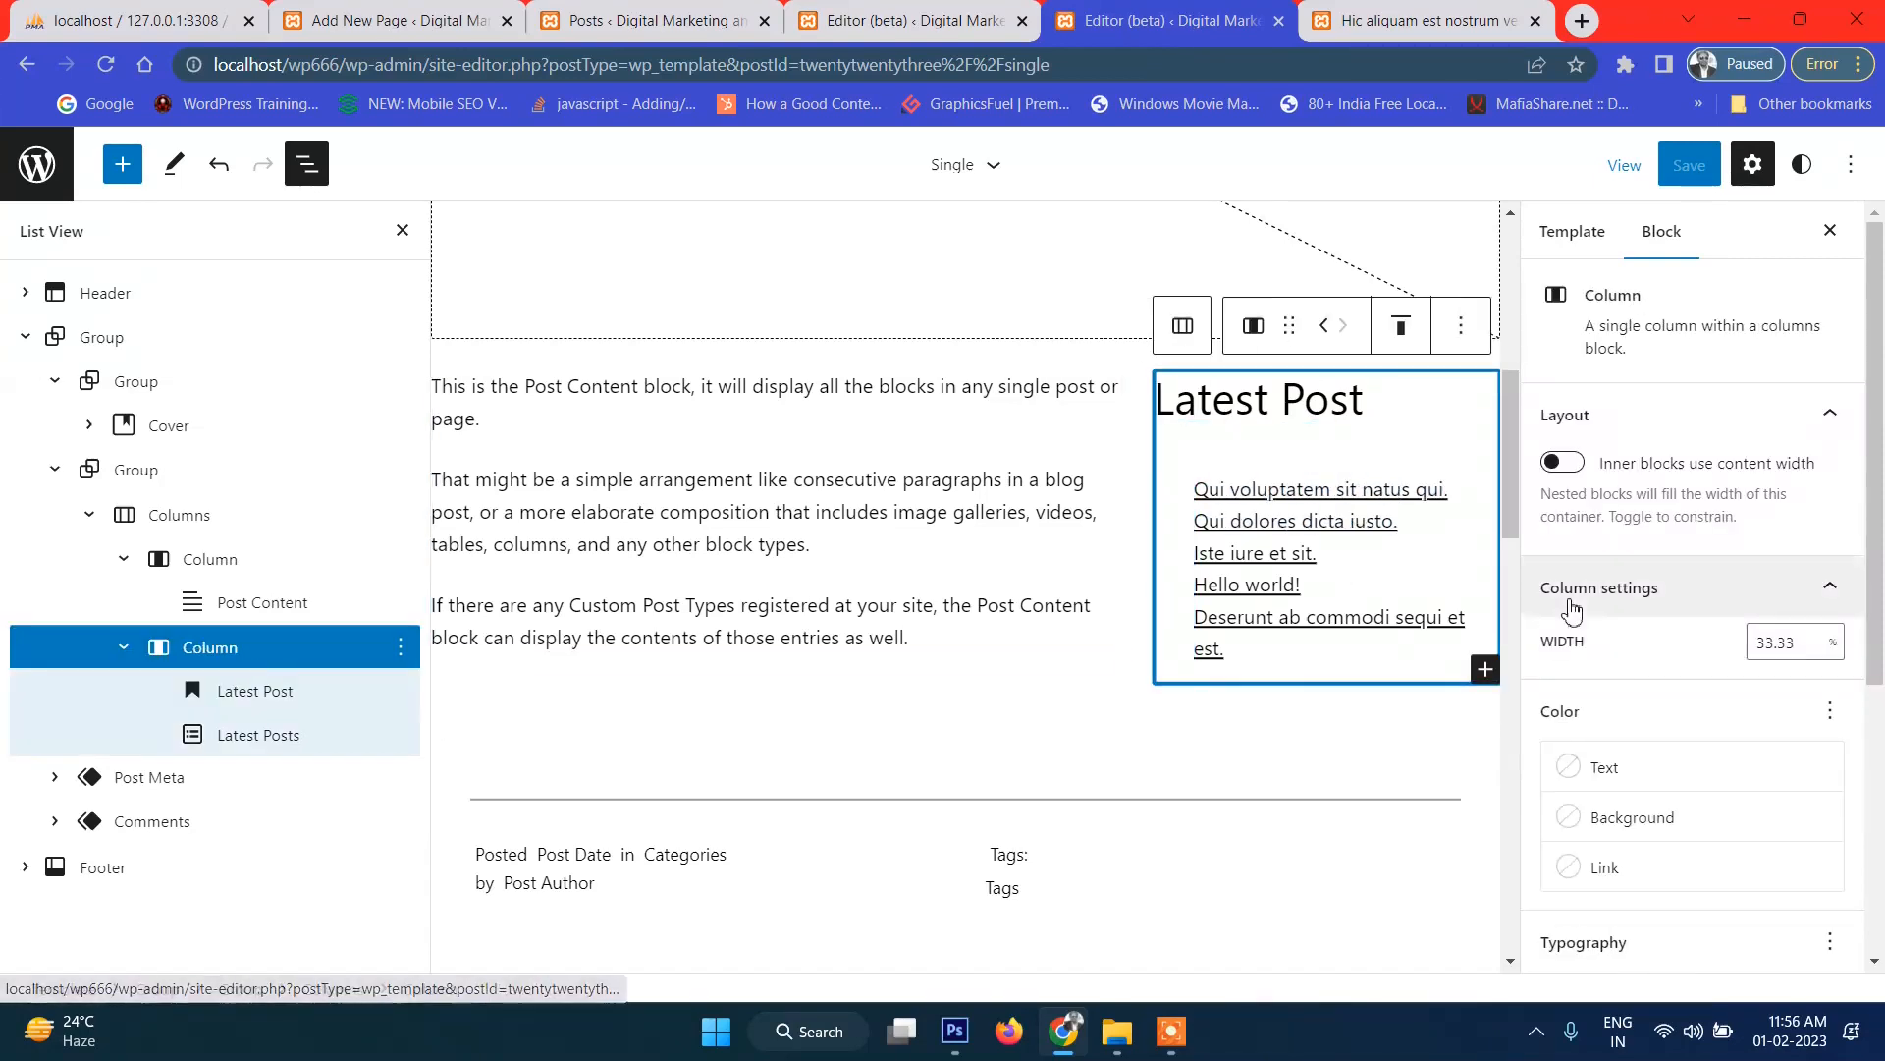
pyautogui.click(1400, 333)
pyautogui.click(1383, 343)
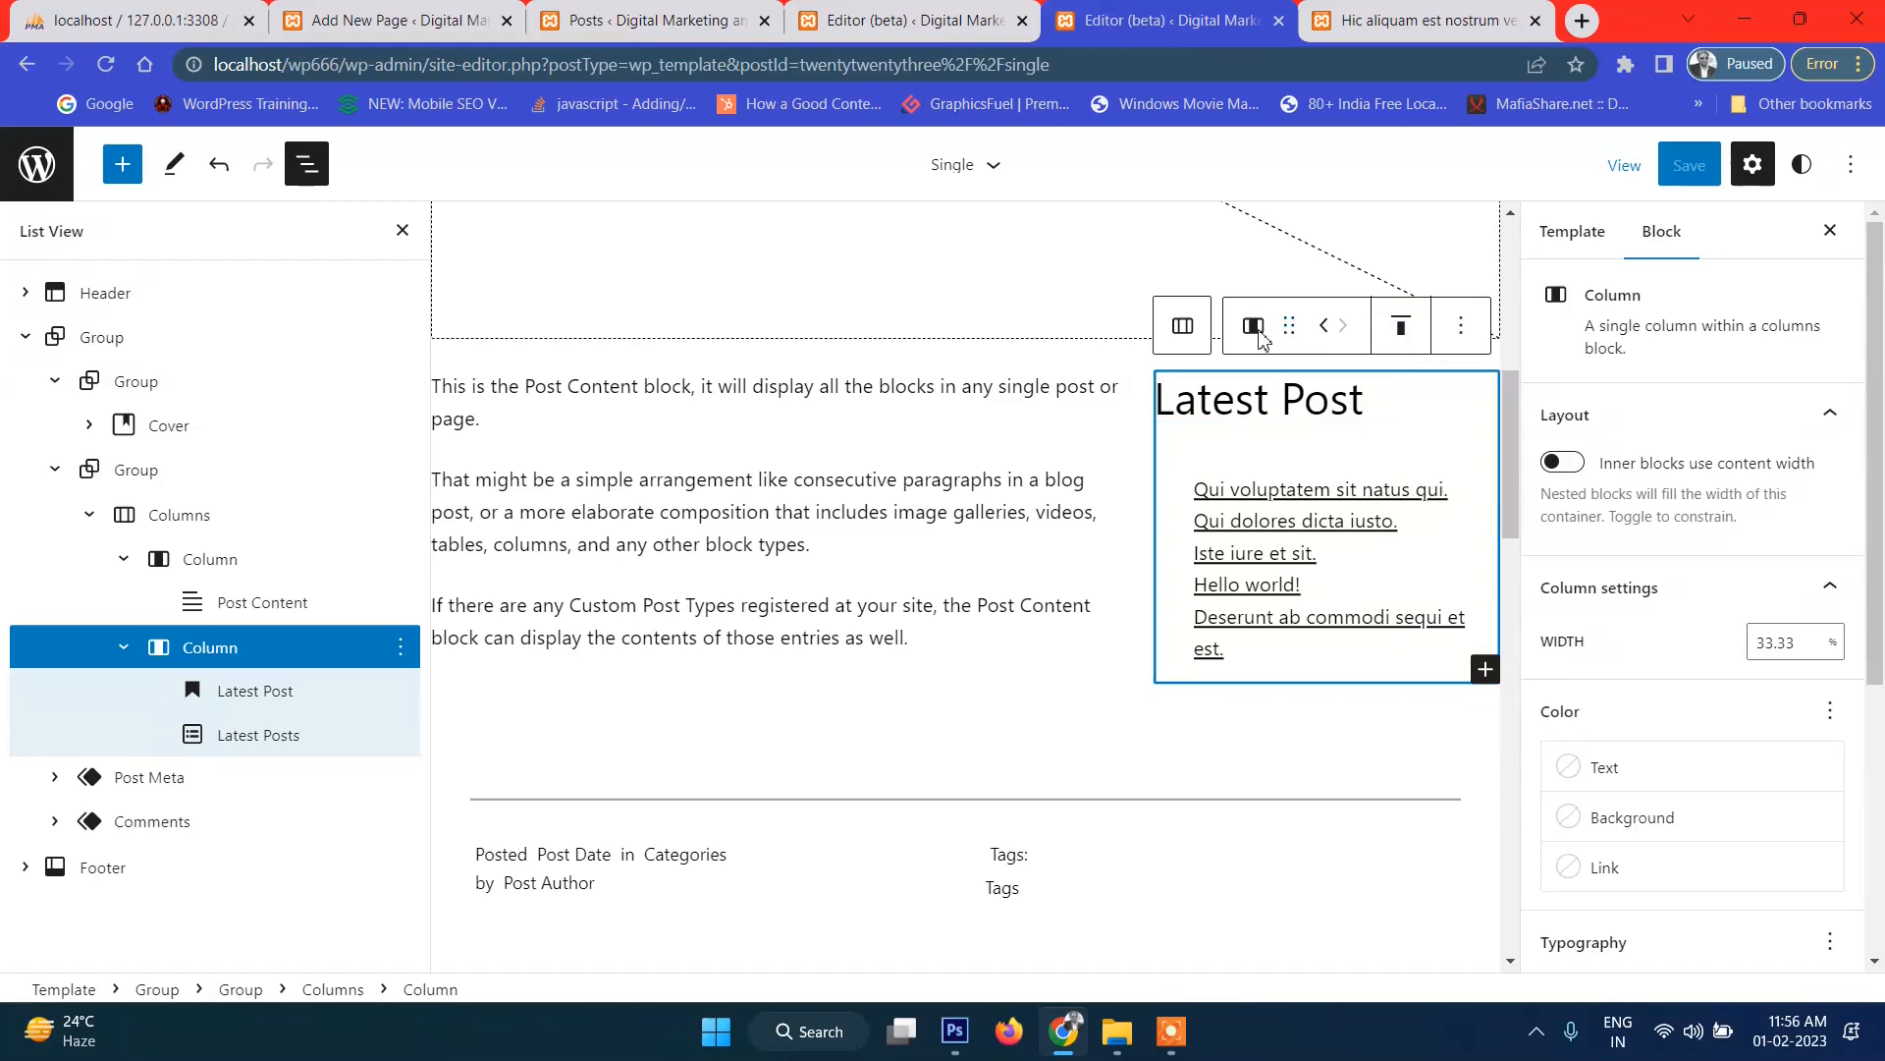
pyautogui.click(1216, 418)
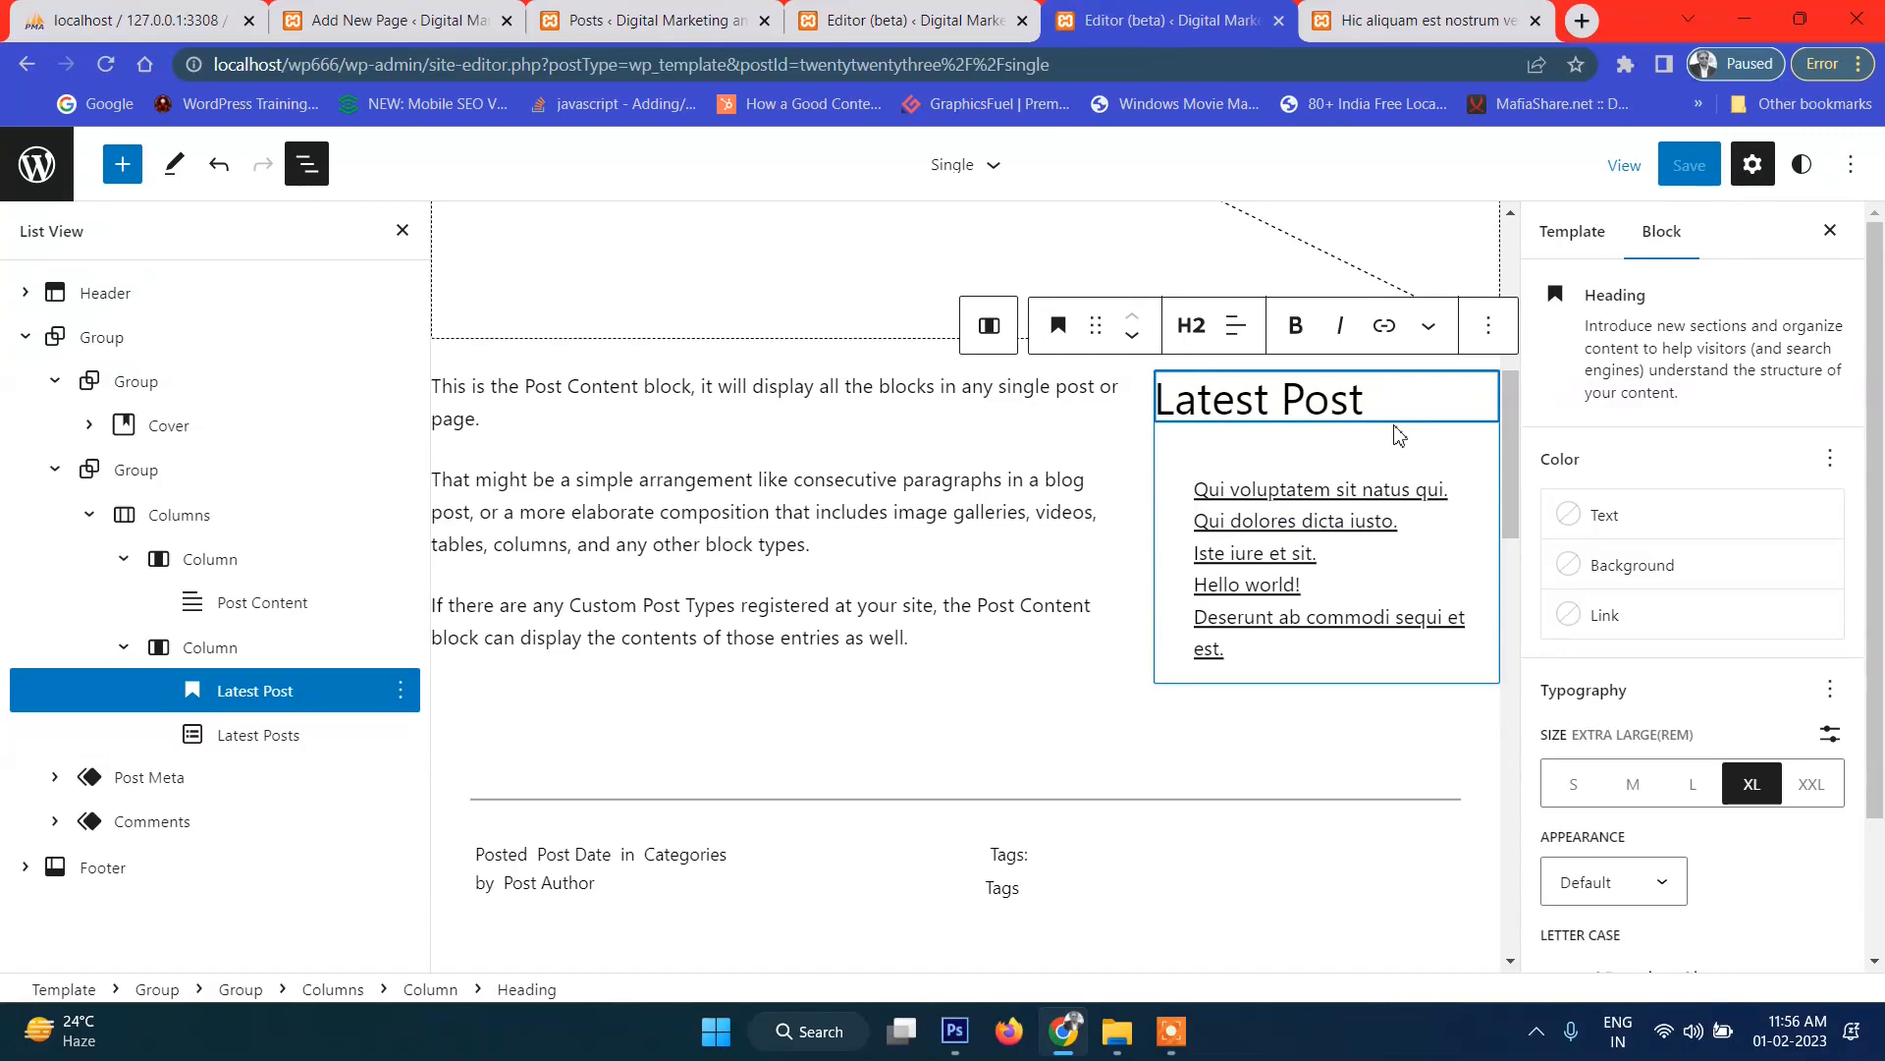
pyautogui.scroll(-2, 1713, 817)
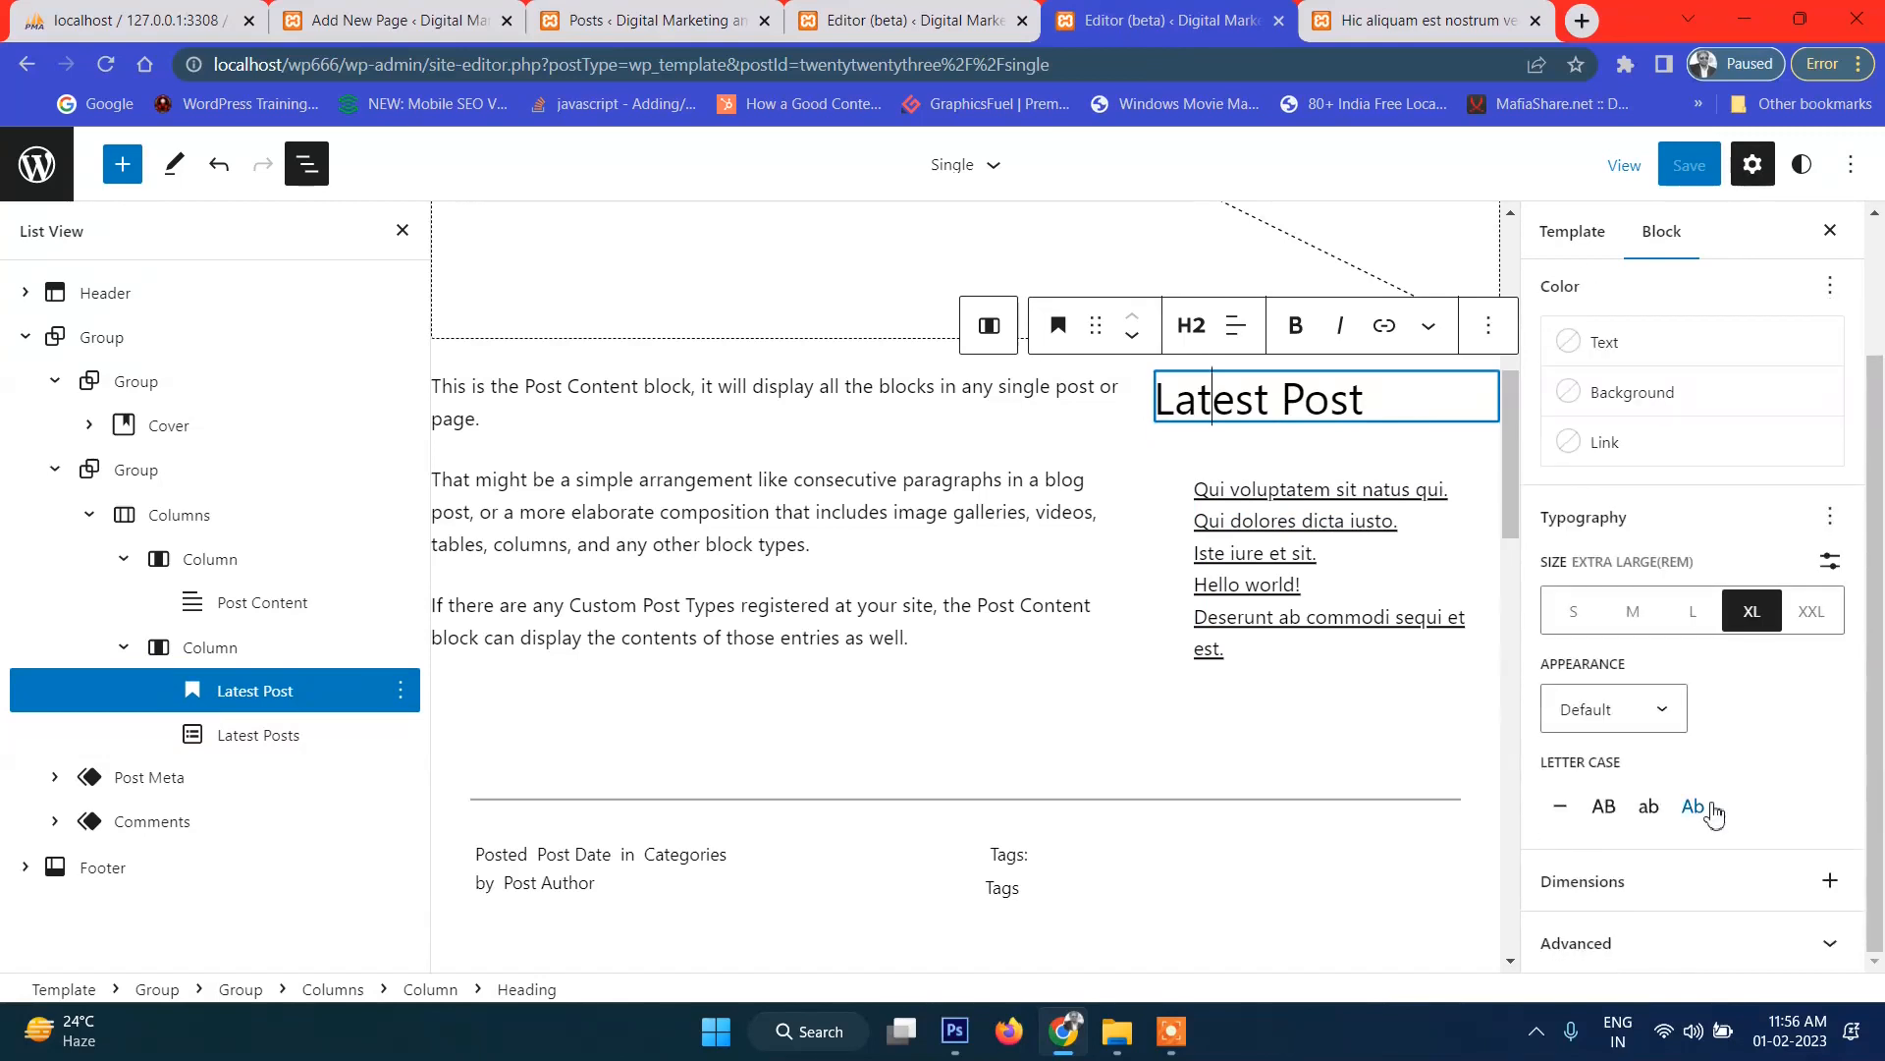
pyautogui.click(1602, 722)
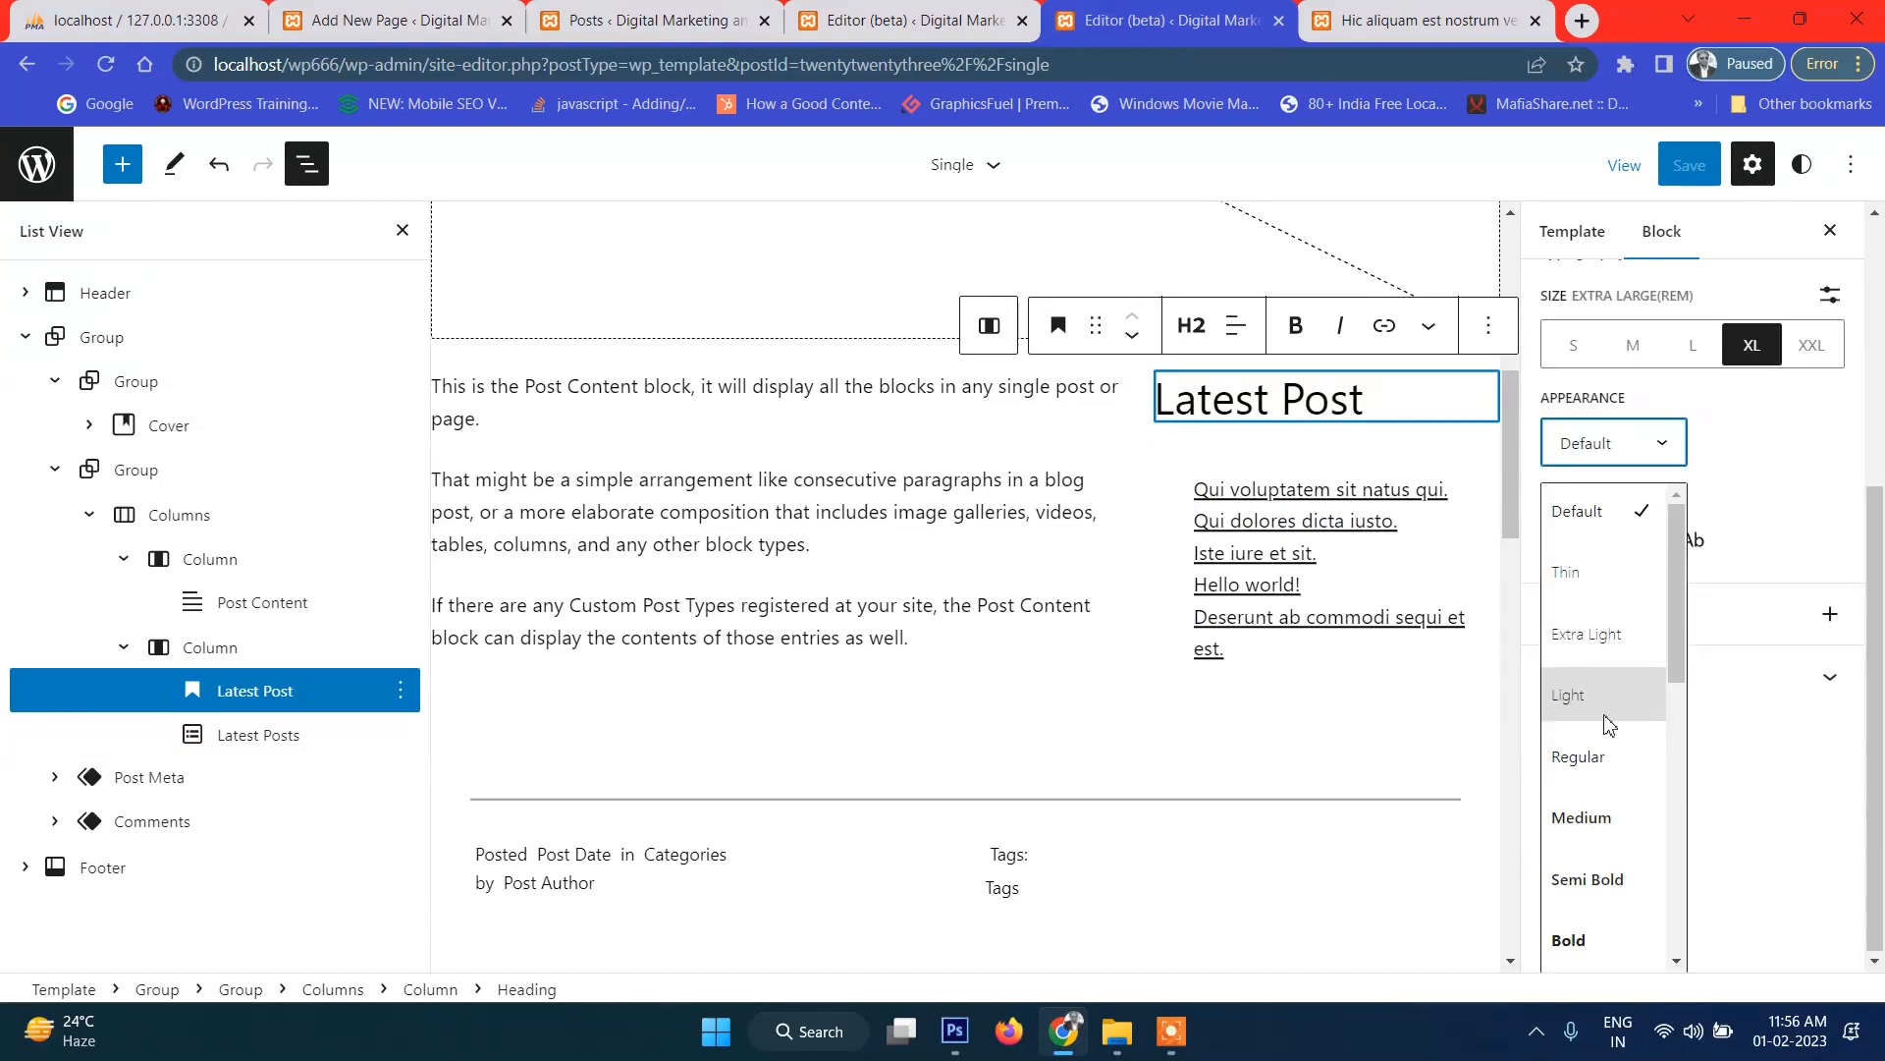
pyautogui.click(1762, 740)
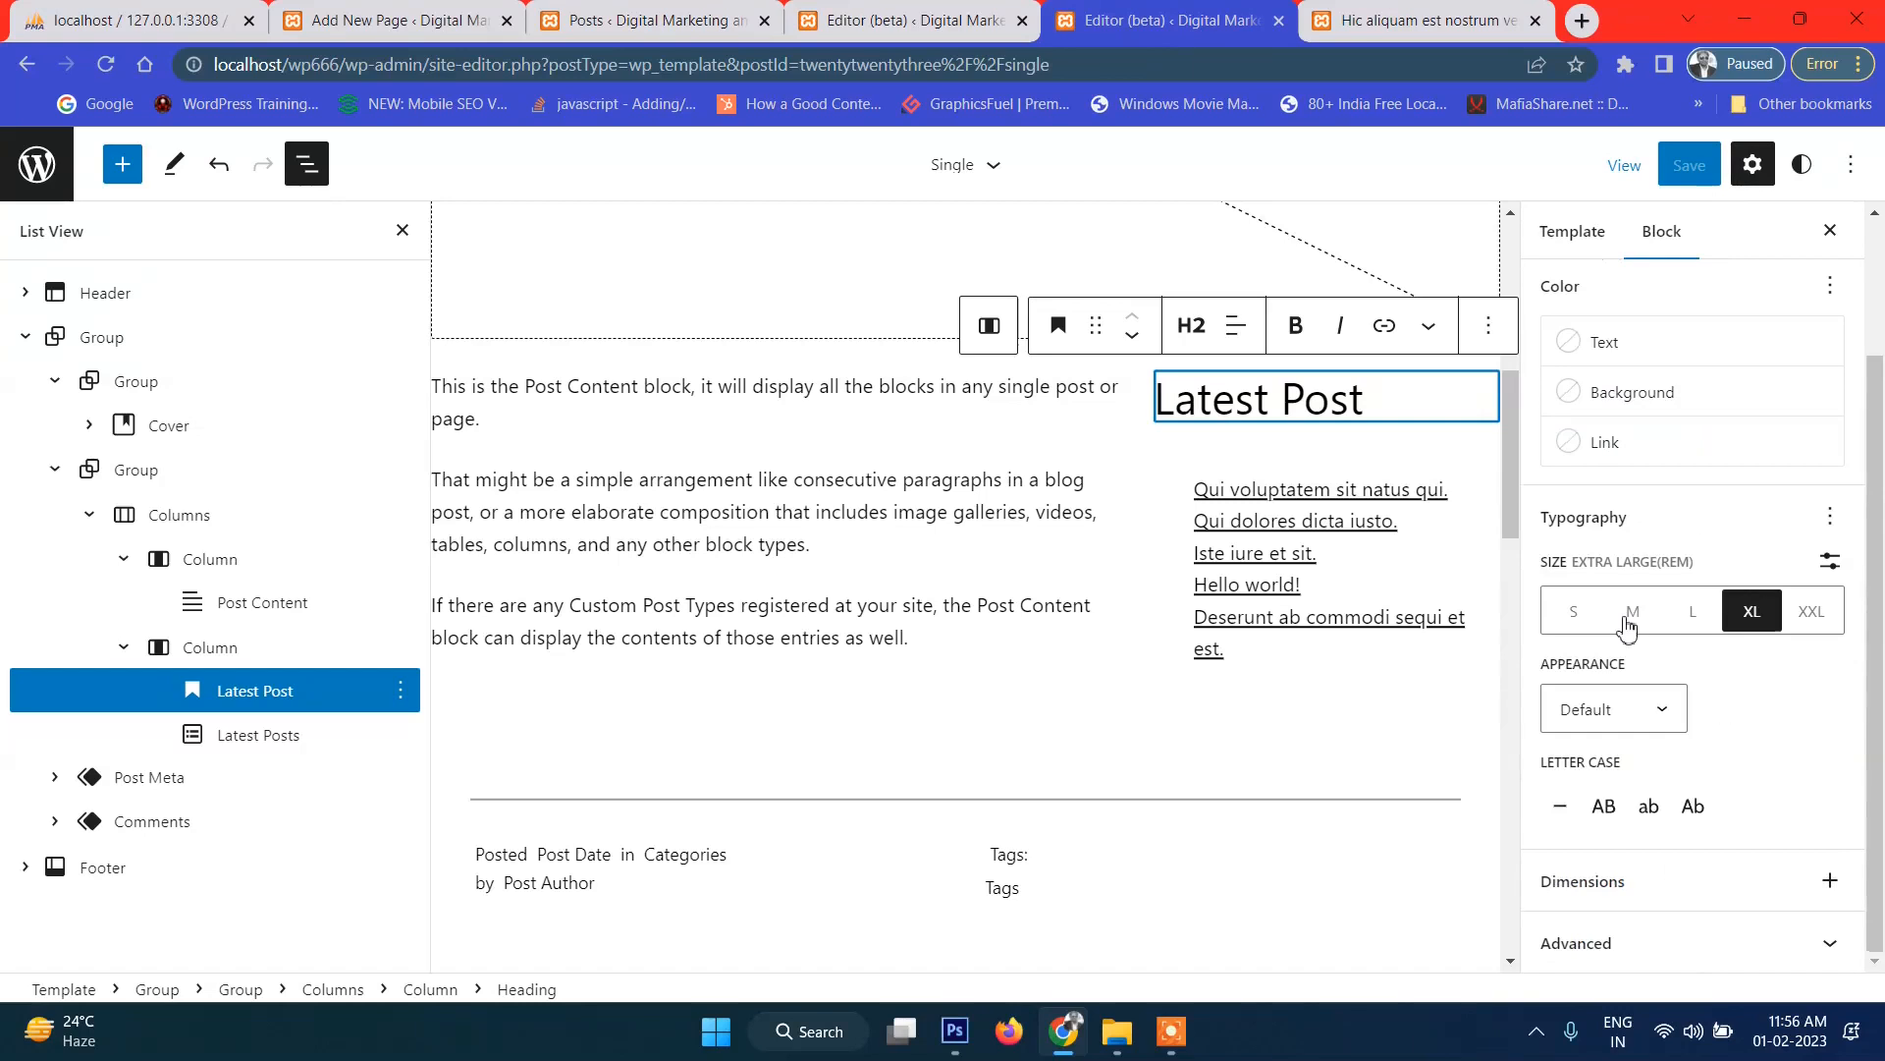
pyautogui.scroll(2, 1620, 624)
pyautogui.scroll(-2, 1648, 649)
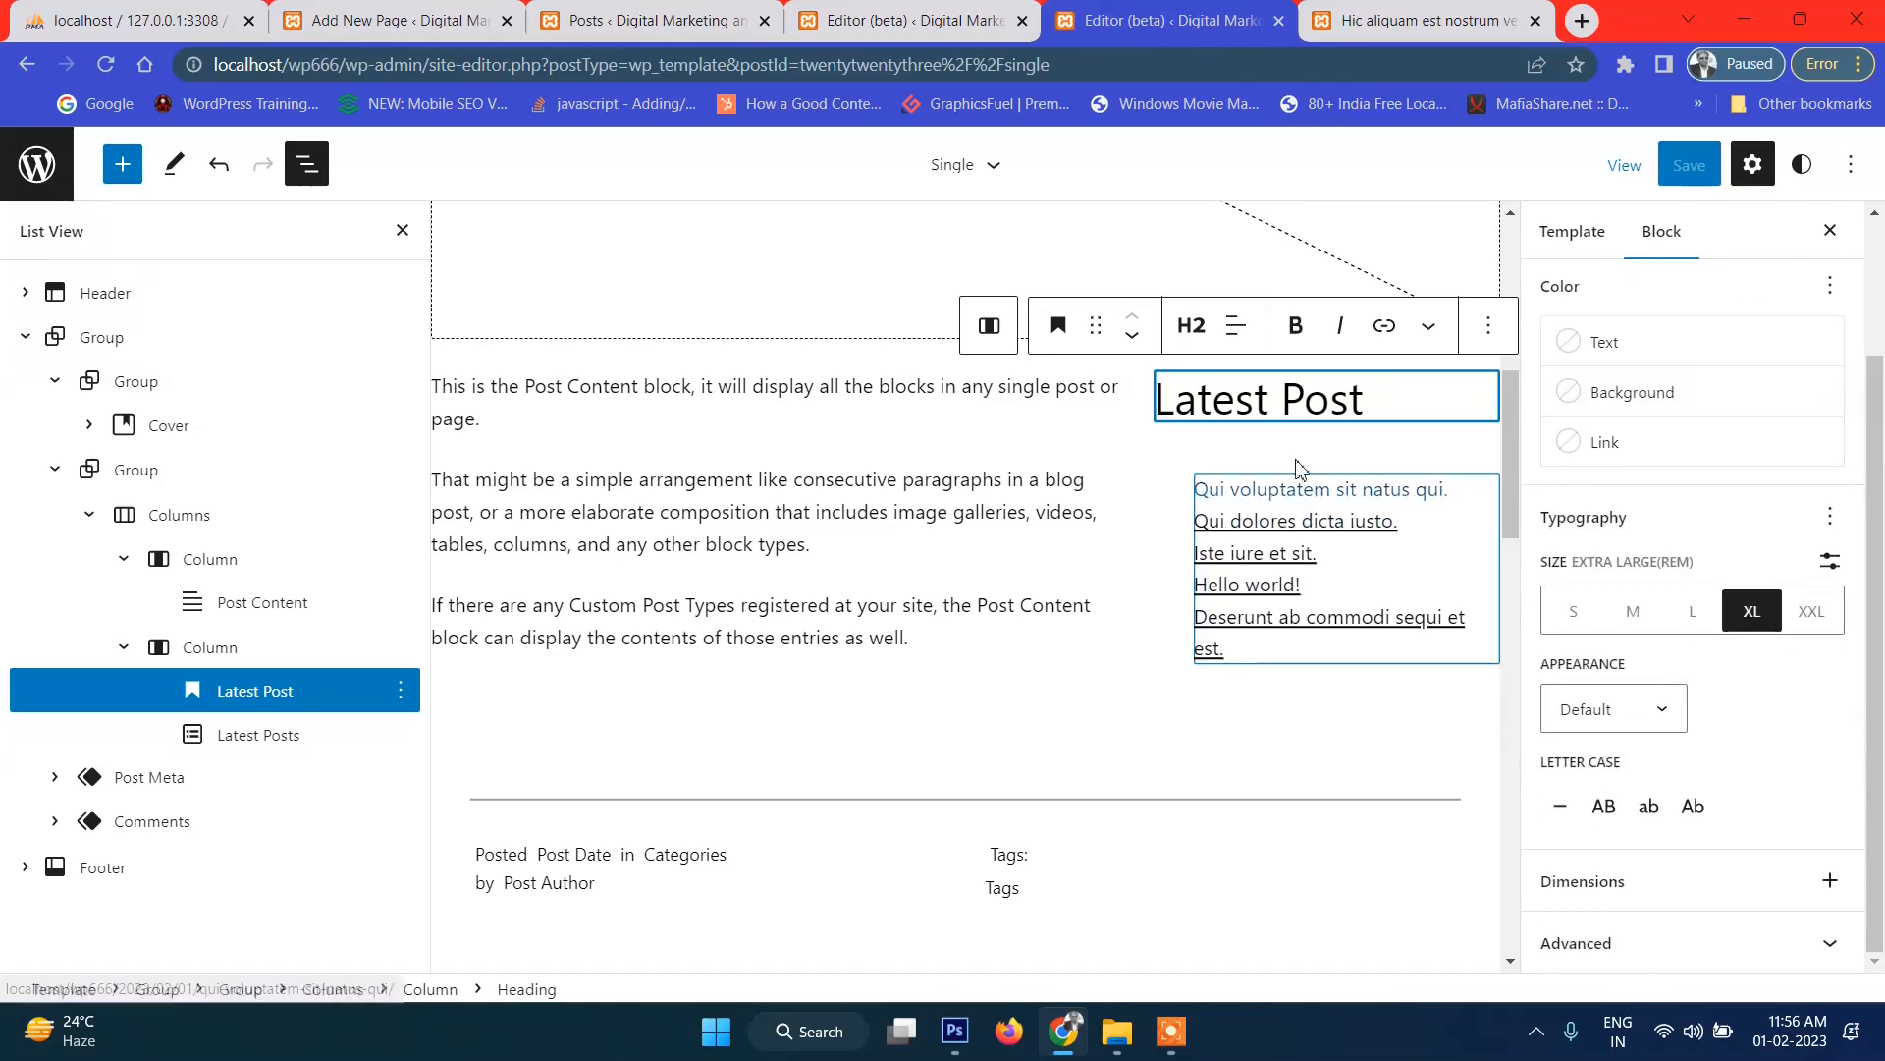
# Left-align the 'Latest Post' heading and the Latest Posts list, then save the Single template.
pyautogui.click(1236, 328)
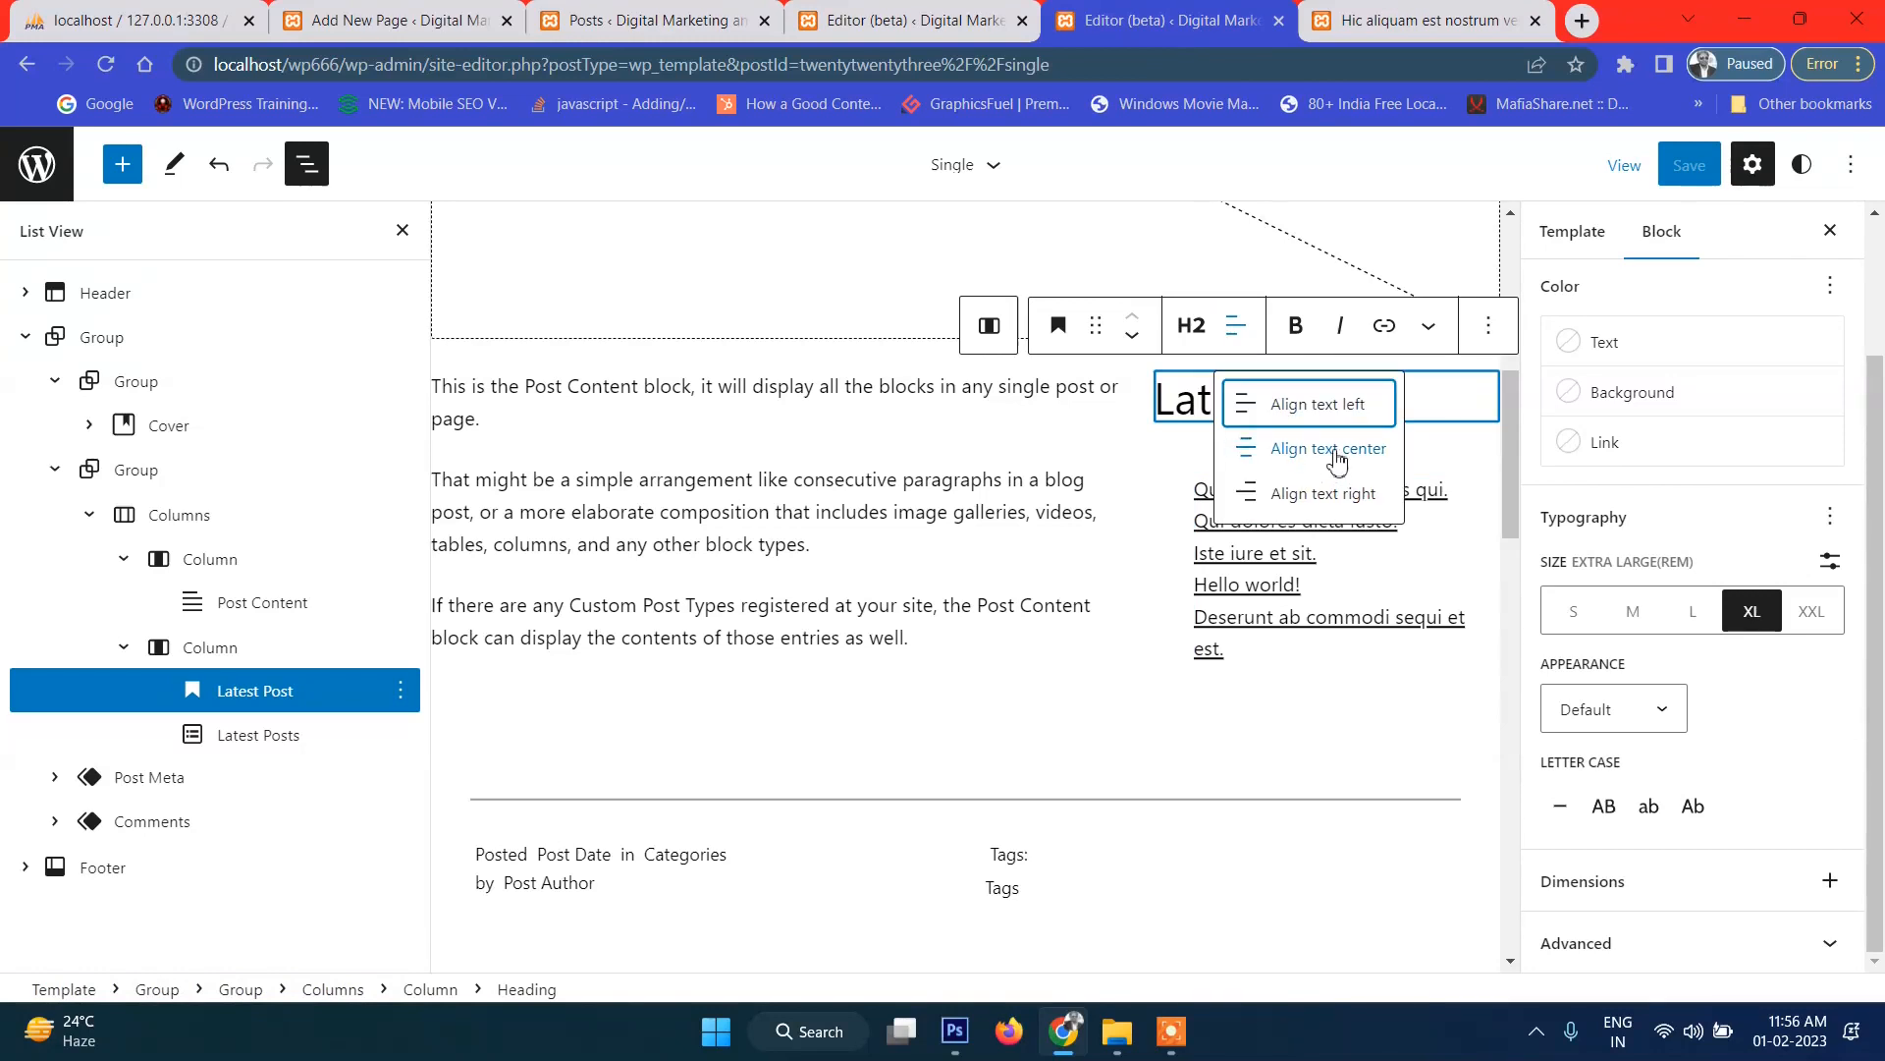
pyautogui.click(1323, 424)
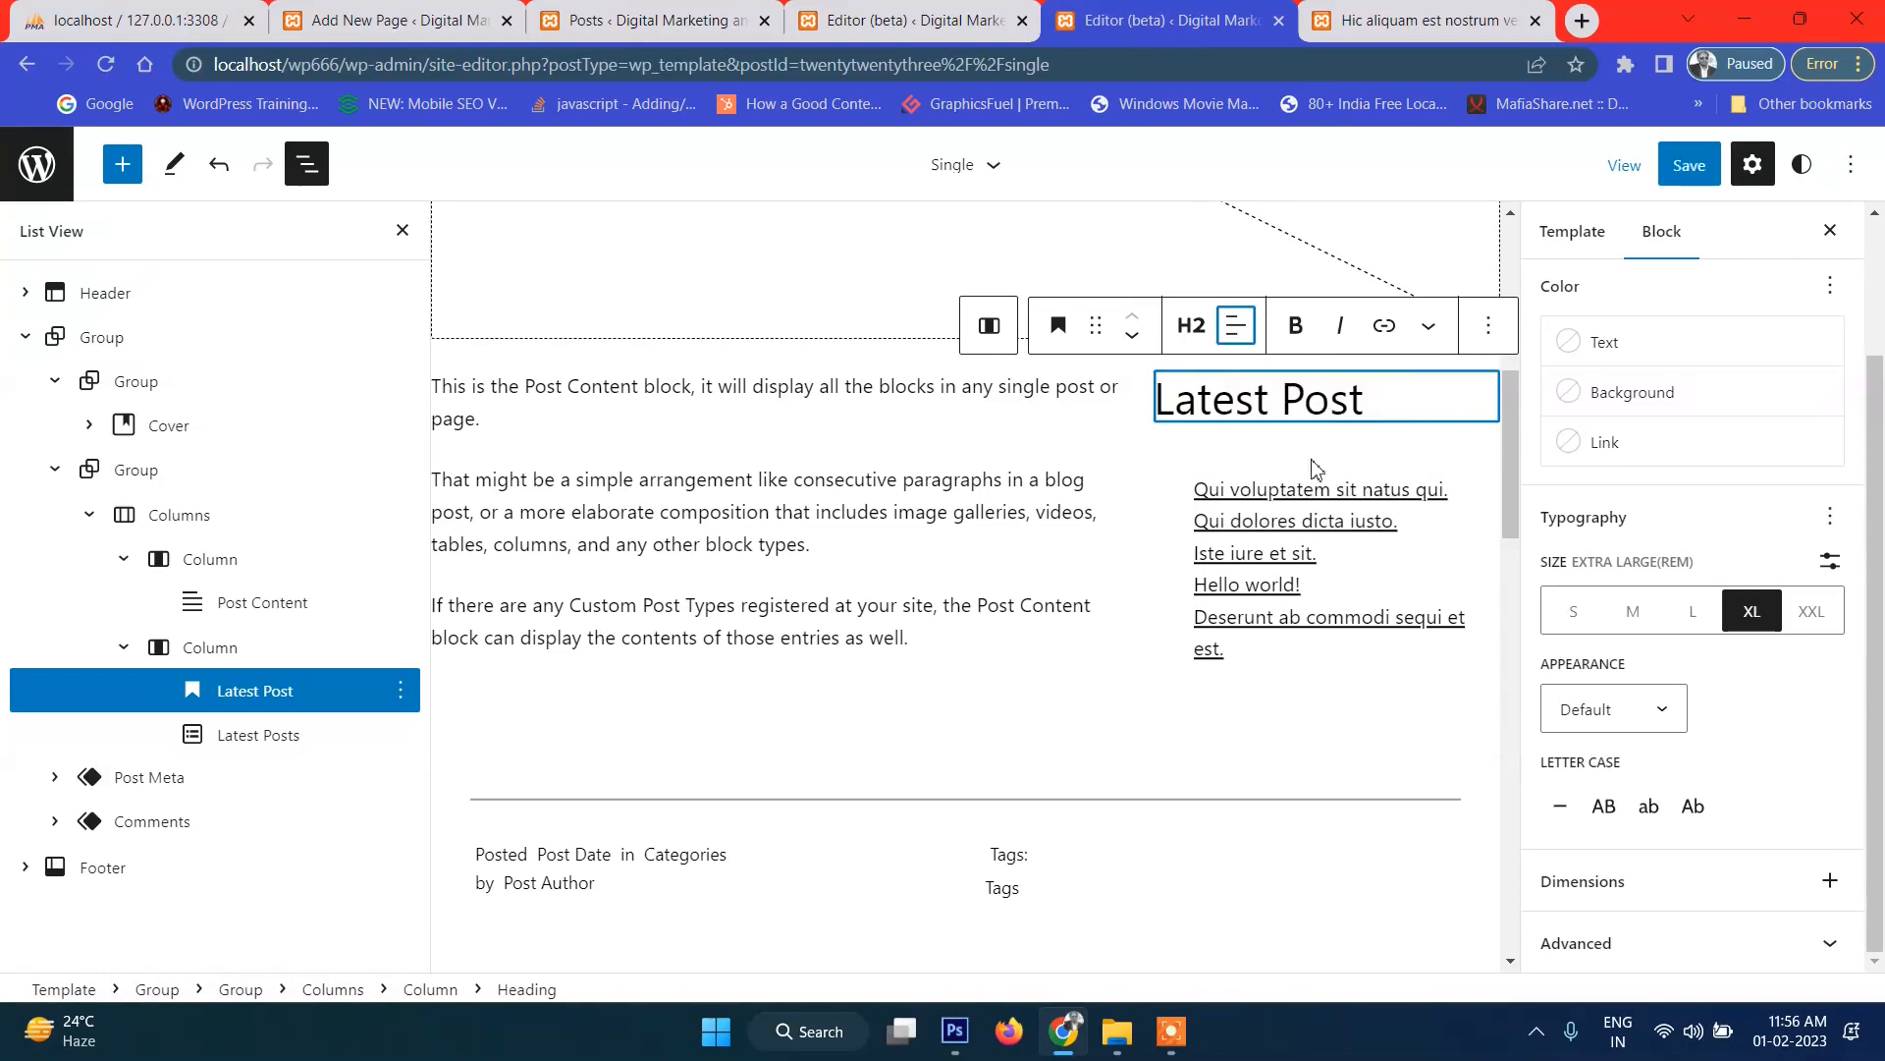
pyautogui.click(1281, 523)
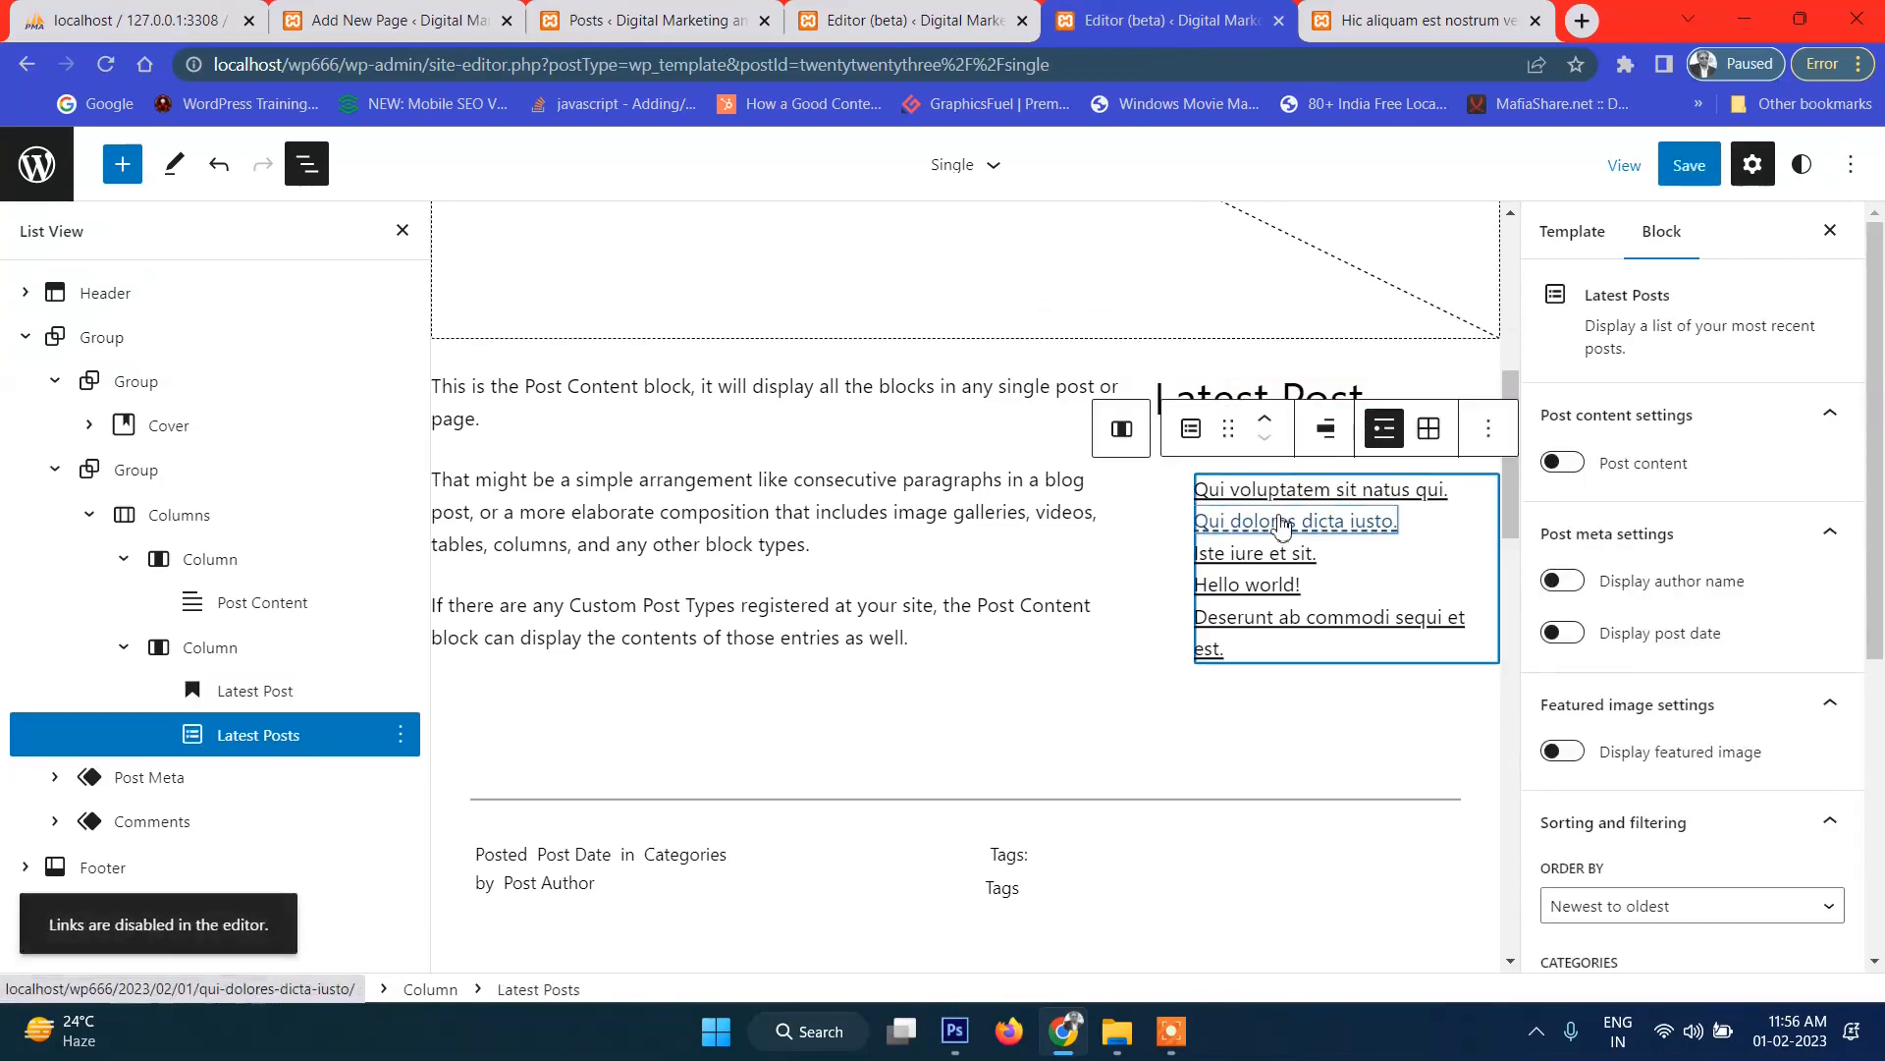
pyautogui.click(1325, 435)
pyautogui.click(1365, 553)
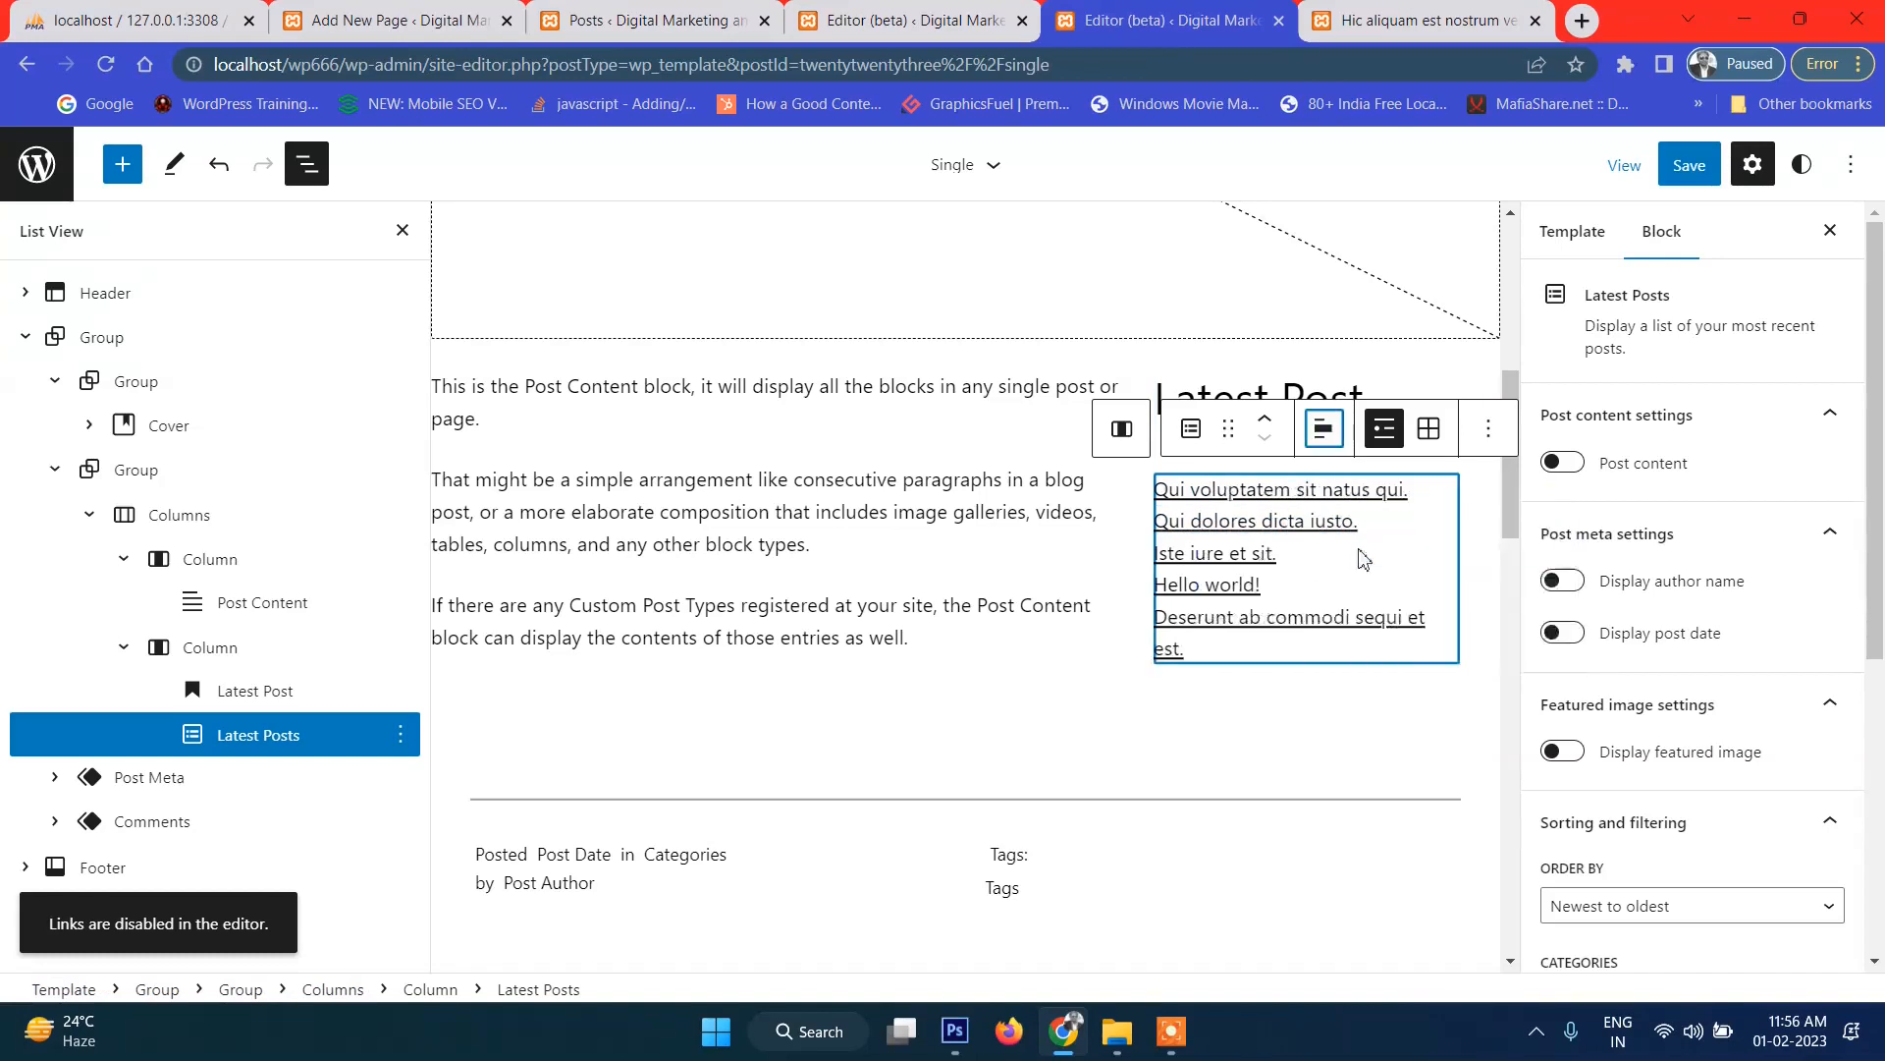
pyautogui.click(1689, 165)
pyautogui.click(1574, 167)
pyautogui.click(1429, 20)
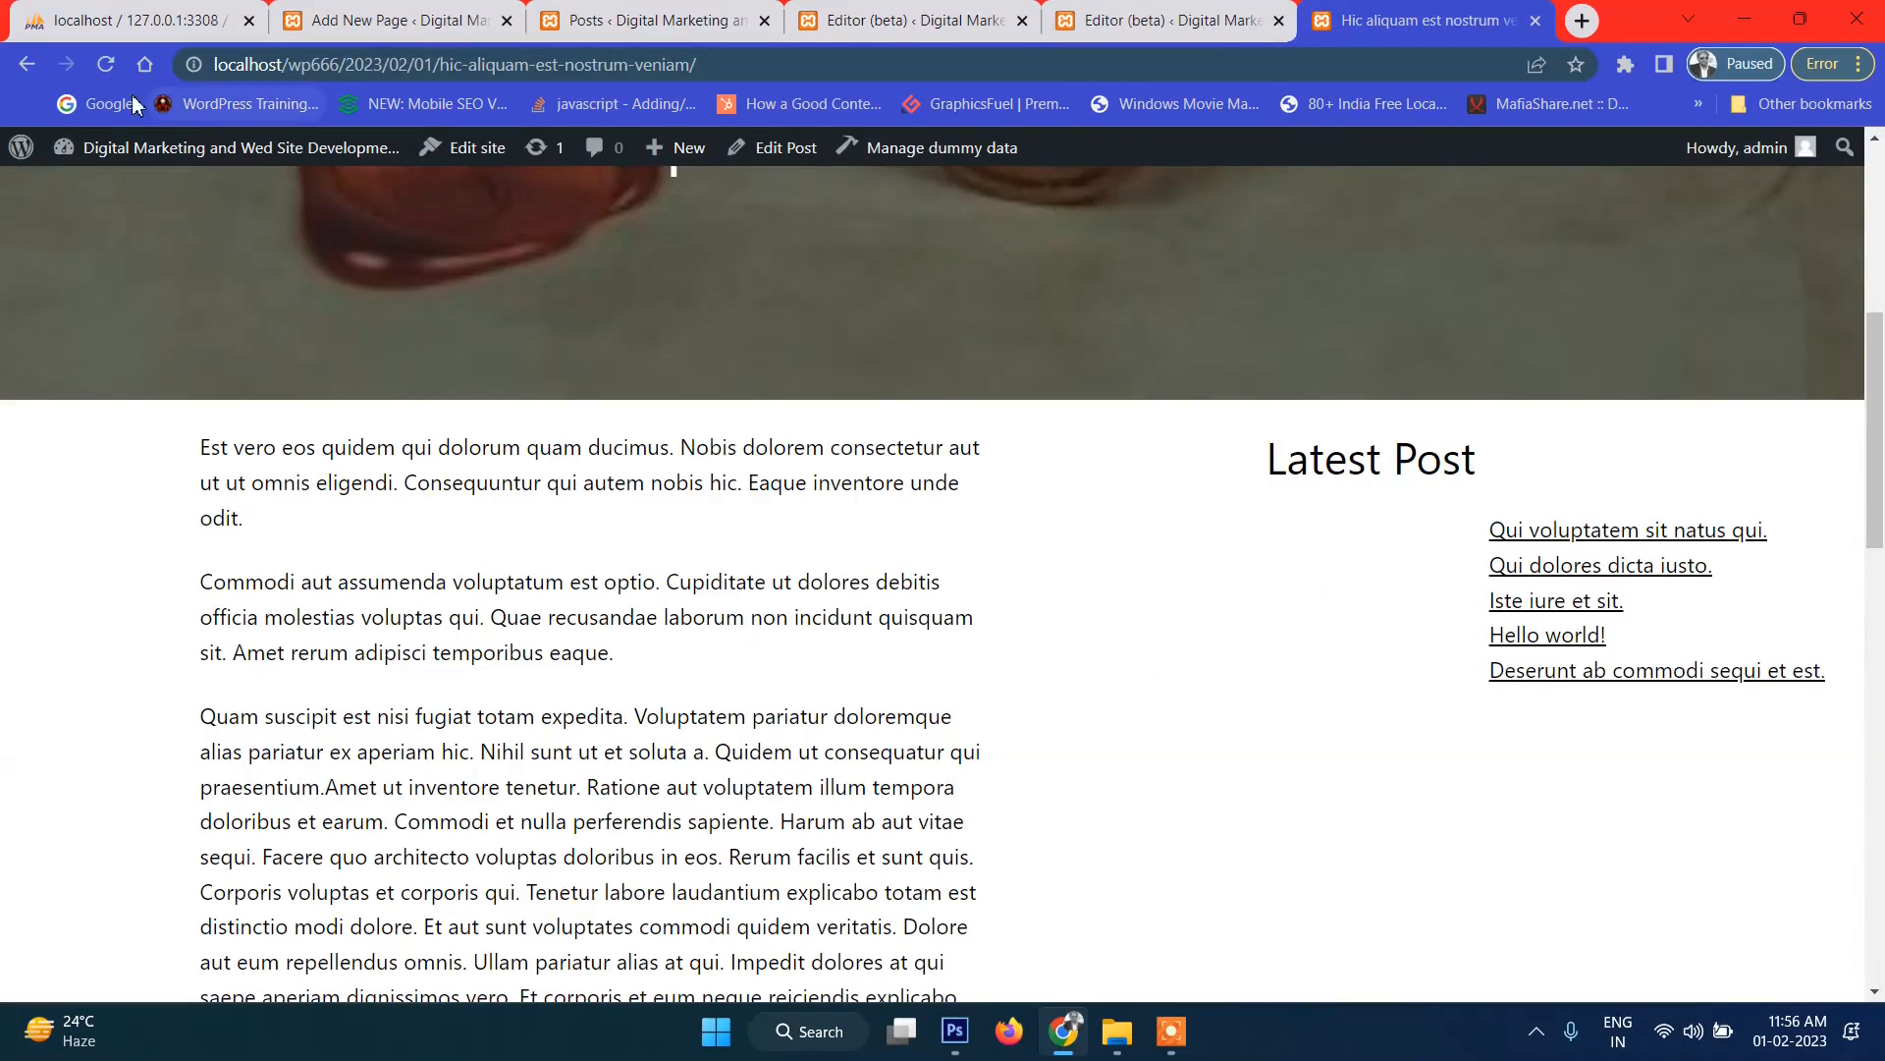
pyautogui.click(105, 65)
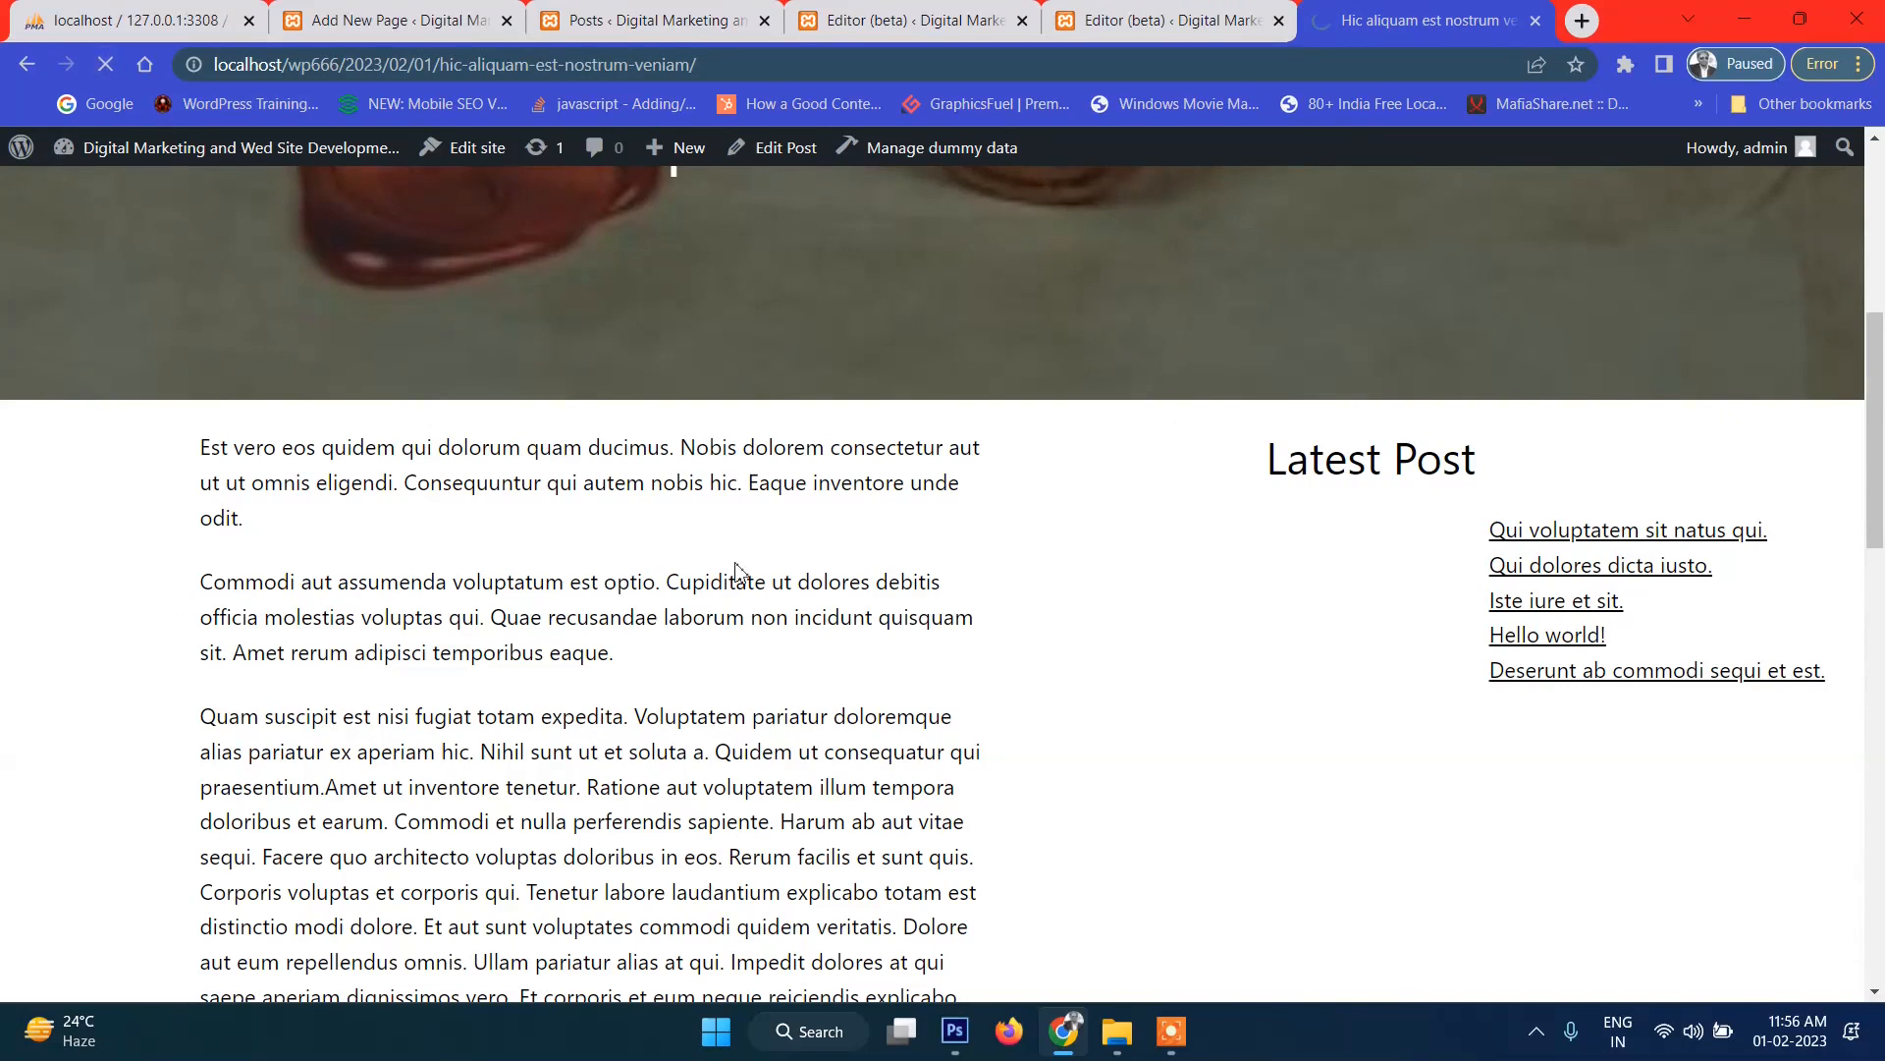
pyautogui.scroll(-8, 1406, 670)
pyautogui.scroll(10, 1249, 636)
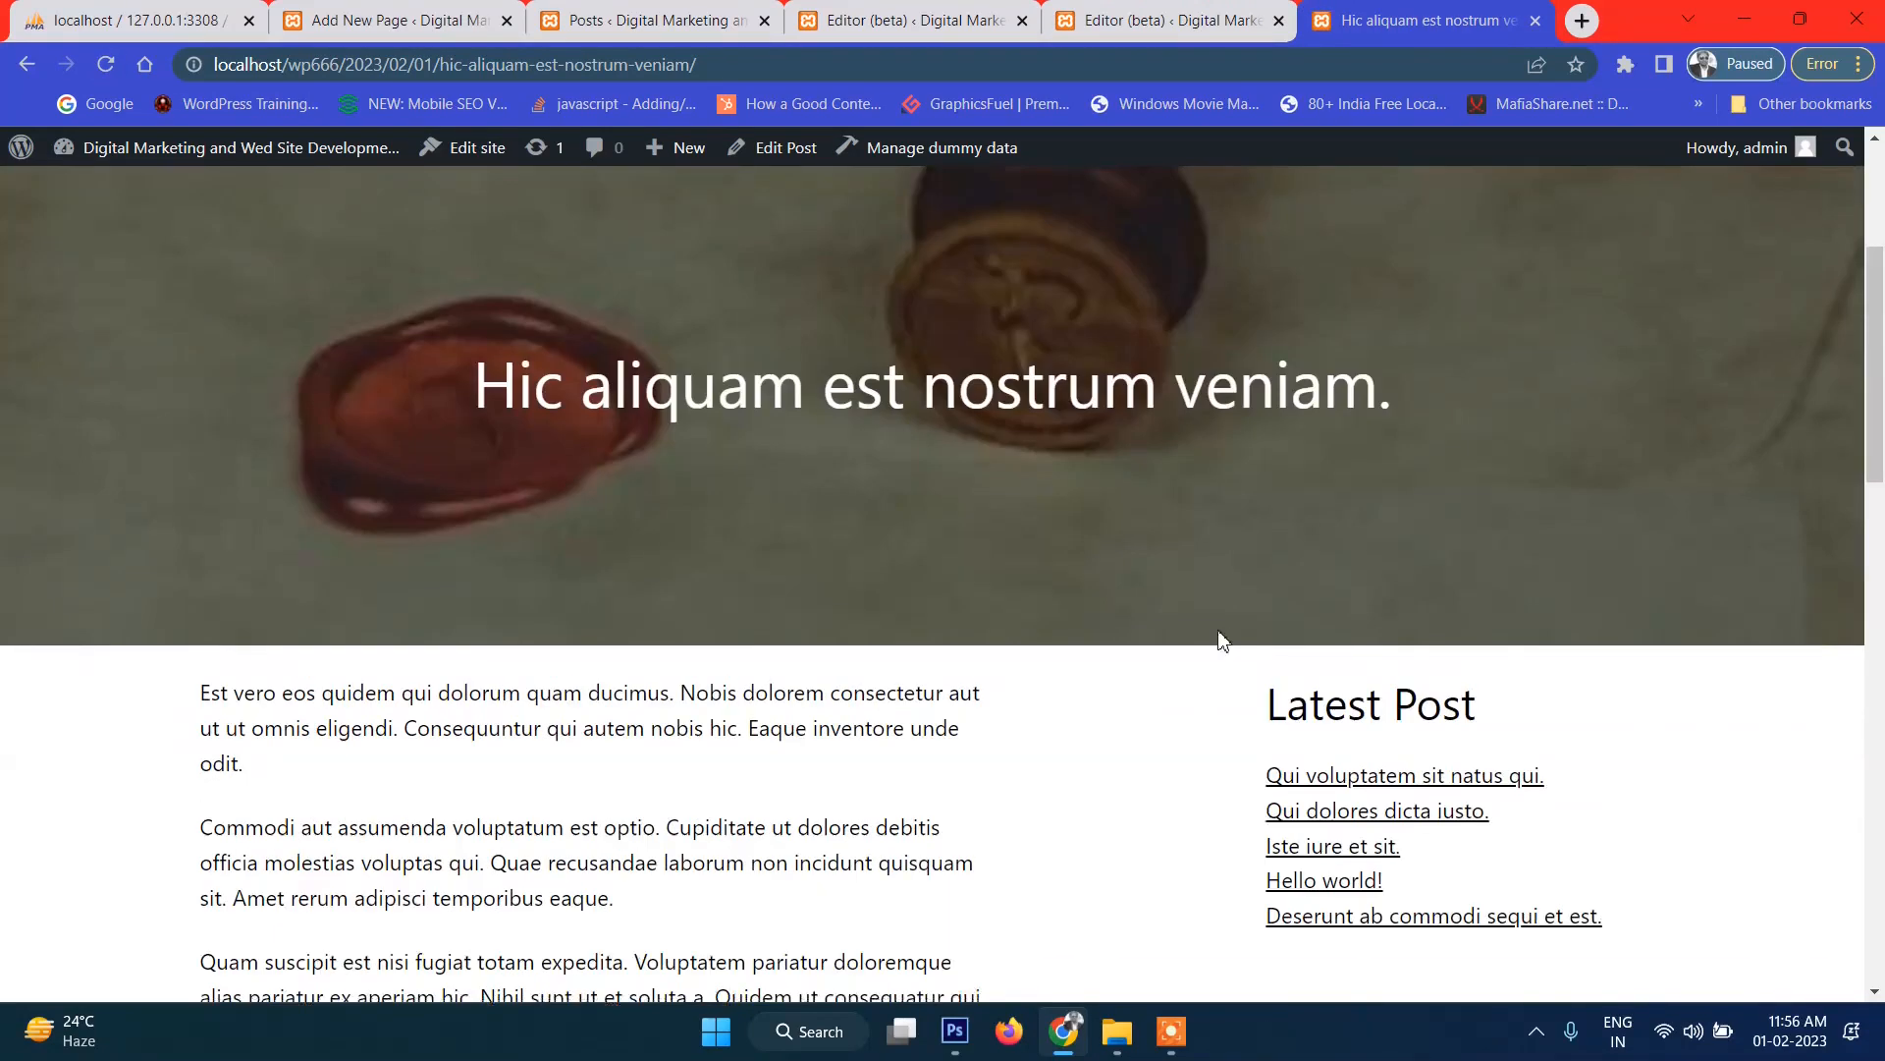
pyautogui.scroll(-3, 1179, 648)
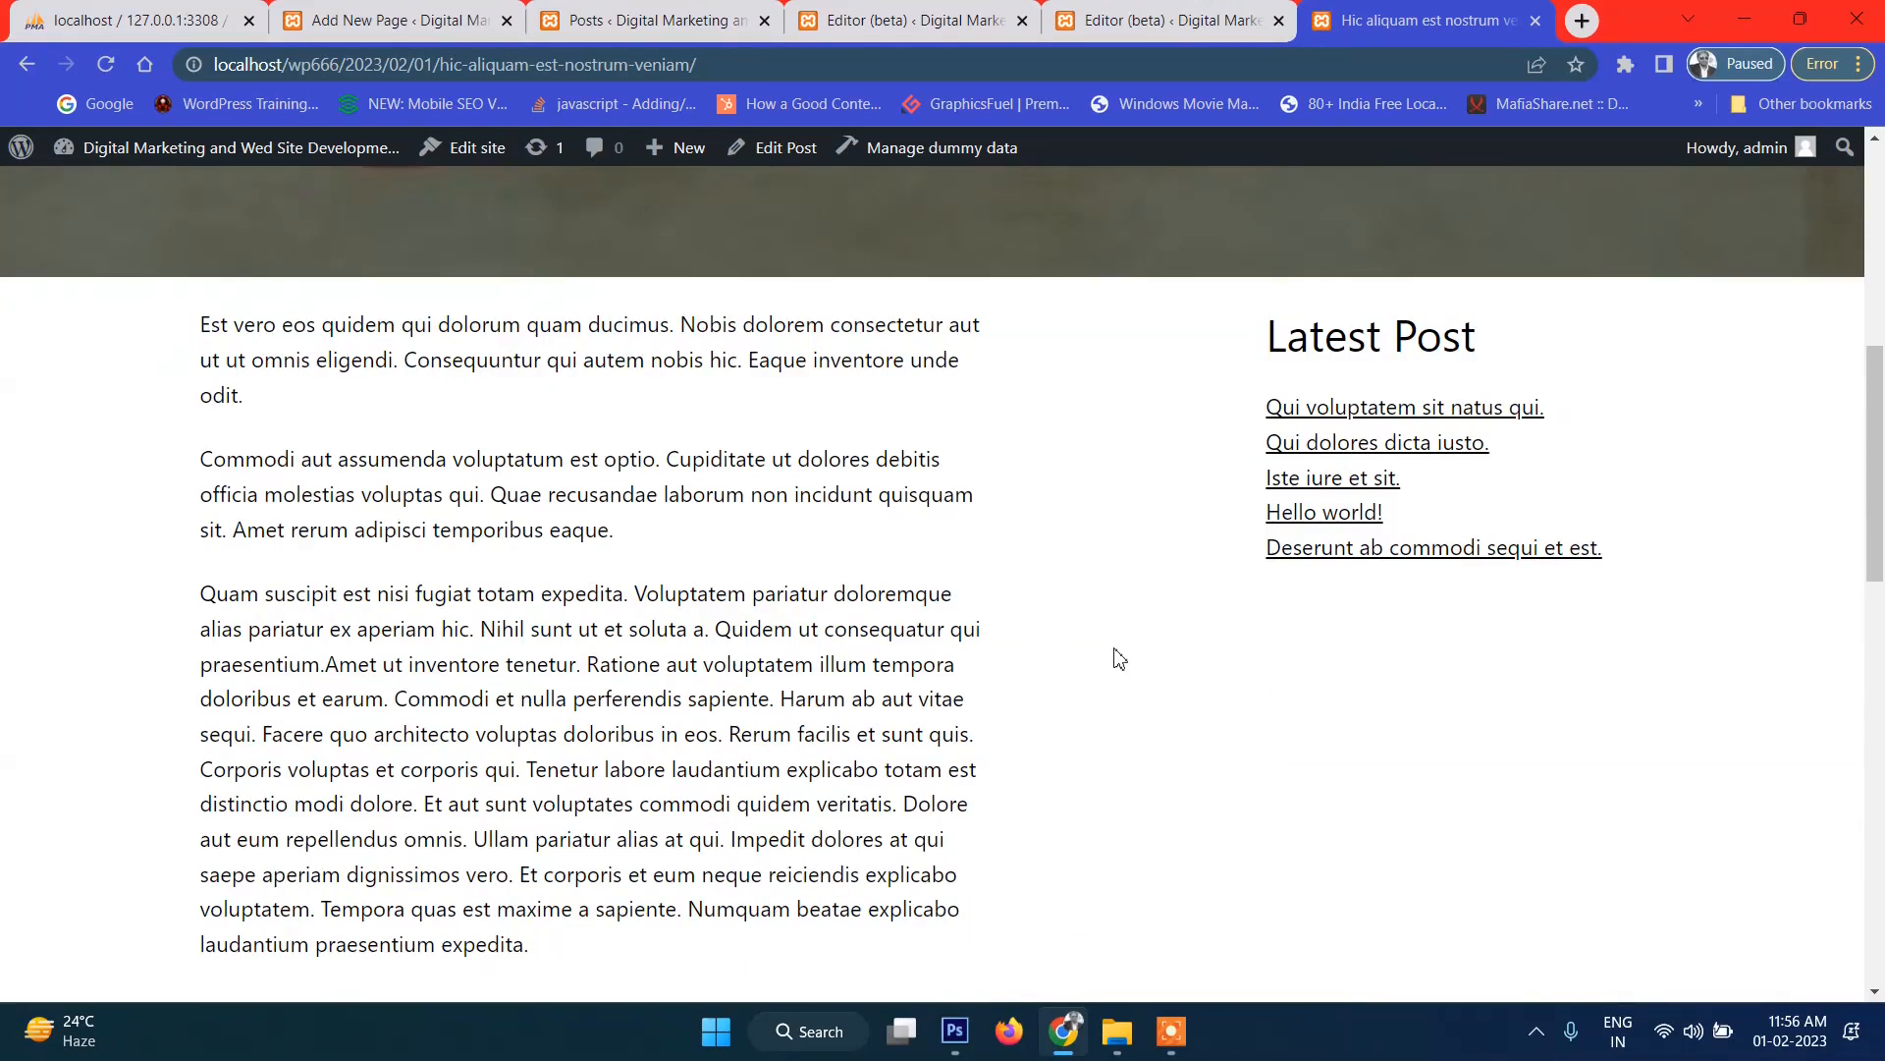
pyautogui.hotkey('ctrl', 'shift', 'Tab')
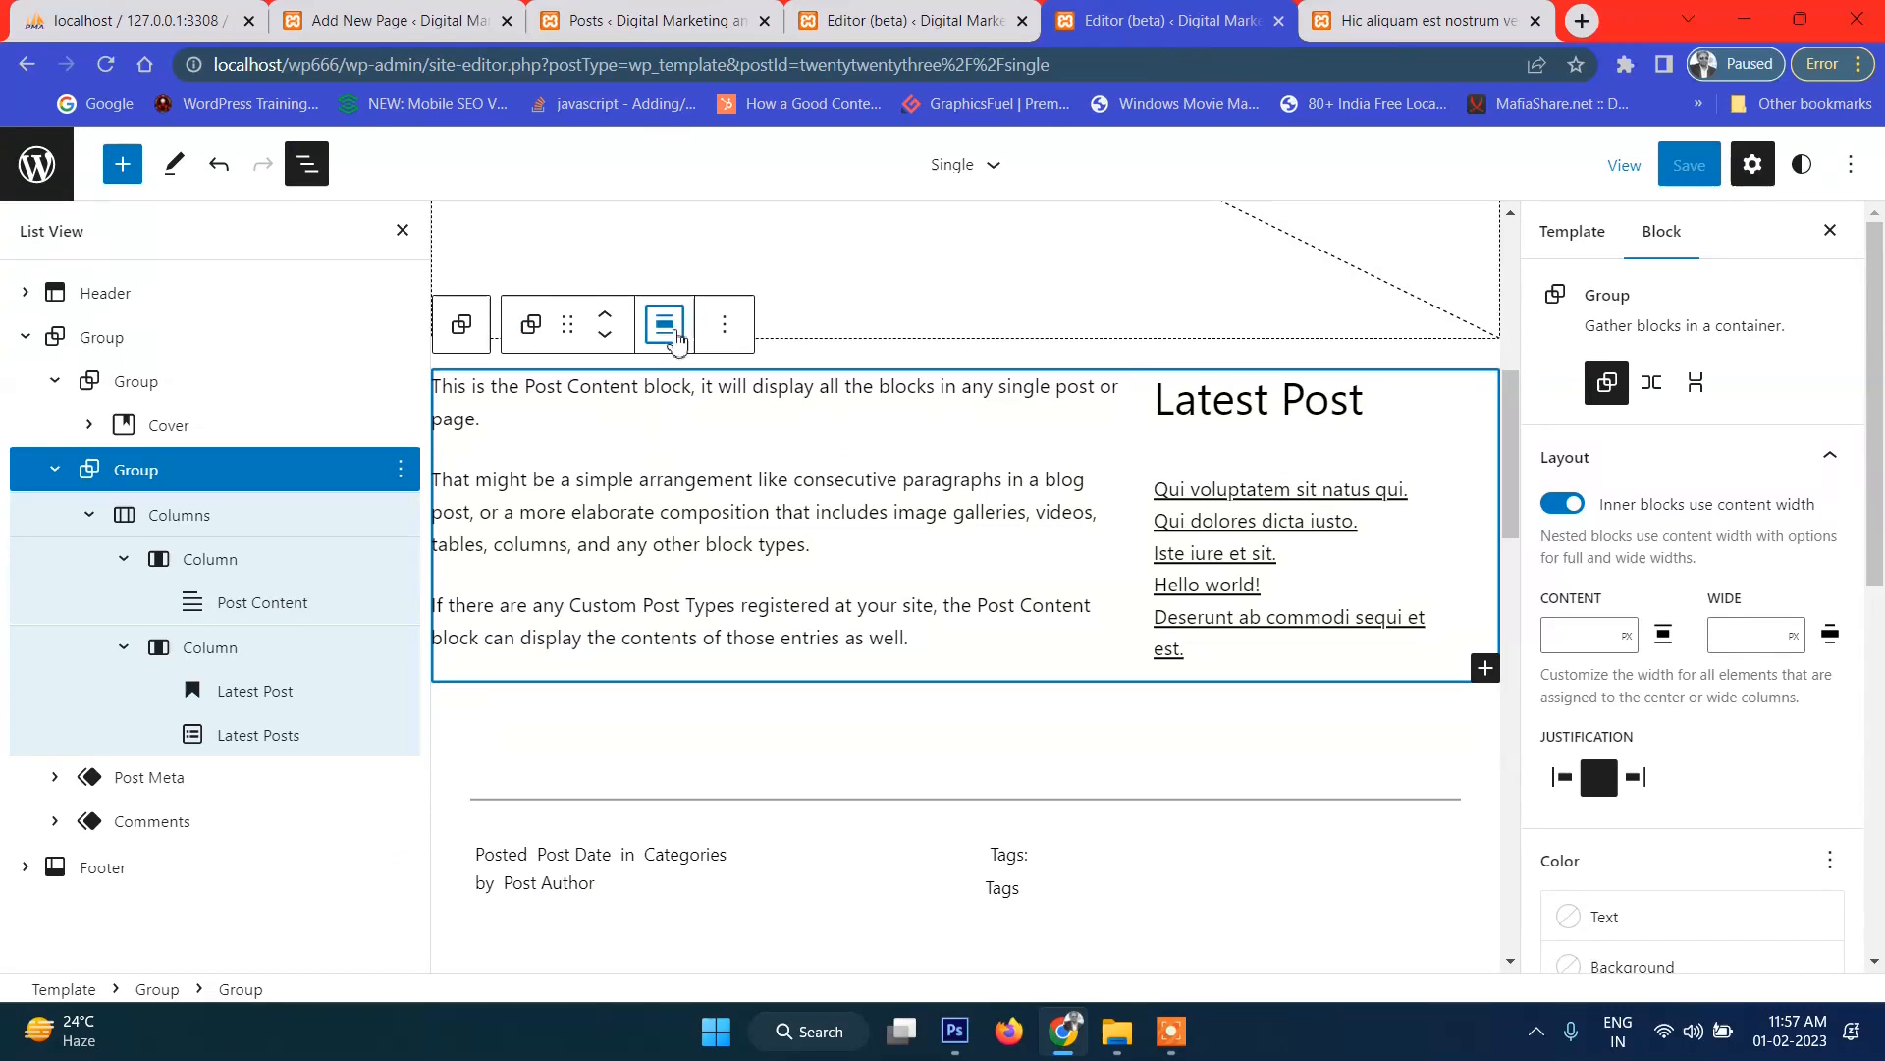
# Make the columns group full width, save the template, and reload the live post.
pyautogui.click(666, 334)
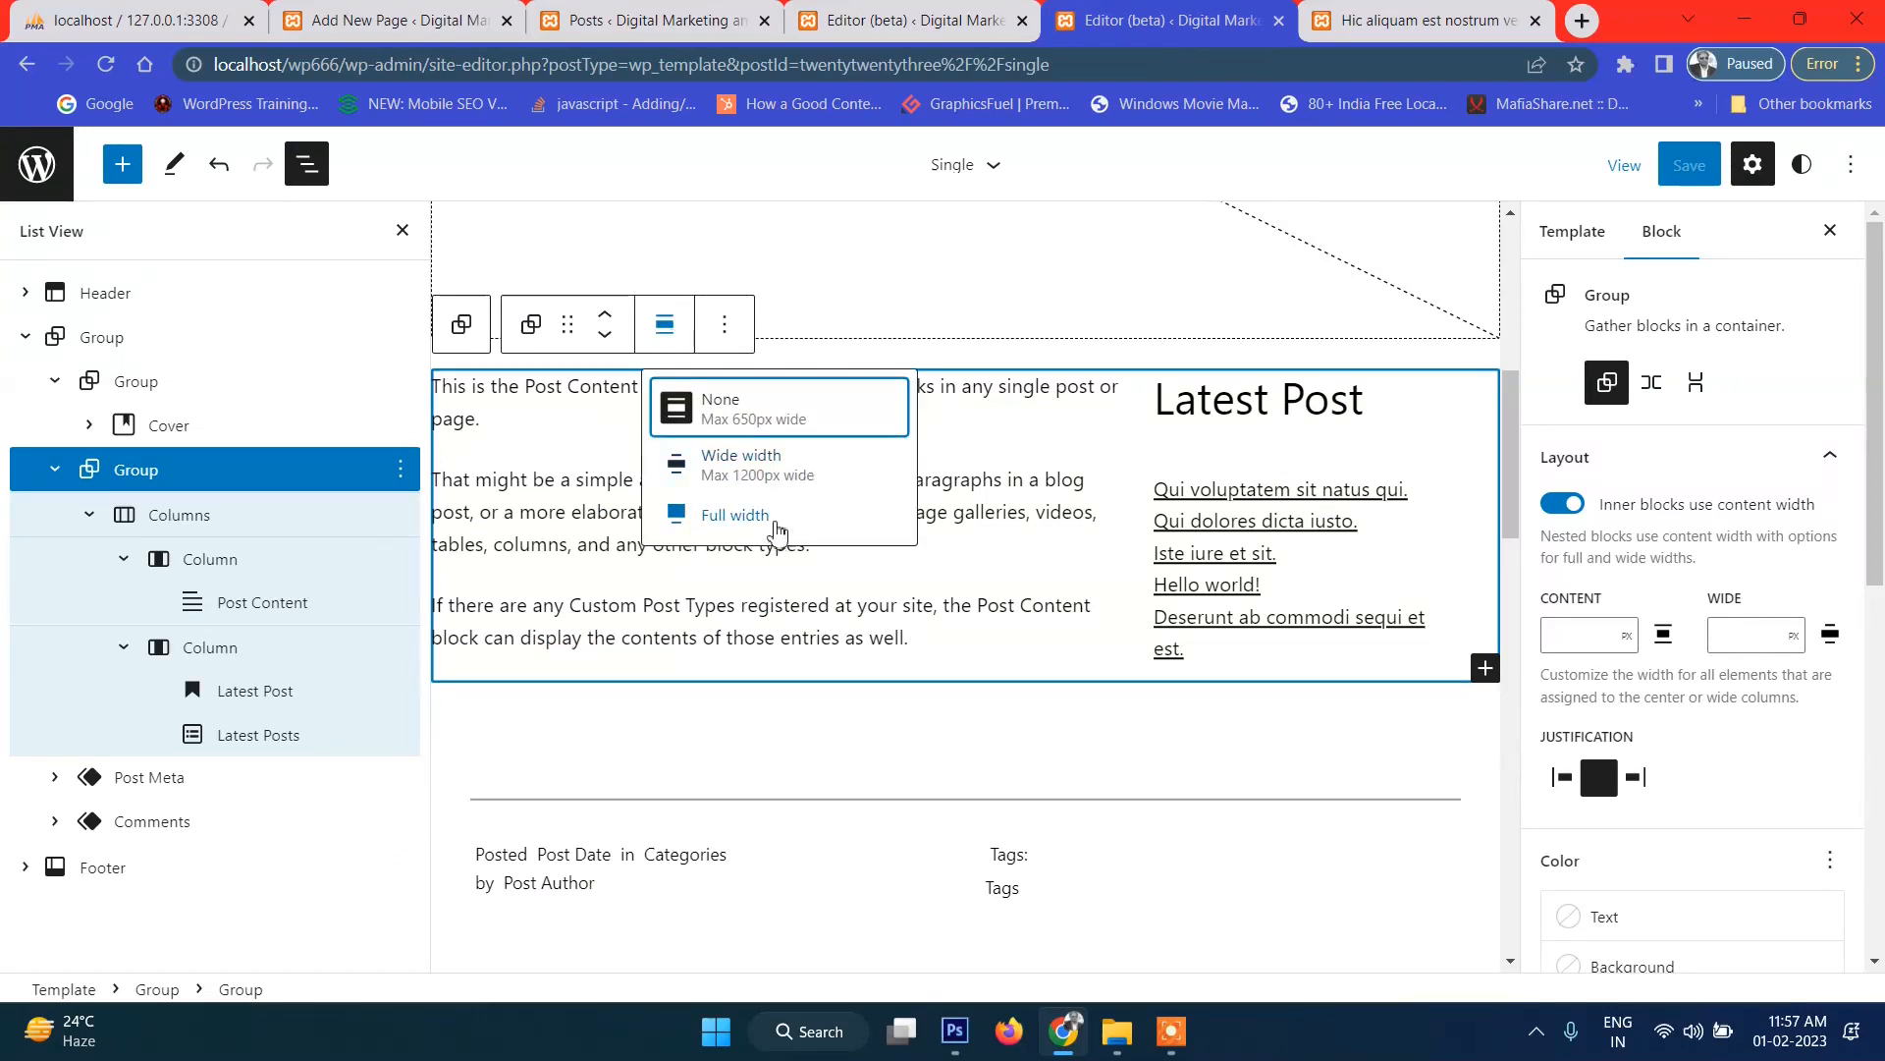
pyautogui.click(773, 527)
pyautogui.click(1696, 176)
pyautogui.click(1693, 175)
pyautogui.click(1419, 15)
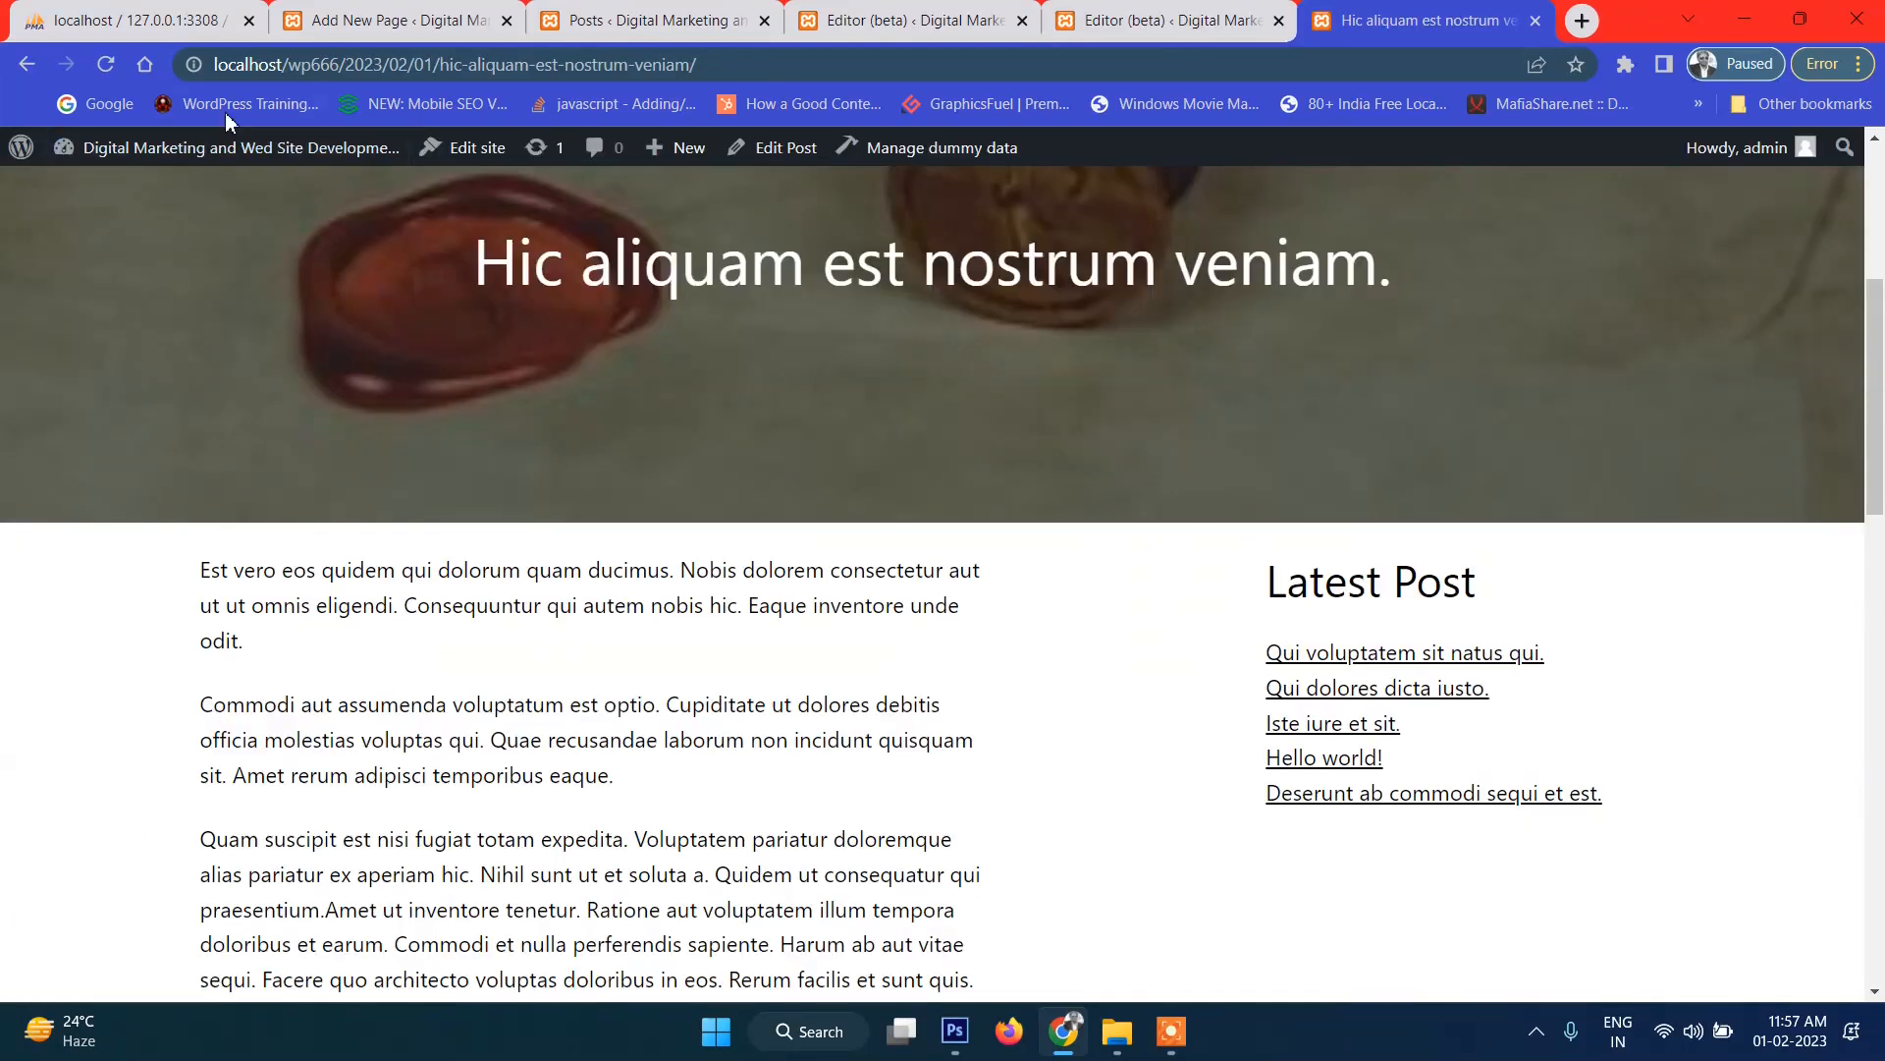
pyautogui.click(106, 64)
pyautogui.scroll(-5, 1044, 412)
pyautogui.click(1122, 10)
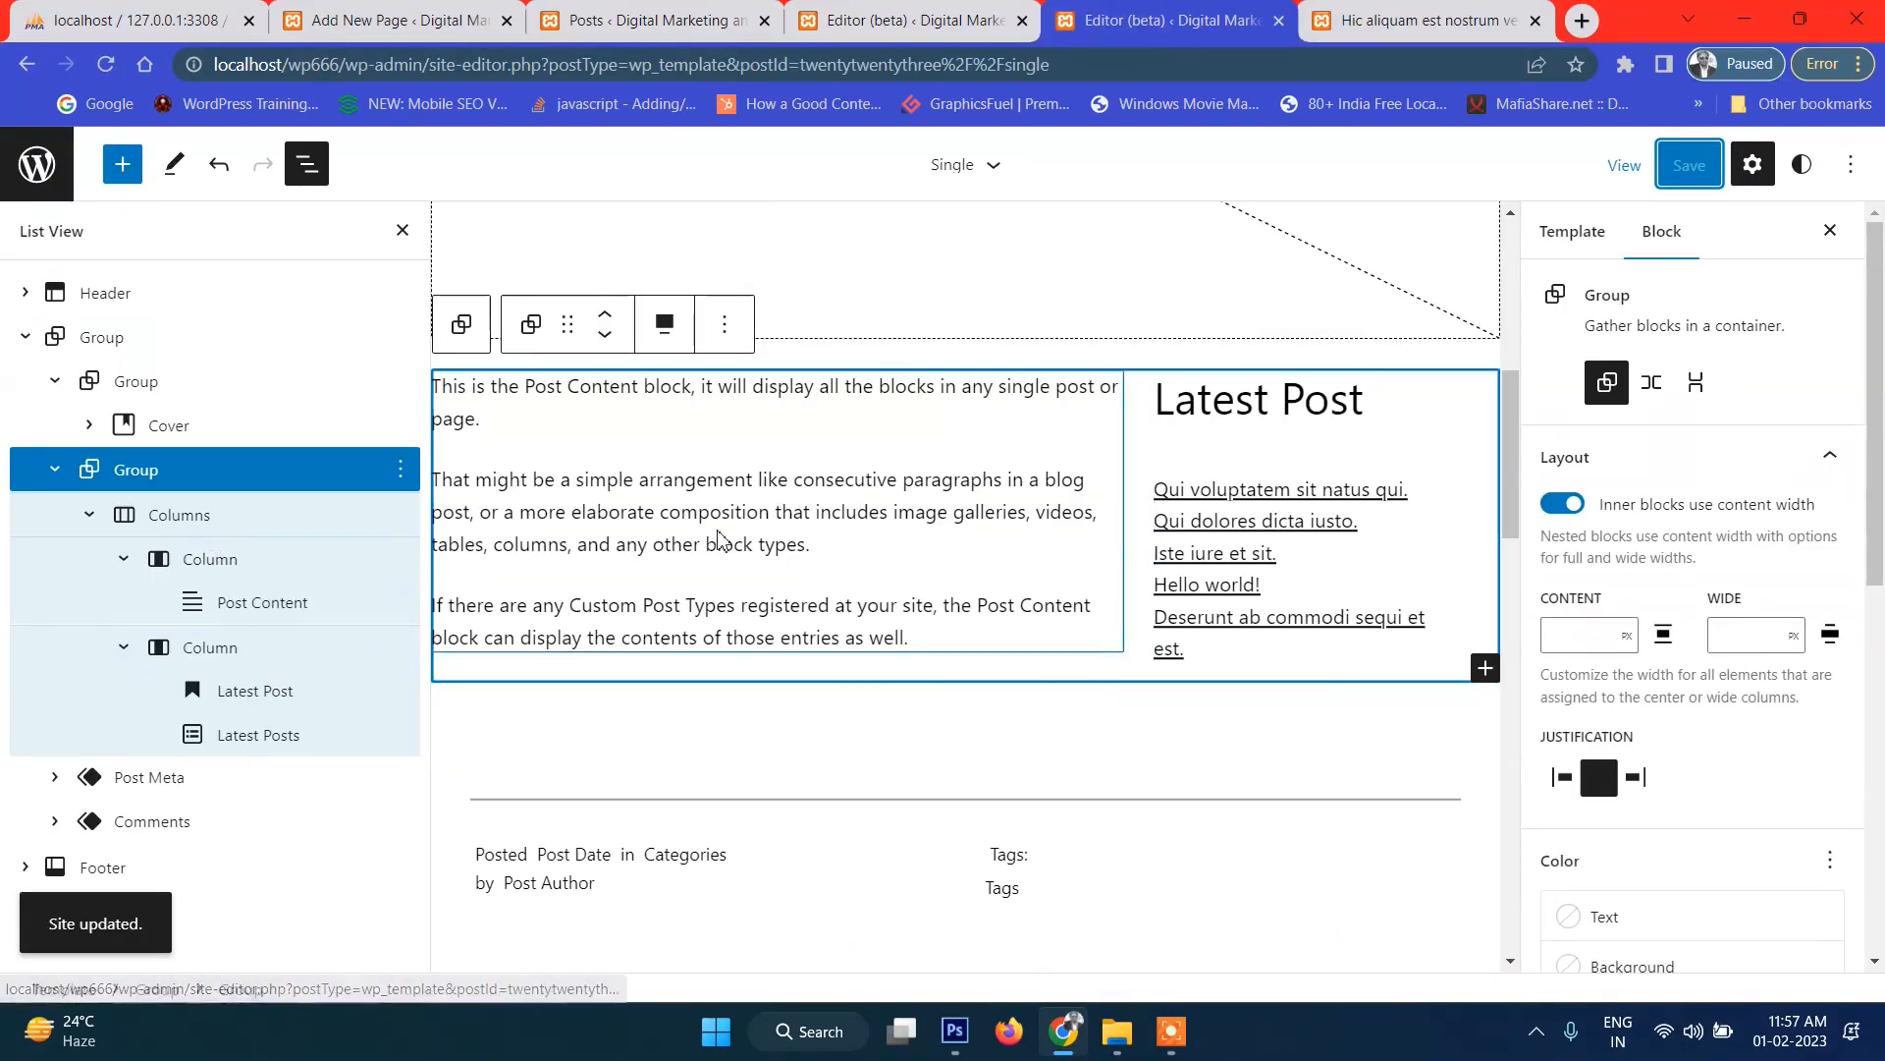
# Inspect the Post Content block's transform options without changing anything.
pyautogui.click(720, 540)
pyautogui.scroll(-1, 1704, 717)
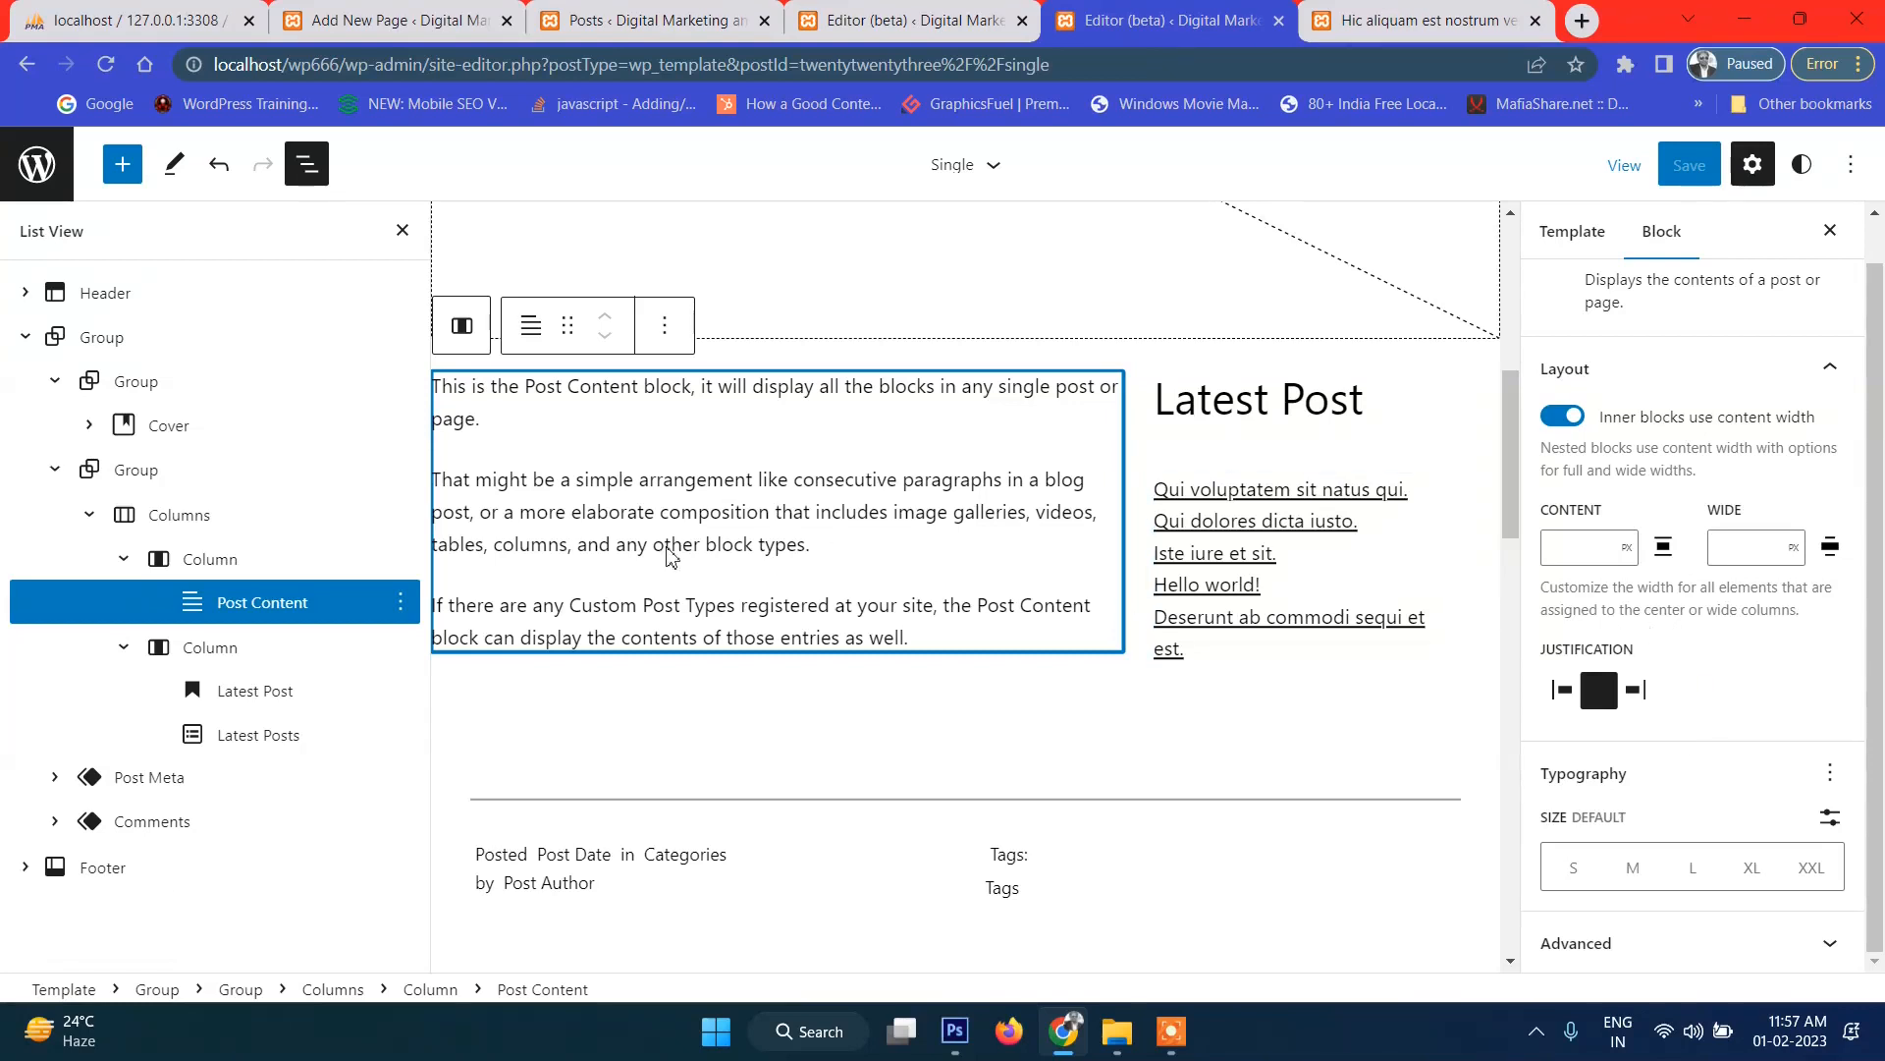
pyautogui.scroll(2, 805, 575)
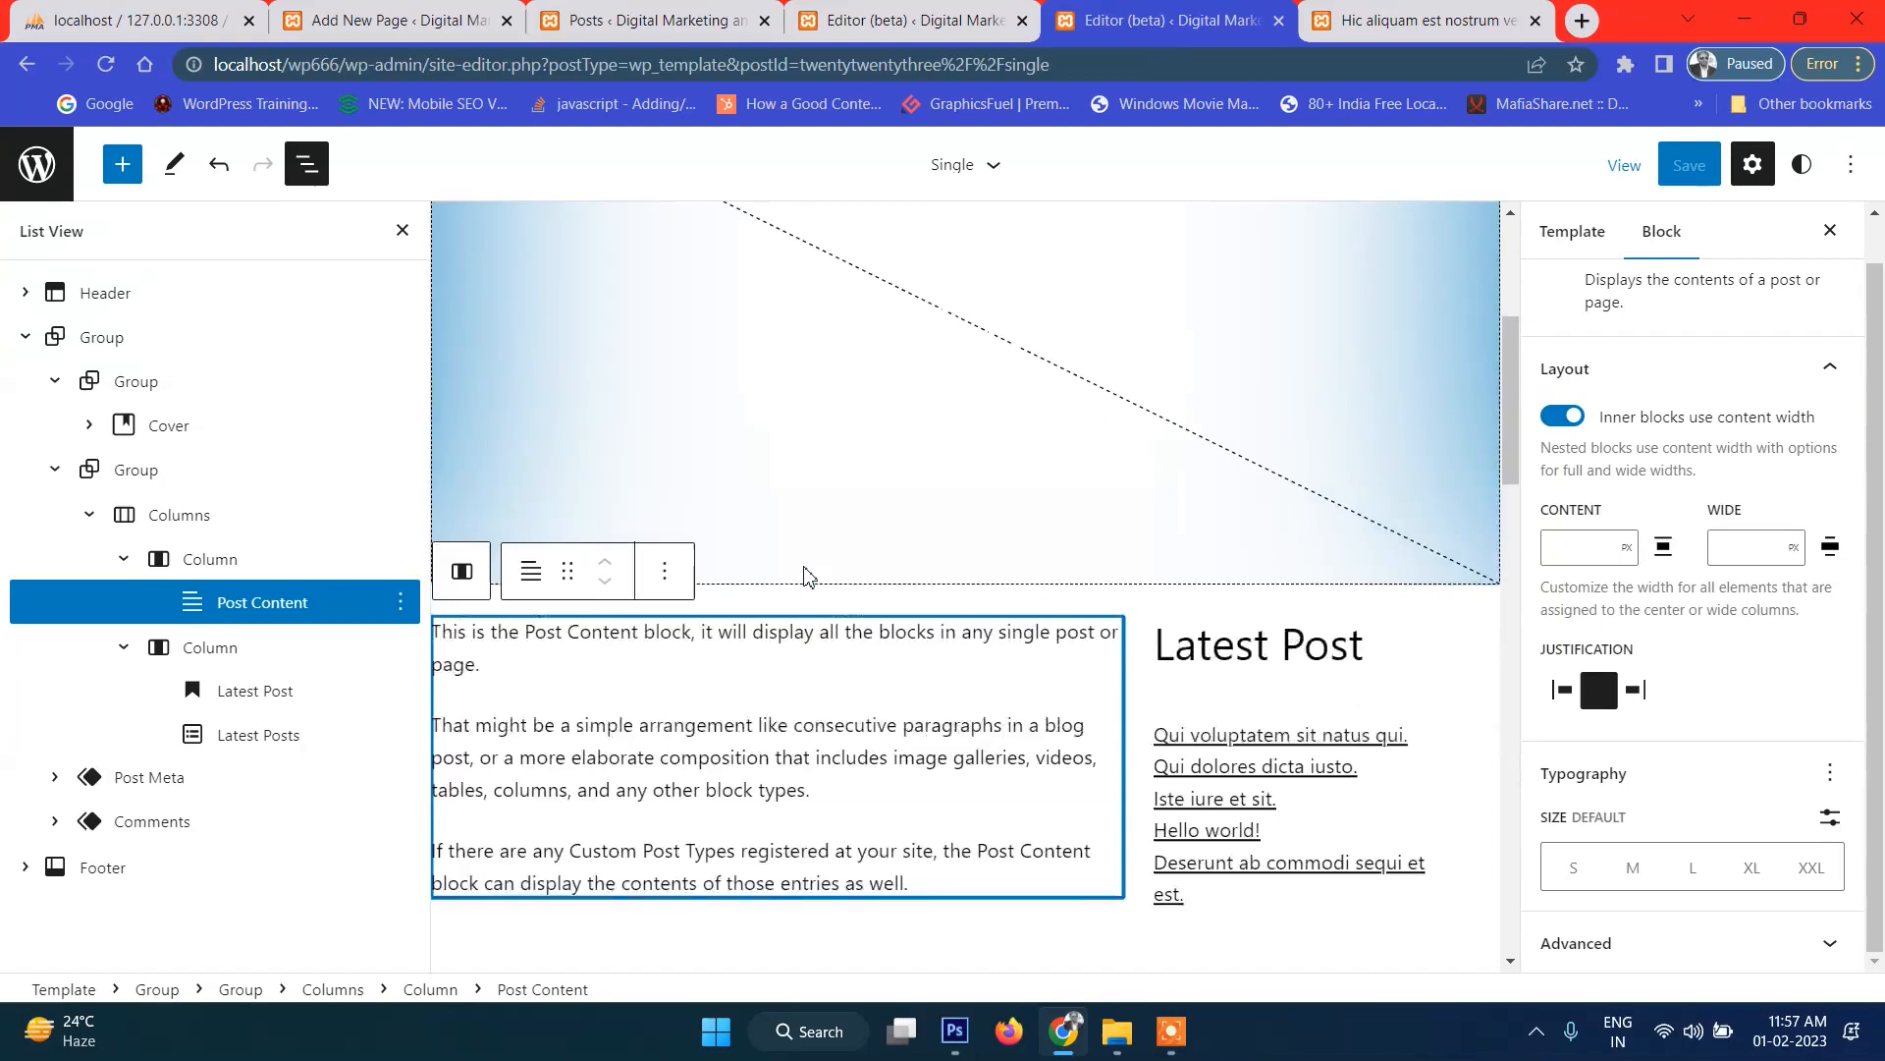
pyautogui.scroll(-5, 884, 569)
pyautogui.scroll(-3, 805, 412)
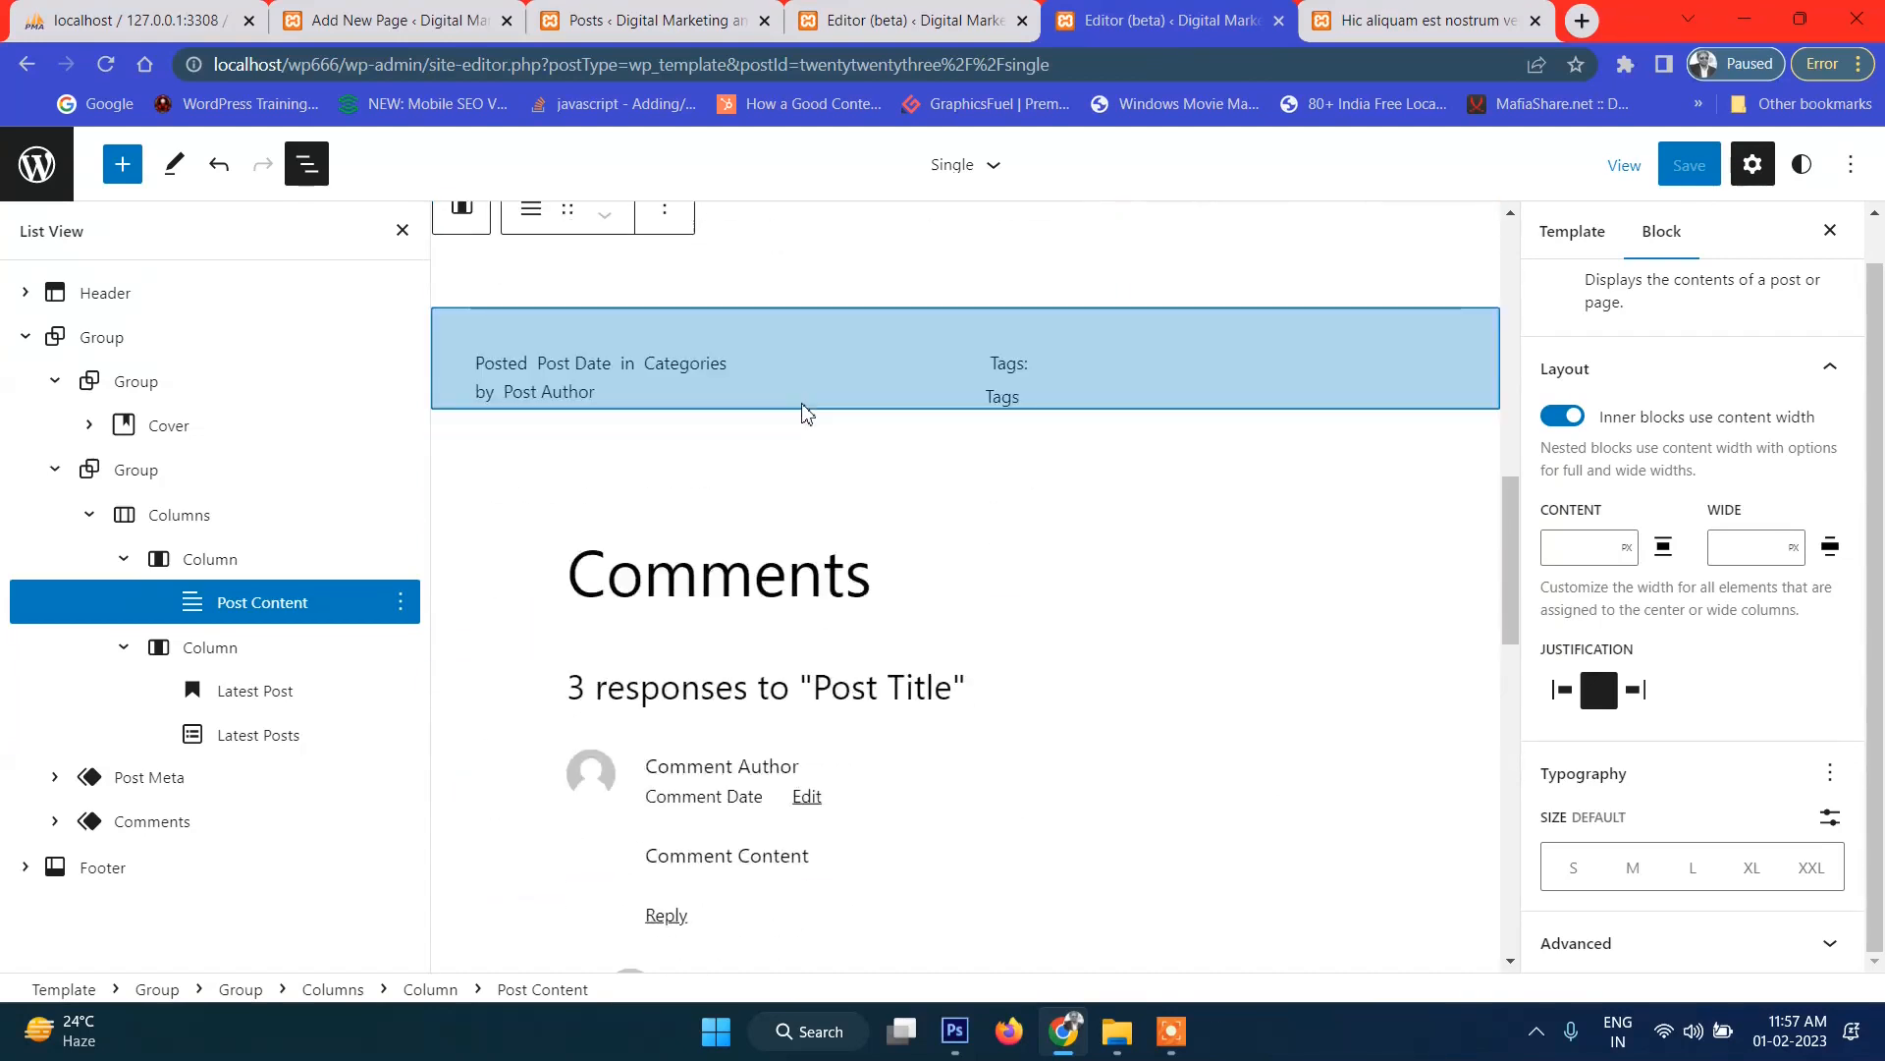
pyautogui.scroll(4, 800, 442)
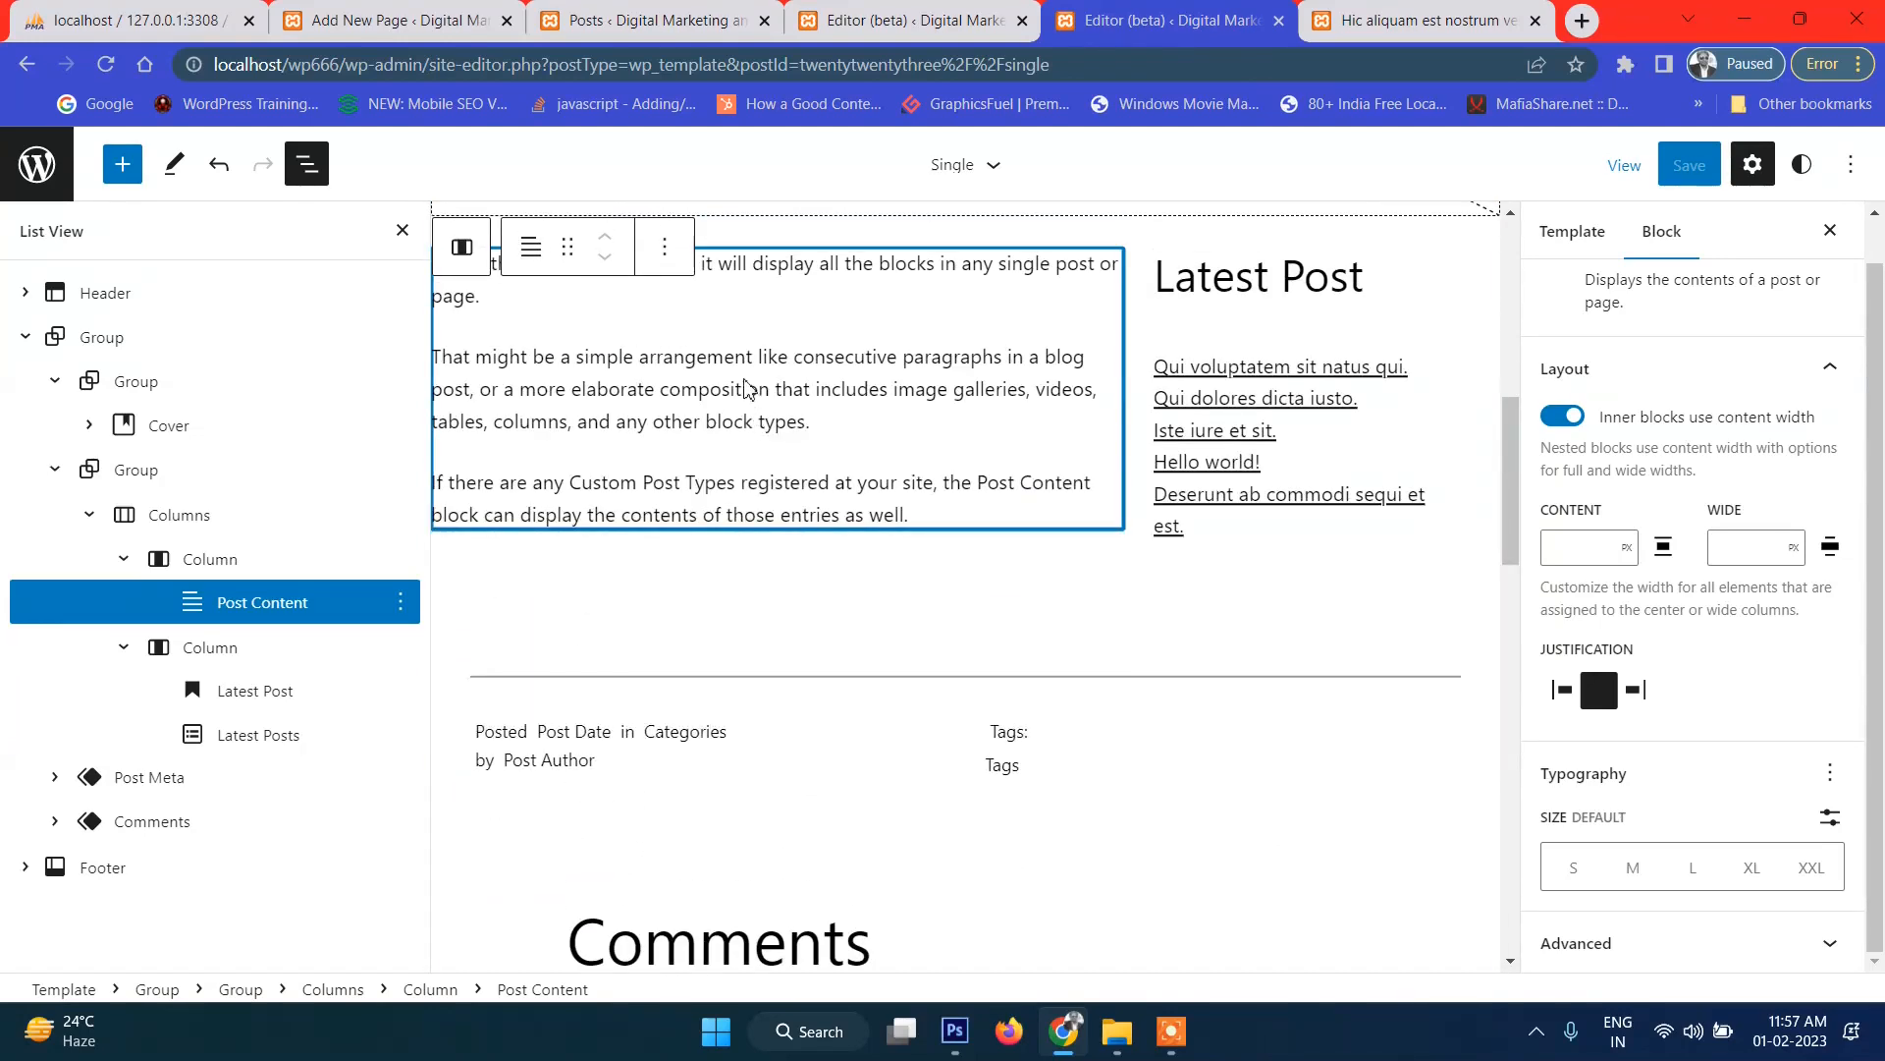
pyautogui.click(531, 248)
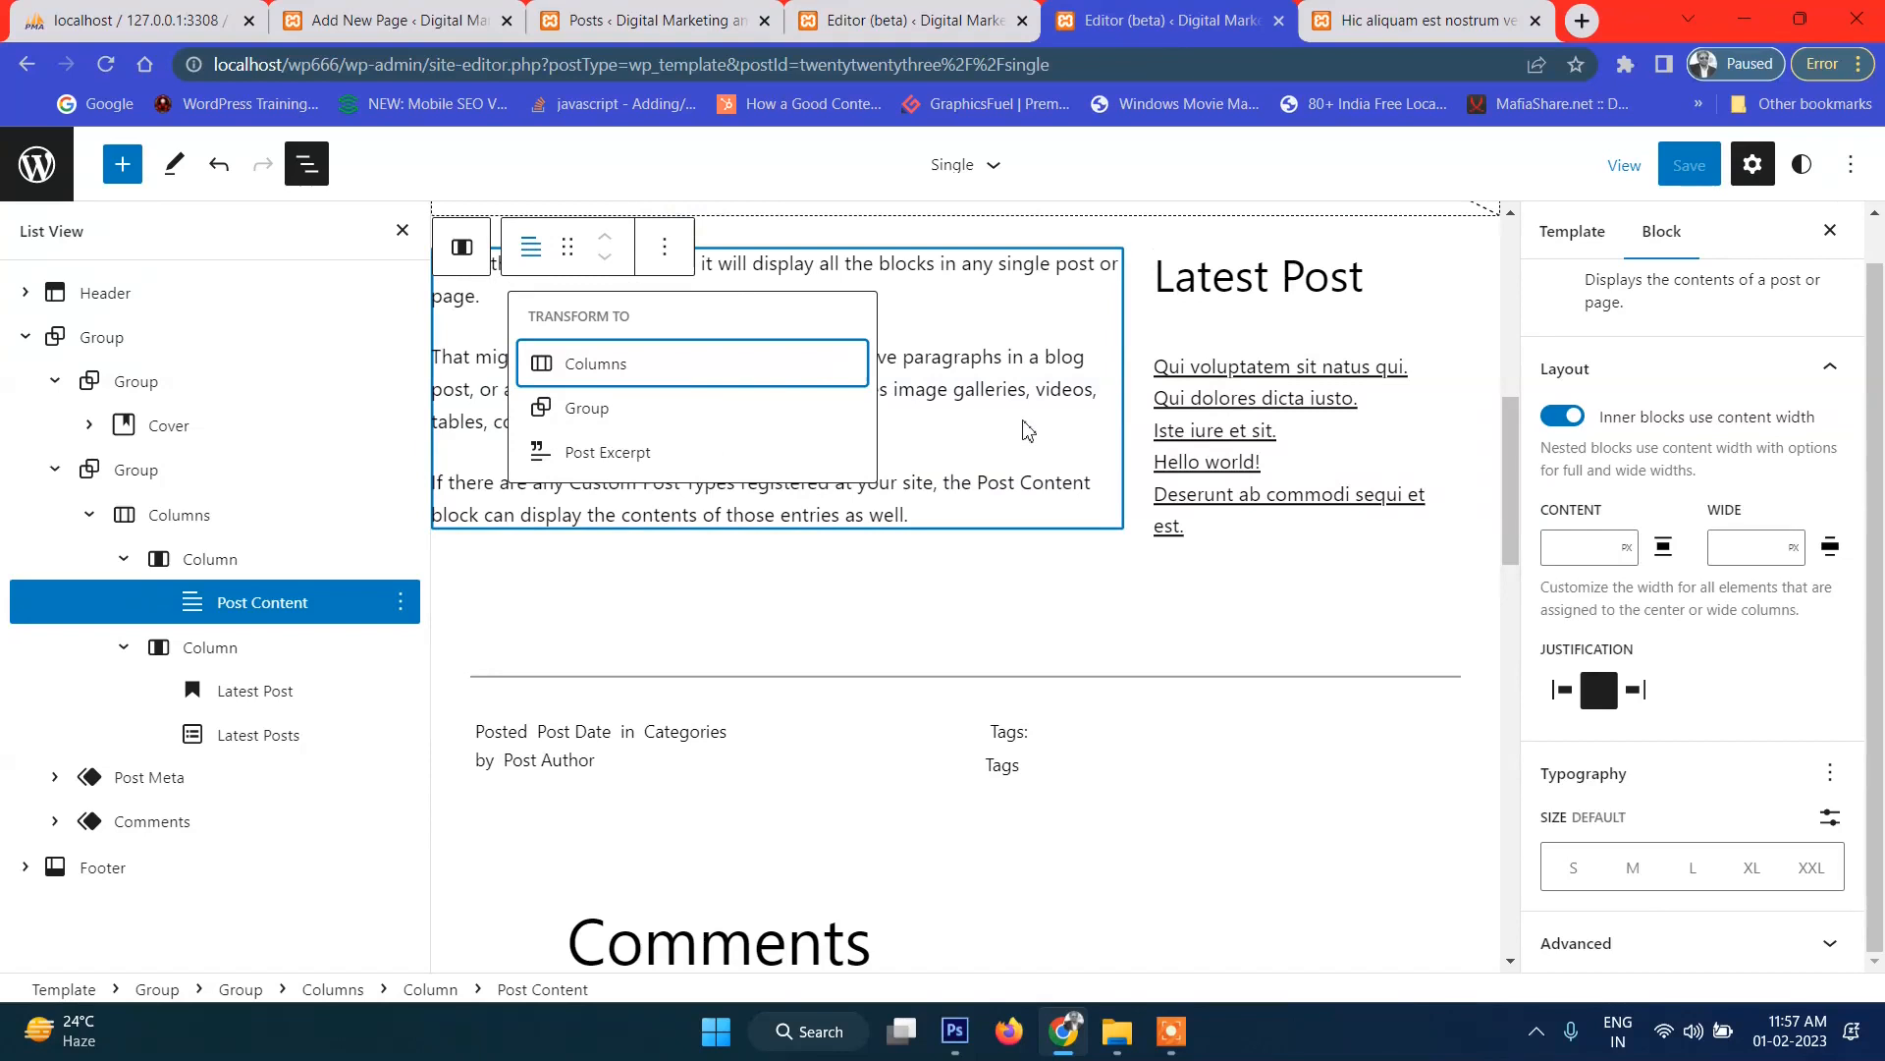
pyautogui.click(994, 395)
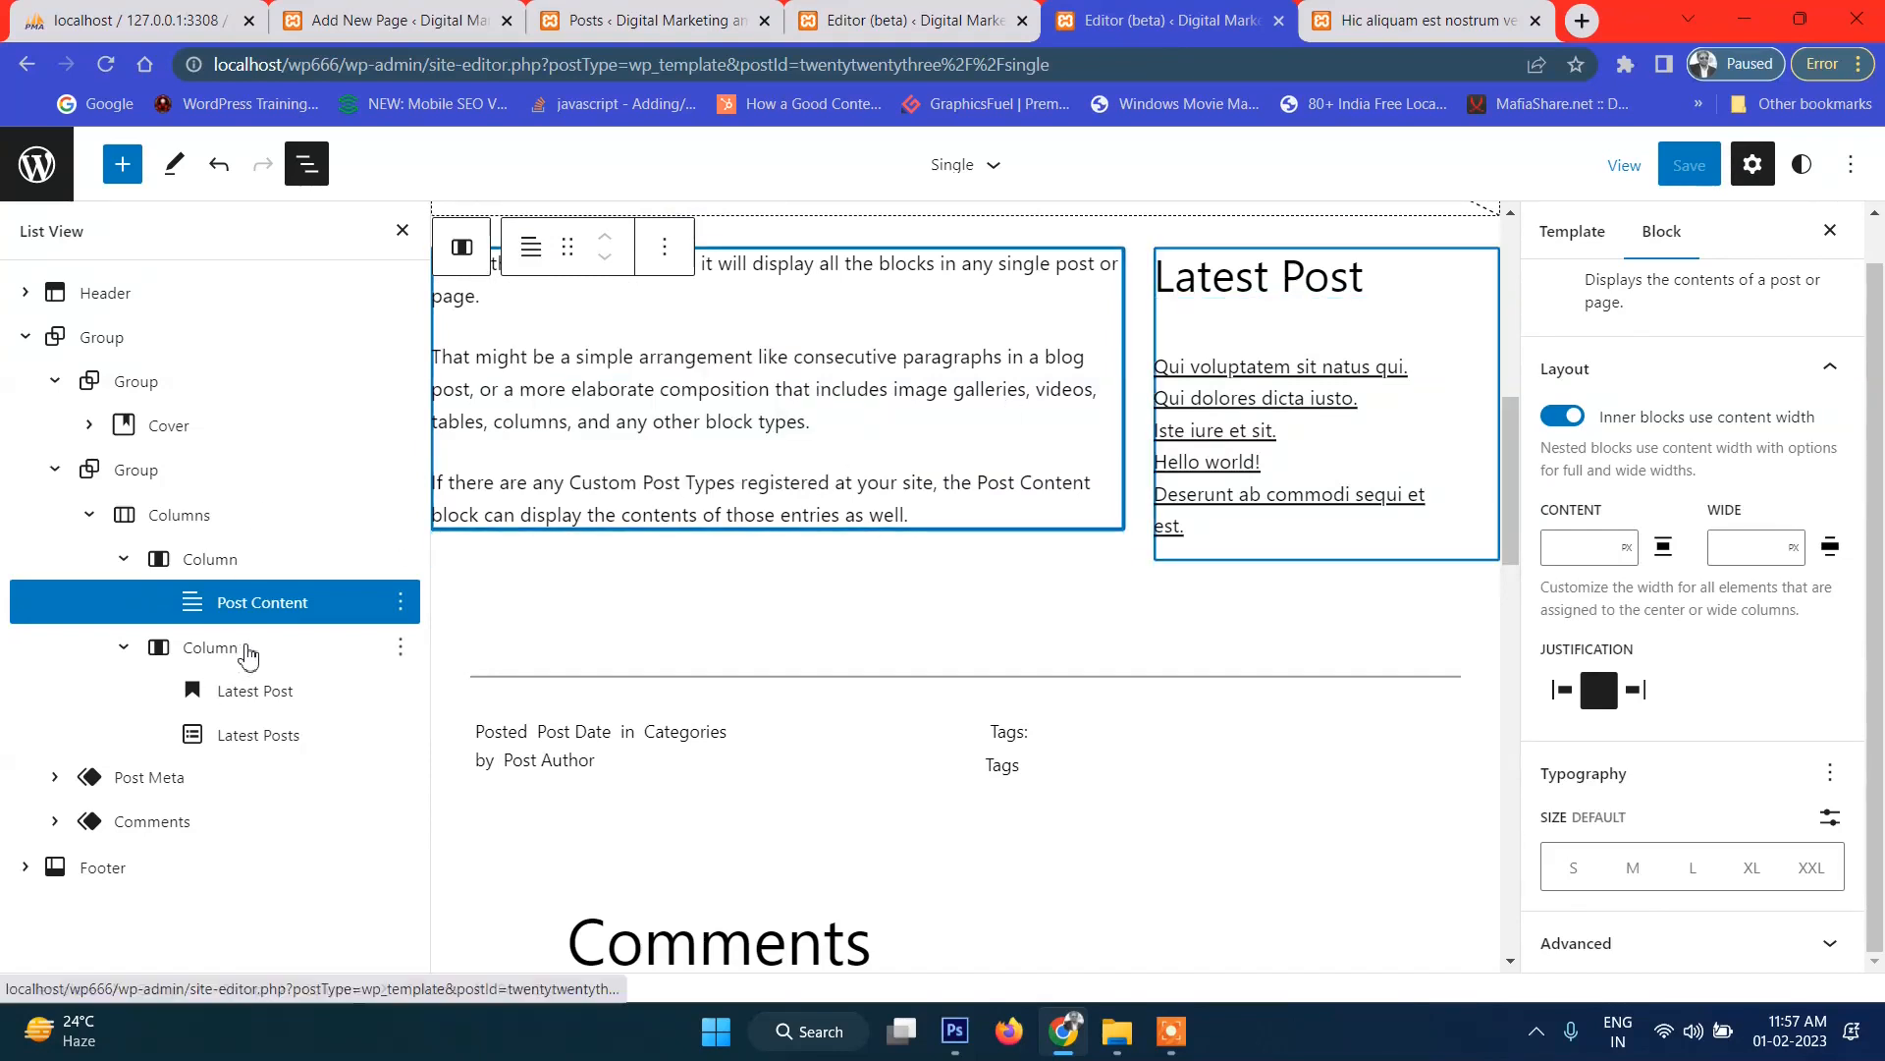
# Check the Post Content column's vertical alignment options, then view the published post.
pyautogui.click(200, 565)
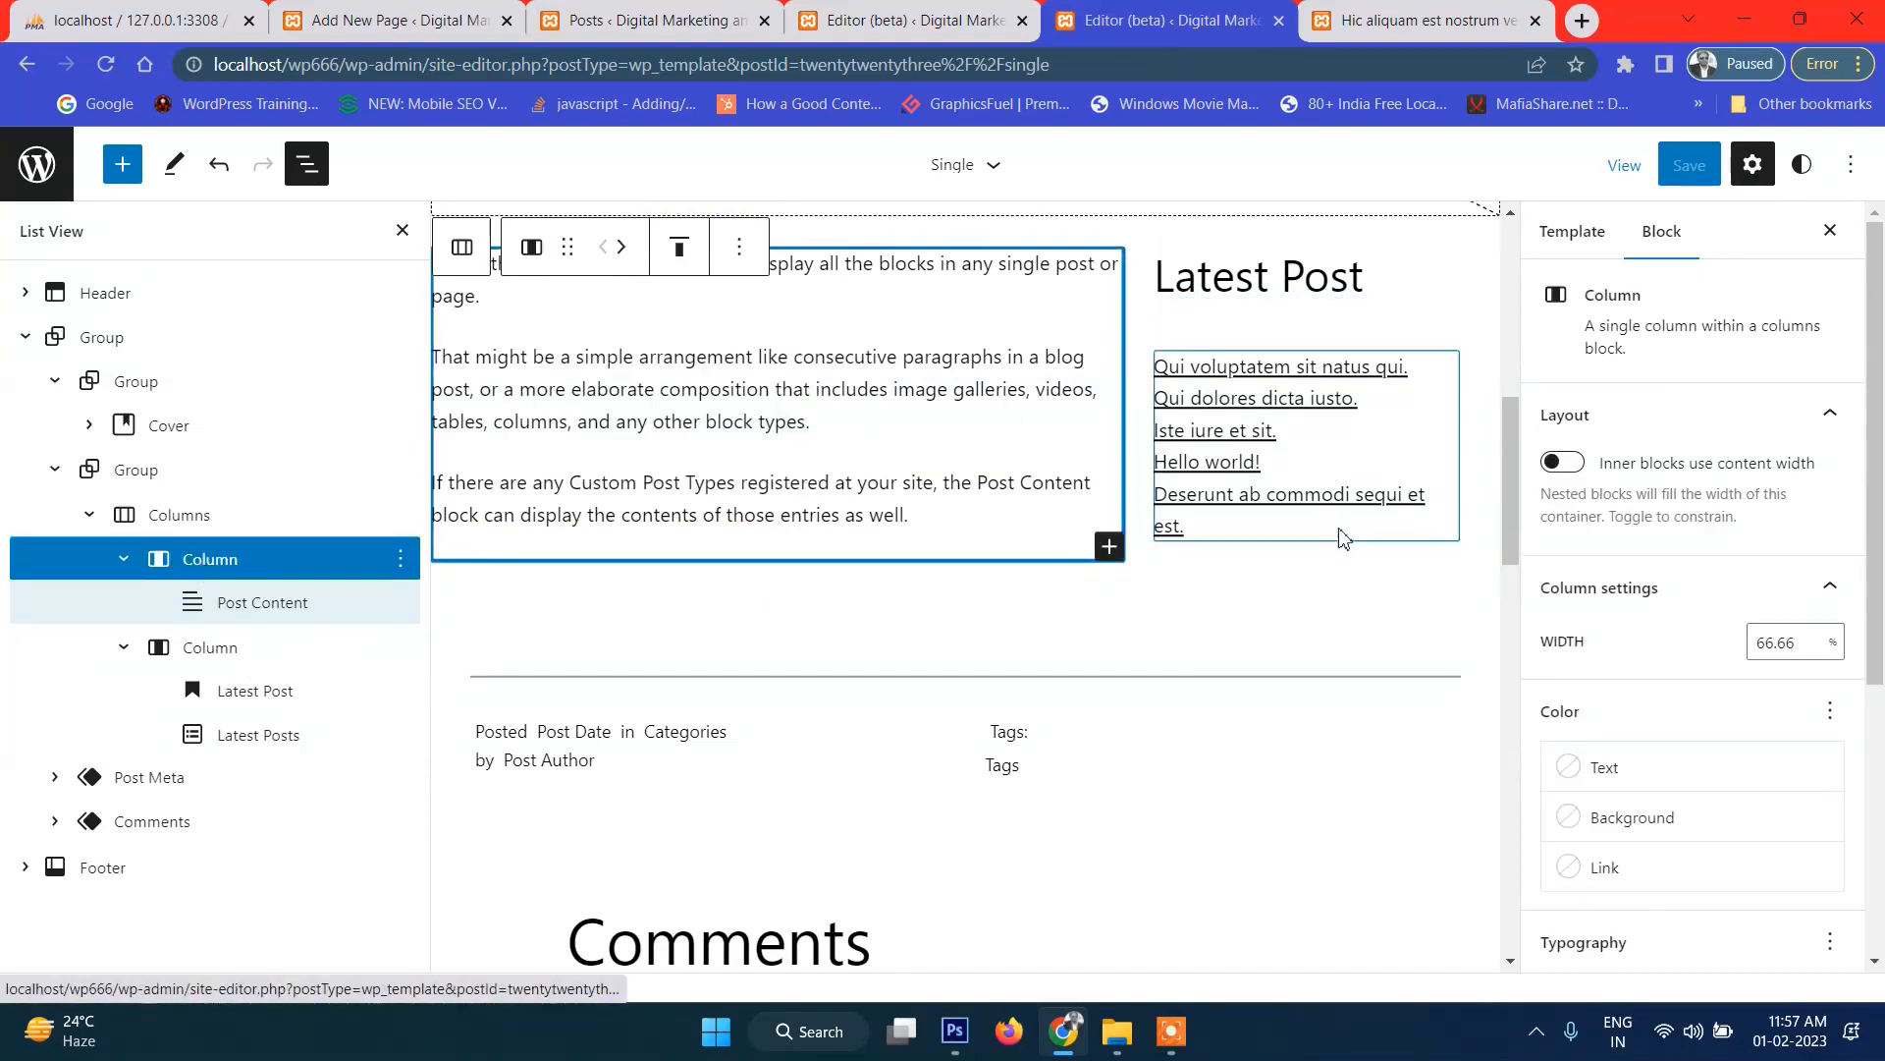
pyautogui.scroll(4, 1036, 511)
pyautogui.click(687, 579)
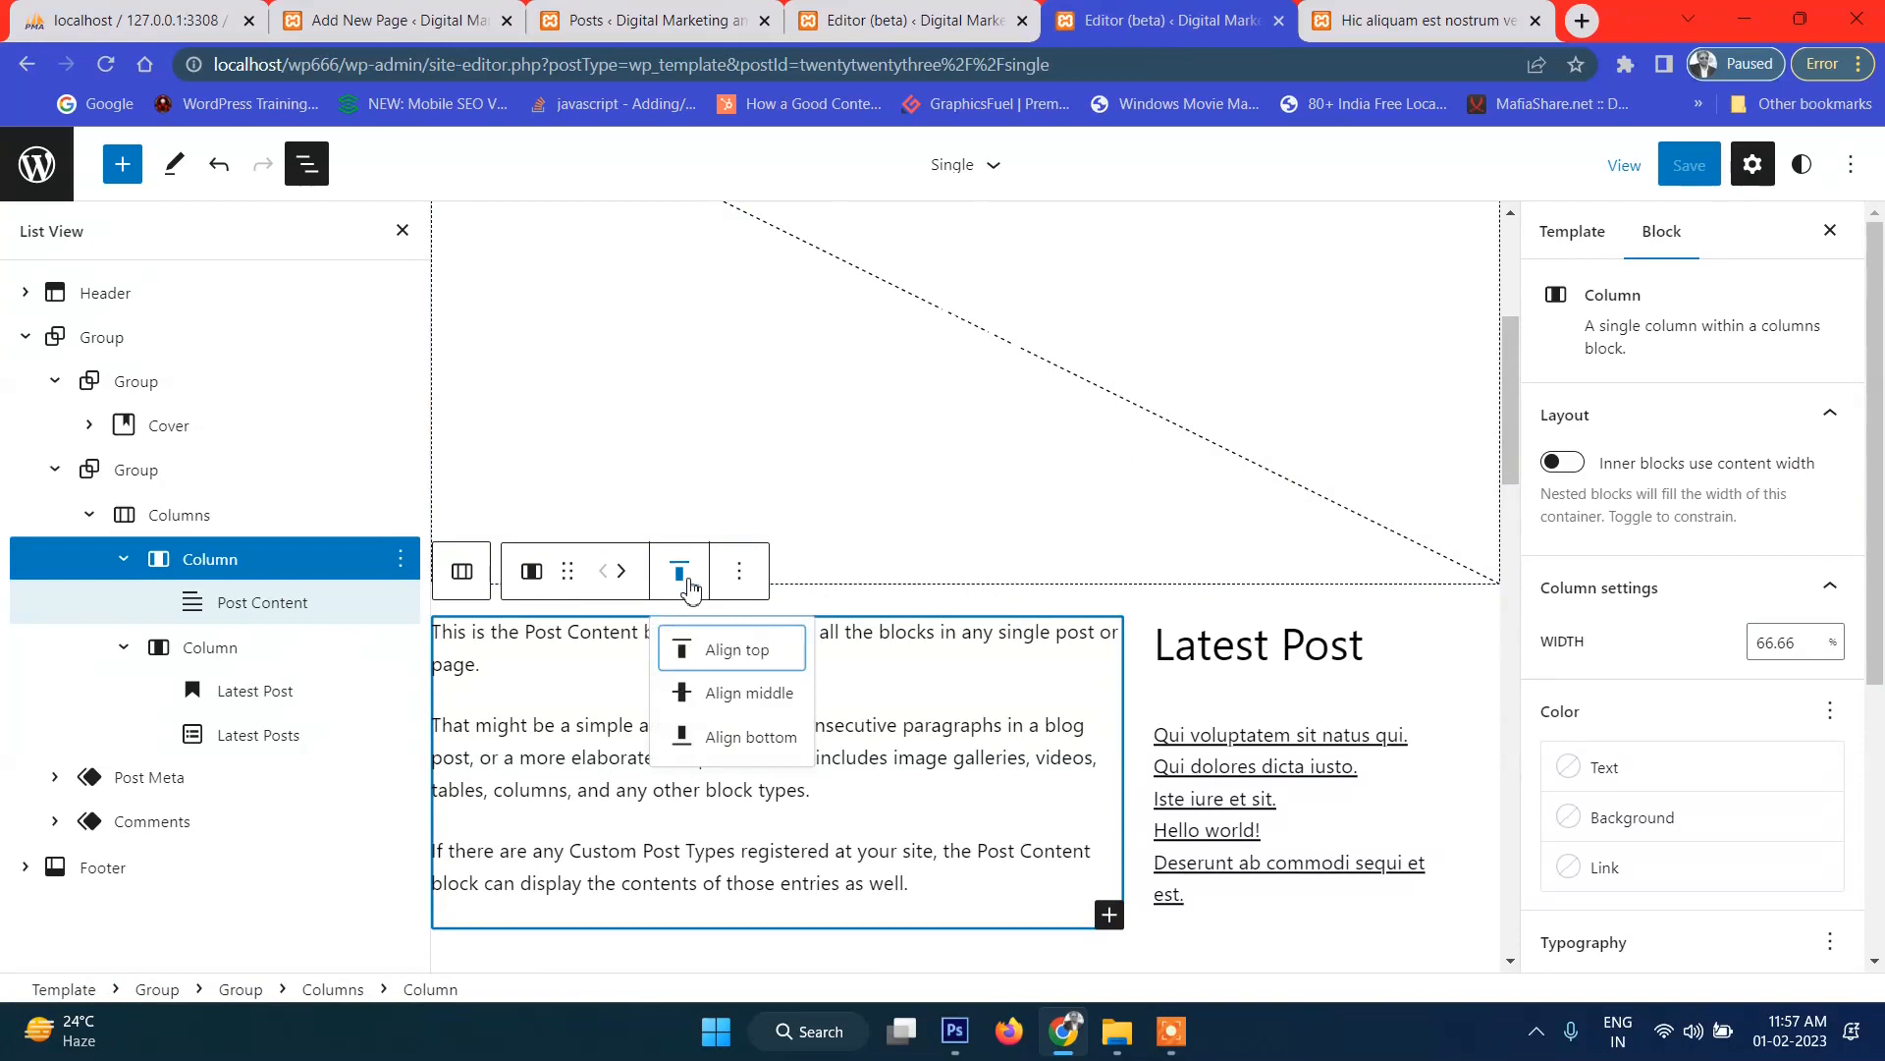
pyautogui.click(685, 583)
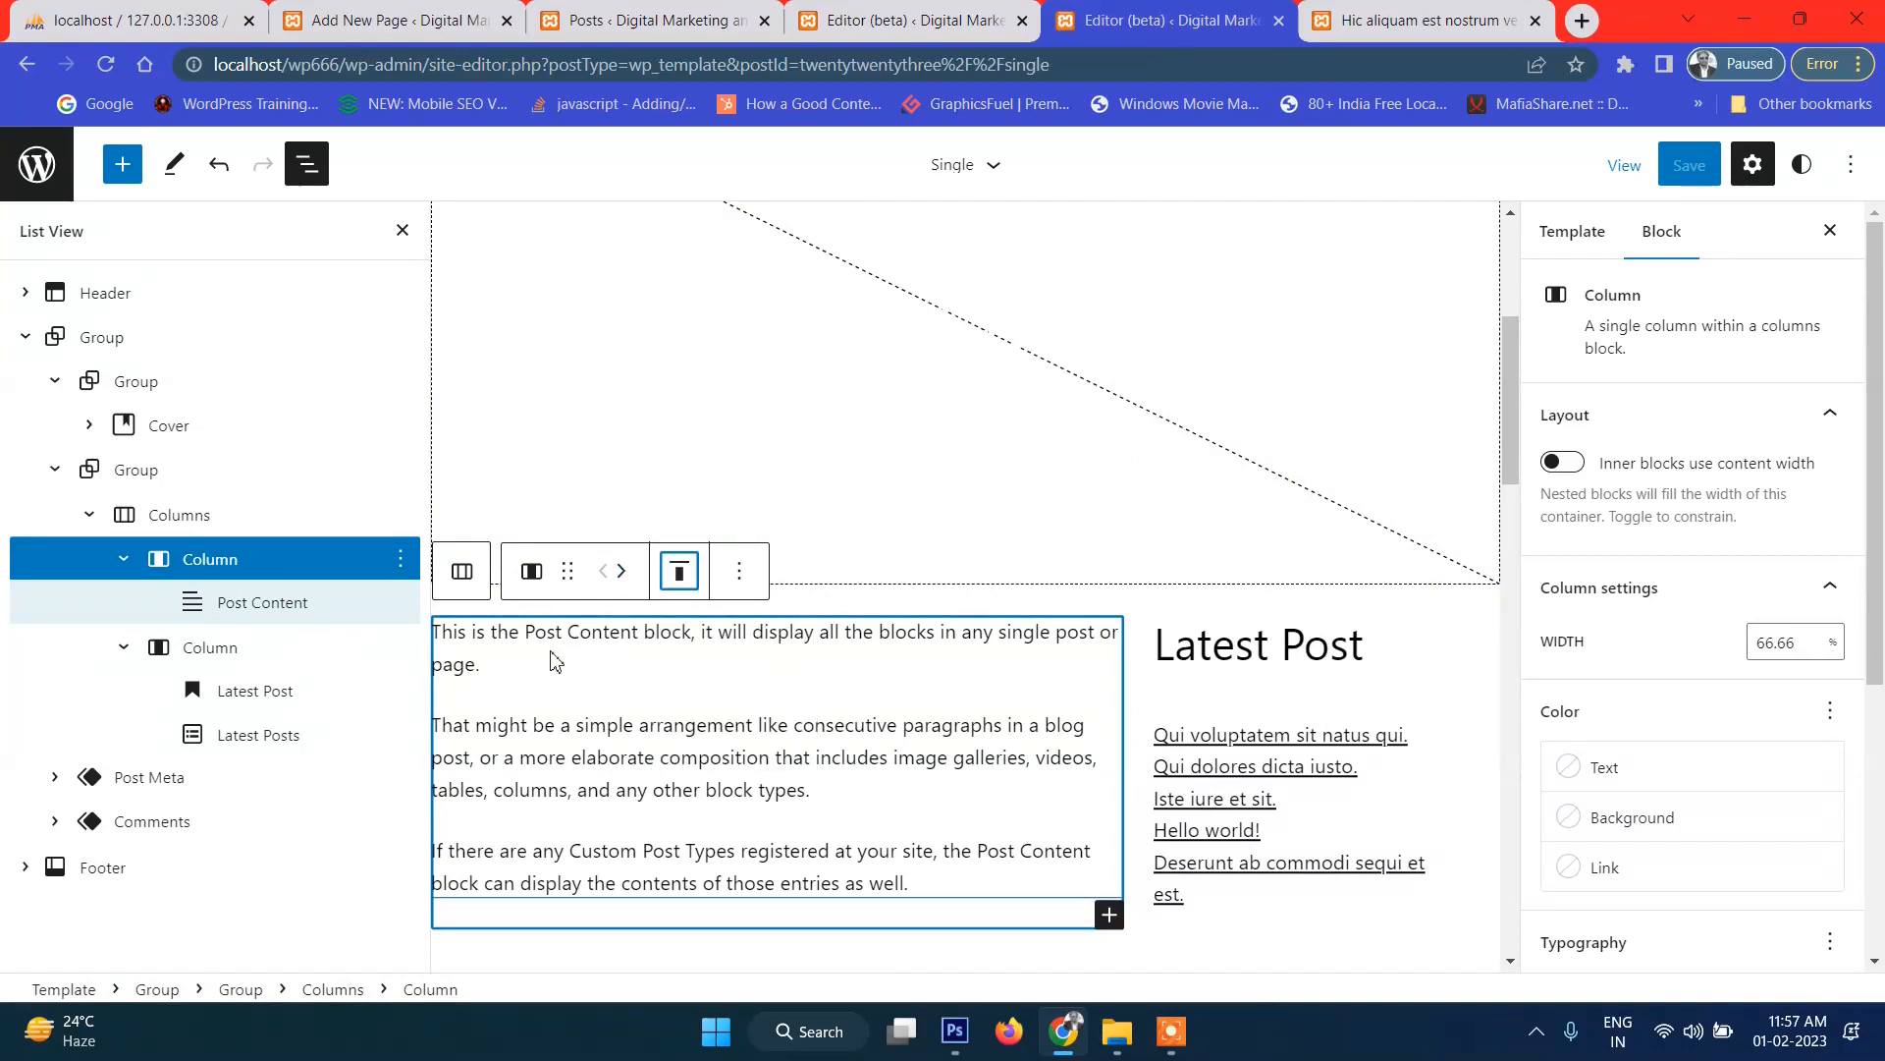
pyautogui.click(1423, 21)
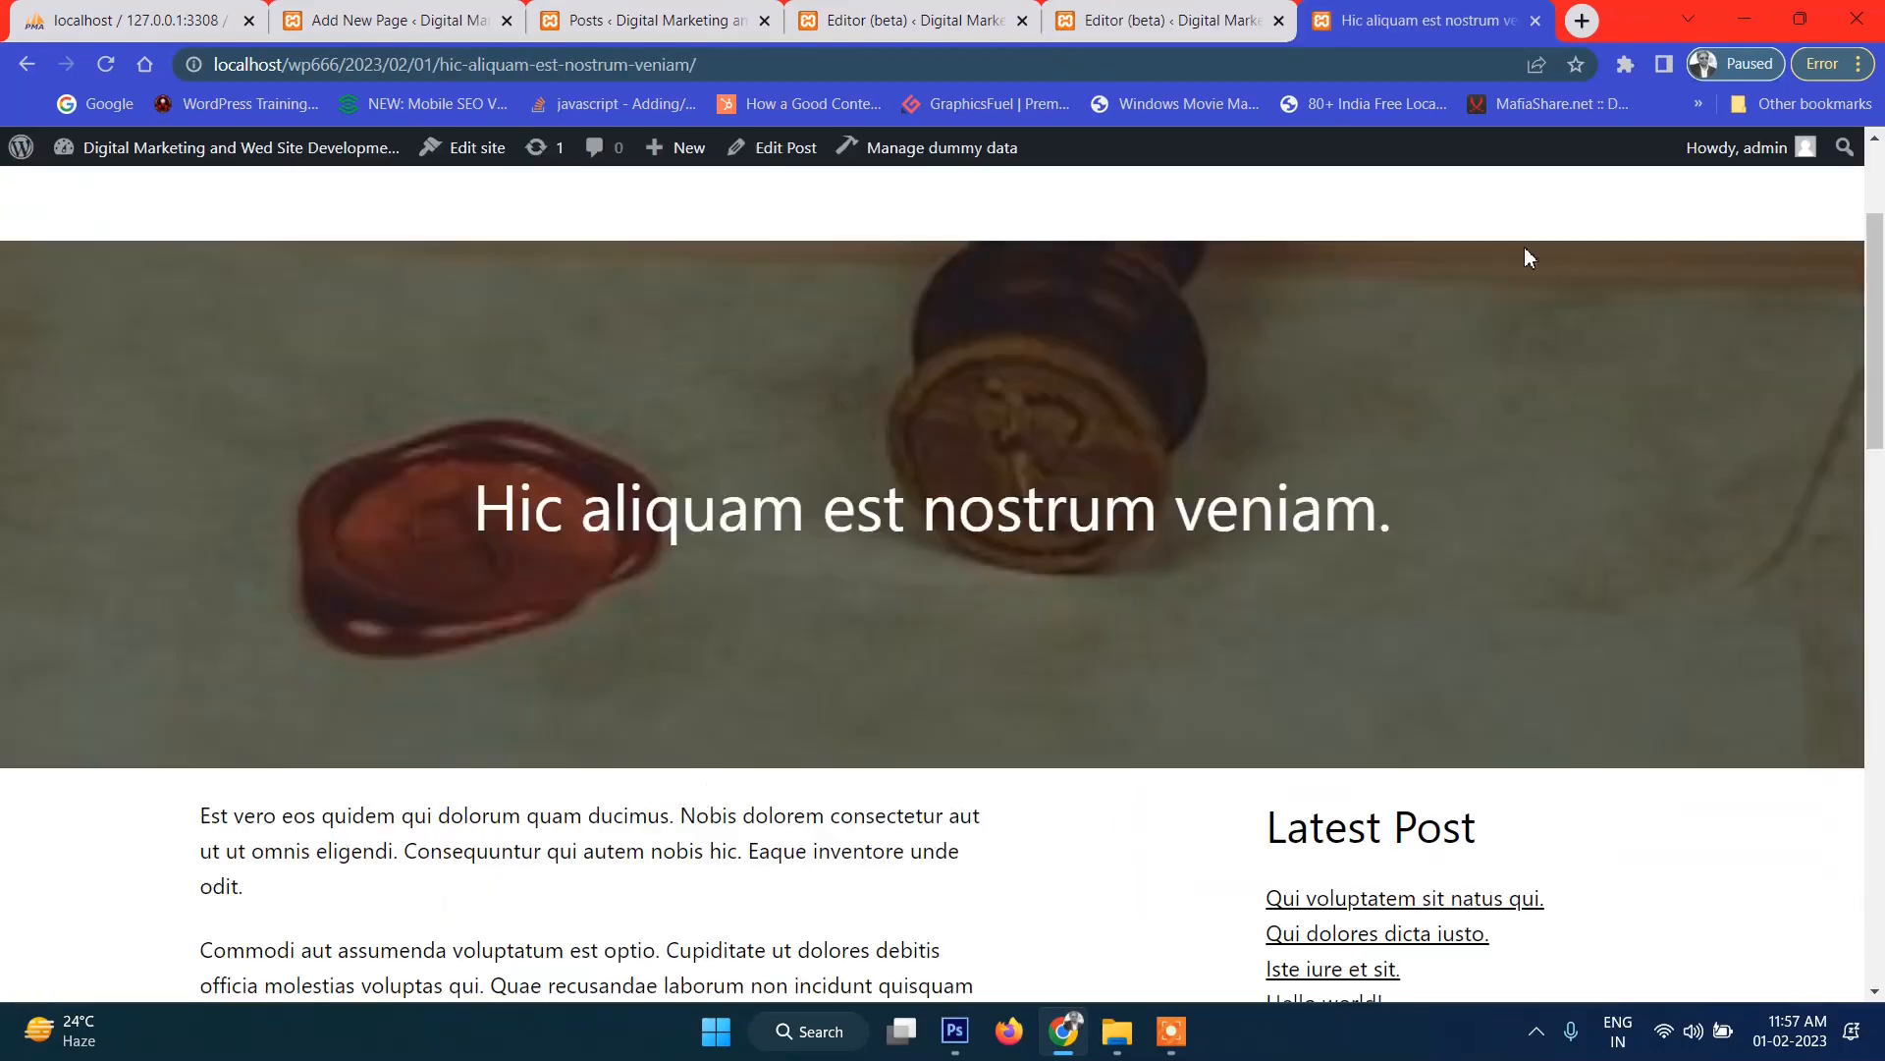
pyautogui.scroll(-6, 1418, 492)
# After reviewing the post, enter 100 as the Post Content block's content width.
pyautogui.scroll(4, 1373, 507)
pyautogui.scroll(-5, 648, 477)
pyautogui.scroll(5, 648, 476)
pyautogui.scroll(-12, 644, 530)
pyautogui.scroll(13, 644, 540)
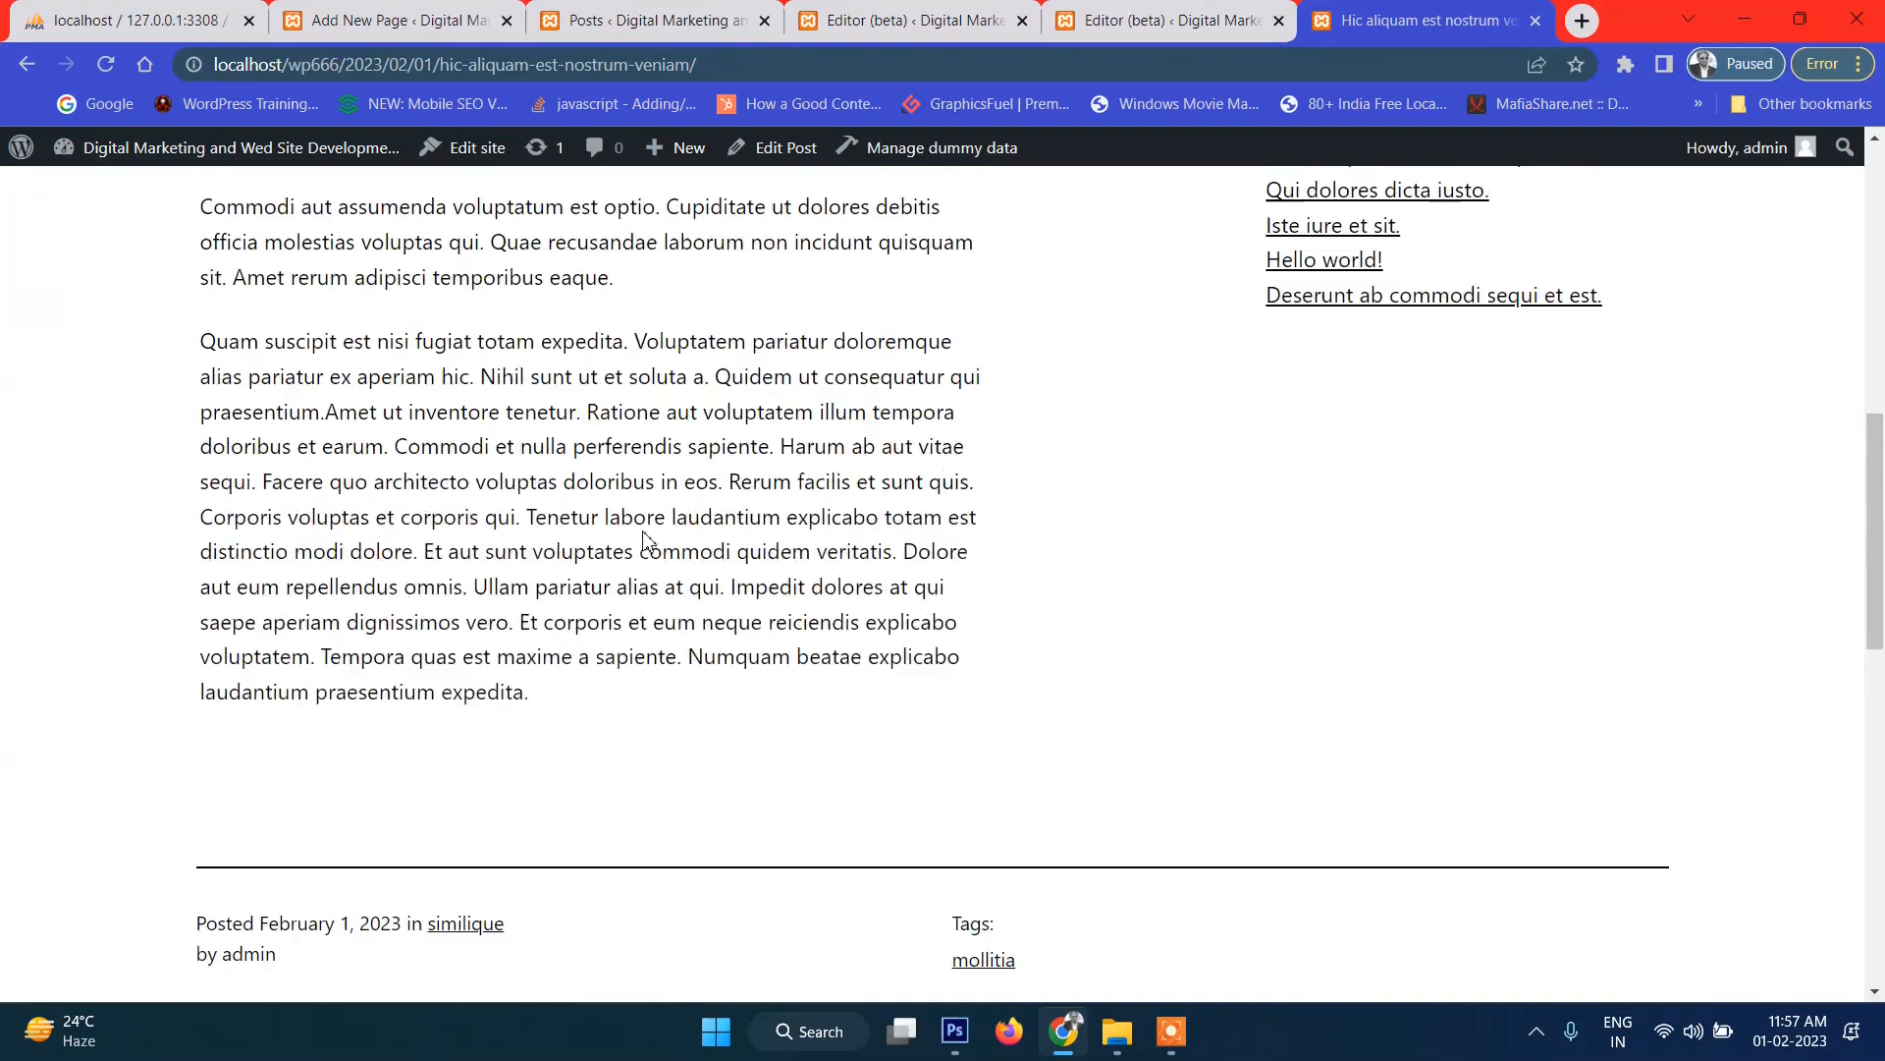
pyautogui.scroll(-5, 768, 348)
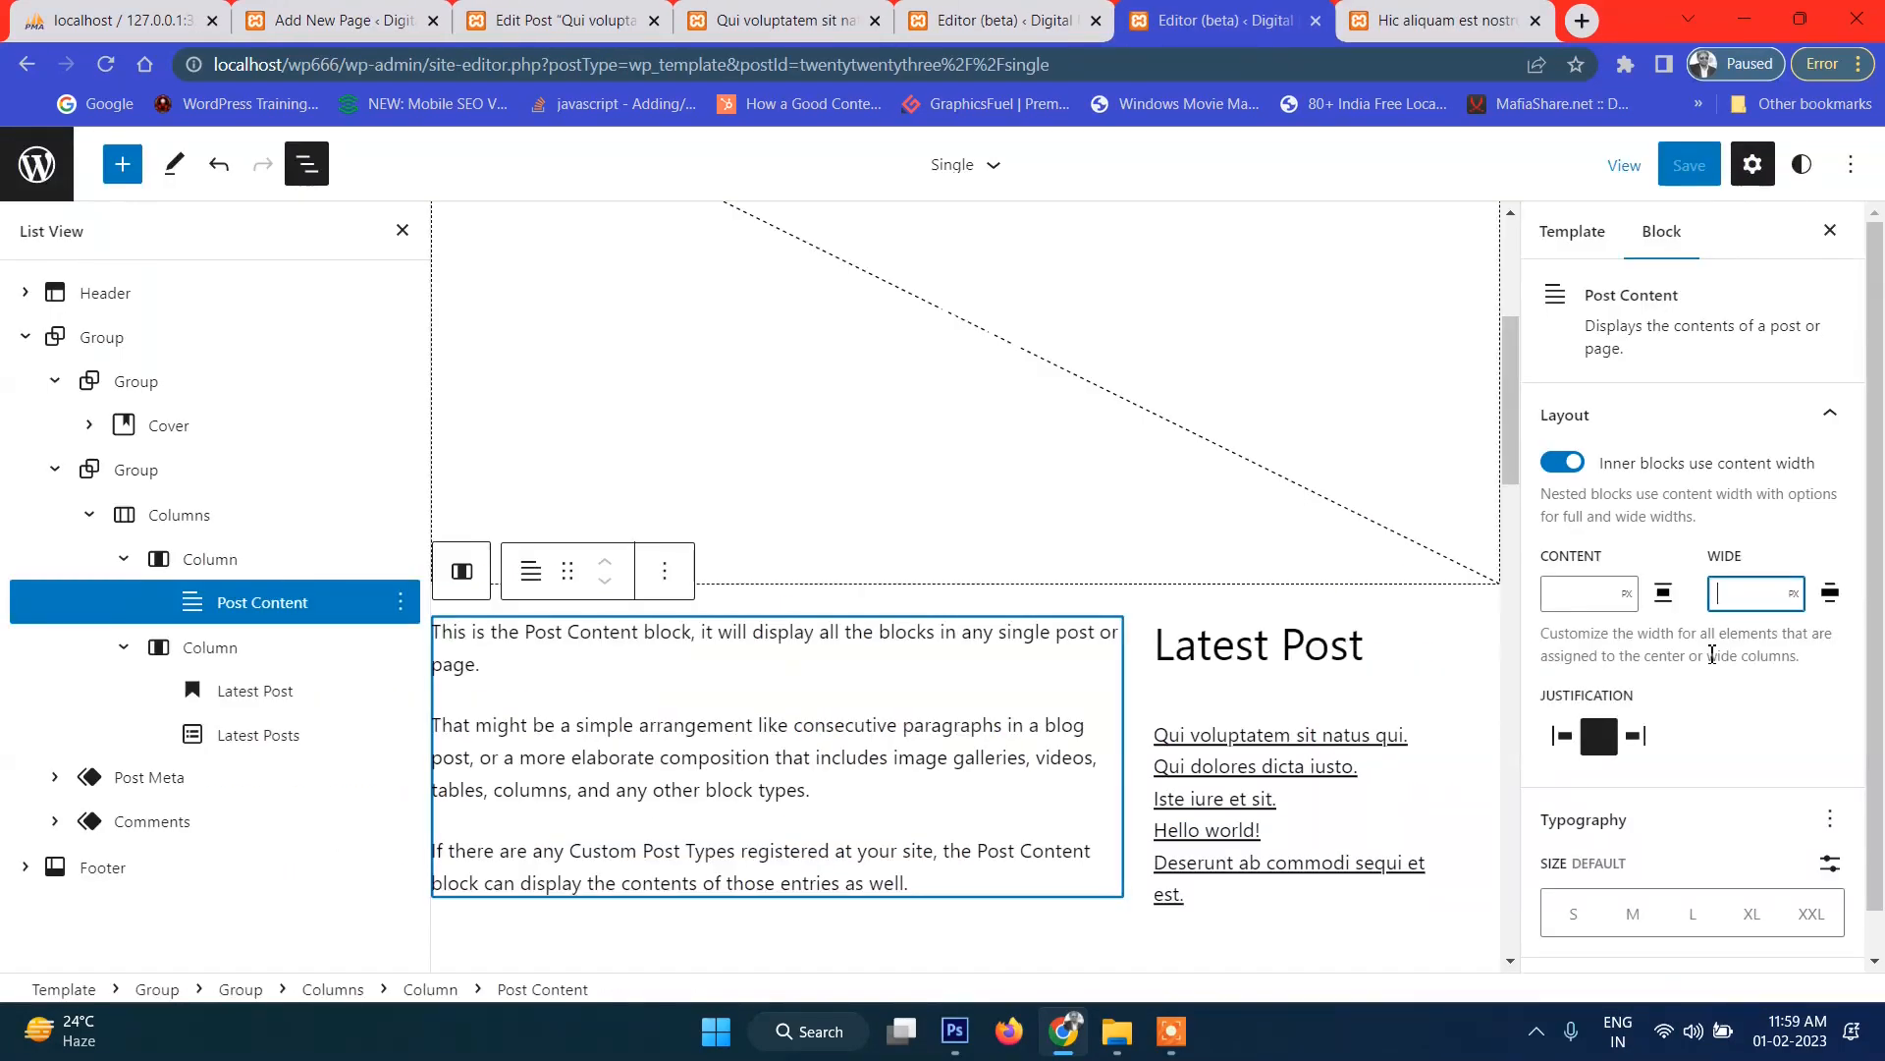
pyautogui.write('100')
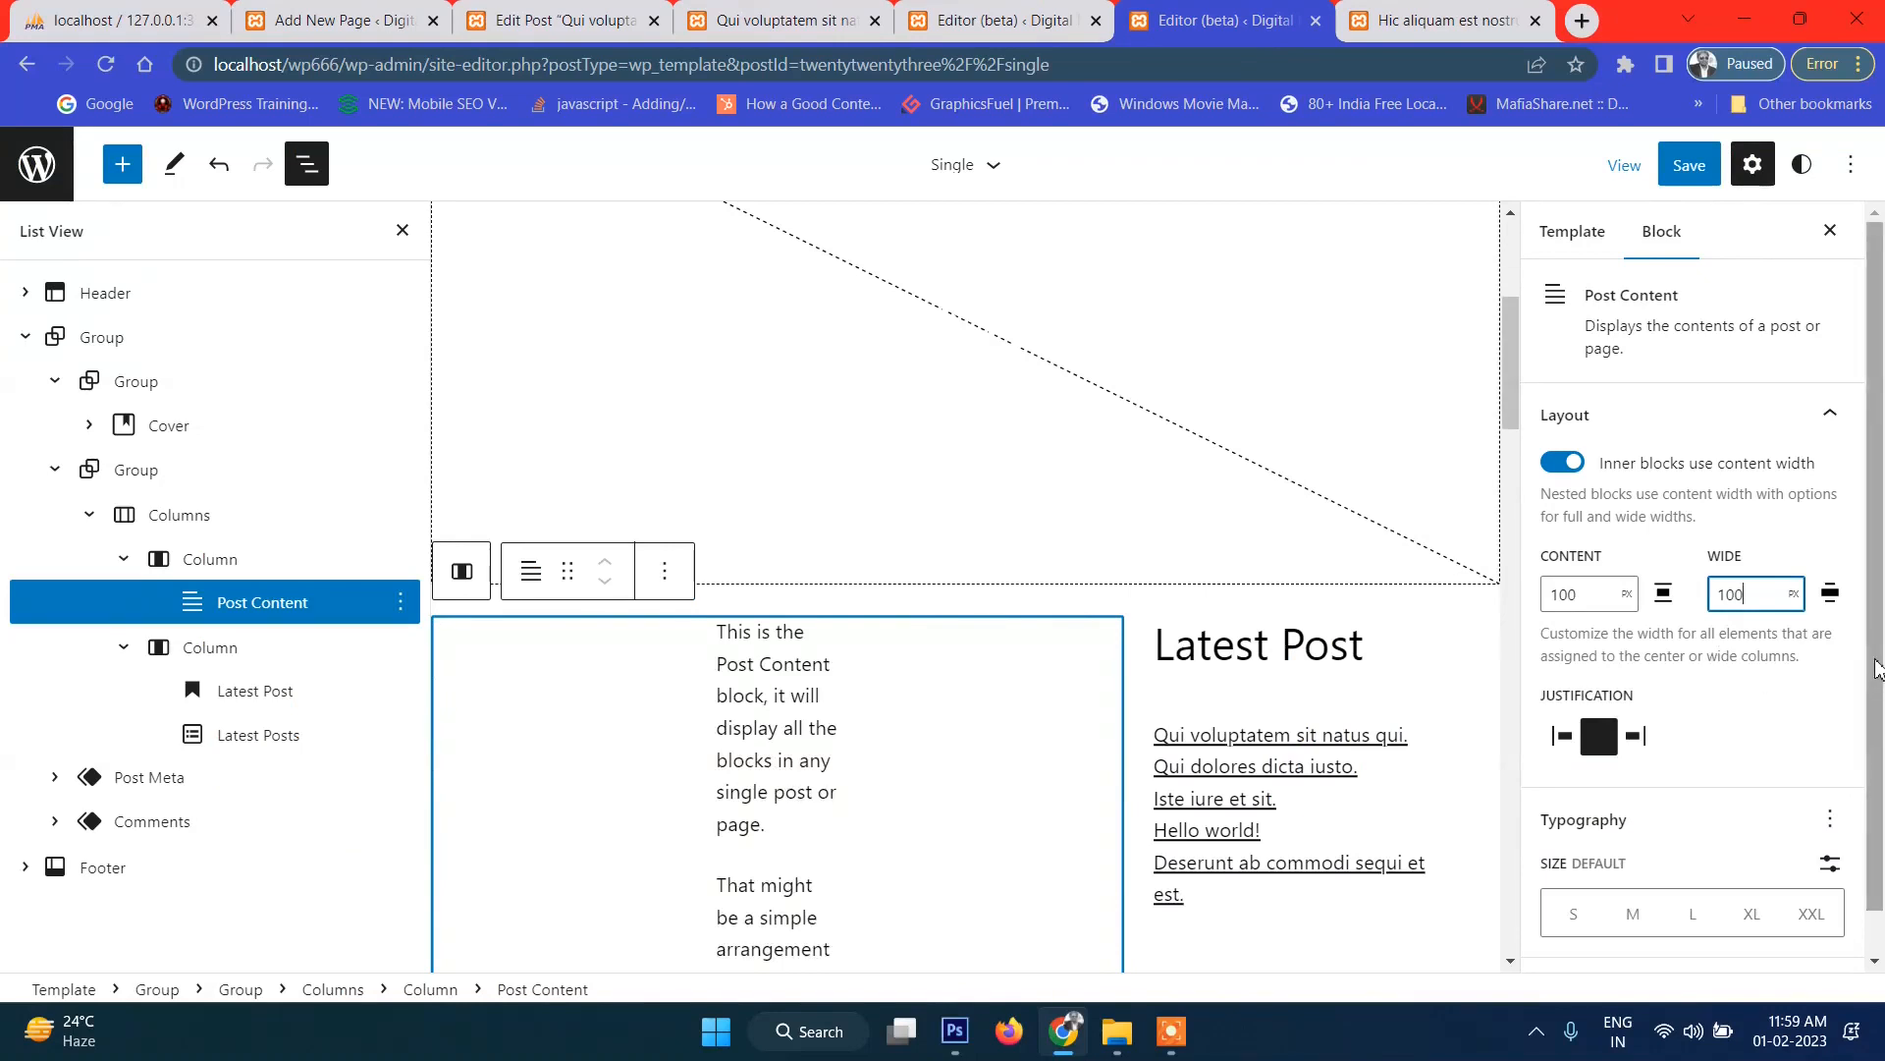
# Change the Post Content wide width unit to %, save the template, and reload the live post.
pyautogui.click(1794, 597)
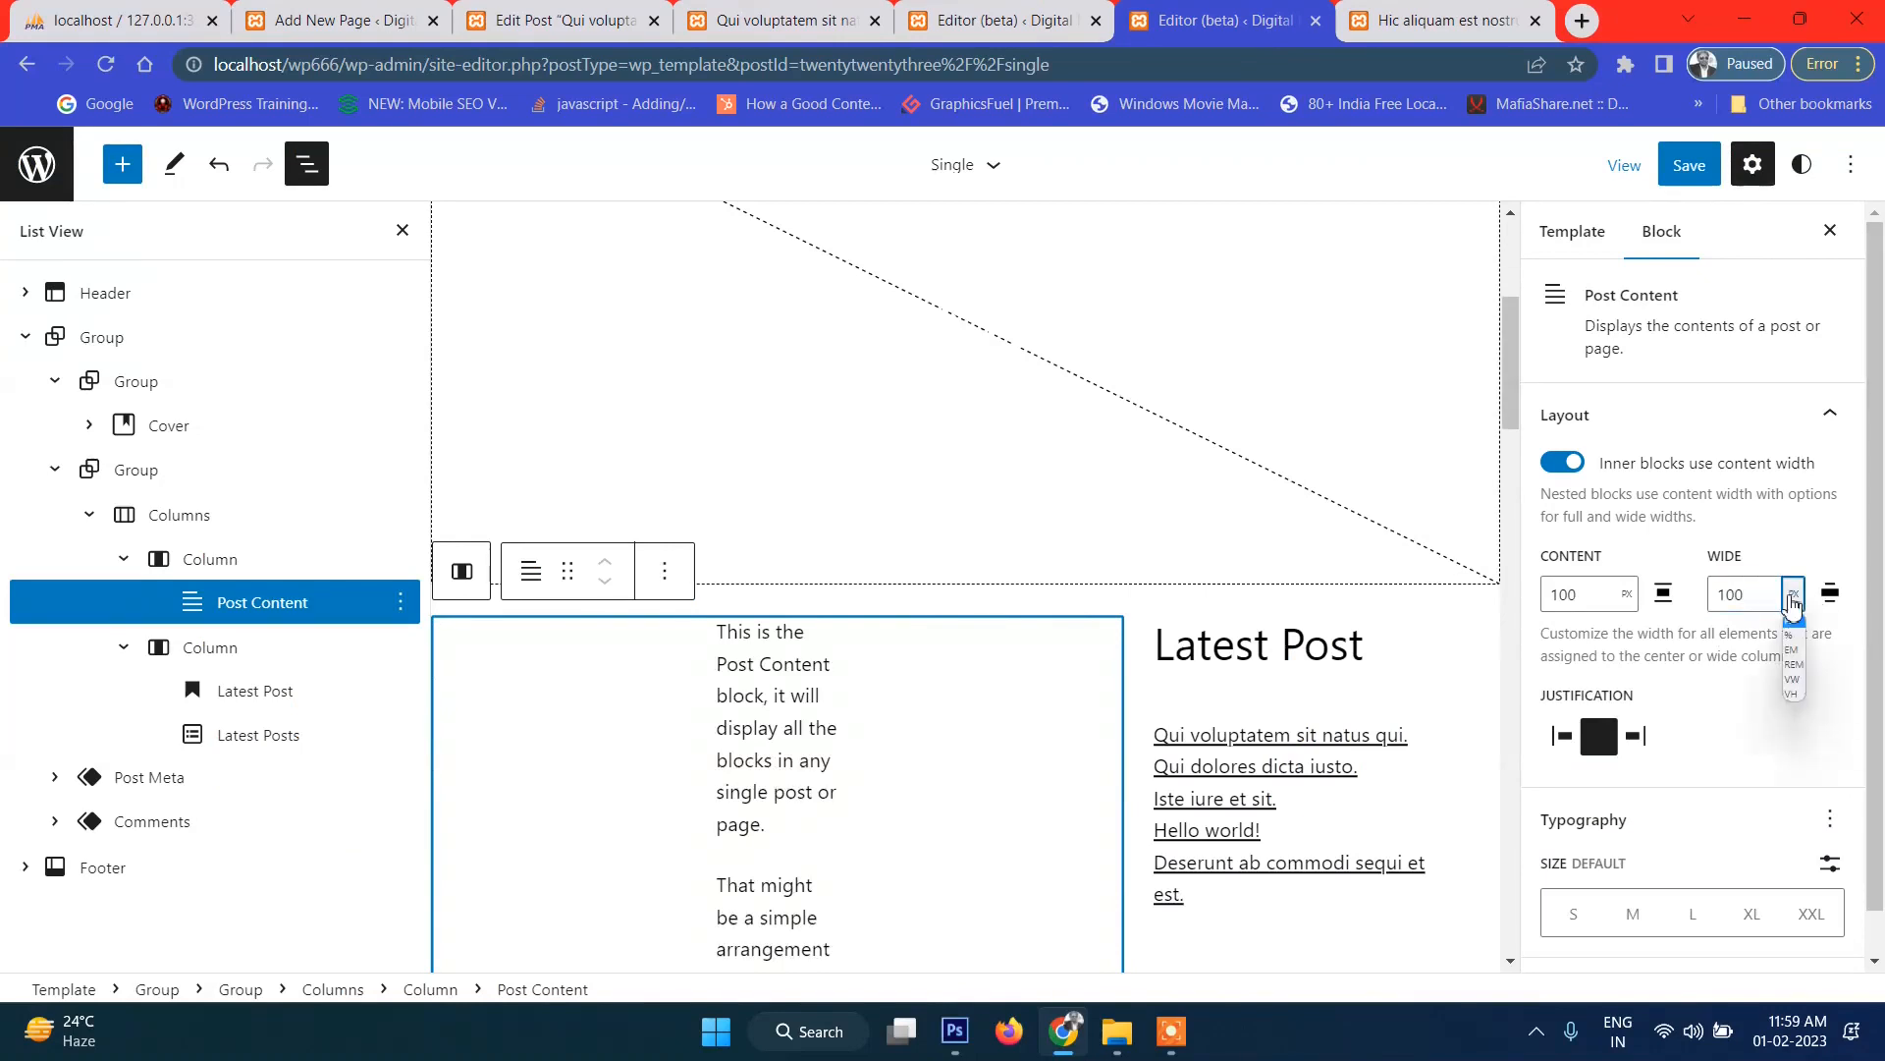
pyautogui.click(1793, 638)
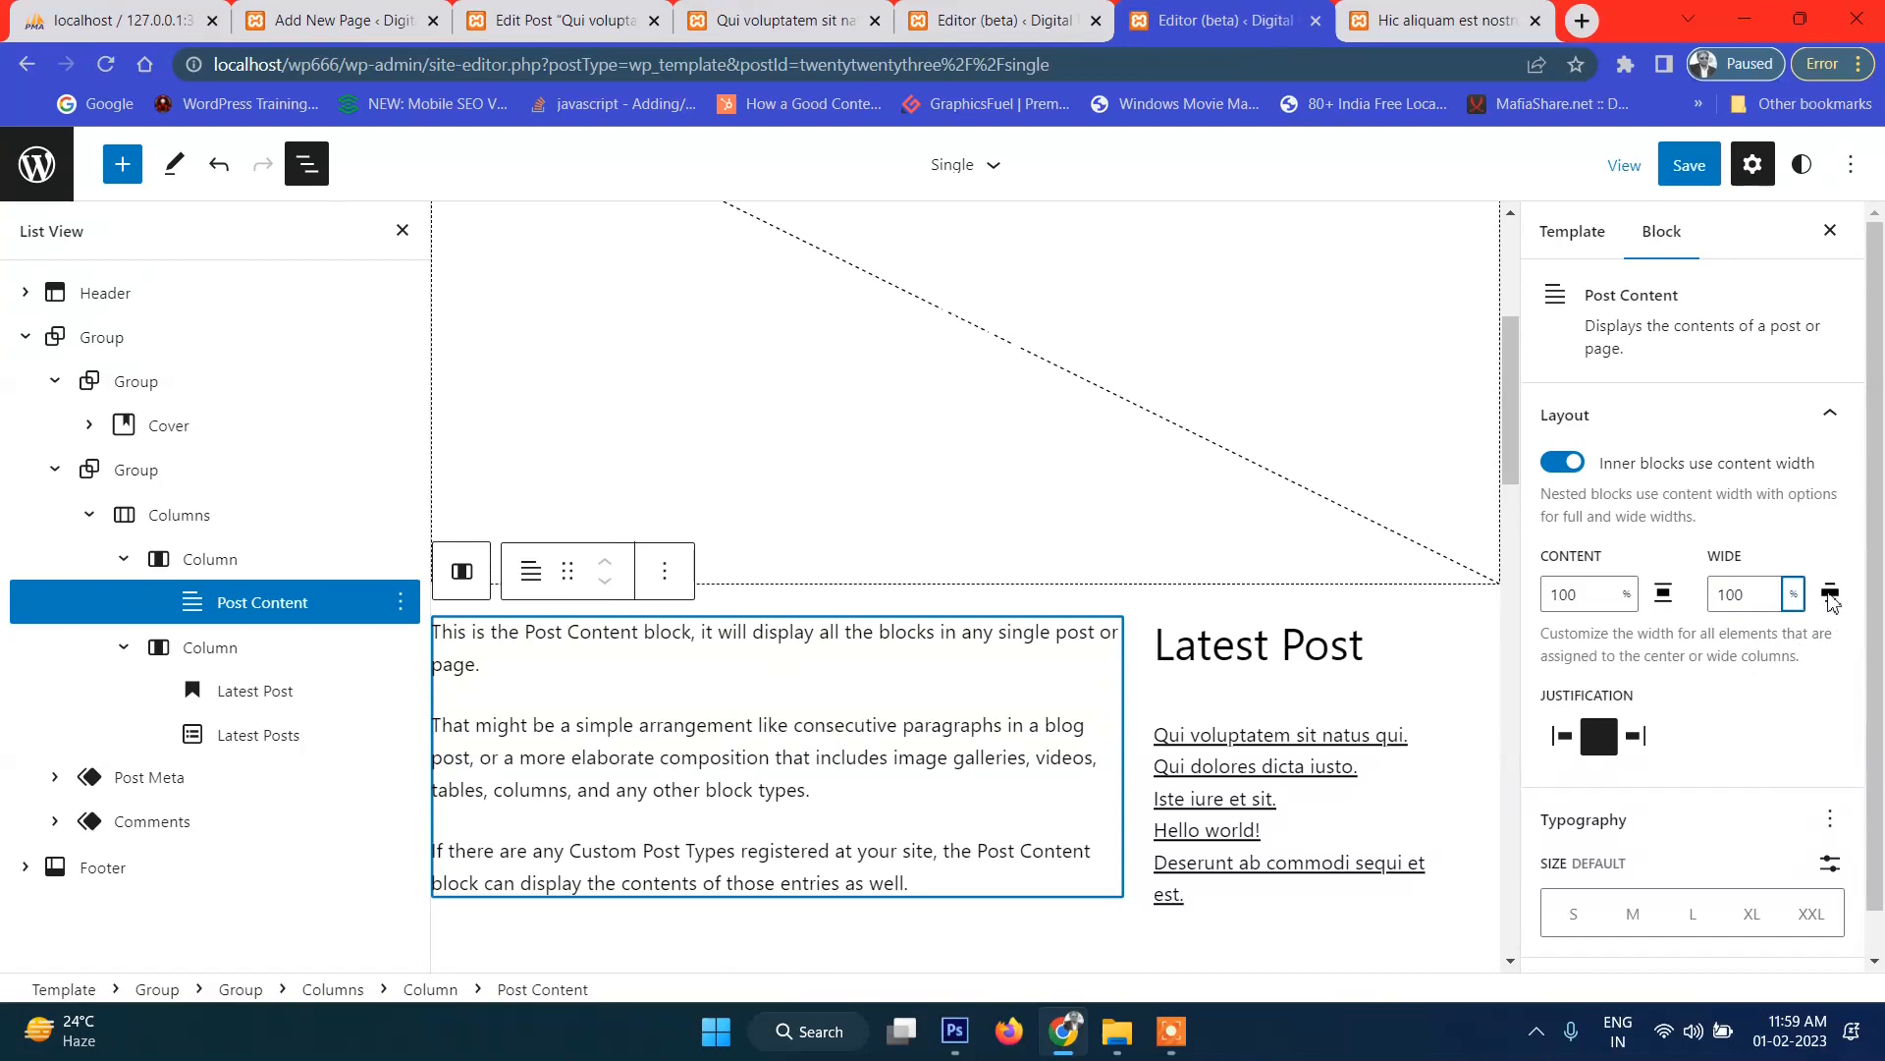
pyautogui.click(1705, 179)
pyautogui.click(1646, 178)
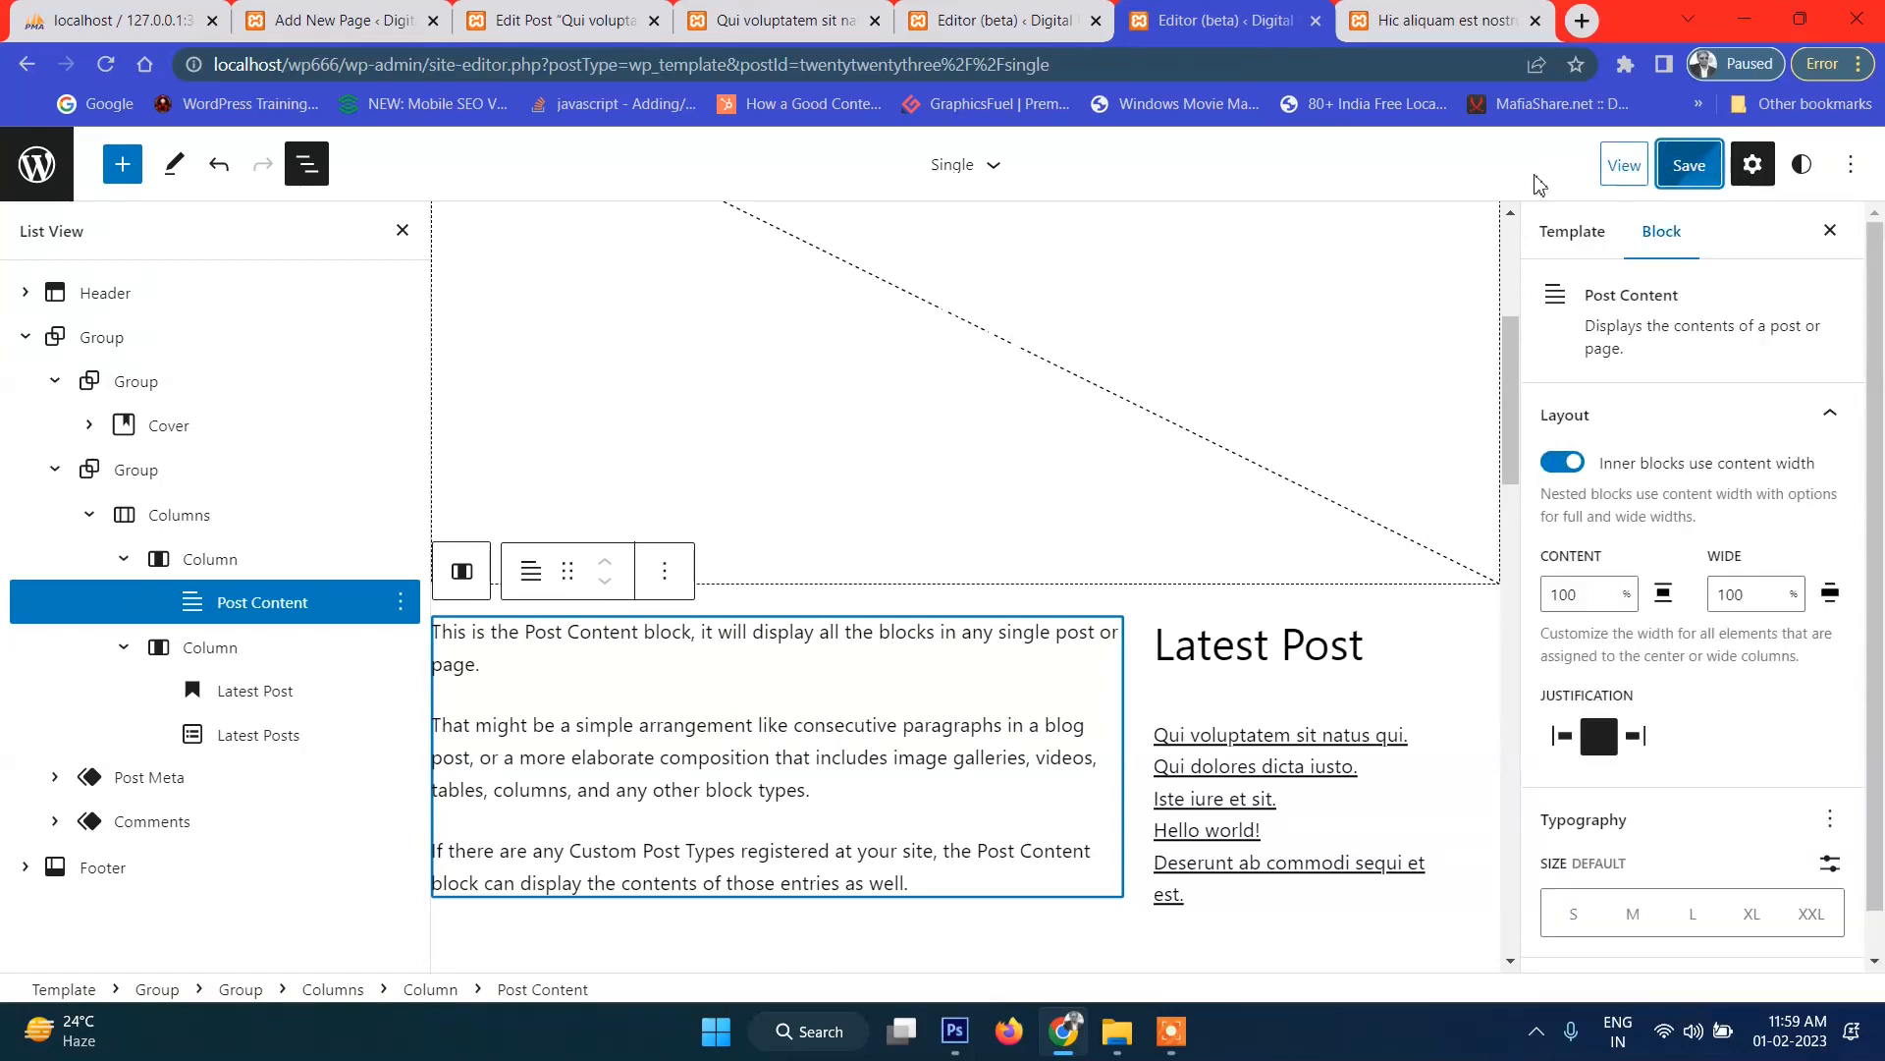
pyautogui.click(1436, 21)
pyautogui.click(109, 71)
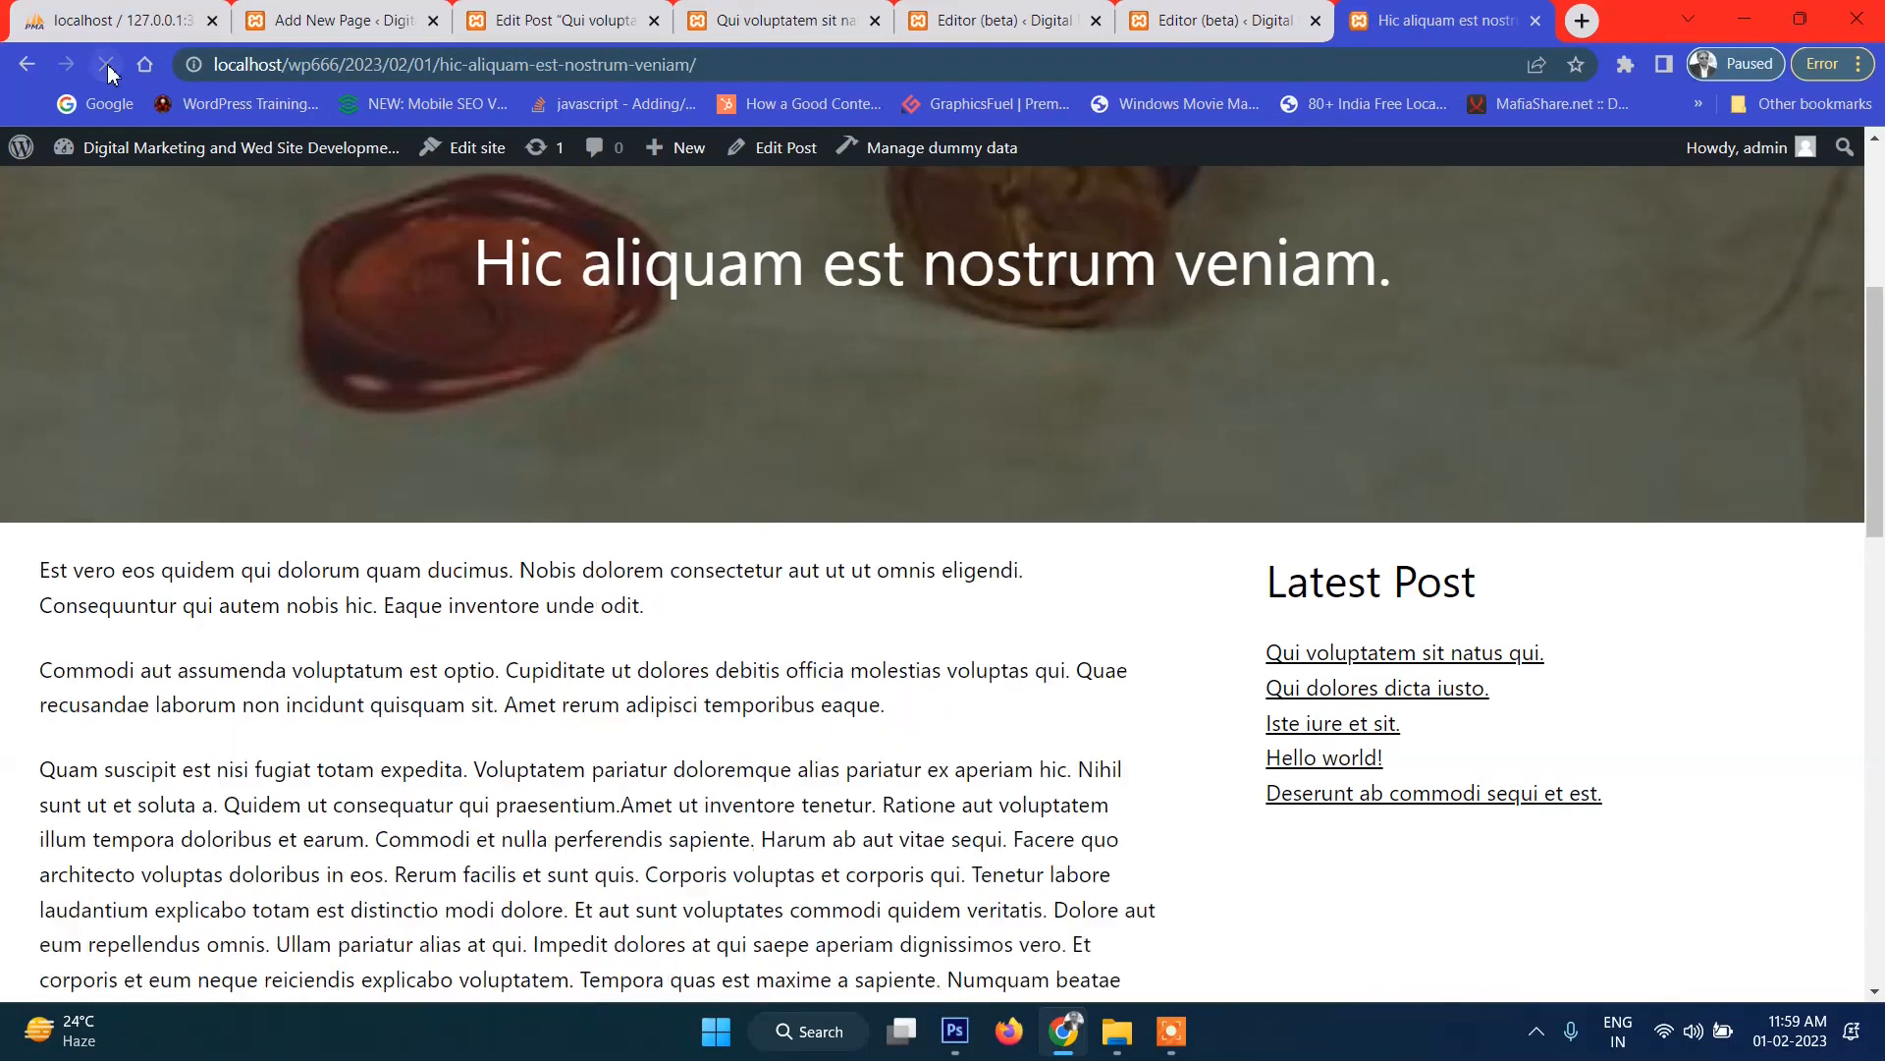
# Review the reloaded post's text and 'Latest Post' column, then return to the template editor.
pyautogui.scroll(-3, 763, 702)
pyautogui.scroll(7, 821, 664)
pyautogui.scroll(-6, 771, 601)
pyautogui.moveTo(546, 415); pyautogui.dragTo(1078, 692)
pyautogui.click(1079, 691)
pyautogui.moveTo(823, 522); pyautogui.dragTo(800, 644)
pyautogui.click(801, 645)
pyautogui.scroll(-5, 990, 609)
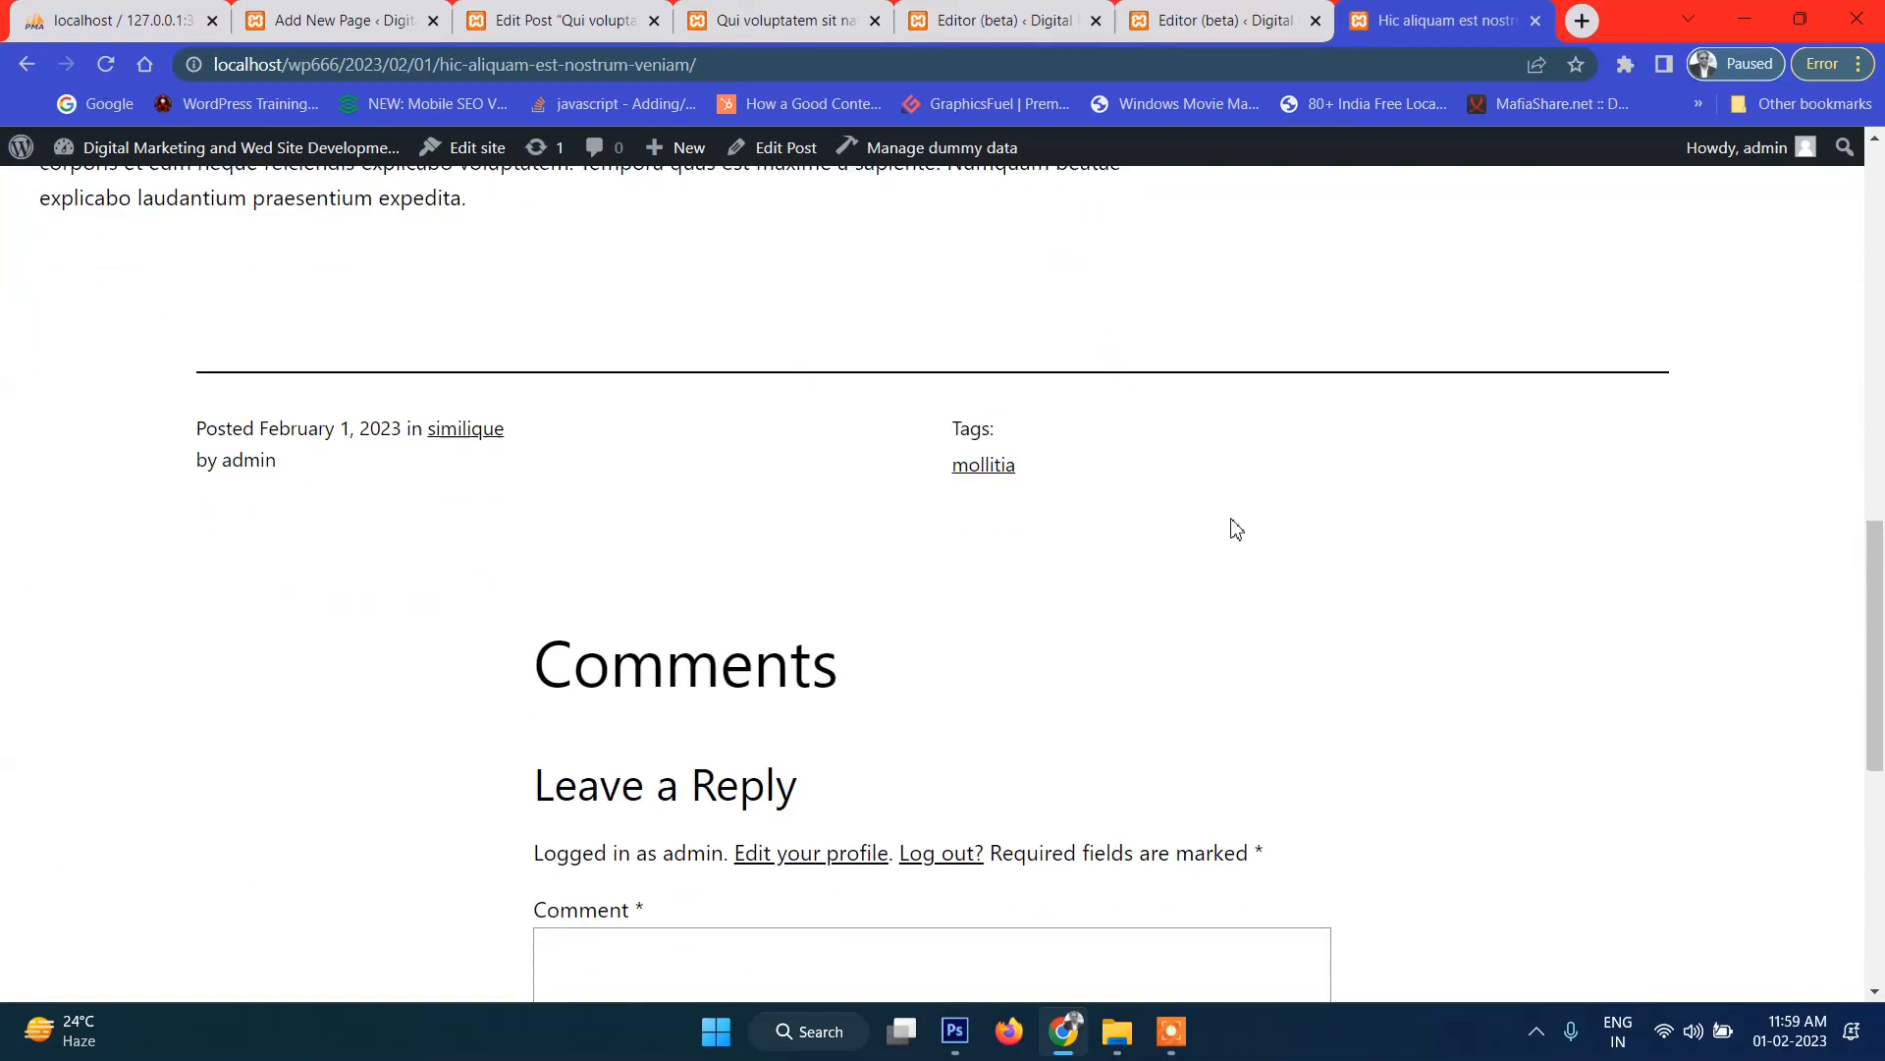
pyautogui.scroll(6, 1237, 528)
pyautogui.moveTo(1276, 454); pyautogui.dragTo(1478, 462)
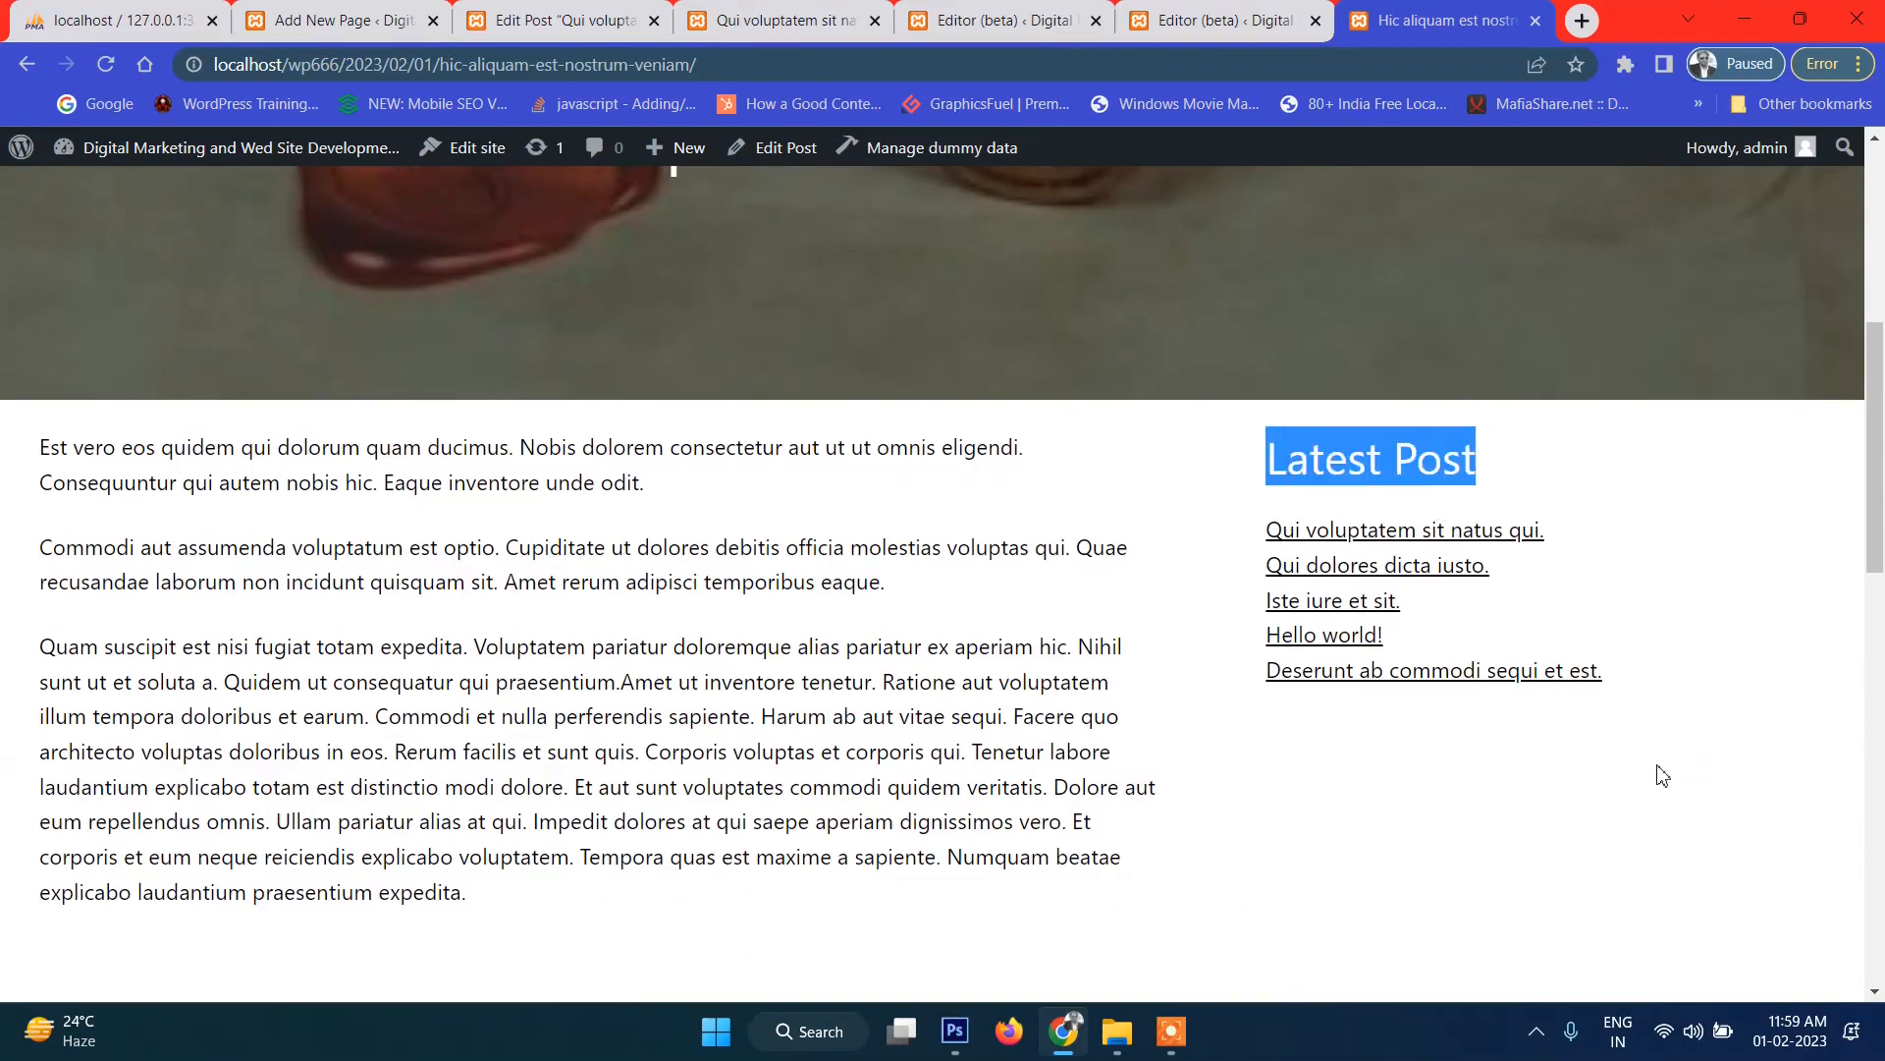
pyautogui.click(1660, 771)
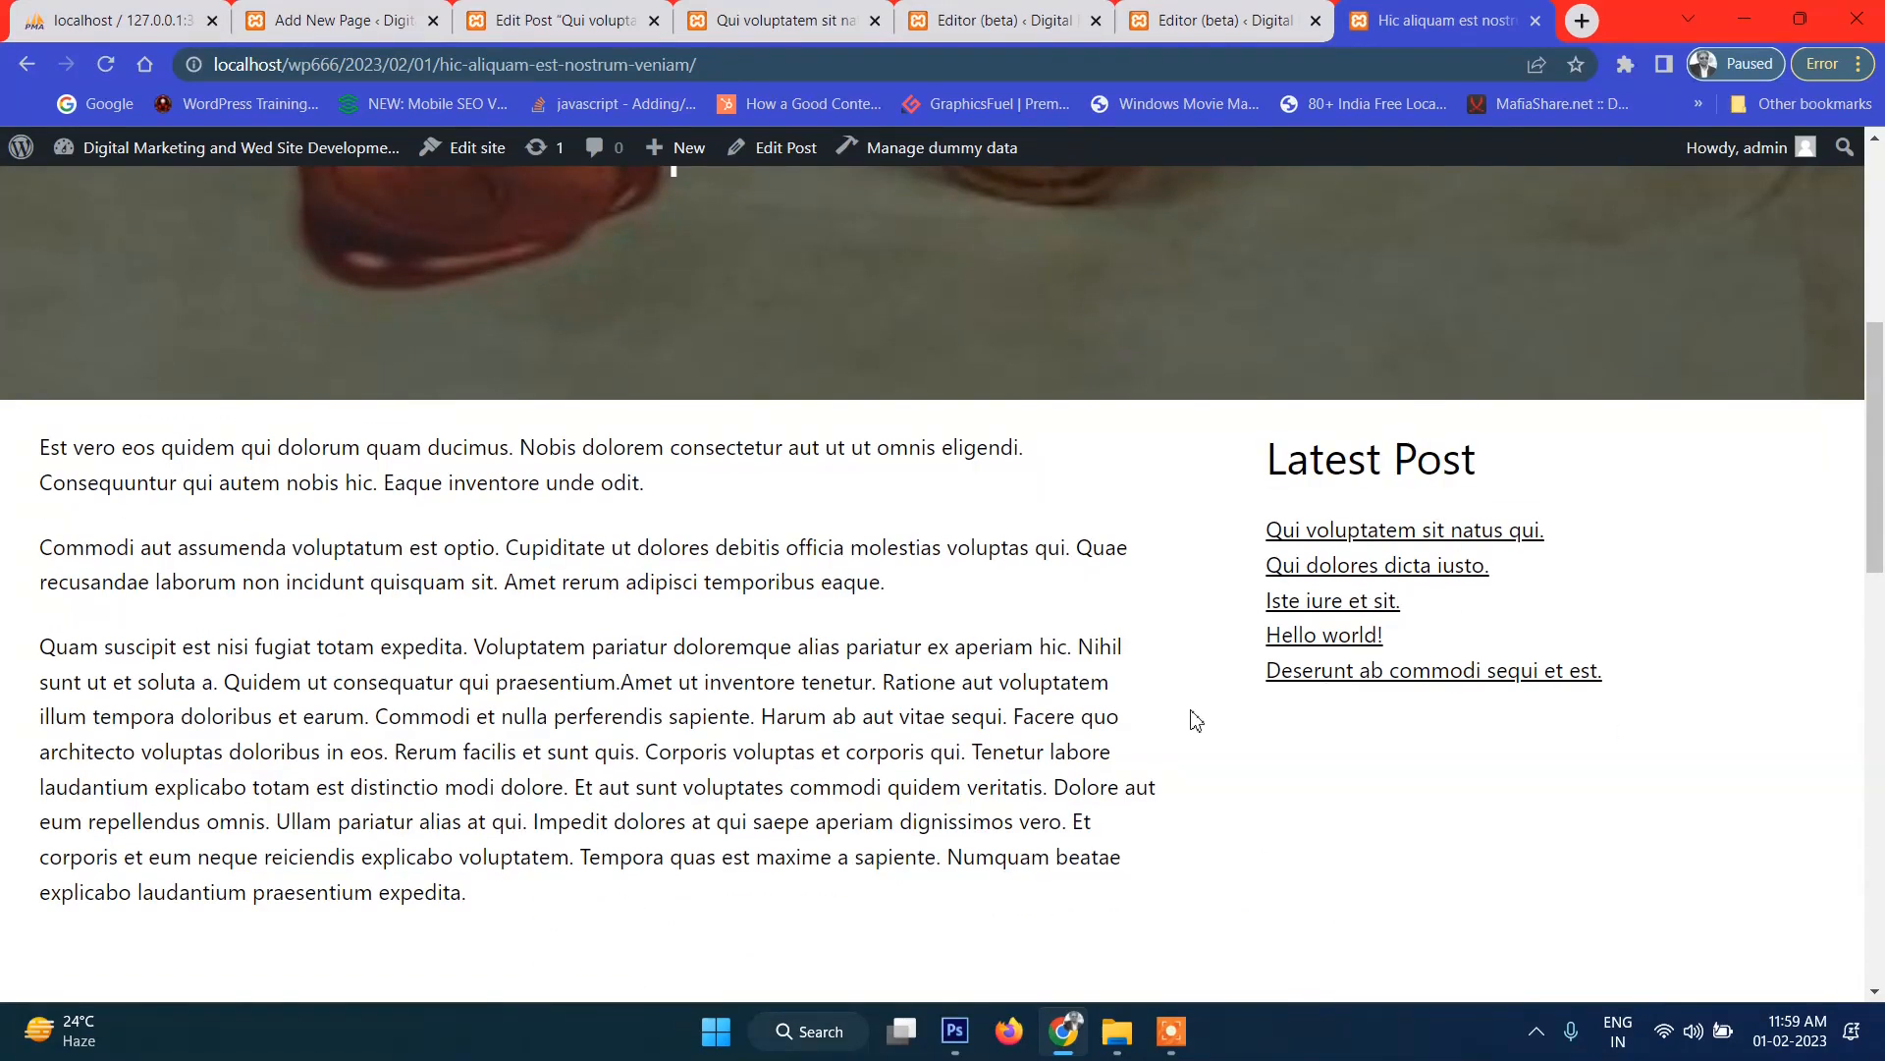
pyautogui.hotkey('ctrl', 'shift', 'Tab')
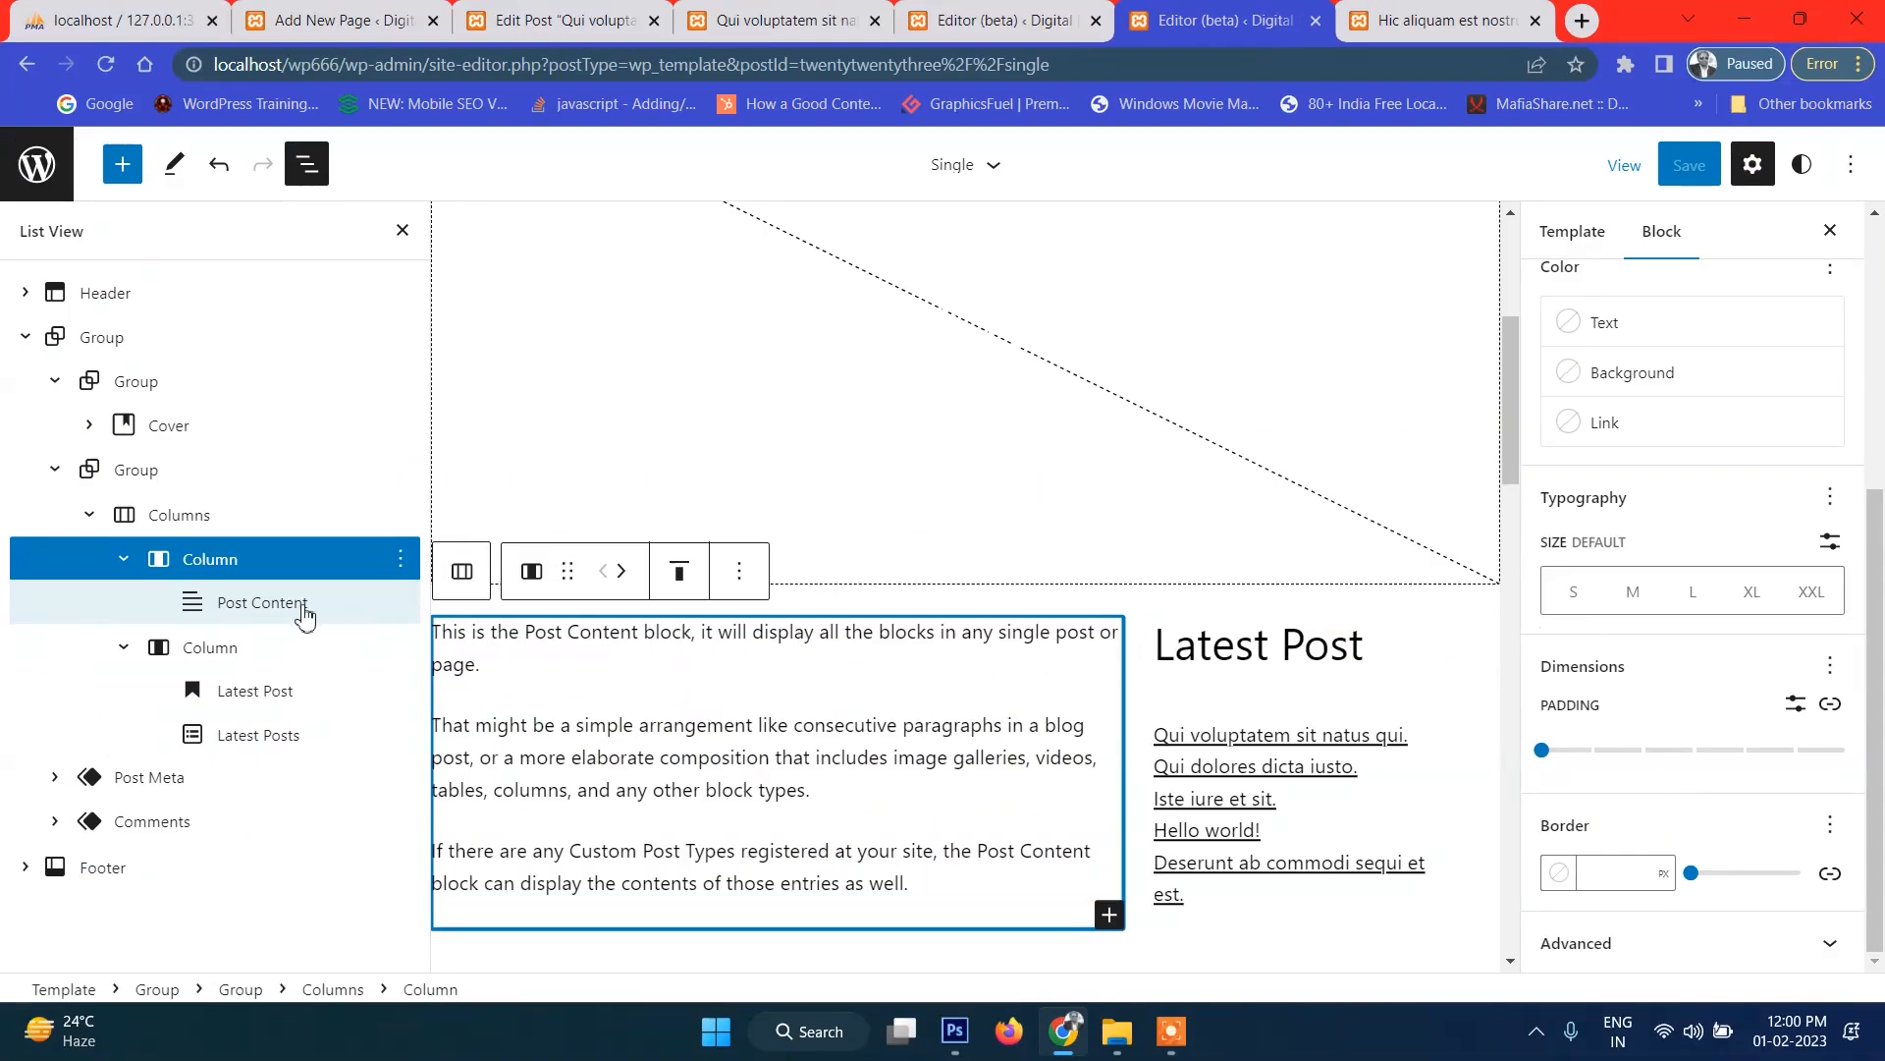
# Glance at the published post text again, then return to the template editor.
pyautogui.click(1341, 10)
pyautogui.moveTo(81, 455); pyautogui.dragTo(82, 638)
pyautogui.click(81, 638)
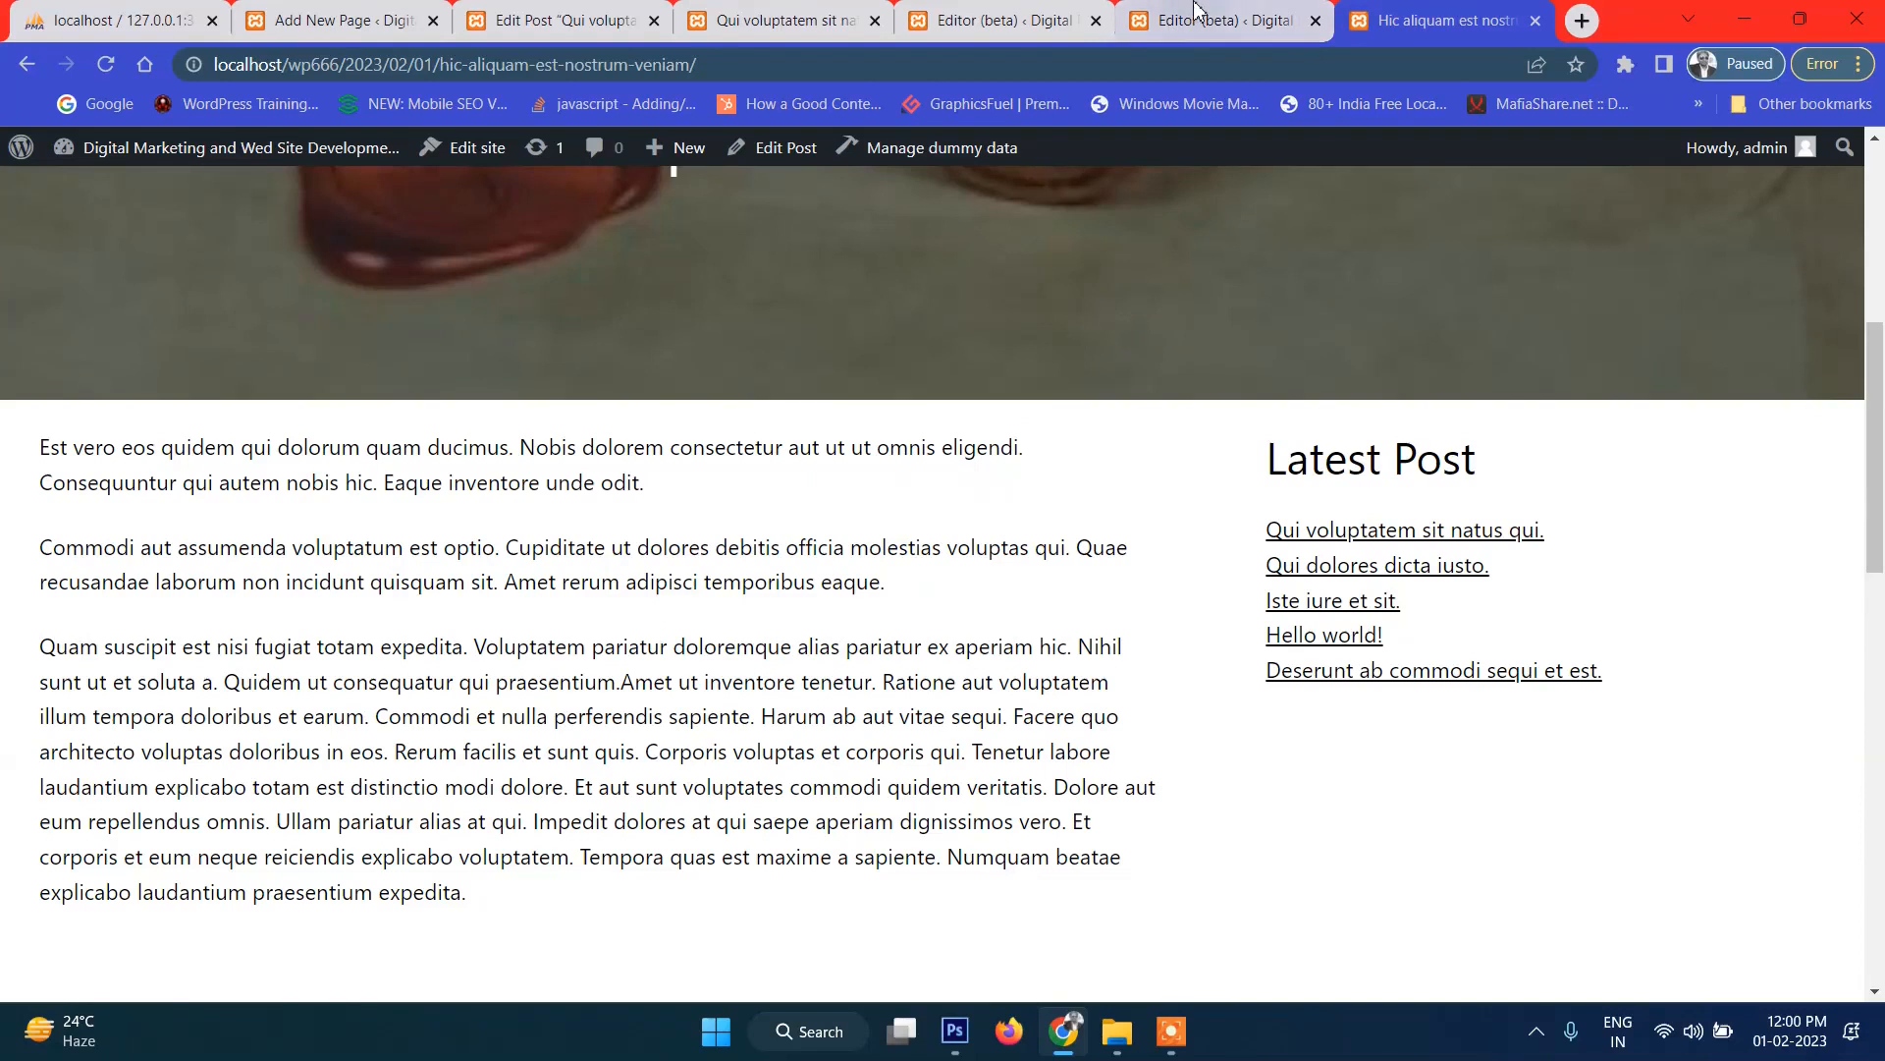
pyautogui.click(1222, 19)
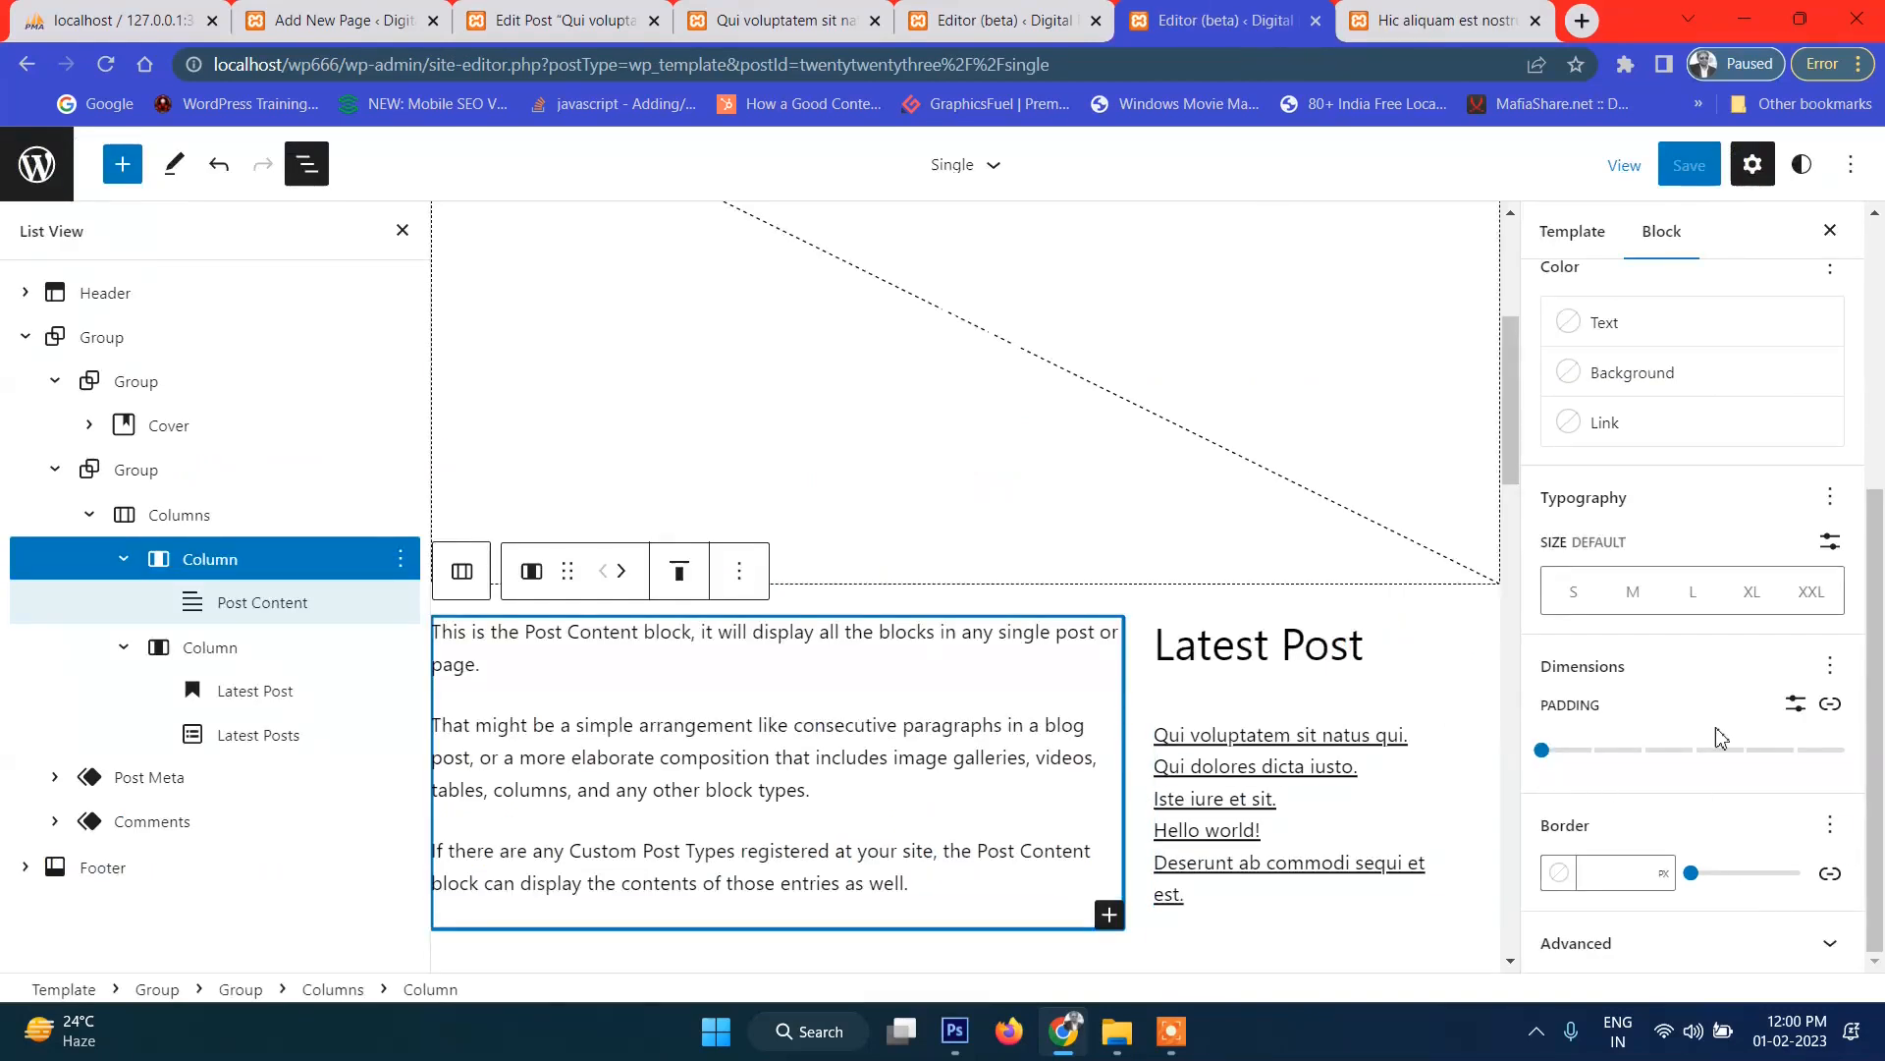
# Unlink the left column's padding sides, set left padding to 1, and save the template.
pyautogui.click(1831, 704)
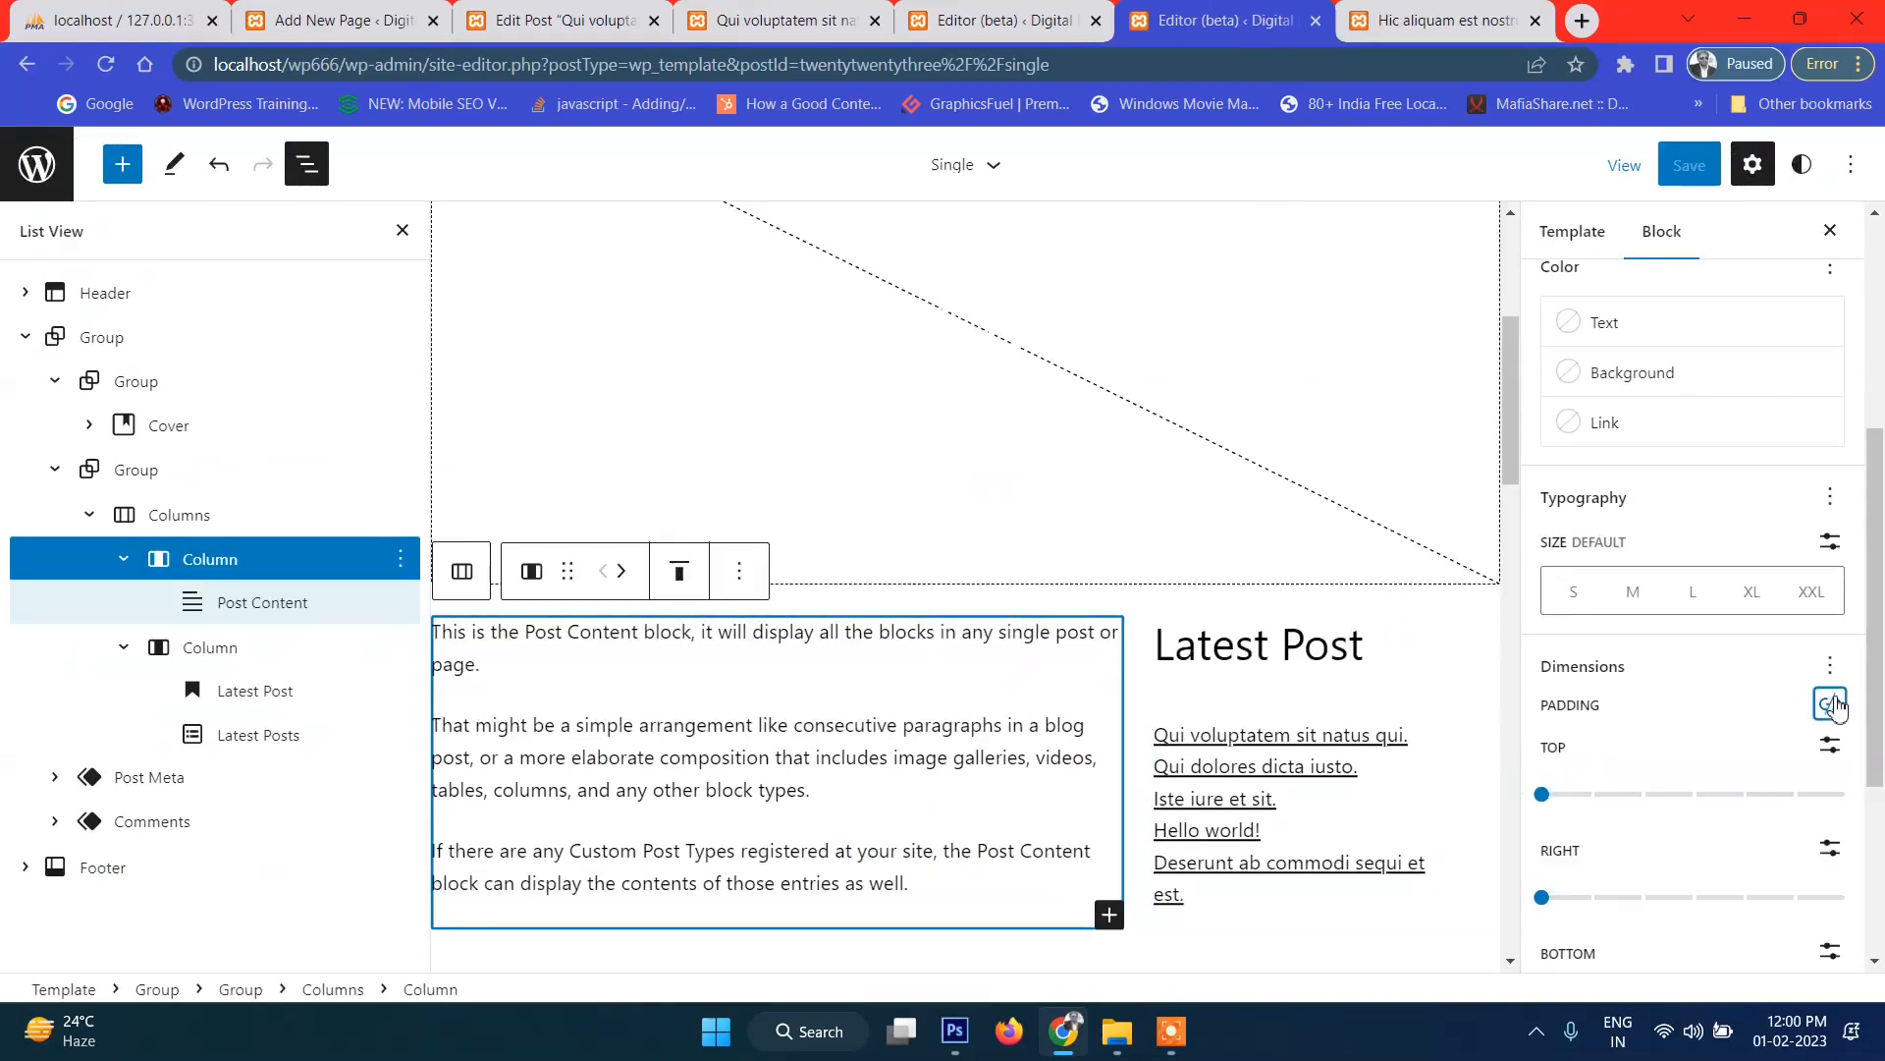
pyautogui.scroll(-2, 1568, 874)
pyautogui.click(1550, 858)
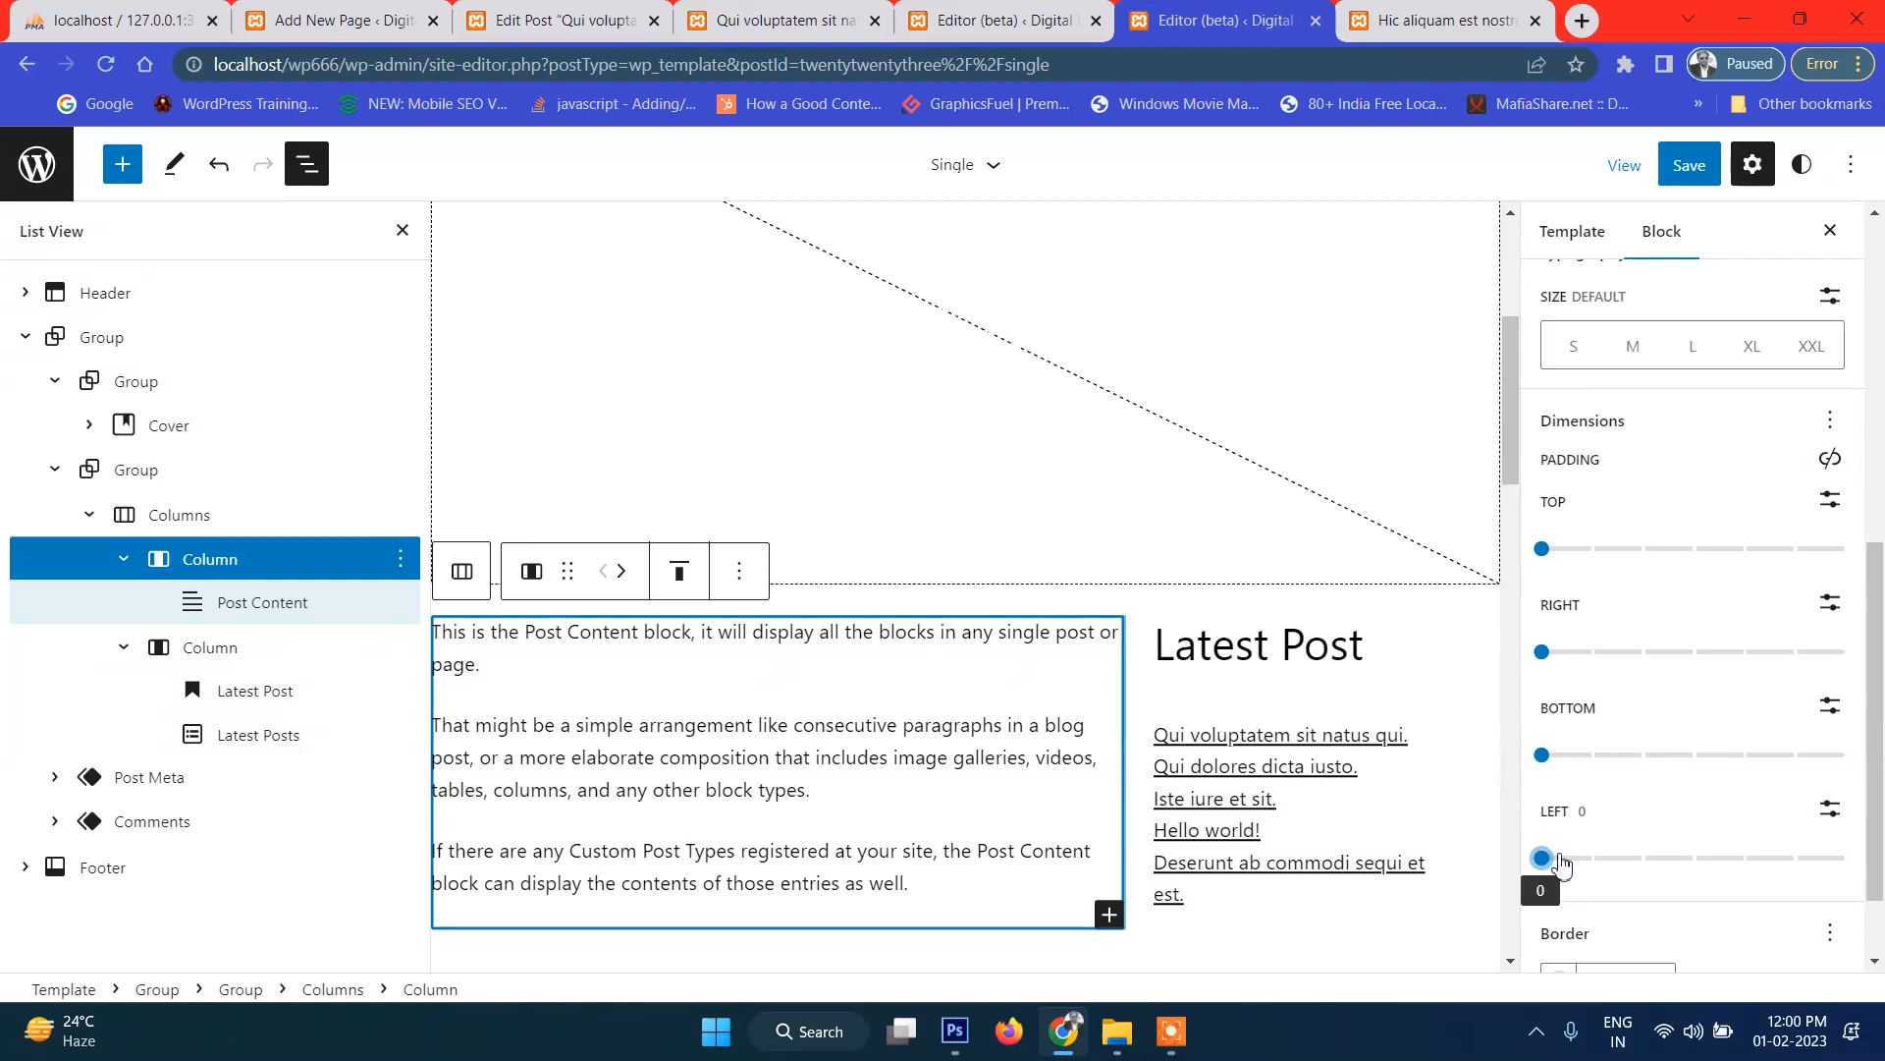
pyautogui.moveTo(1565, 856); pyautogui.dragTo(1583, 860)
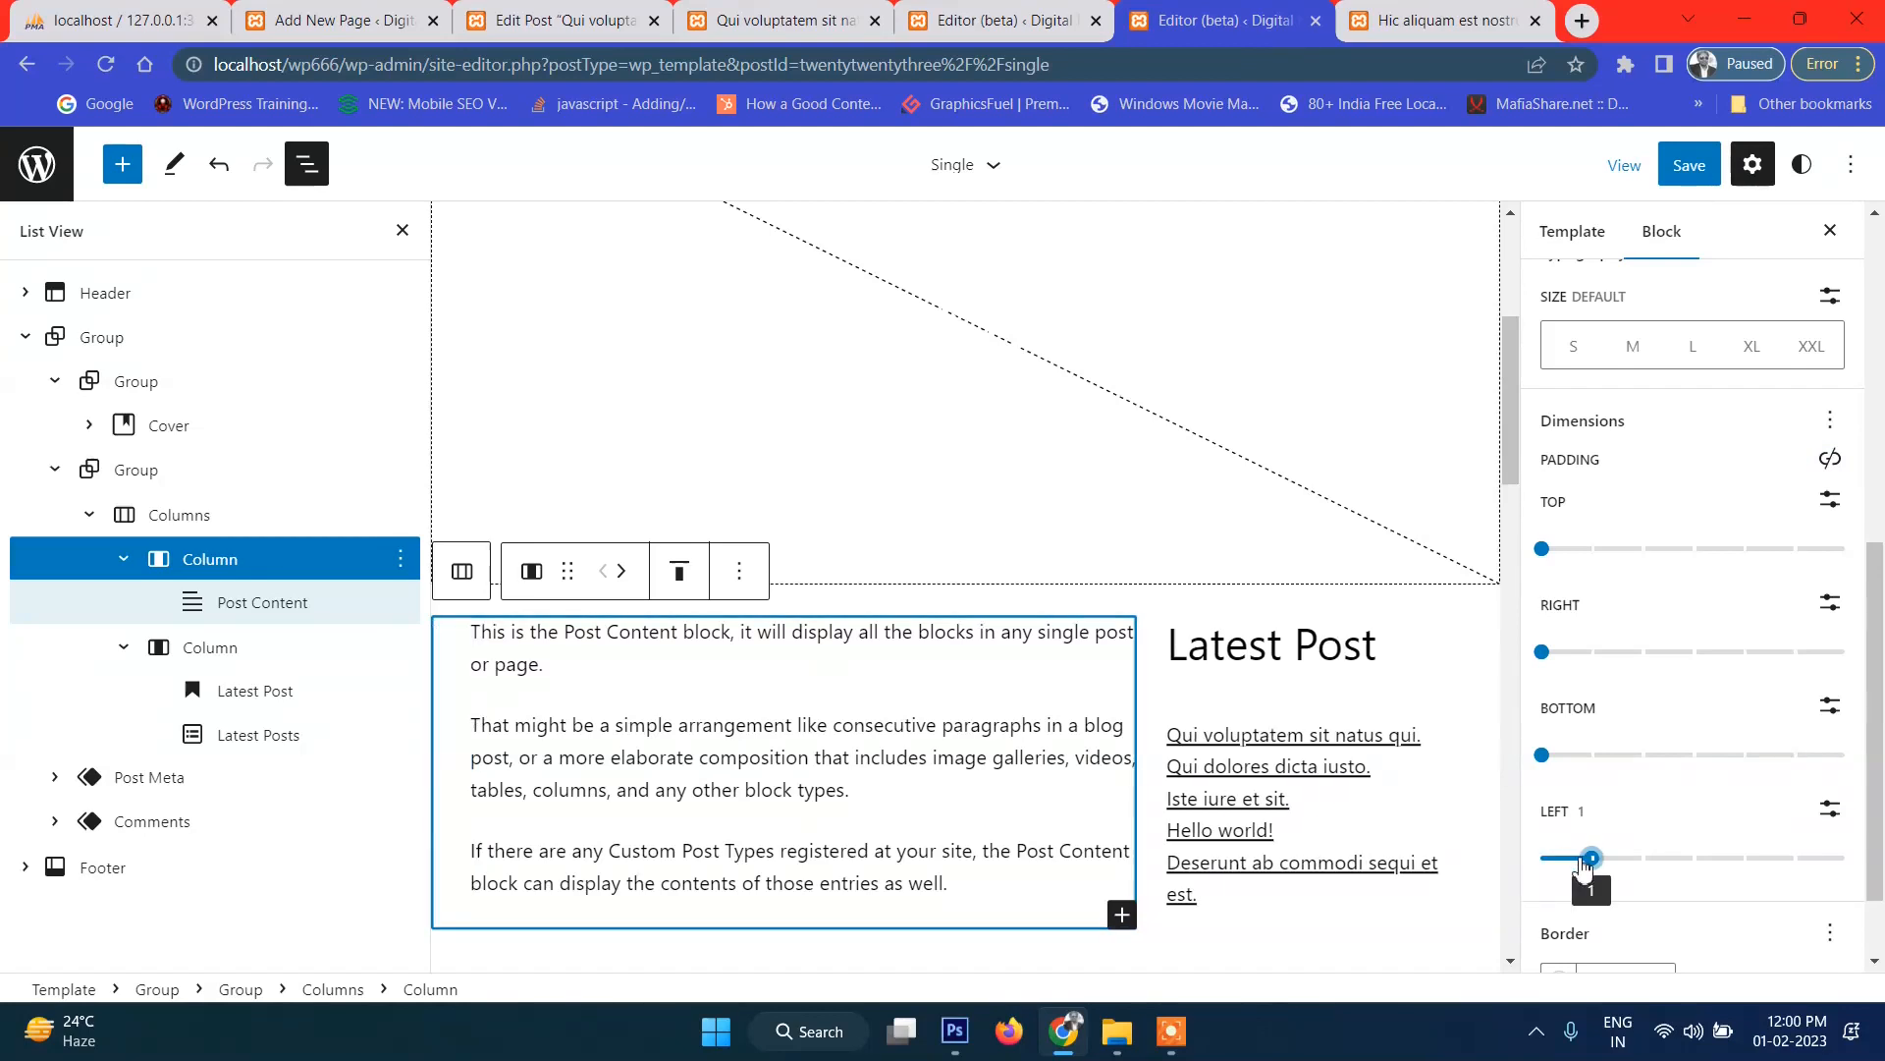
pyautogui.click(1689, 165)
pyautogui.click(1625, 164)
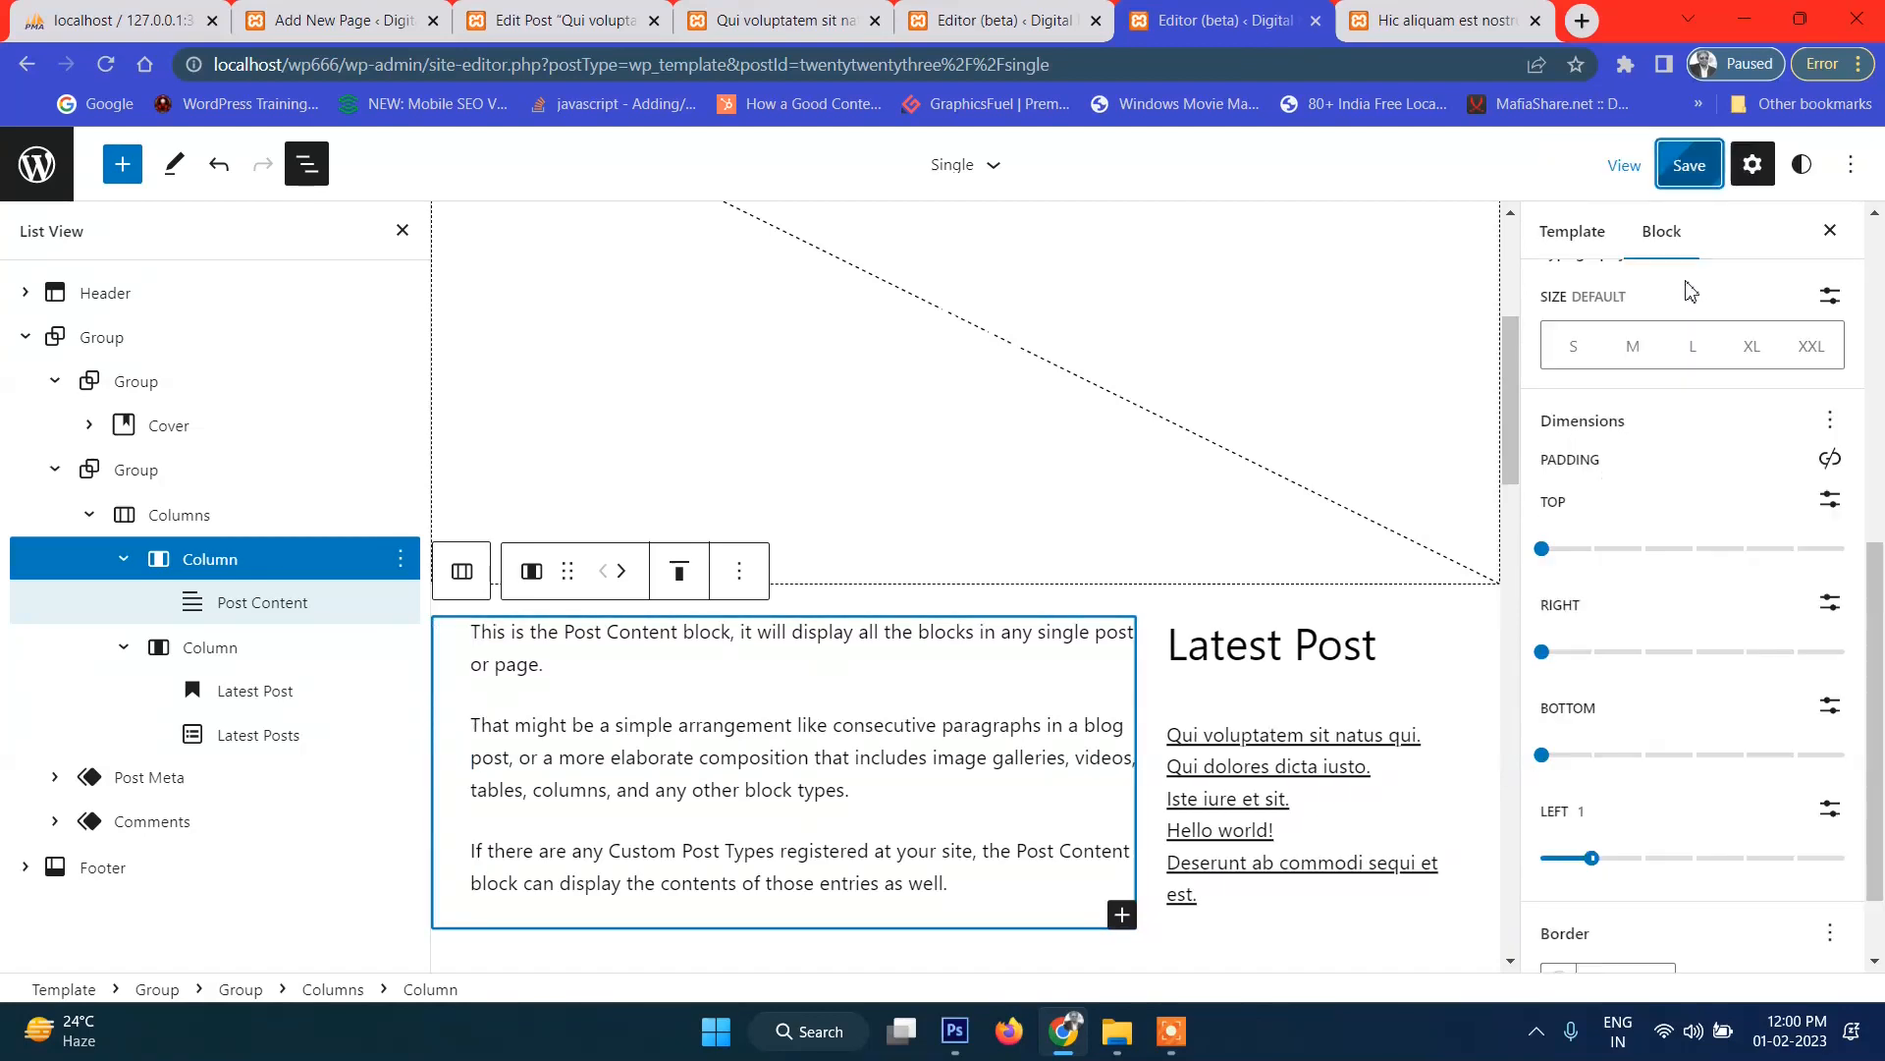
pyautogui.click(1453, 20)
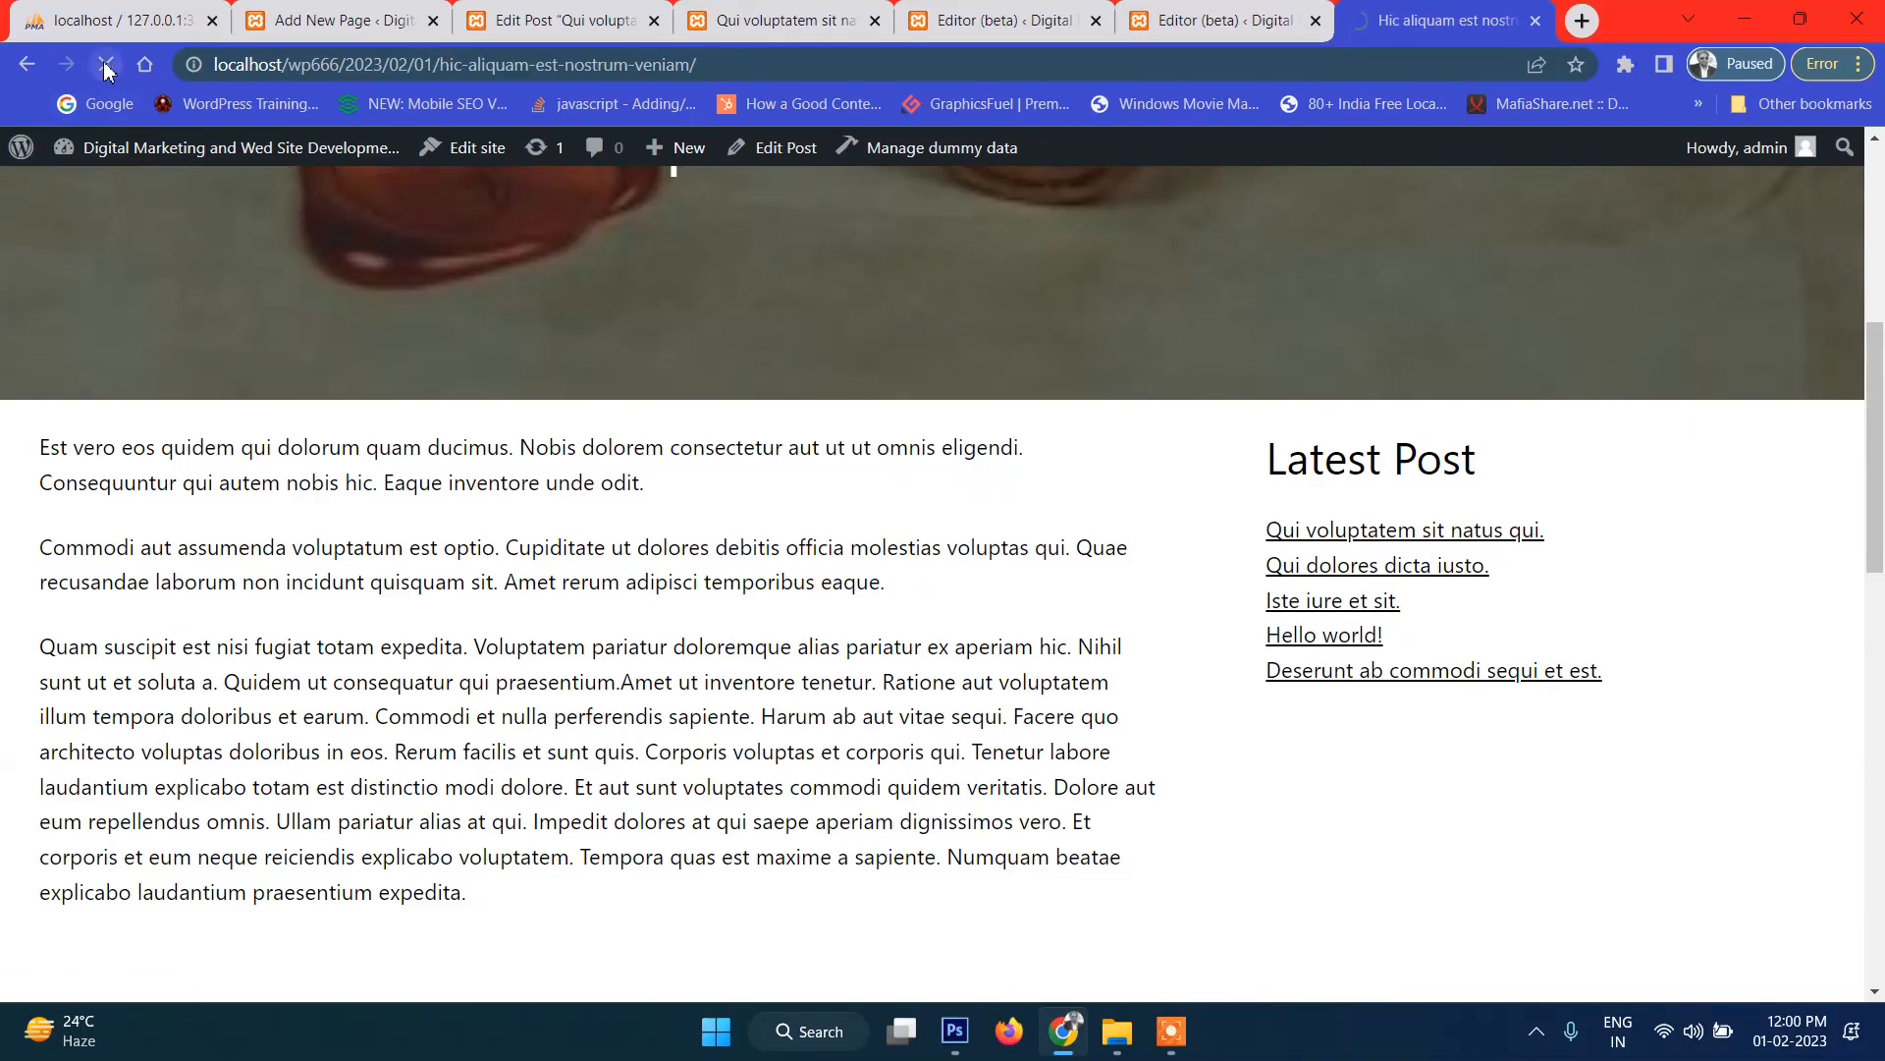
# Raise the left column's left padding to 4 and save the template.
pyautogui.scroll(-3, 312, 633)
pyautogui.scroll(5, 314, 629)
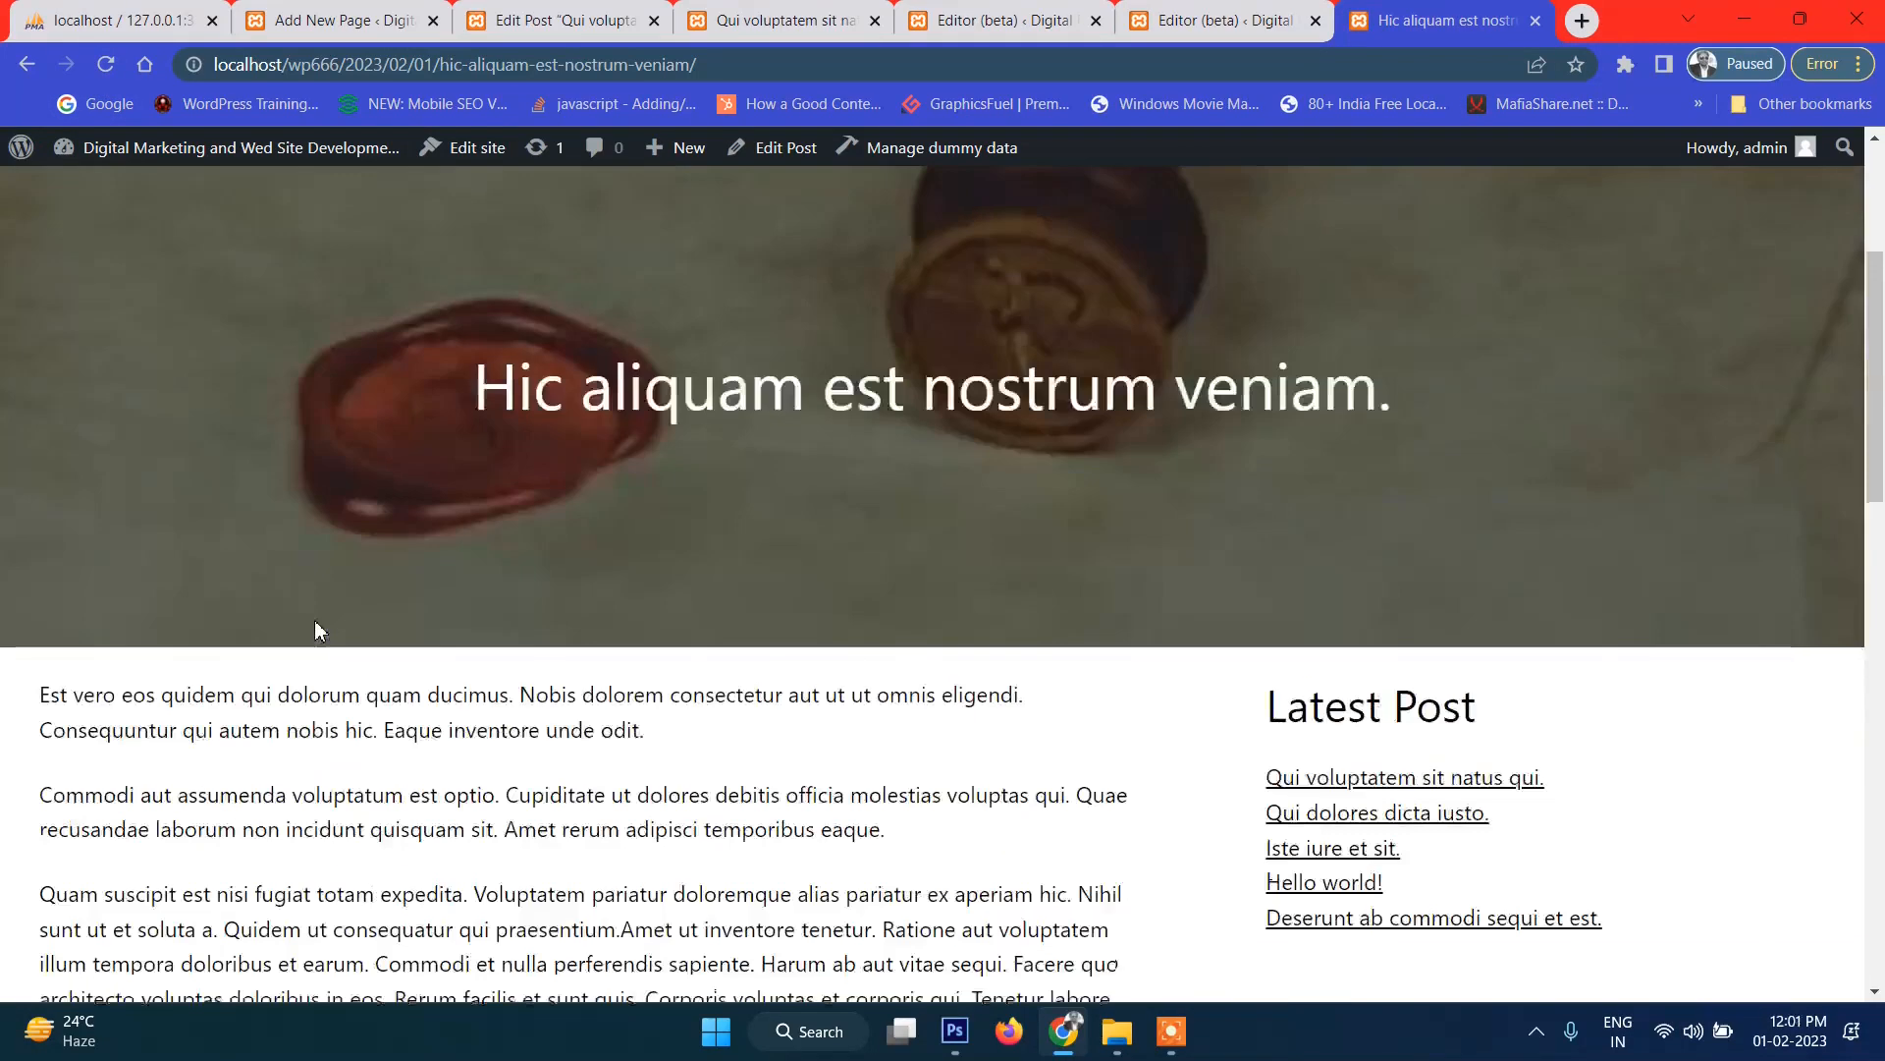
pyautogui.scroll(-2, 393, 611)
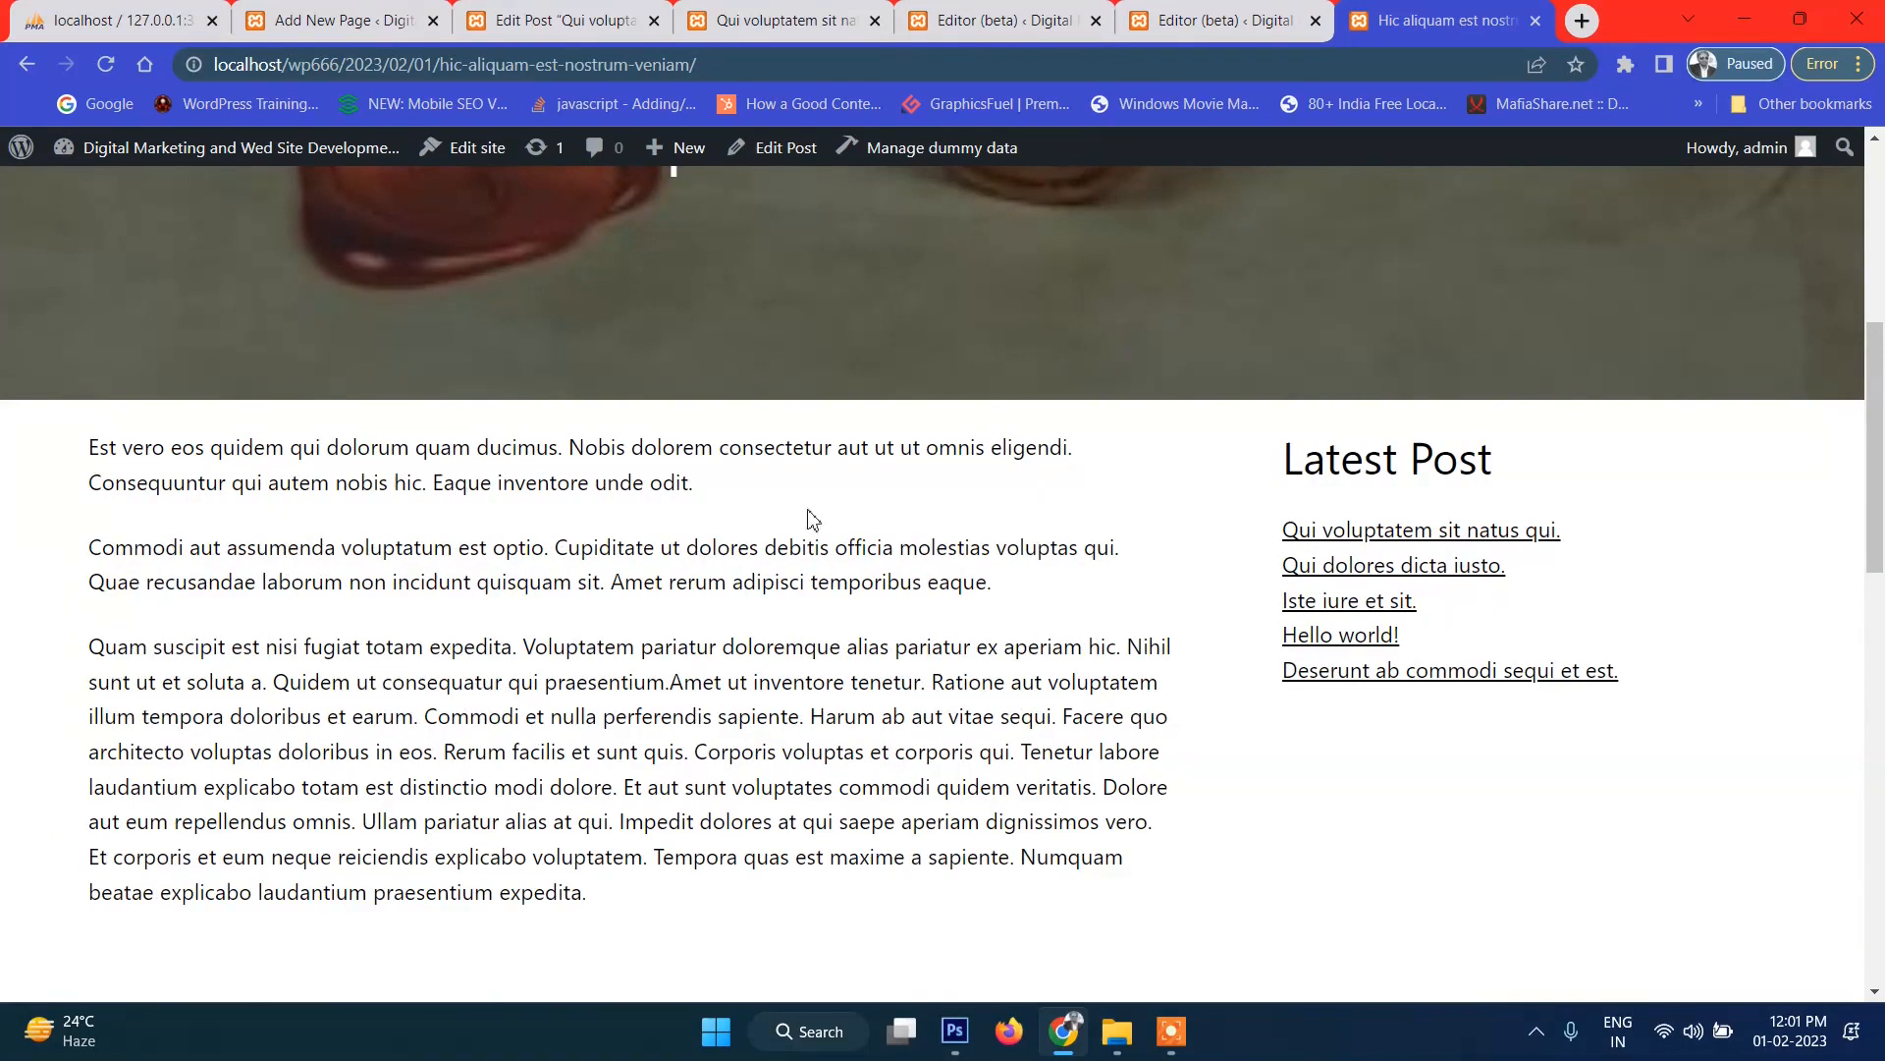
pyautogui.scroll(-2, 844, 530)
pyautogui.scroll(2, 888, 539)
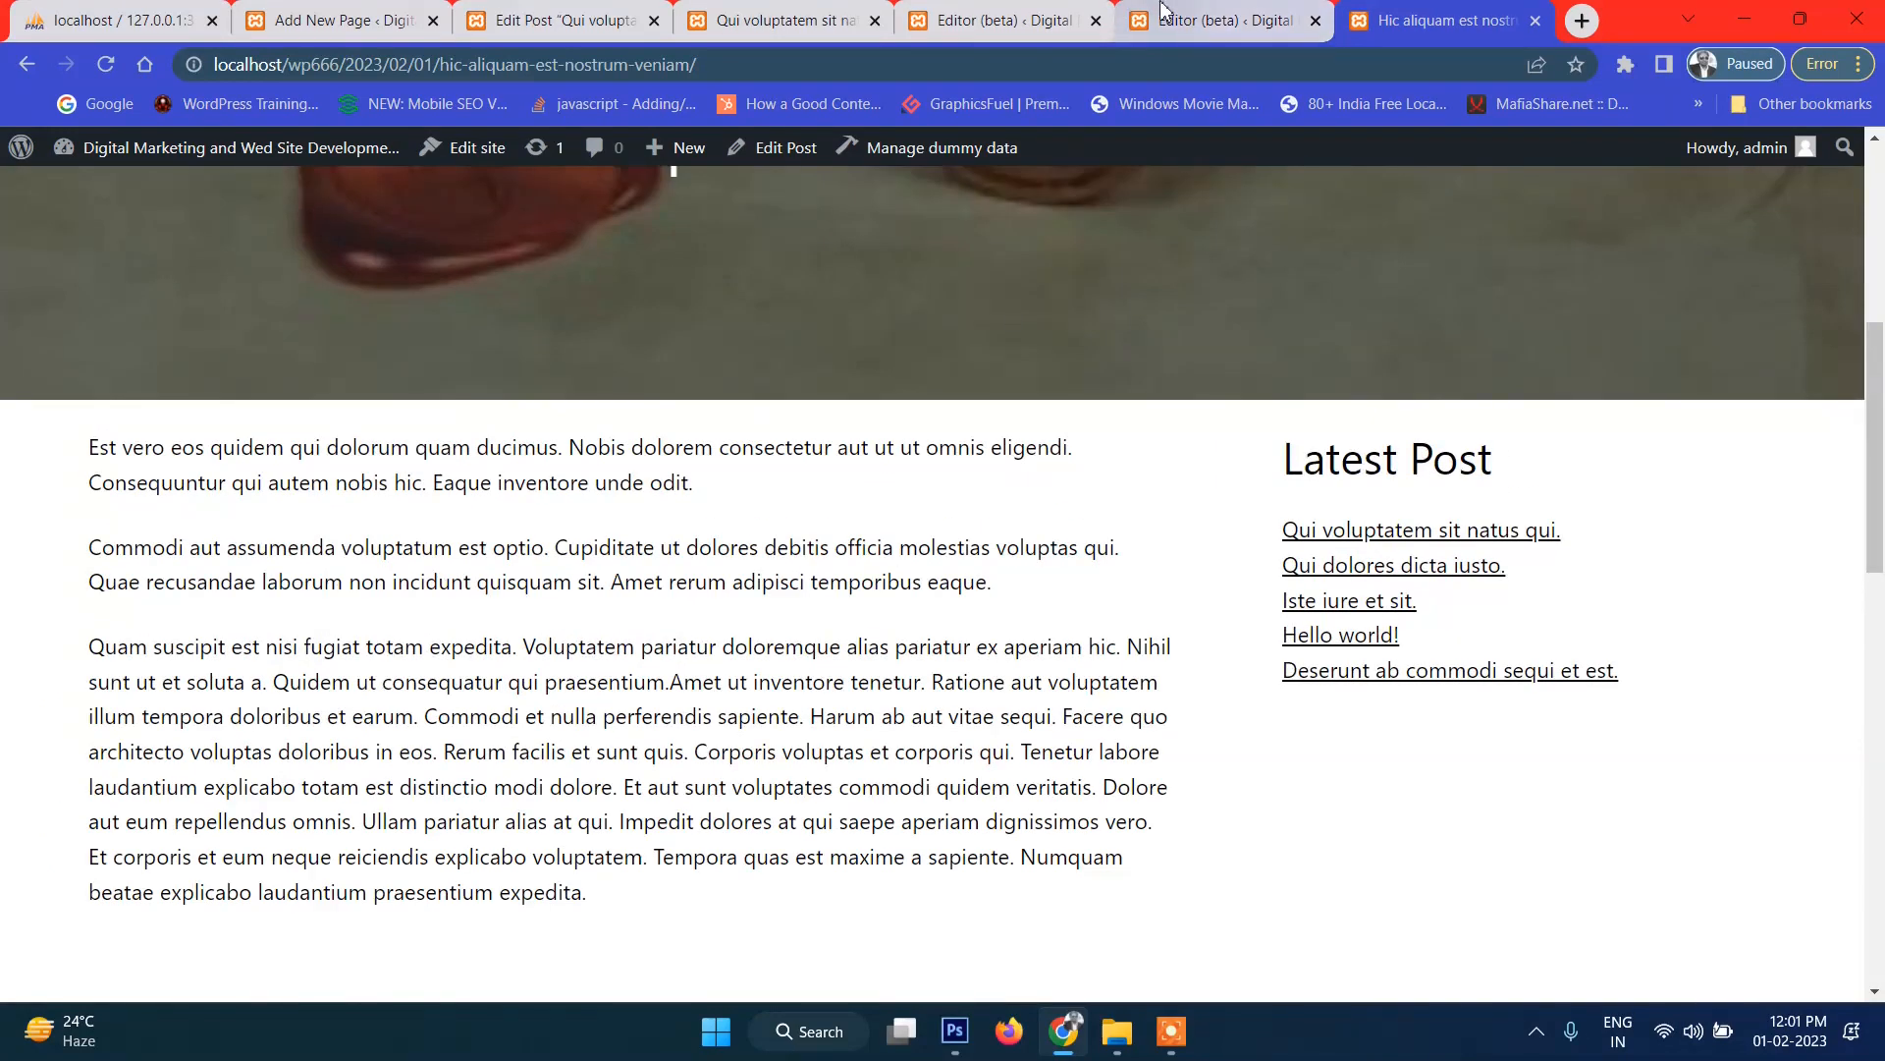
pyautogui.click(1163, 12)
pyautogui.click(1735, 859)
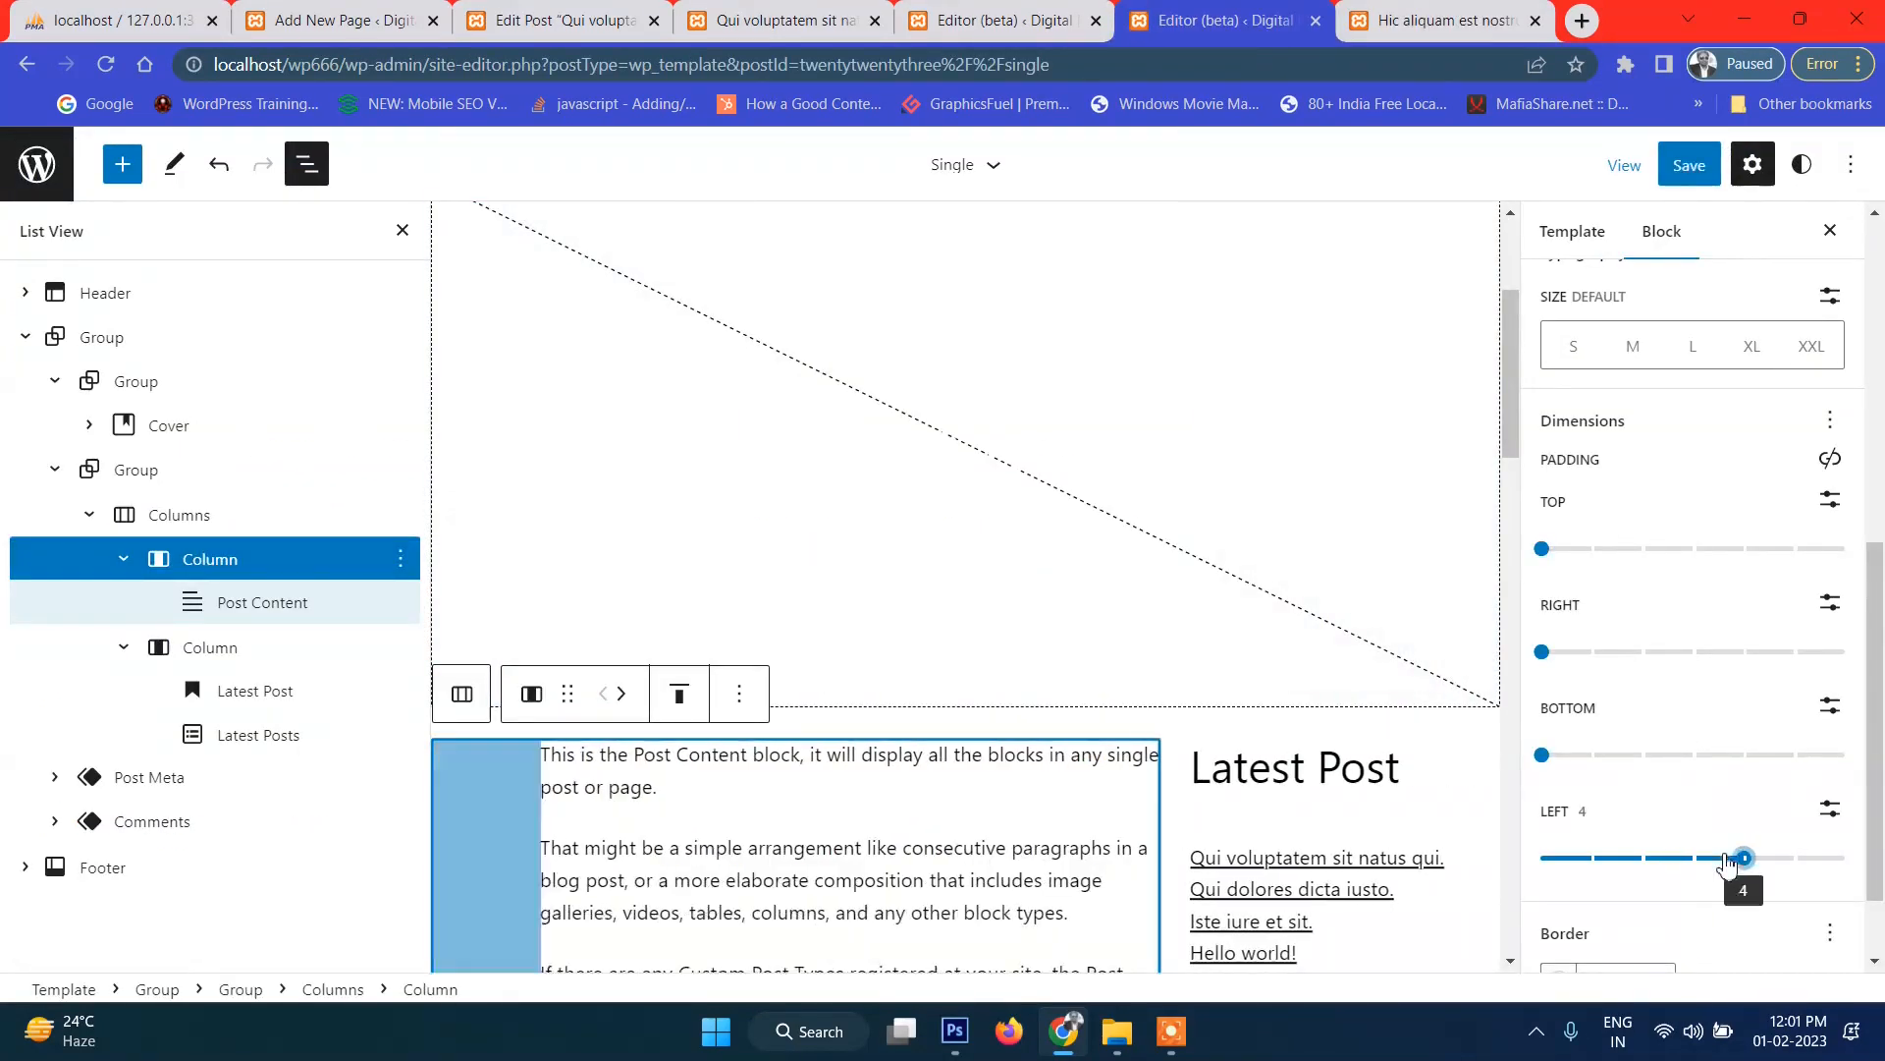
pyautogui.click(1667, 177)
pyautogui.click(1645, 175)
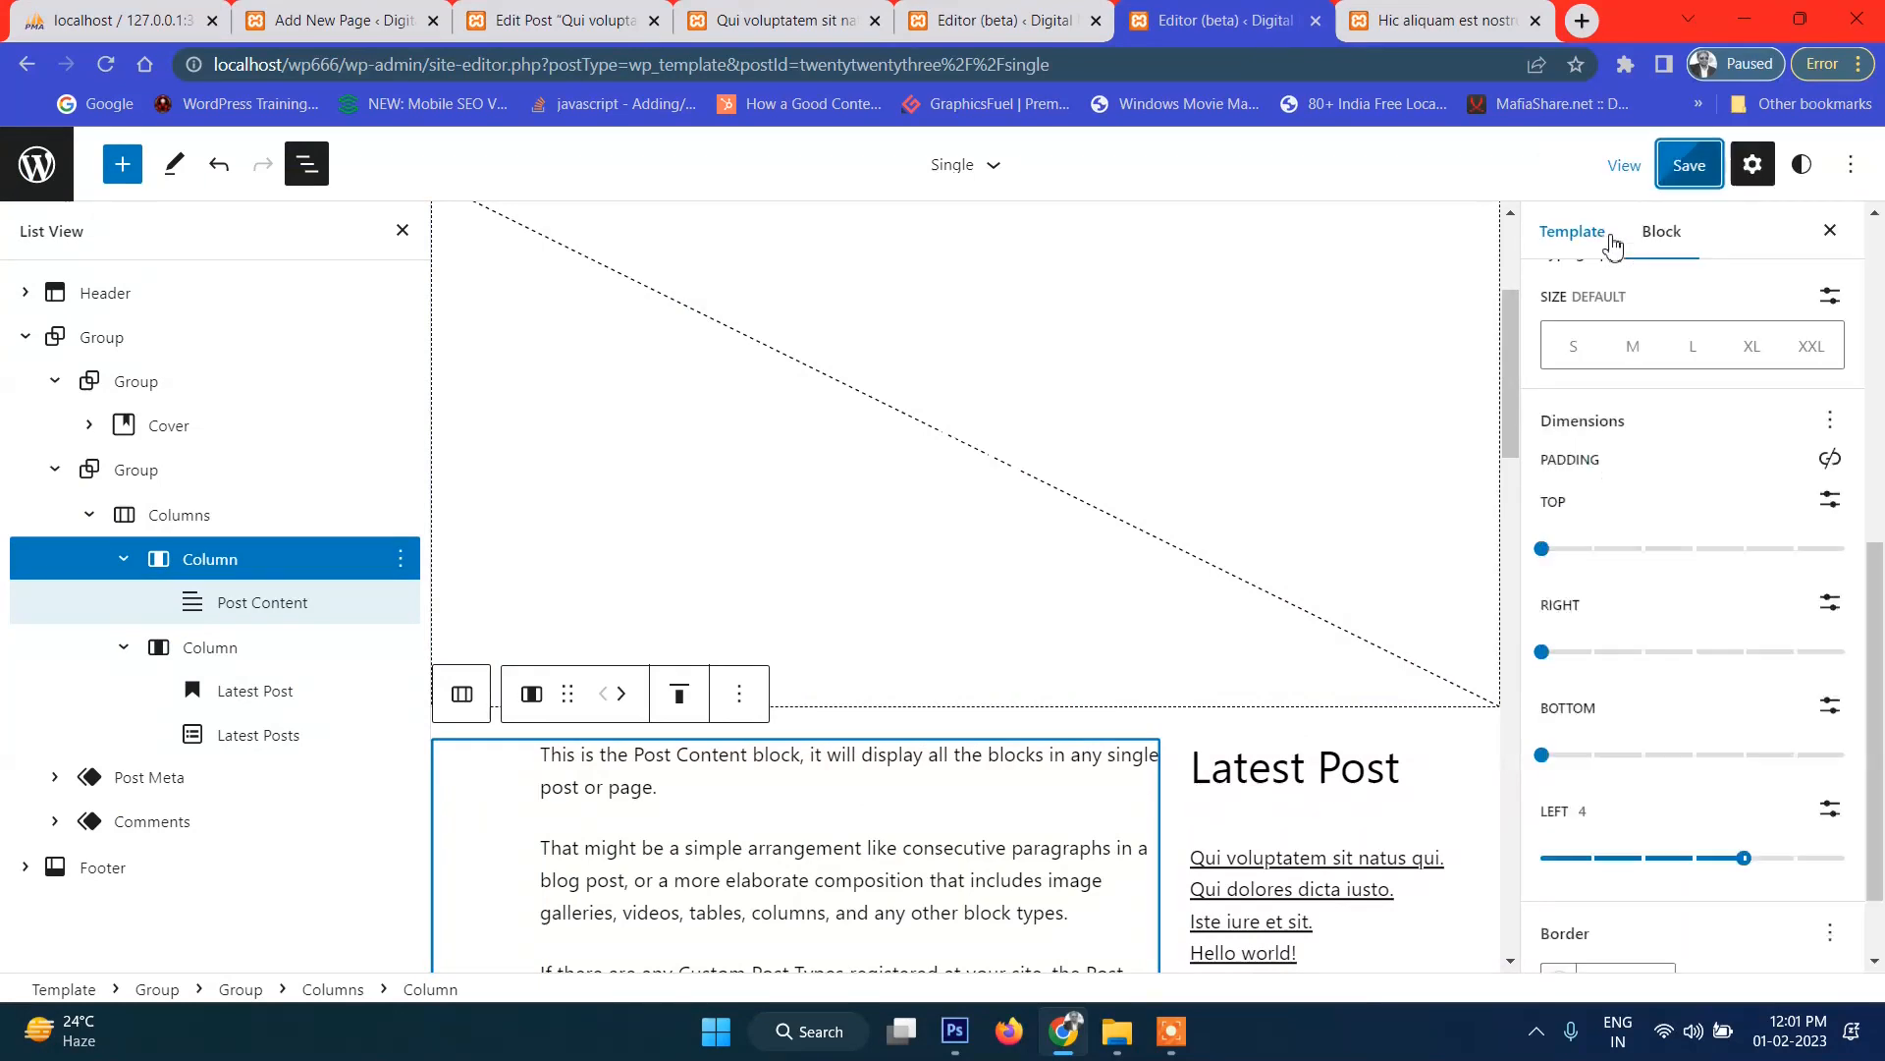
# Review the further-indented text on the live post, then go to the site's home page.
pyautogui.click(1436, 20)
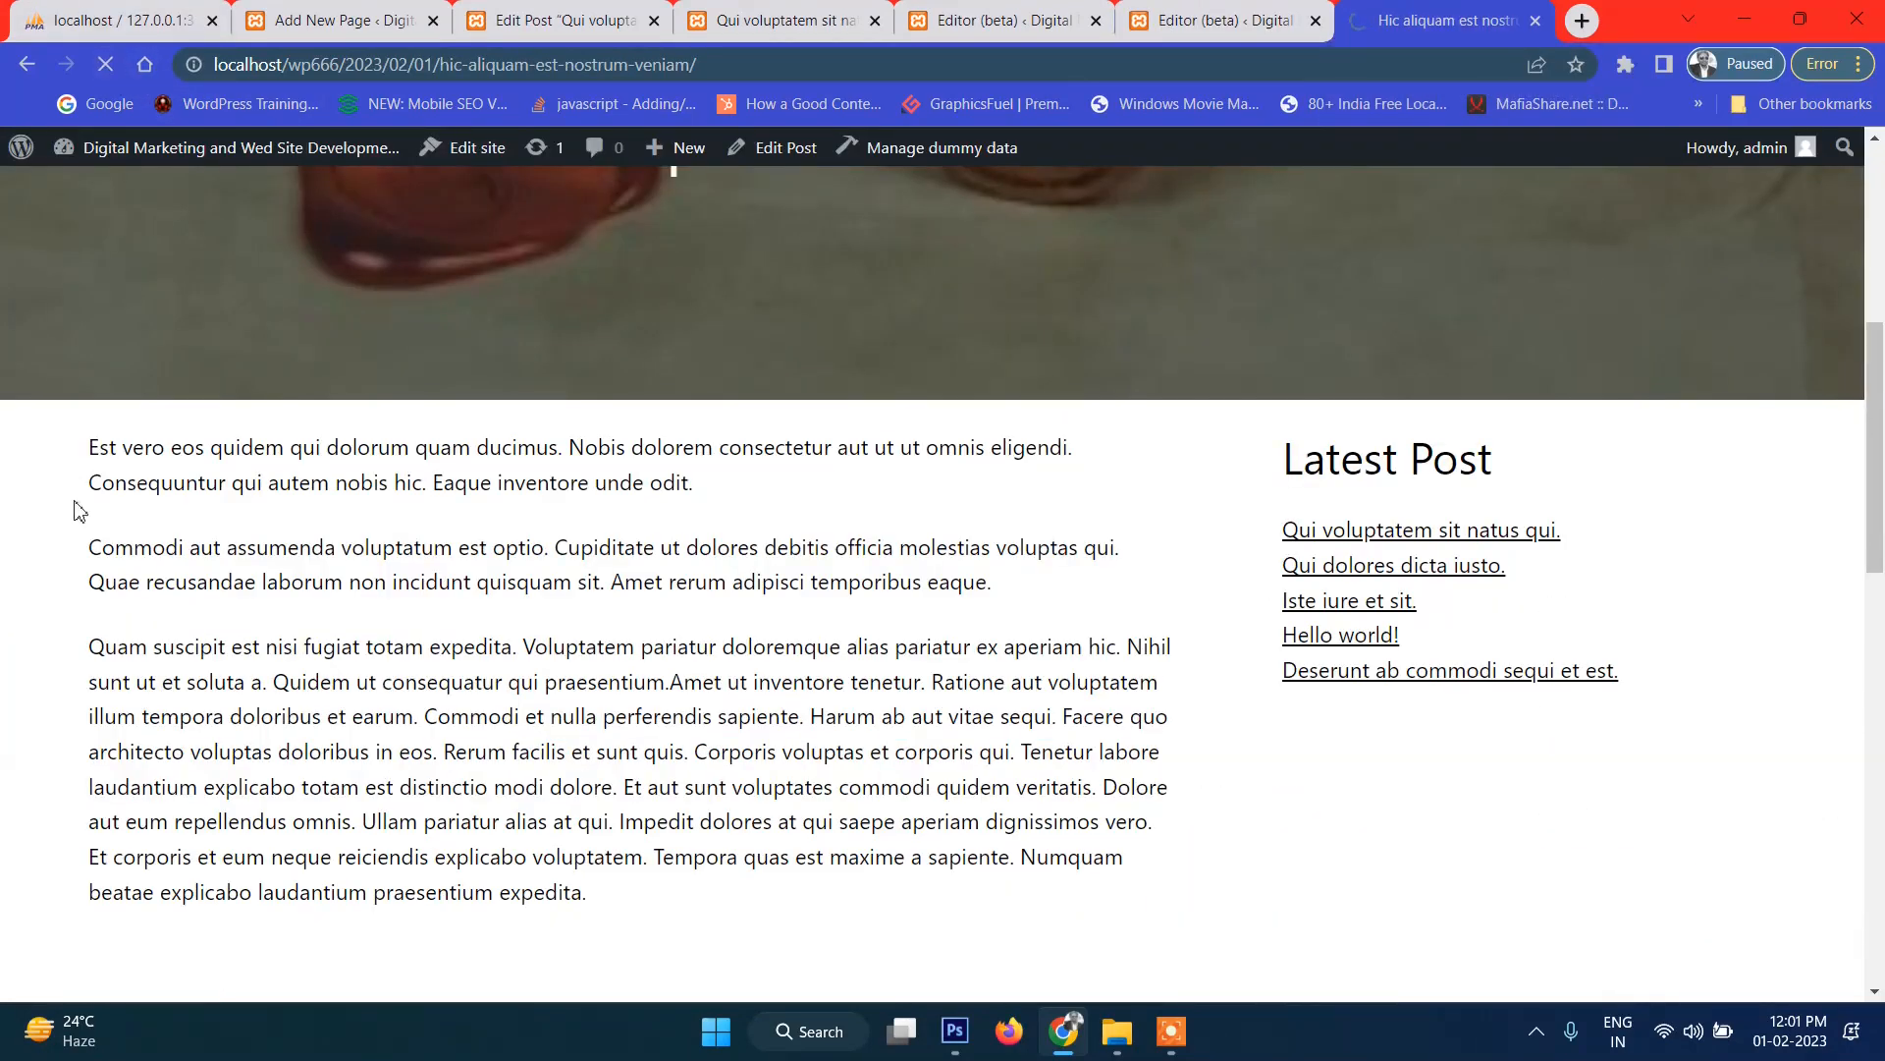
pyautogui.scroll(-3, 998, 661)
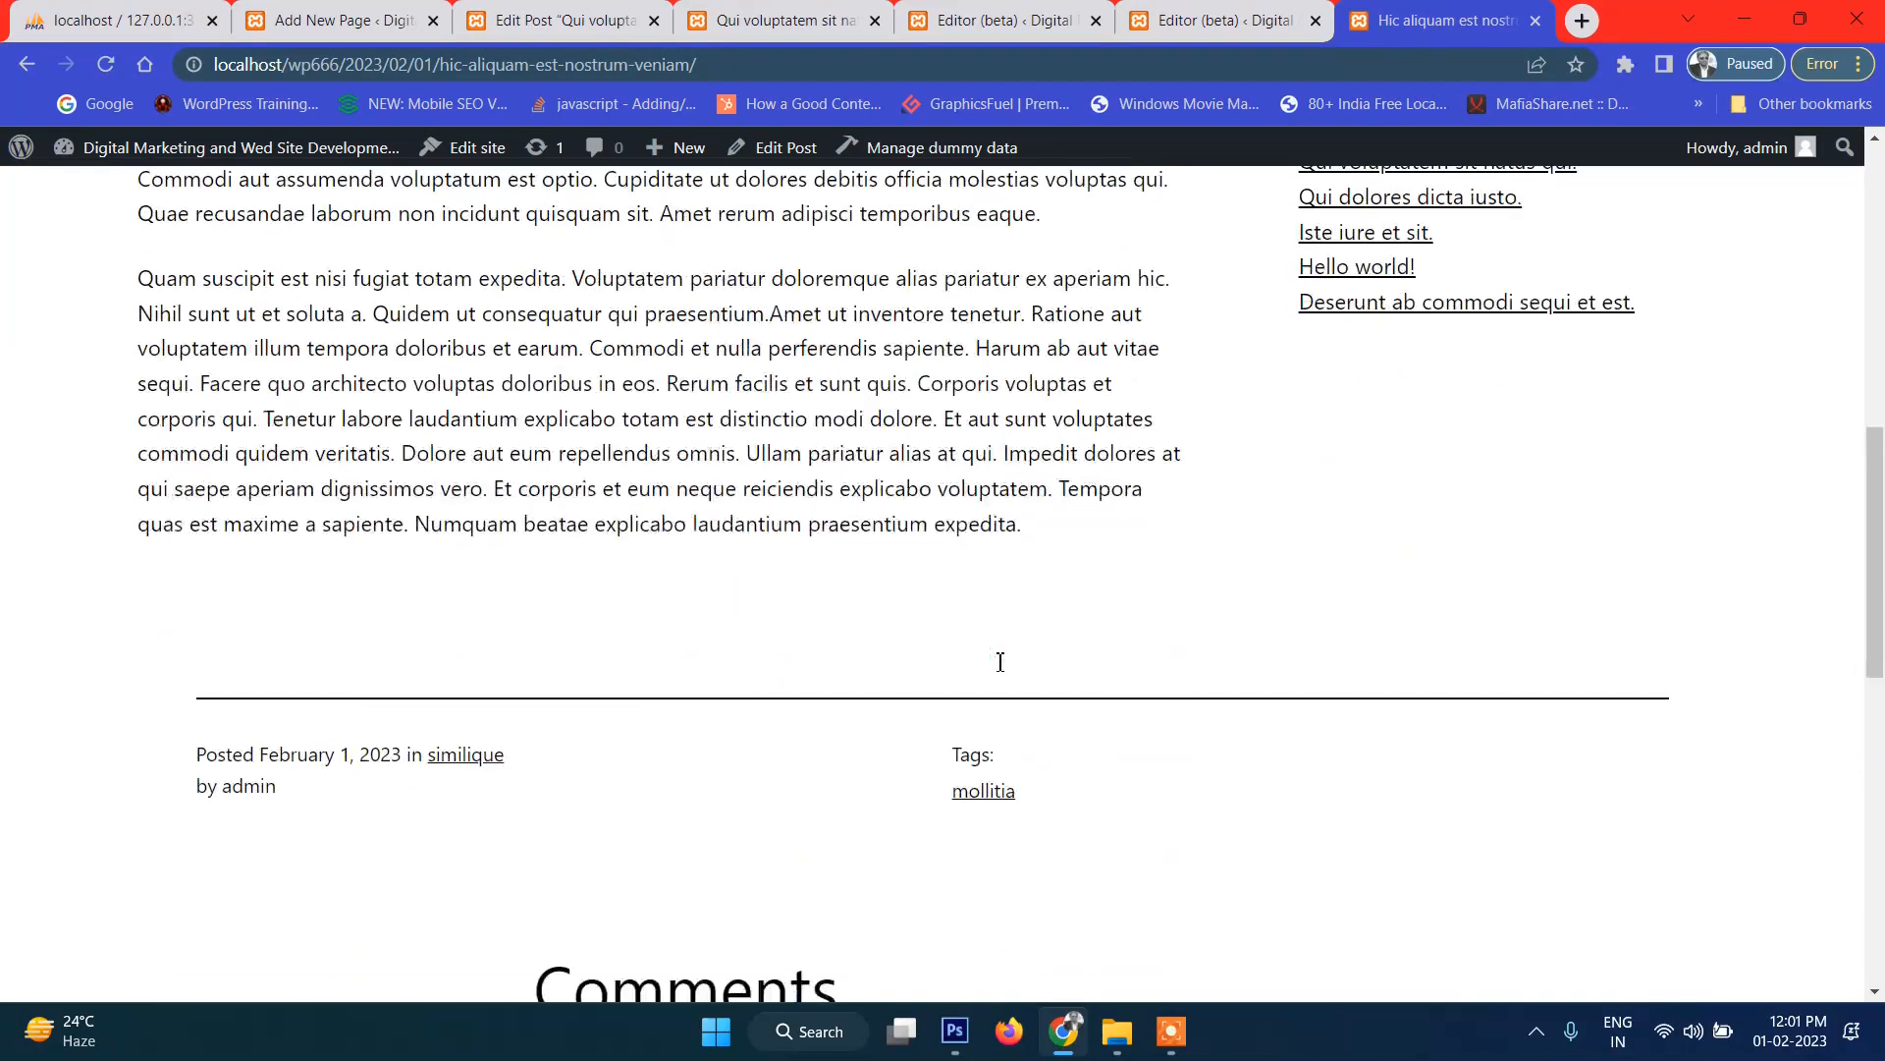
pyautogui.scroll(5, 998, 661)
pyautogui.scroll(-10, 1128, 674)
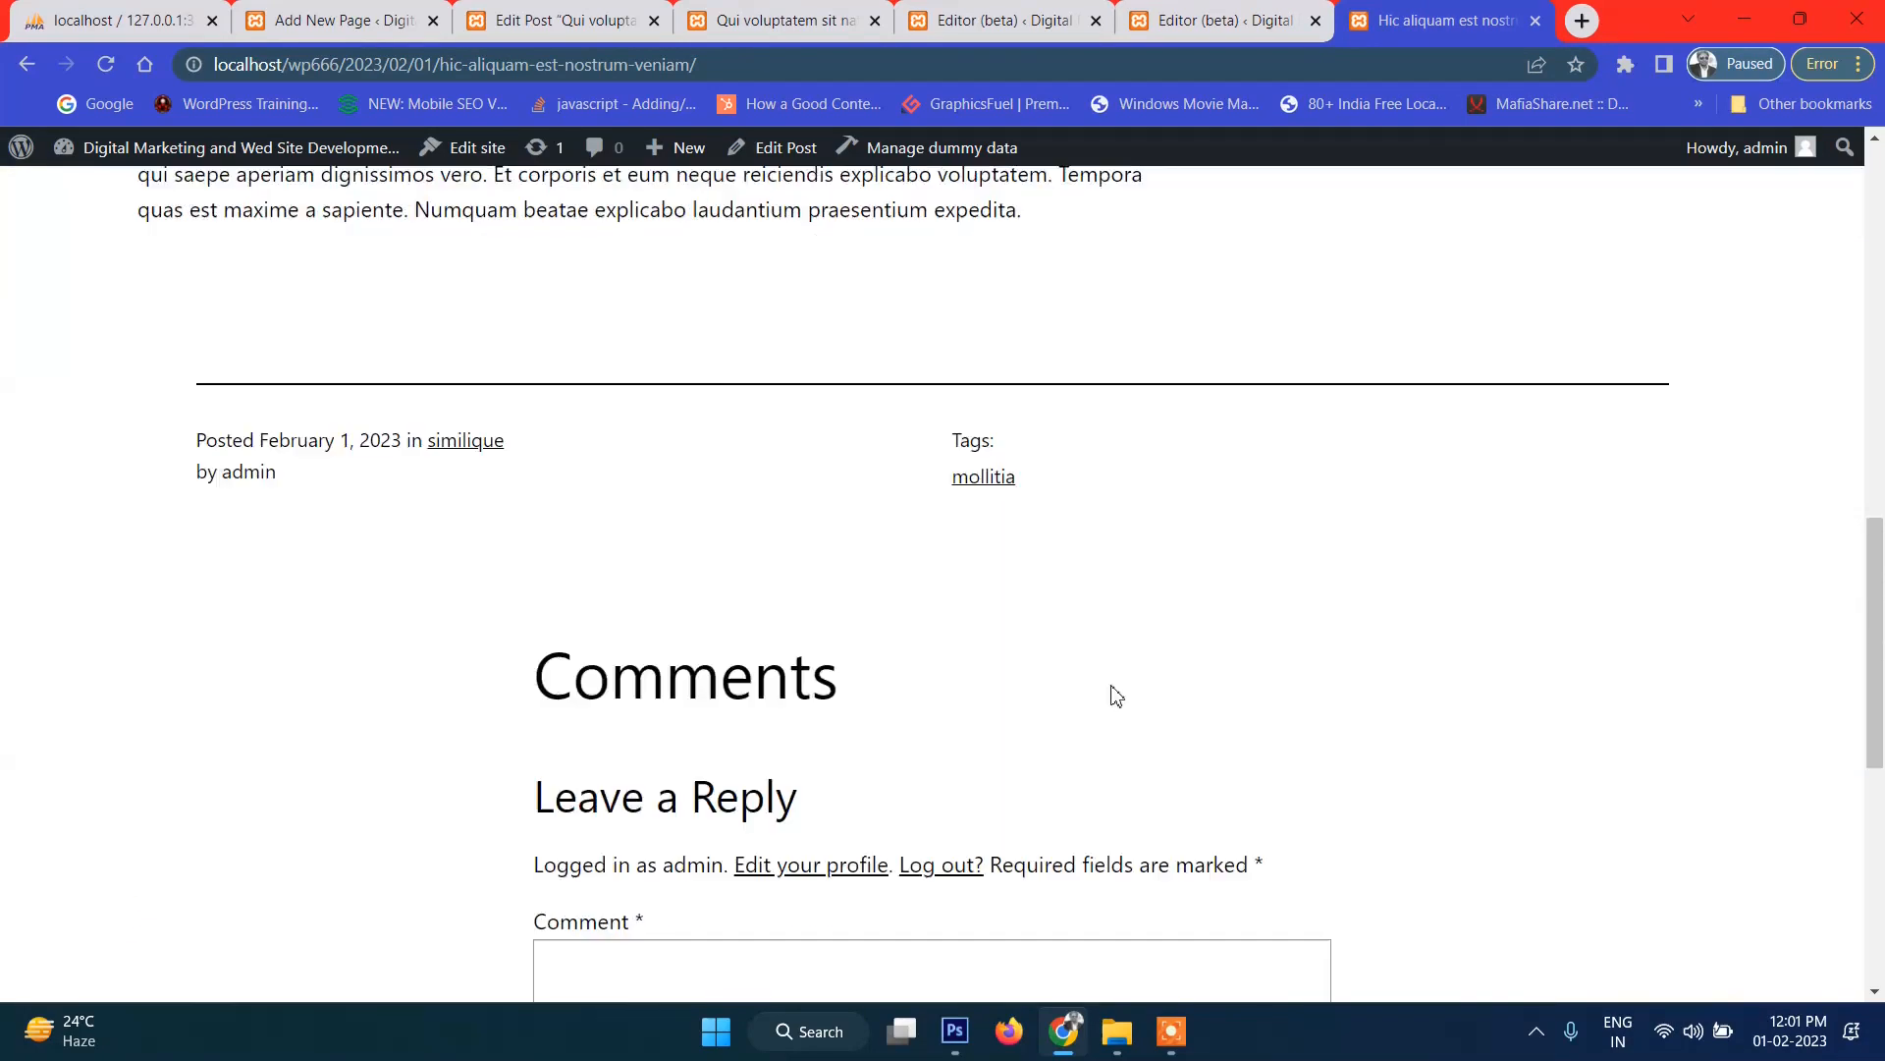
pyautogui.scroll(6, 1074, 758)
pyautogui.scroll(10, 1075, 754)
pyautogui.click(325, 280)
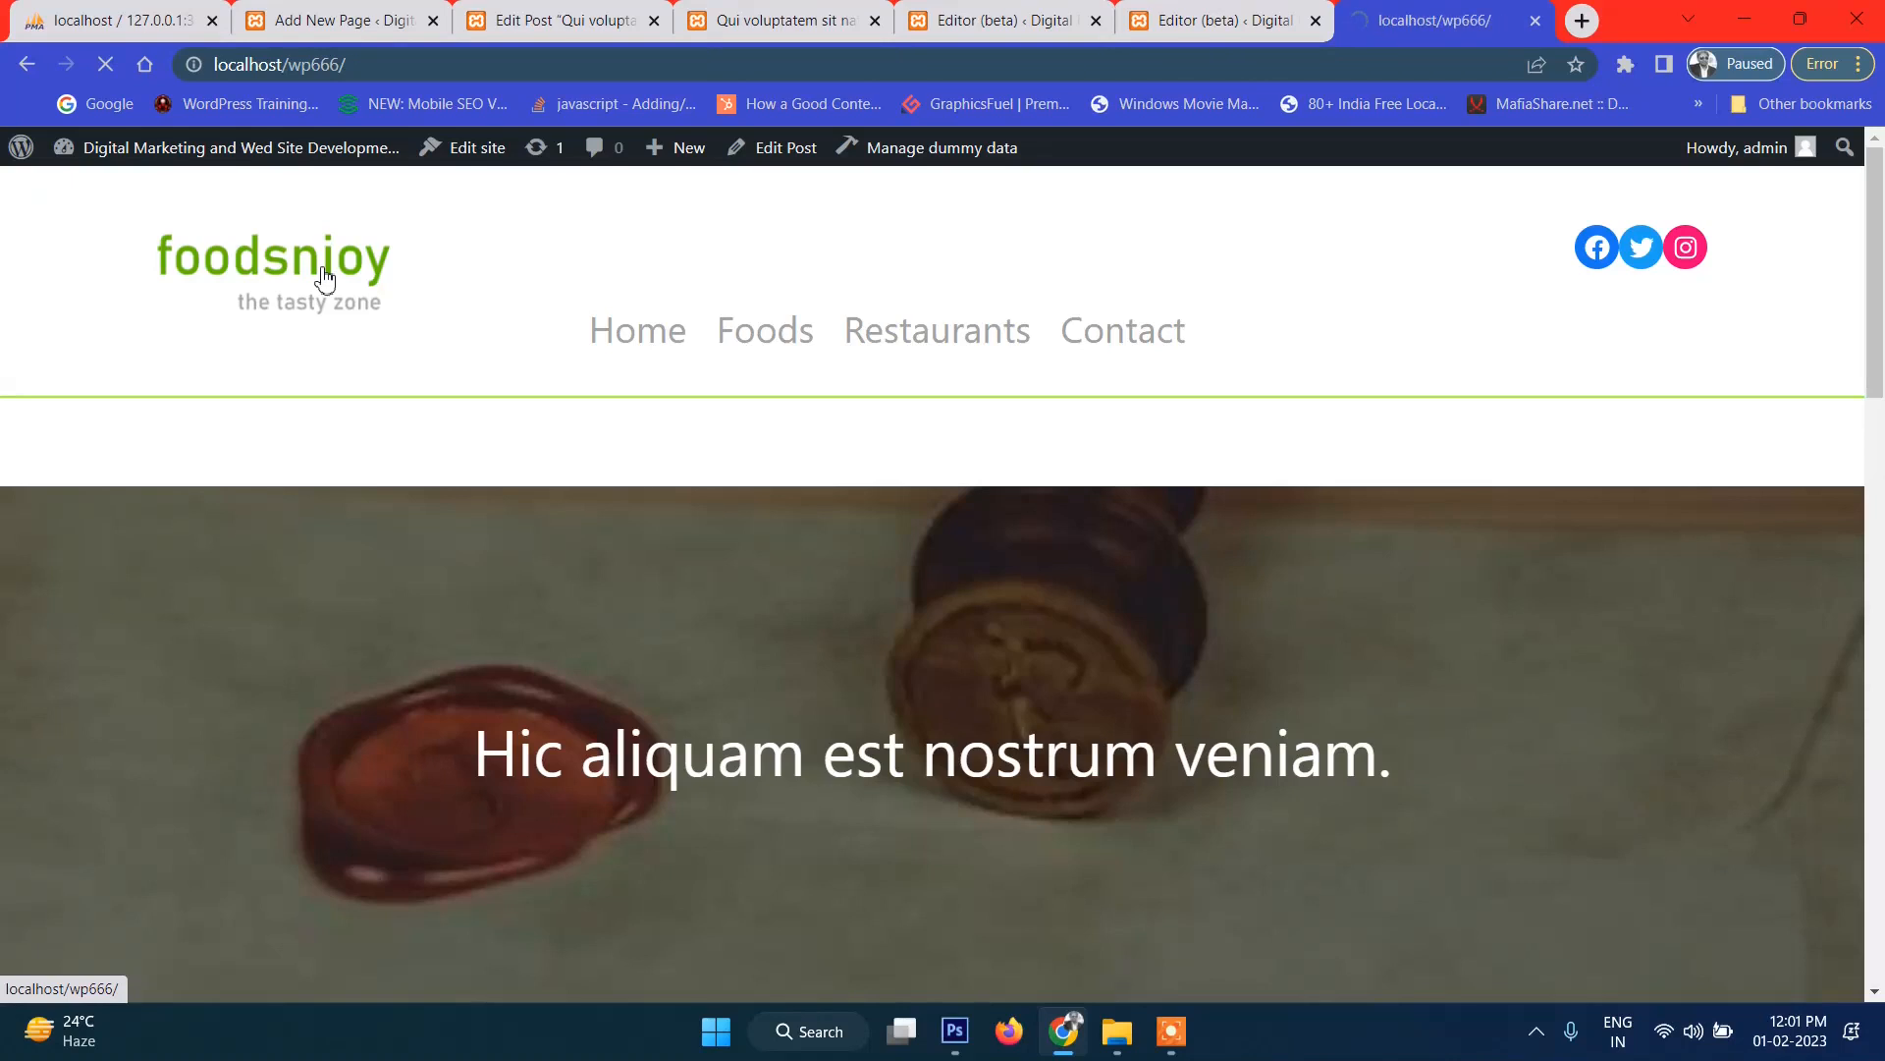
# Scroll up and down the foodsnjoy homepage to look over the cake slider area.
pyautogui.scroll(-5, 832, 569)
pyautogui.scroll(-20, 969, 631)
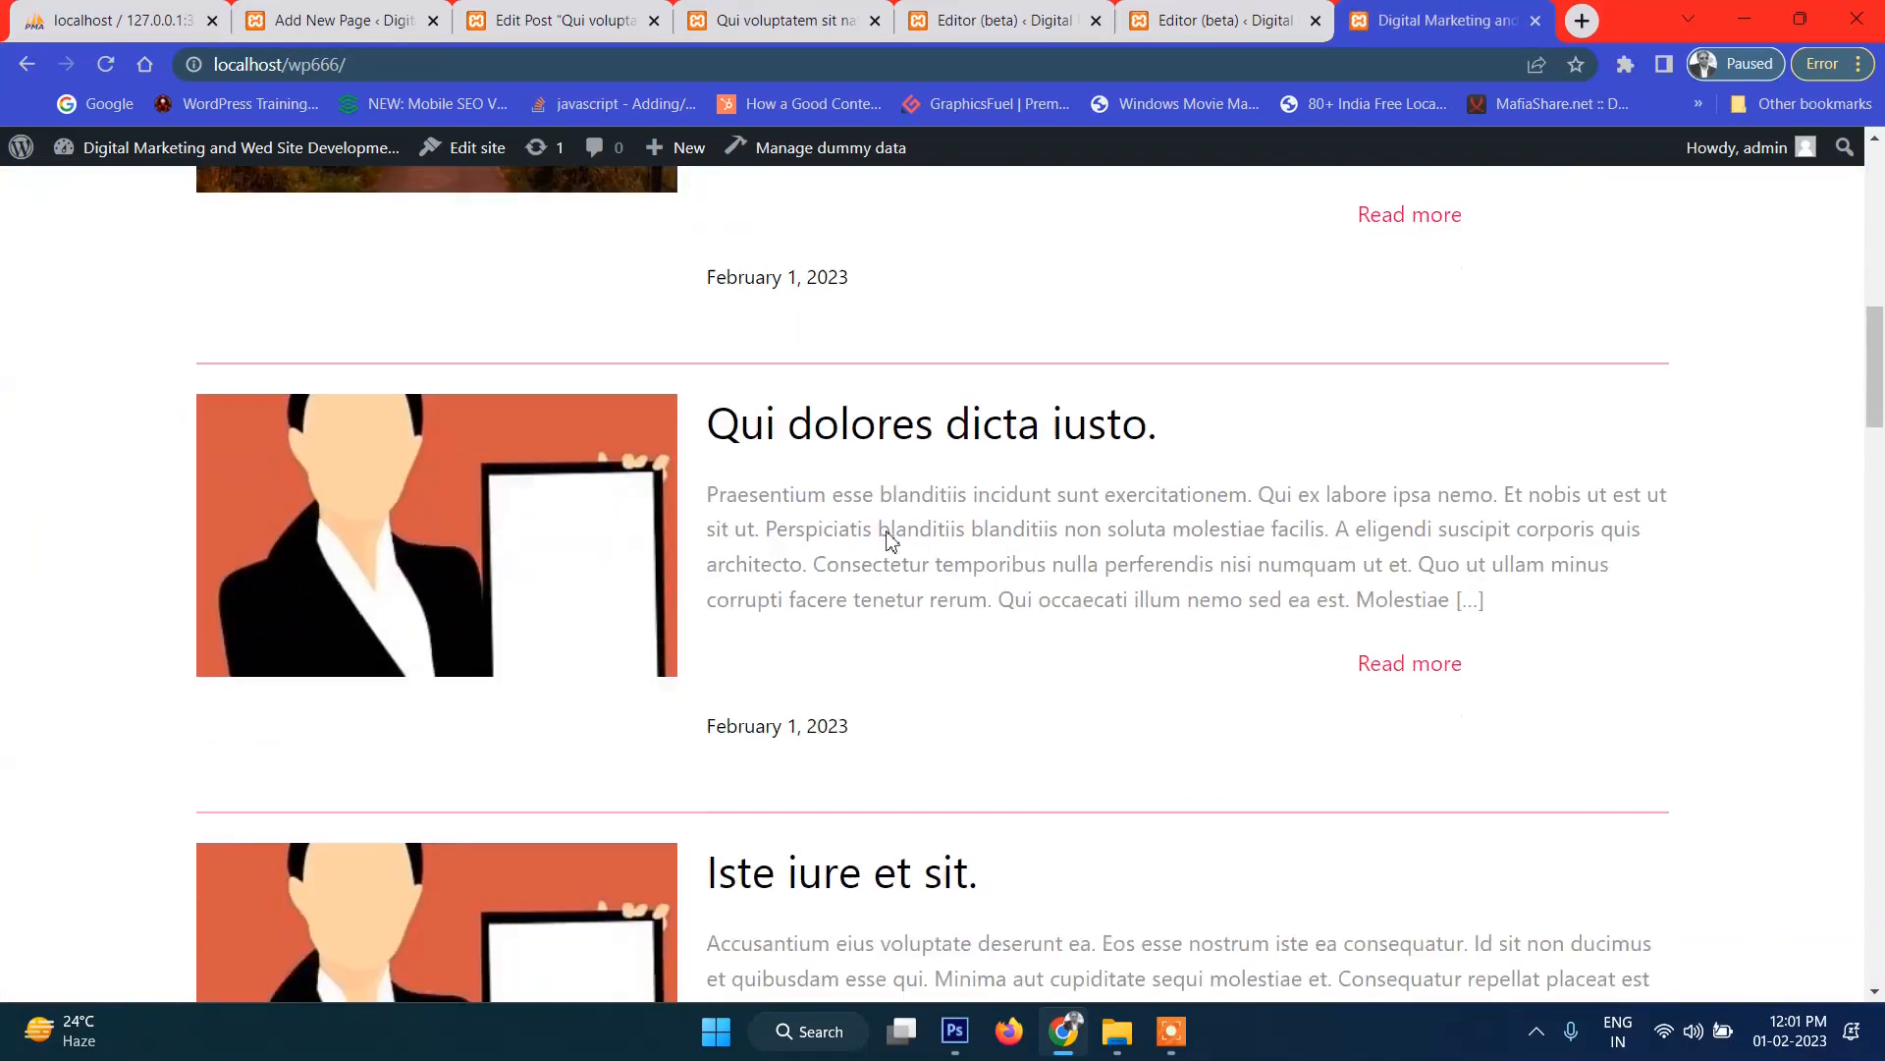
pyautogui.scroll(20, 932, 780)
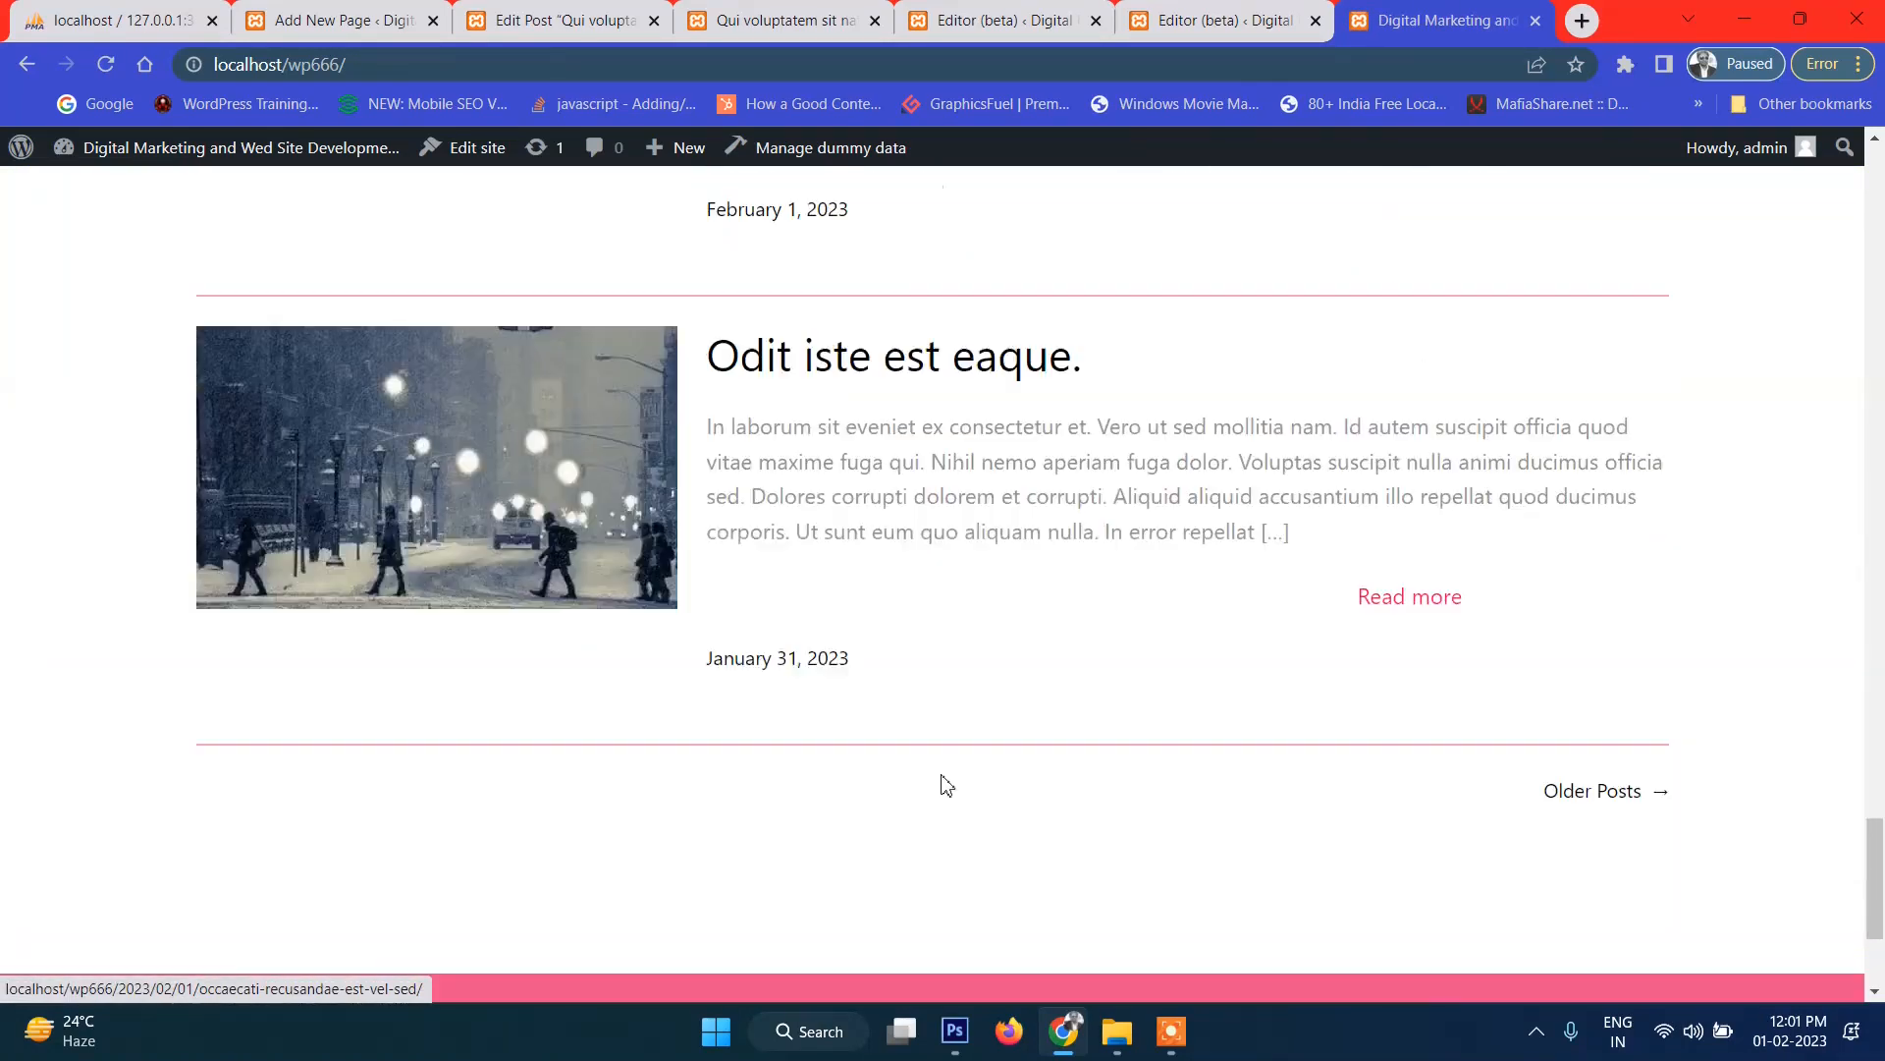
pyautogui.scroll(-5, 903, 758)
pyautogui.scroll(5, 901, 757)
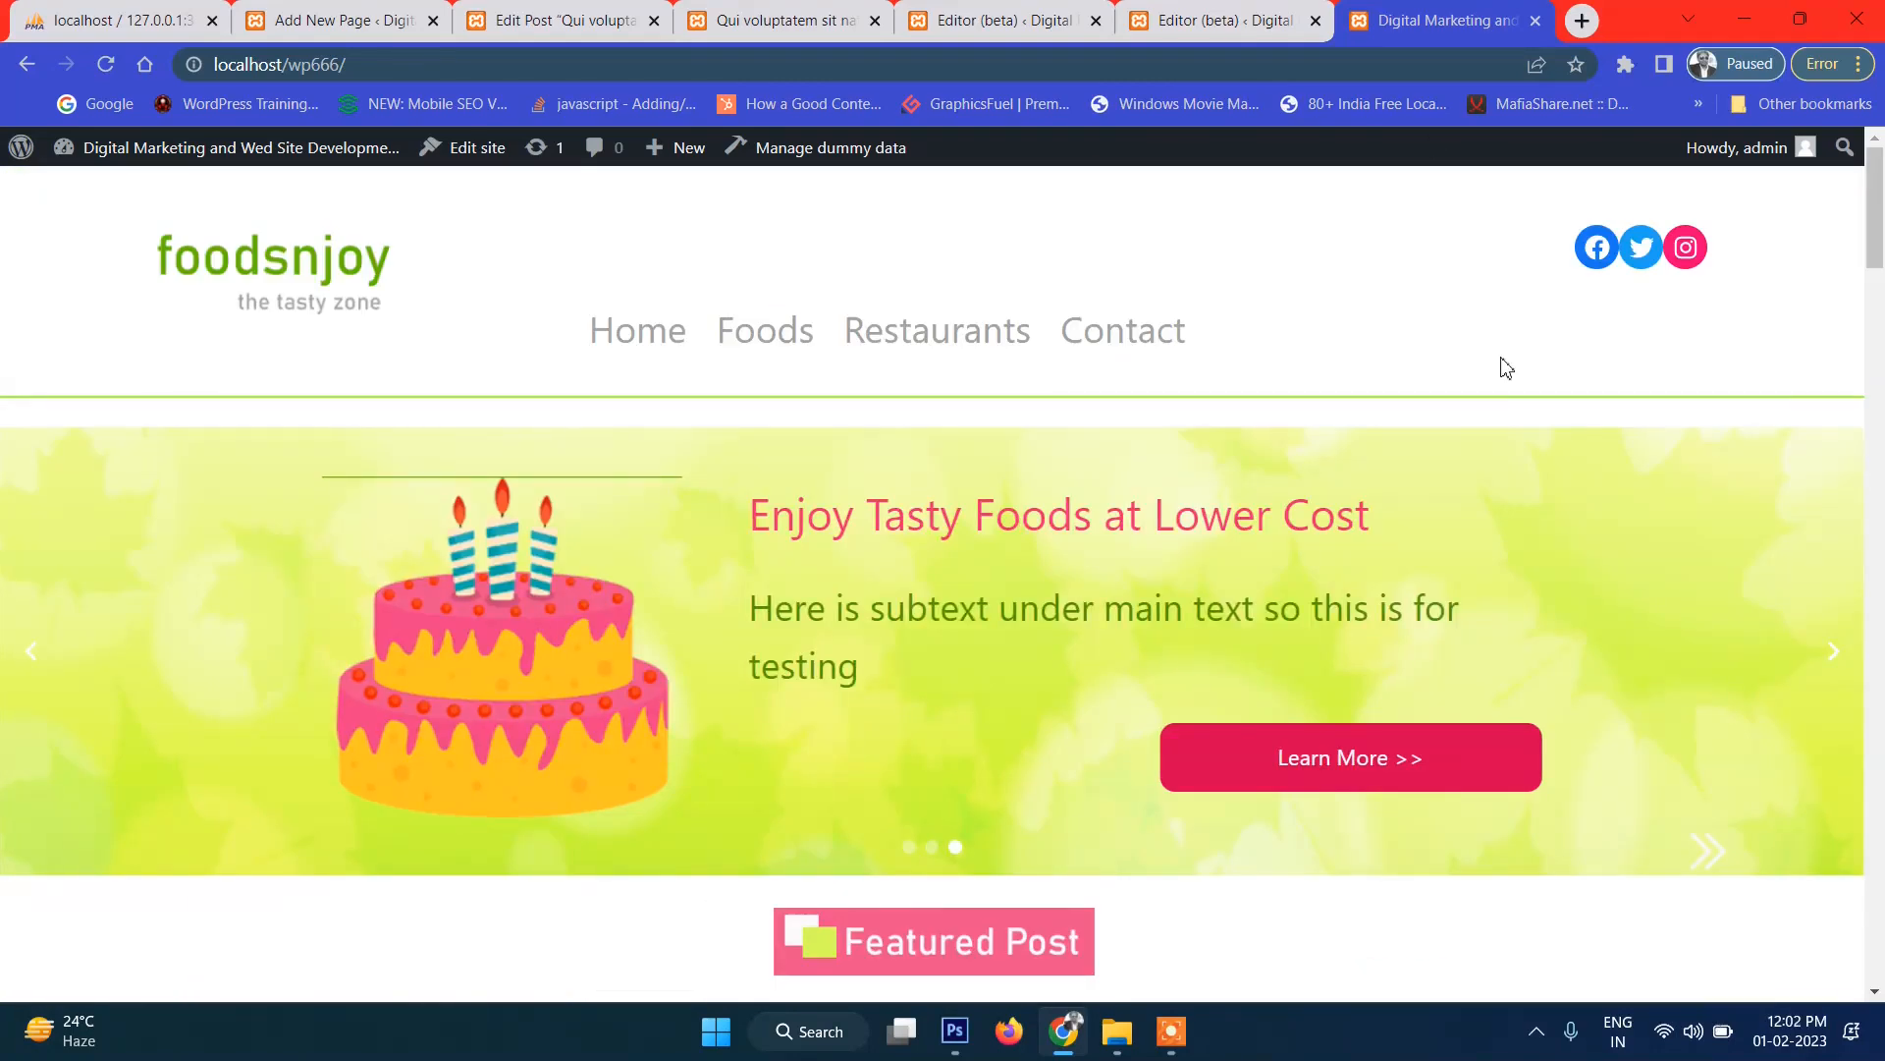
pyautogui.scroll(-15, 1455, 433)
pyautogui.scroll(-15, 1100, 655)
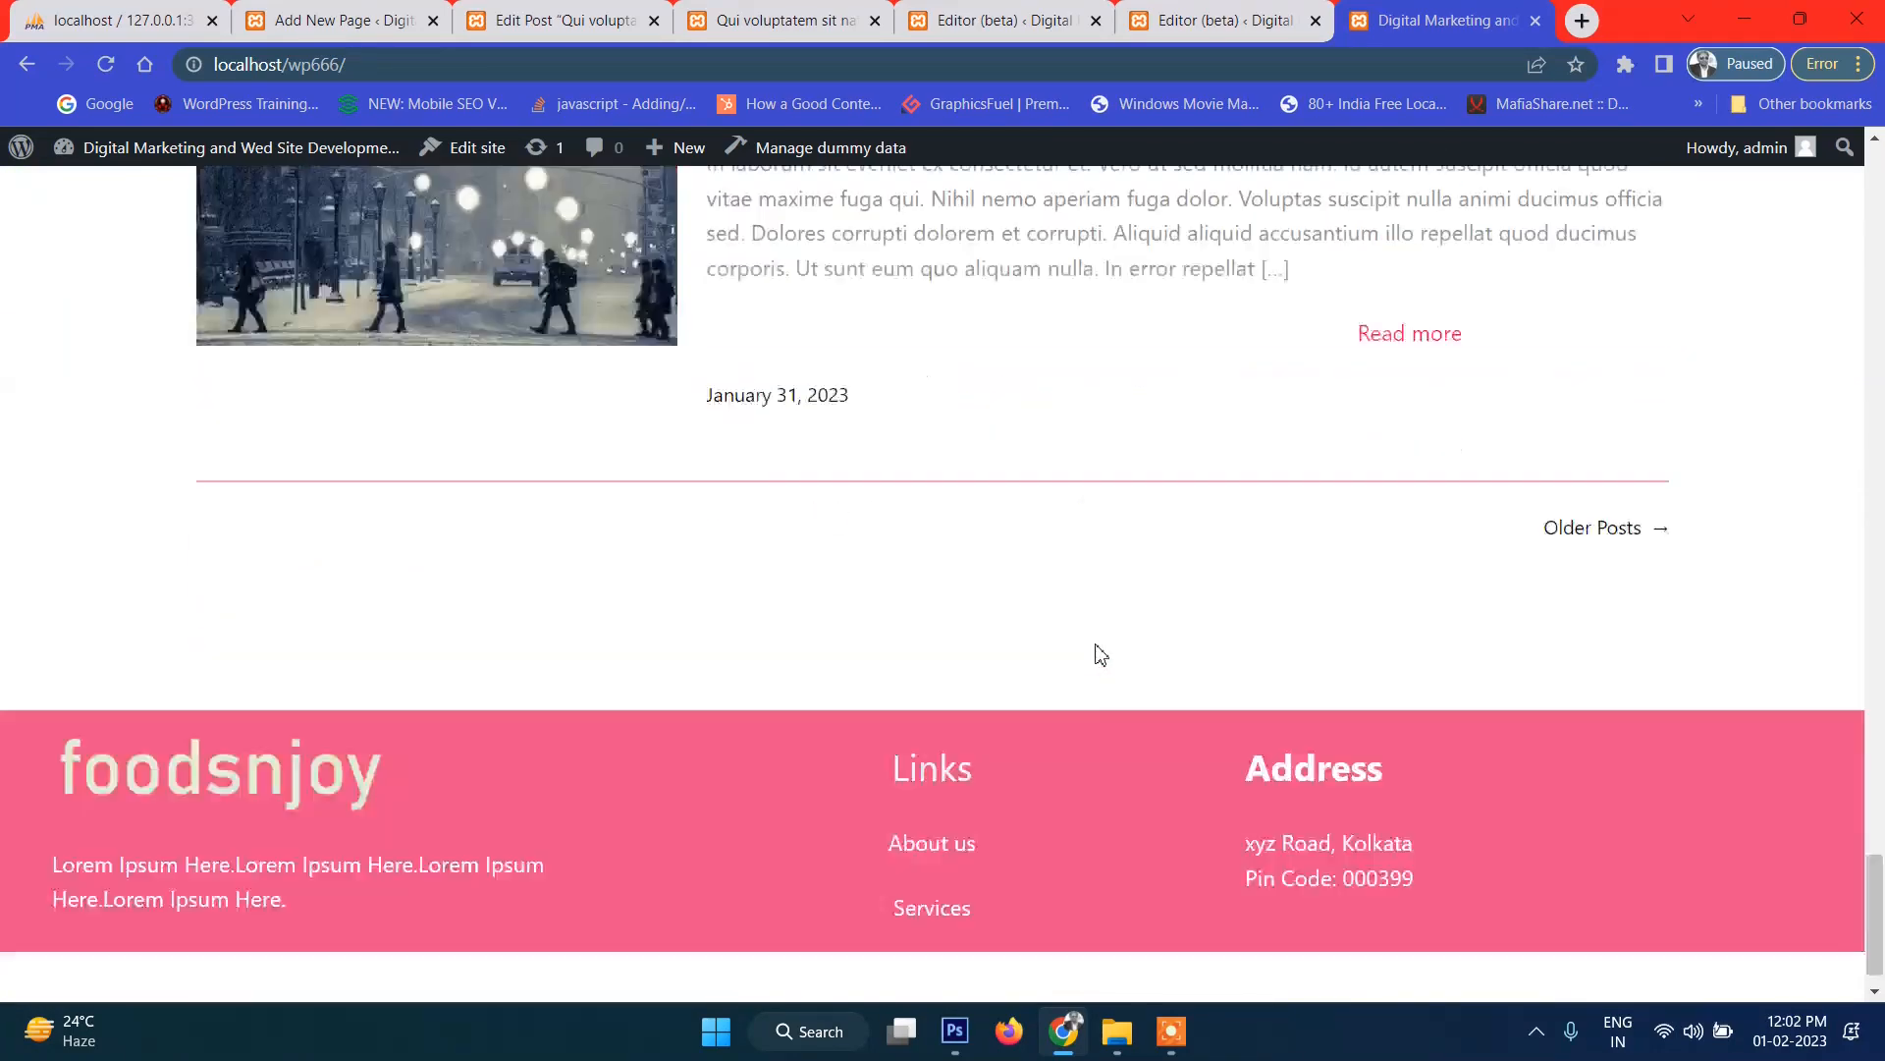
pyautogui.scroll(8, 1095, 653)
pyautogui.scroll(-3, 1095, 653)
pyautogui.scroll(15, 1098, 653)
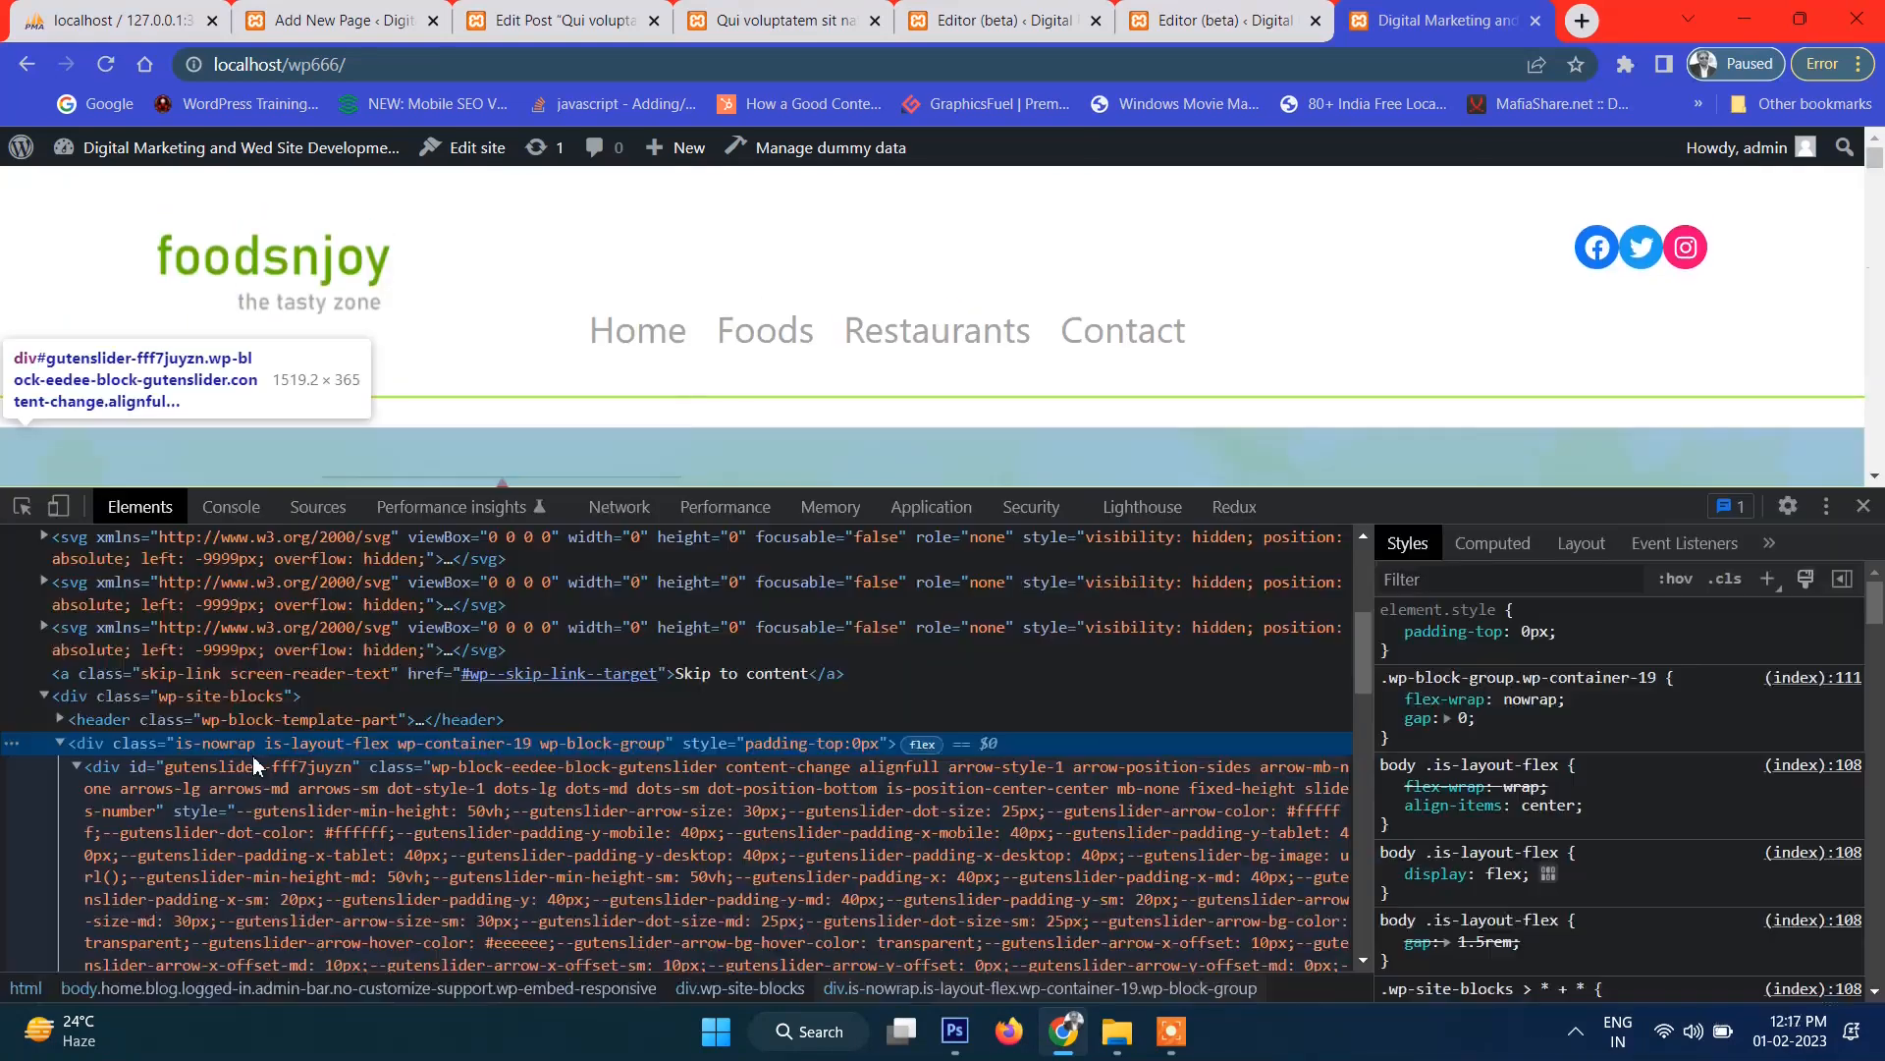
# Add margin-top: 0px to the slider group's element.style, then bring up File Explorer.
pyautogui.scroll(-1, 764, 360)
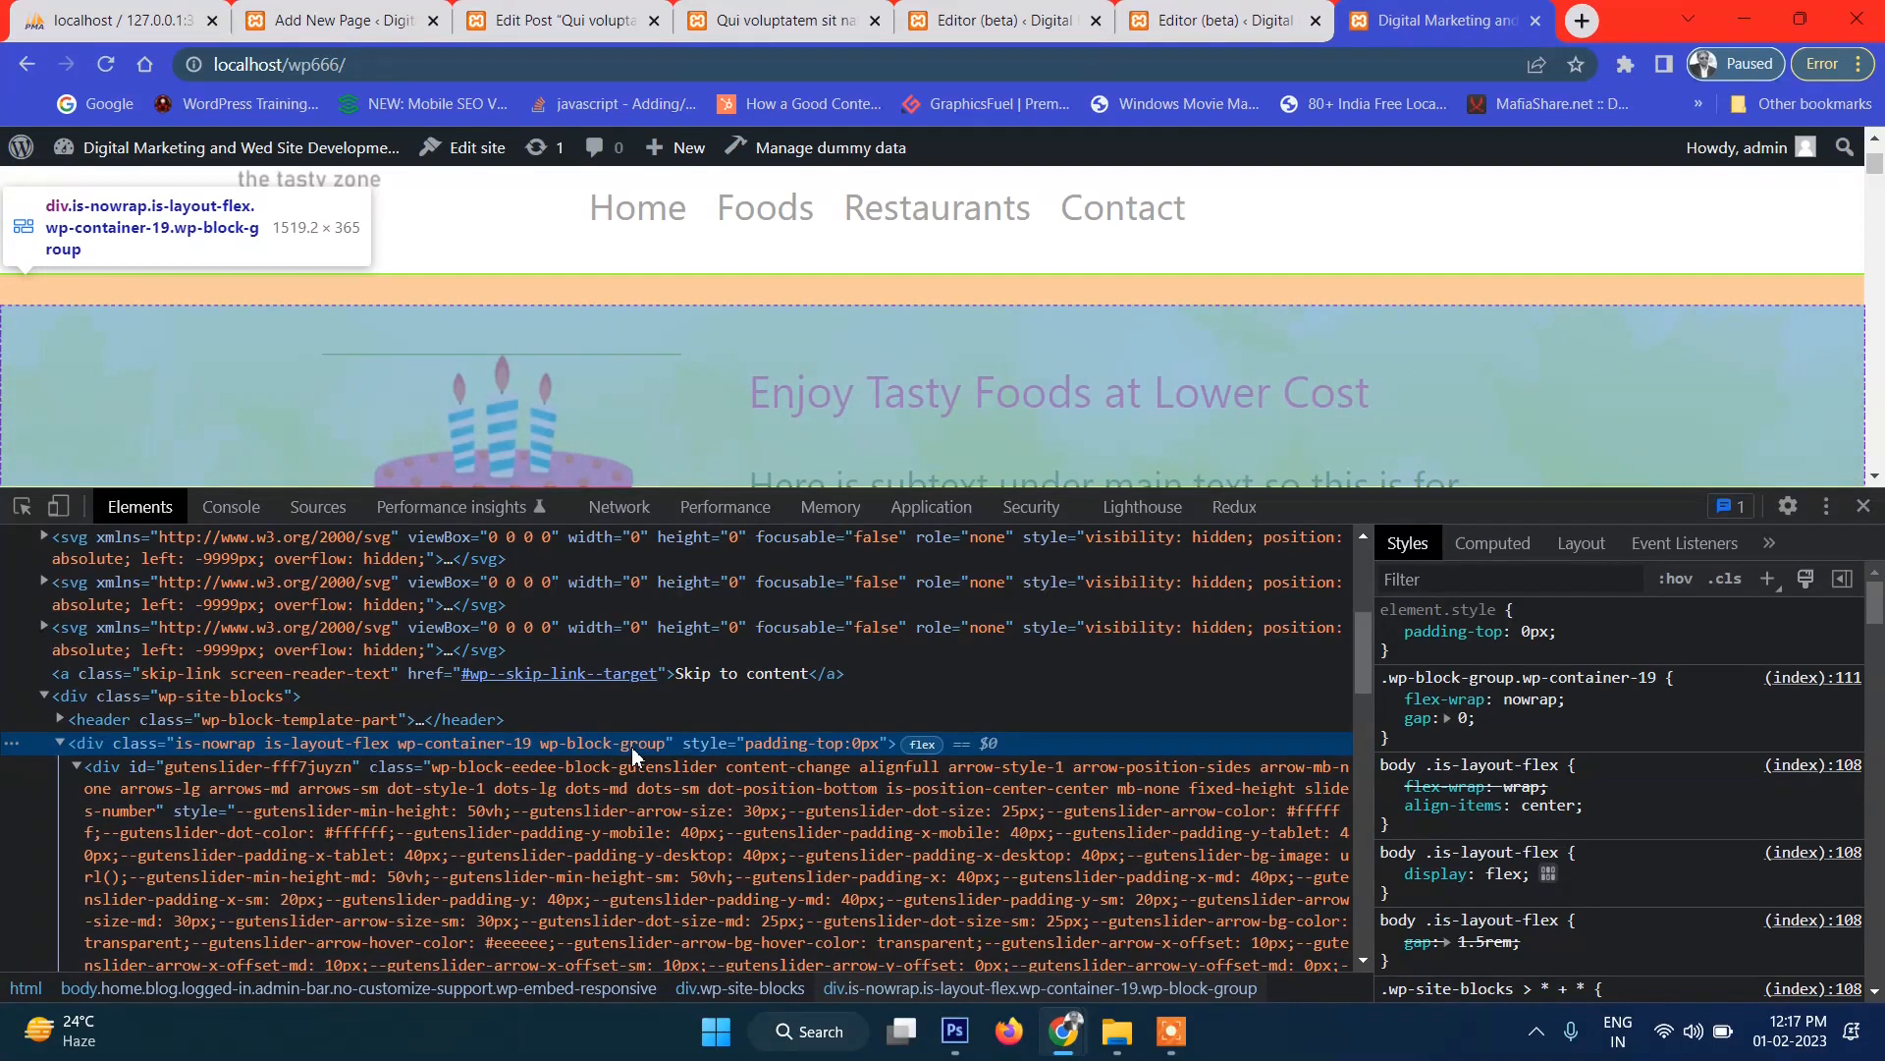
pyautogui.click(1589, 645)
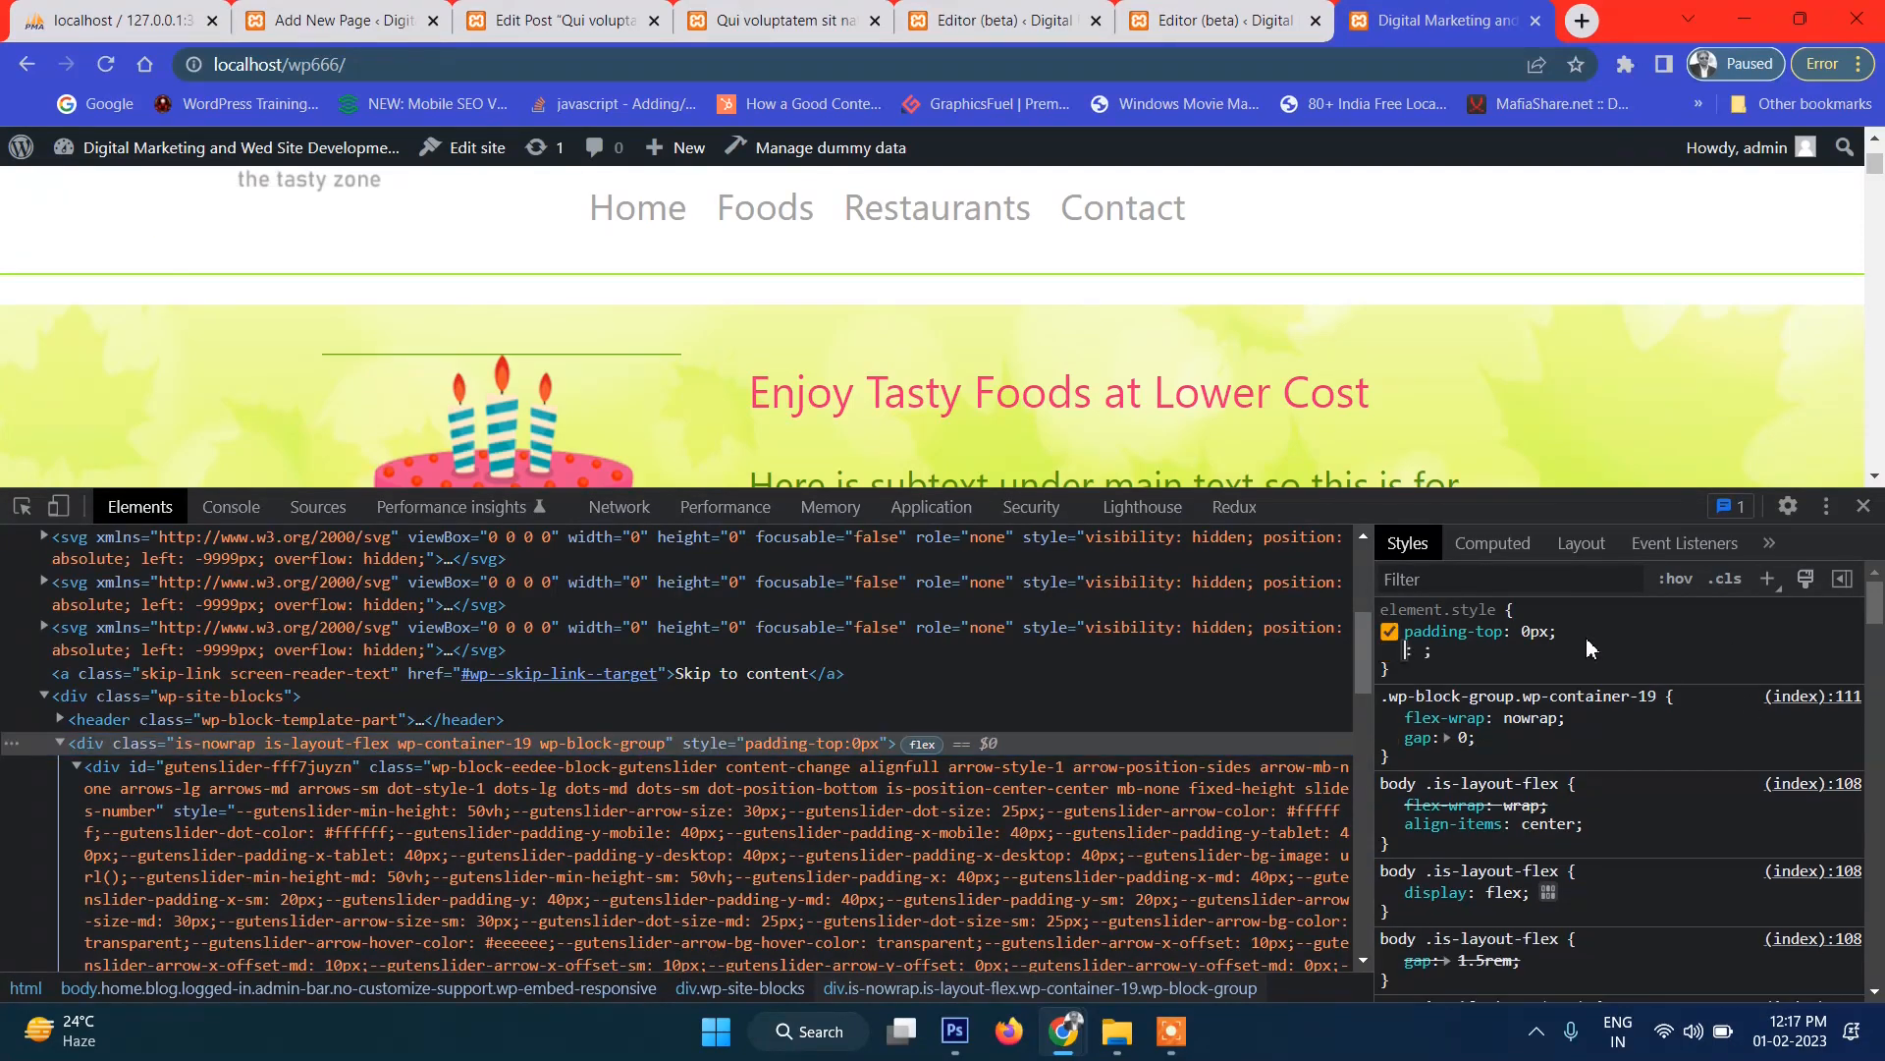
pyautogui.write('margin')
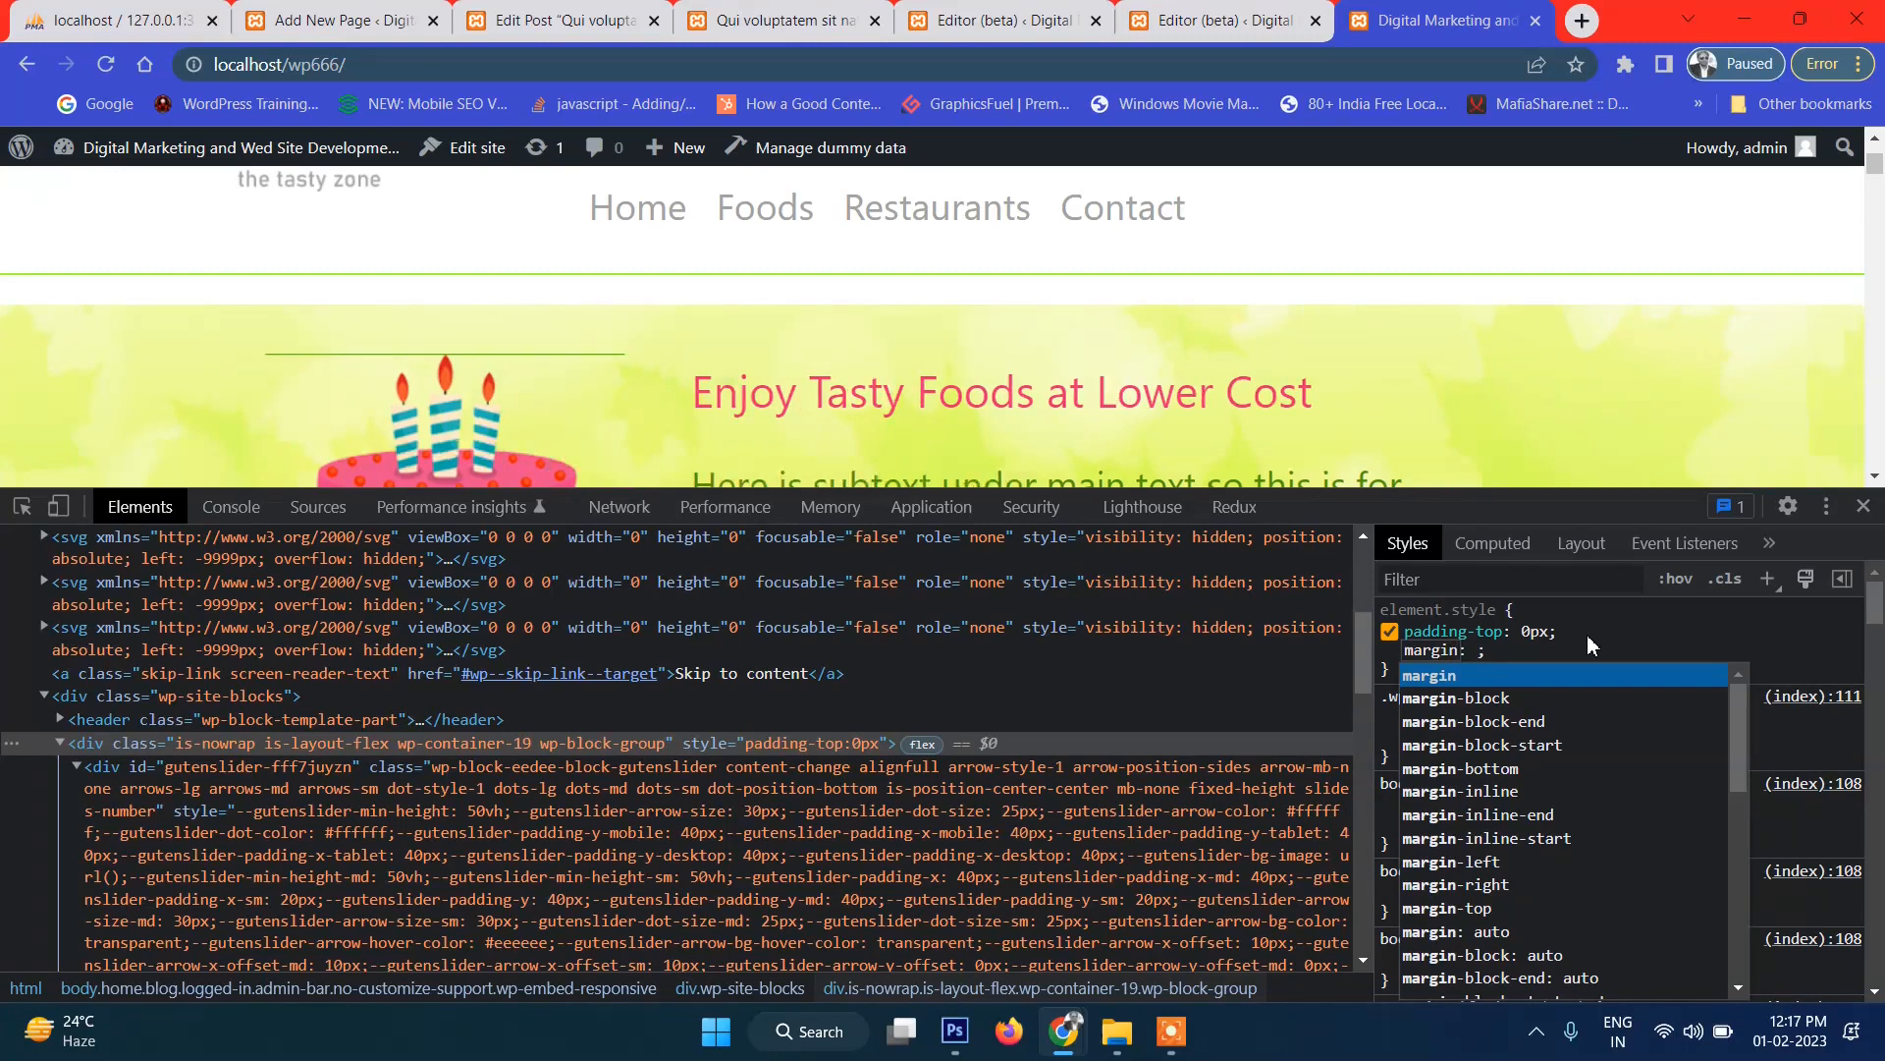
pyautogui.write('-t')
pyautogui.press('Tab')
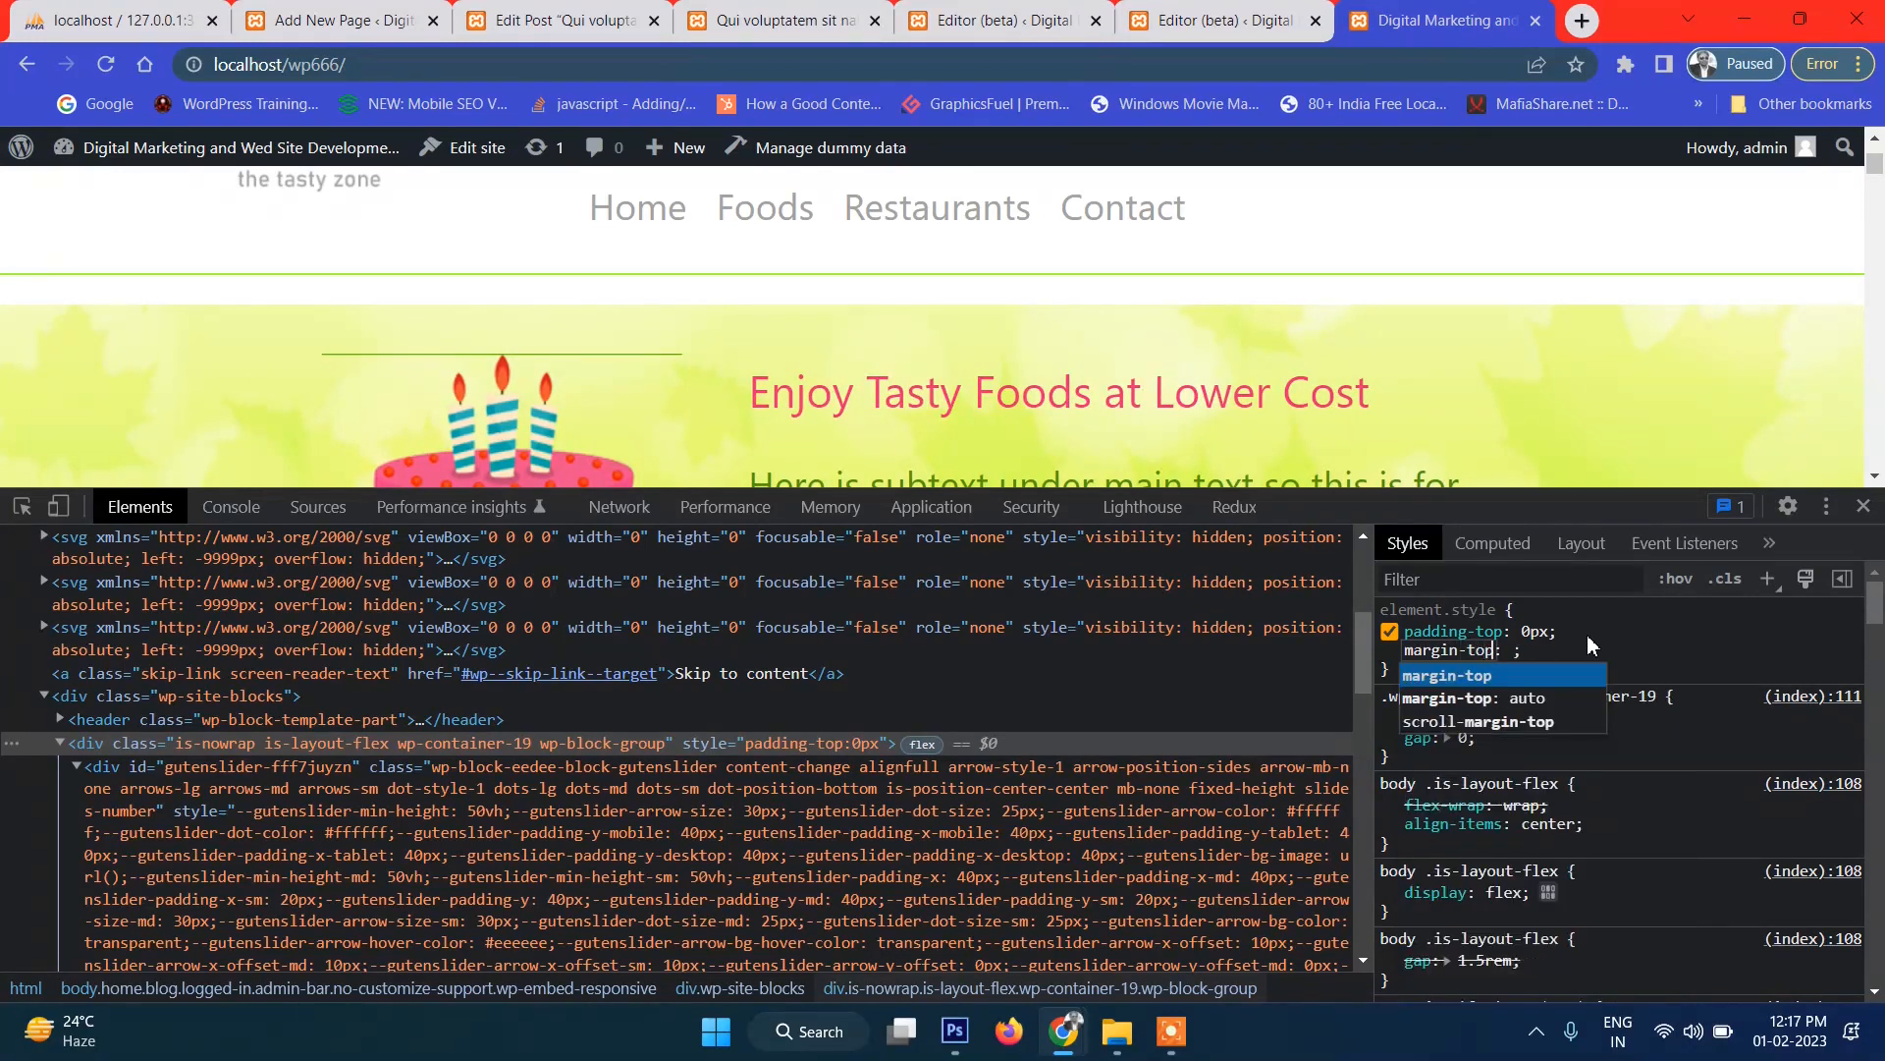
pyautogui.write('0')
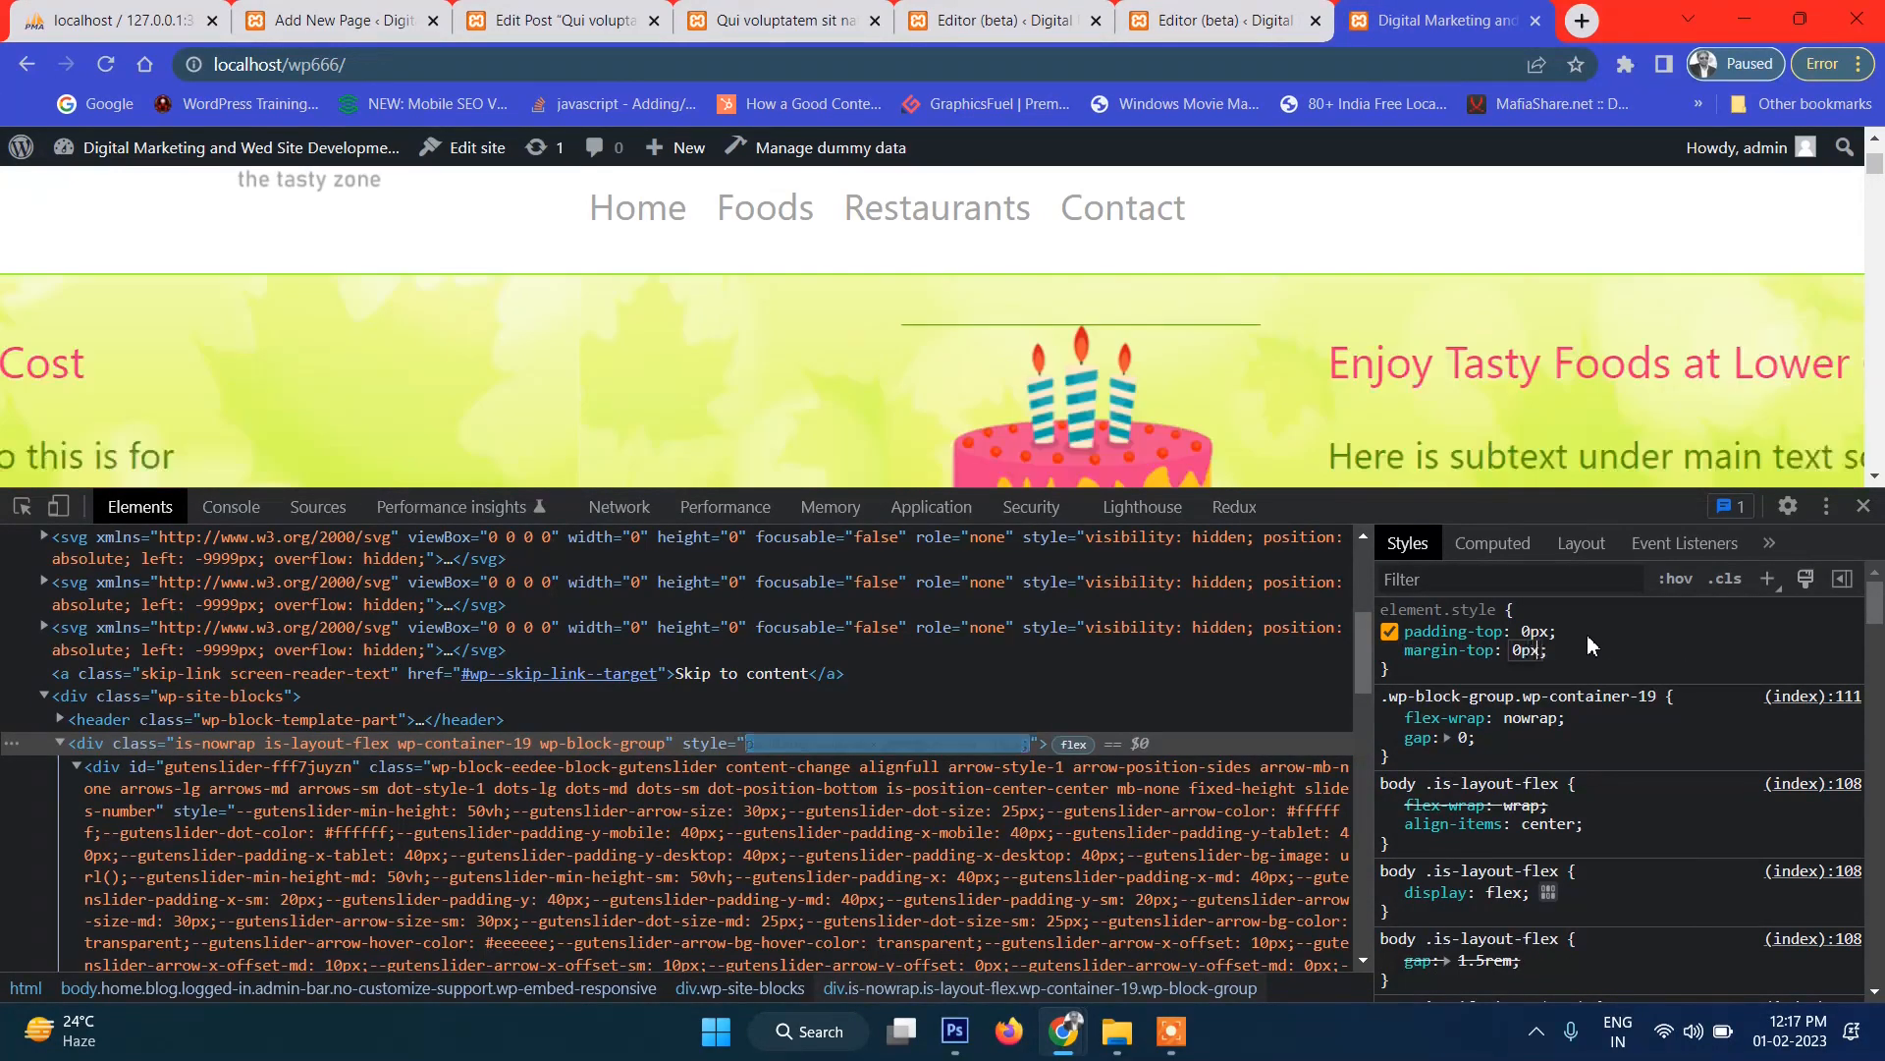
pyautogui.write('px')
pyautogui.click(1632, 651)
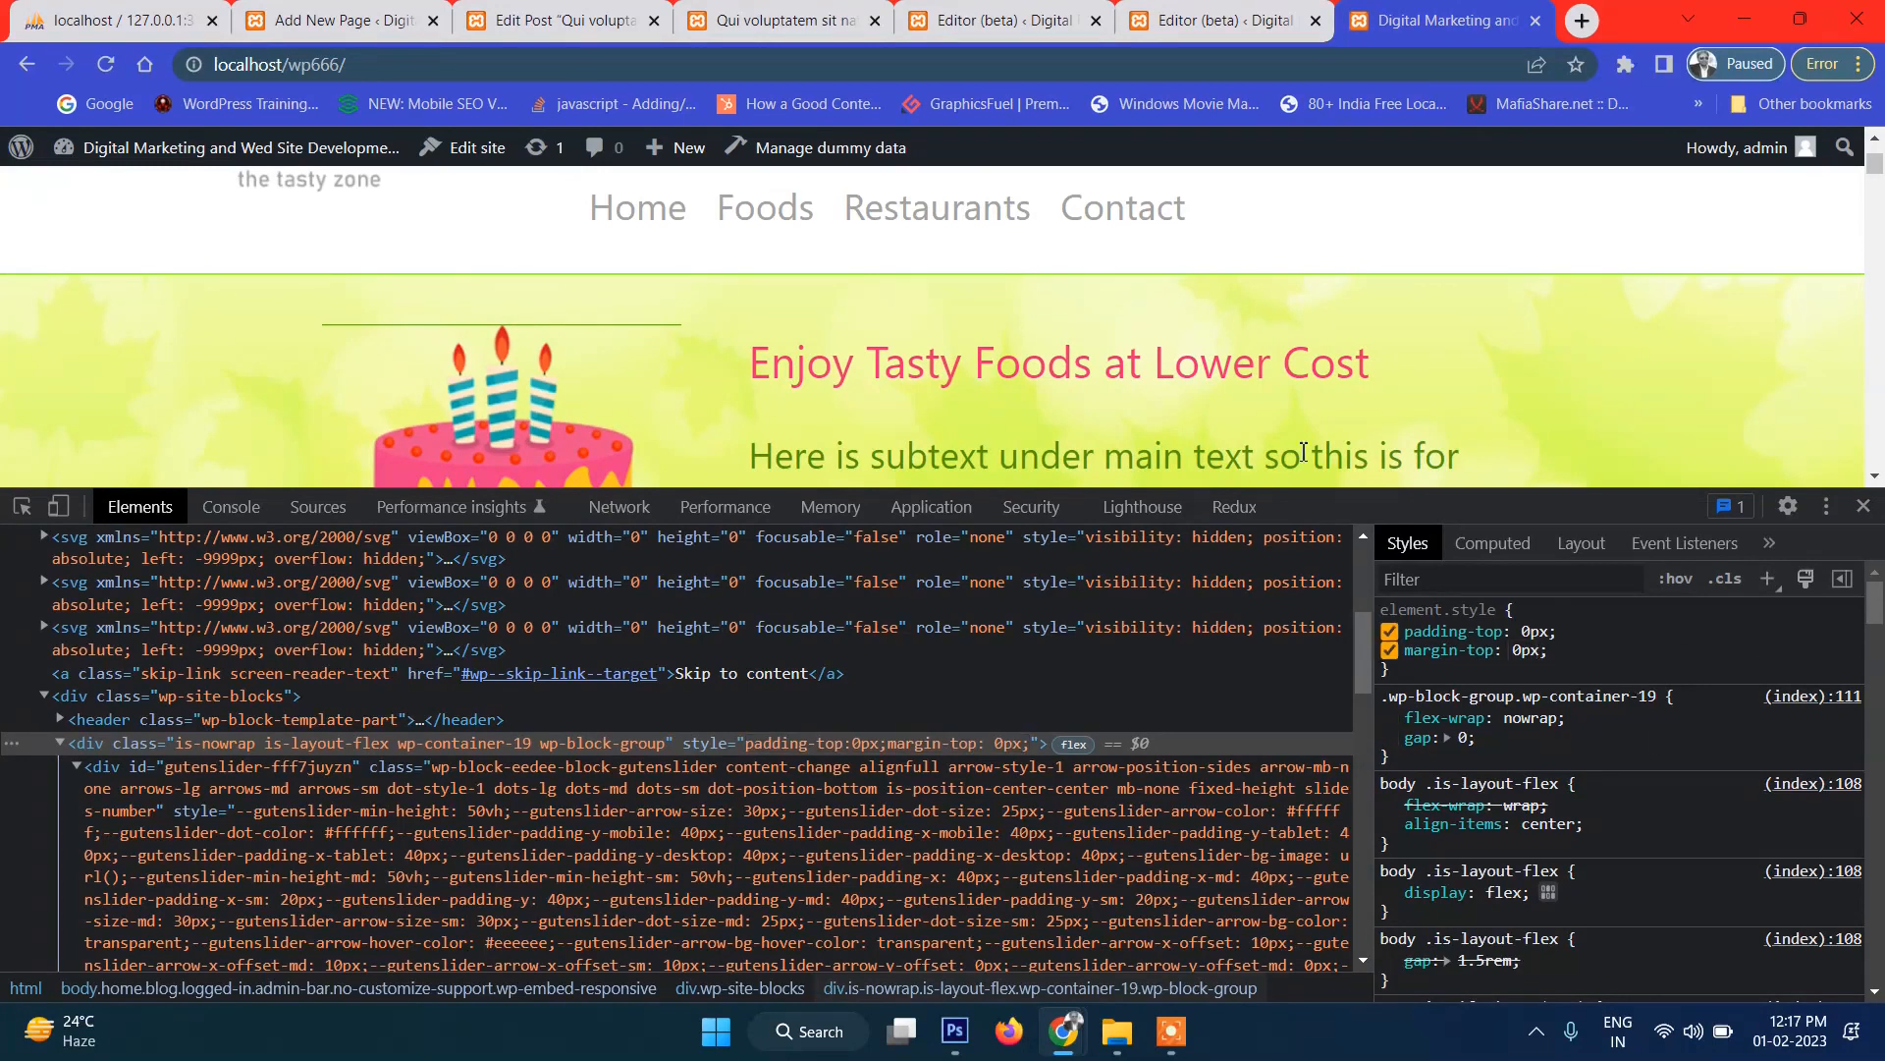
pyautogui.scroll(1, 1193, 312)
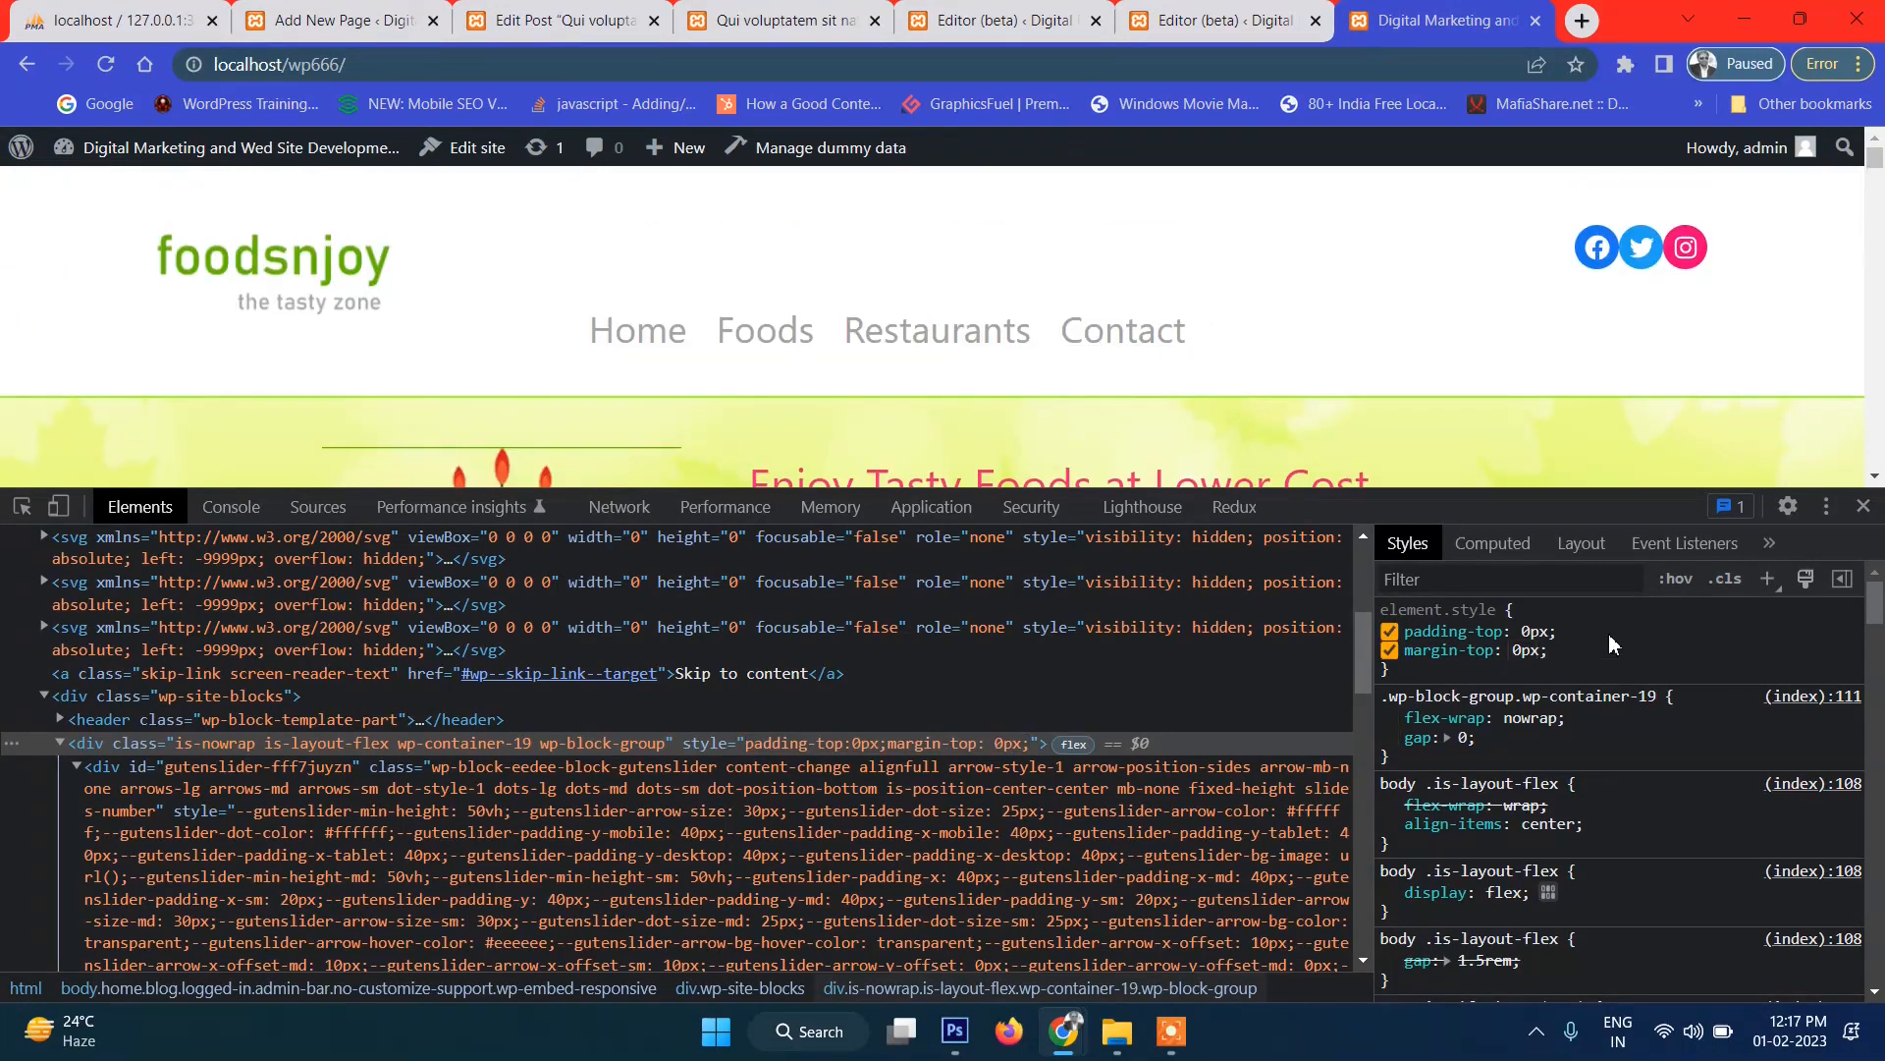
pyautogui.click(1116, 1033)
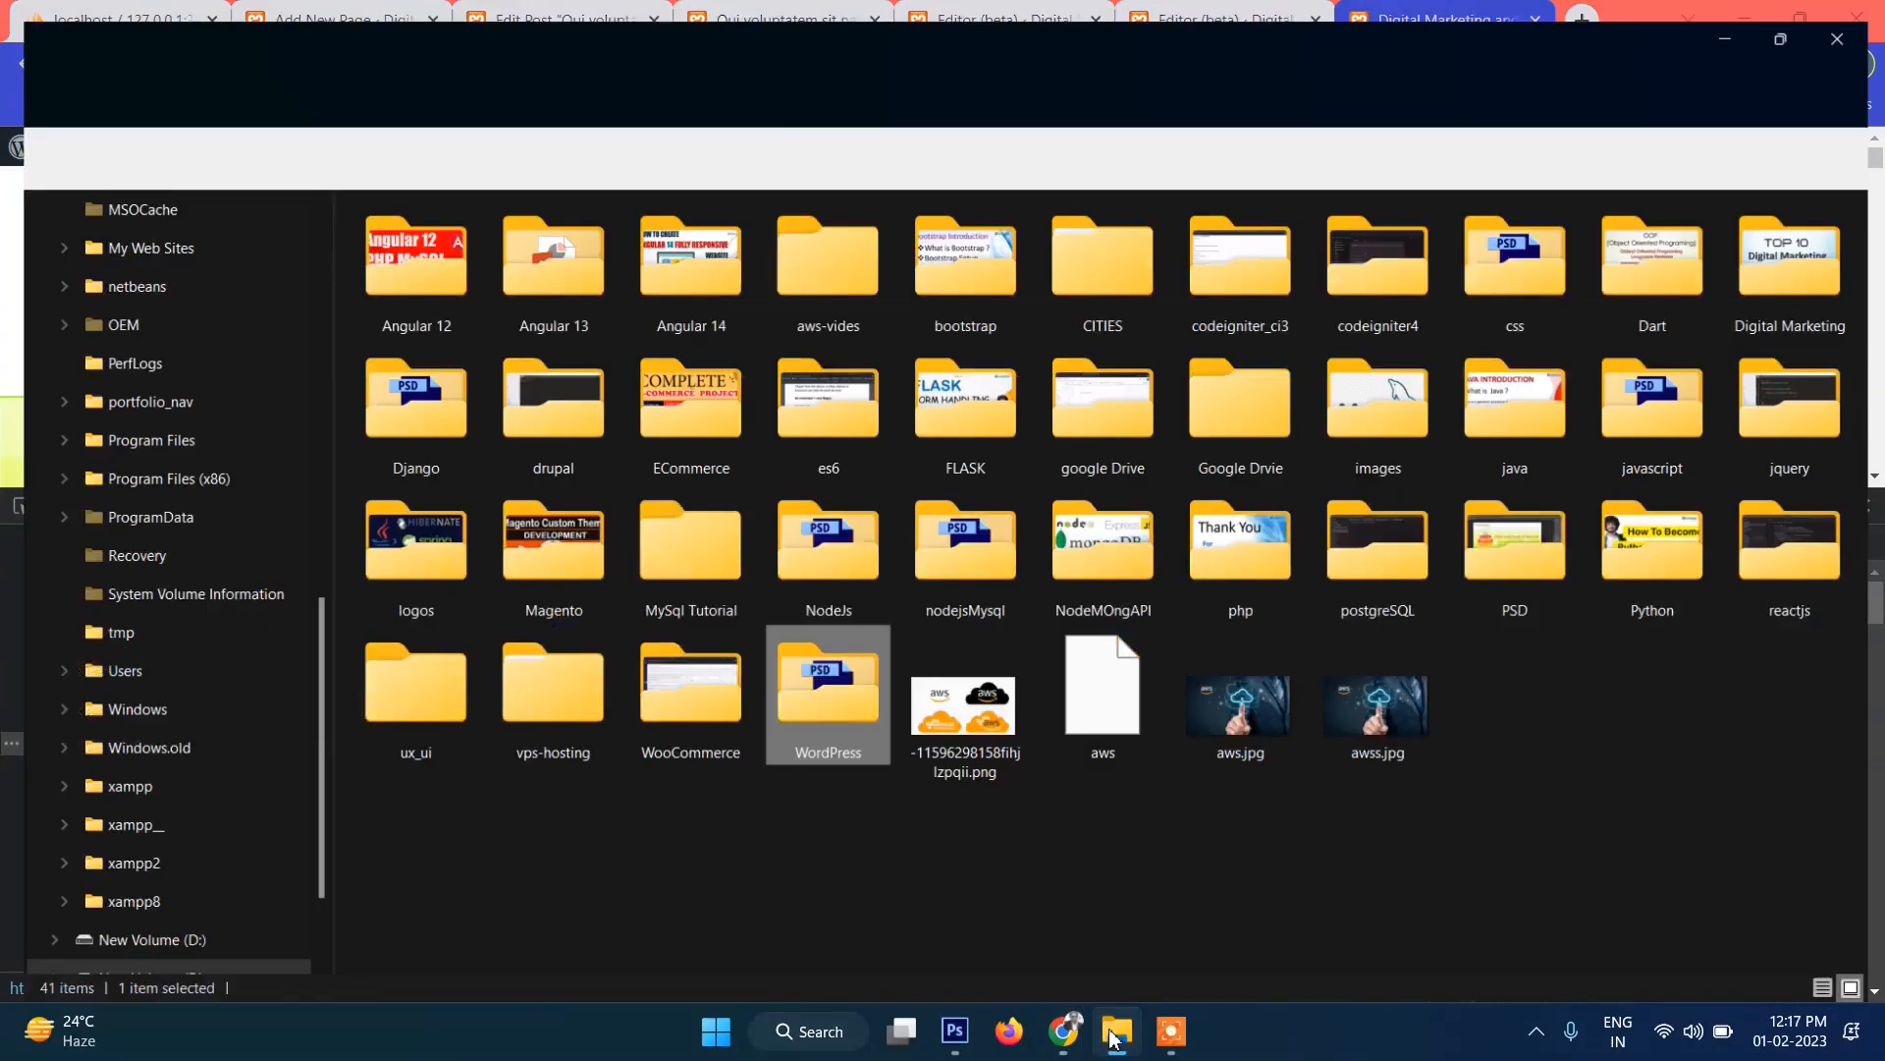
# Open style.css from C:\xampp\htdocs\wp666\wp-content\themes\twentytwentythree in Sublime Text.
pyautogui.click(240, 780)
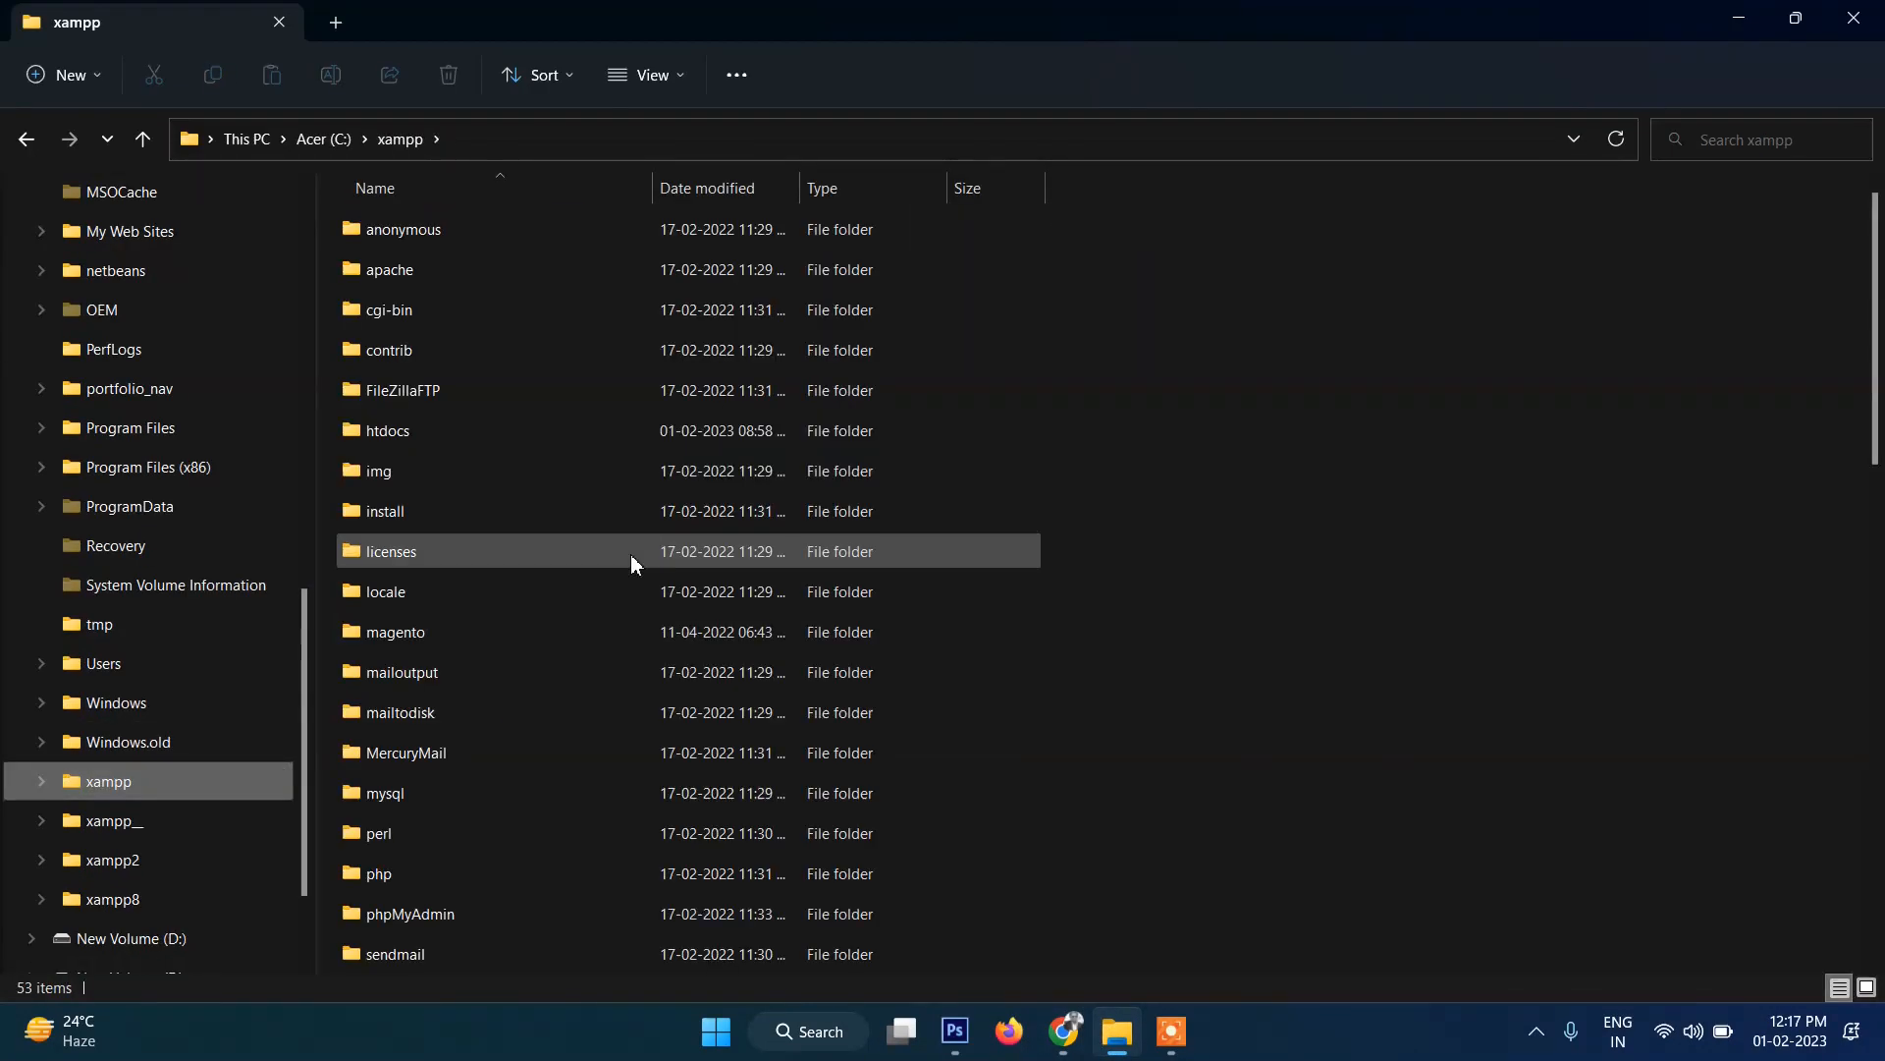
pyautogui.click(628, 430)
pyautogui.doubleClick(629, 432)
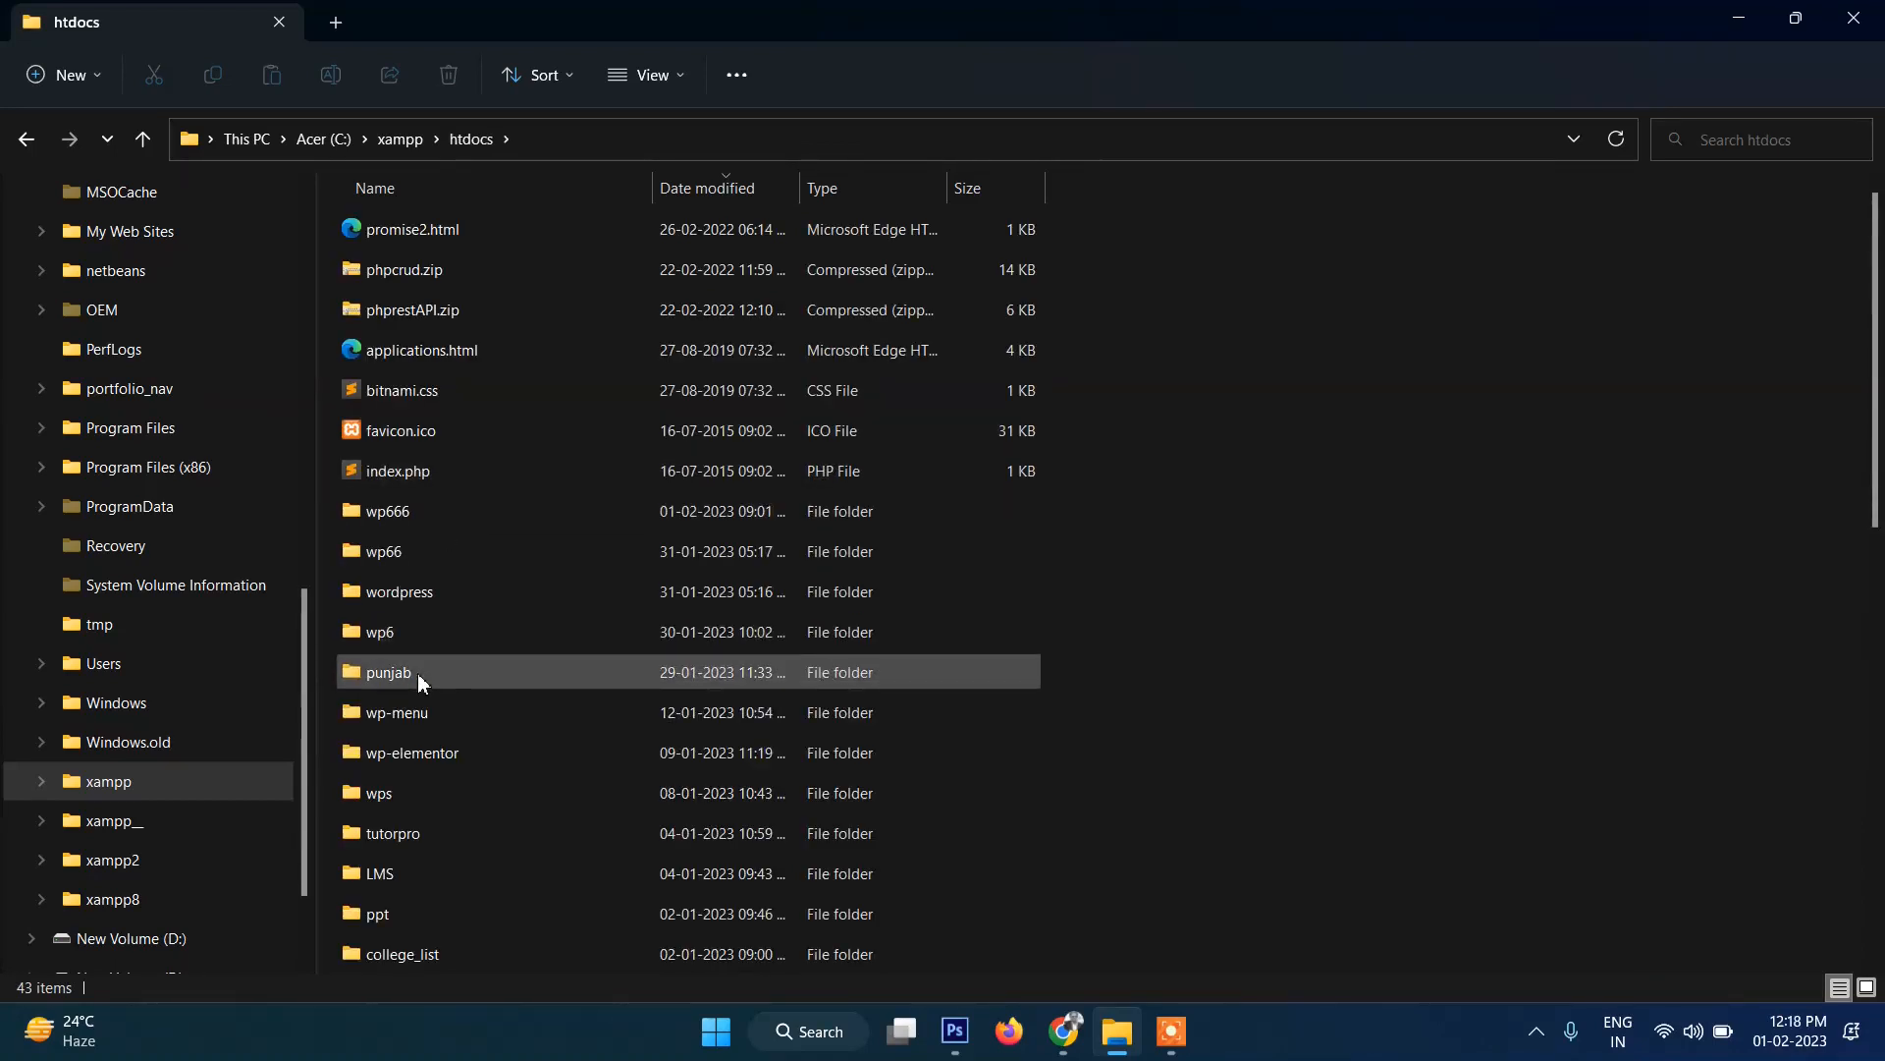
pyautogui.doubleClick(429, 509)
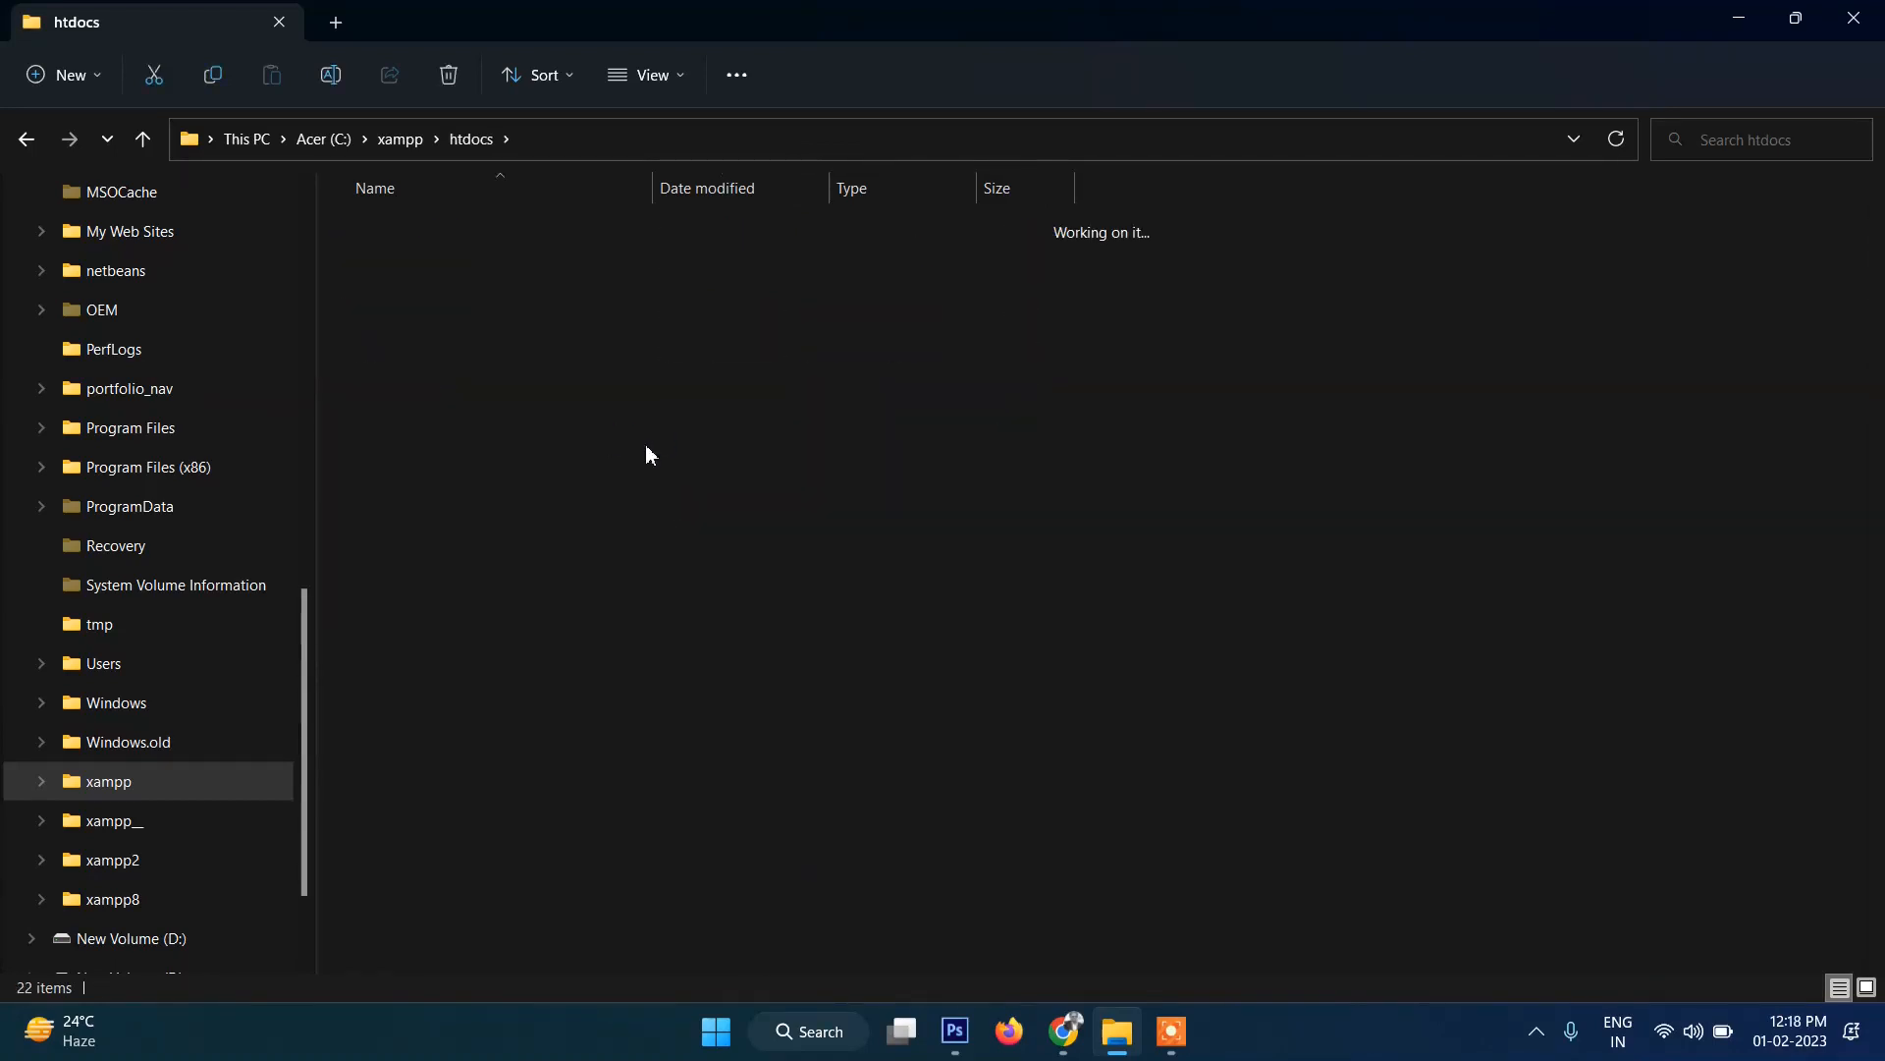
pyautogui.doubleClick(414, 312)
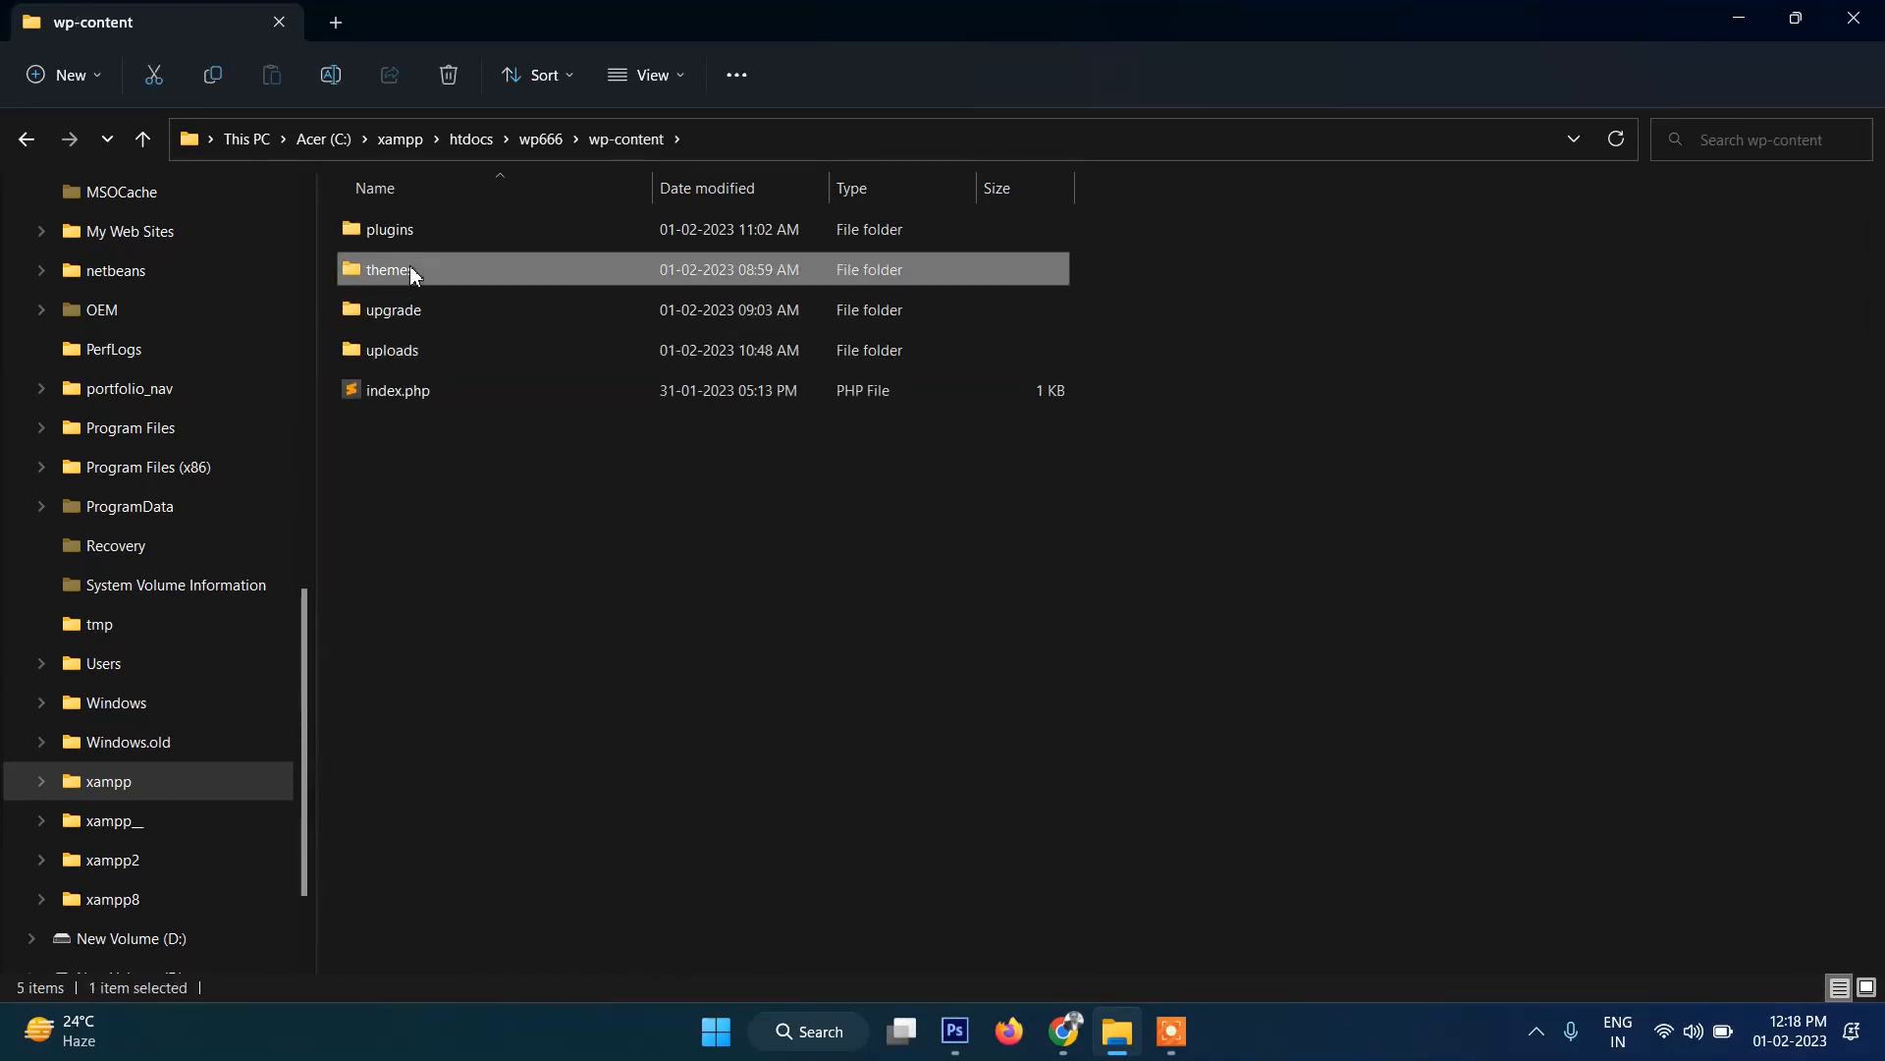
pyautogui.doubleClick(409, 265)
pyautogui.doubleClick(491, 271)
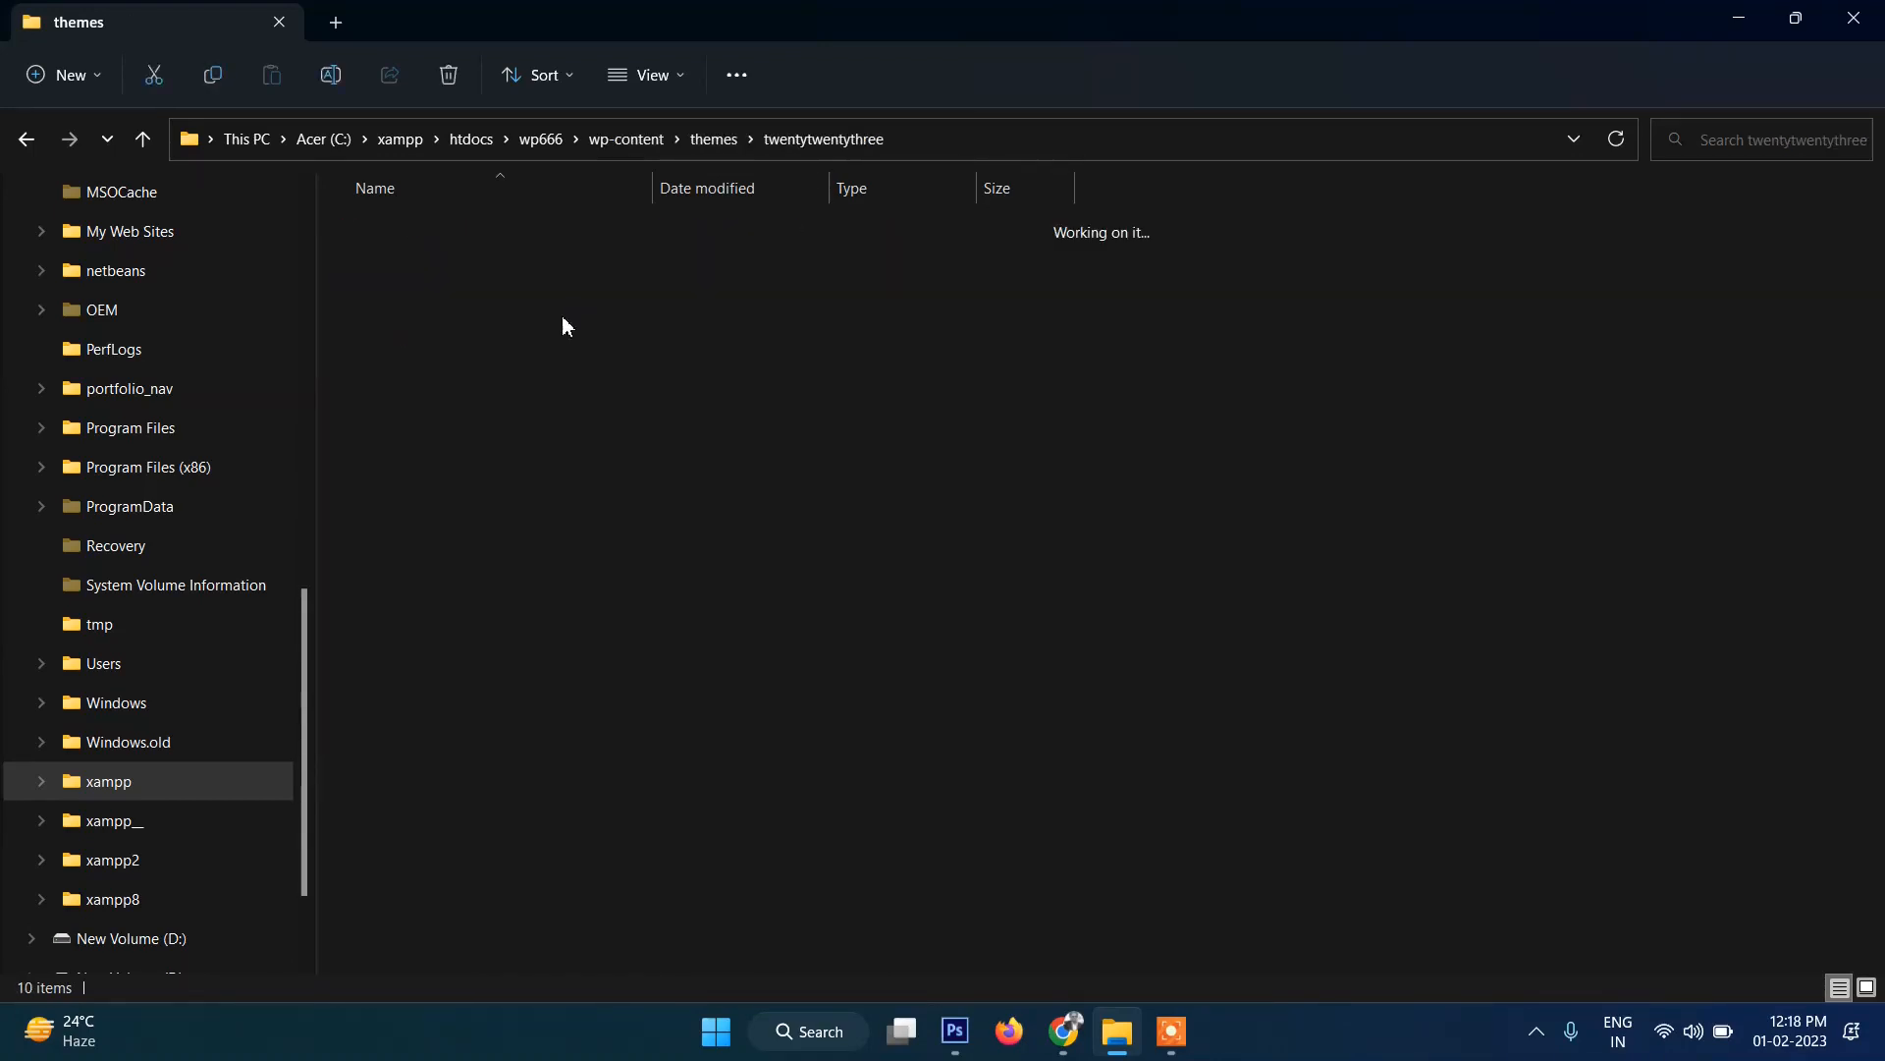
pyautogui.click(432, 551)
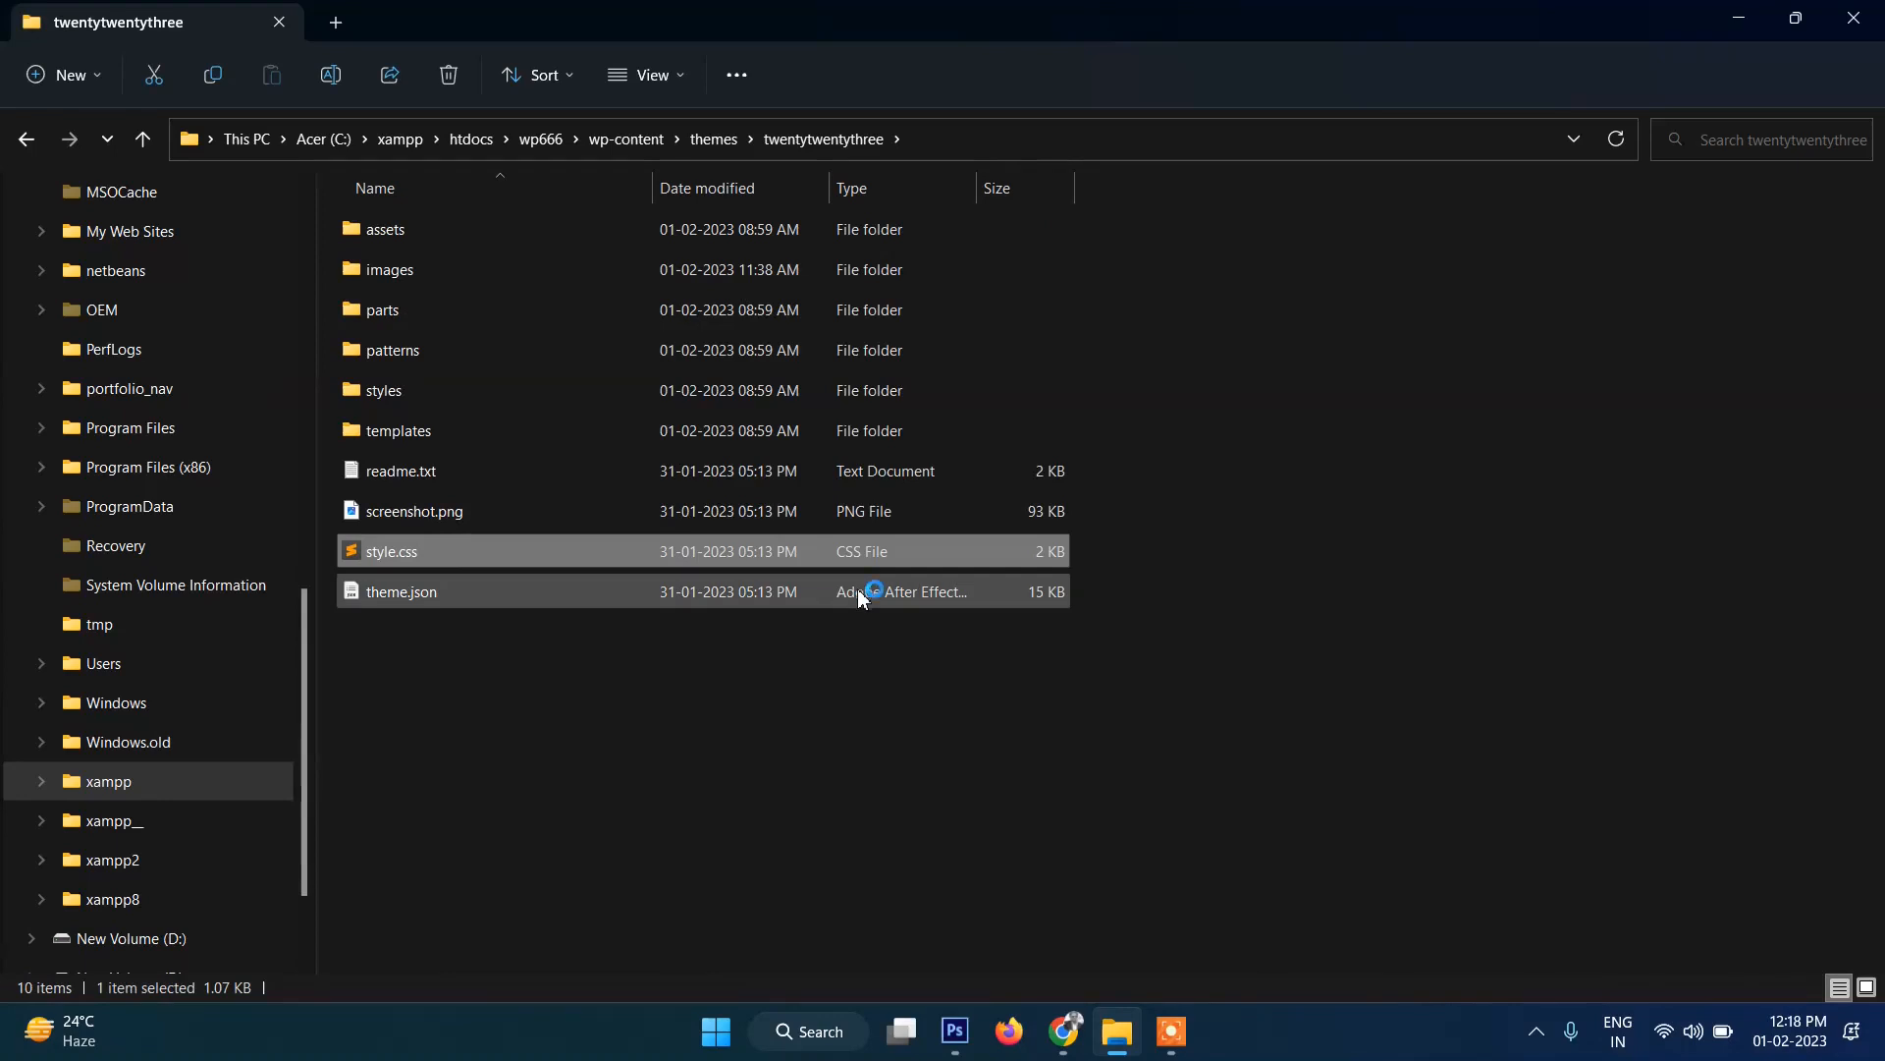
pyautogui.press('Return')
# Place the cursor after the theme header, minimize Sublime Text, and return to the foodsnjoy homepage.
pyautogui.click(194, 655)
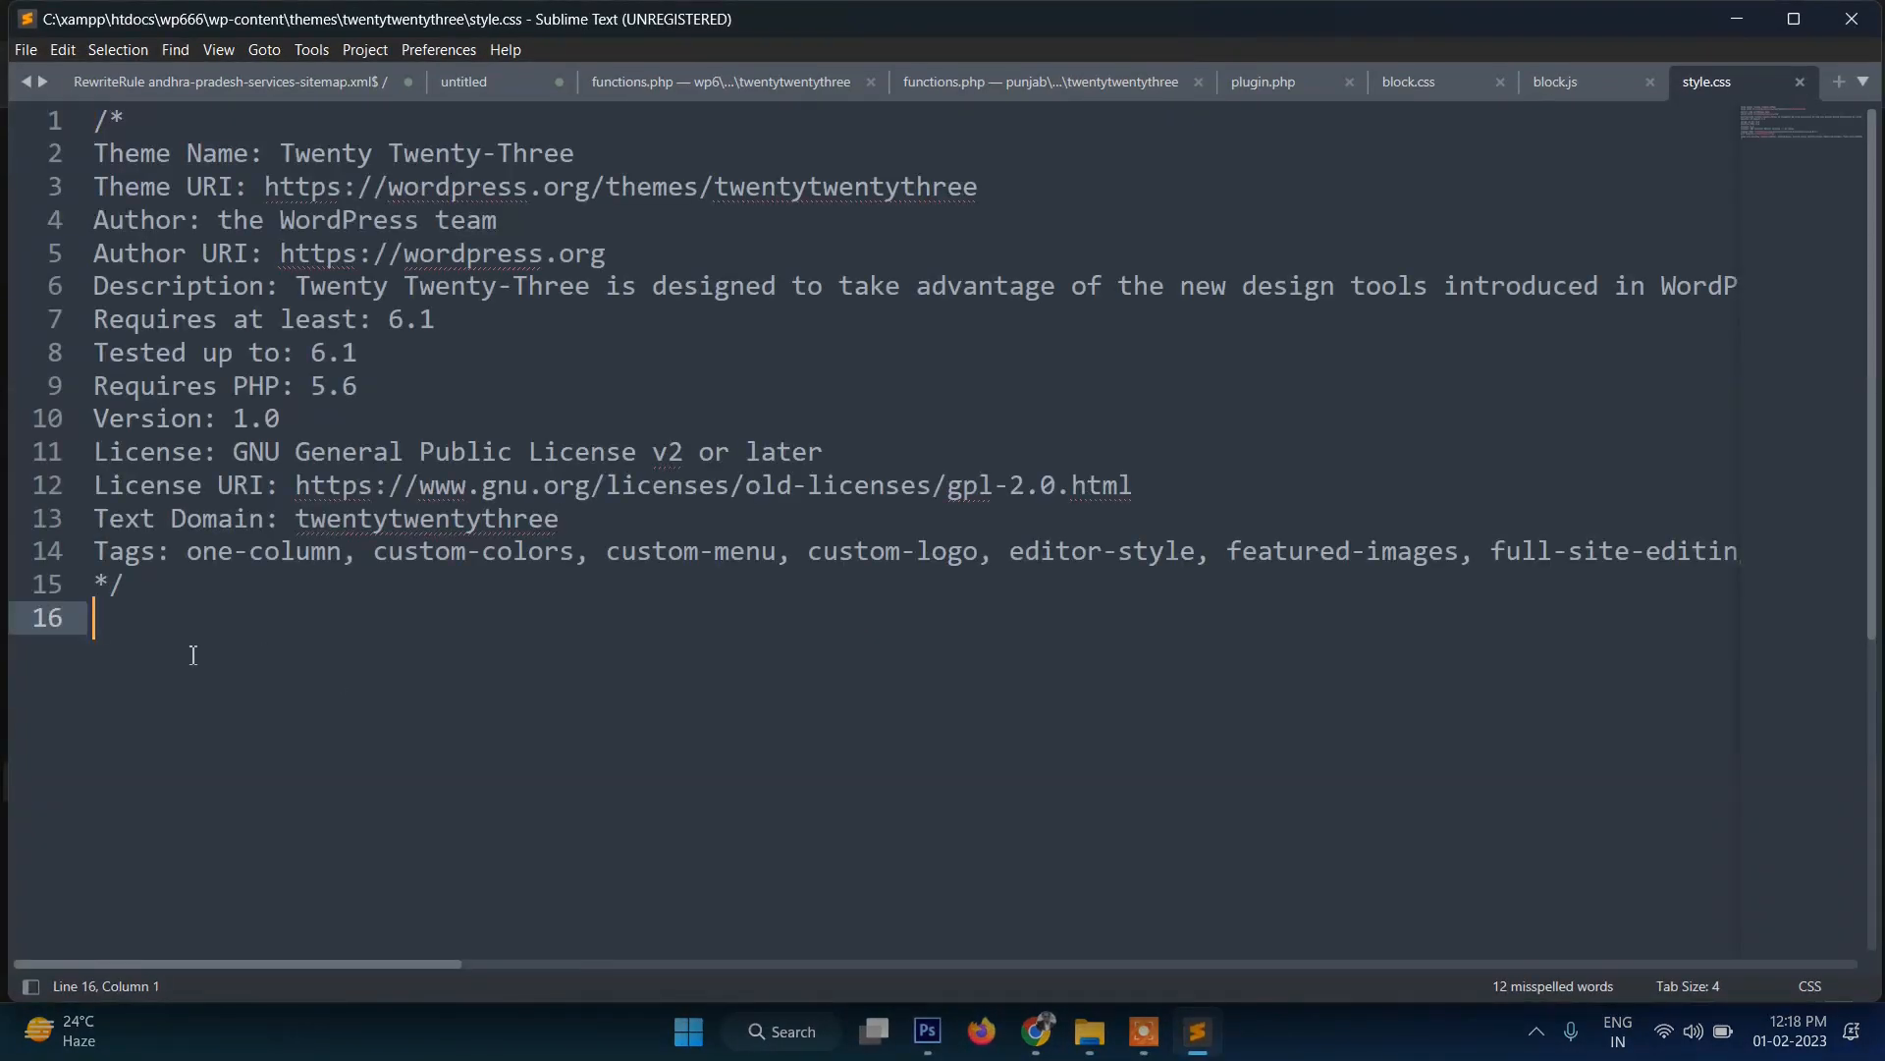
pyautogui.click(1733, 20)
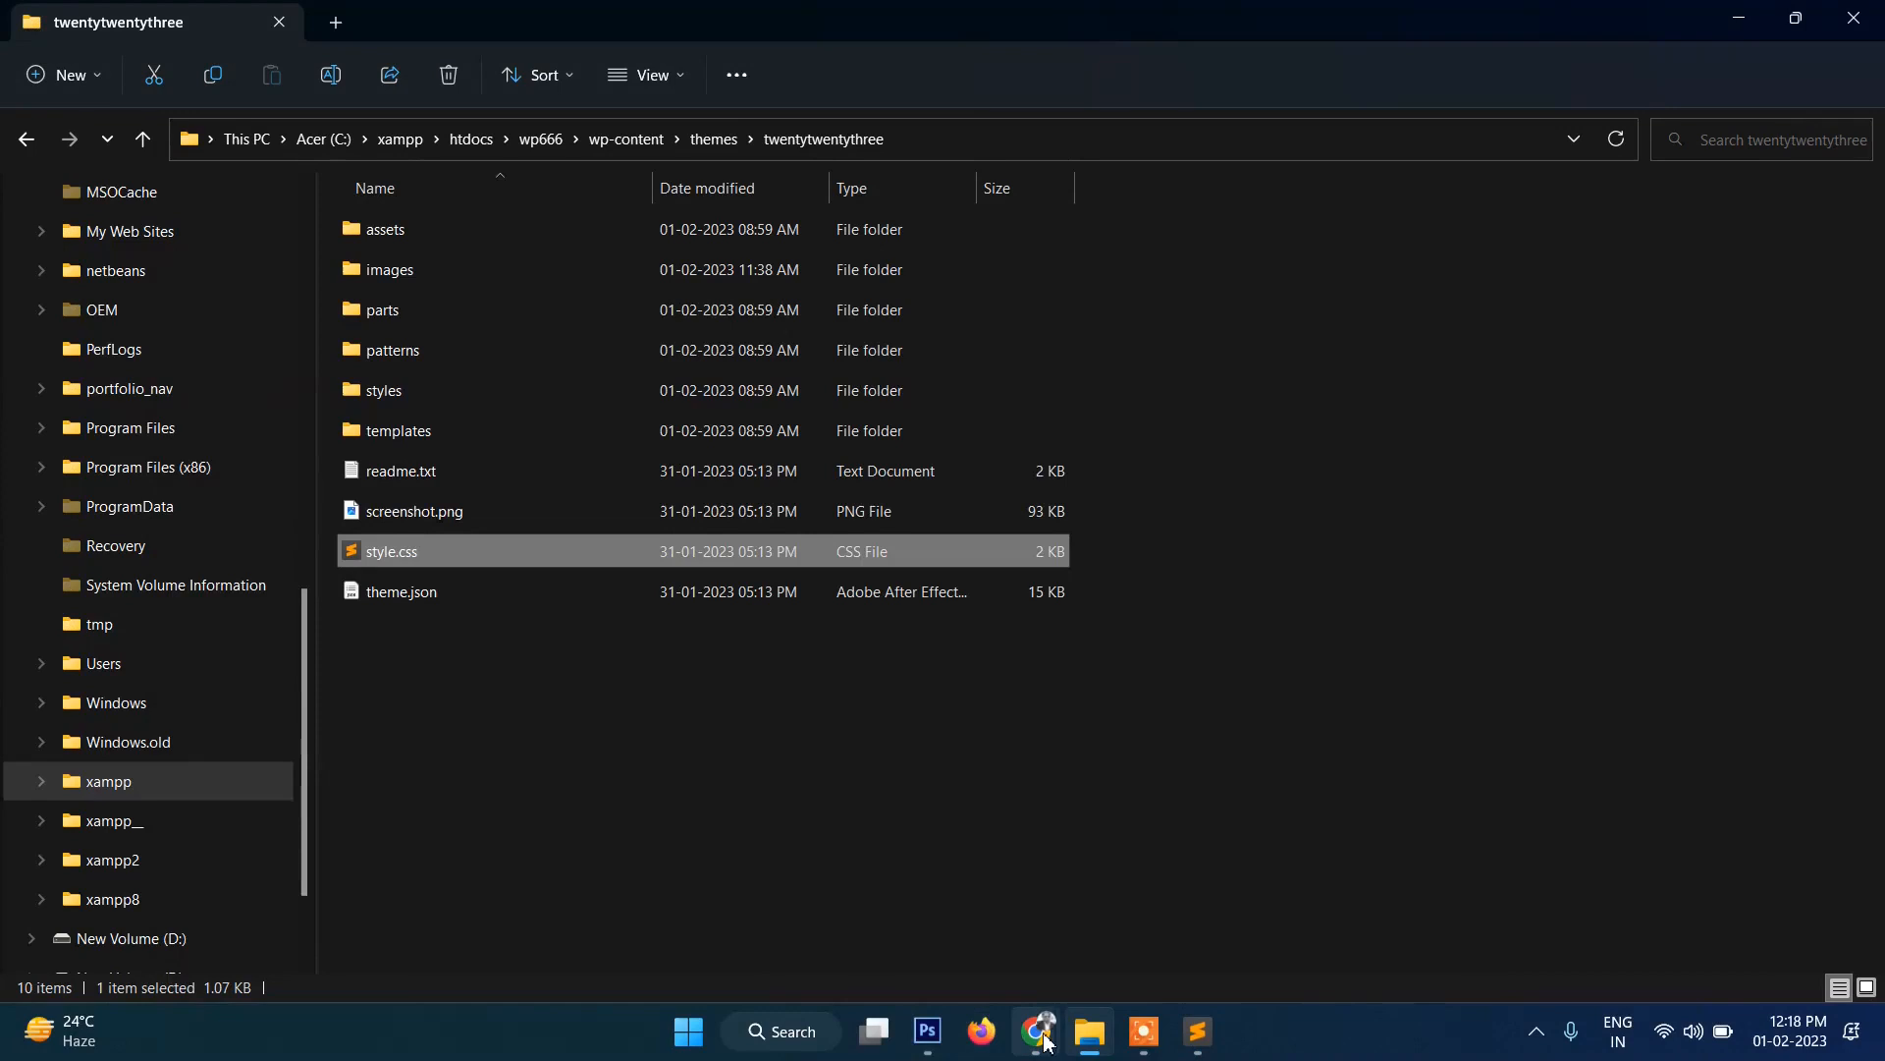
pyautogui.moveTo(1049, 1041)
pyautogui.click(1141, 921)
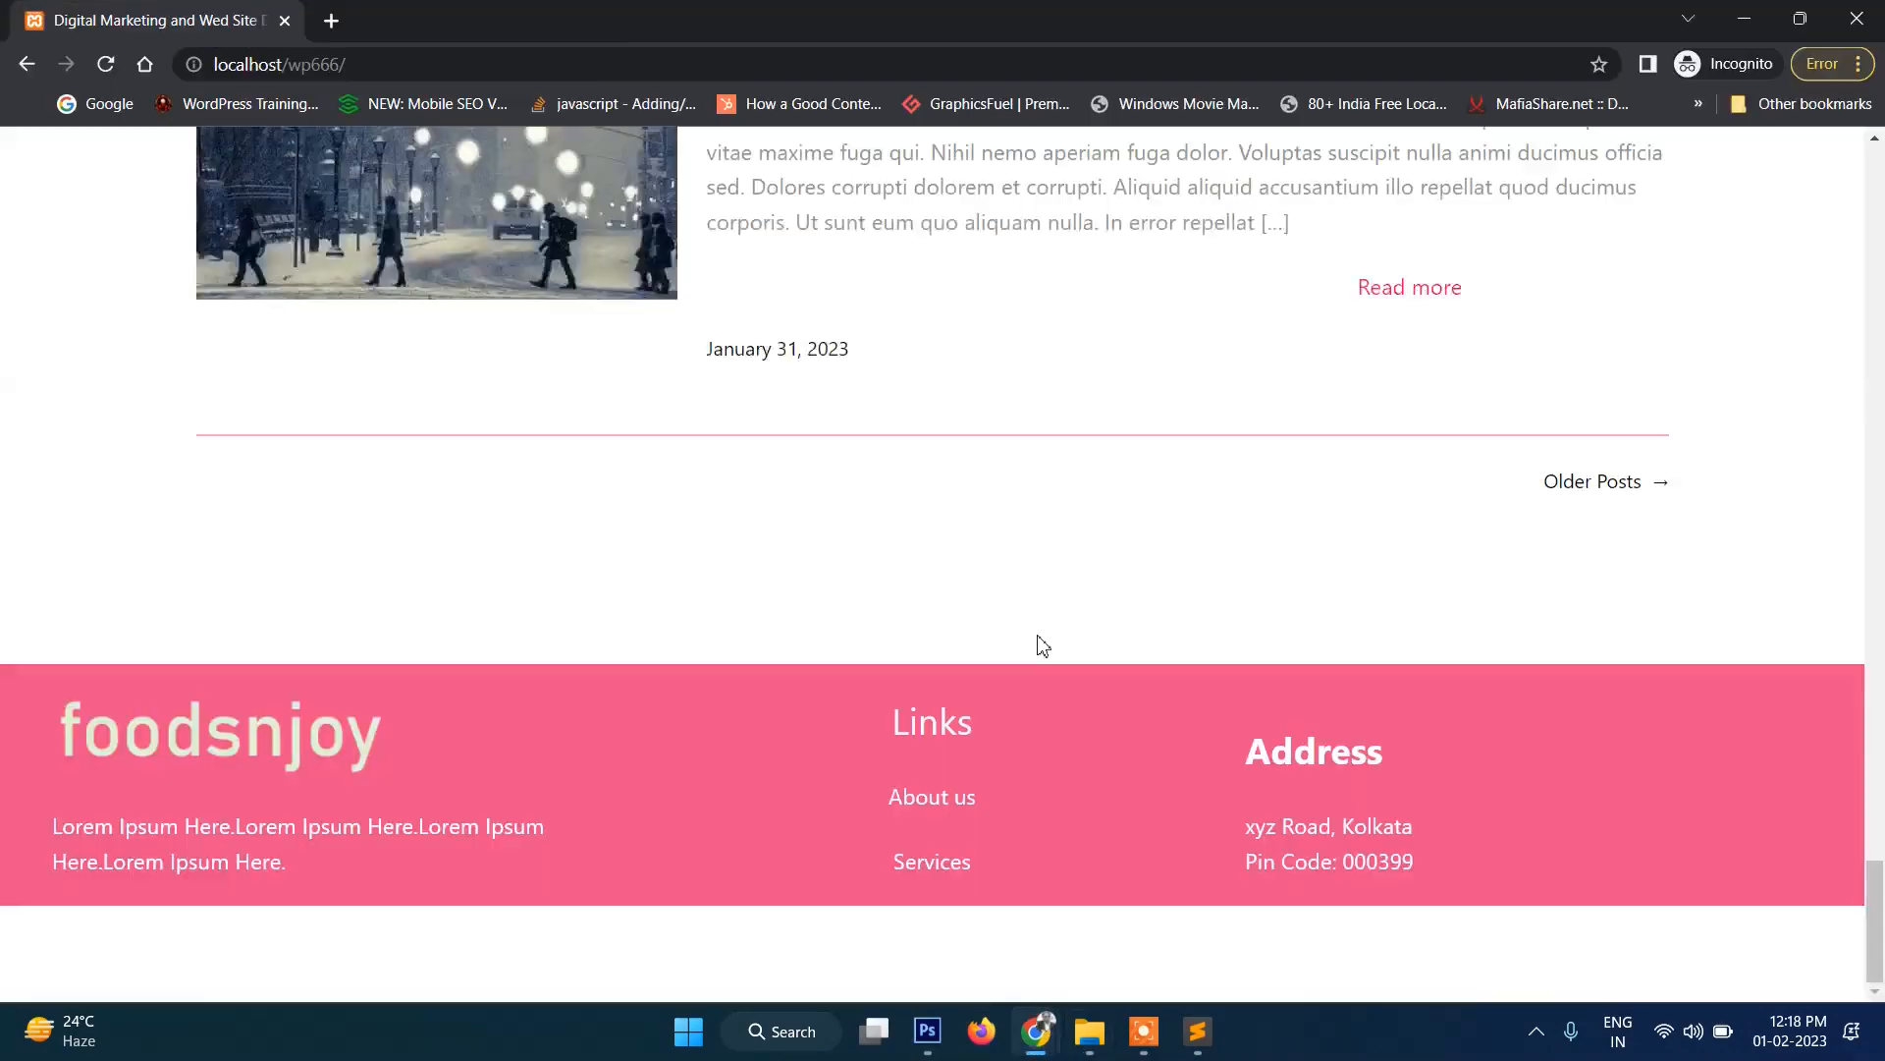
pyautogui.scroll(10, 1075, 612)
pyautogui.scroll(-12, 1068, 610)
pyautogui.scroll(20, 1147, 634)
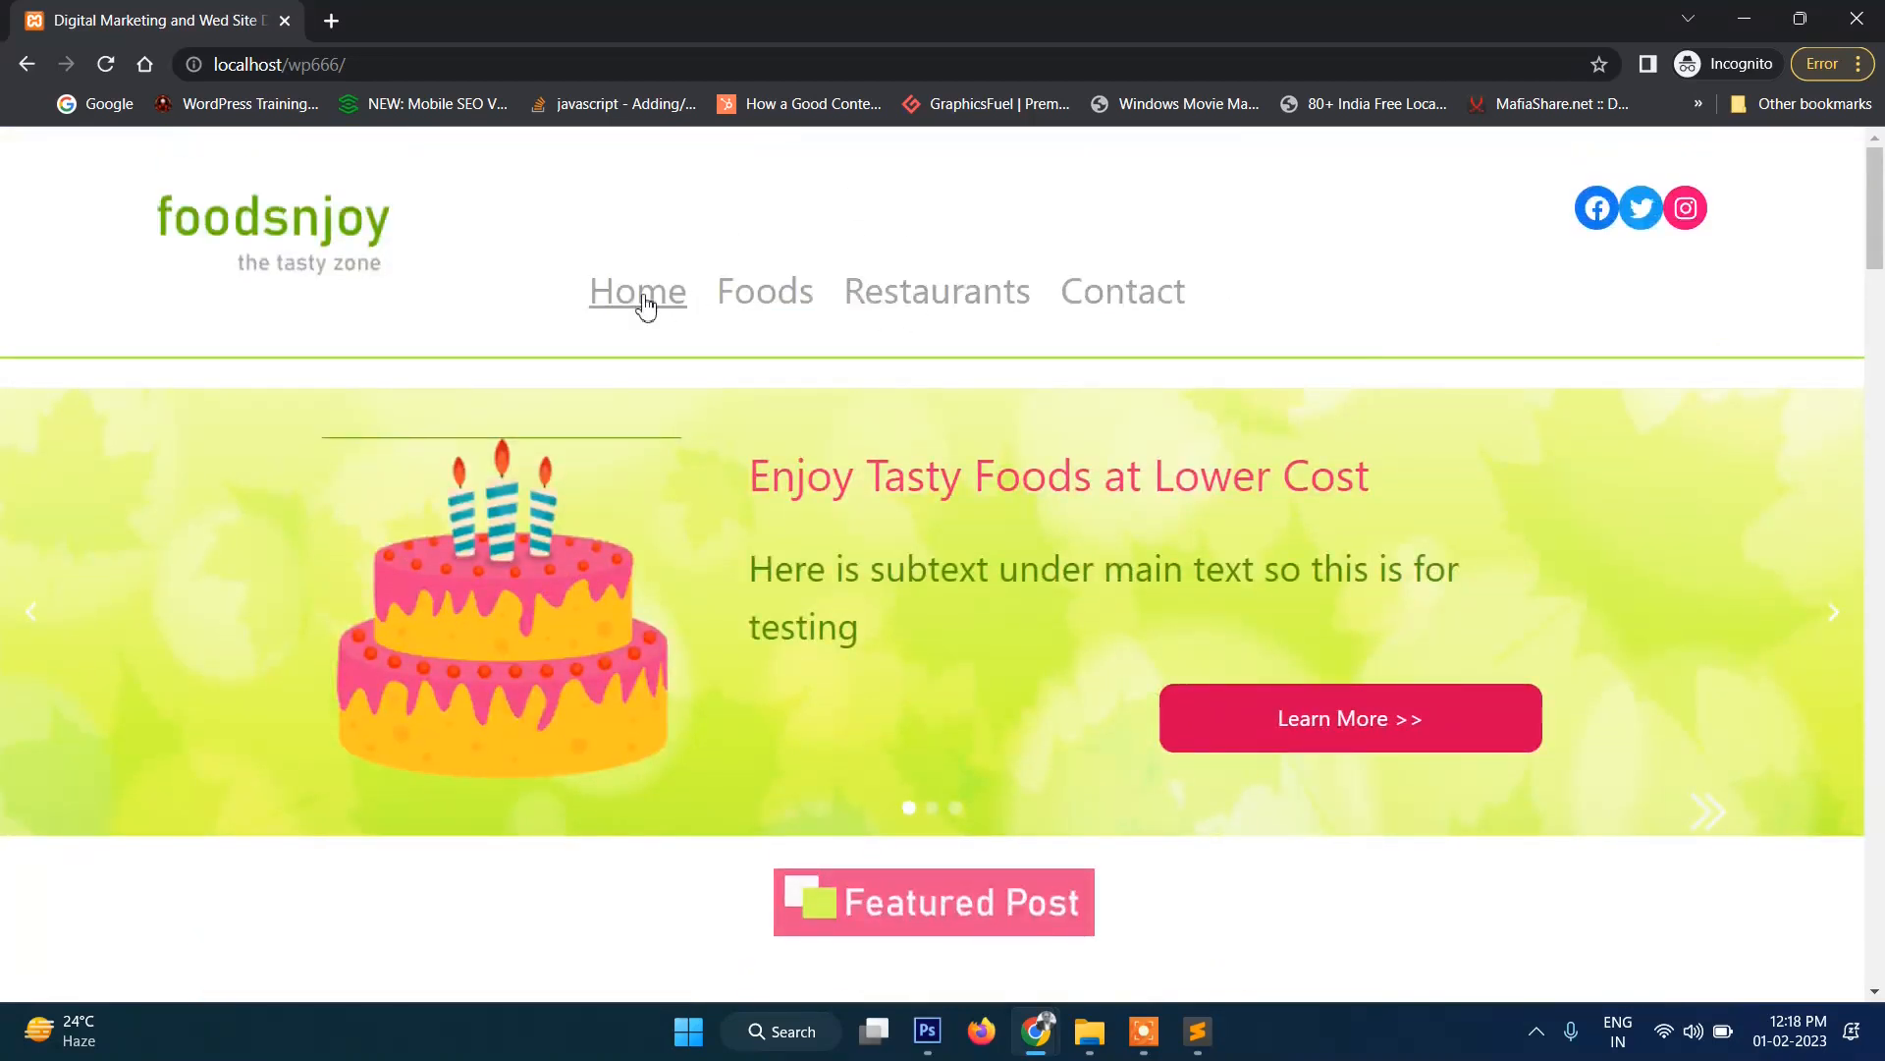
pyautogui.scroll(-18, 634, 419)
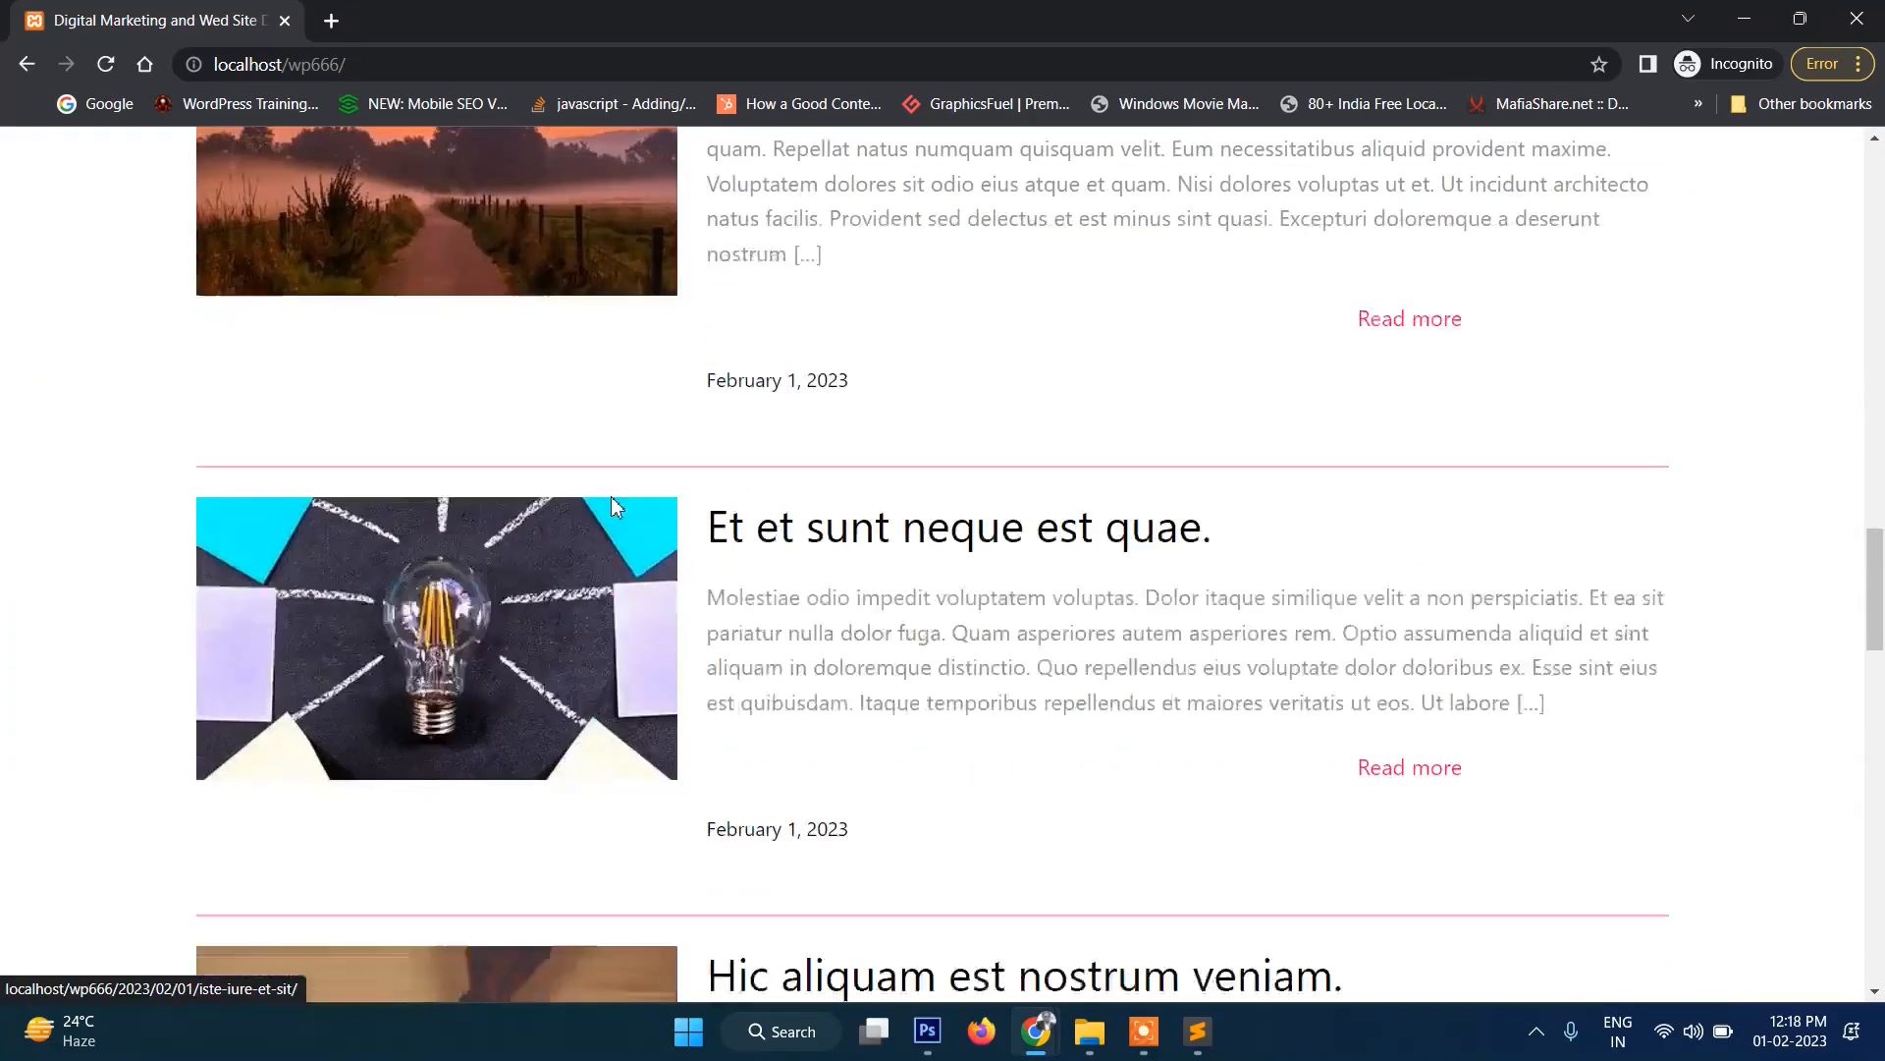
pyautogui.scroll(-5, 616, 511)
pyautogui.scroll(20, 618, 511)
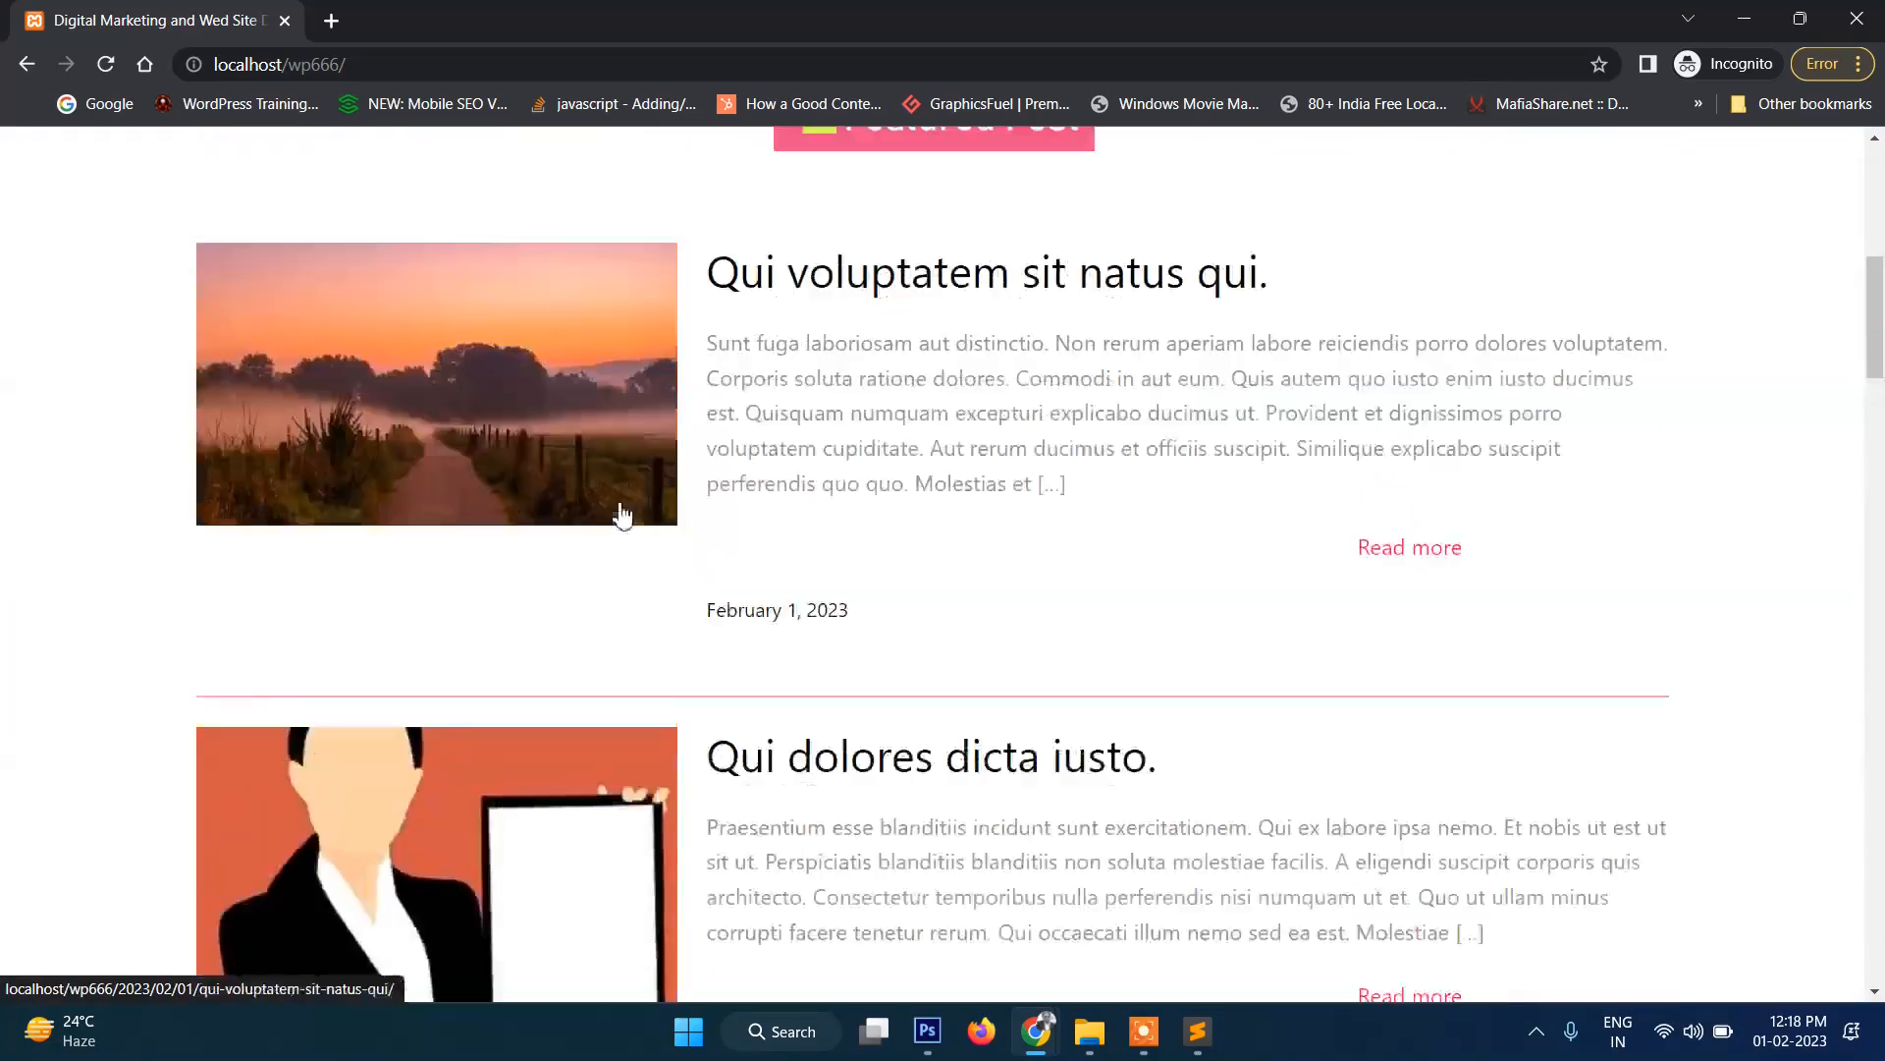
pyautogui.scroll(-1, 677, 294)
pyautogui.scroll(1, 590, 278)
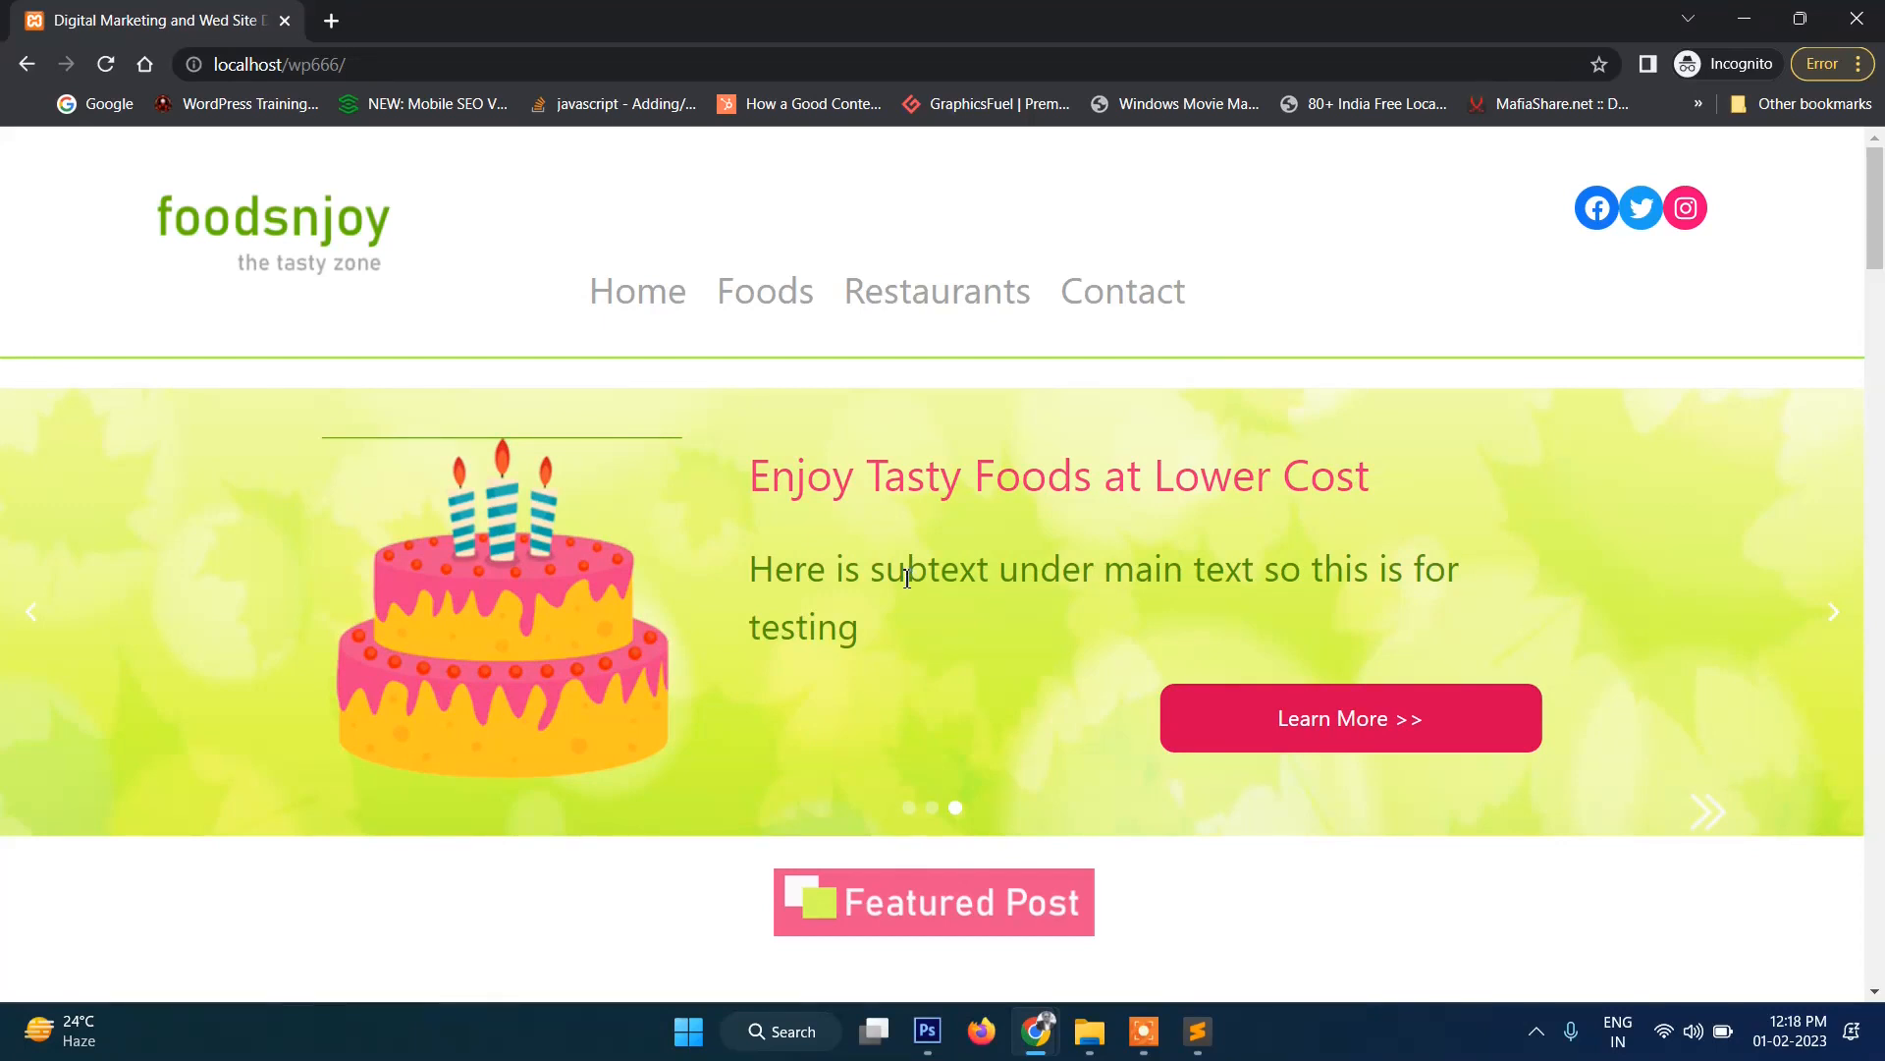
pyautogui.scroll(-2, 906, 546)
pyautogui.scroll(2, 906, 546)
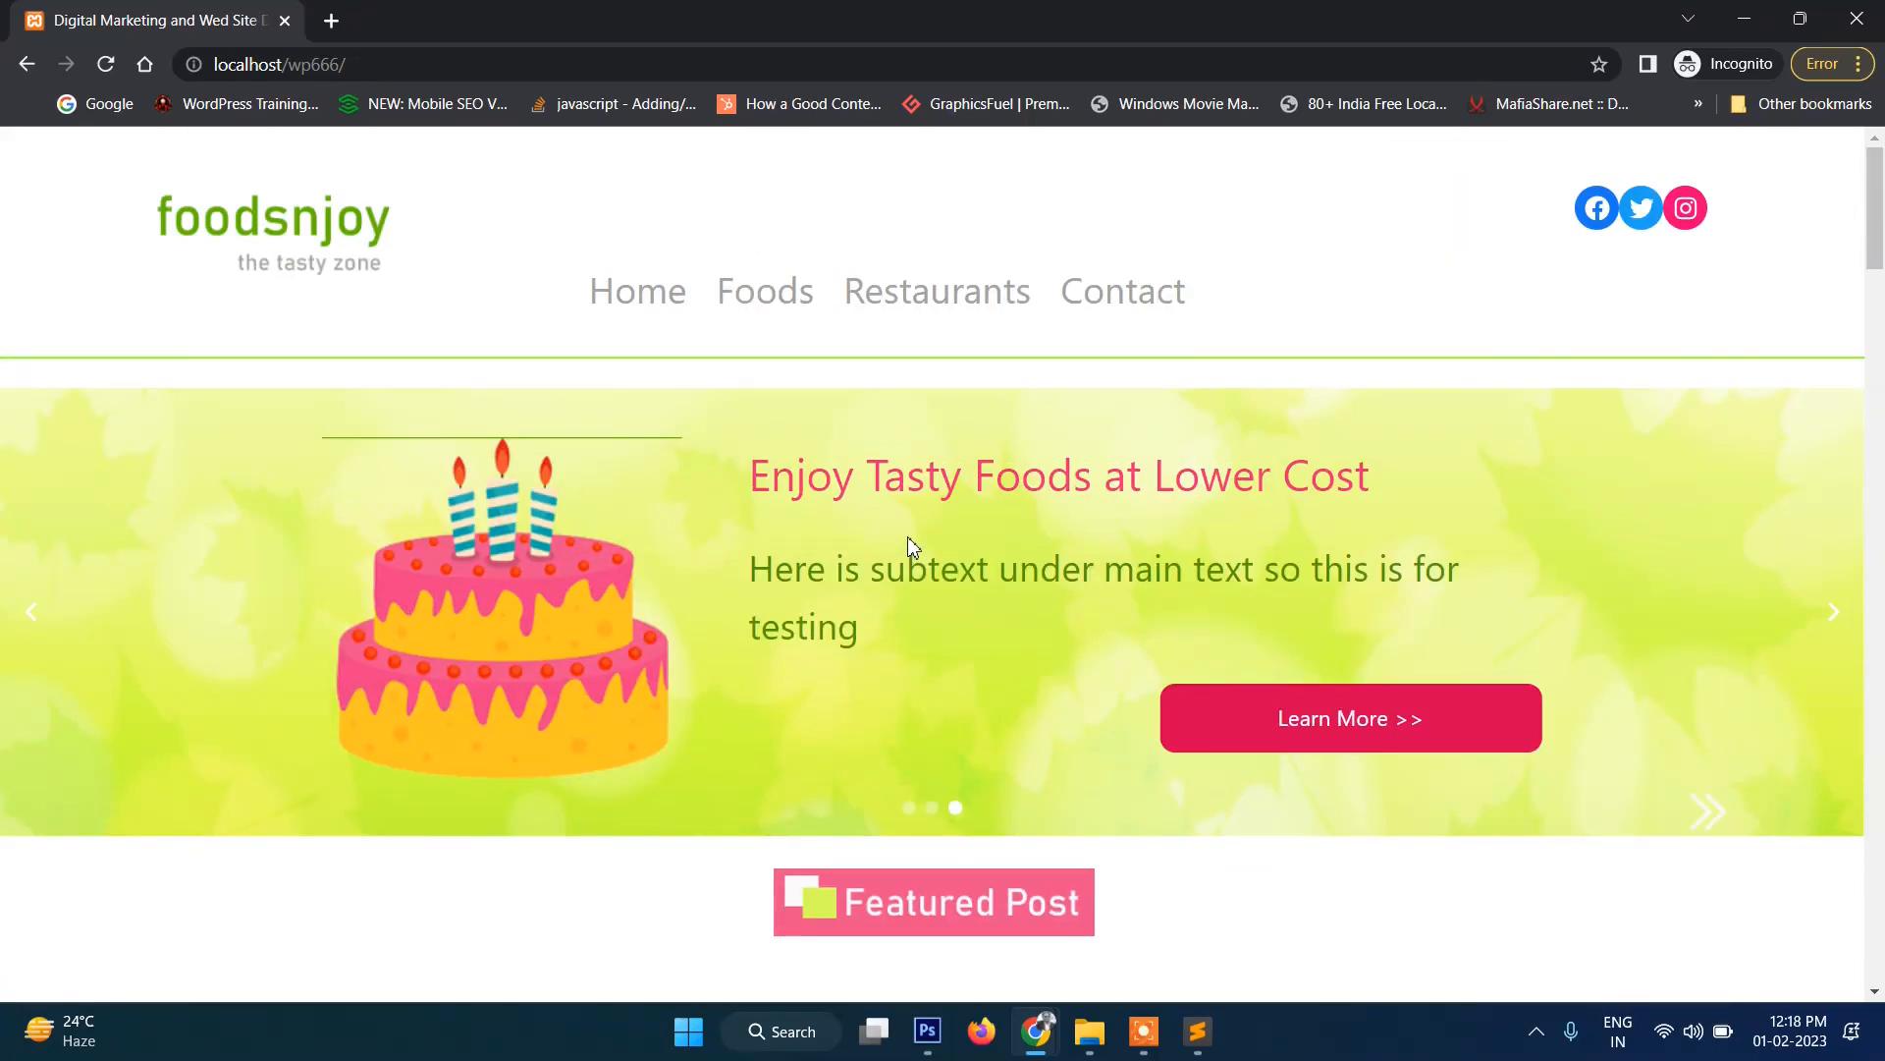